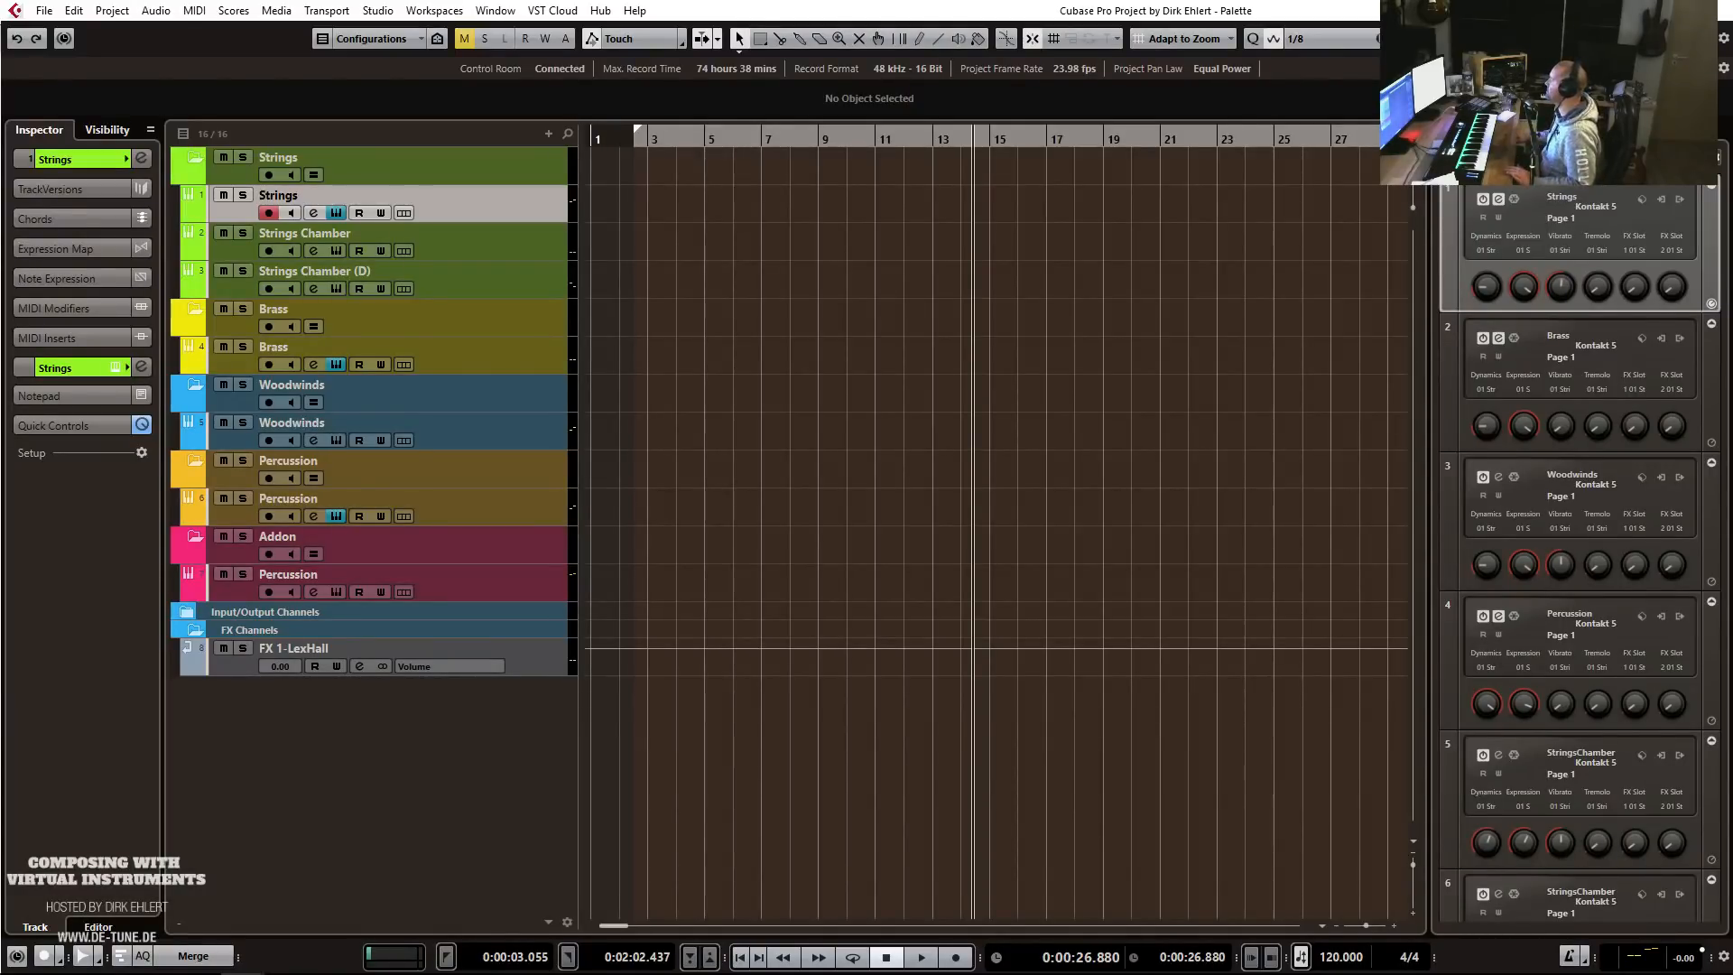
Switch to the browser and look over the Red Room Audio home page's Palette banners and featured instruments.
left_click_drag(1732, 81, 768, 2)
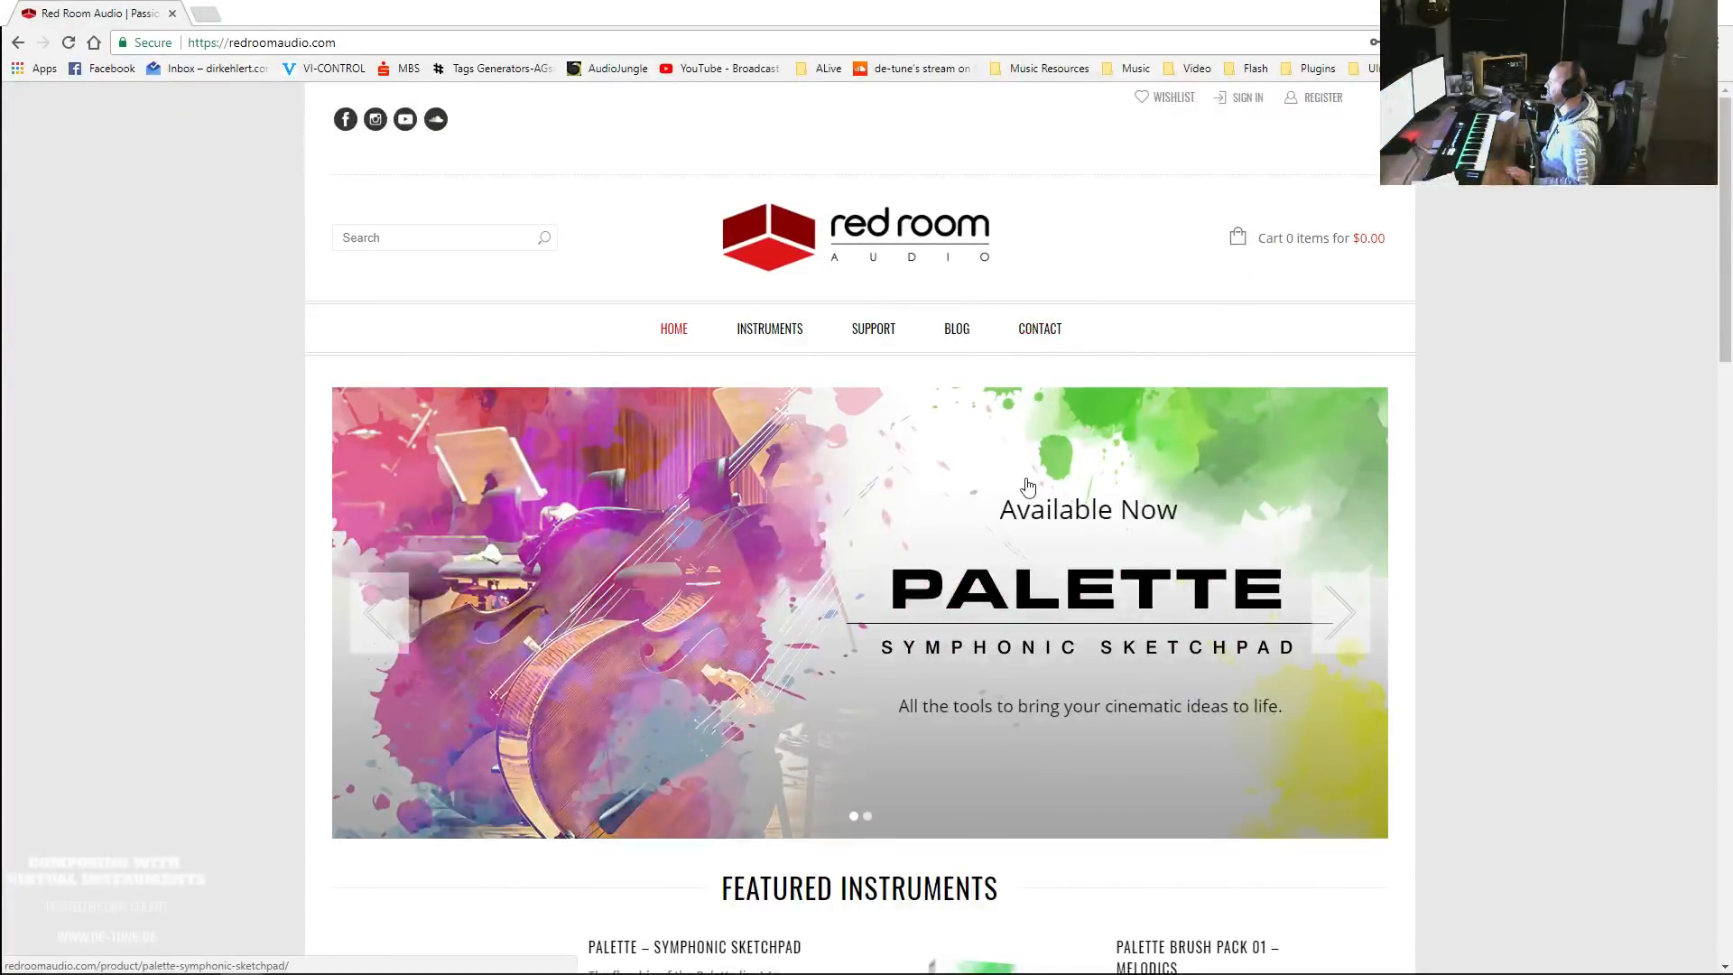
scroll(1030, 546, "down", 1)
scroll(1030, 547, "down", 2)
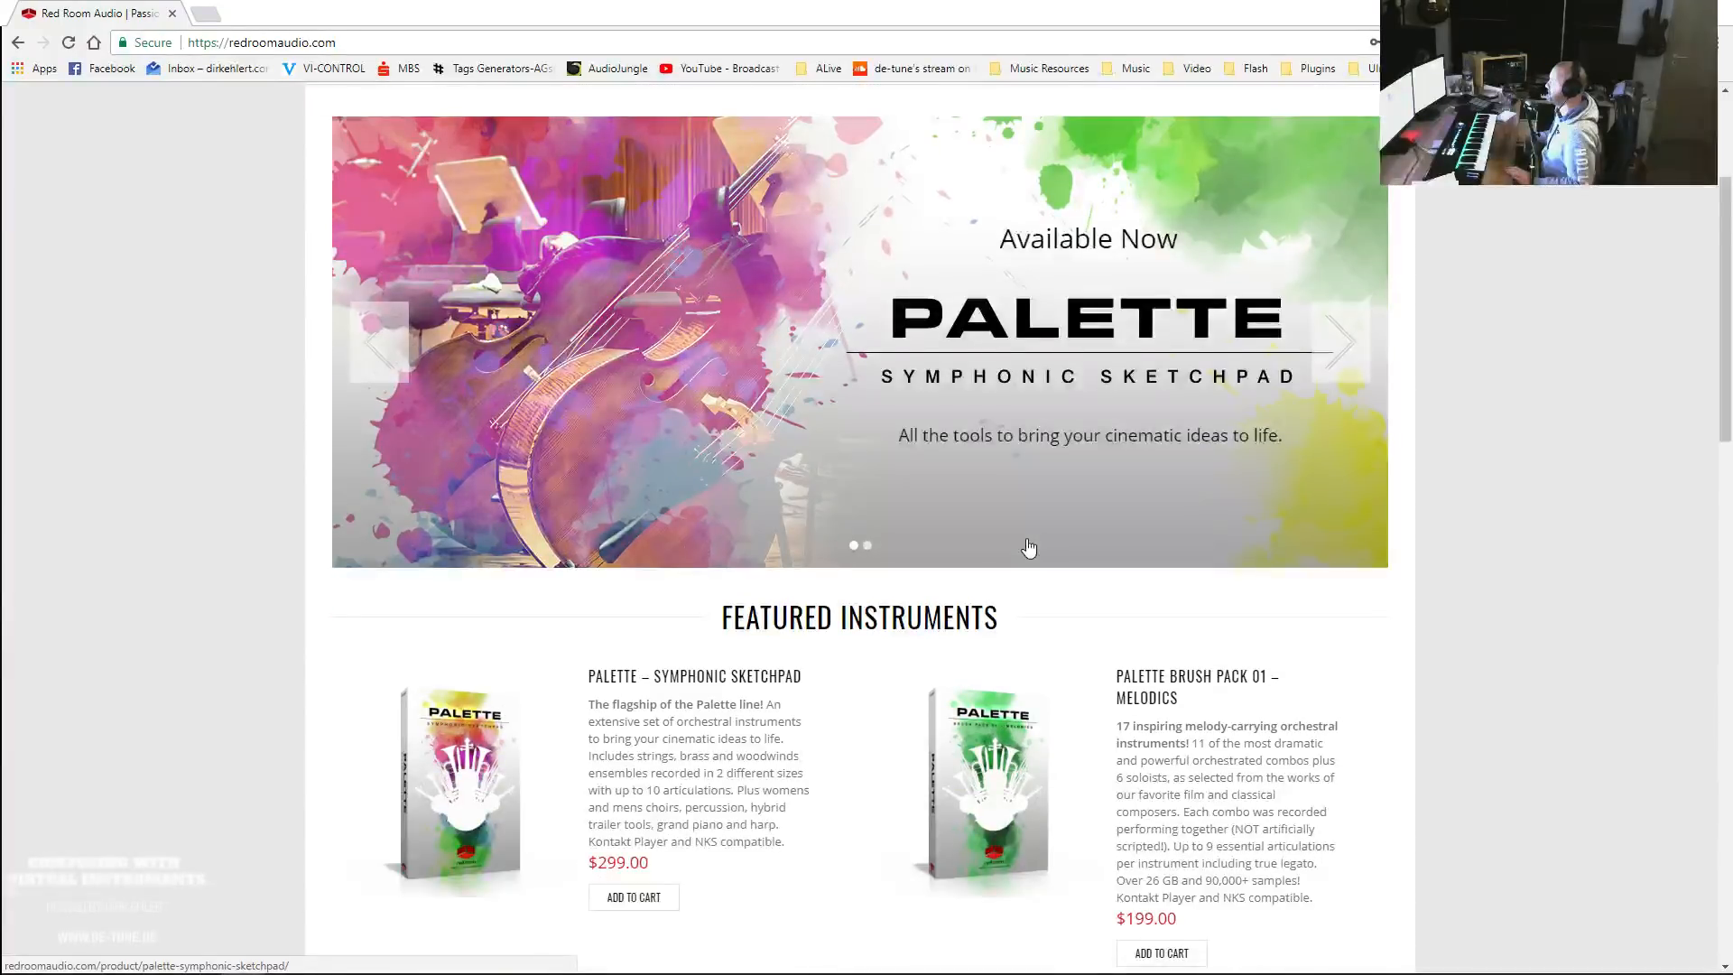
scroll(1029, 548, "down", 4)
scroll(1026, 542, "up", 5)
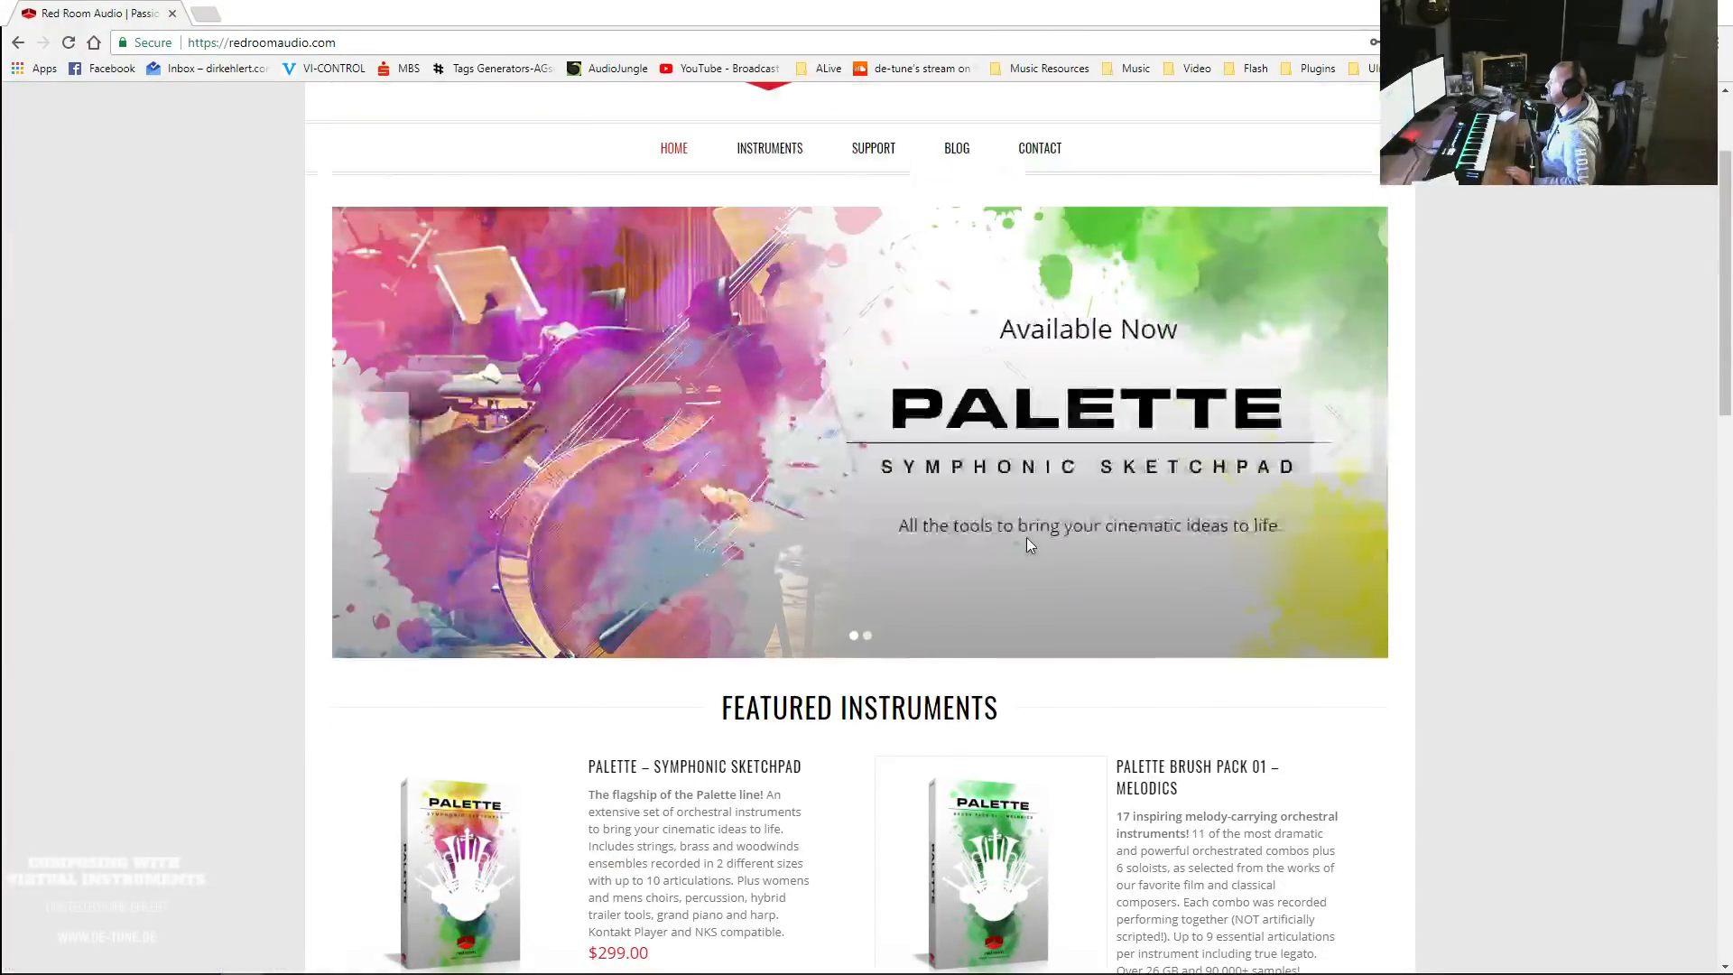
scroll(1026, 542, "down", 7)
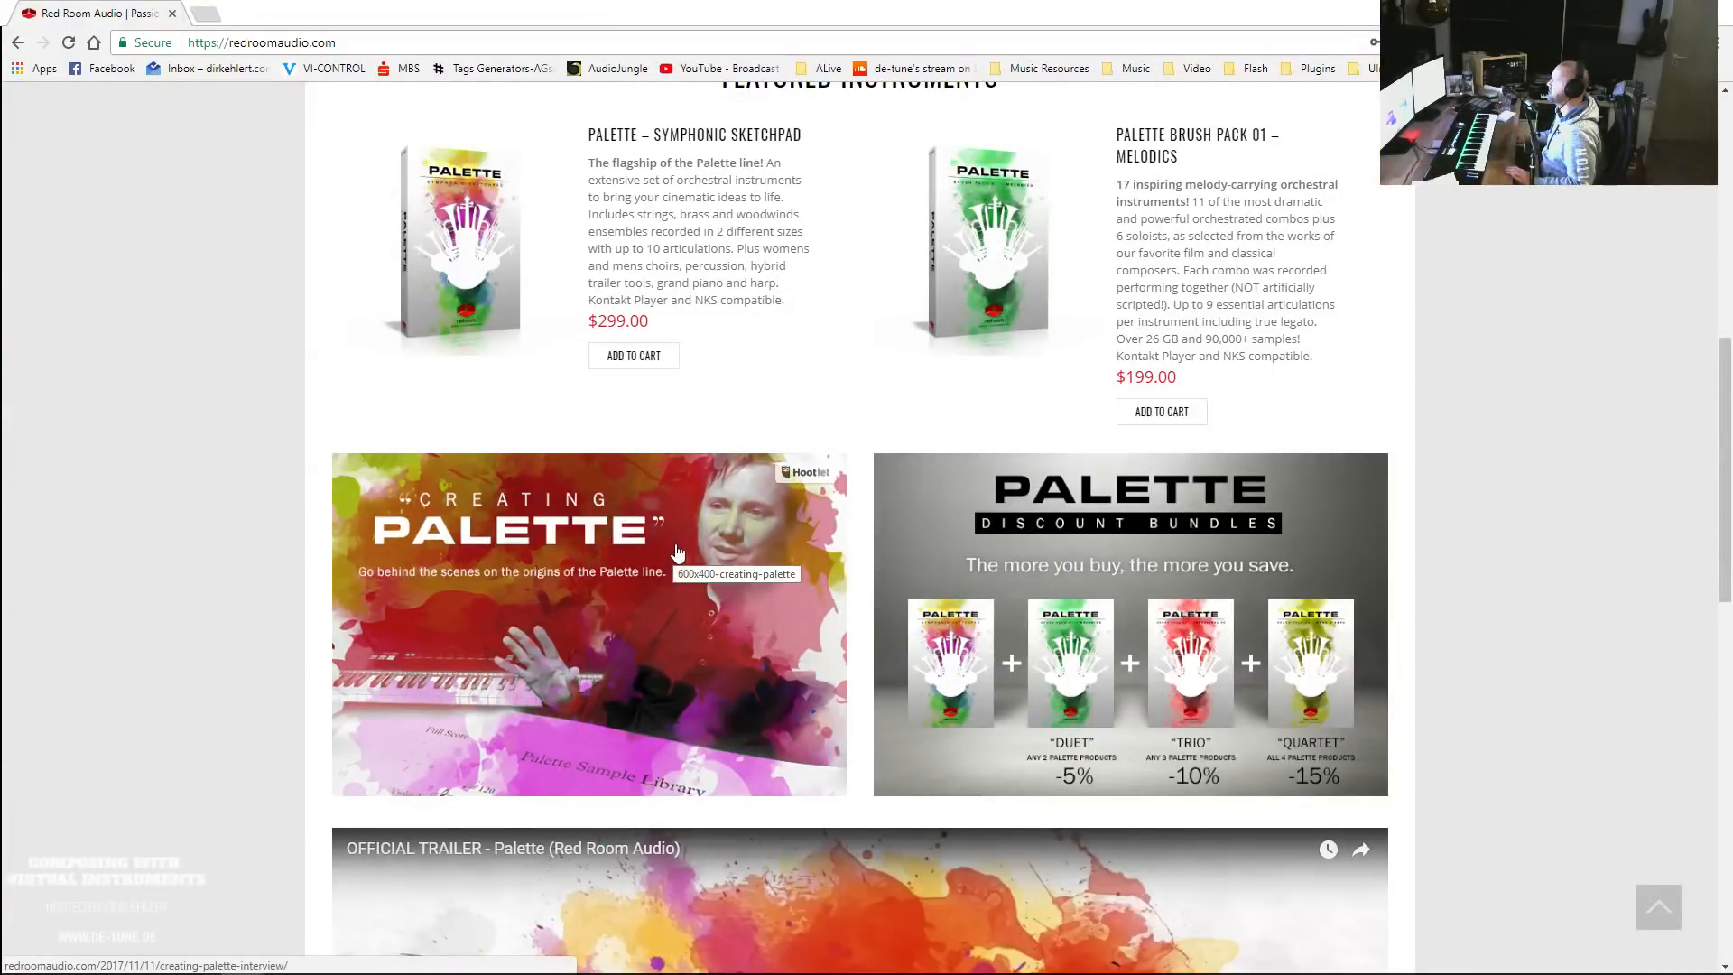
scroll(788, 424, "up", 2)
scroll(788, 425, "up", 5)
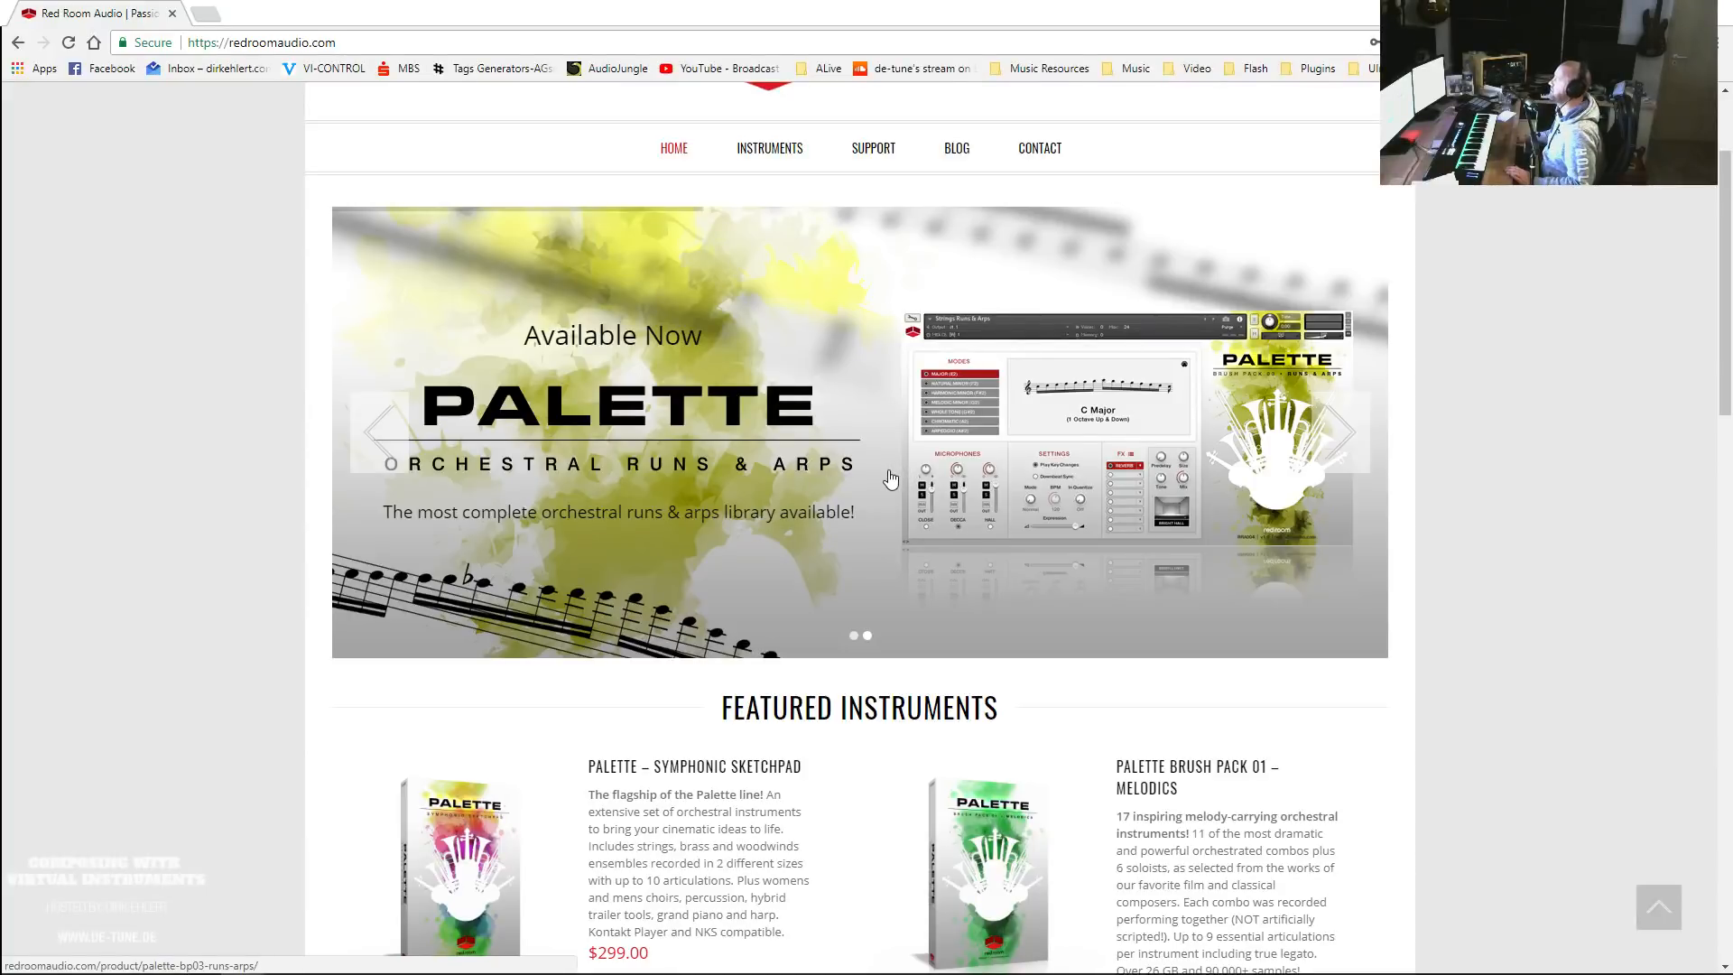
scroll(582, 440, "up", 1)
scroll(583, 441, "up", 1)
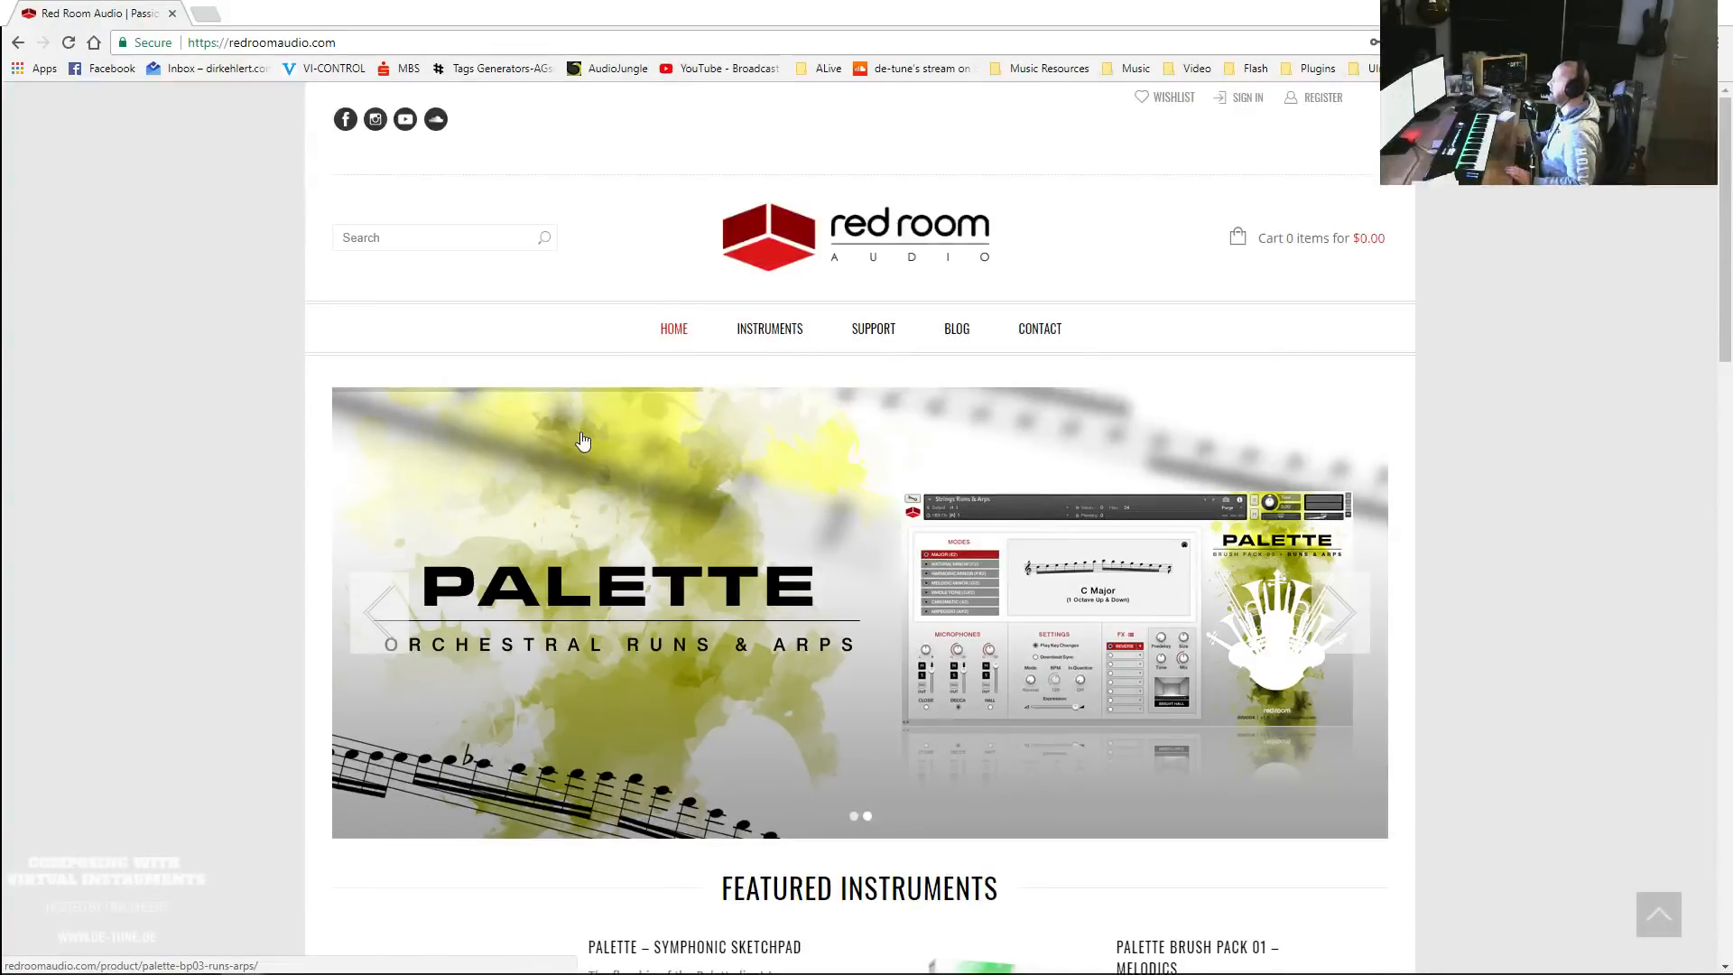
Review the Palette discount bundles, trailer and latest releases on the home page, and return to Cubase by closing the web page.
scroll(582, 441, "down", 4)
scroll(583, 441, "down", 6)
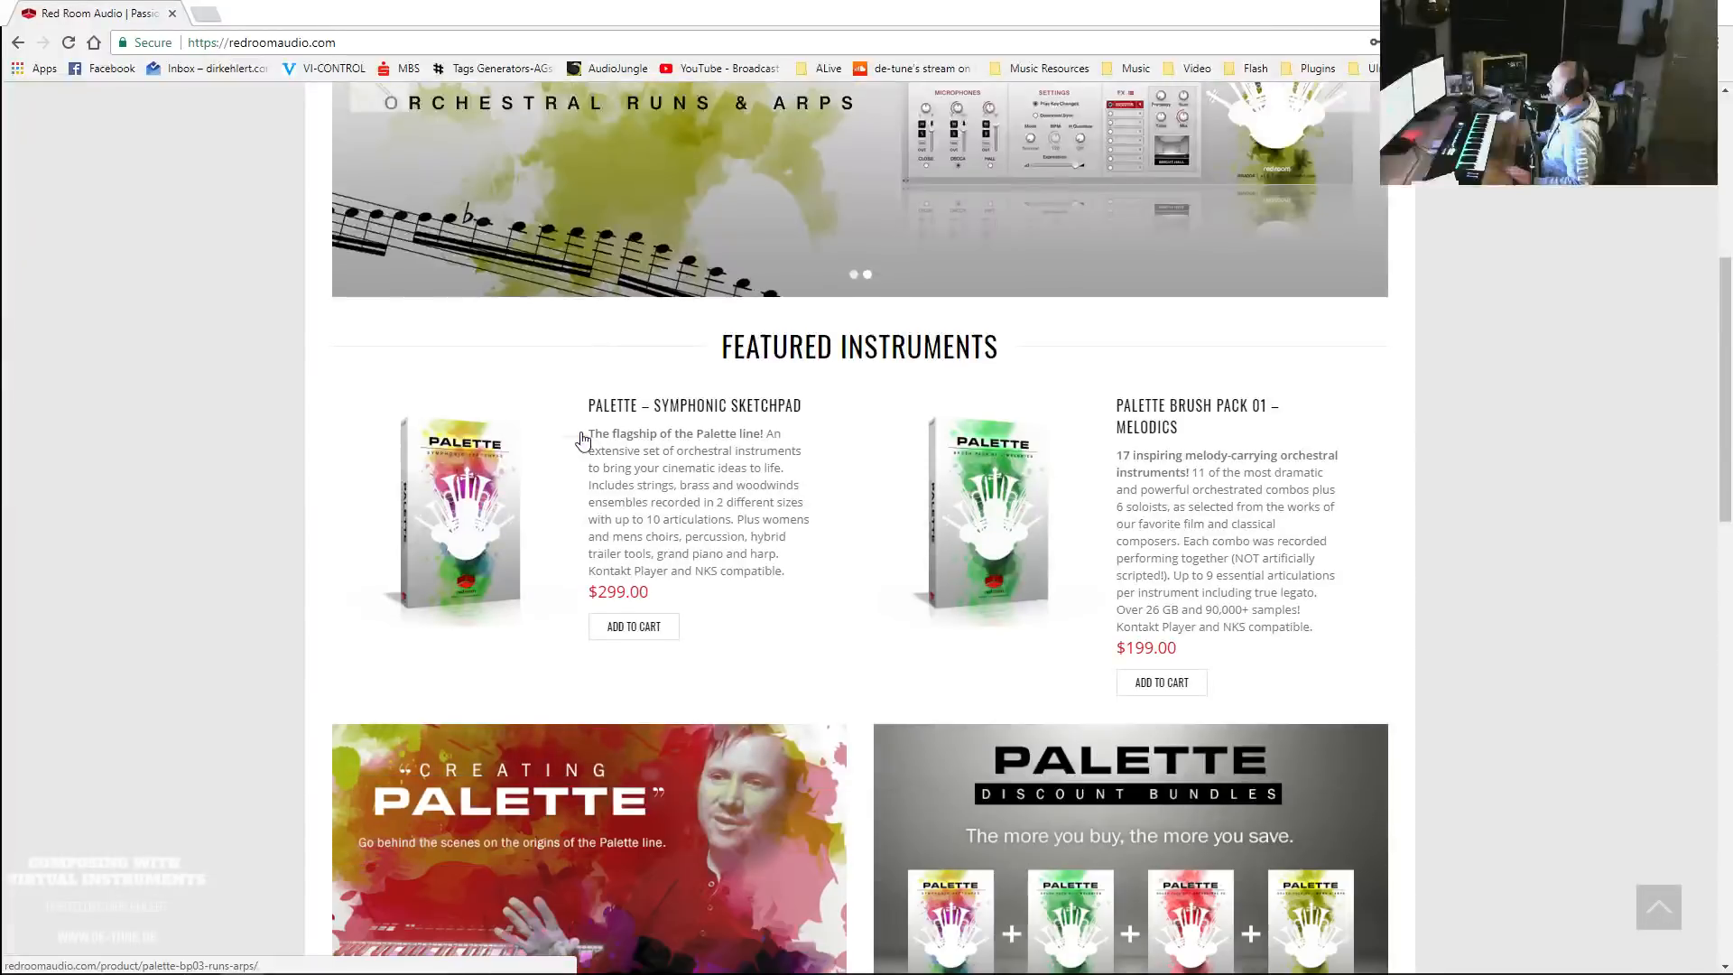
scroll(715, 380, "up", 3)
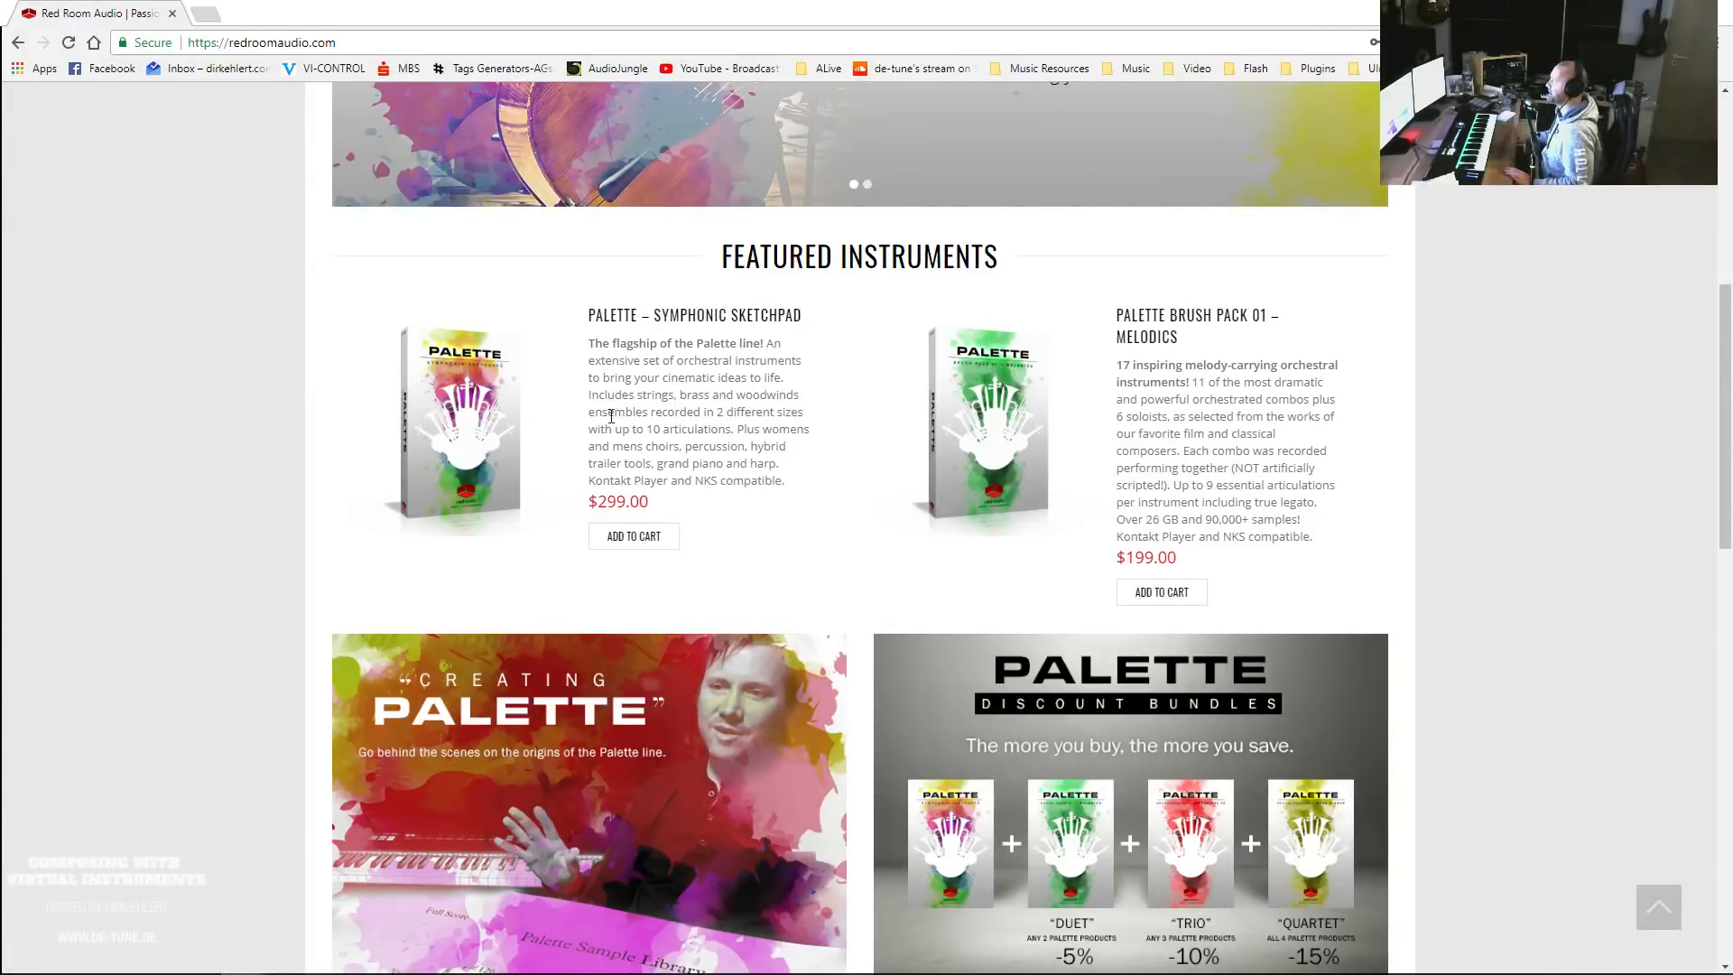
scroll(691, 435, "down", 5)
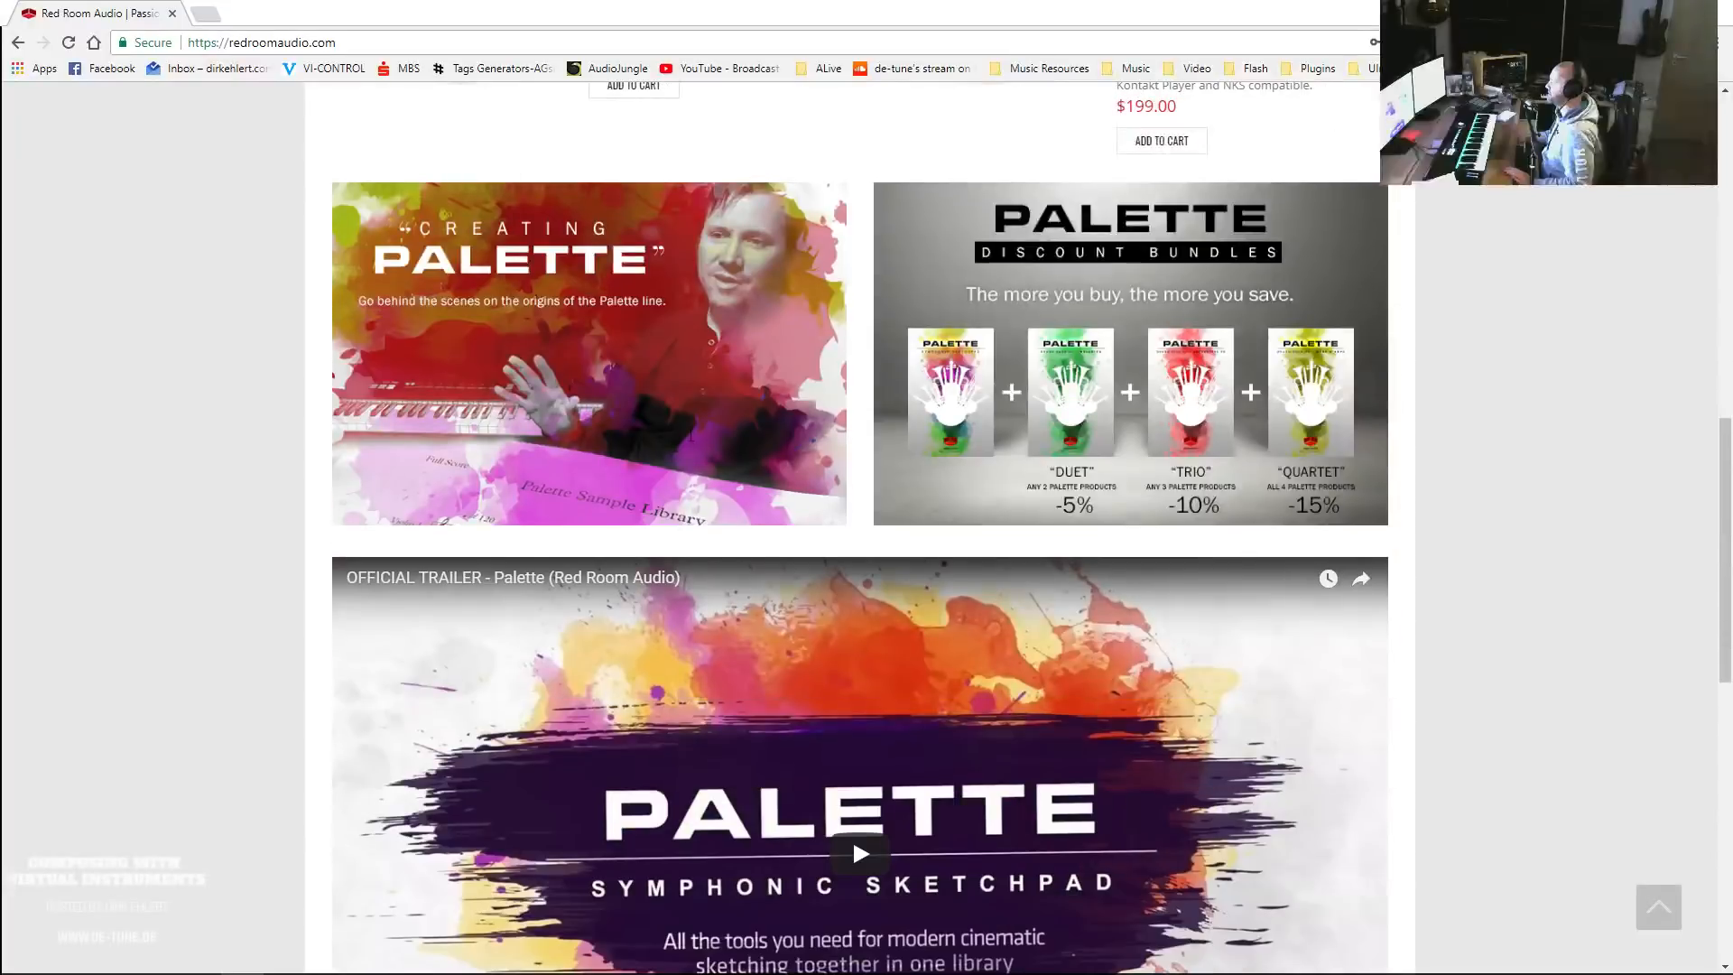
scroll(691, 435, "down", 7)
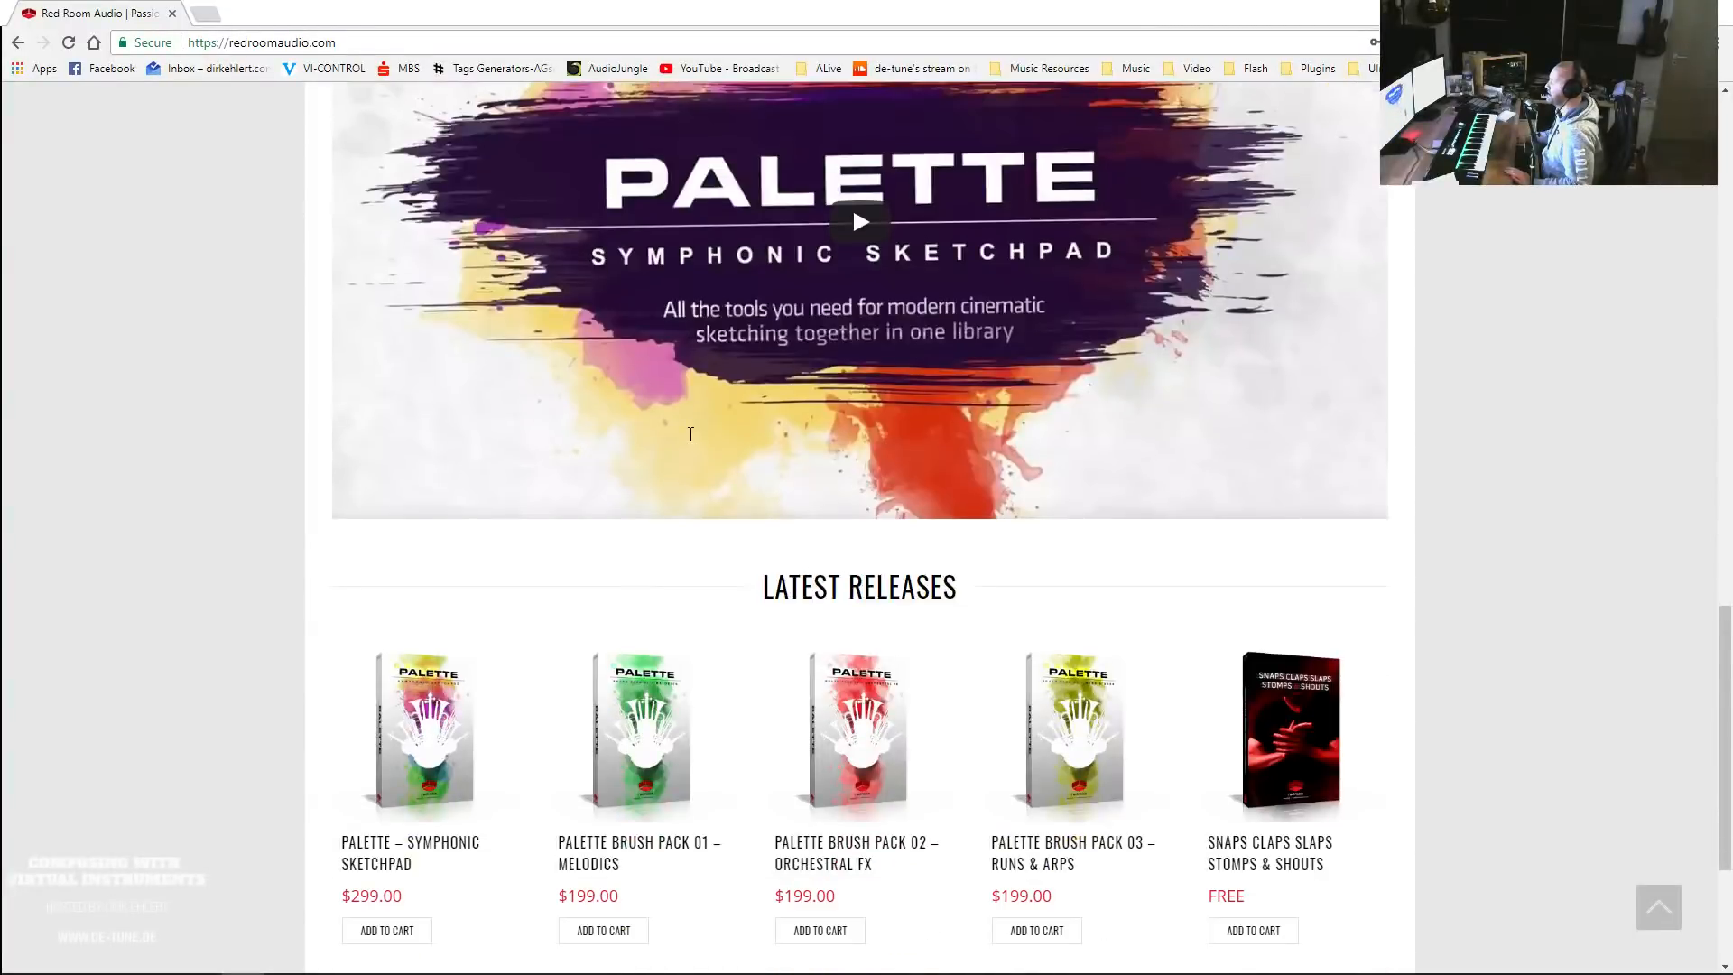
scroll(691, 434, "up", 6)
left_click(351, 43)
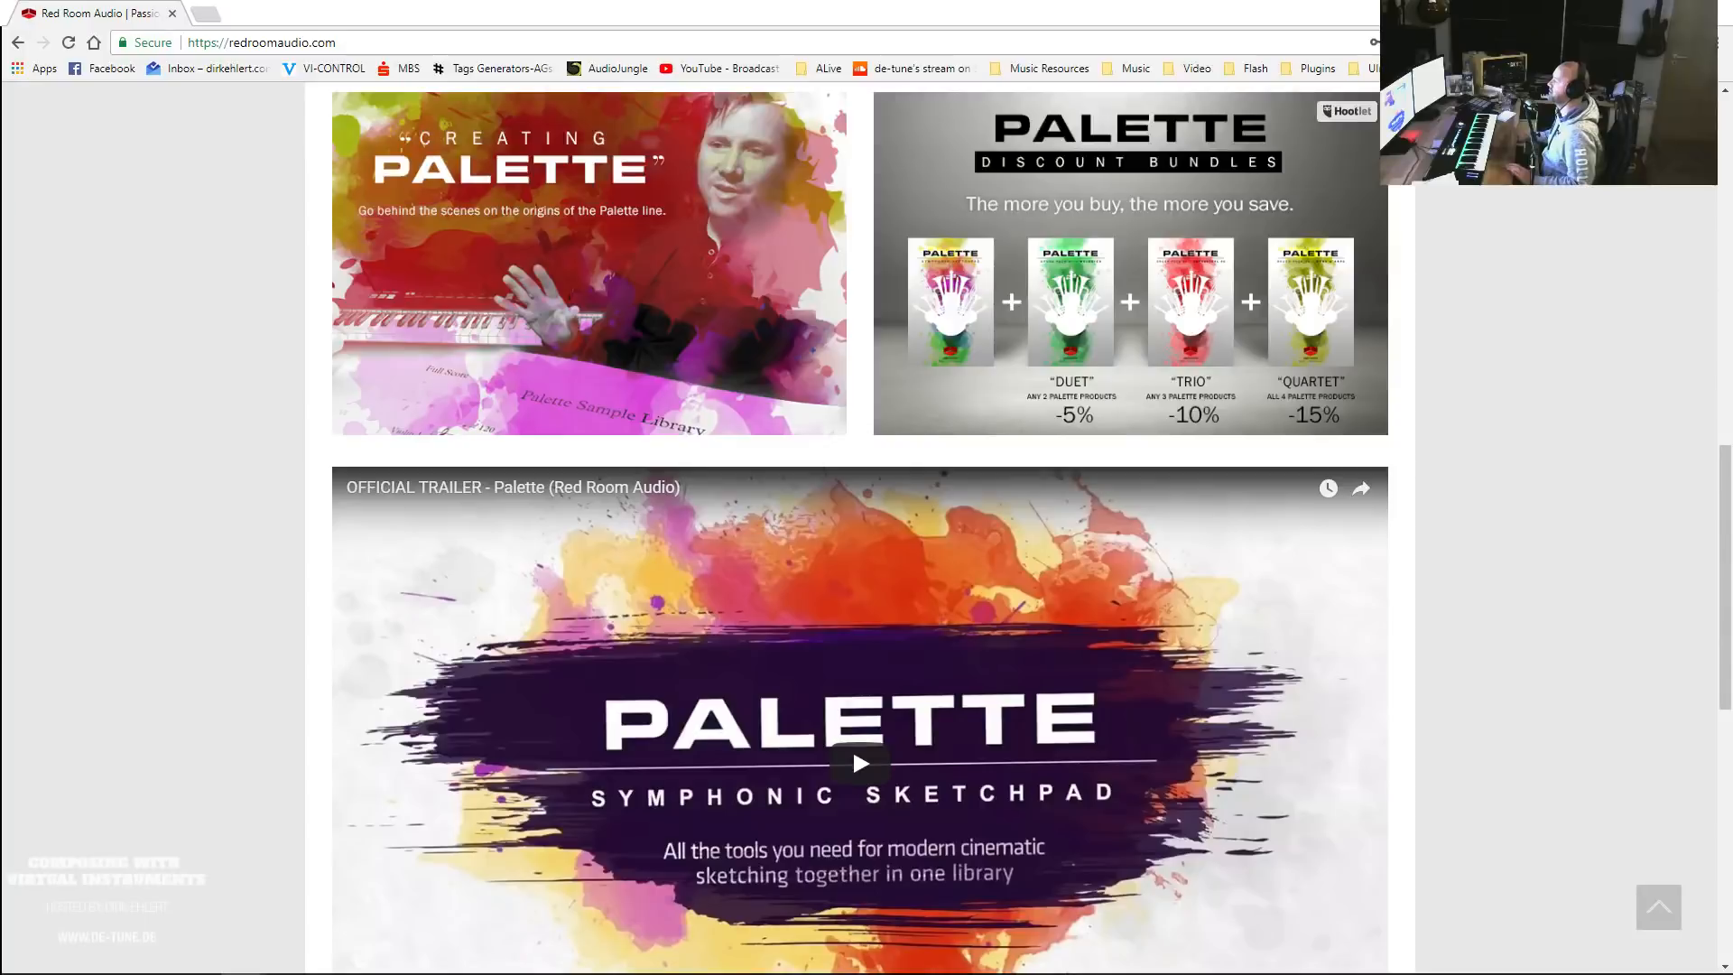
left_click(173, 13)
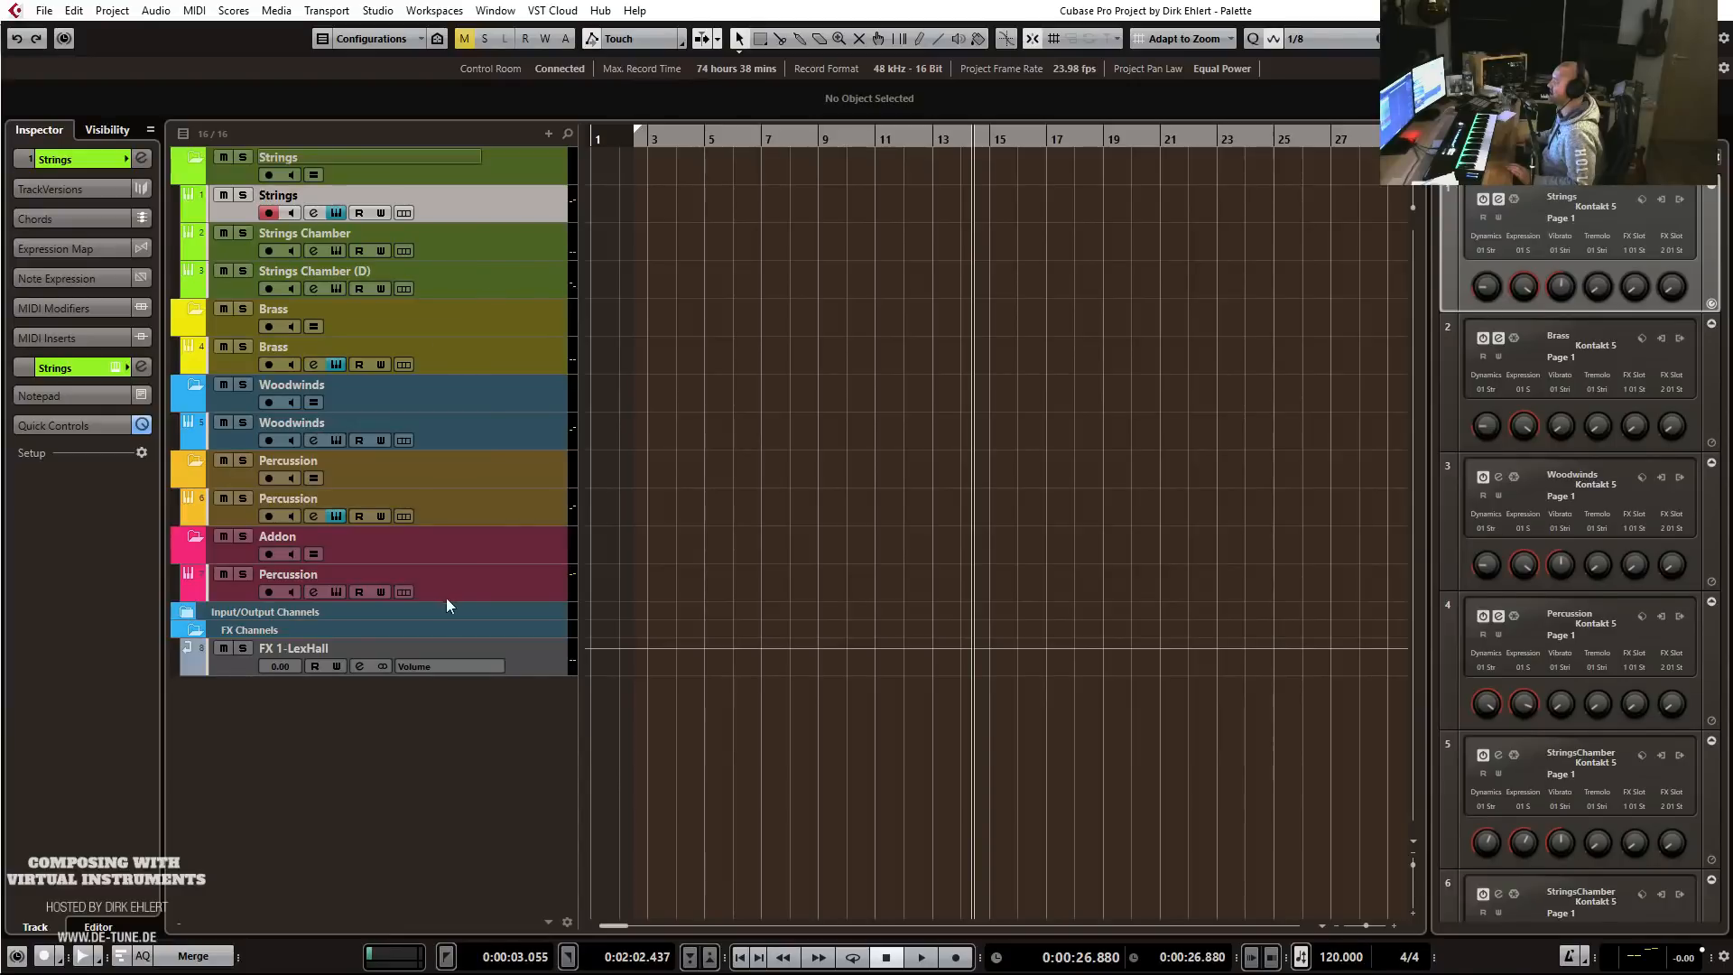
Open the Kontakt instrument of the Addon folder's Percussion track and show the product folders of the Palette library.
left_click(464, 577)
left_click(115, 367)
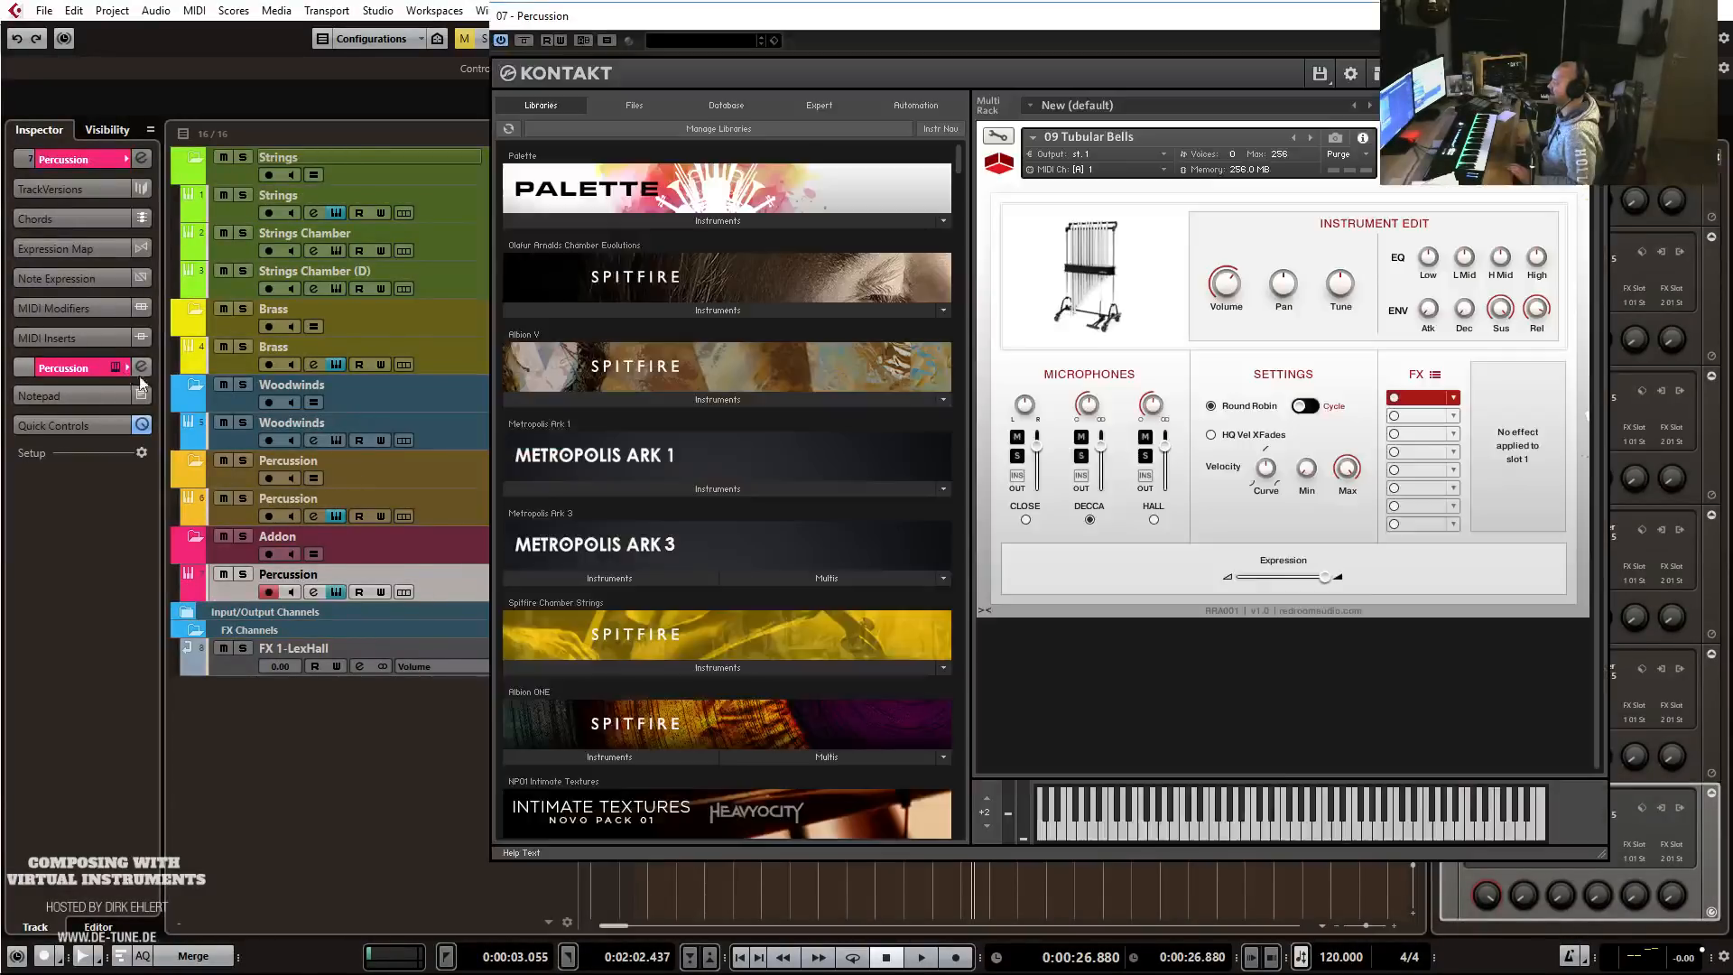
left_click(706, 223)
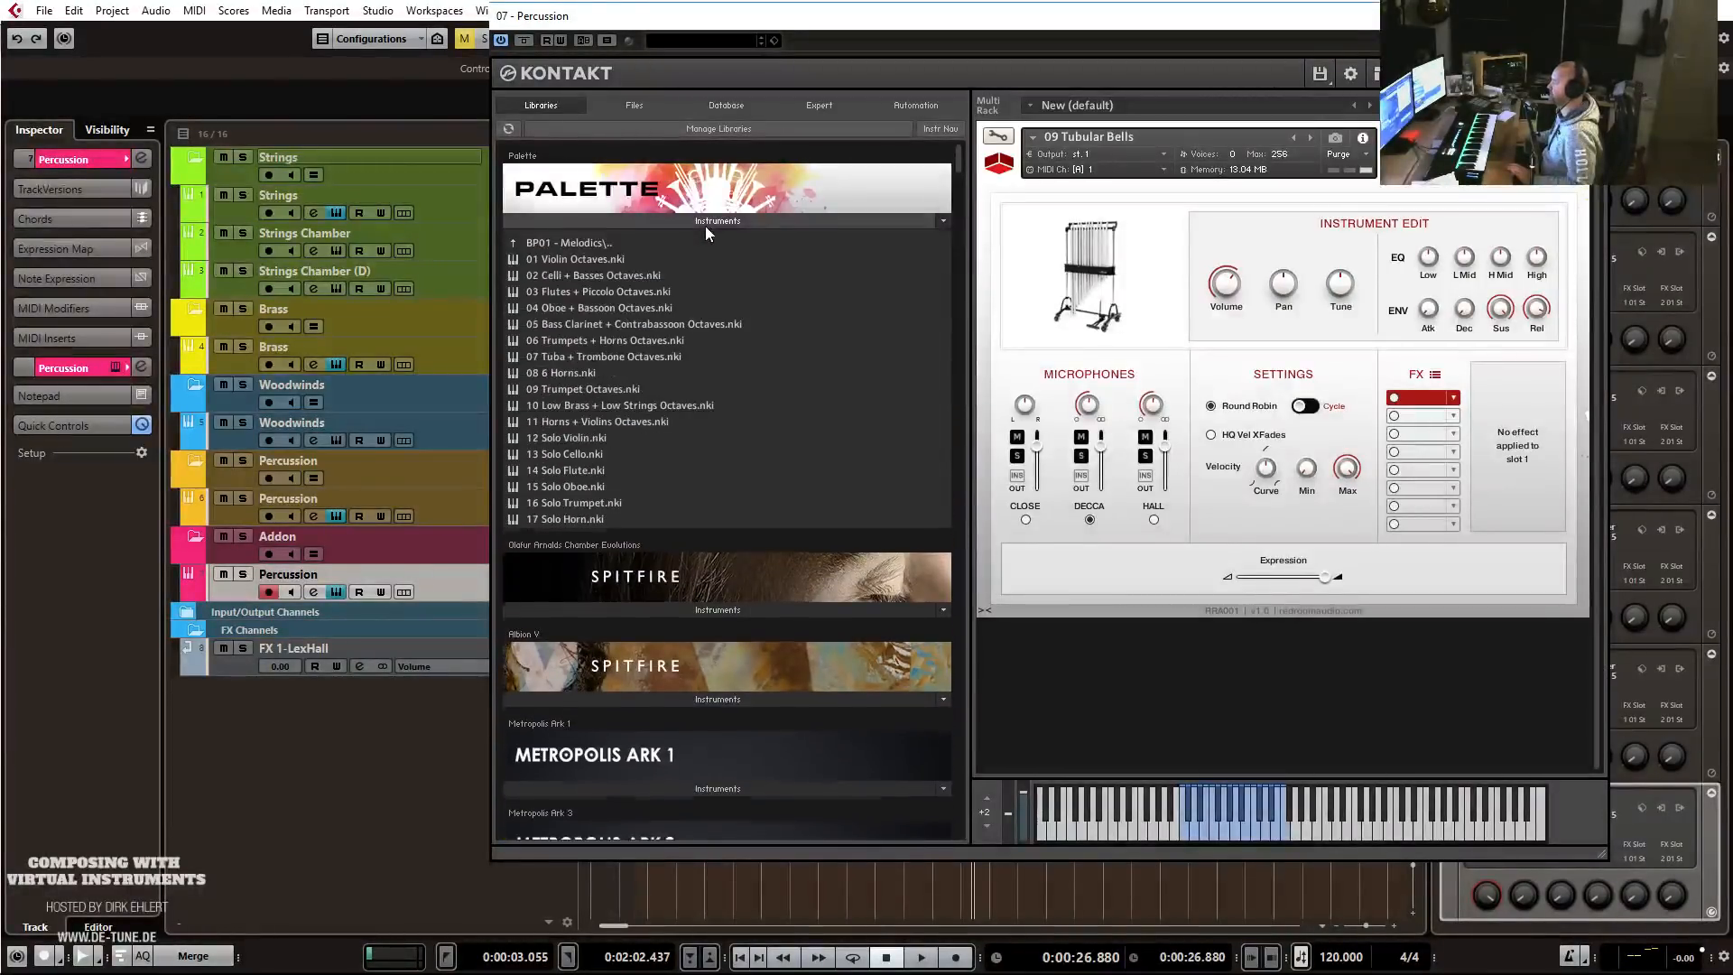
left_click(609, 246)
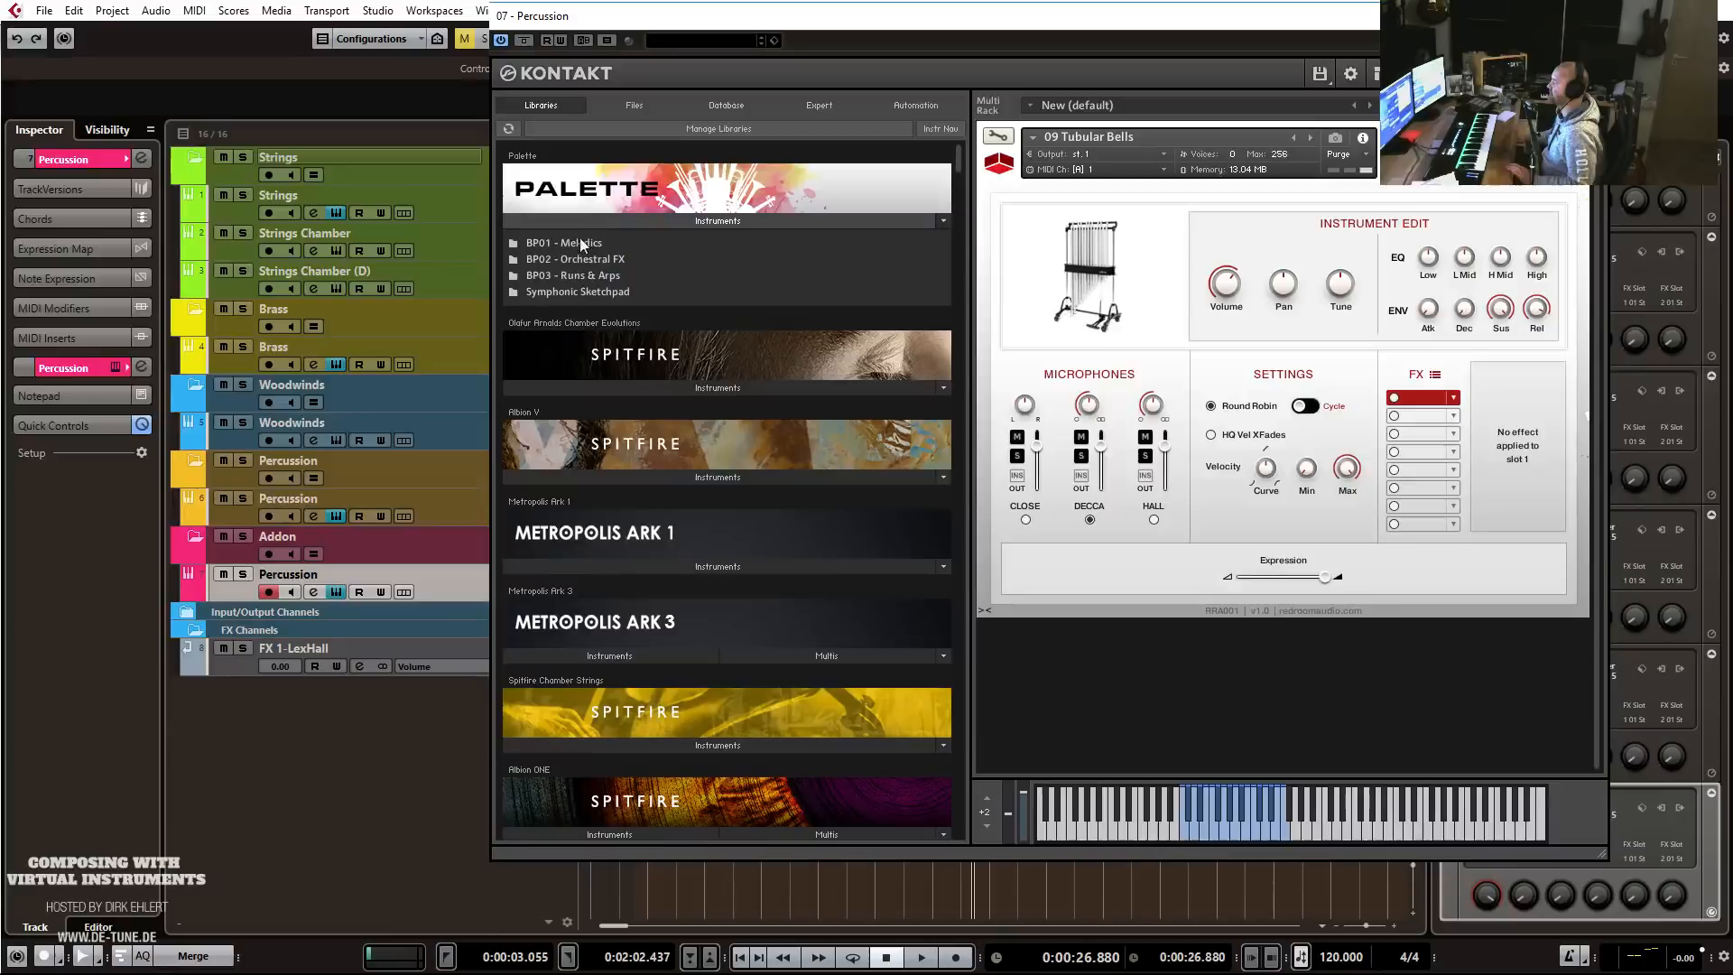
Examine the instrument patches in Palette's Symphonic Sketchpad folder and go back to the product folders.
left_click(567, 290)
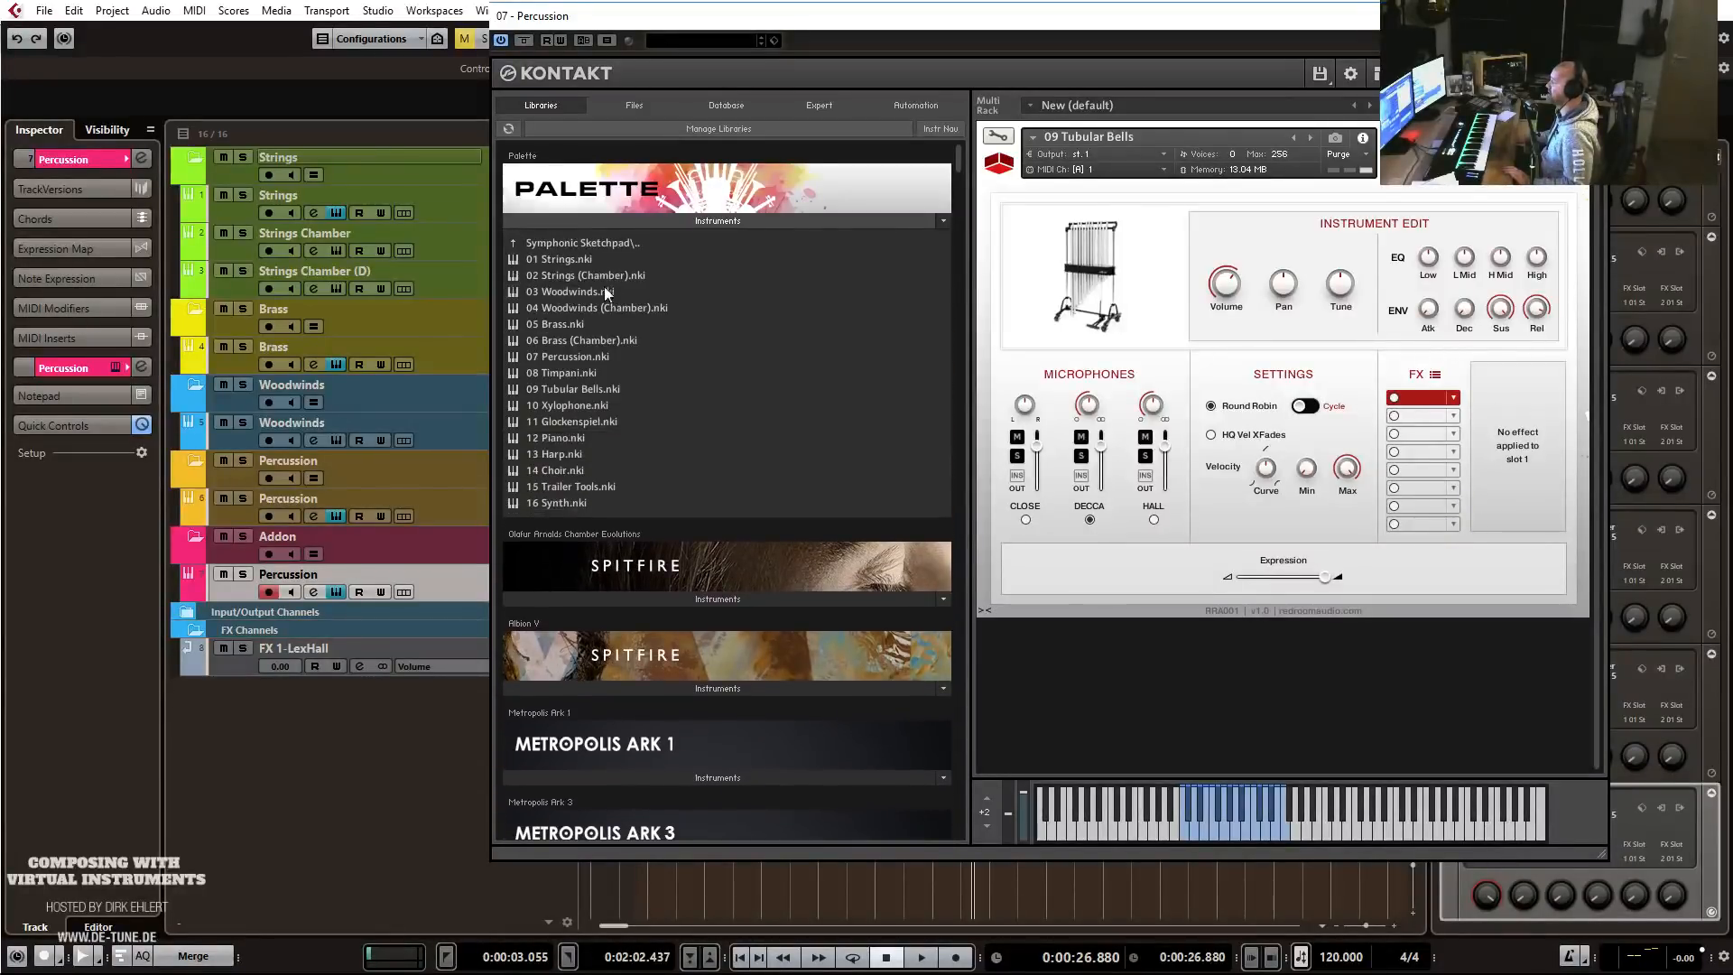
left_click(557, 243)
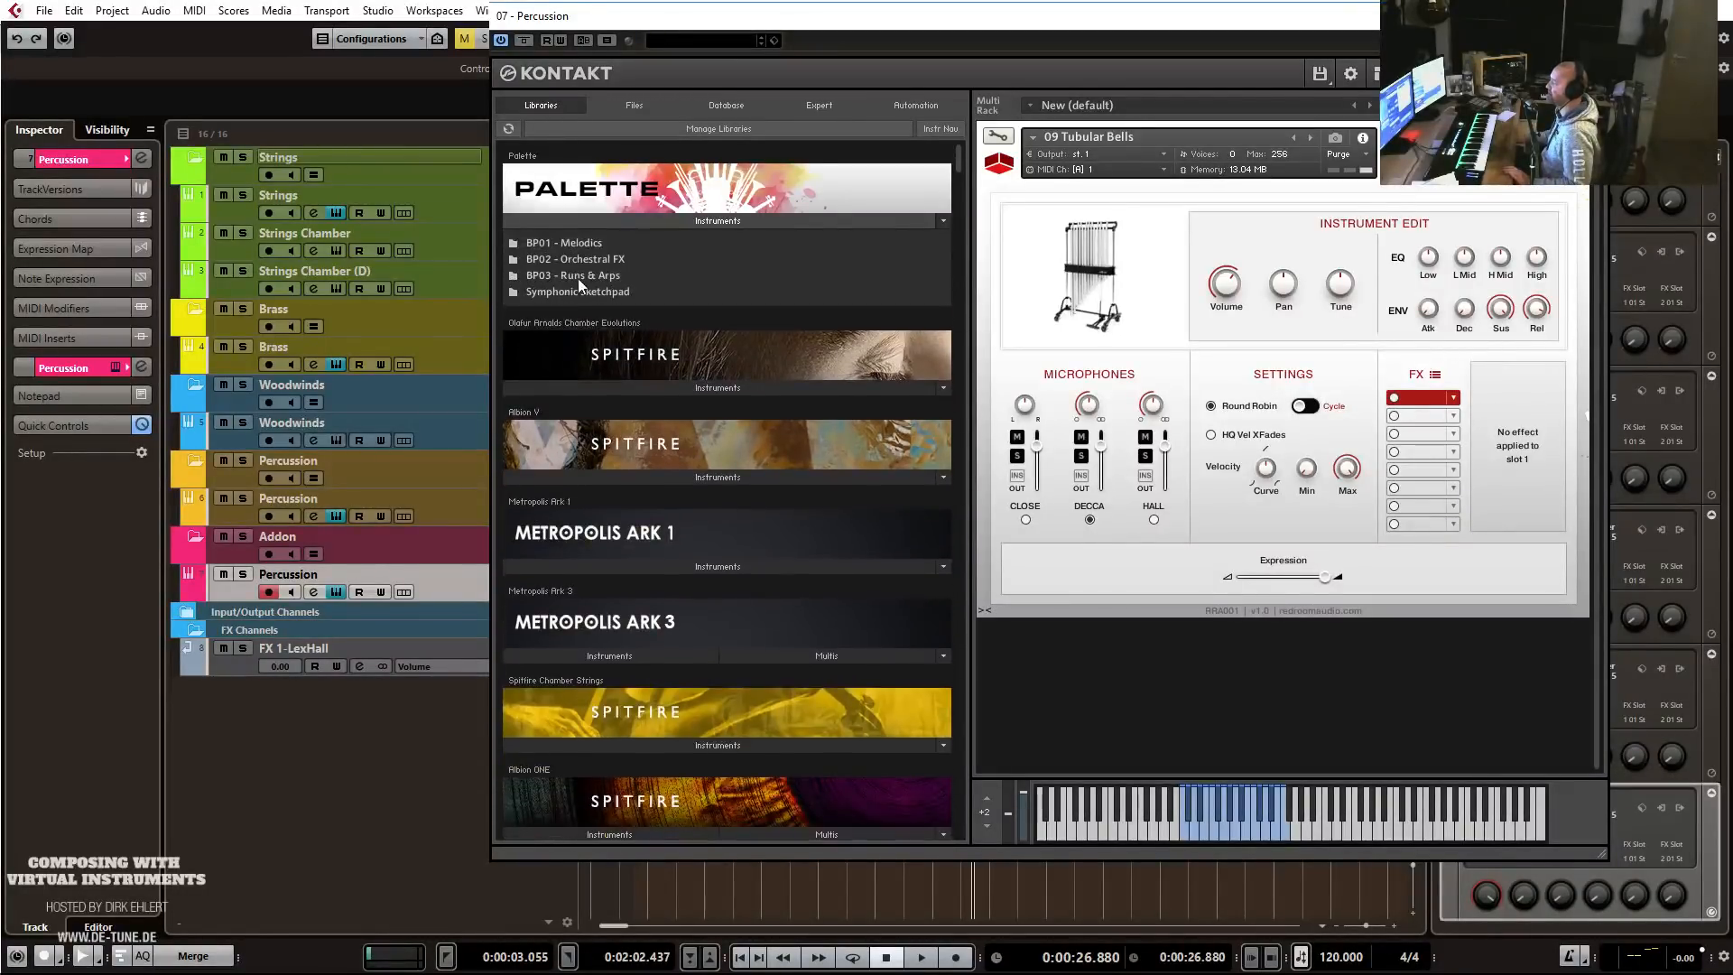
left_click(573, 293)
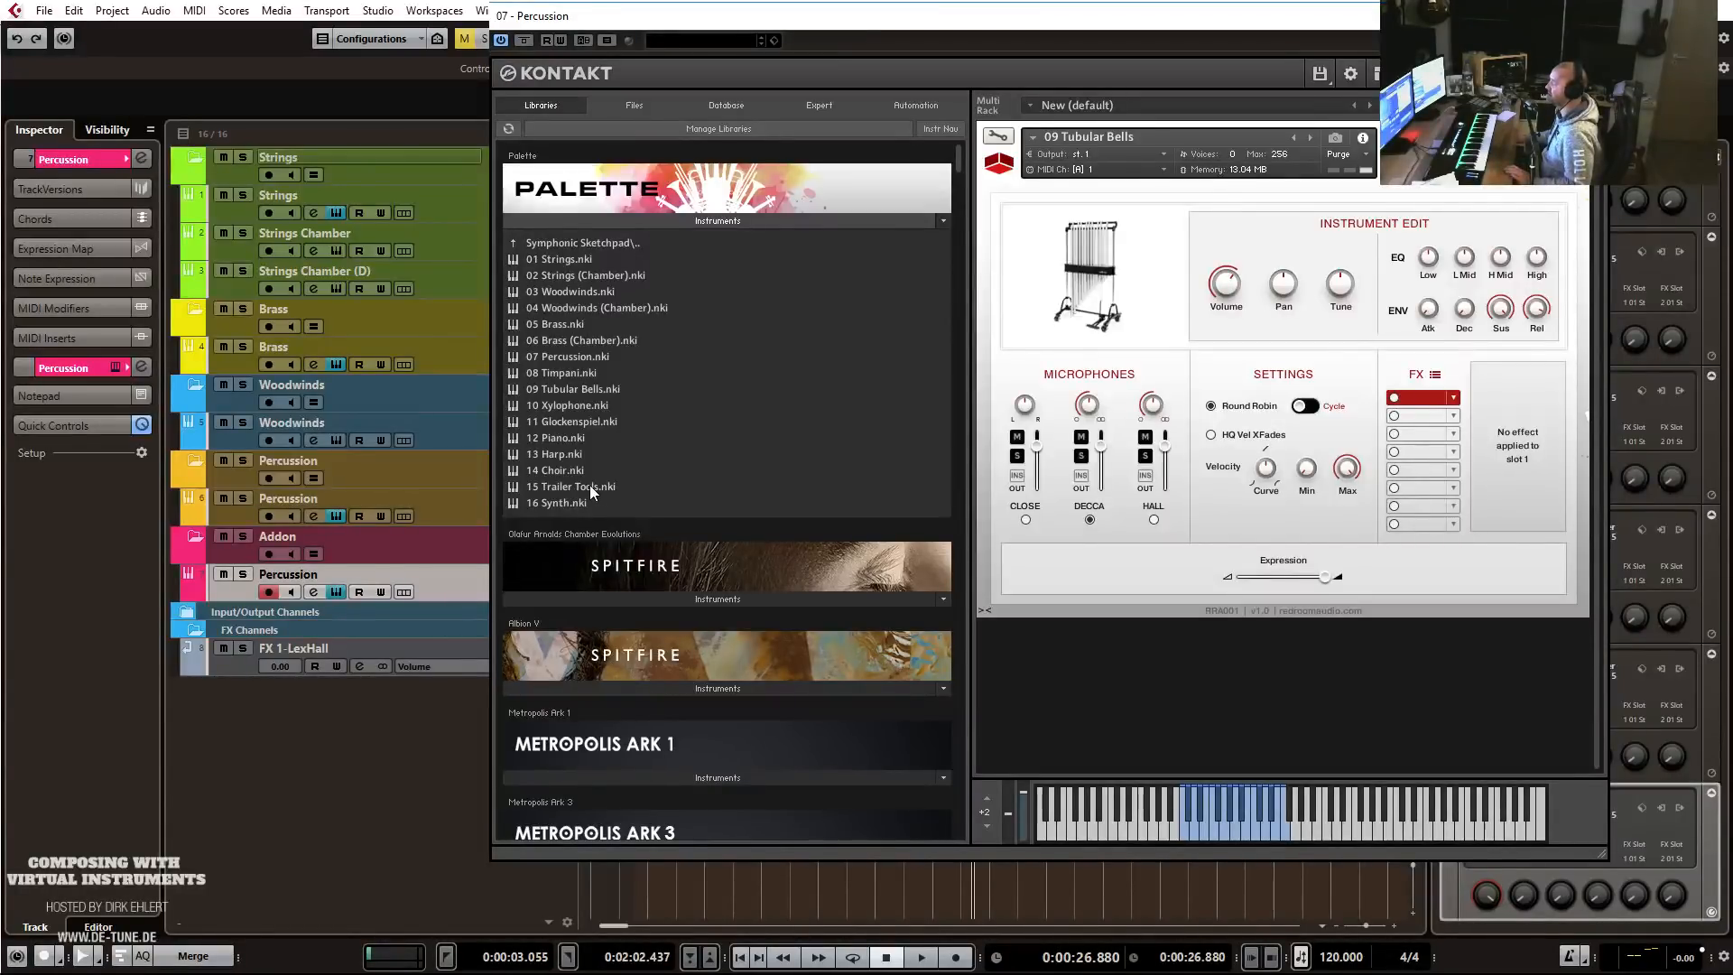
left_click(738, 502)
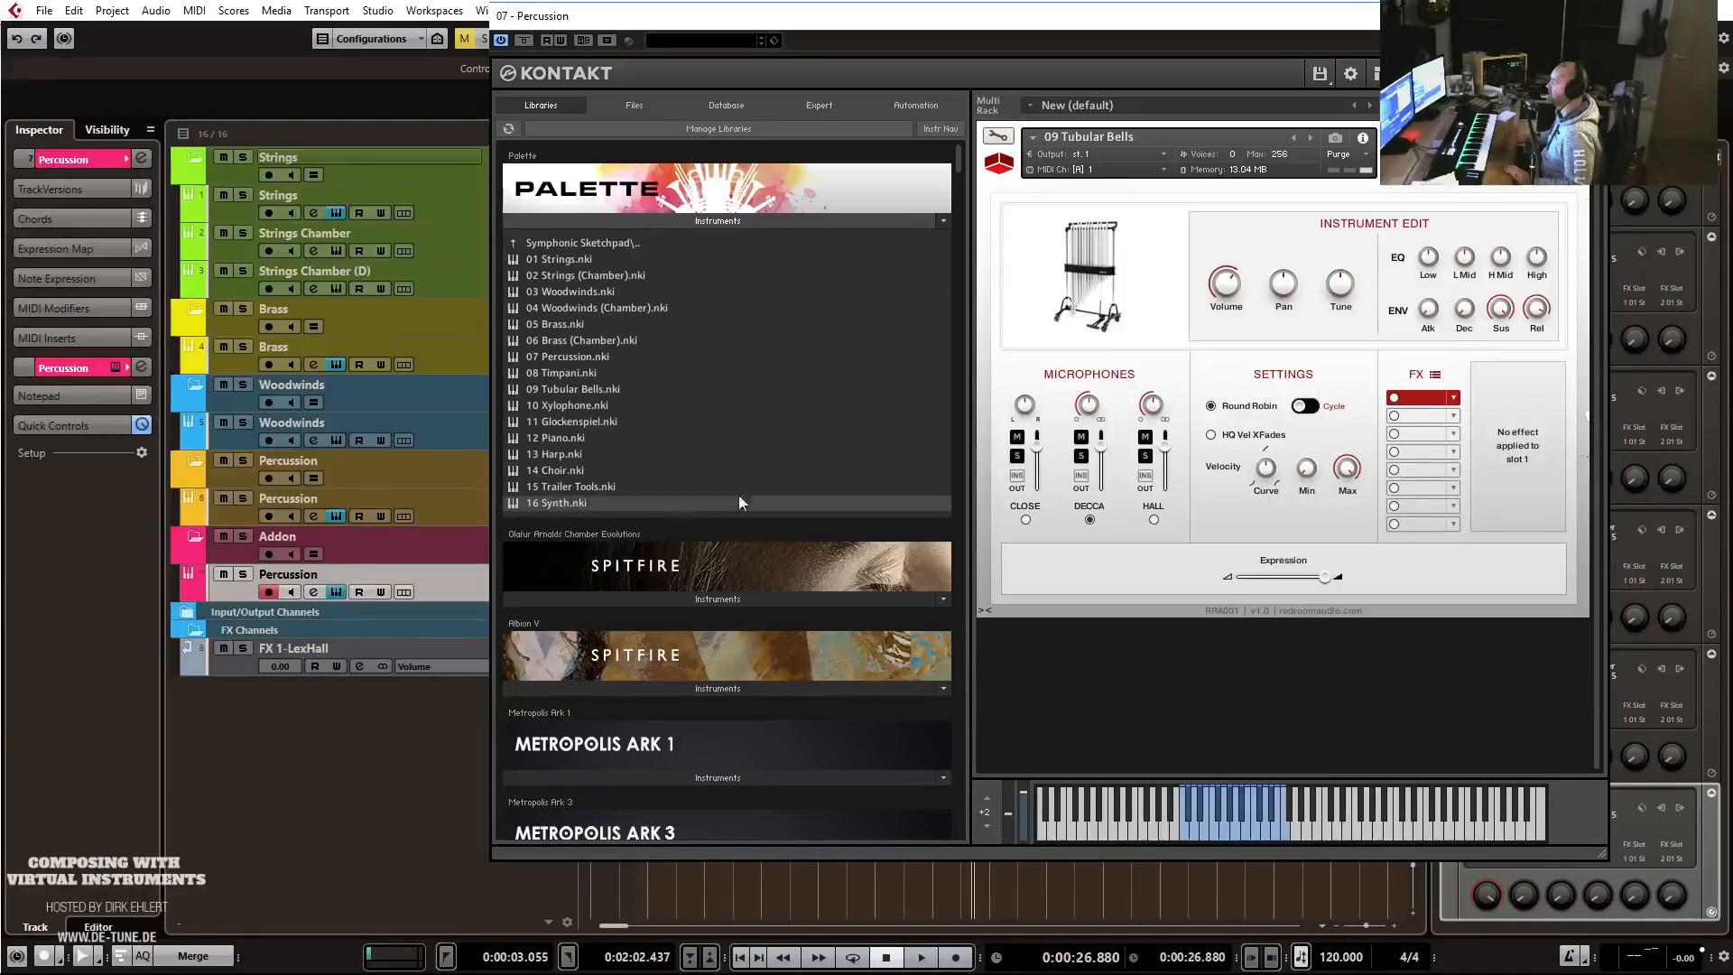
left_click(567, 243)
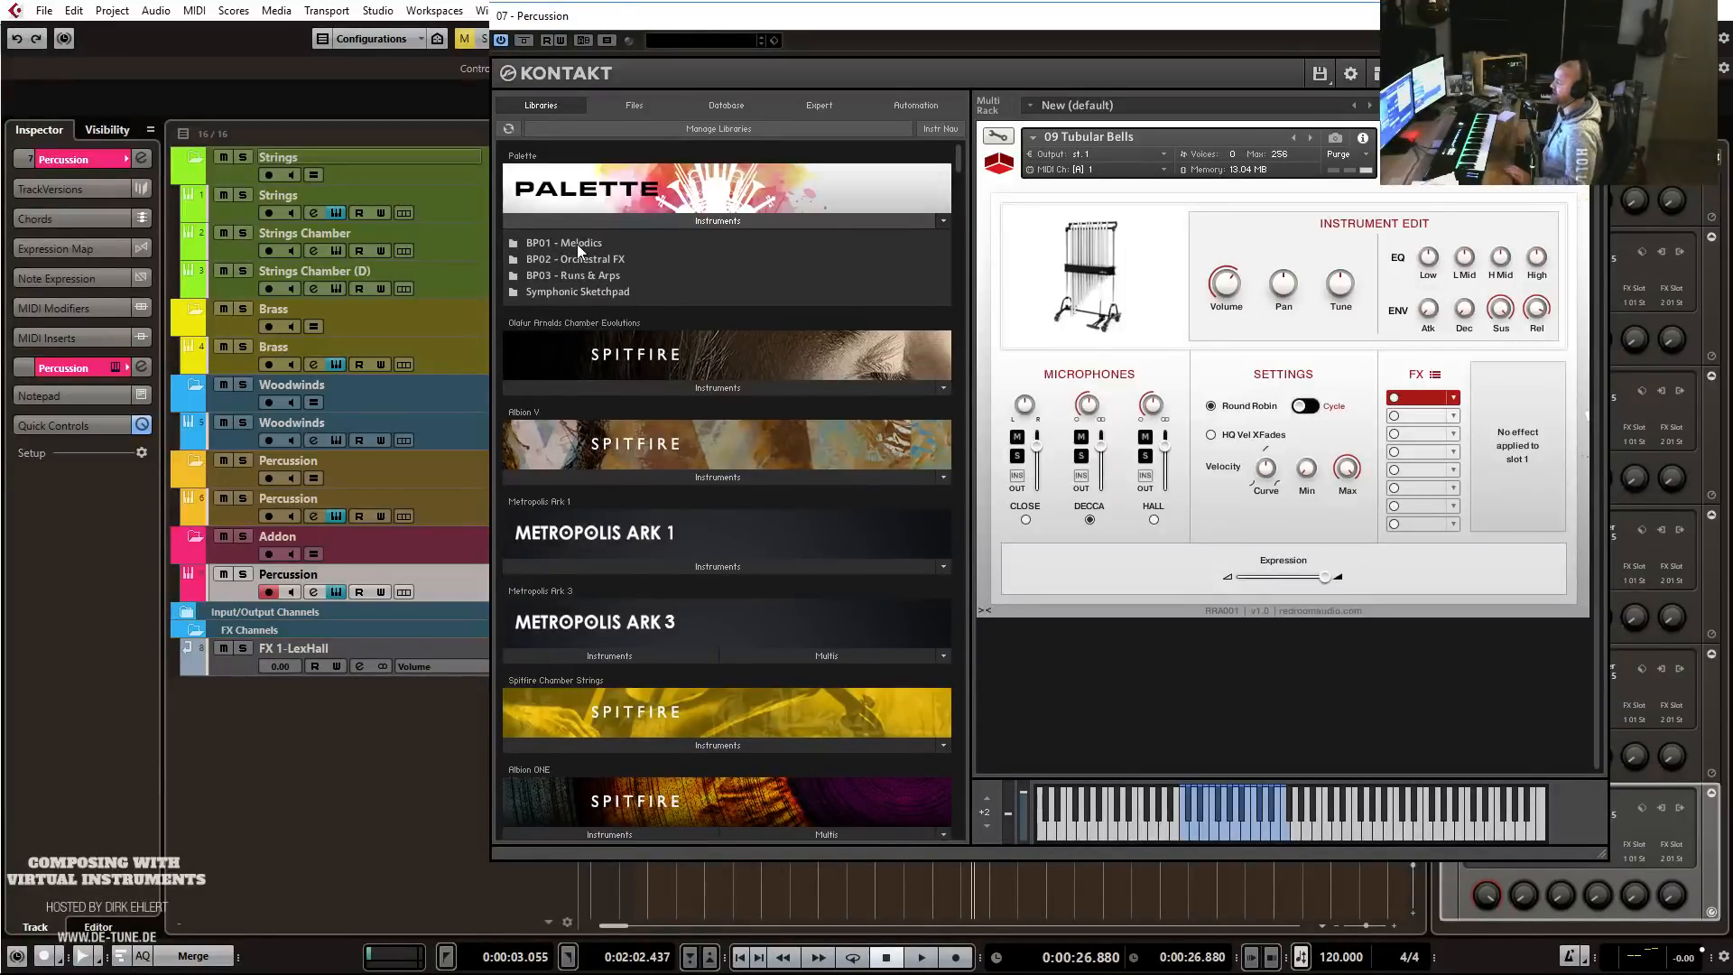
Examine the patches in the BP01 - Melodics folder, compare them with Symphonic Sketchpad, and return to the product folders.
left_click(577, 244)
left_click(577, 244)
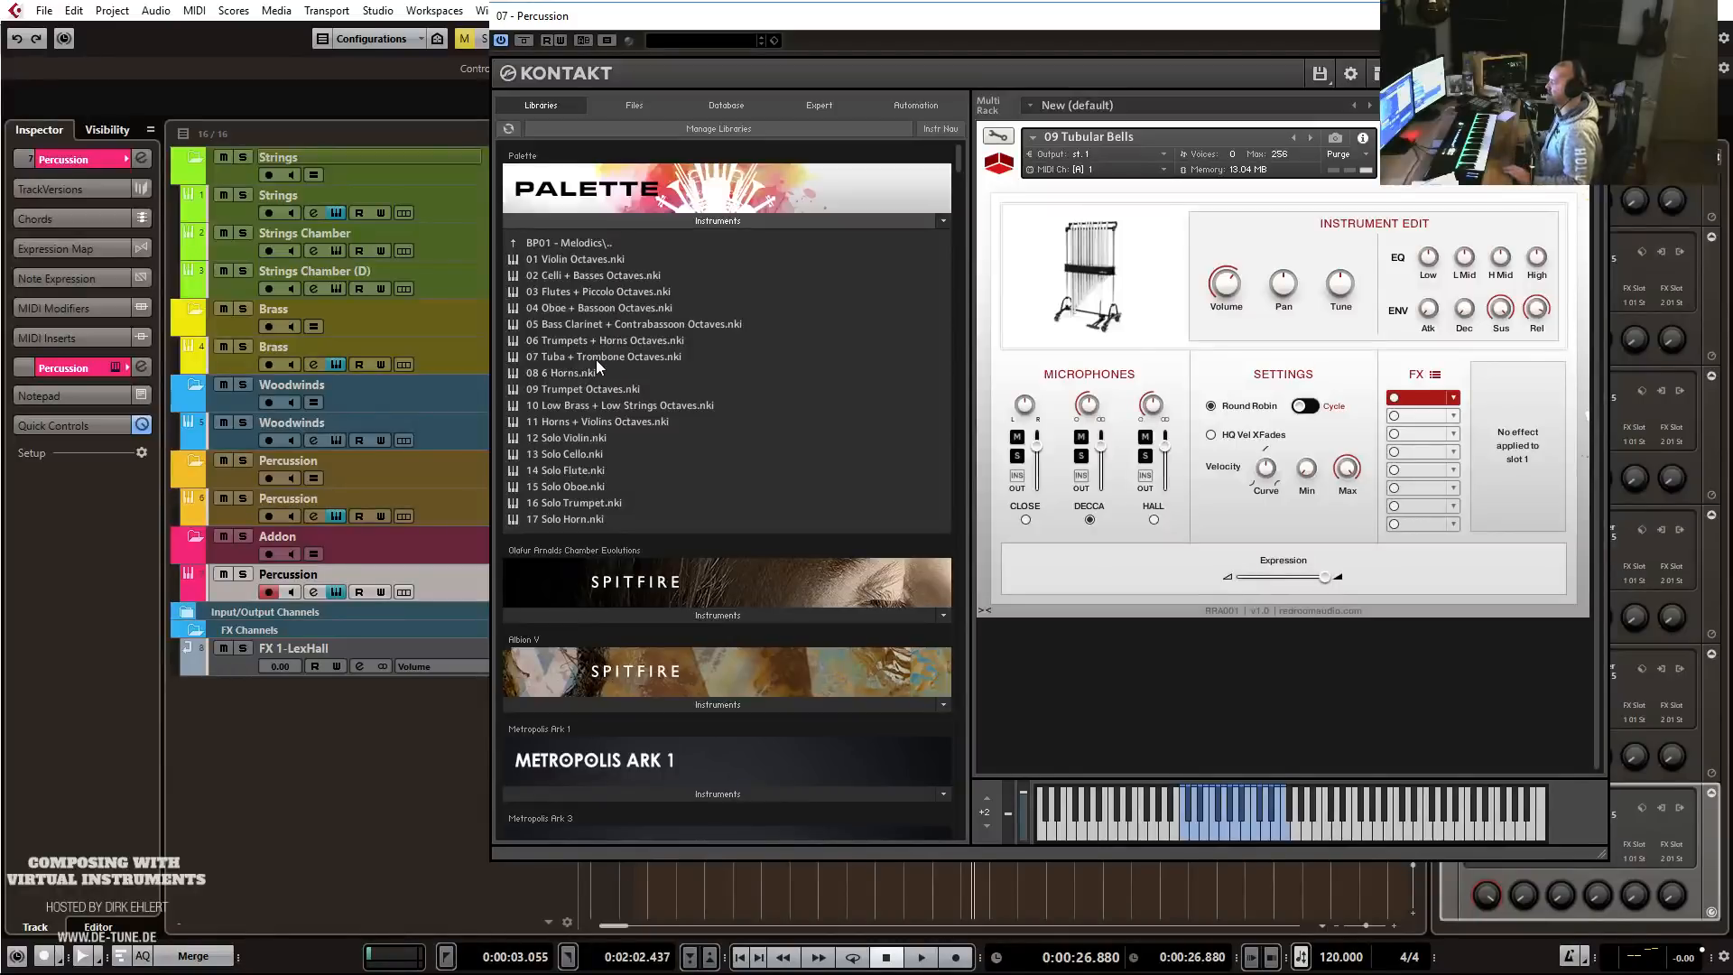
left_click(612, 340)
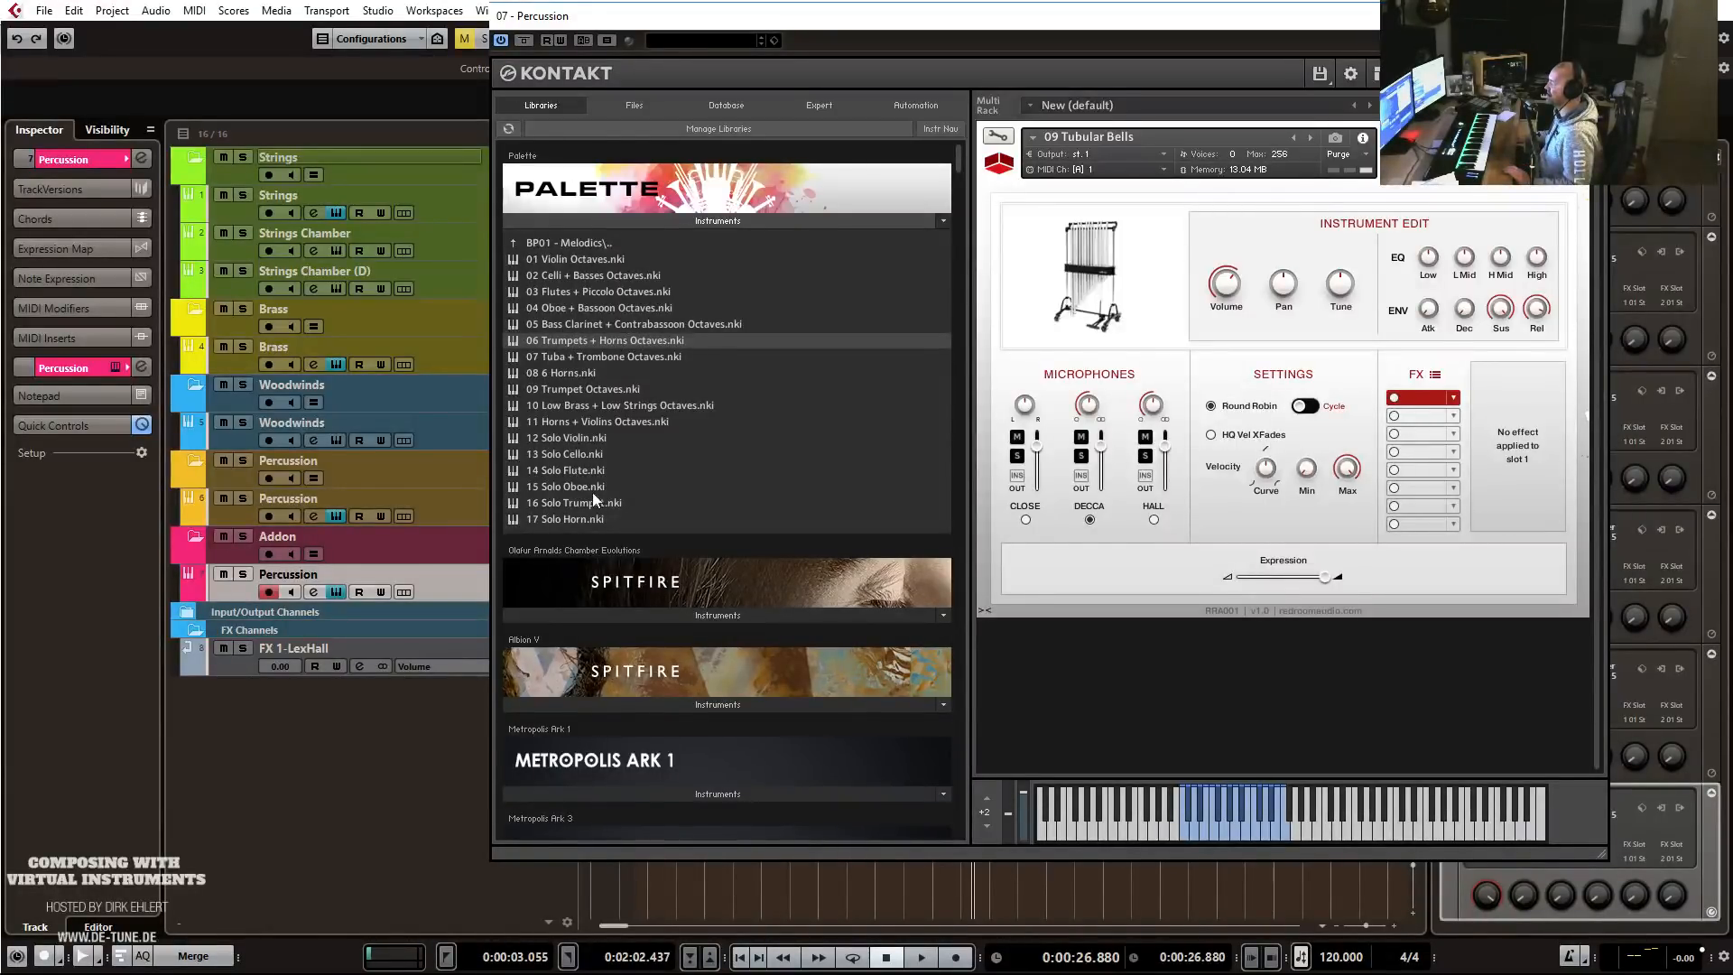
left_click(571, 242)
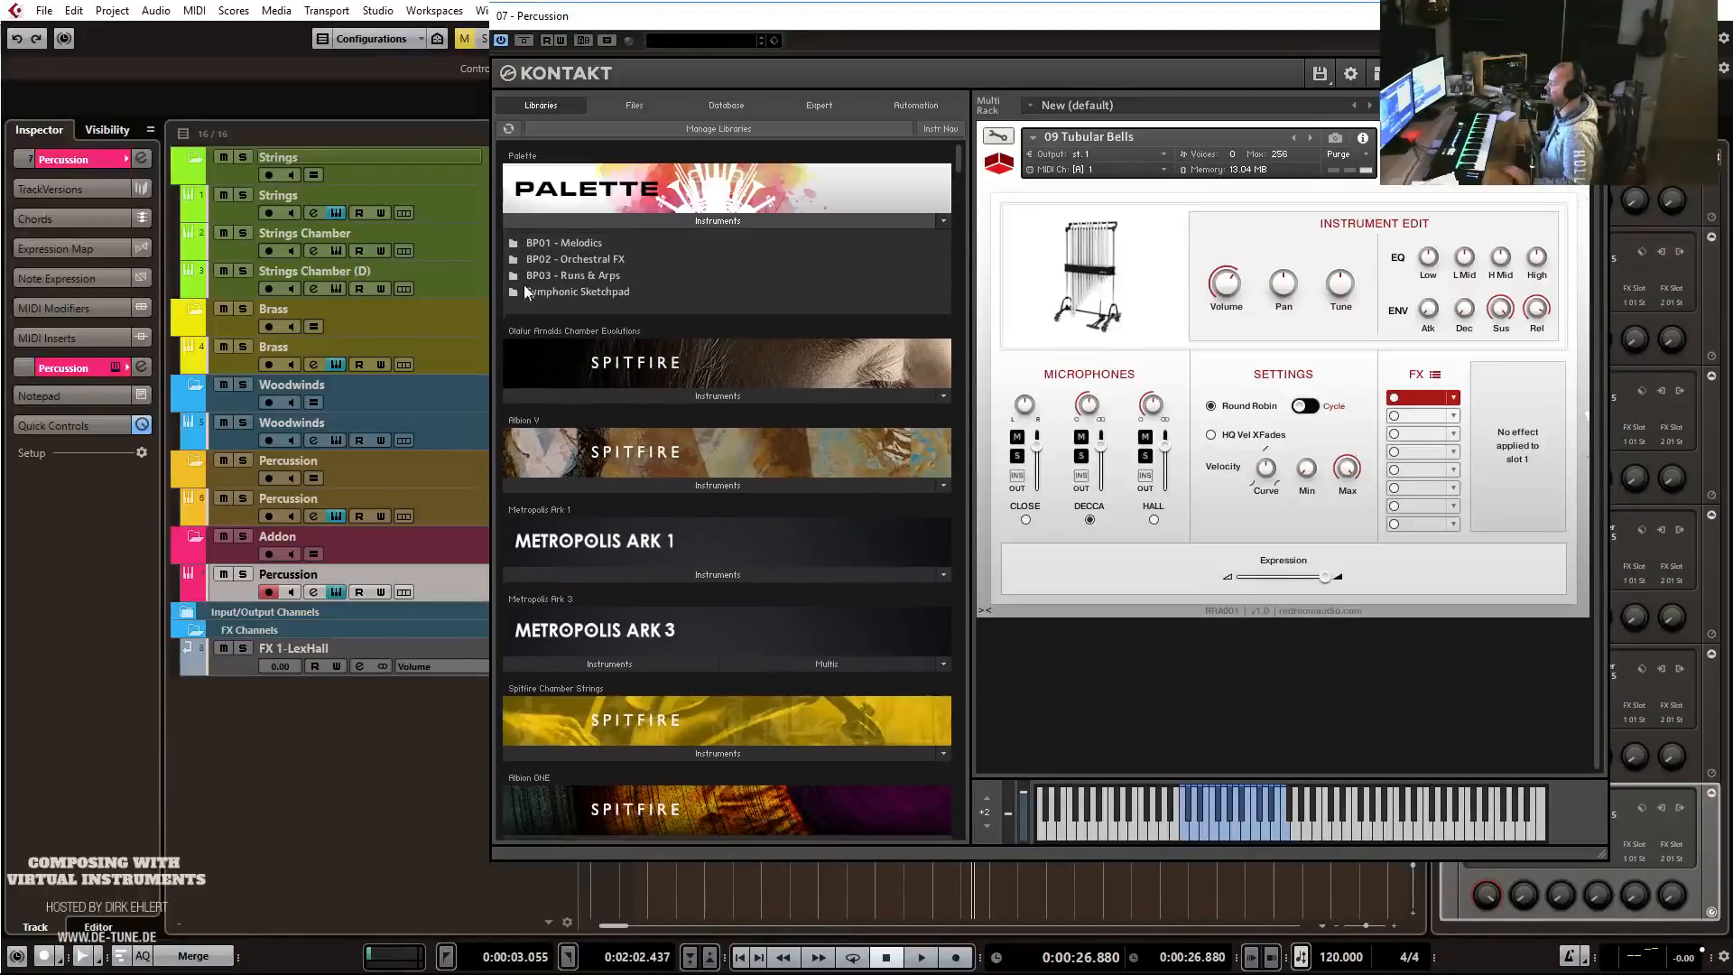
left_click(572, 290)
left_click(581, 247)
left_click(585, 243)
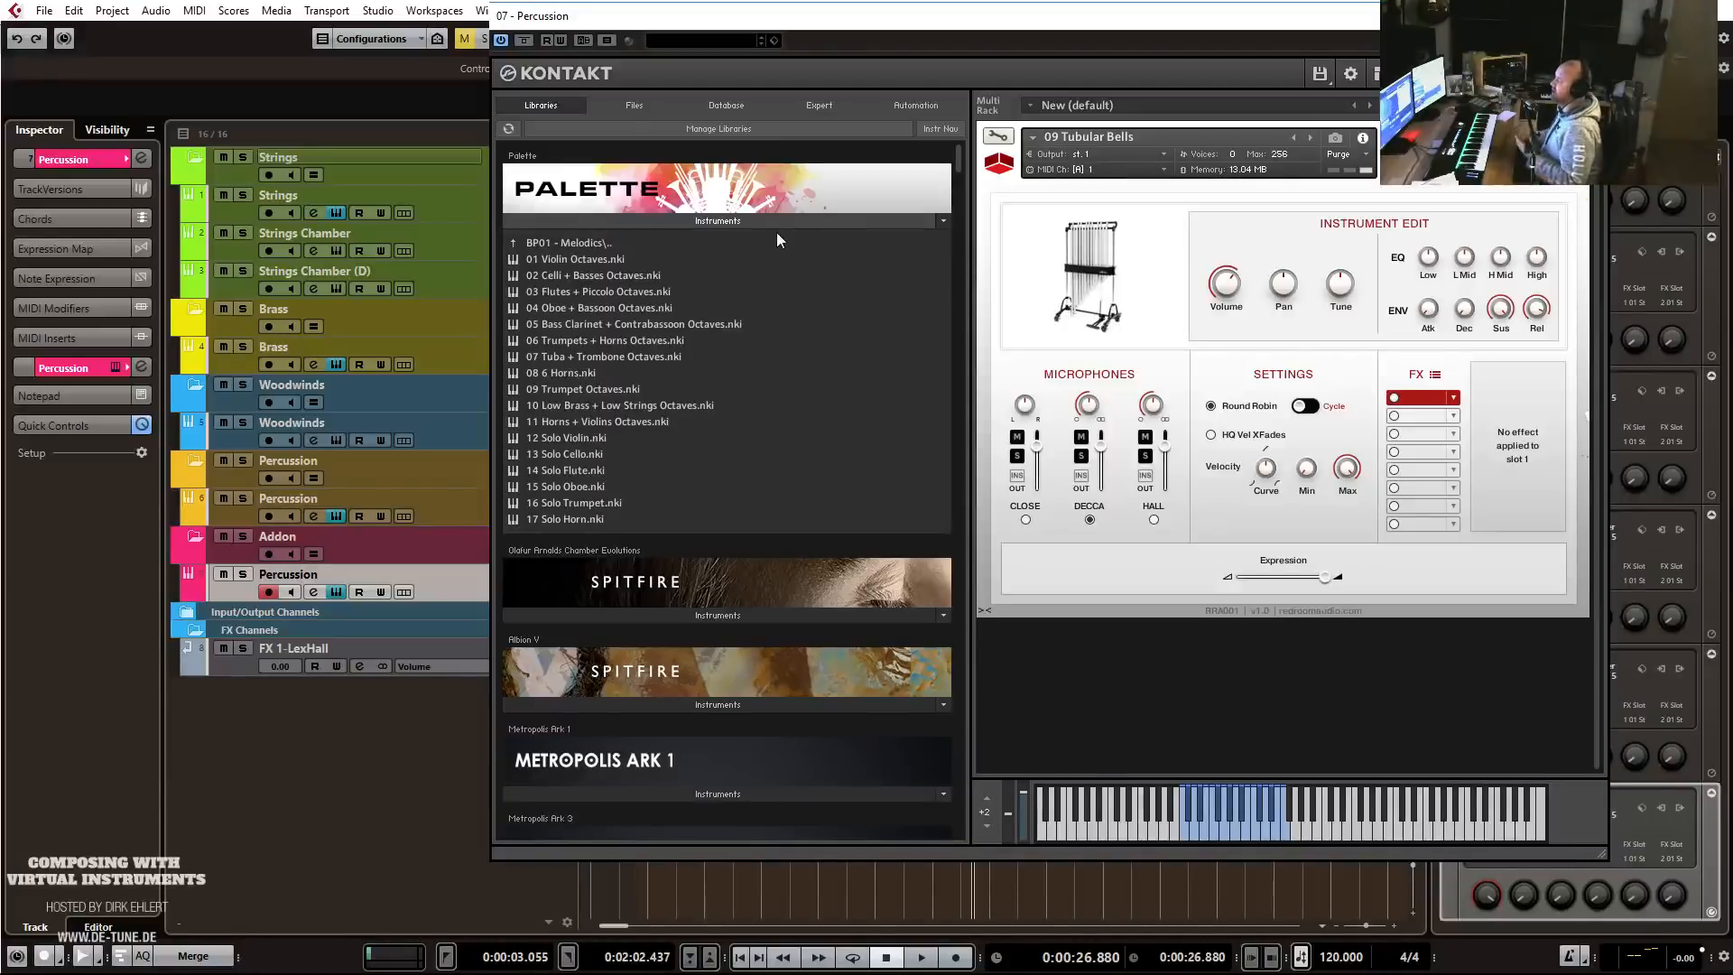
left_click(567, 244)
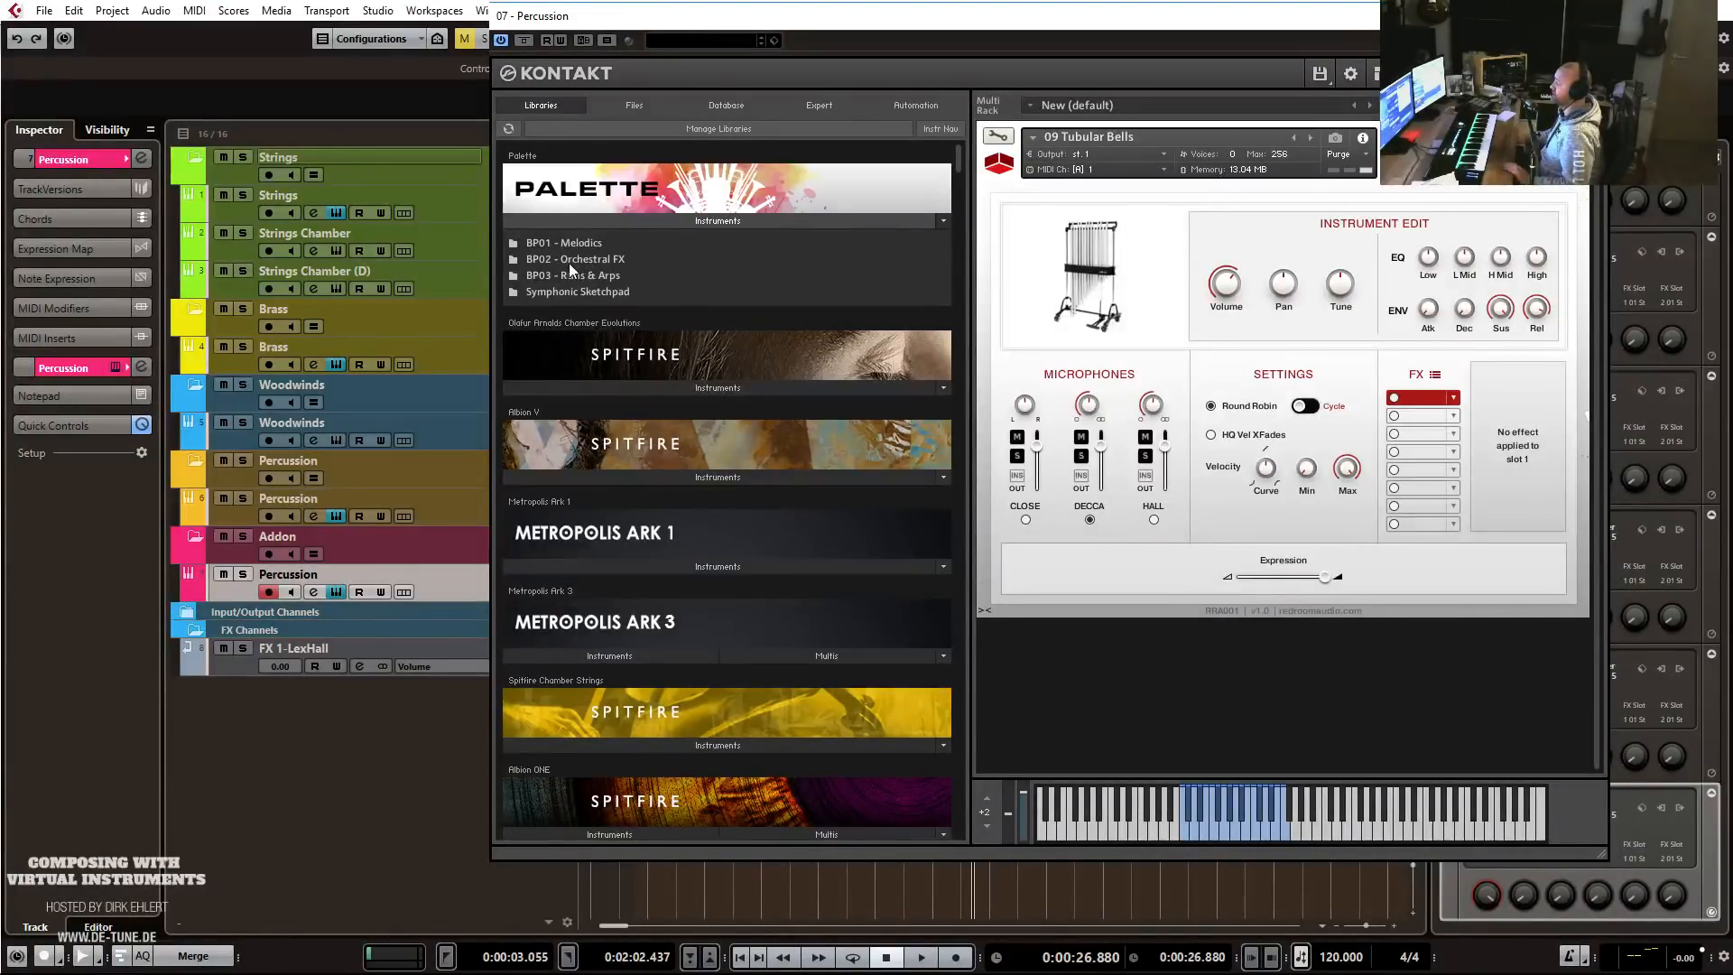
Look through the patches in the BP02 - Orchestral FX and BP03 - Runs & Arps folders, returning to the product folders.
left_click(576, 261)
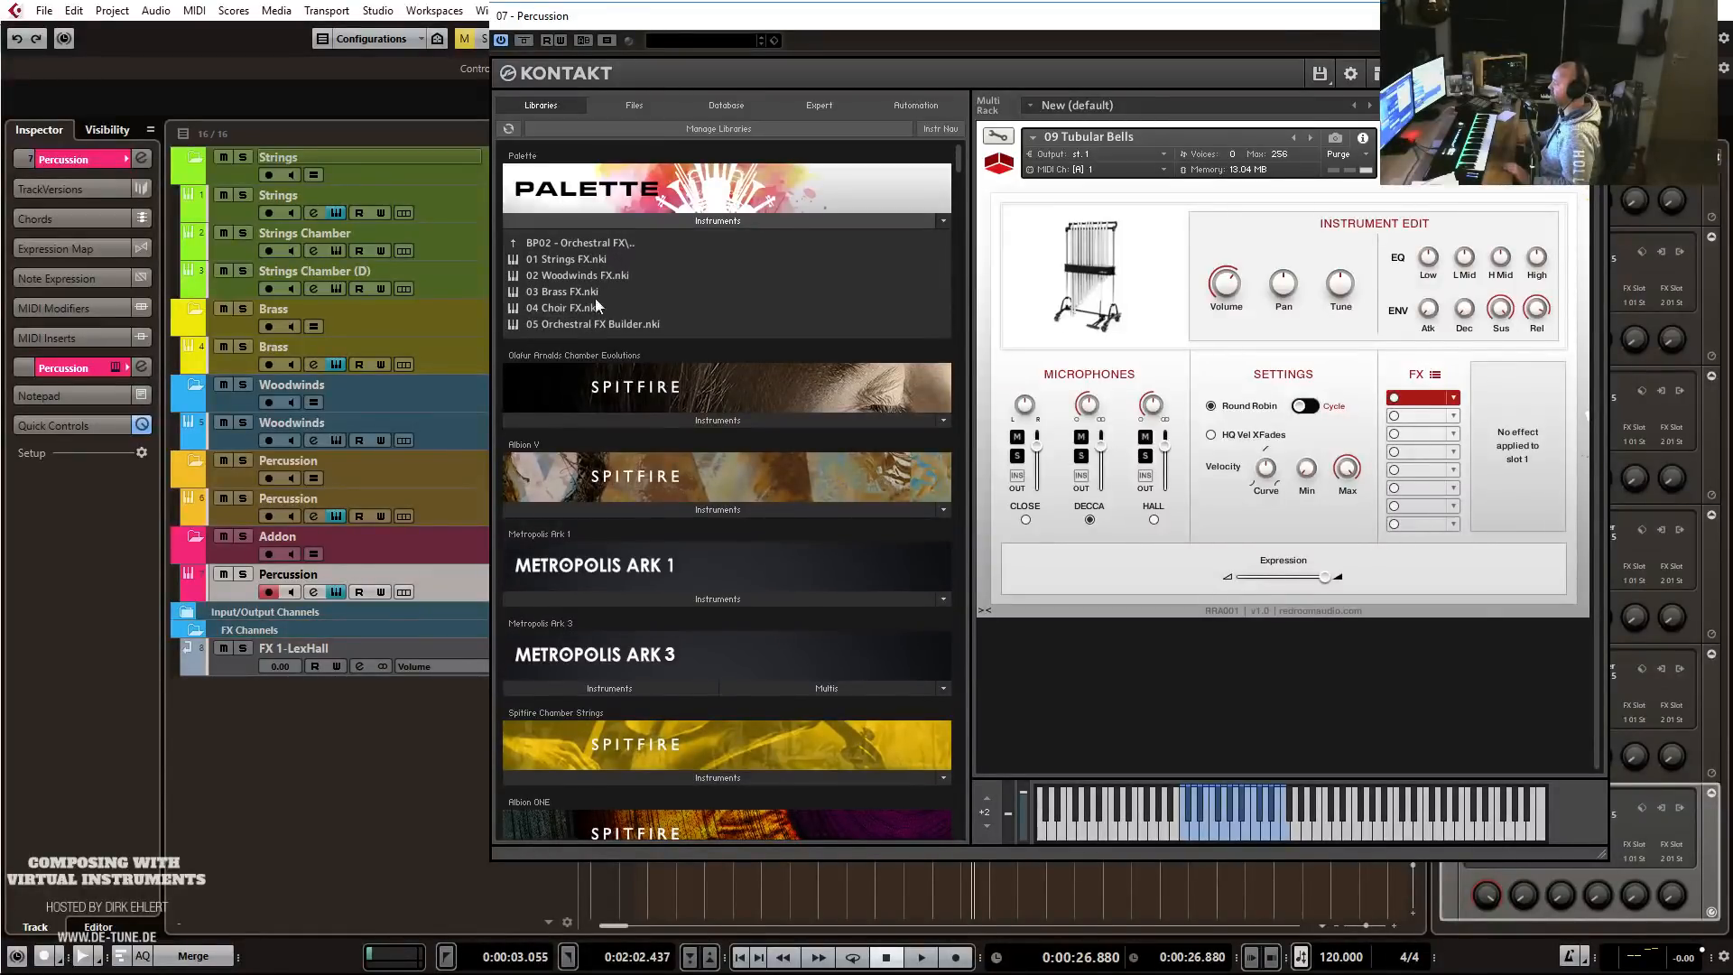
left_click(572, 242)
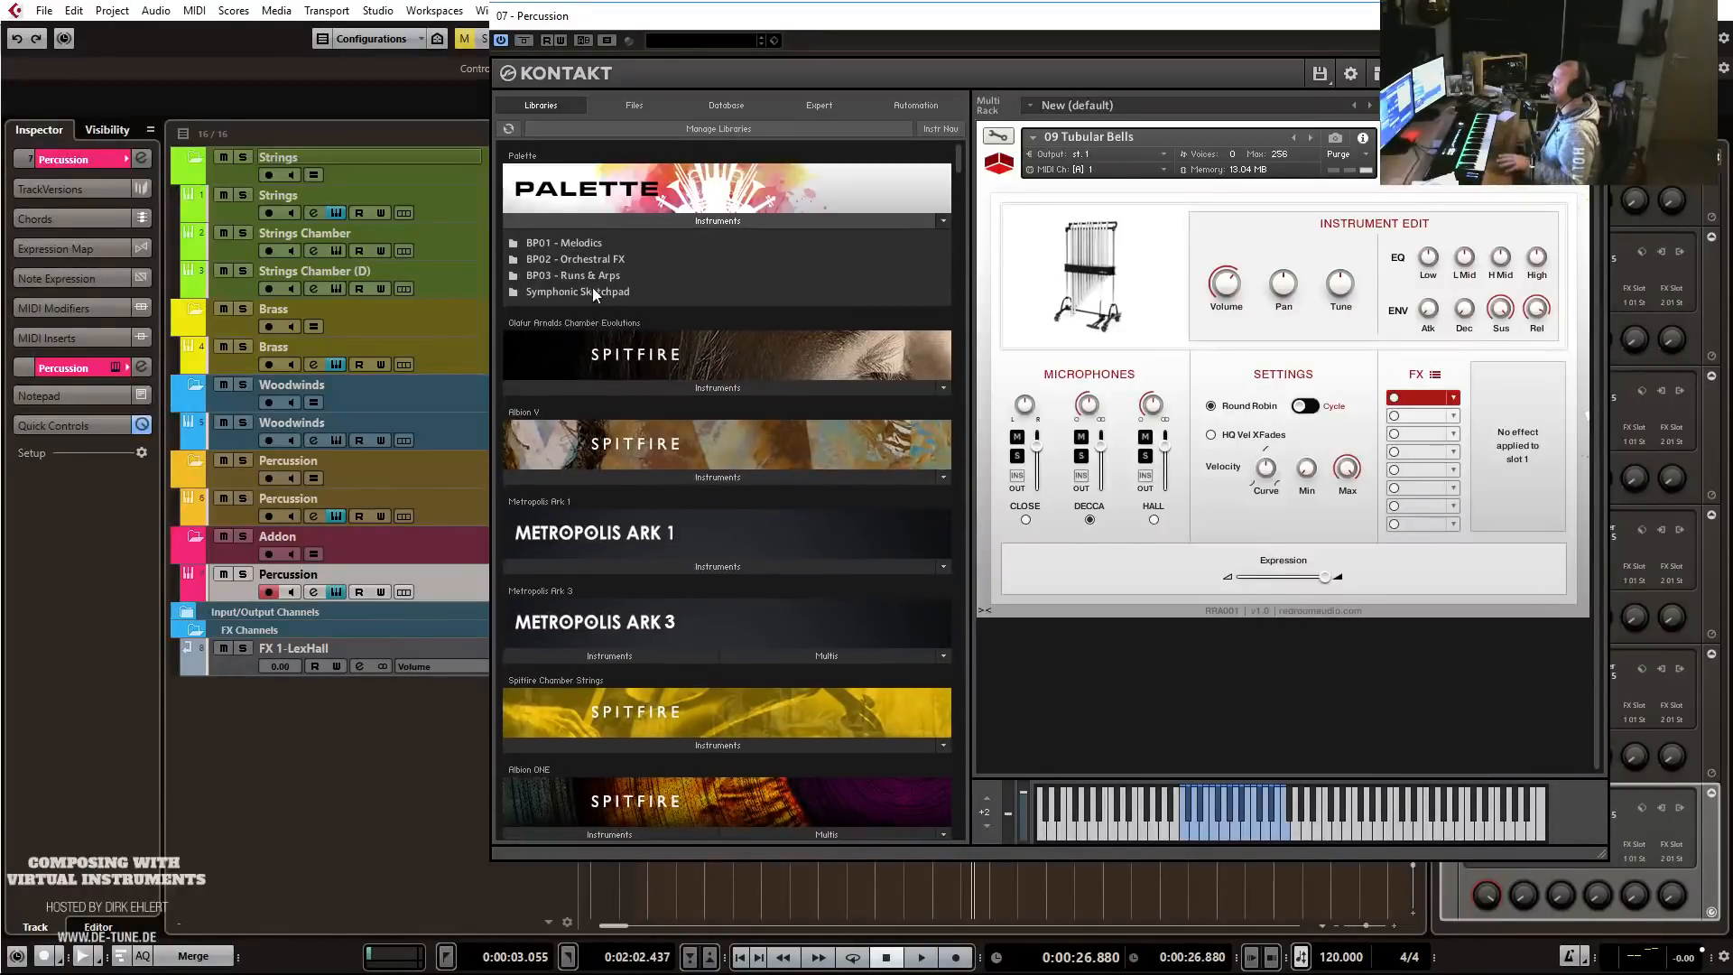
left_click(572, 276)
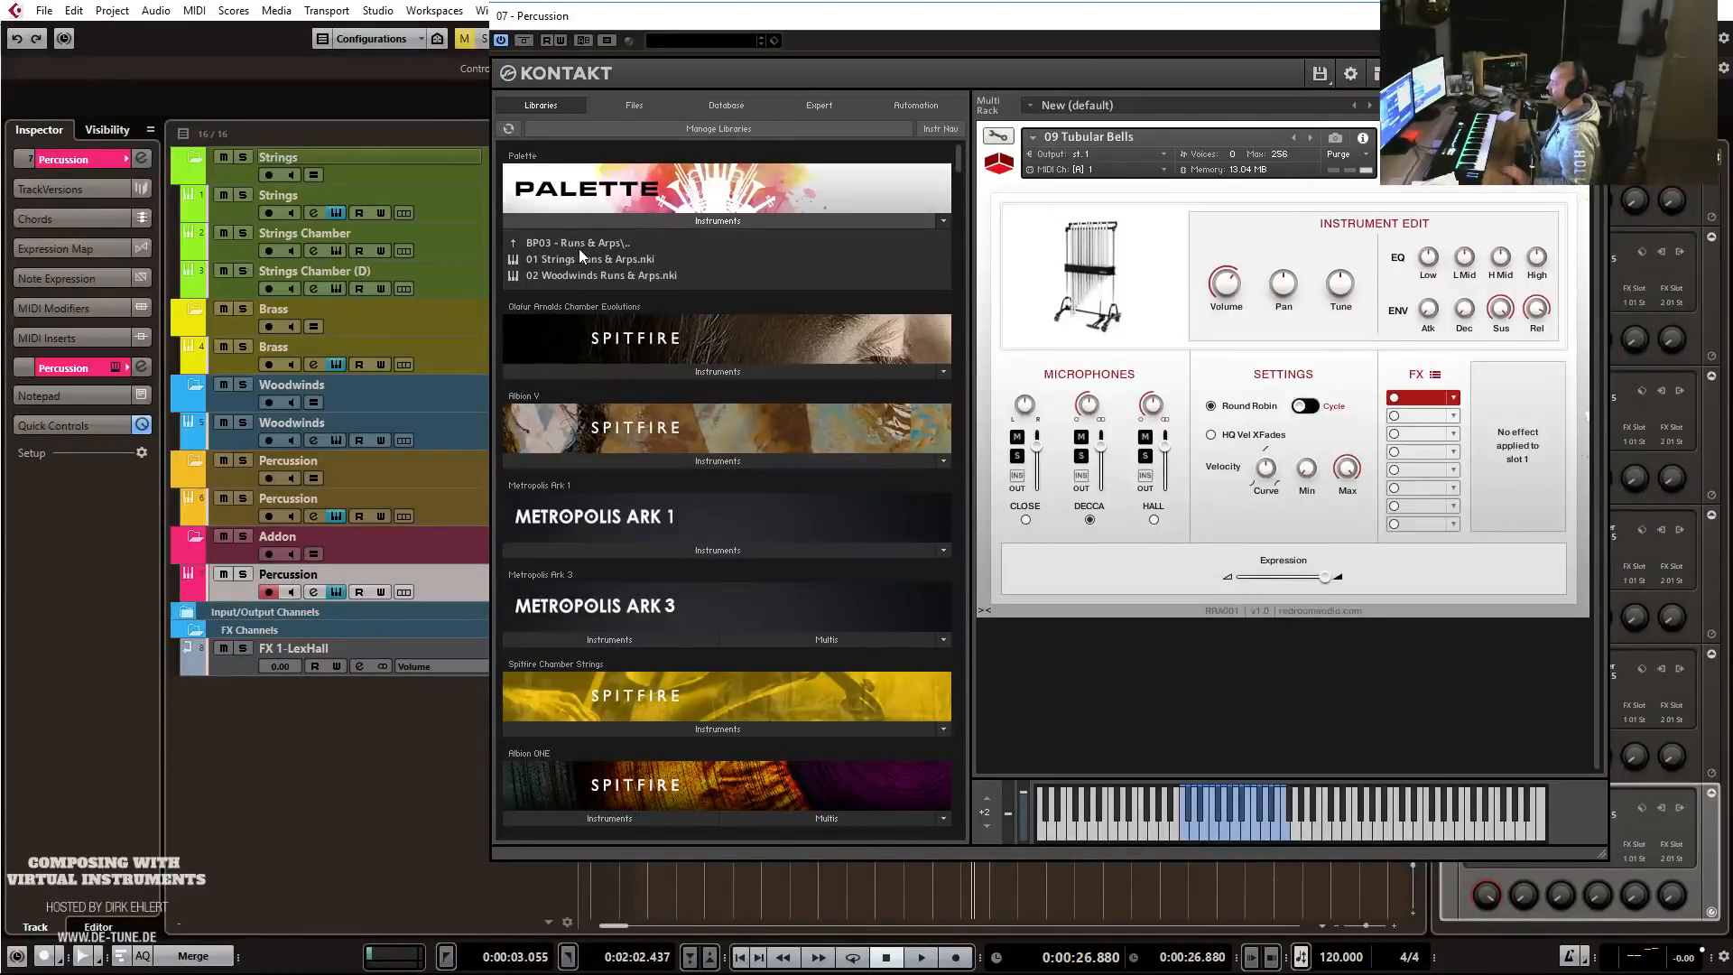
left_click(565, 242)
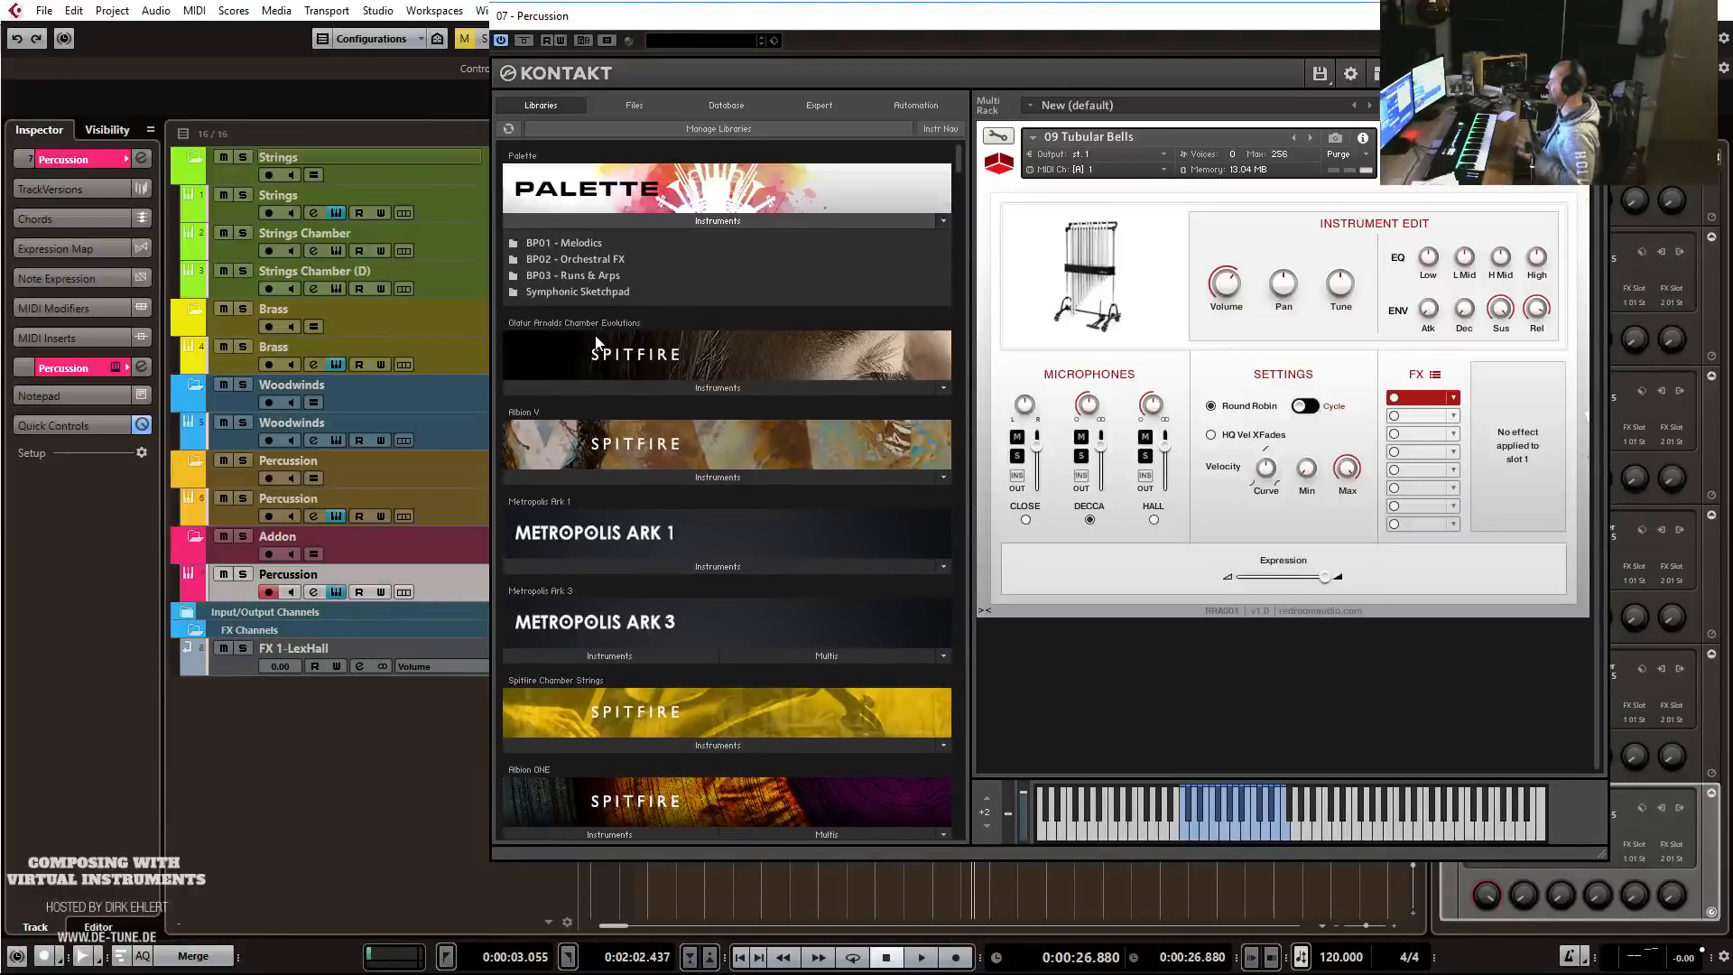
Load the 01 Strings.nki patch from the Symphonic Sketchpad folder in place of the Tubular Bells.
left_click(571, 291)
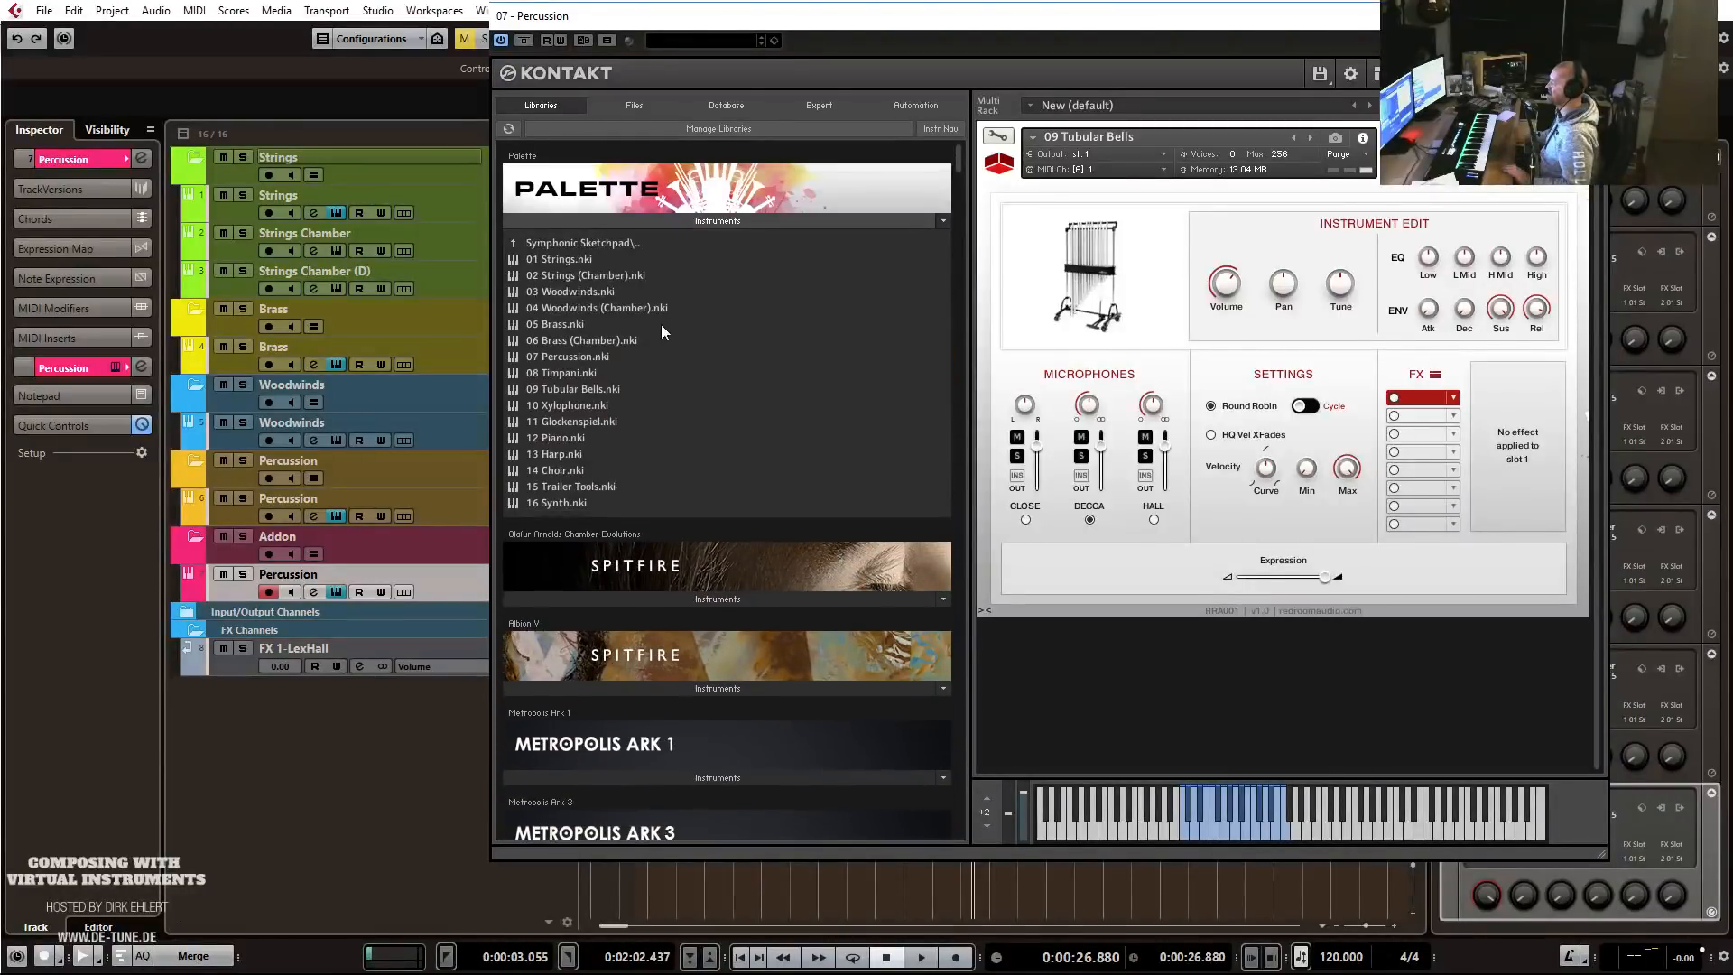
double_click(554, 259)
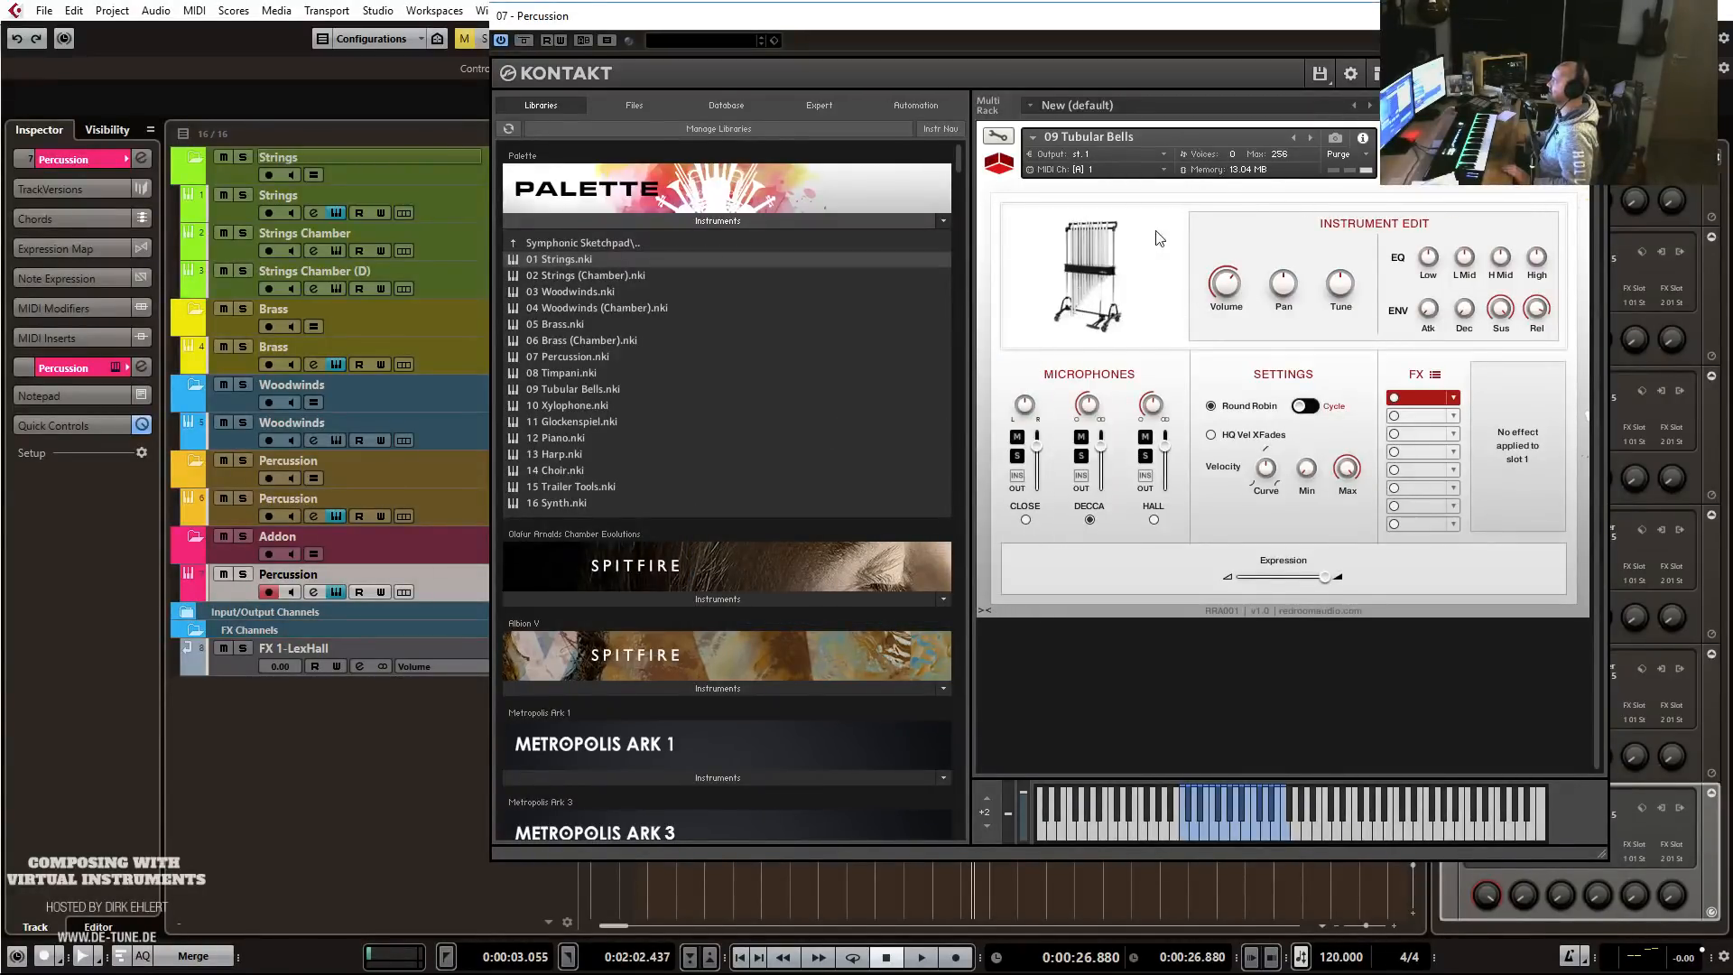
Reposition the Kontakt window over the track list and widen it to show the complete 01 Strings interface with its Palette artwork.
left_click_drag(1120, 27, 916, 30)
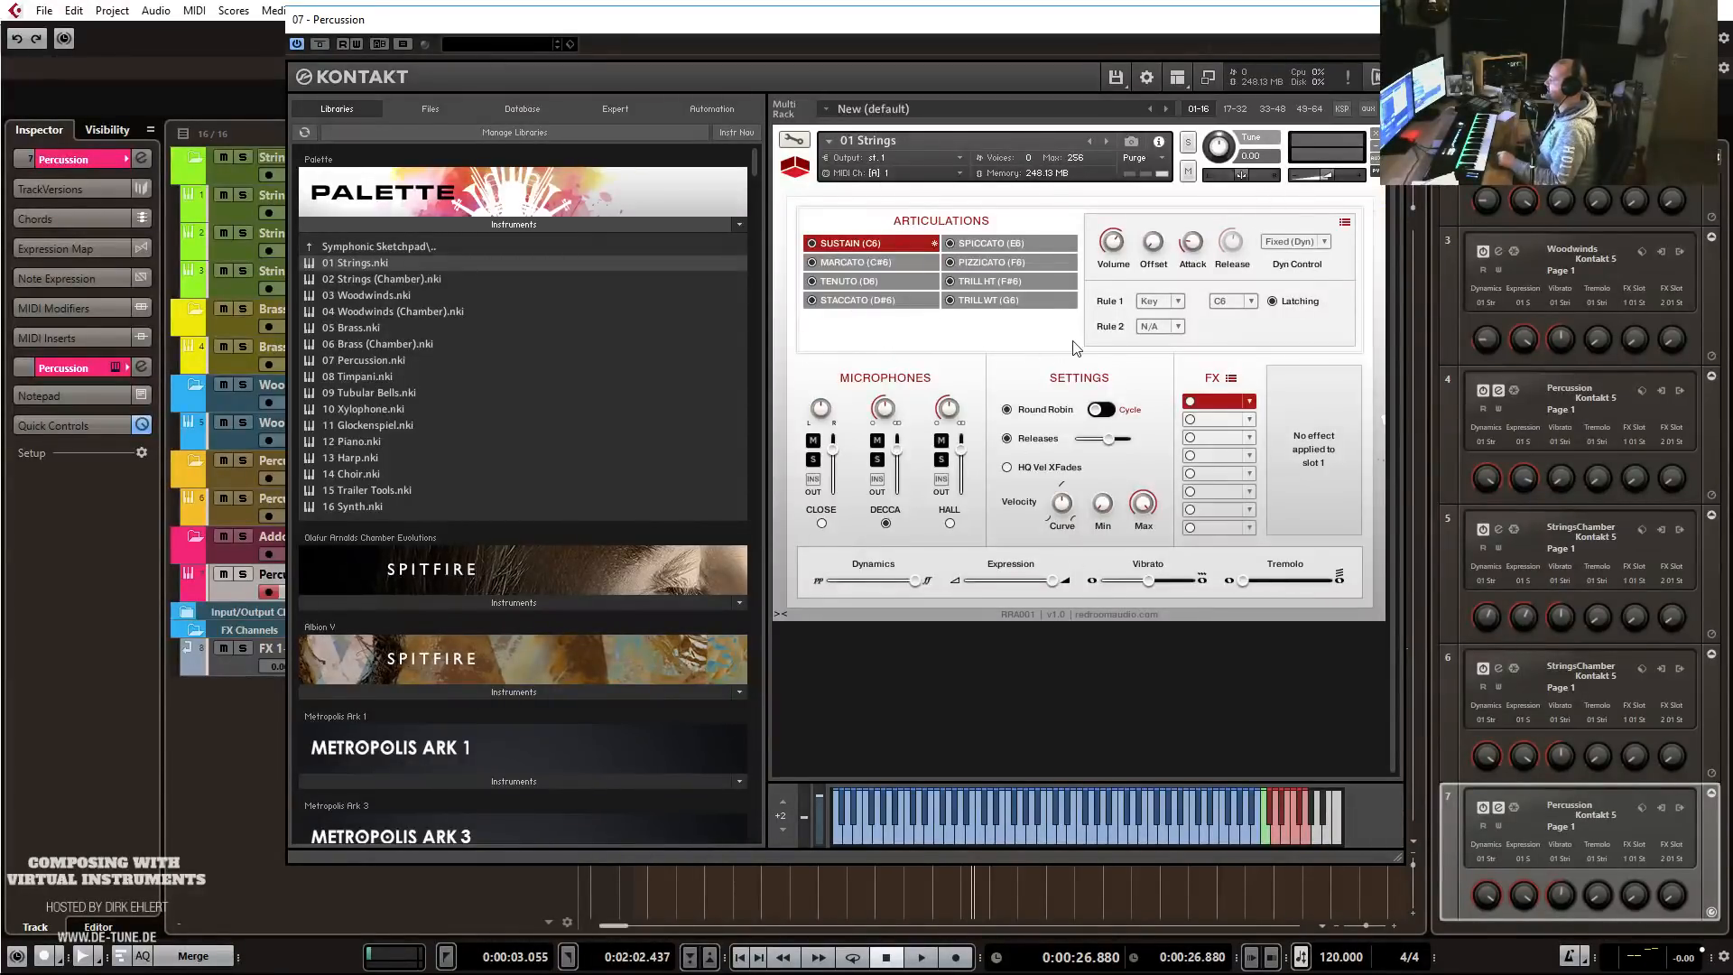
left_click_drag(1014, 36, 847, 58)
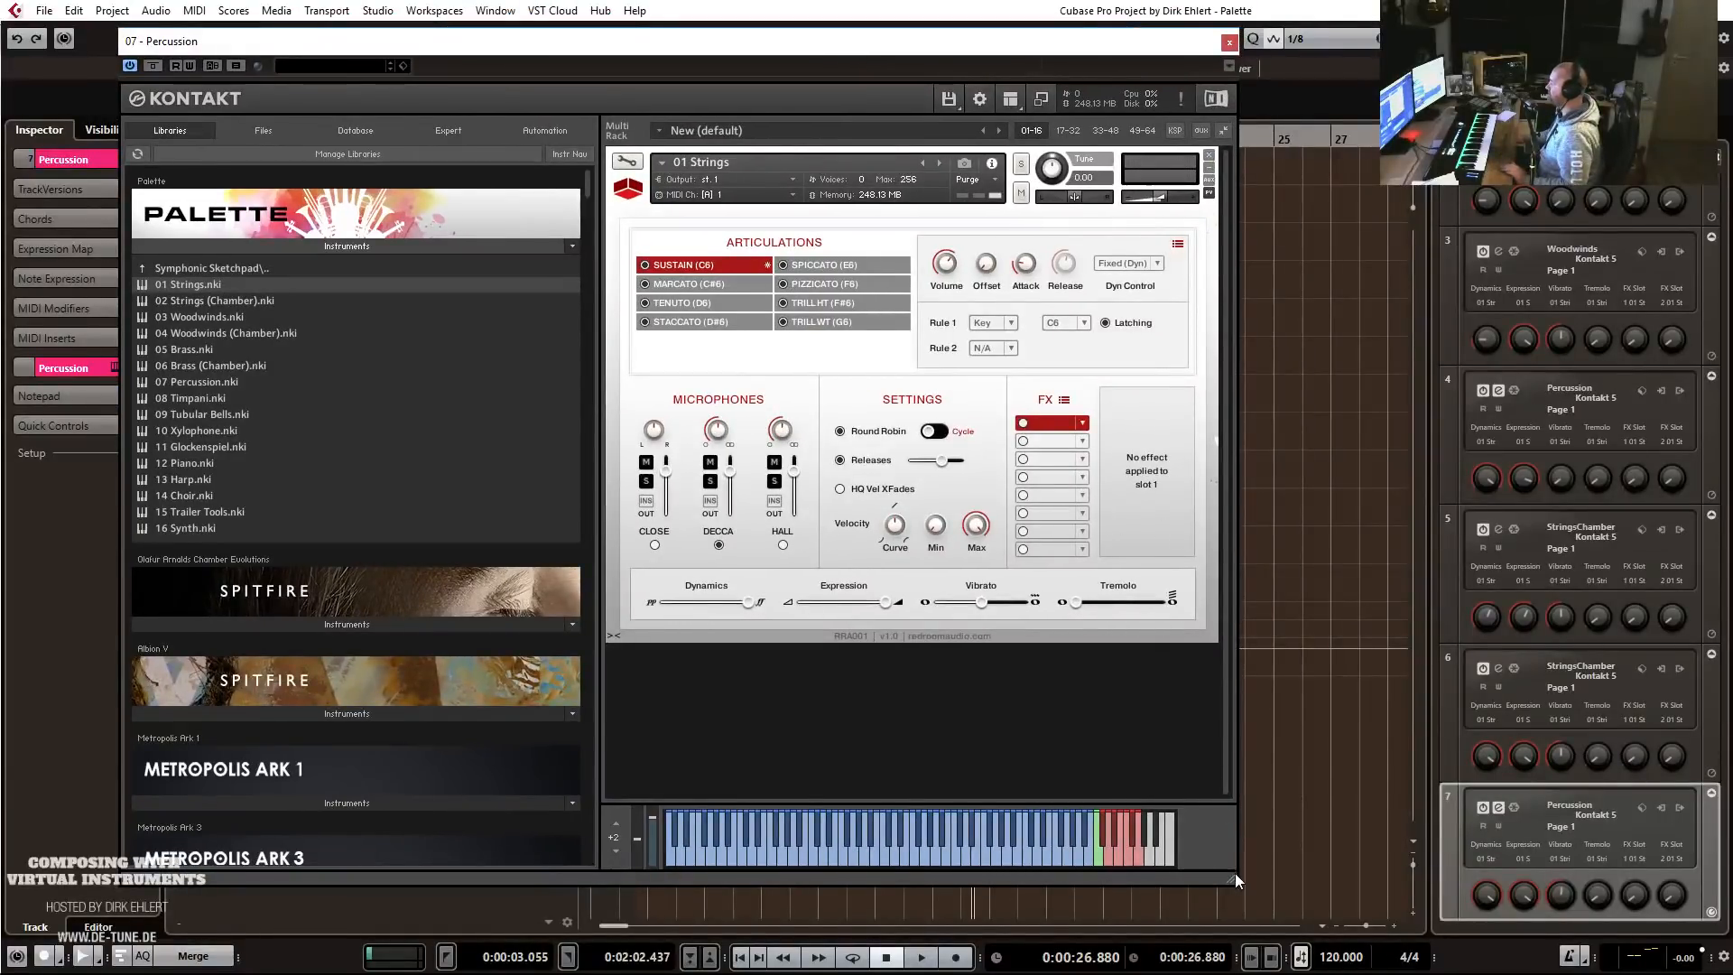
mouse_move(1231, 883)
left_mouse_down()
mouse_move(1238, 865)
mouse_move(1244, 886)
left_mouse_up()
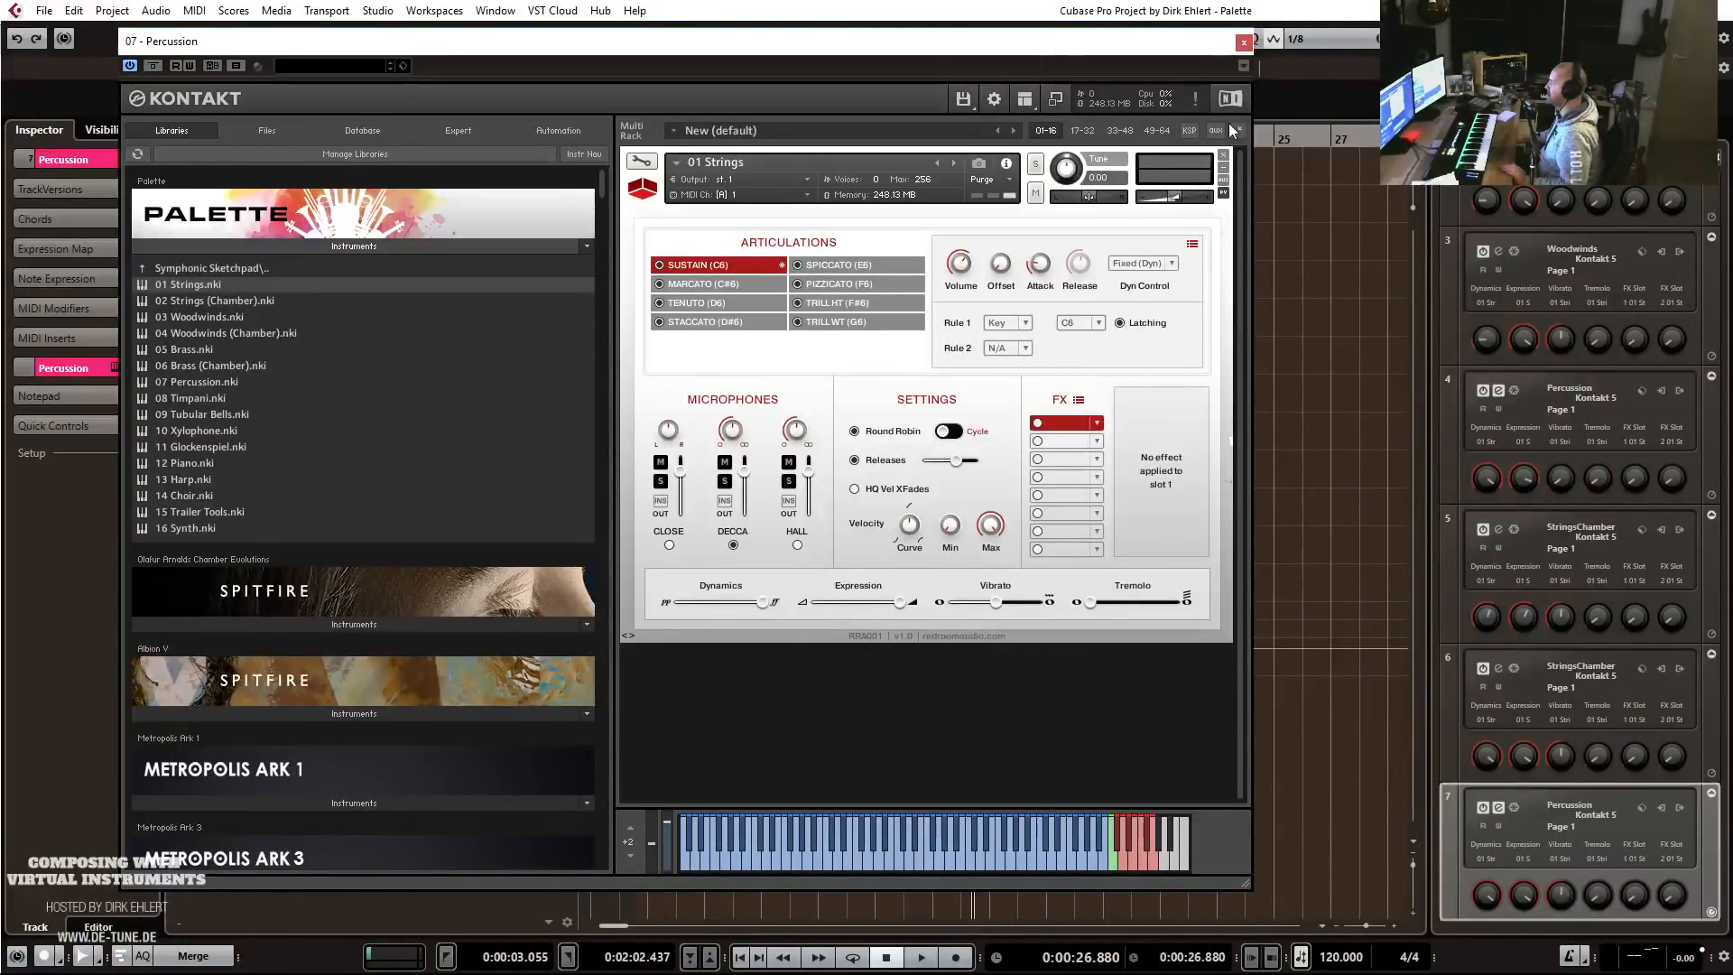
left_click(1198, 101)
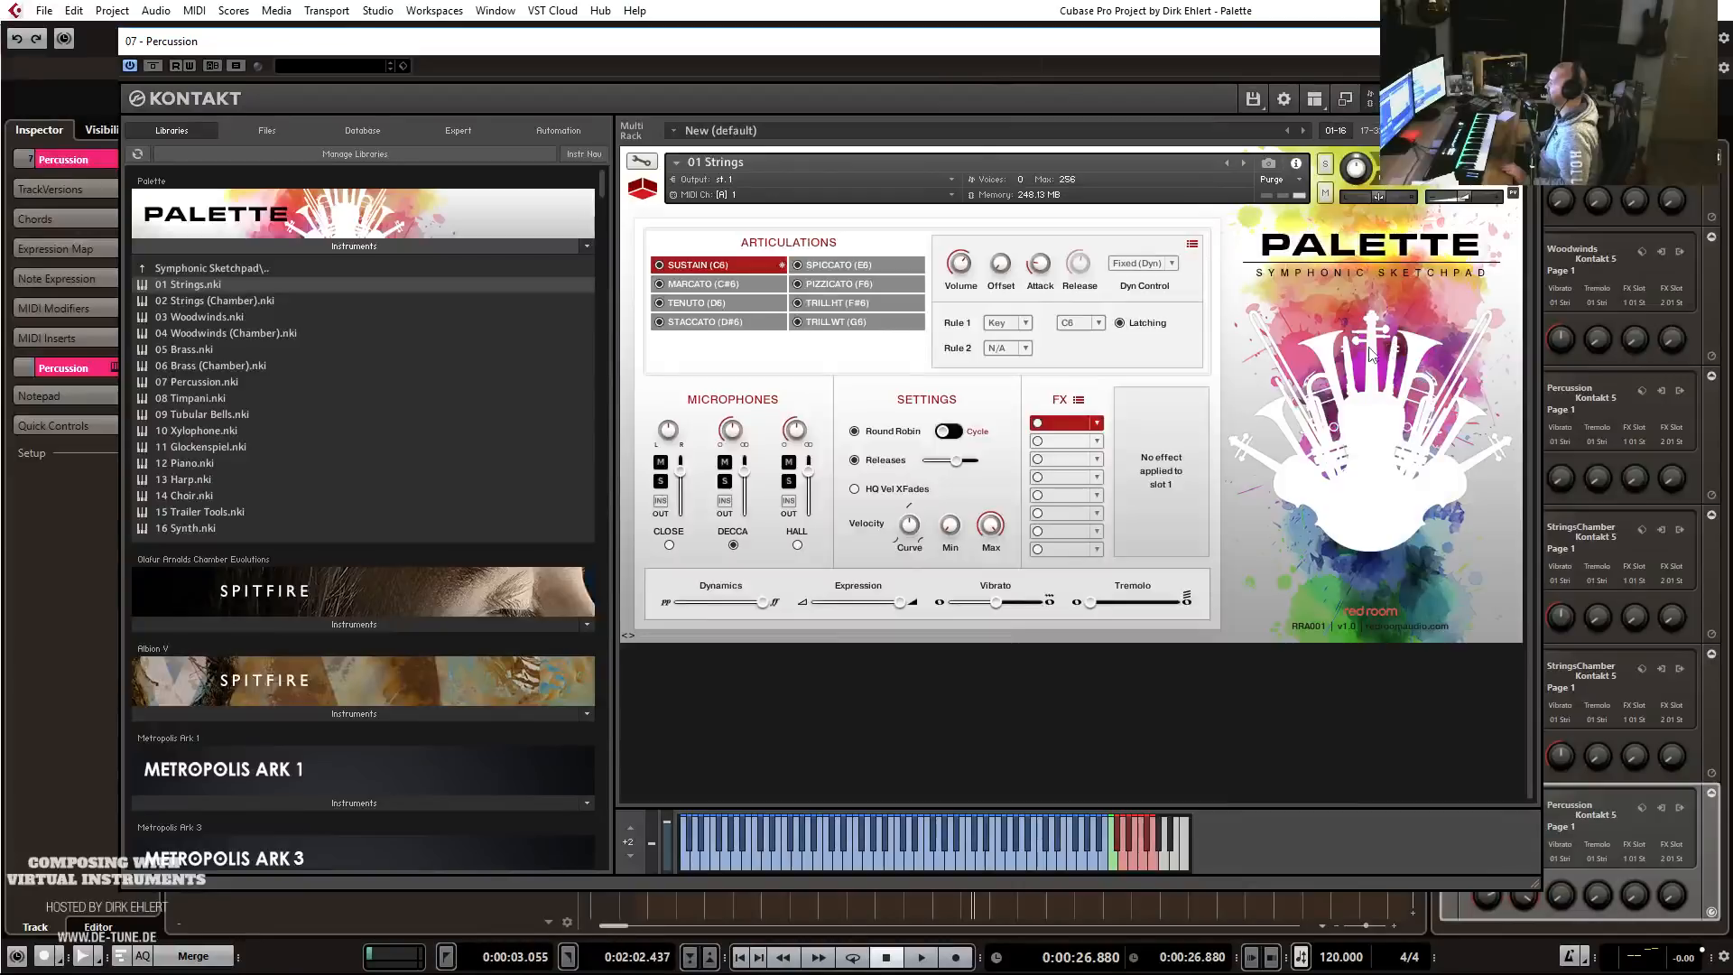
Collapse the Palette artwork beside the 01 Strings interface and reposition the Kontakt window.
left_click_drag(1159, 51, 1067, 41)
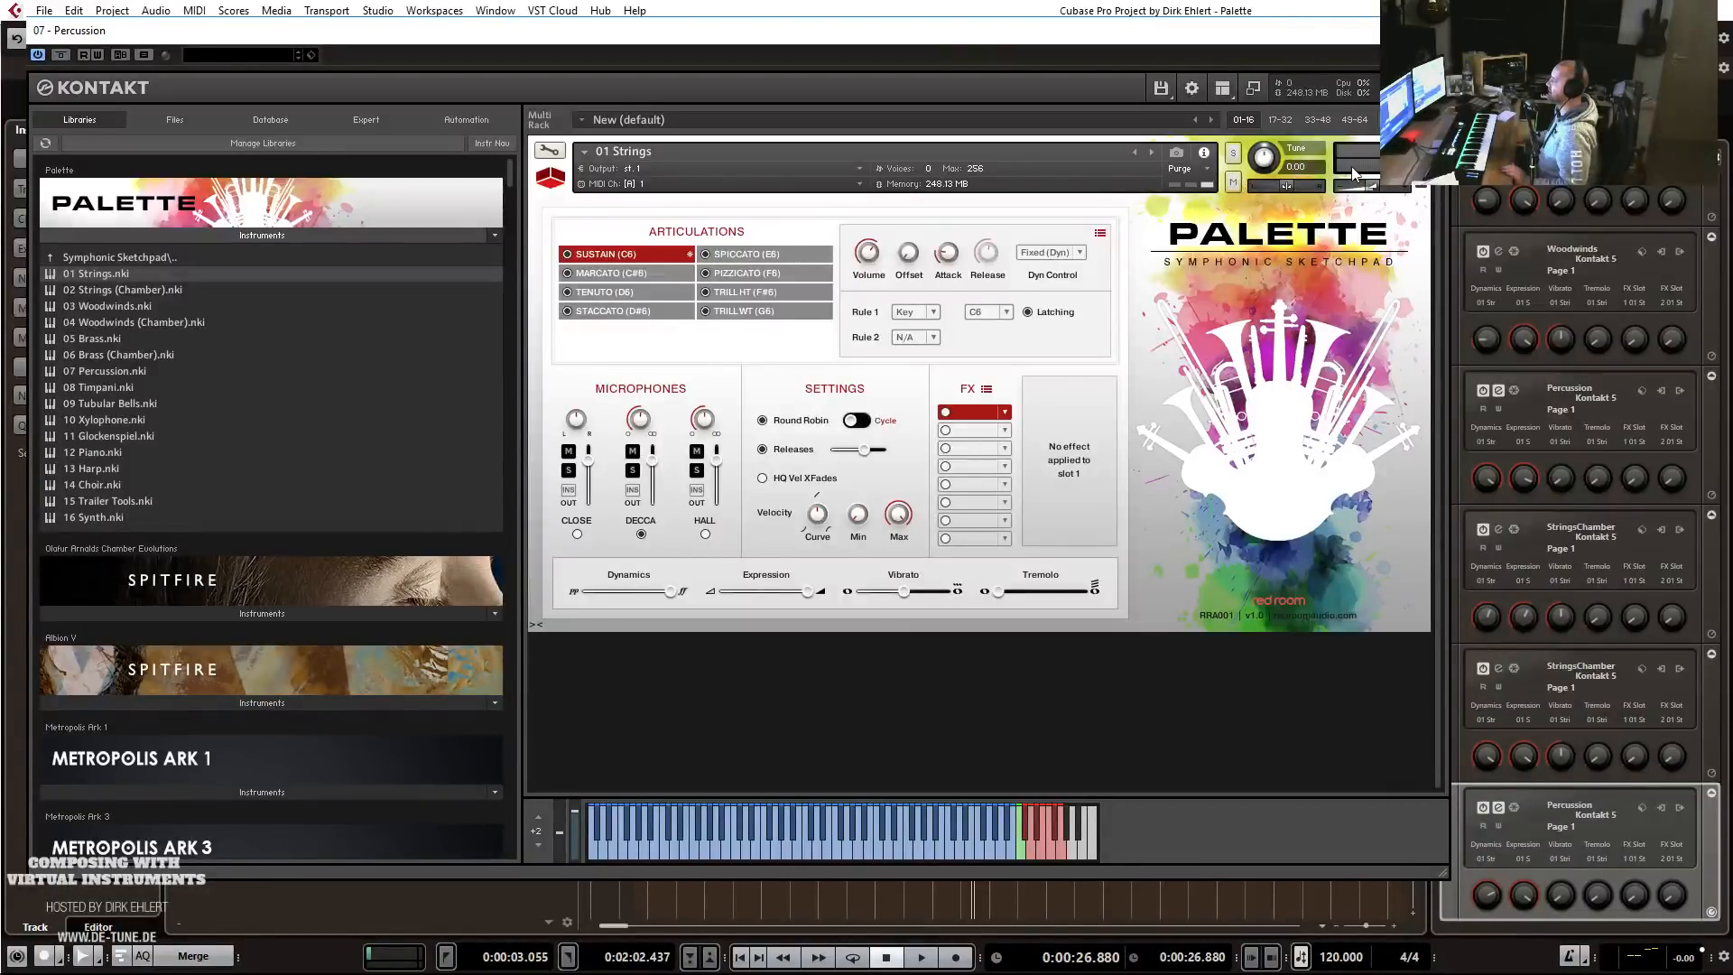
left_click(536, 624)
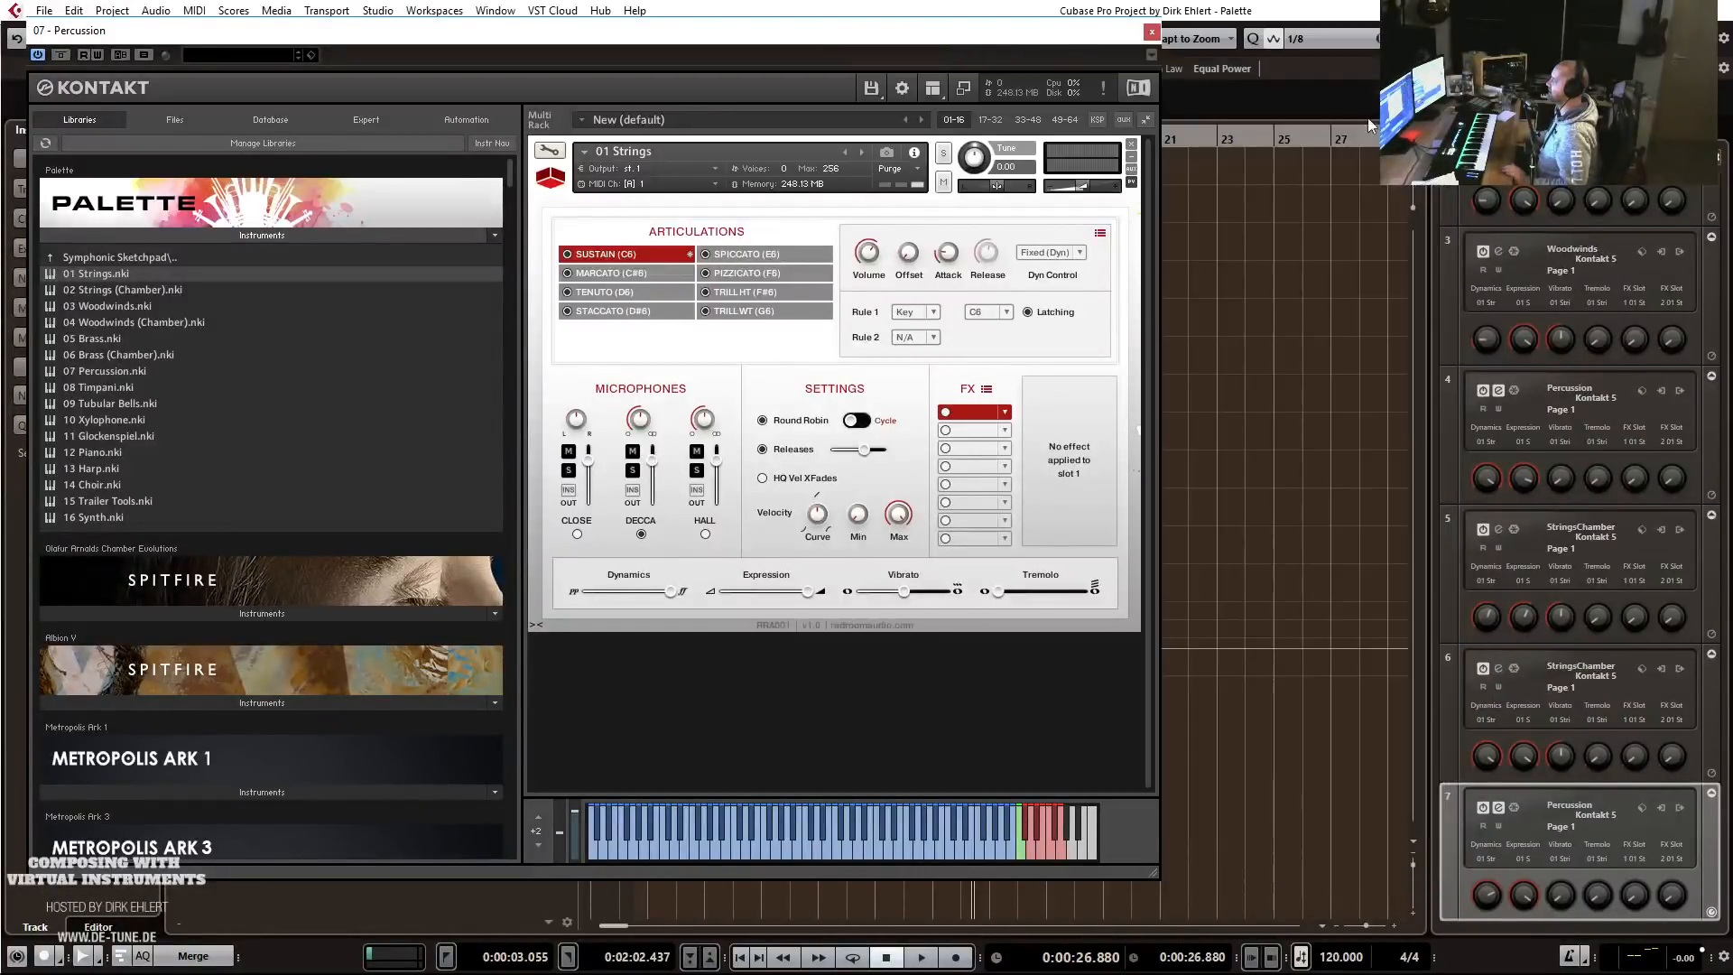
left_click_drag(958, 48, 1034, 27)
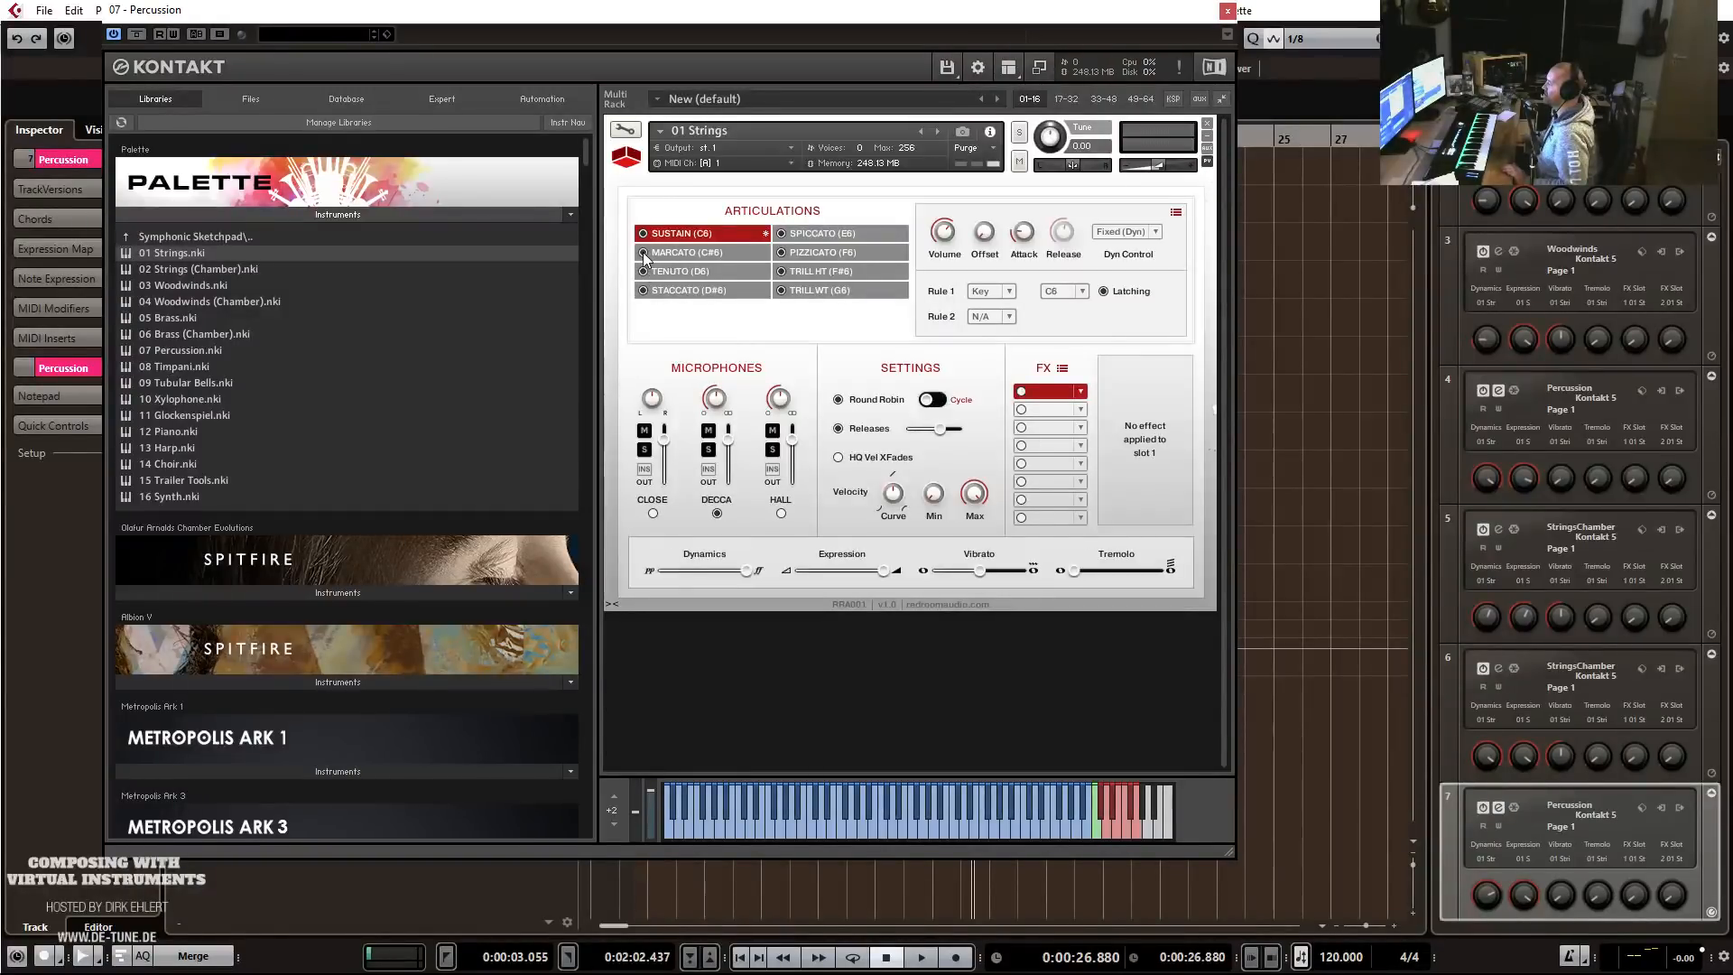
Select the Marcato and Tenuto articulations in turn for editing and trigger an articulation keyswitch on the on-screen keyboard.
left_click(703, 255)
left_click(688, 276)
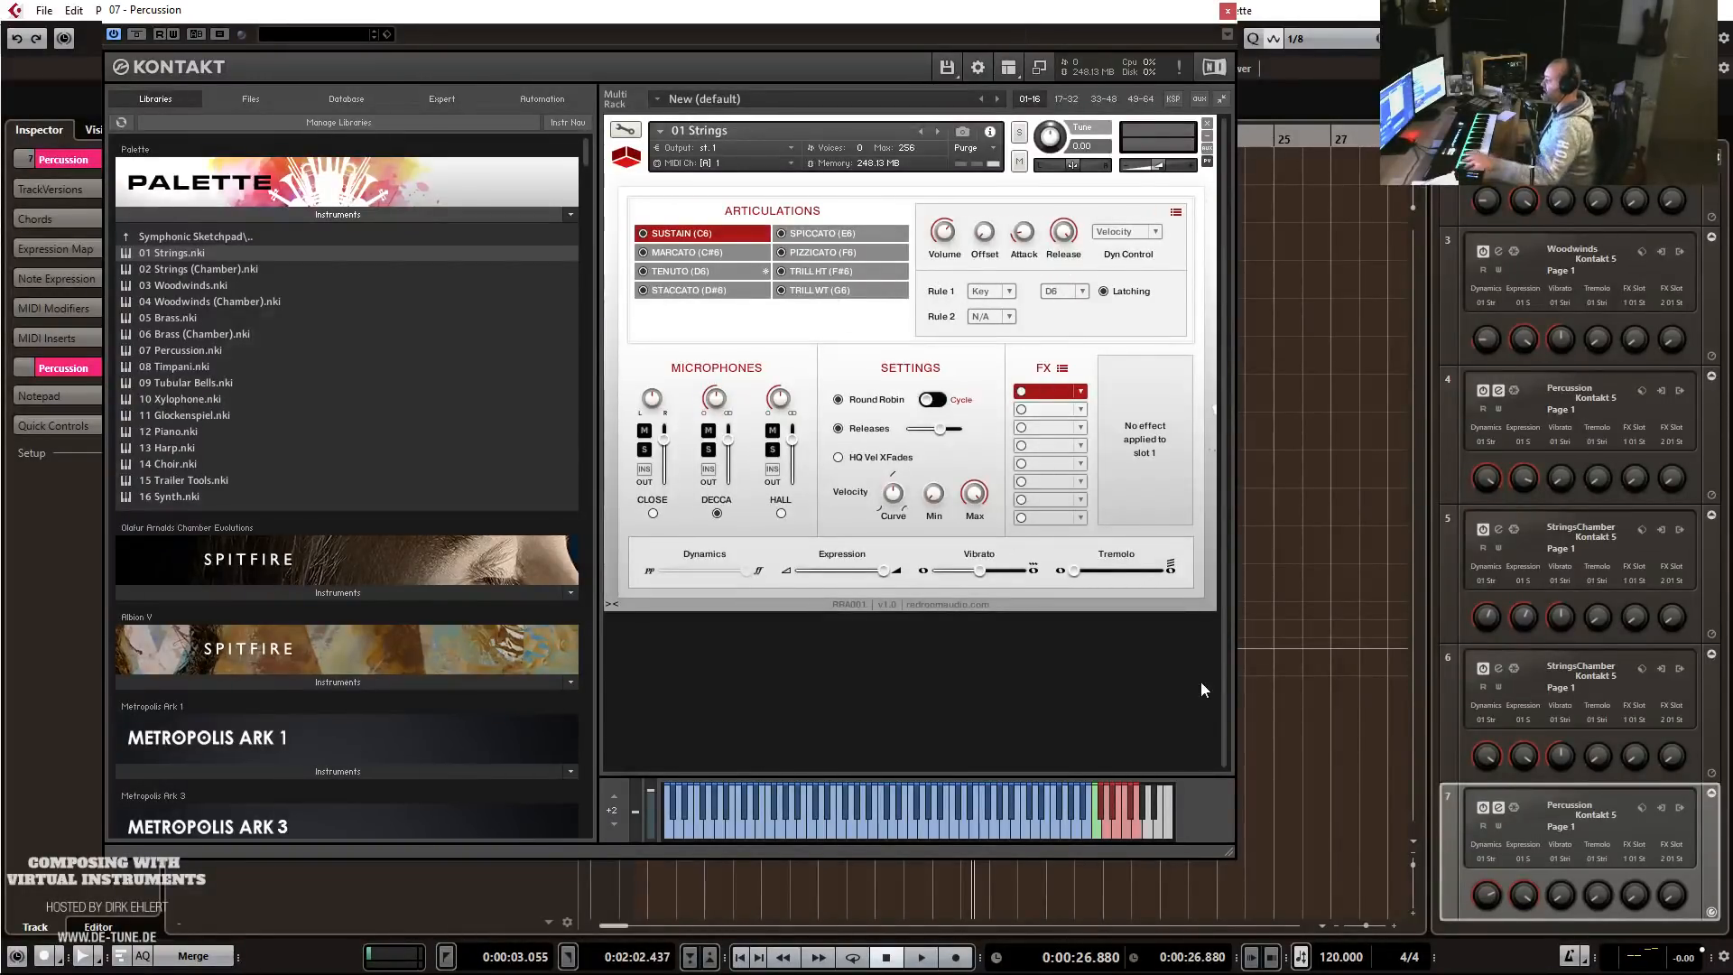
left_click(1108, 824)
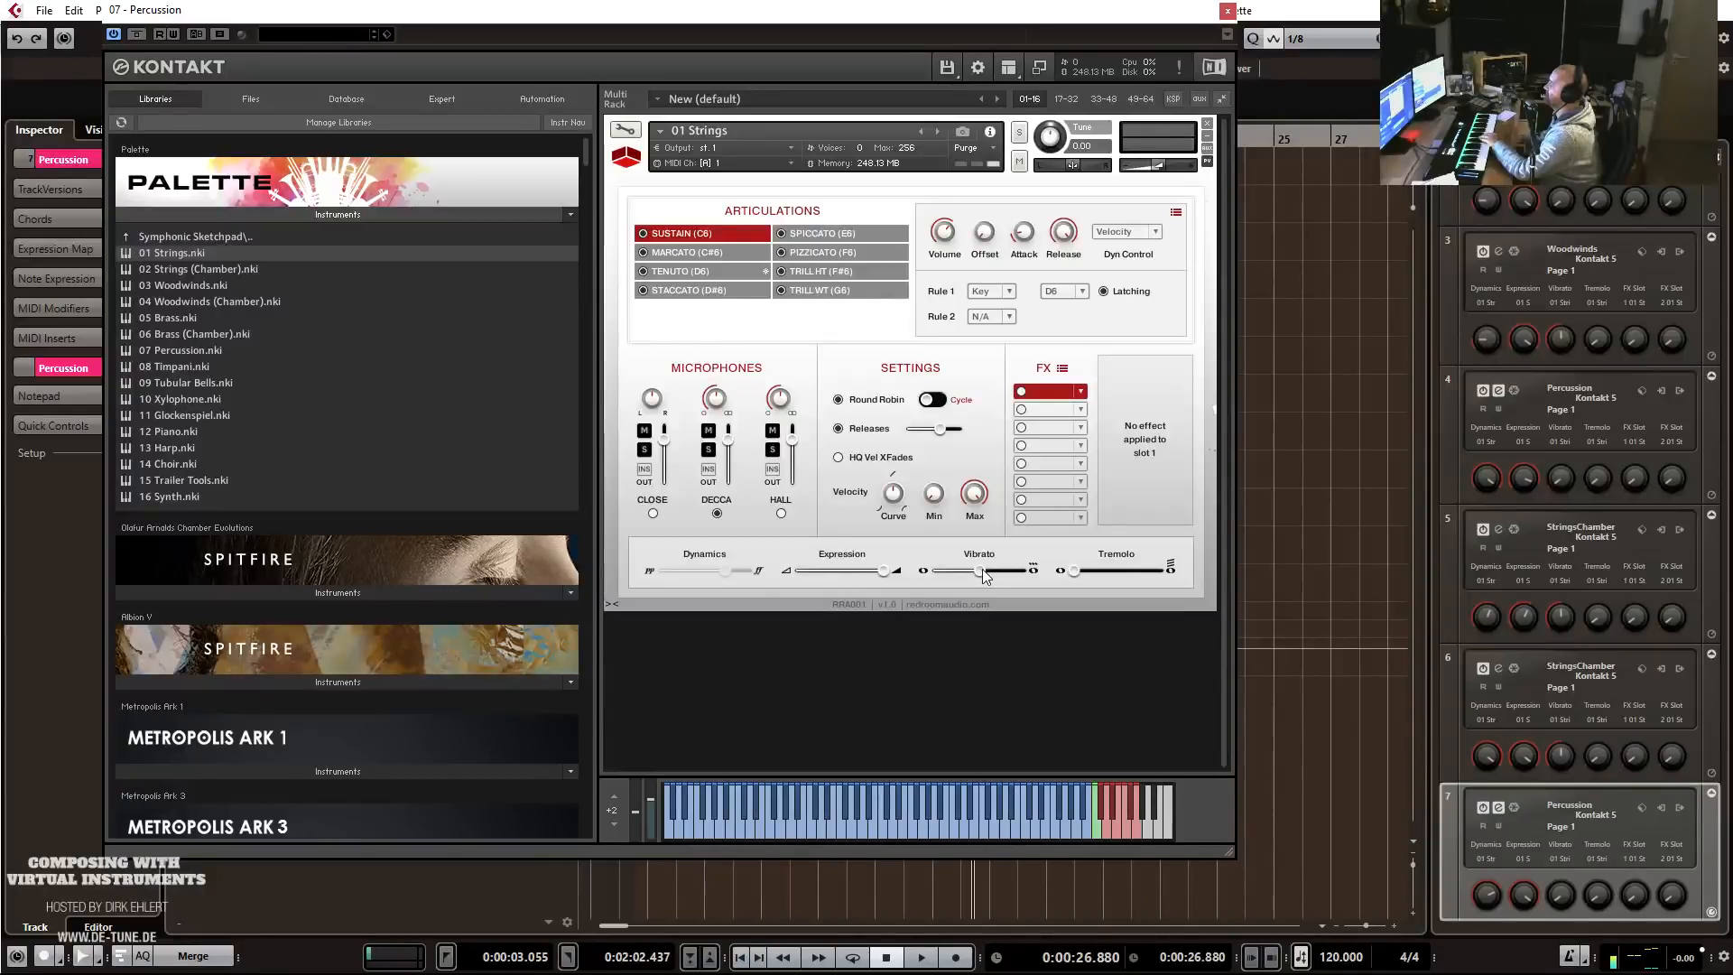
Raise the Vibrato amount of the strings and check the MIDI CC automation options of the Vibrato slider.
left_click_drag(980, 572, 1024, 571)
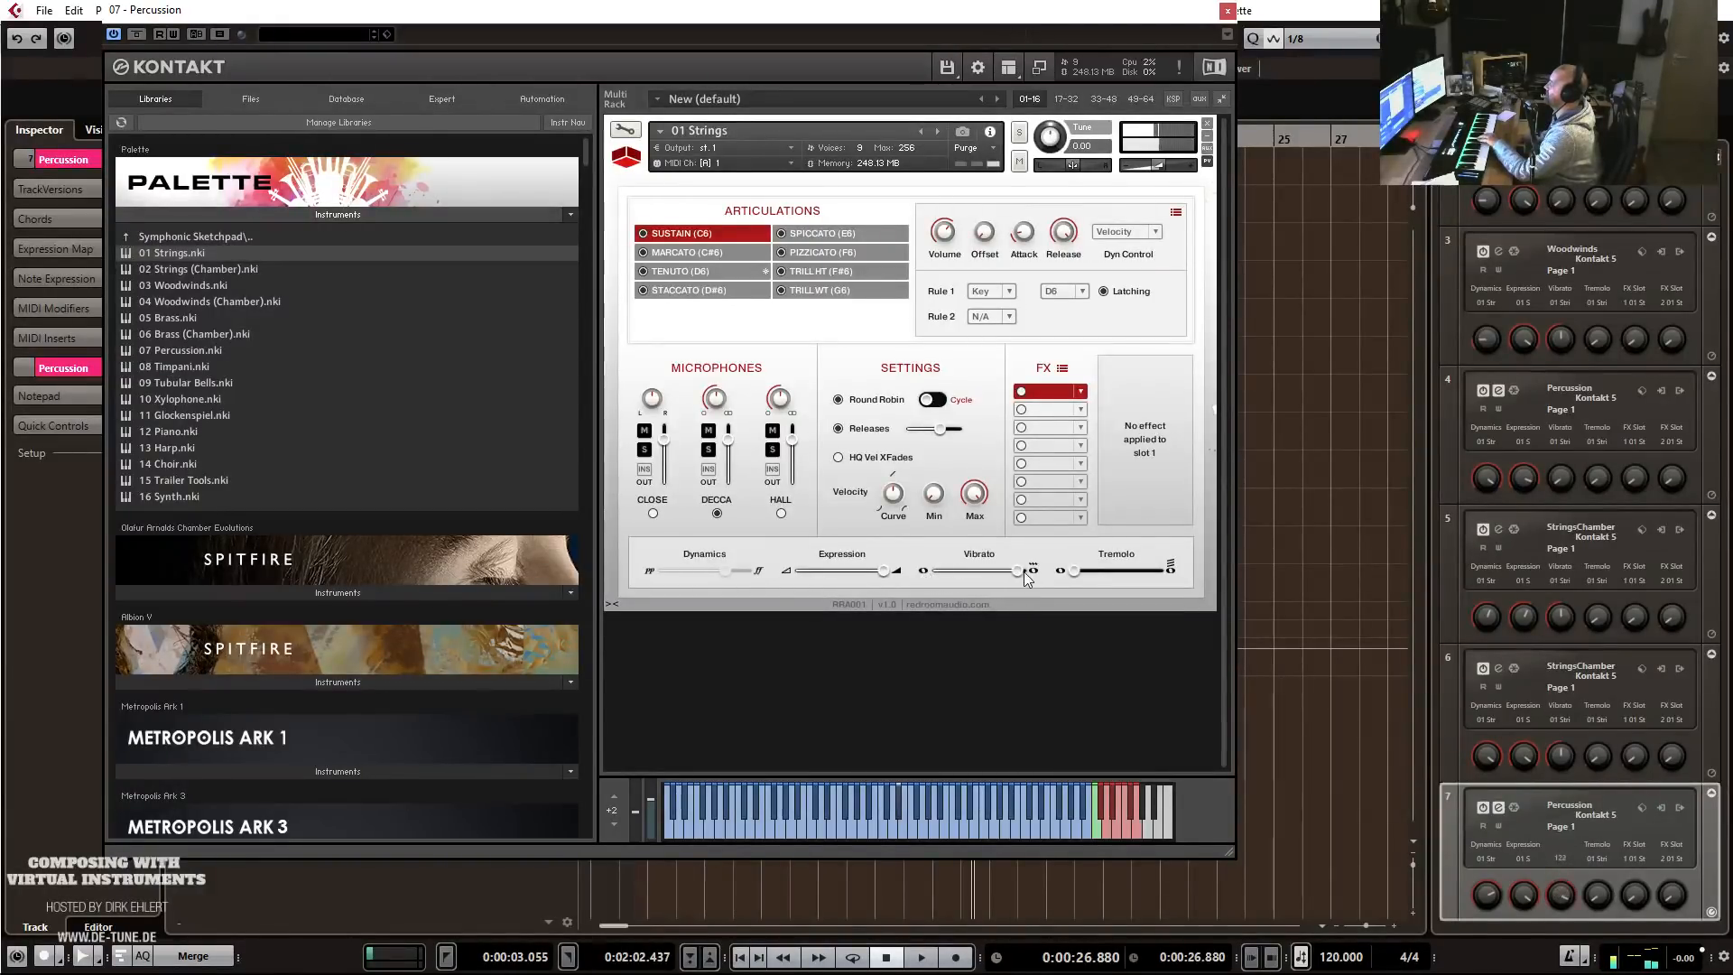
right_click(971, 570)
left_click(951, 587)
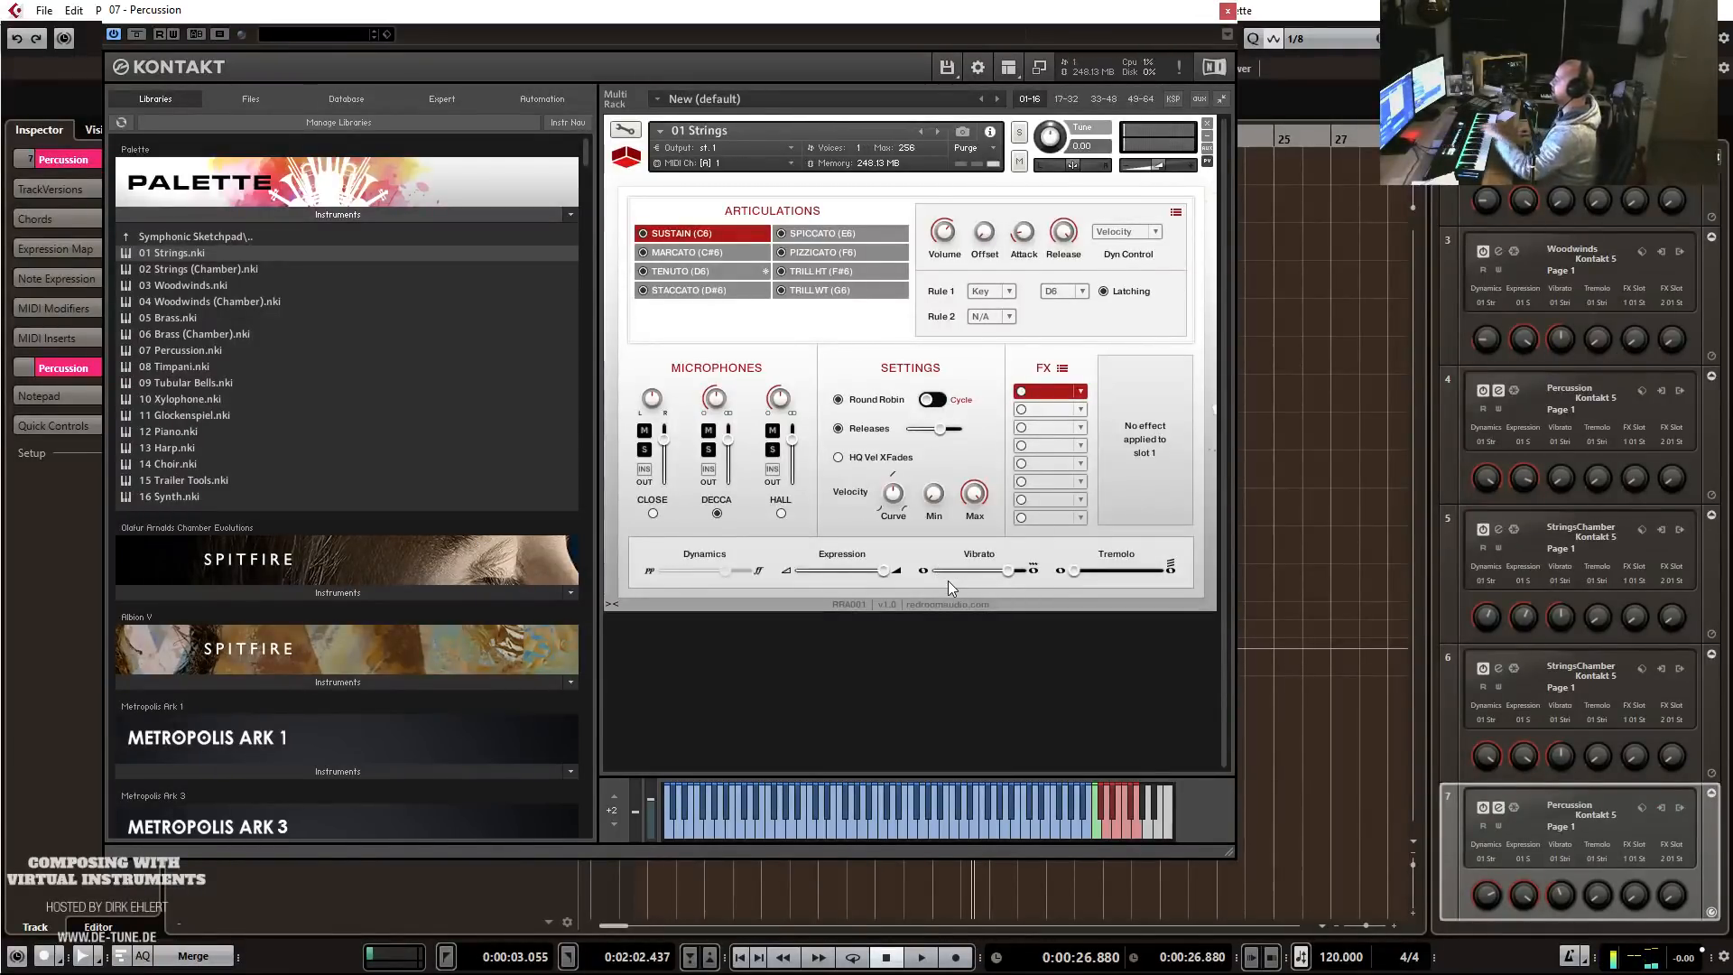
right_click(1077, 578)
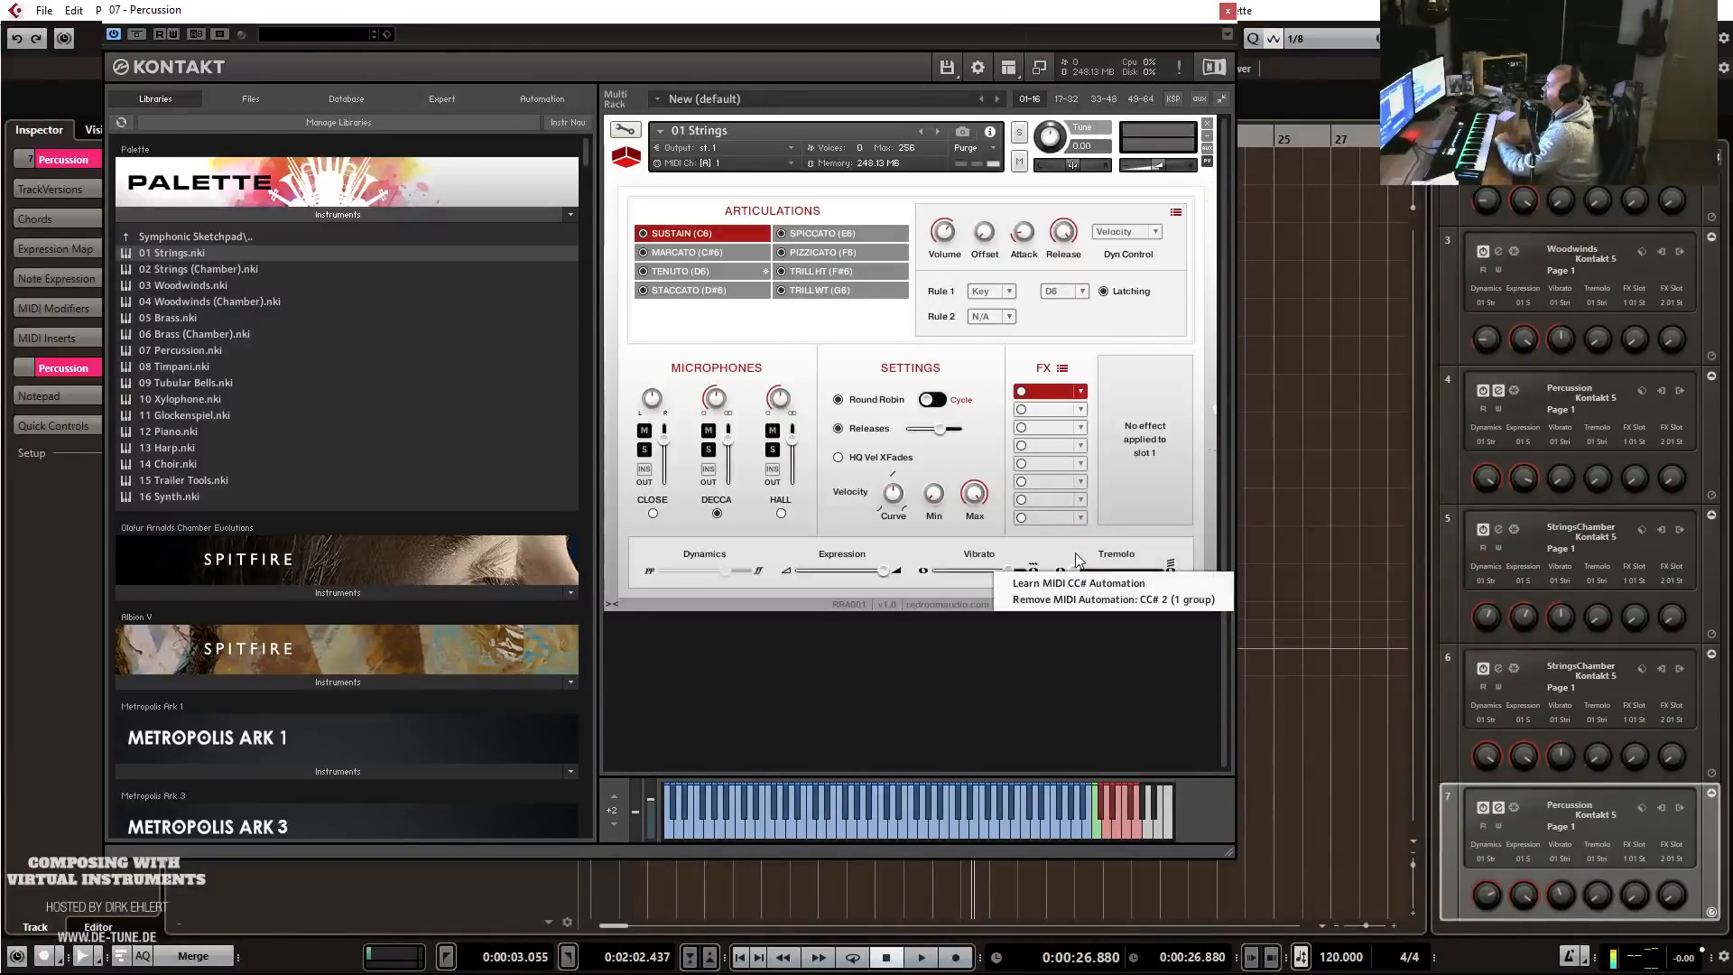
left_click(1075, 567)
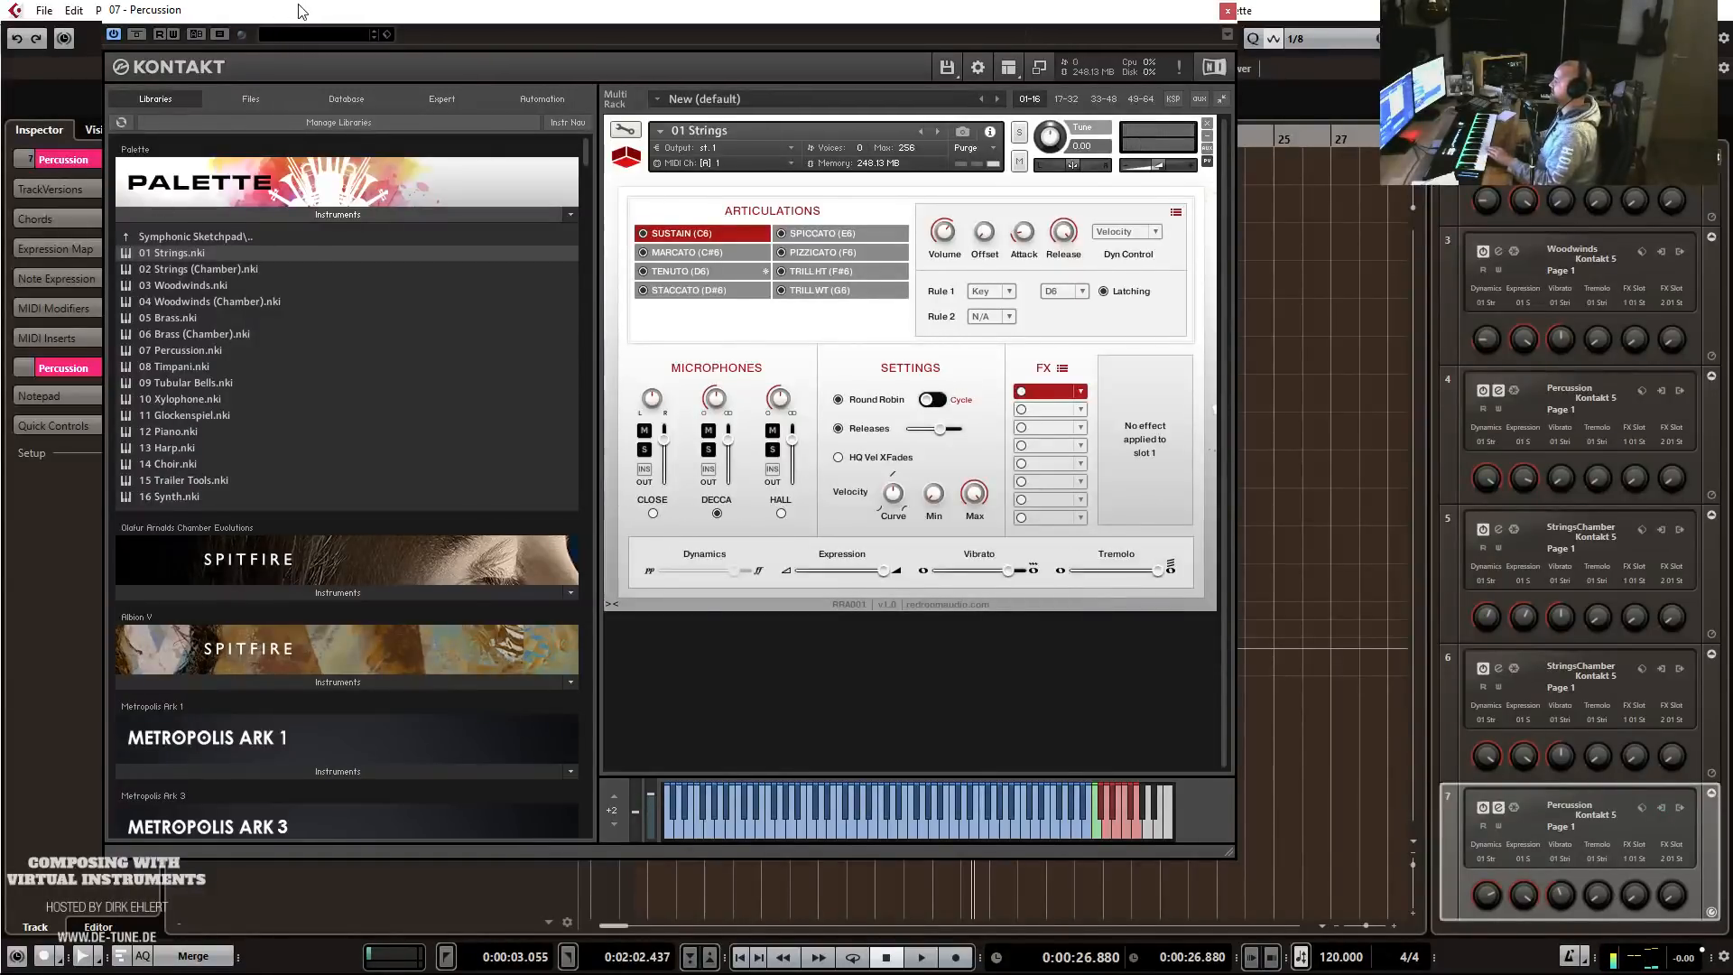
Move the Kontakt window away from the Inspector and enable the Close and Hall microphones alongside Decca.
left_click_drag(297, 6, 592, 77)
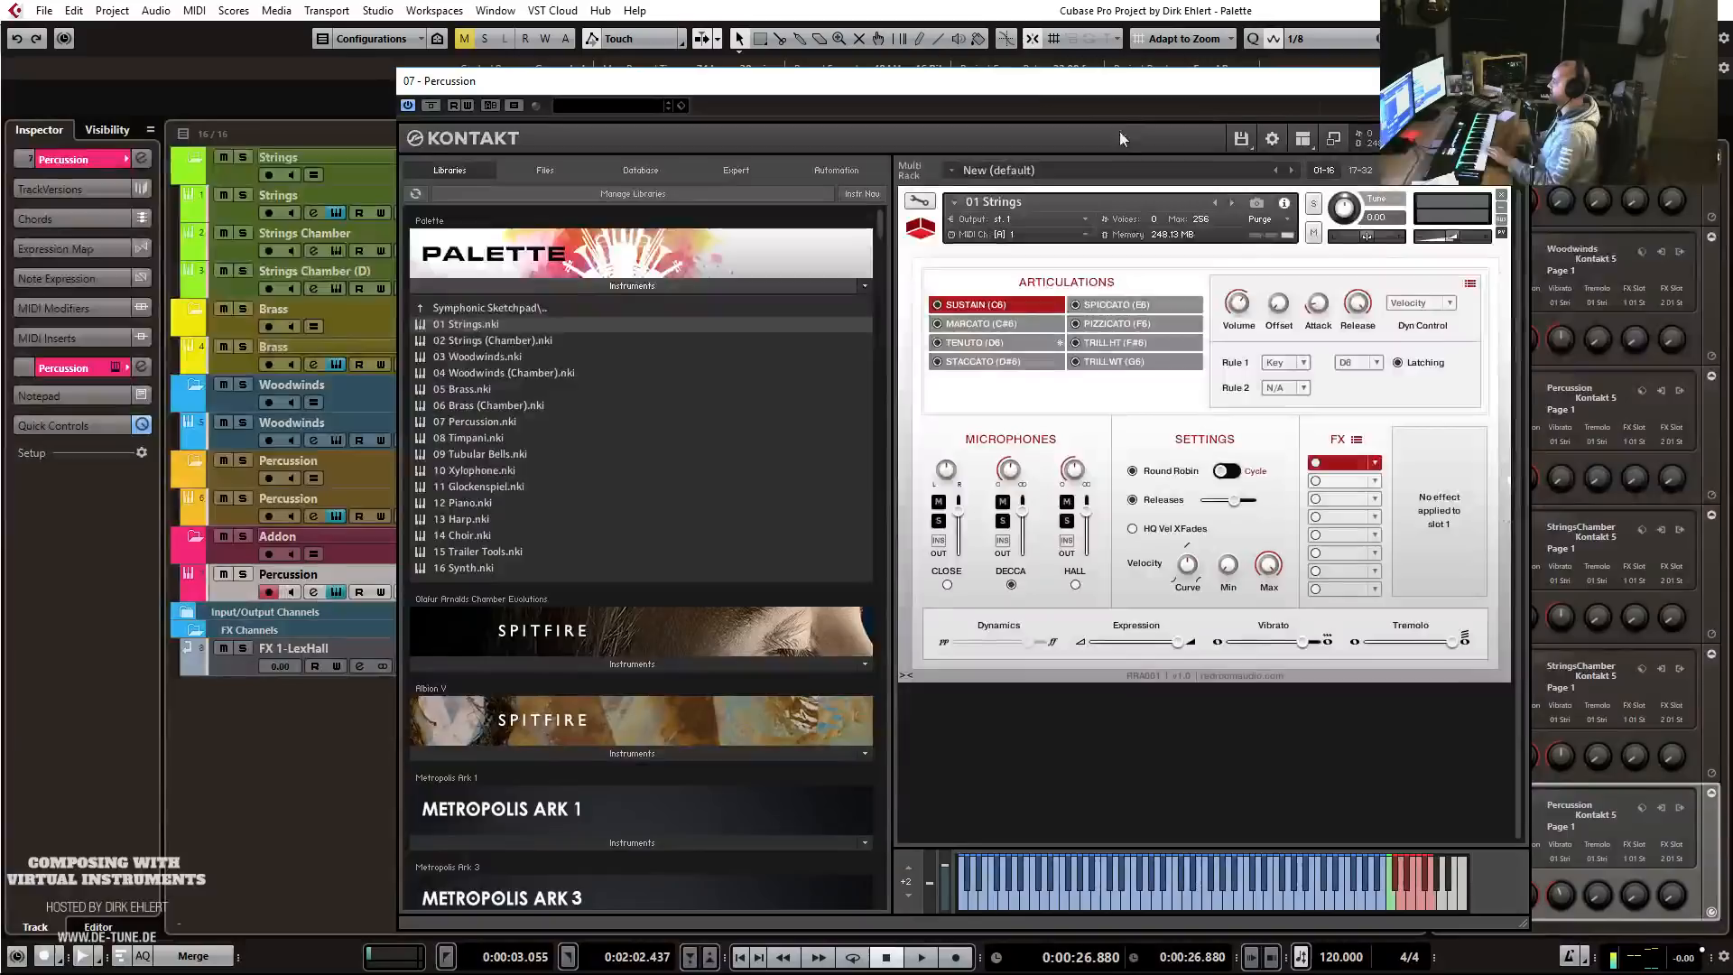
left_click_drag(1016, 91, 868, 65)
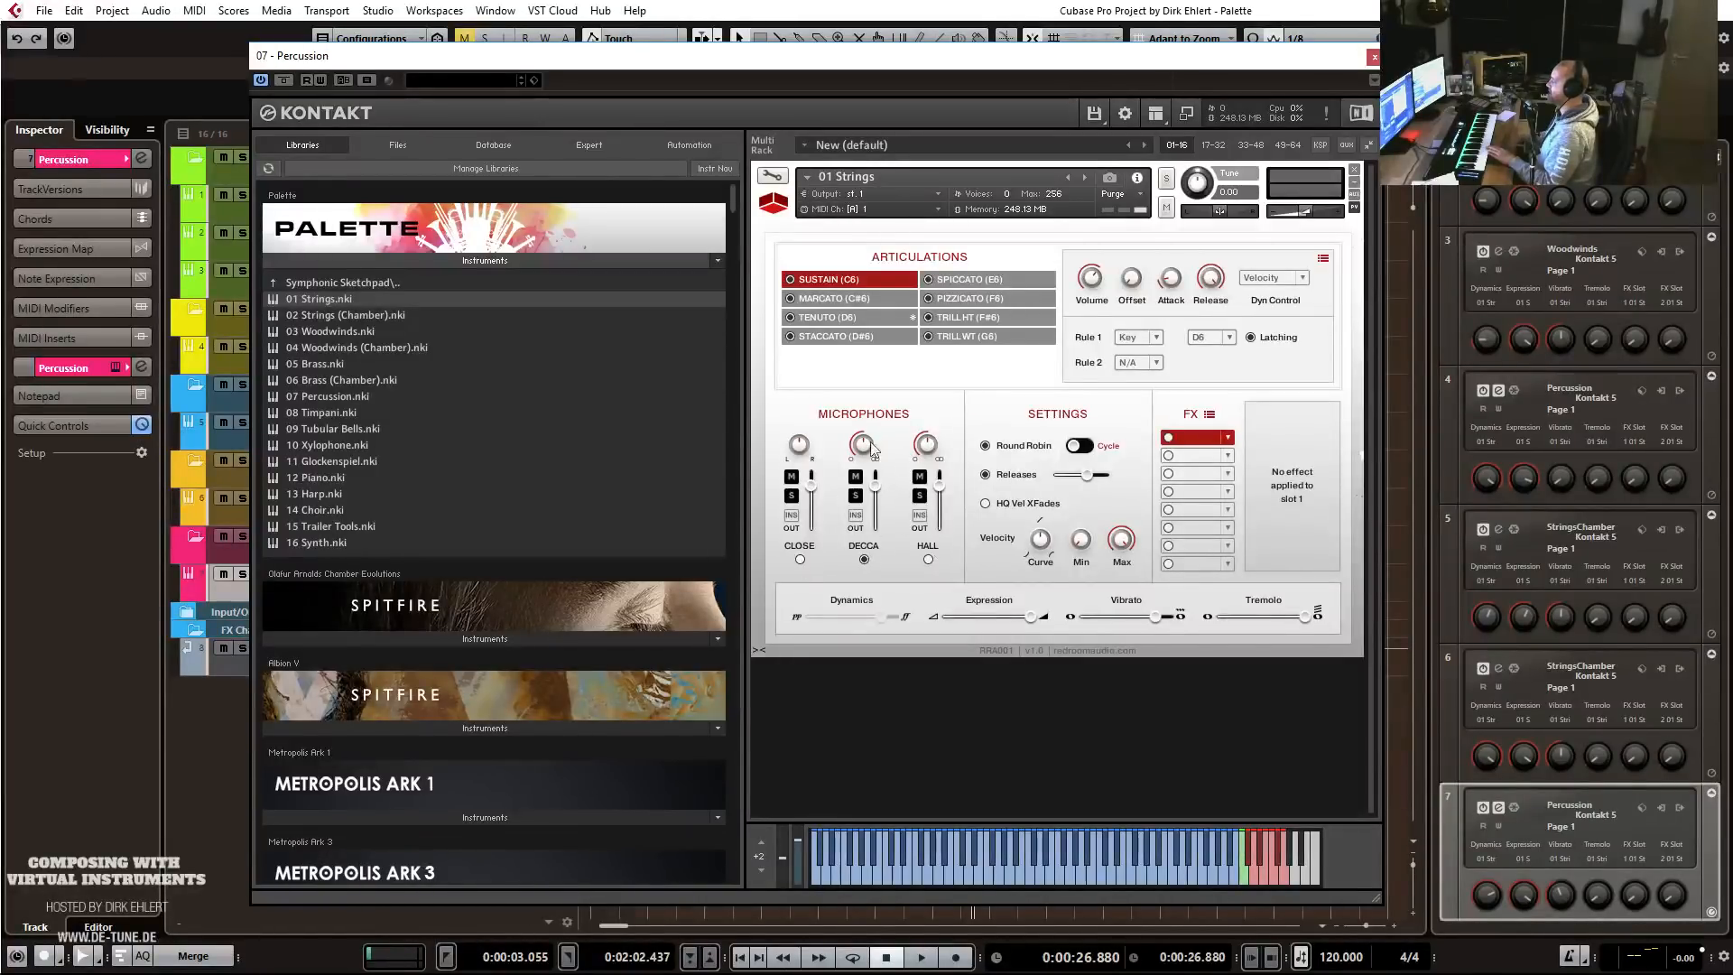
left_click(800, 559)
left_click(929, 558)
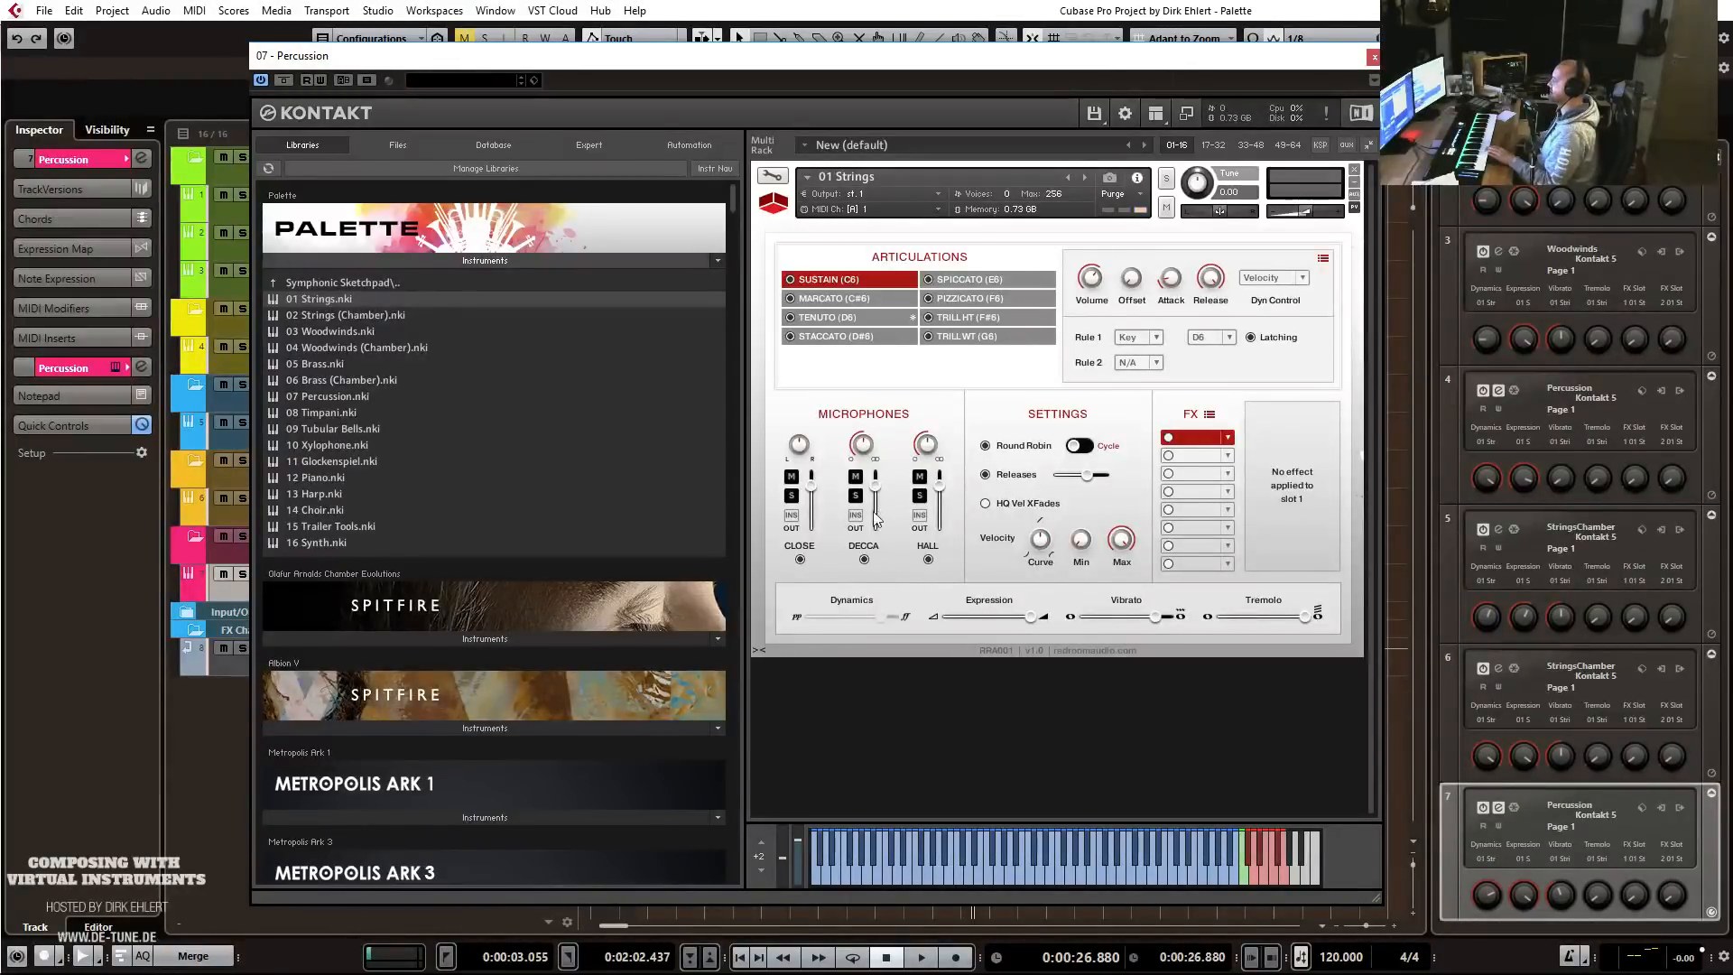
Solo the Close, Decca and Hall microphones in turn to compare their sound, and disable Close and Hall again.
left_click(791, 496)
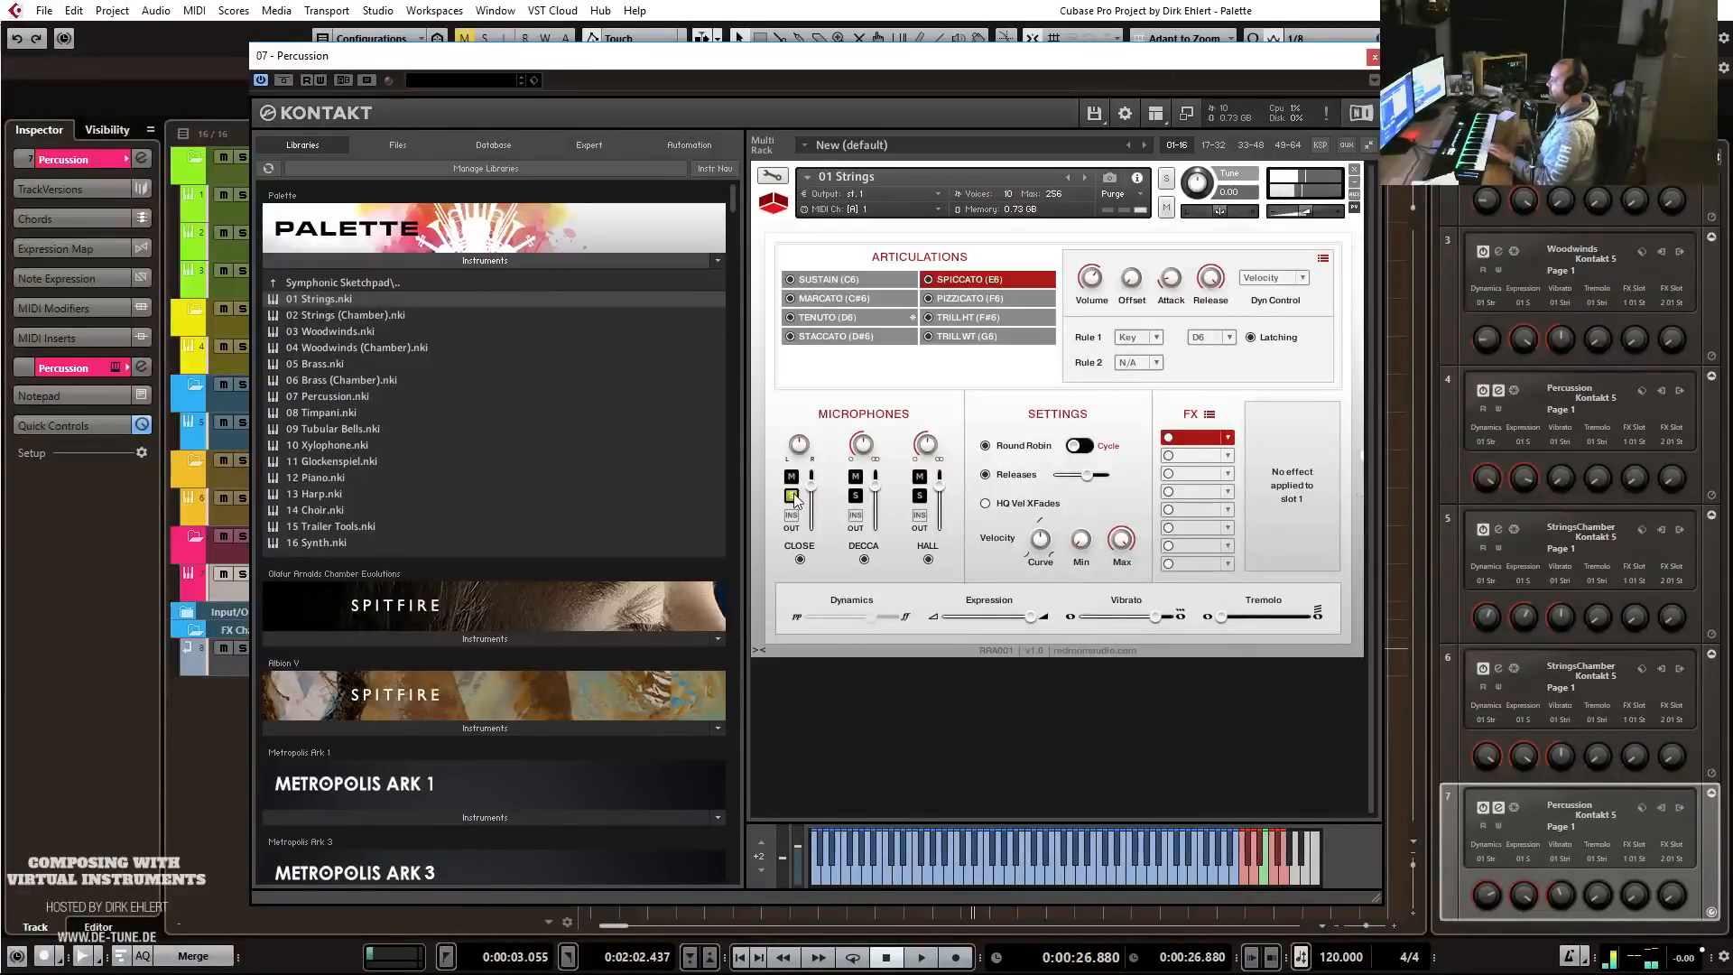
left_click(854, 495)
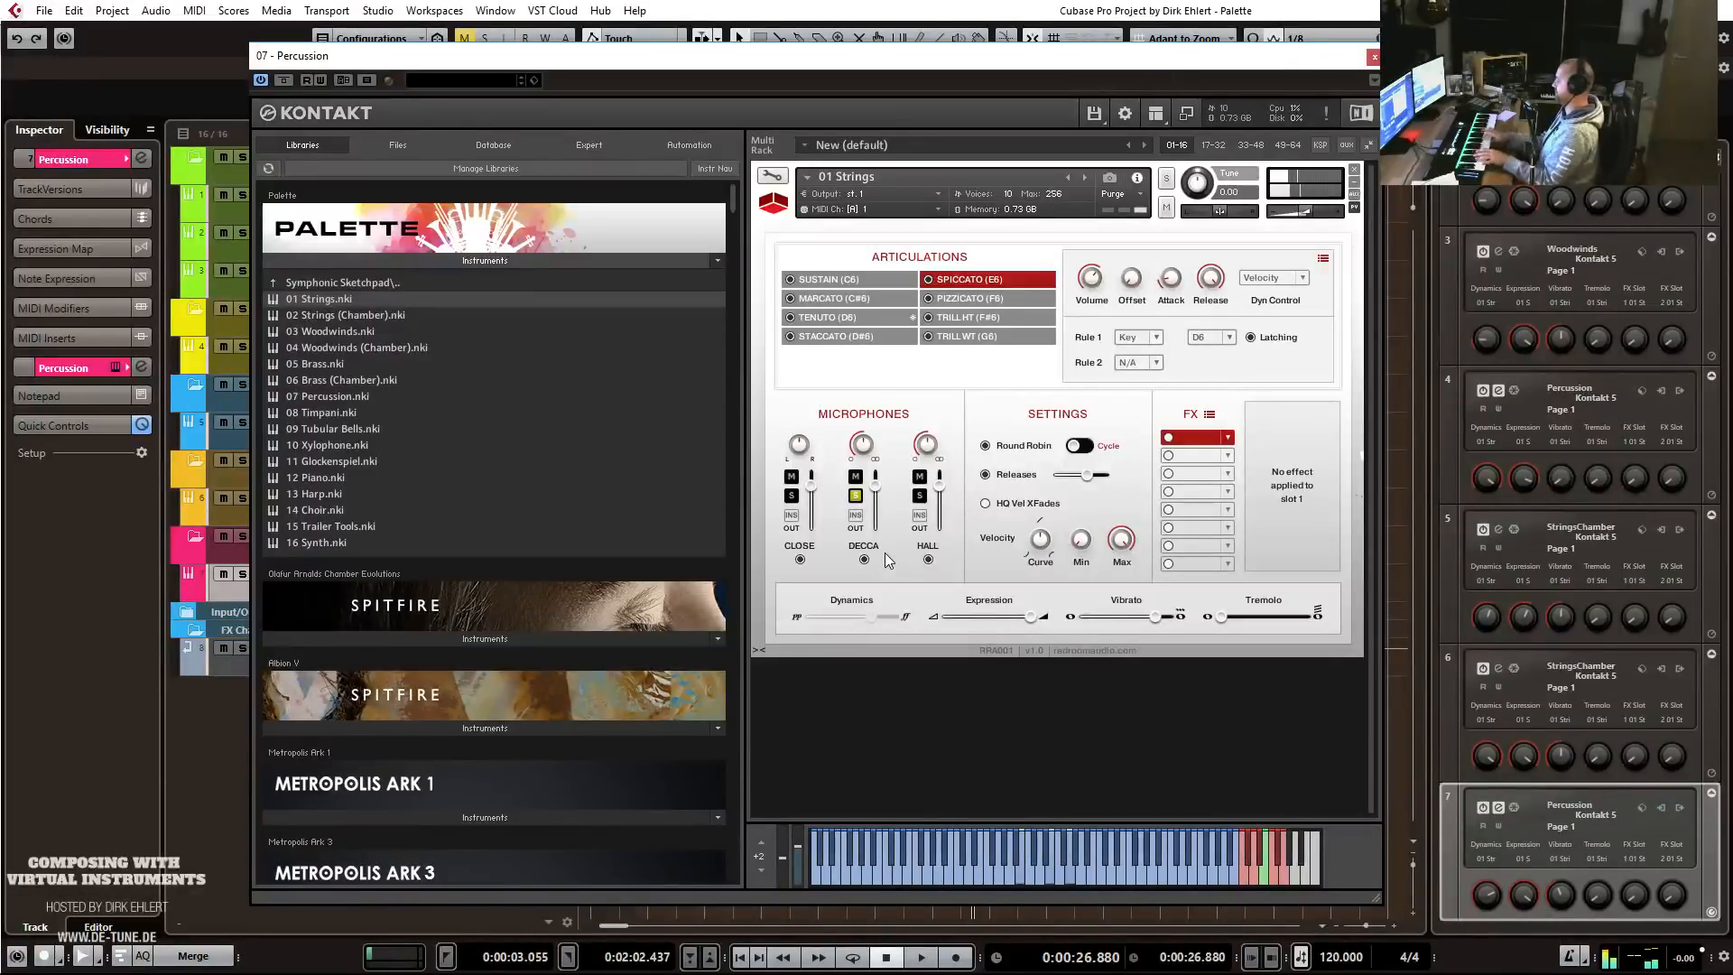
left_click(856, 495)
left_click(920, 496)
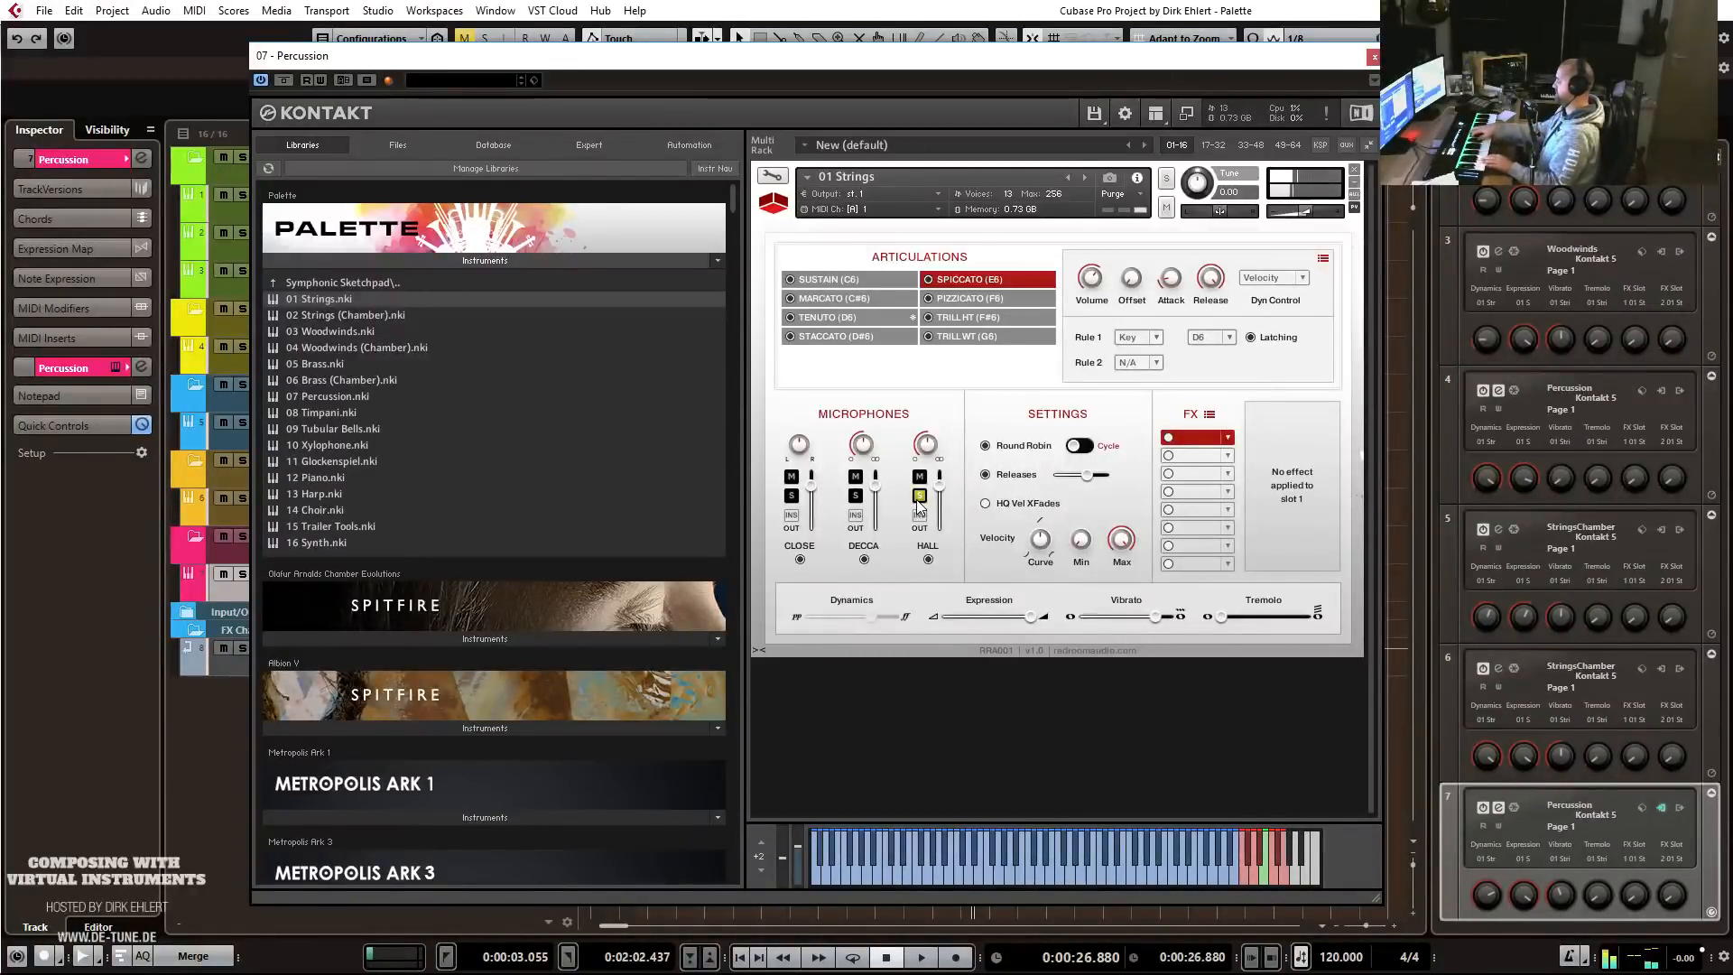
left_click(919, 496)
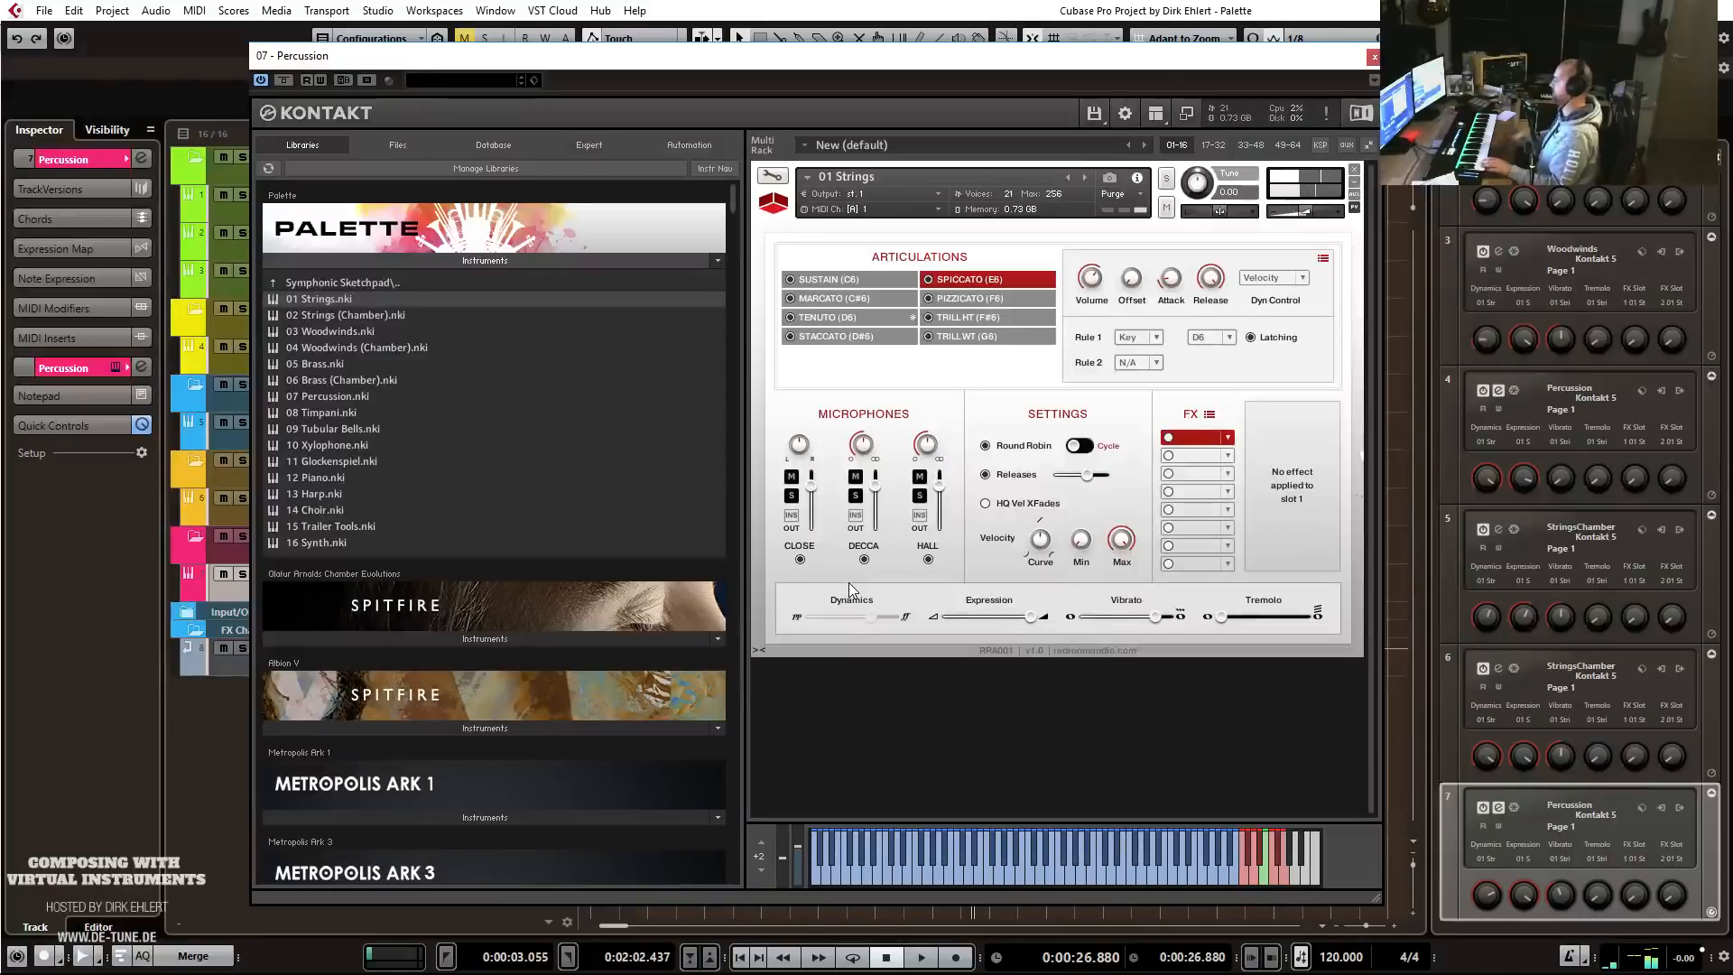
left_click(800, 559)
left_click(928, 559)
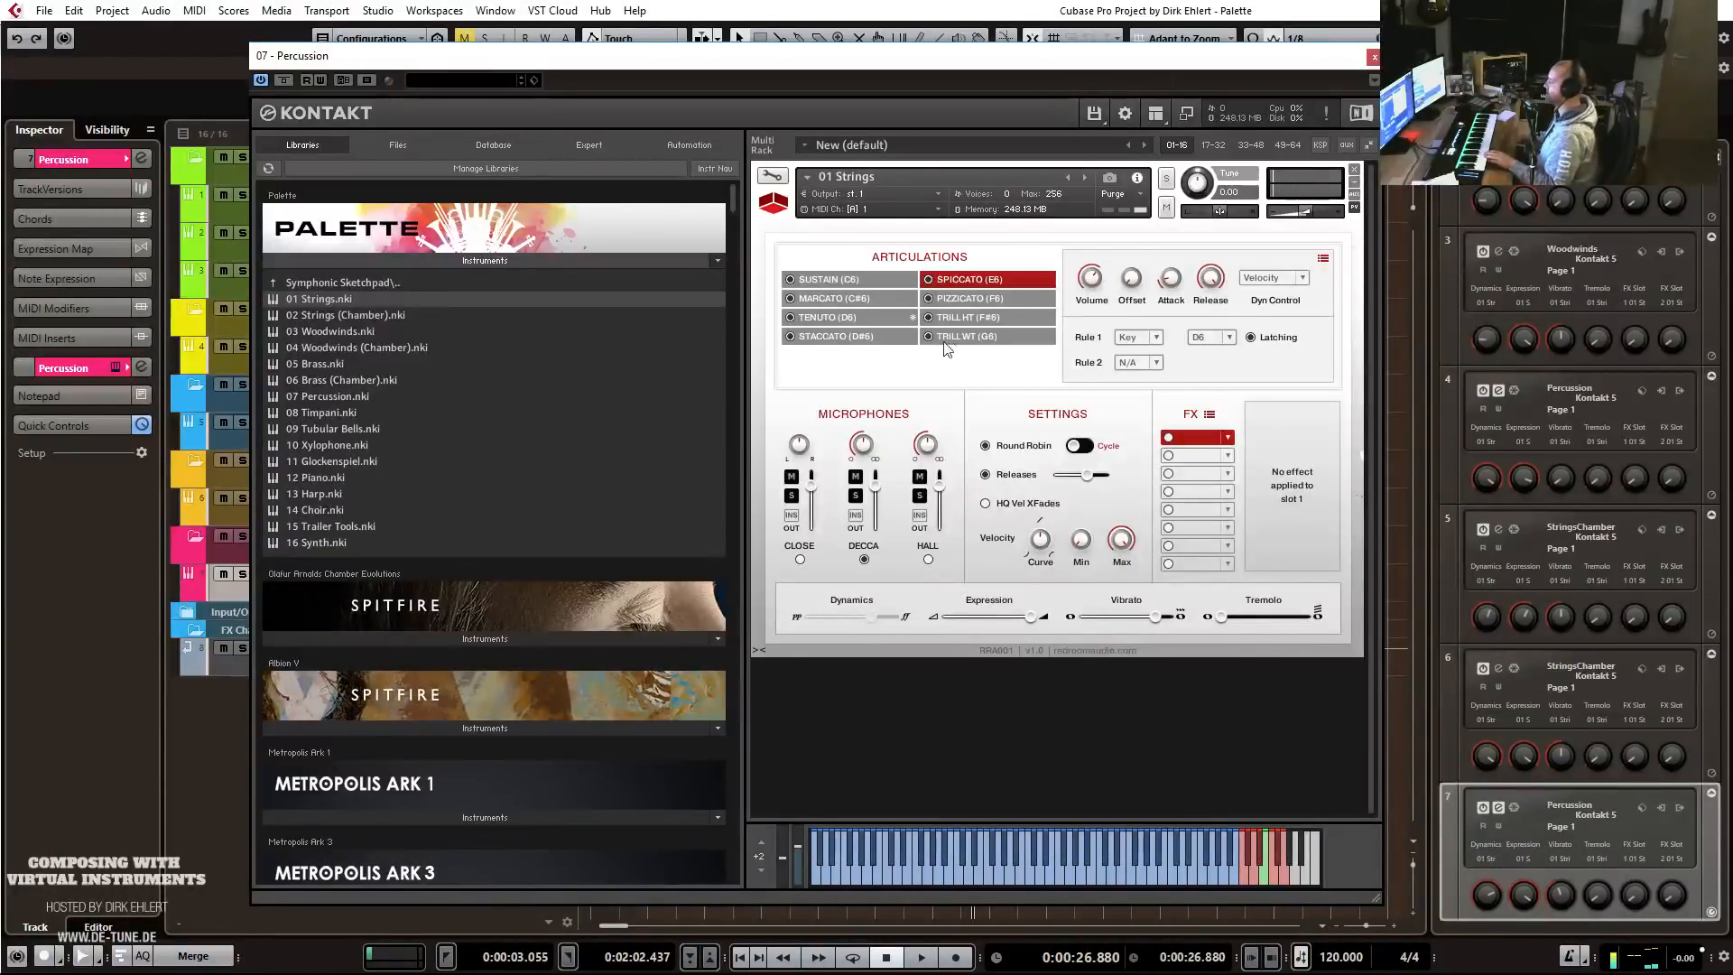
Select the Trill WT and Pizzicato articulations in turn and enable the Close microphone.
left_click(973, 334)
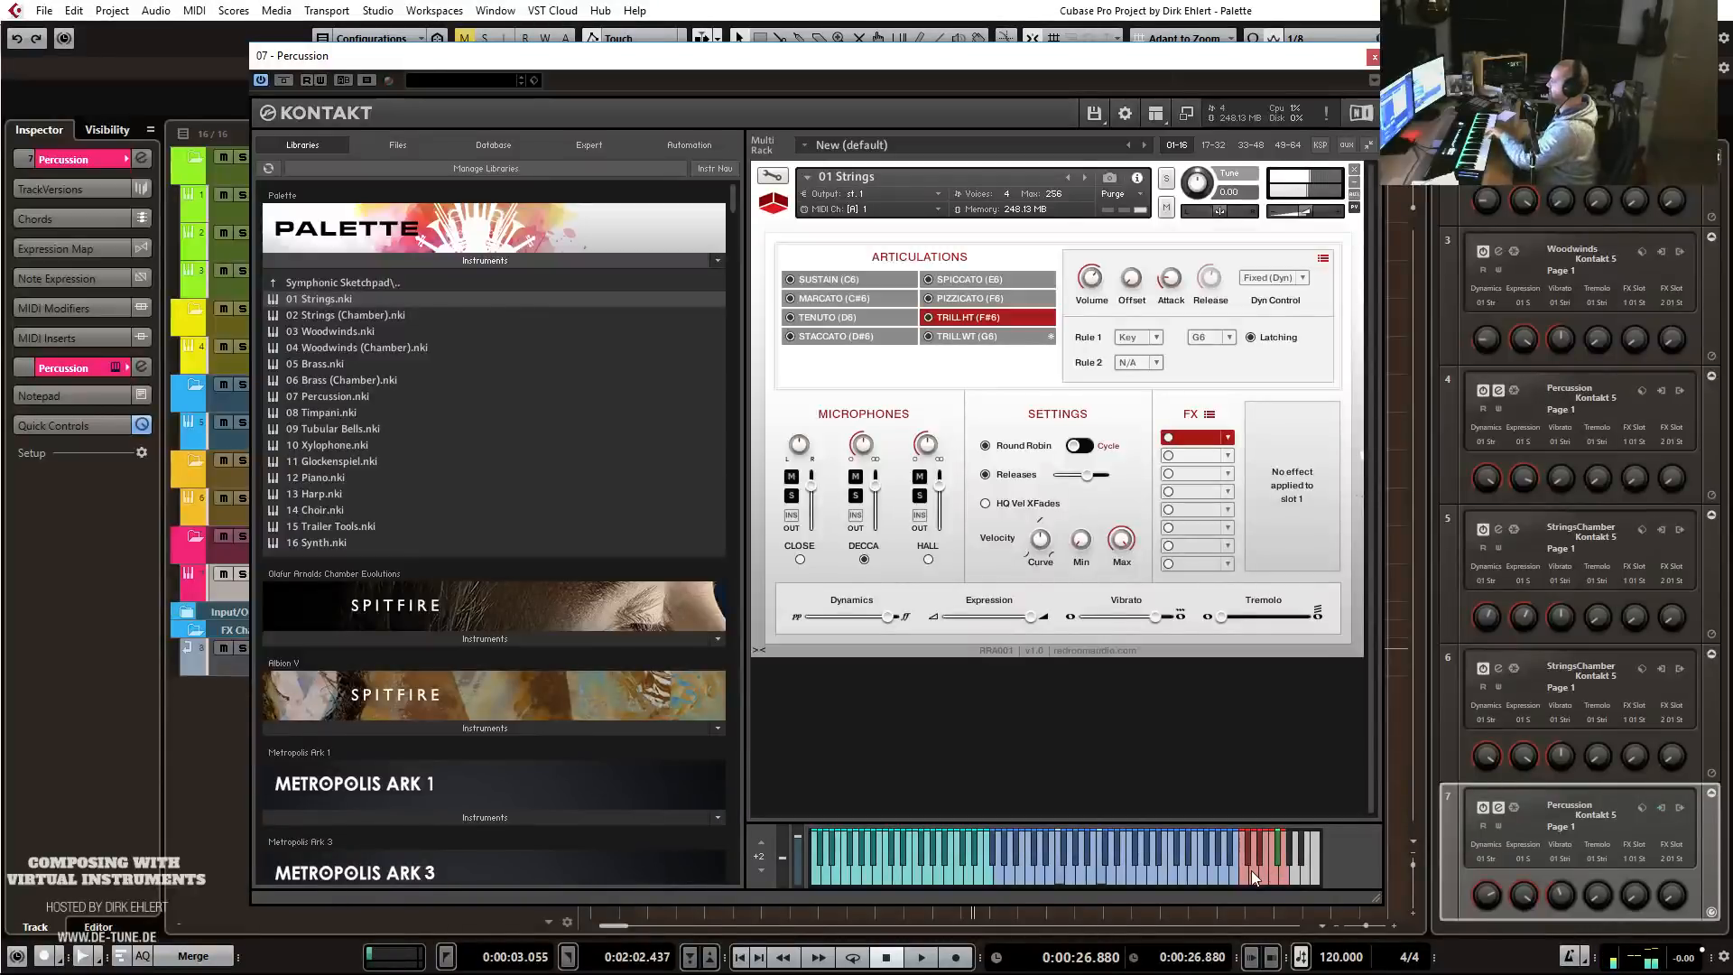
left_click(971, 298)
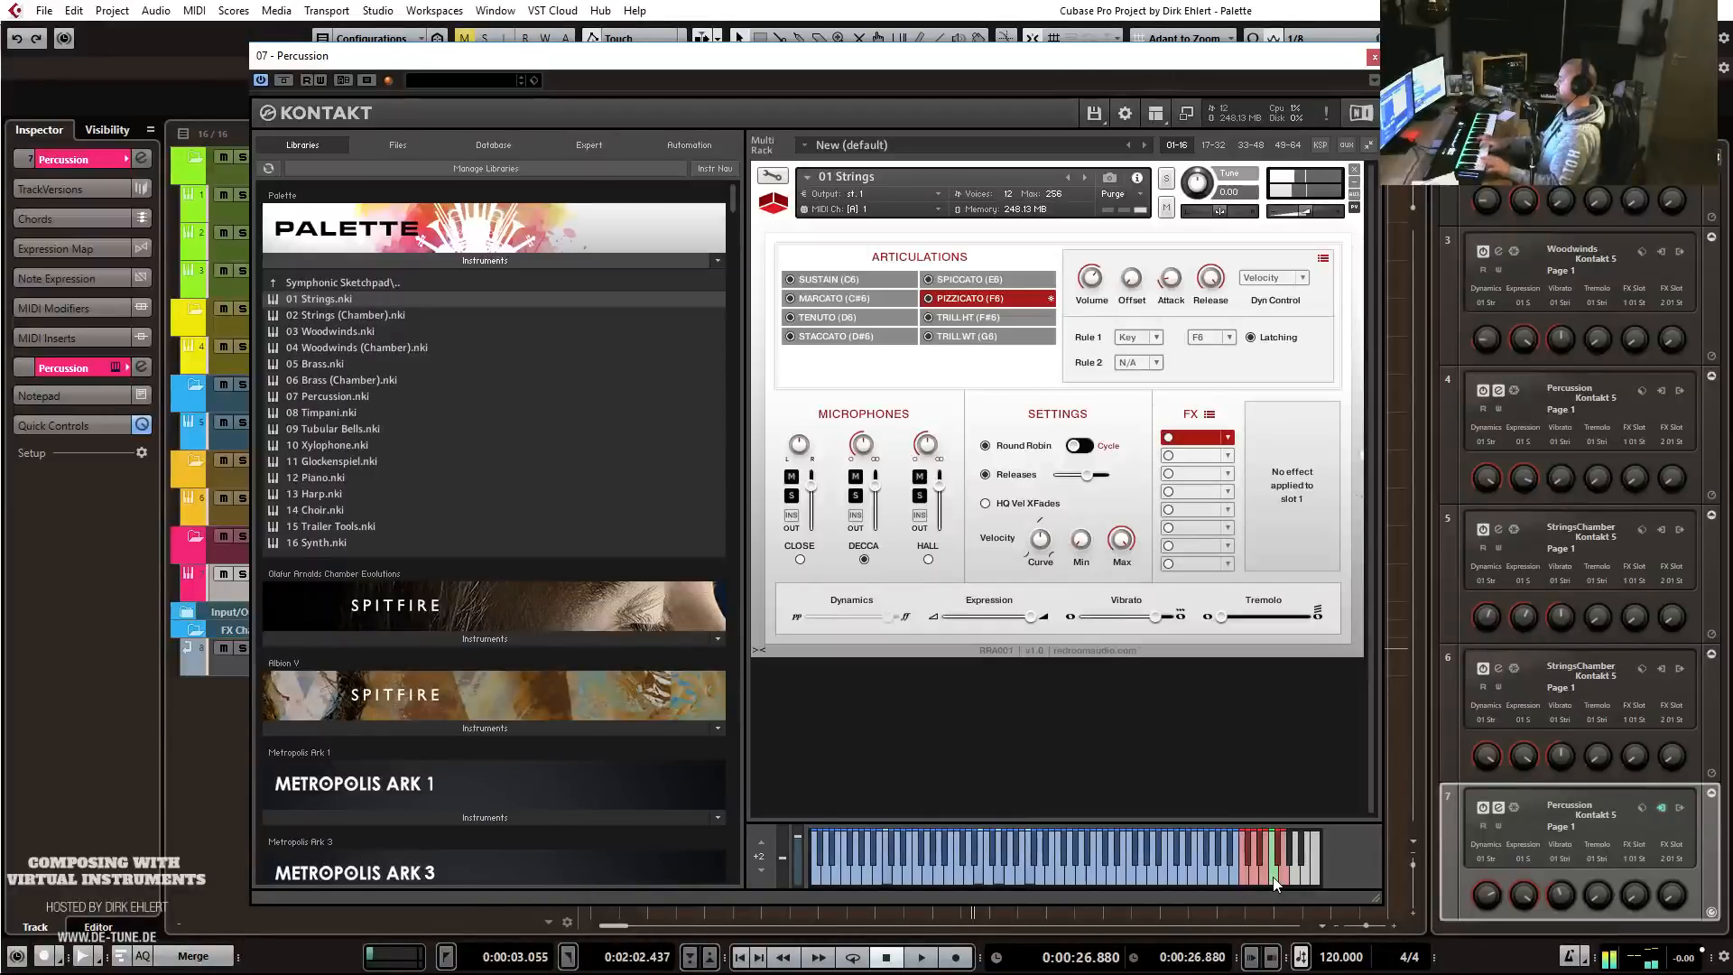
left_click(800, 559)
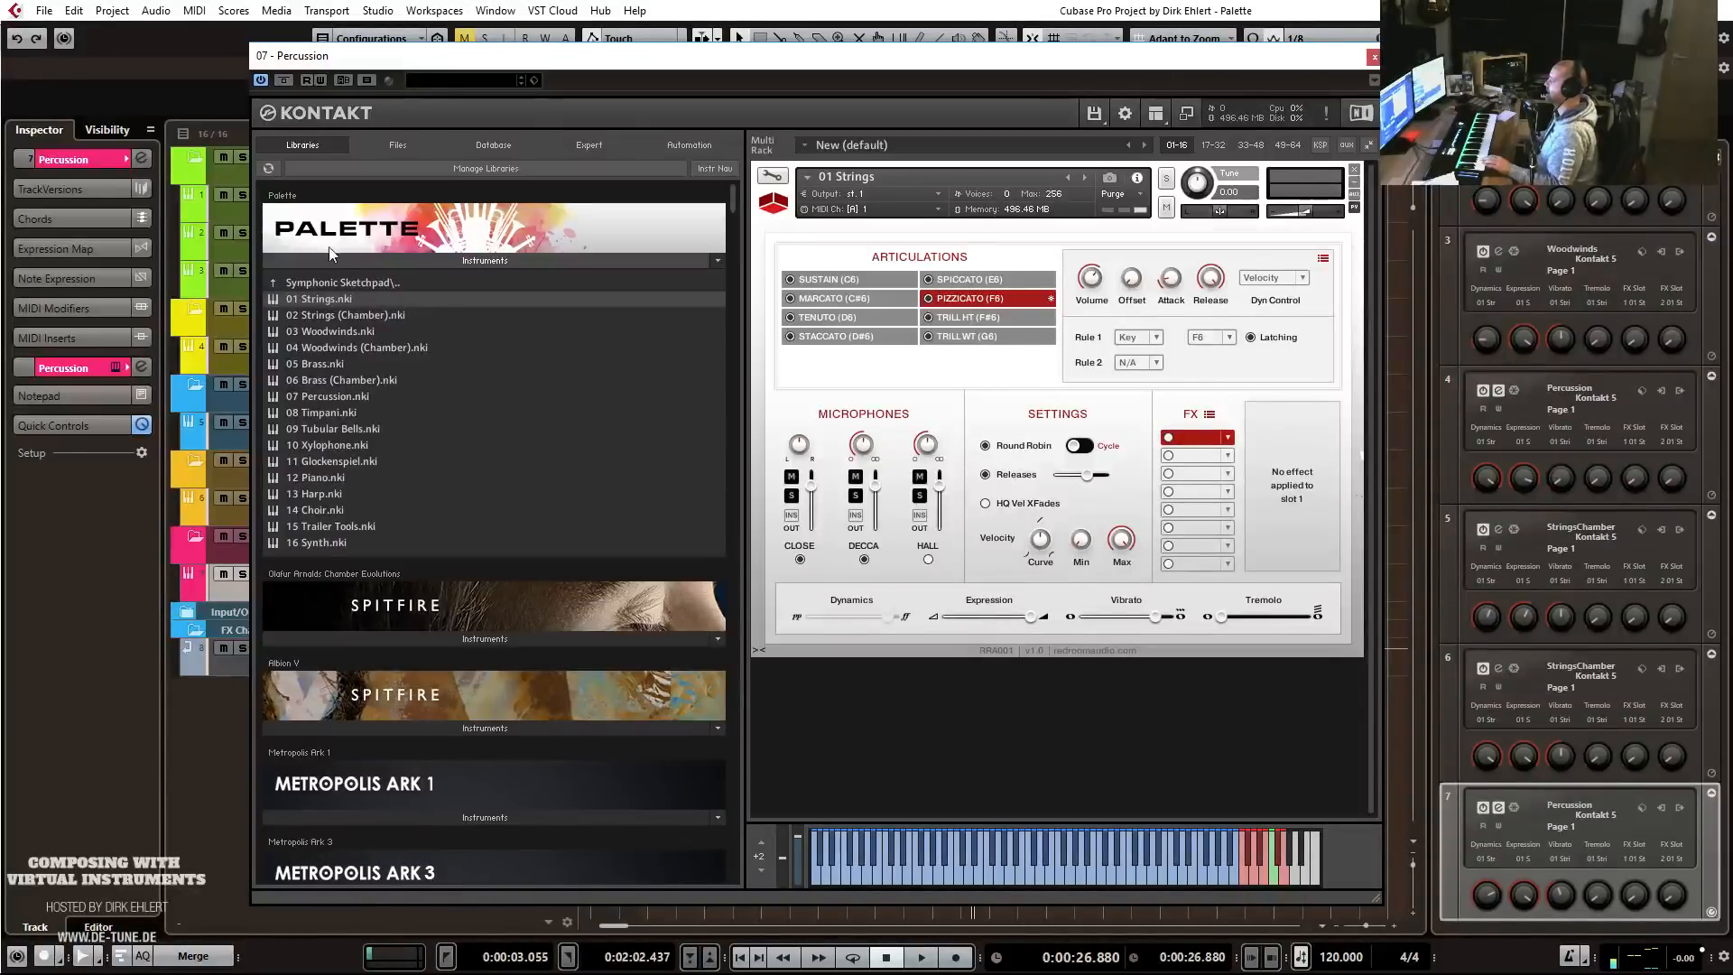
Replace the 01 Strings patch with 02 Strings (Chamber).nki and switch its articulation with a keyswitch.
left_click_drag(303, 314, 892, 190)
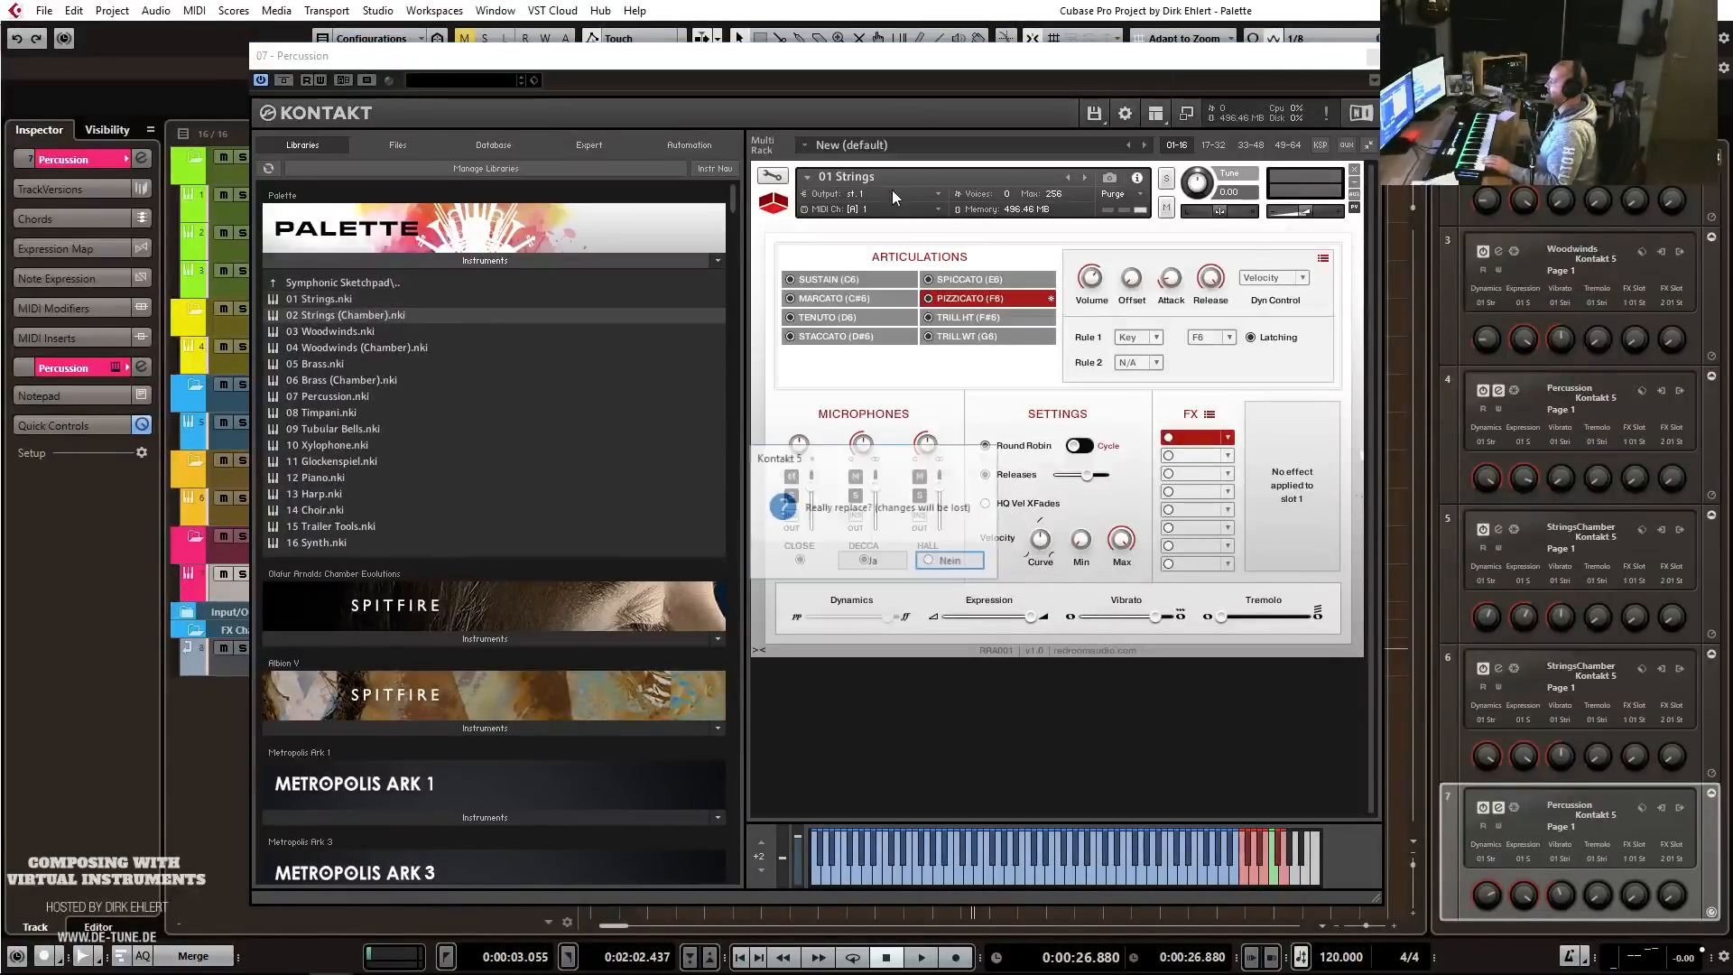
left_click(872, 561)
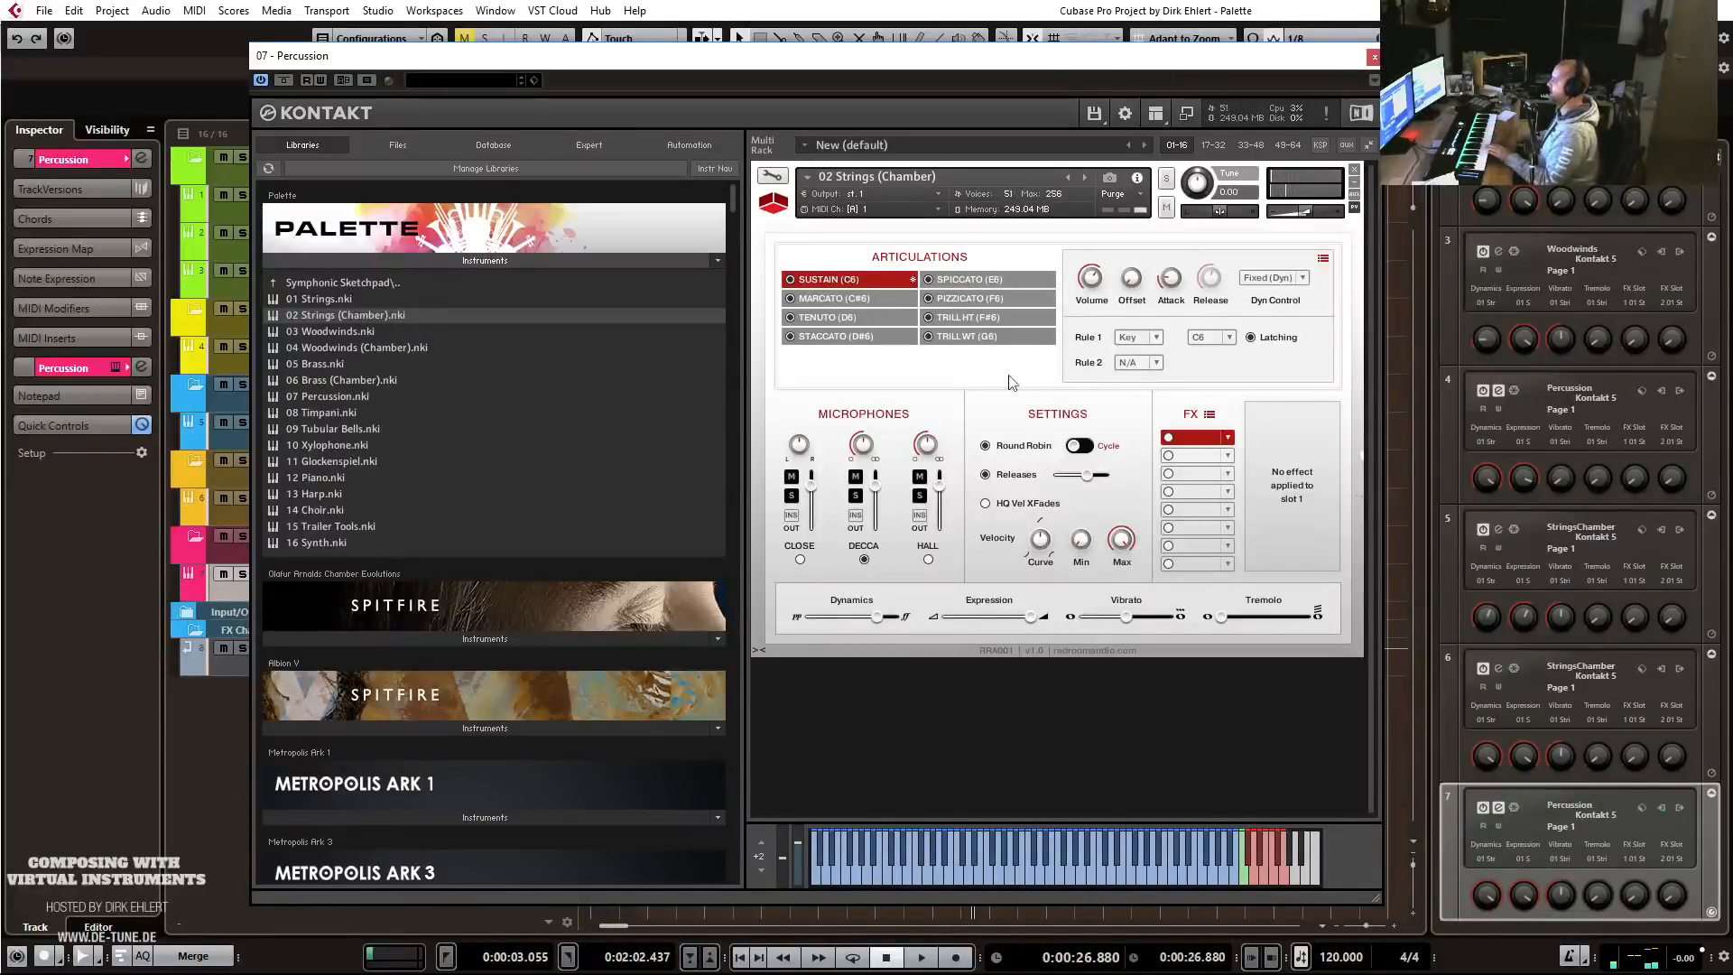
left_click(1249, 858)
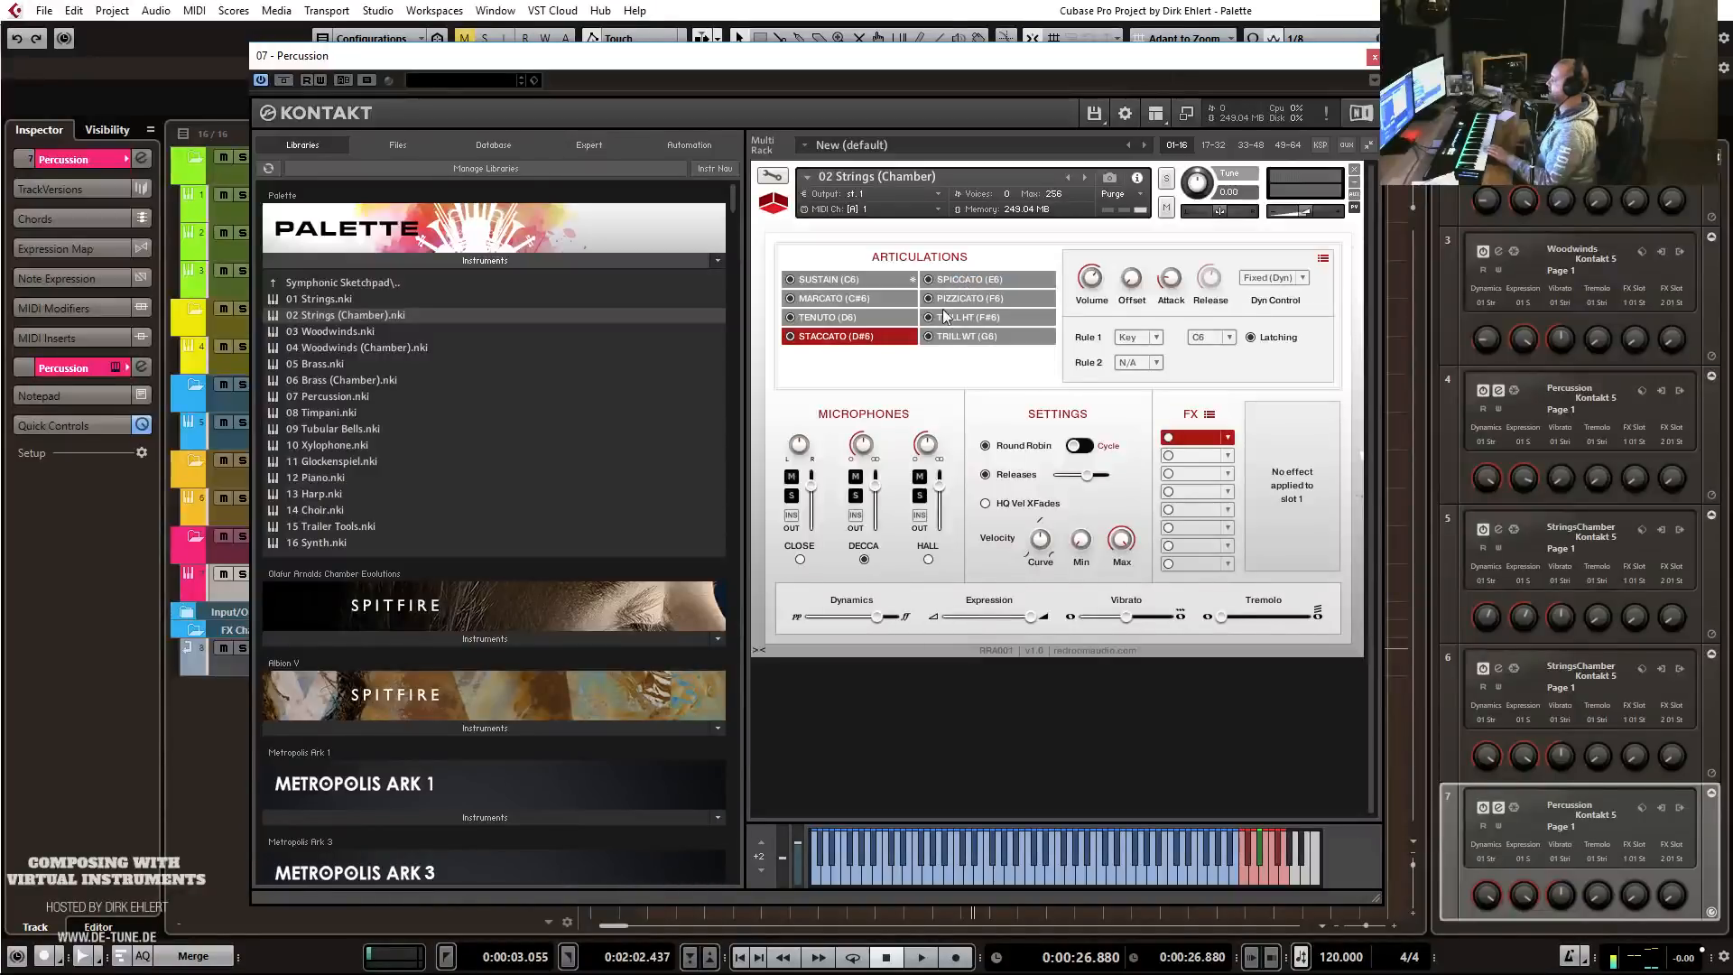
Load 03 Woodwinds.nki in place of the chamber strings and switch its articulation with a keyswitch.
double_click(334, 332)
left_click(871, 561)
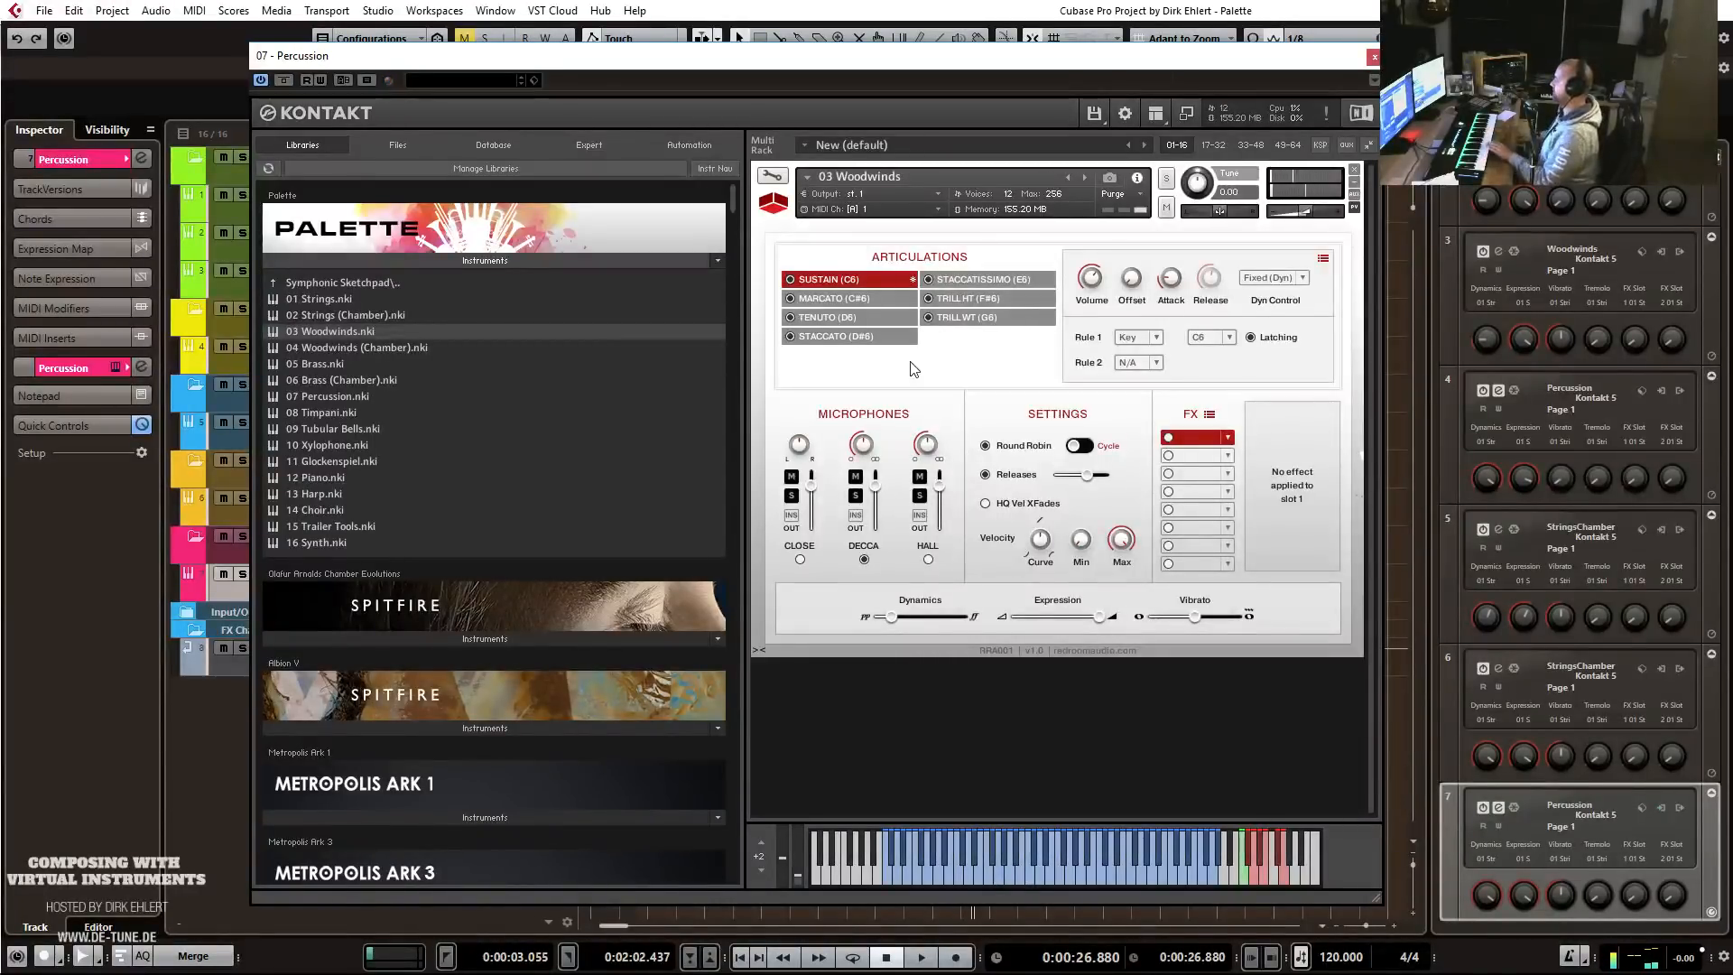
left_click(1265, 879)
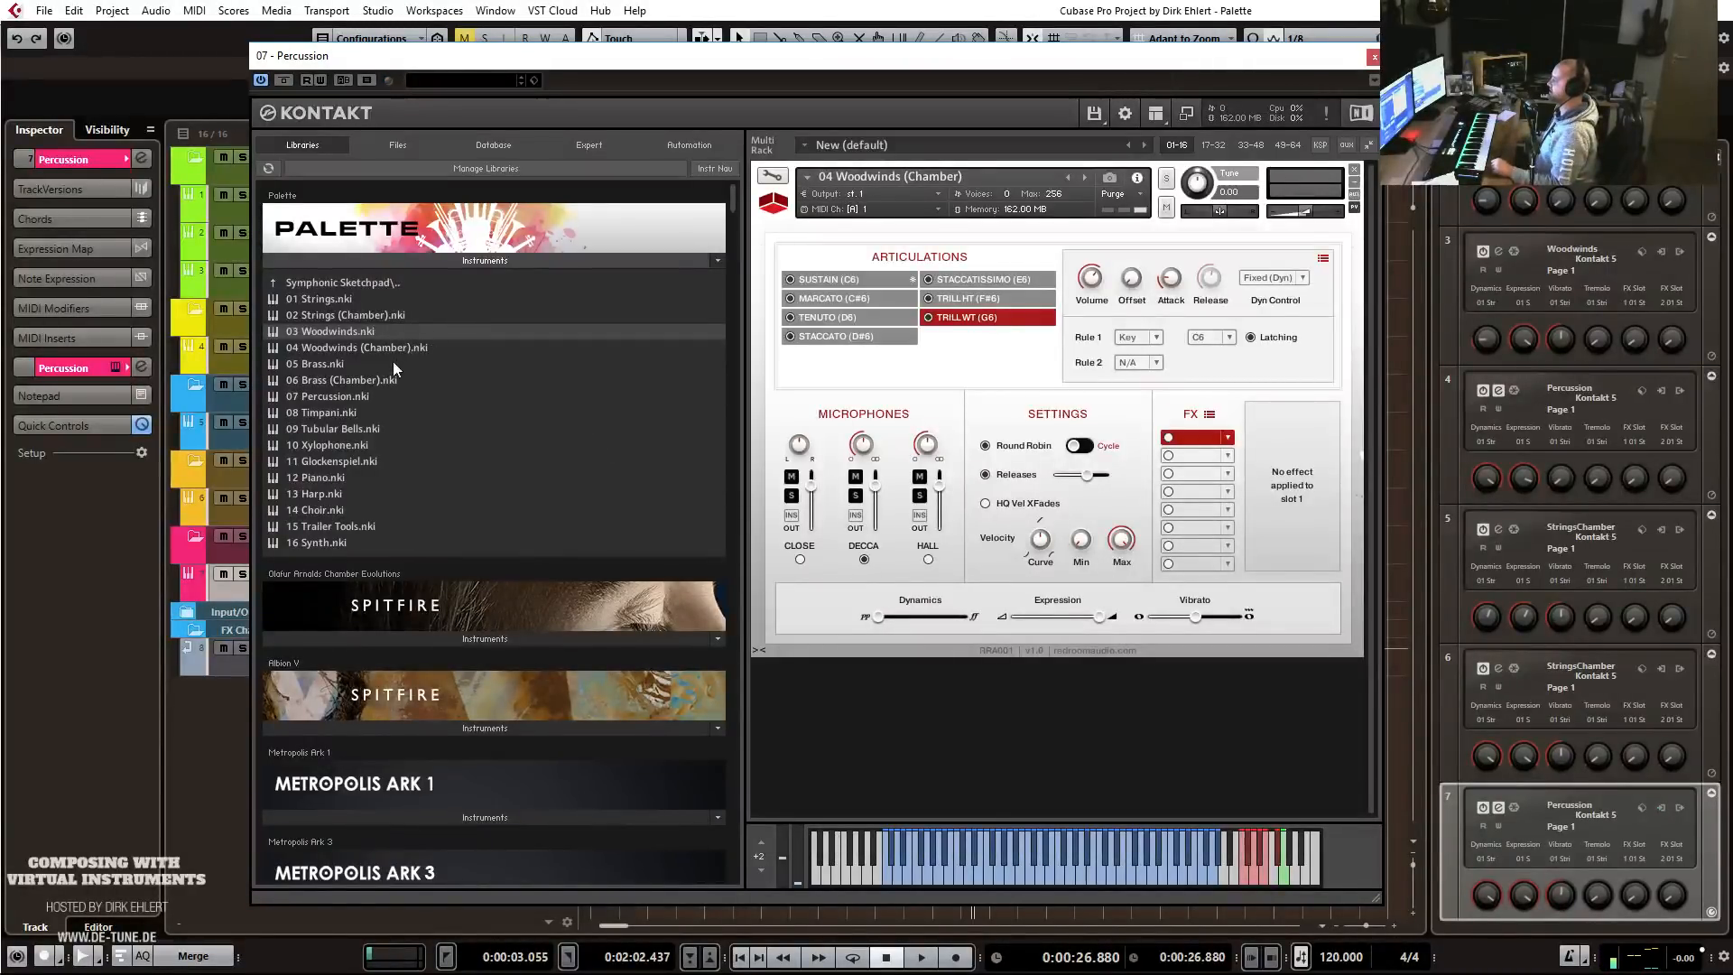
Replace the chamber woodwinds with 05 Brass.nki for audition and advance to the 06 Brass (Chamber) patch.
left_click_drag(321, 363, 907, 180)
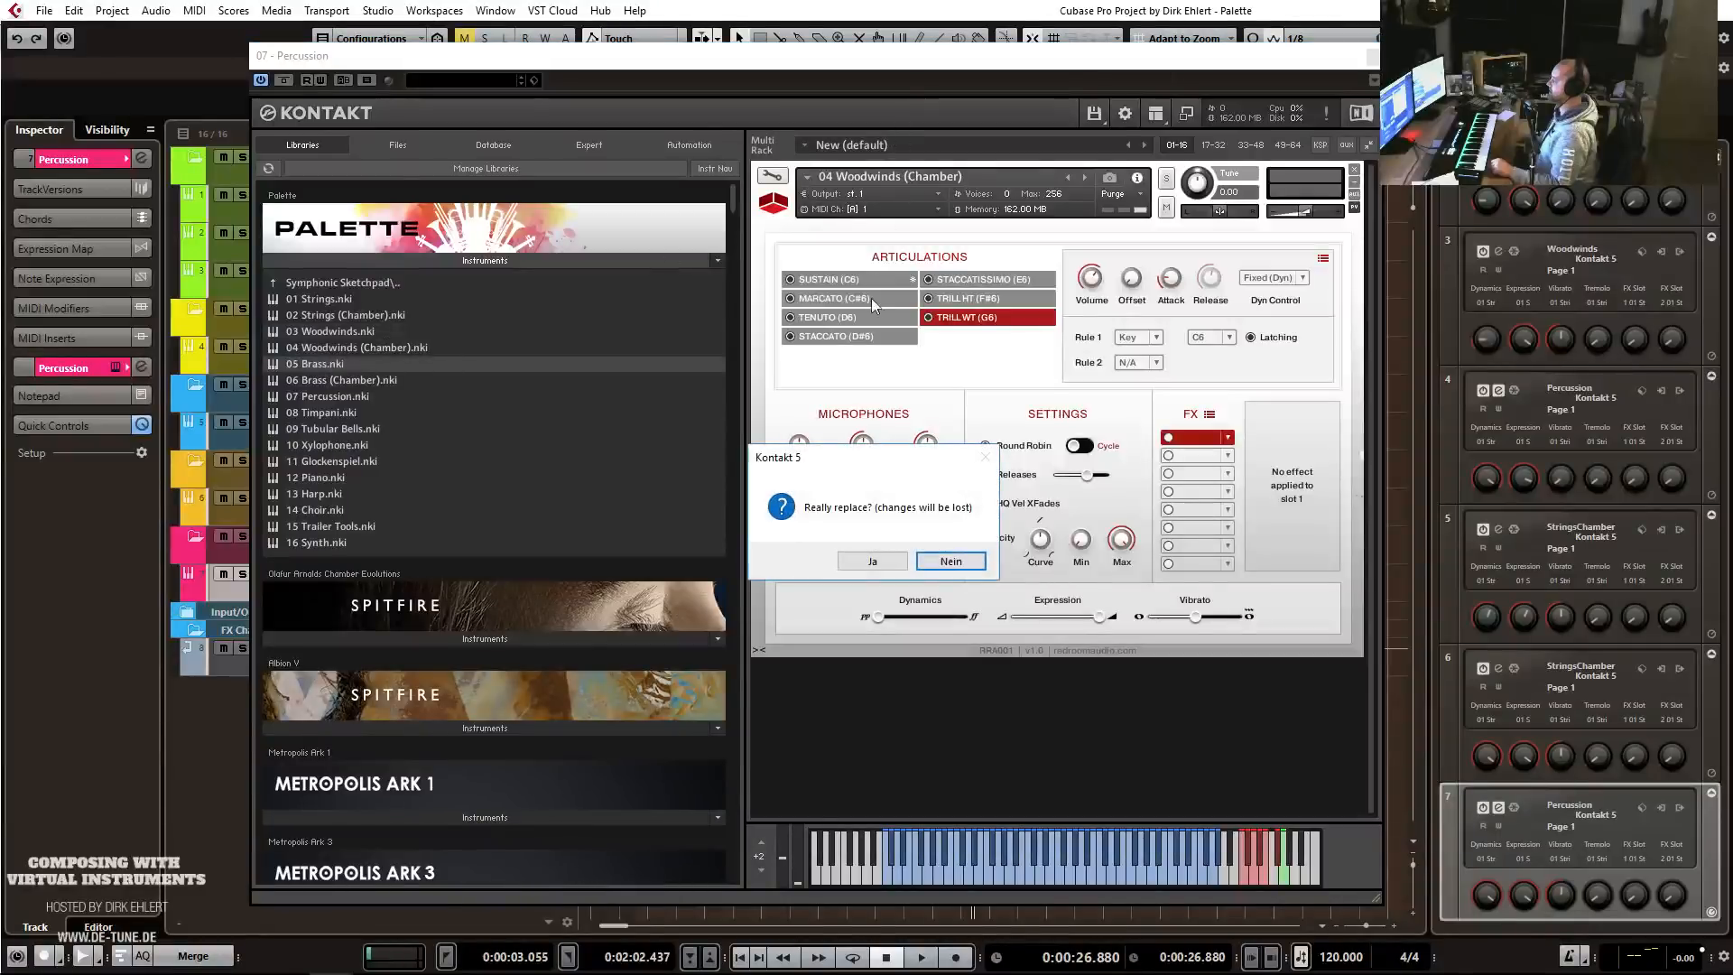
left_click(864, 560)
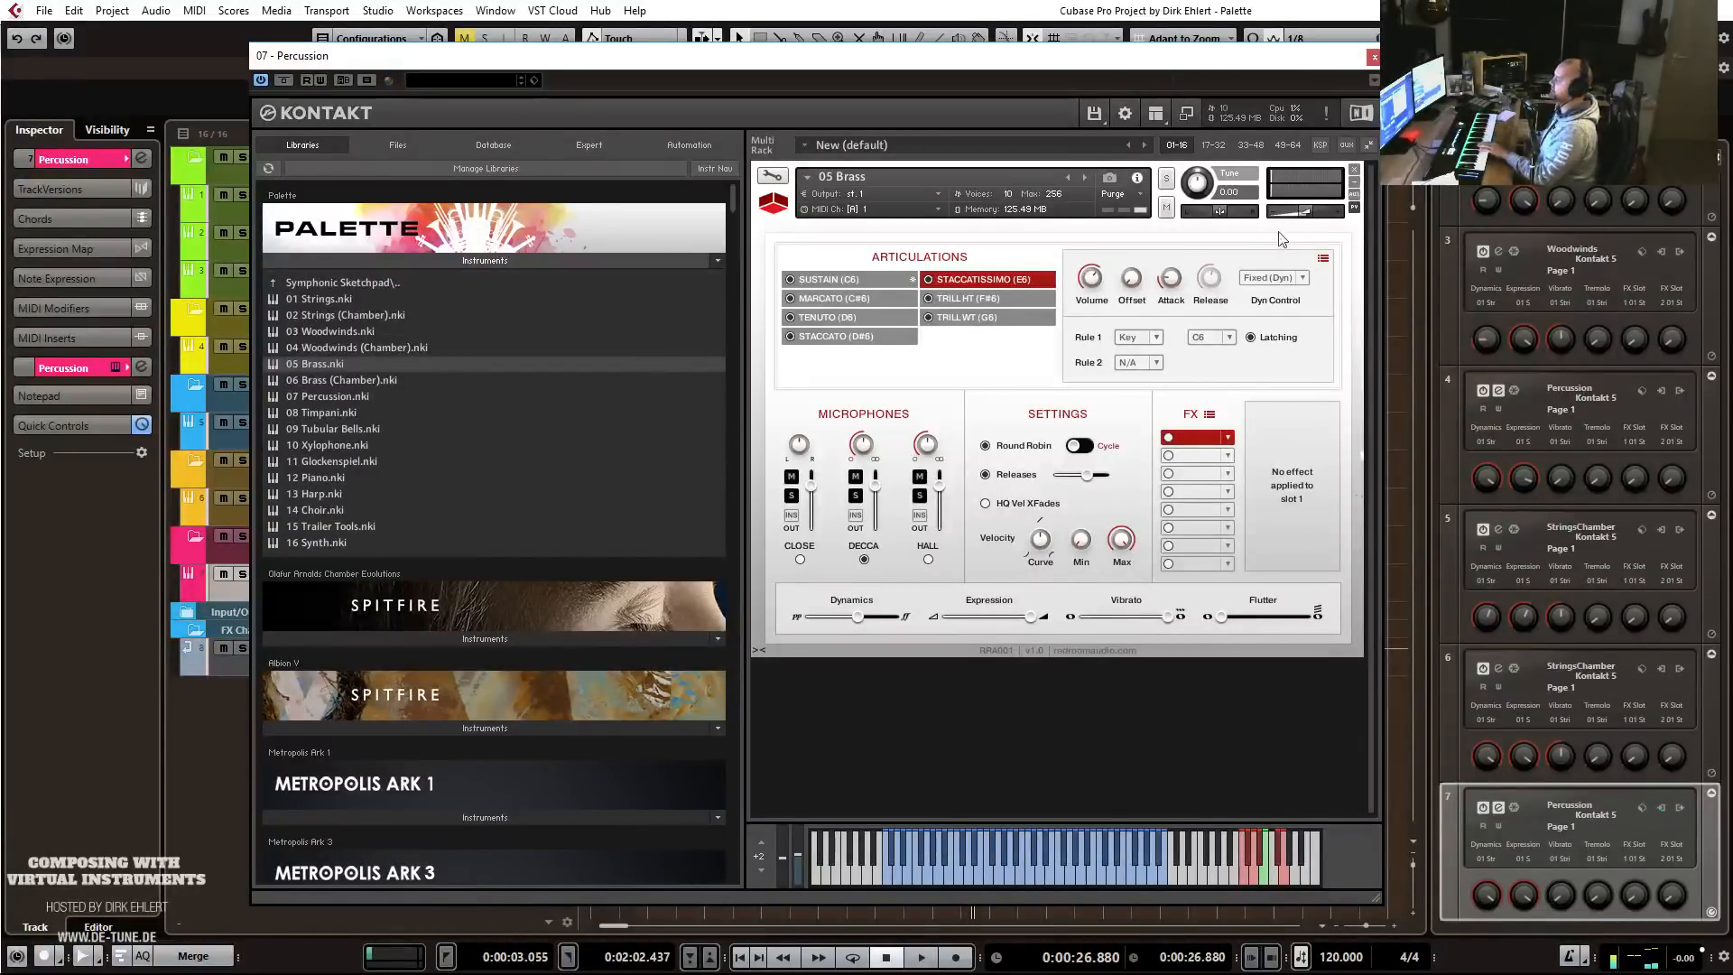
left_click(1085, 178)
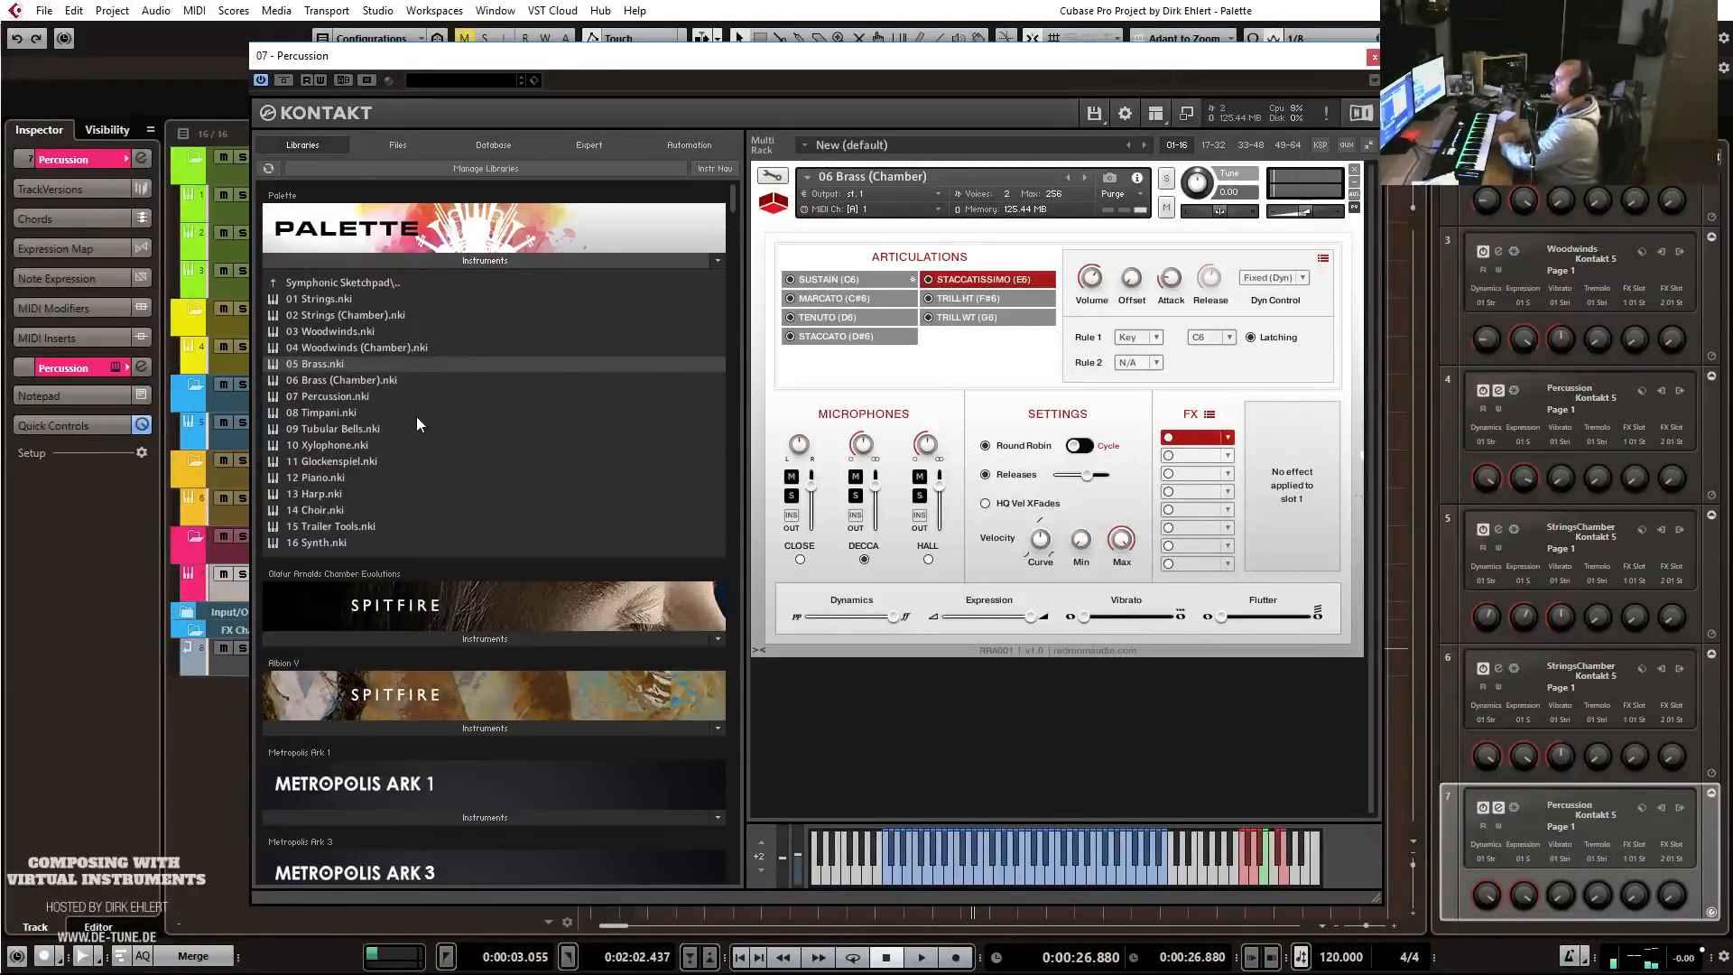
Load 07 Percussion.nki in place of the chamber brass and compare its Close and Decca microphones, leaving only Decca enabled.
left_click_drag(330, 399, 907, 255)
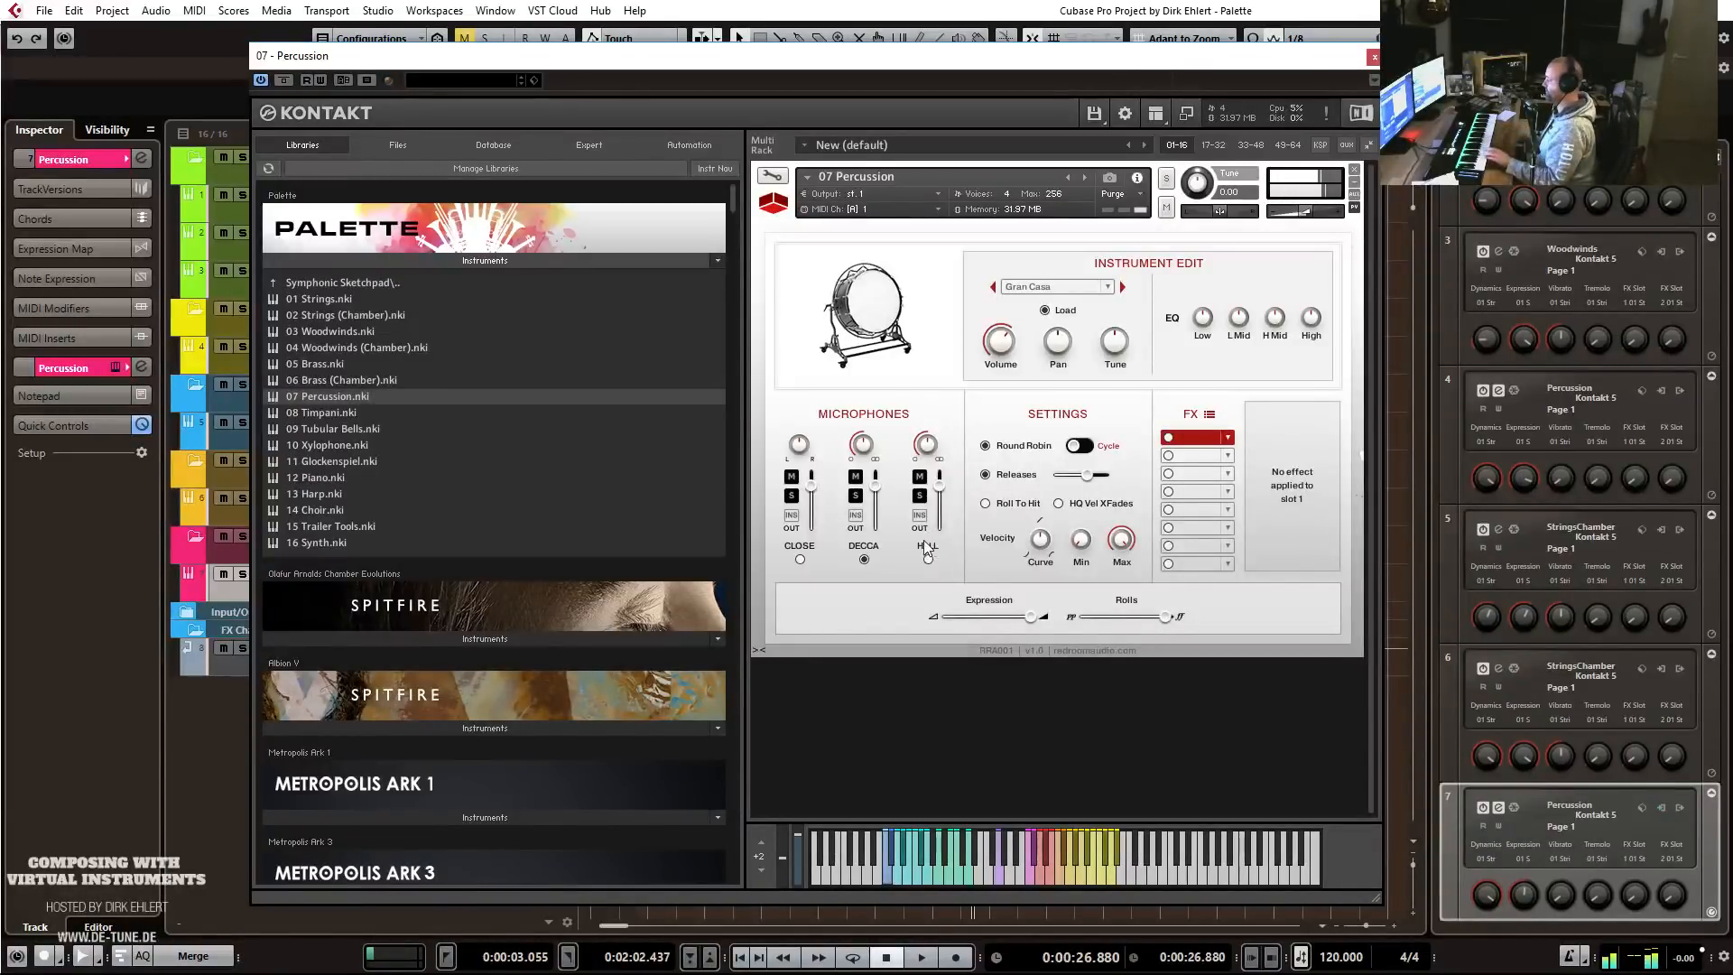
left_click(800, 559)
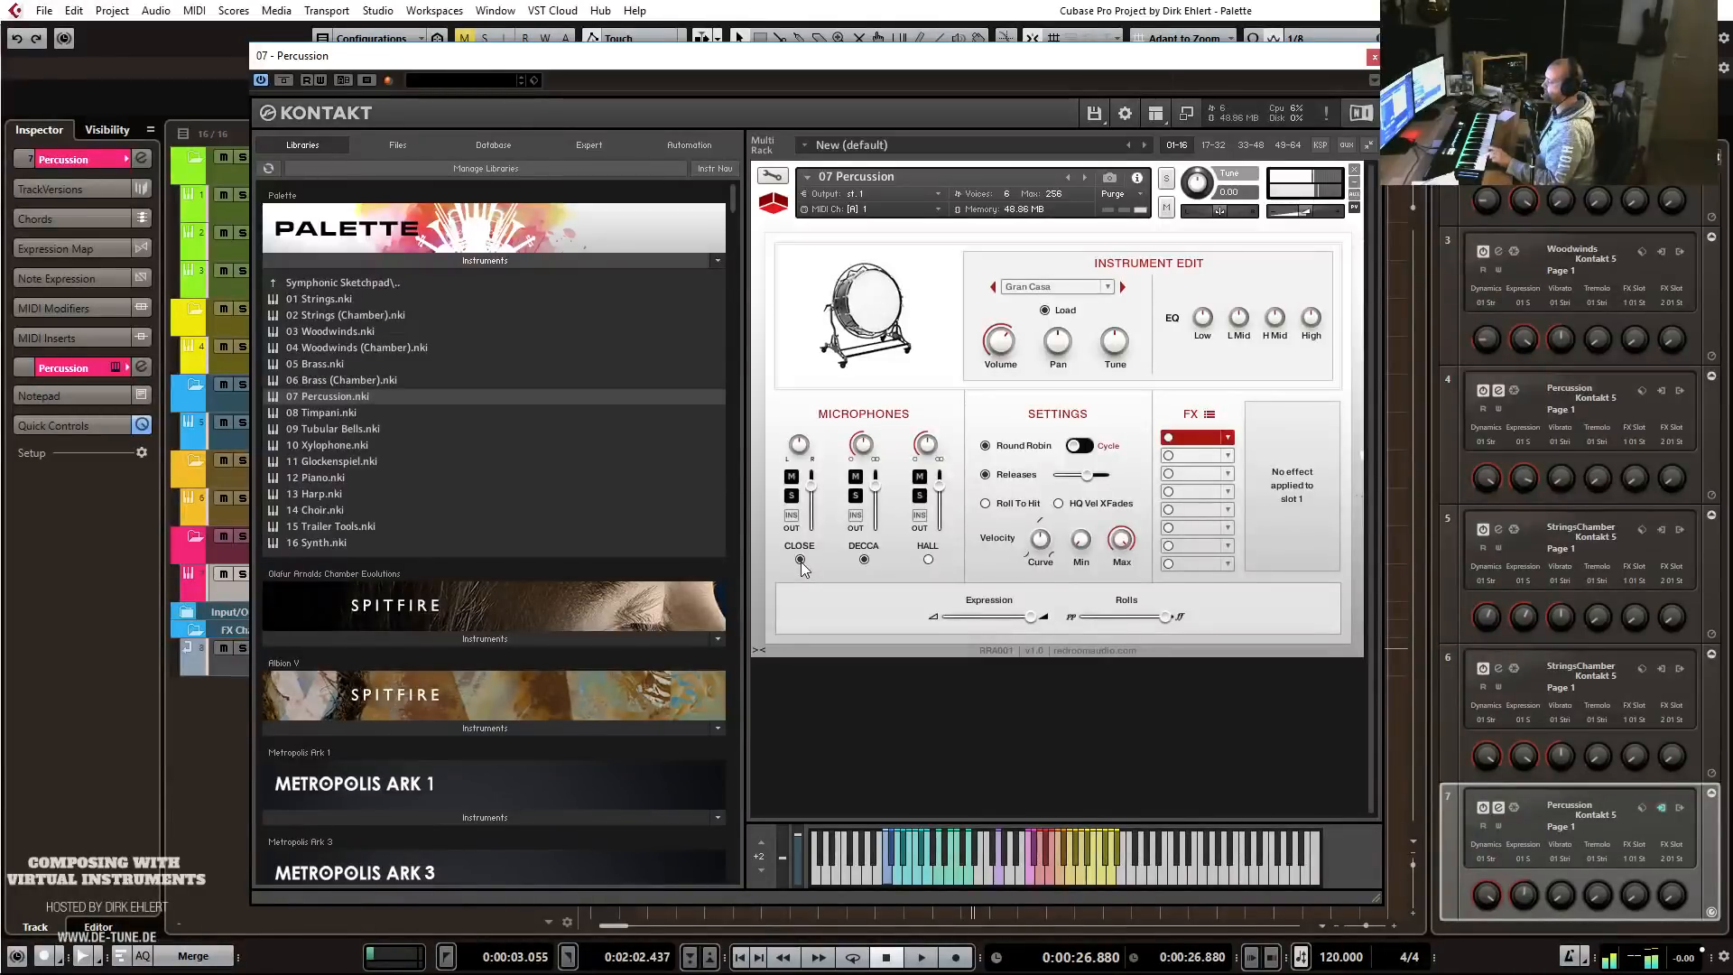
left_click(854, 477)
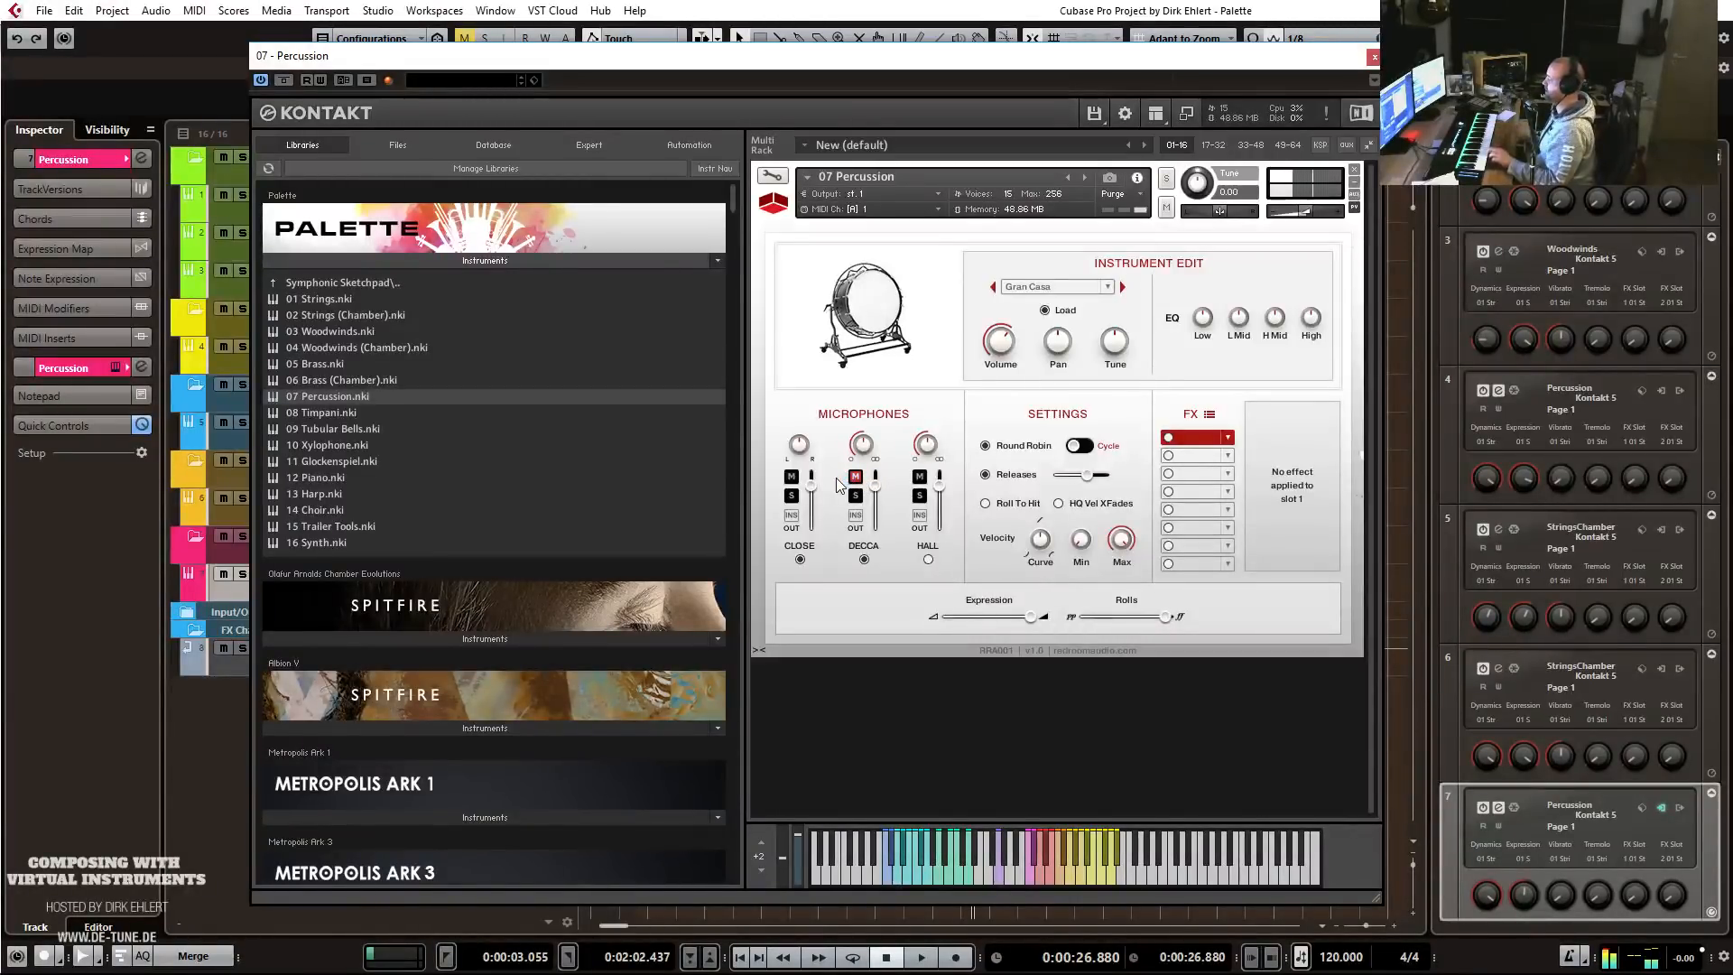
left_click(857, 478)
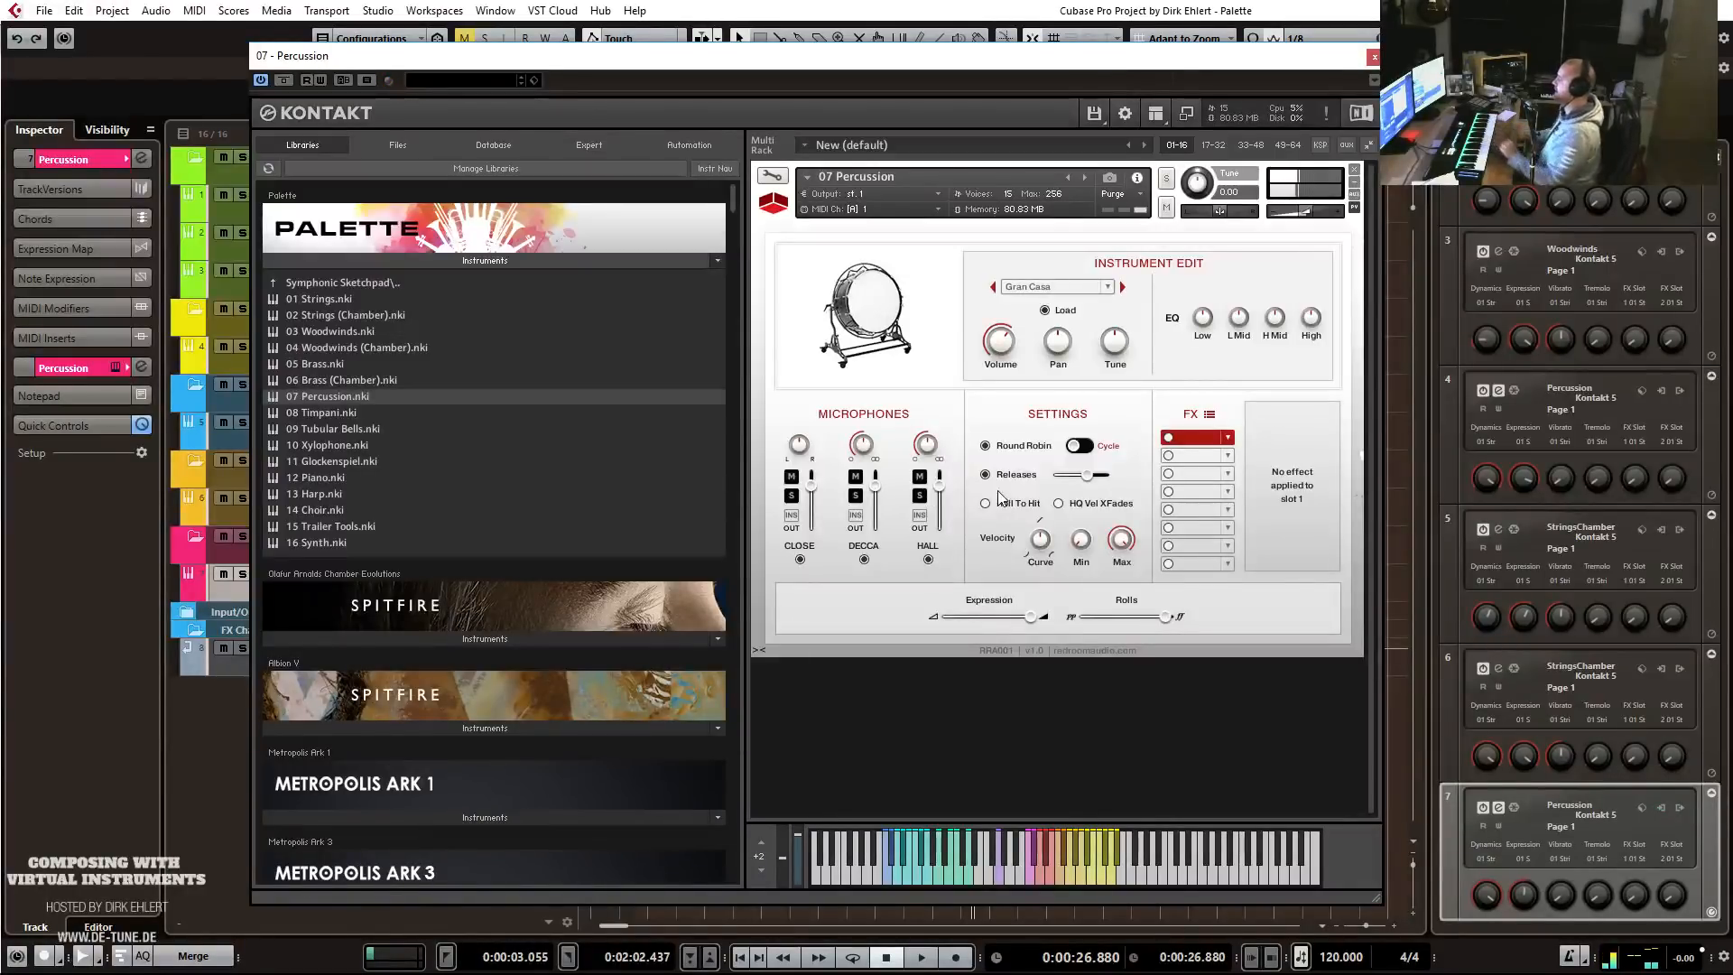
left_click(800, 560)
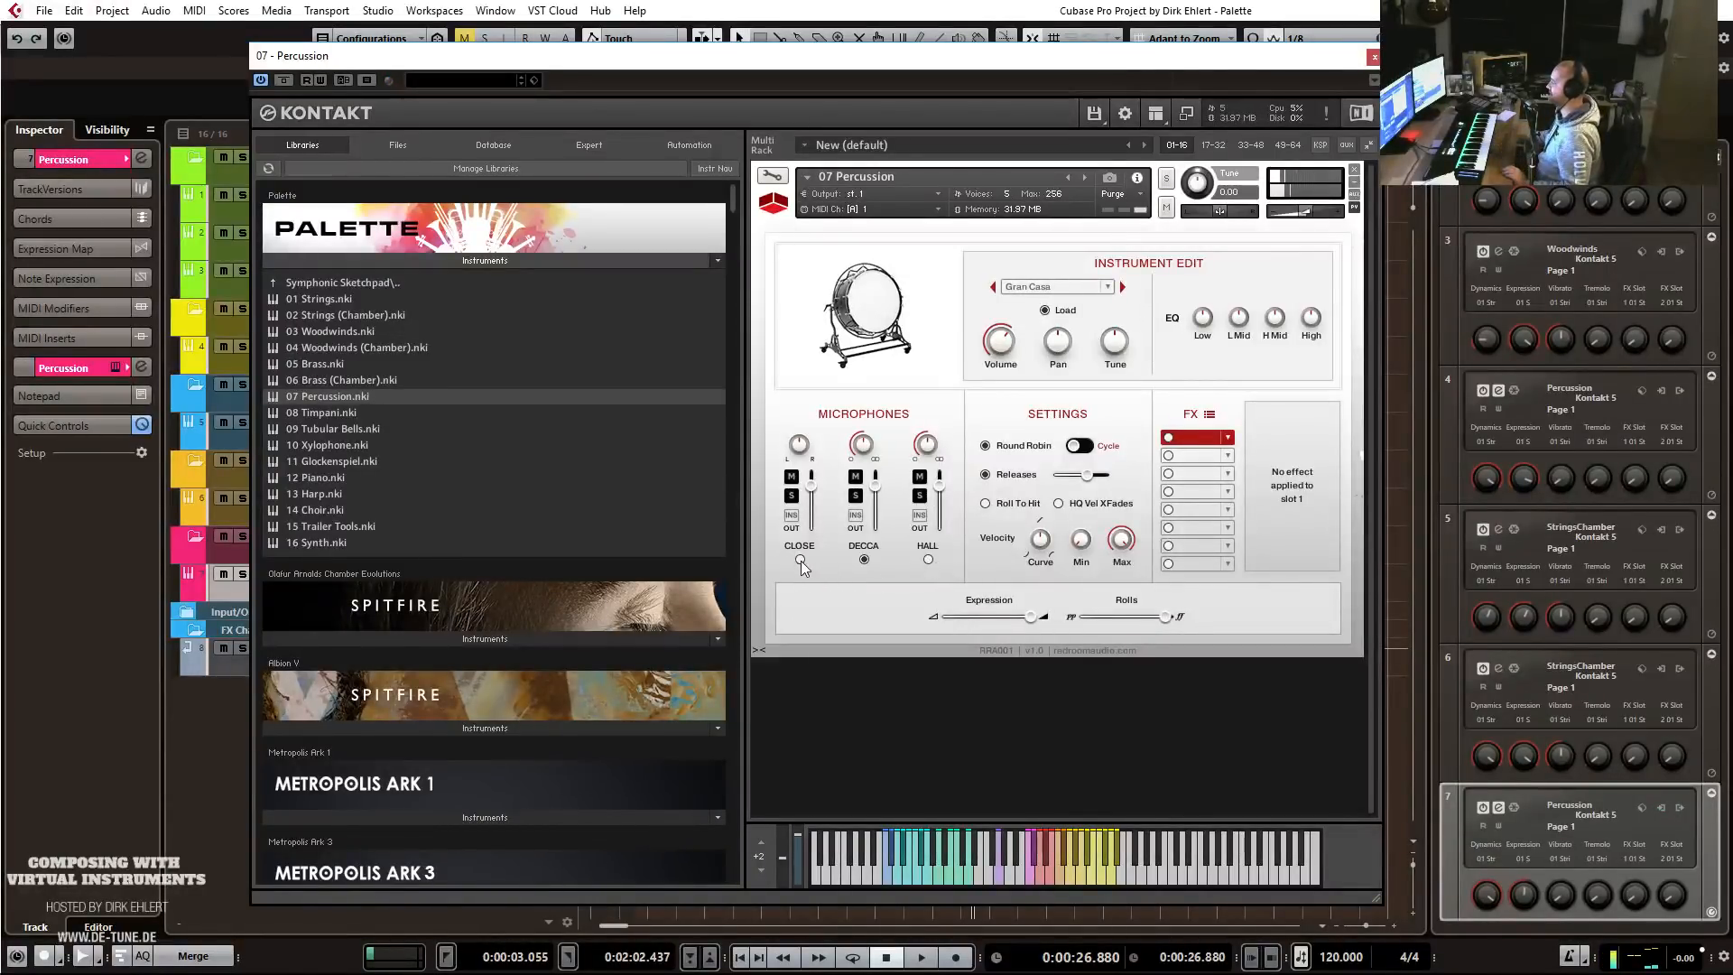
Load 08 Timpani.nki in place of the percussion patch.
left_click_drag(337, 416, 1011, 246)
left_click(881, 561)
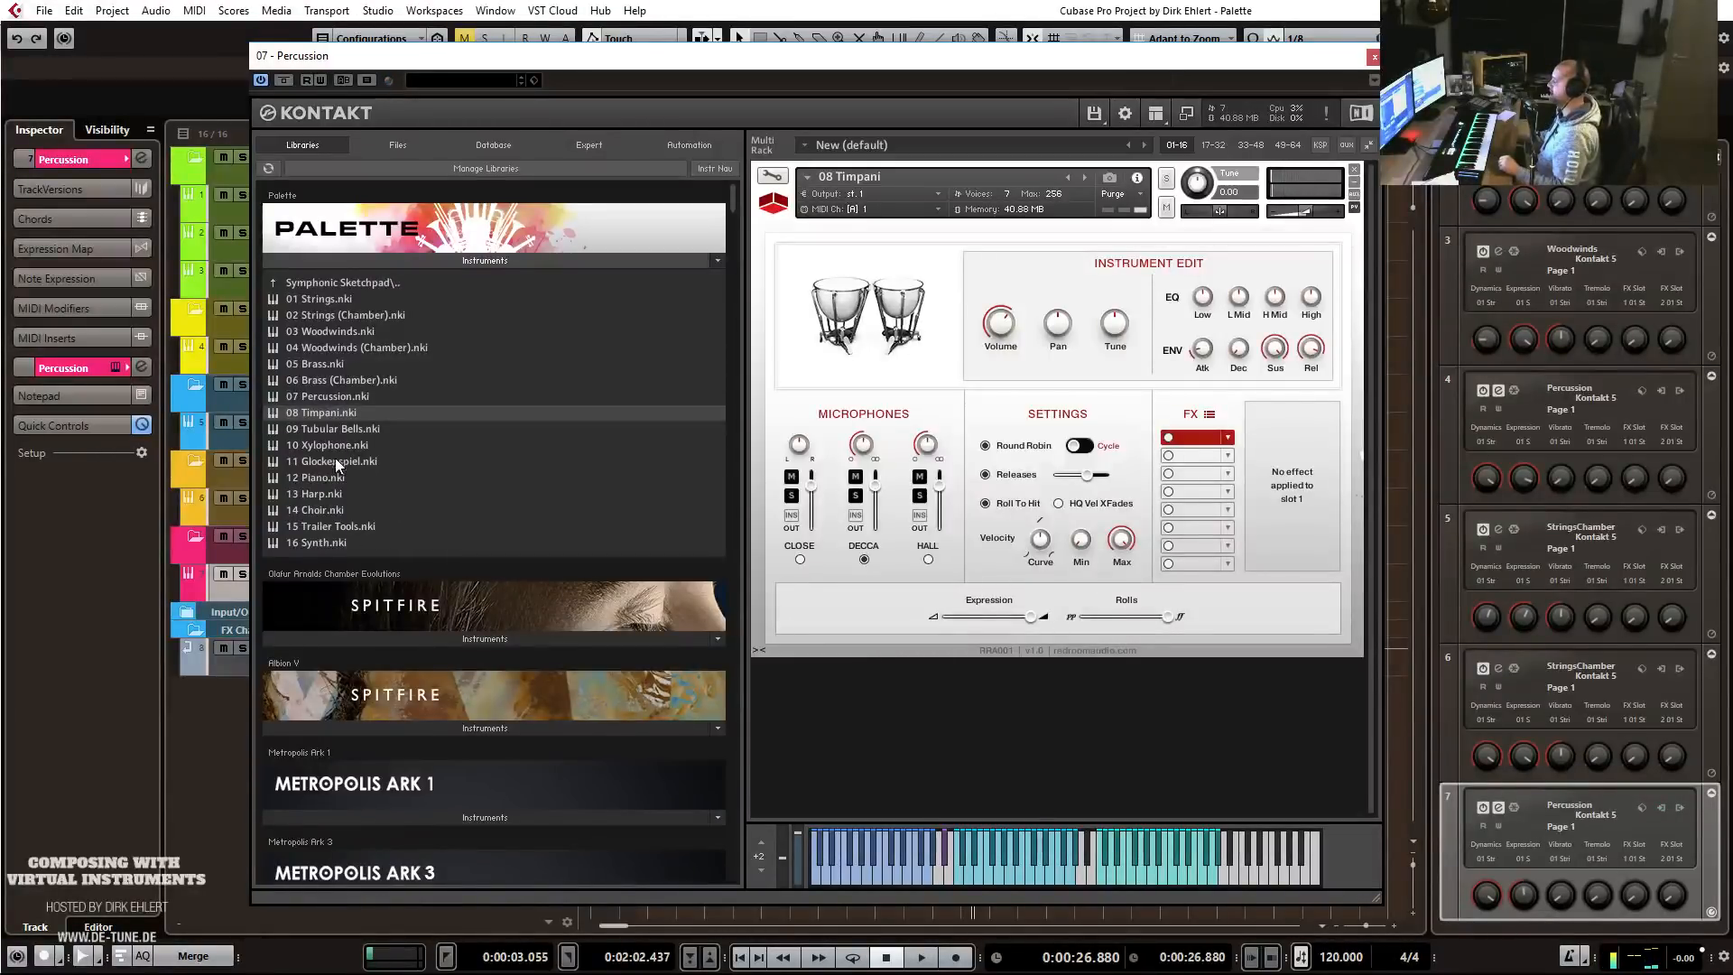
Load 09 Tubular Bells.nki in place of the timpani for audition and replace it with 10 Xylophone.nki.
double_click(322, 428)
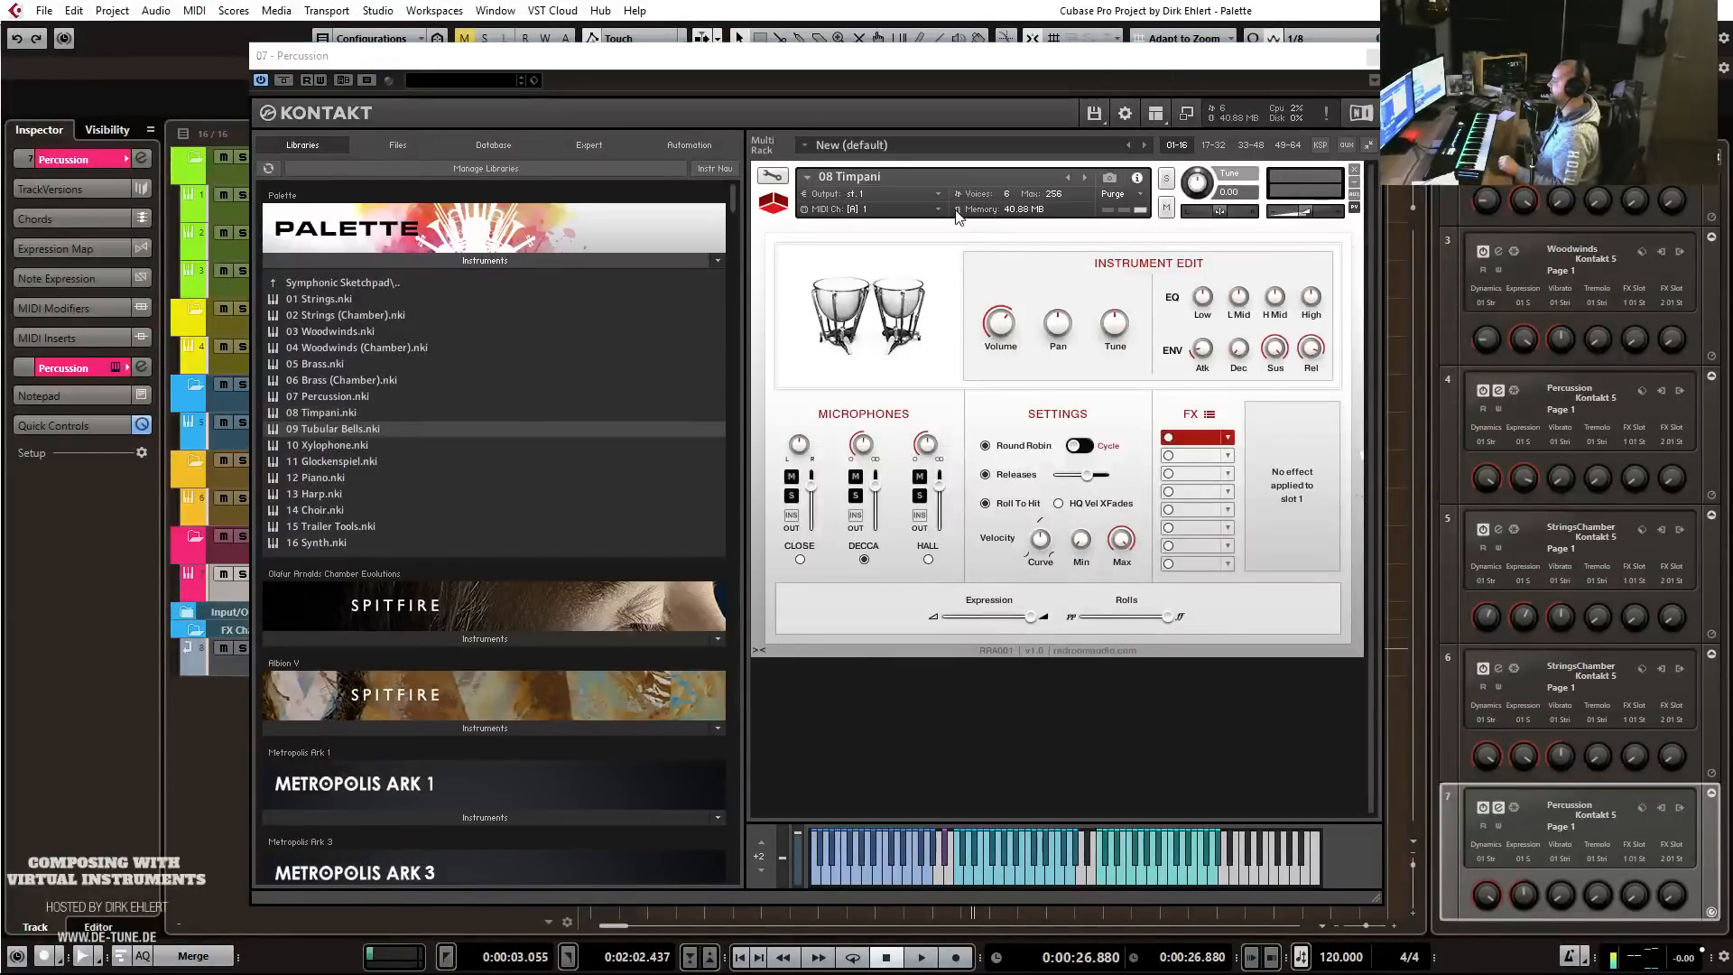
left_click(874, 561)
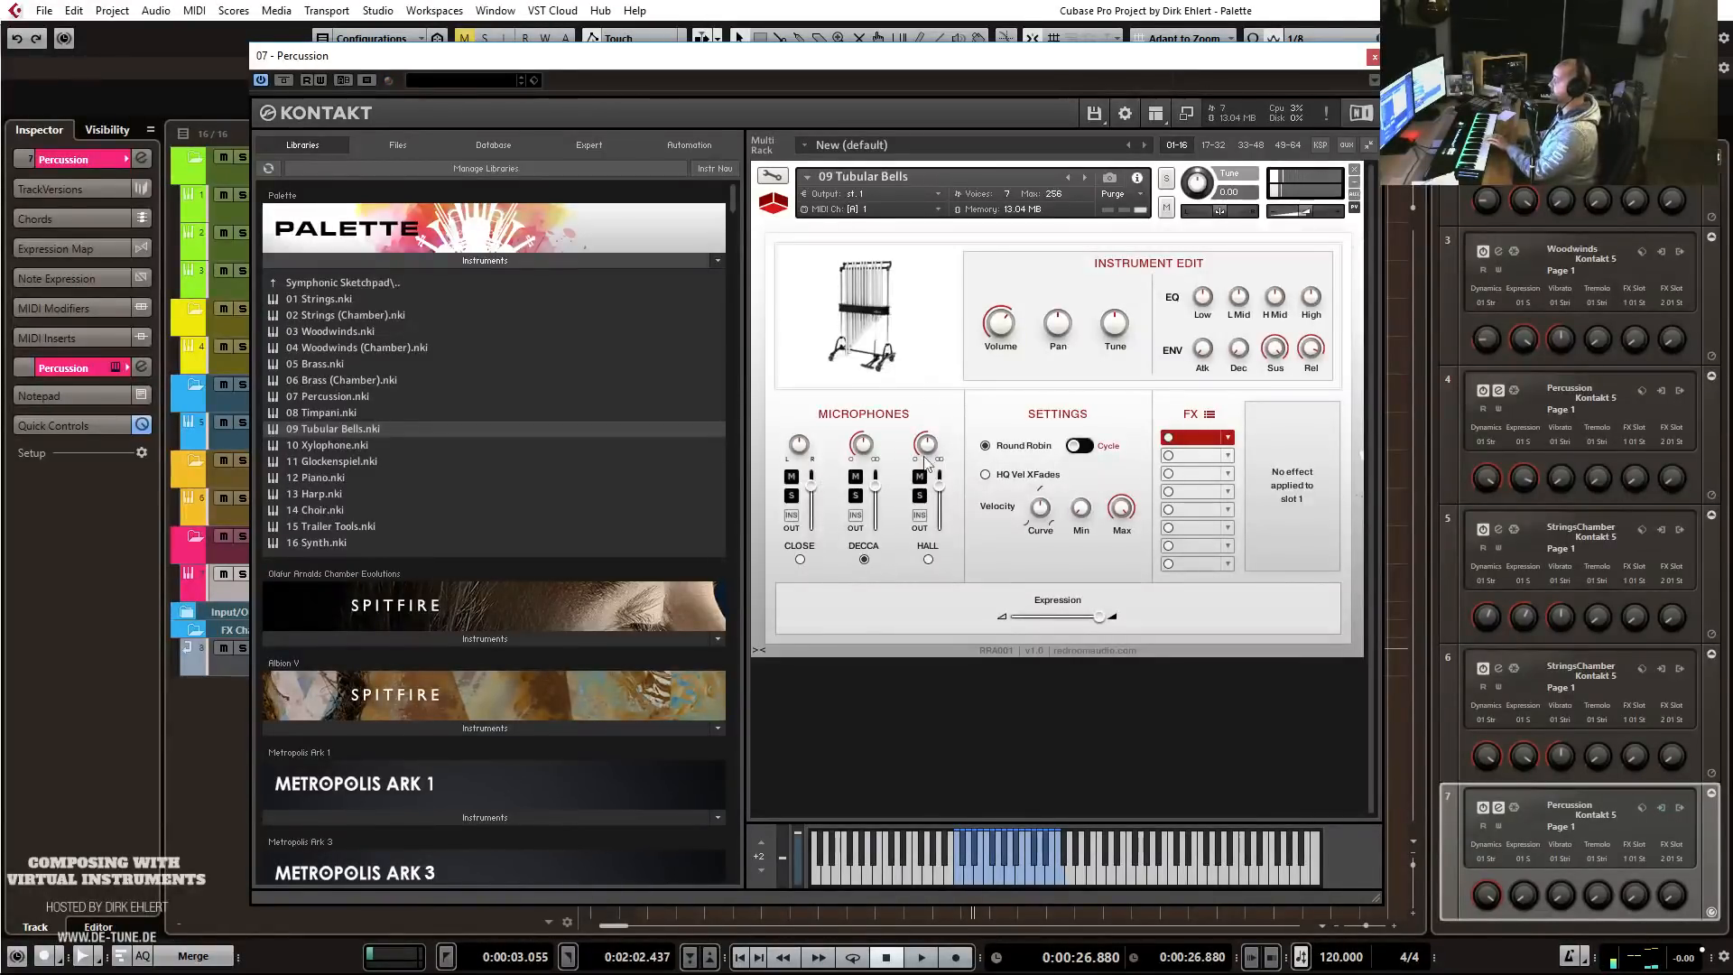
left_click(312, 444)
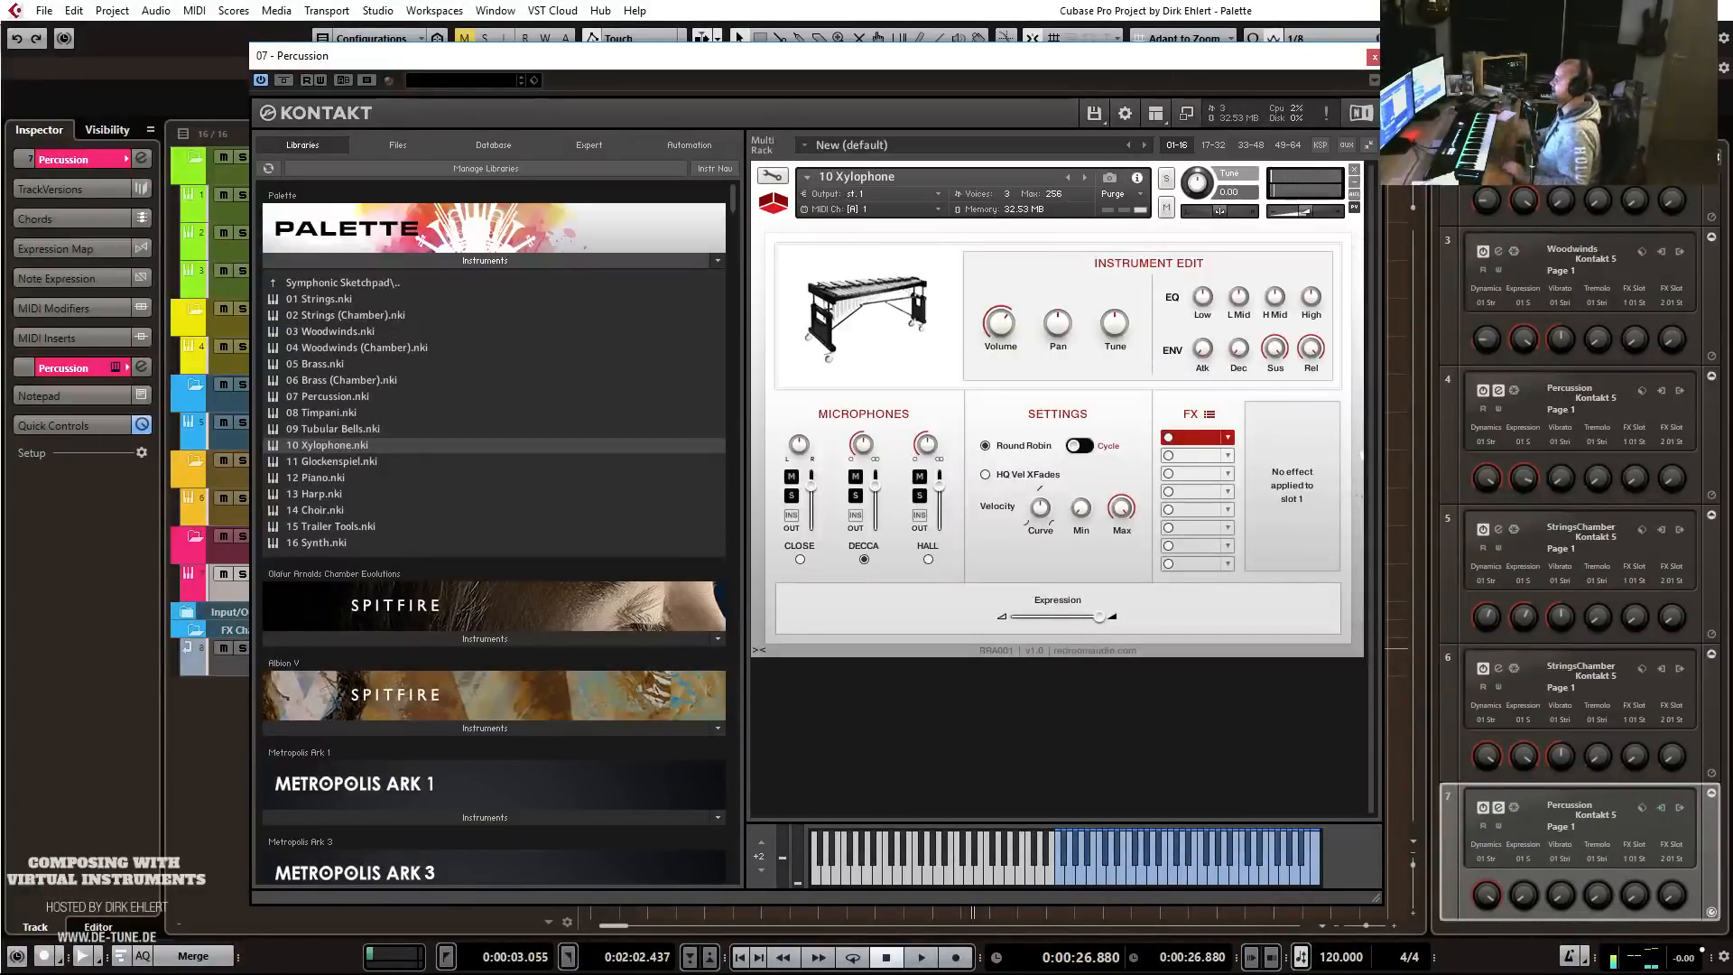
Advance from the xylophone to the 11 Glockenspiel patch for audition and on to the 12 Piano patch.
left_click(1086, 179)
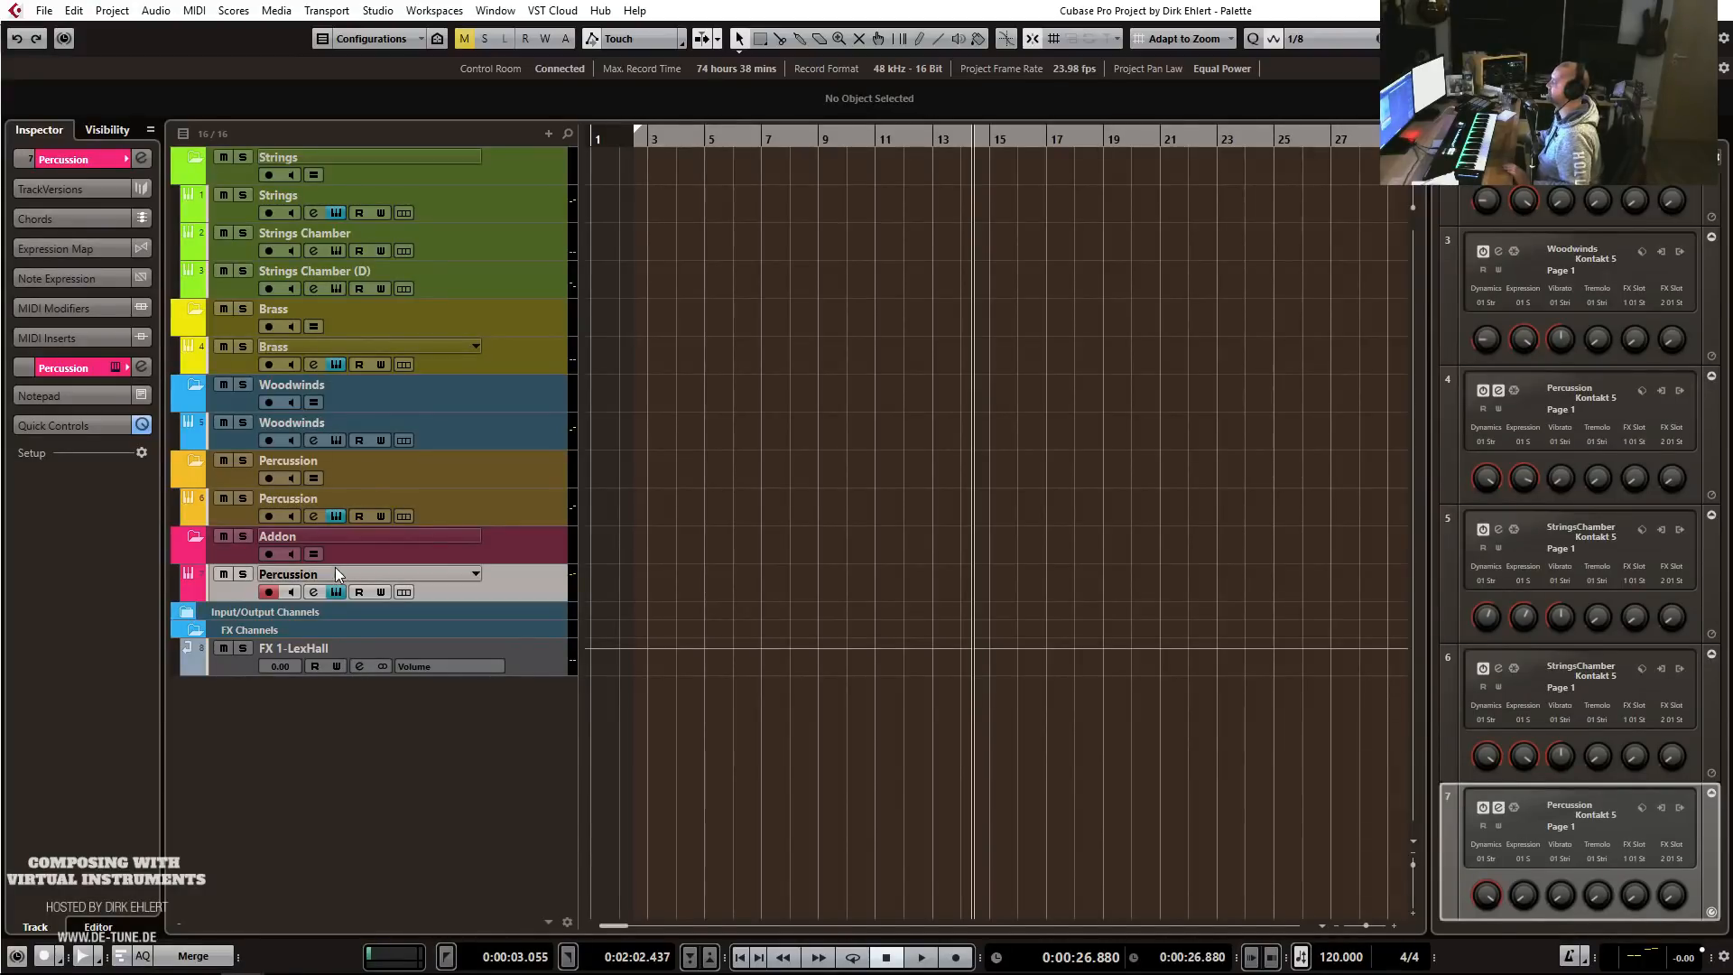
left_click(336, 591)
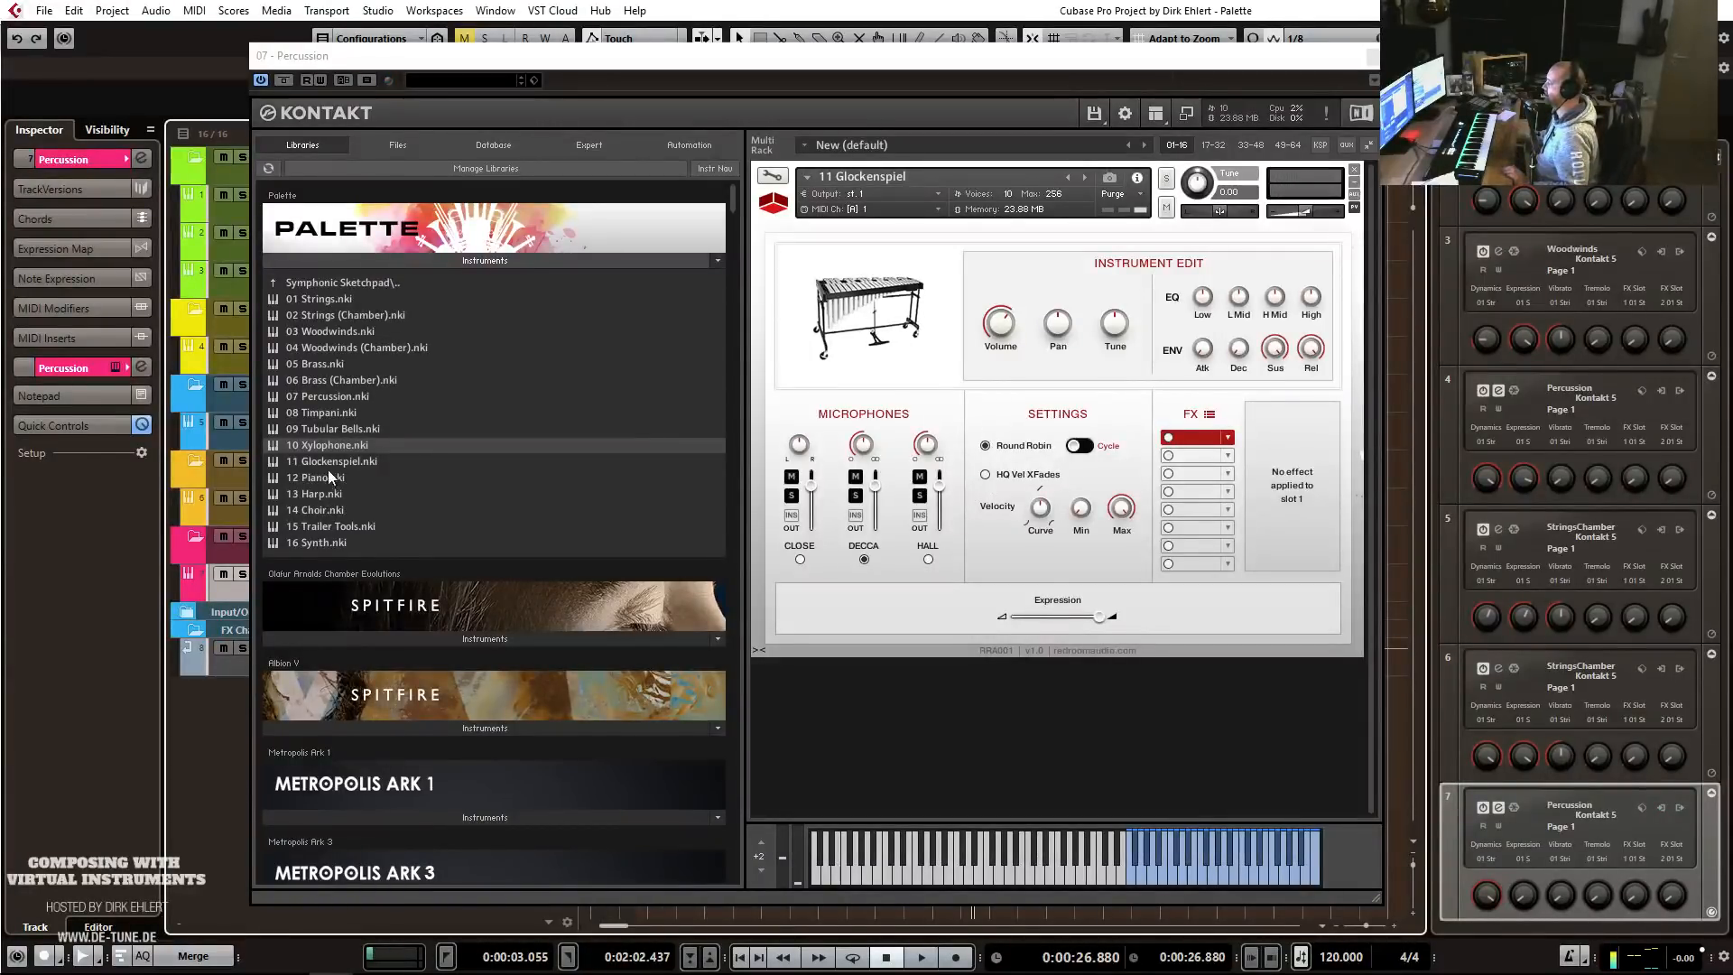
left_click(1085, 178)
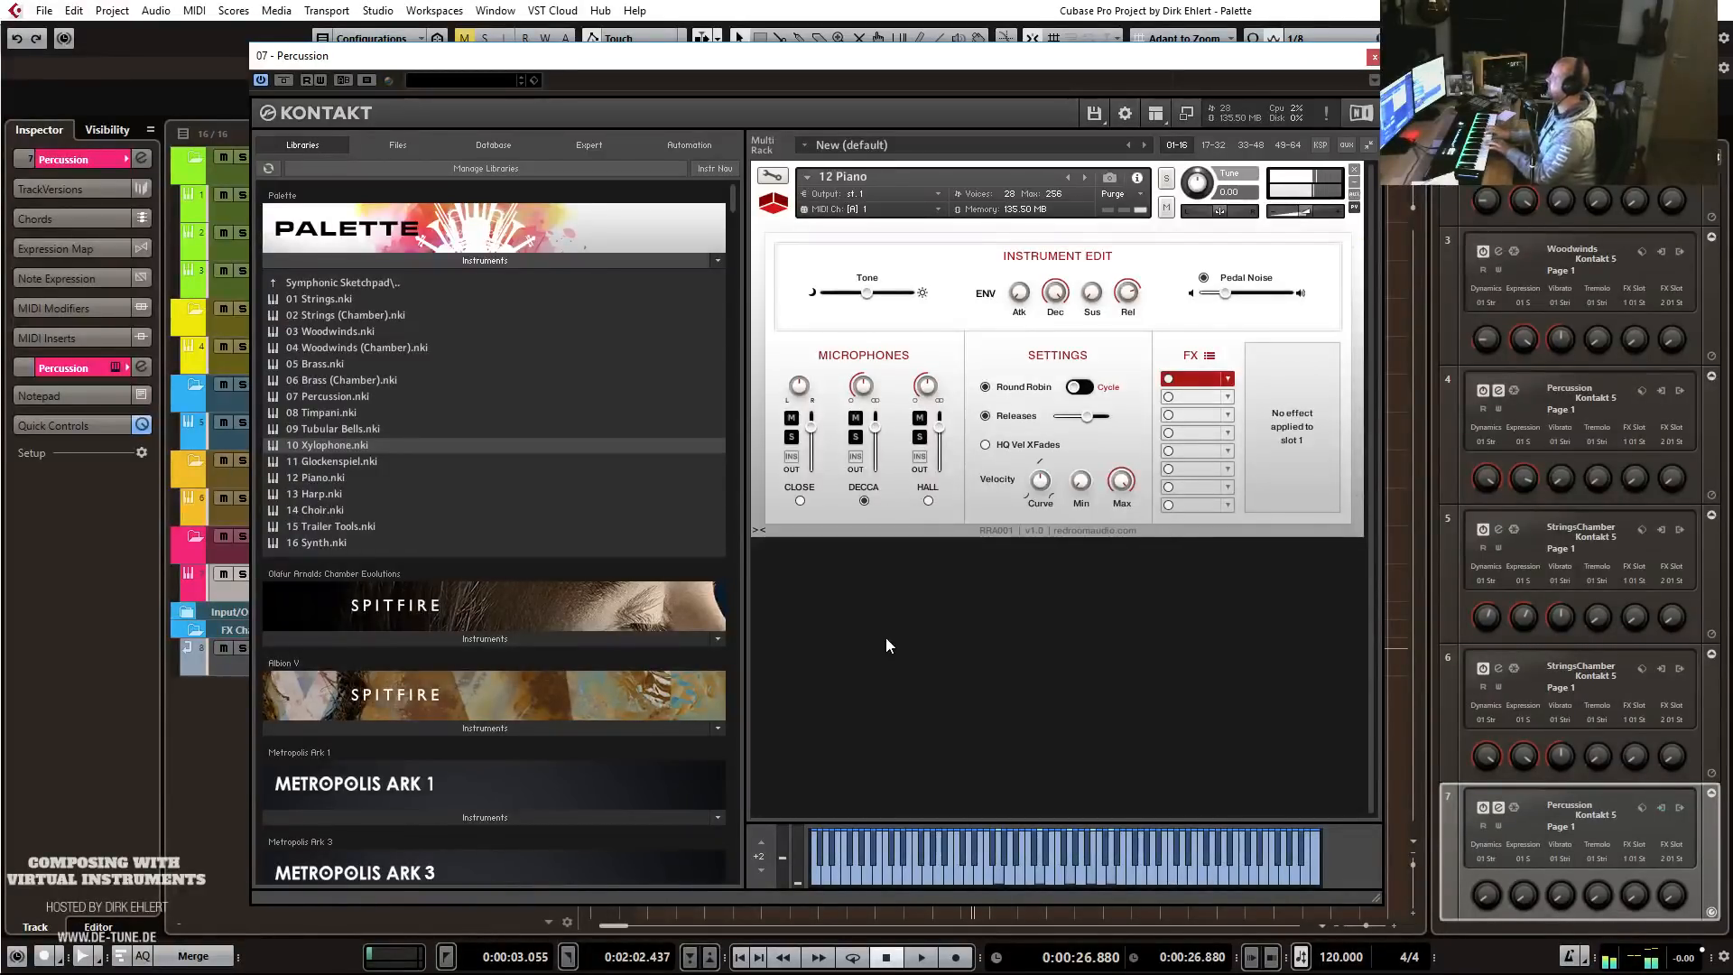
Enable the piano's Close microphone alongside Decca and lower the Decca level.
left_click(800, 500)
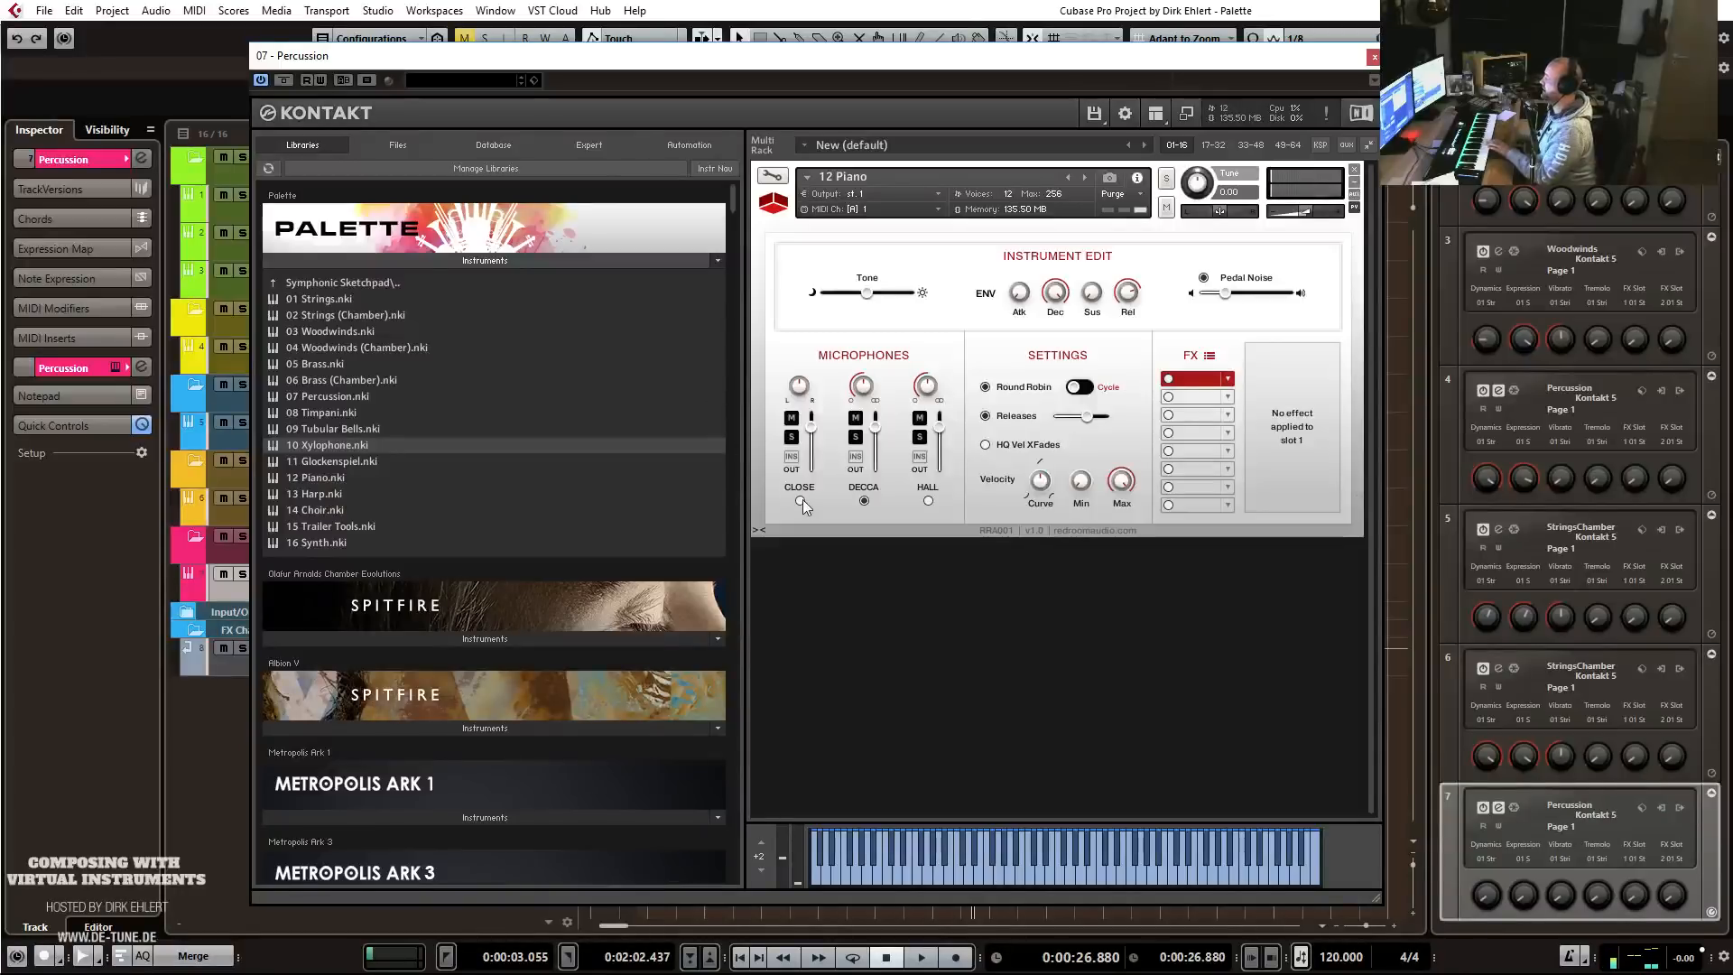
left_click_drag(880, 432, 878, 492)
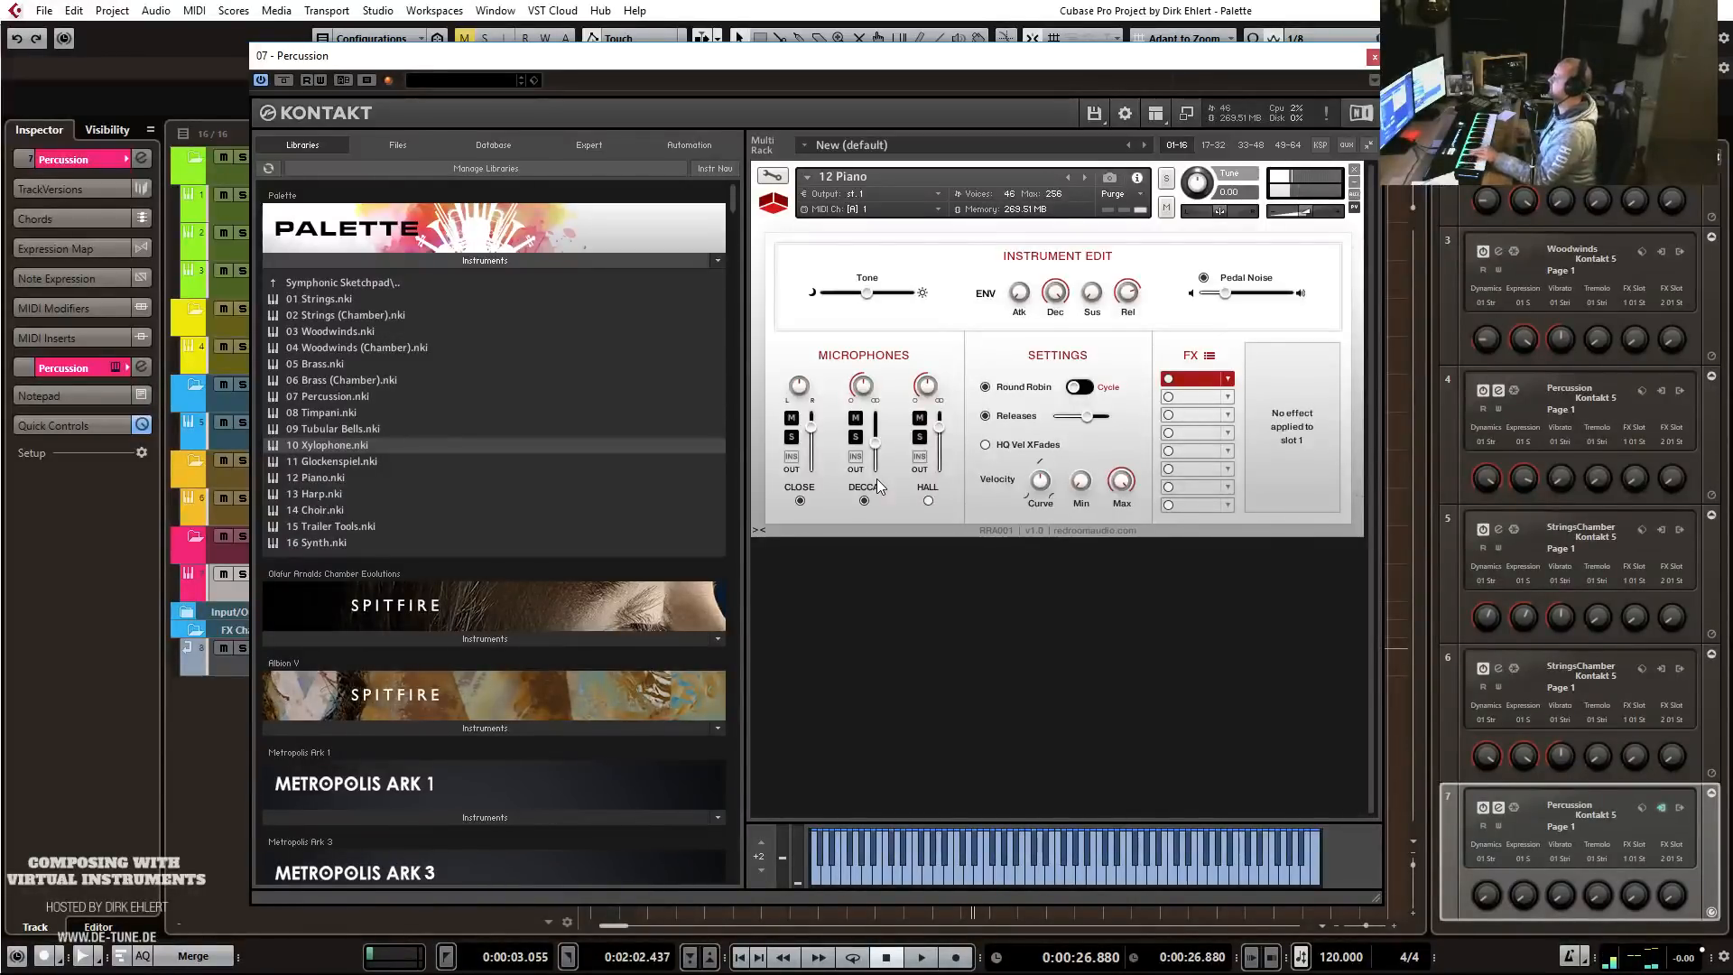
Try darker and brighter Tone settings and different Pedal Noise levels on the piano, leaving the tone slightly dark.
left_click_drag(867, 293, 834, 304)
left_click_drag(1229, 301, 1258, 307)
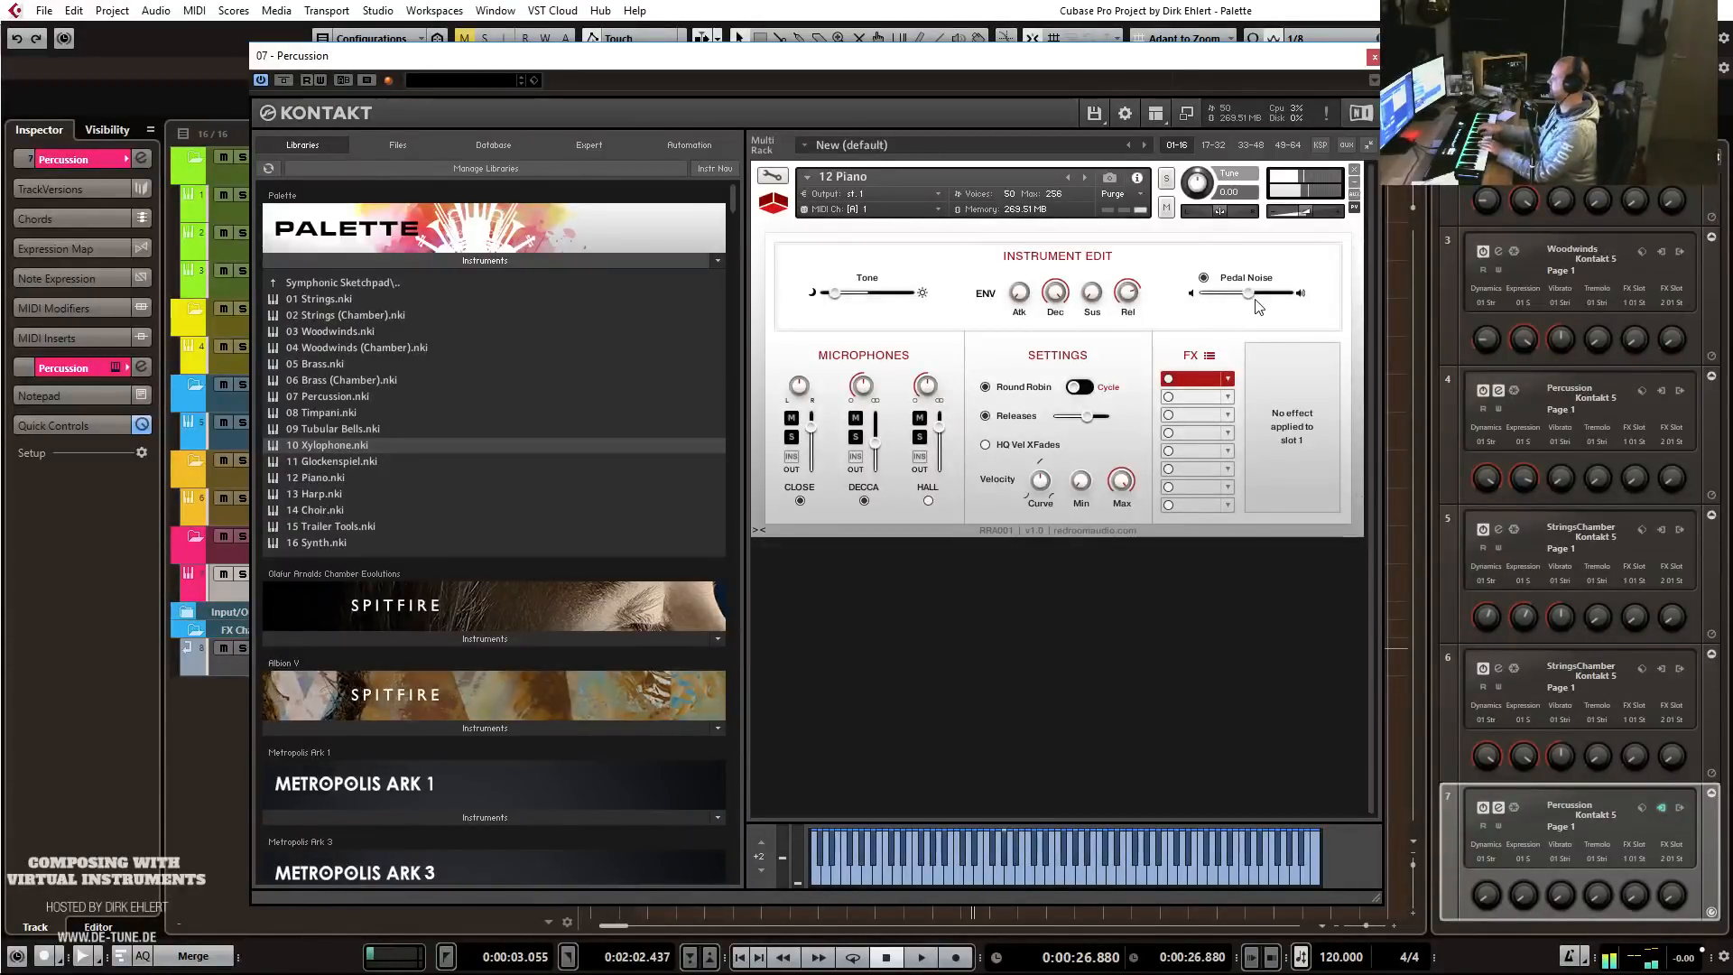
left_click_drag(1251, 301, 1232, 302)
left_click_drag(836, 295, 900, 311)
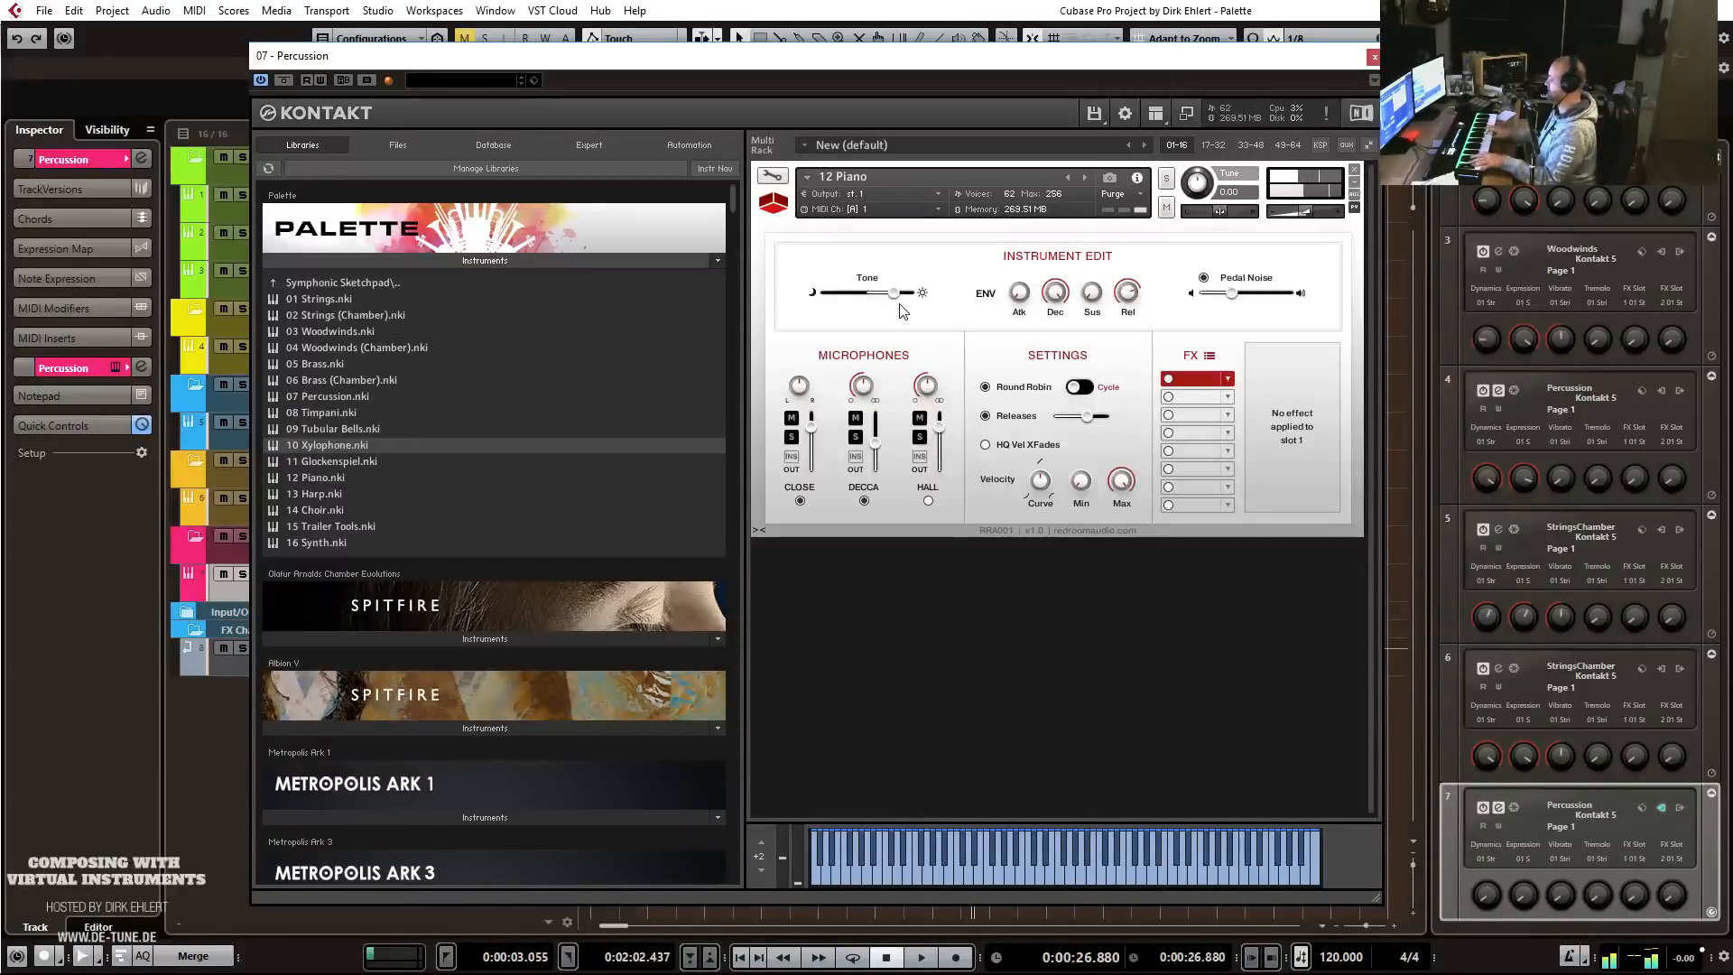
left_click_drag(890, 296, 874, 348)
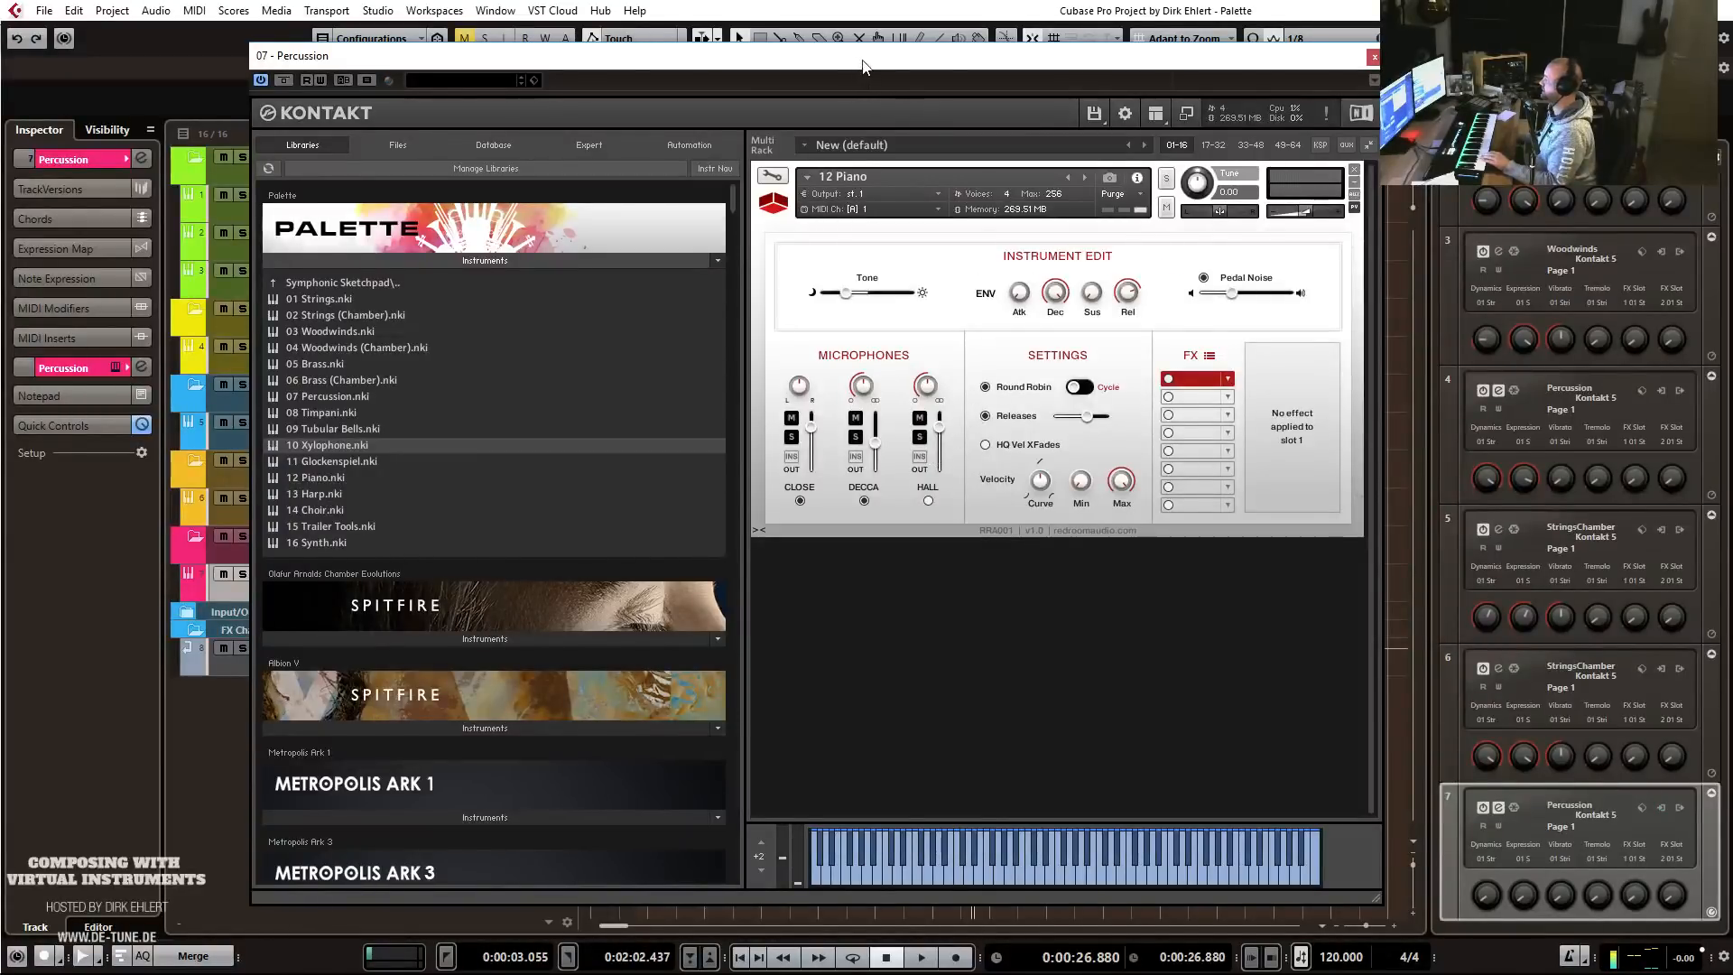
Move the Kontakt window clear and disable the piano's Decca microphone, leaving only Close enabled.
left_click_drag(862, 66, 890, 45)
left_click(891, 478)
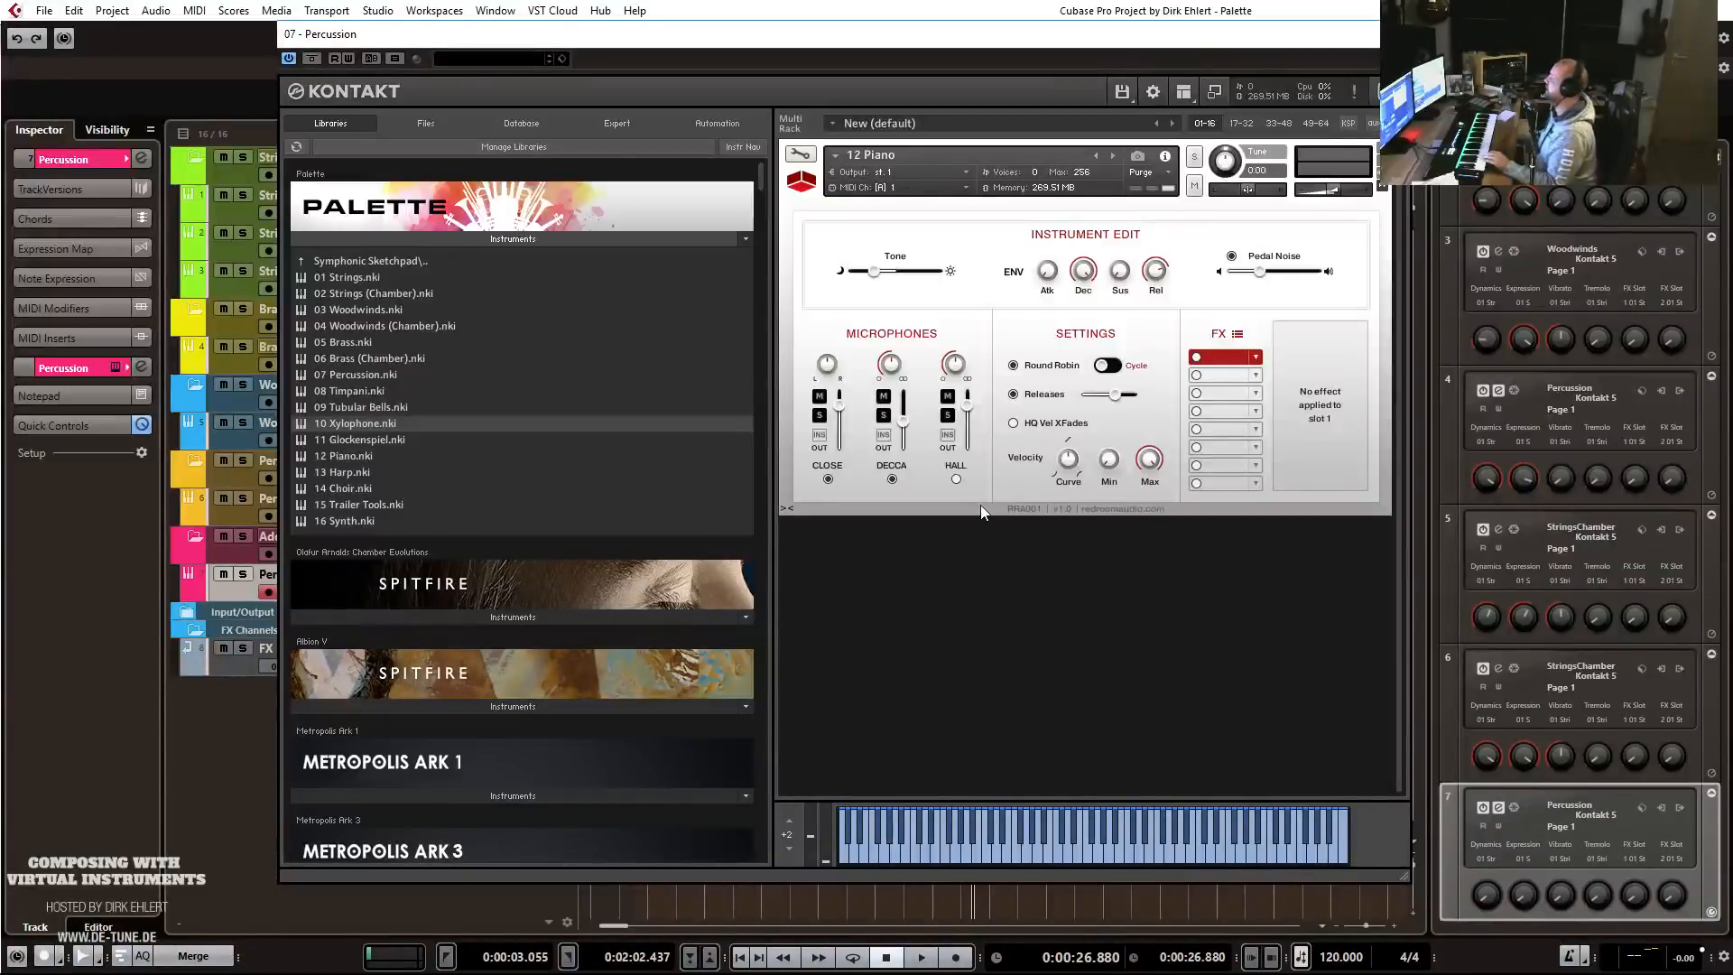
left_click(892, 479)
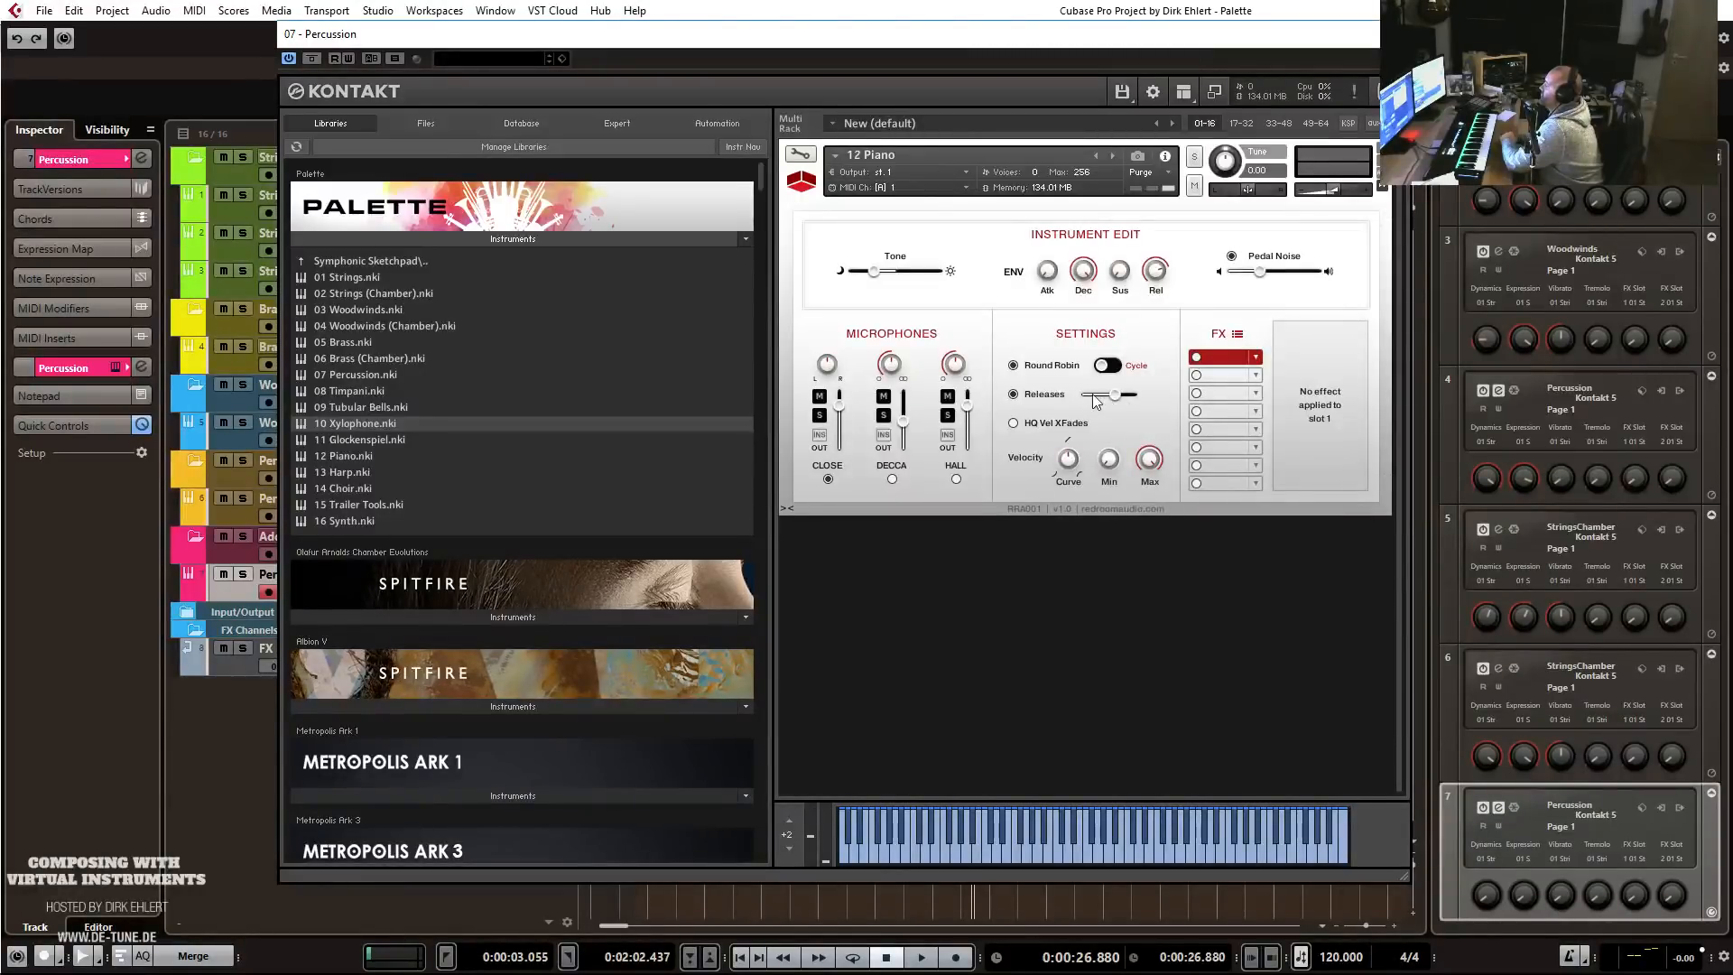
Add a tempo-synced Delay in the piano's first FX slot and adjust its parameters, with Damping at 61.0%.
left_click(1255, 356)
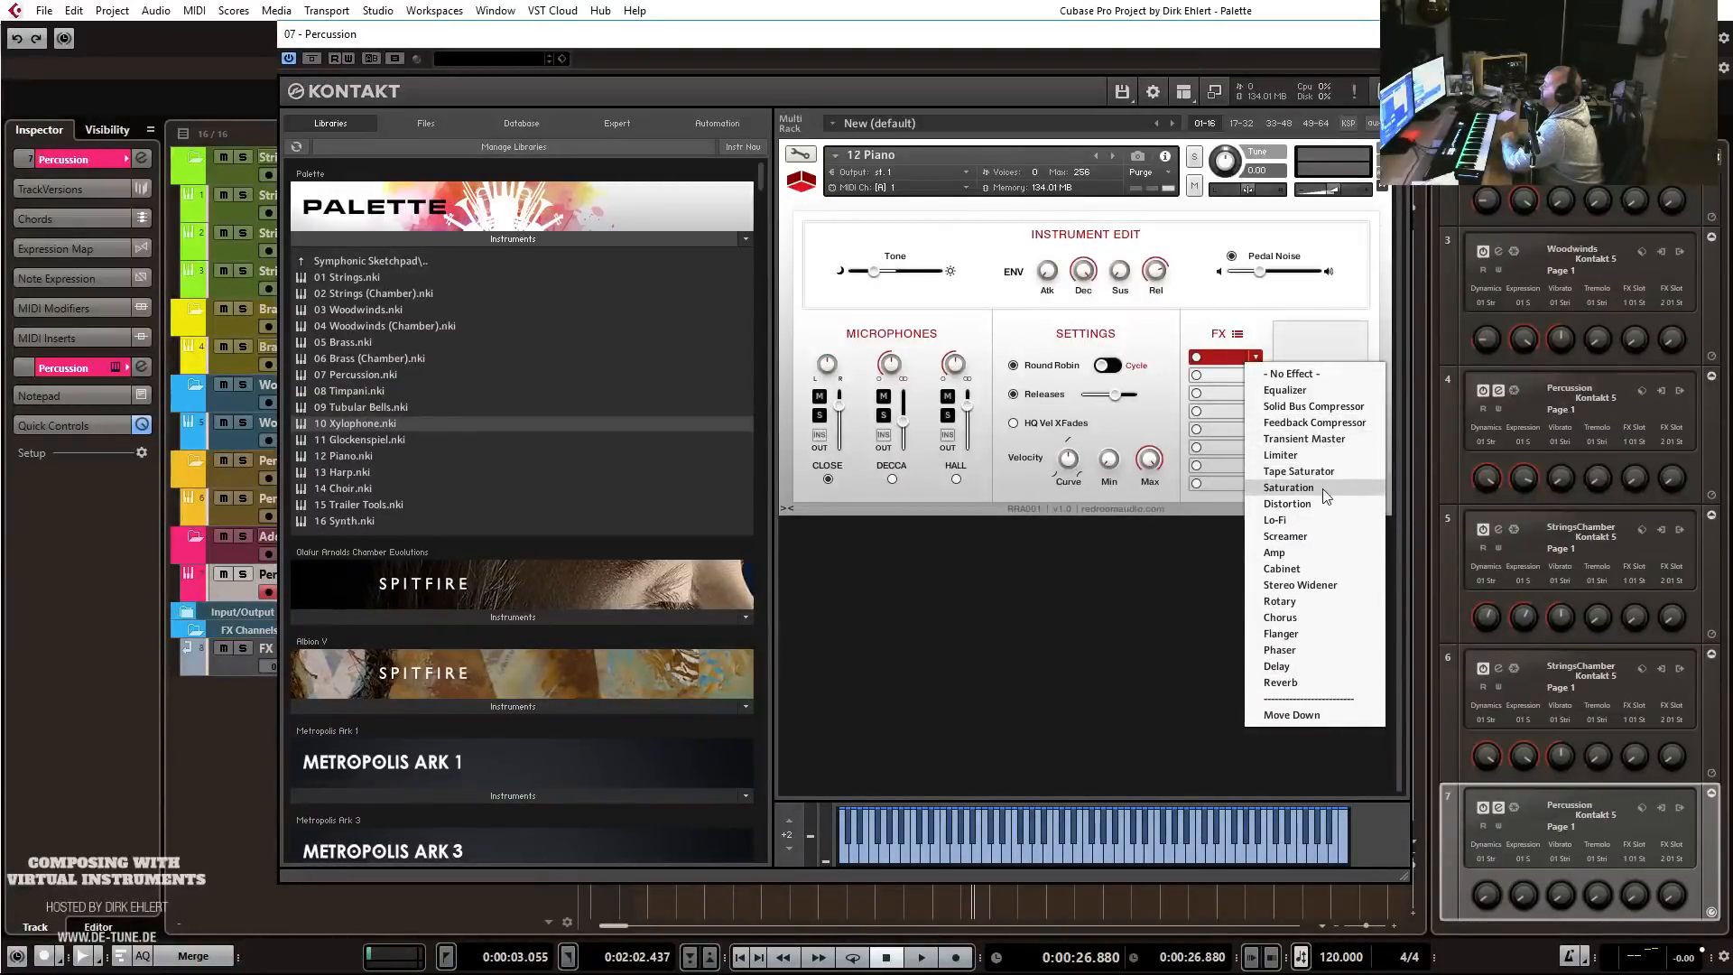
left_click(1300, 665)
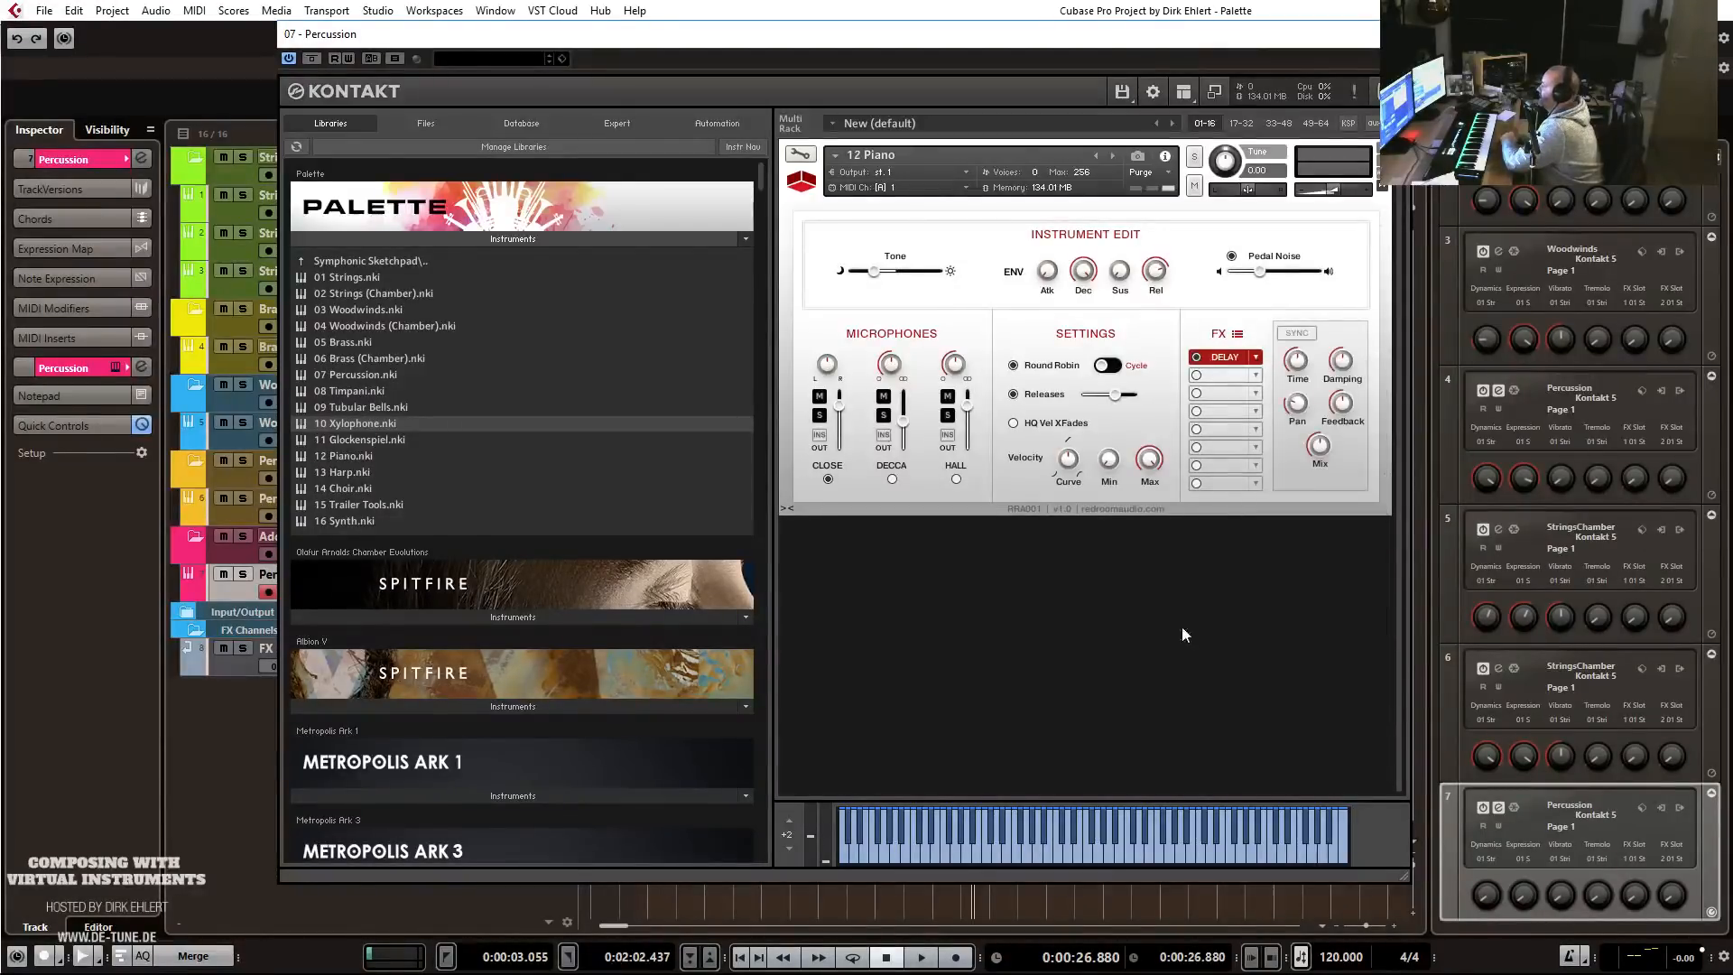
left_click(1297, 334)
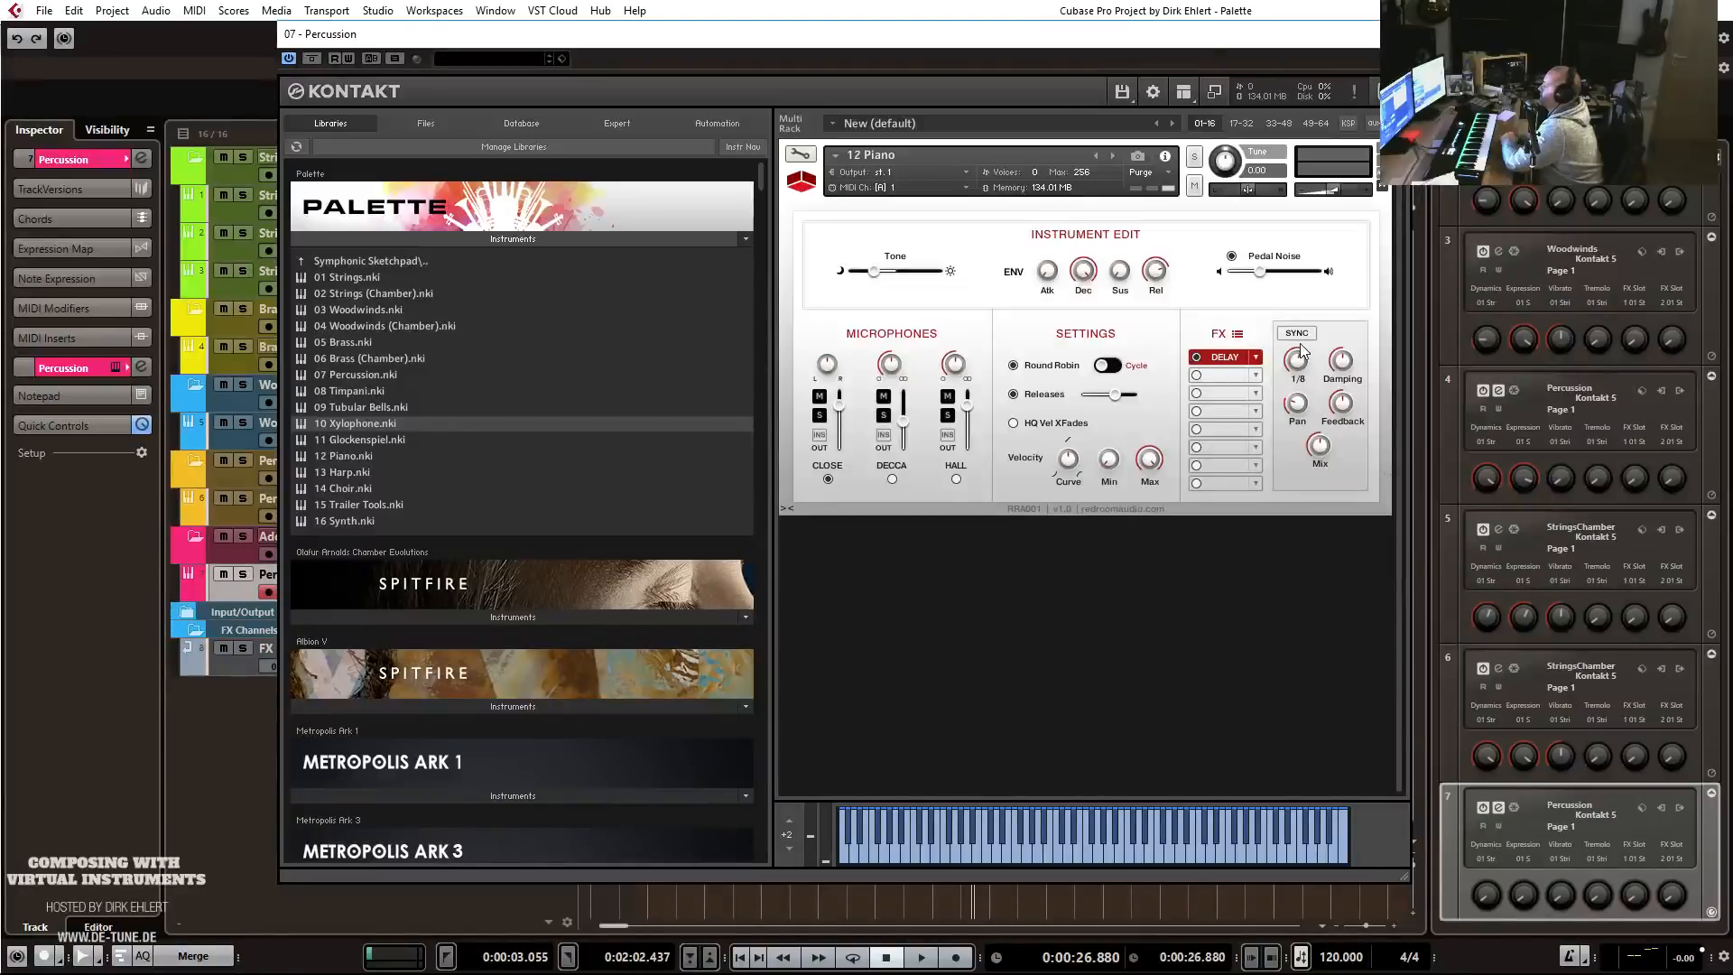
left_click_drag(1302, 336, 1300, 327)
left_click_drag(1300, 406, 1343, 393)
left_click_drag(1327, 454, 1328, 448)
left_click_drag(1345, 364, 1345, 361)
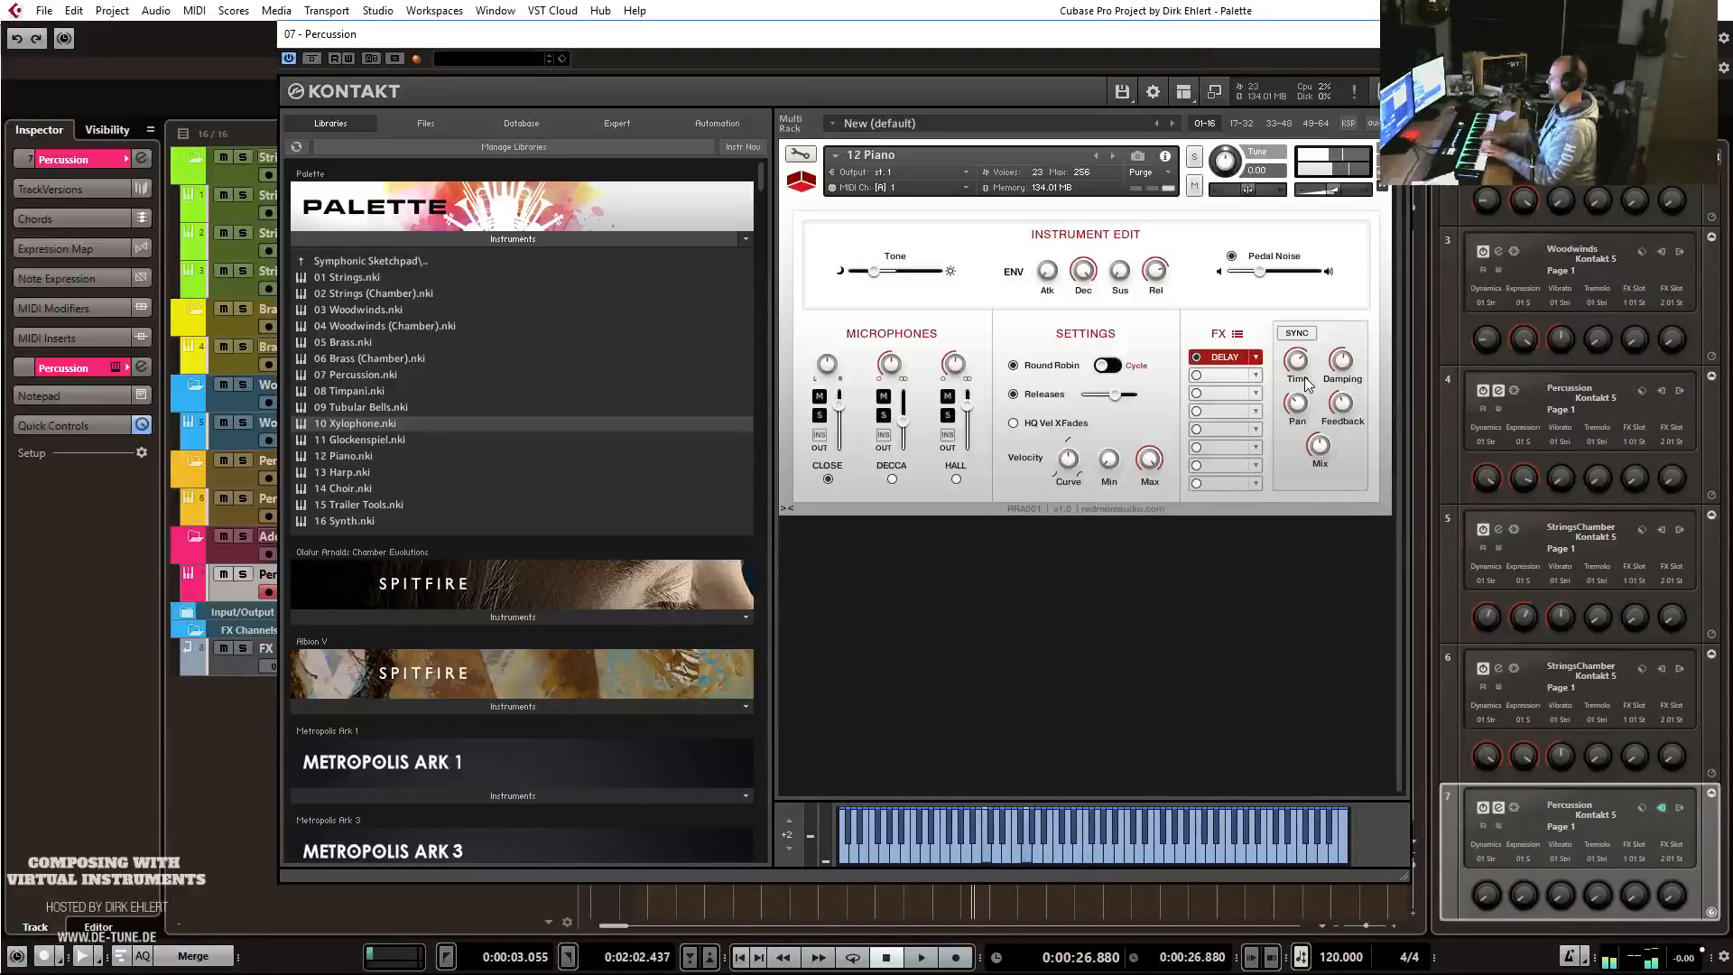
left_click_drag(1345, 360, 1344, 349)
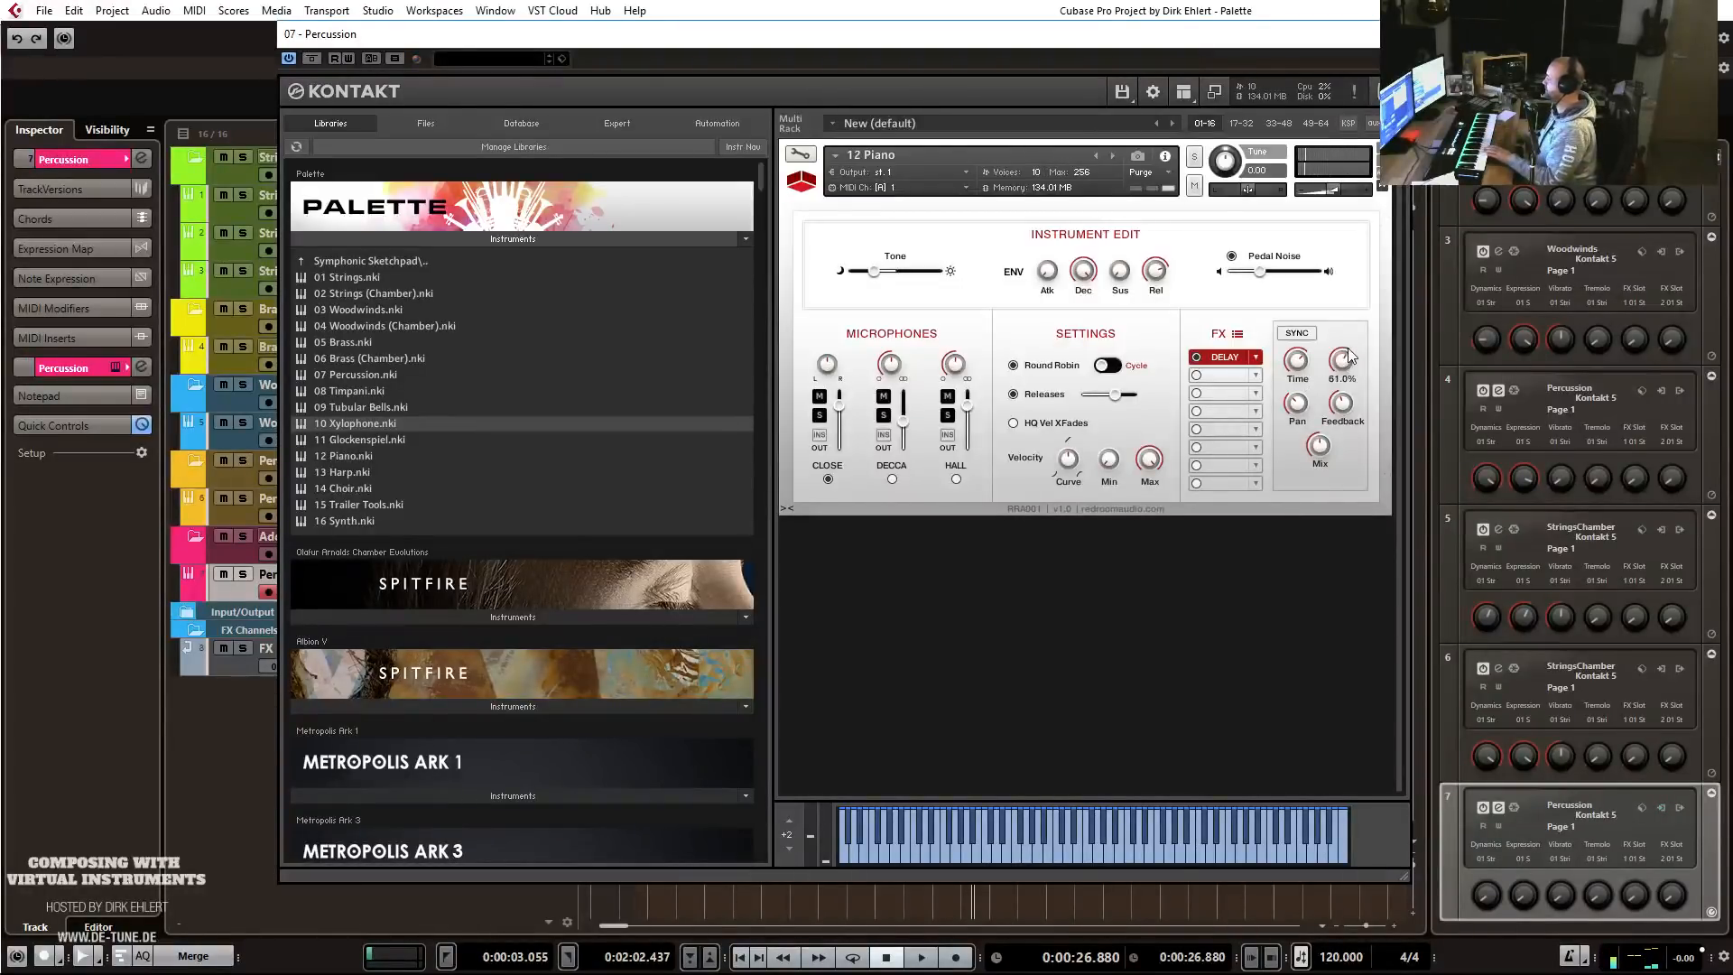
Add a Reverb in the piano's second FX slot using Concert Hall 3, adjust its Mix, and darken the piano's Tone slightly.
left_click(1258, 374)
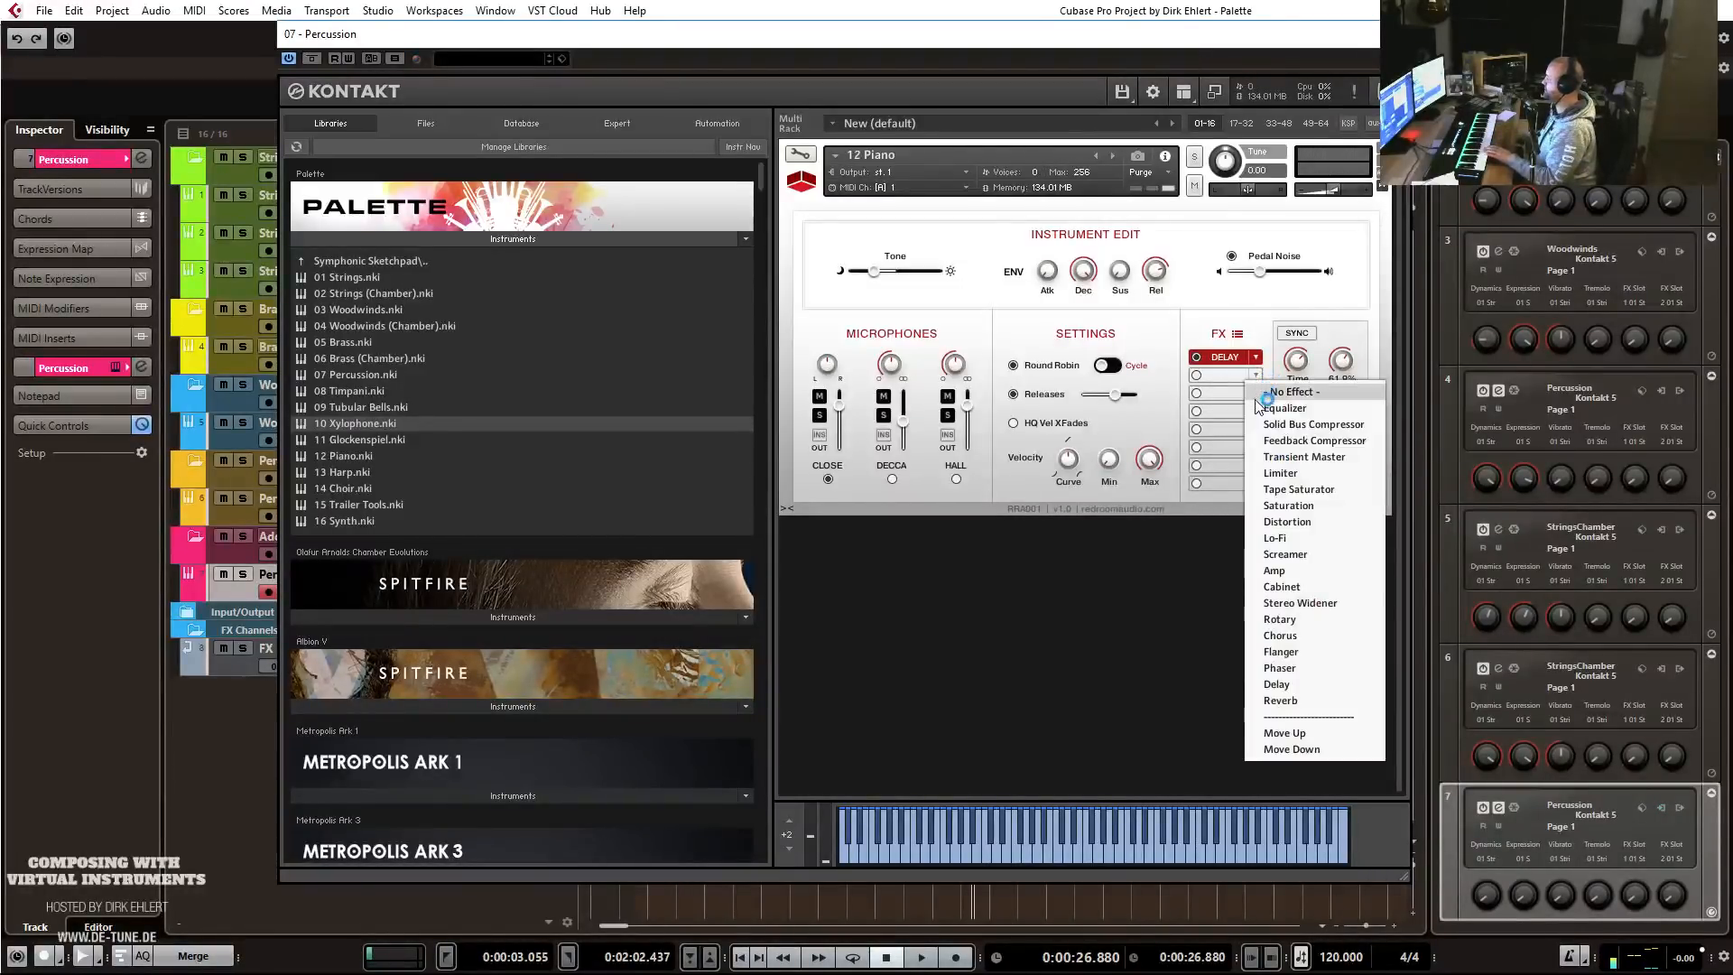
left_click(1282, 701)
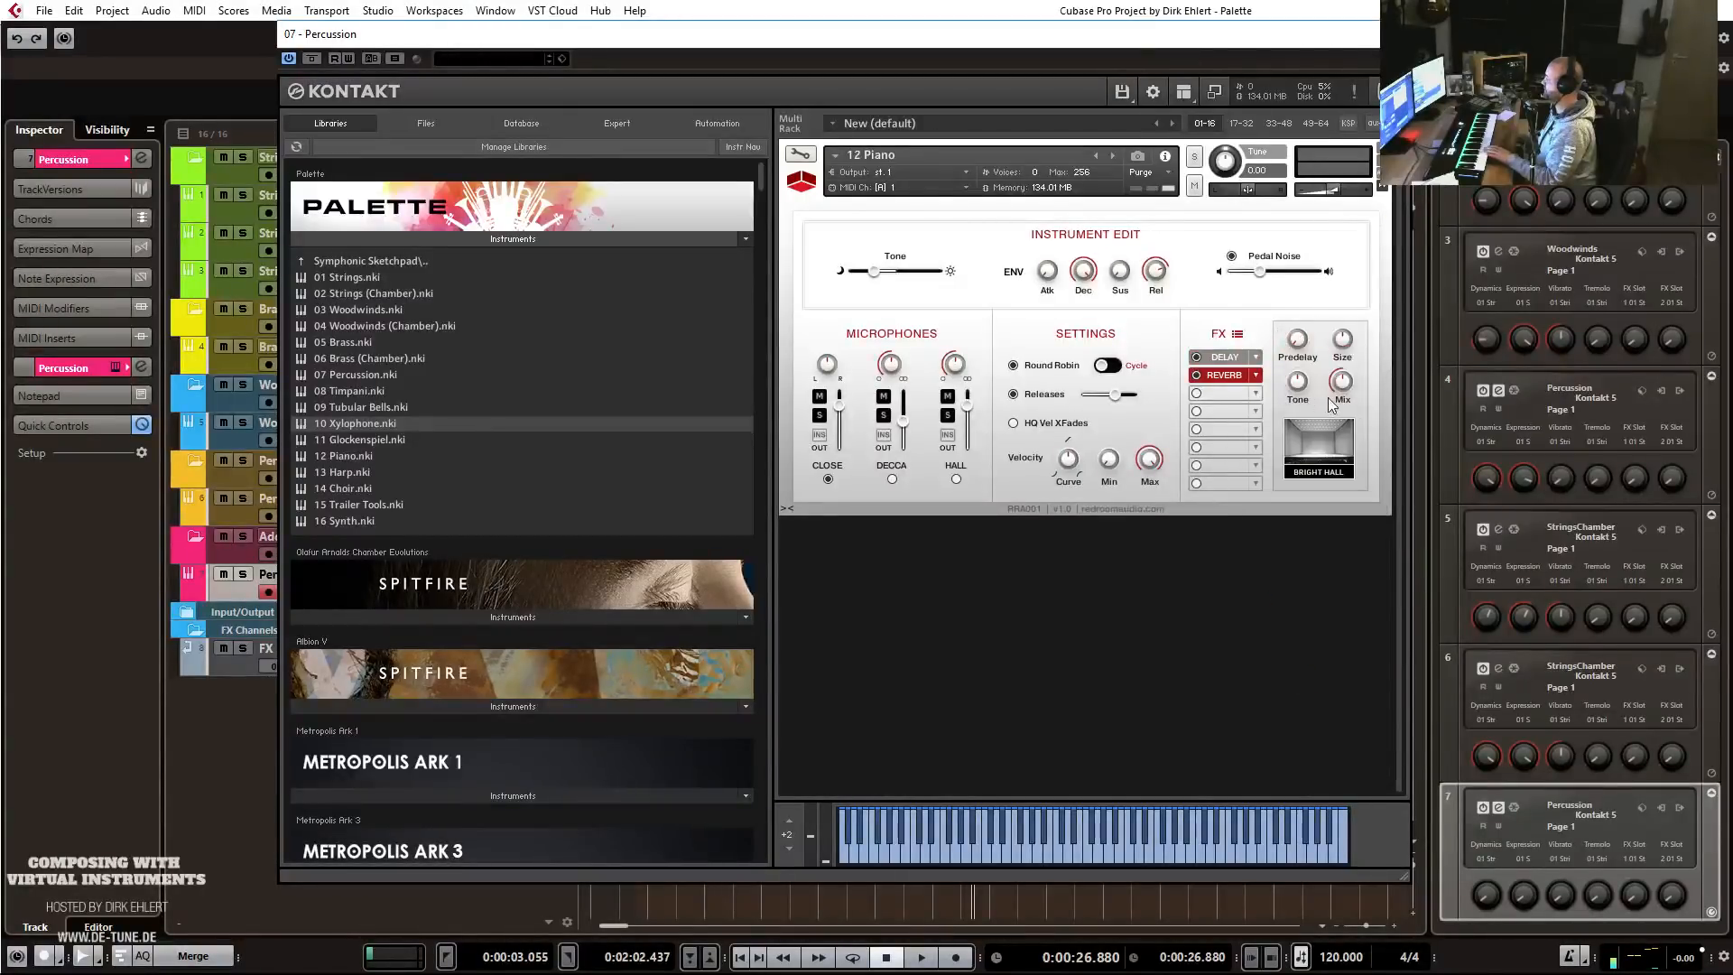
left_click(1321, 467)
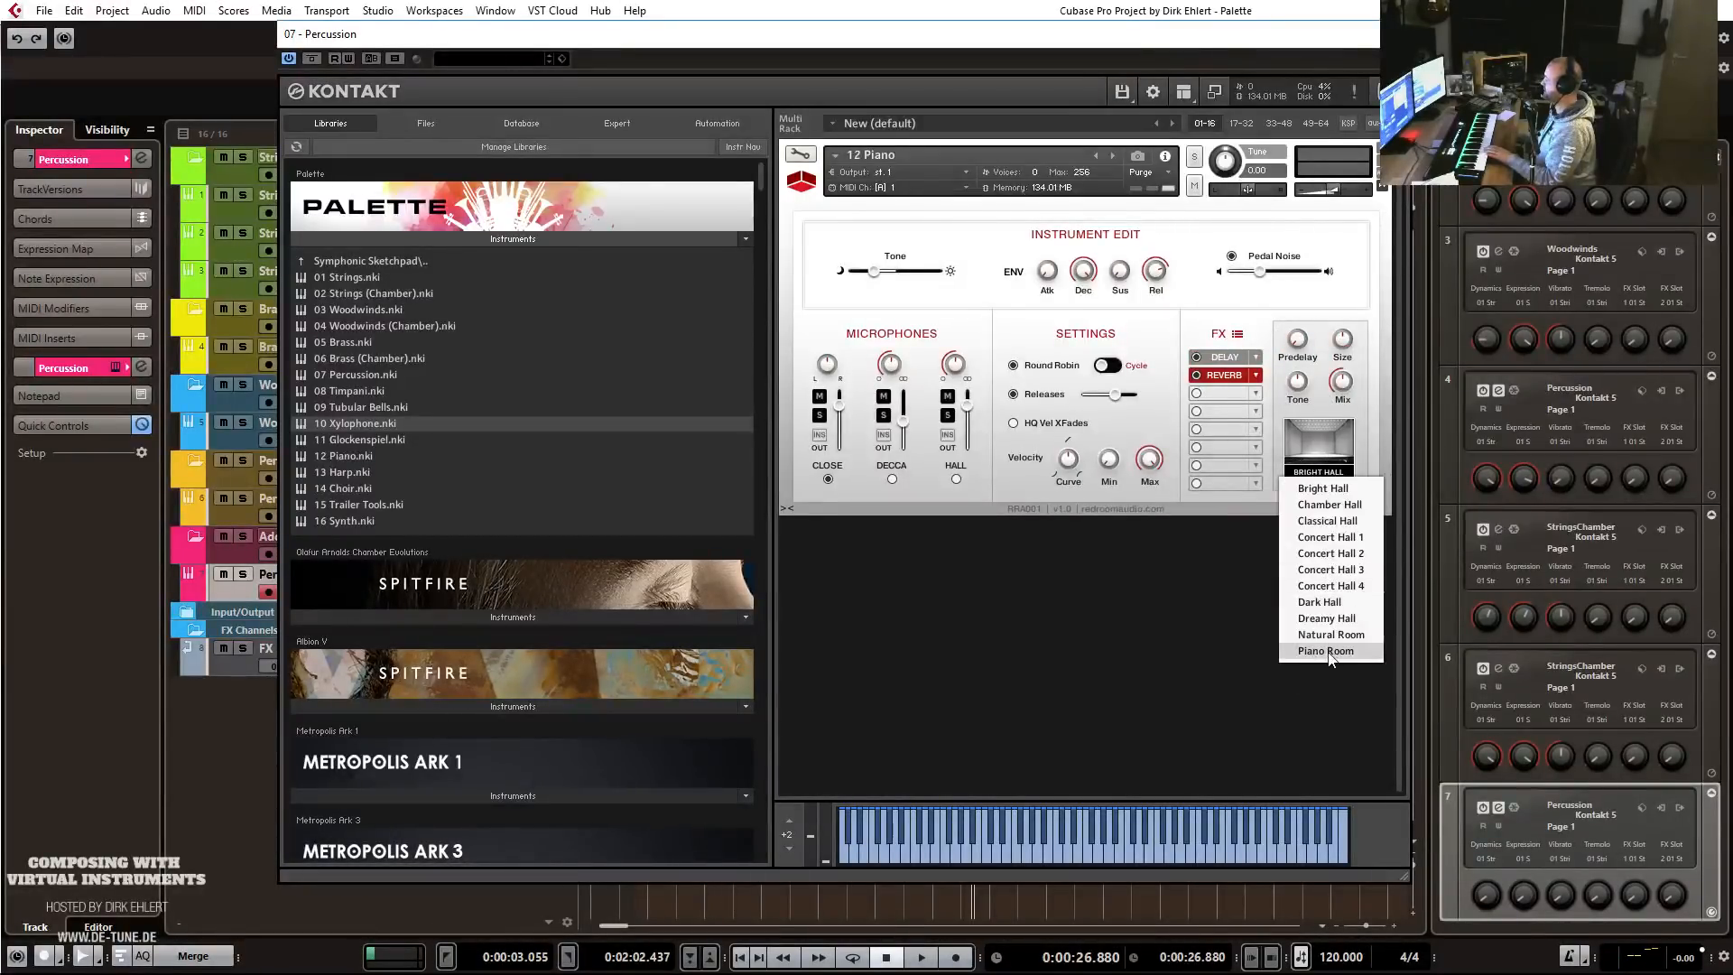
left_click(1340, 570)
left_click_drag(1339, 386, 1325, 393)
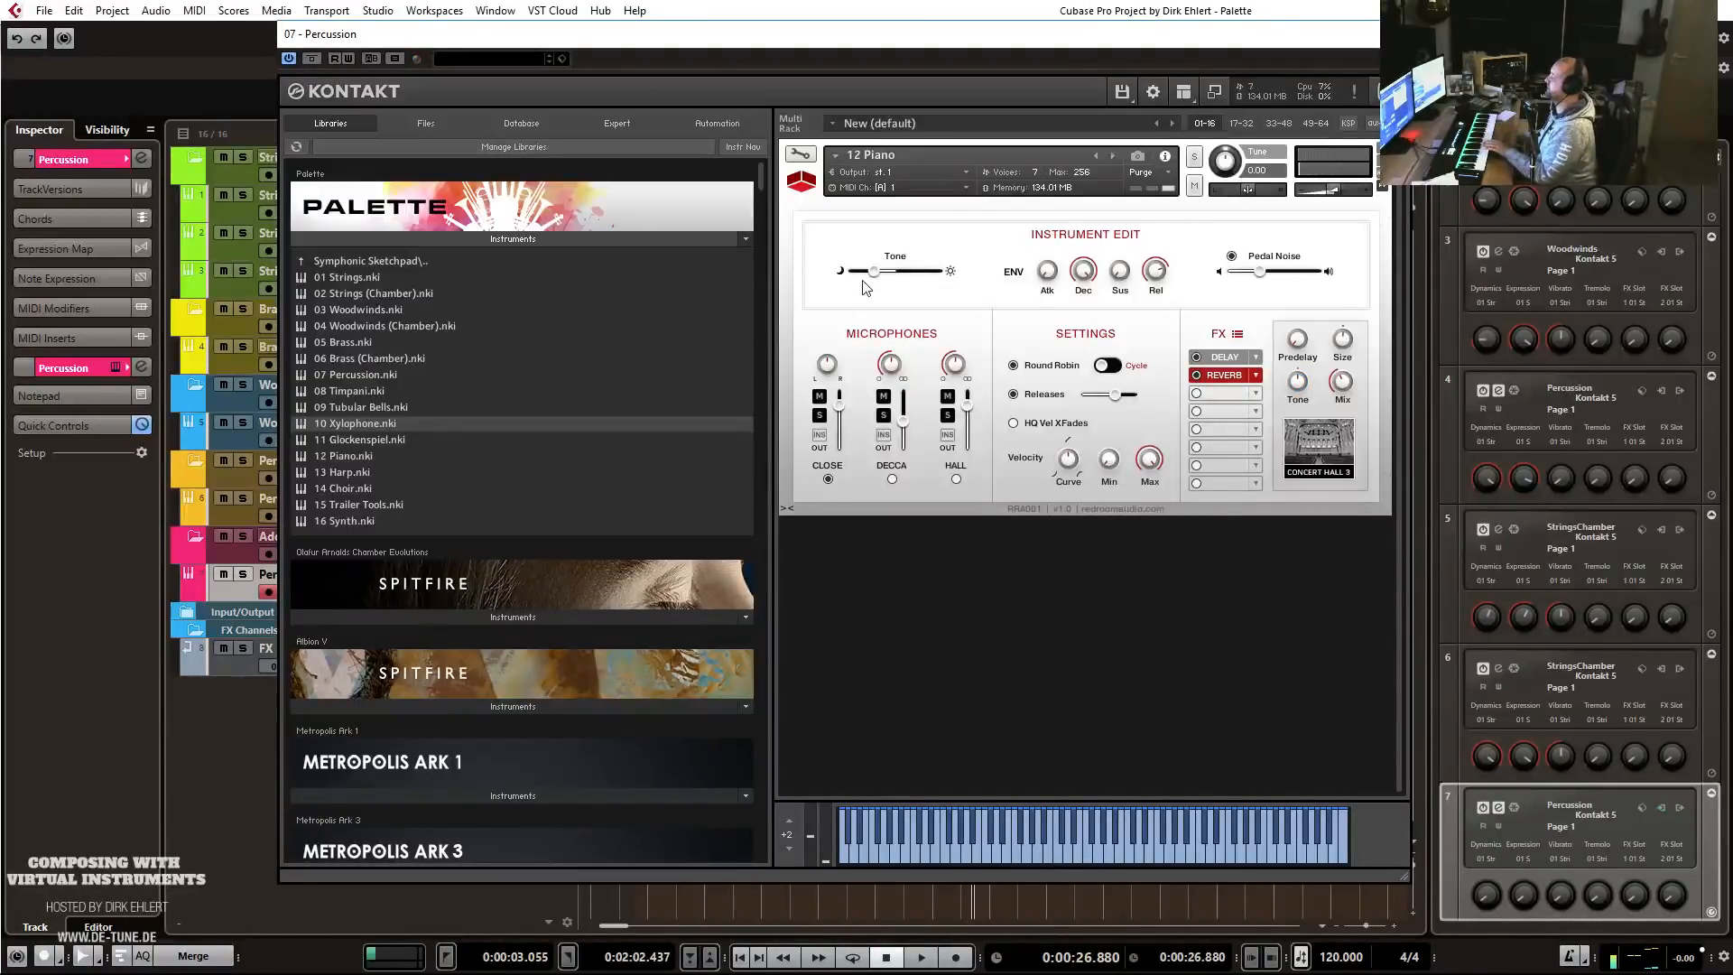
left_click_drag(874, 272, 864, 273)
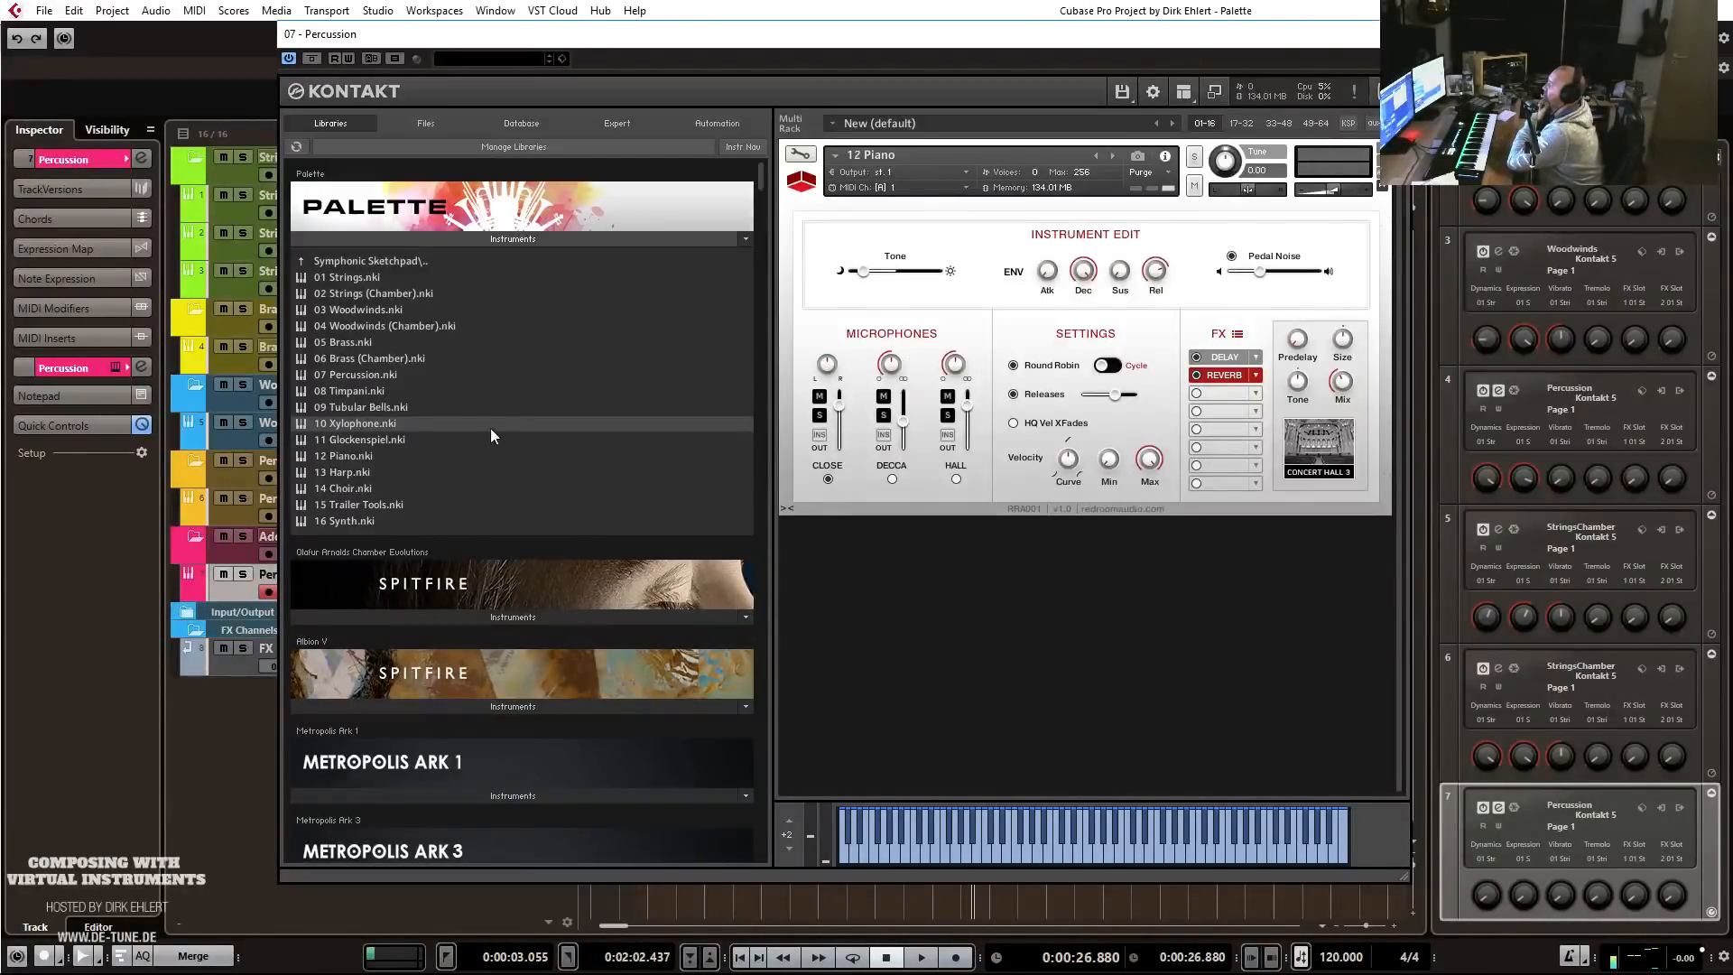
Load 13 Harp.nki in place of the piano and audition its Glissando in the C Major scale at slower and faster speeds.
left_click_drag(348, 475, 883, 311)
left_click(853, 562)
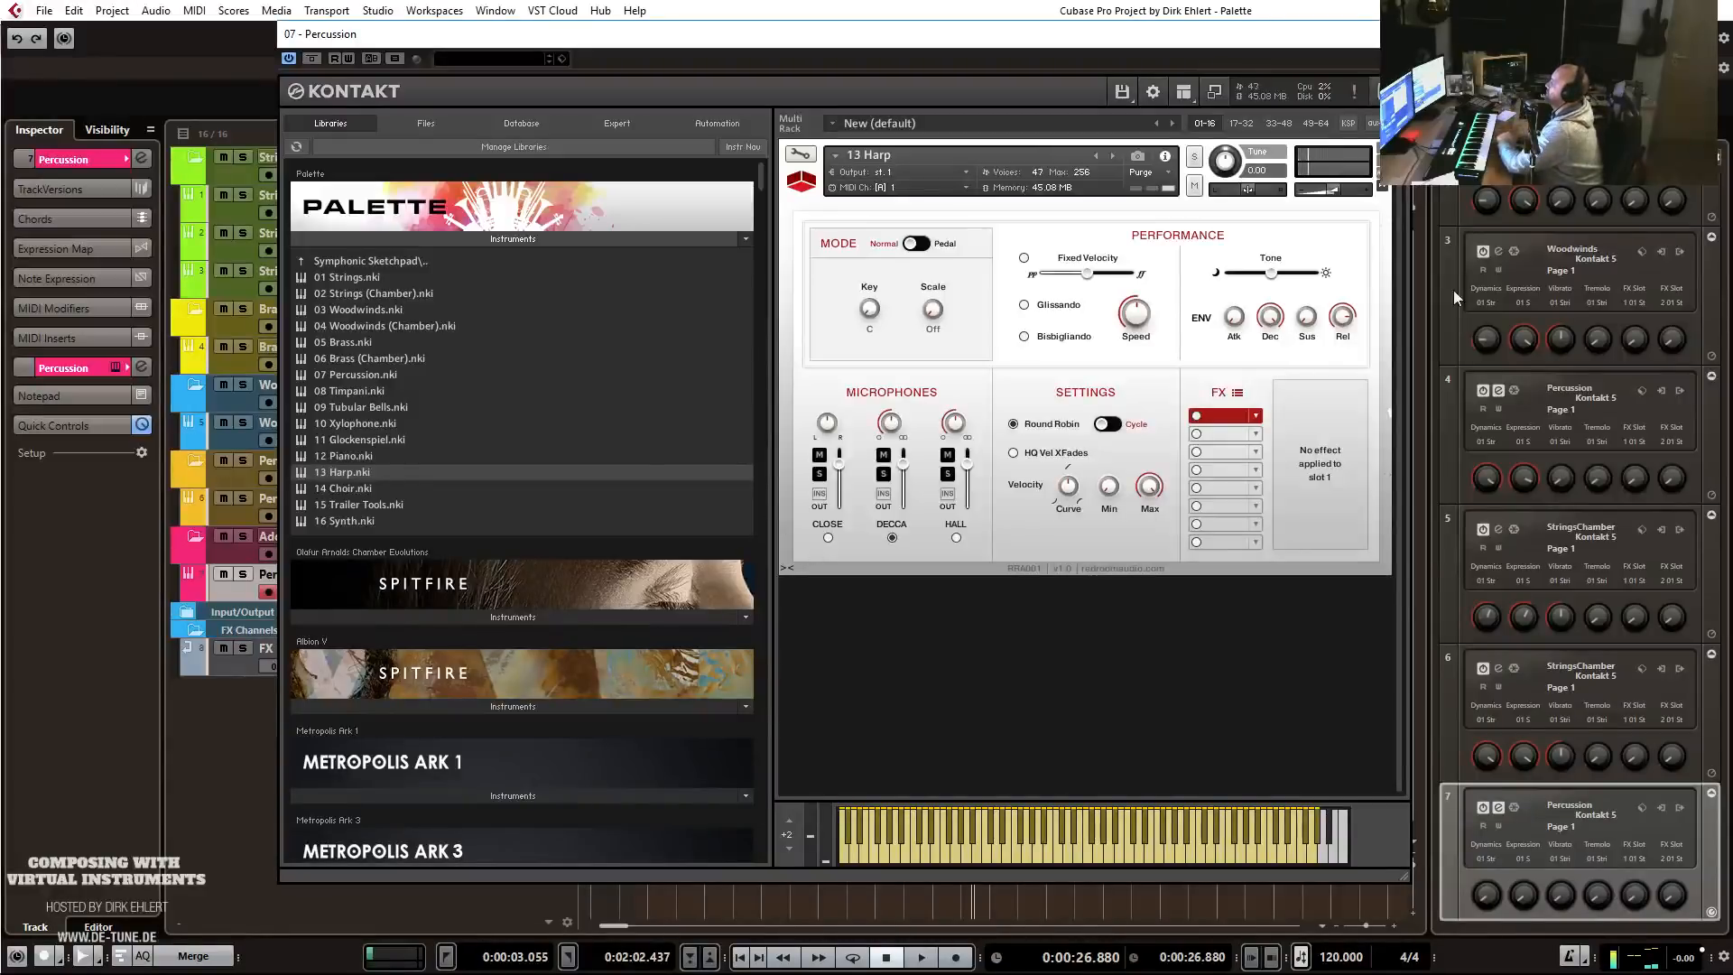
left_click(1024, 306)
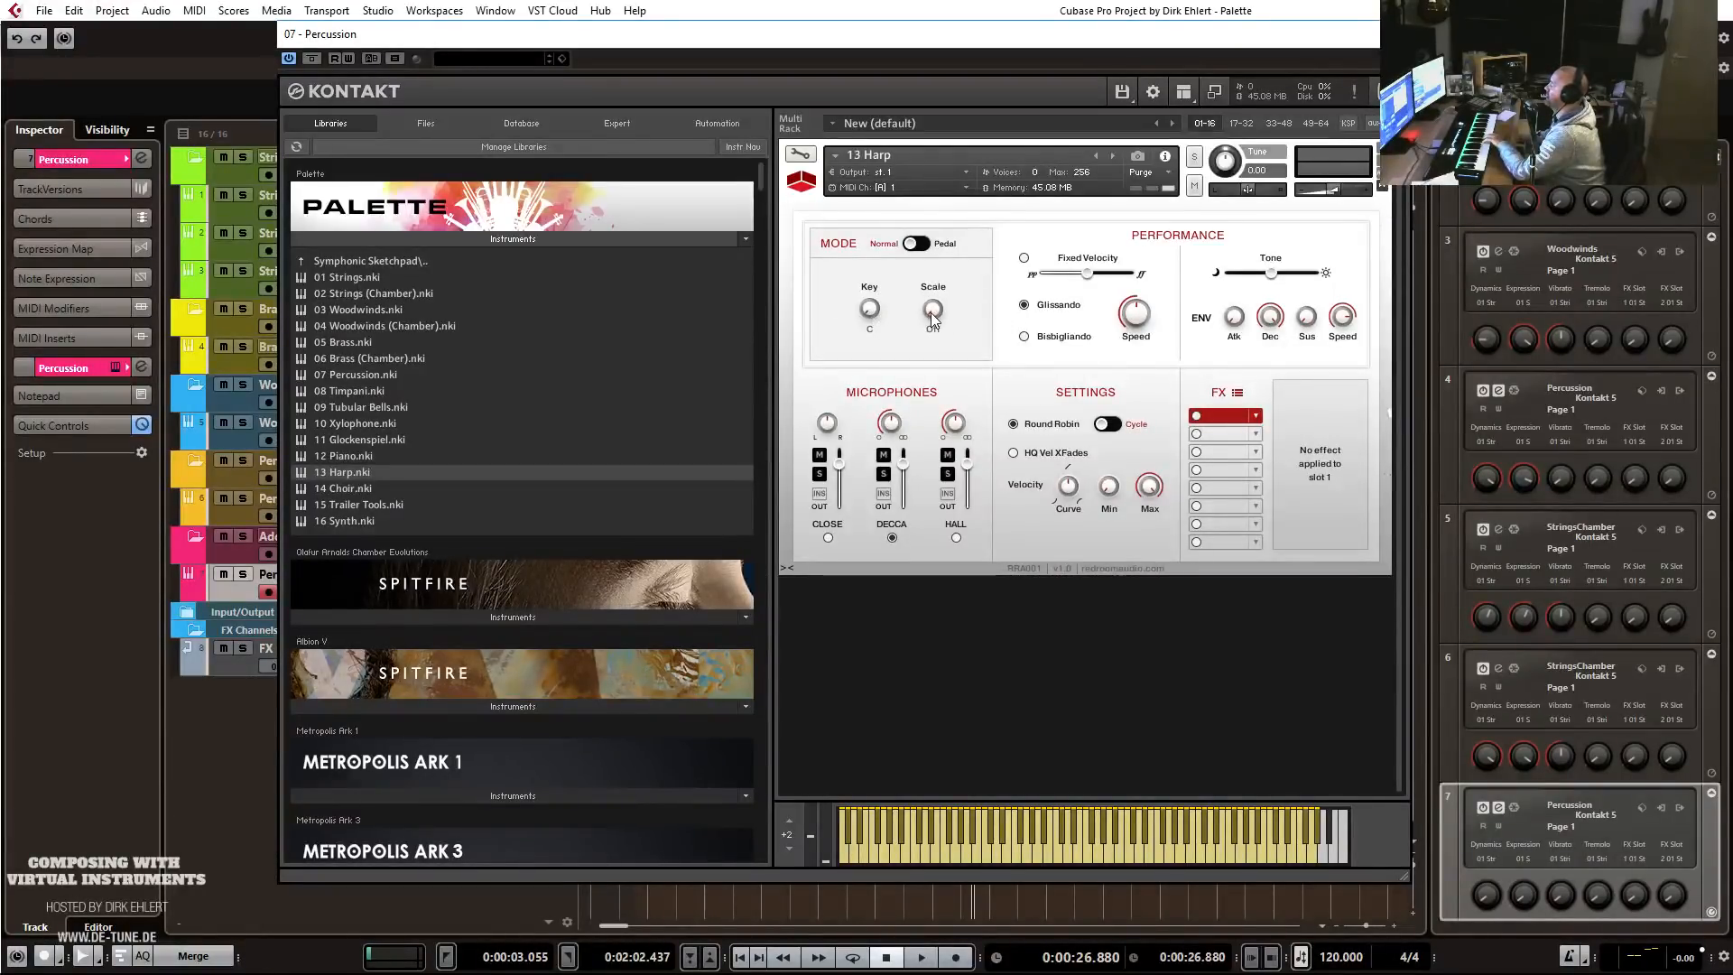
left_click_drag(930, 313, 937, 307)
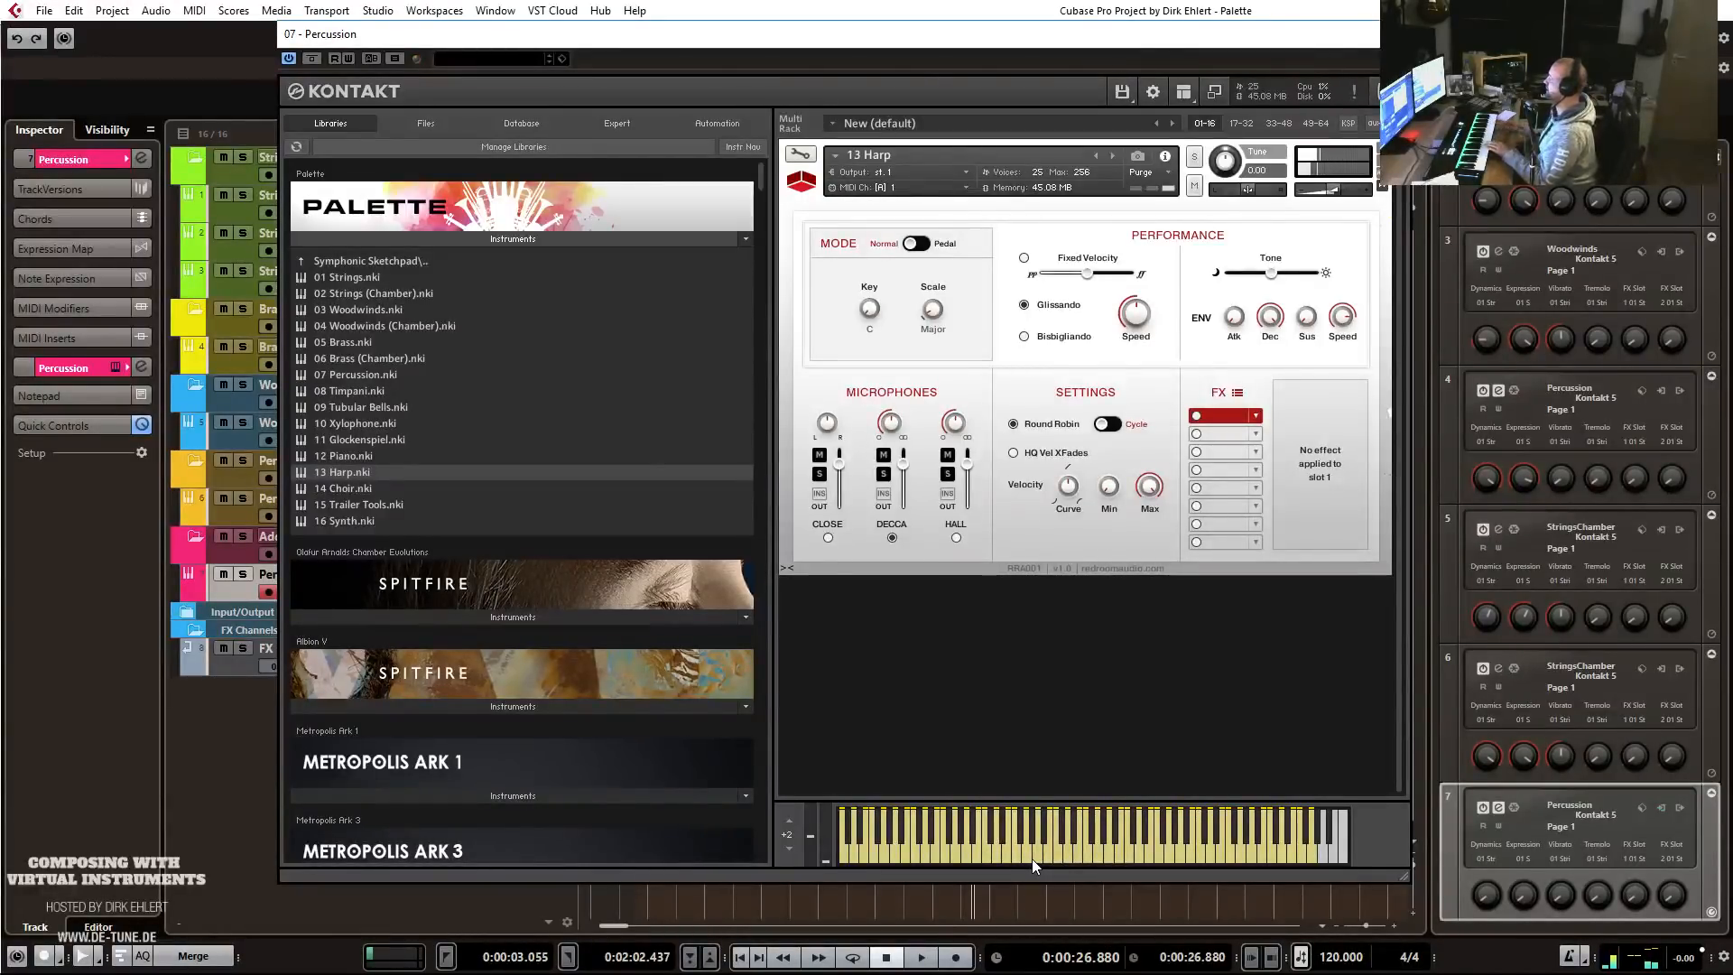
left_click_drag(1138, 309, 1135, 345)
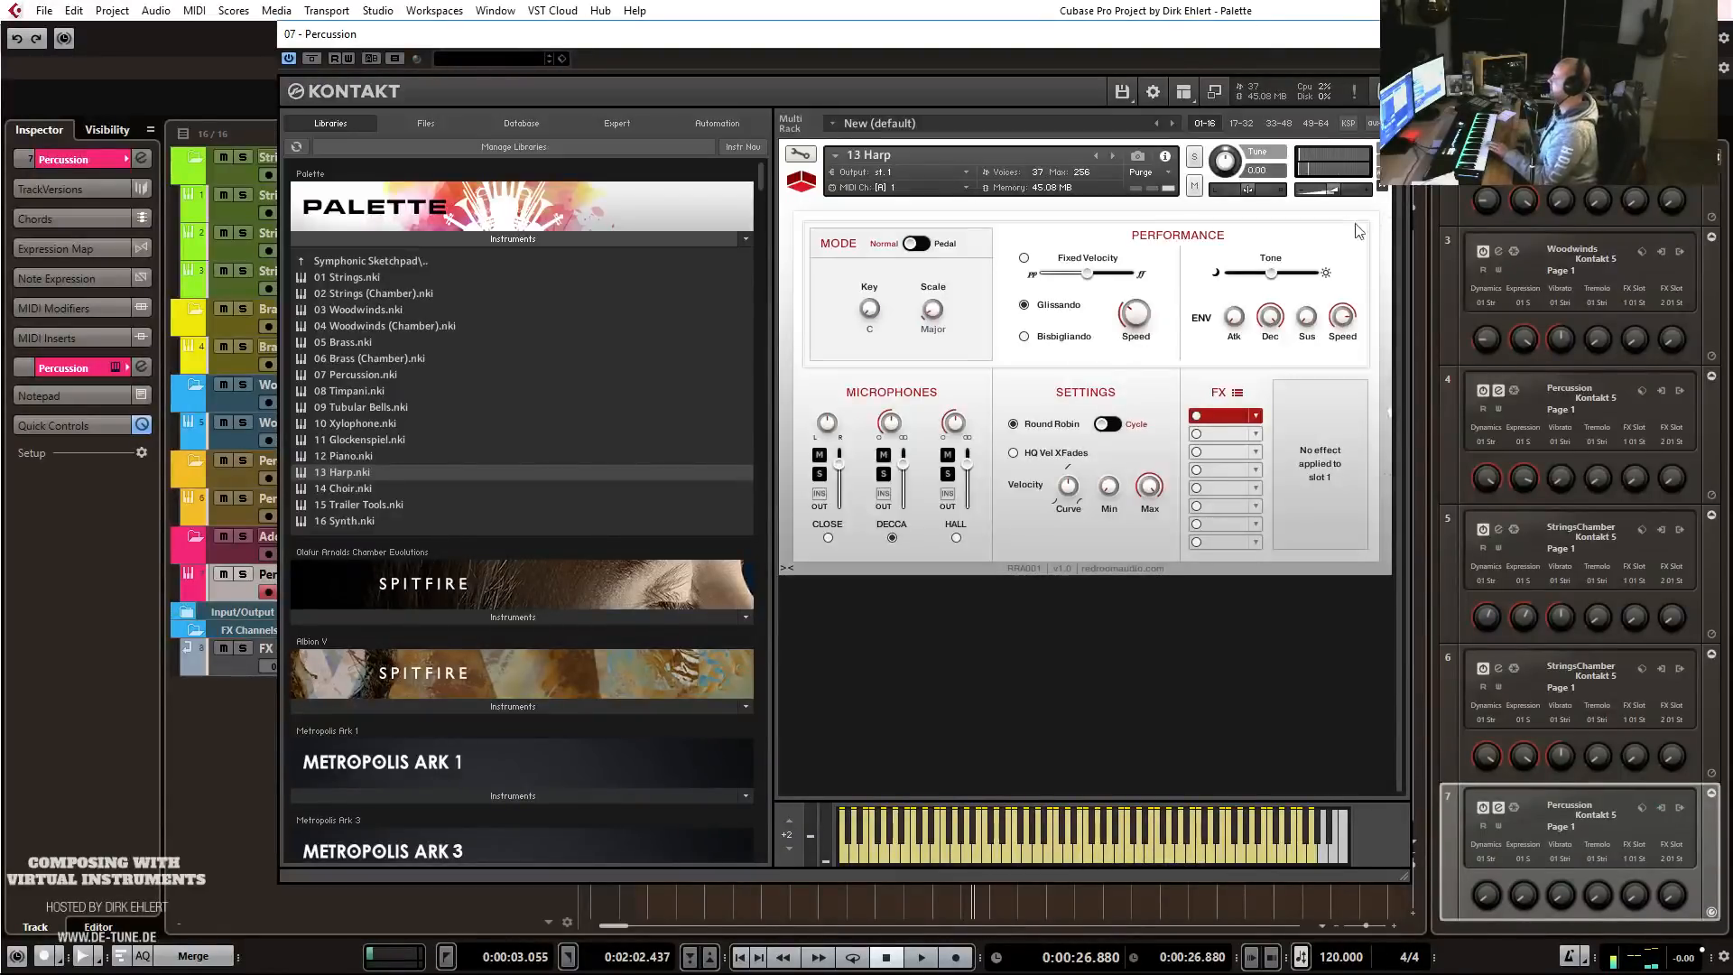
left_click_drag(1130, 319, 1142, 245)
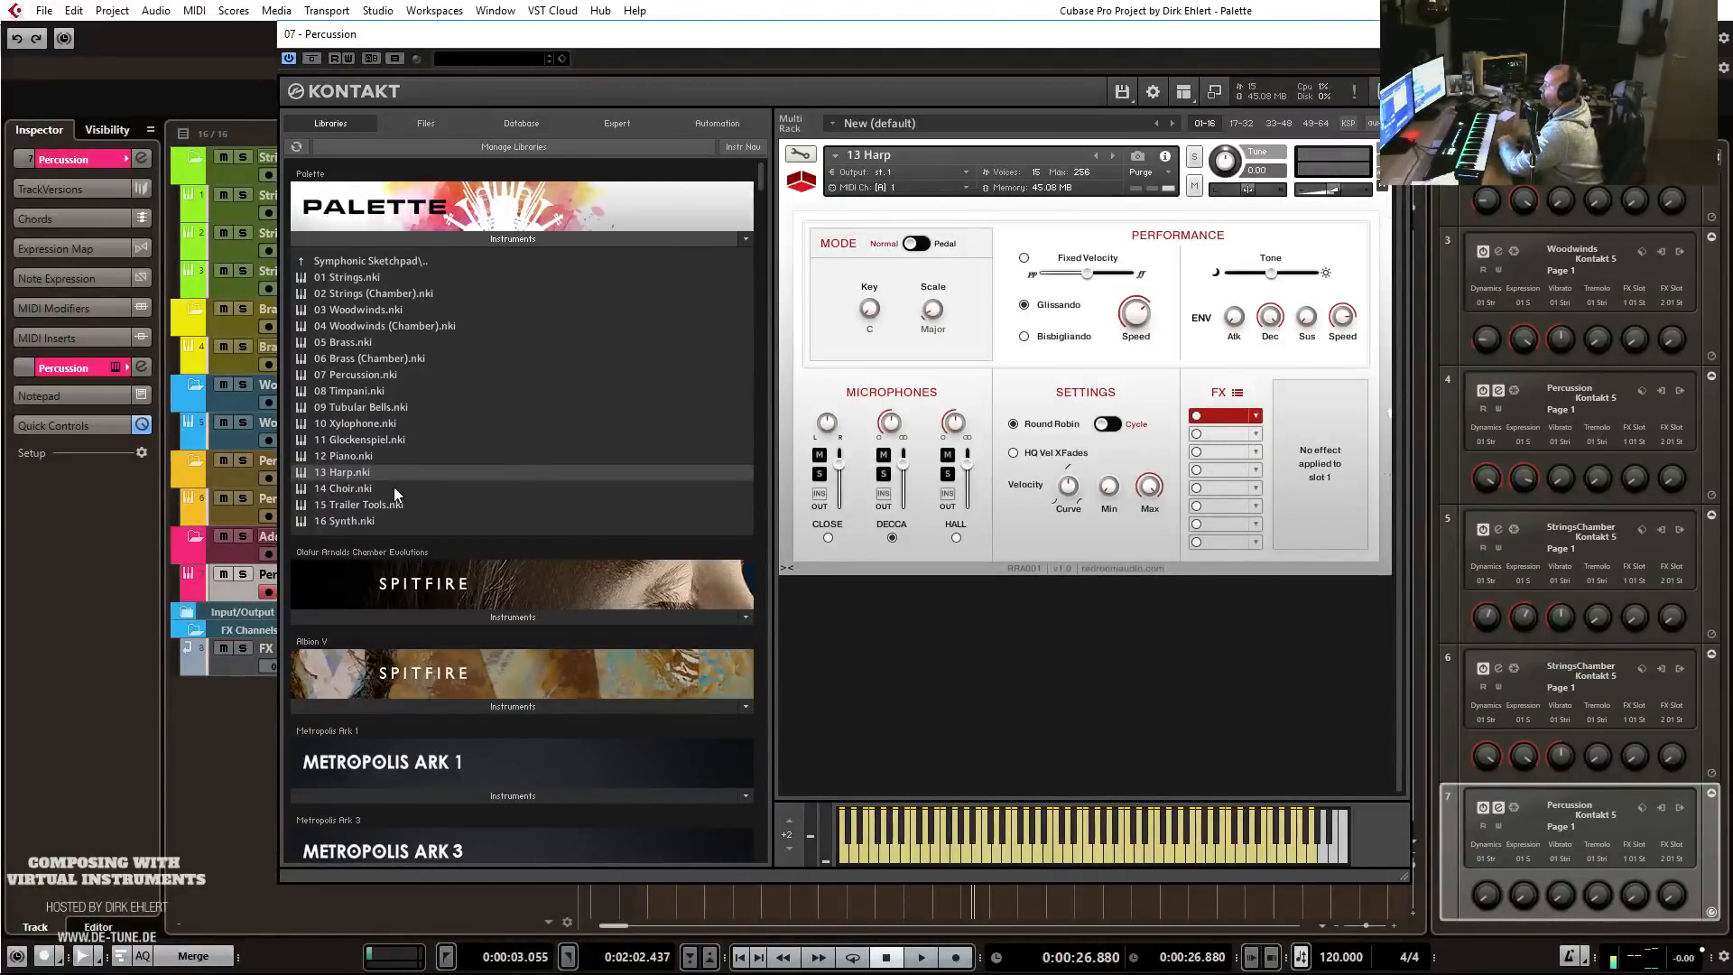
Replace the harp with 14 Choir.nki for audition and advance to the 15 Trailer Tools patch.
double_click(360, 491)
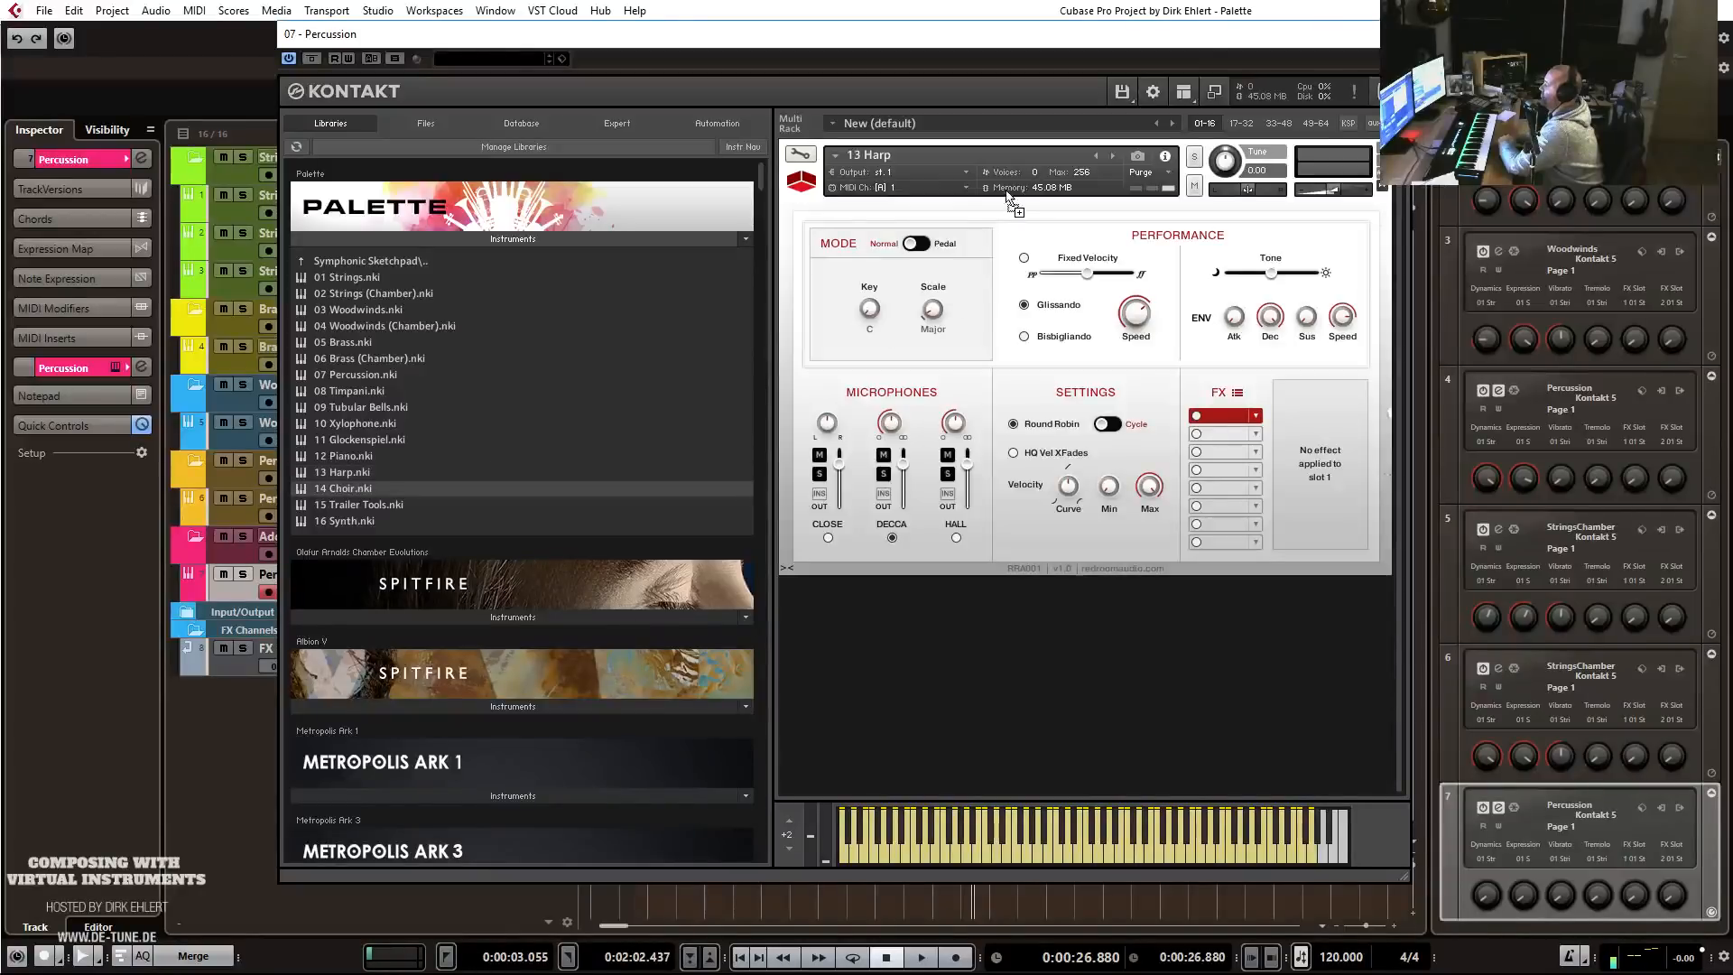
left_click(872, 560)
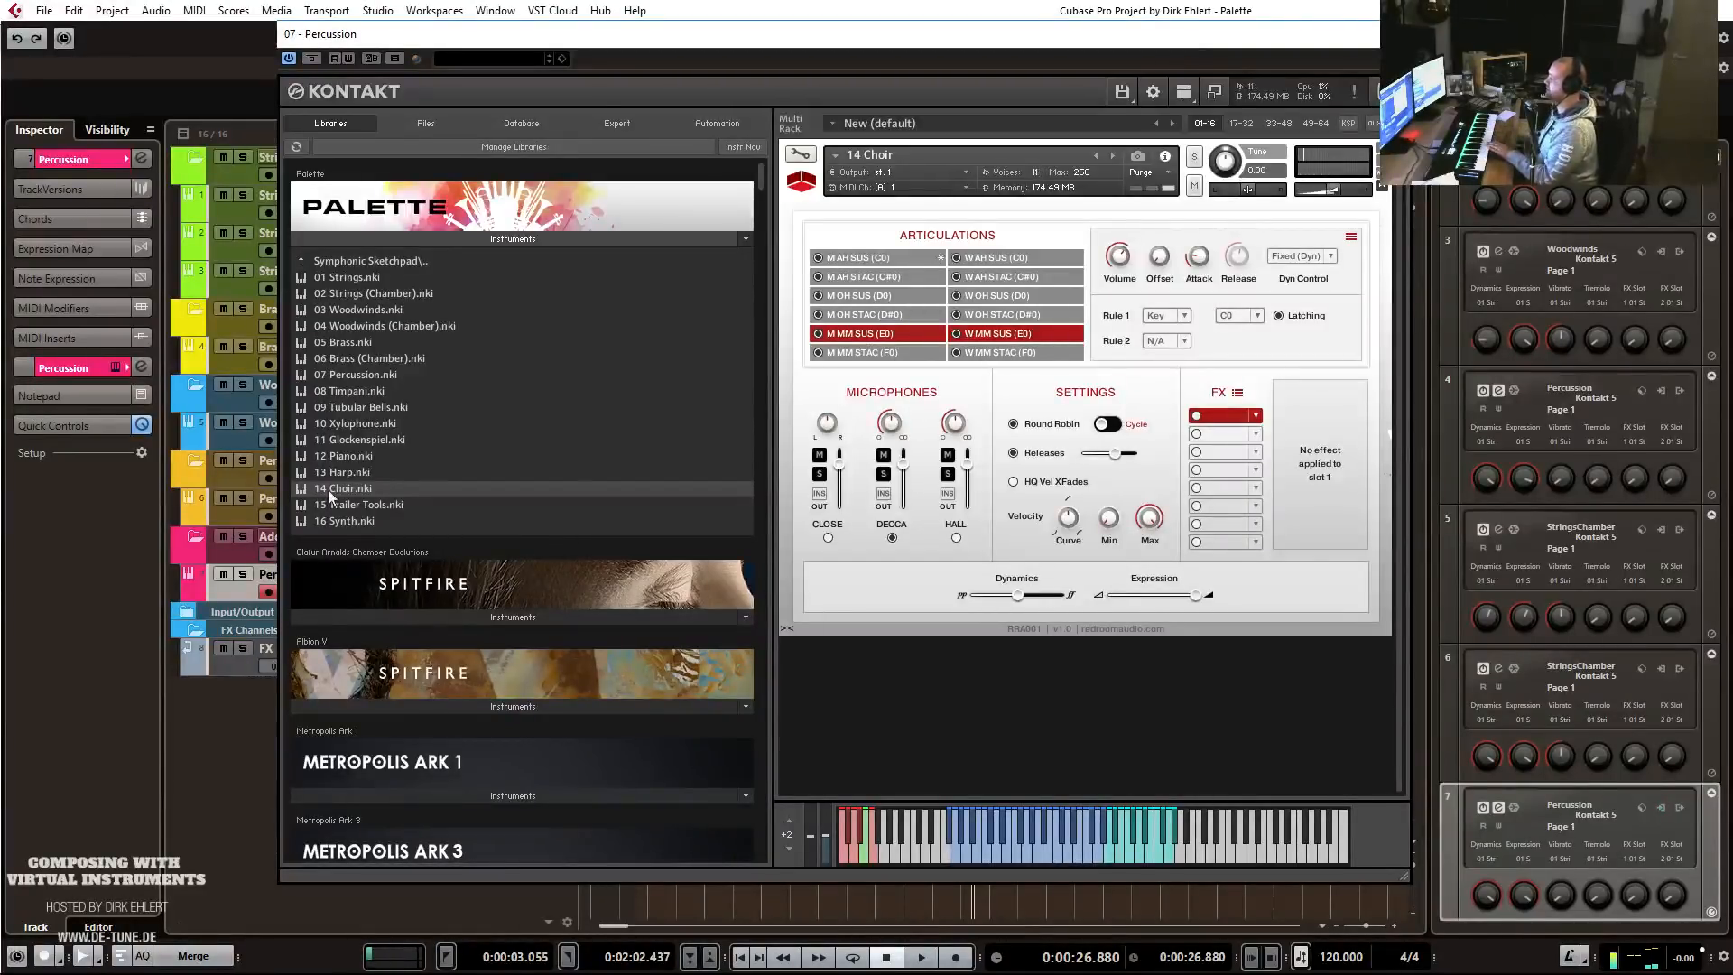
left_click(1113, 157)
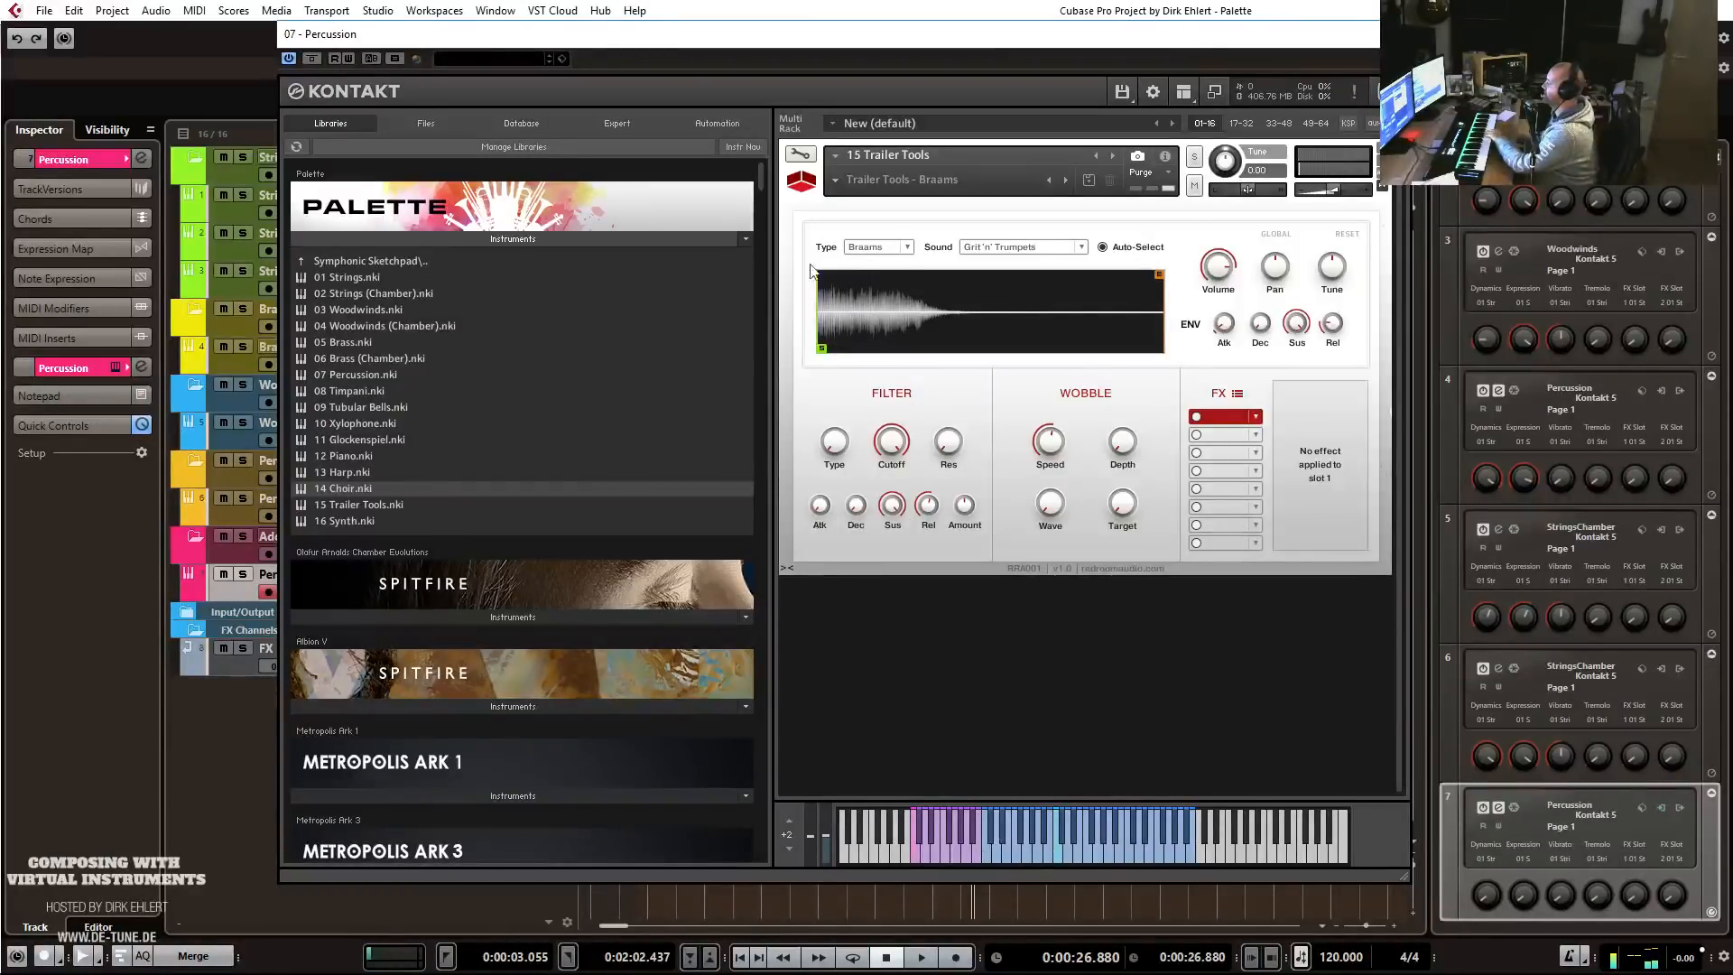
Audition the Downers, Impacts and Reverses sound types in Trailer Tools, ending on Reverses.
left_click(894, 248)
left_click(886, 335)
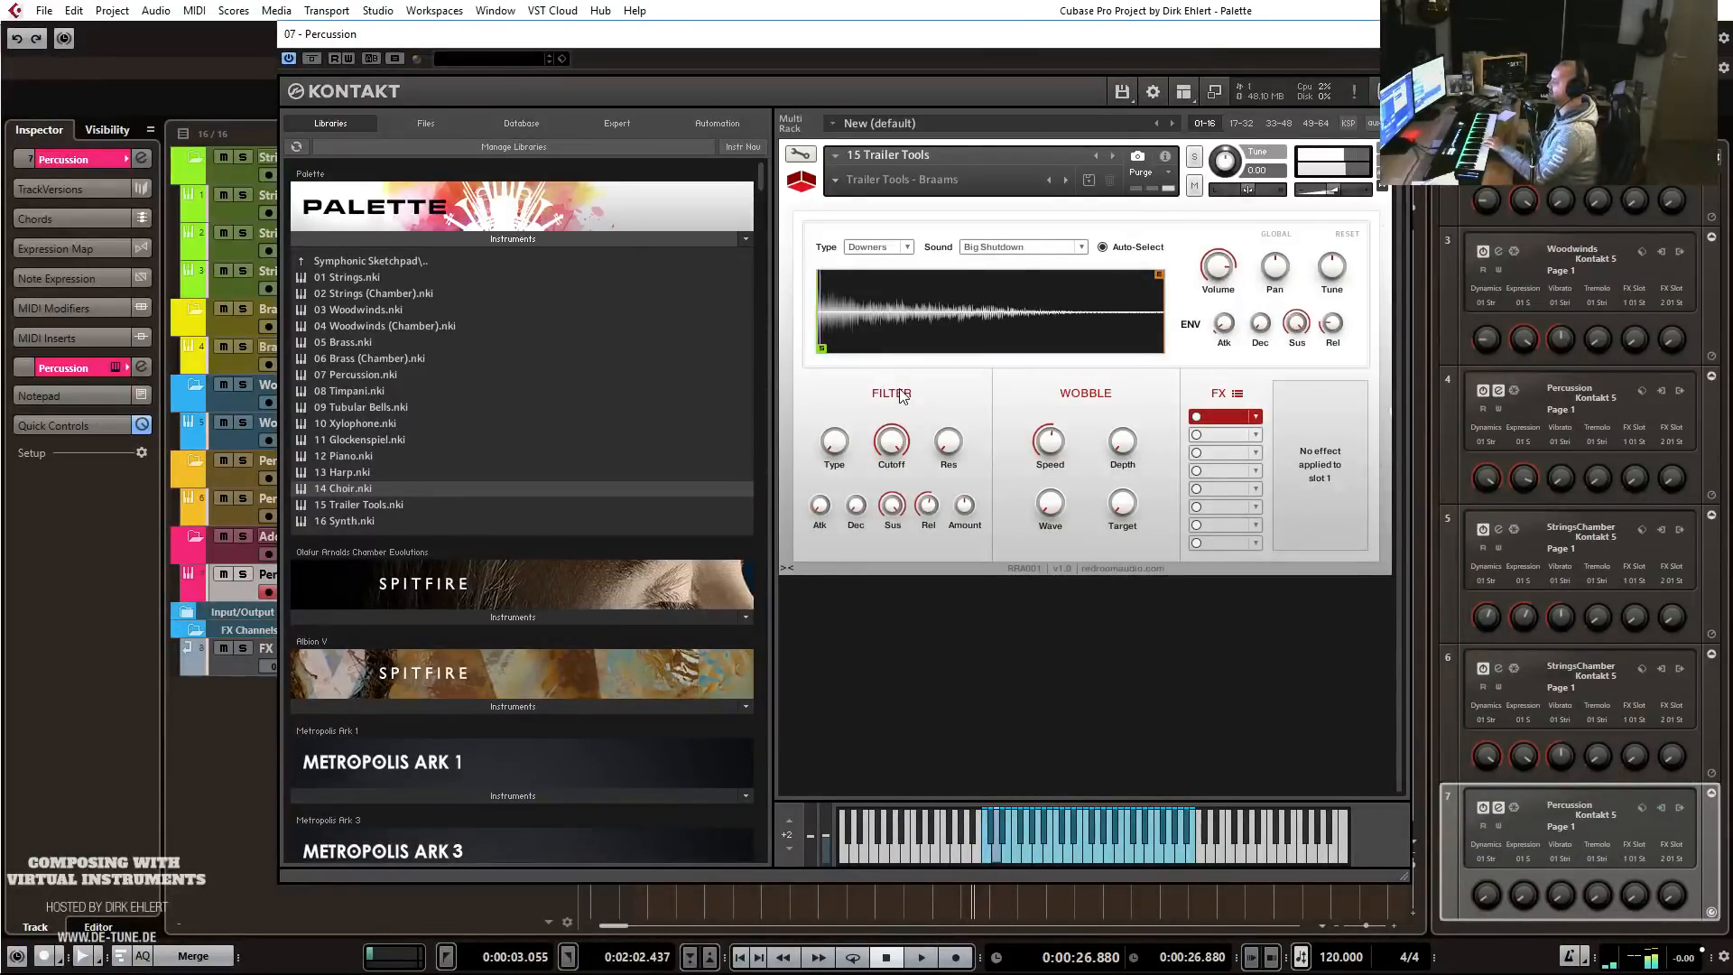
left_click(894, 249)
left_click(883, 299)
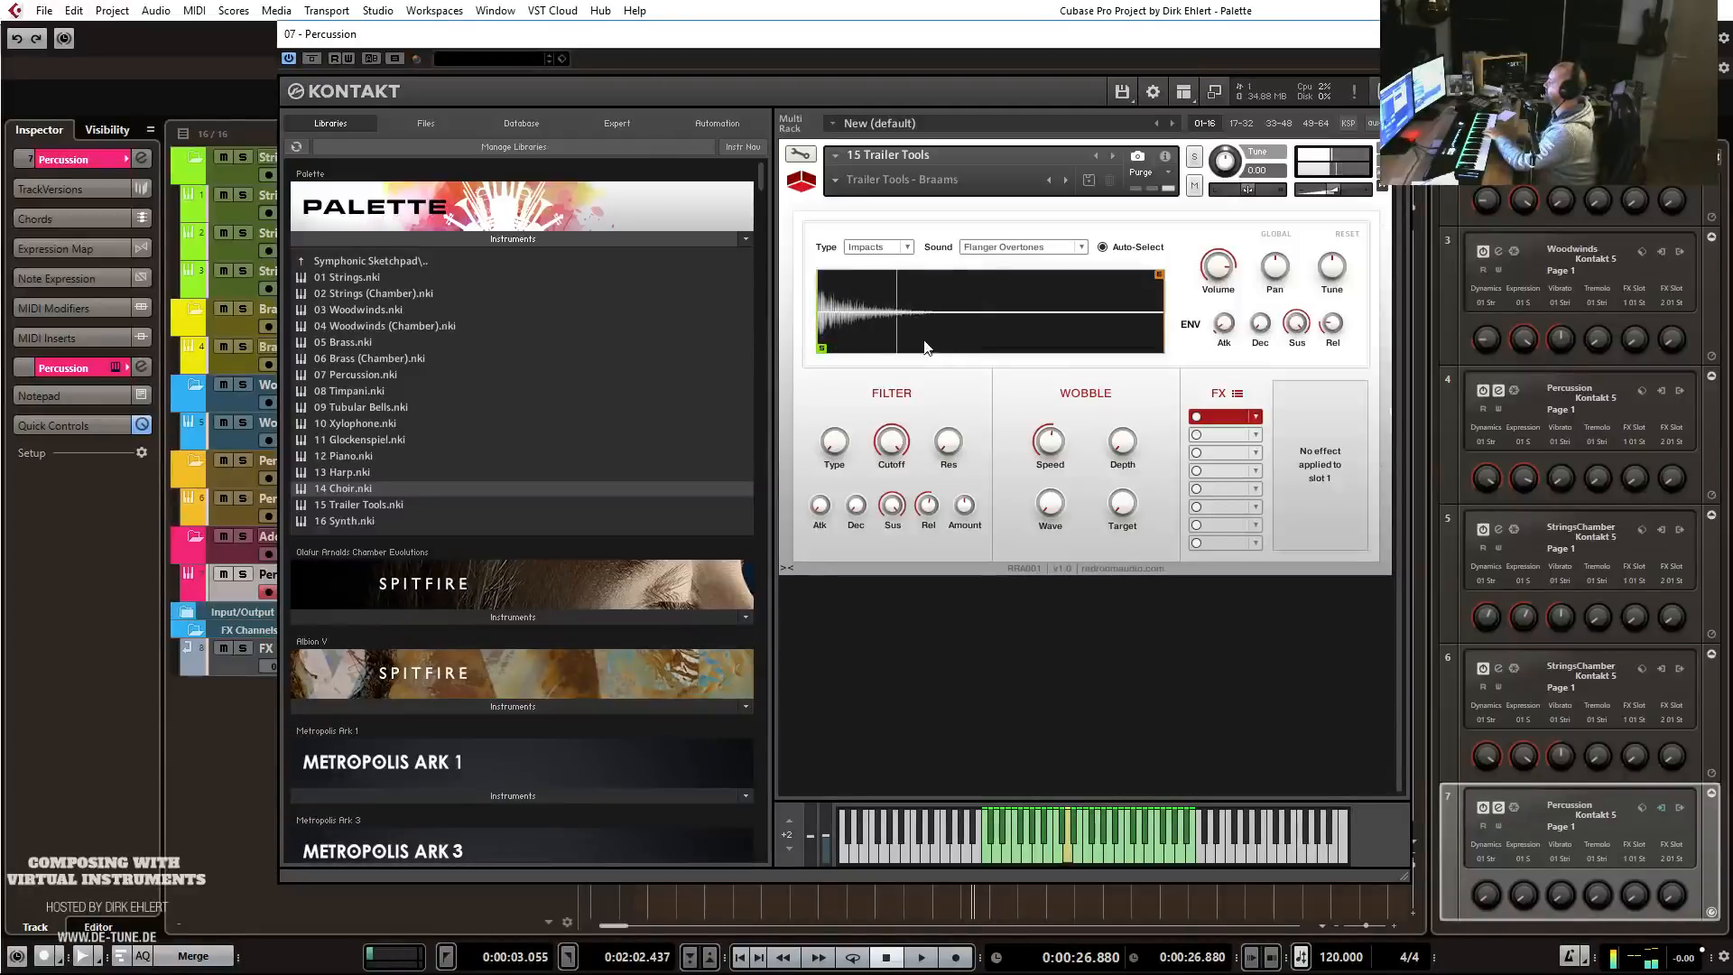
left_click(876, 246)
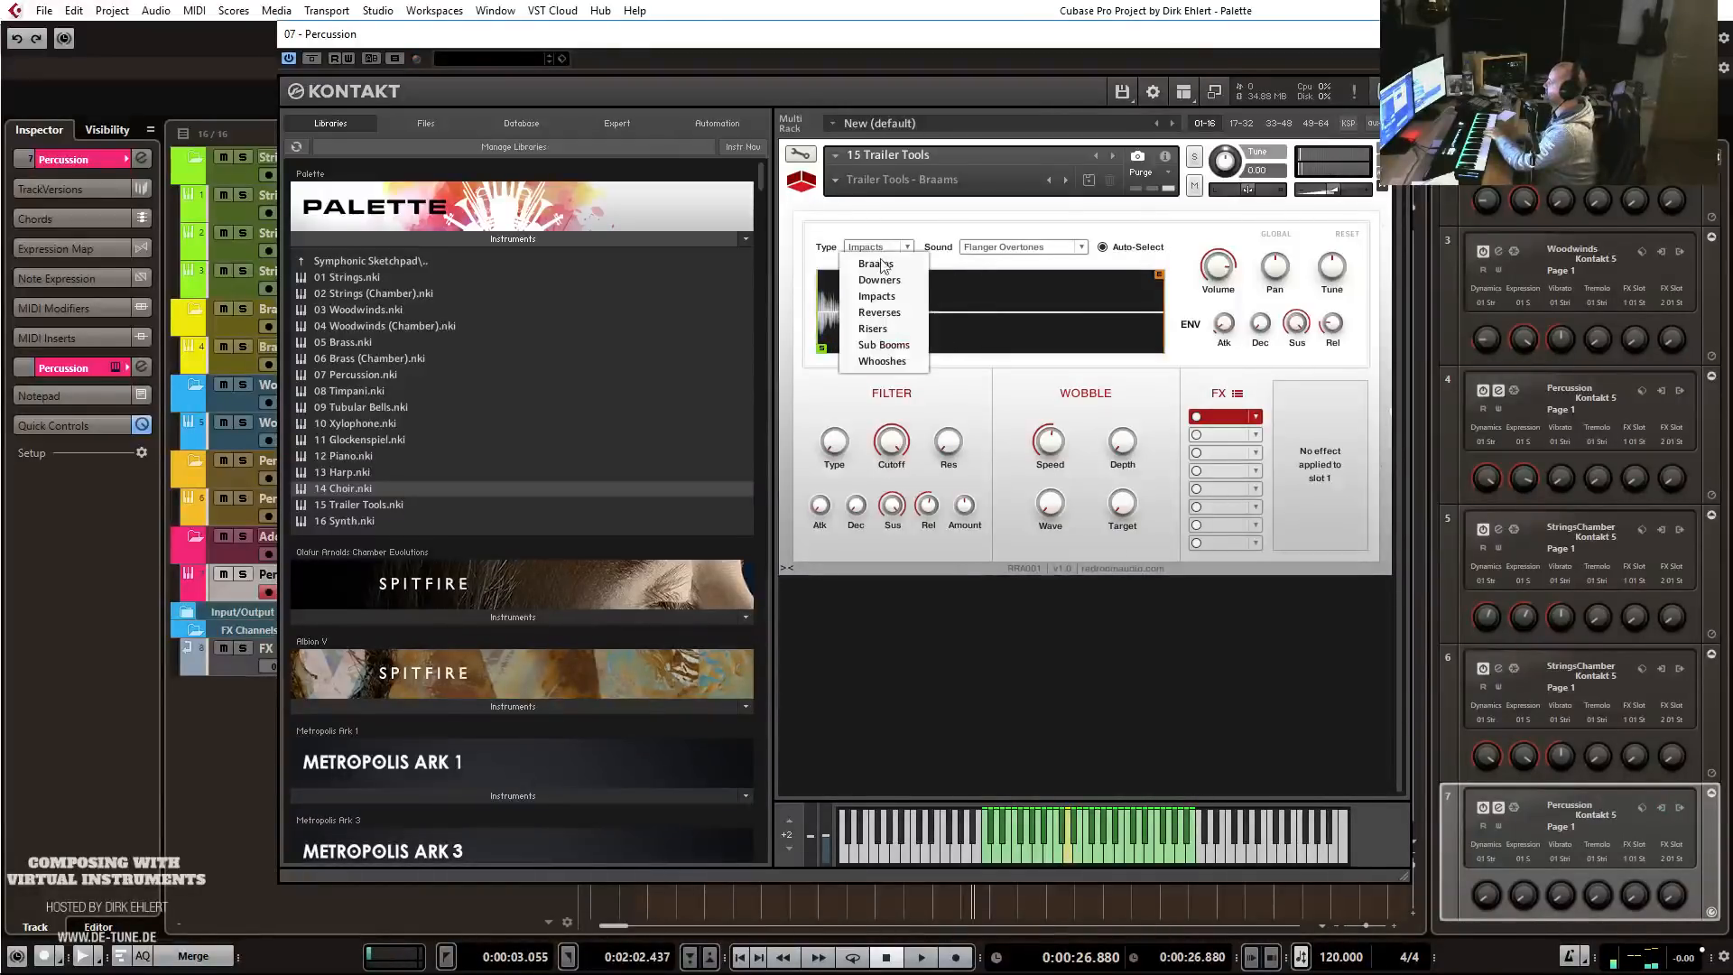
left_click(890, 313)
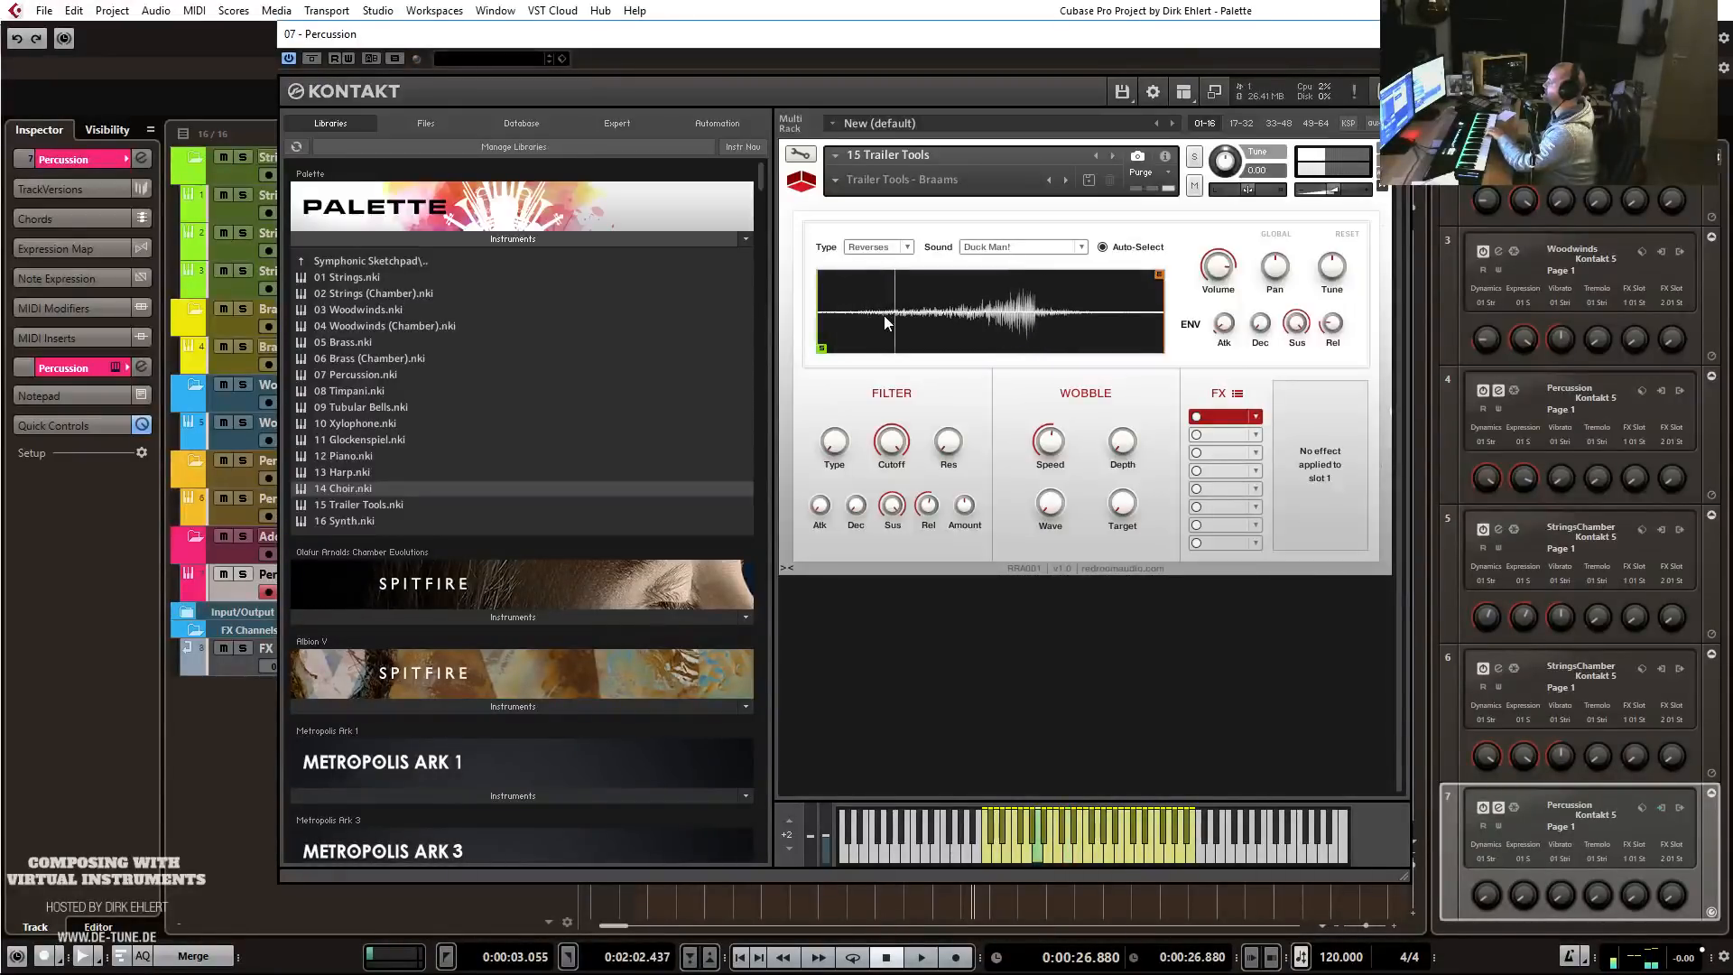
Try a later sample start for the Duck Man! reverse sound and return the start marker to the sample's beginning.
left_click_drag(823, 351, 1109, 334)
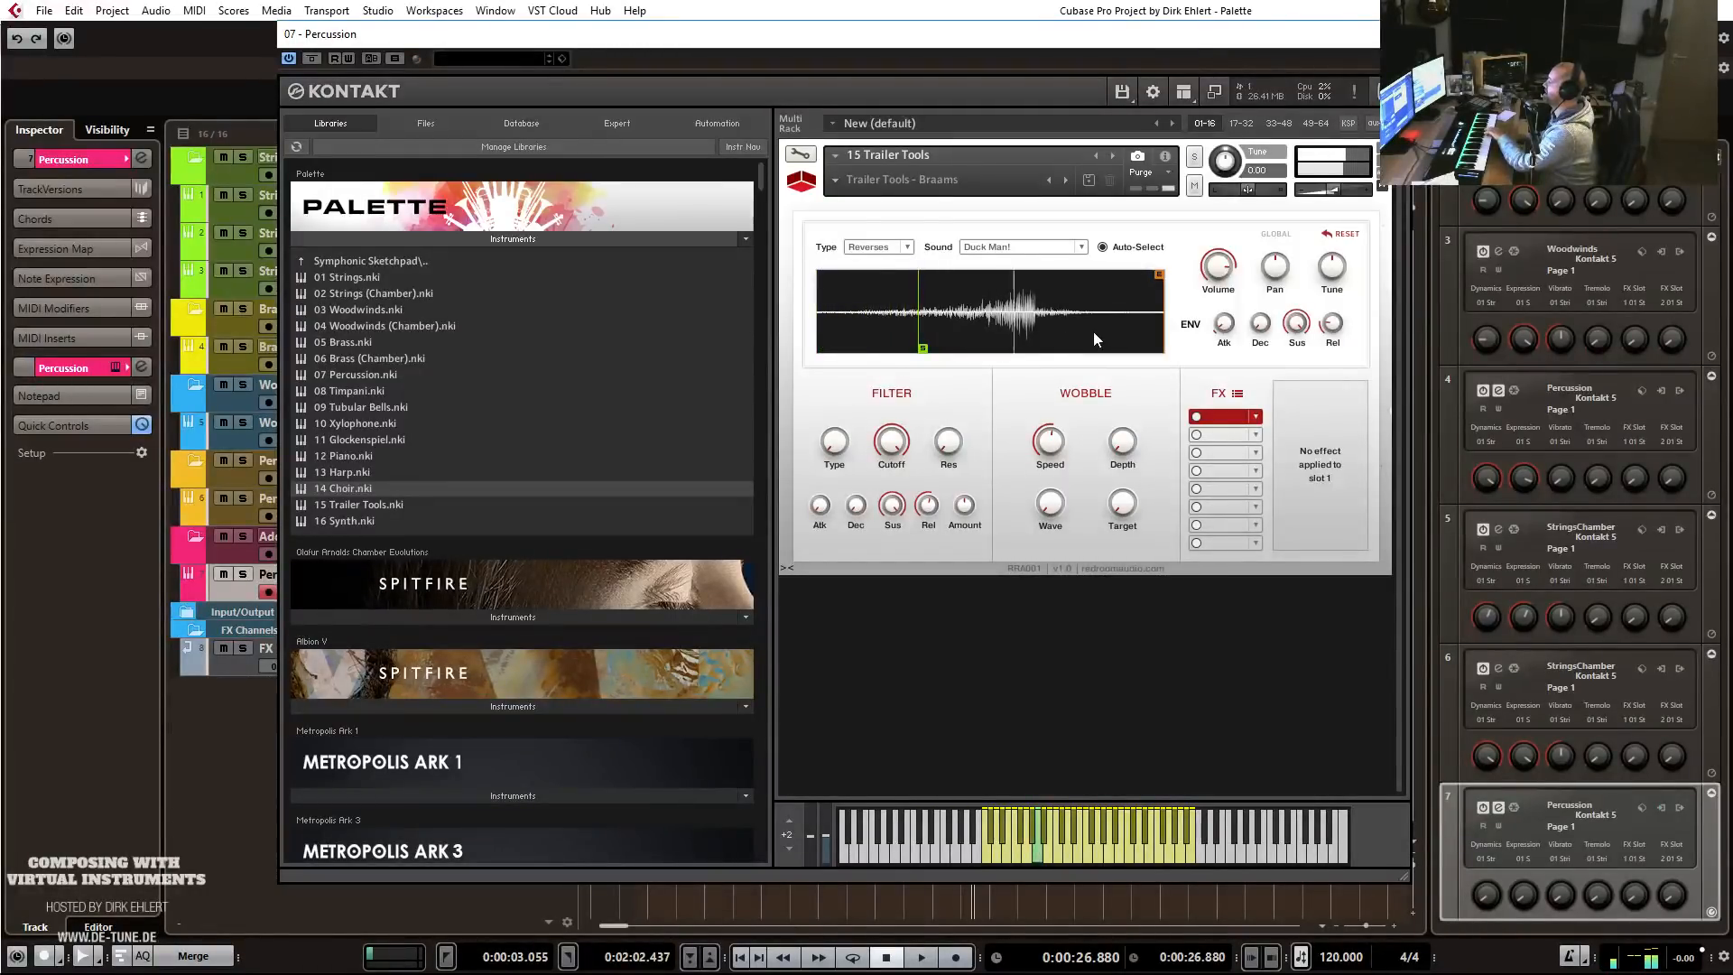
left_click_drag(923, 350, 467, 368)
Audition the Risers, Sub Booms and Whooshes sound types in Trailer Tools, ending on Whooshes.
left_click(881, 247)
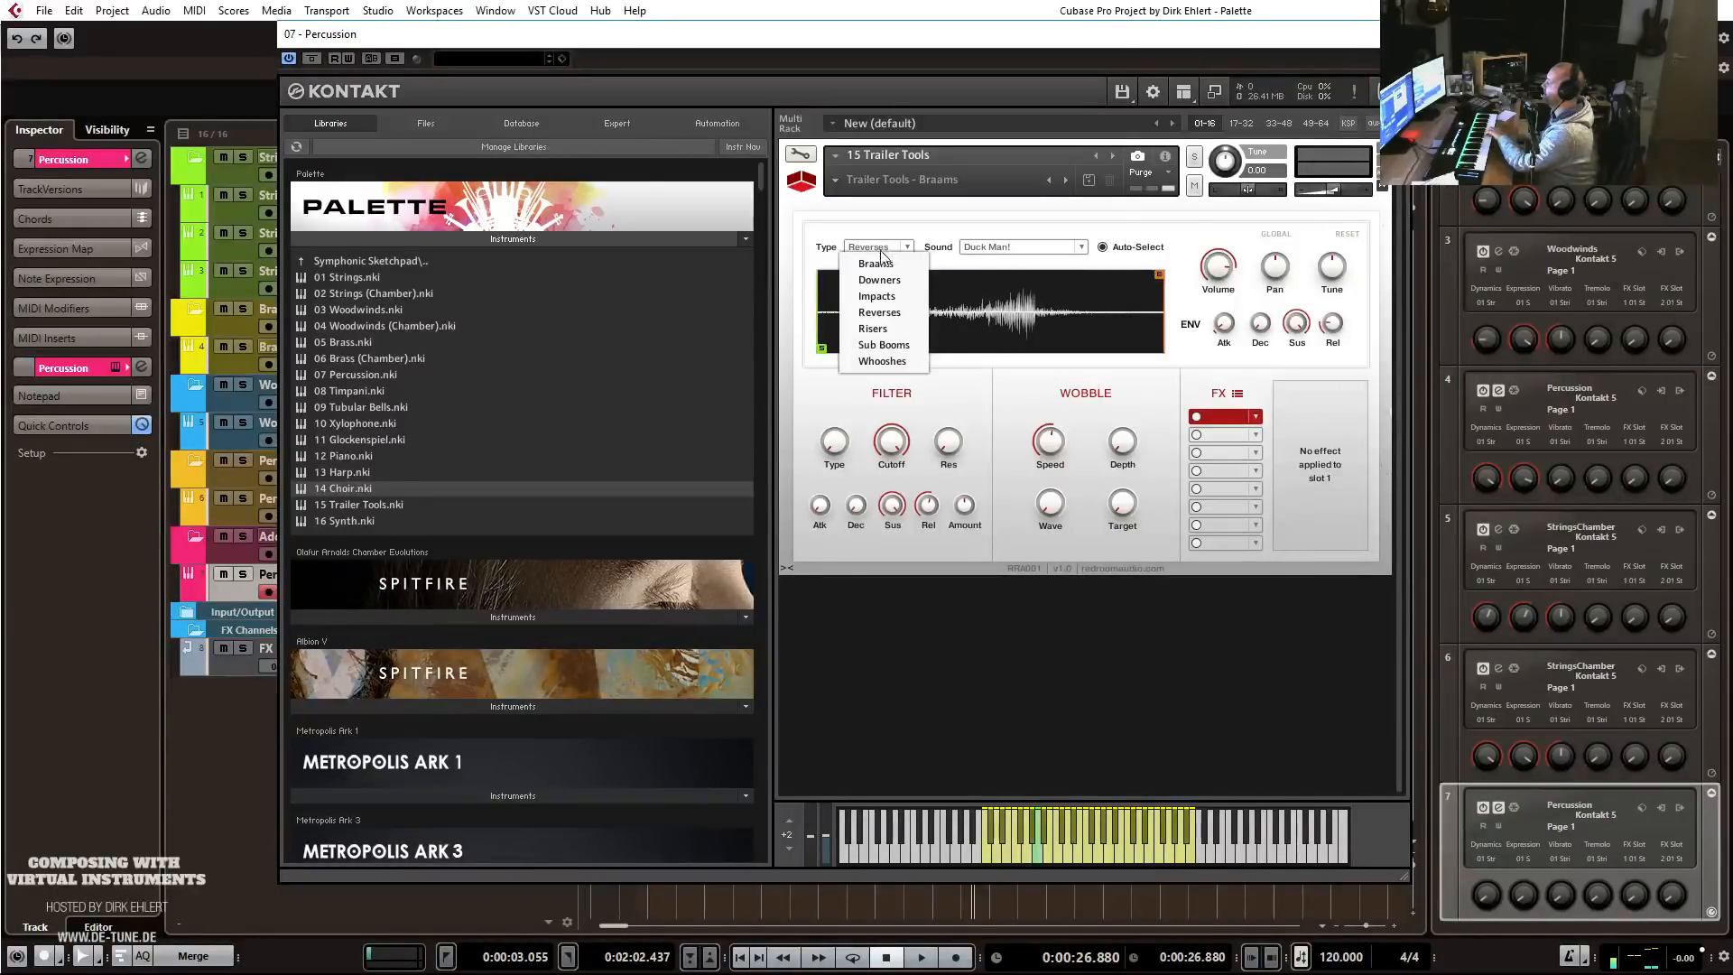
left_click(872, 328)
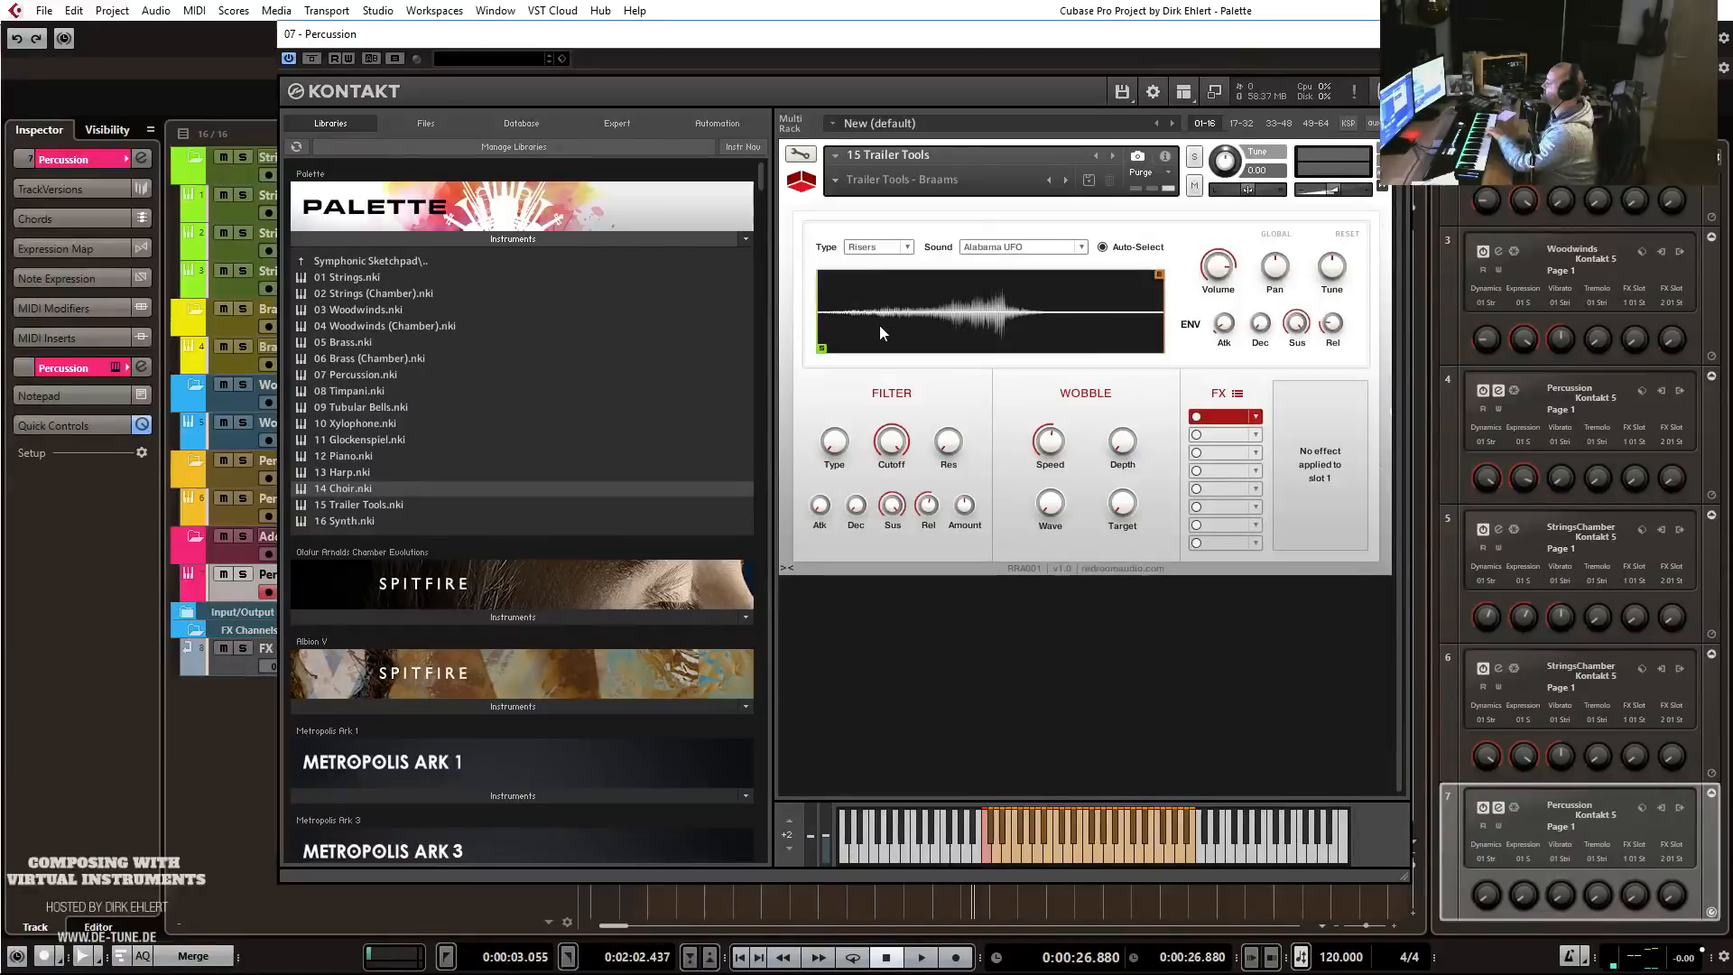
left_click(885, 253)
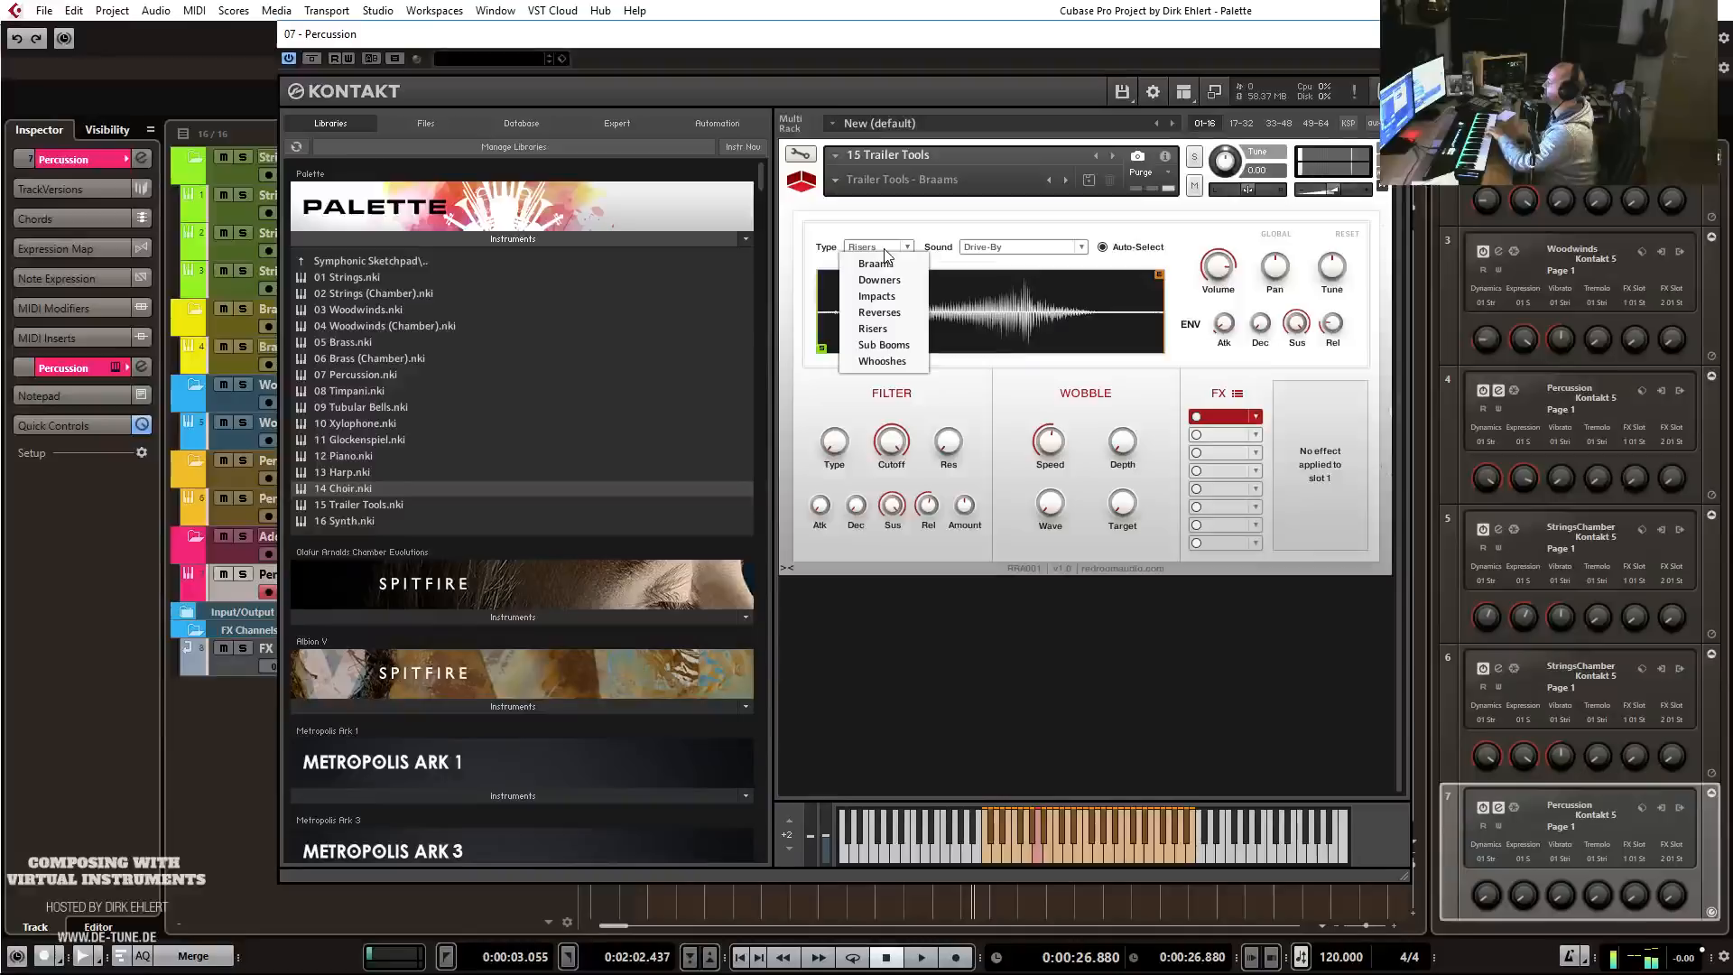
left_click(885, 346)
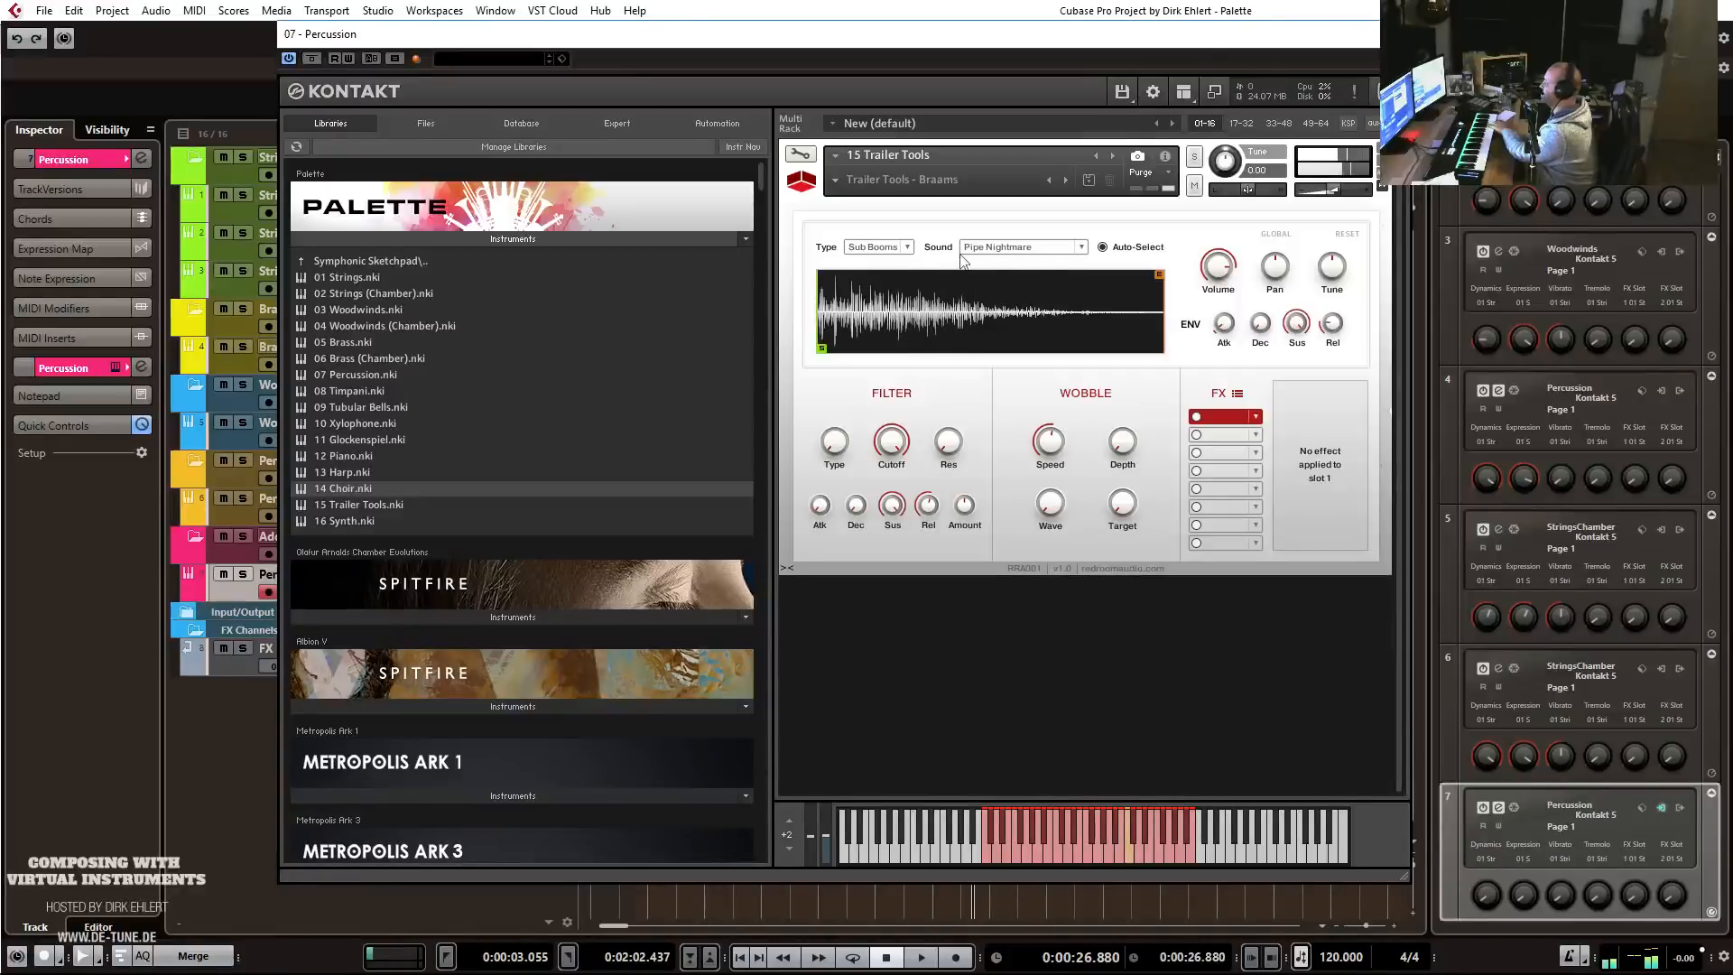
left_click(882, 248)
left_click(884, 361)
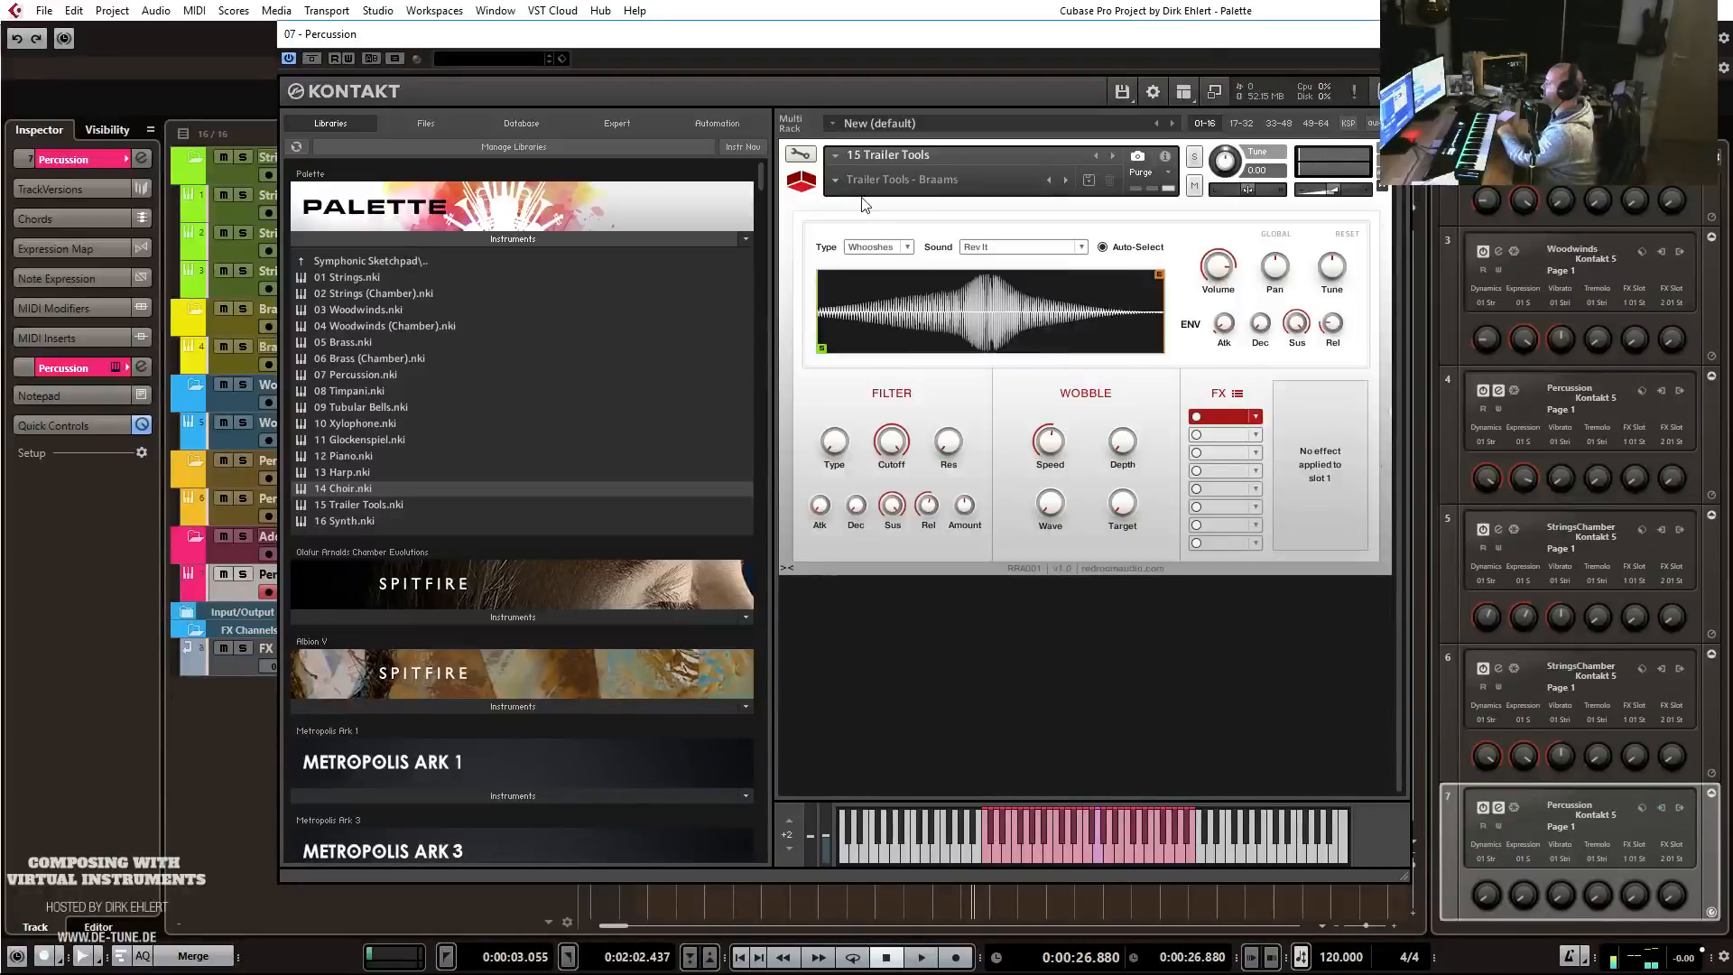
Load 16 Synth.nki in place of Trailer Tools and set the Layer 1 waveform to PWM Very Fast.
left_click_drag(359, 521, 927, 157)
left_click(872, 561)
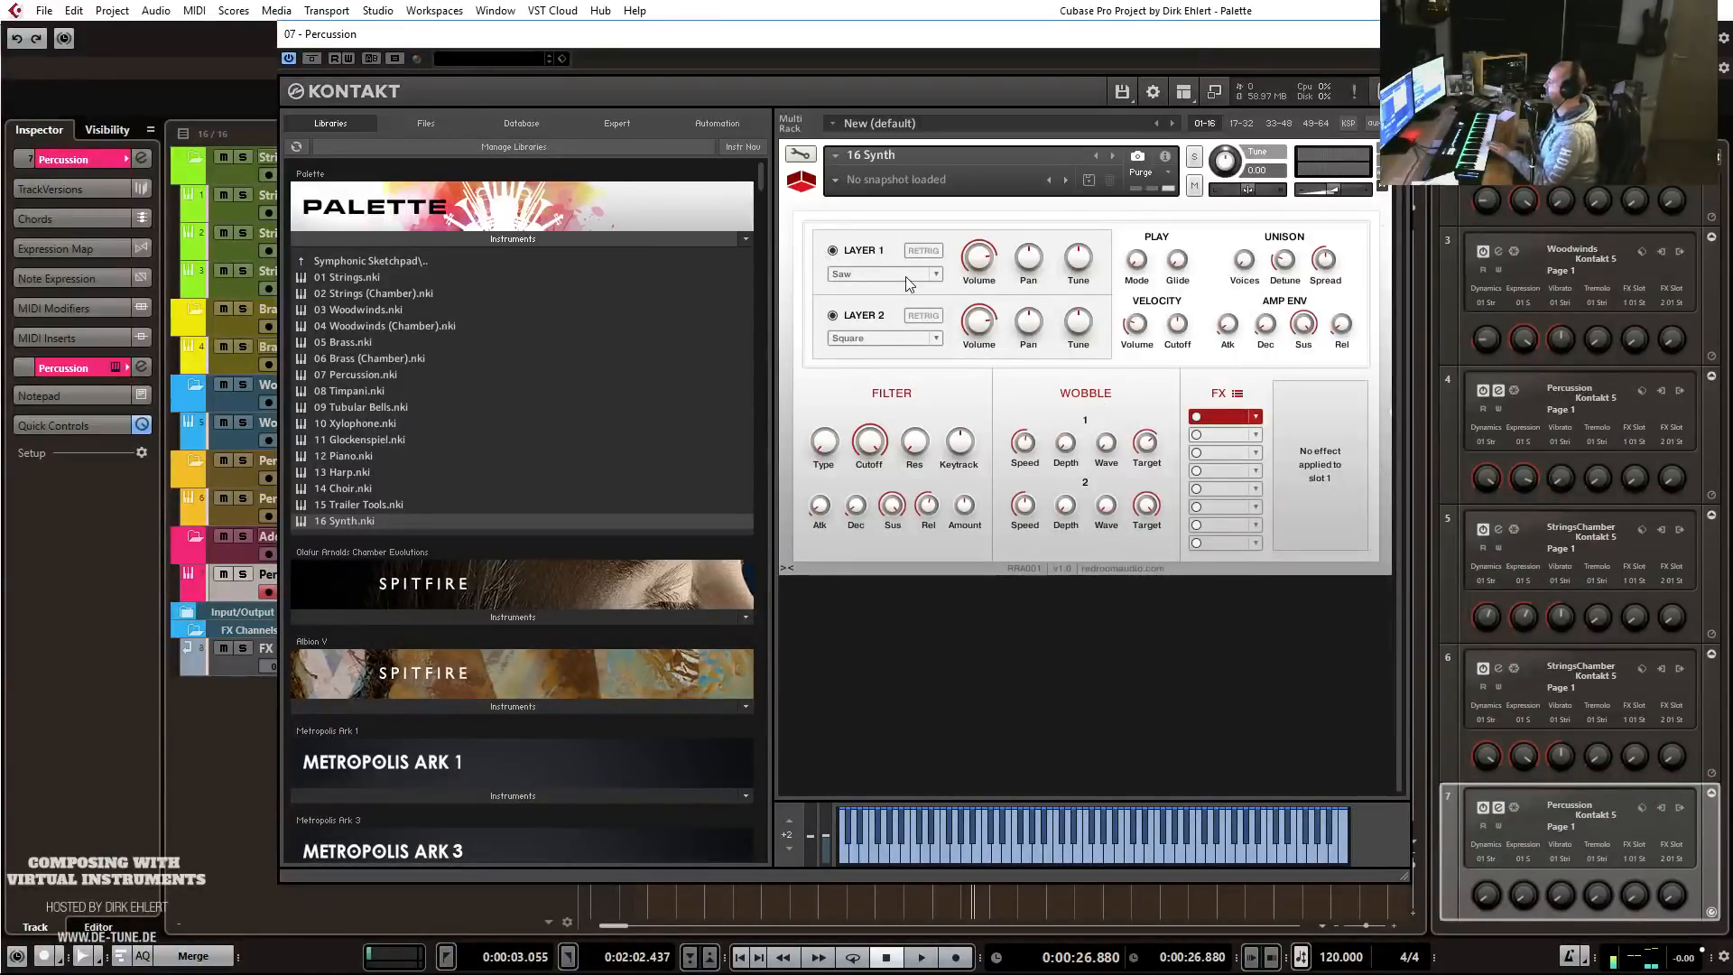
left_click(934, 275)
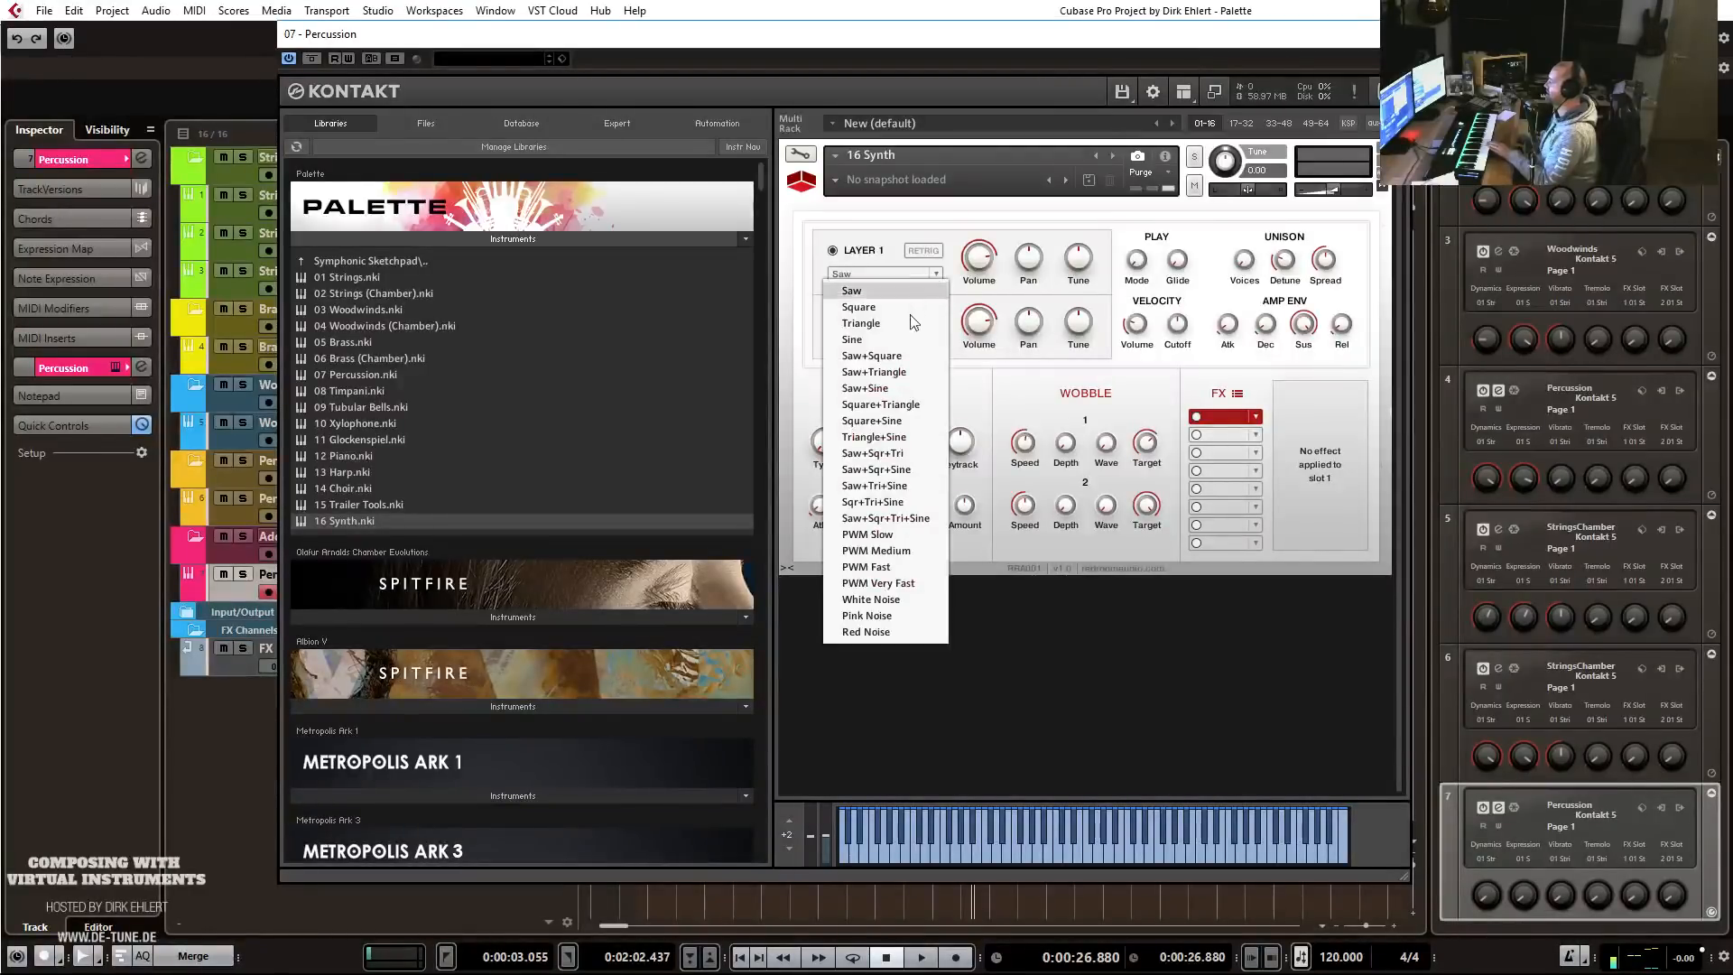
left_click(907, 584)
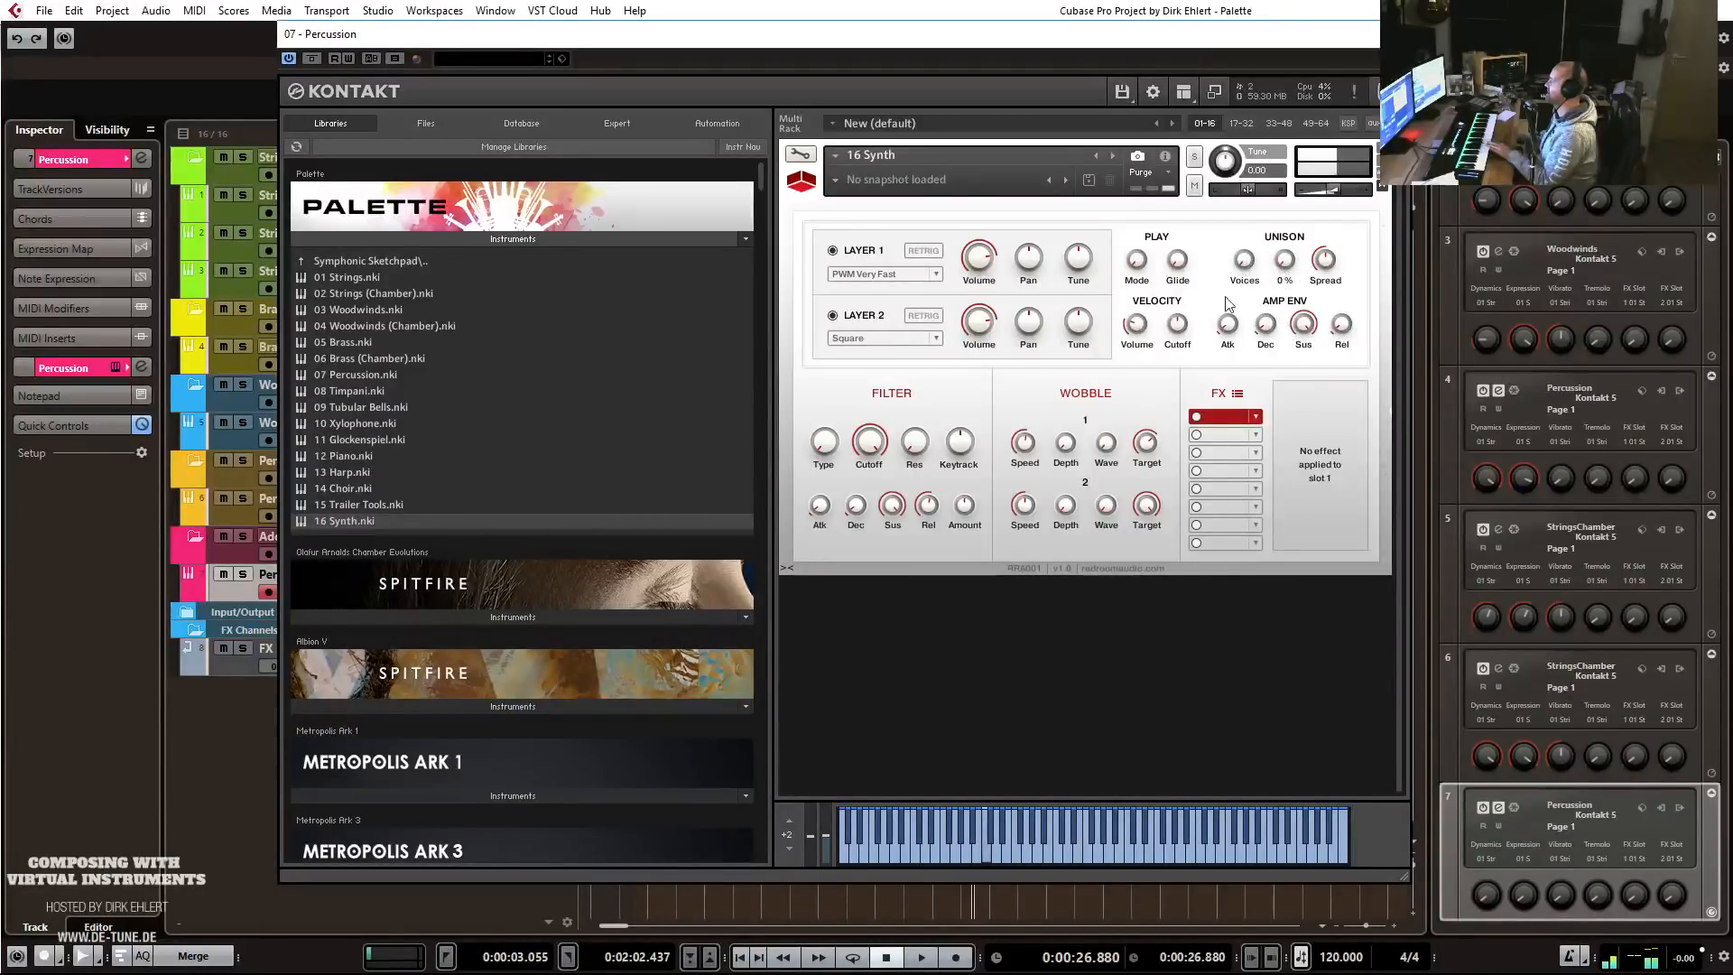
Try Sine and another waveform on the synth's Layer 2.
left_click(916, 338)
left_click(890, 405)
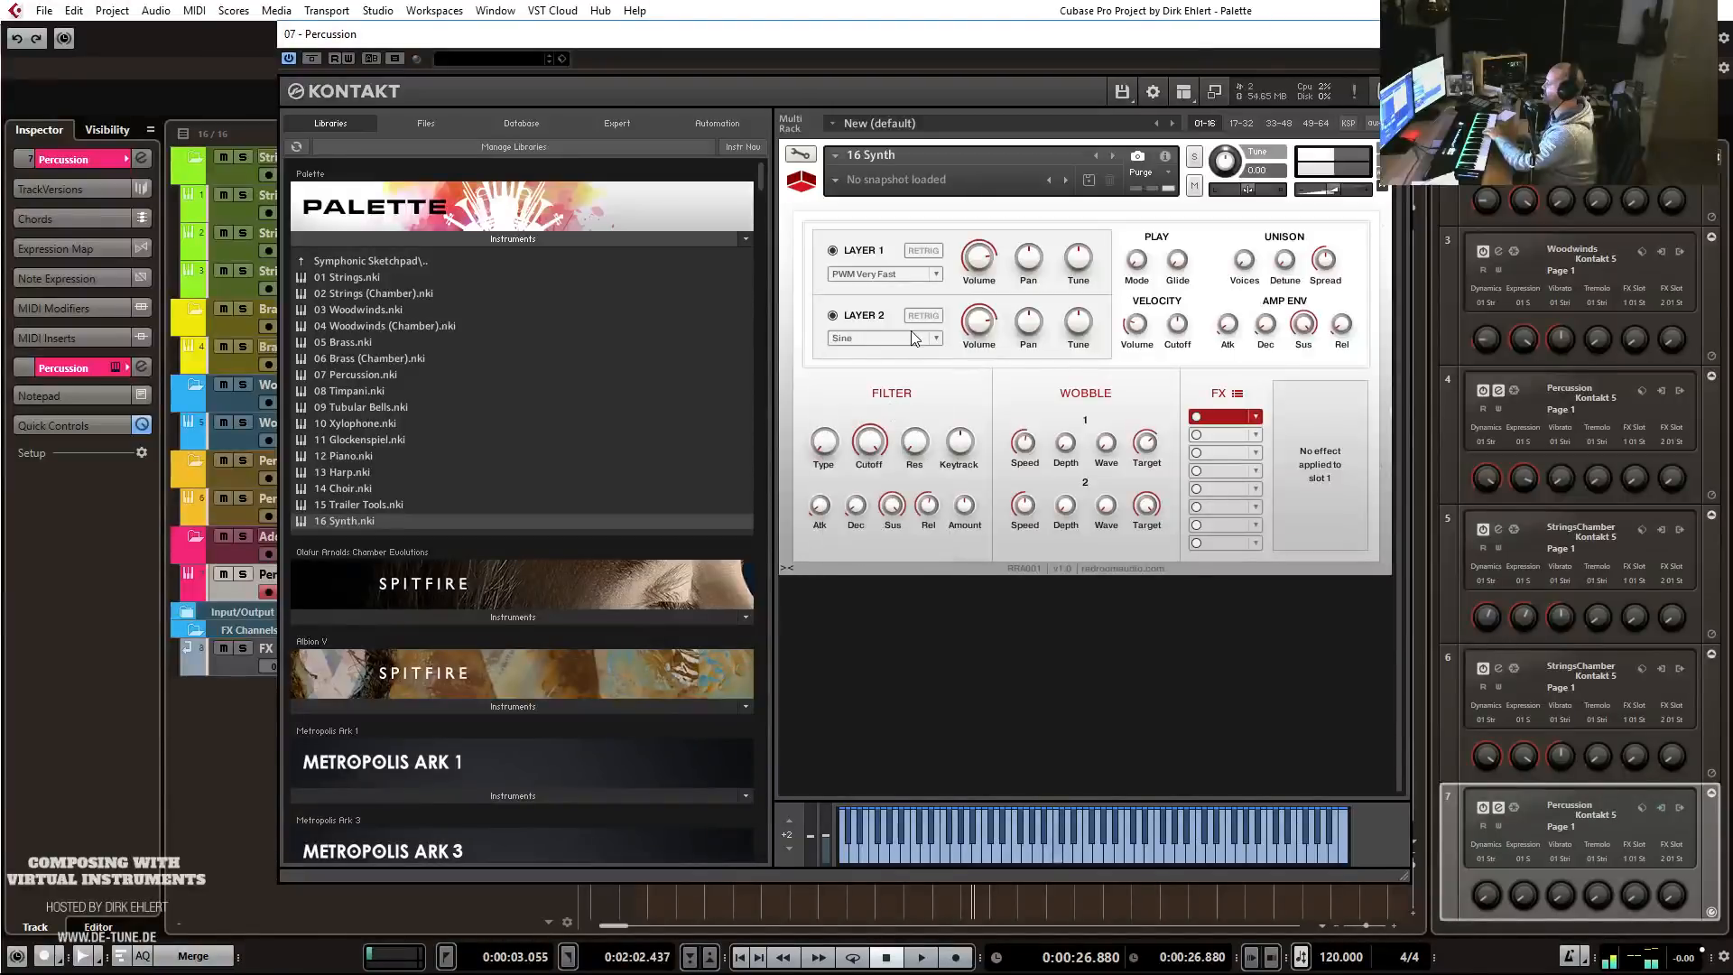
left_click(917, 338)
left_click(889, 539)
Load the synth's Momentum snapshot and audition it with its layers.
left_click(835, 183)
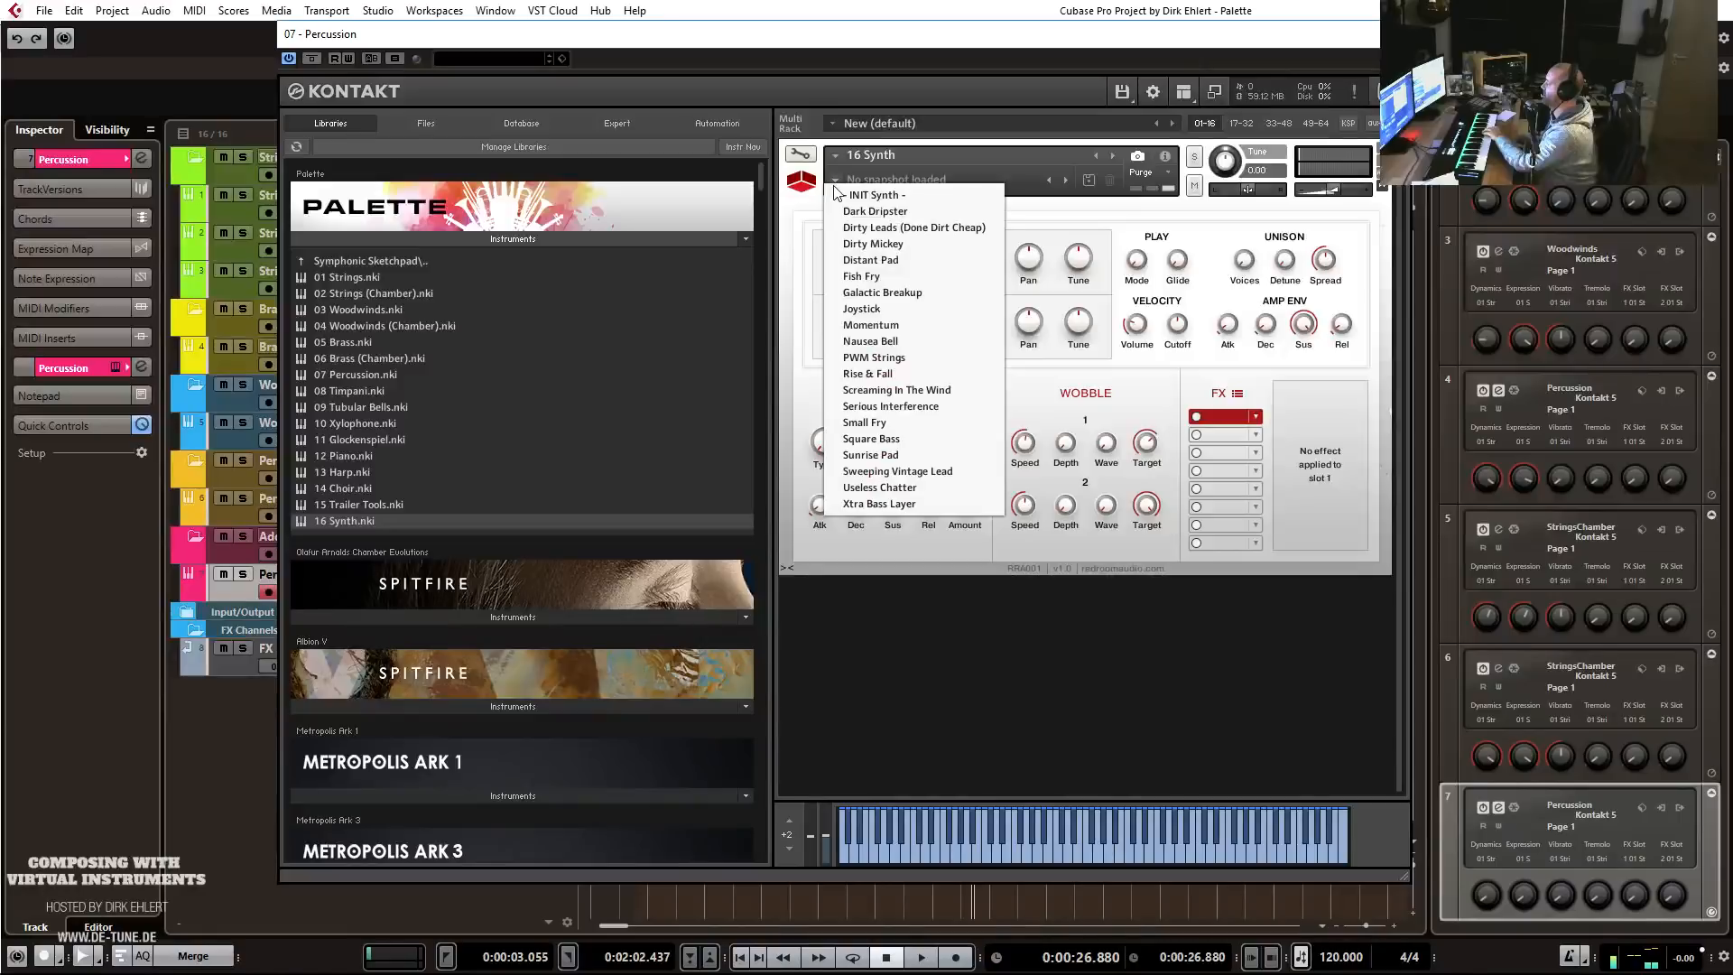
left_click(898, 336)
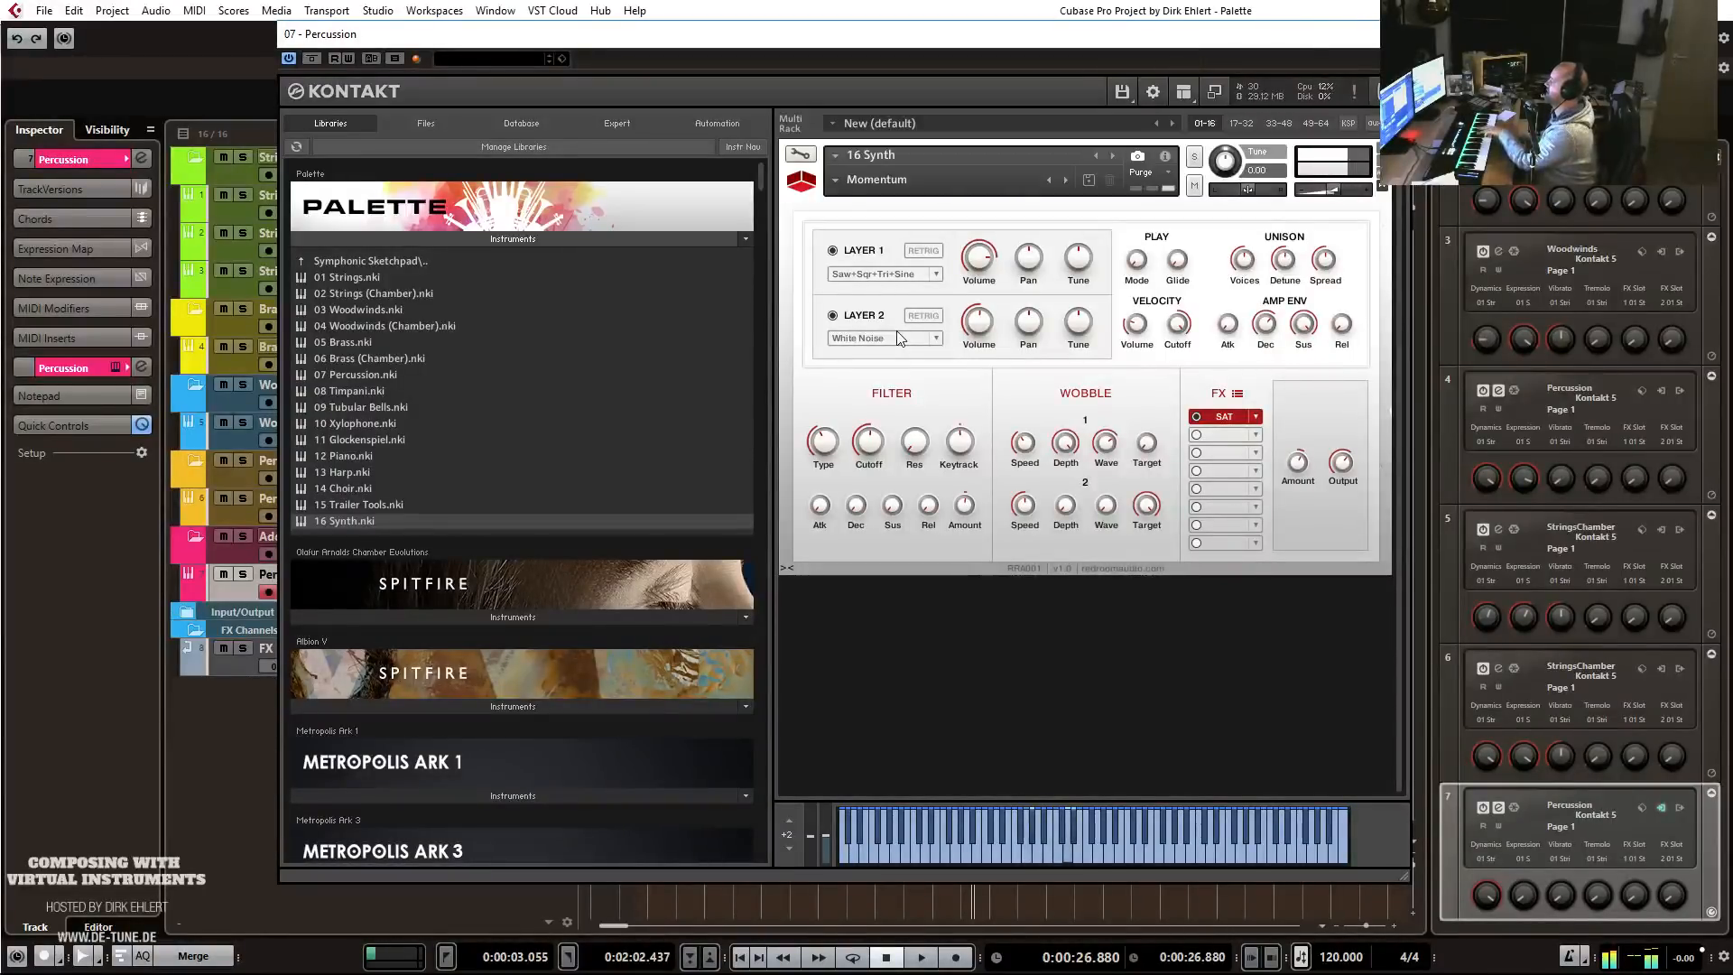
left_click(833, 251)
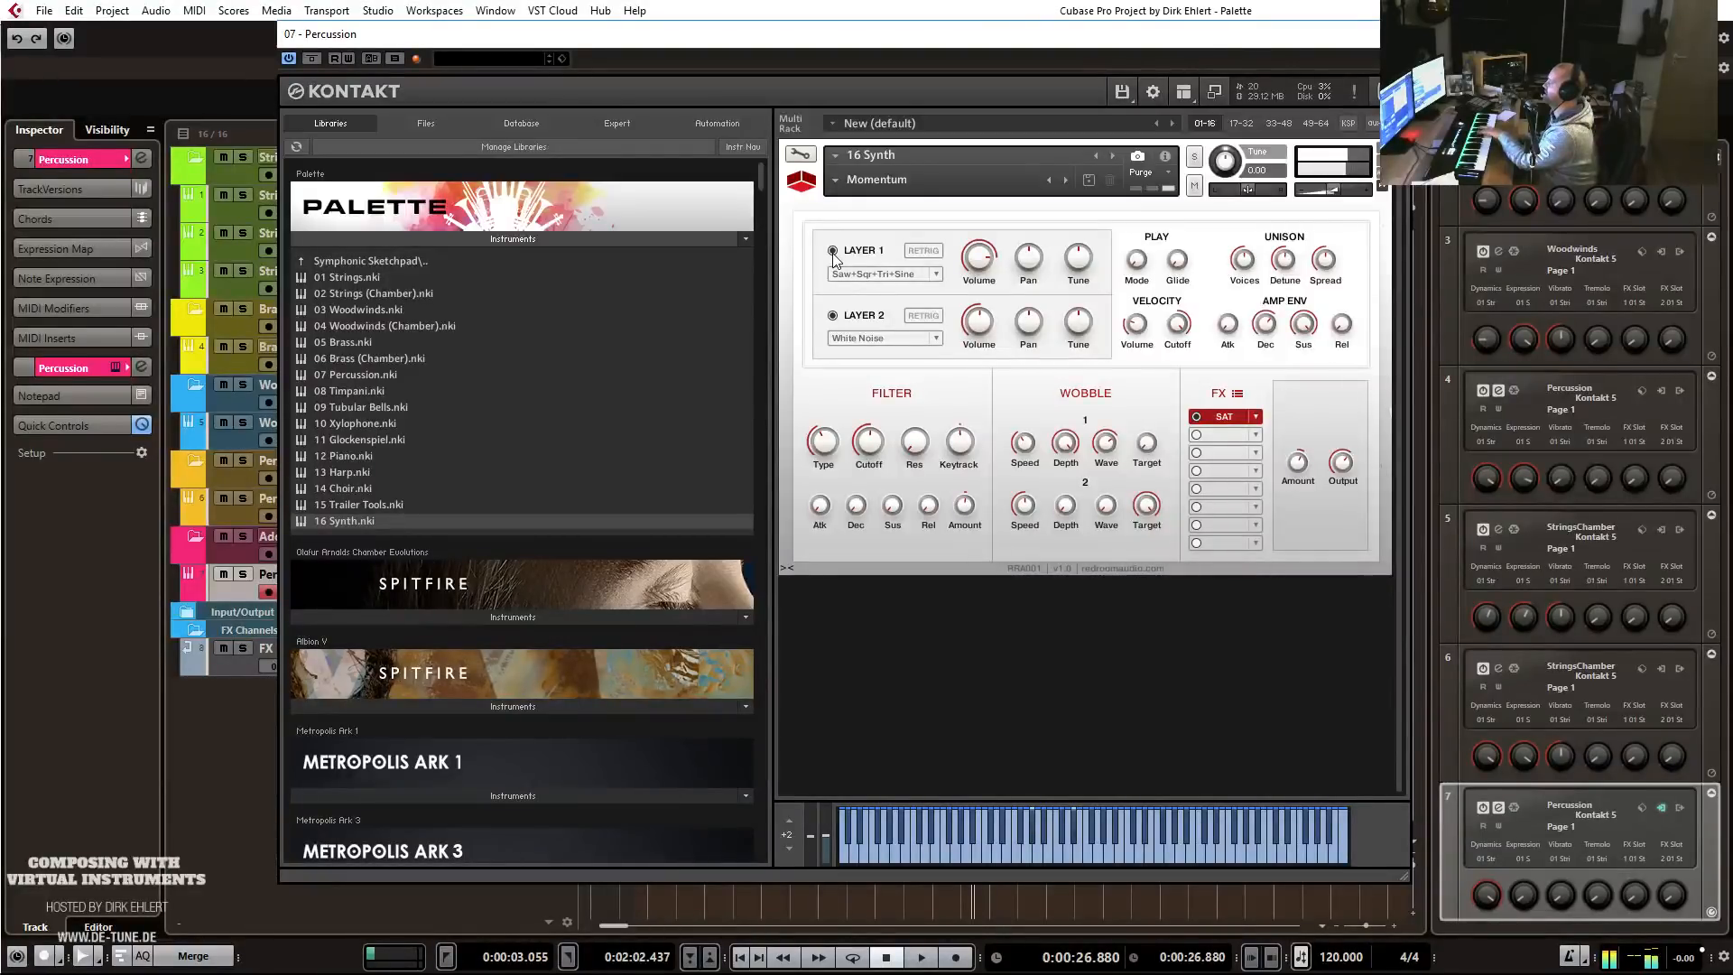
Open Palette's BP01 - Melodics folder and load 01 Violin Octaves.nki in place of the synth for audition.
left_click(418, 263)
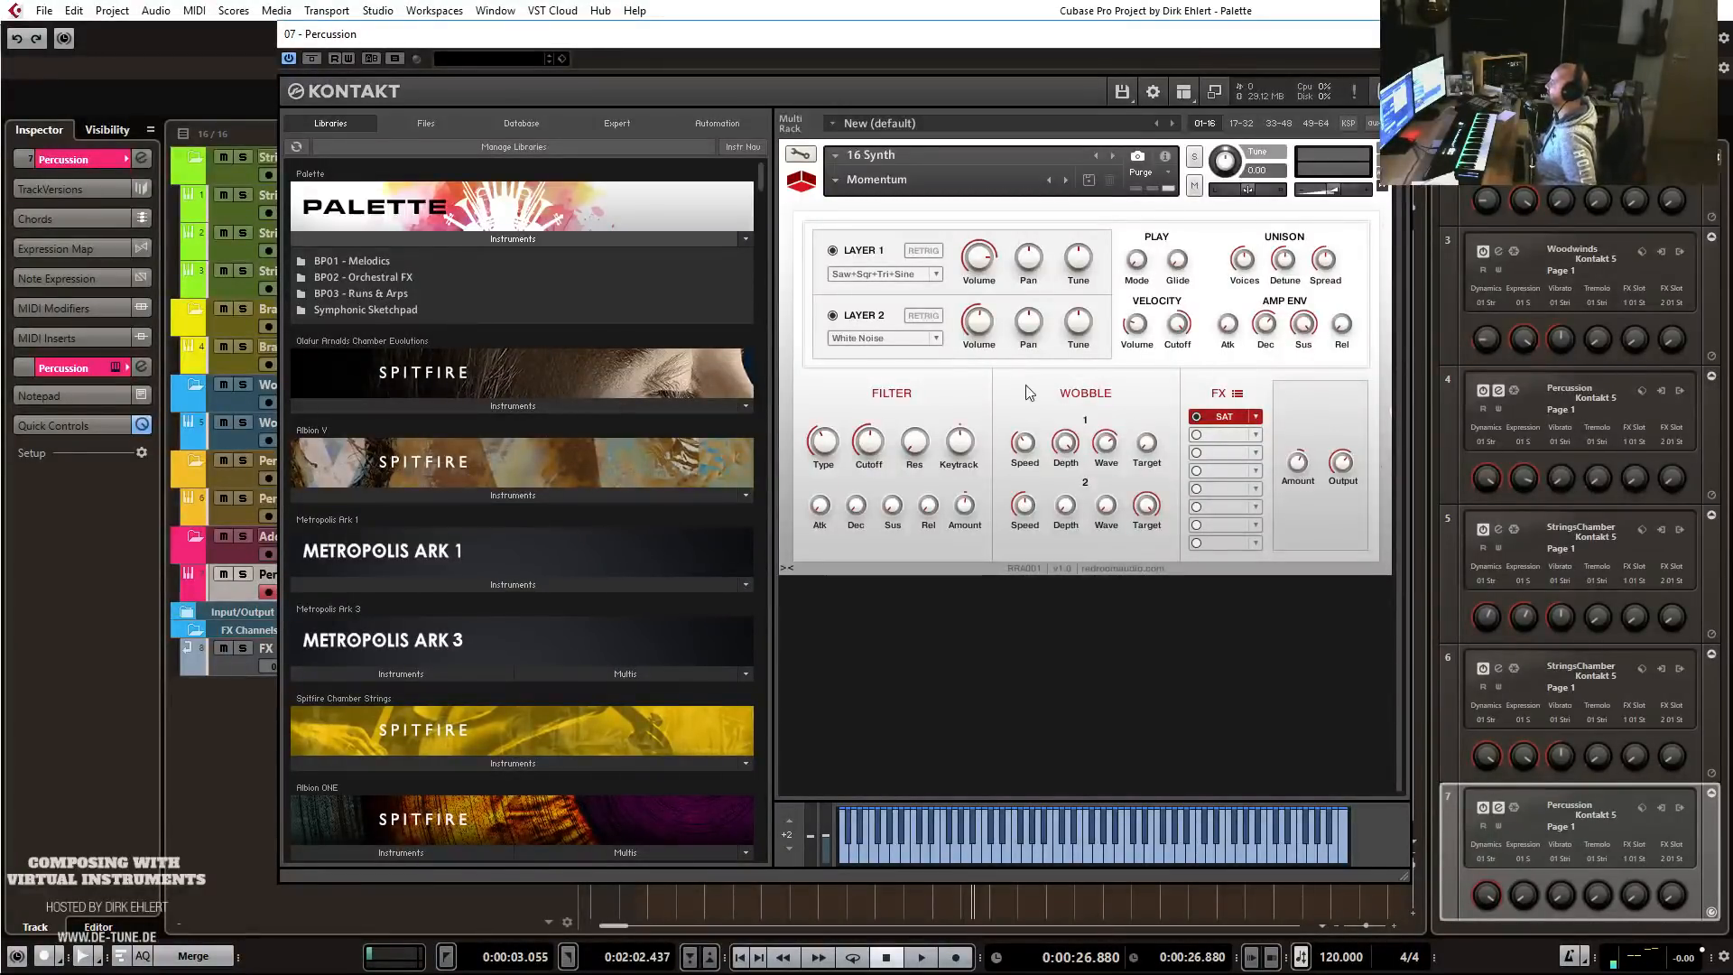
double_click(360, 260)
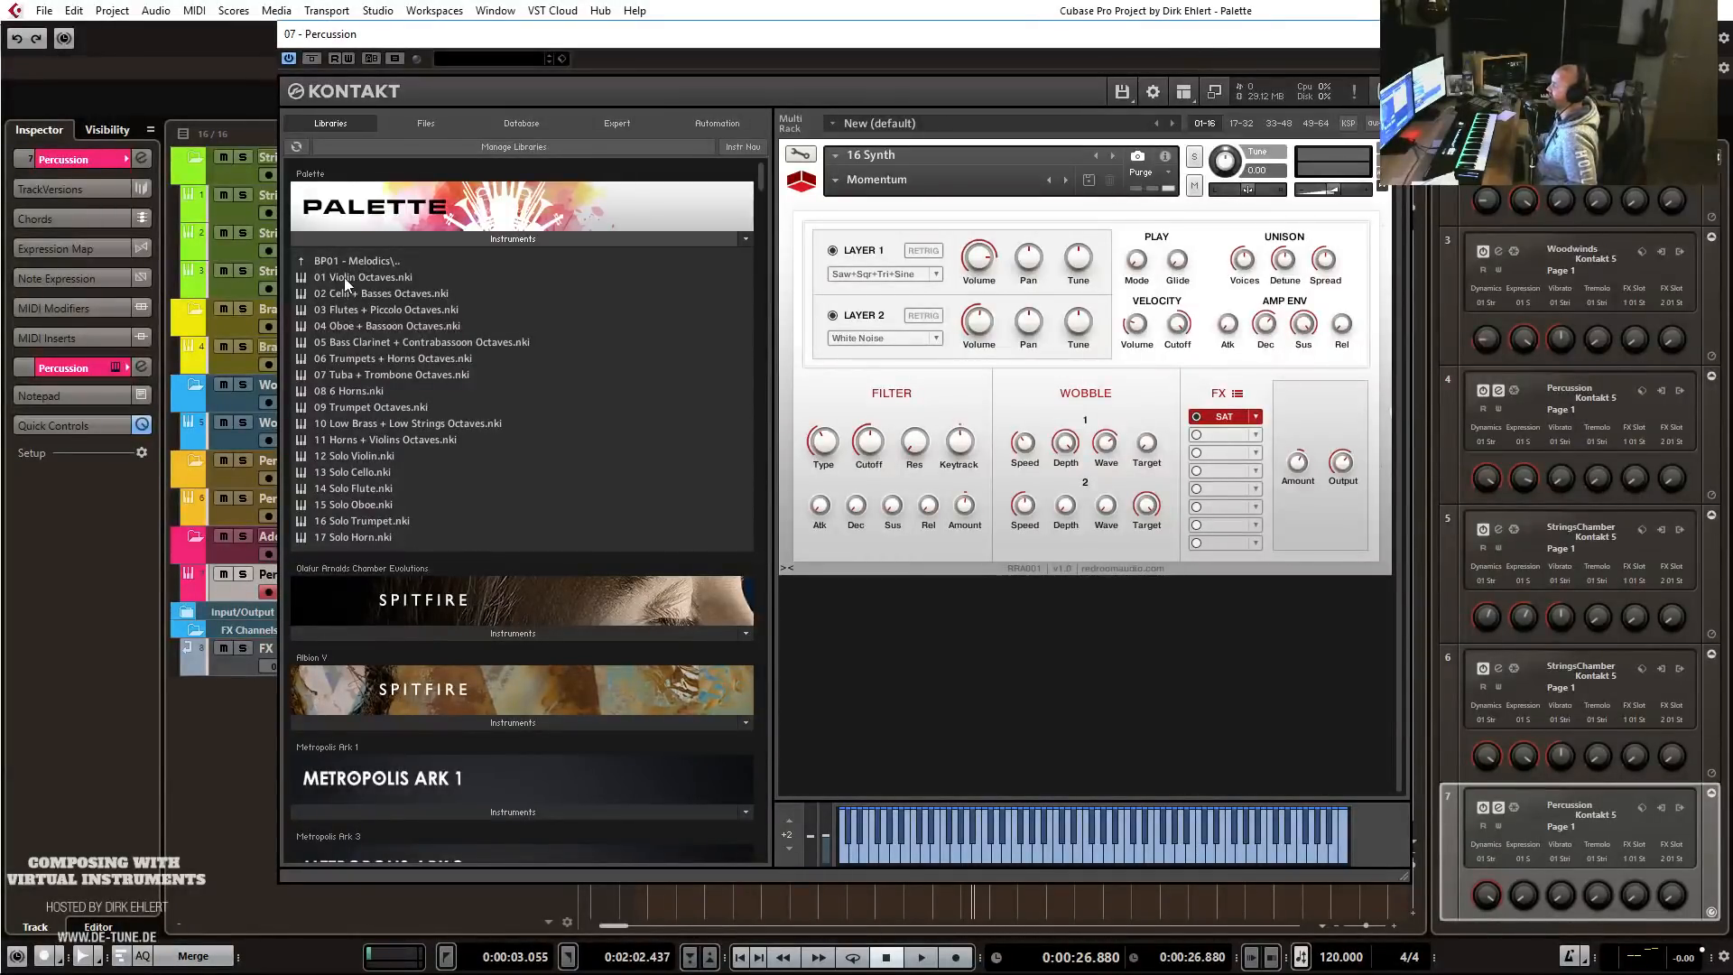
left_click_drag(338, 280, 968, 177)
left_click(868, 563)
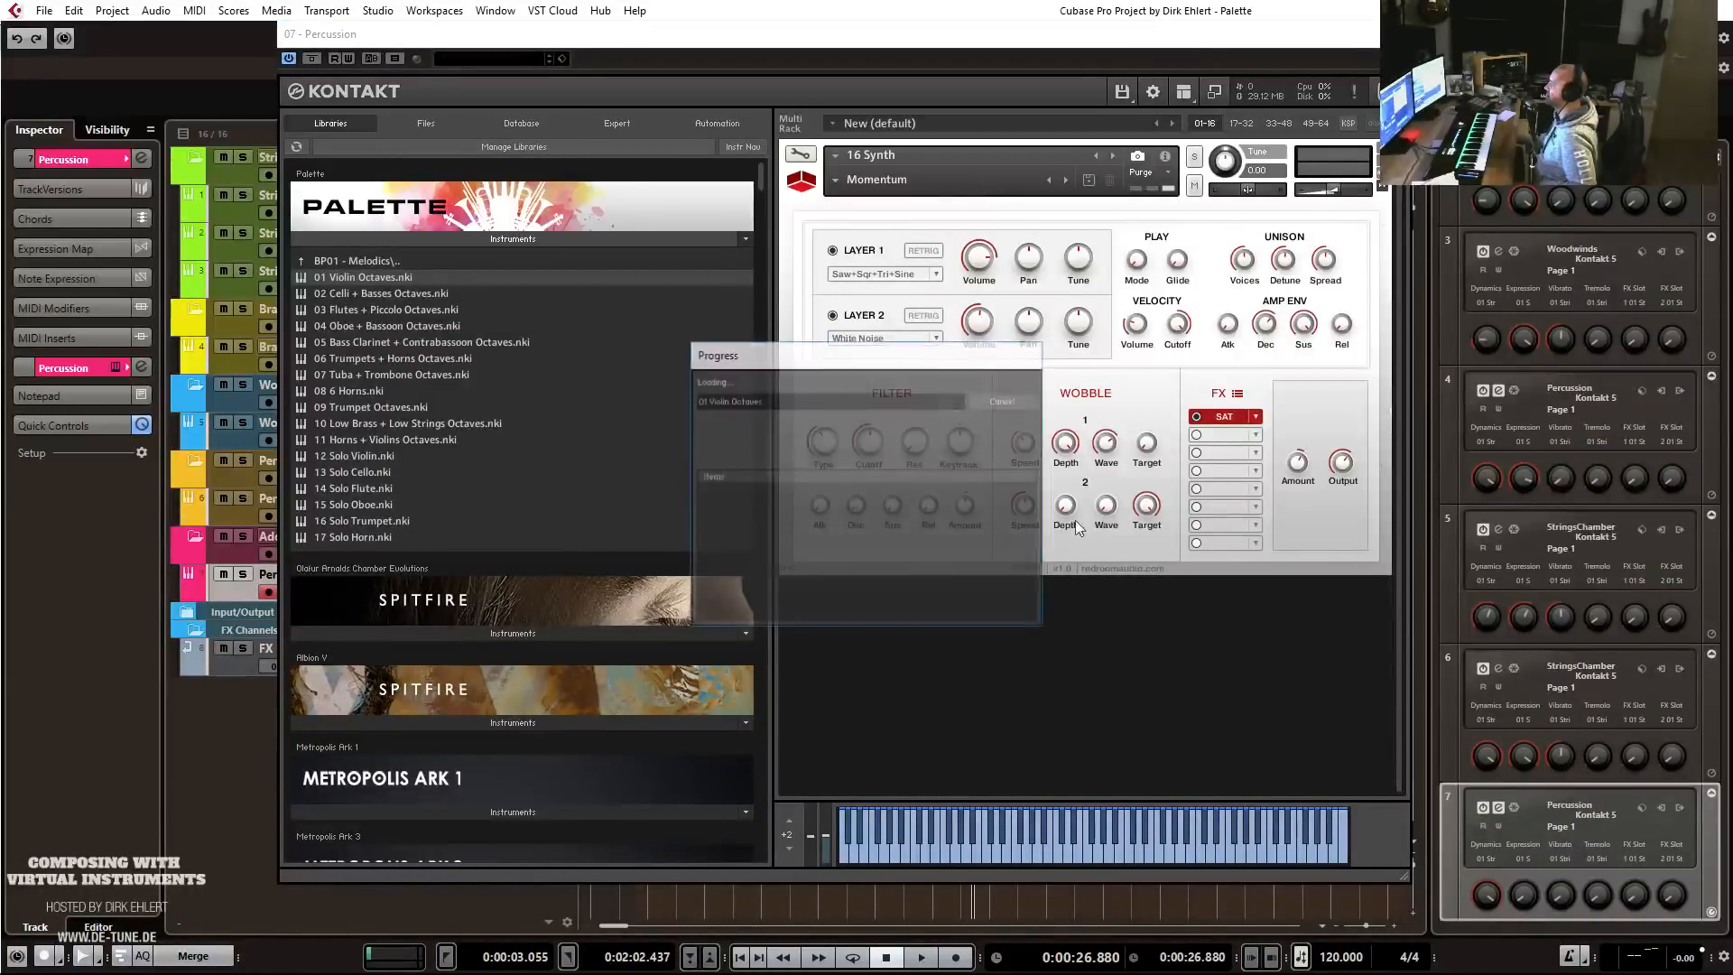
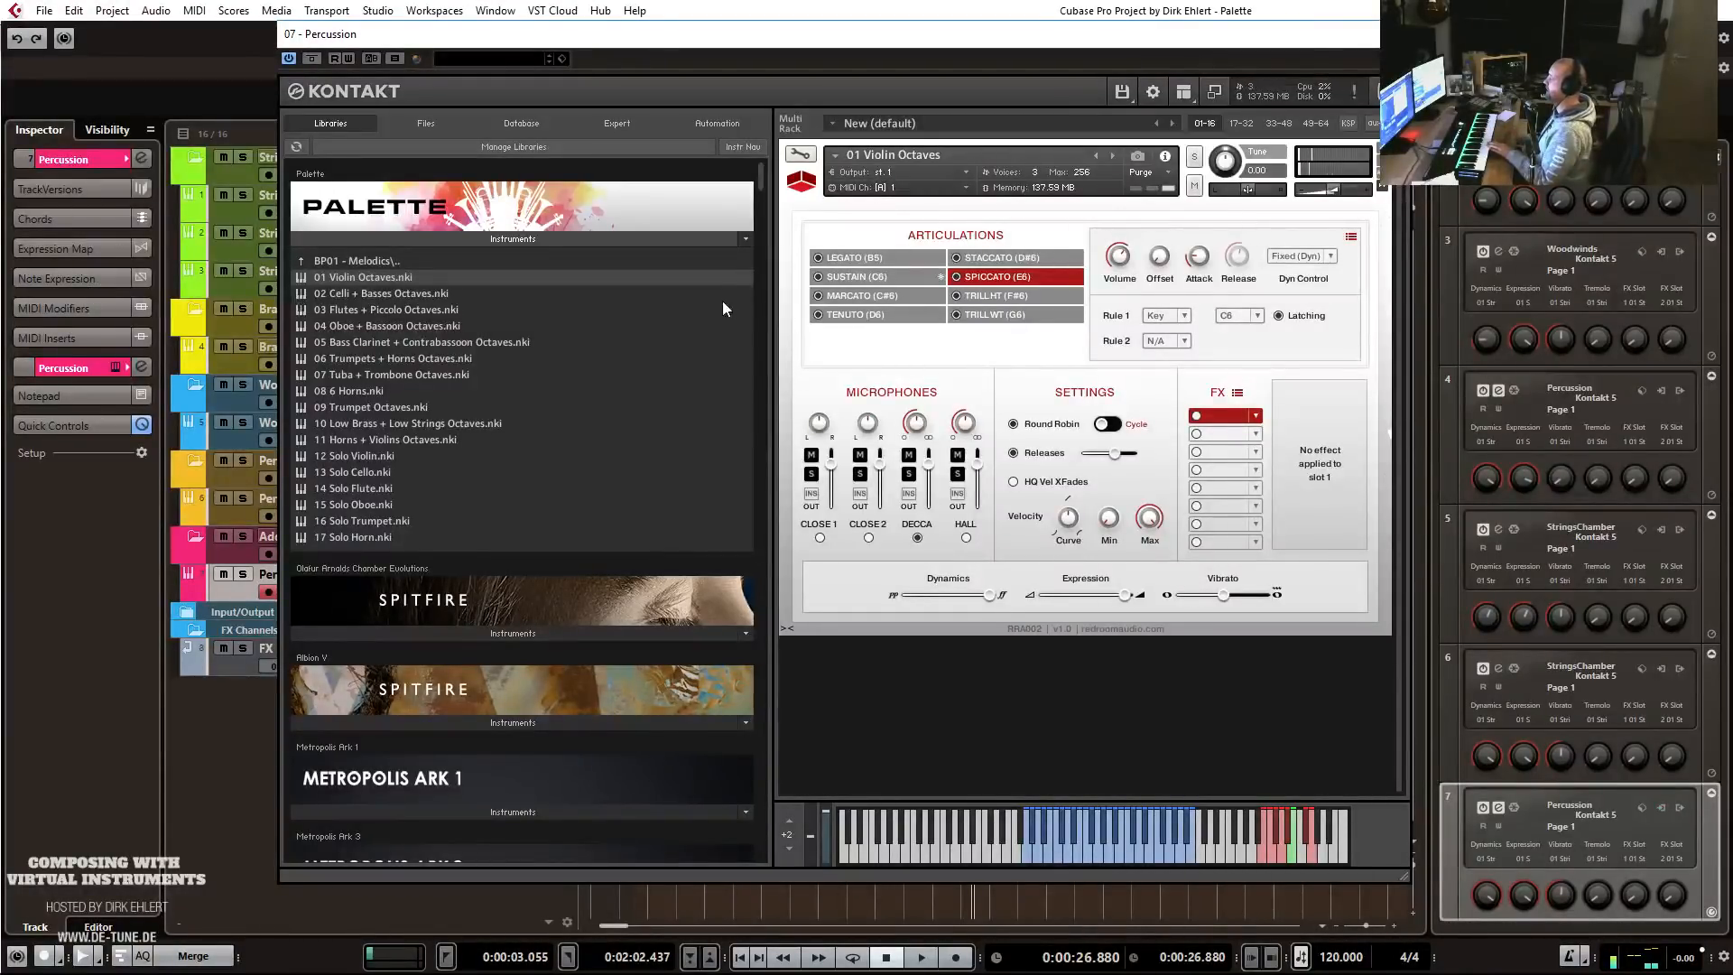
Replace the violins with 02 Celli + Basses Octaves.nki and audition its articulations.
left_click(470, 293)
left_click_drag(471, 293, 954, 185)
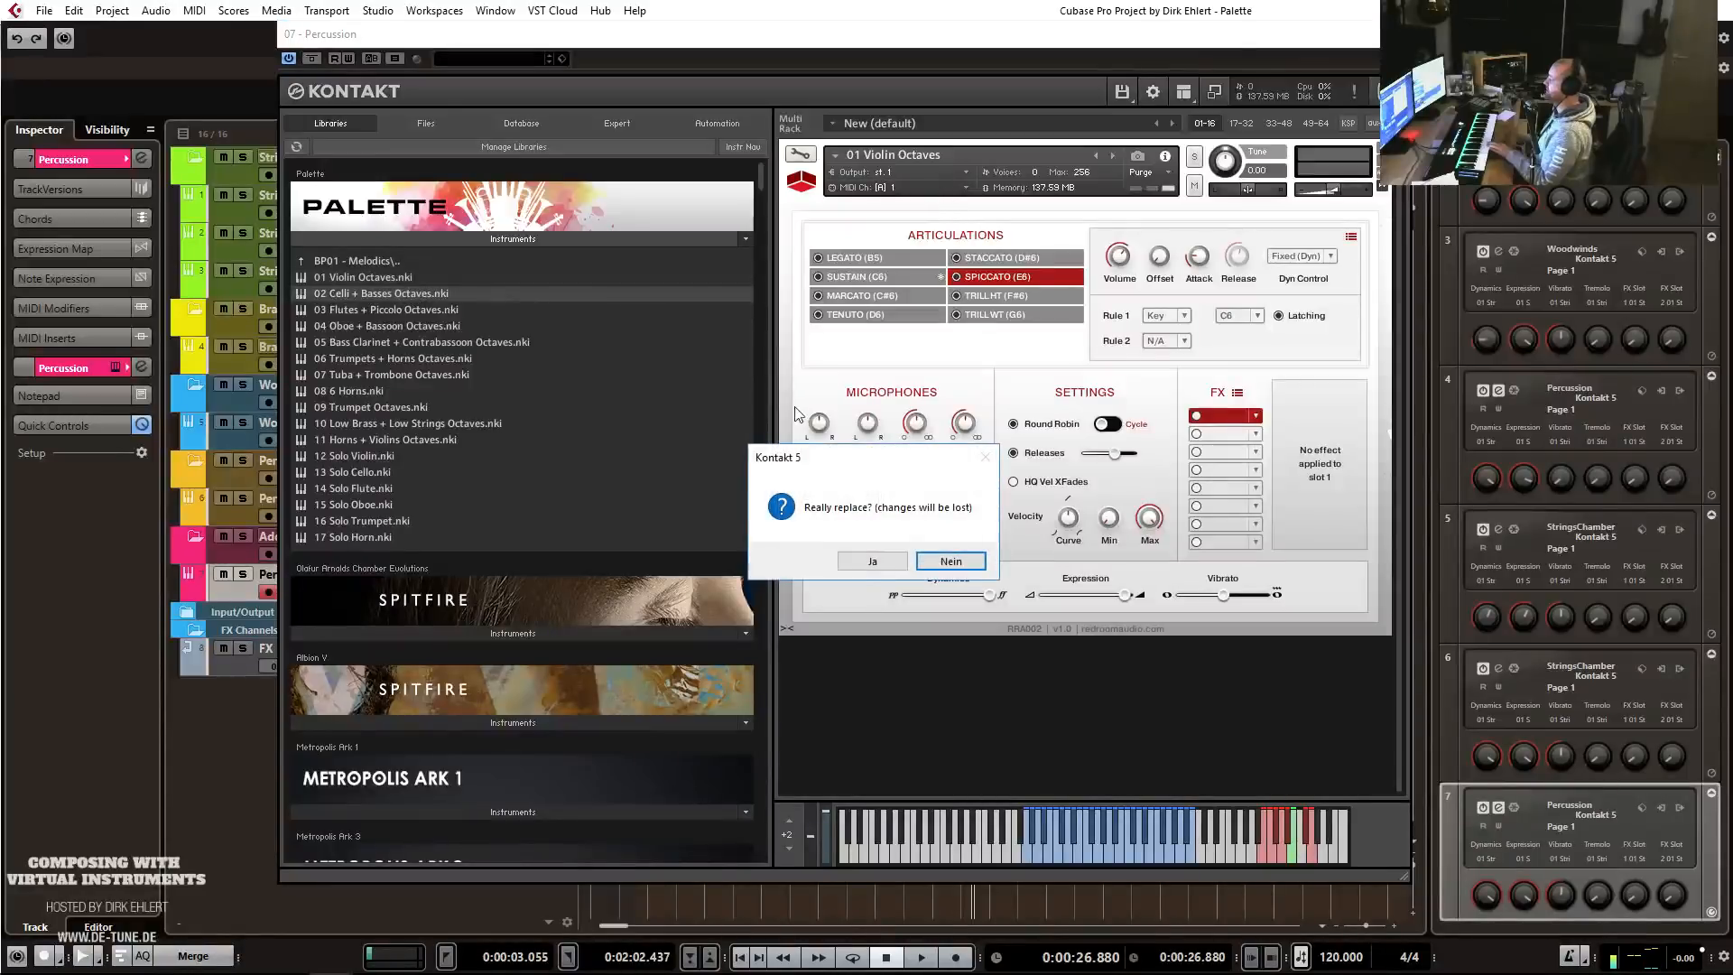
left_click(889, 563)
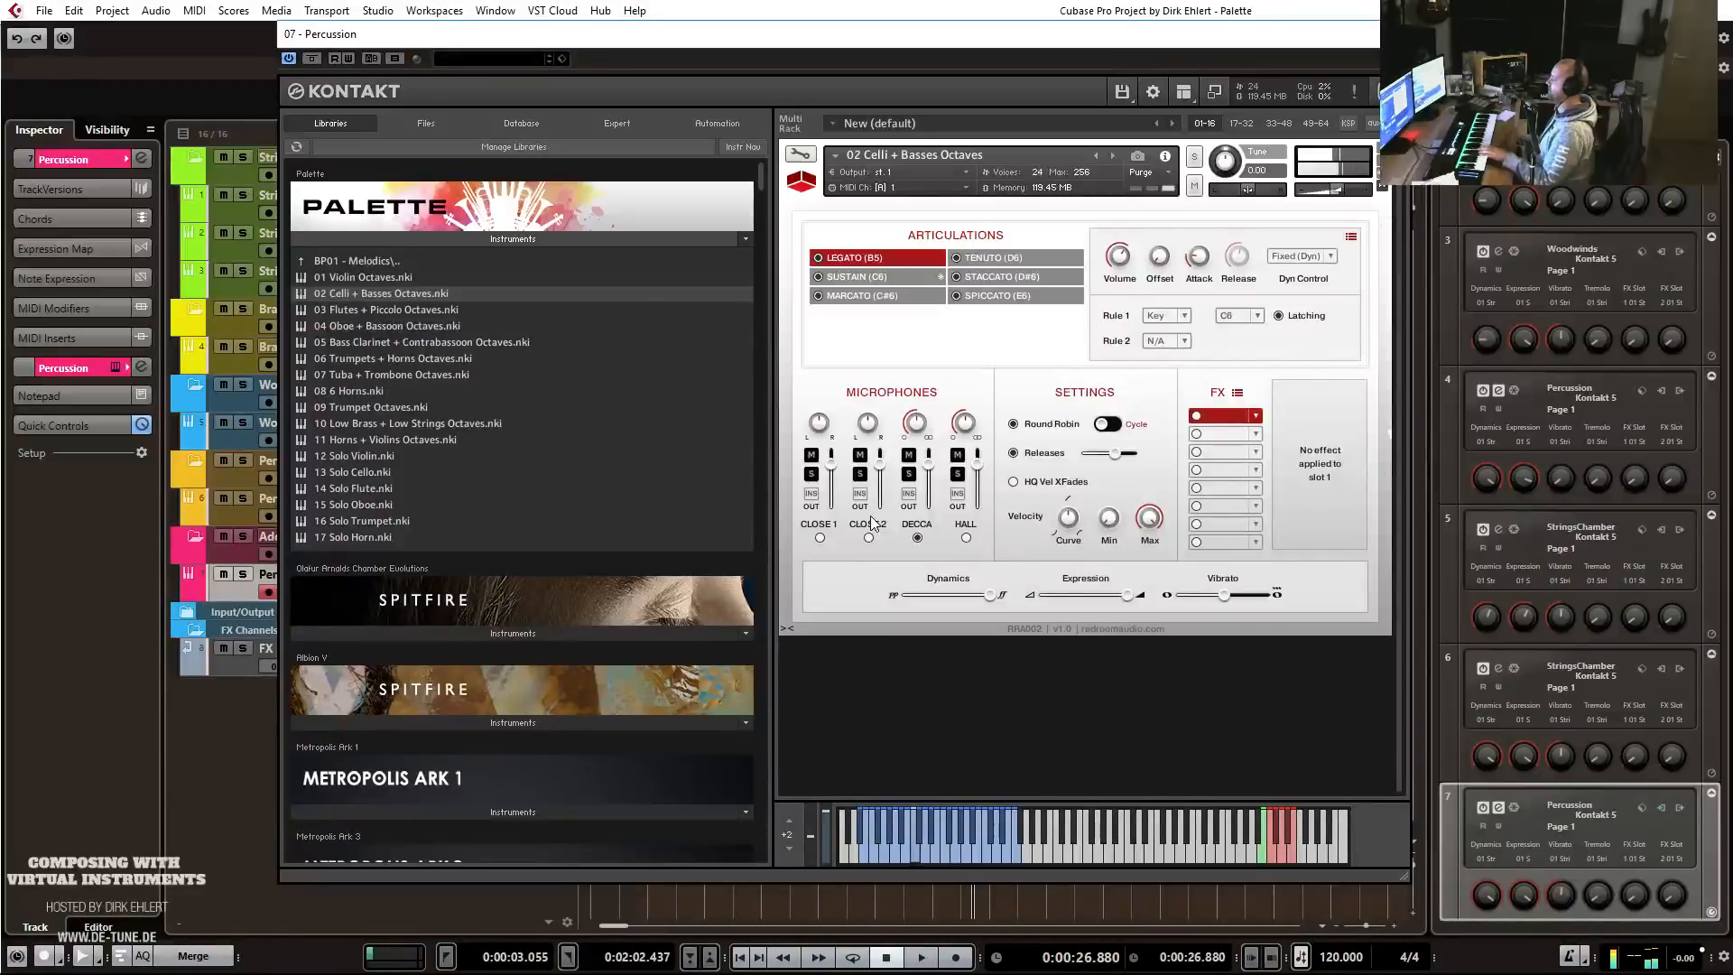
left_click(1291, 853)
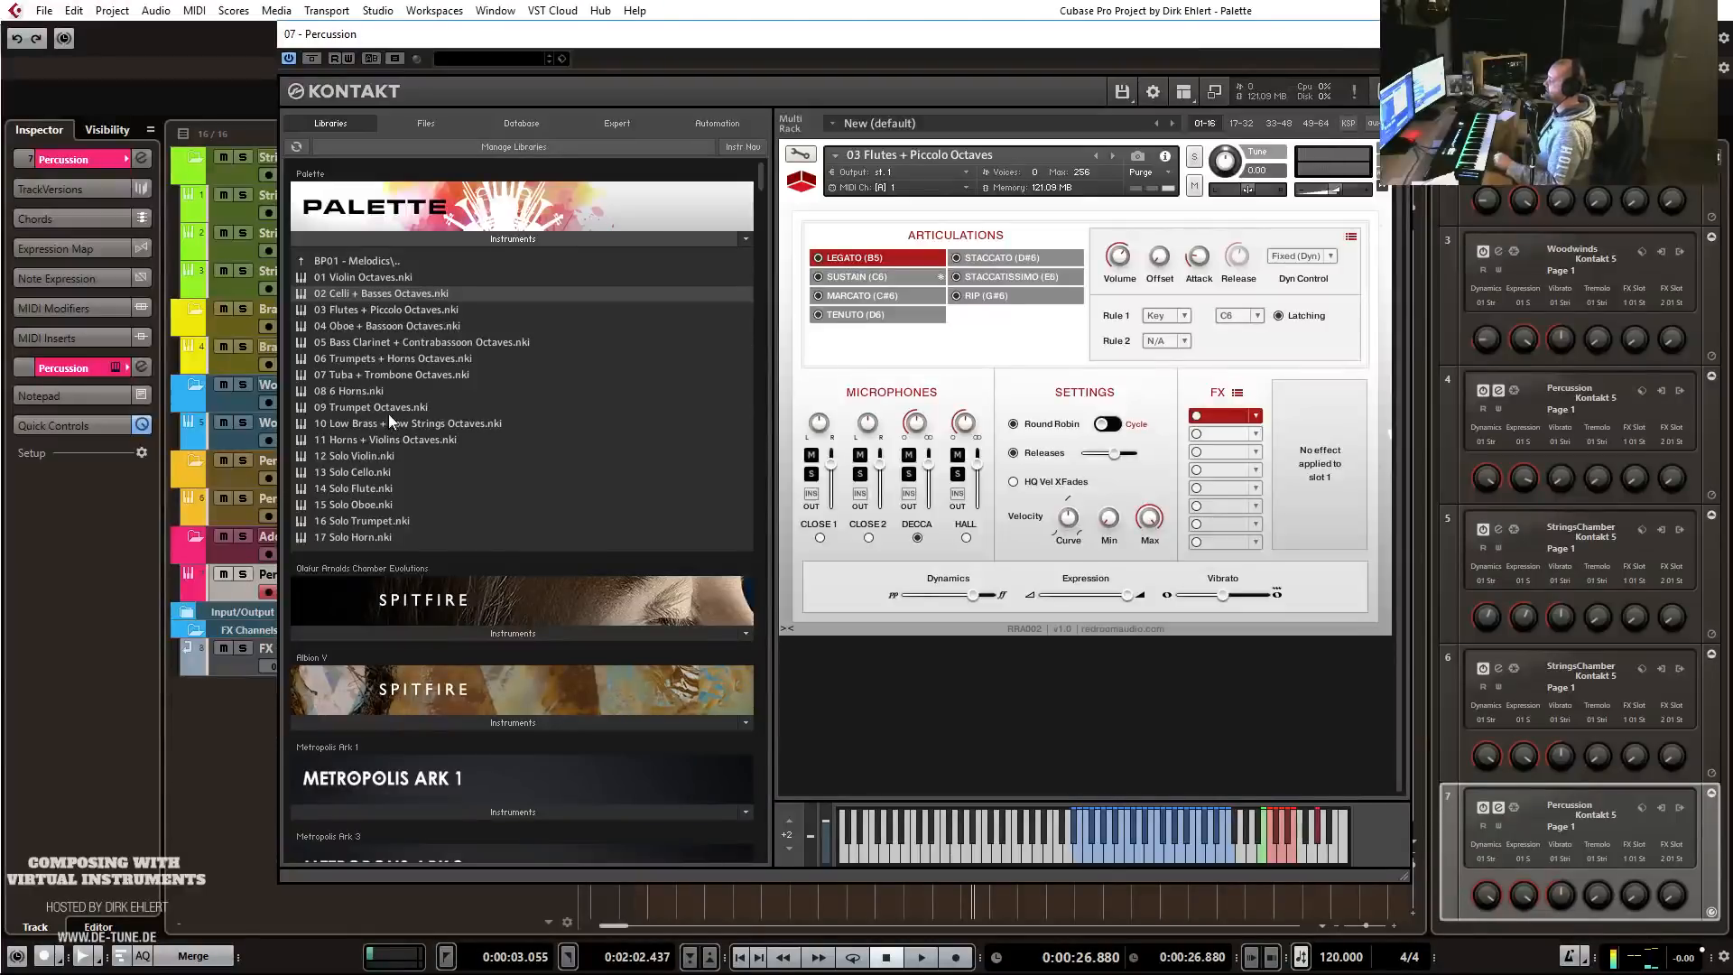
Load 12 Solo Violin.nki for audition and replace it with 16 Solo Trumpet.nki.
double_click(346, 458)
left_click(877, 562)
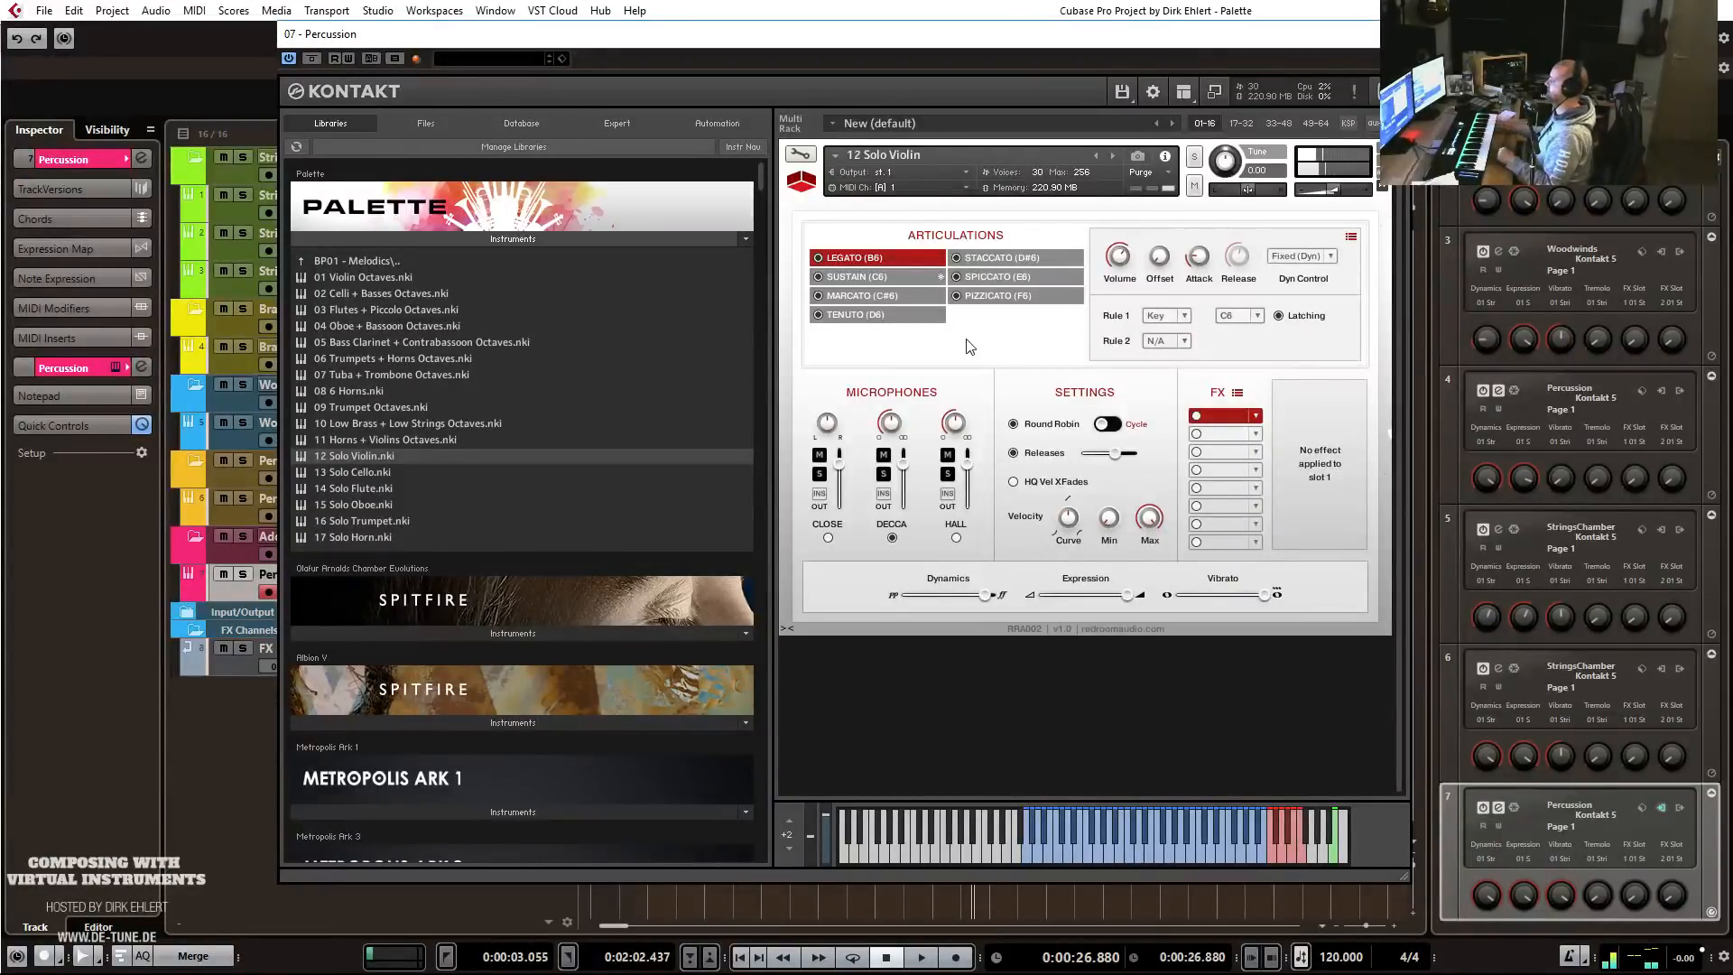
double_click(379, 521)
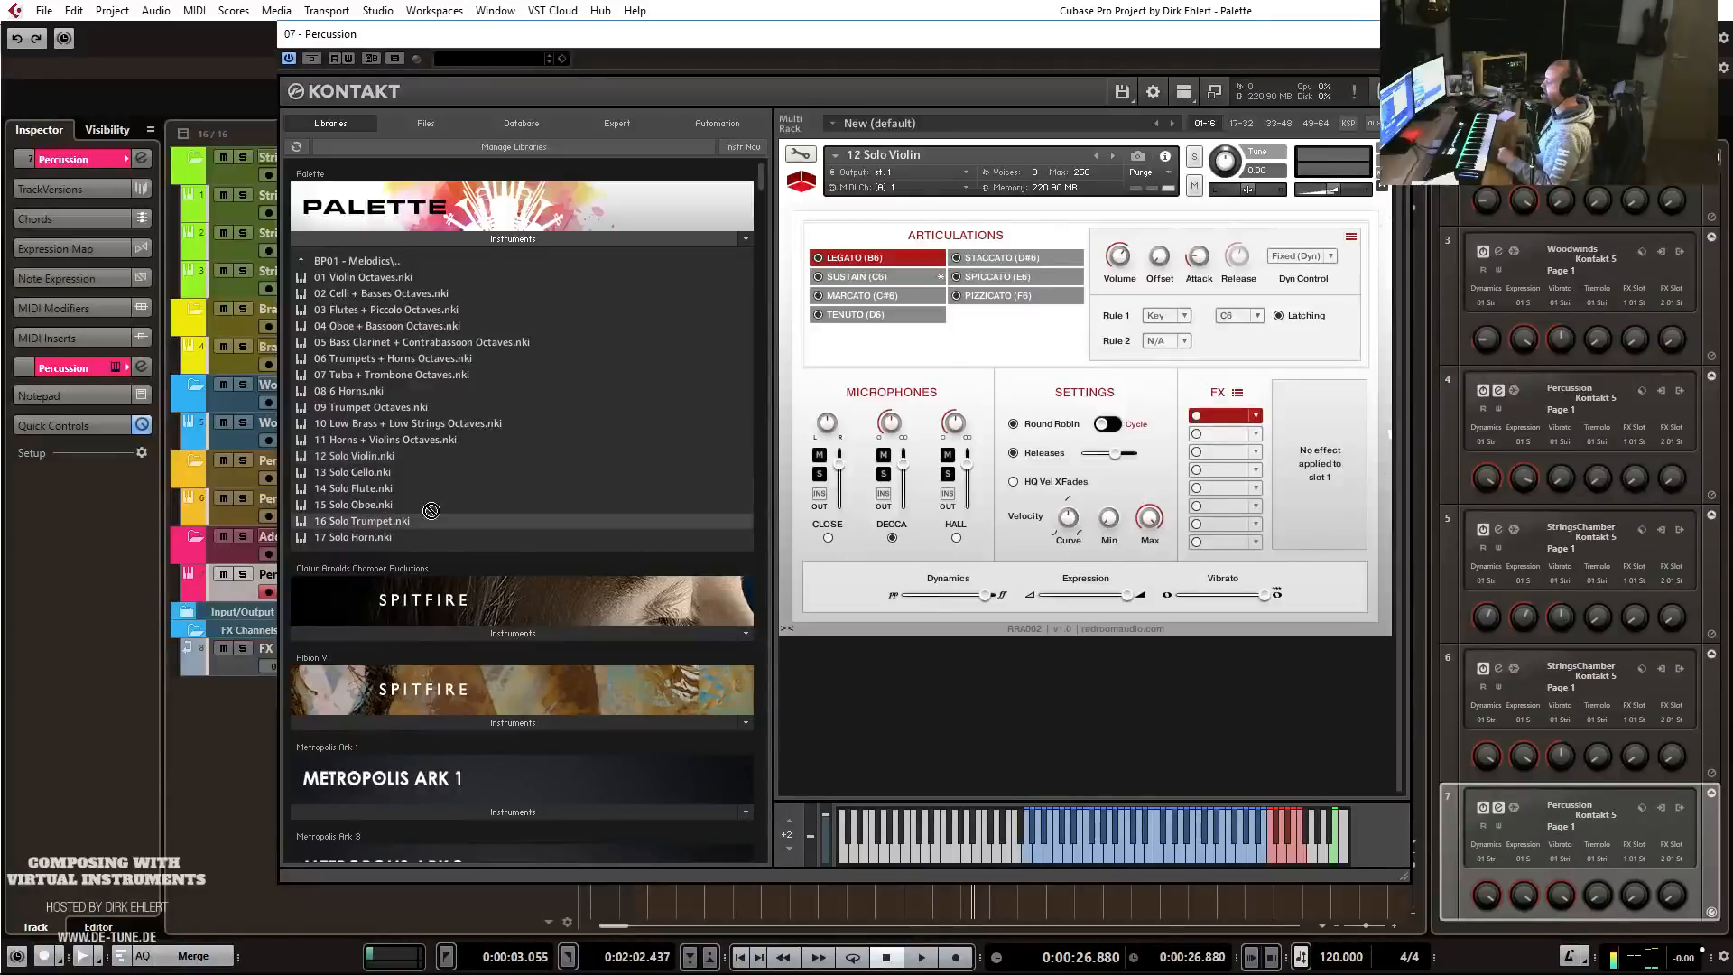
left_click(872, 561)
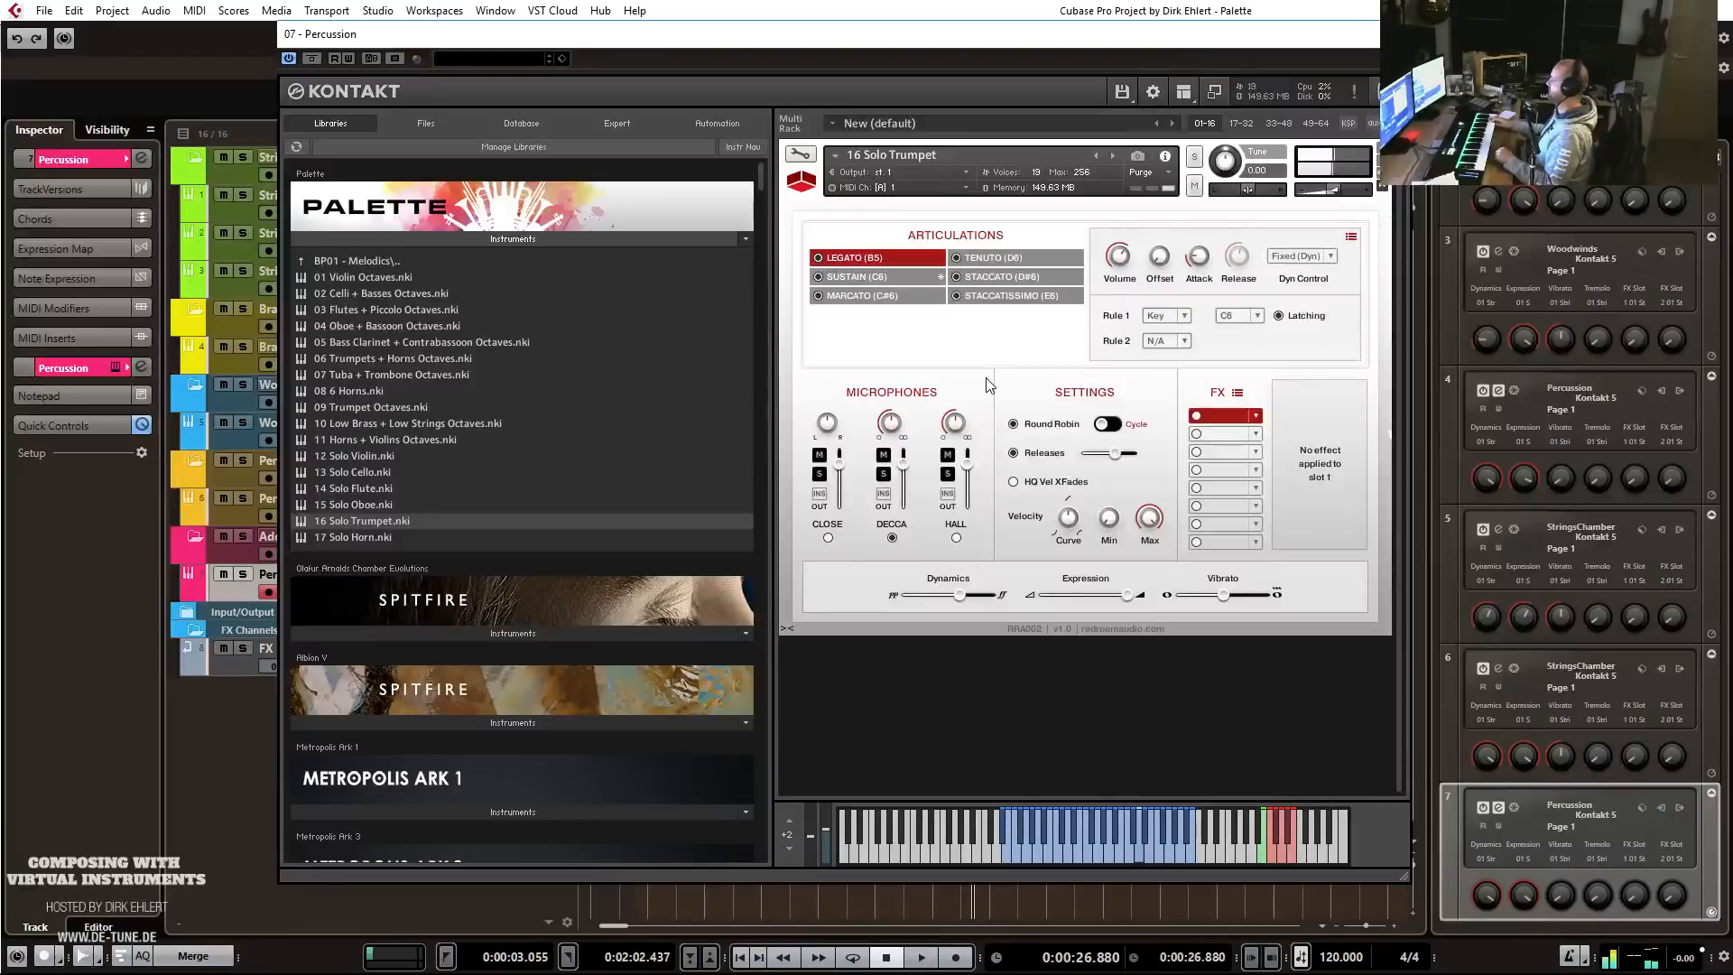
Enable the solo trumpet's Close microphone and add a Reverb in the first FX slot using Concert Hall 4 with a lower Mix.
left_click(829, 539)
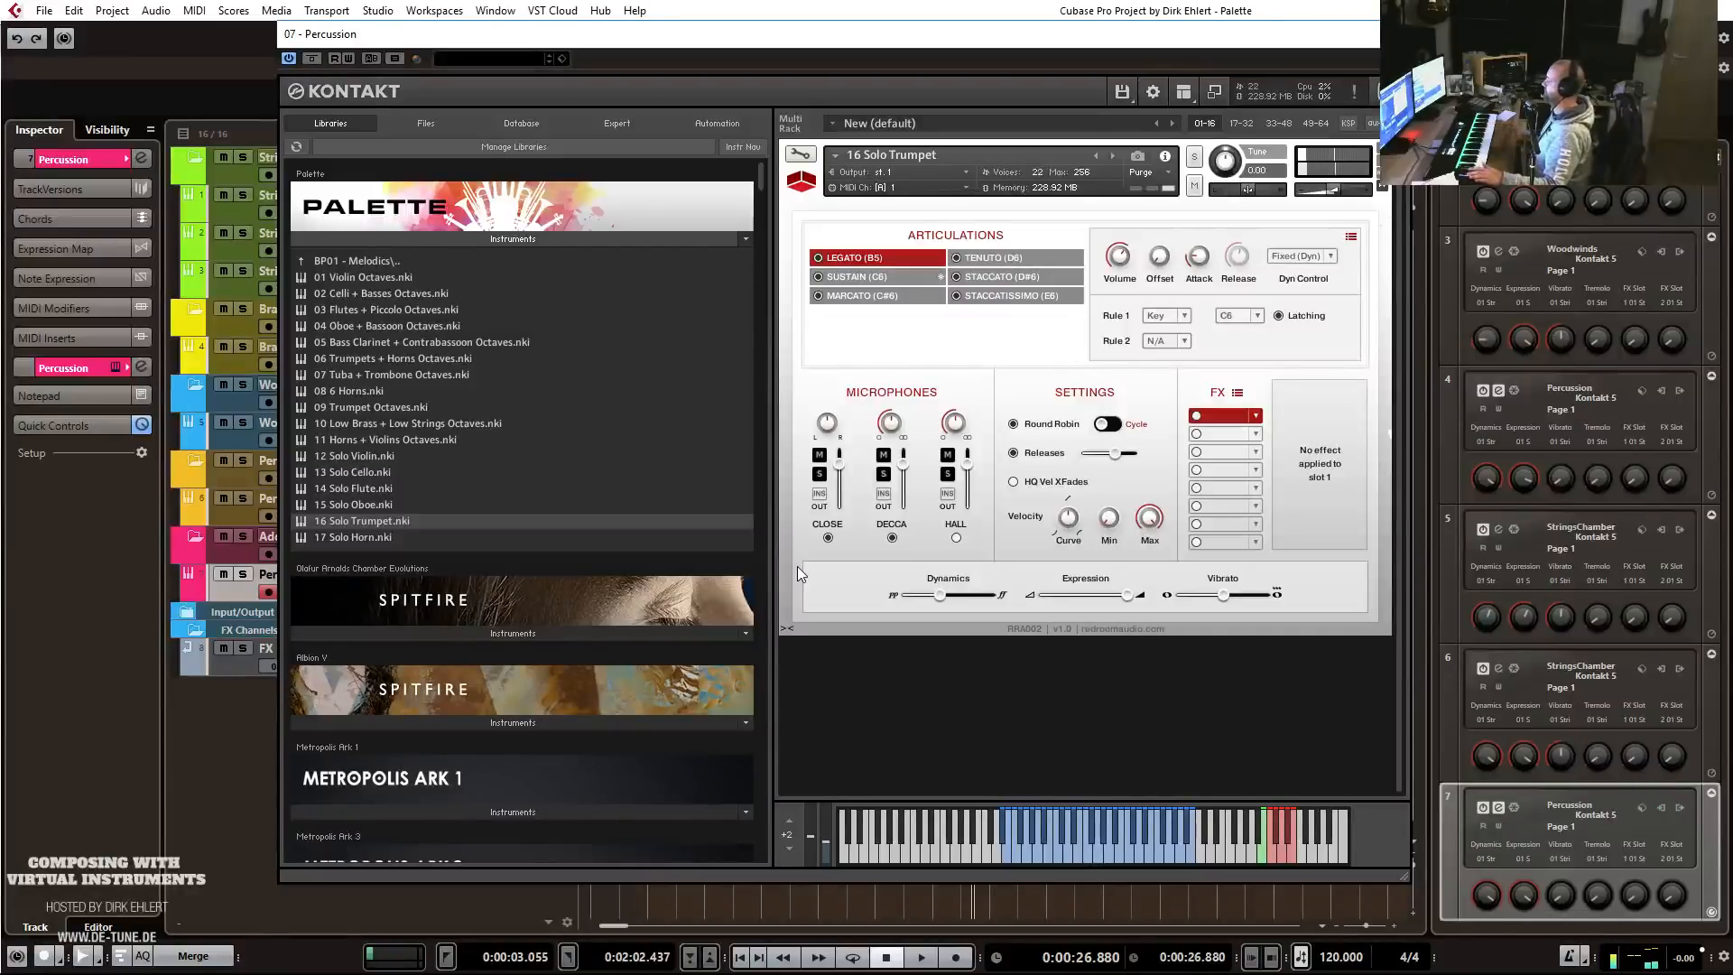
left_click(1257, 416)
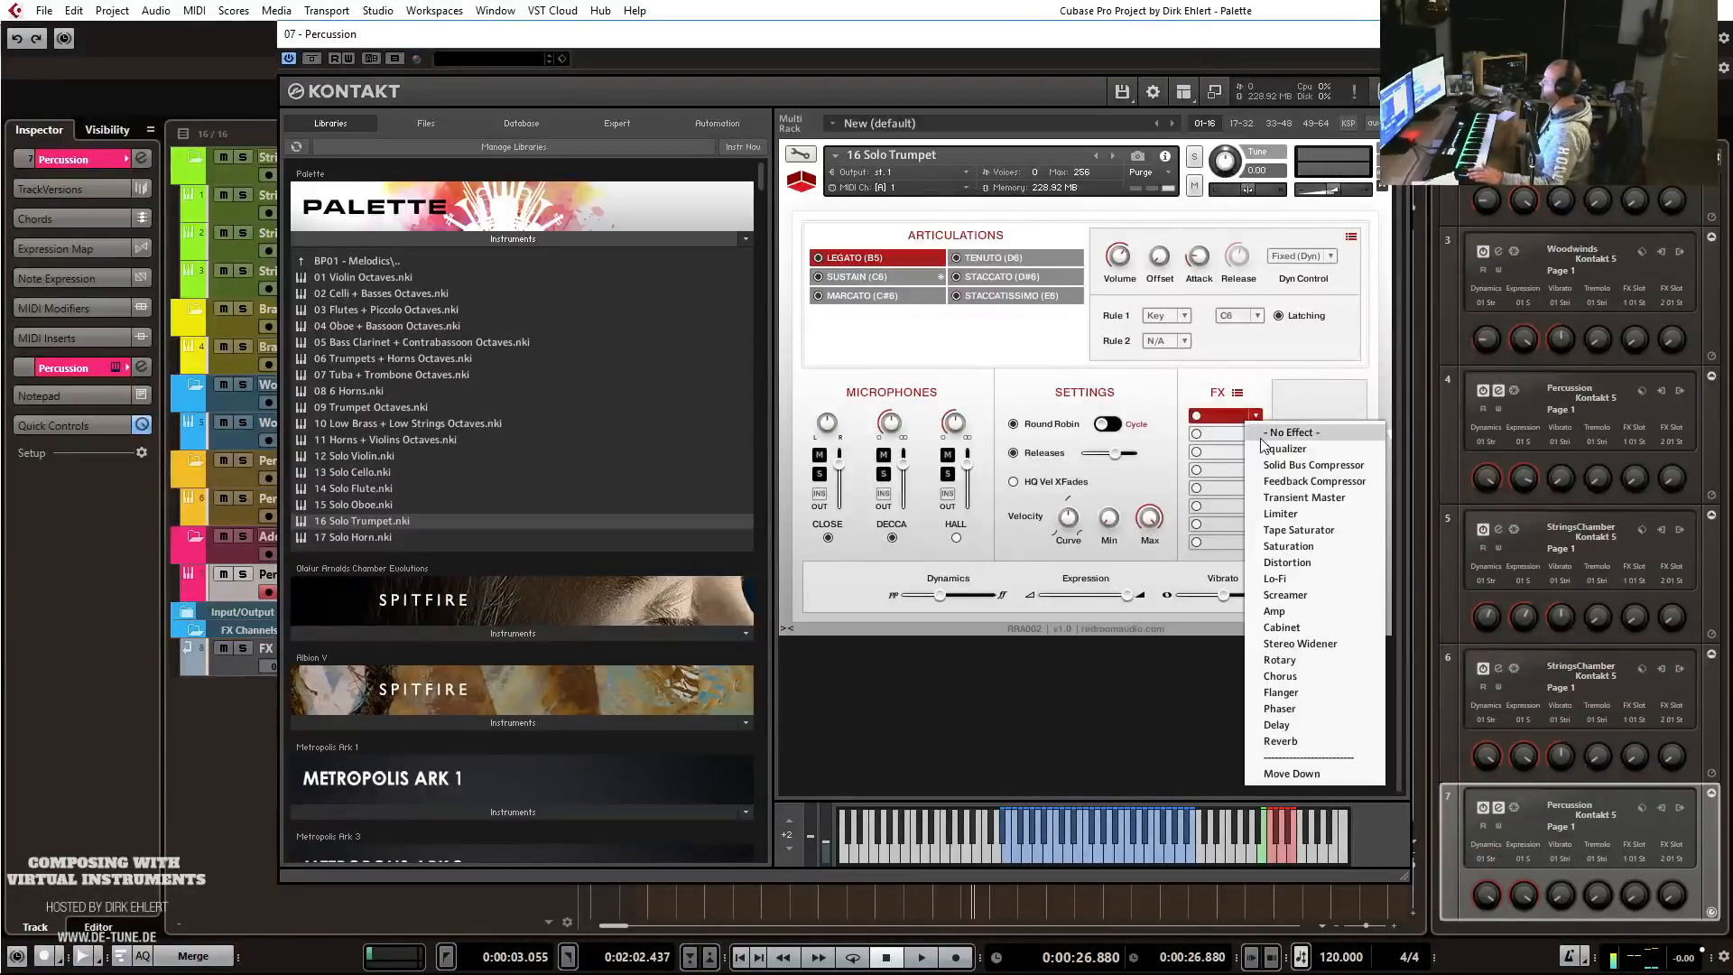
left_click(1296, 741)
left_click(1324, 532)
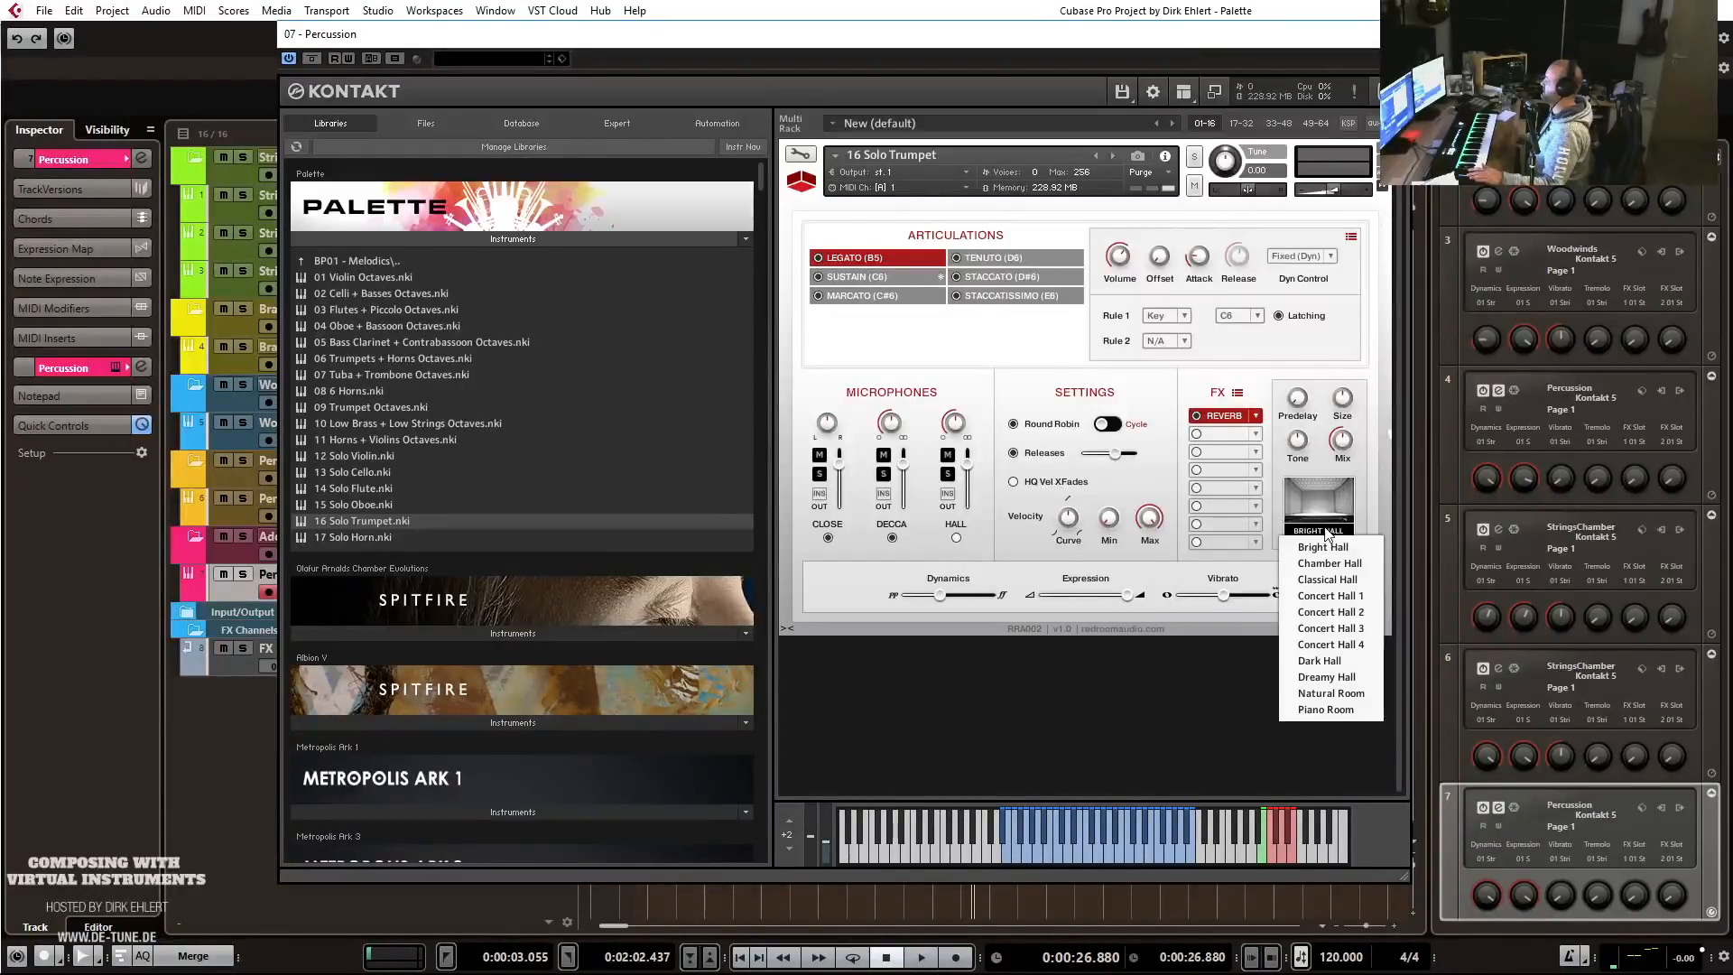
left_click(1331, 645)
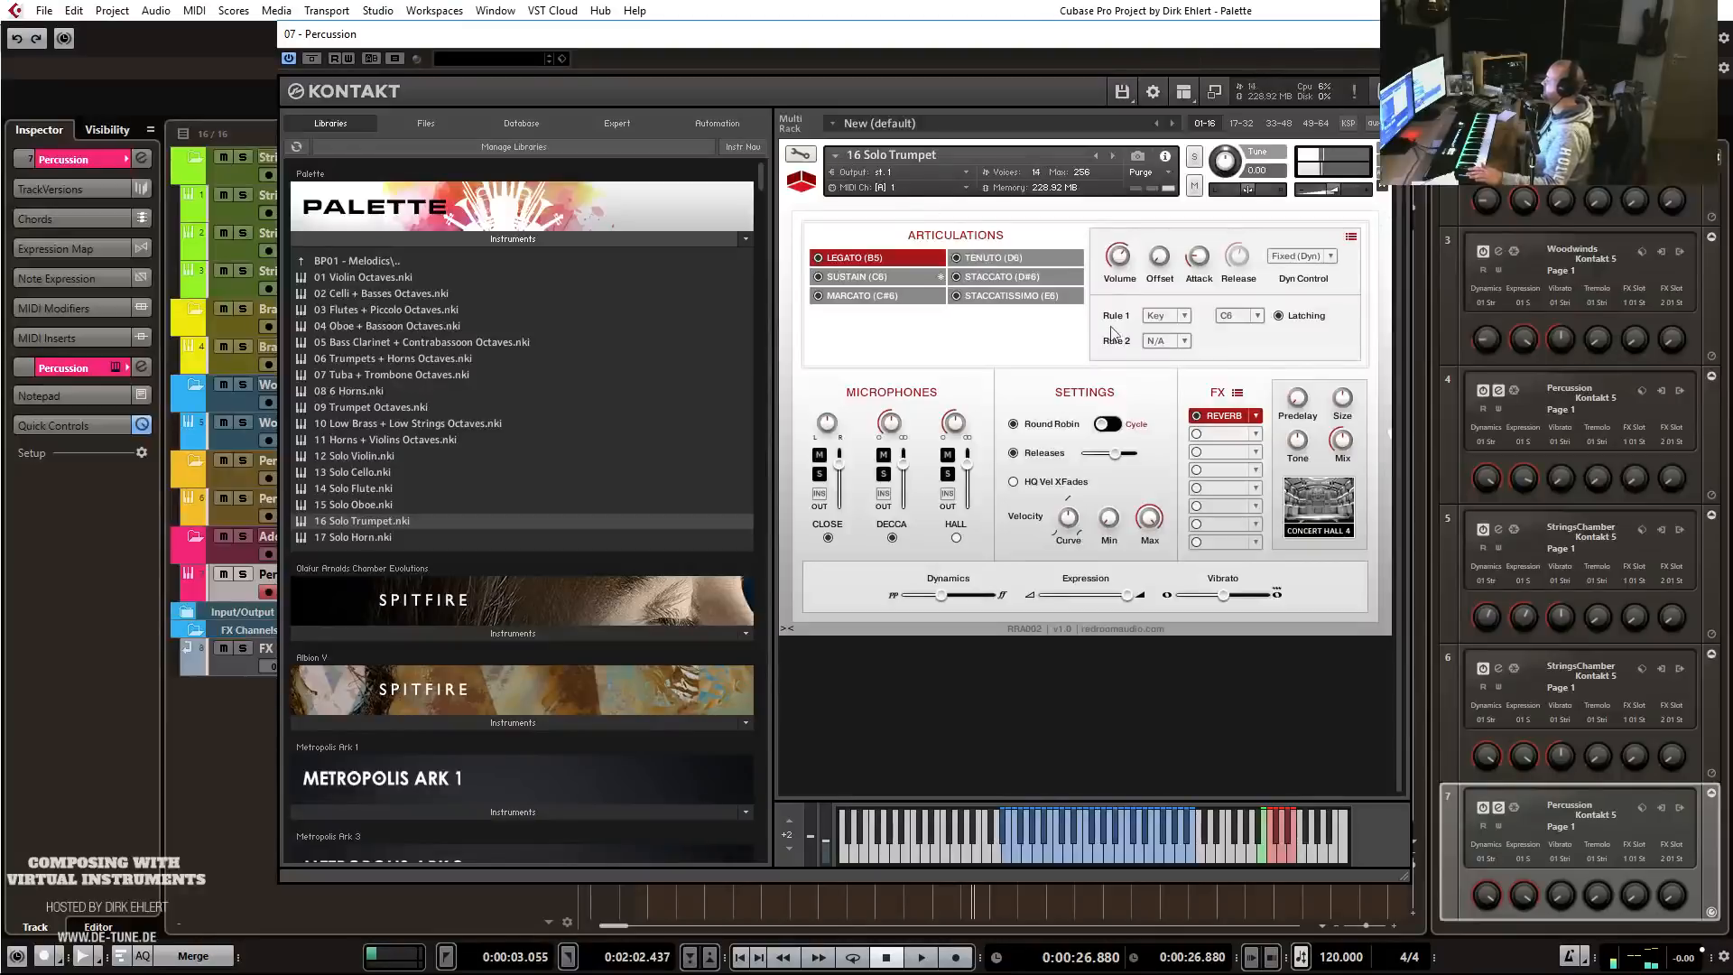
left_click_drag(1342, 440, 1336, 489)
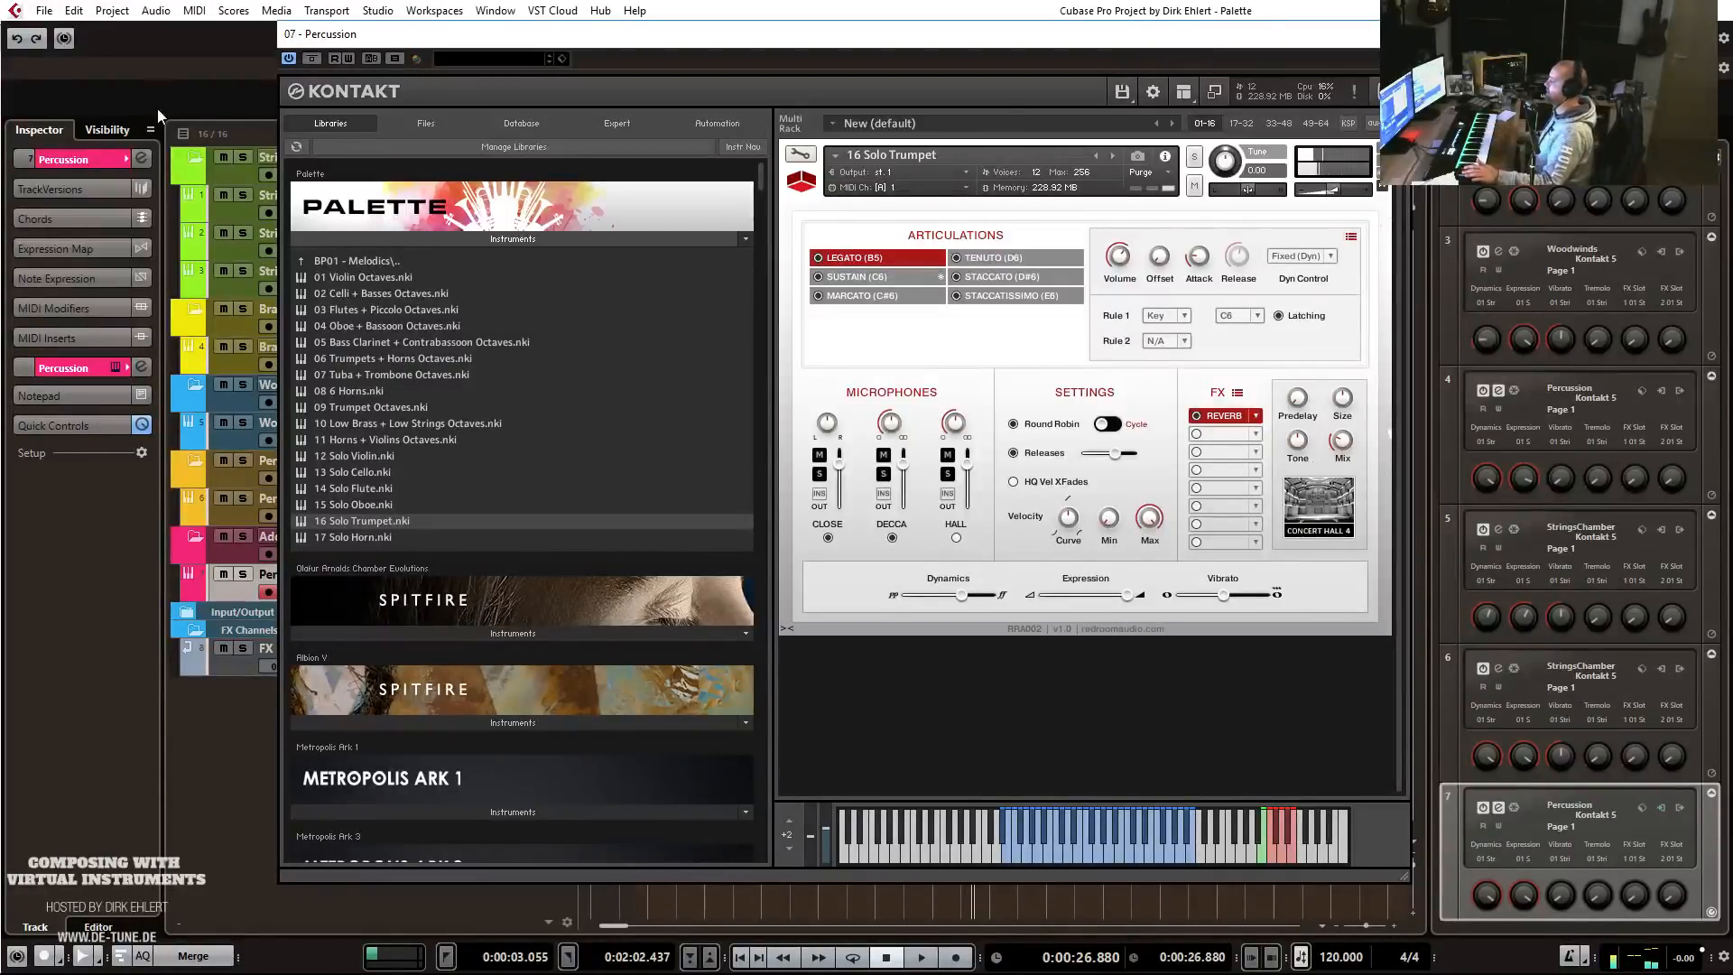
Open Palette's BP02 - Orchestral FX folder and load 01 Strings FX.nki in place of the solo trumpet.
left_click(335, 260)
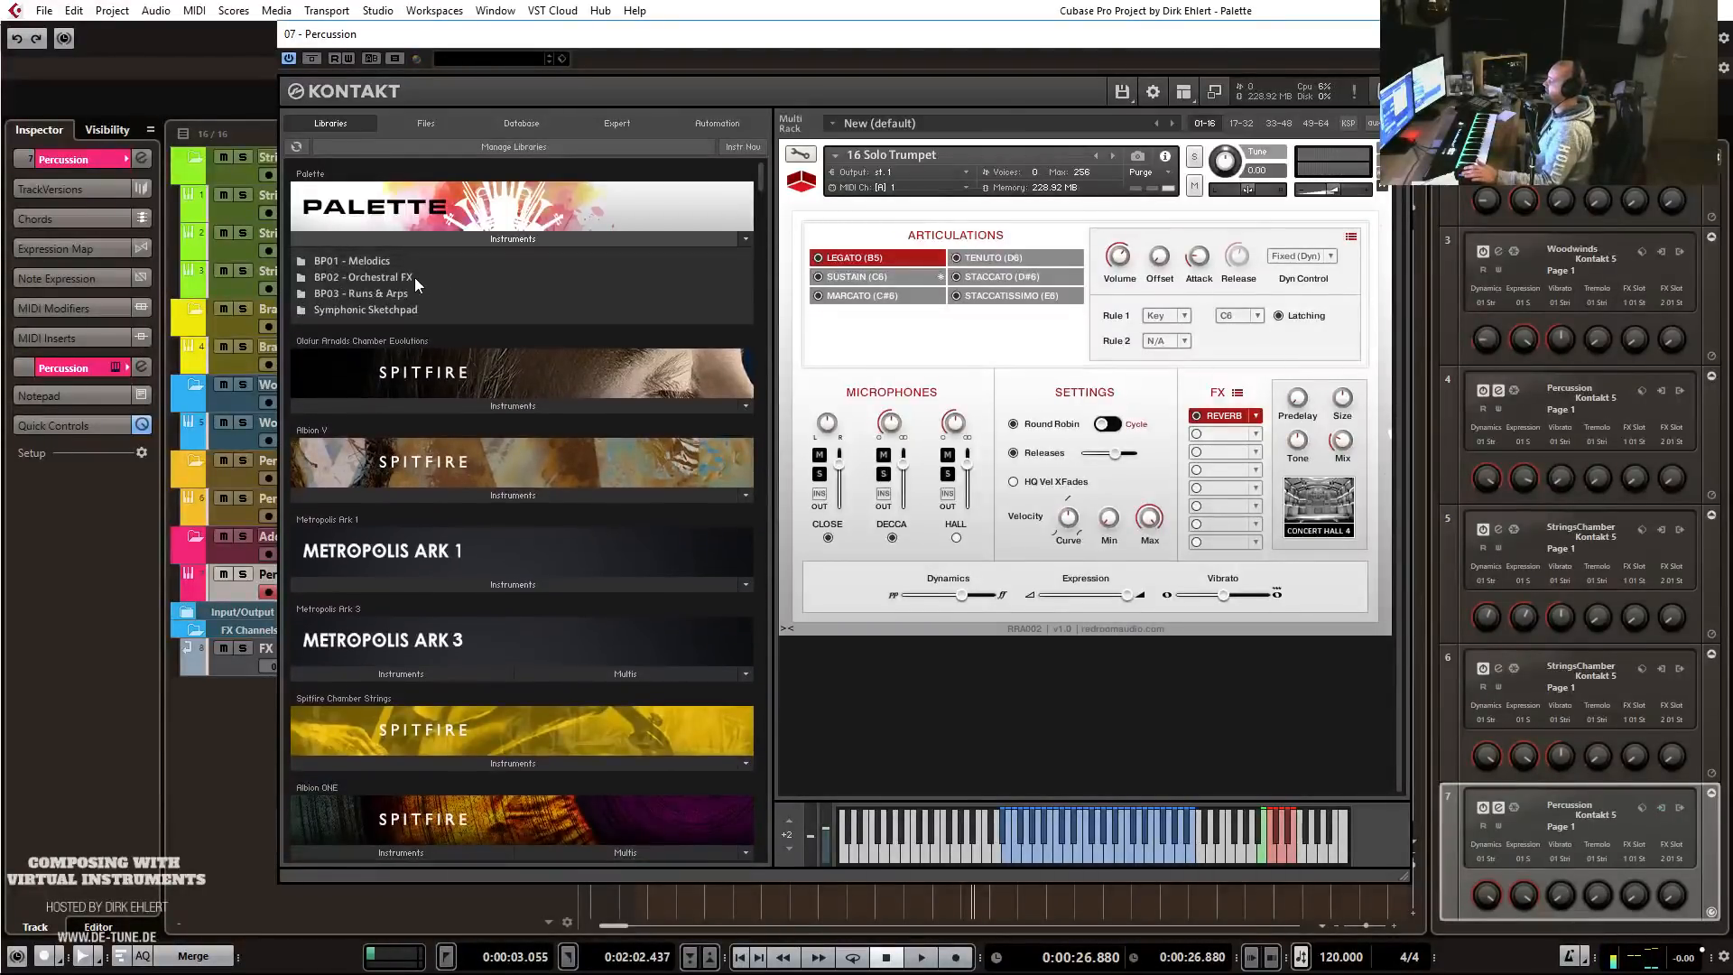
left_click(409, 278)
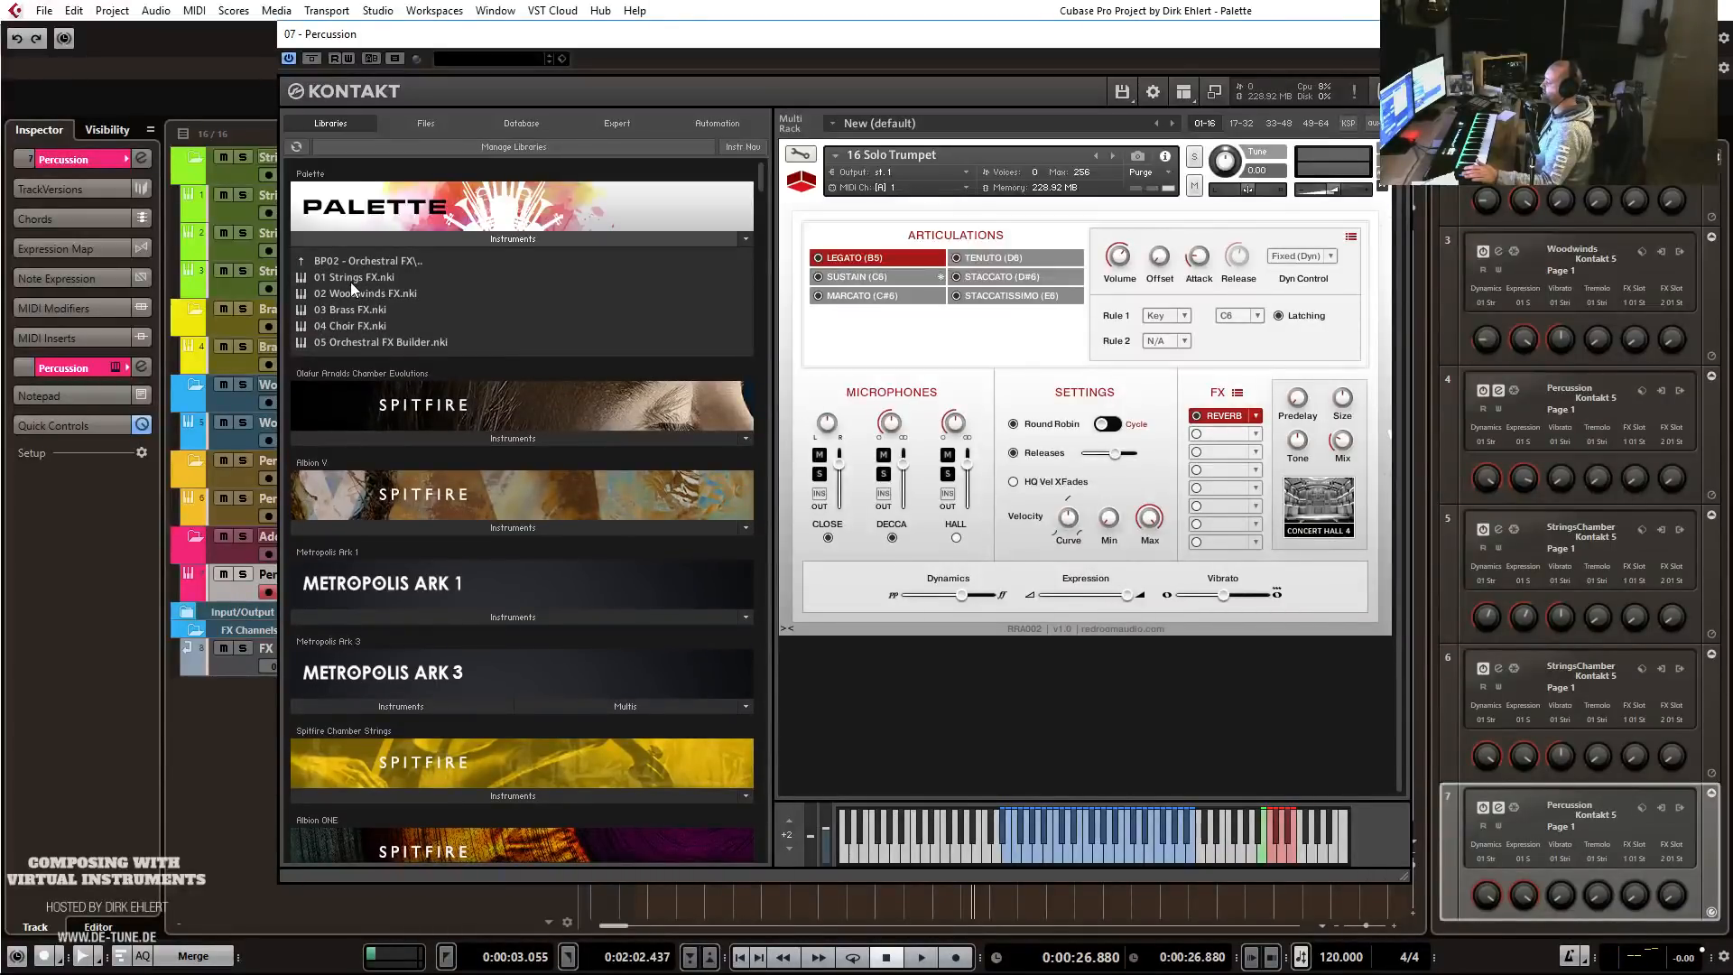
left_click_drag(330, 281, 939, 177)
left_click(872, 560)
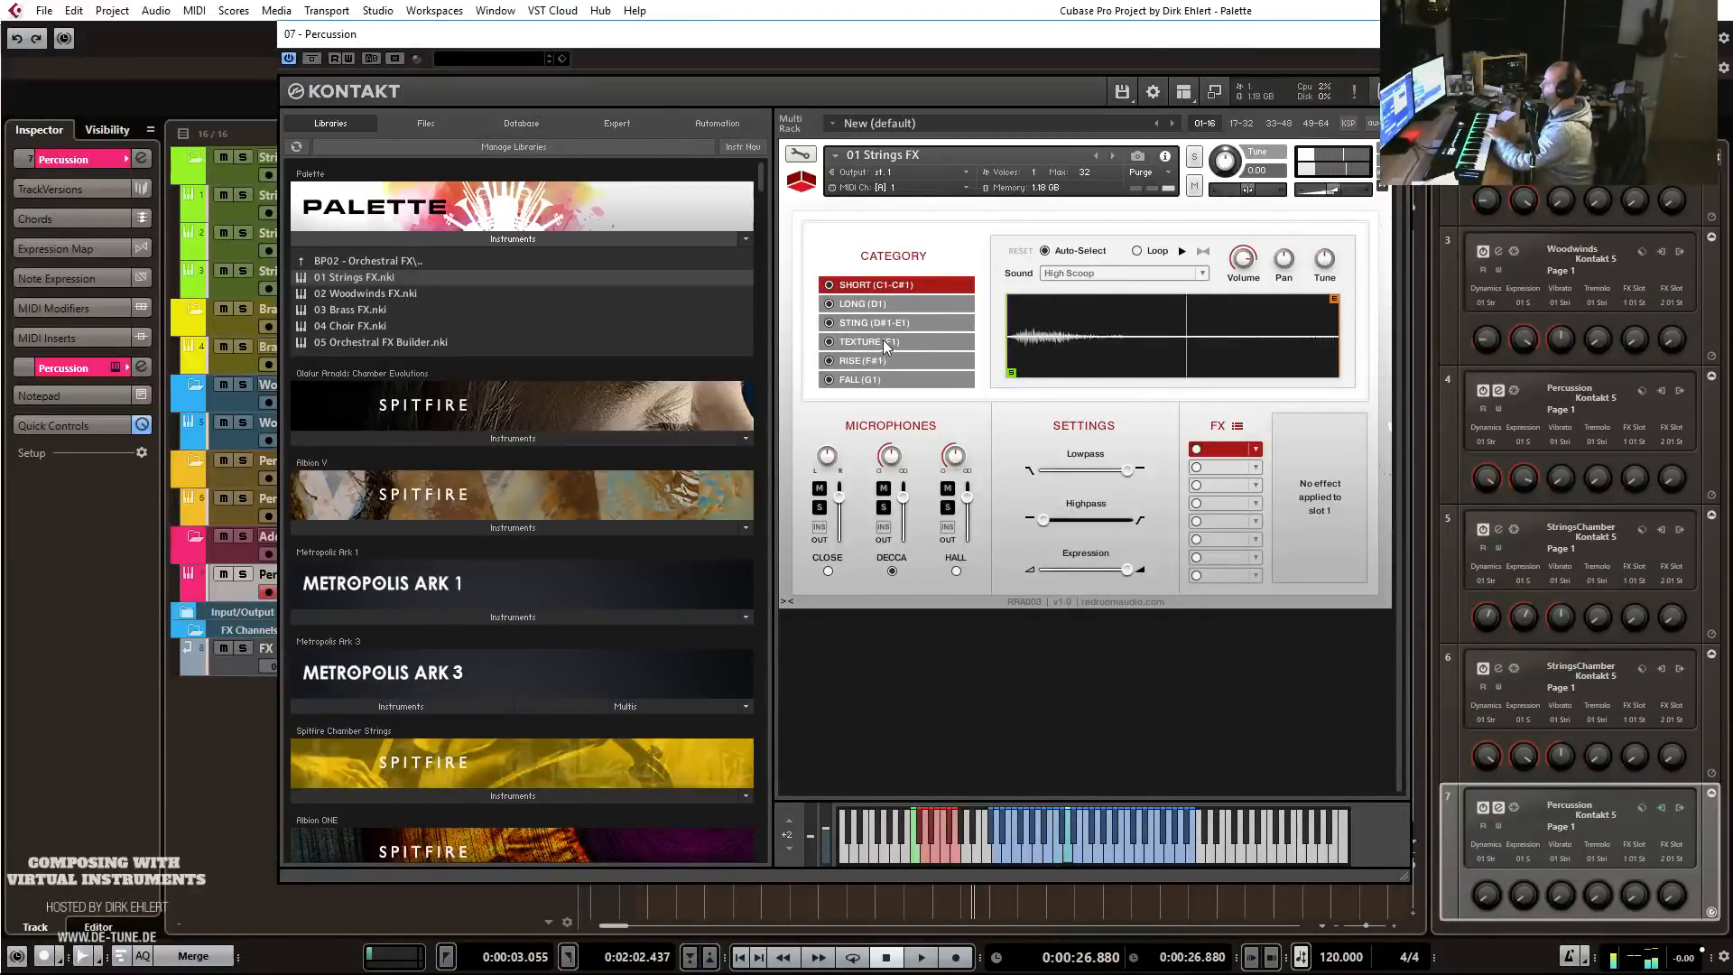
Audition the Sting, Texture and Rise categories in Strings FX and enable Loop for the current Rise sound.
left_click(933, 858)
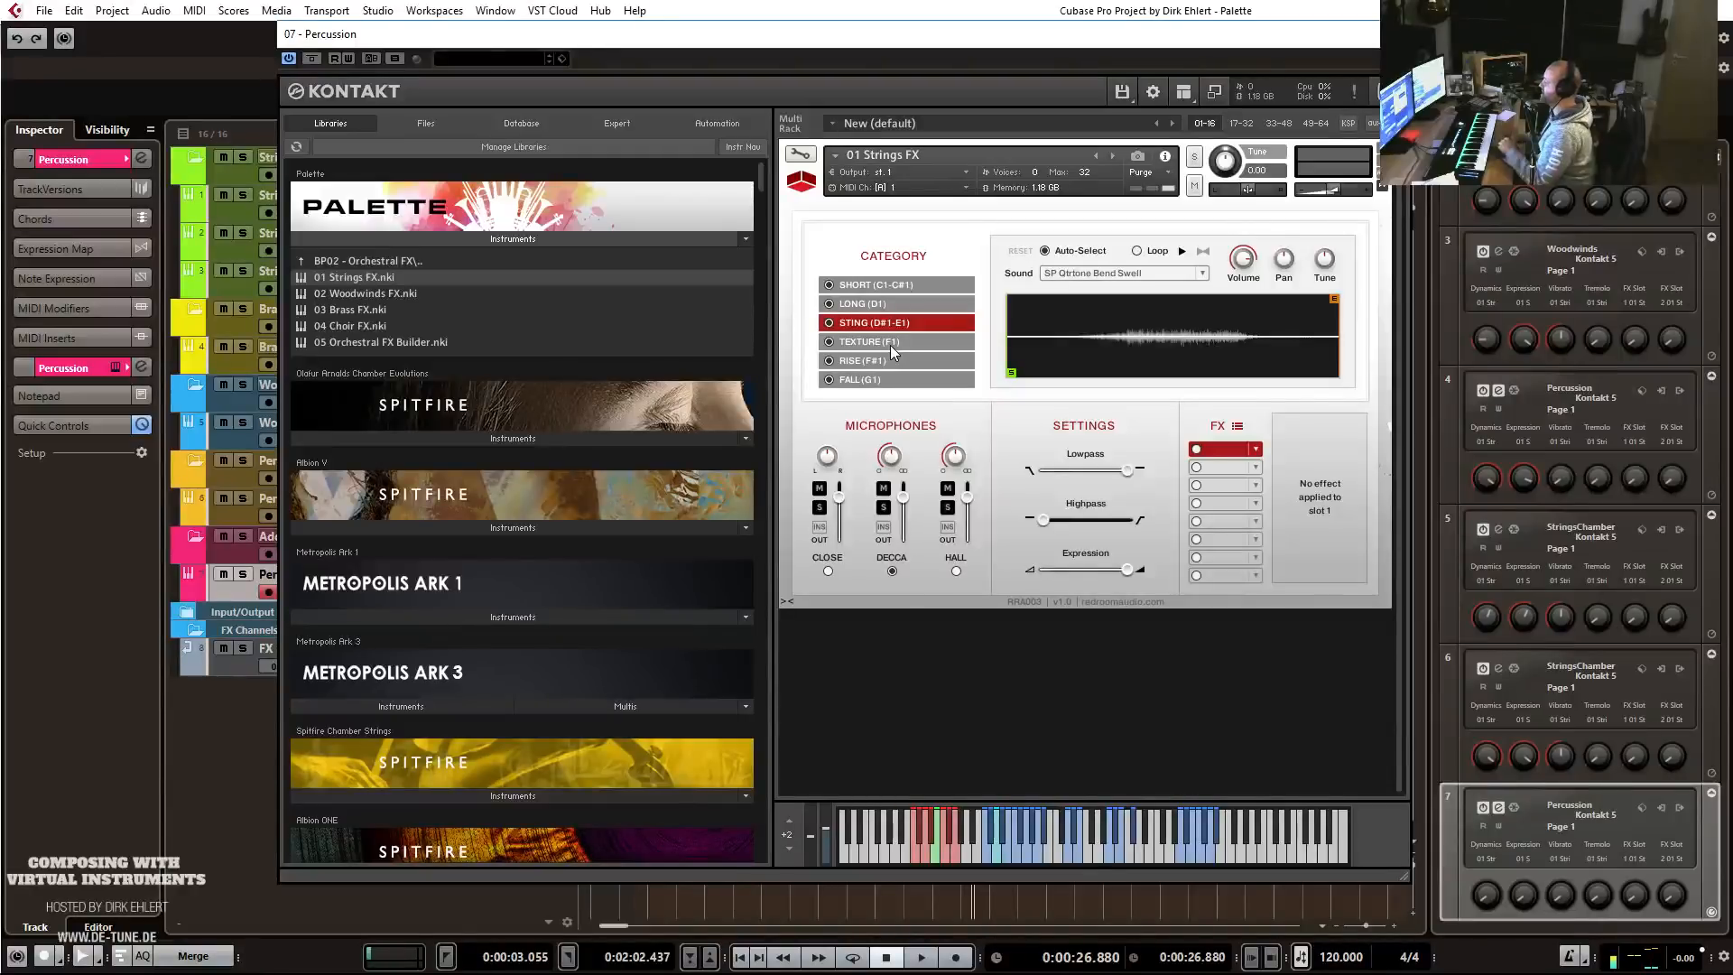
left_click(866, 346)
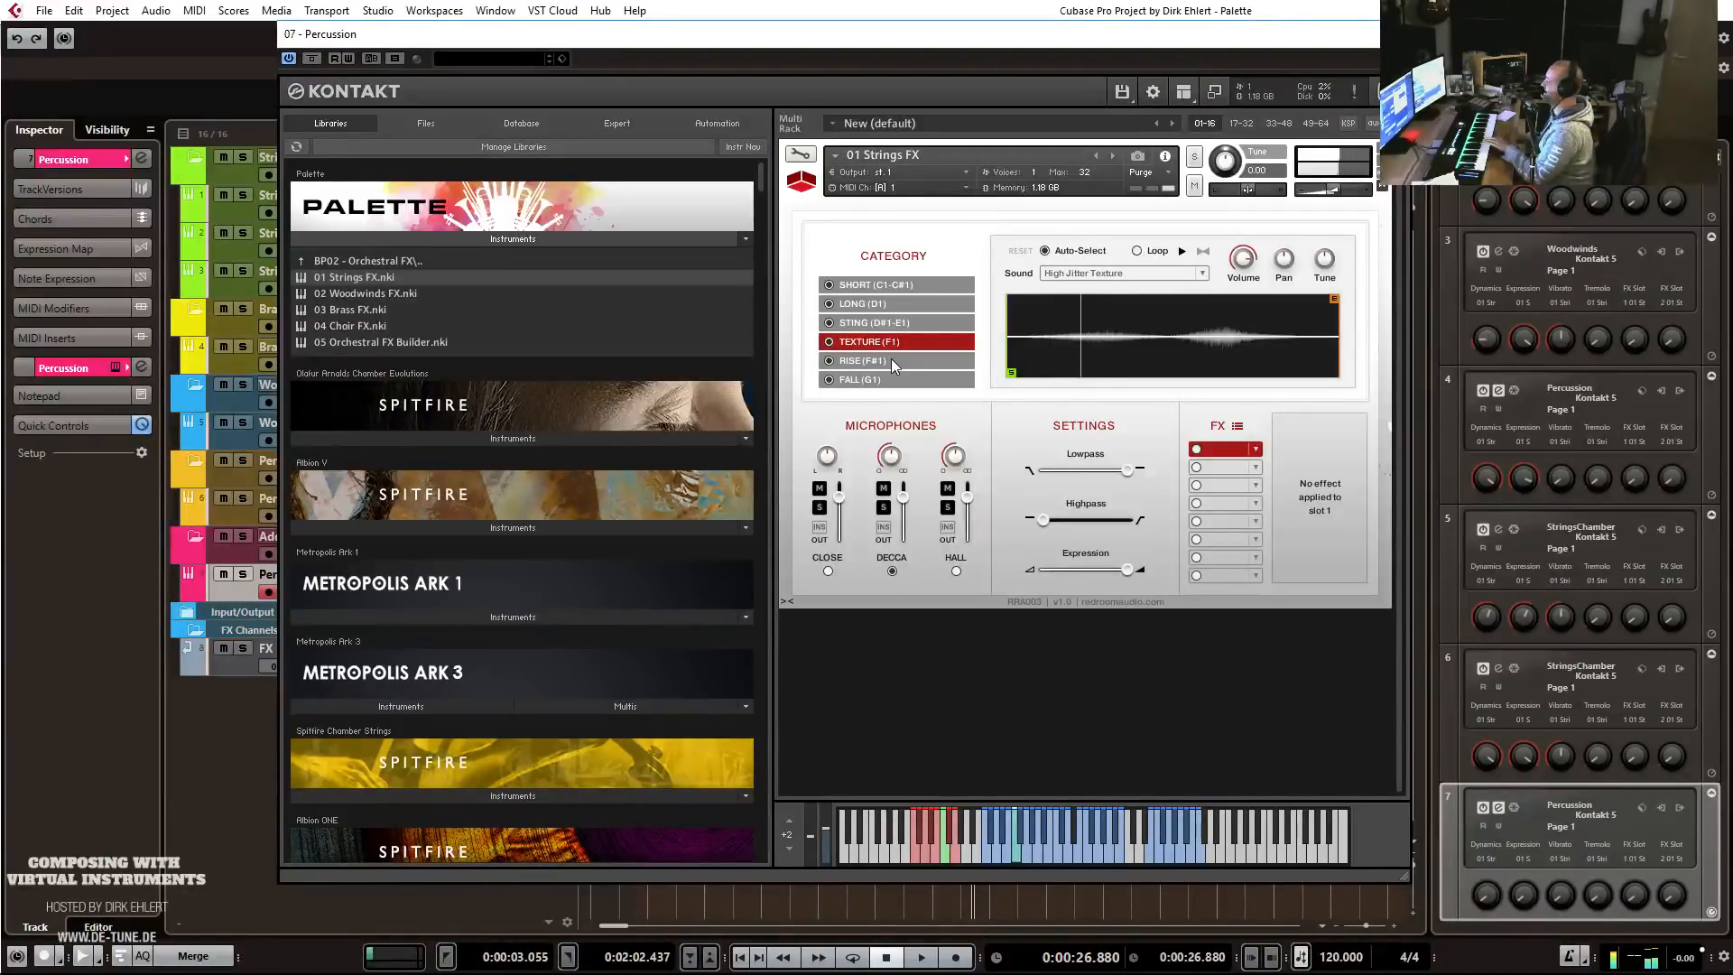
left_click(891, 359)
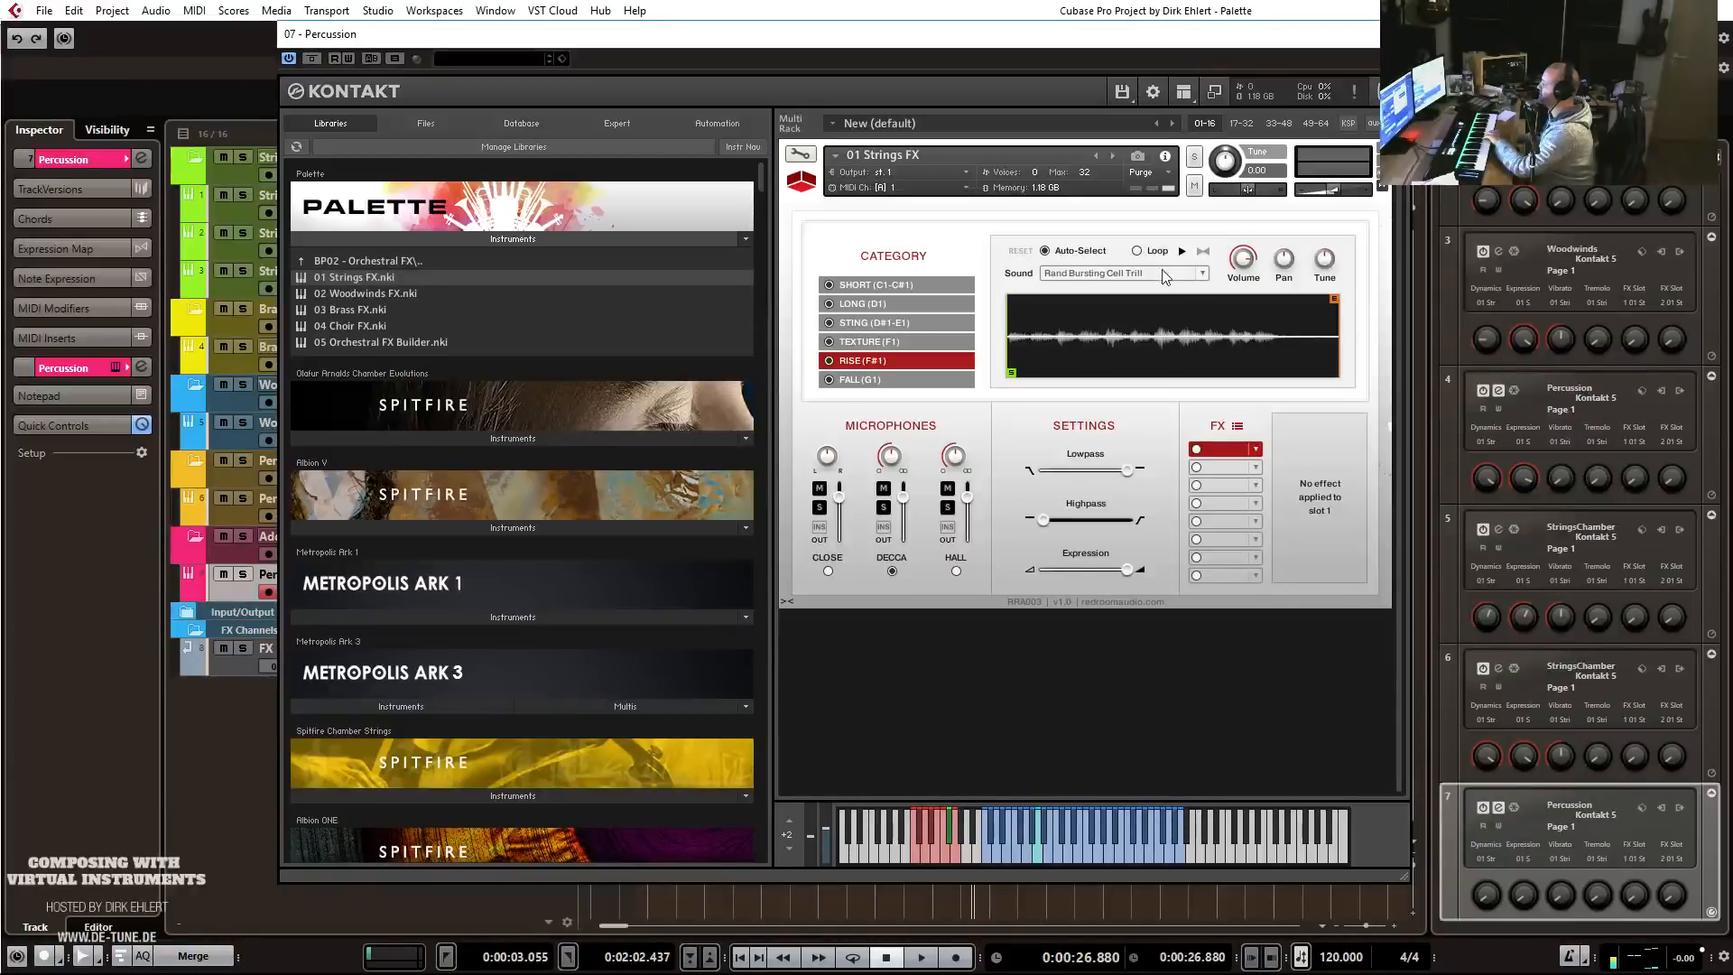
left_click(1138, 251)
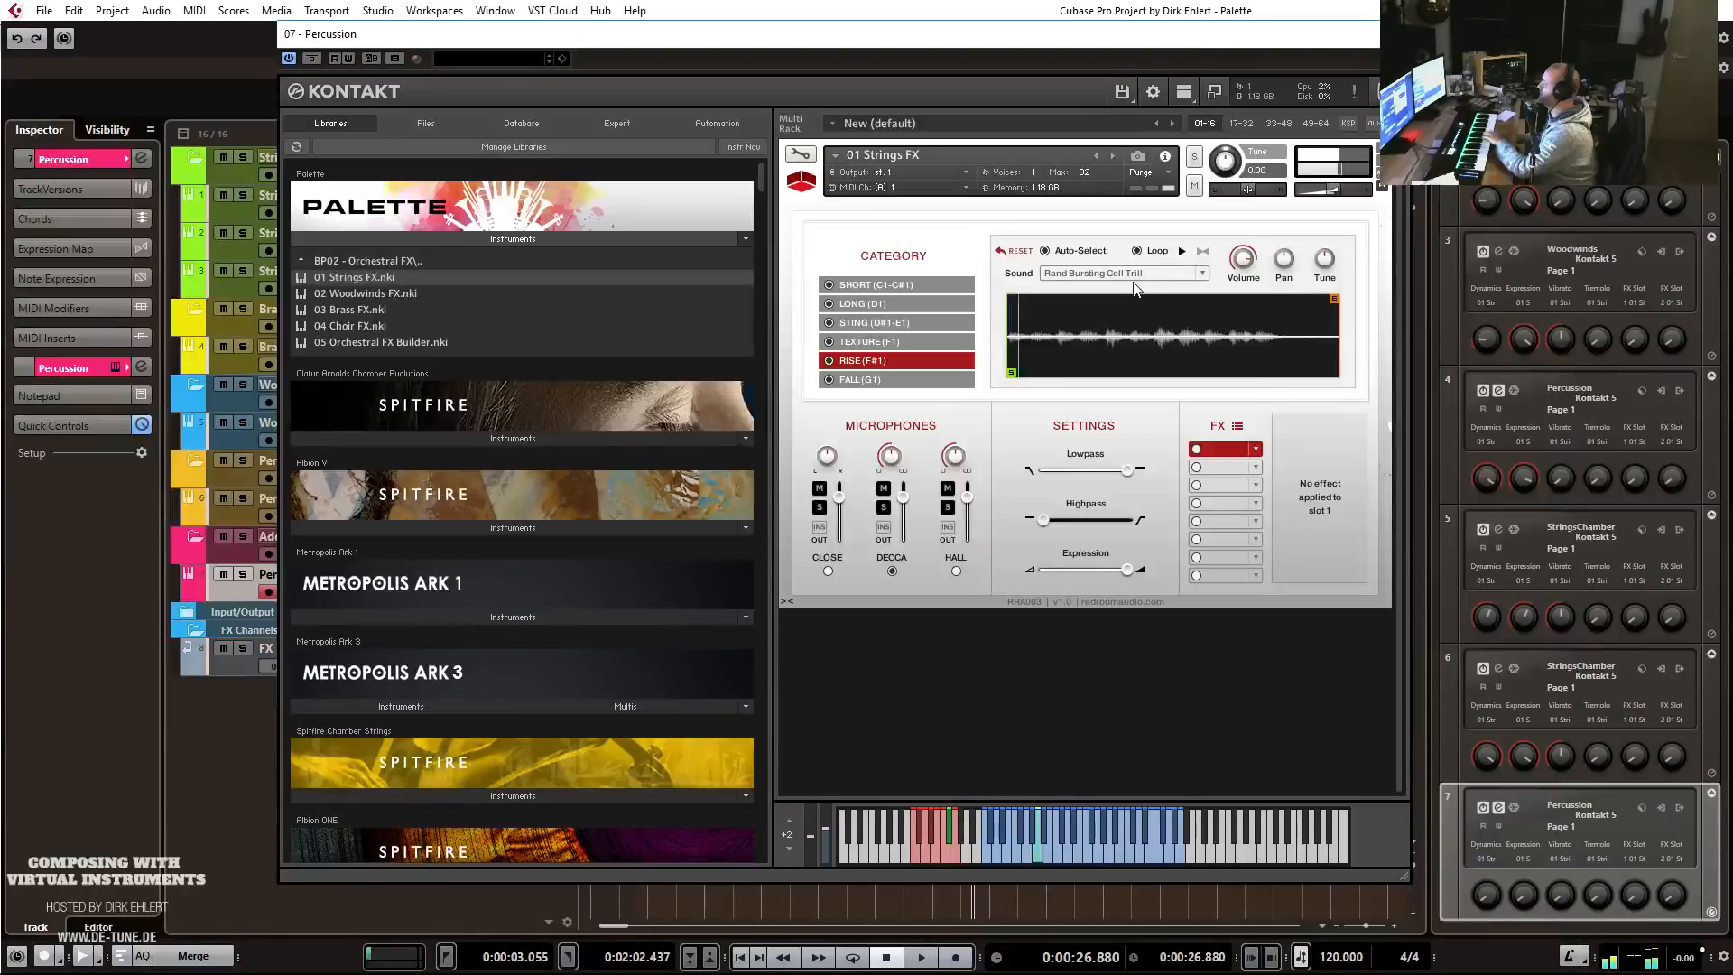
Trim the end and adjust the start of the looped Rise sound's waveform, and switch its loop to back-and-forth playback.
left_click_drag(1326, 298, 1280, 299)
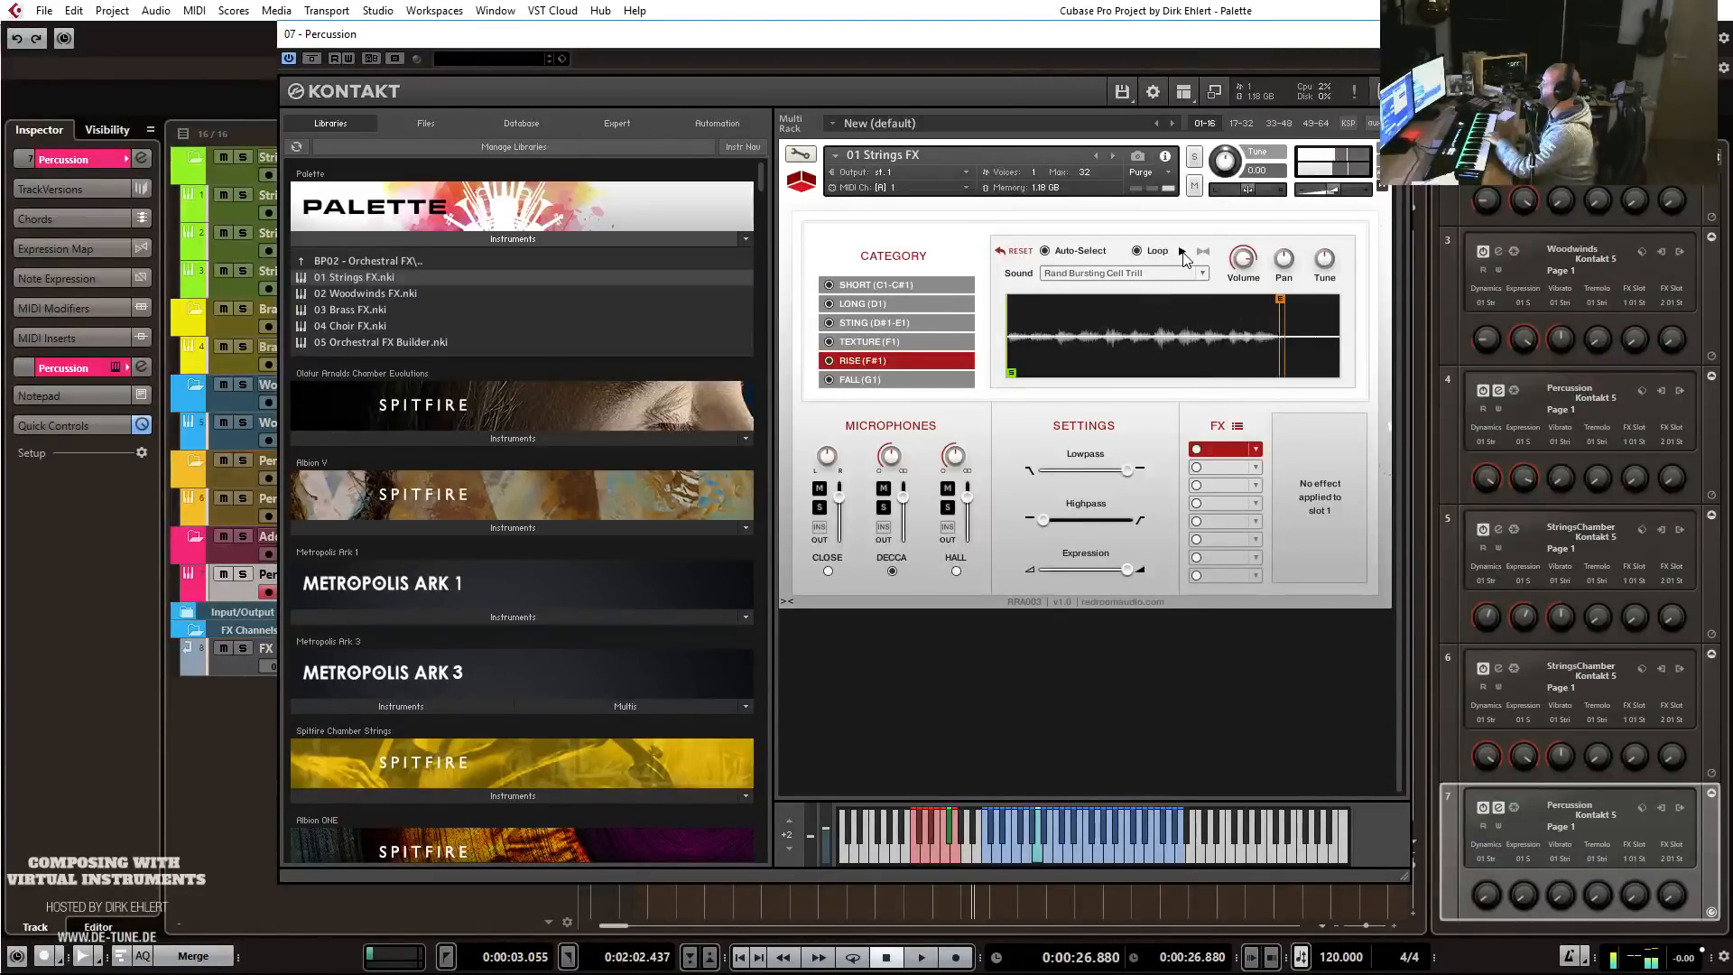
left_click_drag(1015, 372, 1020, 373)
left_click(1204, 252)
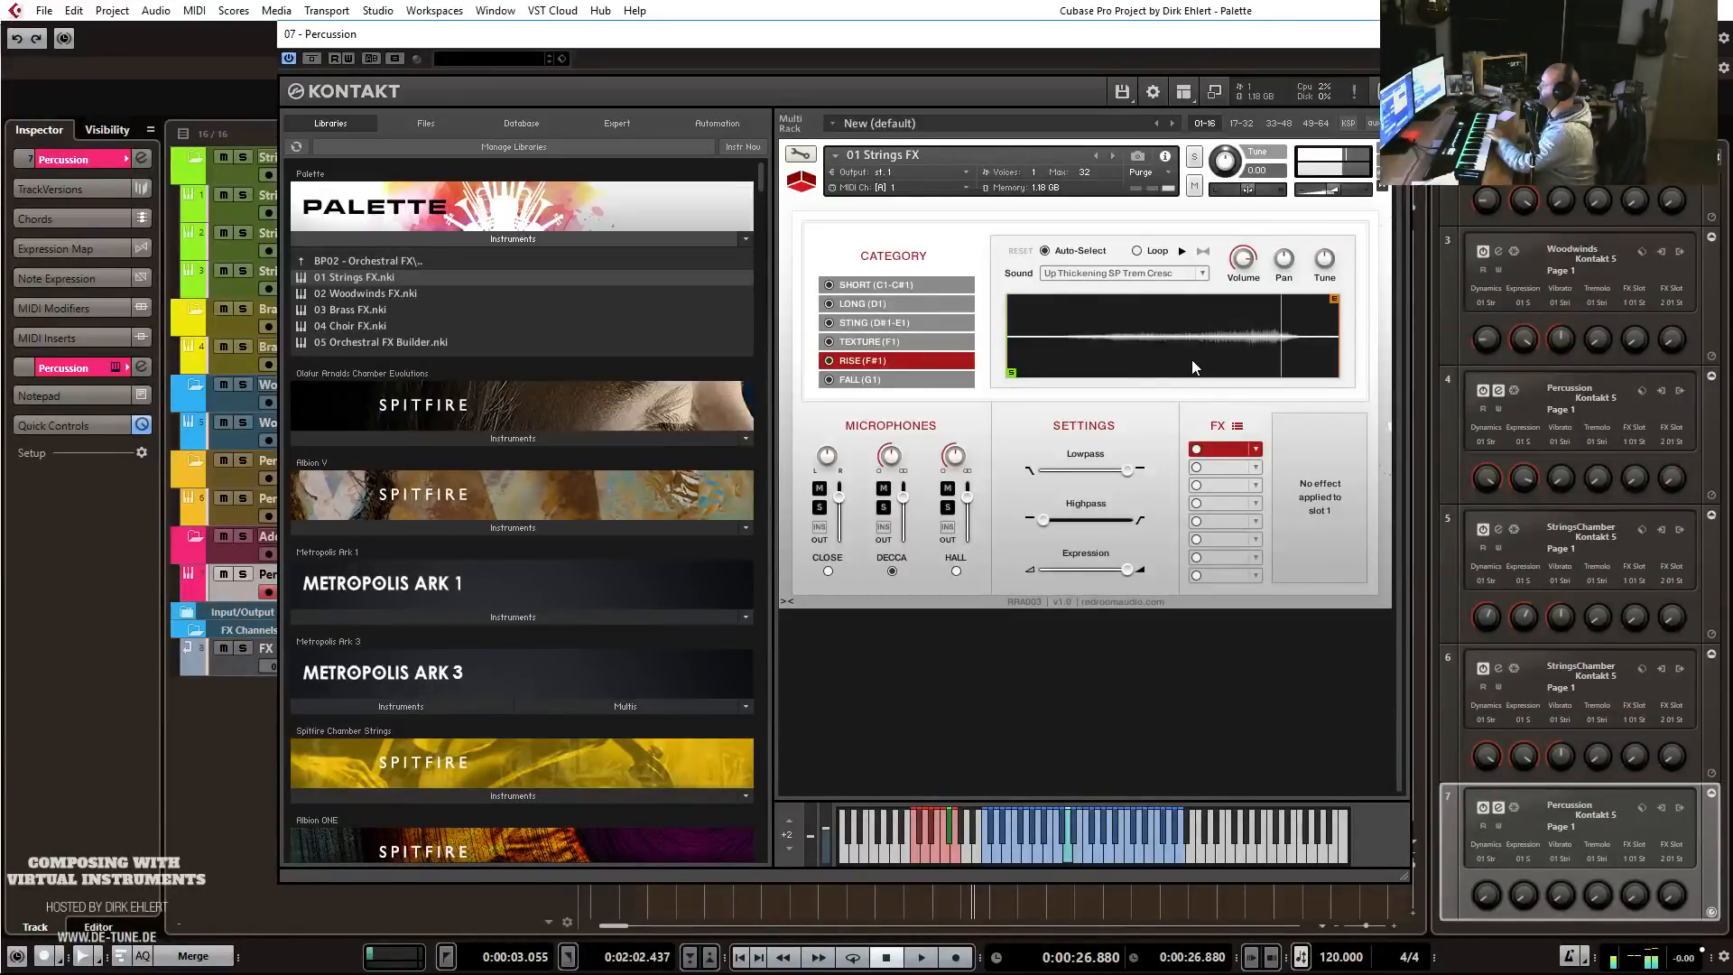
Replace Strings FX with 03 Brass FX.nki and audition its Long category, with the Percussion track selected.
double_click(363, 310)
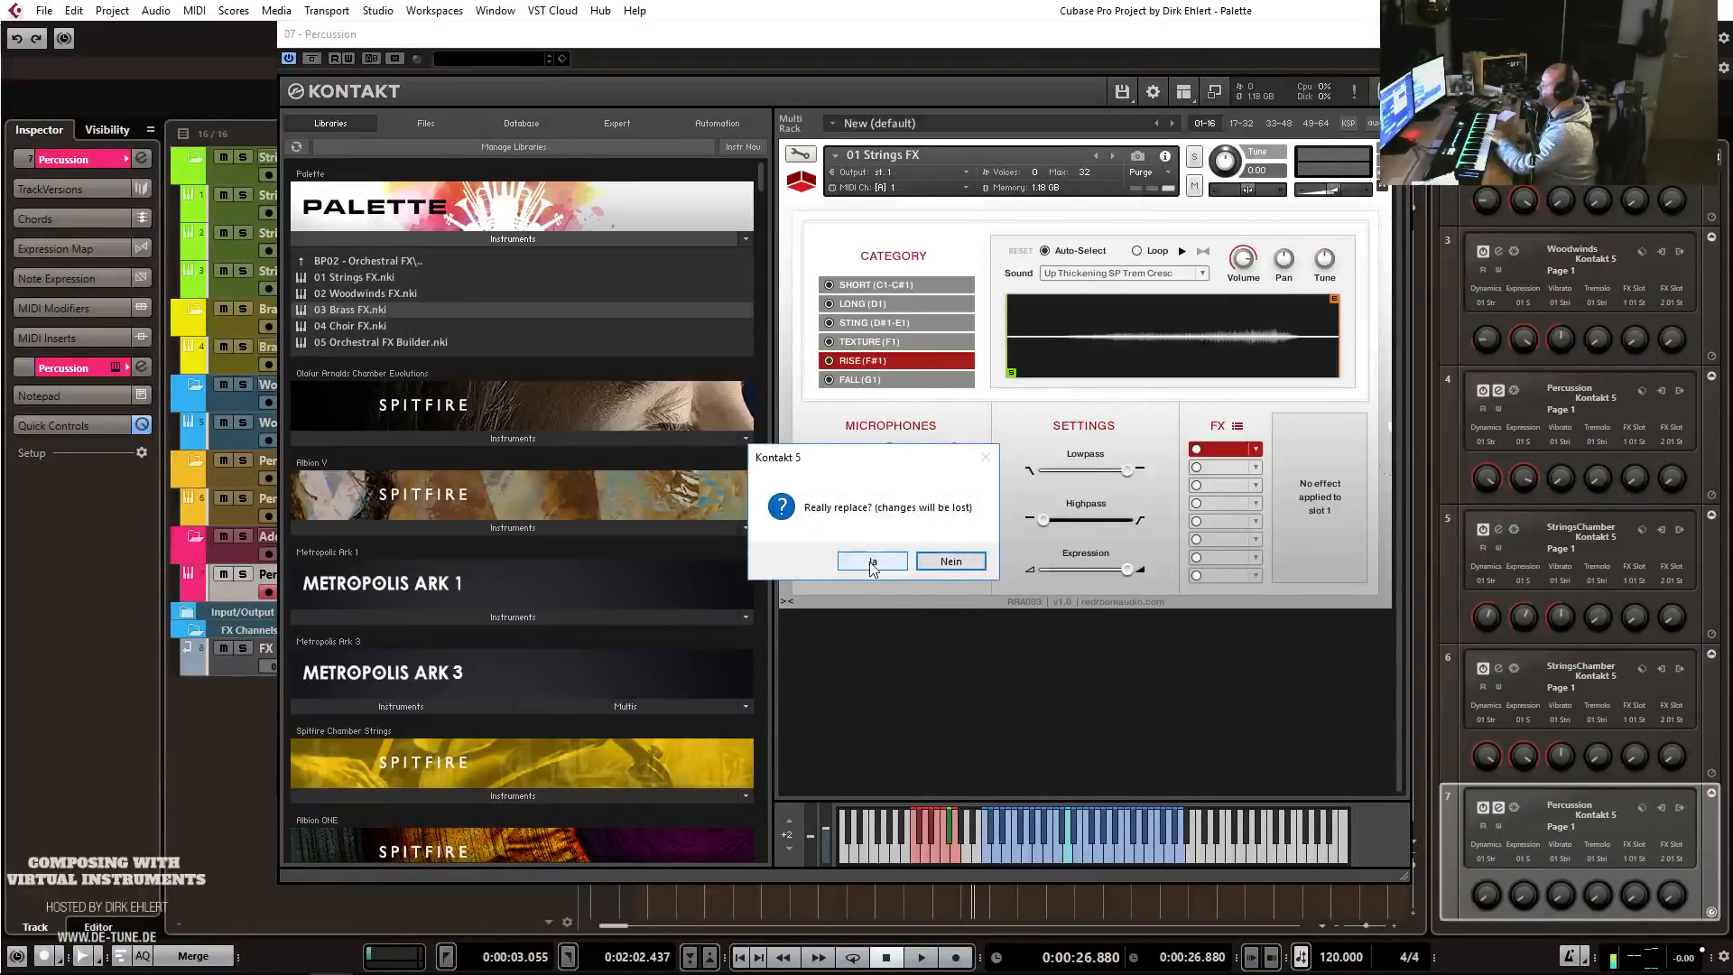
left_click(872, 563)
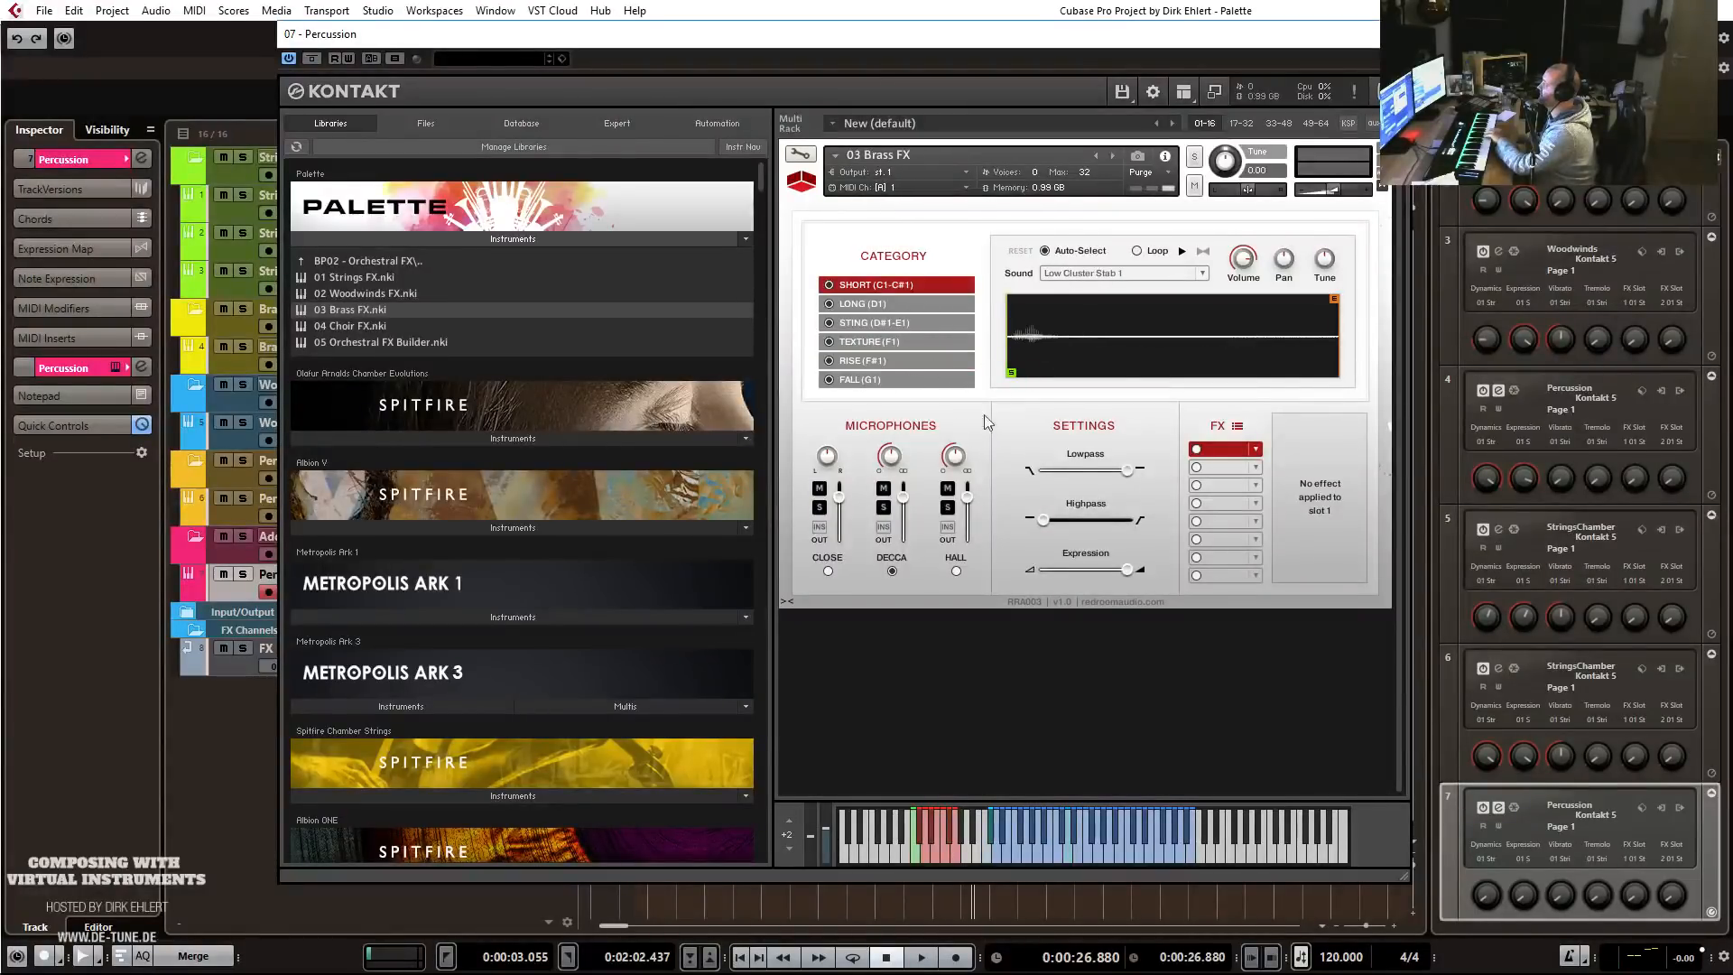
left_click(874, 307)
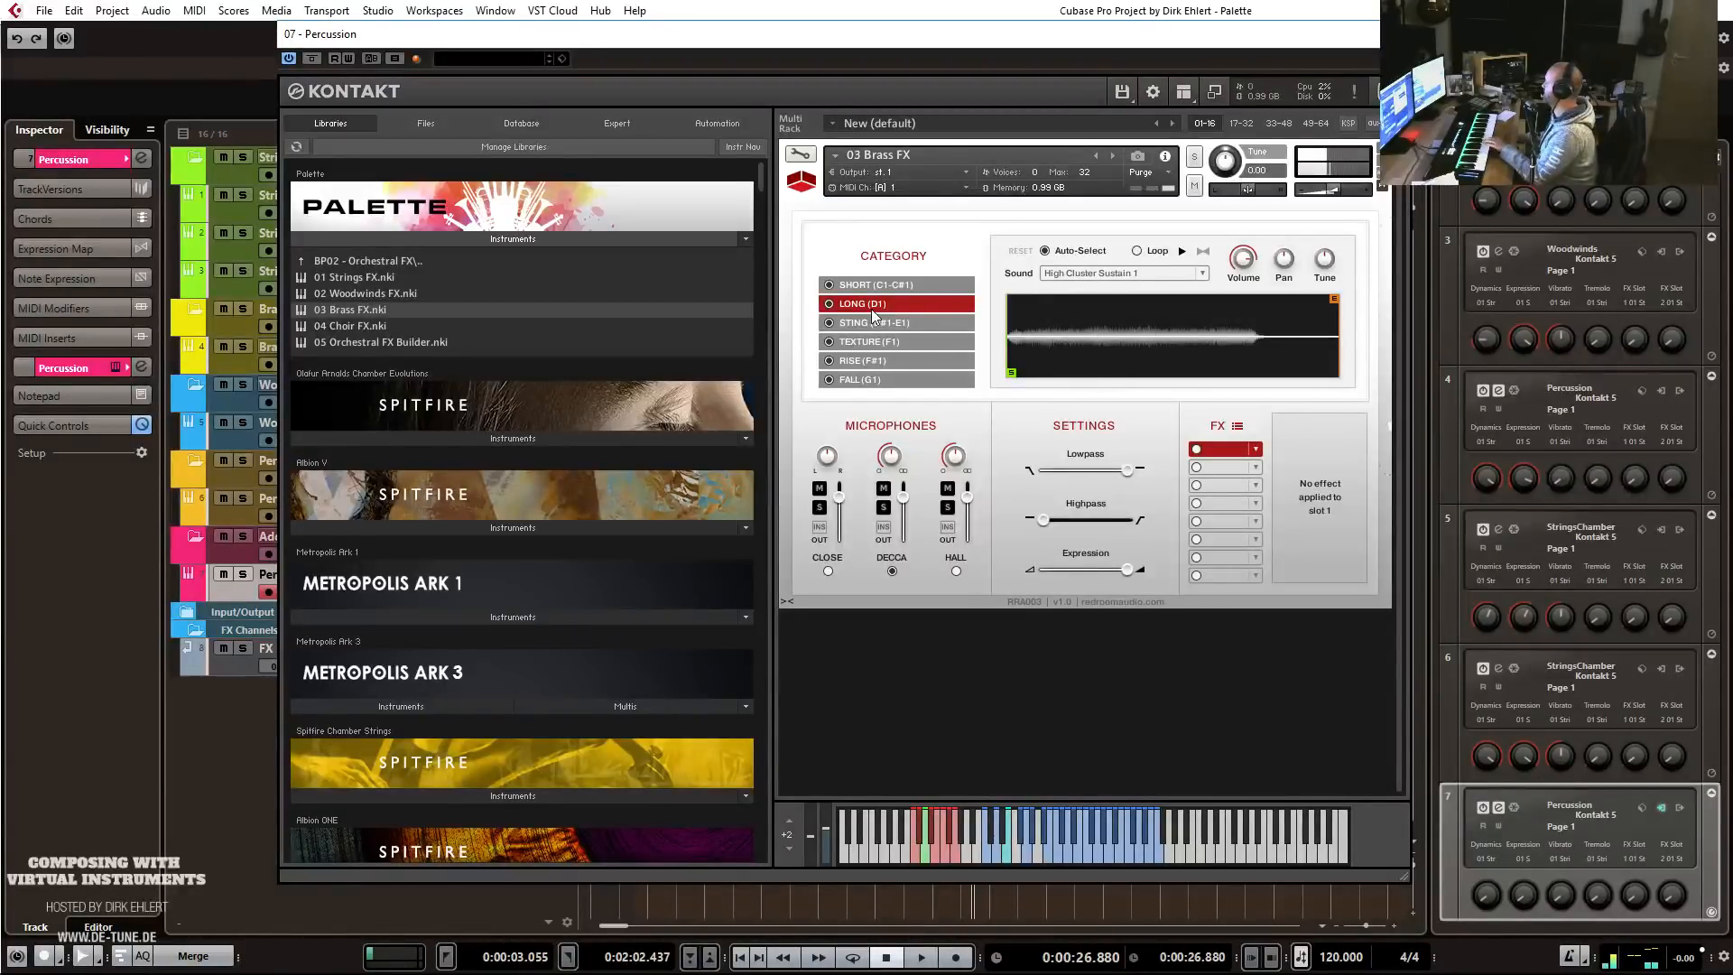
left_click(1392, 33)
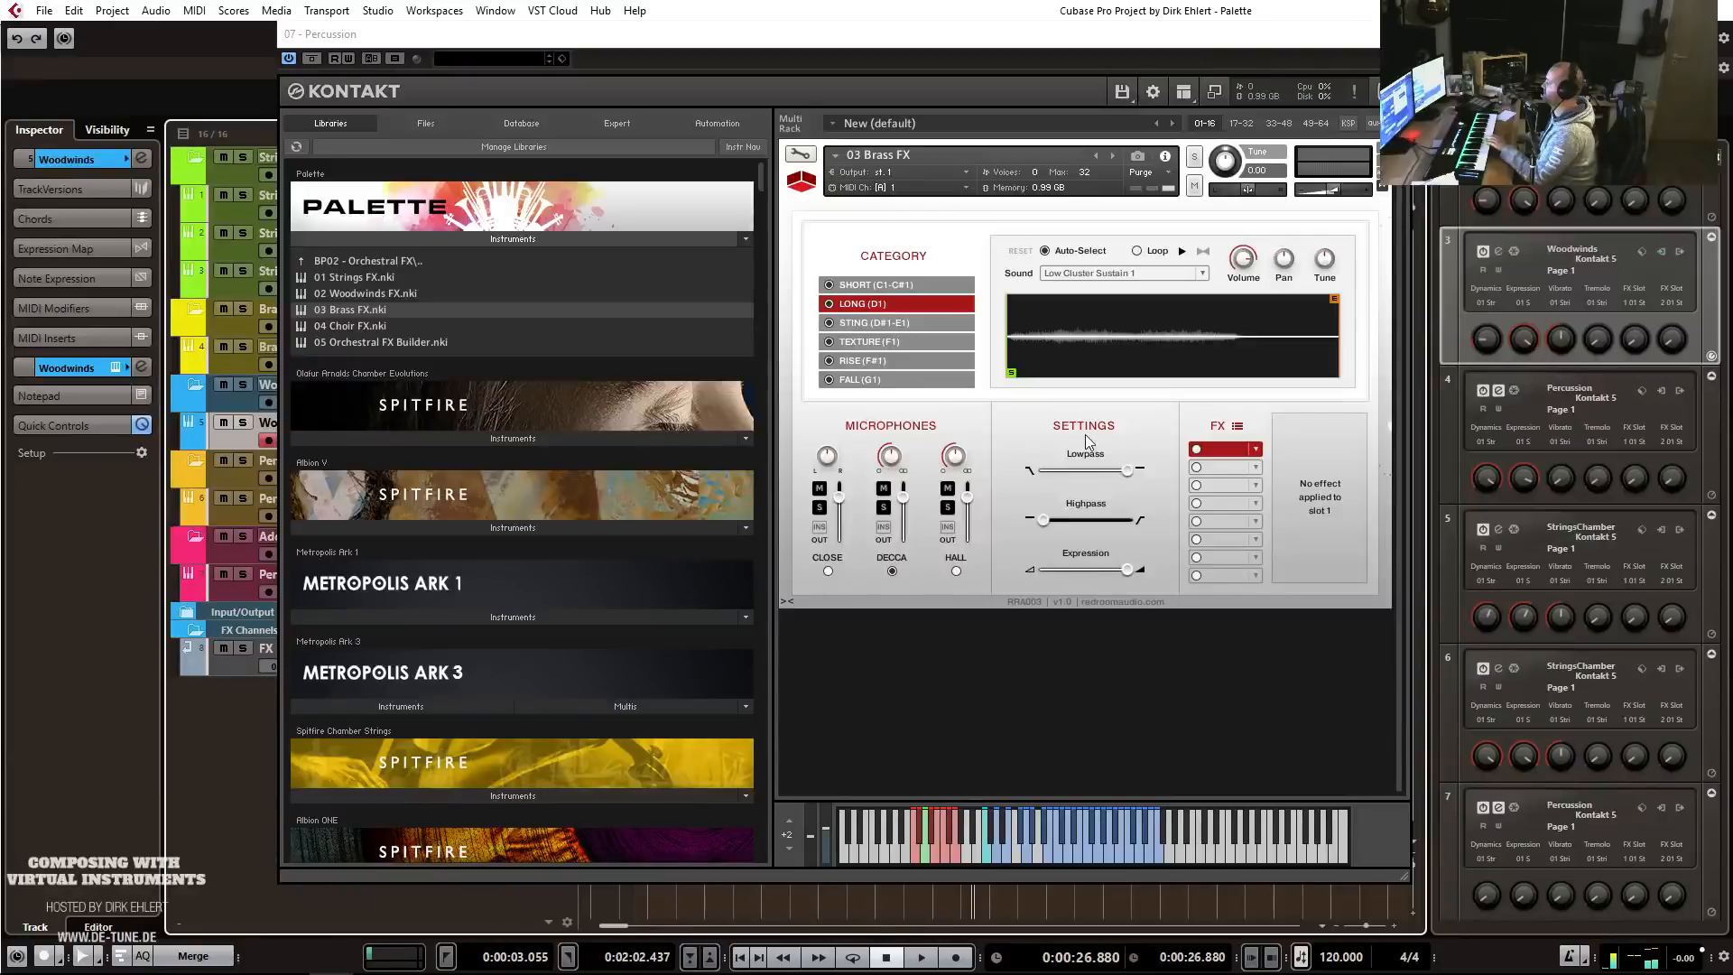
left_click(223, 600)
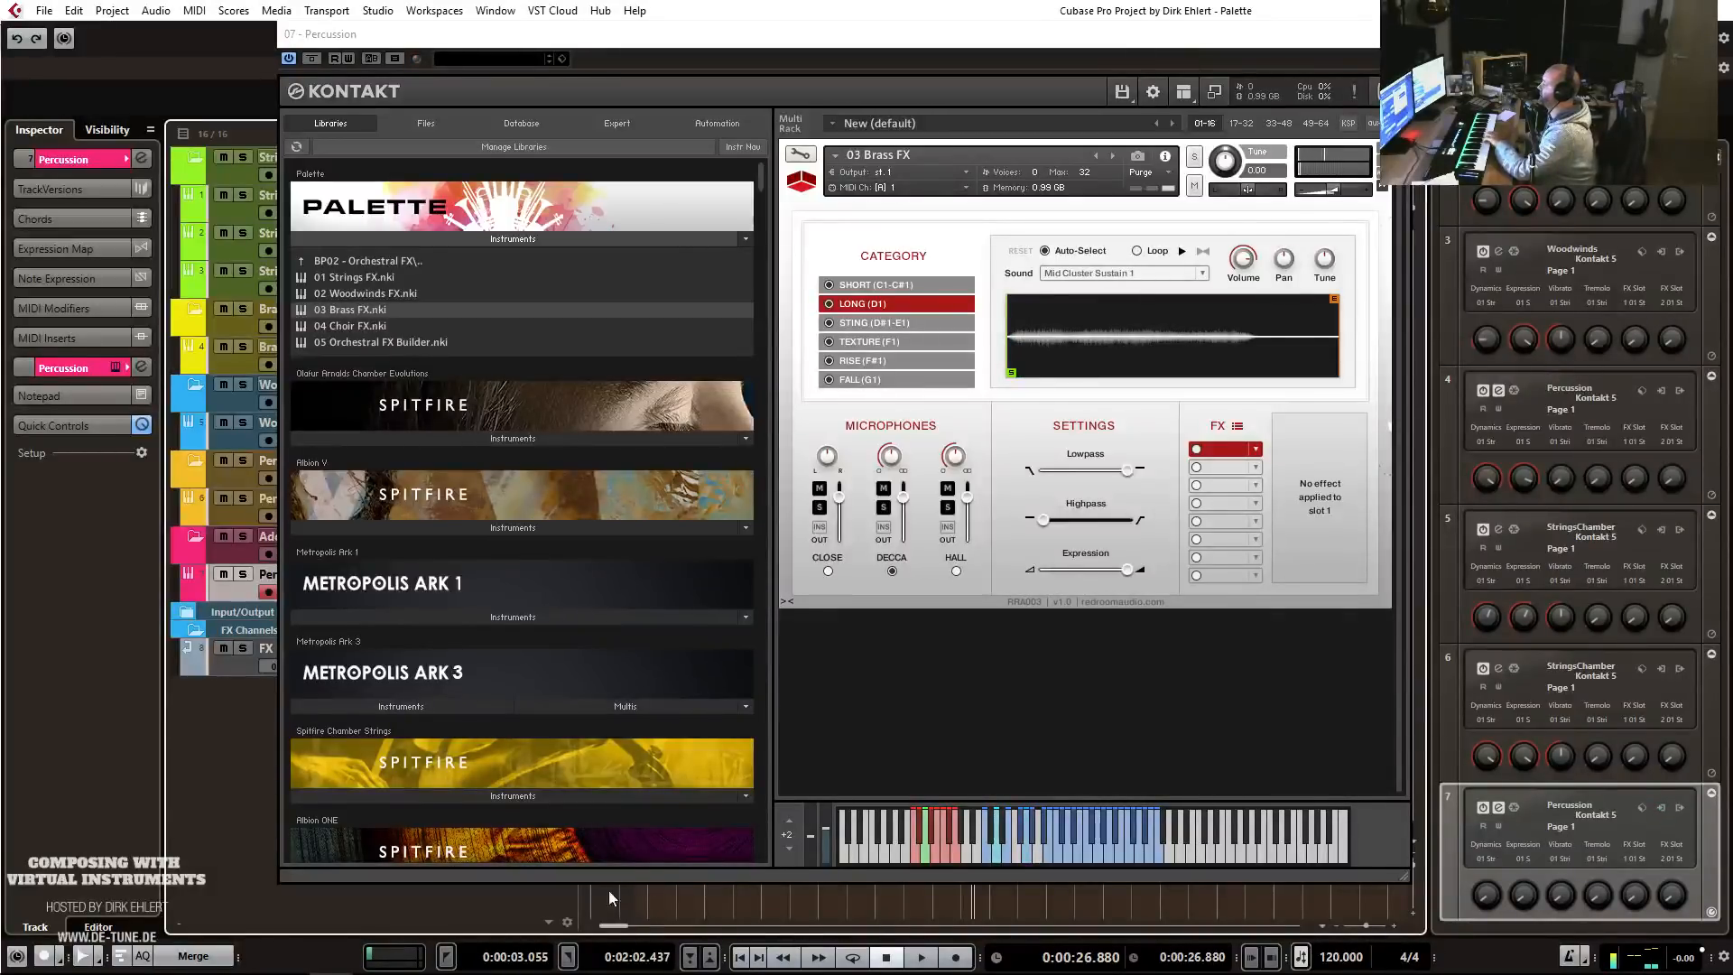
Replace Brass FX with 04 Choir FX.nki and audition its Short and Sting categories.
double_click(352, 326)
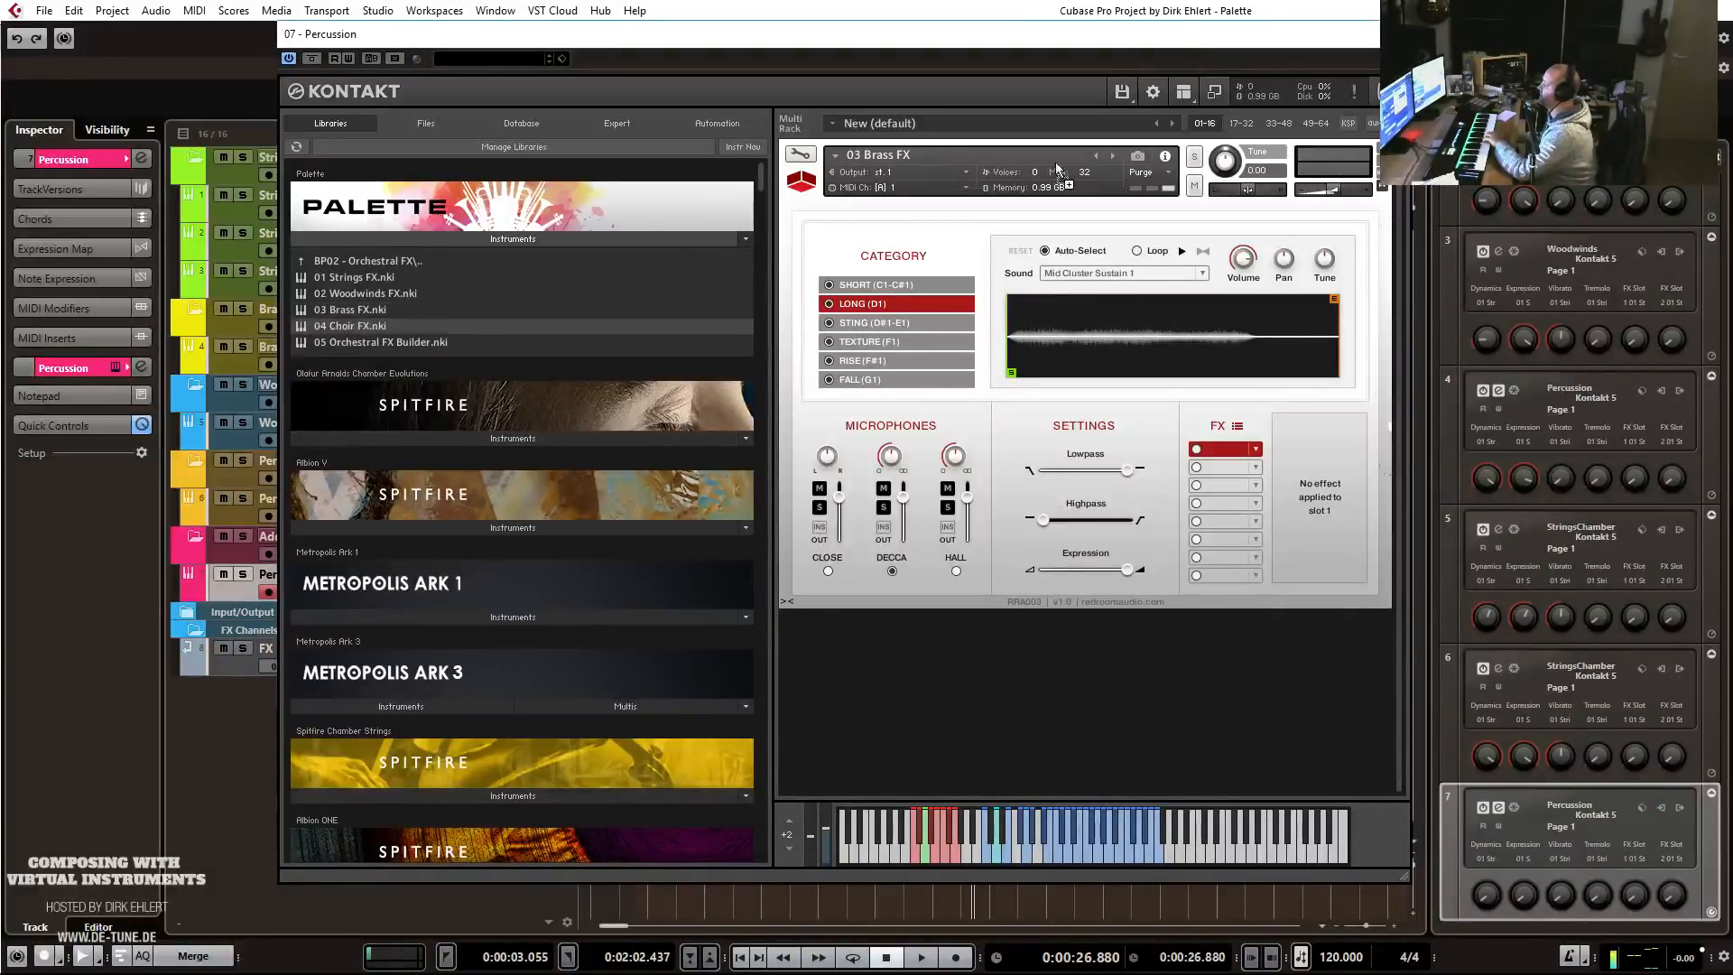
left_click(872, 560)
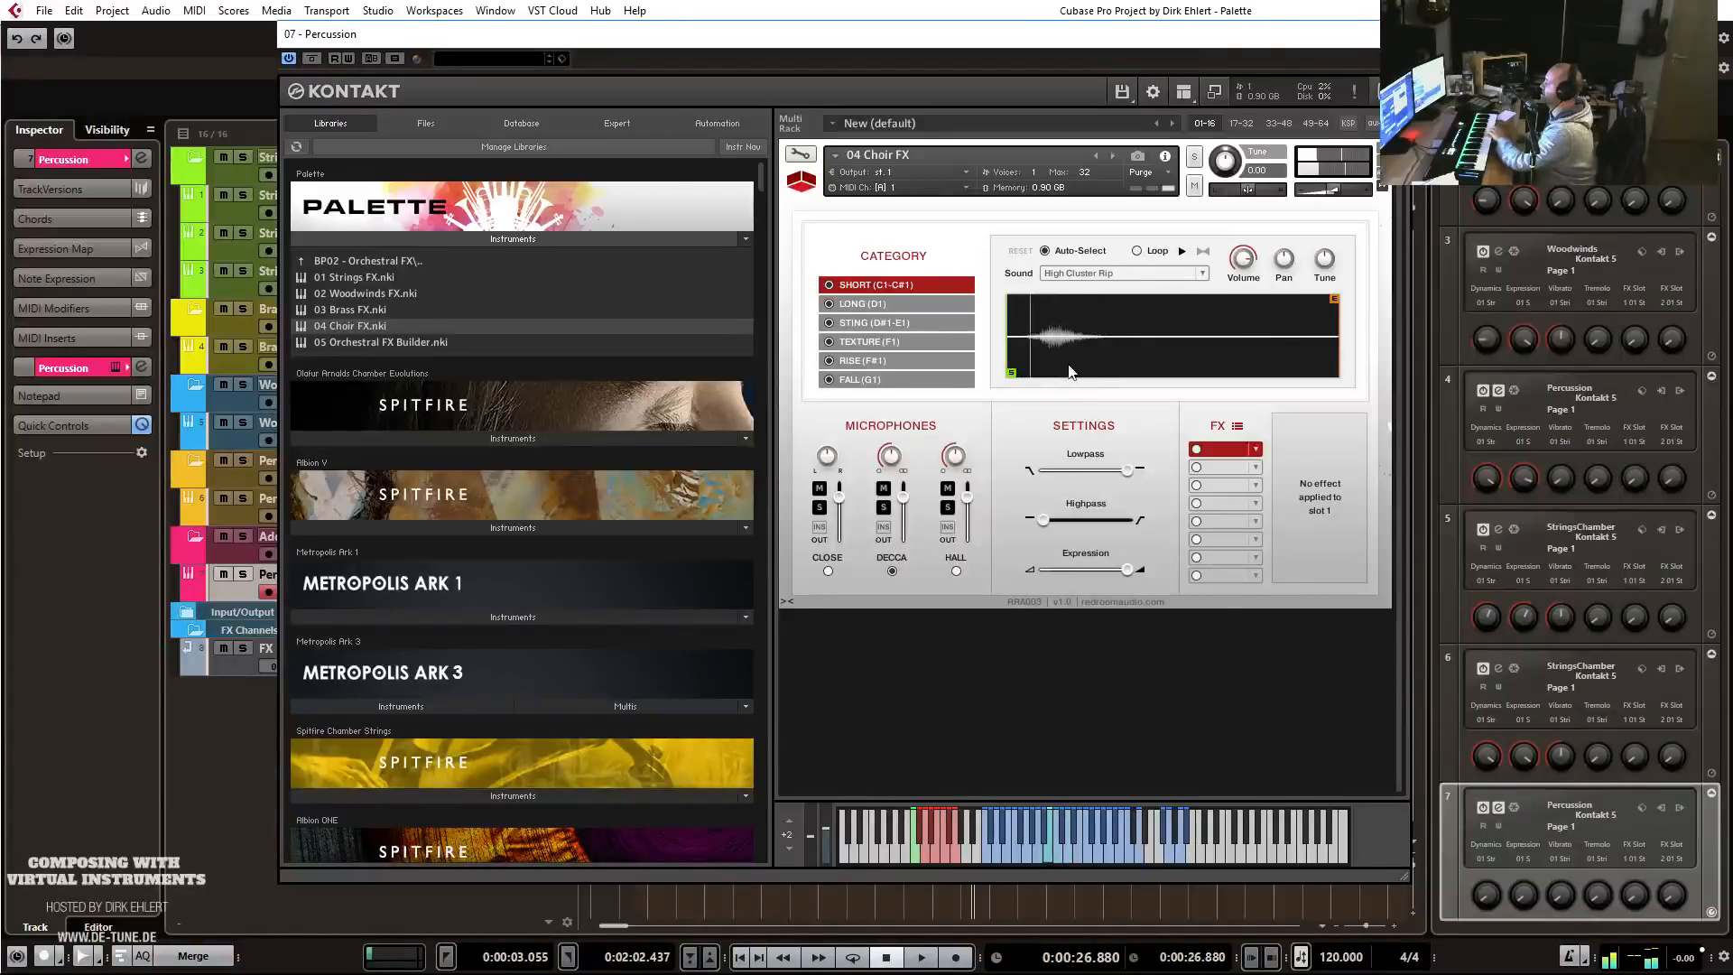
left_click_drag(1020, 379, 1040, 380)
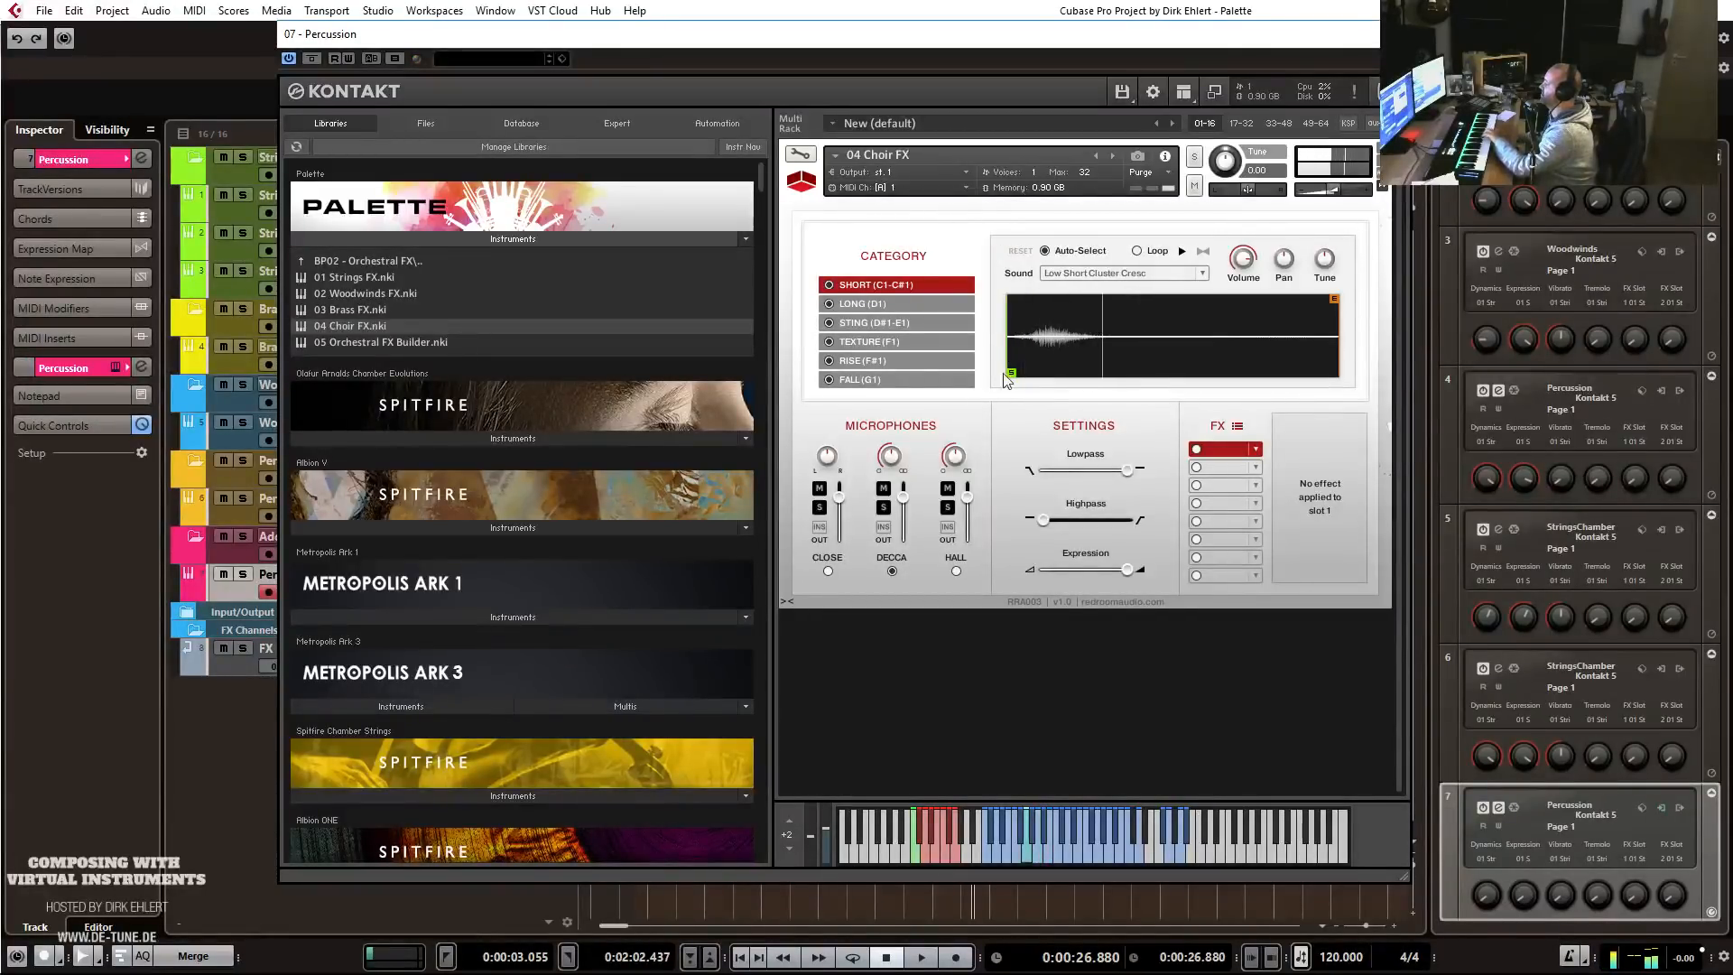
left_click(868, 327)
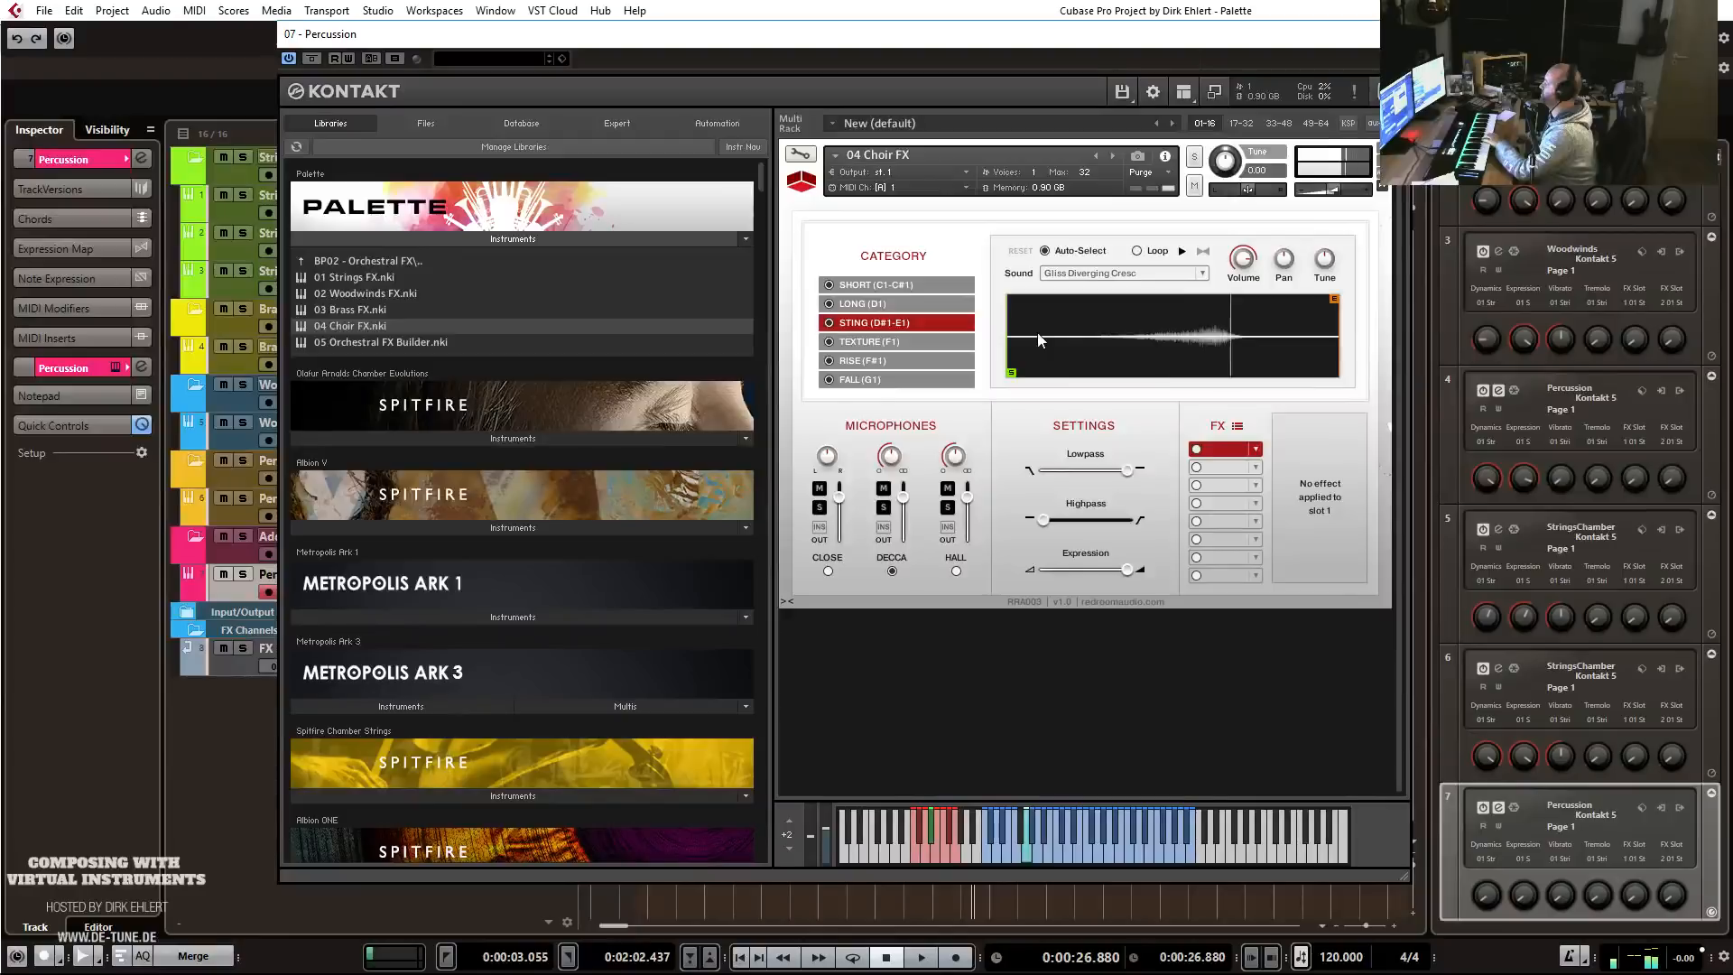
Replace Choir FX with 05 Orchestral FX Builder.nki and compare its layer waveform view with the loop and delay view.
left_click_drag(361, 341, 909, 173)
left_click(881, 560)
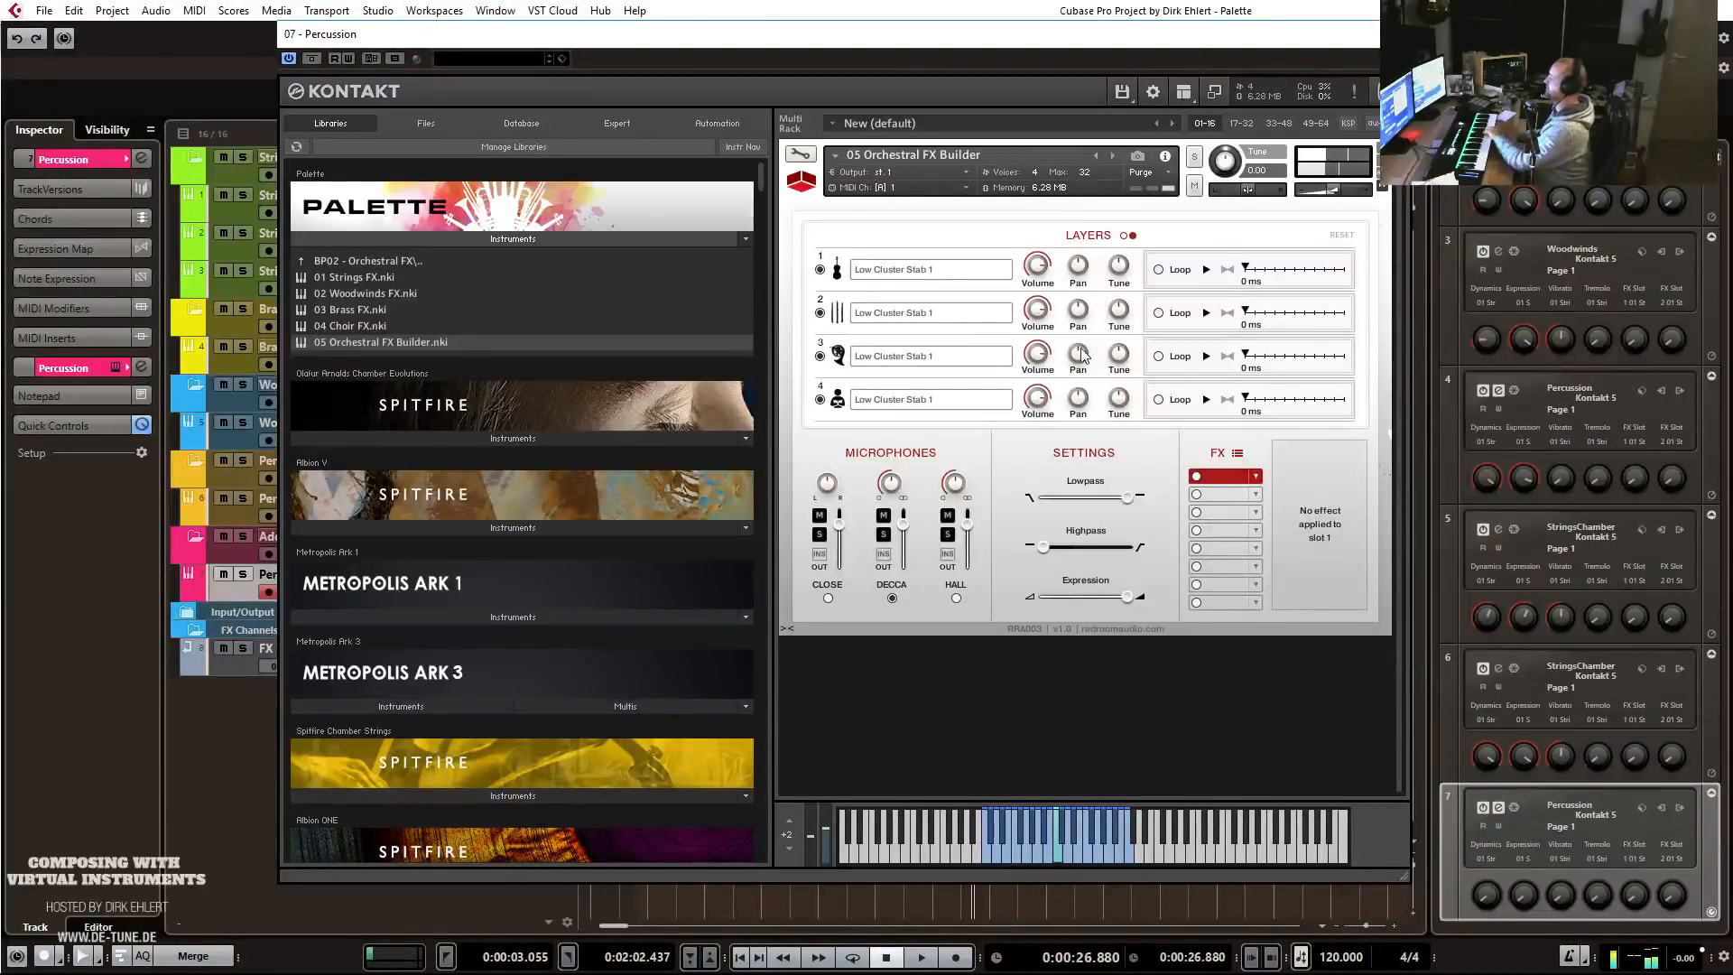
left_click(1124, 235)
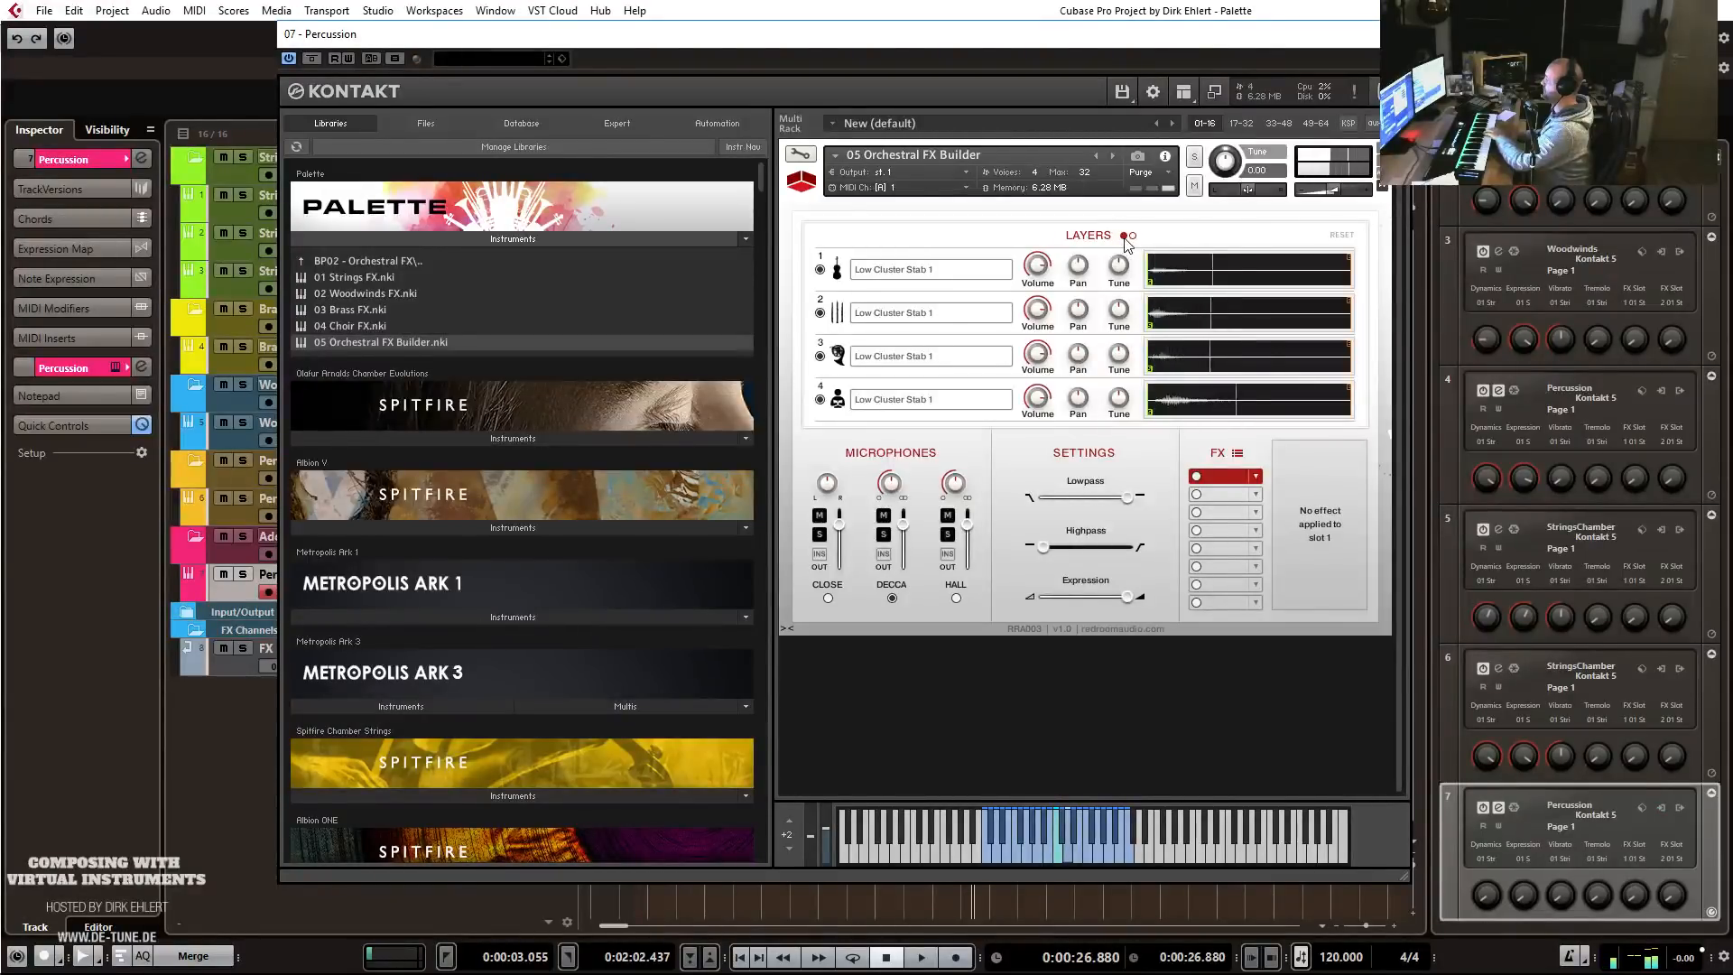
left_click(1132, 237)
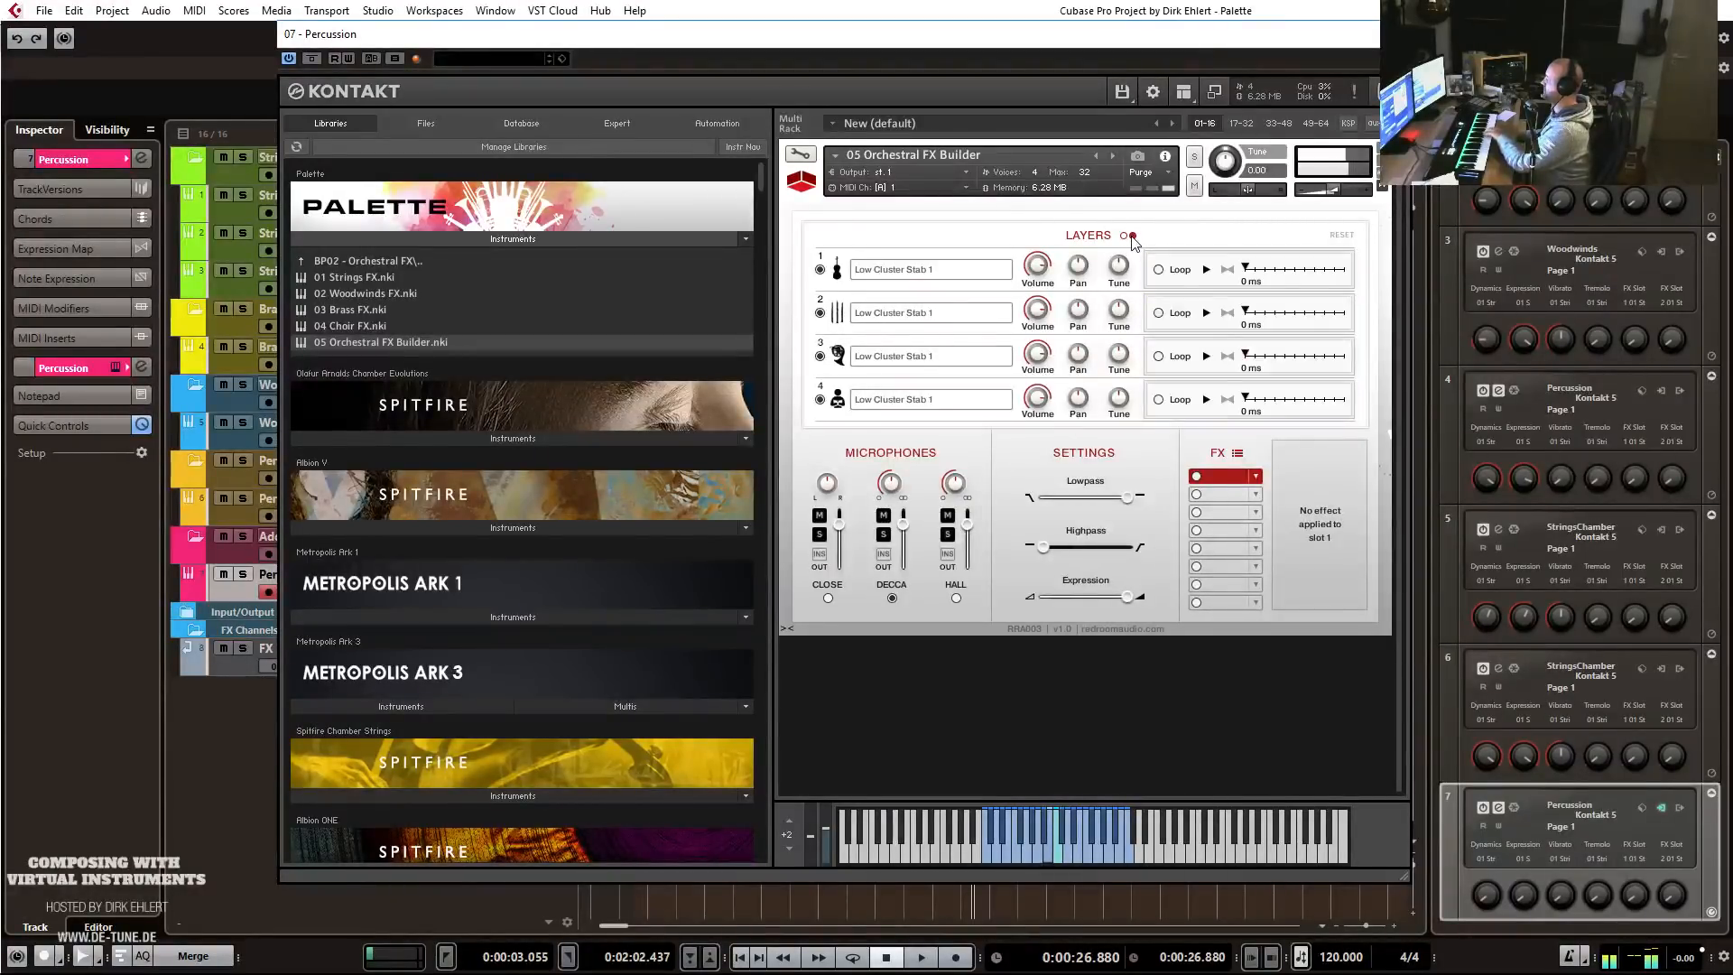
Stagger the start delays of layers 2, 3 and 4 to about 1144, 2754 and 3983 ms and audition them.
left_click_drag(1246, 312, 1363, 364)
left_click_drag(1246, 400, 1381, 395)
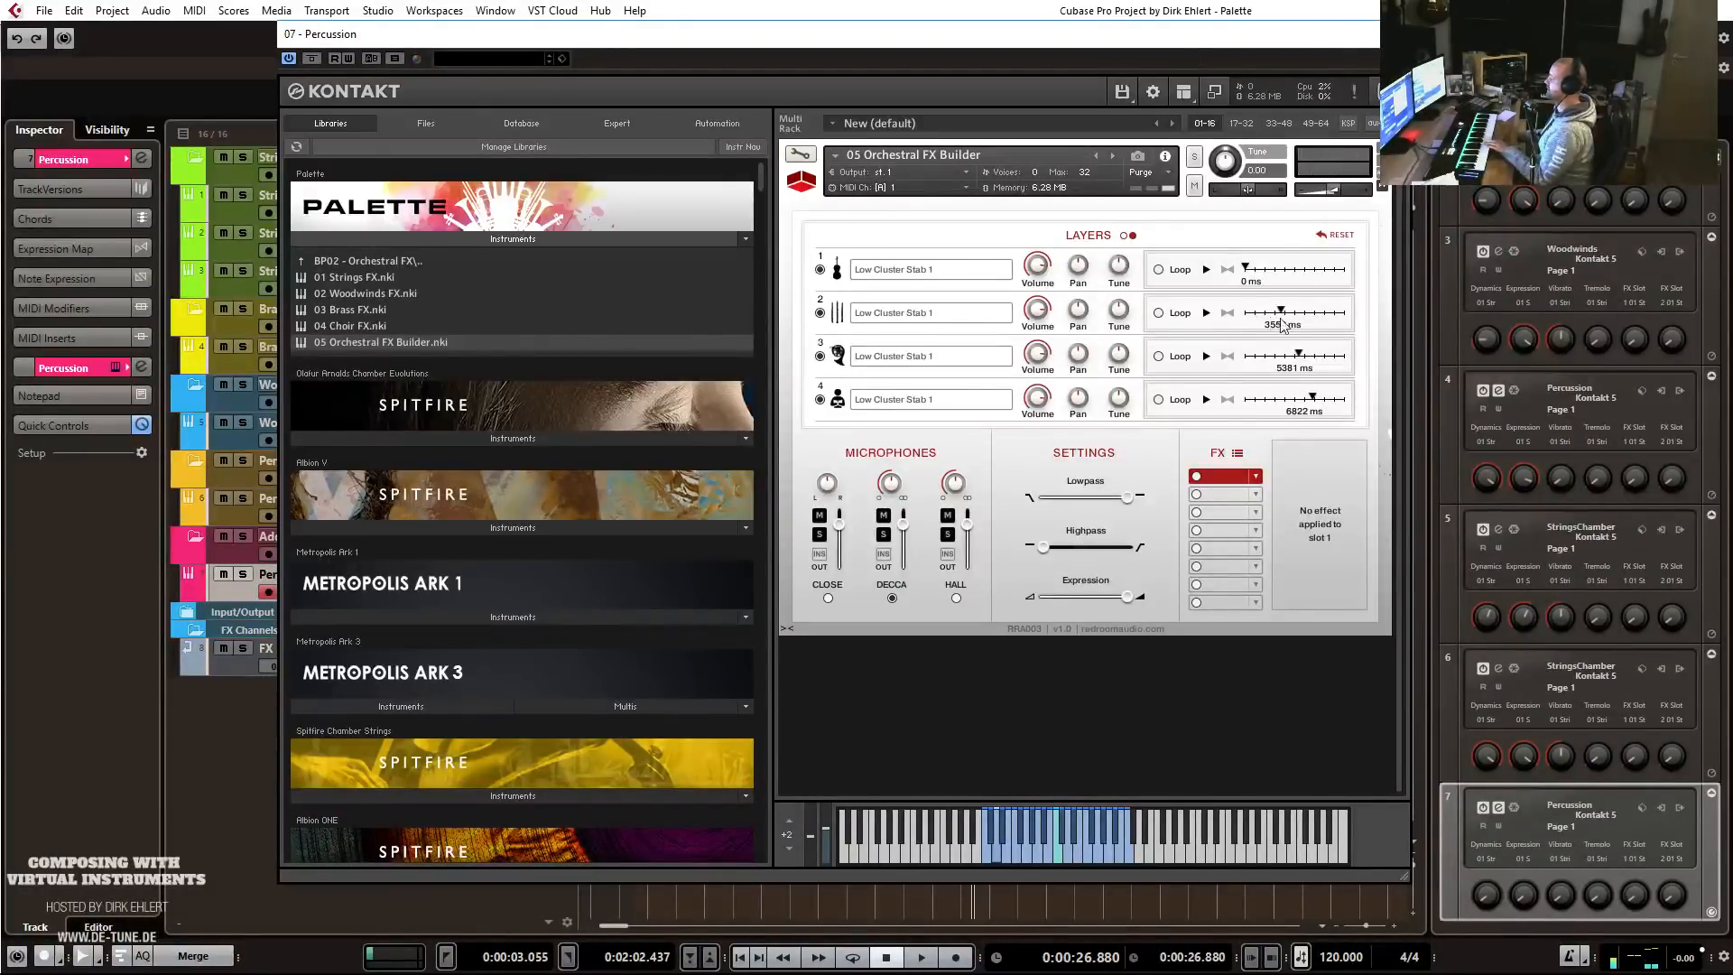
mouse_move(1281, 312)
left_mouse_down()
mouse_move(1235, 316)
mouse_move(1276, 356)
mouse_move(1244, 352)
left_mouse_up()
left_click_drag(1316, 397, 1250, 401)
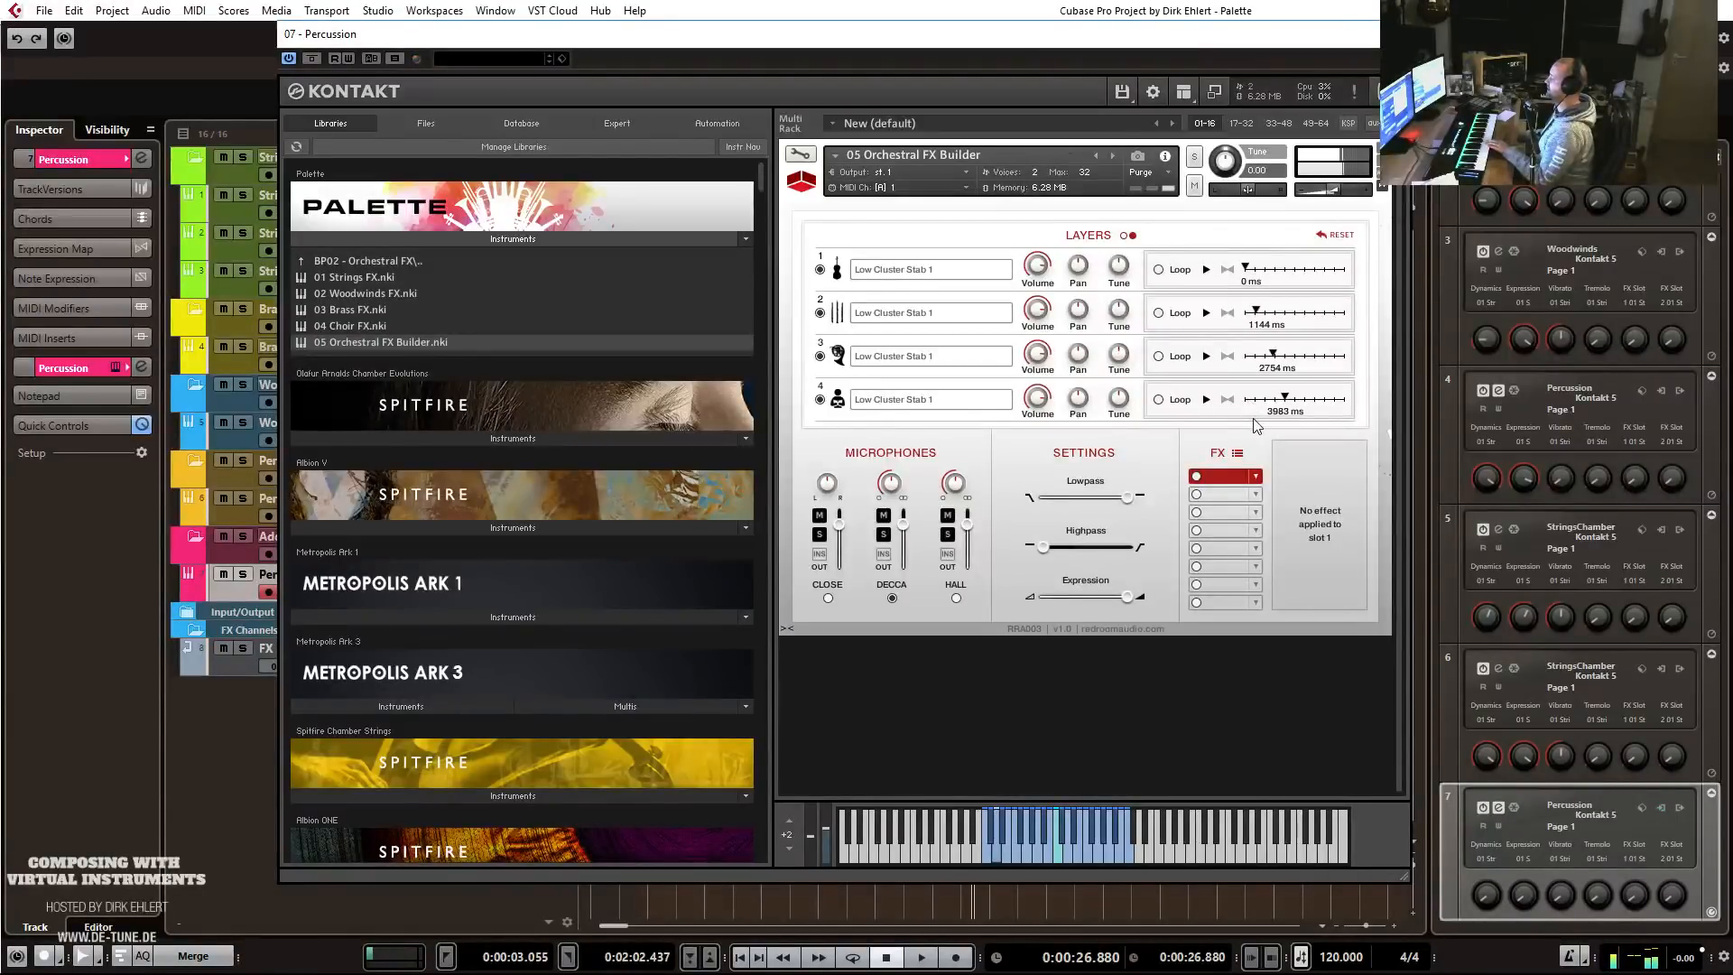
Return the start delays of layers 4, 3 and 2 to 0 ms.
left_click_drag(1284, 399, 1209, 404)
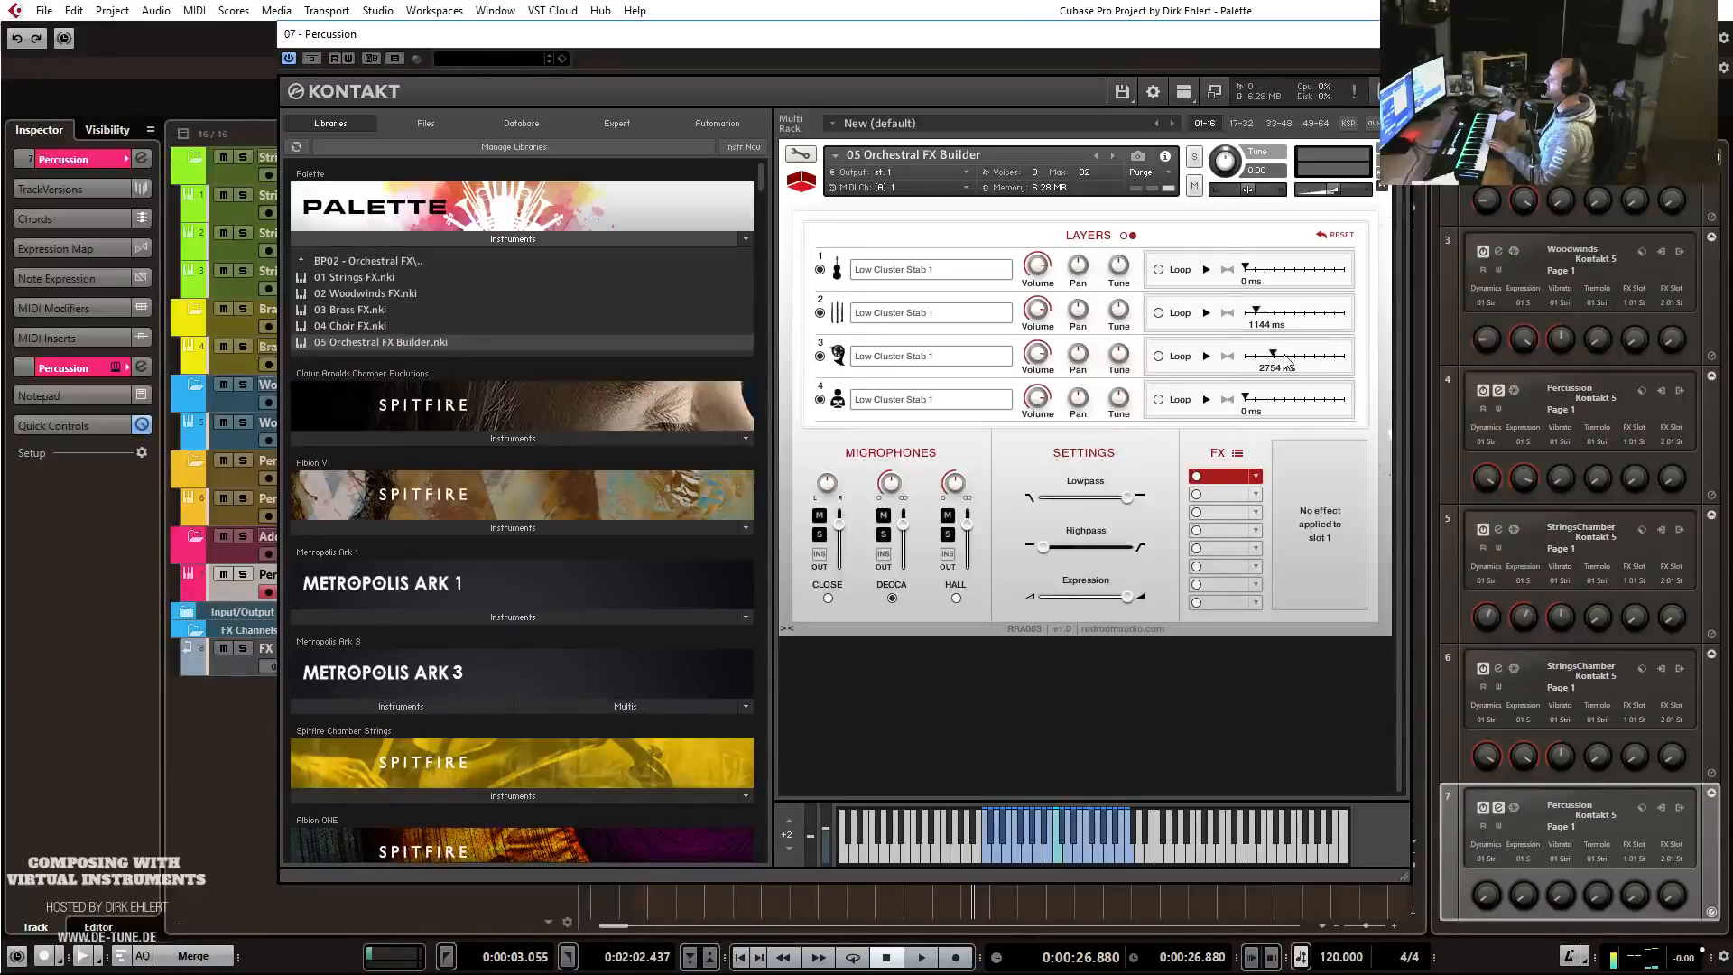
left_click_drag(1273, 354, 1142, 361)
left_click_drag(1268, 311, 1227, 315)
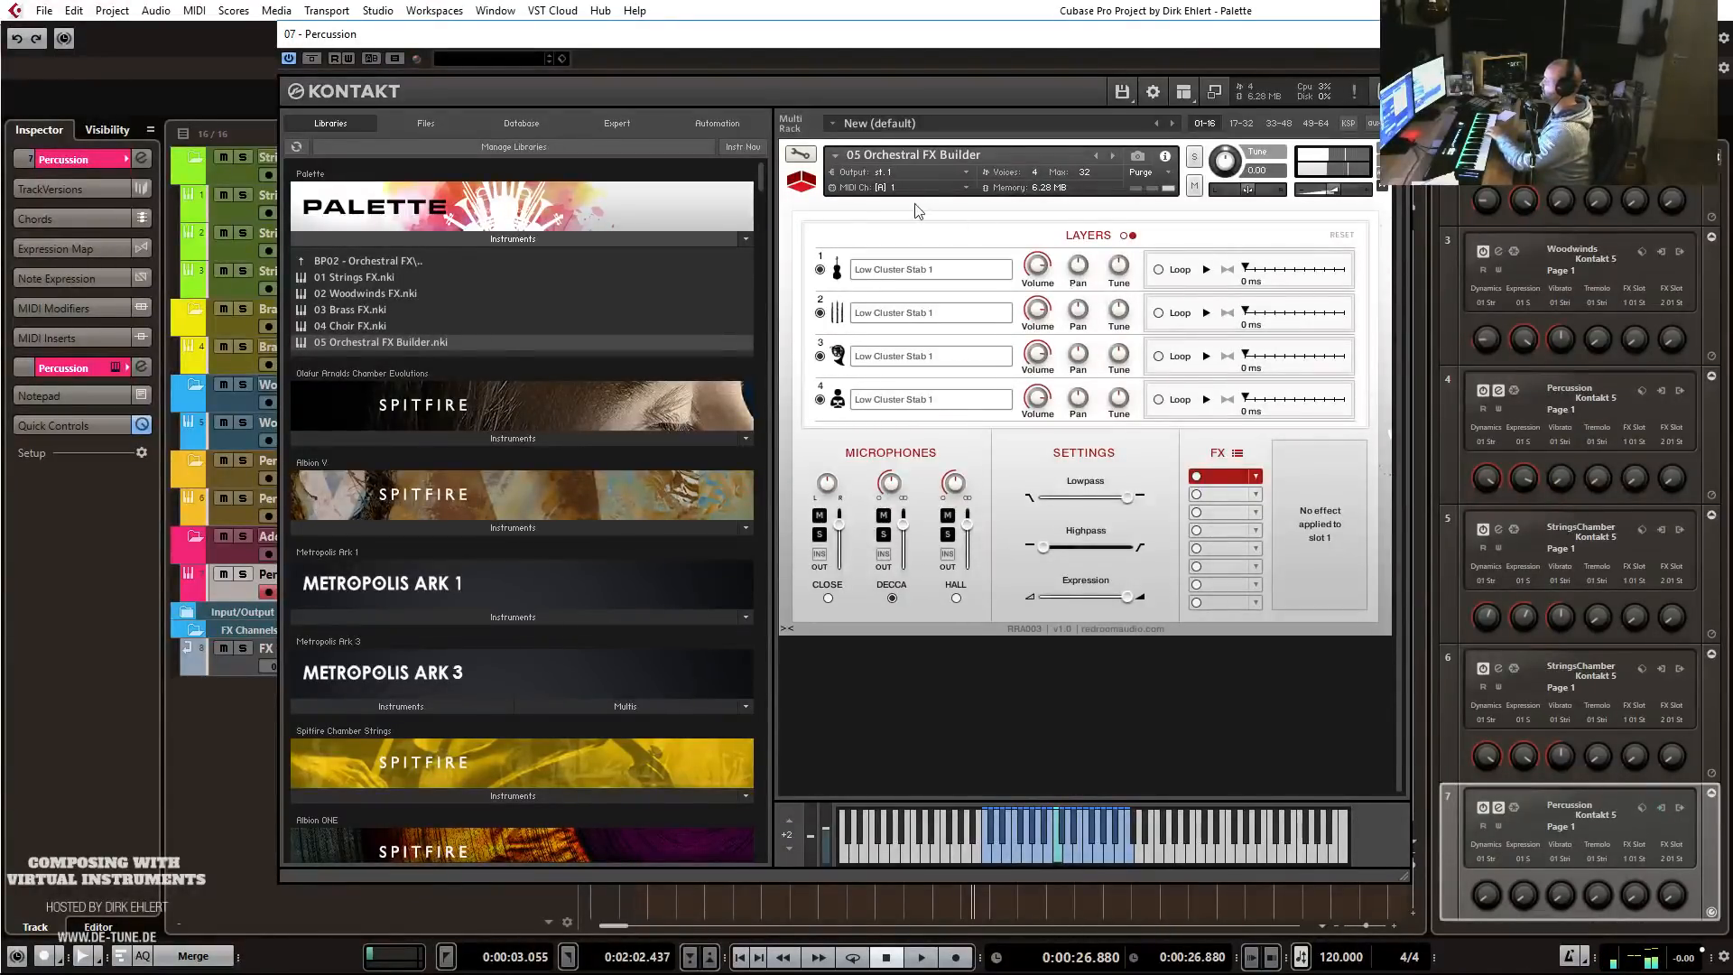
Show the snapshot view, and assign High Cluster Stab 2 to the strings layer and Mid Cluster Stab 1 to the woodwinds layer.
left_click(1139, 157)
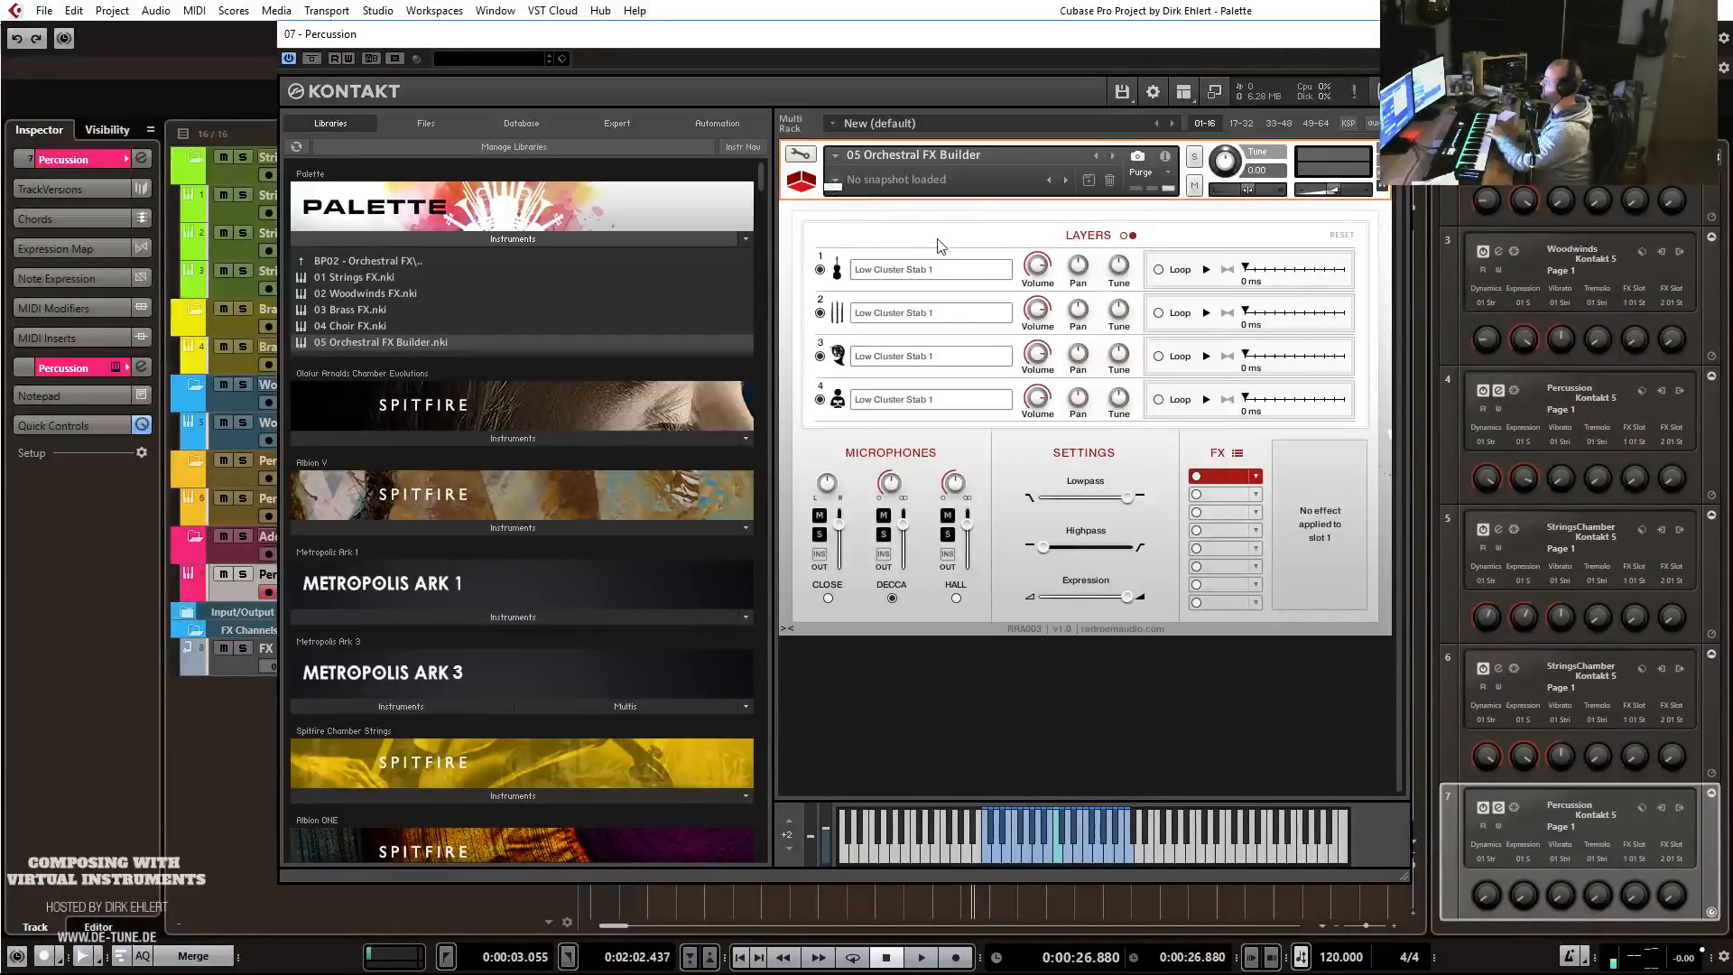
left_click(903, 269)
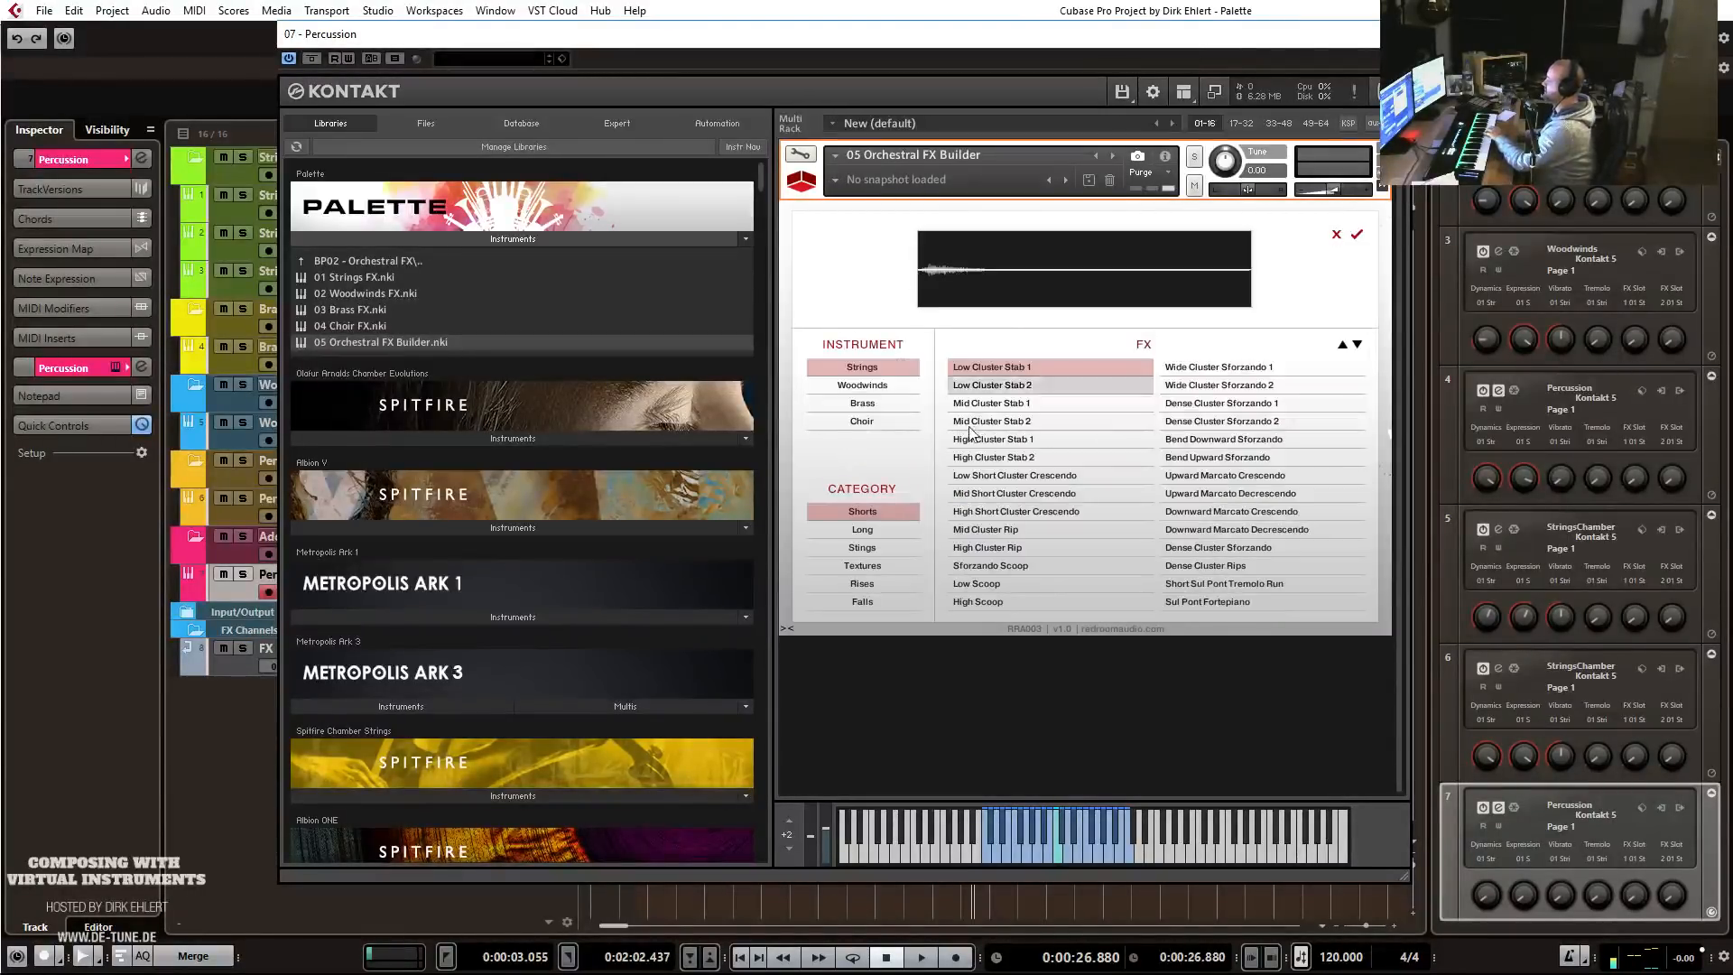
left_click(1078, 456)
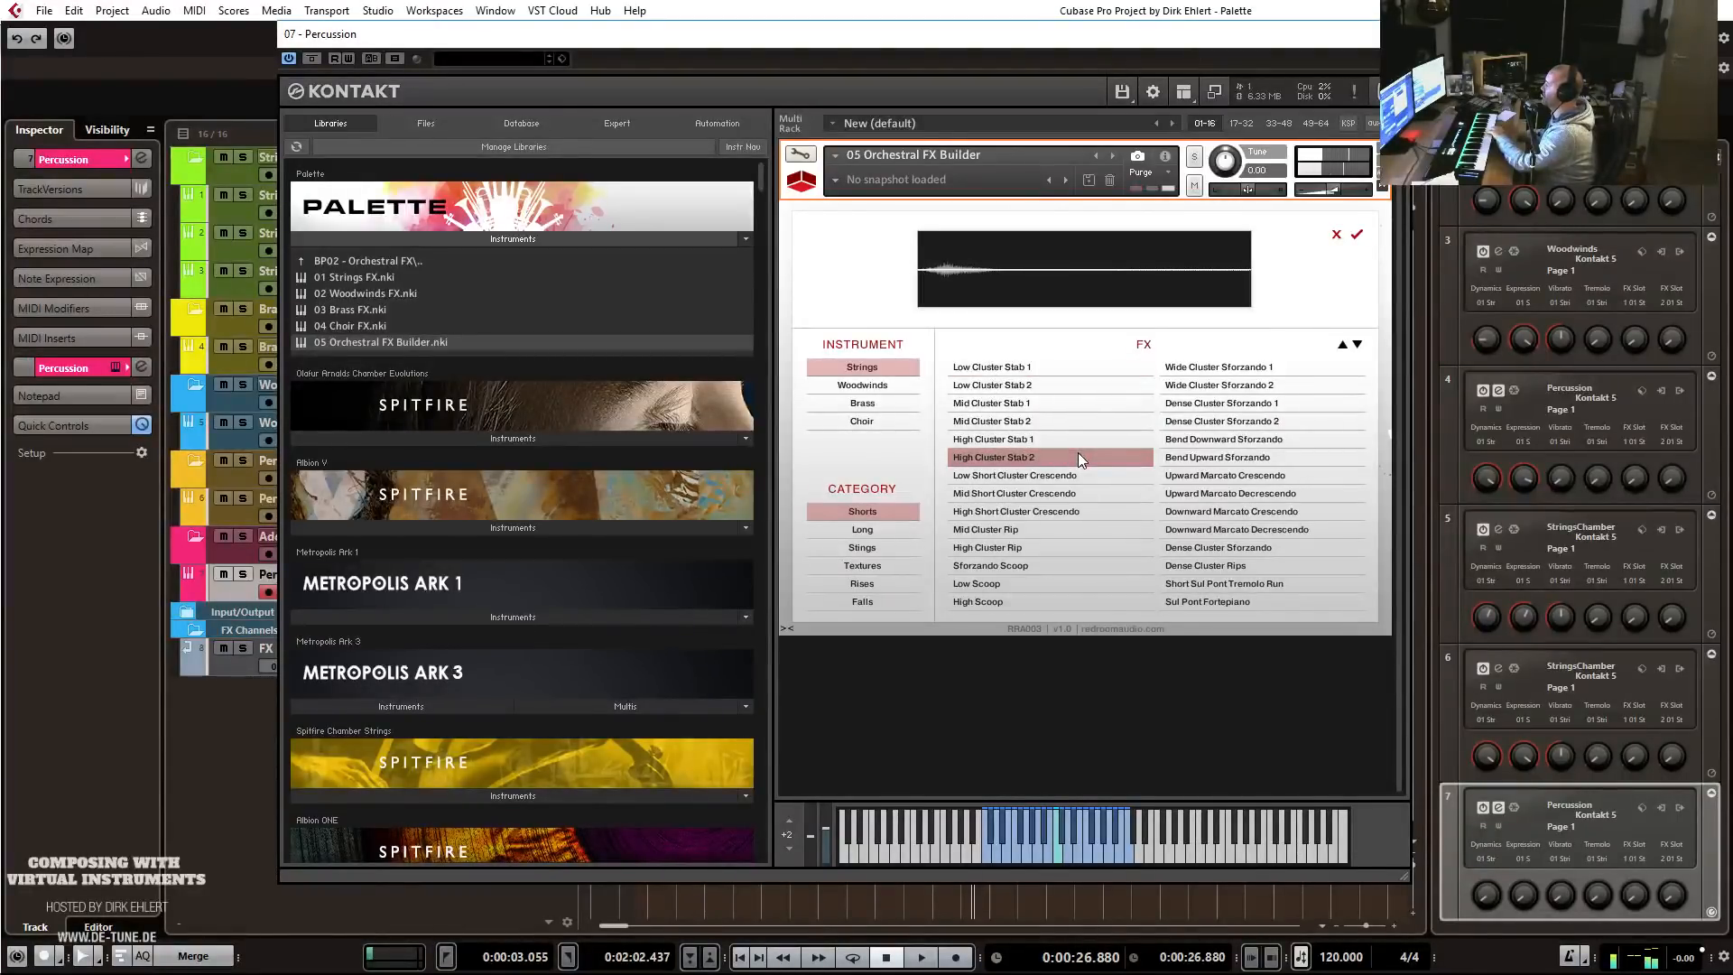
left_click(1357, 236)
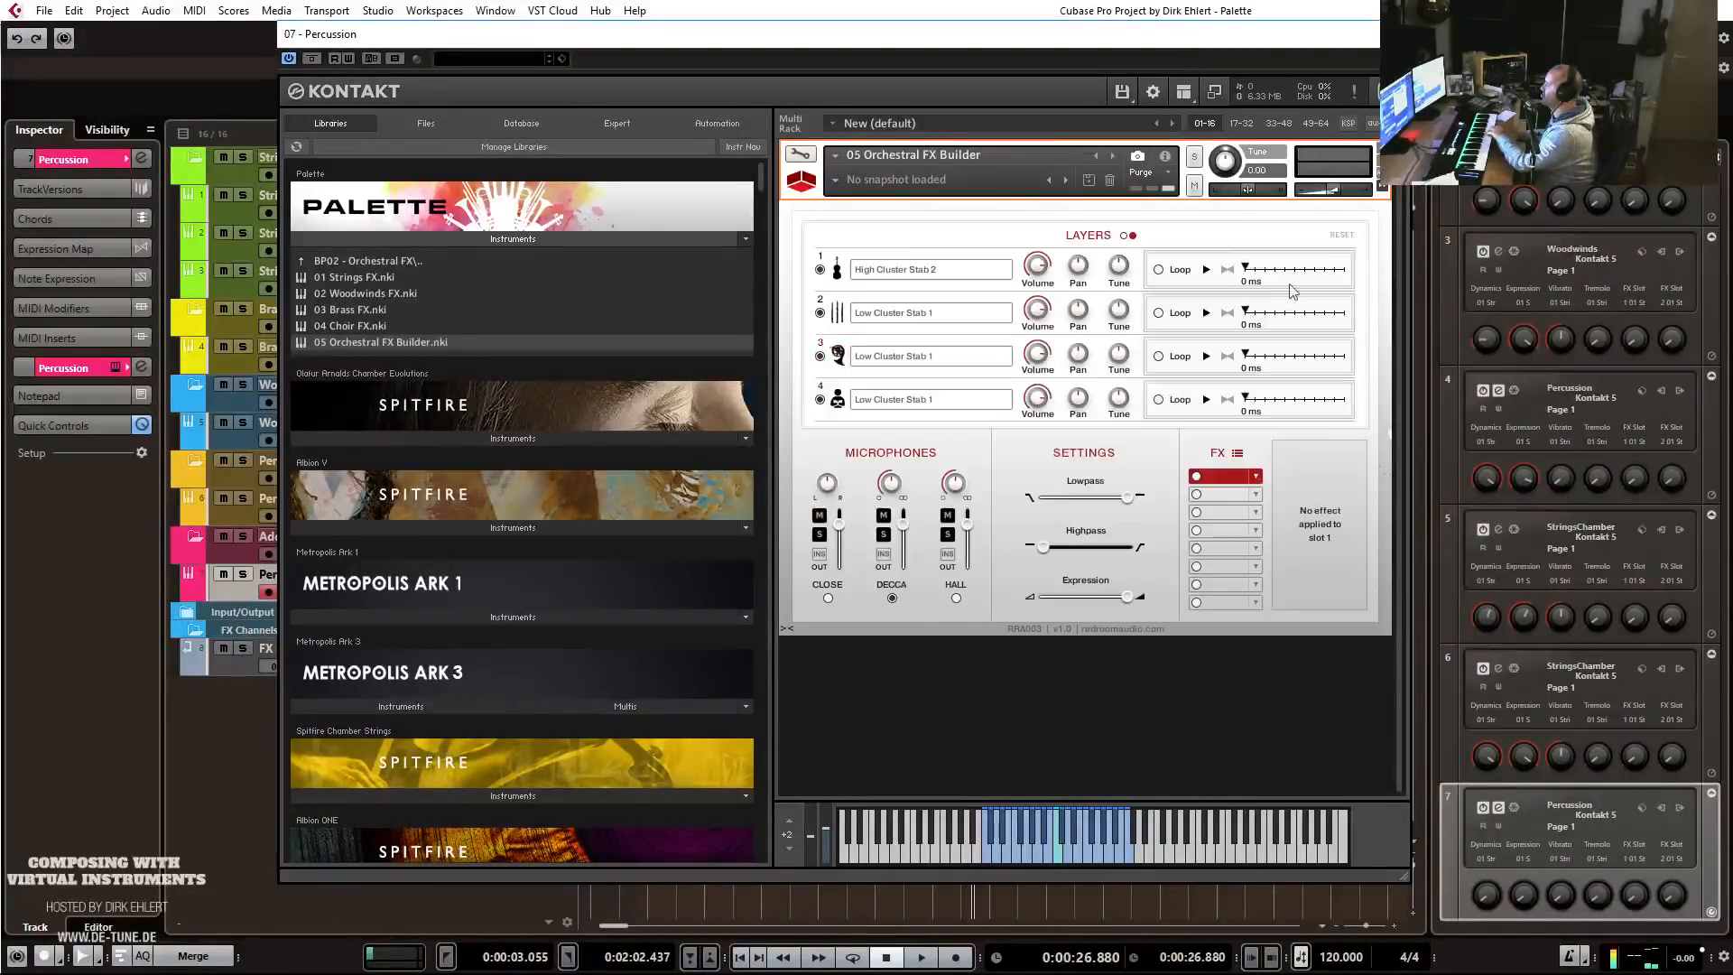
left_click(945, 316)
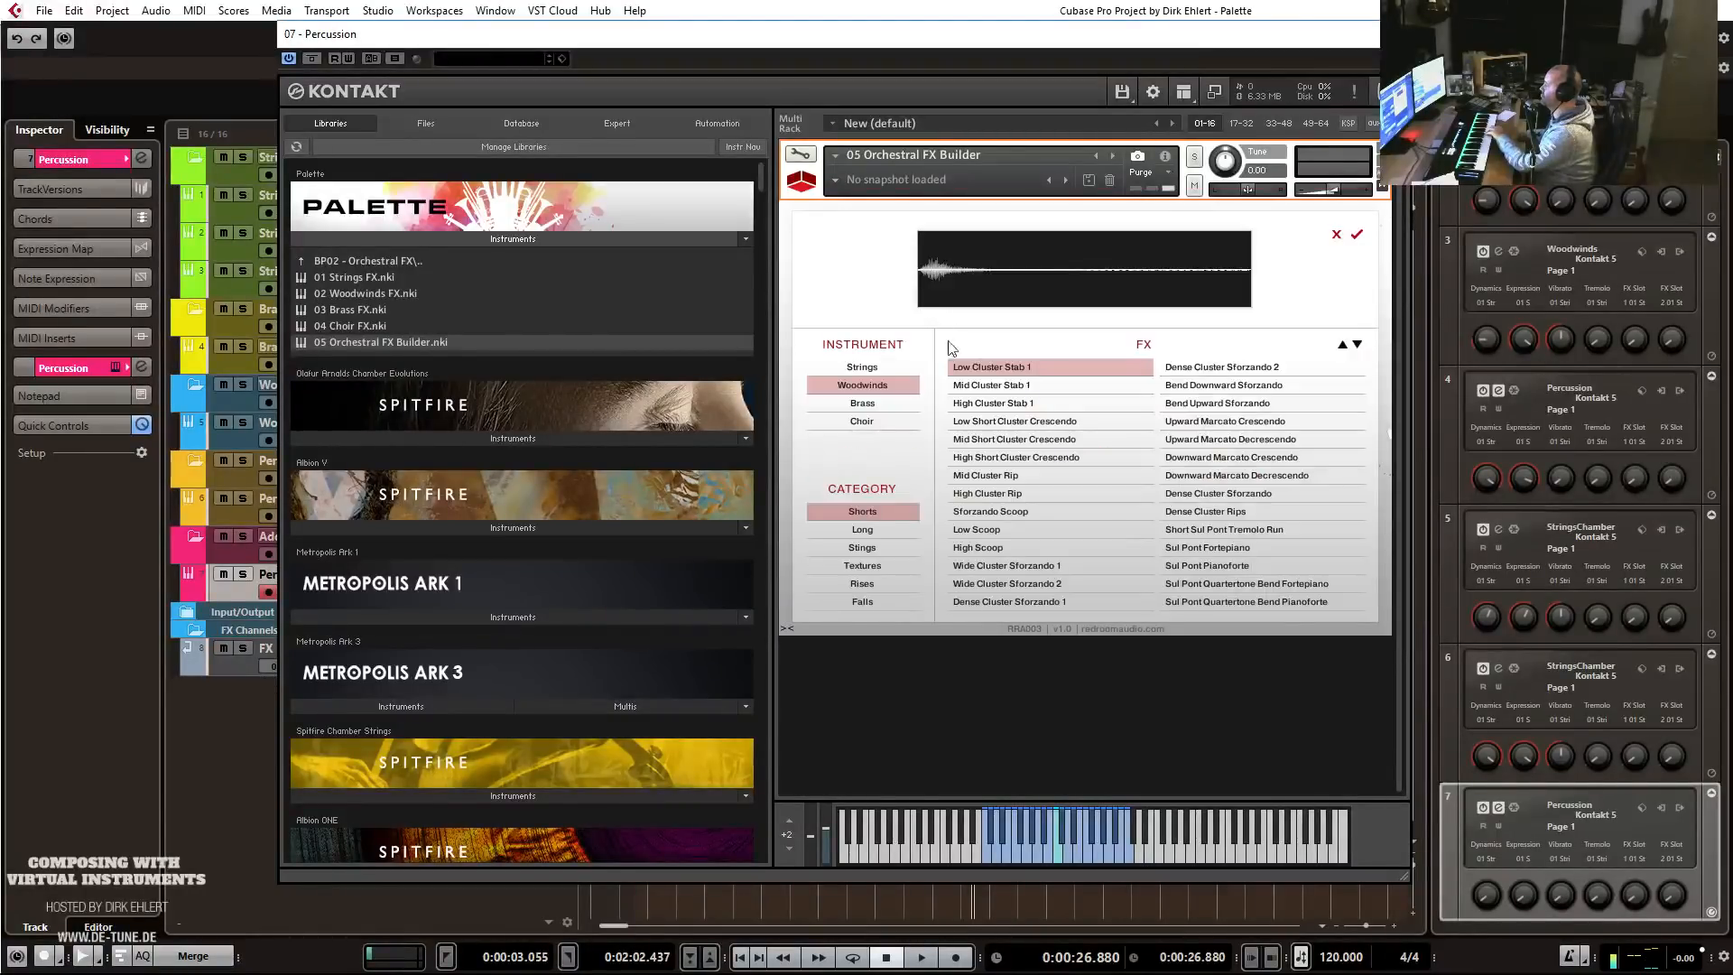
left_click(1008, 388)
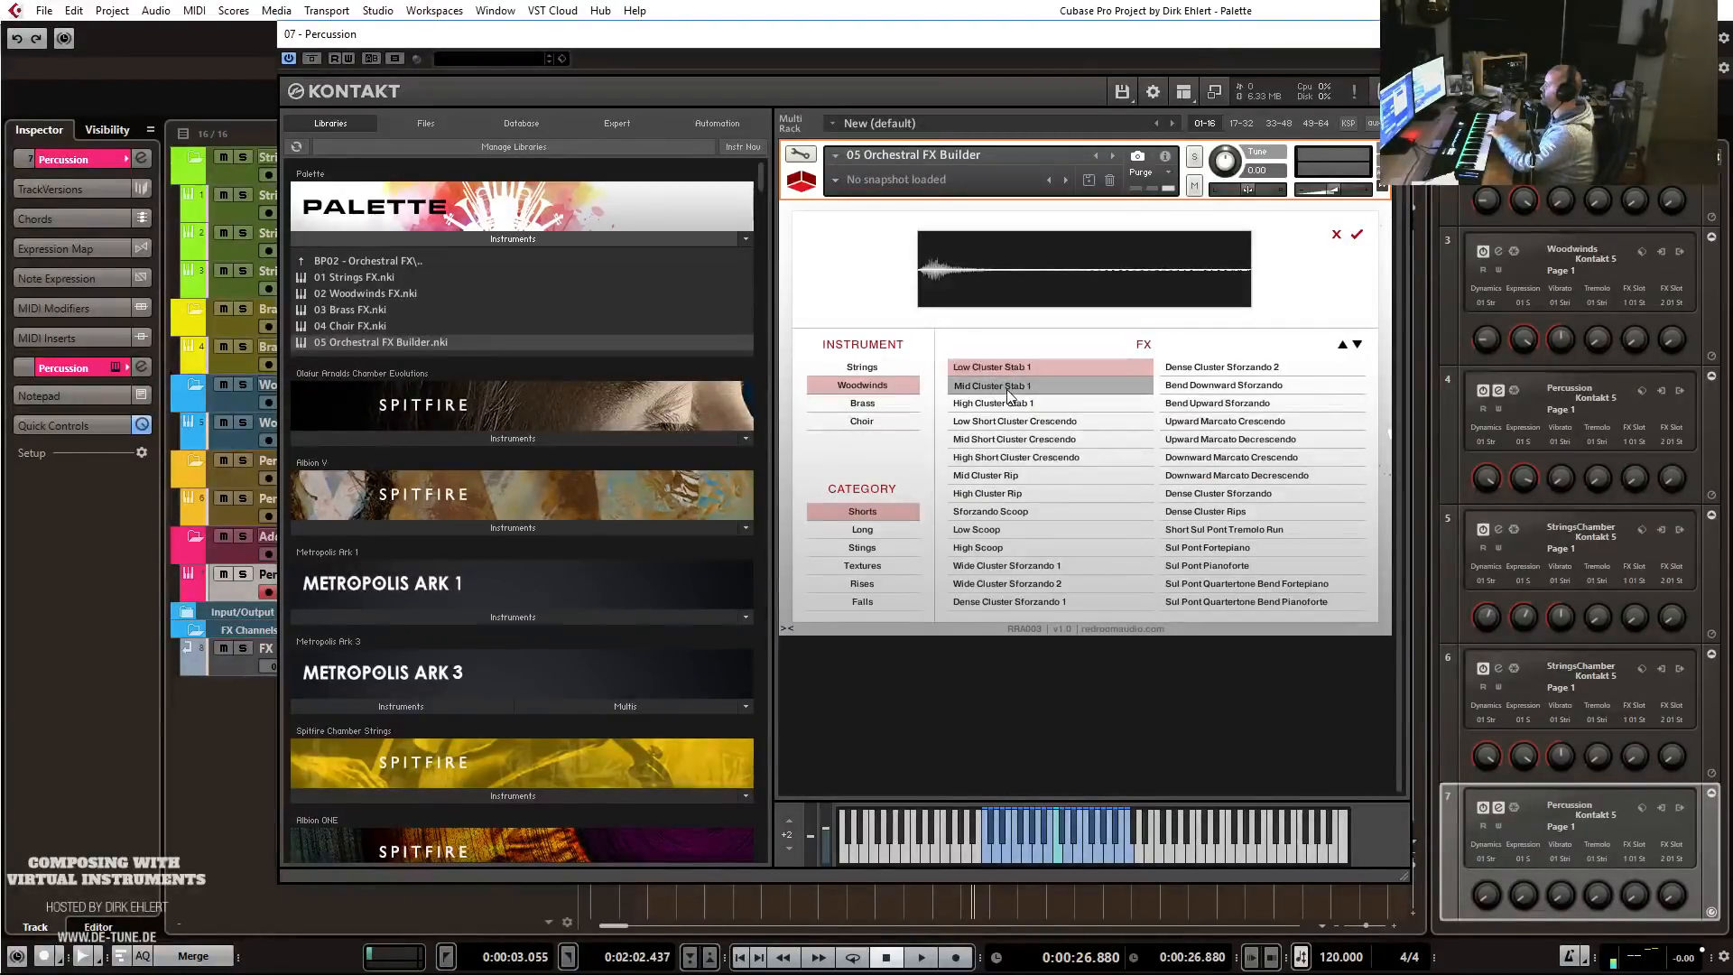
left_click(1357, 237)
Assign High Cluster Stab 2 to both the brass layer and the choir layer.
left_click(912, 368)
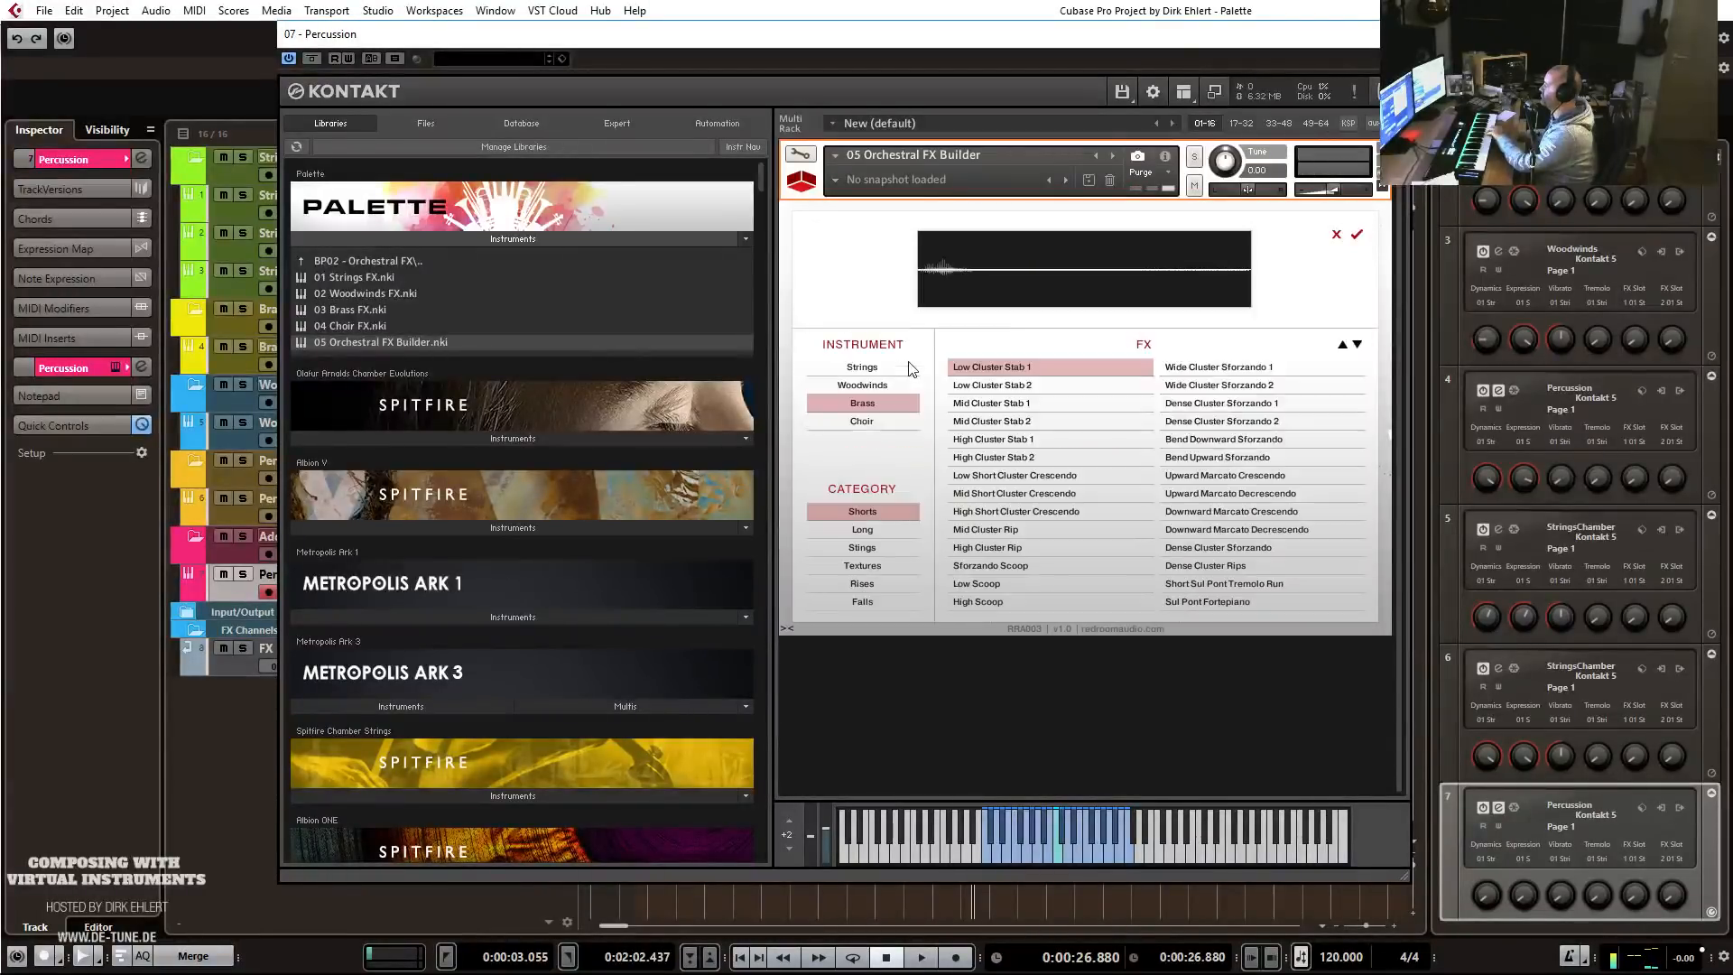
left_click(1035, 455)
left_click(1357, 235)
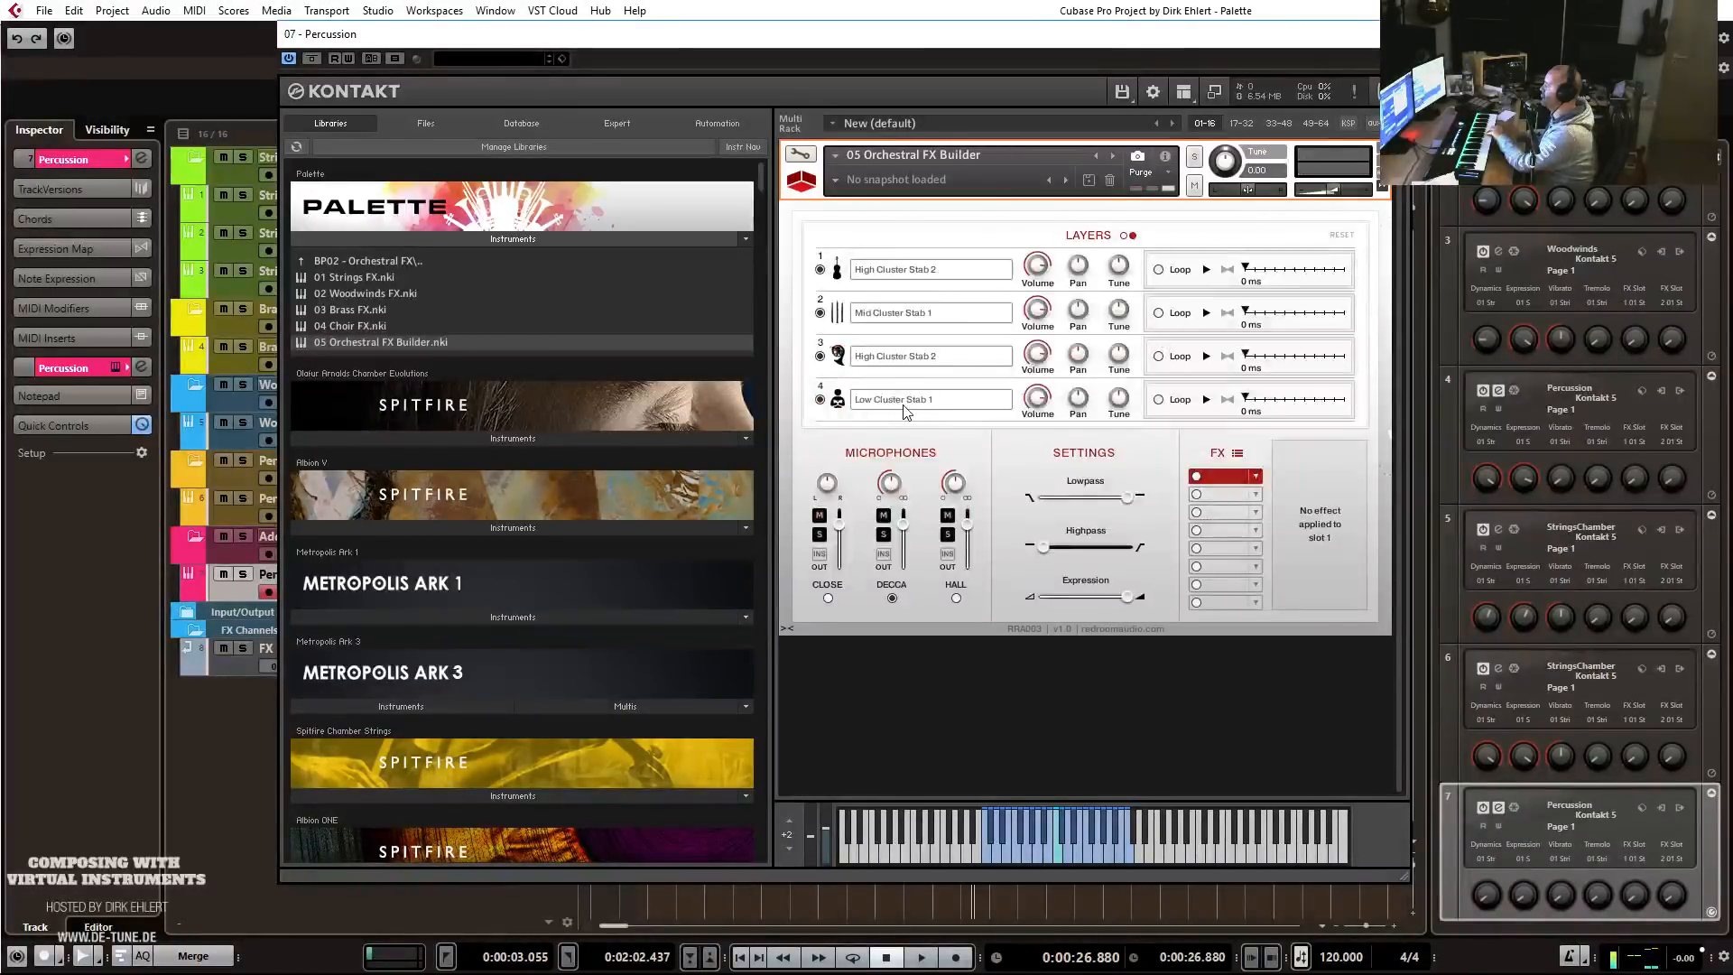
left_click(905, 412)
left_click(1040, 475)
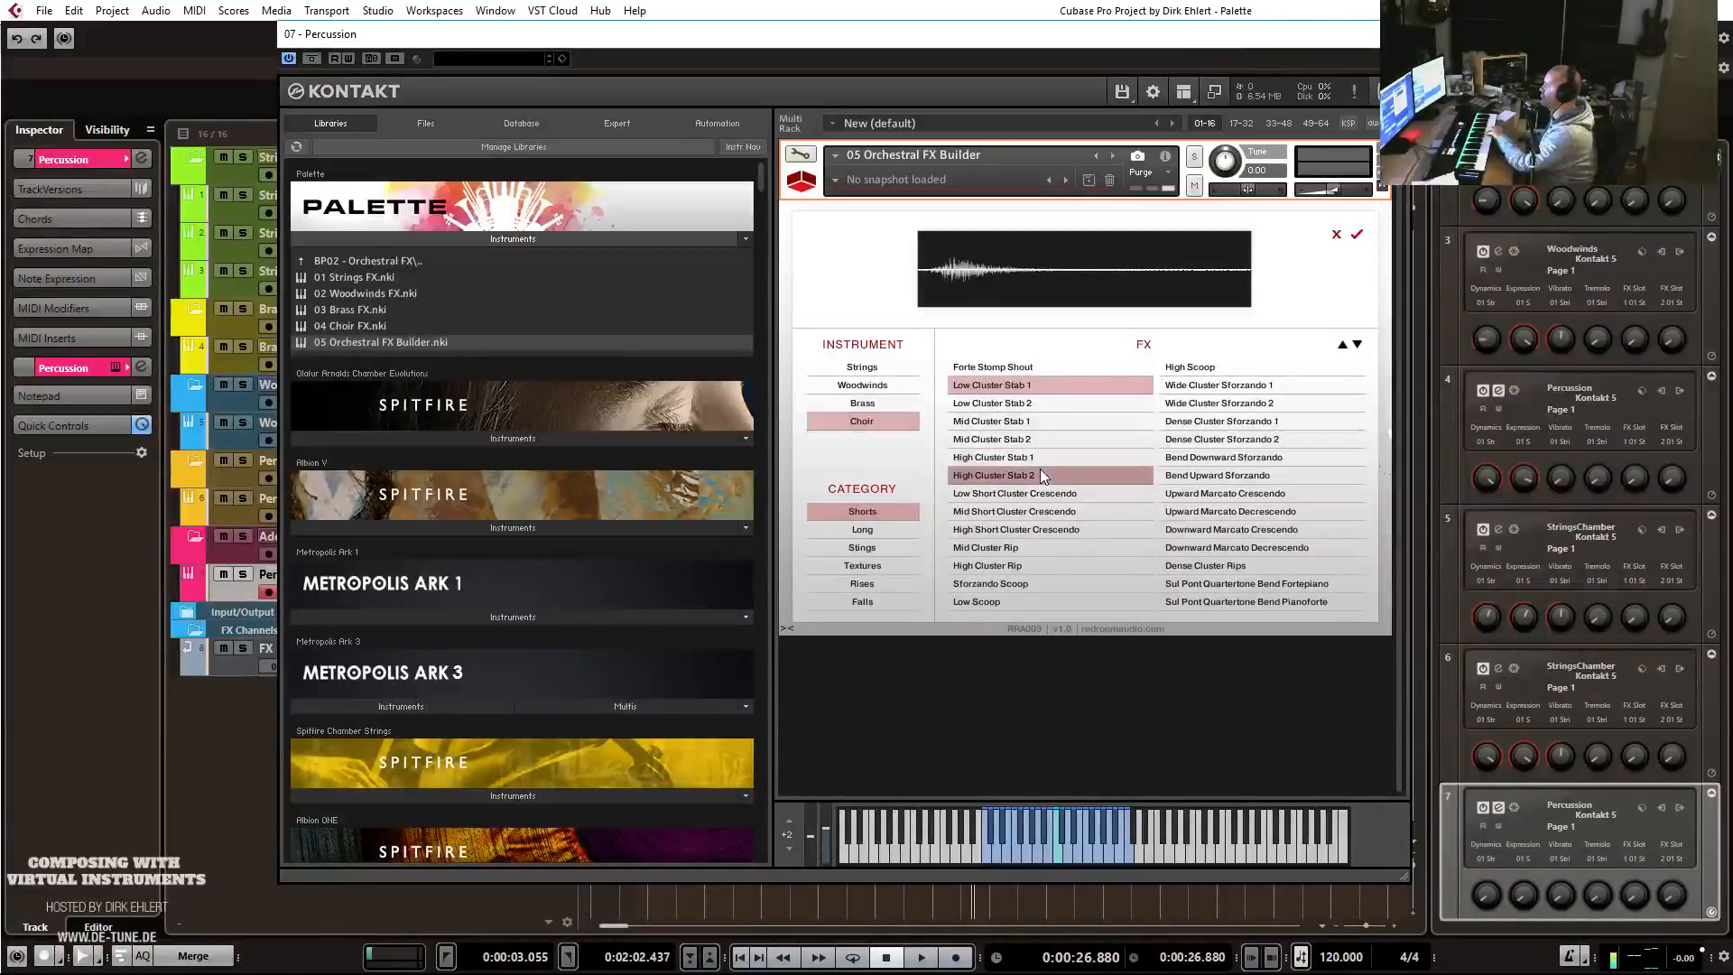
left_click(1357, 235)
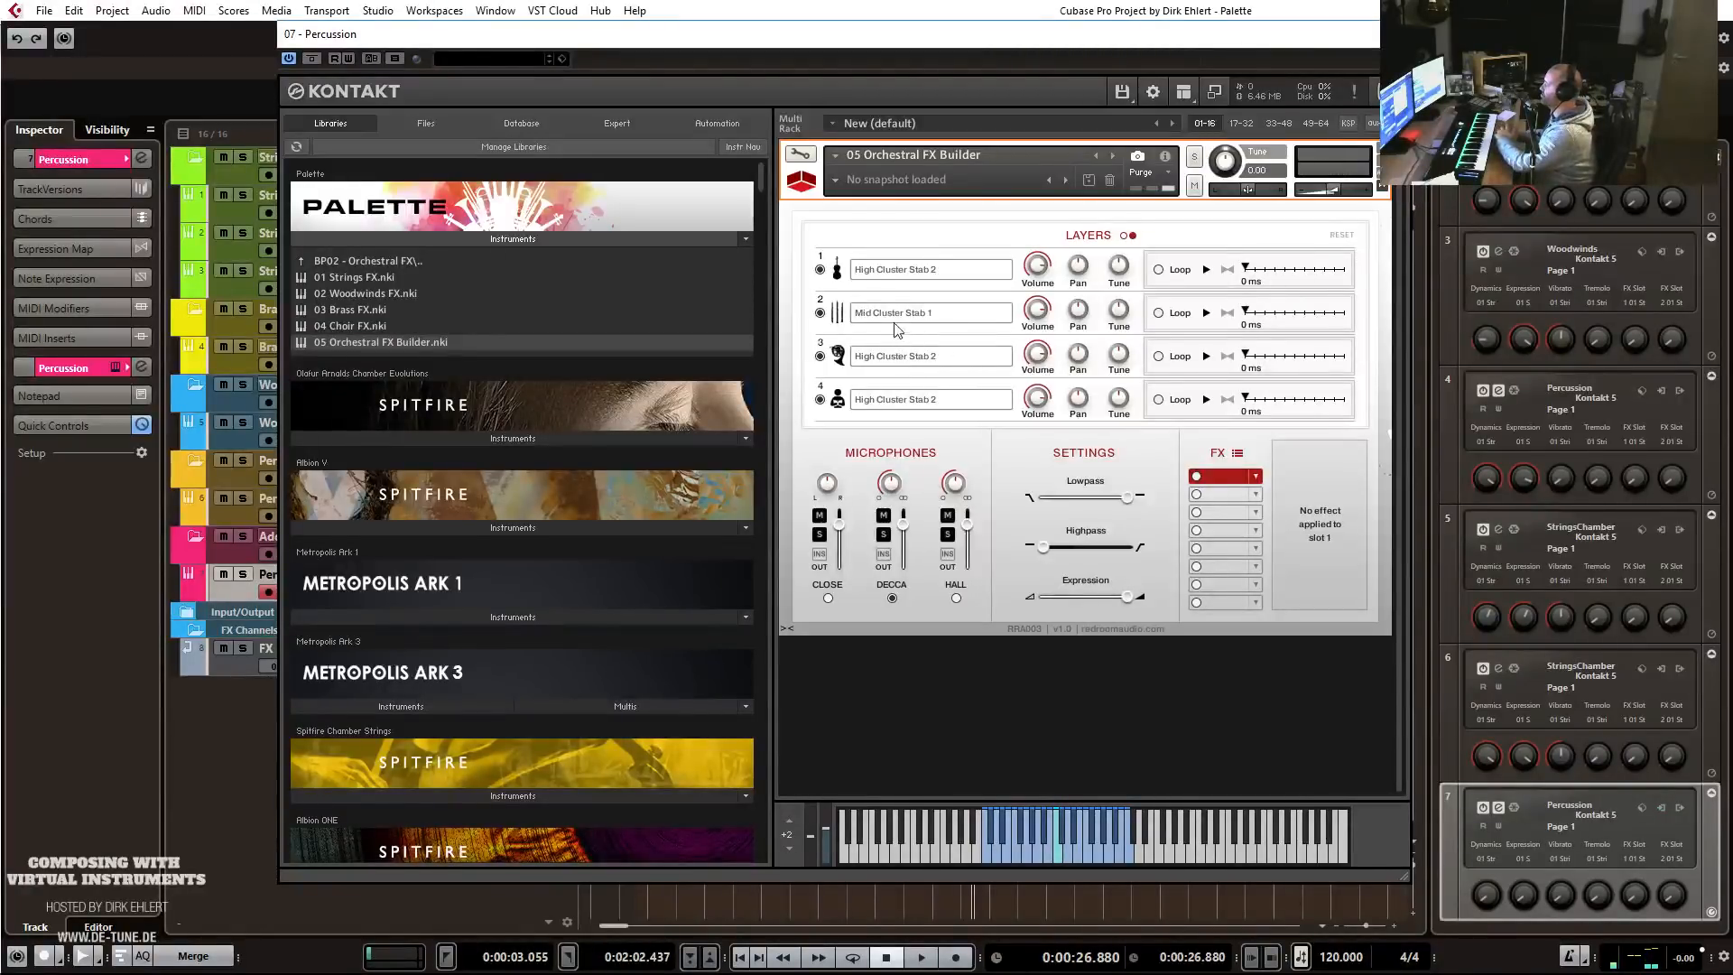
Audition several short effects for the strings layer and assign it Random Cluster Short Texture from the Long category.
left_click(906, 270)
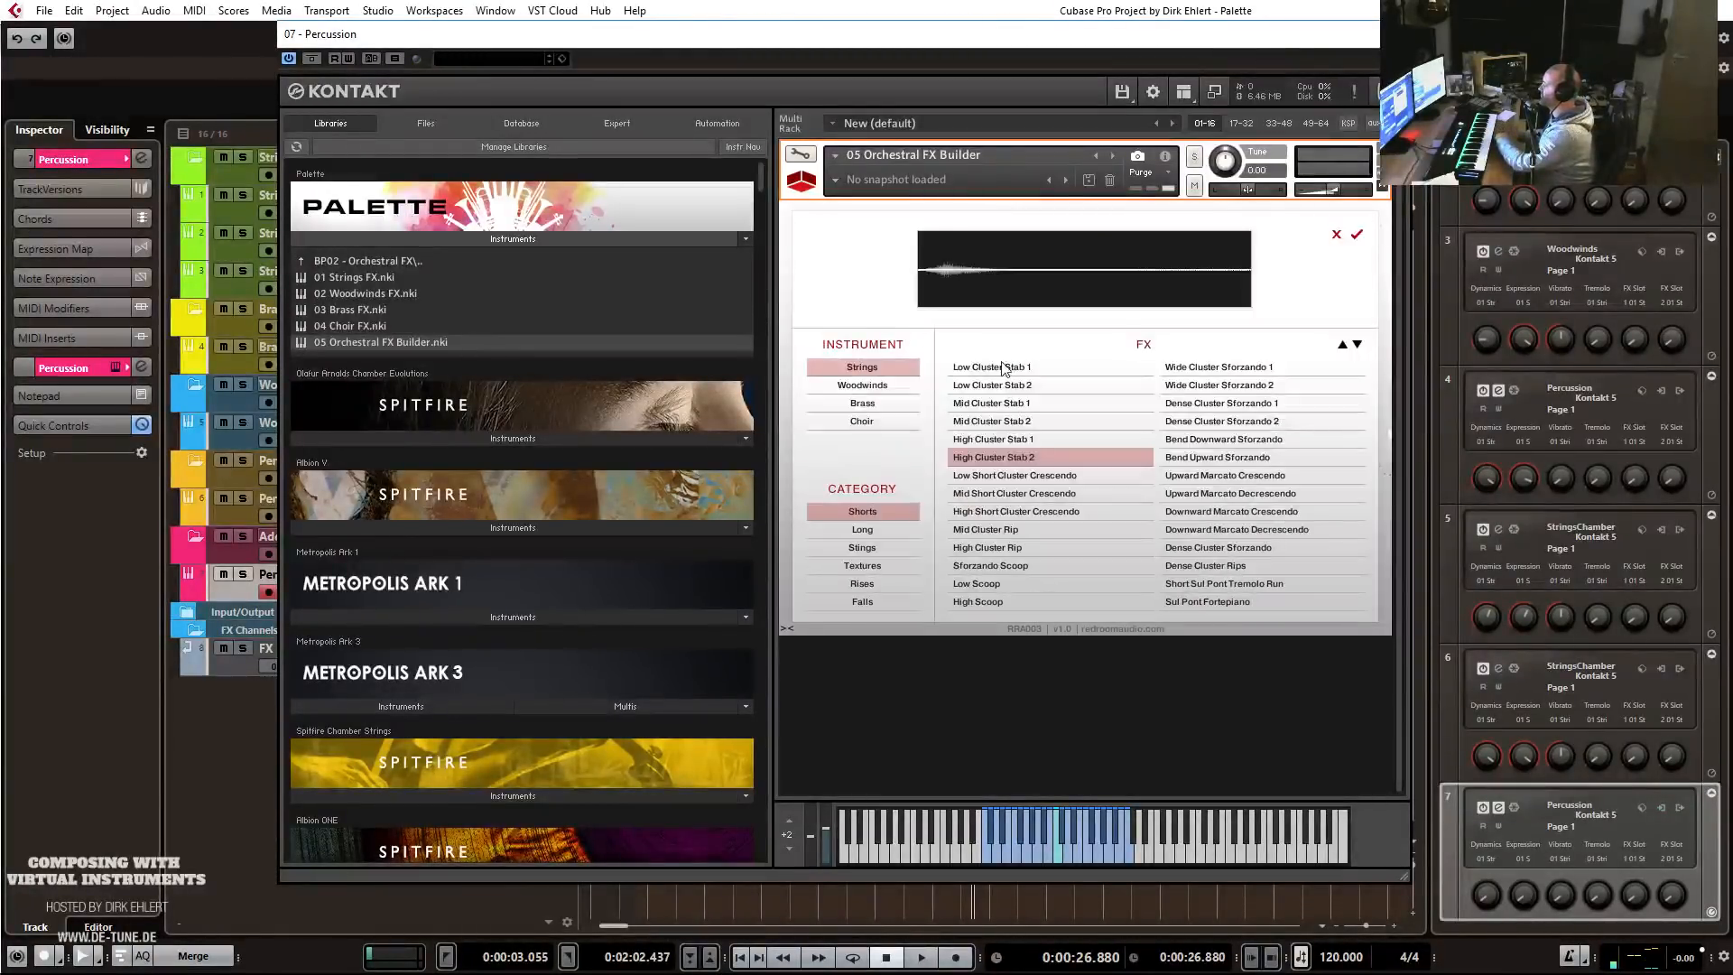
left_click(1205, 373)
left_click(1208, 404)
left_click(1231, 496)
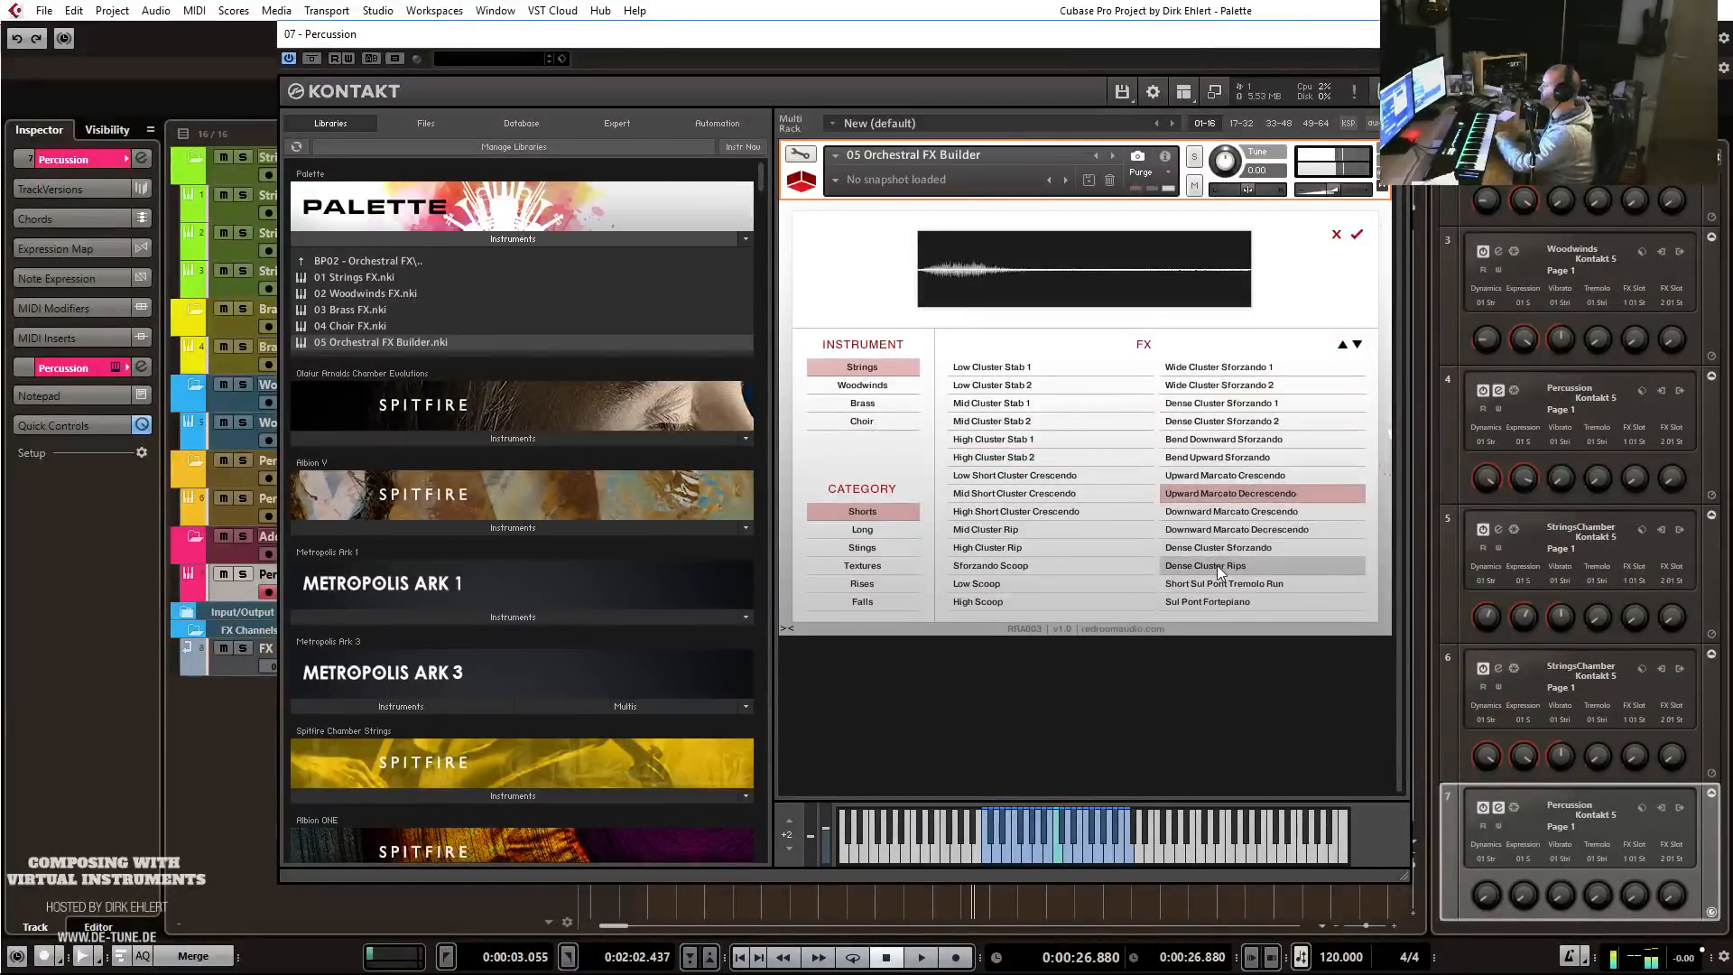
left_click(1217, 565)
left_click(885, 531)
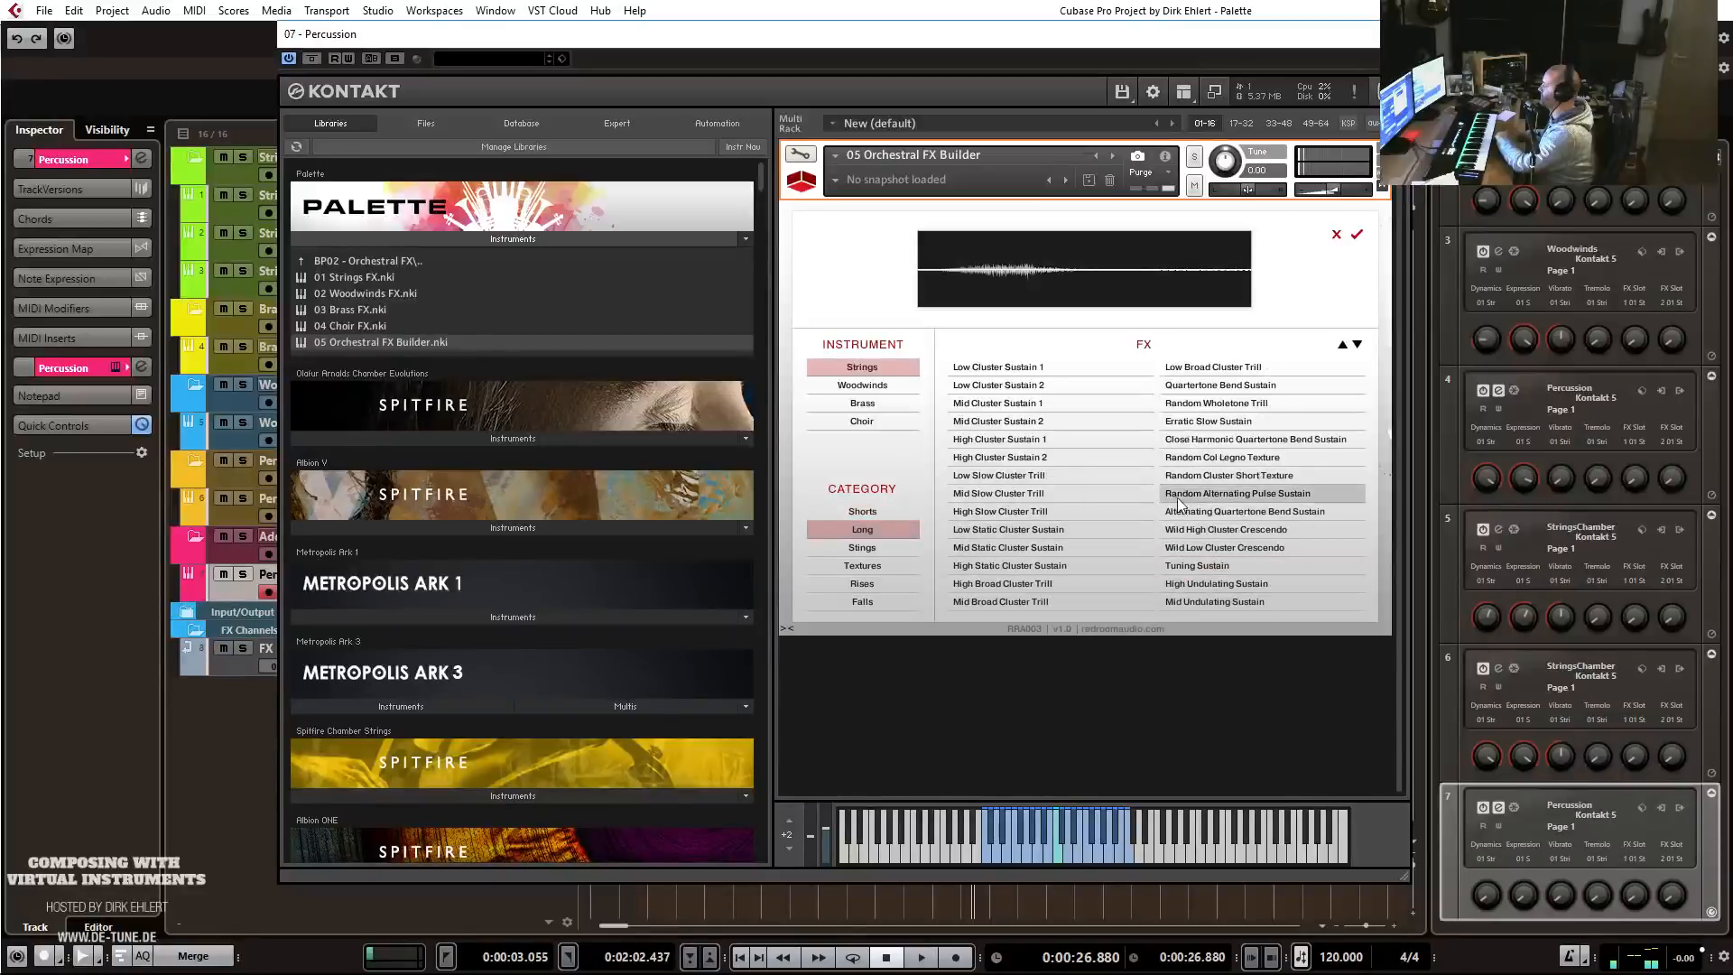
left_click(1202, 479)
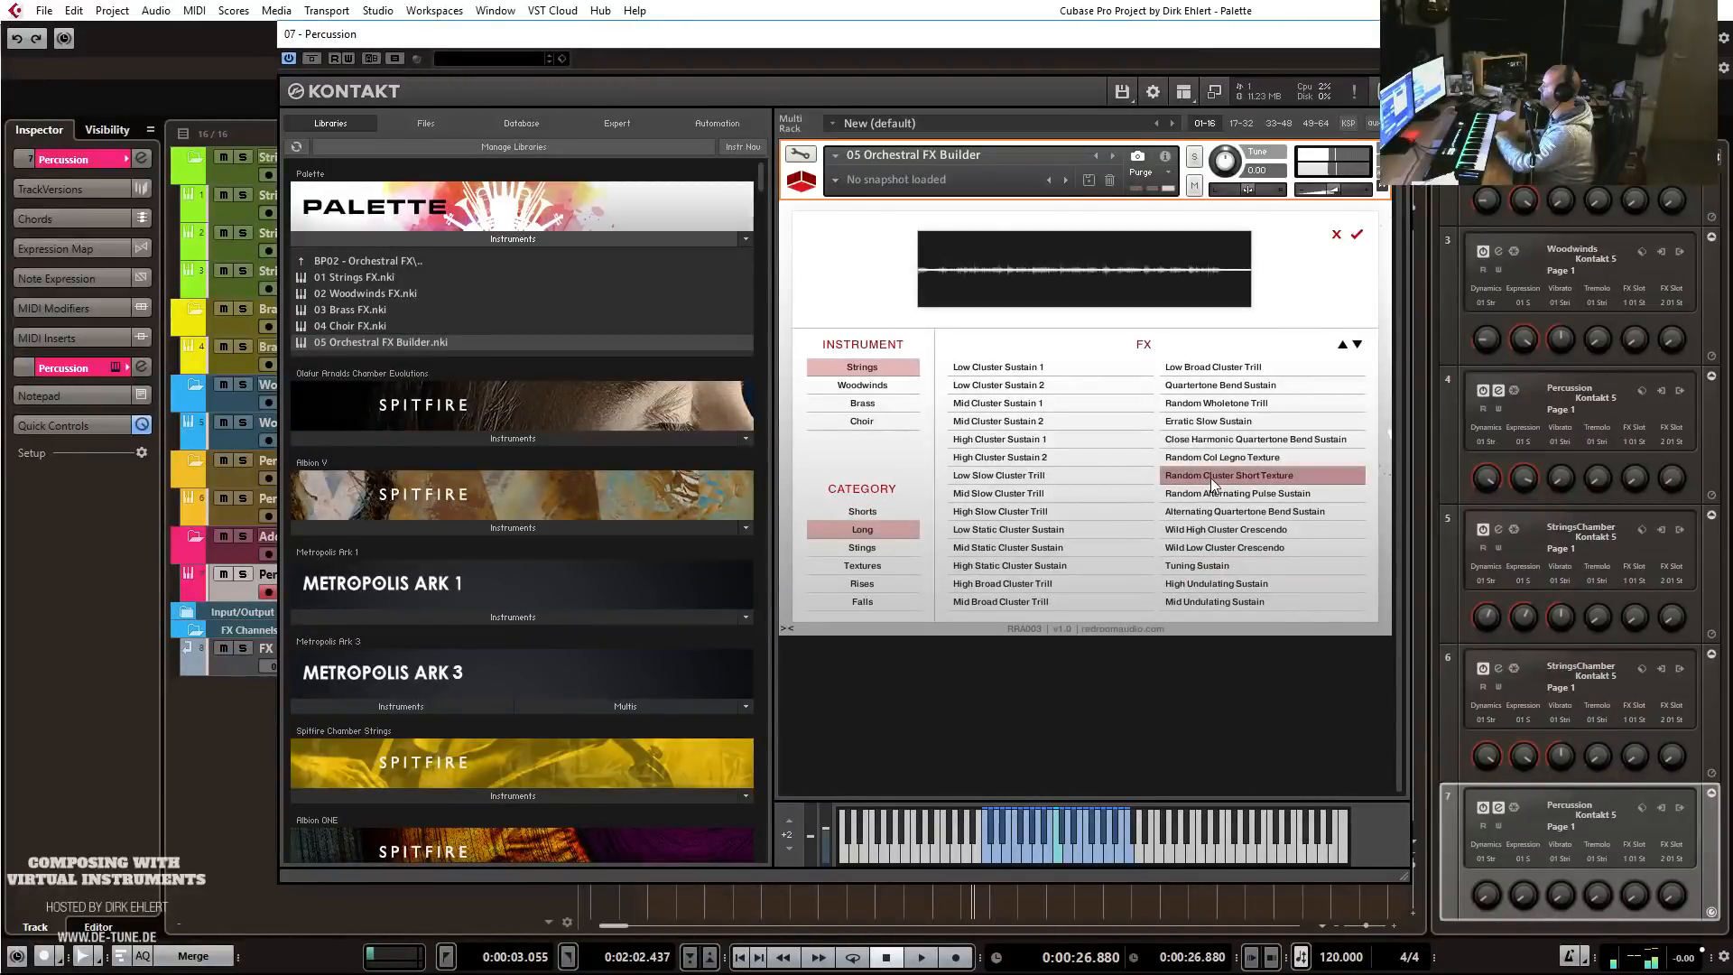
left_click(1357, 234)
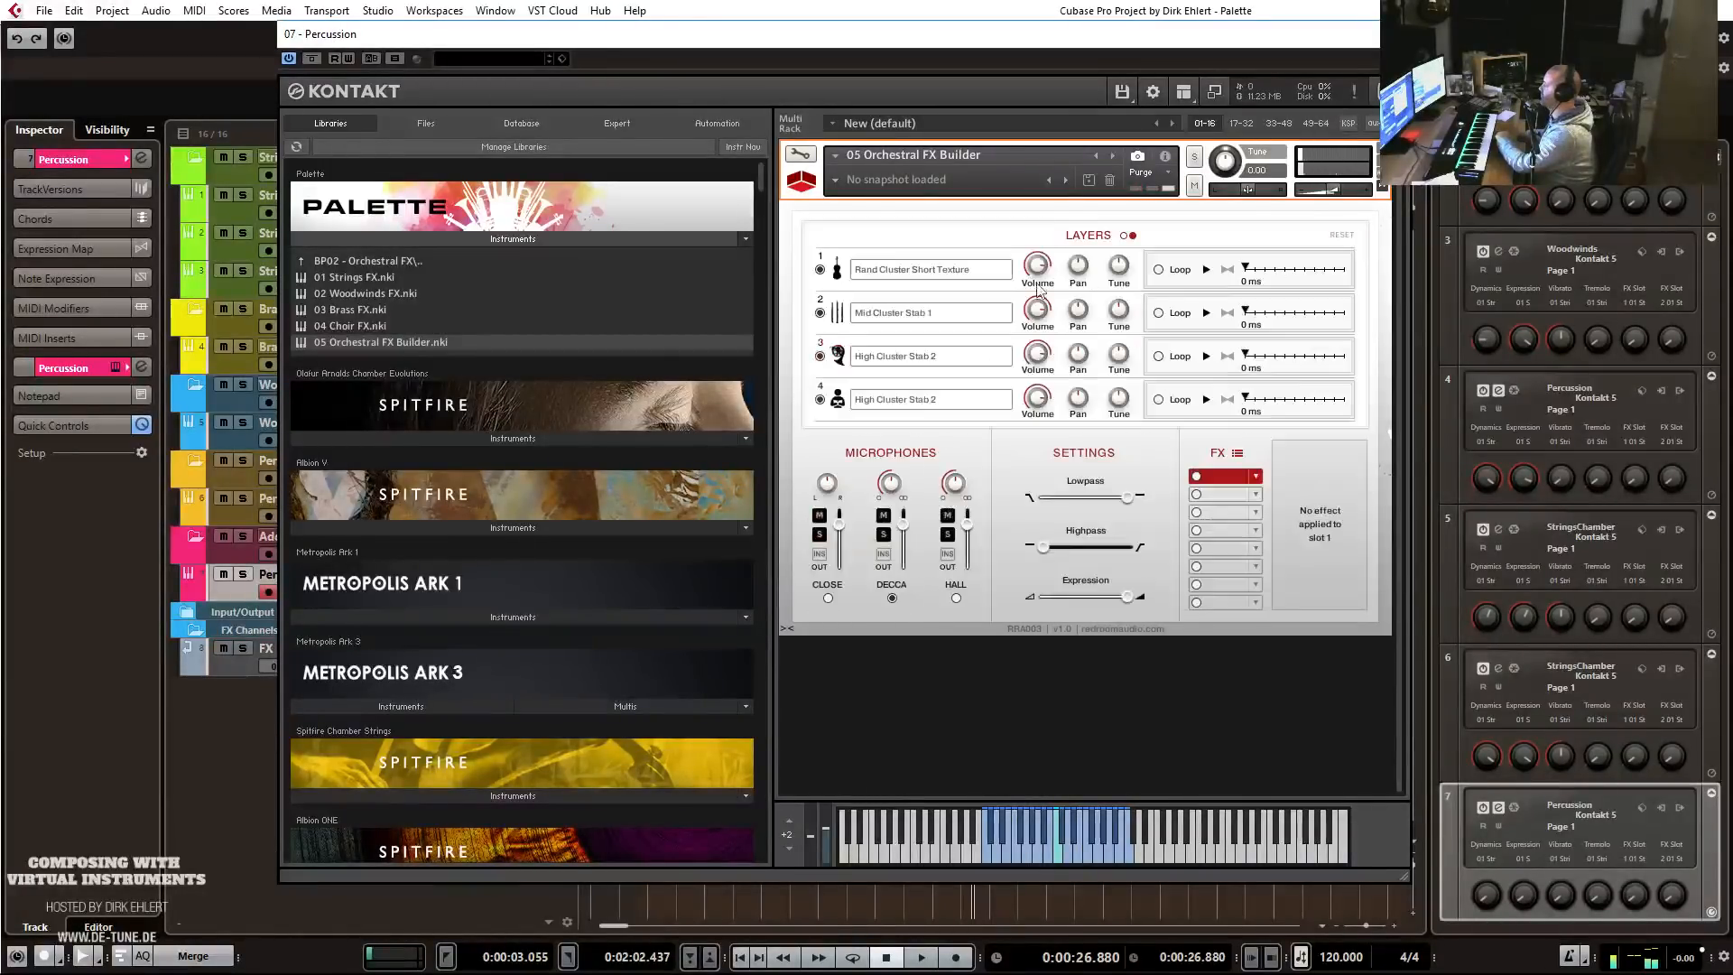
Try Random Col Legno Texture for the woodwinds layer and assign it Random Cluster Short Texture from the Long category.
left_click(933, 315)
left_click(884, 531)
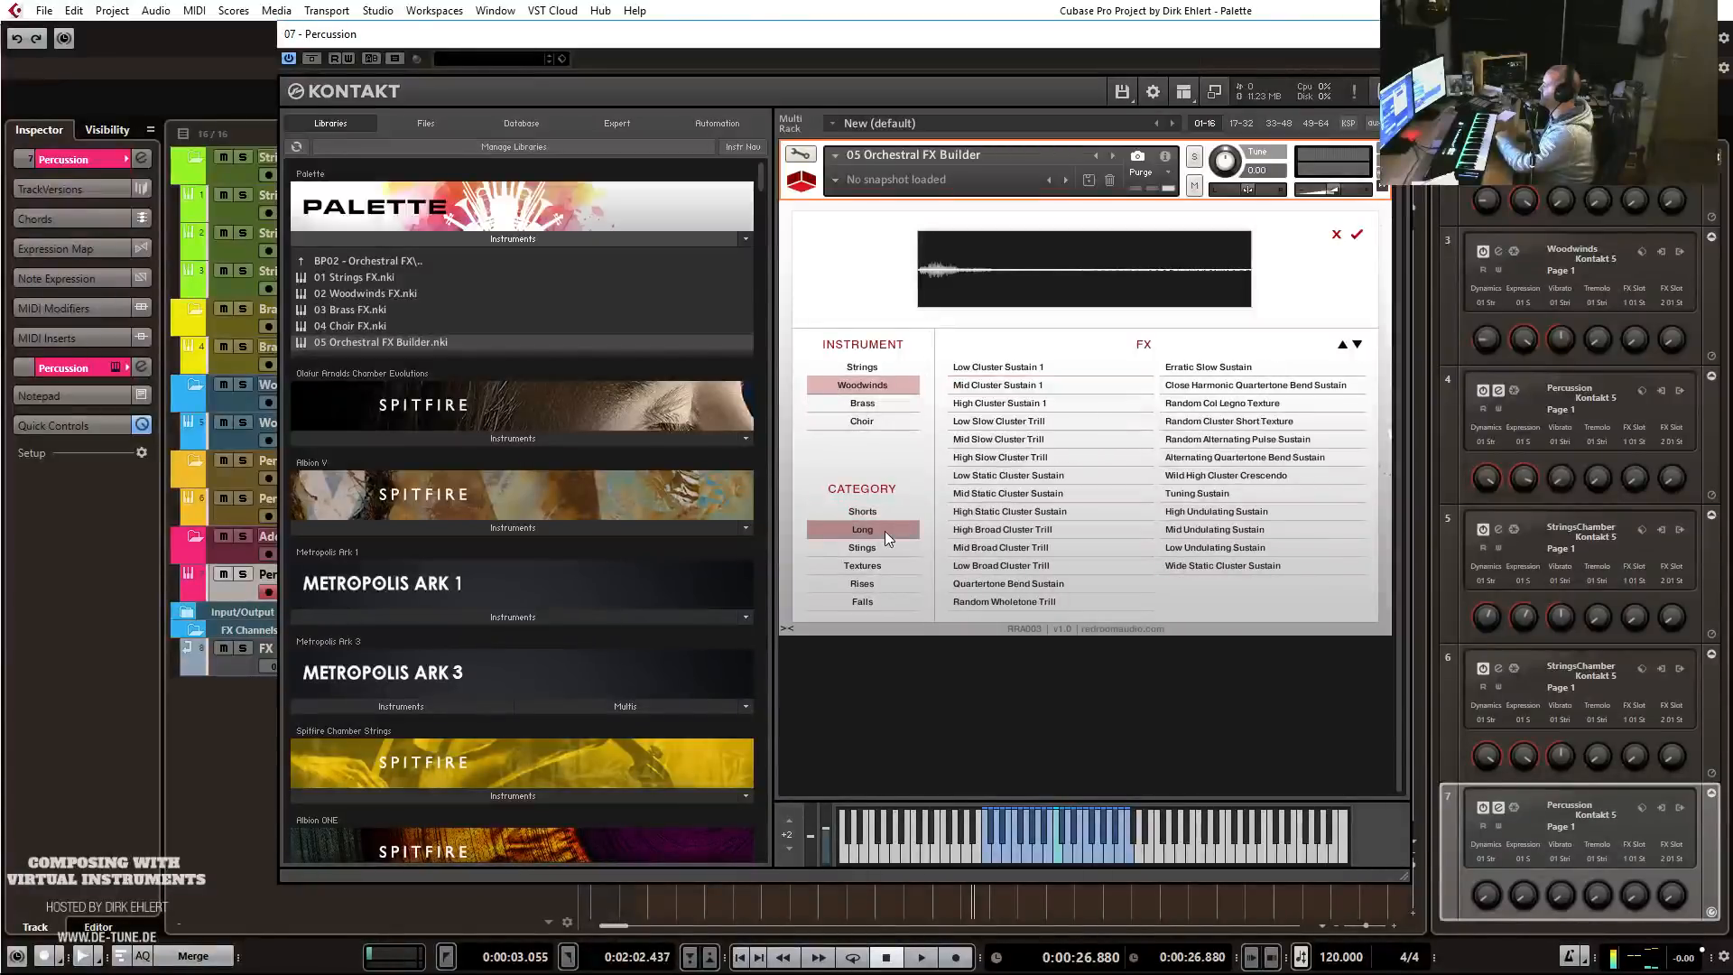
left_click(1249, 412)
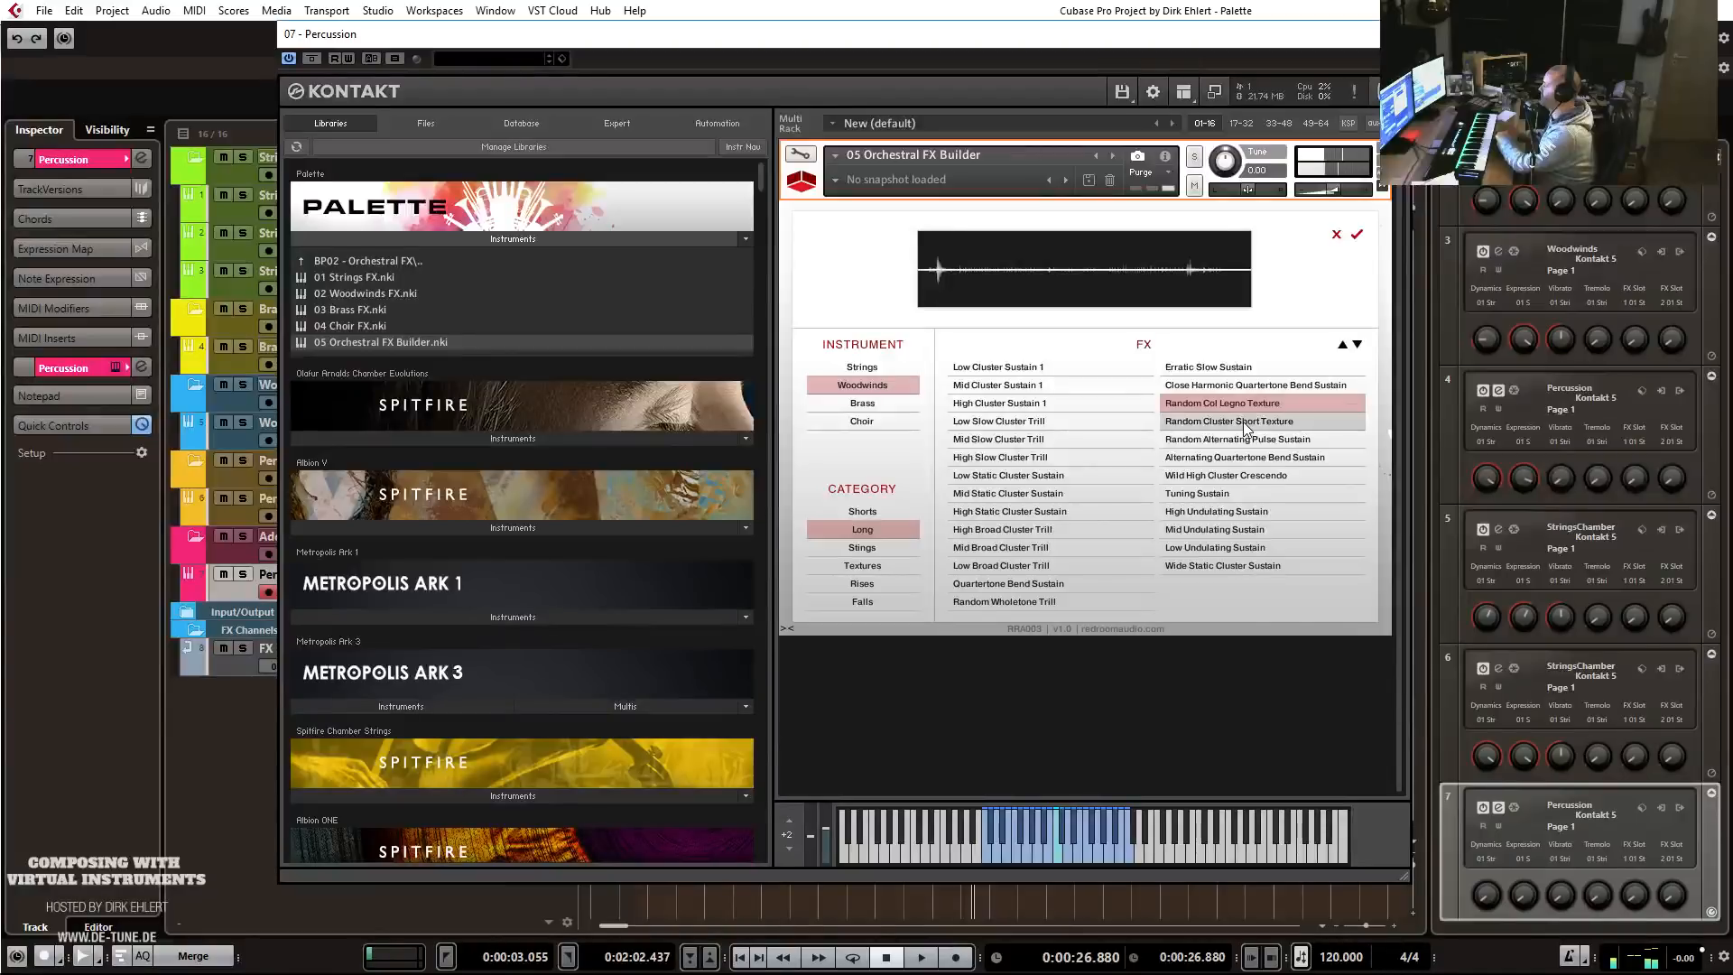
left_click(1244, 421)
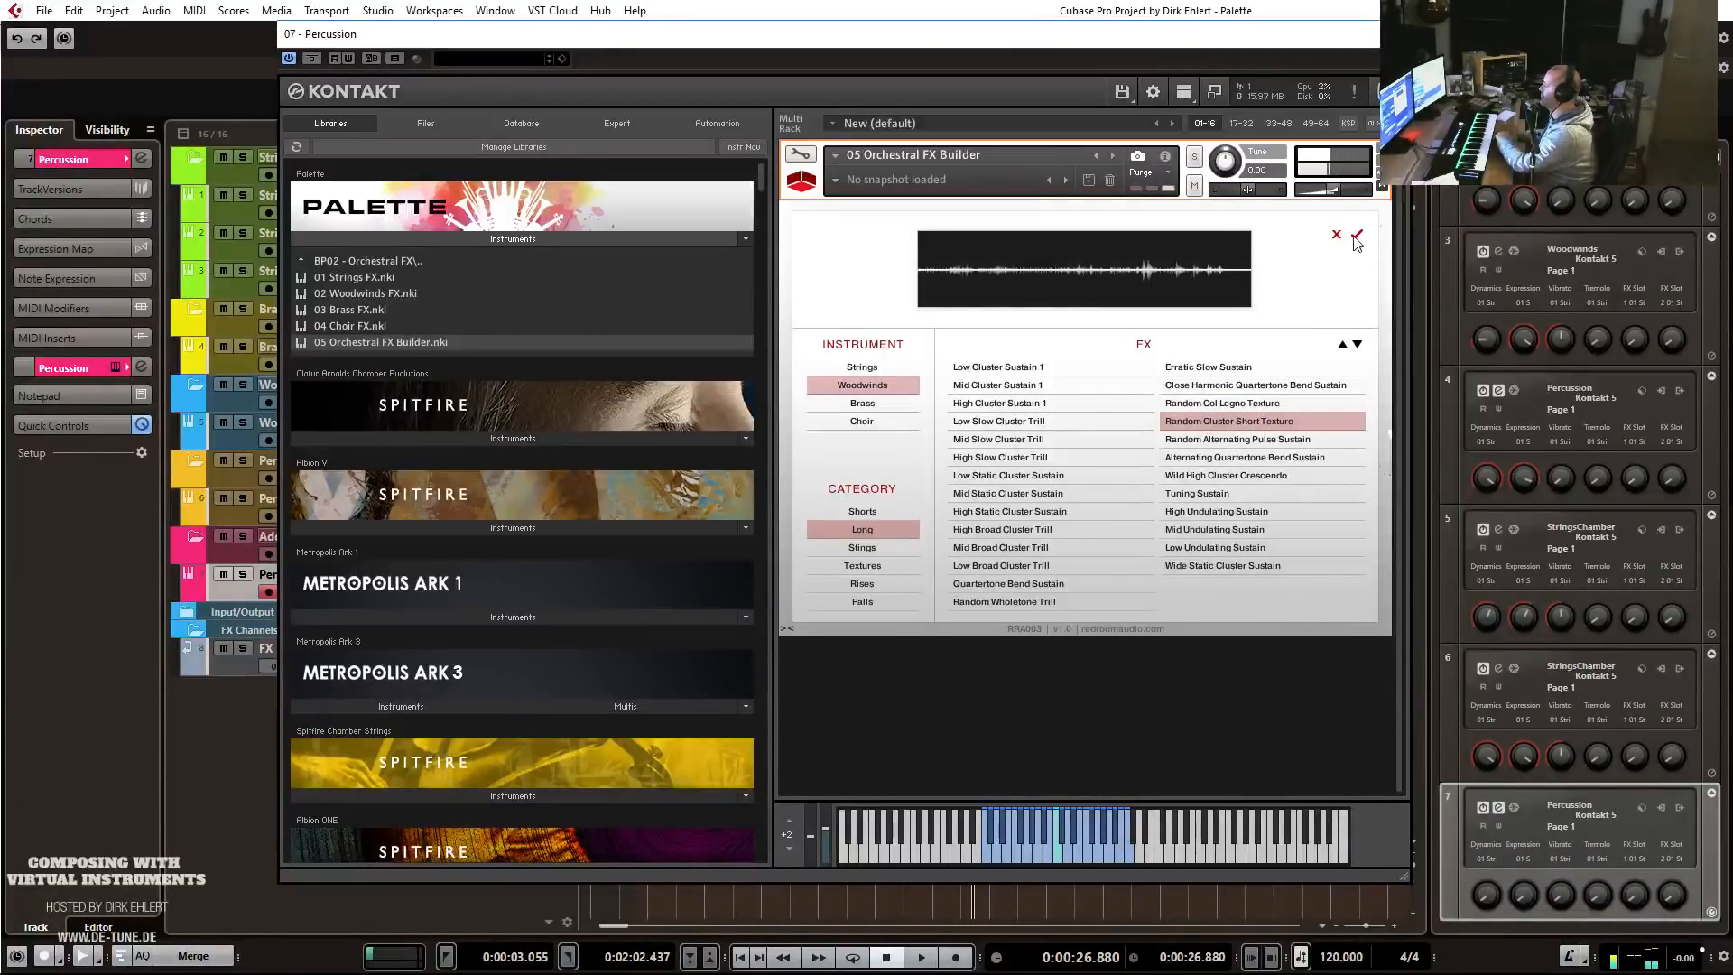
left_click(1357, 236)
Assign Random Cluster Short Texture from the Long category to the brass layer.
left_click(935, 358)
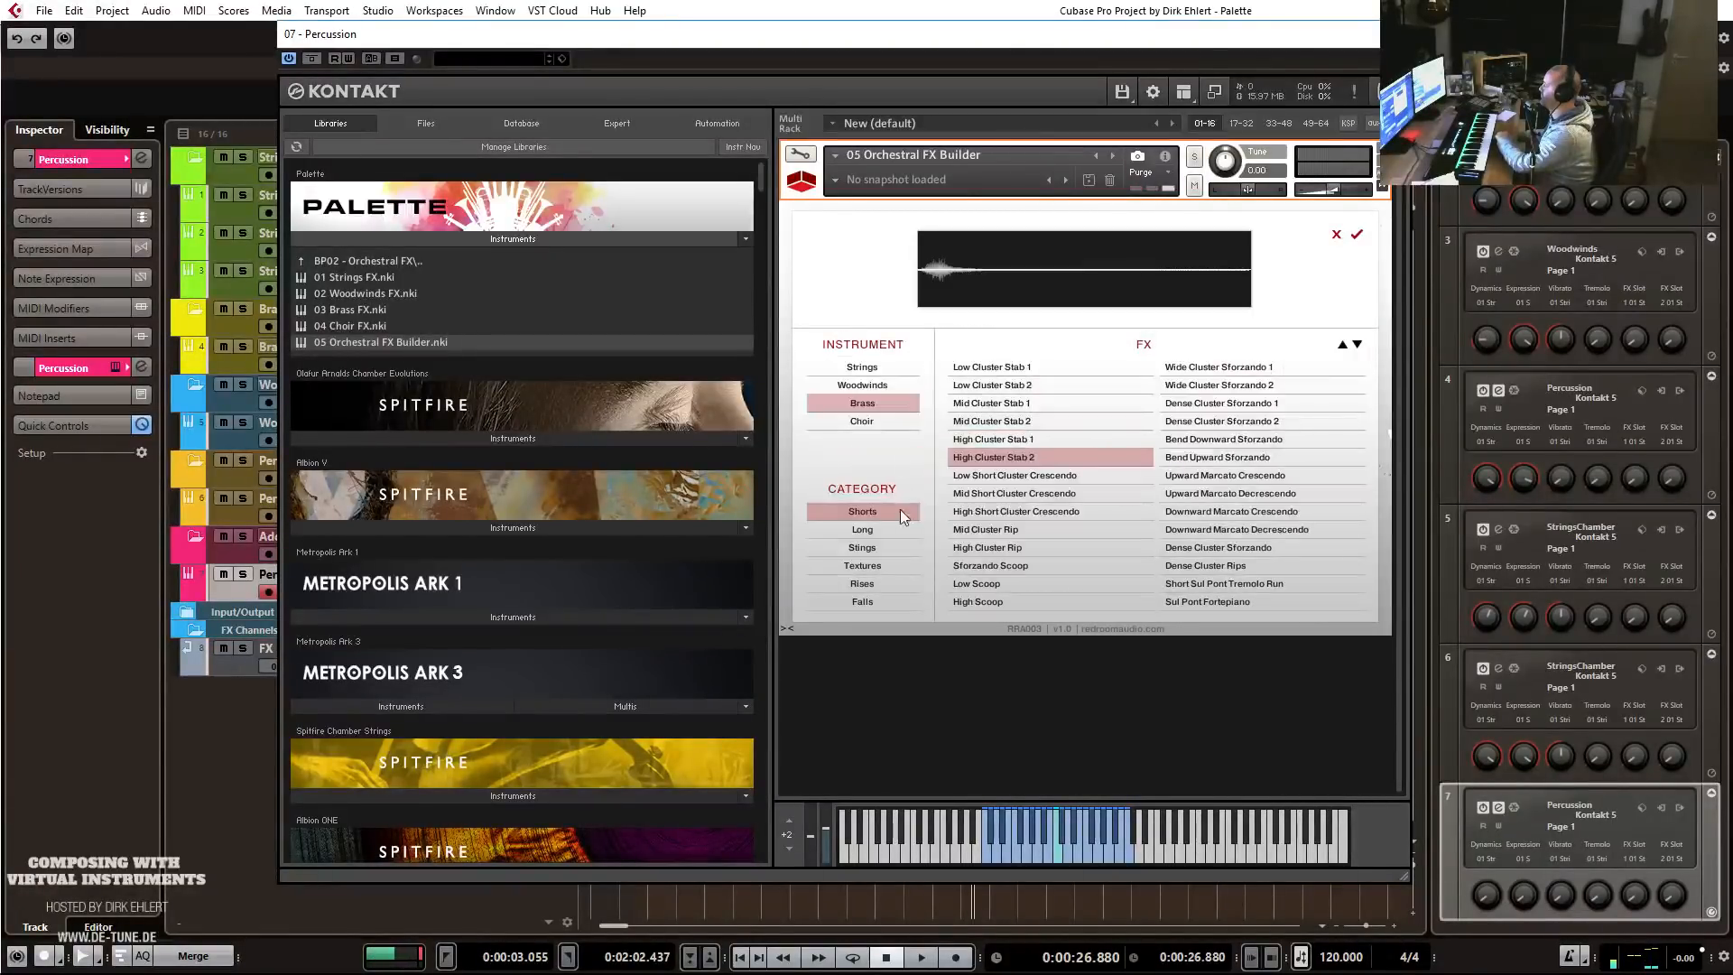
left_click(880, 529)
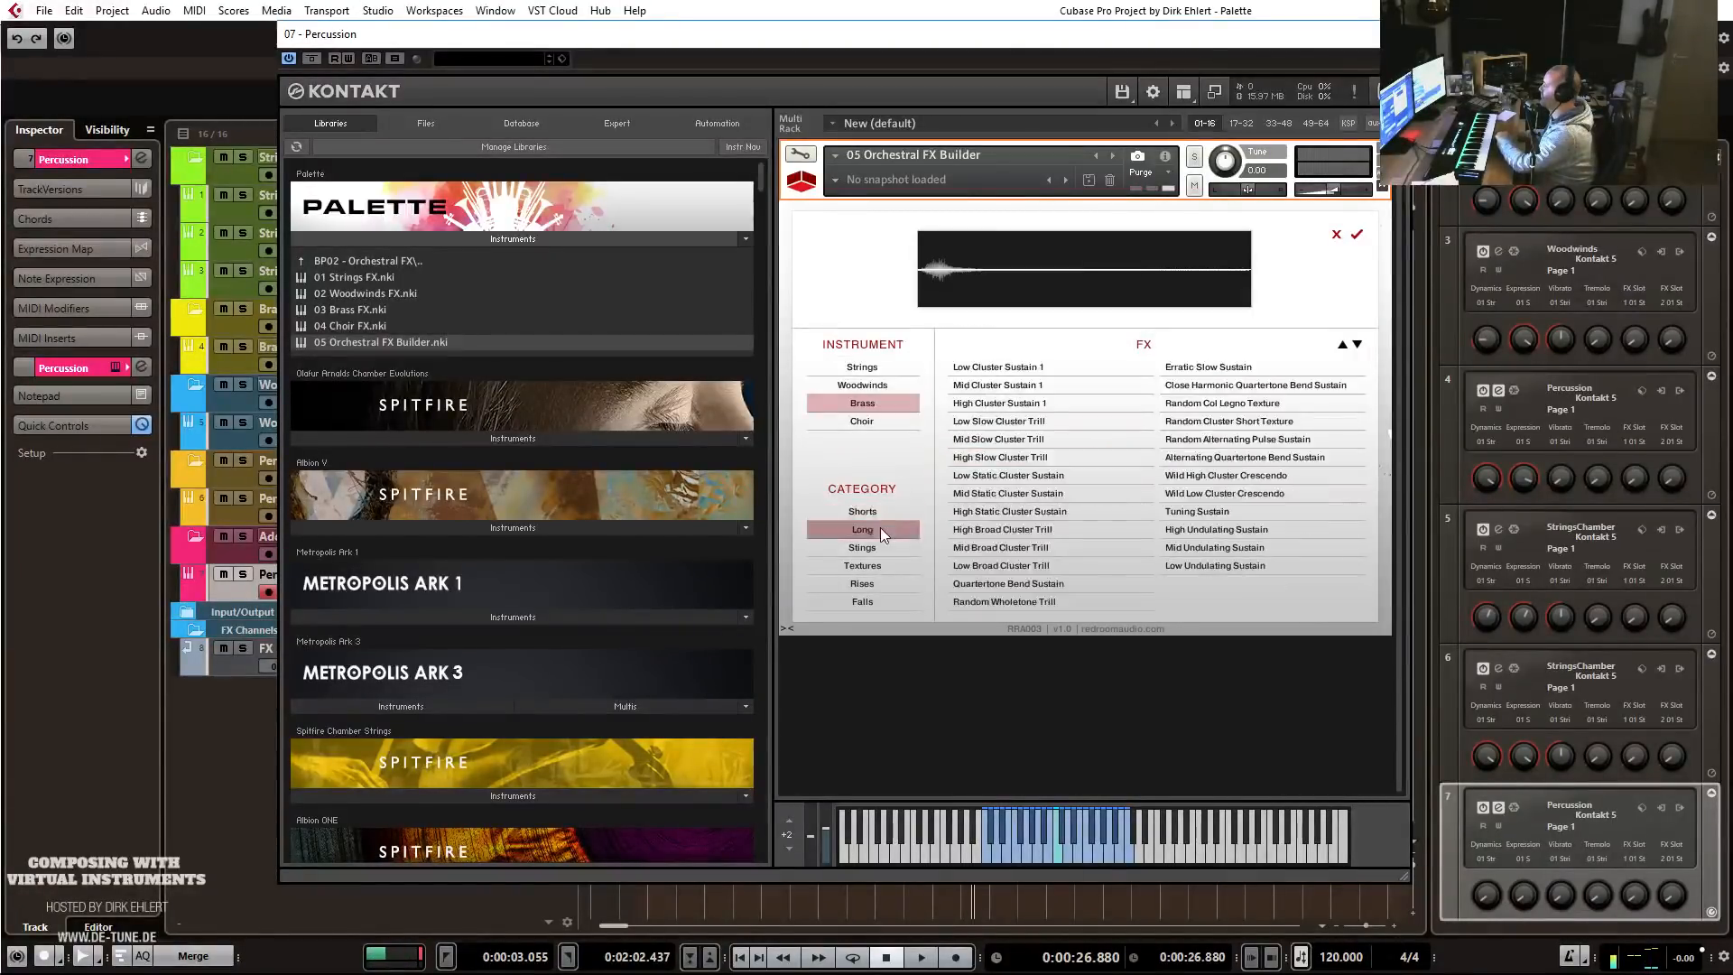
left_click(1253, 421)
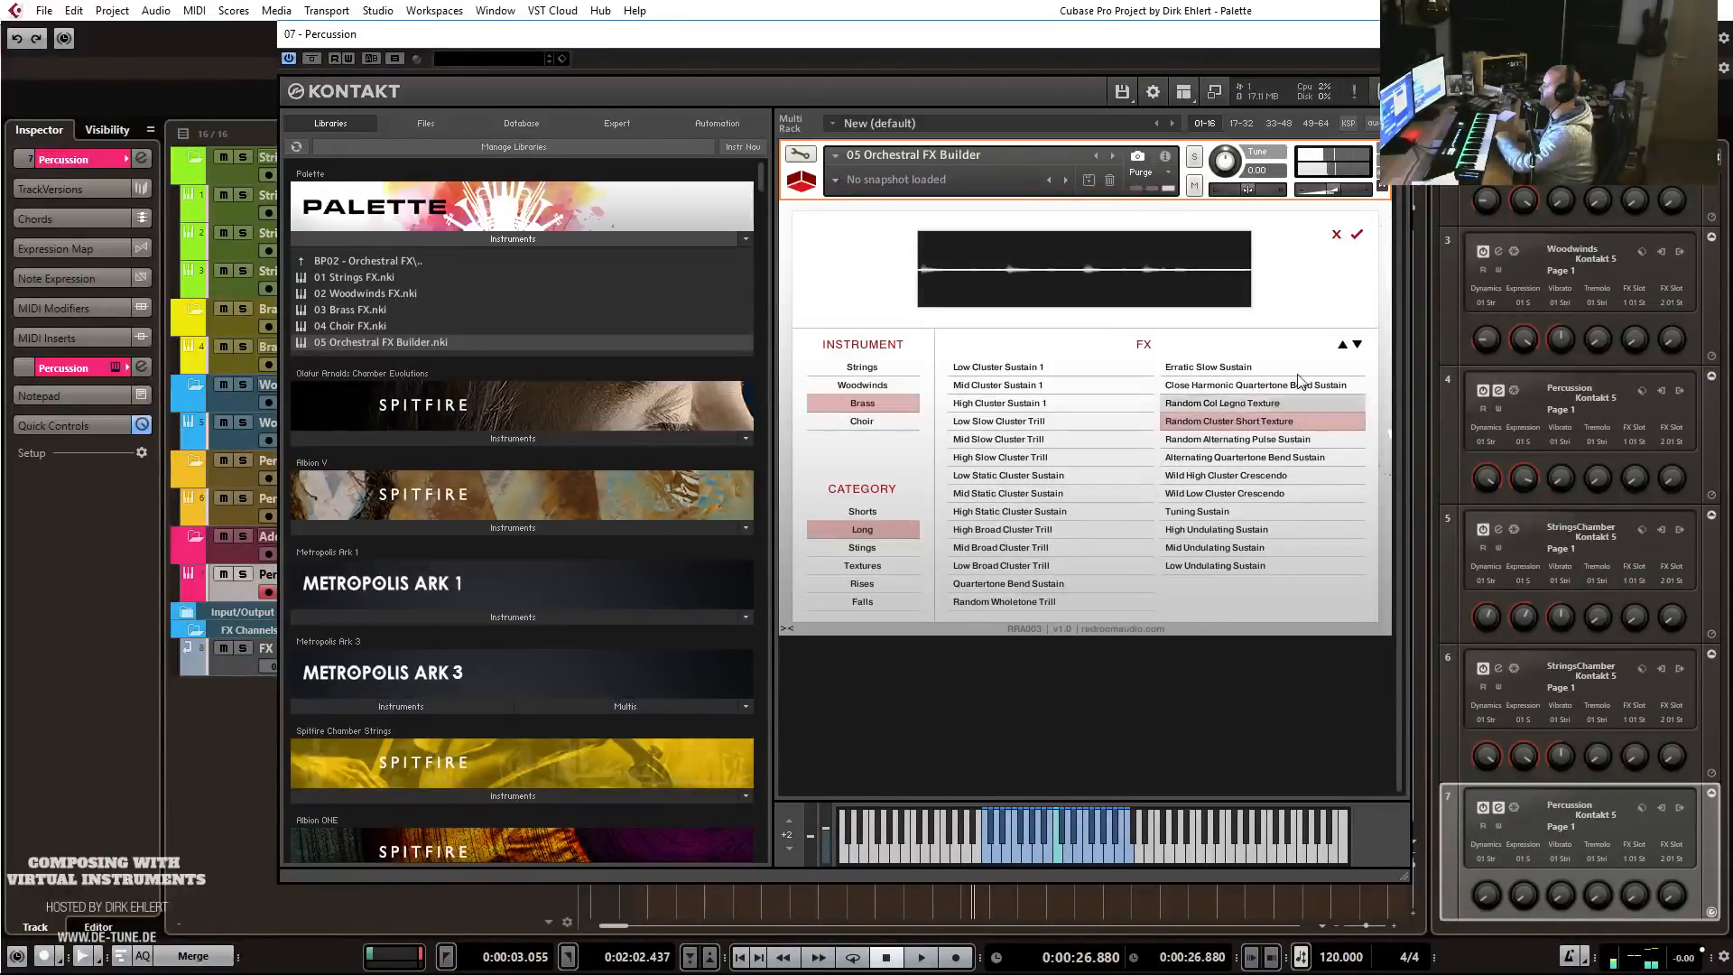
left_click(1357, 235)
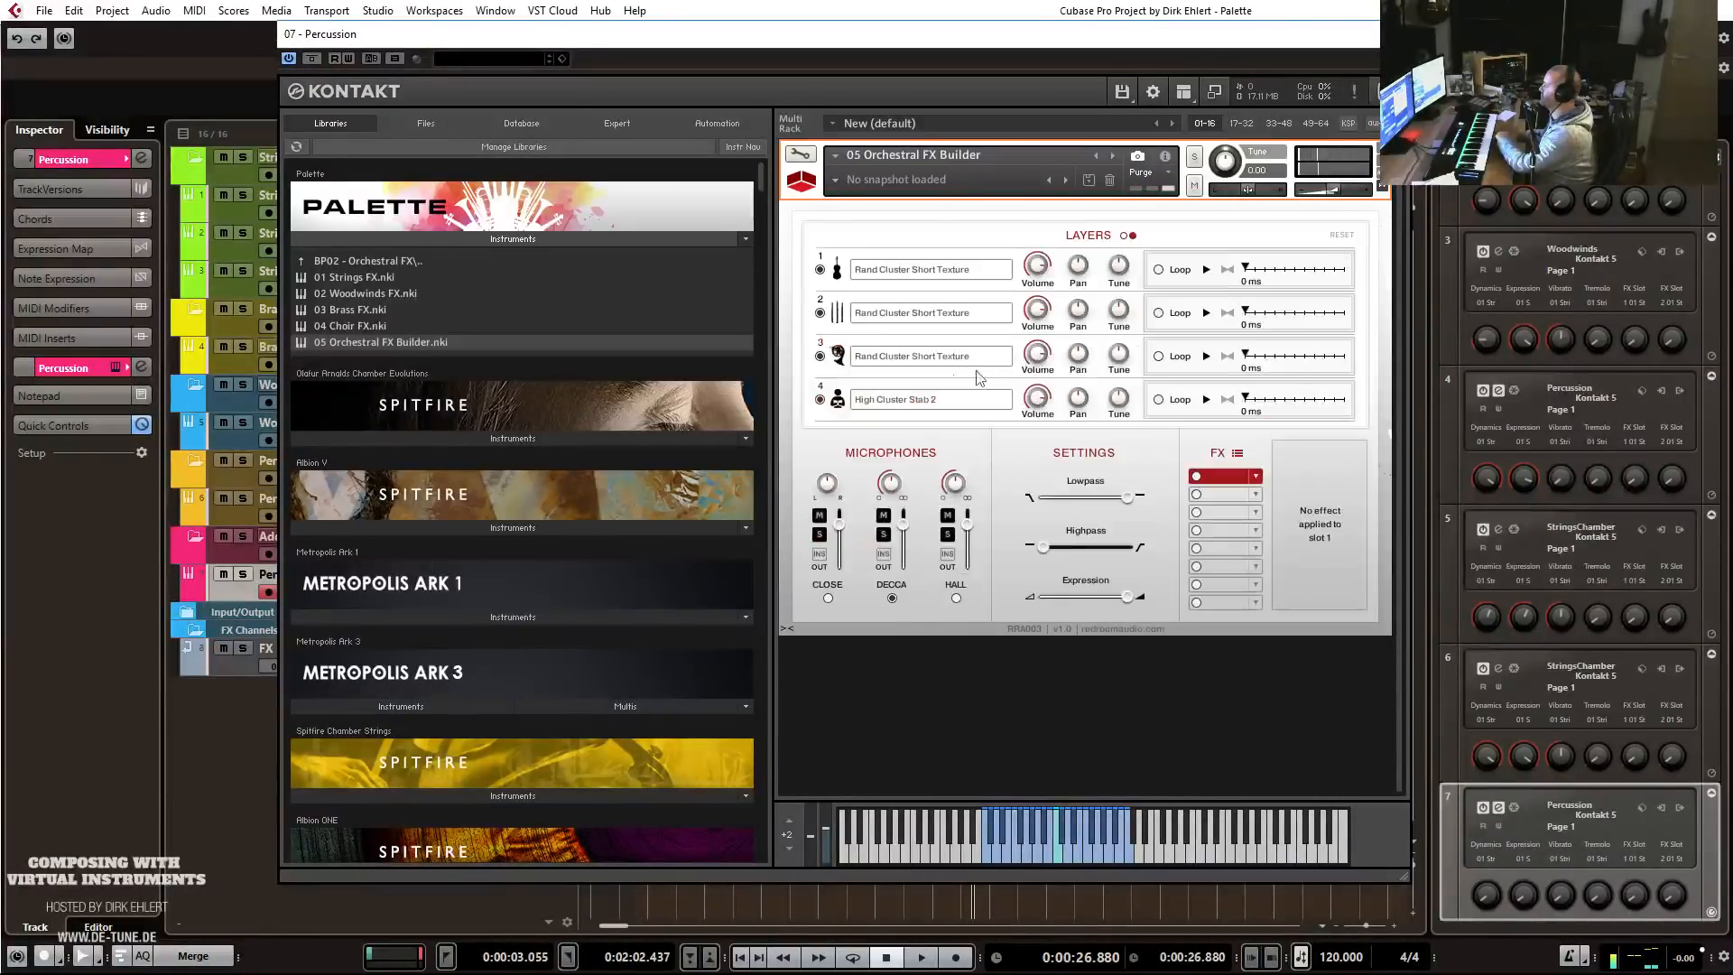
Check the choir layer's effect selection, keep it as it is, and switch layer 4 off.
left_click(892, 404)
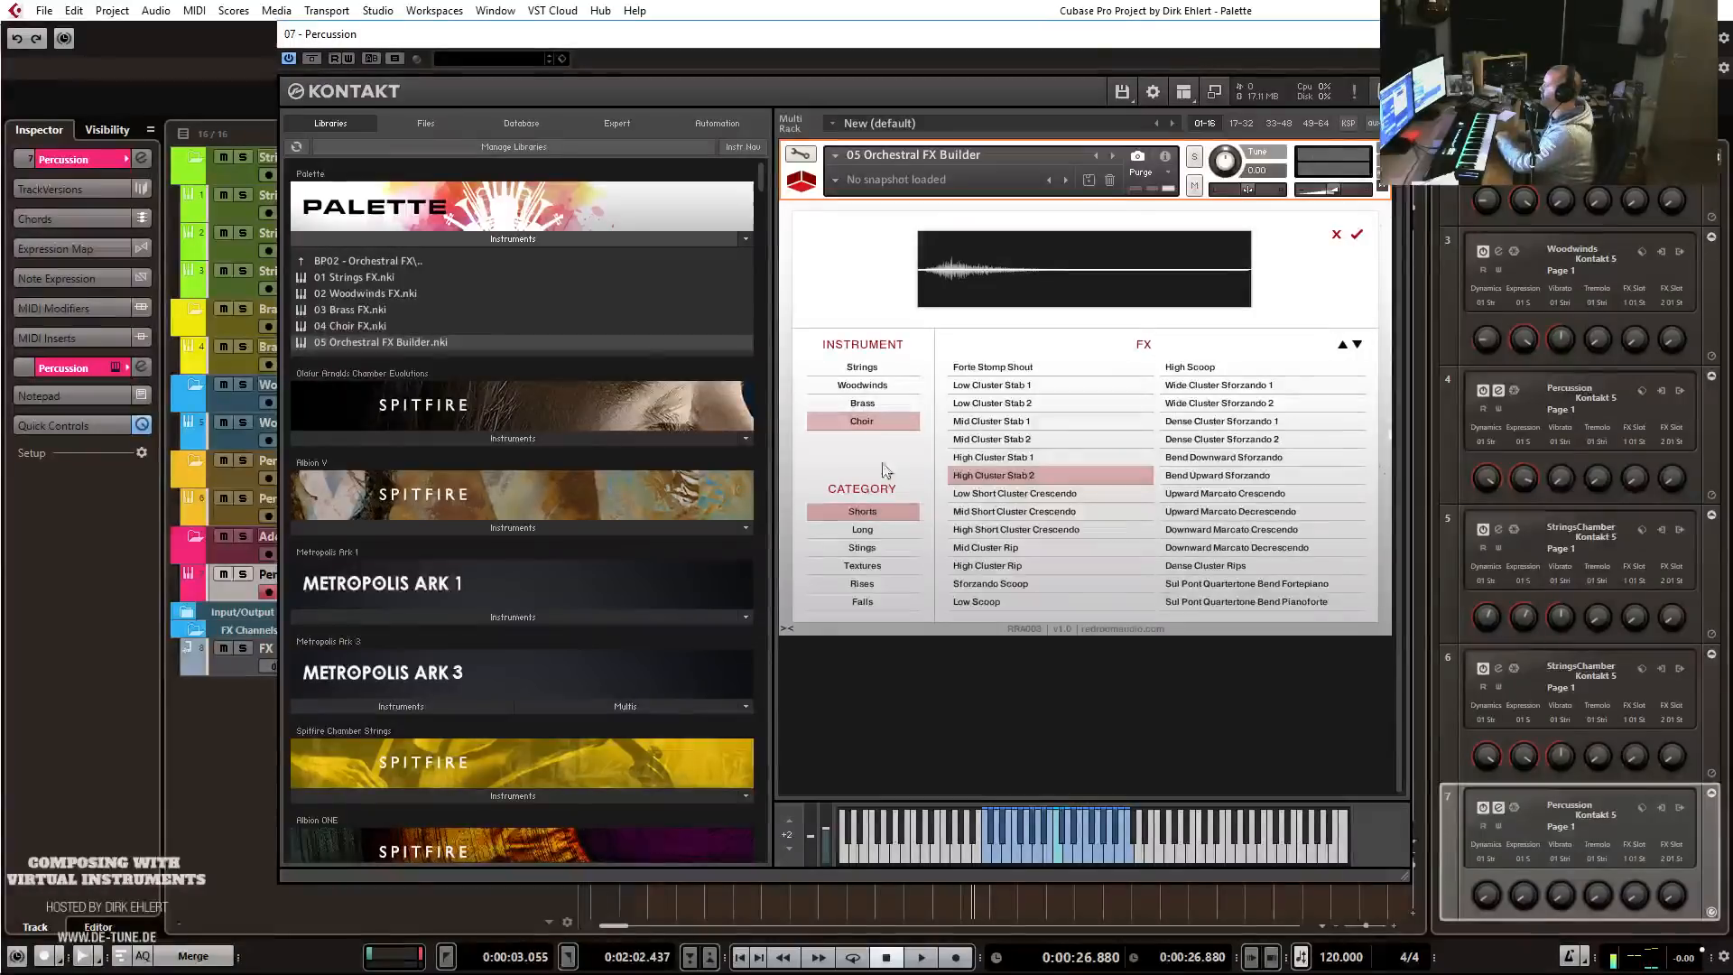
left_click(1357, 234)
left_click(820, 401)
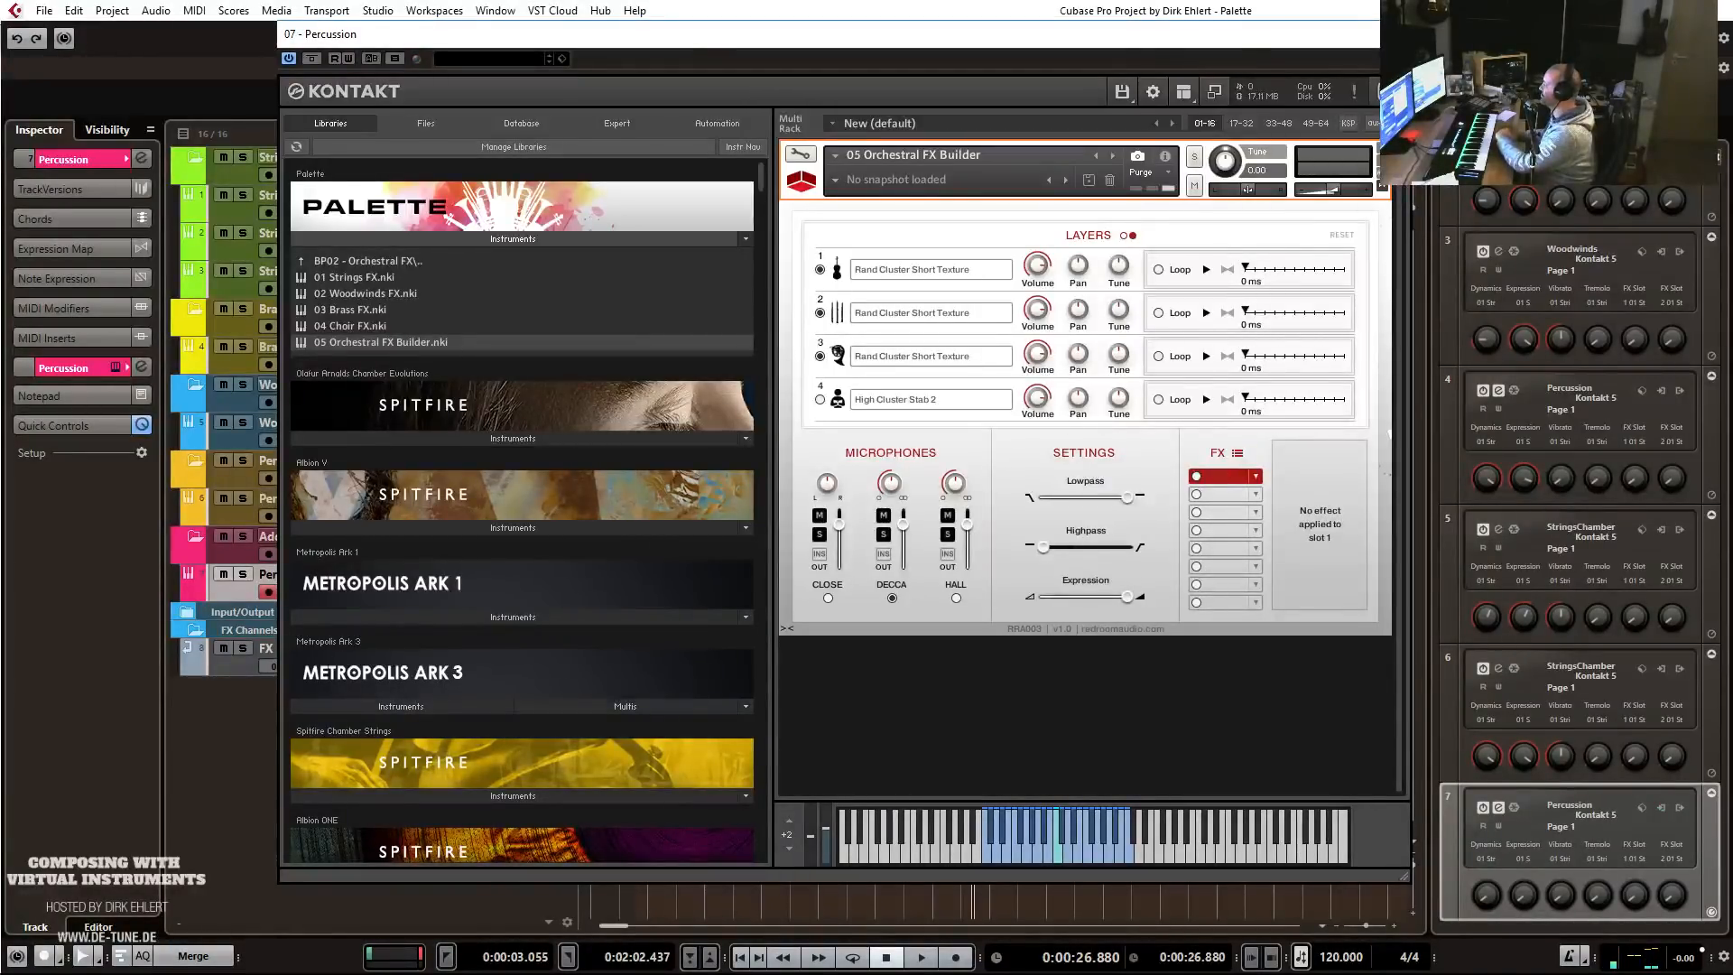
Leave the Kontakt window for the track list and return to the Addon folder's Percussion instrument.
left_click(1391, 34)
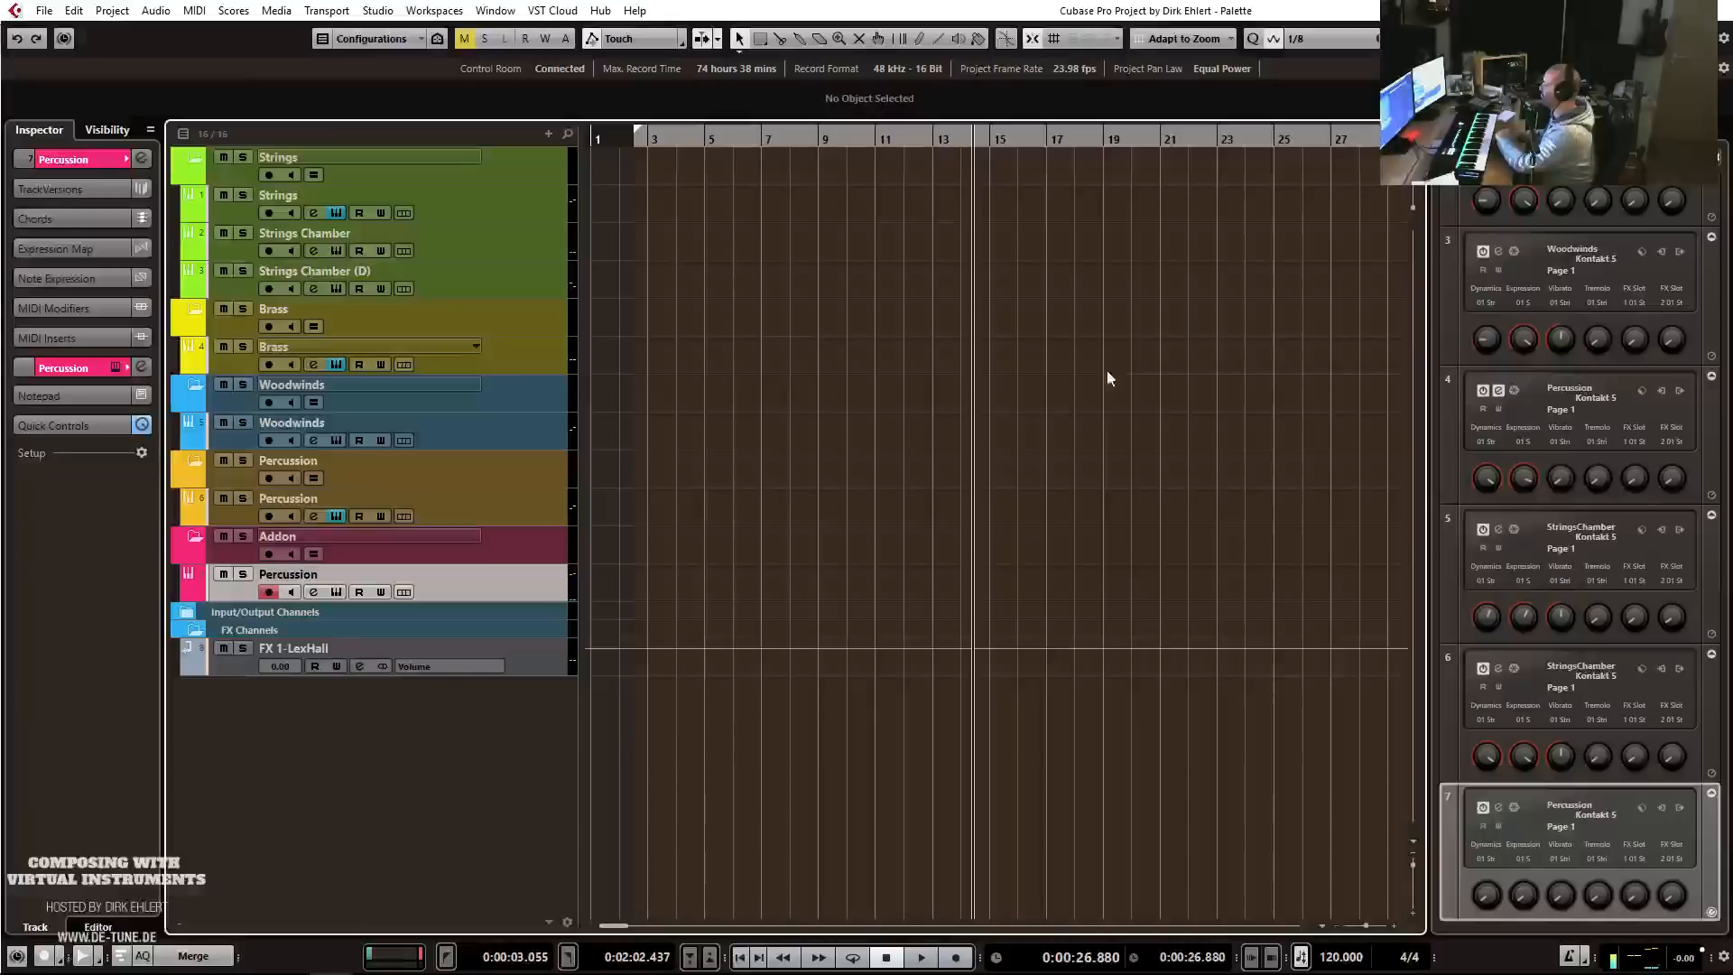
left_click(511, 221)
left_click(540, 583)
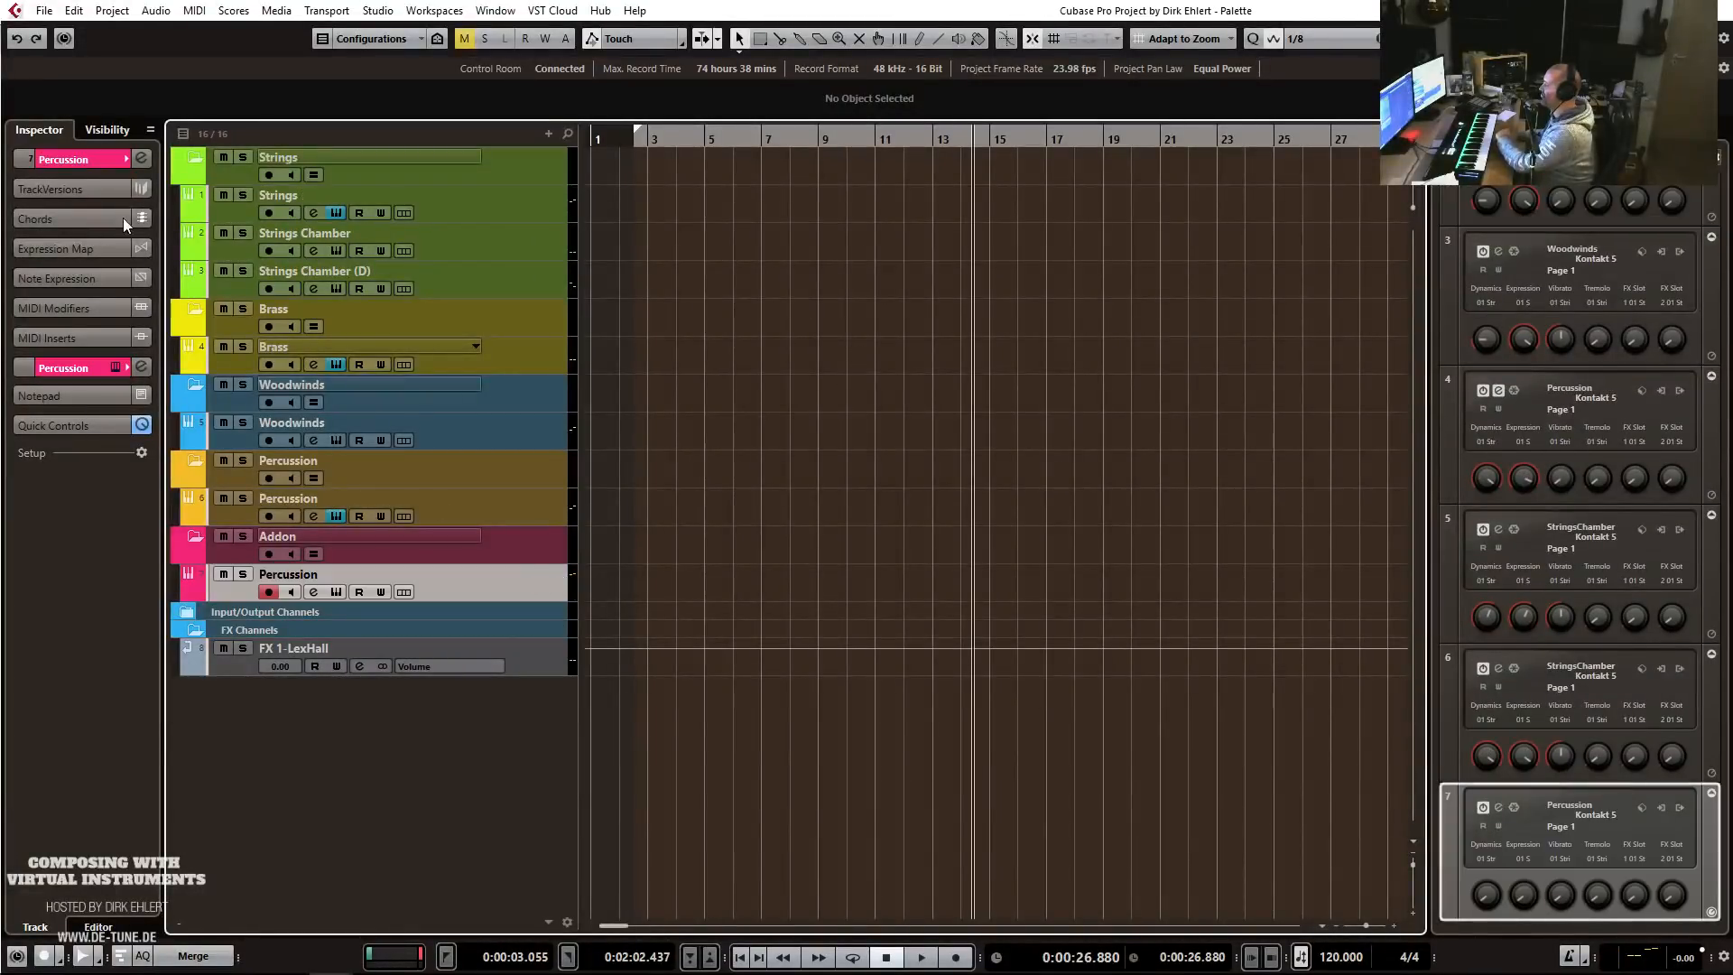
left_click(115, 368)
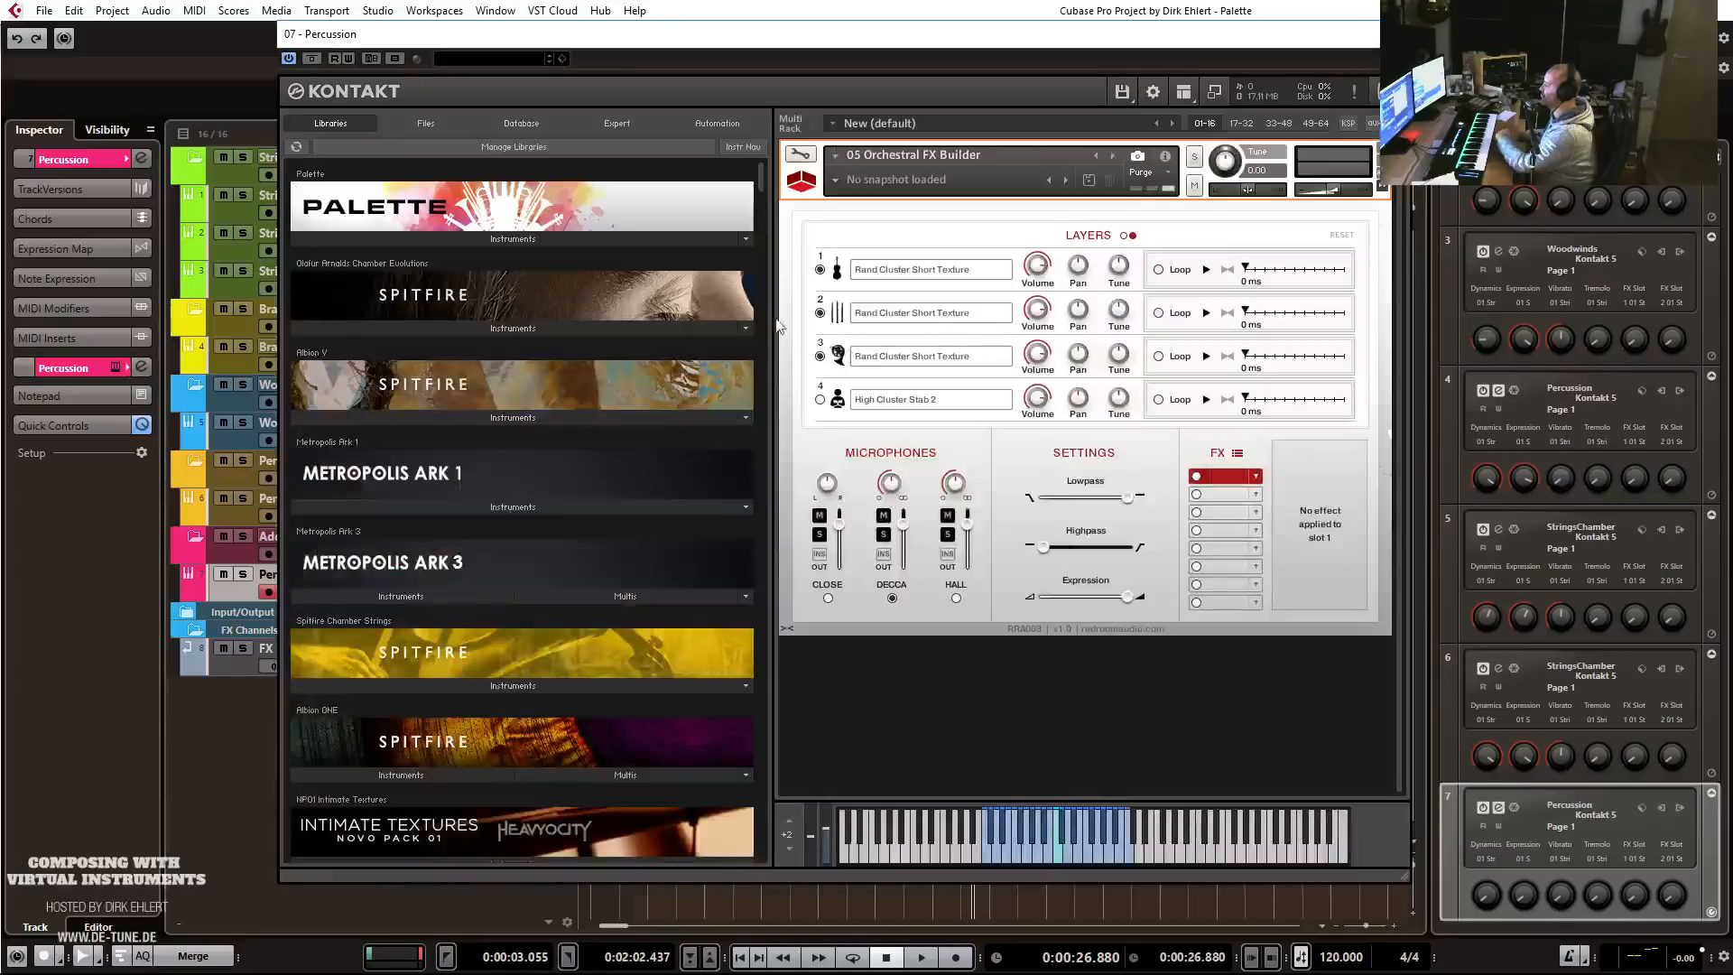
Browse to Palette's Symphonic Sketchpad instruments and replace the Orchestral FX Builder with the 12 Piano patch.
left_click(464, 237)
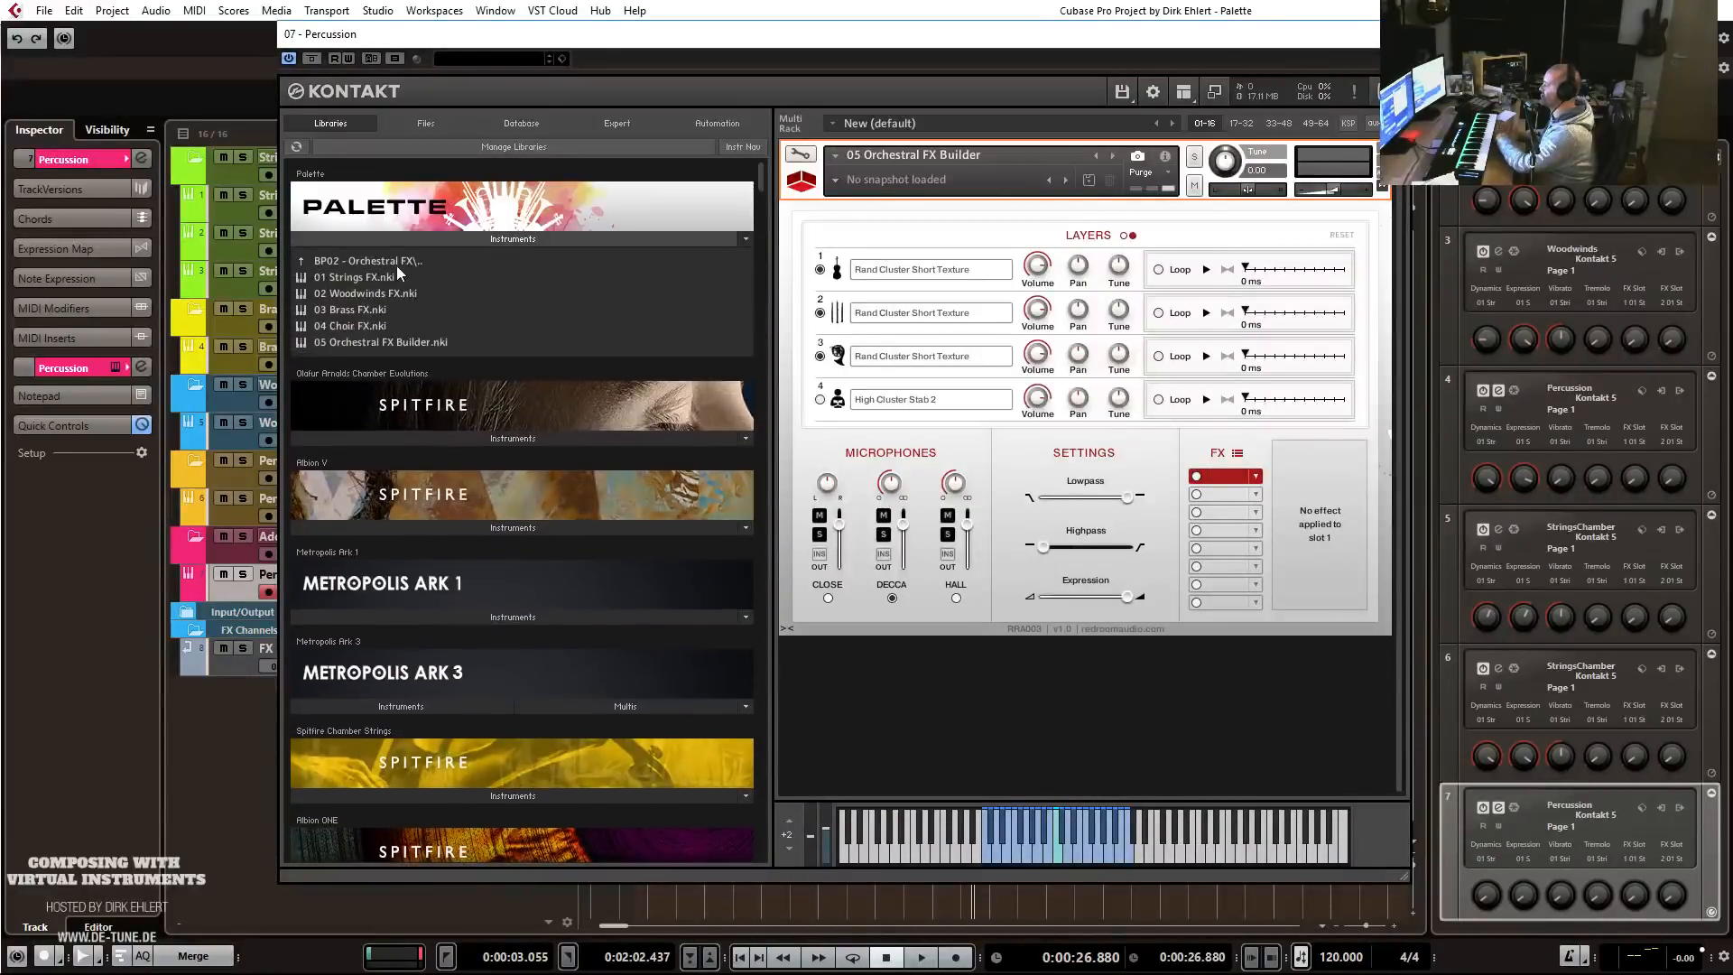
left_click(398, 264)
left_click(398, 264)
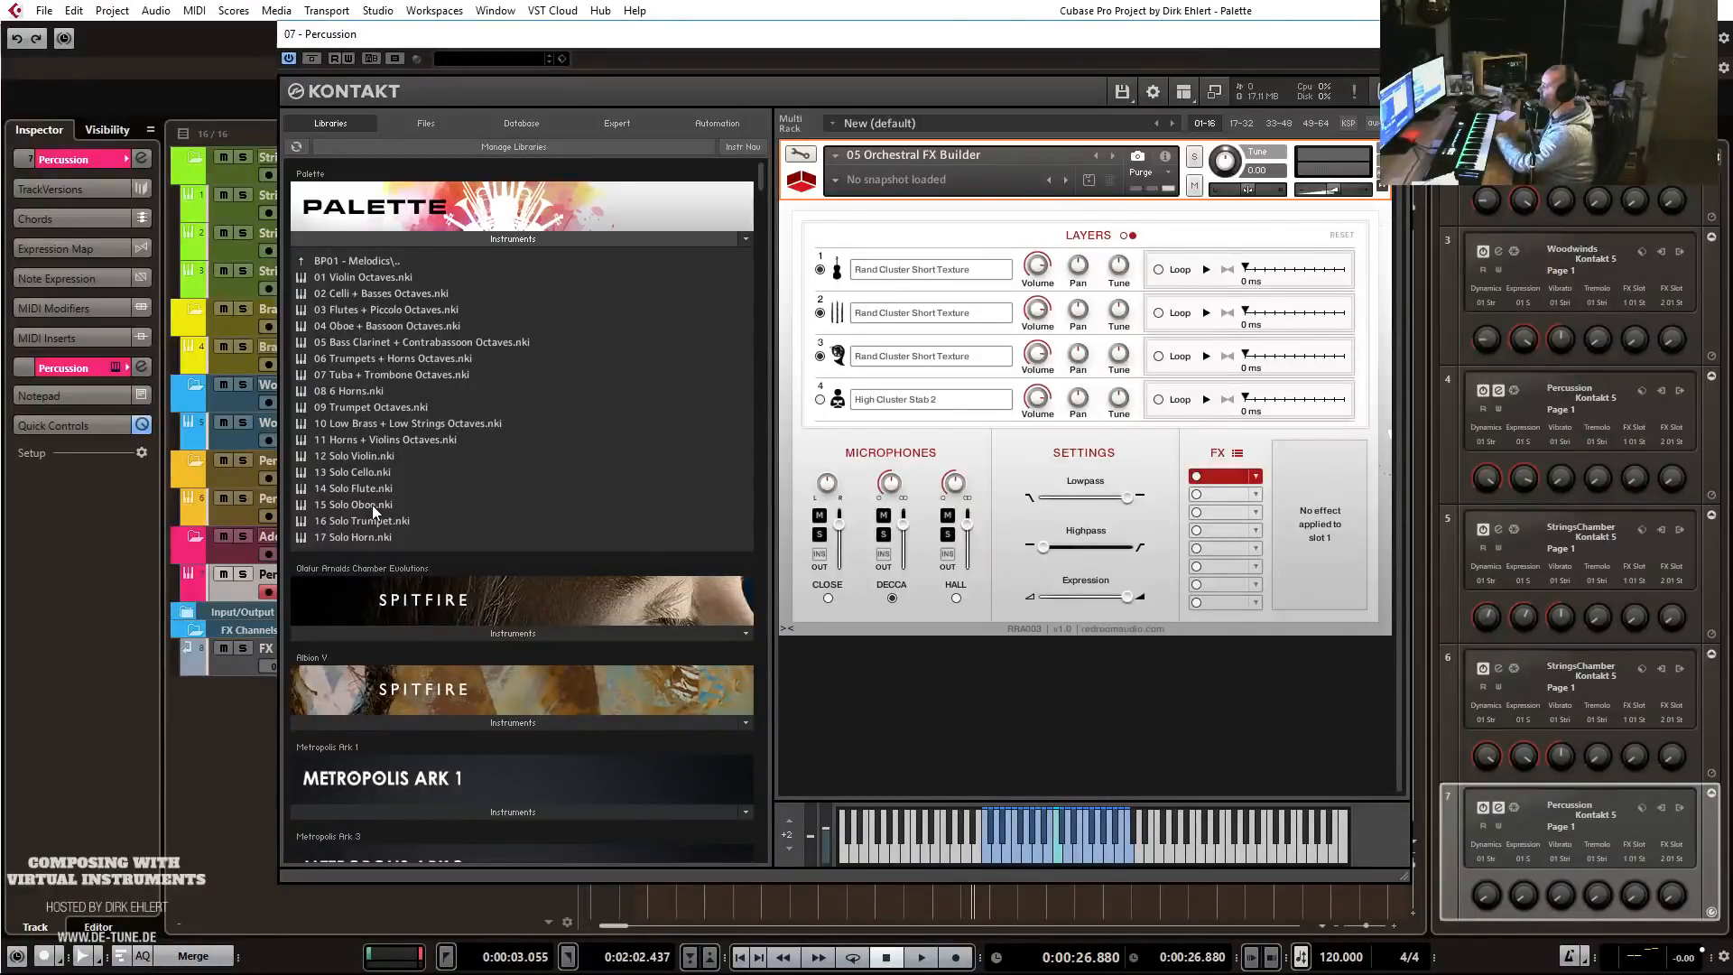
left_click(354, 262)
left_click(360, 311)
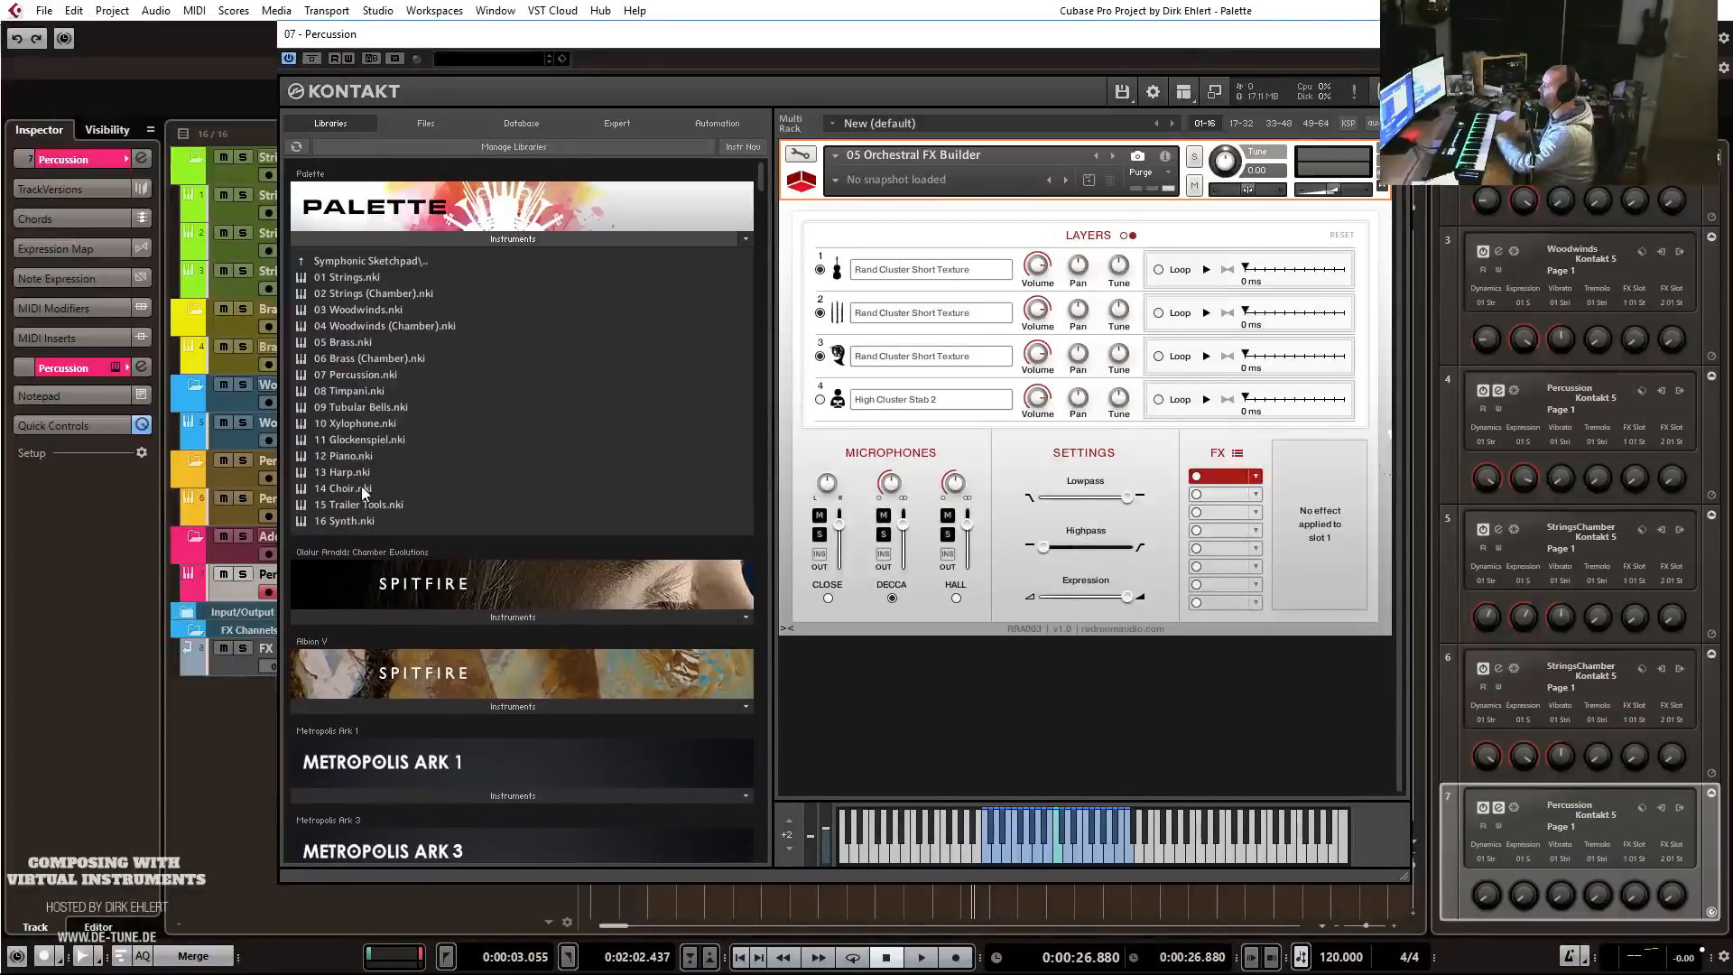
left_click_drag(347, 458, 971, 200)
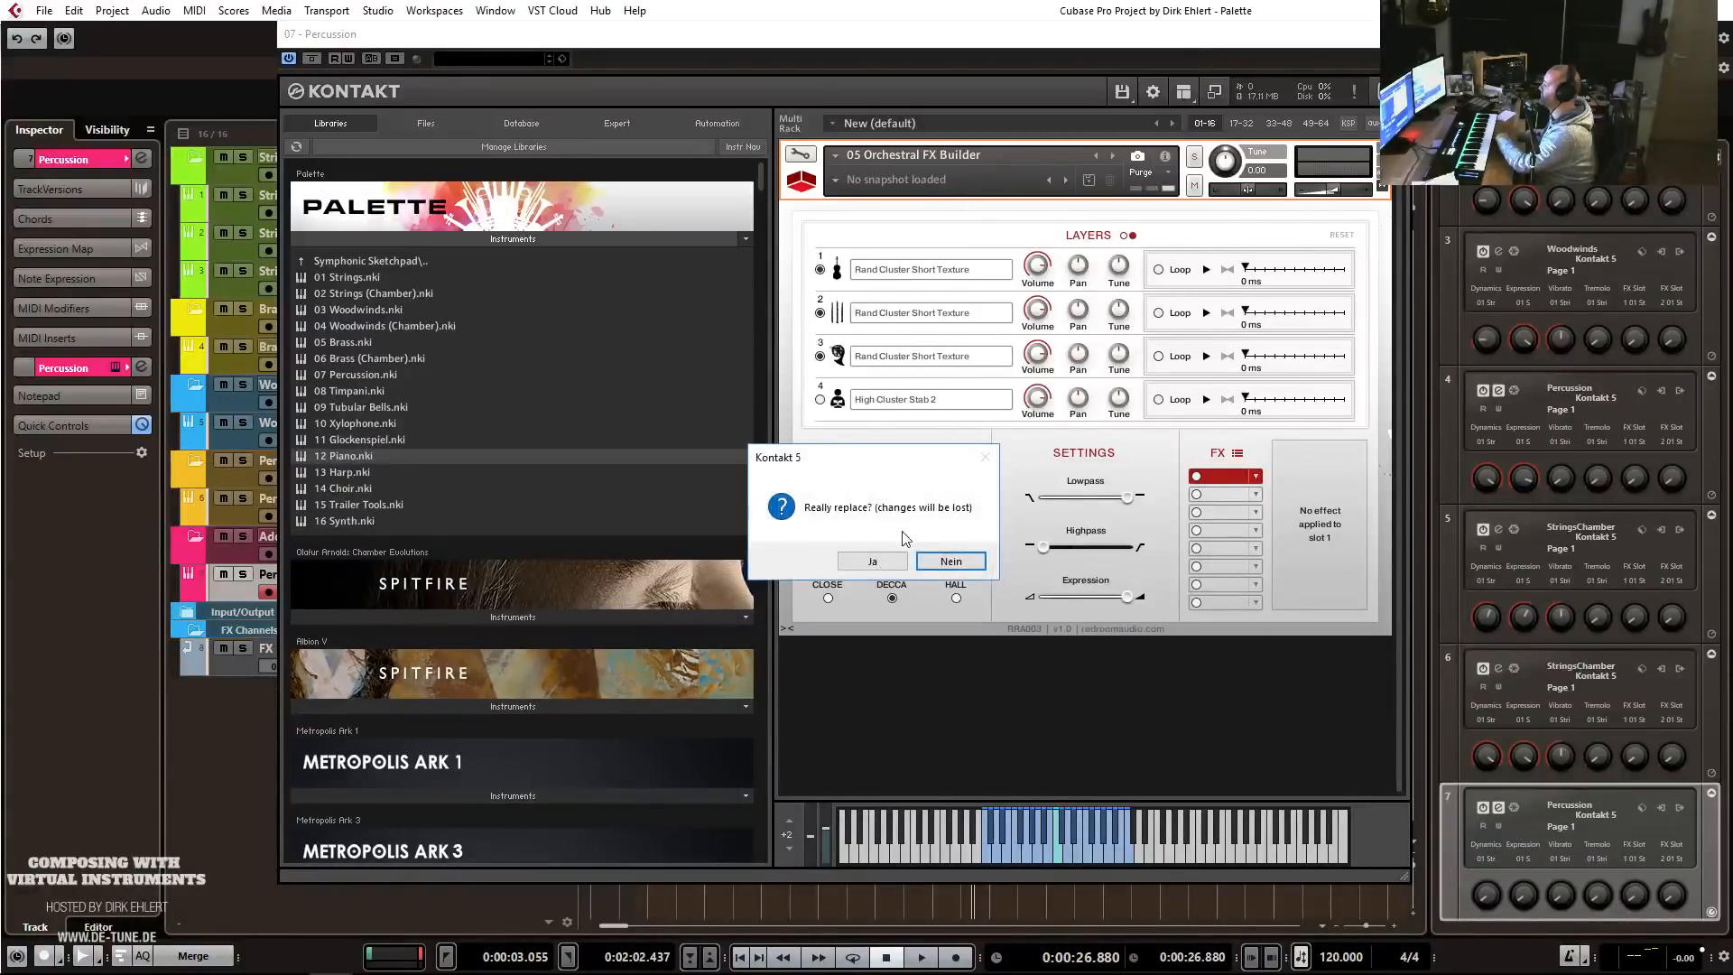
left_click(883, 559)
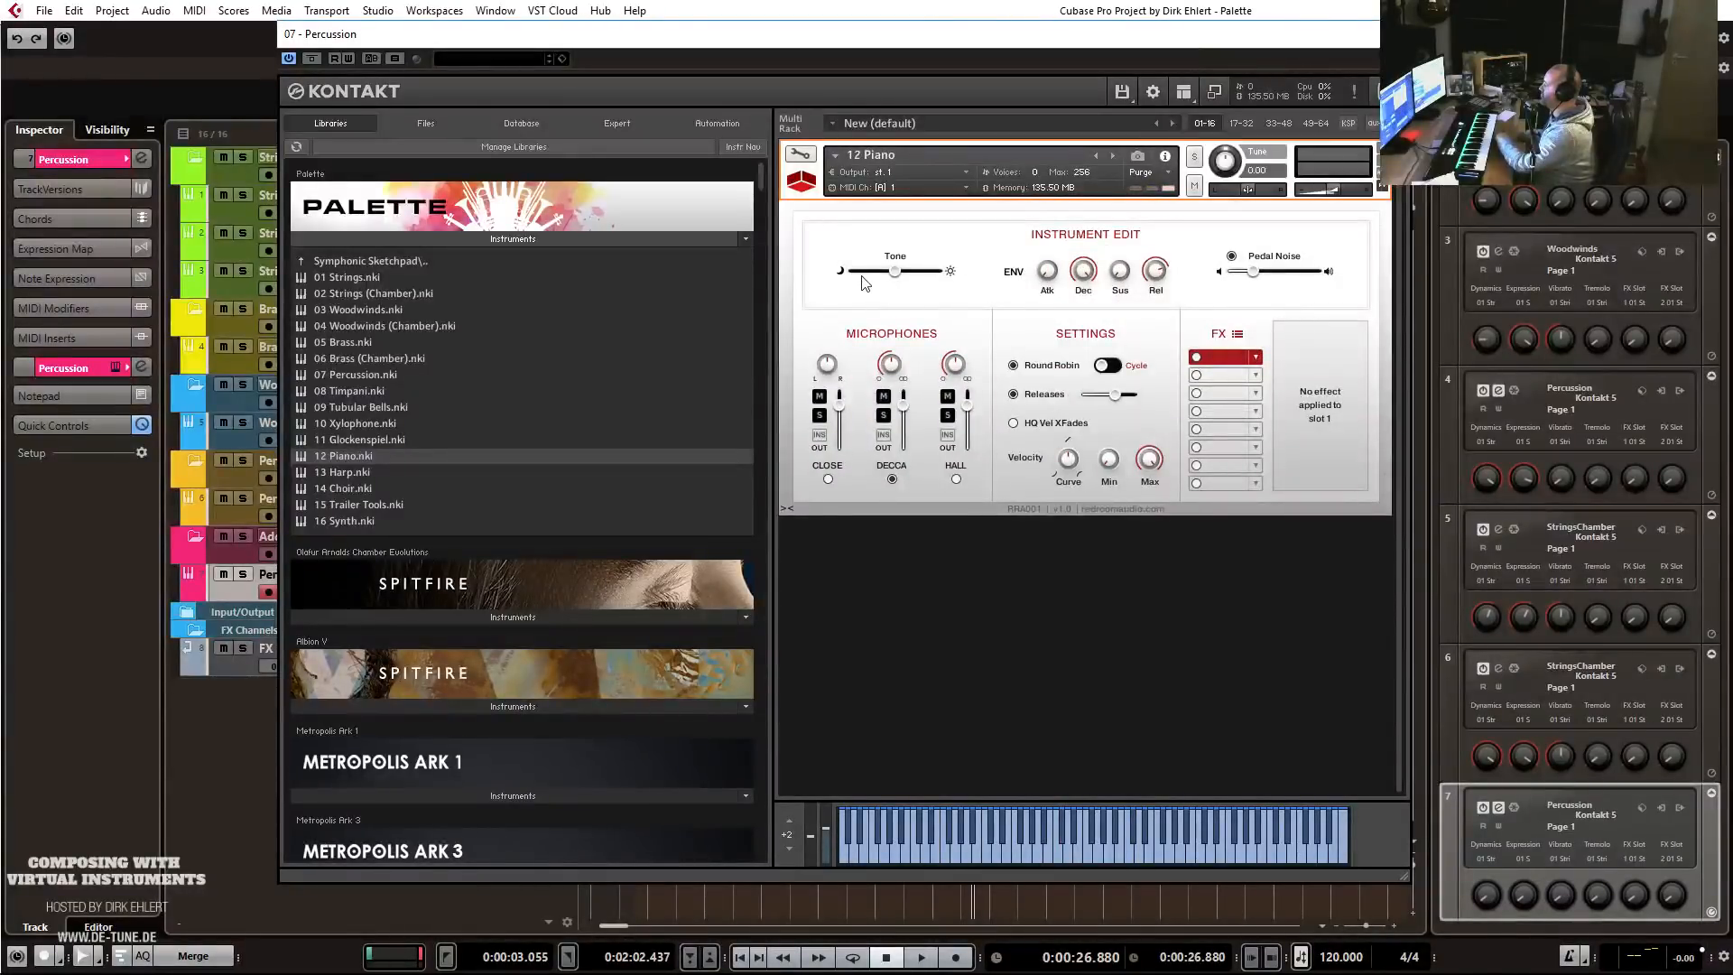
Darken the piano's tone to about -80.7 % and switch its microphone to Close.
left_click_drag(894, 274, 856, 280)
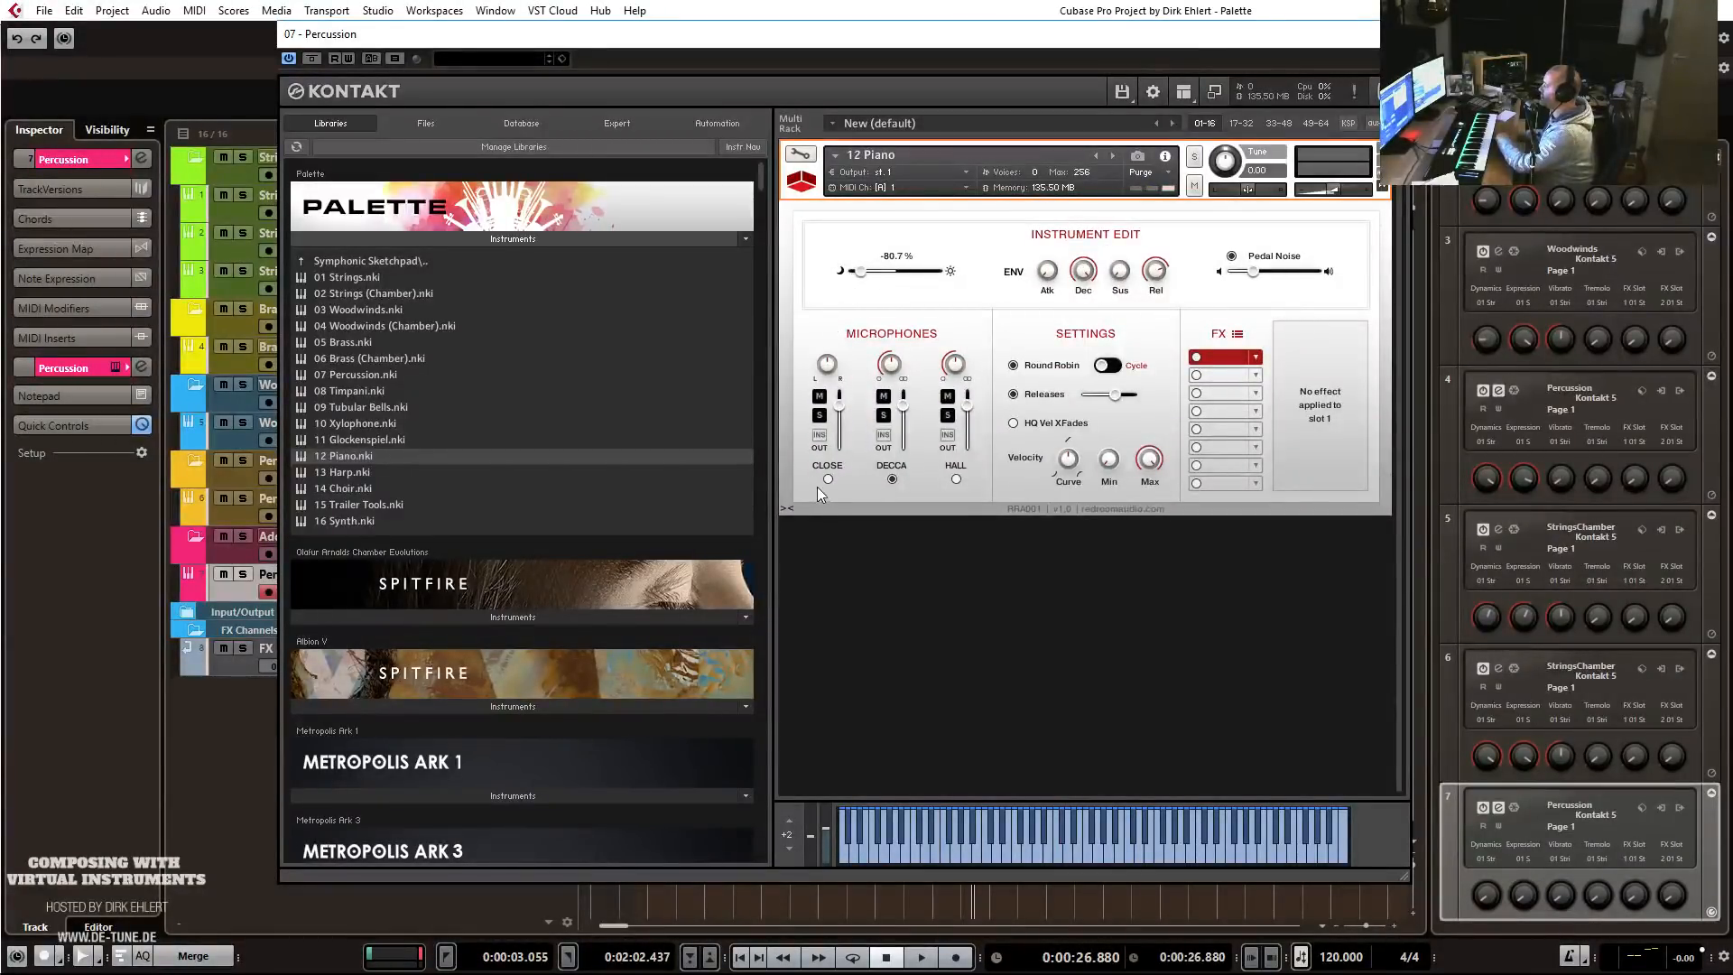
left_click(891, 479)
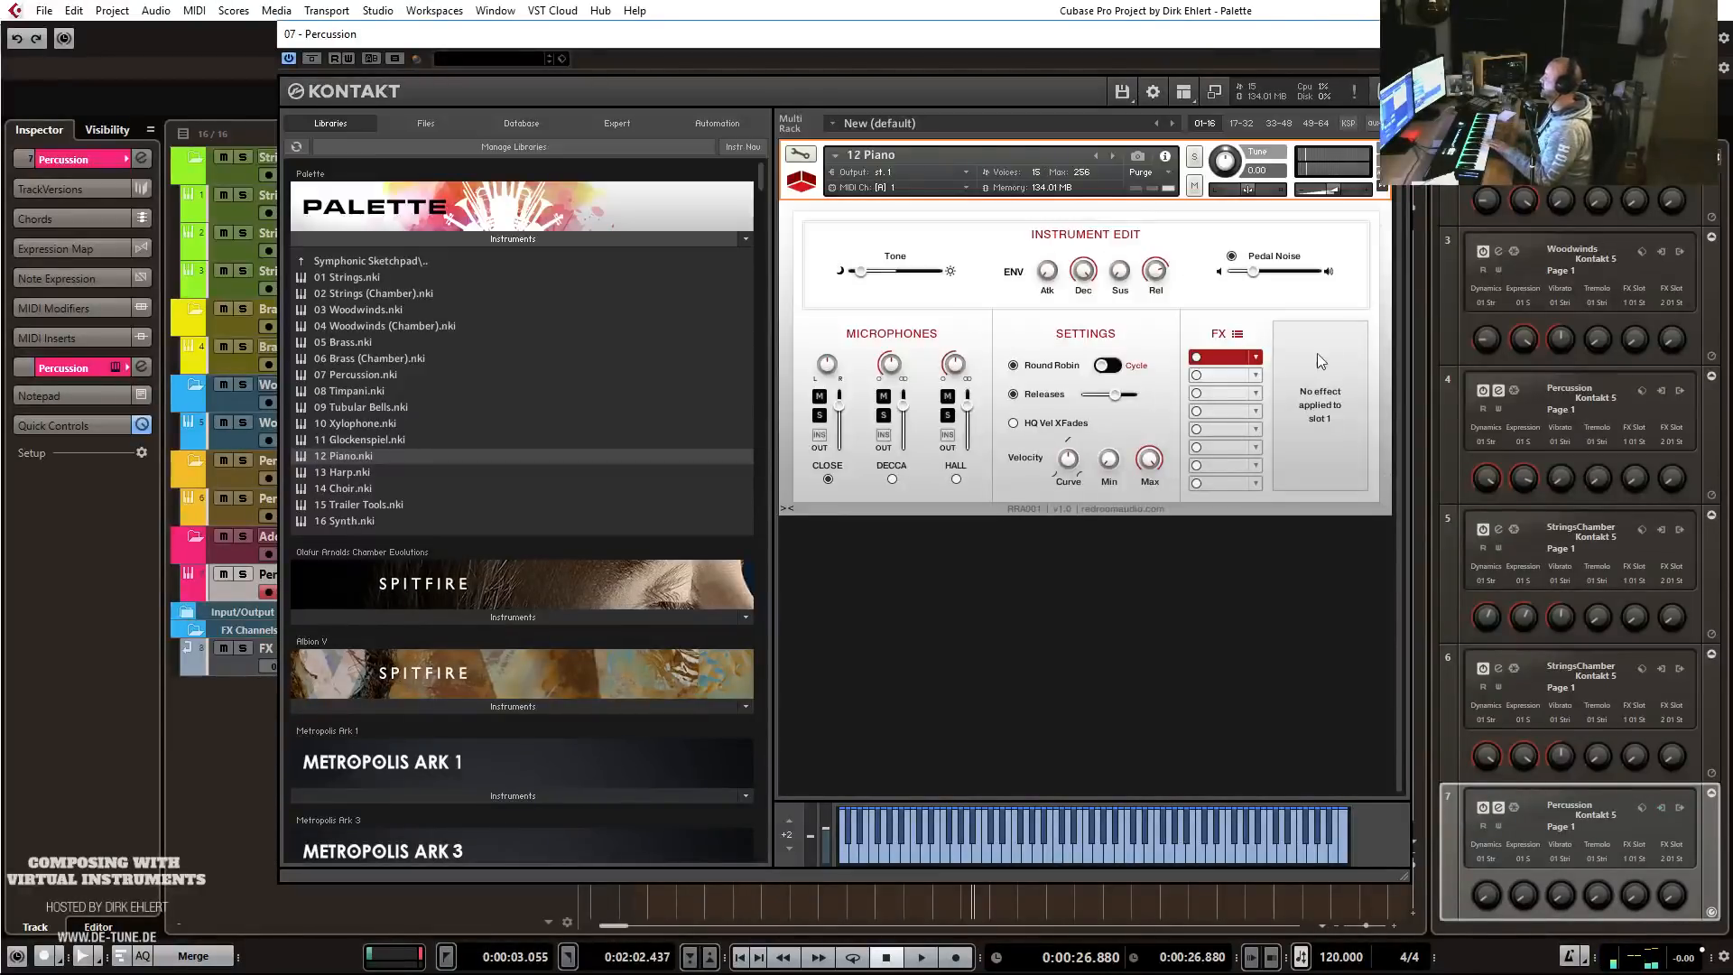
Add a Reverb effect in the piano's first FX slot and choose the Piano Room space.
left_click(1255, 358)
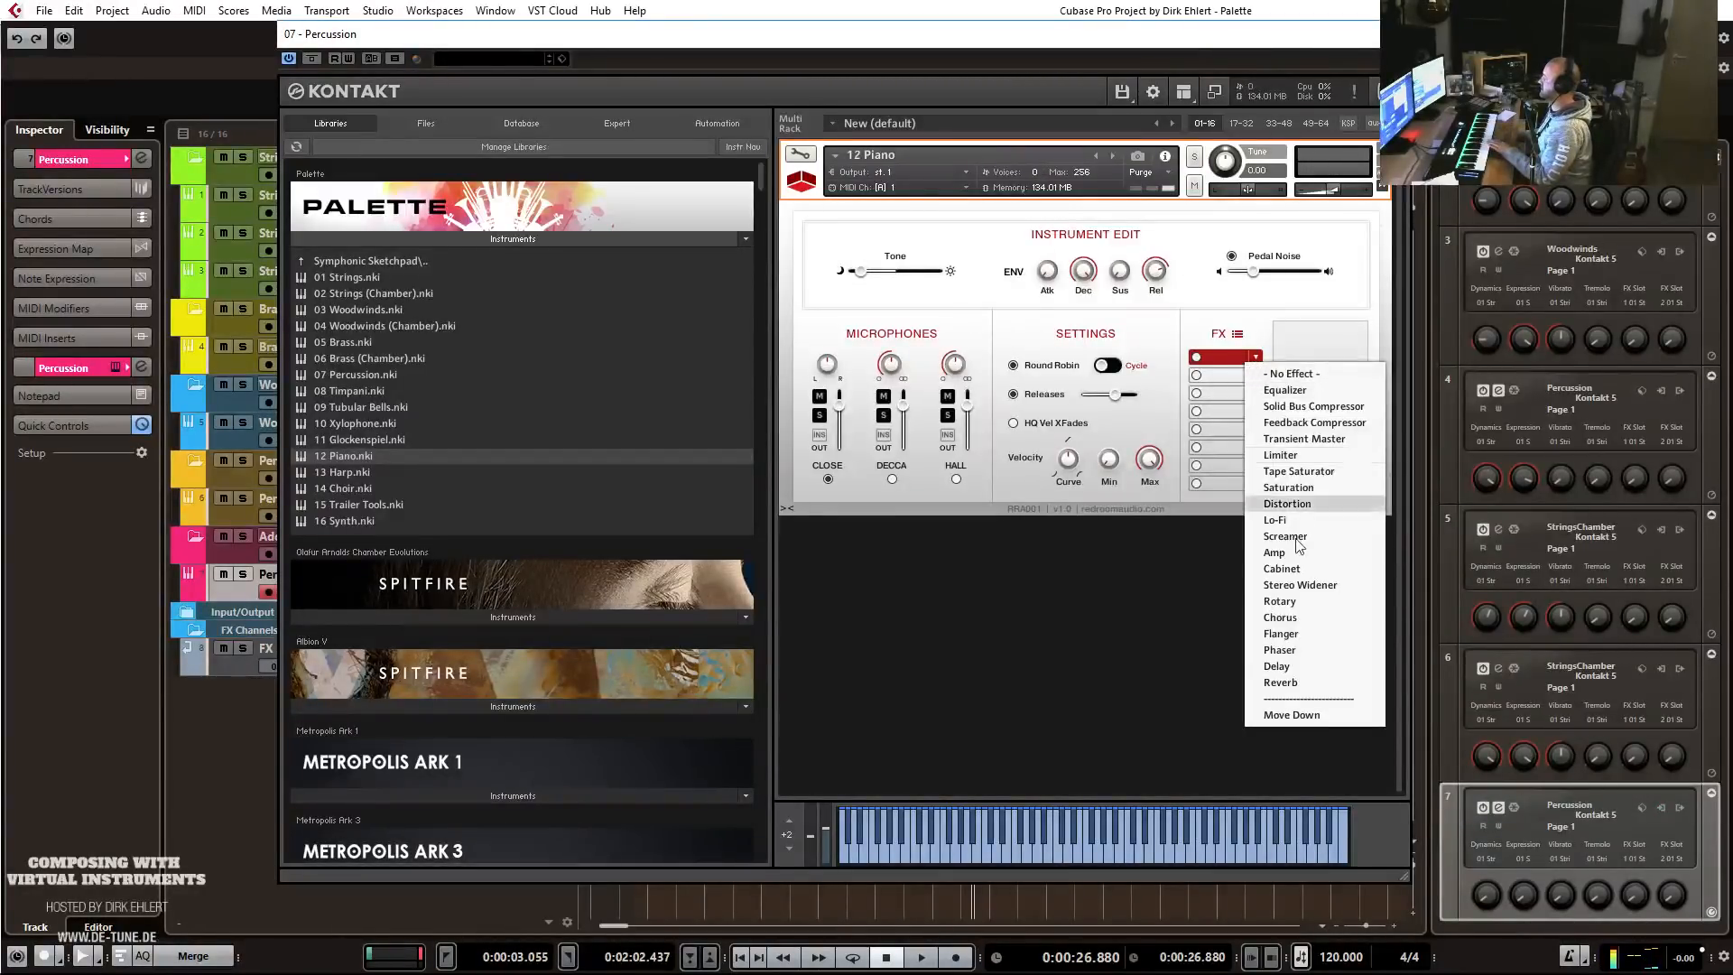
left_click(1310, 681)
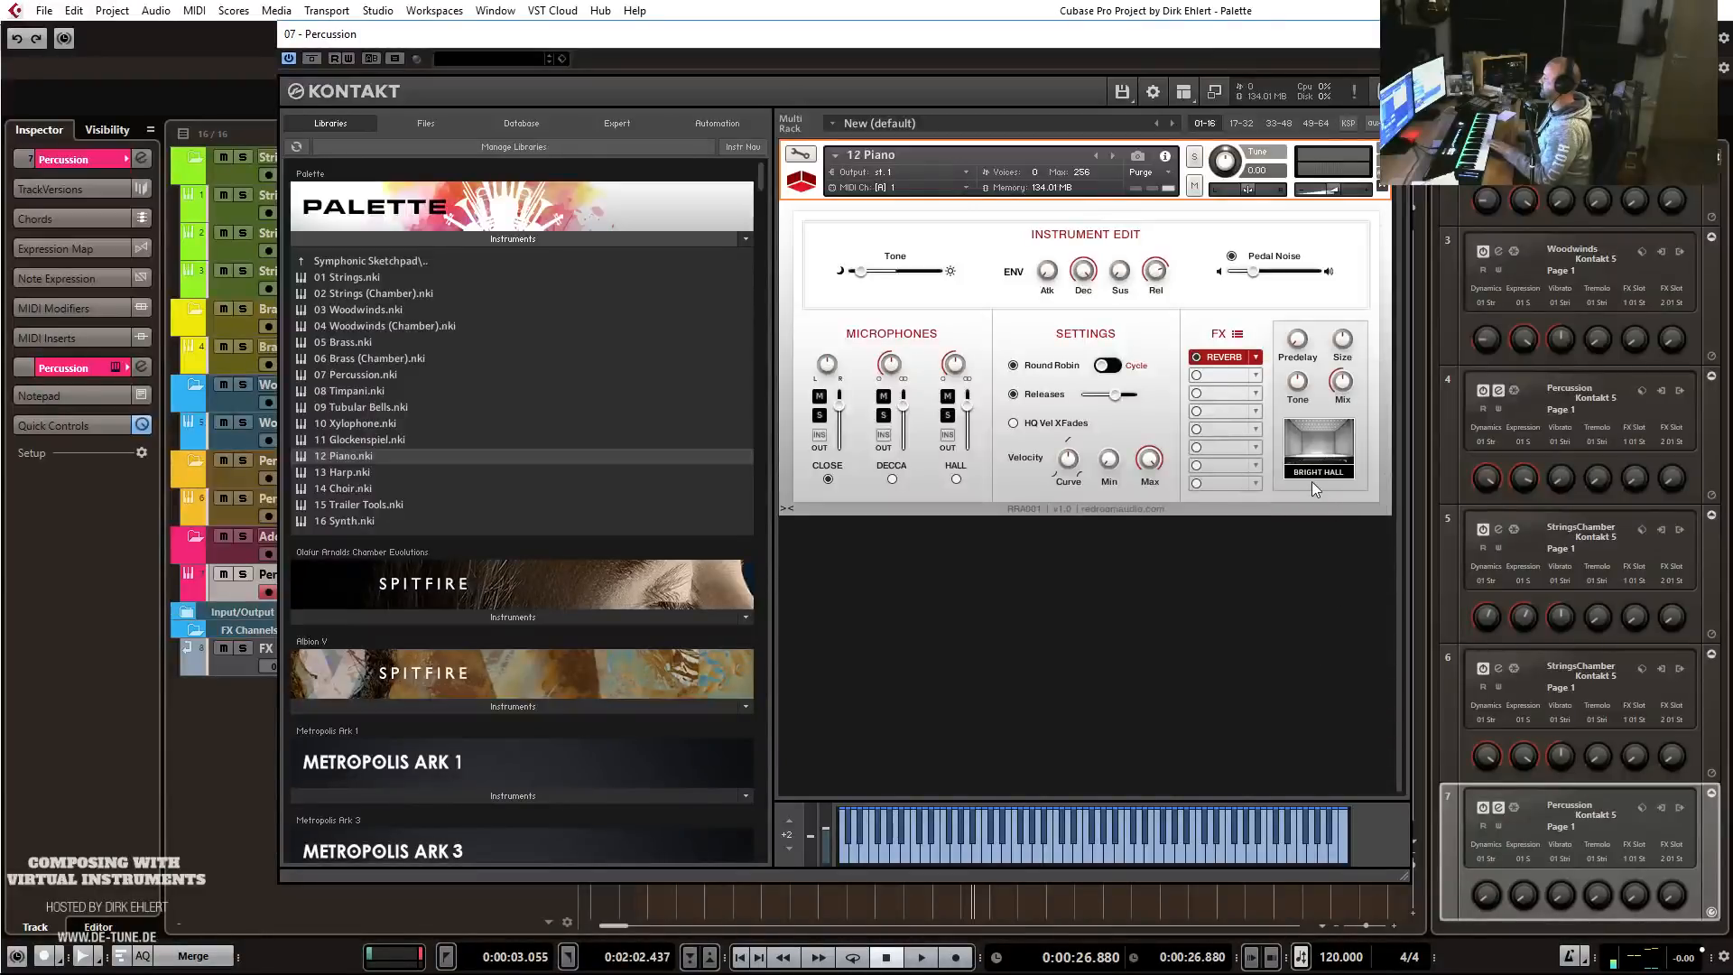
left_click(1313, 480)
left_click(1336, 661)
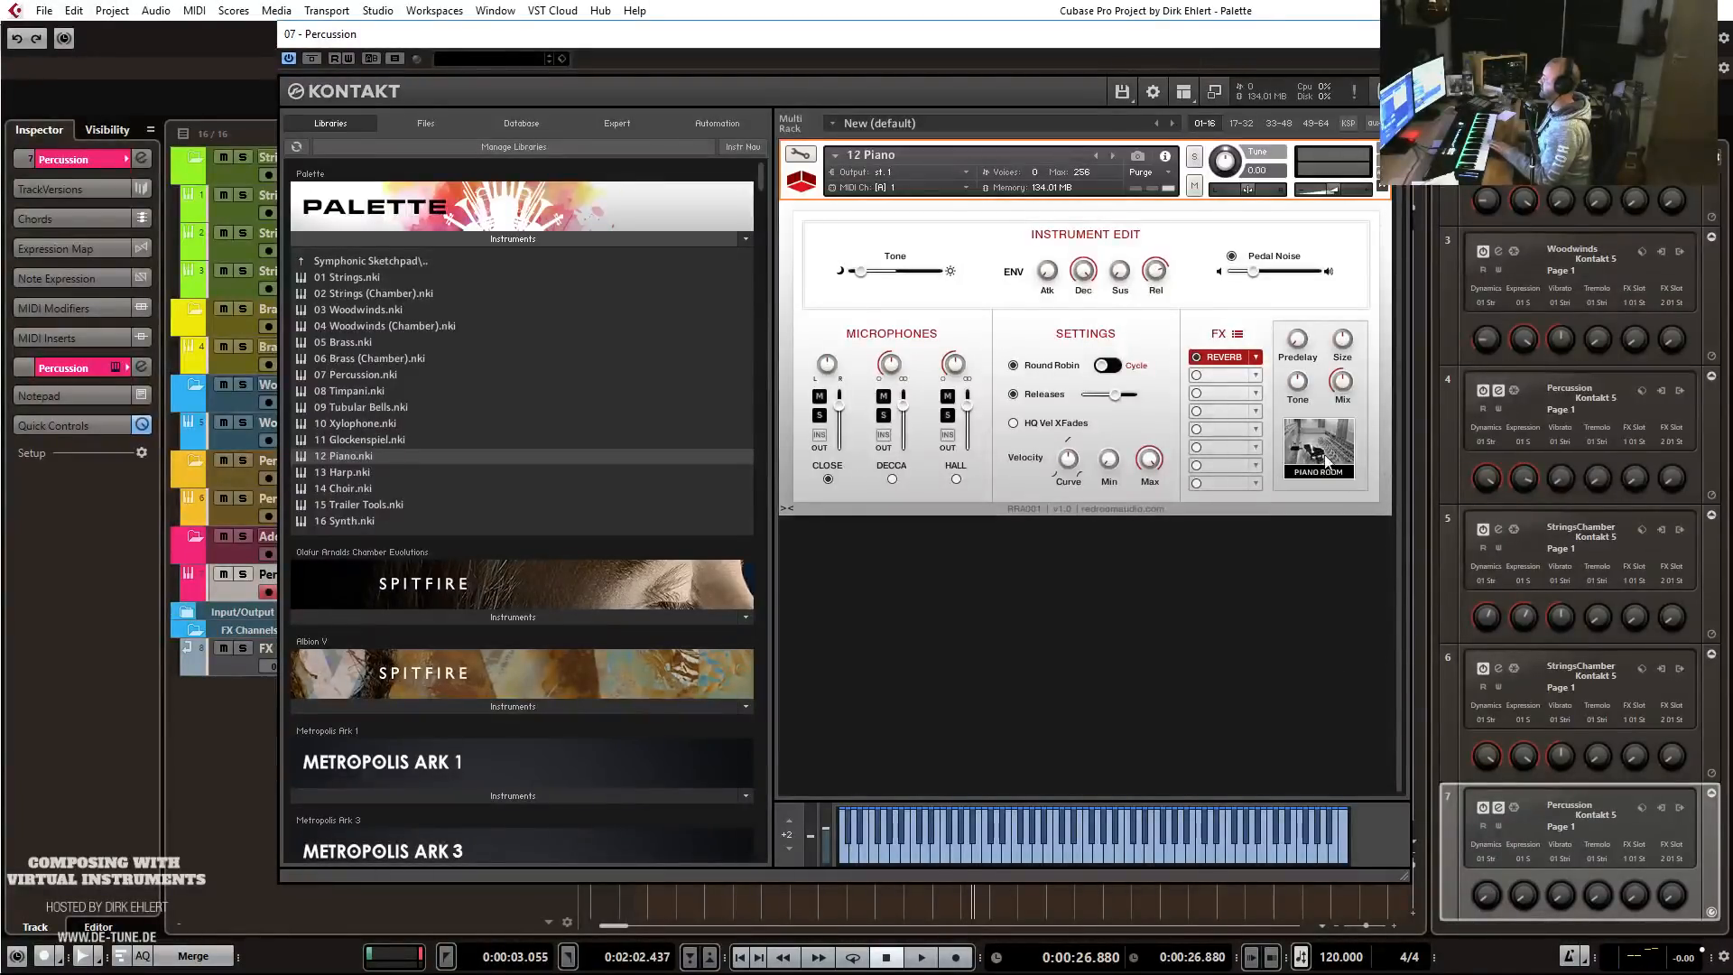
Set the reverb mix to about 71.0:28.0 and adjust the reverb's tone.
left_click_drag(1343, 388, 1344, 426)
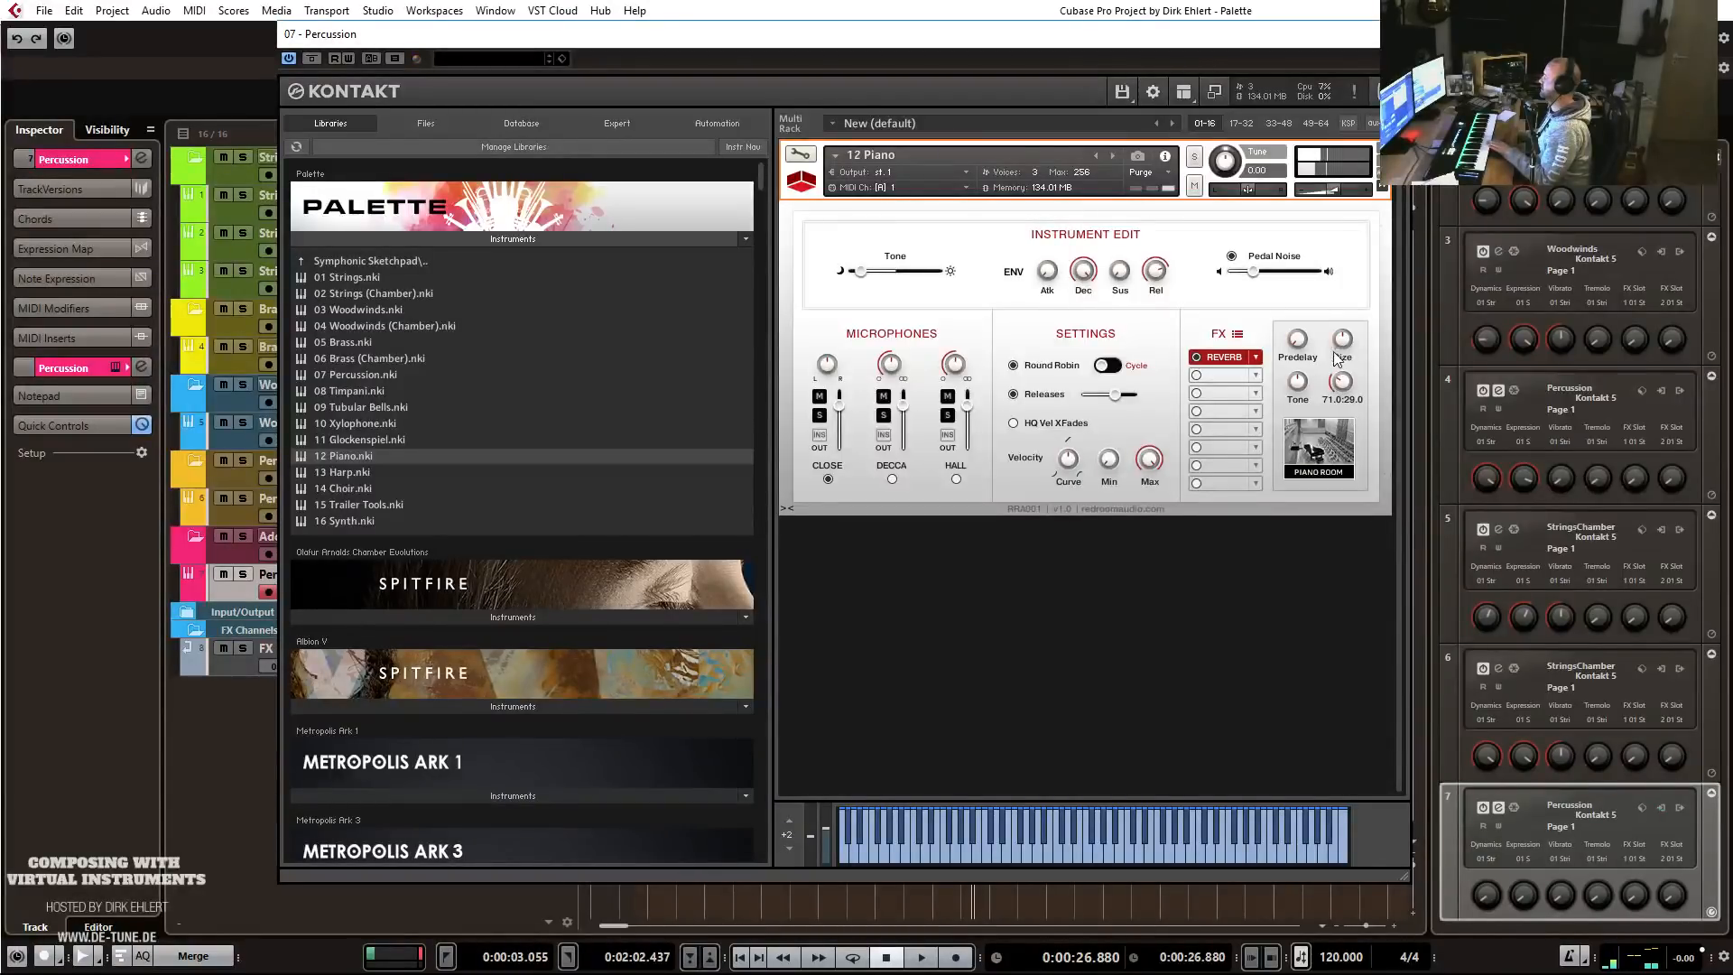
left_click(1302, 383)
left_click_drag(1302, 388, 1303, 408)
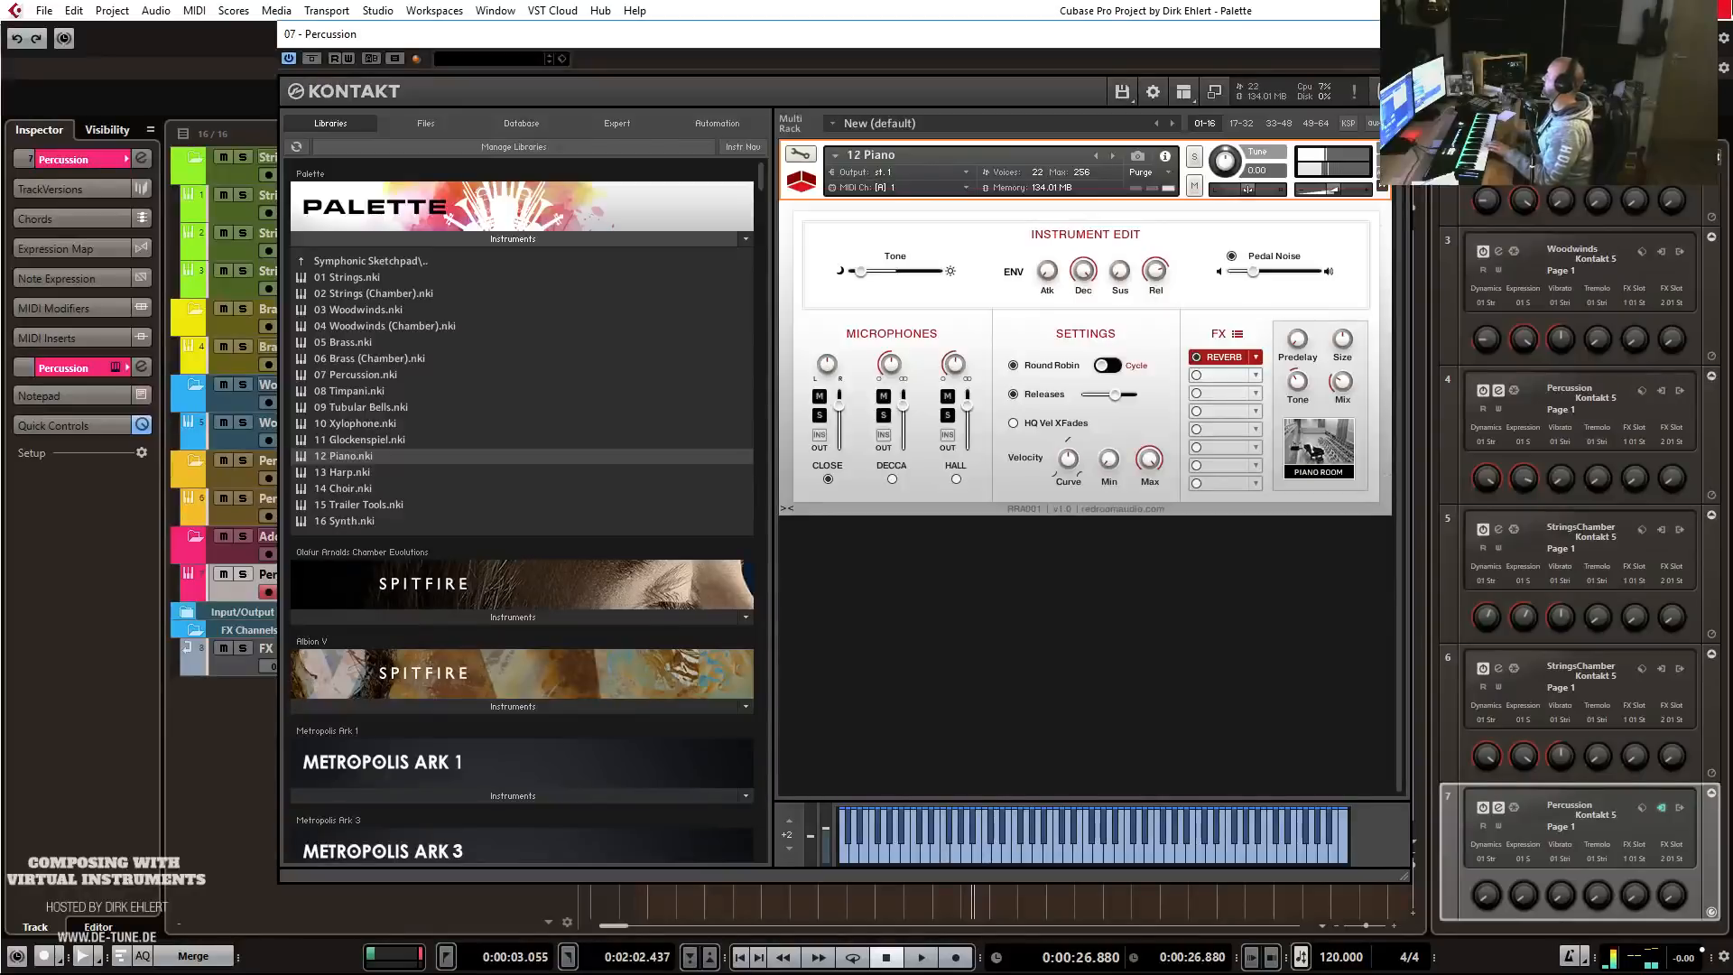
Put the Kontakt window away and examine the Strings track's audio send to FX 1-LexHall.
left_click(1395, 34)
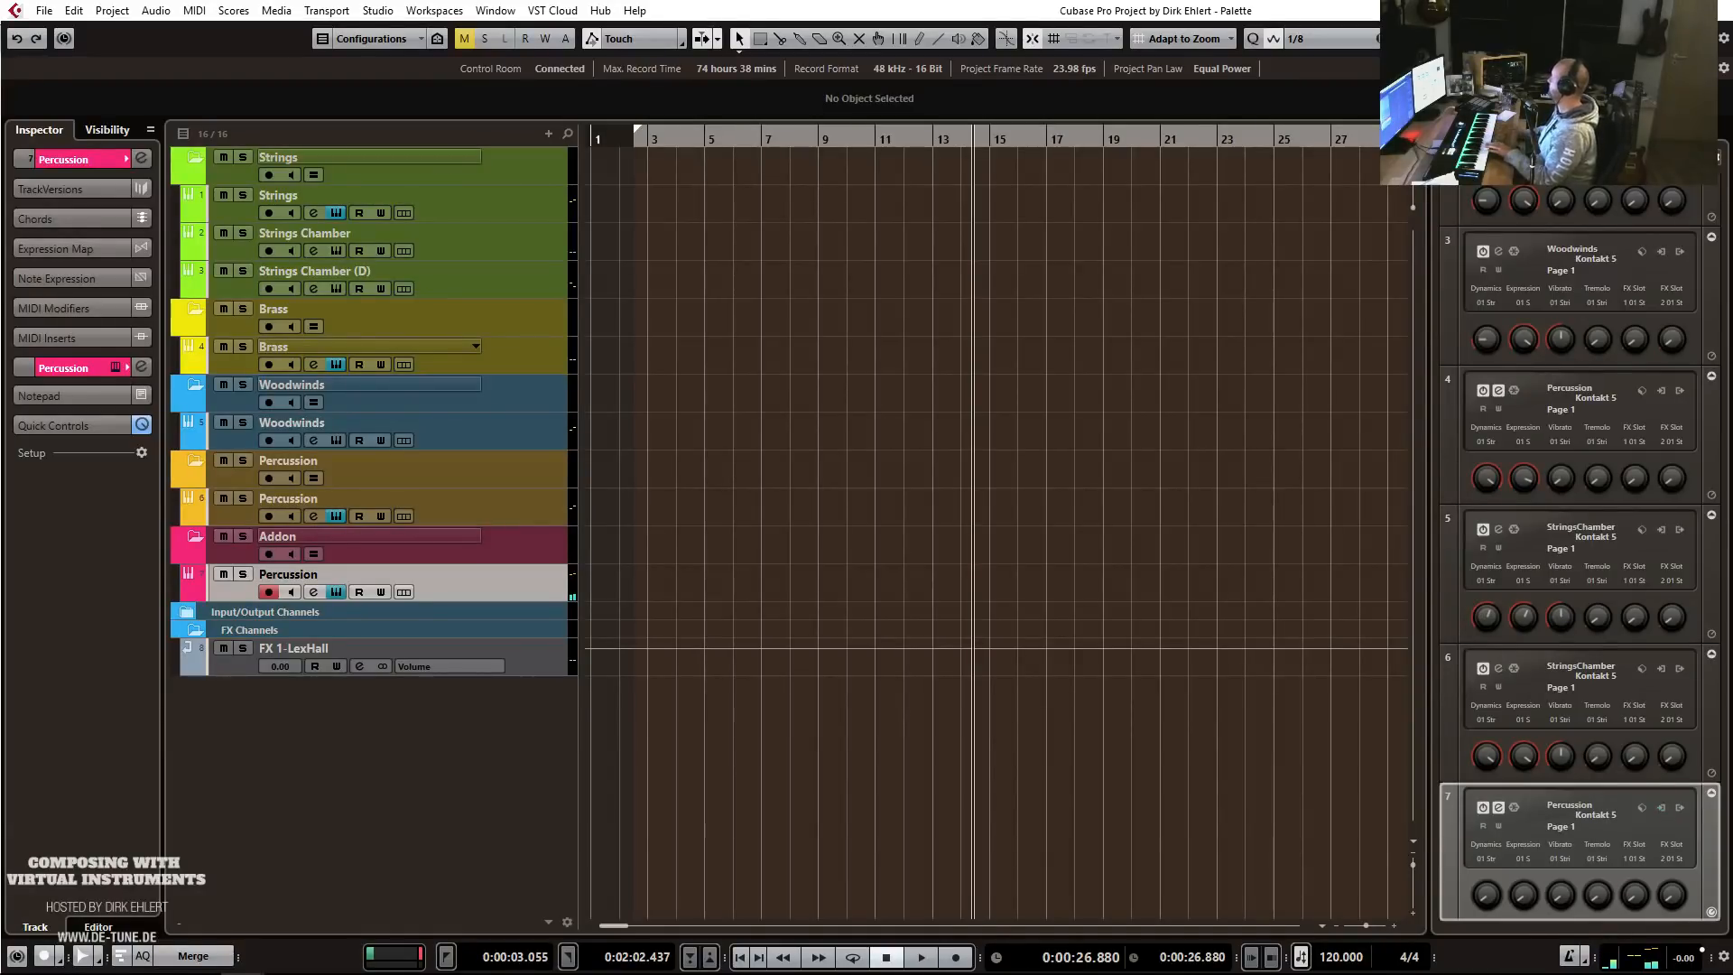
left_click(468, 214)
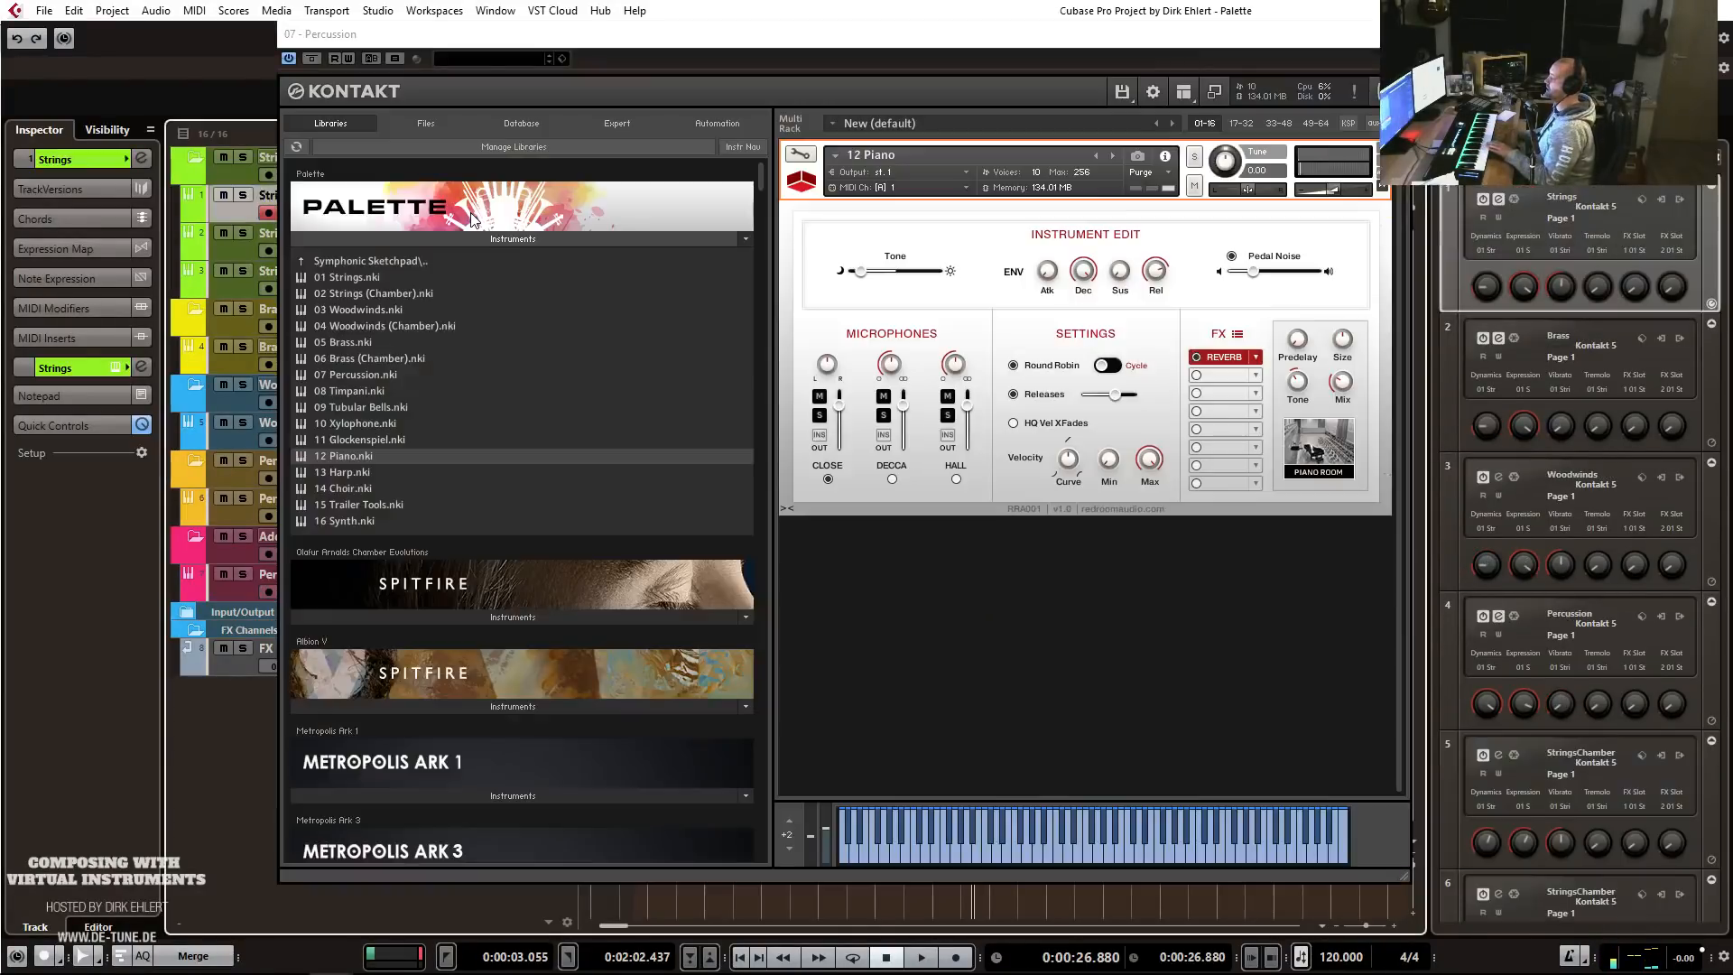
left_click_drag(851, 36, 1732, 45)
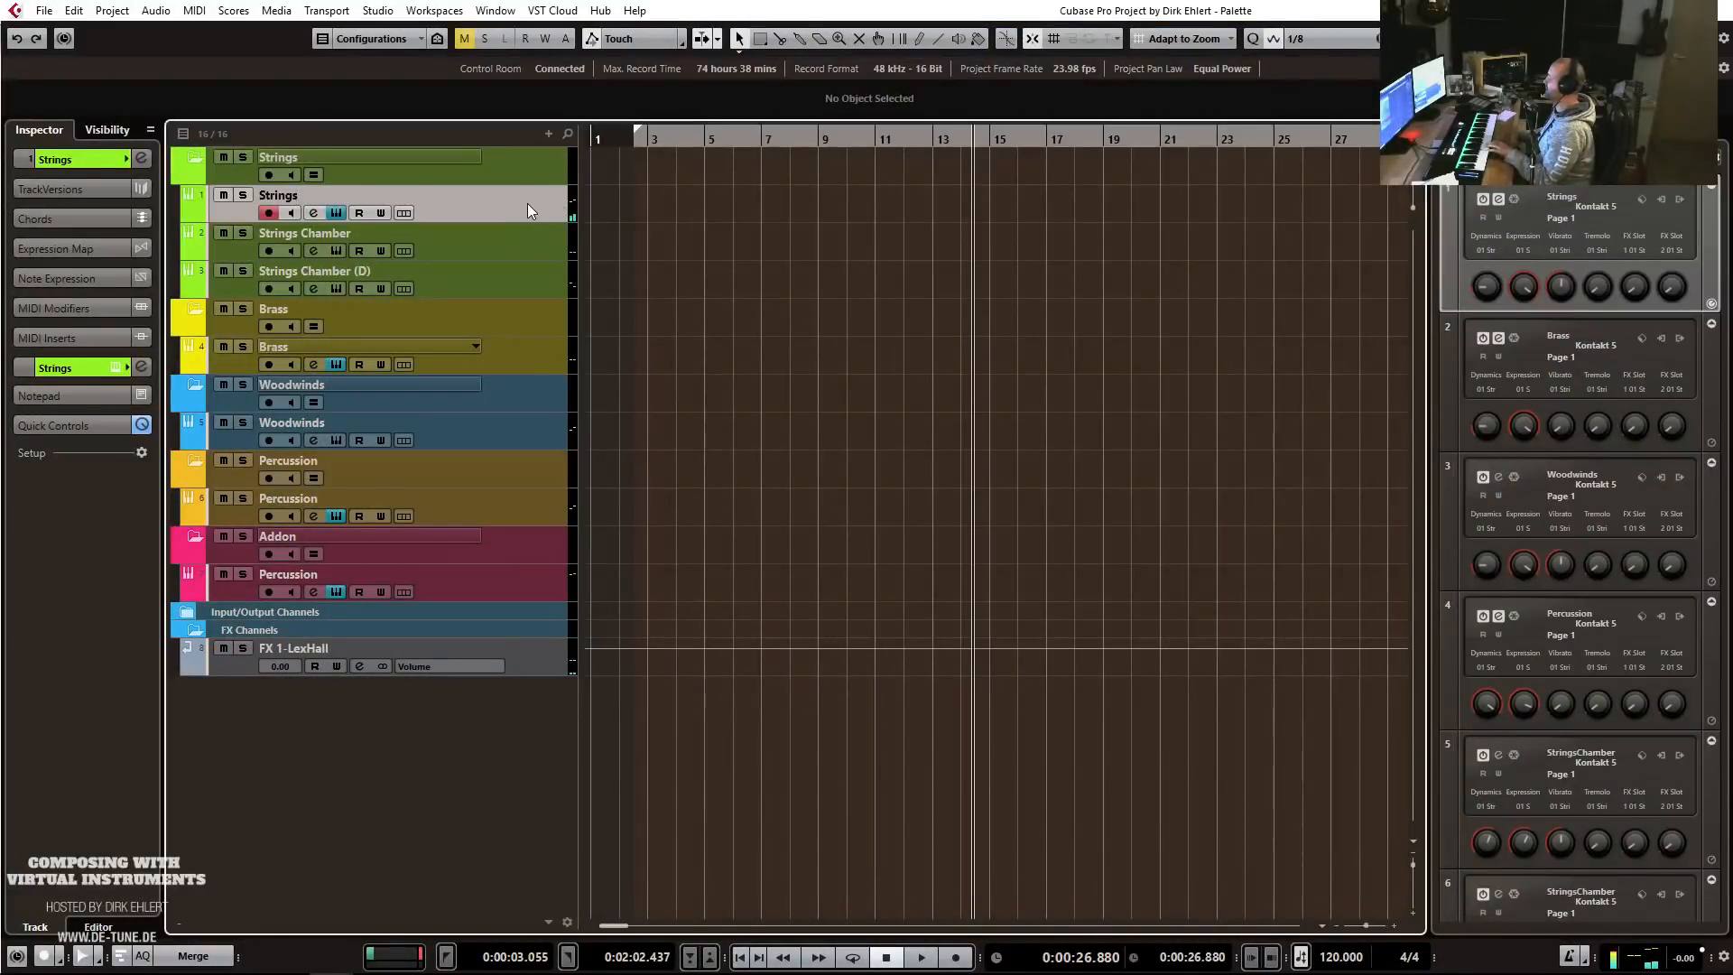
left_click(80, 368)
left_click(65, 483)
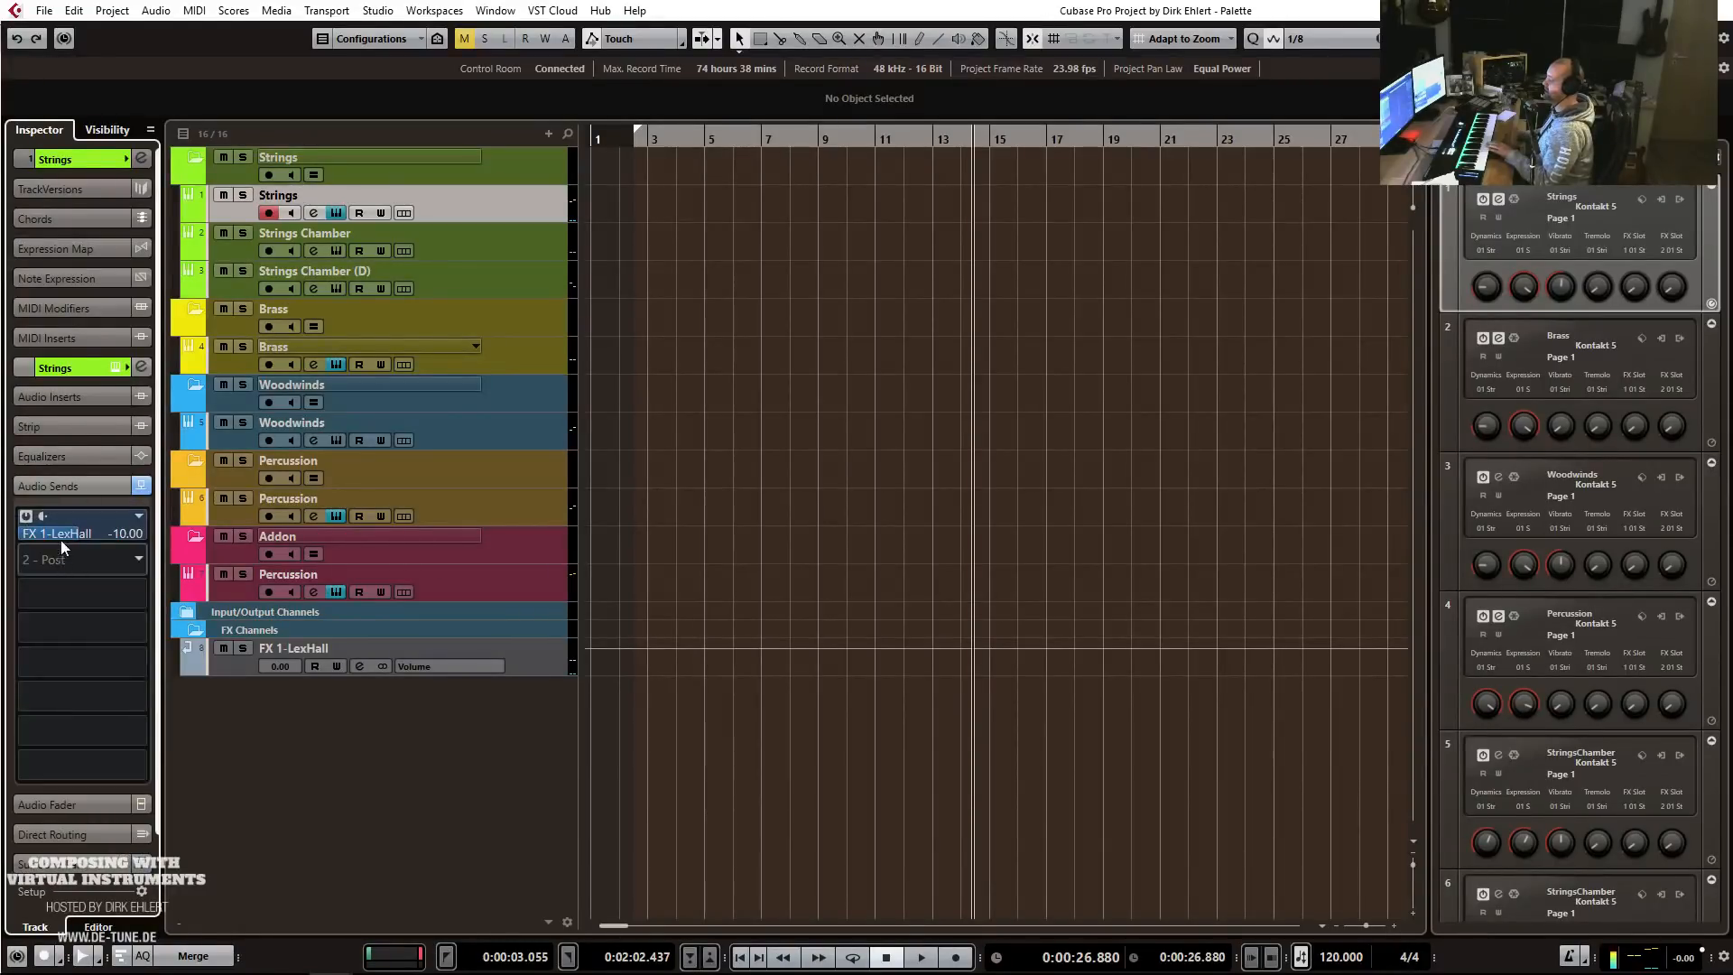
left_click(80, 368)
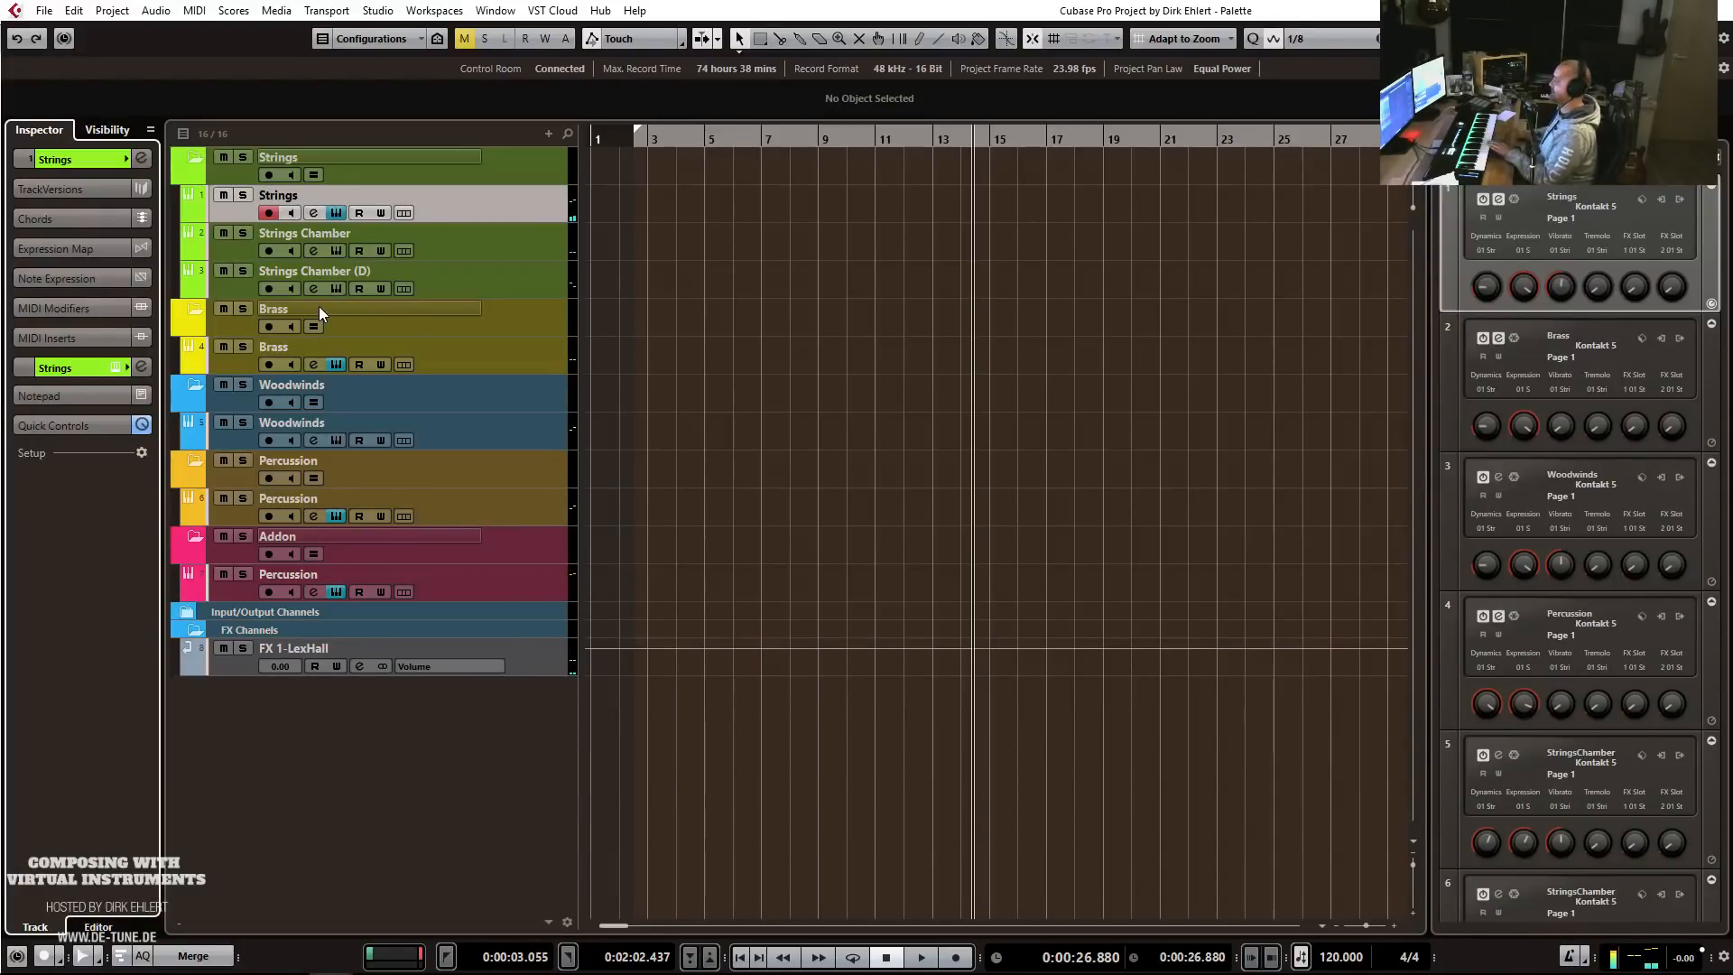
Audition the Addon folder's Percussion track, the main Percussion track and the Brass track in turn.
left_click(503, 572)
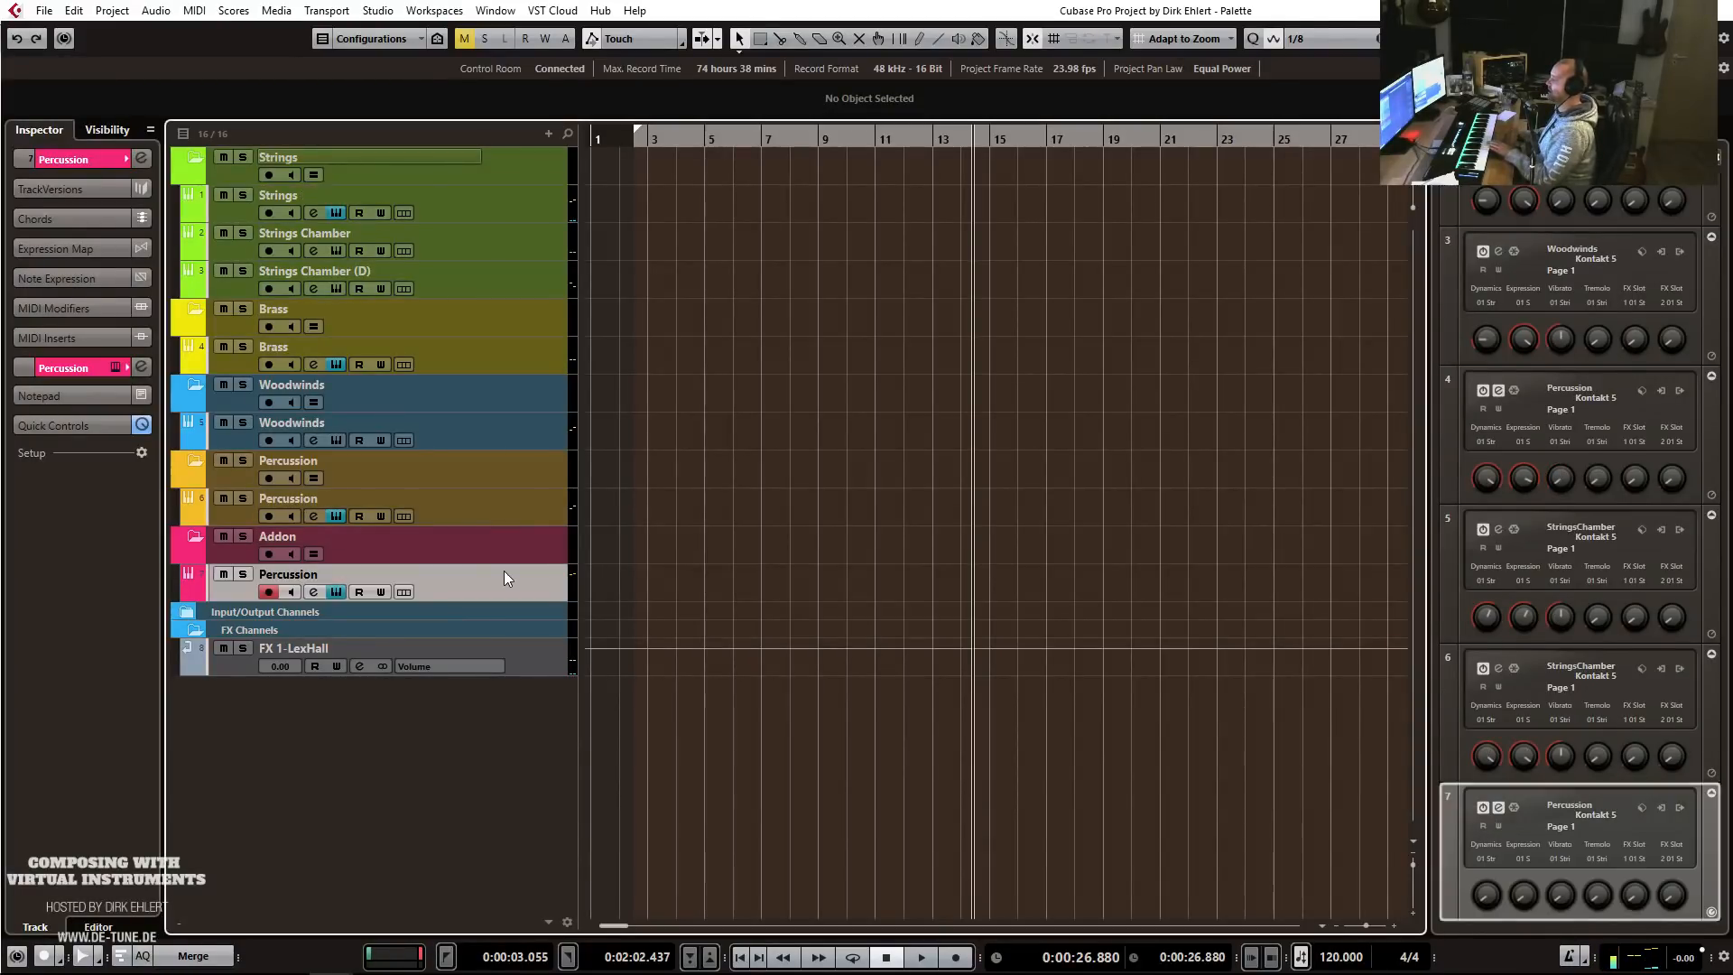
left_click(503, 503)
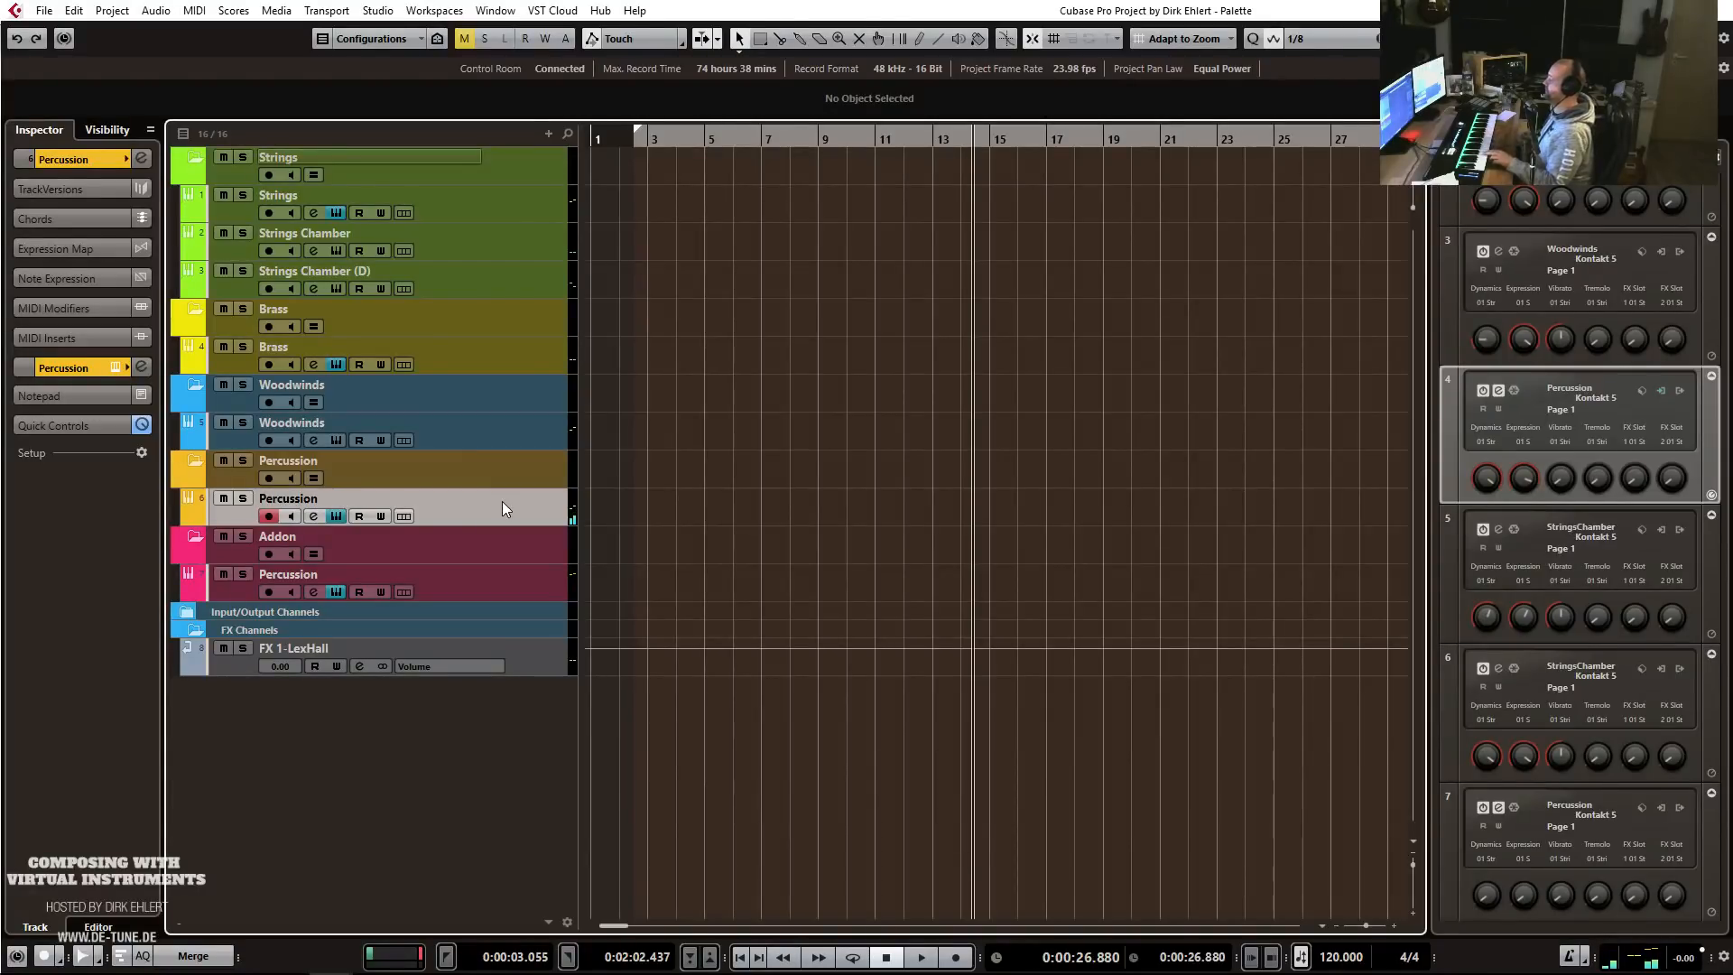
left_click(474, 359)
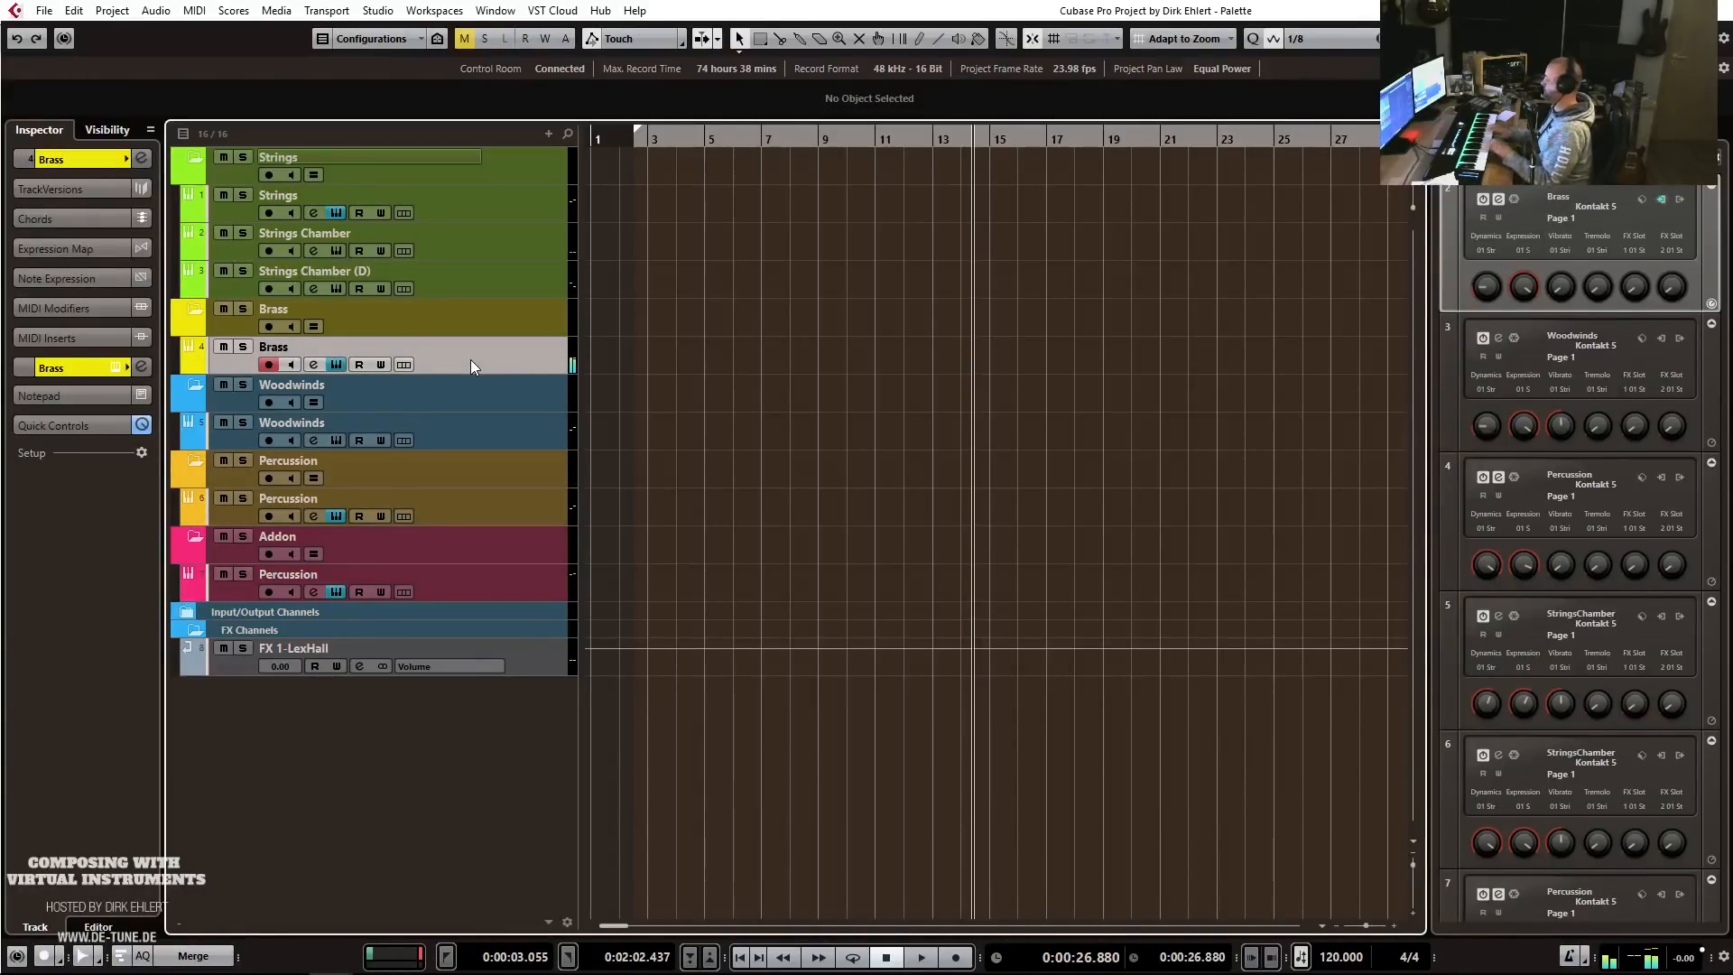
Rename the Percussion track in the Addon folder to Piano.
left_click(515, 591)
double_click(338, 574)
type("Piano")
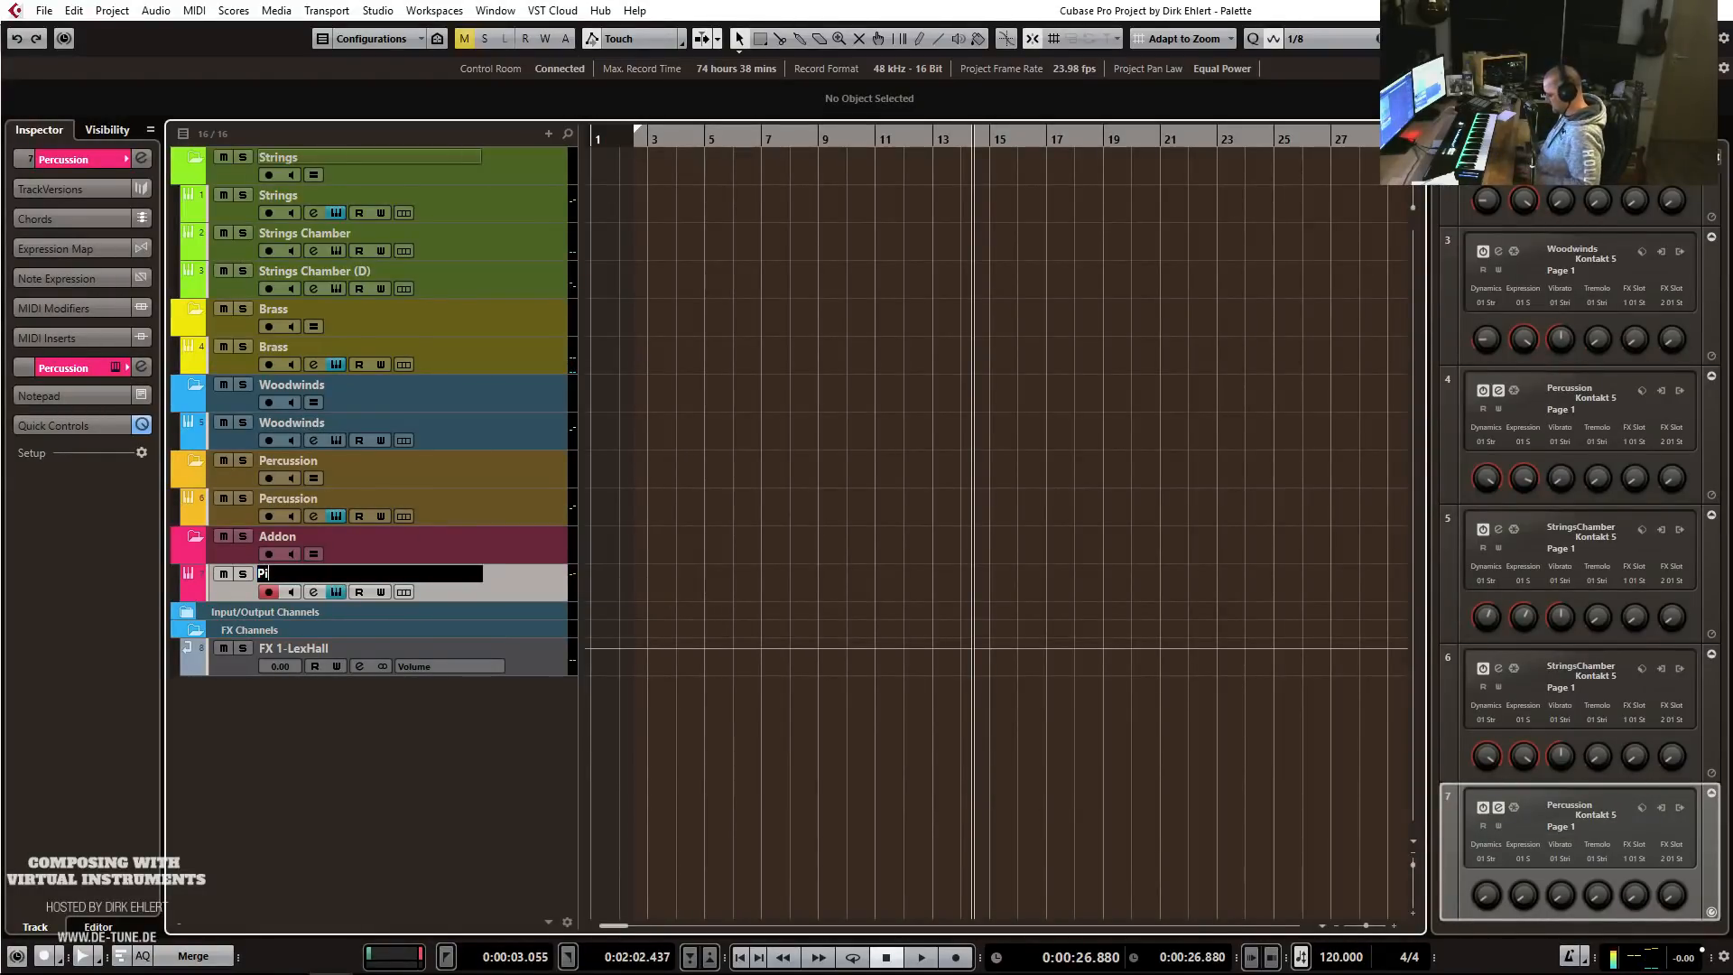
key("Return")
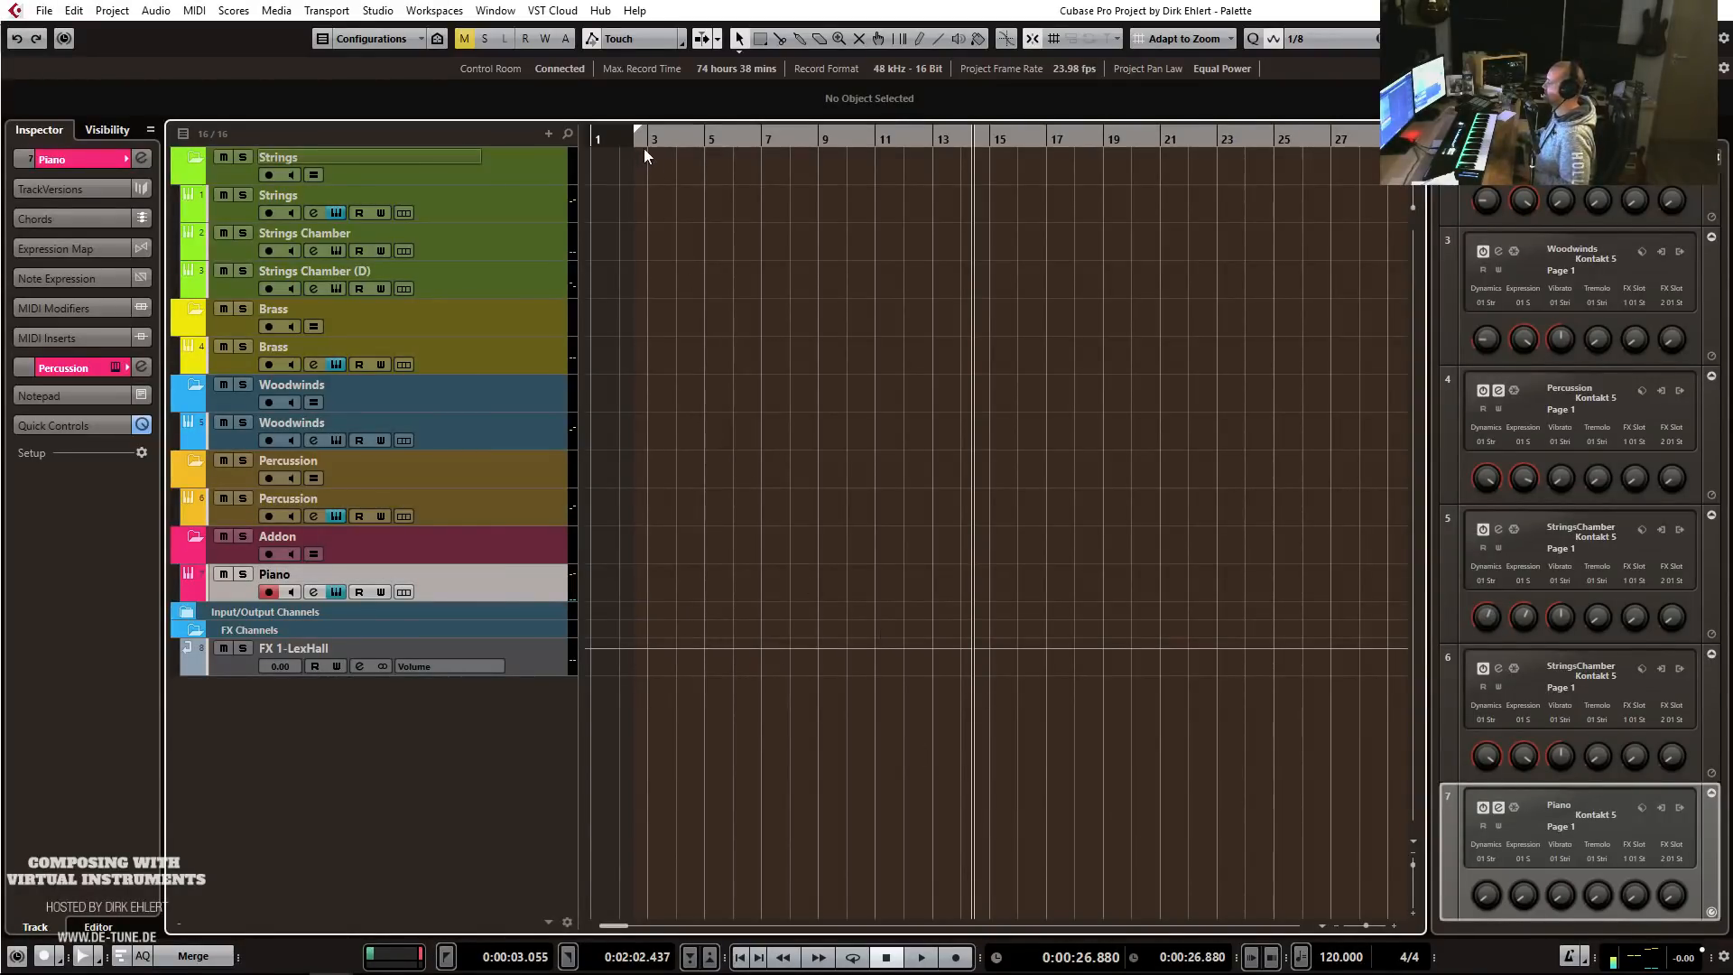
Move the left locator to 0:00:02.000 at the start of the timeline.
left_click_drag(637, 130, 621, 130)
key("g")
key("g")
key("h")
key("h")
key("h")
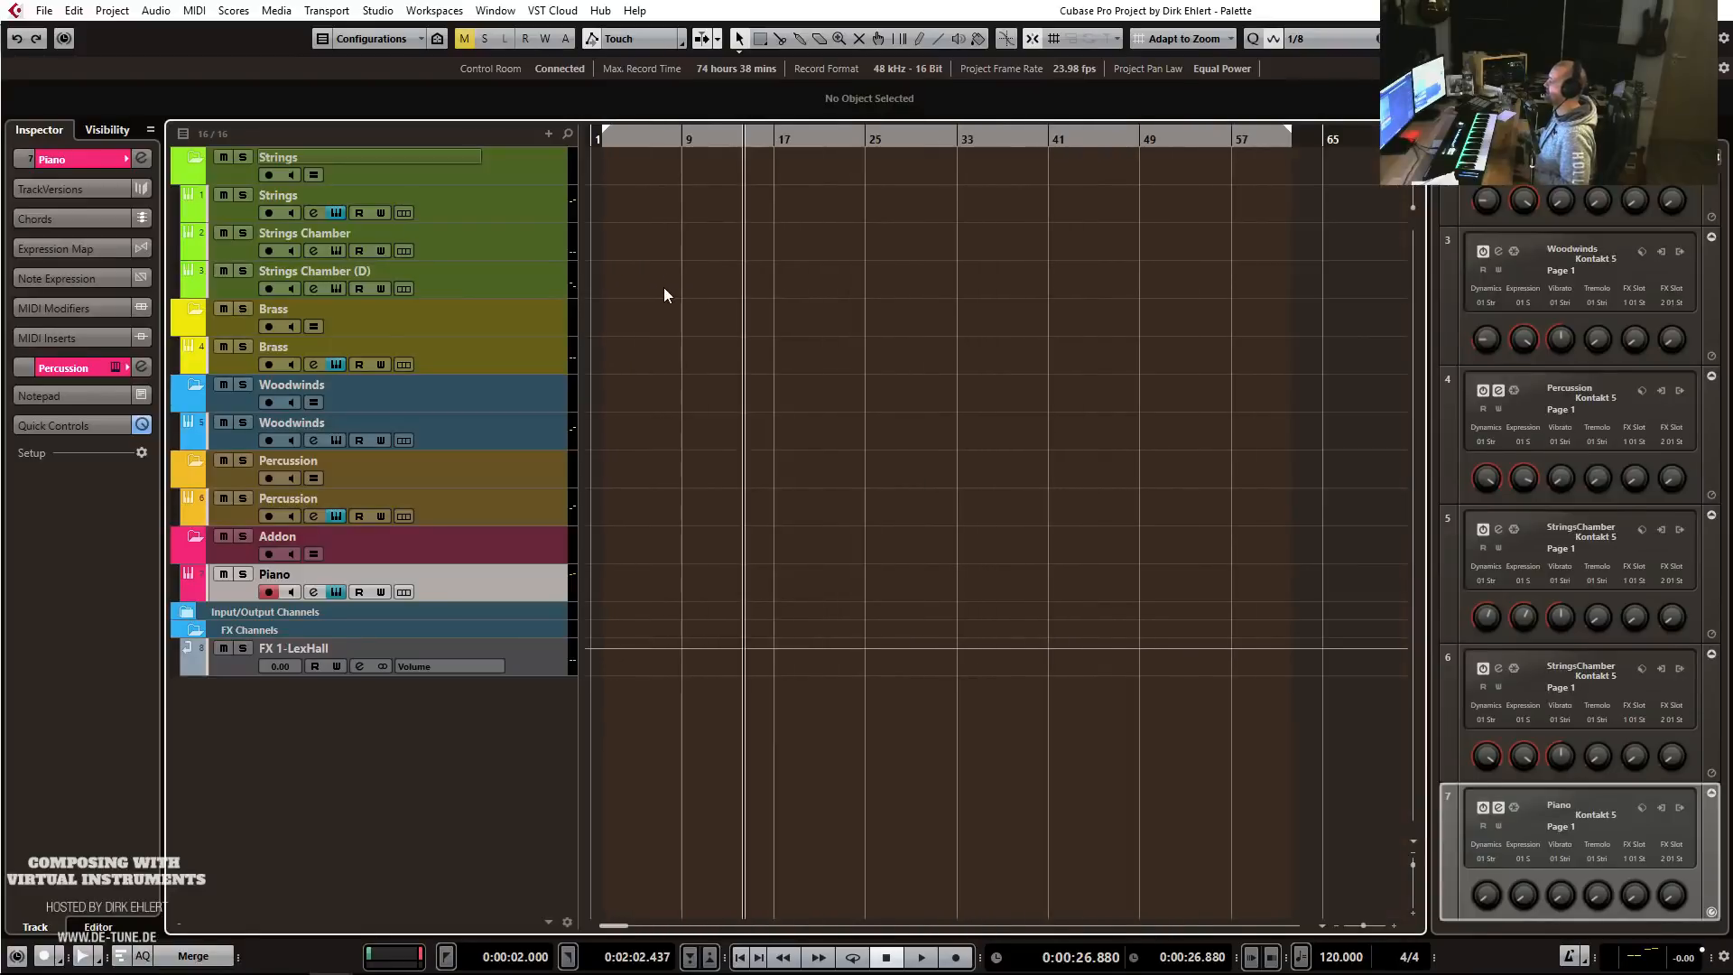
Set the project tempo to 84 BPM and play the empty project briefly to check the speed.
key("h")
scroll(784, 286, "left", 5)
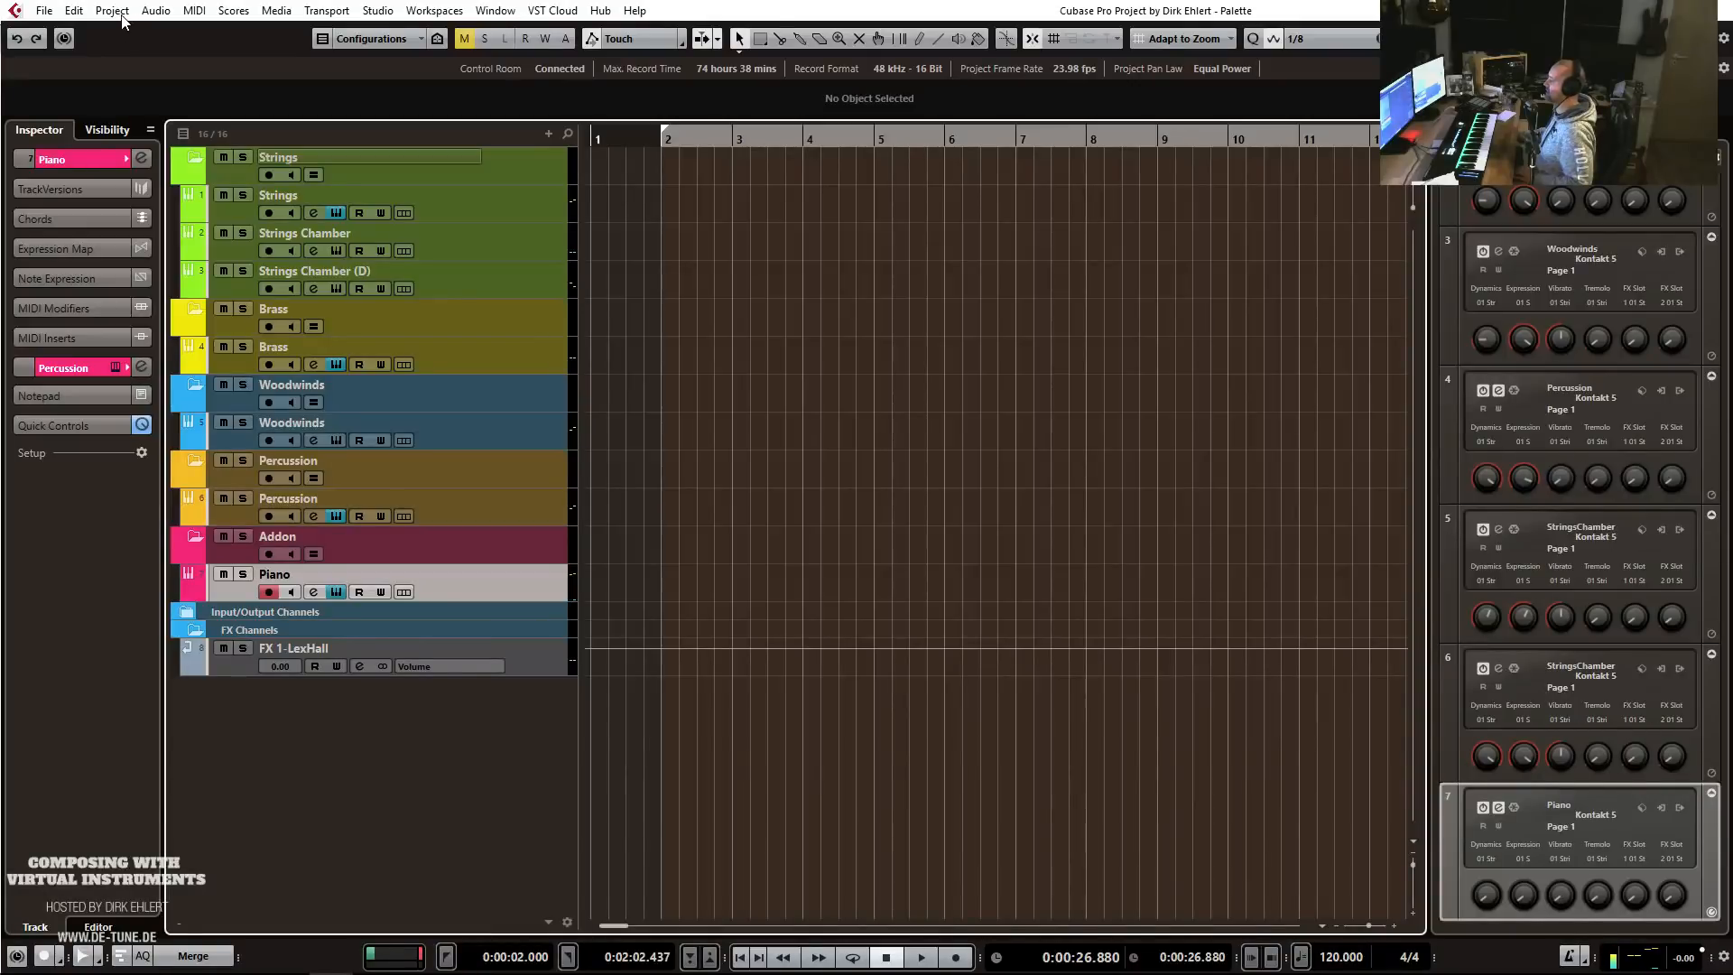
double_click(1331, 957)
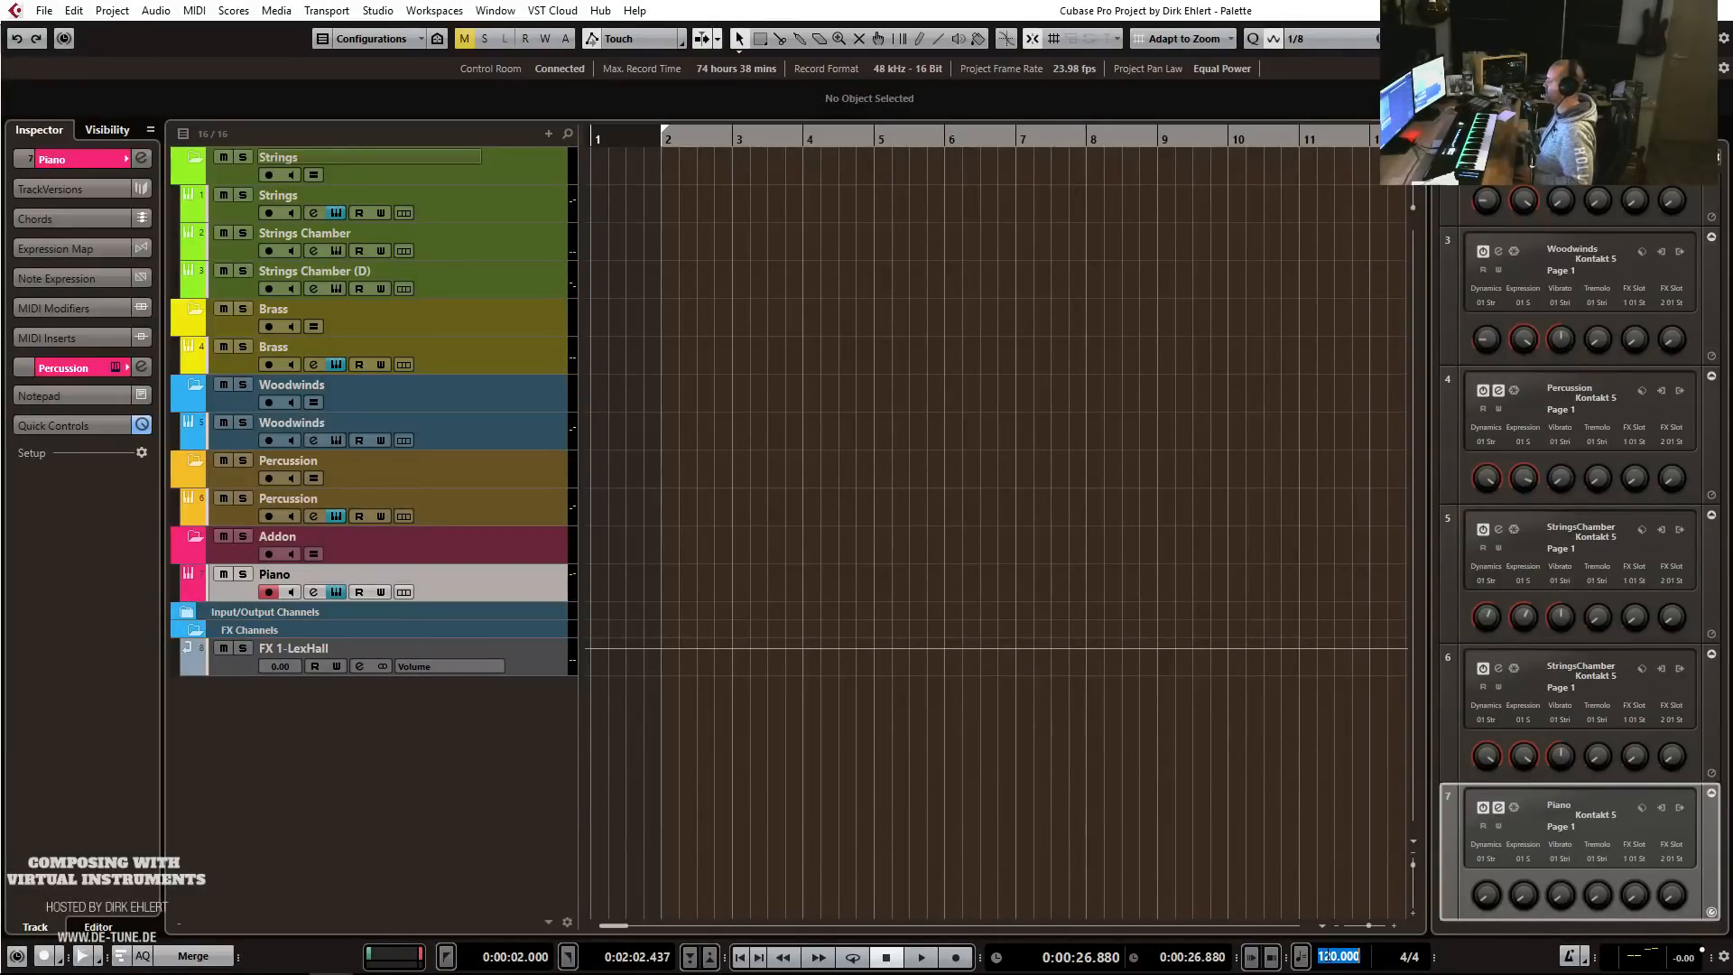
type("84")
key("Return")
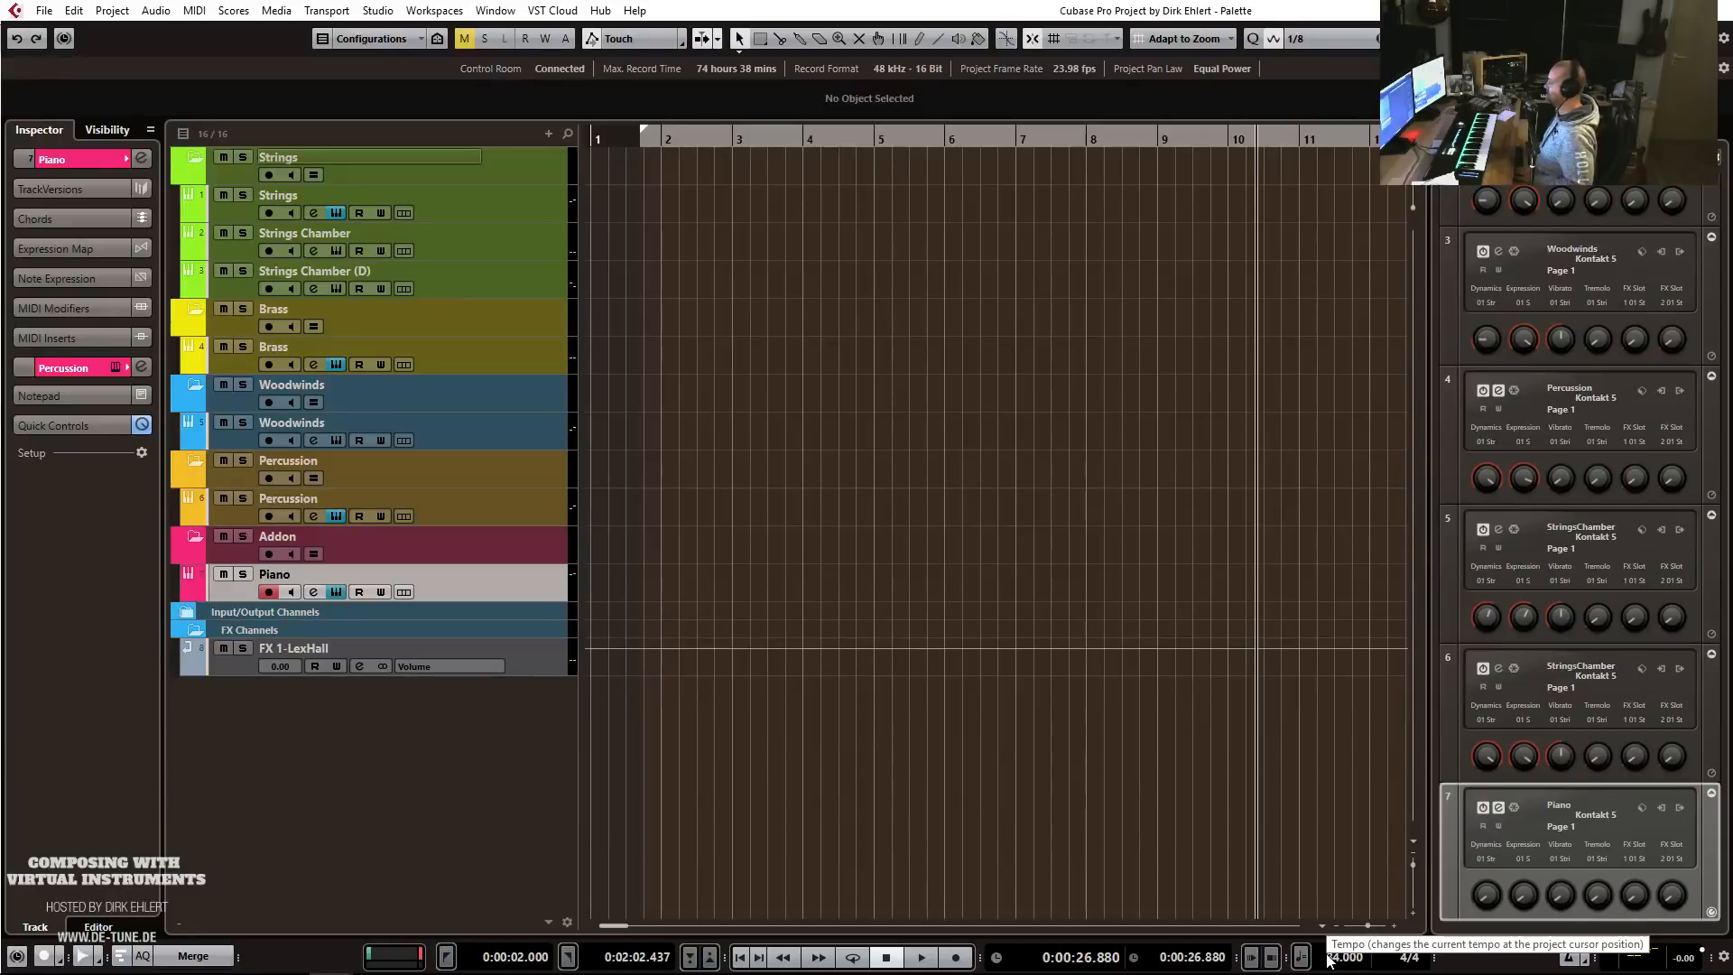
key("space")
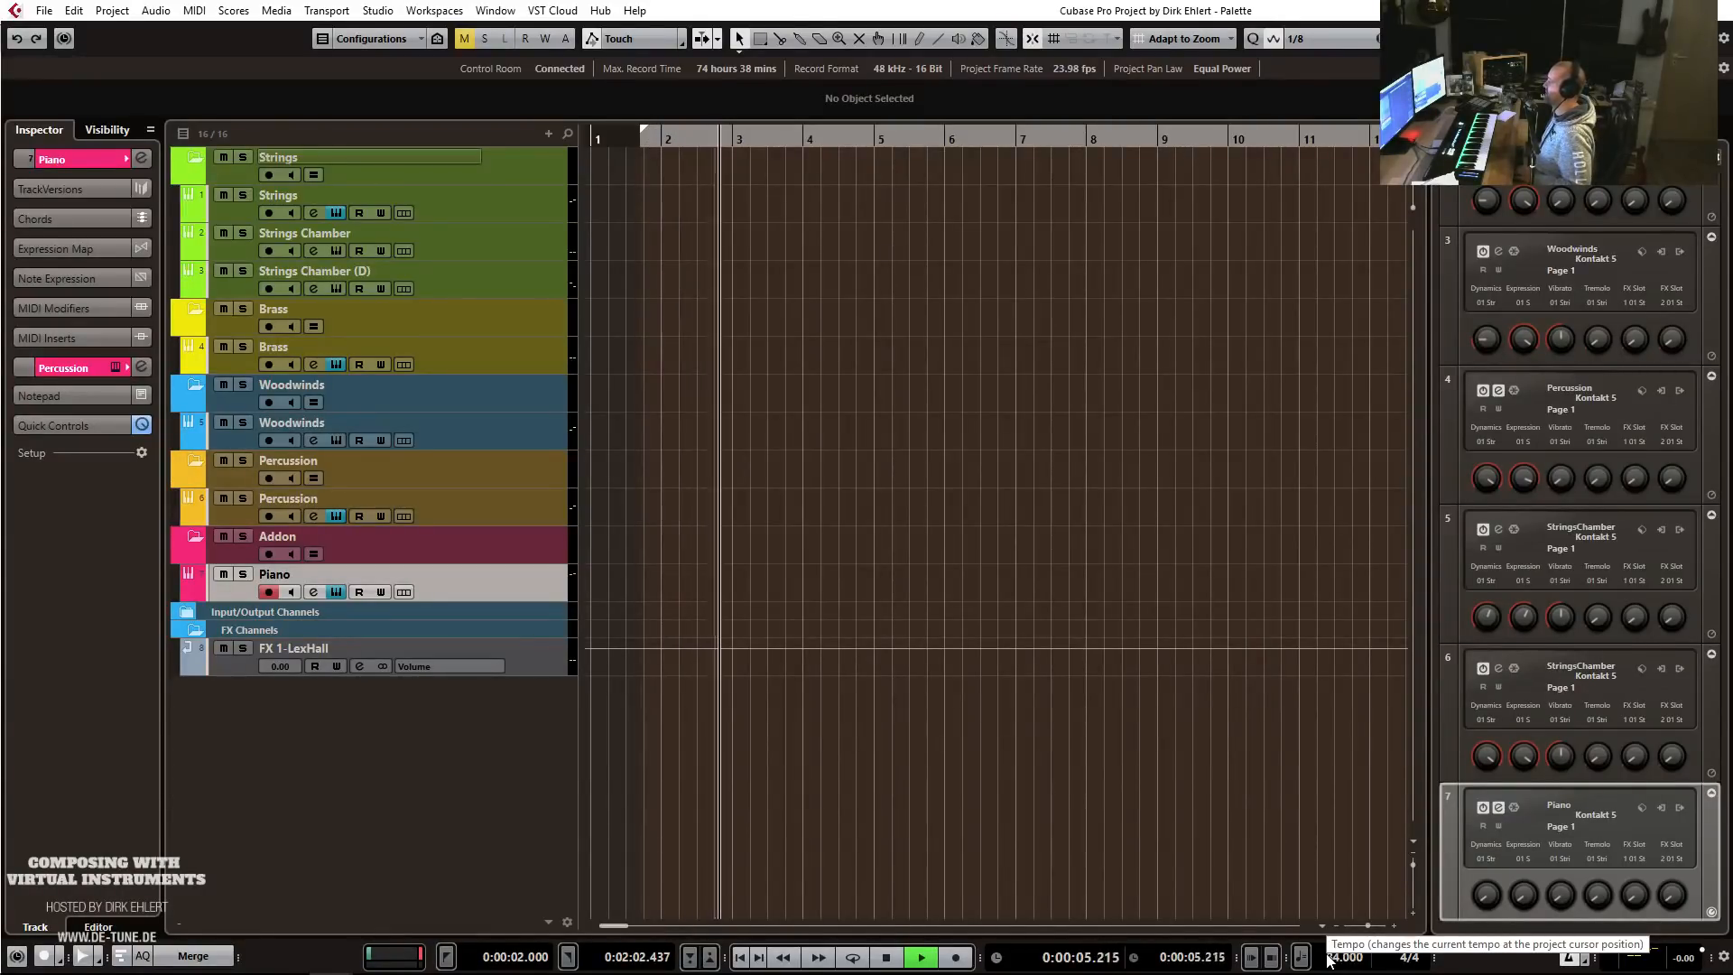
key("space")
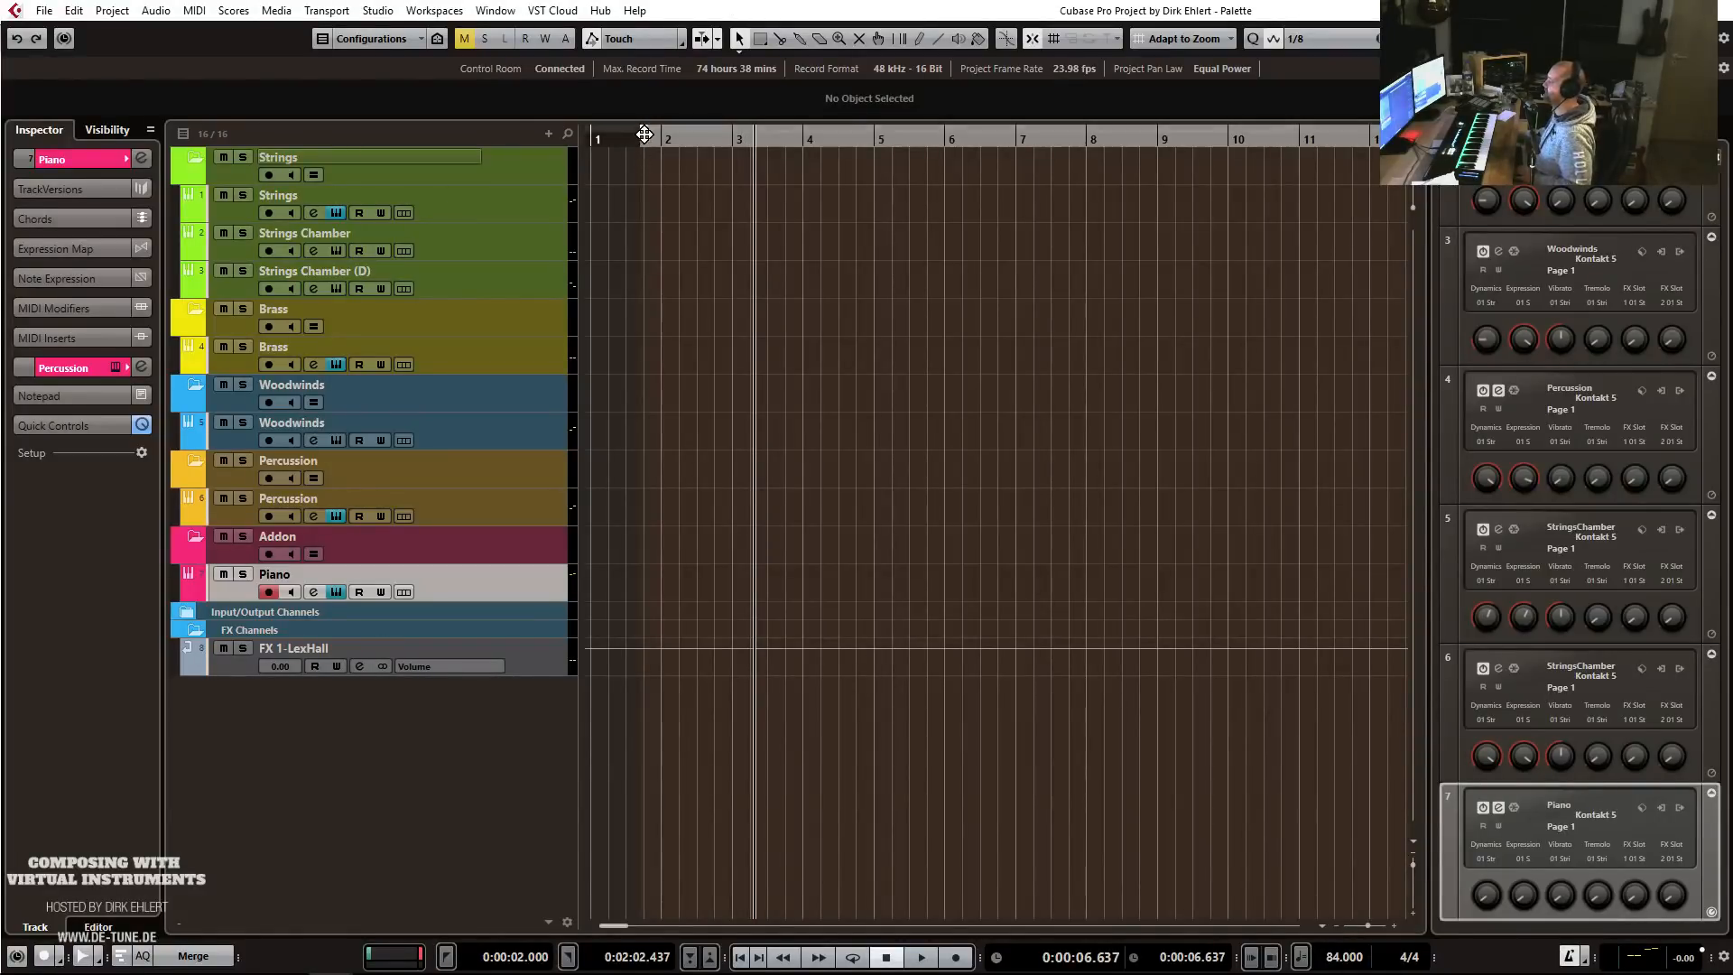
Move the left locator to 0:00:01.428 and record a piano part from there on the Piano track.
key("KP_1")
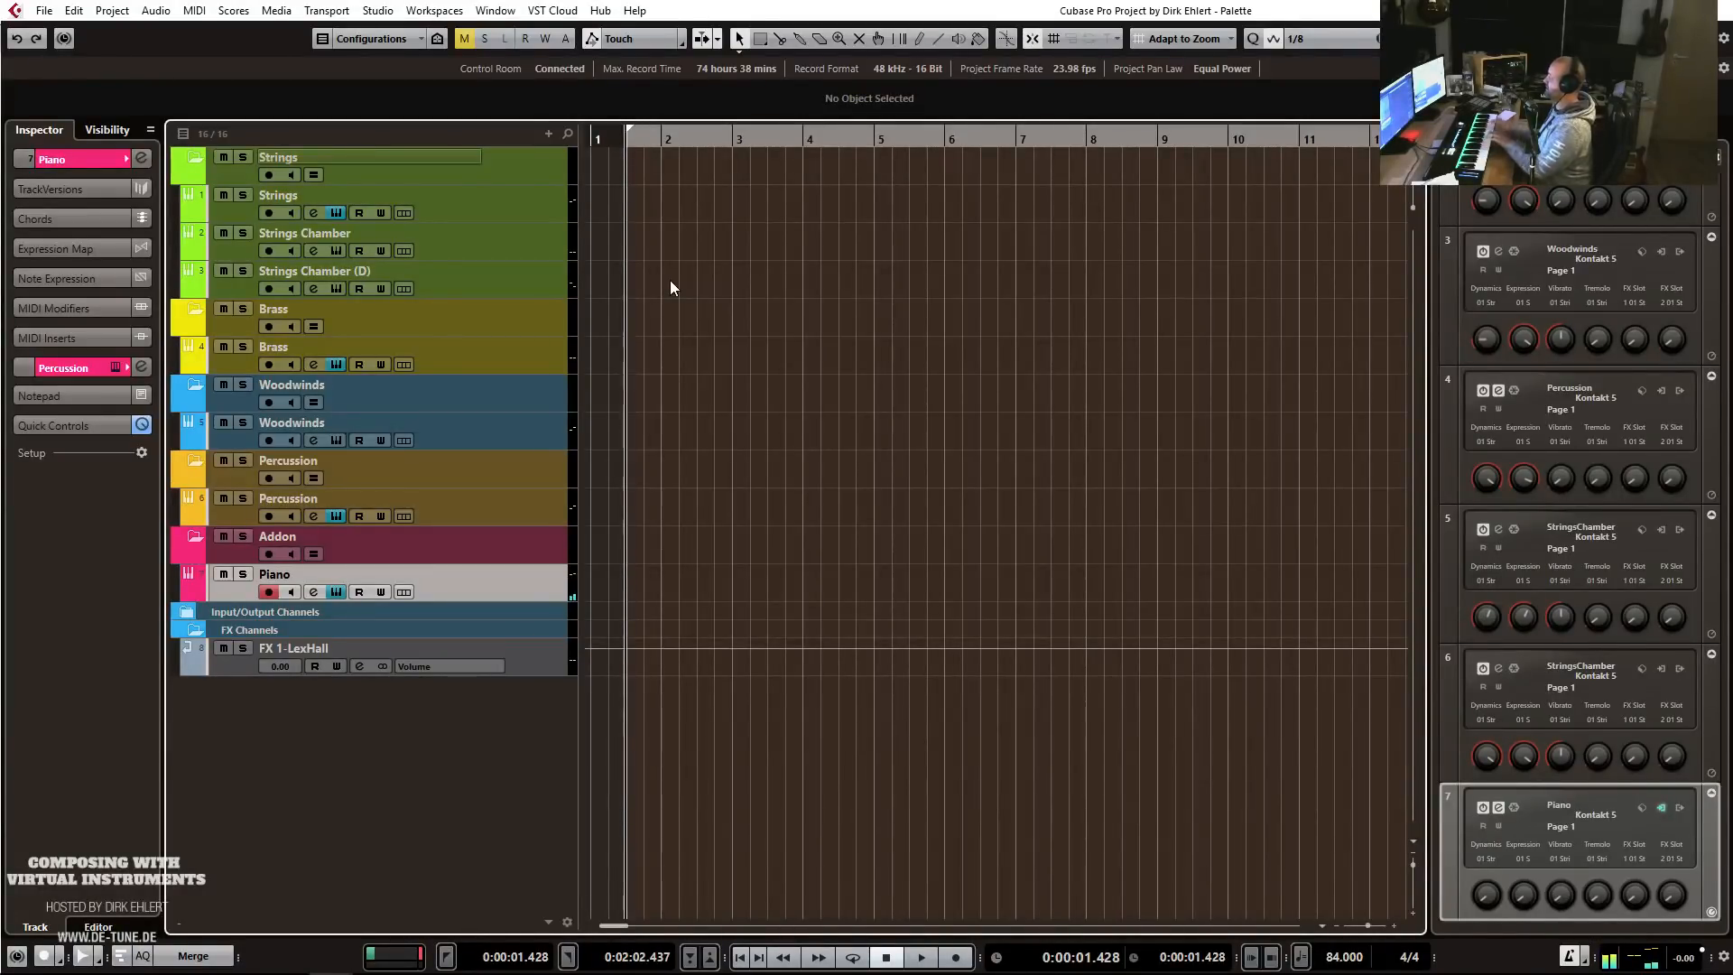
key("KP_Multiply")
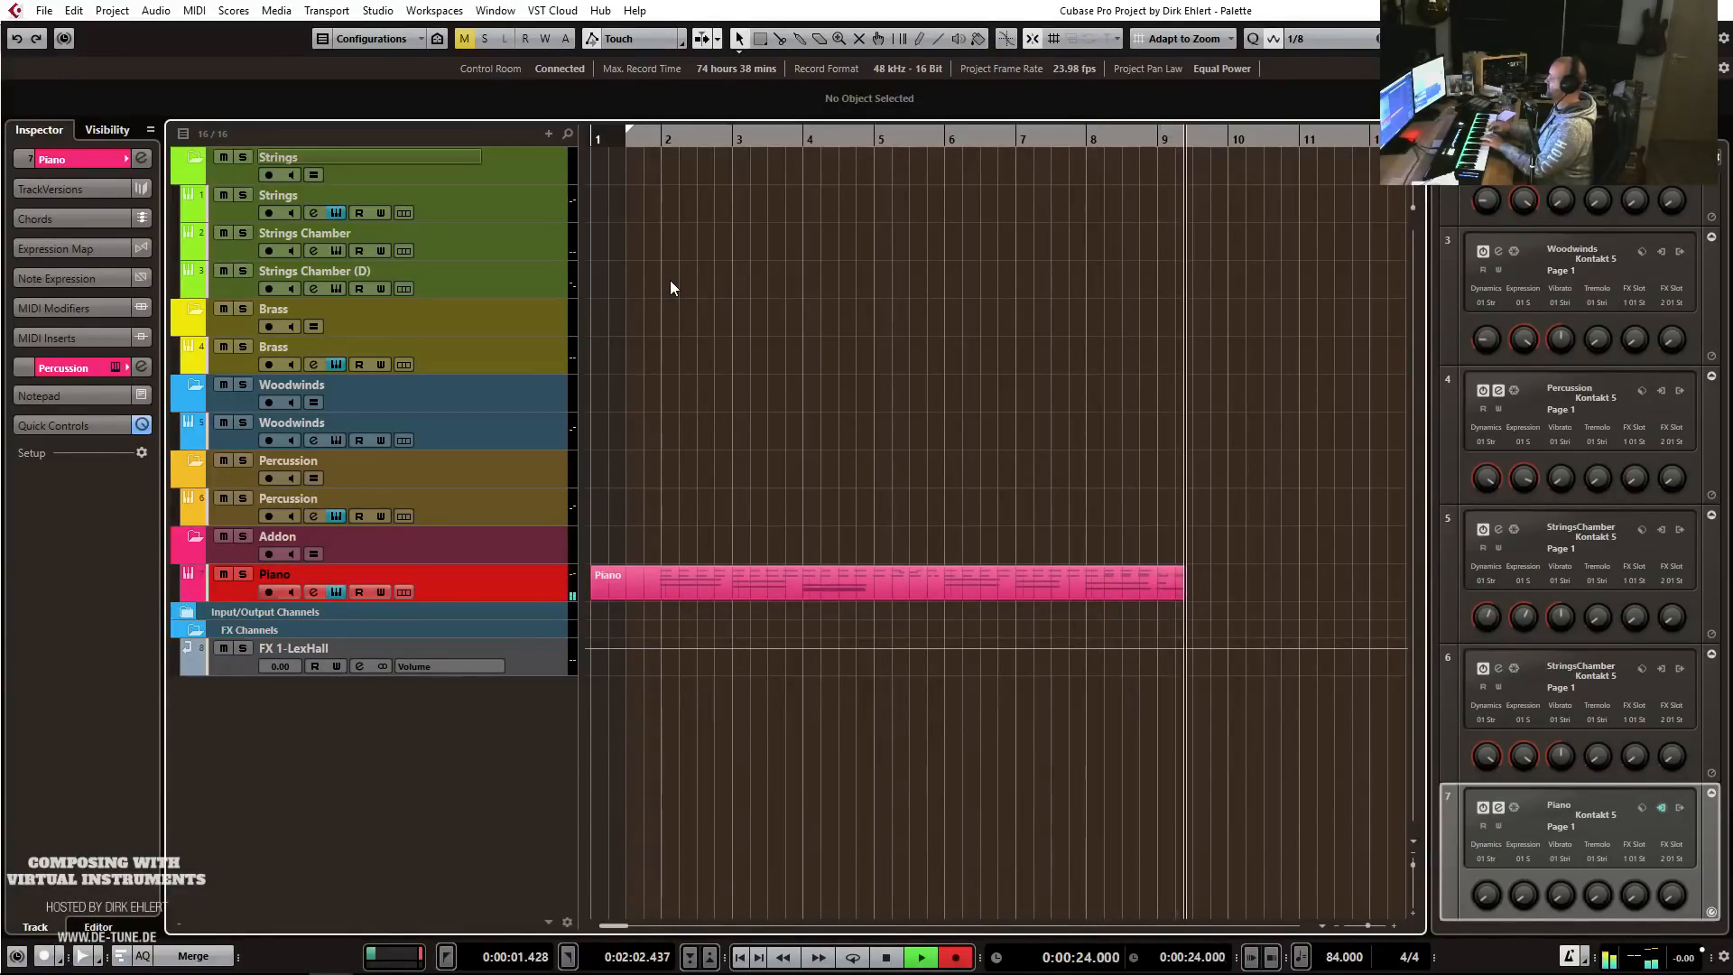
key("space")
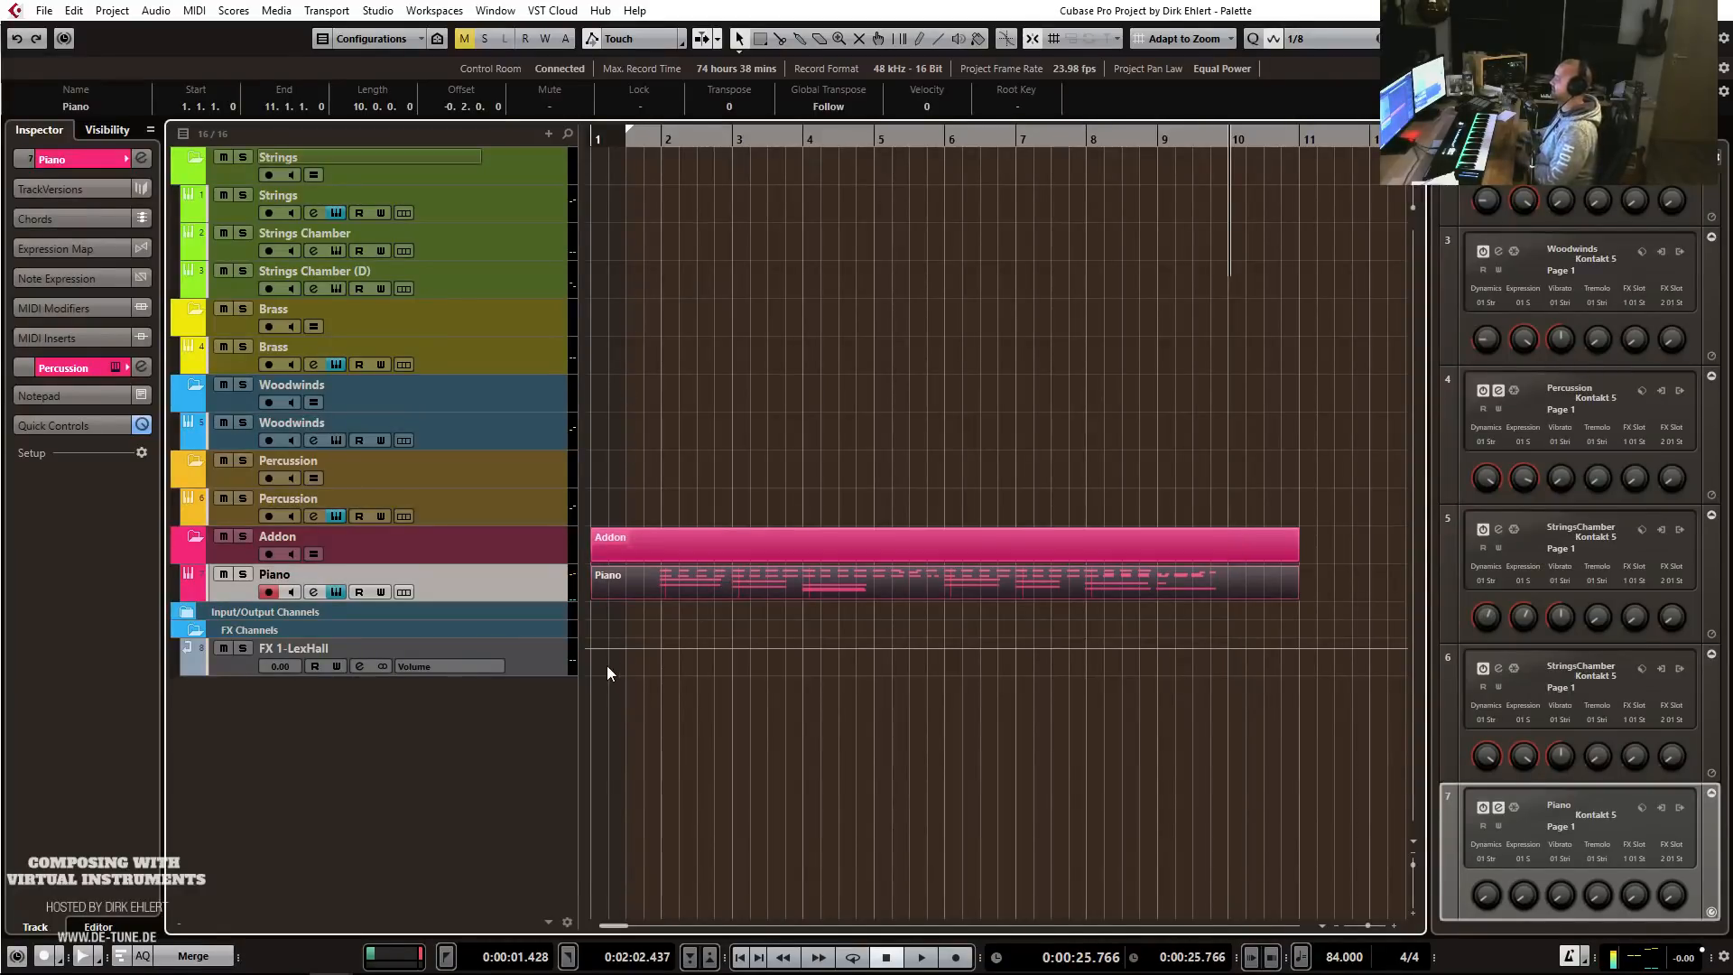
Open the recorded Piano part in the Key Editor, quantize its notes to 1/8 and play it from bar 2.
key("Return")
scroll(701, 453, "left", 6)
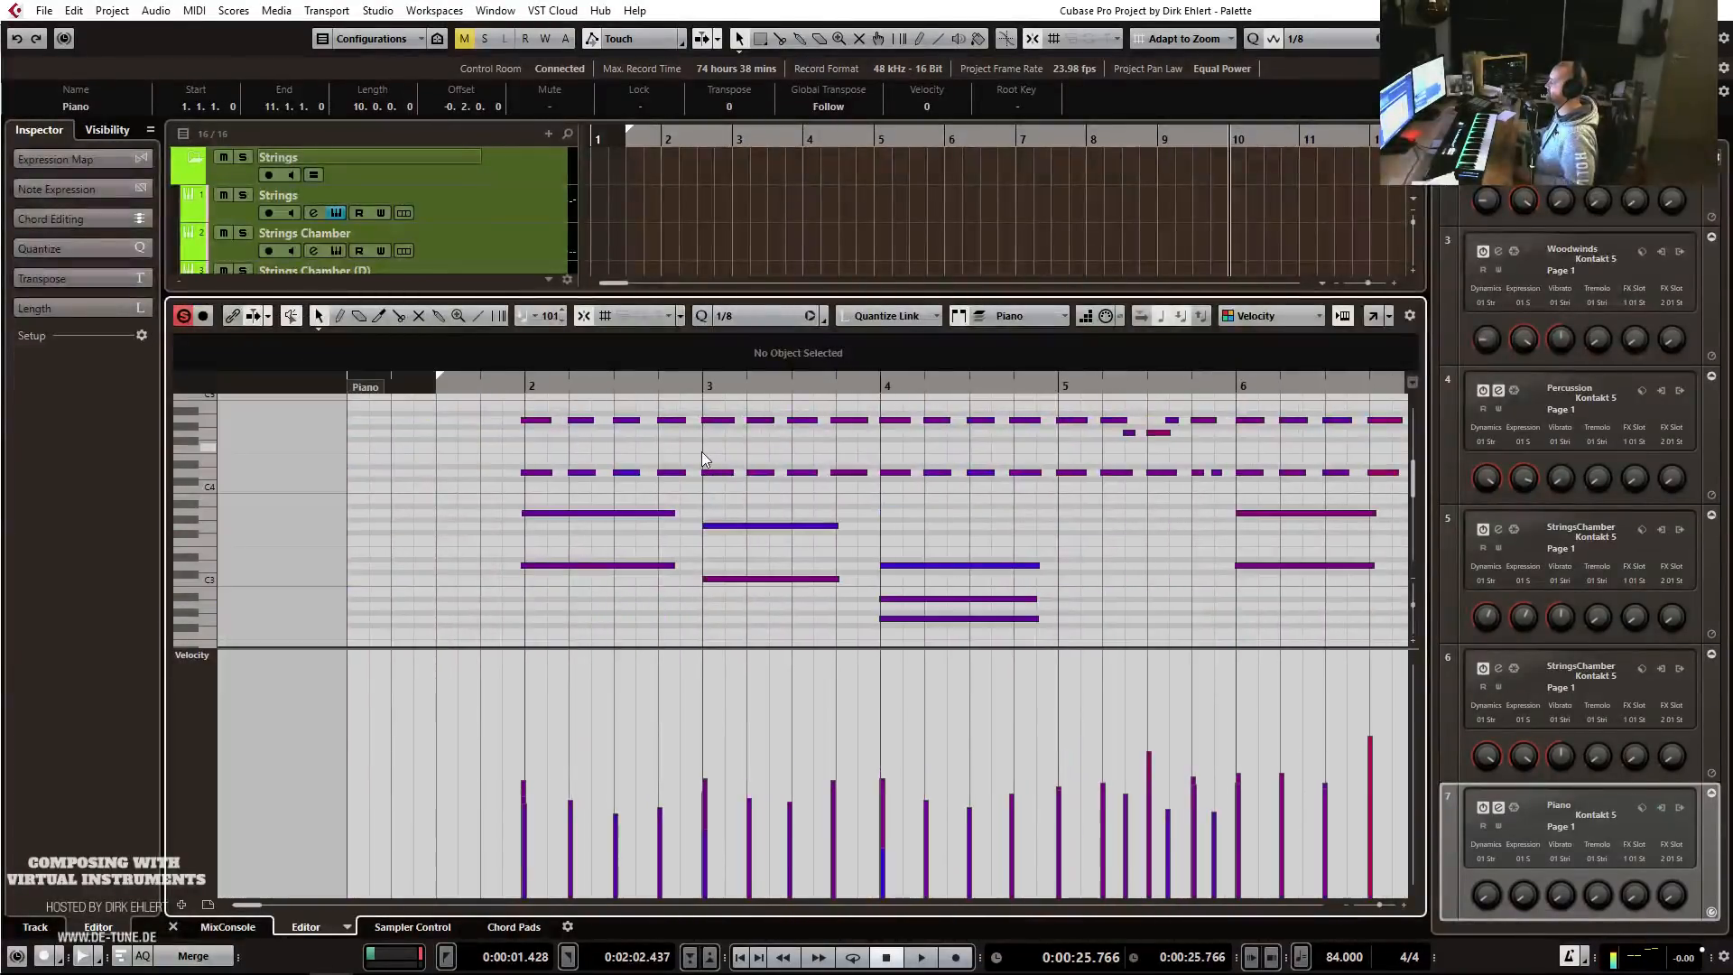
key("q")
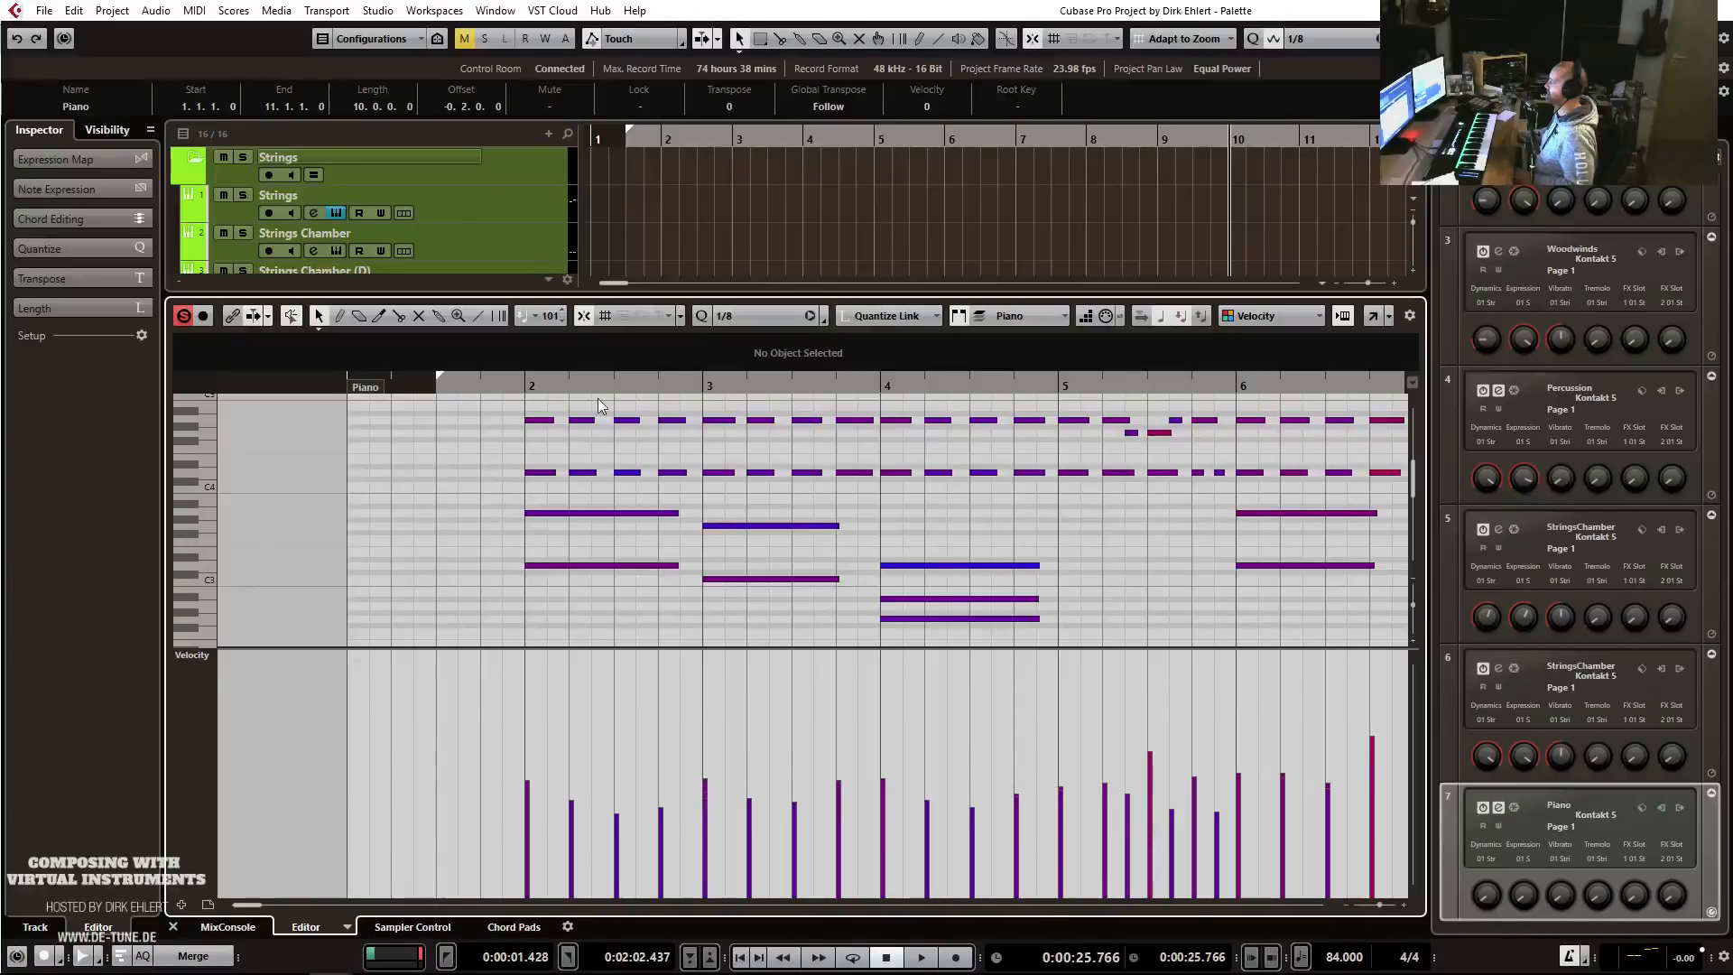
left_click(524, 384)
key("space")
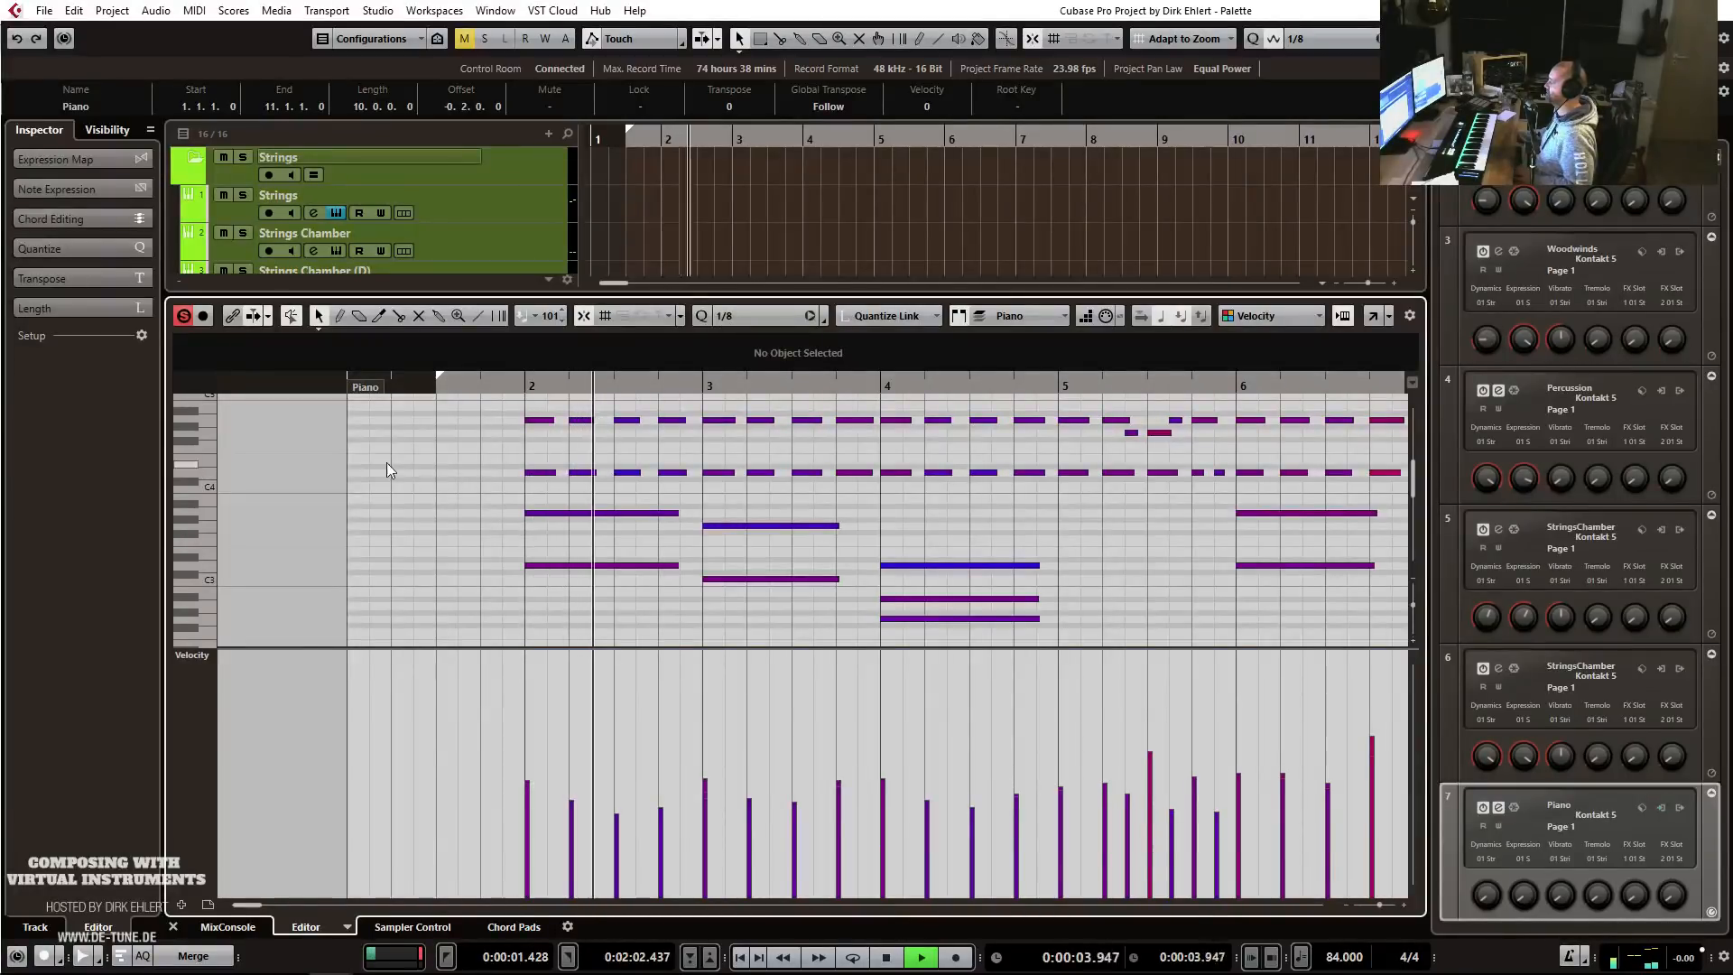
Switch the Piano part's controller lane to CC 64 (Sustain) to check the recorded pedal data during playback.
left_click(202, 653)
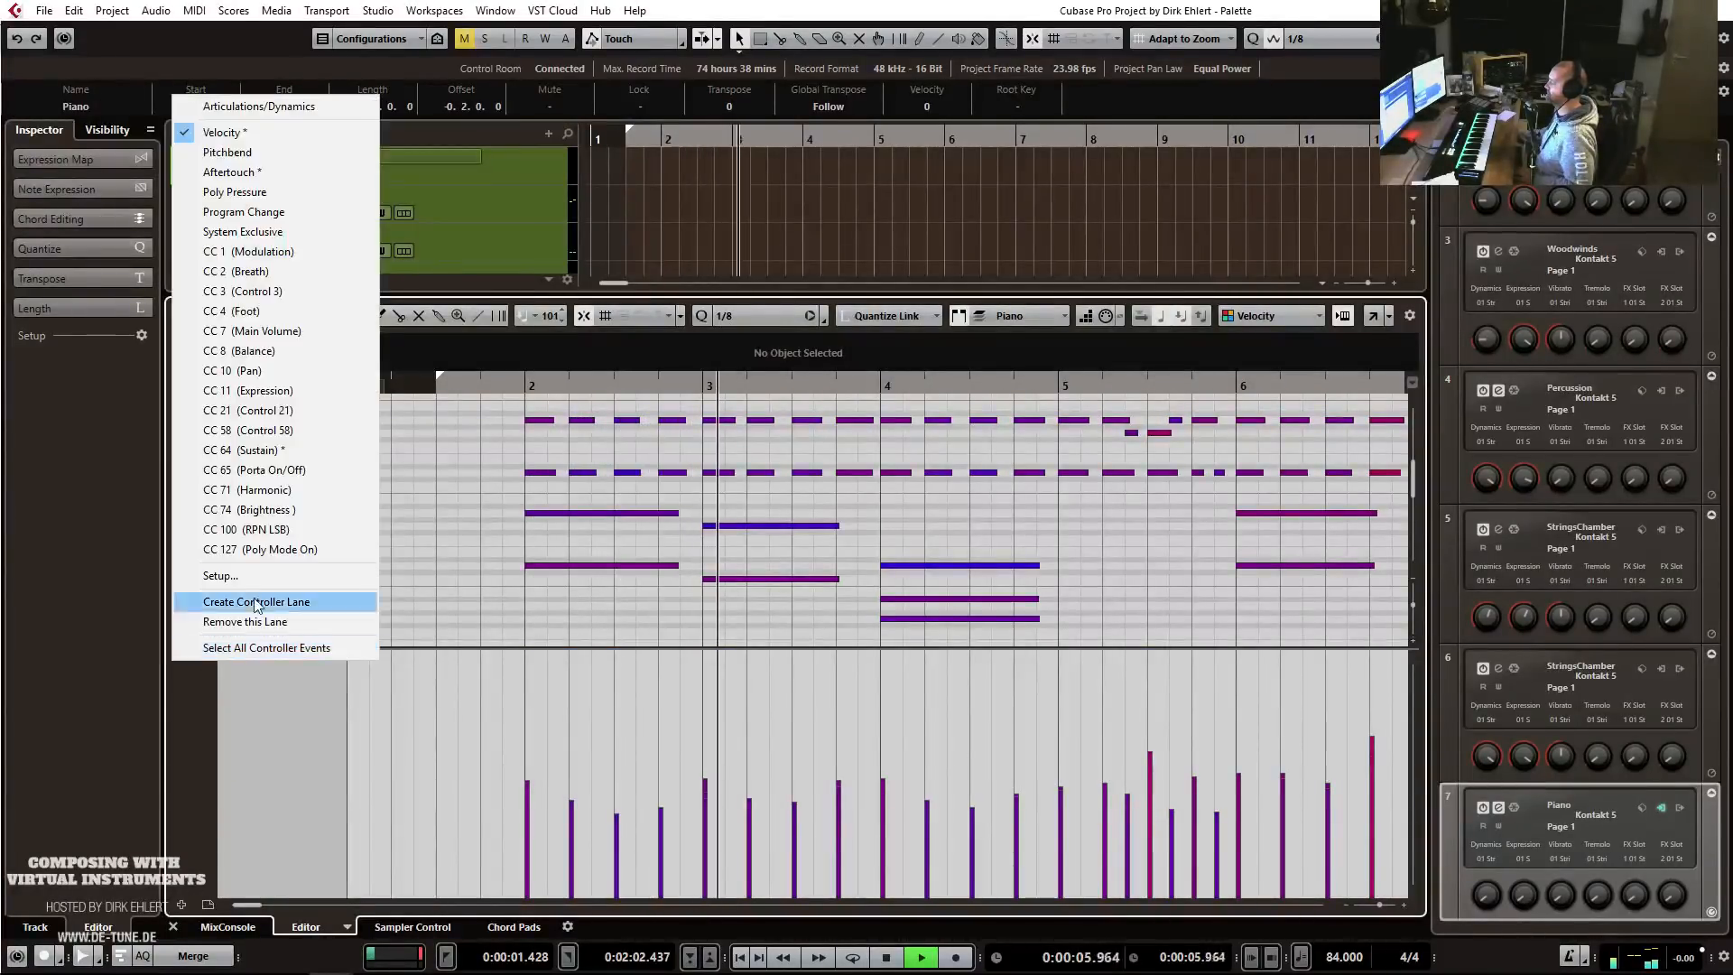
left_click(307, 448)
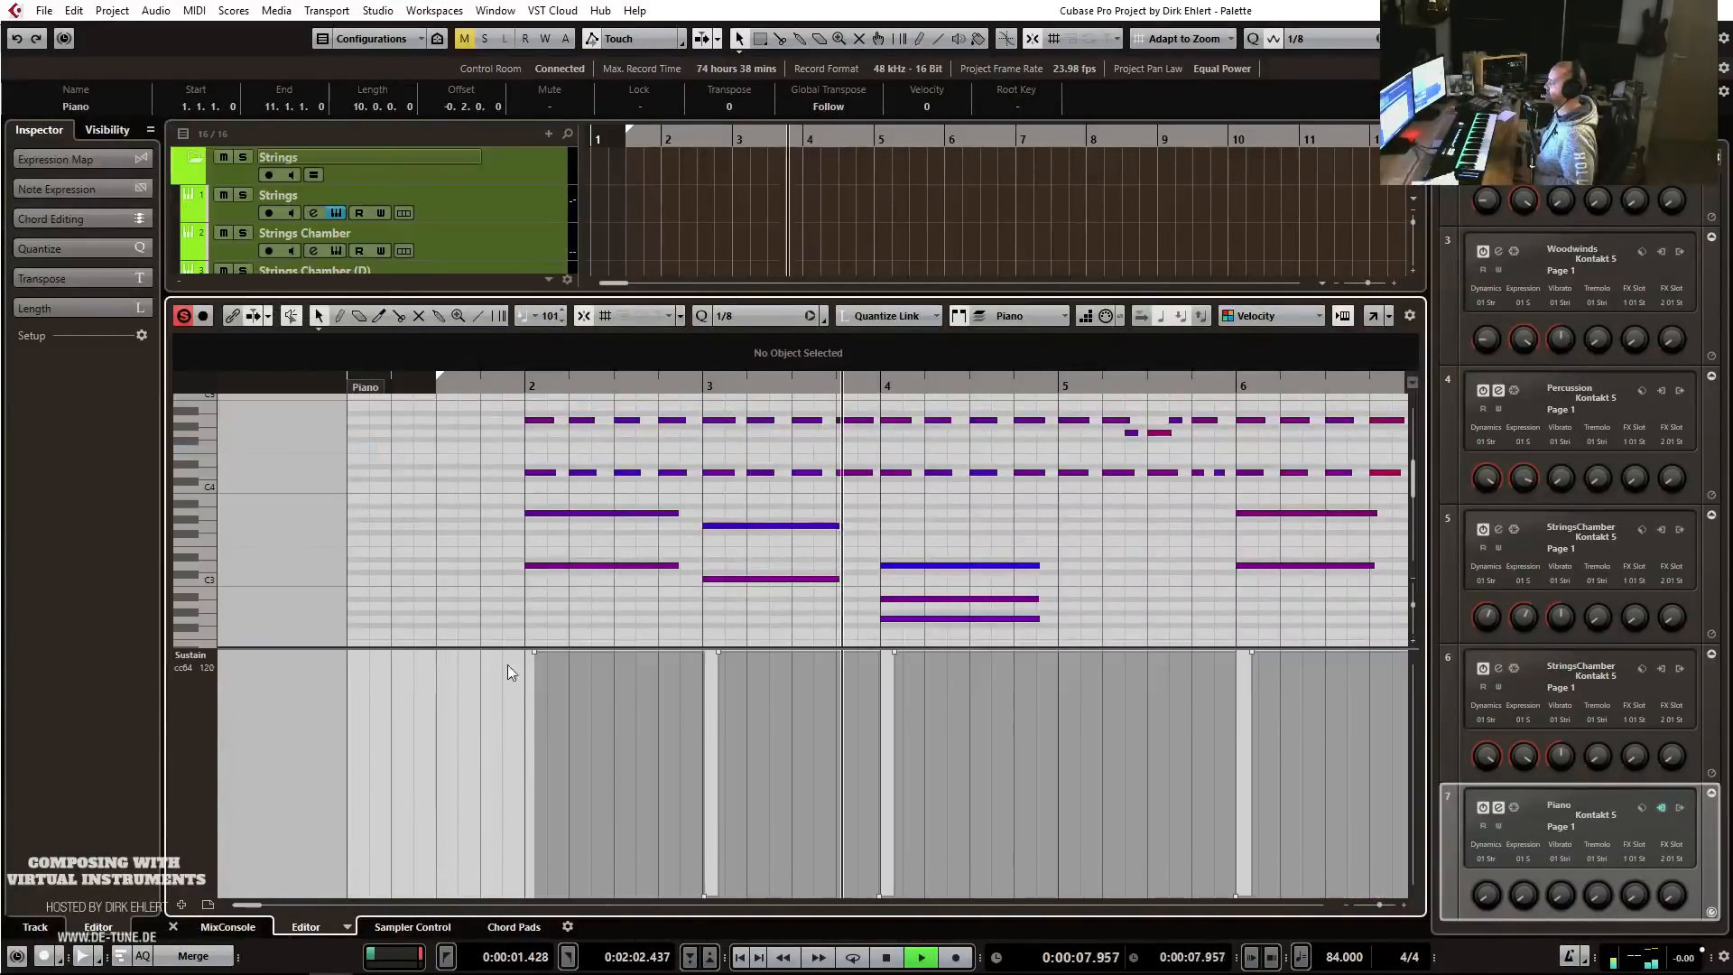
left_click(514, 927)
left_click(316, 927)
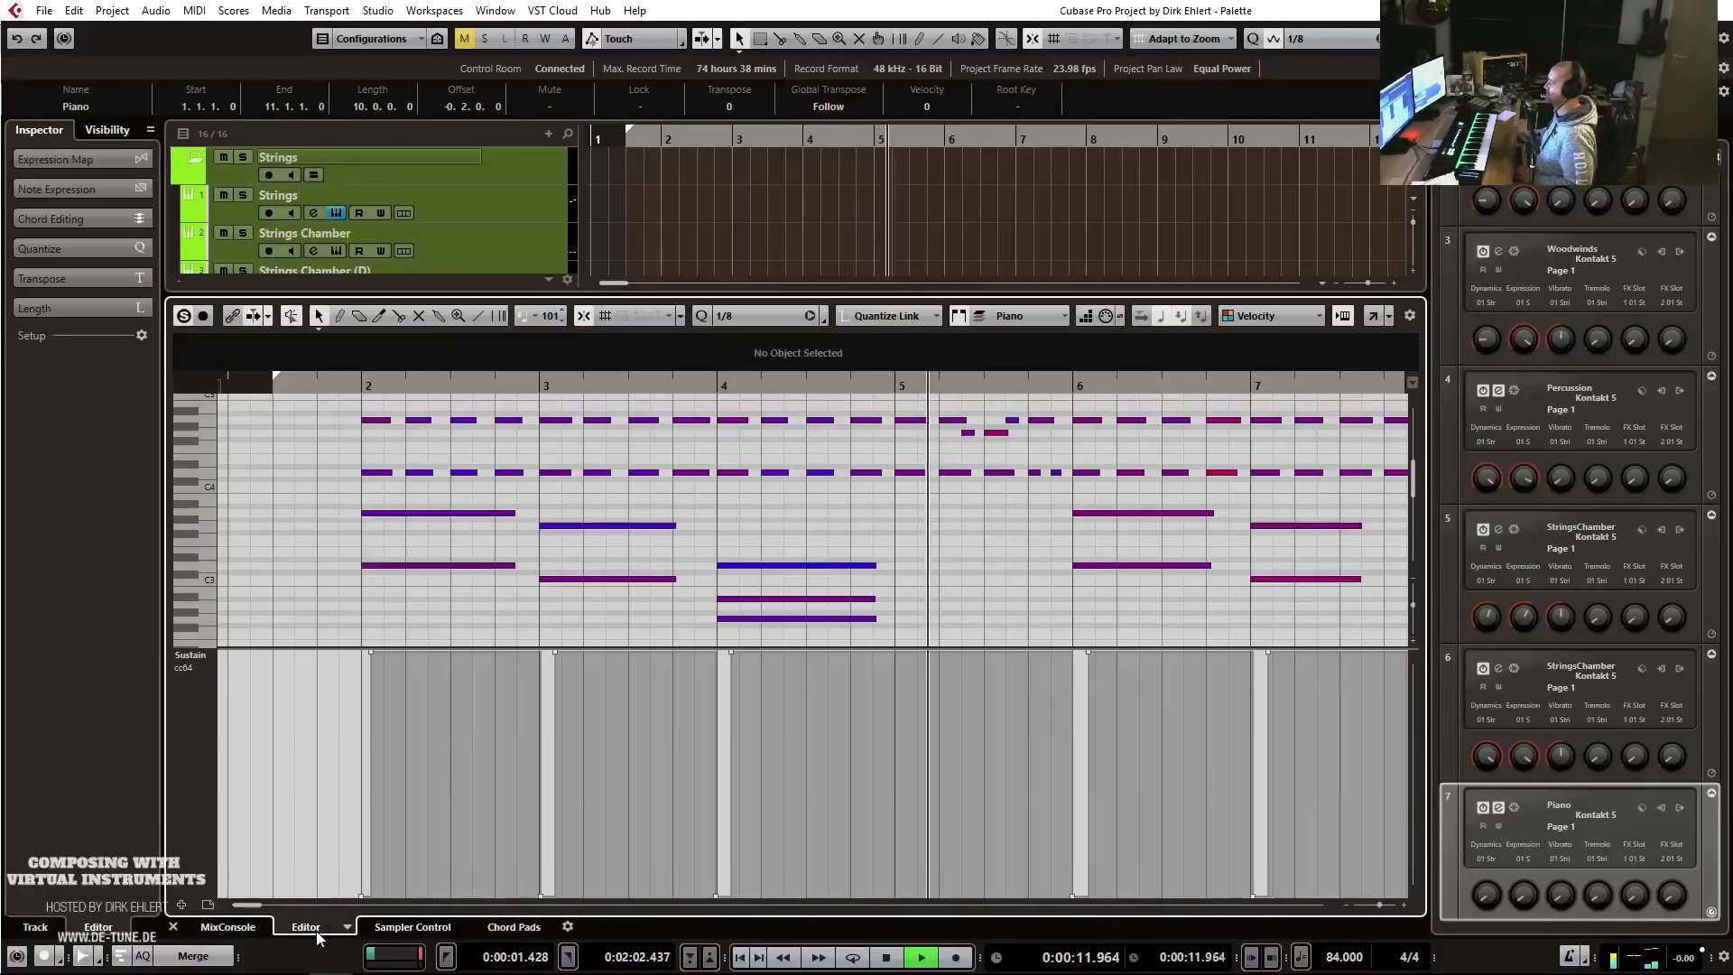
Trim the start of the Piano part to bar 2.
left_click(254, 315)
left_click_drag(425, 389, 603, 391)
key("g")
key("g")
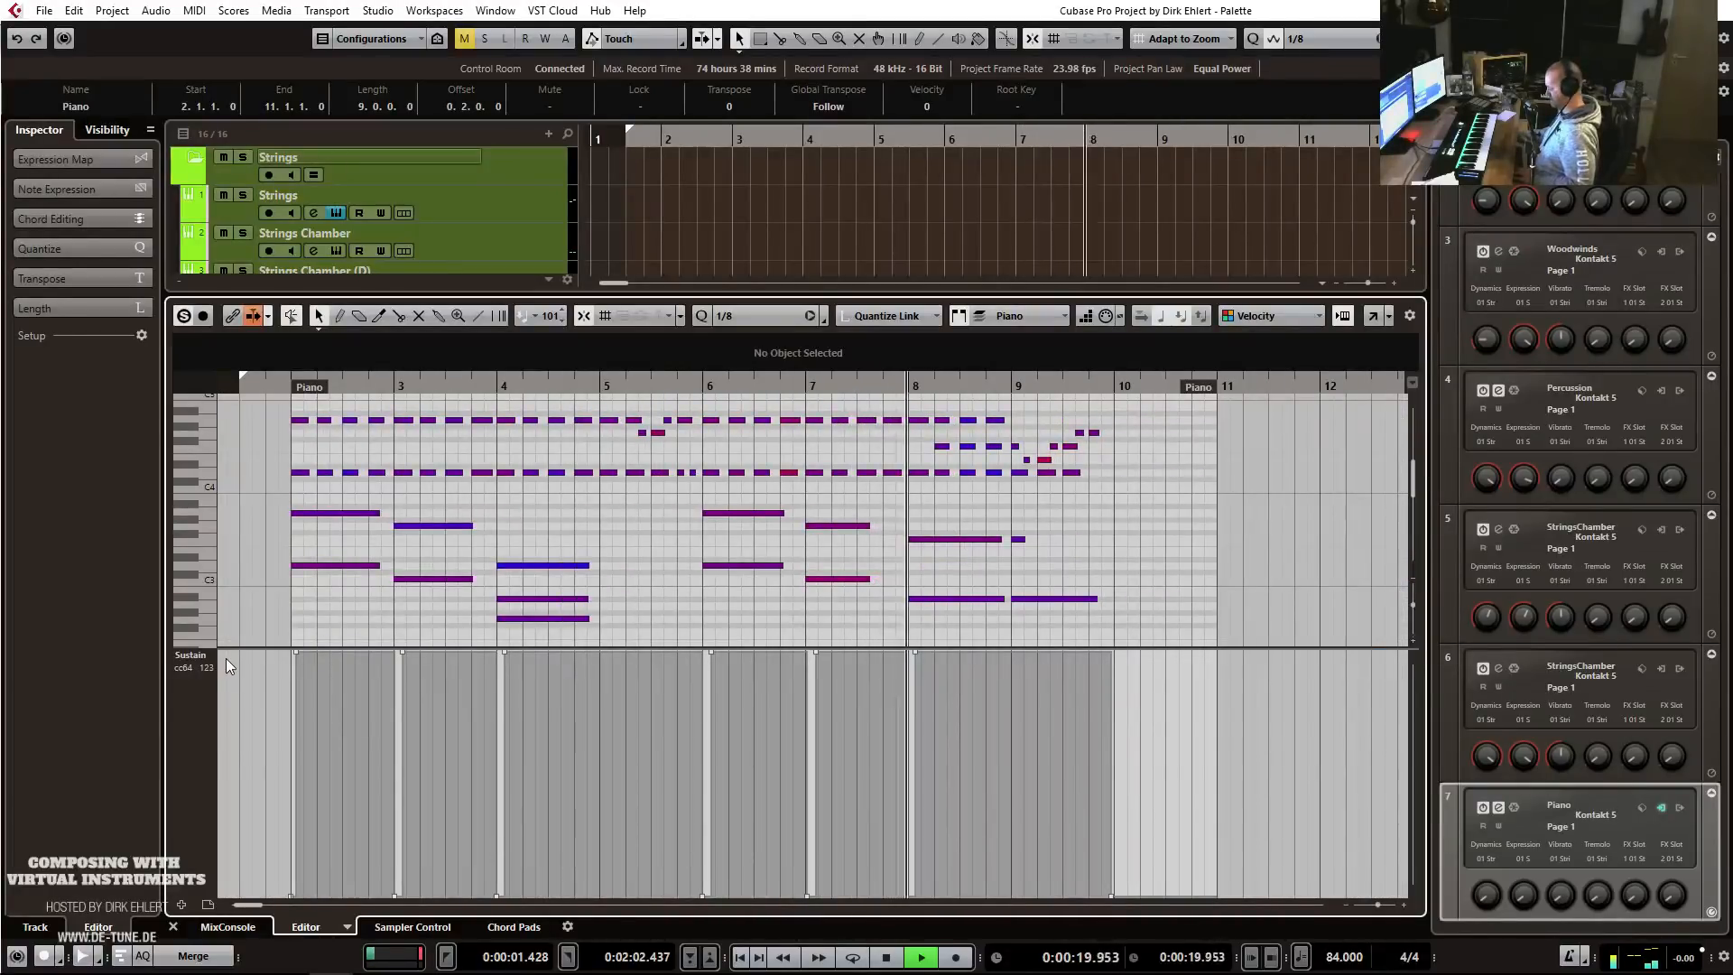
Show the velocity and modulation lanes and lower the velocities of the loud piano notes just before bar 7 and after bar 9.
key("alt+1")
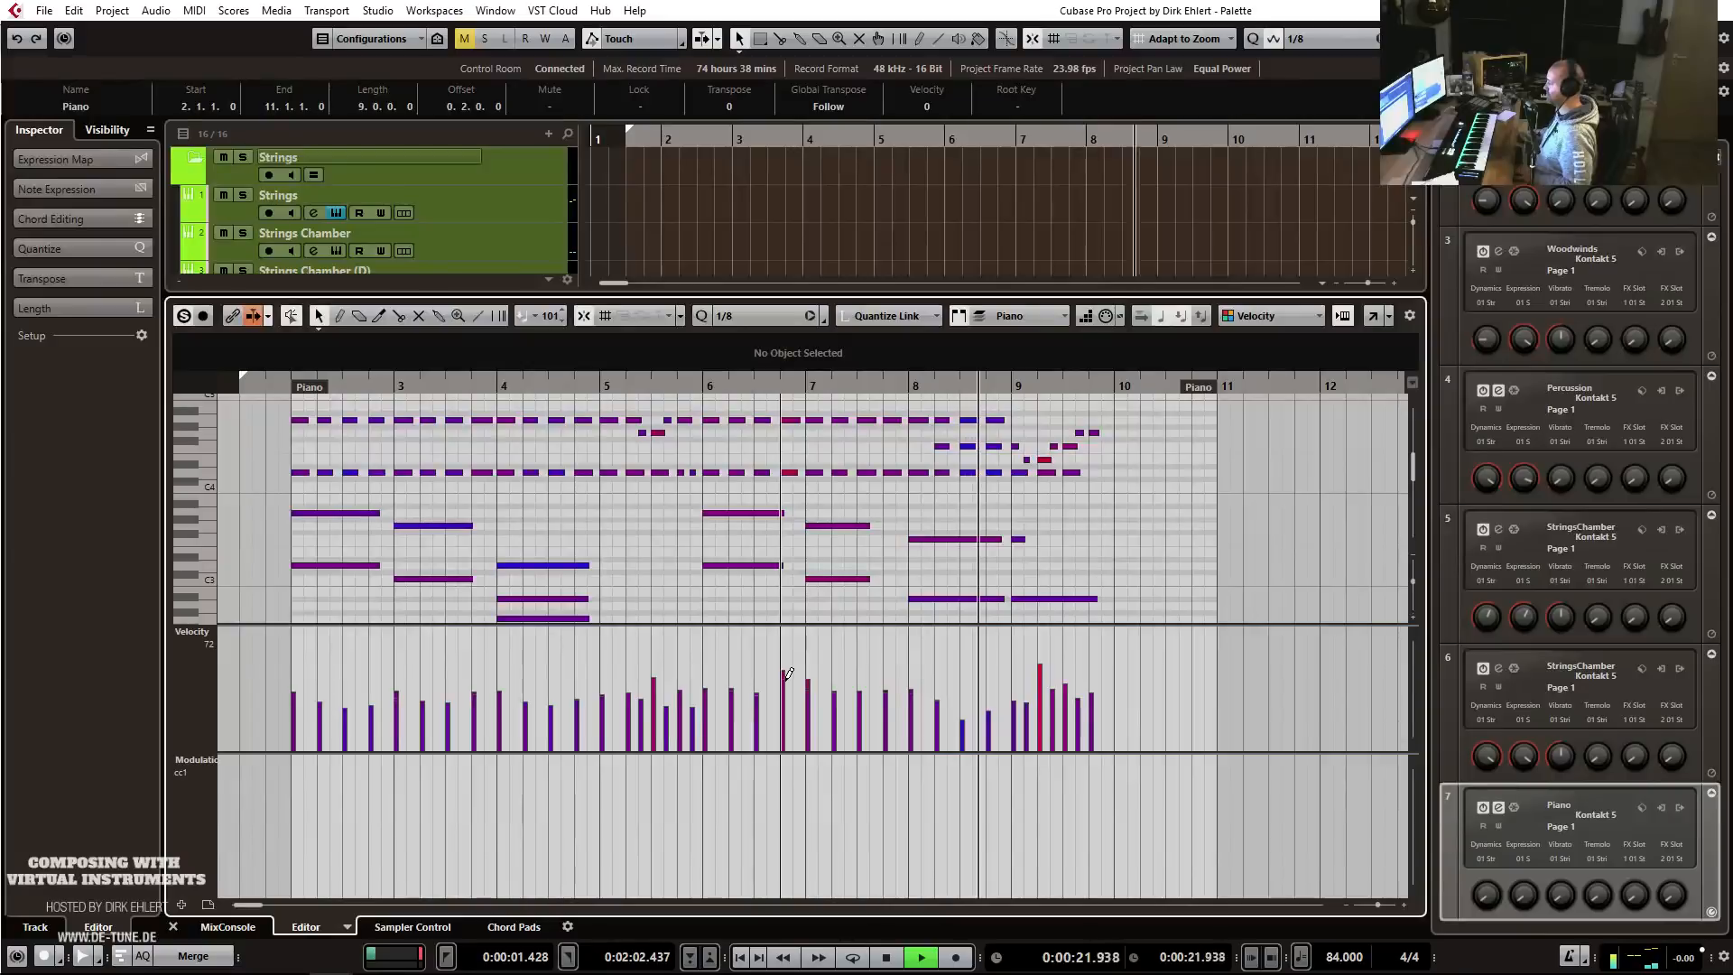
key("space")
double_click(693, 385)
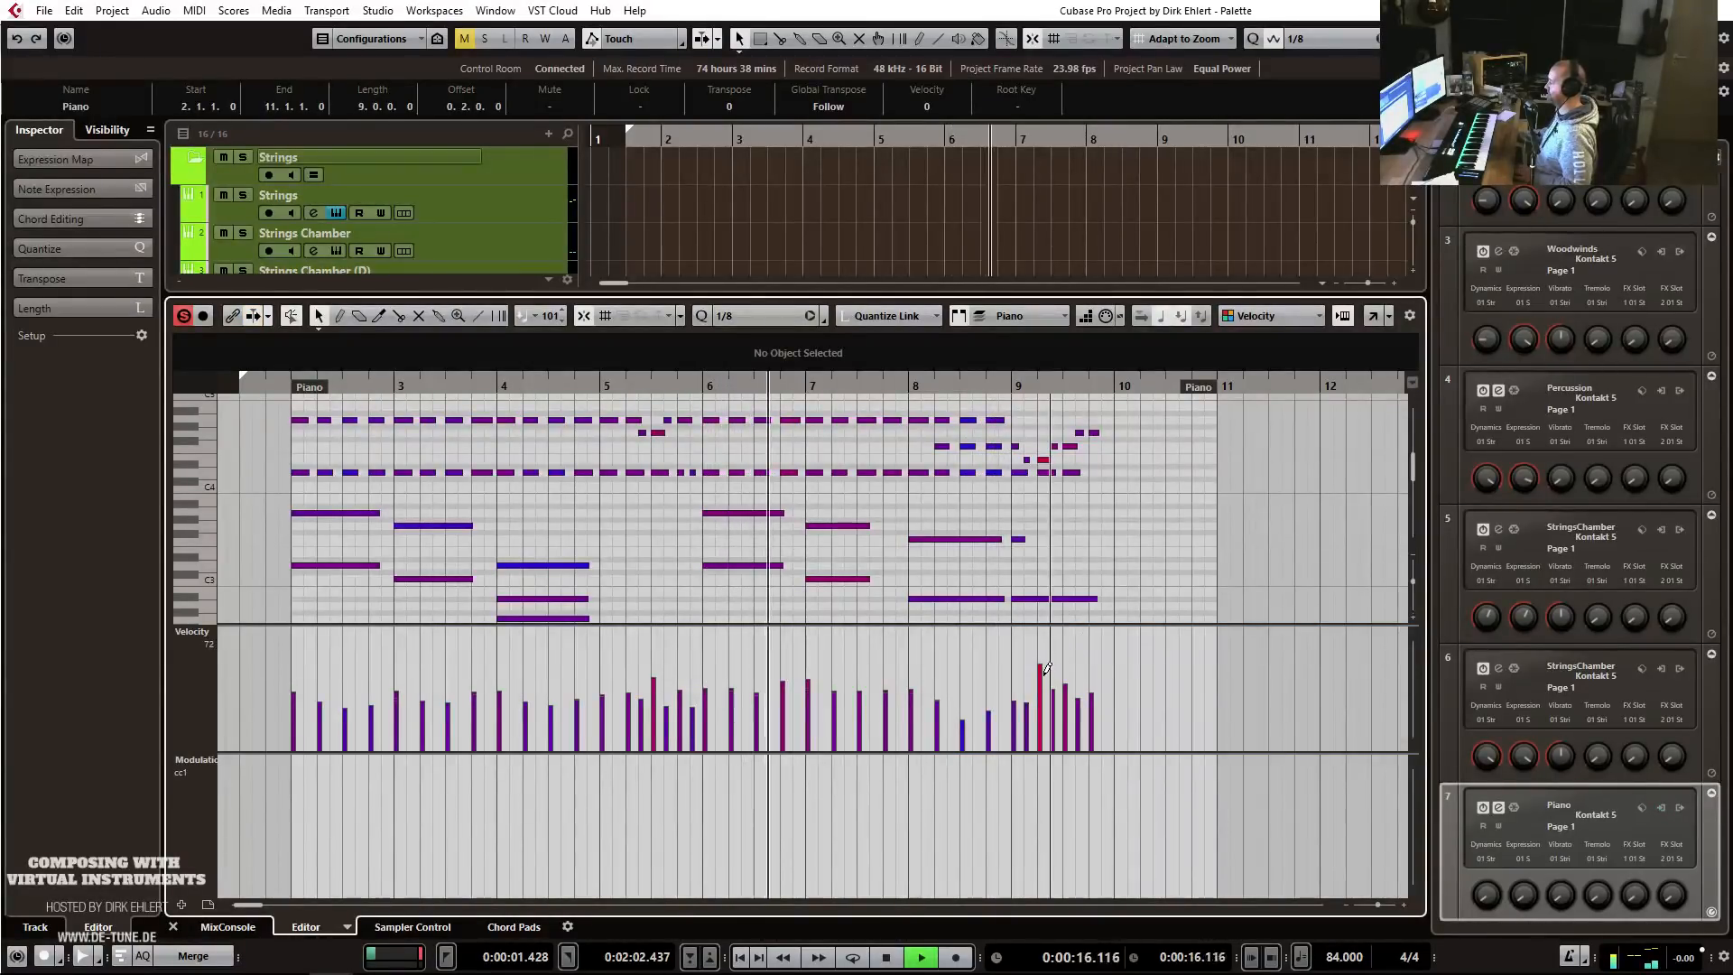
left_click_drag(1047, 463, 1038, 522)
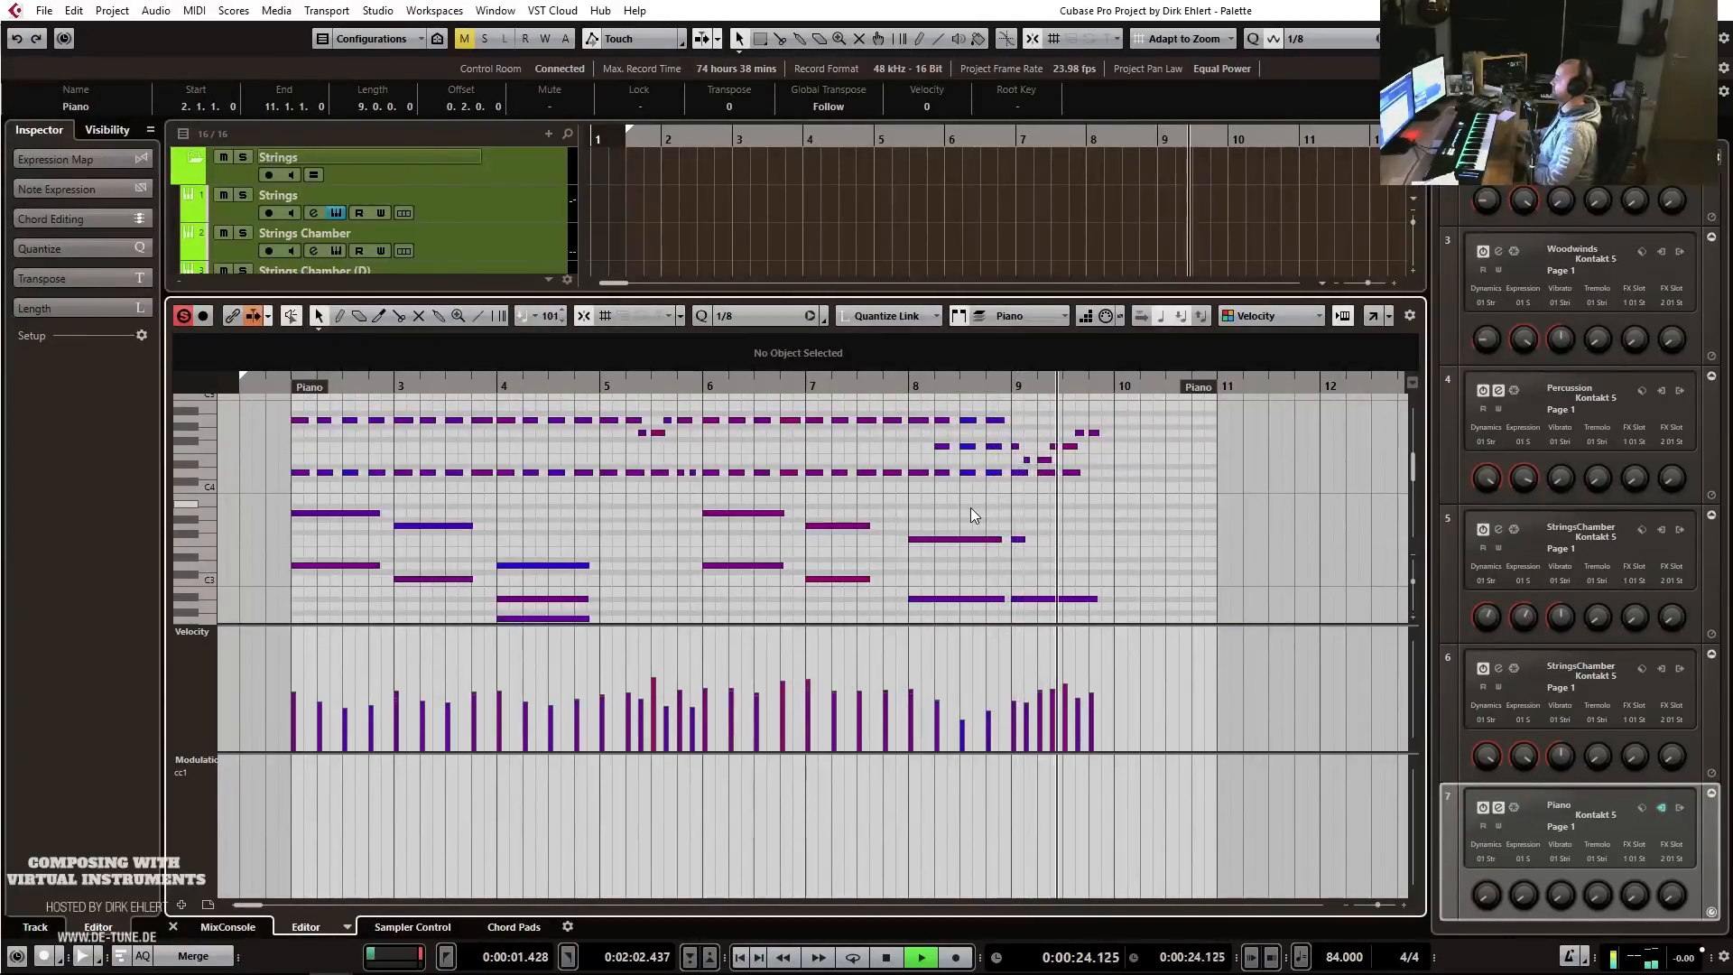
key("space")
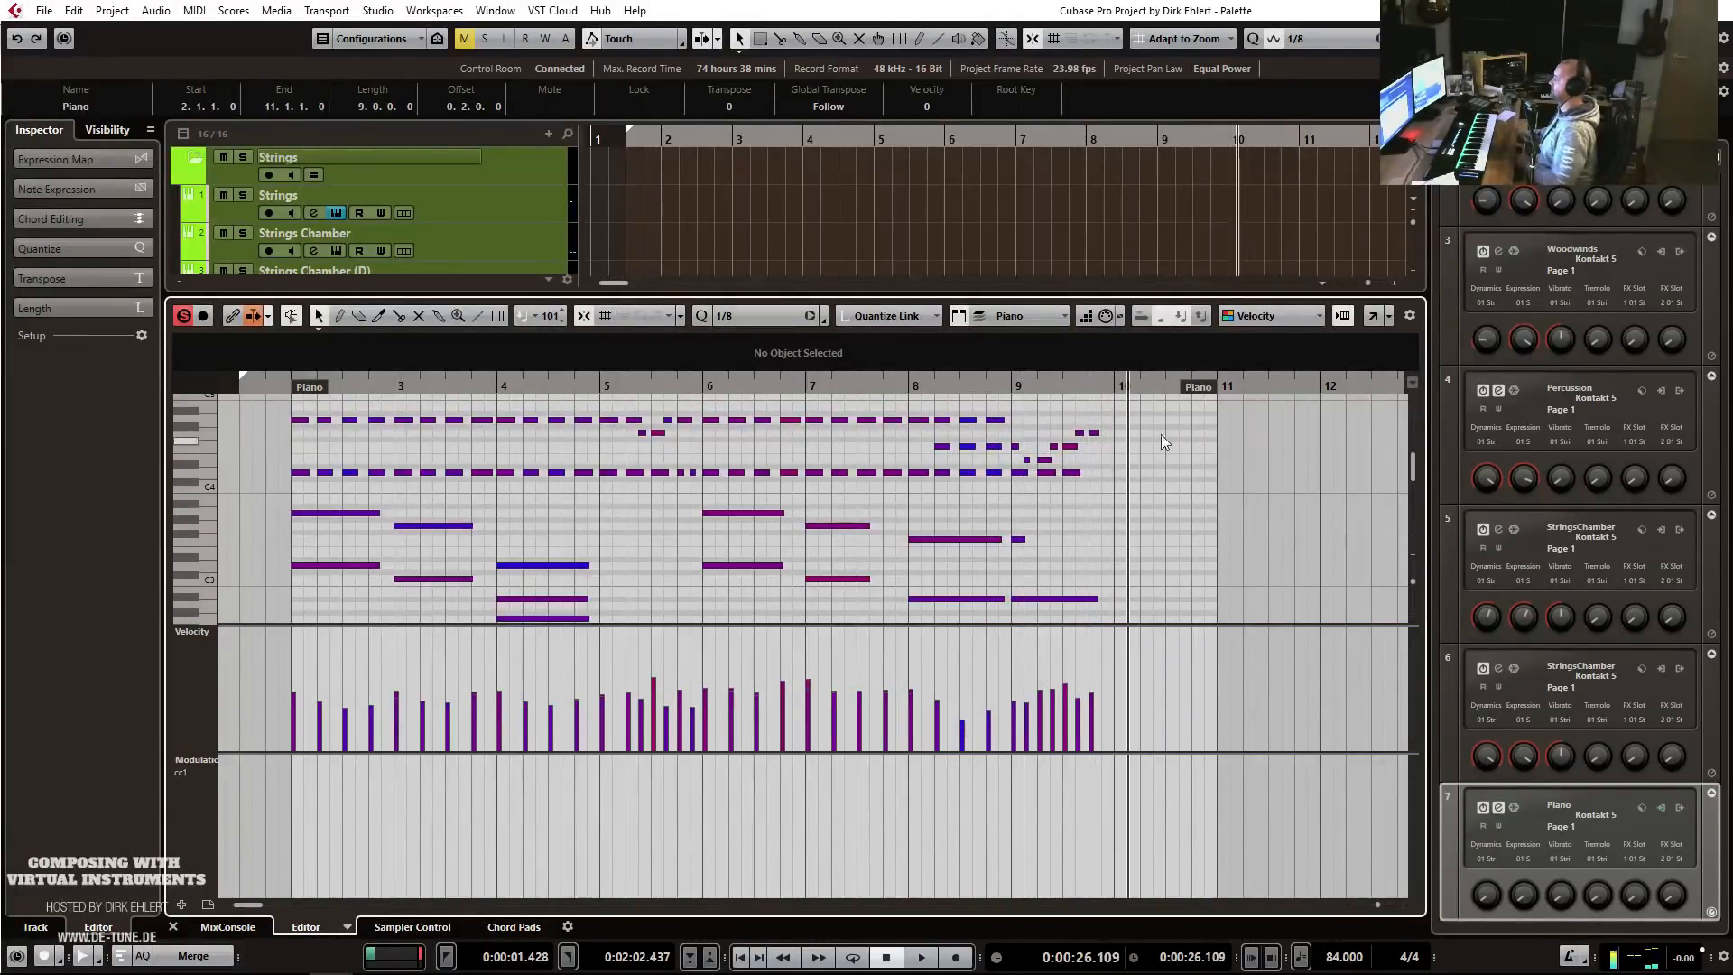
Trim the end of the Piano part to bar 10 and duplicate the part directly after itself up to bar 18.
mouse_move(1200, 401)
left_mouse_down()
mouse_move(1087, 404)
mouse_move(1103, 406)
left_mouse_up()
key("Return")
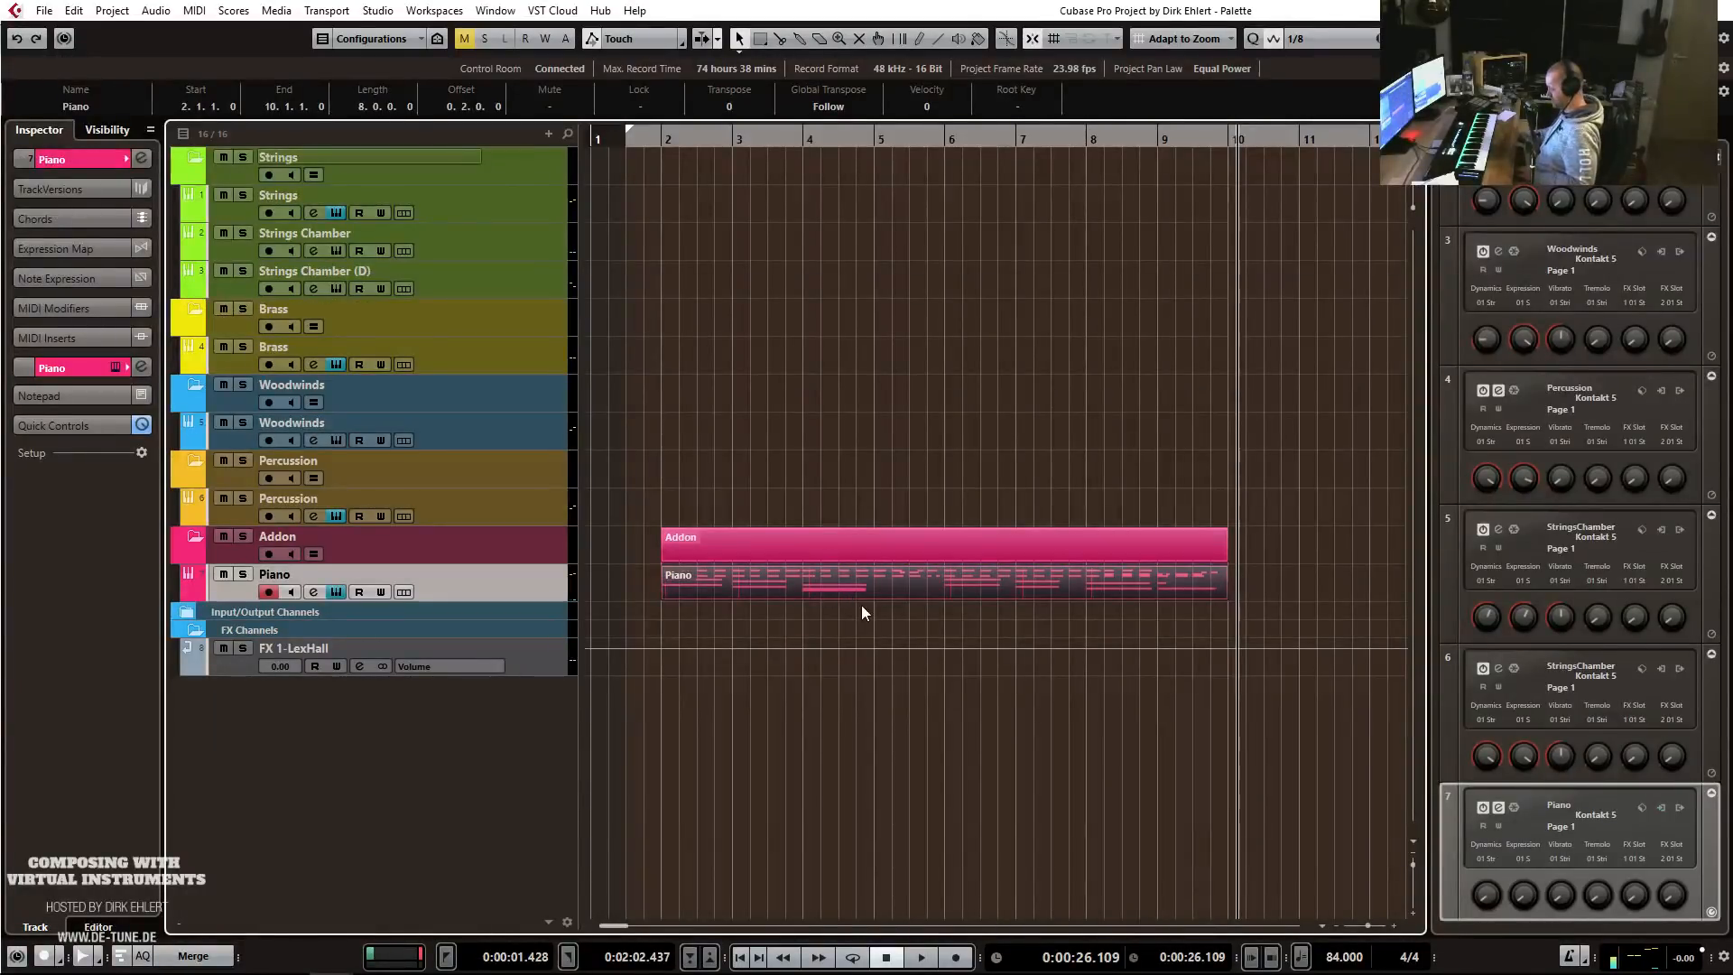
key("ctrl+d")
key("g")
key("g")
key("g")
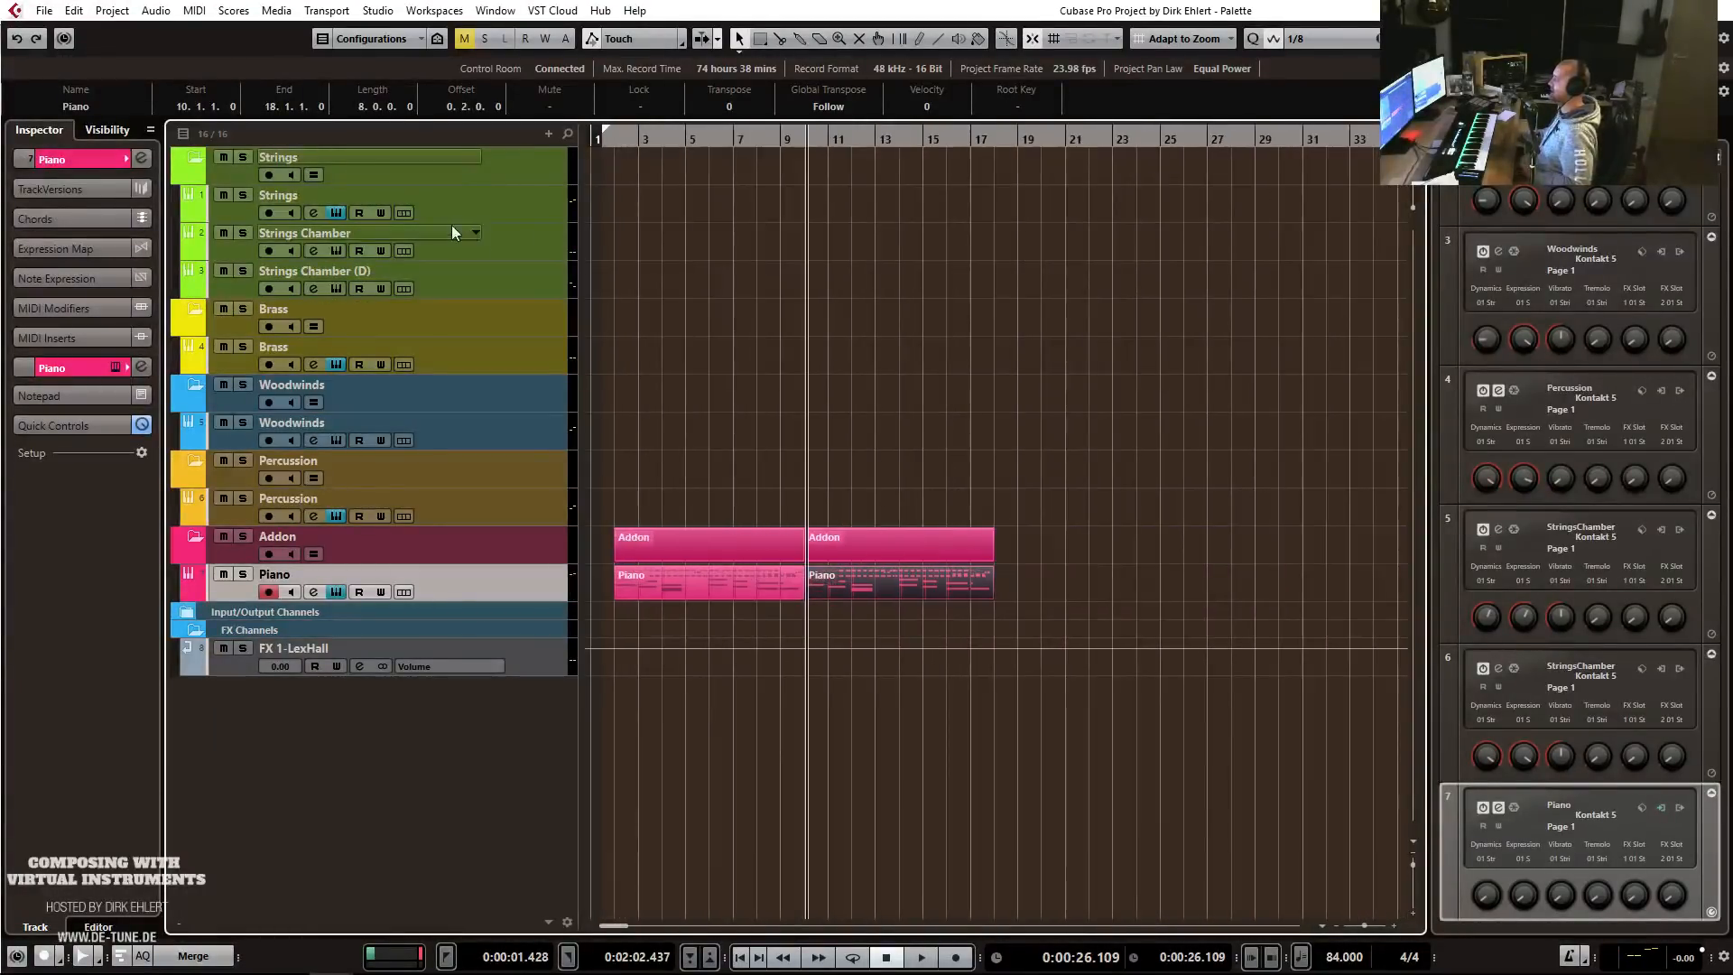
Select the Strings Chamber track, examine its Kontakt patch's articulations and microphones, and put the instrument window away.
left_click(491, 245)
left_click(91, 163)
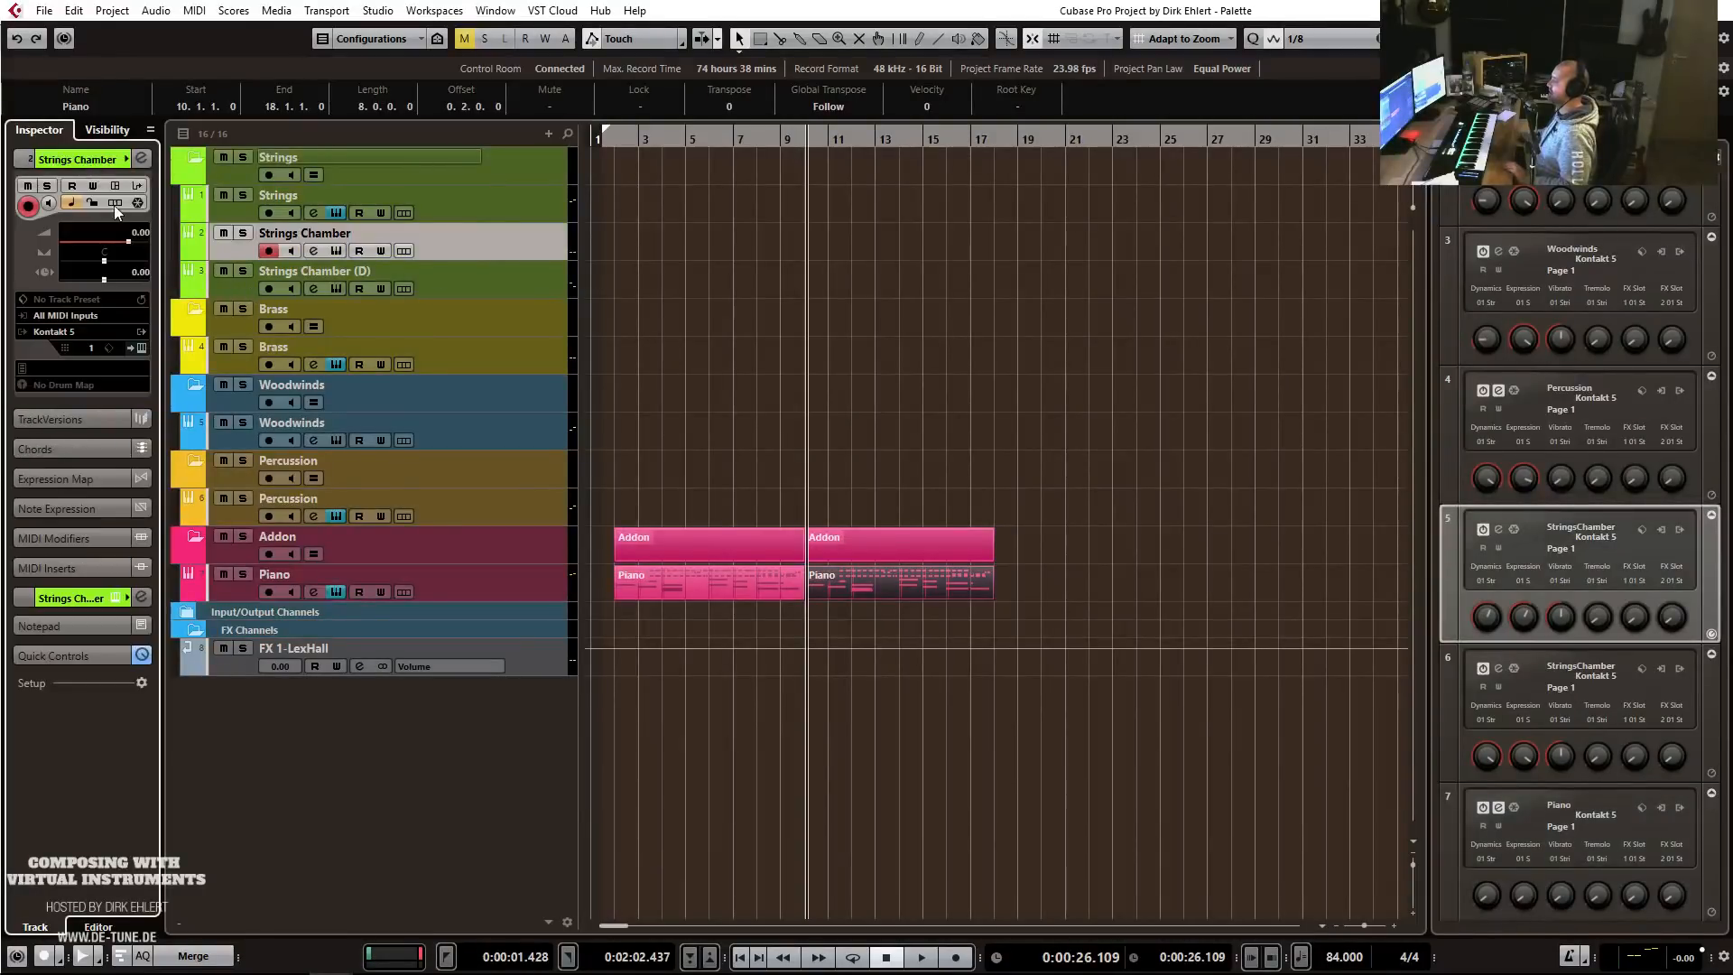
left_click(143, 350)
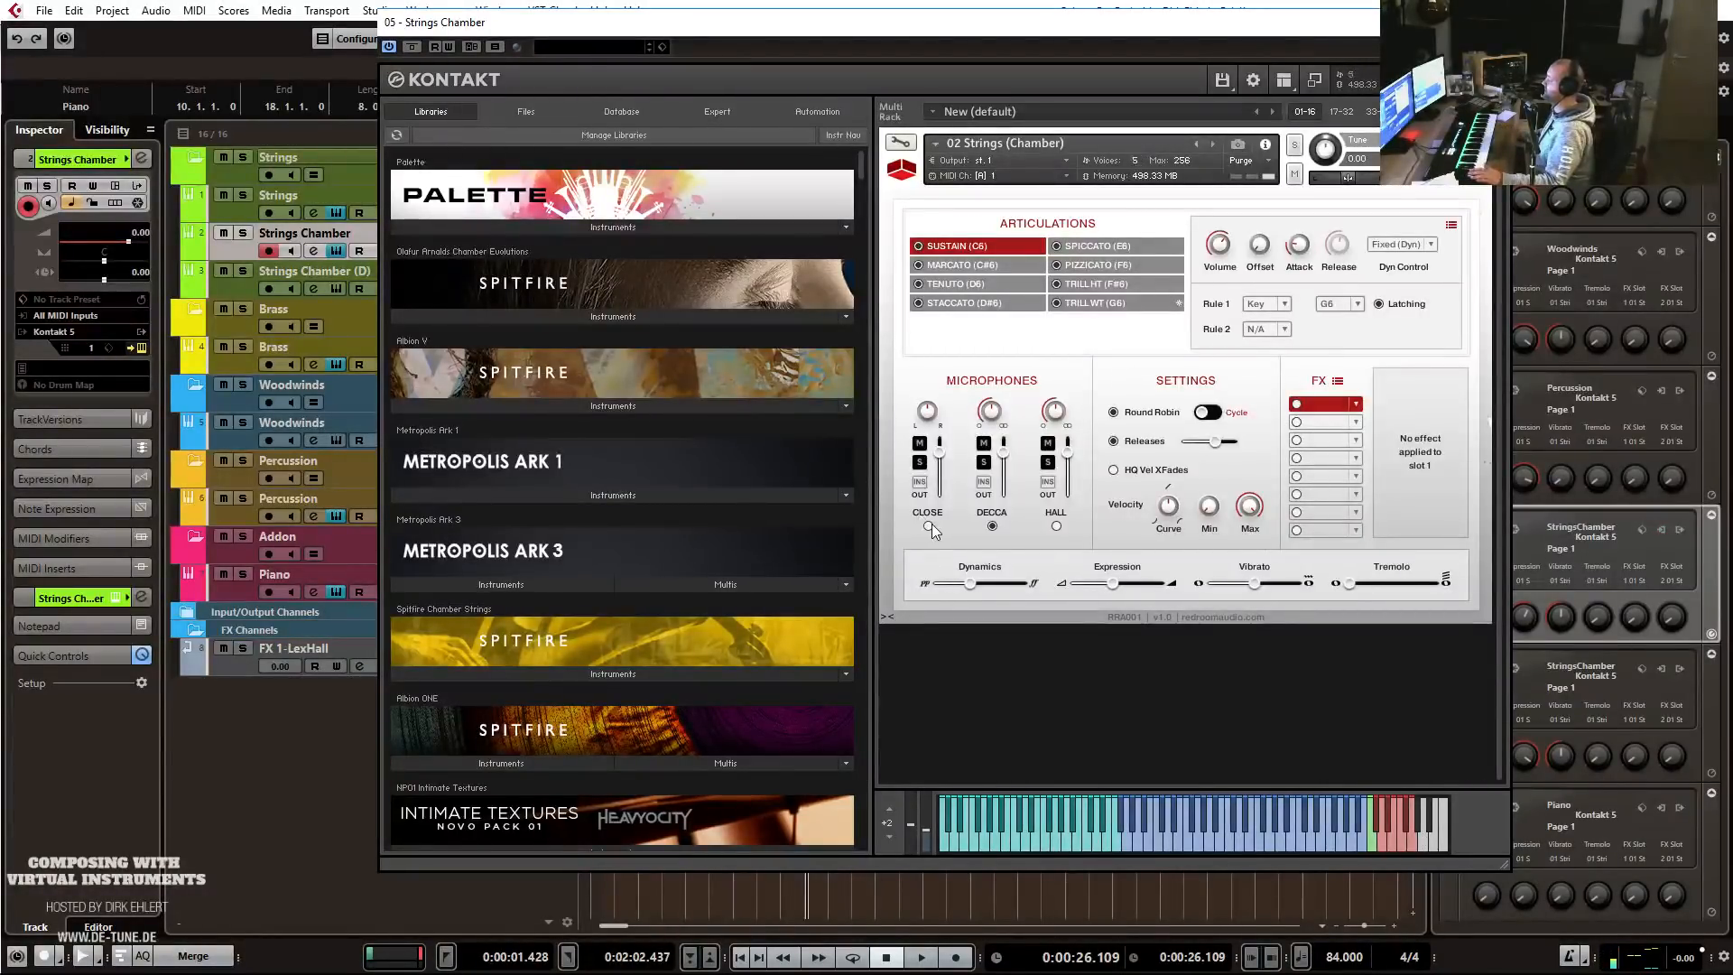
left_click_drag(967, 22, 1732, 34)
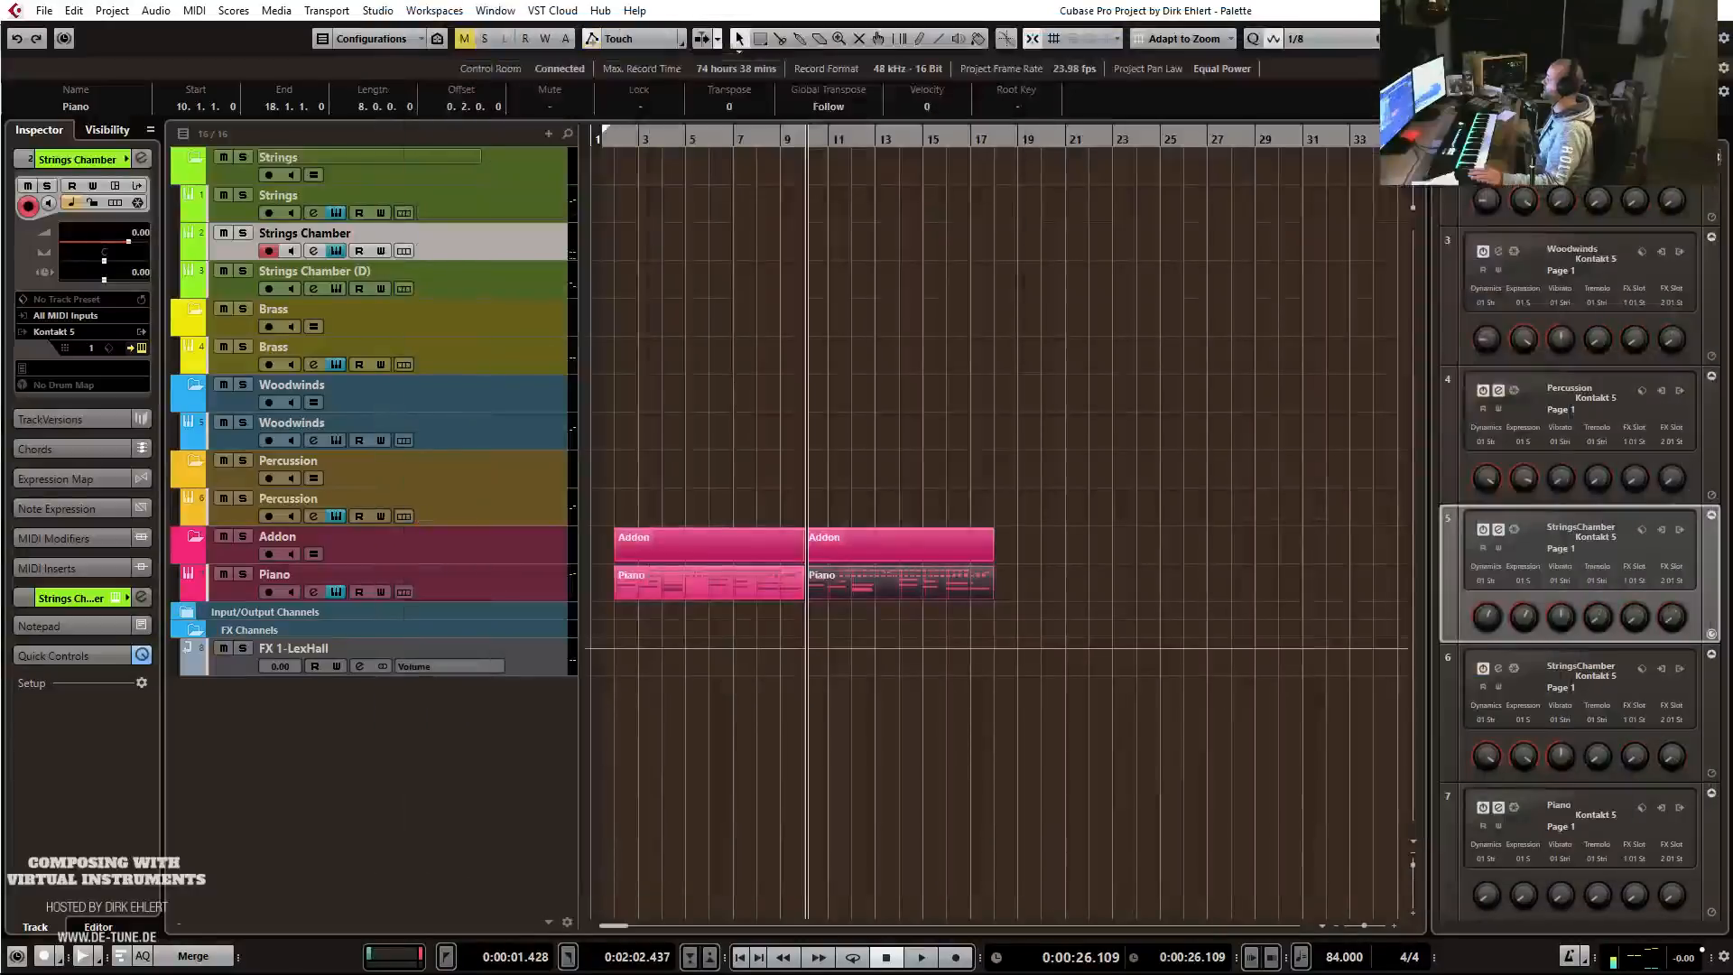
Record a sustained string part on the Strings Chamber track from the project start through bar 9.
key("Home")
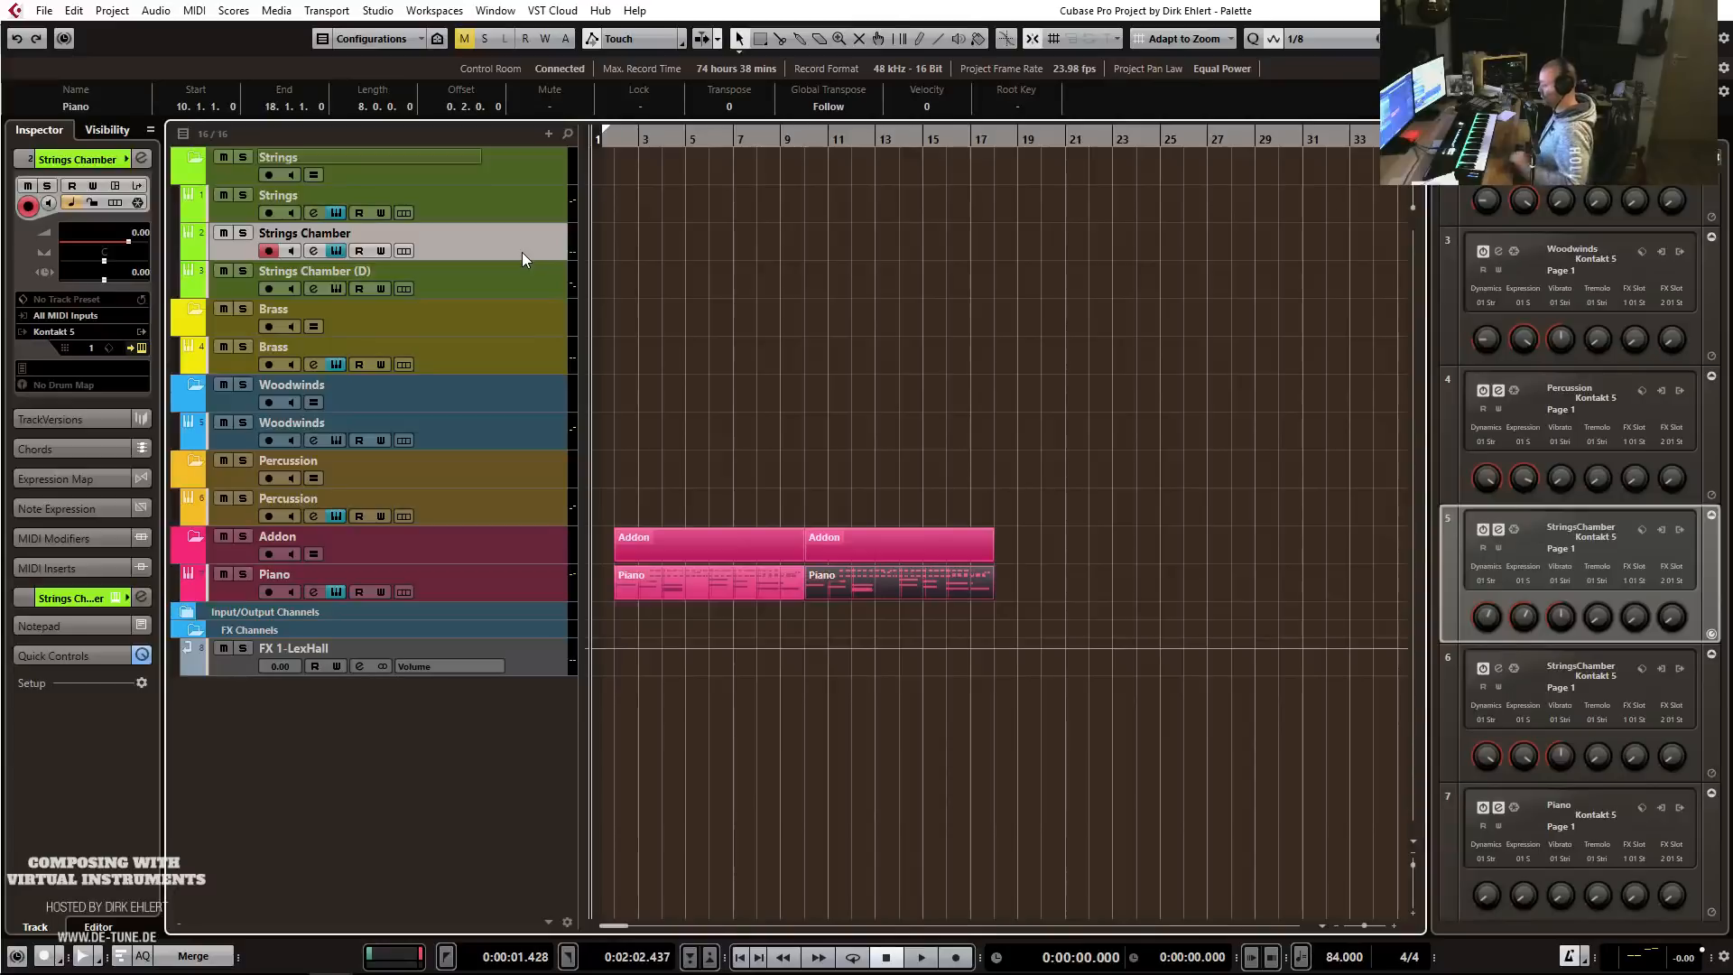
key("KP_Multiply")
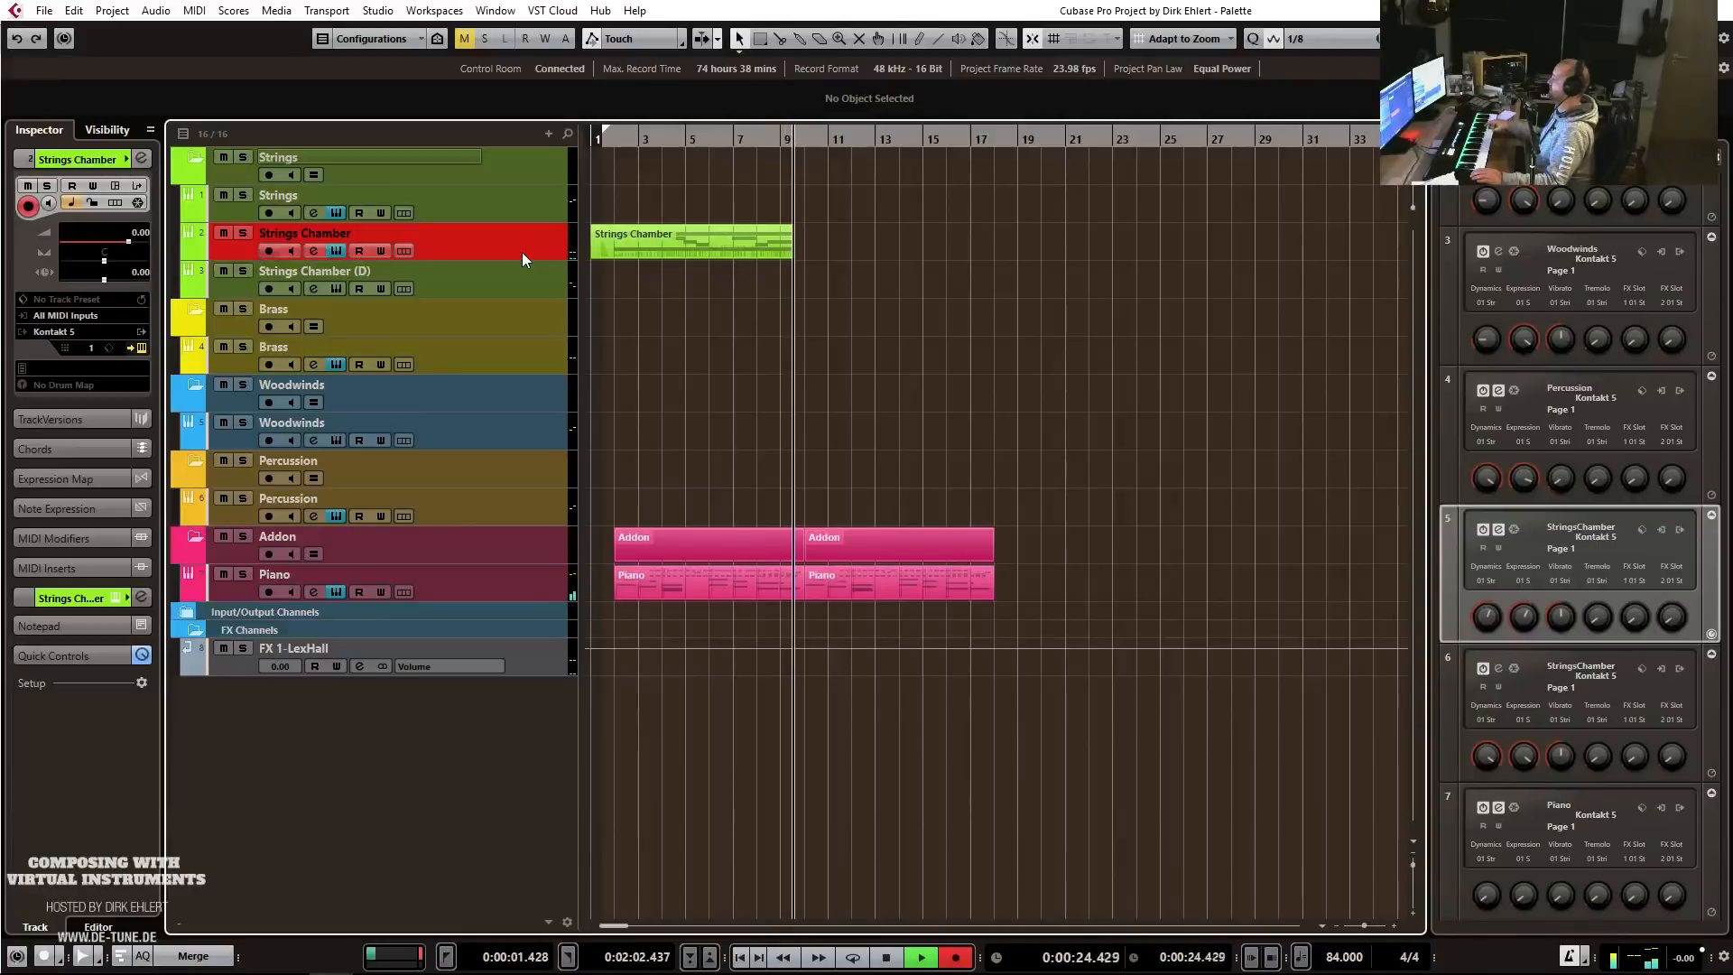
key("space")
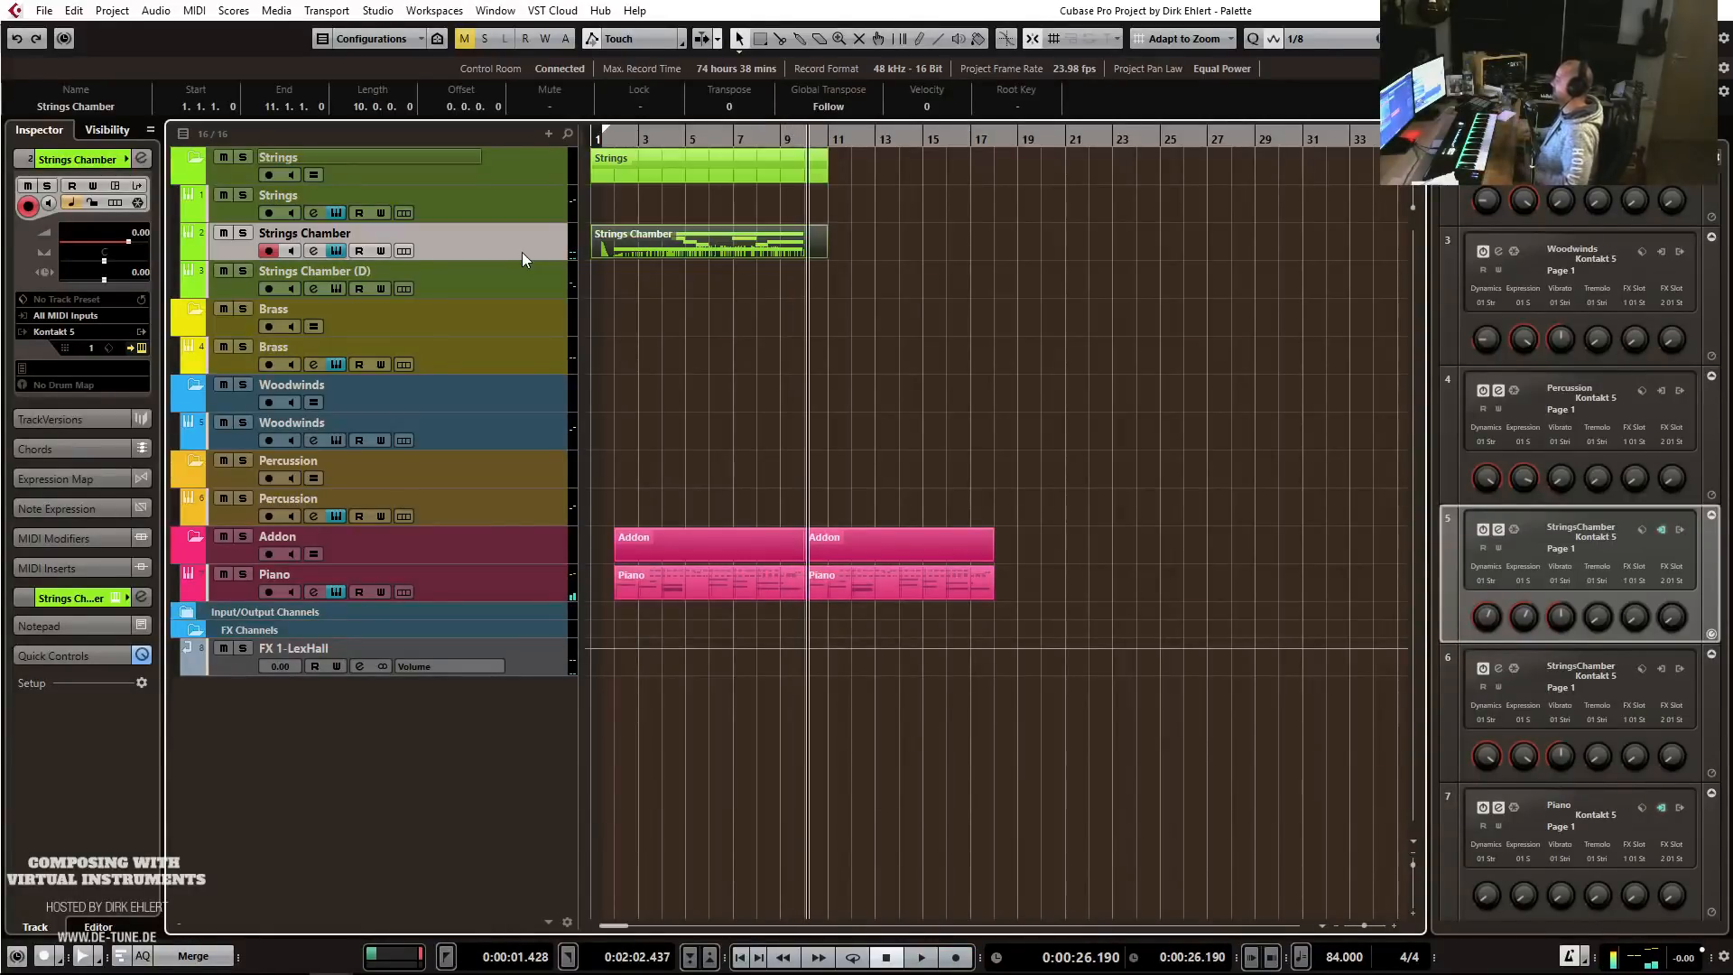
Quantize the Strings Chamber part's notes to 1/4 in the Key Editor and trim the part's start to bar 2.
key("ctrl+e")
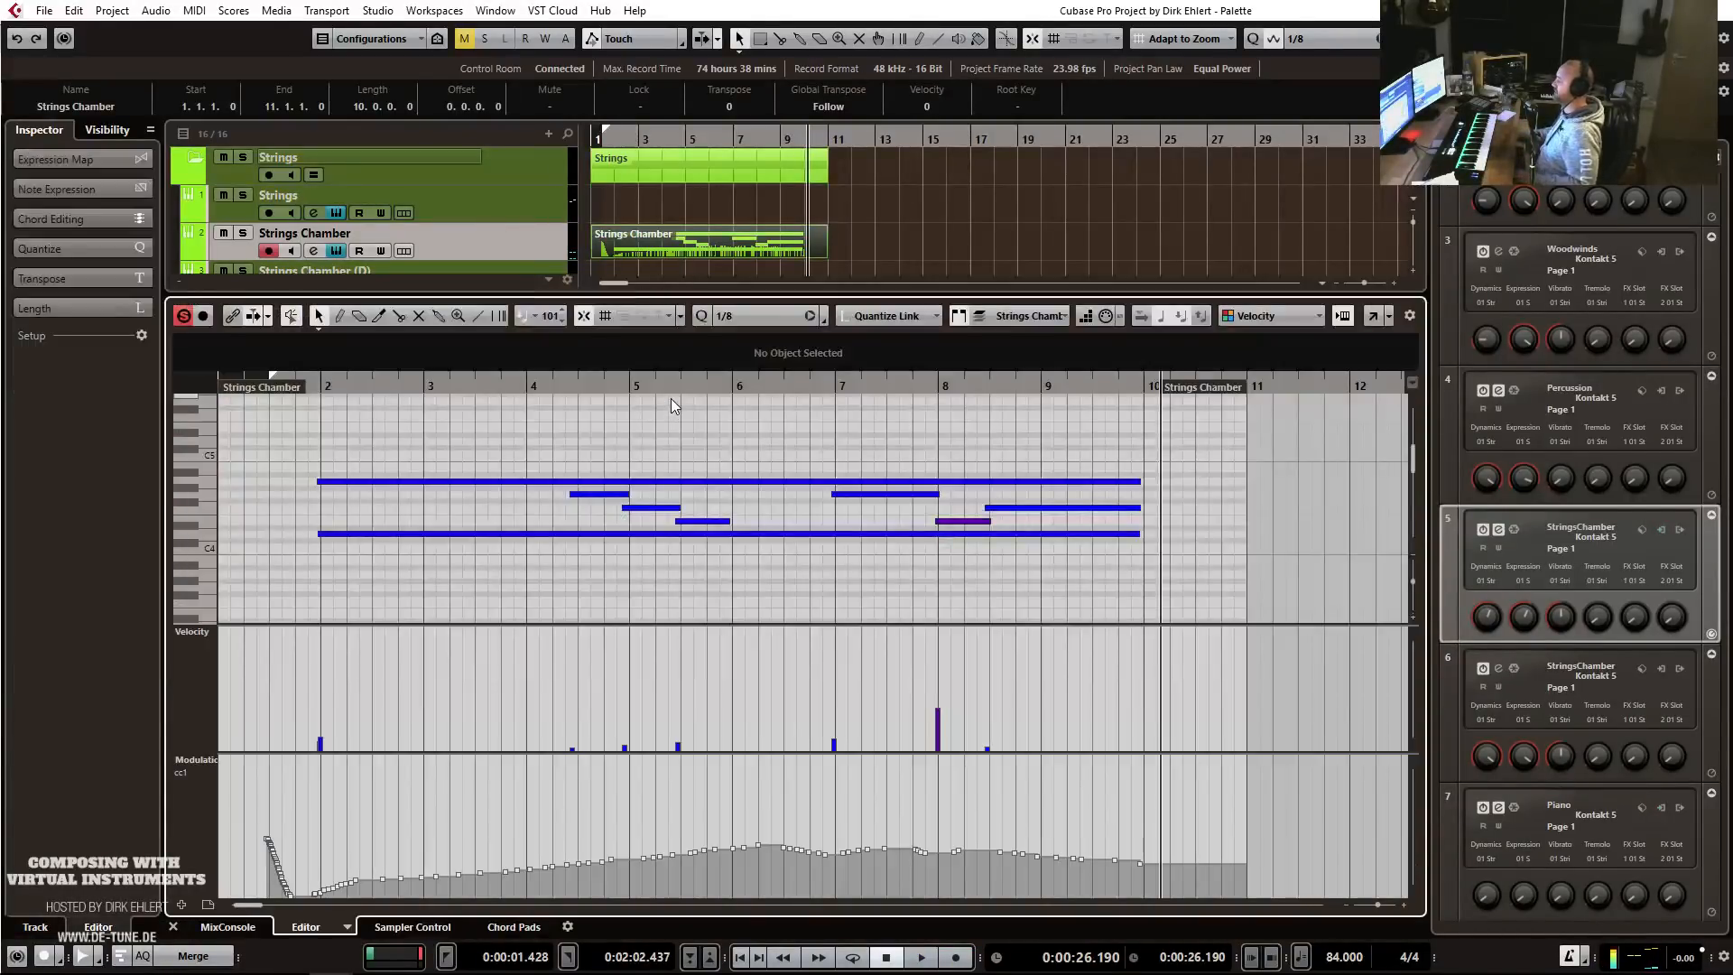
left_click(750, 315)
left_click(778, 381)
key("q")
left_click_drag(262, 401, 341, 418)
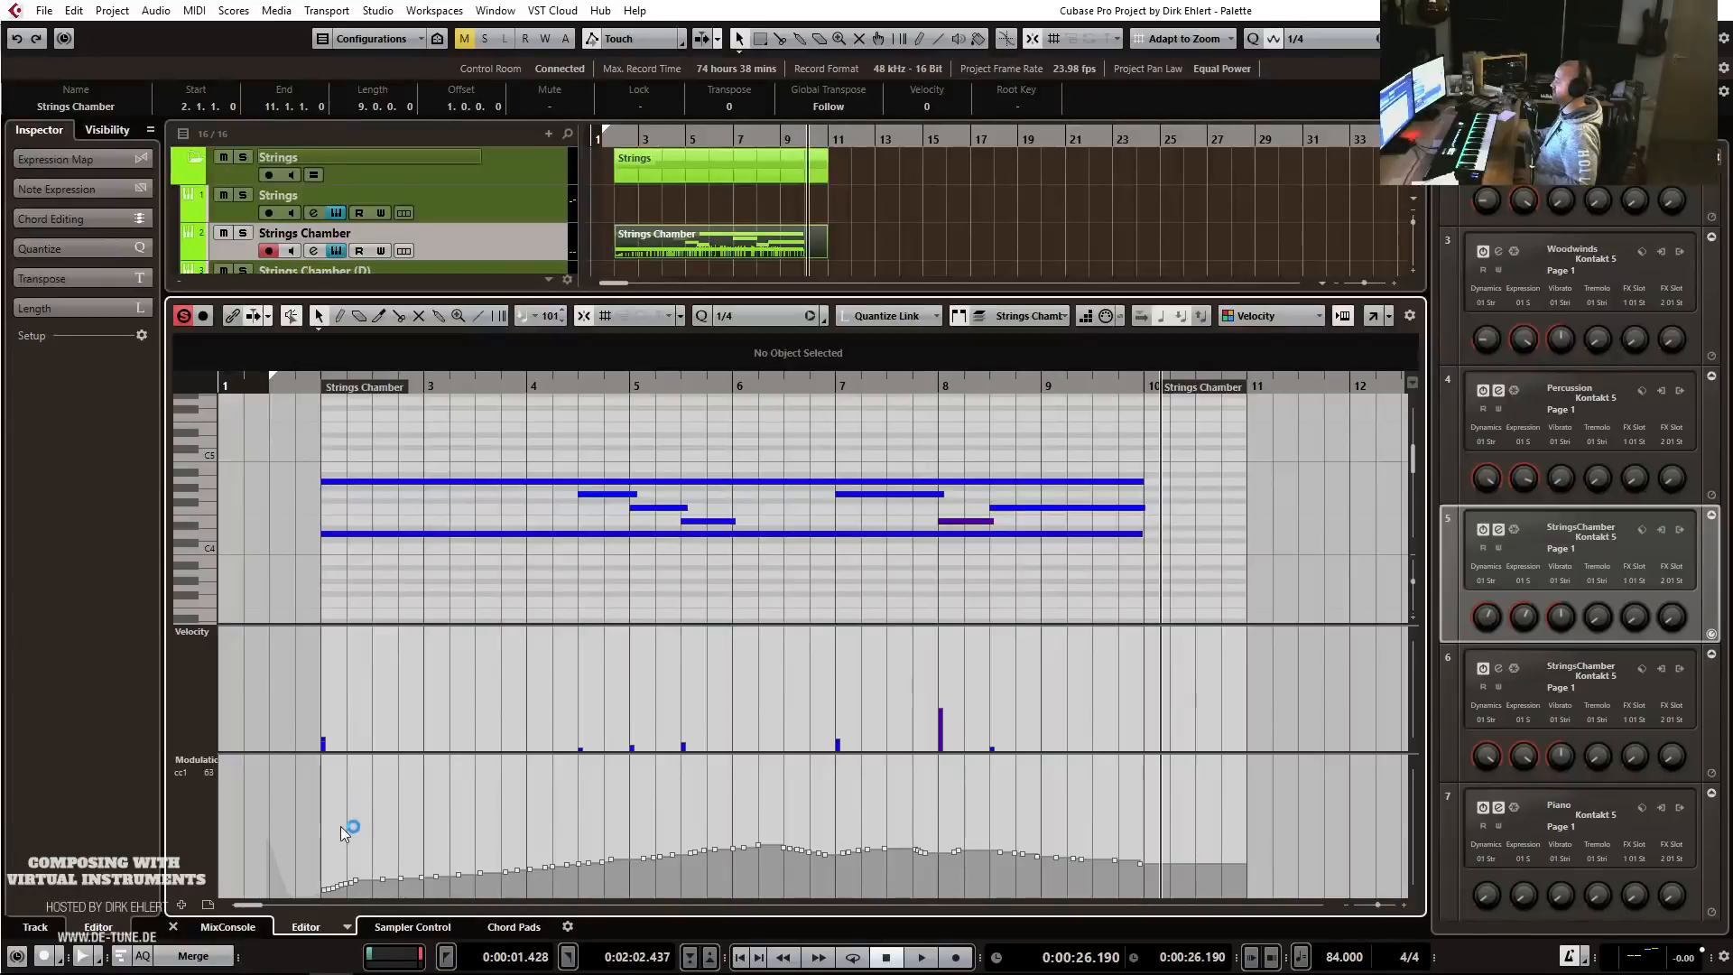
Play the Strings Chamber part from just before bar 2 and switch its modulation lane to CC 11 (Expression).
left_click(306, 388)
key("space")
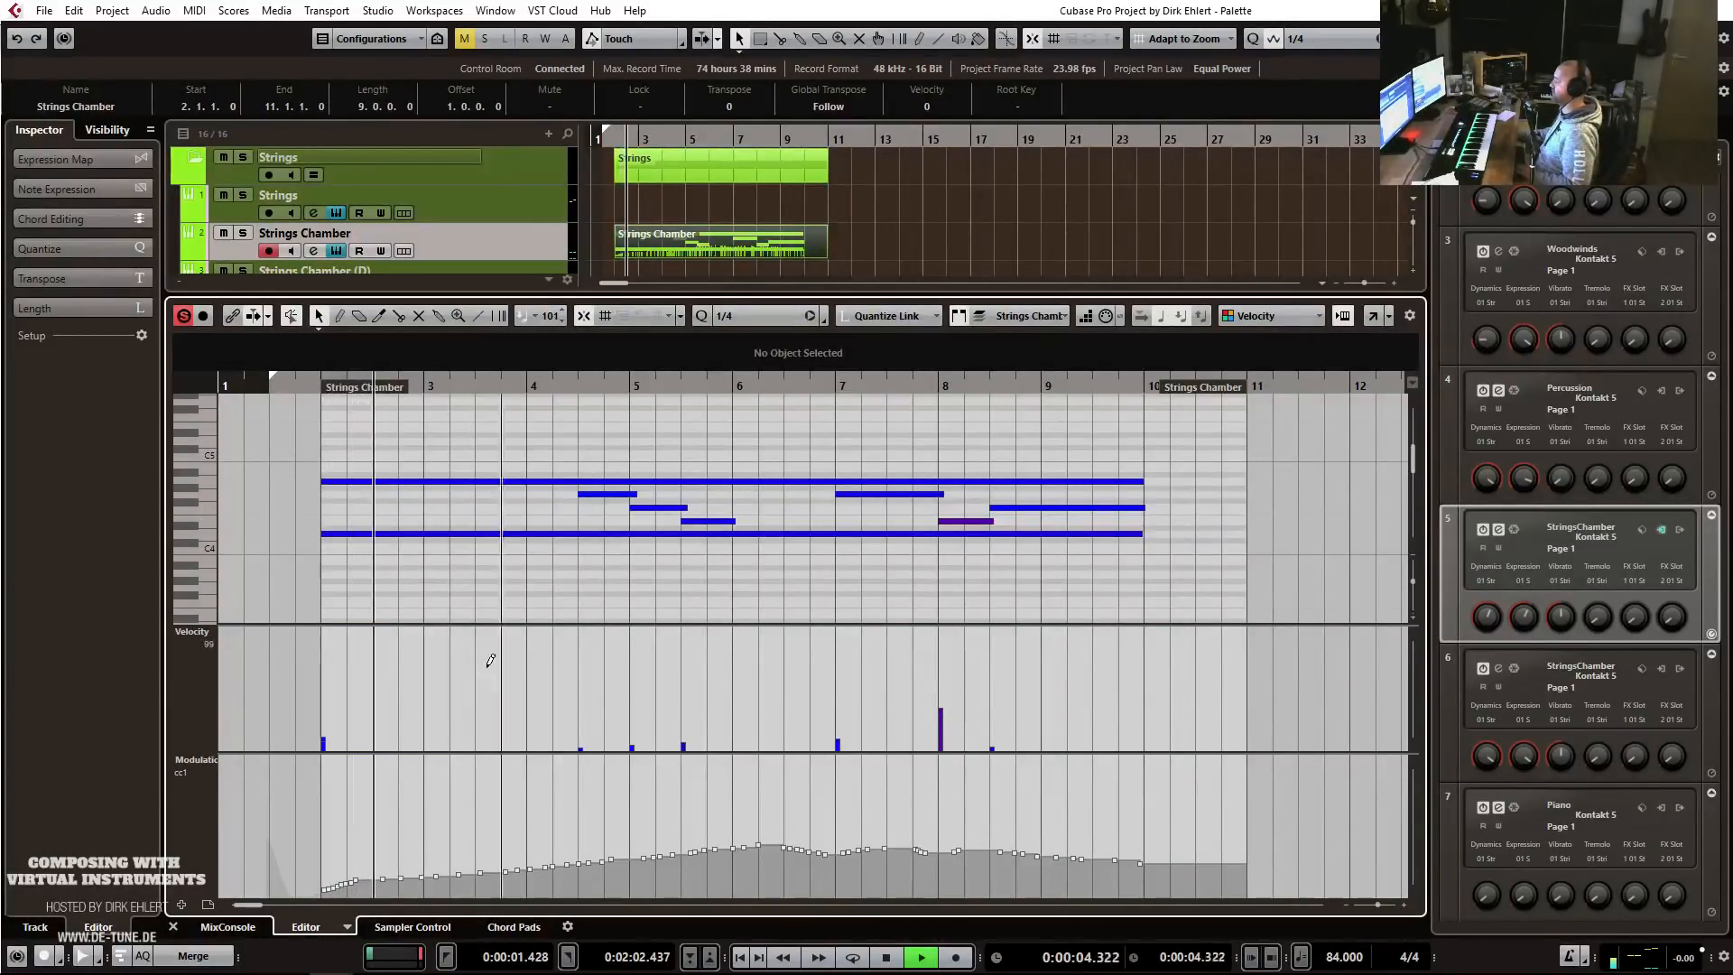
left_click(202, 761)
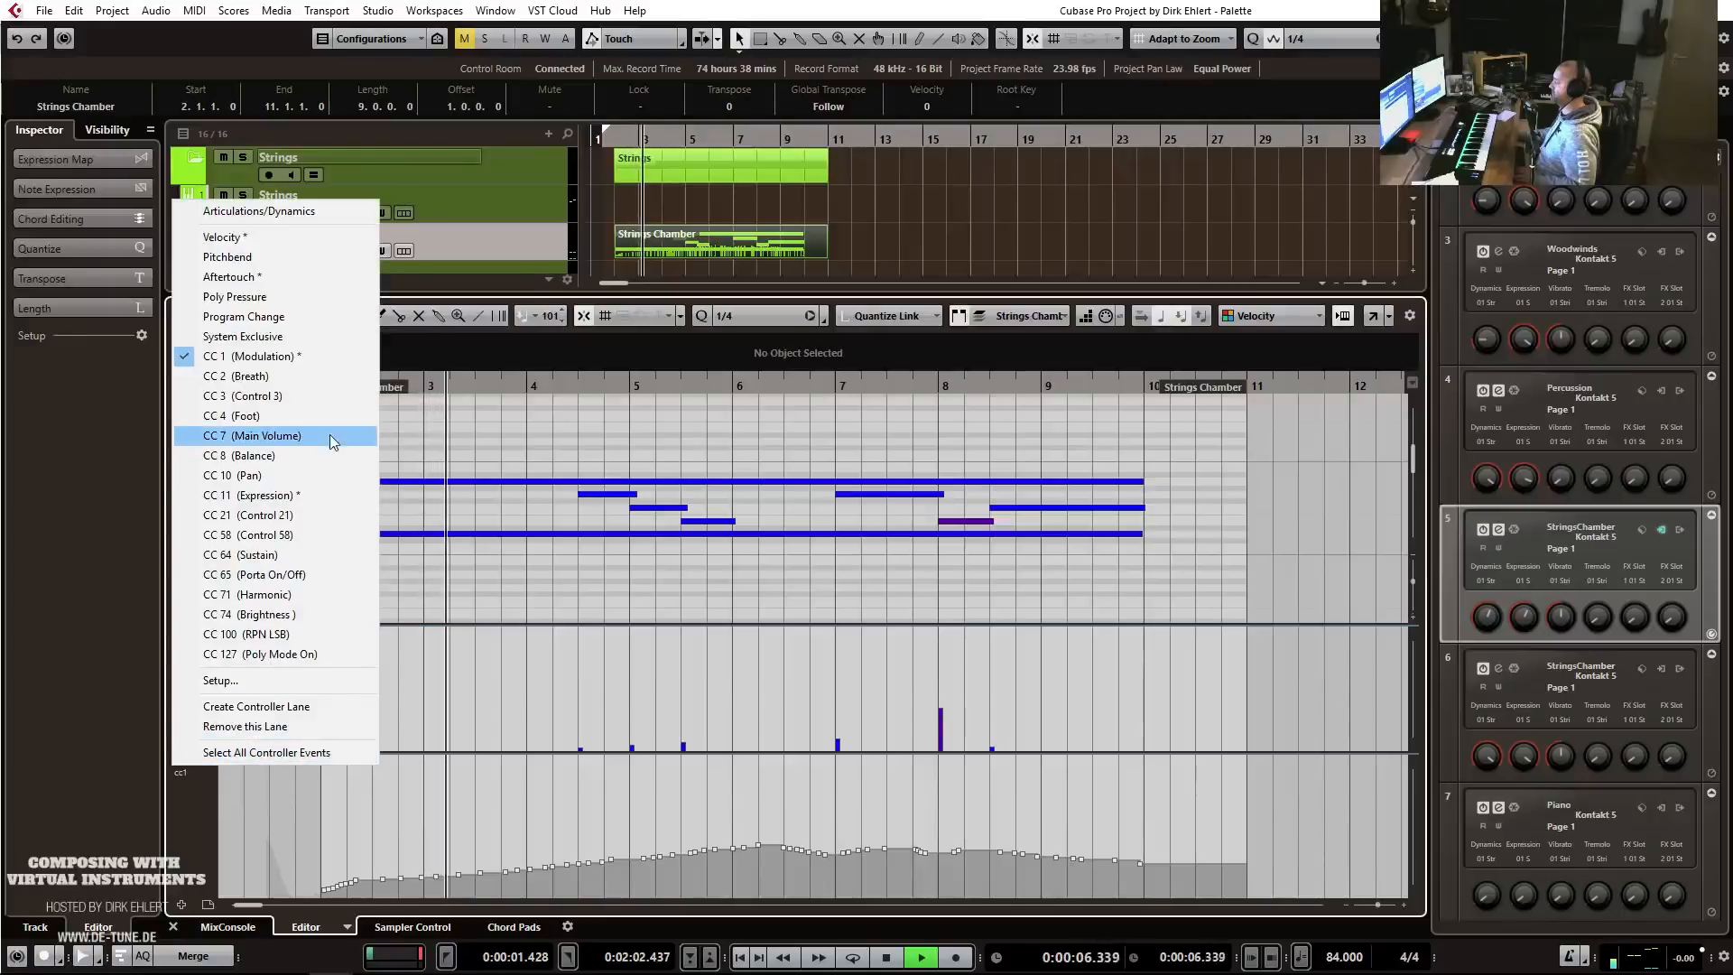
left_click(336, 496)
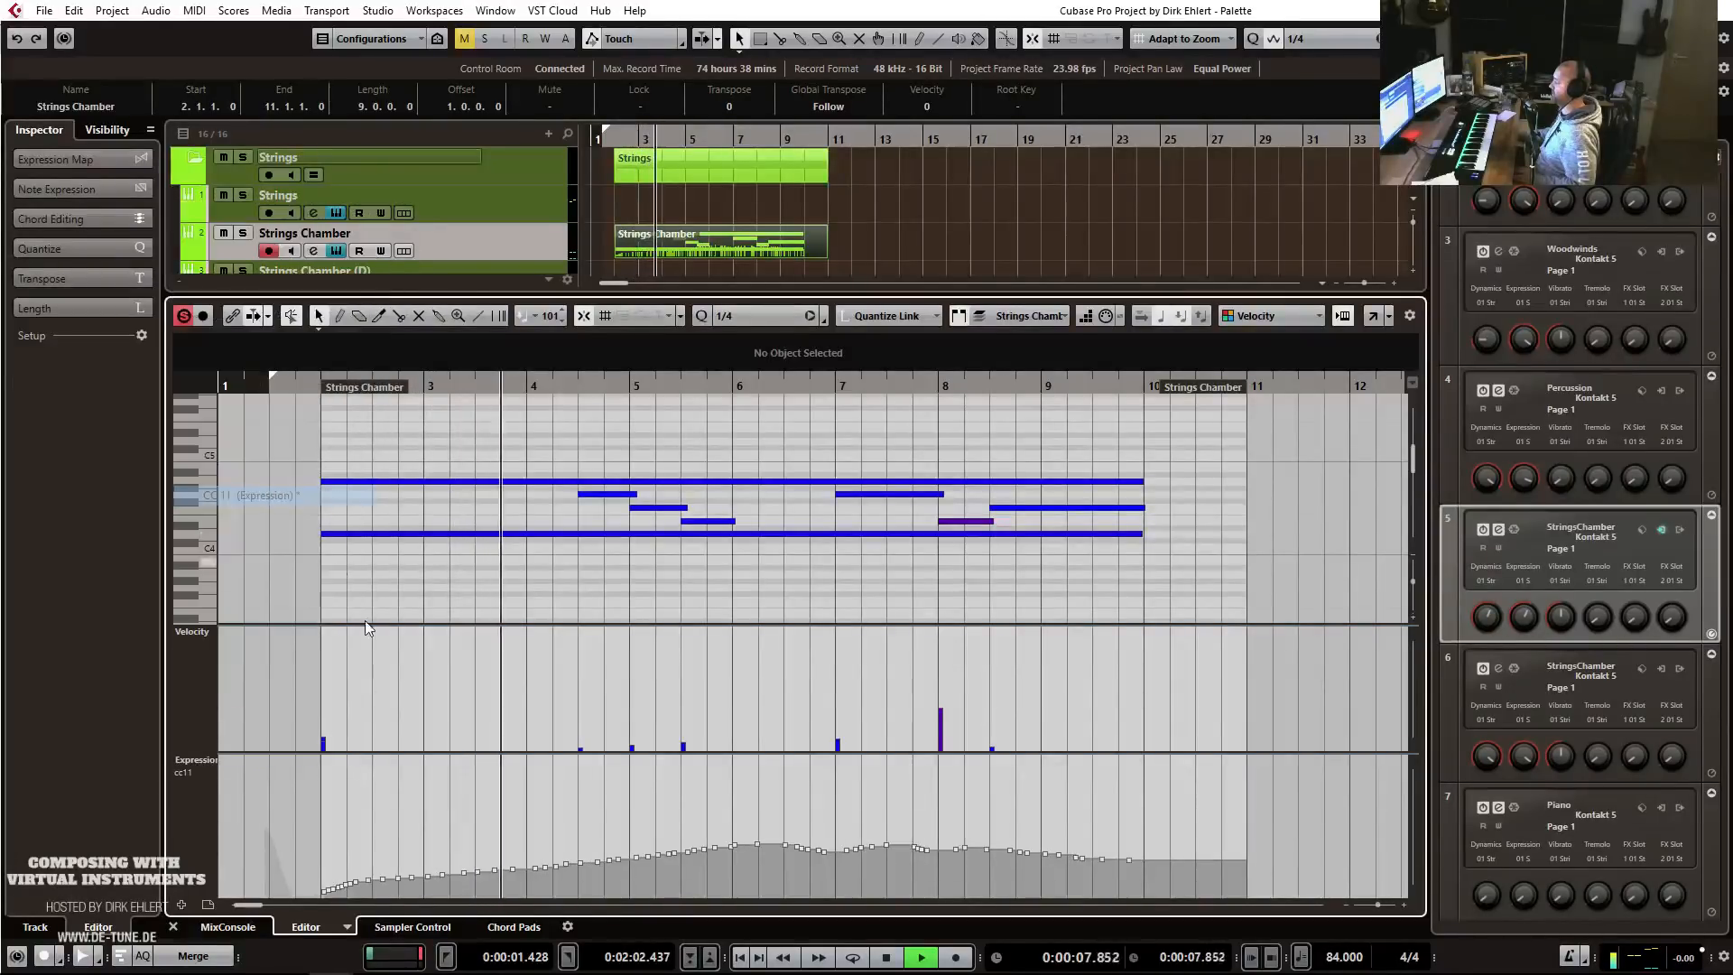
Redraw the expression curve as a straight rise from bar 2 to about bar 6 and set its first point to 15.
right_click(478, 840)
left_click(626, 847)
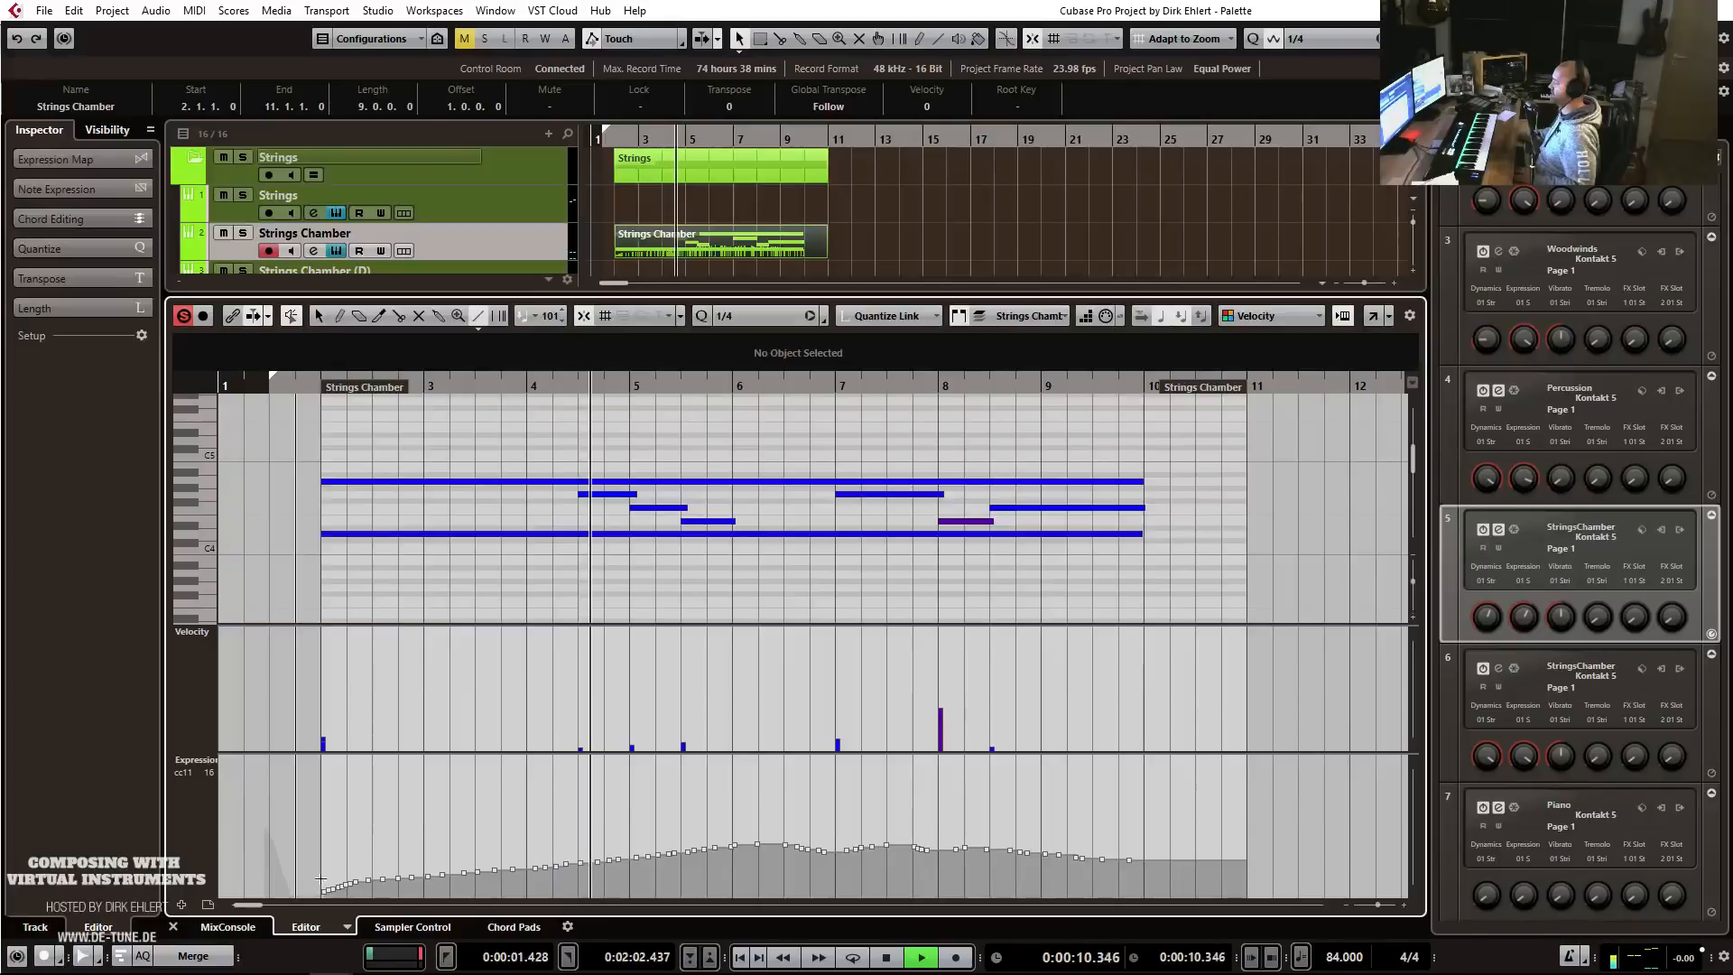
left_click_drag(299, 881, 738, 842)
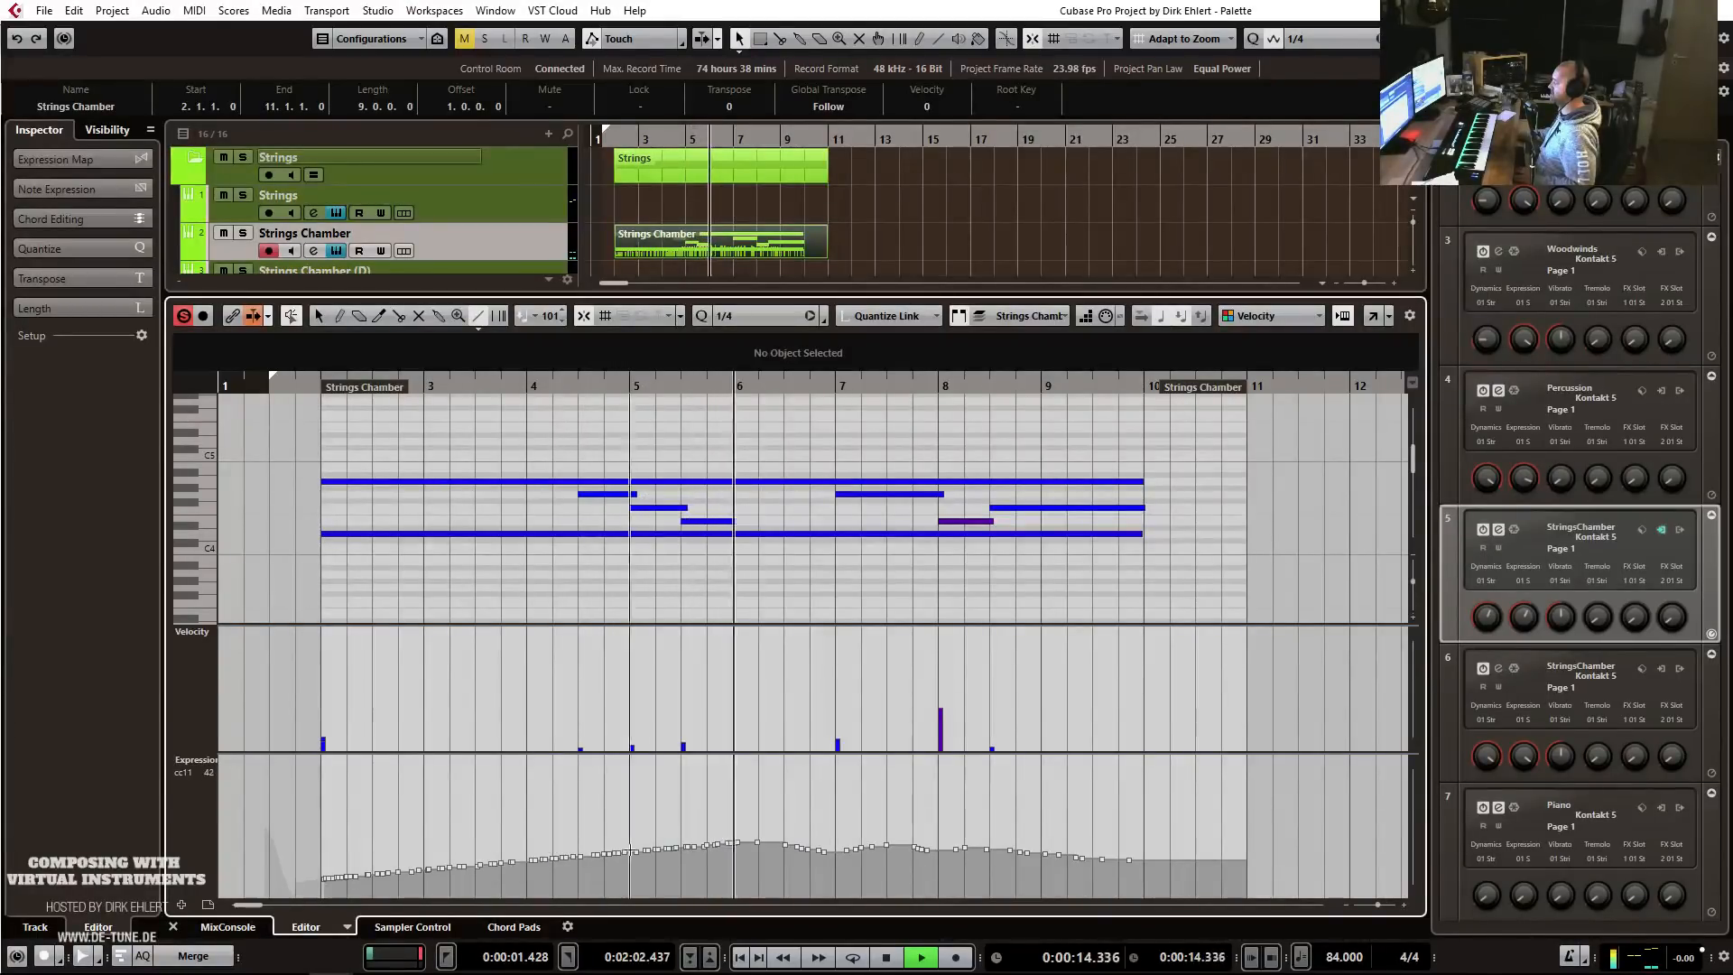
right_click(498, 808)
left_click(497, 808)
left_click(322, 880)
left_click_drag(321, 879, 320, 880)
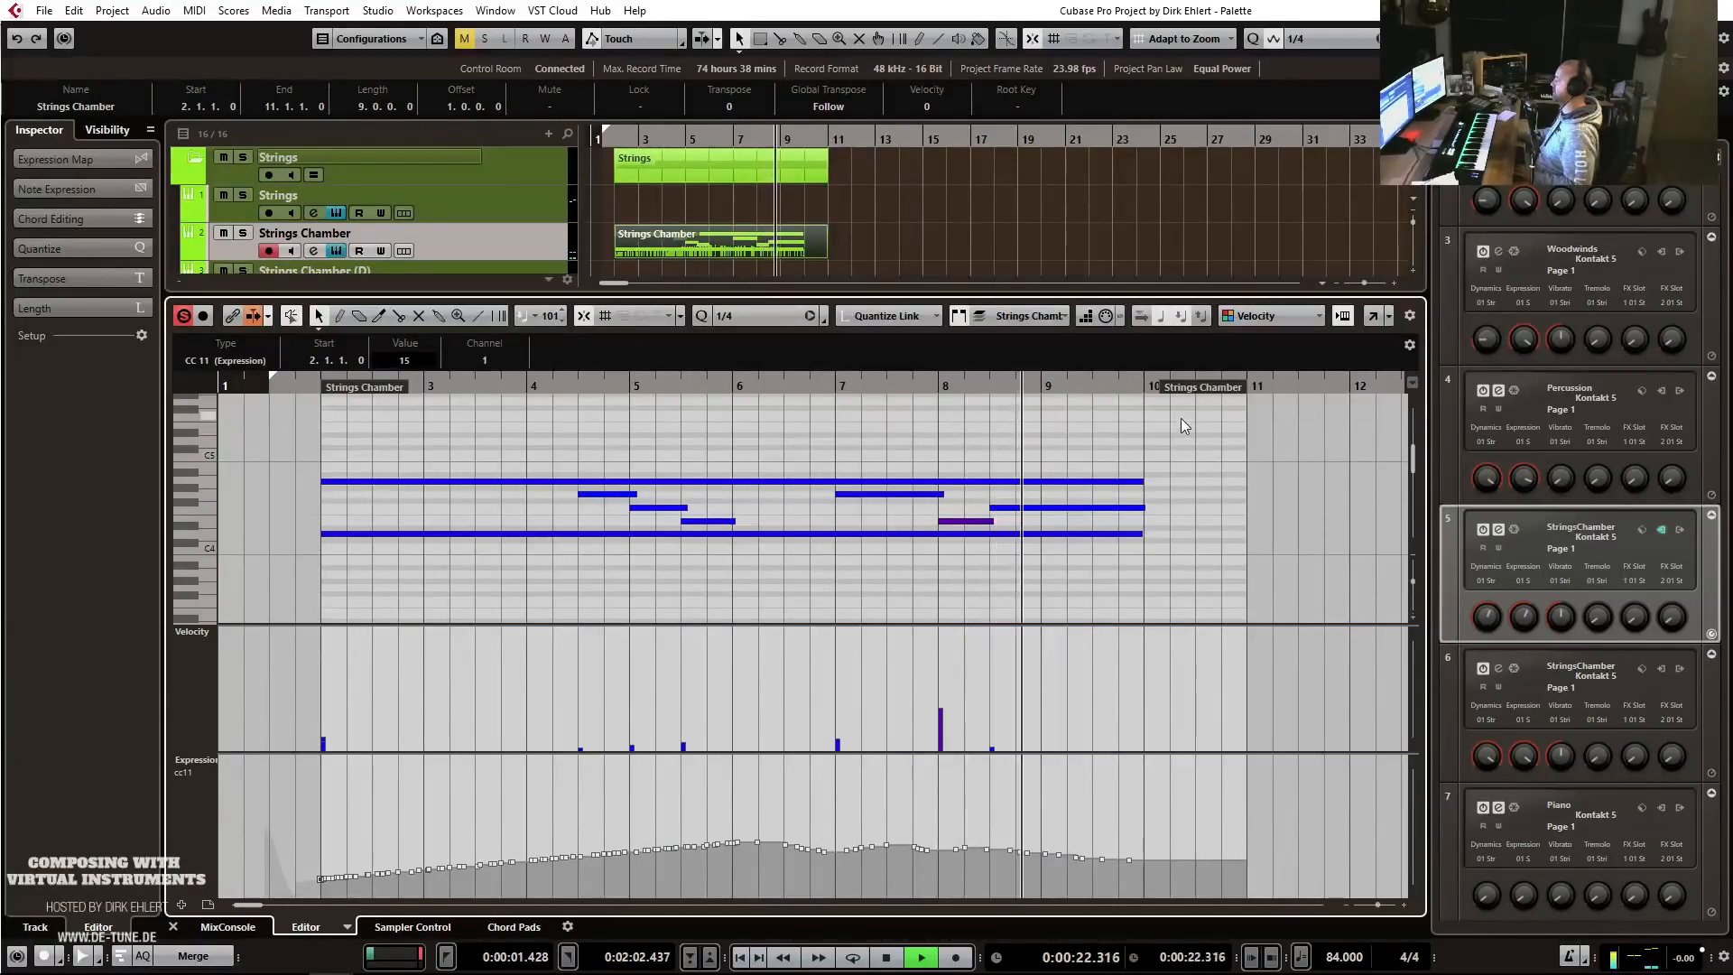
Trim the end of the Strings Chamber part back to bar 10 and play the arrangement from the project start.
left_click_drag(1199, 392, 1143, 395)
key("space")
key("ctrl+e")
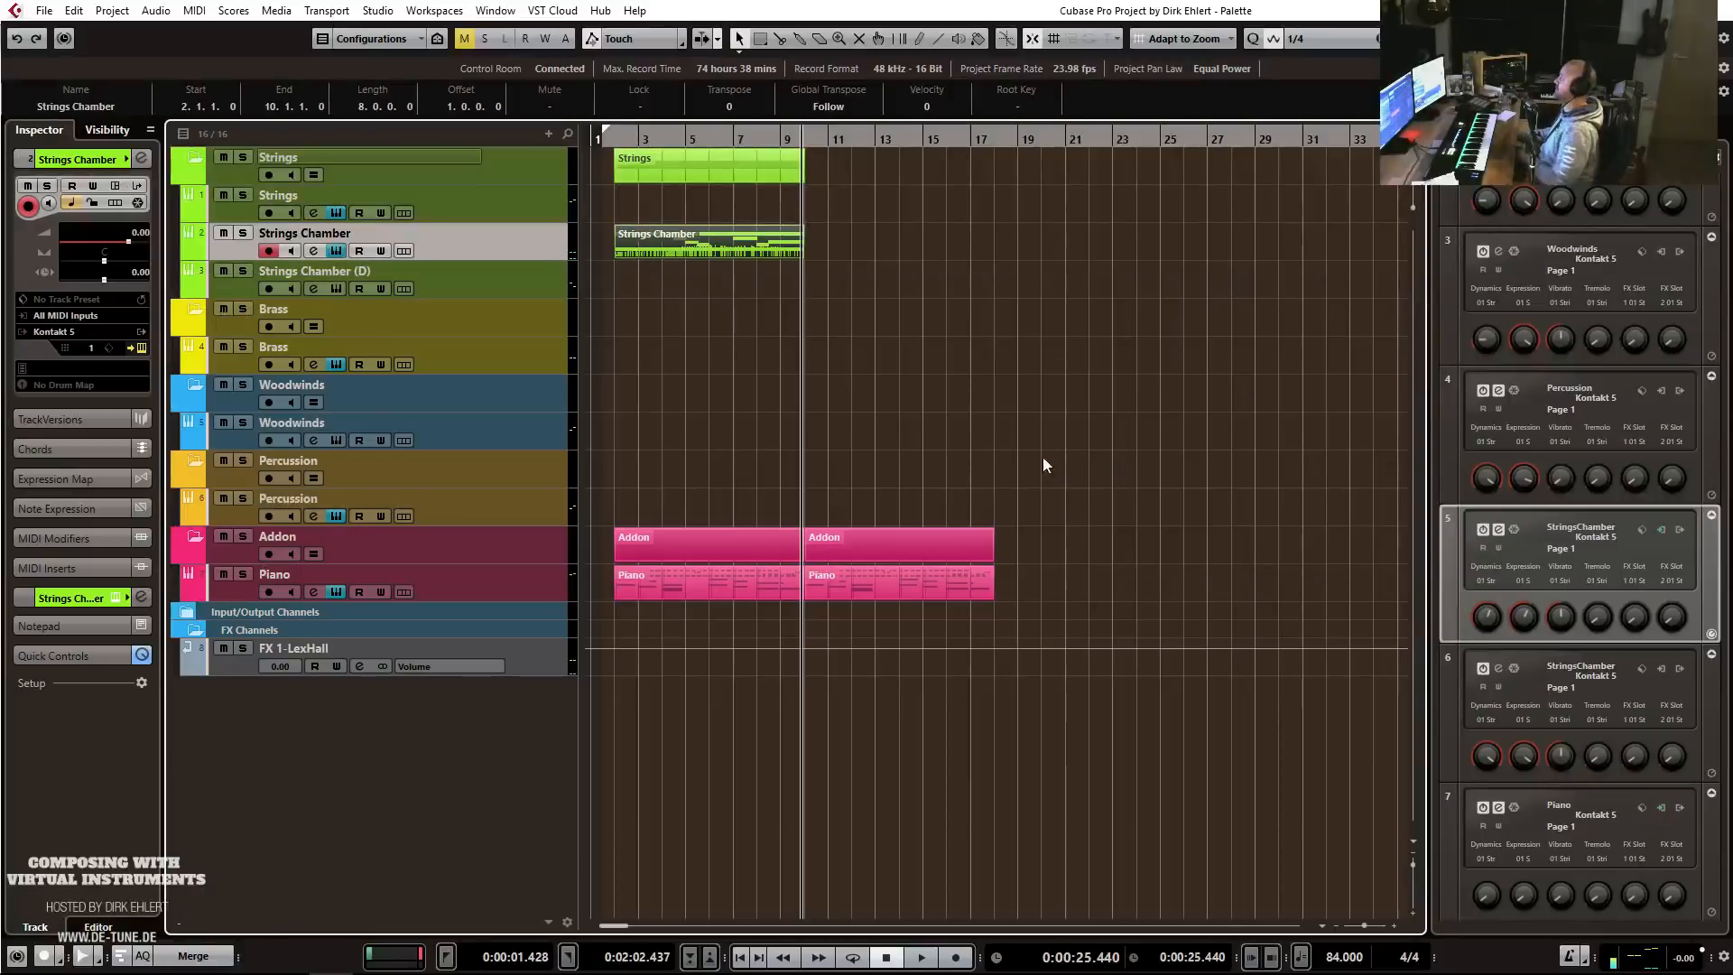
key("Home")
key("space")
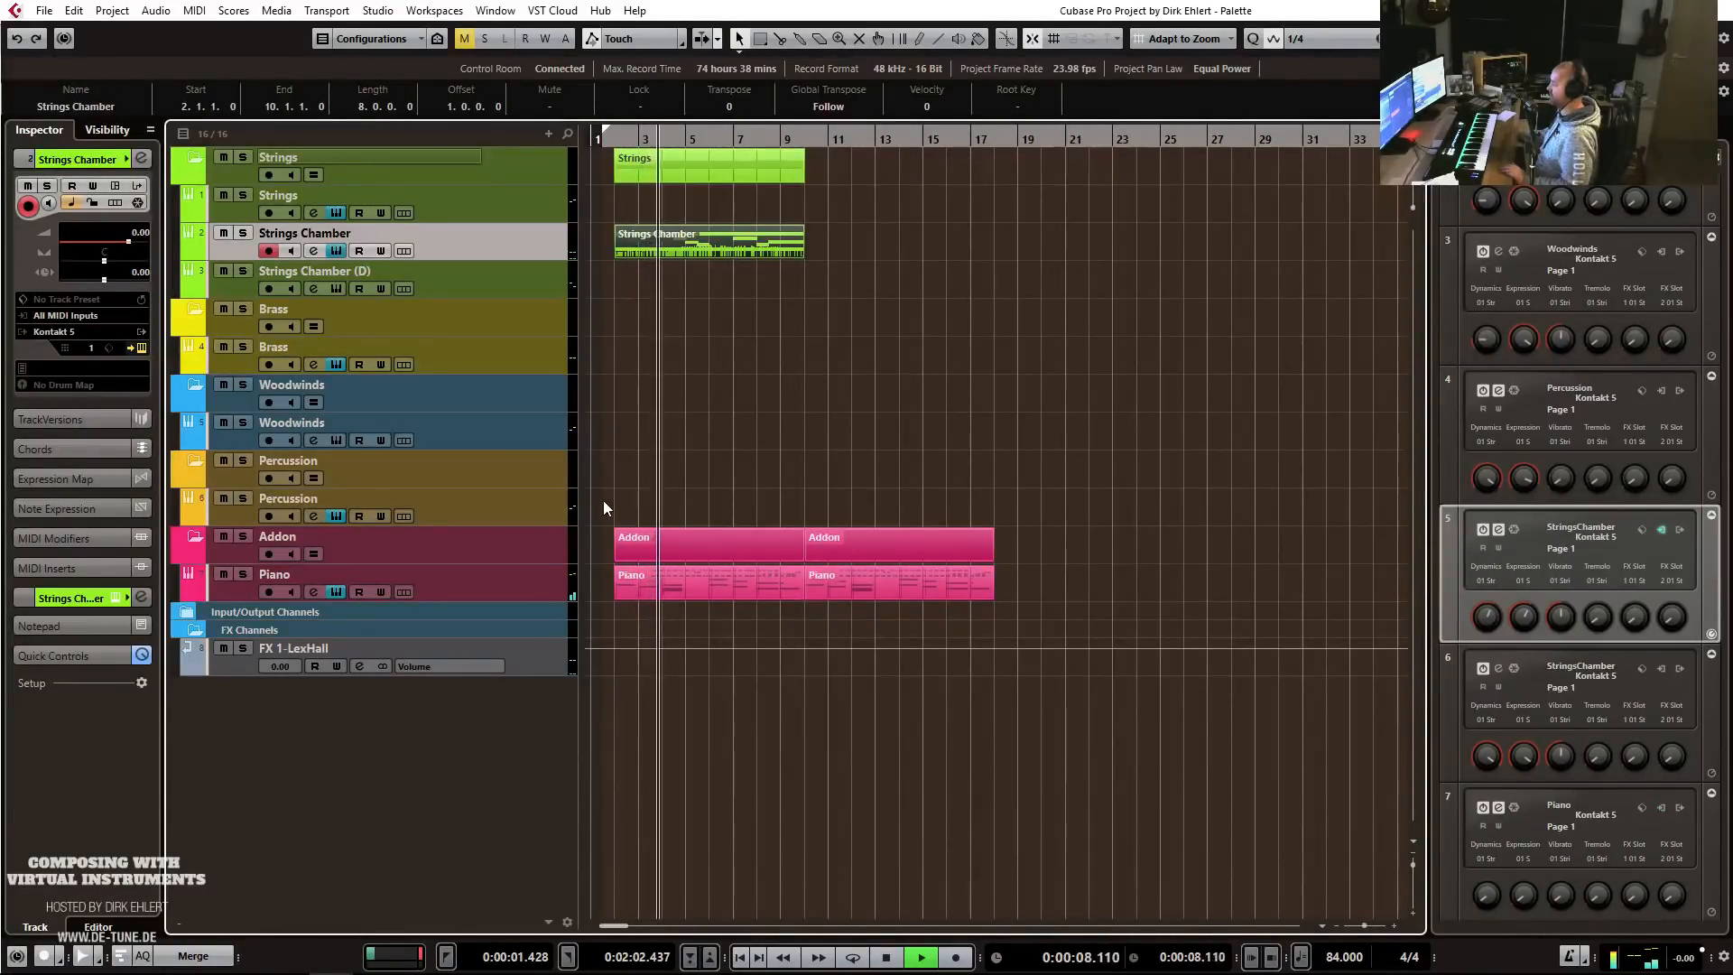
key("space")
Duplicate the Percussion instrument track and rename the copy Booms.
right_click(529, 501)
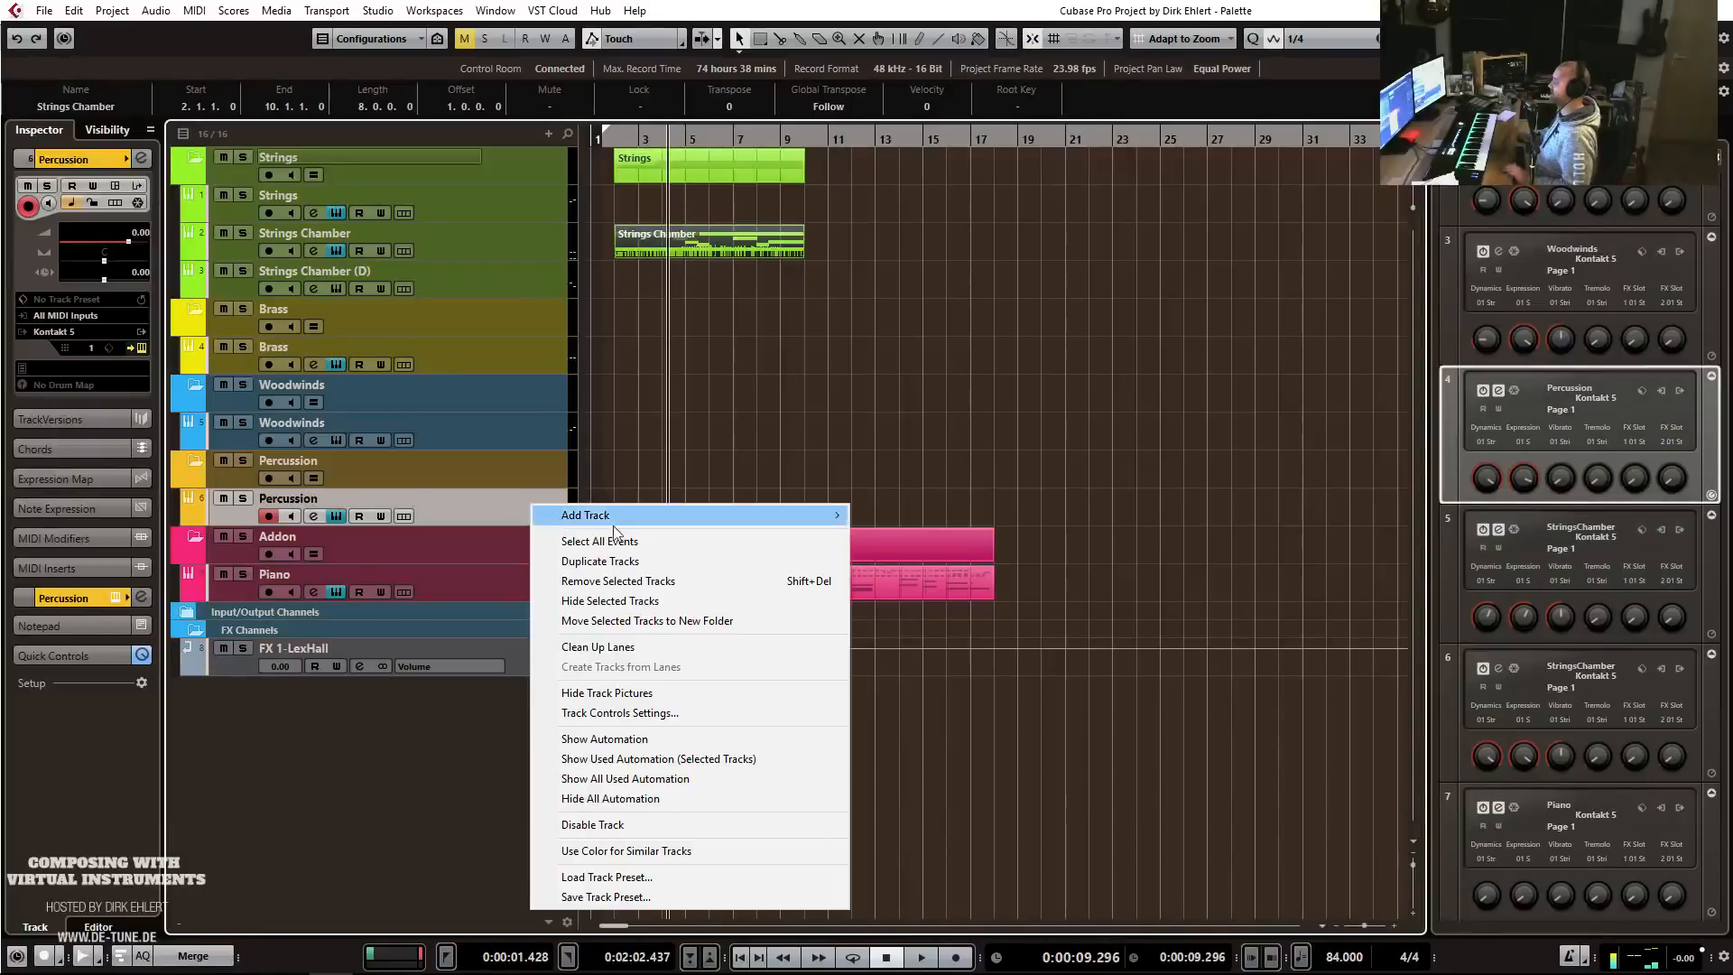
left_click(625, 564)
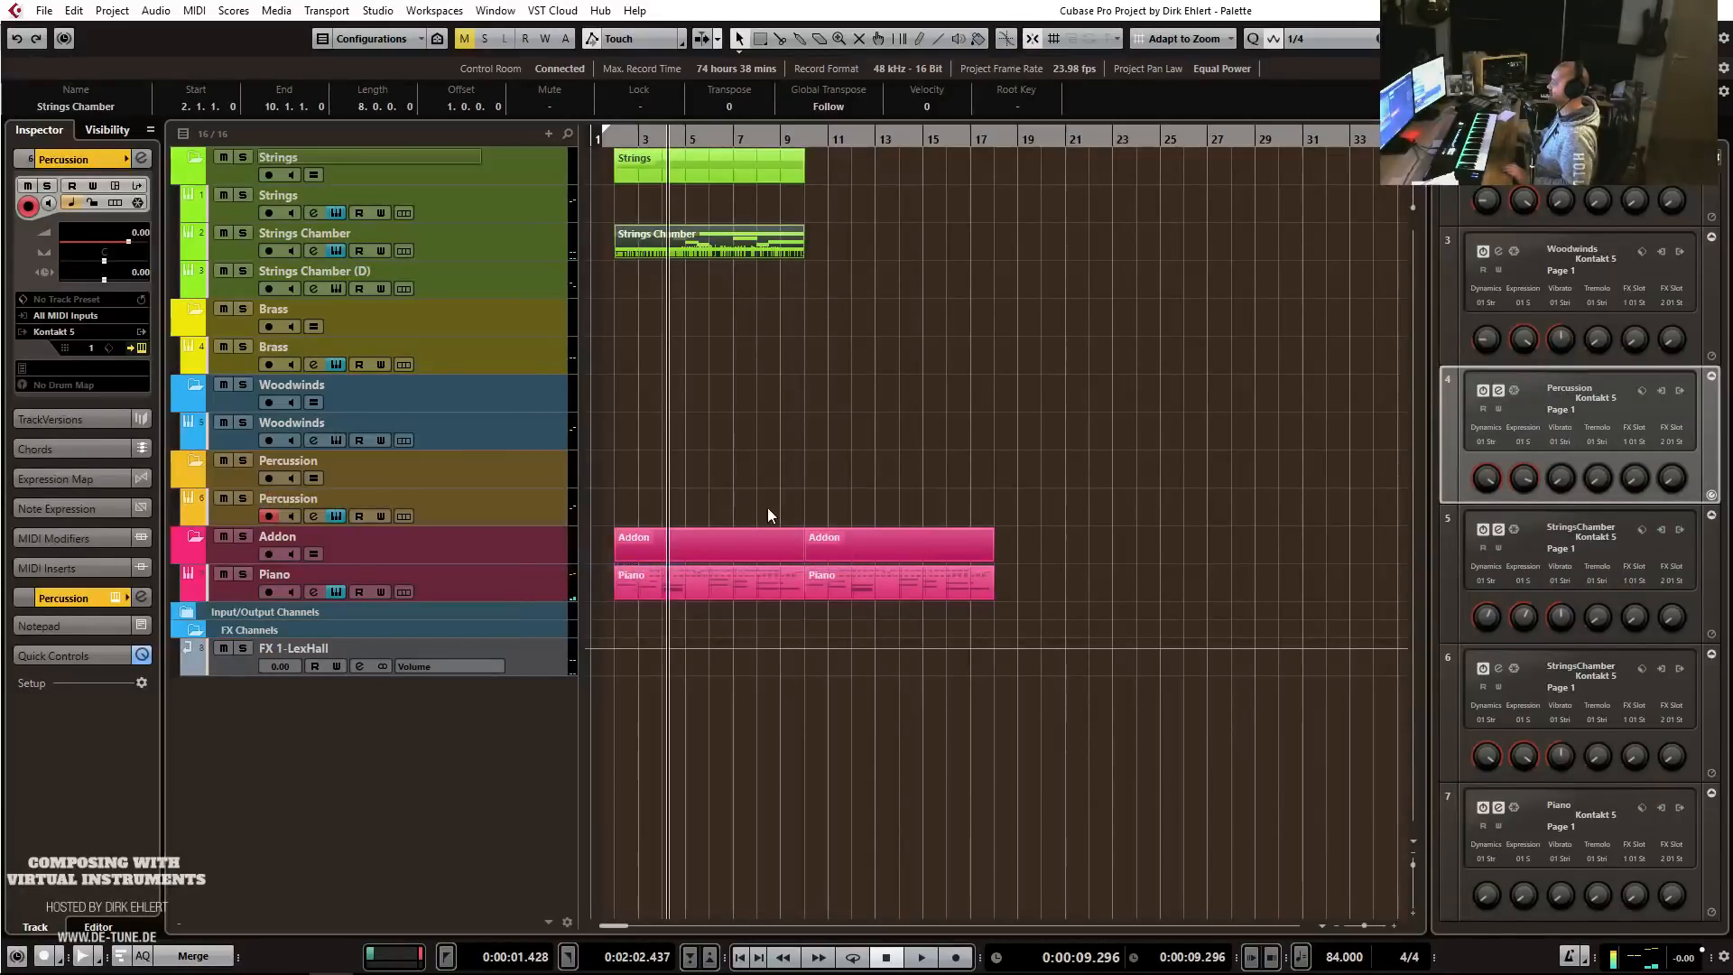
double_click(285, 533)
type("Booms")
key("Return")
Replace the Booms track's Kontakt patch with Palette's 15 Trailer Tools and set its sound type to Sub Booms.
left_click(138, 348)
left_click(138, 347)
left_click(138, 347)
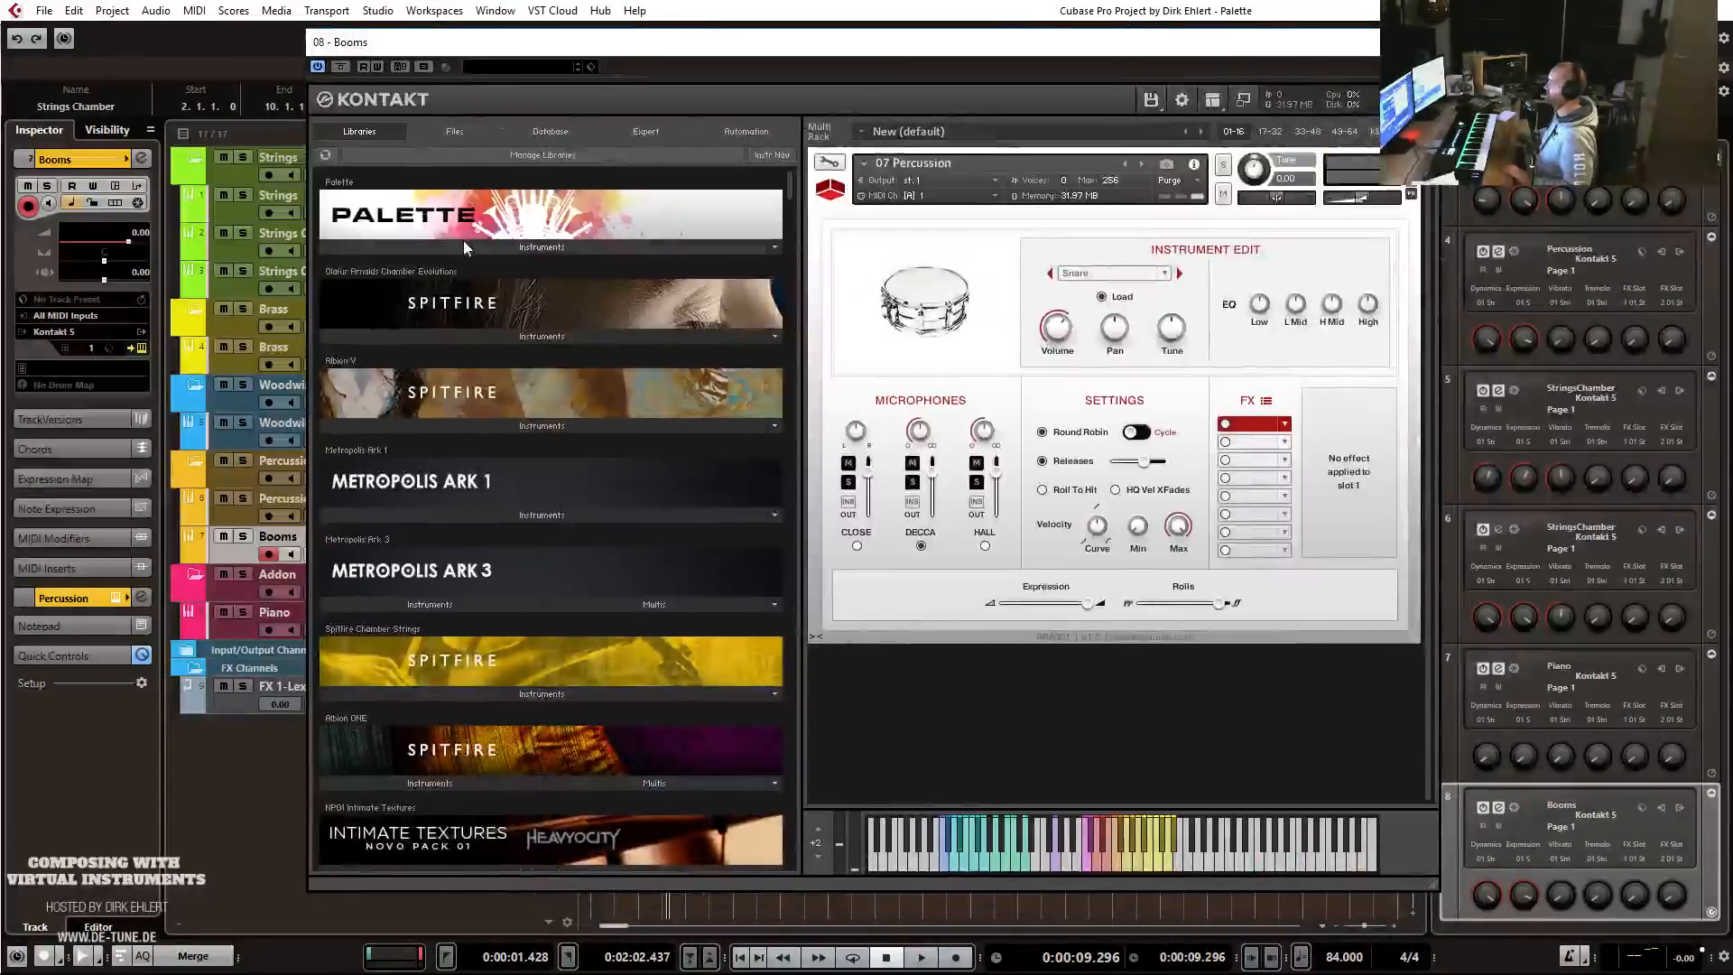
left_click(461, 242)
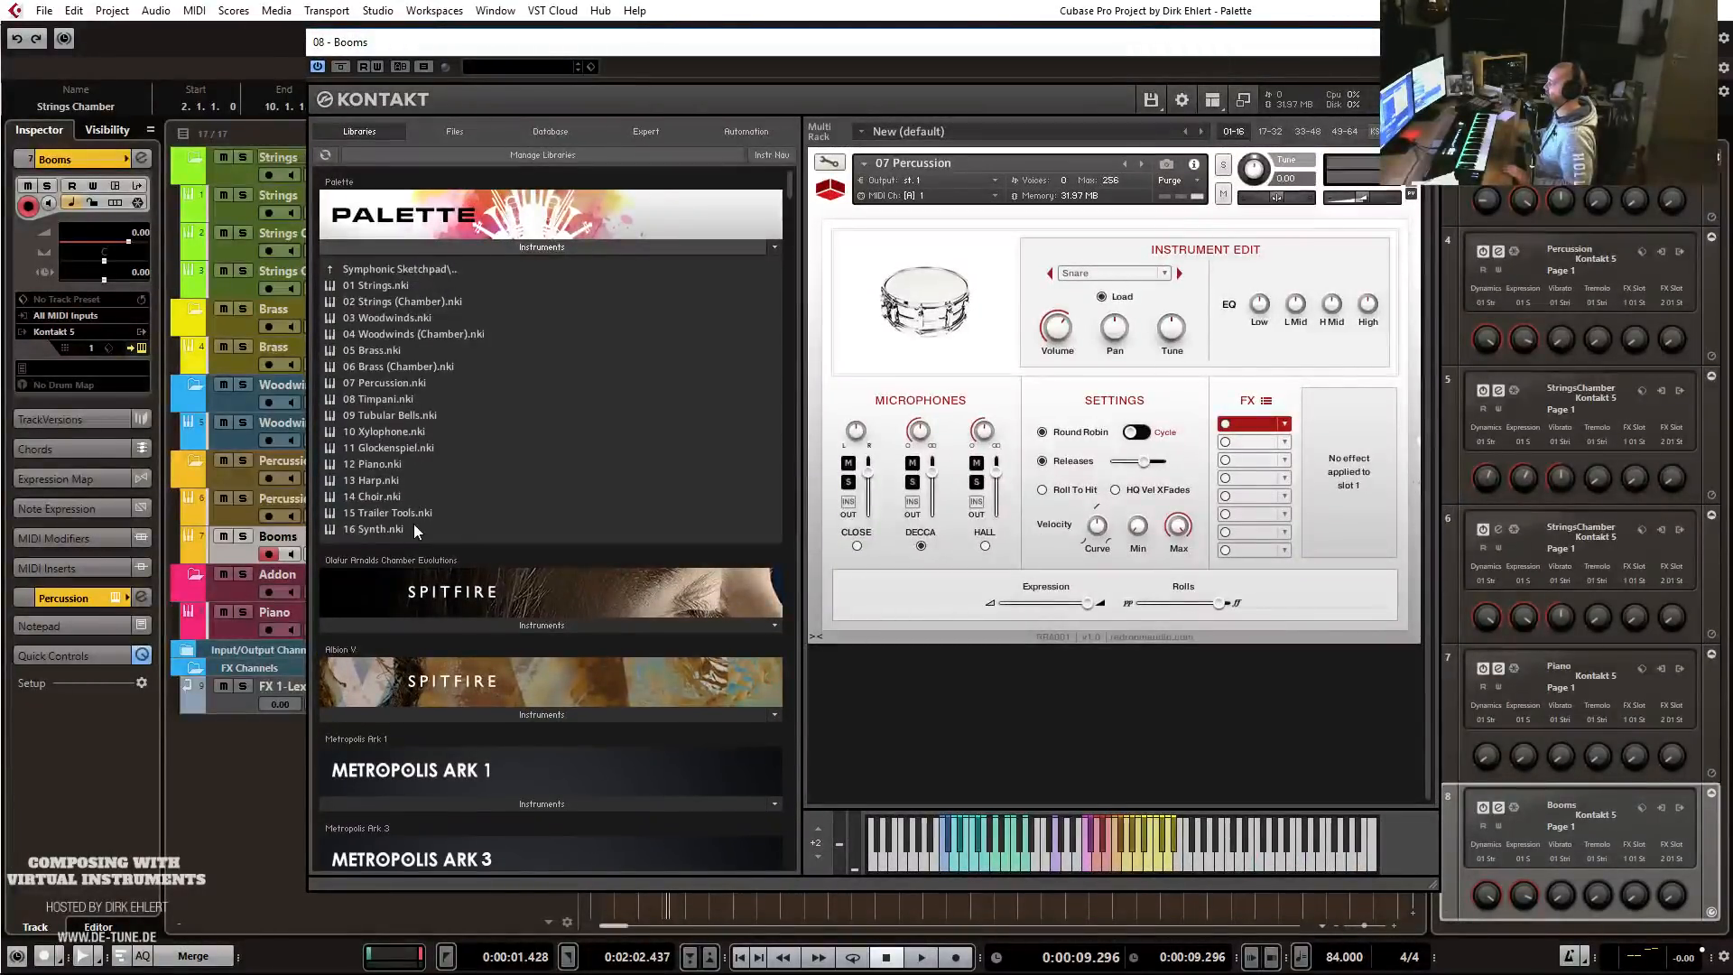
left_click(388, 513)
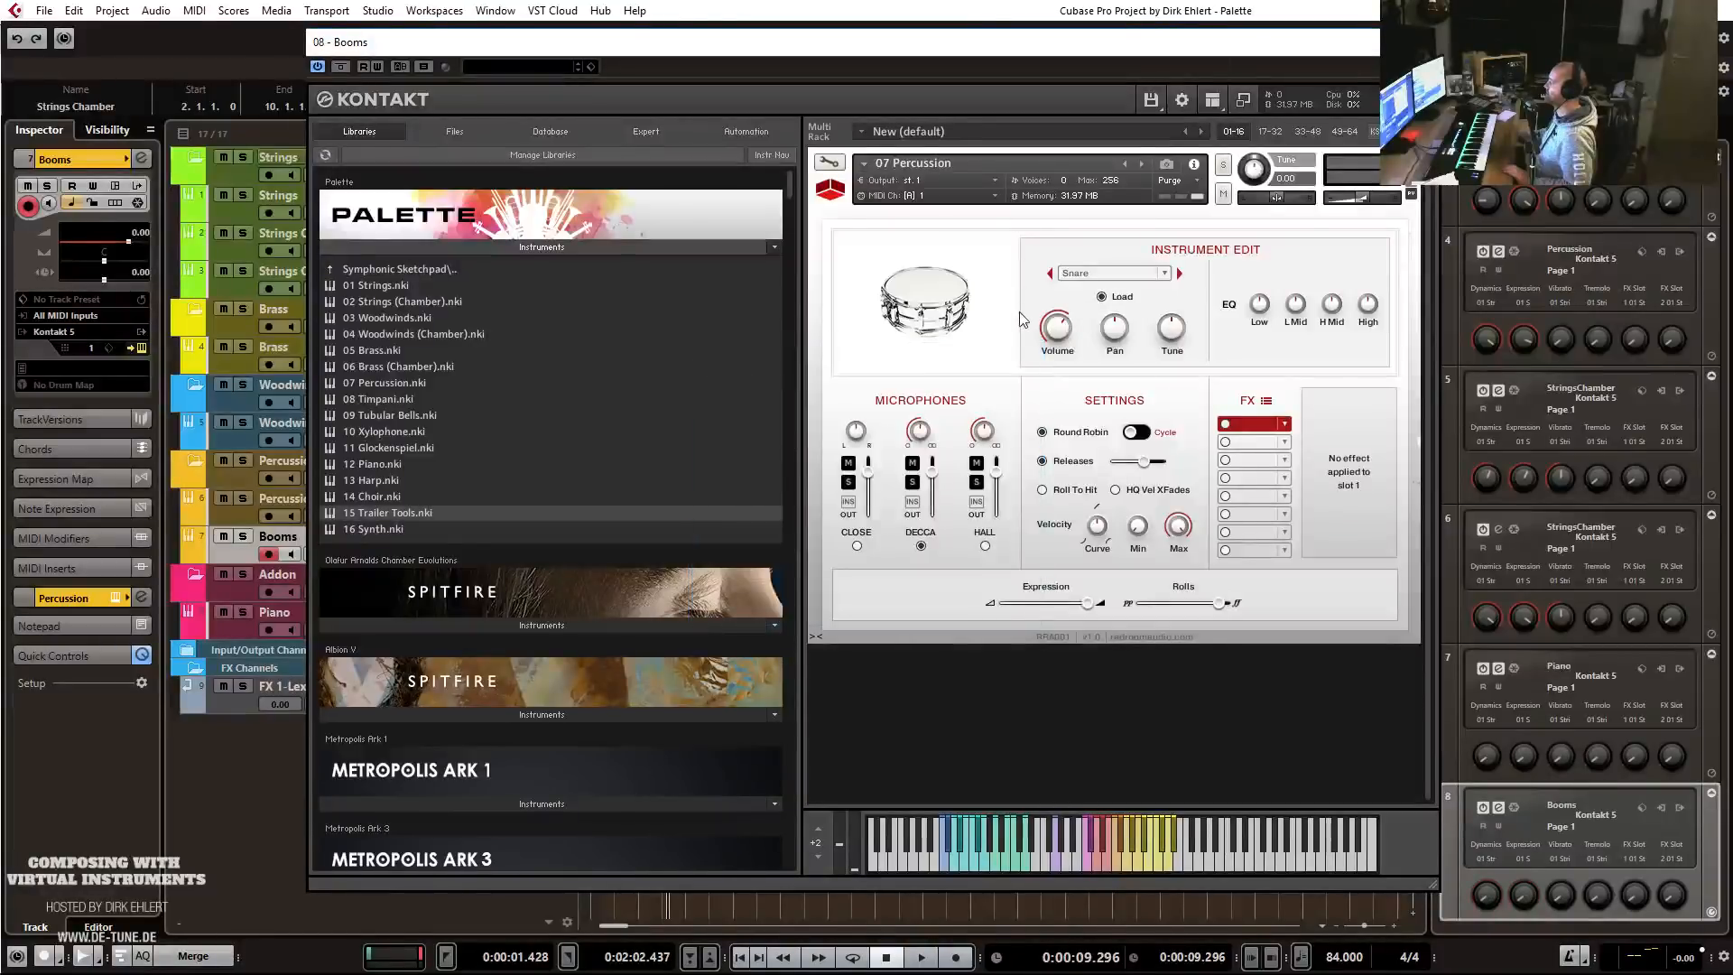
left_click(931, 256)
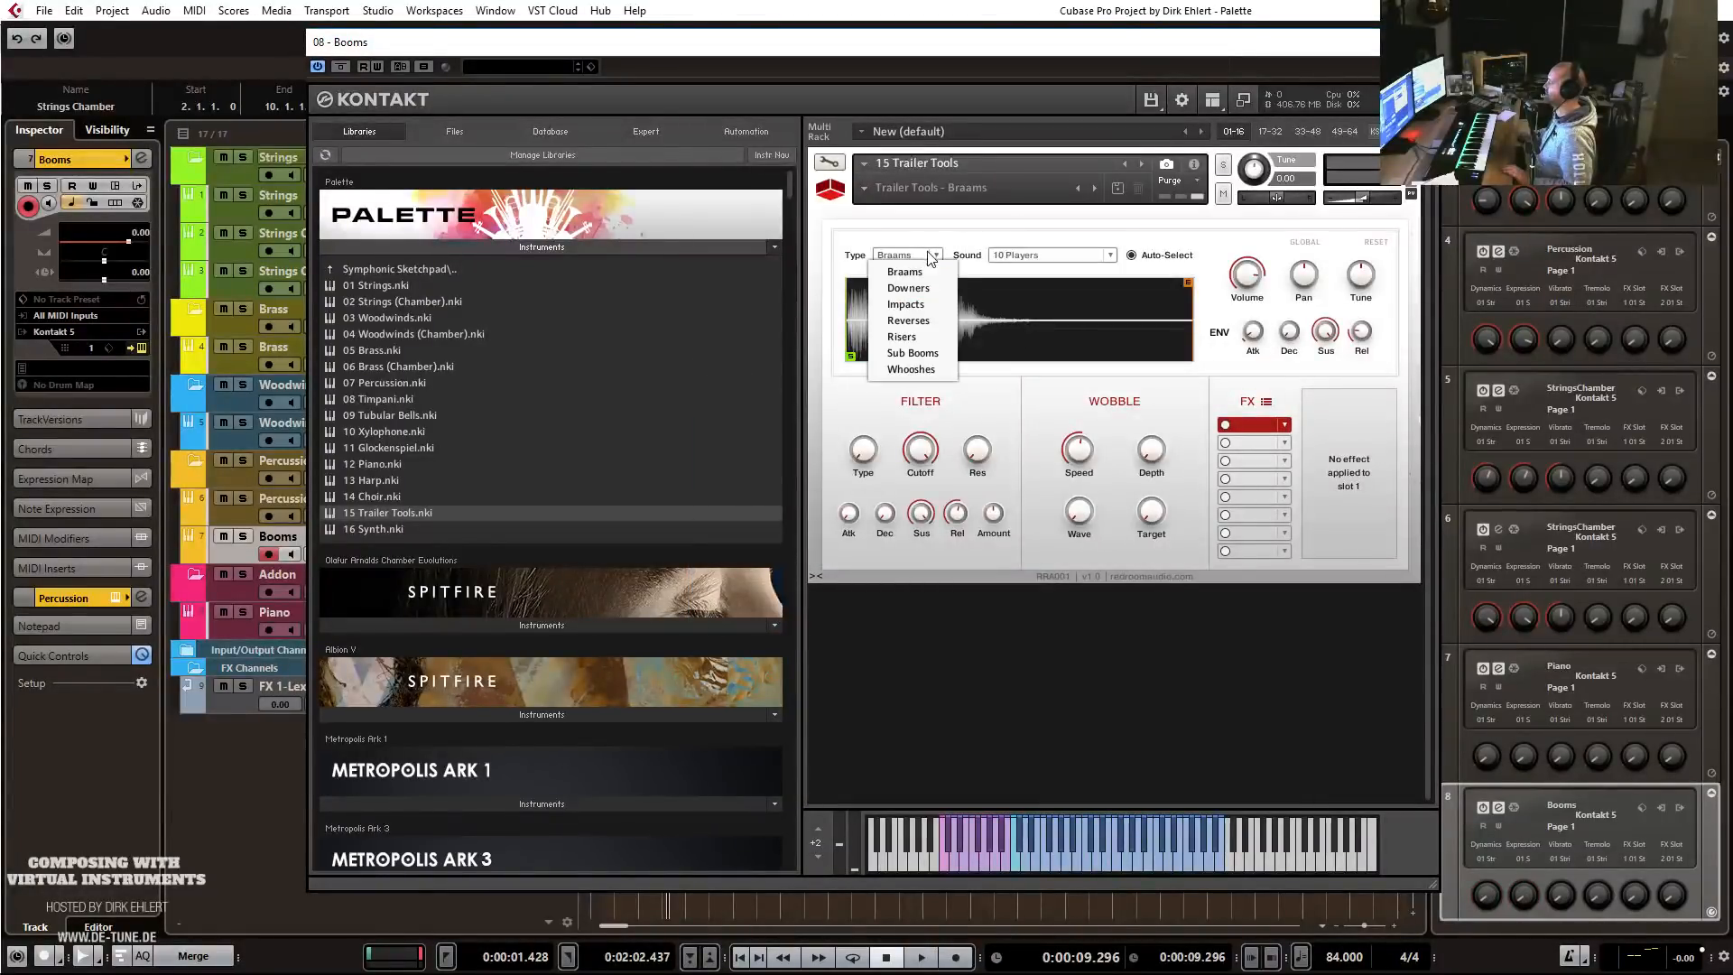
left_click(913, 353)
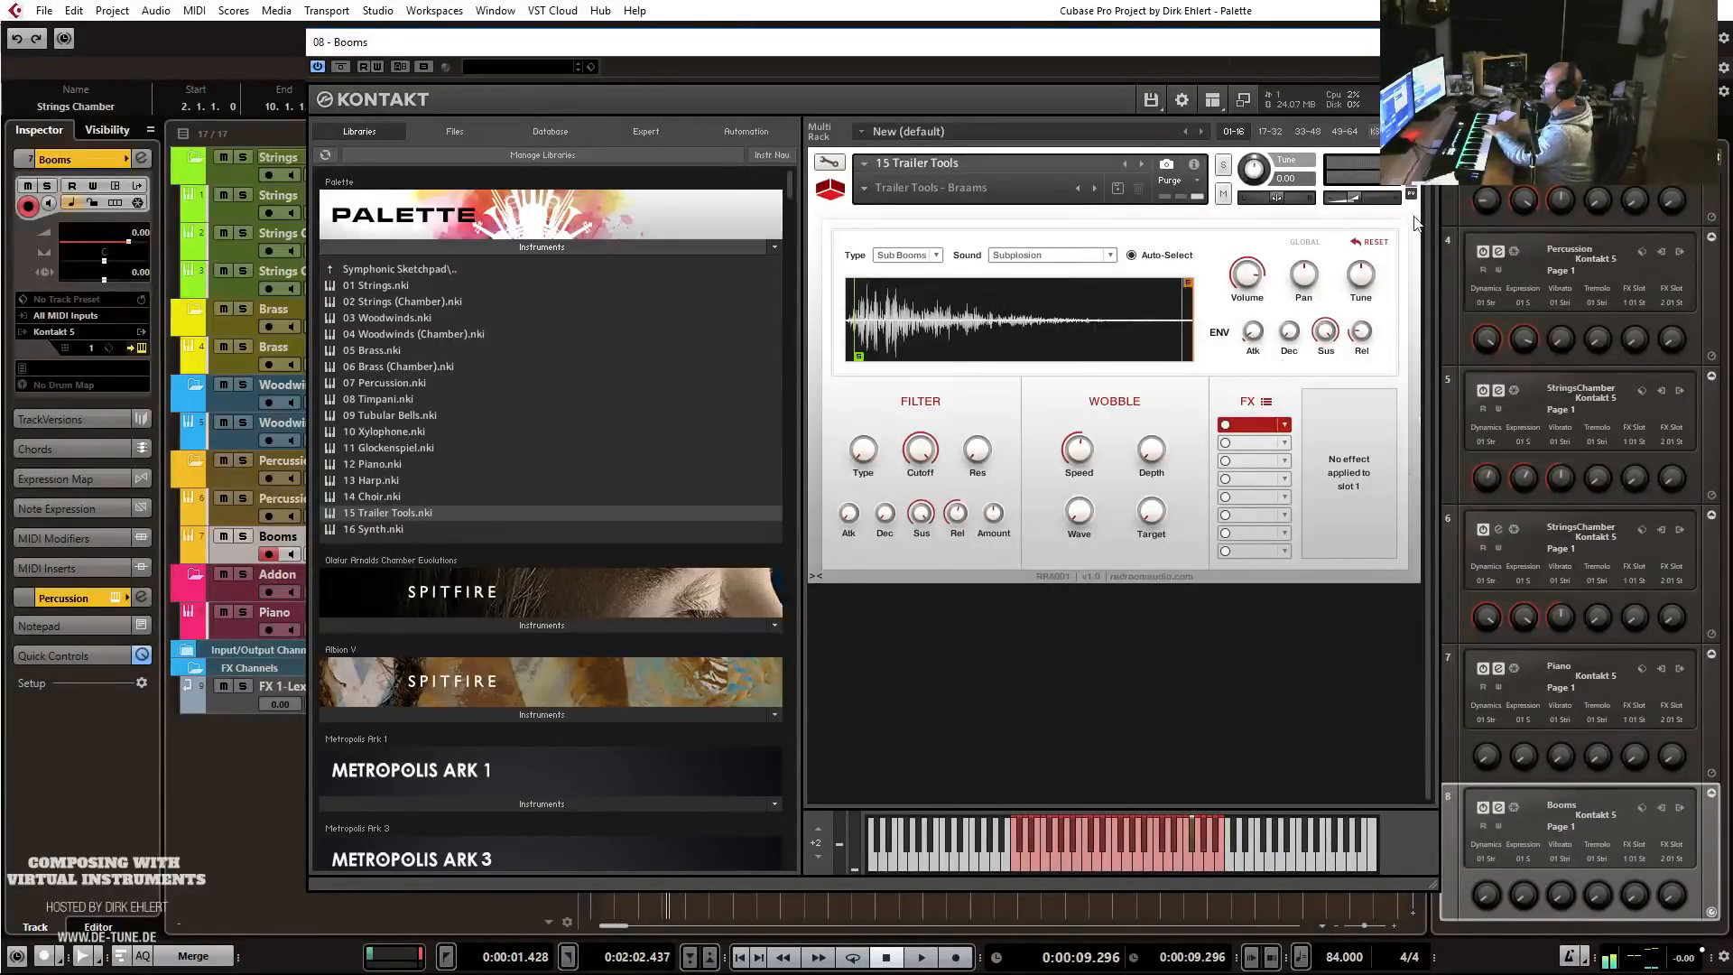
left_click(1421, 43)
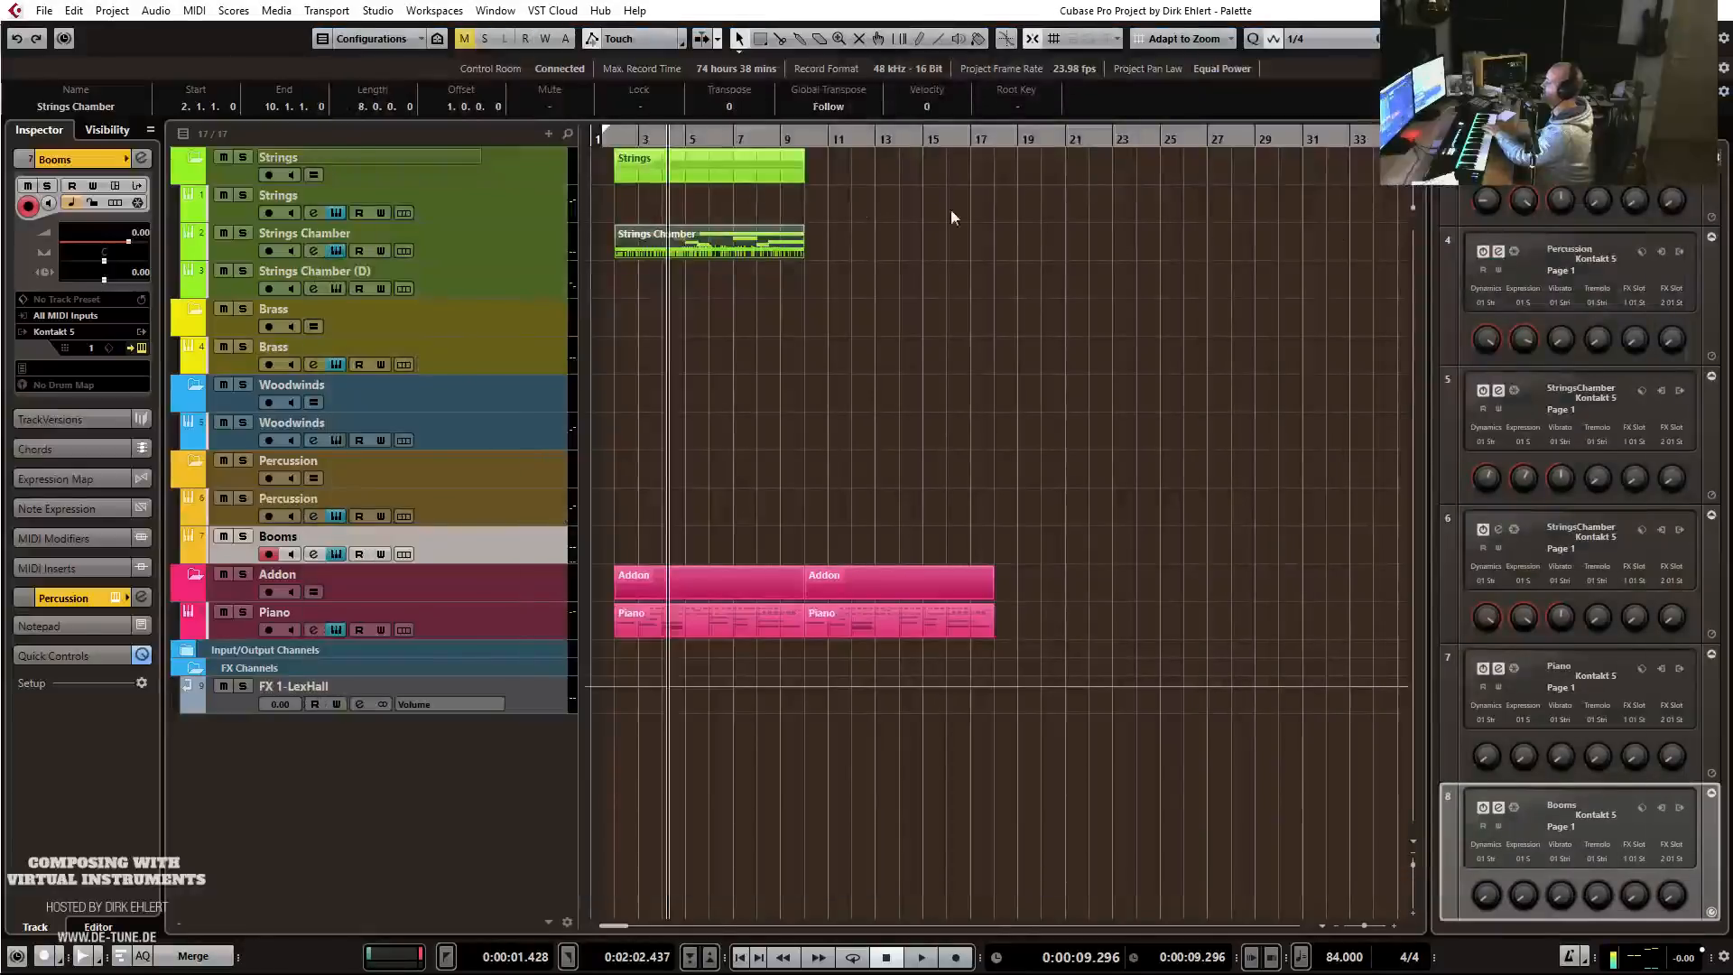
Record a single sustained boom note on the Booms track at bar 2 and check it in the Key Editor.
key("KP_Multiply")
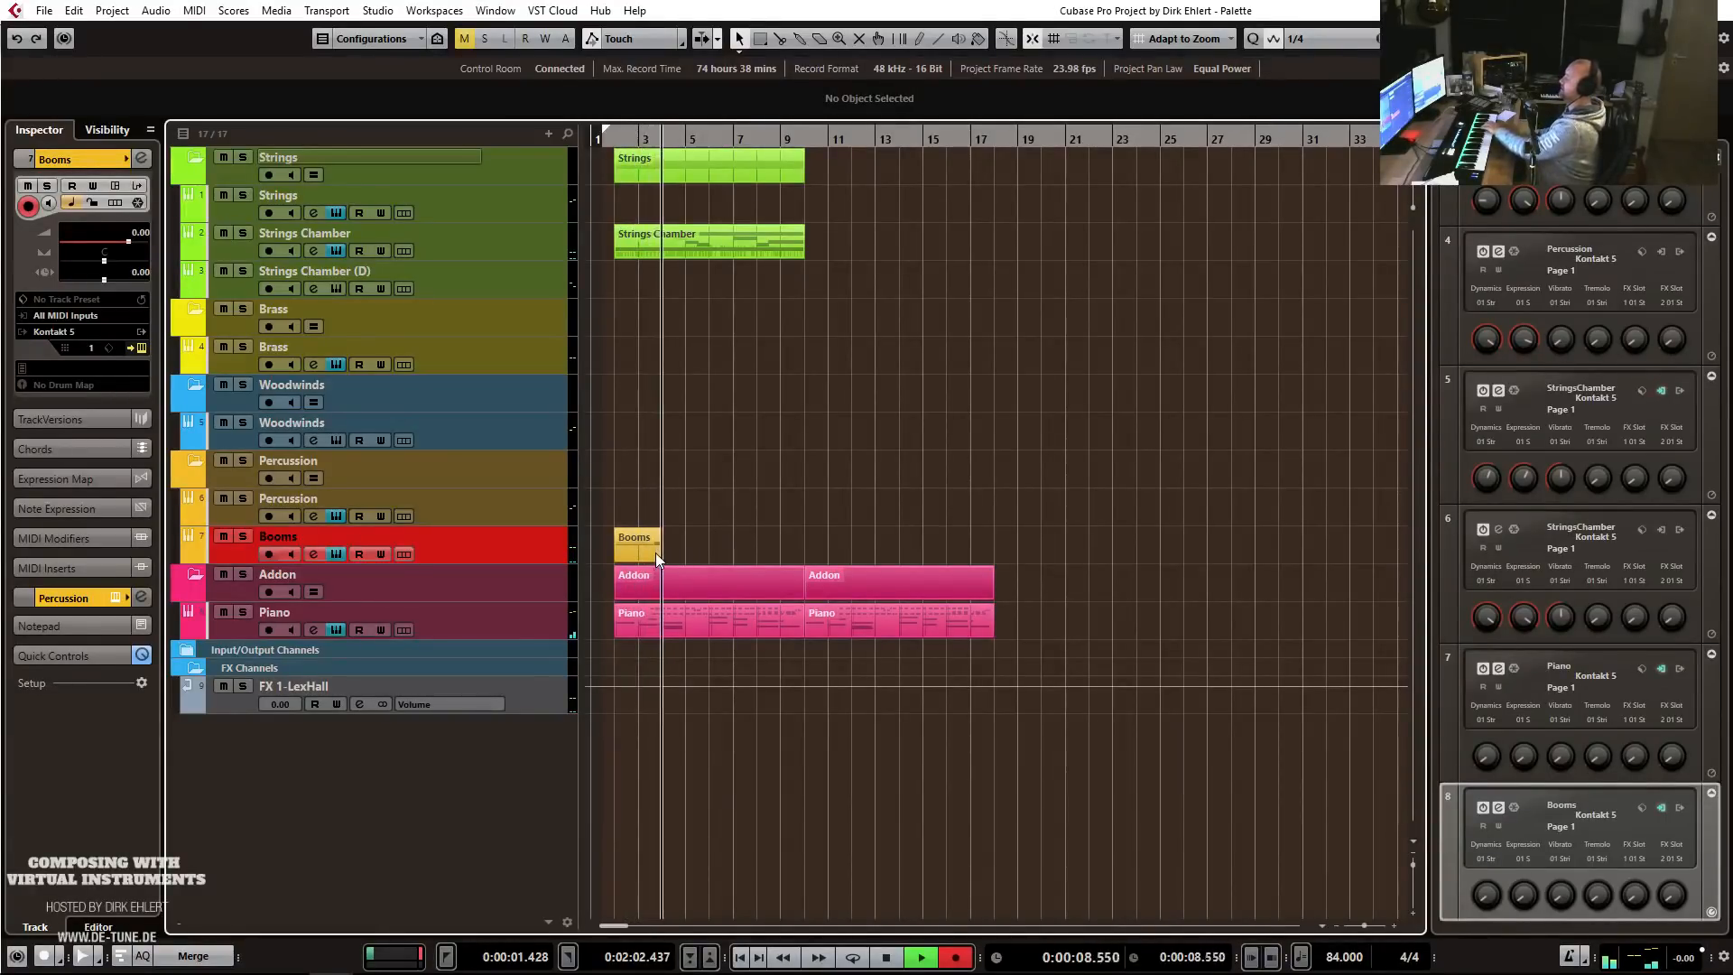
key("space")
double_click(656, 553)
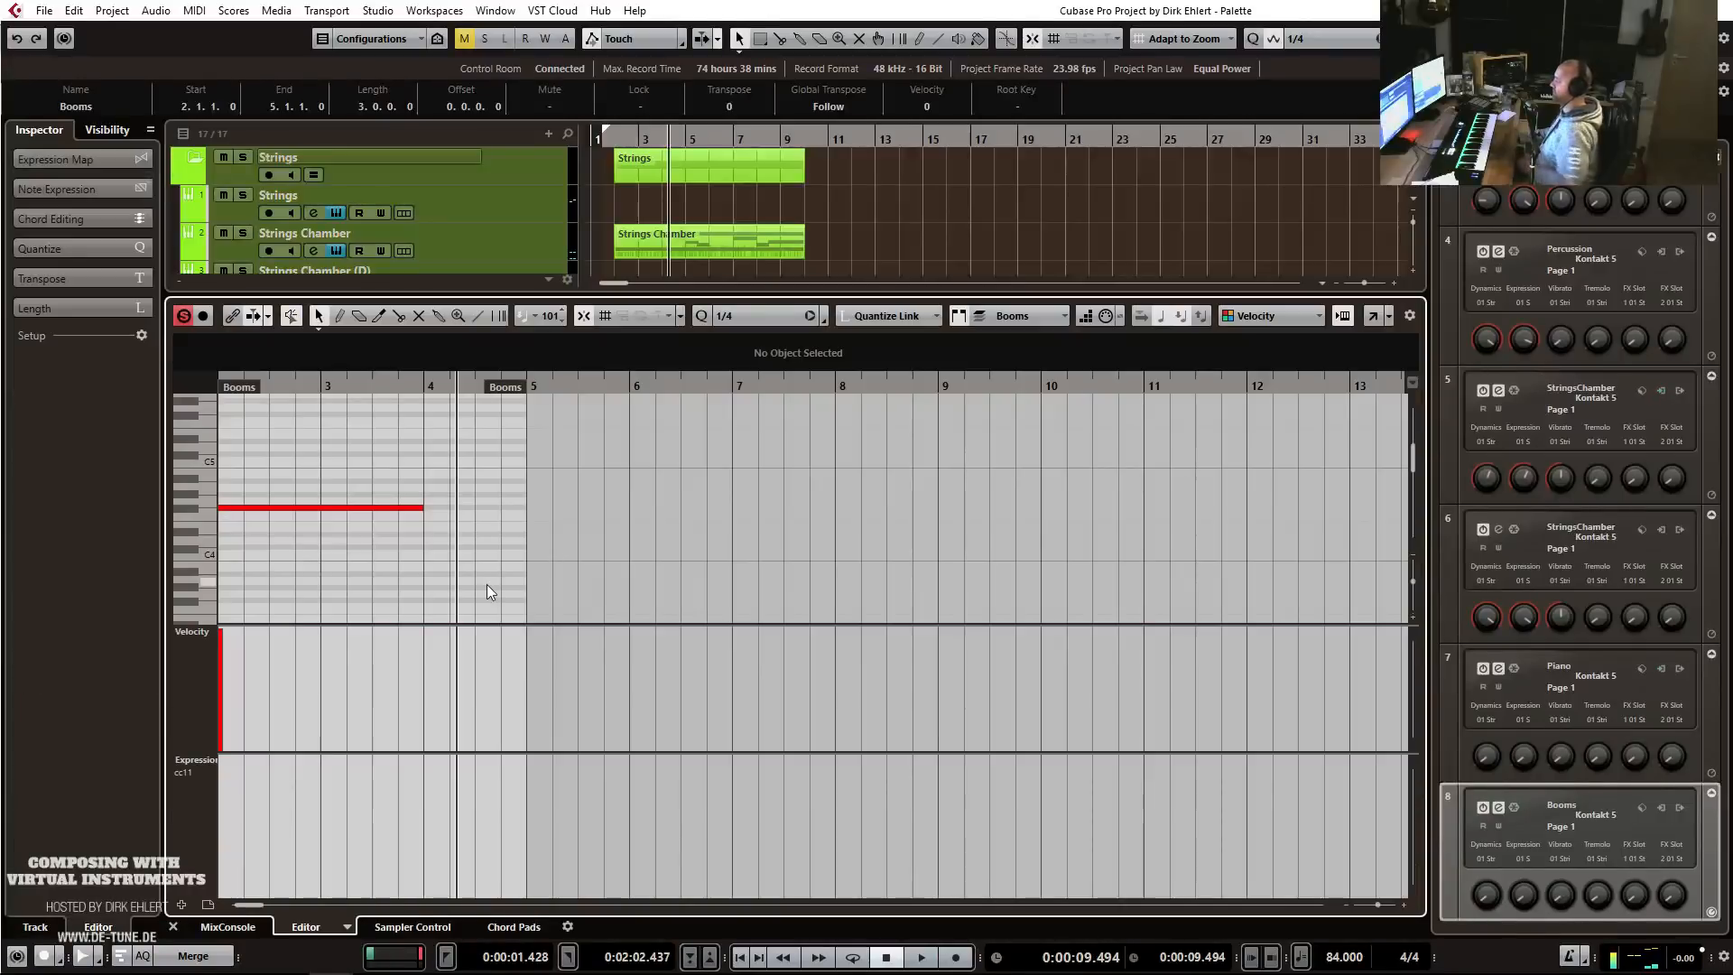
key("Return")
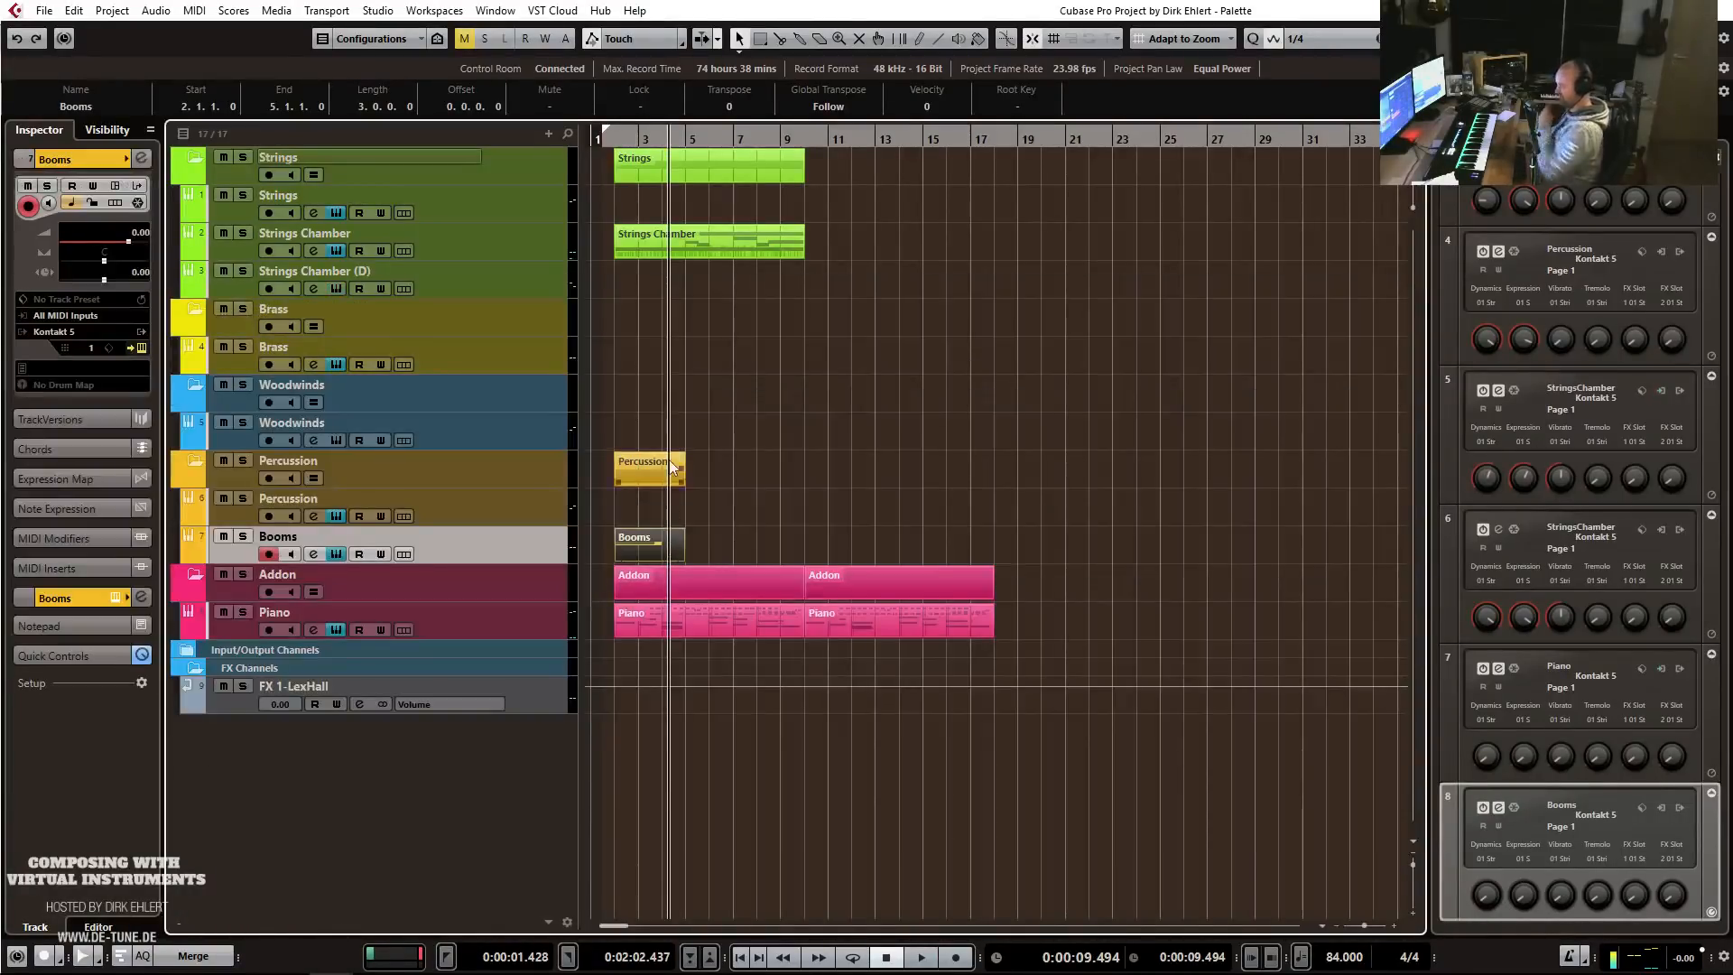
Play the arrangement from the project start to past bar 12, selecting the Brass instrument track during playback.
key("Home")
key("space")
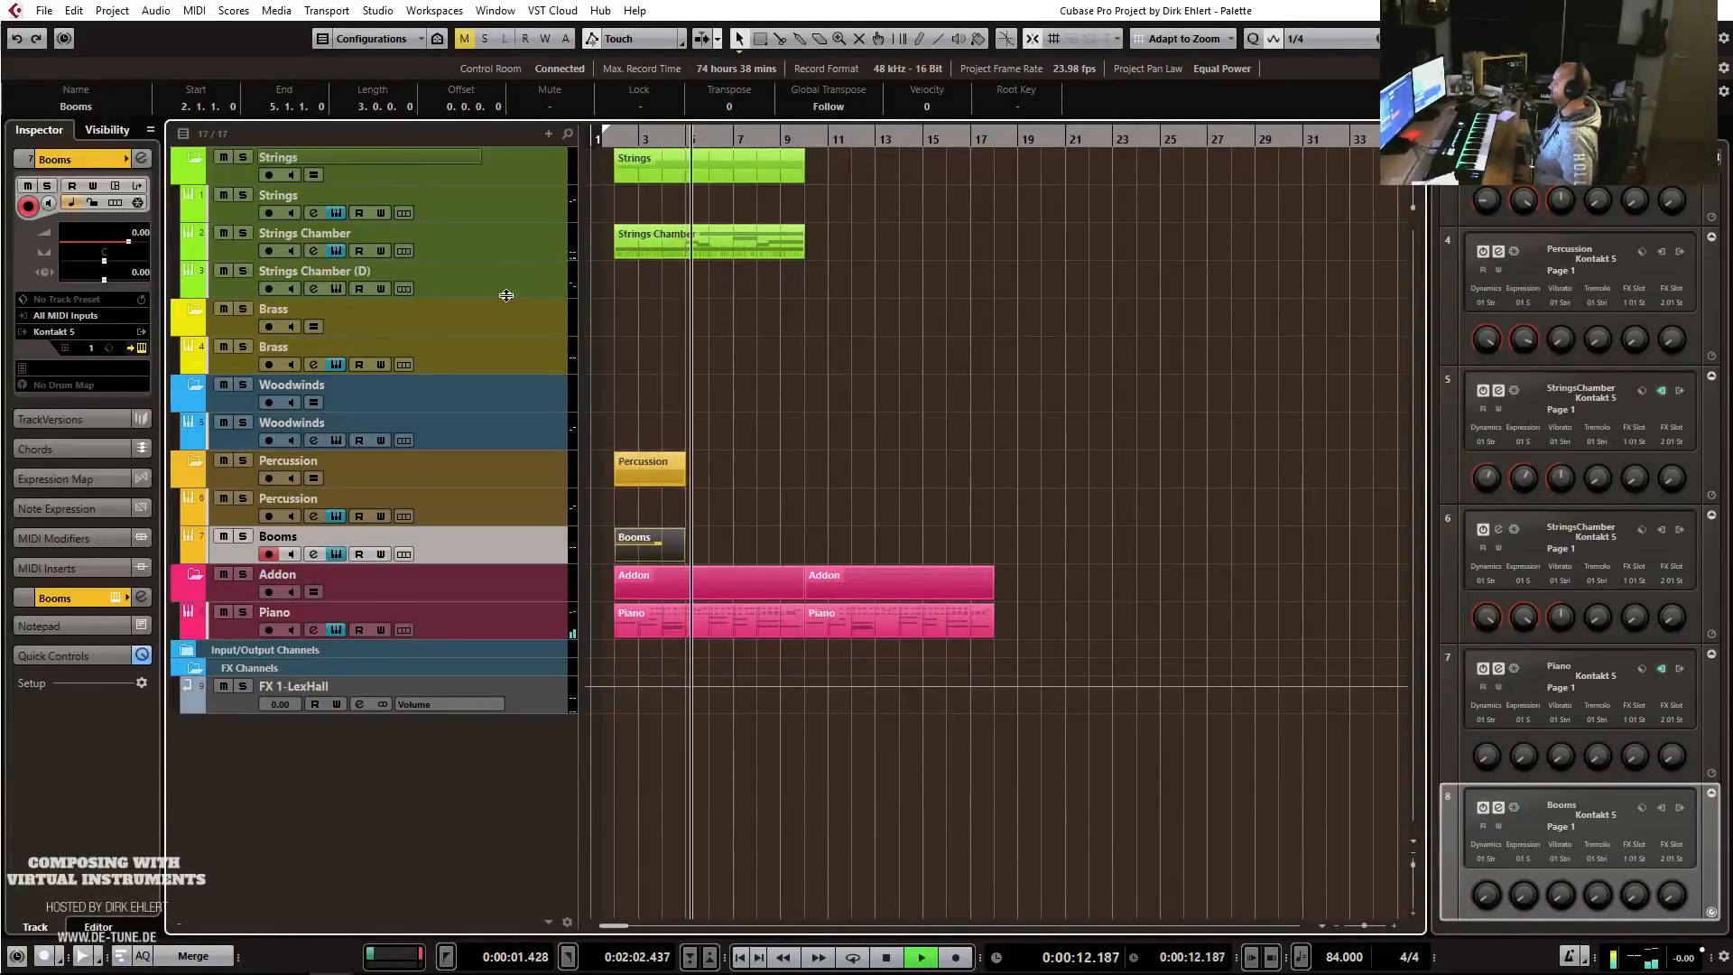
left_click(539, 366)
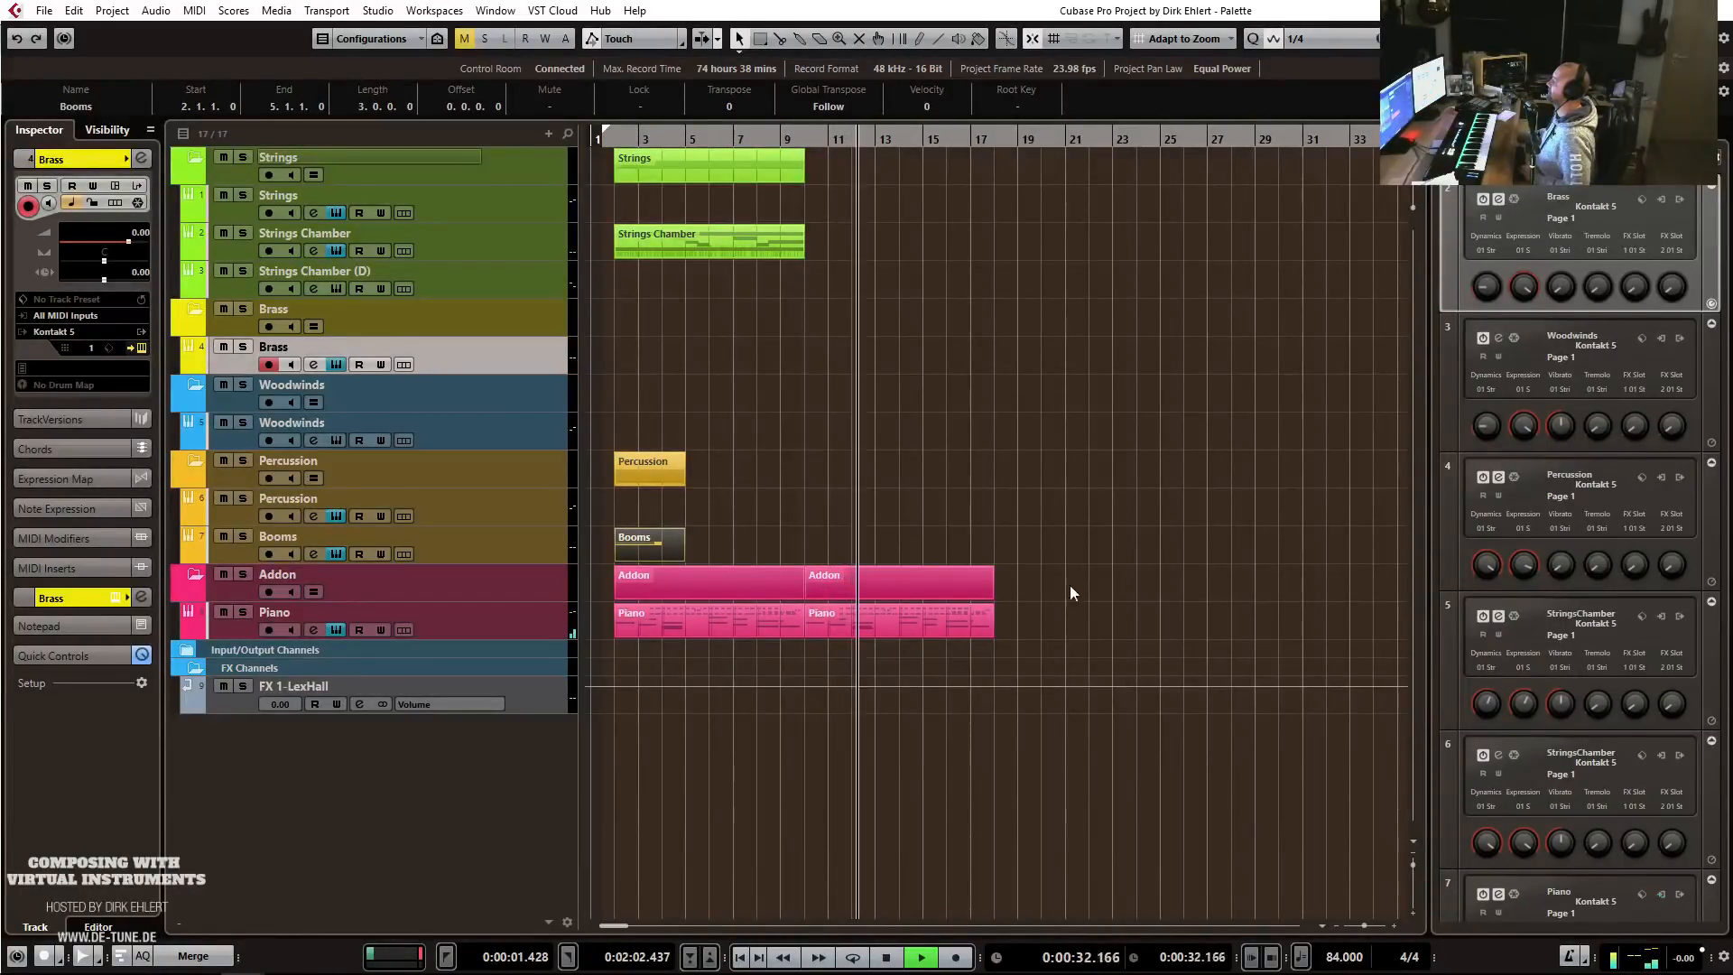
left_click(933, 468)
key("space")
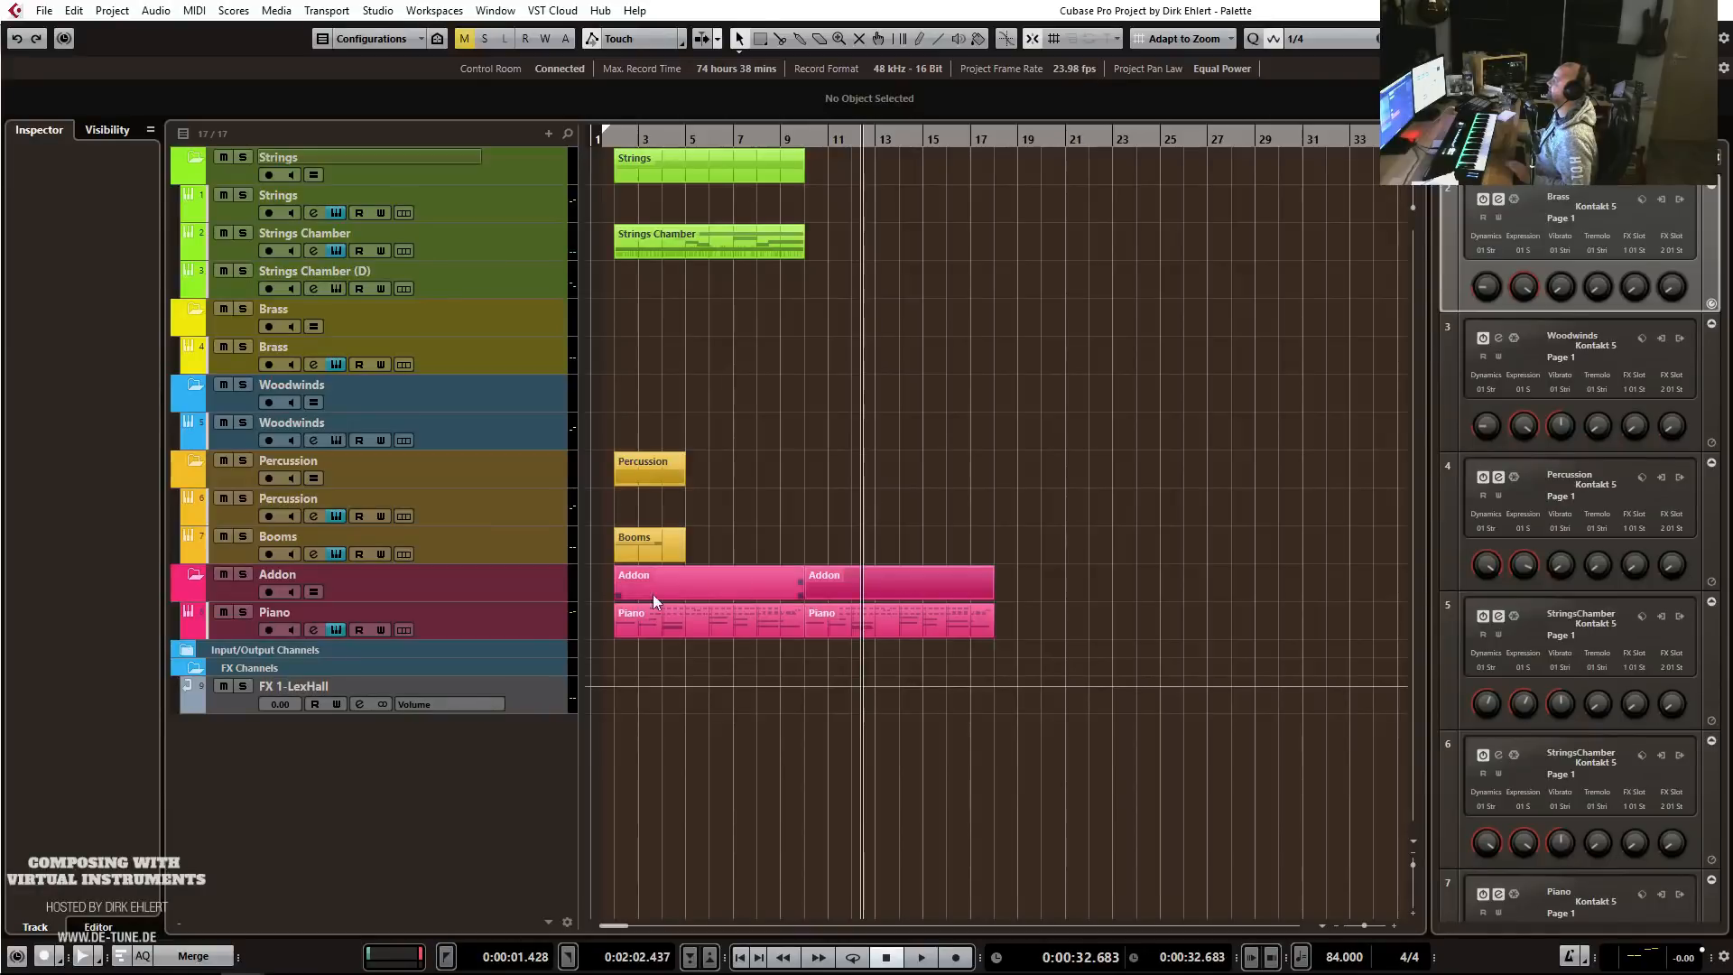
Duplicate the Woodwinds instrument track.
left_click(462, 437)
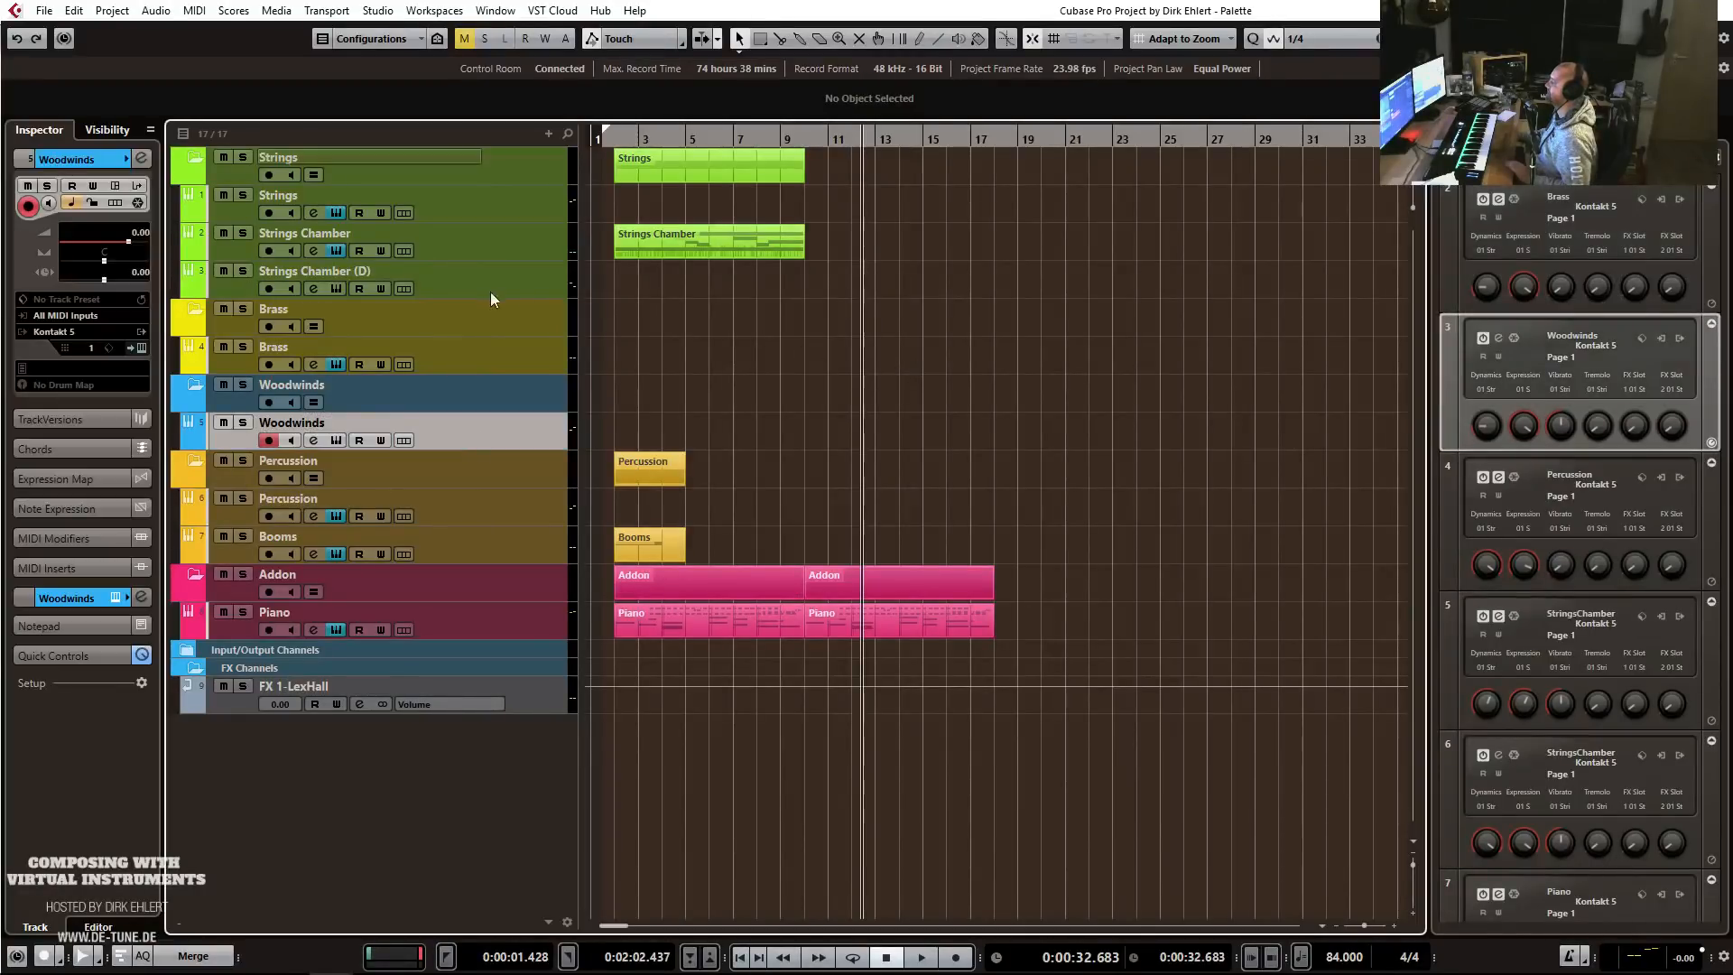
right_click(453, 424)
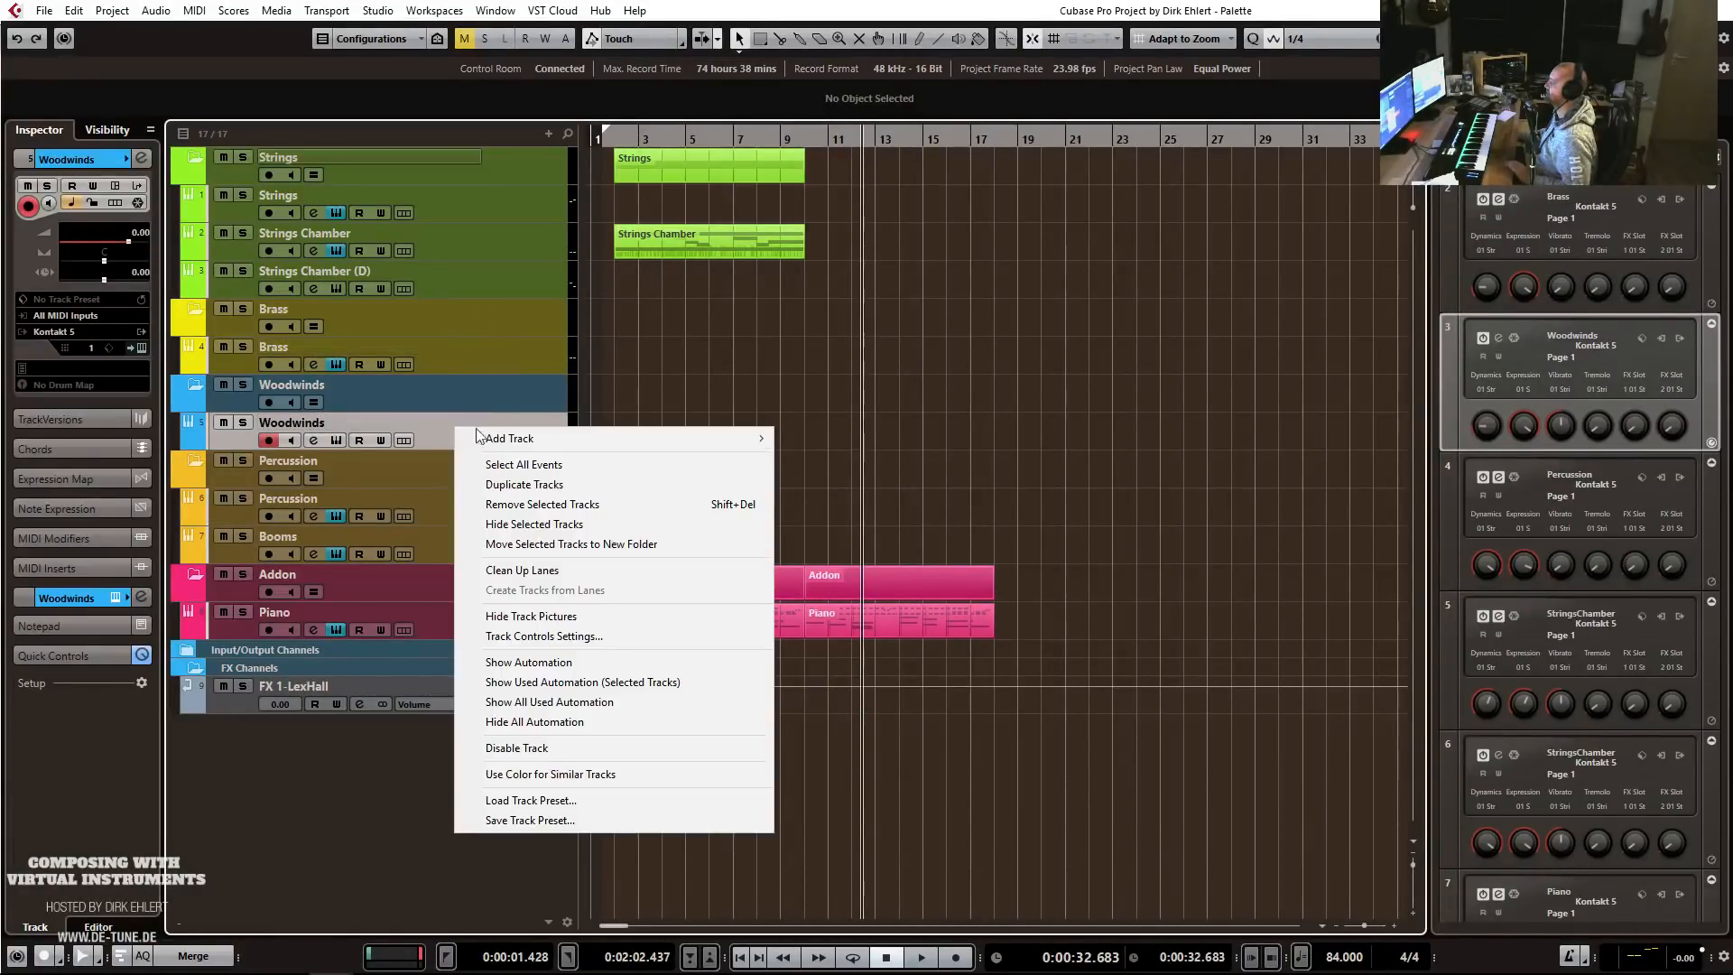
left_click(553, 471)
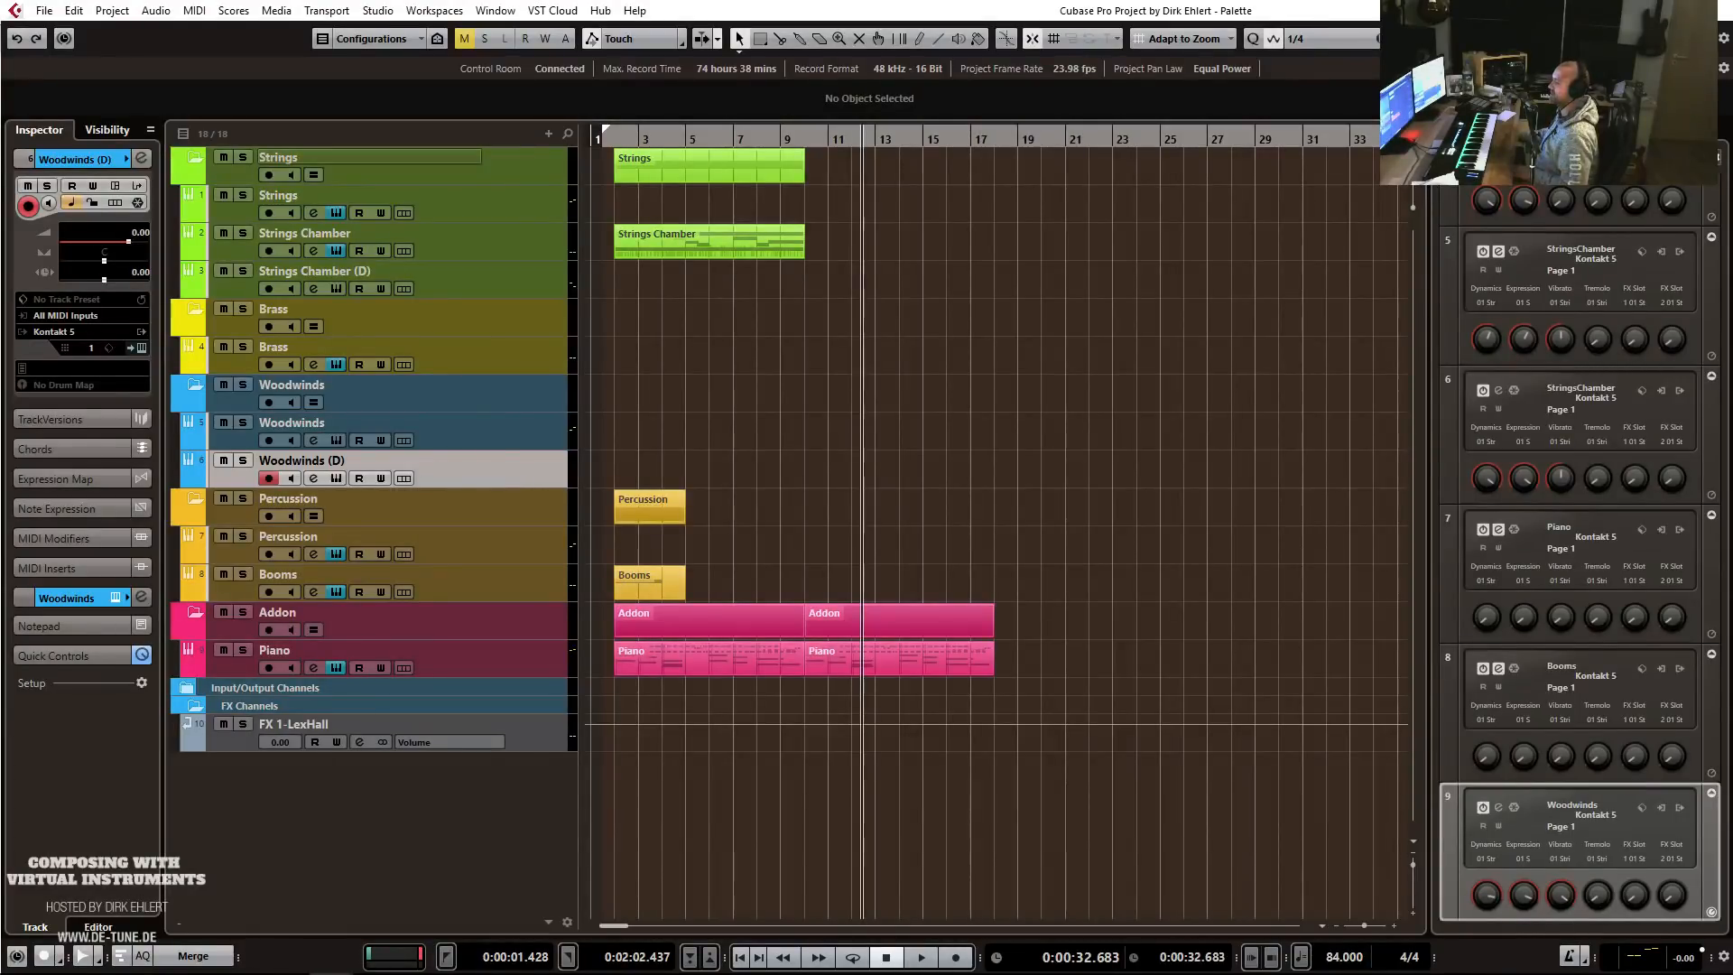
key("F3")
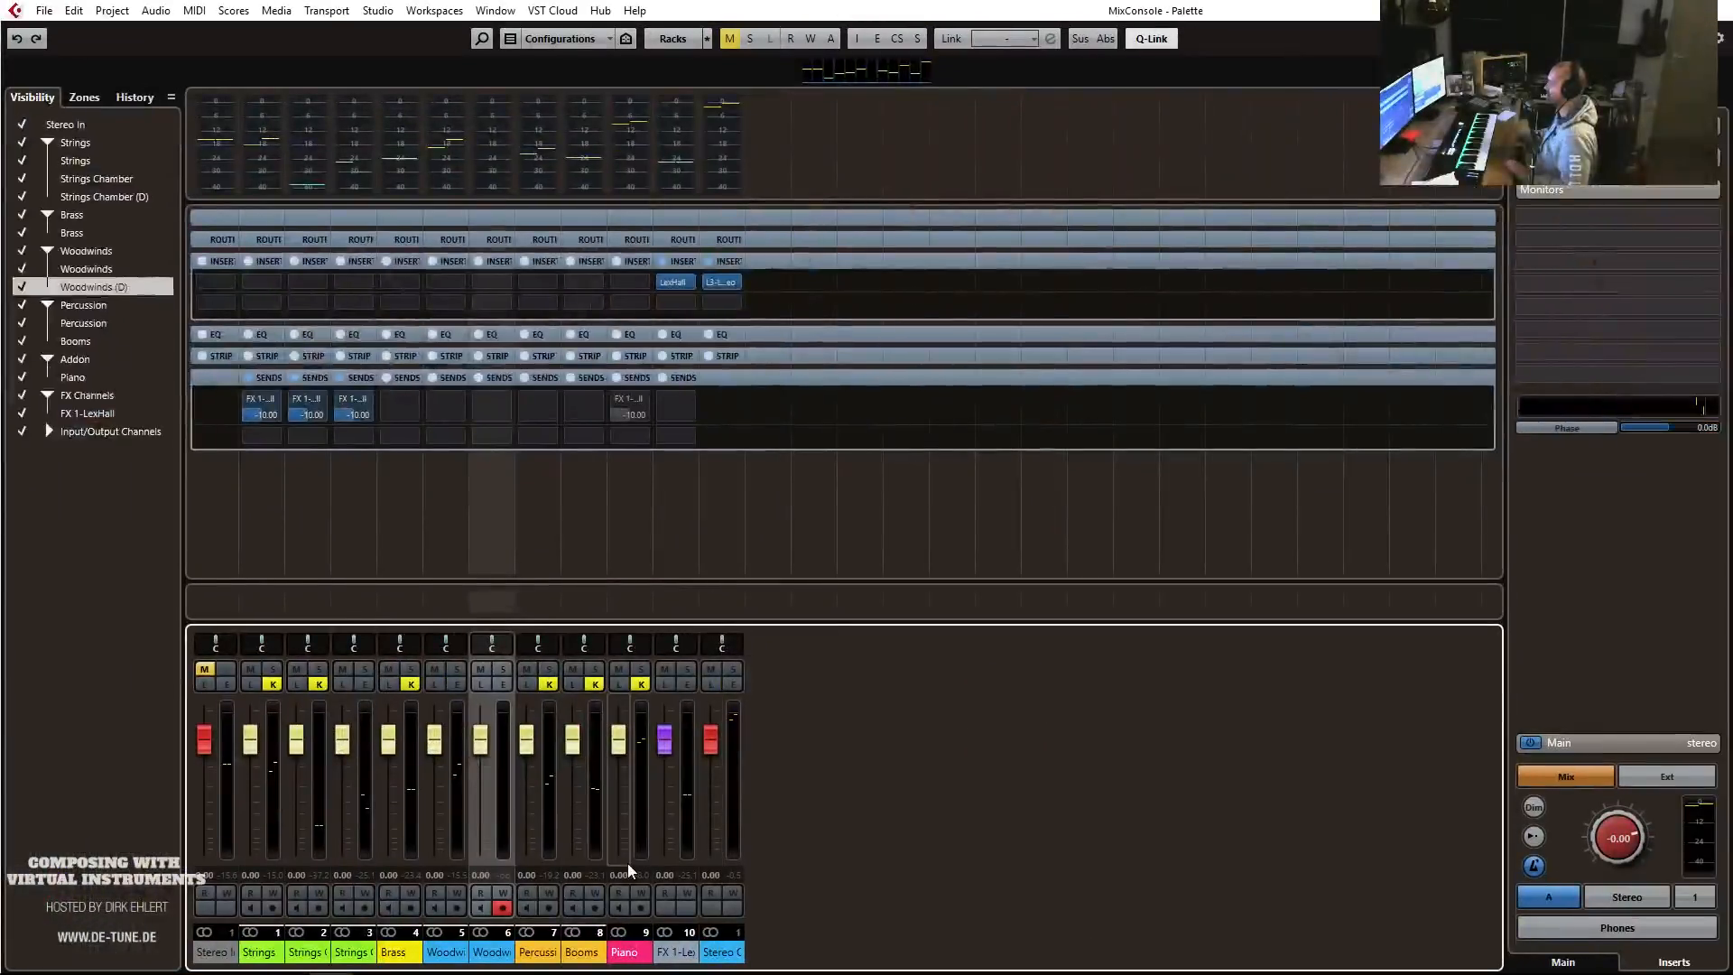
left_click(685, 843)
right_click(675, 839)
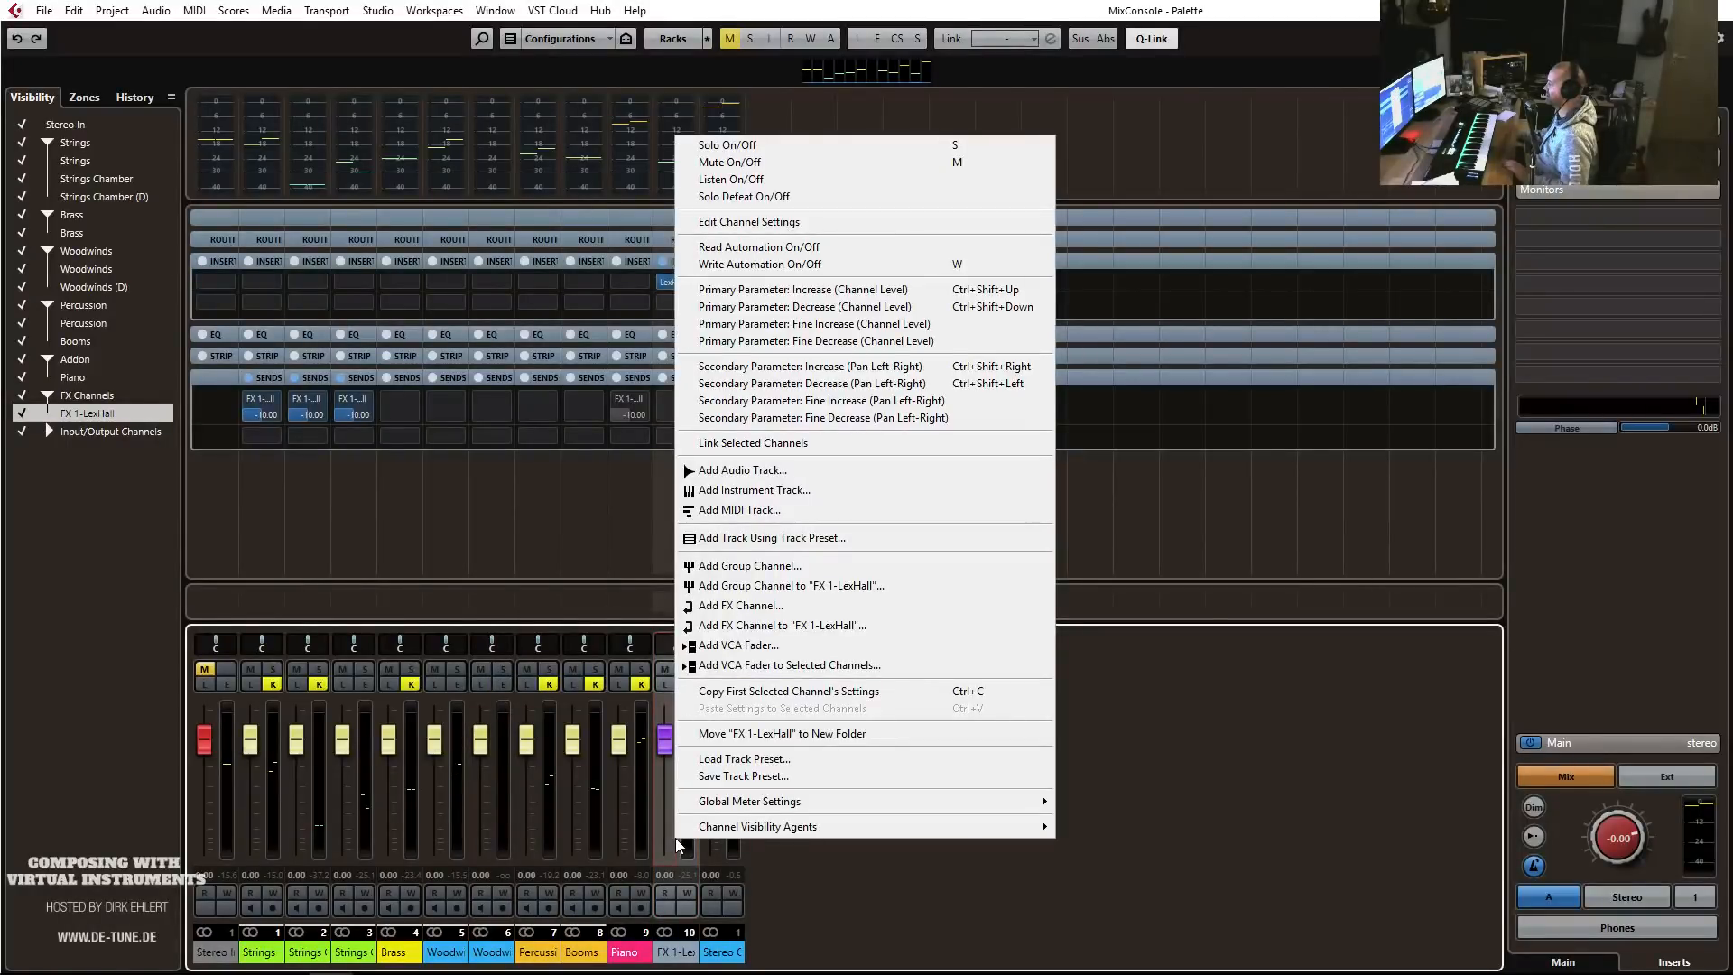
left_click(1210, 826)
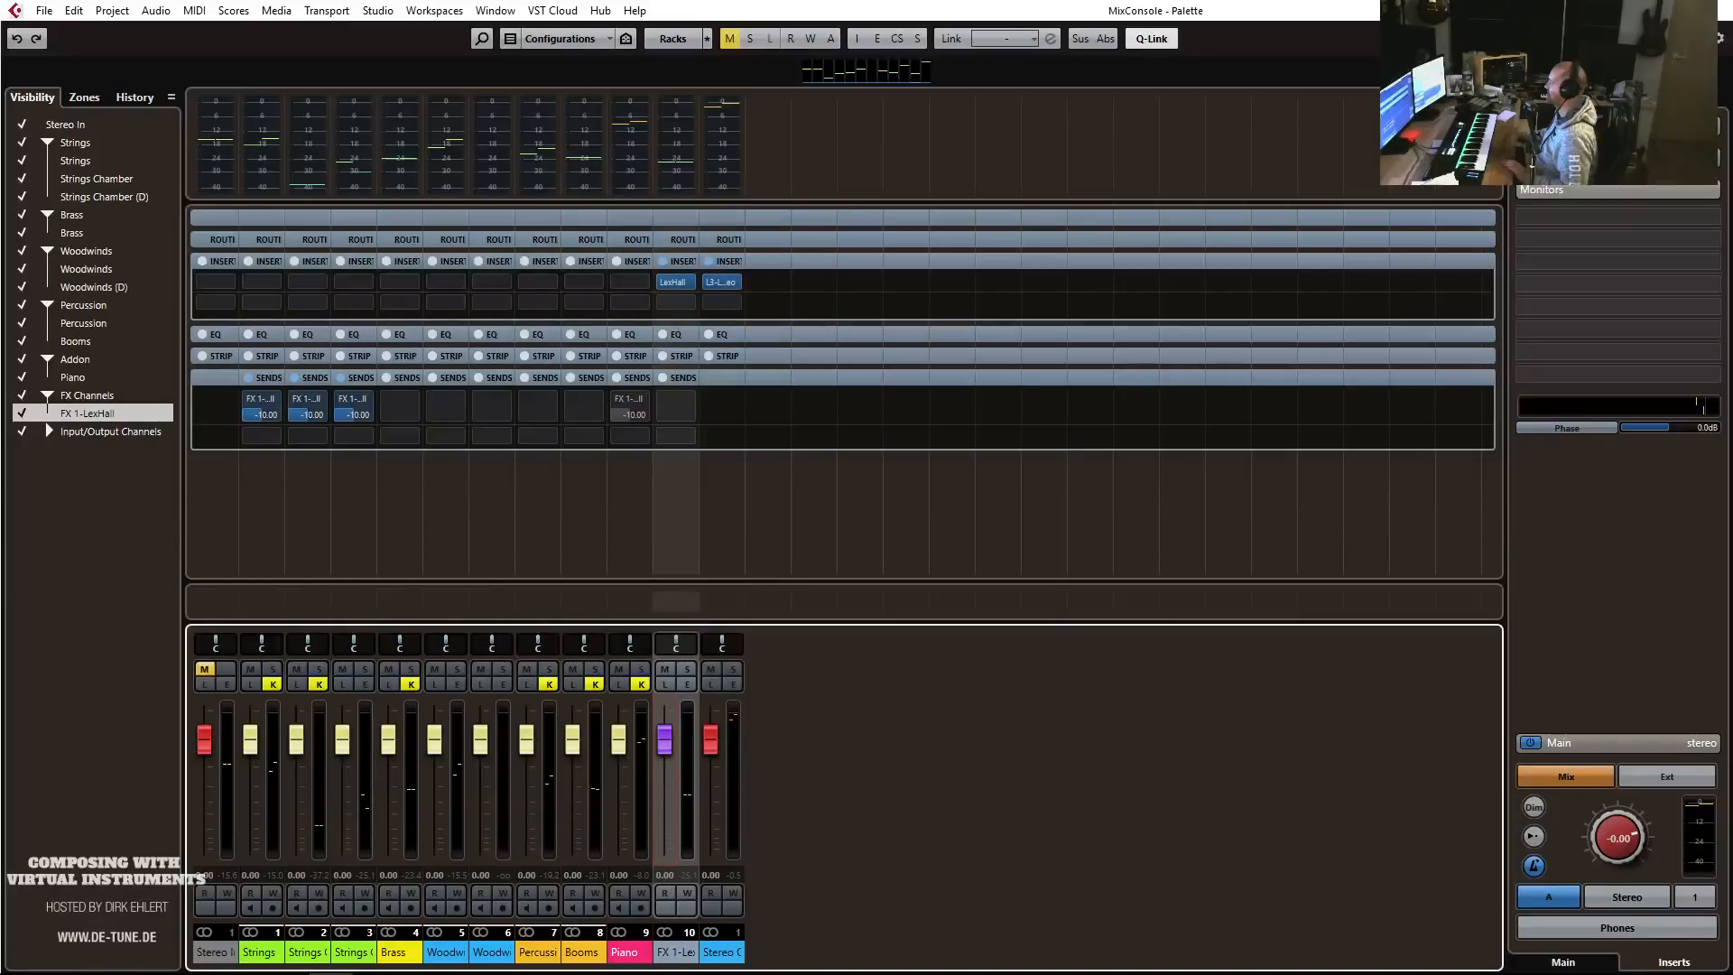
key("F3")
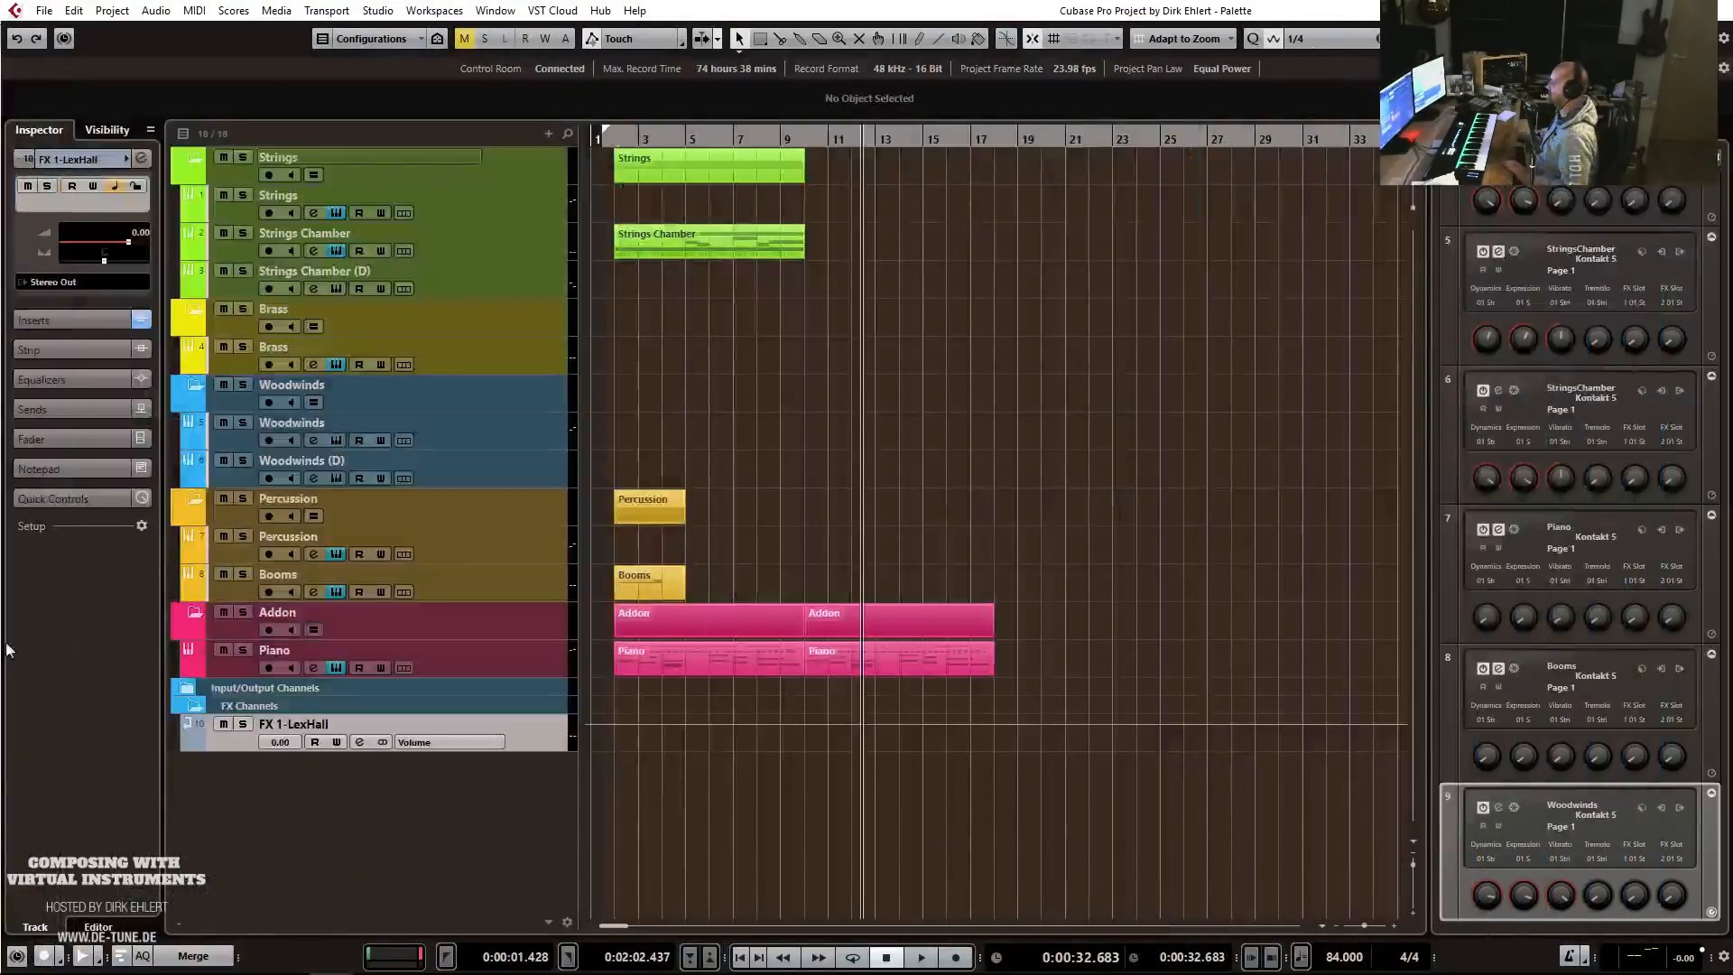
Rename the FX 1-LexHall effects track as Str Hall.
double_click(343, 722)
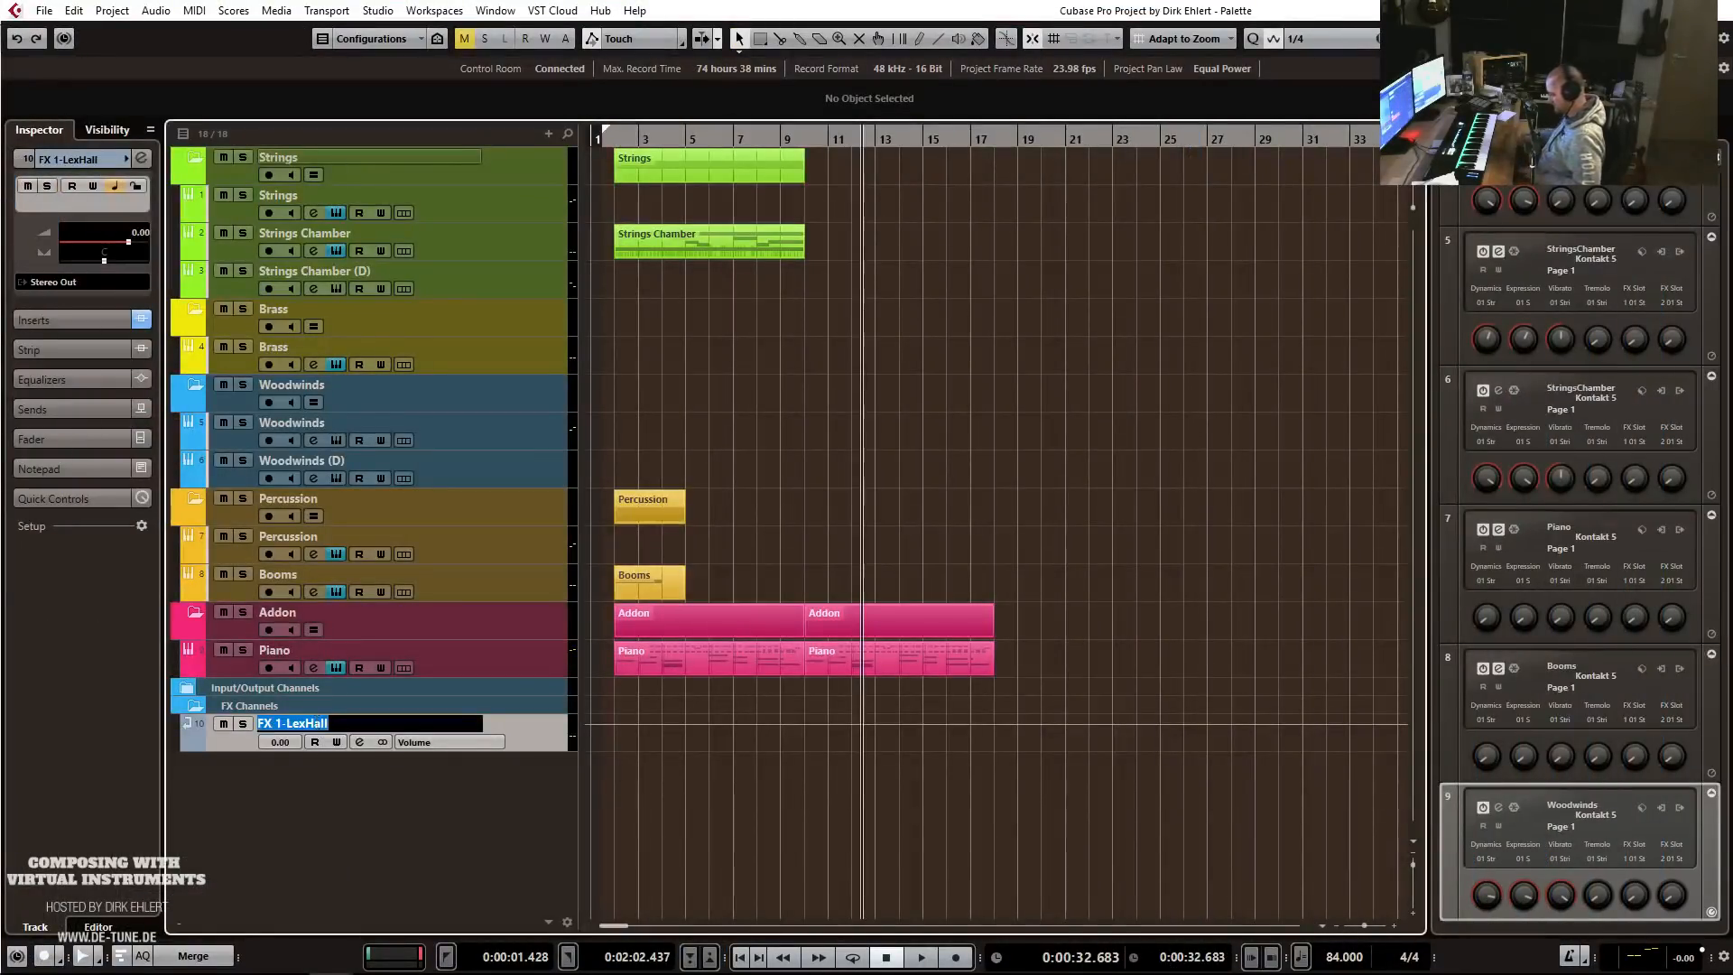
type("Str Hall")
key("Return")
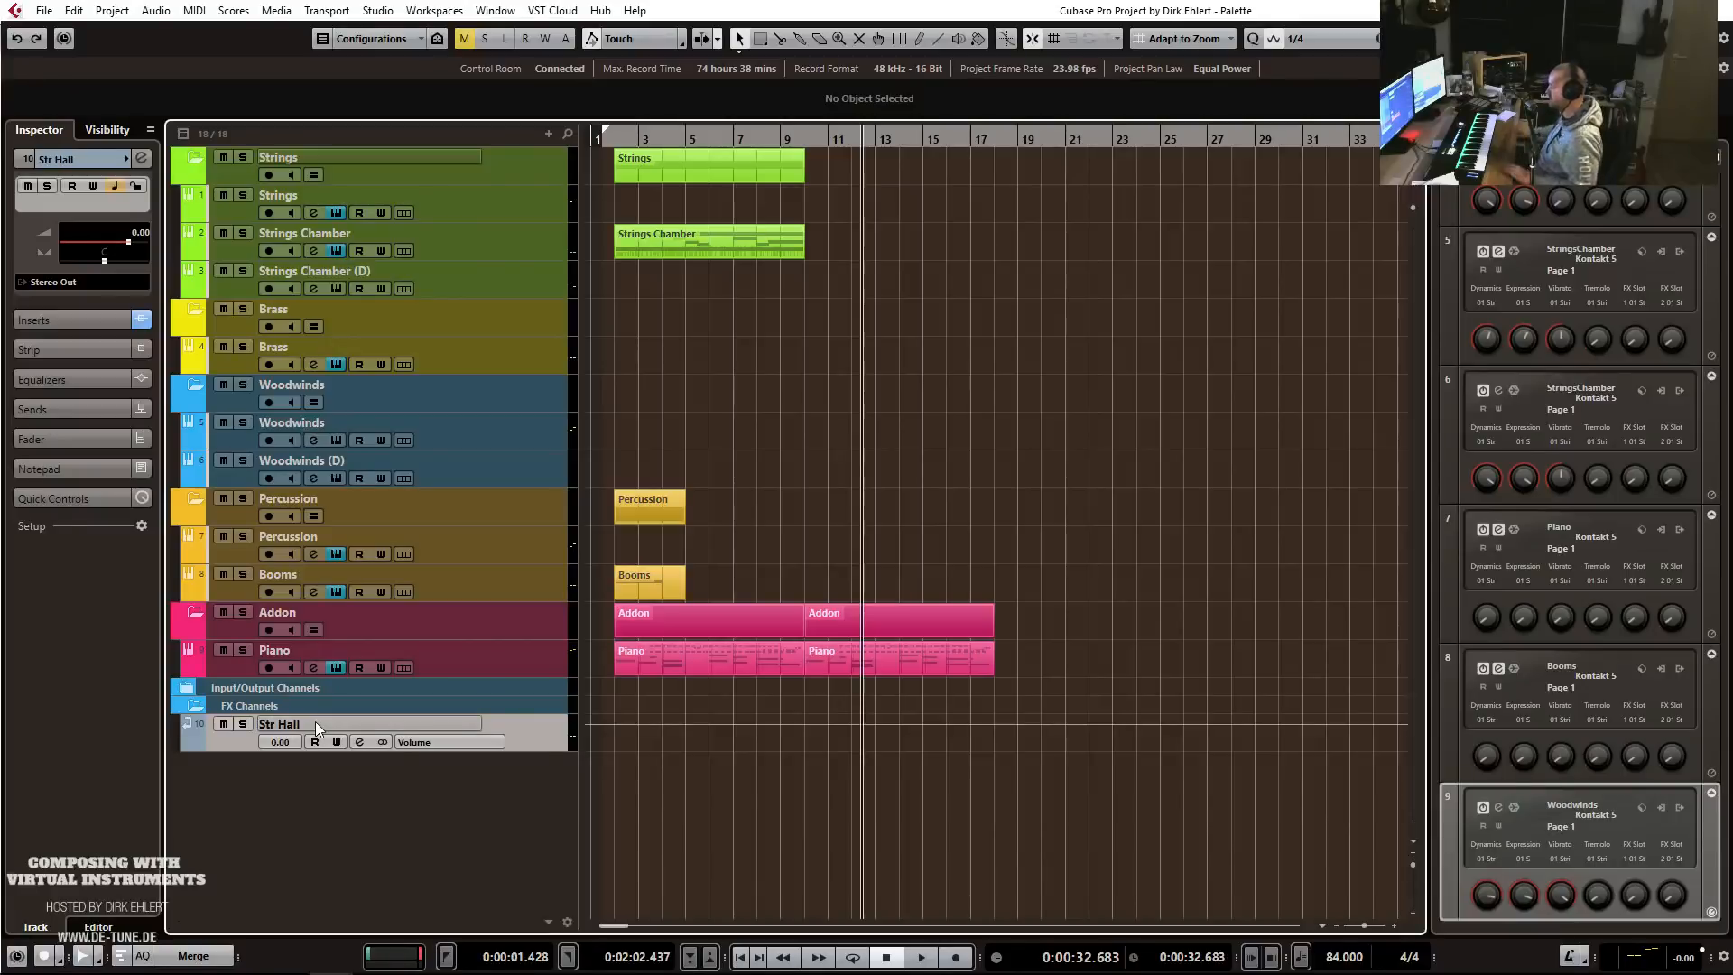
Duplicate the Str Hall effects track and rename the copy Brs Hall.
right_click(316, 722)
left_click(440, 469)
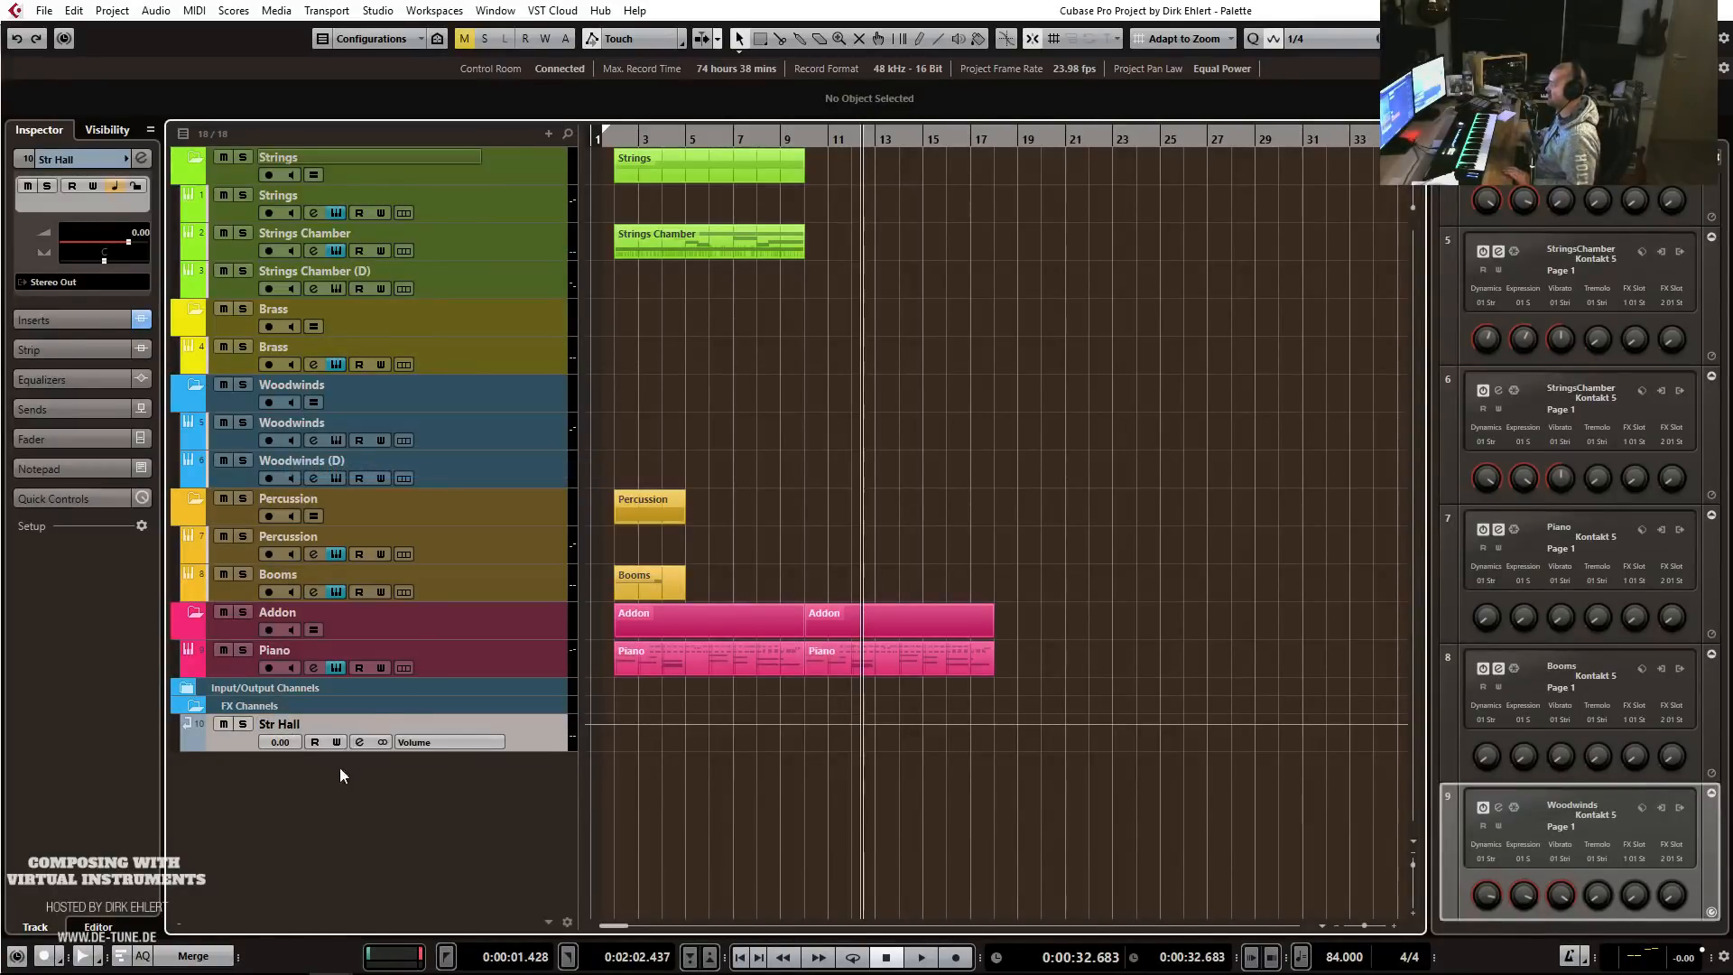
double_click(279, 764)
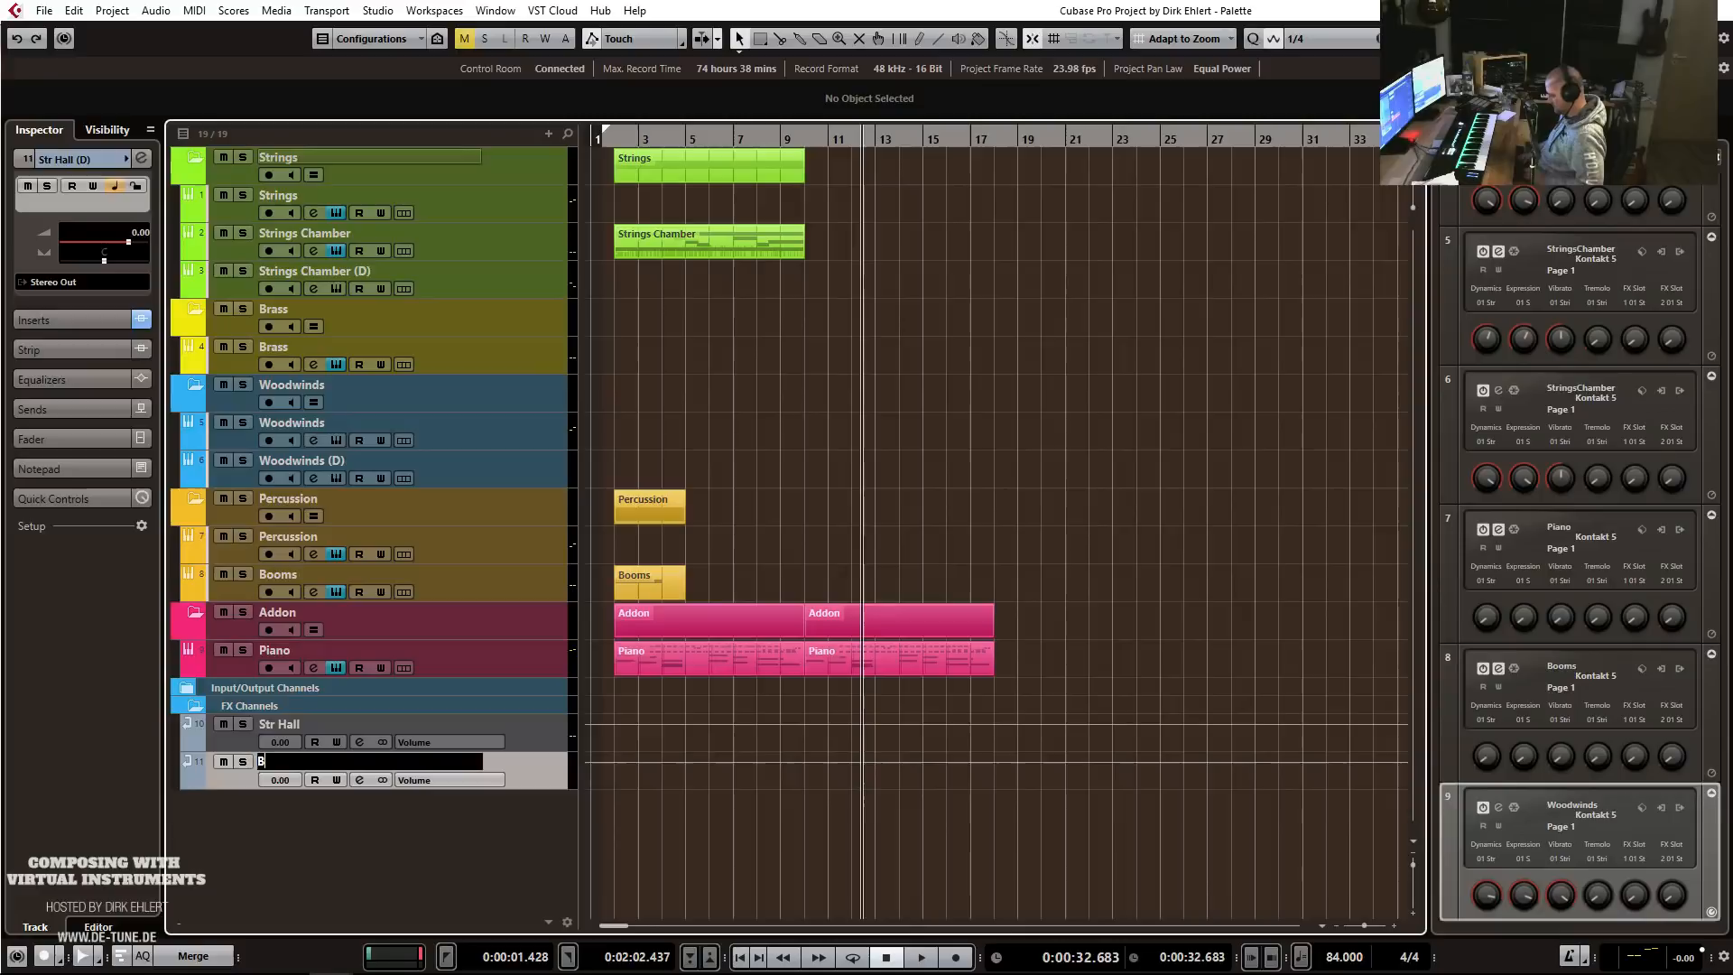
type("Brs Hall")
key("Return")
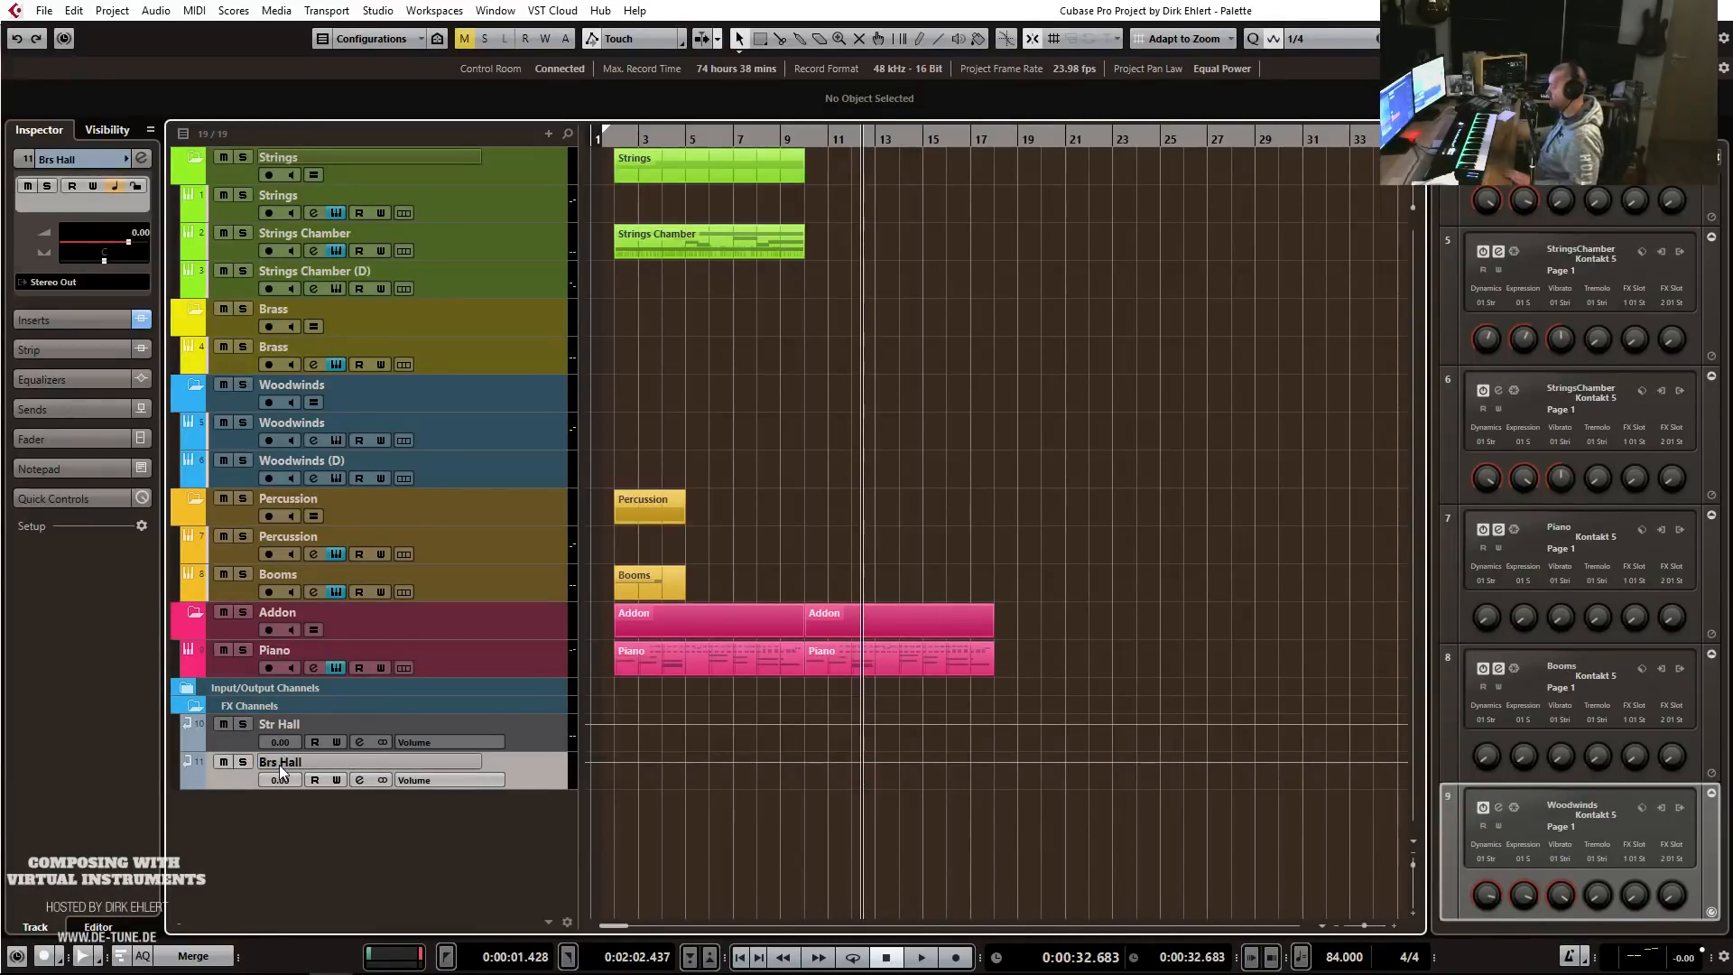
Duplicate the Brs Hall effects track and rename the copy WW Hall.
right_click(279, 765)
left_click(388, 515)
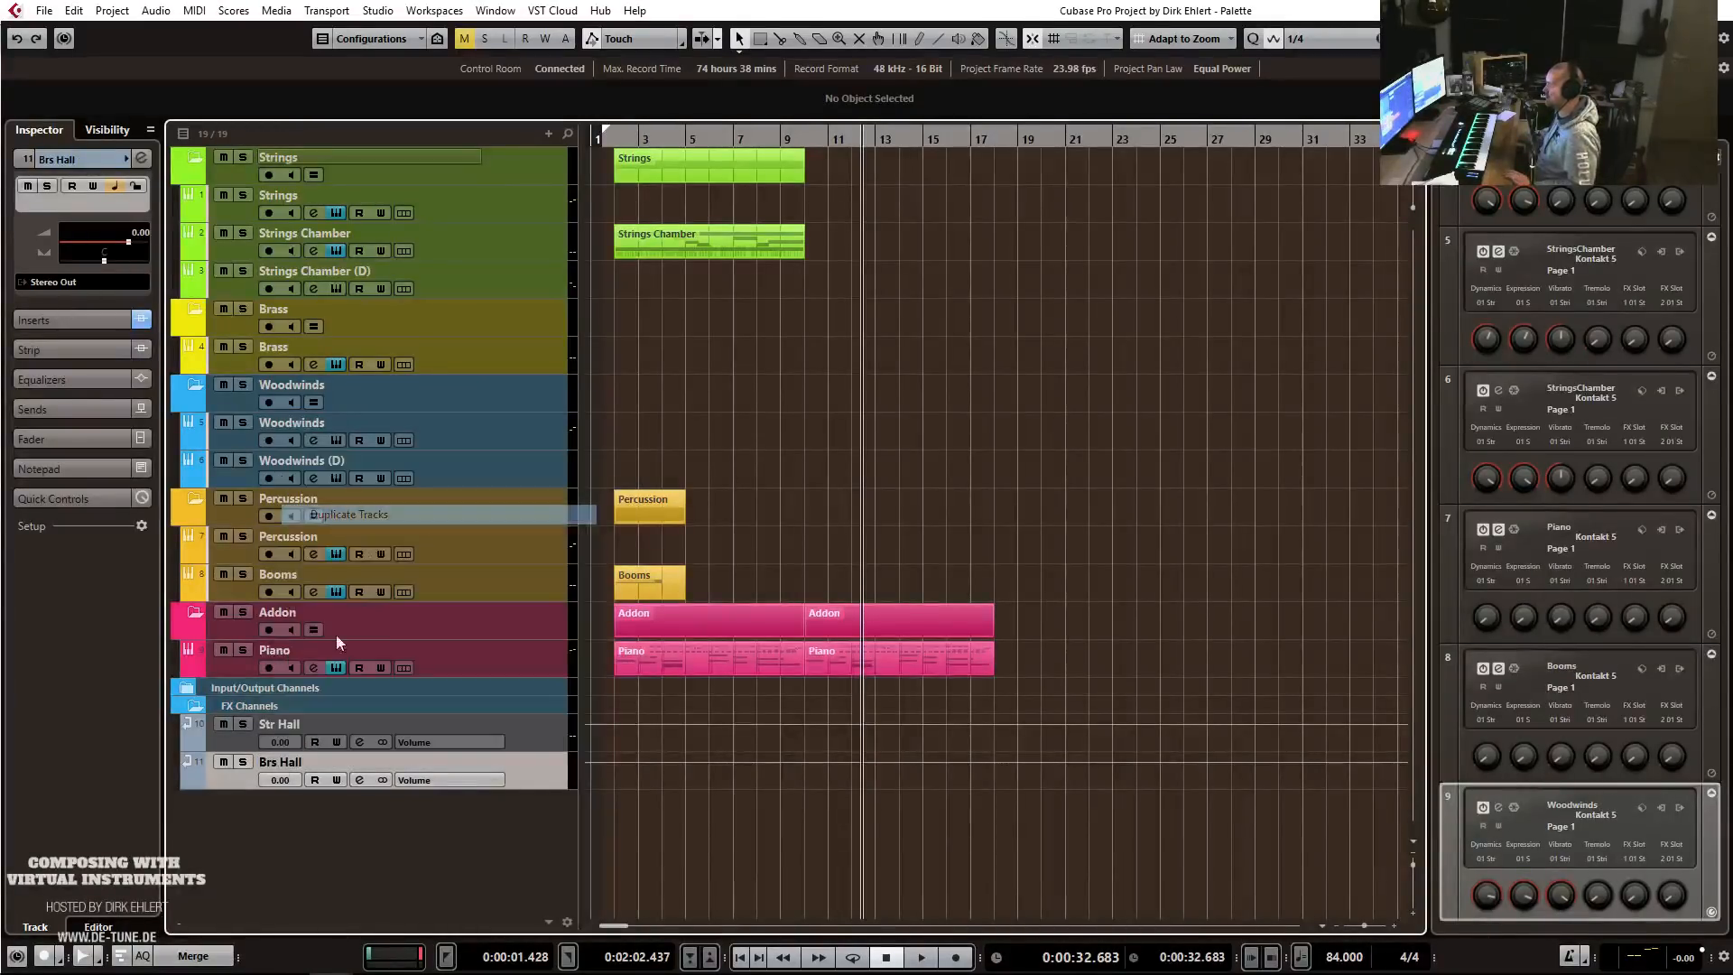
double_click(282, 800)
type("WW Hall")
key("Return")
Duplicate the WW Hall effects track and rename the copy Perc Hall.
right_click(282, 799)
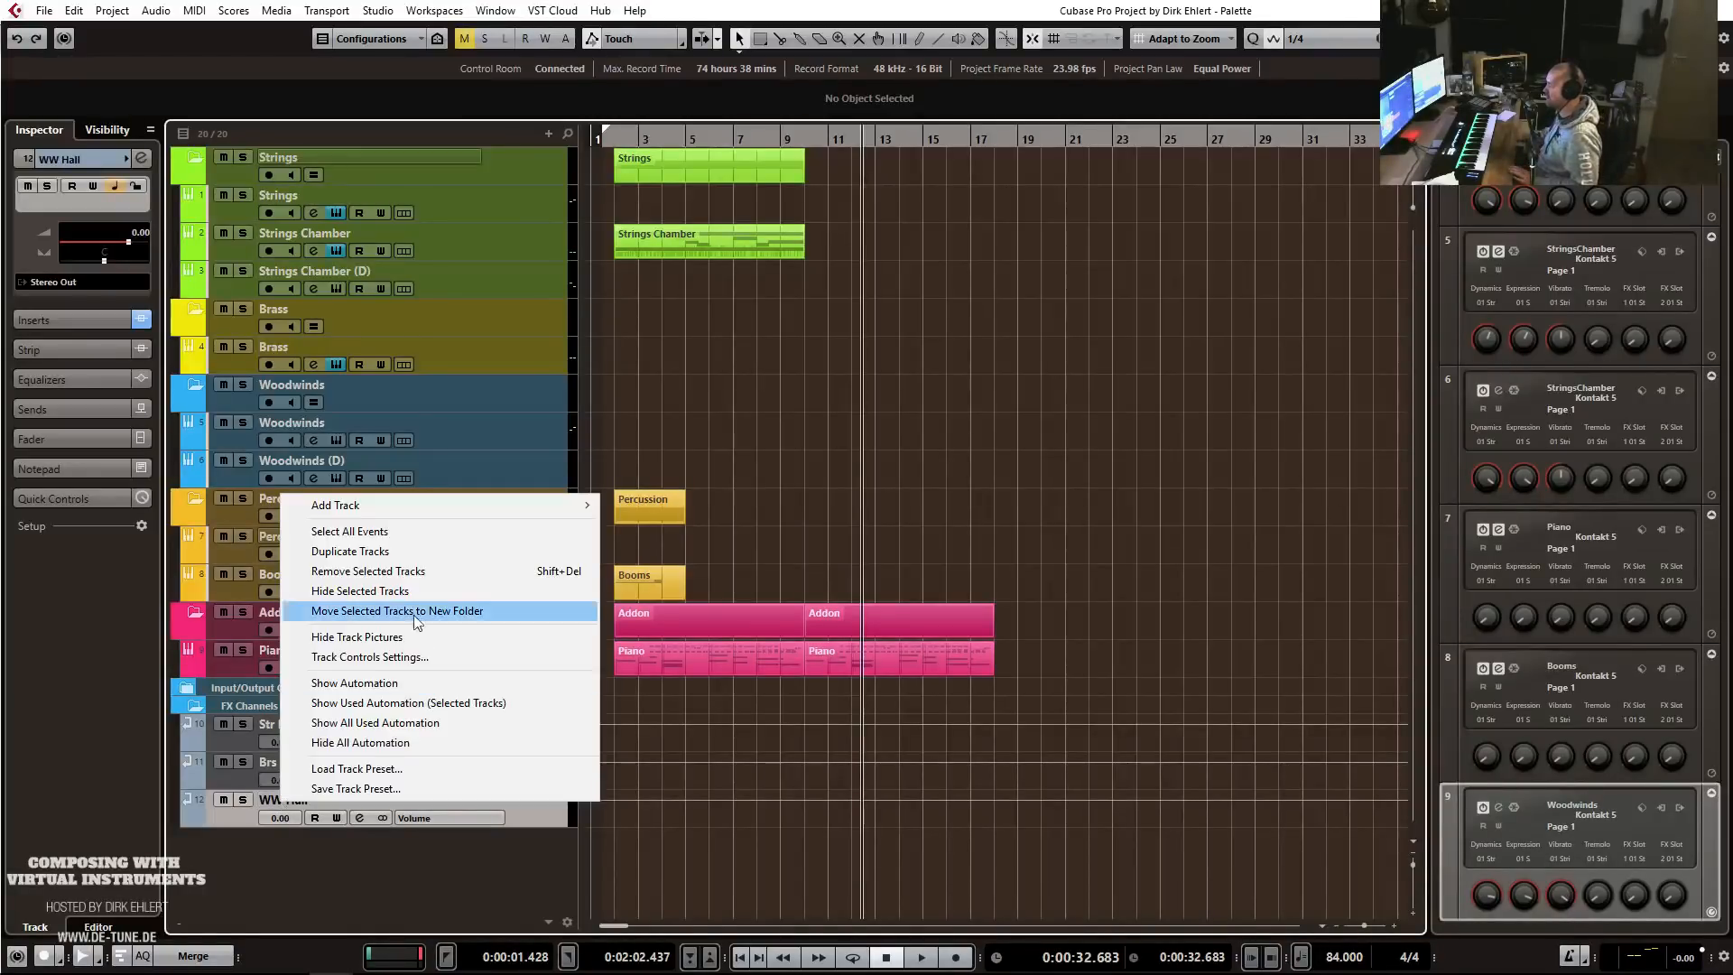
left_click(403, 552)
double_click(285, 838)
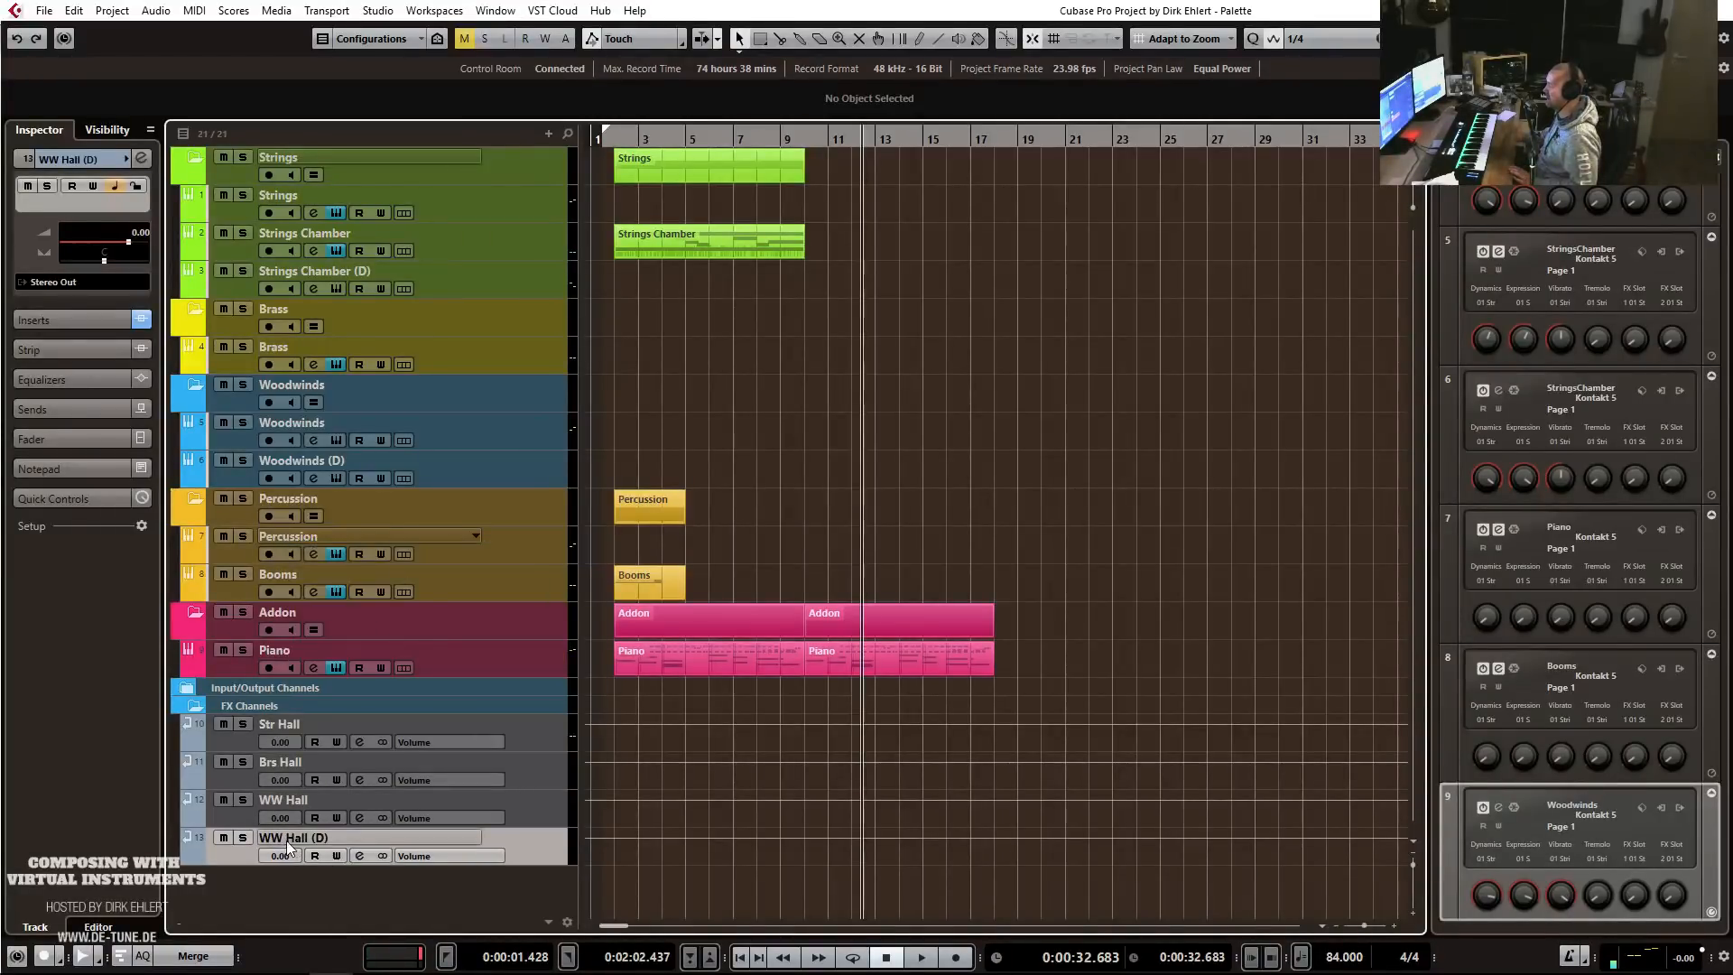
type("Perc Hall")
key("Return")
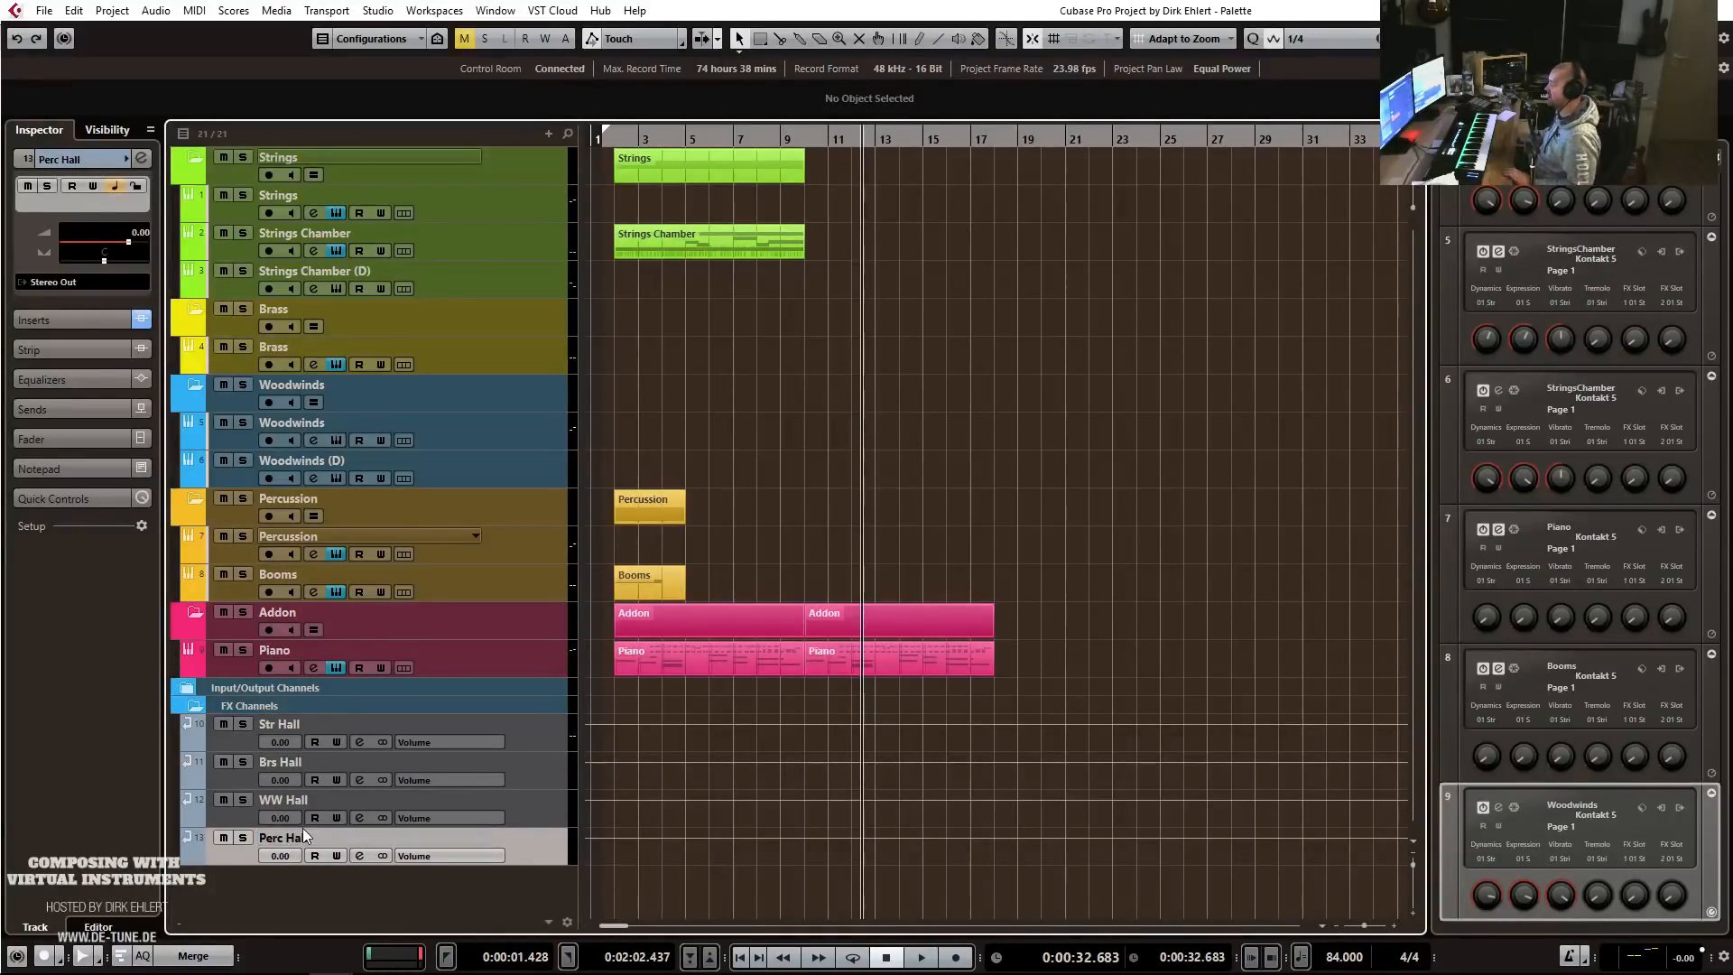
Duplicate the Perc Hall effects track and rename the copy Vox Hall.
right_click(299, 830)
left_click(409, 583)
double_click(285, 874)
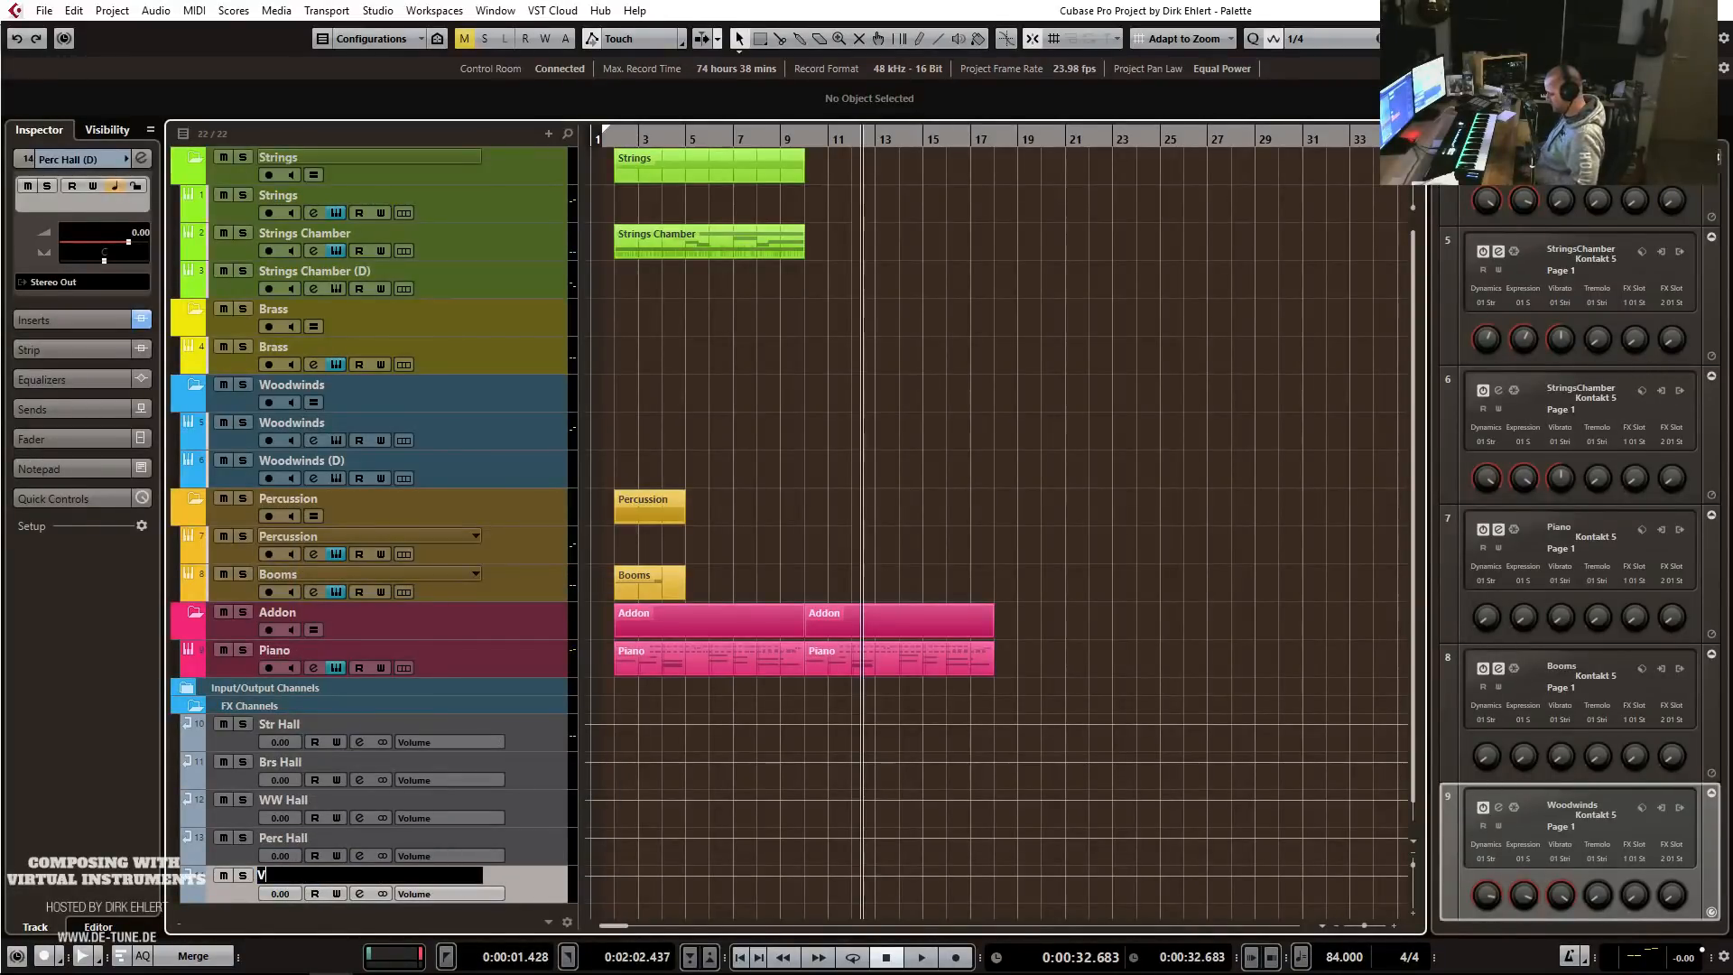
type("Vox Ha")
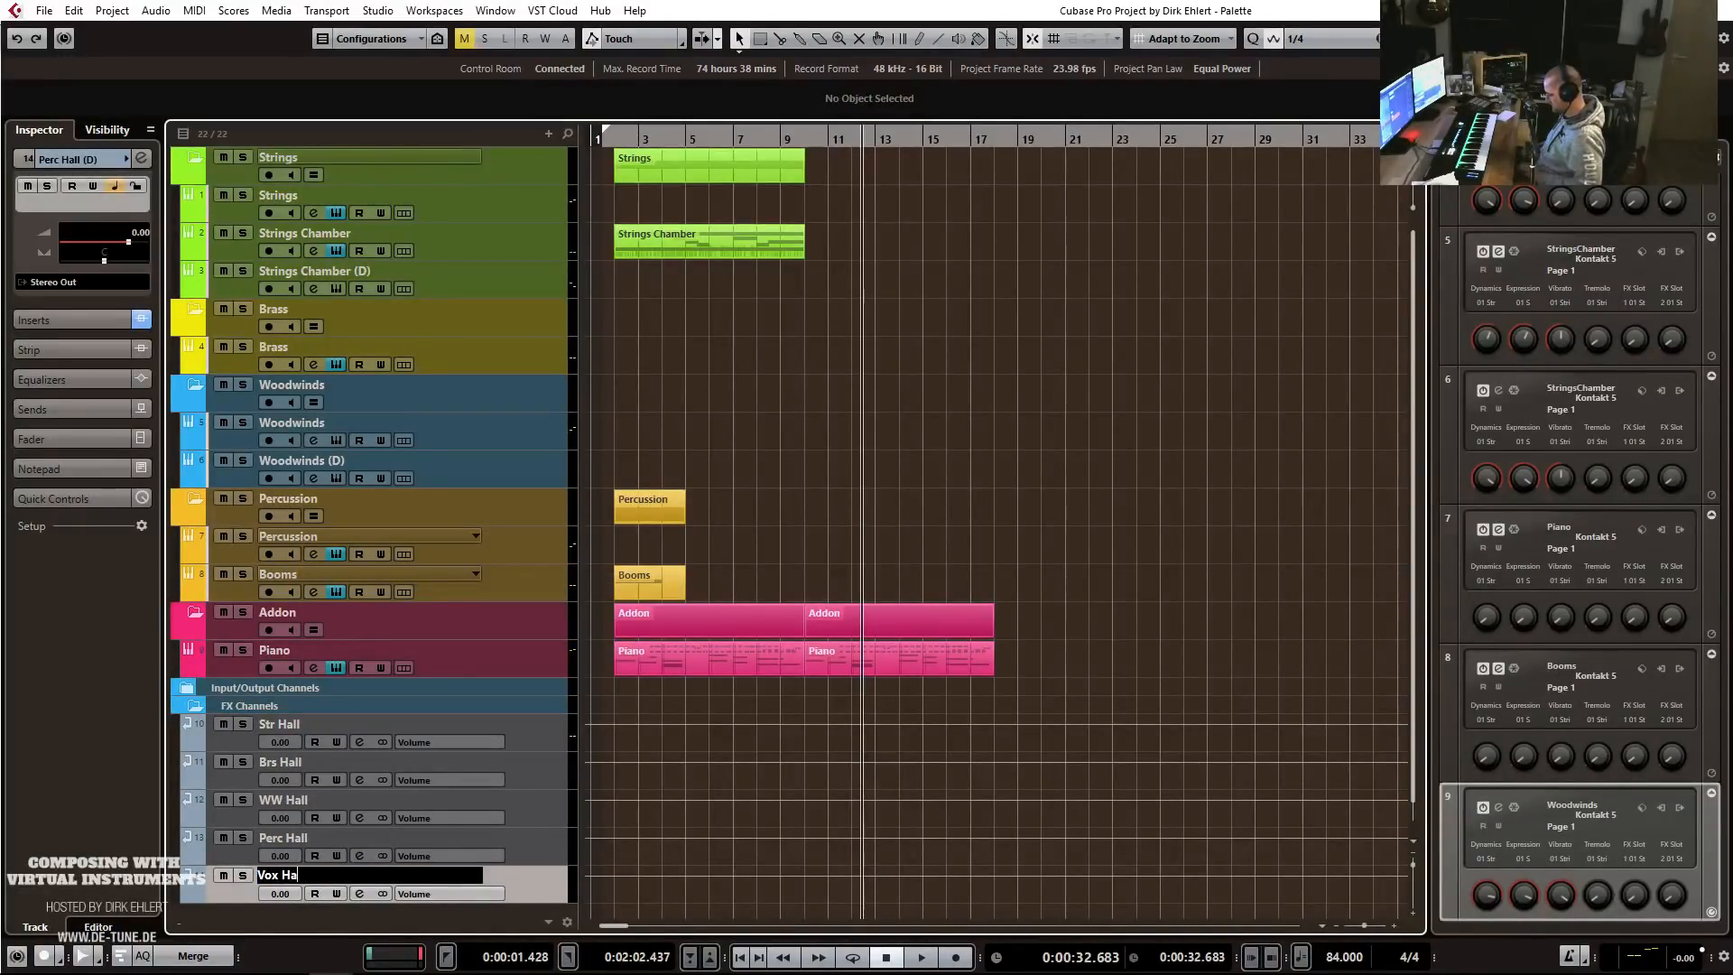
type("ll")
key("Return")
Duplicate the Vox Hall effects track and rename the copy Addon Hall.
right_click(285, 880)
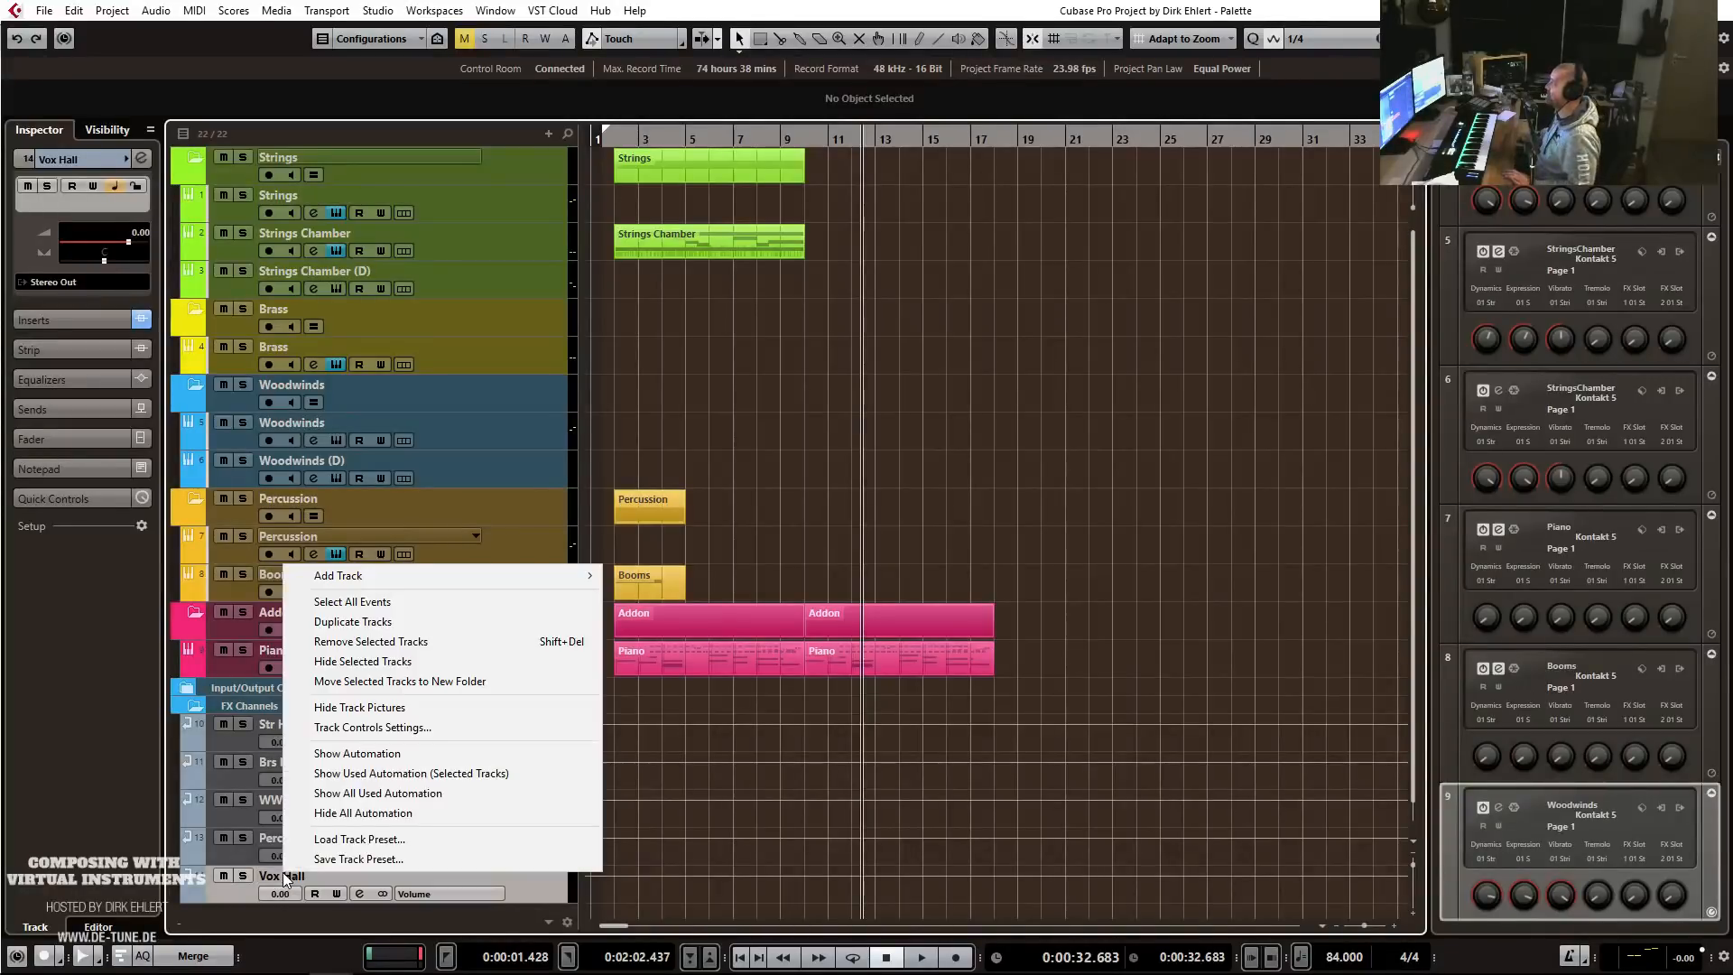
left_click(362, 621)
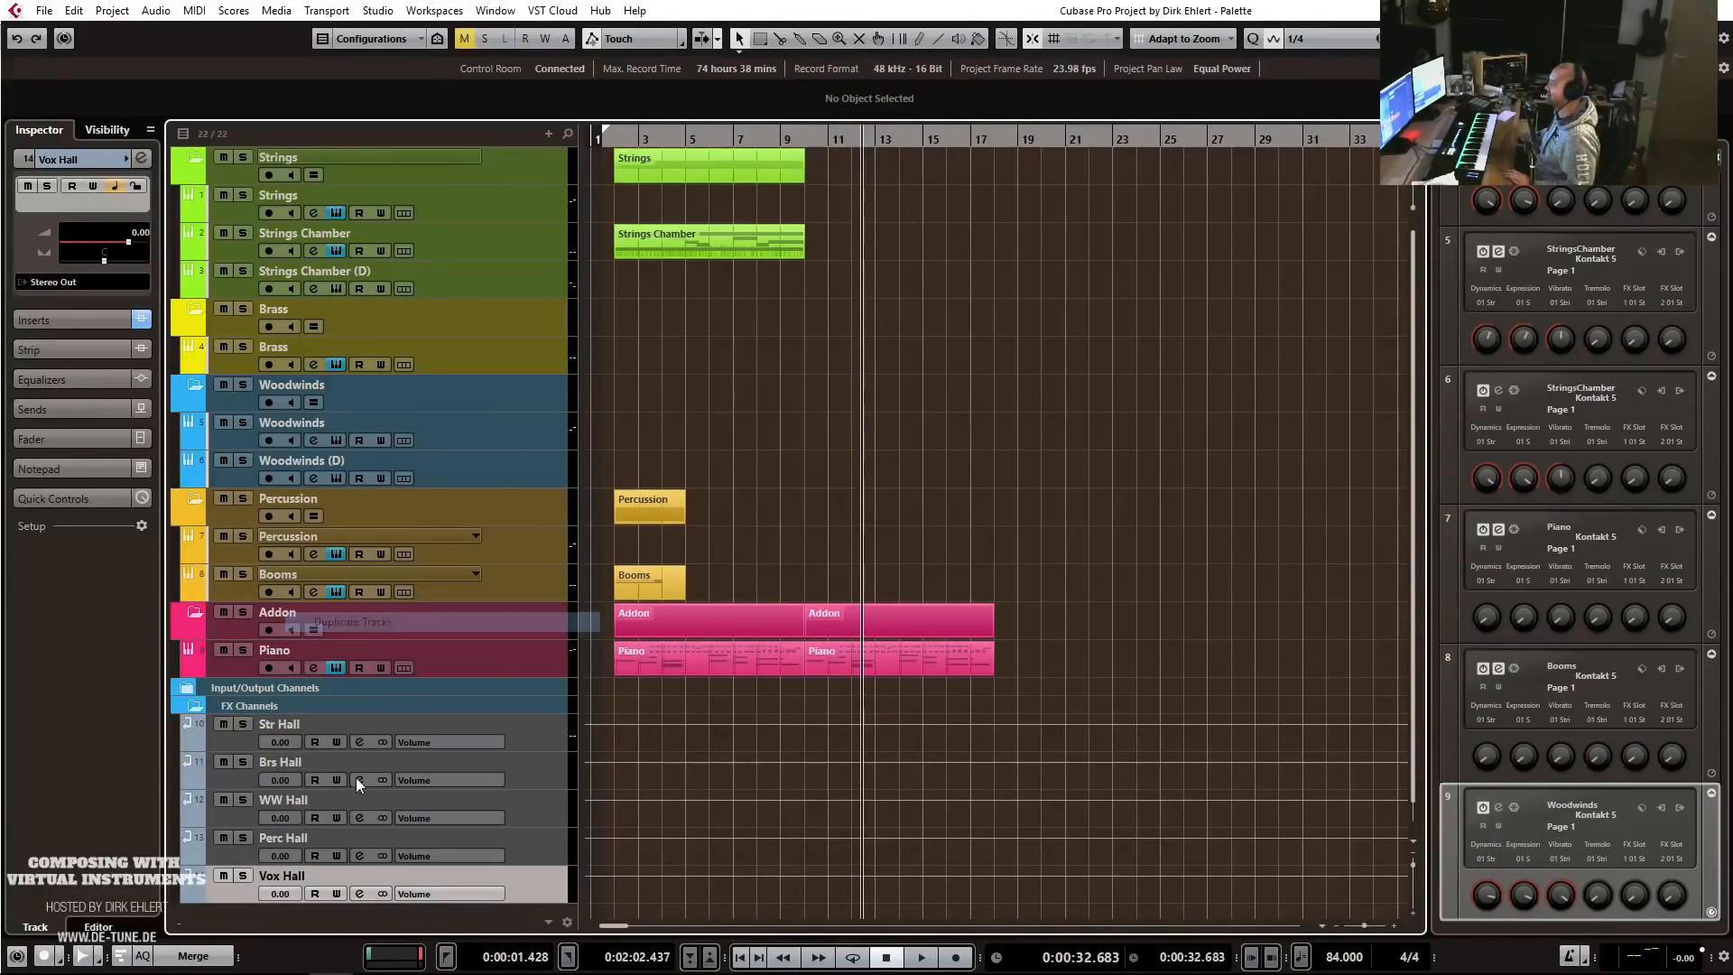
double_click(290, 907)
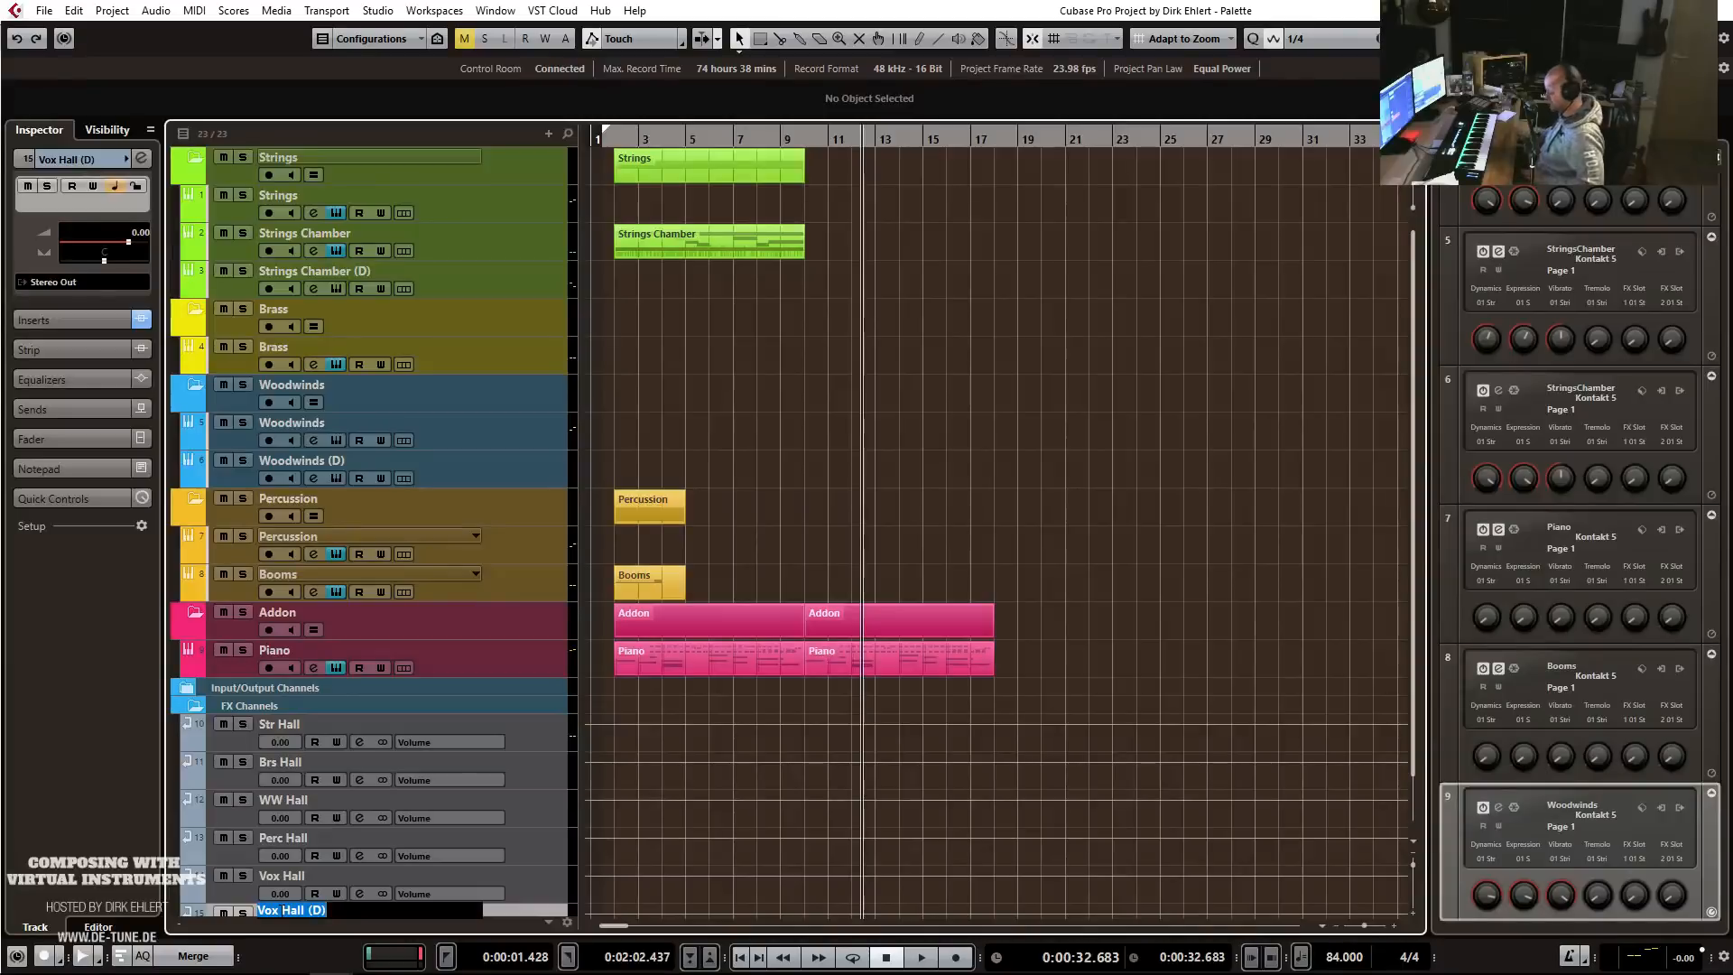
type("Addon Ha")
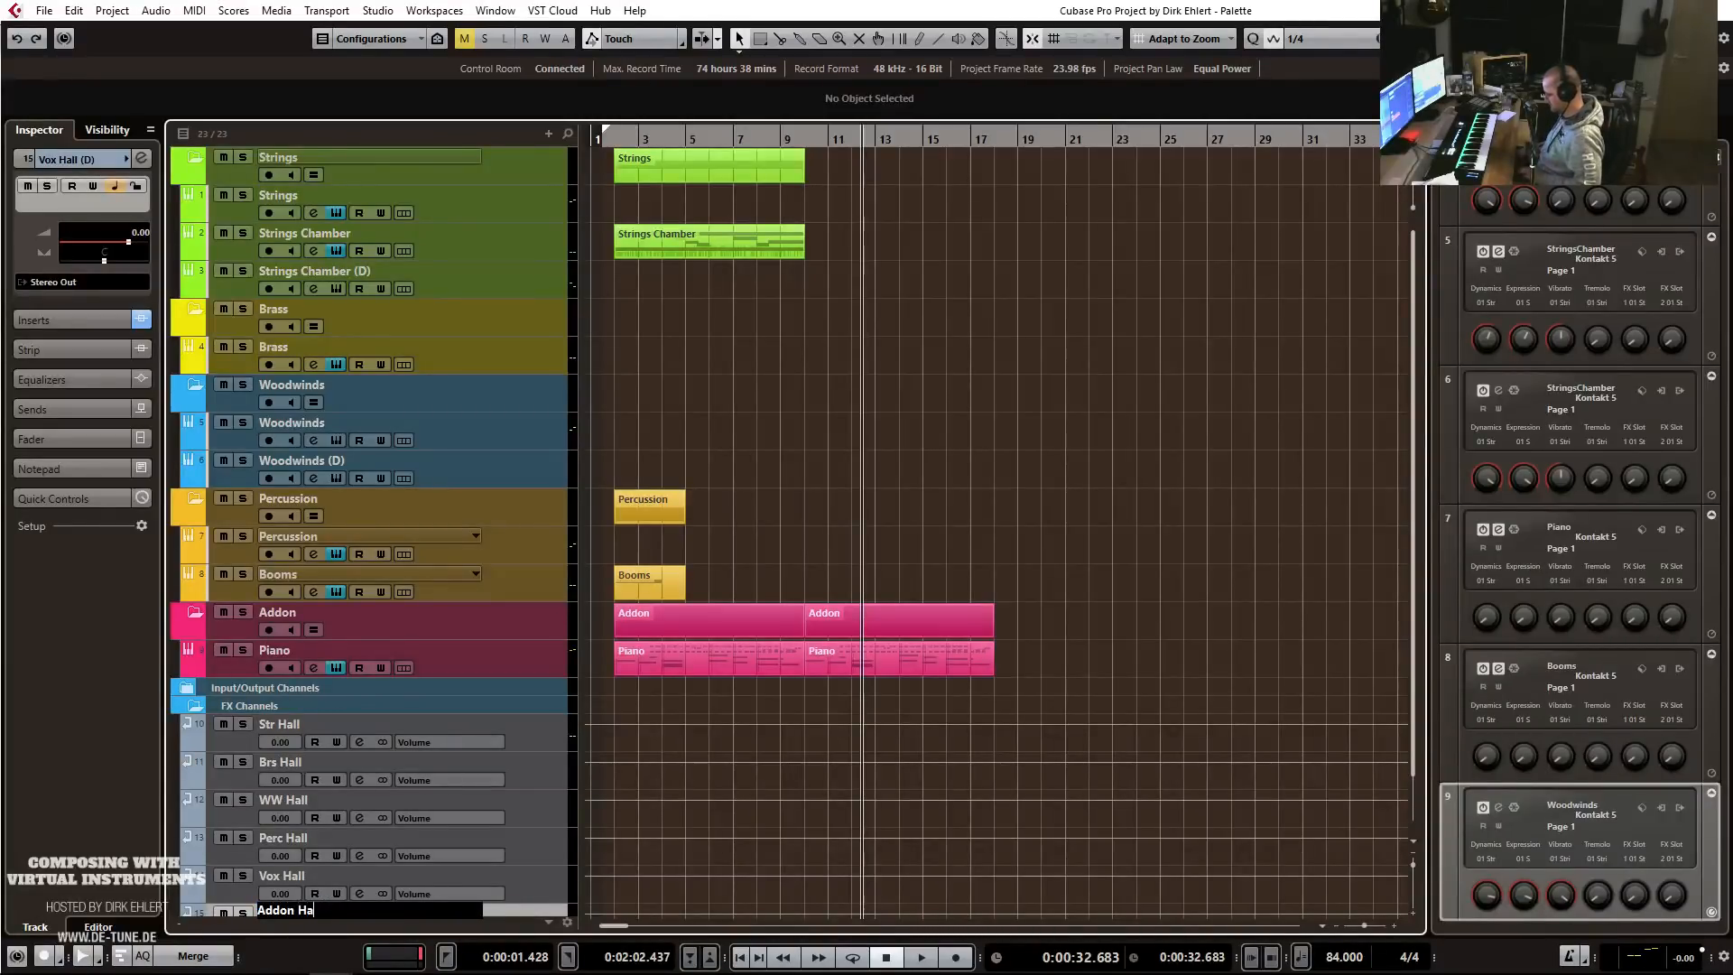
type("ll")
key("Return")
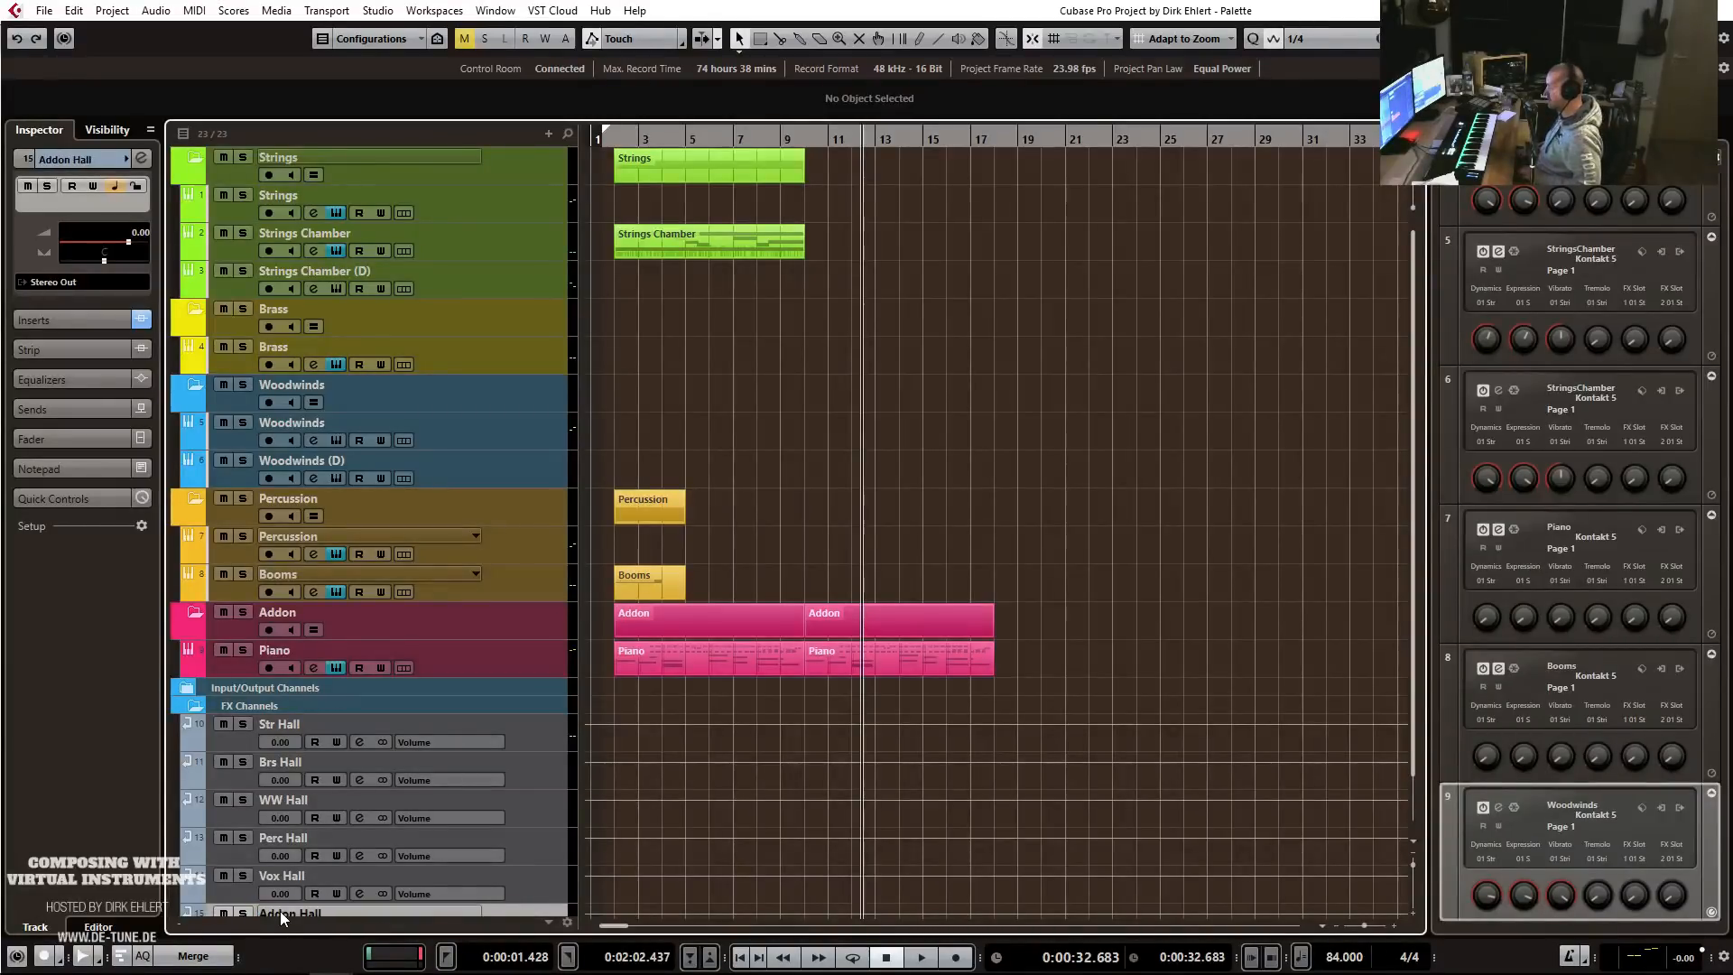
Reroute the Piano track's audio send from Str Hall to Addon Hall at -15.0 dB and play the project from the start.
left_click(333, 645)
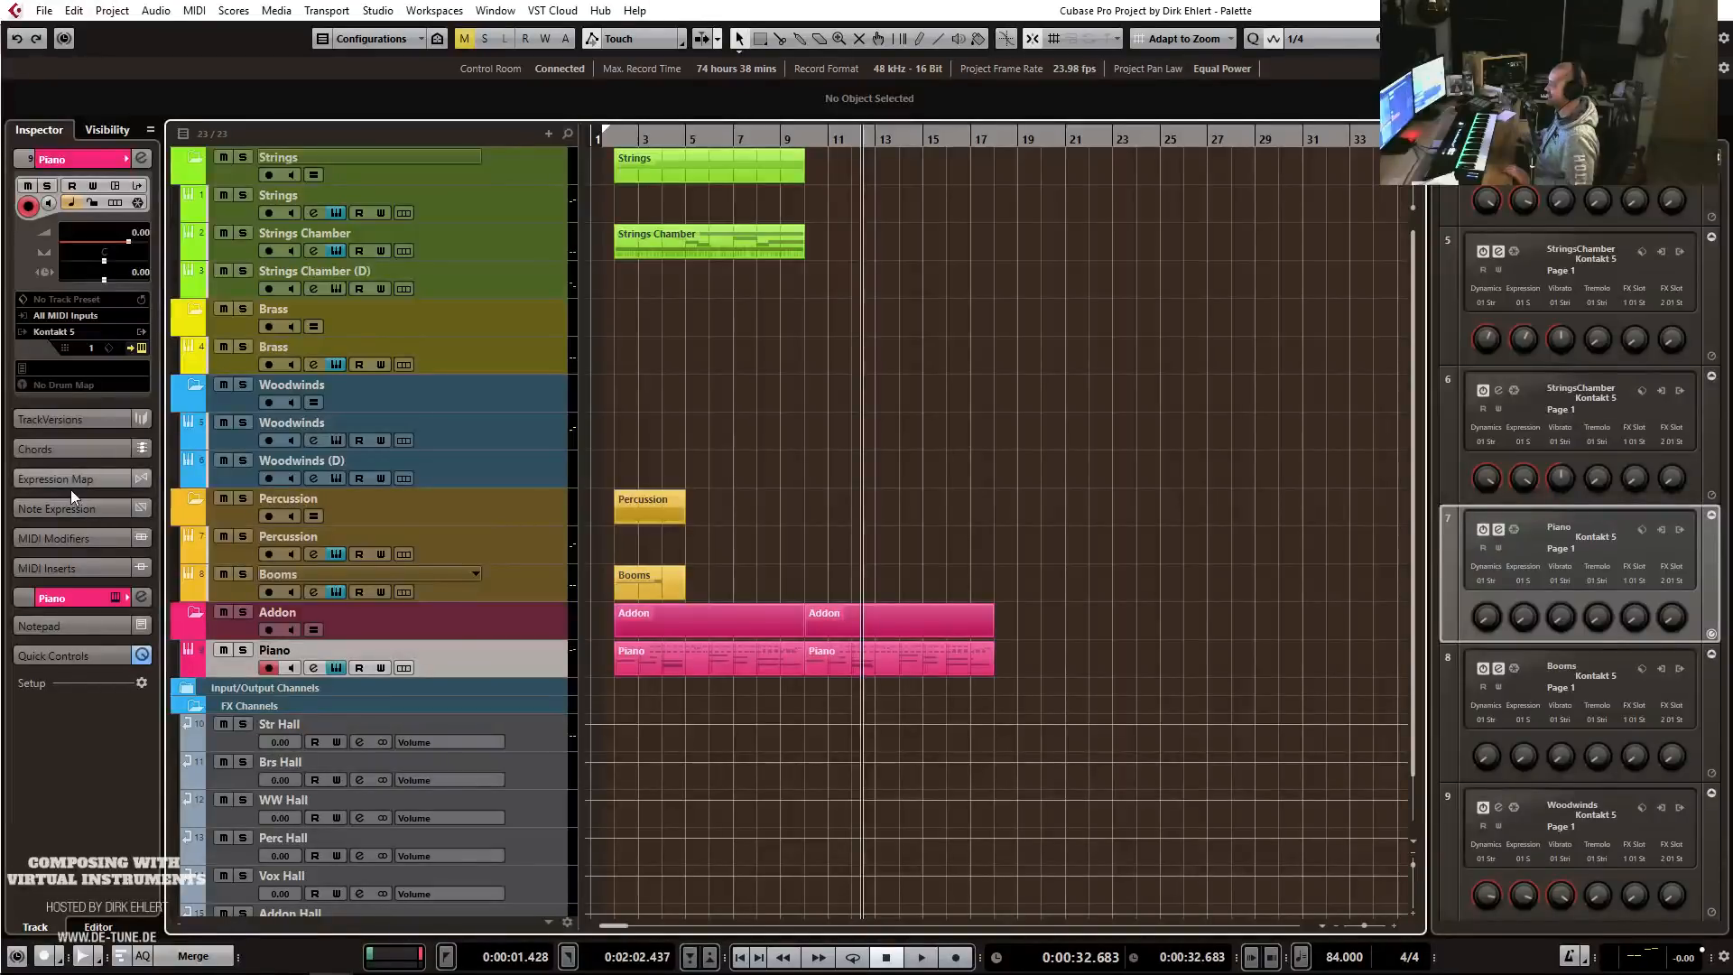
left_click(72, 603)
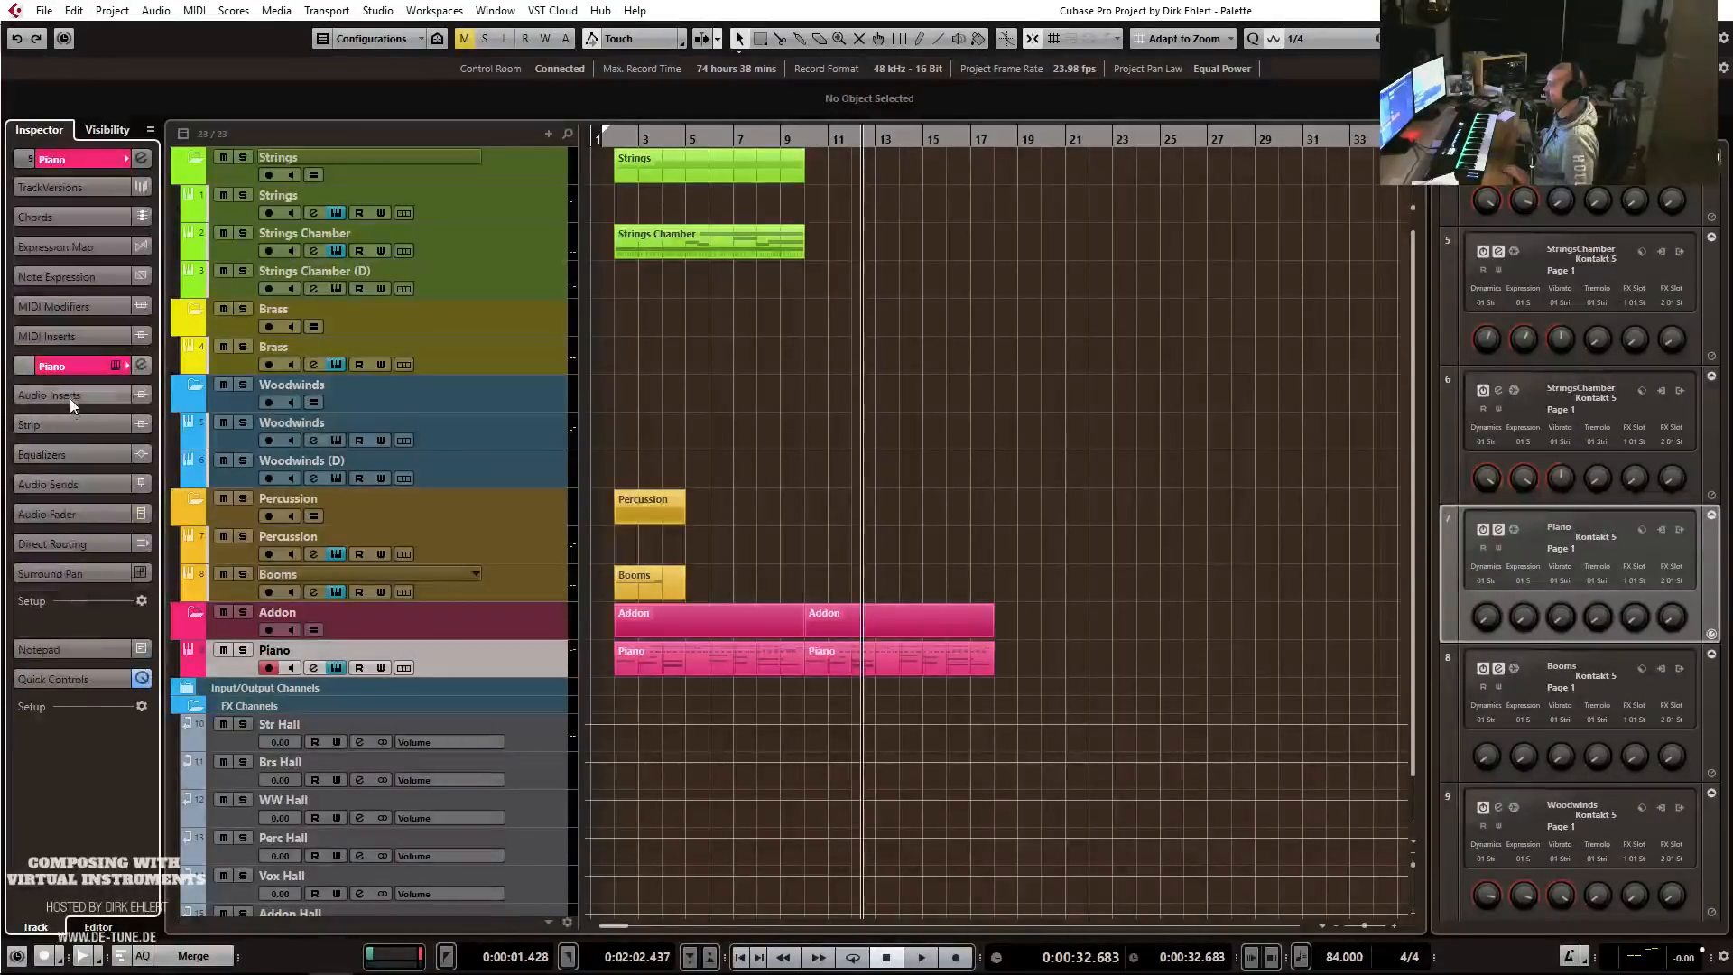
left_click(59, 482)
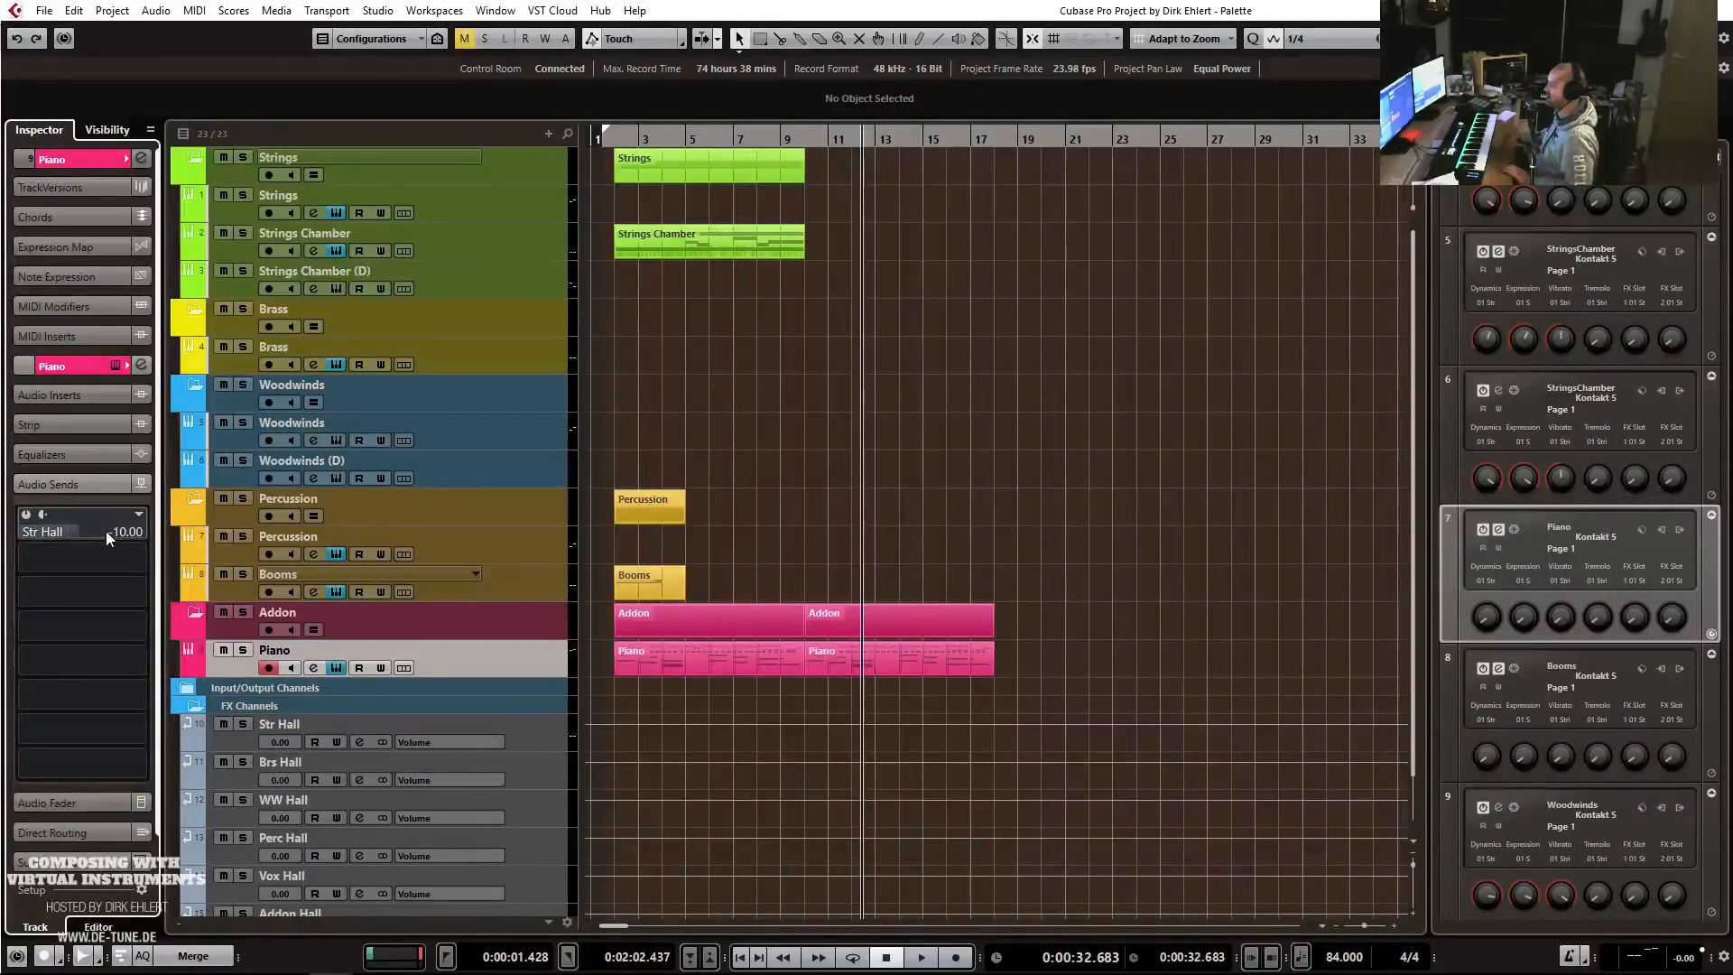
left_click(107, 533)
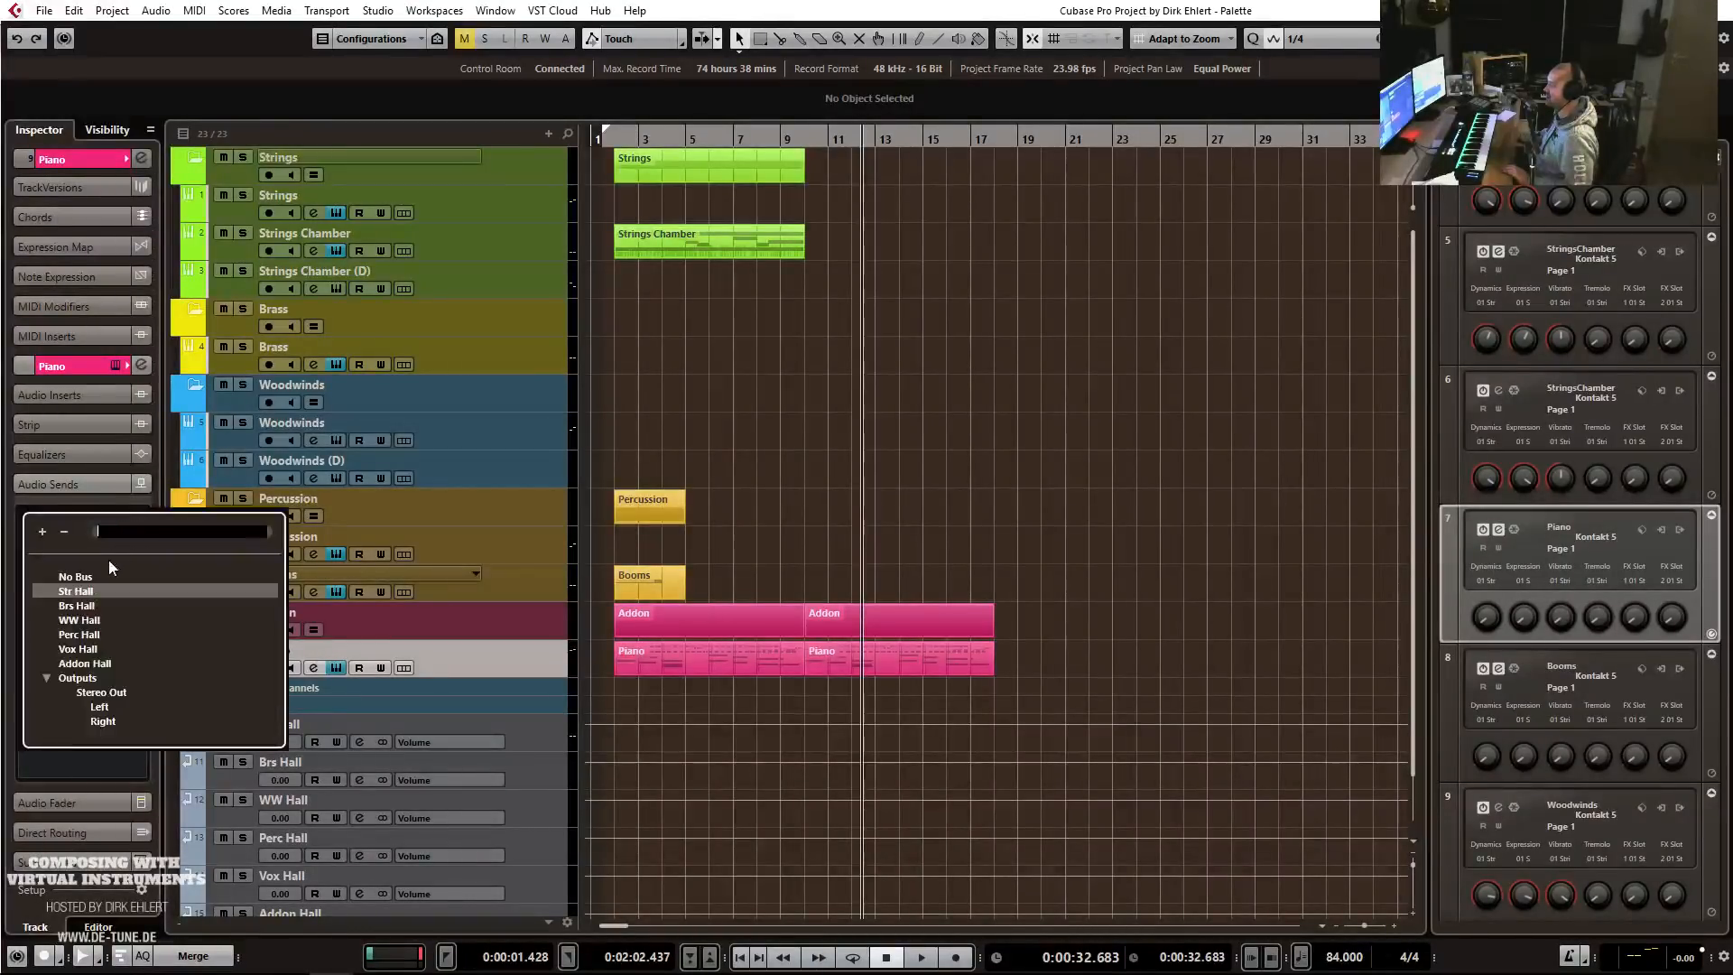
left_click(94, 663)
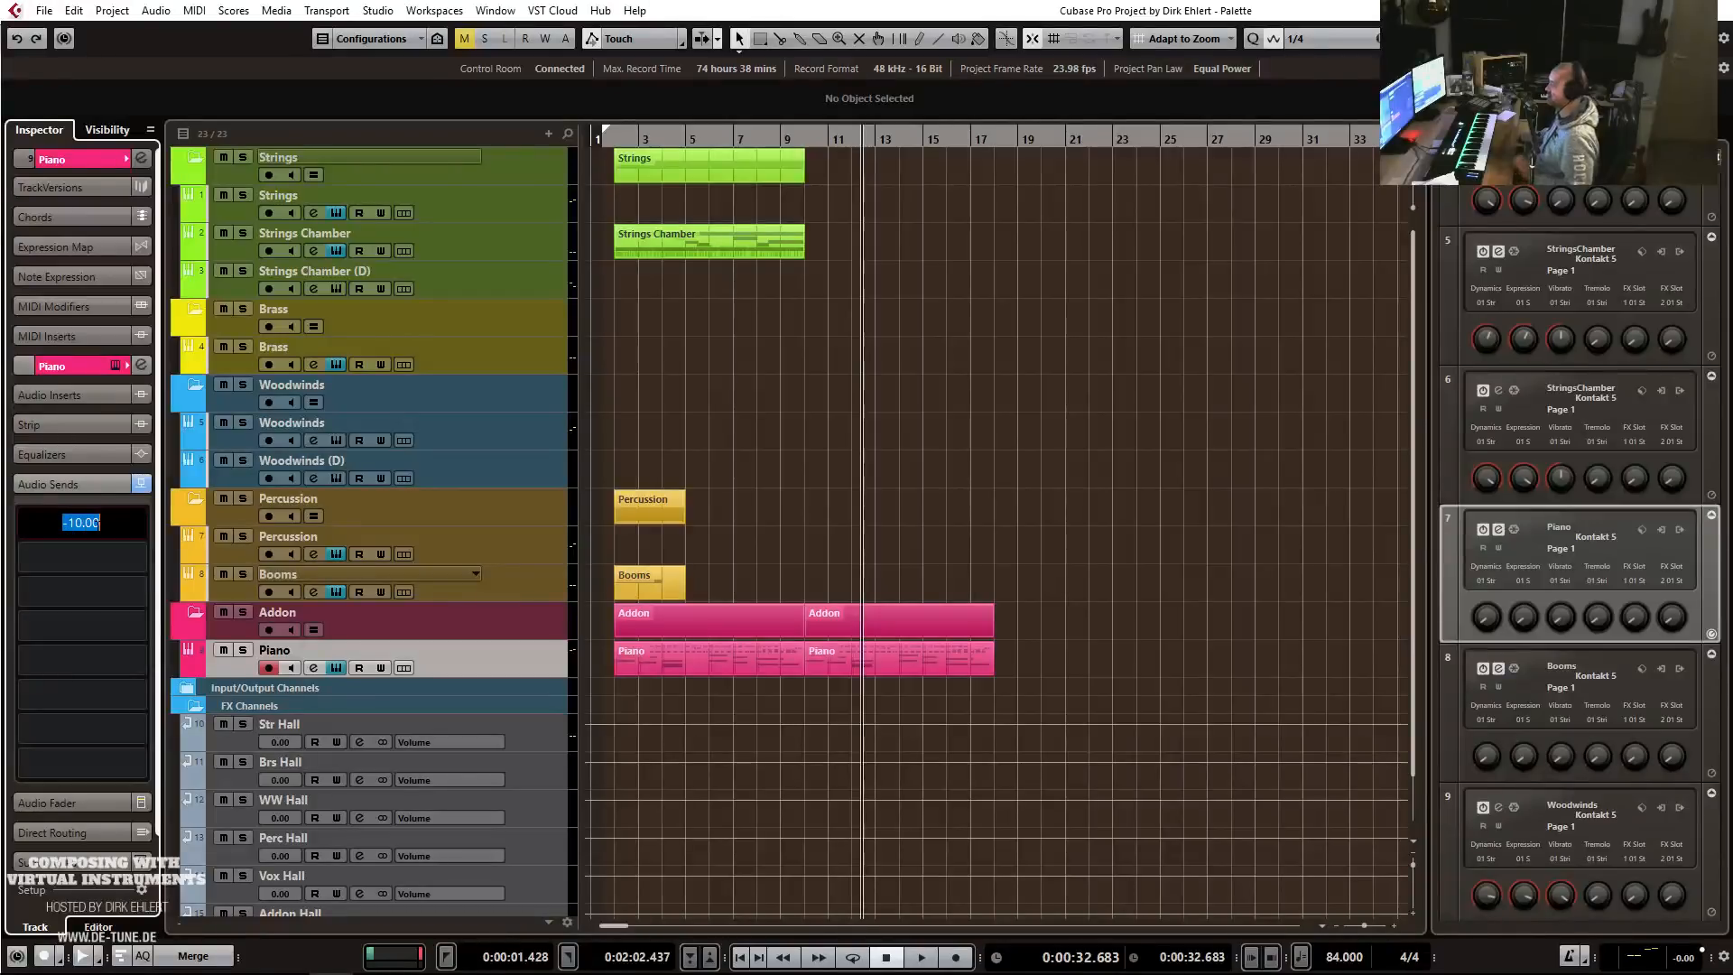
scroll(99, 534, "down", 5)
key("Home")
key("space")
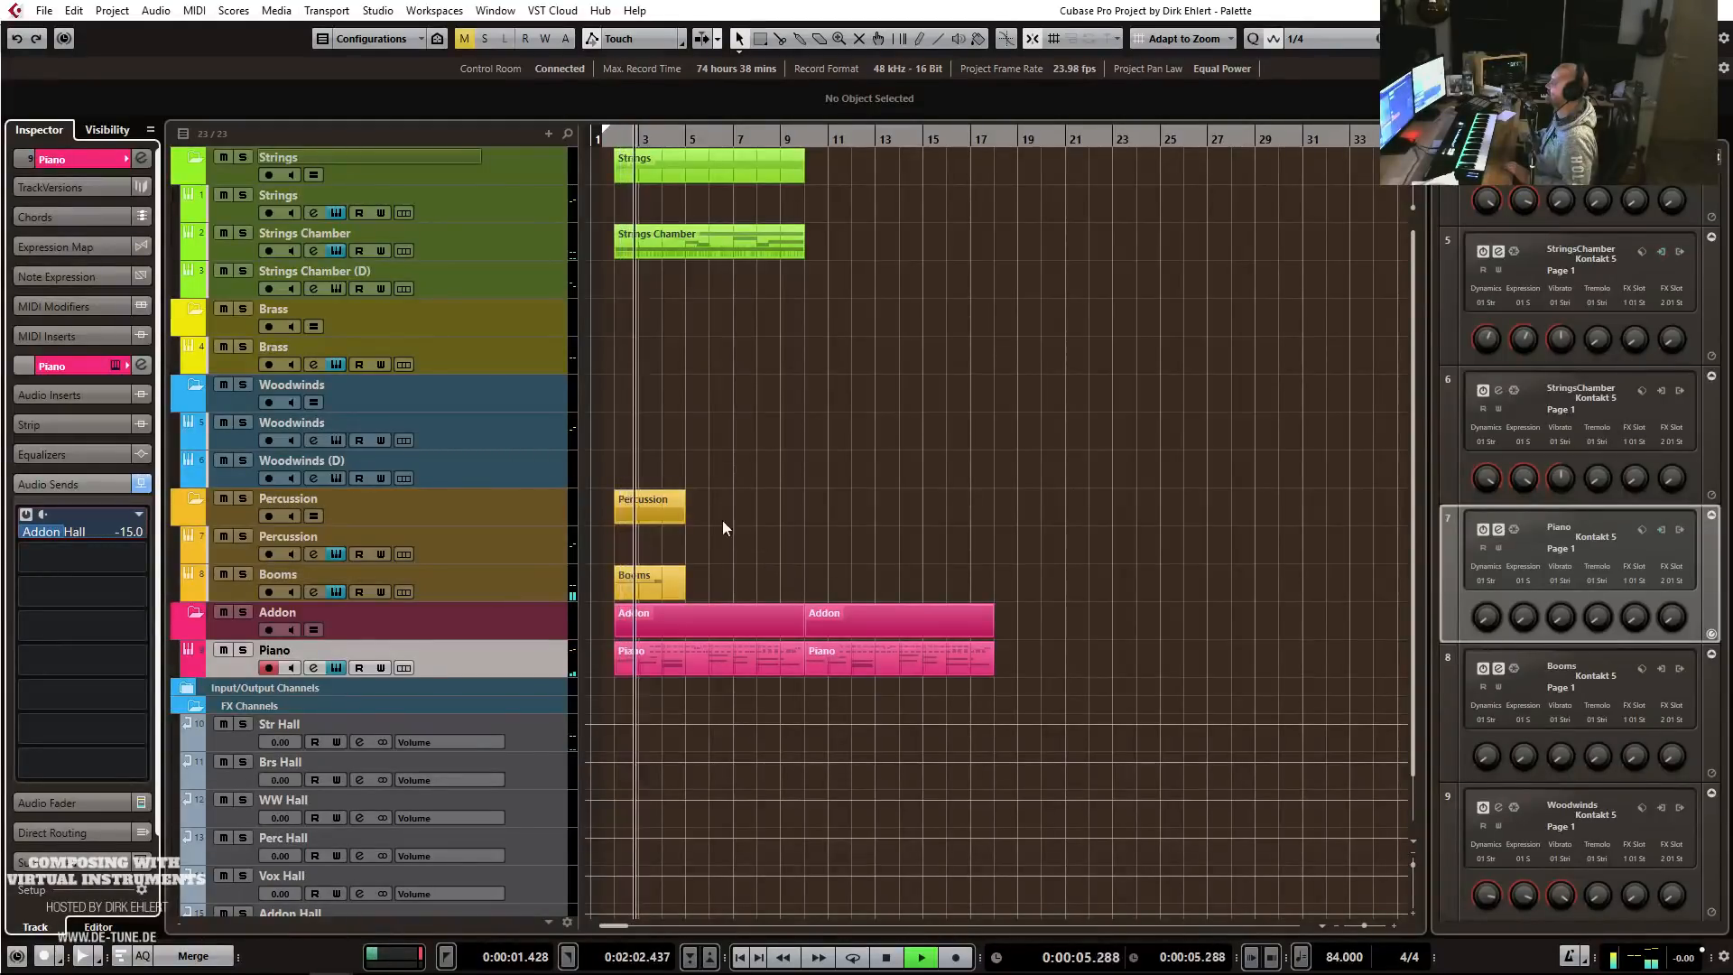
Rename the duplicated Woodwinds (D) track to Woodwinds Chamber.
left_click(471, 464)
double_click(338, 461)
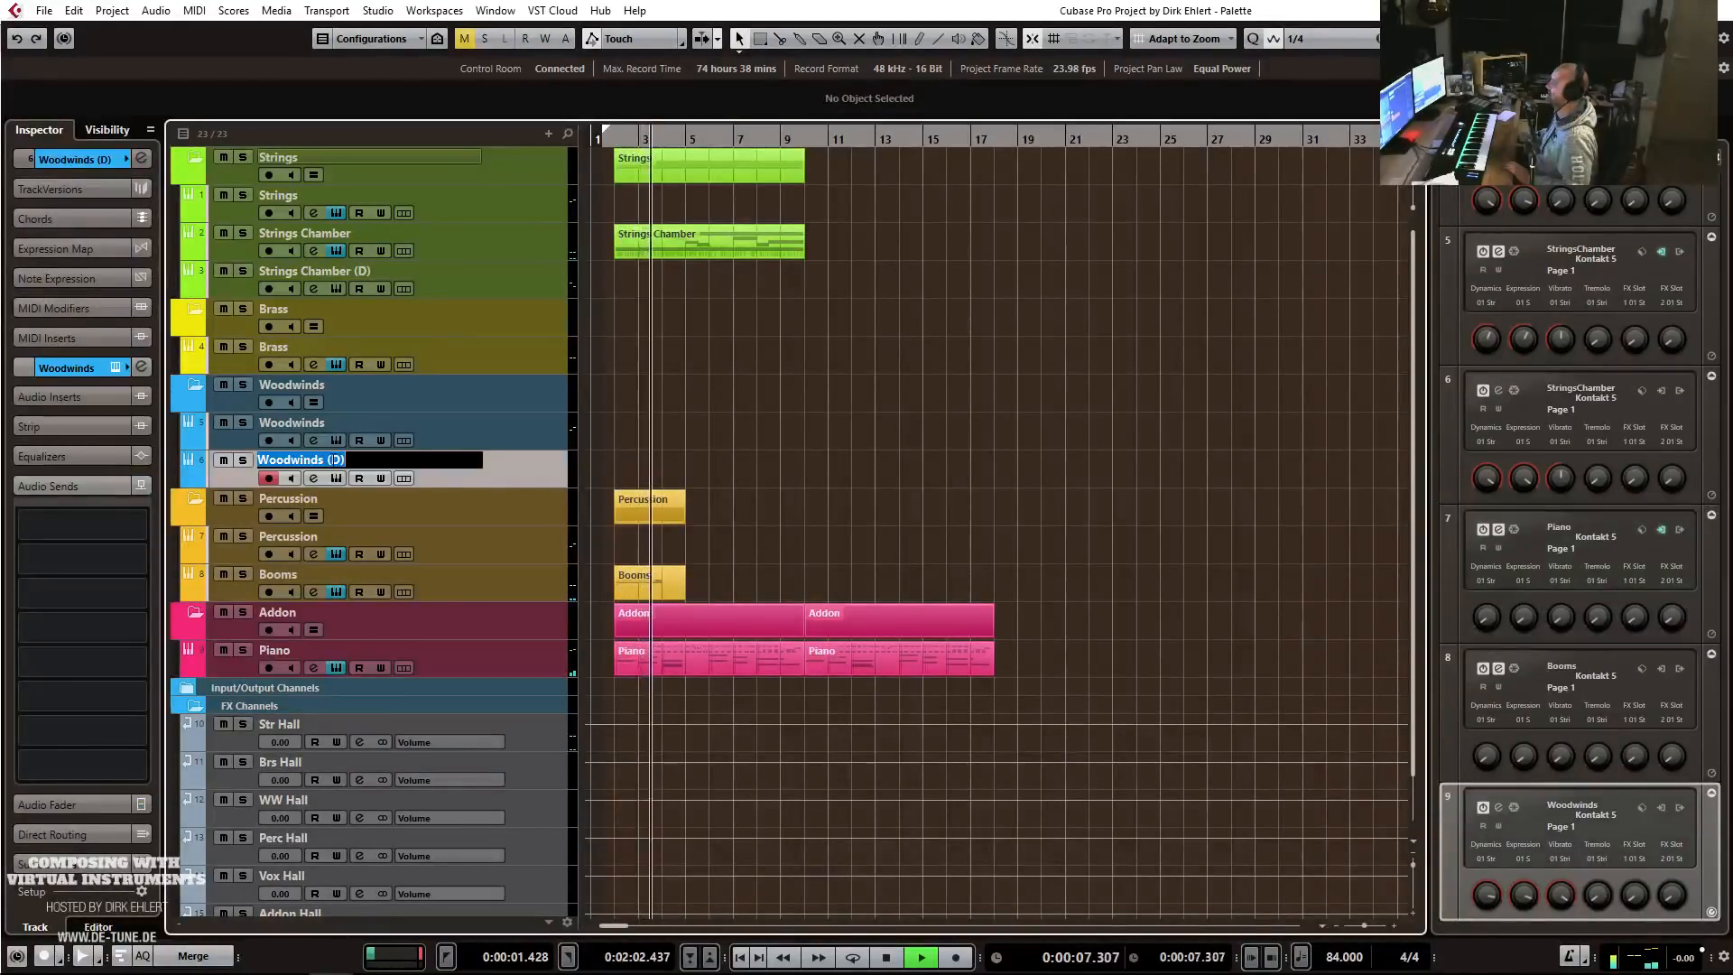
double_click(337, 461)
type("Chamber")
key("Return")
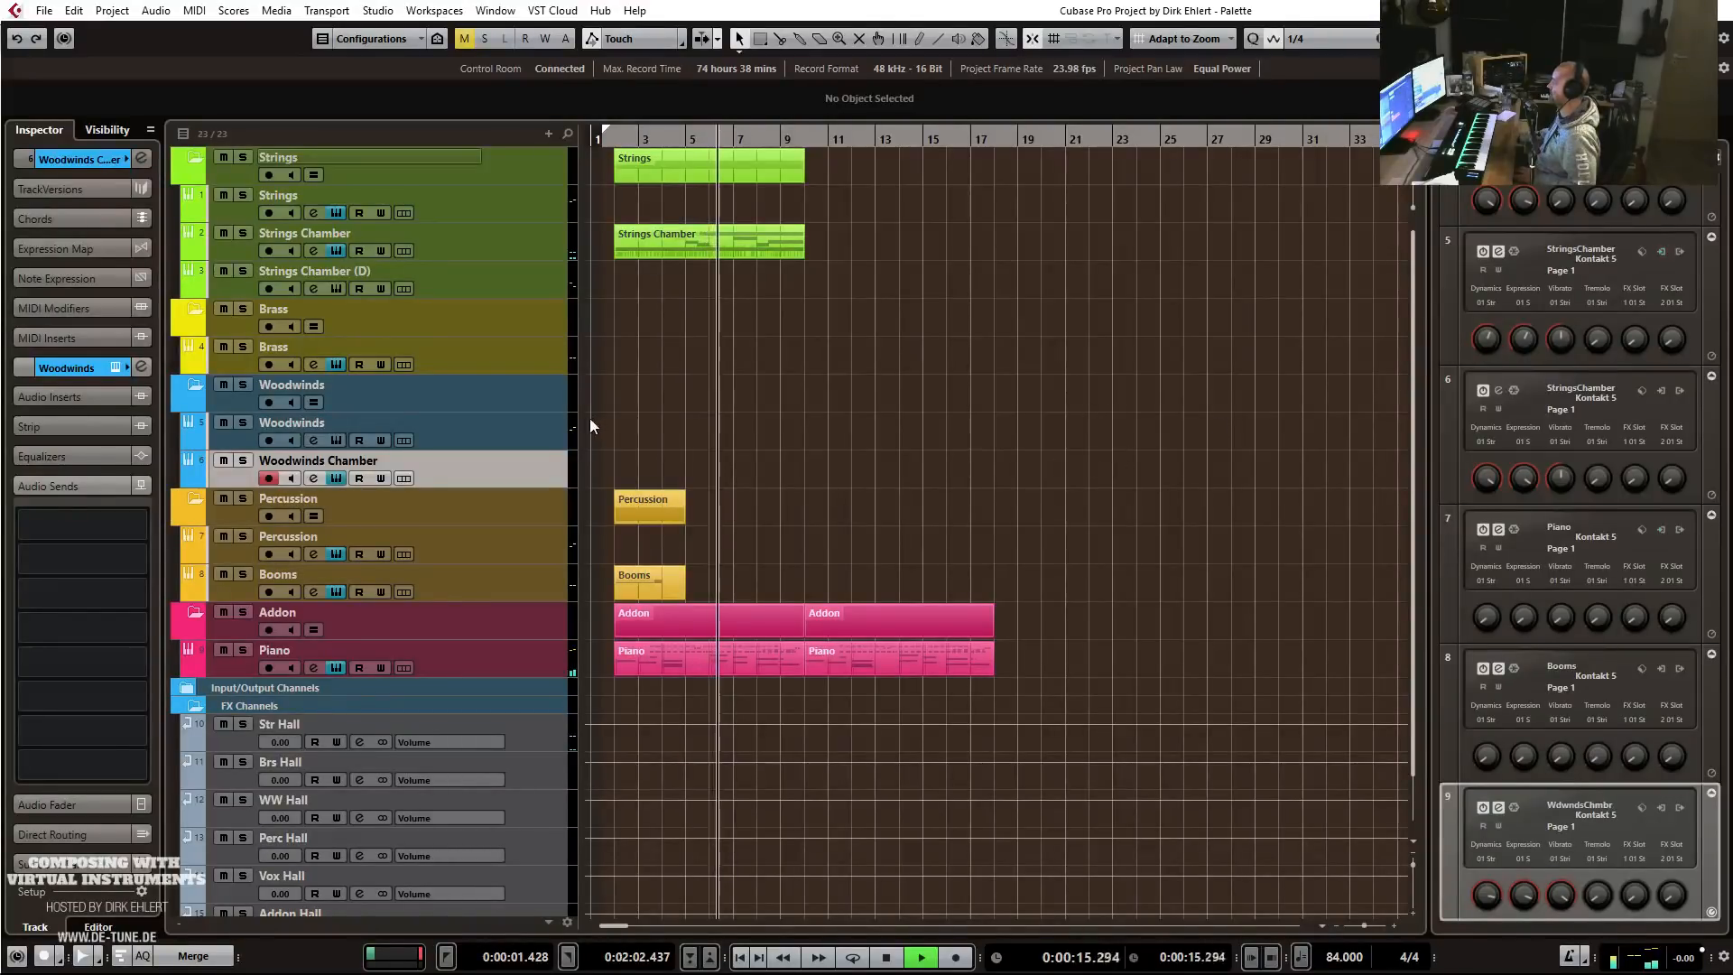
Open the Woodwinds Chamber track's Kontakt instrument, load 04 Woodwinds (Chamber) with playback stopped, and select its TRILL WT keyswitch settings.
left_click(119, 367)
left_click(118, 367)
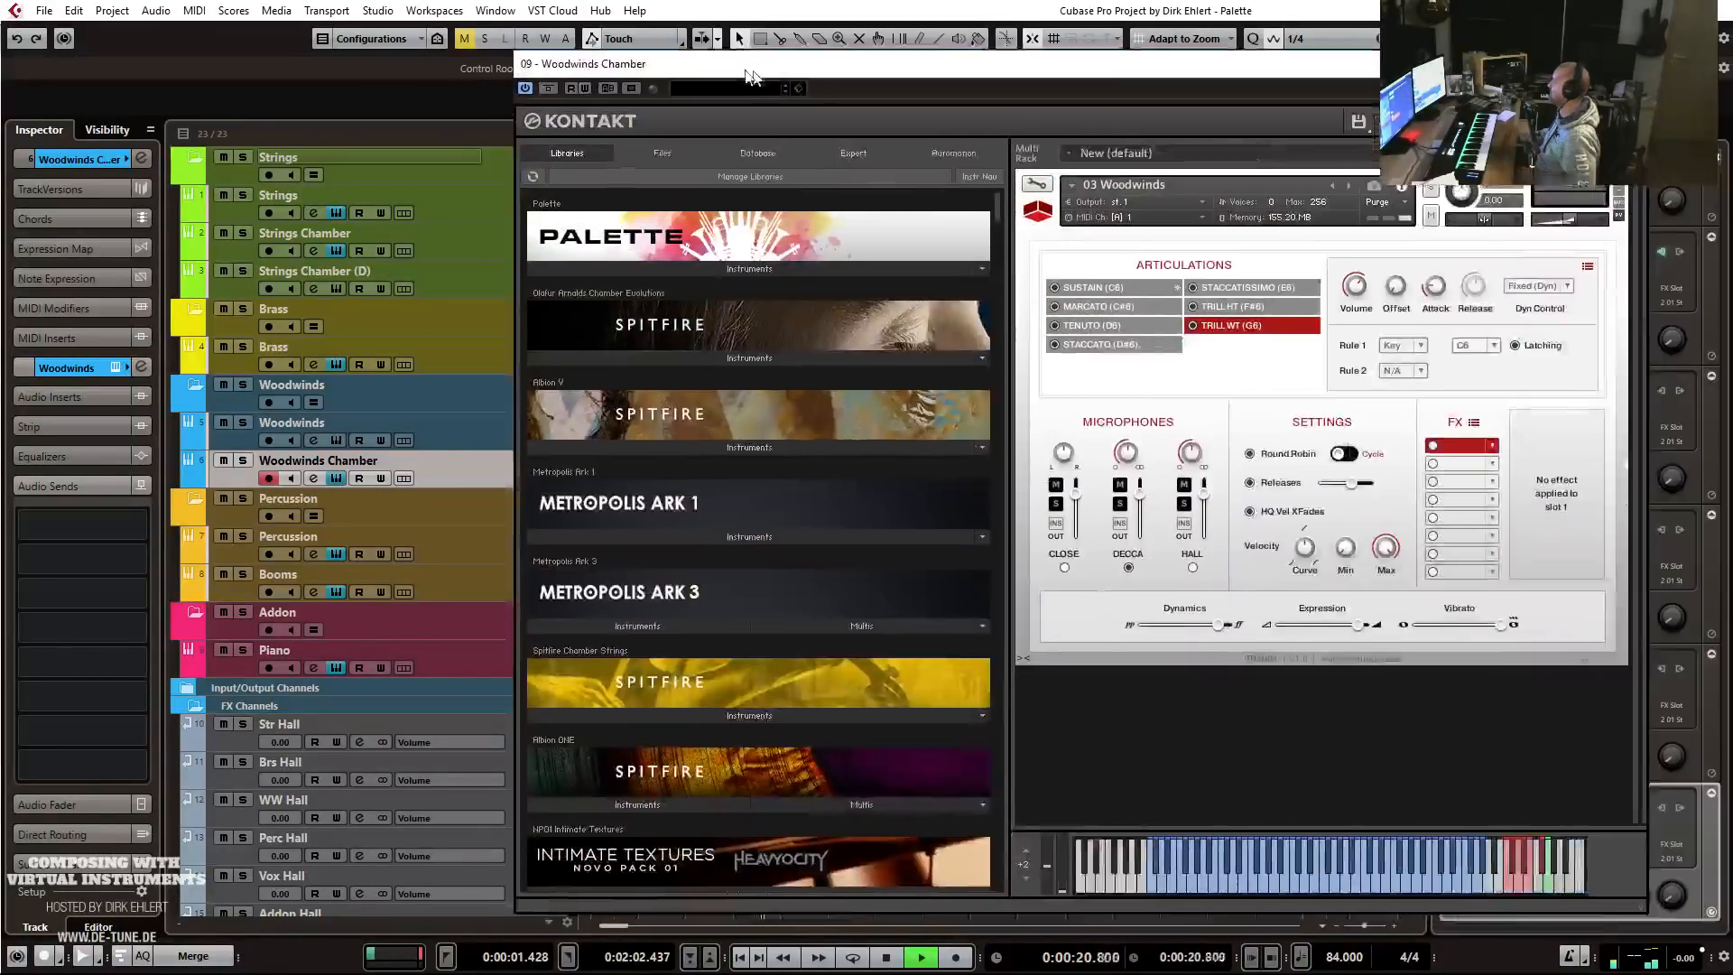
left_click_drag(749, 77, 662, 67)
key("space")
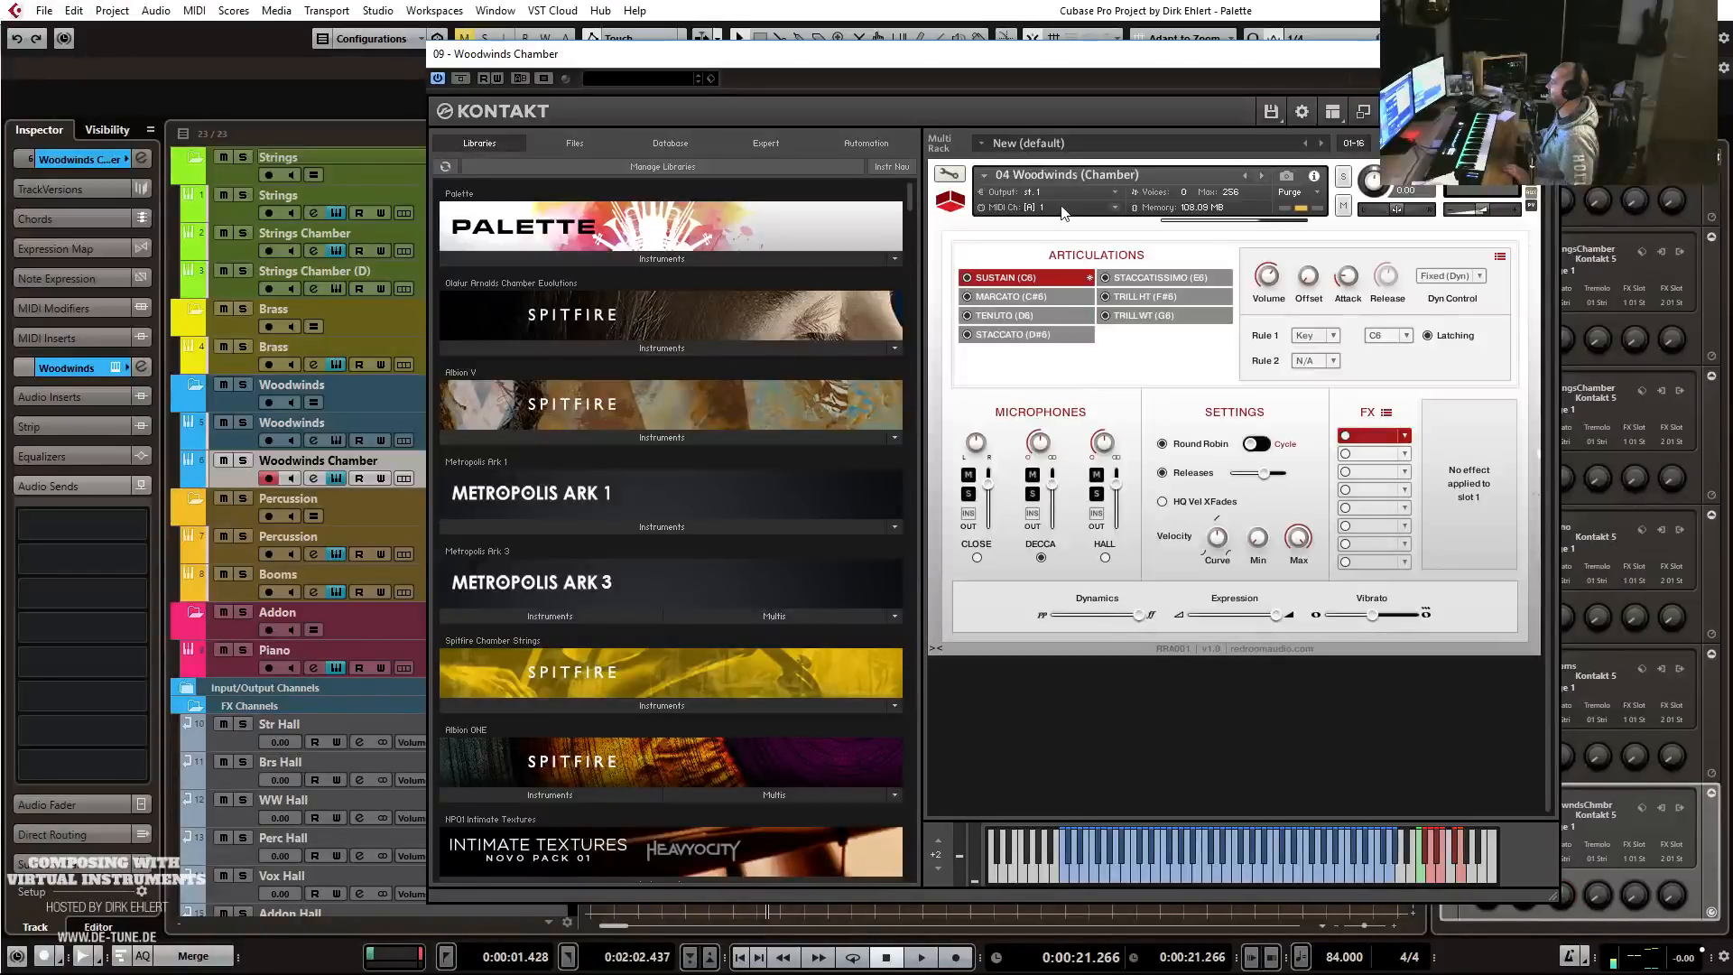
left_click(1159, 317)
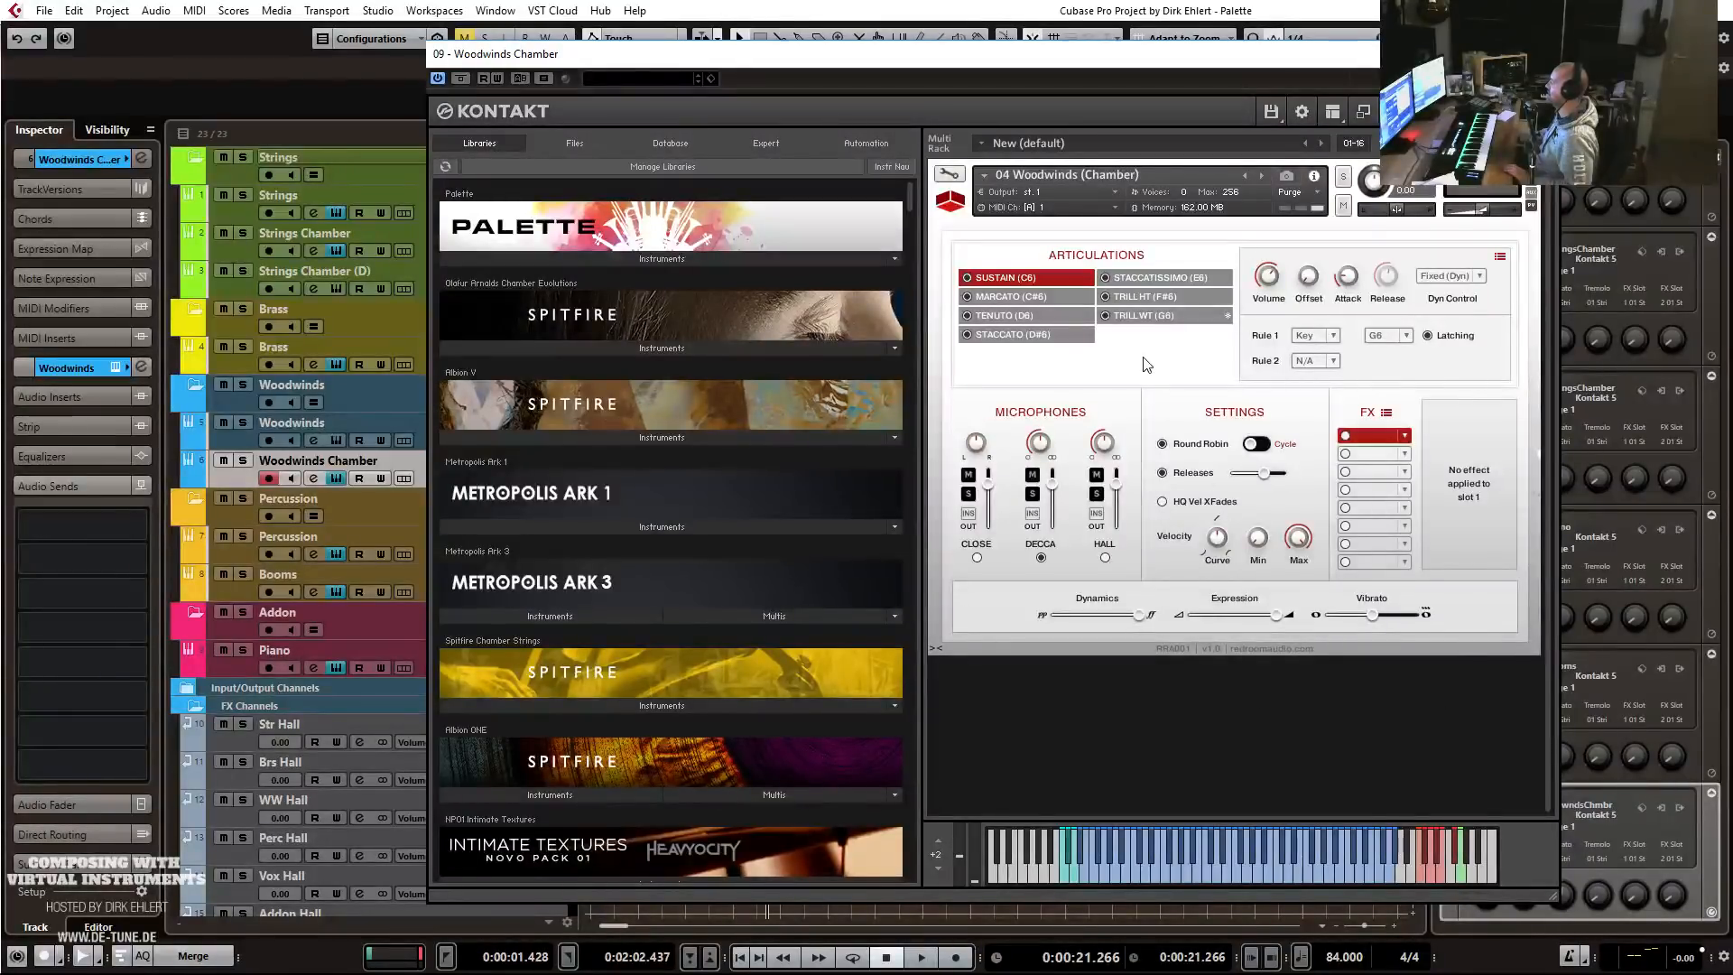
Replace the loaded patch with 01 Strings FX from Palette's BP02 - Orchestral FX folder.
left_click(586, 259)
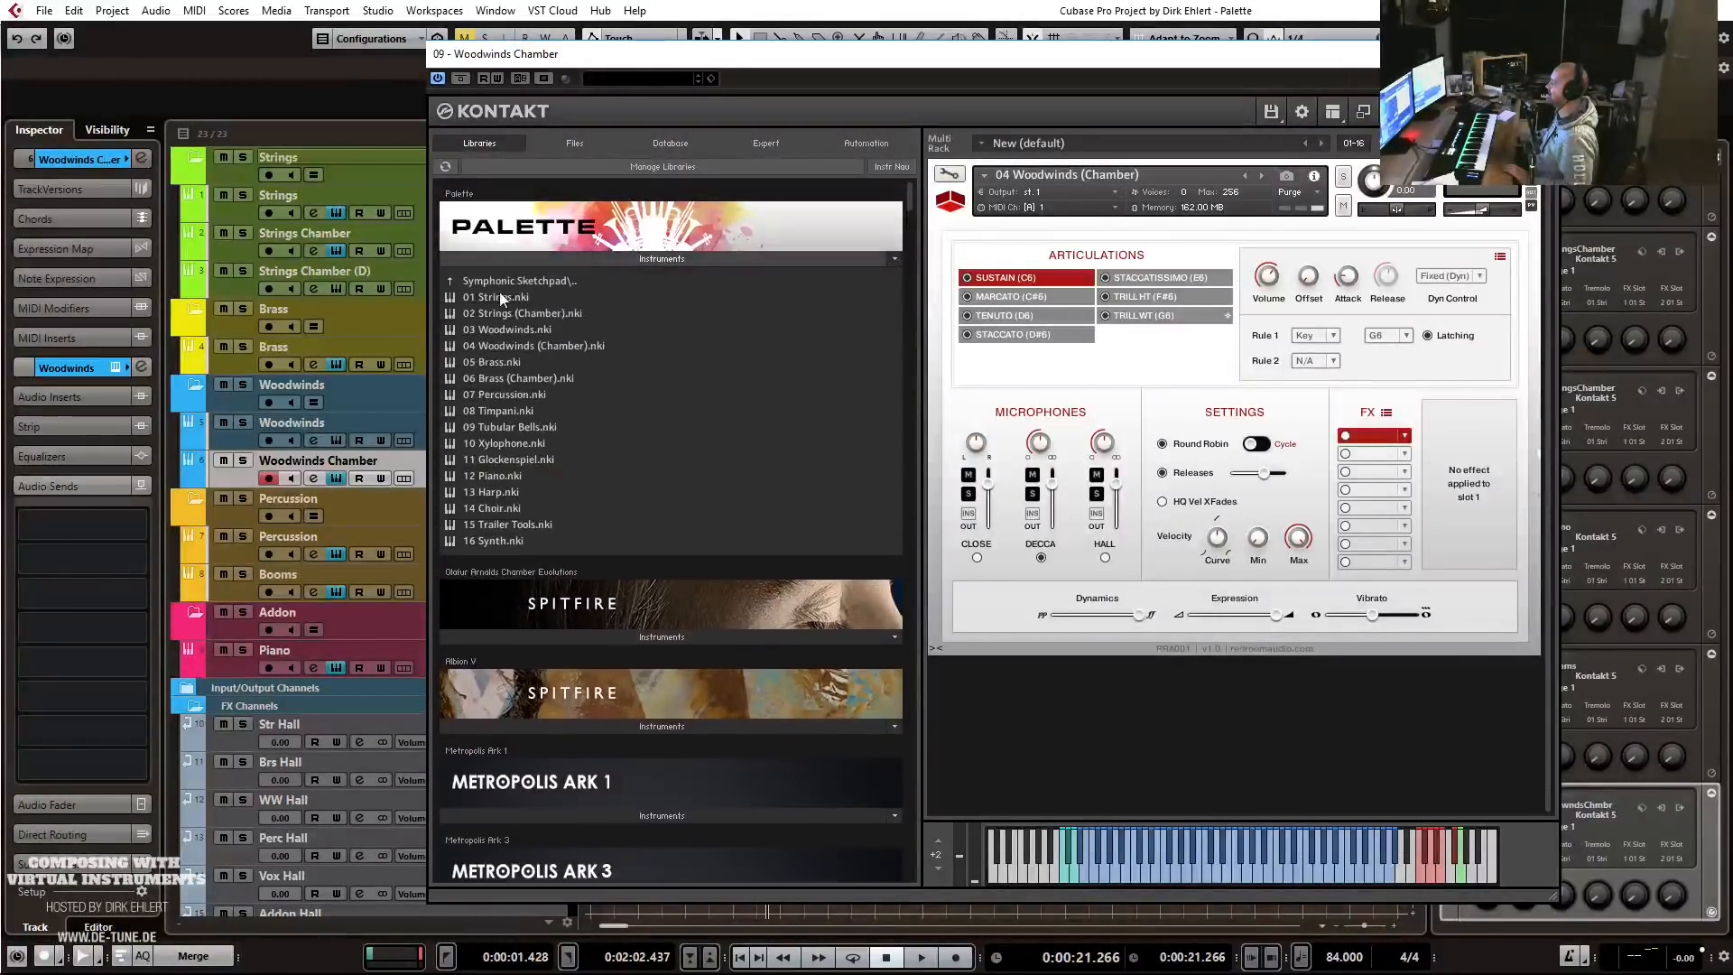
left_click(503, 282)
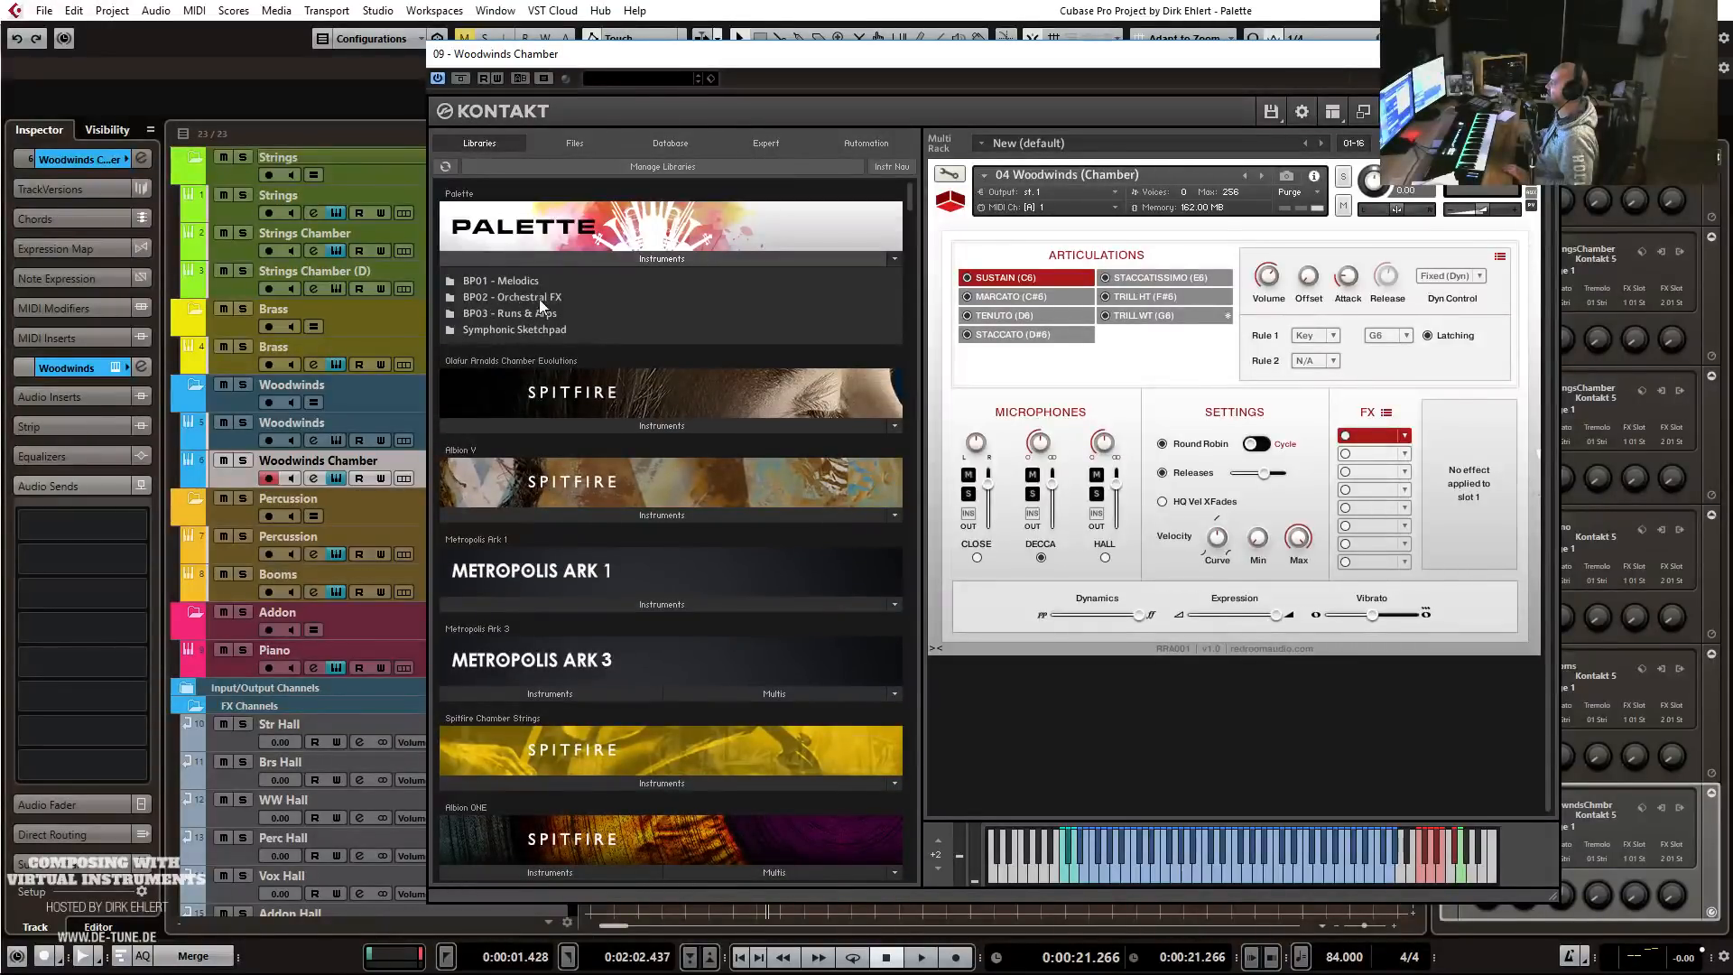
left_click(540, 298)
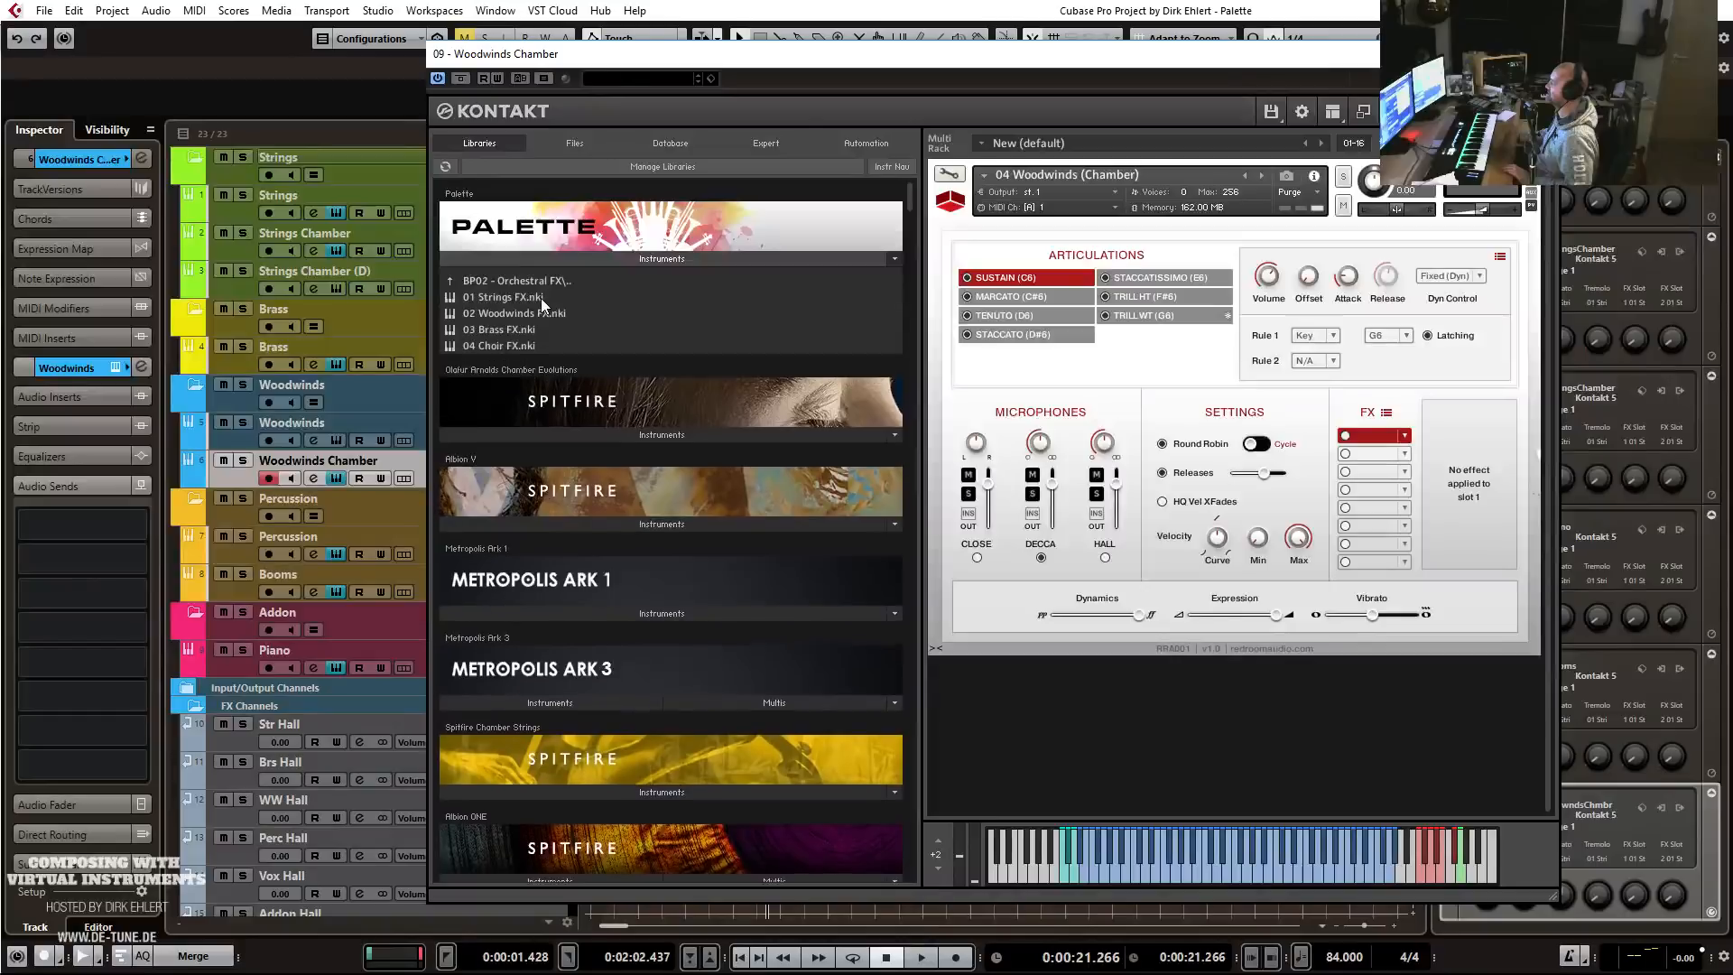
left_click_drag(502, 301, 1043, 239)
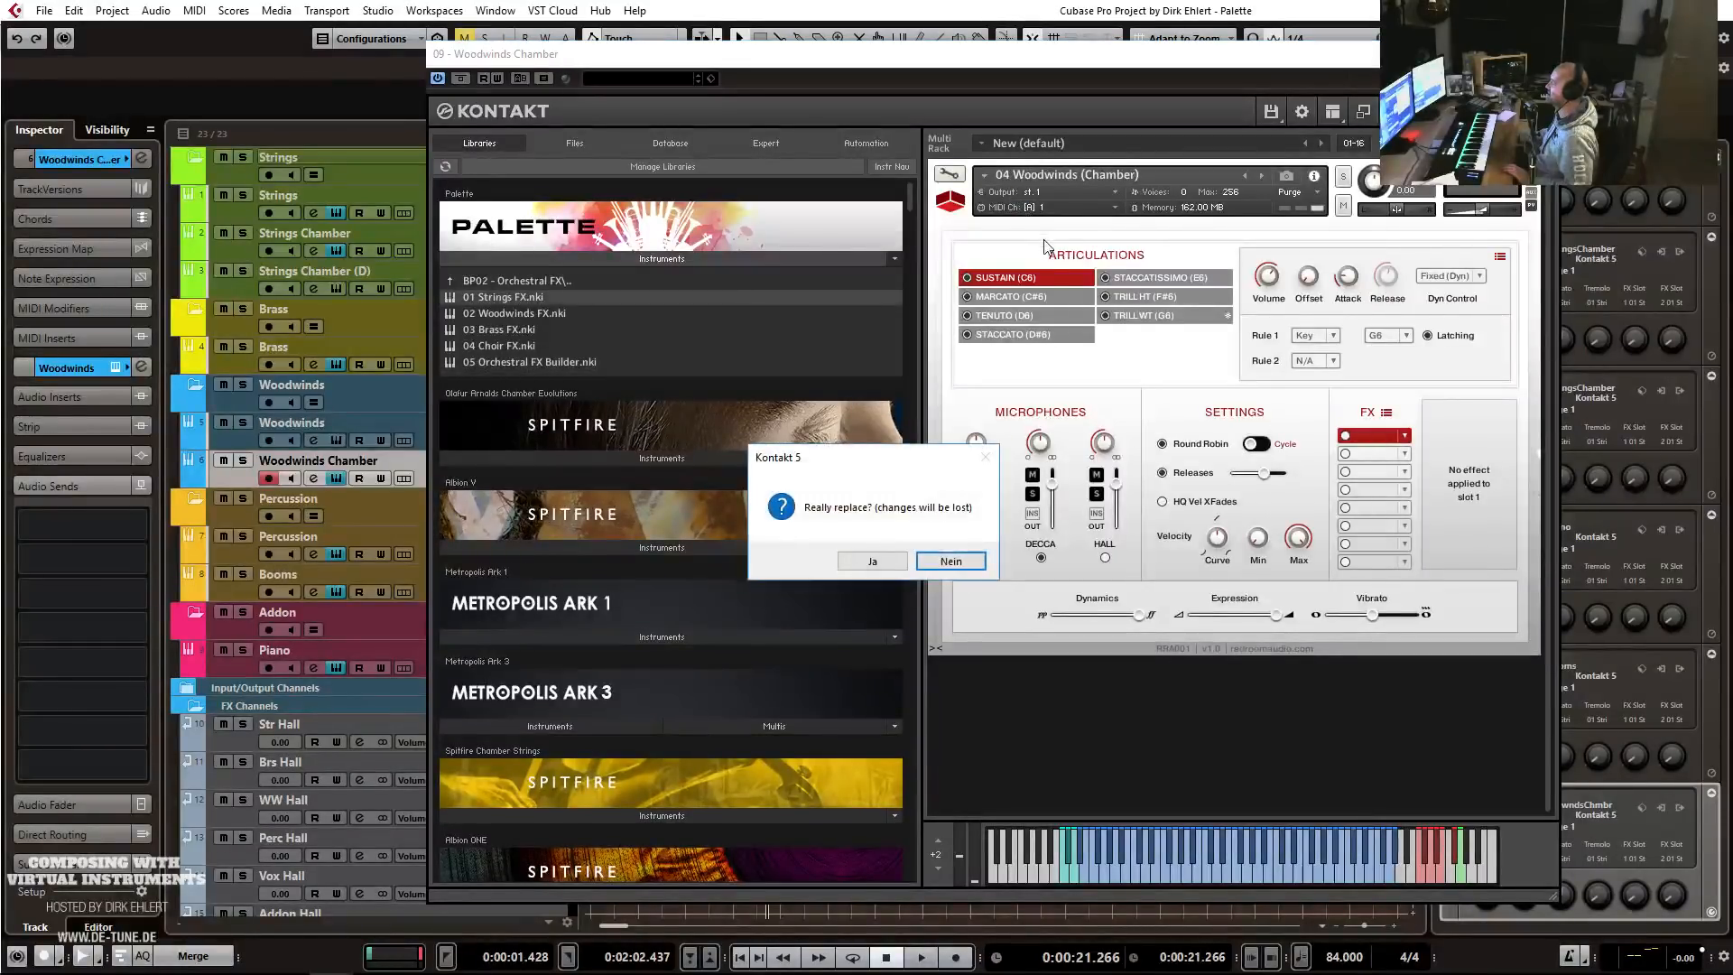
left_click(889, 562)
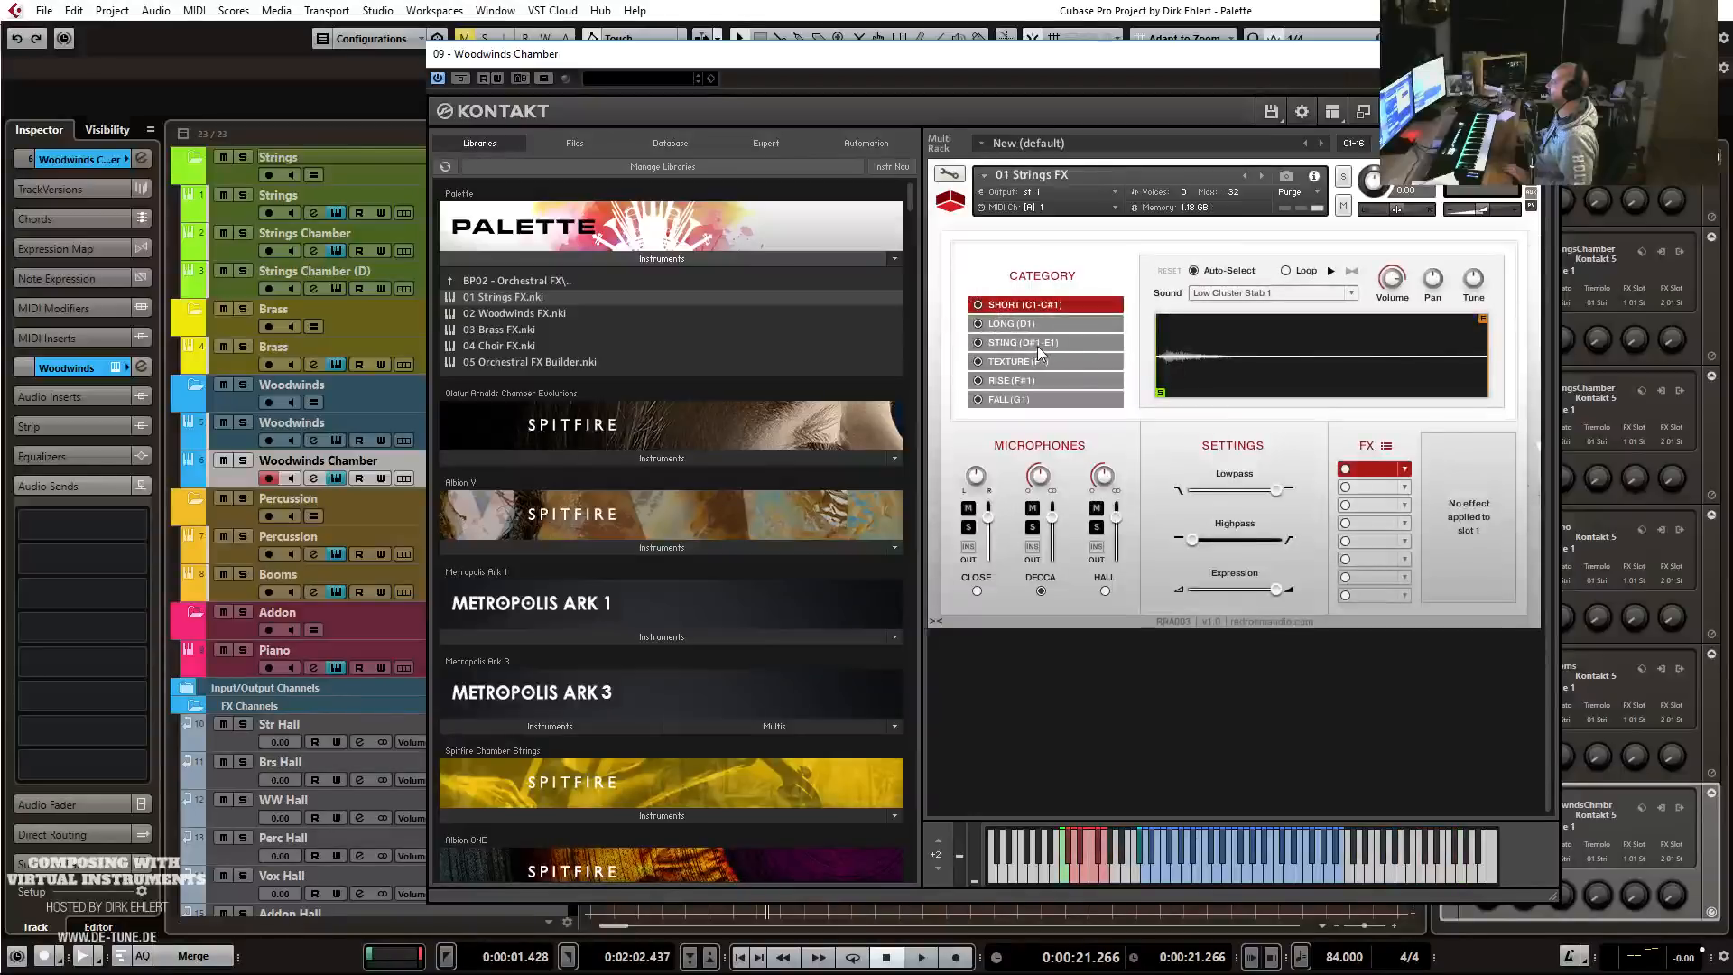
Look through the Strings FX categories from Sting, Texture, Rise and Fall back to Short.
left_click(1037, 347)
left_click(1034, 365)
left_click(1027, 383)
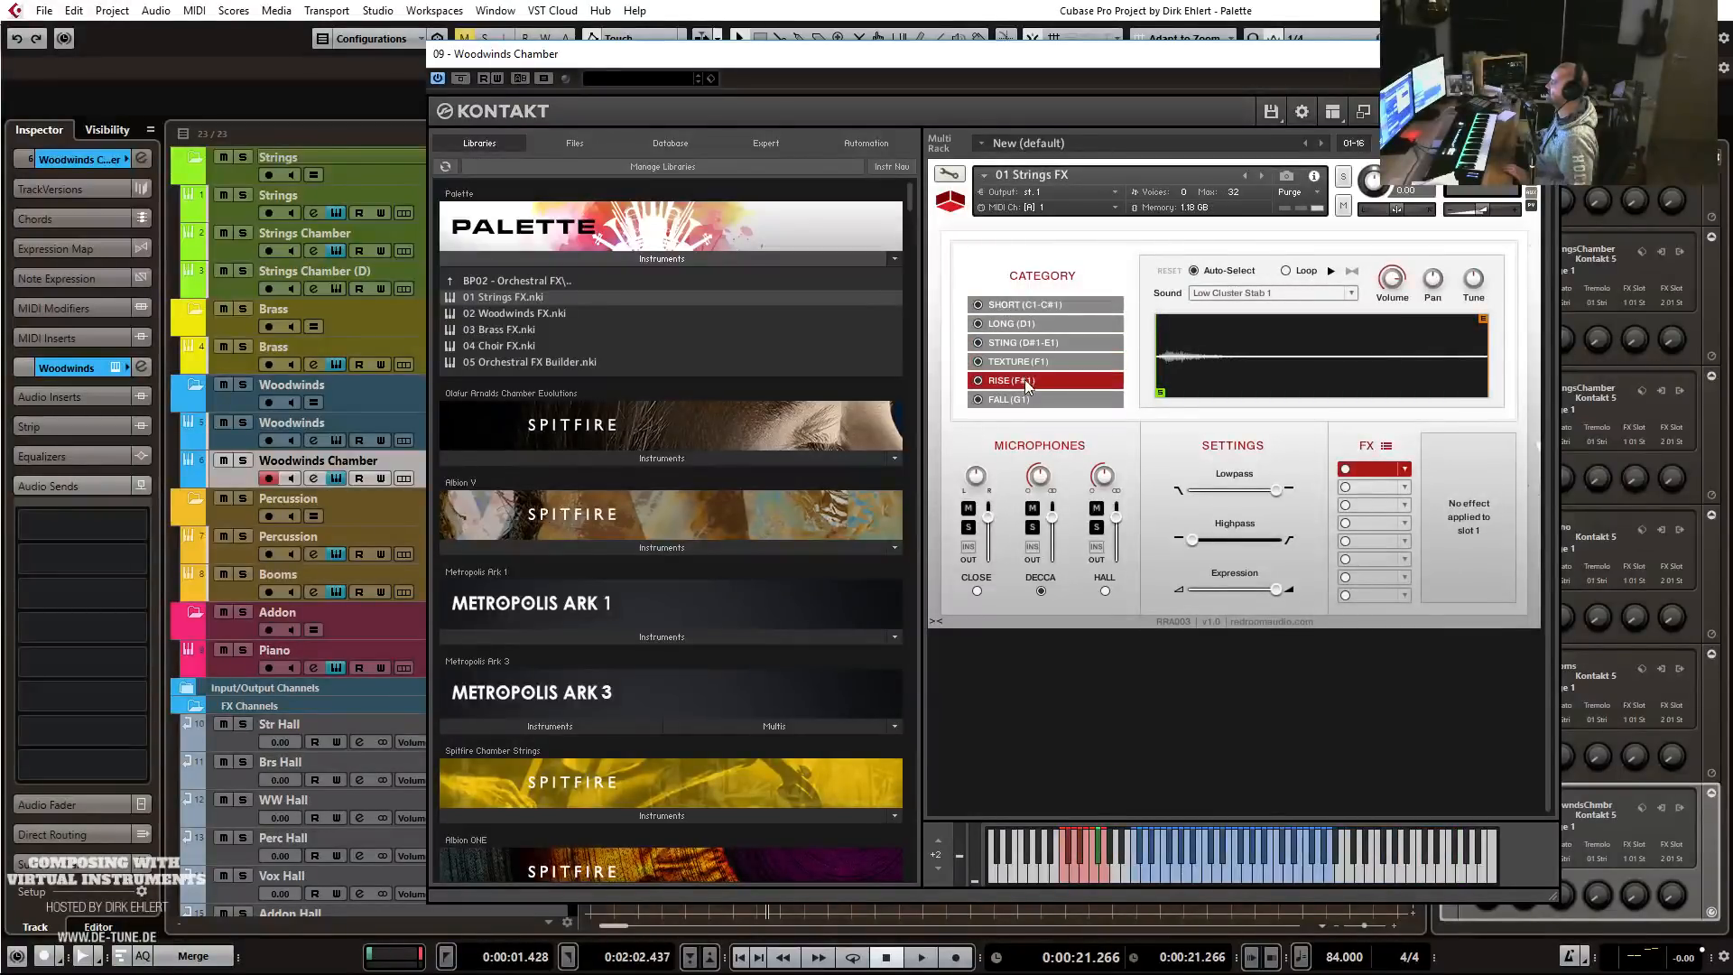
left_click(1027, 401)
left_click(1023, 308)
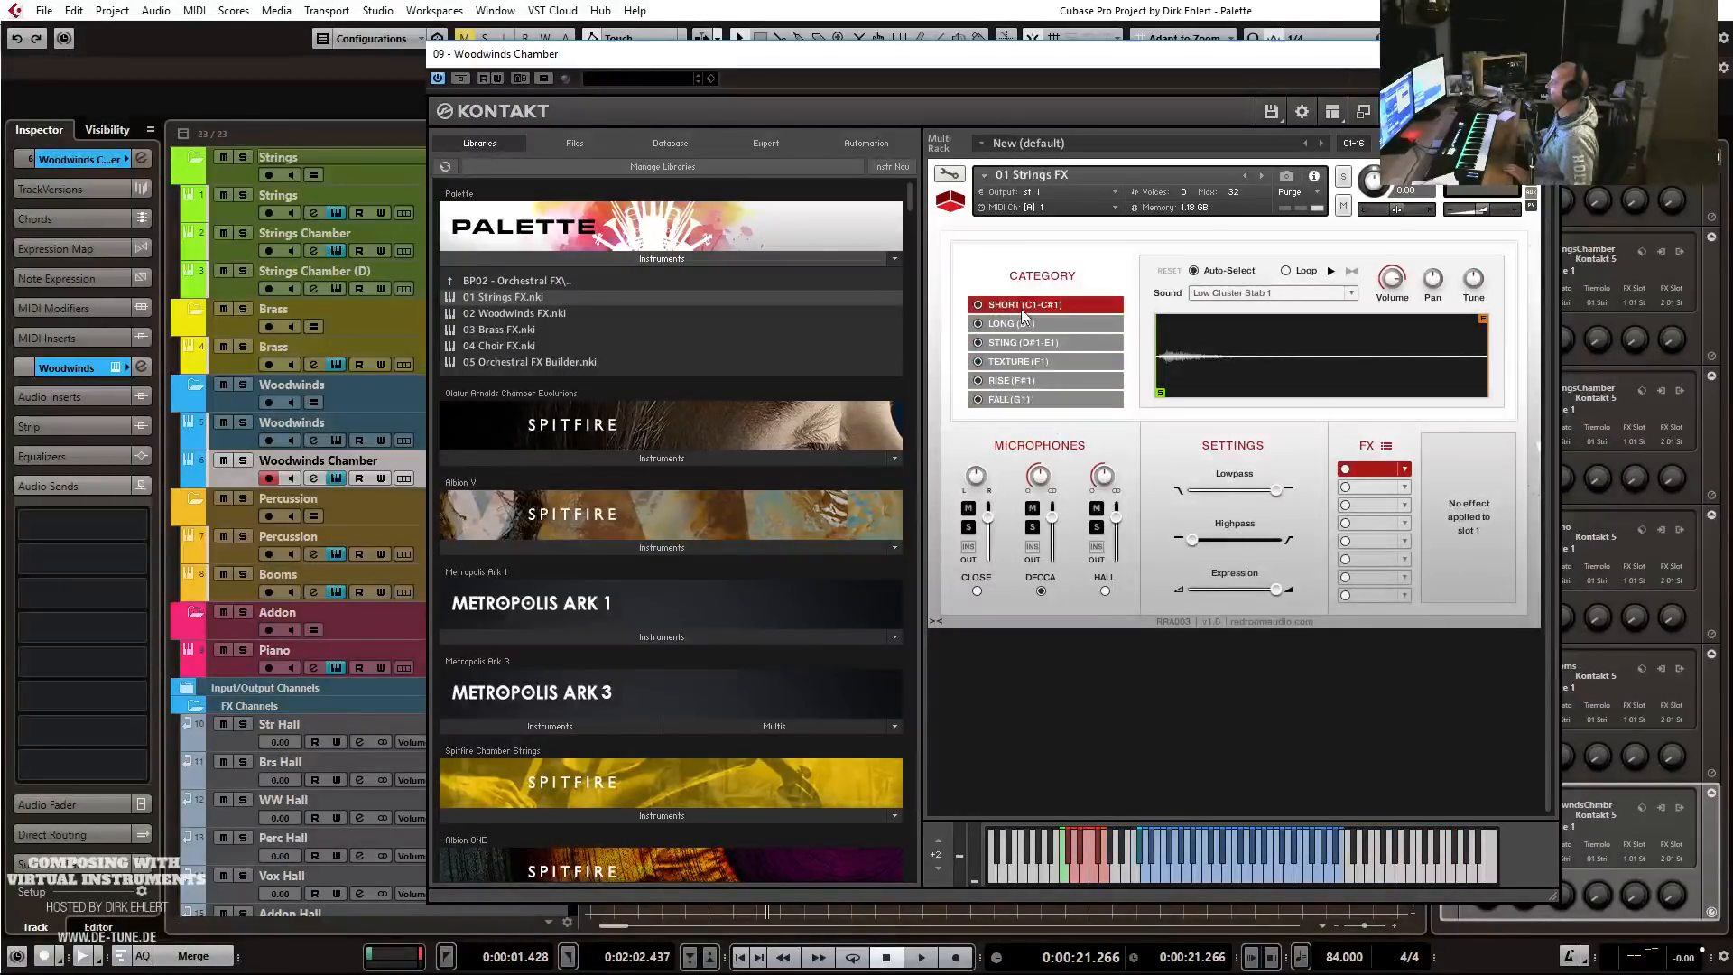
Replace Strings FX with 04 Woodwinds (Chamber) from the Symphonic Sketchpad folder and switch to the TRILL WT articulation.
left_click(535, 278)
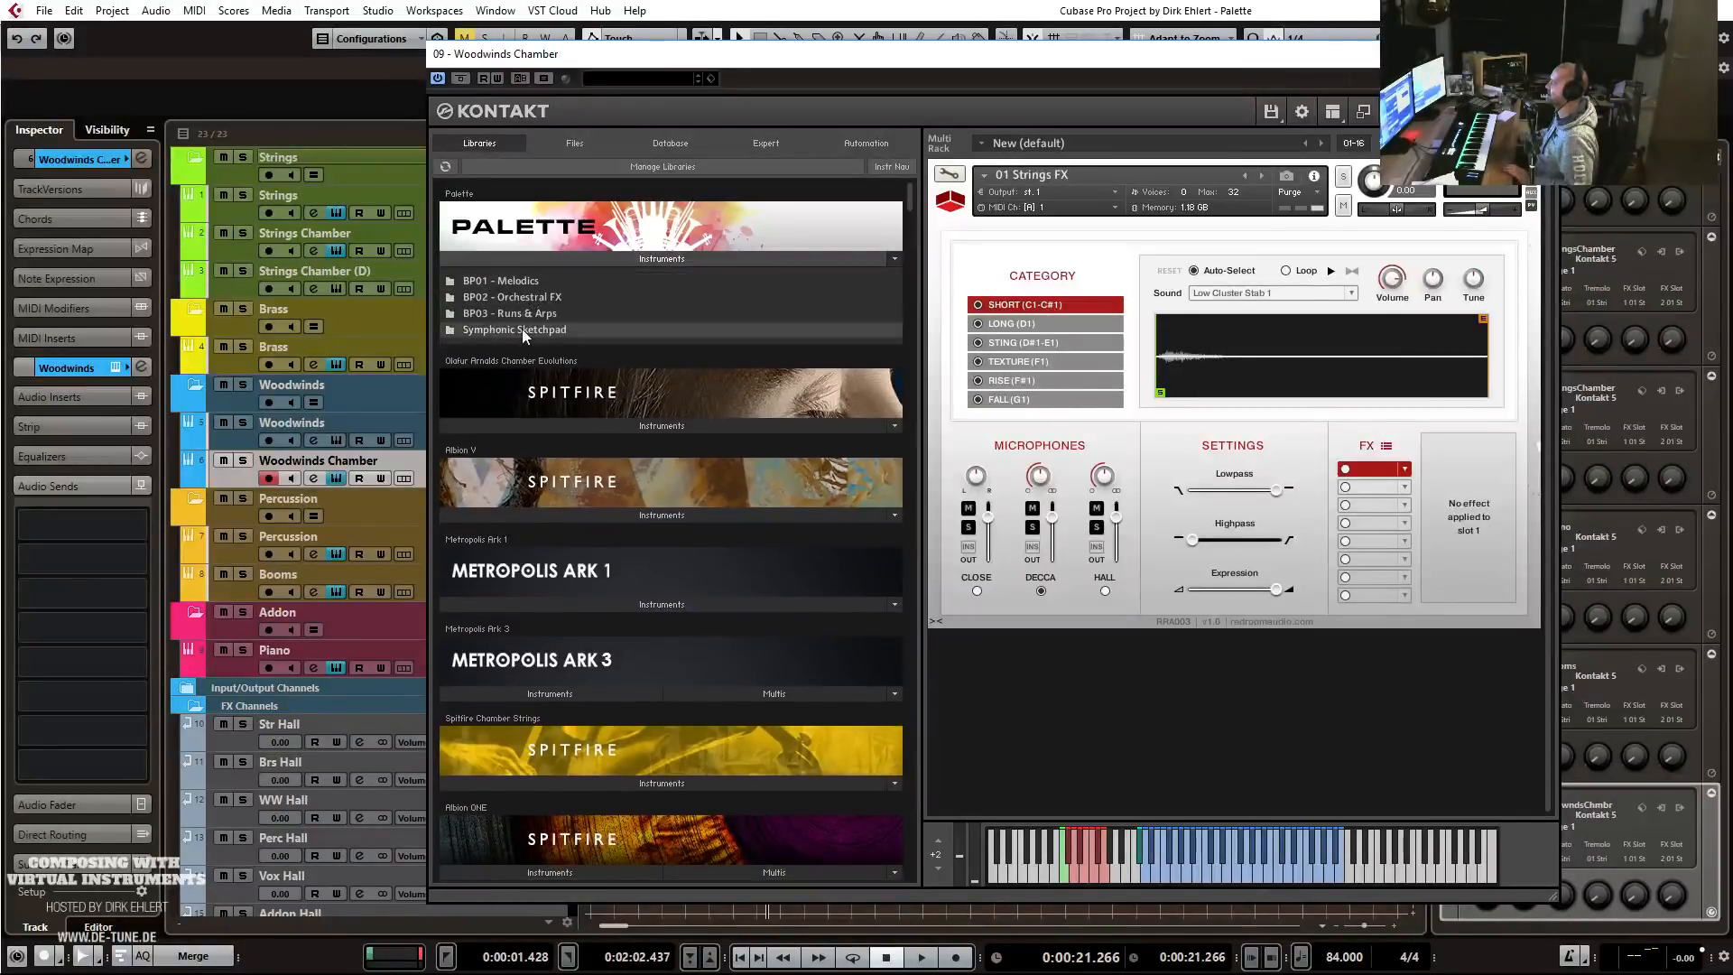
left_click(522, 329)
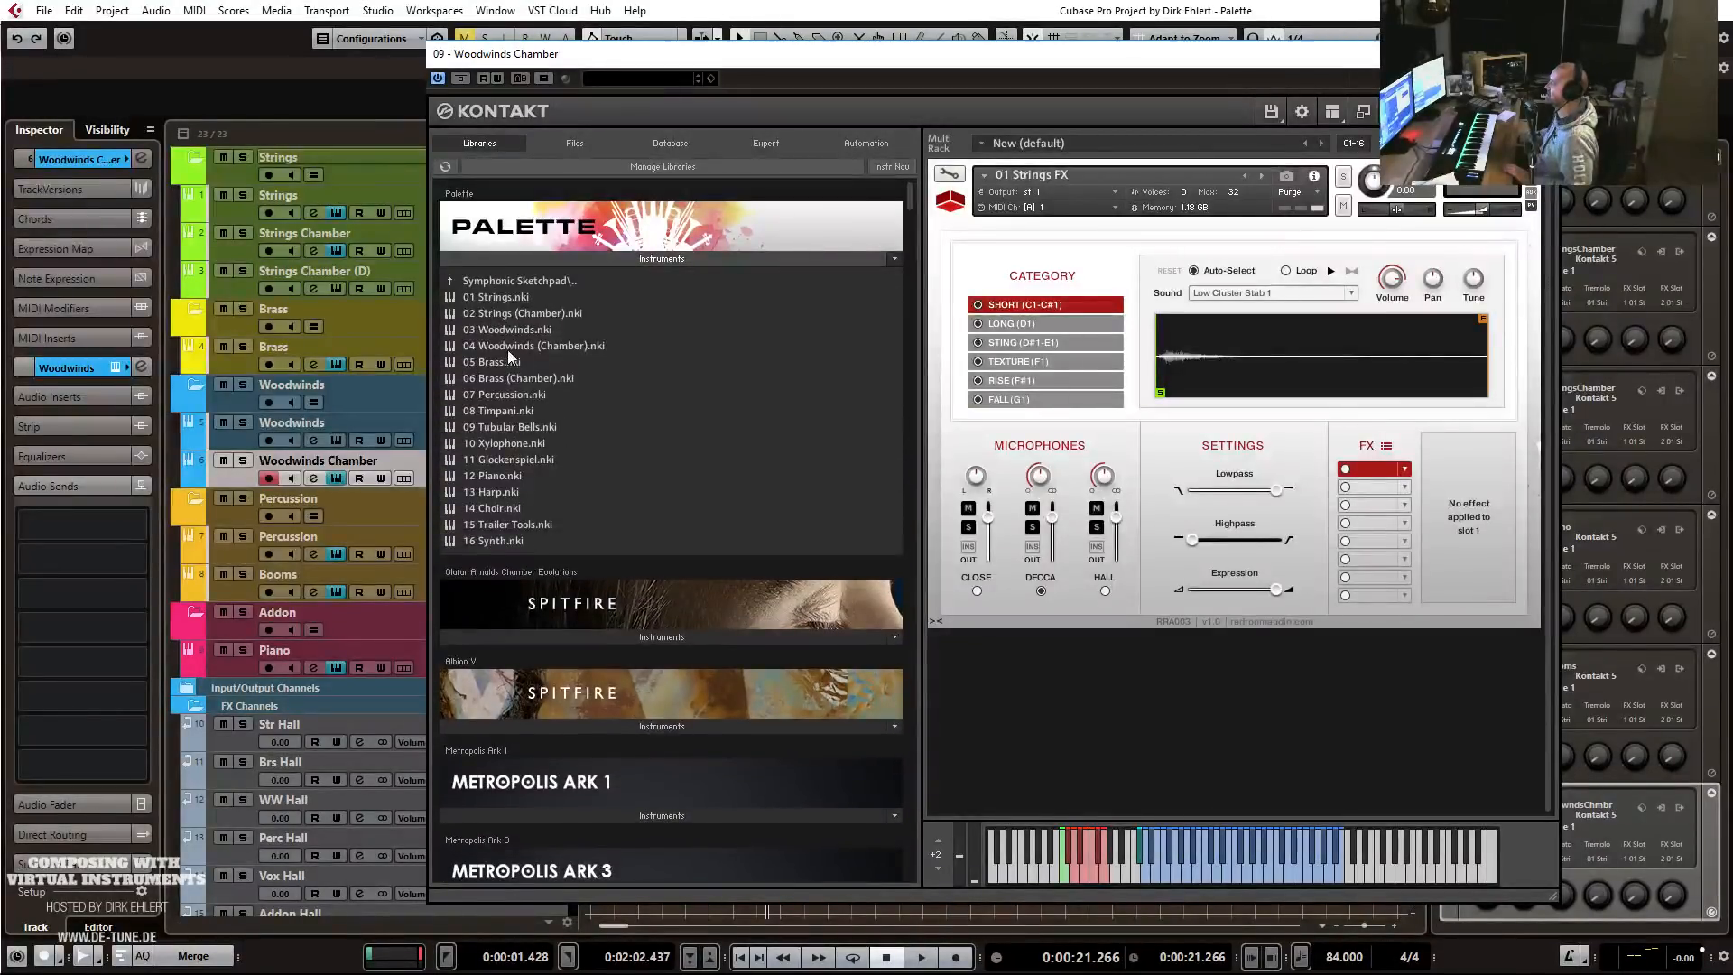
left_click_drag(500, 345, 1097, 185)
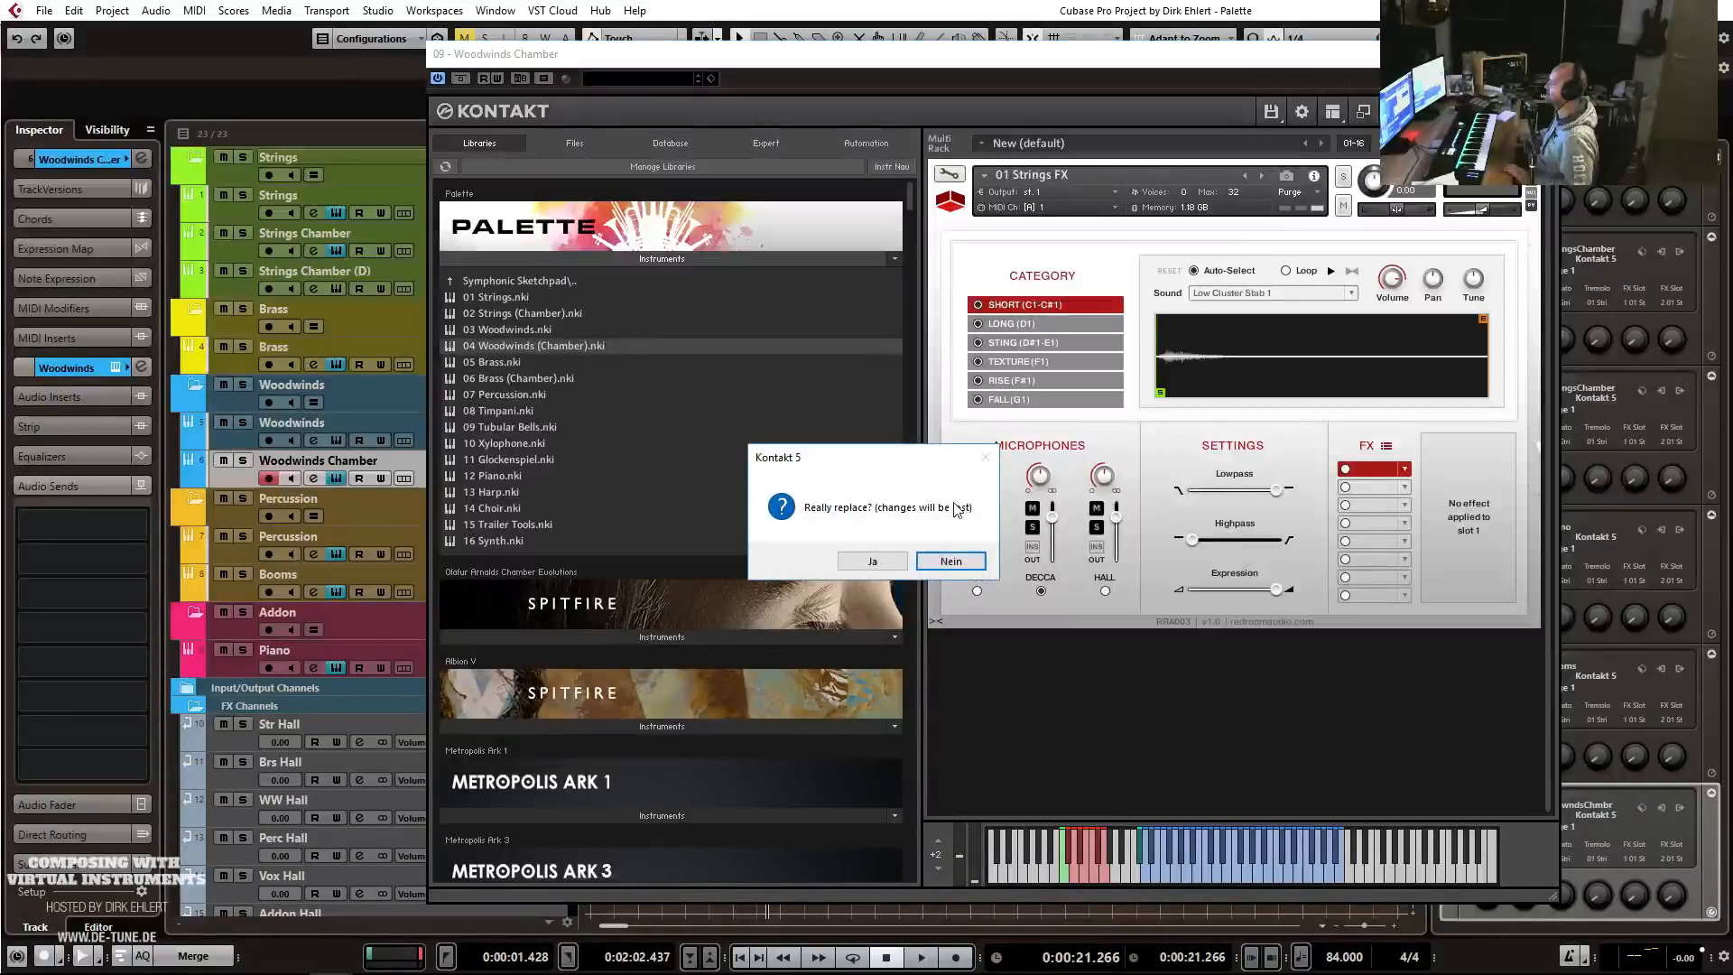
left_click(872, 561)
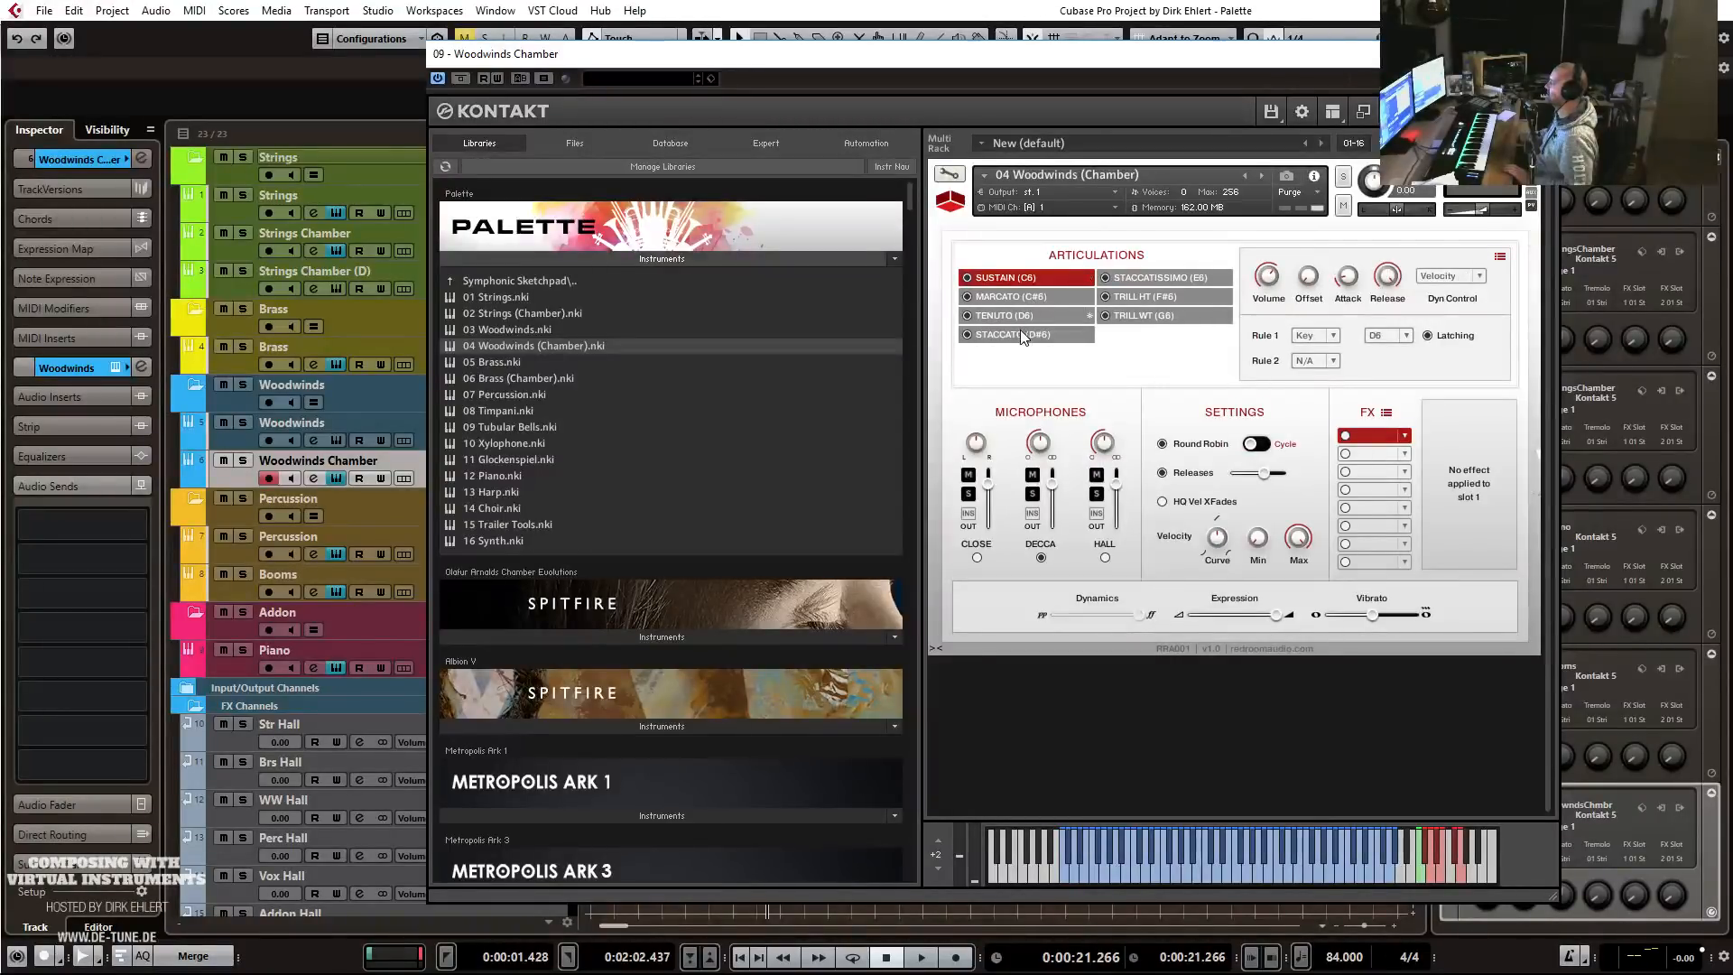
left_click(1090, 334)
left_click(1459, 873)
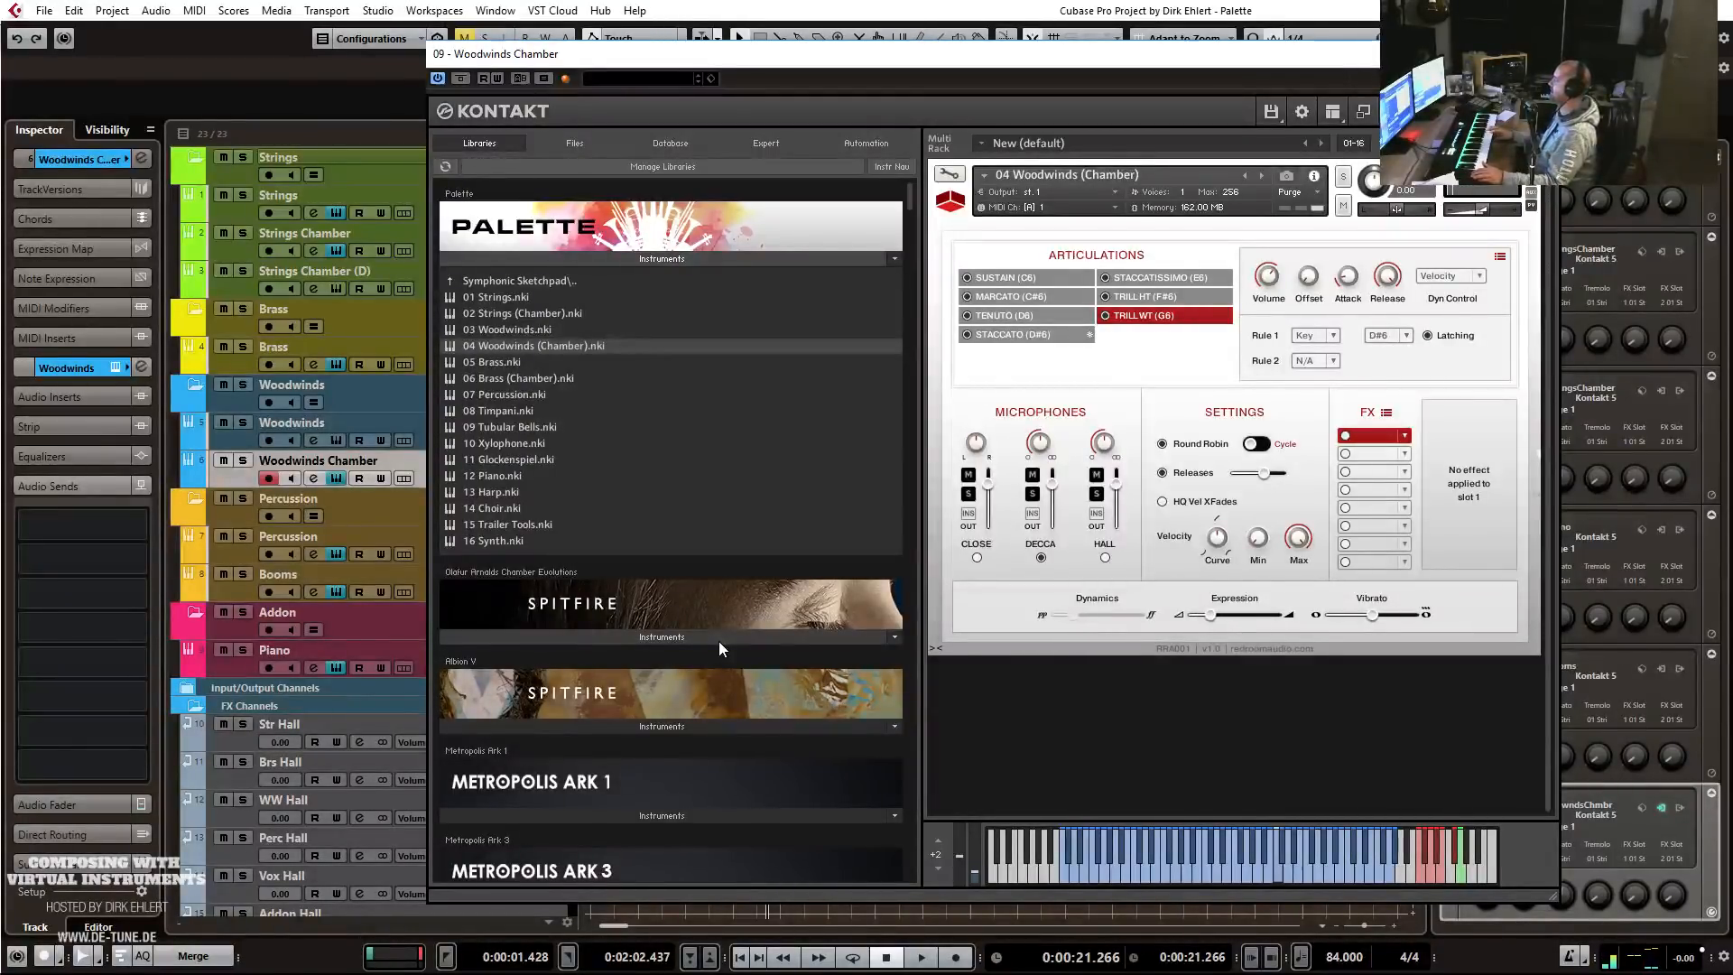
Add an active audio send to WW Hall on the Woodwinds Chamber track at -10 dB.
left_click(143, 524)
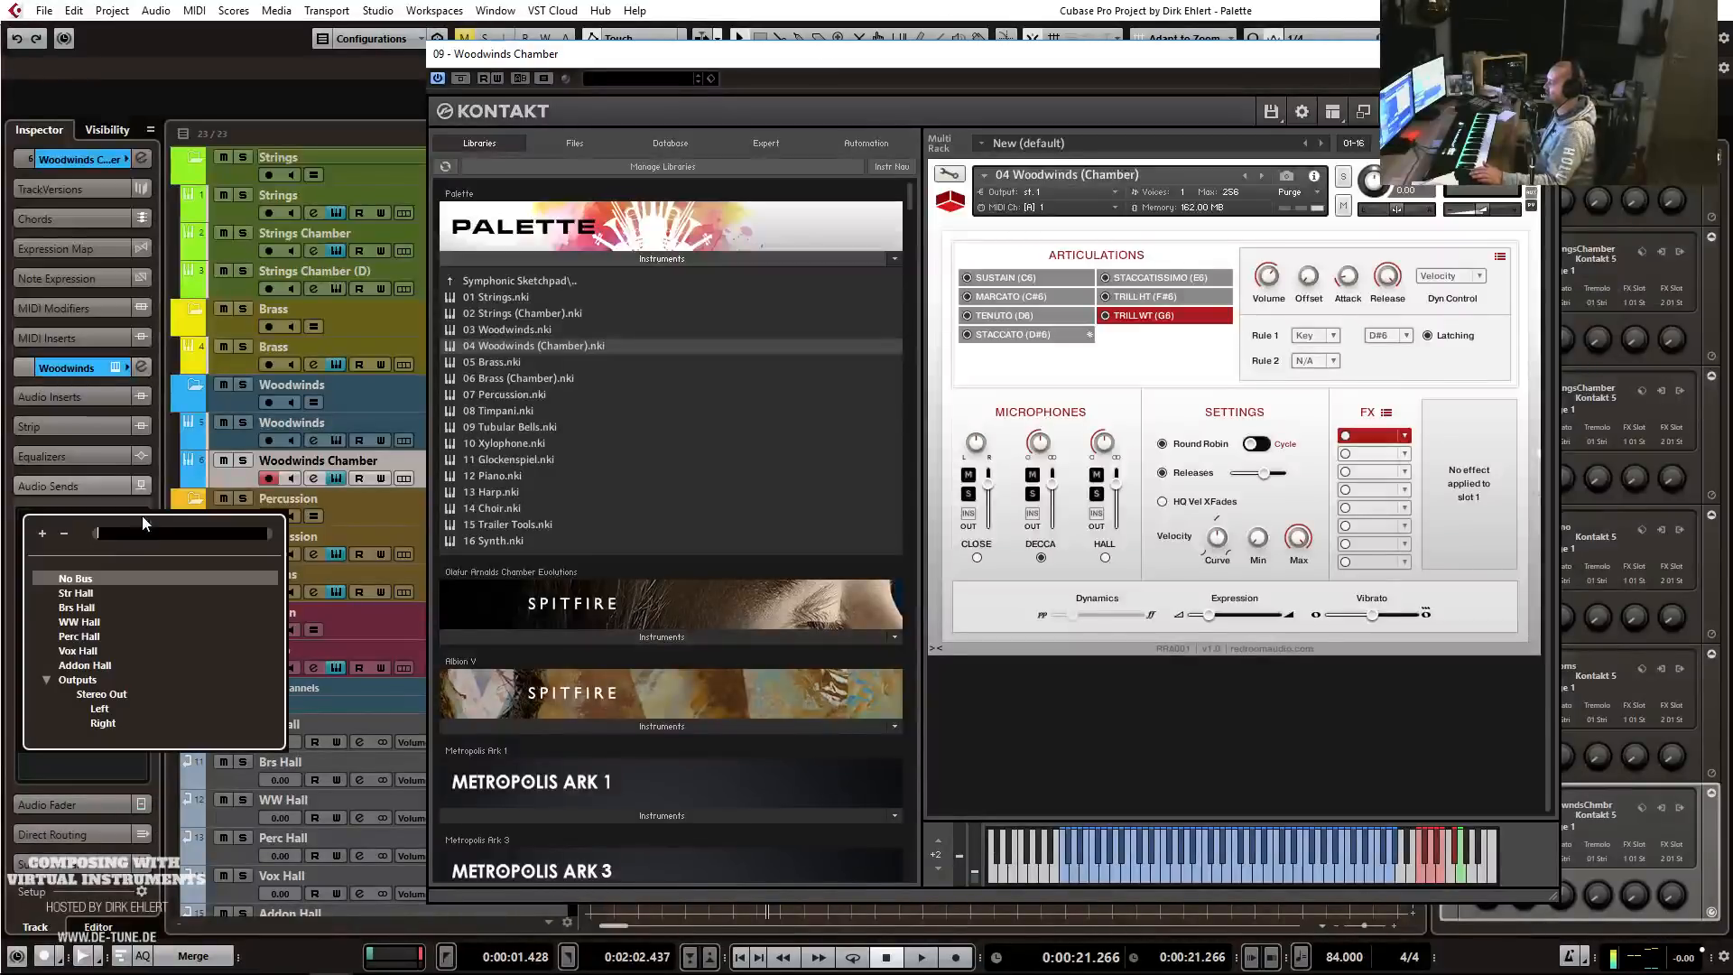
left_click(79, 622)
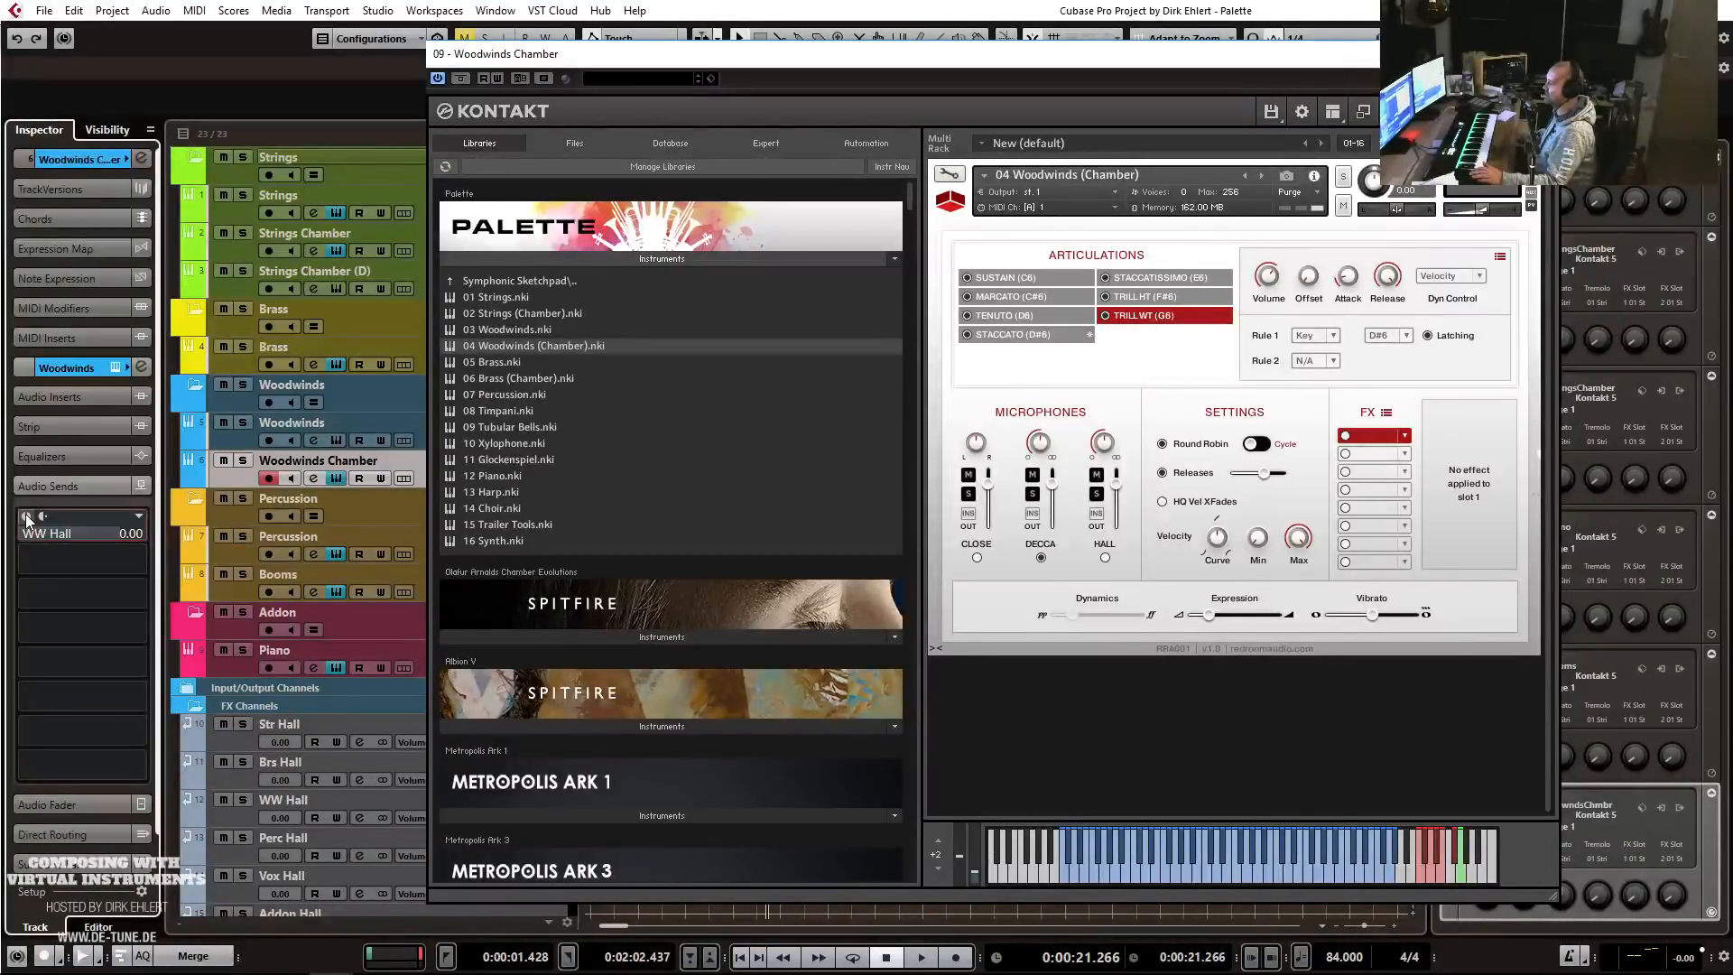
double_click(40, 534)
type("-10")
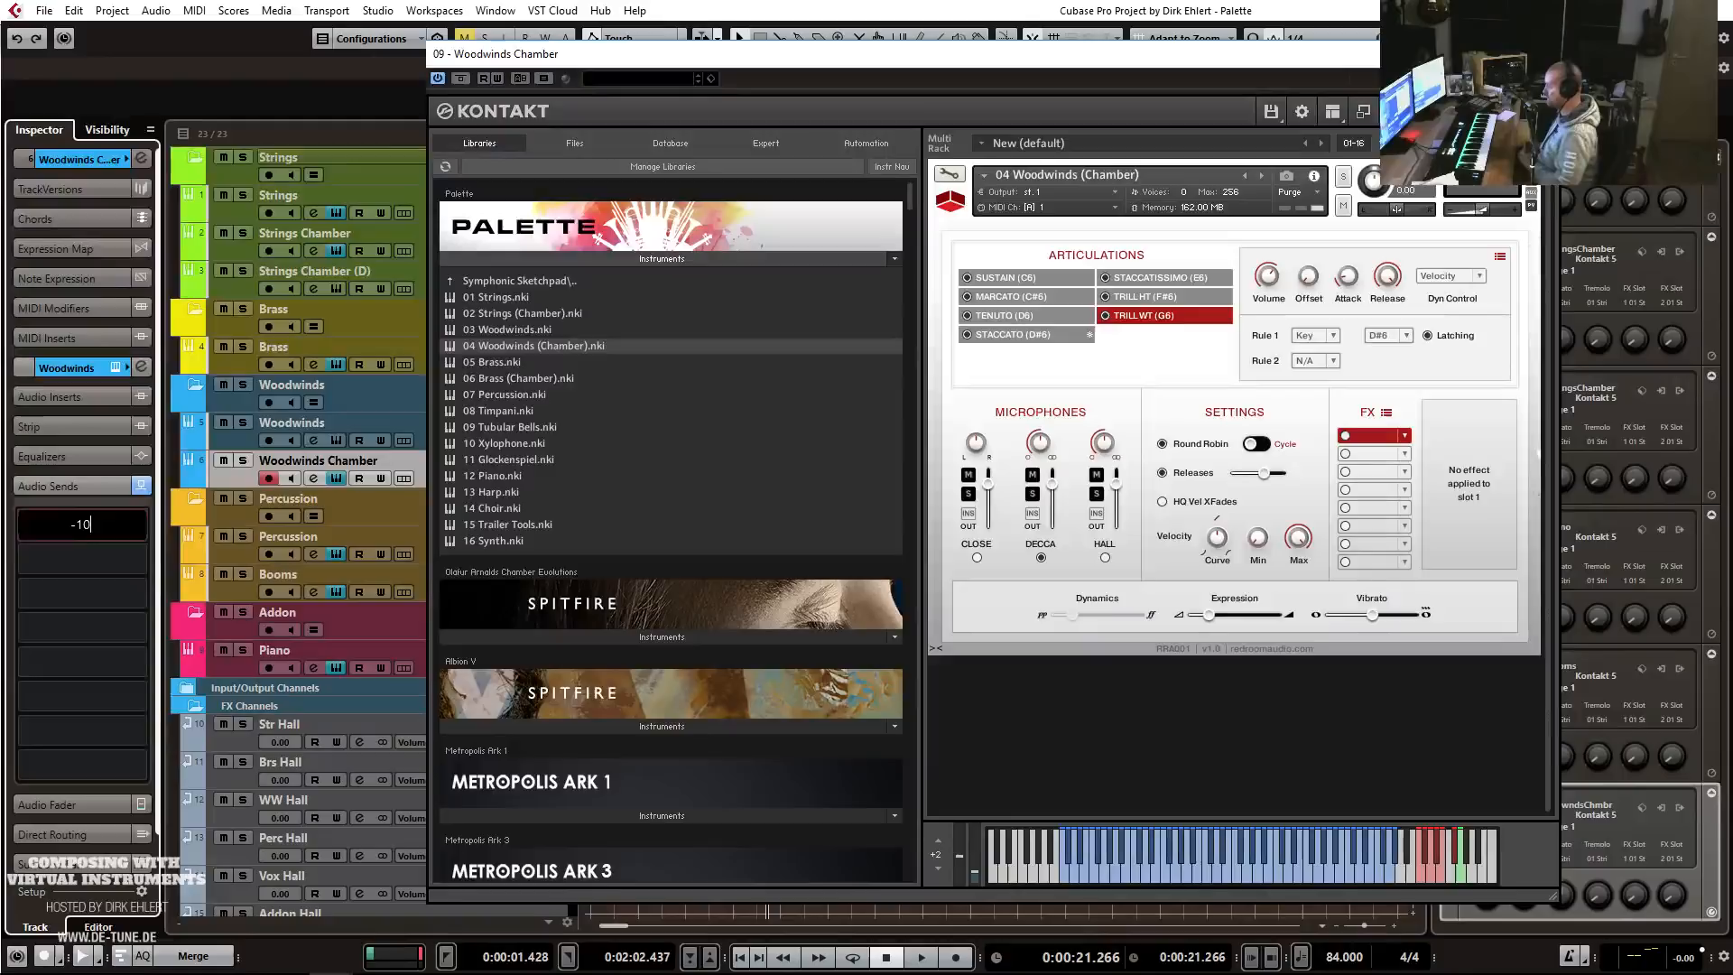
key("Return")
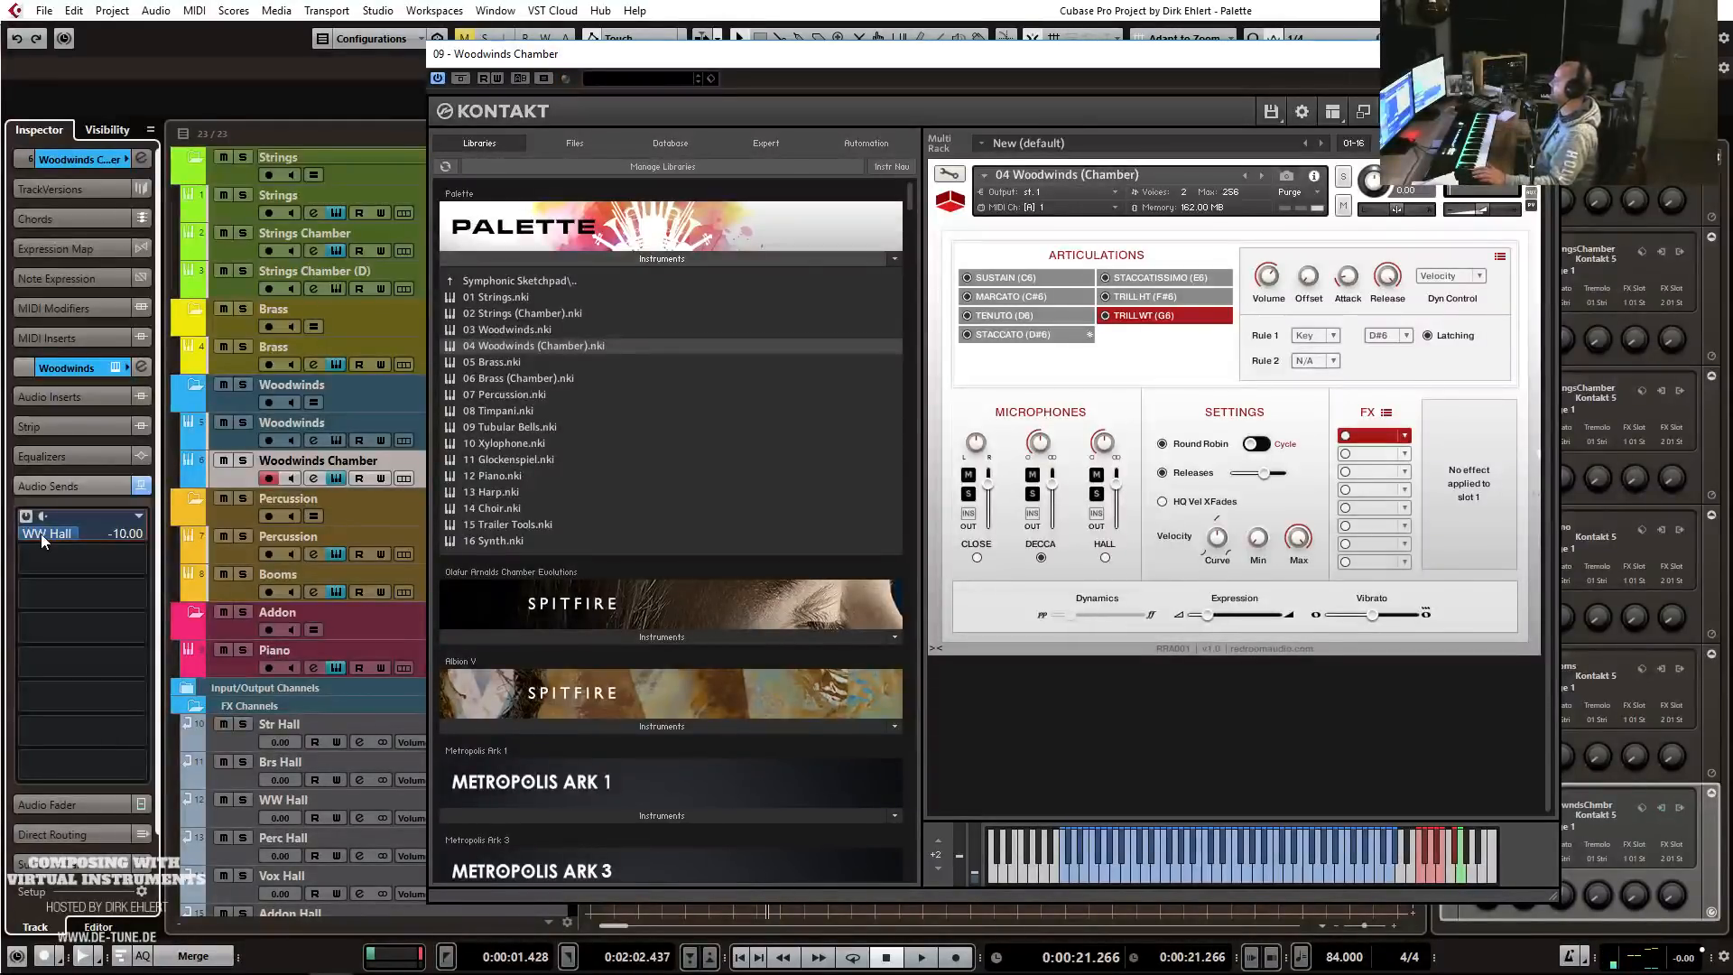
Record a five-bar part on the Woodwinds Chamber track, starting at bar 2.
left_click_drag(738, 61, 1732, 73)
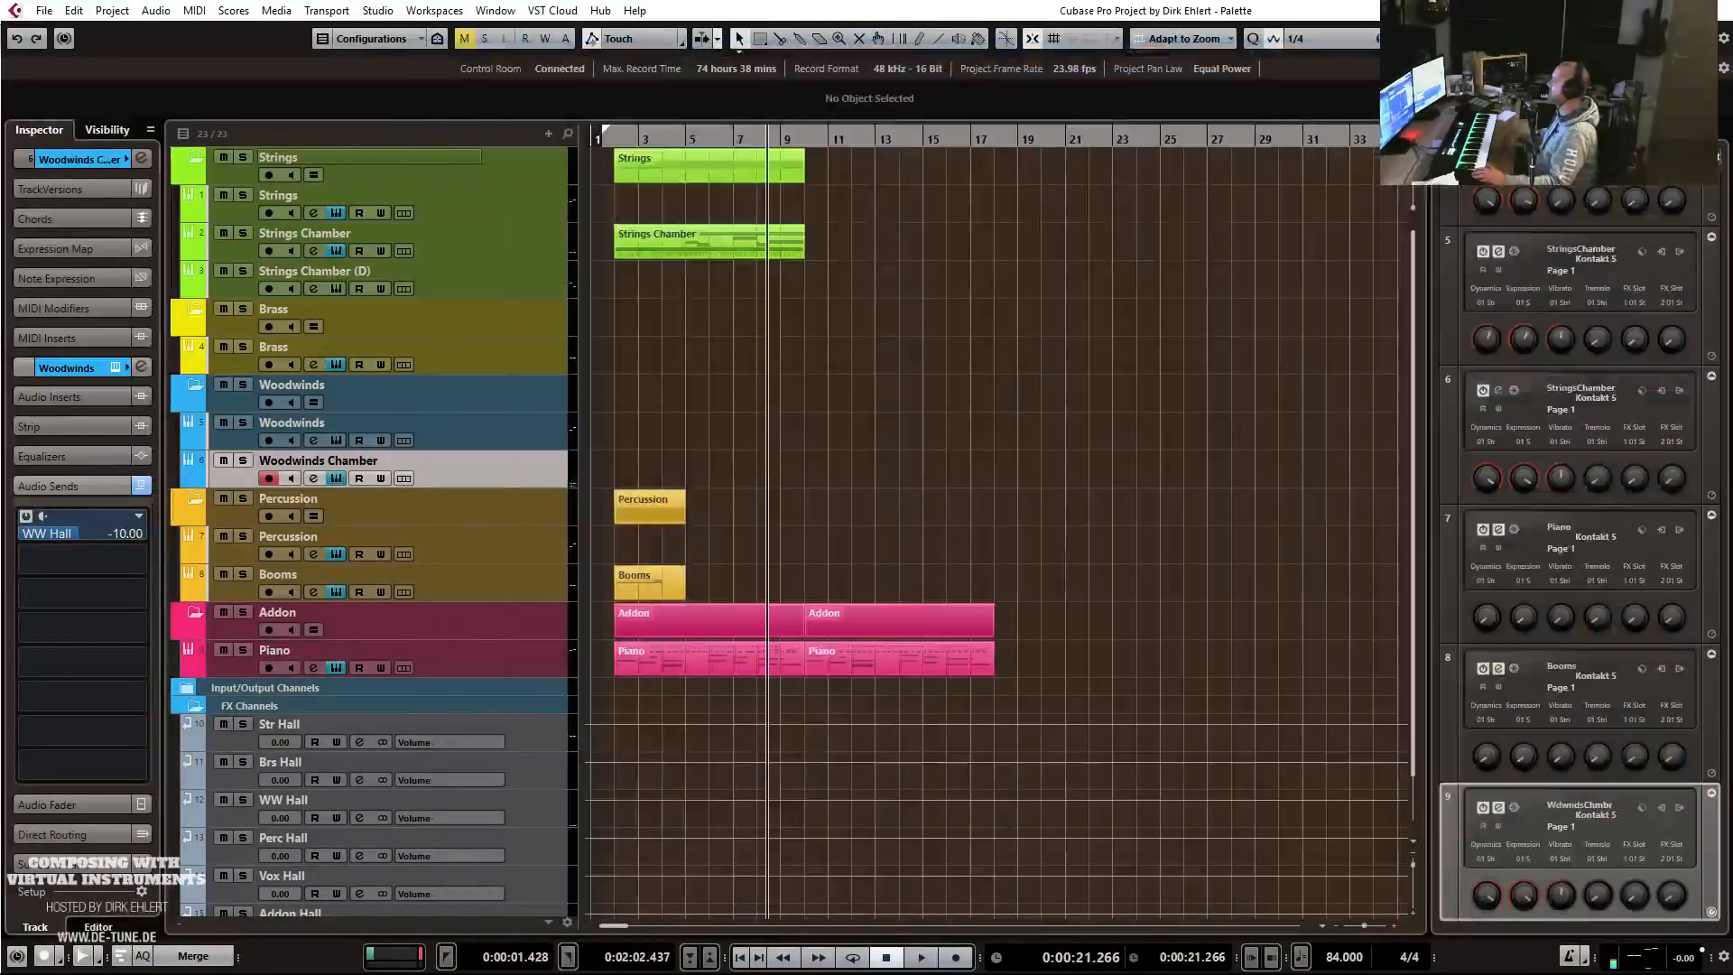
left_click(614, 137)
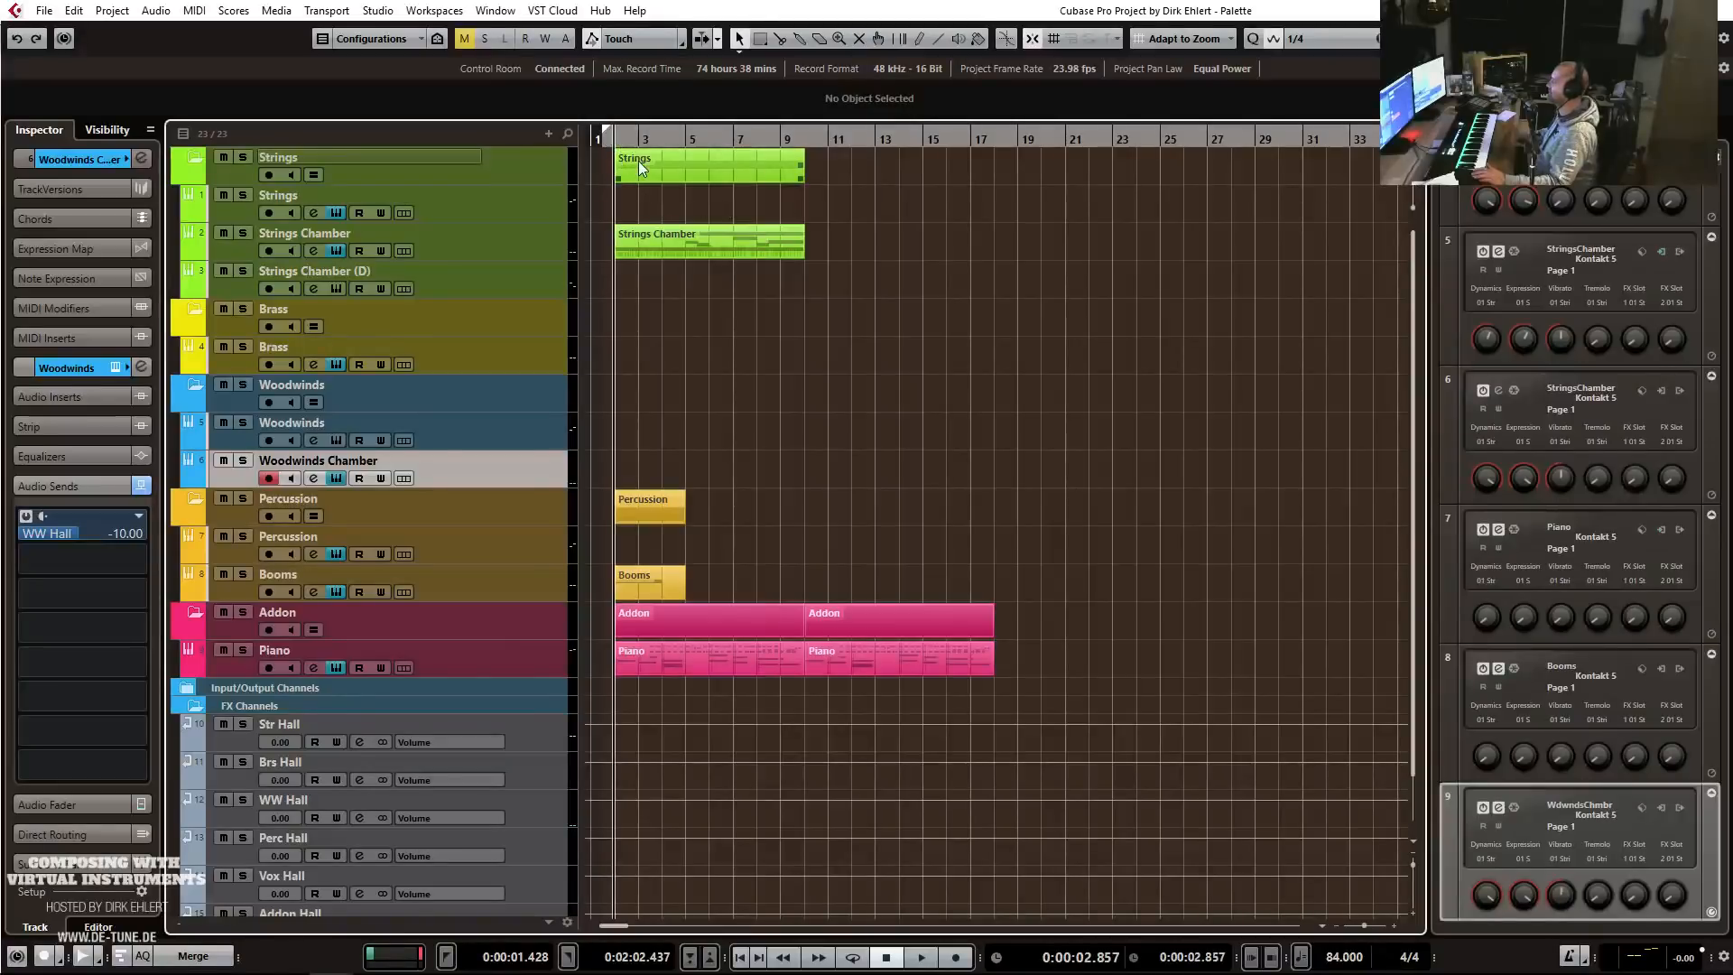
key("KP_Multiply")
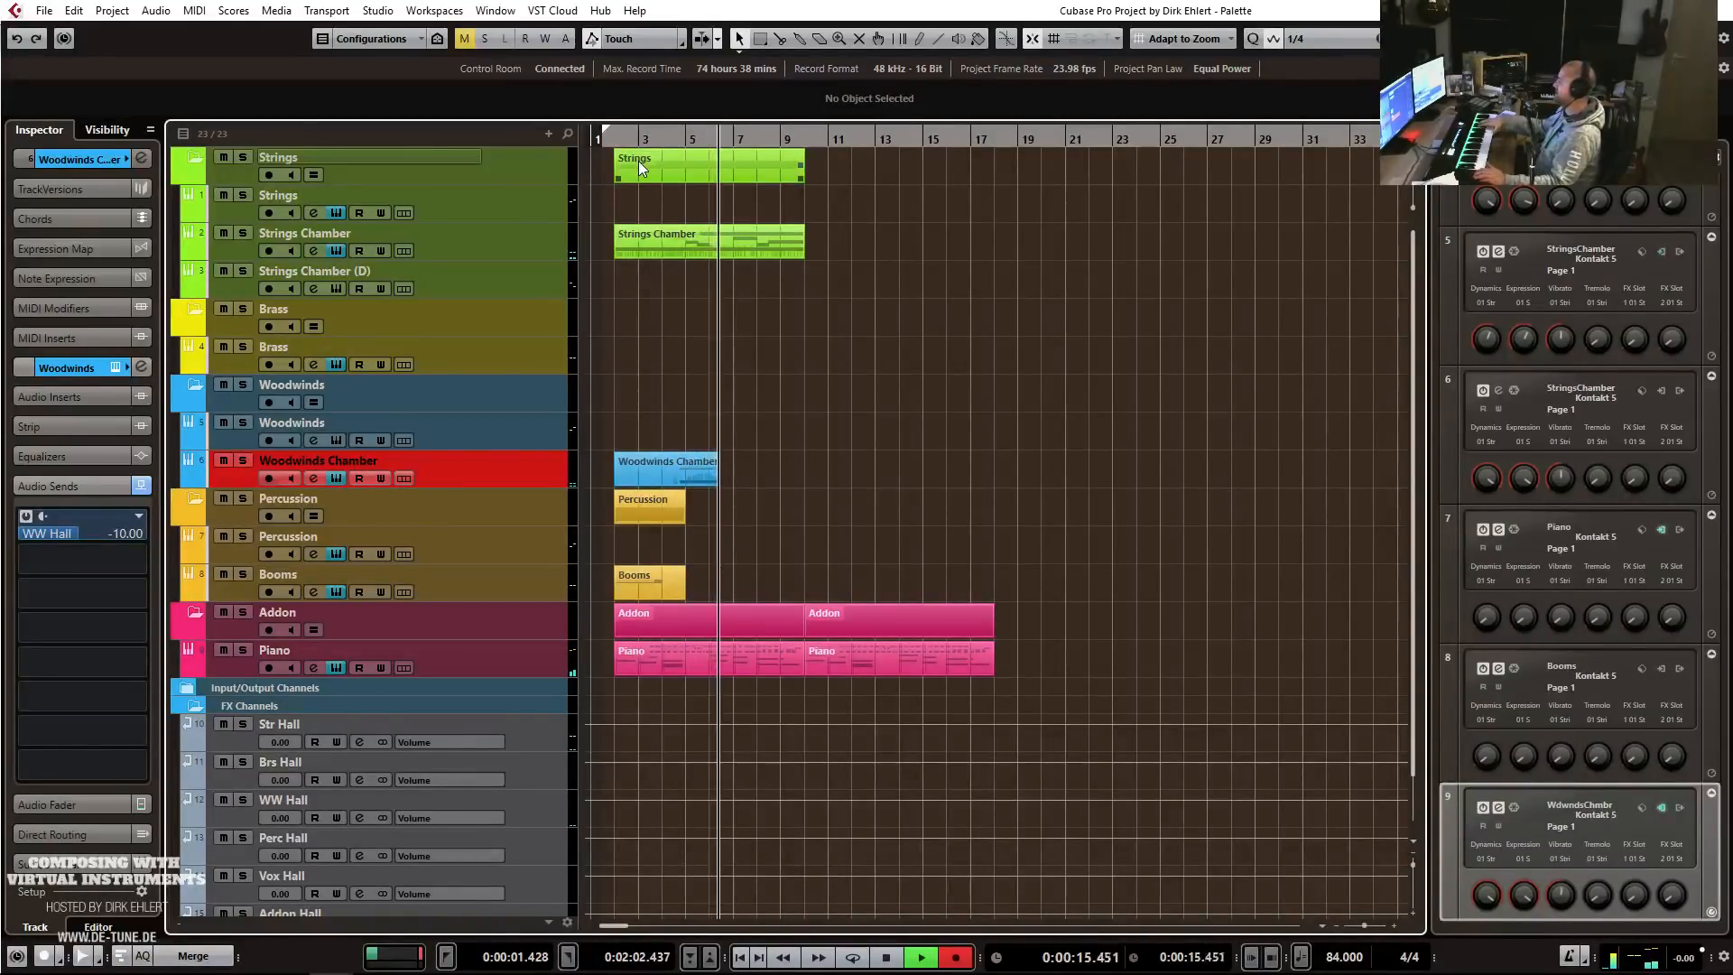
key("space")
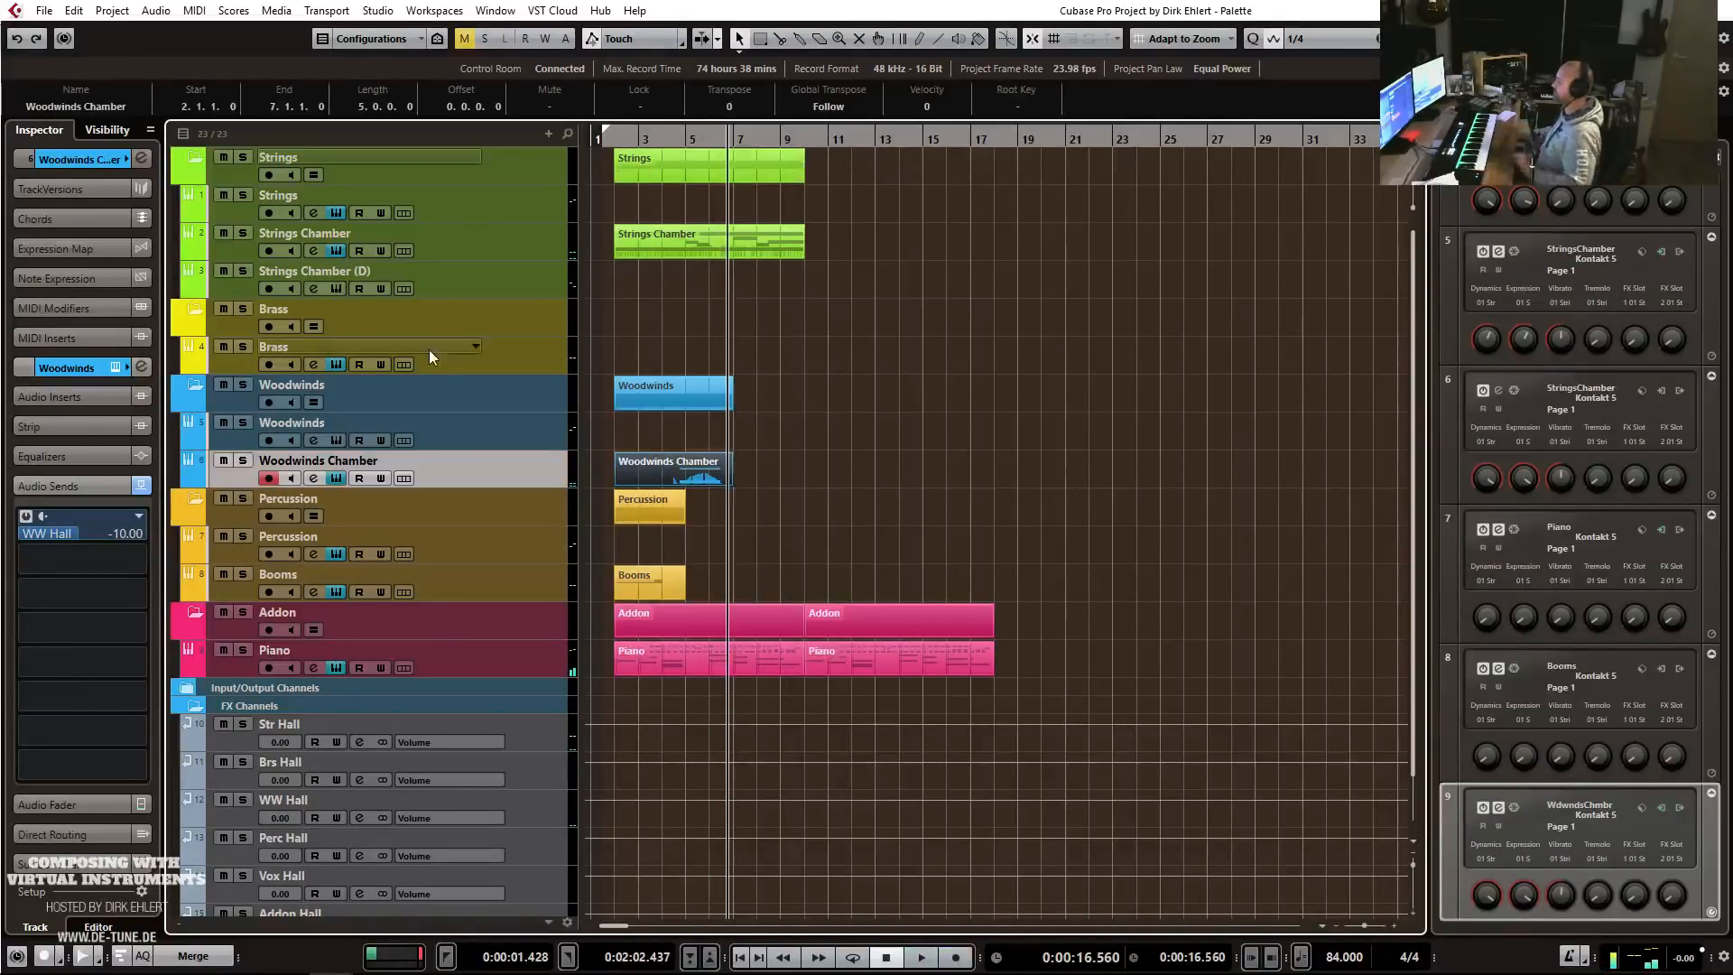
Add an active audio send to Perc Hall on the Percussion track at -18 dB.
left_click(486, 547)
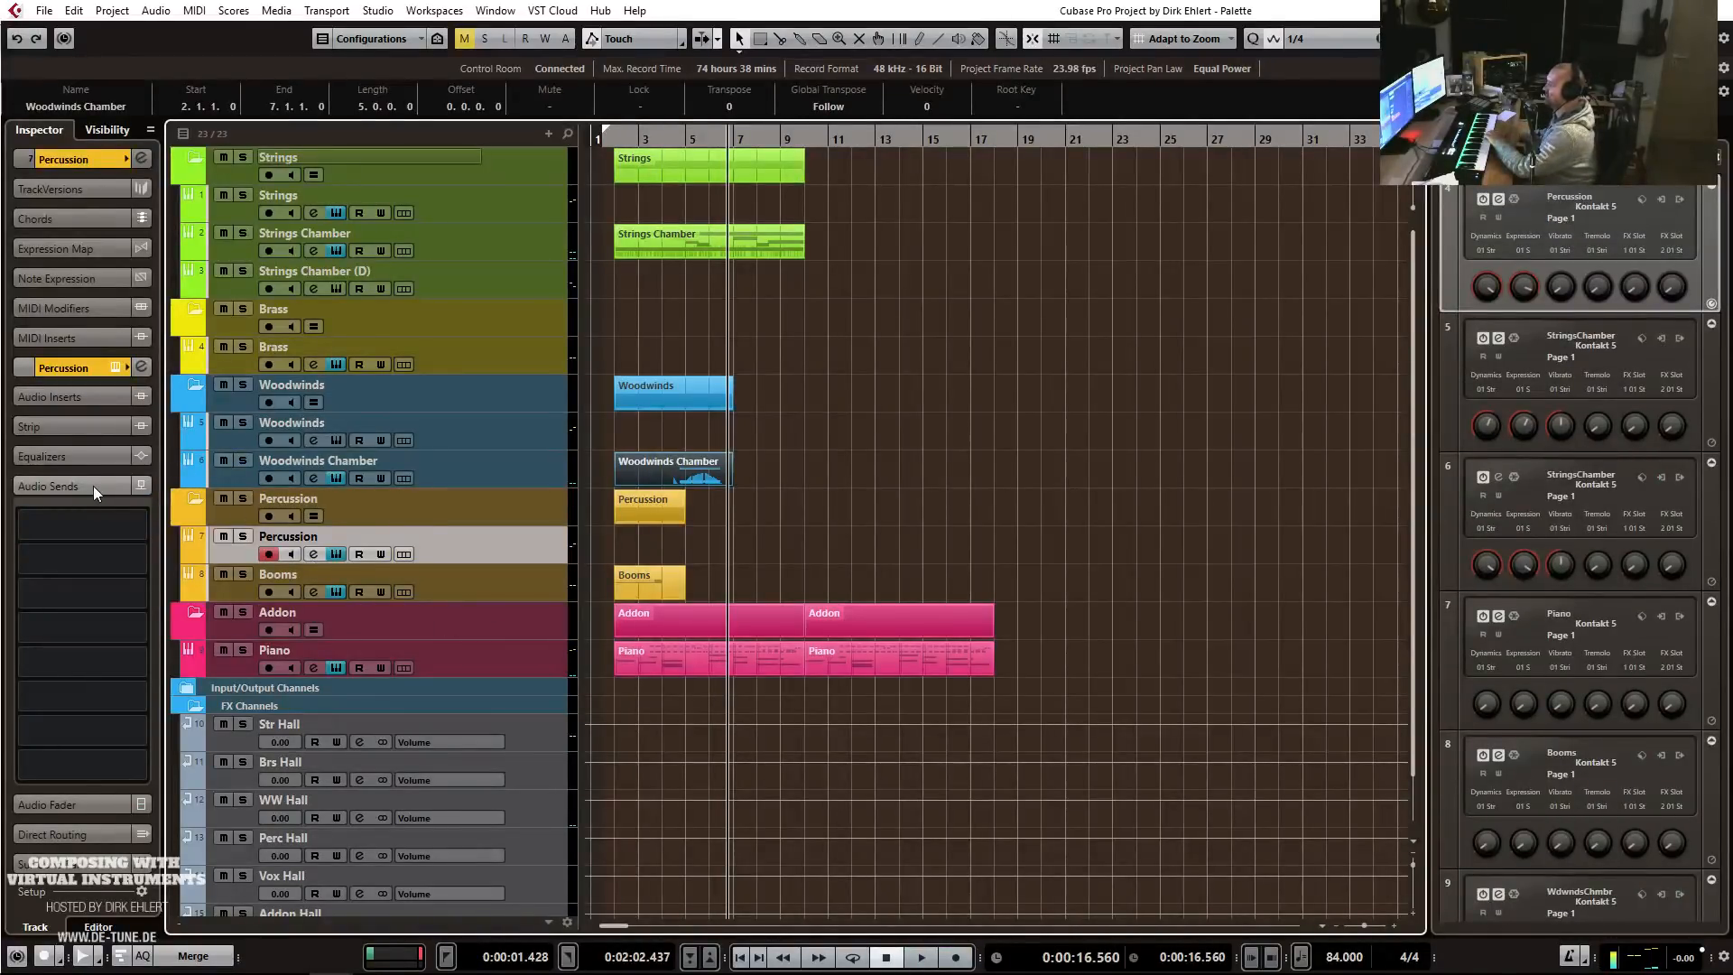
left_click(133, 525)
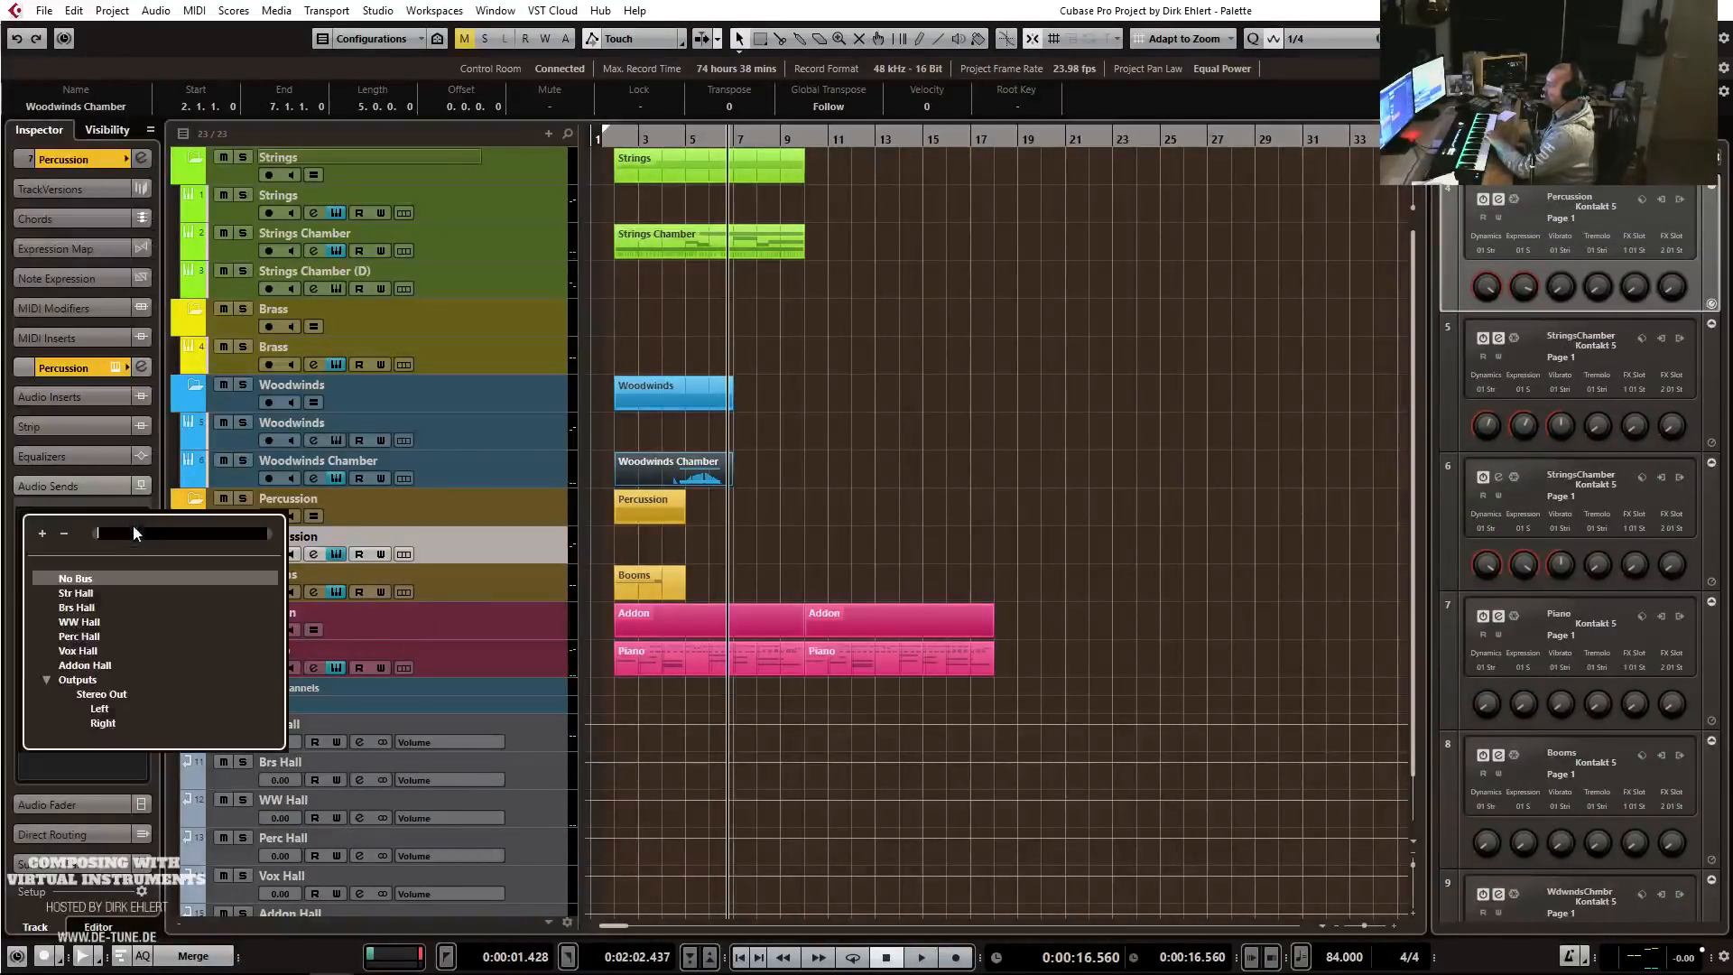
left_click(93, 637)
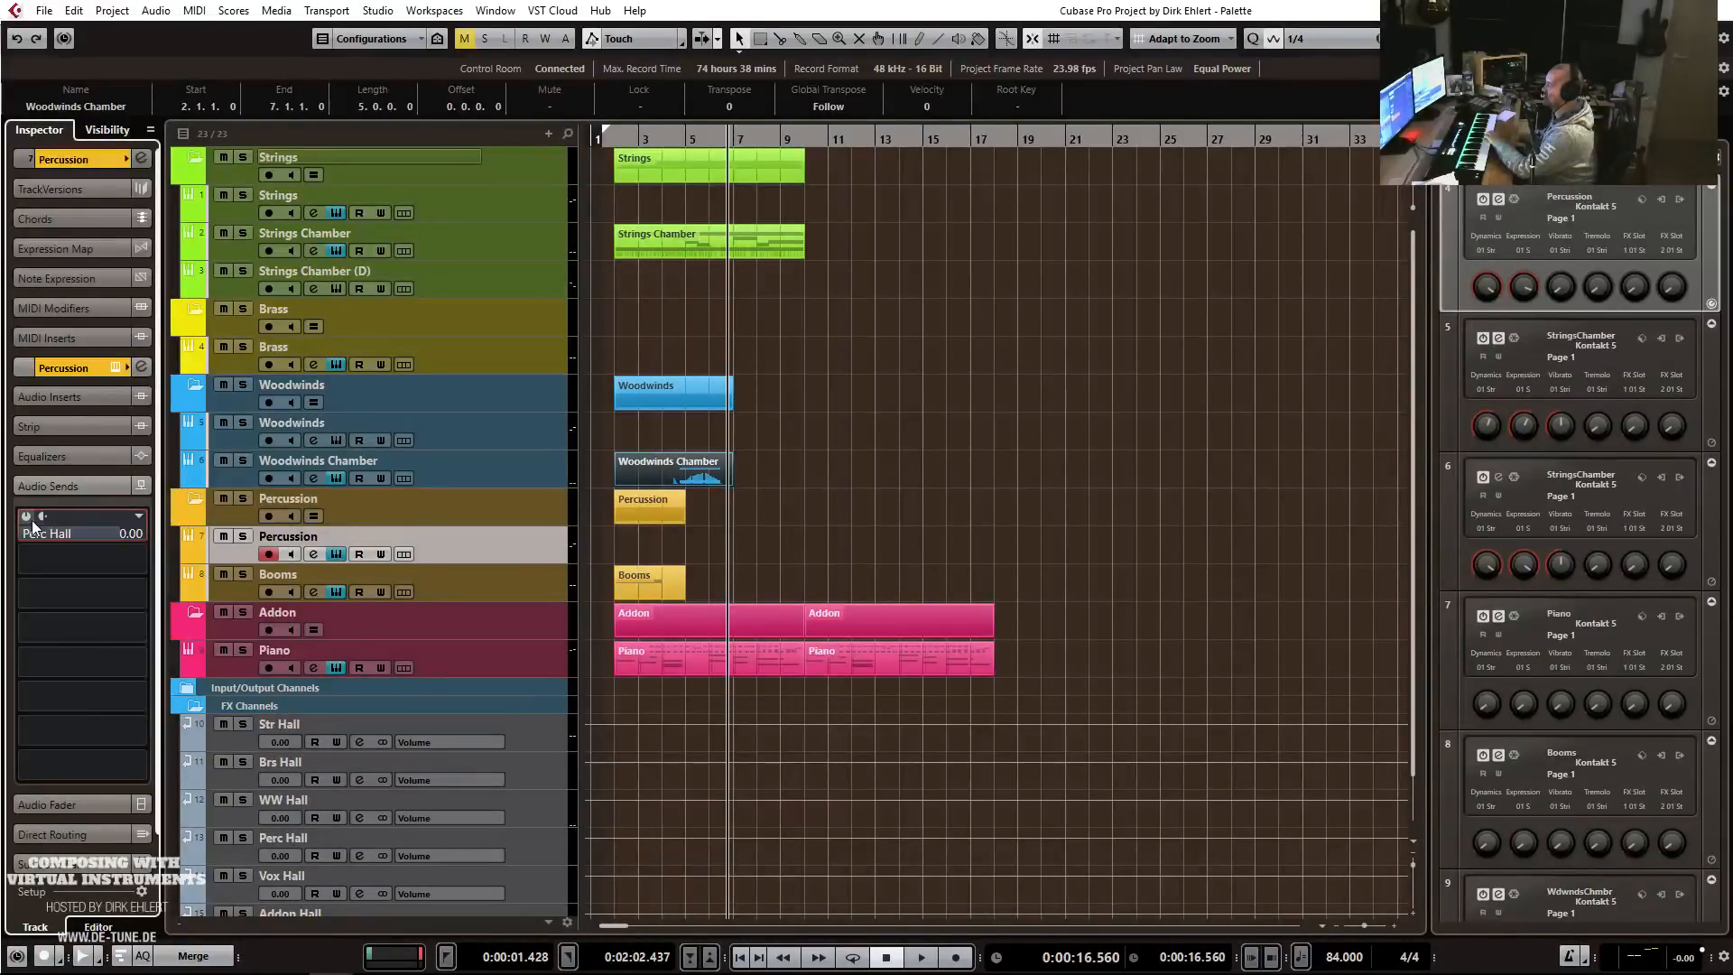
left_click(25, 520)
double_click(69, 534)
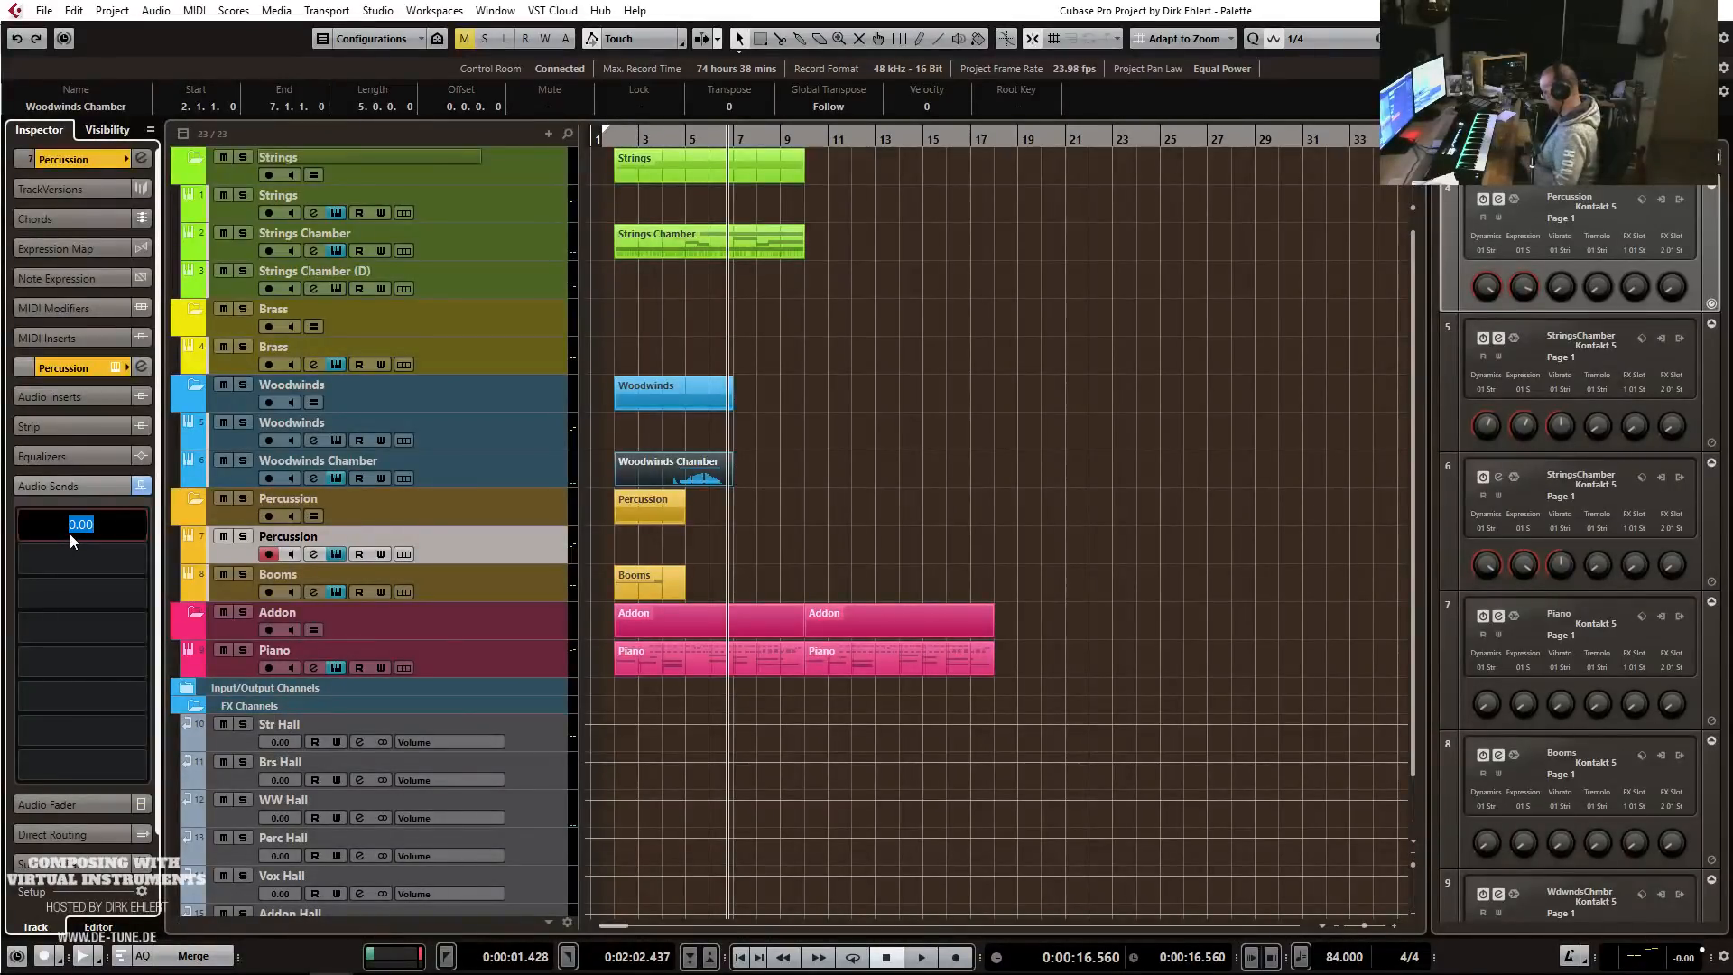
type("-18")
key("Return")
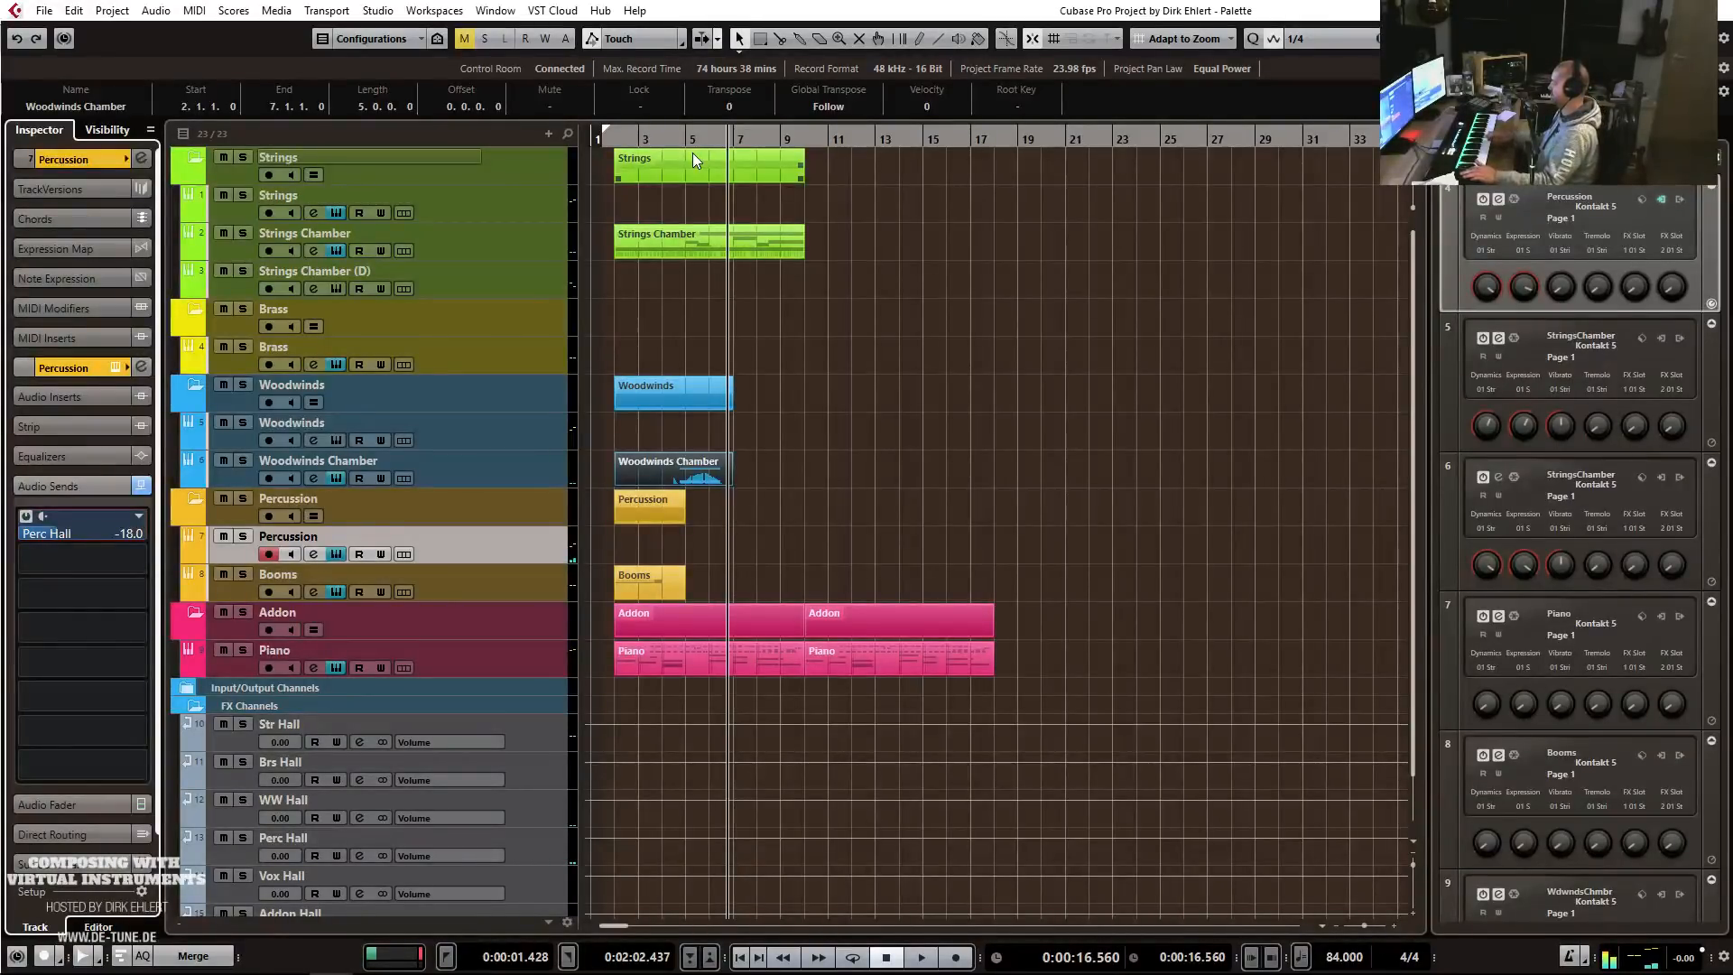
Record a six-bar part on the Percussion track from the start of the project.
key("KP_1")
key("KP_Multiply")
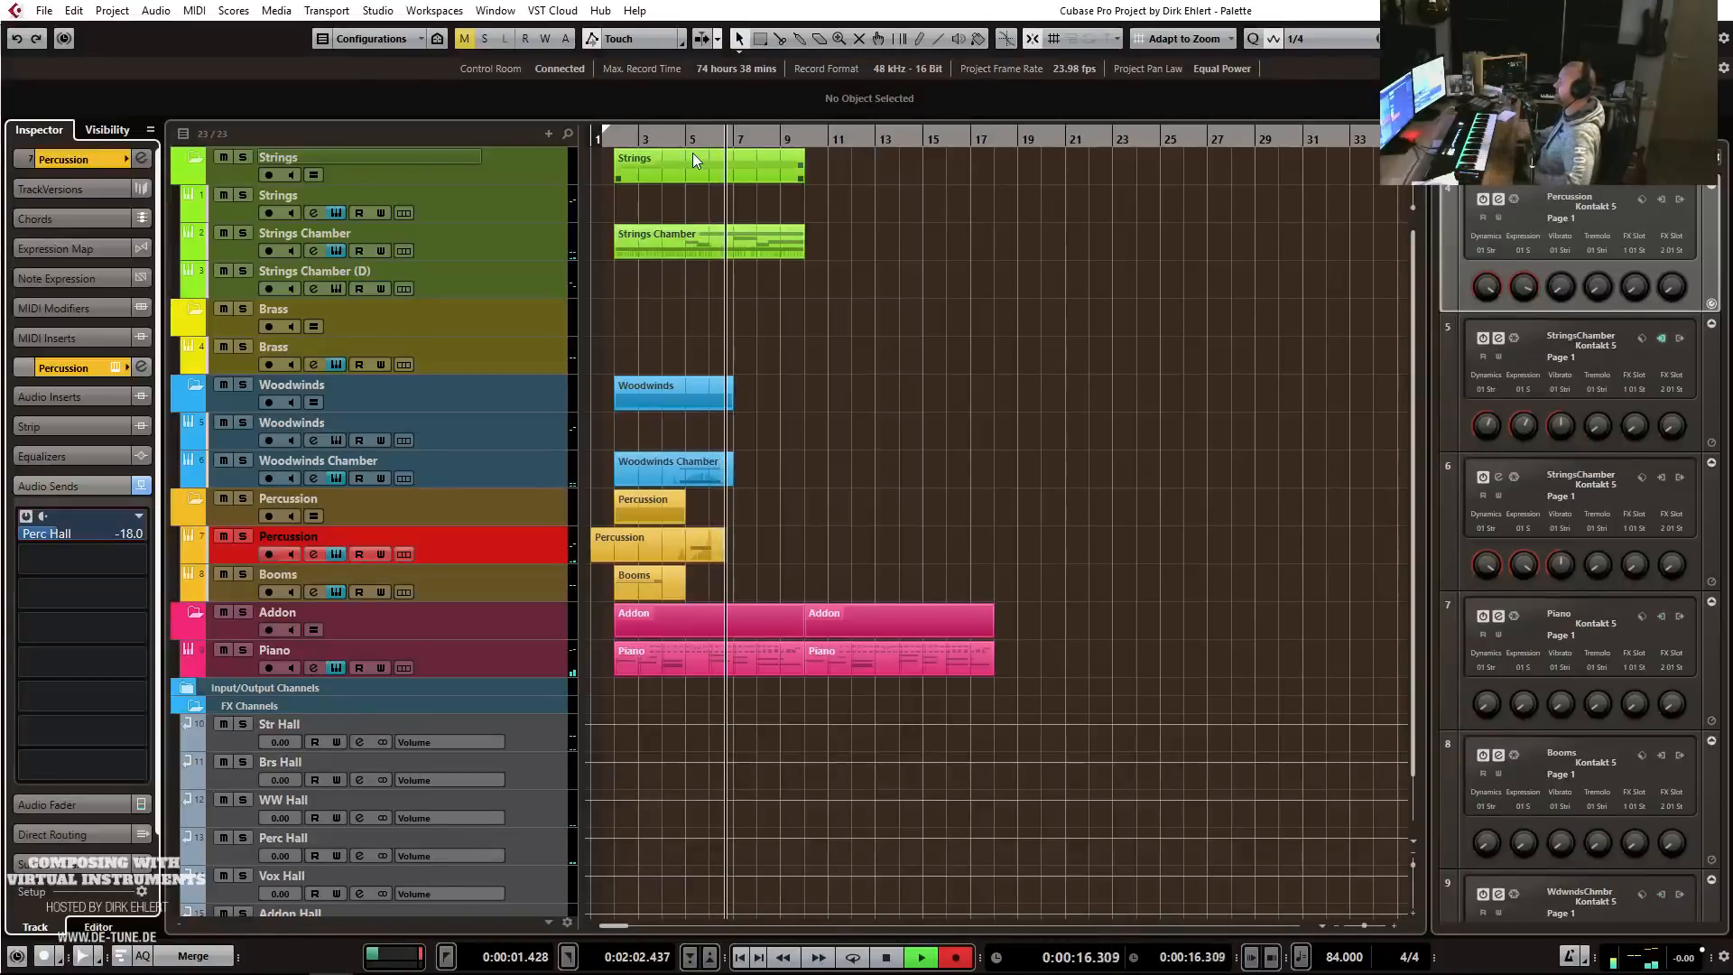
key("space")
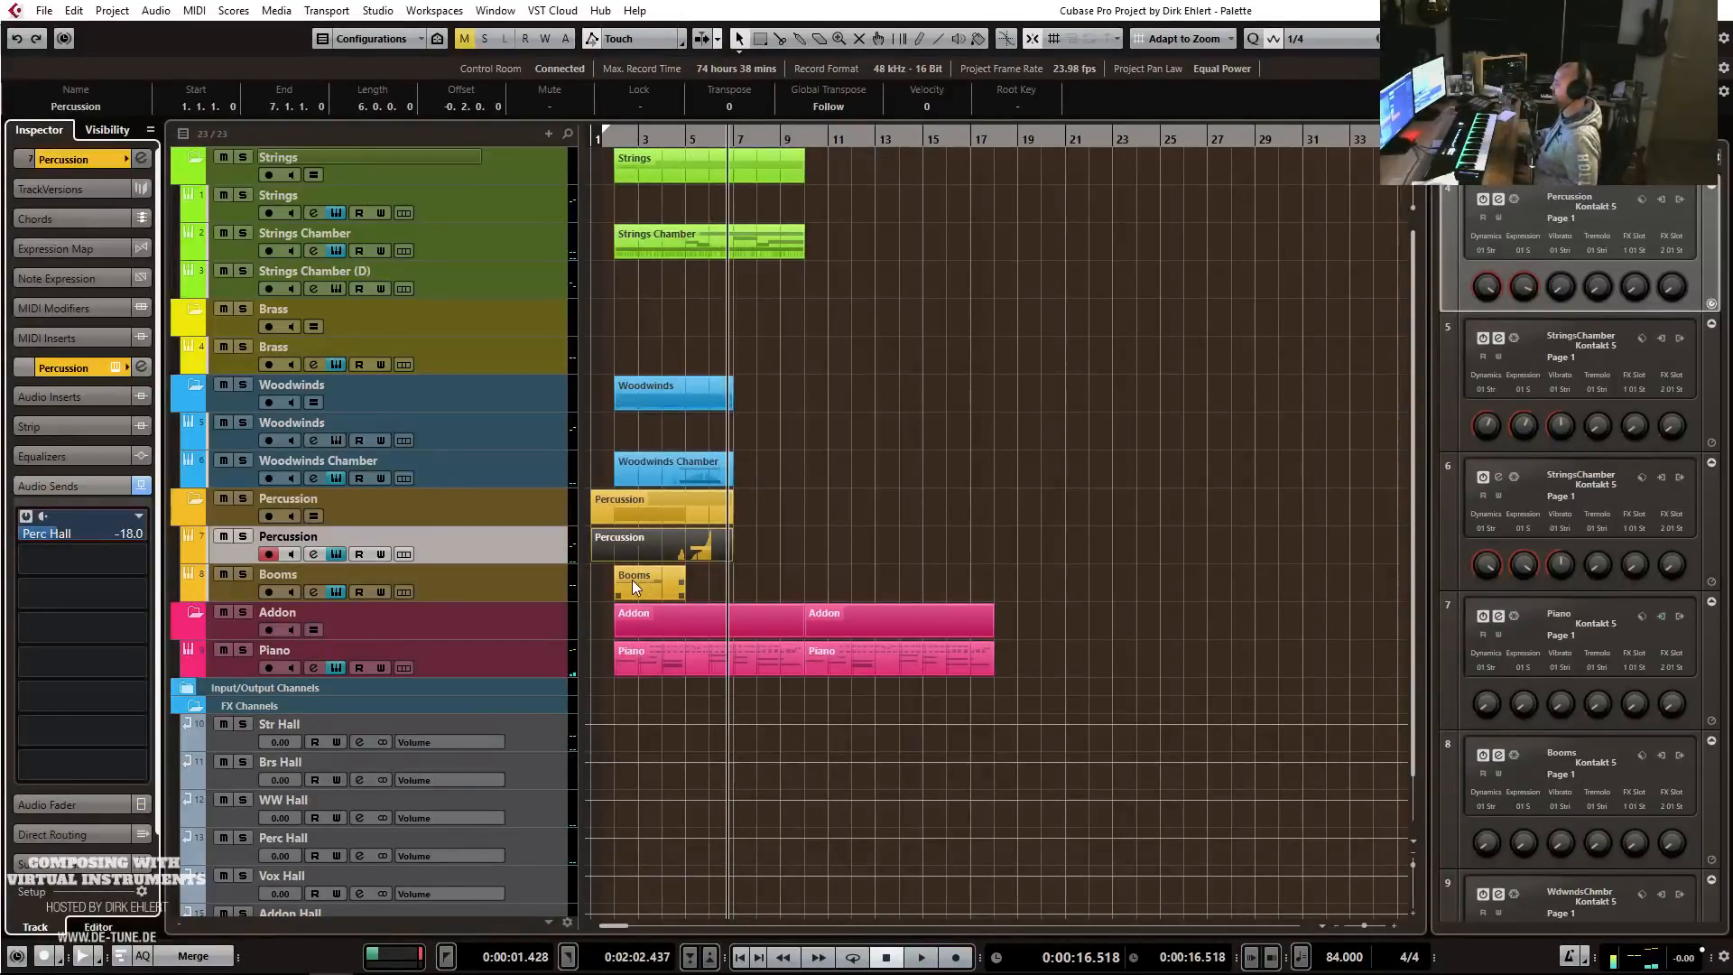
Lengthen the Booms event to four bars, ending at bar 6, and duplicate it directly behind itself.
left_click_drag(685, 589, 701, 596)
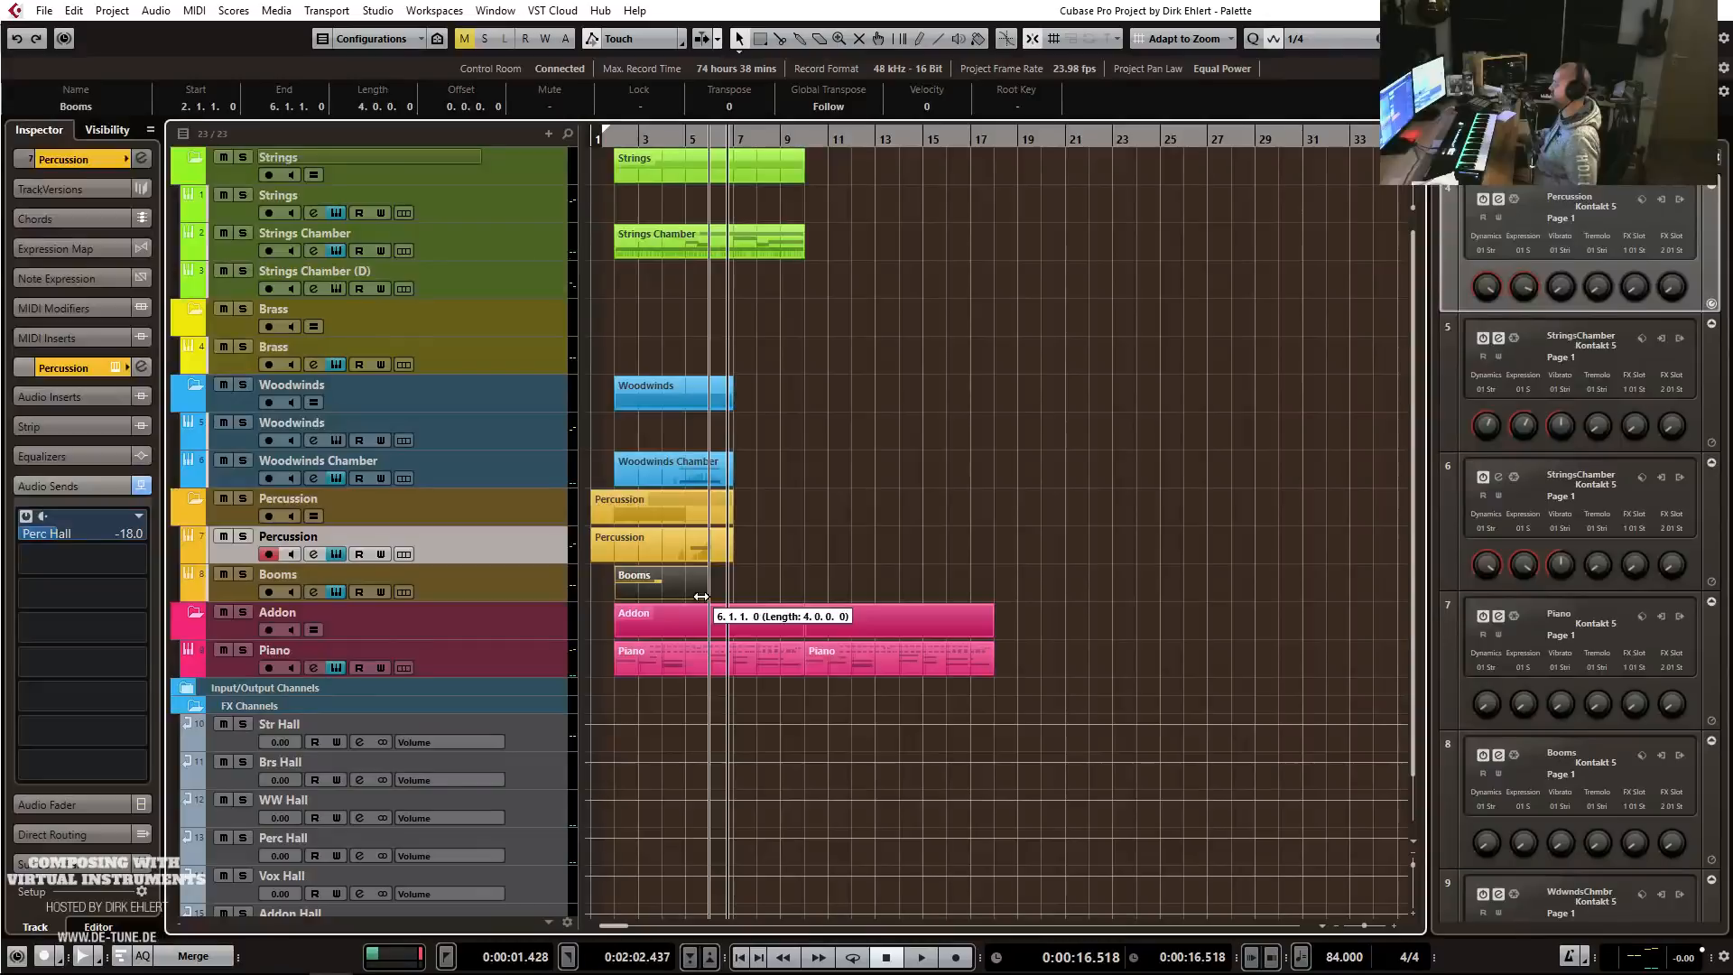
key("ctrl+d")
Play the arrangement from the left locator to listen to the percussion with the repeated booms.
key("KP_1")
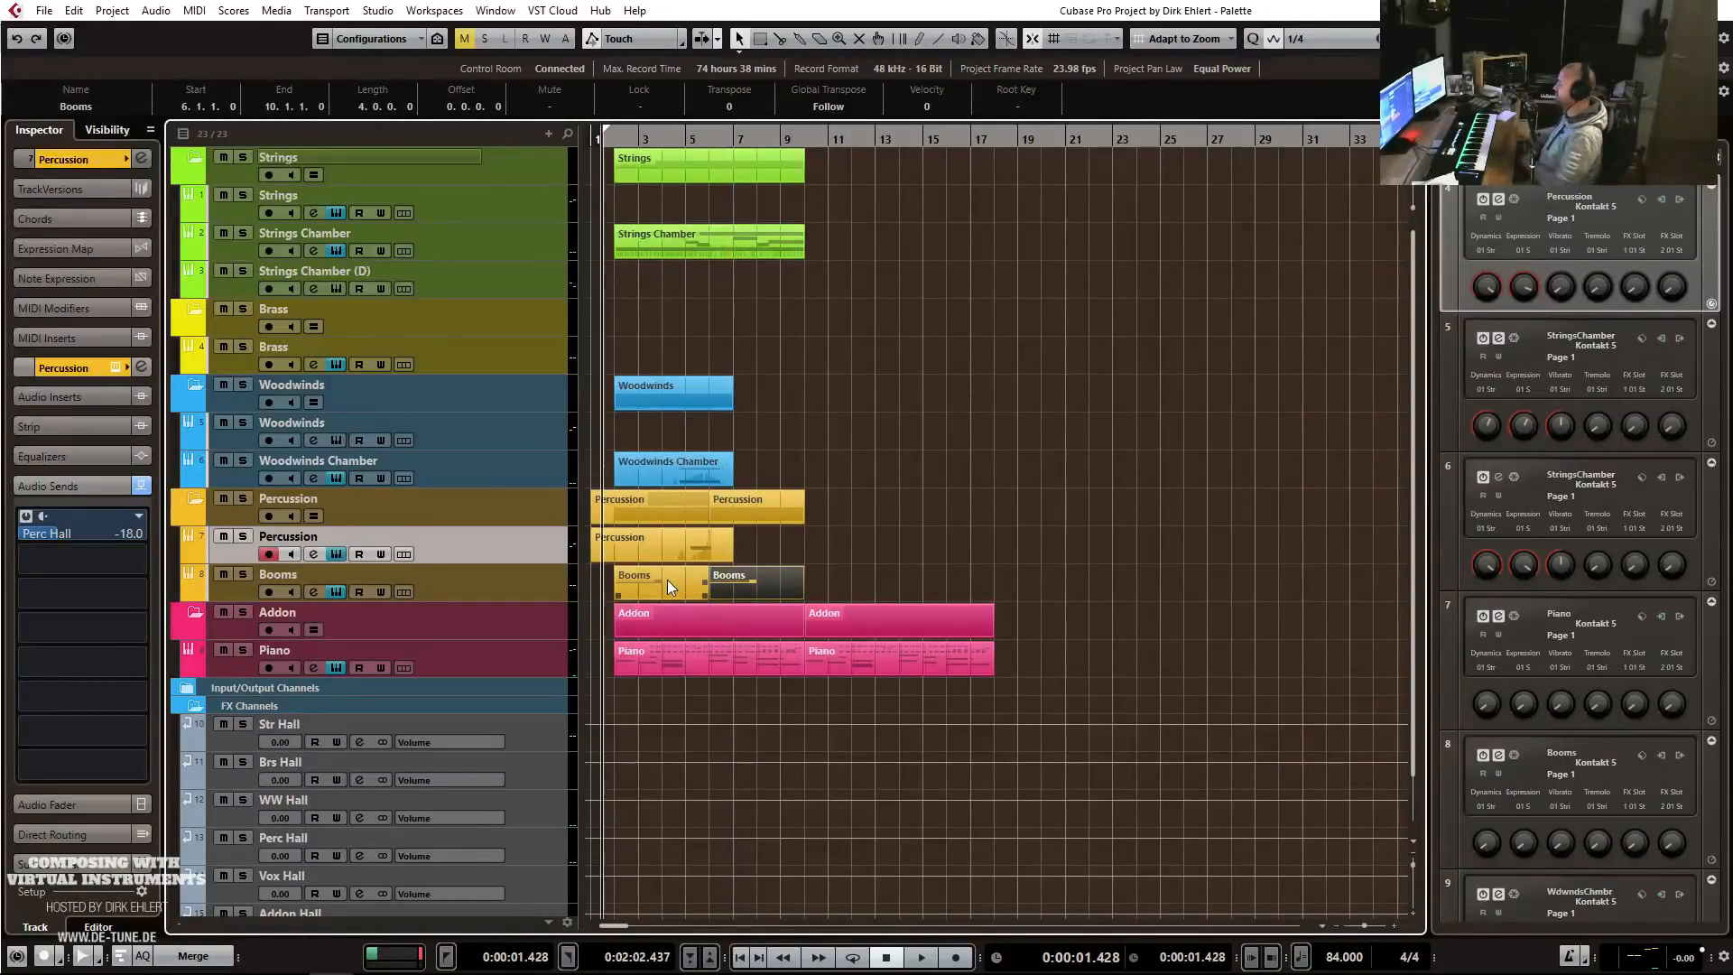
key("Return")
left_click(224, 666)
key("Return")
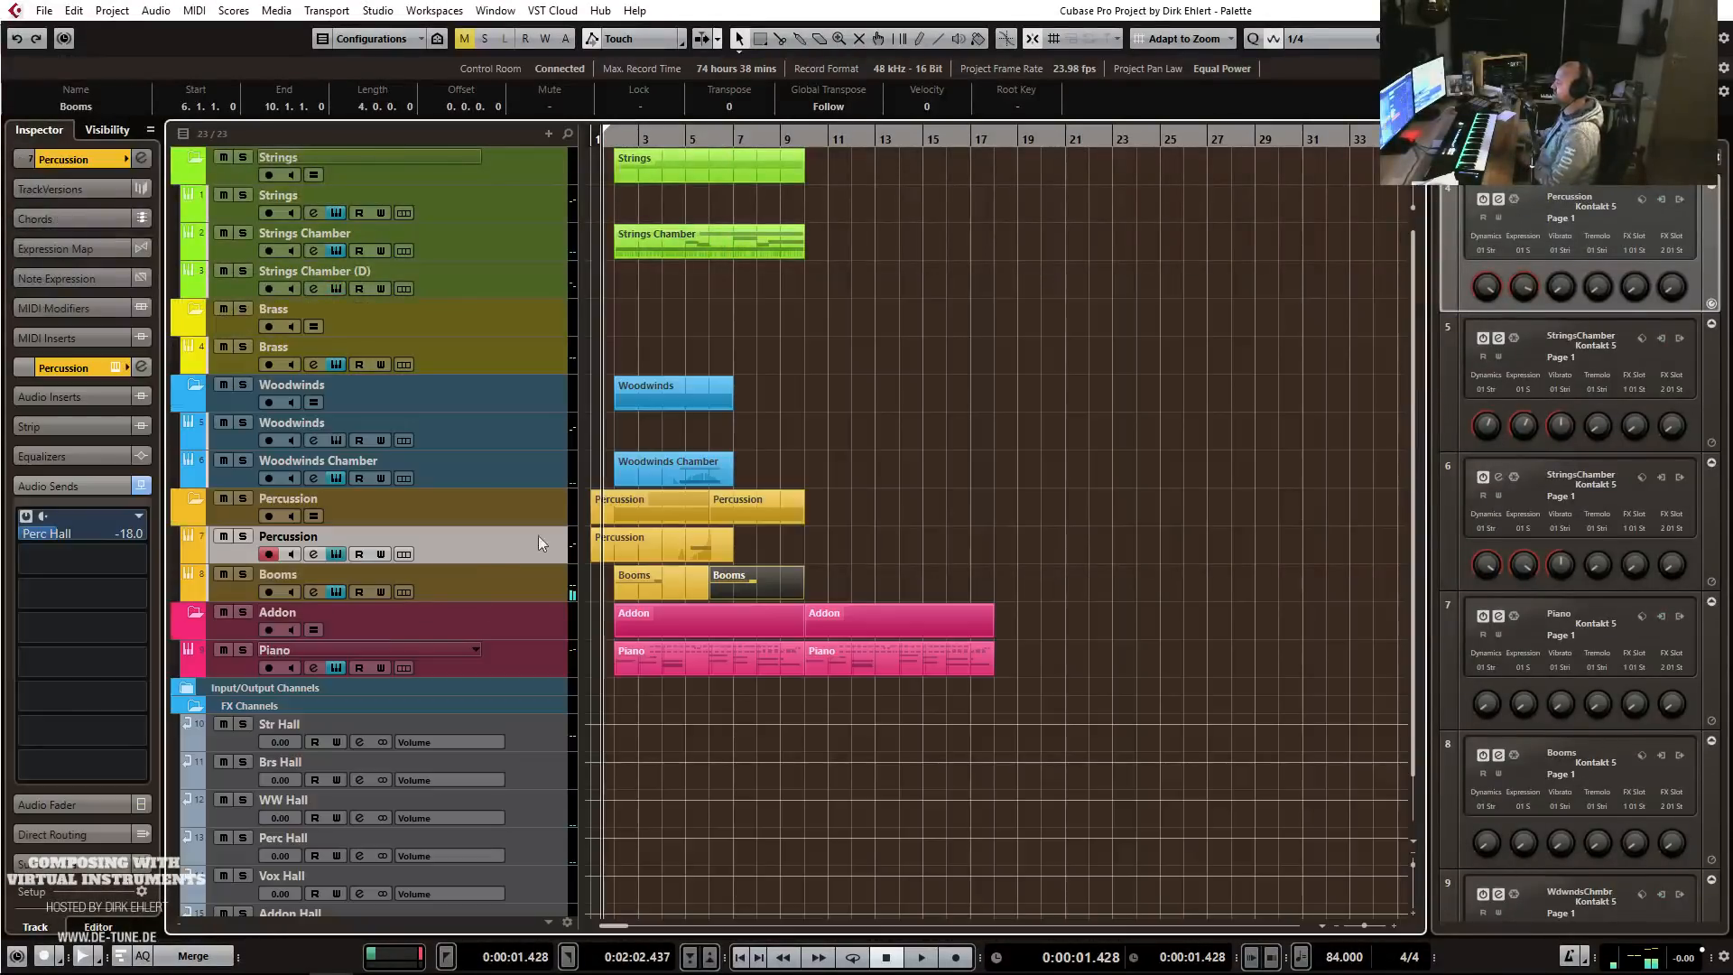
key("space")
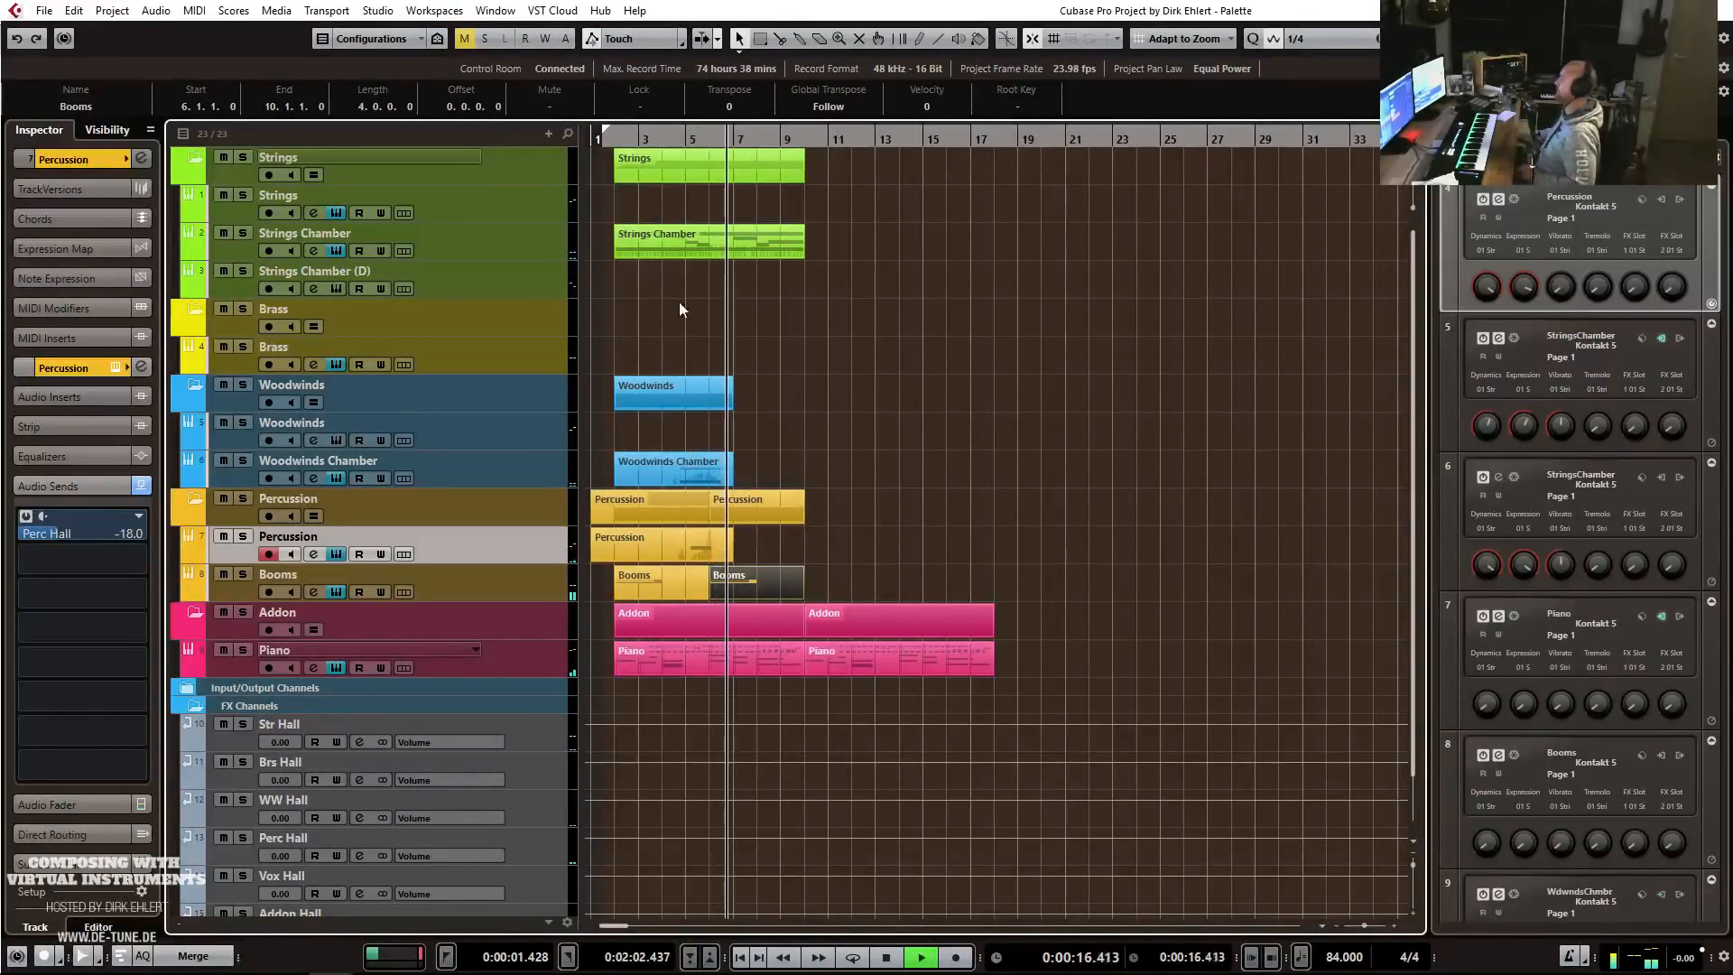
key("space")
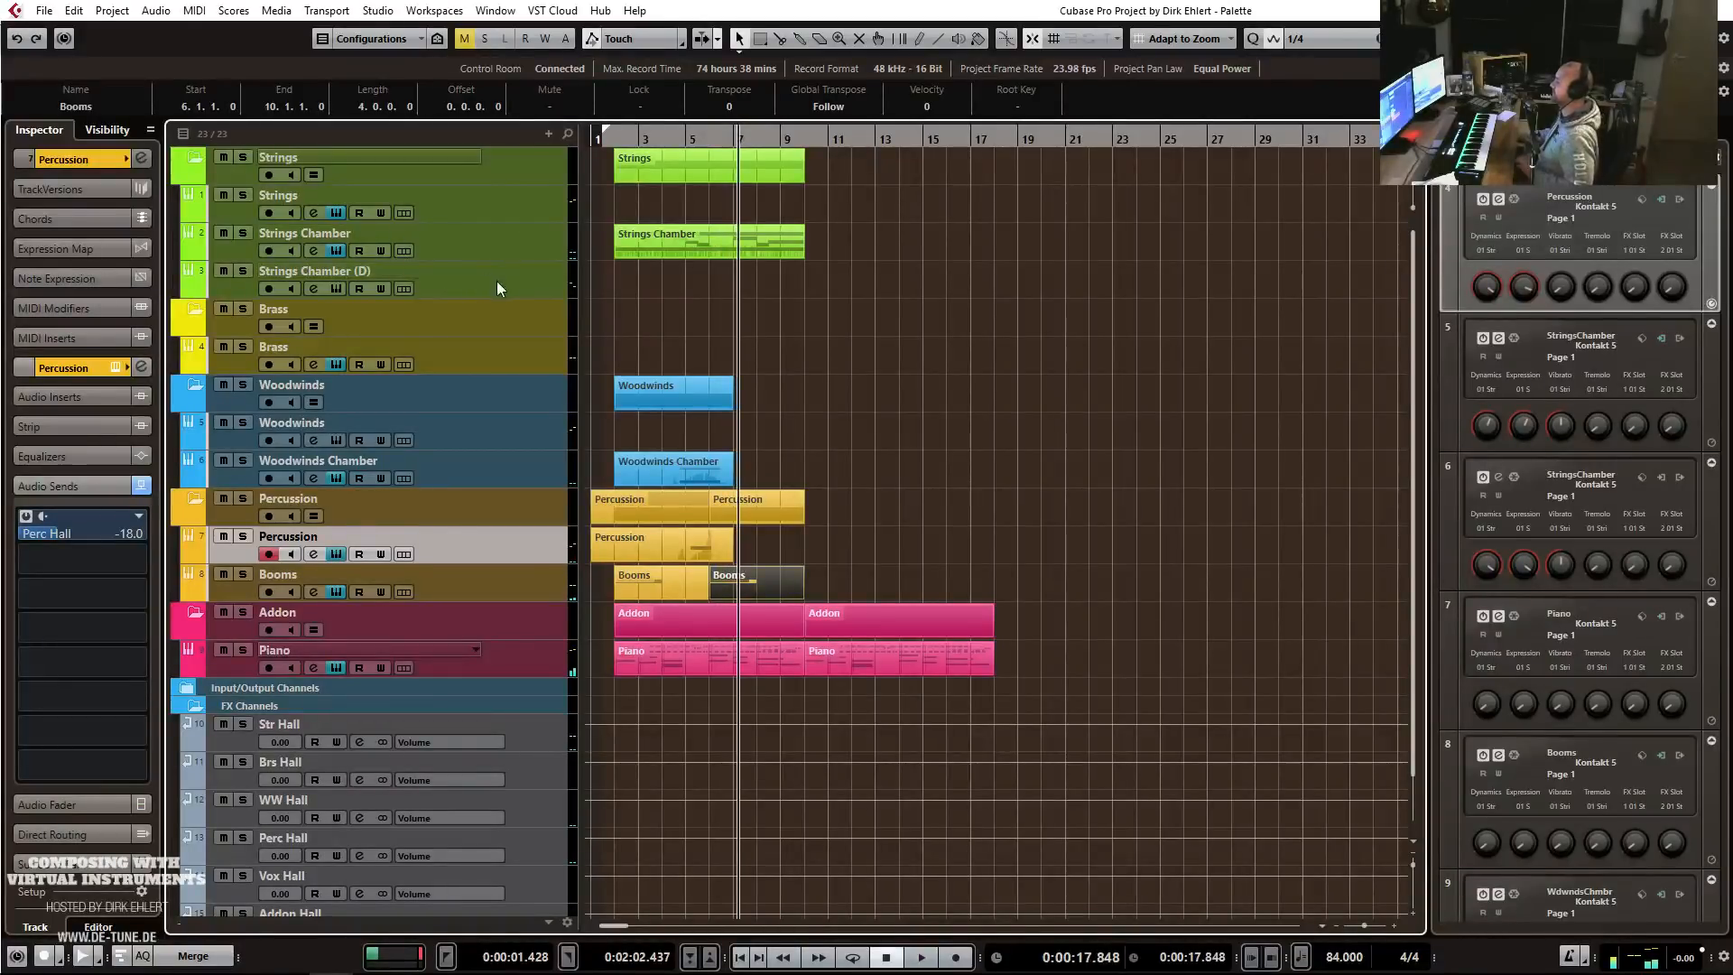
Replace the patch on the Strings Chamber (D) track with 01 Violin Octaves from Palette's BP01 - Melodics folder.
left_click(497, 284)
left_click(136, 367)
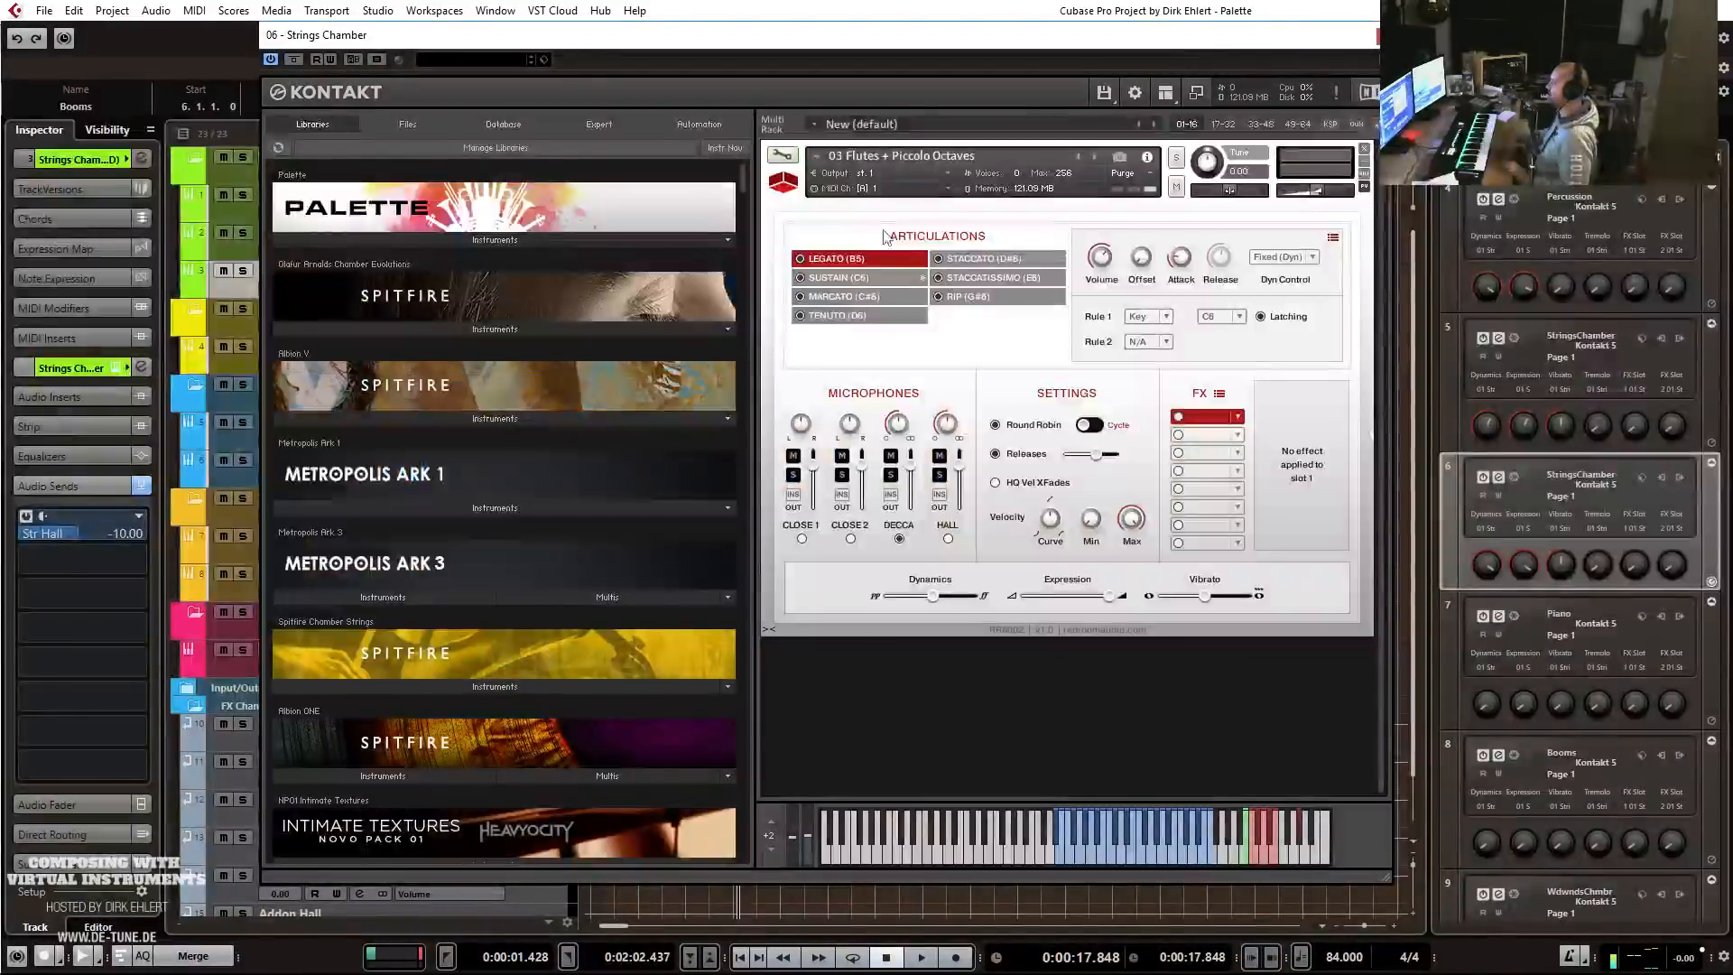
left_click(370, 241)
left_click(349, 264)
left_click_drag(356, 280, 919, 185)
left_click(873, 563)
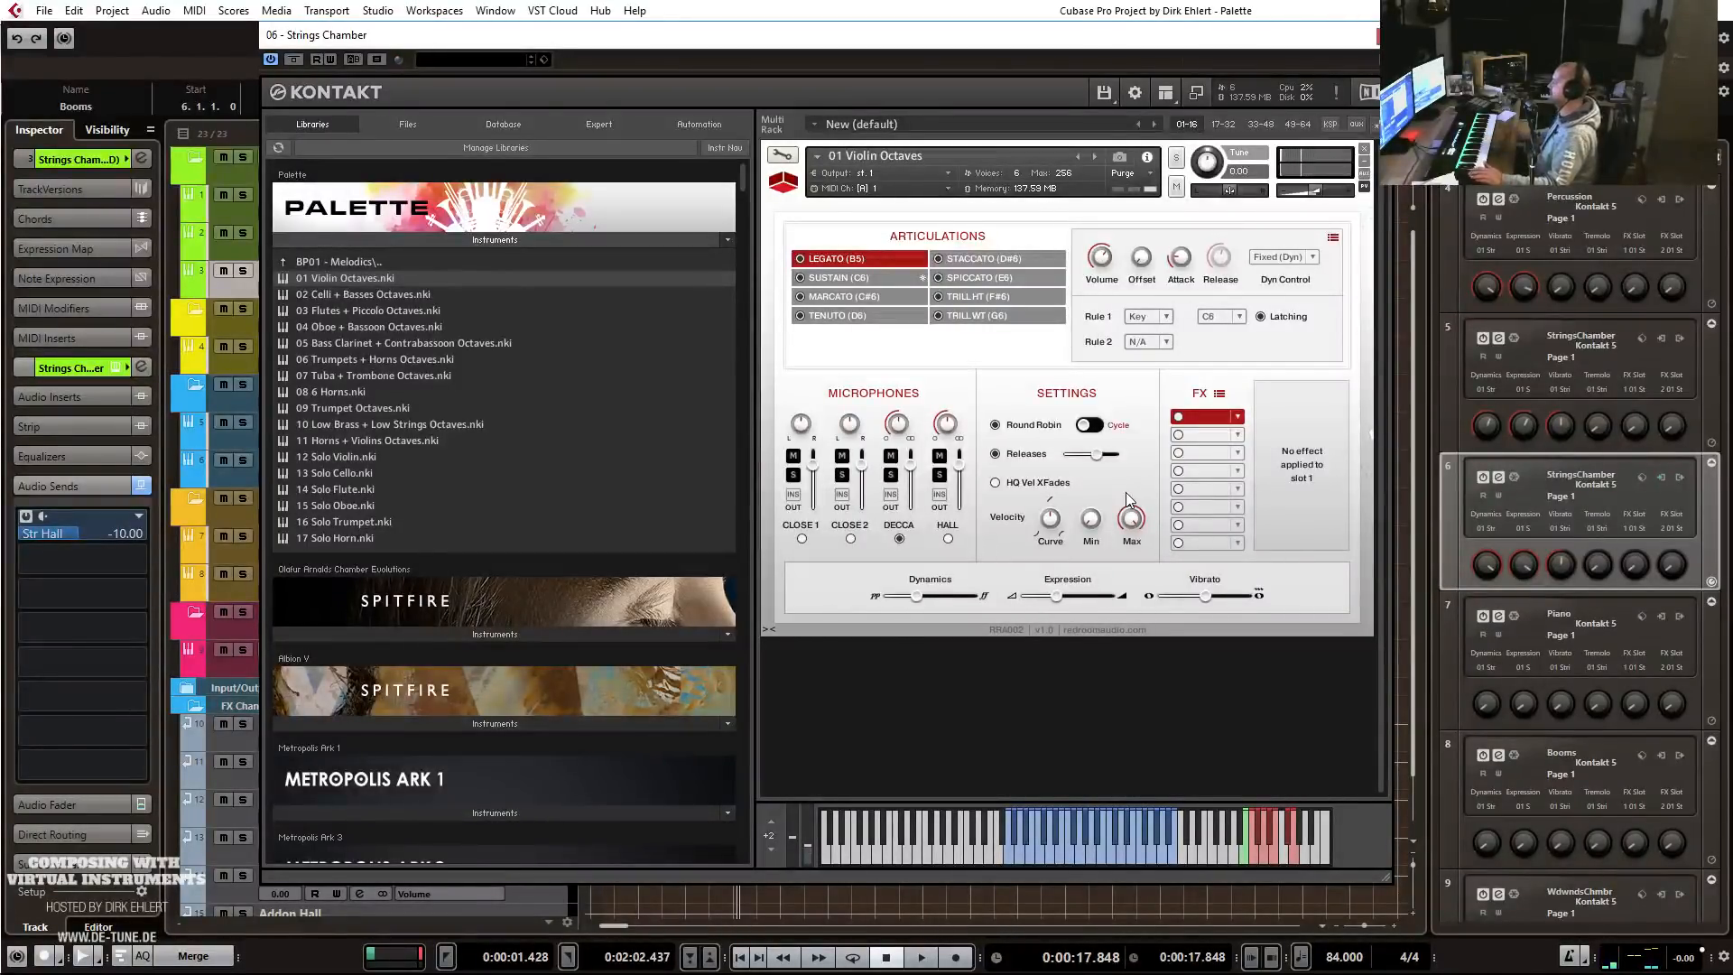
Raise the Violin Octaves patch's Vibrato near maximum and set the Strings Chamber (D) track's Str Hall send to -8.
left_click_drag(1212, 598, 1398, 584)
left_click_drag(1093, 40, 1732, 20)
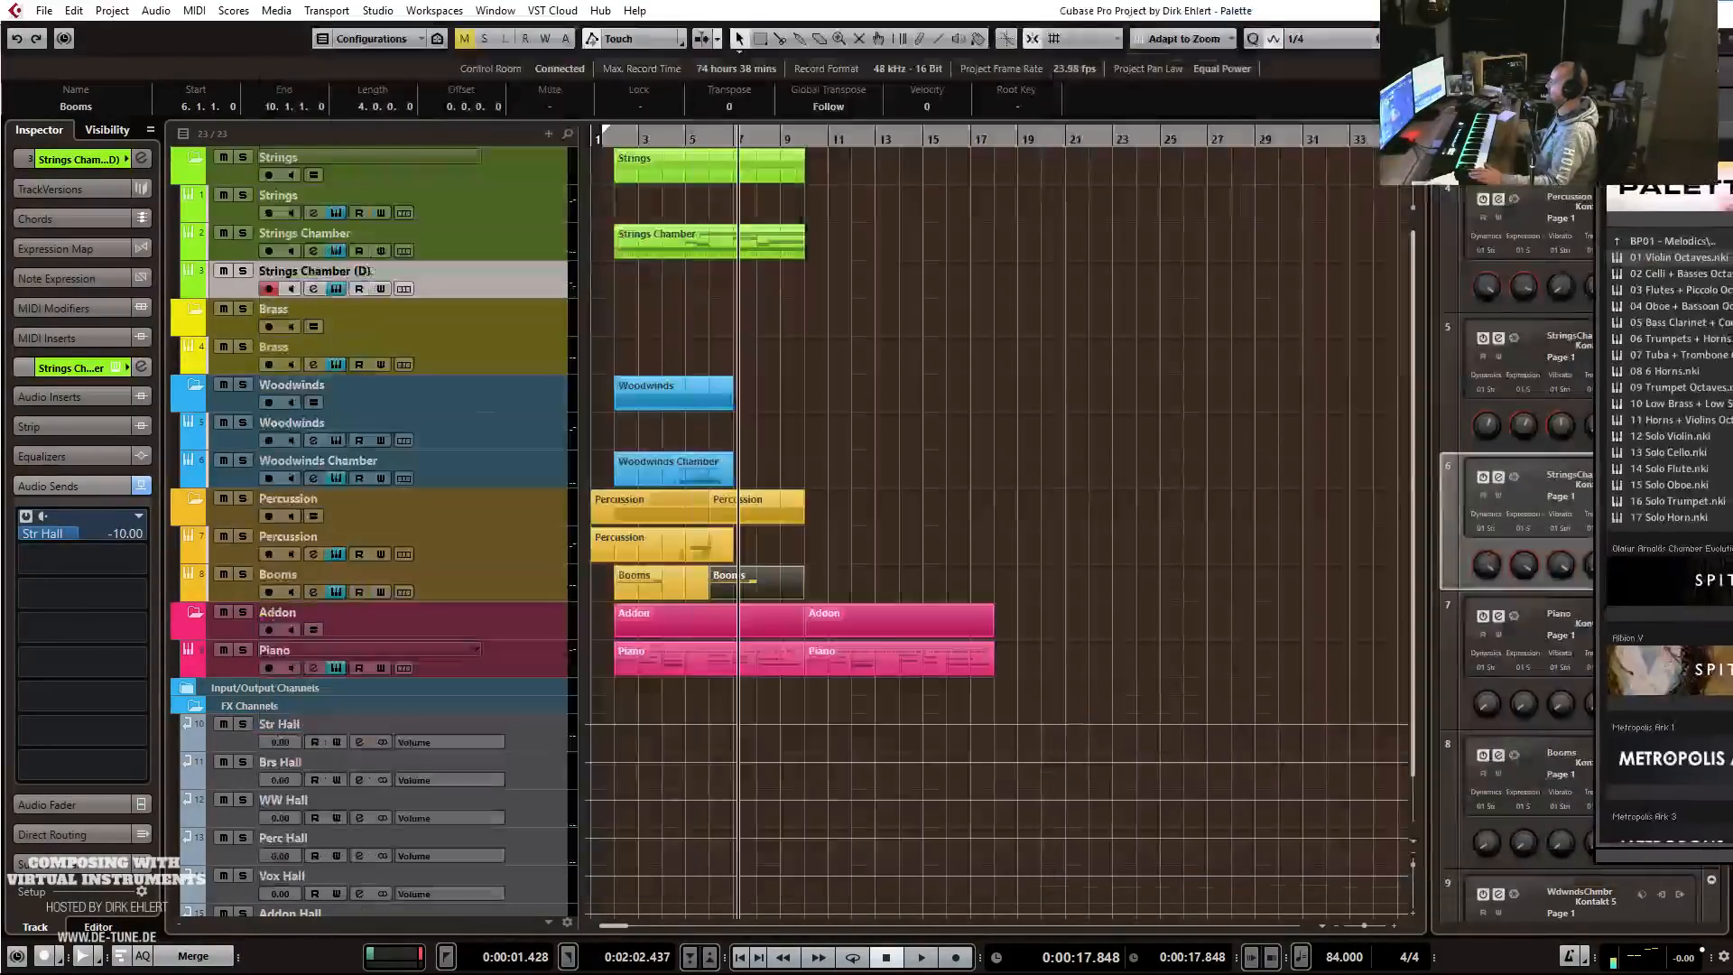
double_click(91, 533)
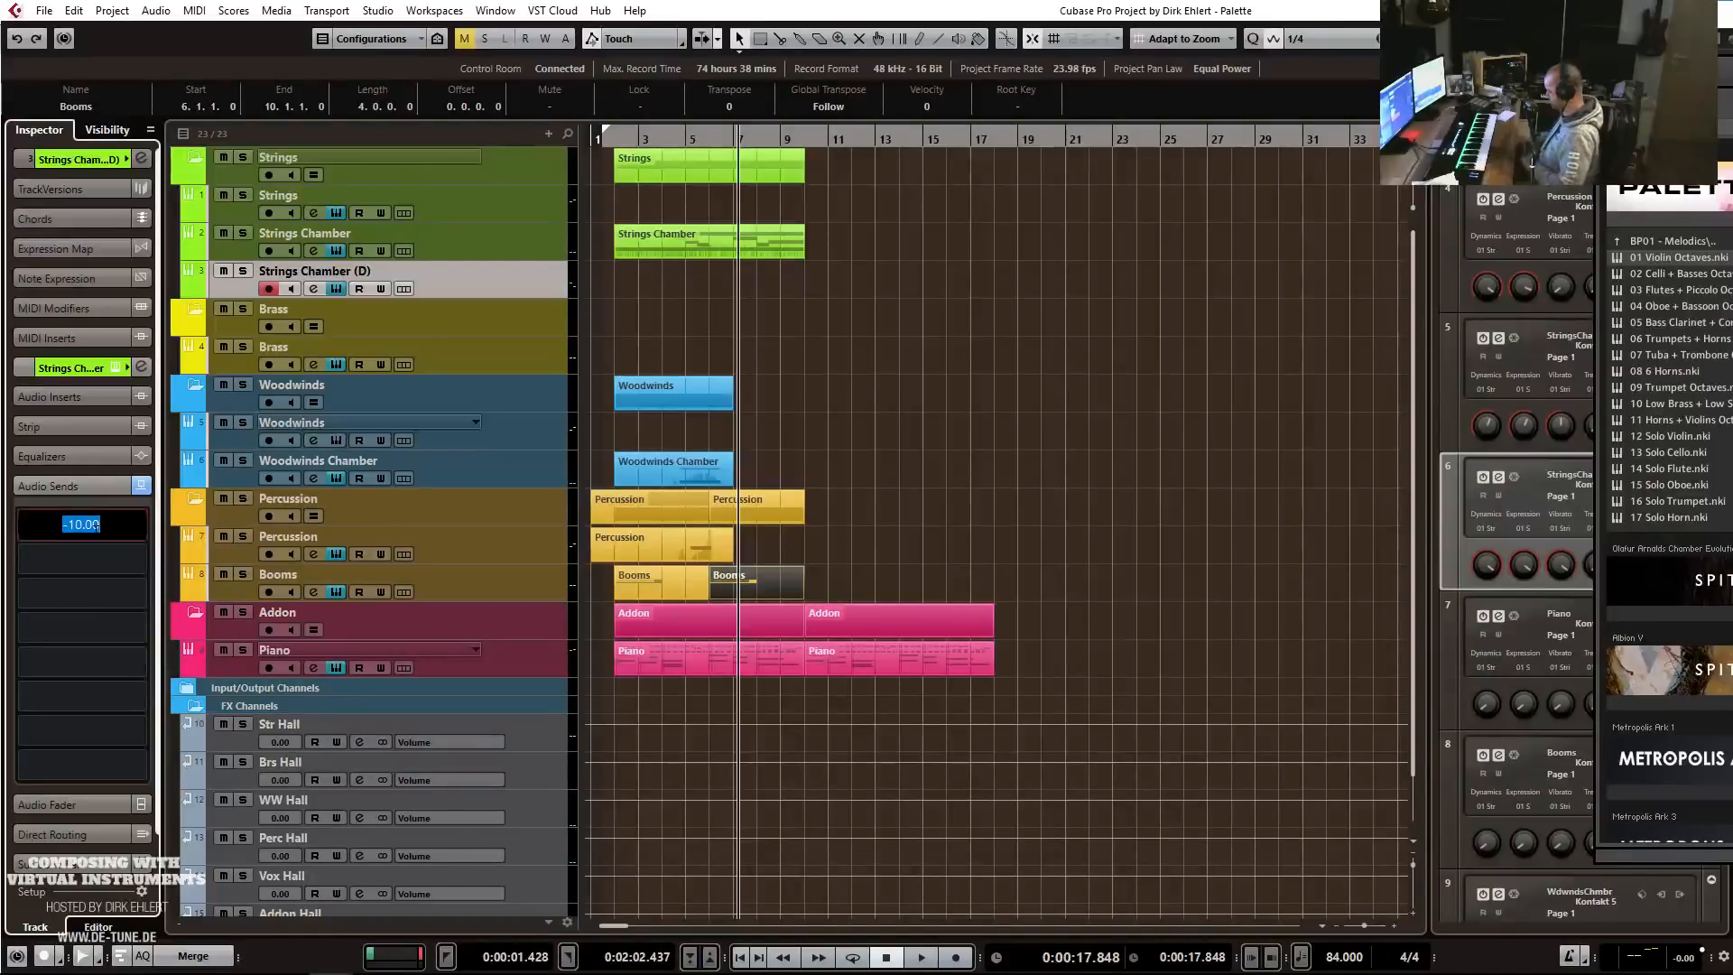
key("KP_1")
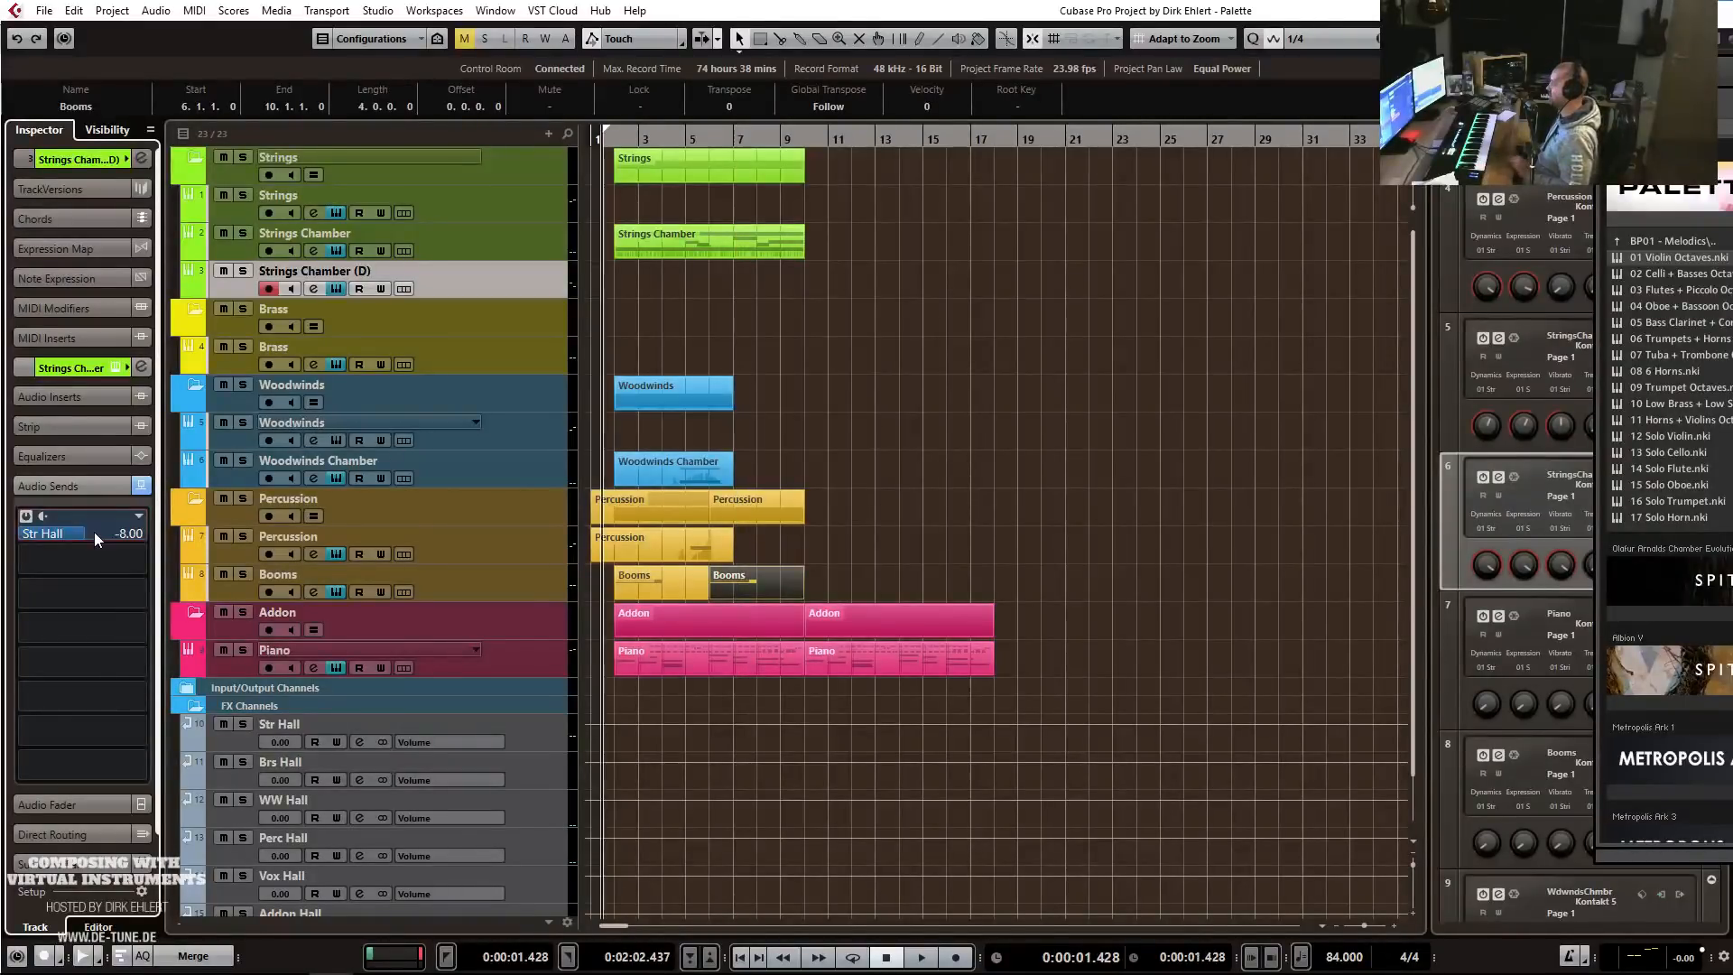
Play the arrangement from bar 5 to past bar 9 to audition it with the new reverb send level.
left_click(686, 135)
key("space")
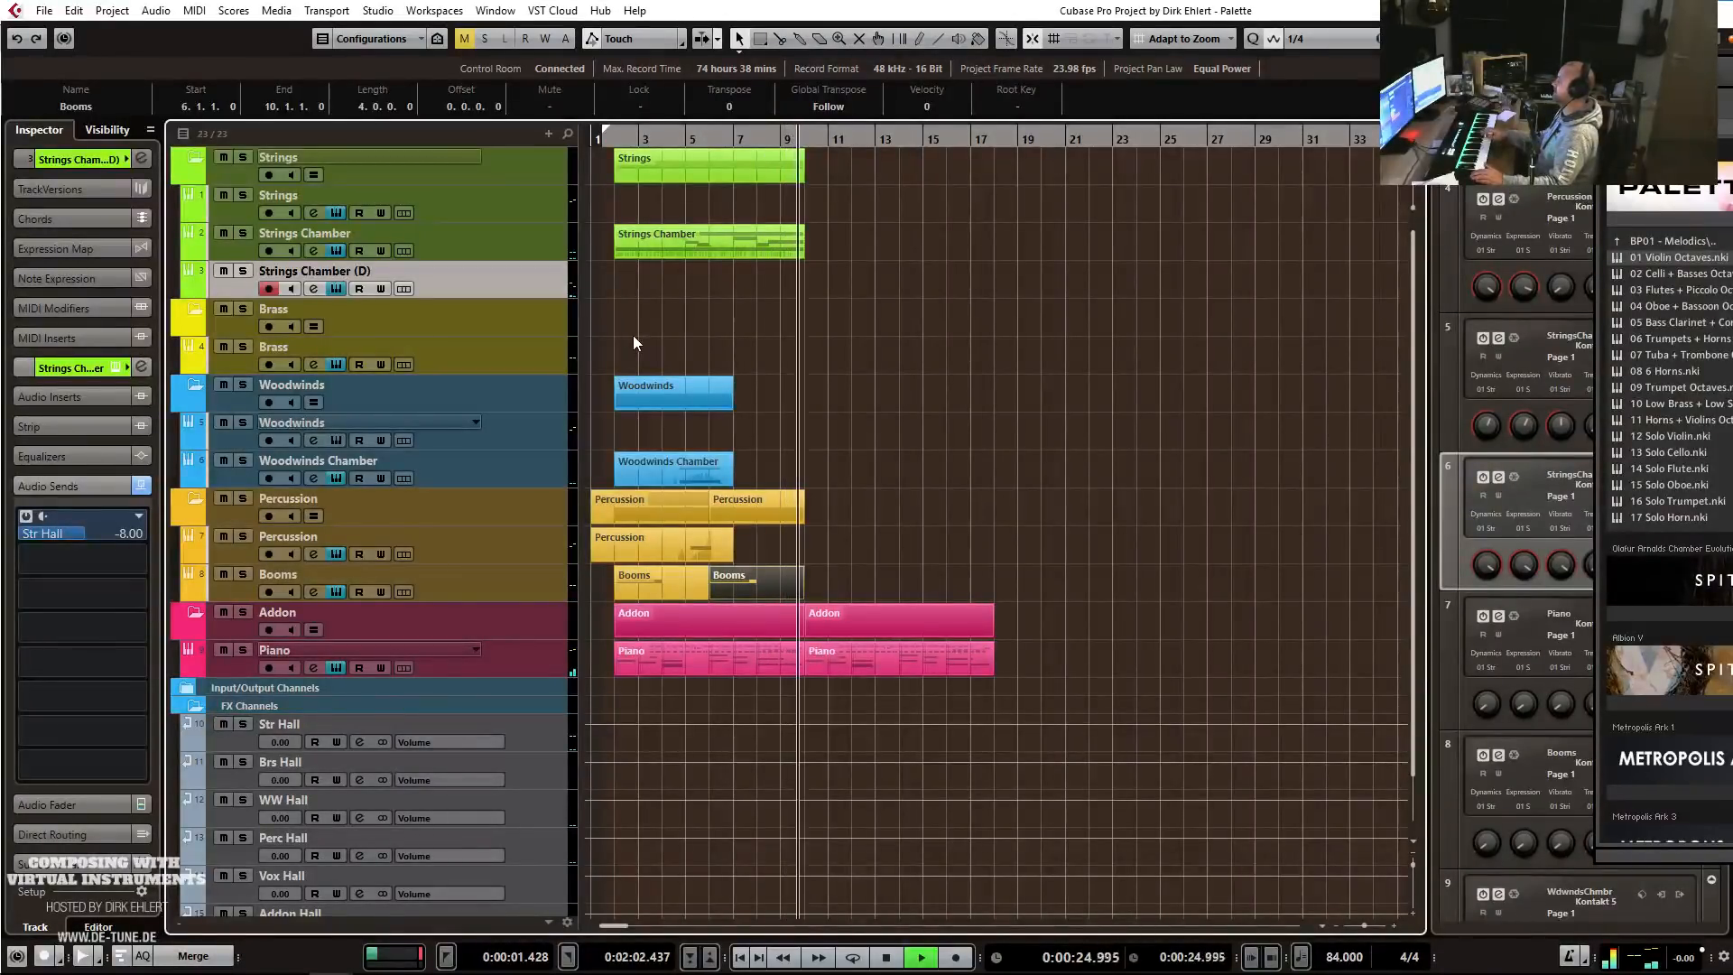
key("space")
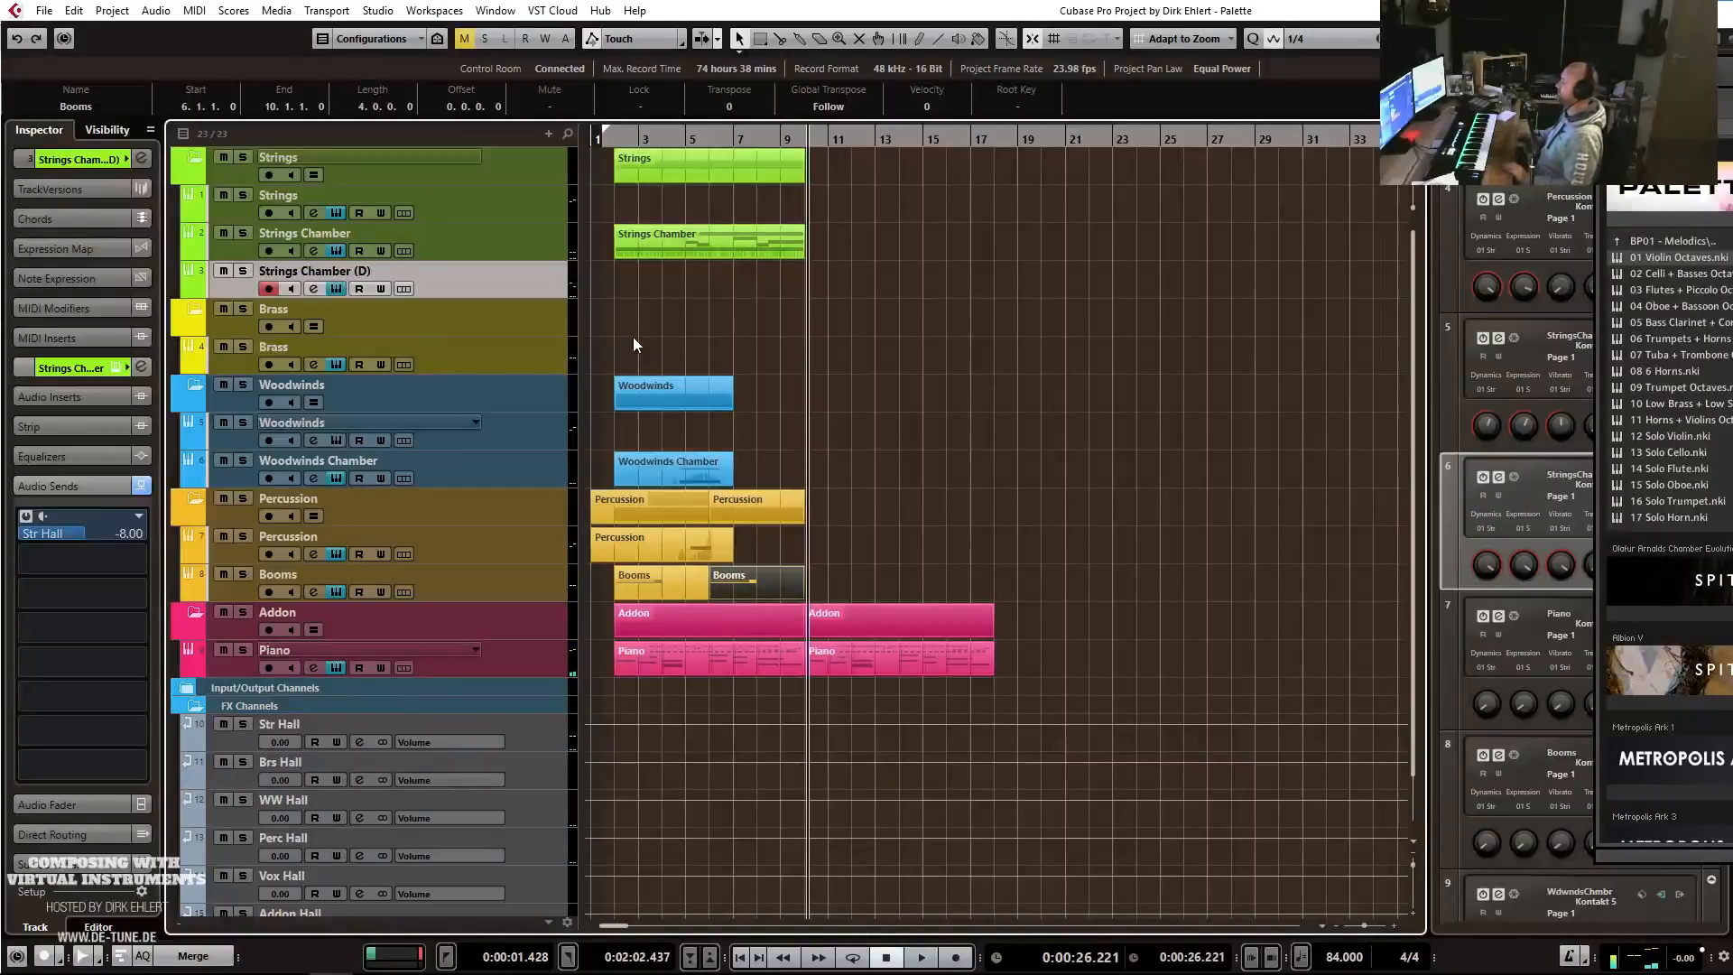
Load 11 Horns + Violins Octaves.nki in place of Violin Octaves in the Strings Chamber Kontakt instance and move its window aside.
left_click_drag(1729, 13, 949, 26)
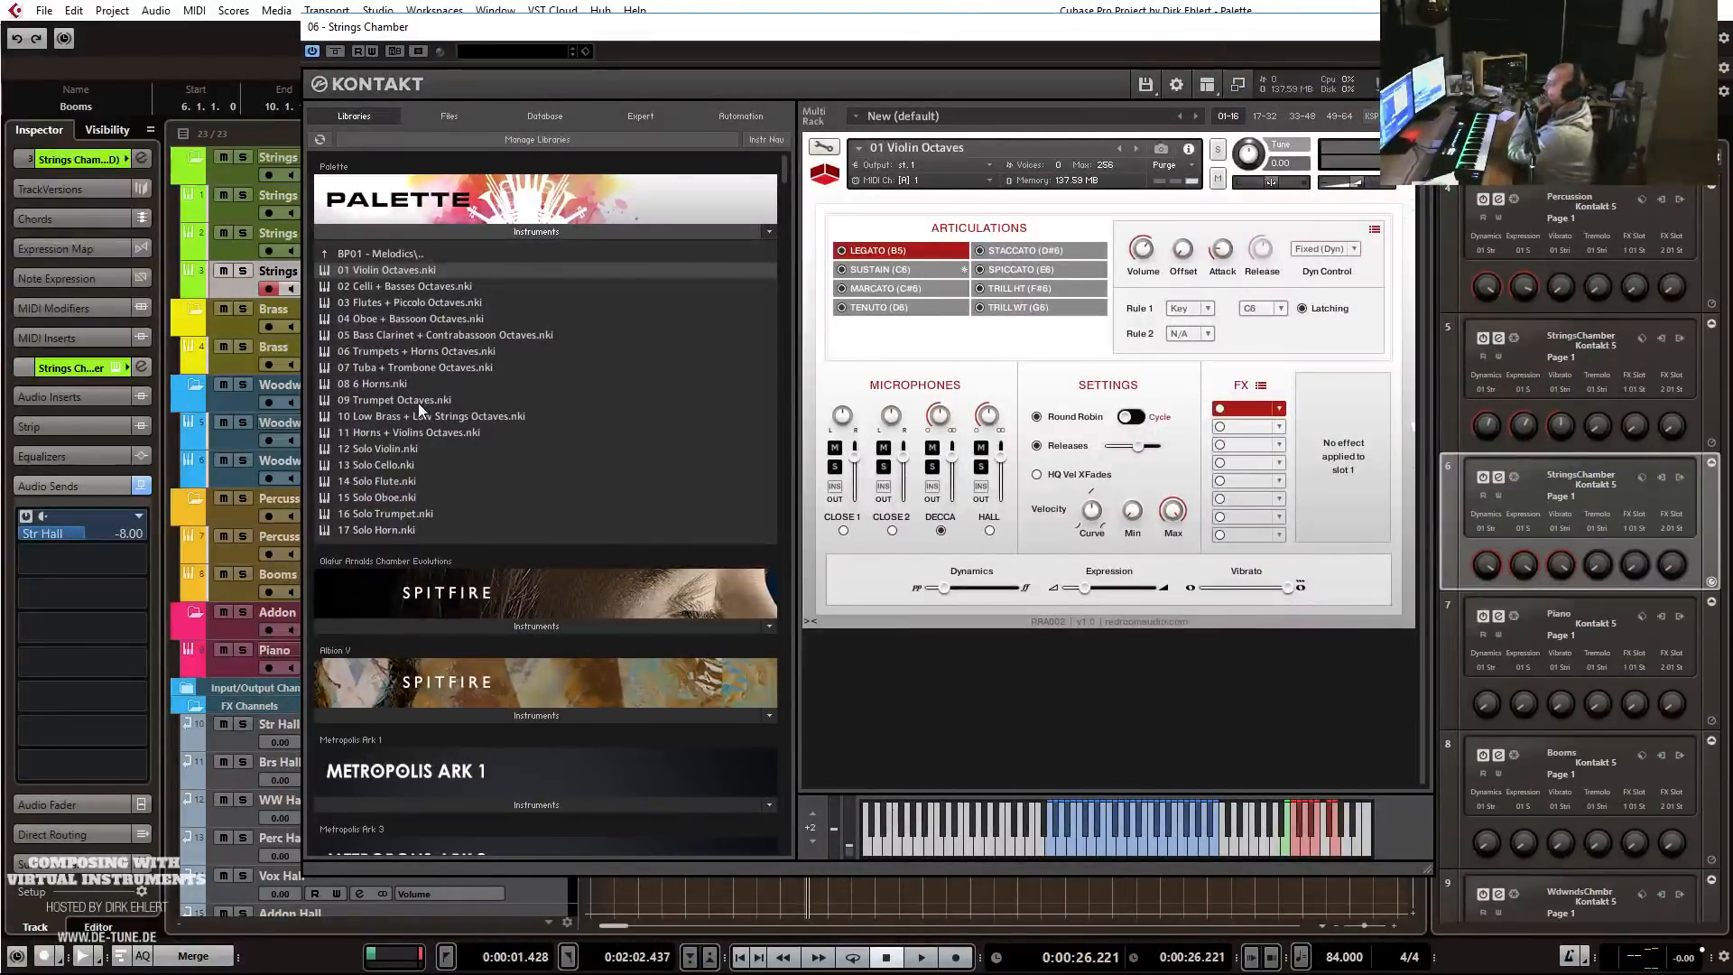
left_click_drag(381, 430, 1001, 176)
left_click(889, 559)
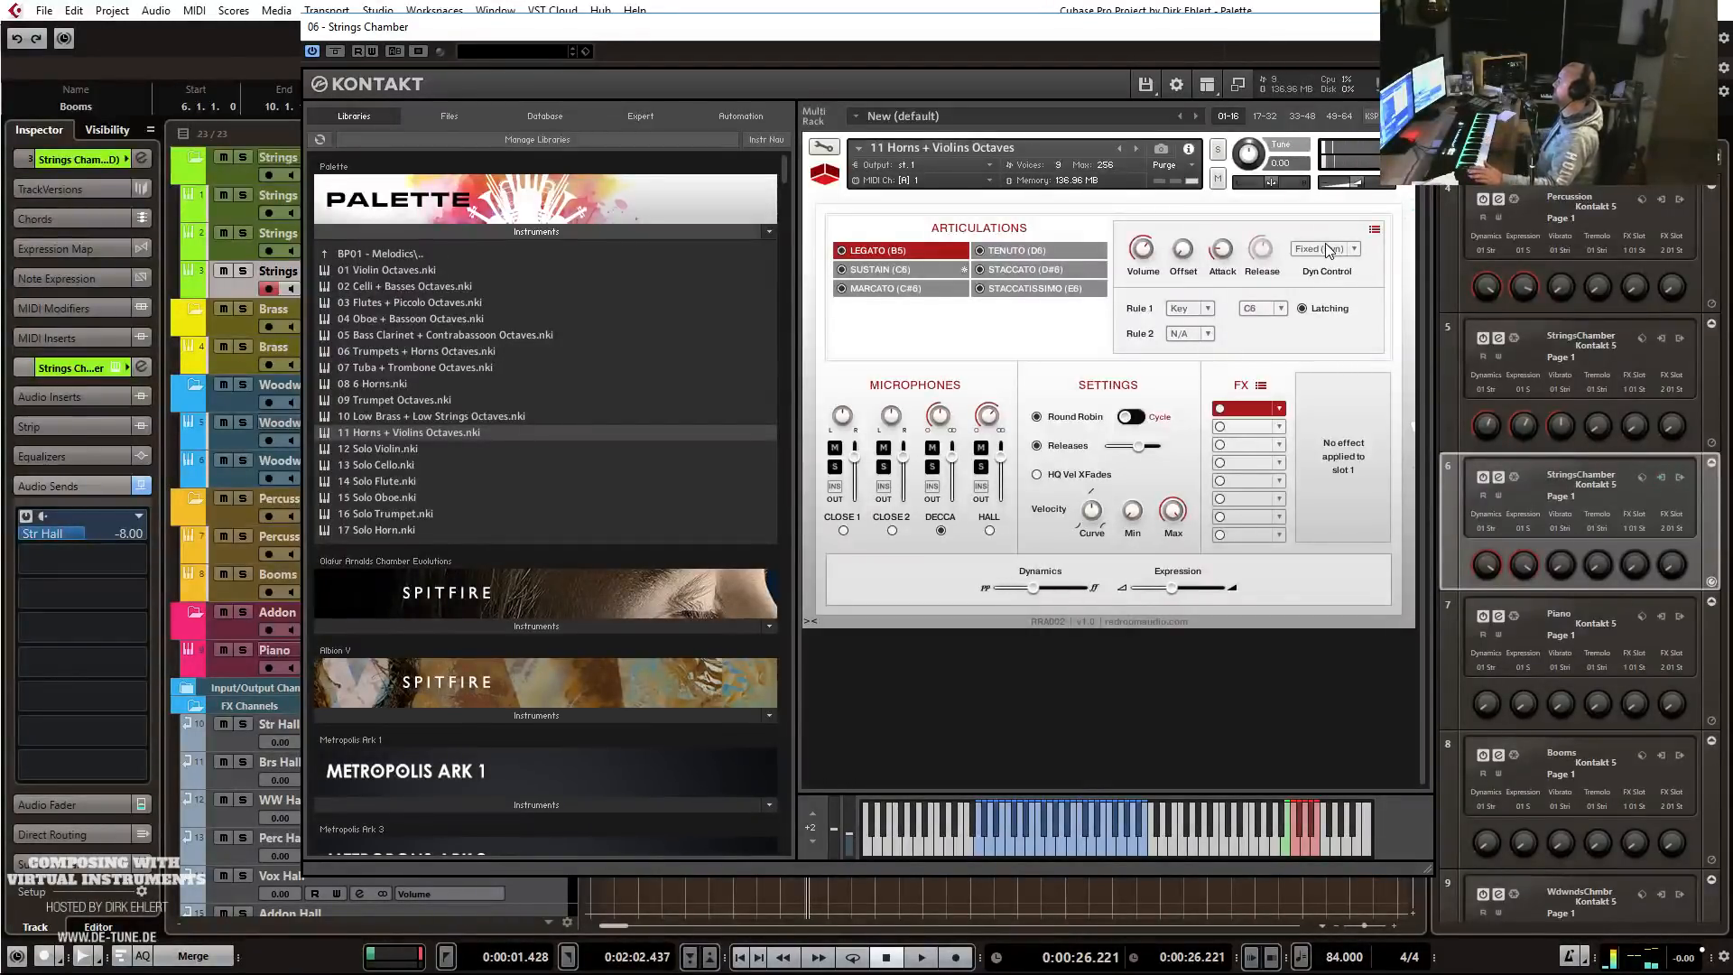
left_click_drag(1005, 38, 1732, 38)
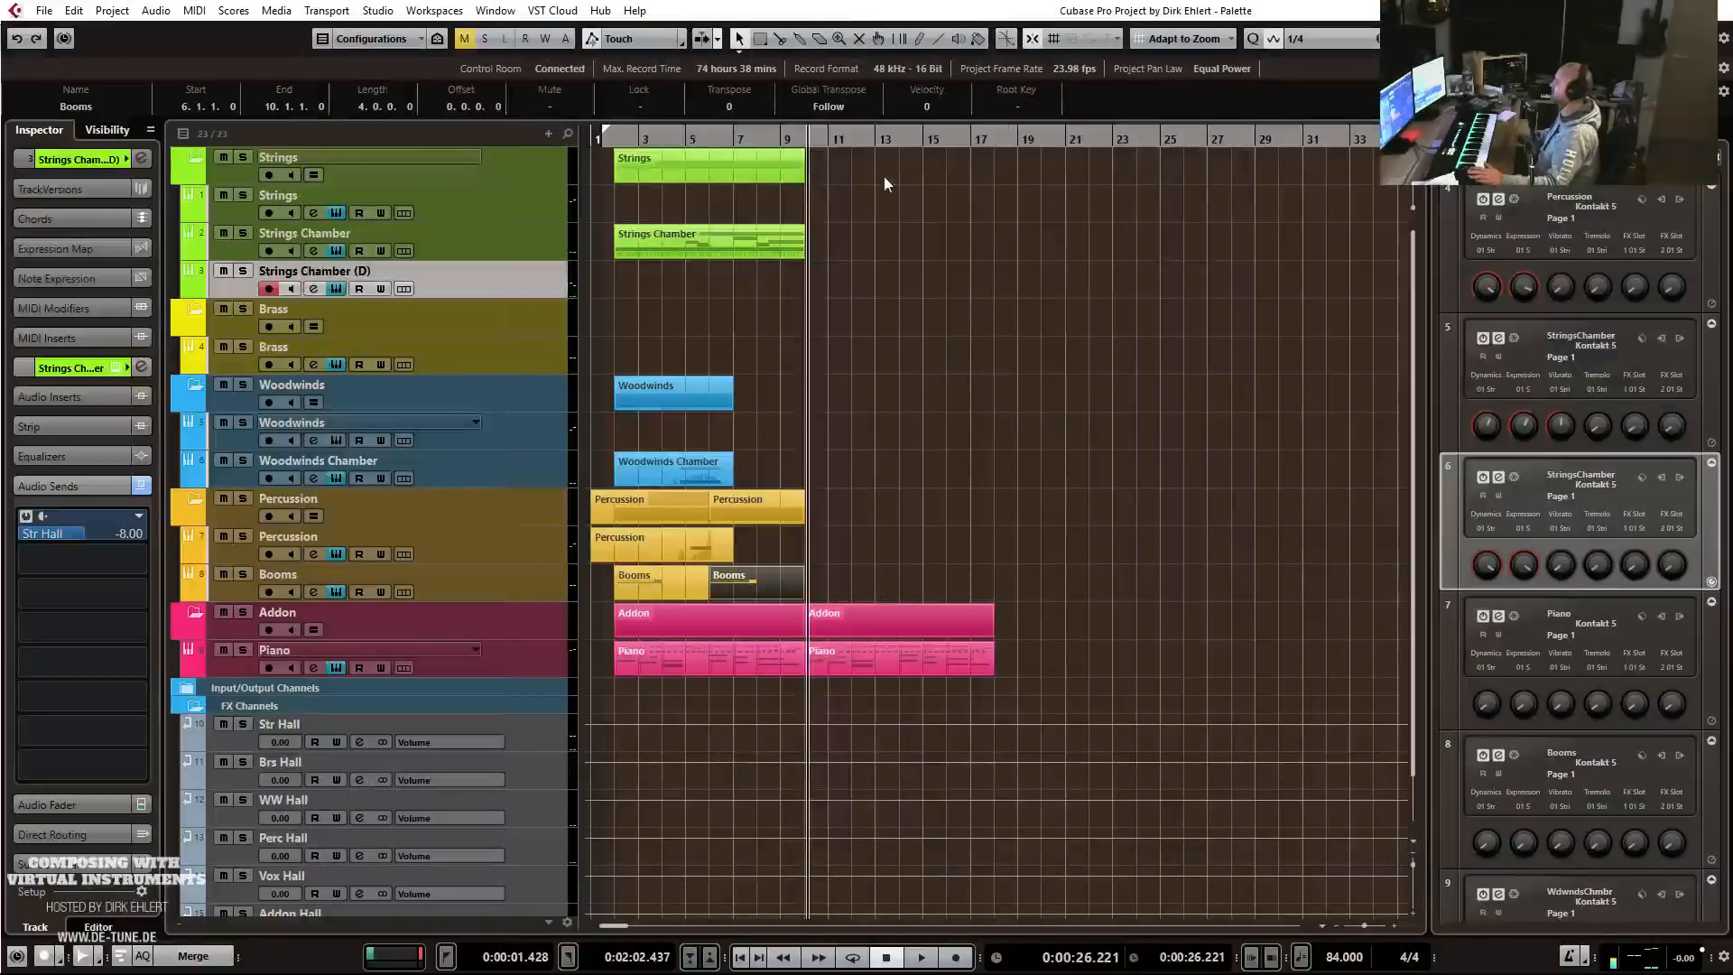
Record a new MIDI part on the Strings Chamber (D) track from bar 5 to bar 13.
left_click(686, 138)
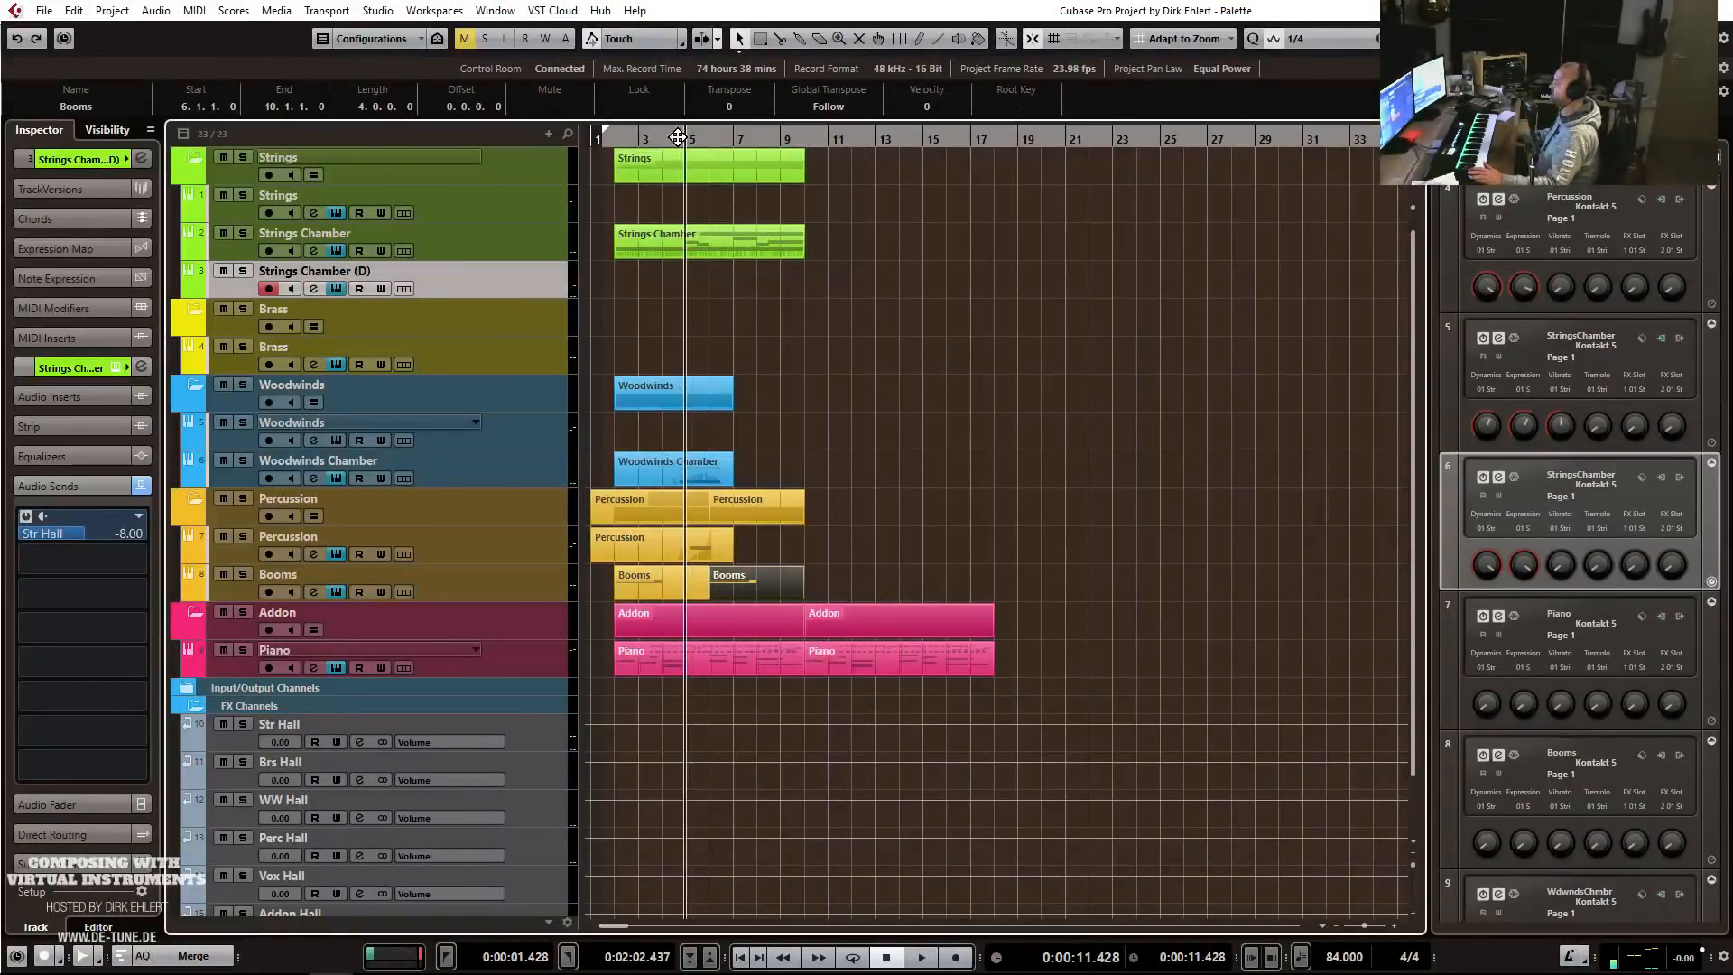
key("KP_Multiply")
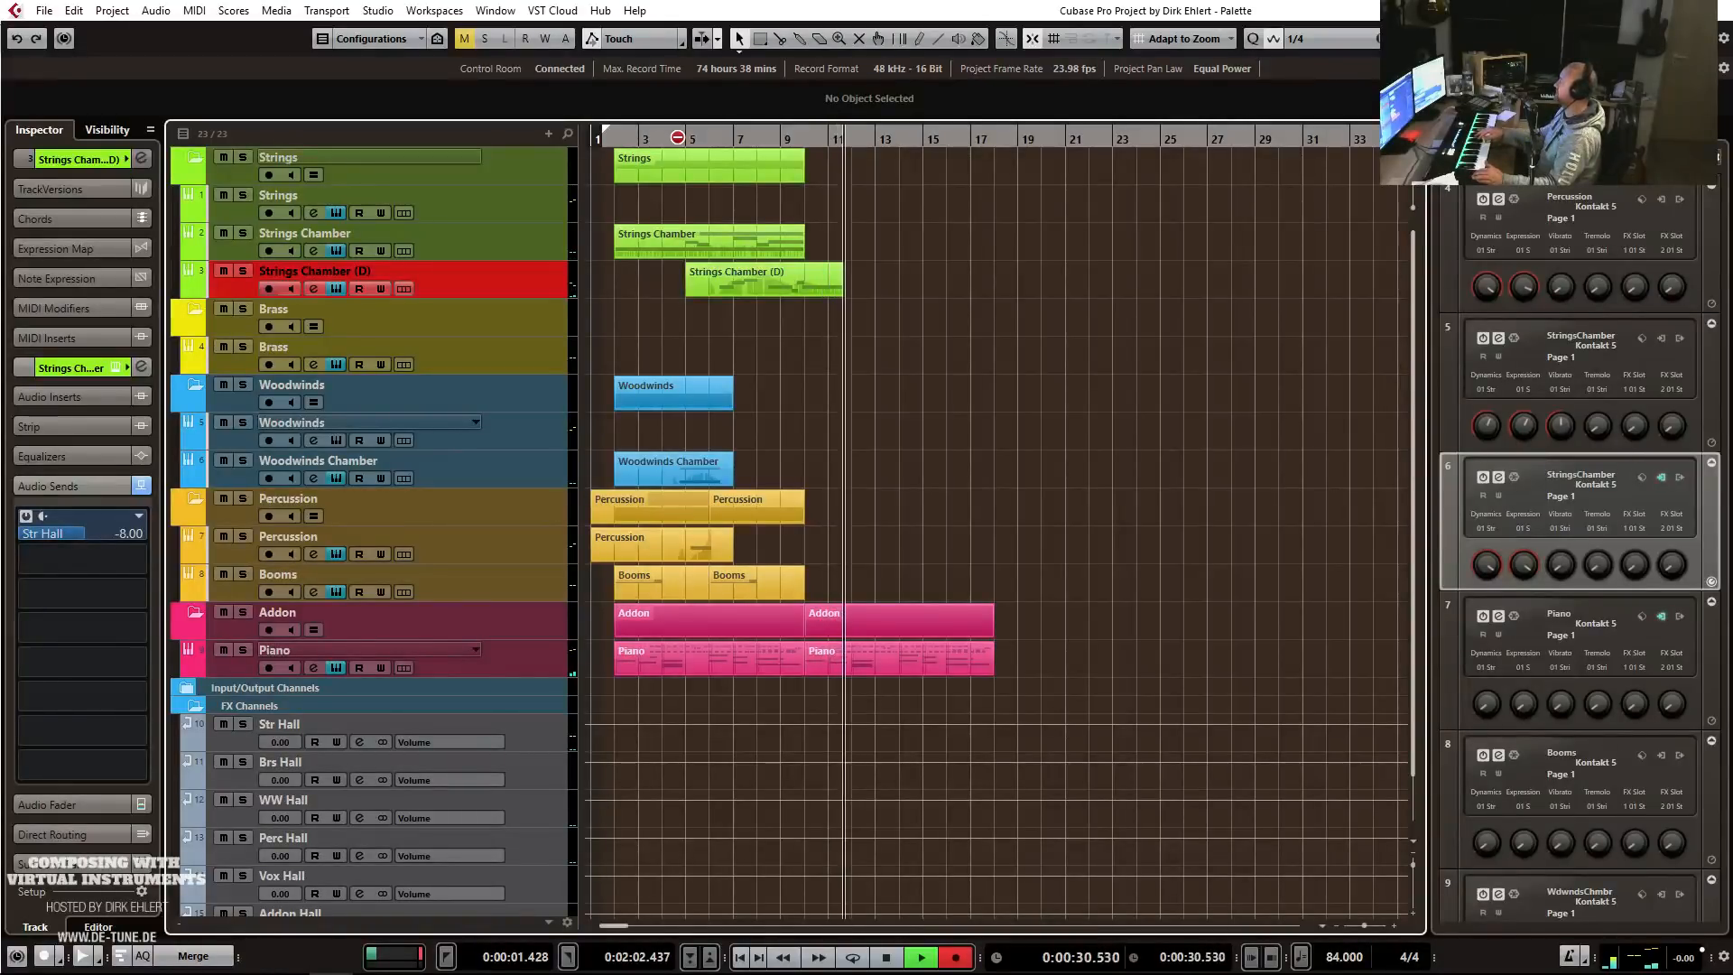
key("space")
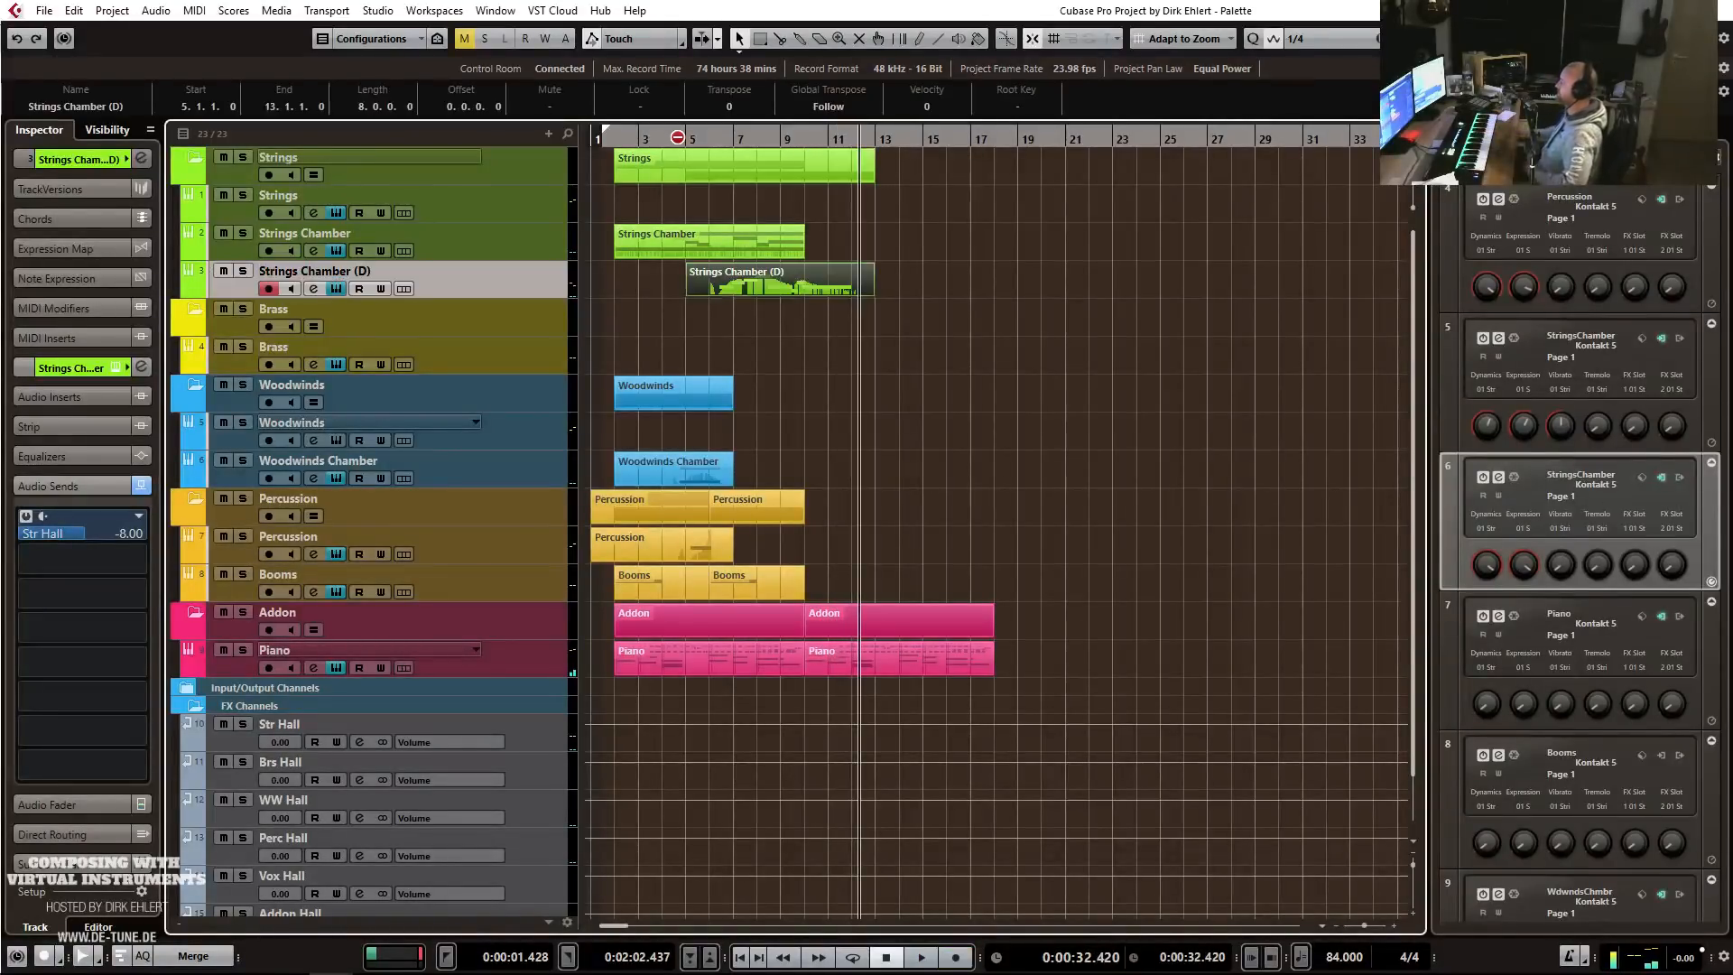
Rename the Strings Chamber (D) track as Vln + Hrn.
double_click(289, 271)
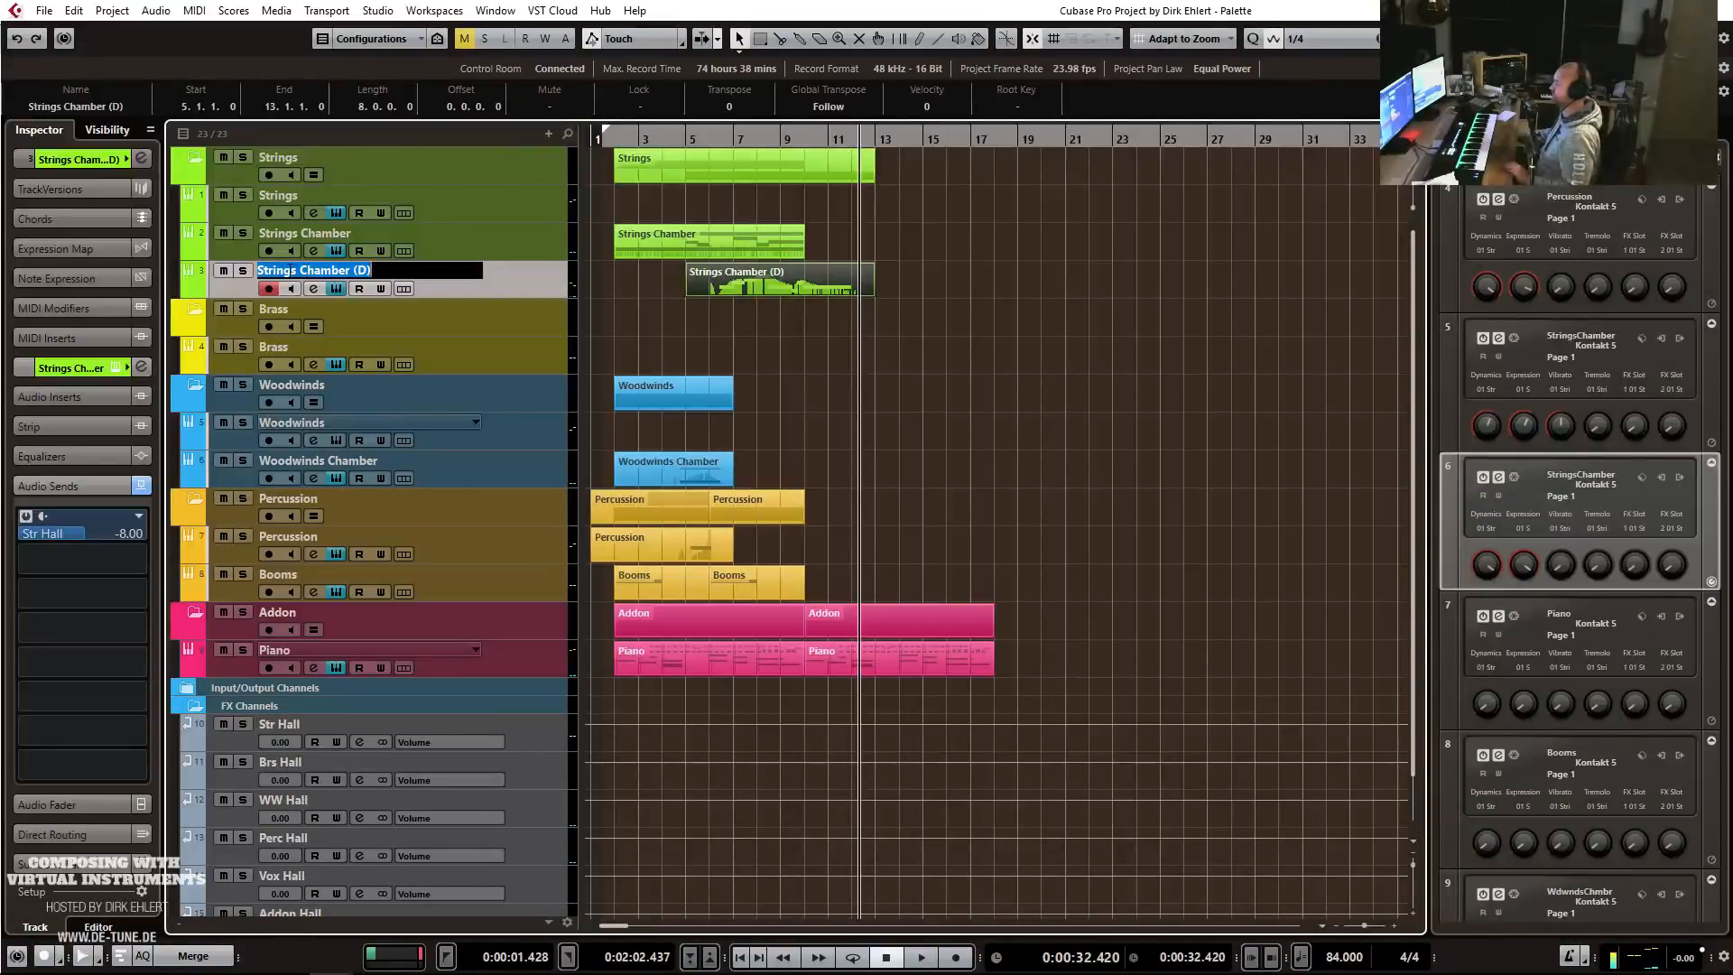
type("Vln")
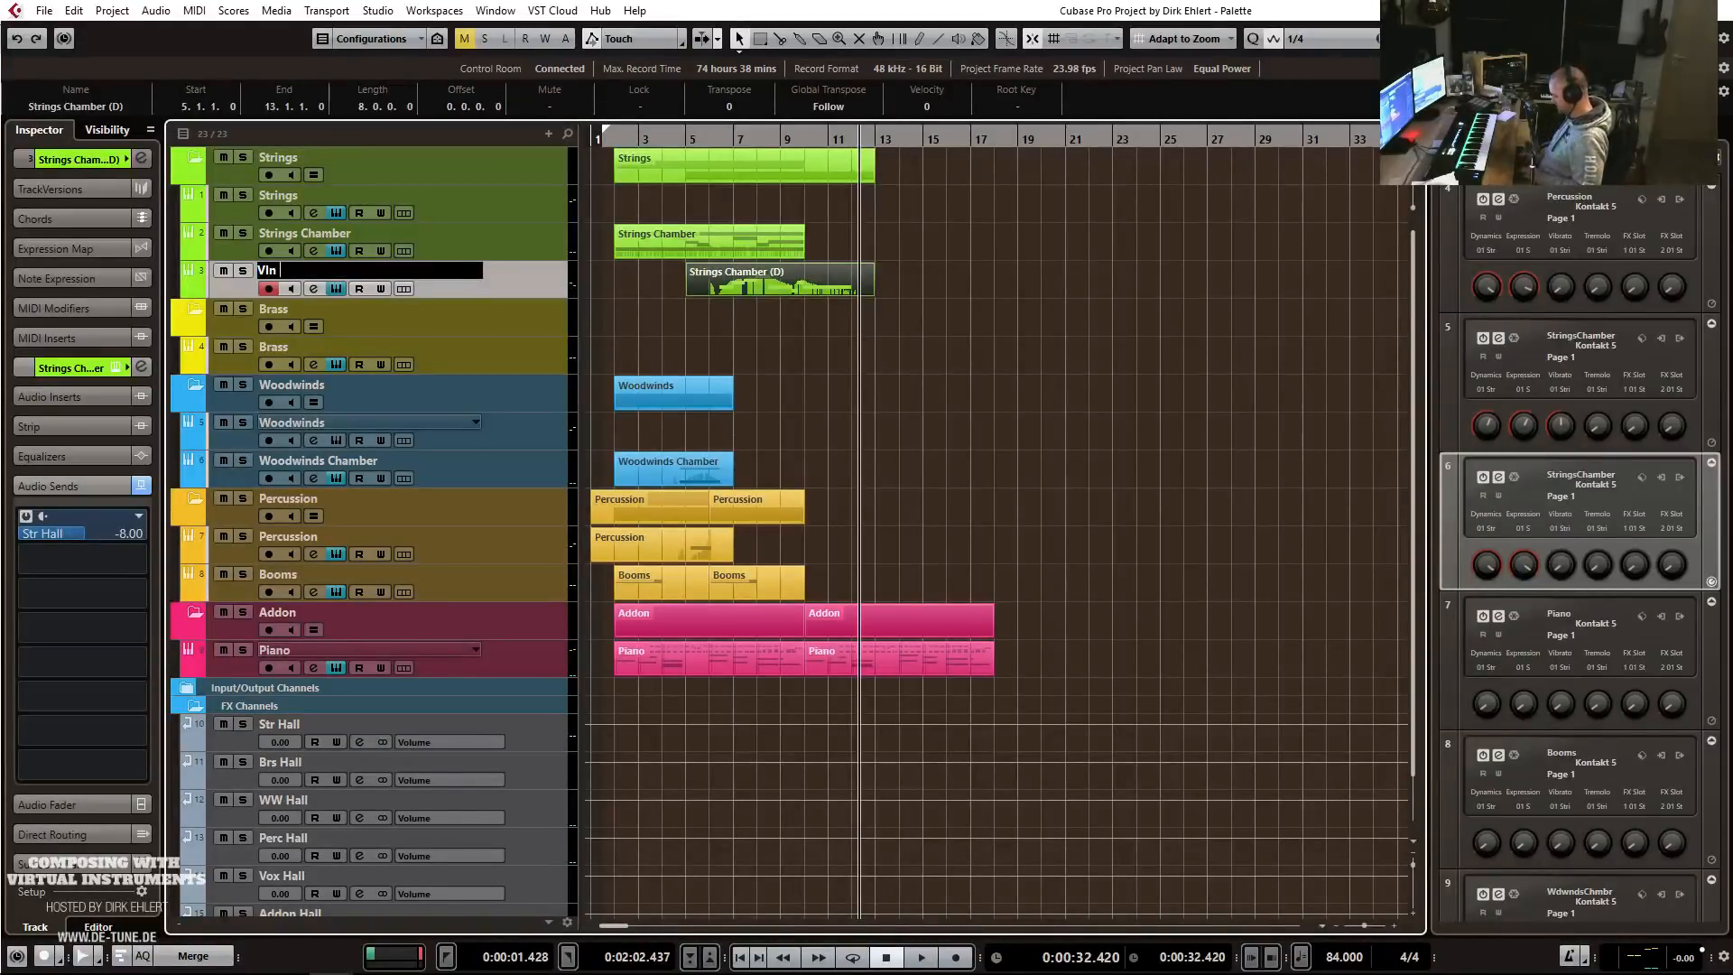
key("Return")
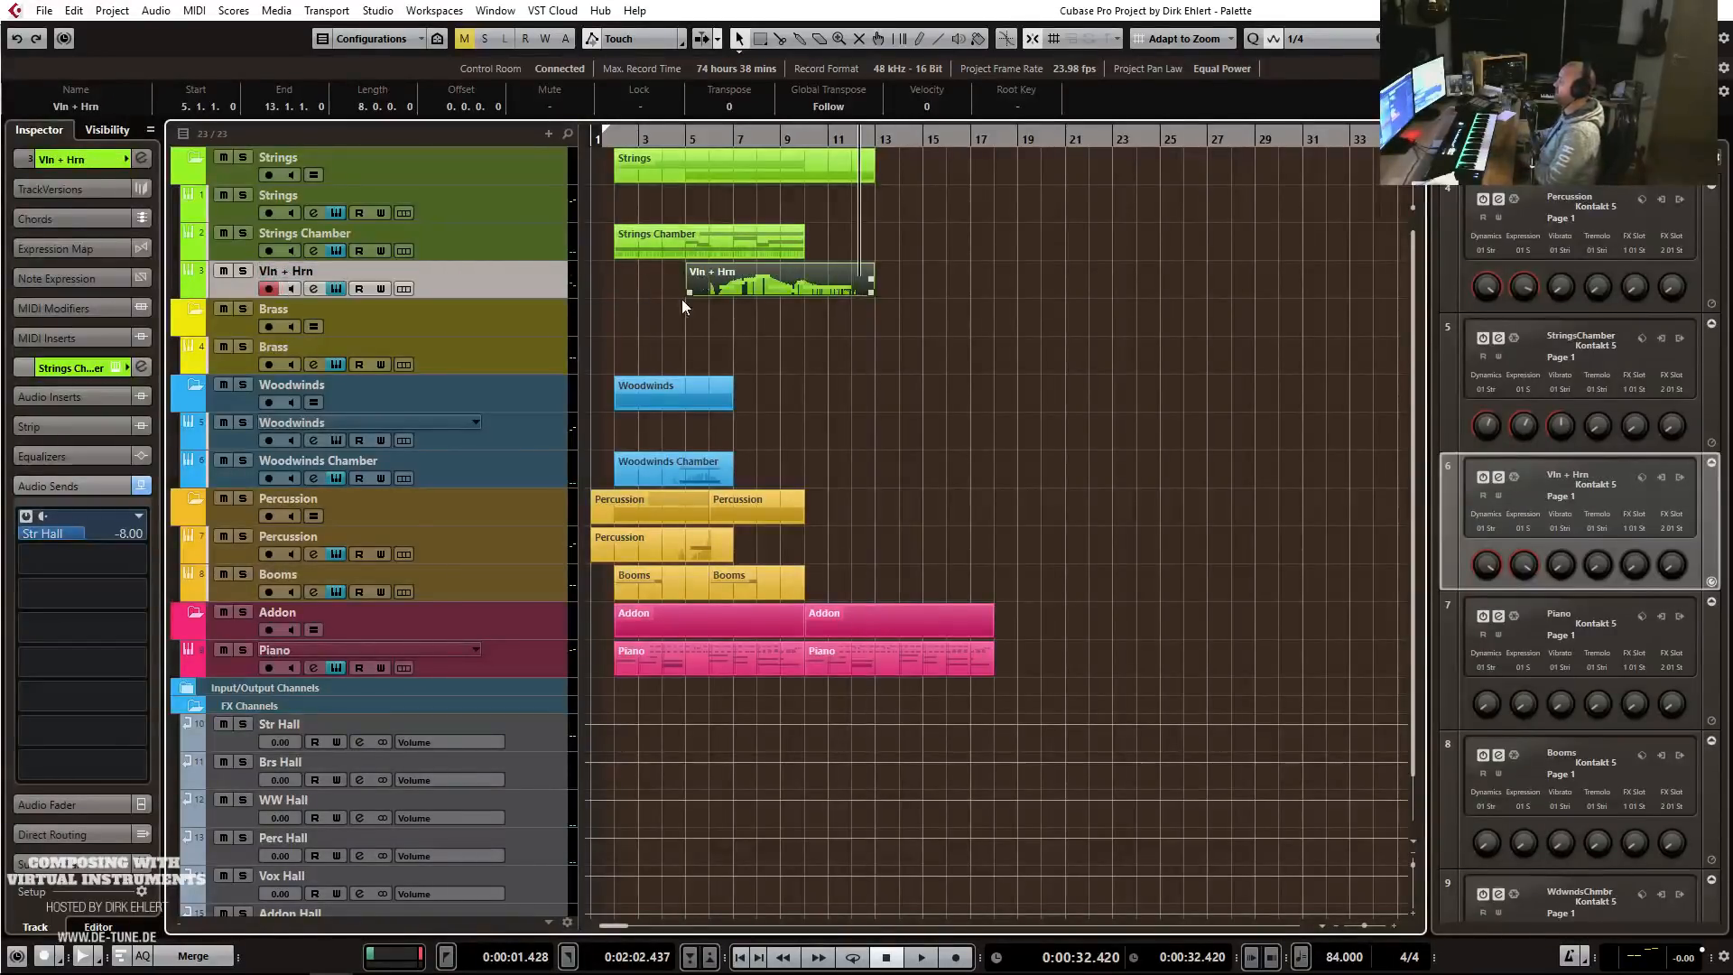
Turn on iterative quantize and apply it at 1/4 to the notes of the recorded Vln + Hrn part.
double_click(704, 282)
left_click(702, 315)
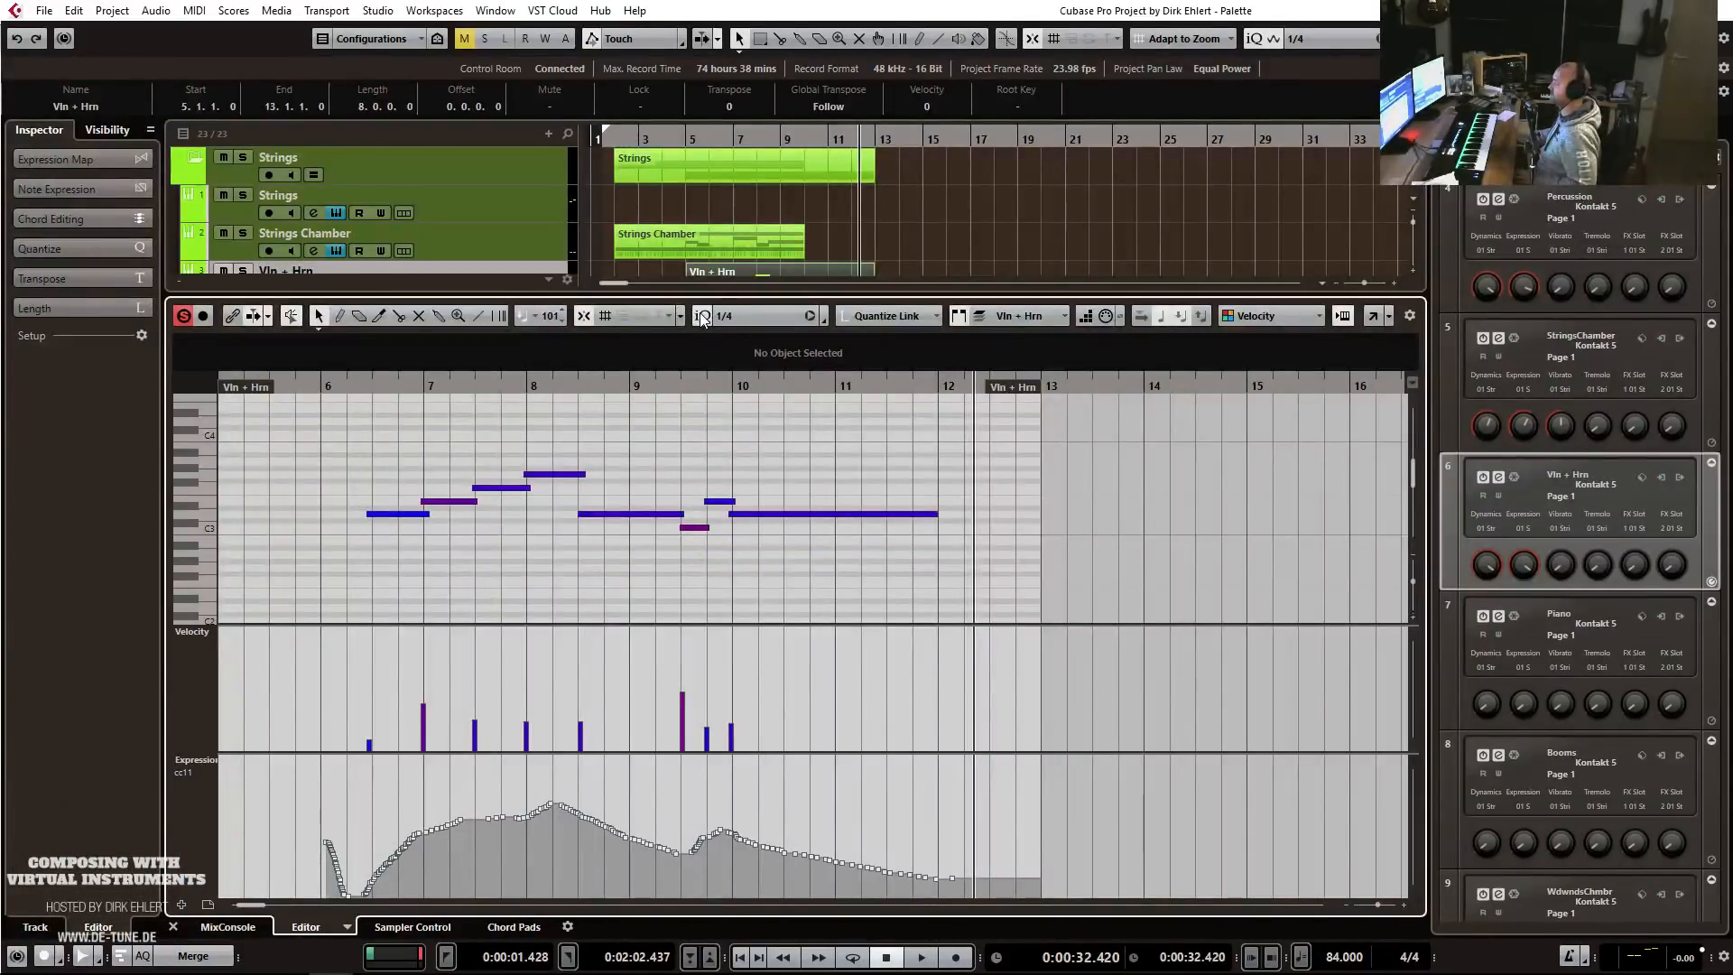
key("ctrl+alt+e")
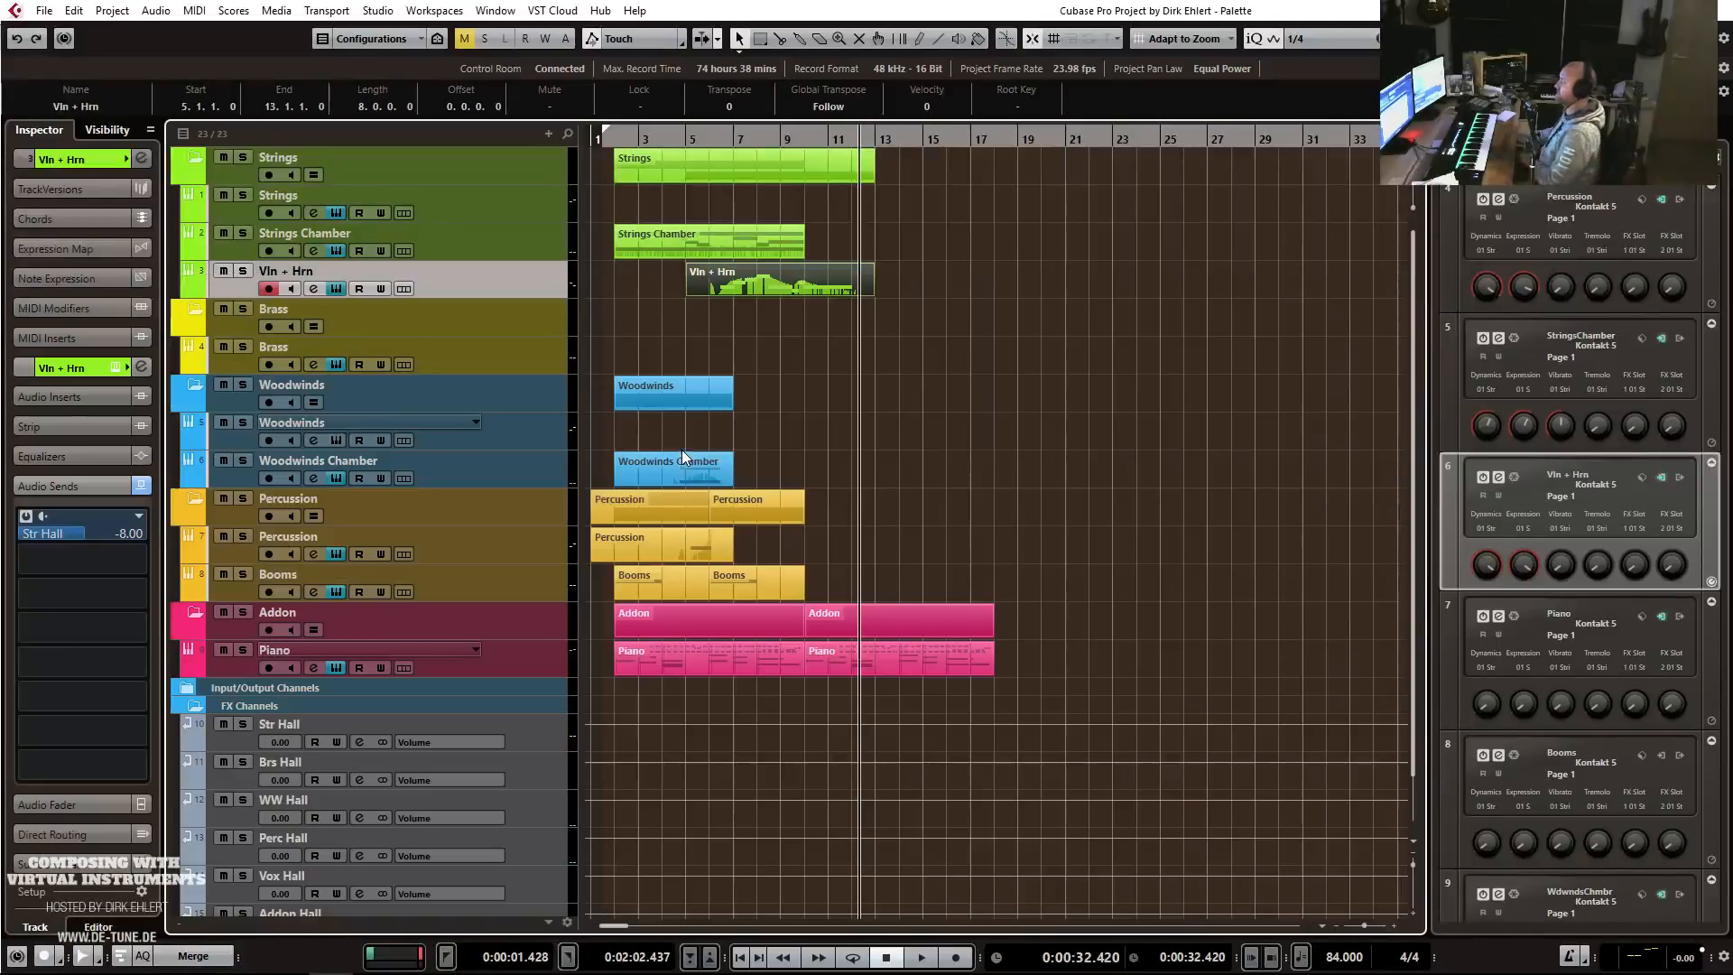
Play the arrangement from bar 5 to check the Vln + Hrn part, bringing the Woodwinds Chamber Kontakt window into view.
left_click(687, 140)
key("space")
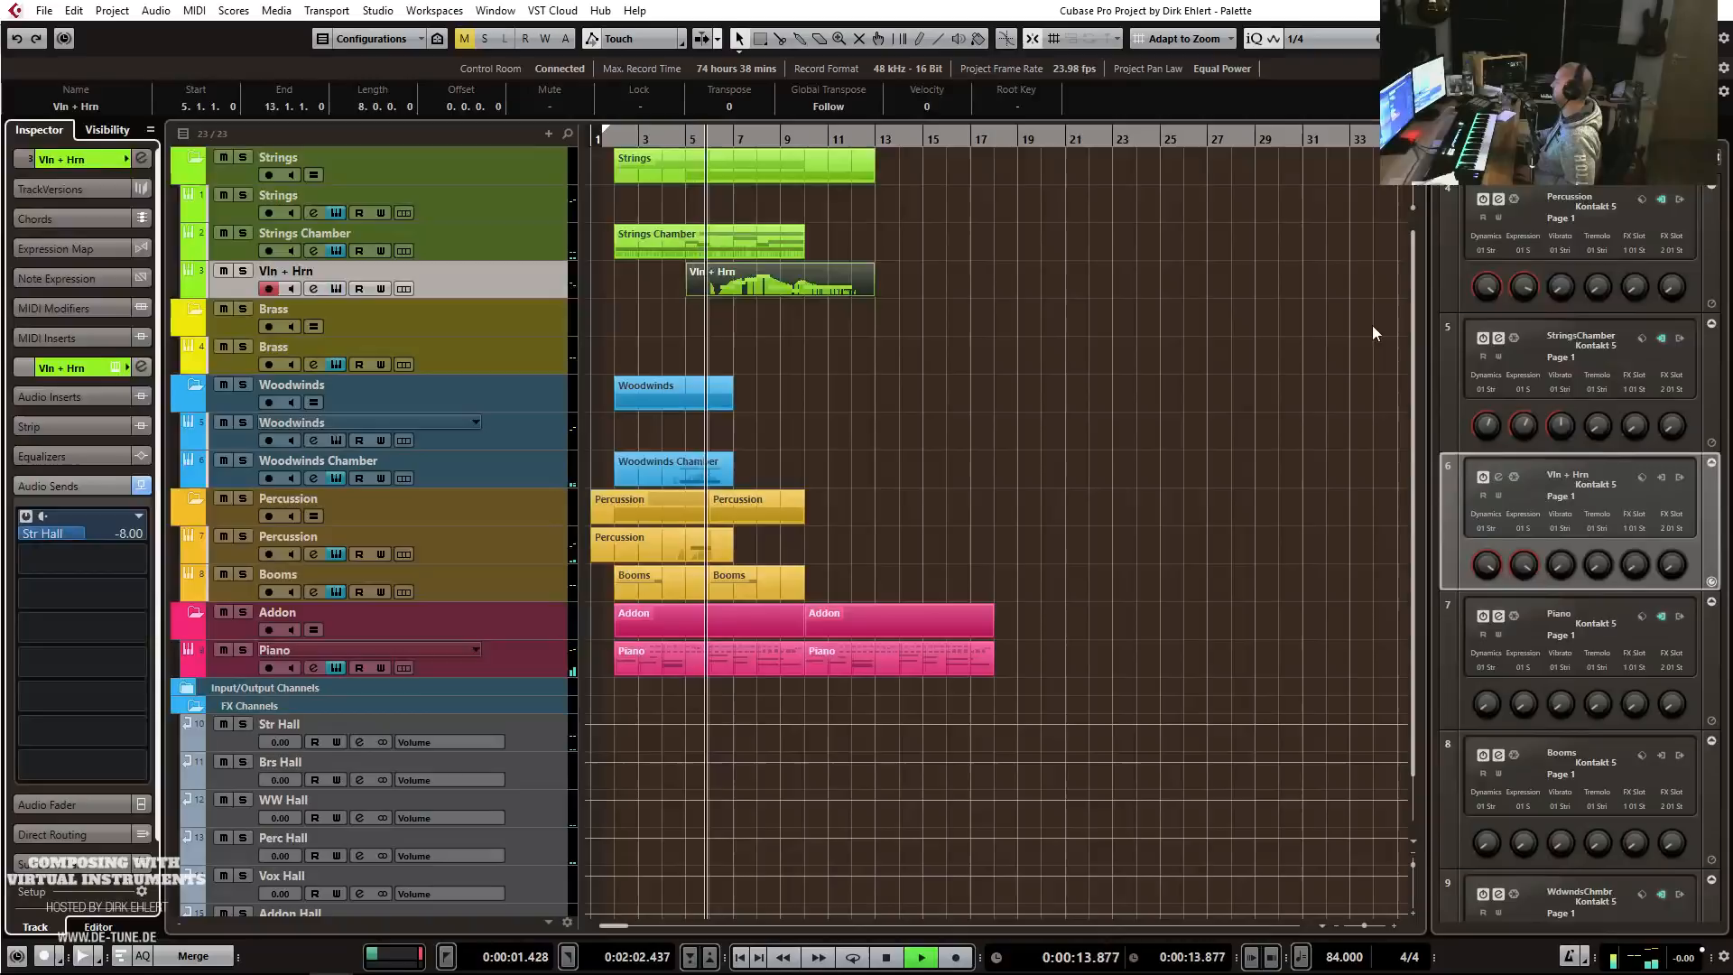
left_click_drag(1732, 62, 946, 54)
key("space")
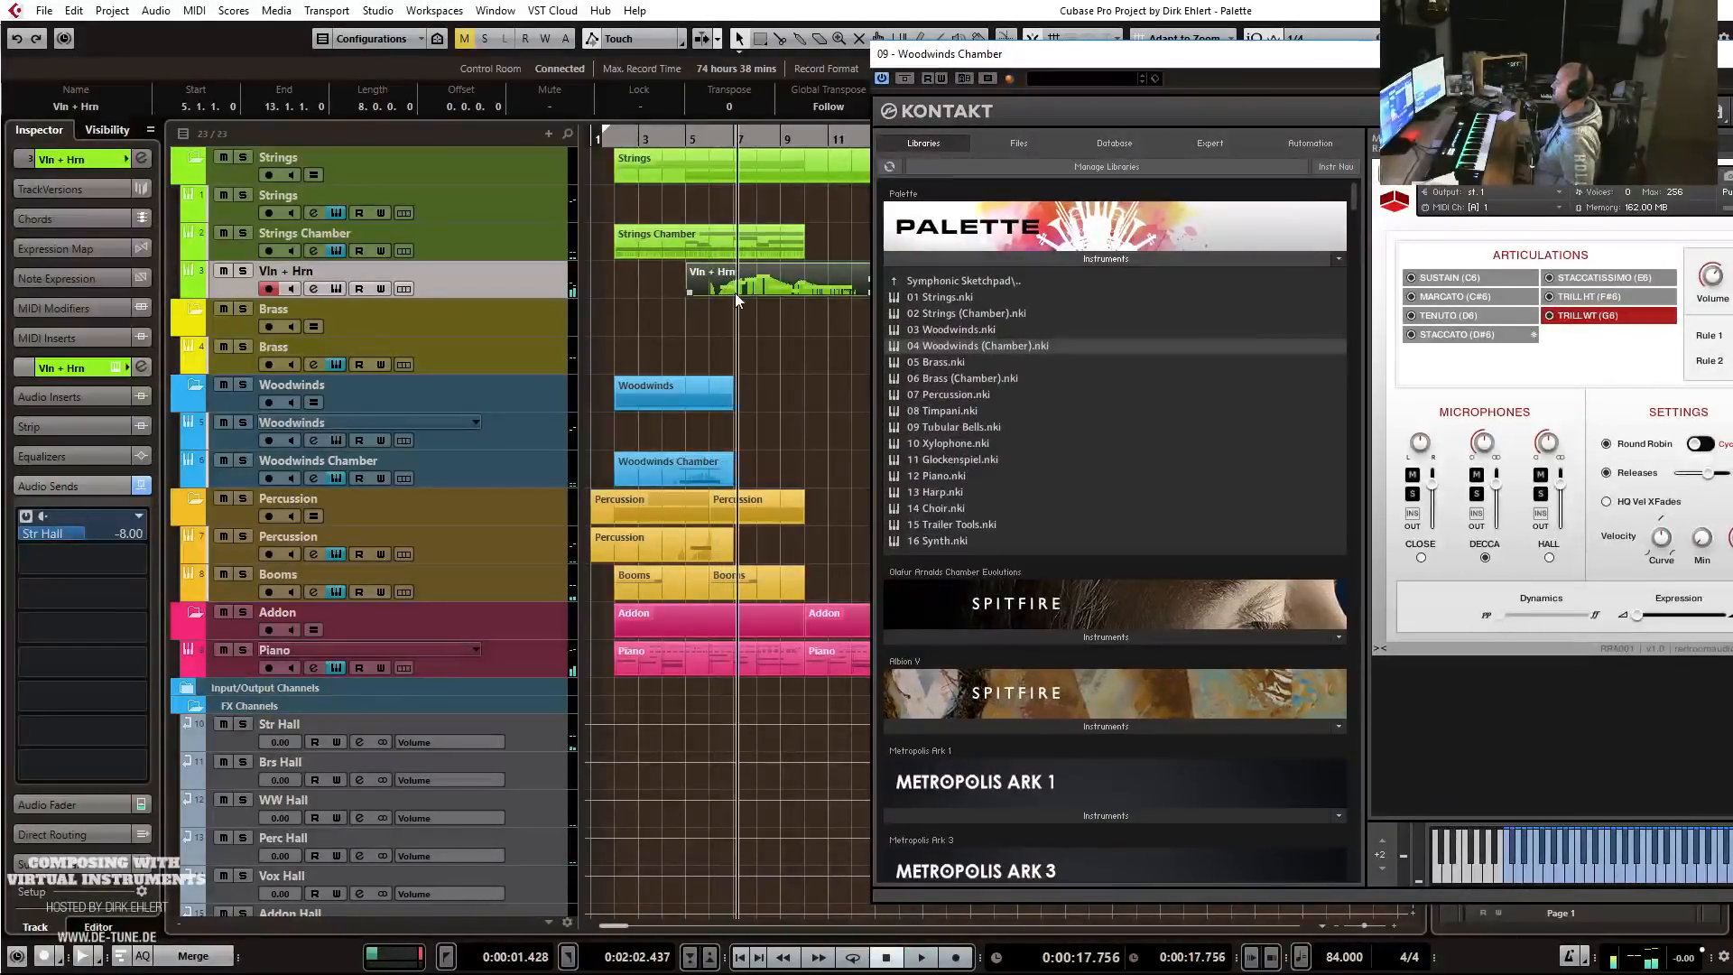
In the Vln + Hrn part, redraw the dip between bars 6 and 7 as a gradual rise in both CC 11 (Expression) and CC 1 (Modulation).
double_click(753, 285)
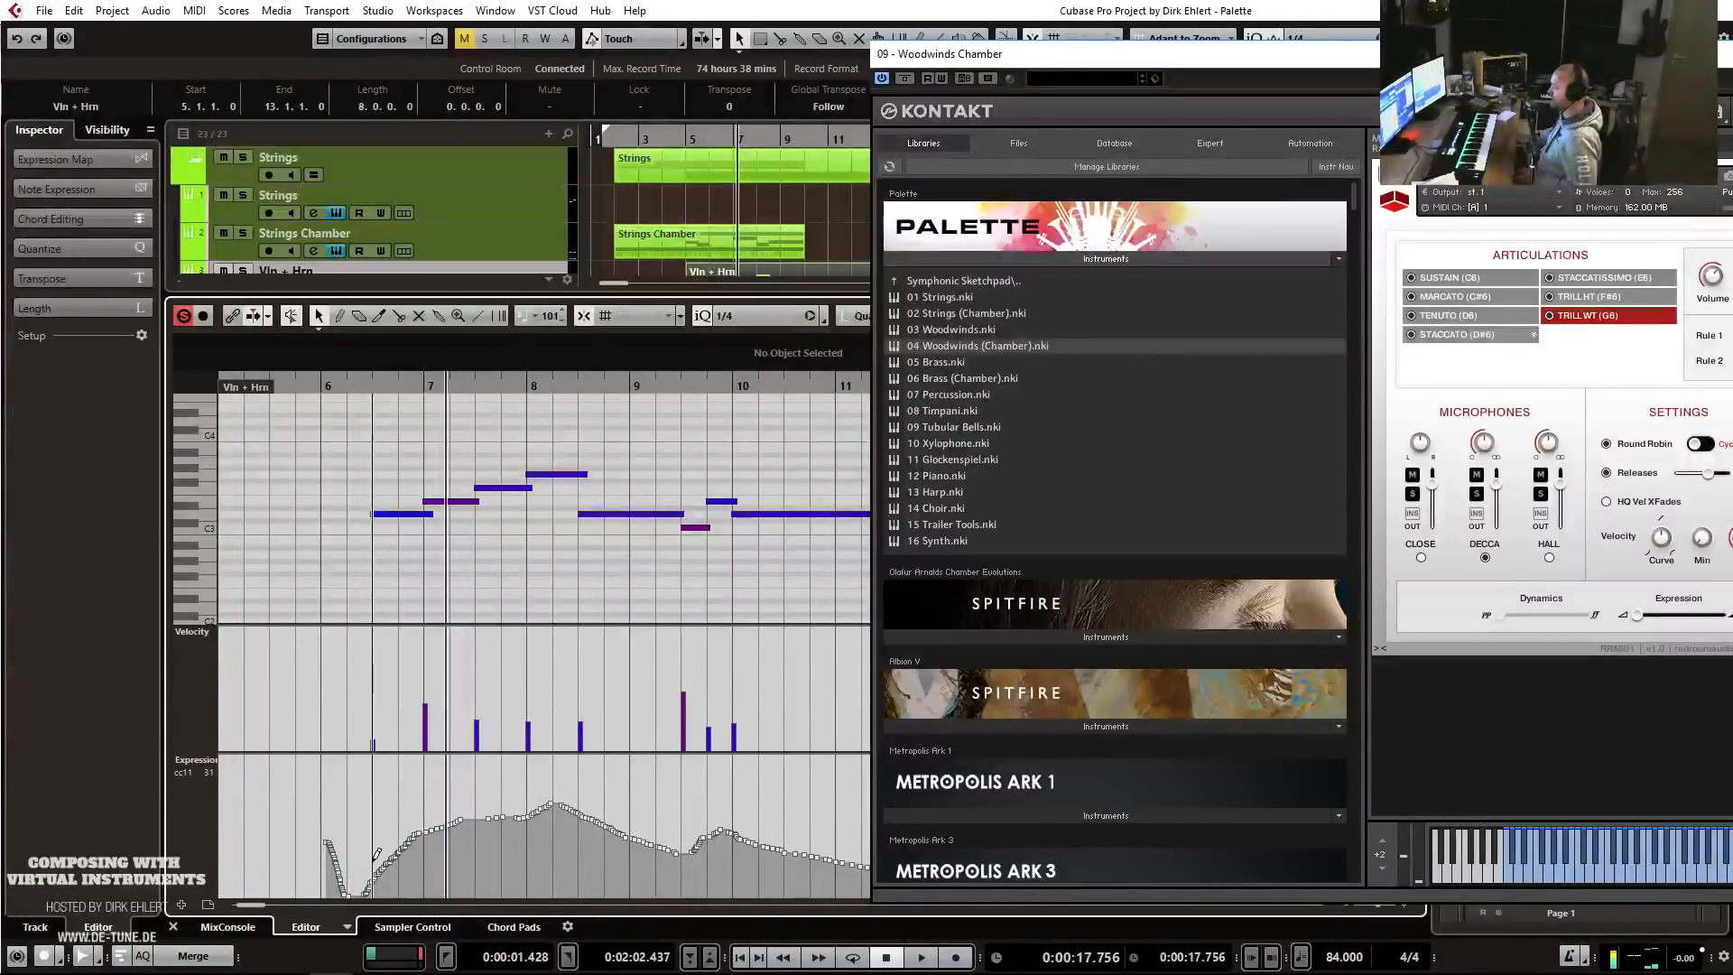
left_click_drag(371, 850, 475, 823)
left_click(201, 775)
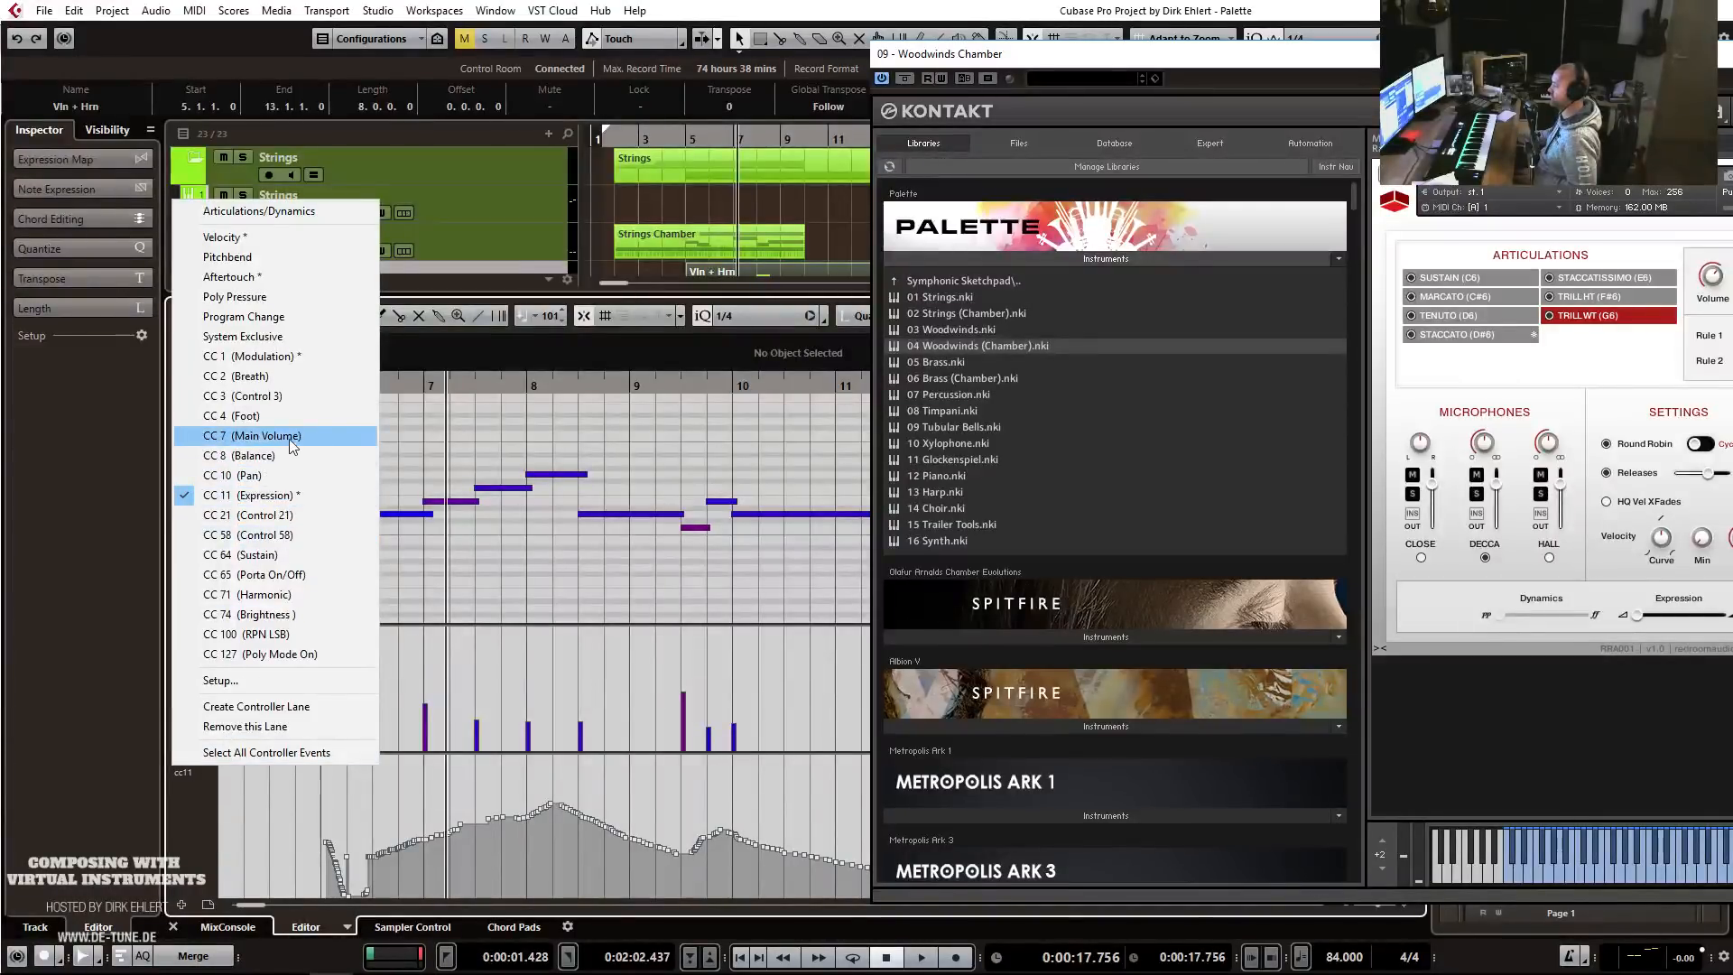
left_click(248, 355)
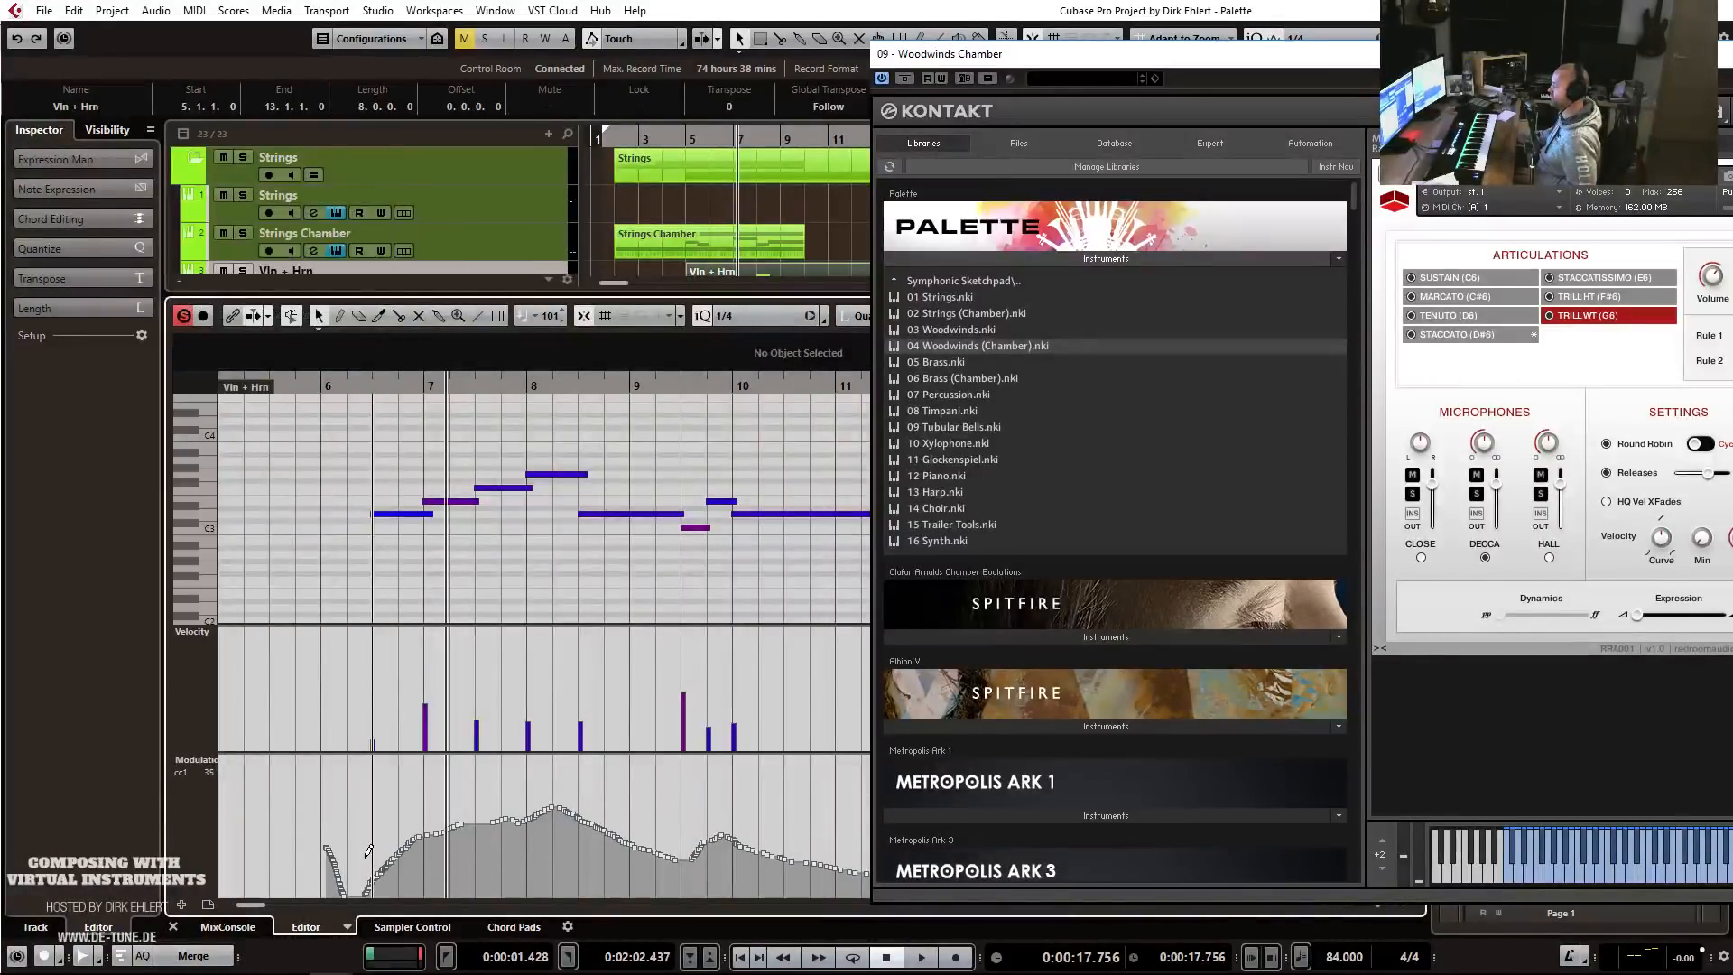
left_click_drag(361, 851, 387, 845)
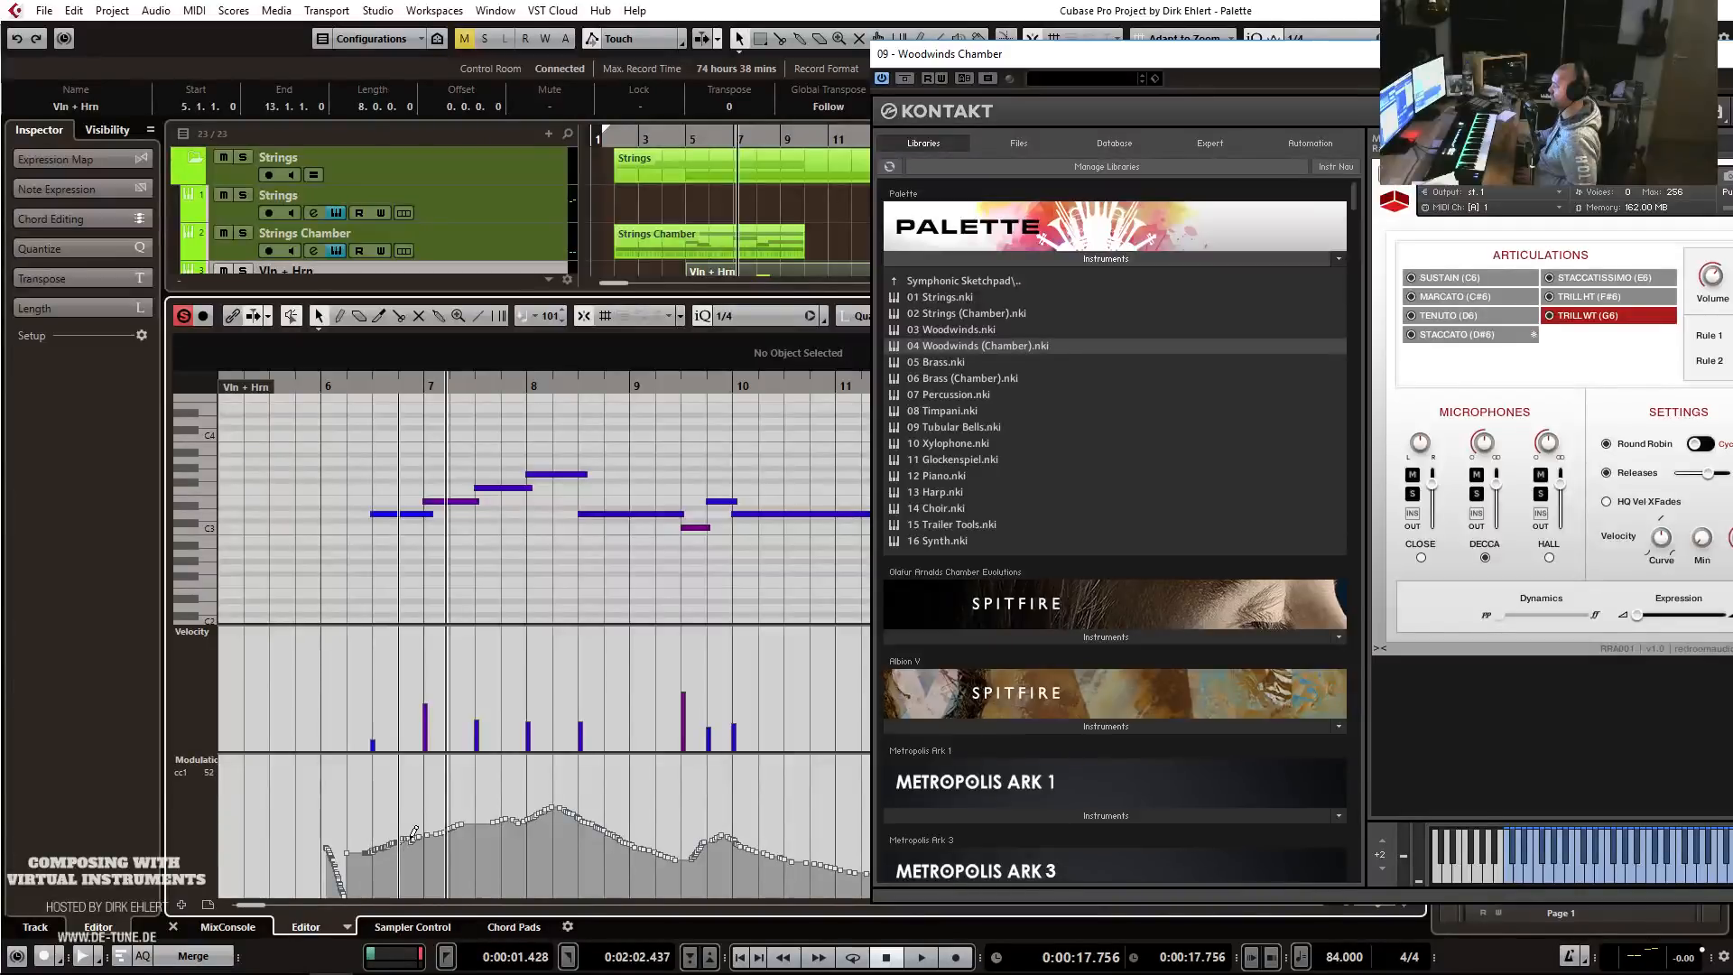
Play the edited Vln + Hrn part from bar 6 to hear the reshaped opening.
key("space")
left_click(328, 385)
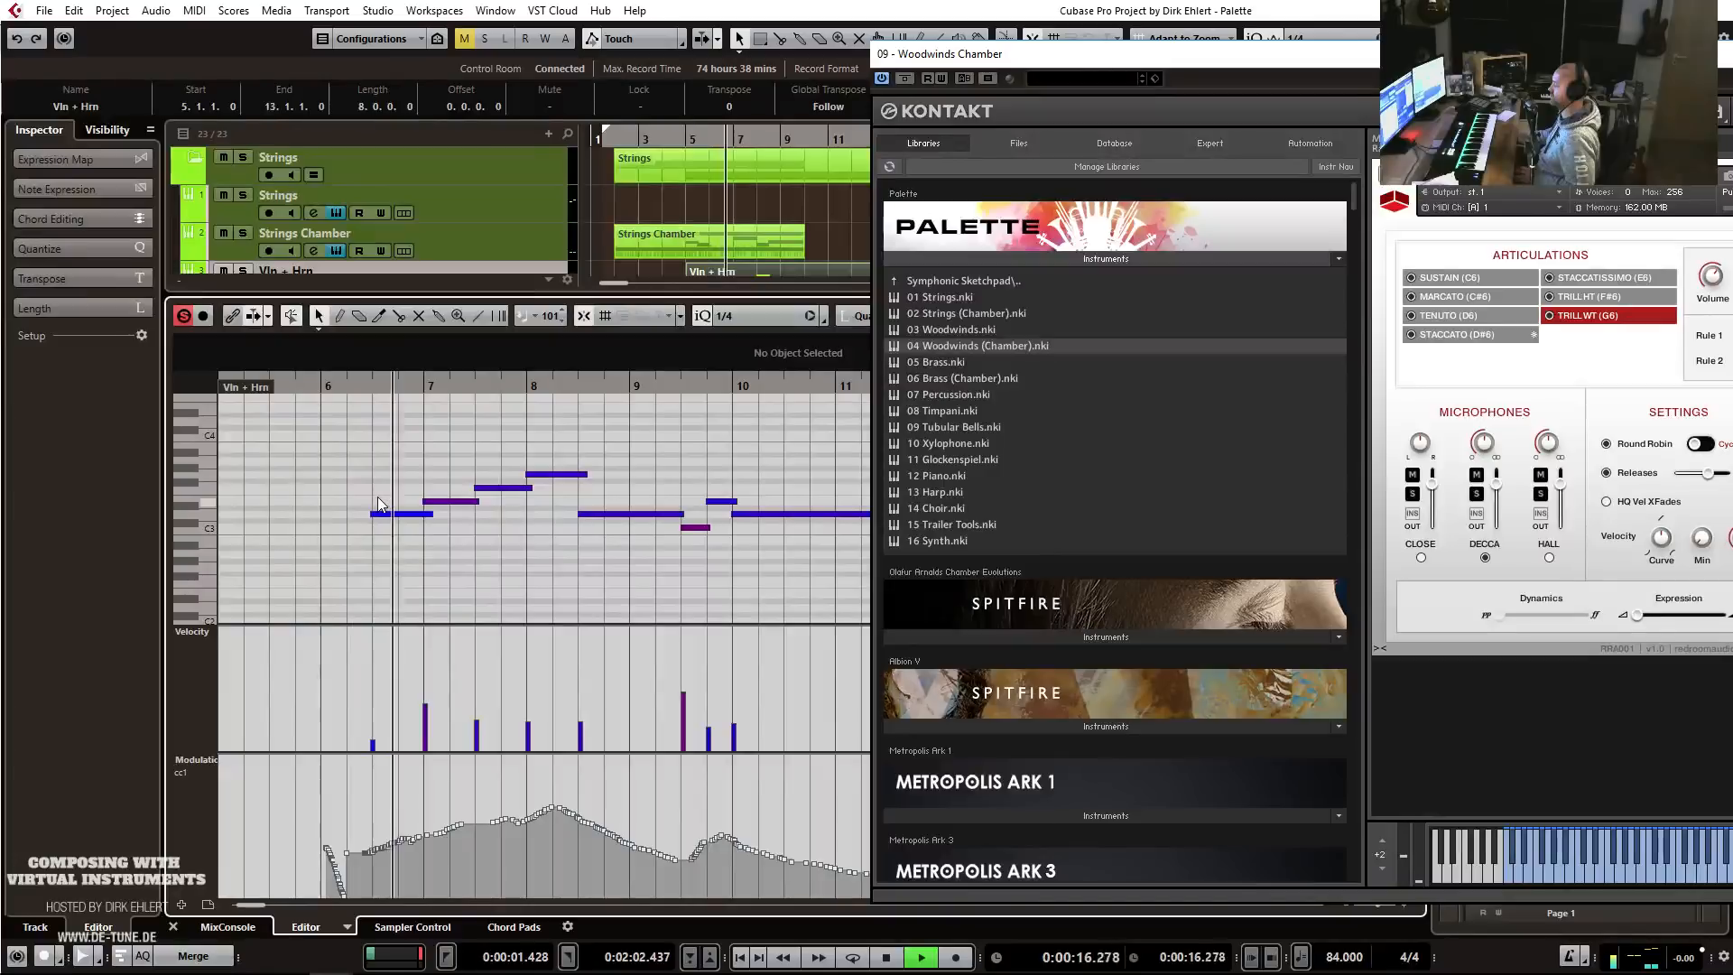
key("space")
Add a one-beat keyswitch note at bar 6 above the Vln + Hrn melody, audition it, and set its pitch to C5.
scroll(377, 503, "up", 4)
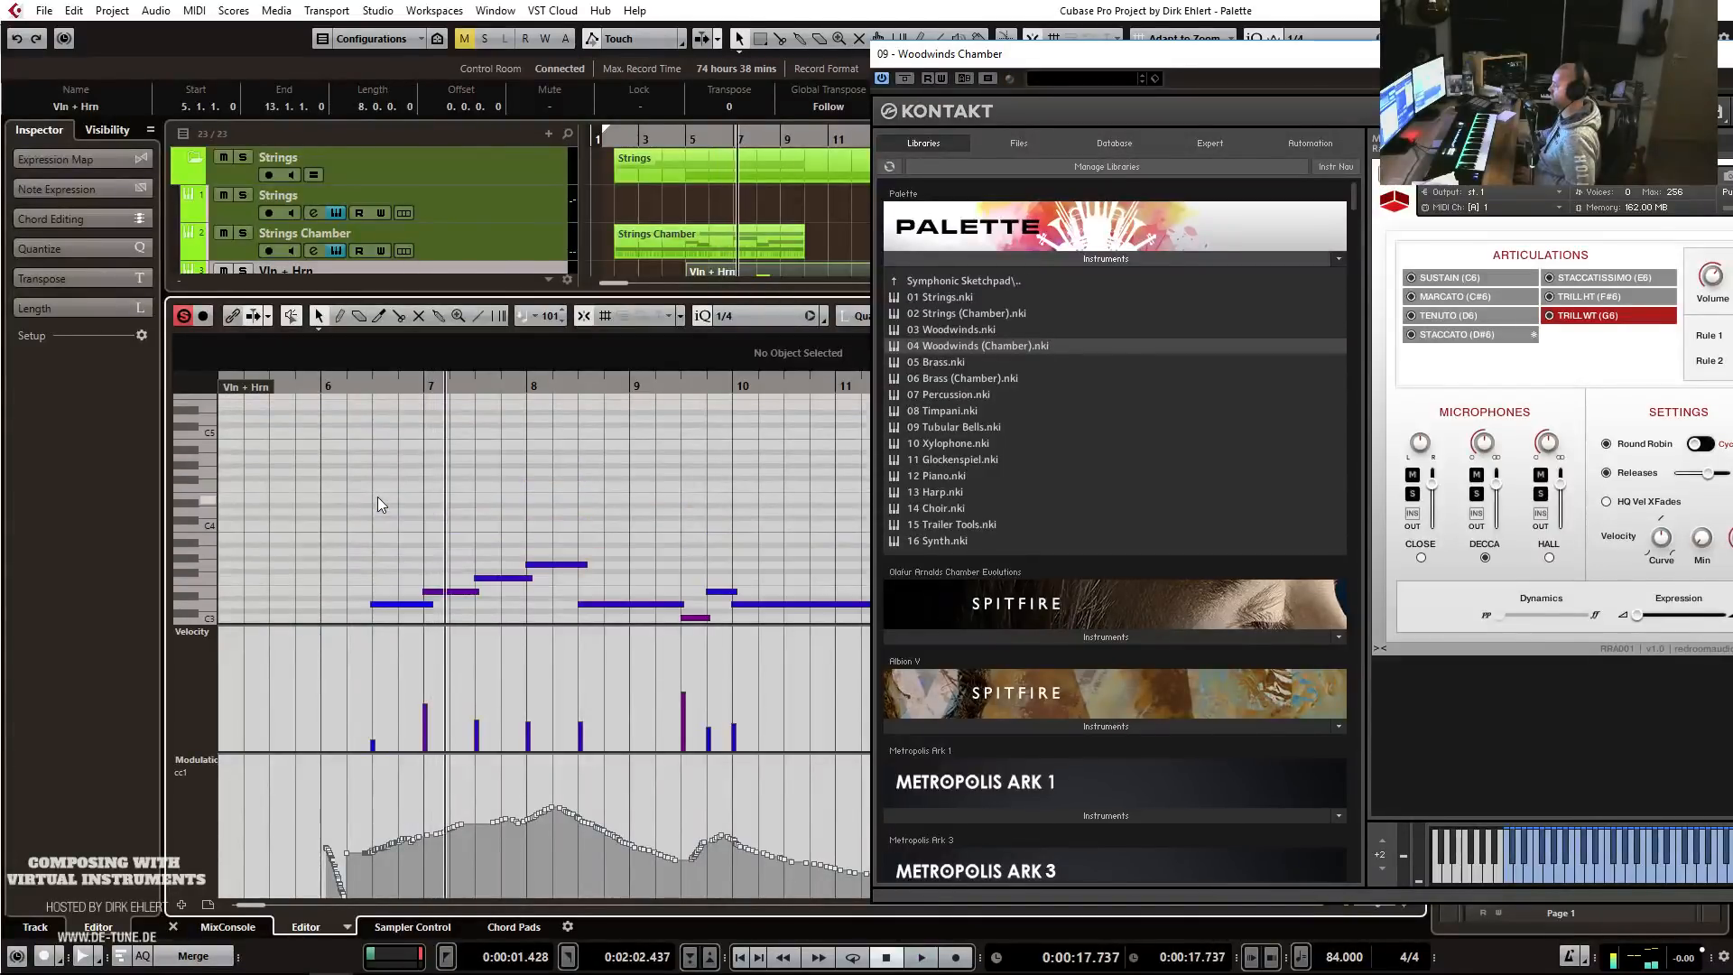
left_click(332, 444)
key("space")
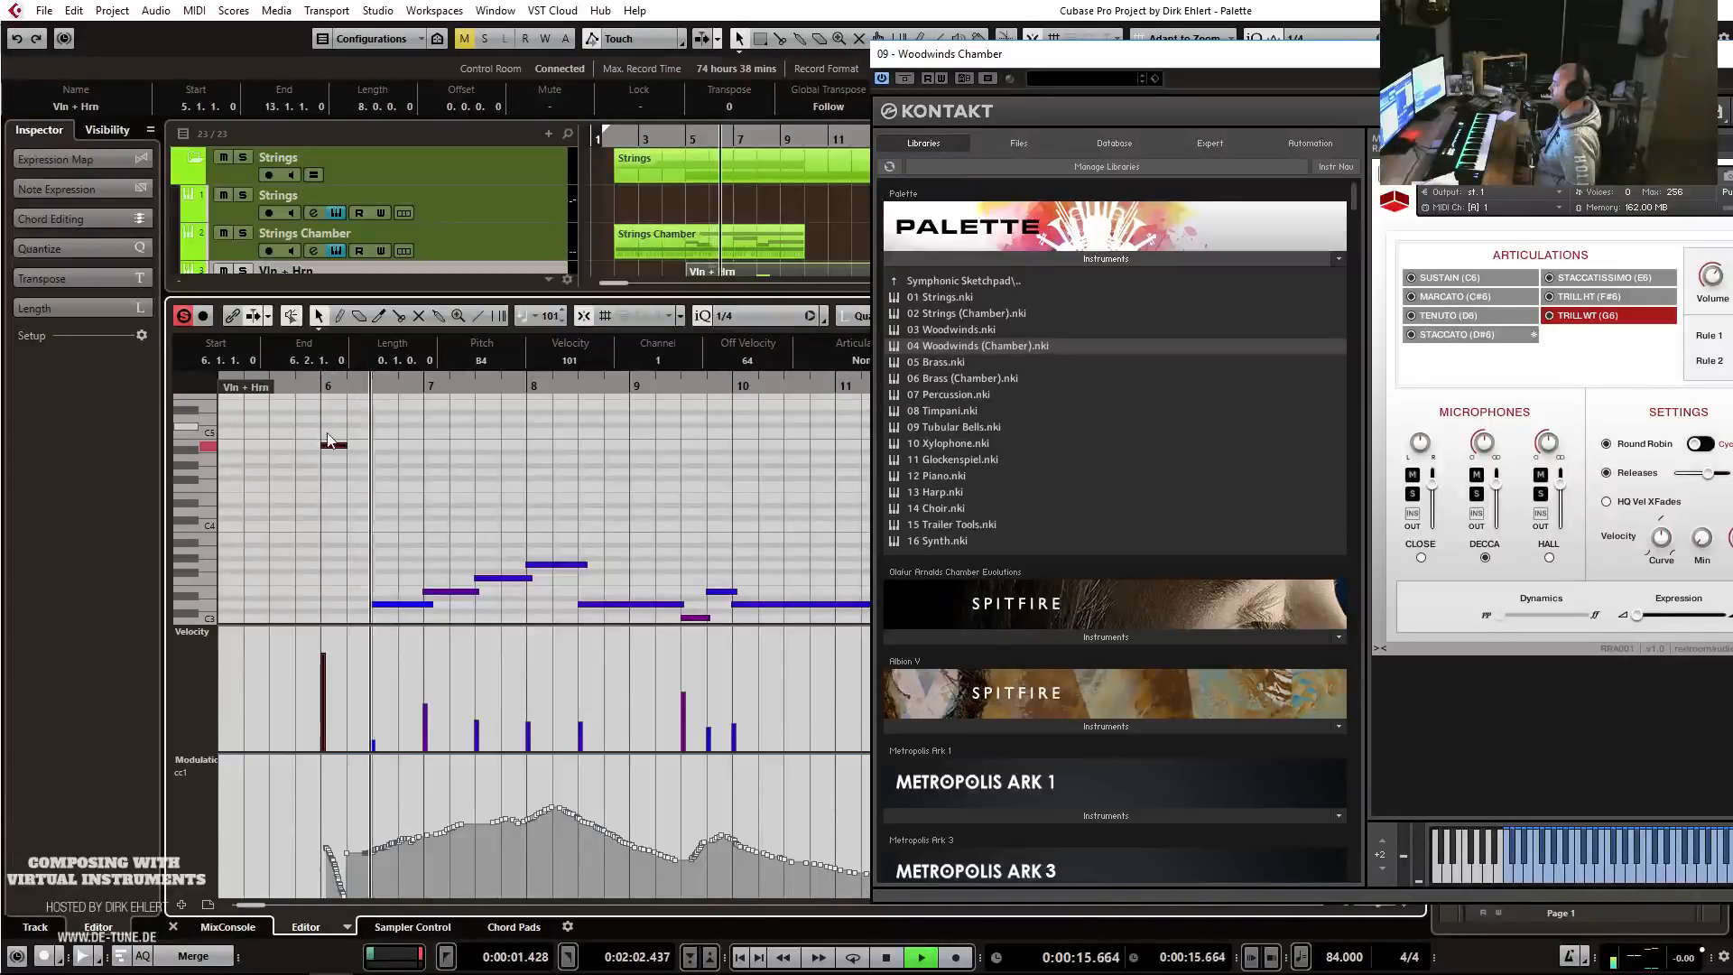
key("space")
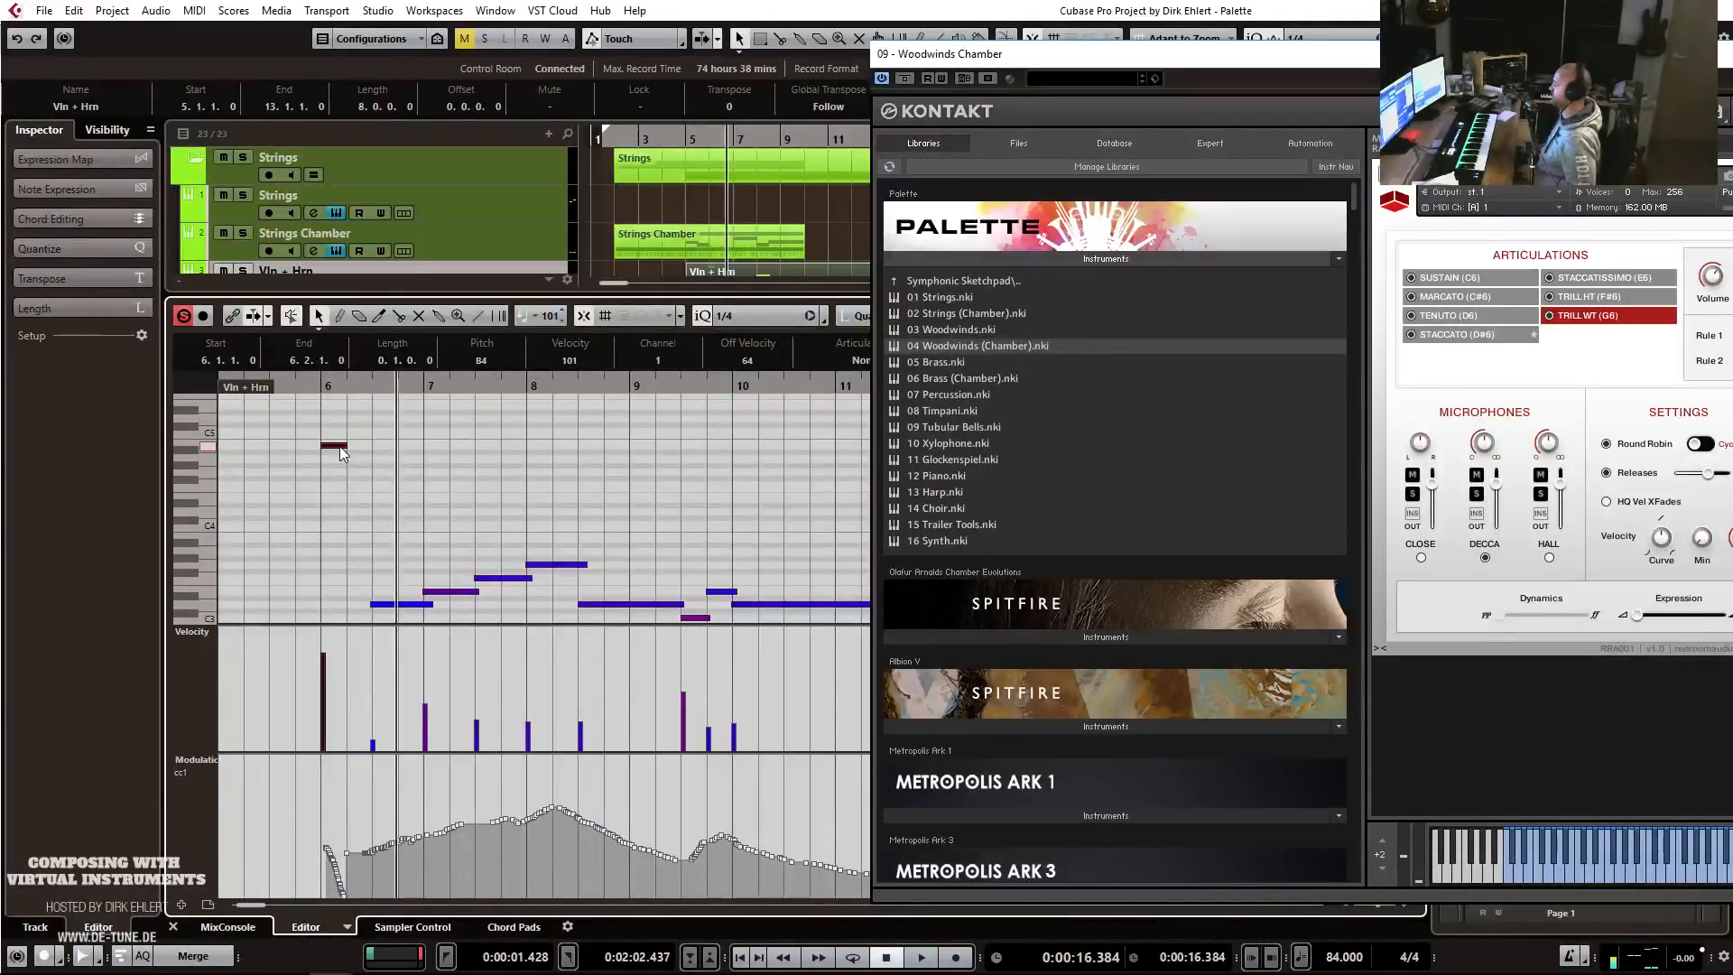
key("Up")
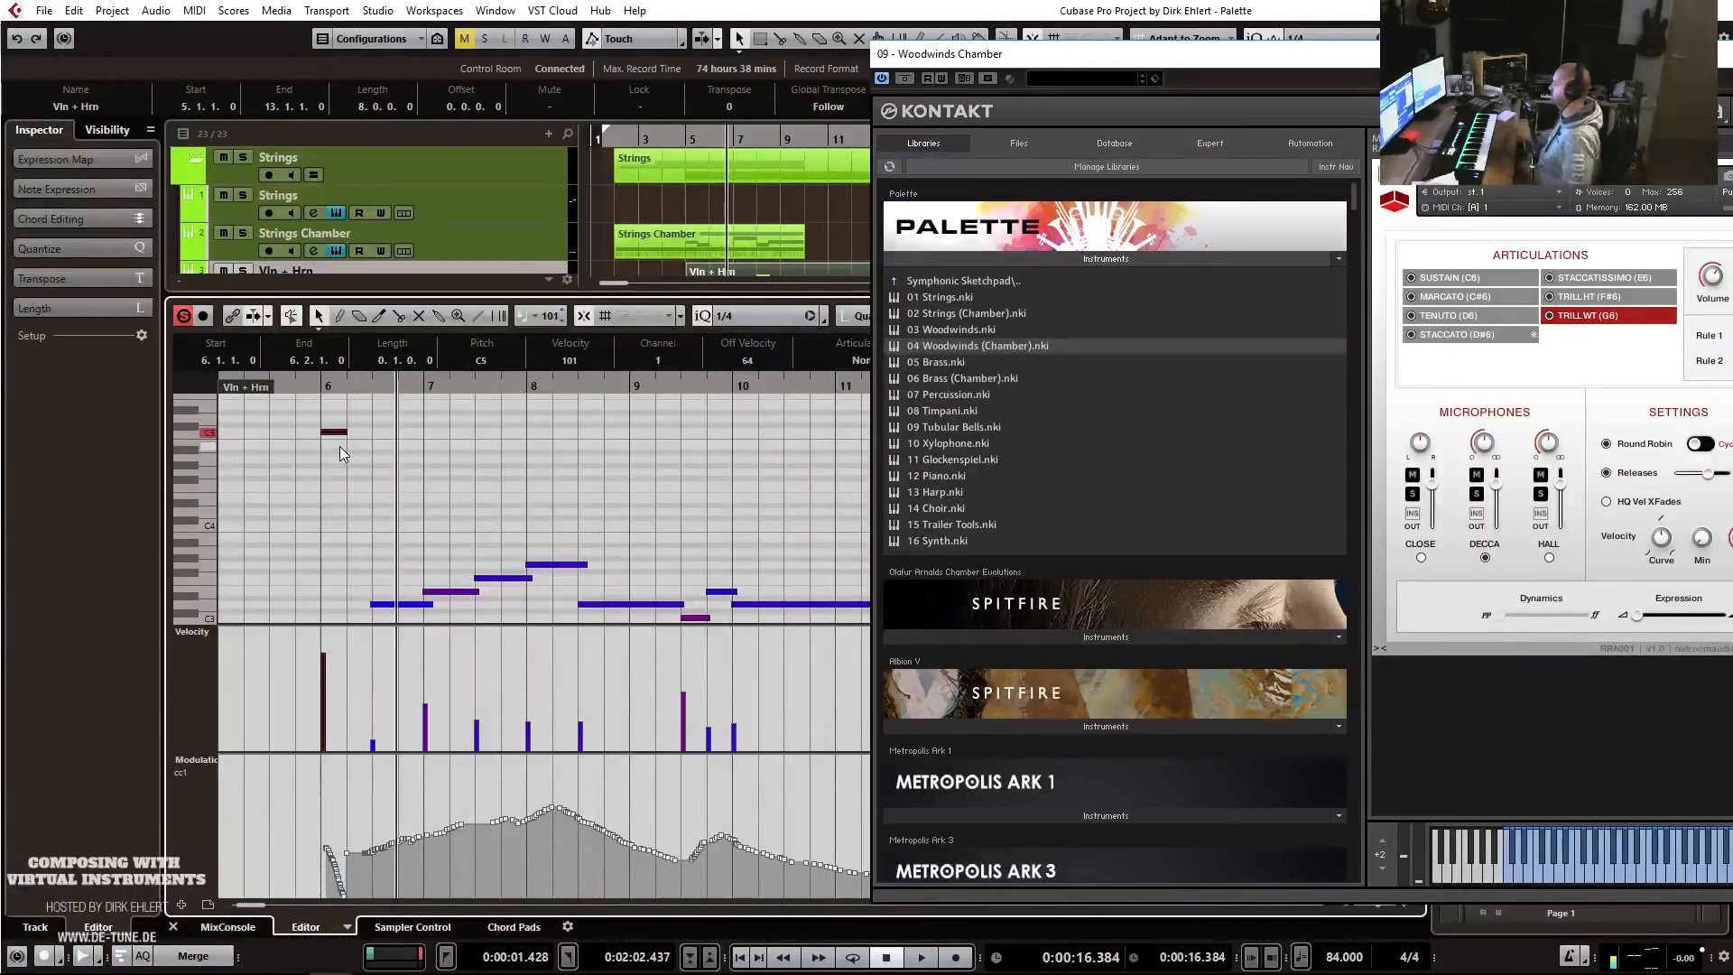
Display the Vln + Hrn track's Kontakt instrument to check its articulation keyswitches and reopen the part for note editing.
key("Return")
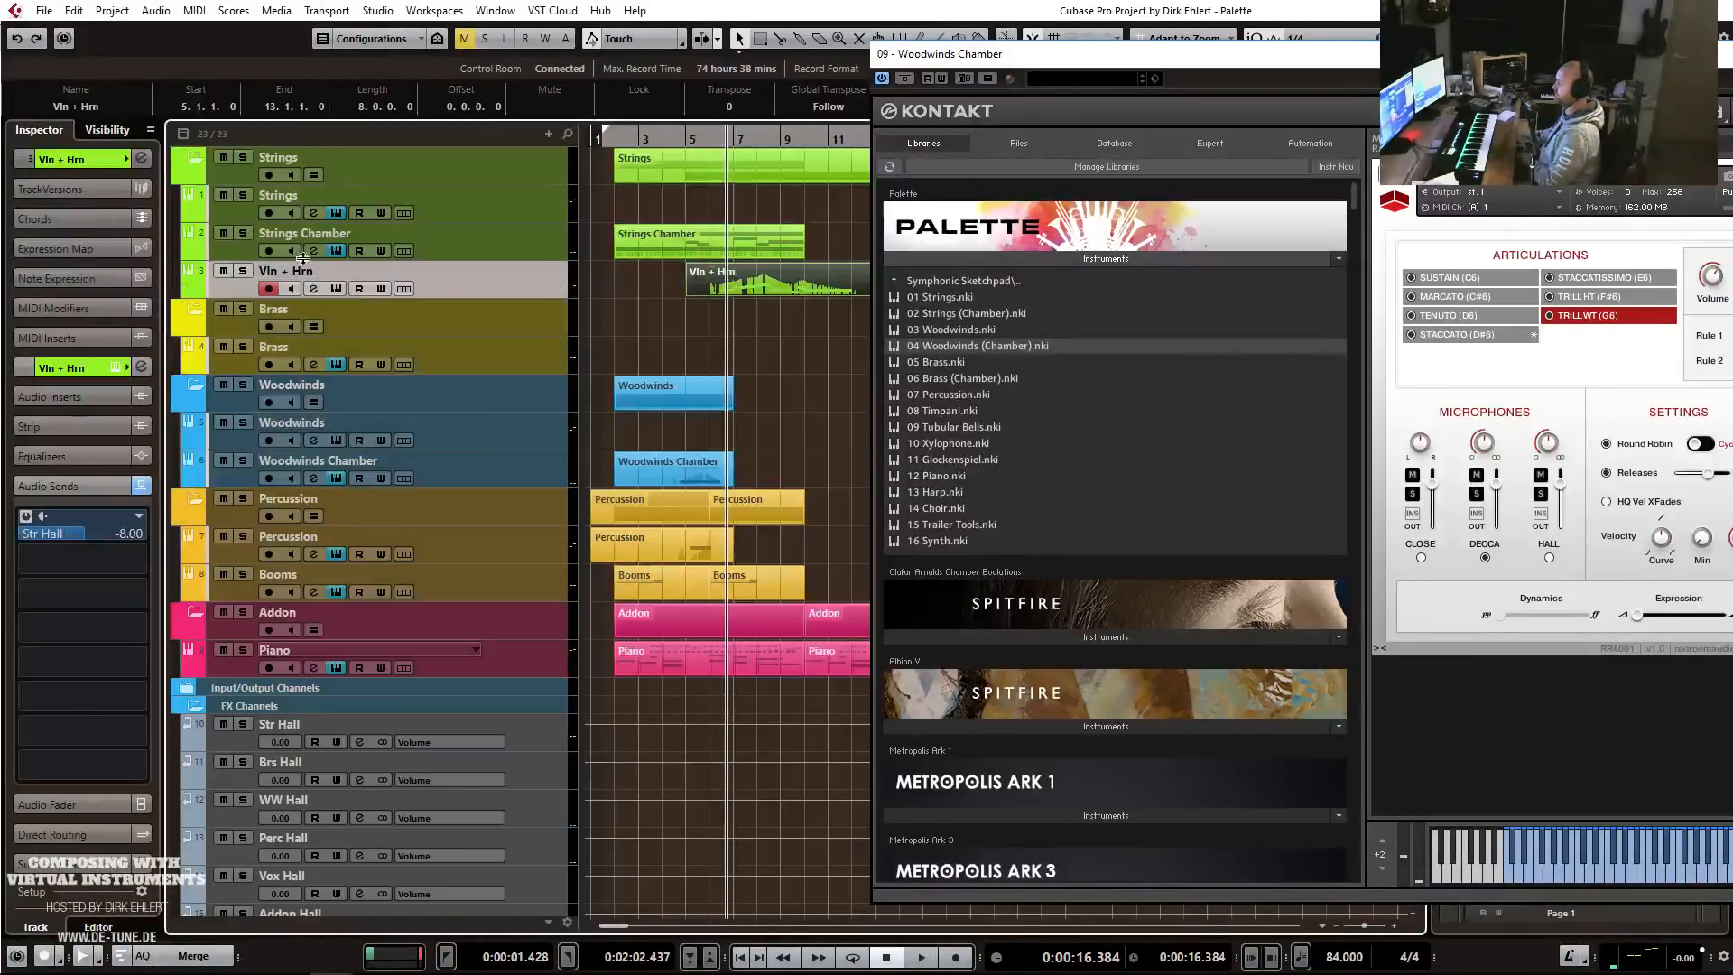
left_click(117, 368)
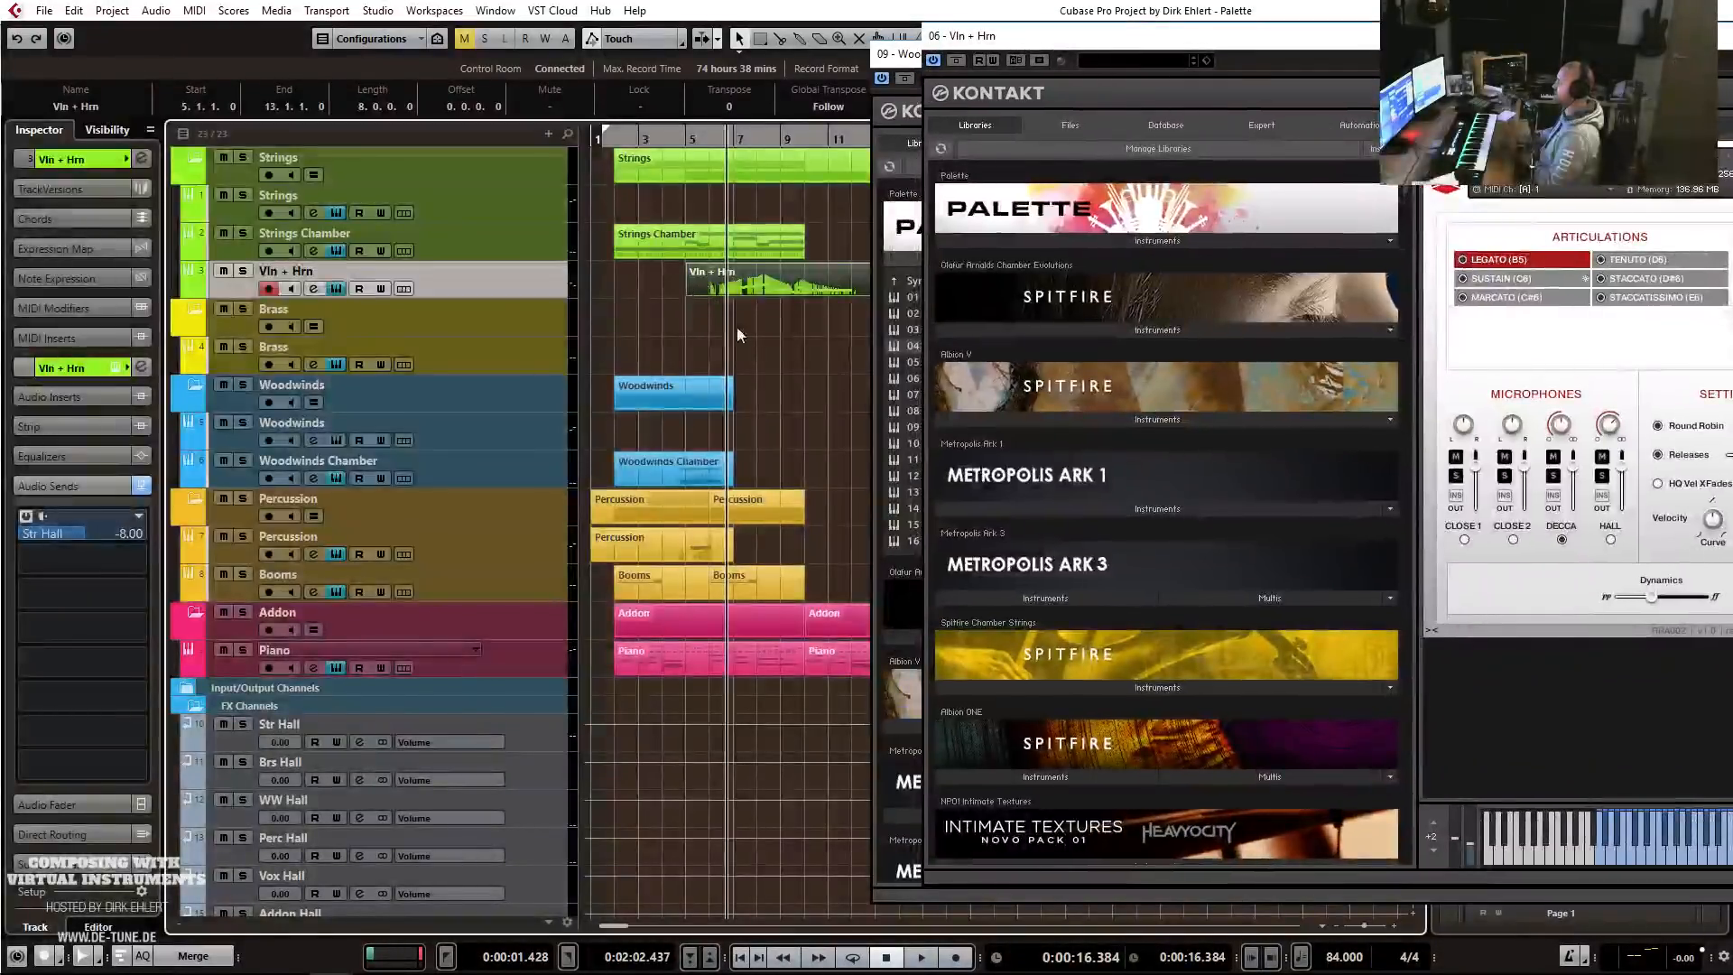
key("Return")
Try different pitches for the keyswitch note at bar 6 and set it to C6 to trigger the Sustain articulation.
left_click(334, 432)
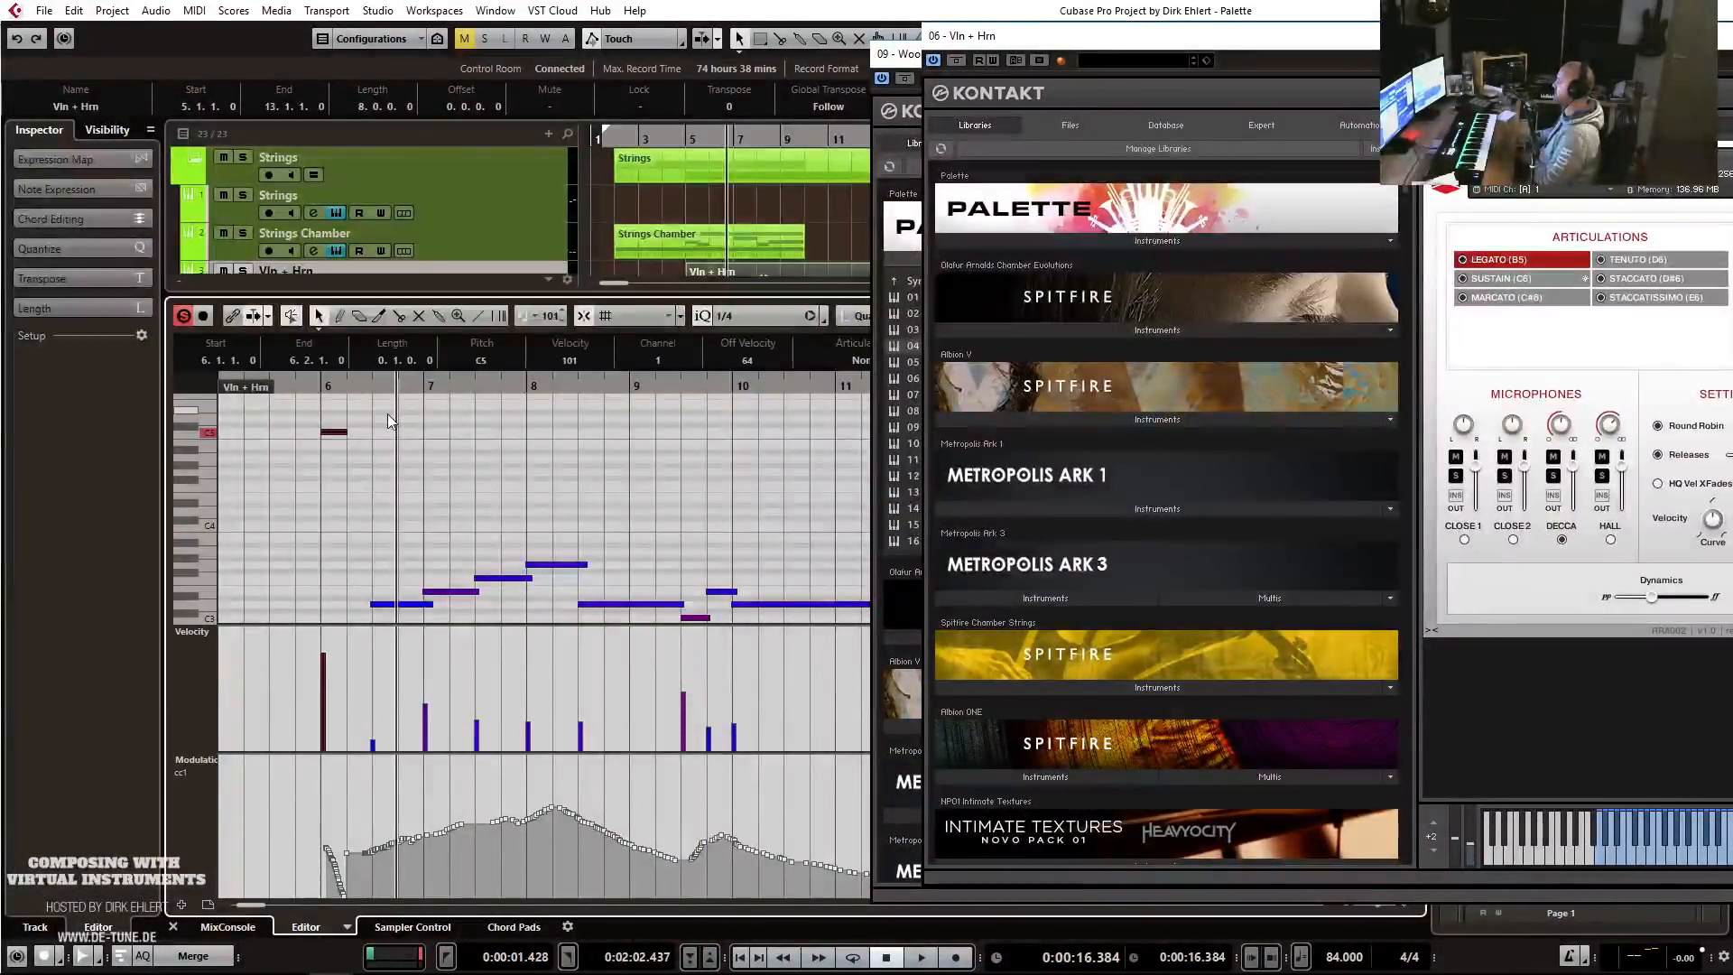
key("shift+Up")
key("Up")
key("Down")
key("Down")
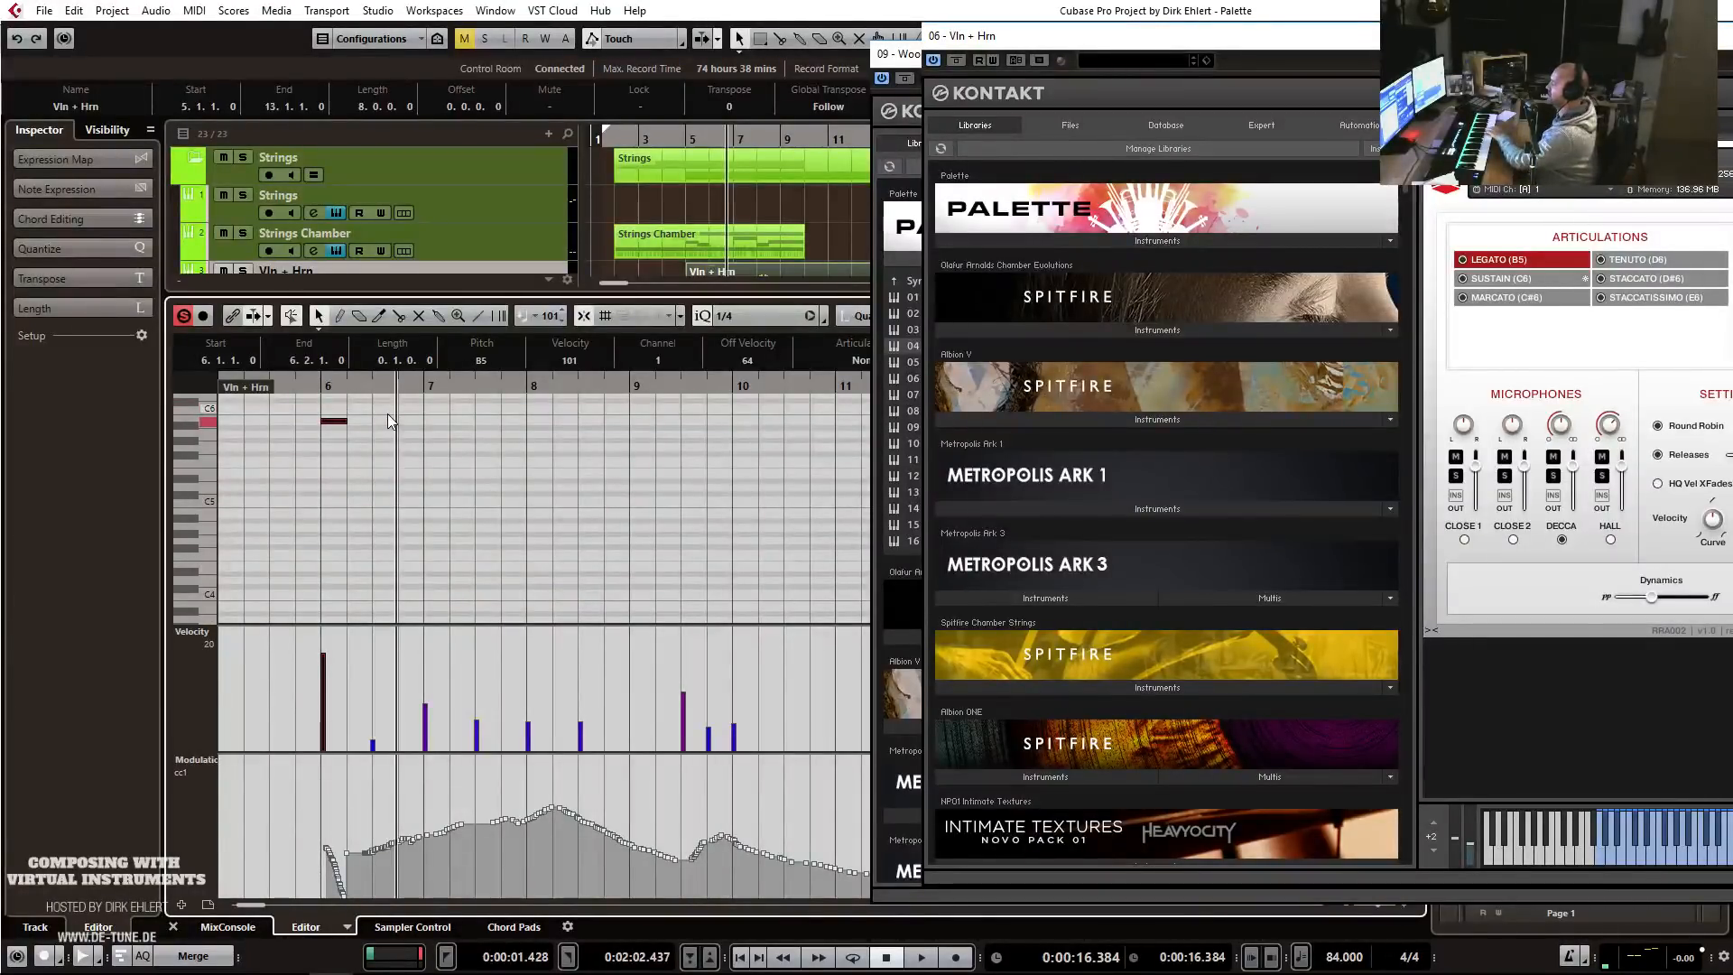
key("Down")
key("Down")
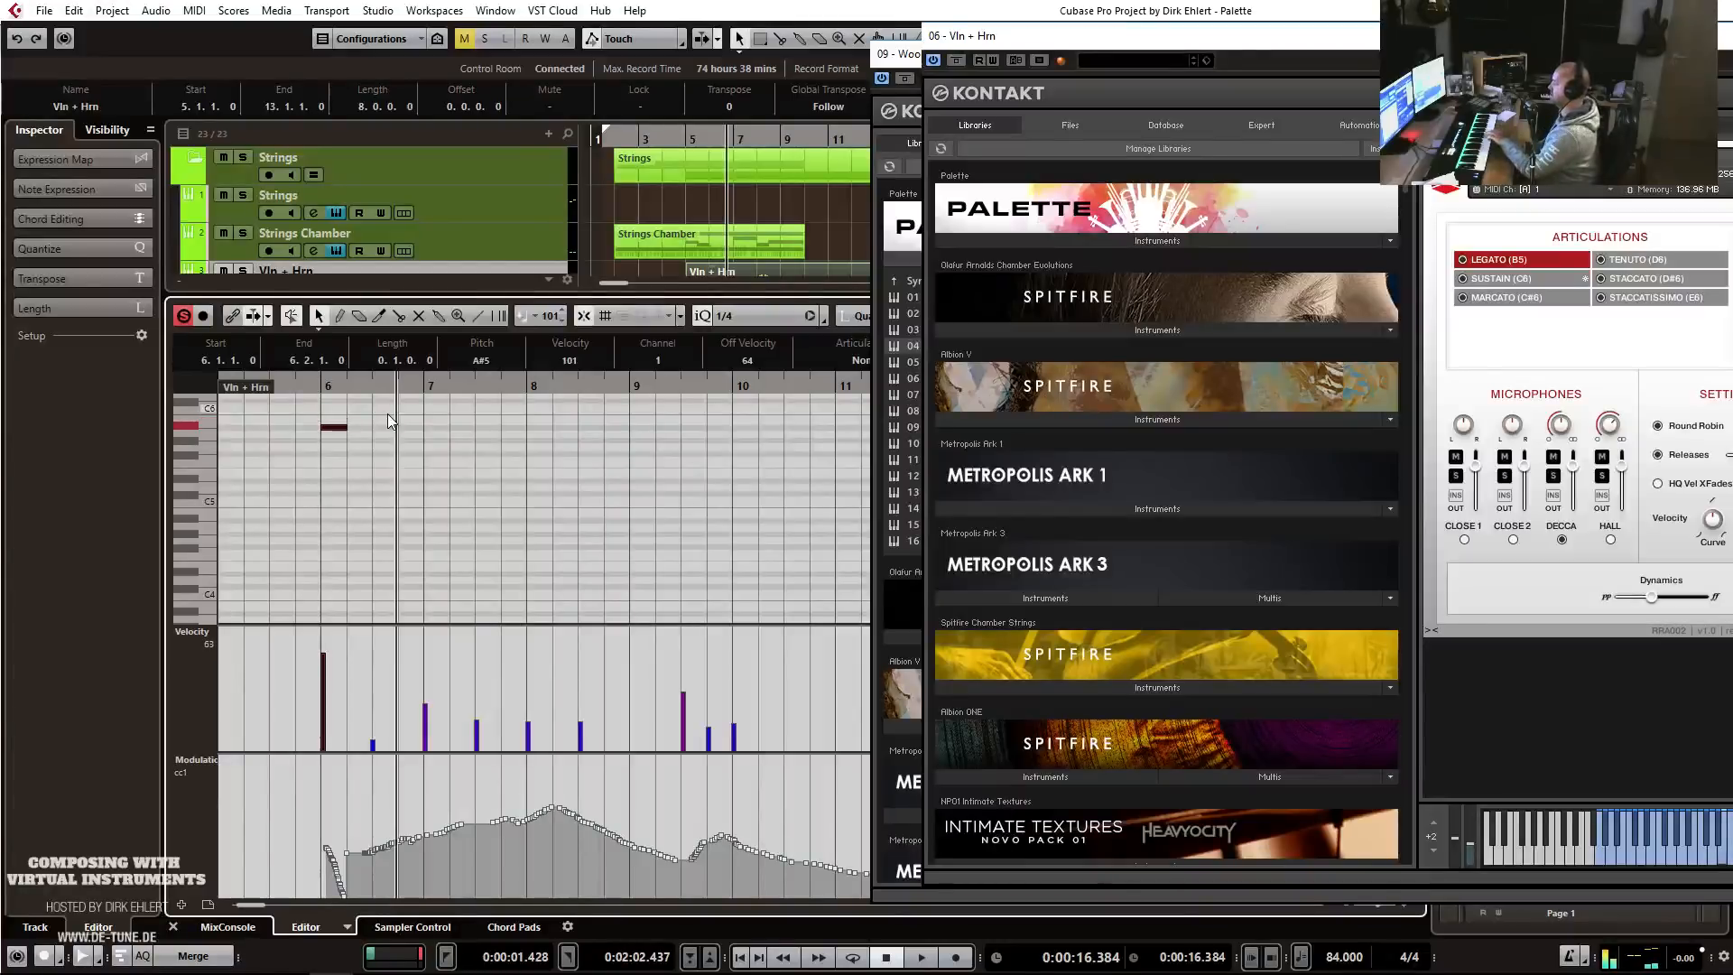
key("Down")
key("Down")
key("Down")
key("Down")
key("Down")
key("Down")
key("Down")
key("Down")
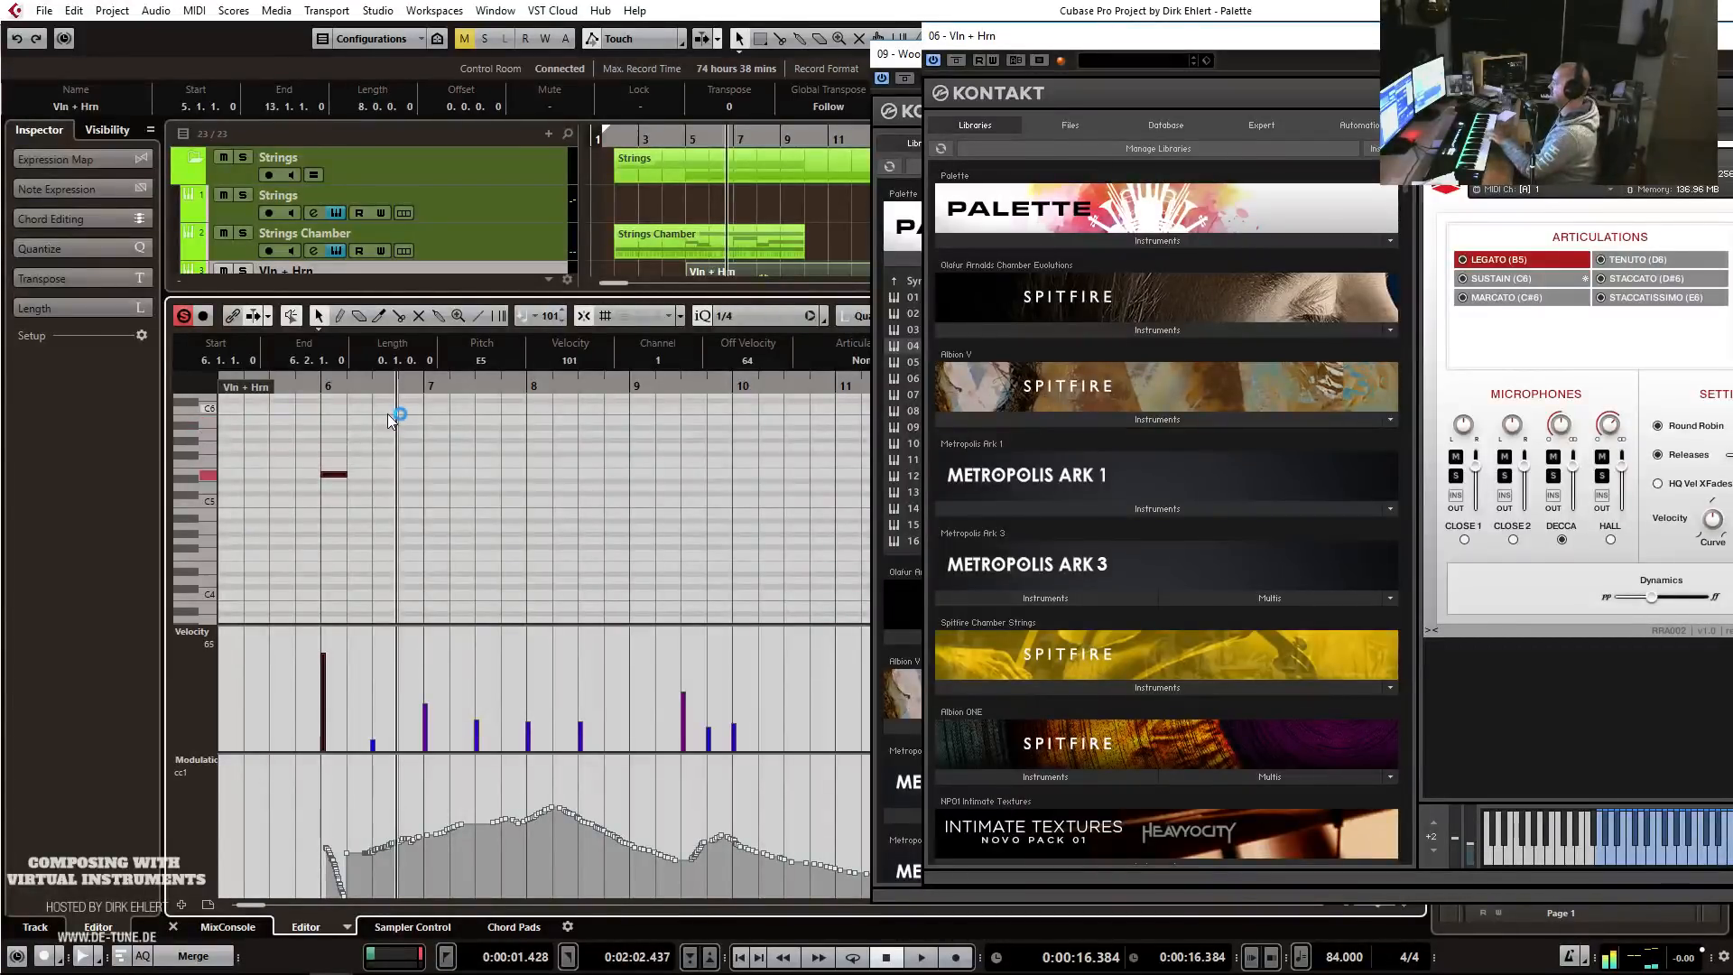
key("Down")
key("Down")
key("Down")
key("shift+Up")
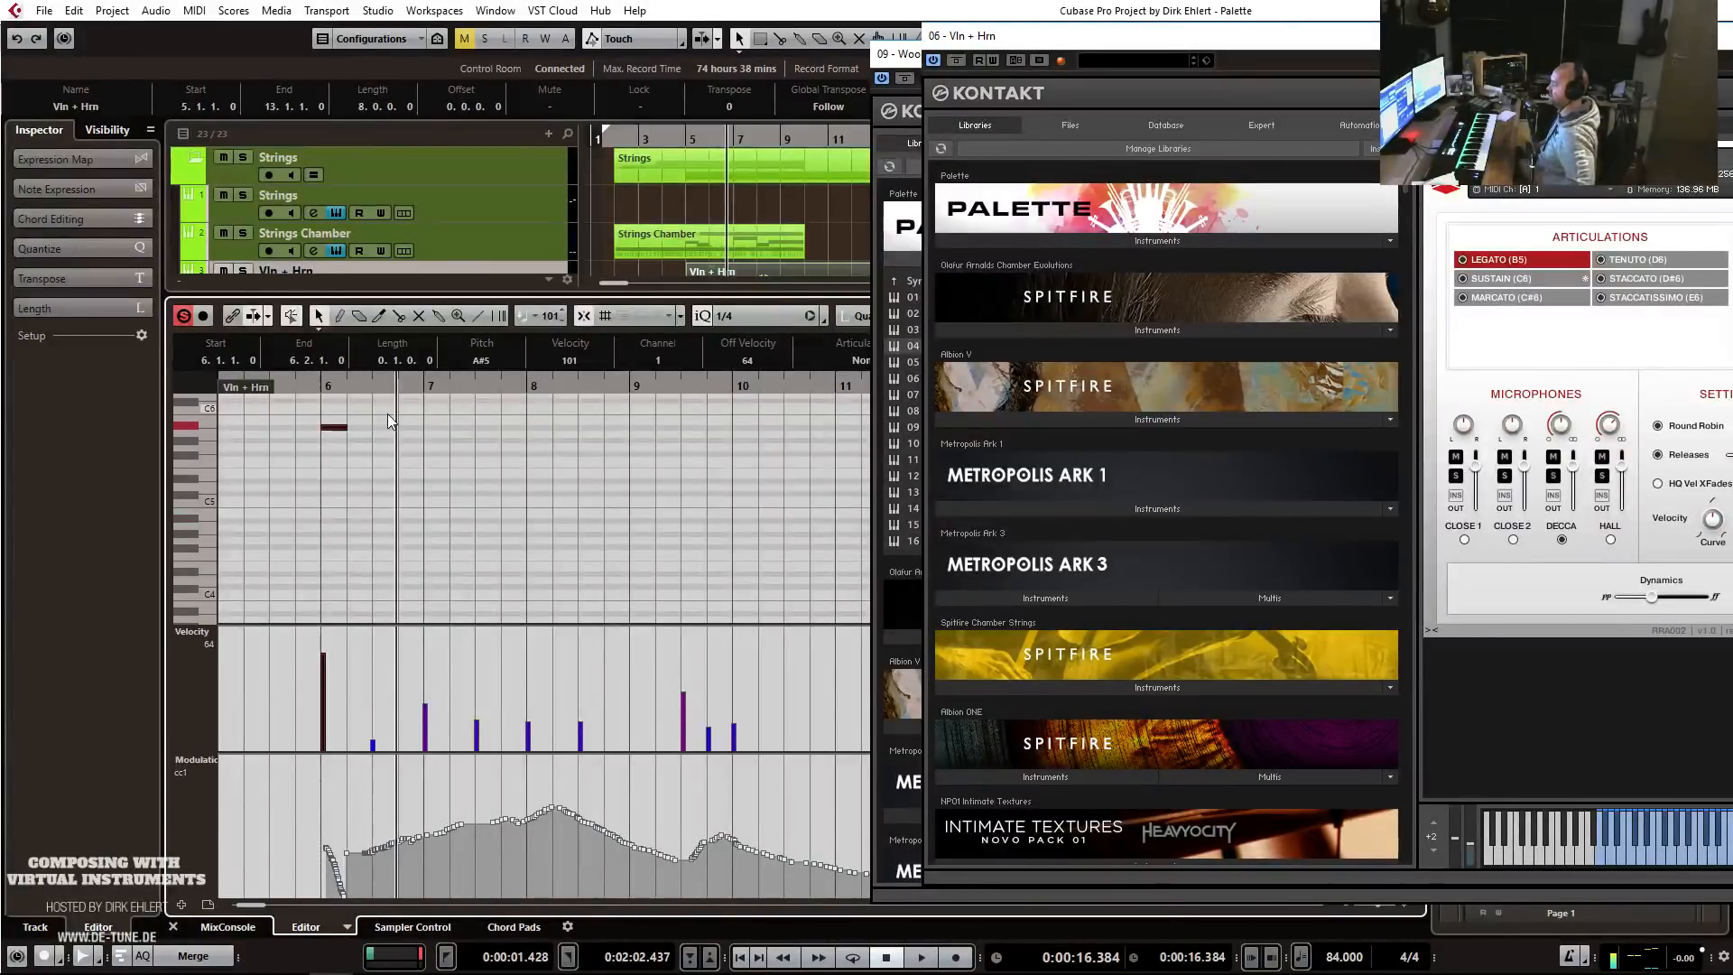
key("Up")
key("Up")
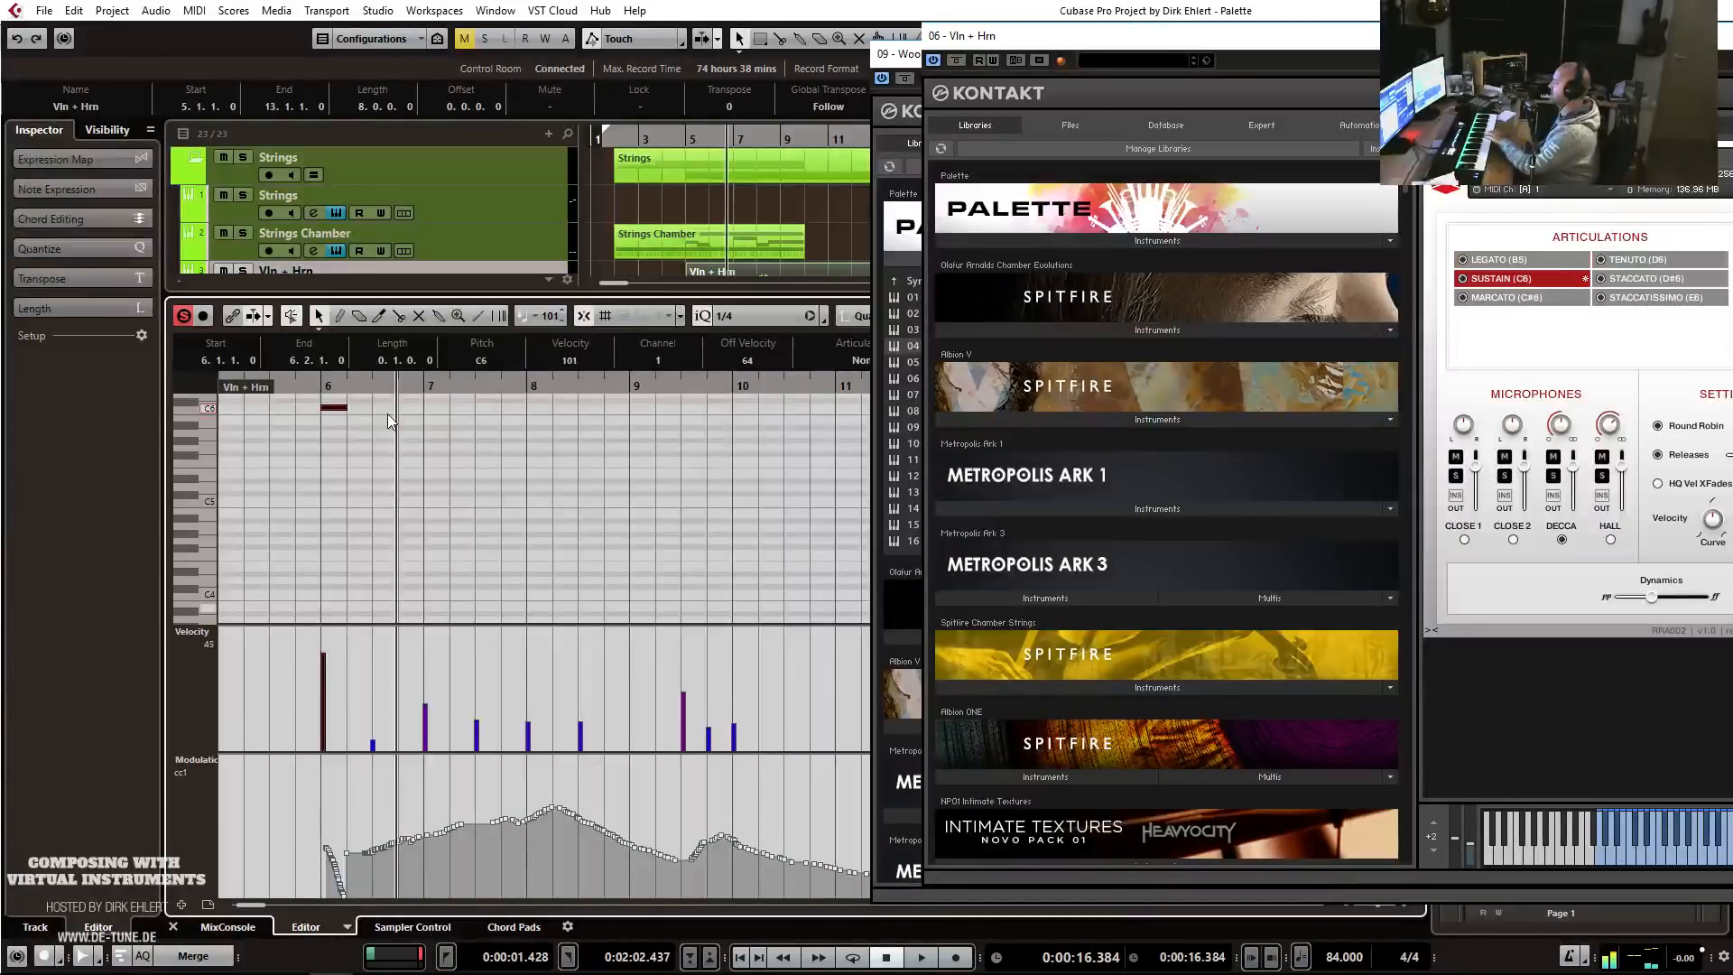
Step the bar 6 keyswitch note up through C#6, D6, D#6 and E6, lower it five semitones, and close the note editor.
key("Up")
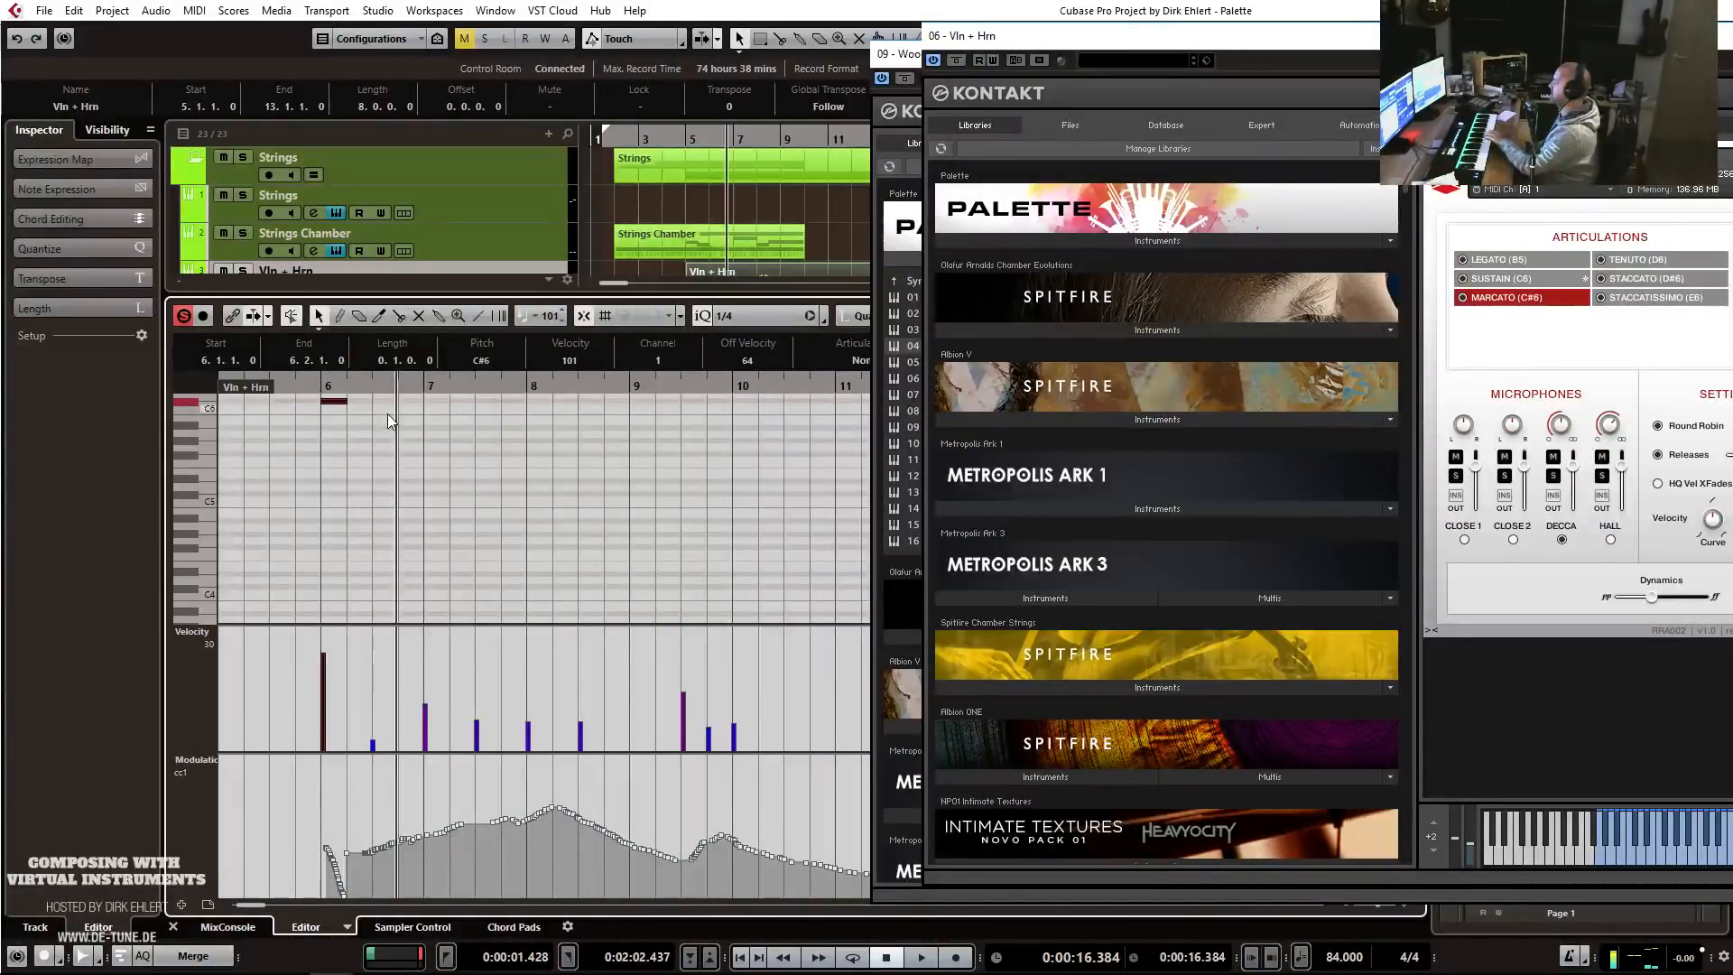
key("Up")
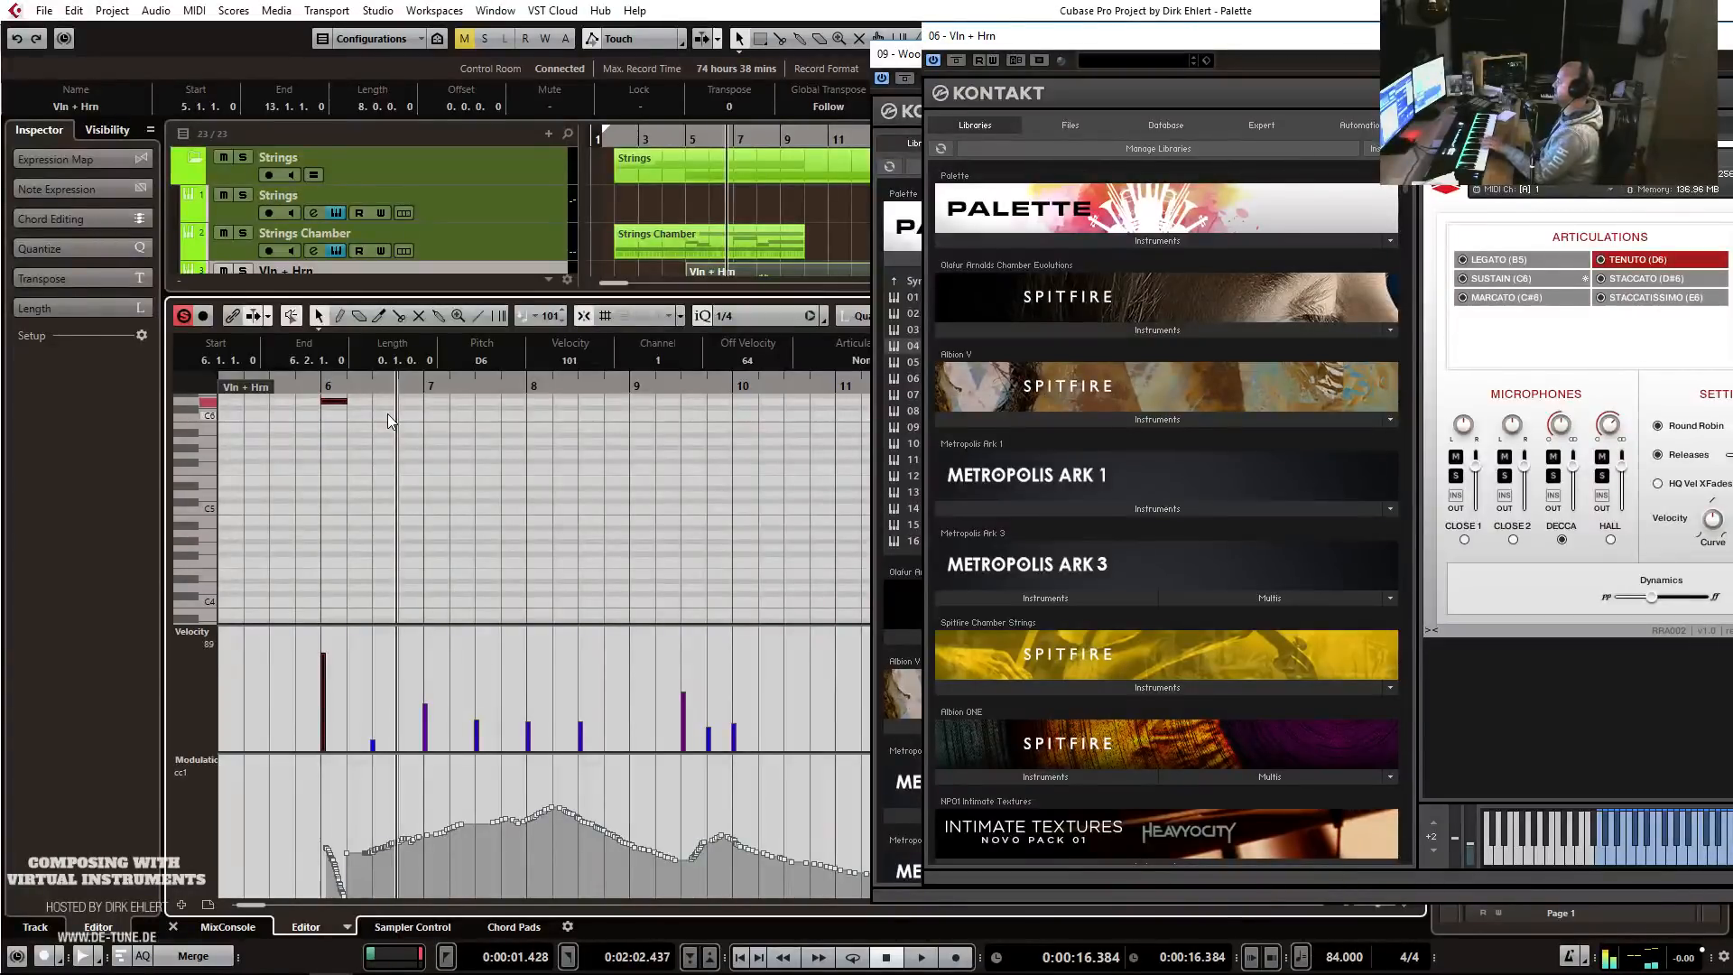
key("Up")
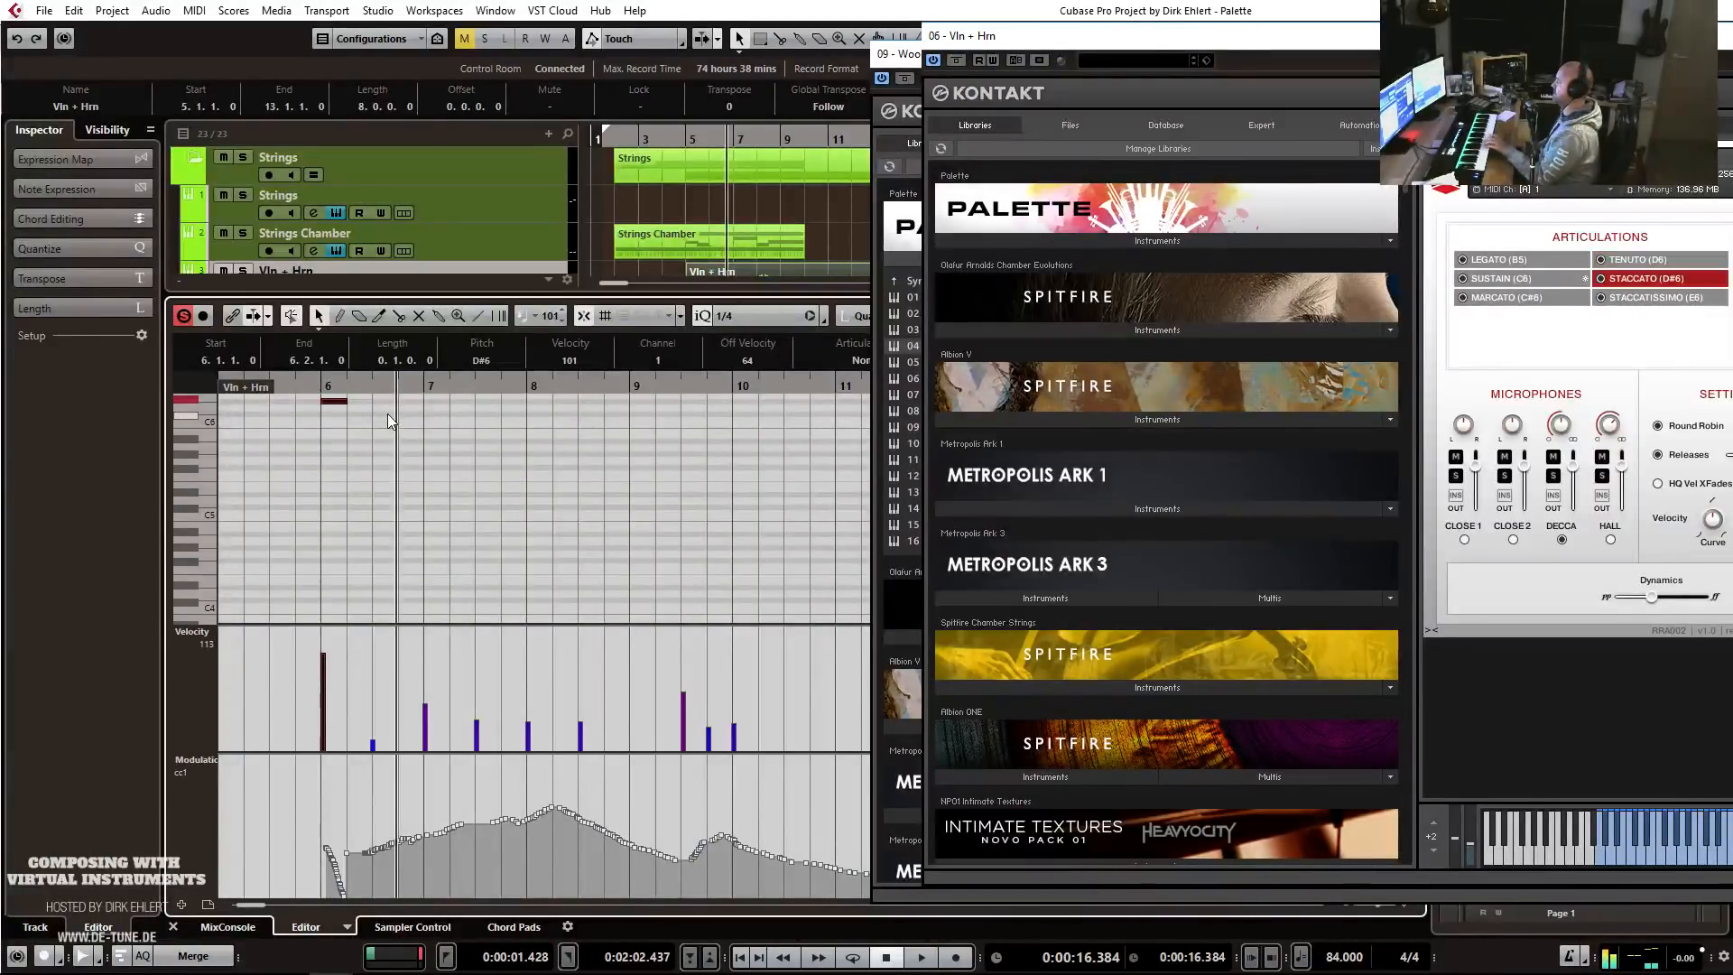
key("Up")
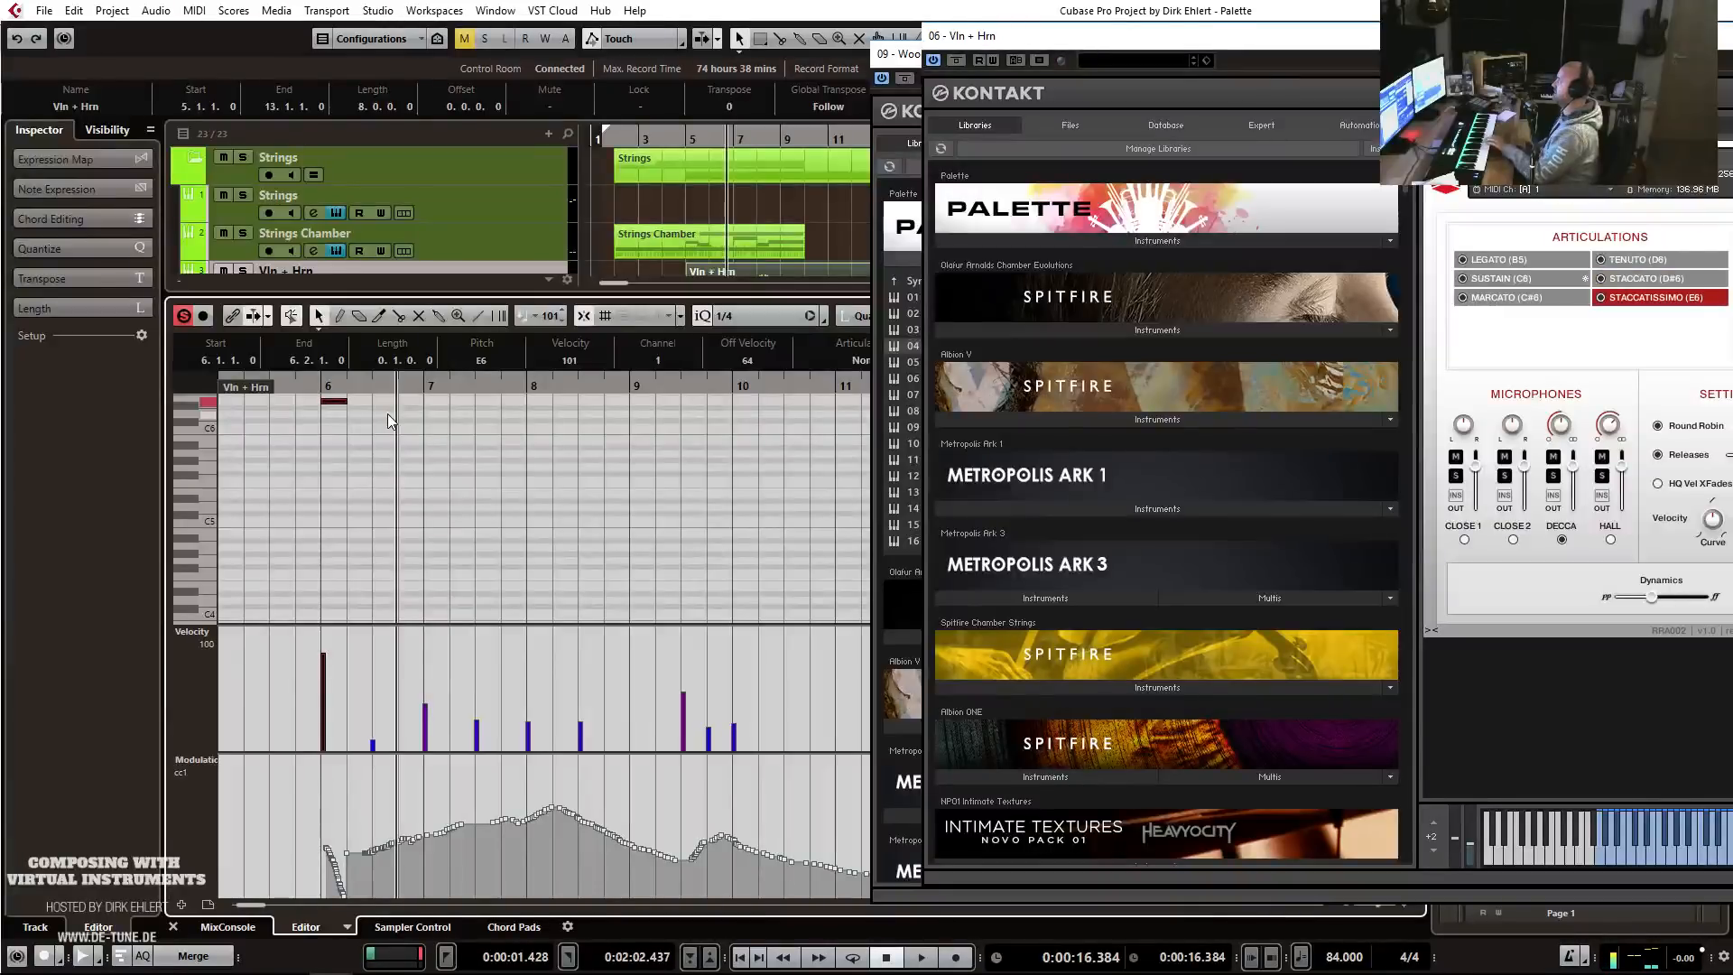
key("Down")
key("Down")
key("Down")
key("Down")
key("Down")
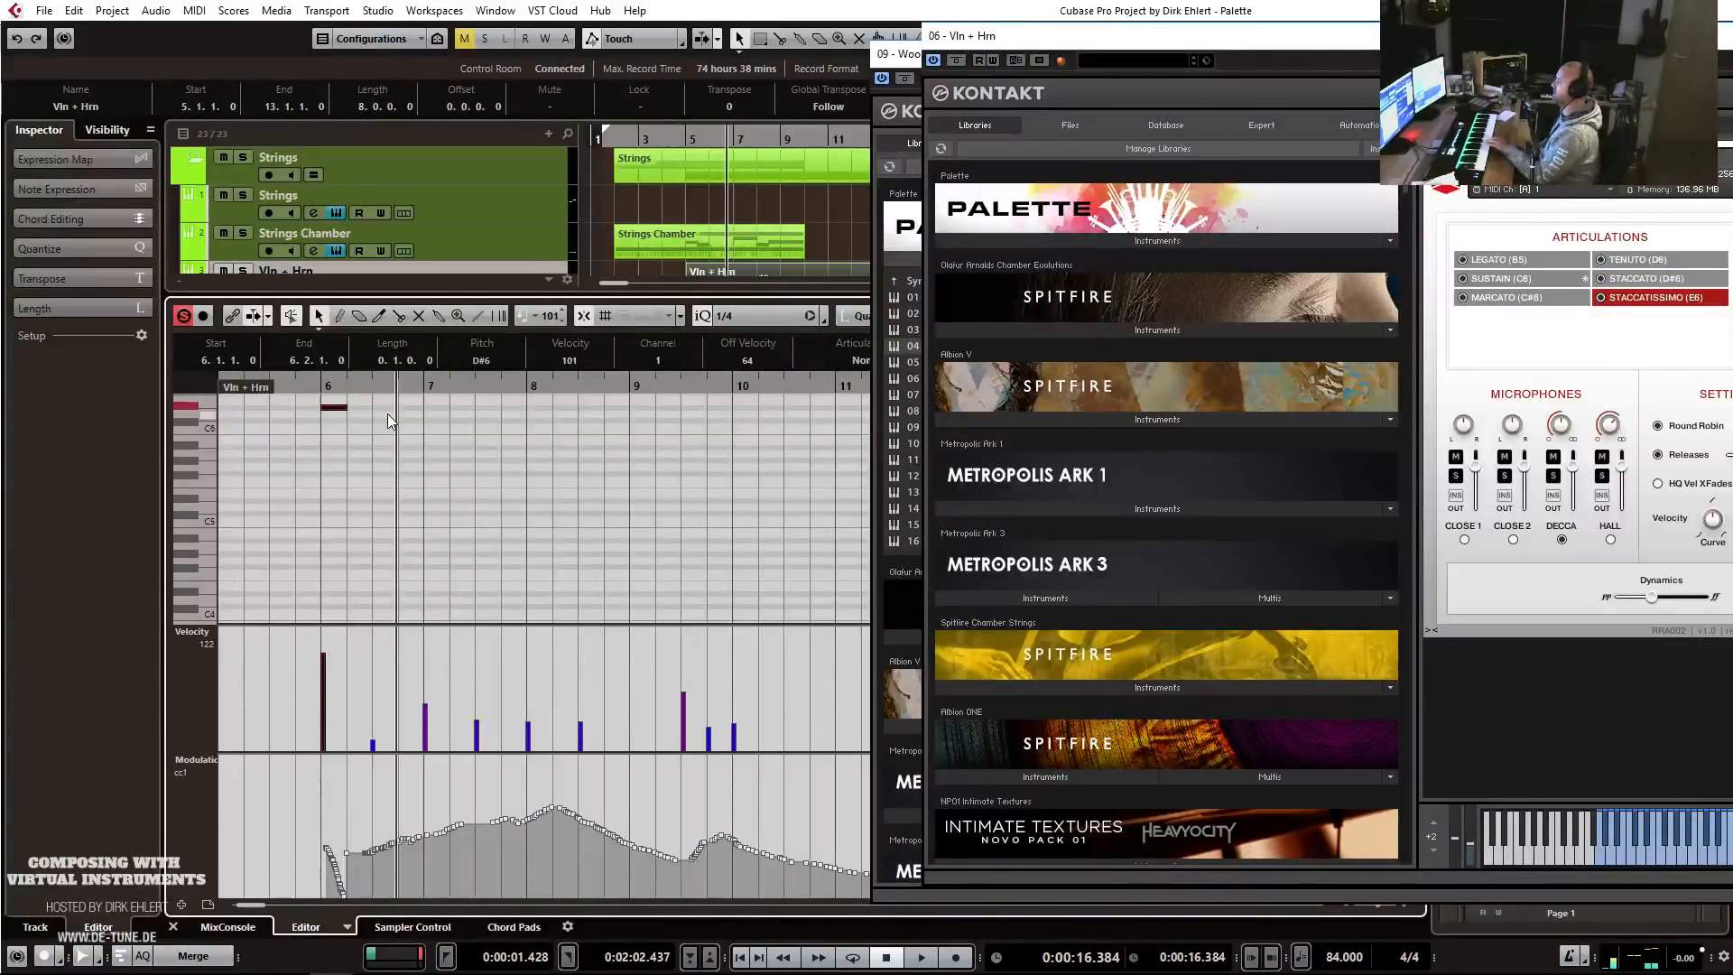
key("ctrl+e")
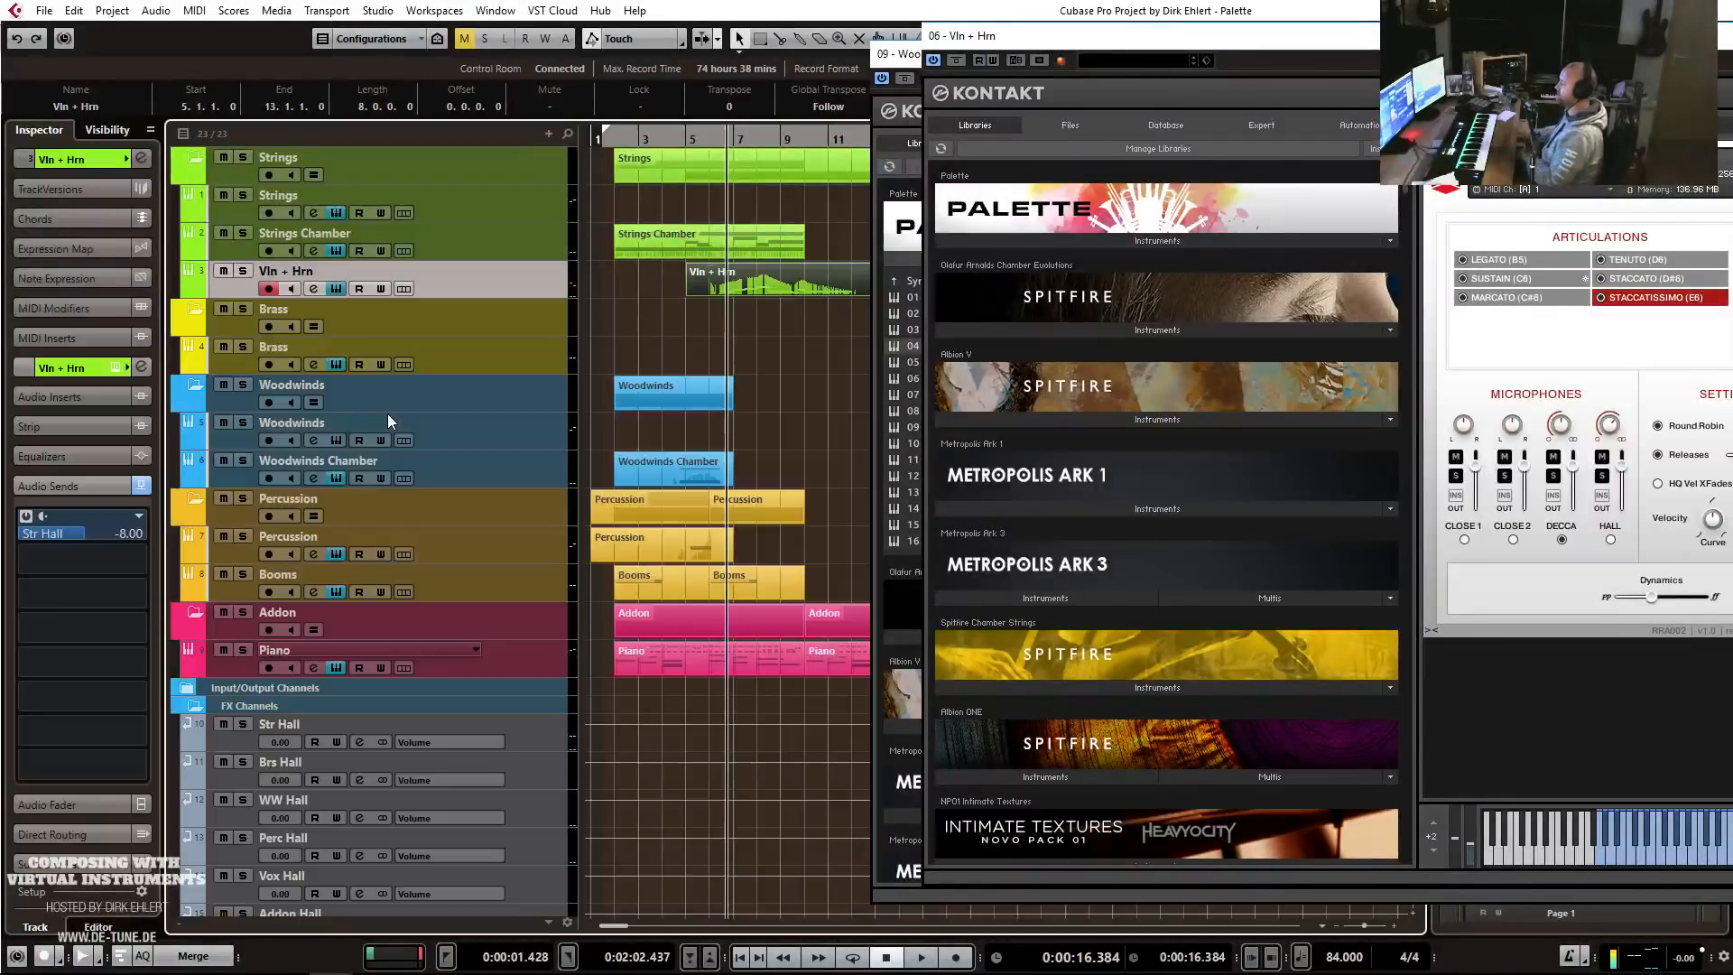
Play the arrangement from bar 5 to hear the Vln + Hrn part in context, and close the open Kontakt windows.
left_click(680, 142)
key("space")
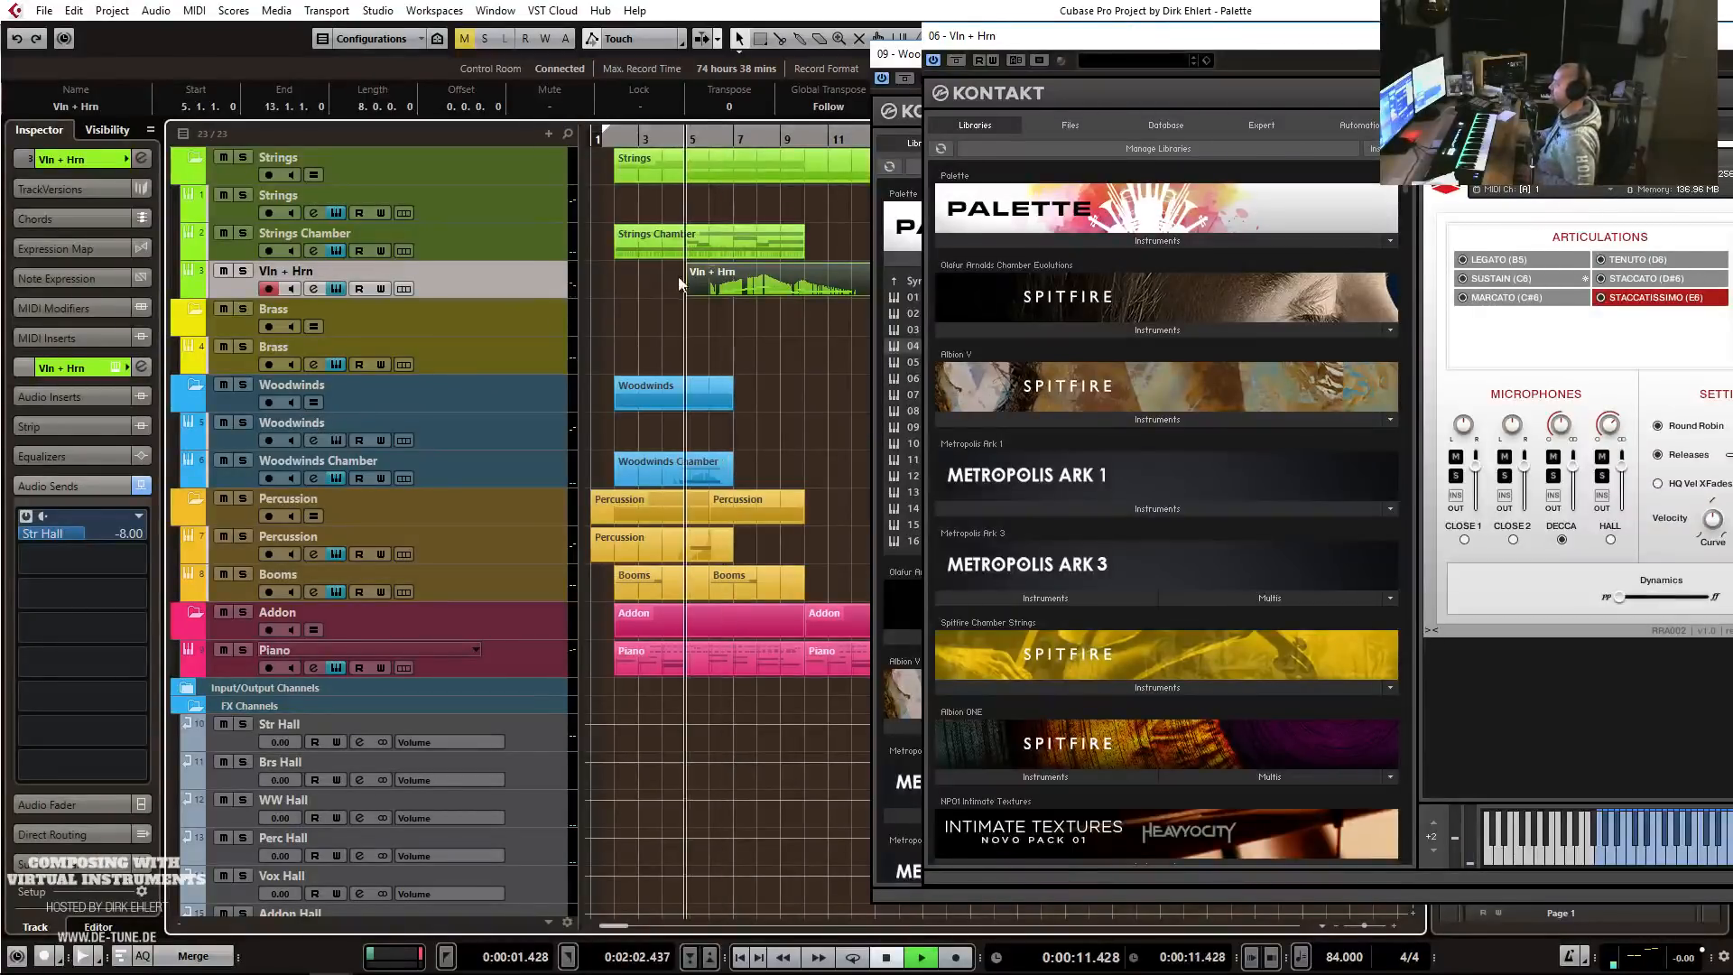
key("h")
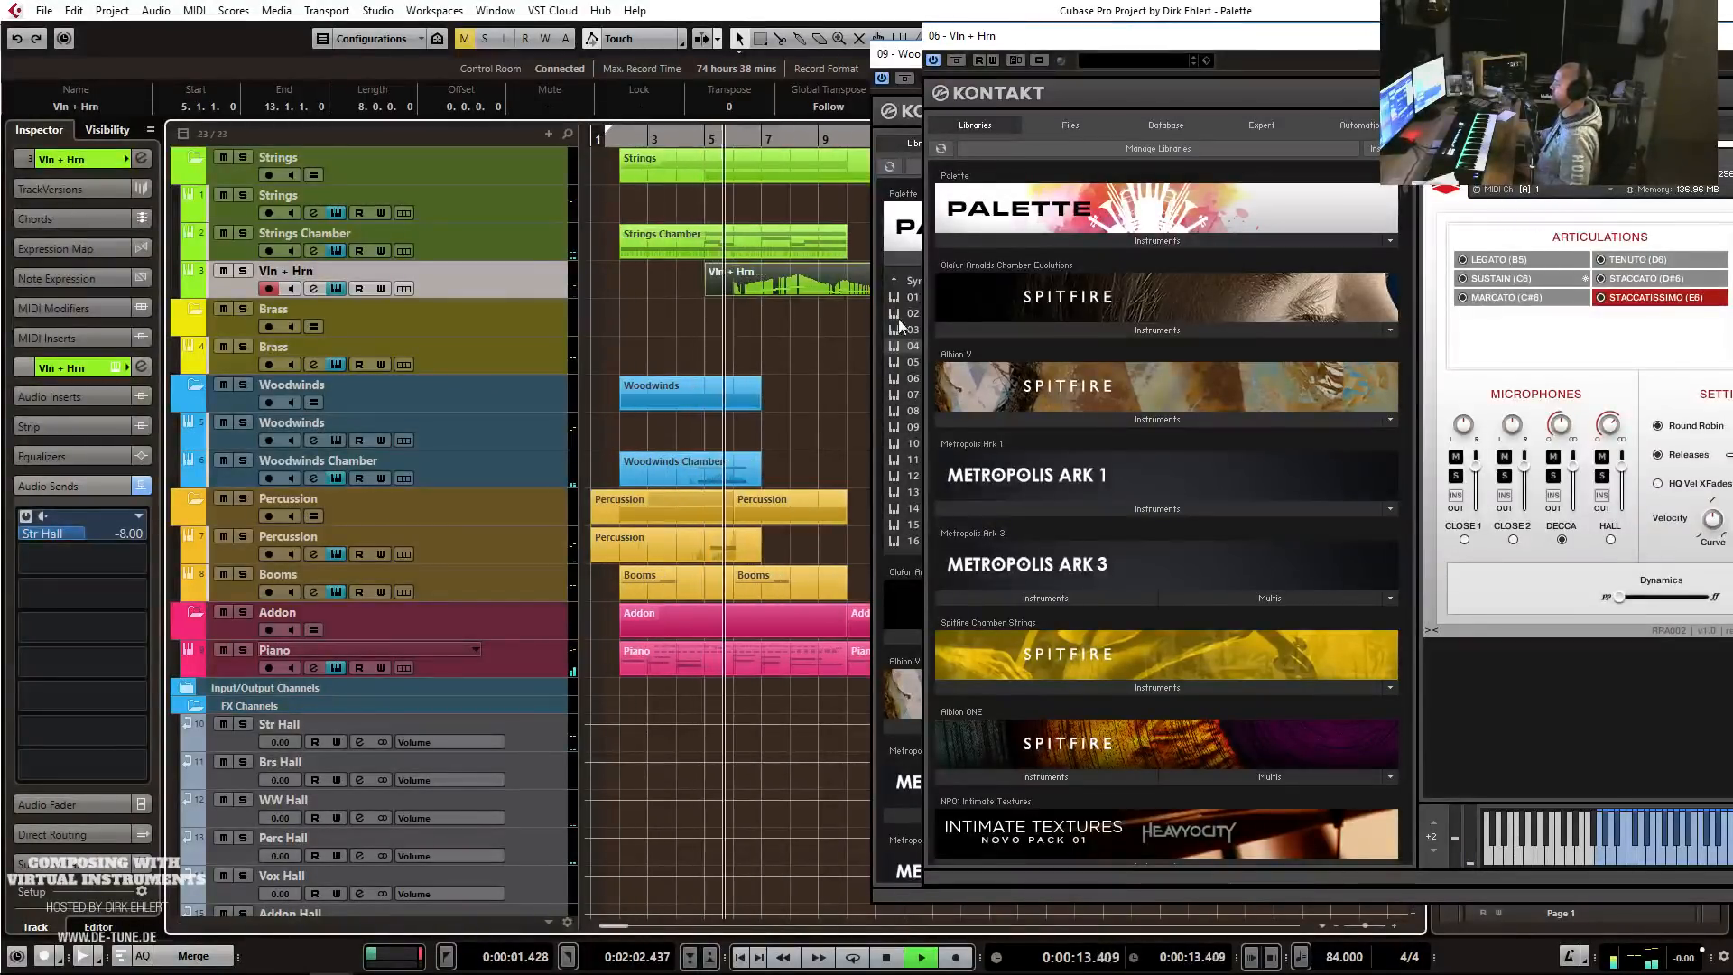
left_click(1732, 36)
key("ctrl+w")
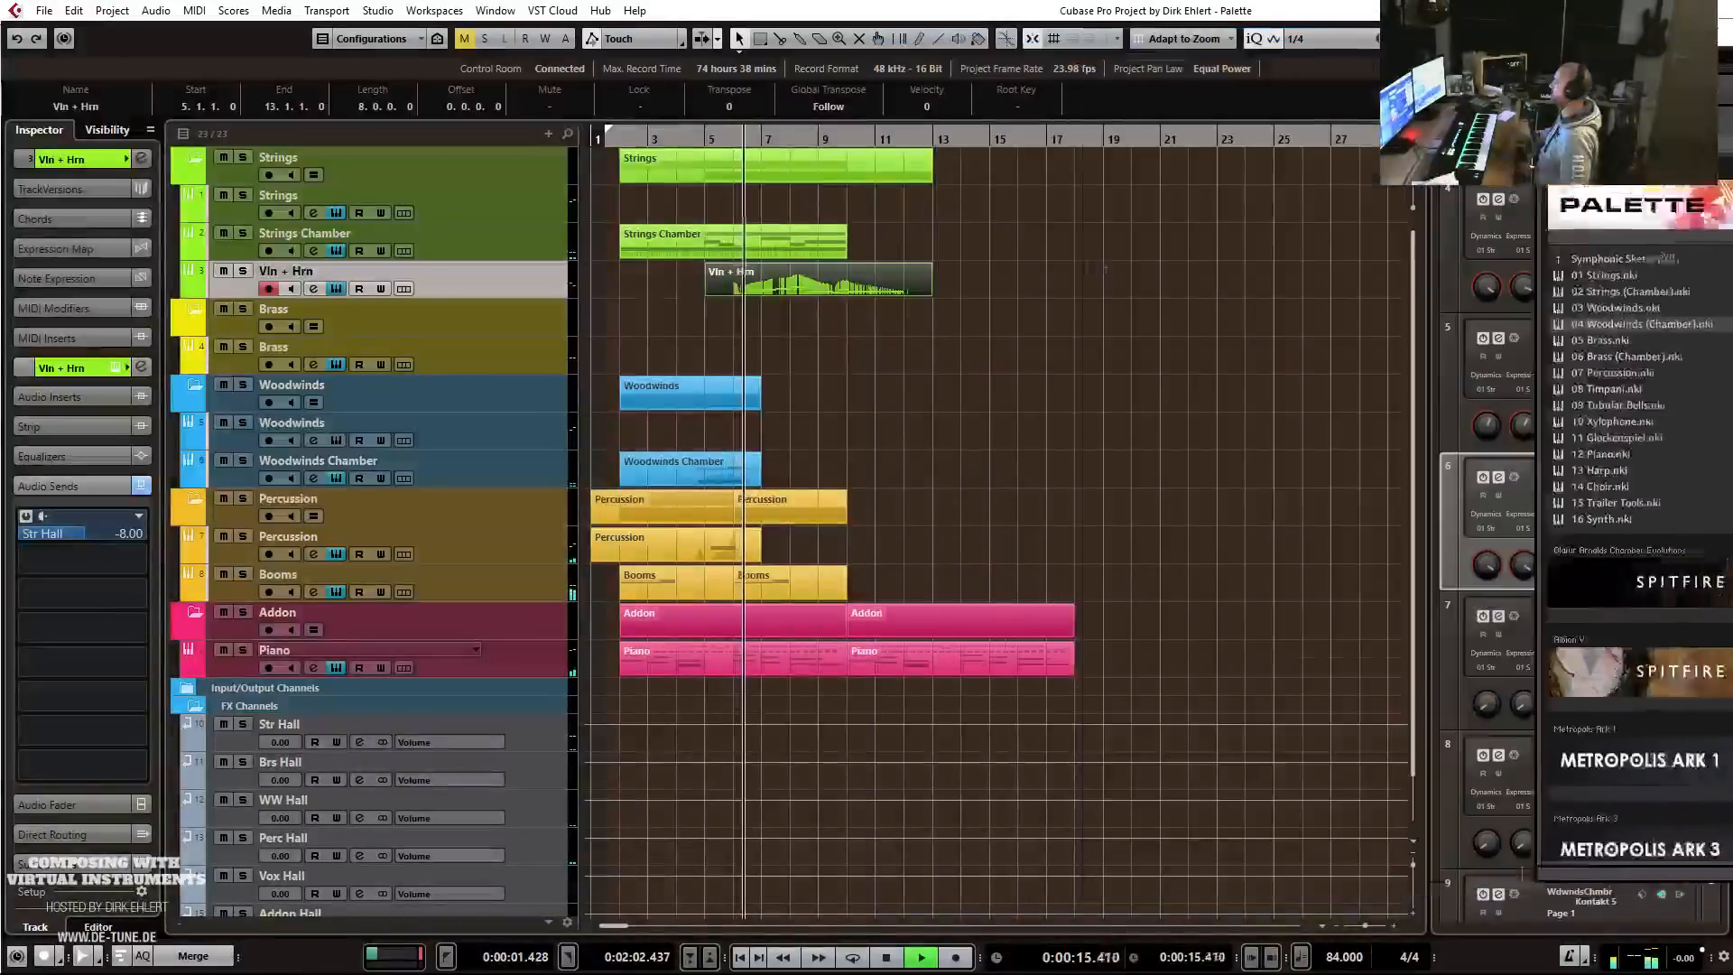
key("ctrl+w")
key("g")
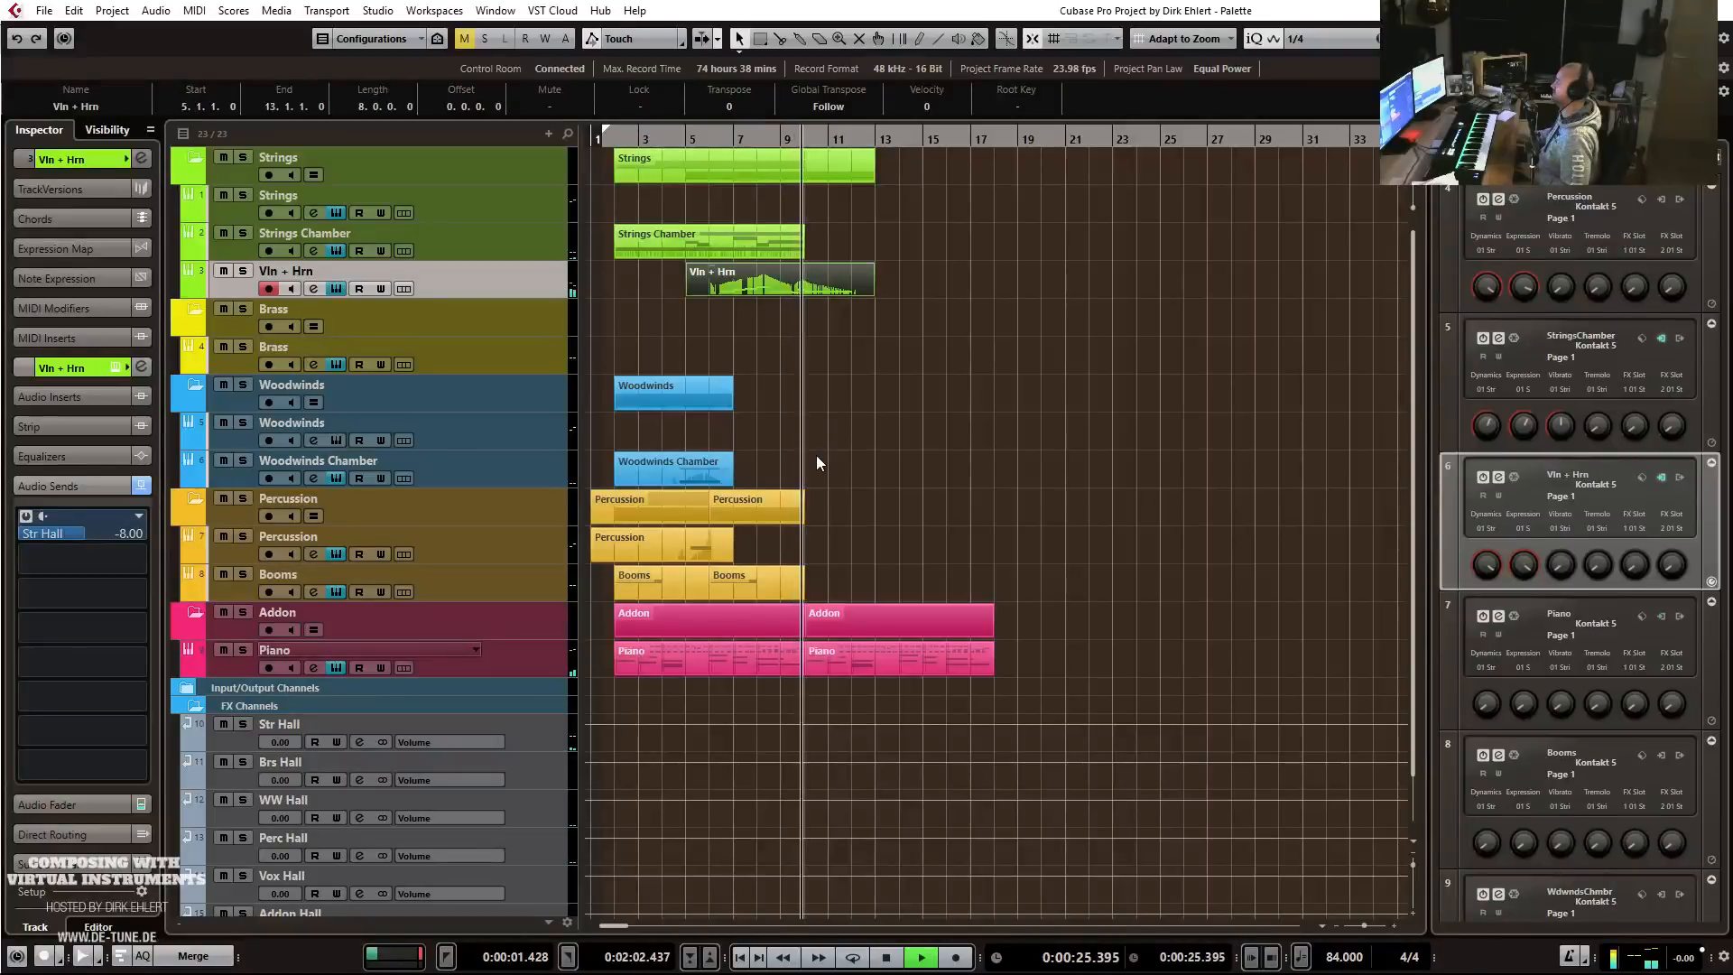
key("space")
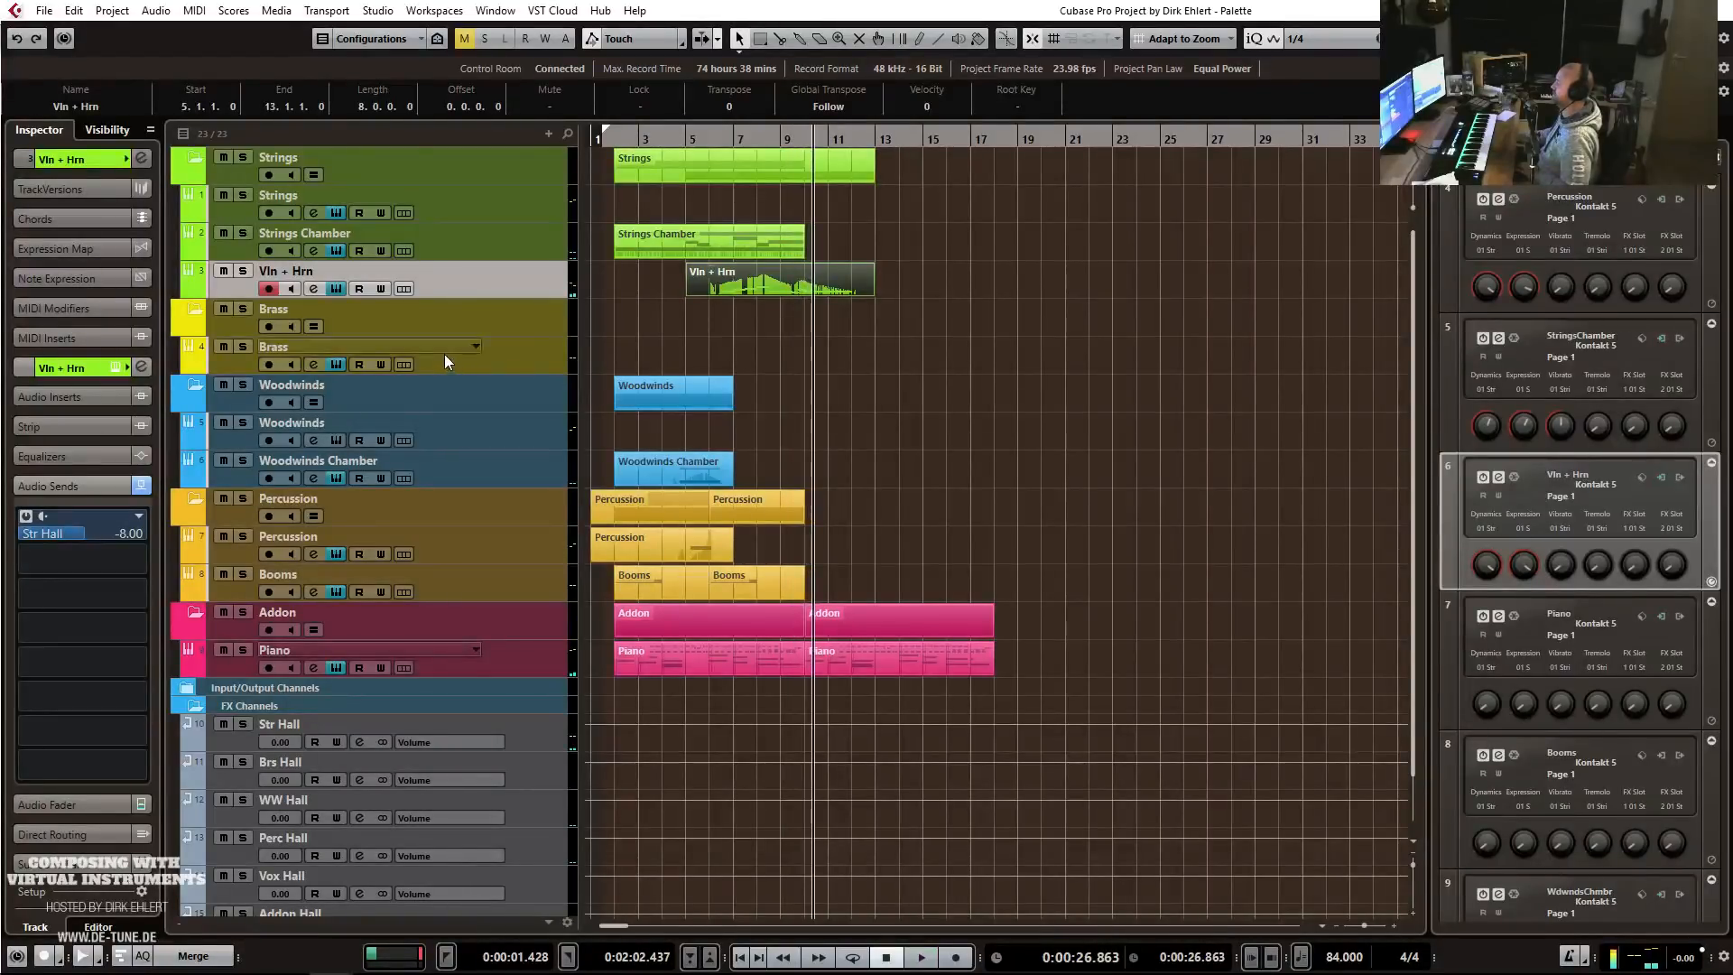
Record a sustained chord part on the Brass track, starting at bar 9 and running to about bar 18.
left_click(444, 354)
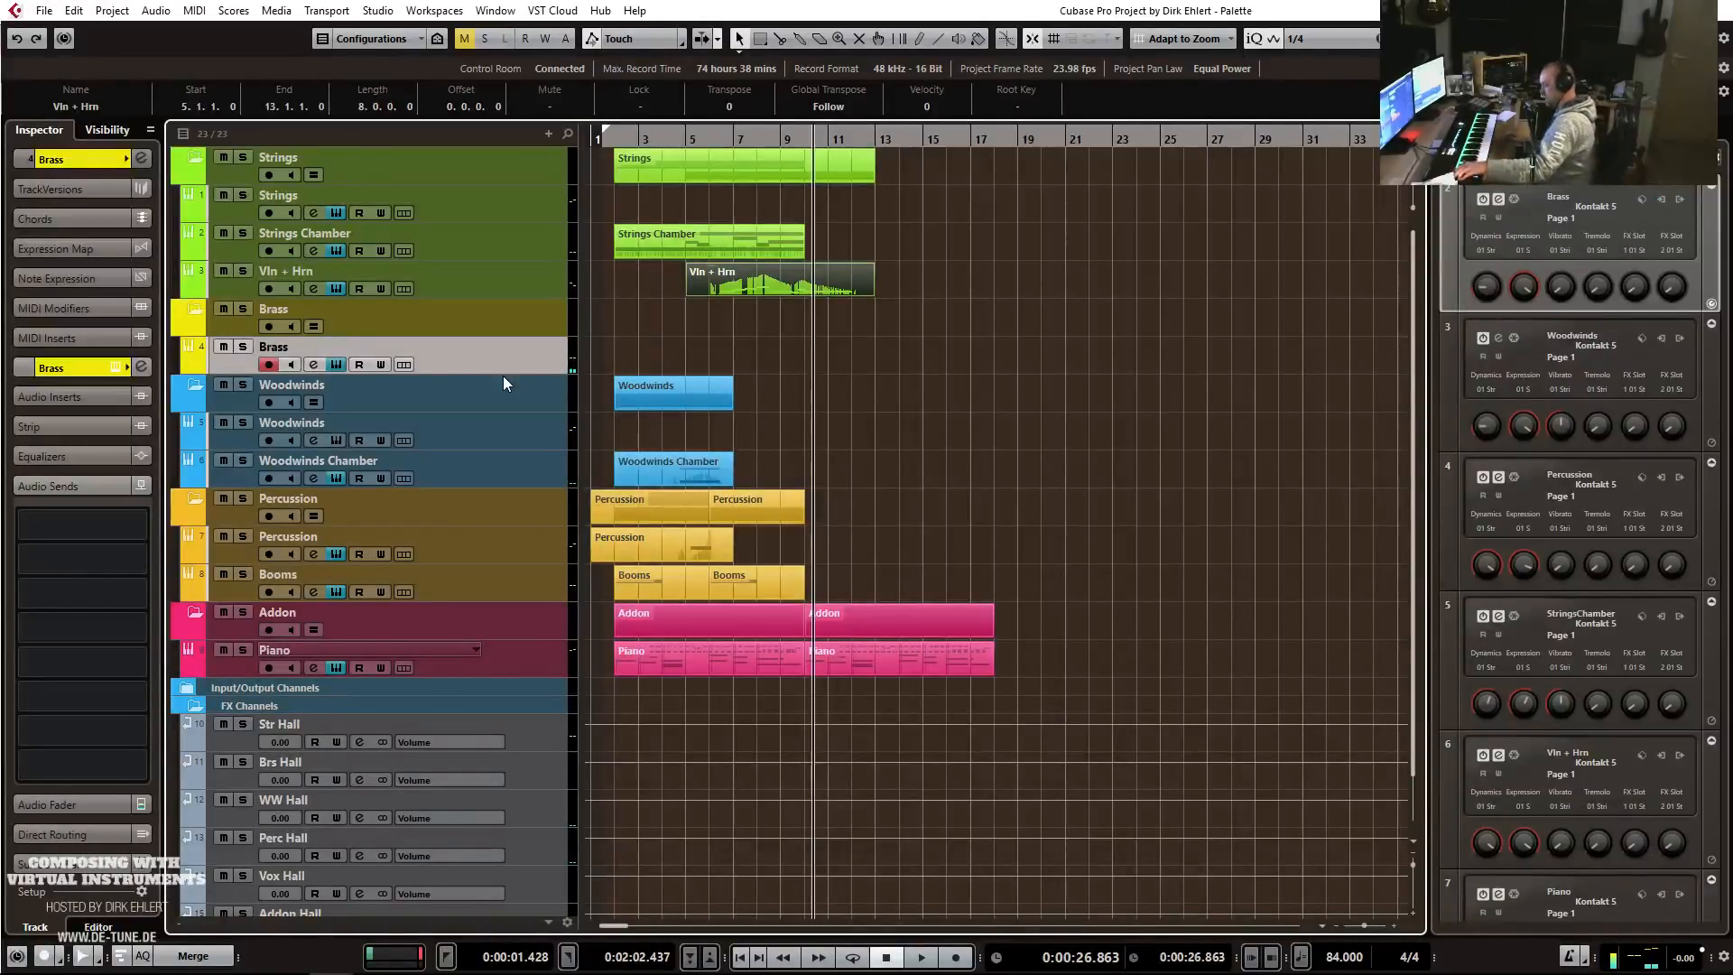
left_click(777, 192)
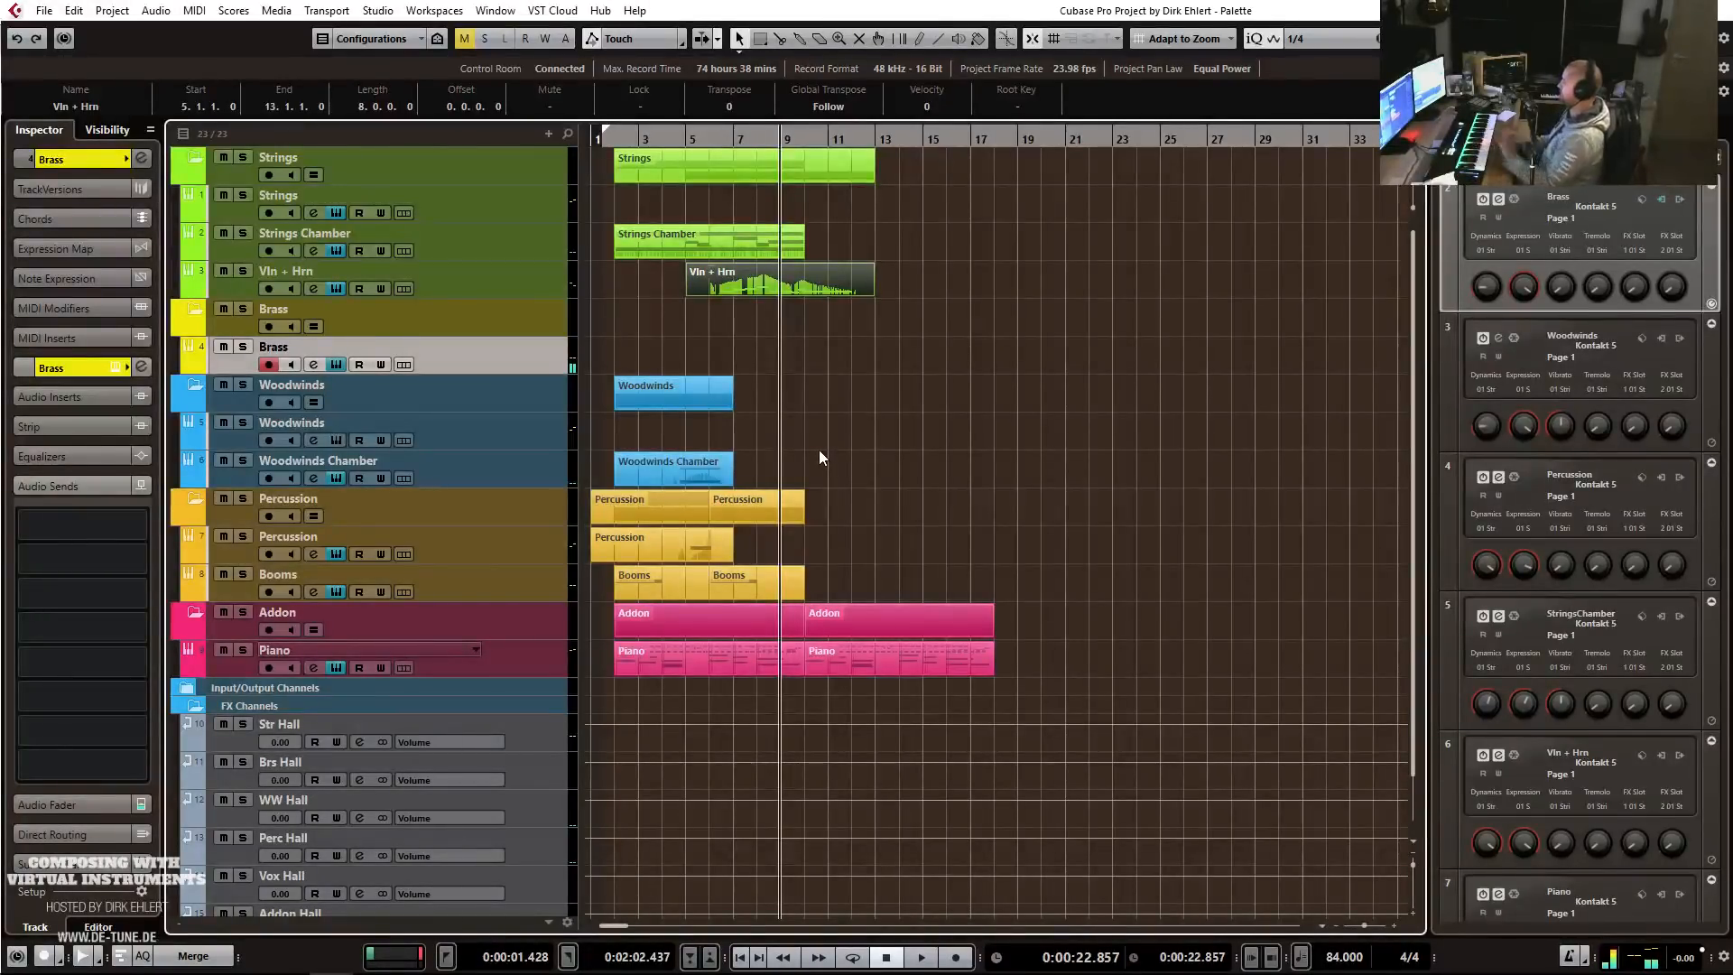
key("KP_Multiply")
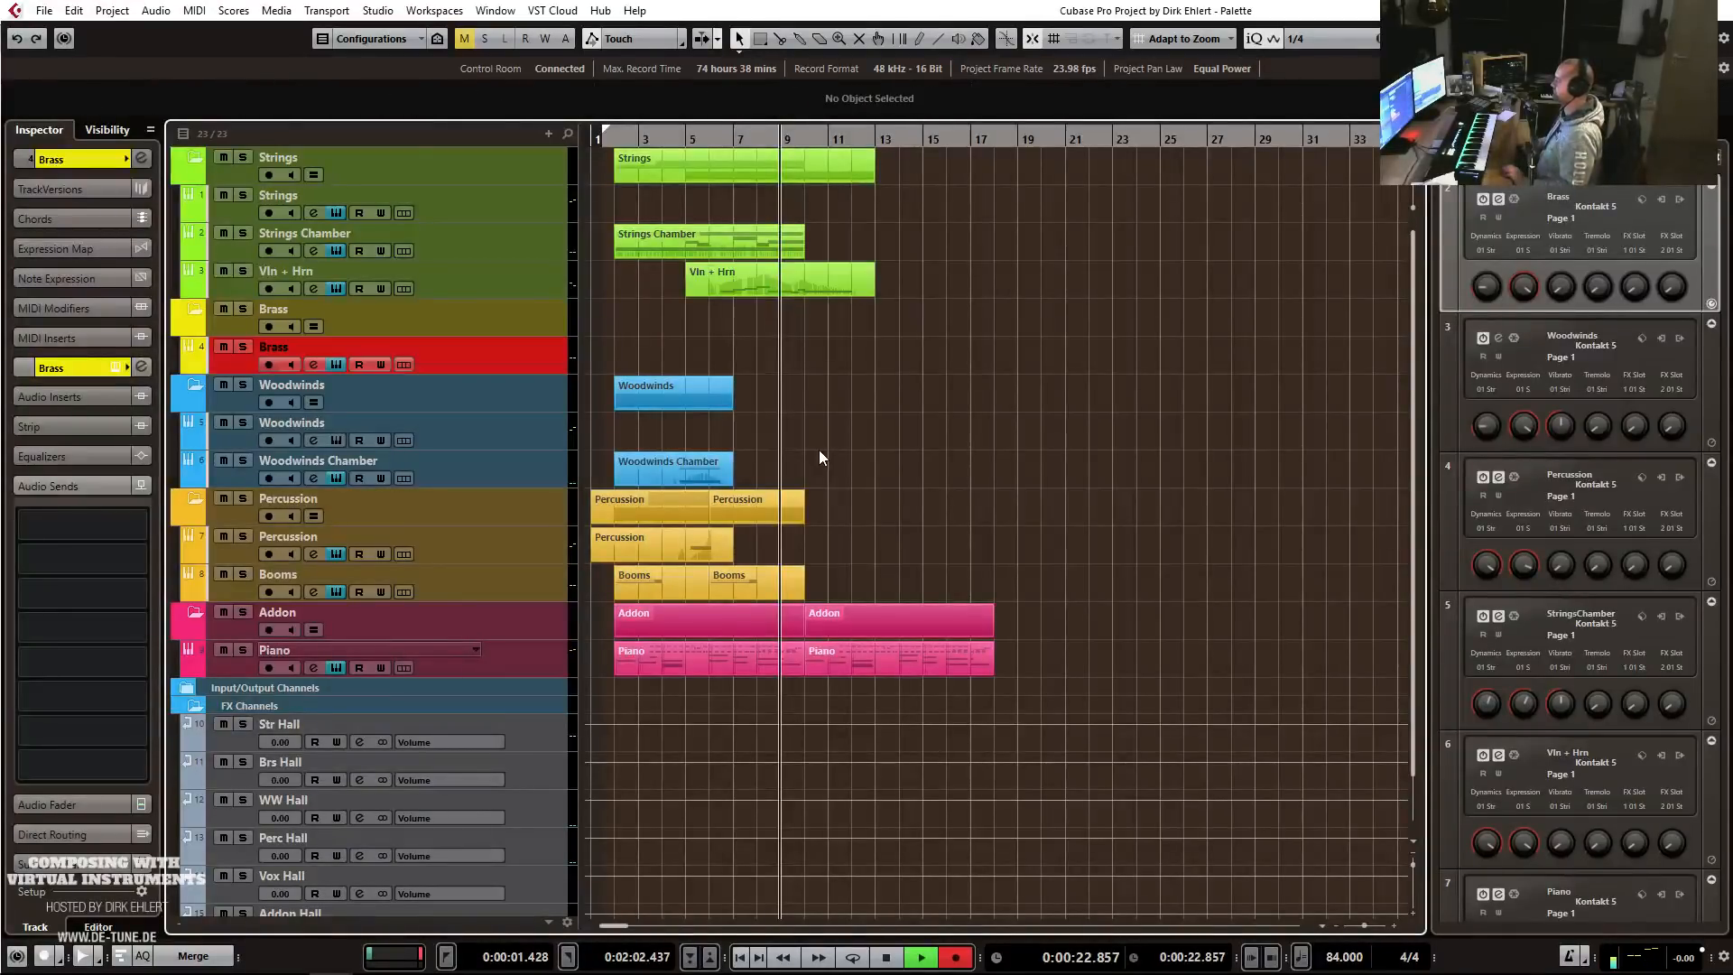
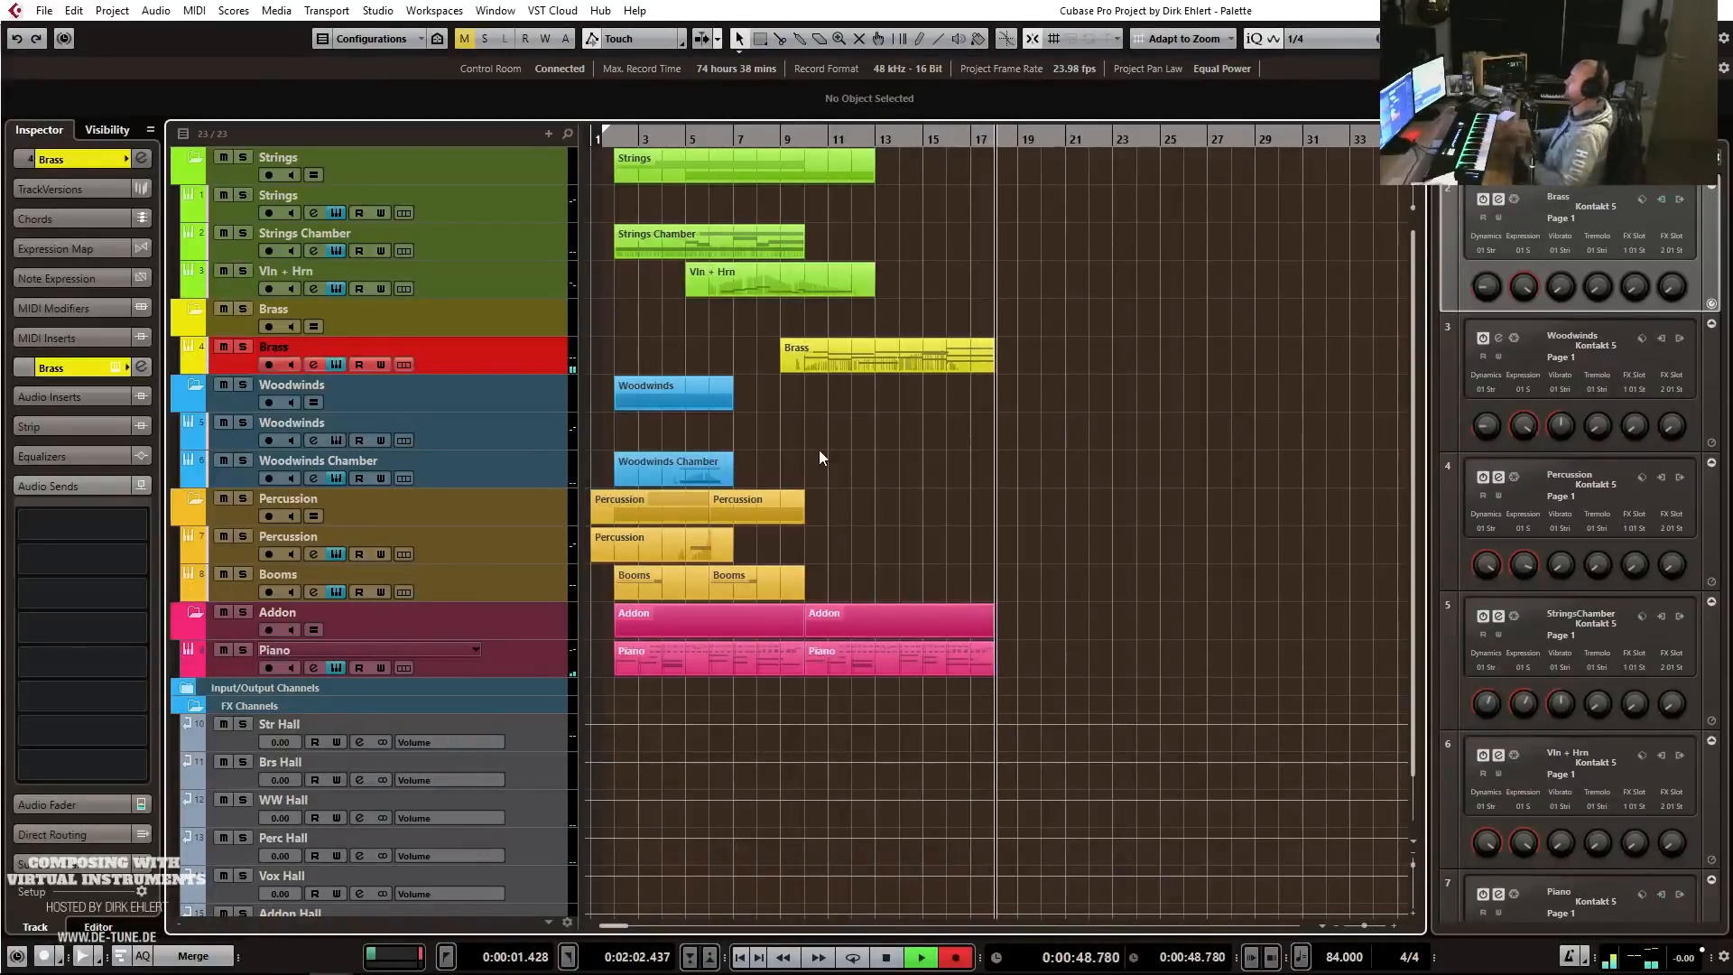
key("space")
Open the new Brass part for note editing and delete the very short stray notes below the chord at bar 16.
key("ctrl+e")
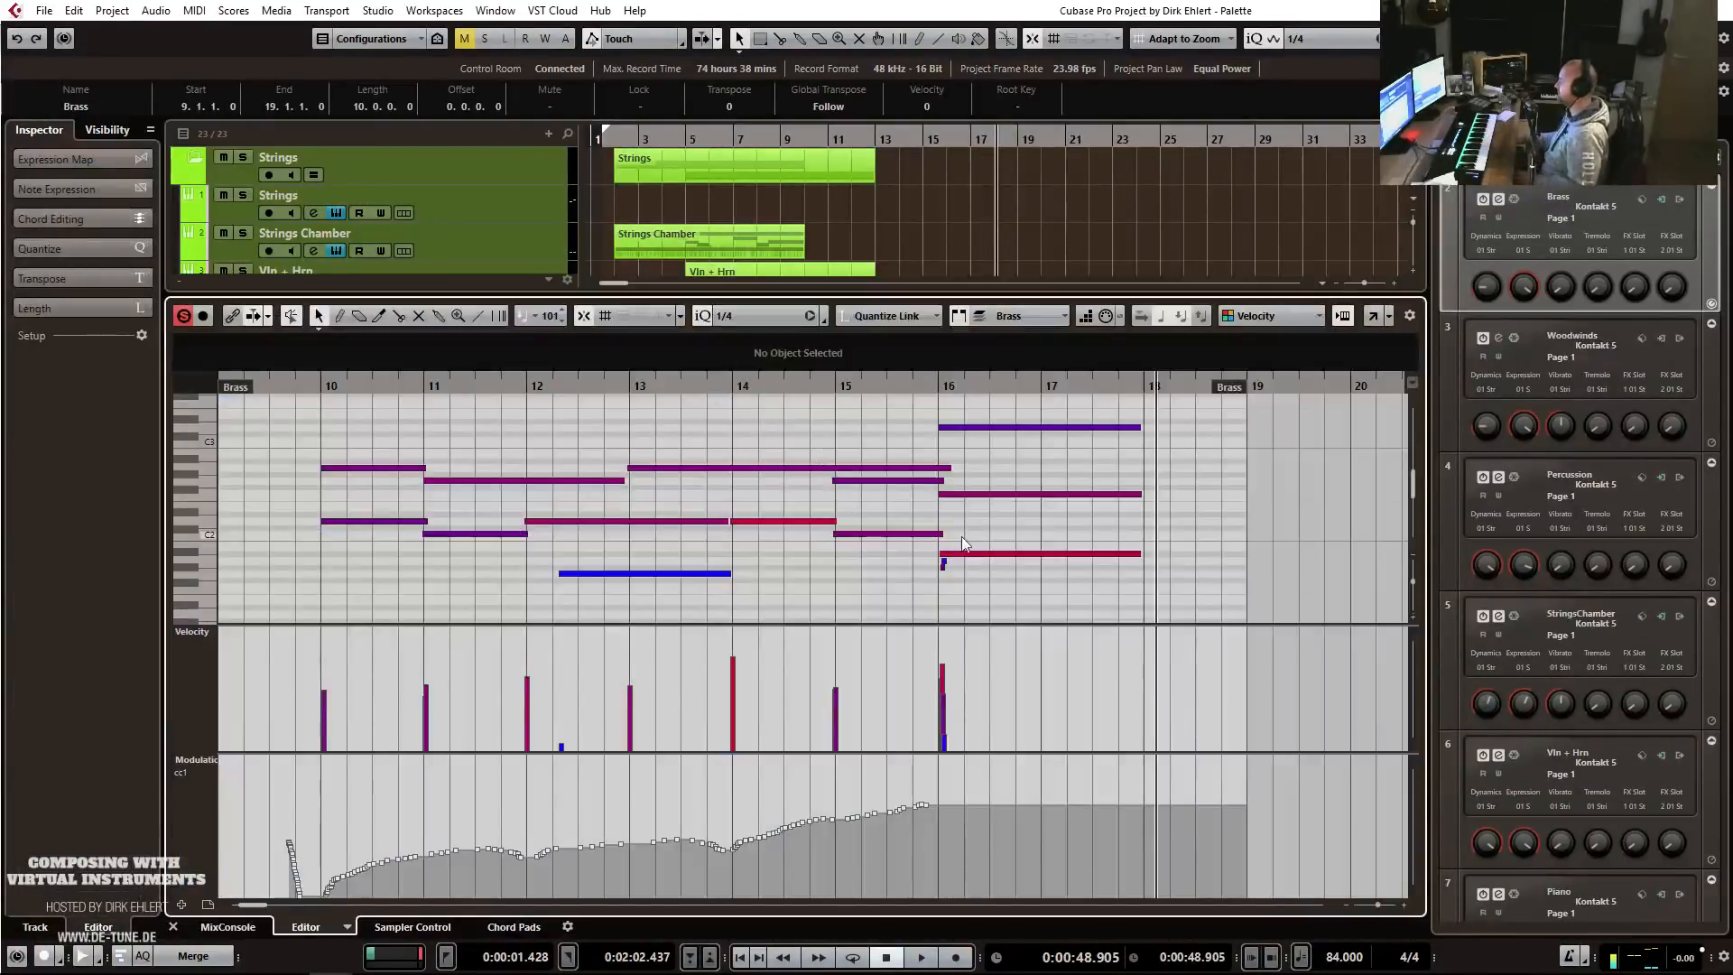
left_click_drag(913, 581, 903, 585)
key("Delete")
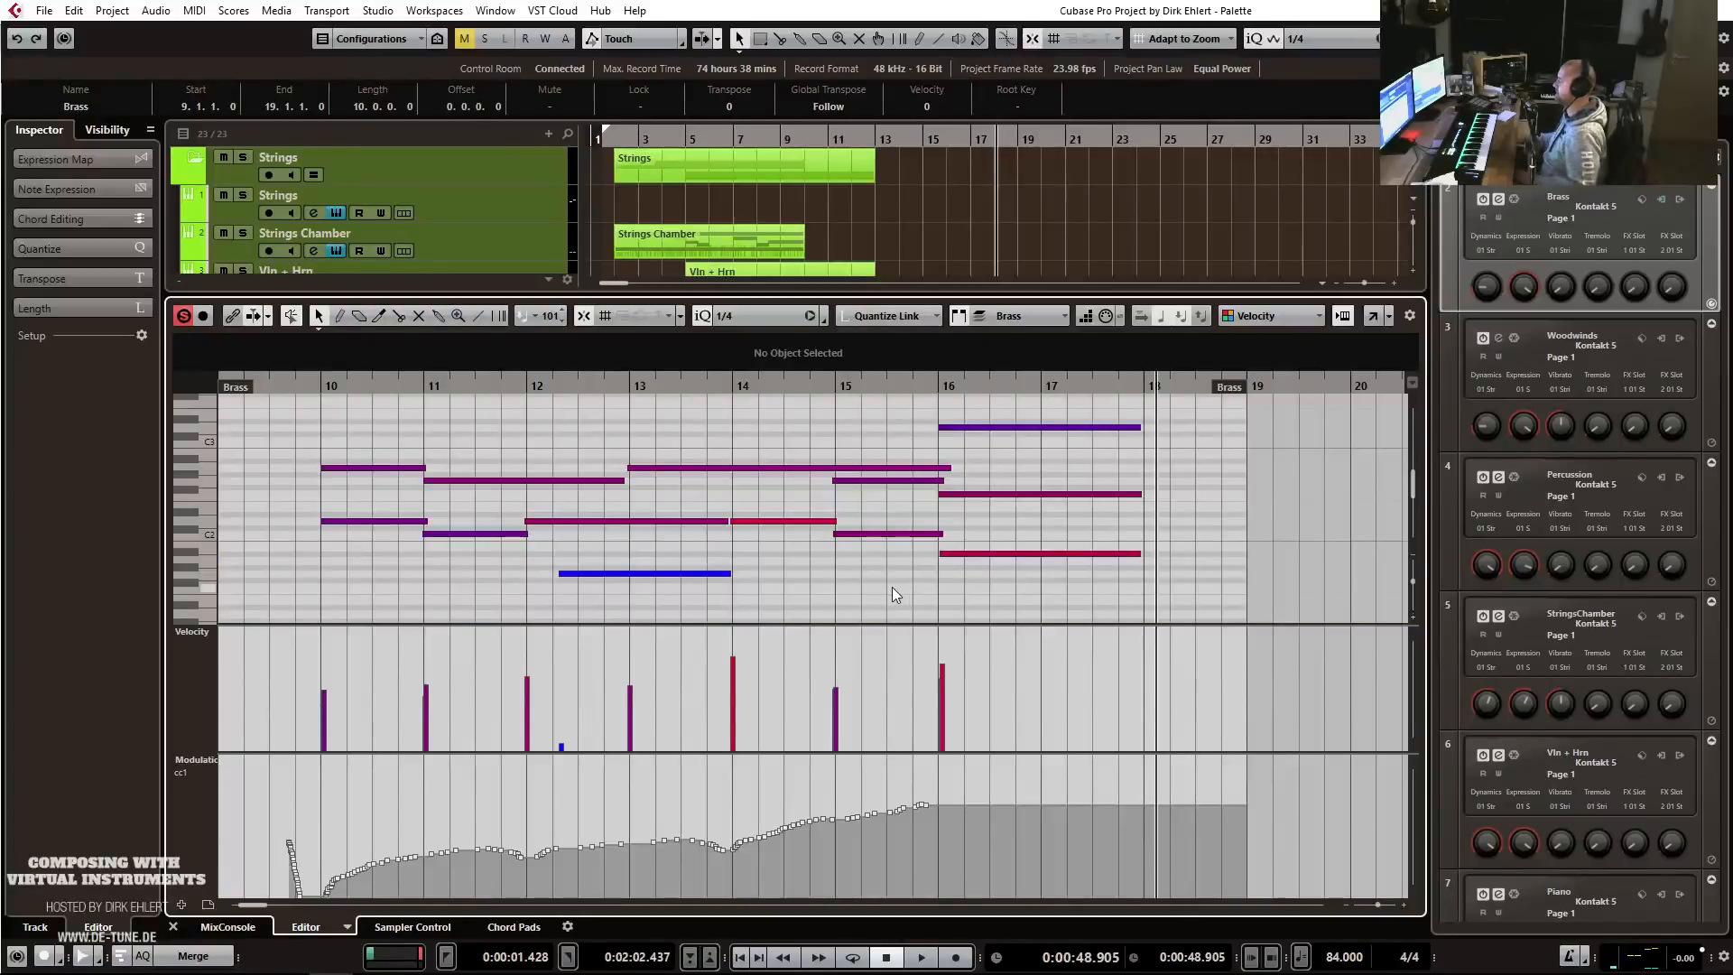
Draw a falling line in the Brass part's modulation curve from just before bar 16 down to bar 18.
left_click_drag(923, 797, 1013, 831)
right_click(1015, 823)
left_click(1182, 821)
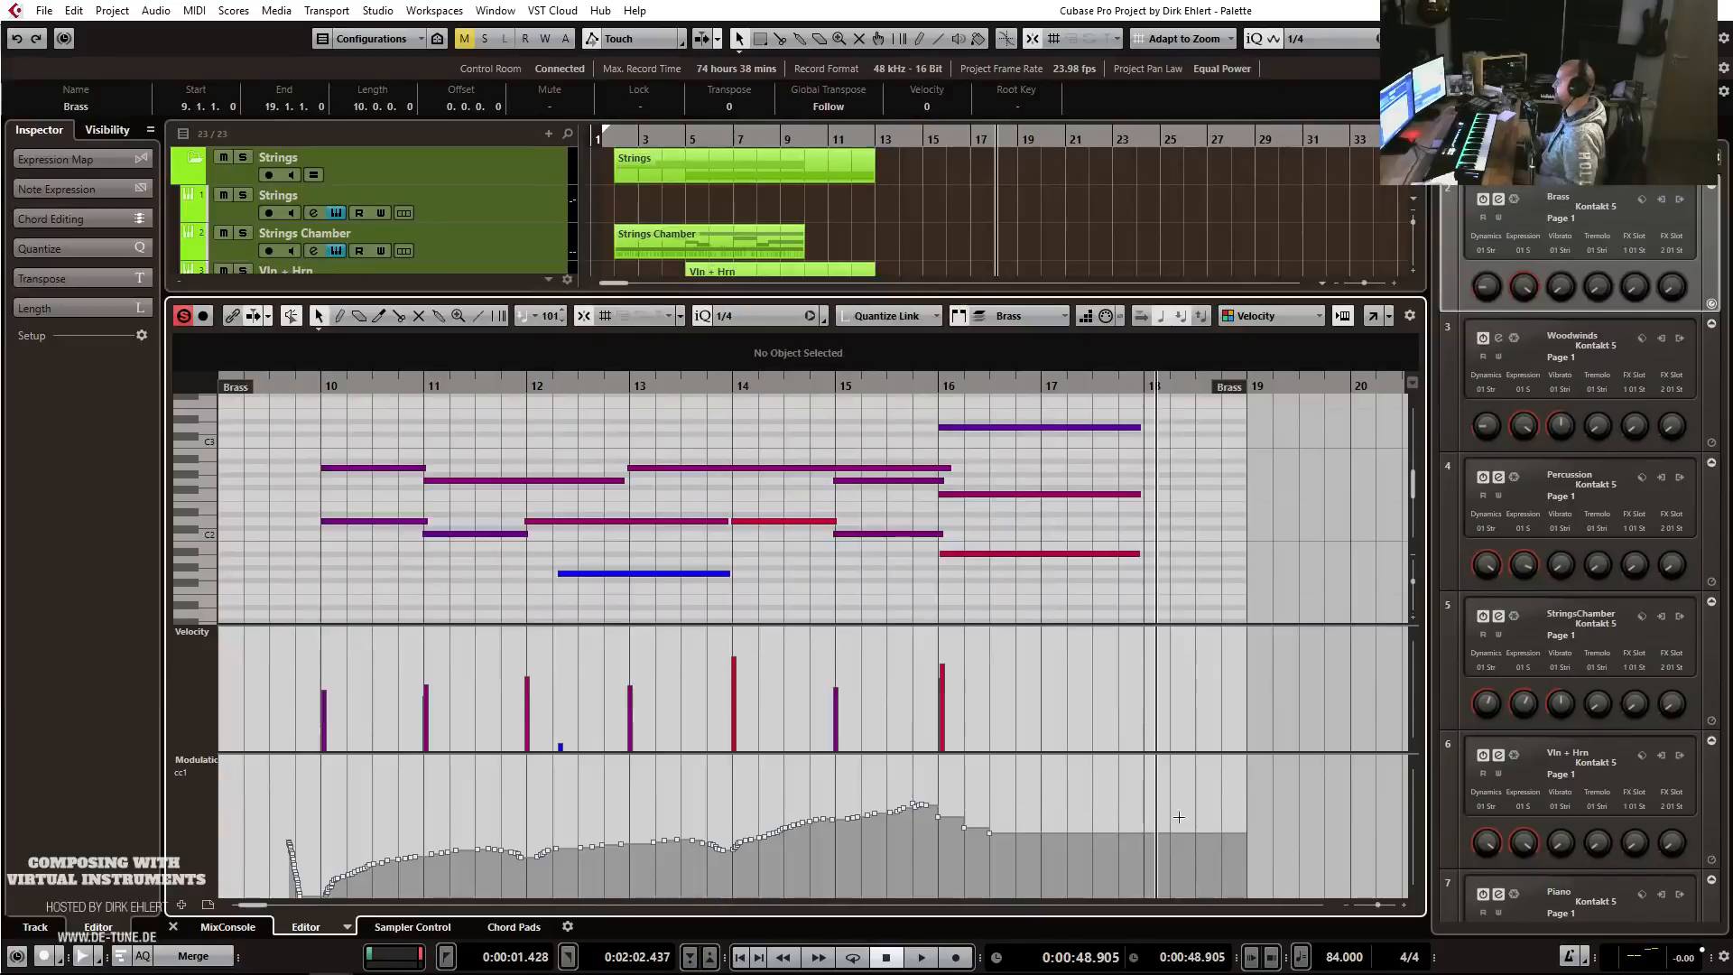
left_click_drag(914, 801, 1140, 875)
Audition the Brass ending, extend the high D3 note back to start at bar 14, and play the passage again.
left_click(787, 386)
key("space")
key("space")
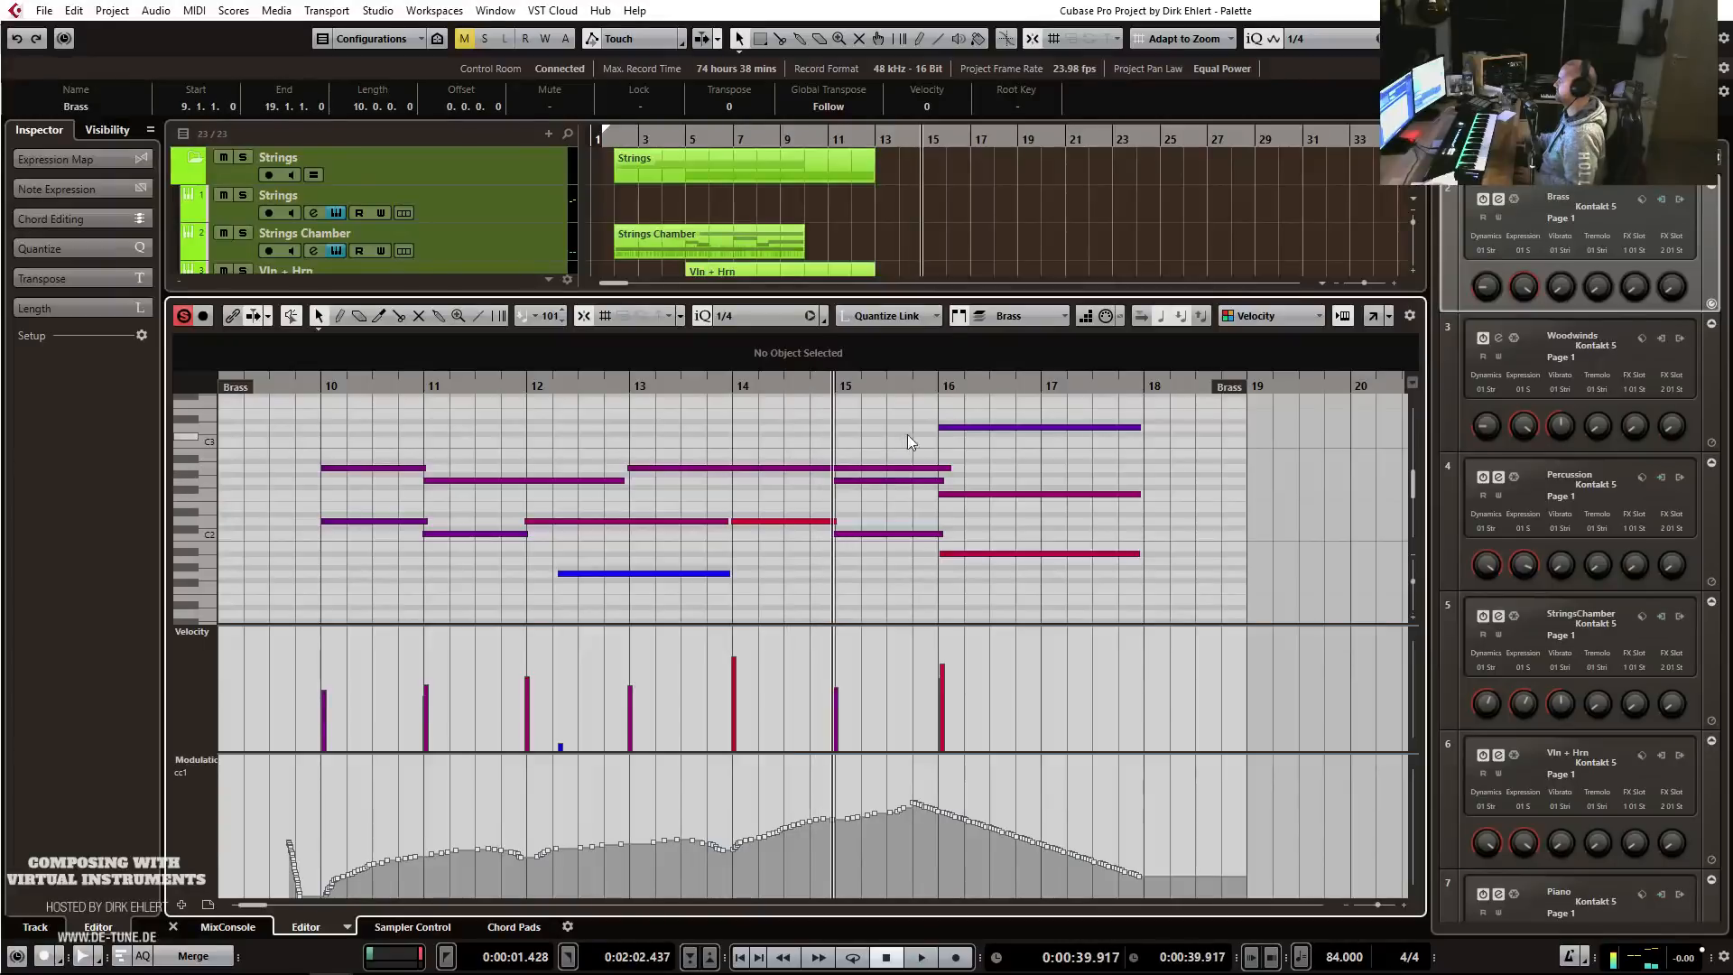
left_click_drag(940, 428, 734, 428)
key("alt+space")
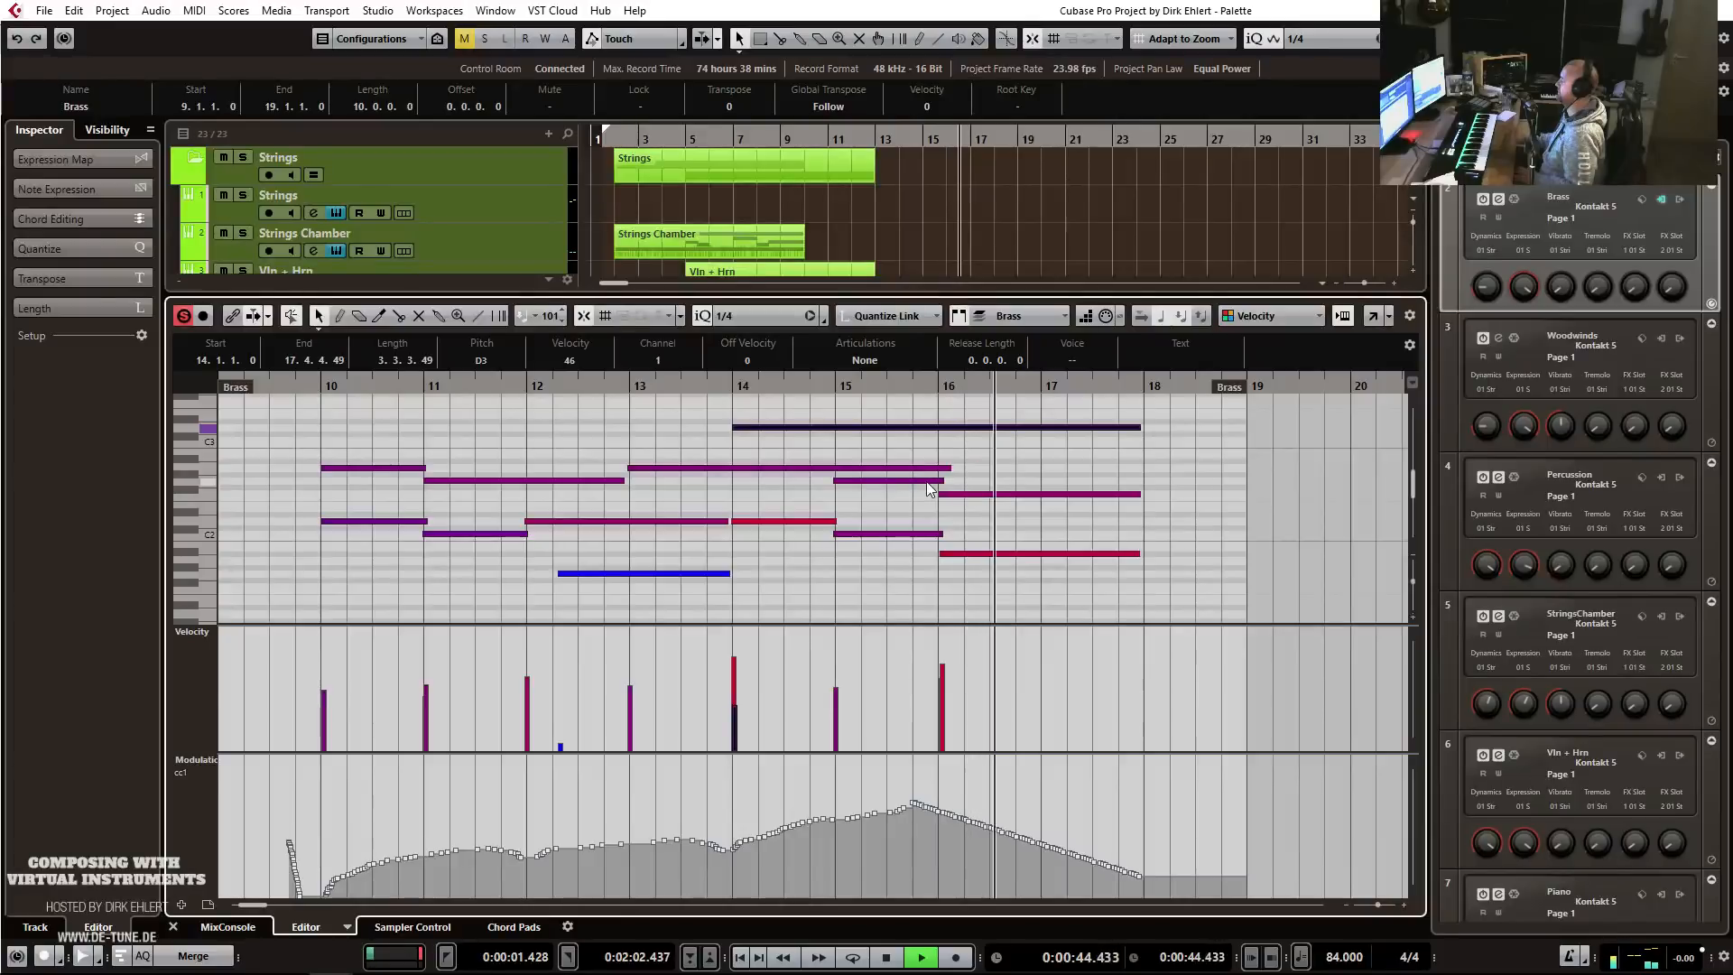
key("space")
Reshape the Brass modulation curve to peak around bar 16, and play the result from bar 14.
mouse_move(890, 808)
left_mouse_down()
mouse_move(948, 801)
mouse_move(1000, 824)
left_mouse_up()
left_click(742, 386)
key("space")
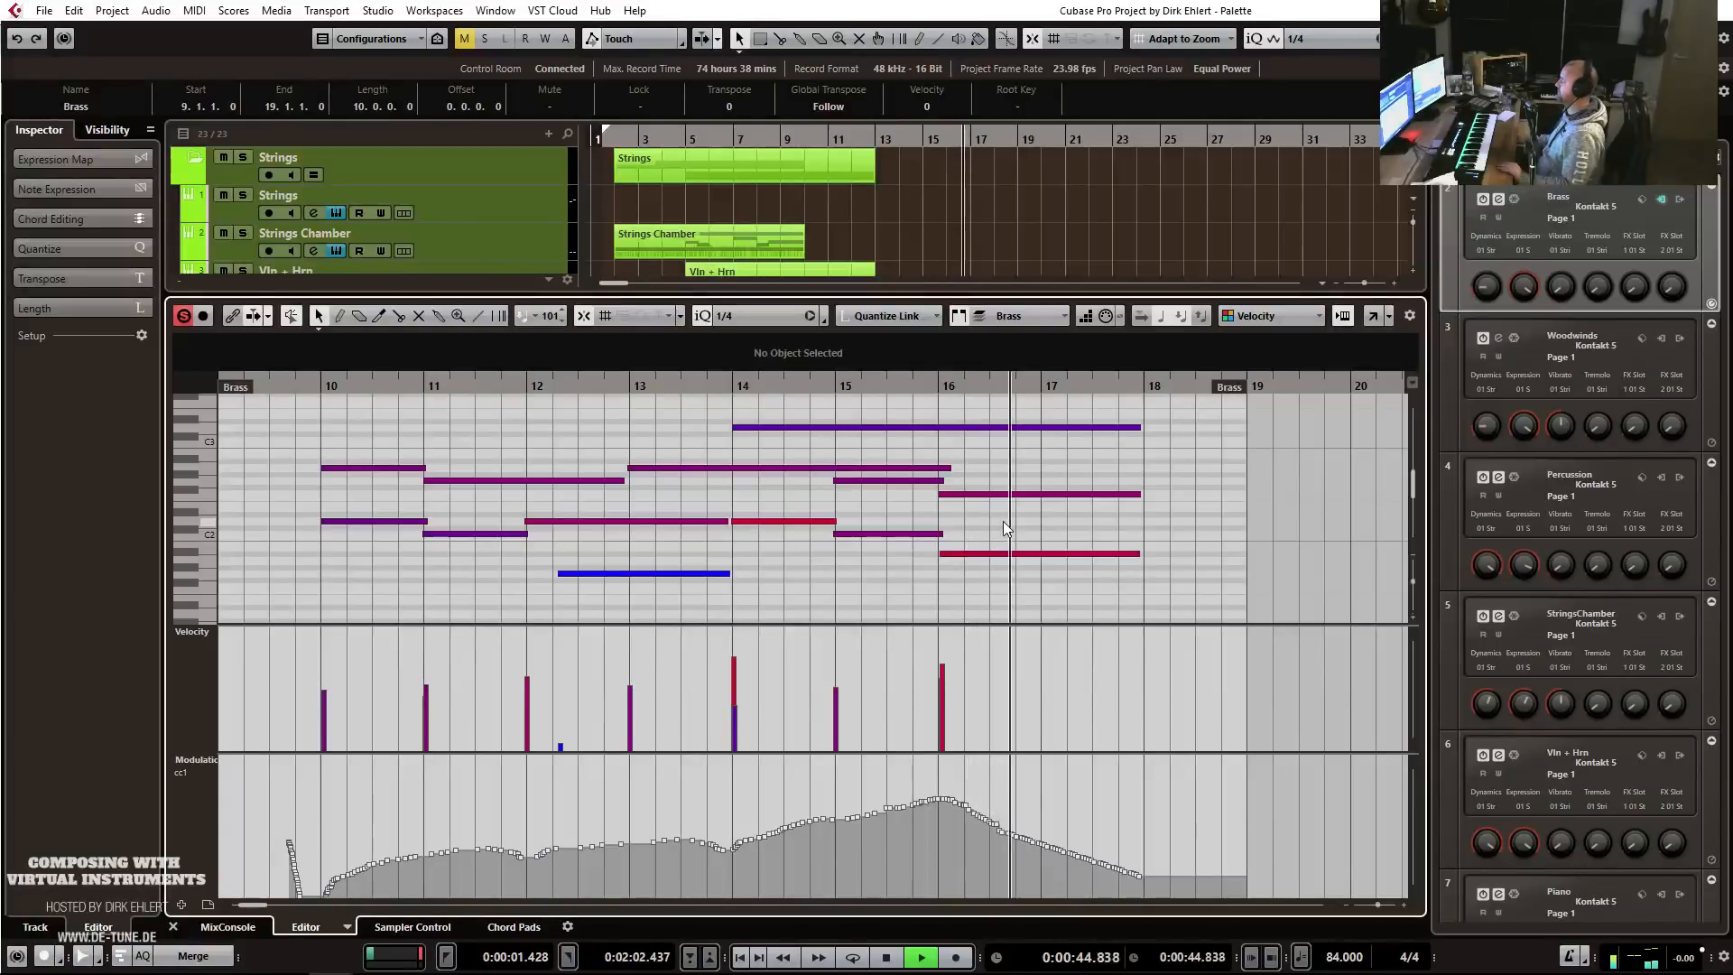
key("space")
Redraw the Brass modulation fade from bar 16 to bar 18 as a shallower straight line and close the note editor.
right_click(1000, 804)
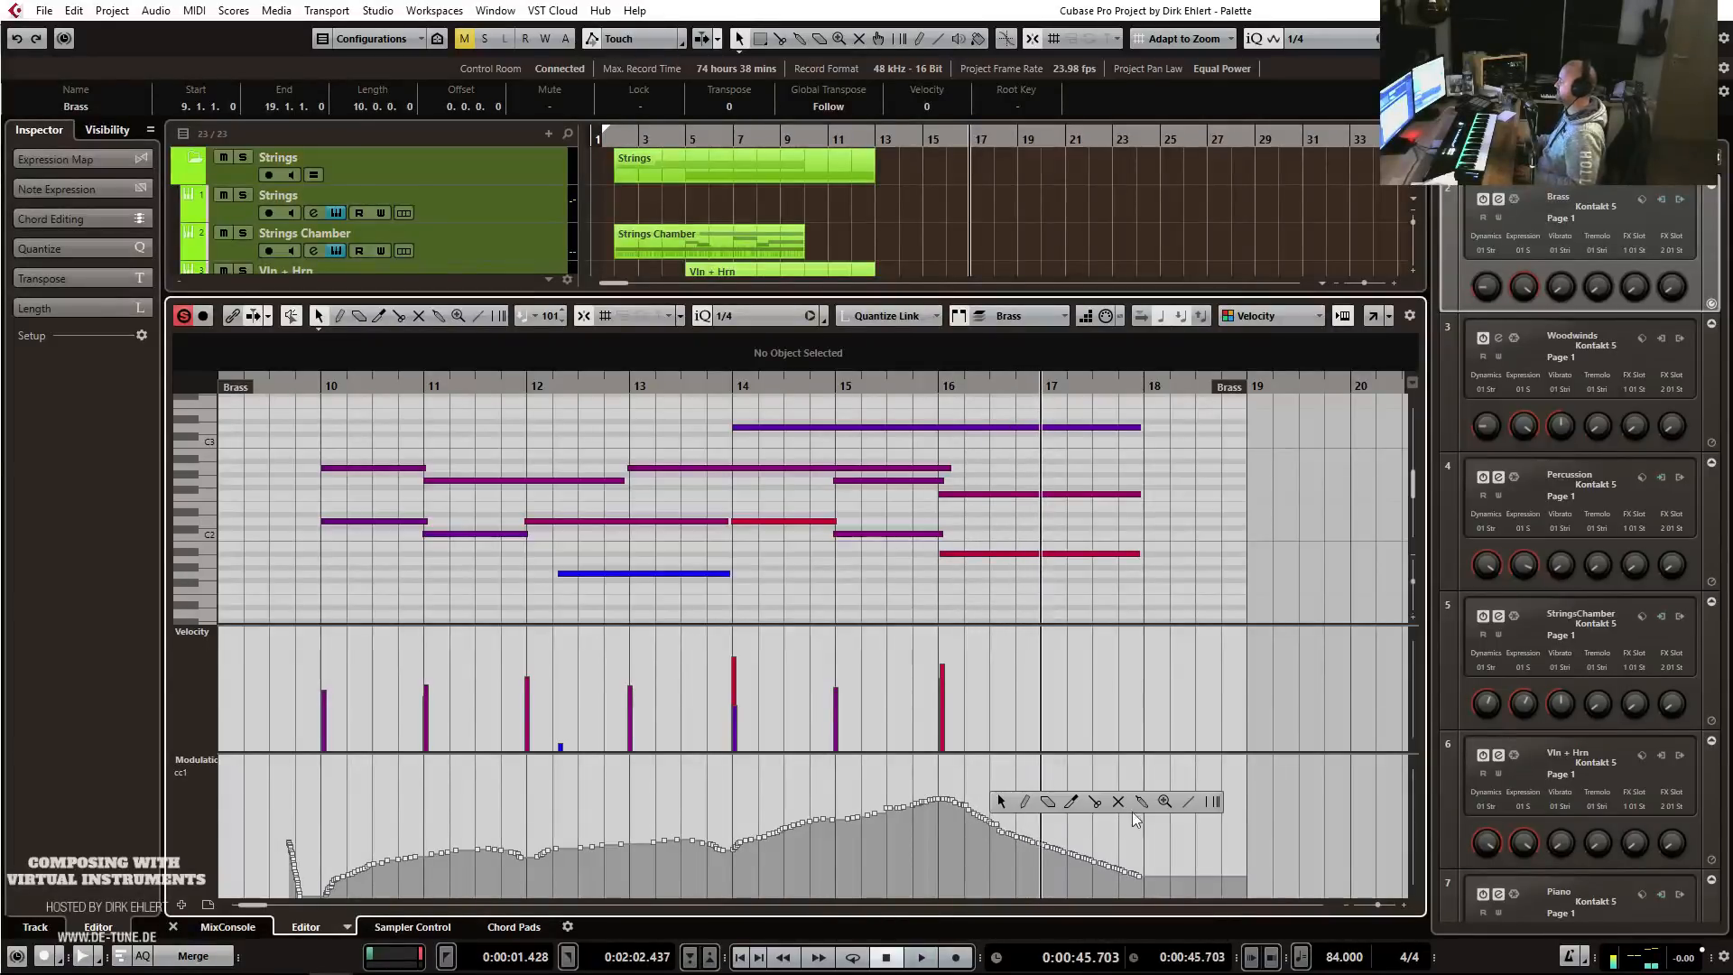
left_click(1187, 803)
left_click_drag(964, 803, 1142, 851)
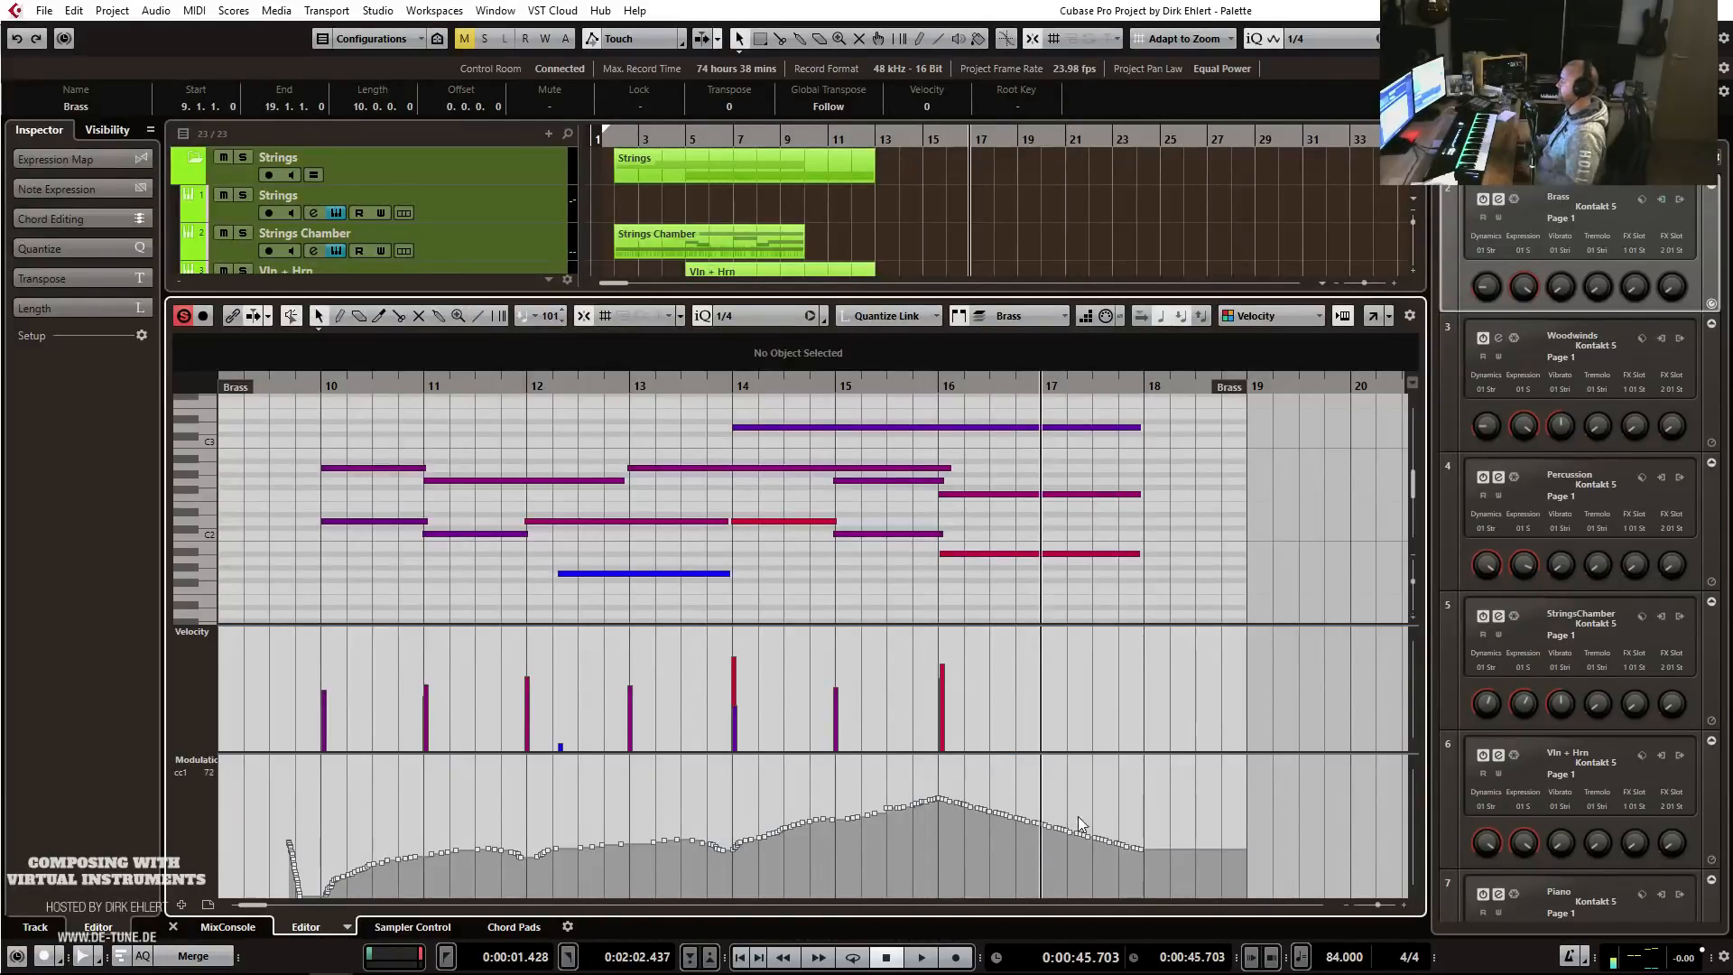
key("ctrl+e")
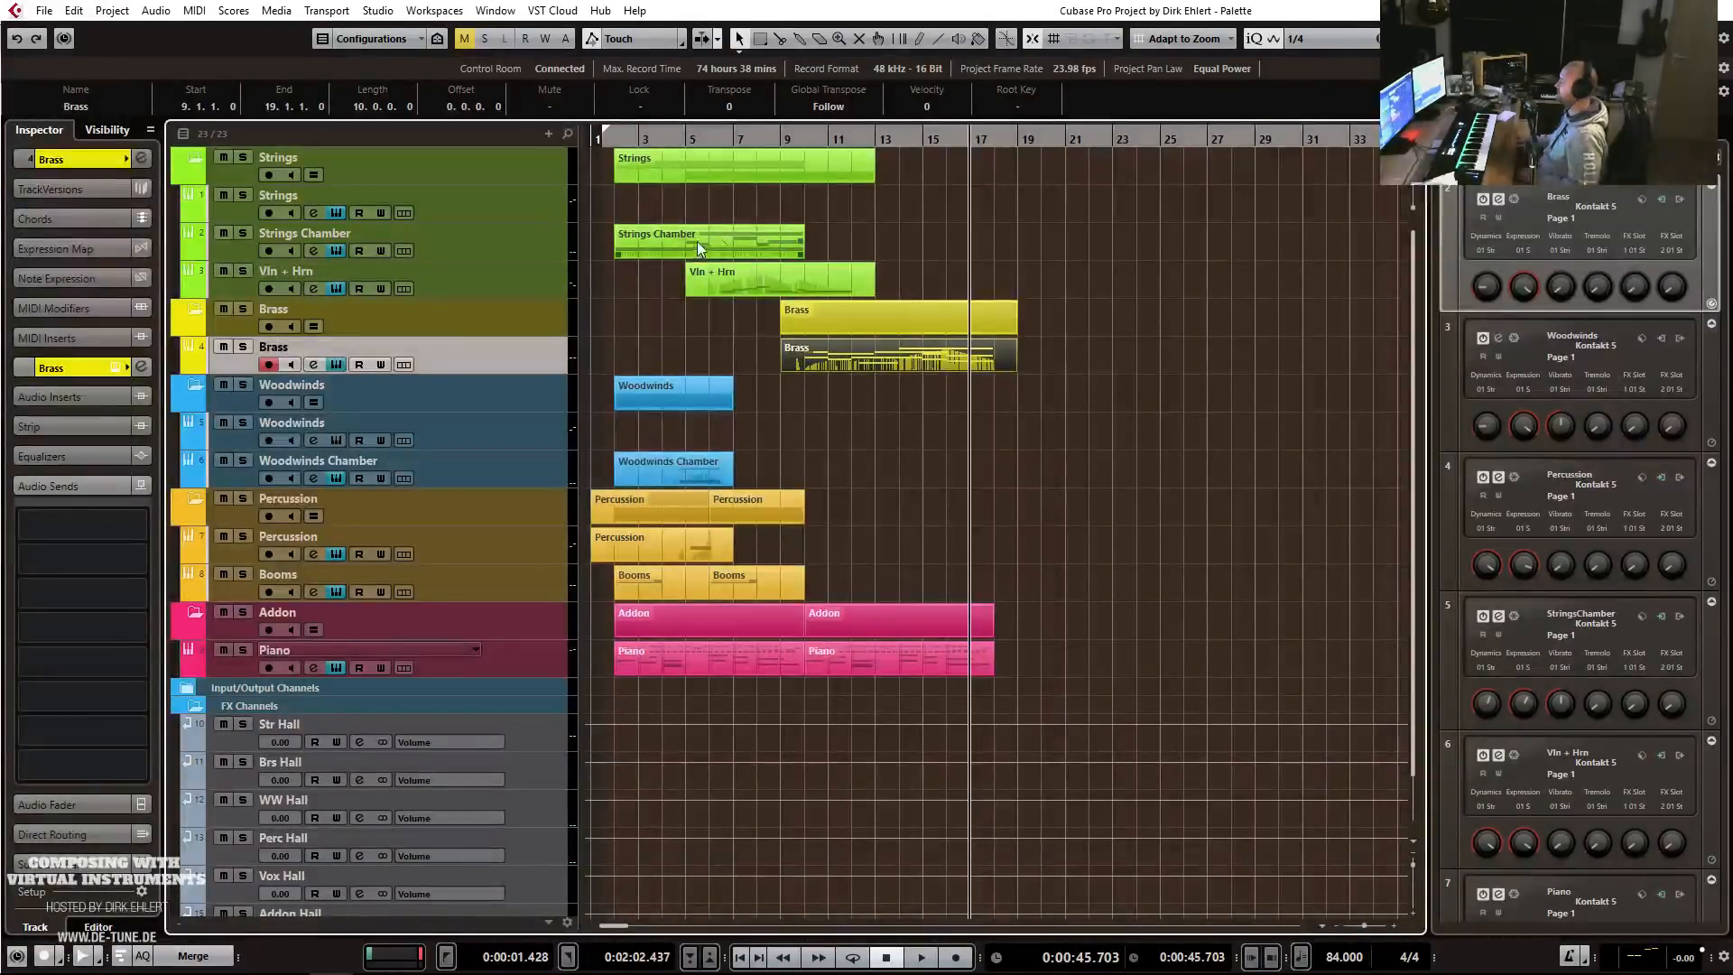
Copy the Strings Chamber part onto the Strings track at bar 10 and select the Strings Chamber track.
left_click(403, 197)
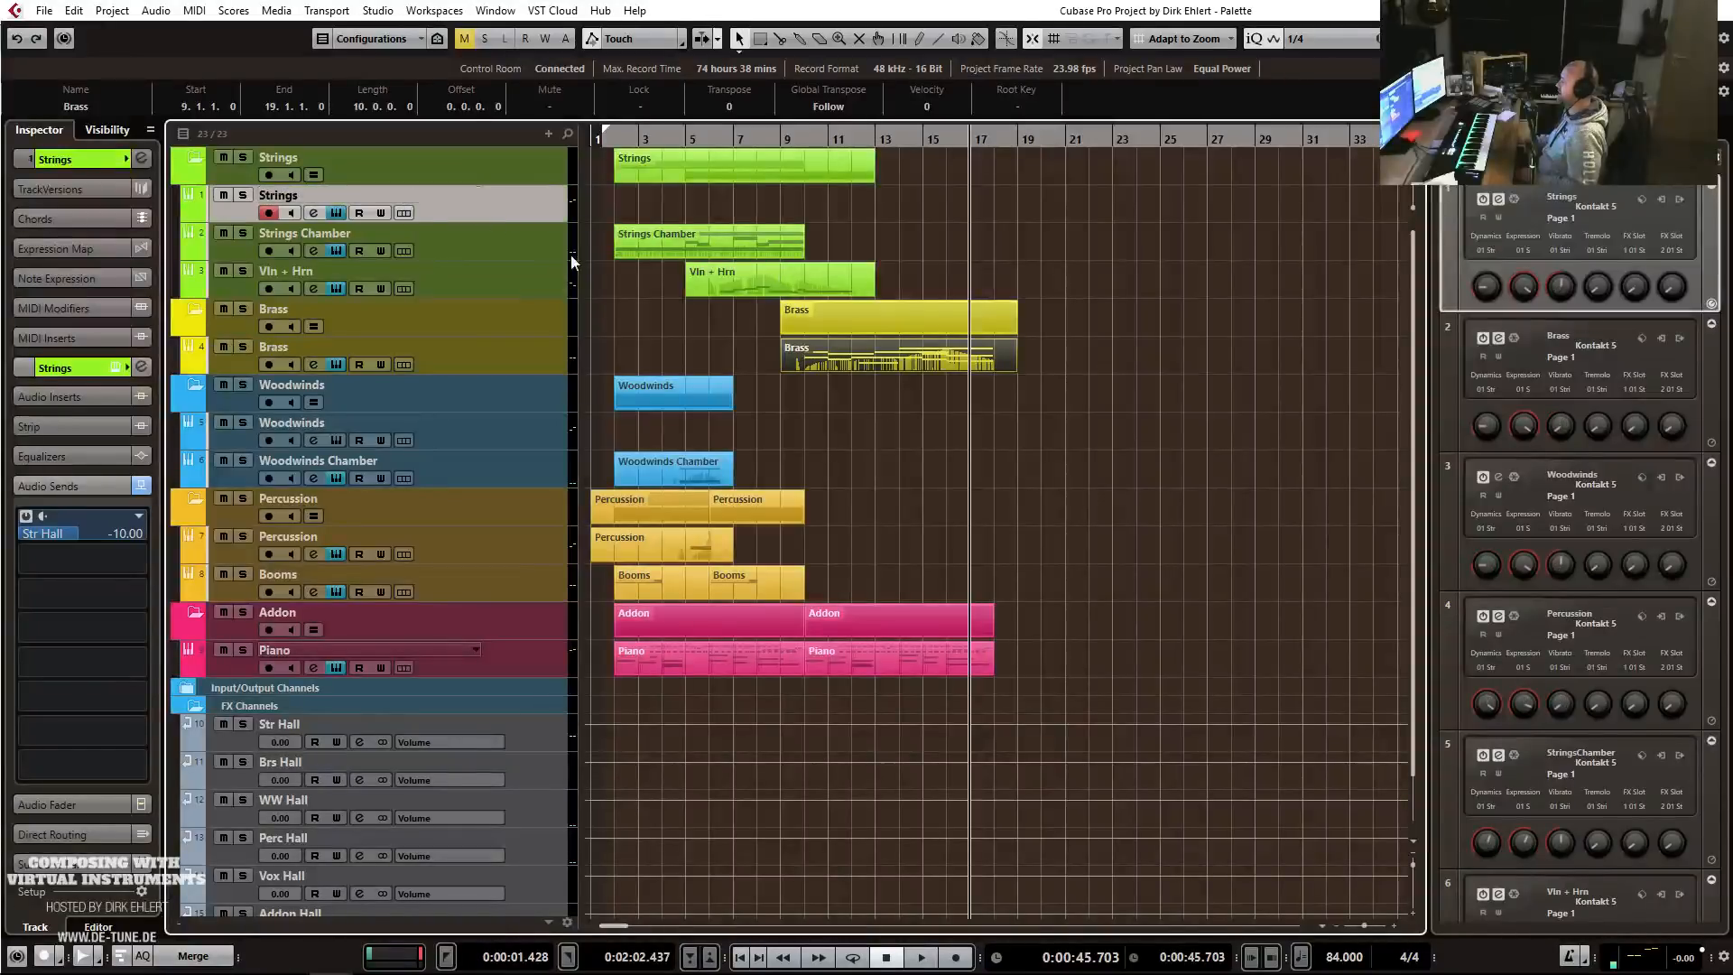
left_click_drag(646, 251, 836, 204)
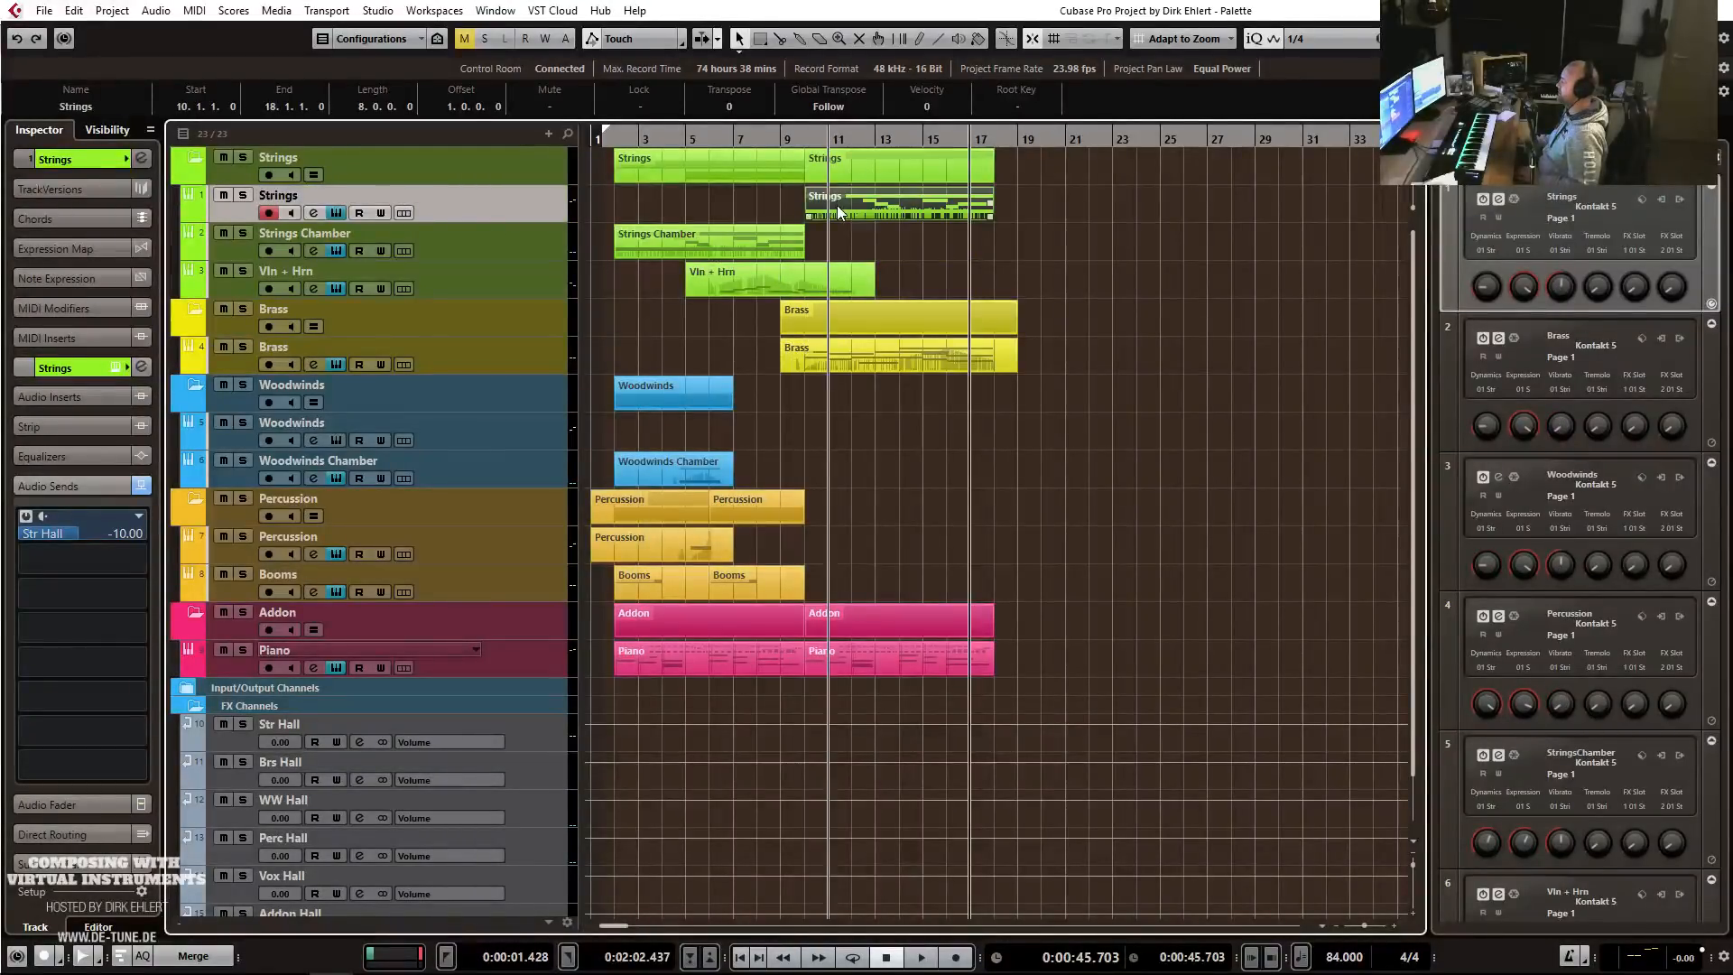
left_click(323, 231)
Play the whole arrangement from bar 2 to about bar 18 to check the new Brass and Strings parts, and return to the beginning.
left_click(614, 139)
key("space")
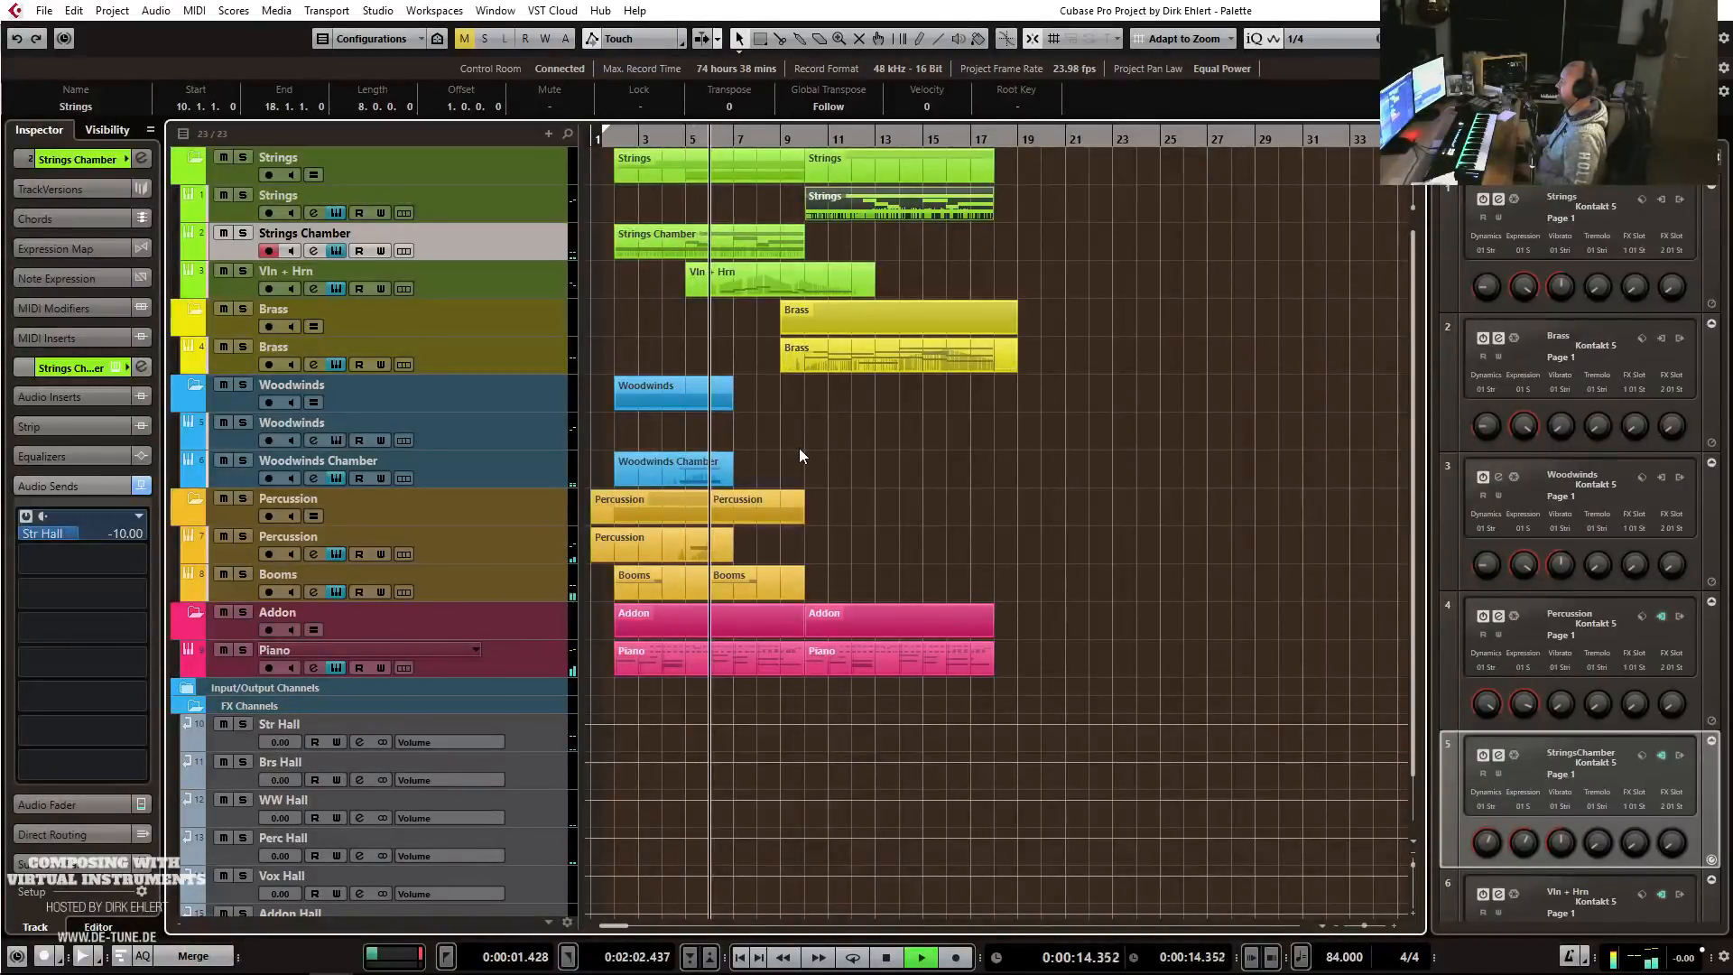
key("h")
key("h")
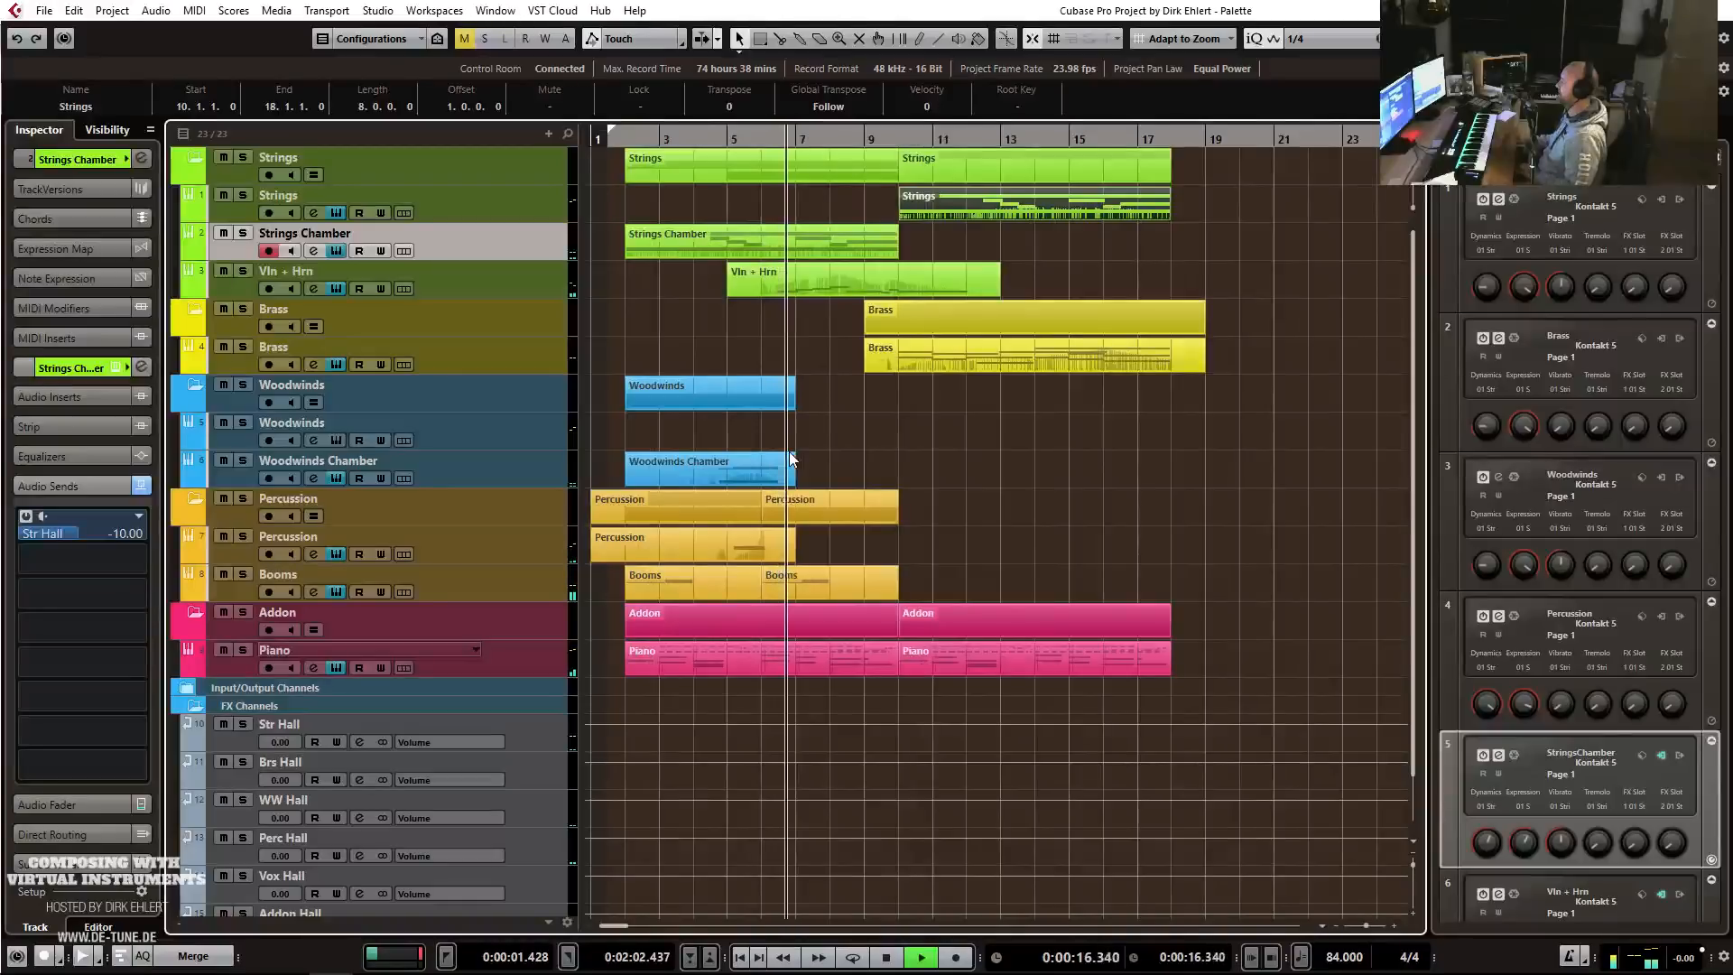
key("h")
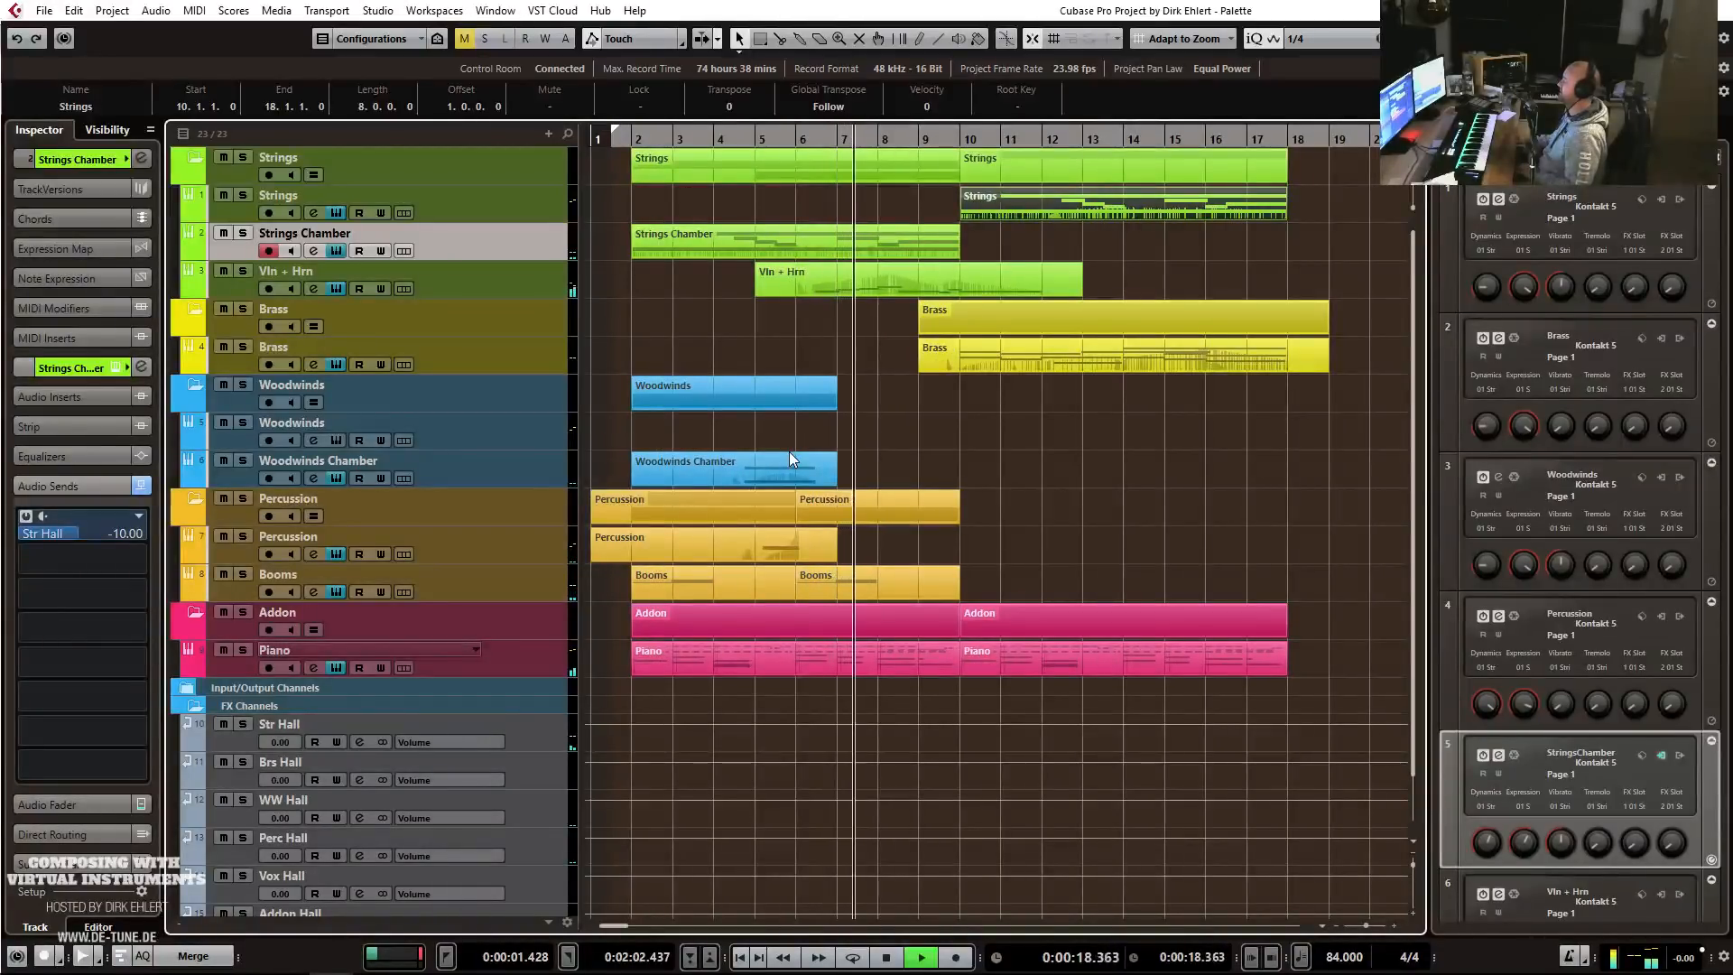
key("g")
key("g")
key("g")
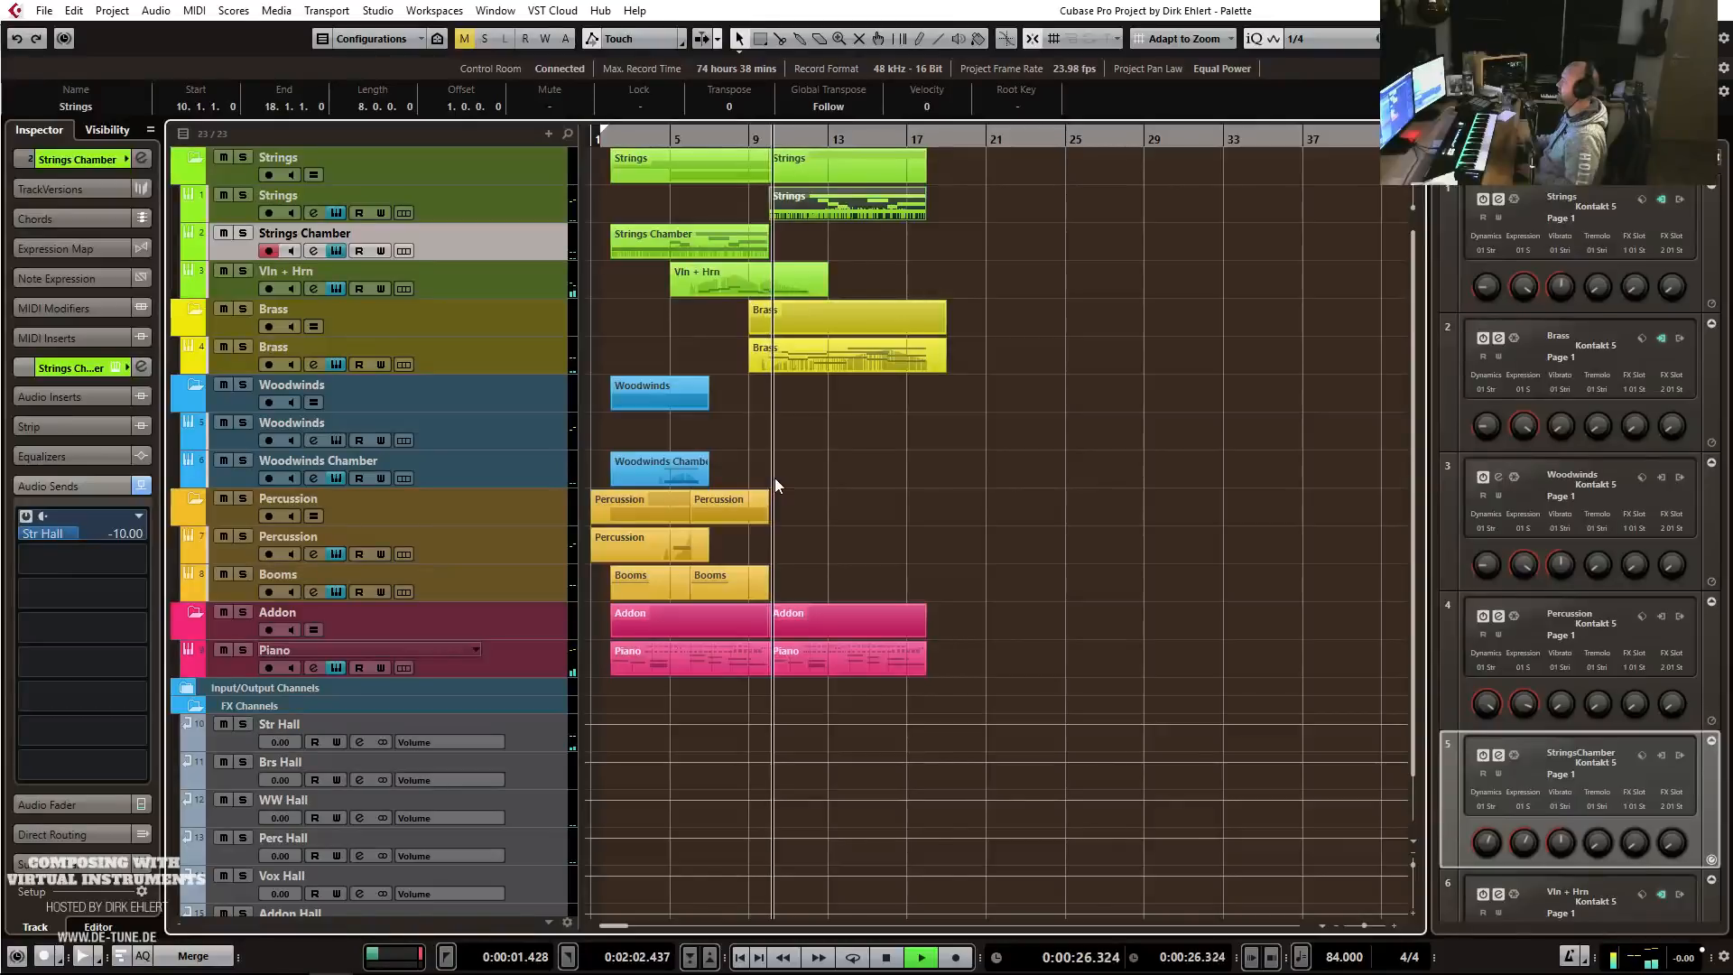
key("h")
key("h")
key("h")
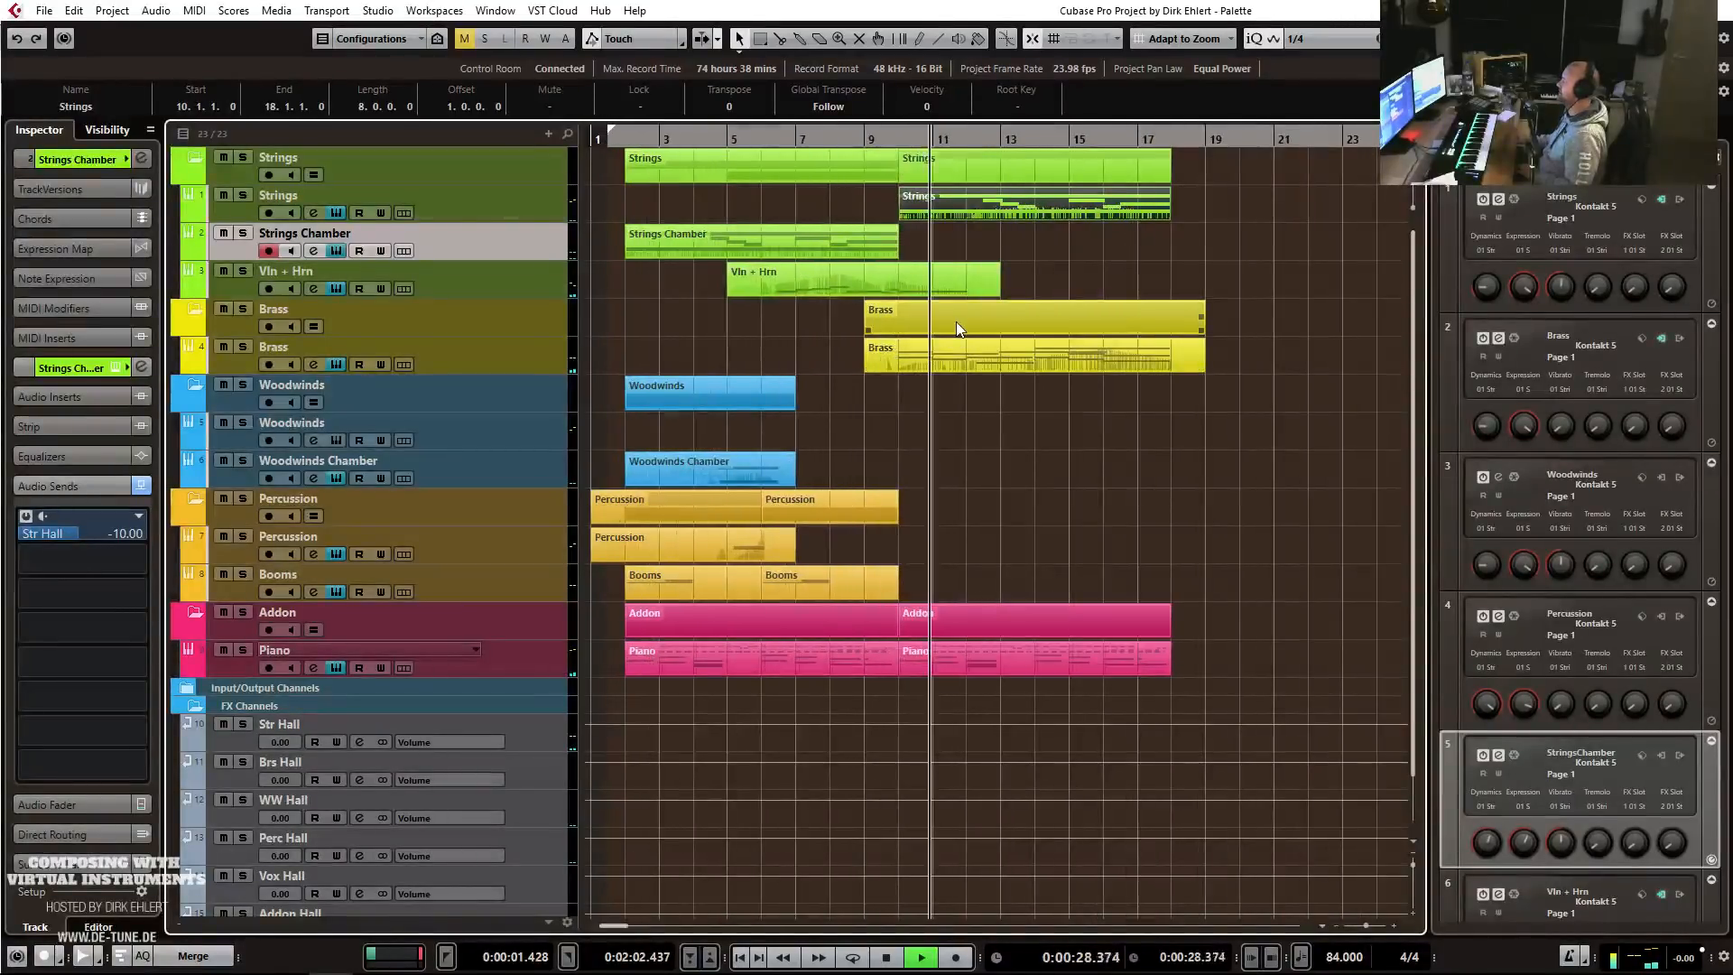
key("g")
key("g")
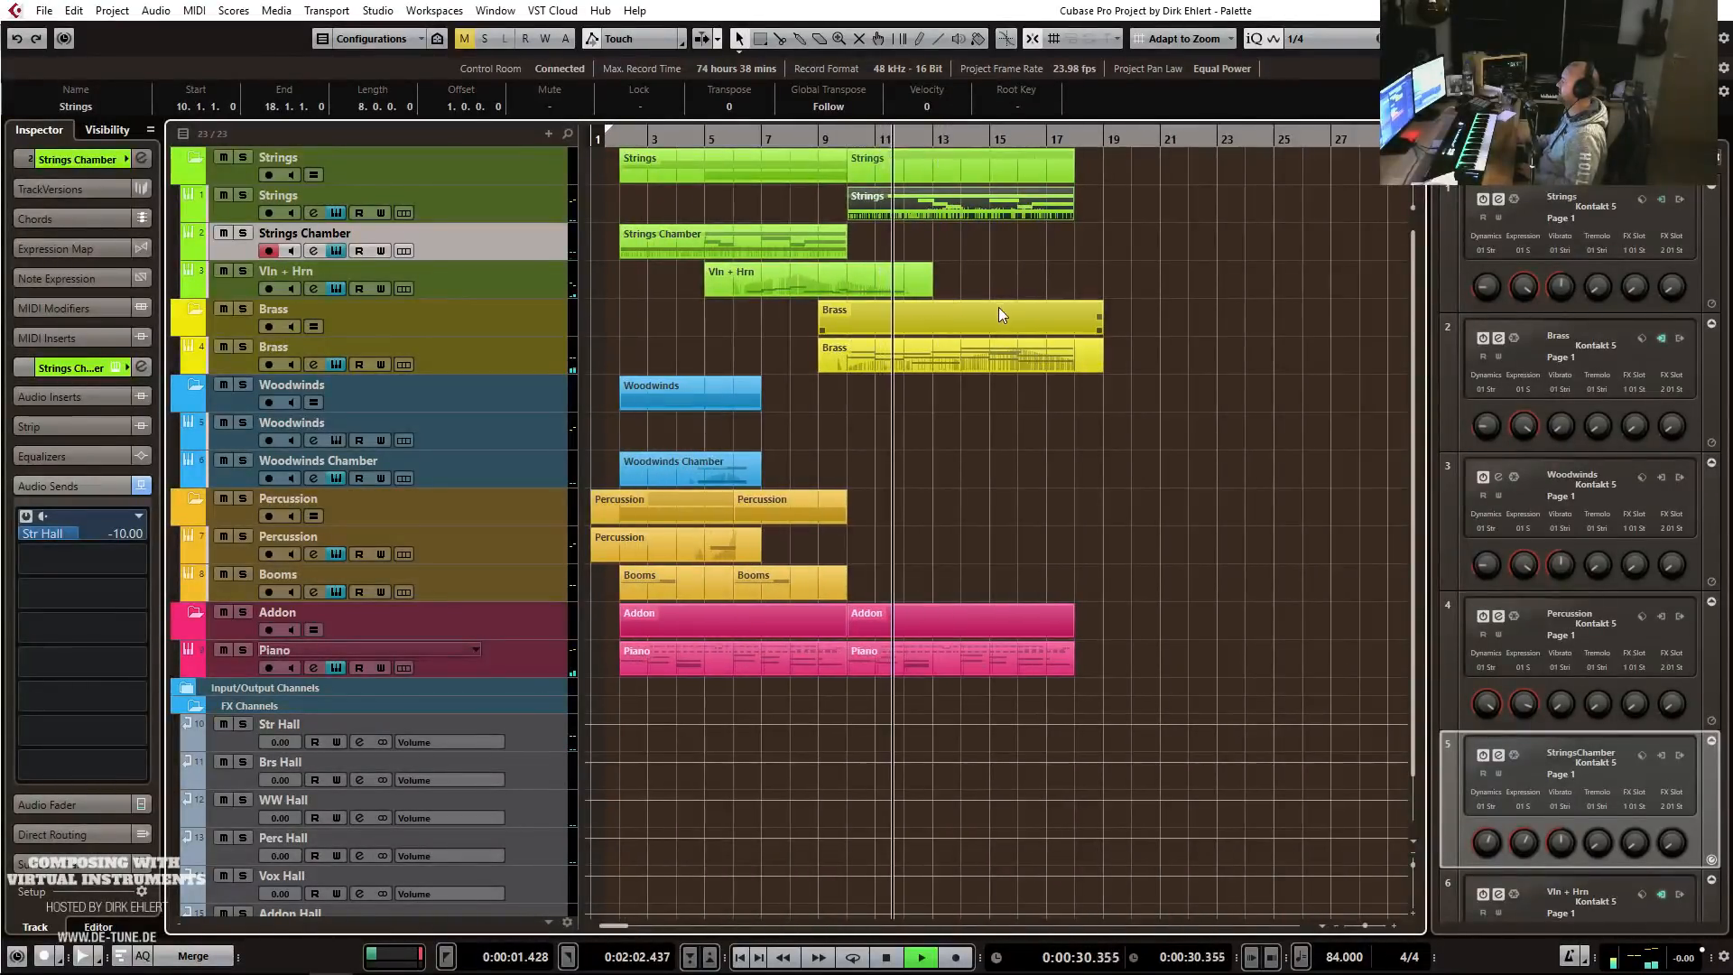
key("h")
key("h")
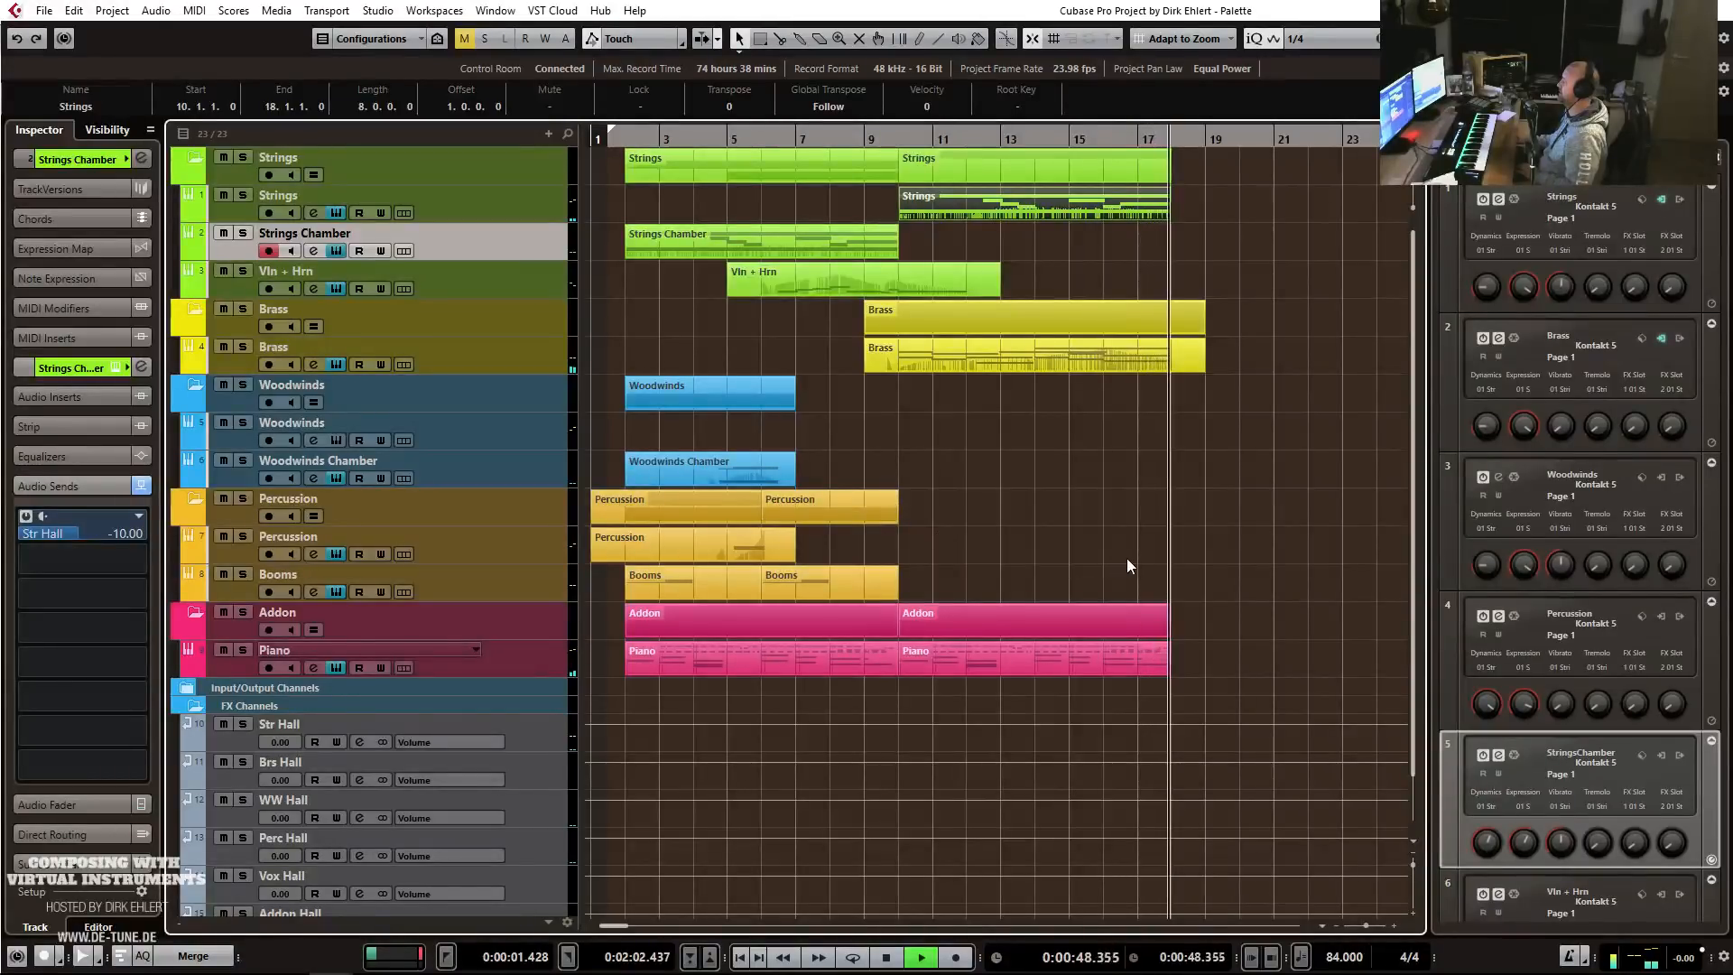
key("space")
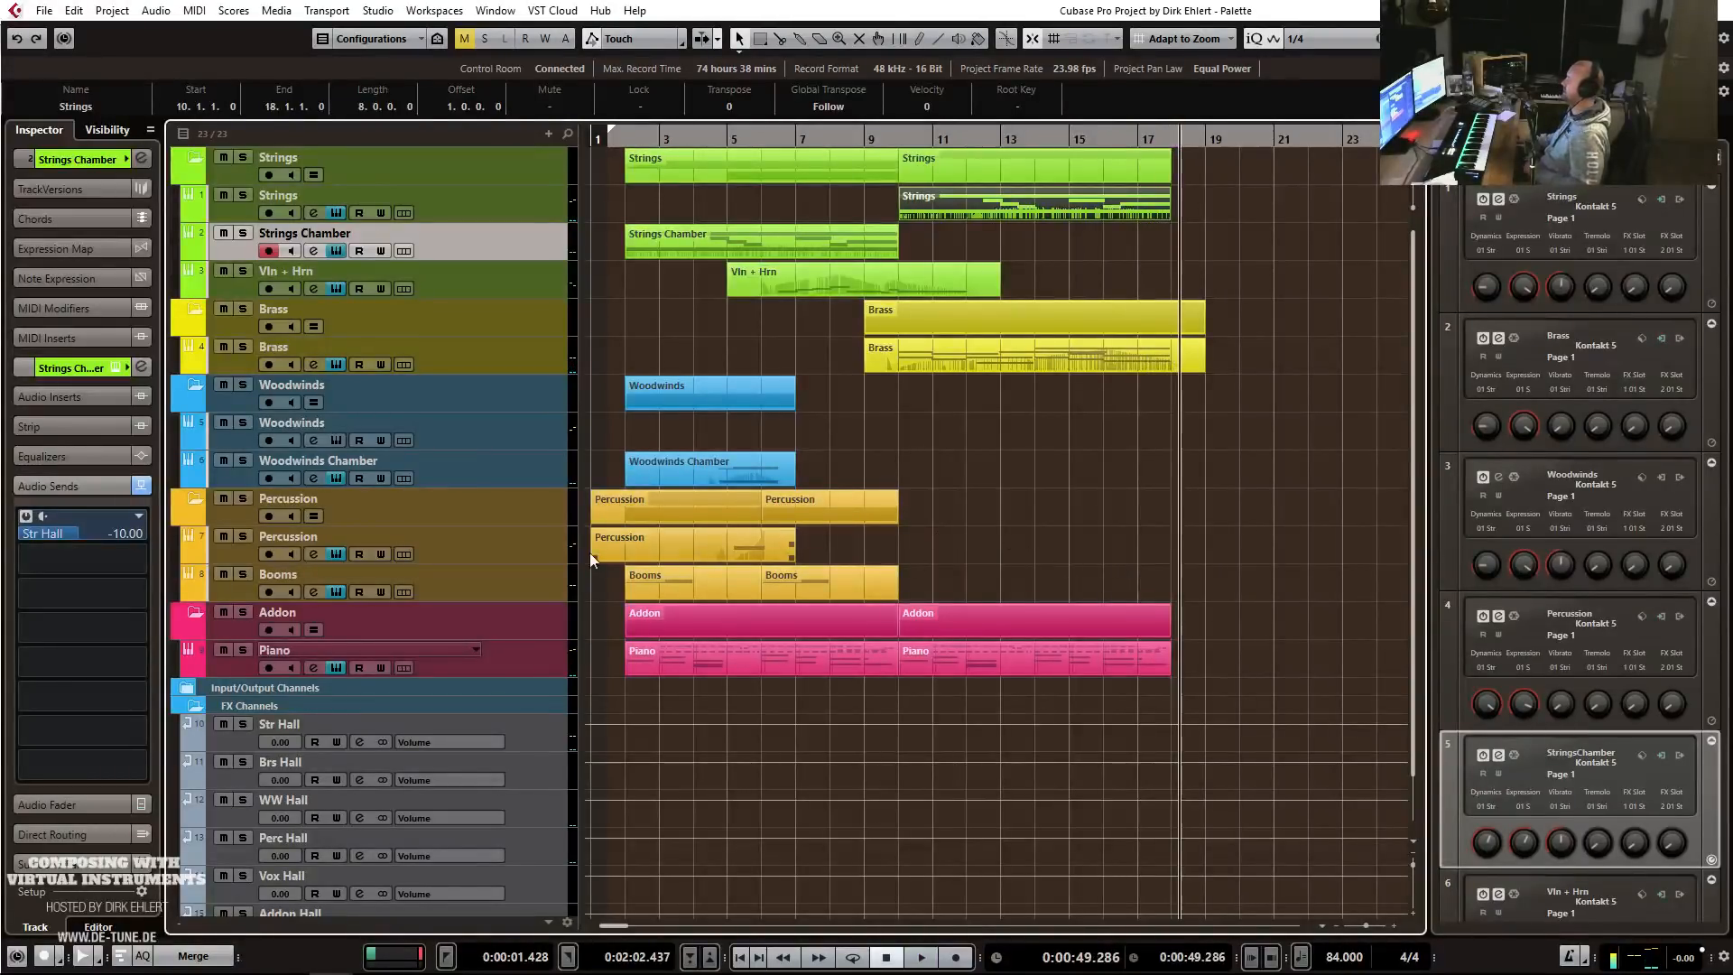
key("KP_1")
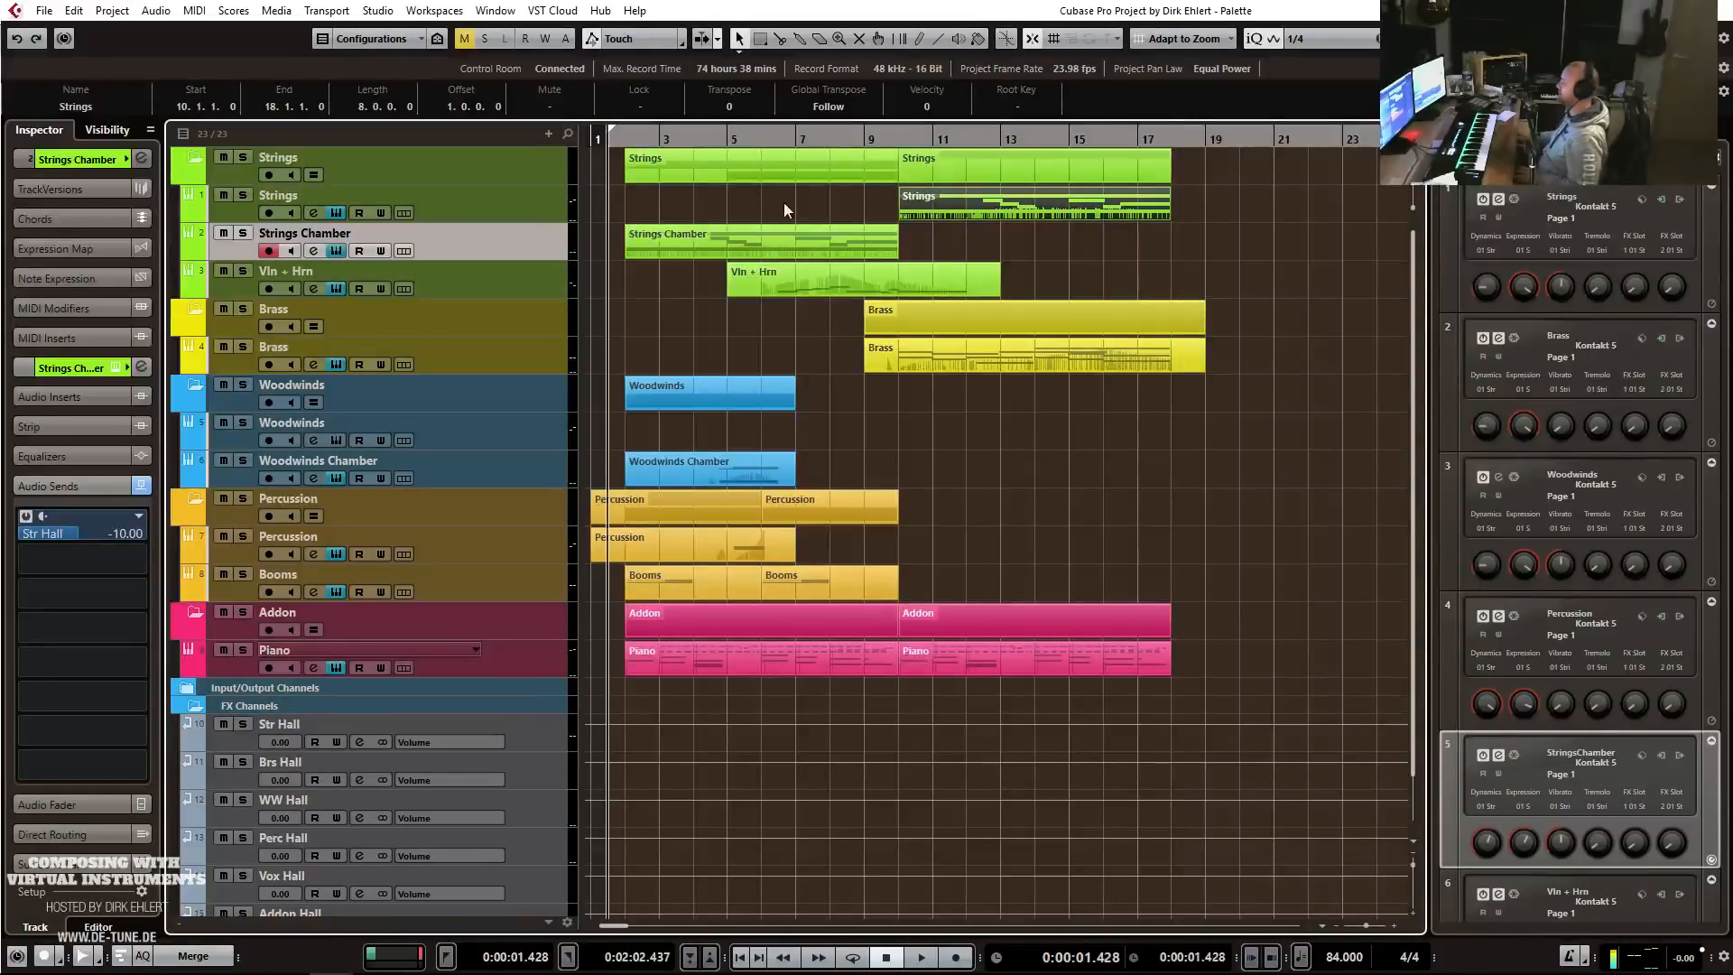
Select the Woodwinds Chamber part and open that track's instrument window beside the arrangement.
left_click(711, 464)
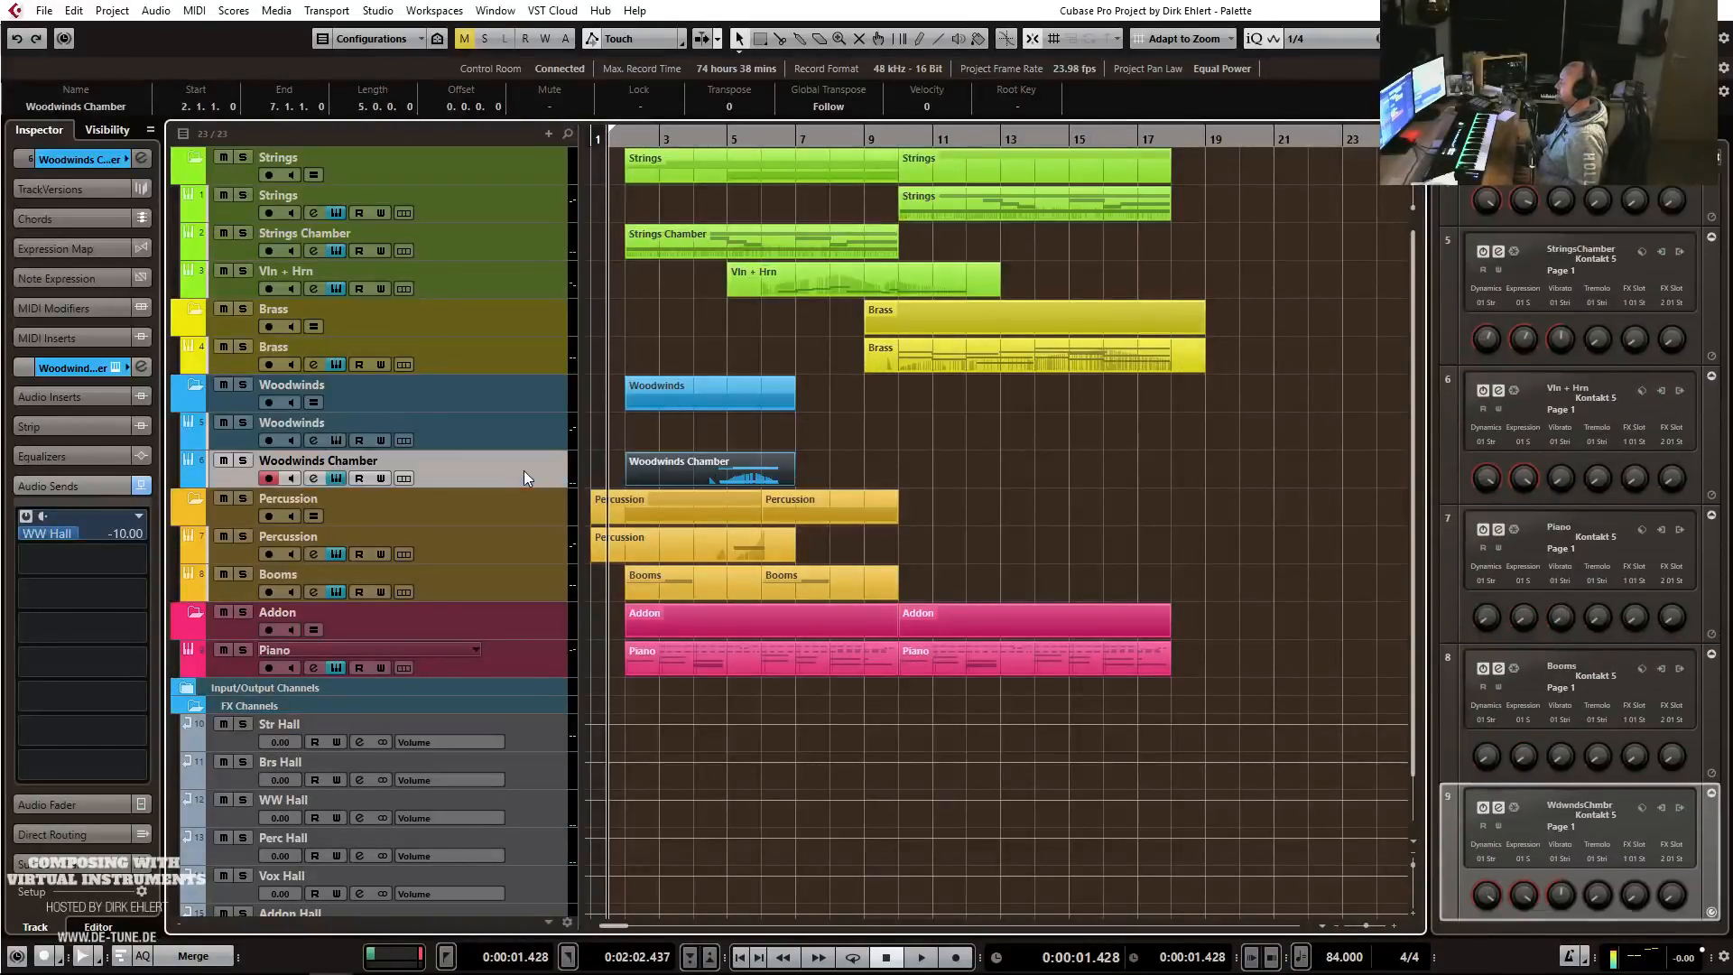
left_click(115, 367)
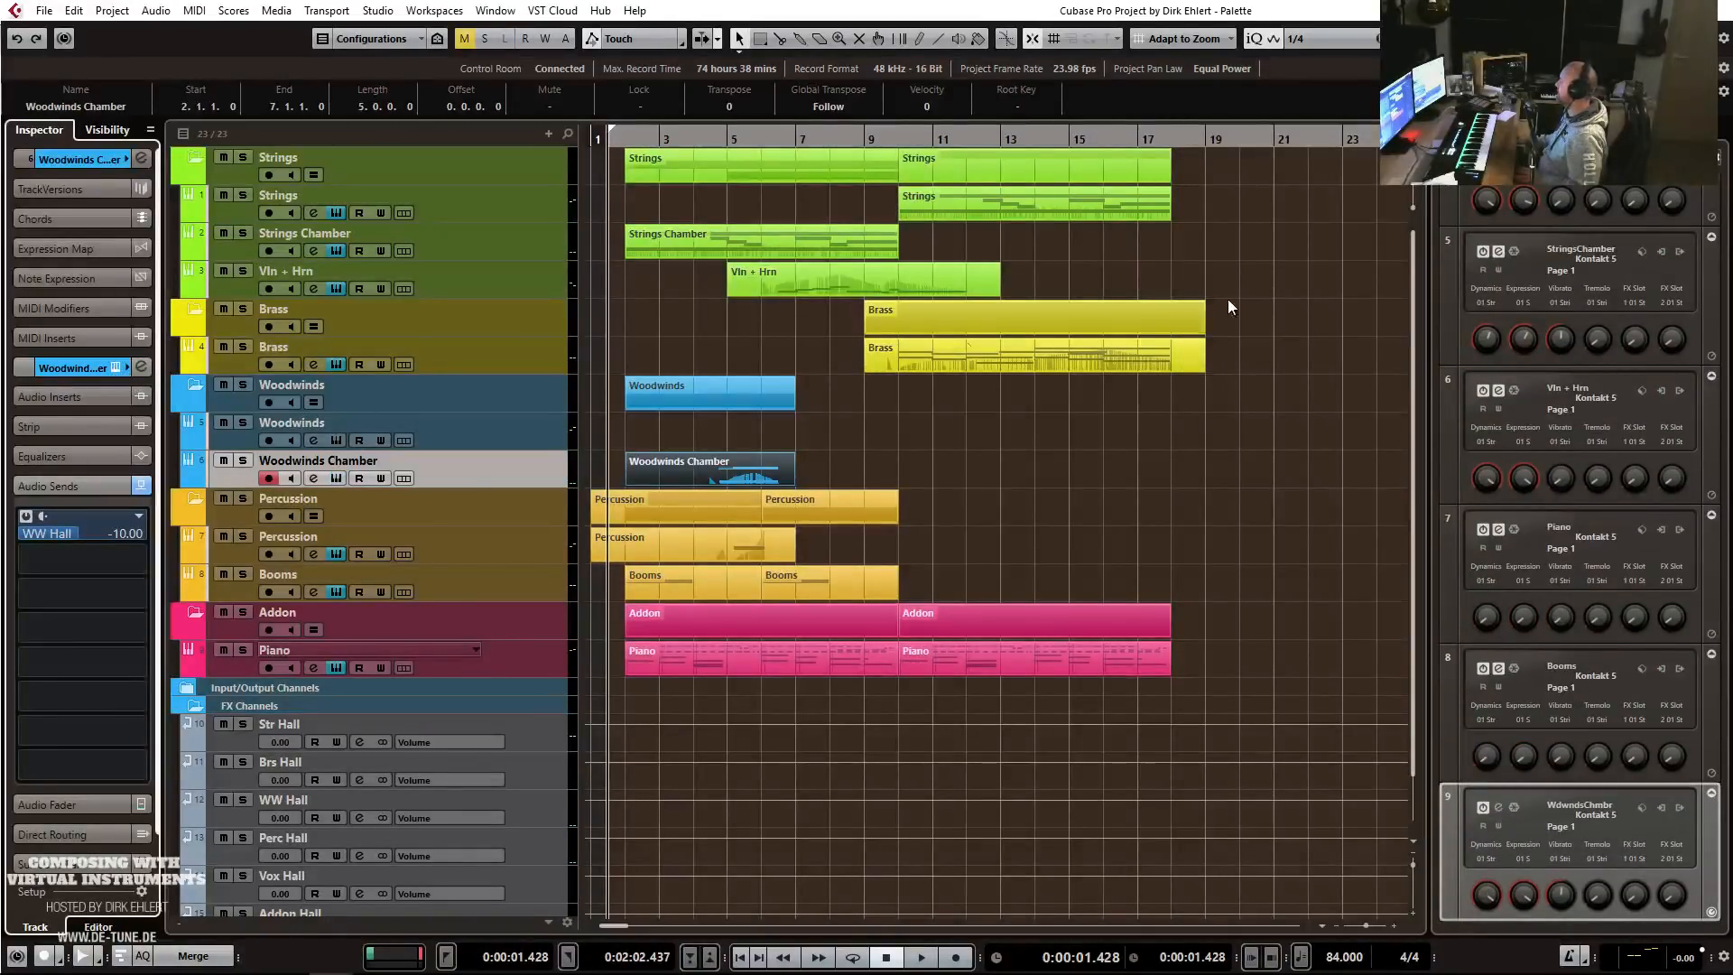
left_click_drag(1732, 44, 1058, 32)
left_click_drag(1054, 25, 1732, 45)
left_click(116, 368)
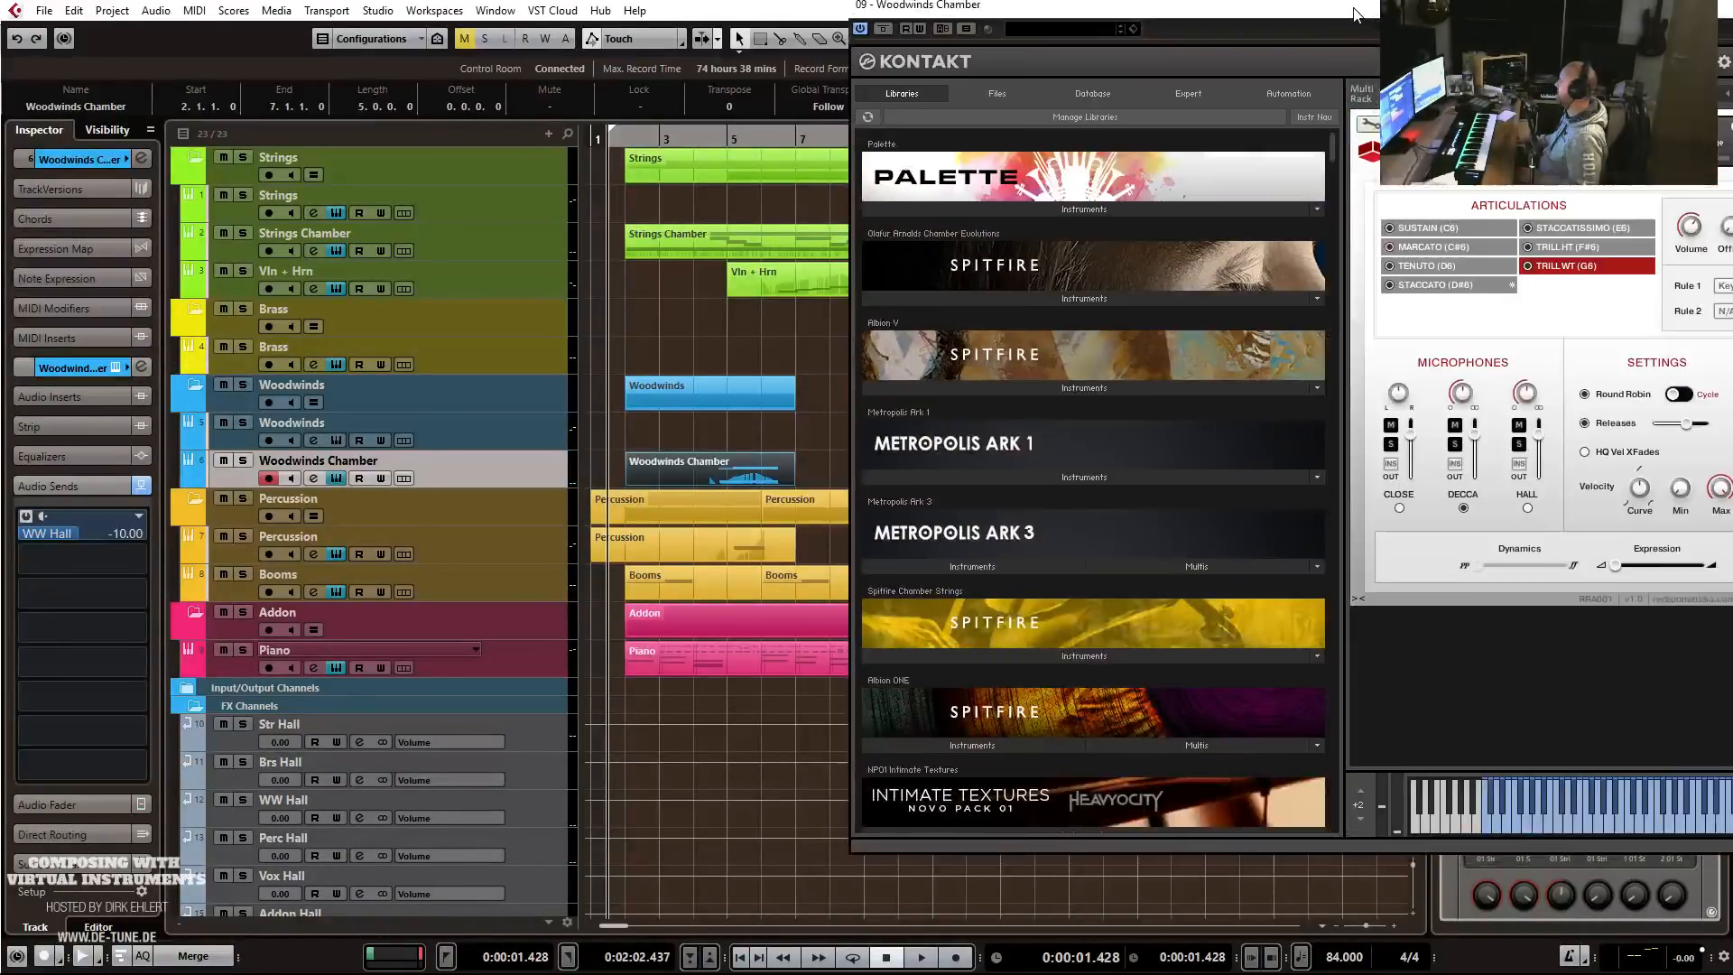
Add a G6 keyswitch note for the TRILL WT articulation at bar 4, beat 2 of the Woodwinds Chamber part.
double_click(747, 458)
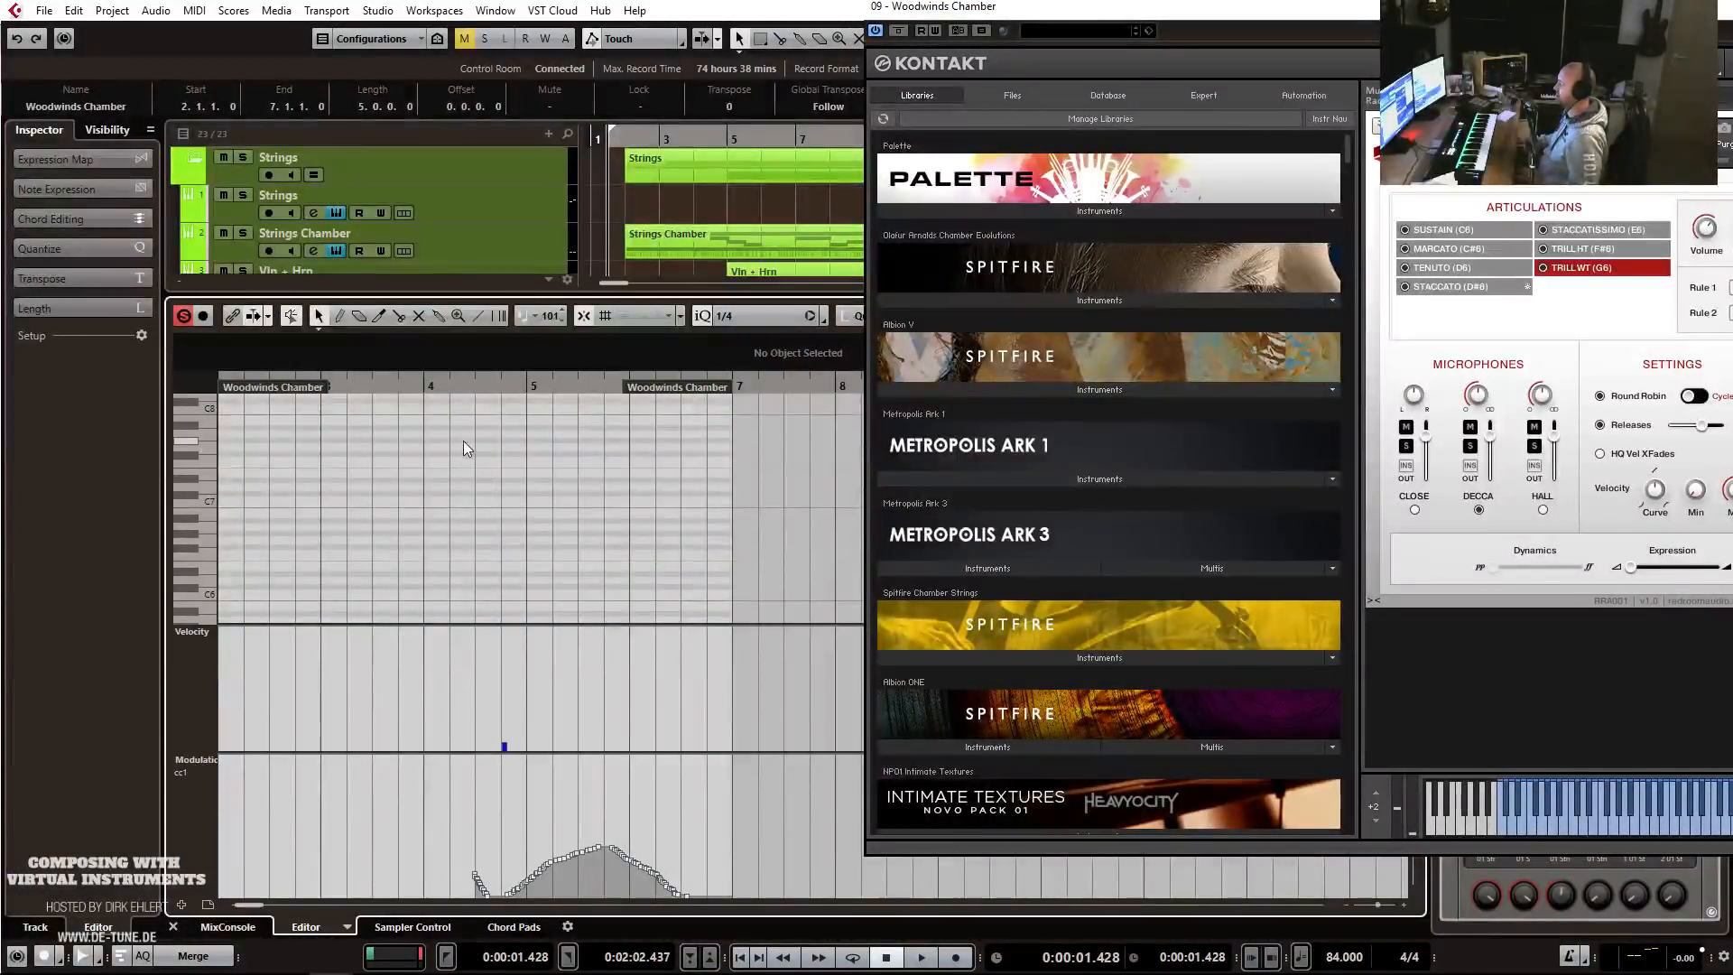
double_click(456, 539)
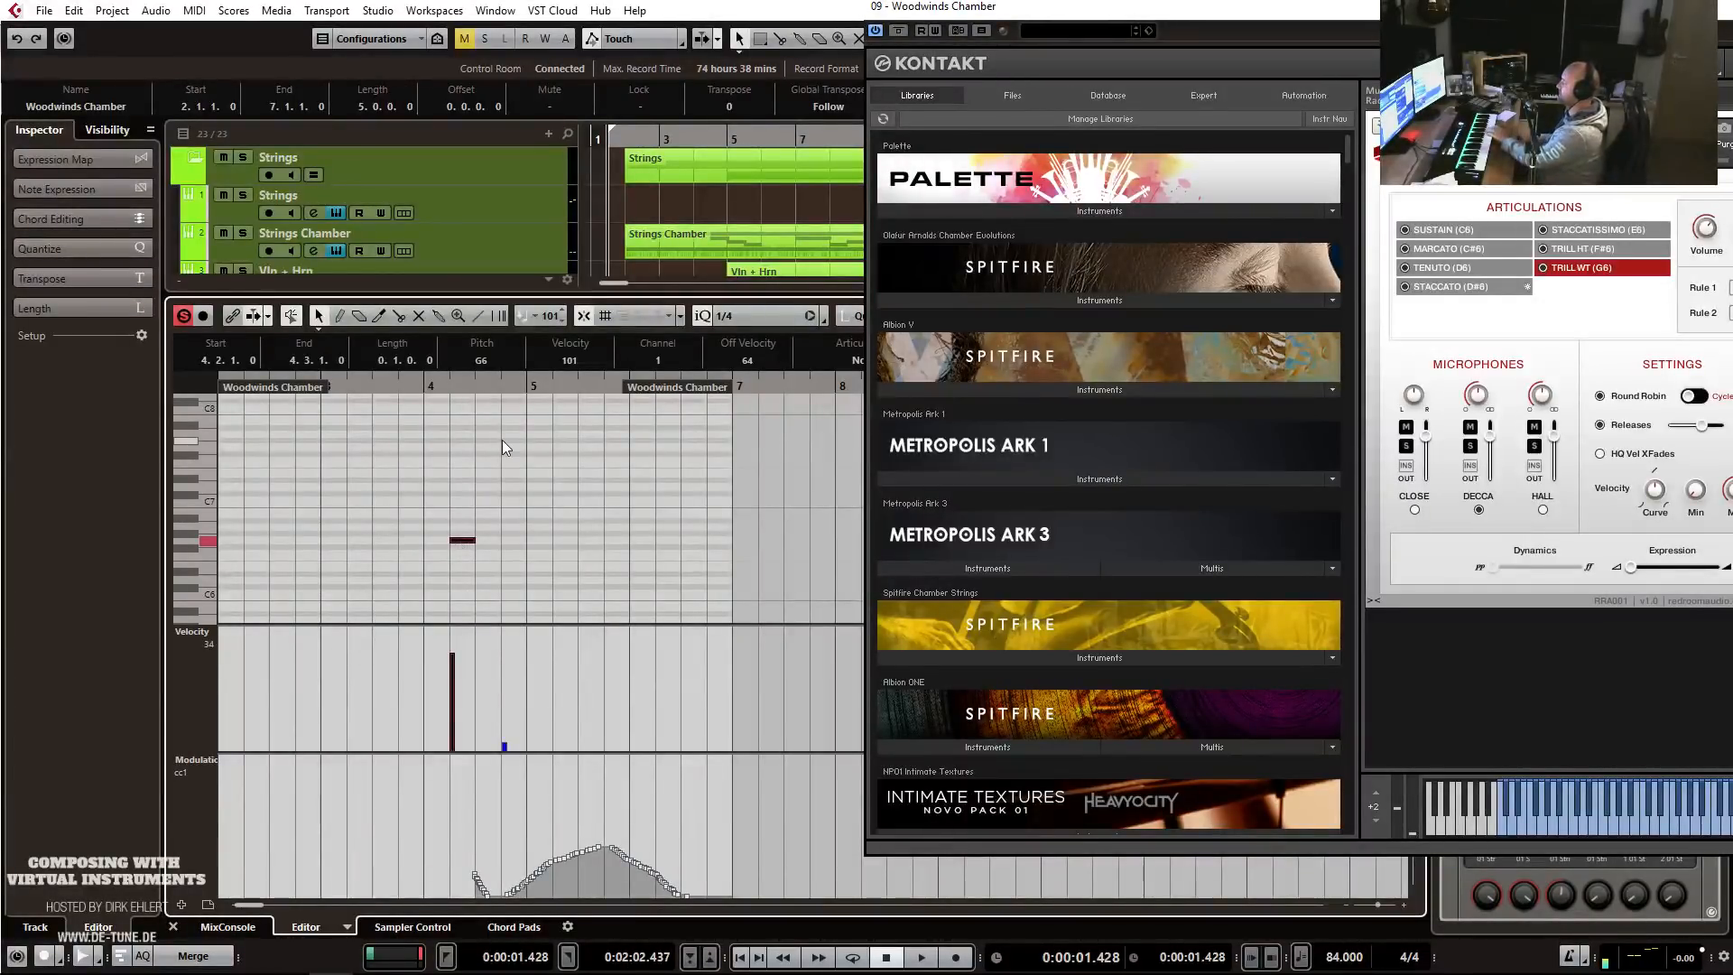
left_click(516, 522)
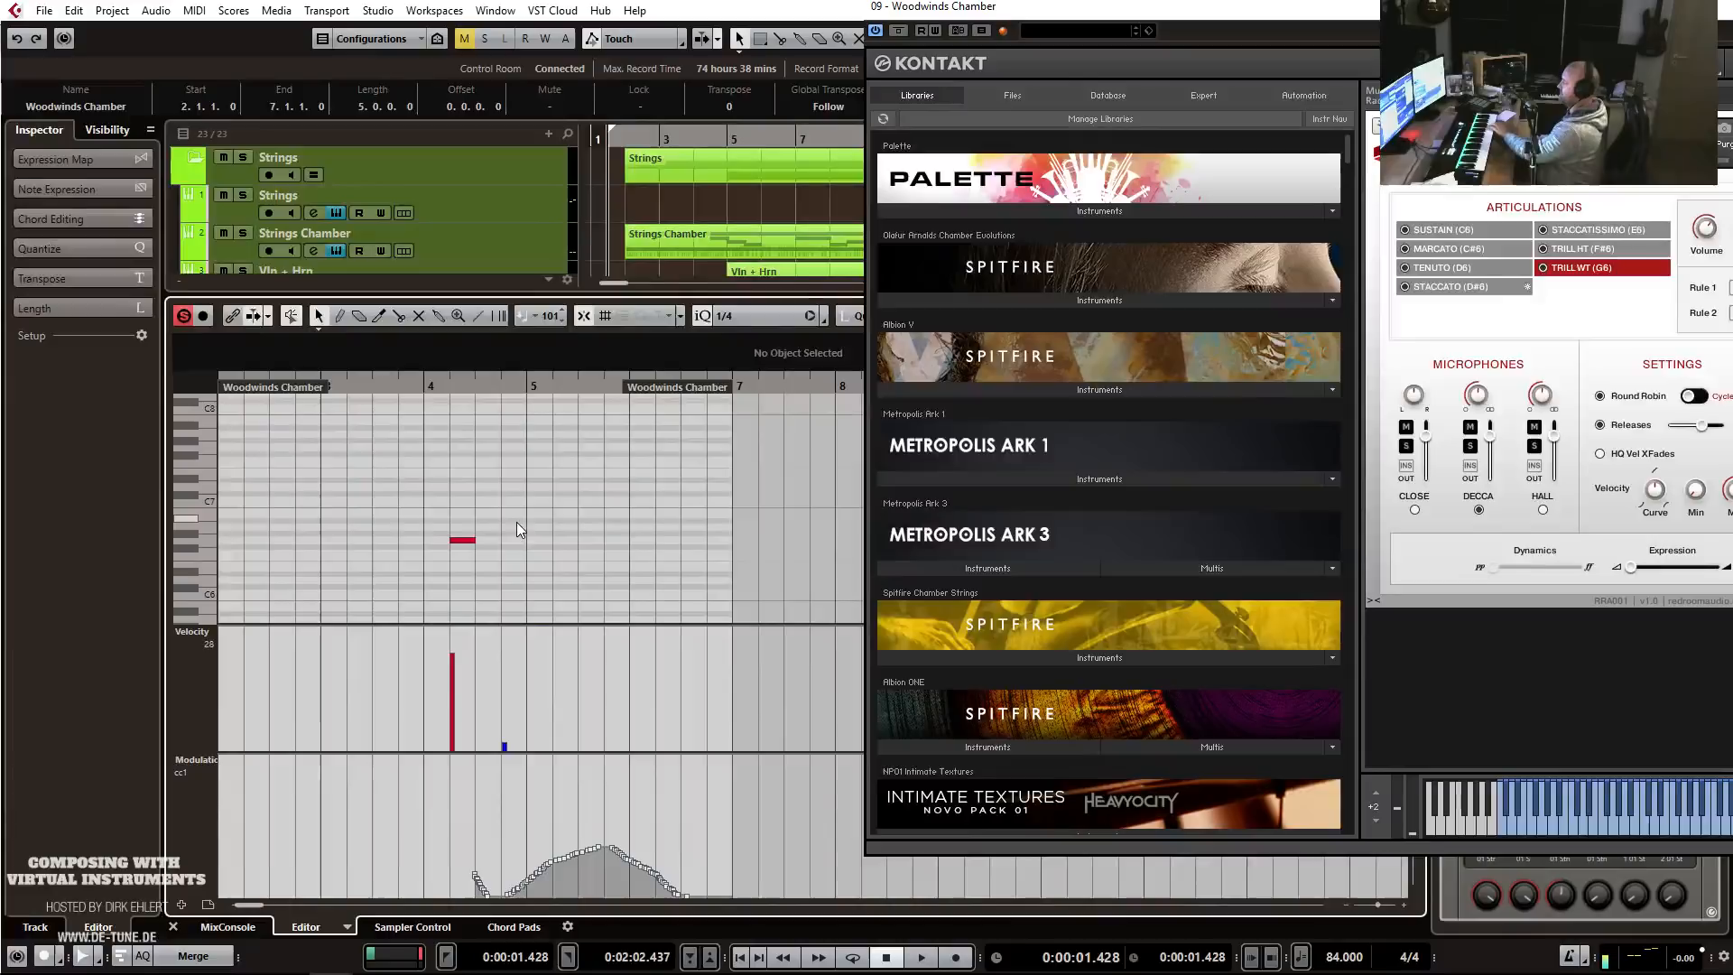
left_click_drag(446, 525, 495, 590)
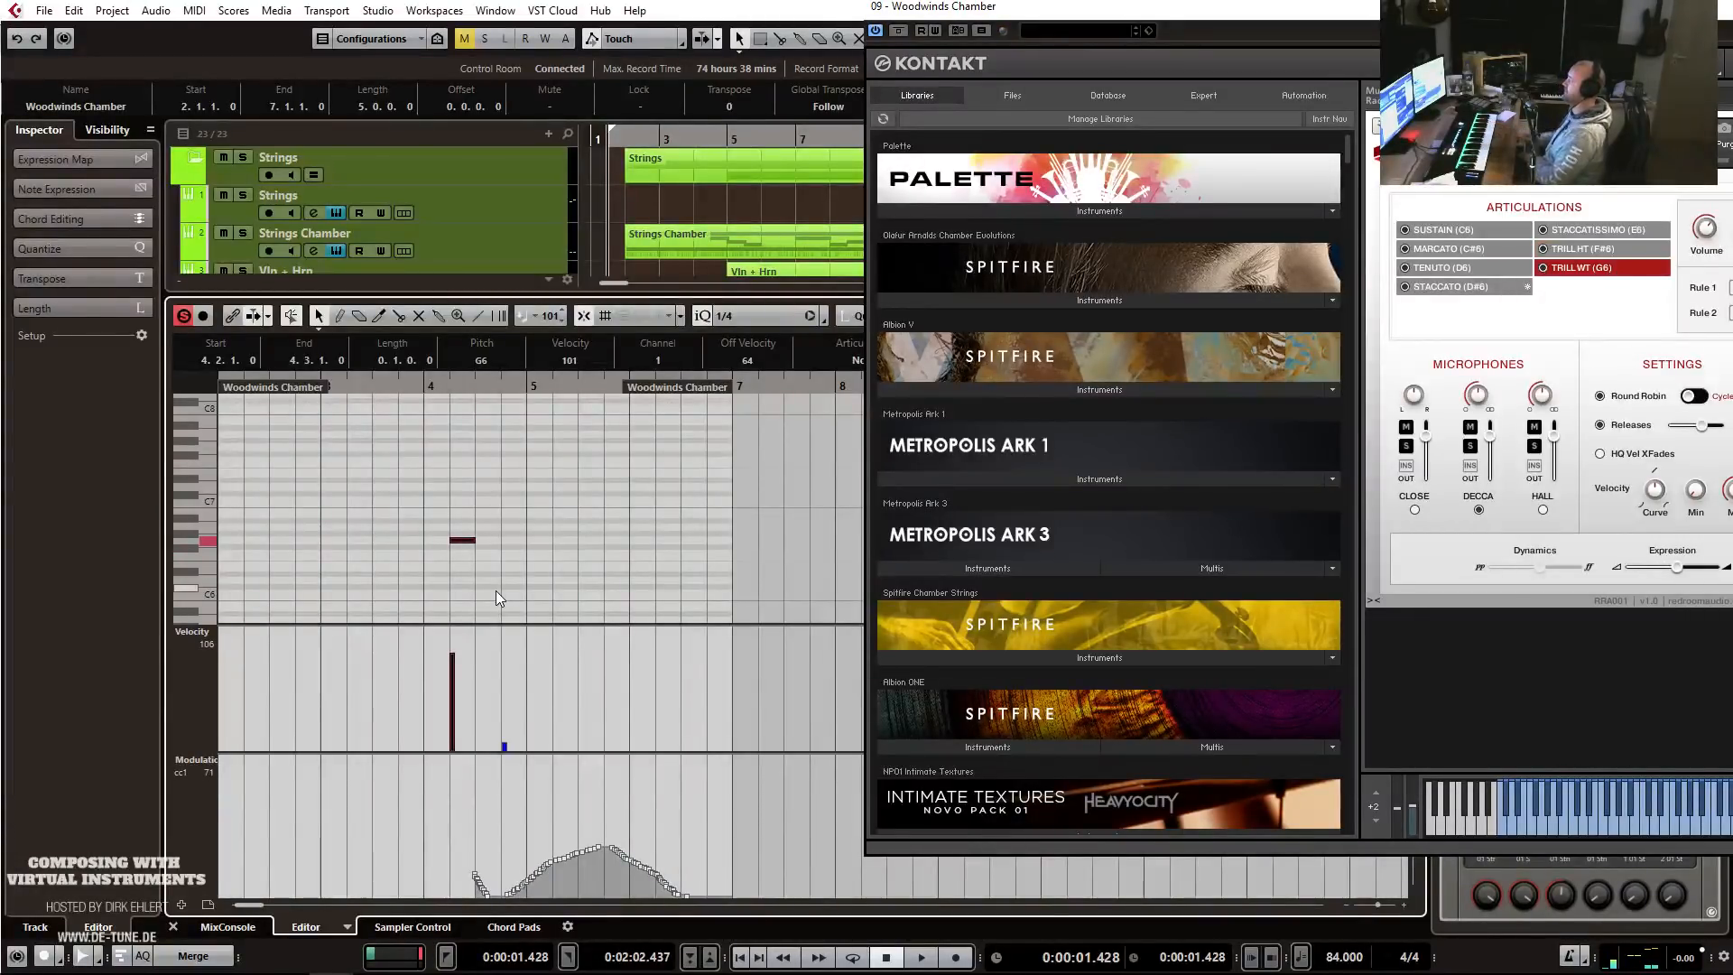
Close the note editor and play the arrangement from bar 4 to check the woodwind trill.
key("ctrl+e")
left_click(689, 142)
key("space")
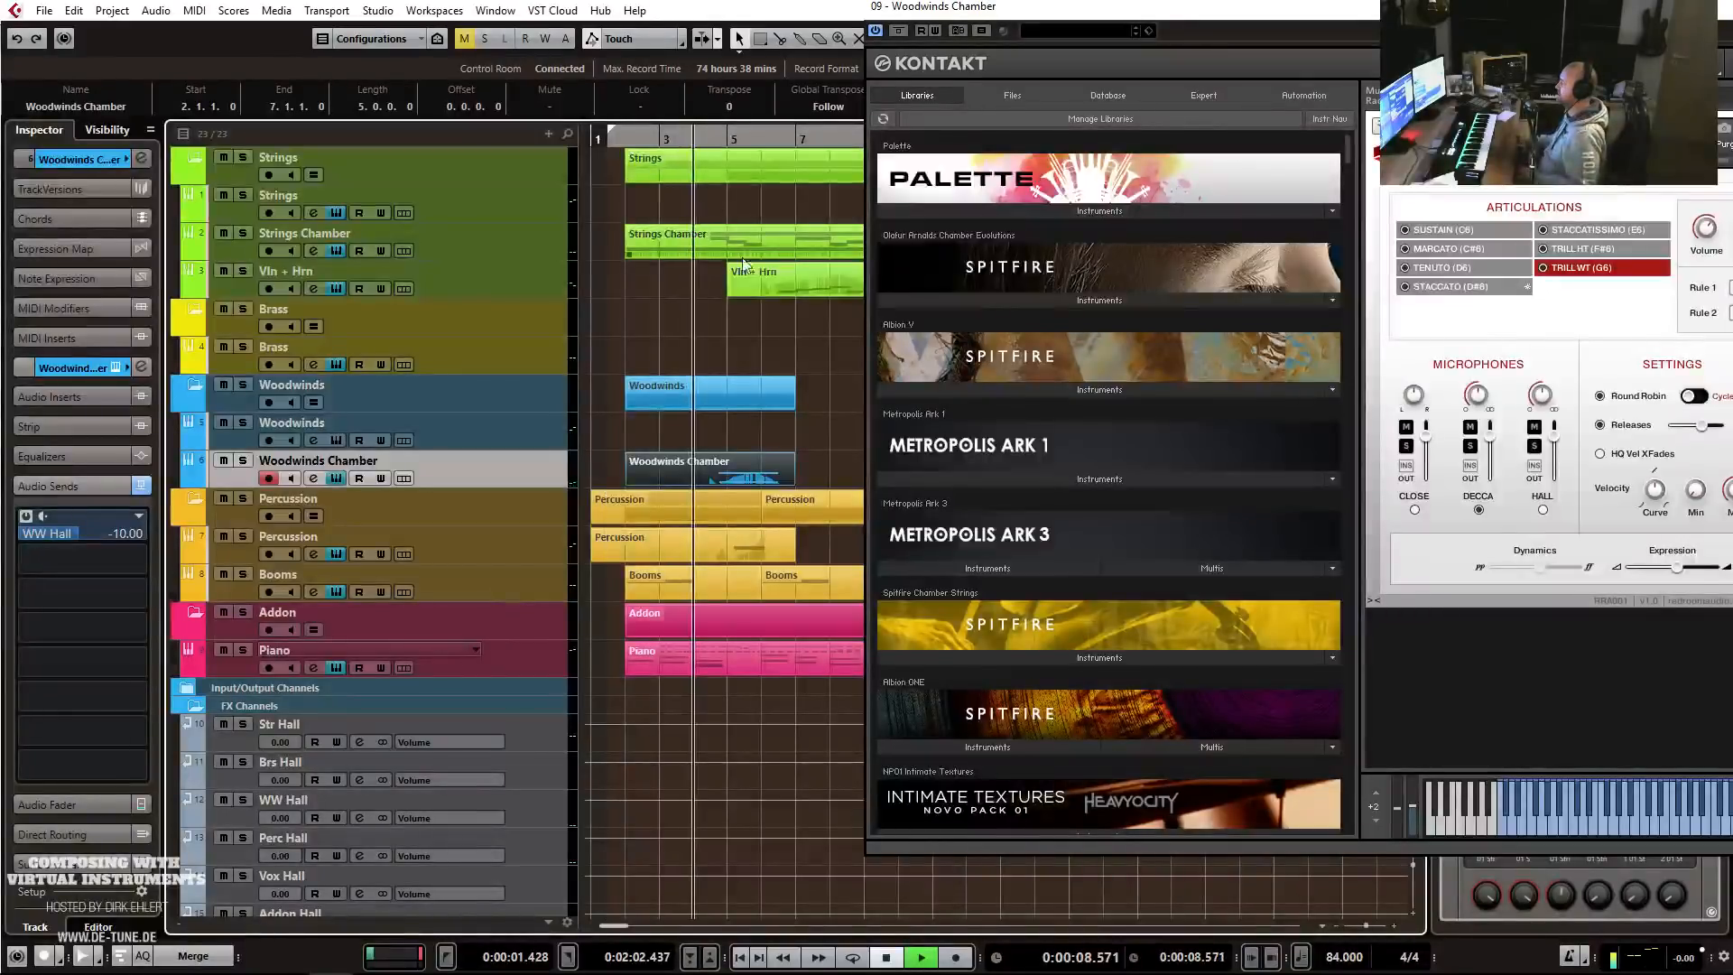
Copy the Woodwinds Chamber part onto the Woodwinds track at bar 10.
key("g")
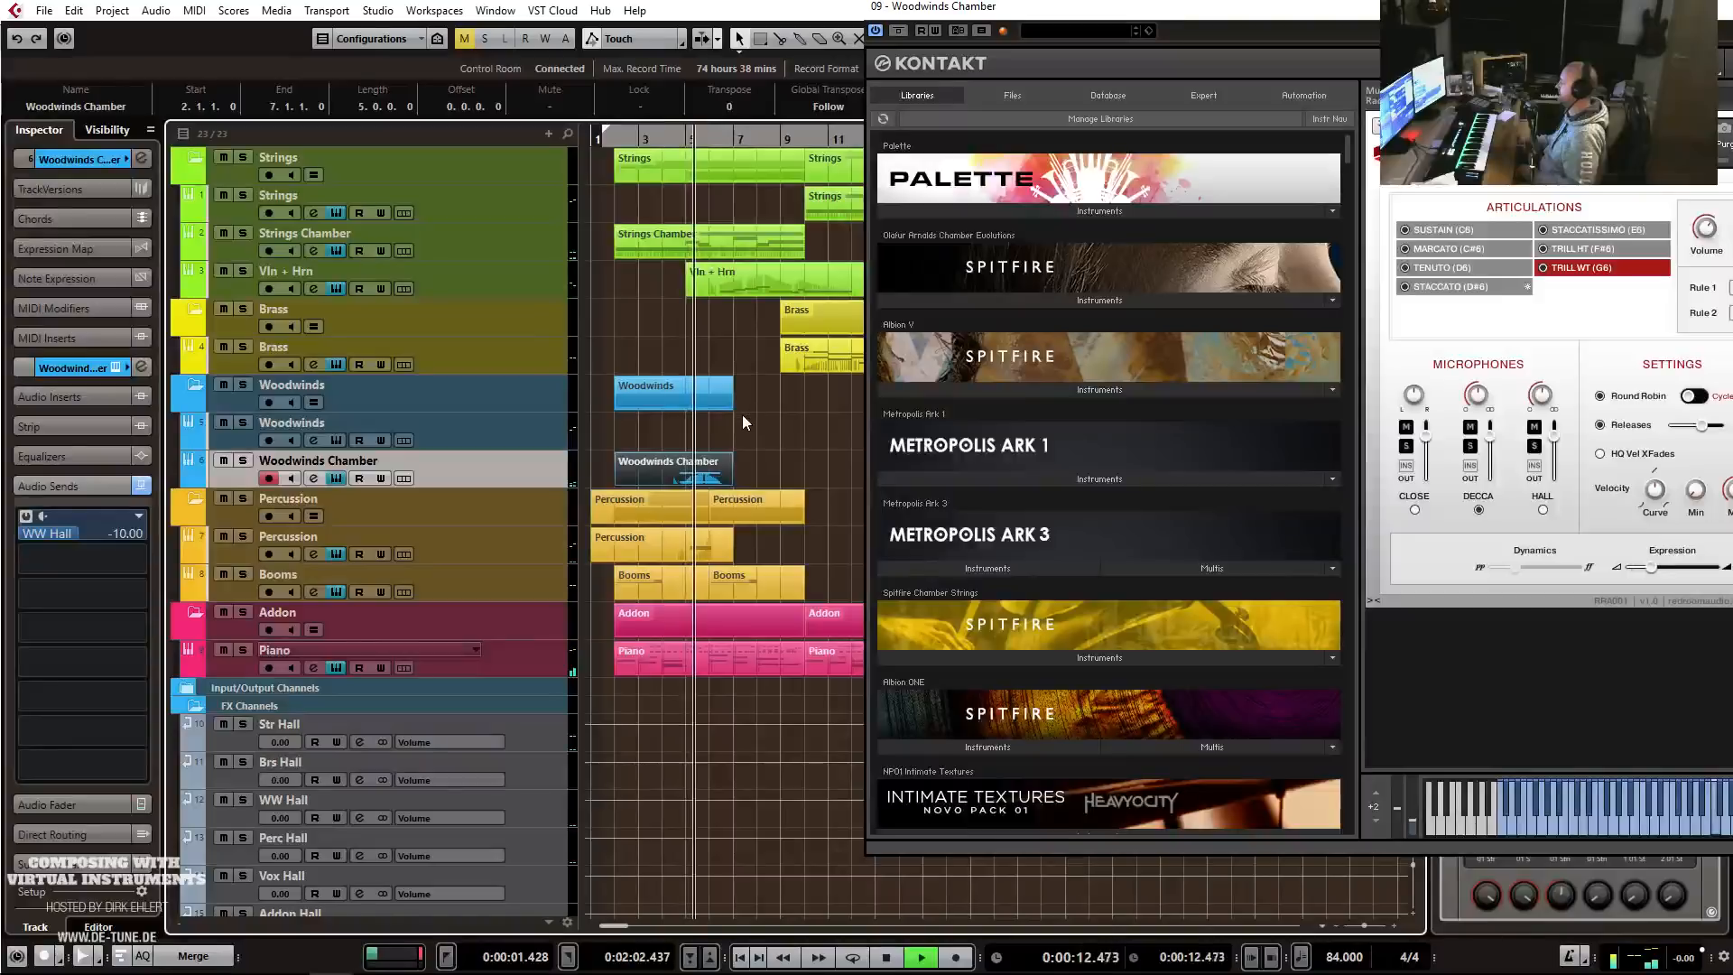
key("g")
key("g")
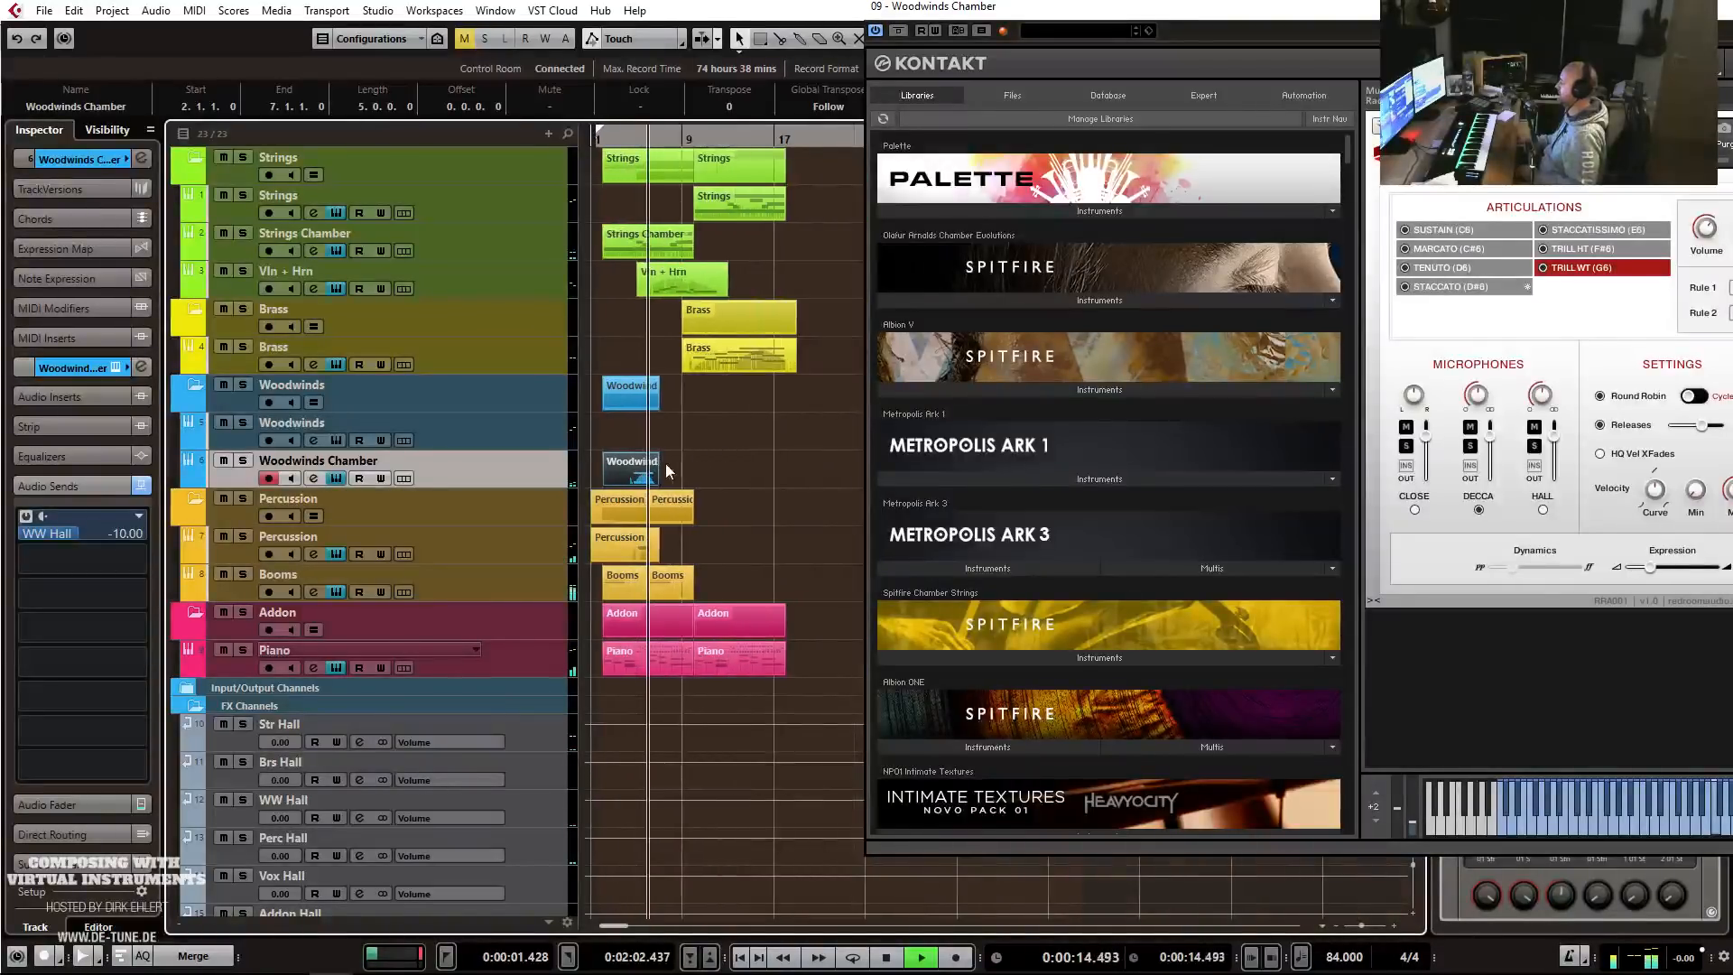
left_click_drag(630, 479, 721, 449)
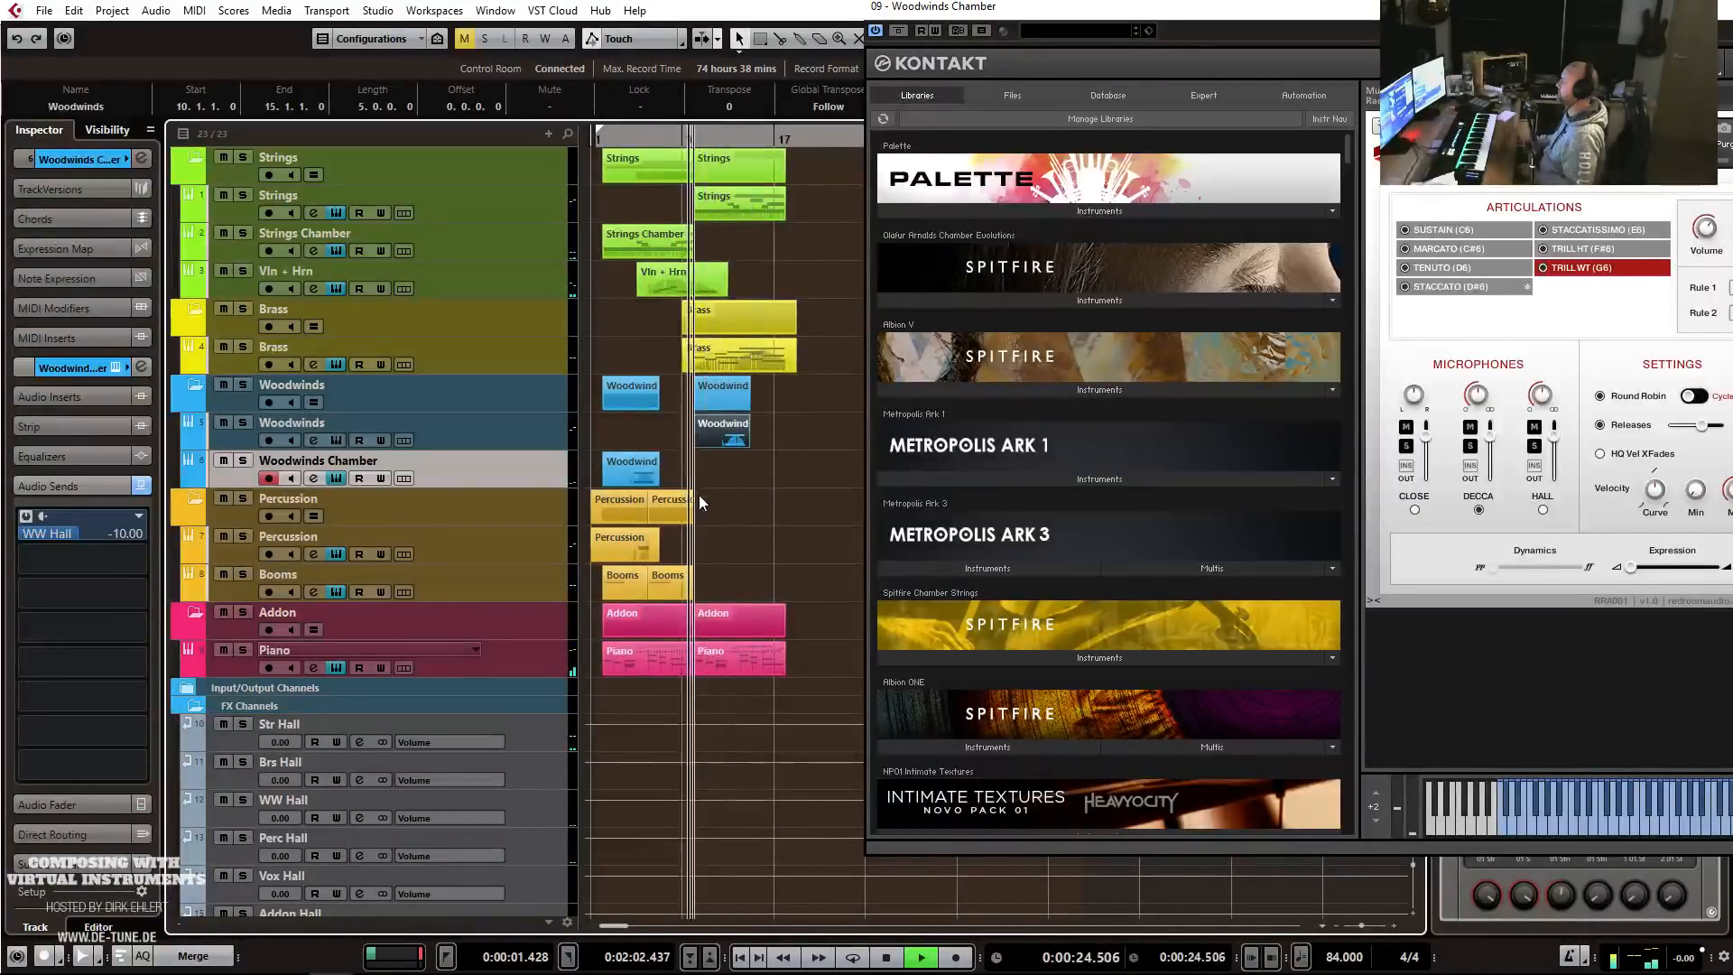
Listen to the copied Woodwinds part within the arrangement up to about bar 17 and stop playback.
key("h")
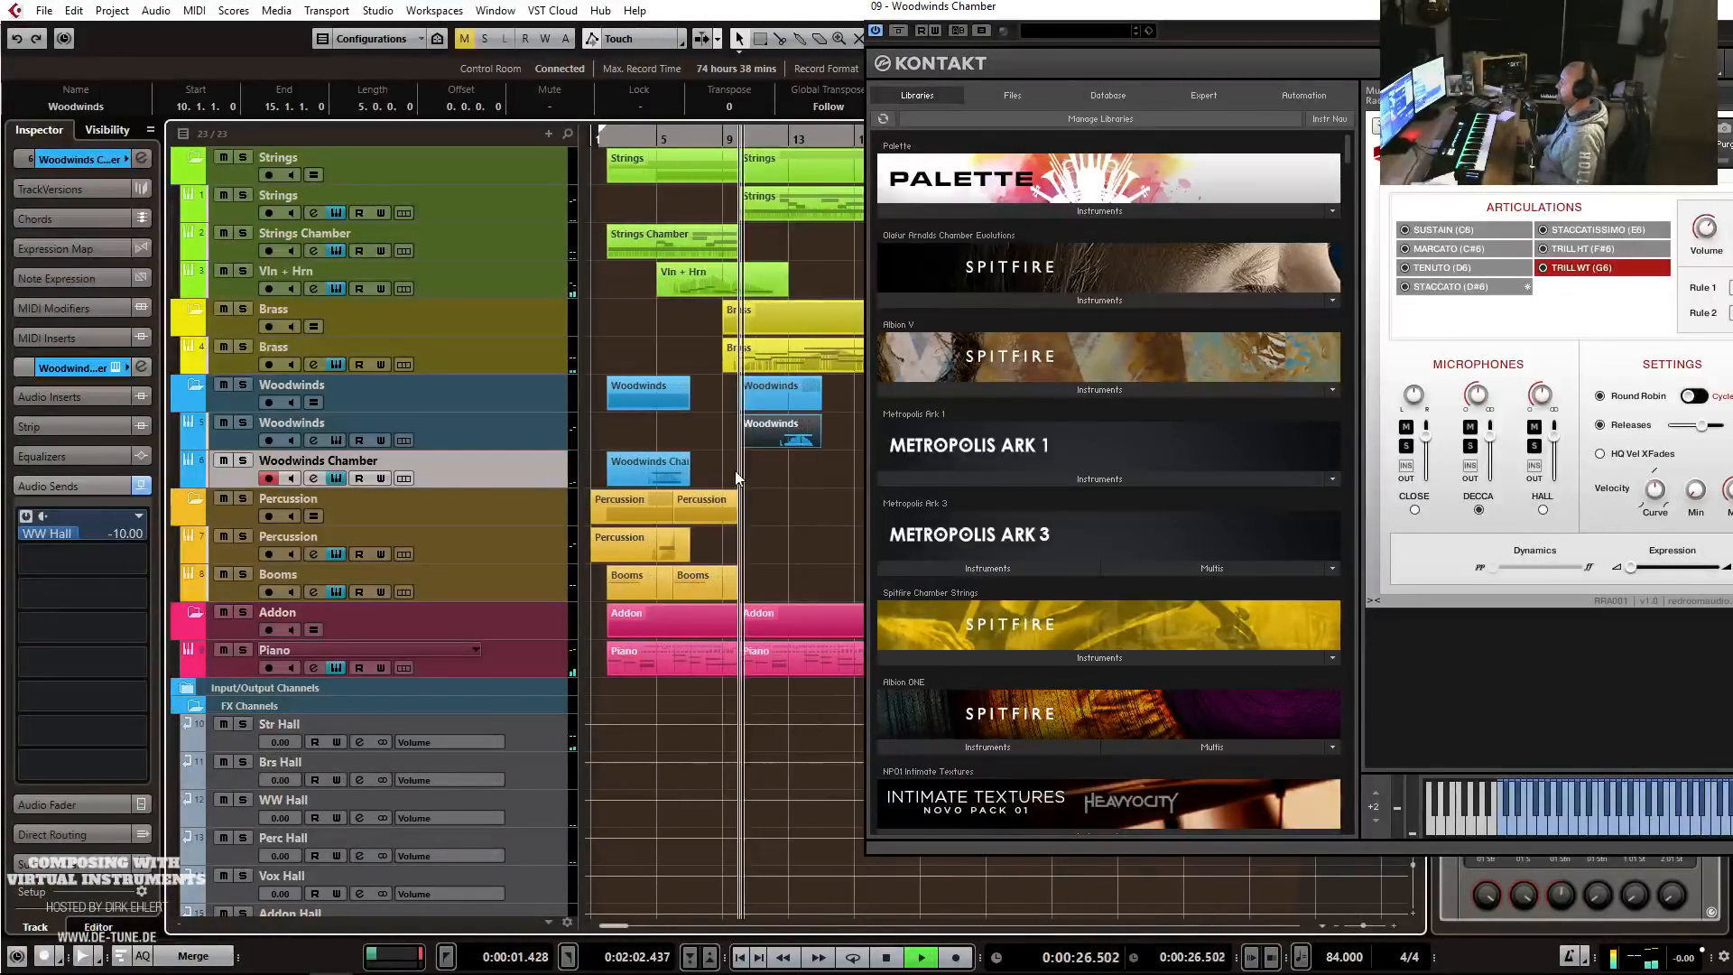
key("h")
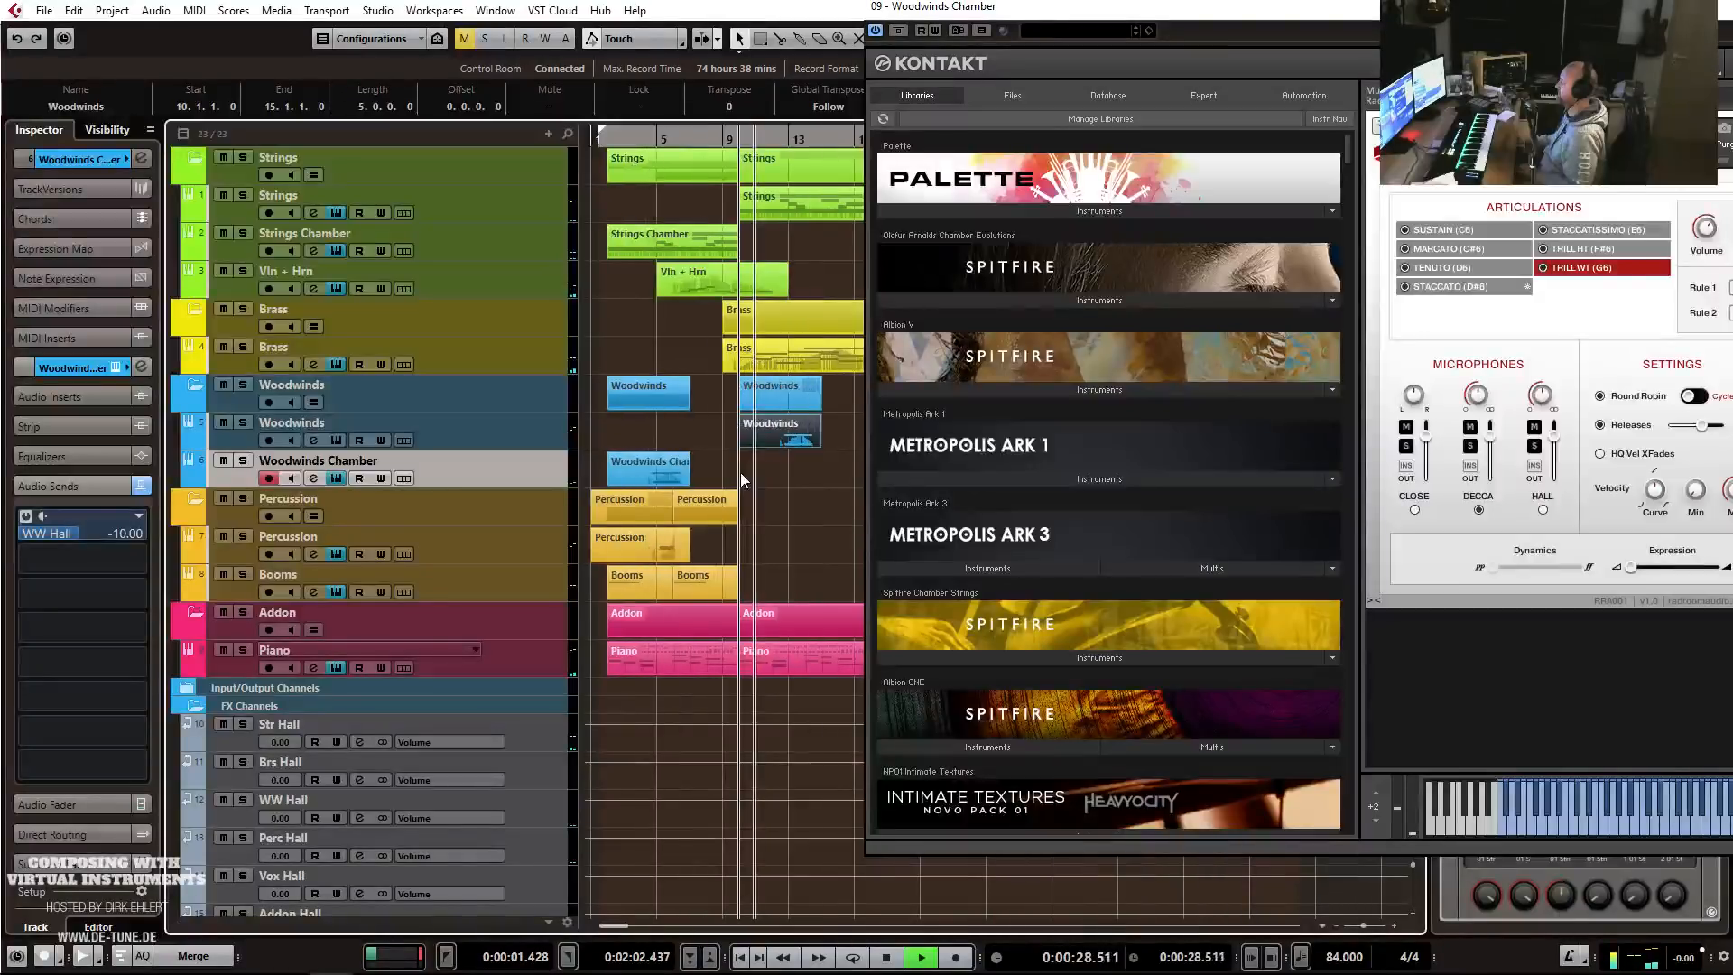
key("h")
key("g")
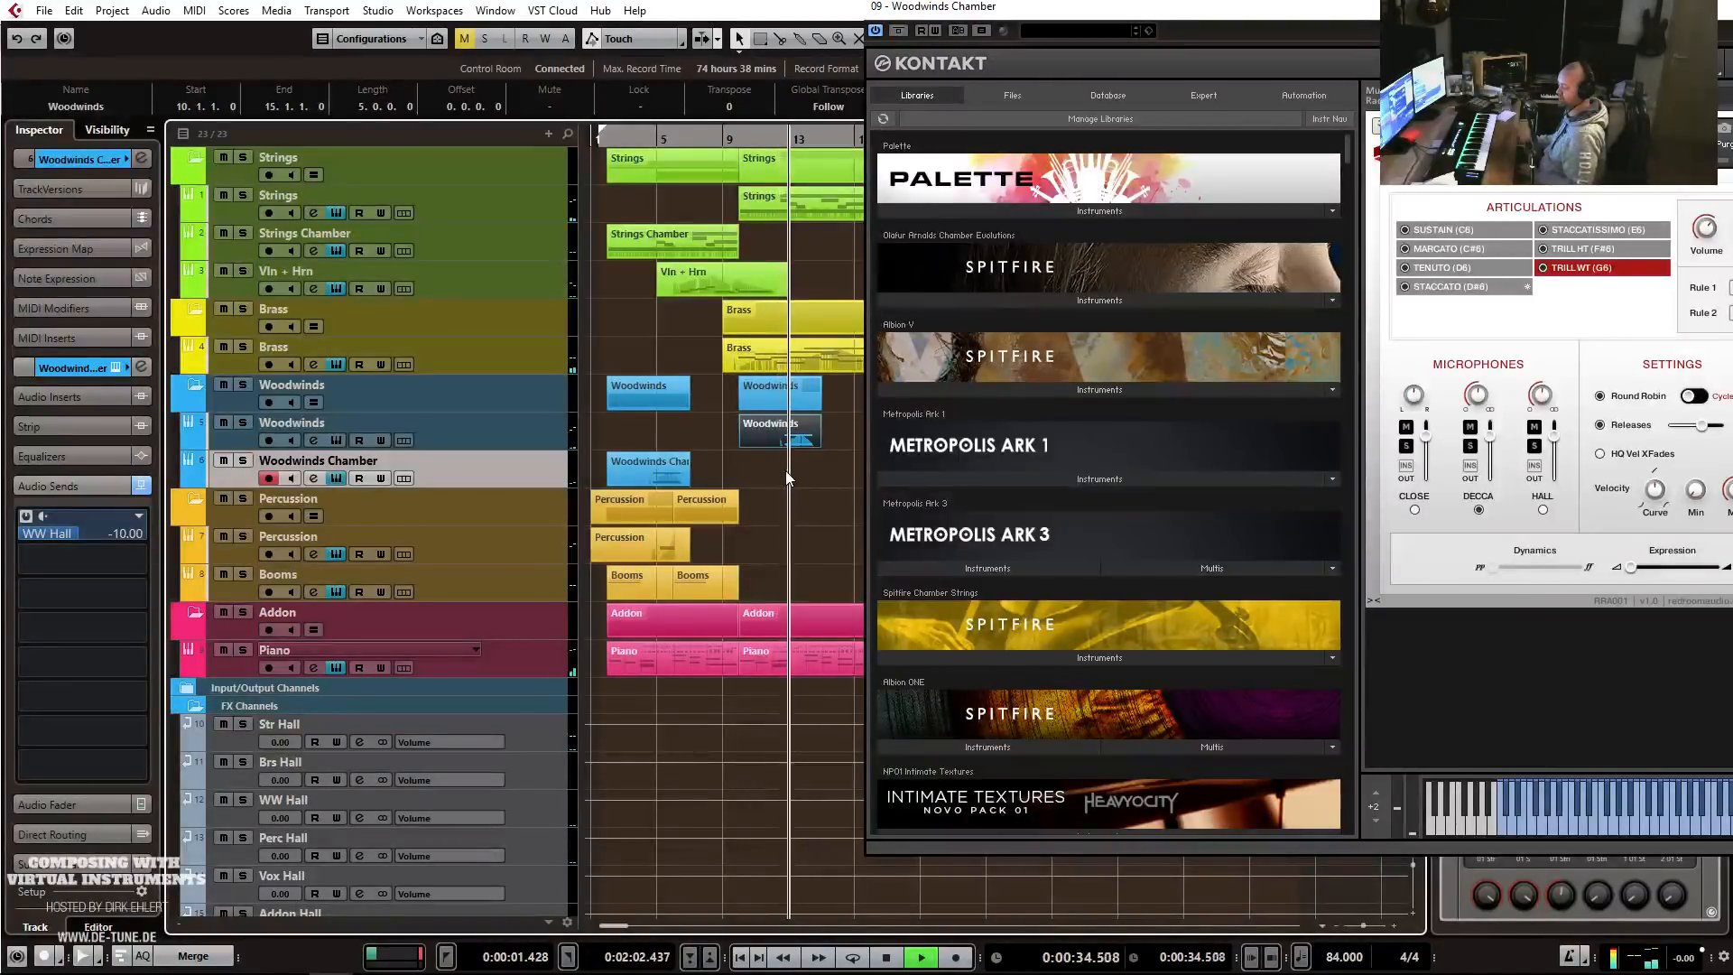
key("h")
key("g")
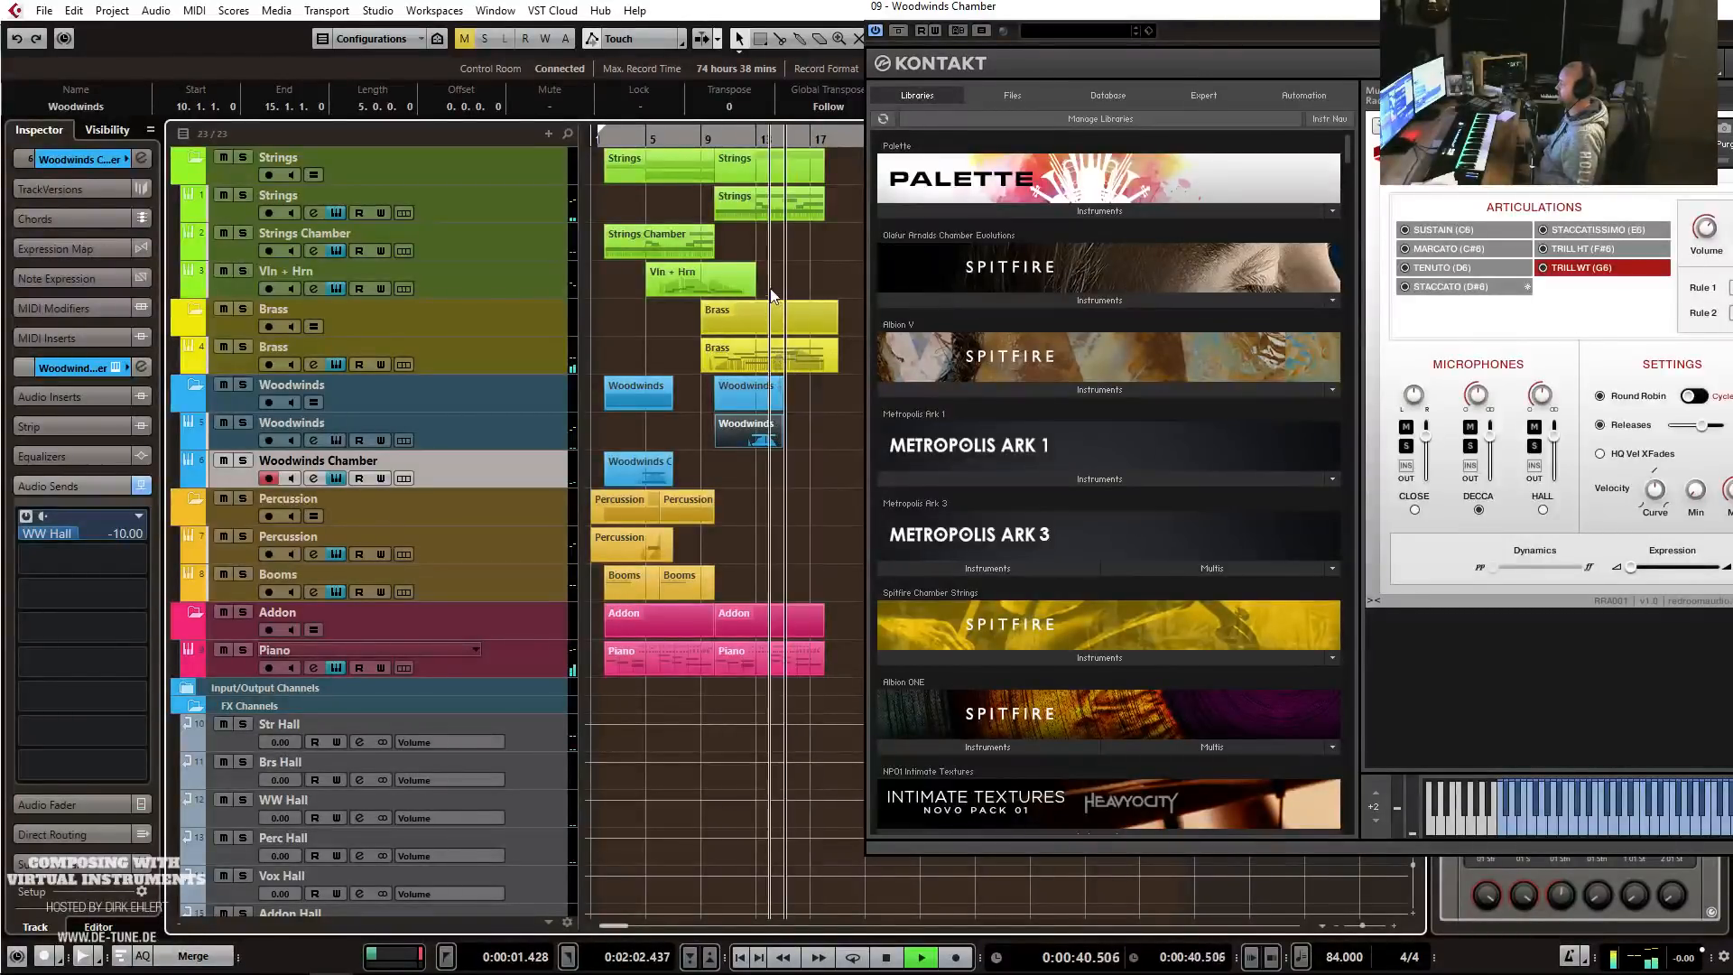
left_click(765, 445)
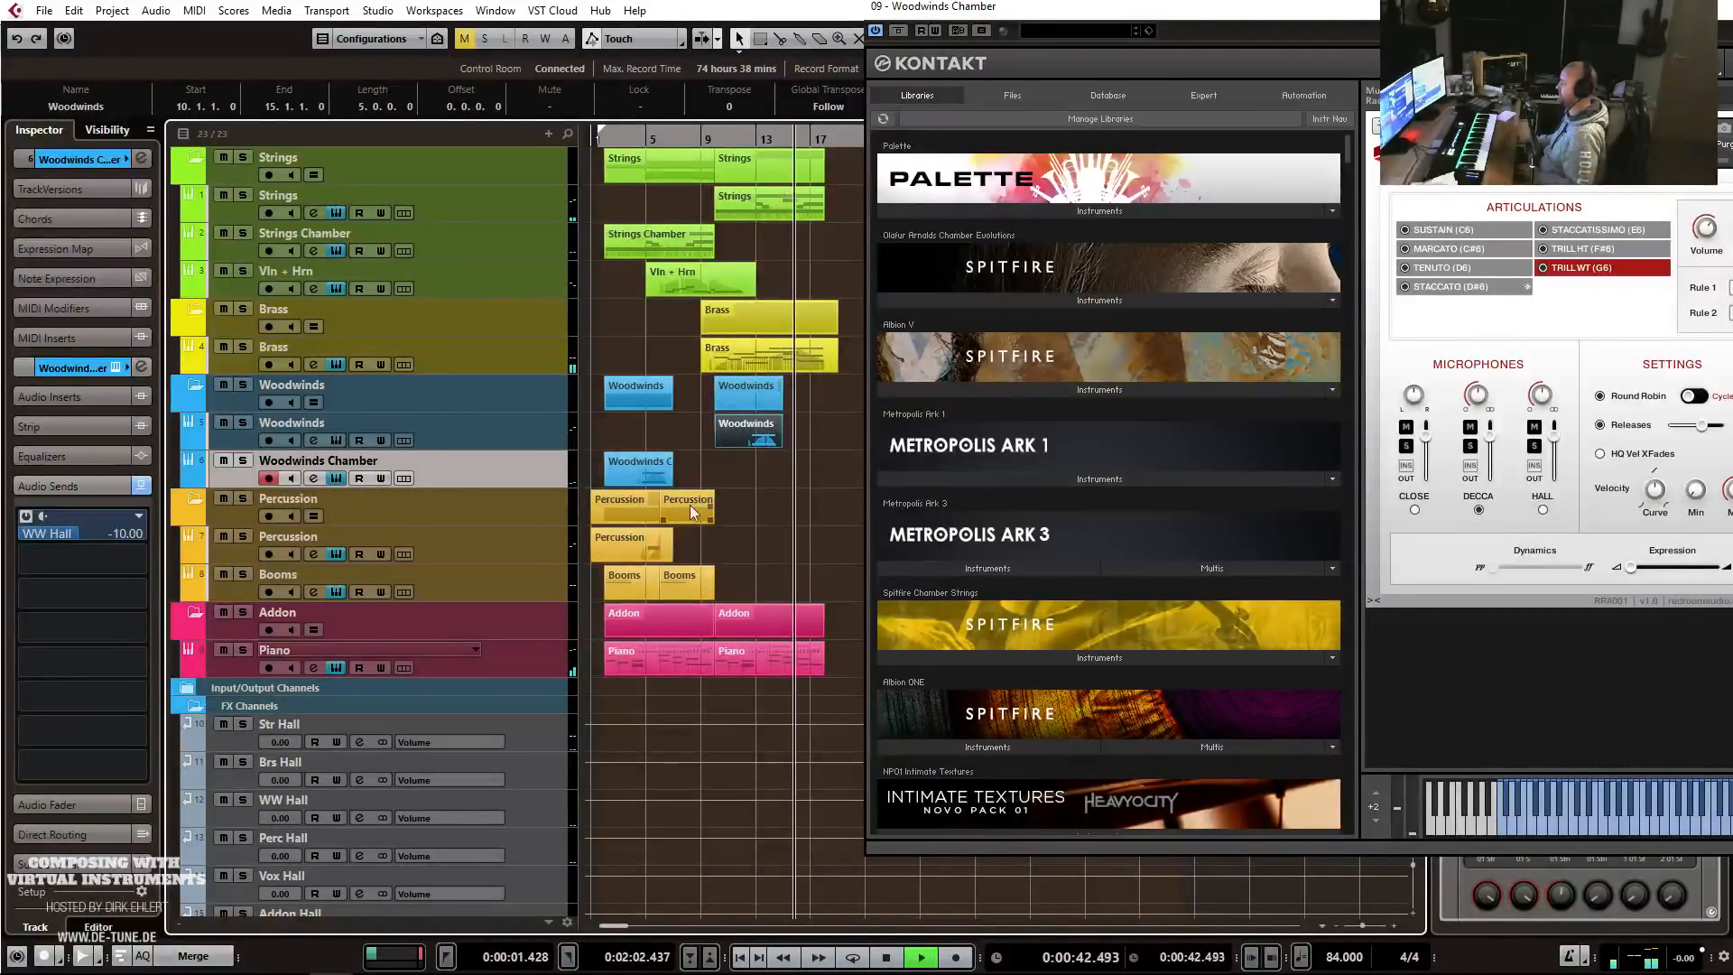
key("space")
Duplicate the Piano track and delete the copied parts from the duplicate.
right_click(520, 660)
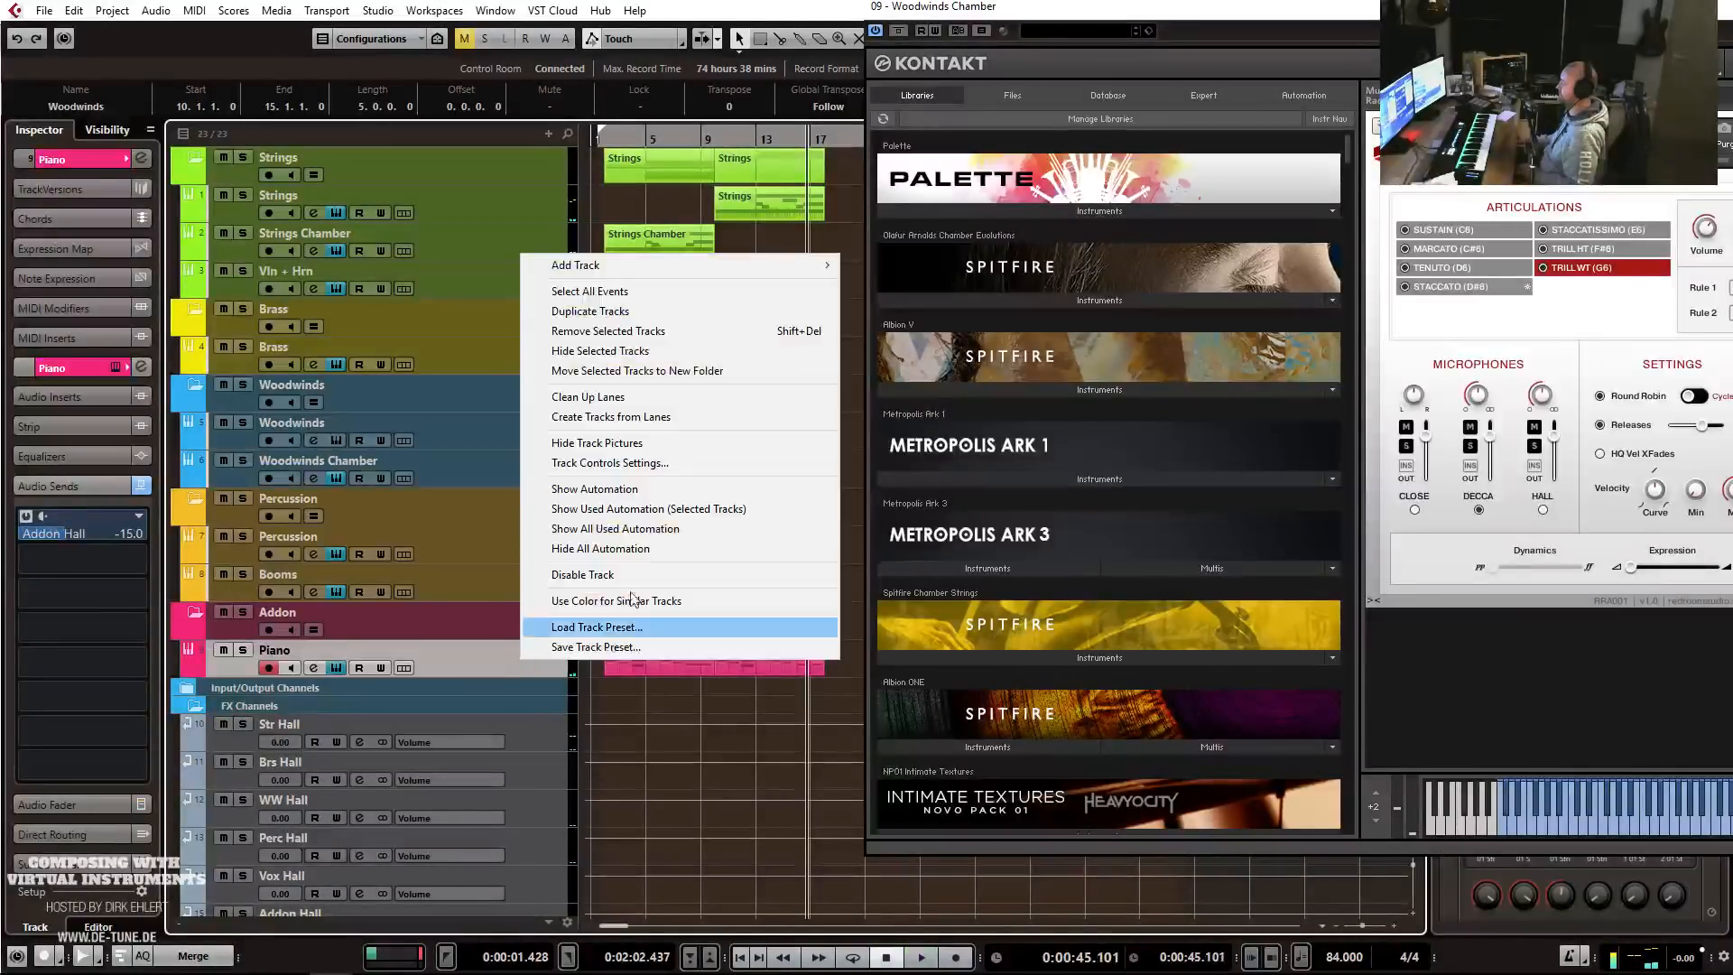
left_click(704, 311)
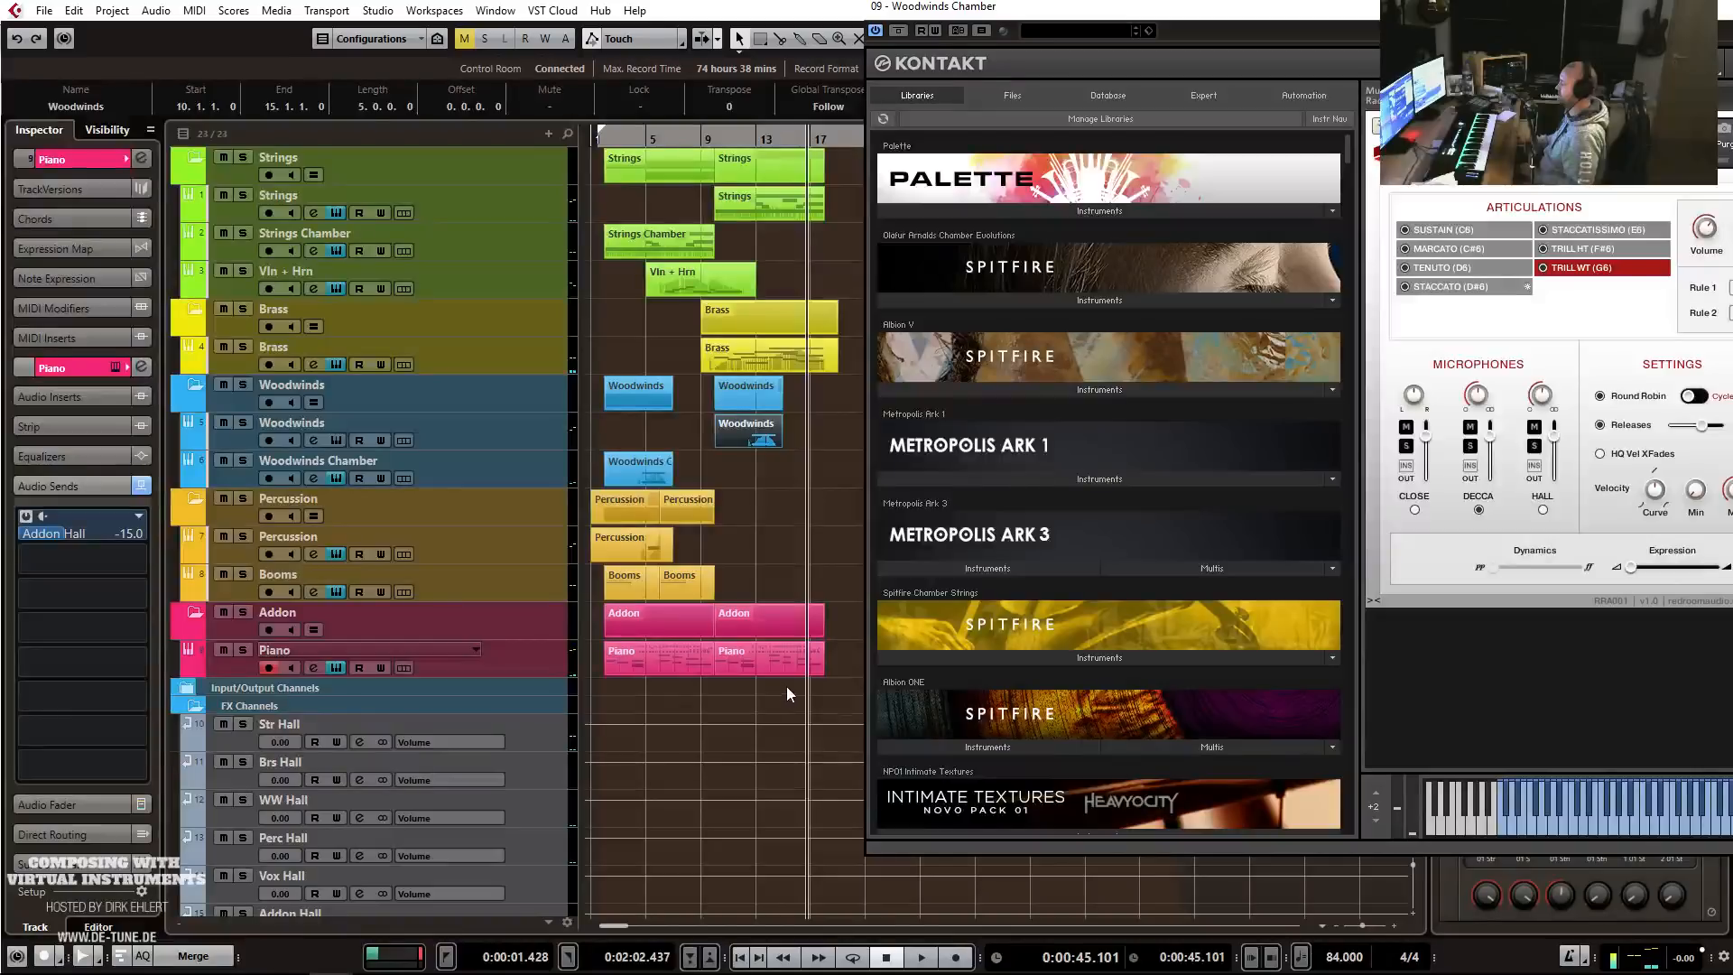
left_click_drag(836, 697, 479, 701)
key("Delete")
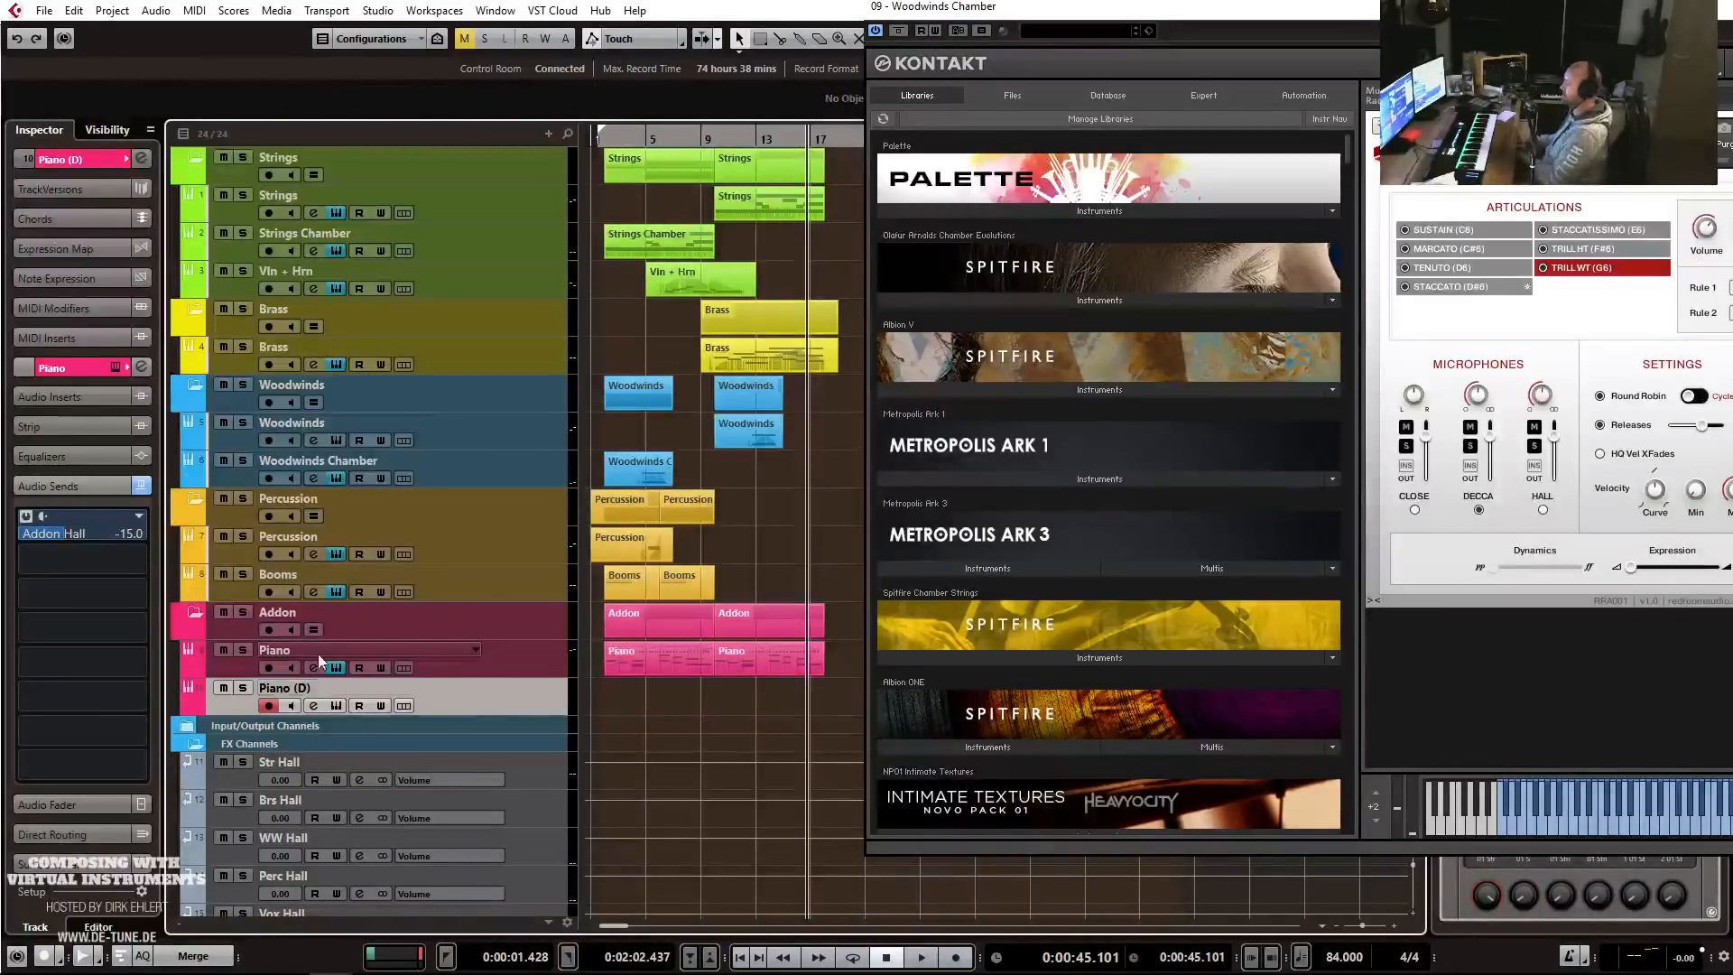
Colour the duplicated Piano track red and rename it Choir.
left_click(126, 159)
left_click(161, 157)
double_click(274, 688)
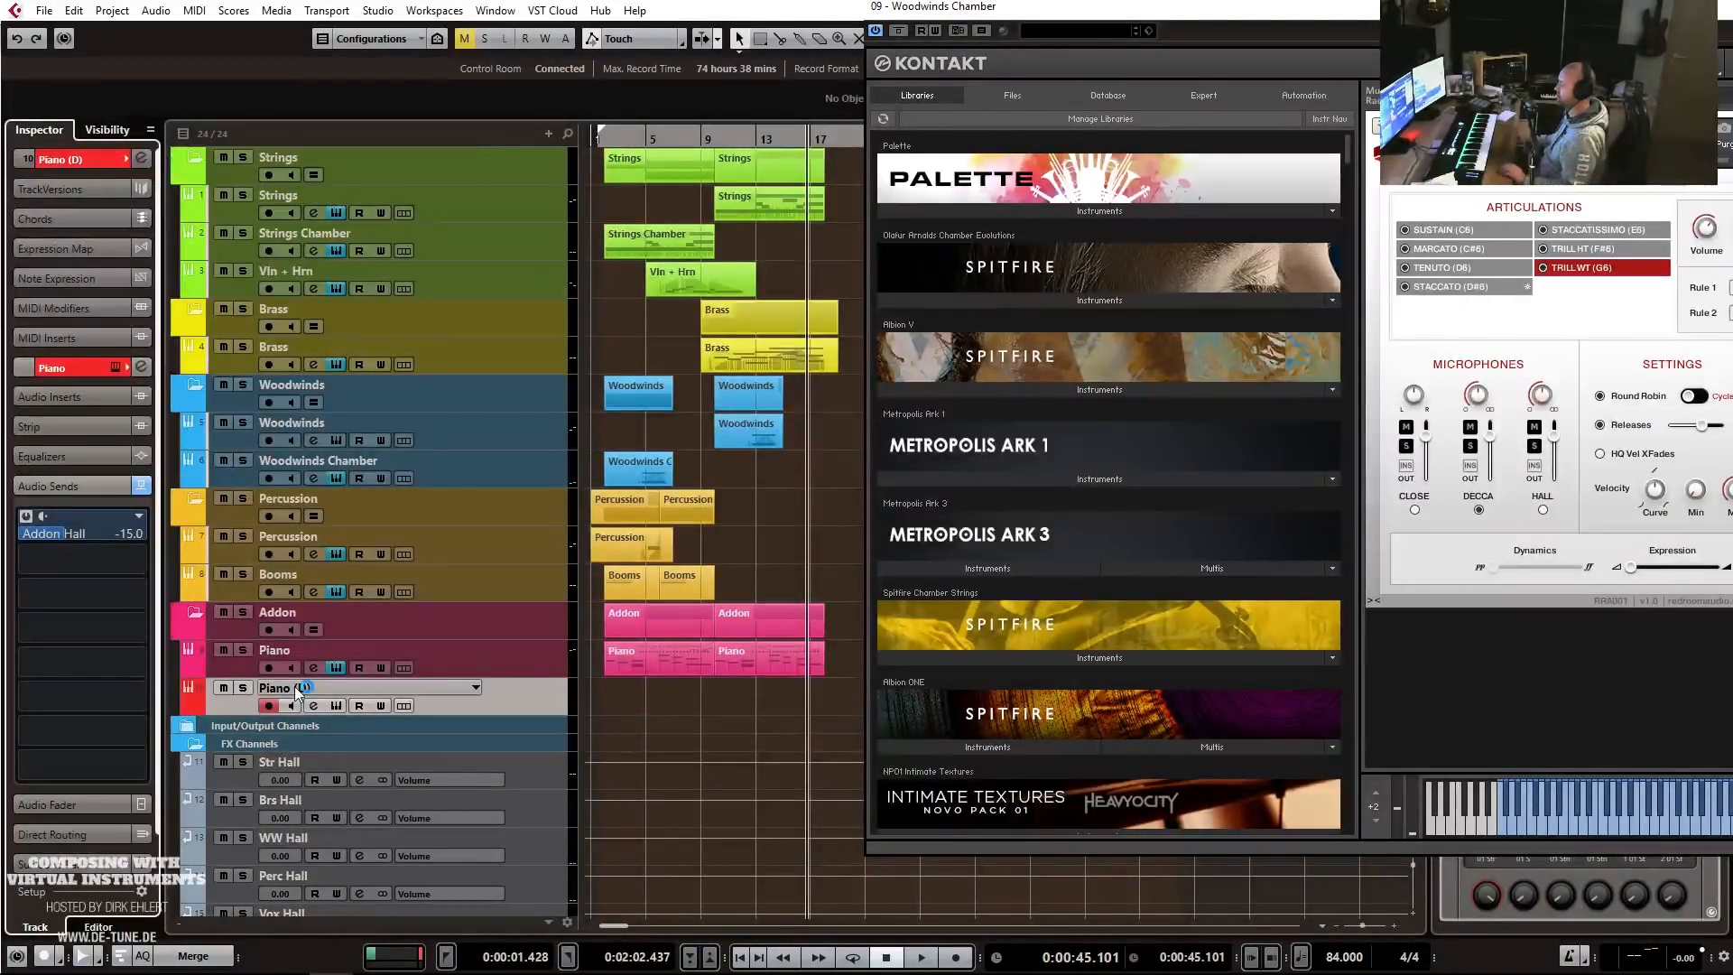
type("Choir")
key("Return")
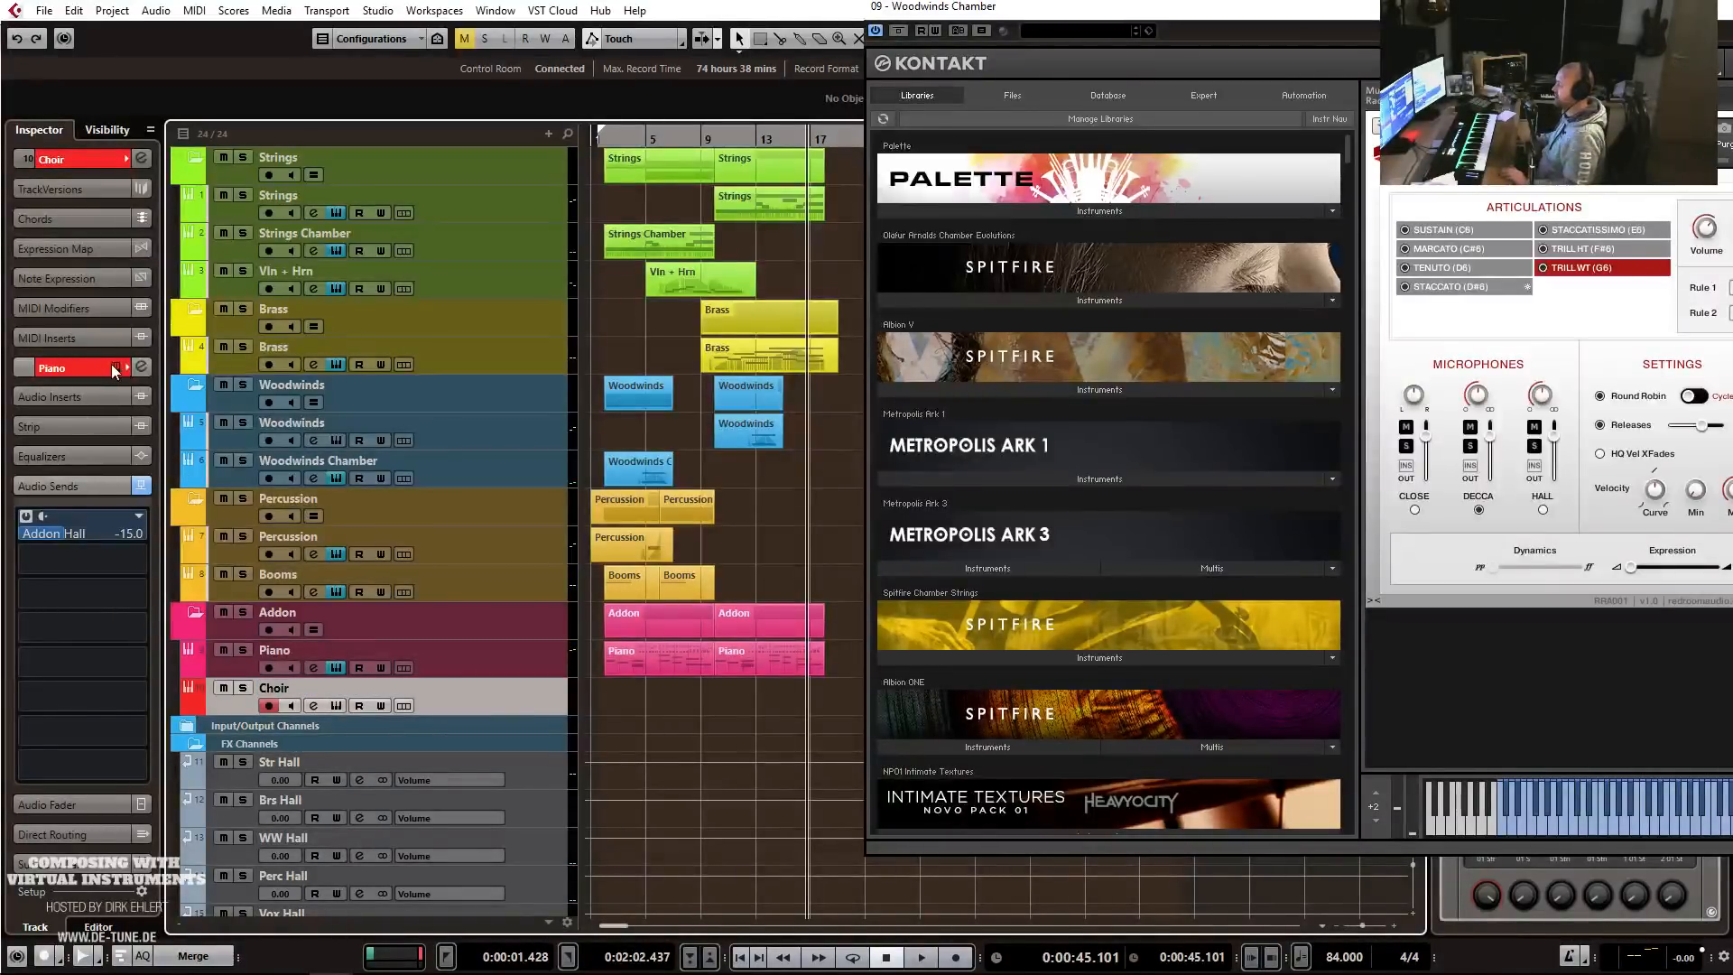
Route the Choir track's audio send to Vox Hall and set its level to -10.
left_click(135, 528)
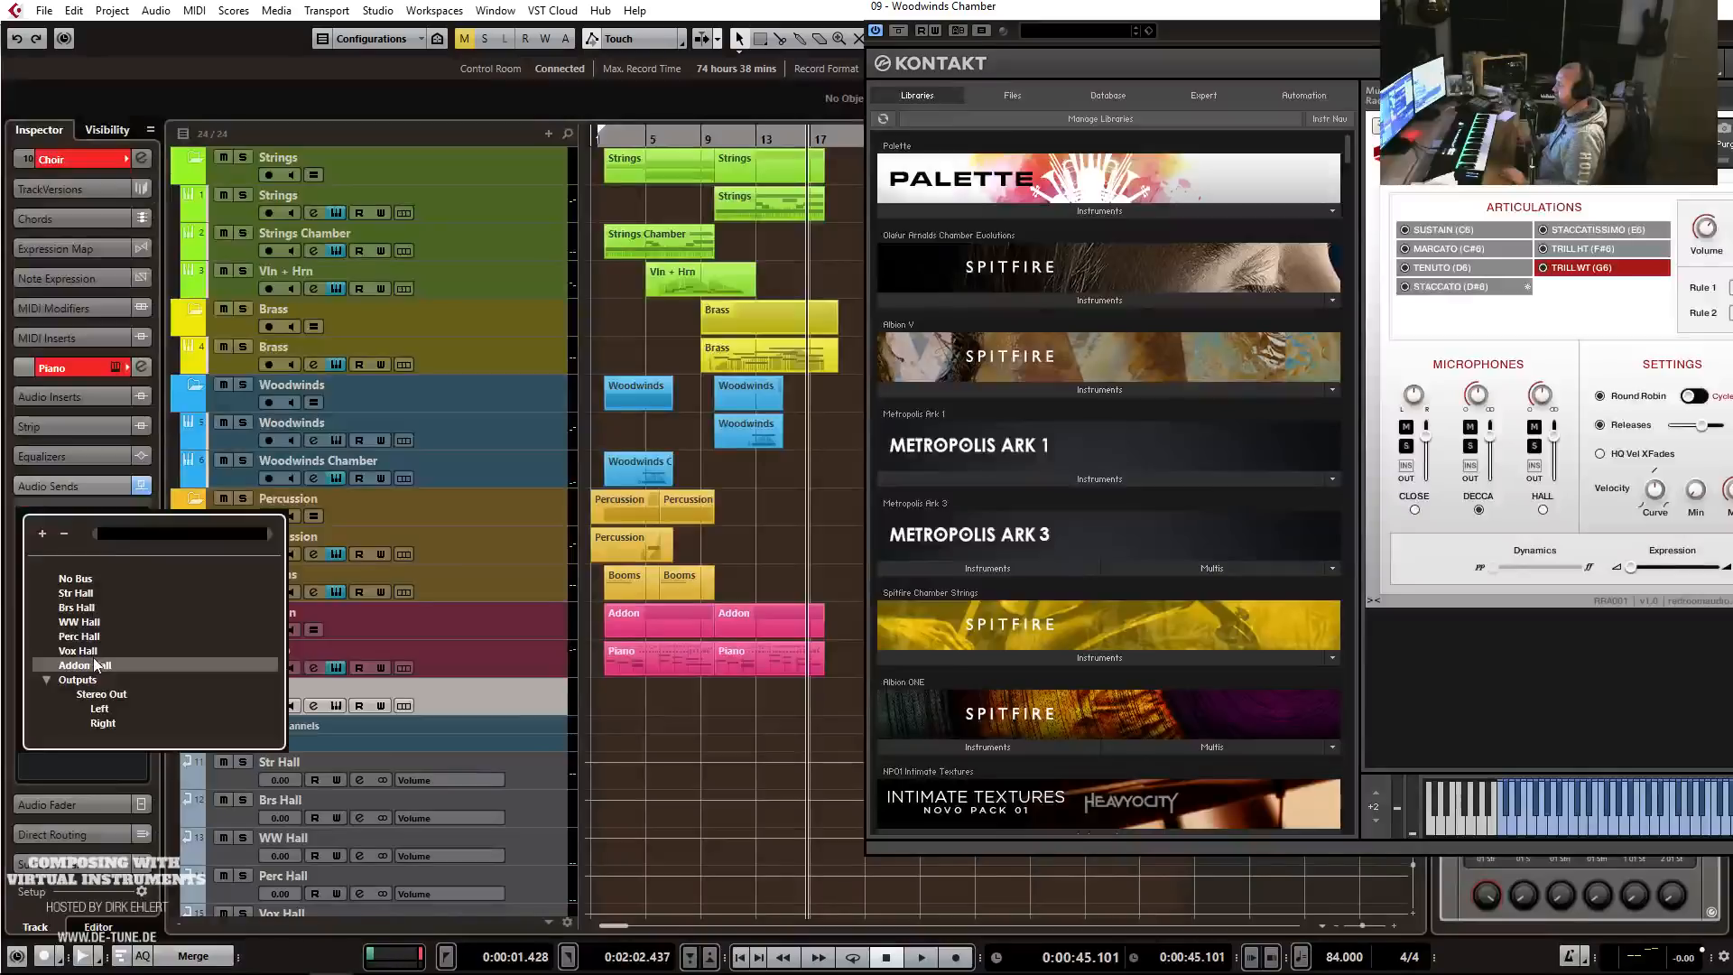
left_click(94, 659)
left_click(137, 520)
left_click(79, 652)
double_click(131, 534)
type("-10")
key("Return")
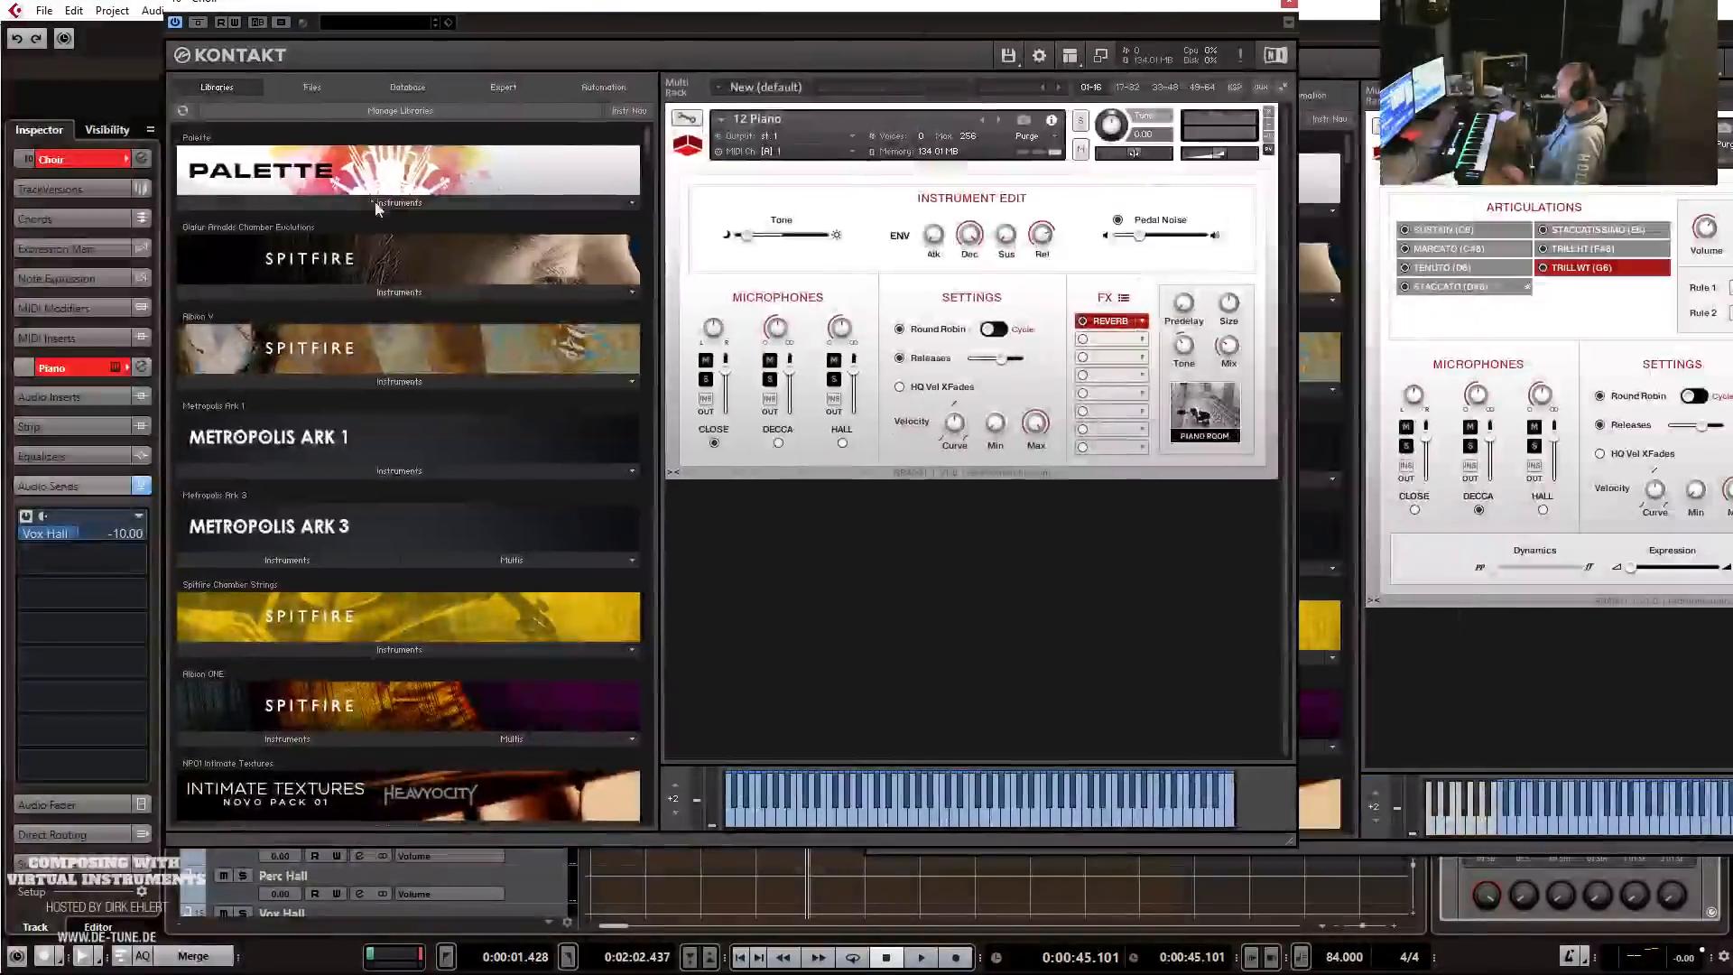
Replace the Choir track's piano patch with 14 Choir.nki from Palette's Symphonic Sketchpad folder.
left_click(370, 198)
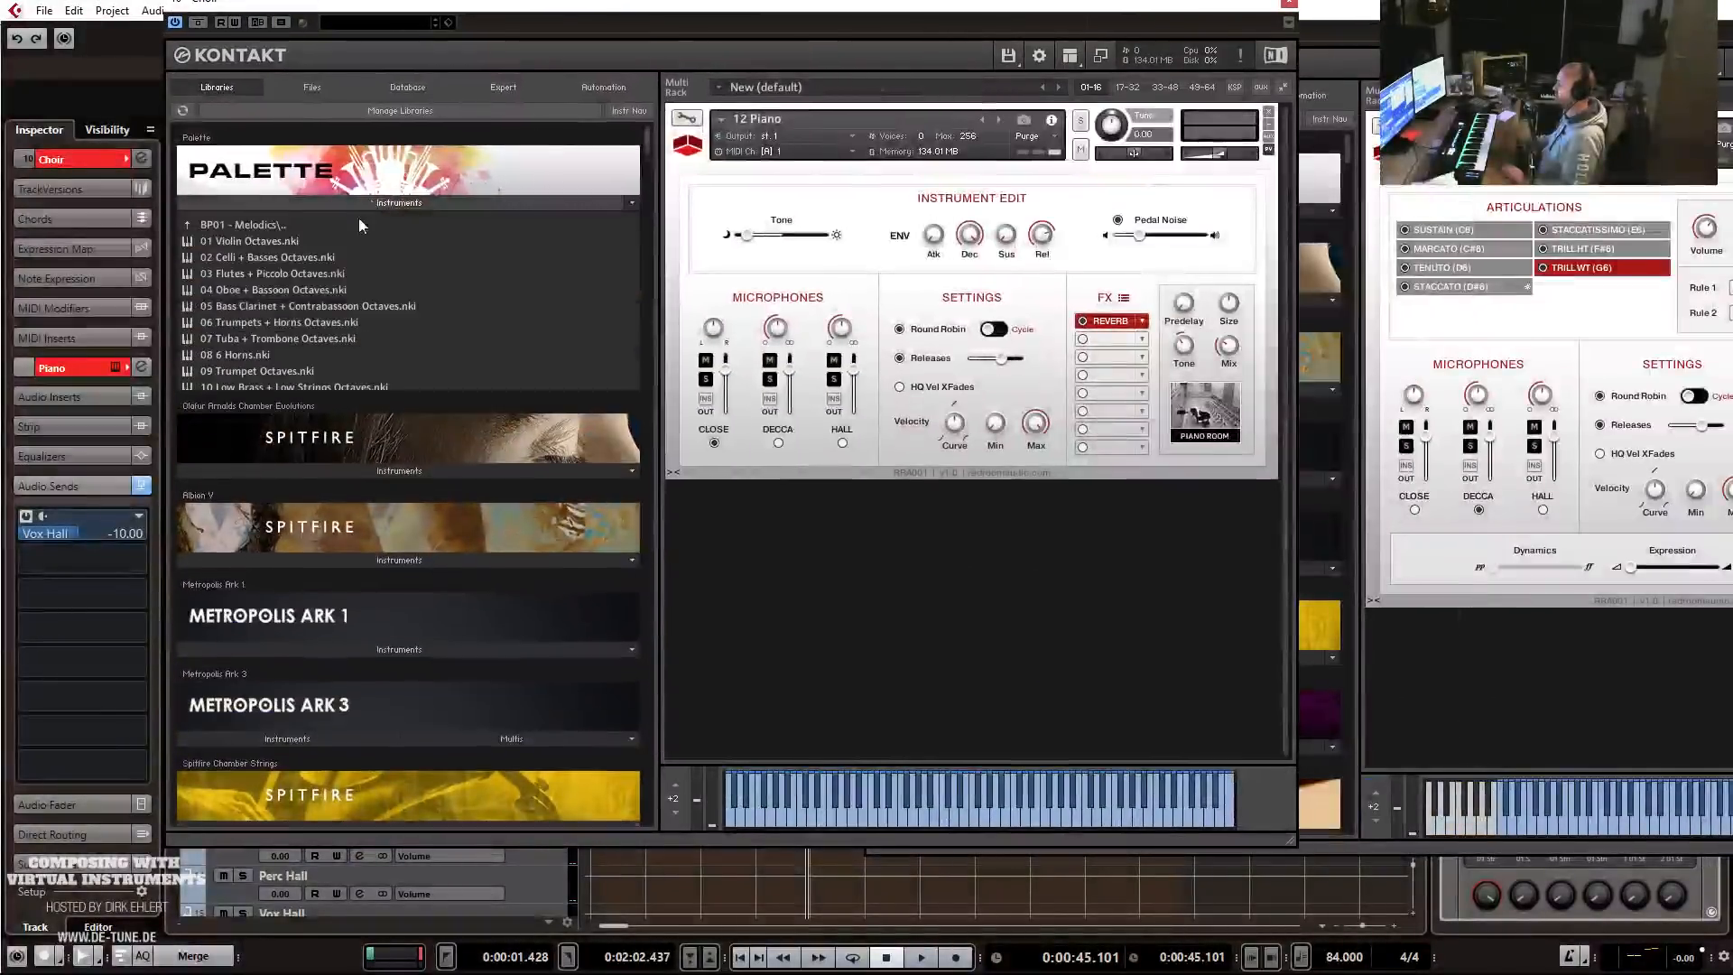
left_click(262, 224)
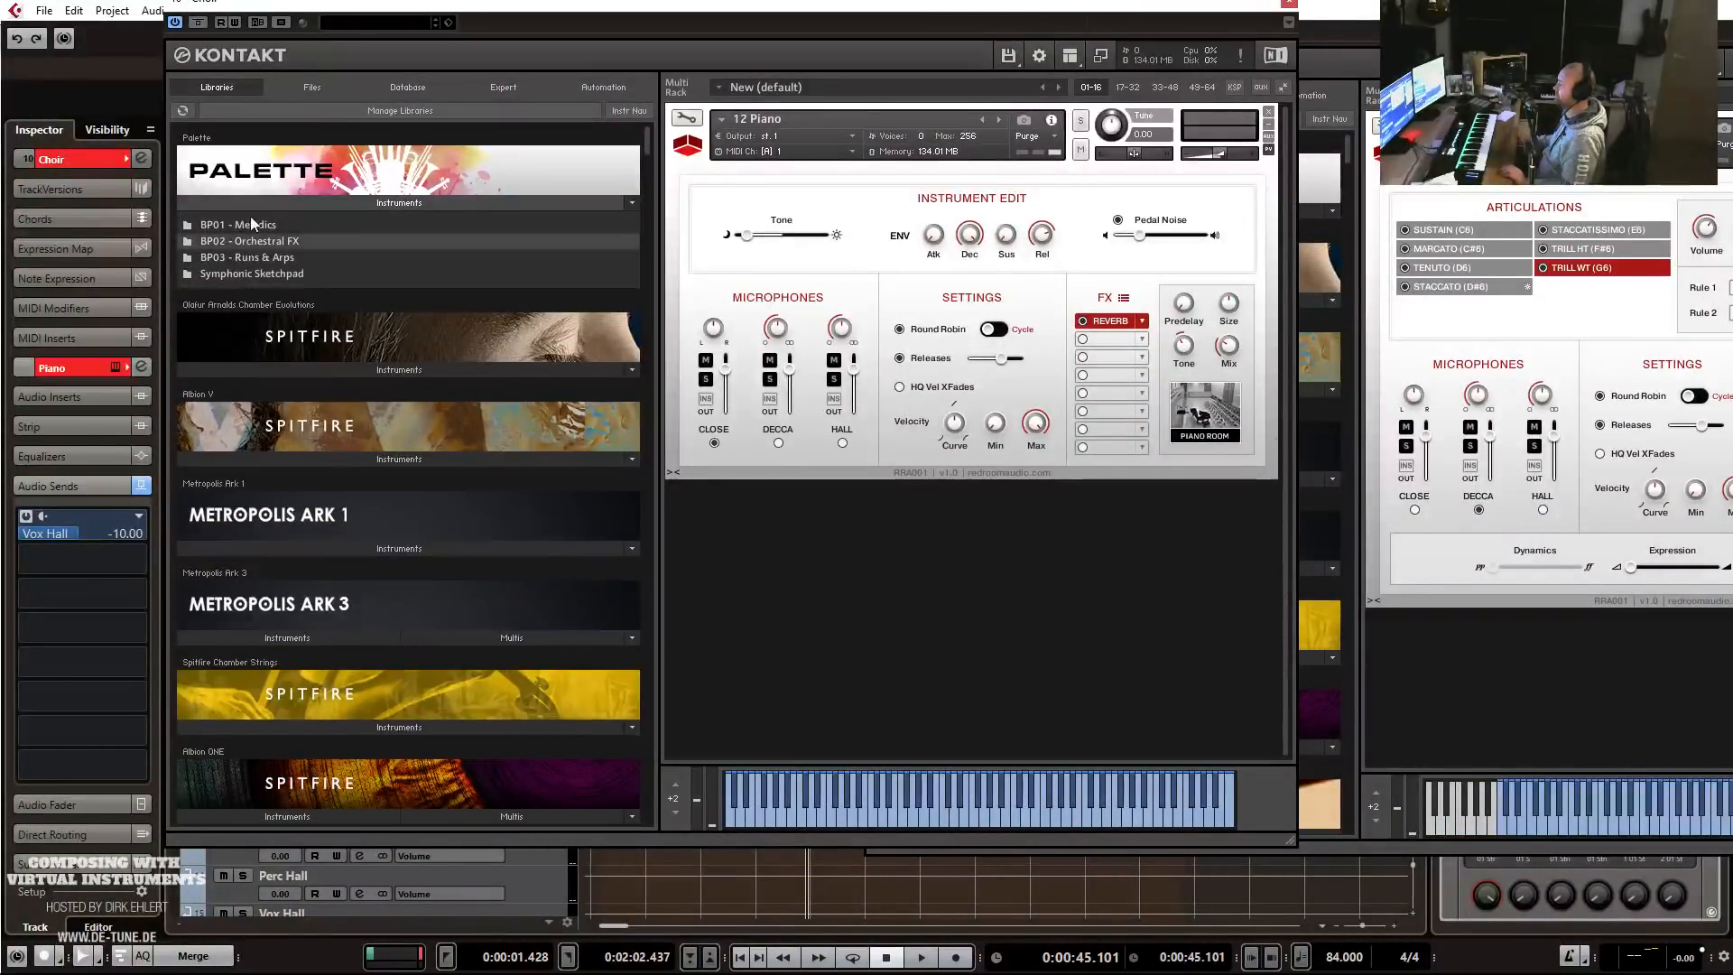
left_click(249, 275)
left_click_drag(230, 457, 709, 361)
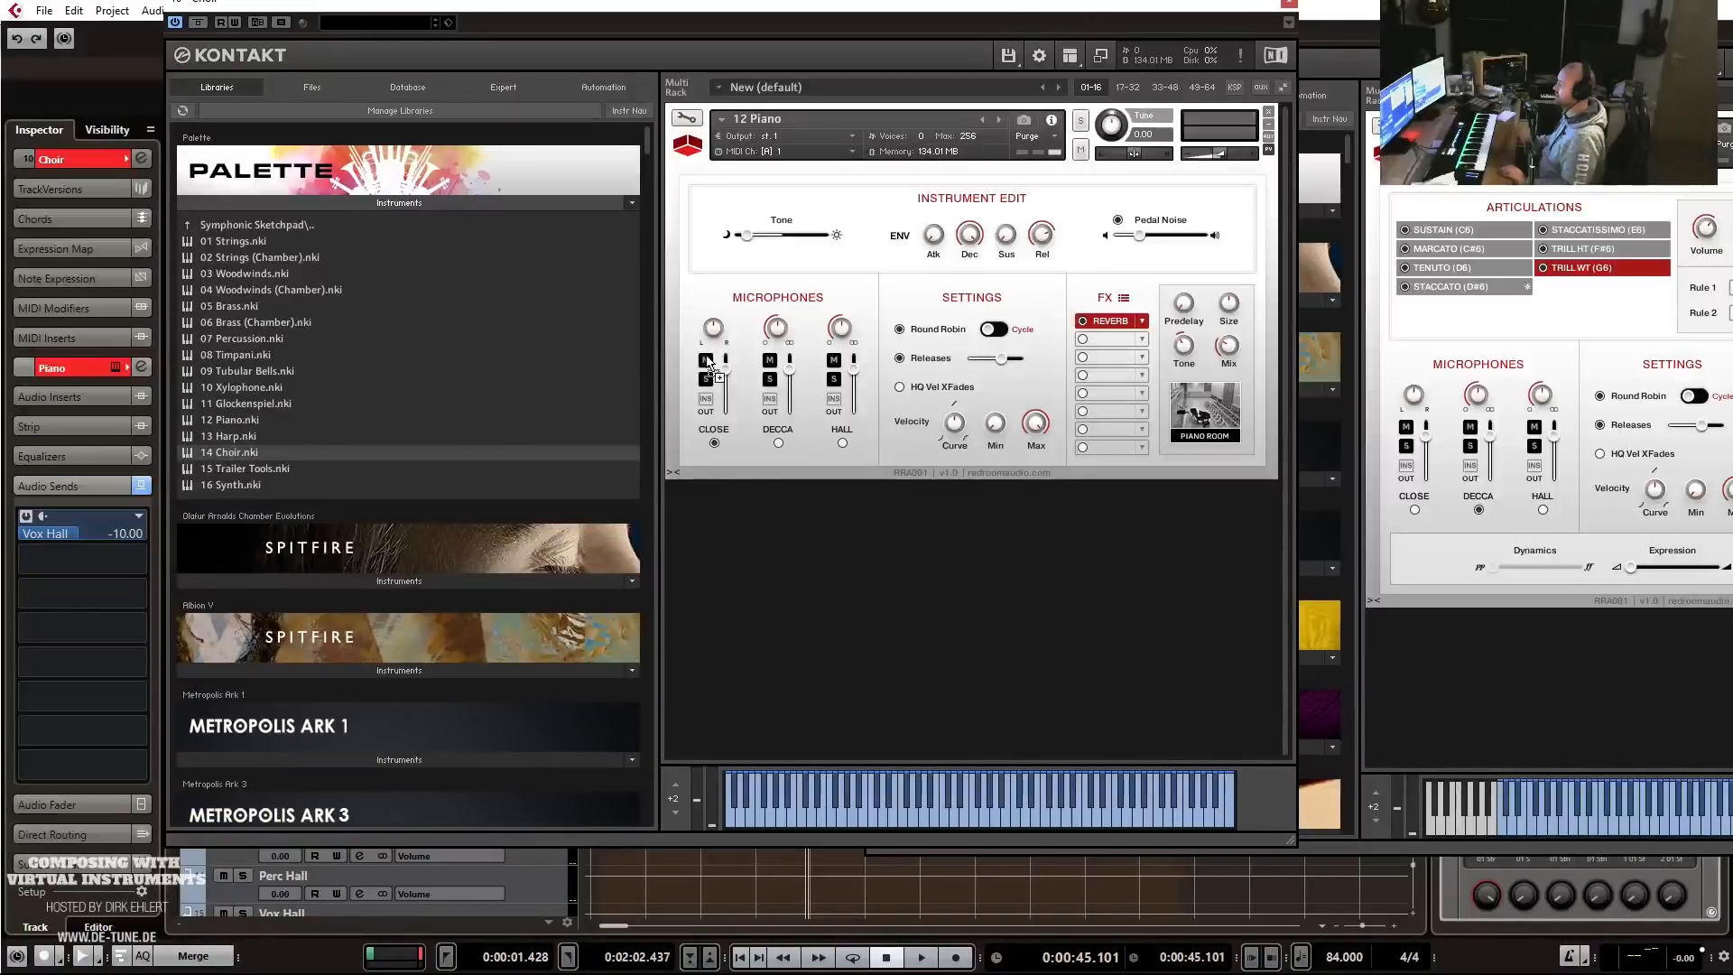
left_click_drag(831, 155, 832, 158)
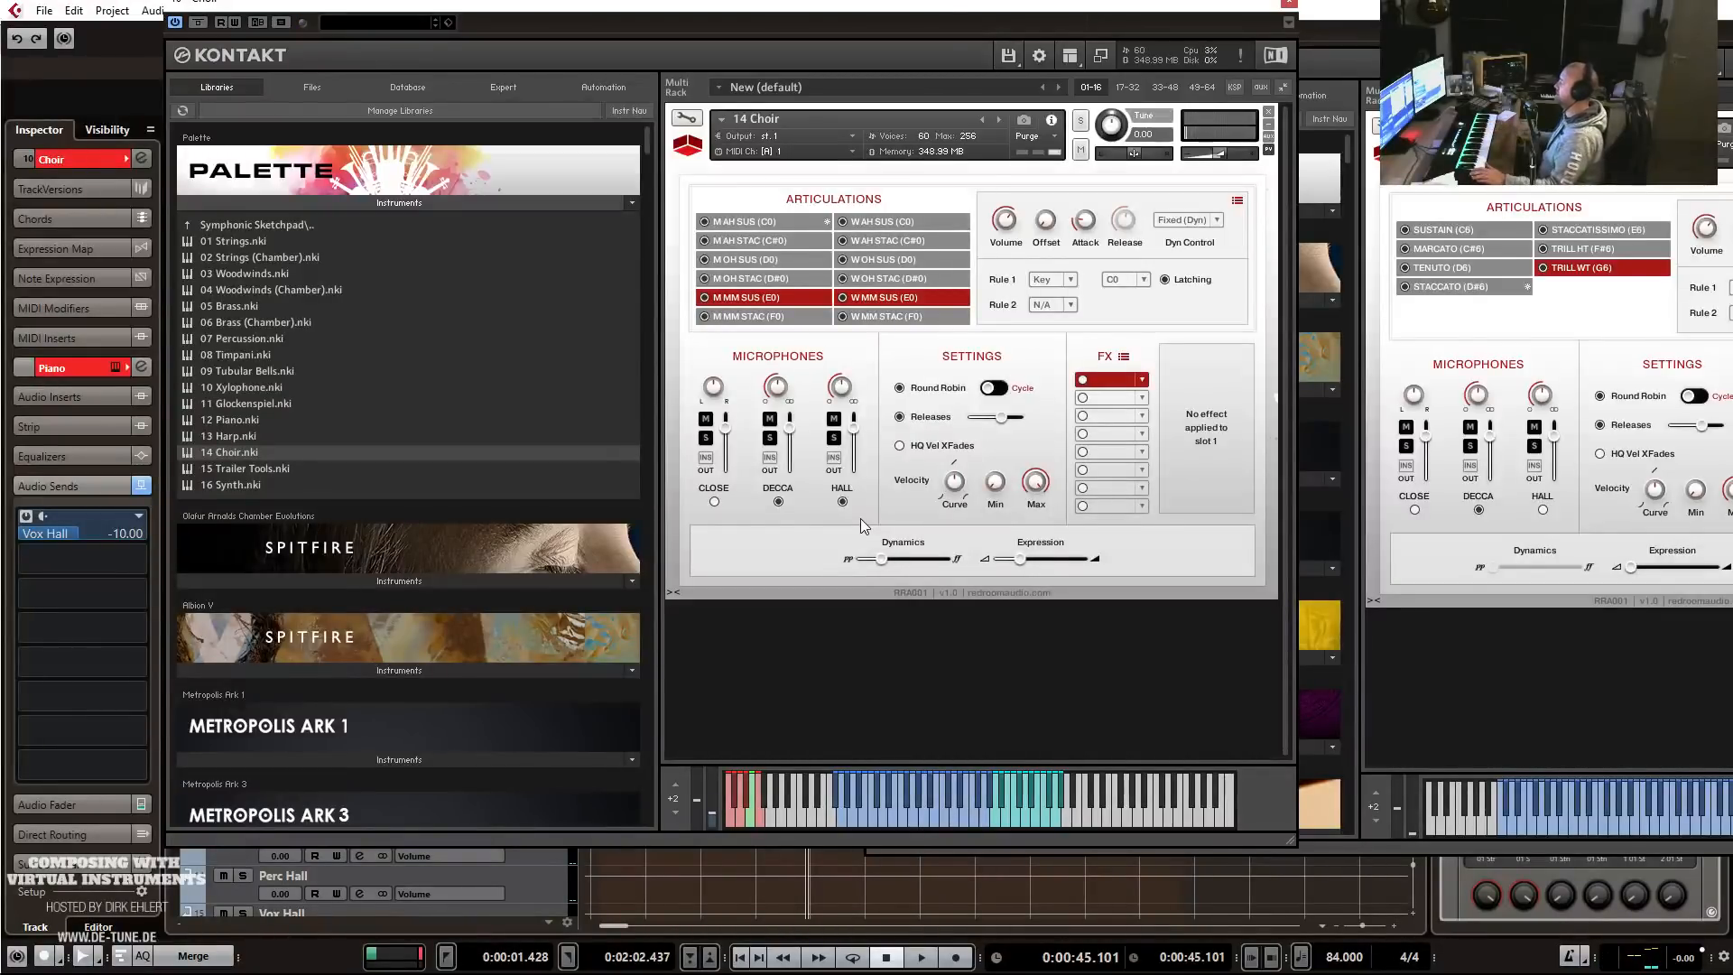
Close the Choir instrument window and record a Choir part from bar 10 to about bar 14.
left_click_drag(892, 9, 1732, 36)
left_click(710, 139)
key("KP_Multiply")
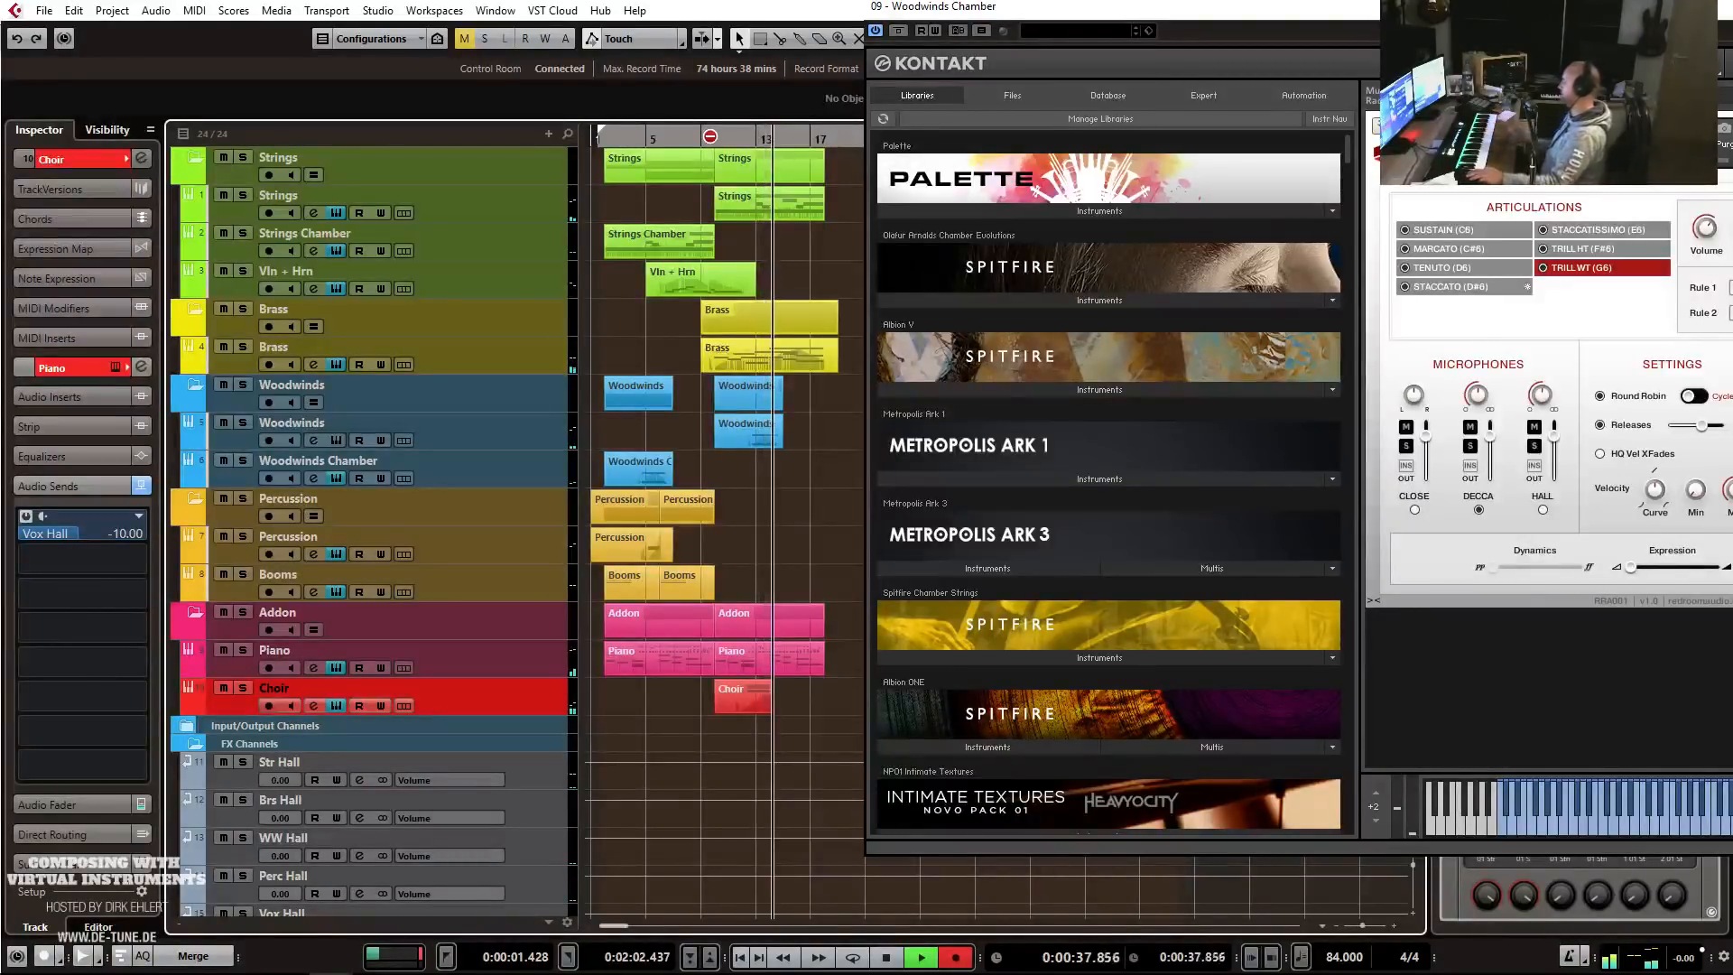
key("space")
Open the copied Woodwinds part, play it from the middle of bar 12 to check its long notes, and close the editor.
double_click(748, 433)
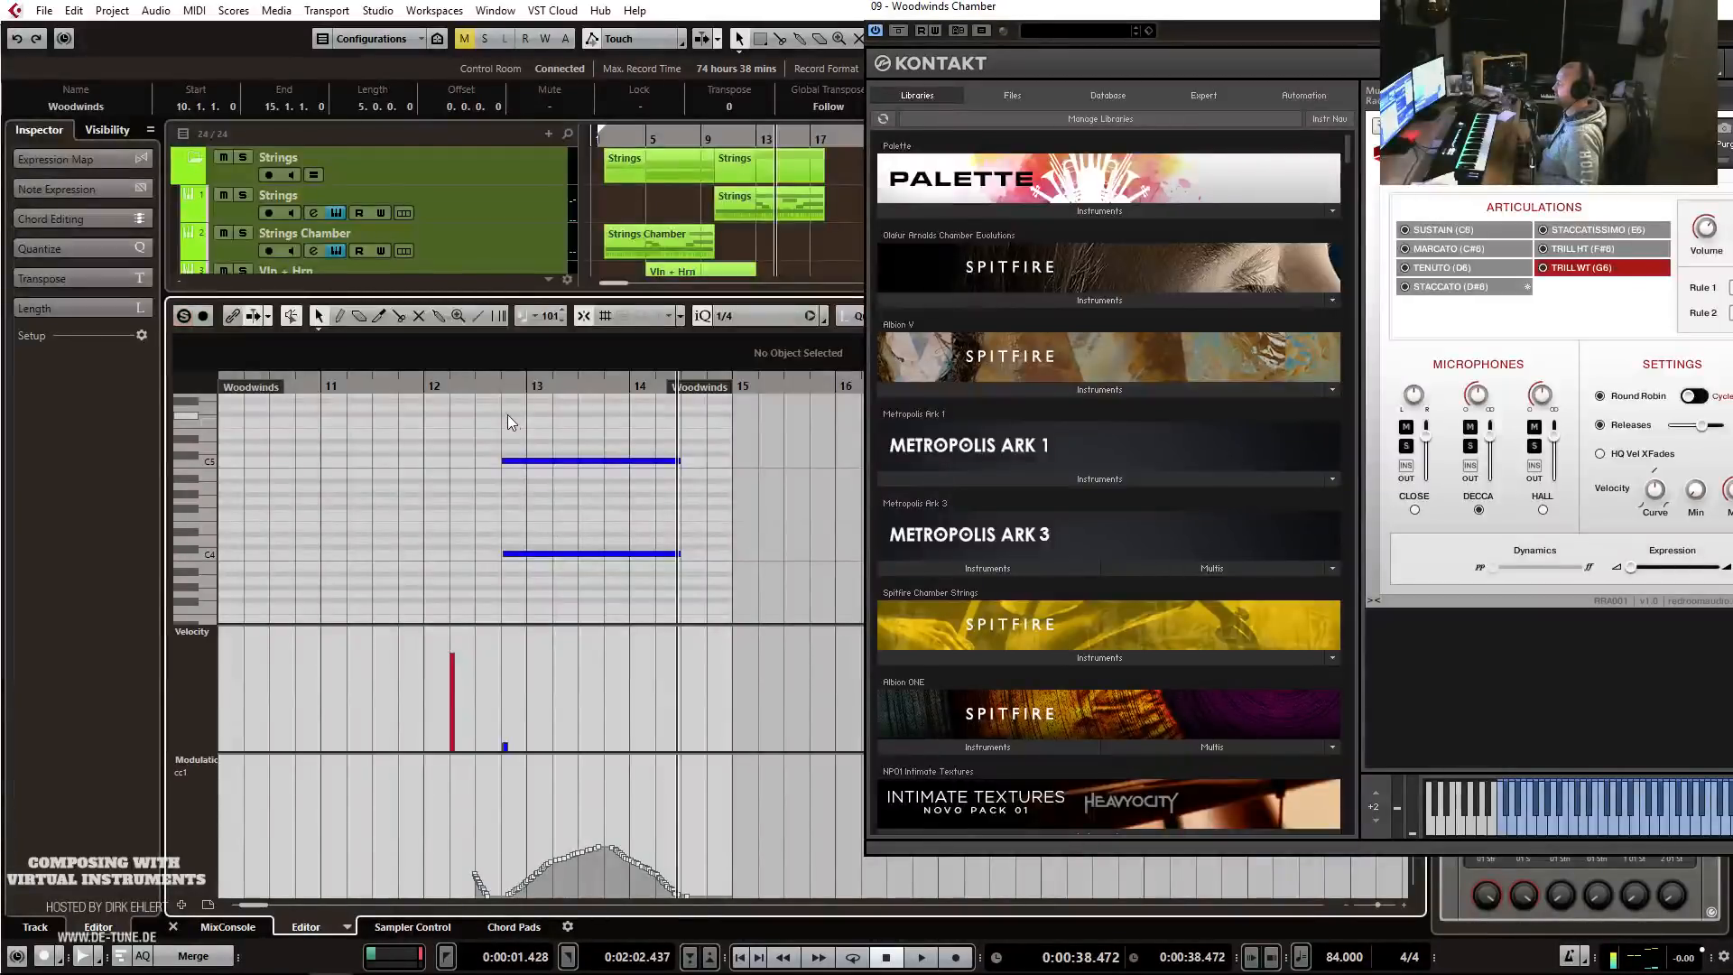
left_click(478, 386)
key("space")
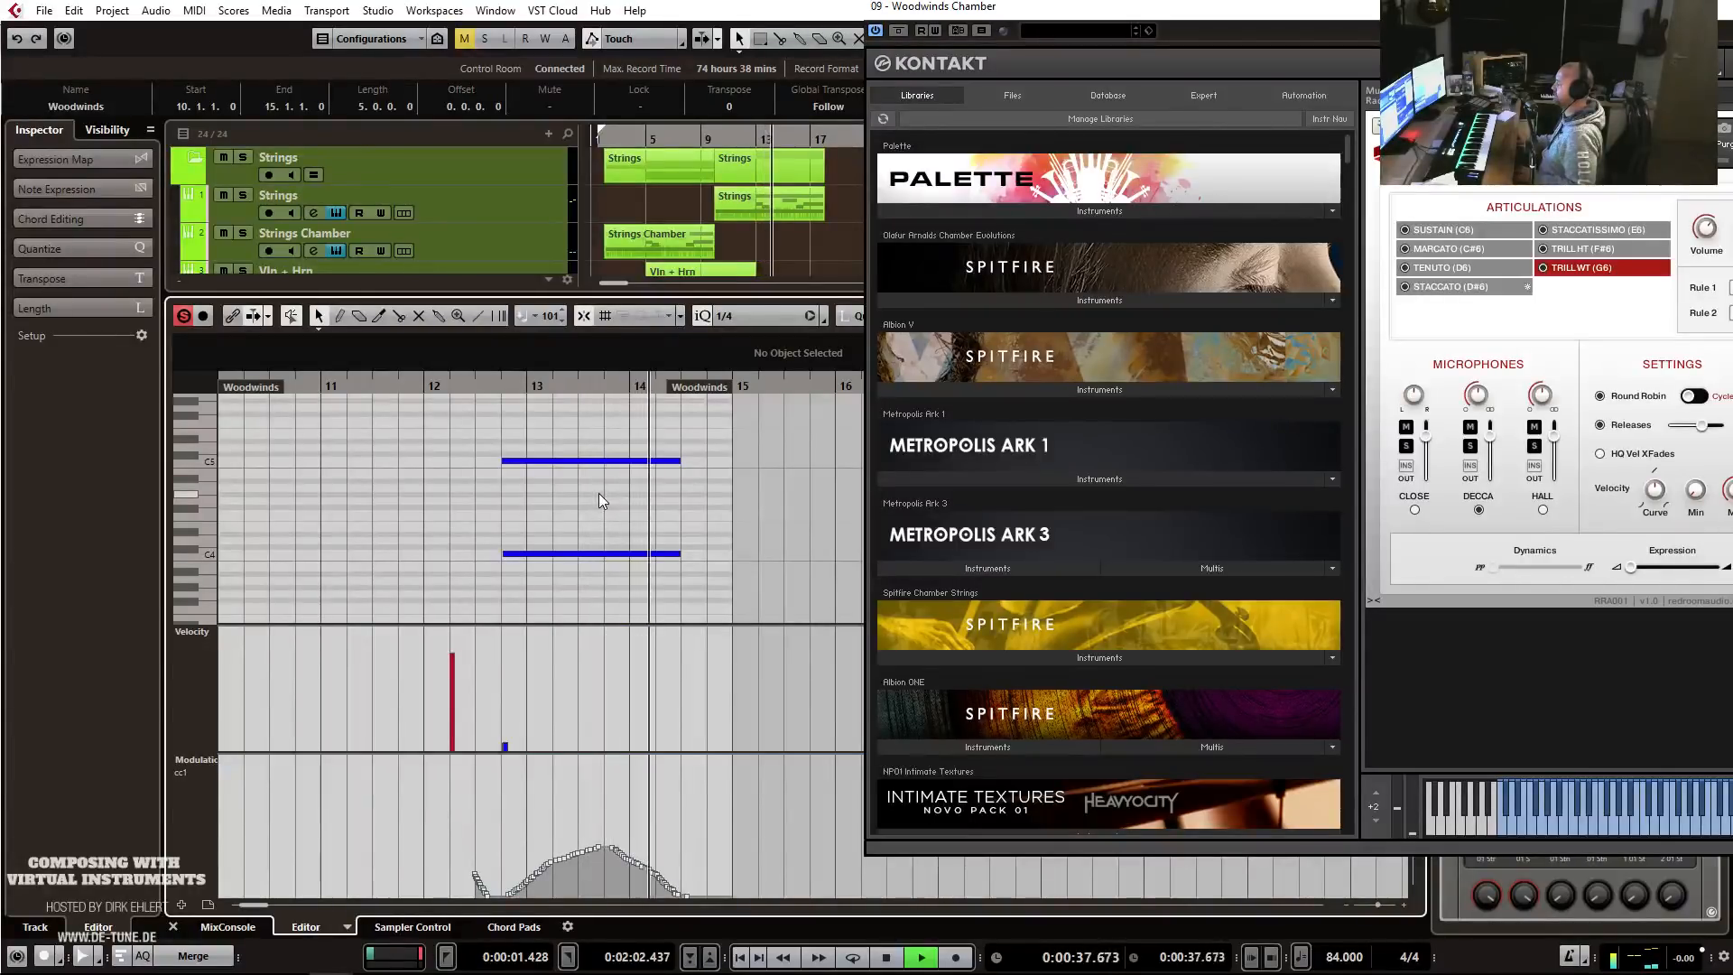
key("space")
key("ctrl+e")
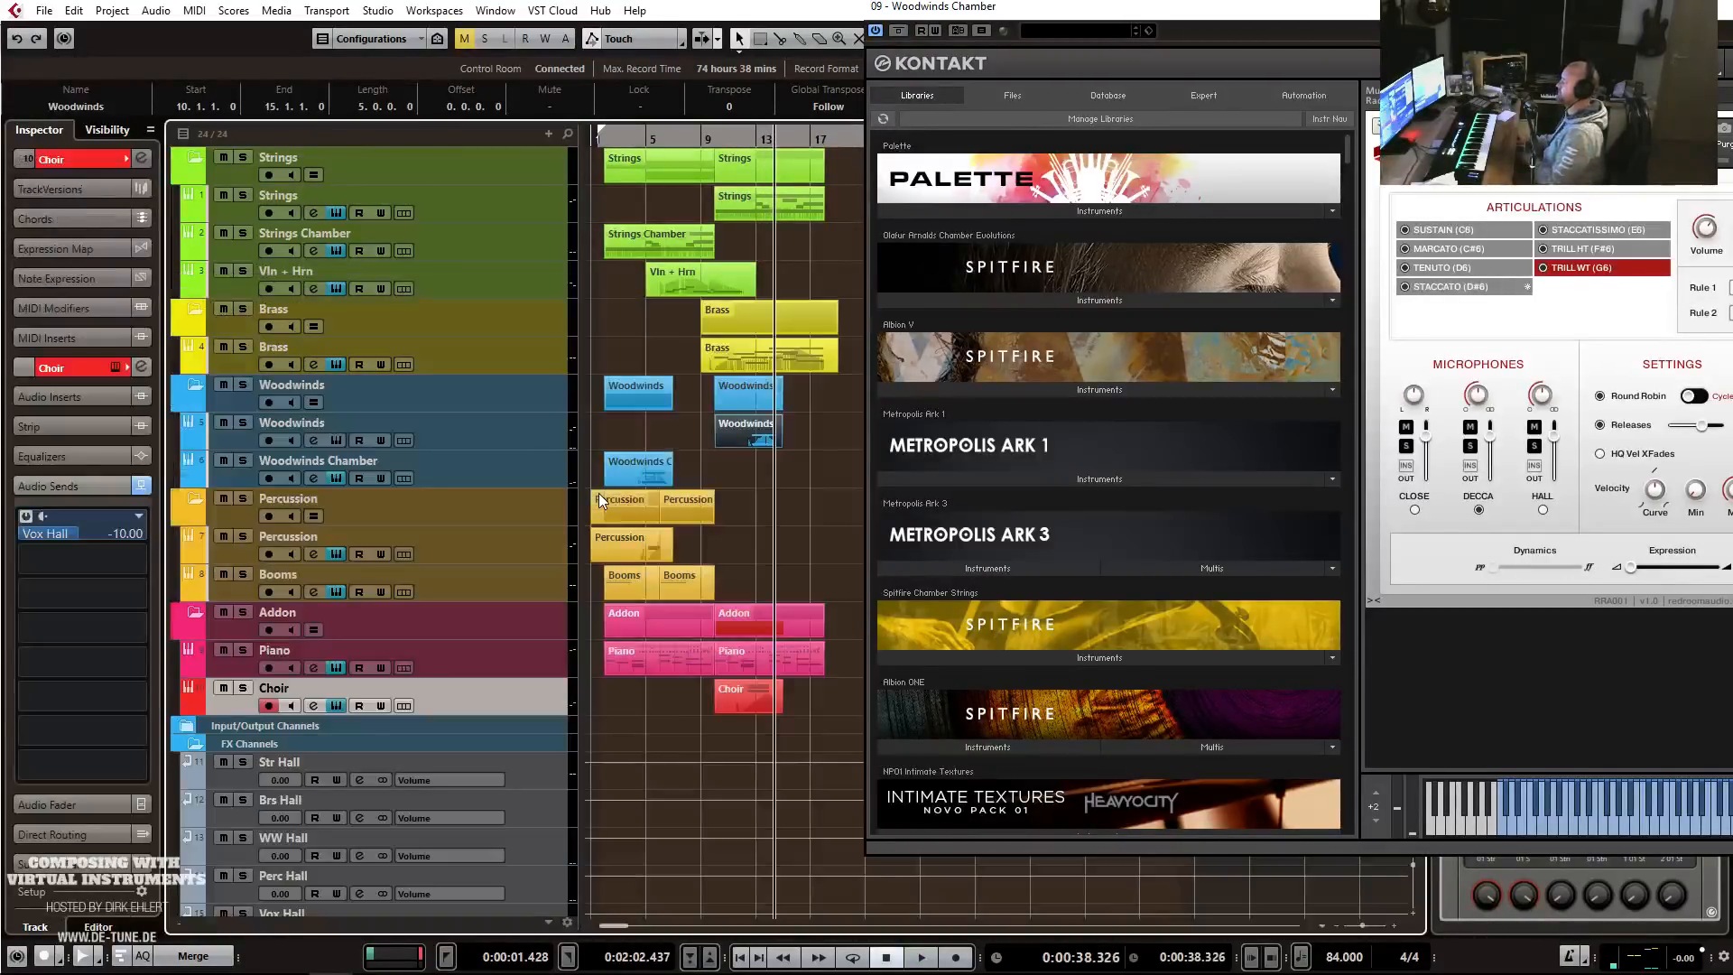
Lower the upper long note in the copied Woodwinds part to A#4.
double_click(756, 441)
left_click_drag(477, 426, 610, 614)
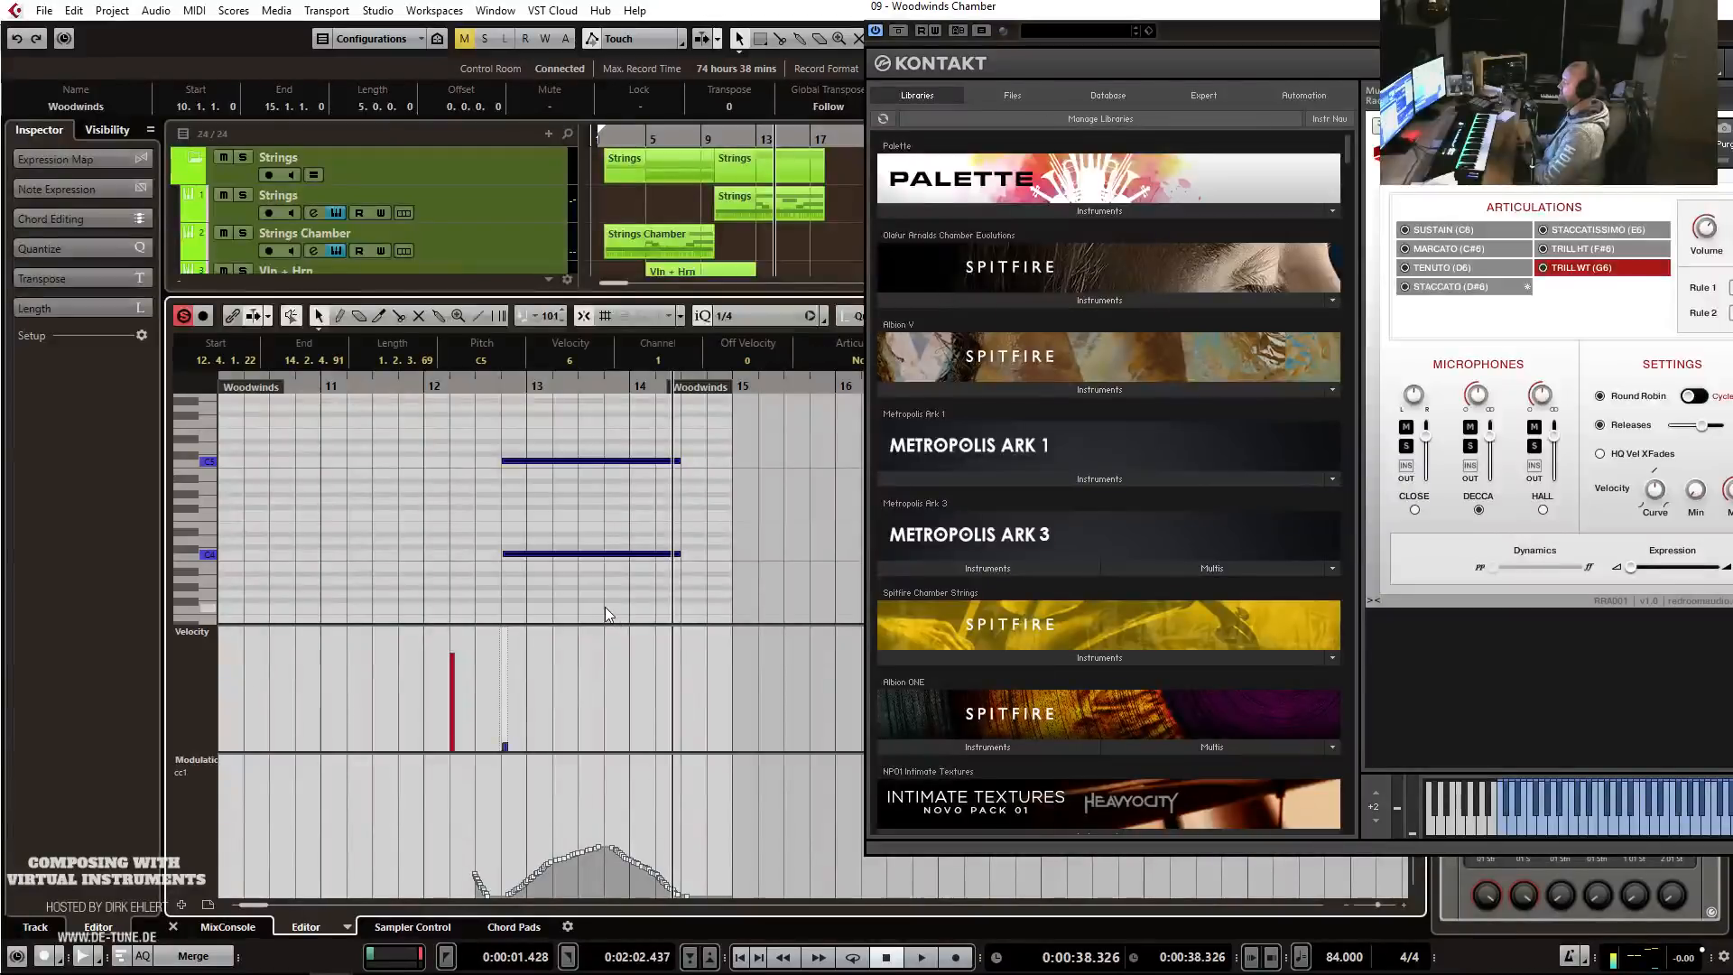
left_click(513, 462)
key("Down")
key("Down")
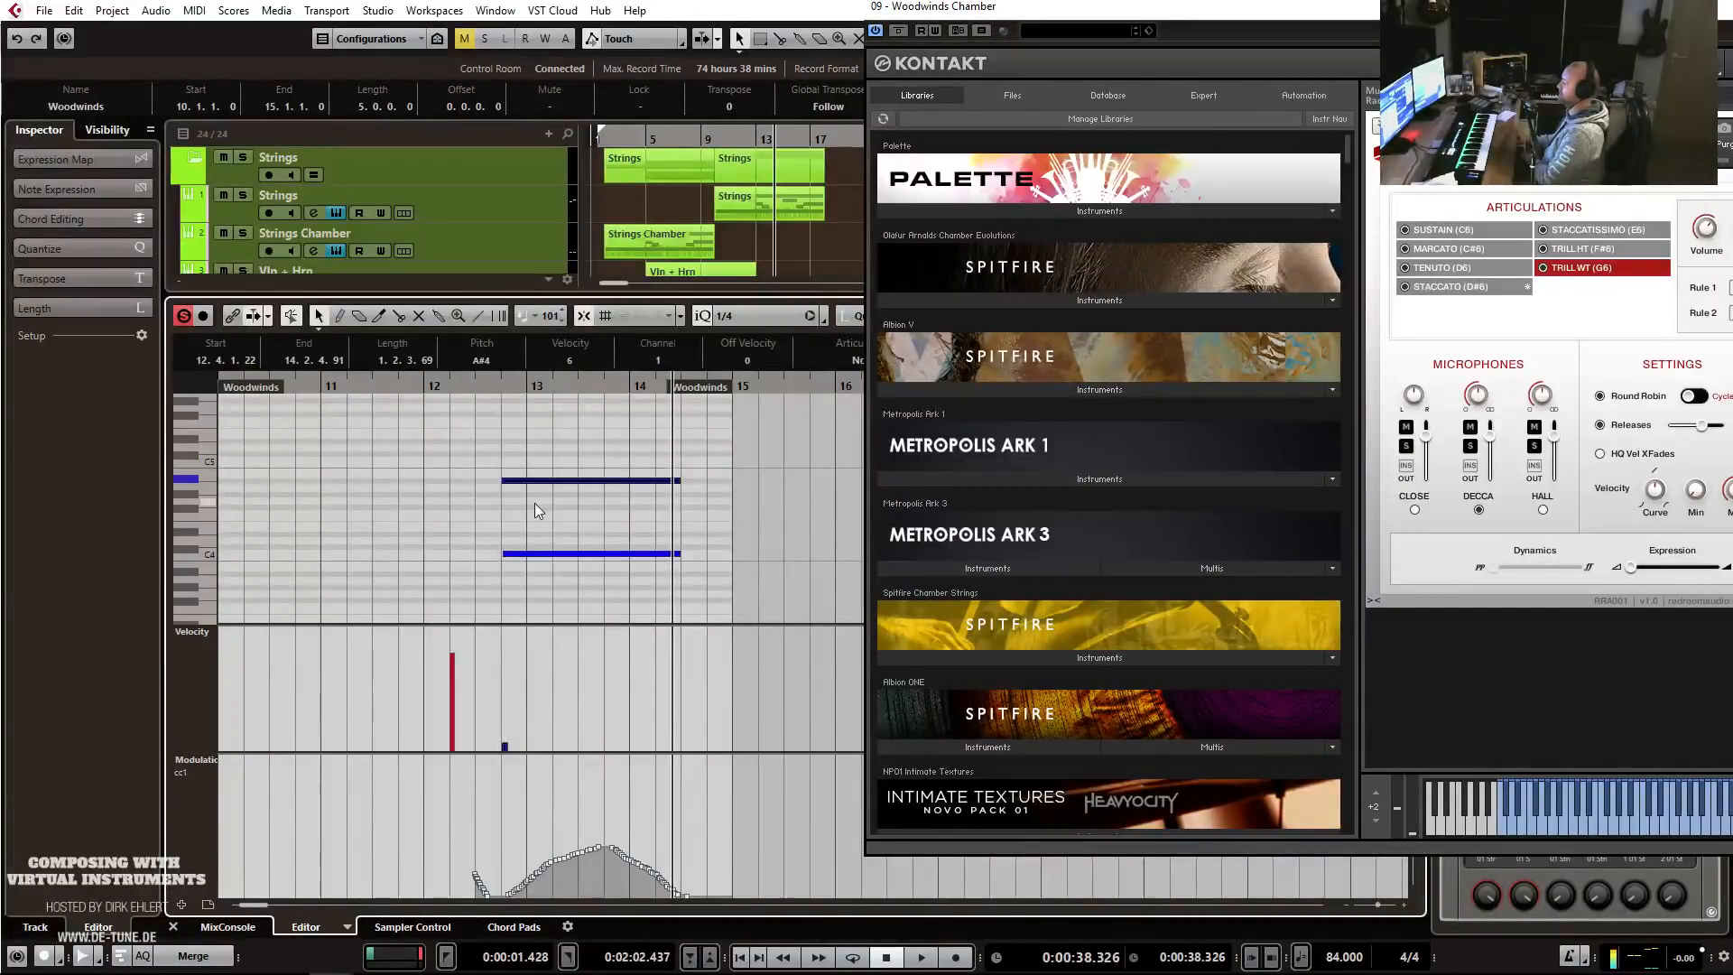
Raise the lower long note in the copied Woodwinds part to F4.
left_click_drag(520, 533, 552, 591)
key("Up")
key("Up")
key("Up")
key("Up")
key("Up")
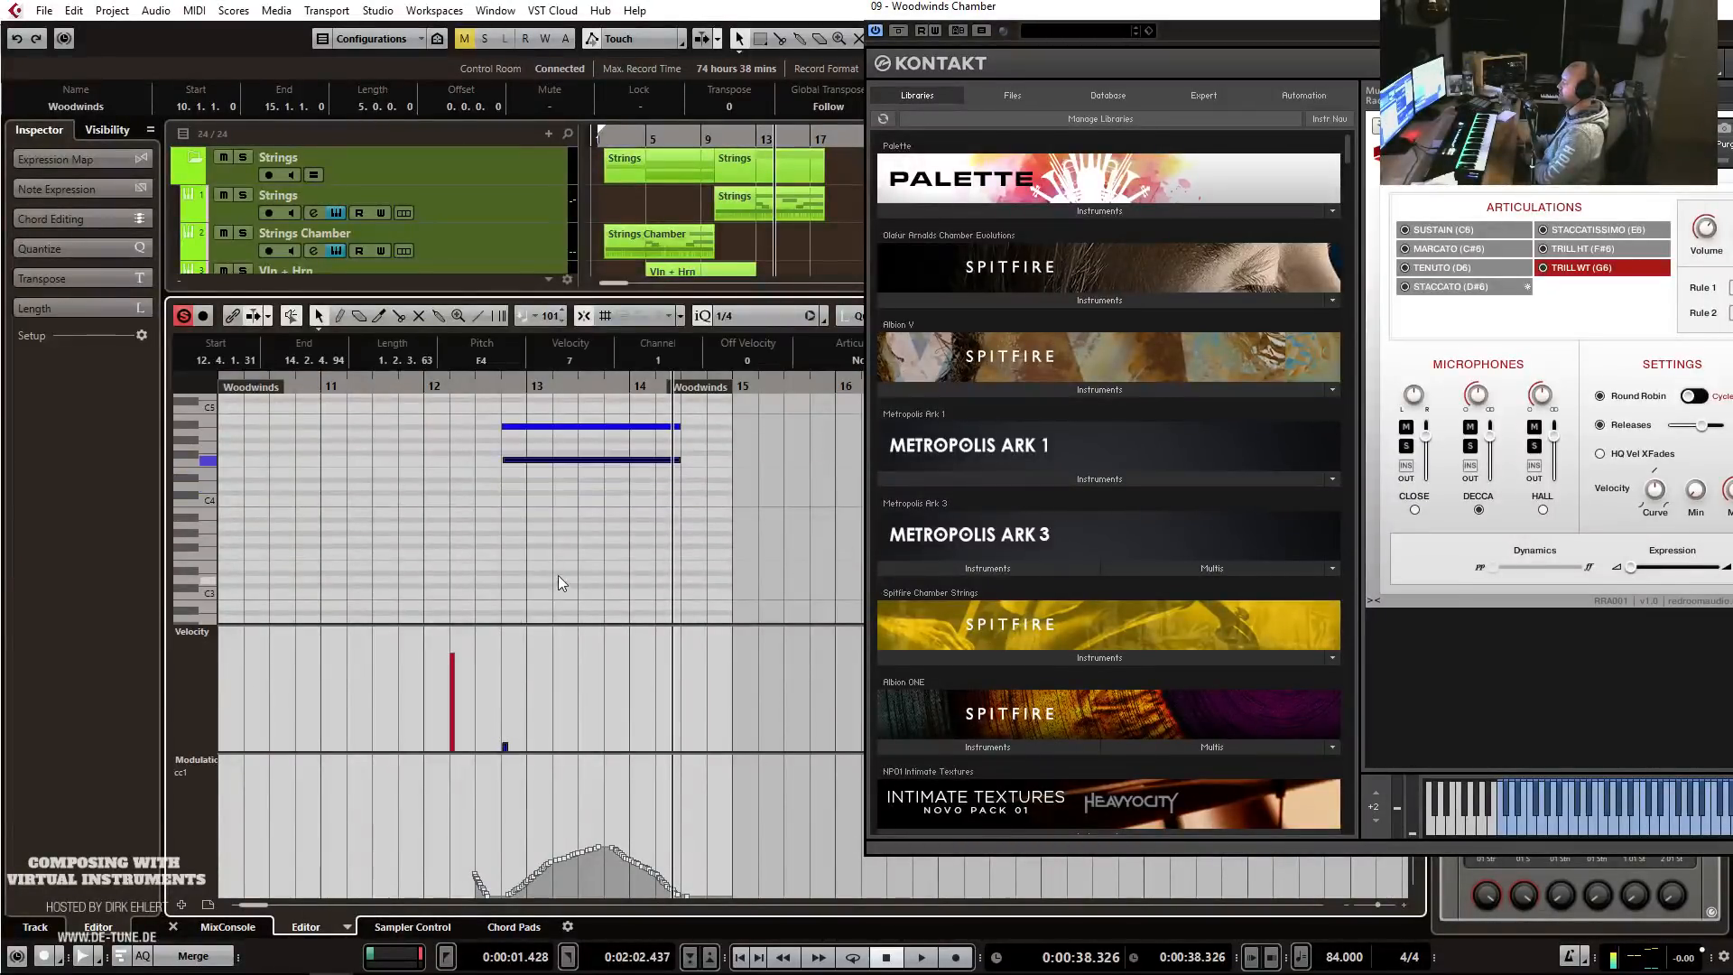
Deselect the notes and play the Woodwinds part from the middle of bar 12 to check the new pitches.
left_click(501, 411)
left_click(480, 386)
key("space")
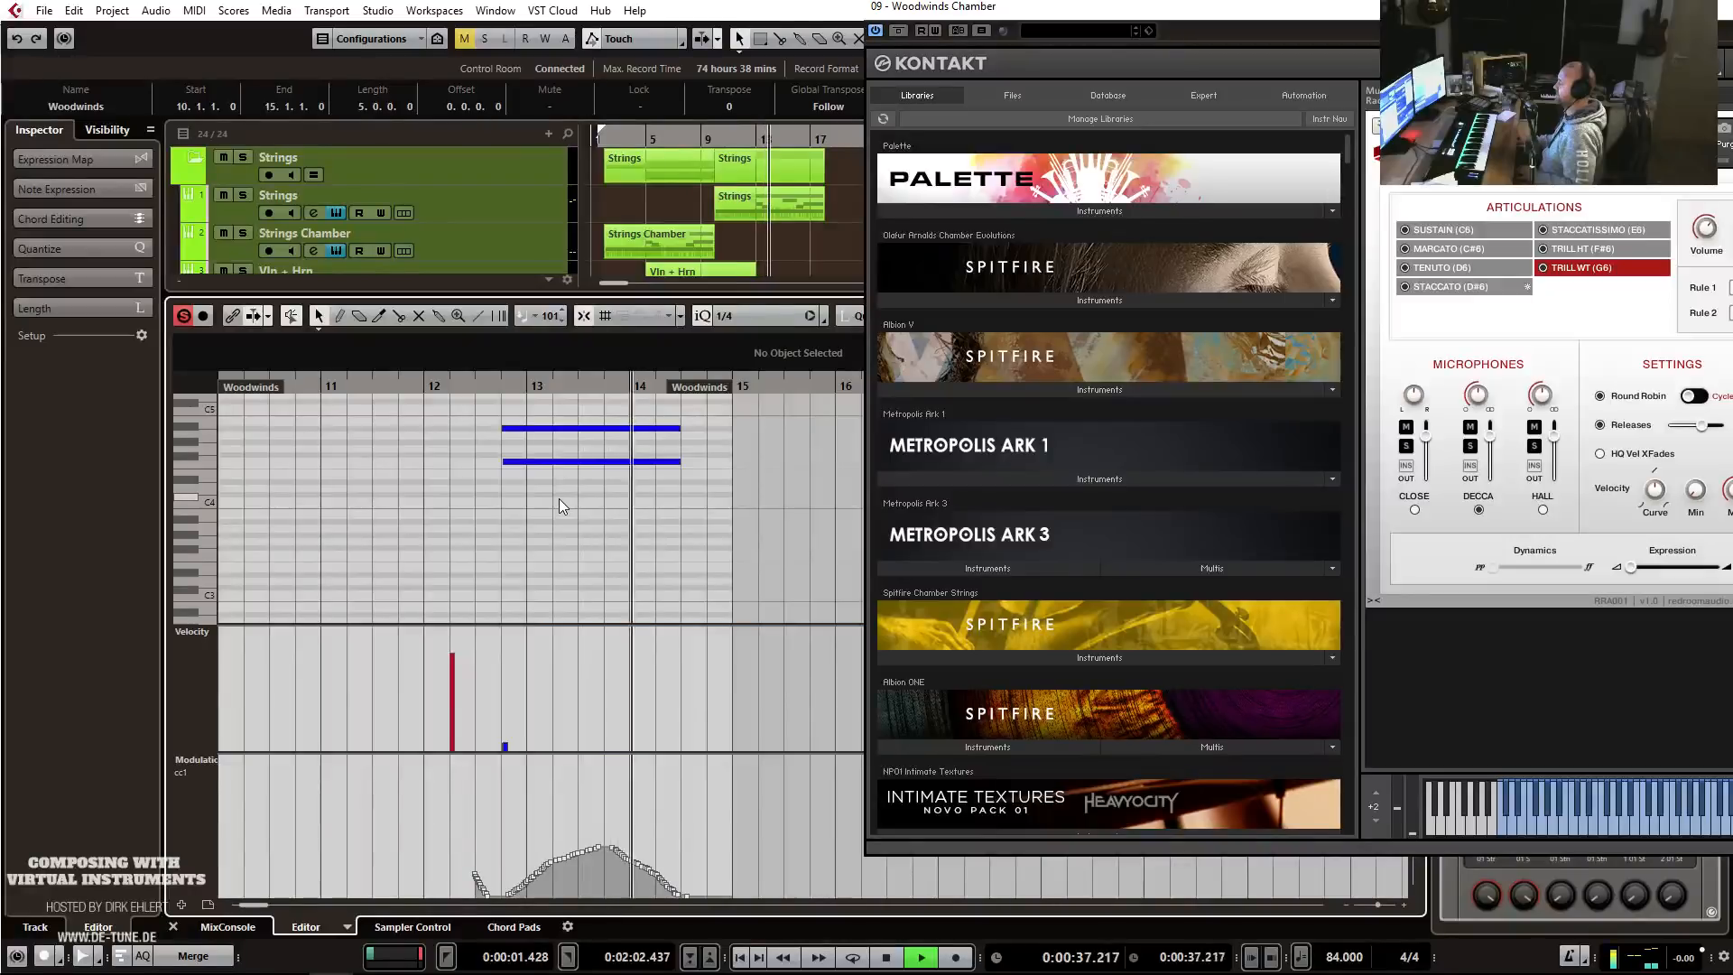
Stop playback, close the Woodwinds editor, and play the arrangement from about bar 10.
key("space")
key("Return")
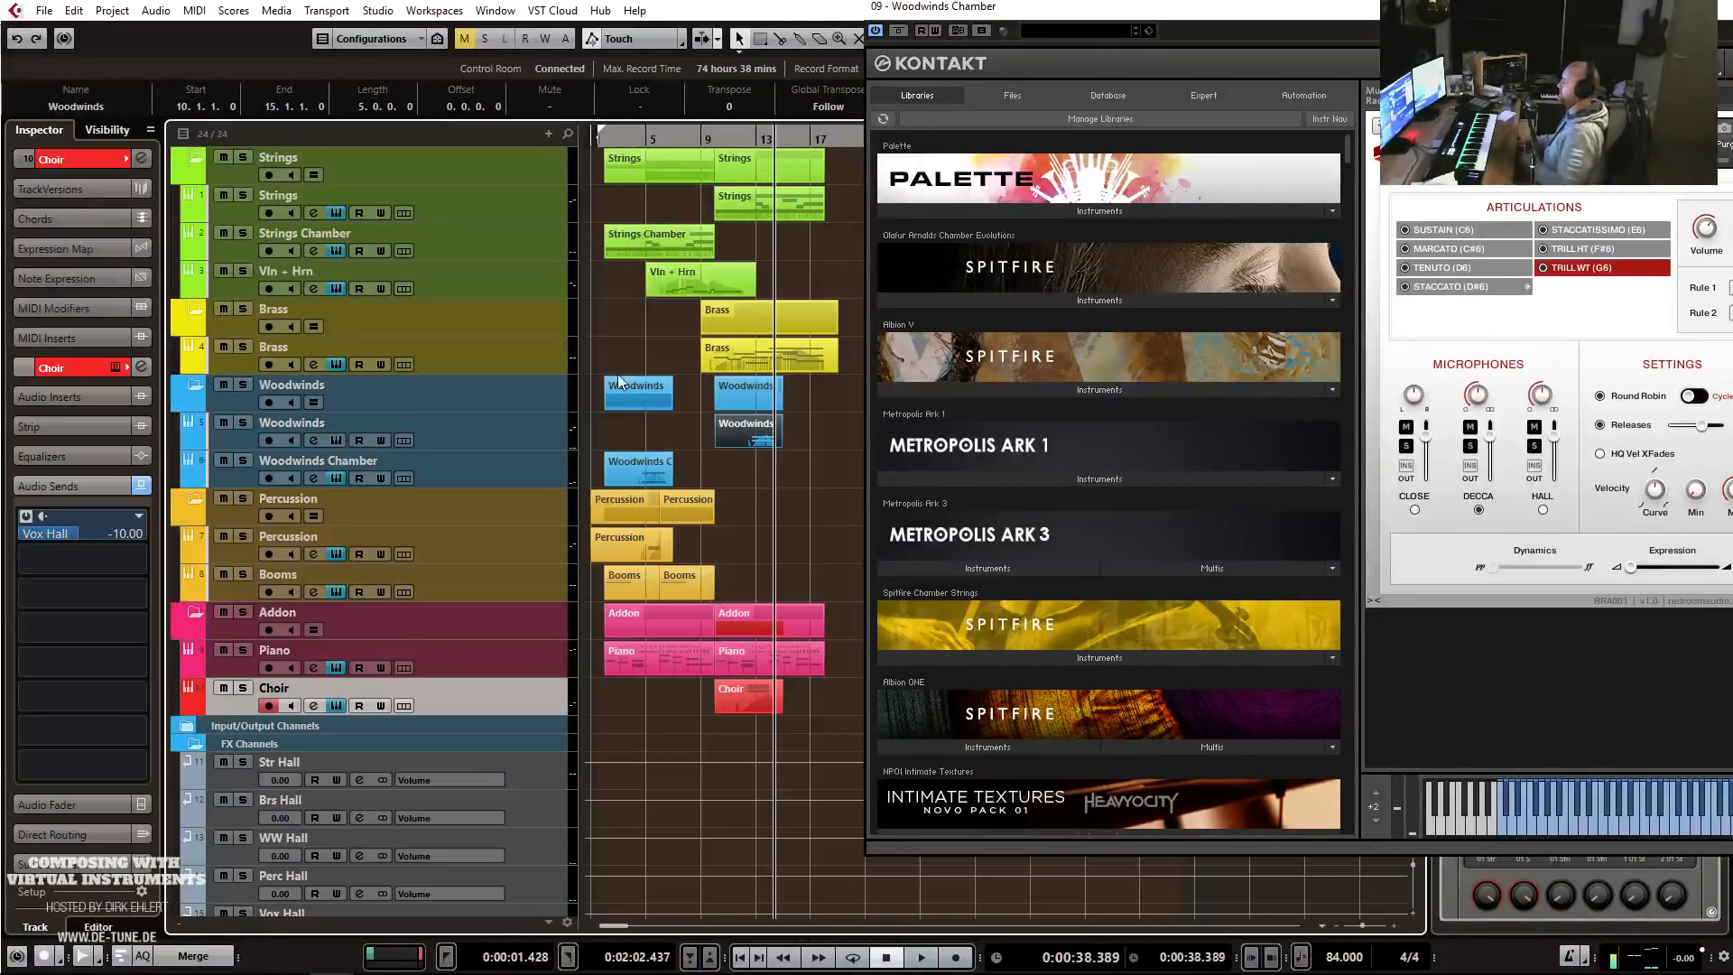
left_click(712, 139)
key("space")
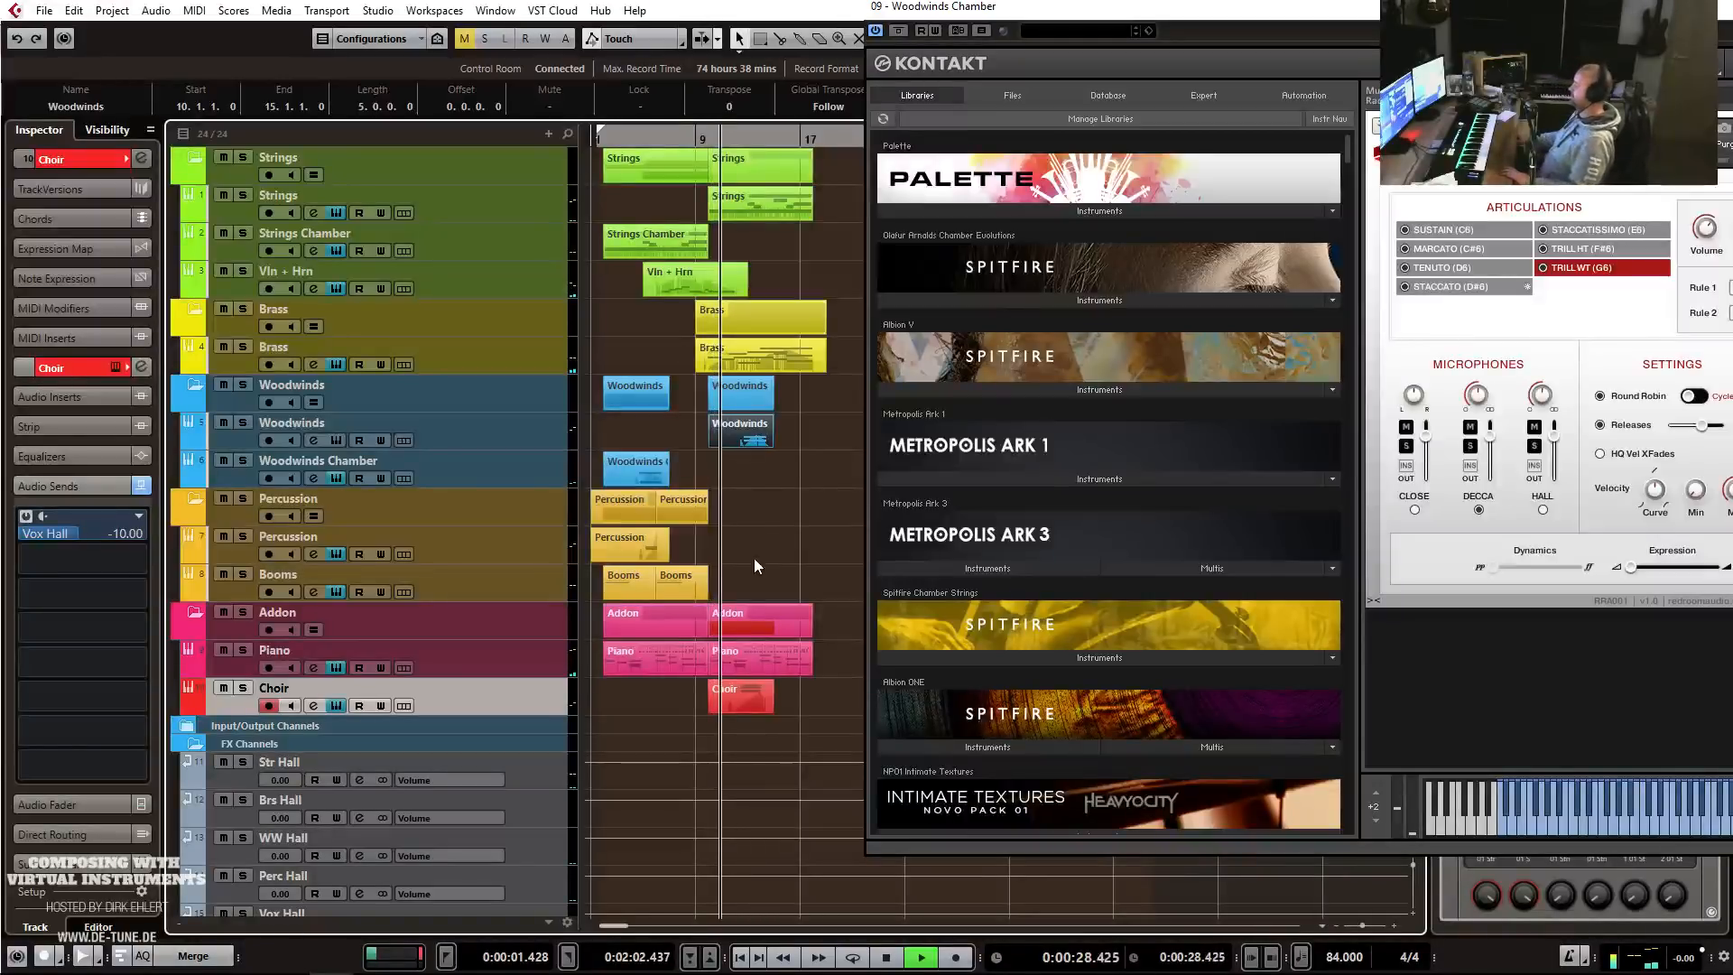
Duplicate both Booms parts directly after the originals so they cover bars 10 to 18, and stop playback.
left_click_drag(757, 582, 645, 589)
key("ctrl+d")
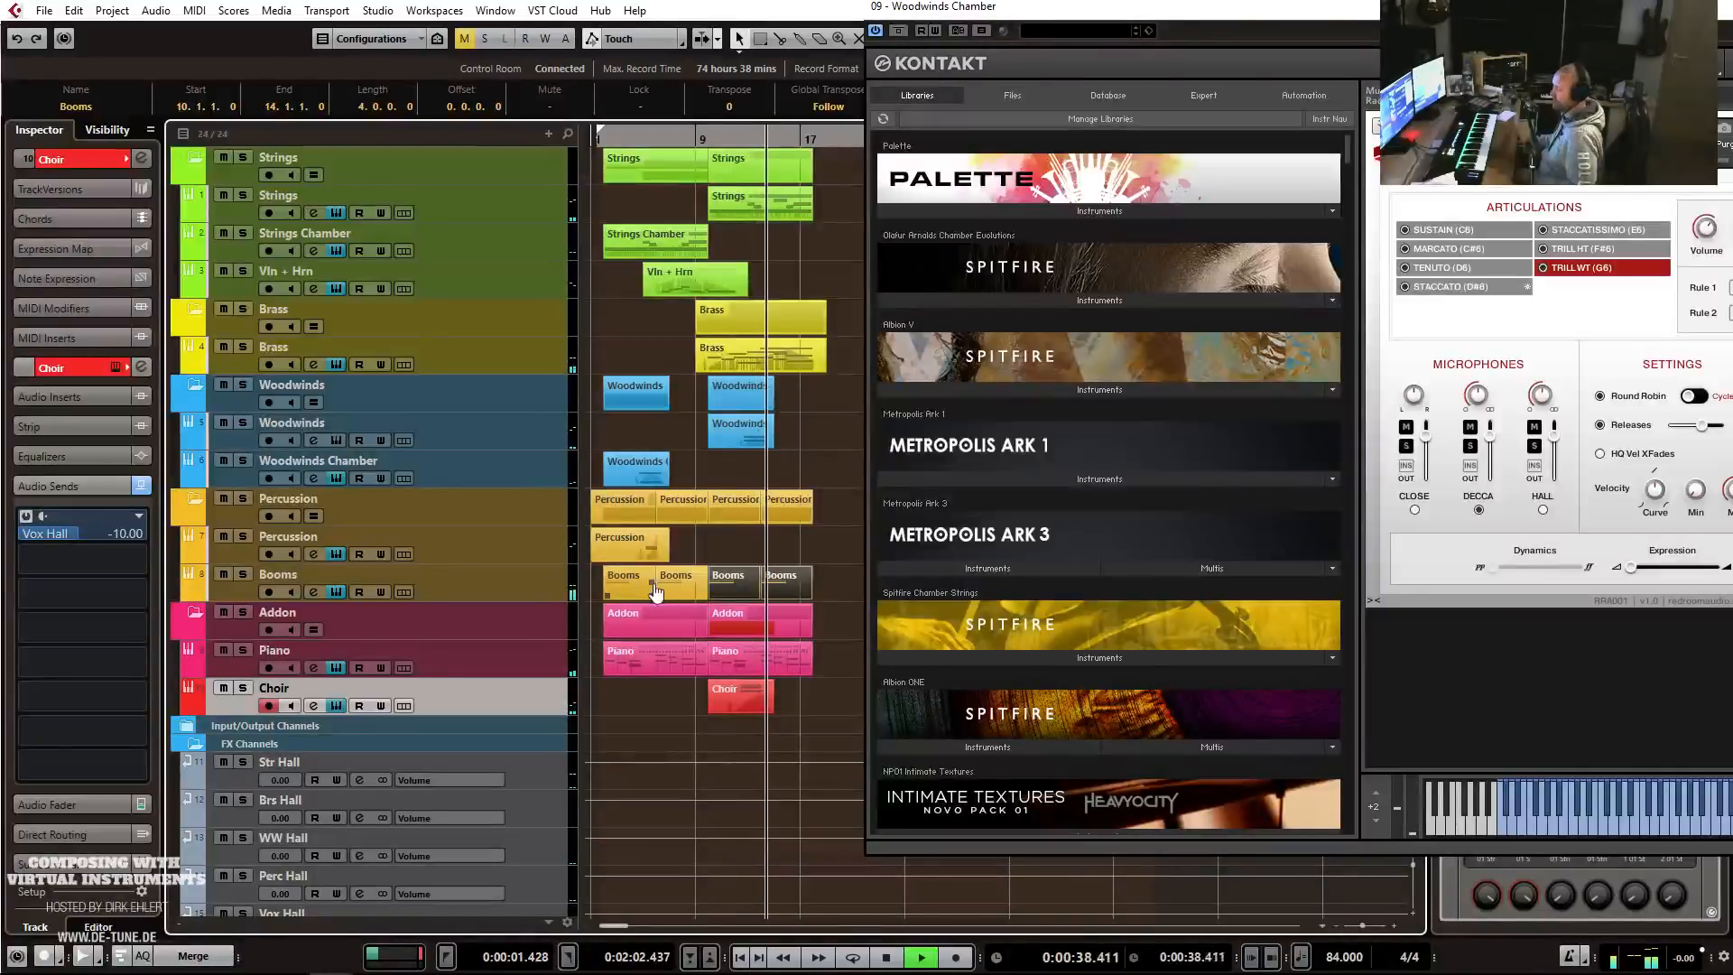
key("g")
key("space")
Duplicate the full Strings track and delete the copied part from the new track.
right_click(475, 205)
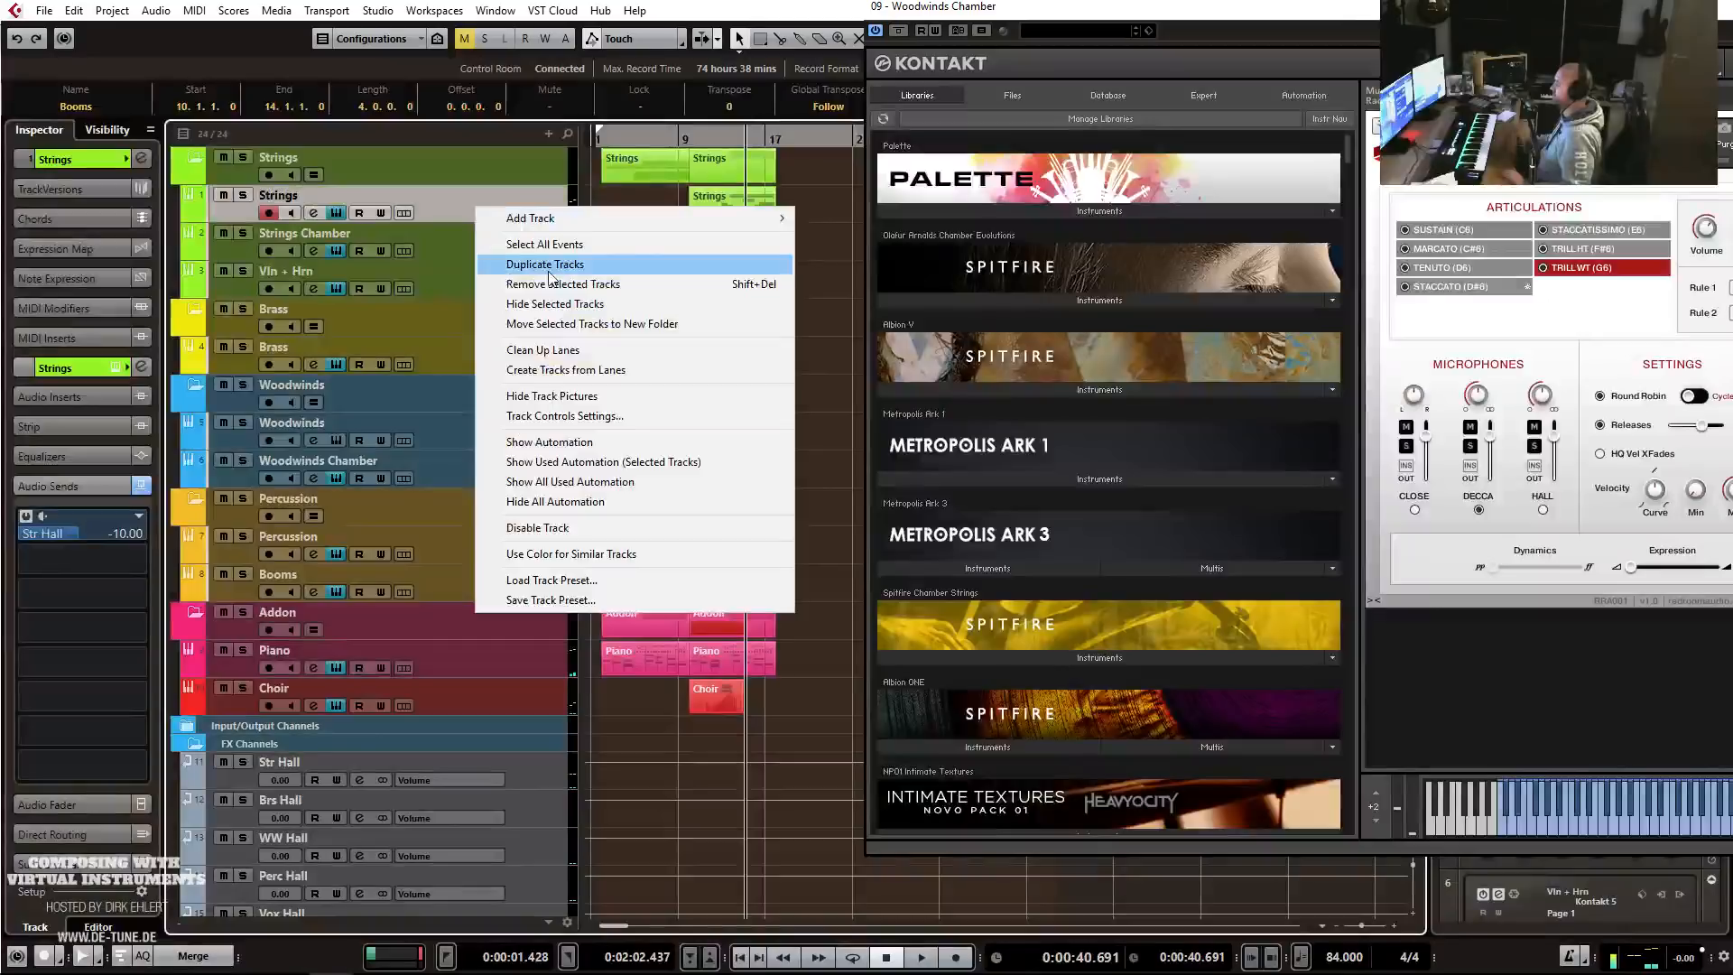
key("Escape")
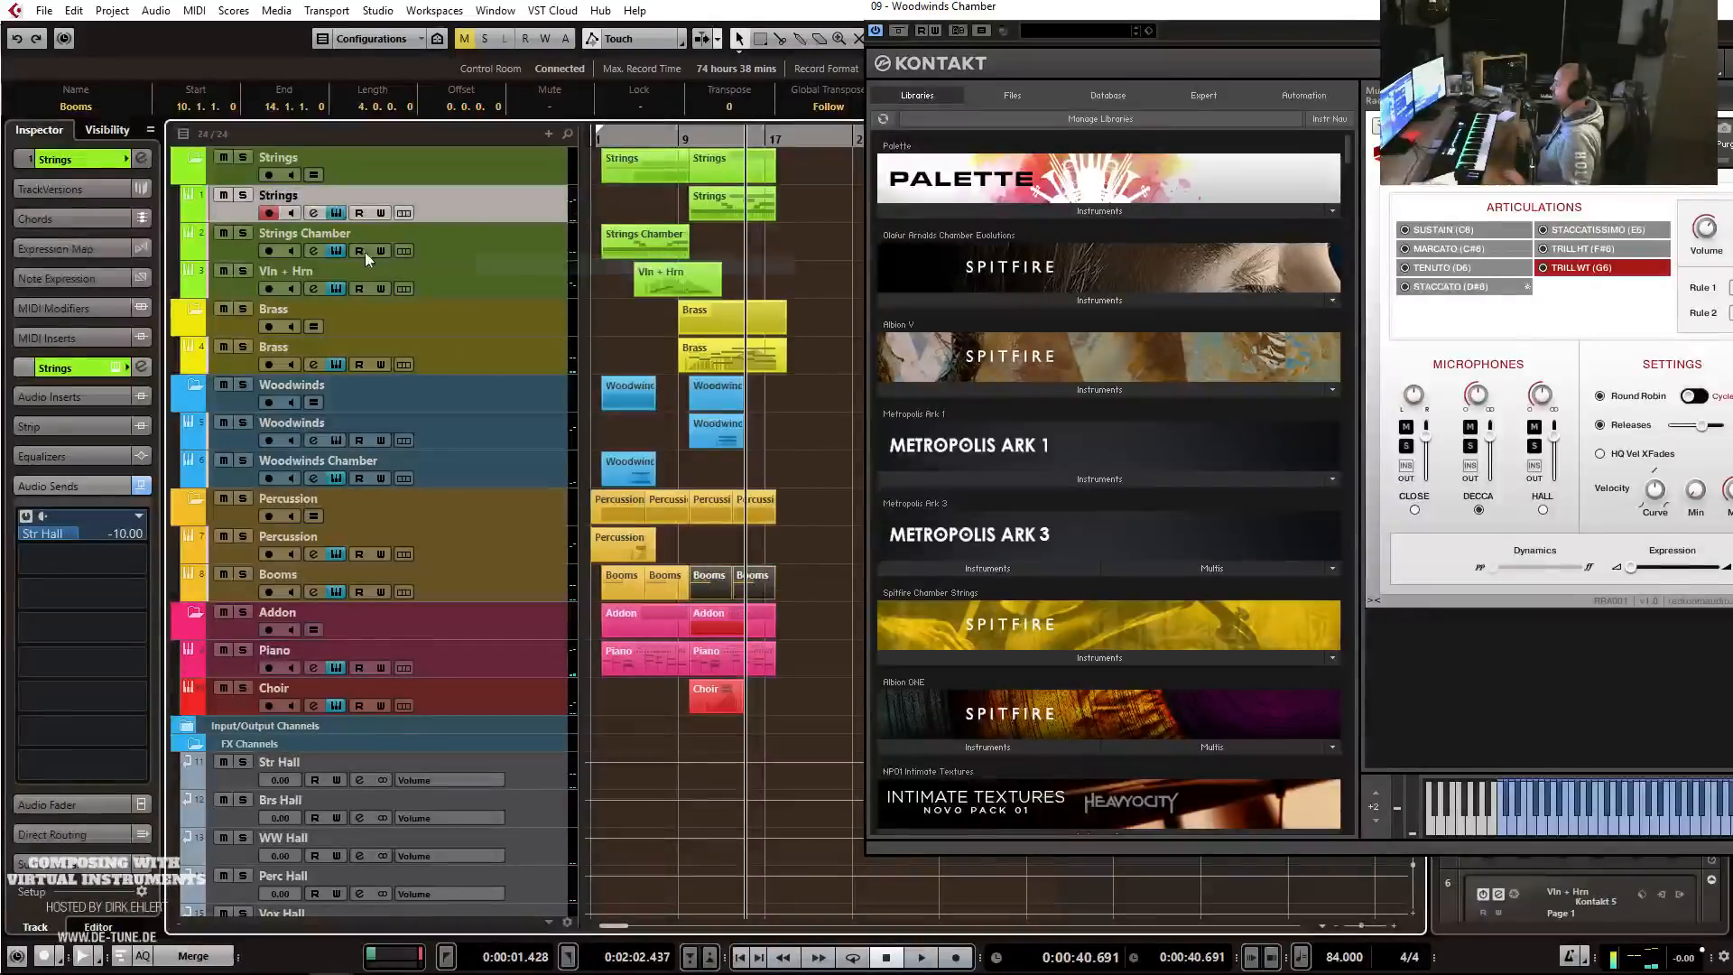
key("ctrl+shift+d")
left_click(768, 242)
key("Delete")
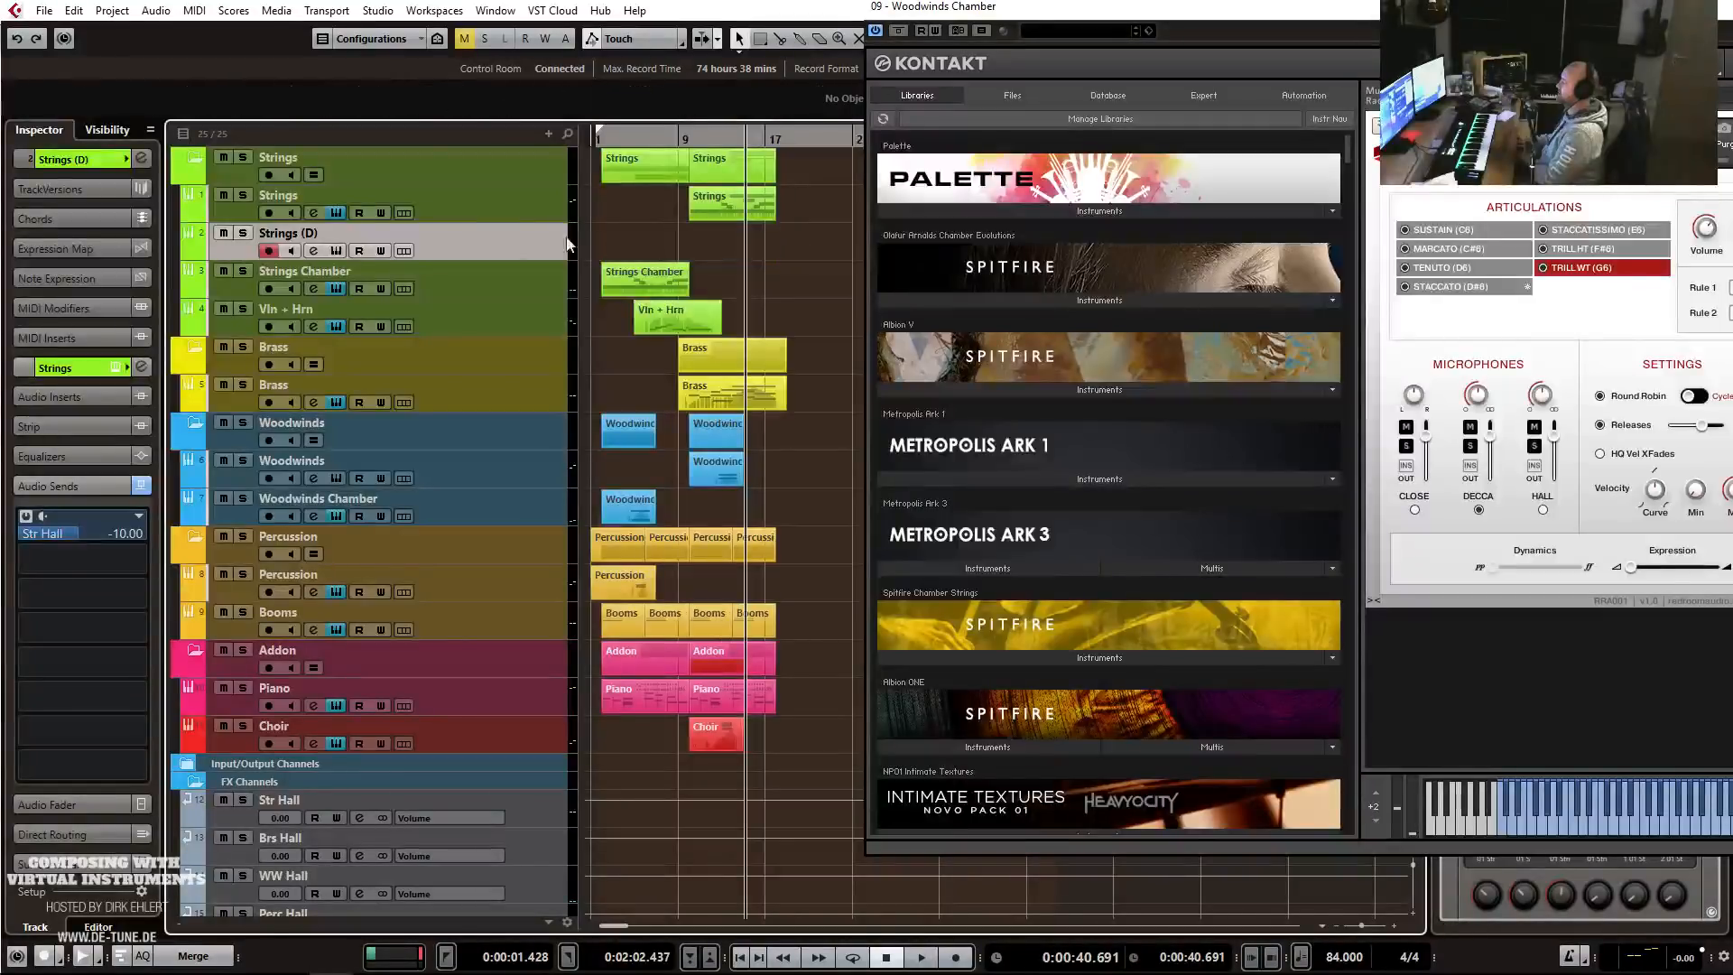
Rename the duplicated track Strings and switch its Kontakt instrument to the Spiccato articulation, then move the instrument window aside.
double_click(307, 237)
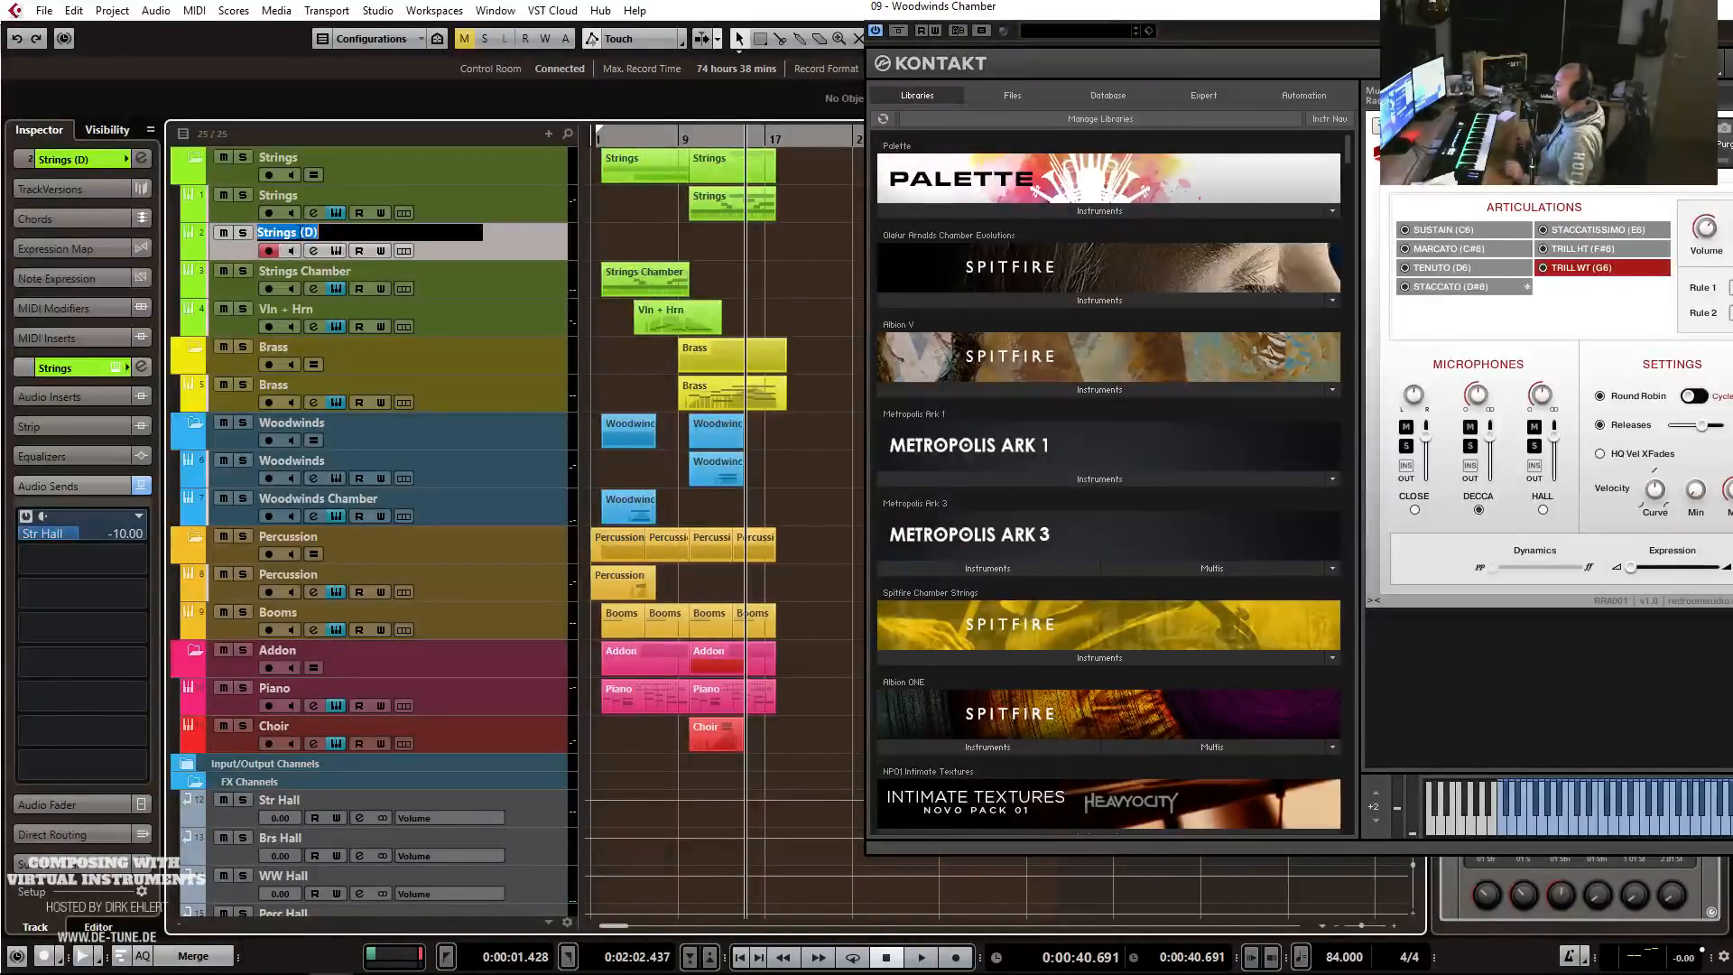
double_click(307, 237)
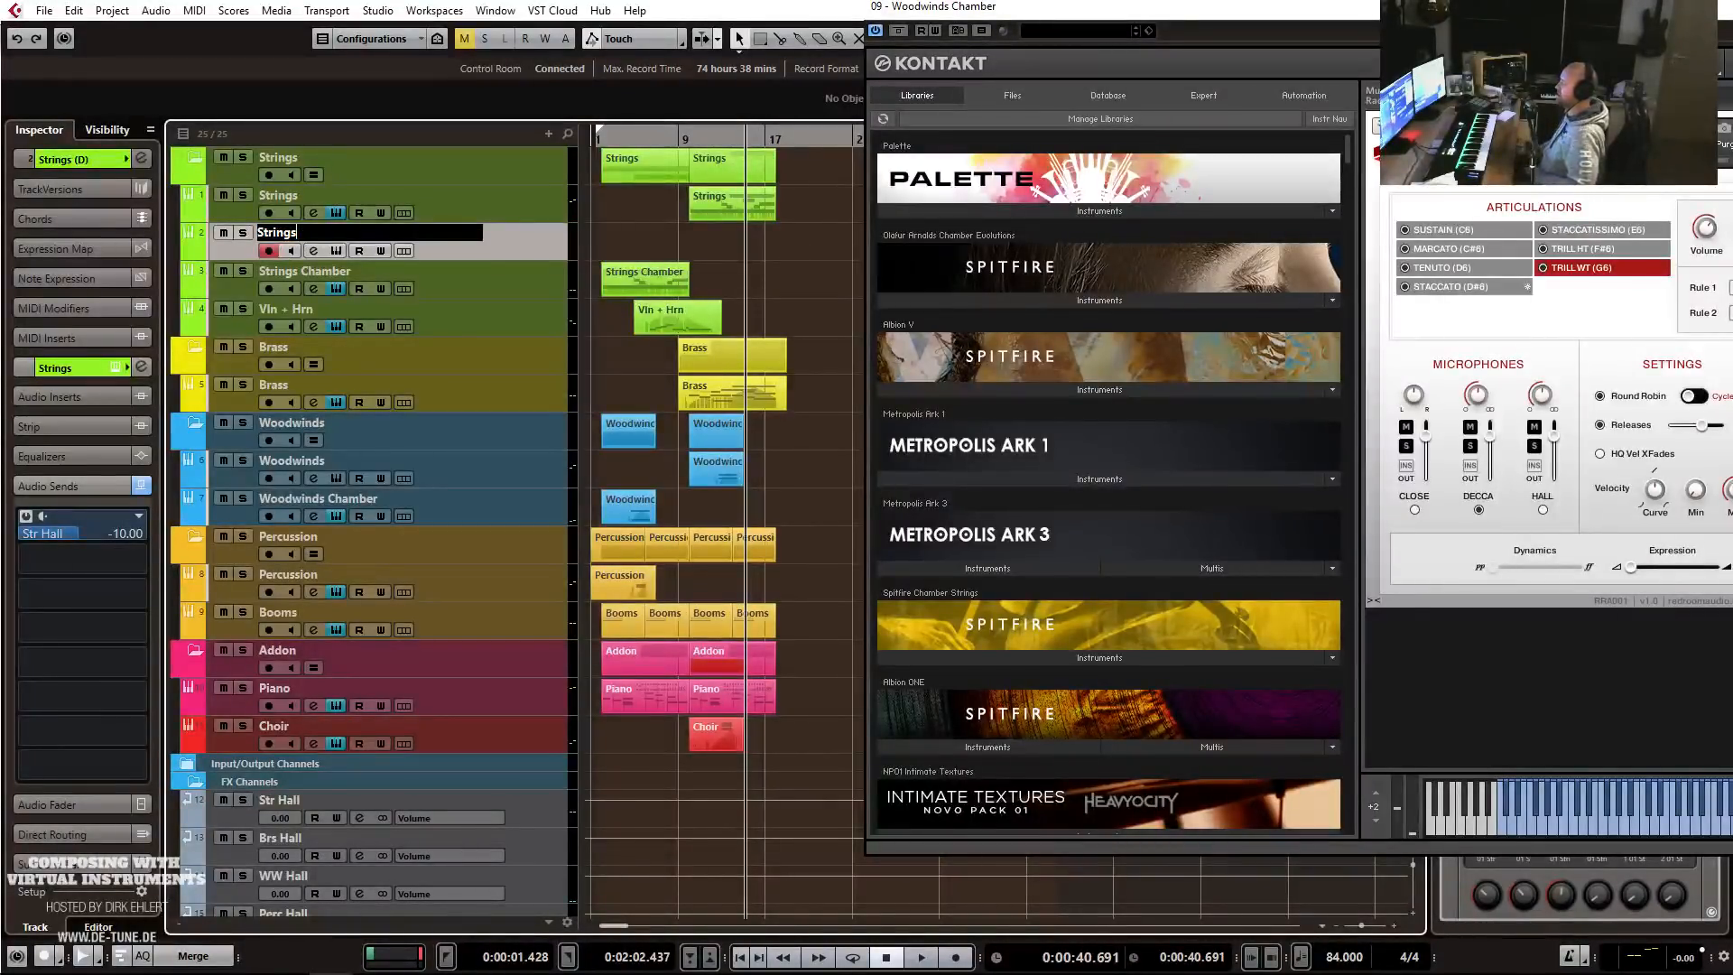
key("Return")
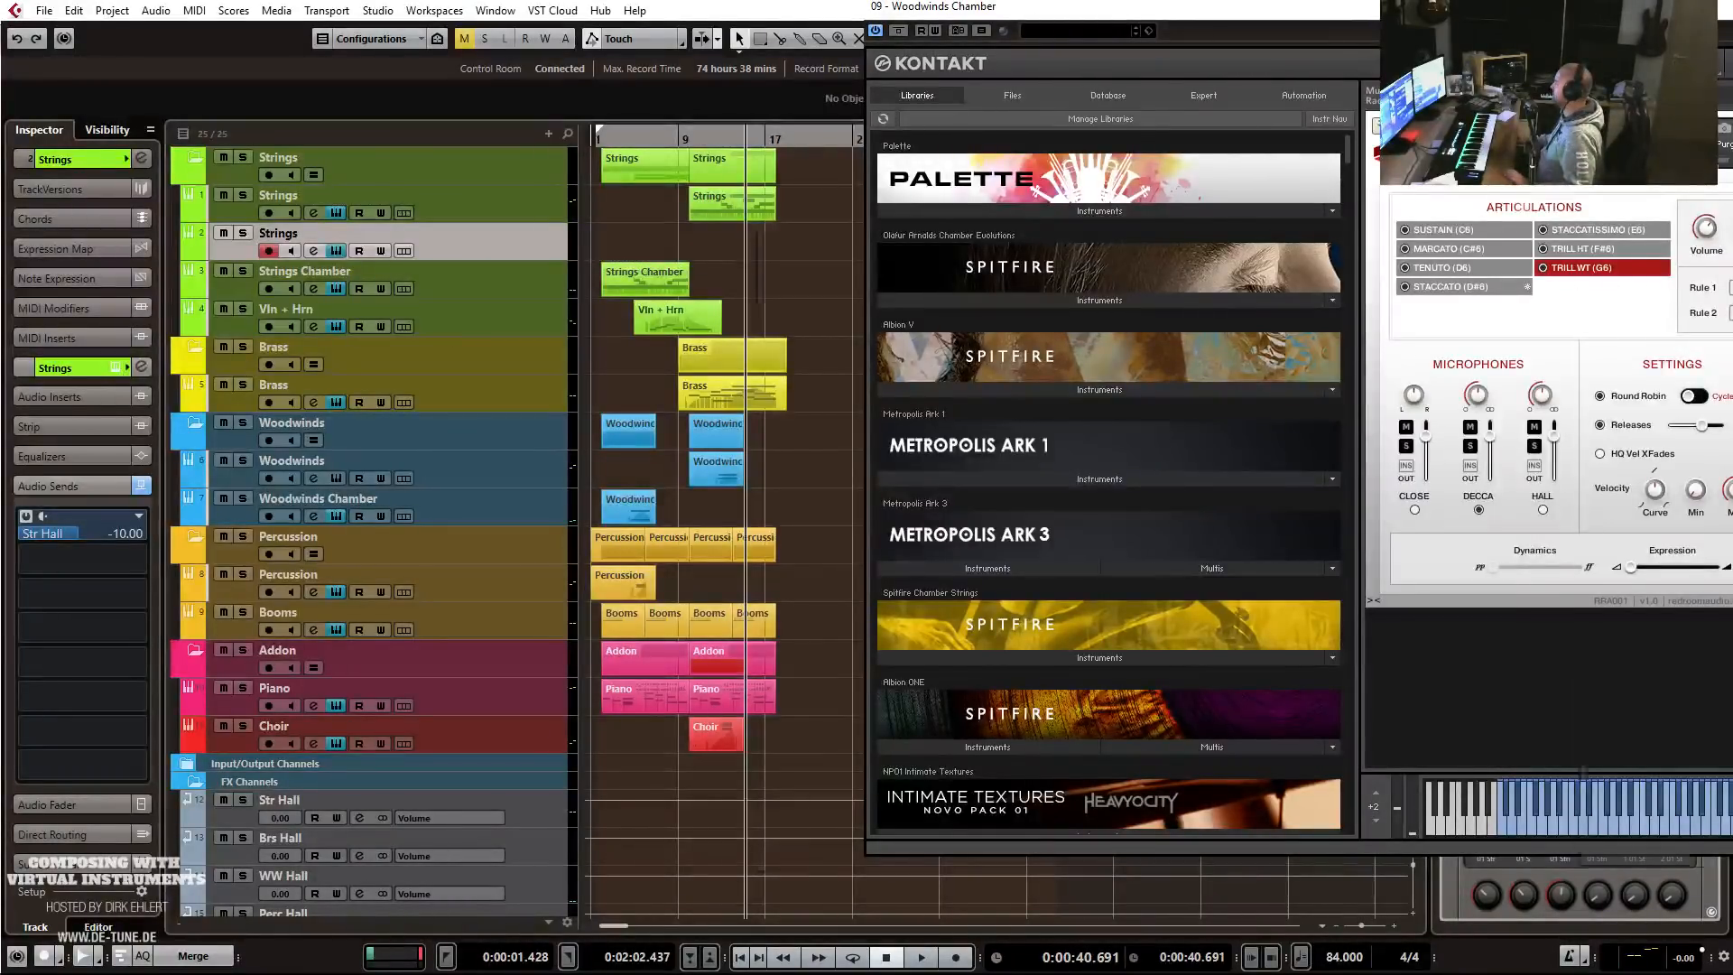
left_click_drag(1732, 16, 412, 17)
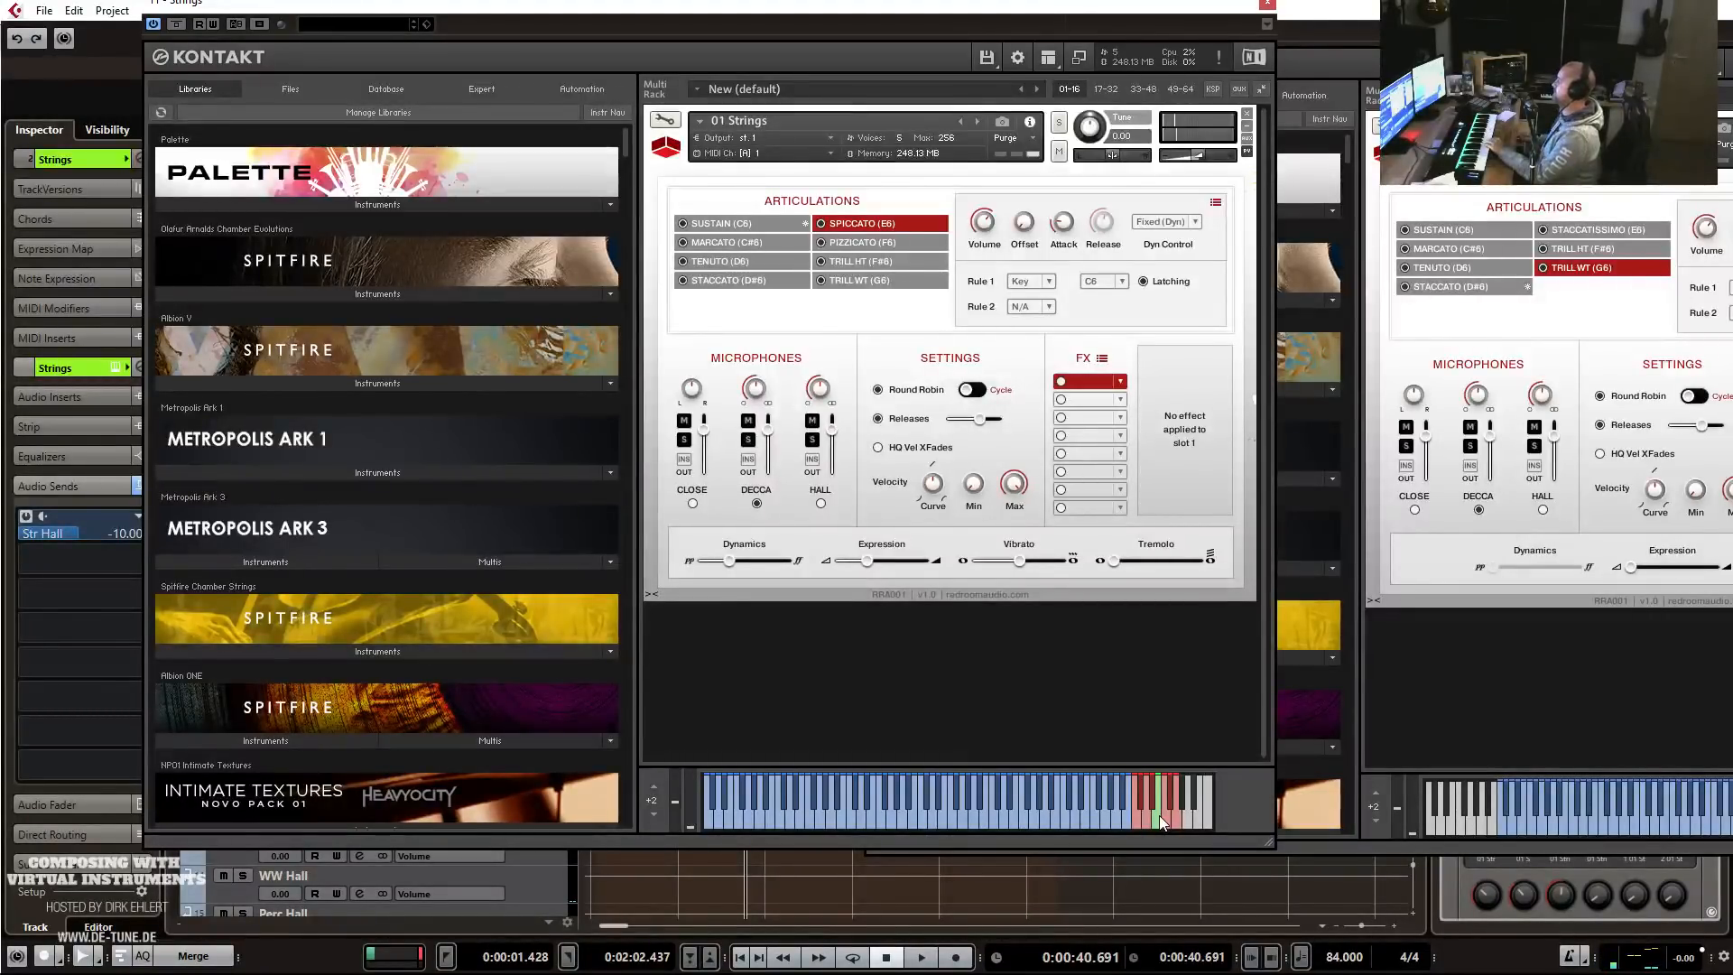
left_click_drag(991, 11, 1732, 34)
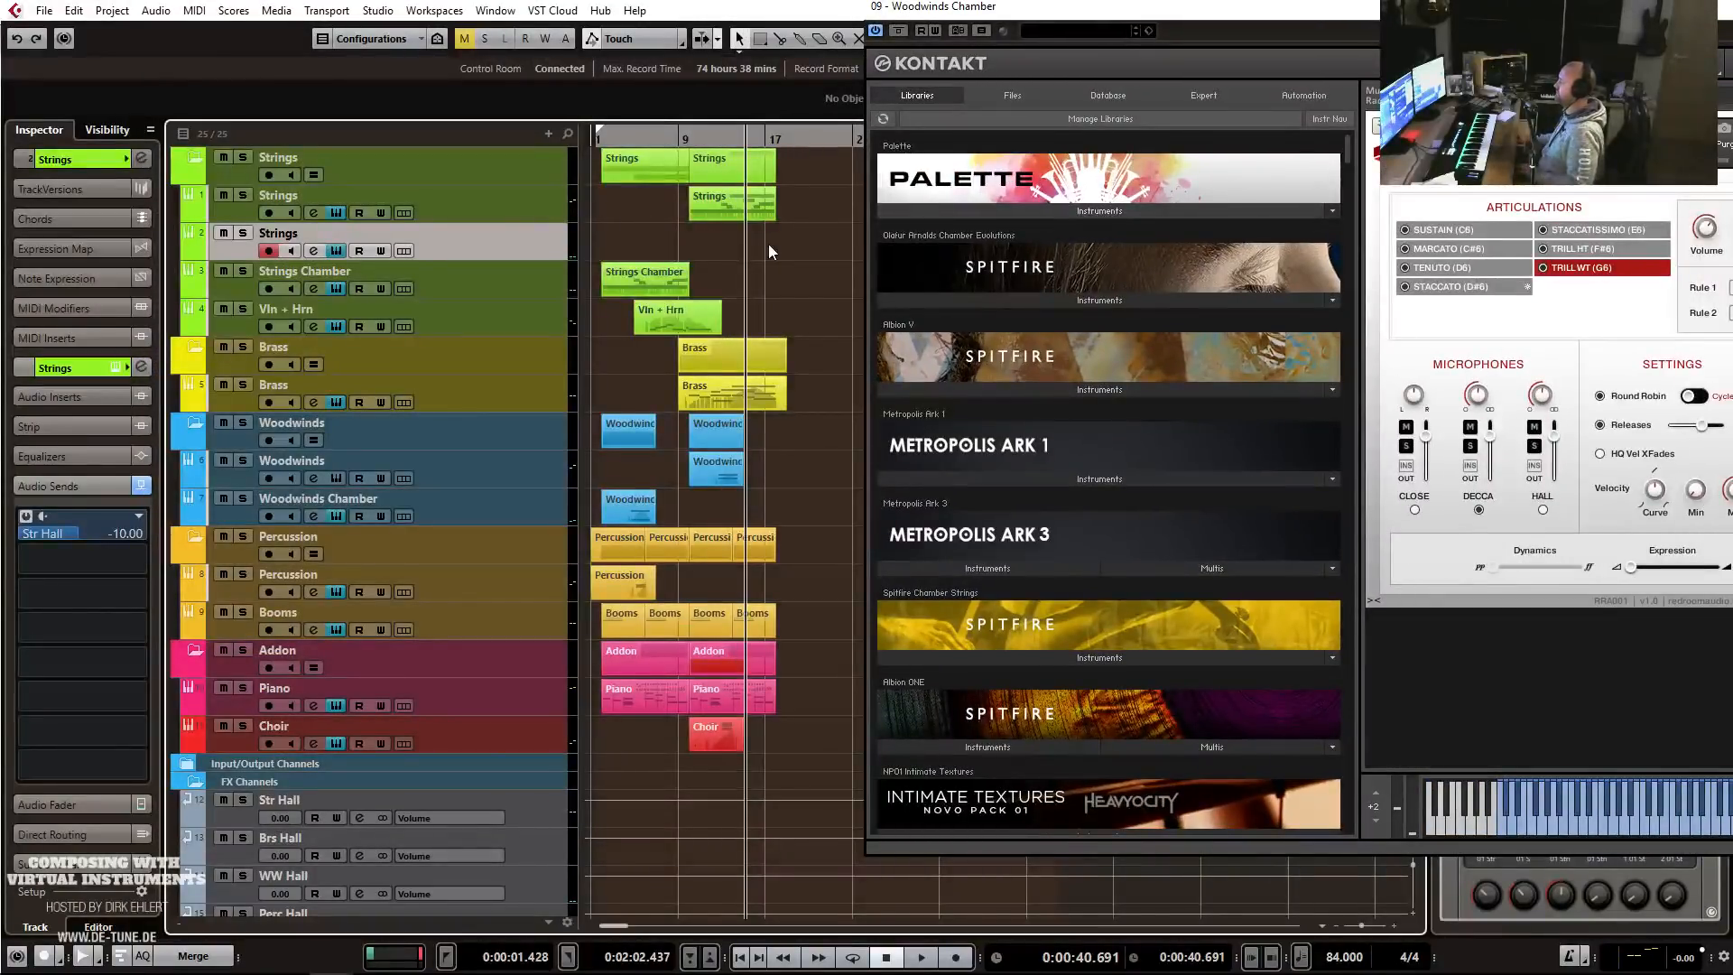
Create an empty part on the new Strings track from bar 14 to bar 18.
key("h")
key("h")
key("h")
scroll(772, 242, "right", 4)
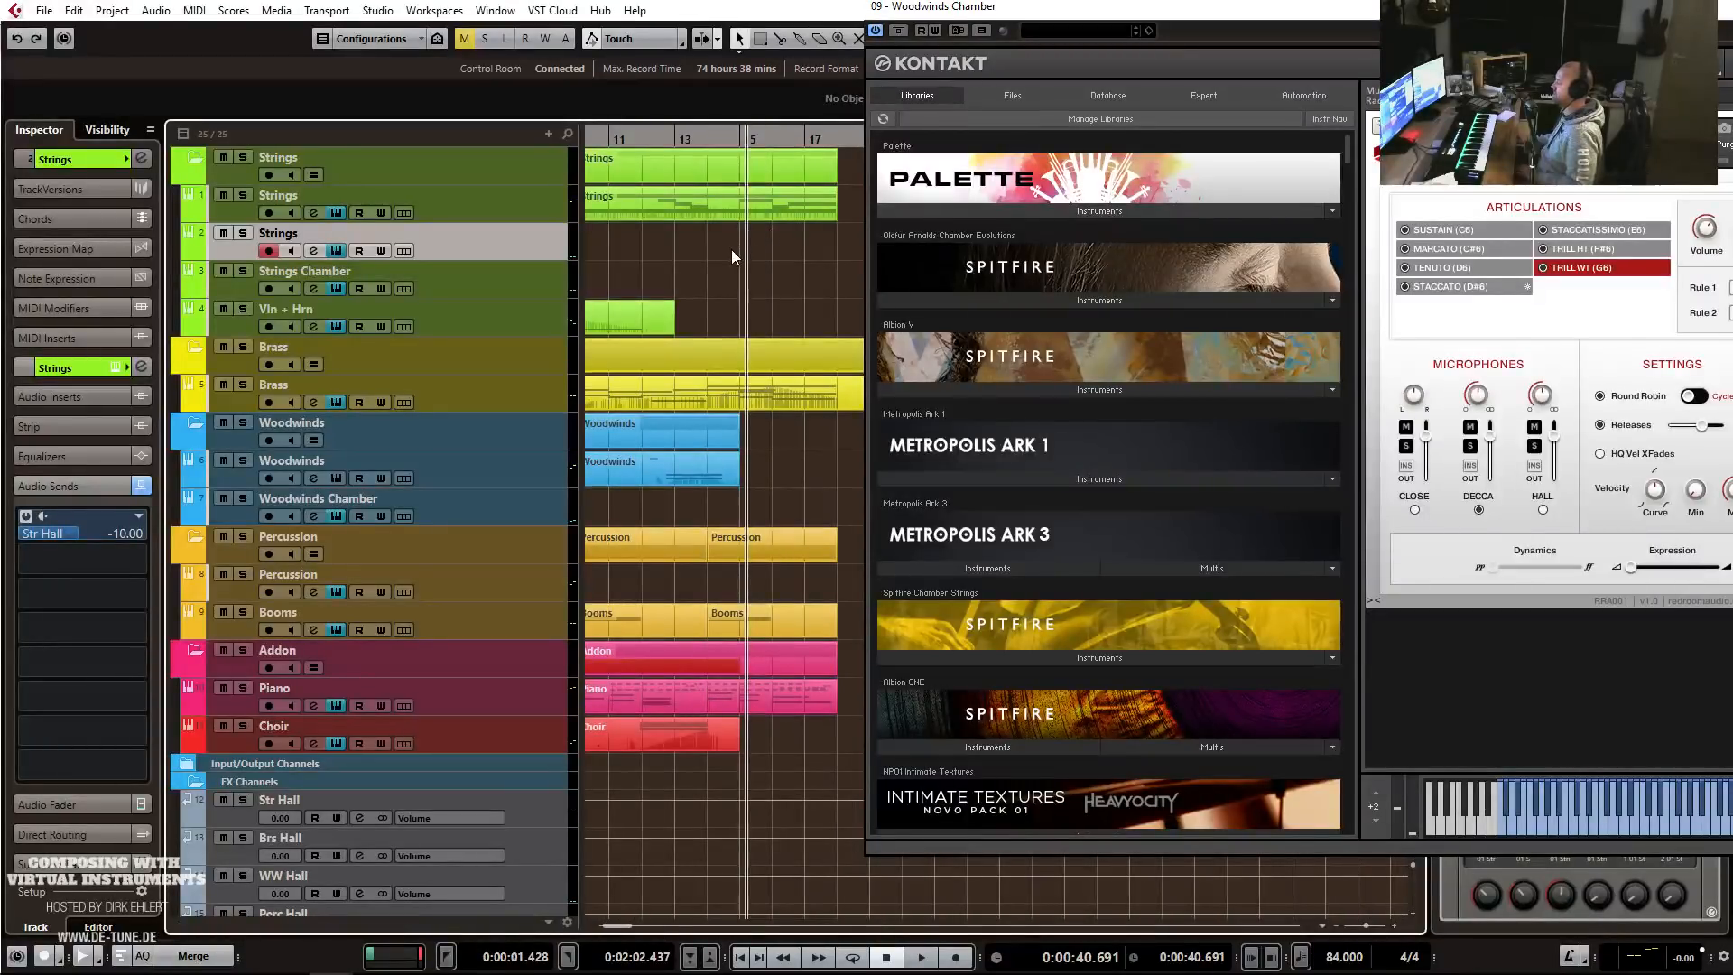
left_click_drag(713, 244, 829, 237)
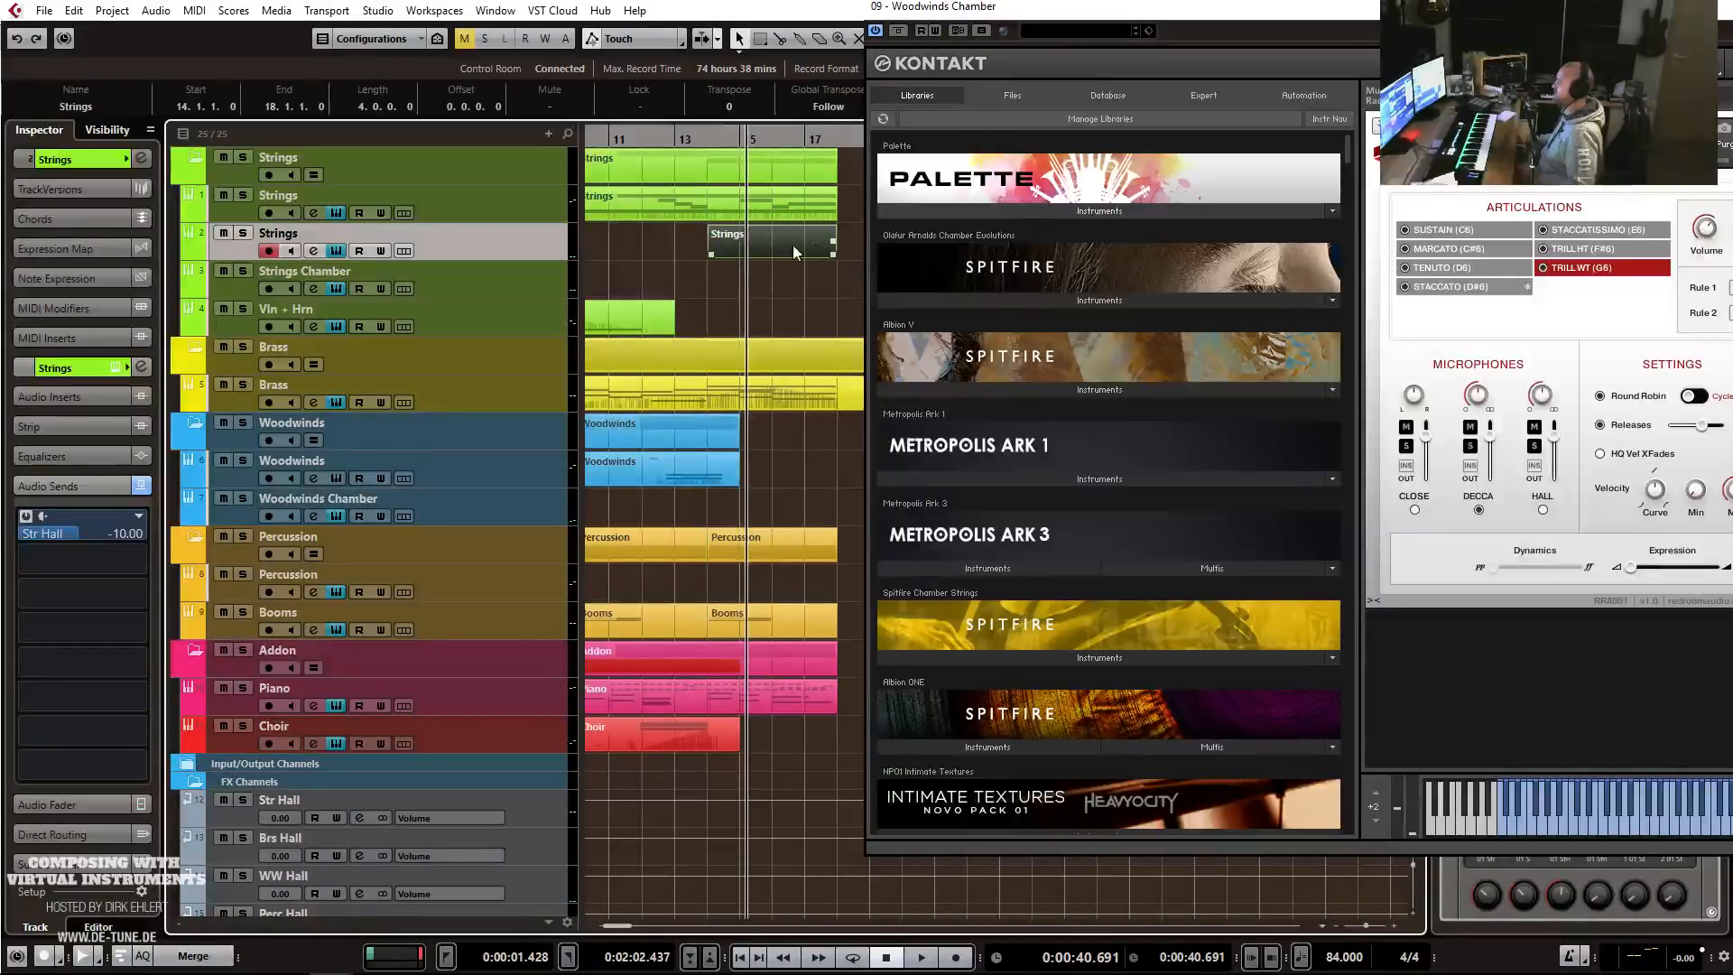
Open the new Strings part for editing with quantize at 1/16, and move the Kontakt windows out of the way.
key("Return")
left_click(728, 317)
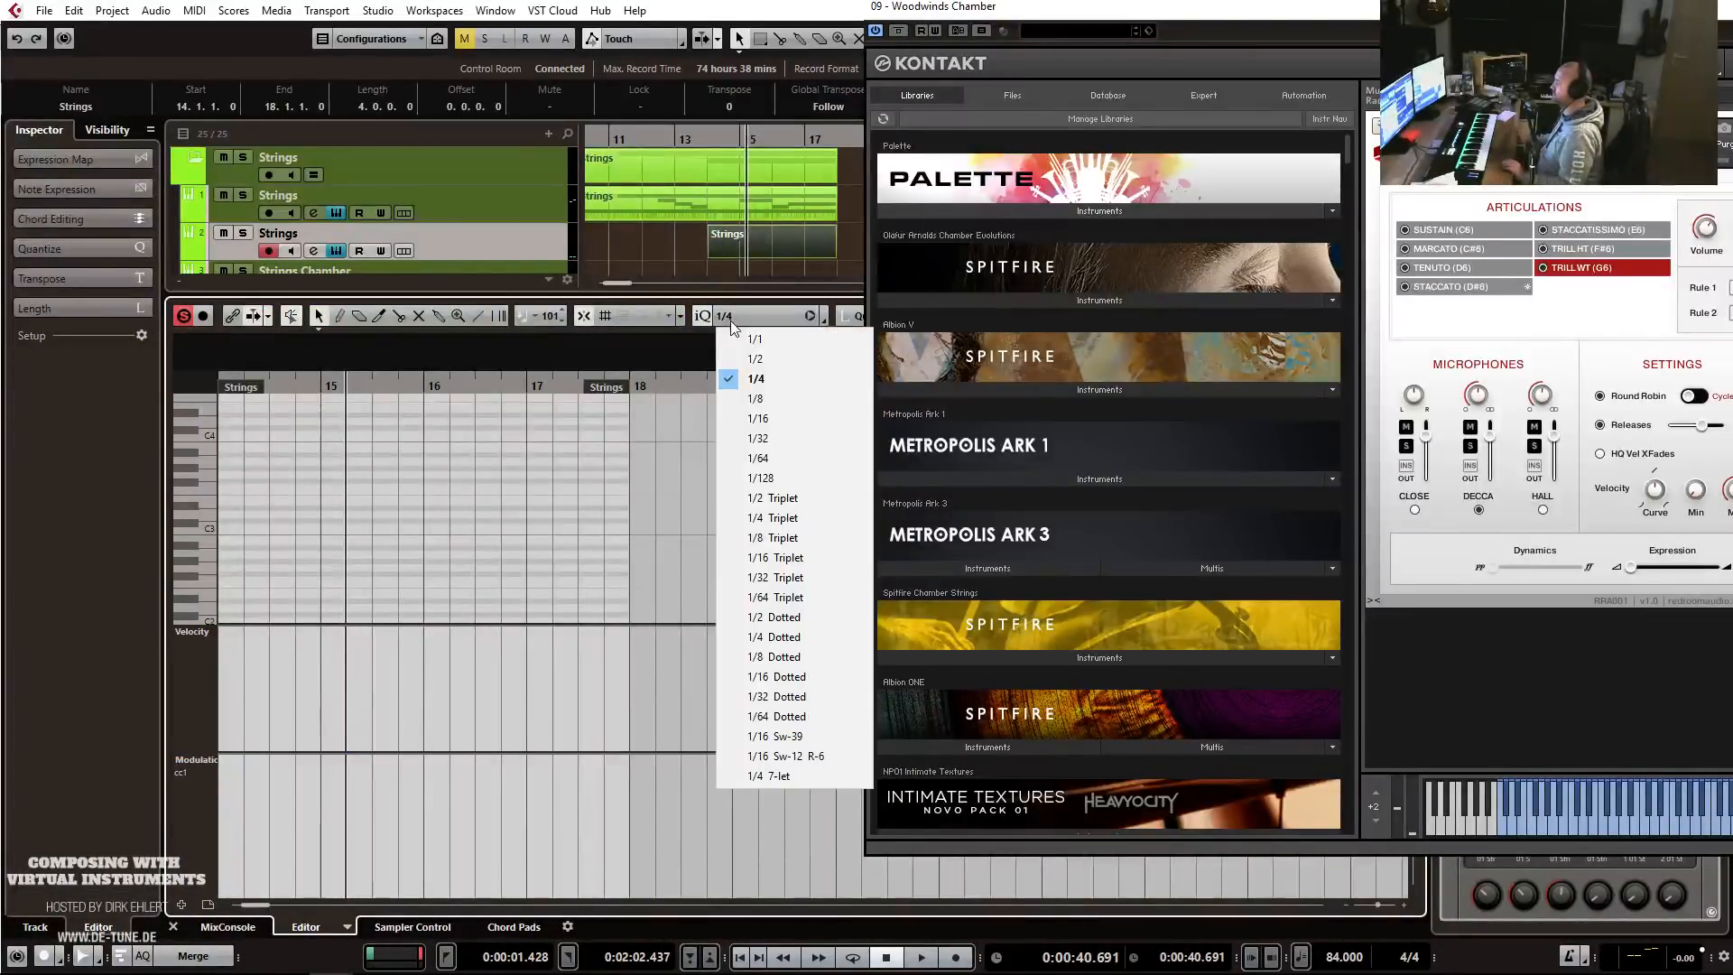
left_click(763, 394)
left_click(749, 324)
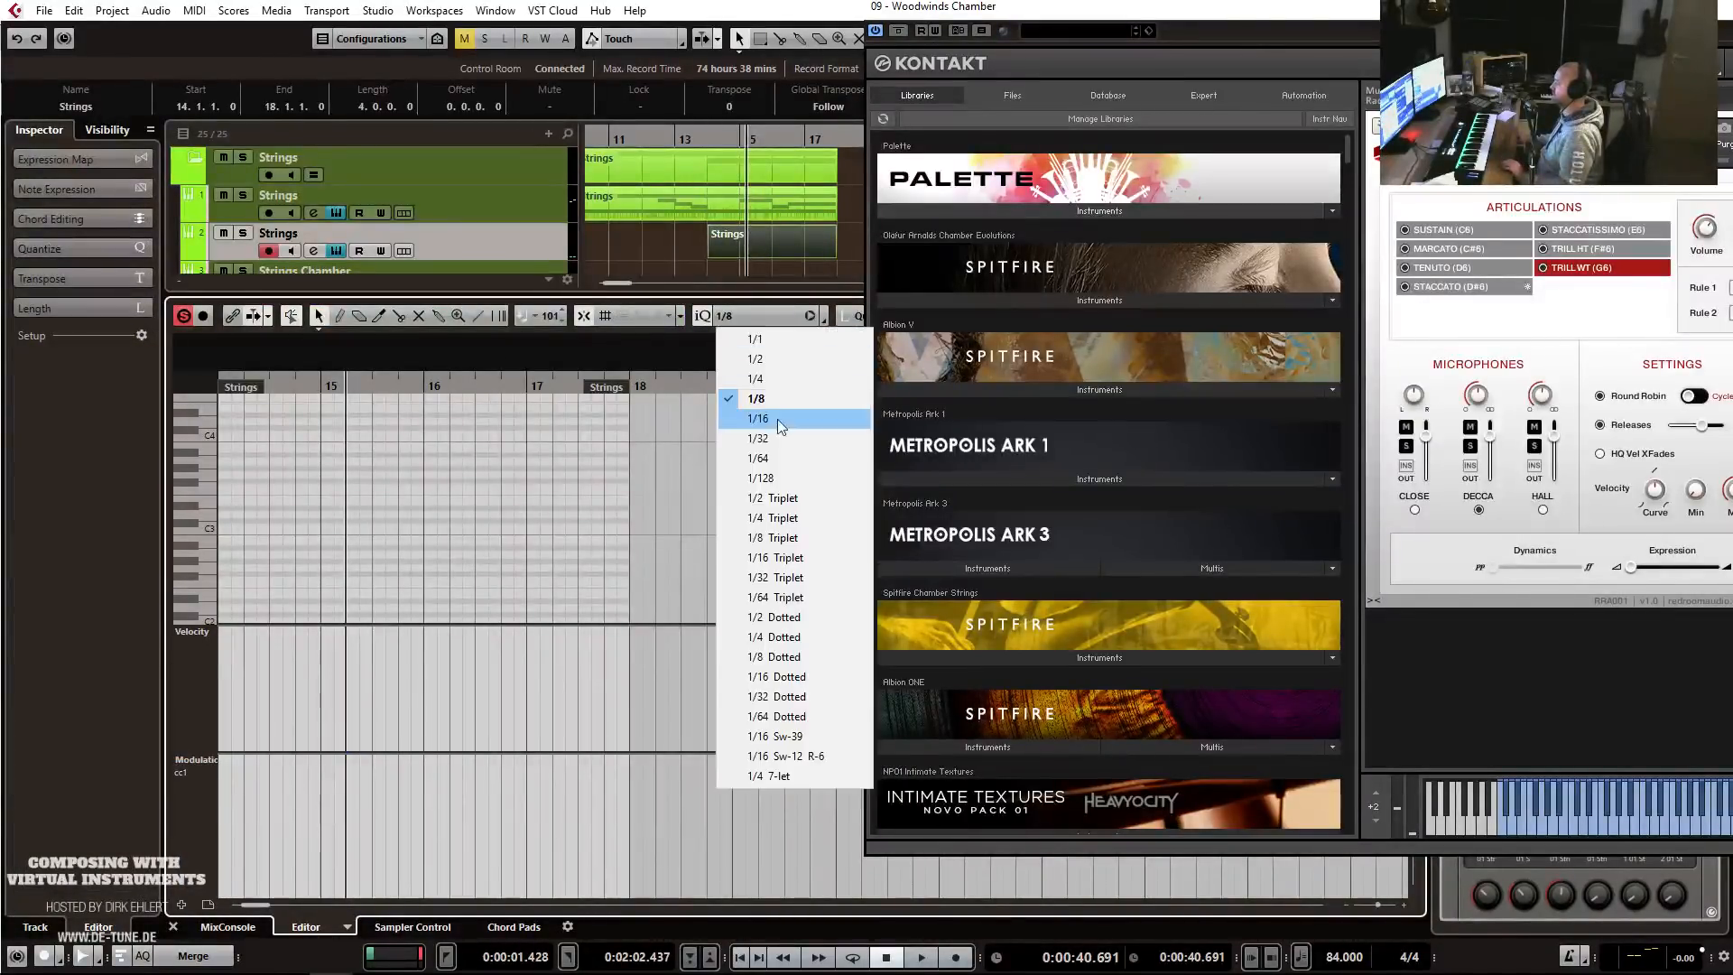
left_click(777, 417)
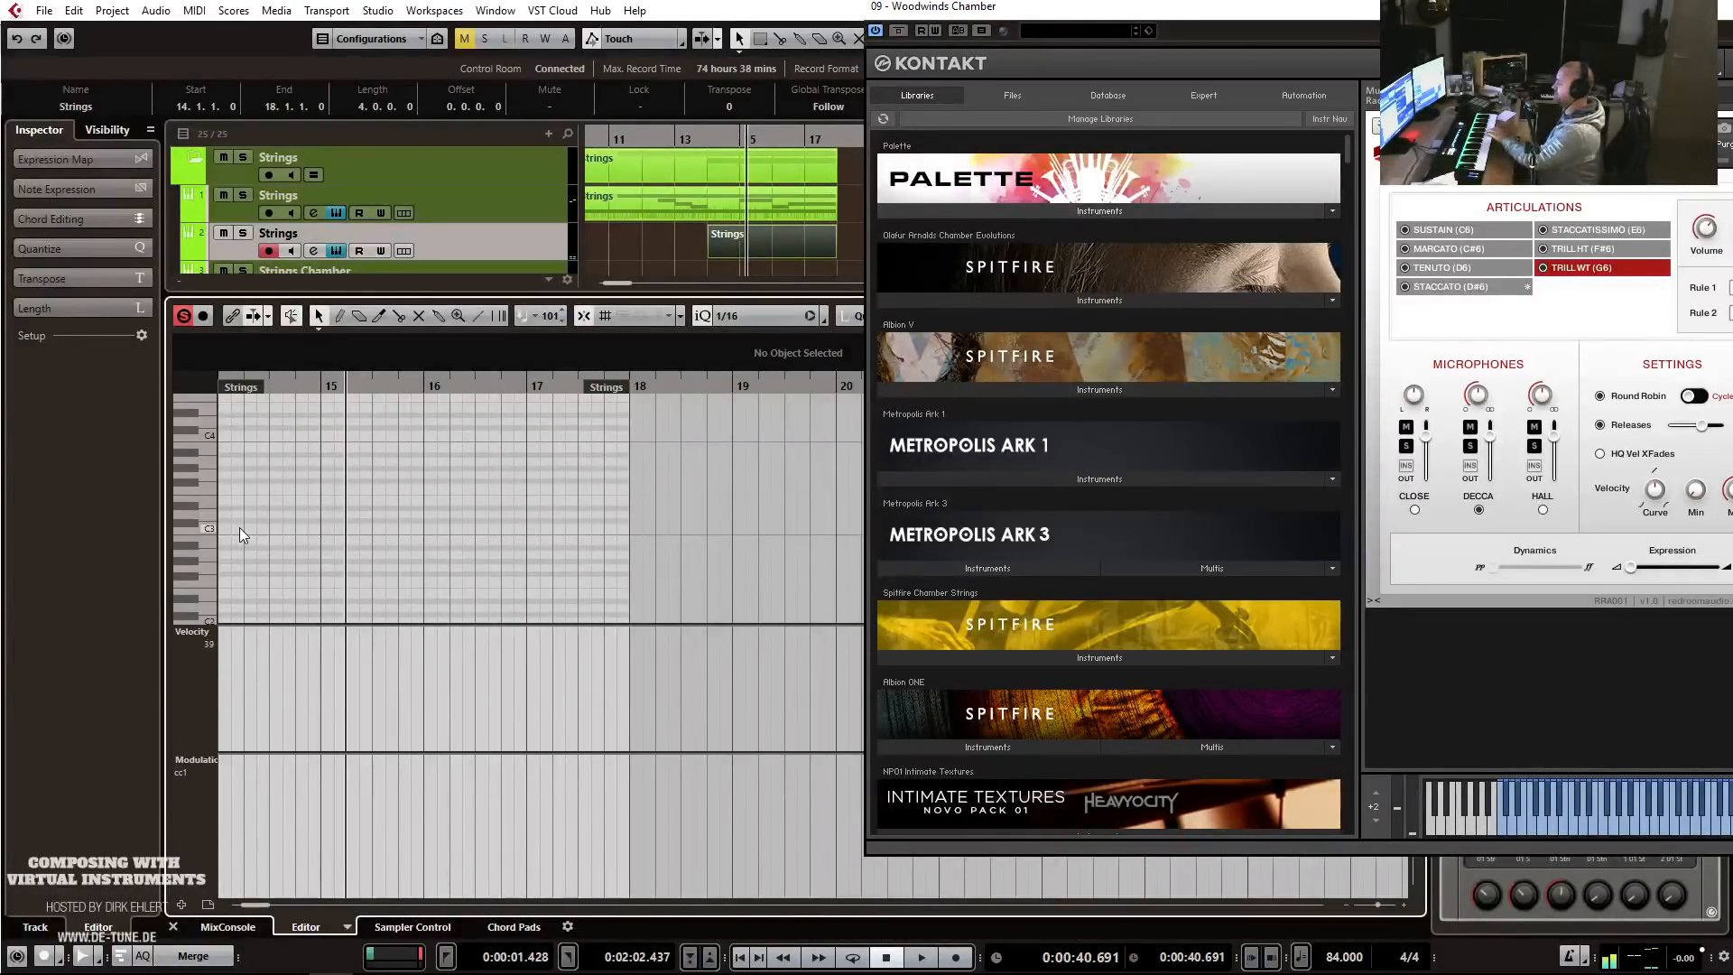
left_click(934, 265)
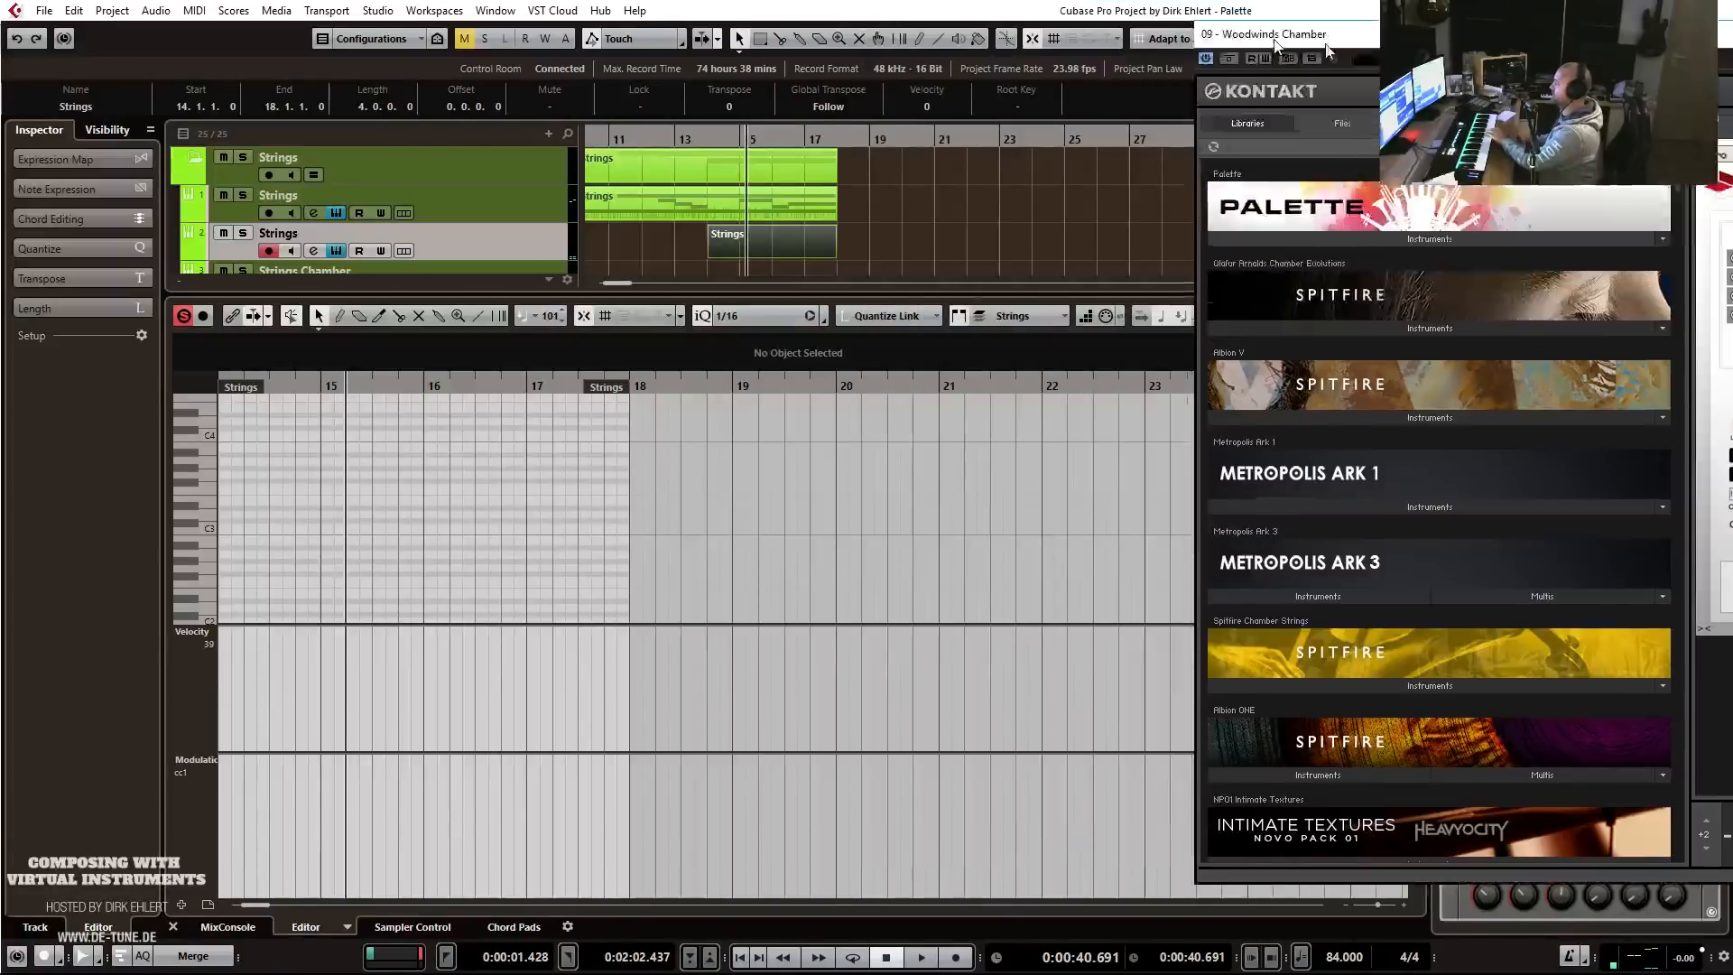
left_click(1083, 313)
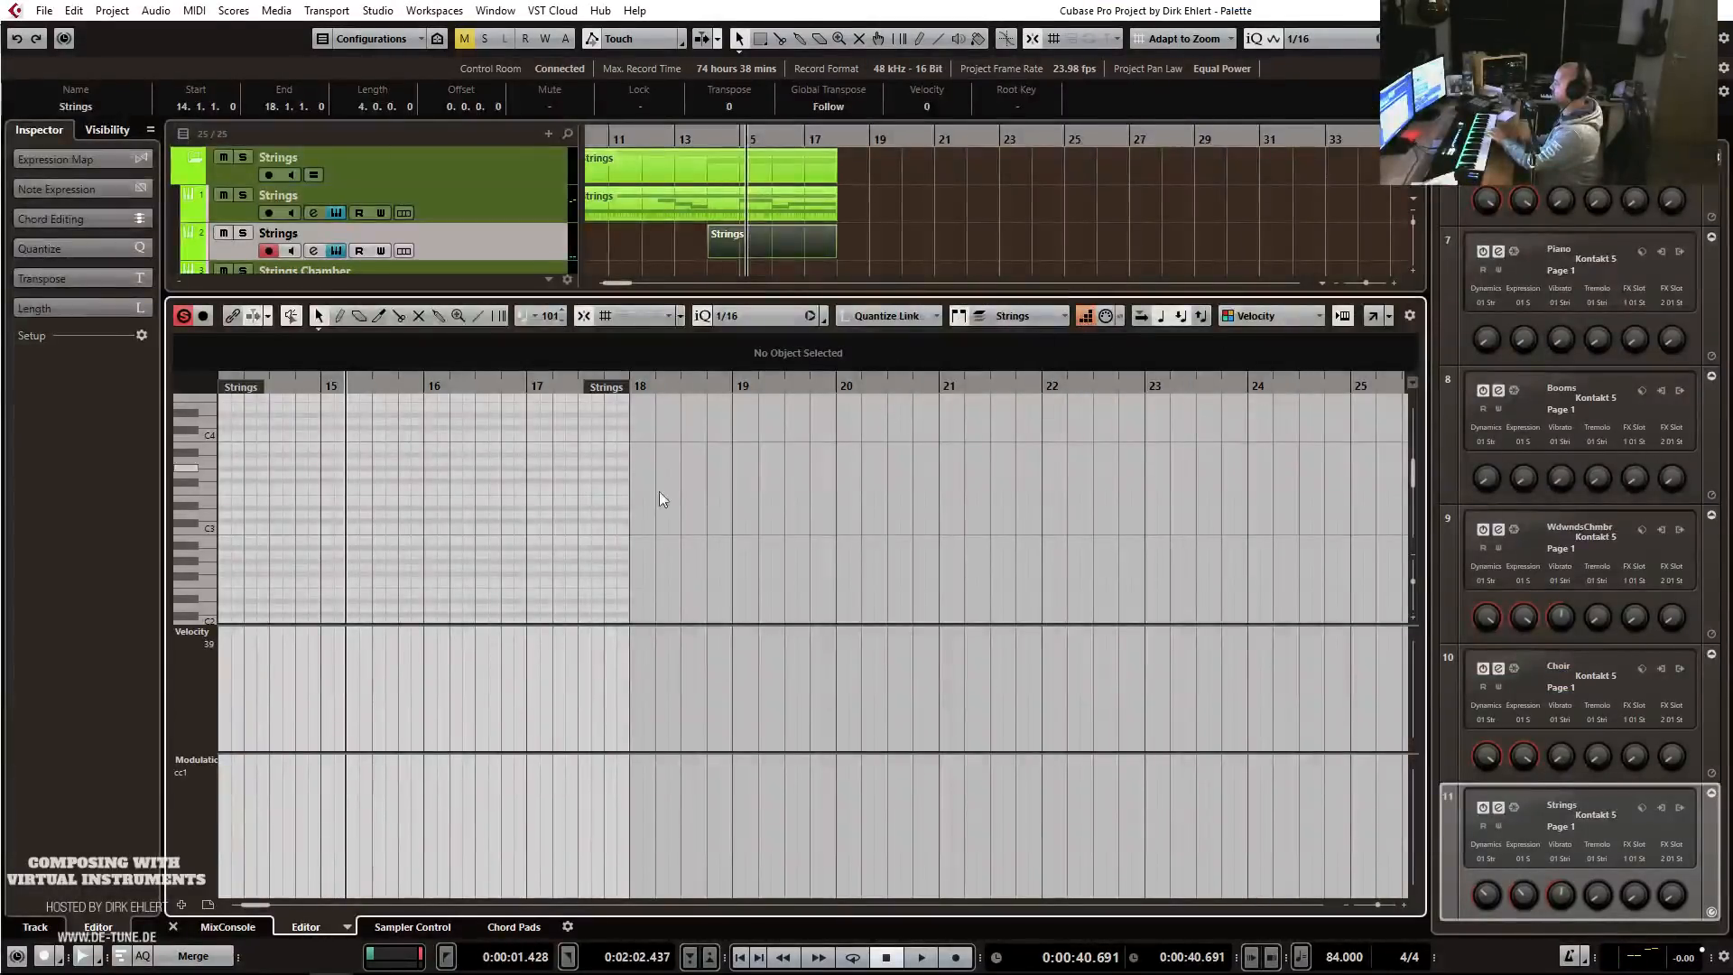
Step-enter a sixteenth-note D3 rhythm with rests across bars 14 and 15 of the new Strings part.
left_click(219, 540)
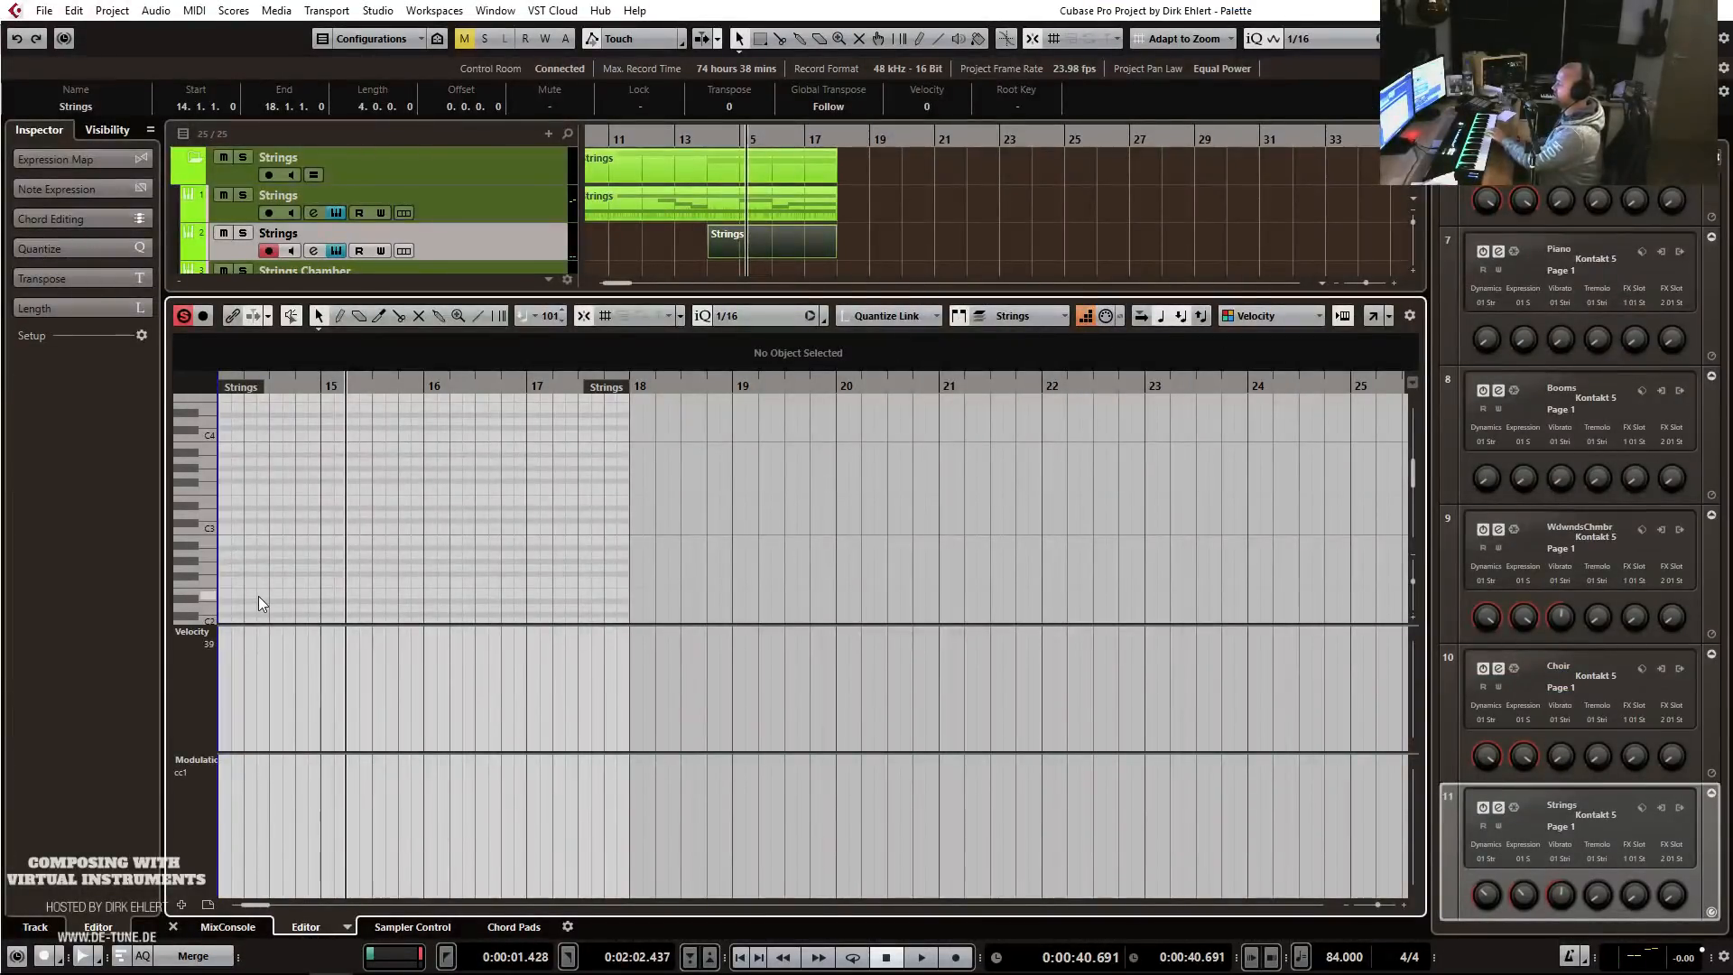
key("Right")
key("Right")
key("Right")
key("Right")
key("Right")
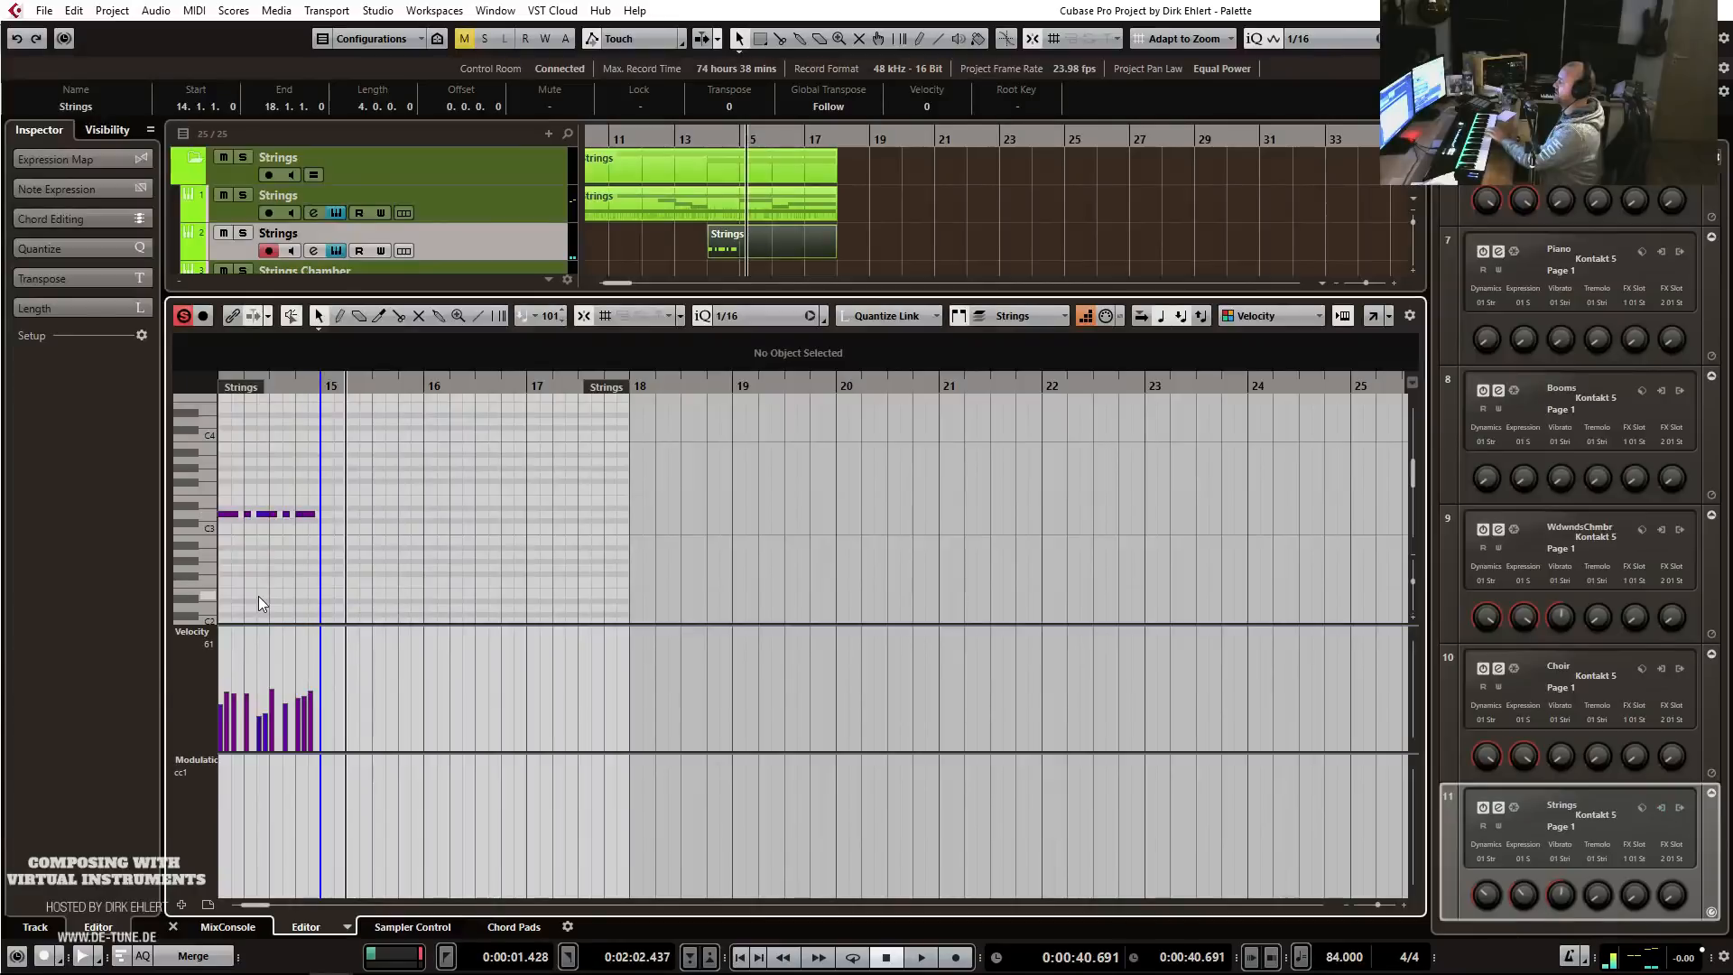
key("Right")
key("Right")
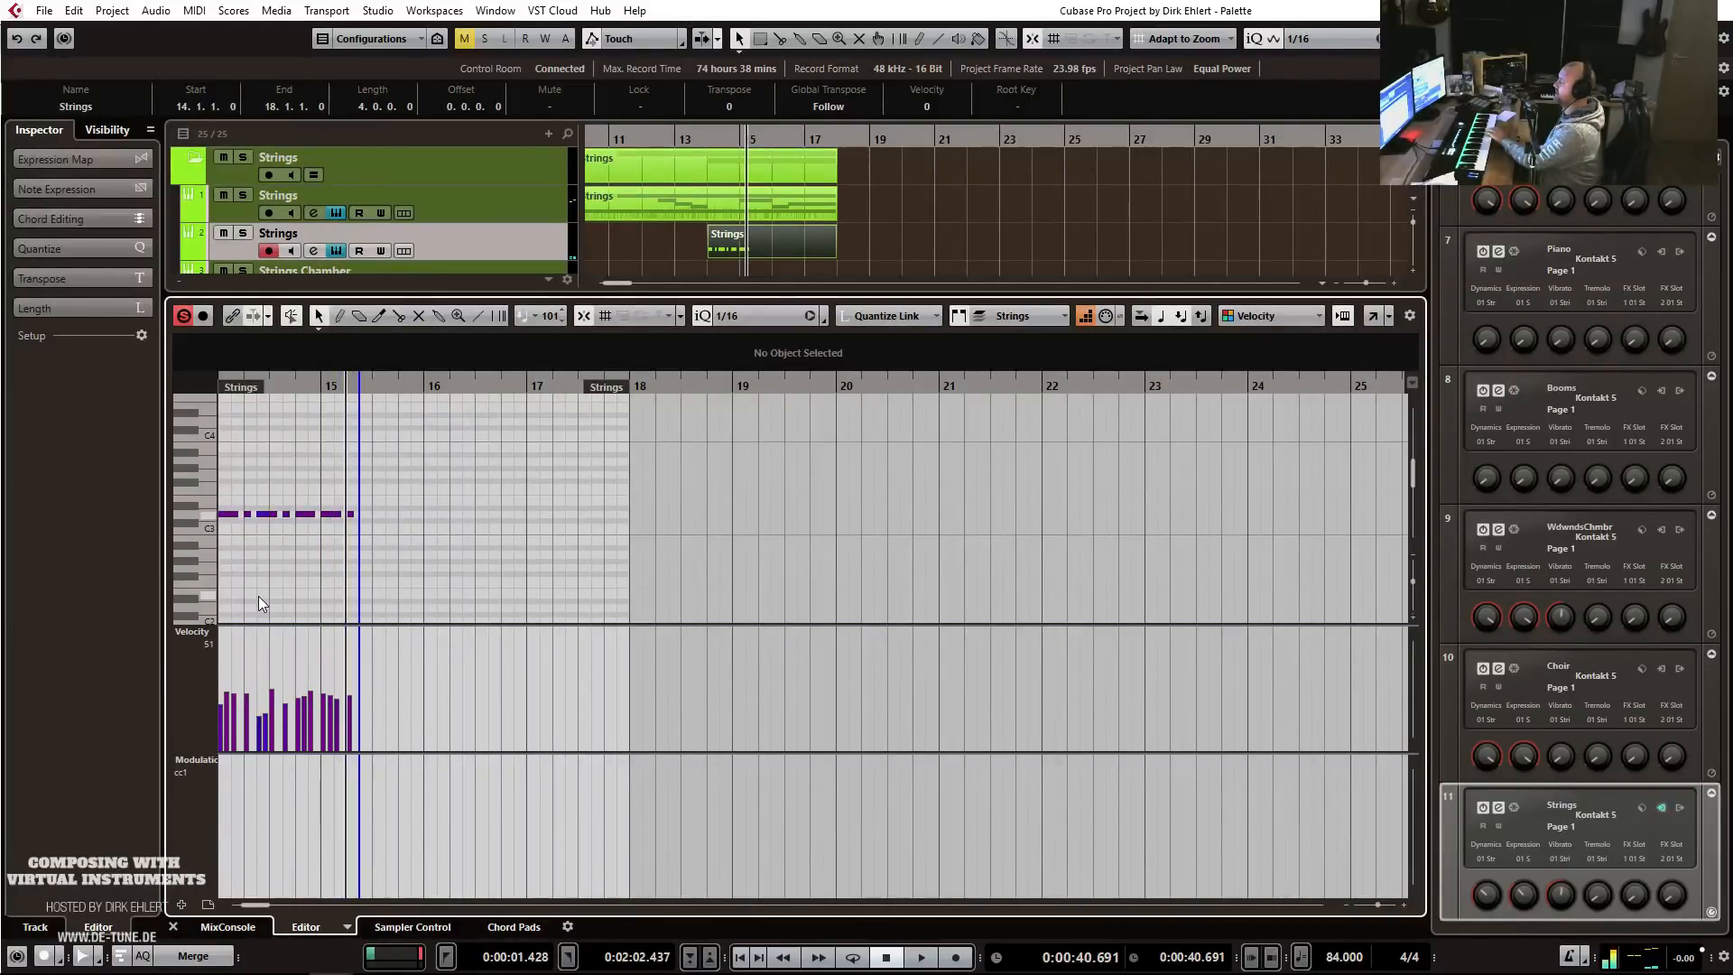
key("Right")
key("Right")
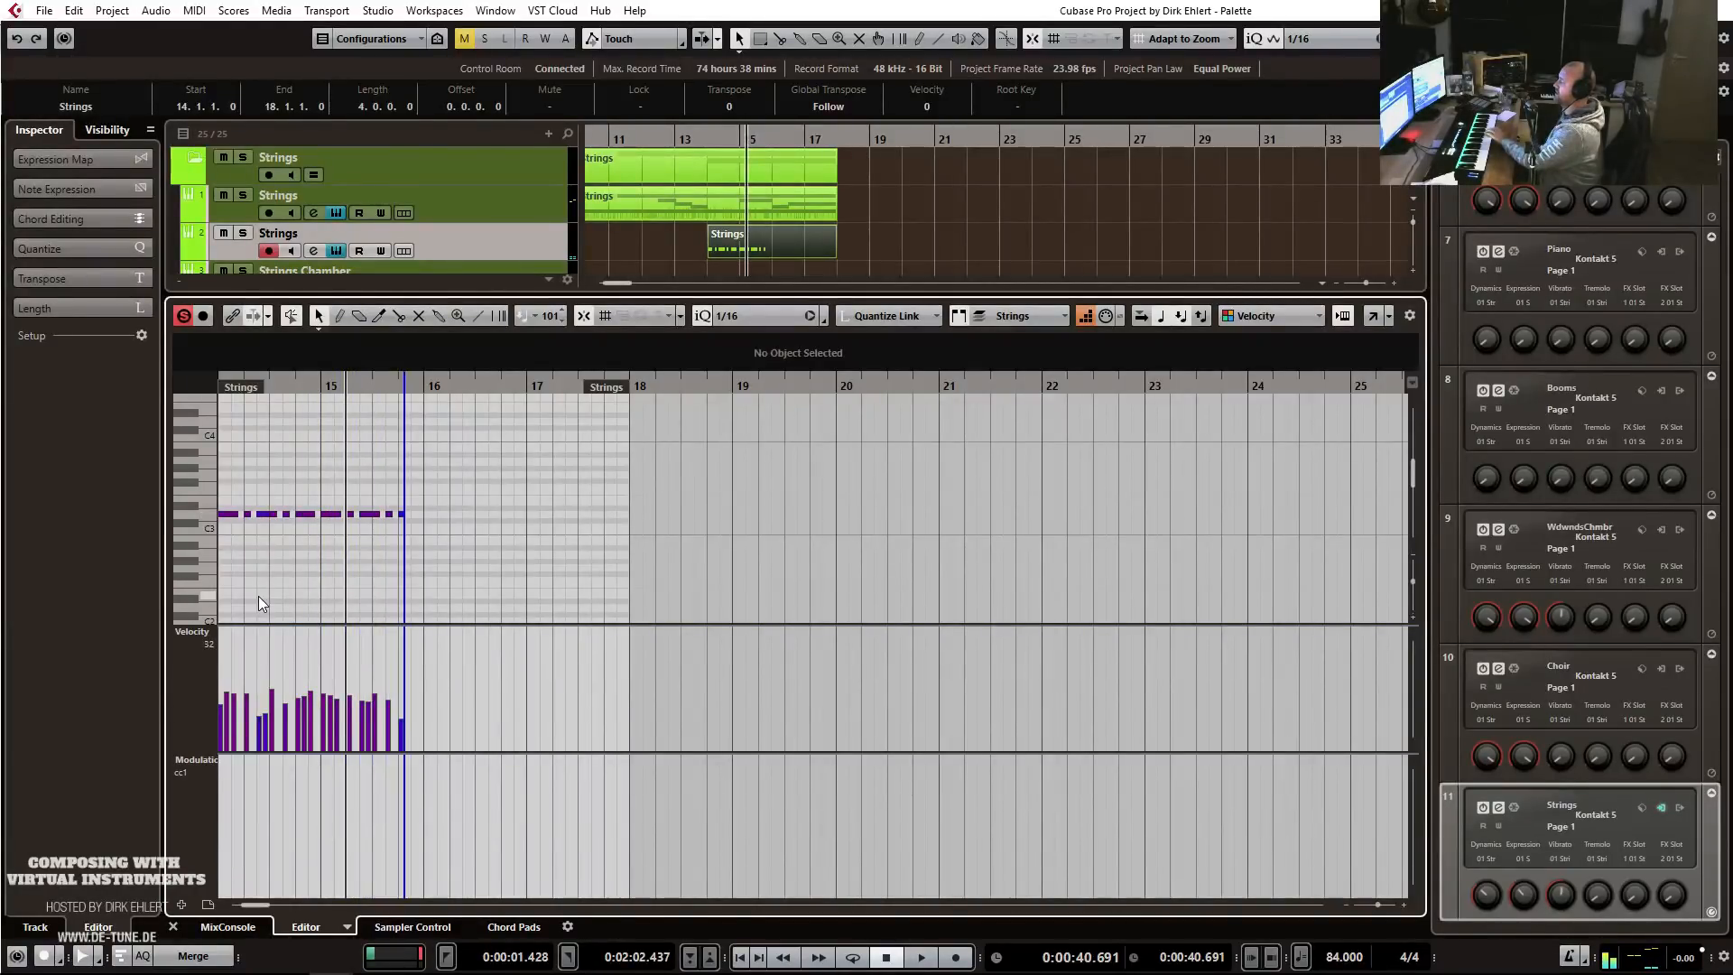
Duplicate the two-bar D3 rhythm into bars 16 and 17 and play the result from about bar 14.
left_click_drag(509, 471, 107, 582)
key("ctrl+d")
left_click(763, 388)
key("space")
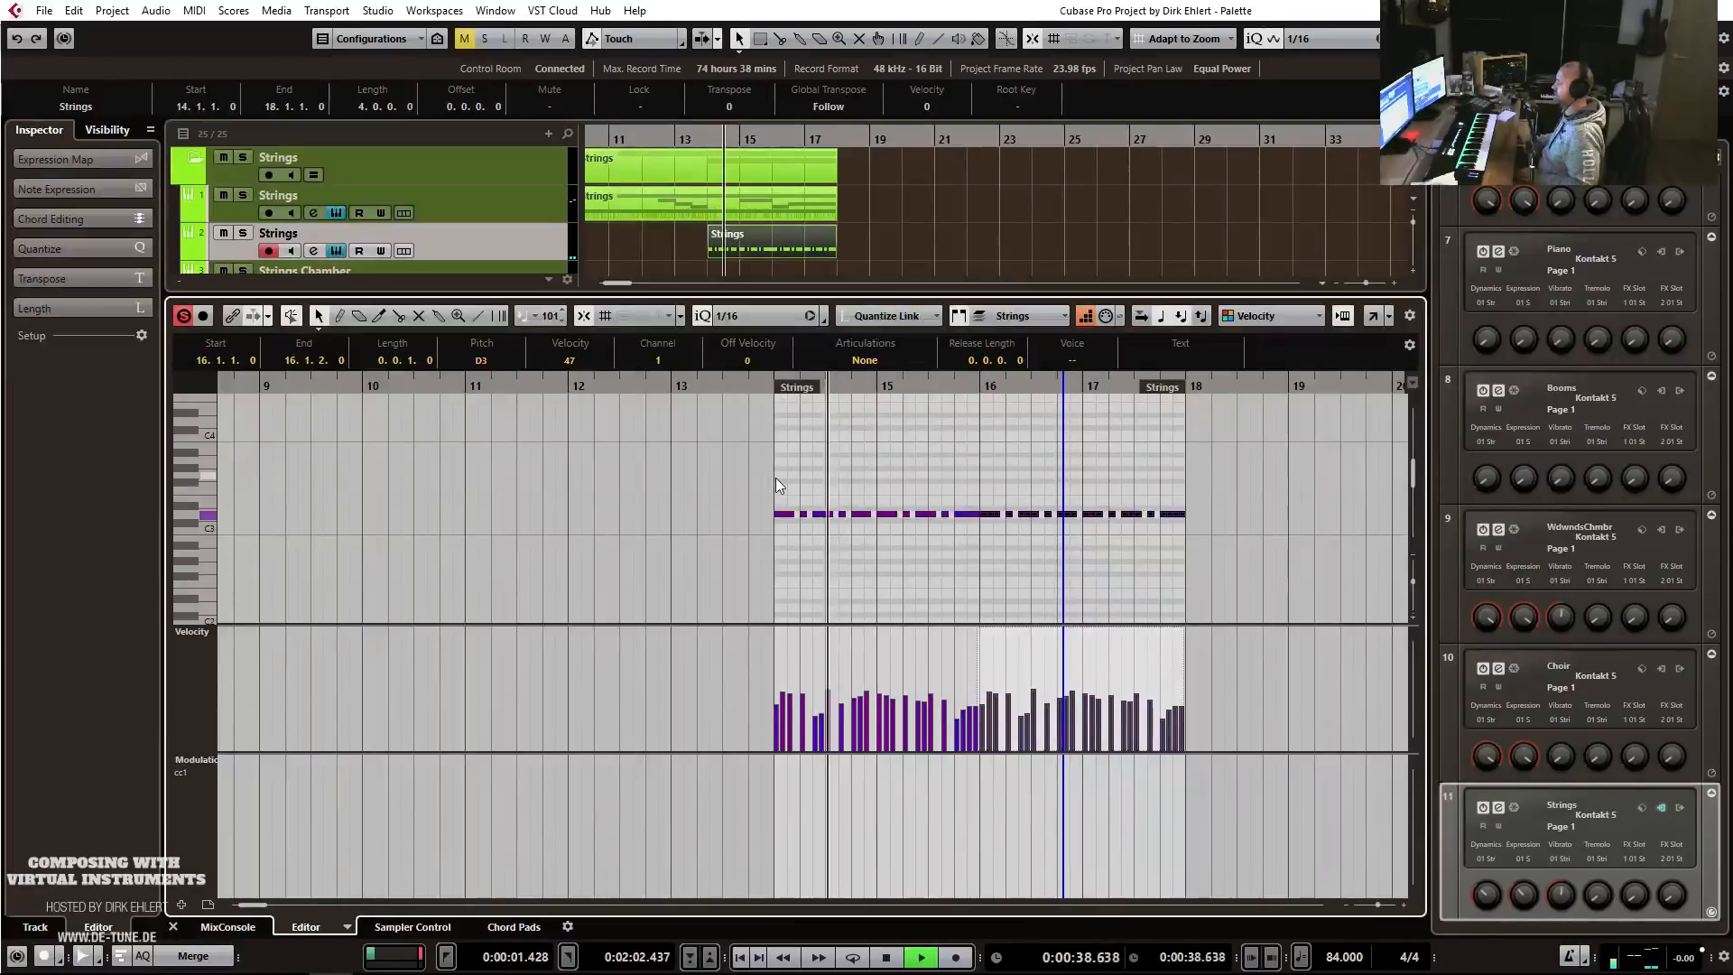
left_click(761, 390)
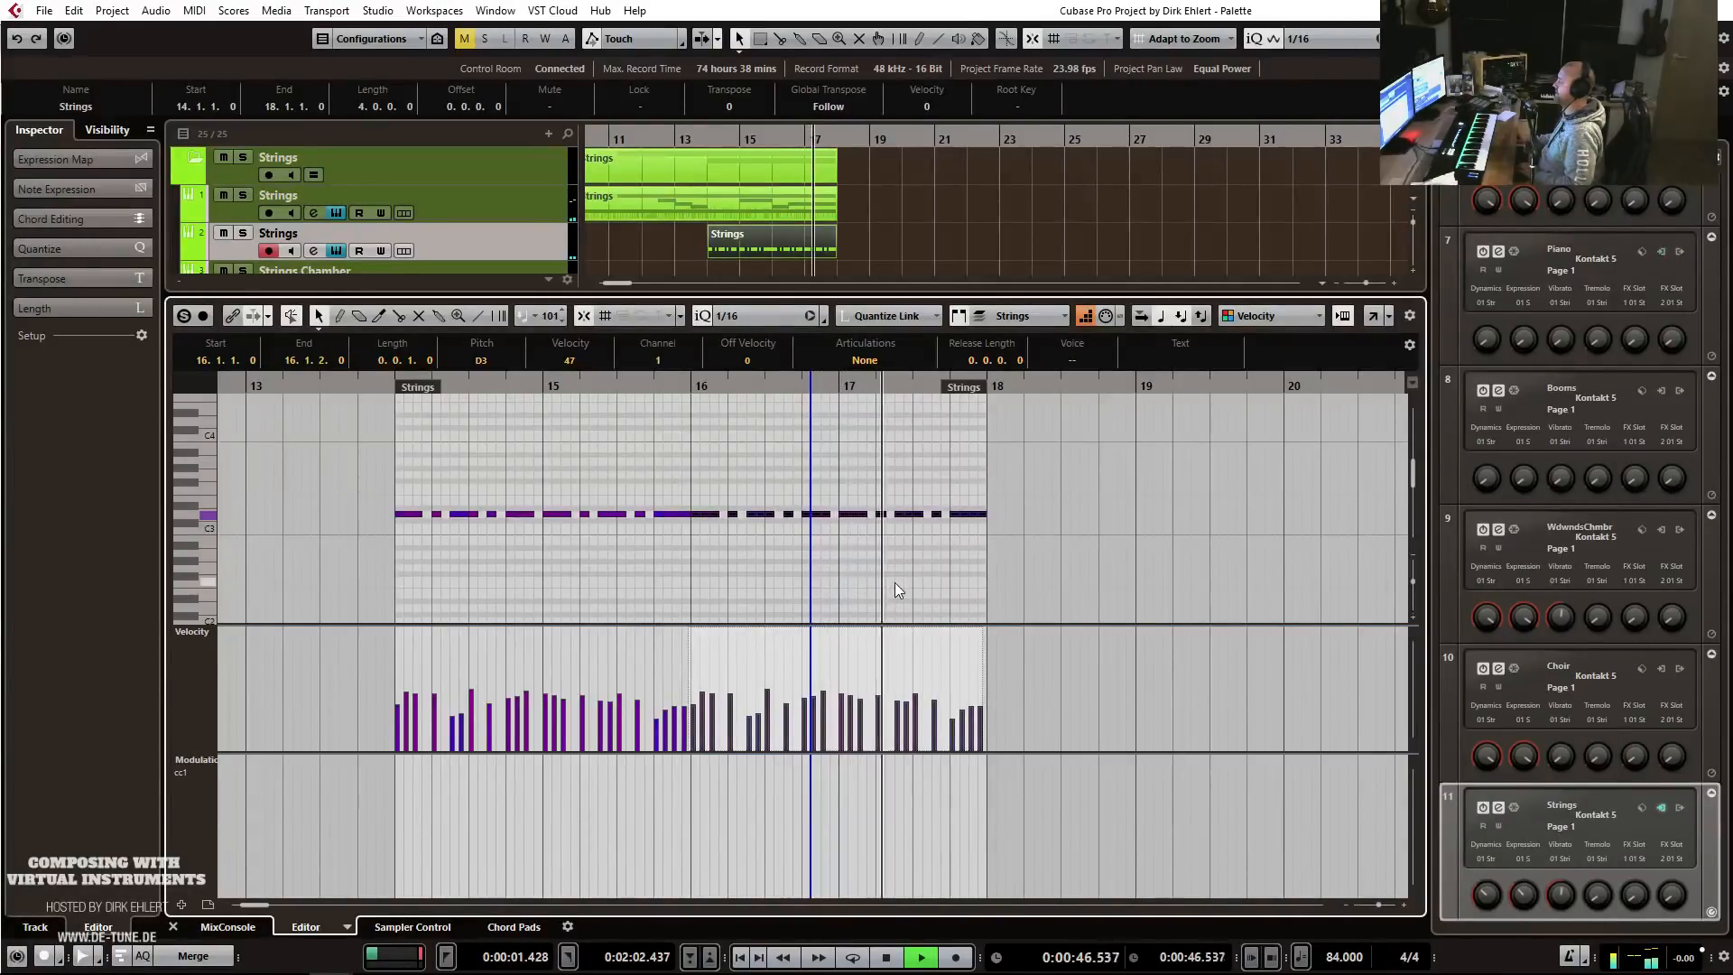
key("space")
left_click(1024, 508)
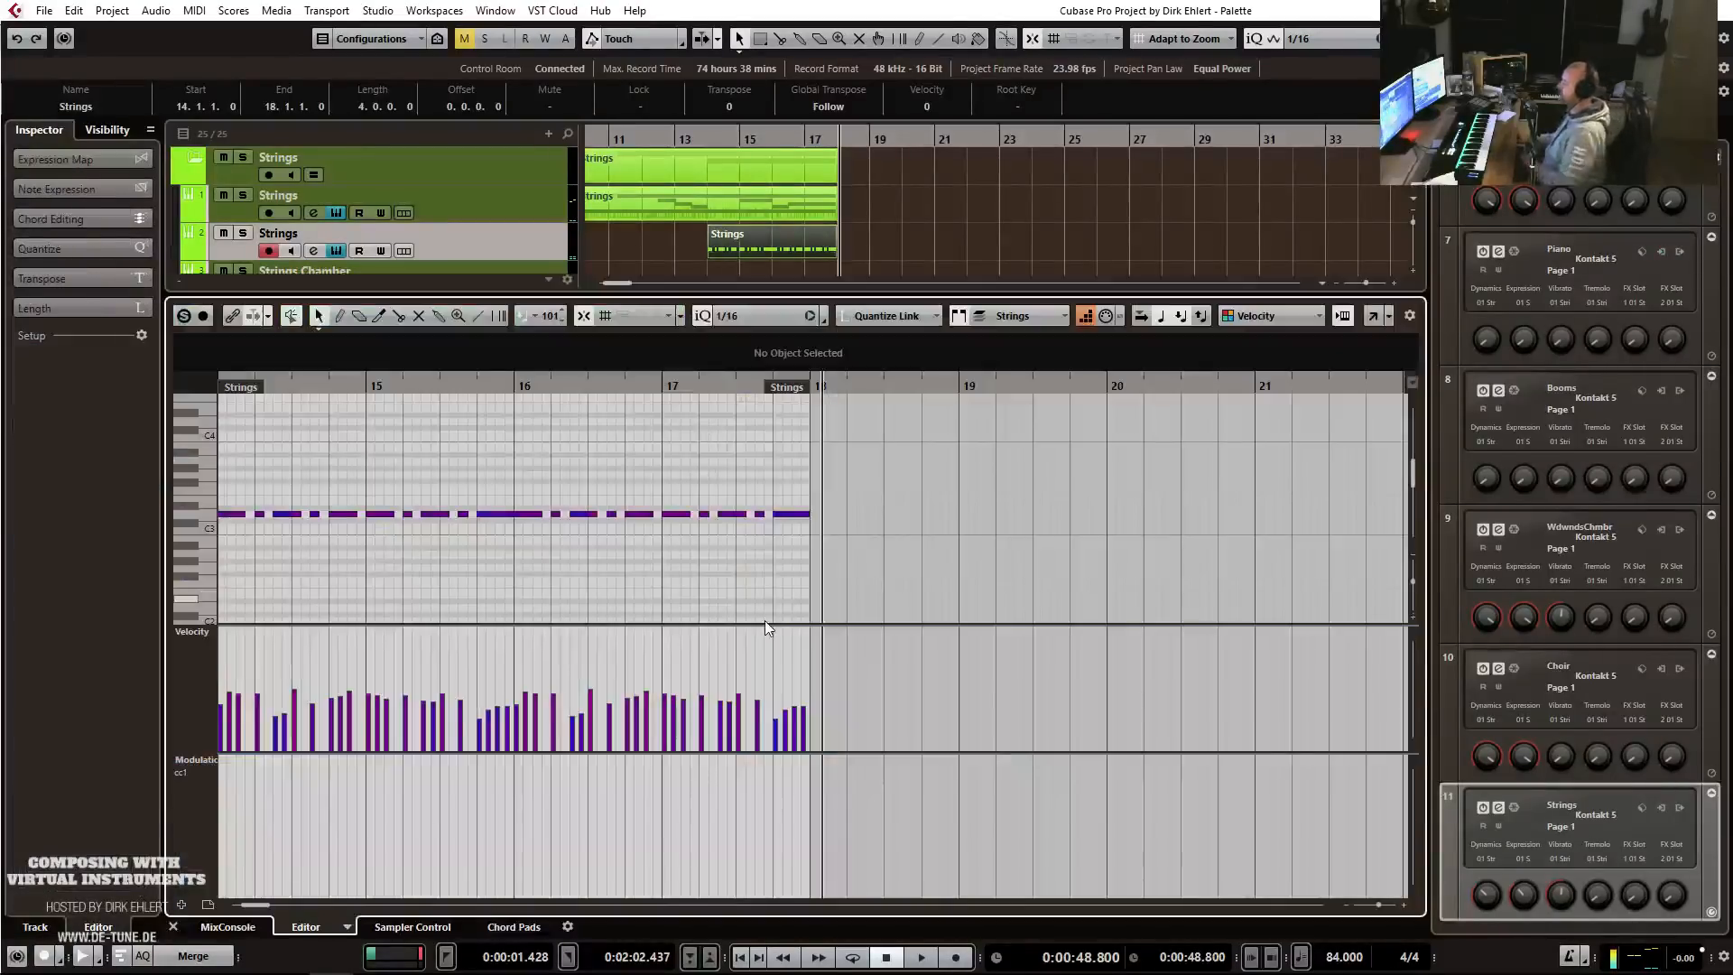
Select all notes in the Strings part, close the editor, and play the cue from the left locator.
key("ctrl+a")
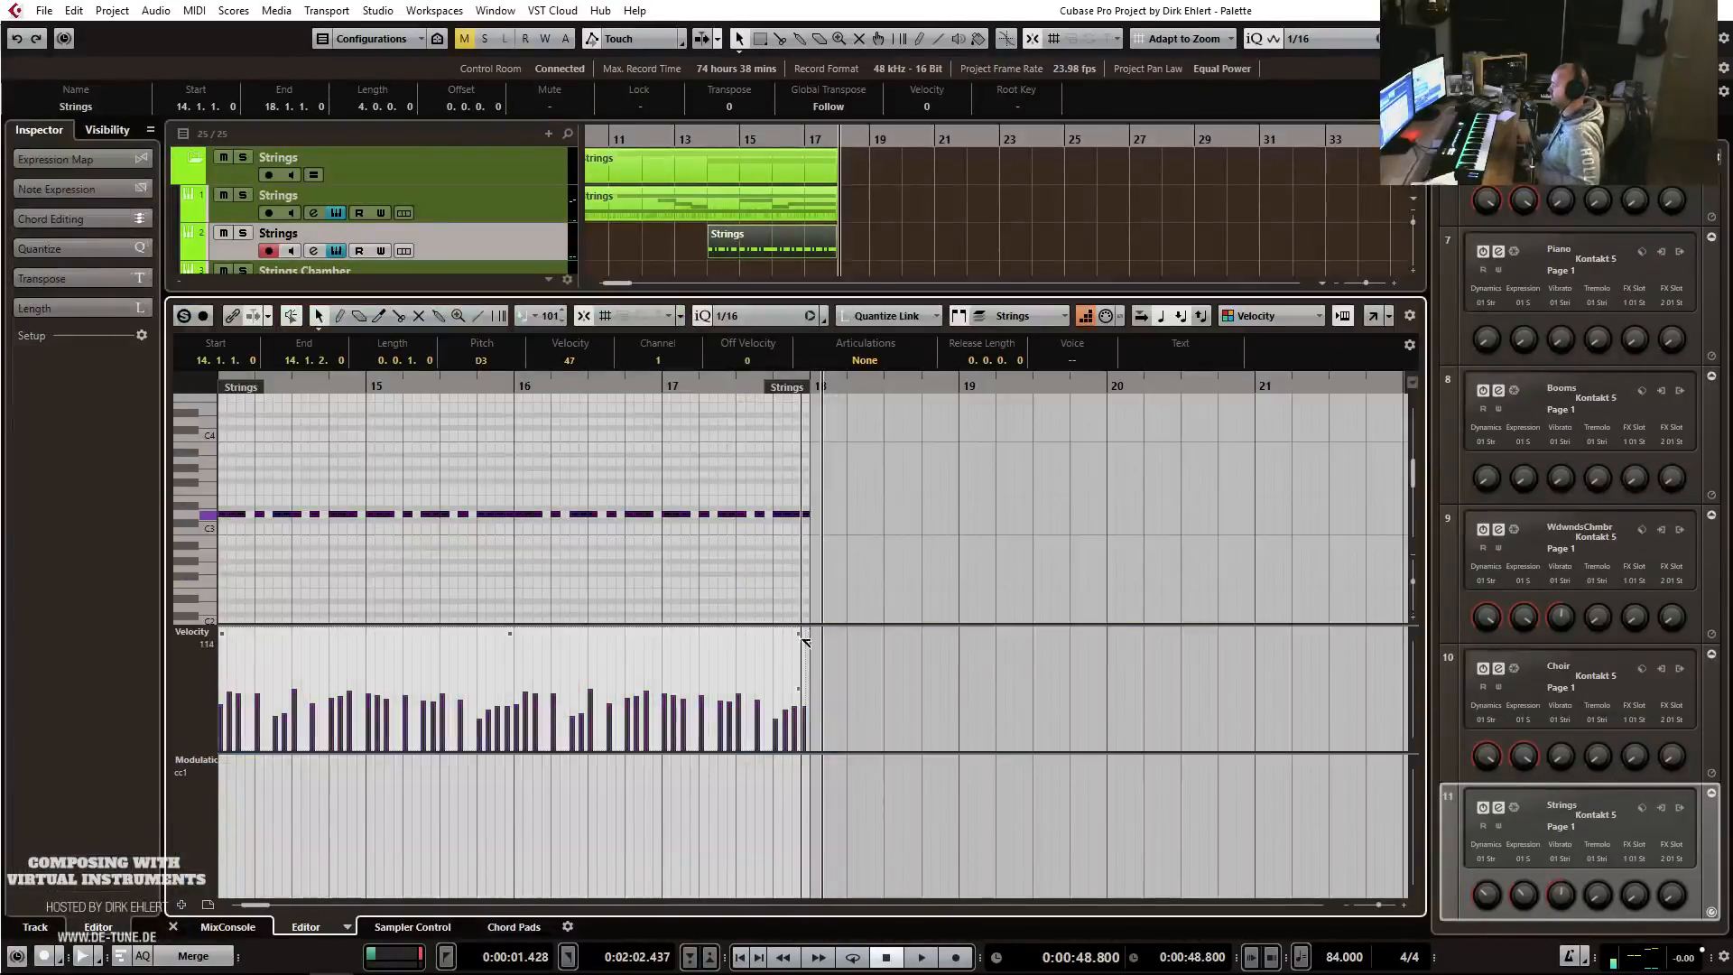
key("Return")
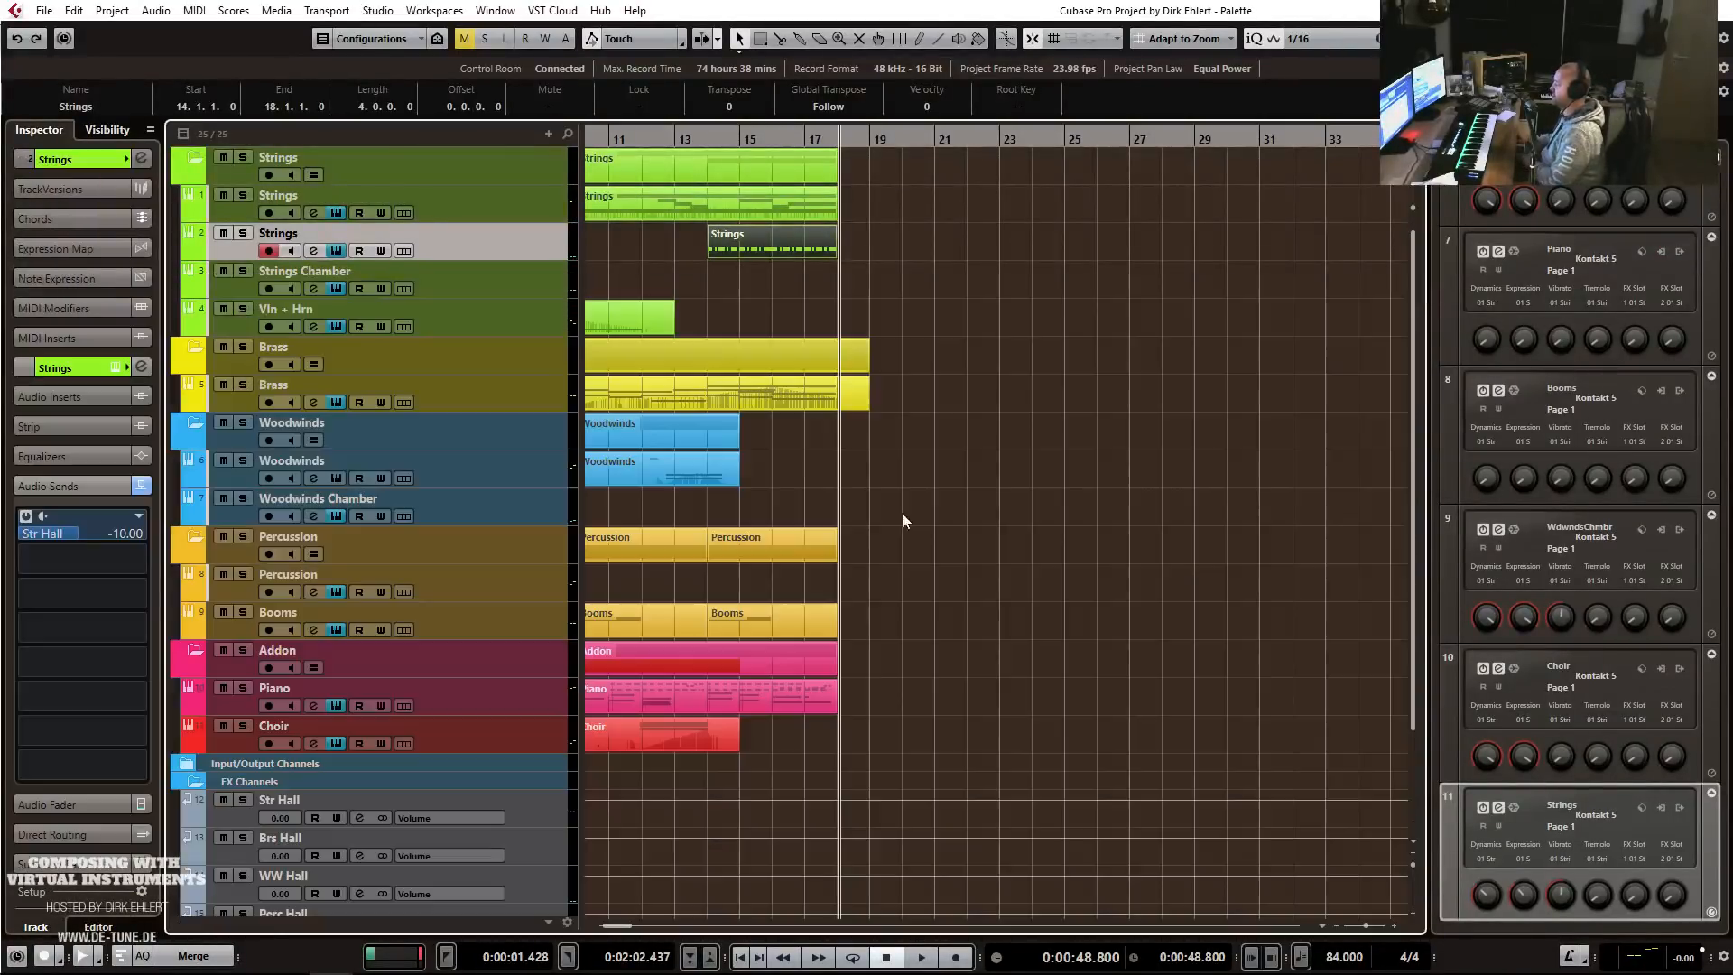
key("KP_1")
key("space")
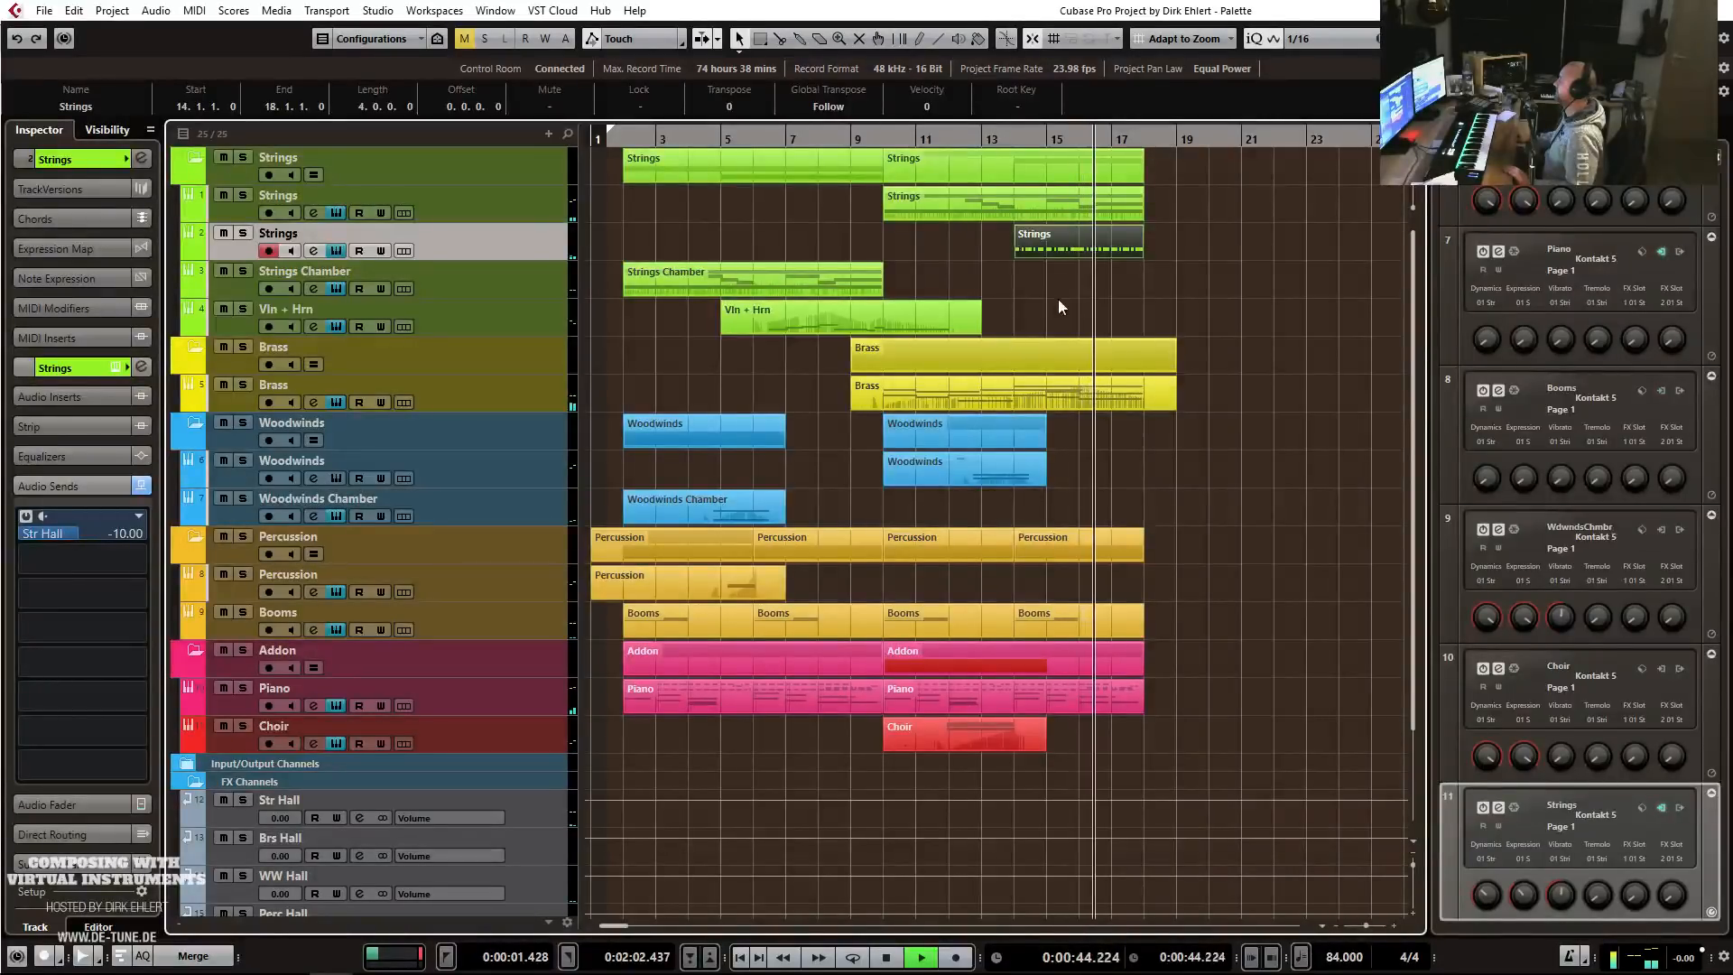
Stop playback, duplicate the Brass track, and delete the copied part from the new track.
left_click(500, 399)
key("space")
right_click(477, 400)
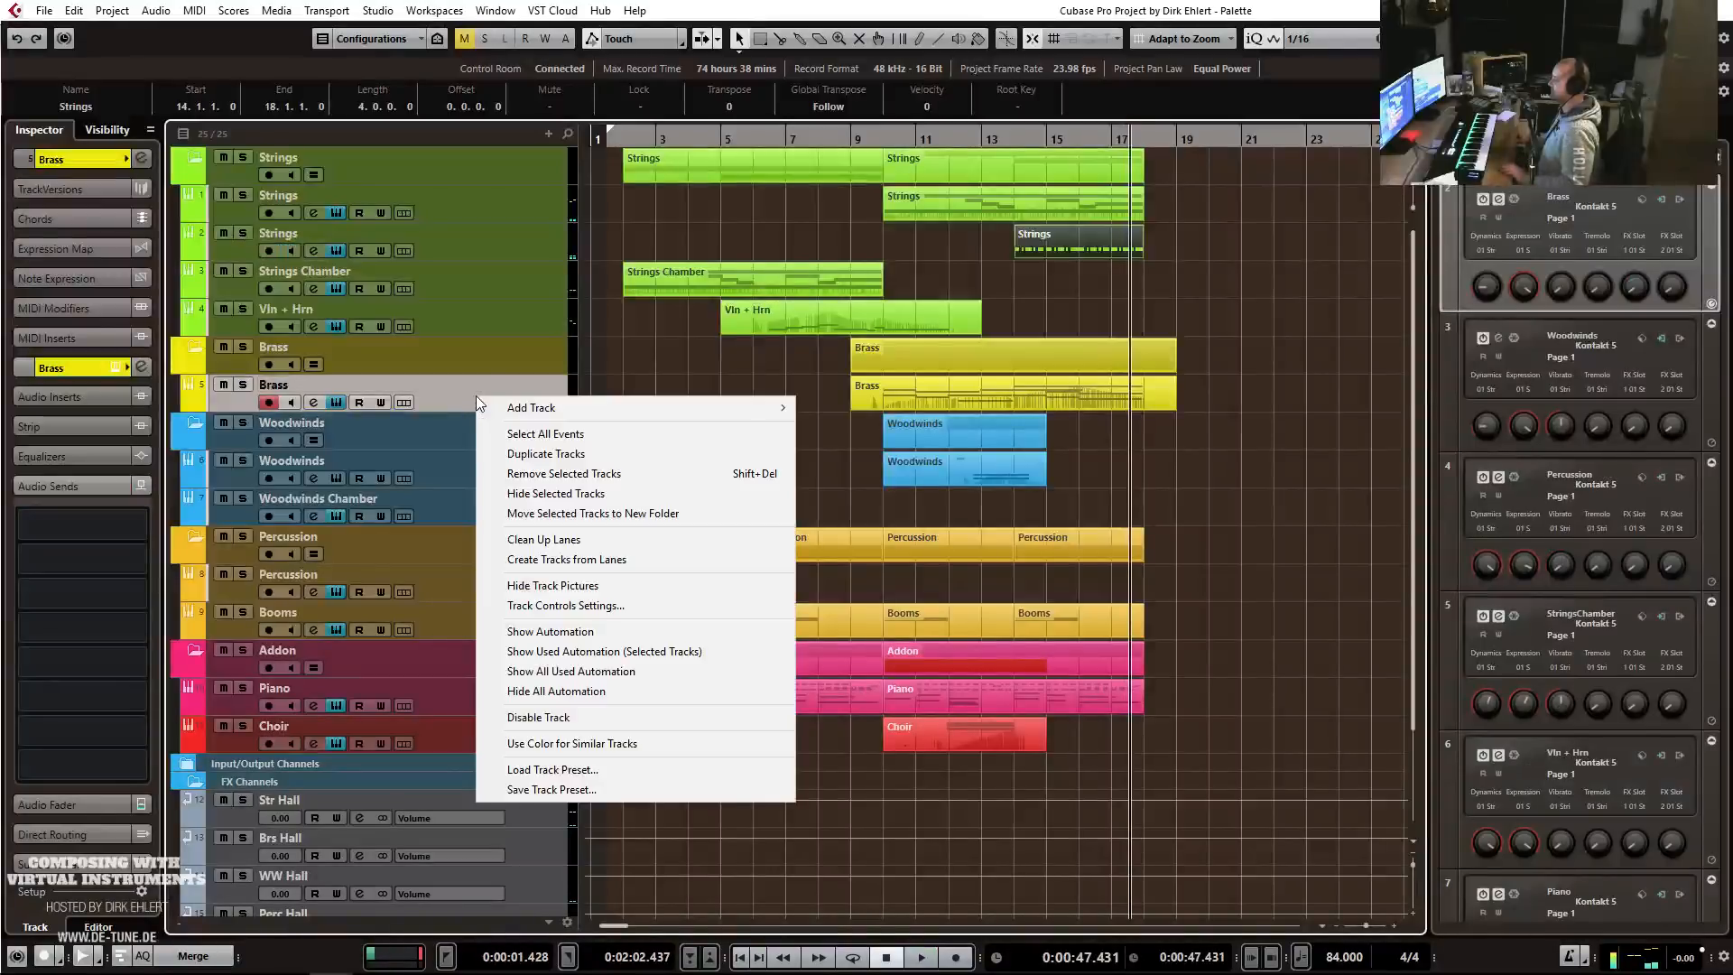
left_click(547, 454)
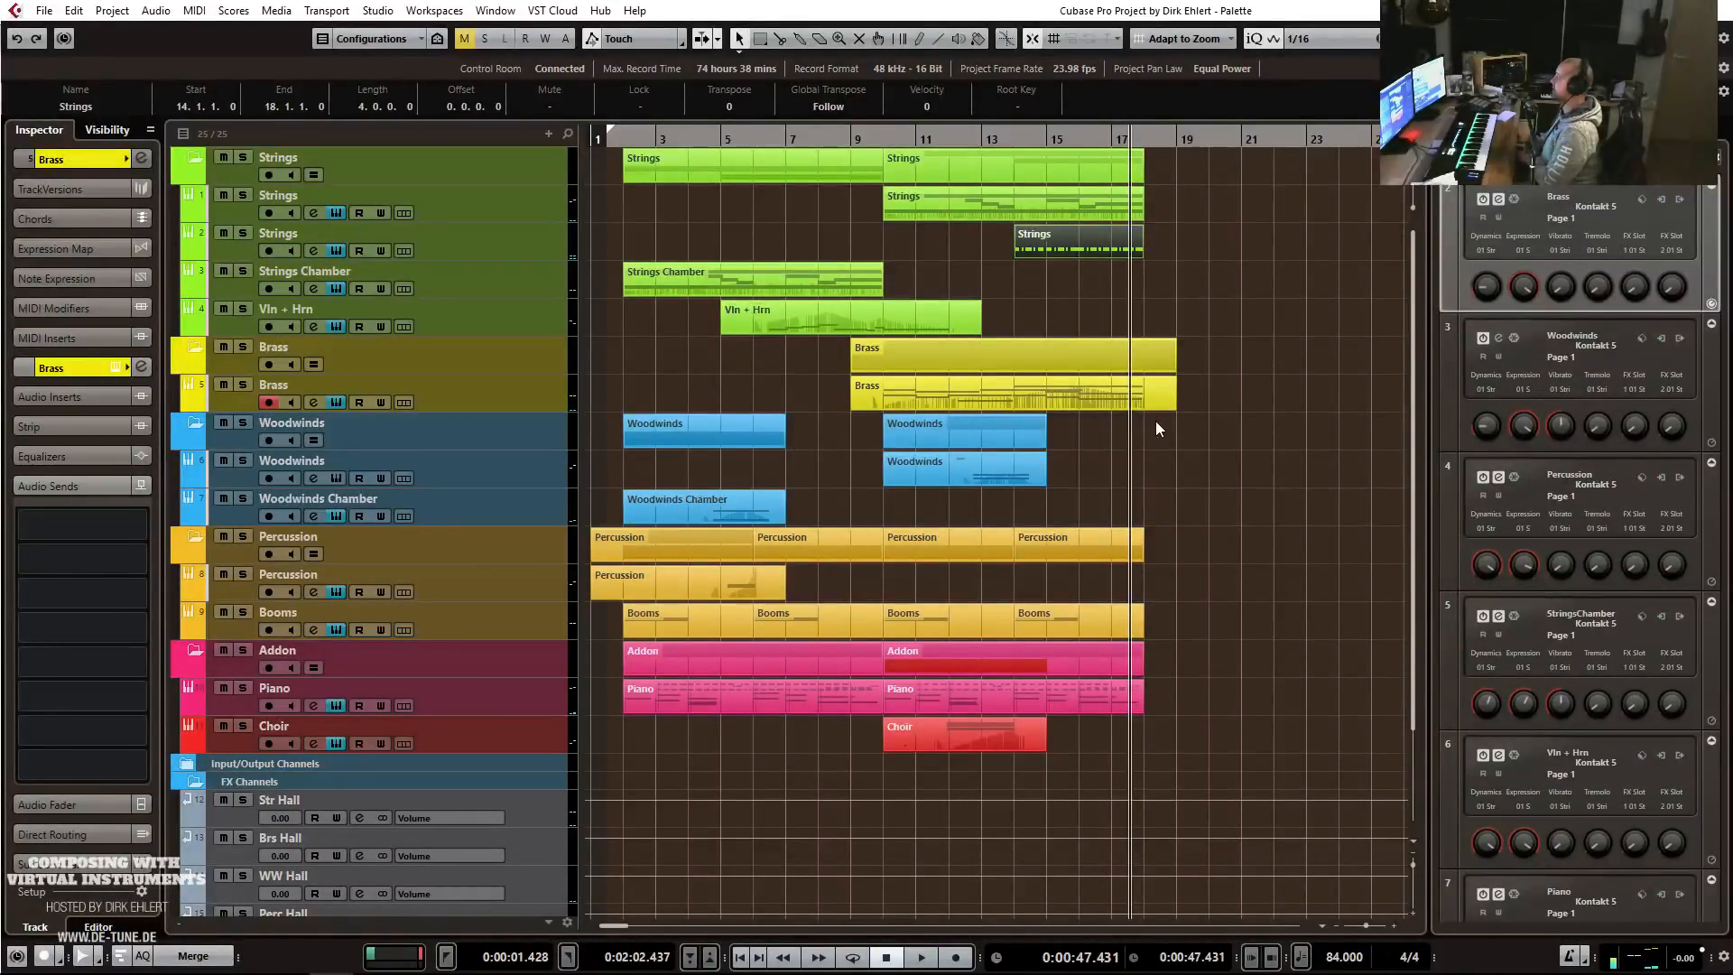
left_click_drag(1248, 431, 820, 445)
key("Delete")
Rename the duplicated track Brass and open its Kontakt instrument window.
double_click(283, 422)
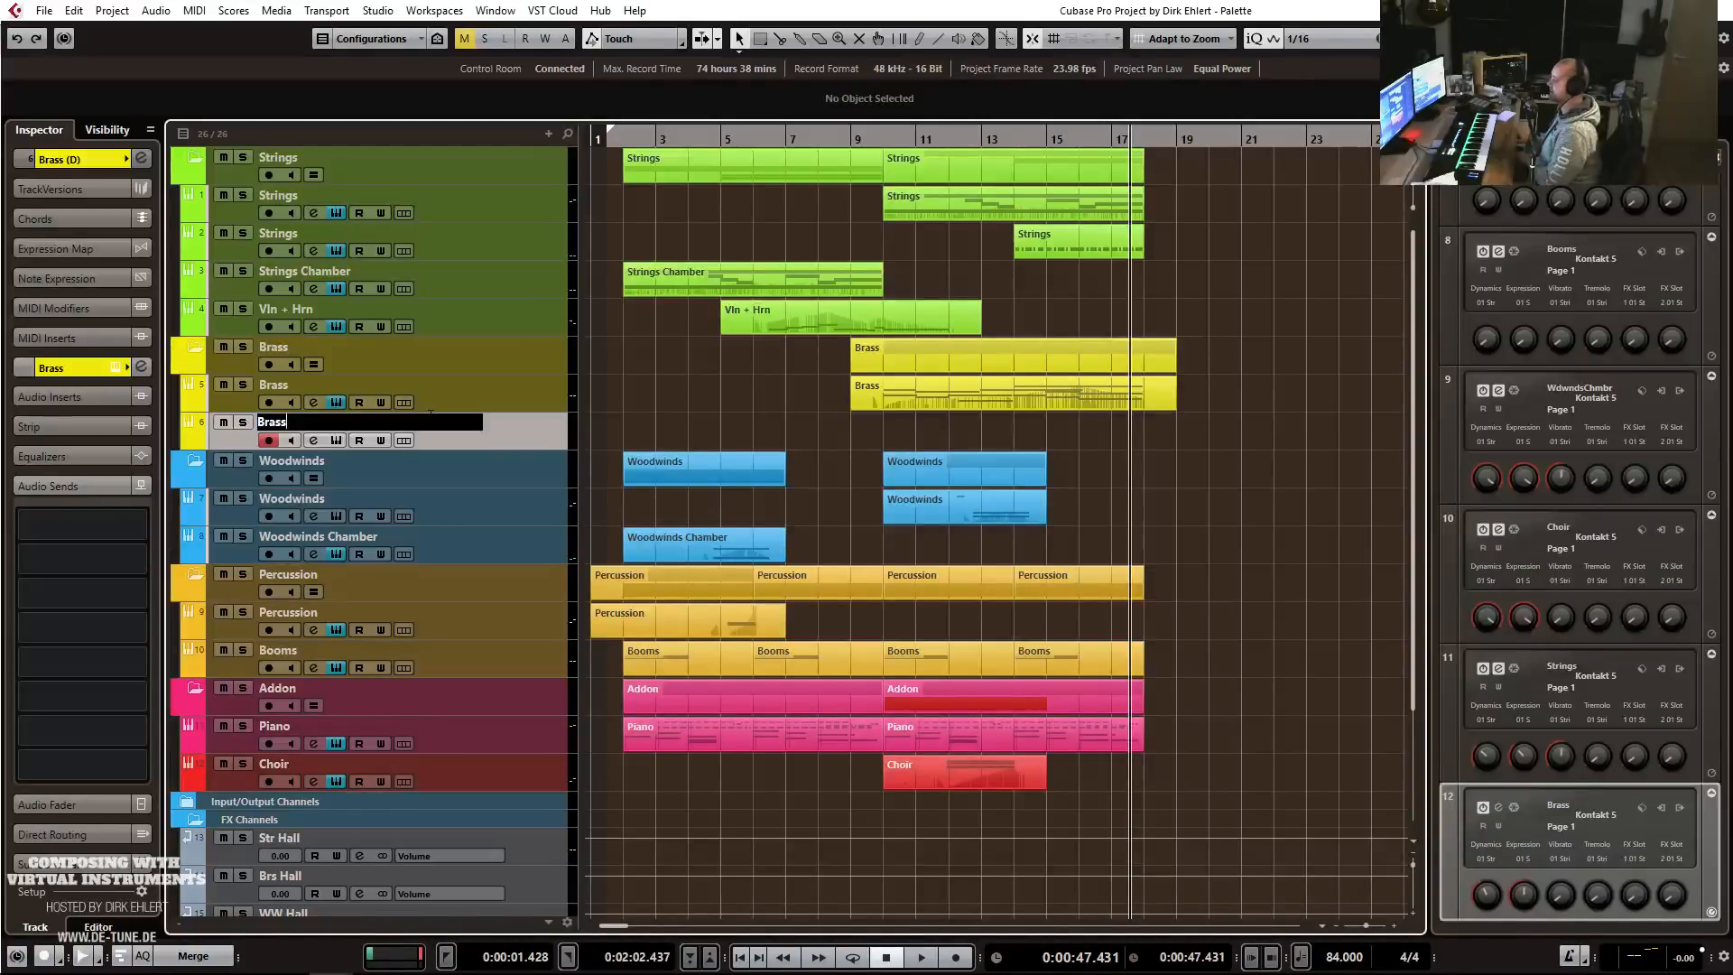
key("Return")
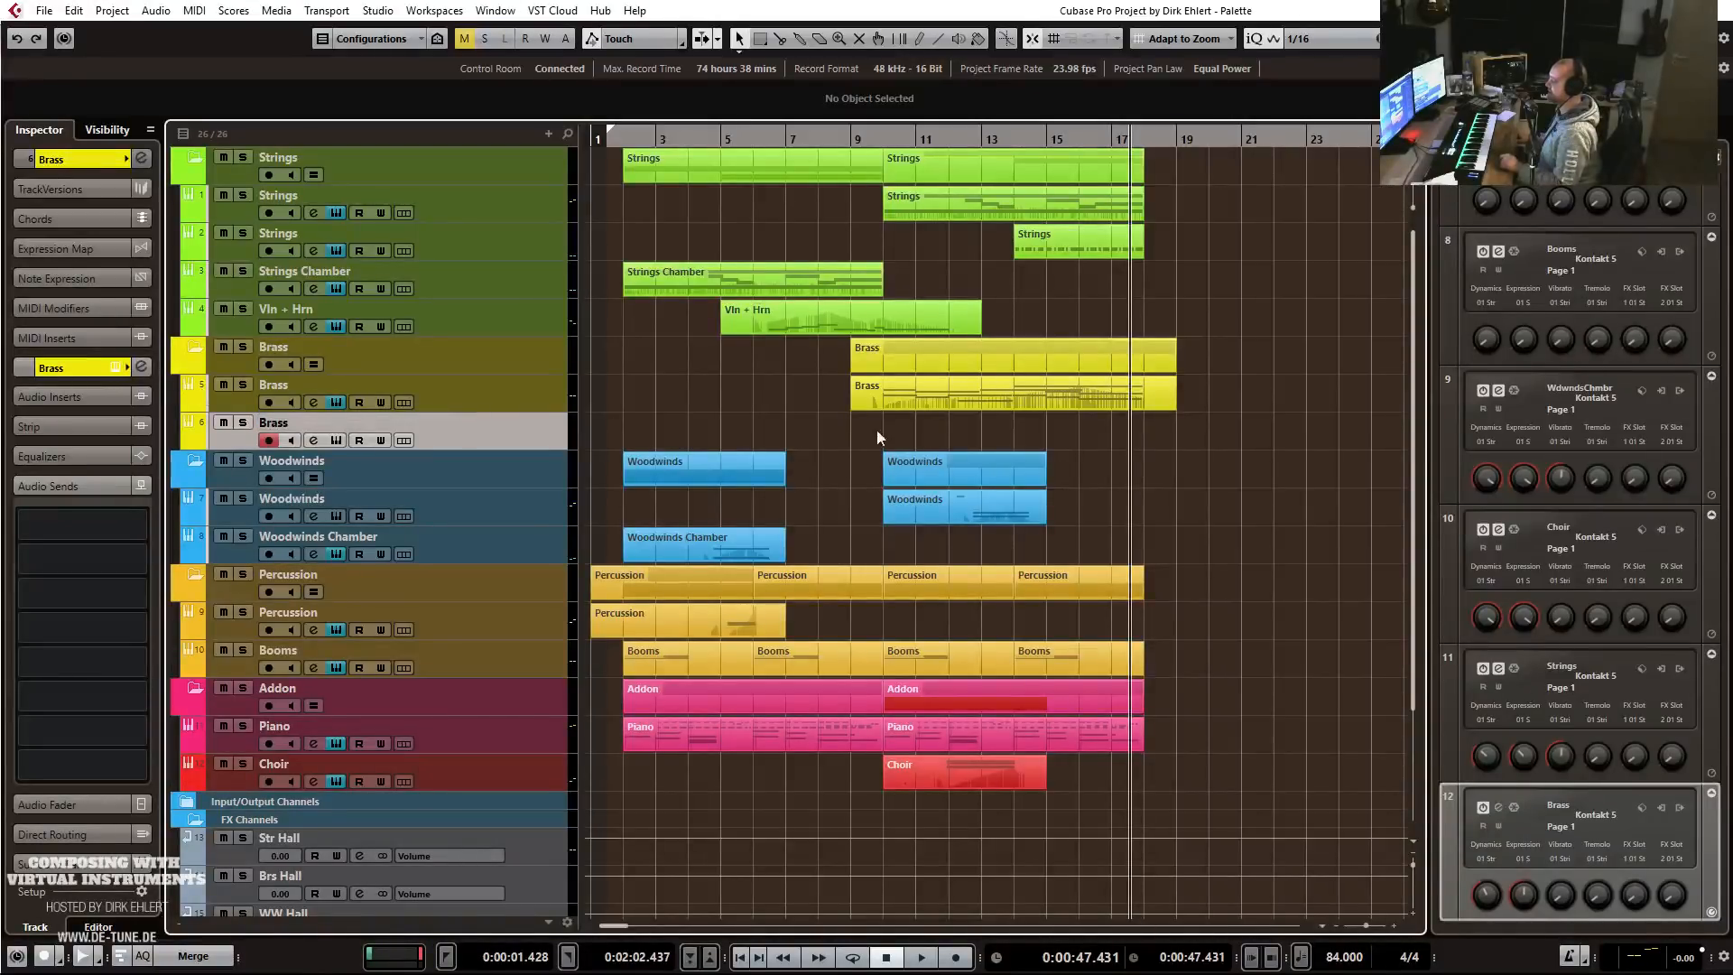
key("e")
left_click_drag(1087, 123, 747, 52)
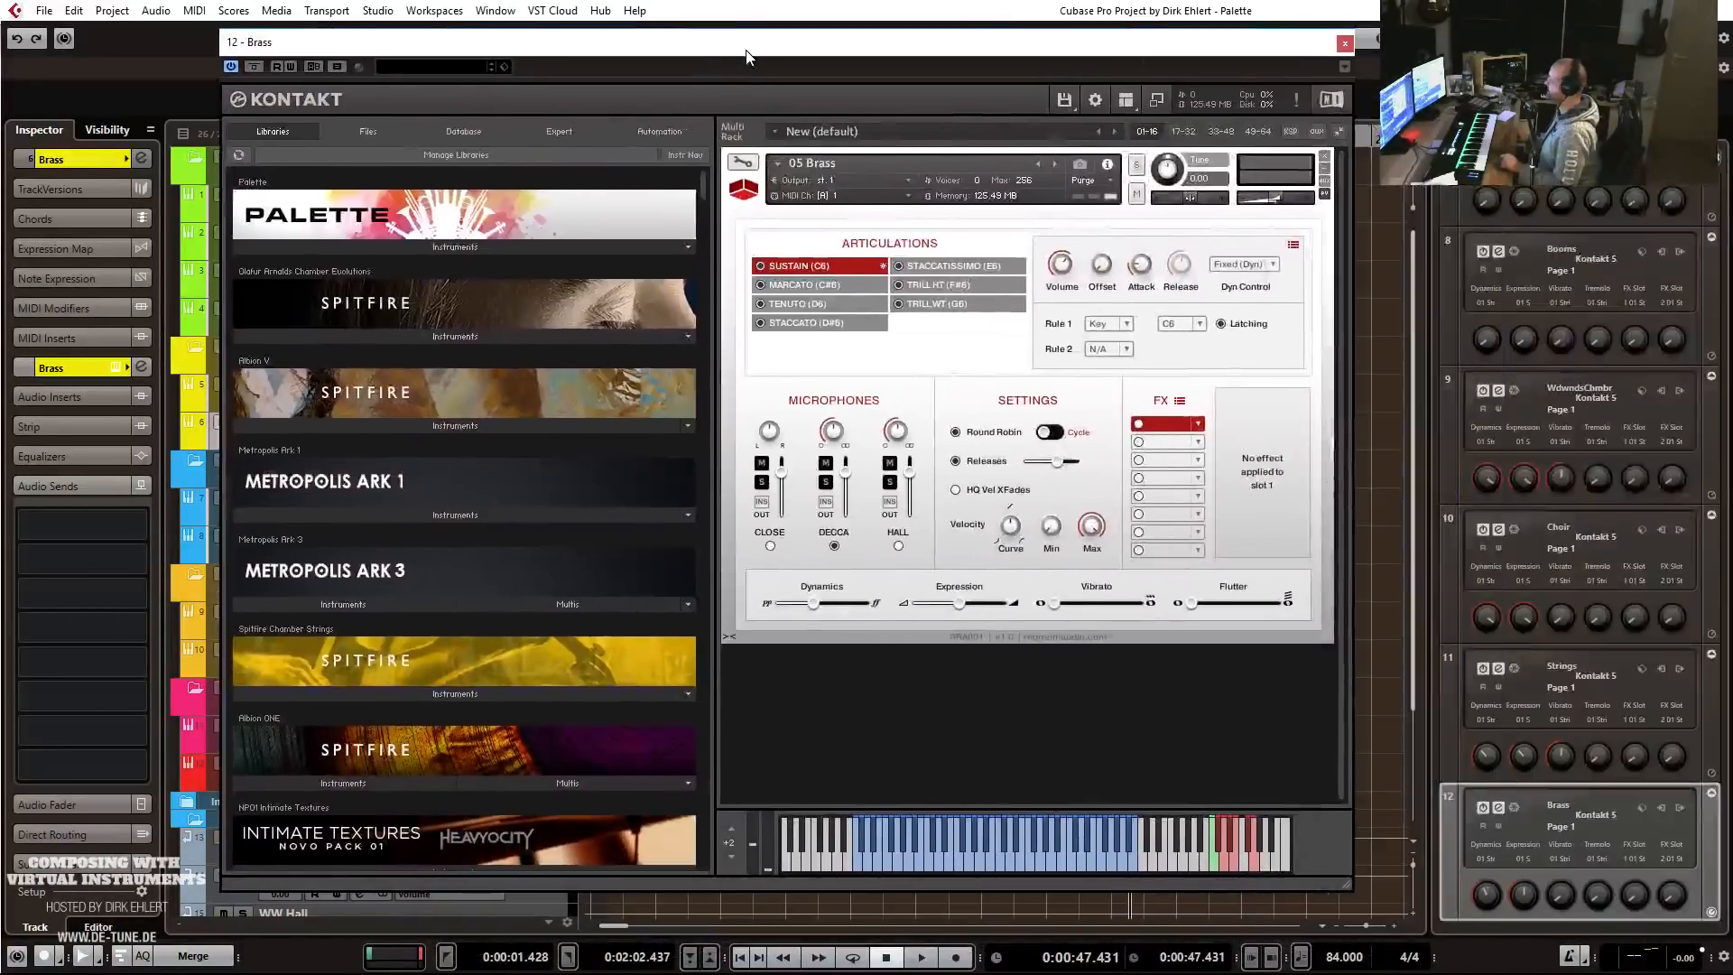
Load 07 Tuba + Trombone Octaves from Palette's BP01 - Melodics folder into the new Brass track and move its window aside.
left_click(361, 244)
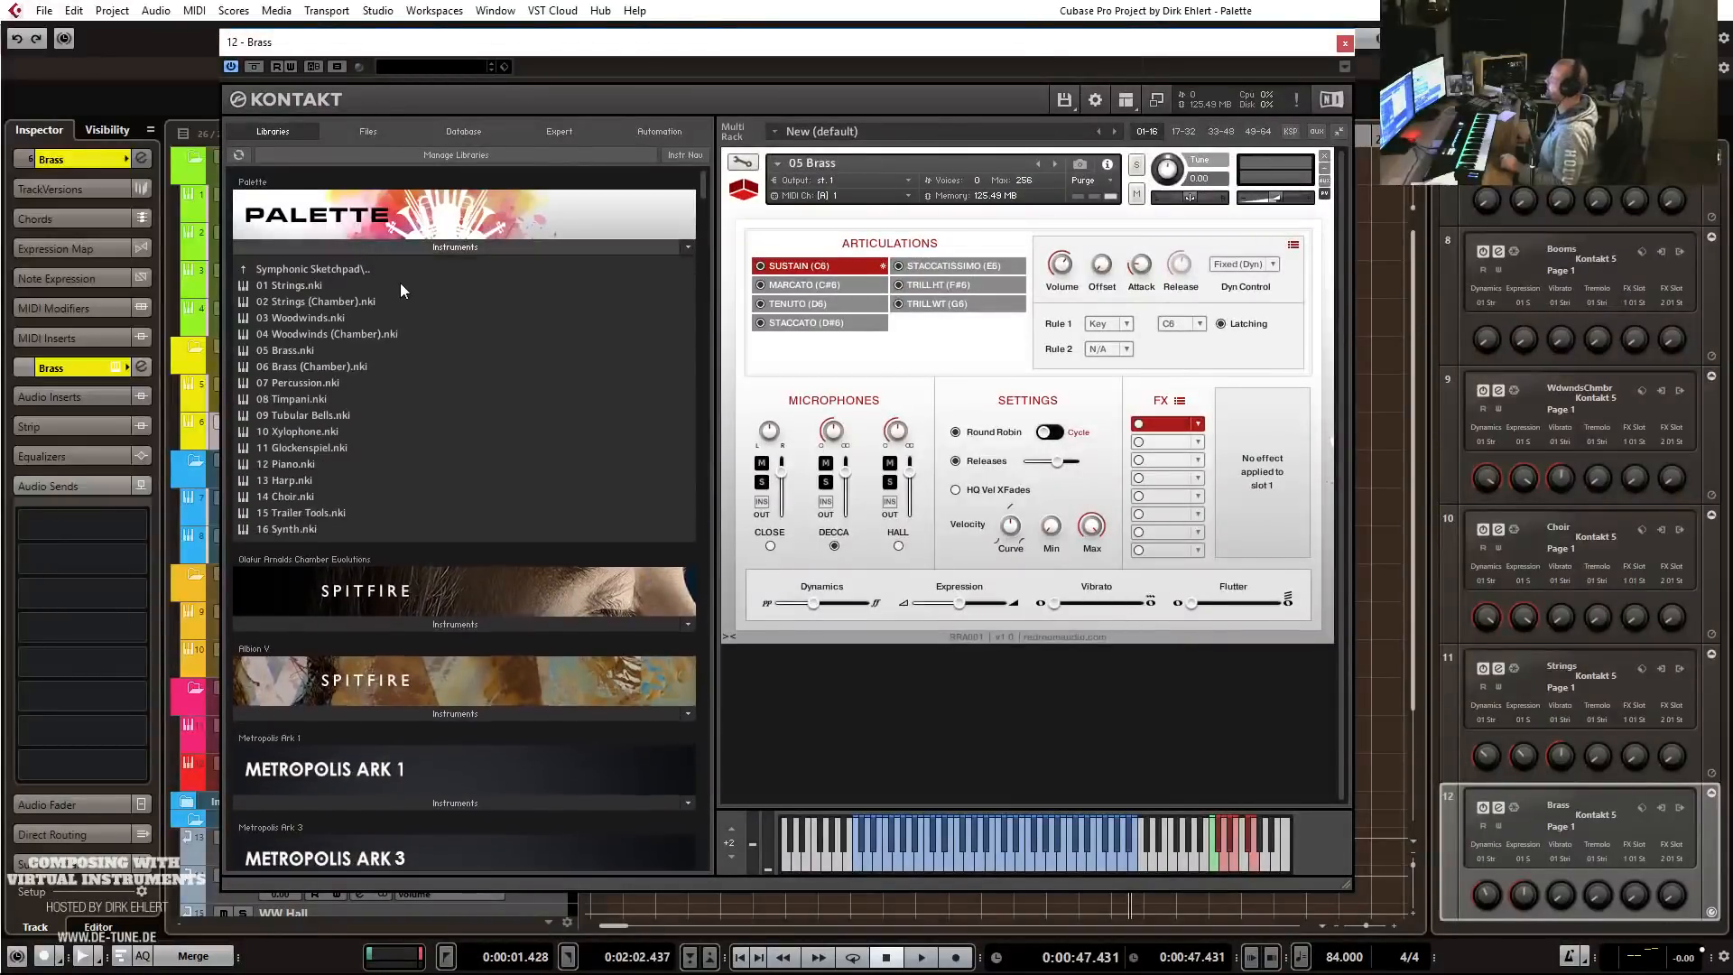
left_click(309, 269)
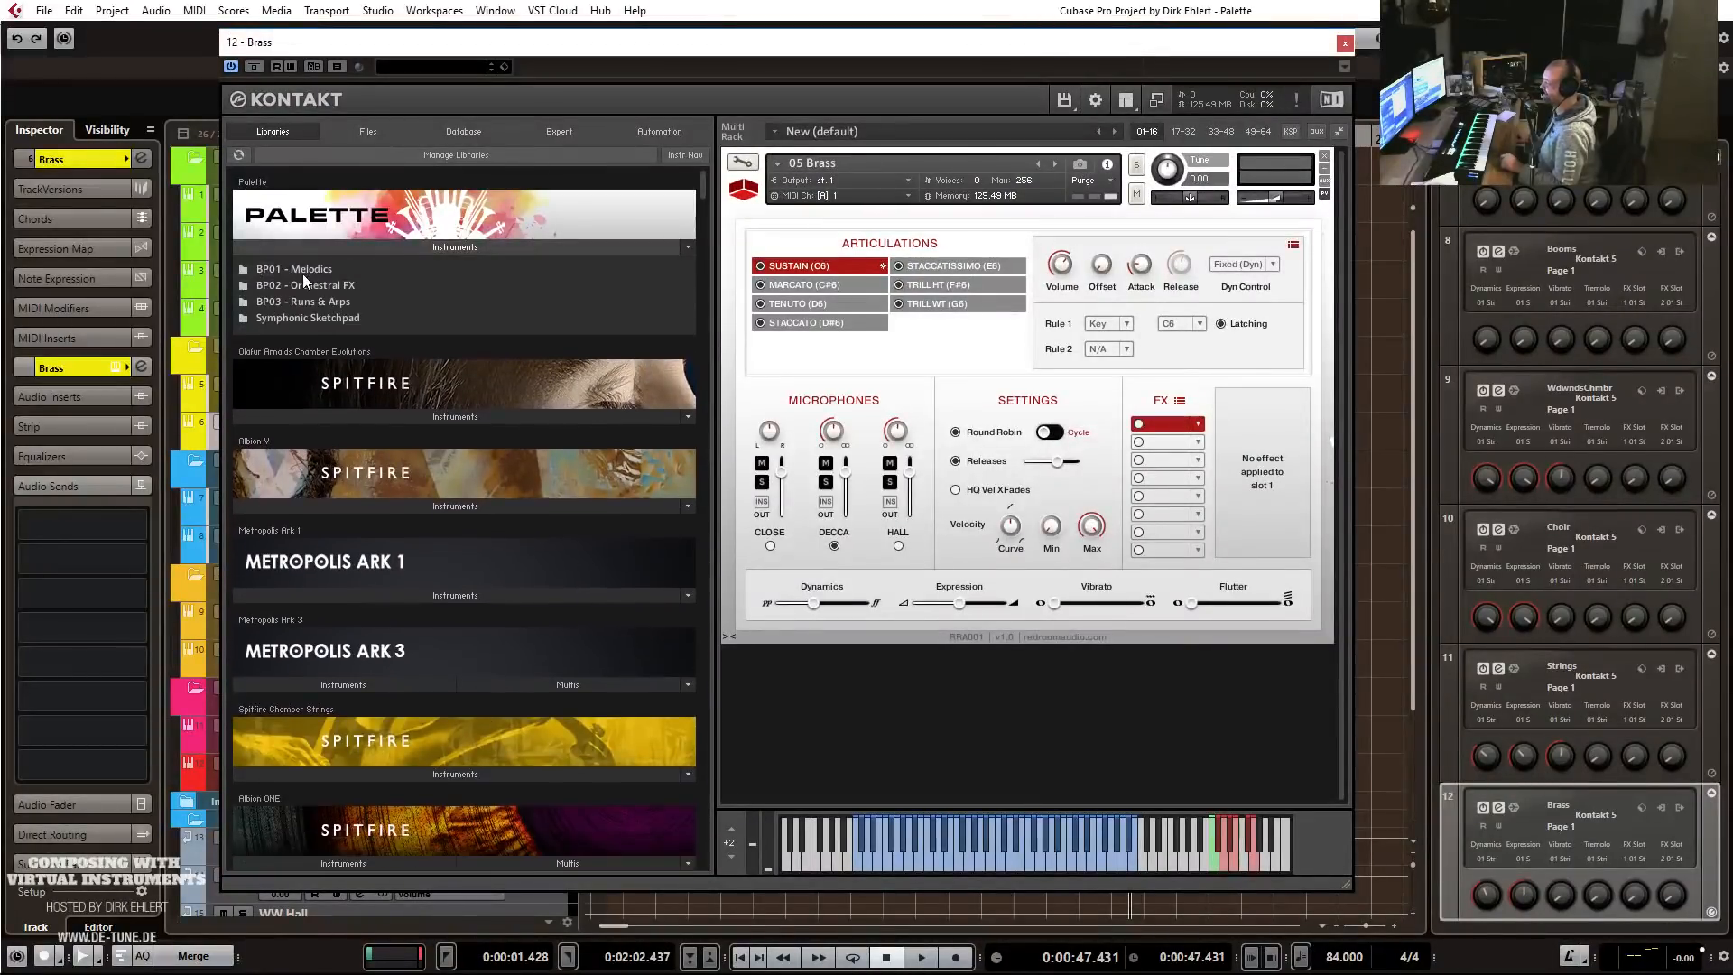
left_click(301, 271)
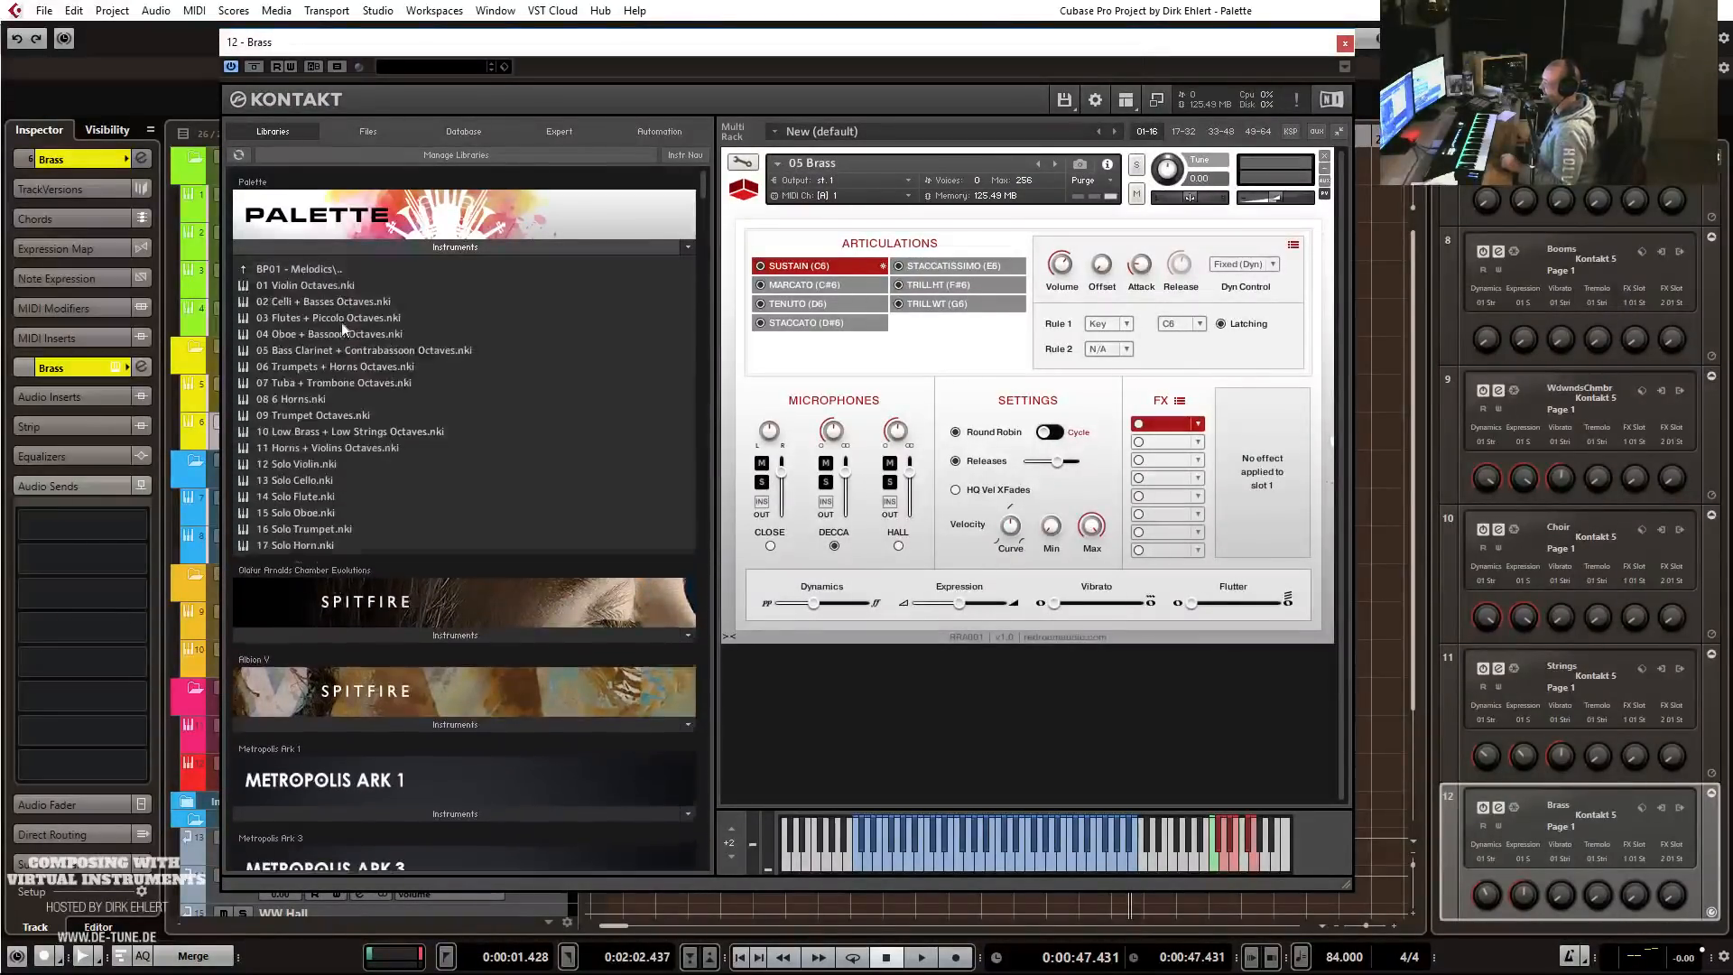
left_click(311, 382)
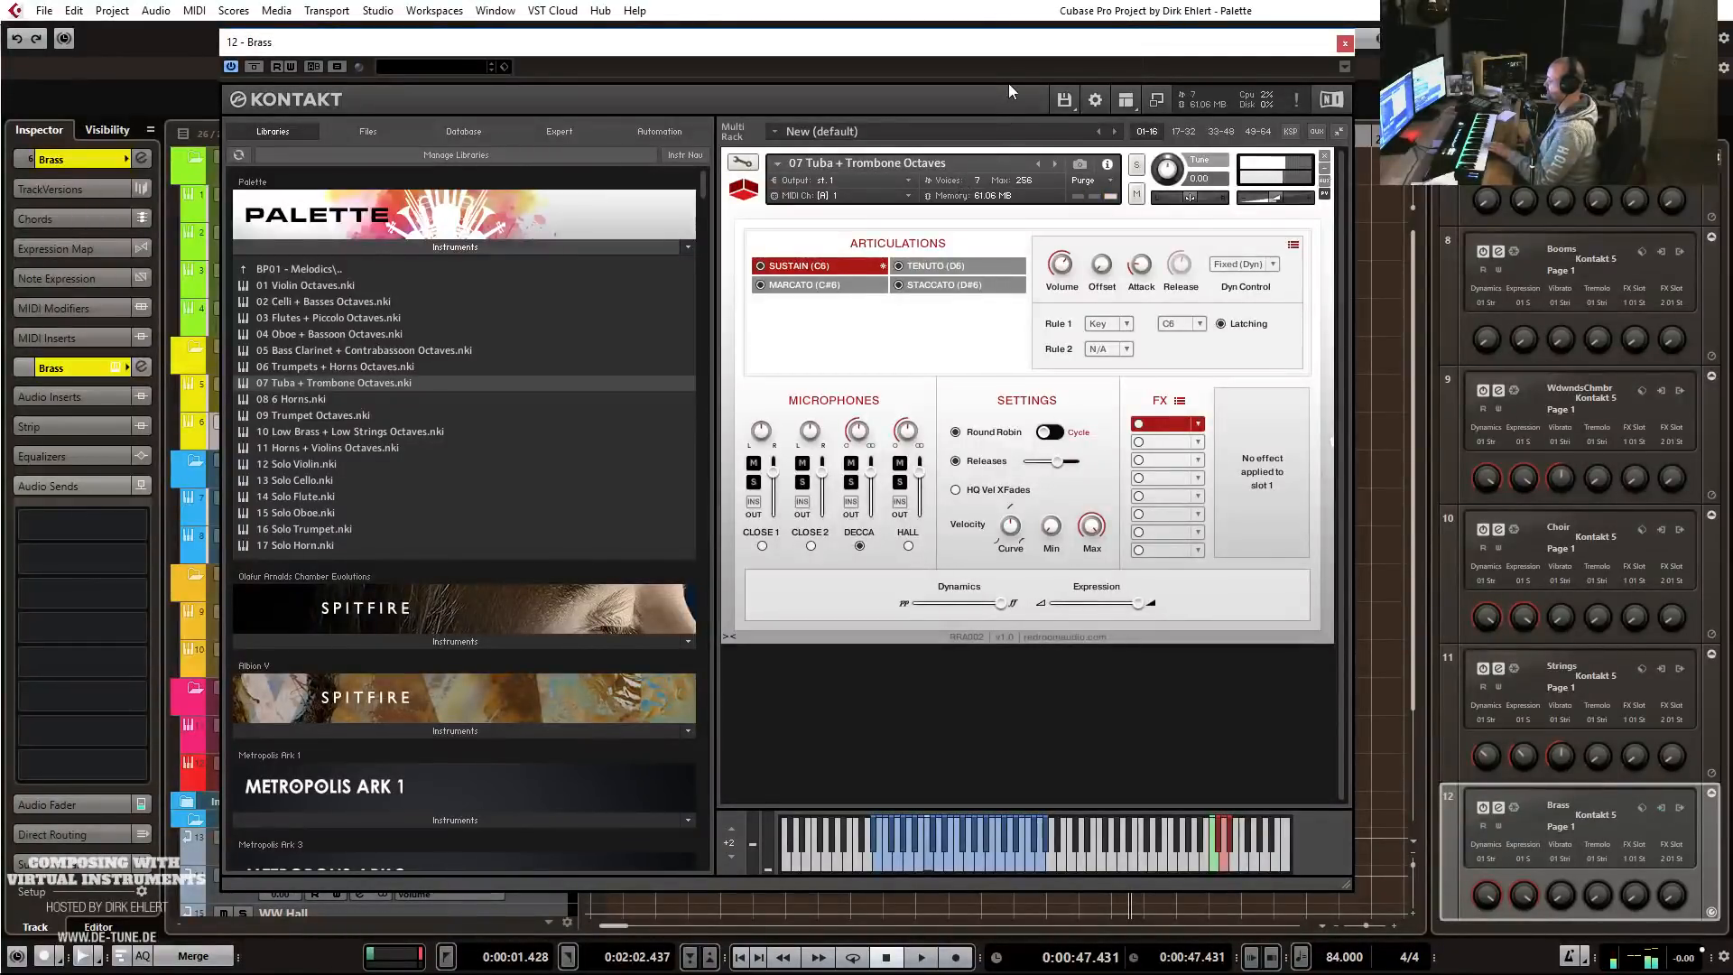
left_click_drag(906, 42, 1732, 50)
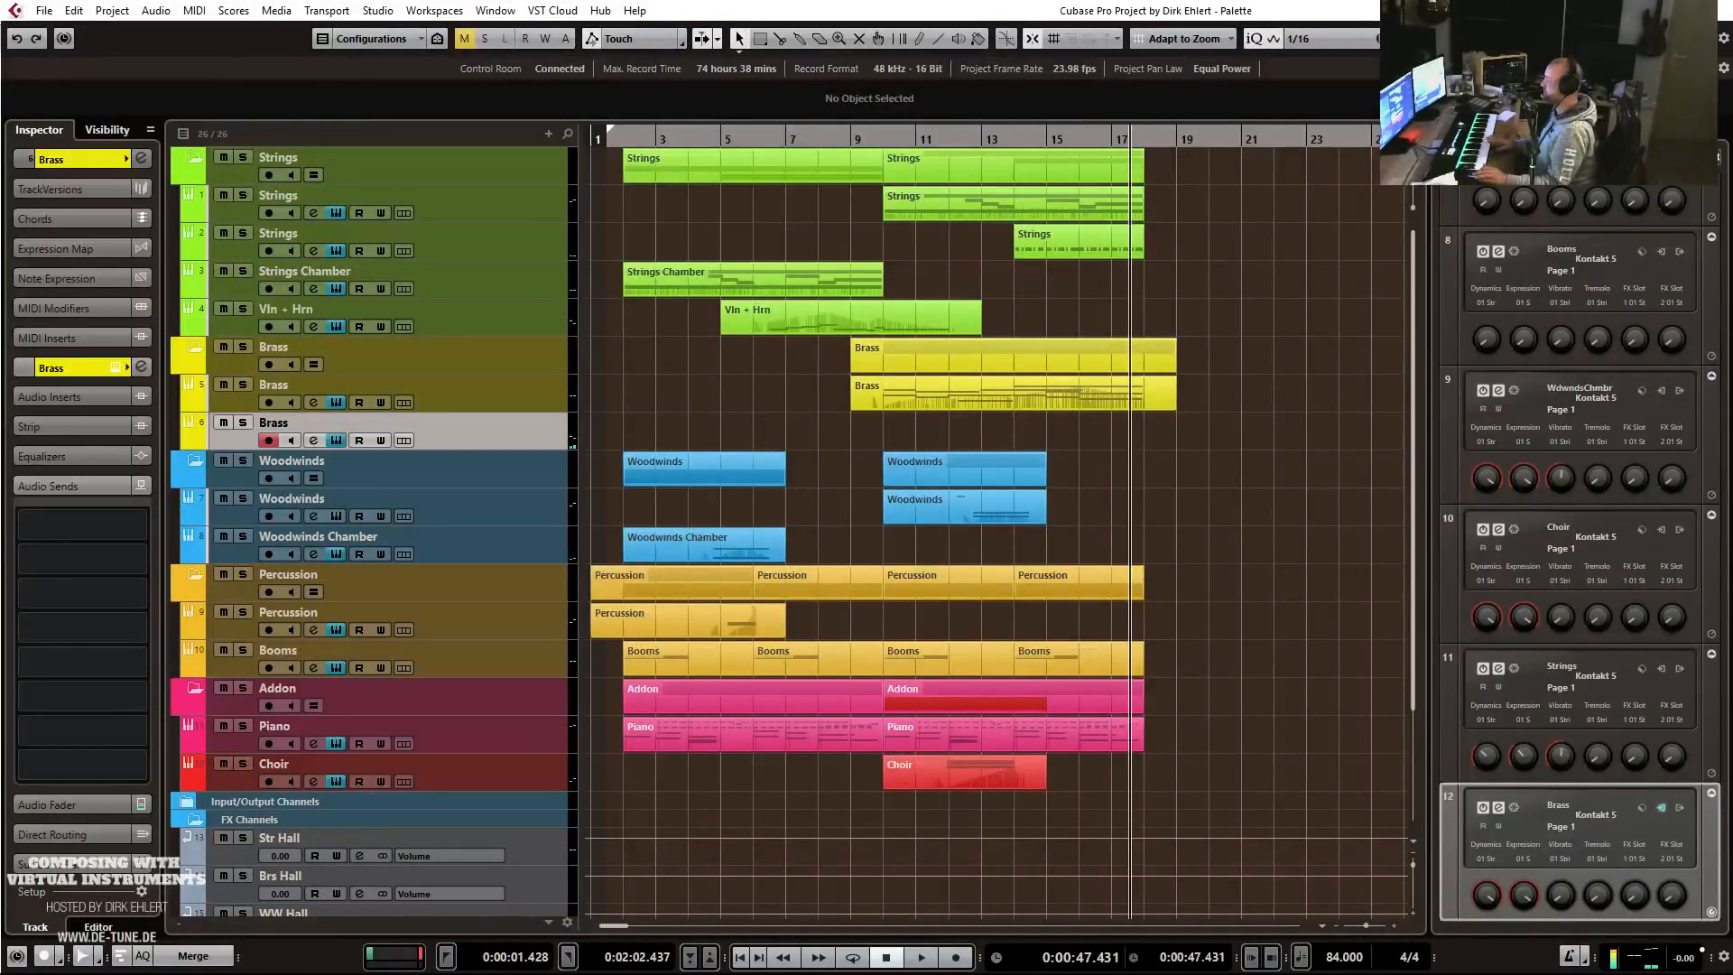
Add a send to Brs Hall on the original Brass track and set its level to -10.
left_click(334, 385)
left_click(133, 528)
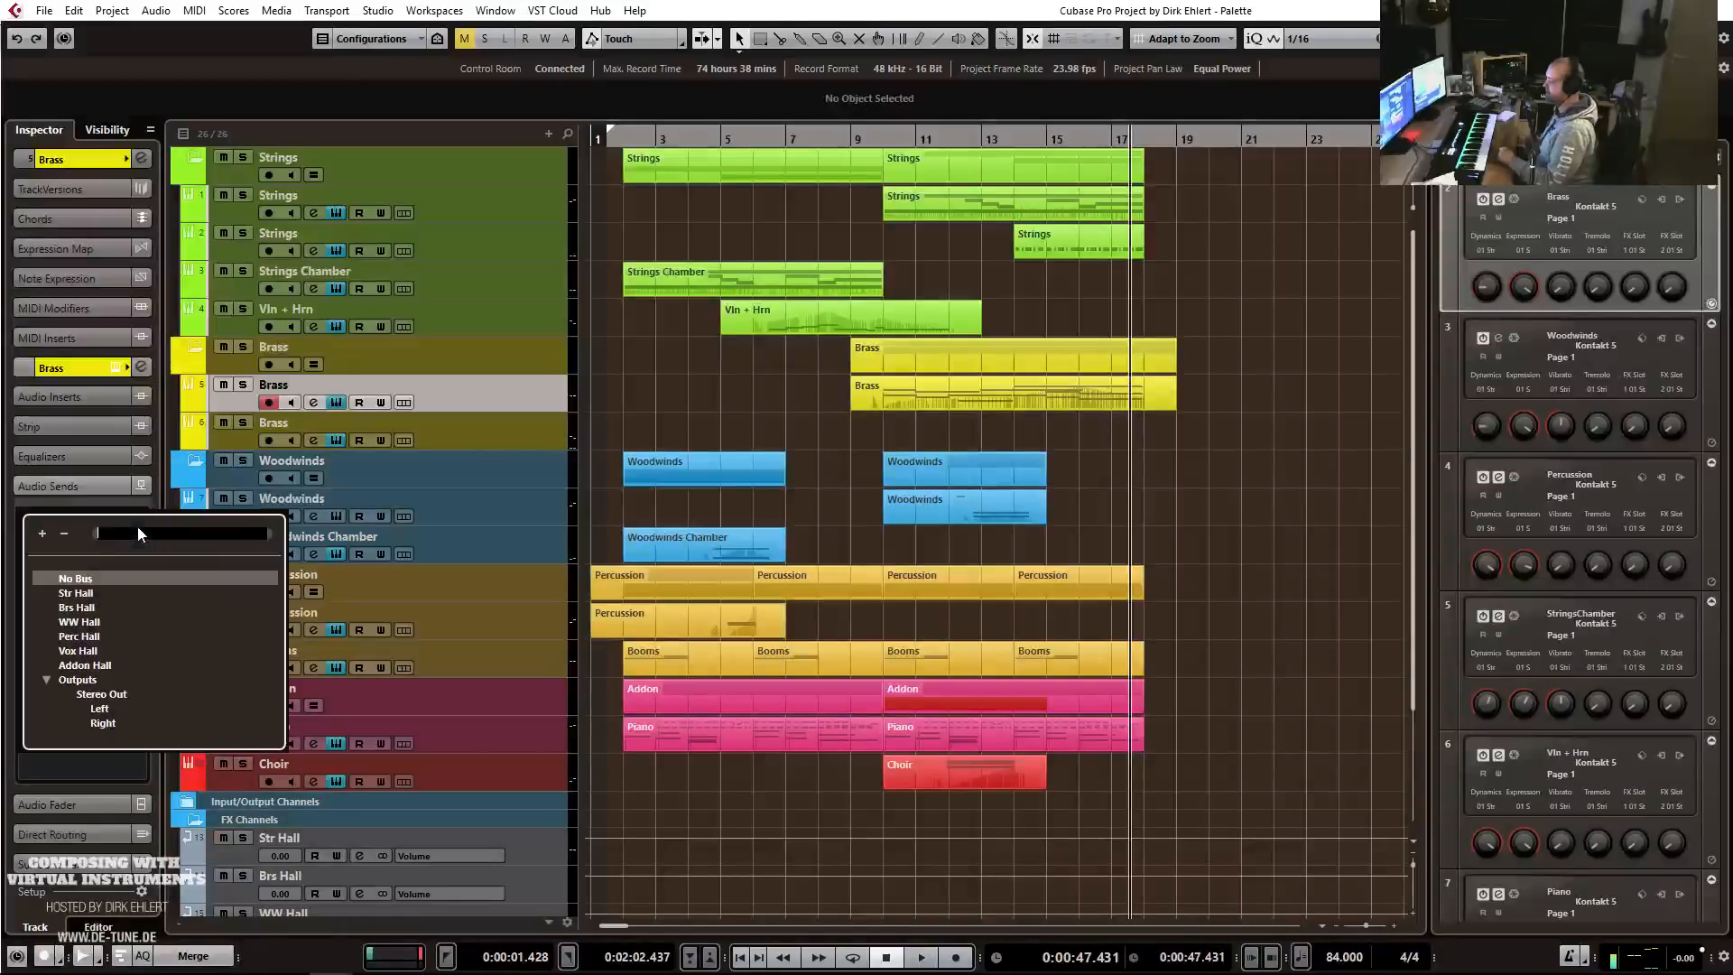
left_click(78, 608)
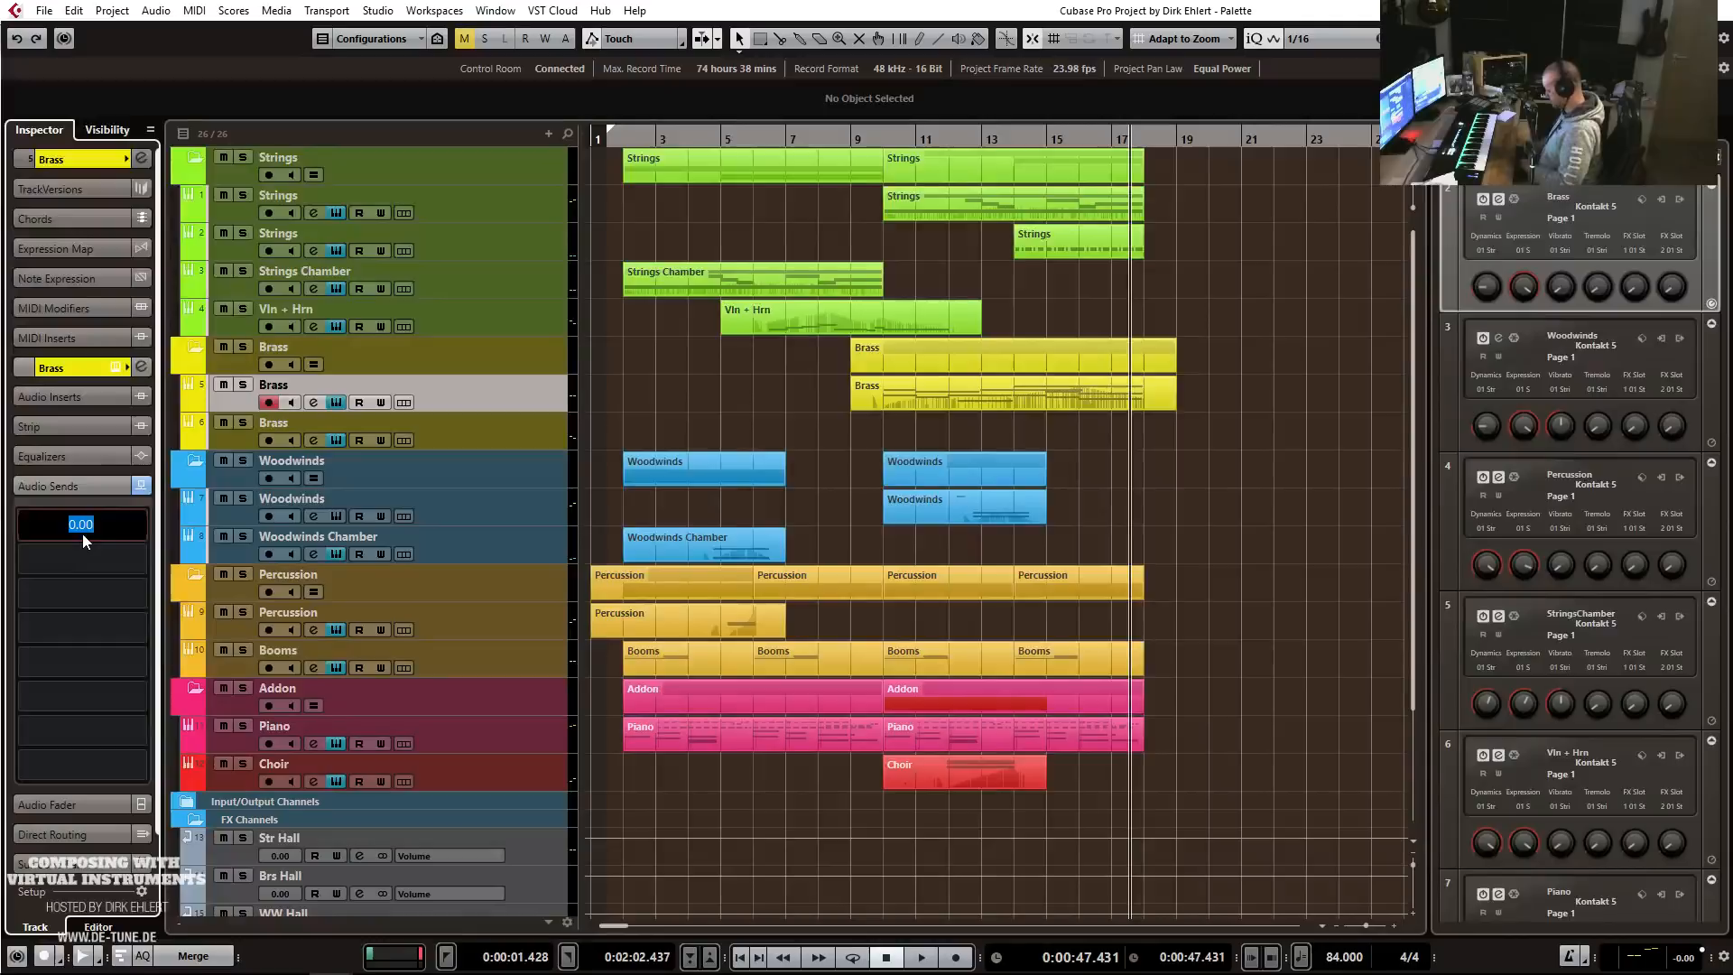
type("-10")
key("Return")
Give the duplicated Brass track the same Brs Hall send with a level of -10.
left_click(274, 443)
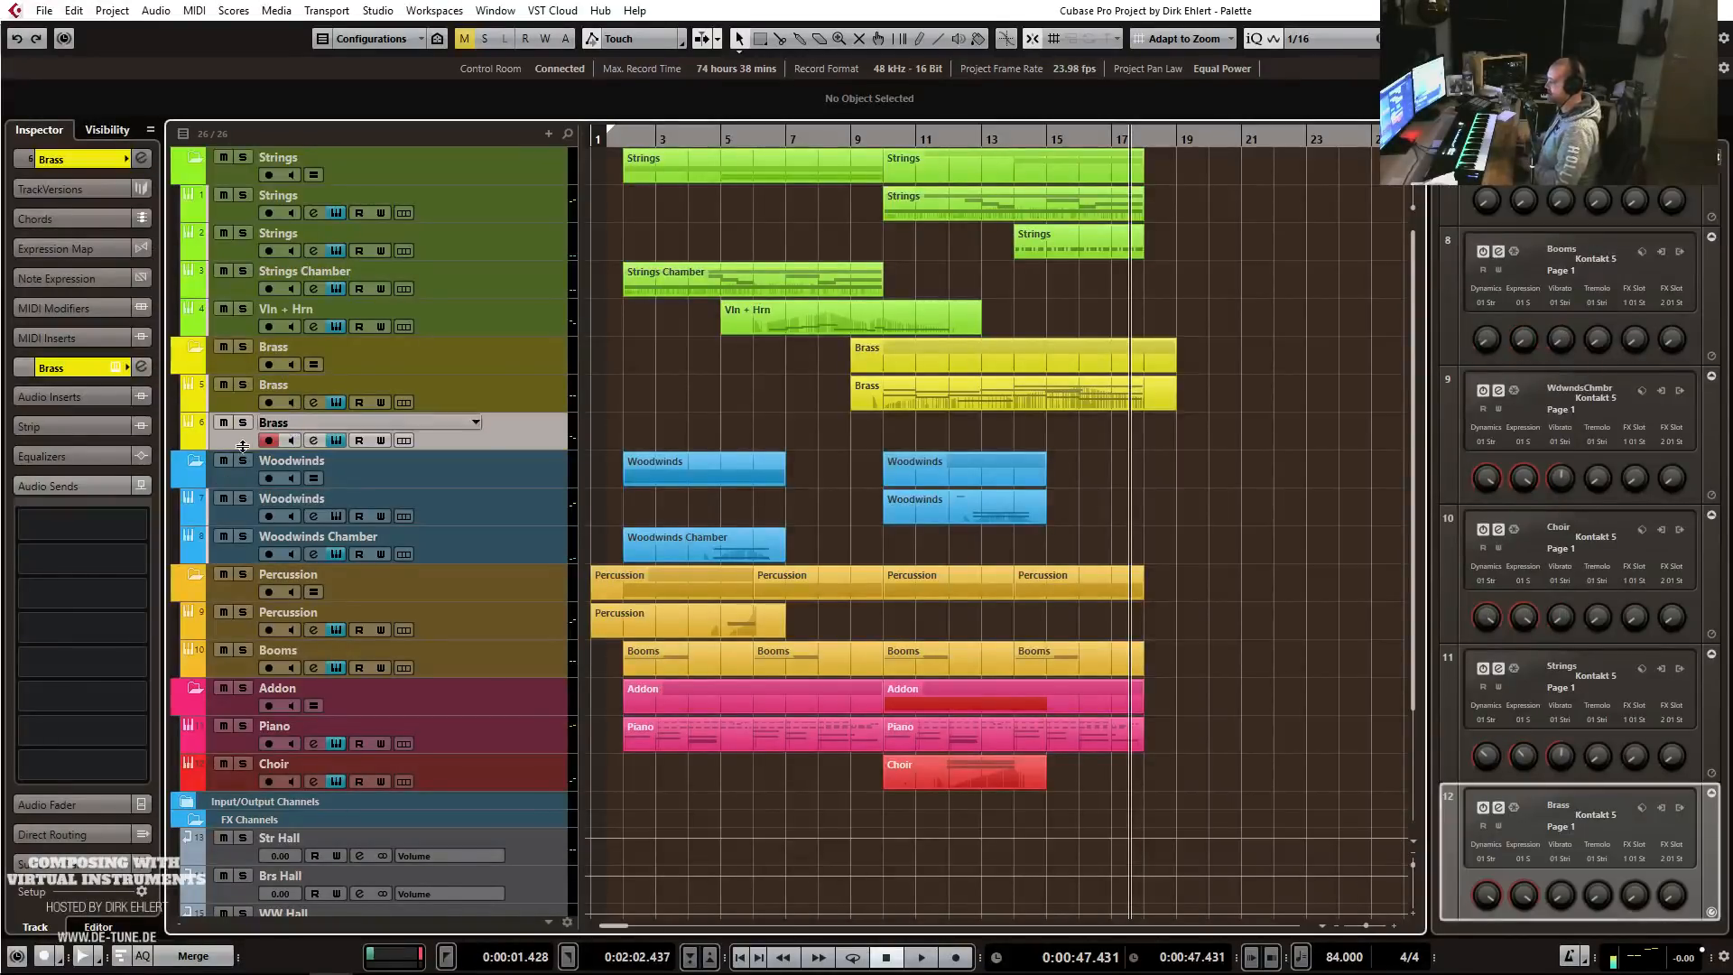
left_click(139, 522)
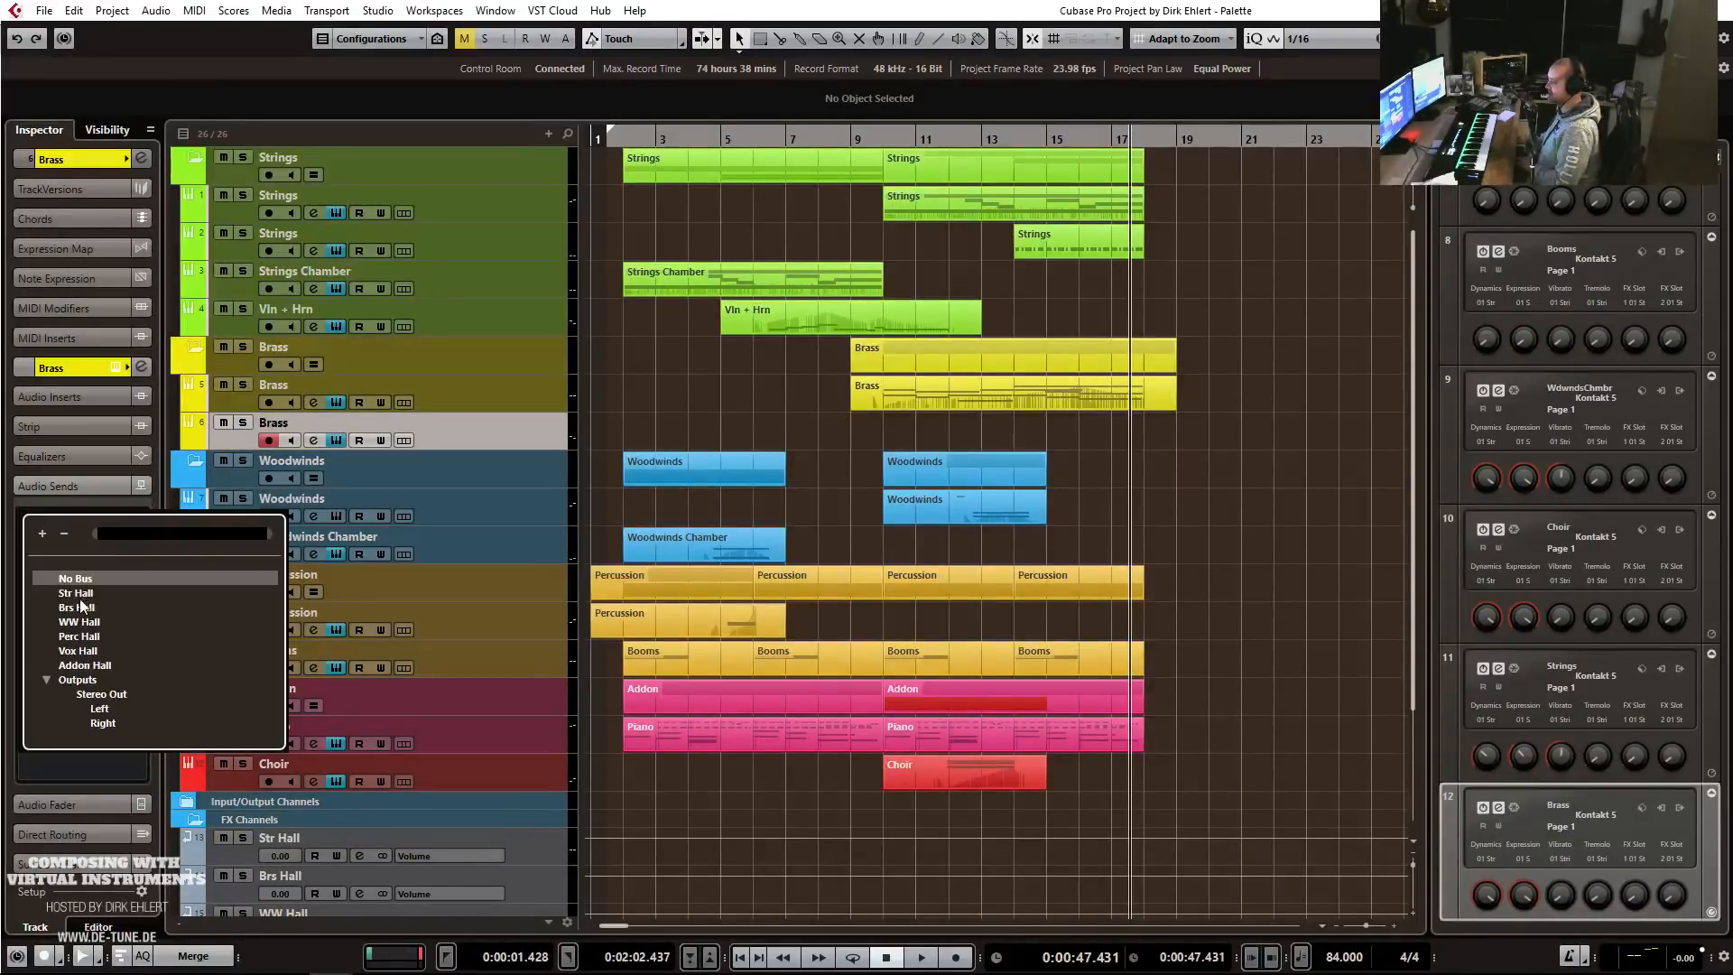
left_click(77, 608)
double_click(68, 536)
type("-10")
key("Return")
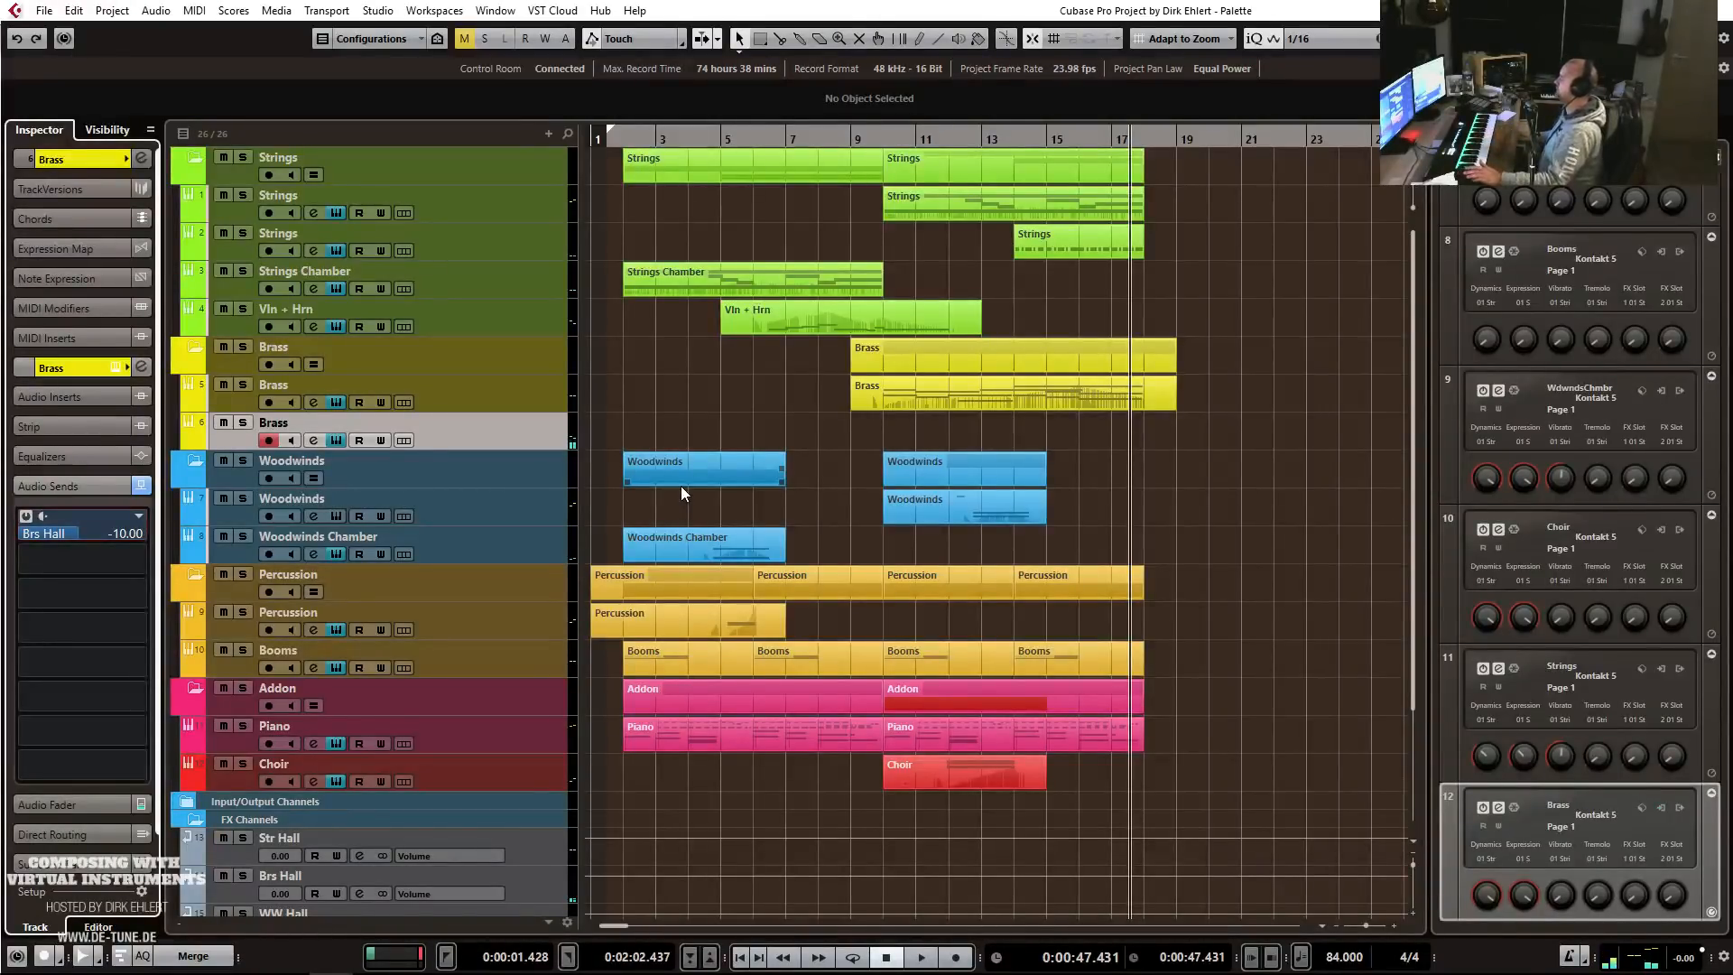
Record a low brass part on the second Brass track from bar 13 and trim both Brass parts to end at bar 18.
left_click(978, 135)
key("KP_Multiply")
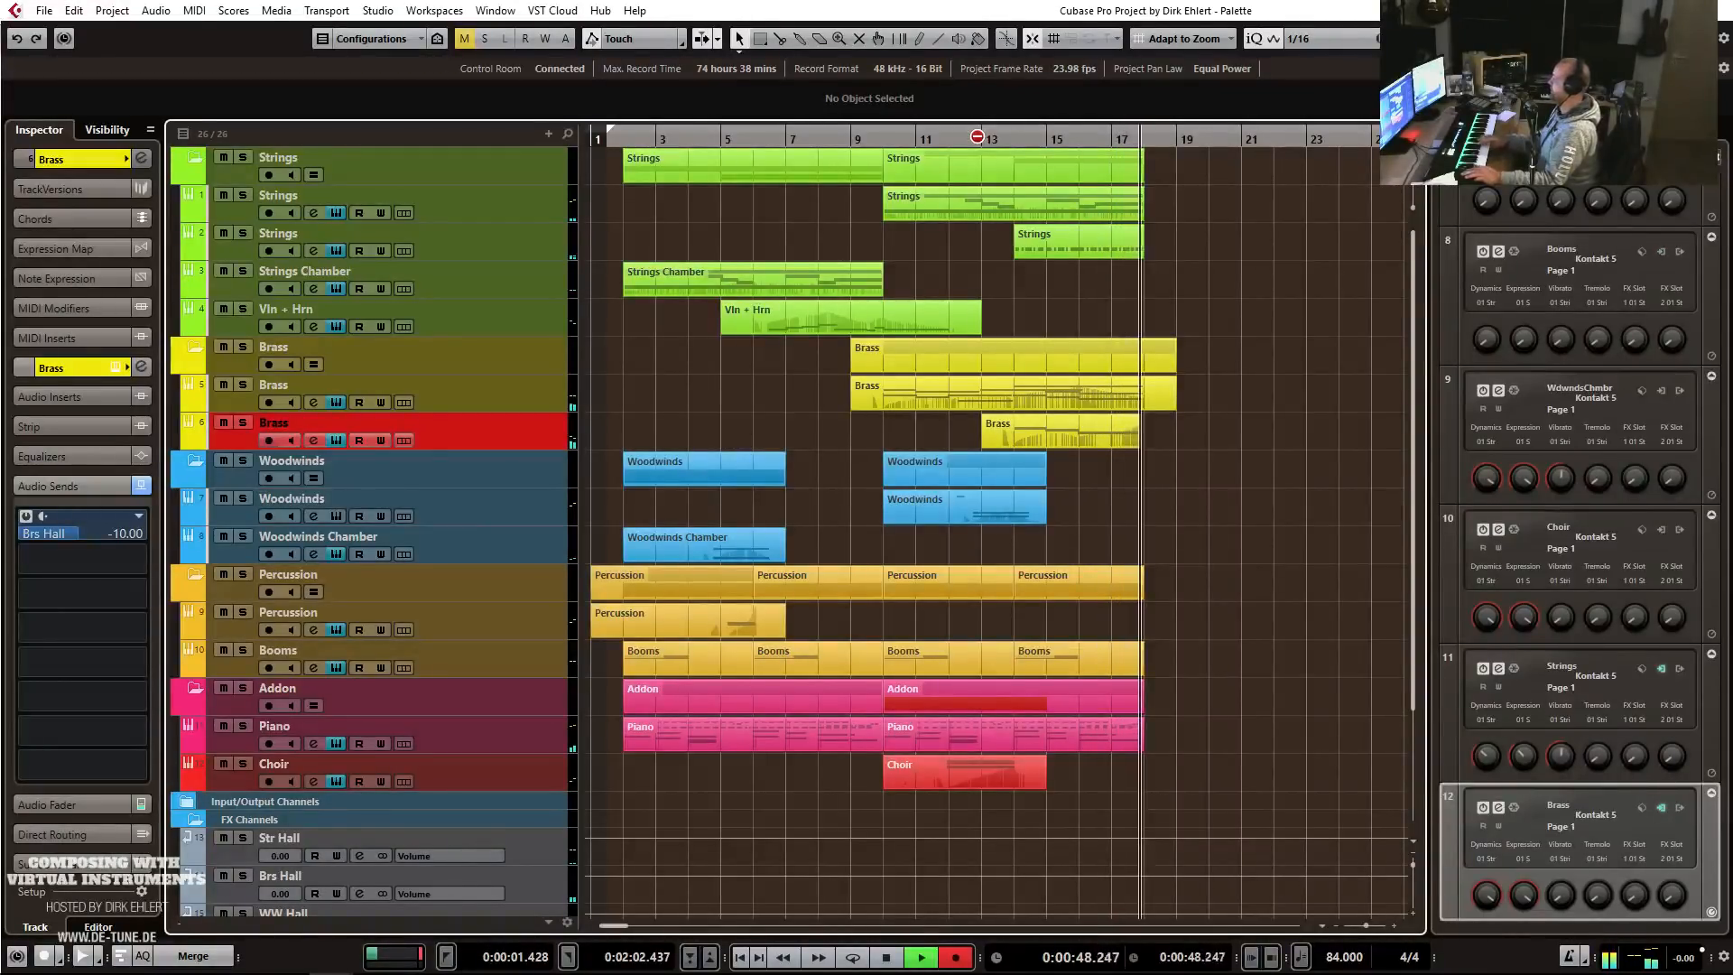
key("space")
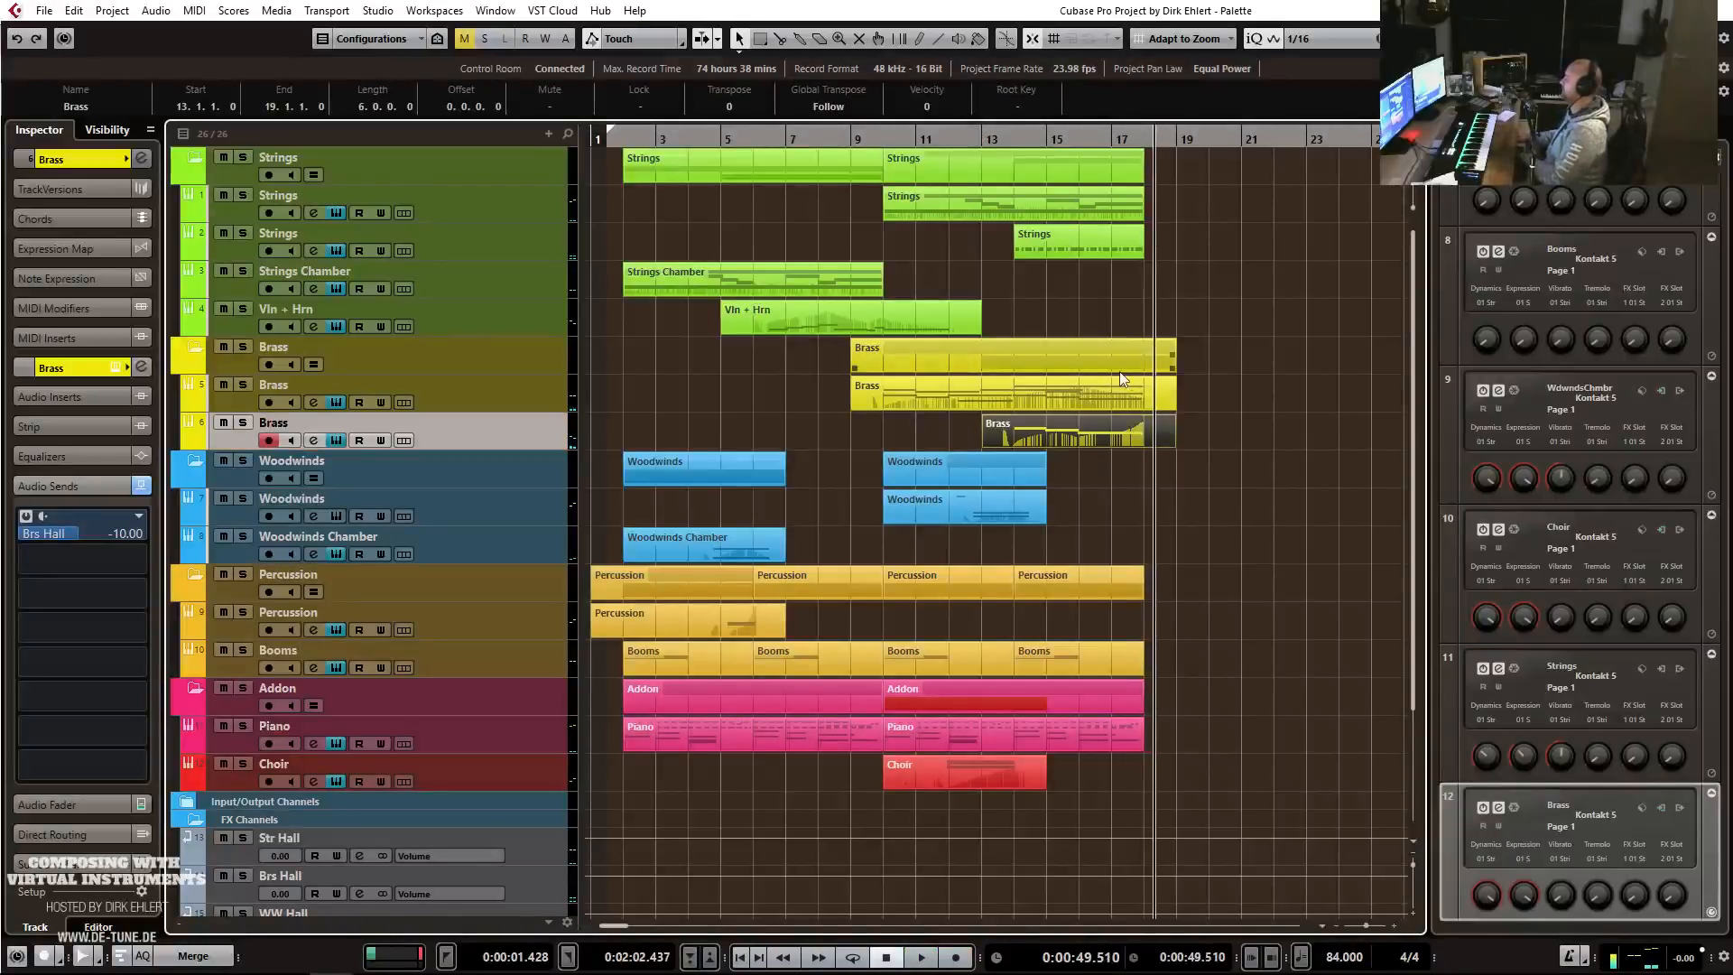
left_click_drag(1168, 443, 1144, 412)
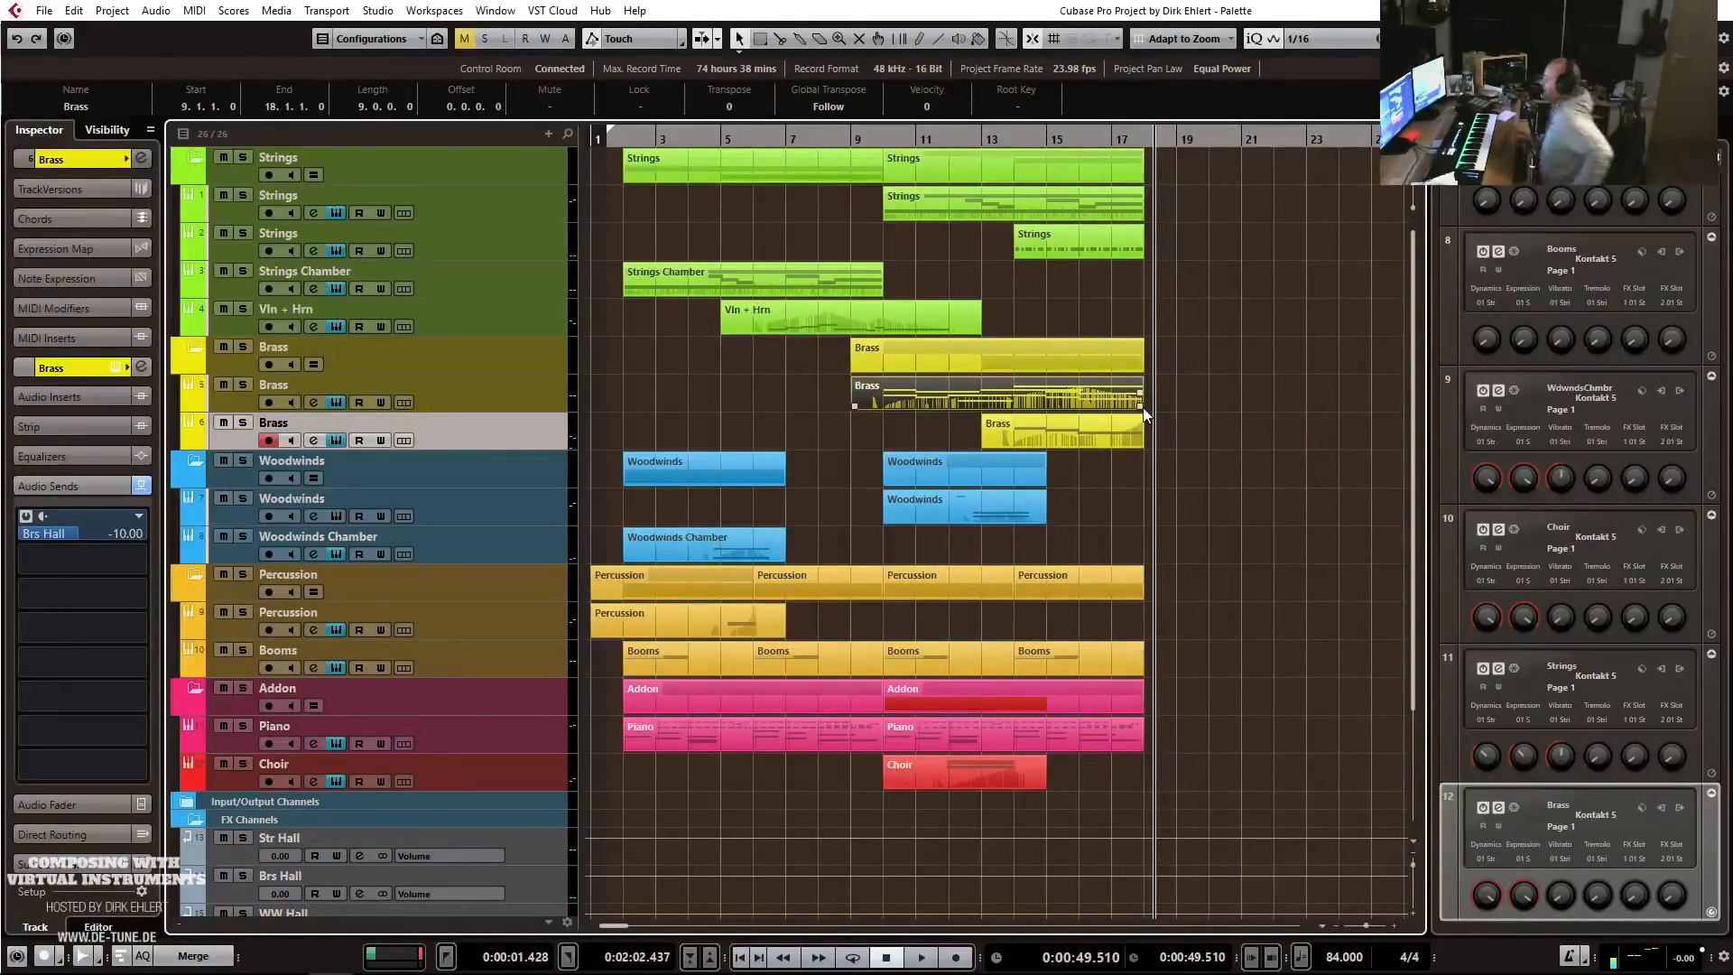
Duplicate the Vln + Hrn track, delete the copied part, and rename the new track Str FX.
right_click(477, 325)
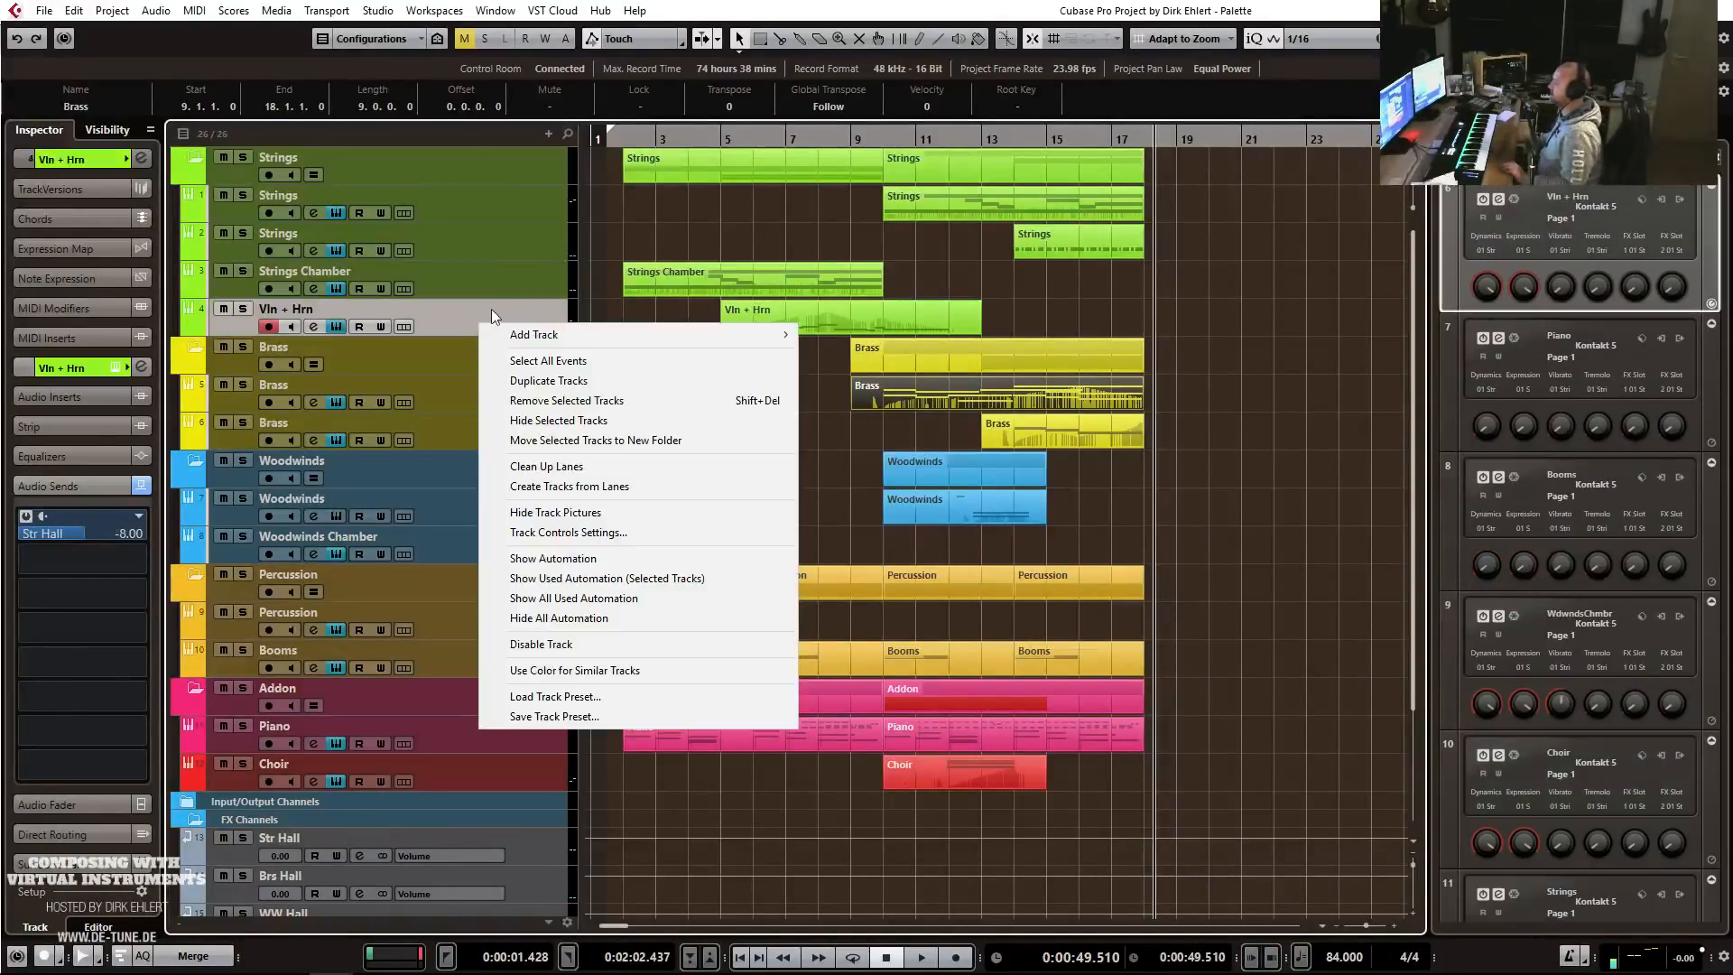
left_click(570, 386)
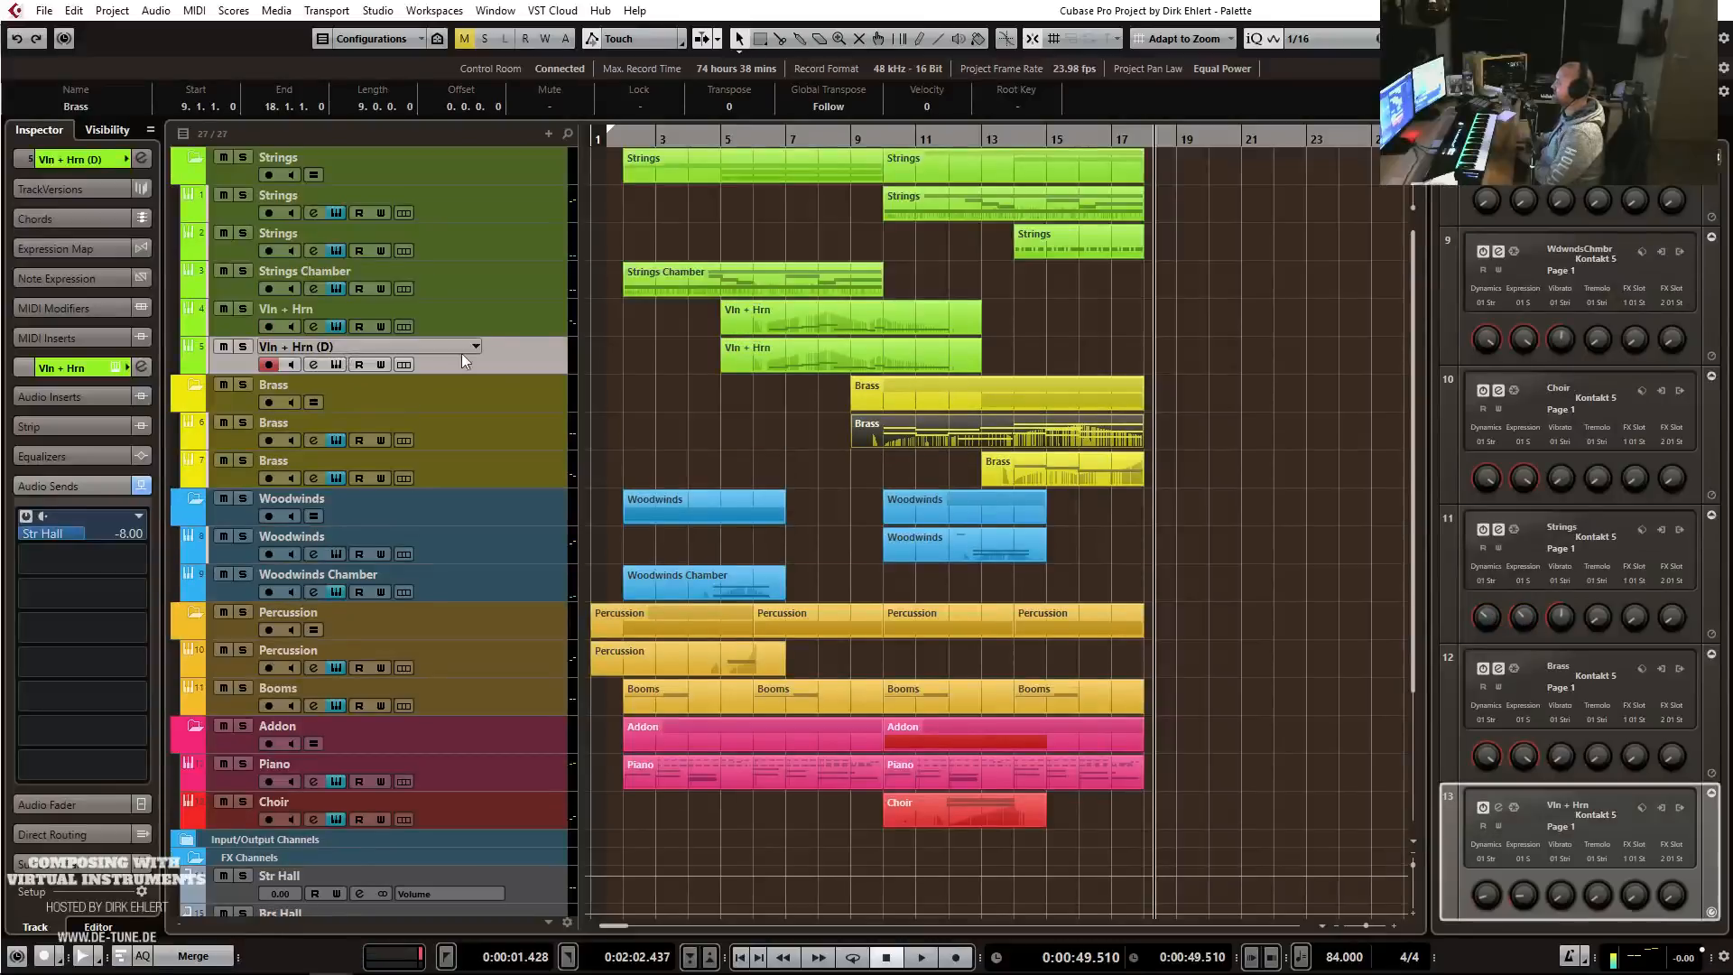
key("Delete")
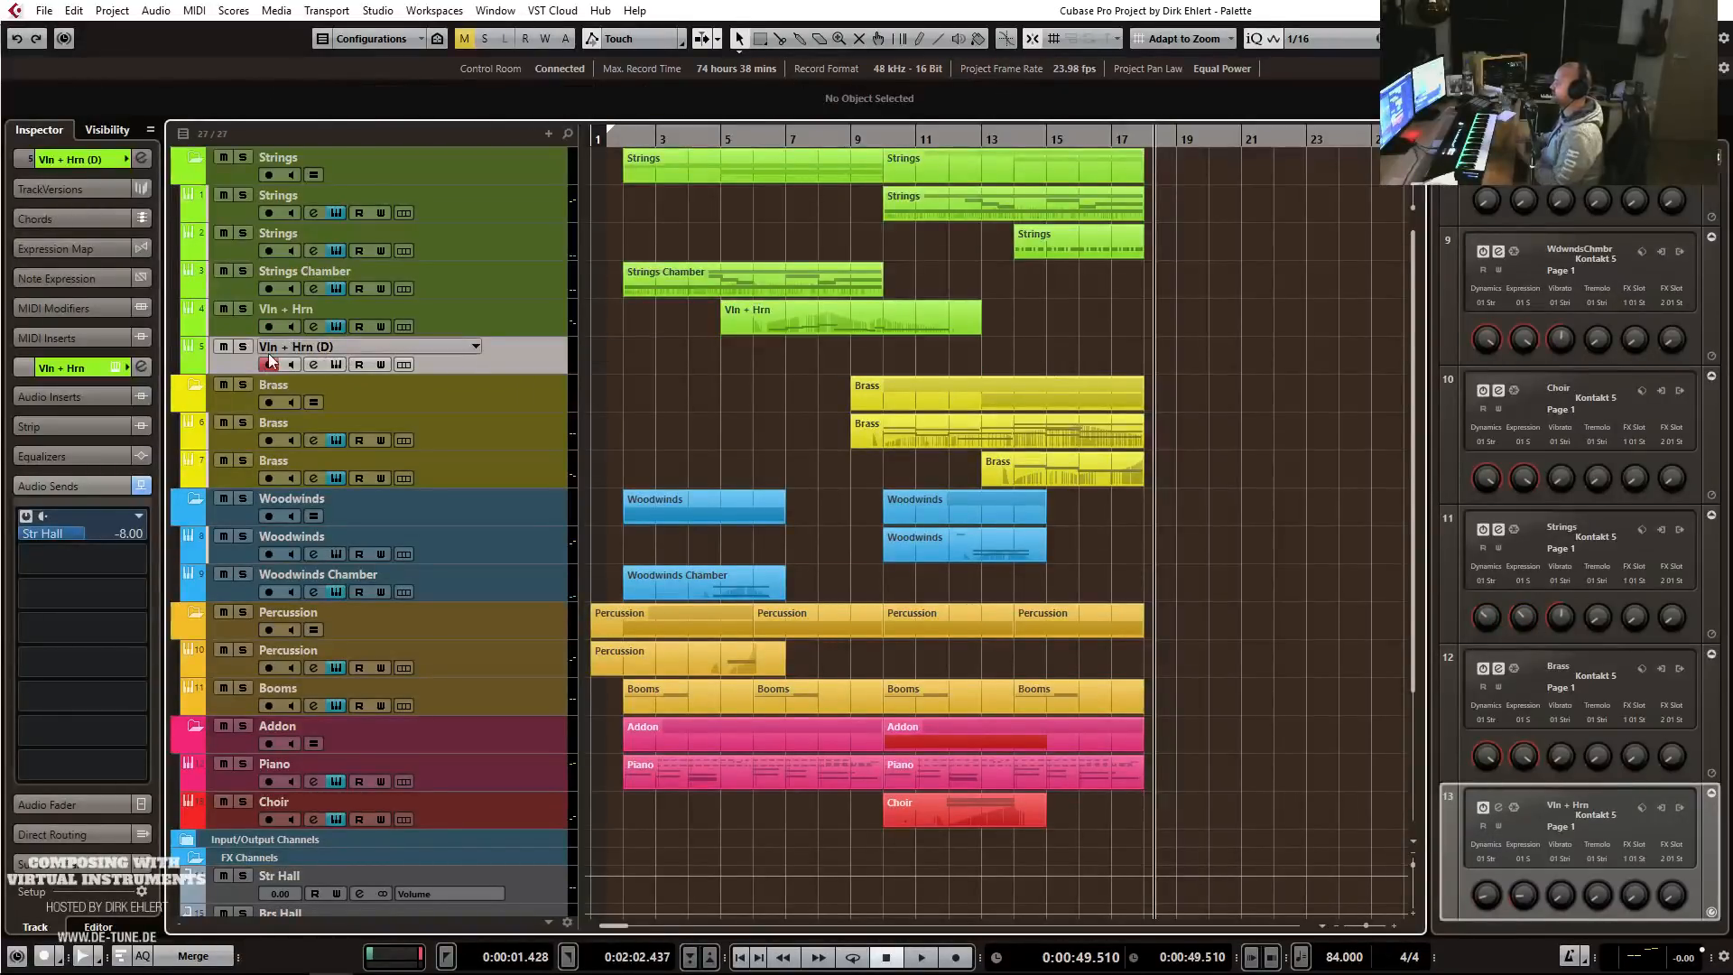
double_click(283, 346)
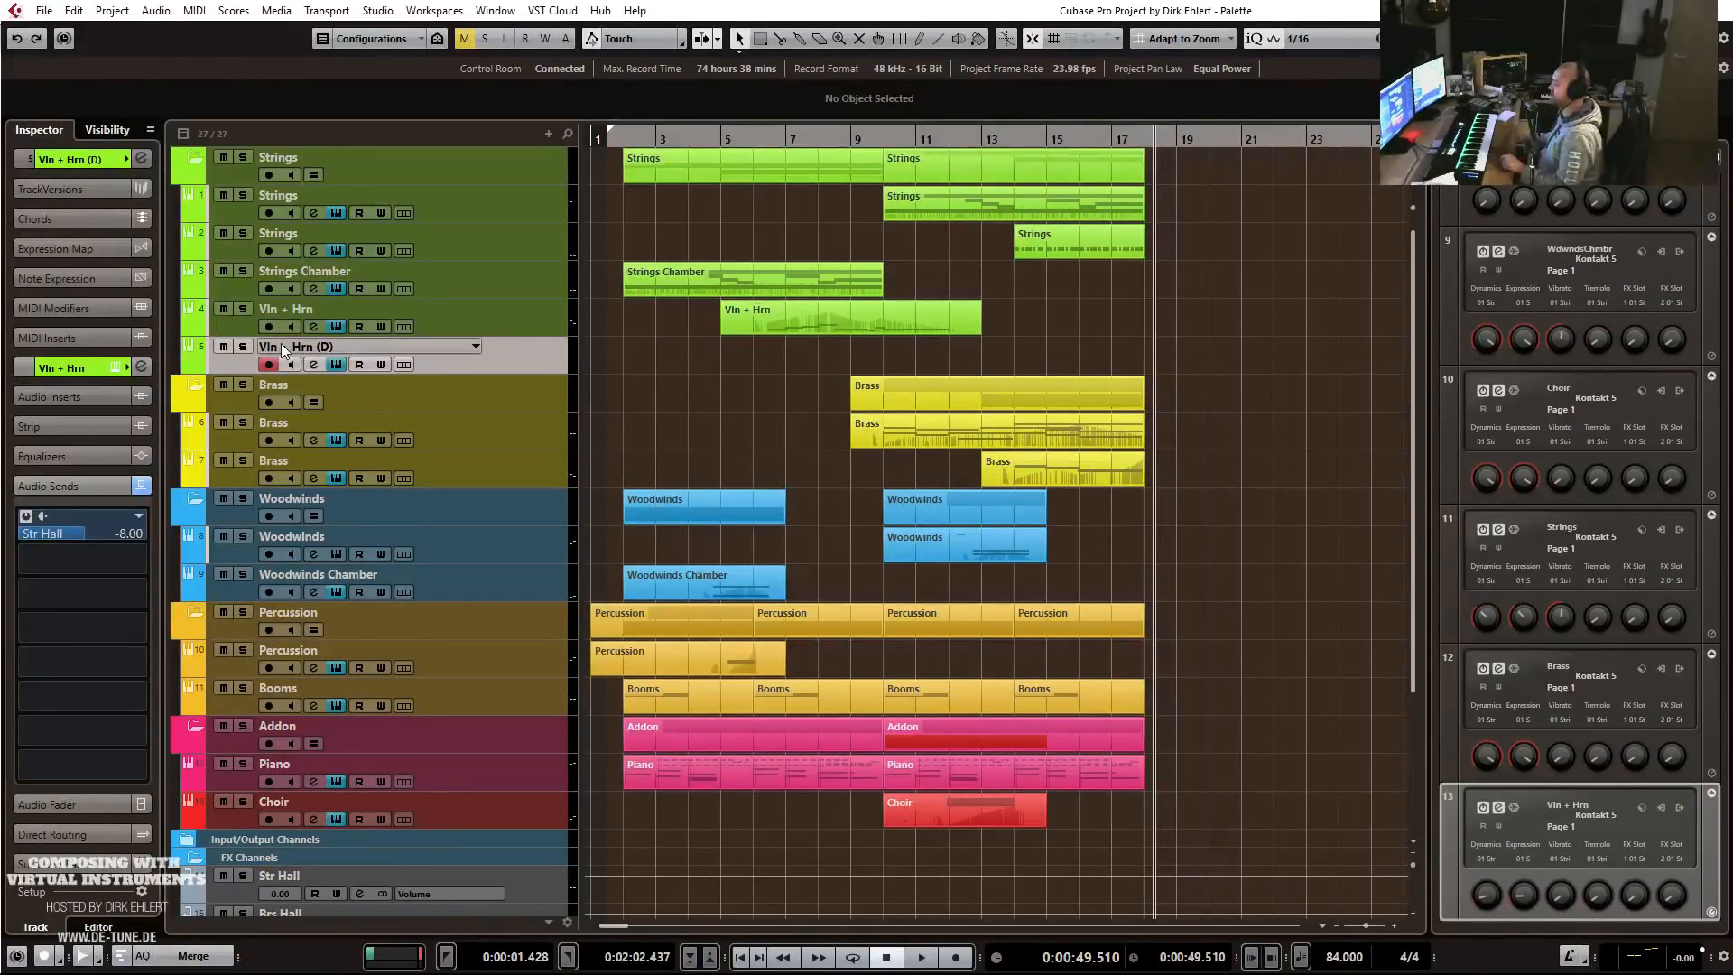
type("Str")
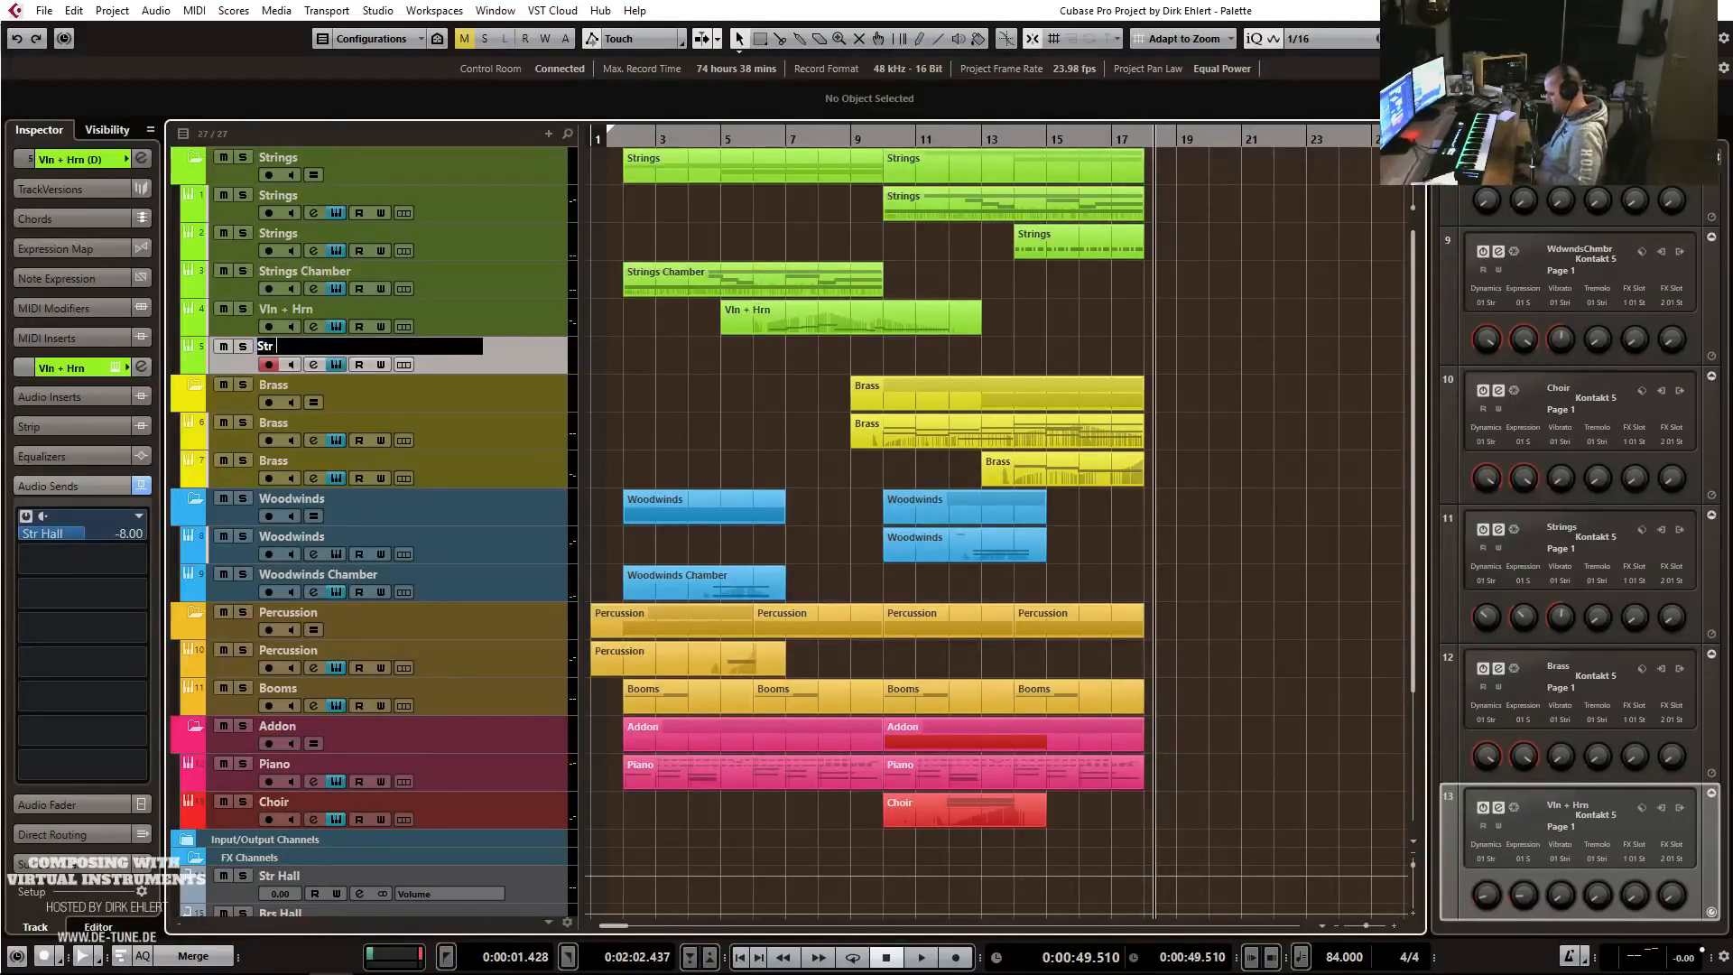
type(" FX")
key("Return")
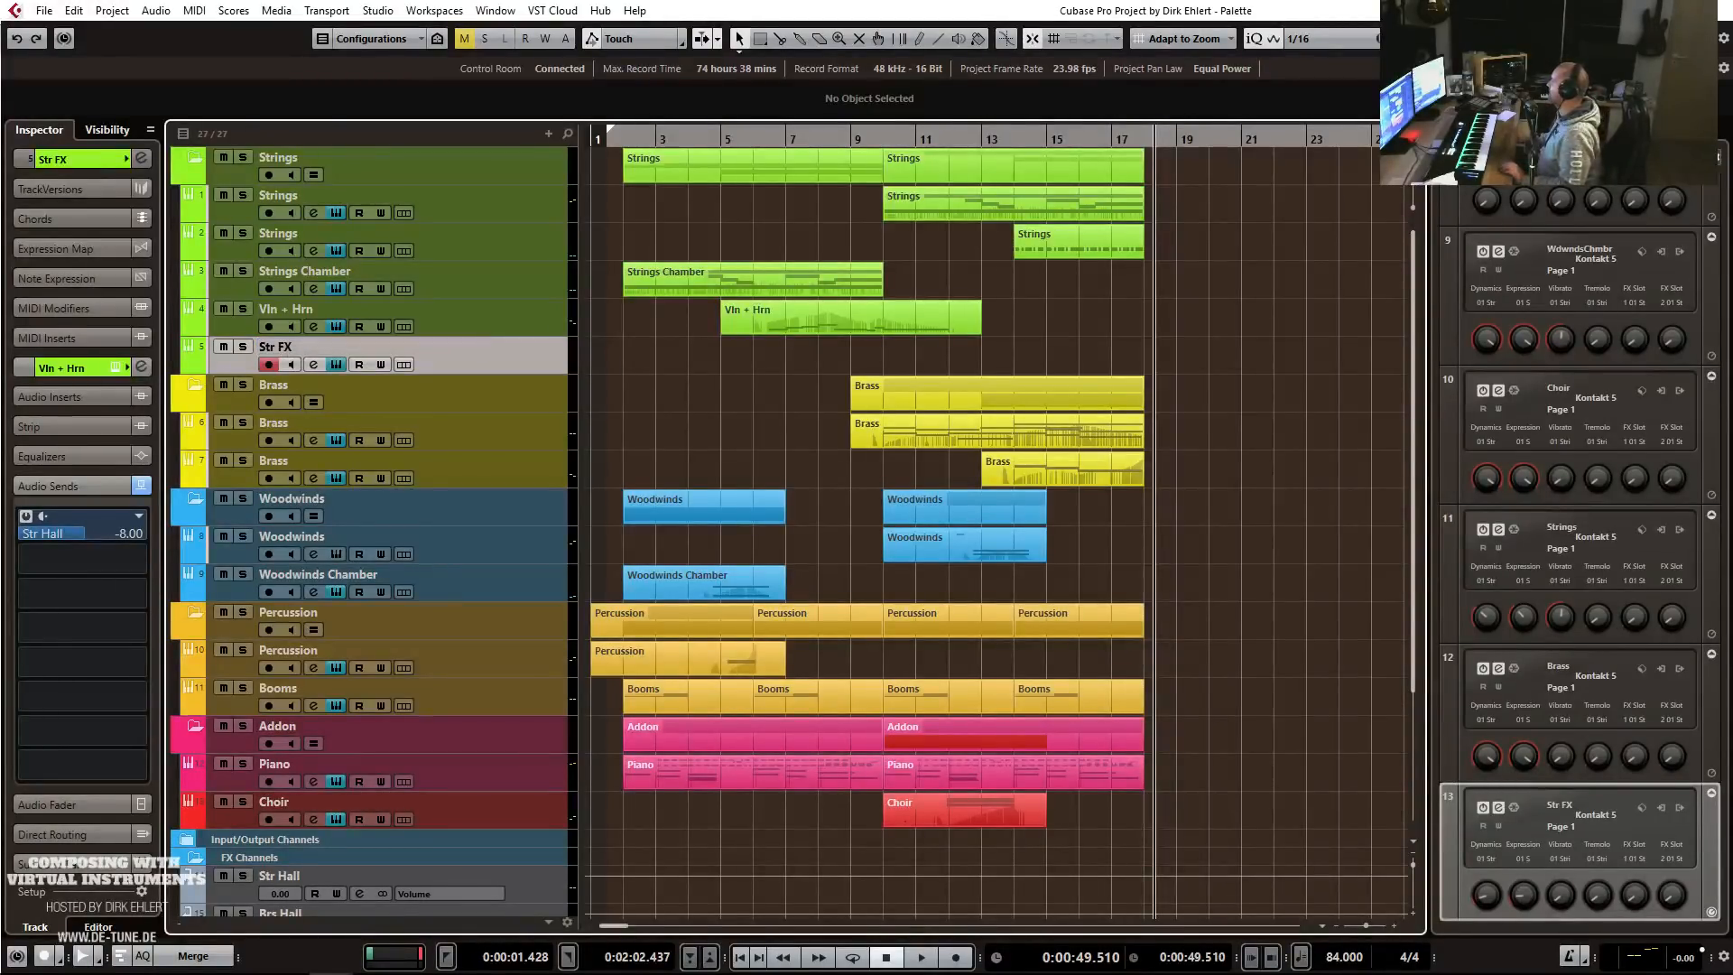
Load 01 Strings FX from Palette's BP02 - Orchestral FX folder into the Str FX track's Kontakt instrument.
left_click(1499, 808)
left_click_drag(282, 78, 489, 64)
left_click(322, 269)
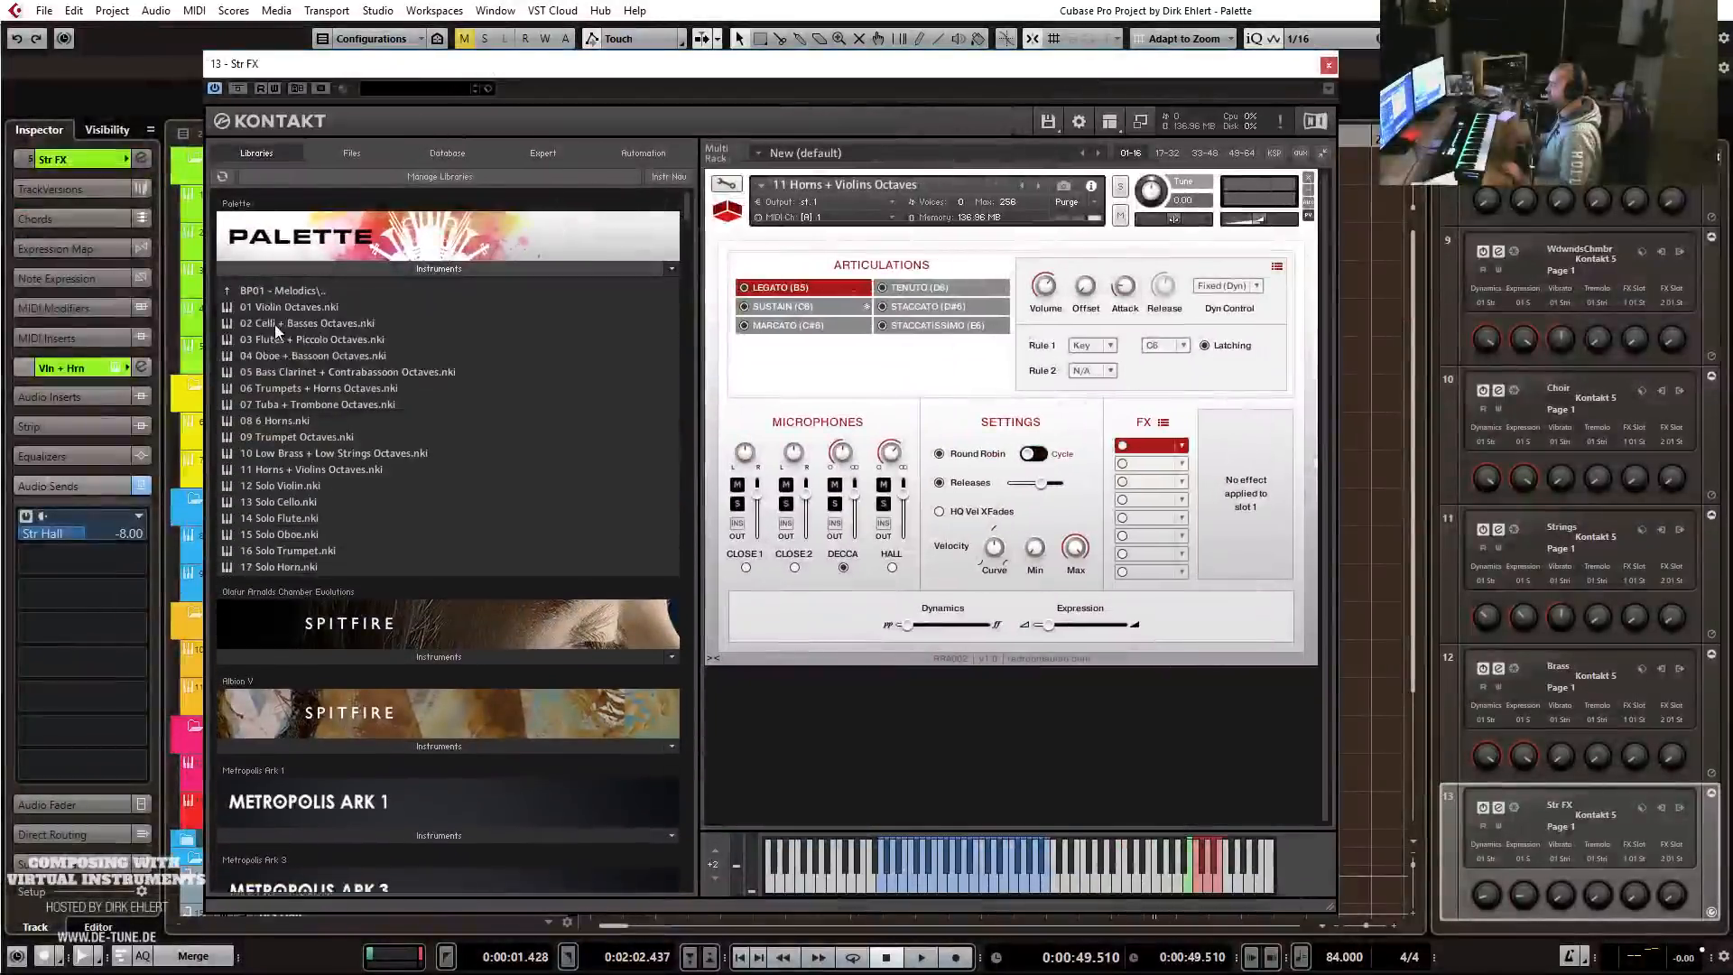
left_click(285, 289)
left_click(280, 306)
left_click(280, 309)
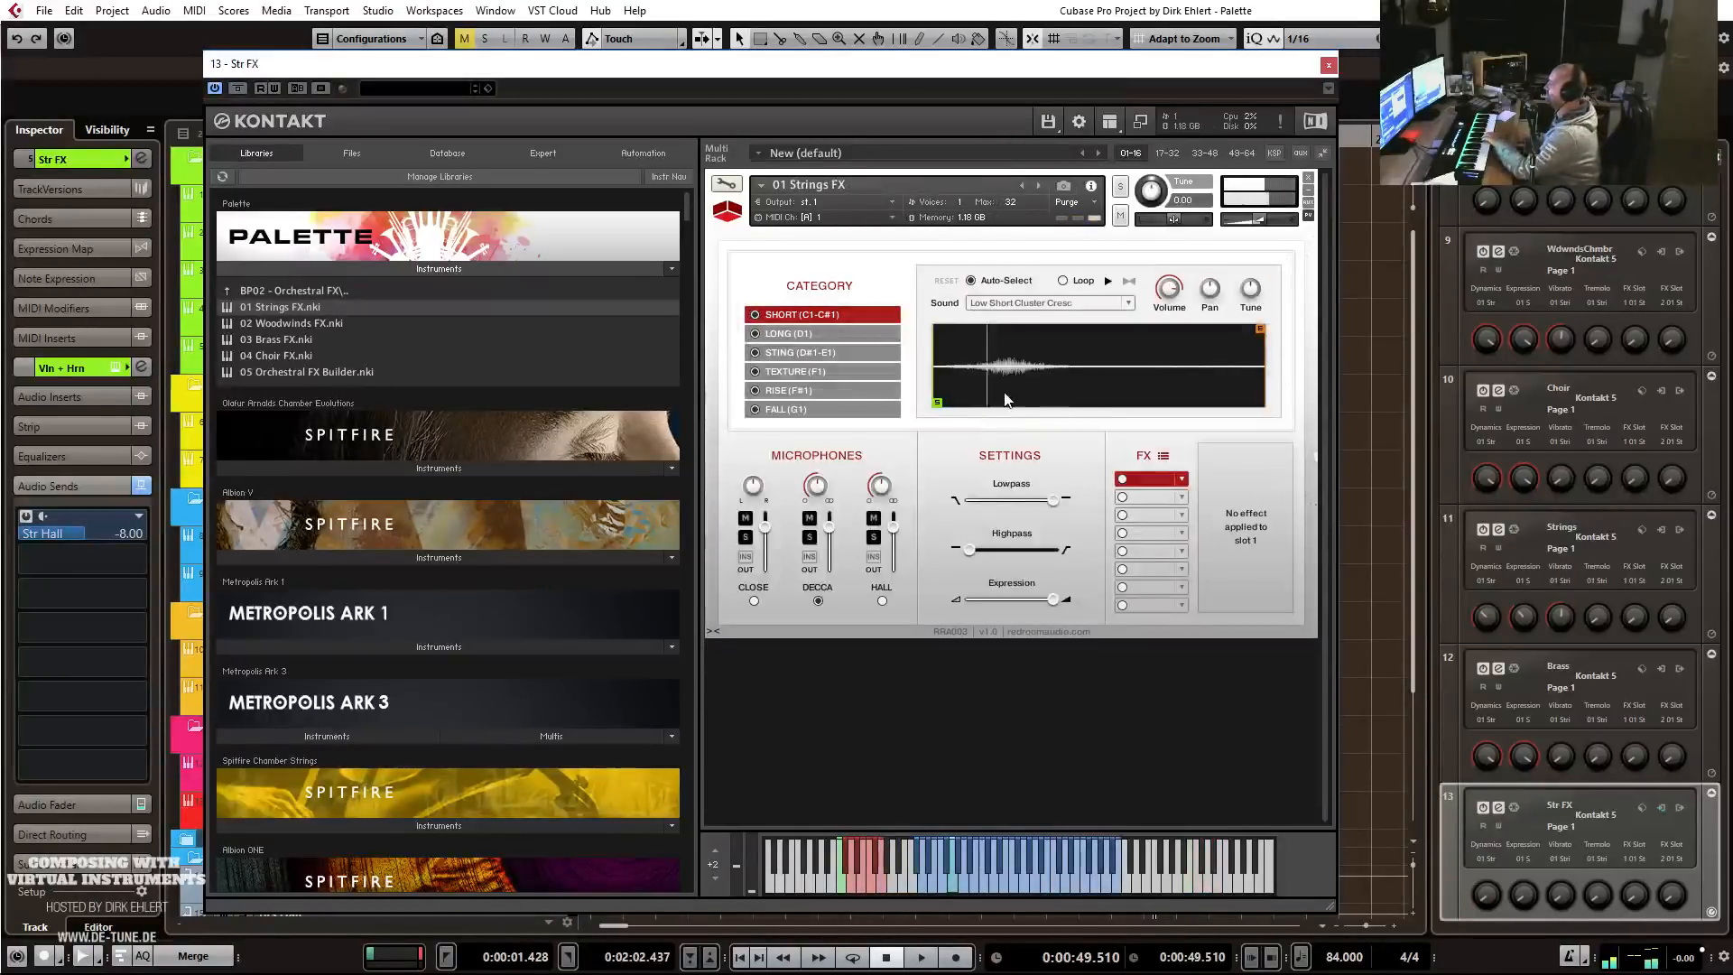
Choose the Rise category, audition Riser 6, and move its sample start to just past the middle of the waveform.
left_click(799, 393)
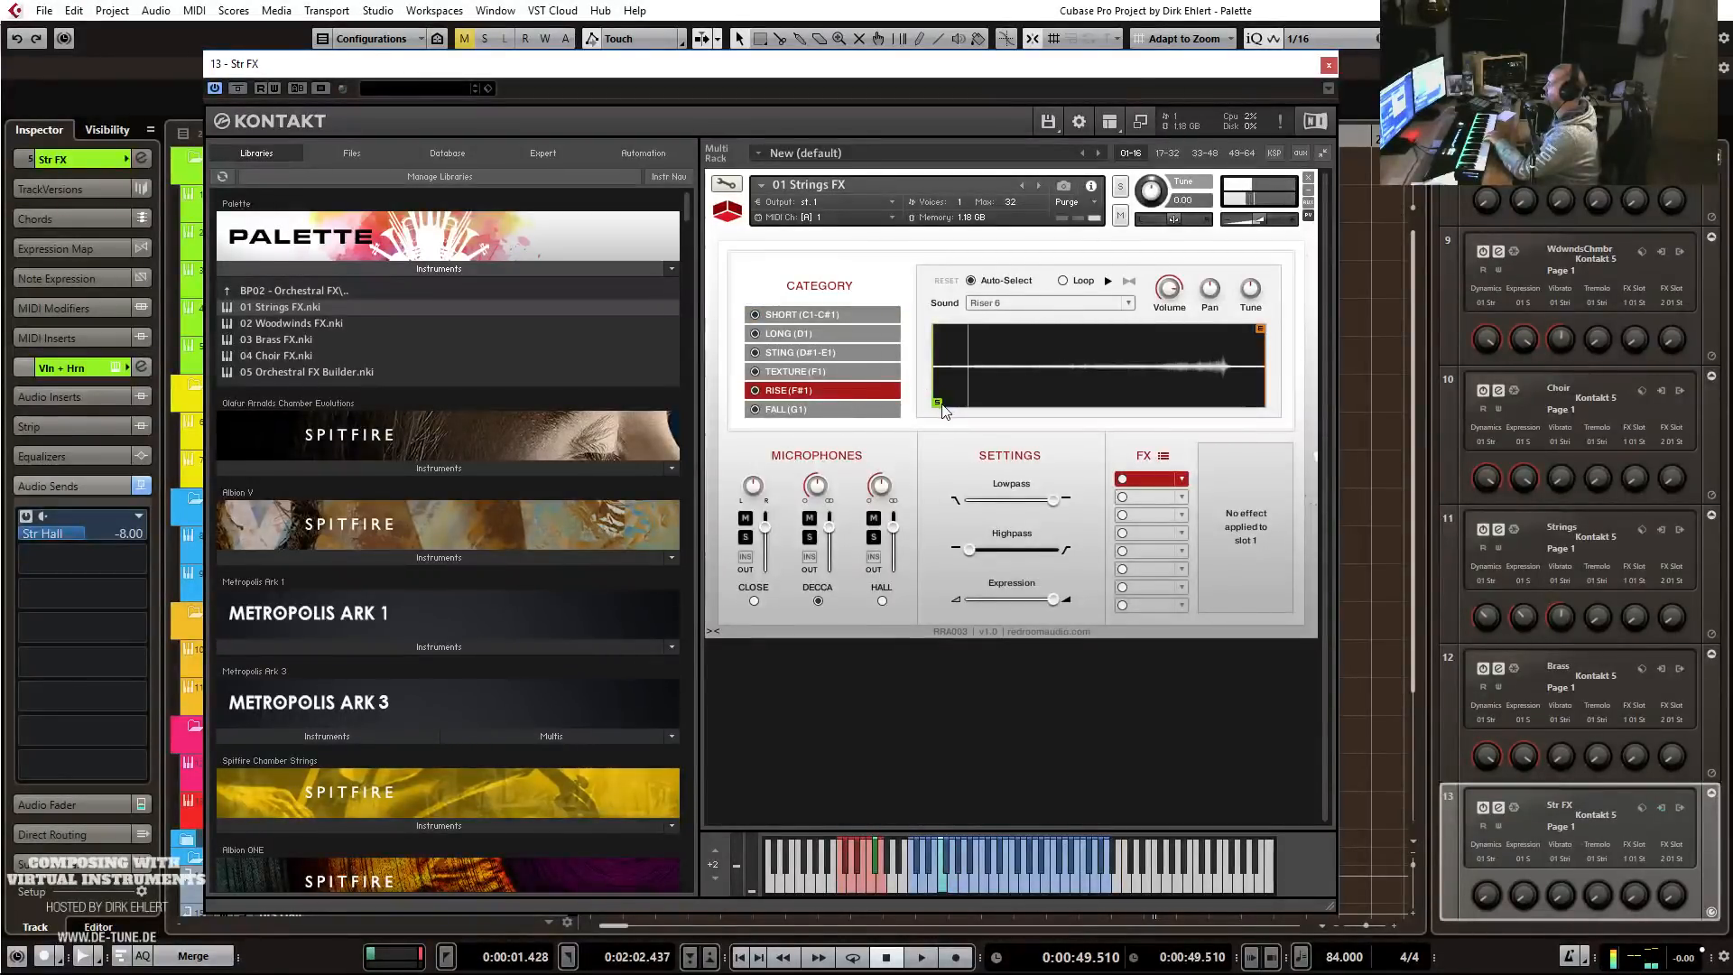
left_click_drag(943, 411, 980, 406)
mouse_move(1086, 412)
left_mouse_down()
mouse_move(1229, 408)
mouse_move(1199, 408)
left_mouse_up()
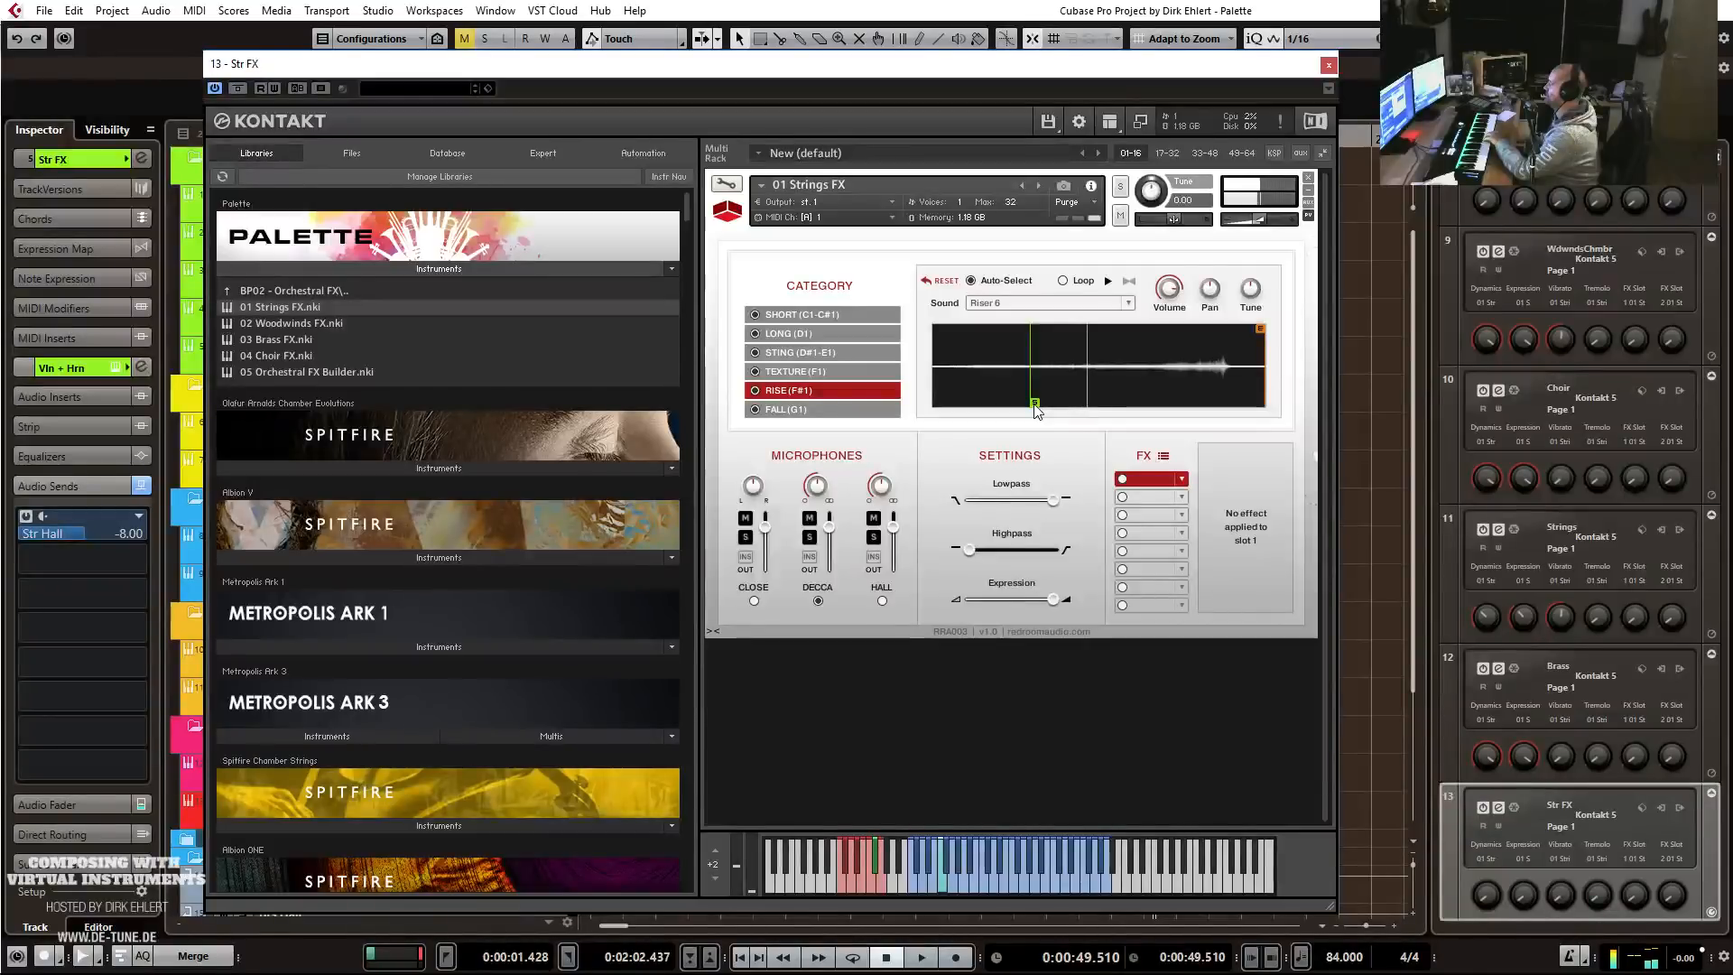
left_click_drag(1037, 412, 1274, 405)
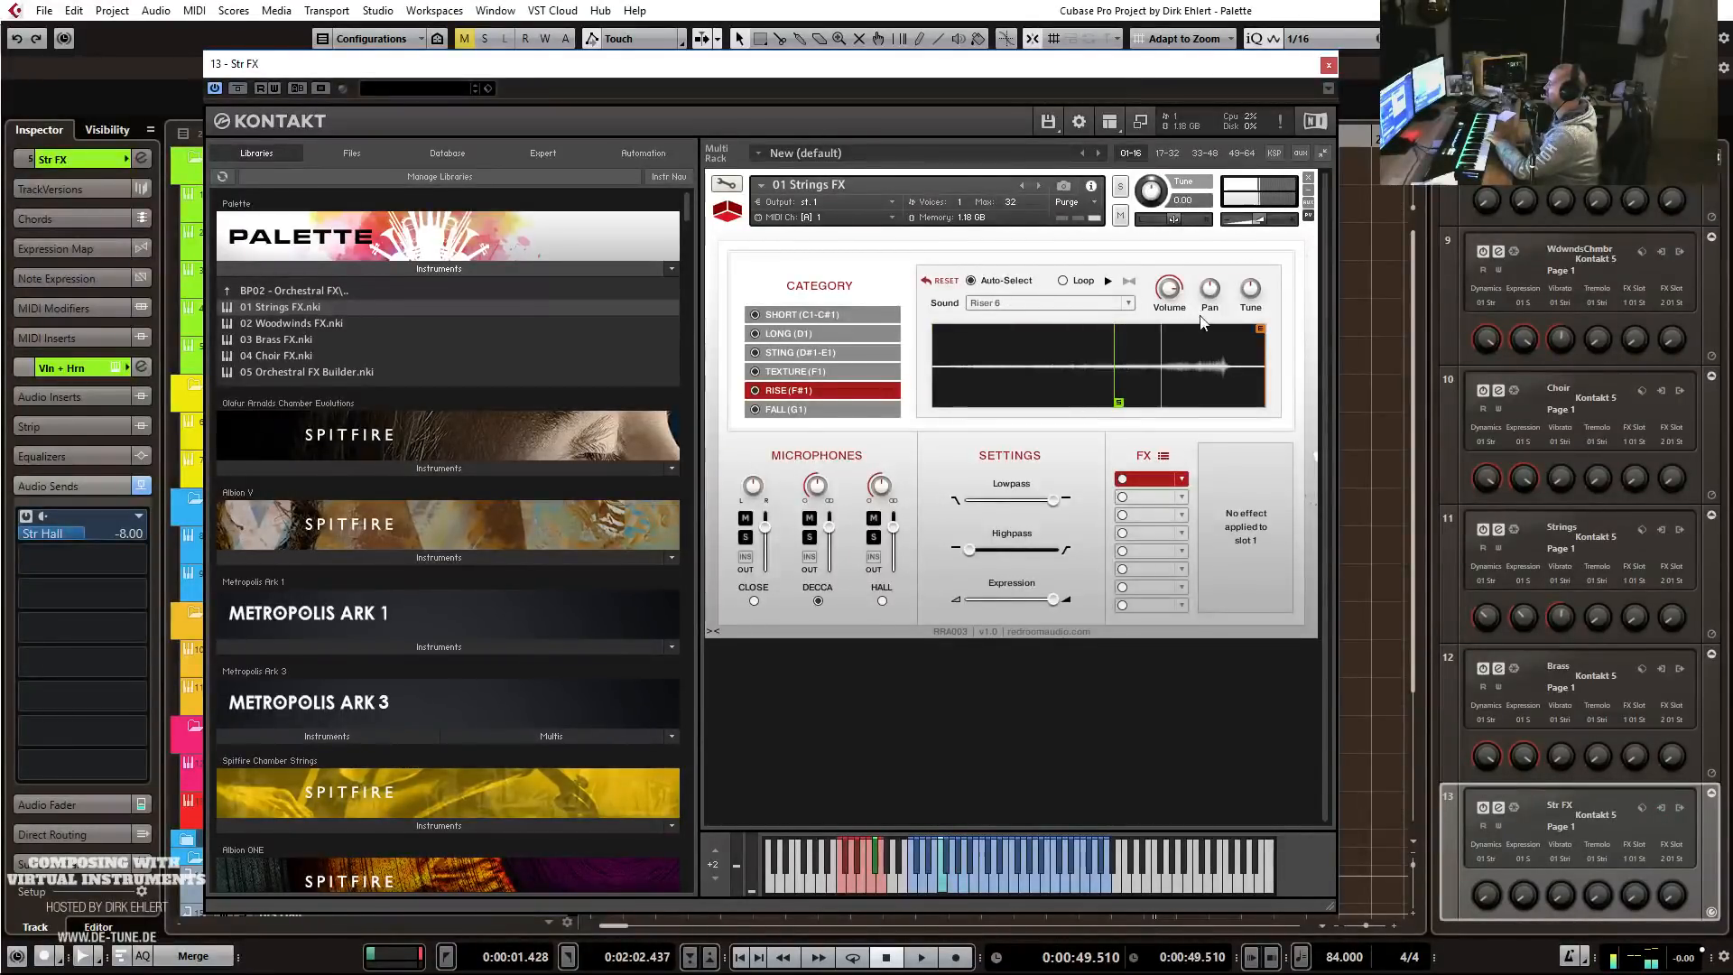
left_click_drag(1160, 310, 1161, 308)
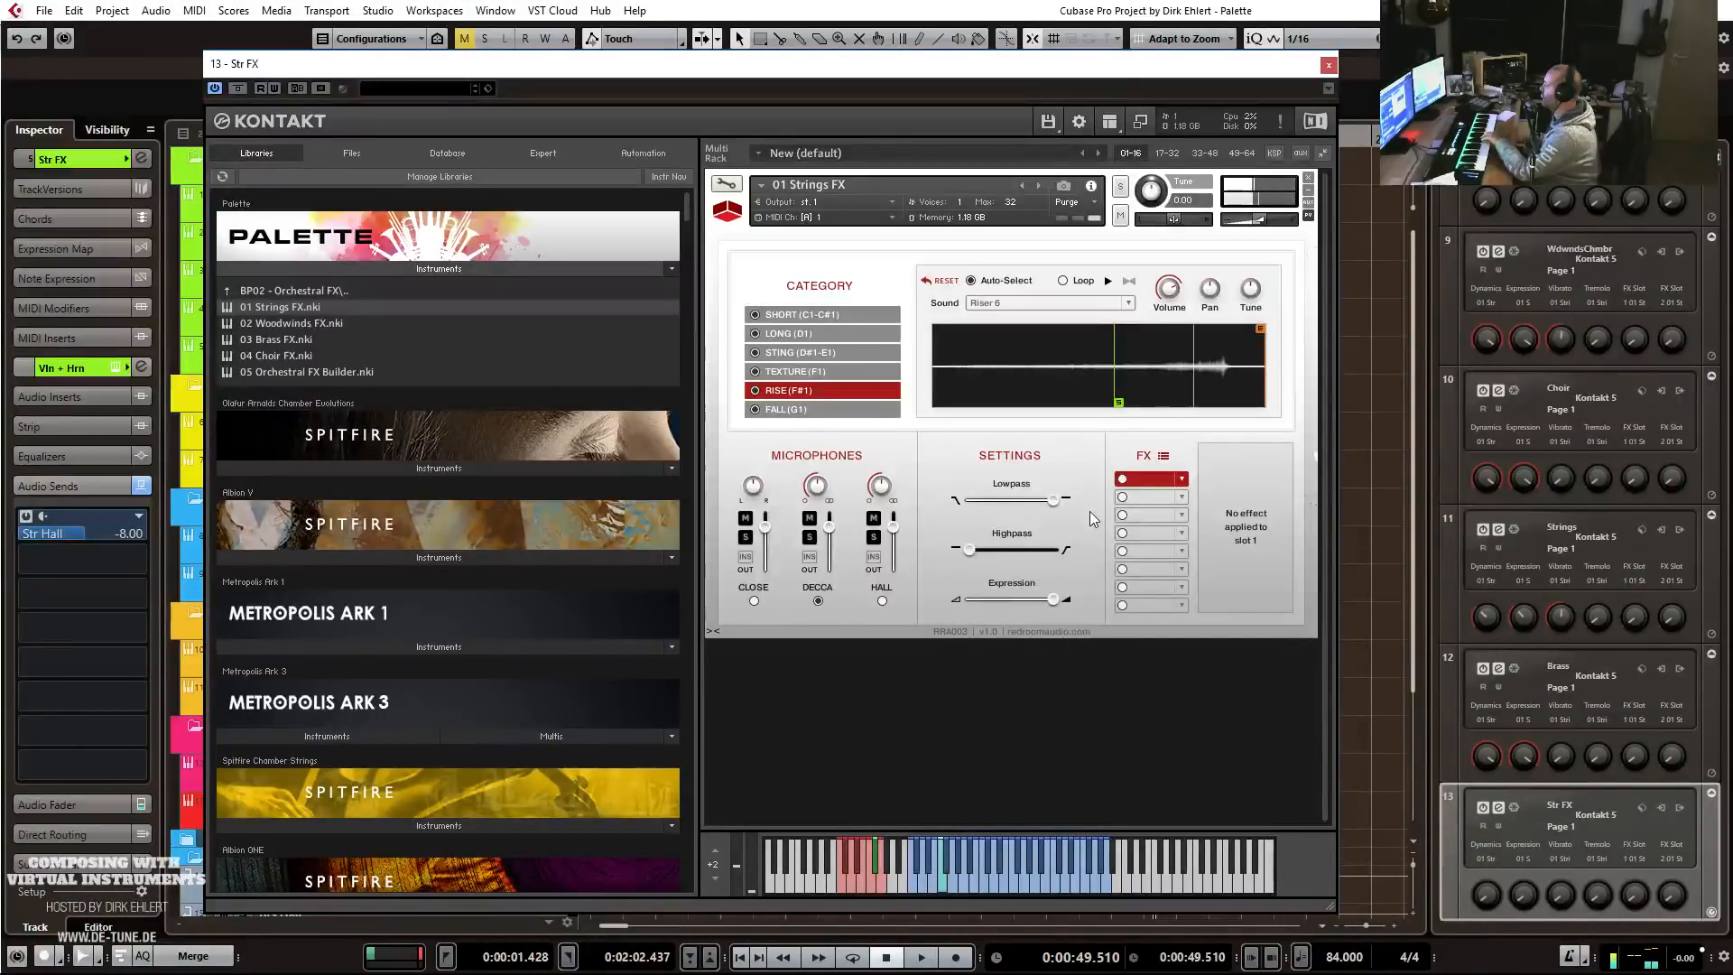
Move the Kontakt window aside and record a riser note on the Str FX track, starting from bar 14.
left_click_drag(1063, 67, 1732, 186)
left_click(1017, 139)
key("KP_Multiply")
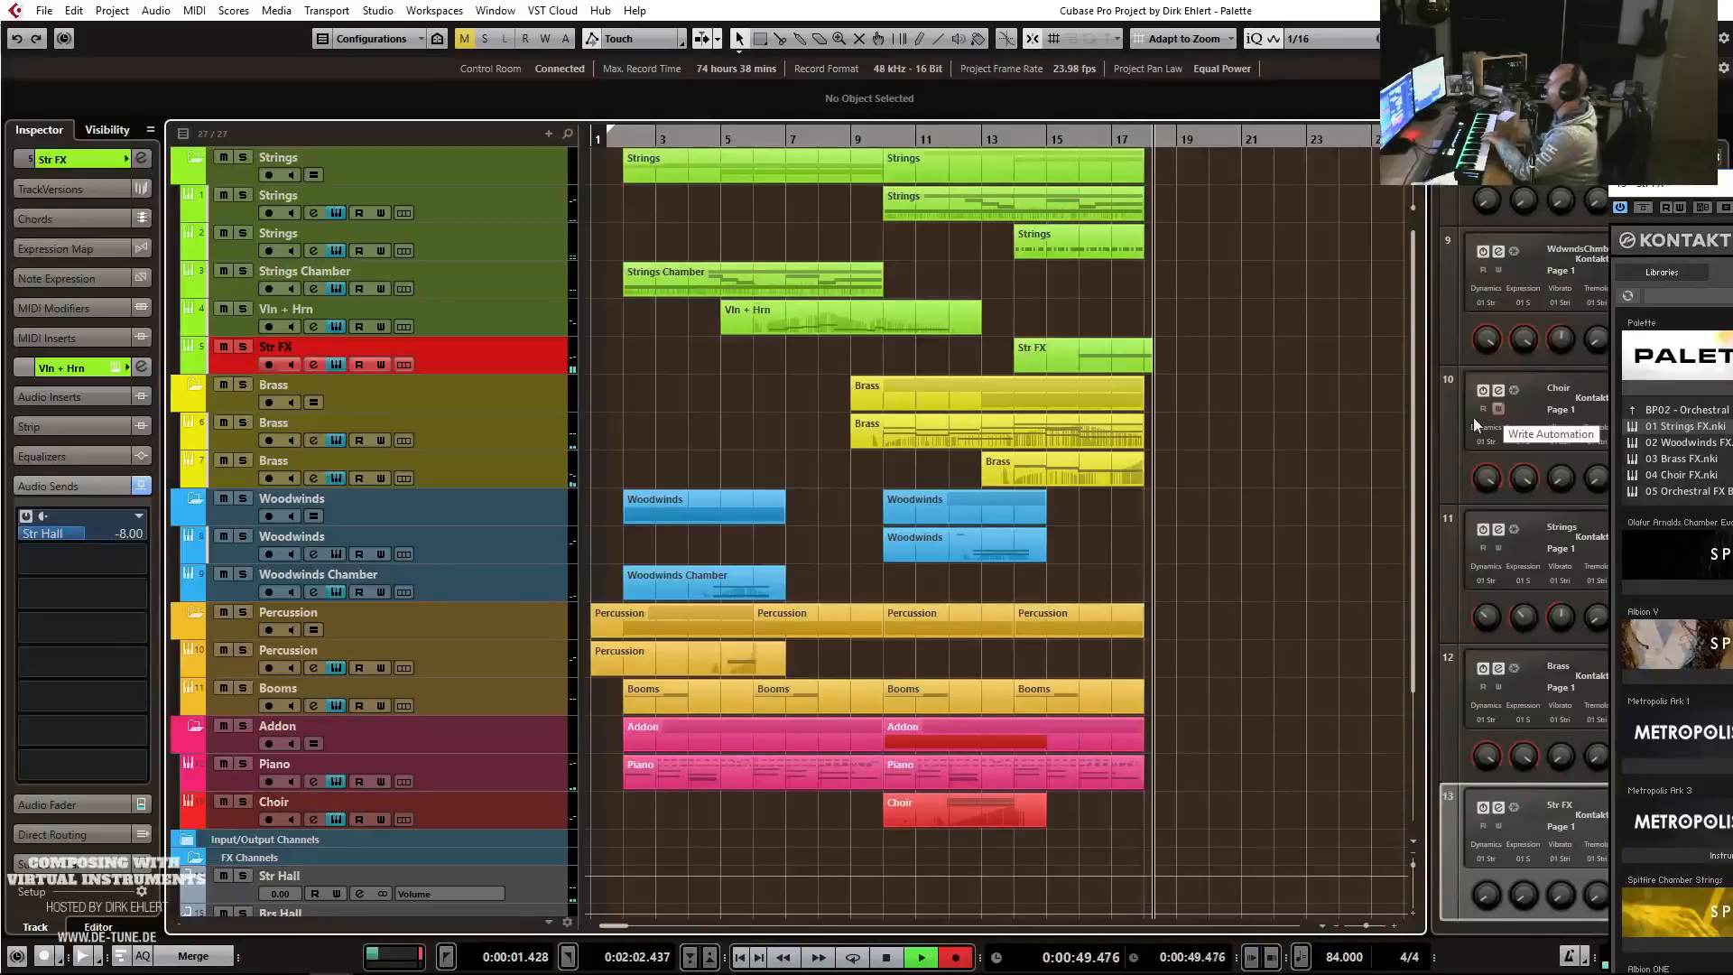
key("space")
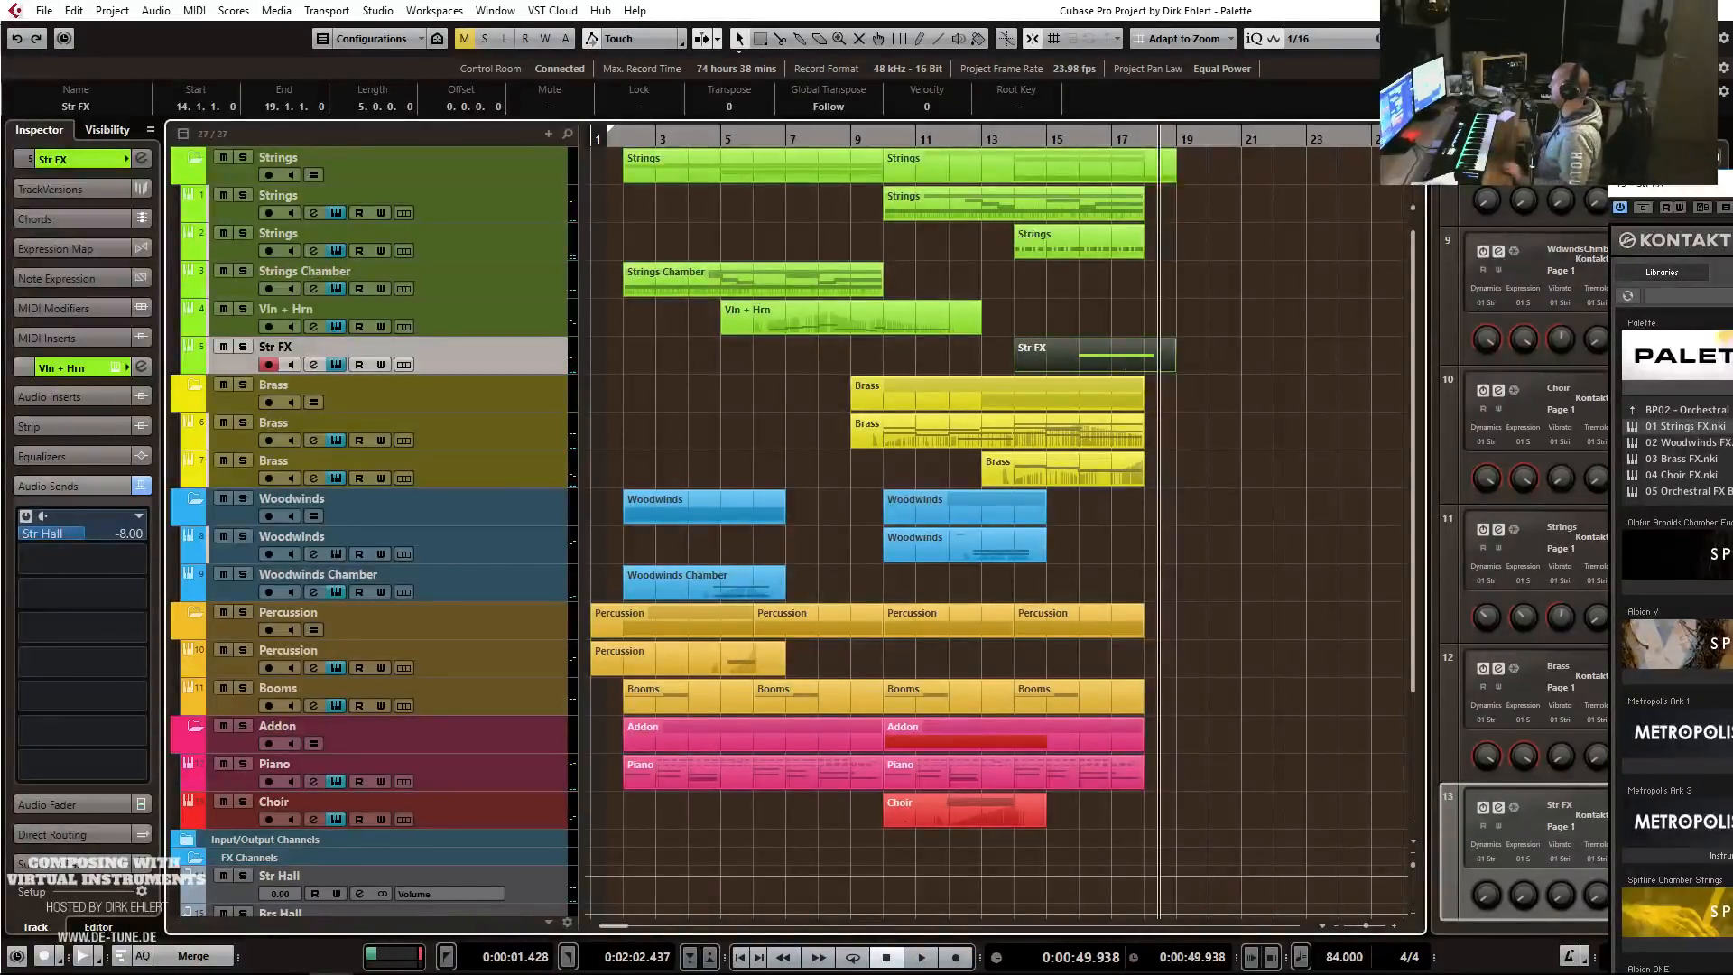
Nudge the riser's sample start slightly earlier in the Strings FX instrument and move the window aside again.
left_click_drag(1729, 186, 1150, 199)
left_click_drag(1285, 530, 1266, 530)
left_click_drag(1114, 200, 1732, 197)
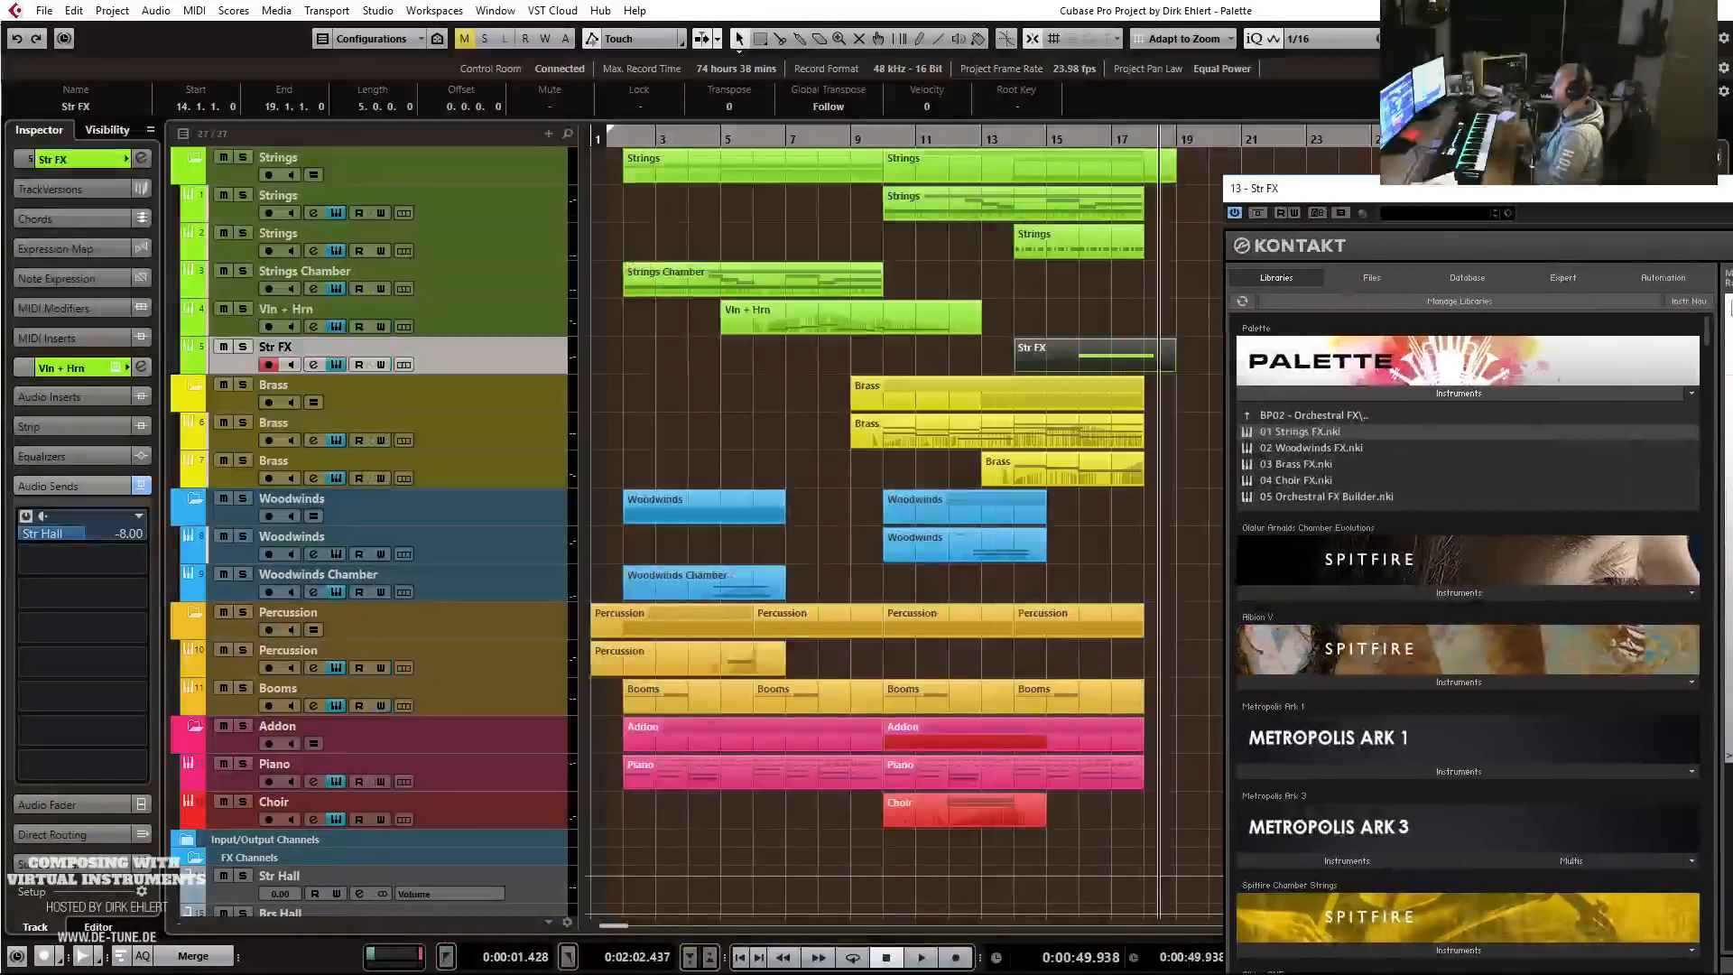
Adjust the recorded Str FX note to run from bar 16 to bar 18, check it in playback, and close the editor.
double_click(1132, 365)
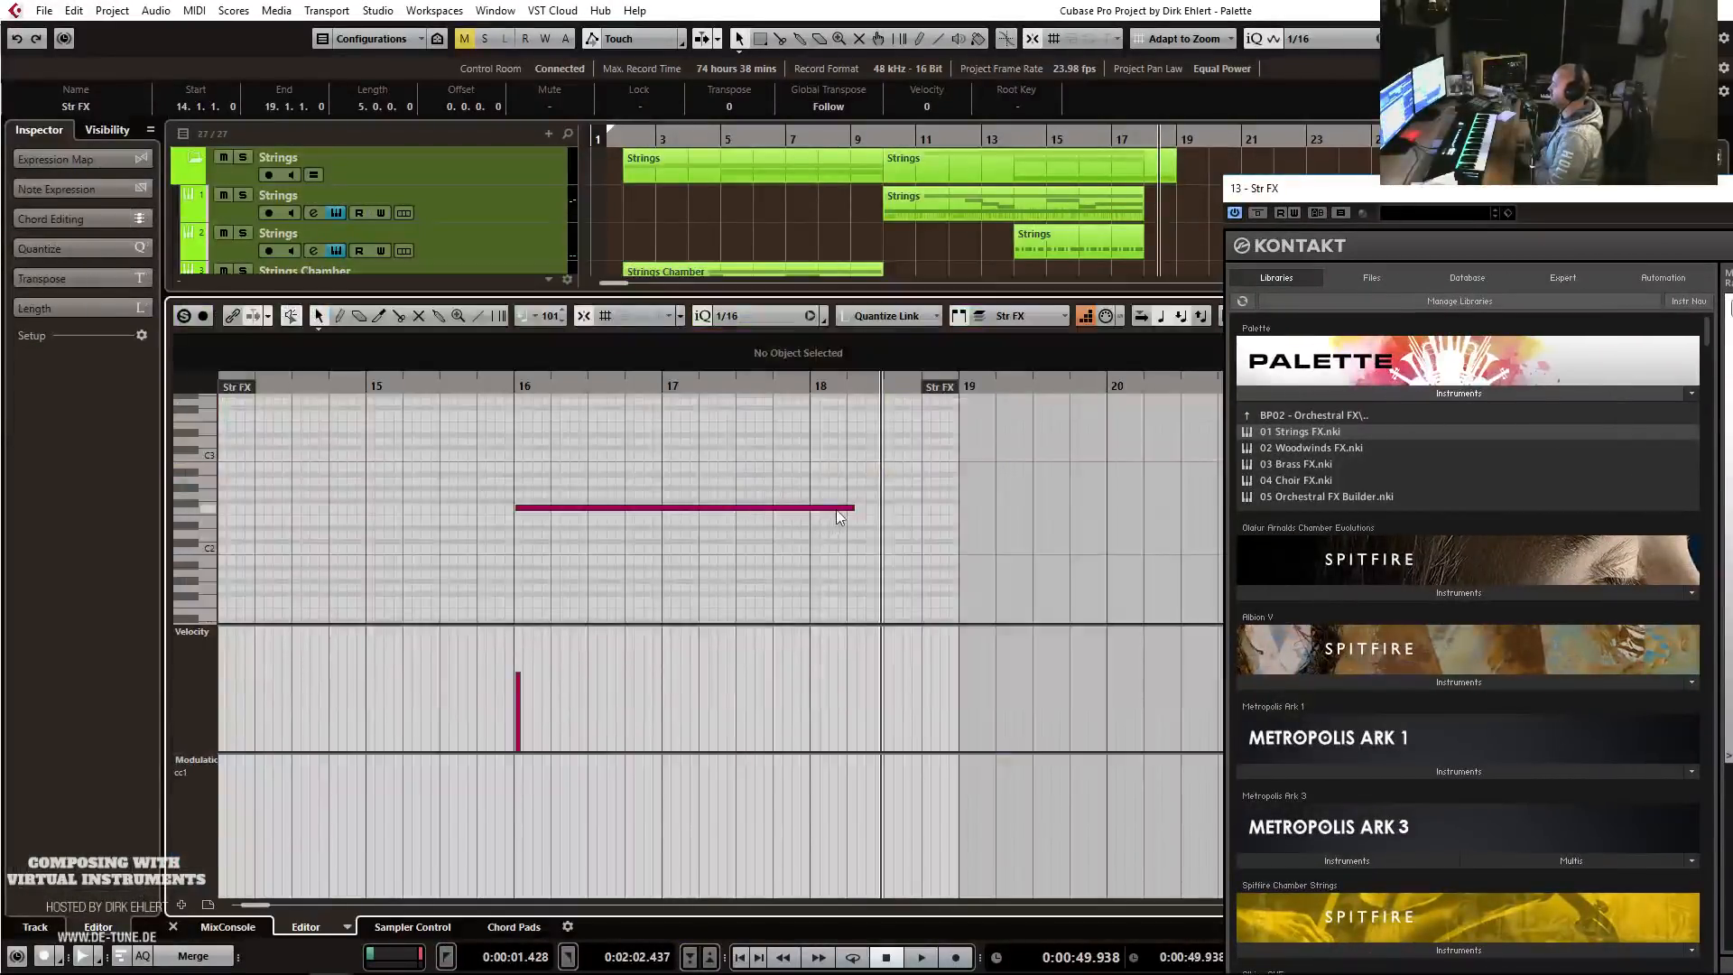
left_click_drag(840, 516, 812, 515)
left_click_drag(520, 507, 515, 507)
key("space")
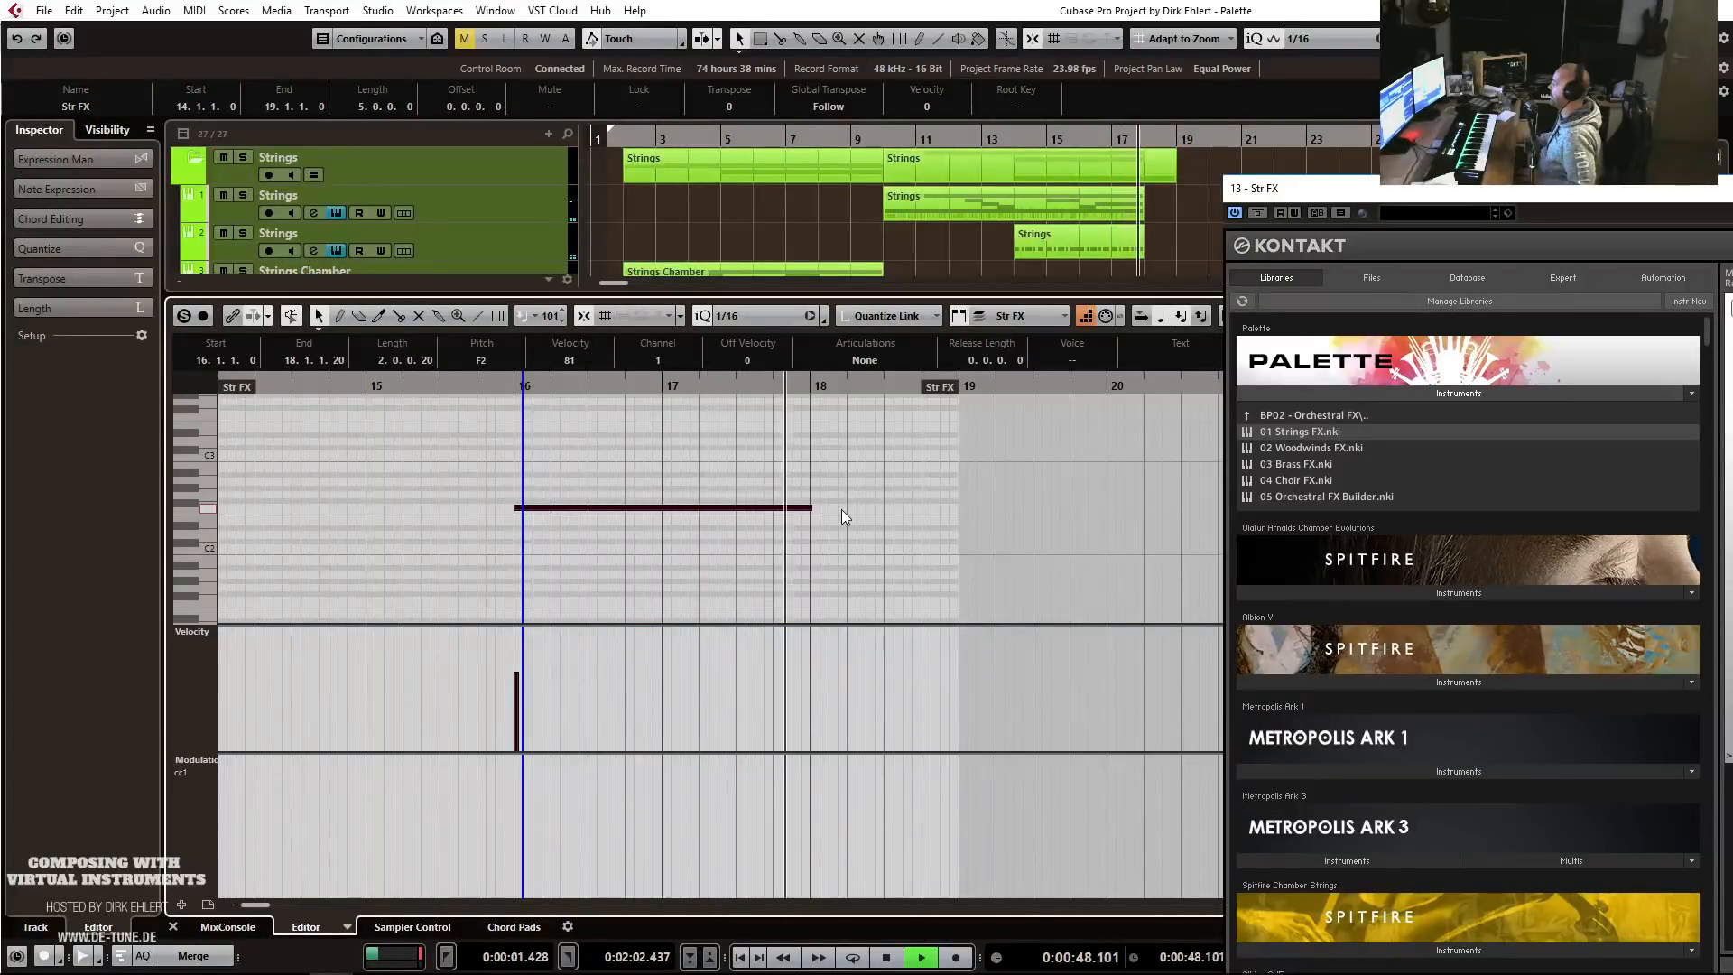
key("space")
left_click(808, 511)
left_click_drag(810, 511, 808, 511)
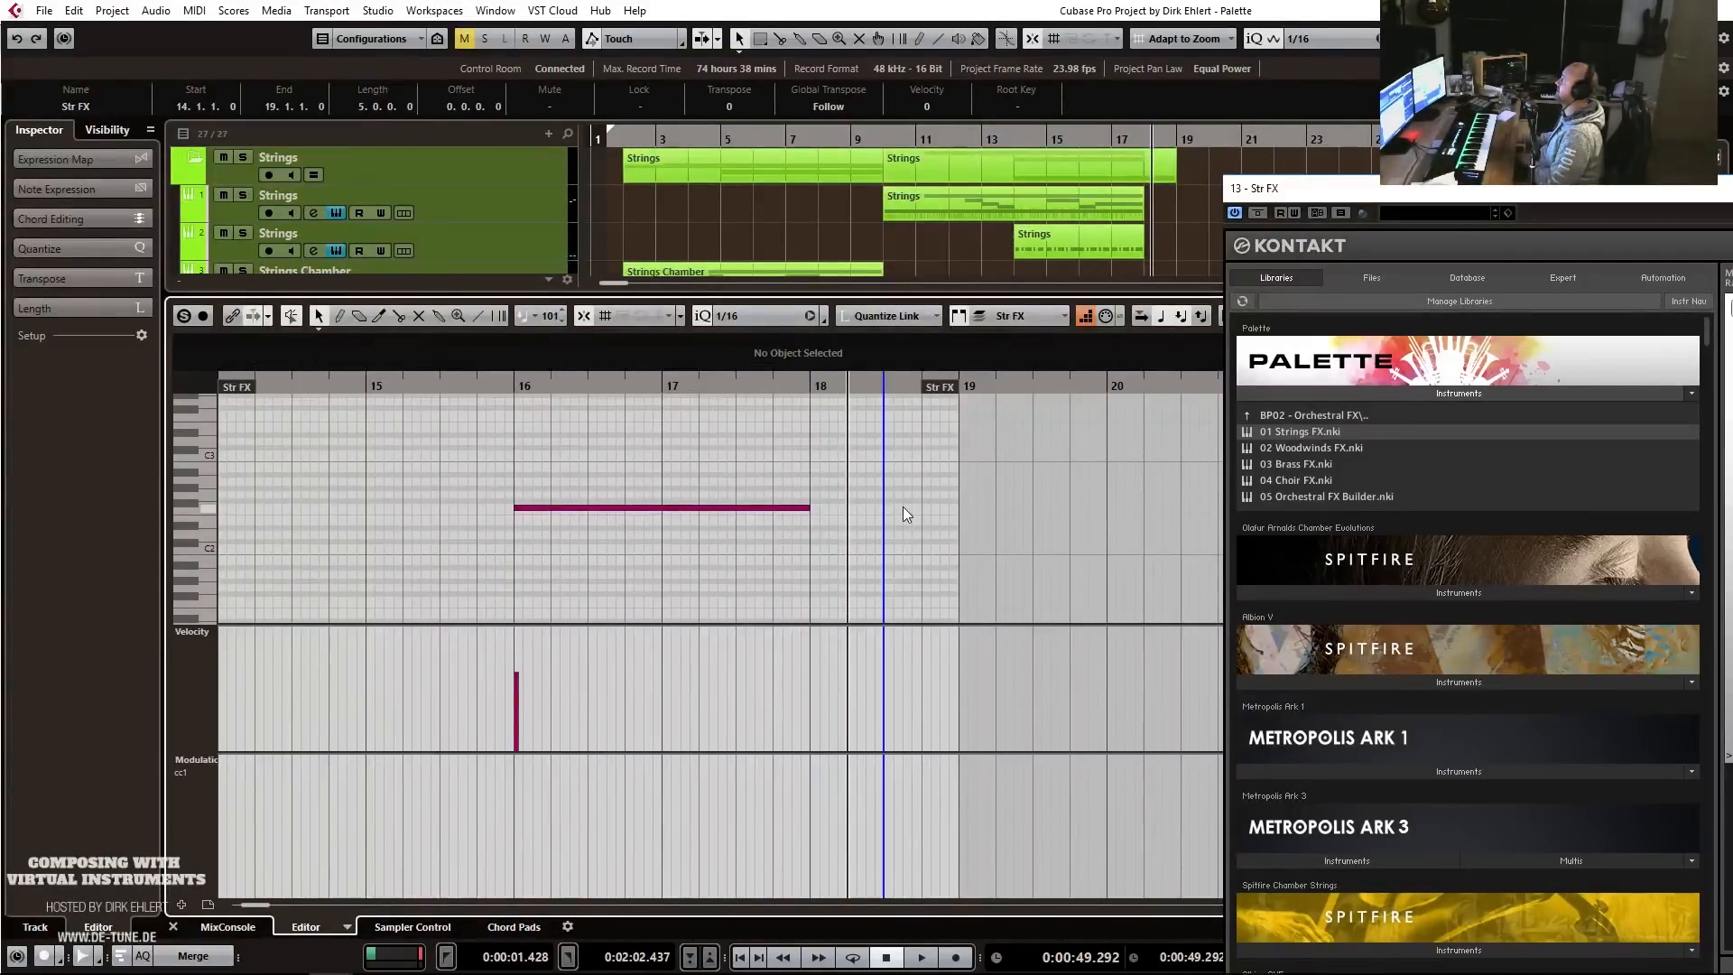
key("ctrl+e")
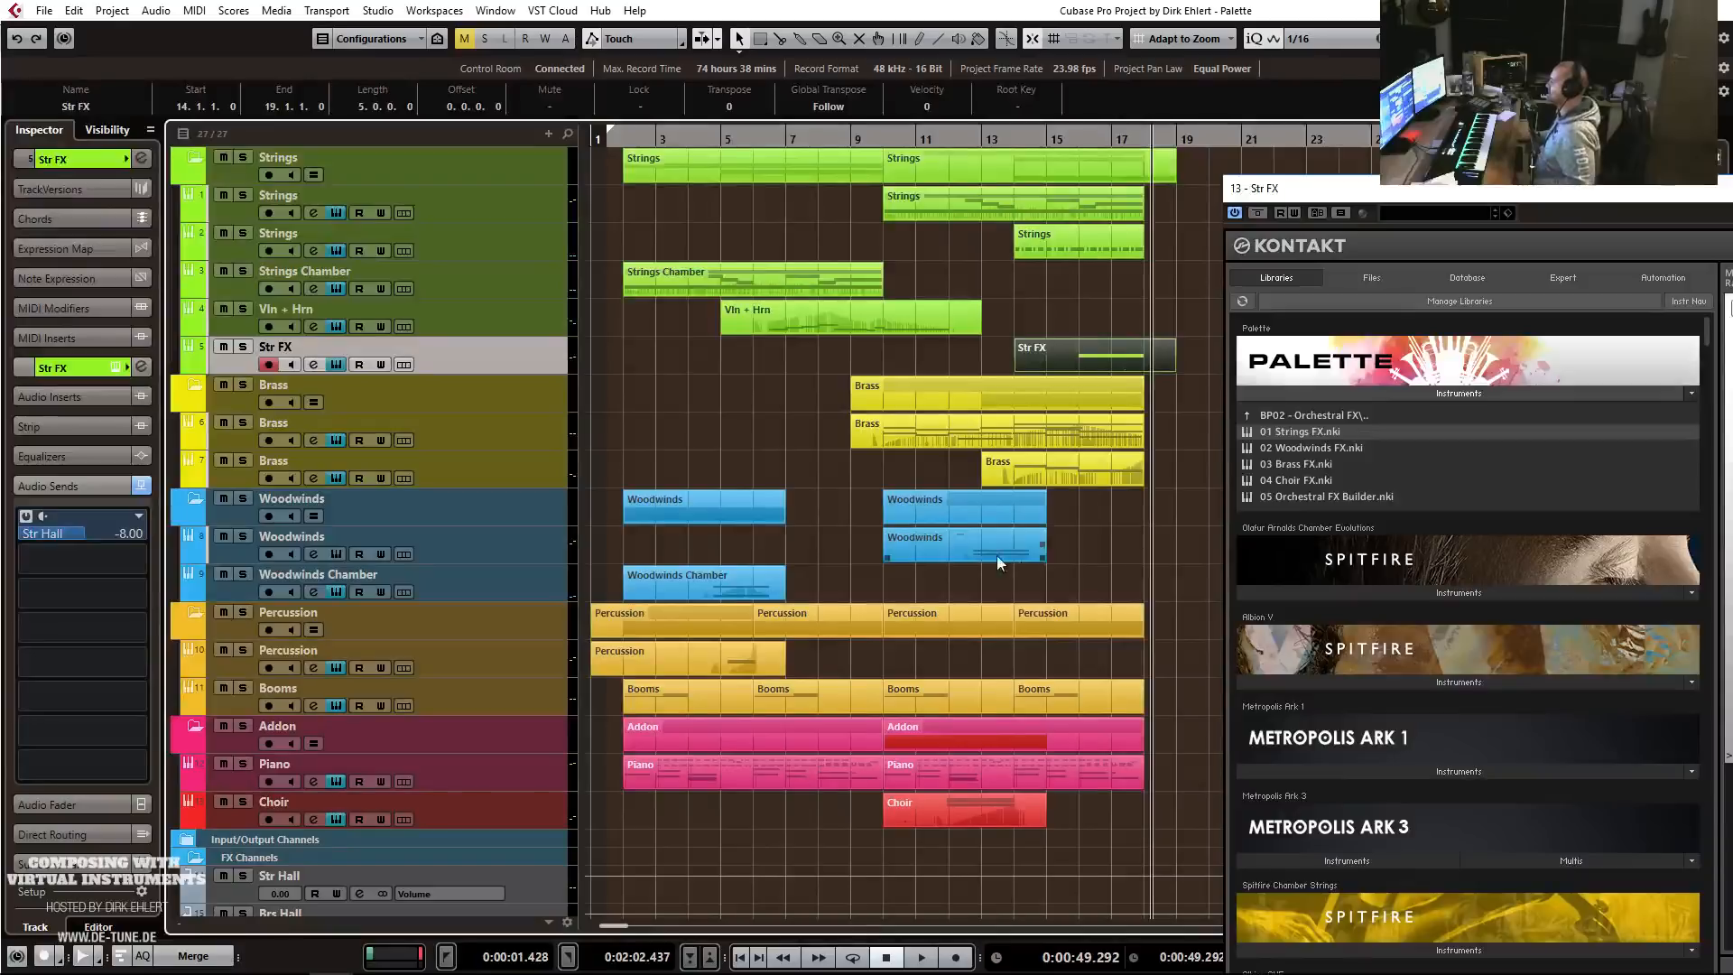
Clear the Kontakt window out of view and duplicate the Booms track with its parts.
left_click_drag(1501, 187, 1732, 190)
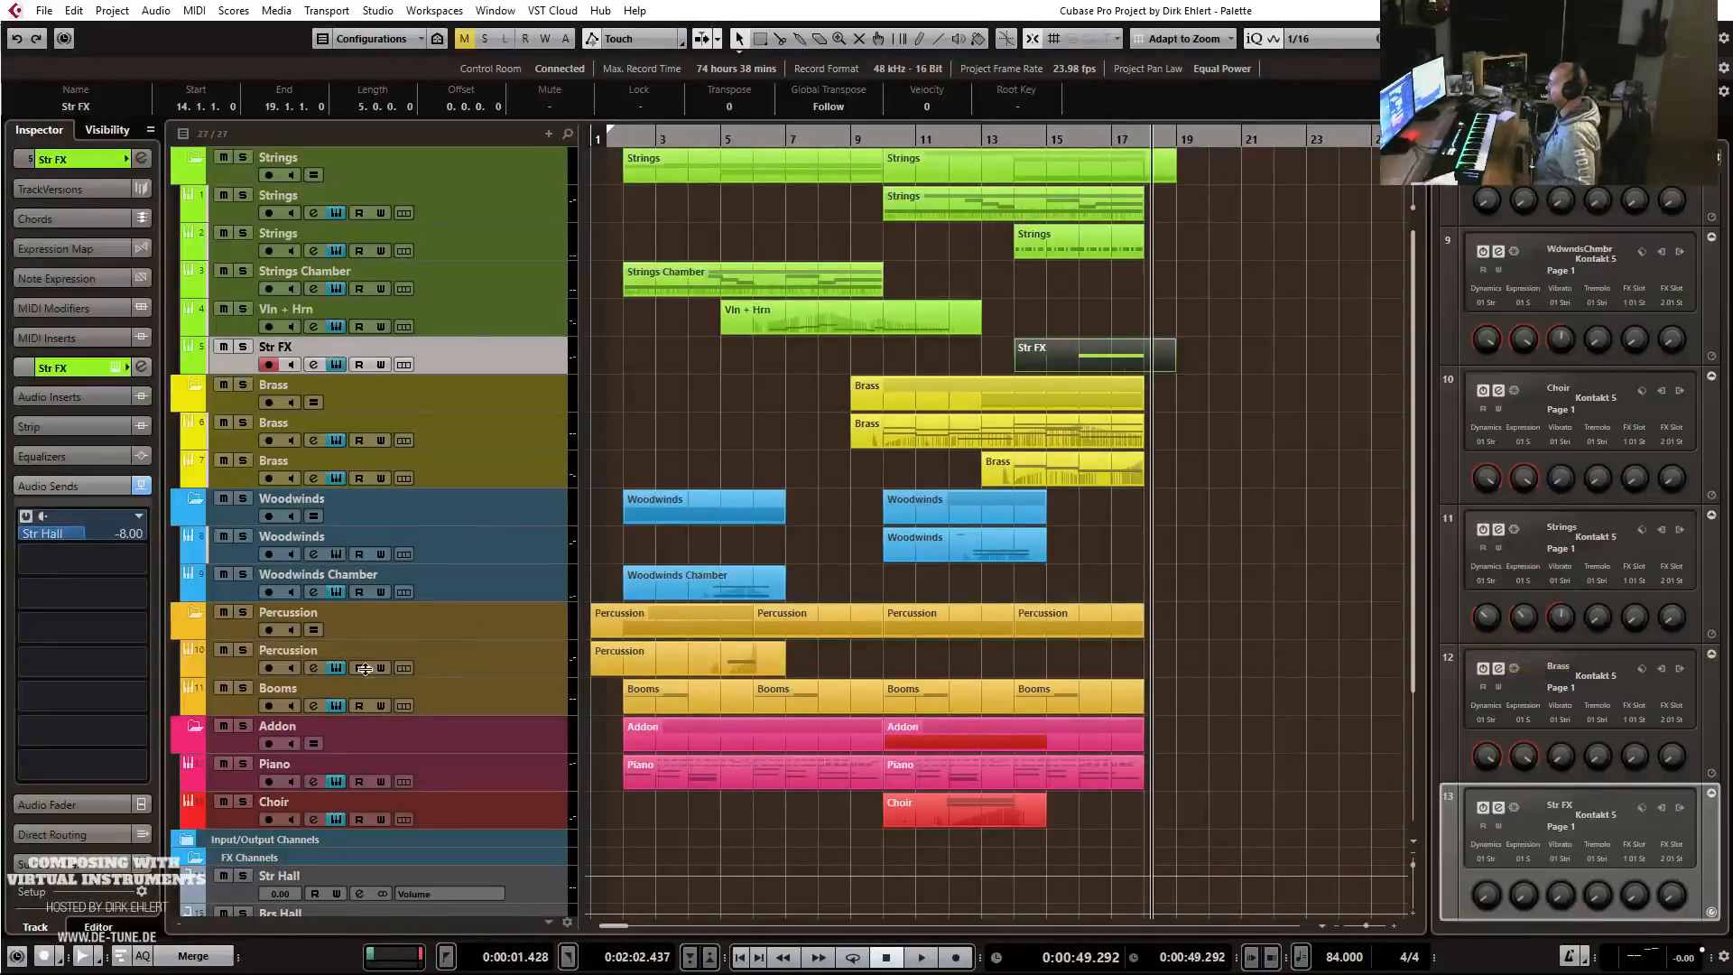
right_click(338, 686)
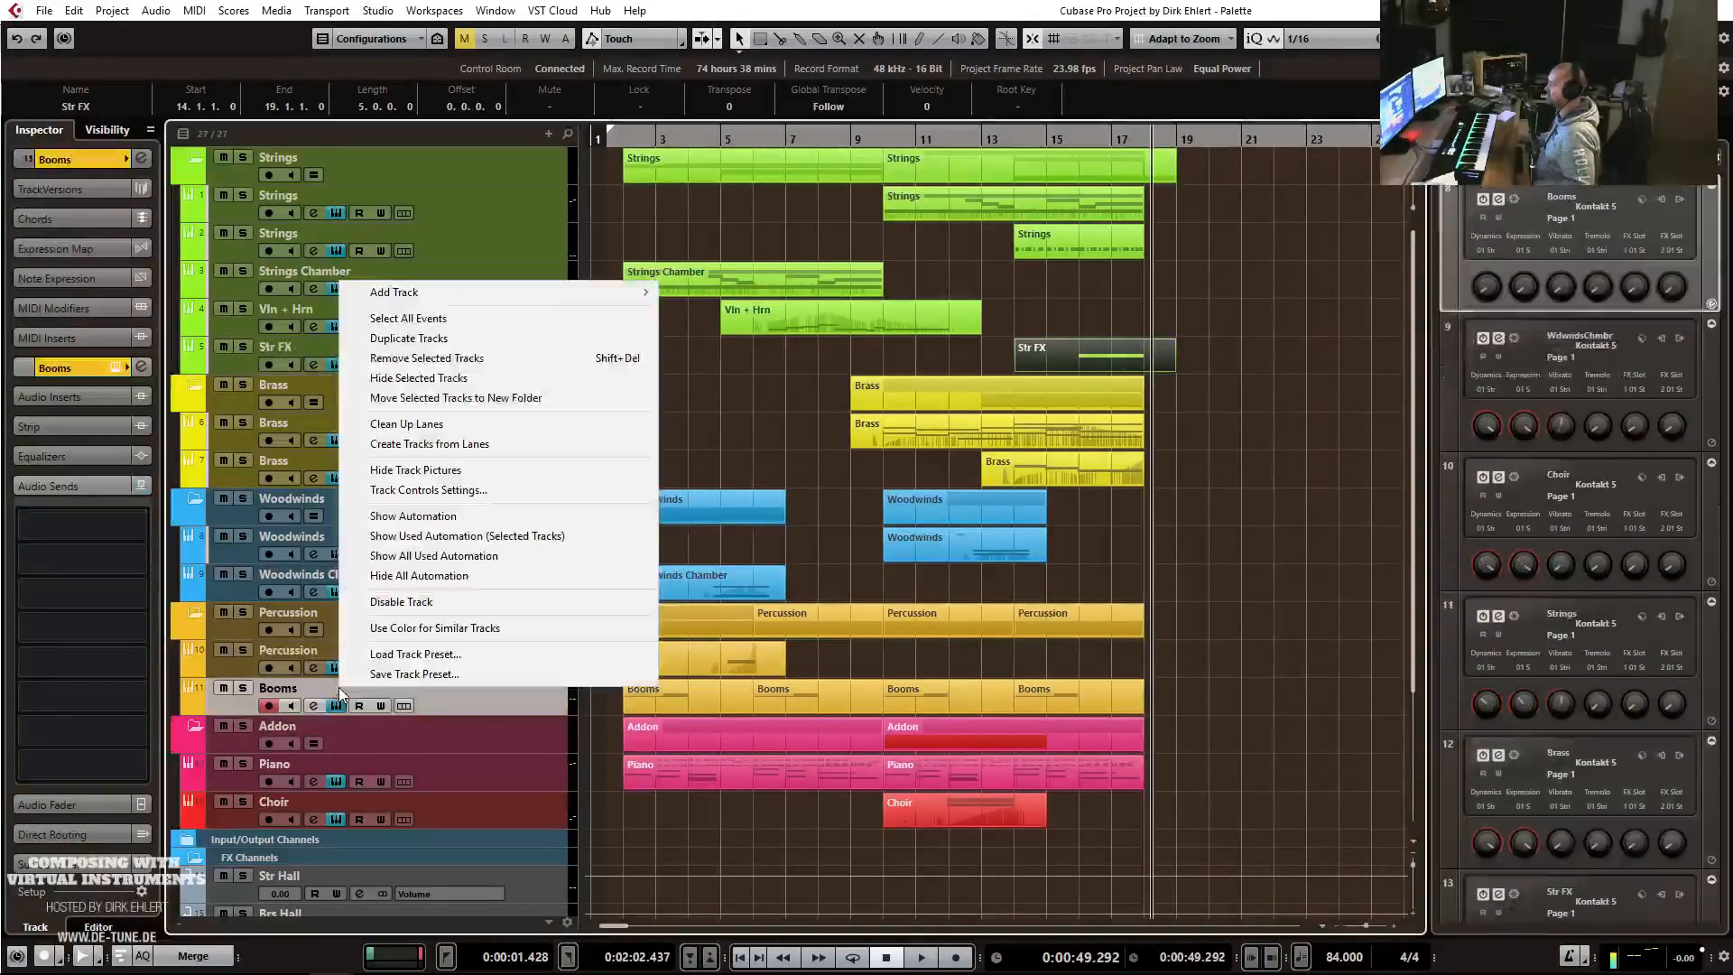
left_click(531, 339)
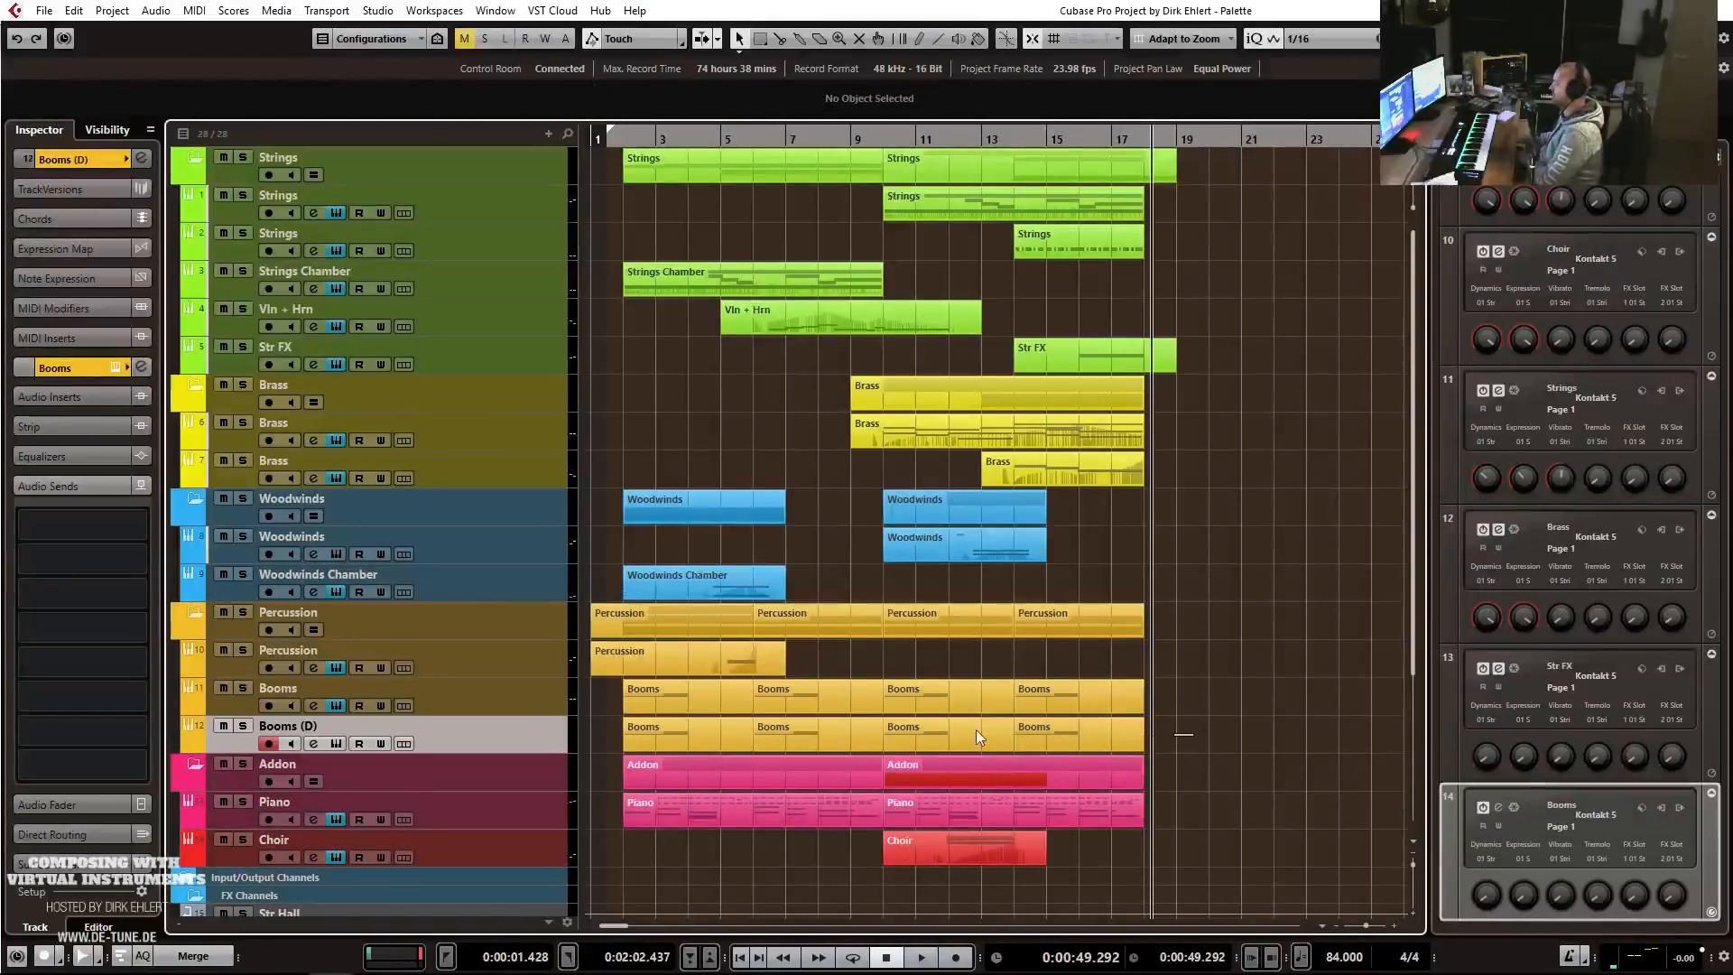
Rename the duplicated Booms track as Hit.
double_click(287, 725)
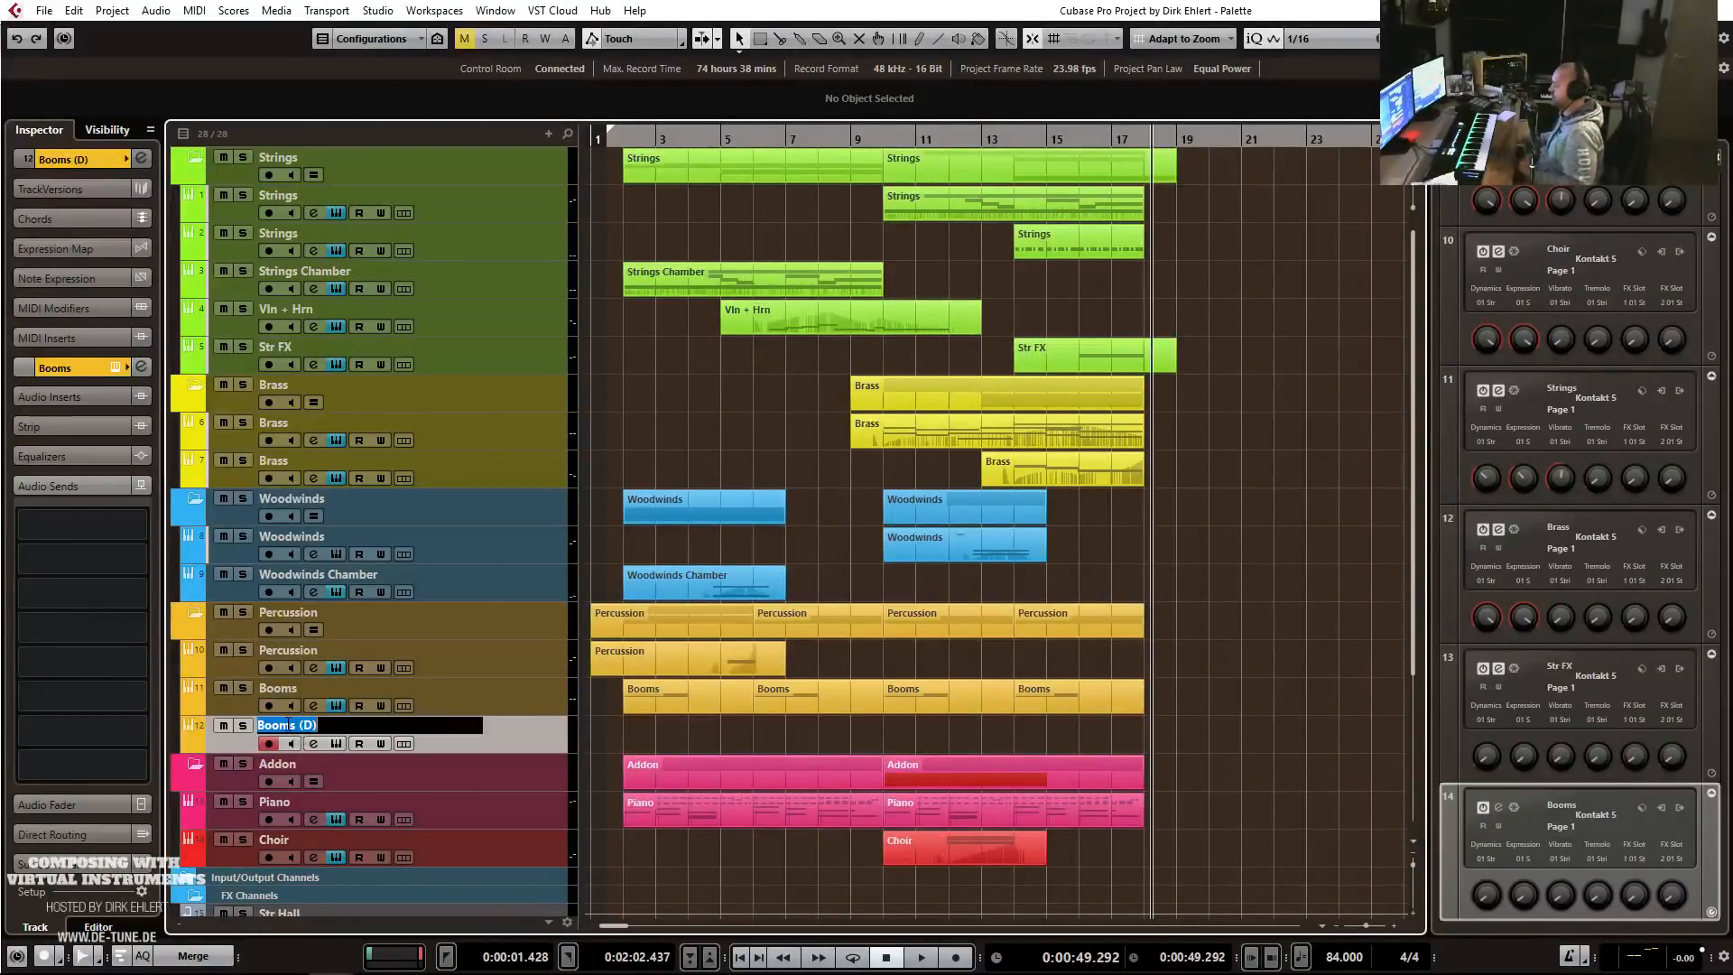
type("Hit+")
key("Return")
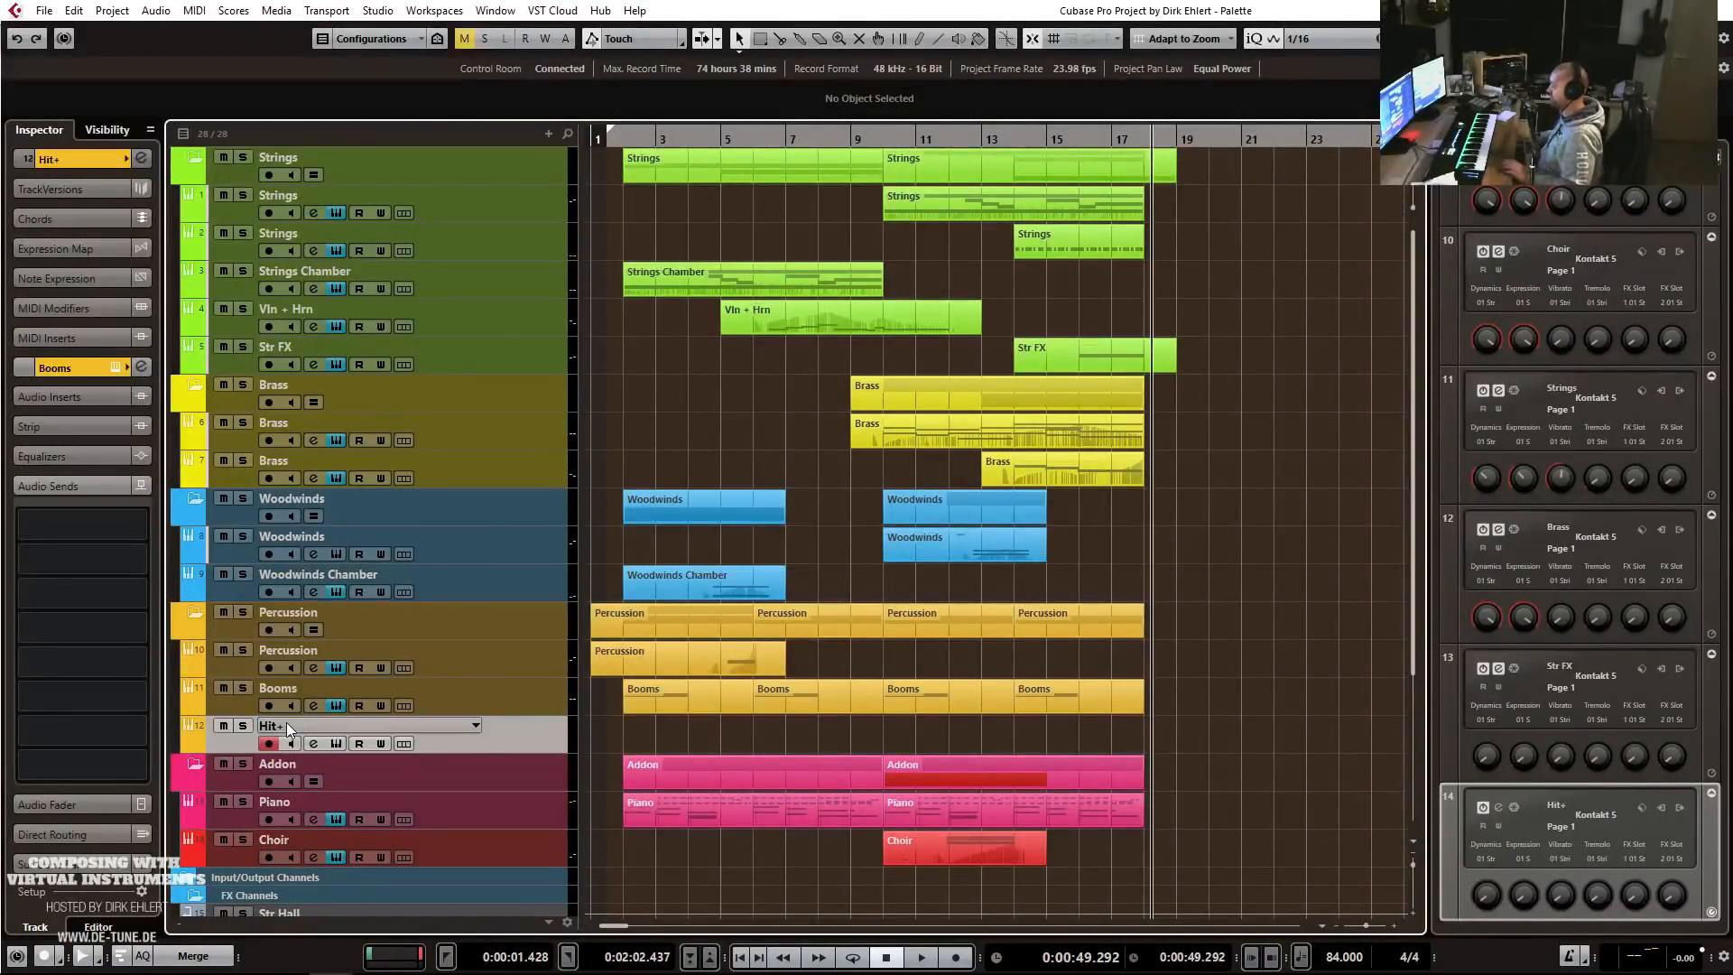
double_click(286, 722)
type("Hit")
key("Return")
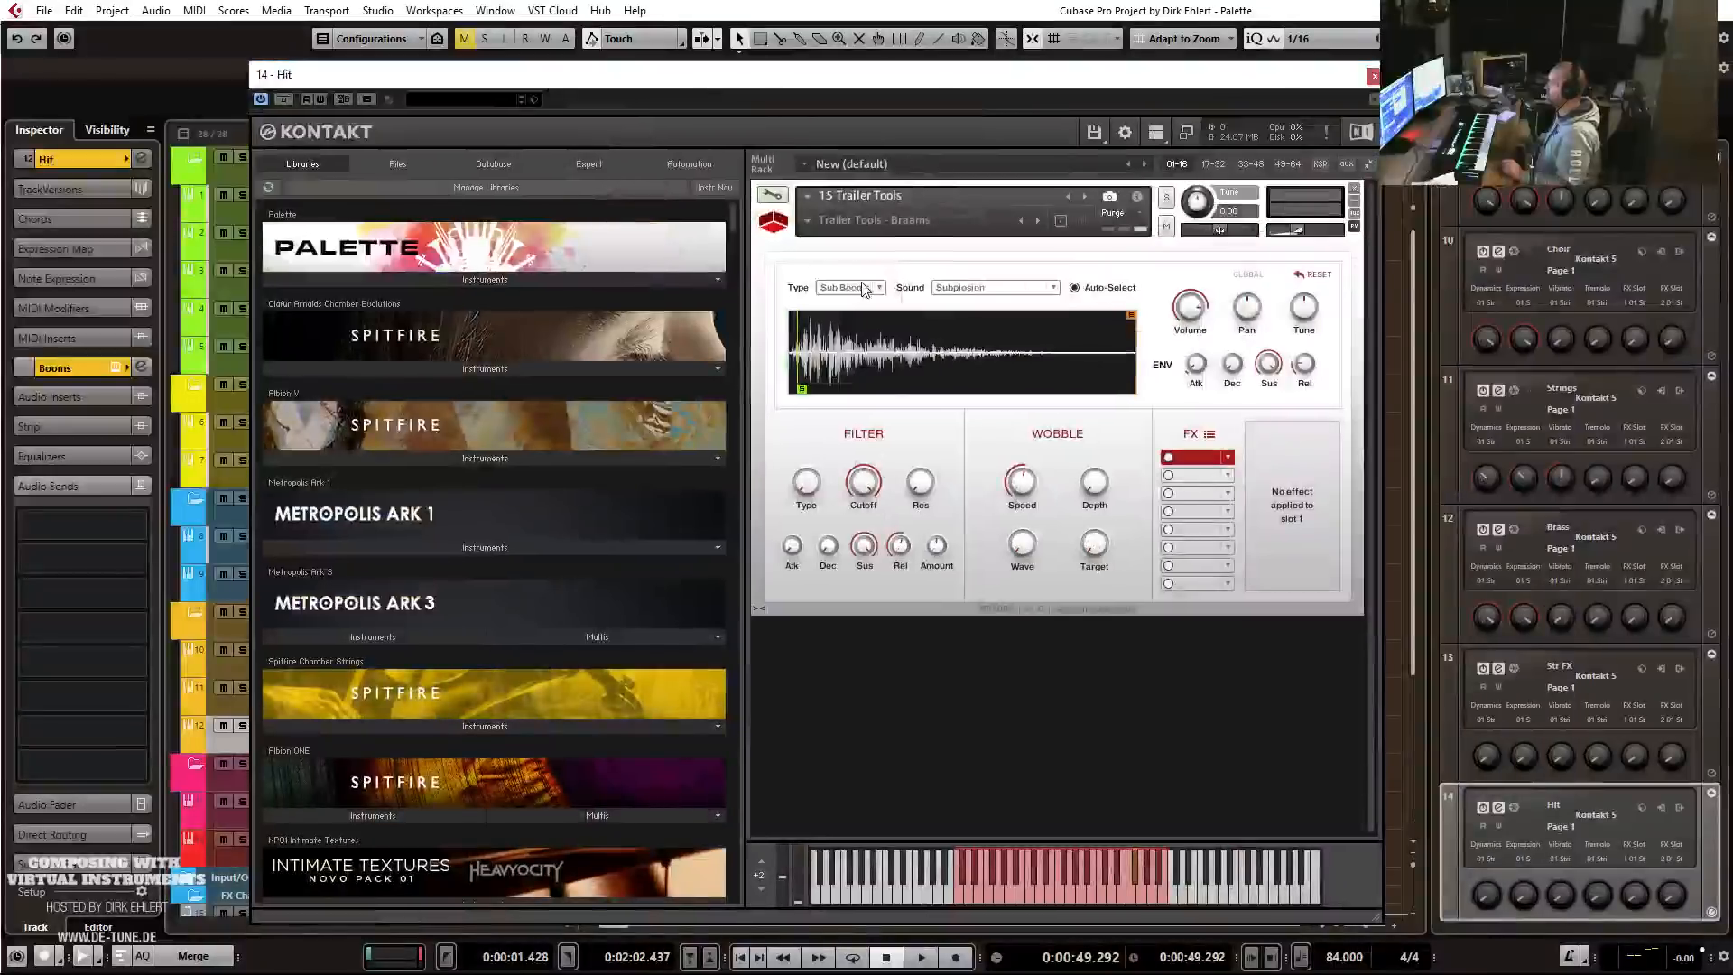
Set the Hit track's Trailer Tools type to Impacts with the Caveman sound, adjust the filter cutoff slightly, and move the Kontakt window aside.
left_click(856, 287)
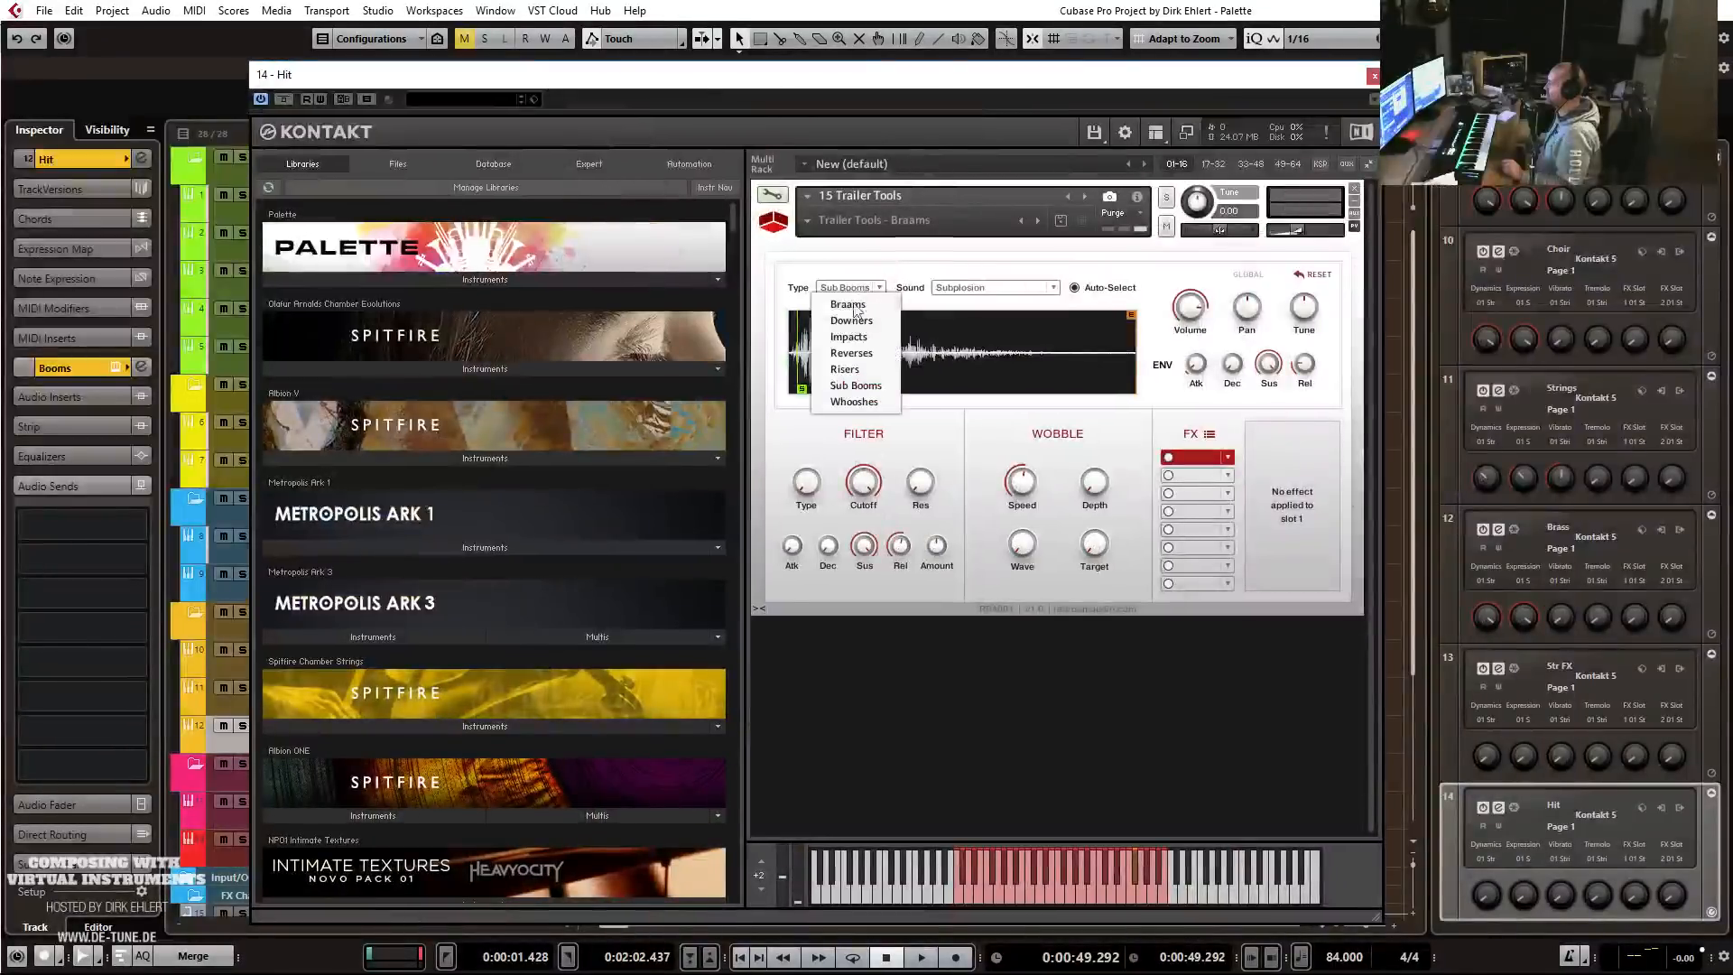
left_click(849, 336)
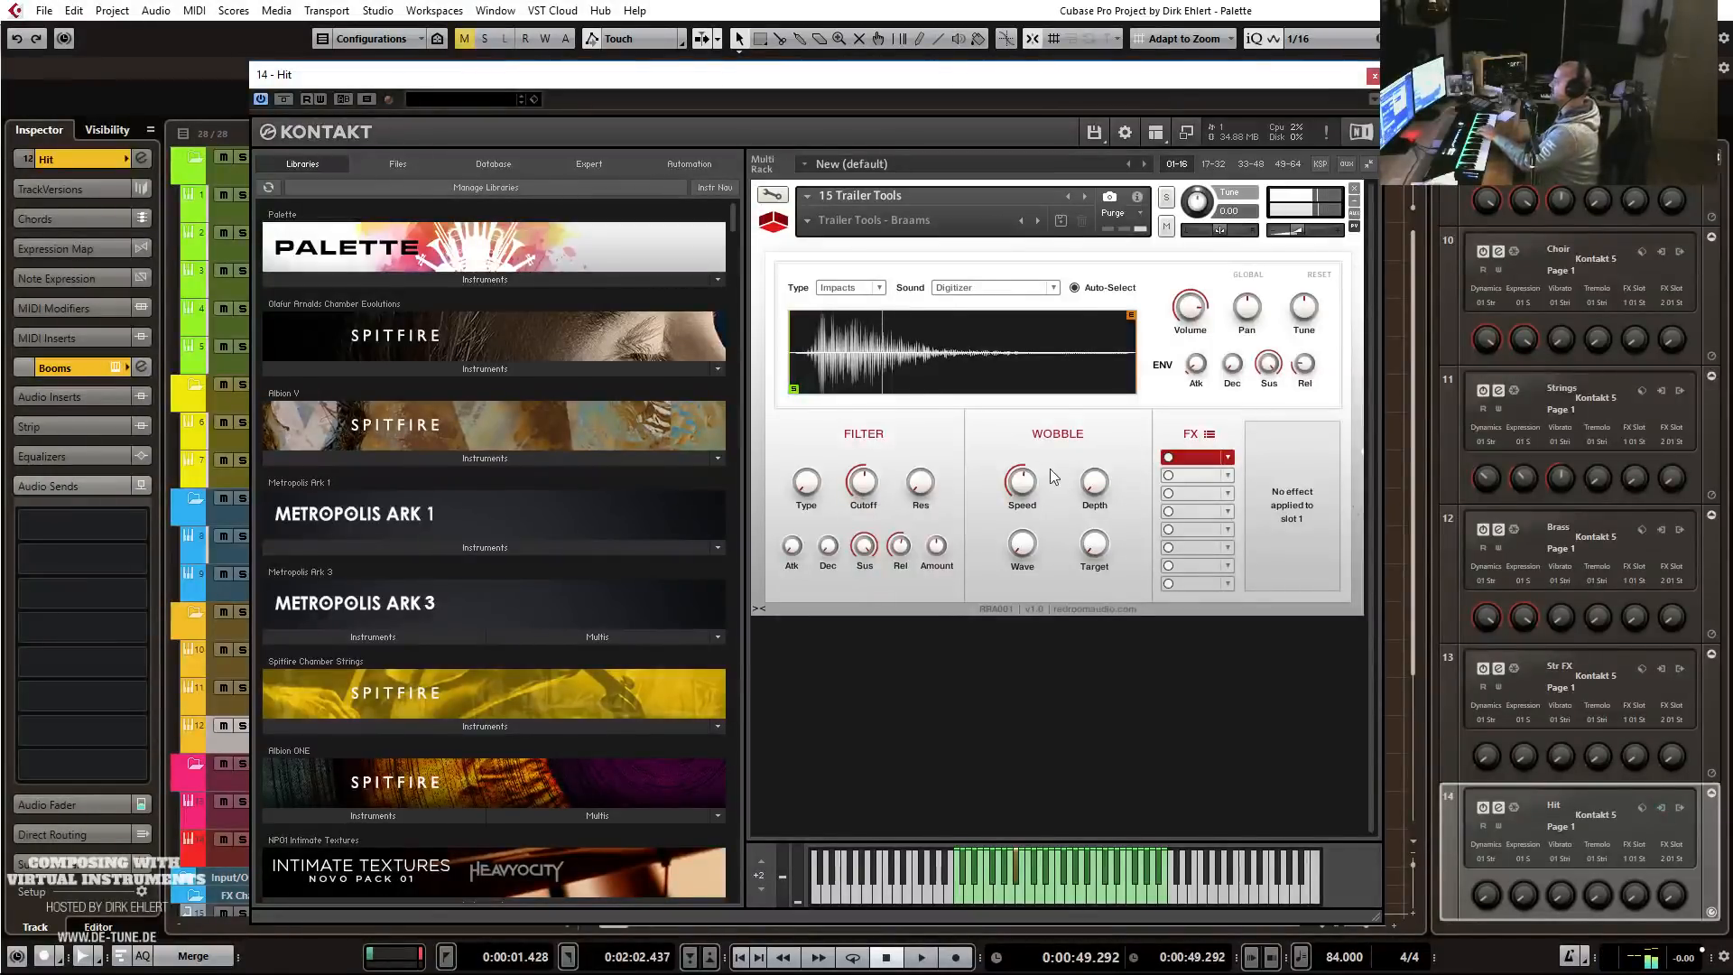
left_click_drag(865, 465, 865, 461)
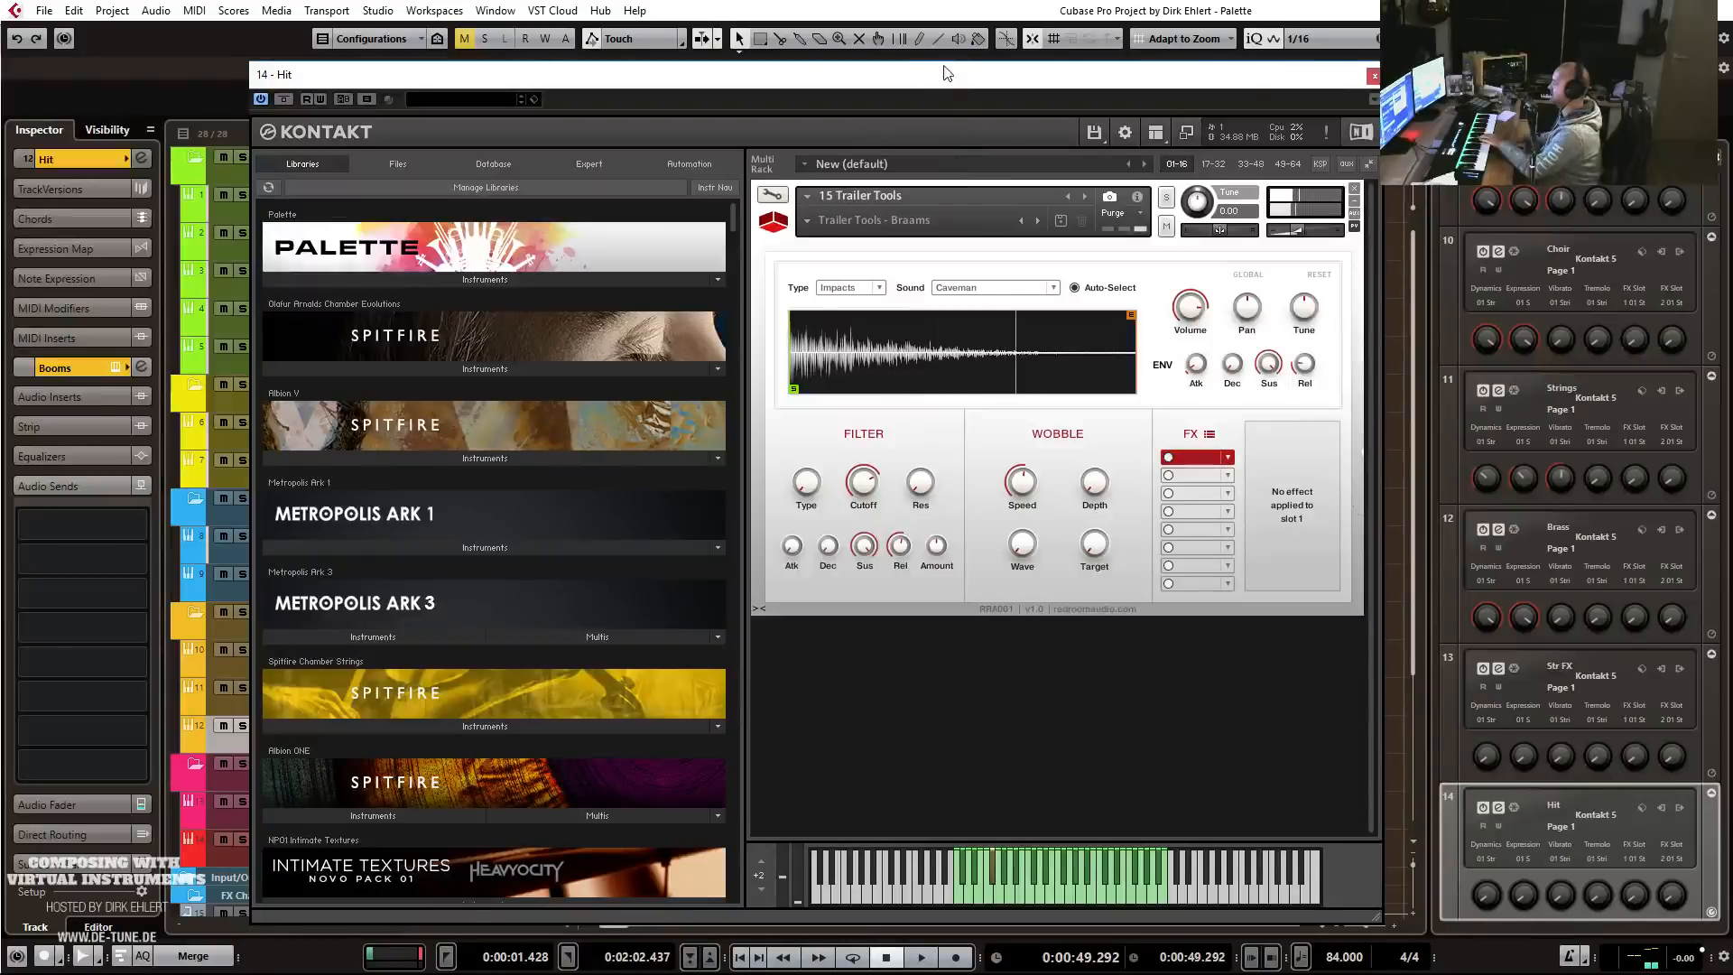
left_click_drag(923, 76, 1732, 76)
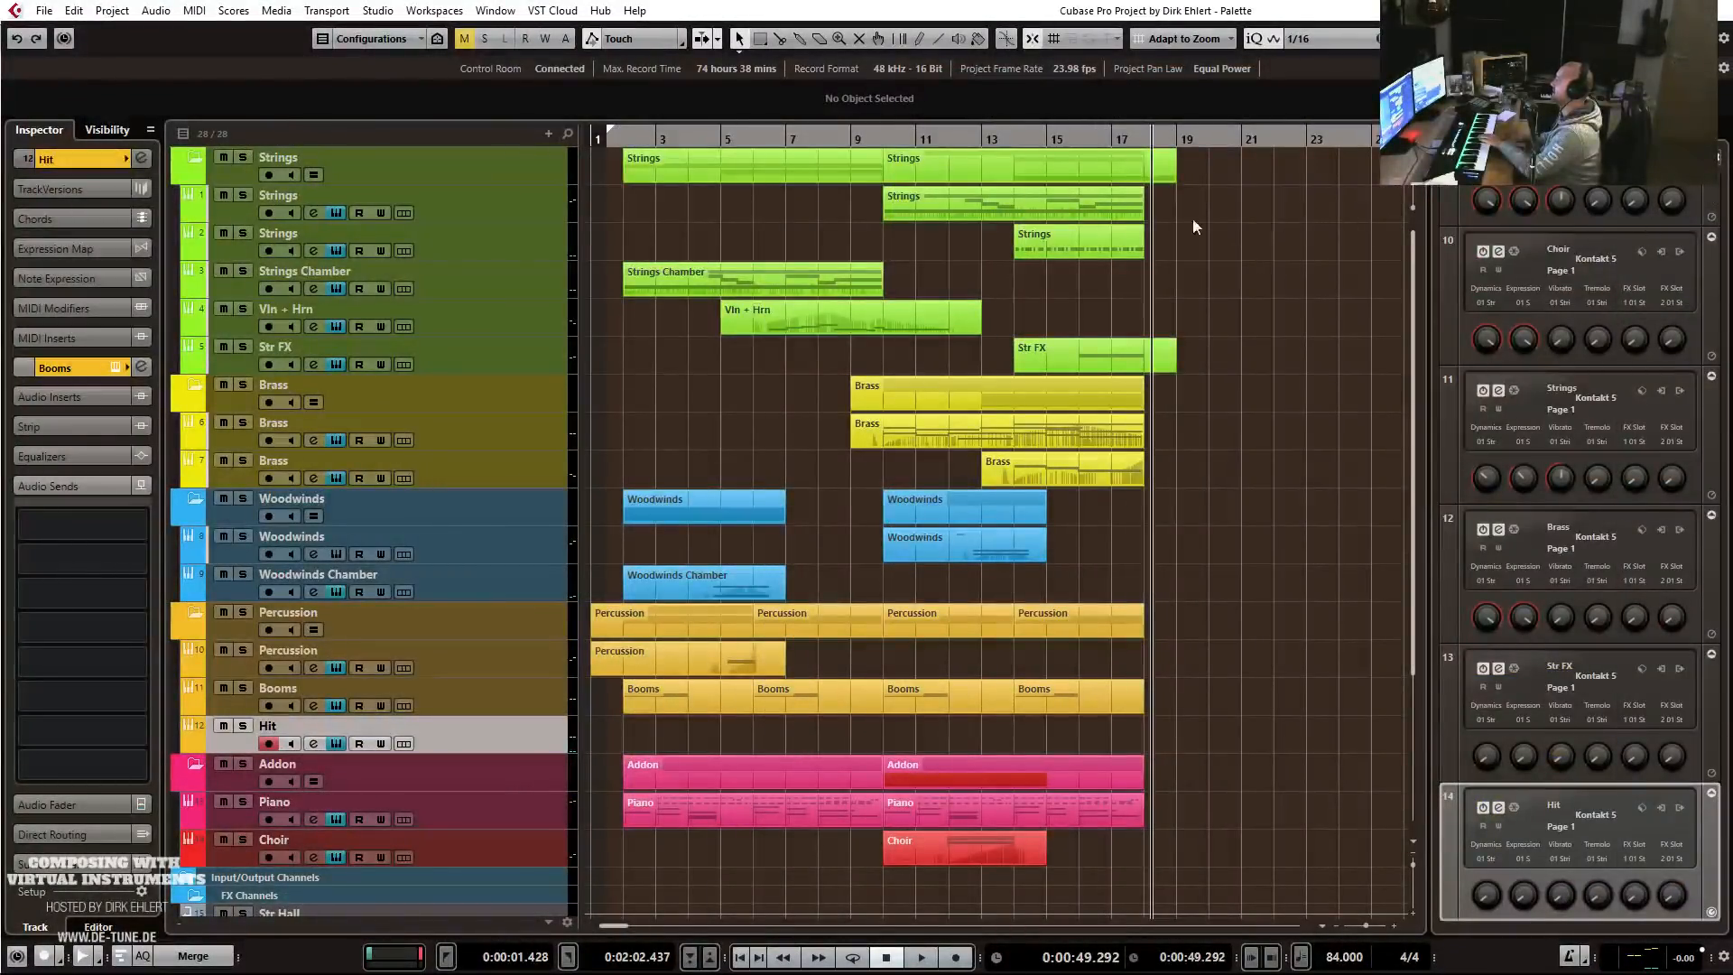
Record an impact note on the Hit track starting from bar 17 and check it in the key editor.
left_click(1111, 141)
key("KP_Multiply")
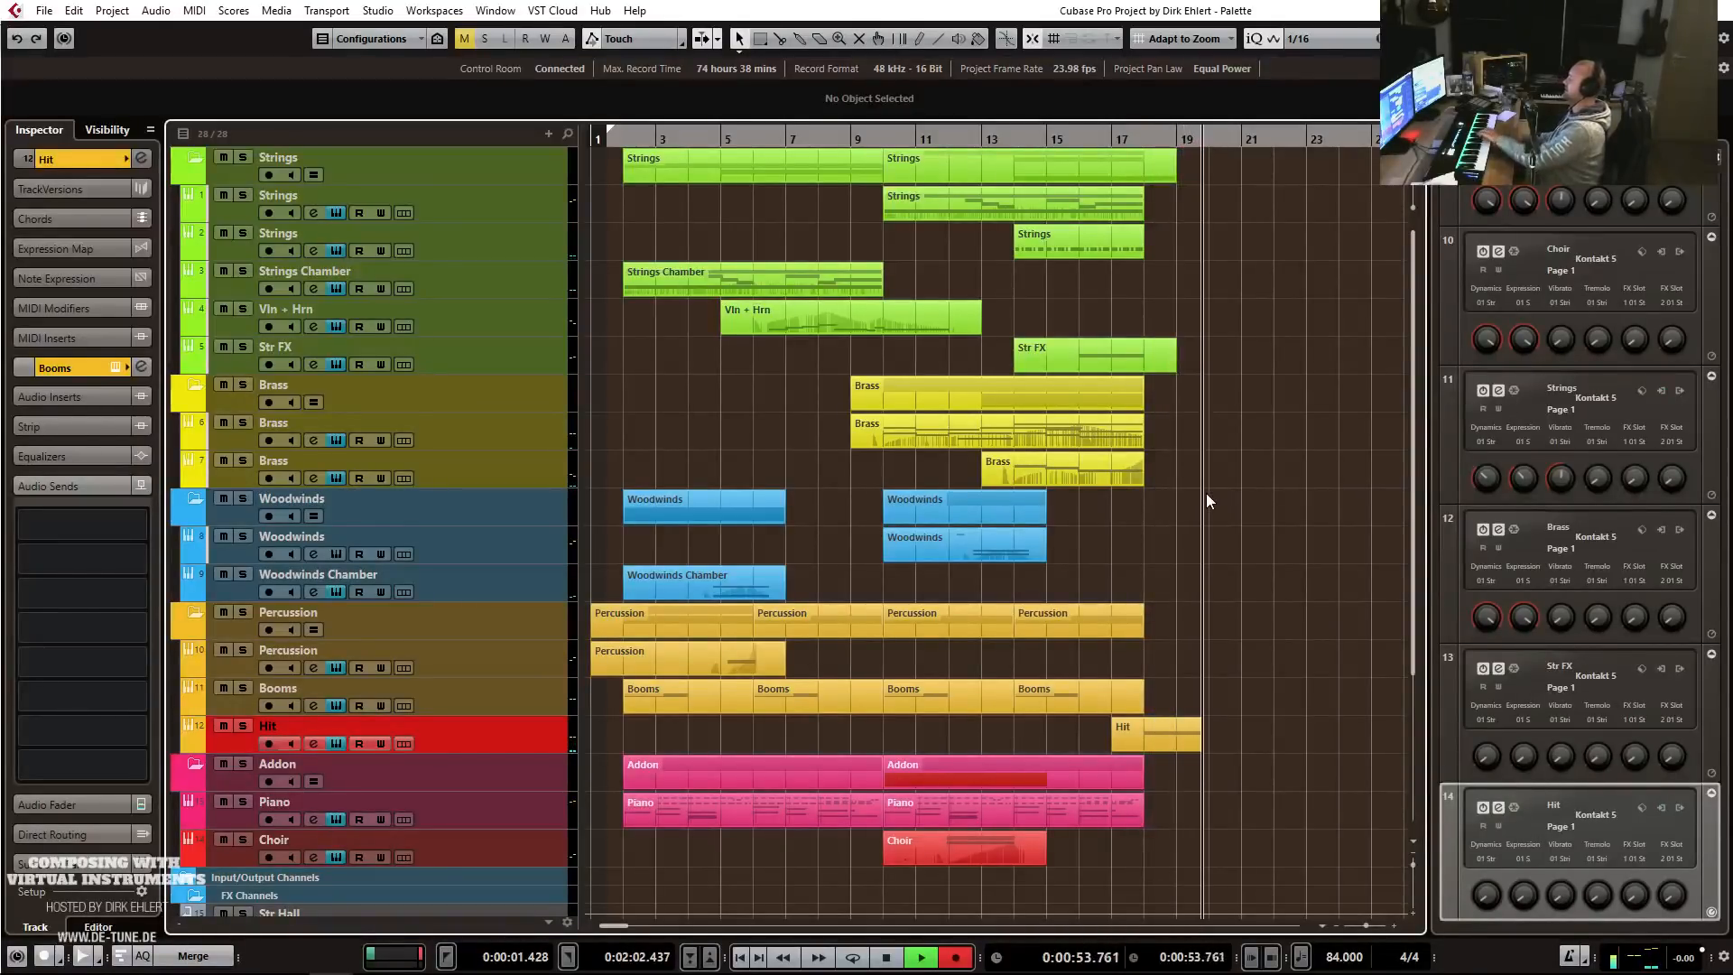
key("space")
double_click(1156, 738)
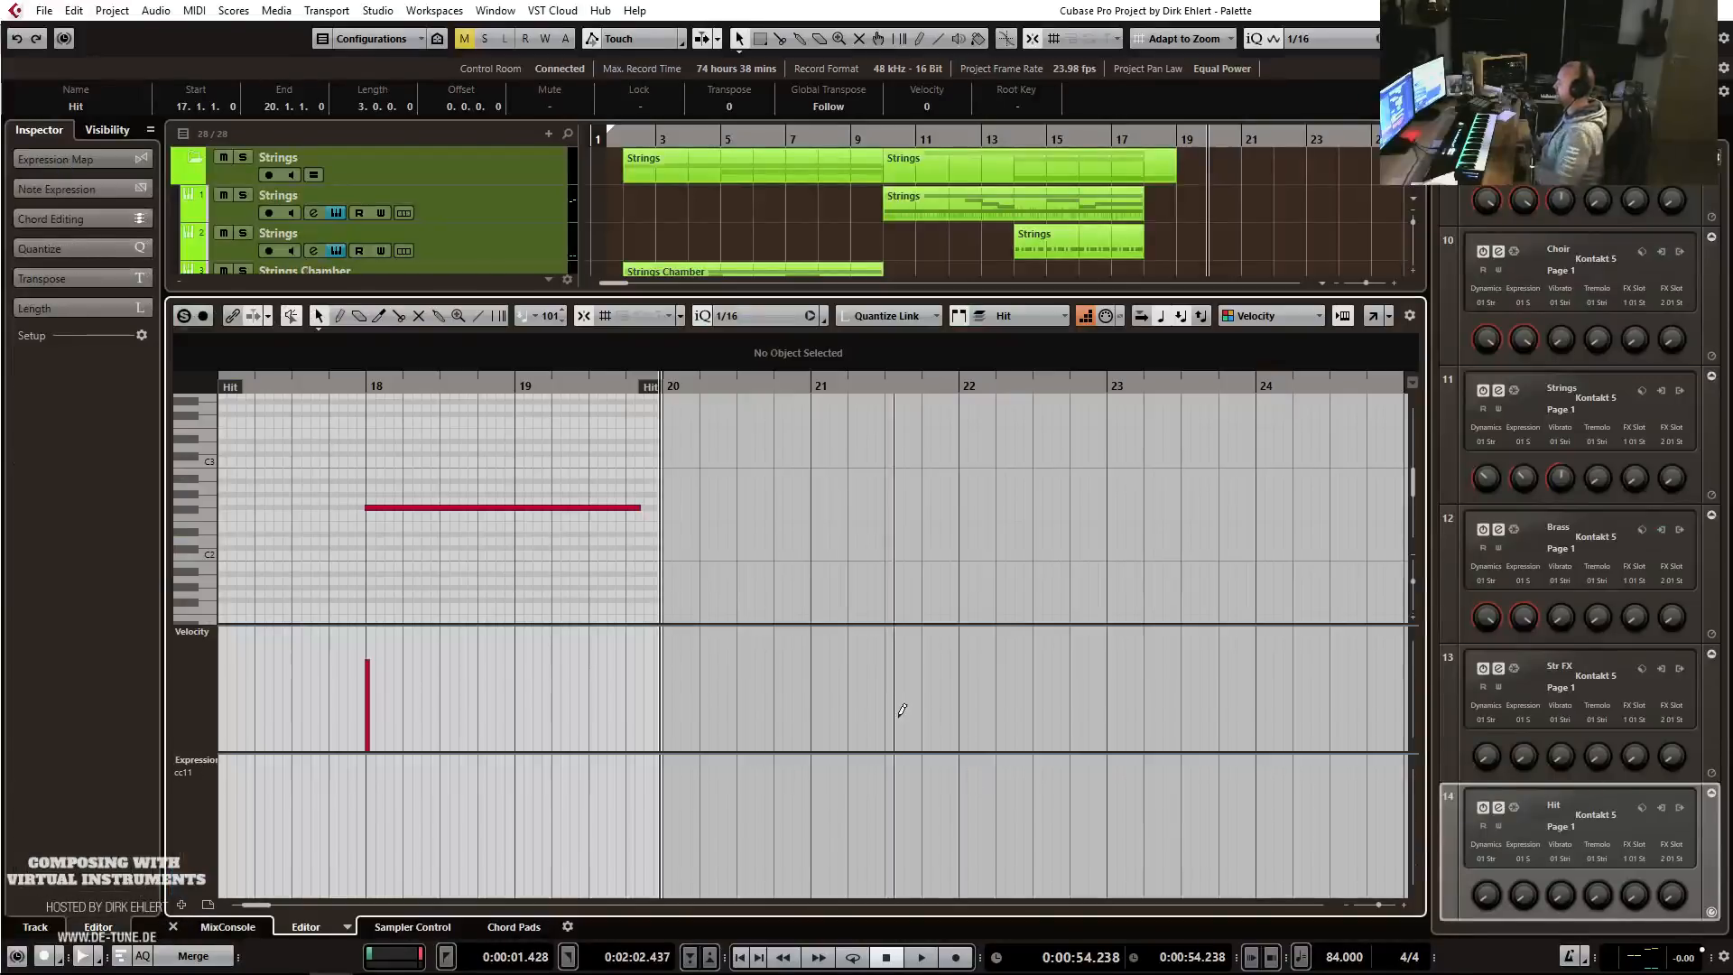
key("Escape")
Copy the last Booms part to bar 18 and return the playhead to the start.
left_click_drag(1047, 702, 1173, 707)
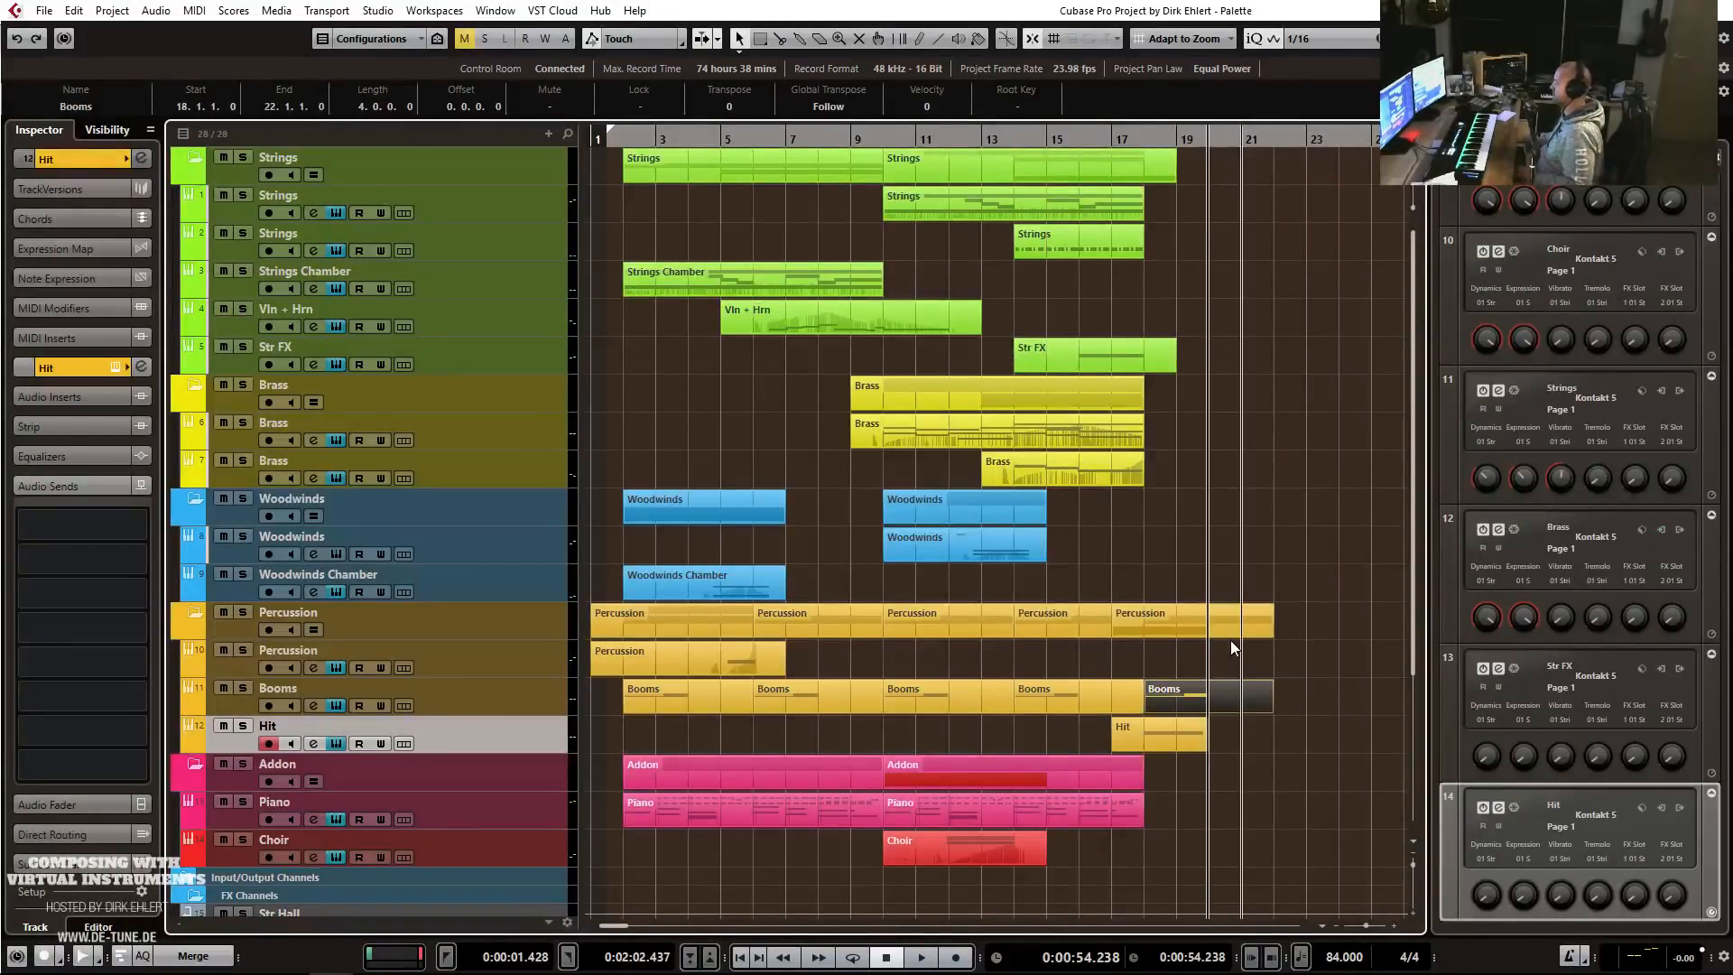
key("KP_1")
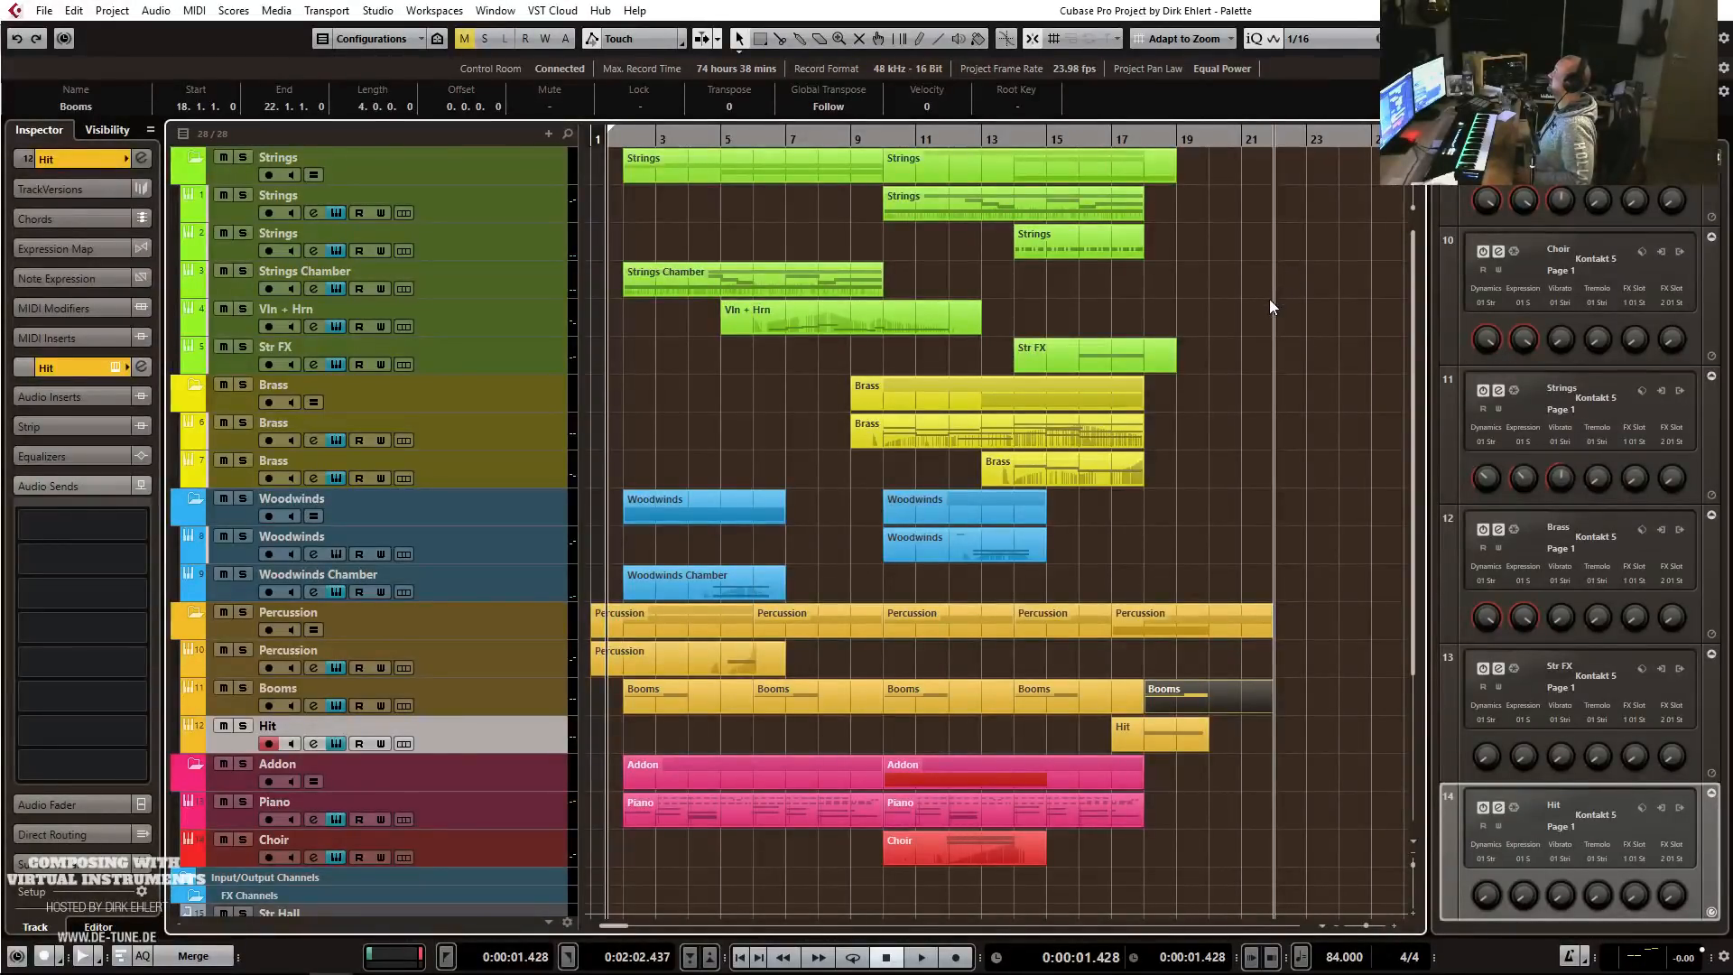
left_click(1270, 302)
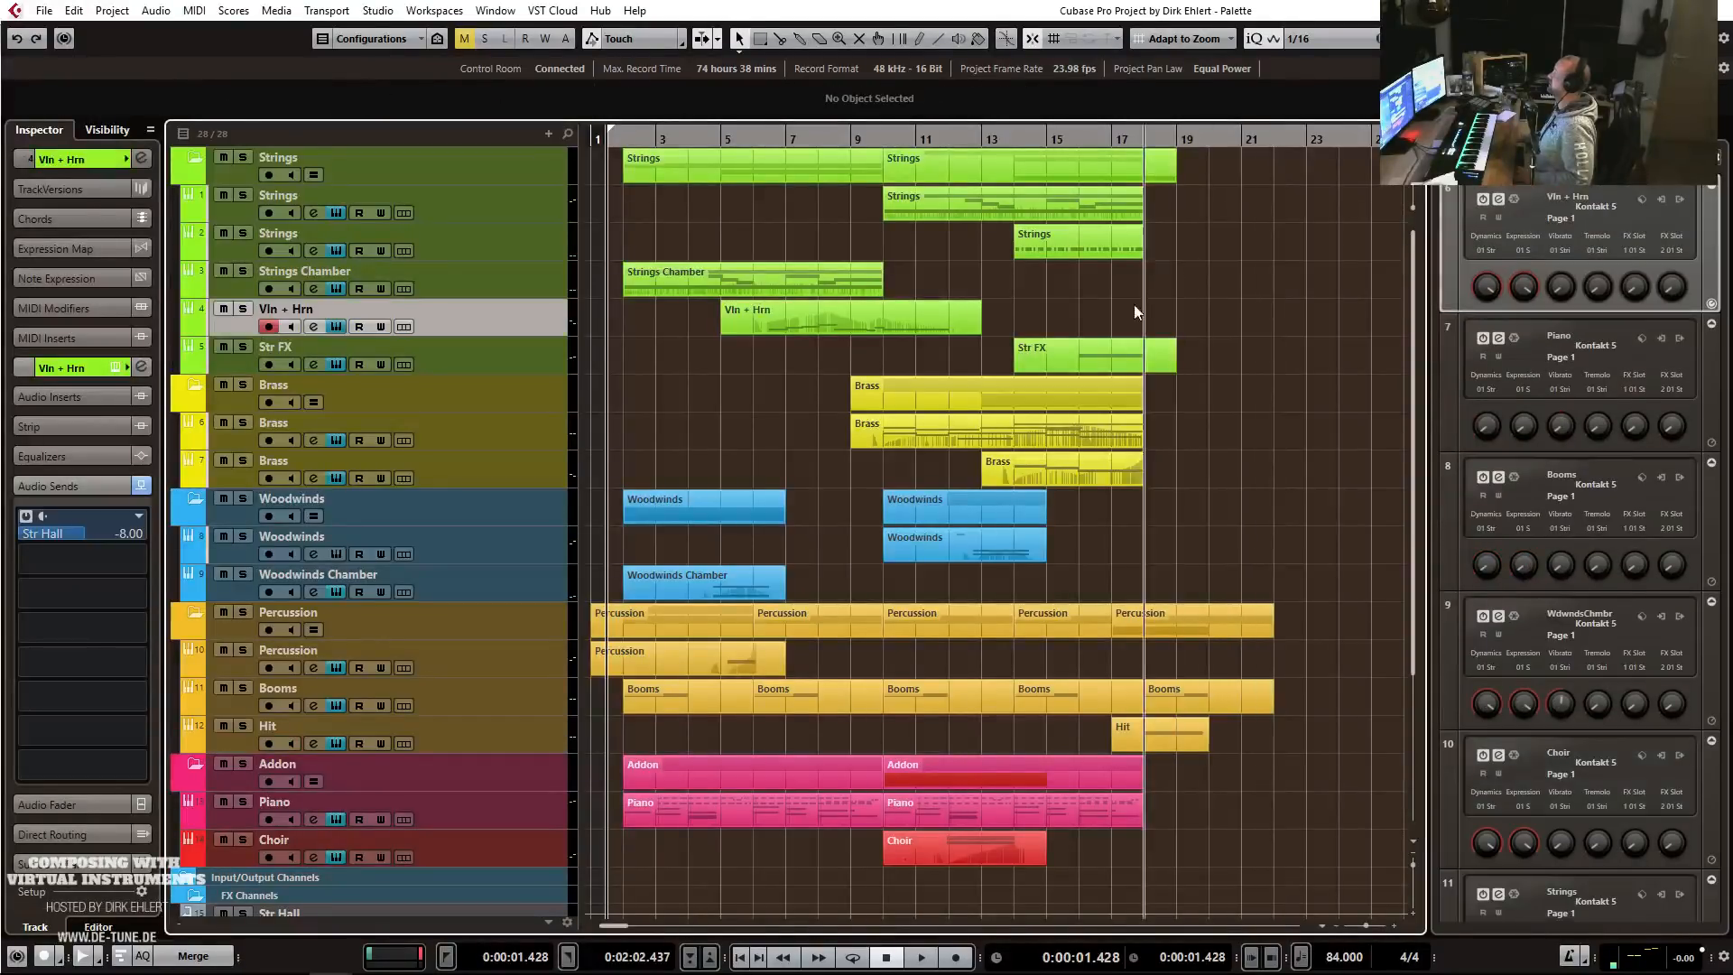
Show CC 11 (Expression) for the Str FX part and draw a straight rise from bar 16 to bar 17 with the Line tool.
left_click(522, 359)
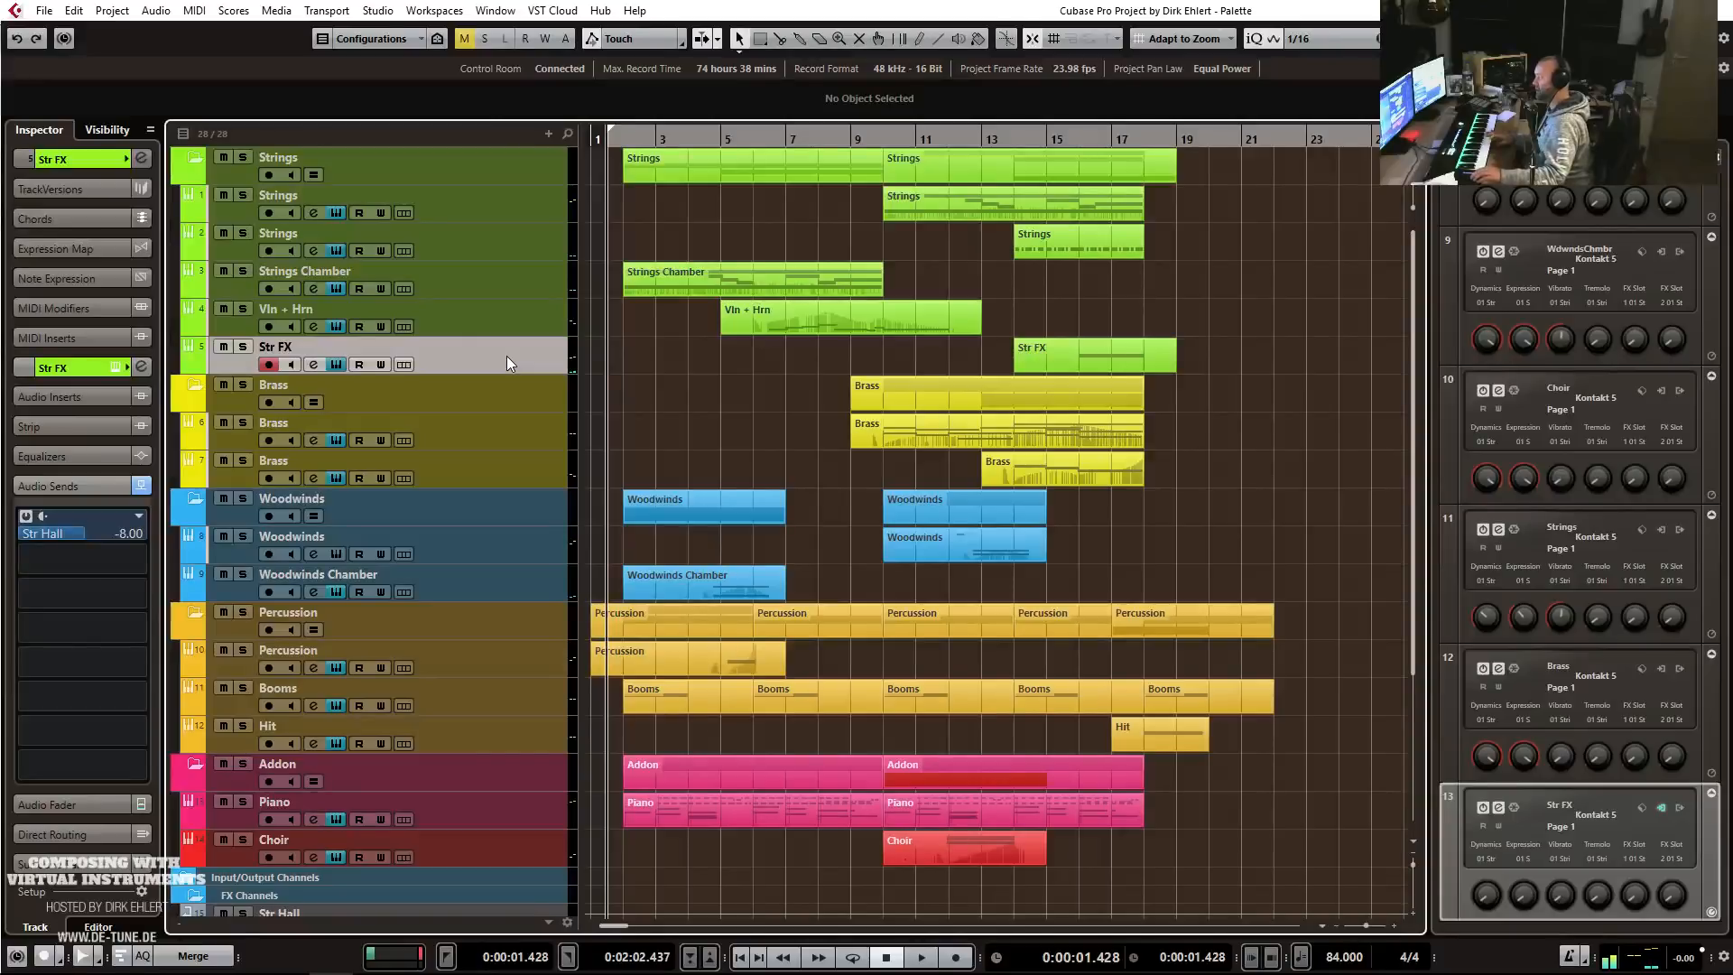
double_click(1083, 356)
right_click(503, 522)
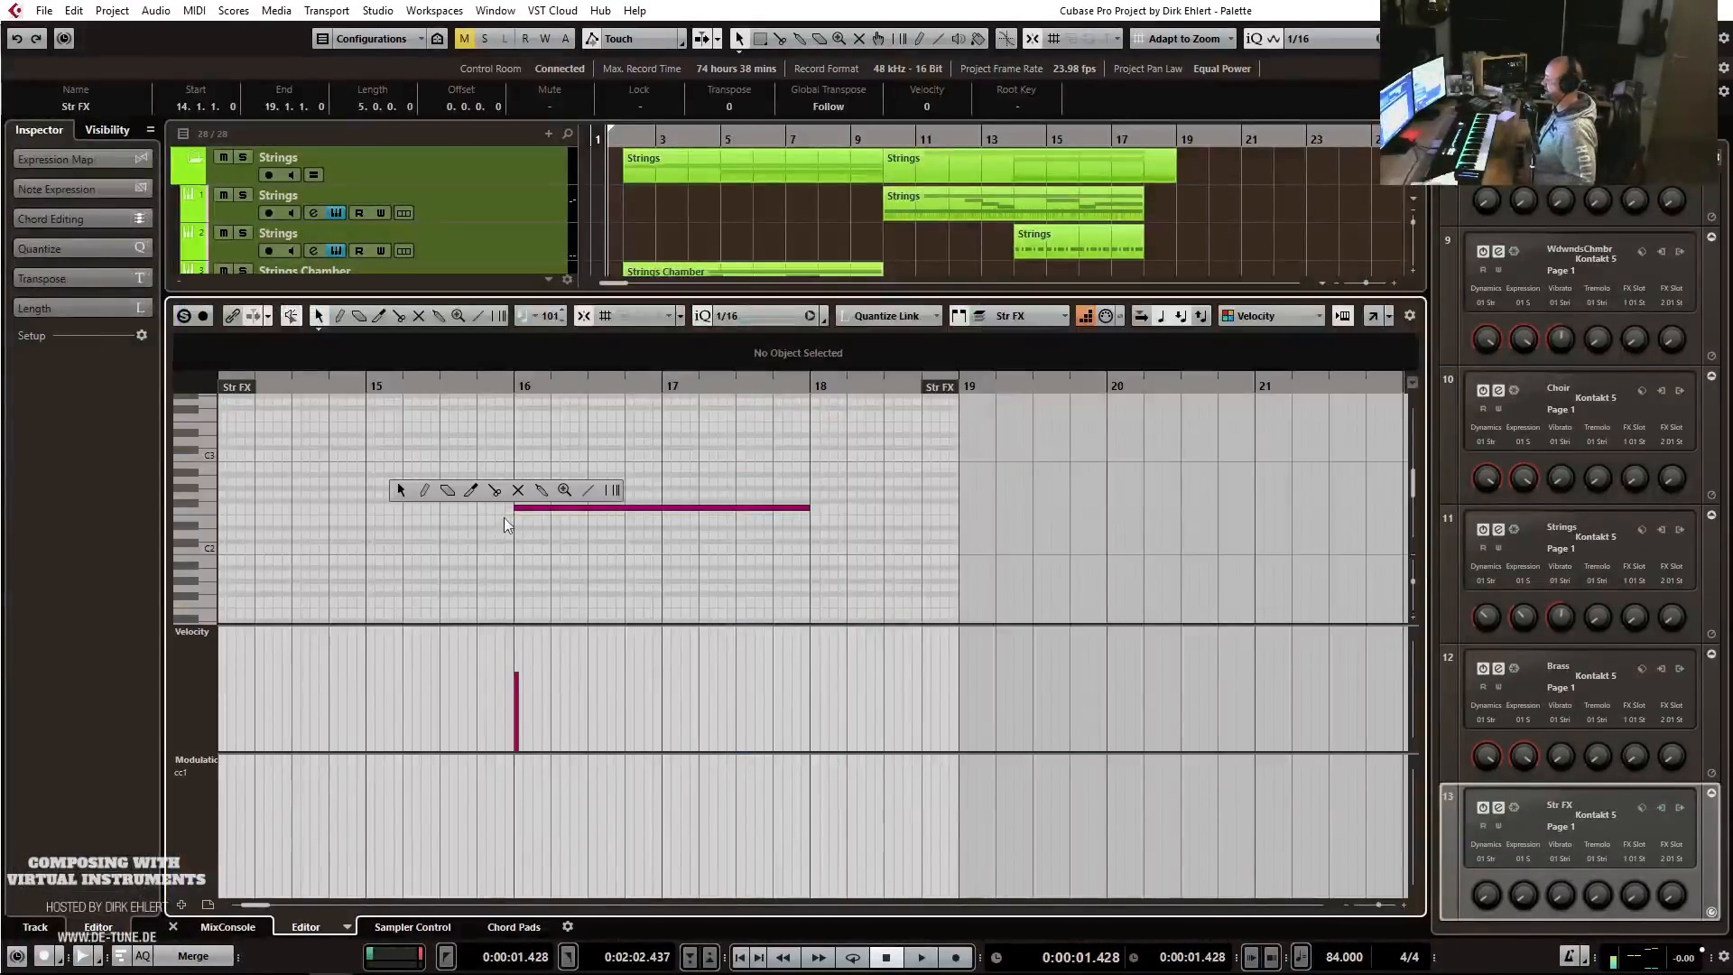
left_click(589, 490)
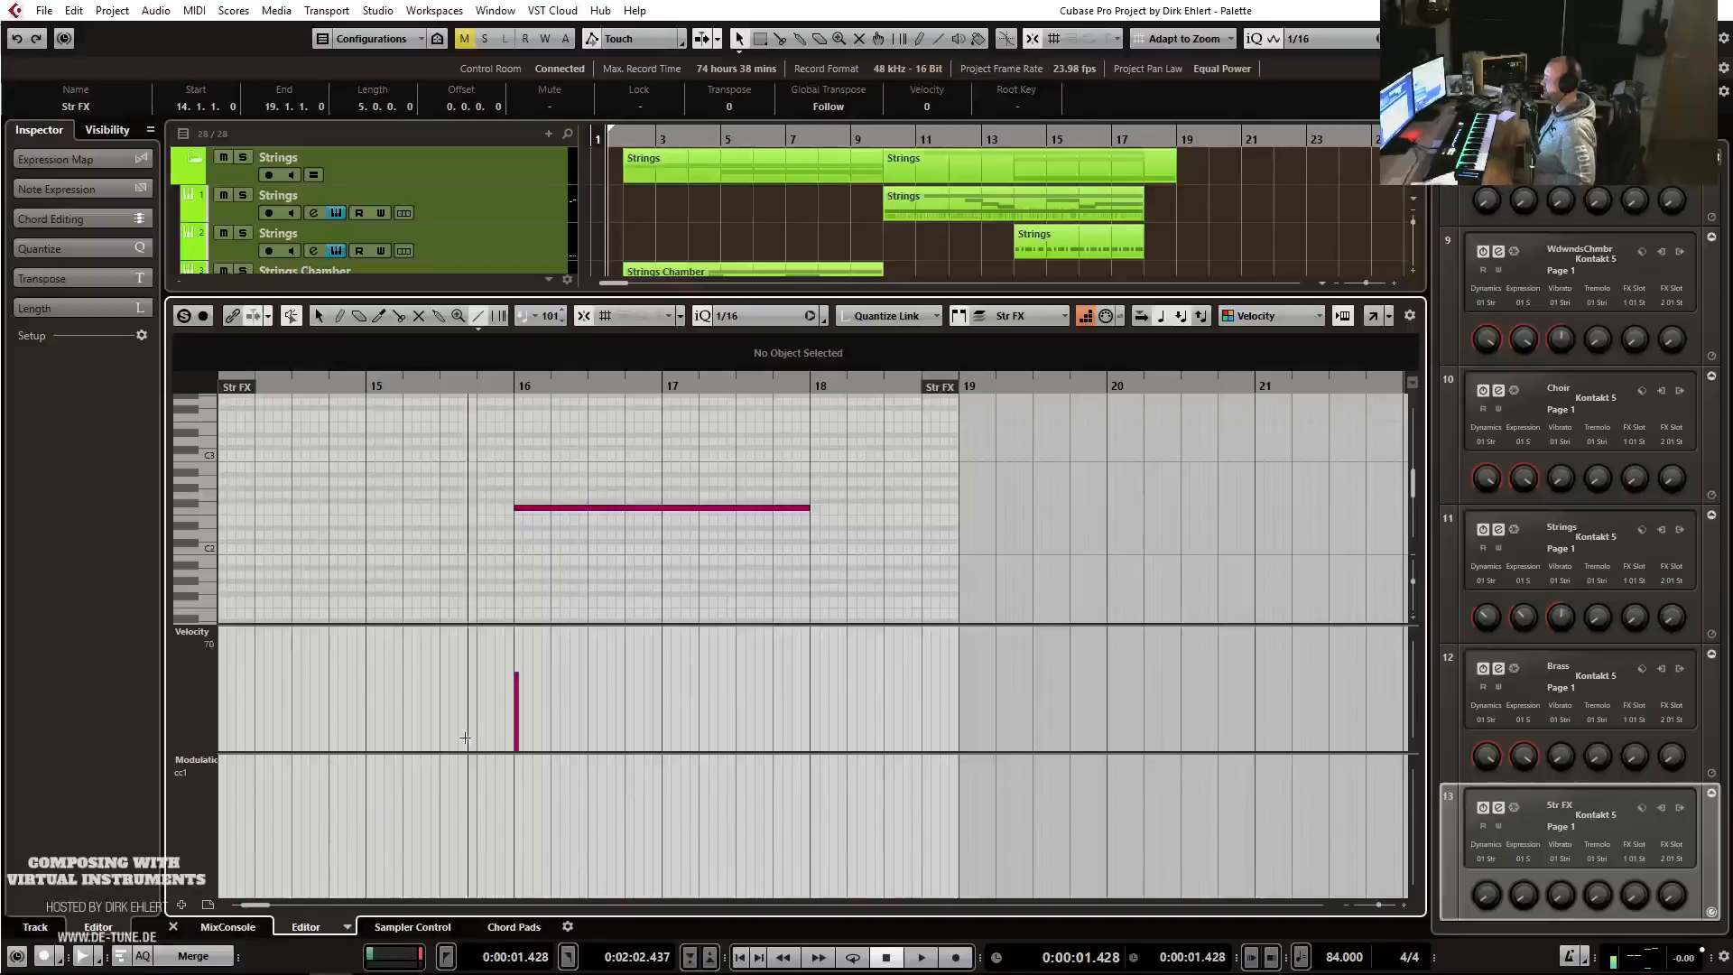
left_click(197, 759)
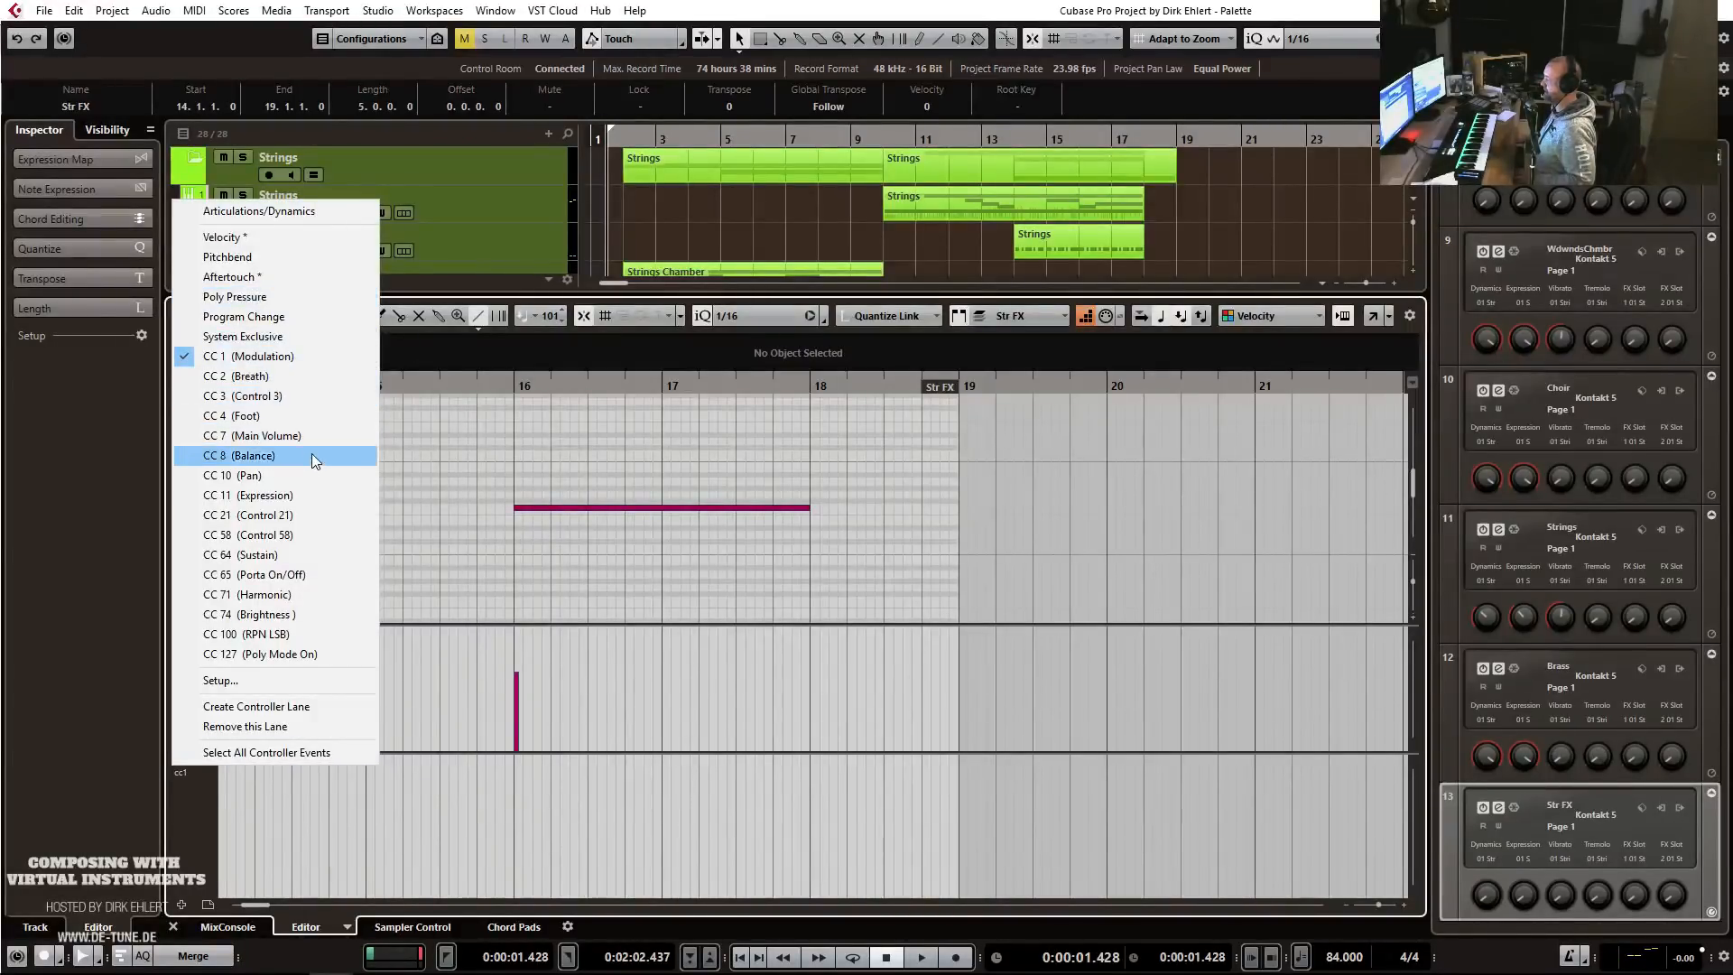
left_click(311, 495)
left_click_drag(512, 899, 662, 756)
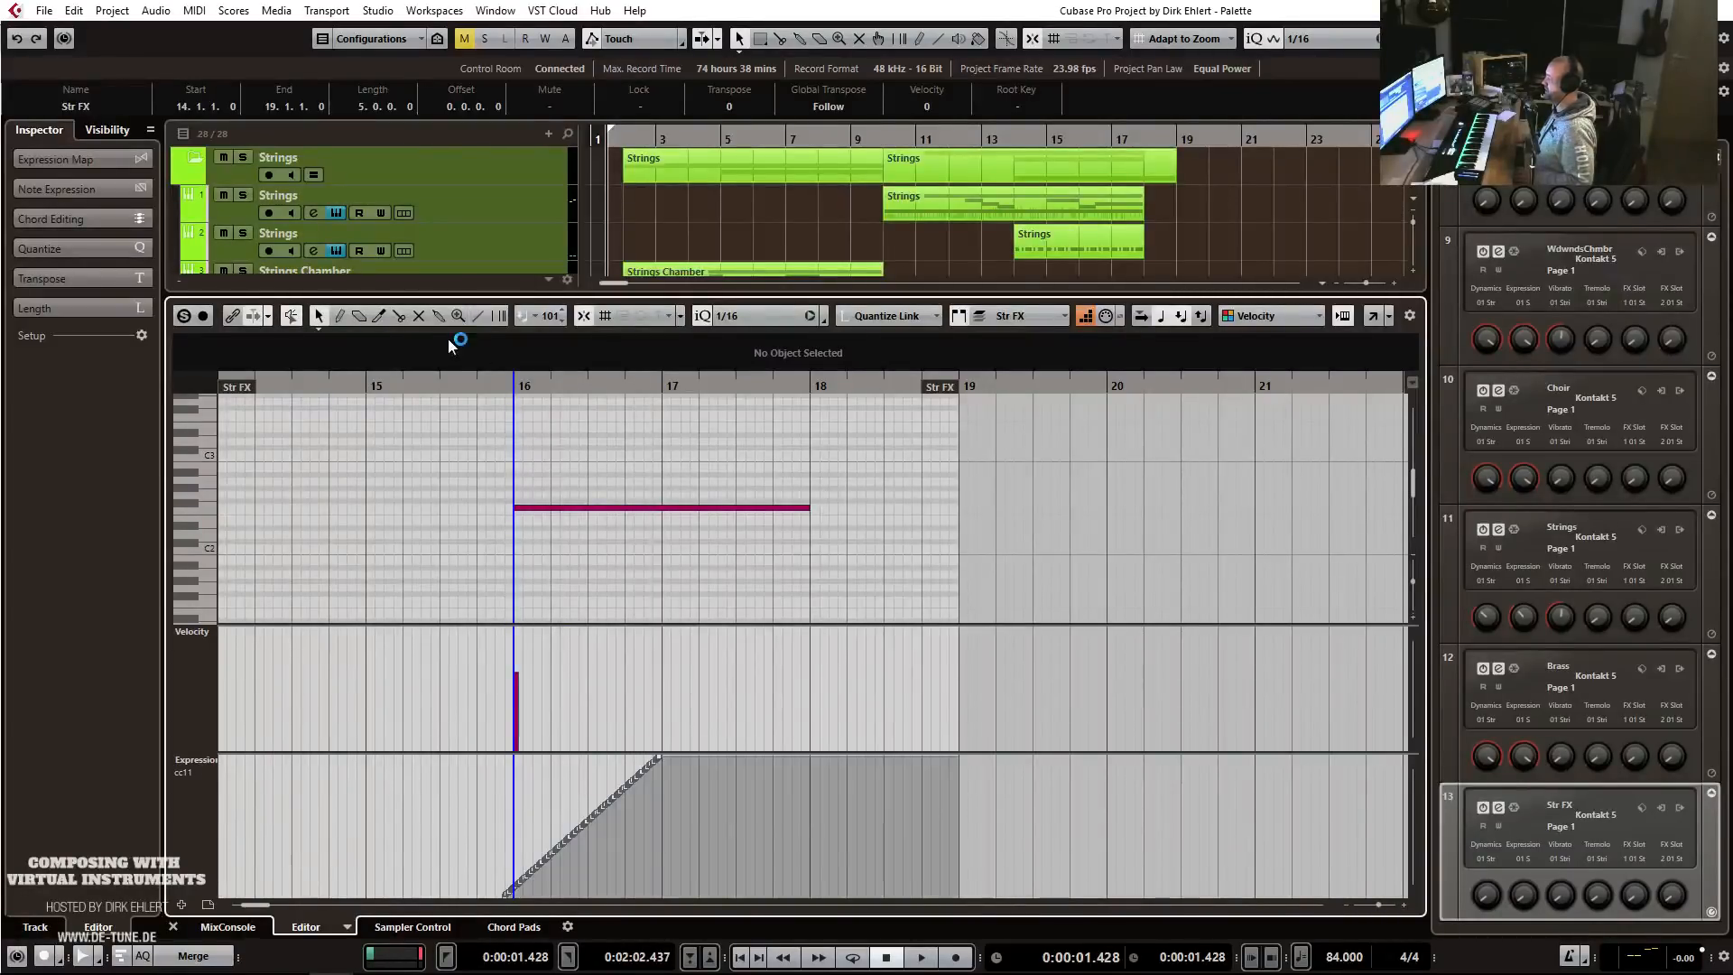
Play the Str FX part around bar 16 to audition the expression ramp, and close the key editor.
left_click(485, 387)
key("space")
key("space")
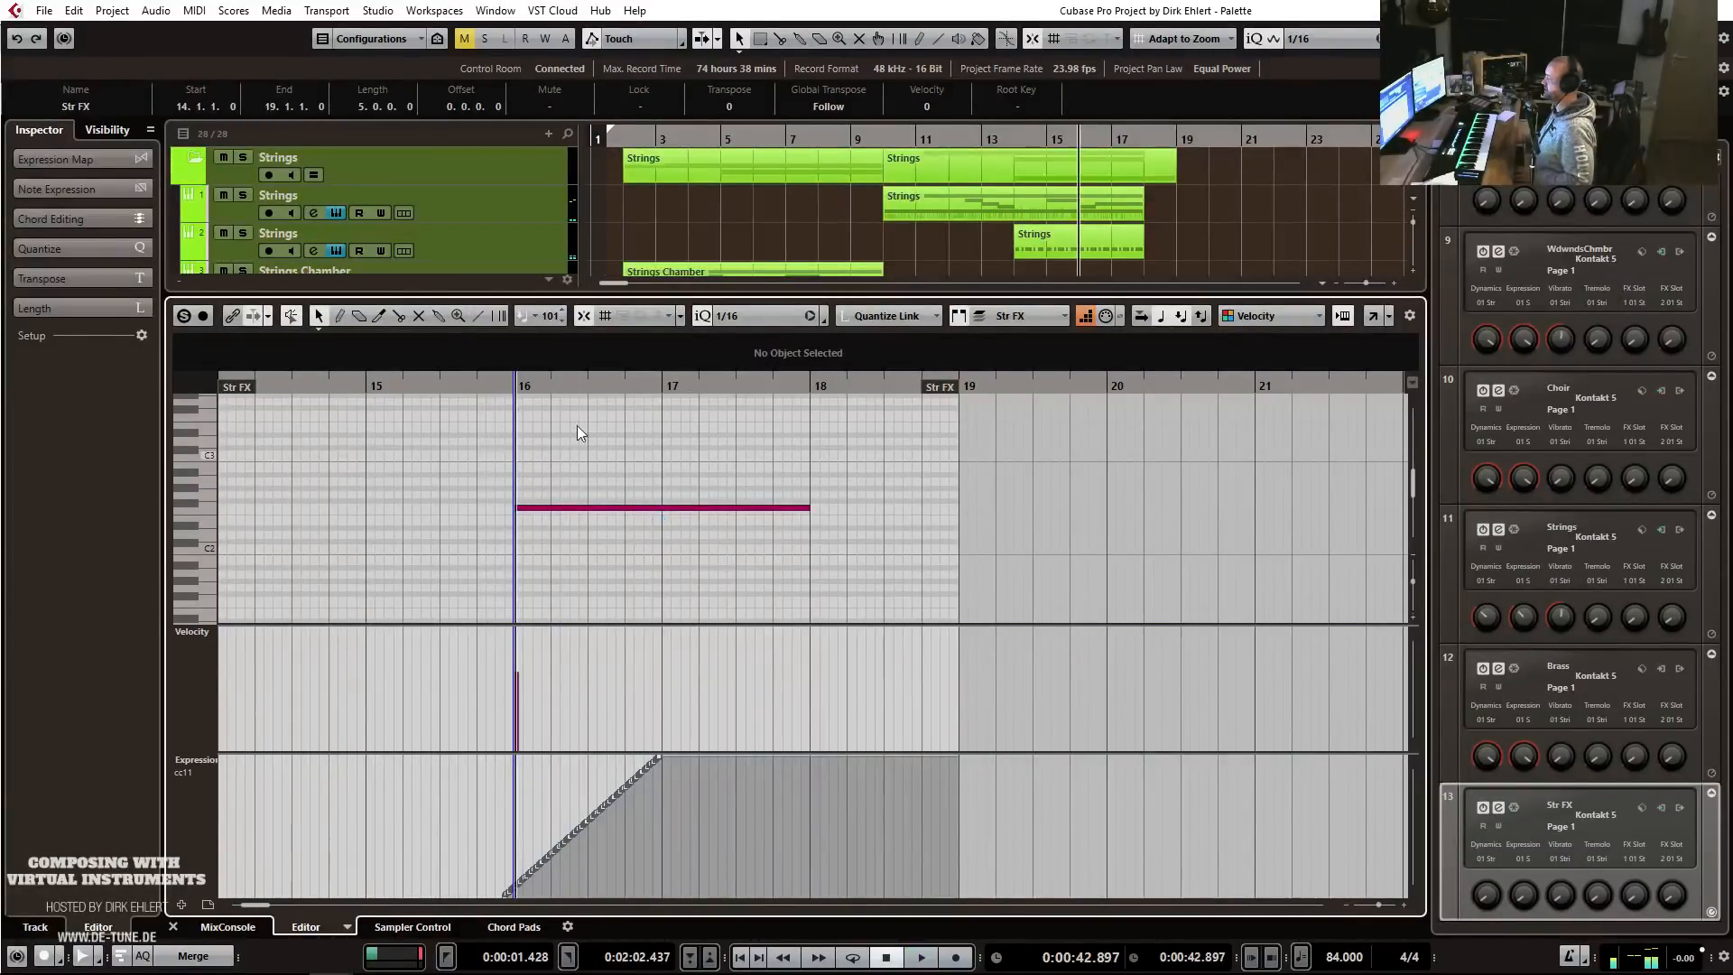
key("space")
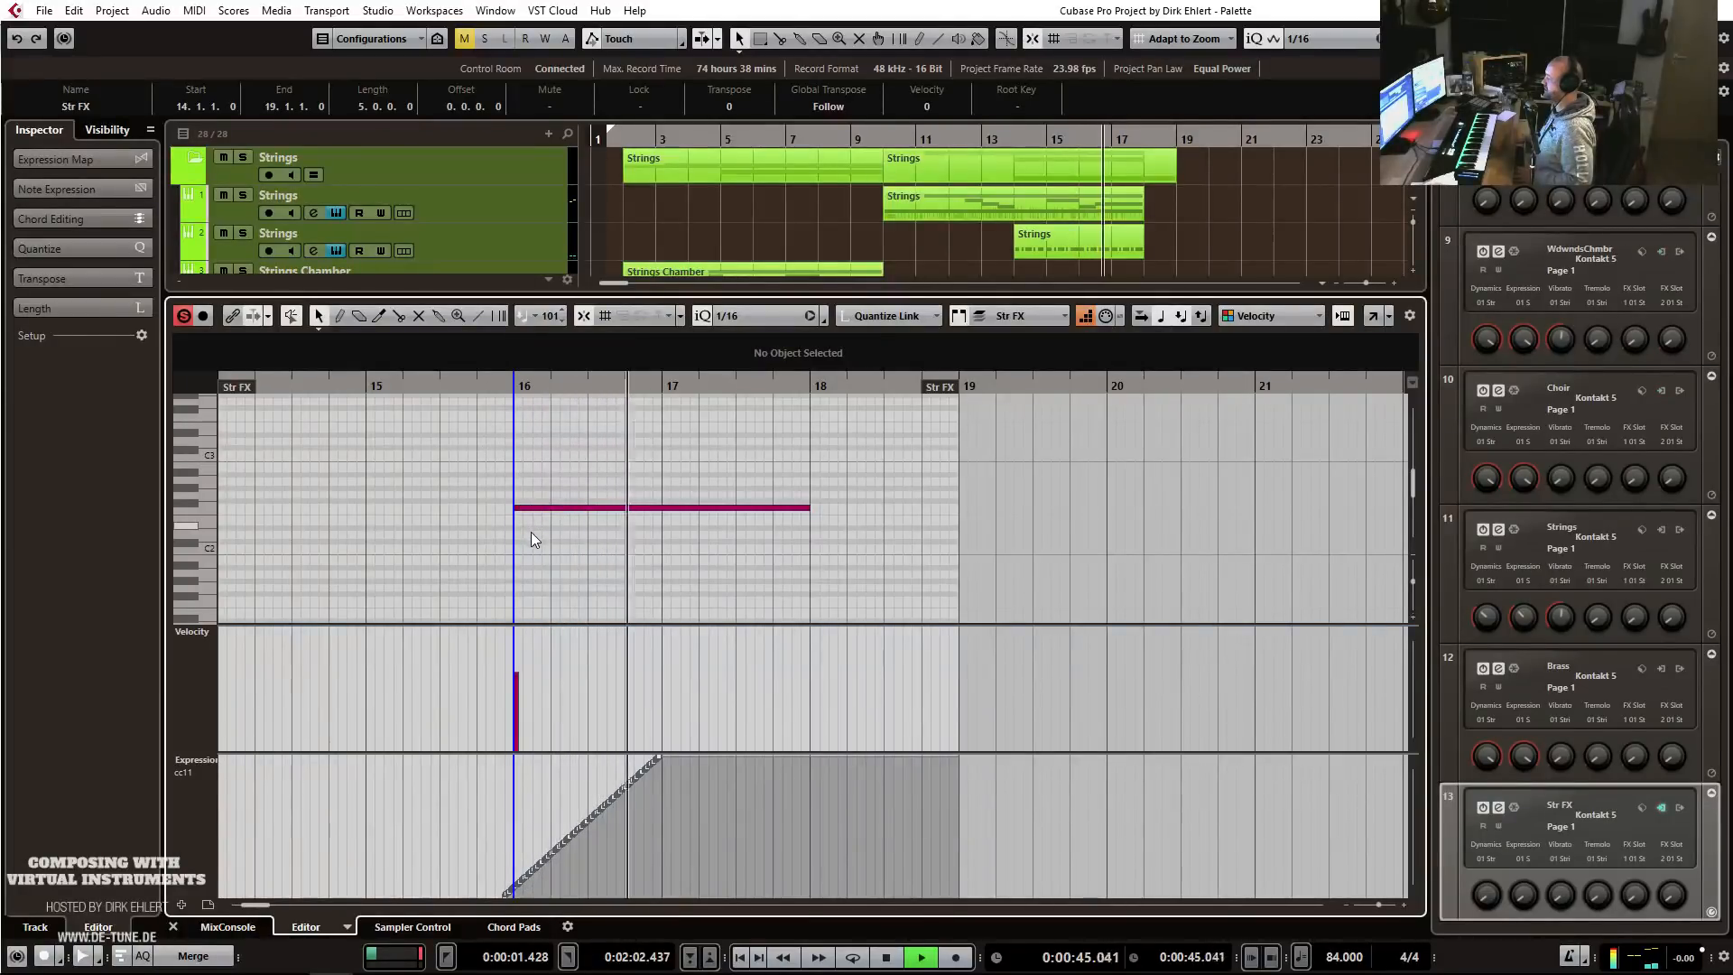
key("space")
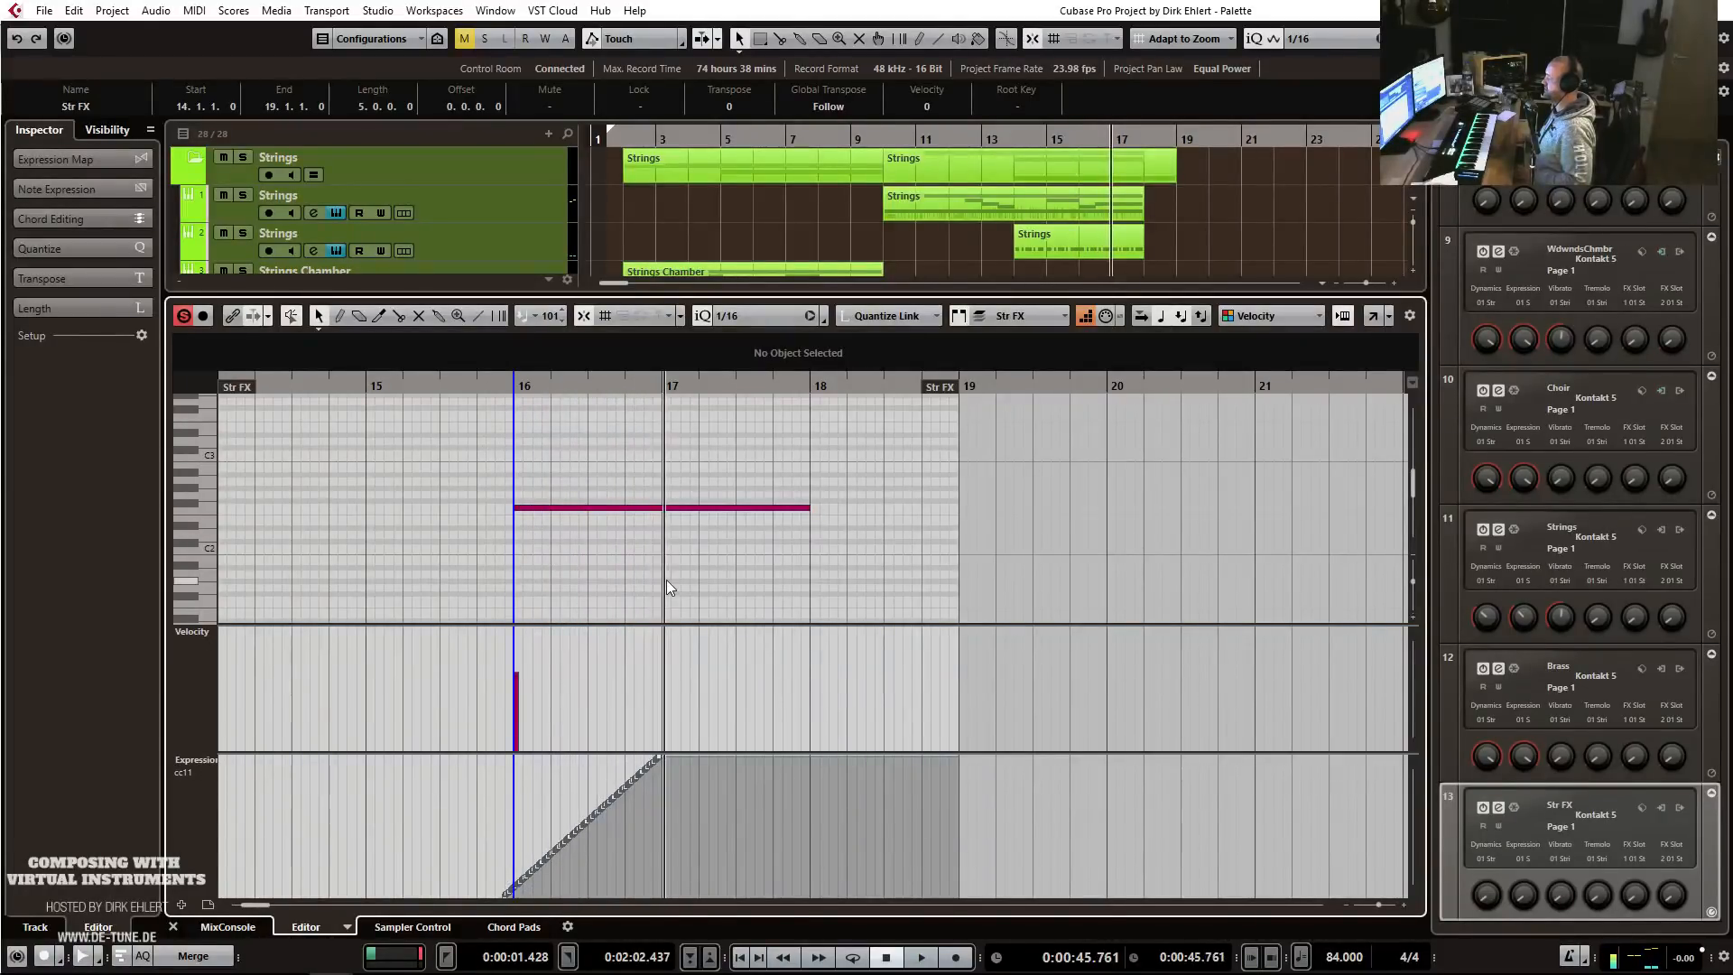
key("ctrl+e")
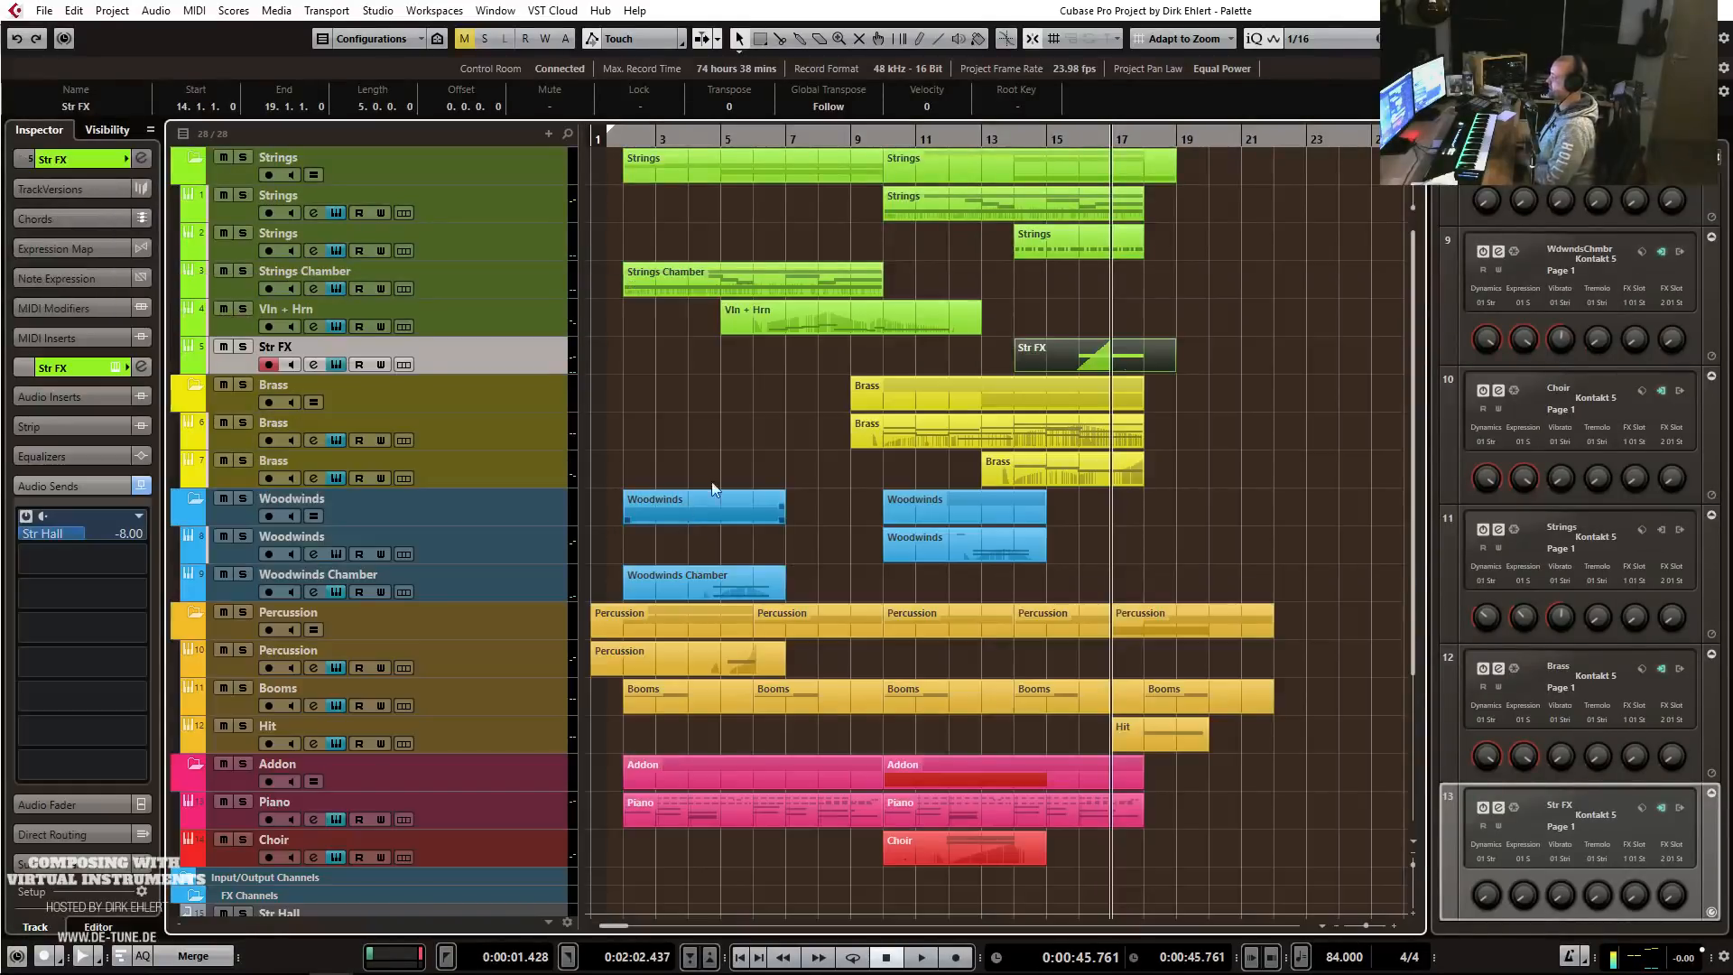
Bring the Str FX Kontakt window back into view, lower the Strings FX Expression slider to near its minimum, and close the window.
left_click(117, 369)
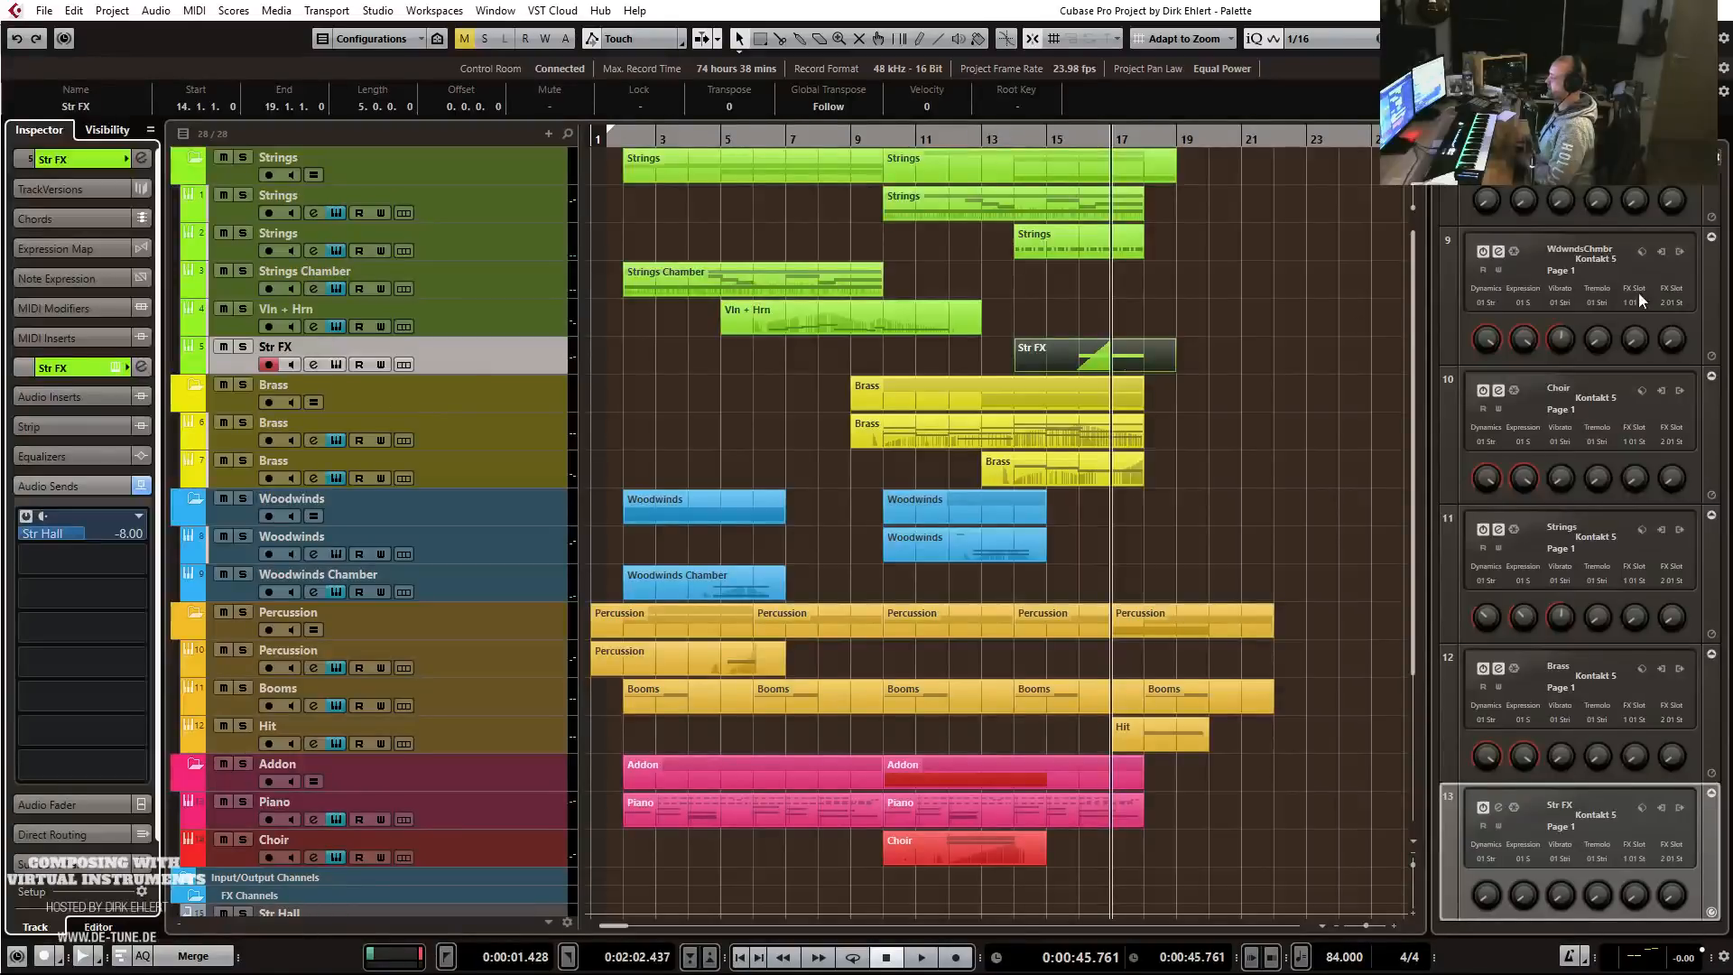
left_click_drag(1732, 171, 925, 32)
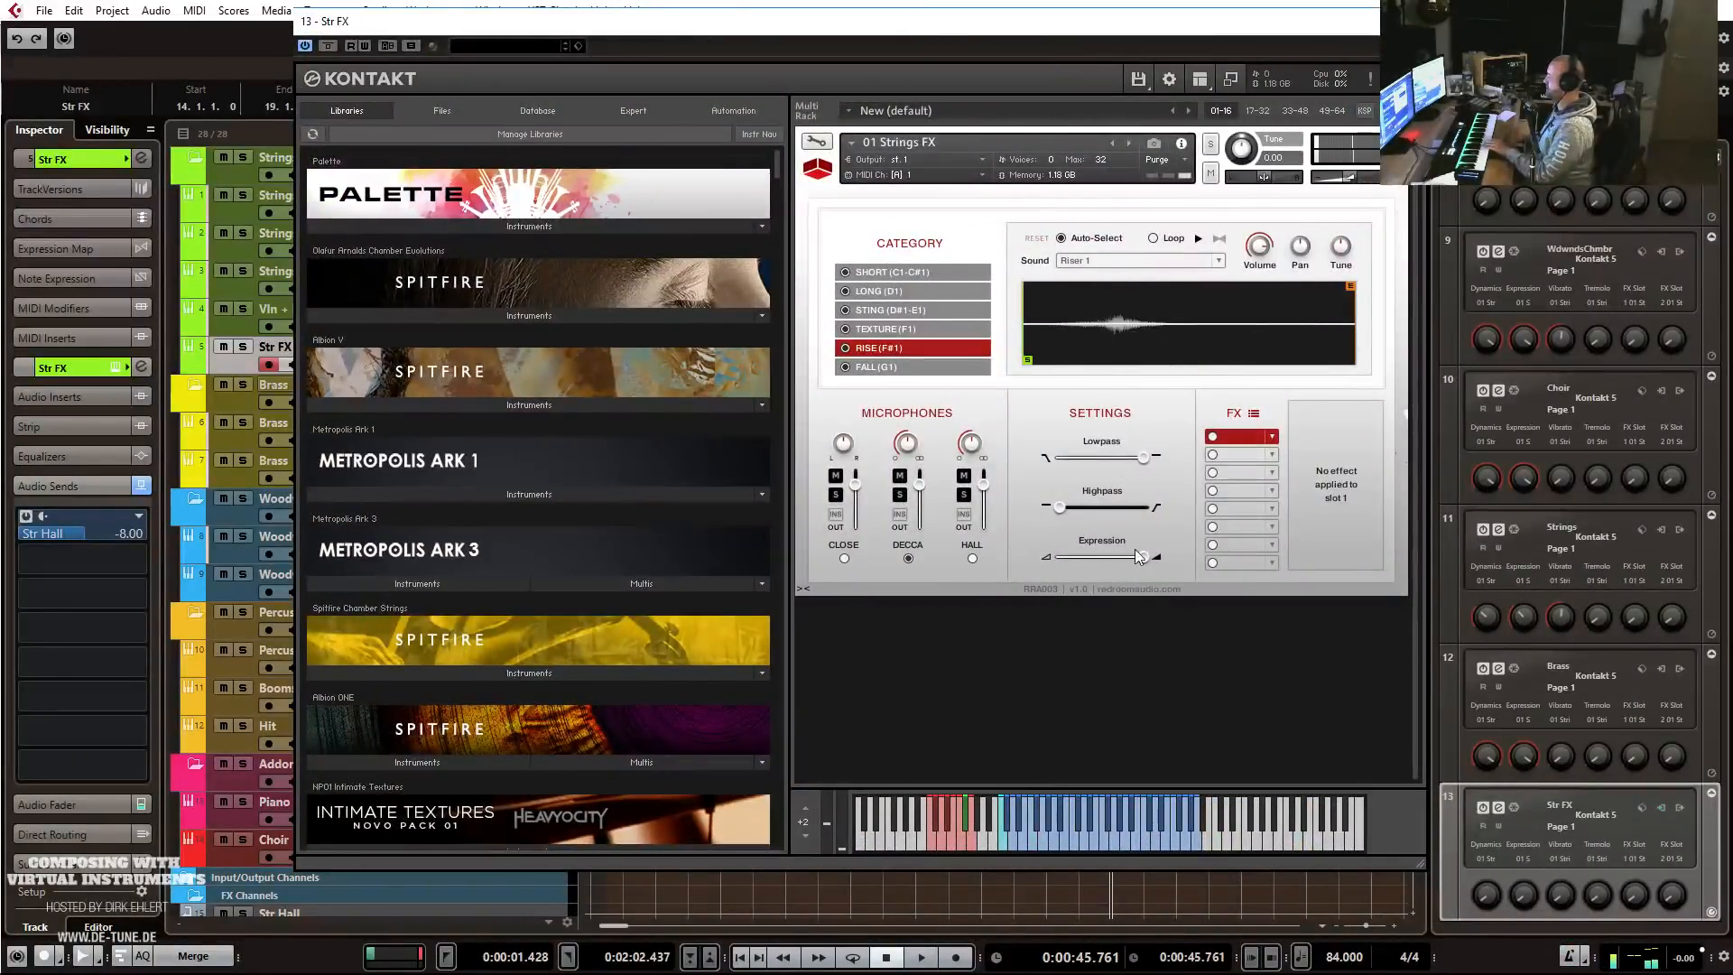
left_click_drag(1145, 556, 860, 565)
left_click_drag(1059, 559, 1071, 561)
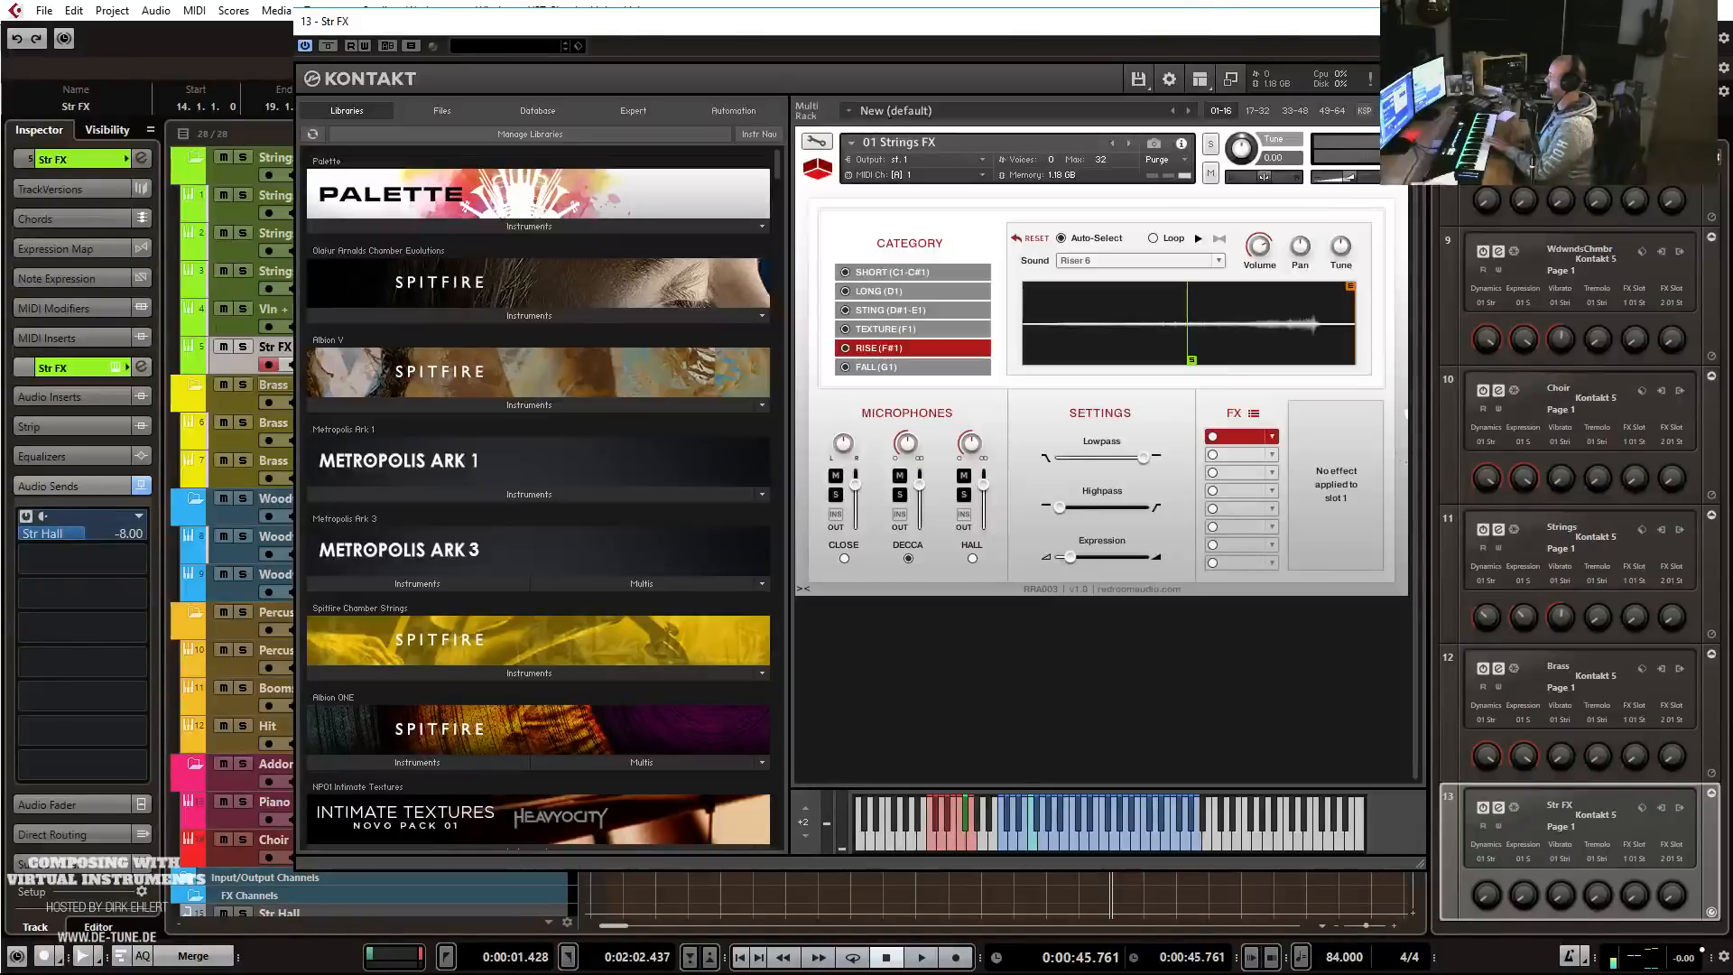
left_click(1409, 21)
Redraw the Str FX expression rise as a parabolic curve from just before bar 16 to about halfway through bar 17.
double_click(1102, 353)
right_click(607, 683)
left_click(786, 686)
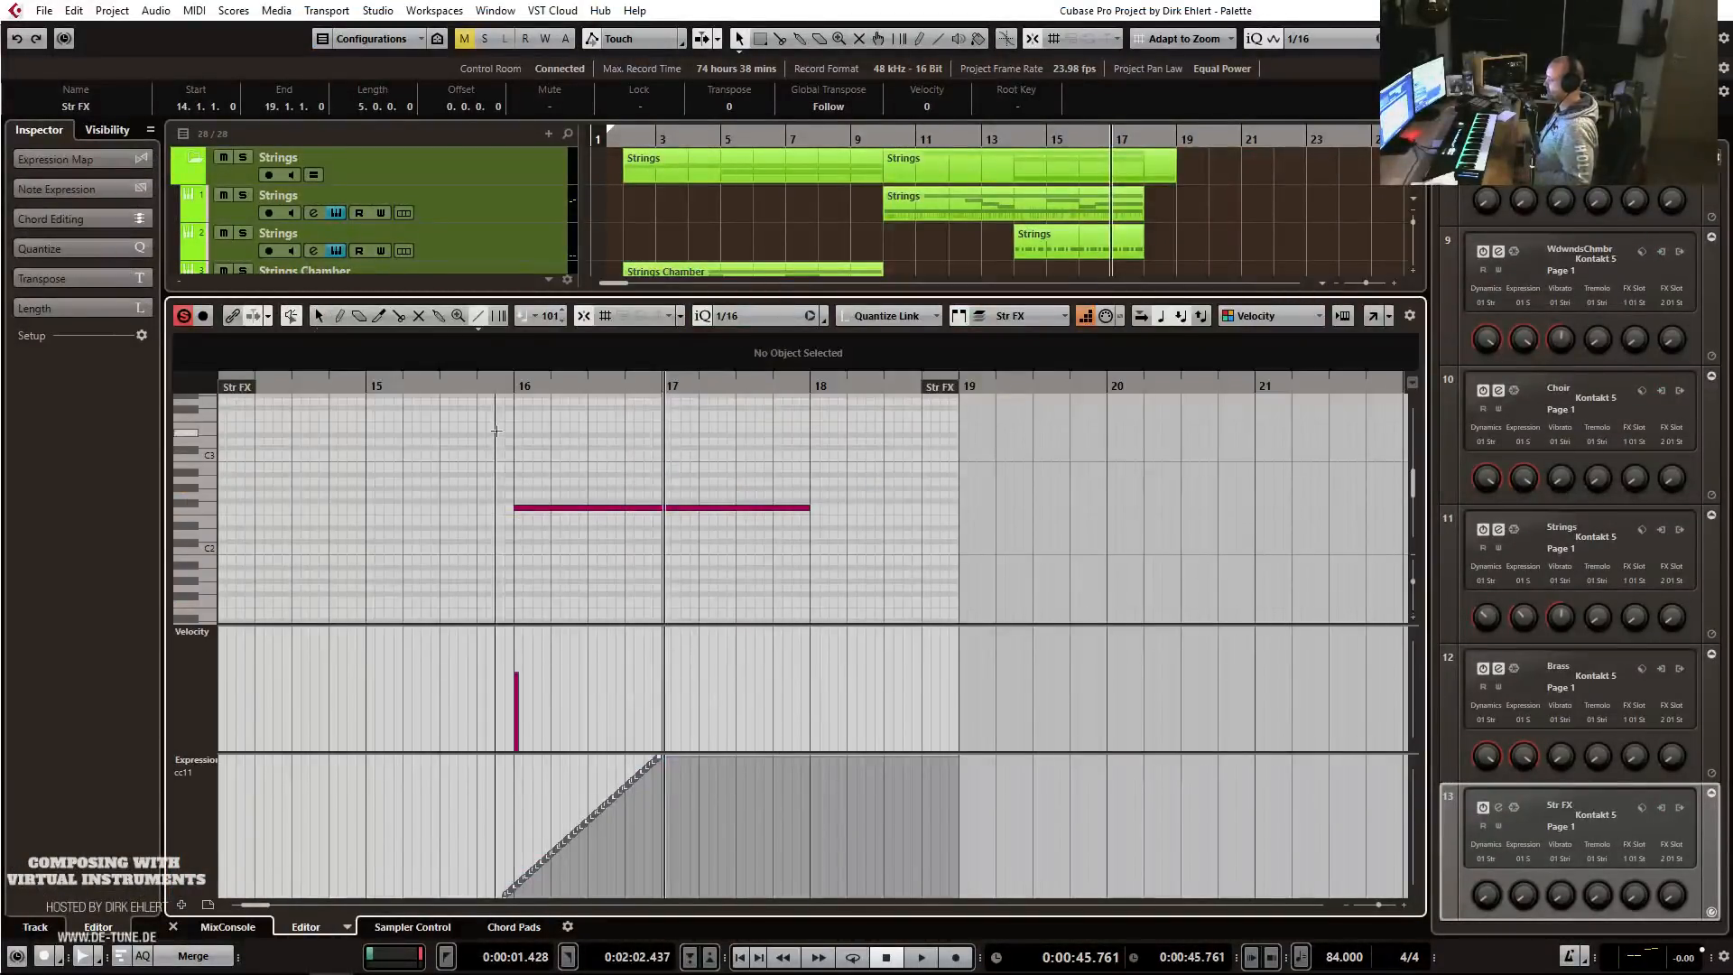
left_click(480, 326)
left_click(506, 359)
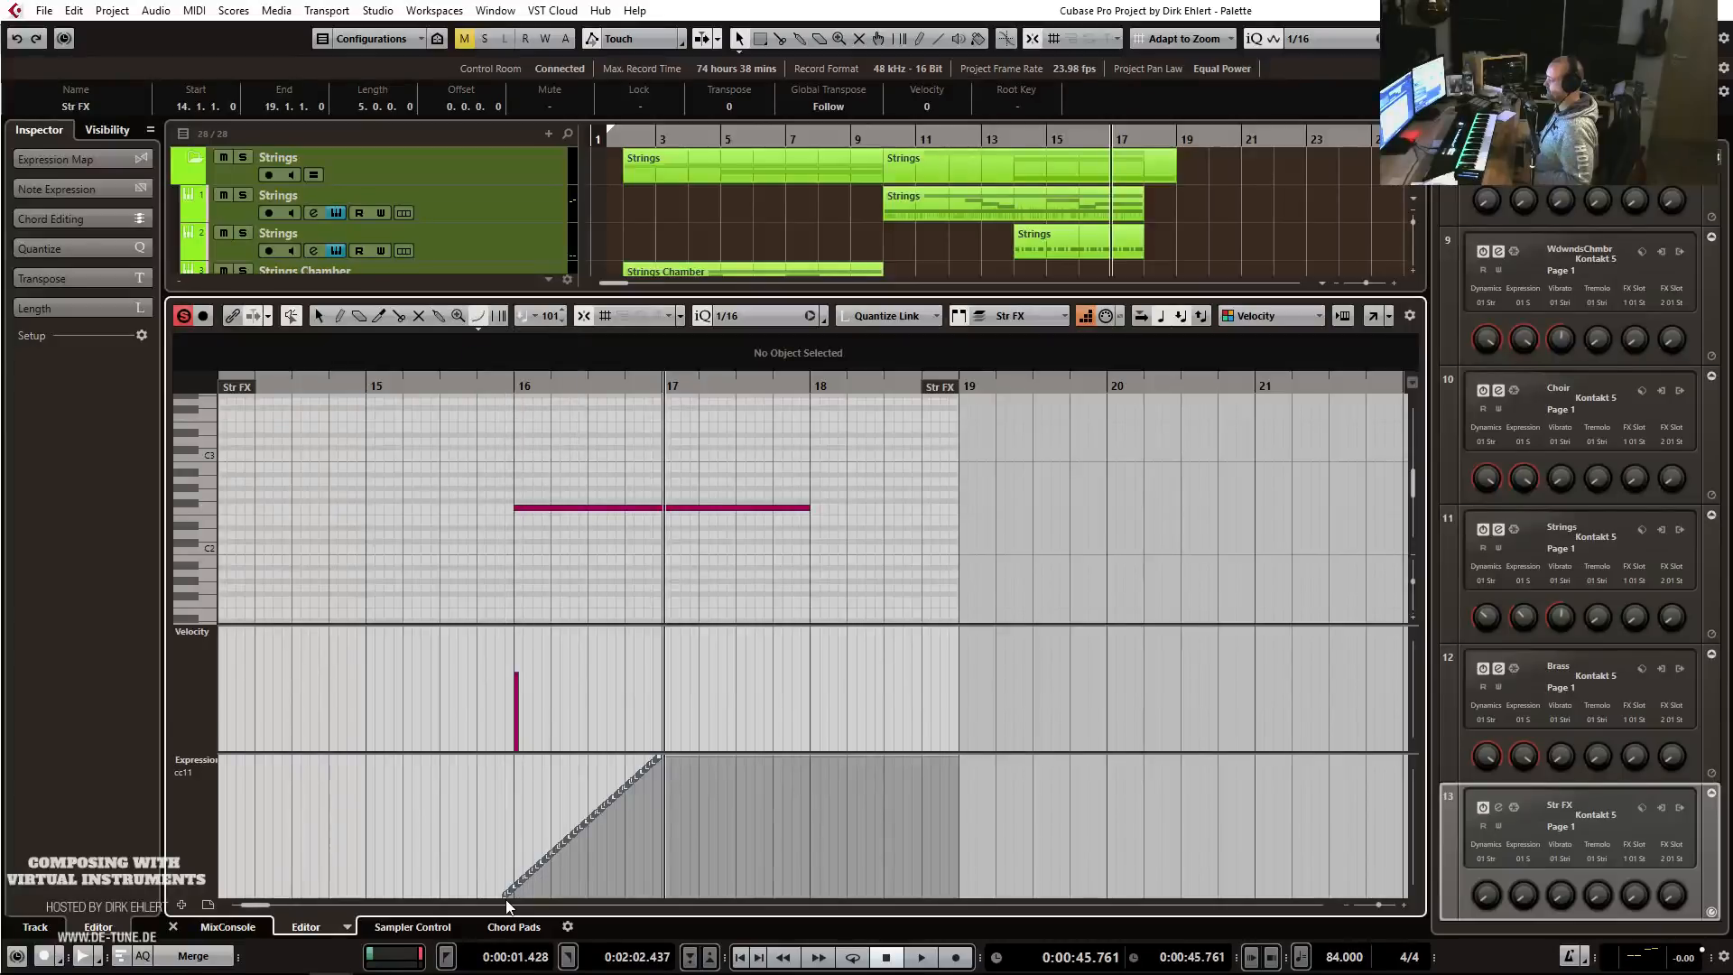
mouse_move(506, 898)
left_mouse_down()
mouse_move(636, 794)
mouse_move(683, 787)
mouse_move(691, 733)
mouse_move(733, 724)
left_mouse_up()
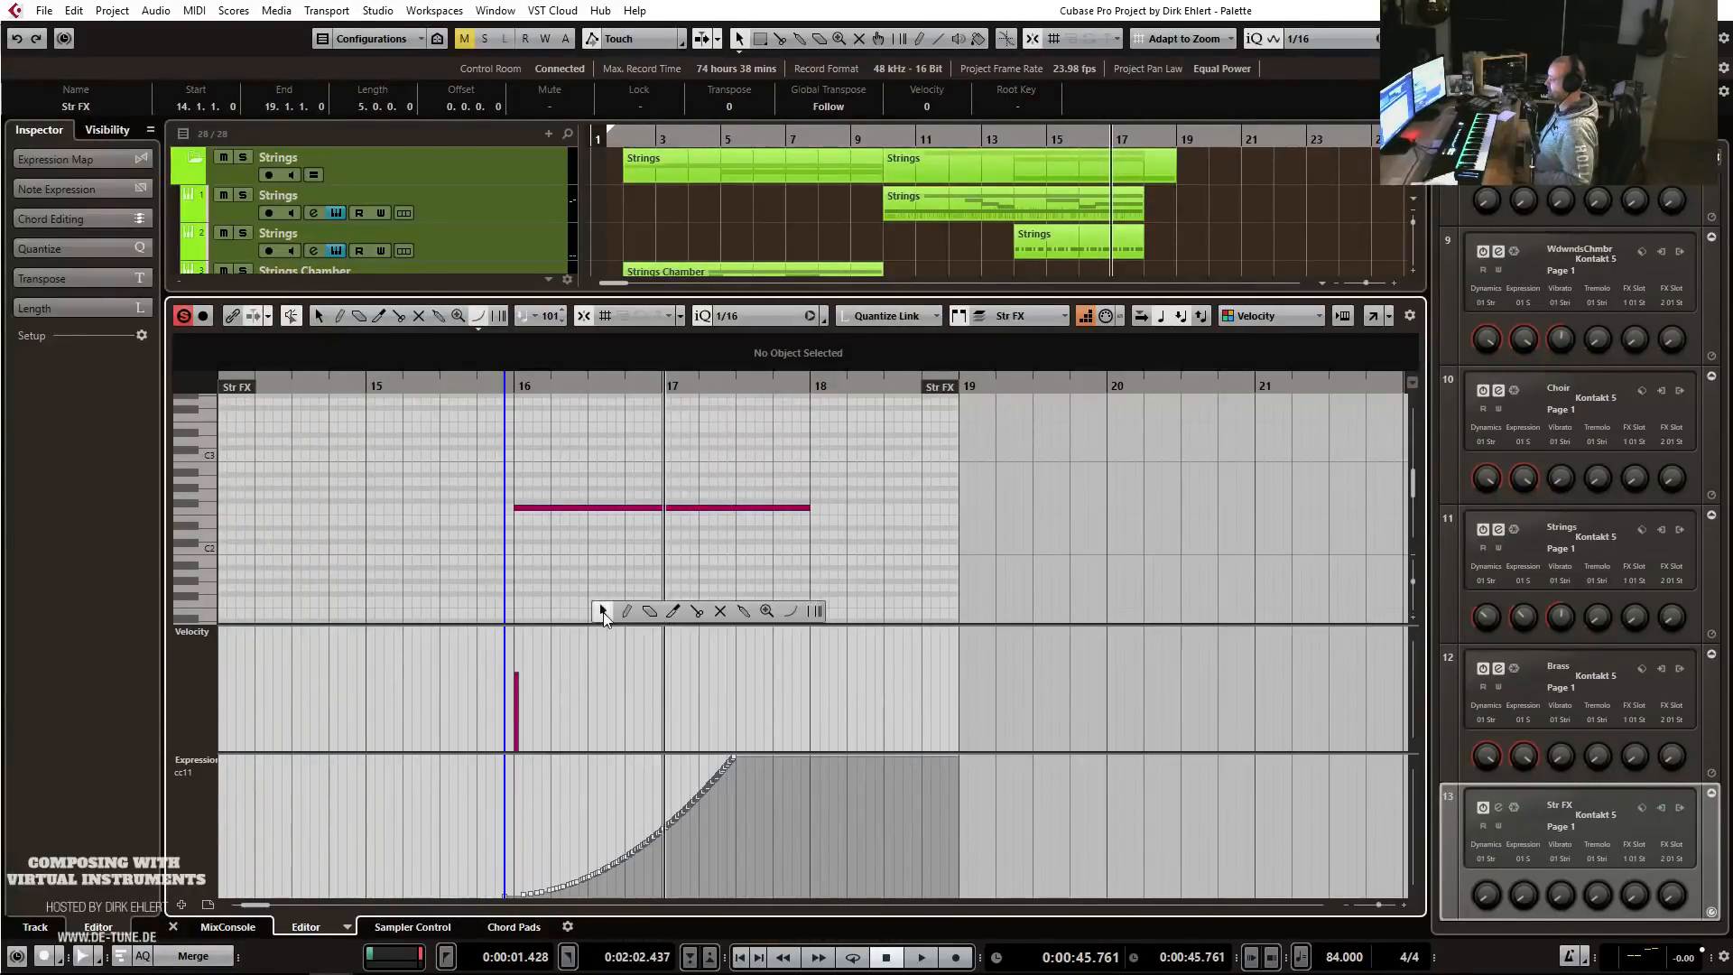
Audition the curved riser in the key editor, close it, and play the full arrangement from bar 14.
left_click(486, 385)
key("space")
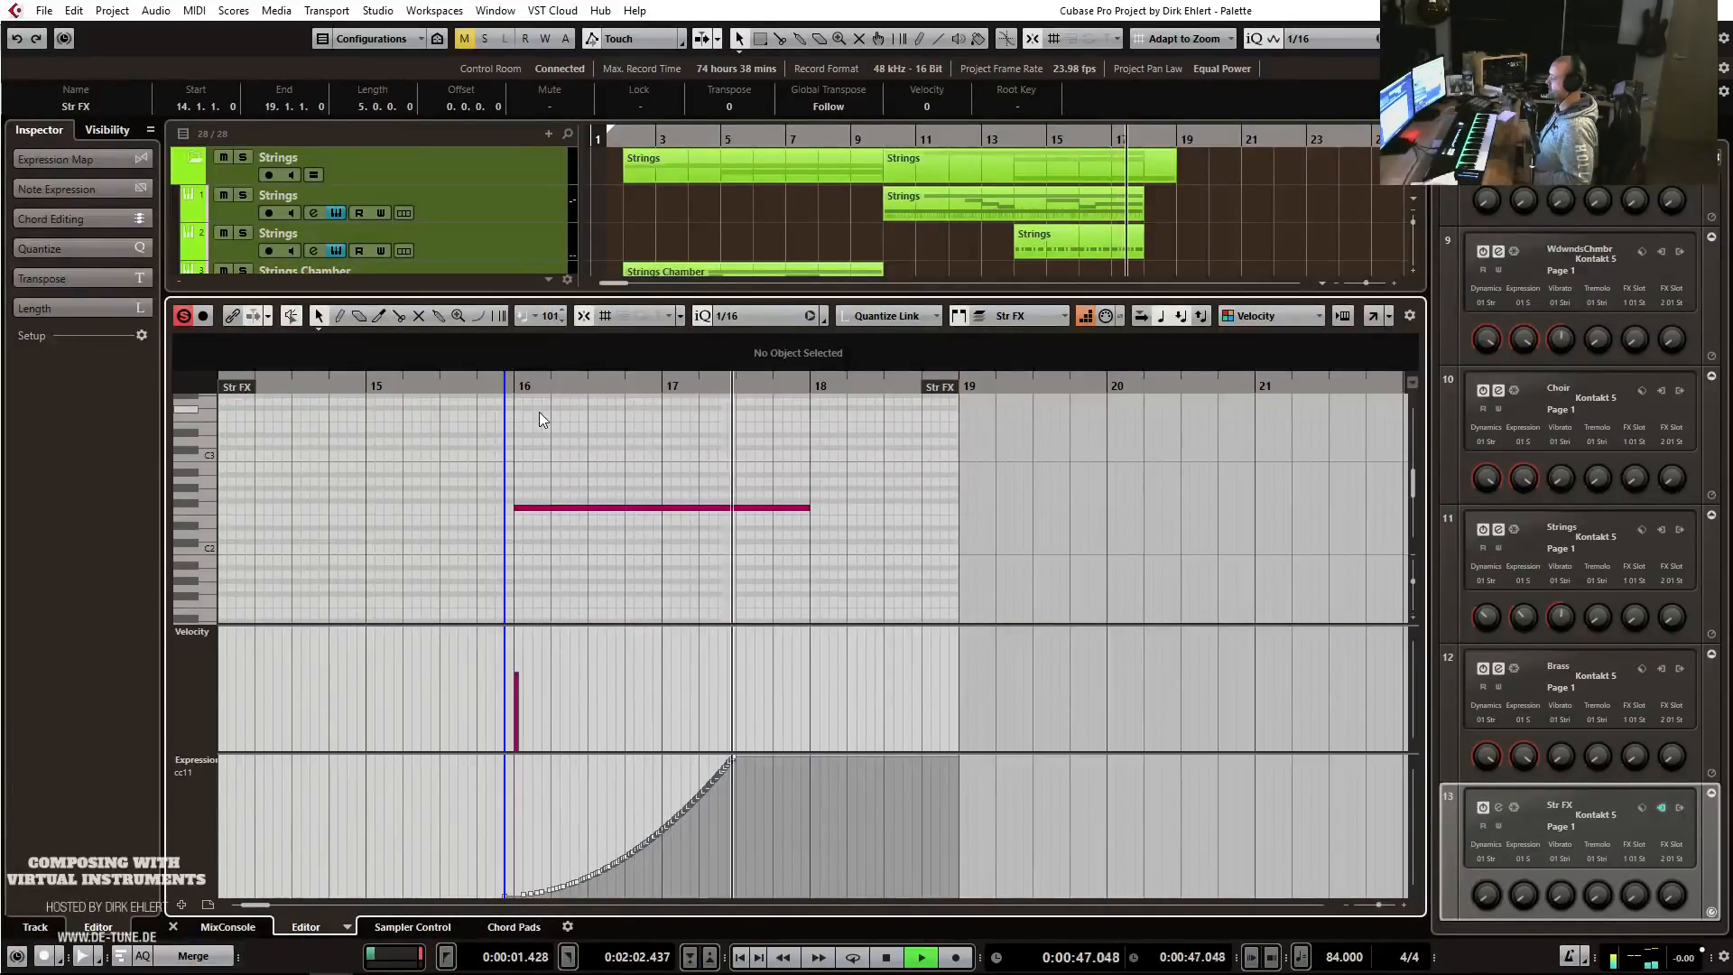
key("space")
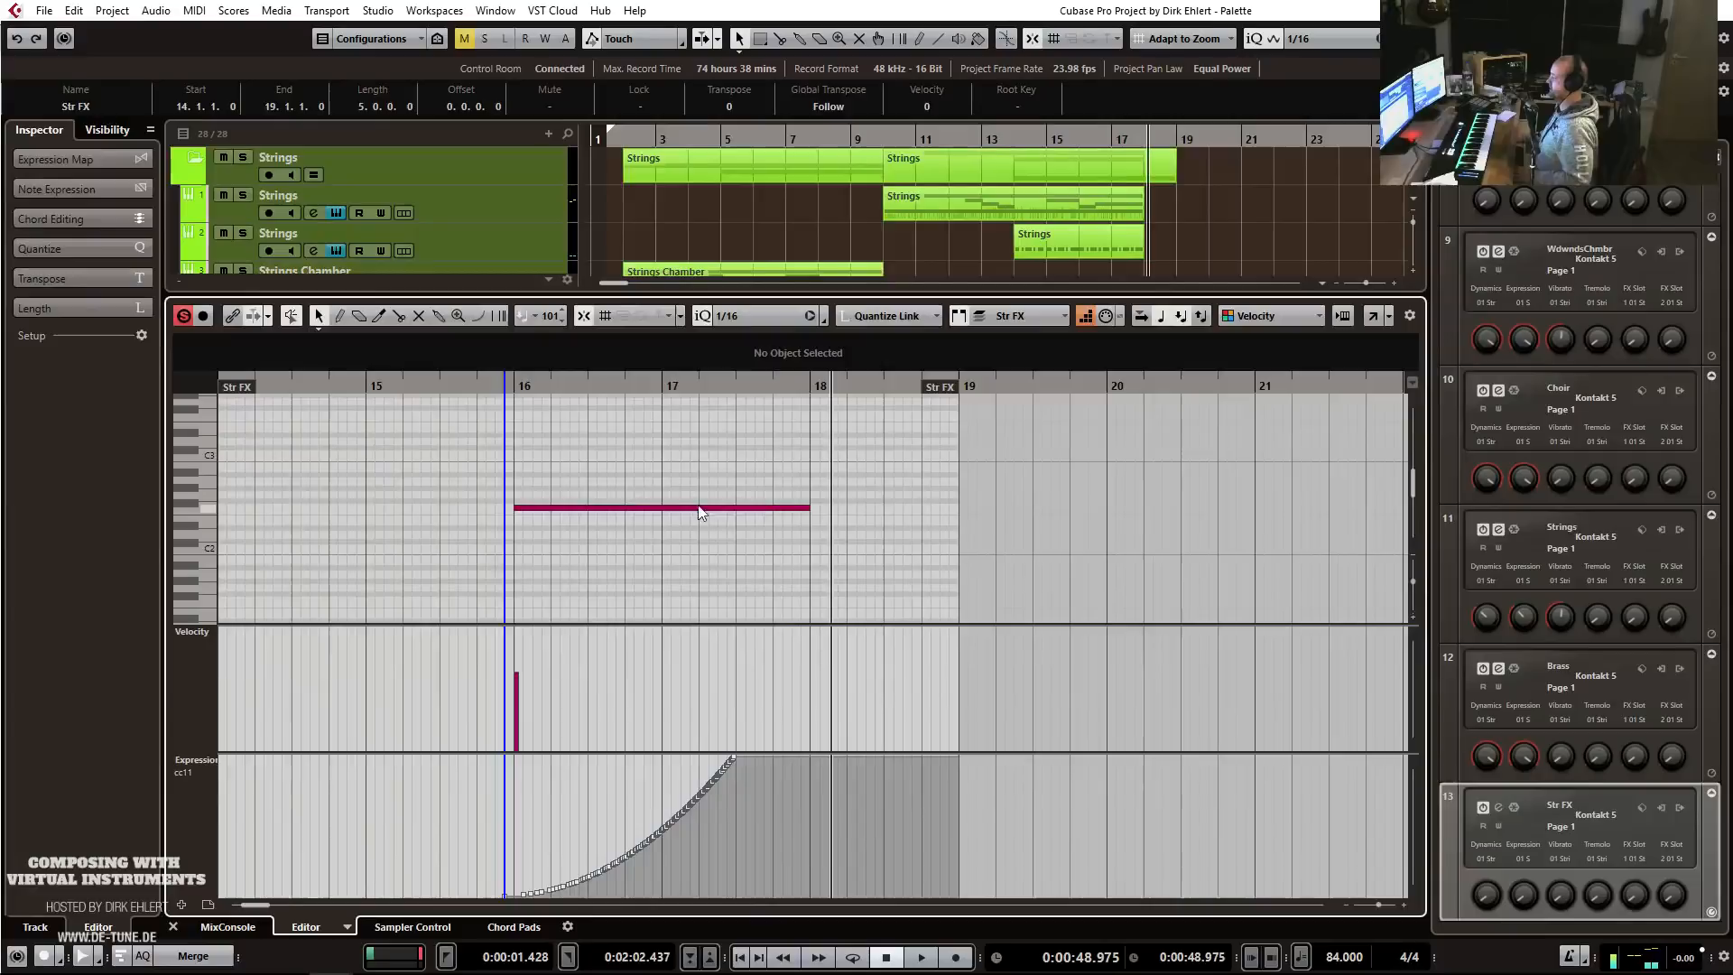
key("Return")
left_click(1013, 140)
key("space")
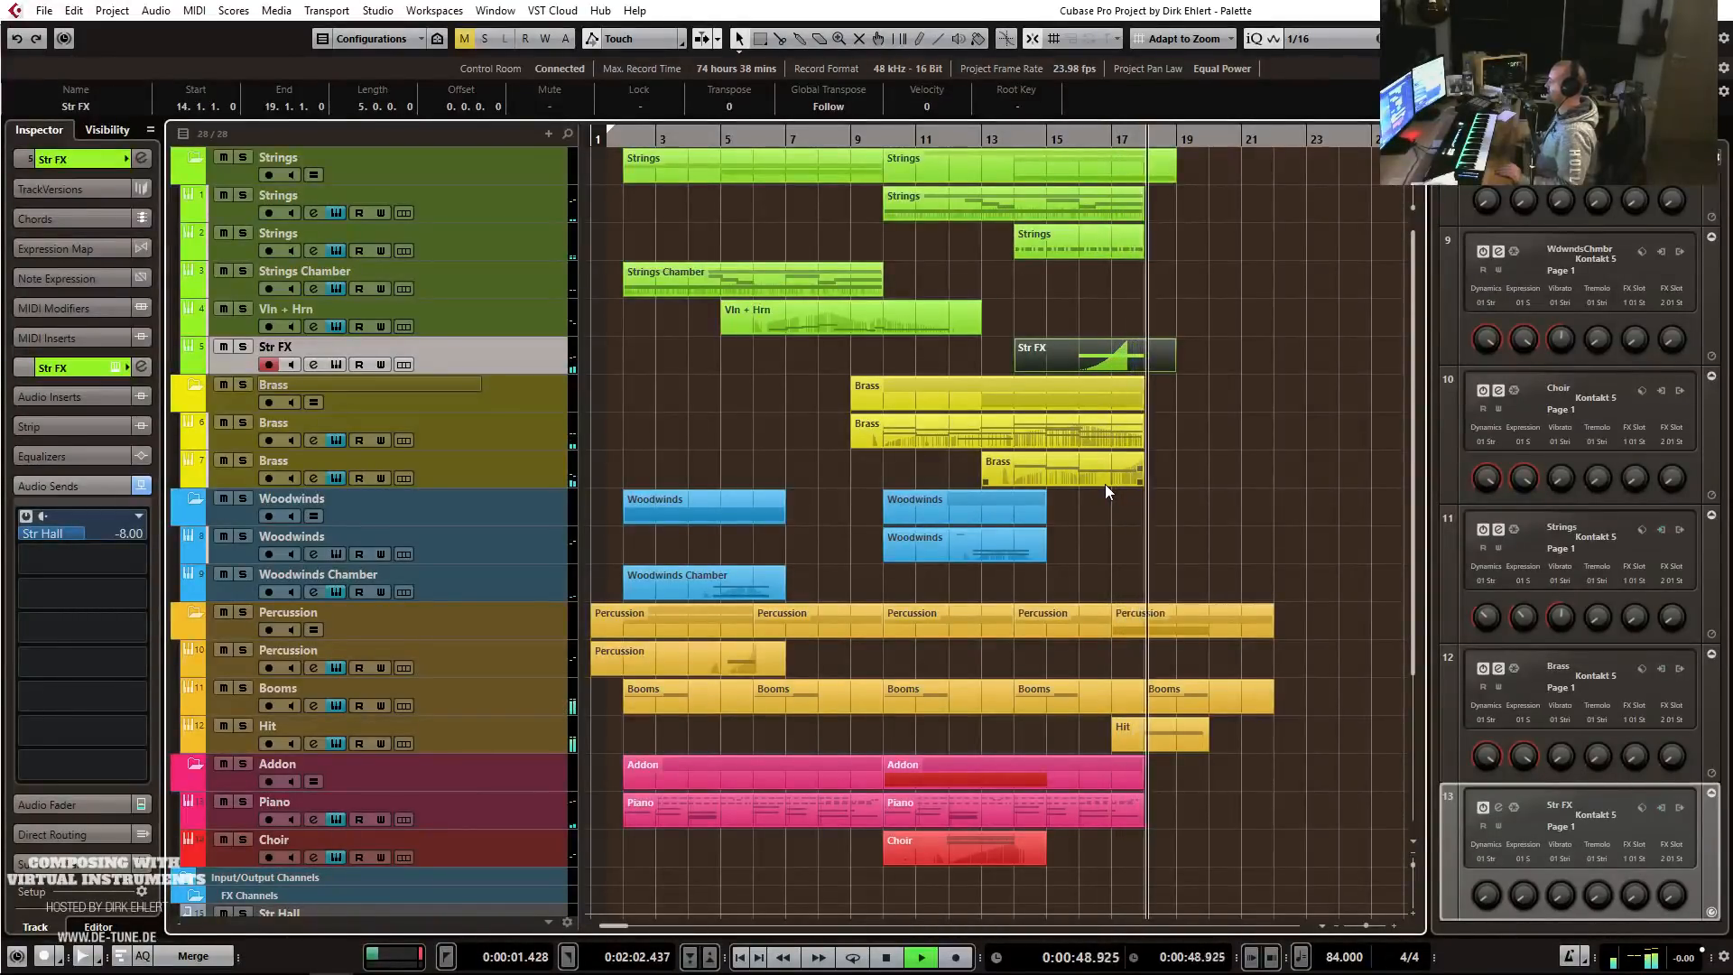
key("space")
Duplicate the Hit track as a new track named Riser and delete its copied Hit part.
right_click(376, 722)
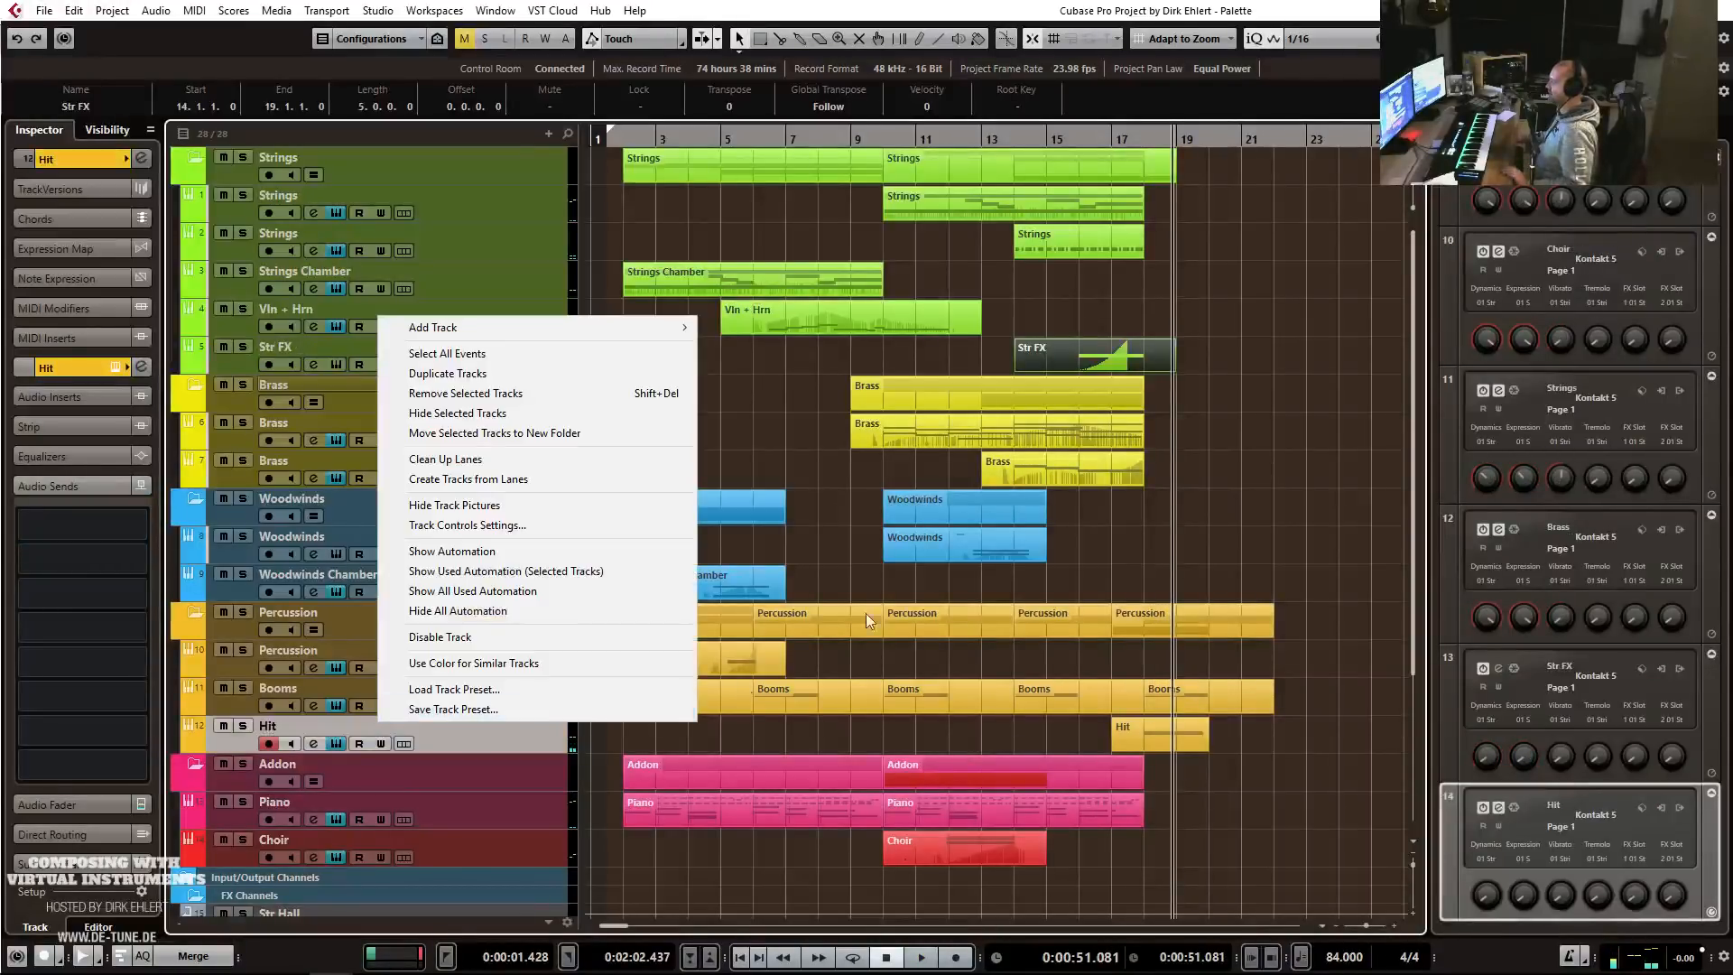
left_click(578, 373)
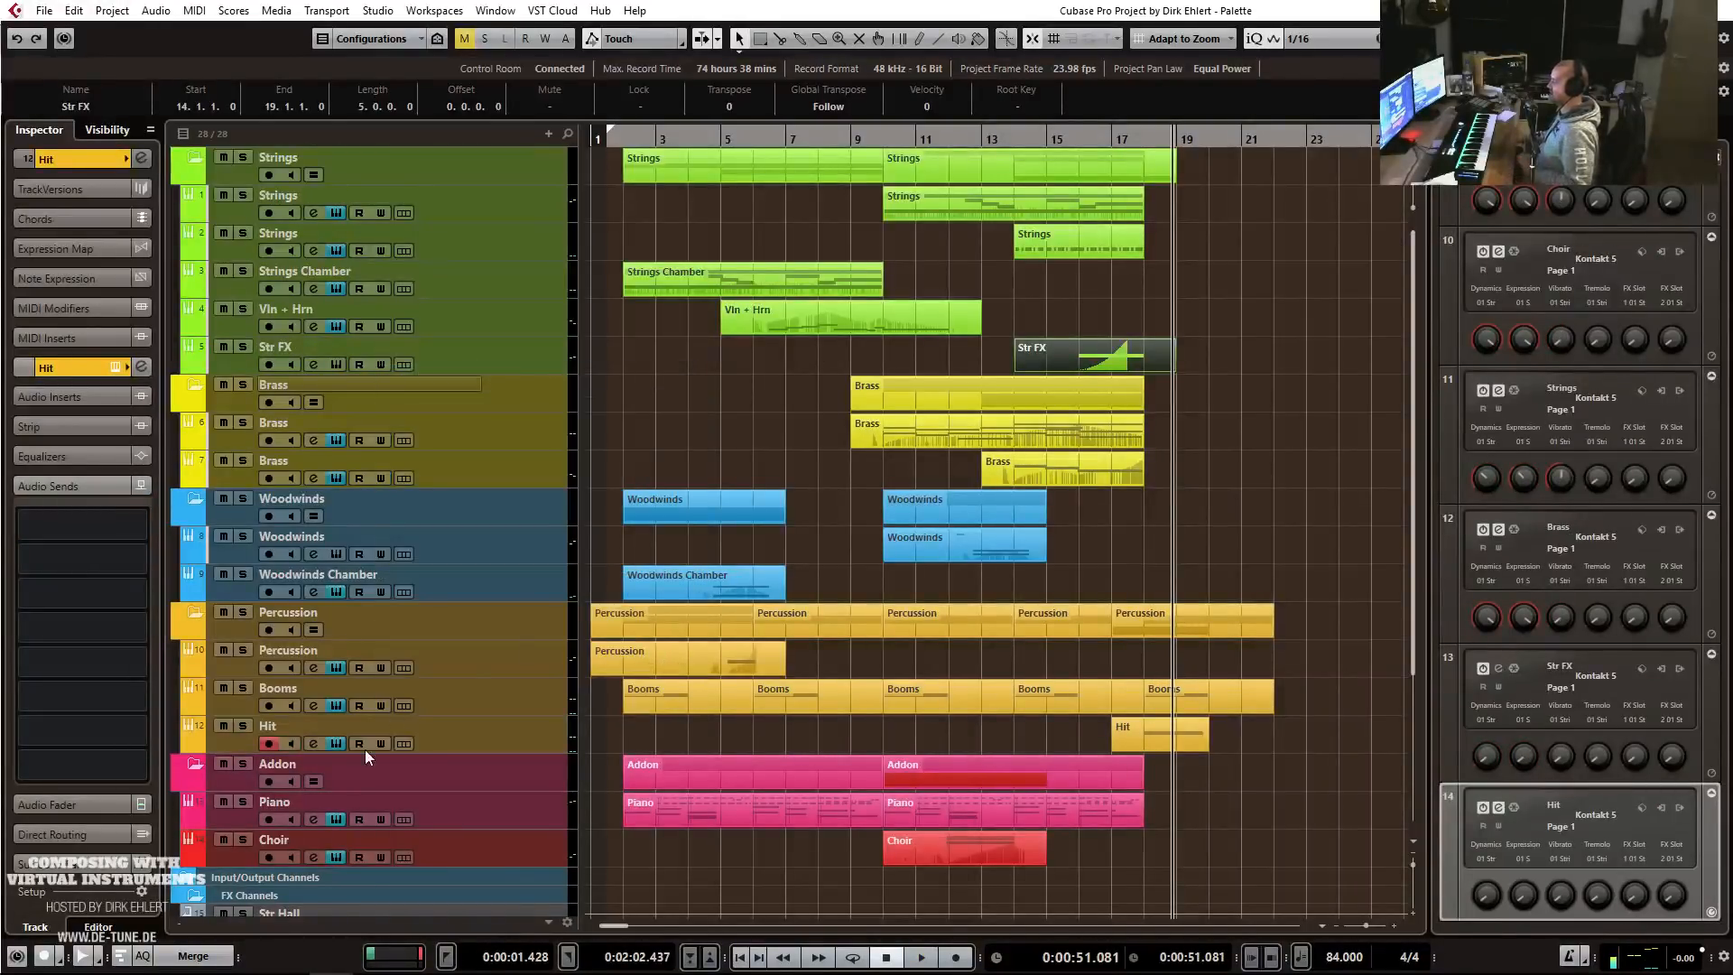
double_click(277, 763)
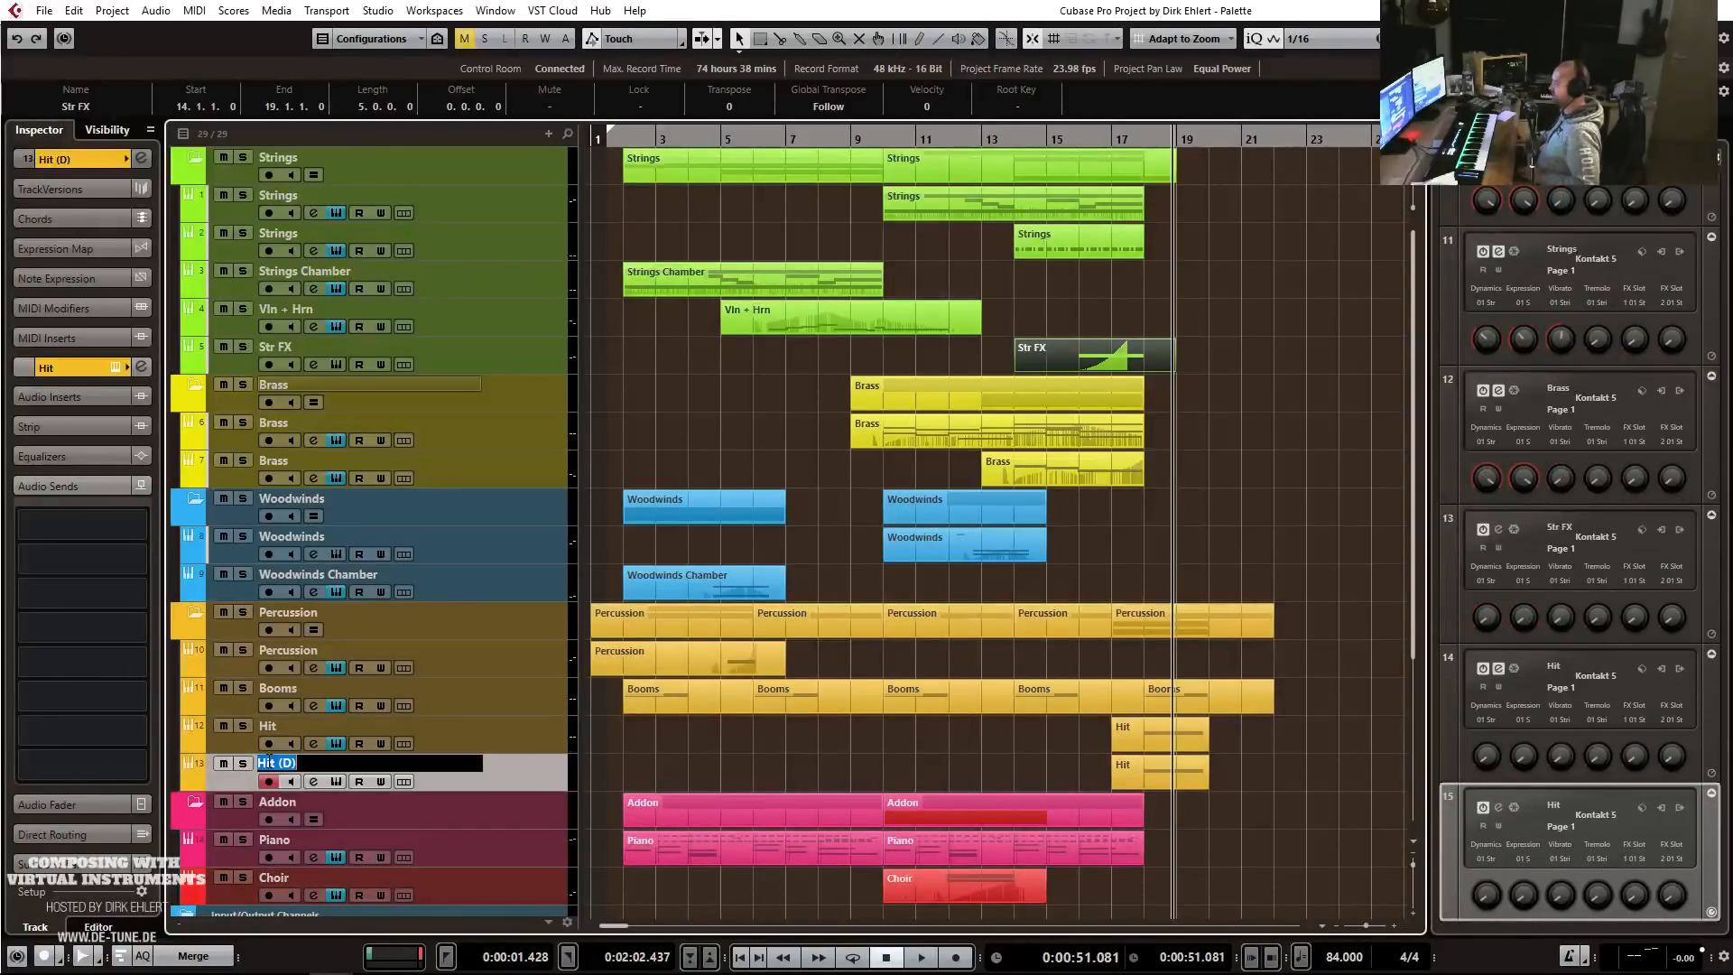
type("Riser")
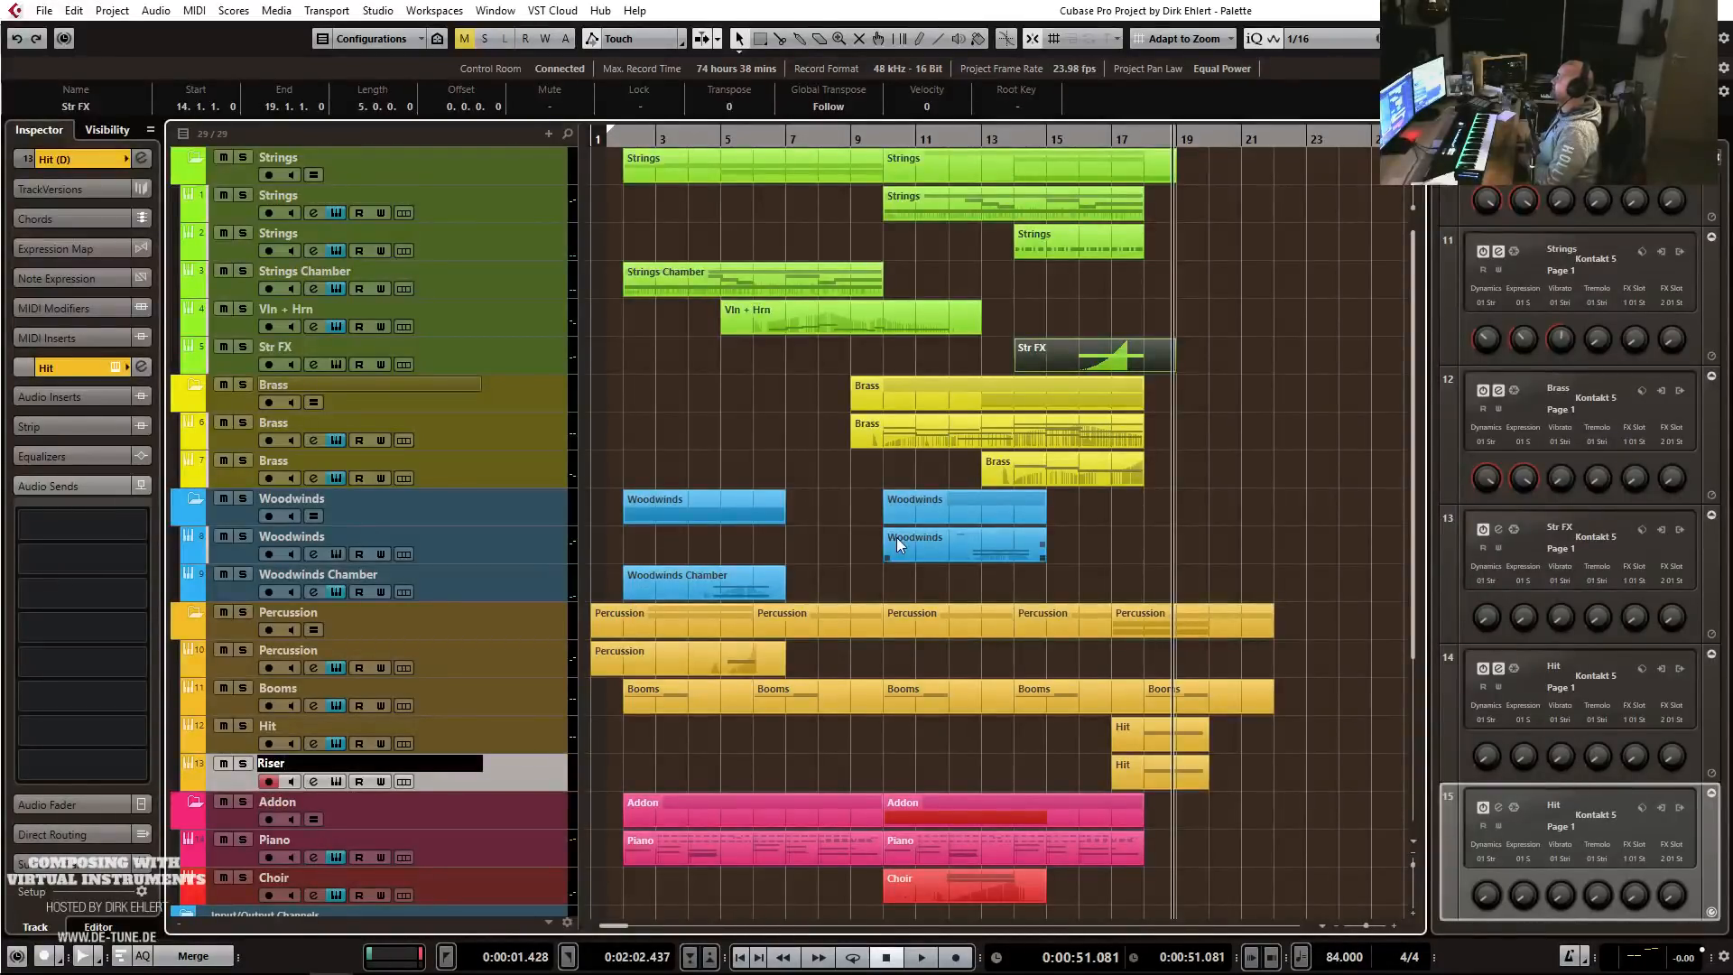
key("Return")
left_click(1158, 773)
key("Delete")
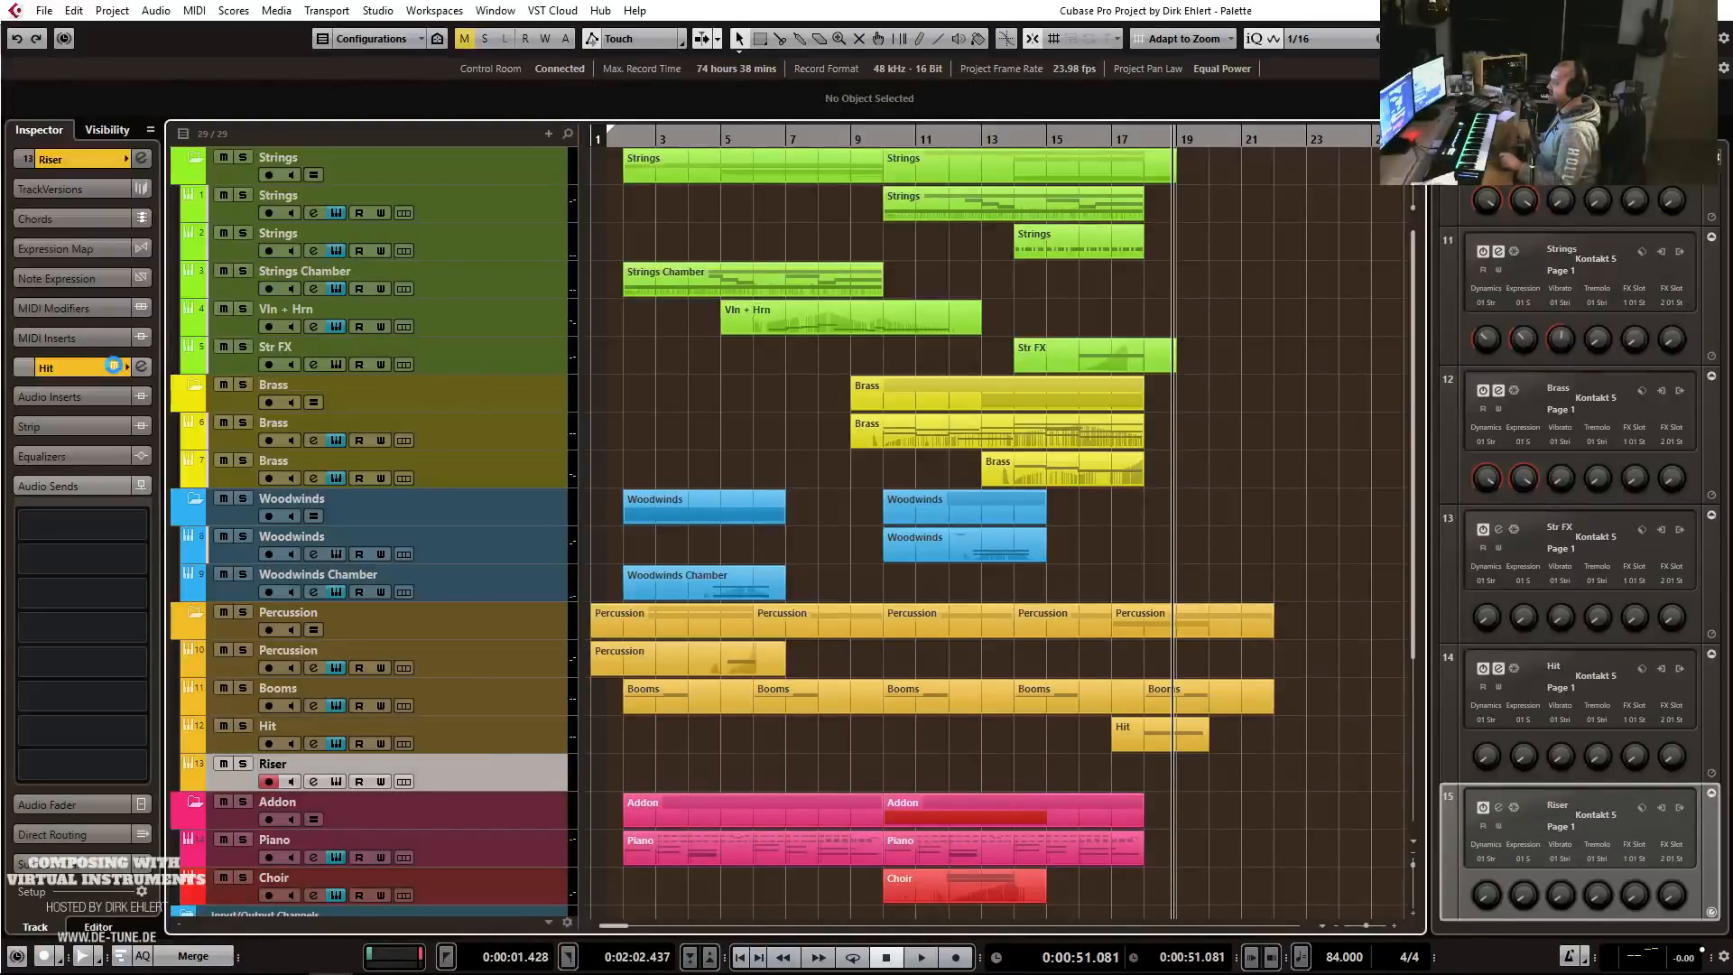
Set the Riser track's Trailer Tools patch to the Risers sound type.
left_click_drag(676, 38, 658, 13)
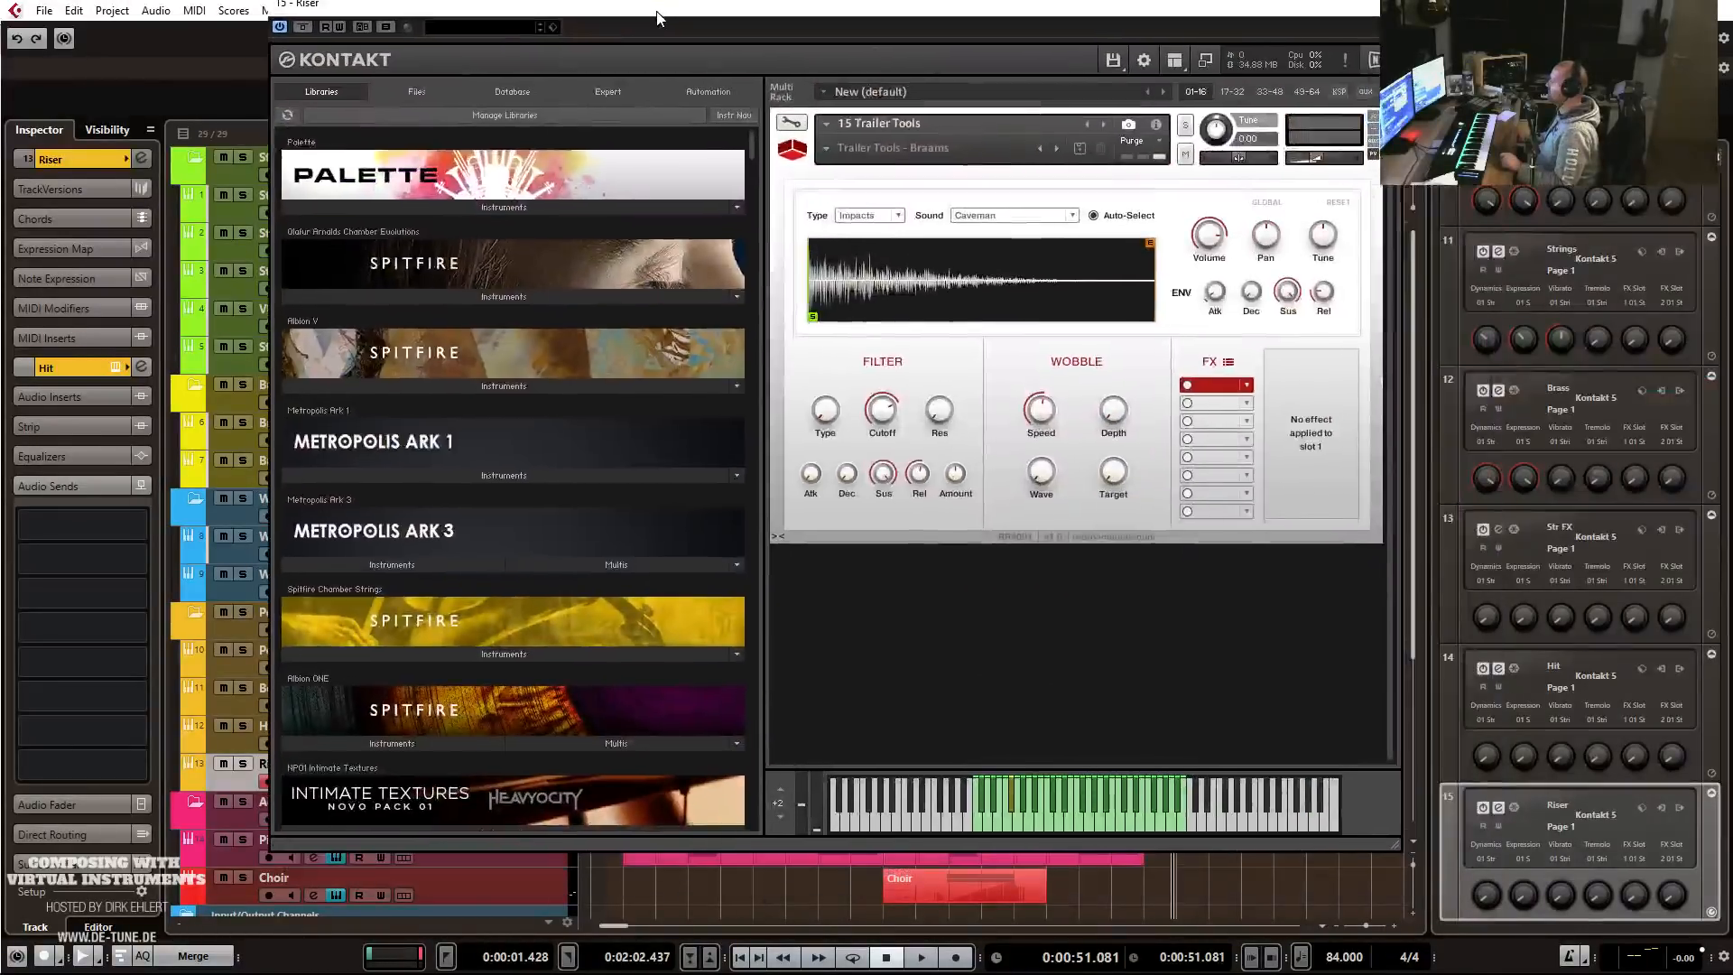
left_click(889, 217)
left_click(853, 290)
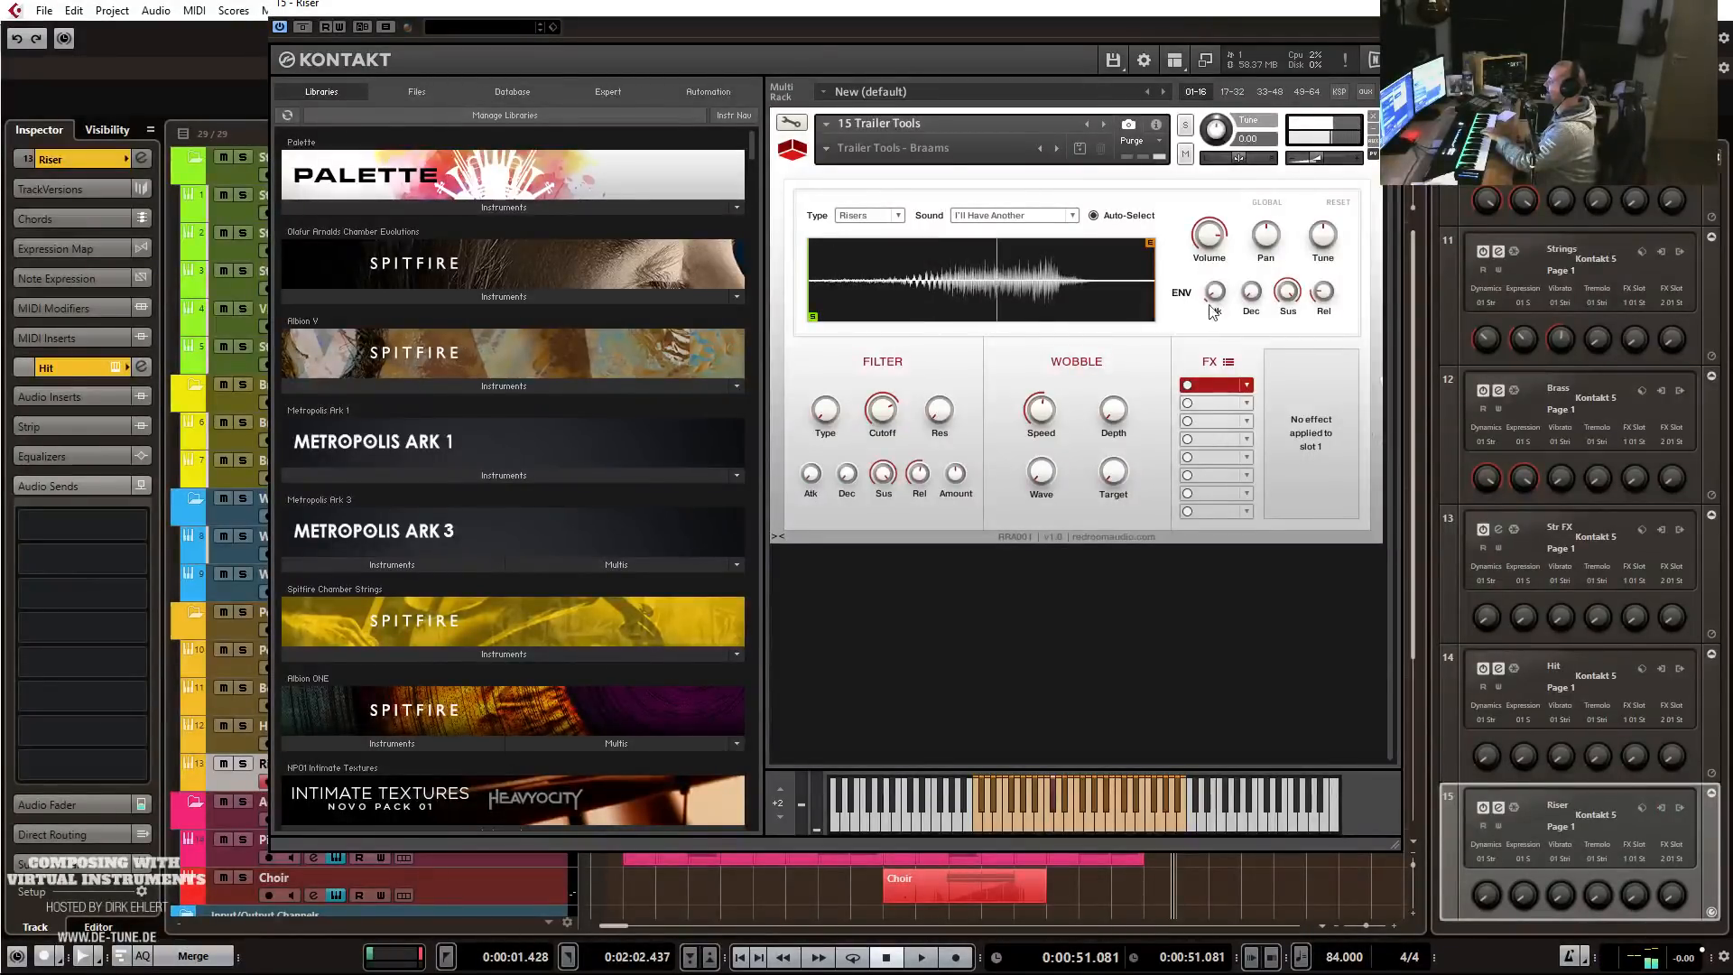
Try a longer envelope attack and a deeper wobble on the riser sound, and return both to their minimum.
left_click_drag(1216, 298, 1216, 278)
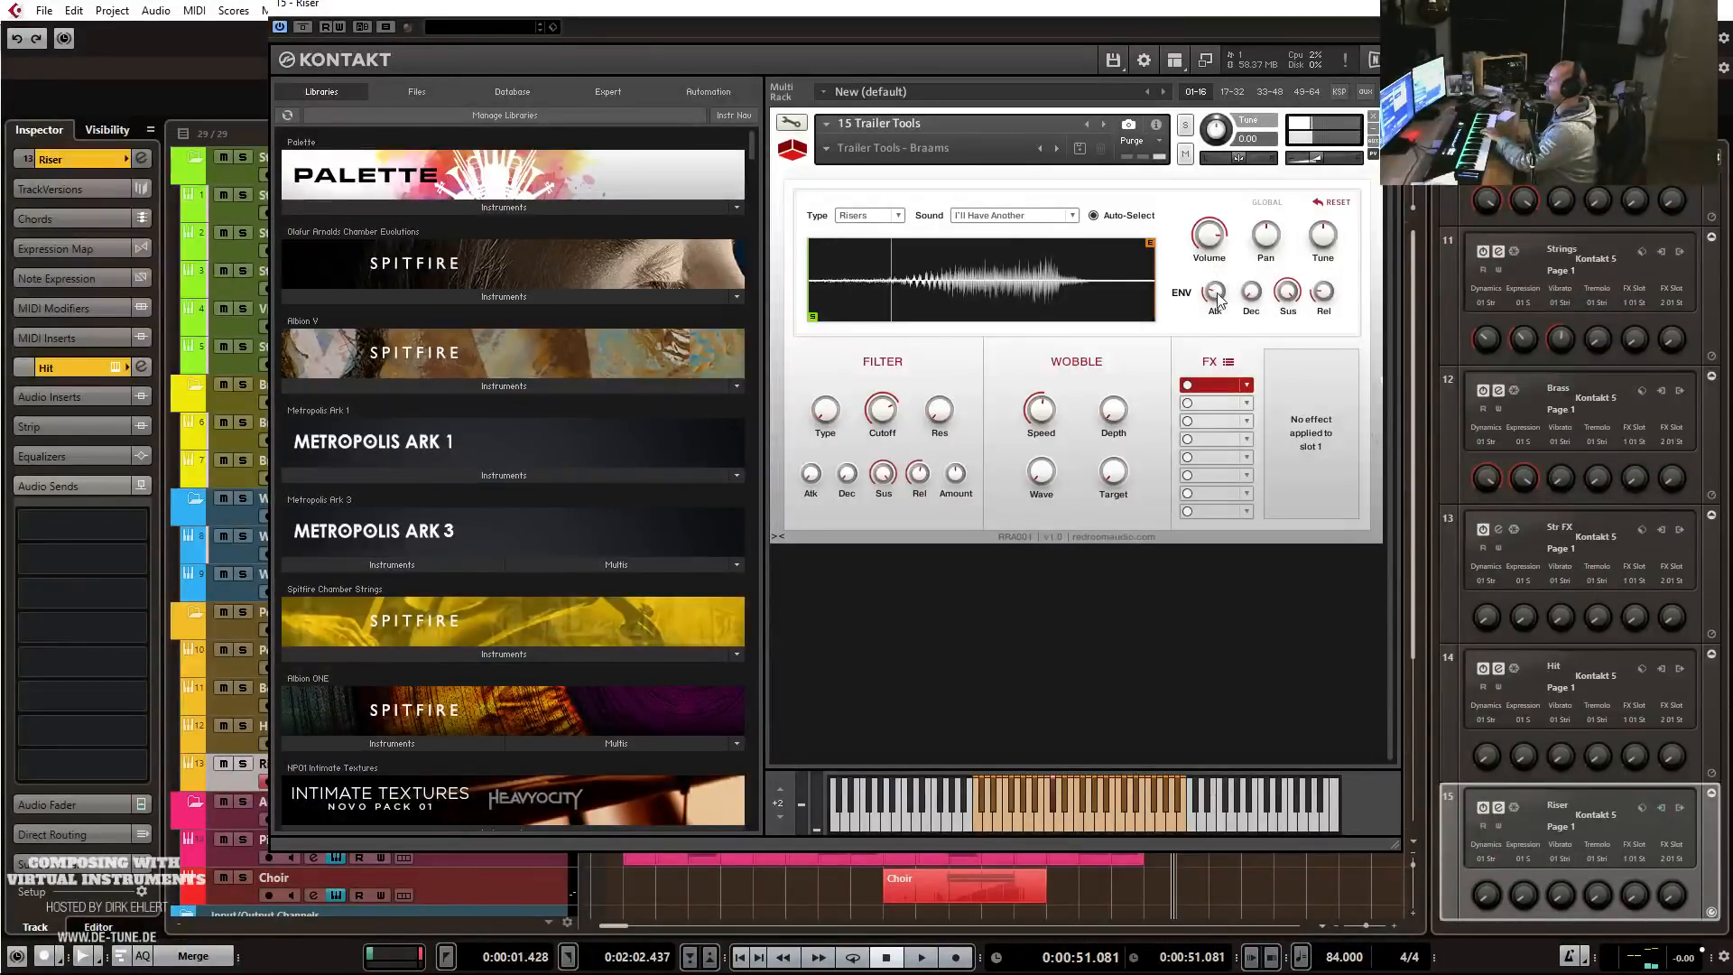
left_click_drag(1216, 296, 1222, 252)
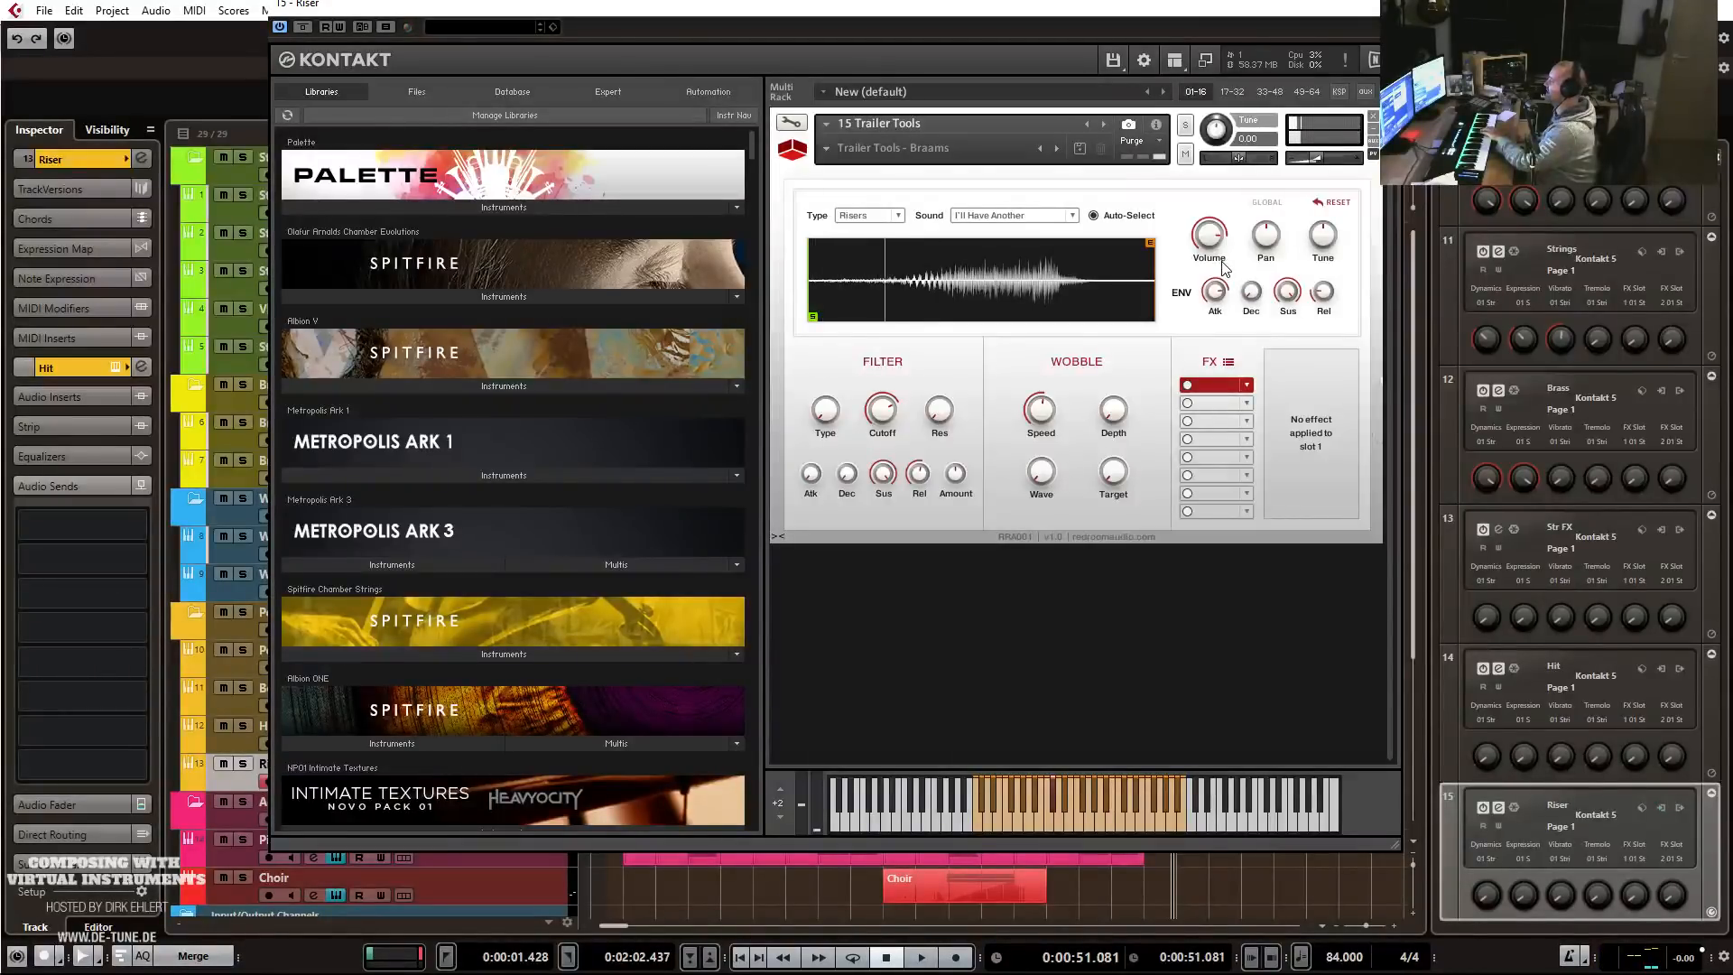
left_click_drag(1218, 292, 1217, 291)
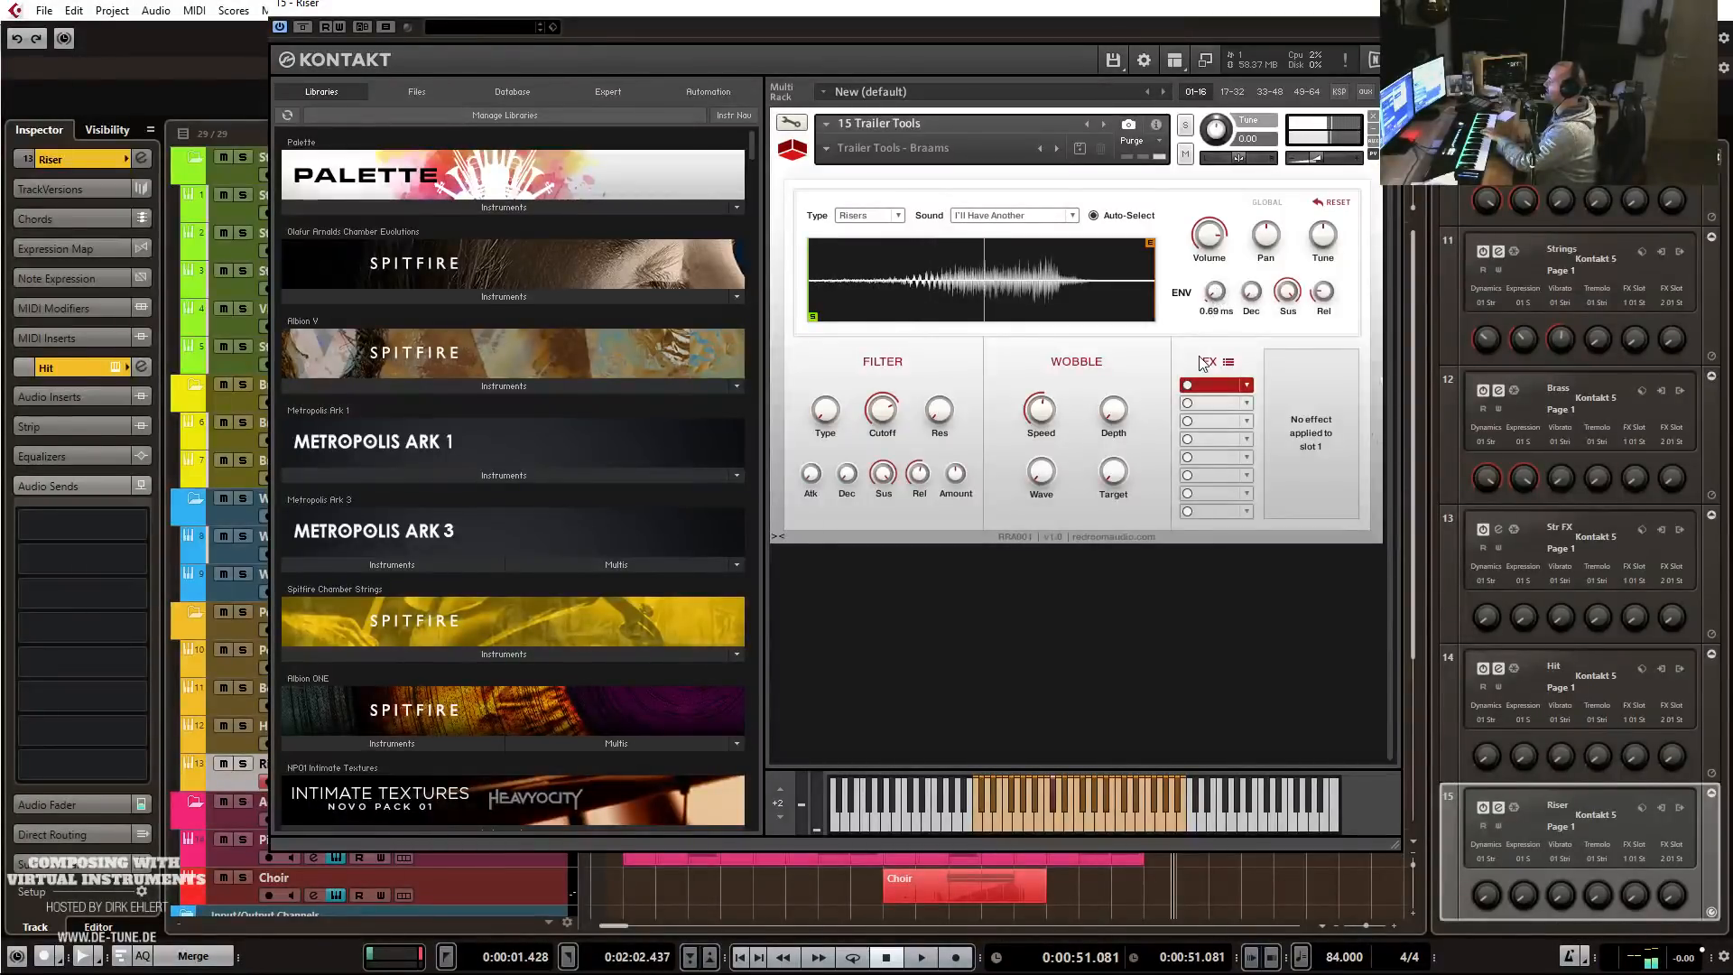
left_click_drag(1123, 415, 1109, 492)
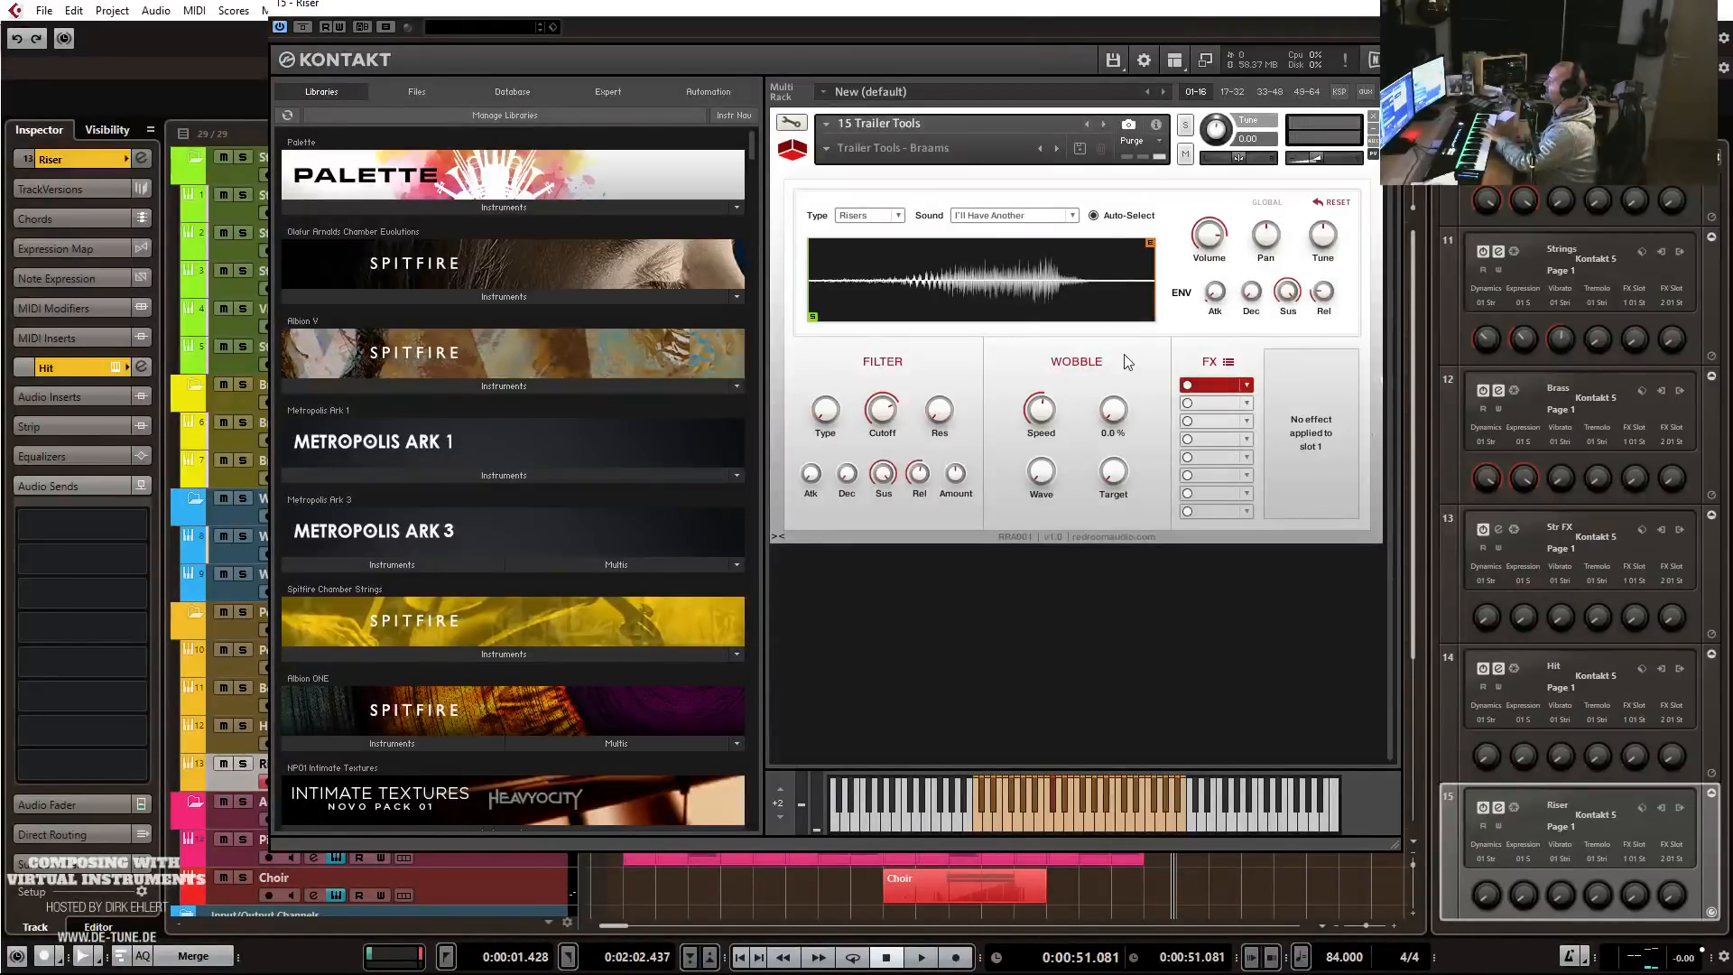
mouse_move(1116, 412)
left_mouse_down()
mouse_move(1117, 394)
mouse_move(1117, 420)
left_mouse_up()
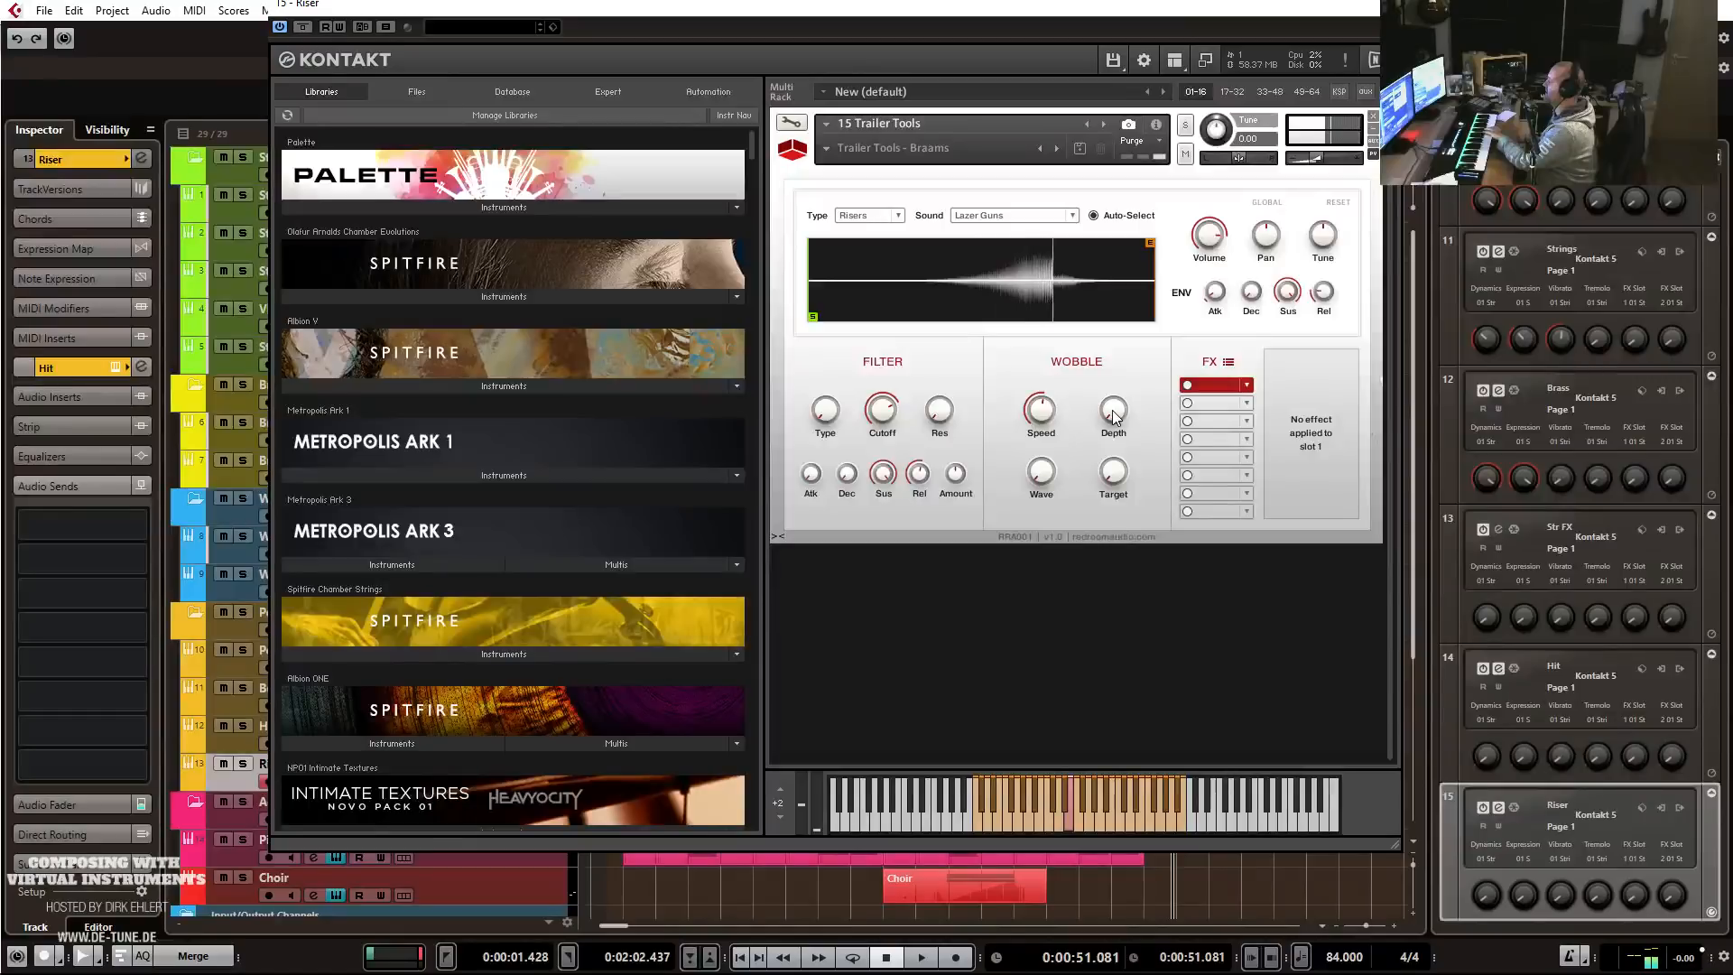
Record a sustained Lazer Guns riser note on the Riser track, starting the recording at bar 14 and stopping around bar 19.
left_click_drag(998, 8, 1732, 108)
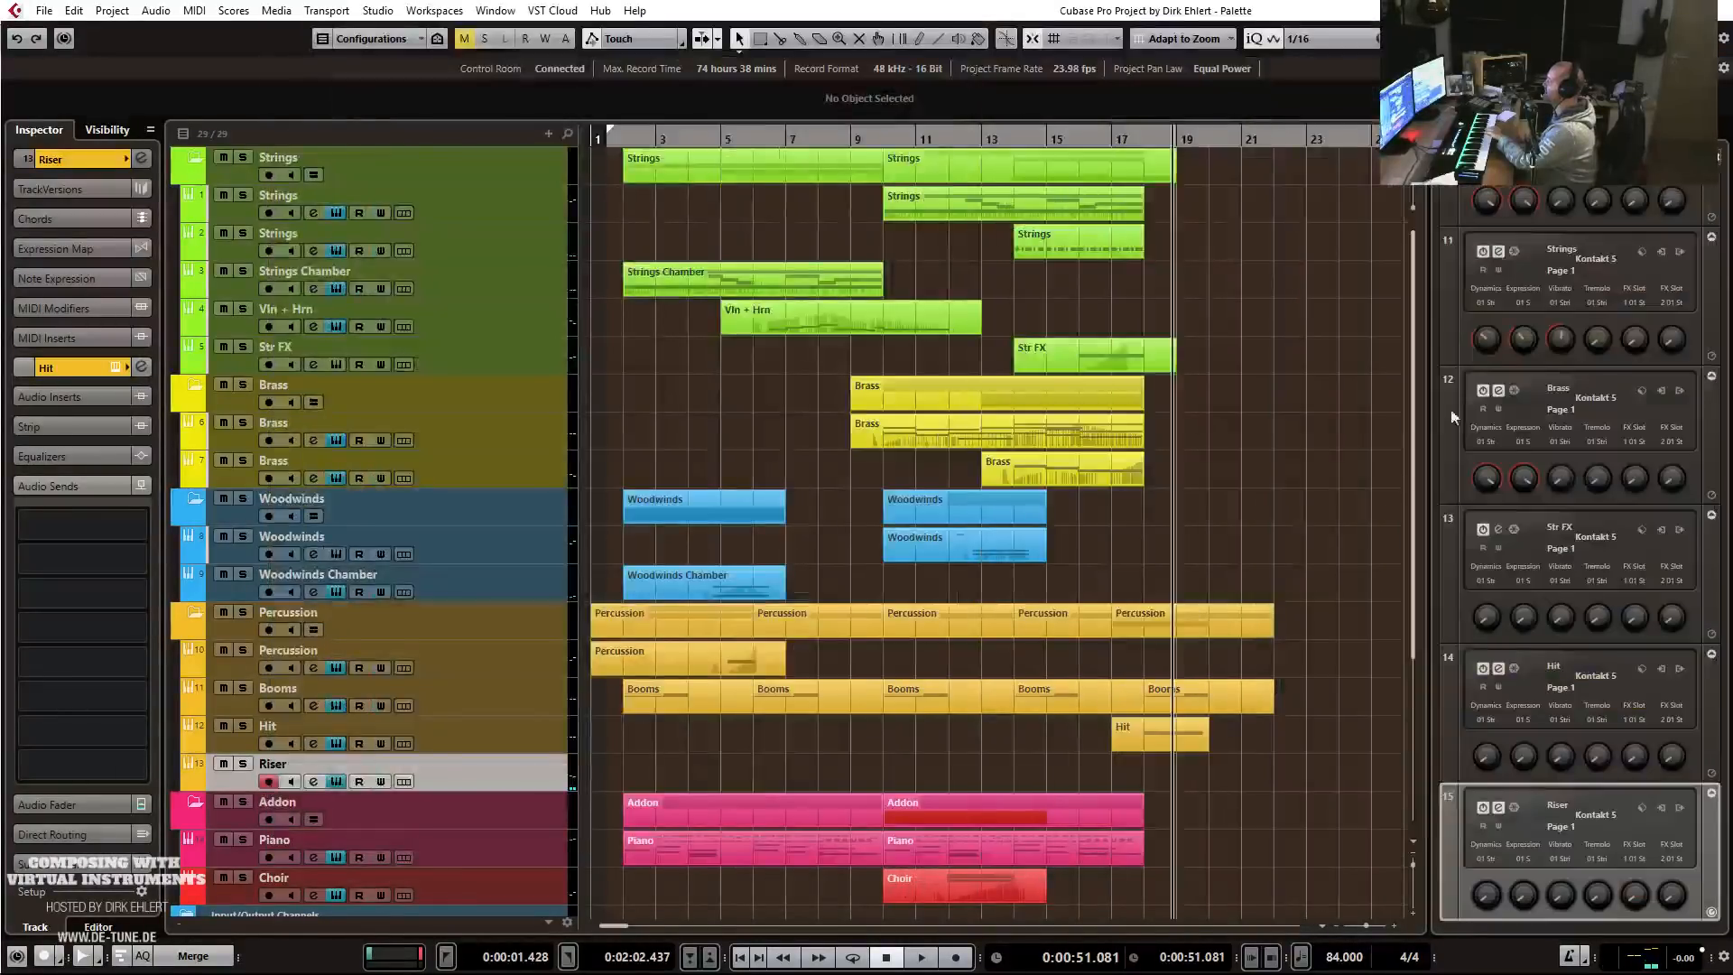
left_click(1024, 138)
key("KP_Multiply")
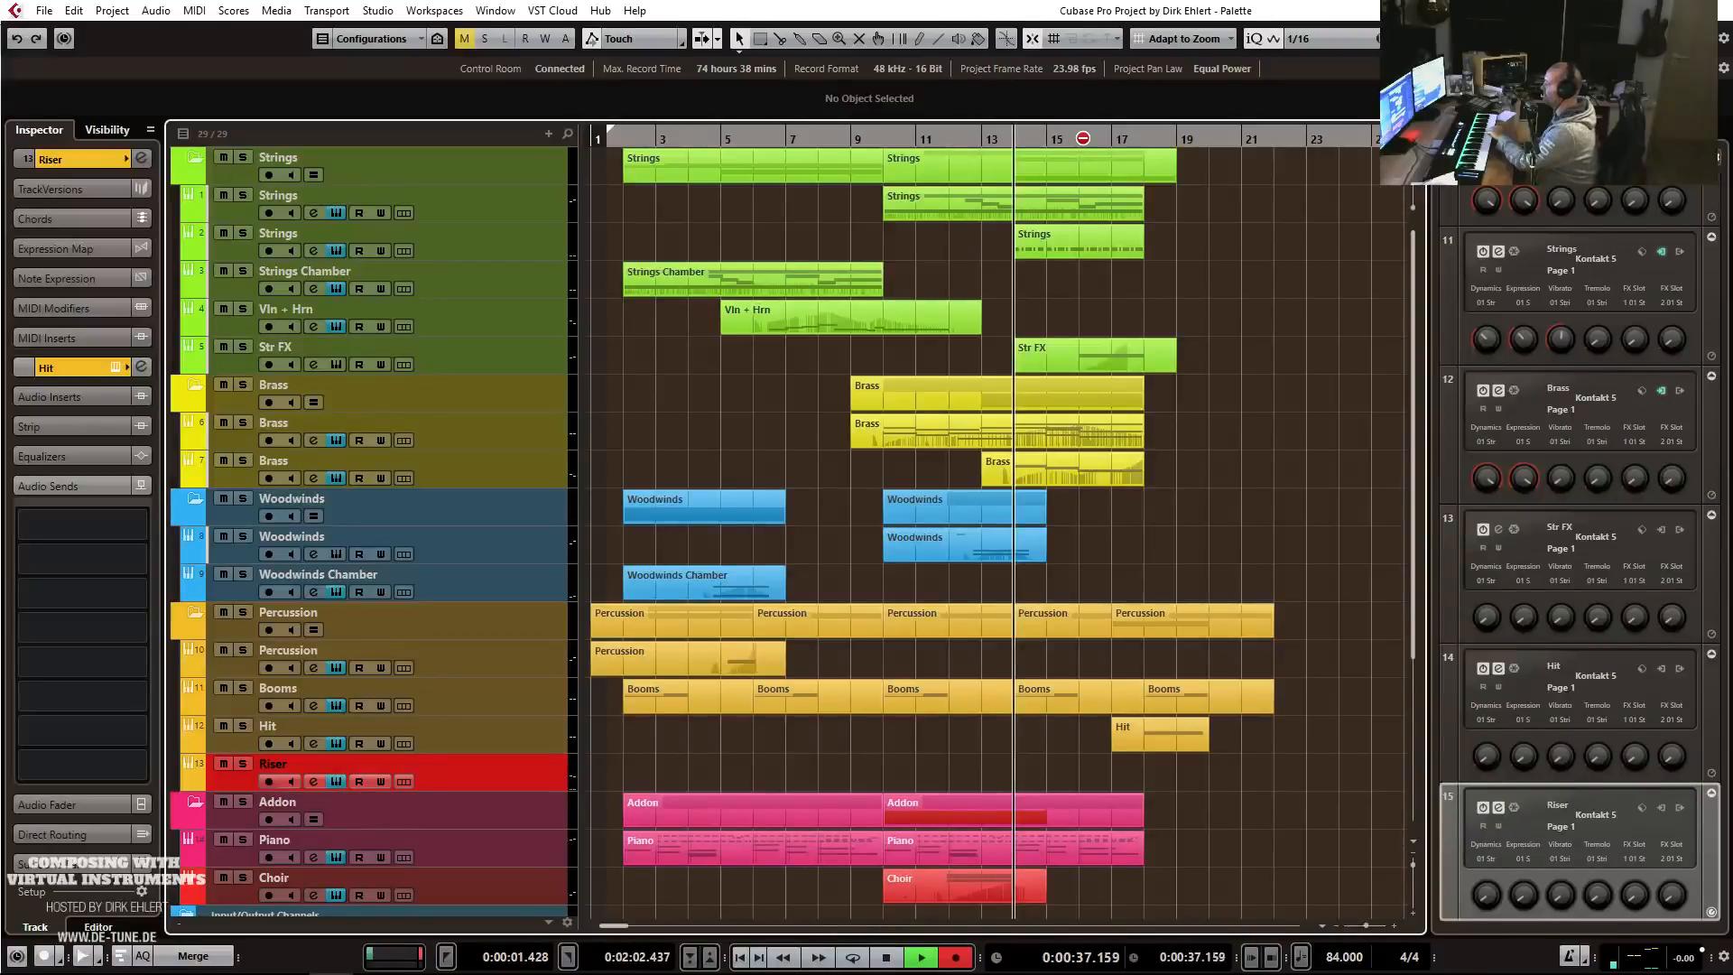
left_click_drag(1732, 127, 1157, 45)
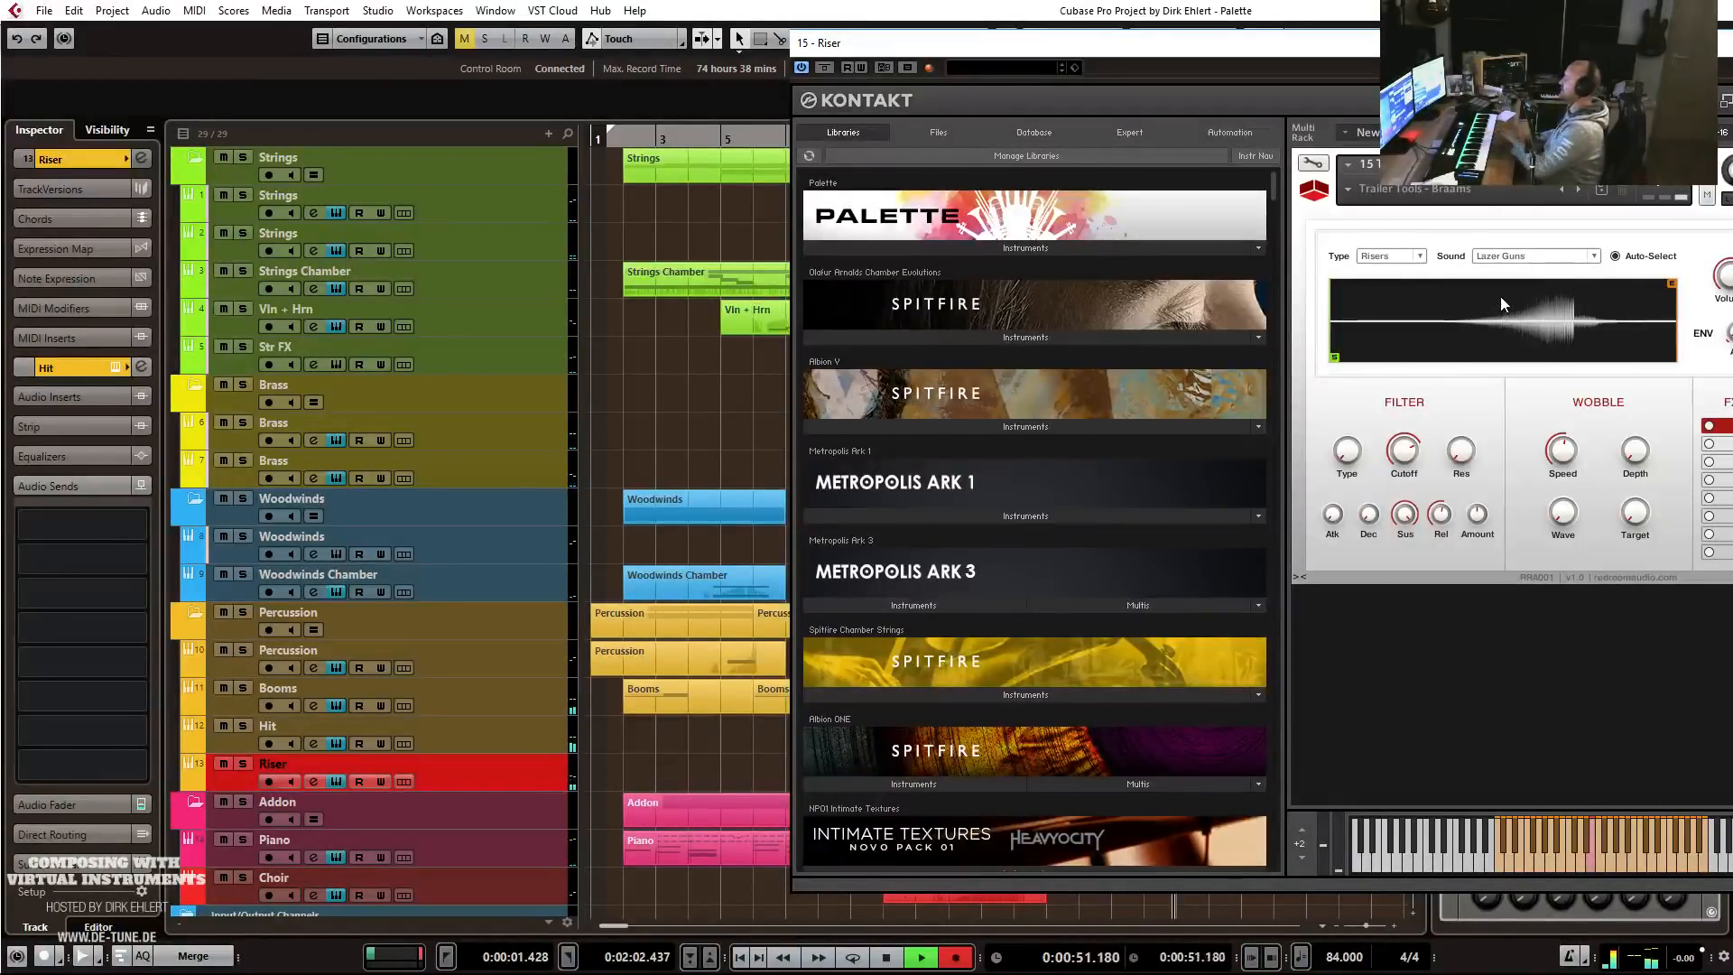
key("space")
left_click_drag(1490, 42, 1640, 129)
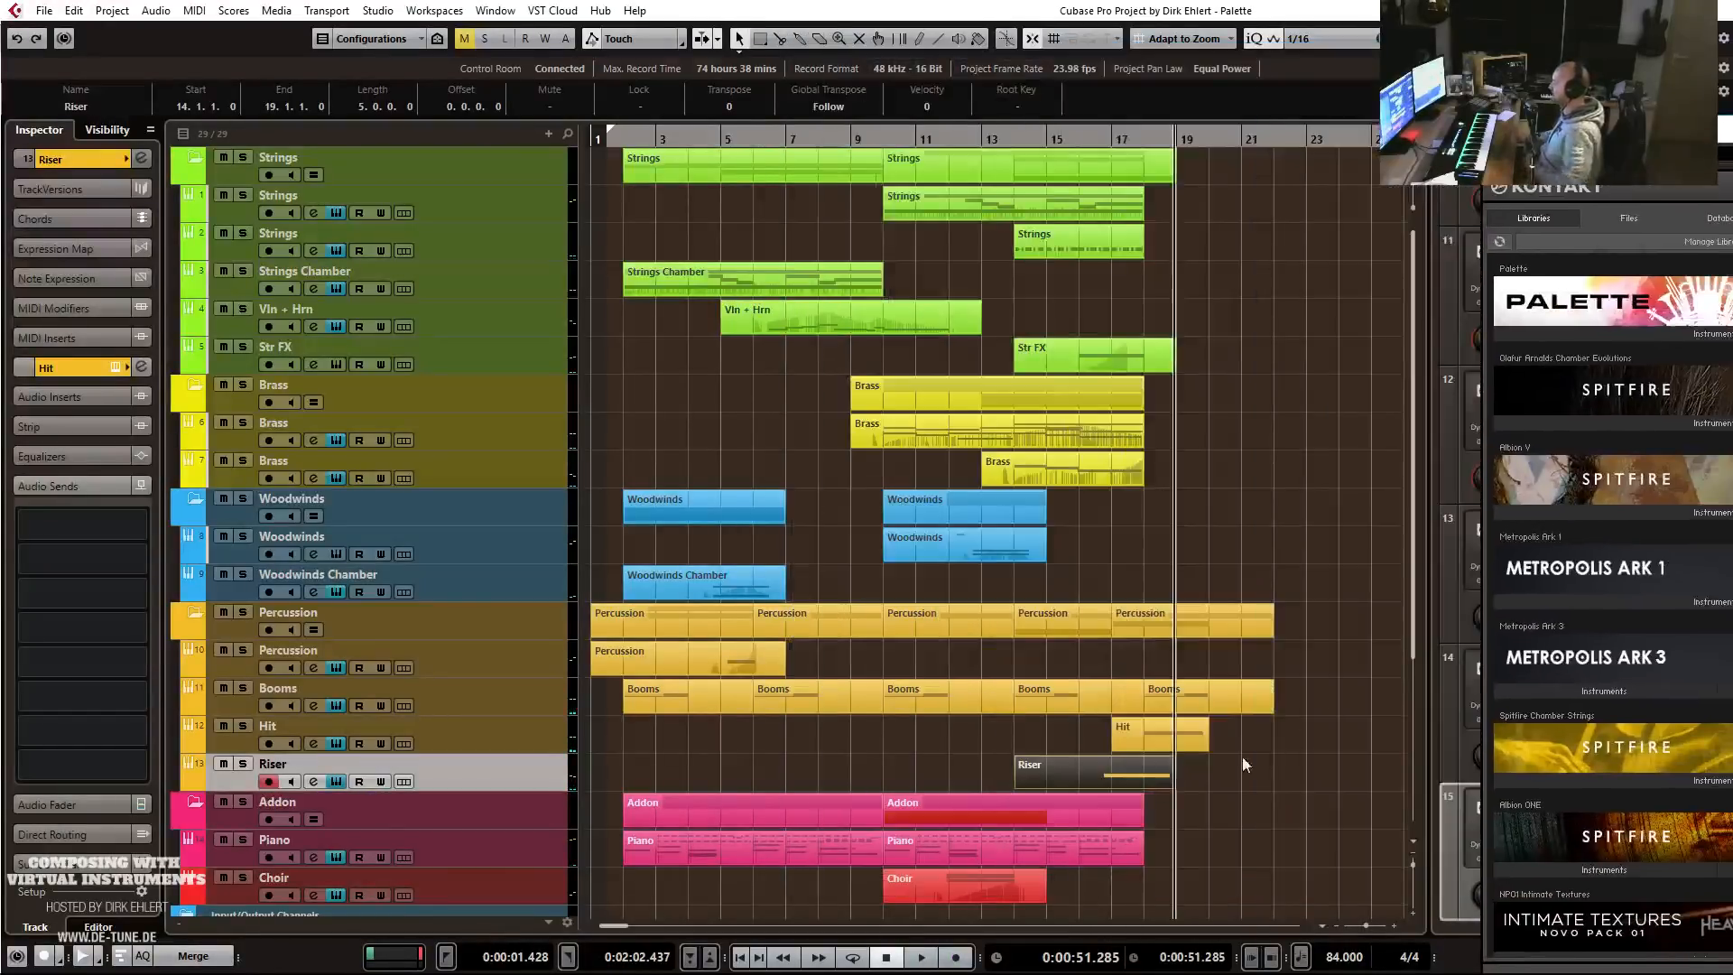
Extend the start of the recorded E3 riser note back to 16.3.1 and audition it from bar 16.
double_click(1099, 780)
left_click_drag(643, 516, 585, 527)
left_click(514, 384)
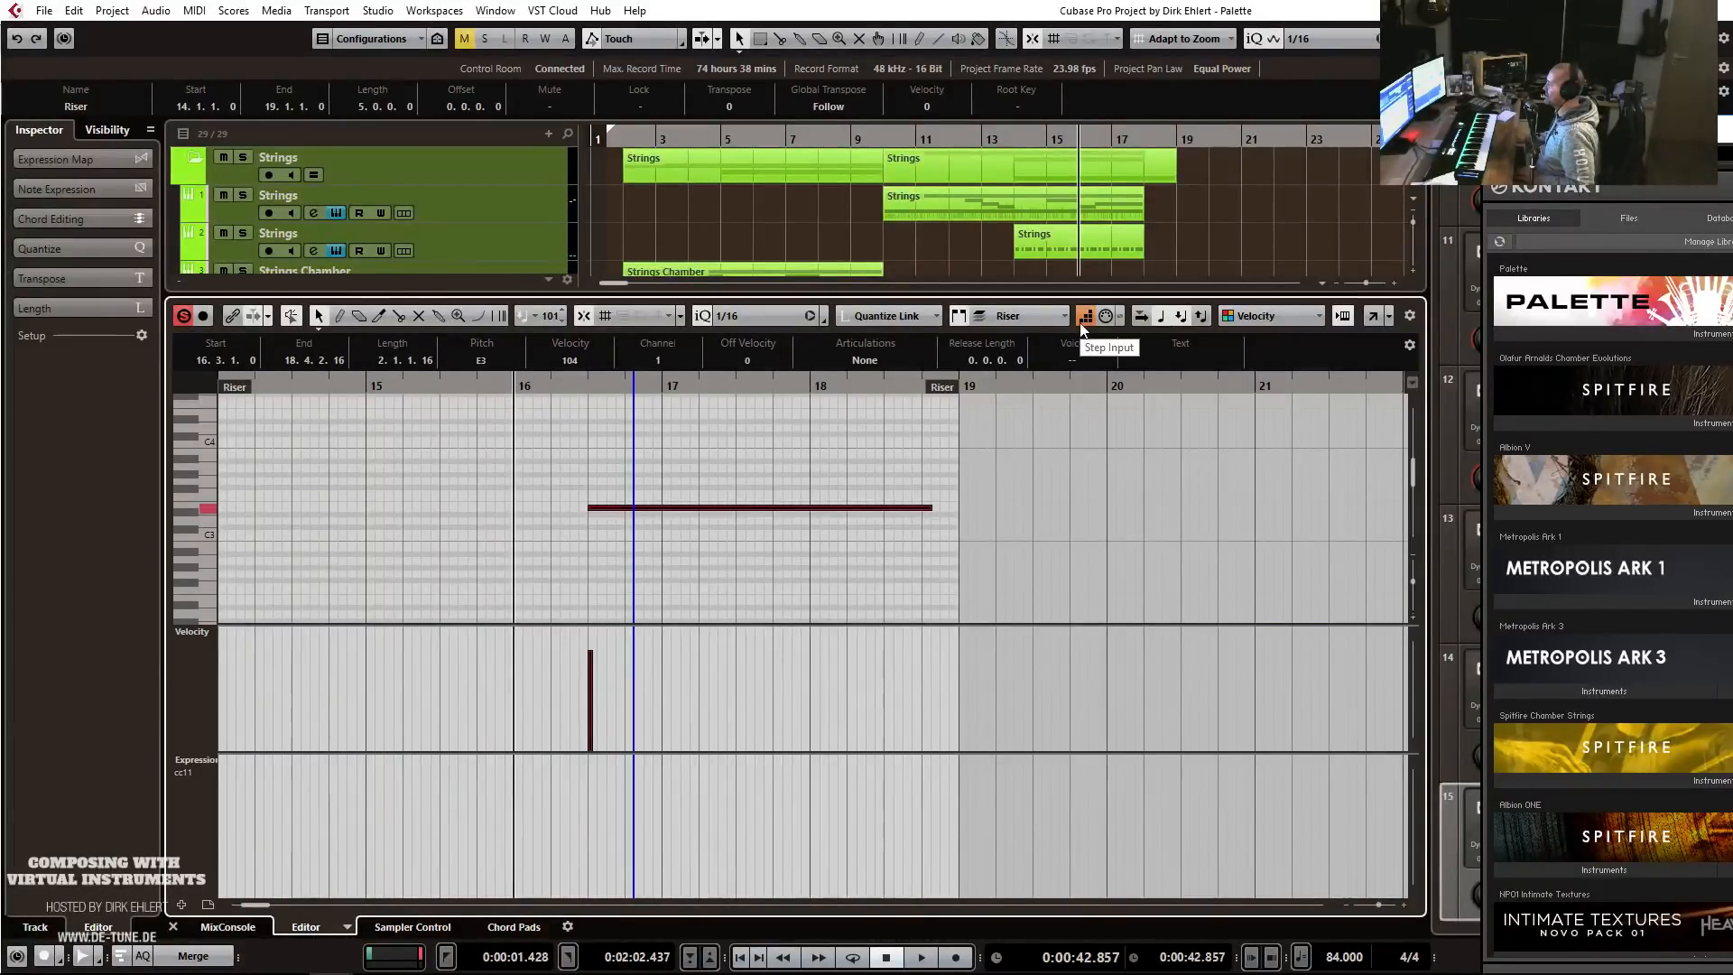
key("space")
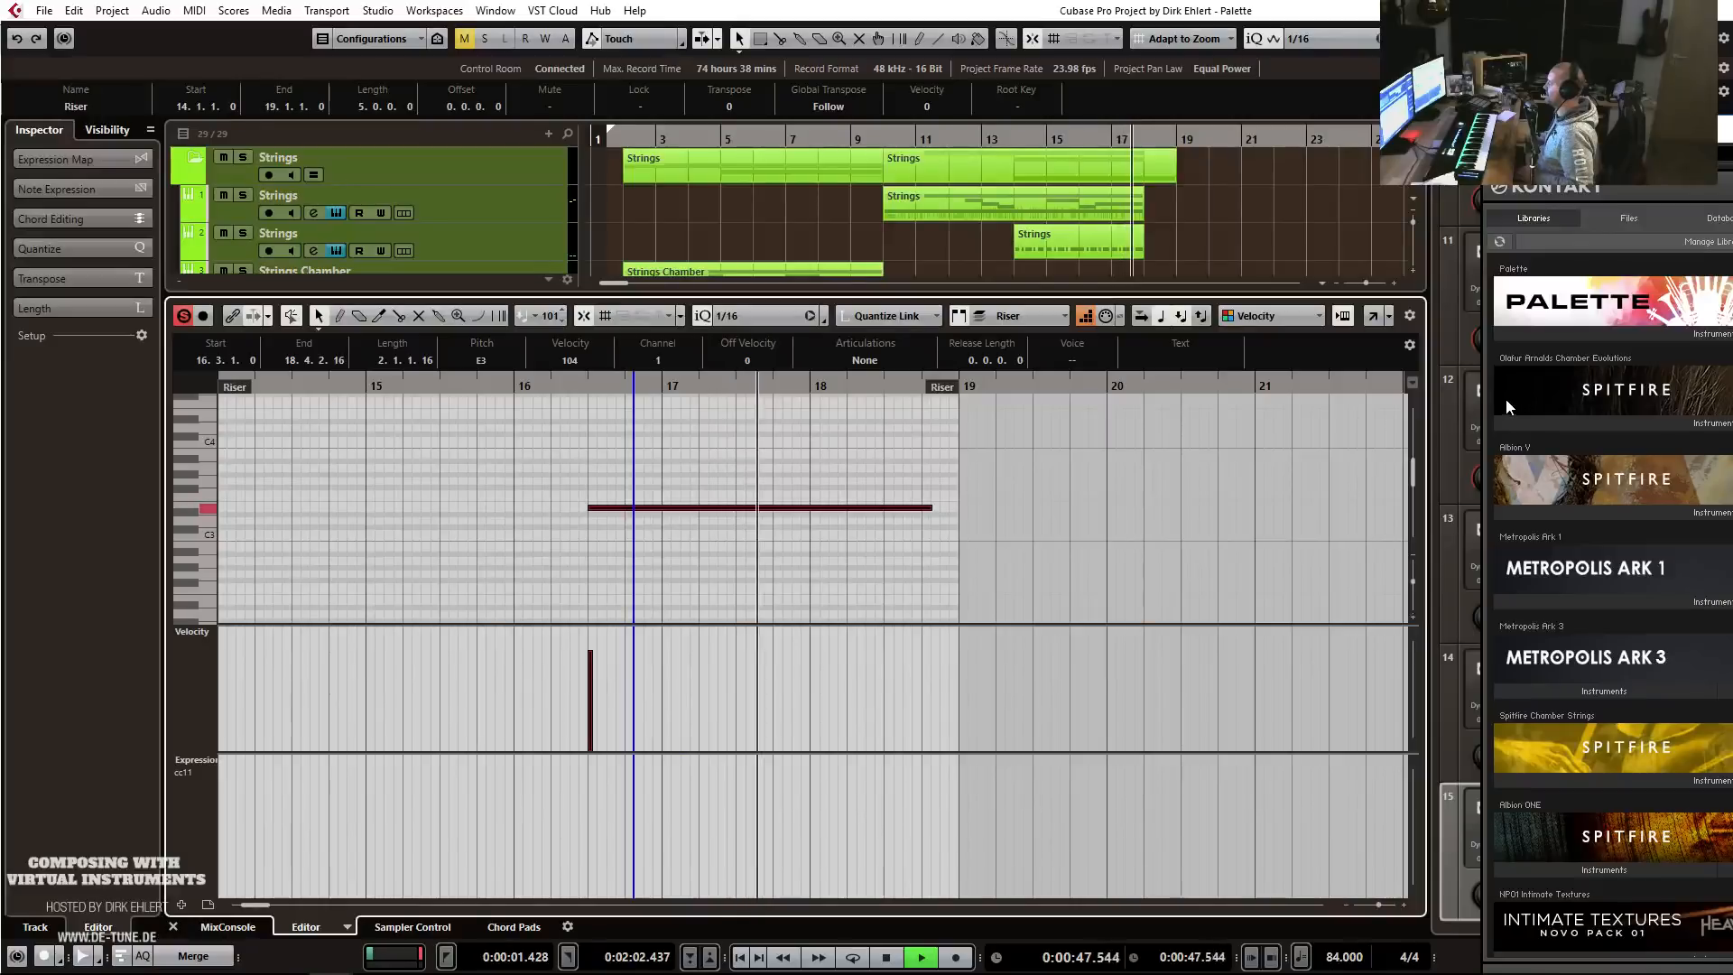
key("space")
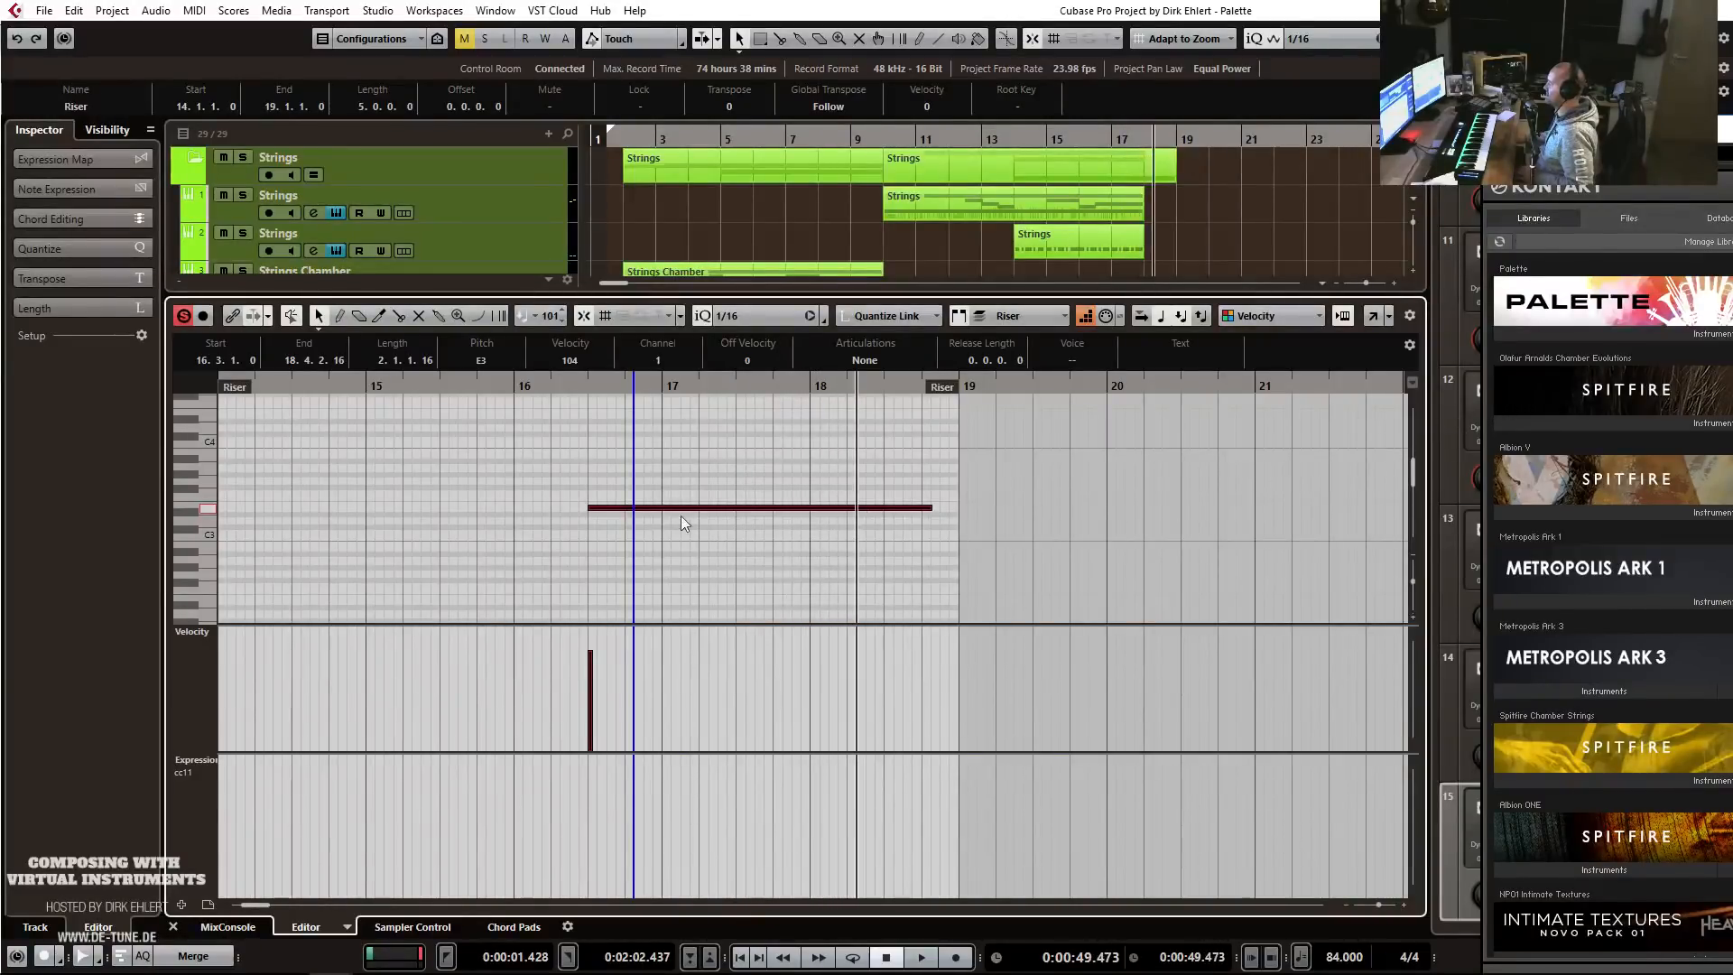
Extend the riser note's start further back to 16.2.3 and audition the change.
left_click_drag(587, 511, 571, 511)
key("space")
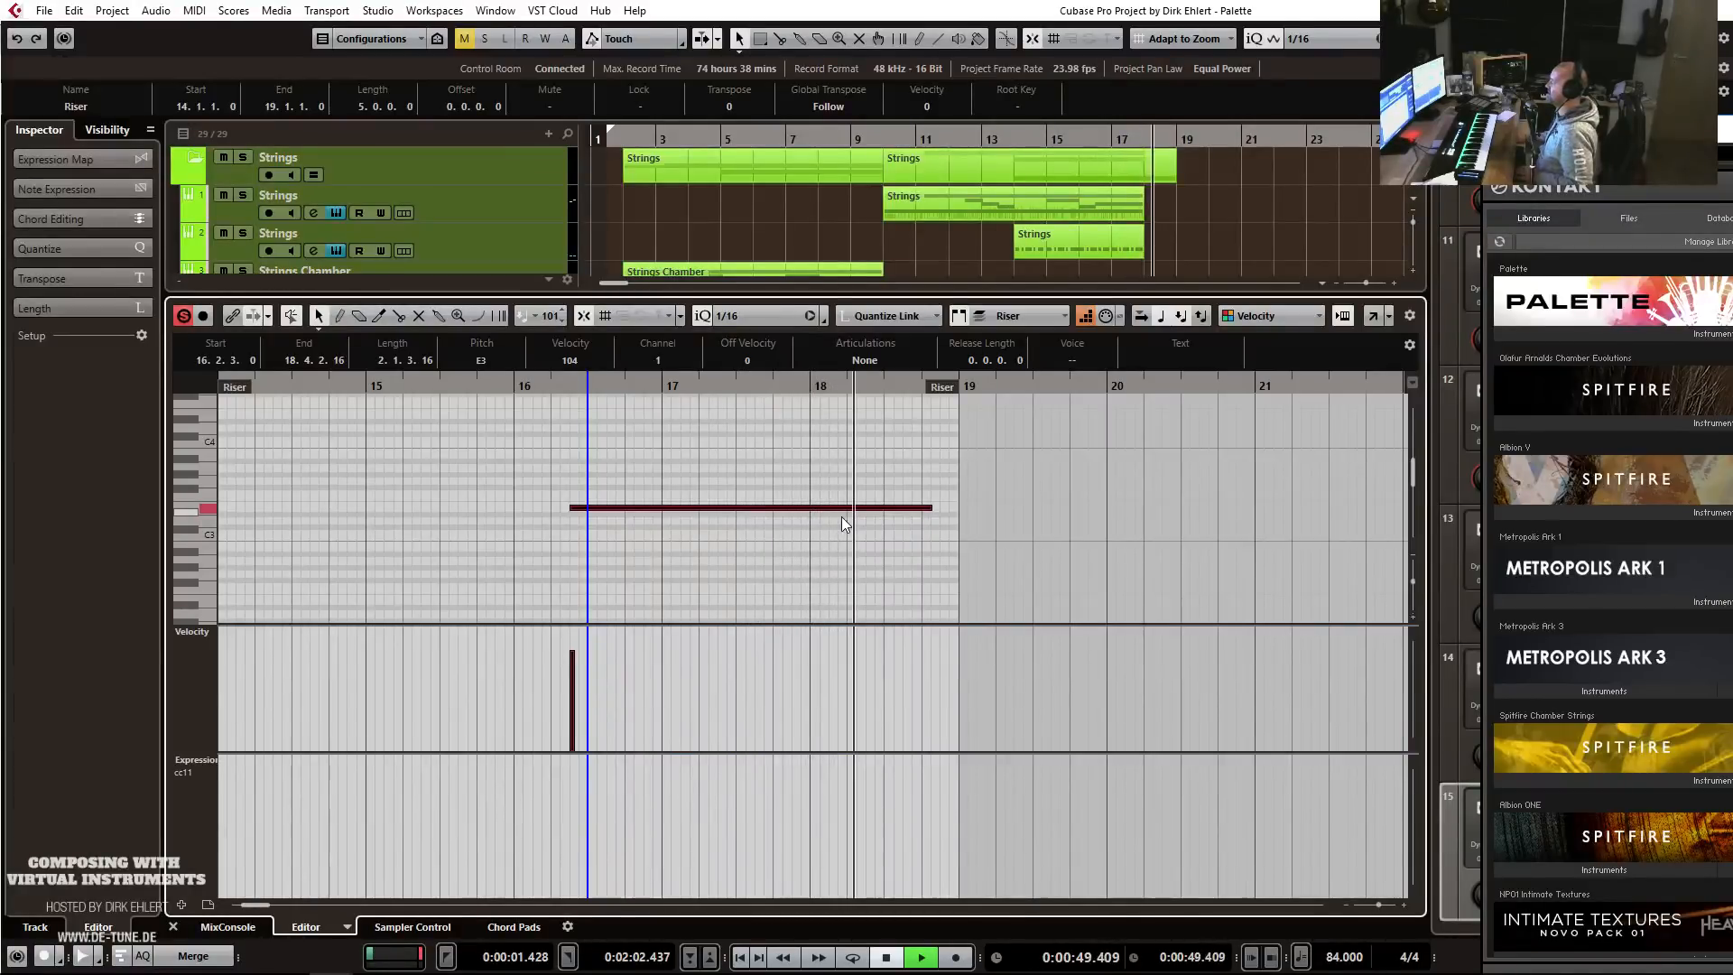
key("space")
Open the last two Booms parts with Hit and Riser together, audition from bar 16, and raise the riser note's velocity to 127.
key("Return")
left_click_drag(1212, 654, 1053, 753)
key("Return")
scroll(704, 460, "down", 2)
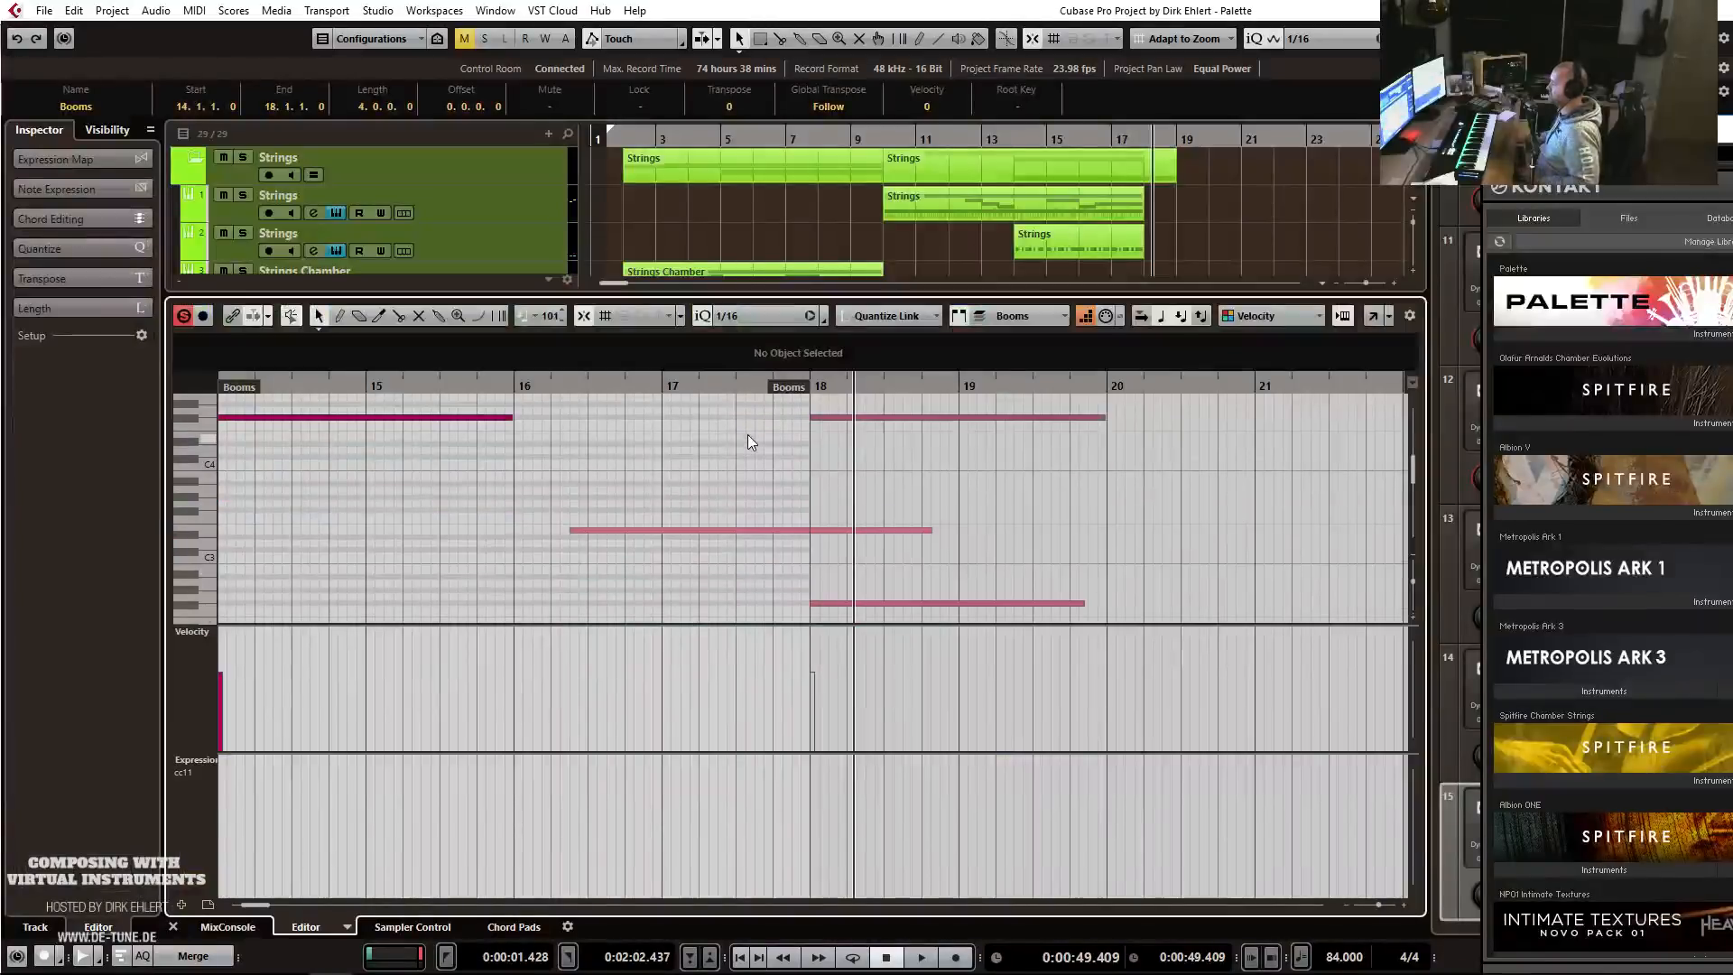
left_click(509, 385)
key("space")
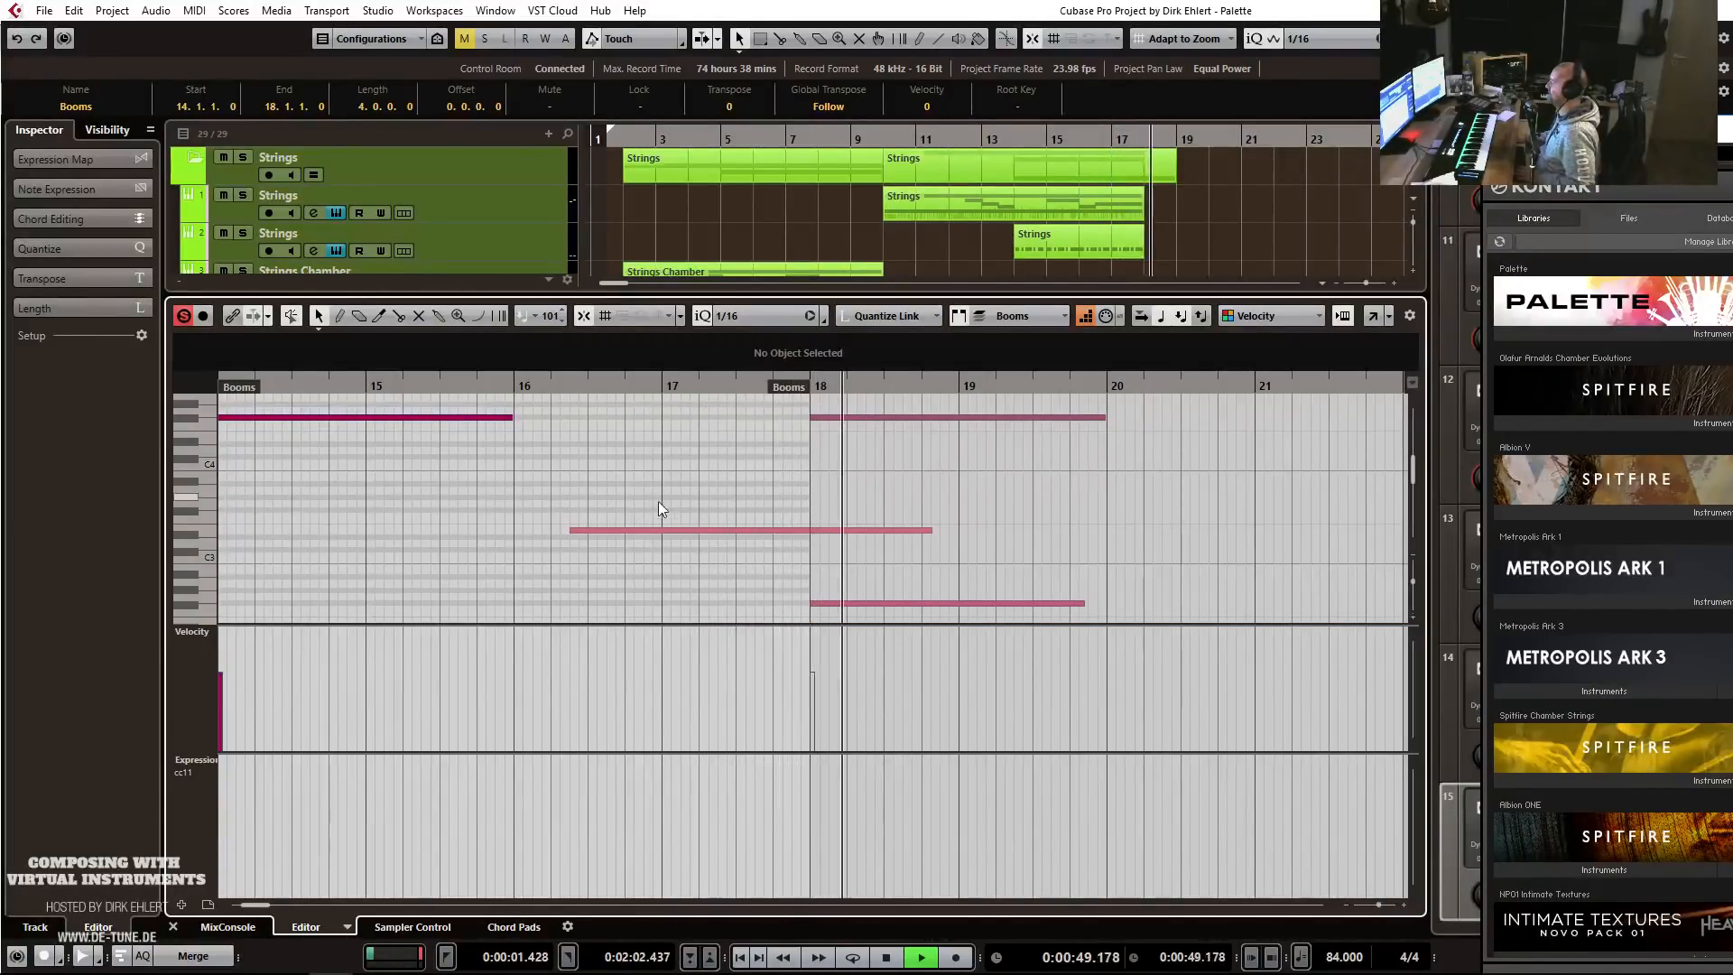
key("space")
left_click(609, 531)
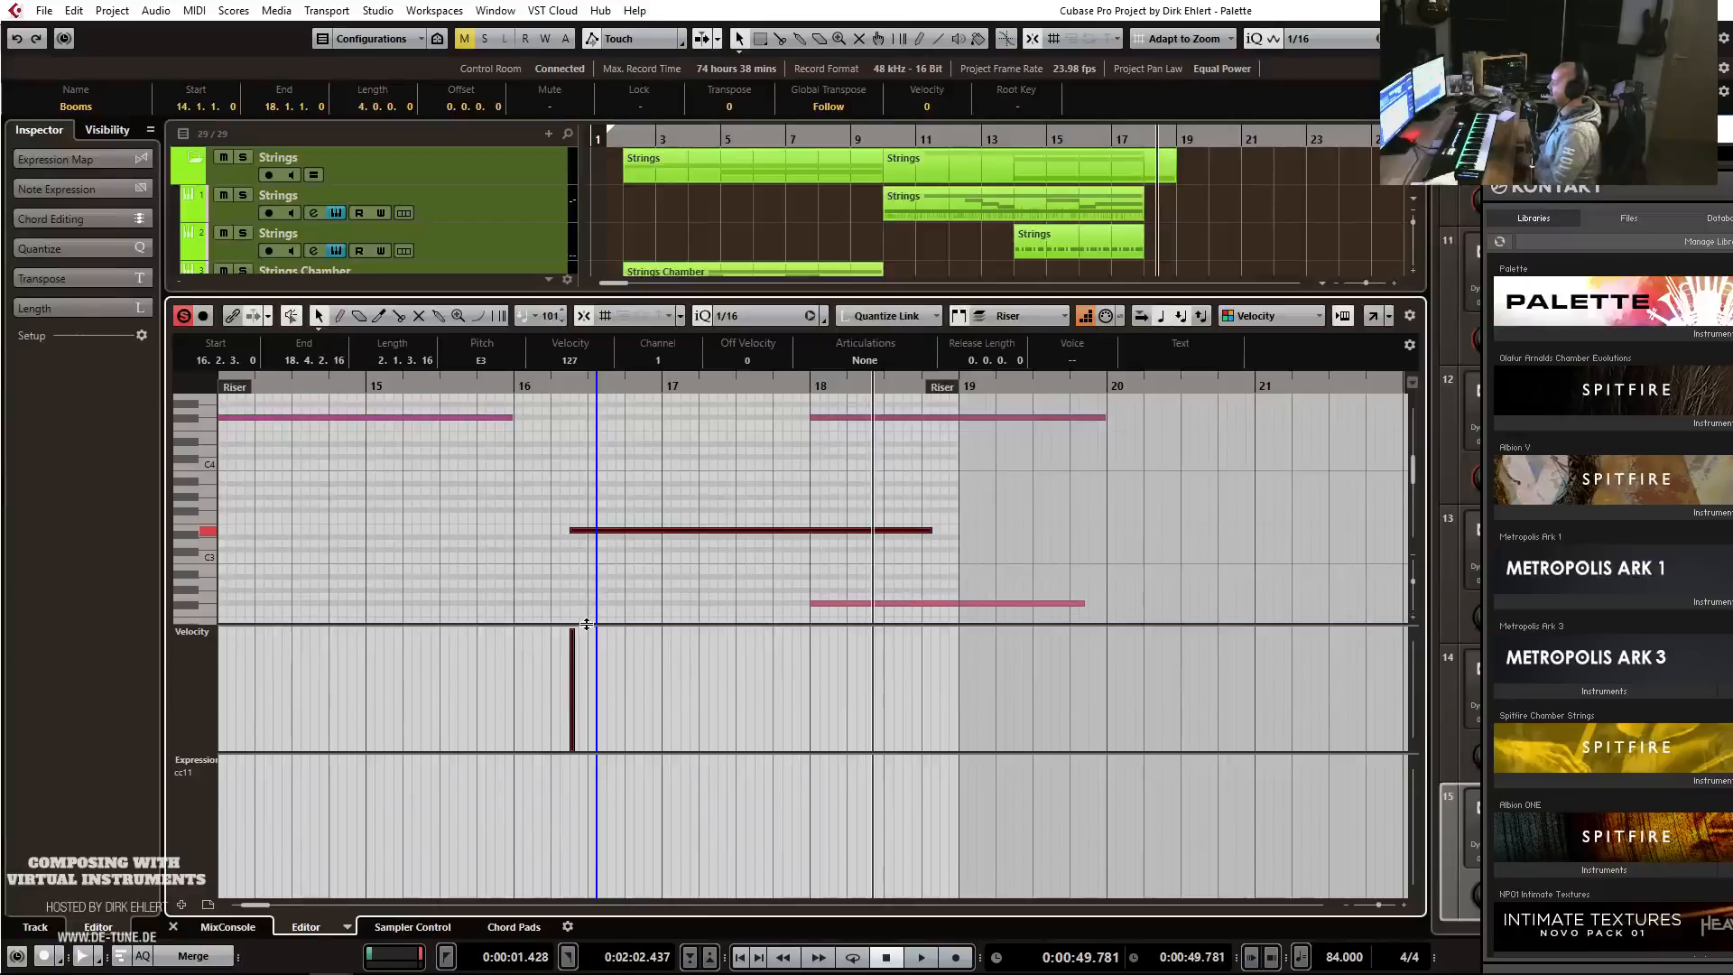
key("Return")
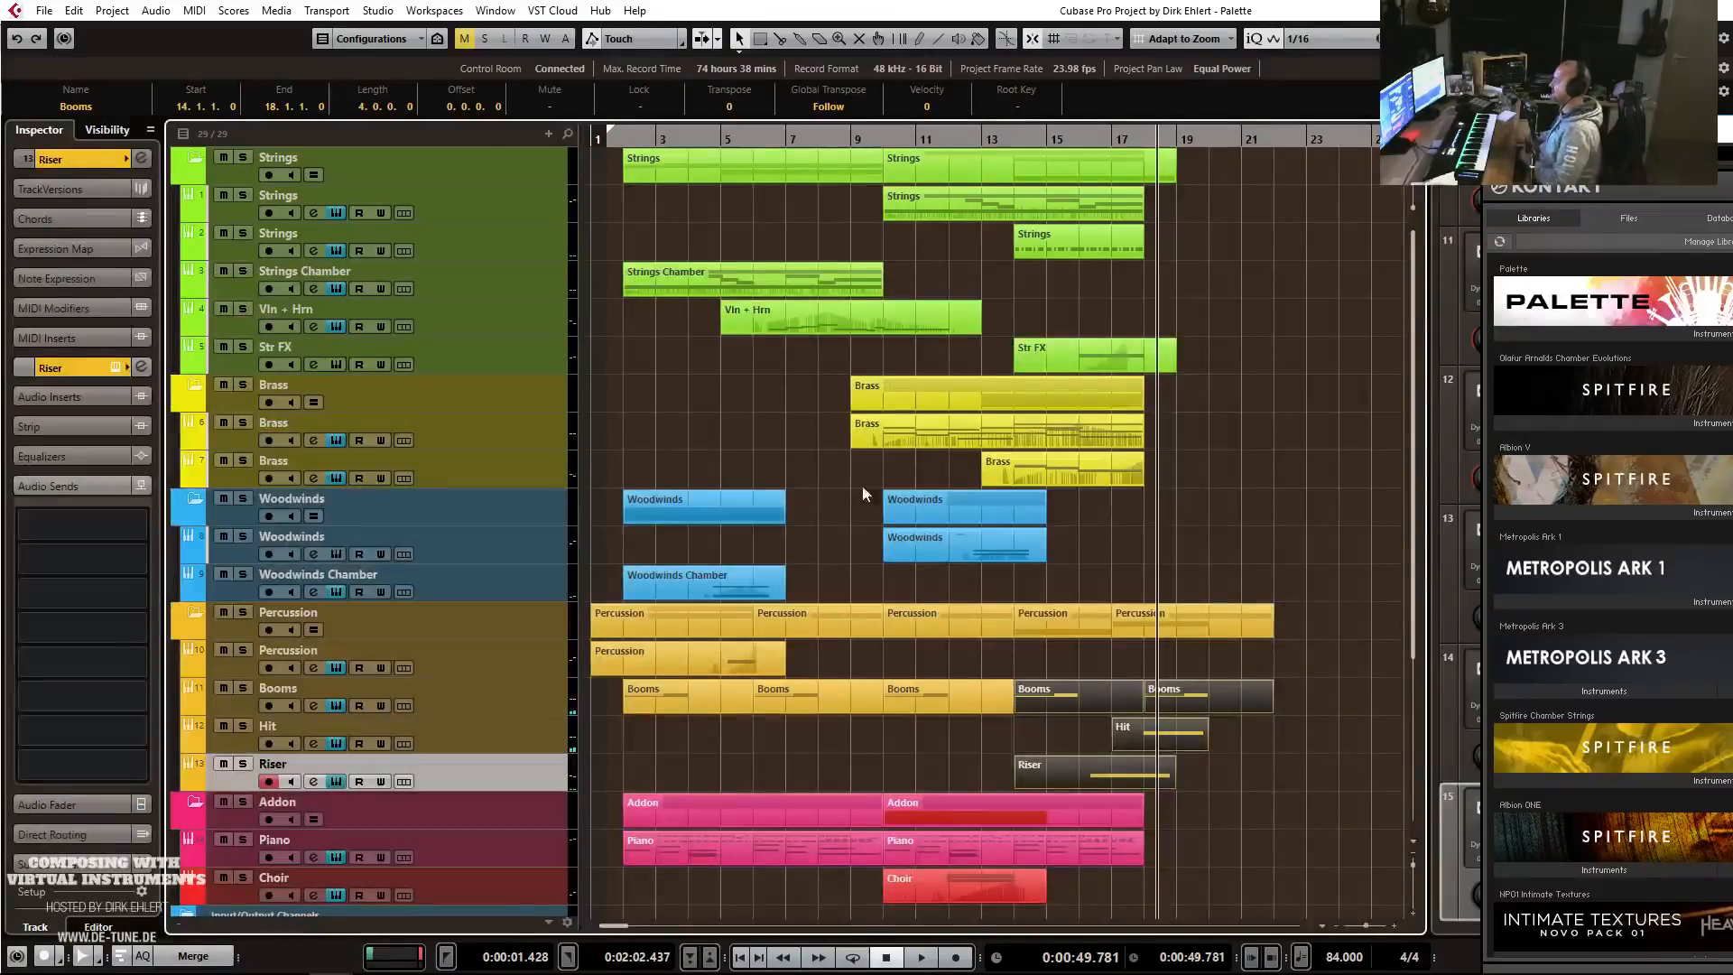
Add a two-bar part from bar 18 to bar 20 on the Percussion instrument track and adjust the velocity of its opening hit.
left_click(455, 665)
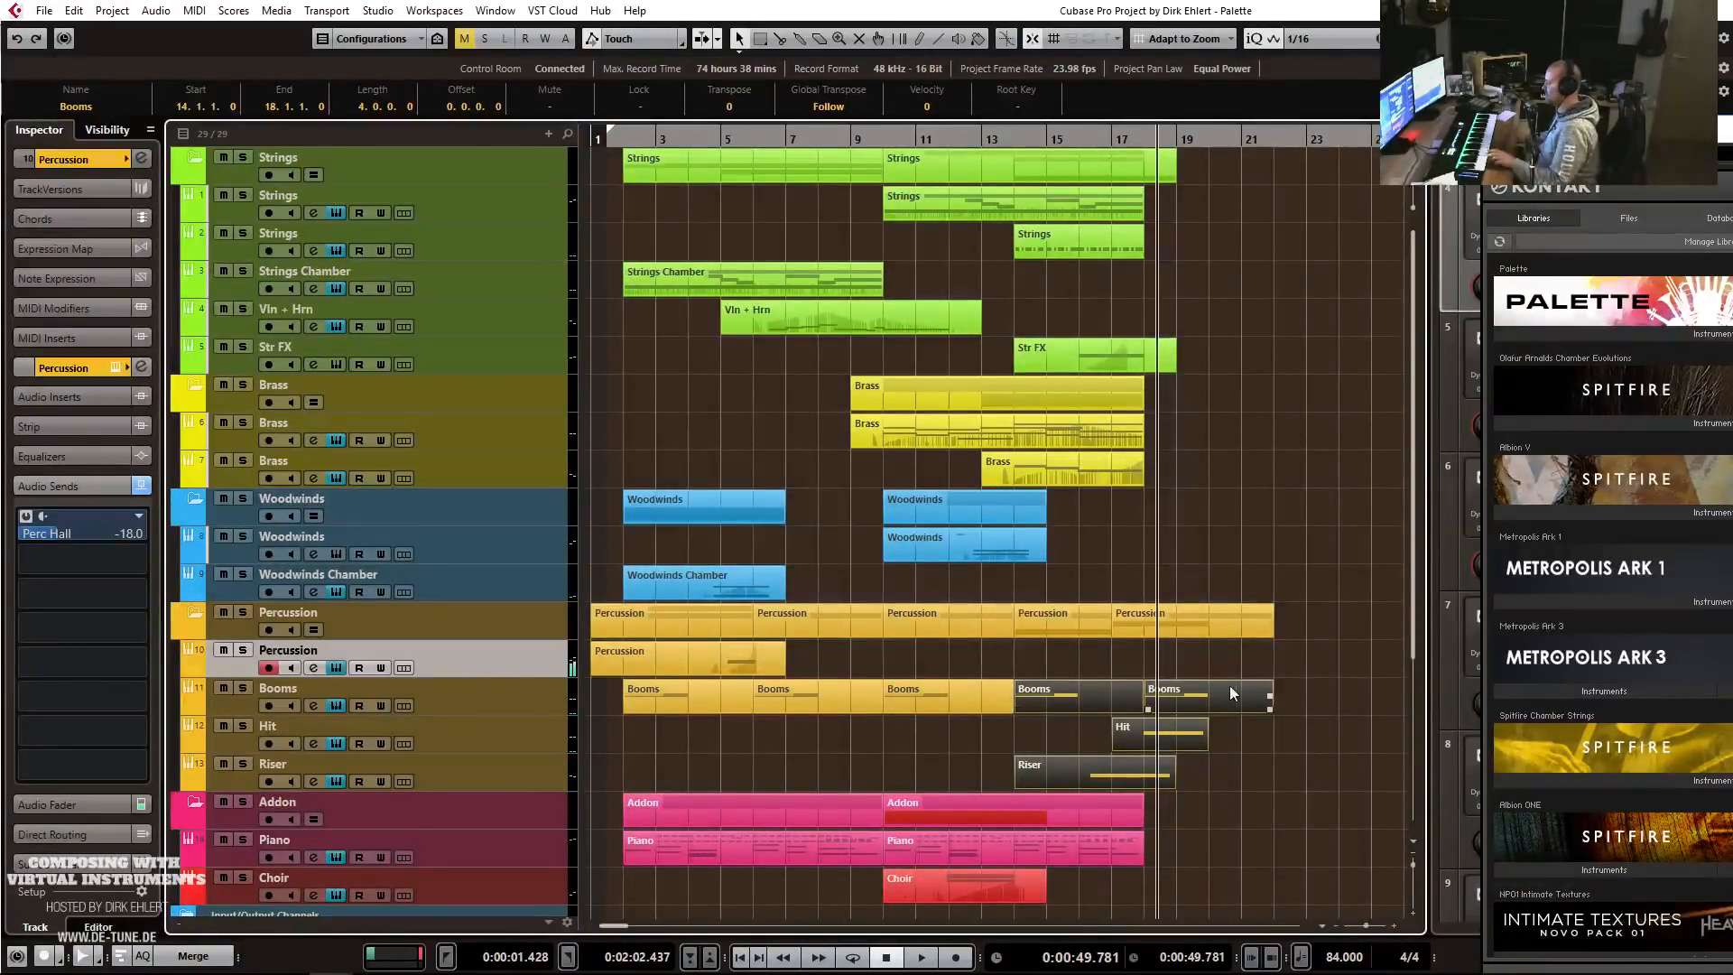
left_click(1150, 659)
left_click_drag(1151, 659, 1195, 660)
key("Return")
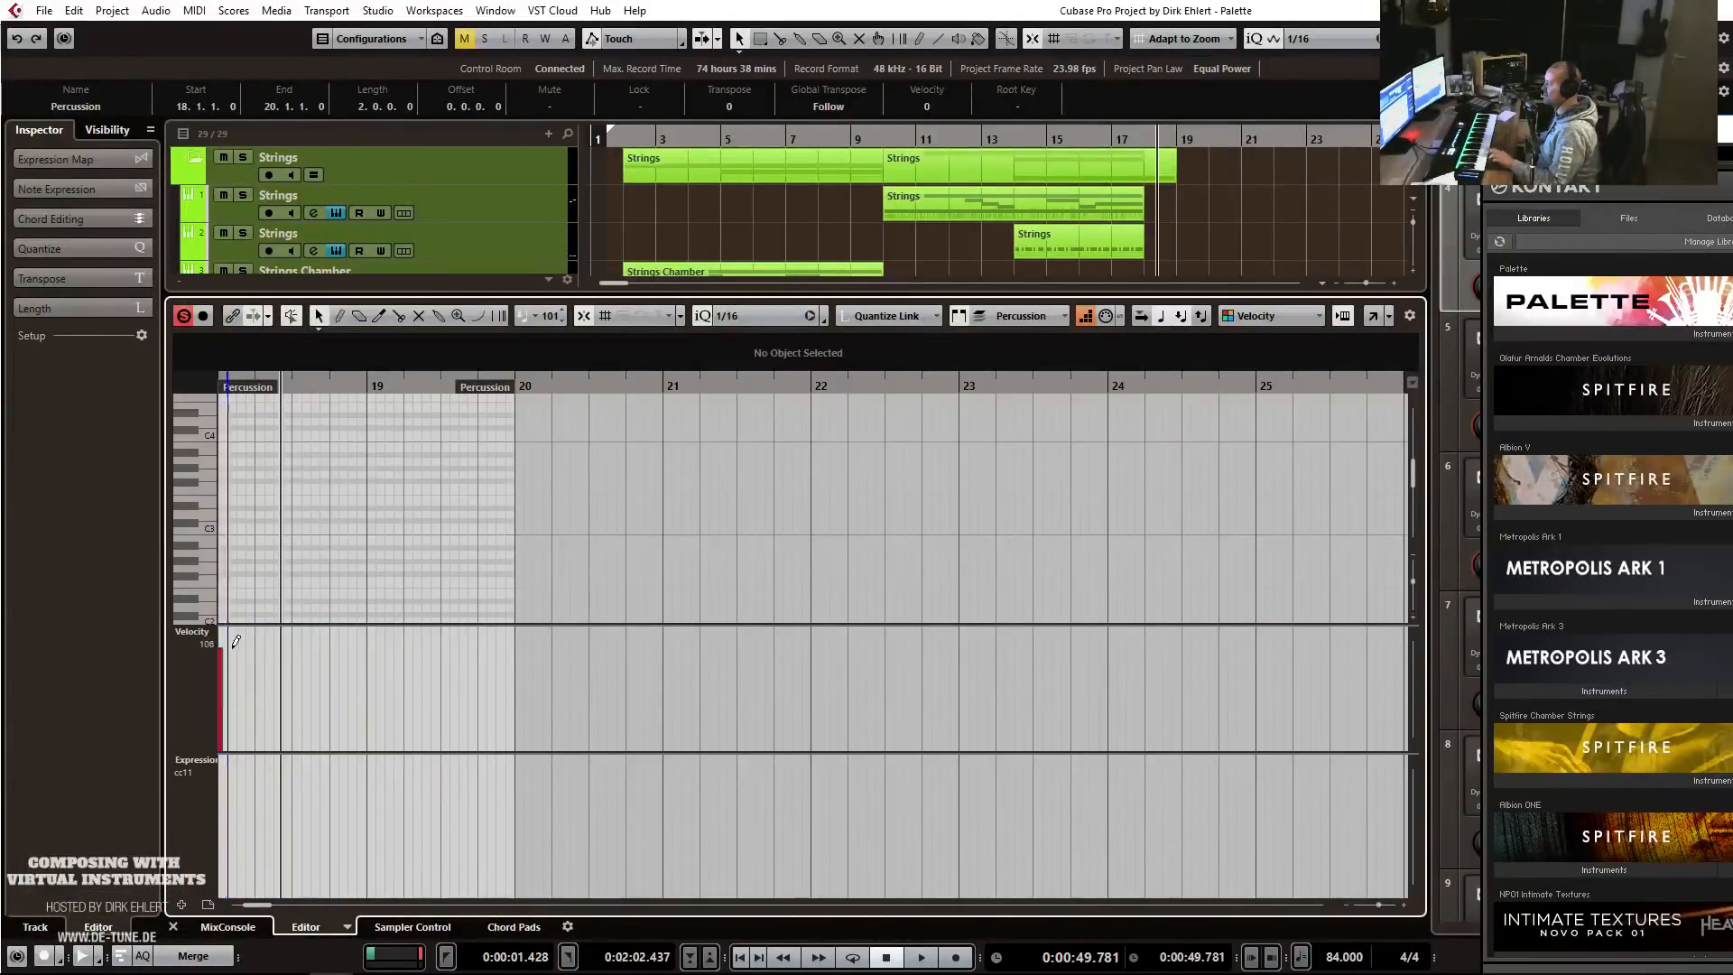
left_click_drag(231, 644, 233, 653)
key("Return")
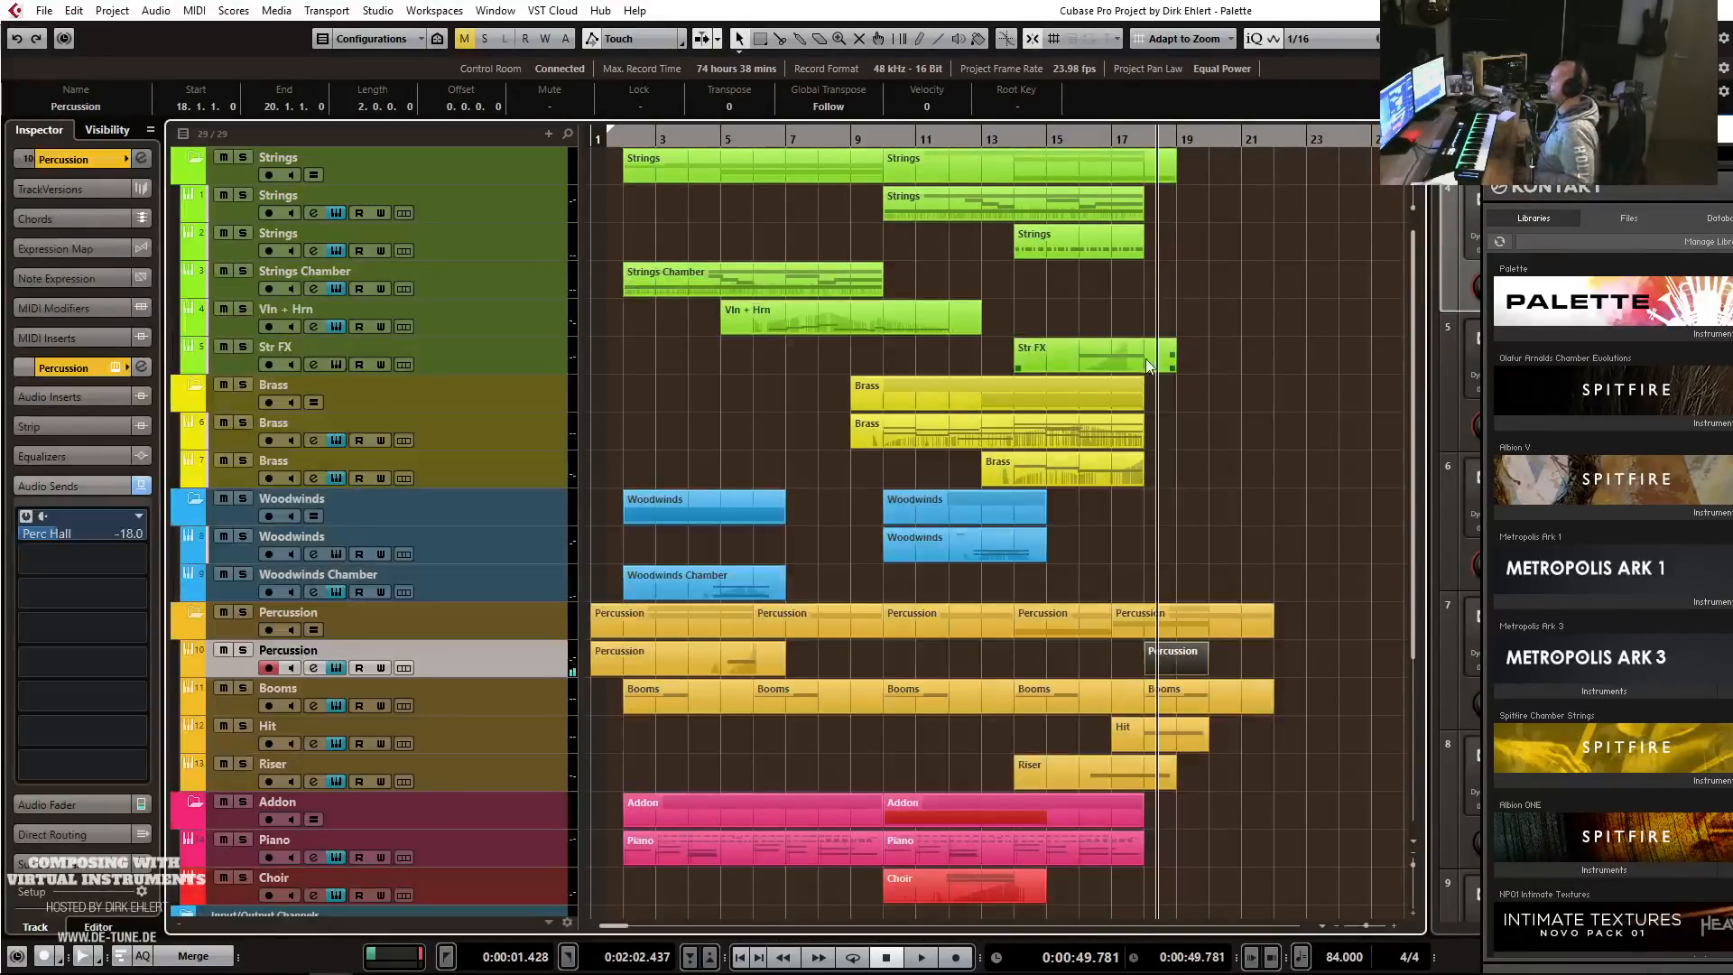
Play the ending from bar 16 to check the riser and percussion hit.
left_click(1080, 140)
key("space")
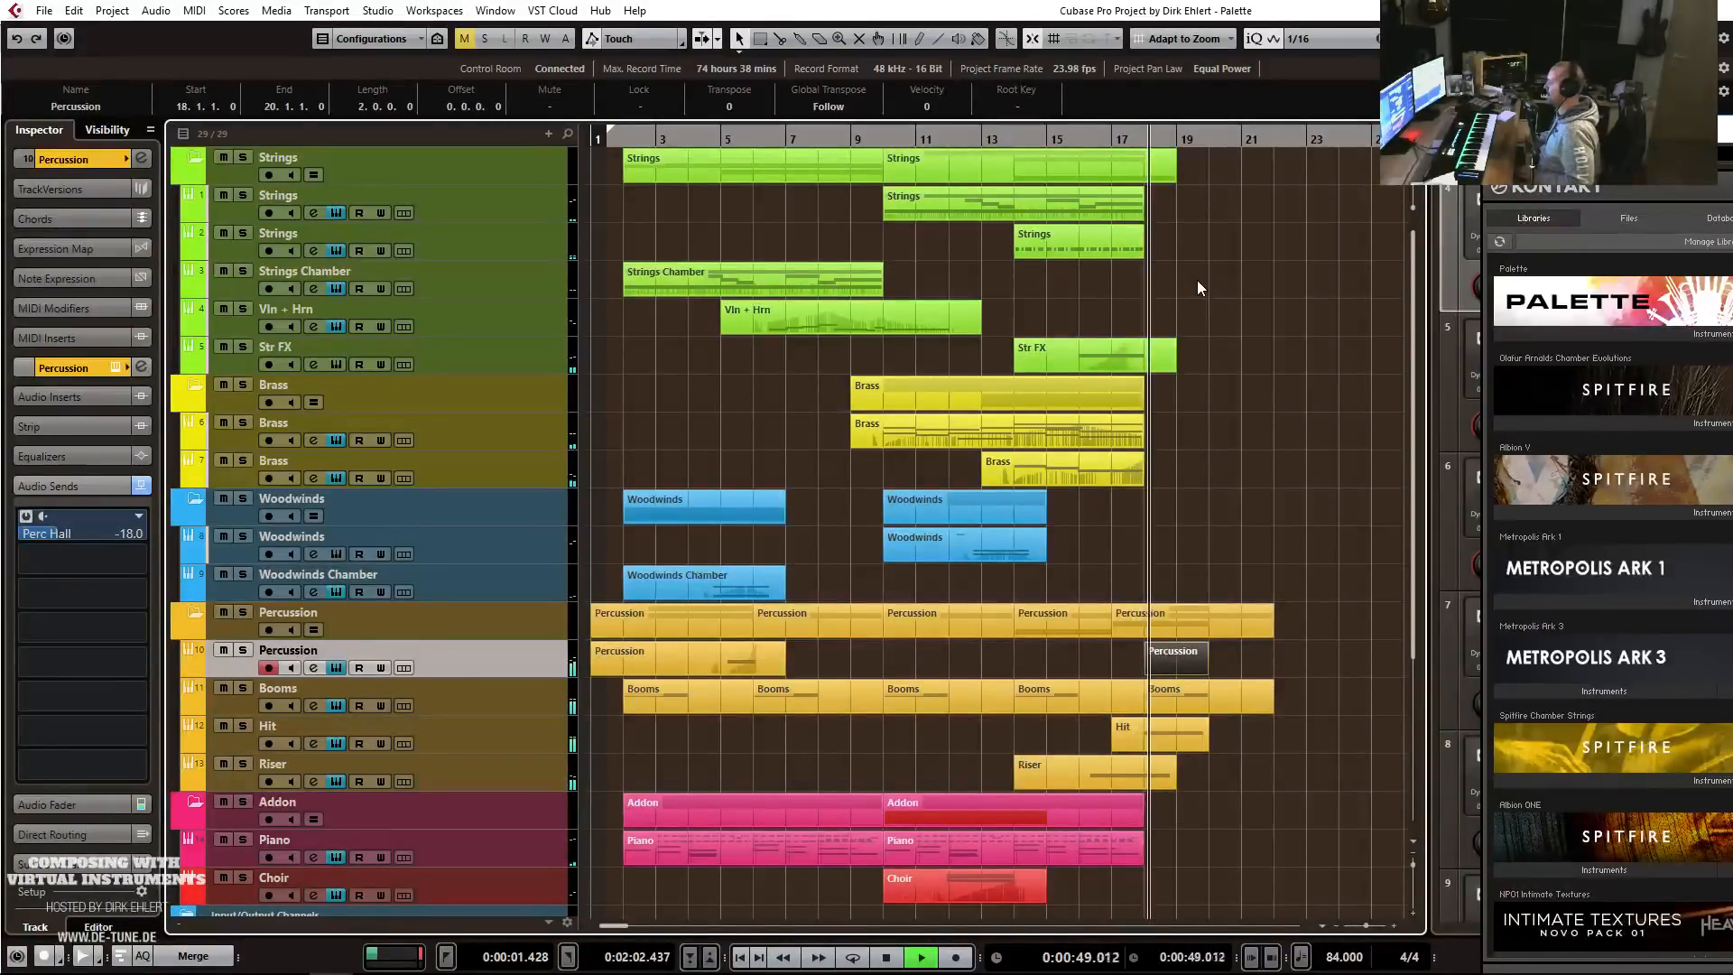
key("h")
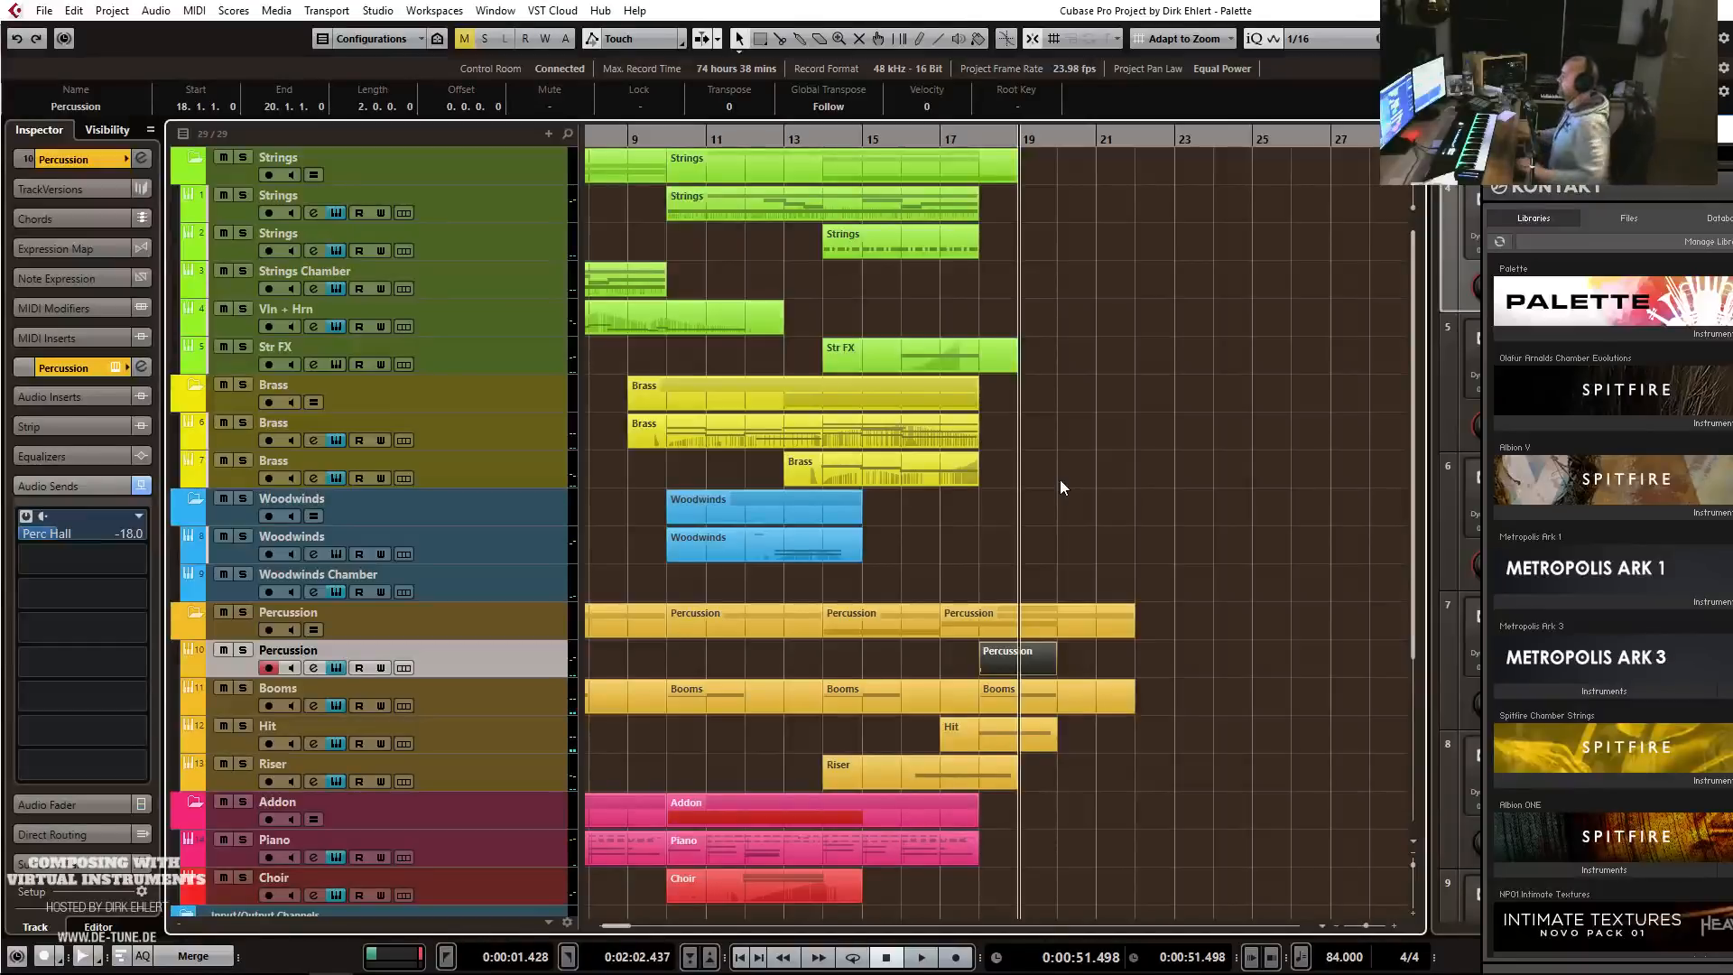
Select the second Strings track and play the arrangement from the beginning to about bar 9.
left_click(541, 236)
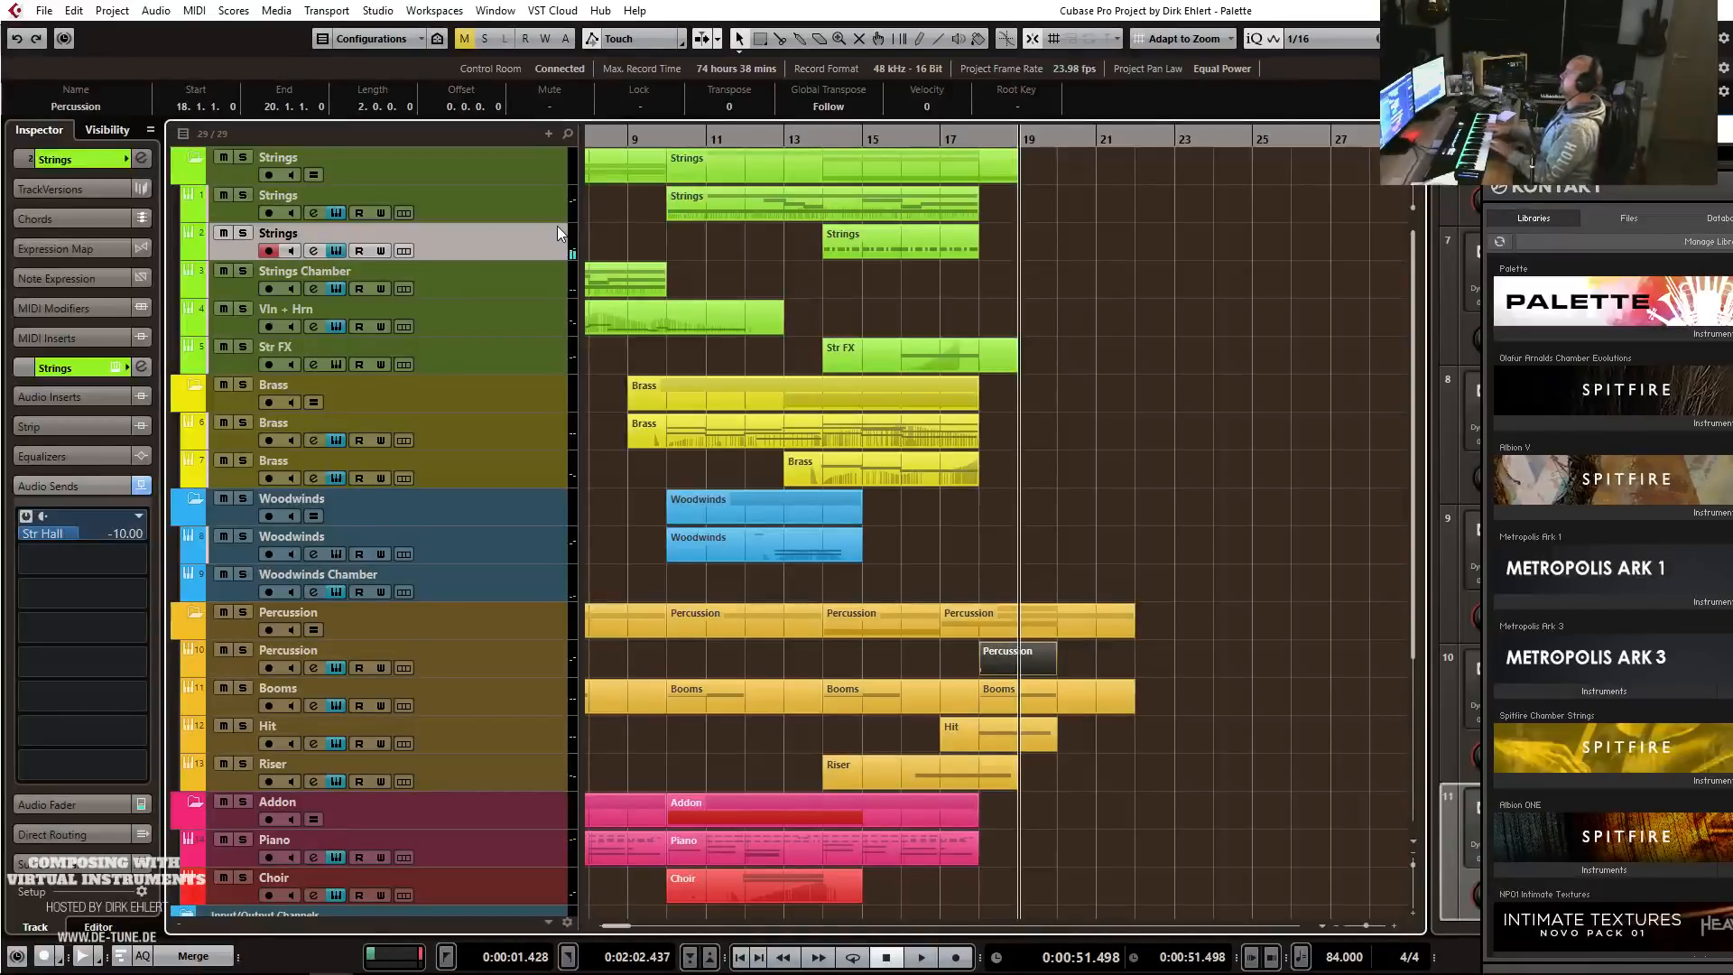
key("KP_1")
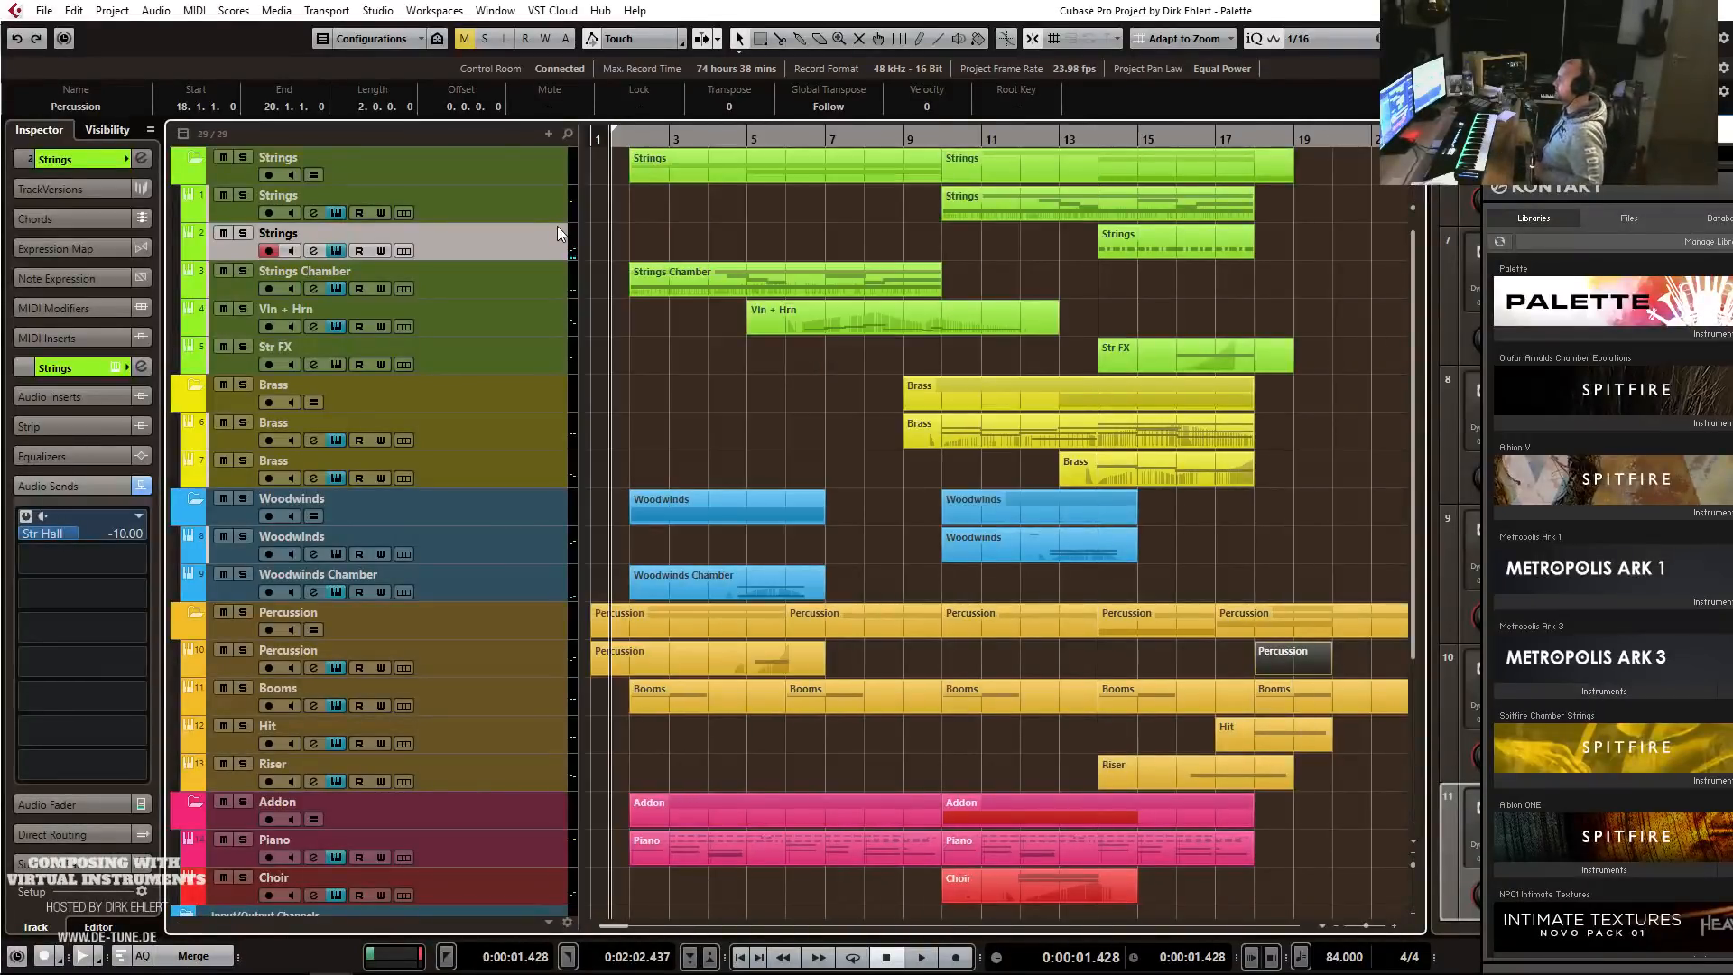
key("g")
key("g")
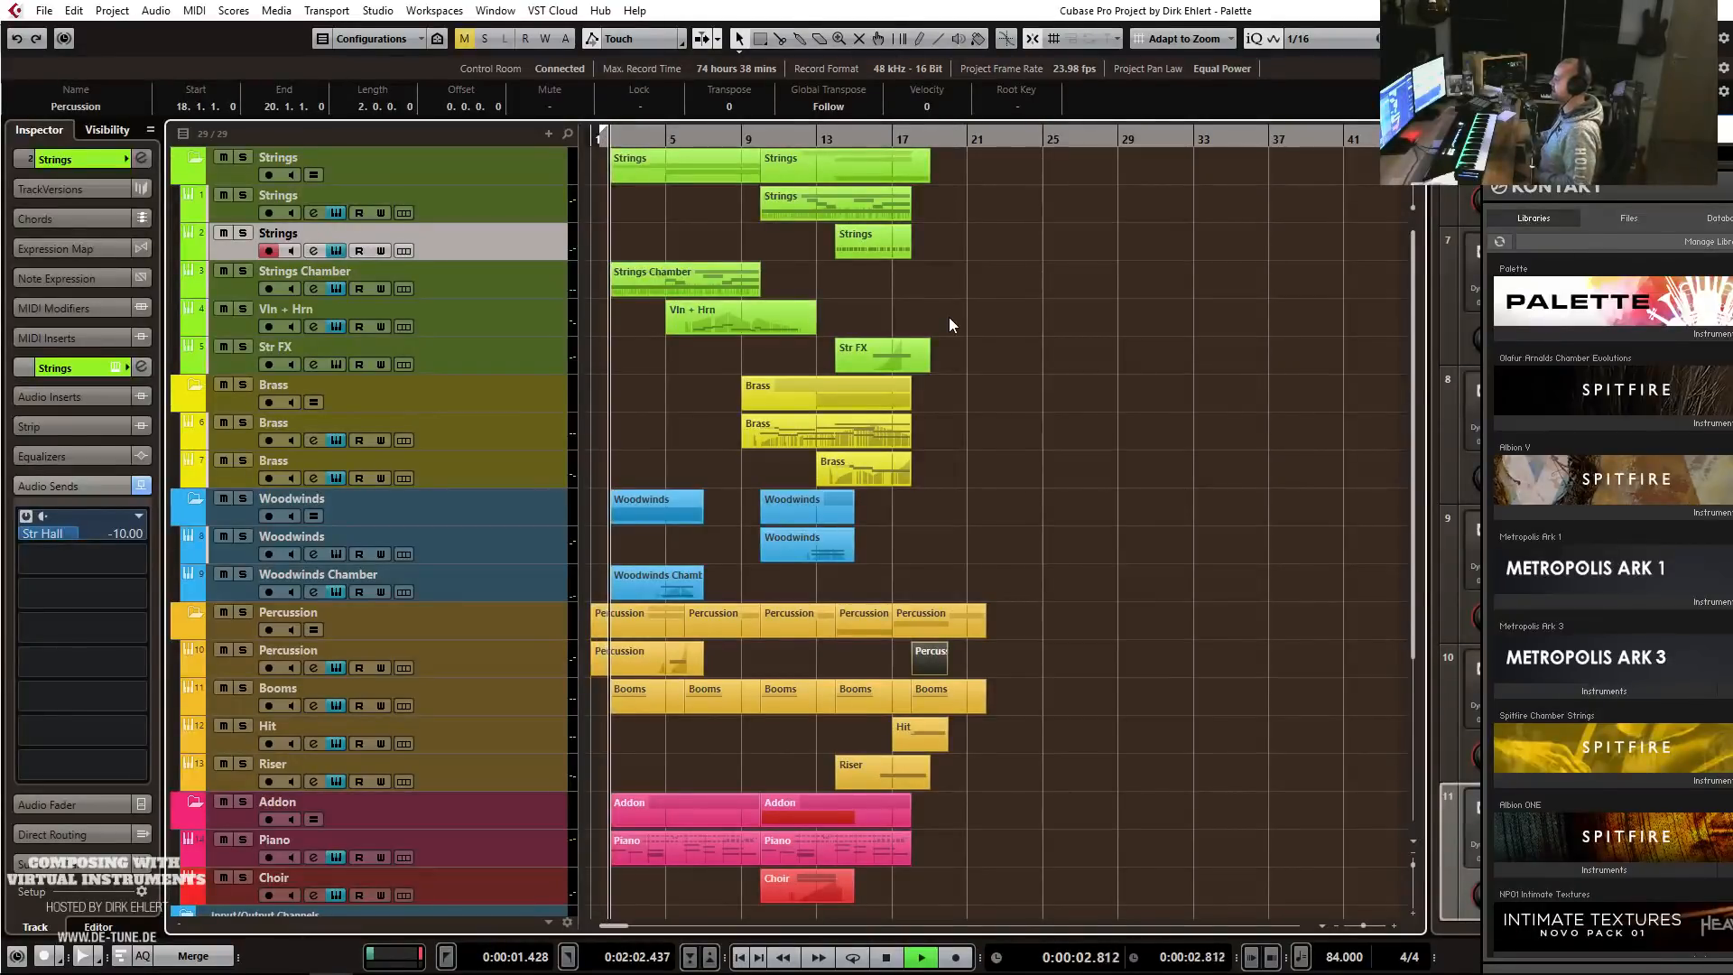
key("h")
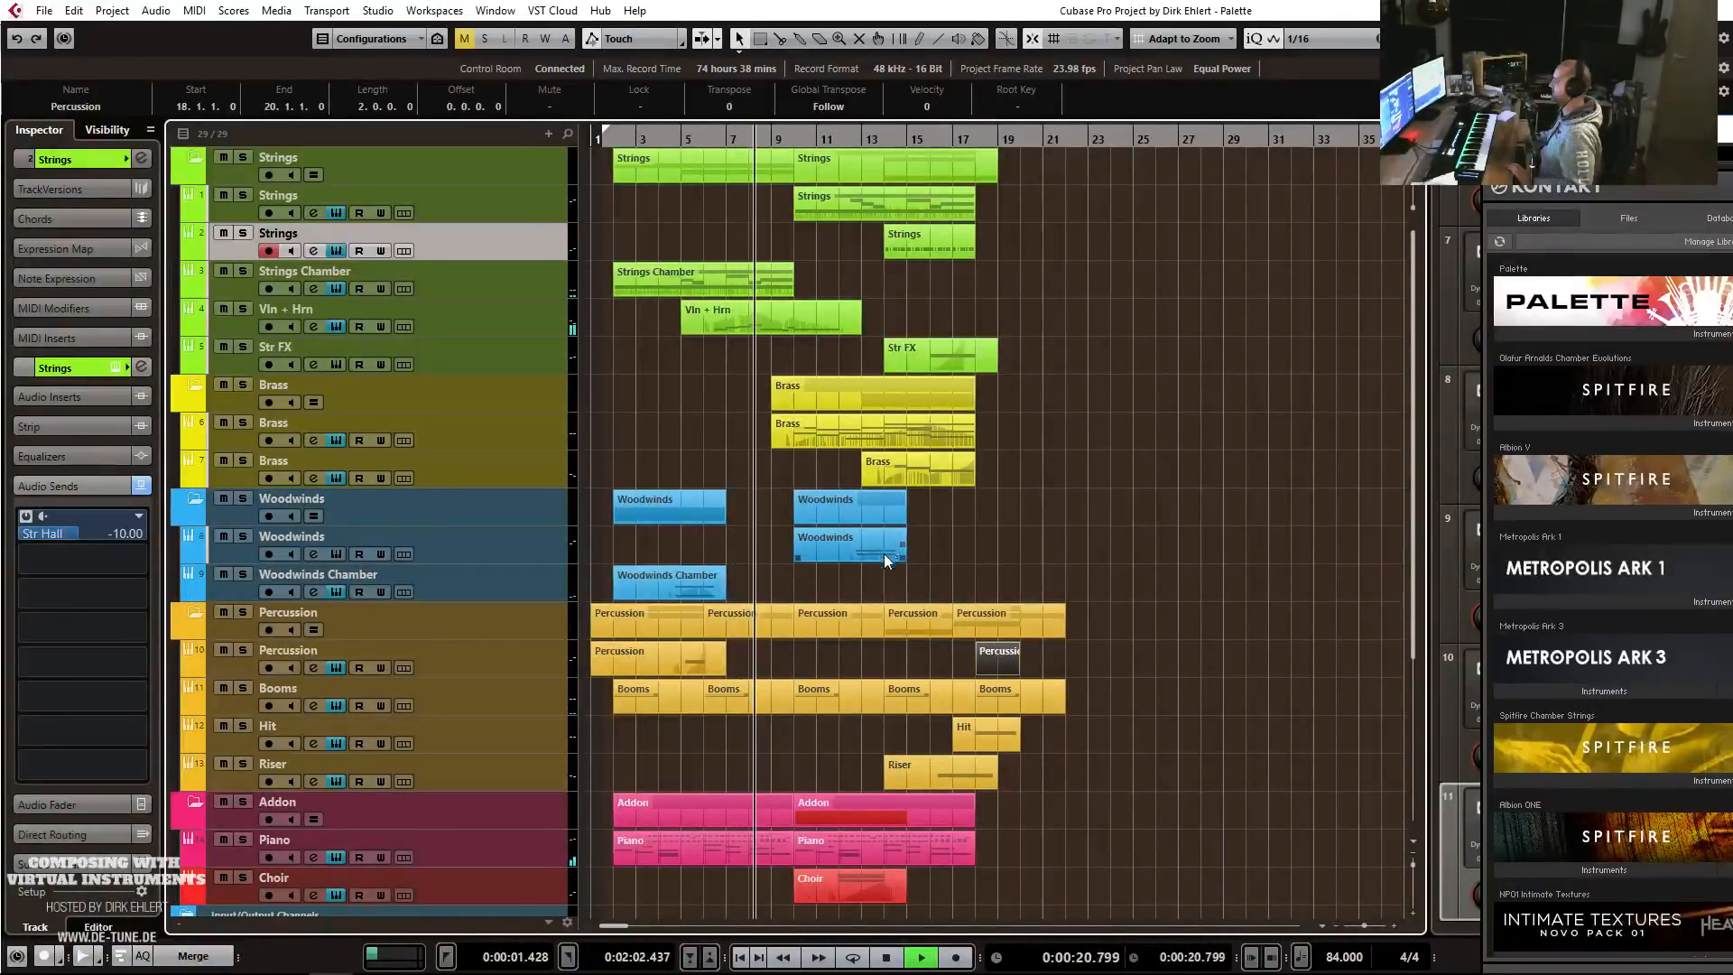
key("space")
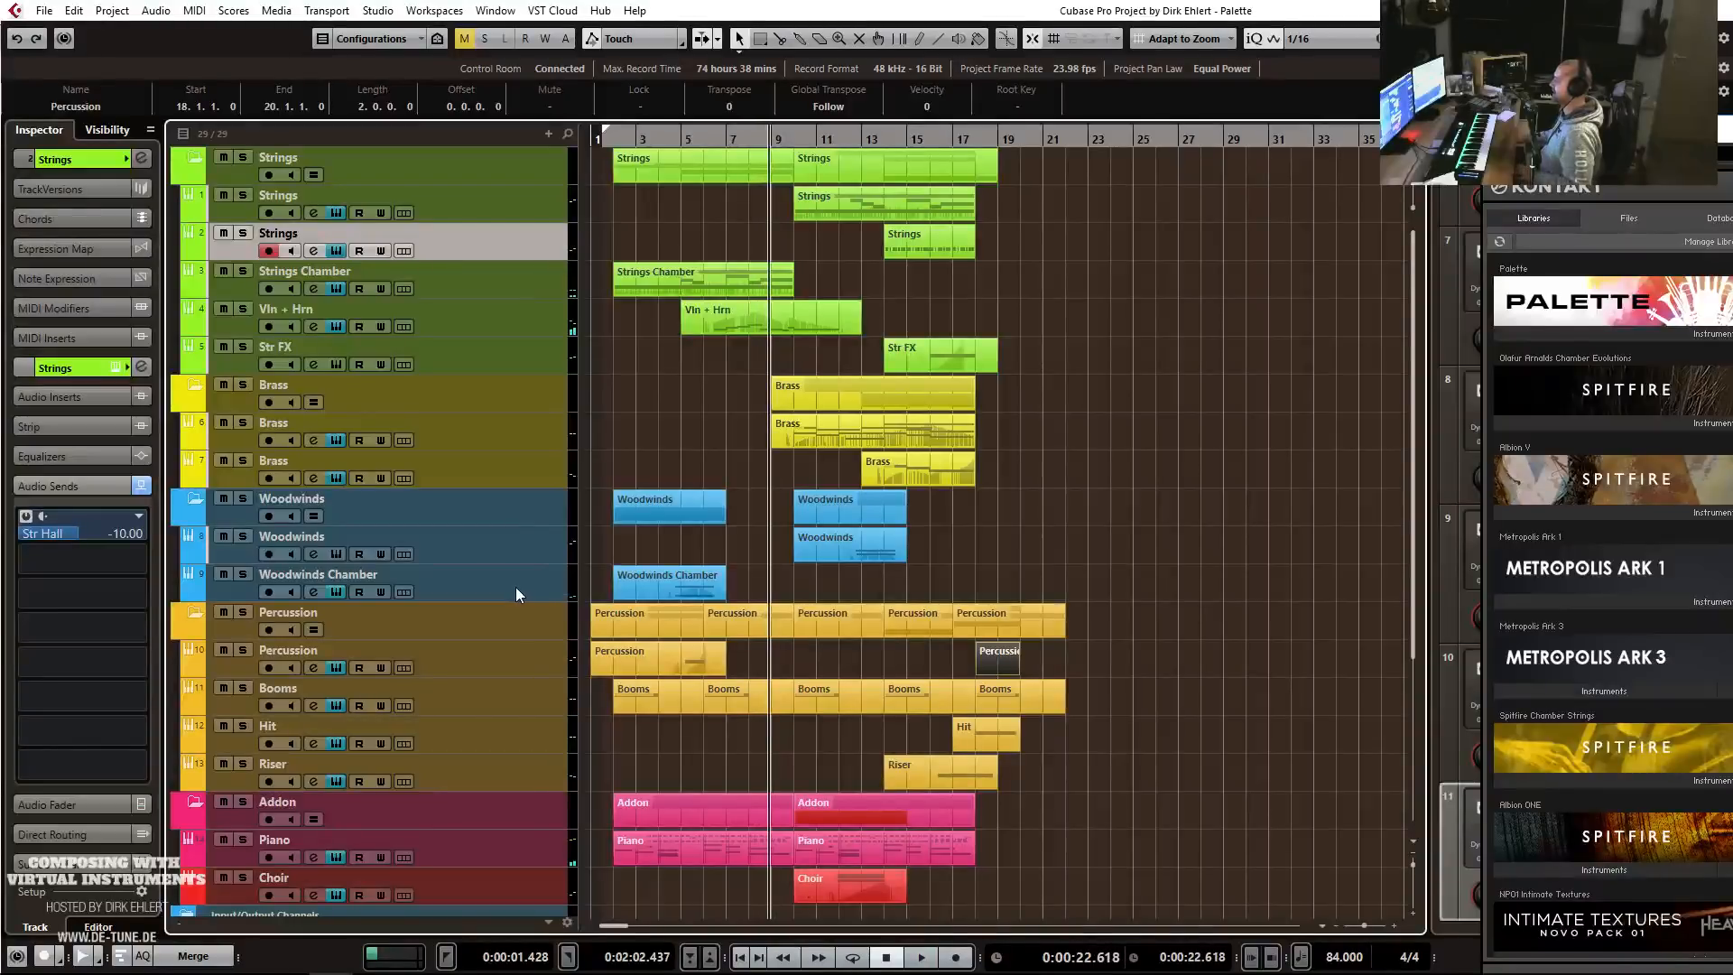
Duplicate the Woodwinds Chamber track and delete the part copied onto the duplicate.
right_click(516, 587)
left_click(634, 241)
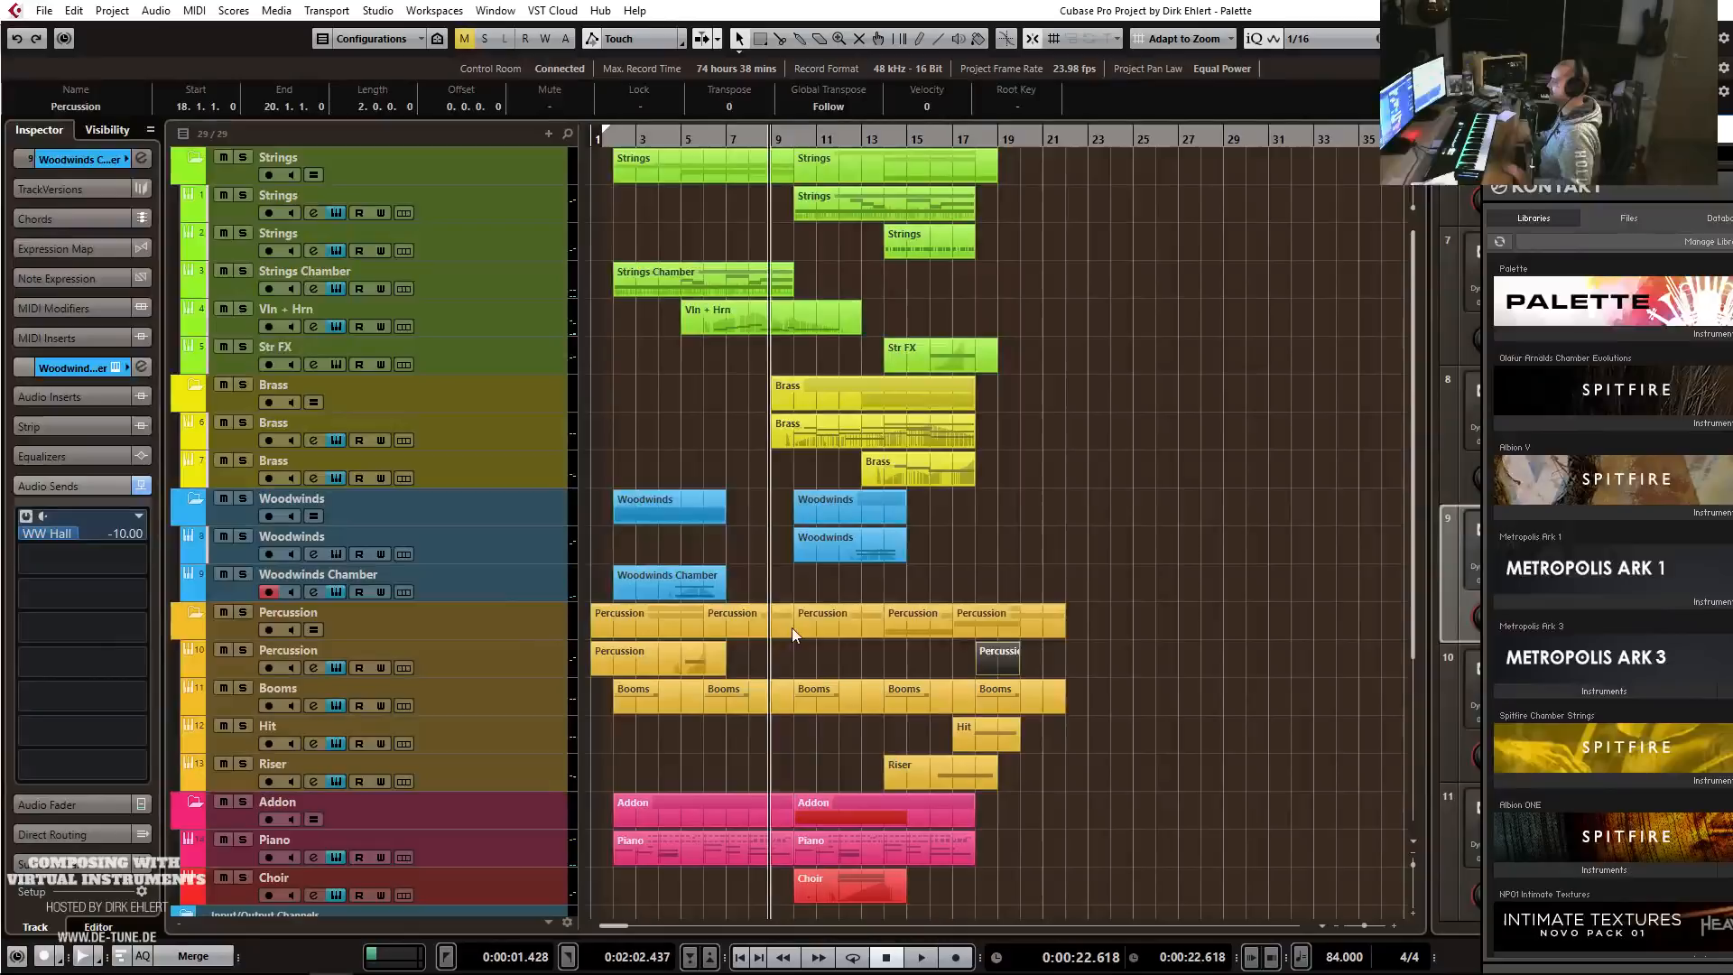
left_click_drag(791, 621, 617, 627)
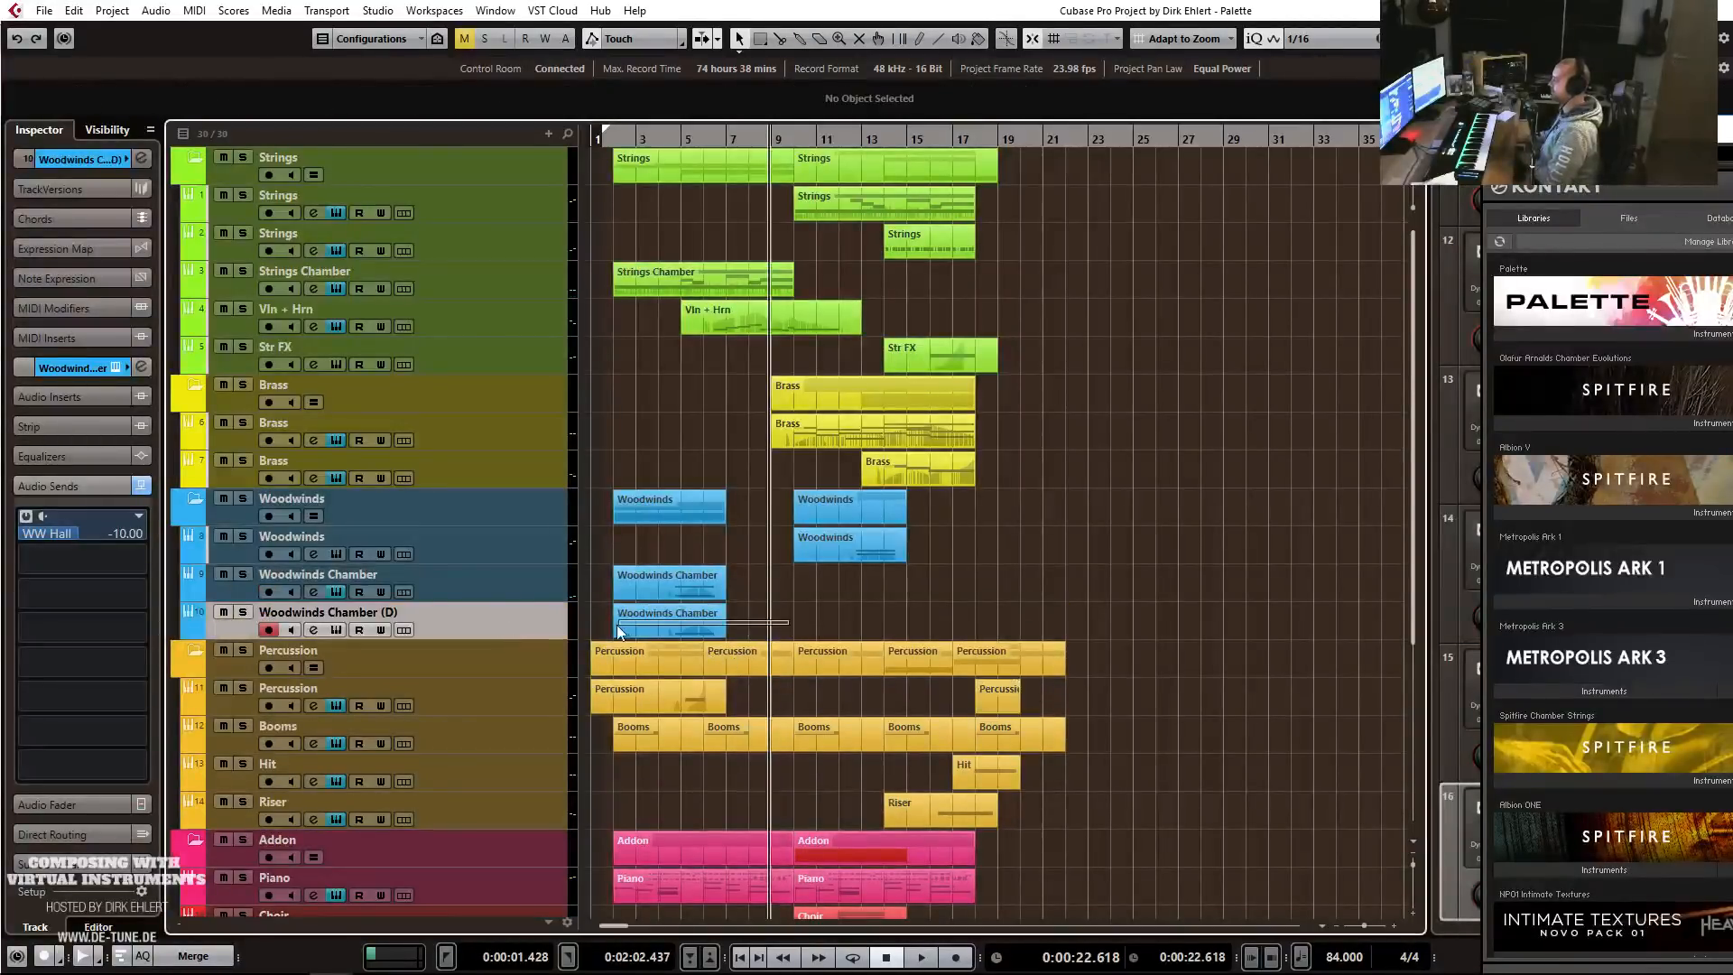
key("Delete")
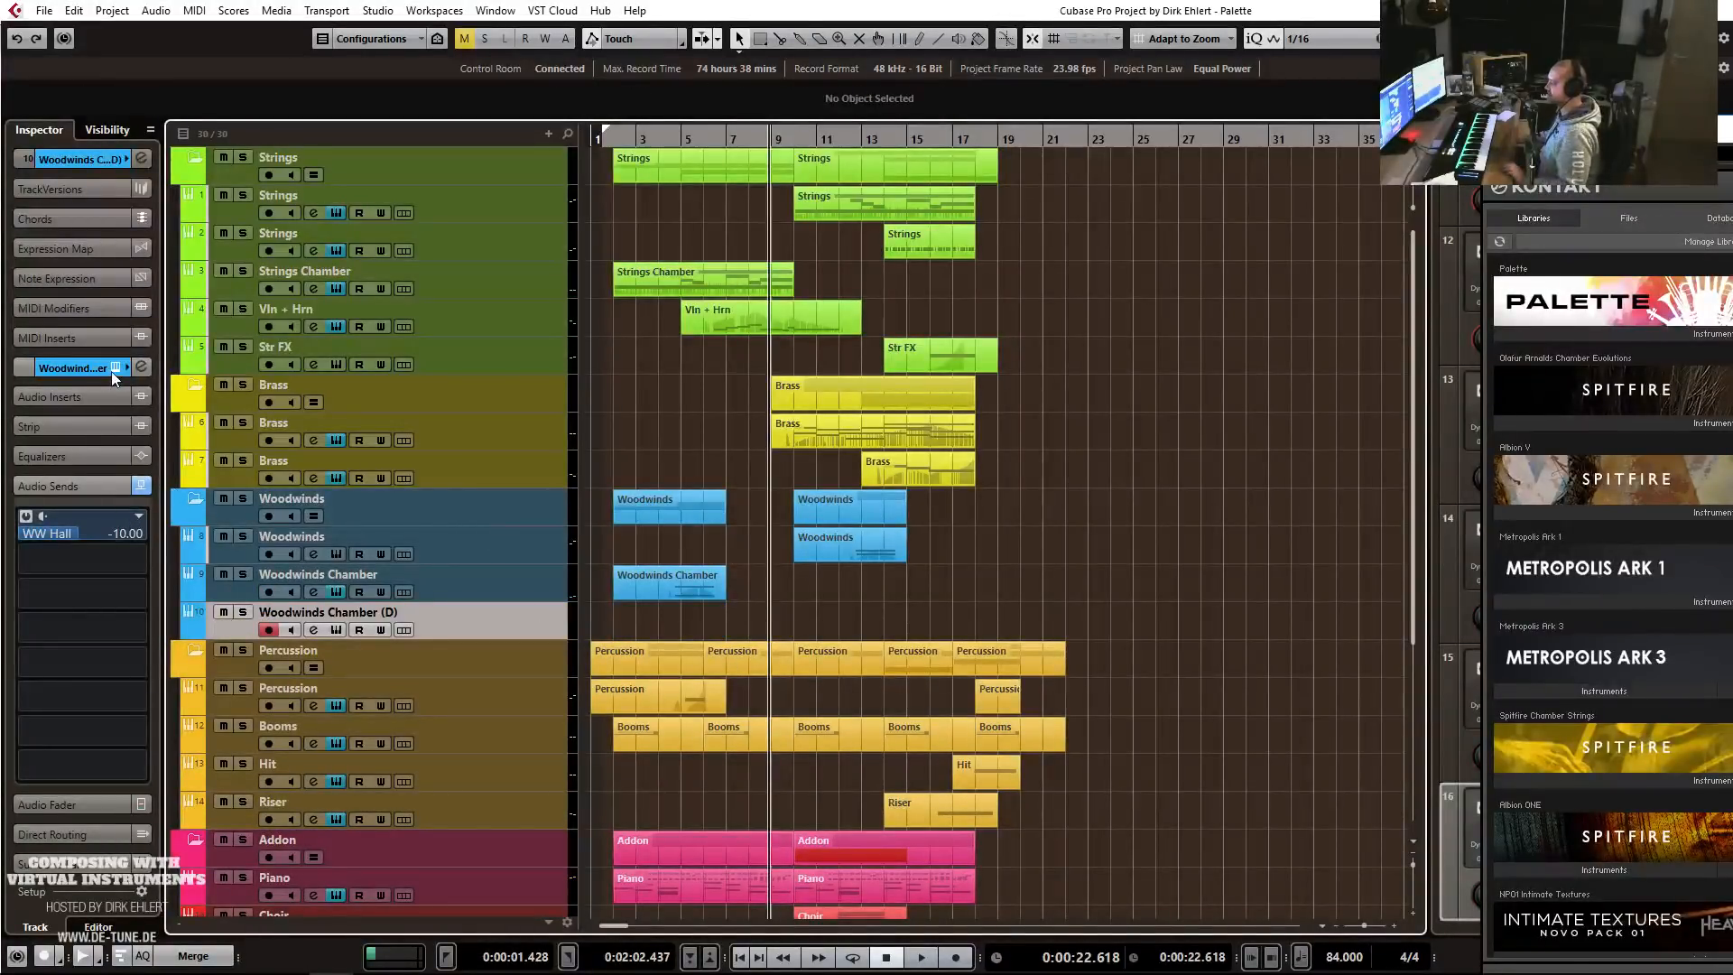
Load 03 Flutes + Piccolo Octaves from Palette's BP01 - Melodics on the duplicated woodwinds track and place the playhead at bar 5.
left_click_drag(1732, 56, 972, 37)
left_click(887, 239)
double_click(806, 263)
double_click(806, 263)
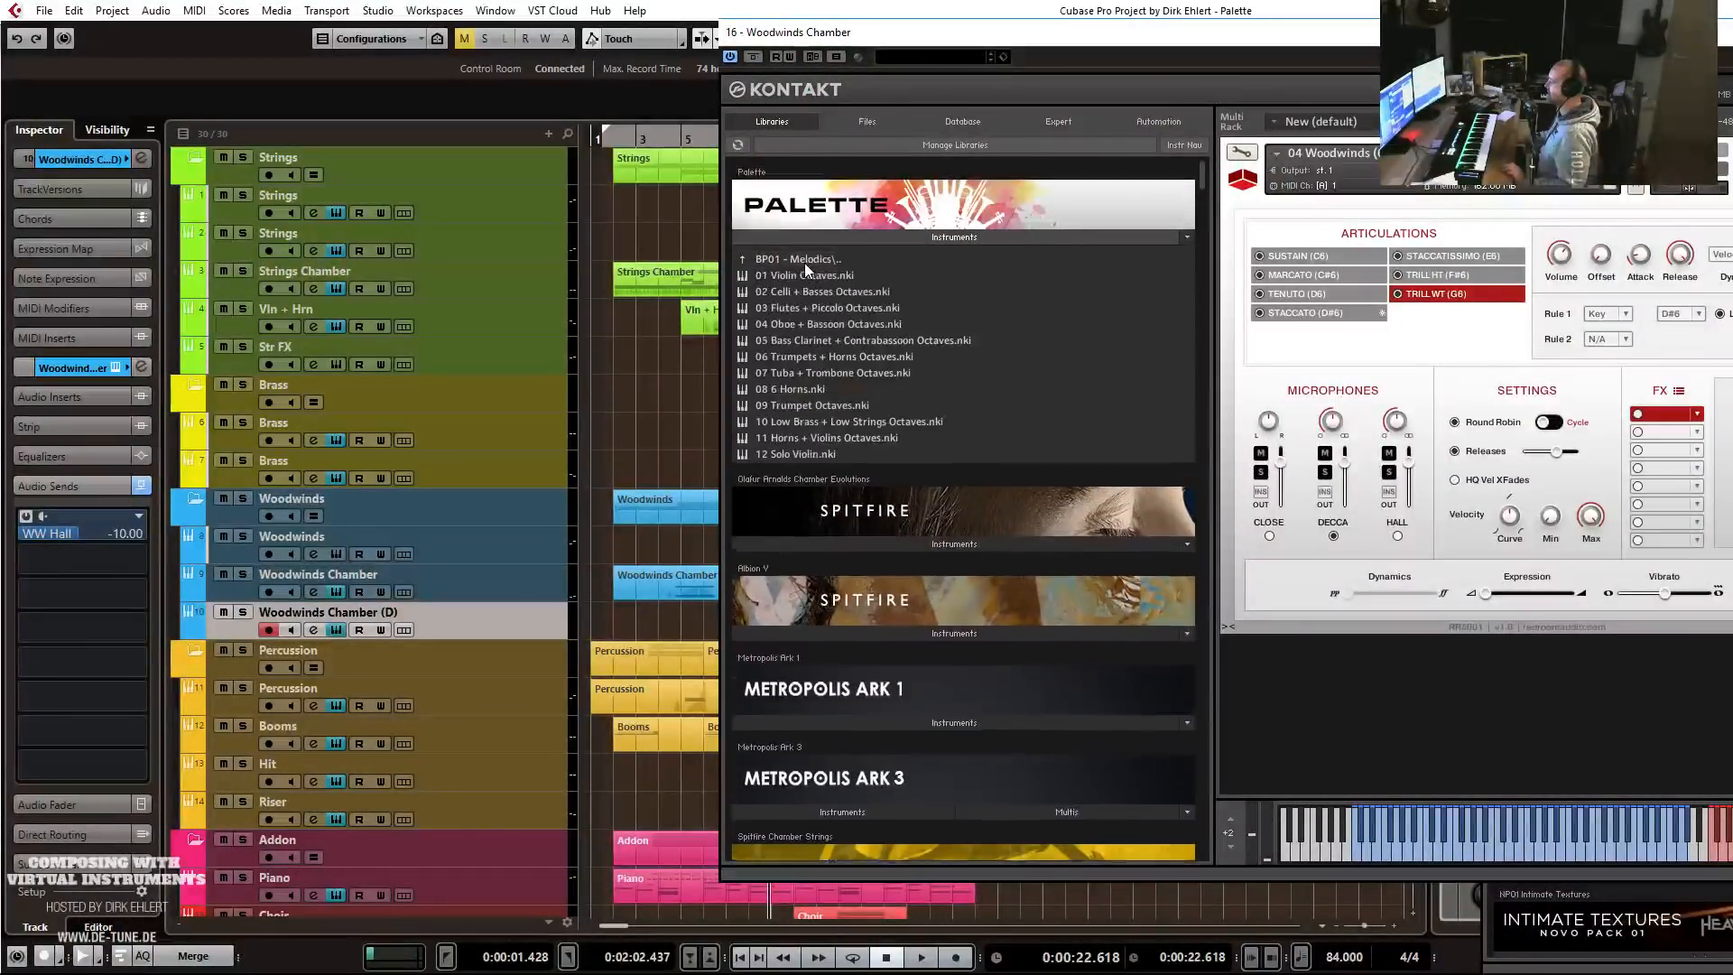
left_click(799, 309)
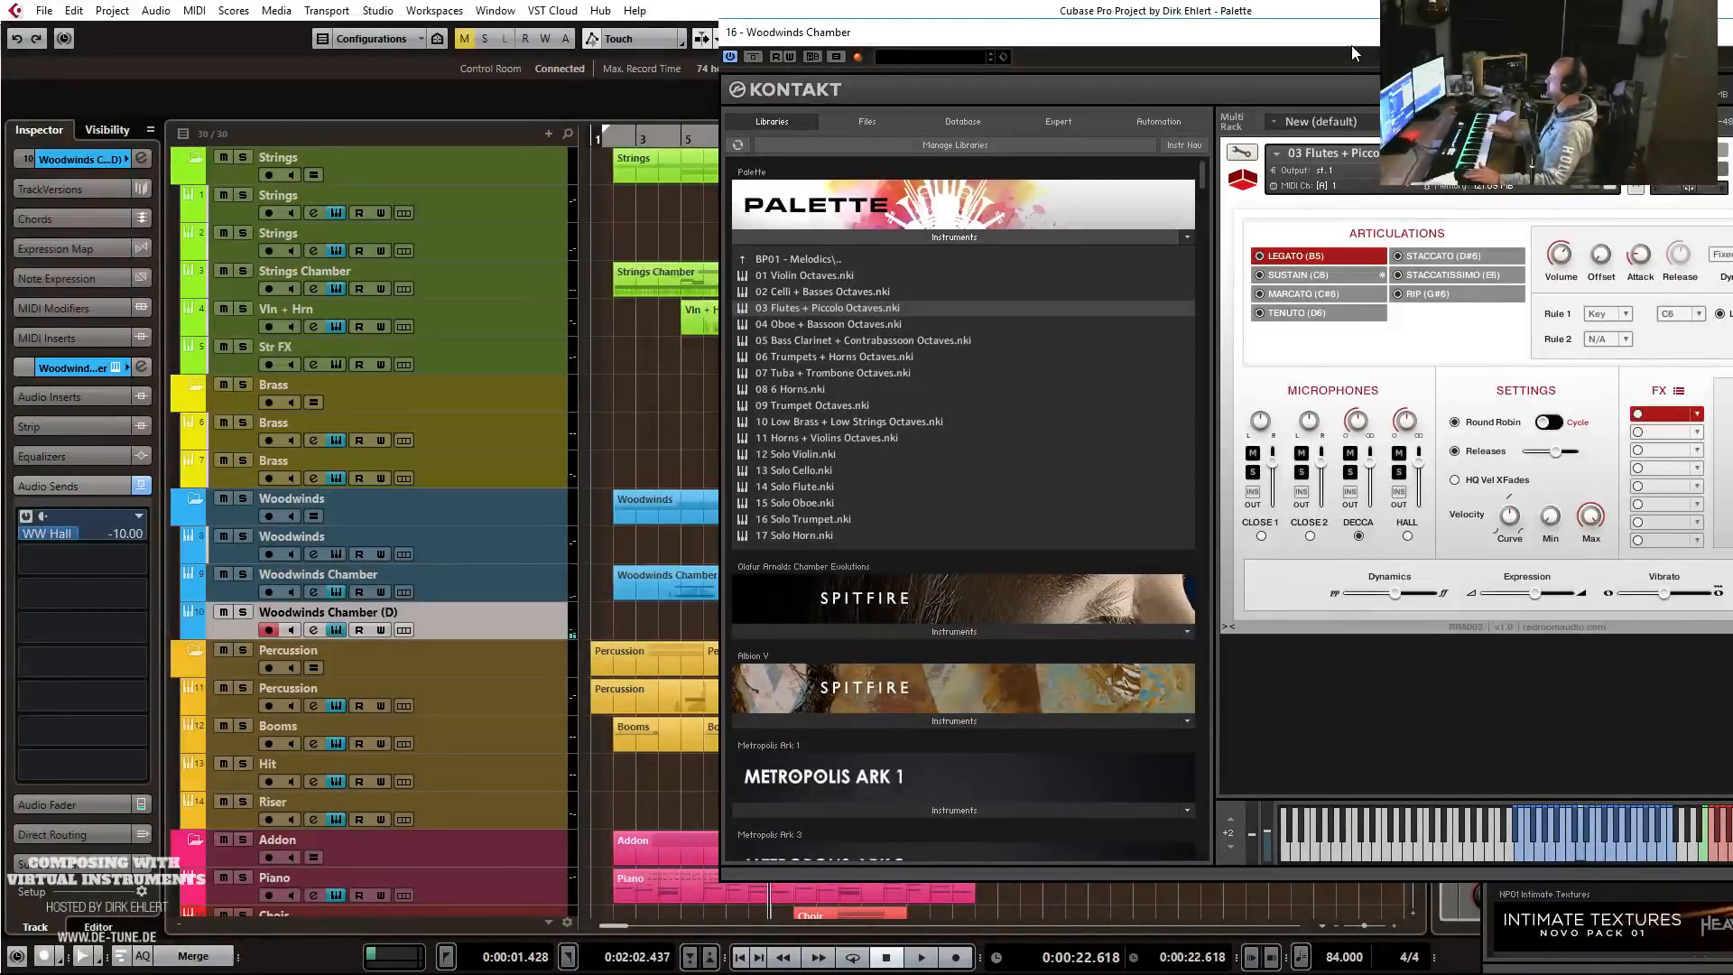
left_click_drag(1204, 41, 1732, 45)
left_click(679, 137)
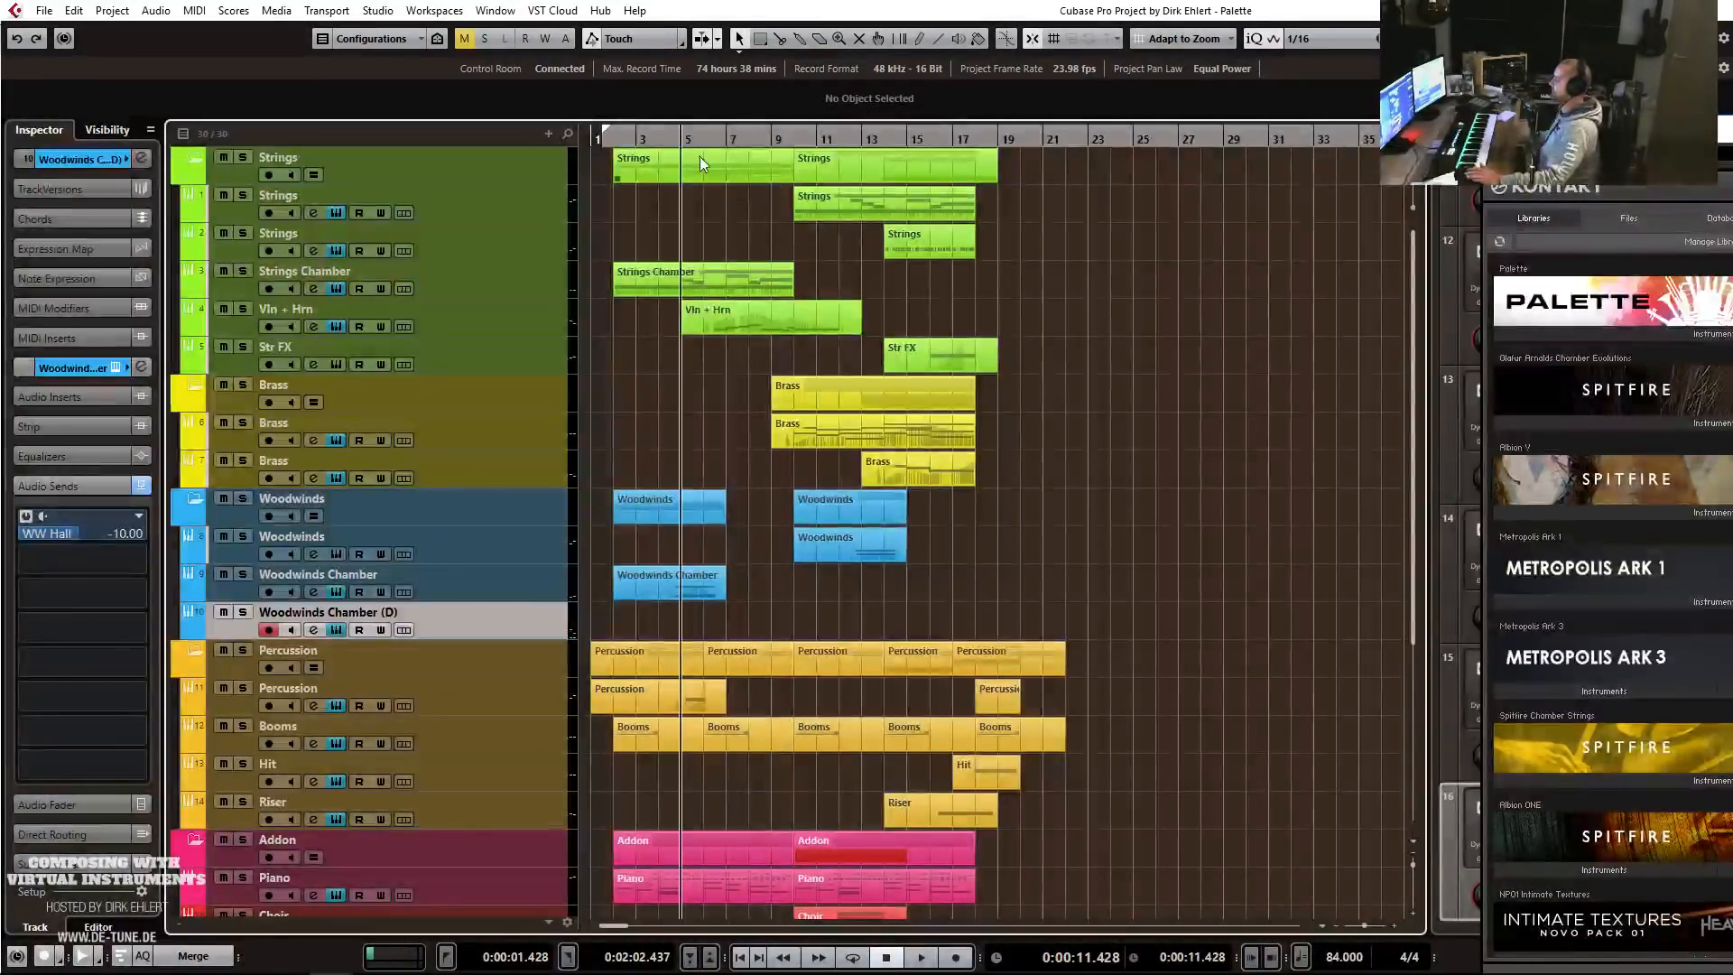
Record a flute and piccolo melody on the duplicated woodwinds track from bar 5 to about bar 12, and rename the track Flt & Picc.
key("KP_Multiply")
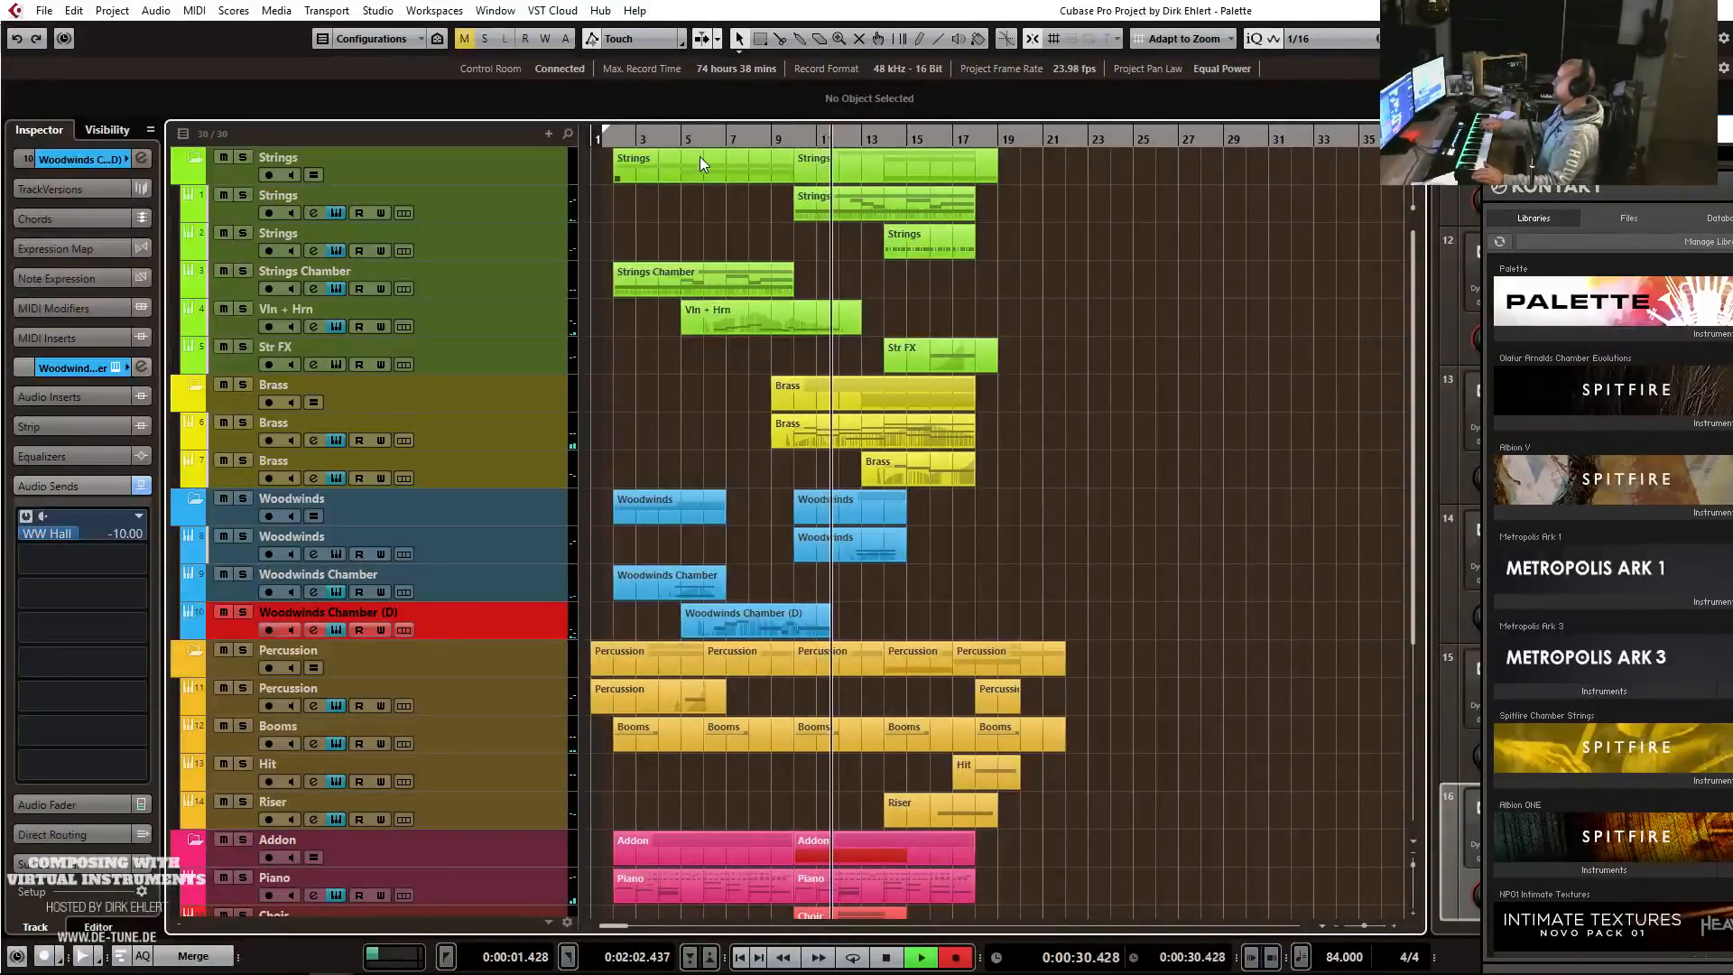
key("space")
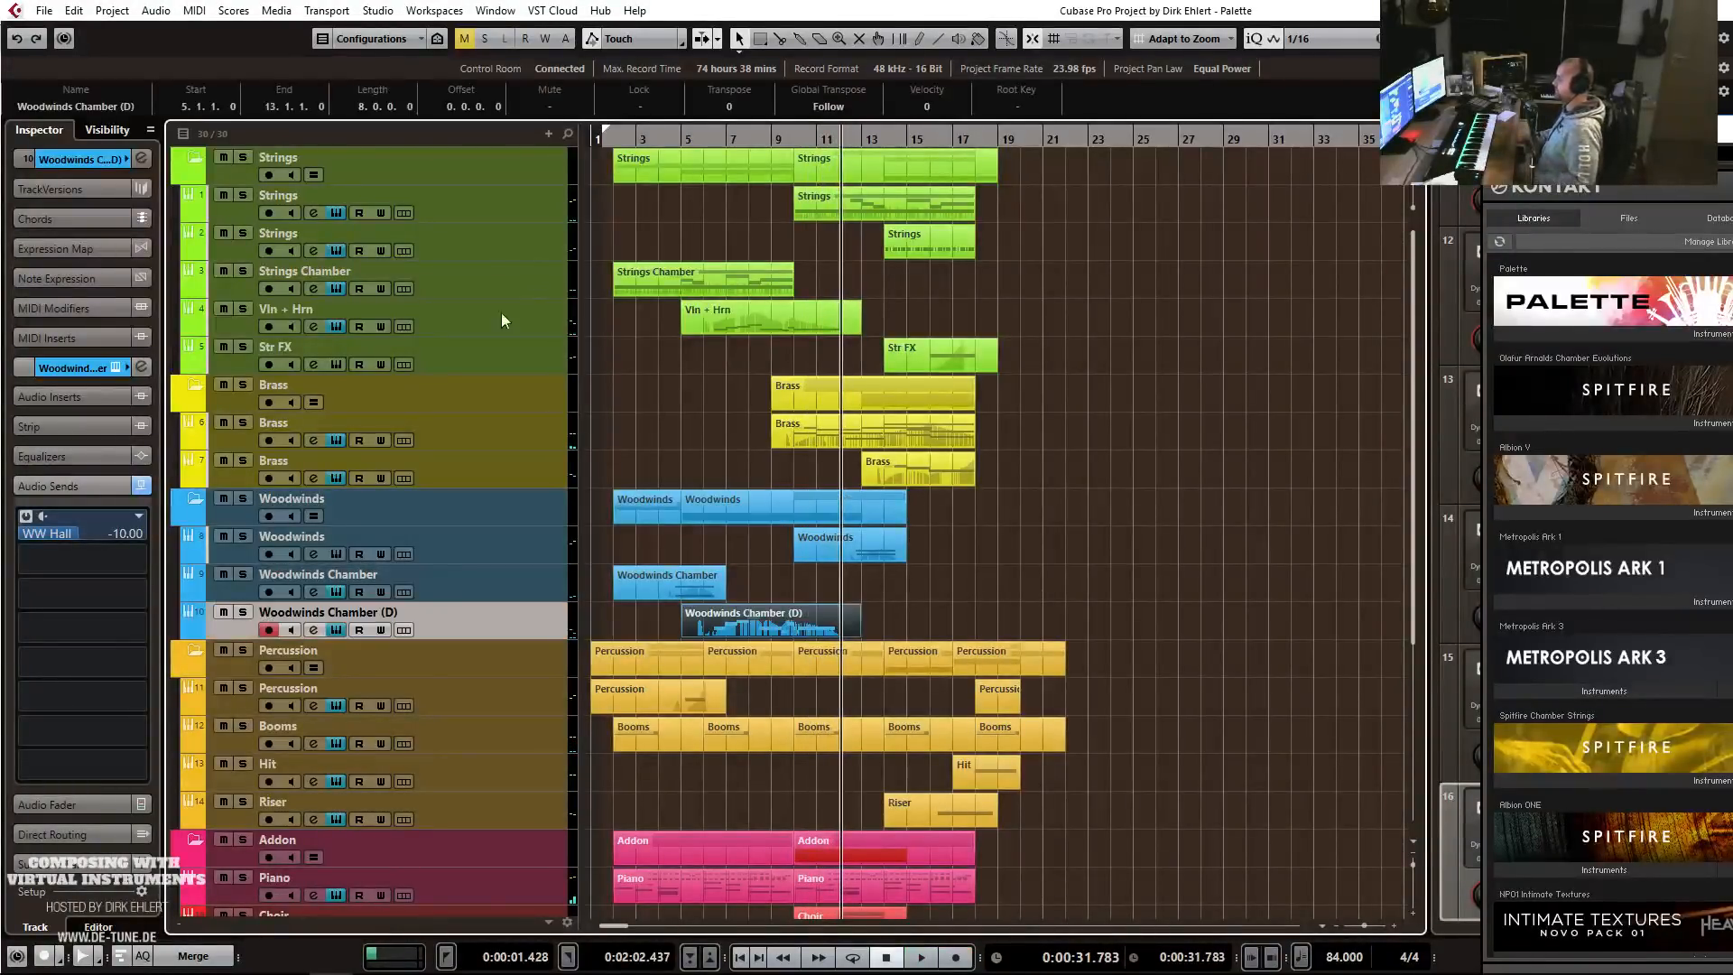
double_click(336, 615)
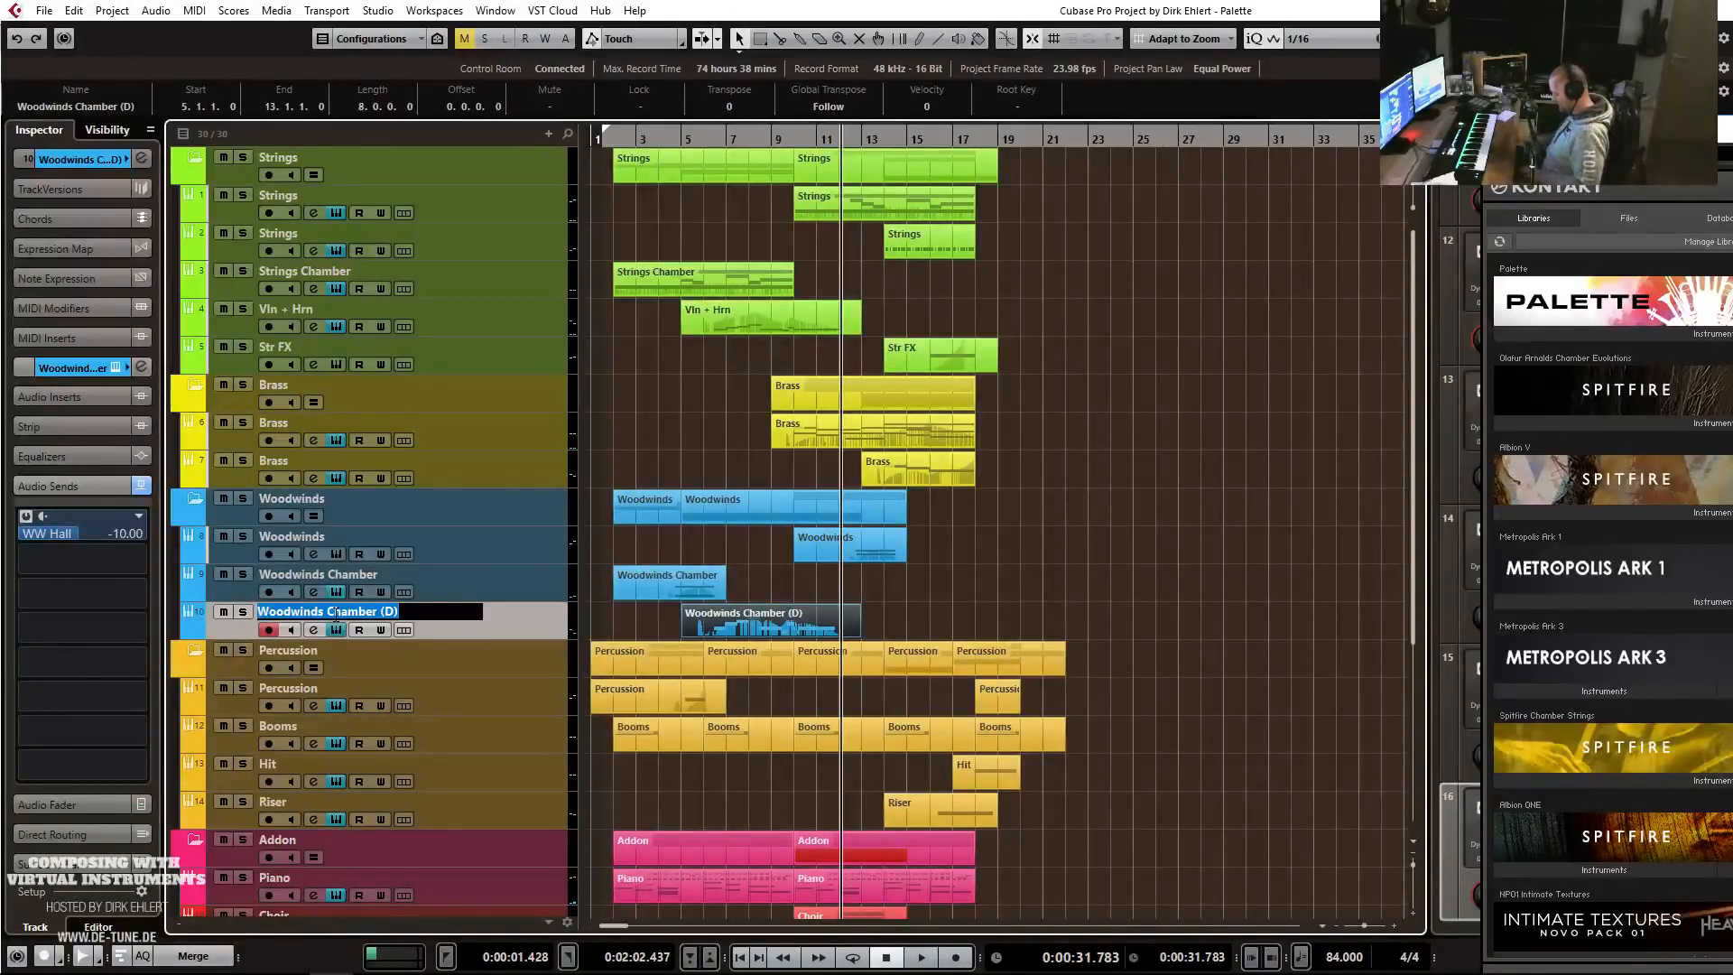
type("Flt & P")
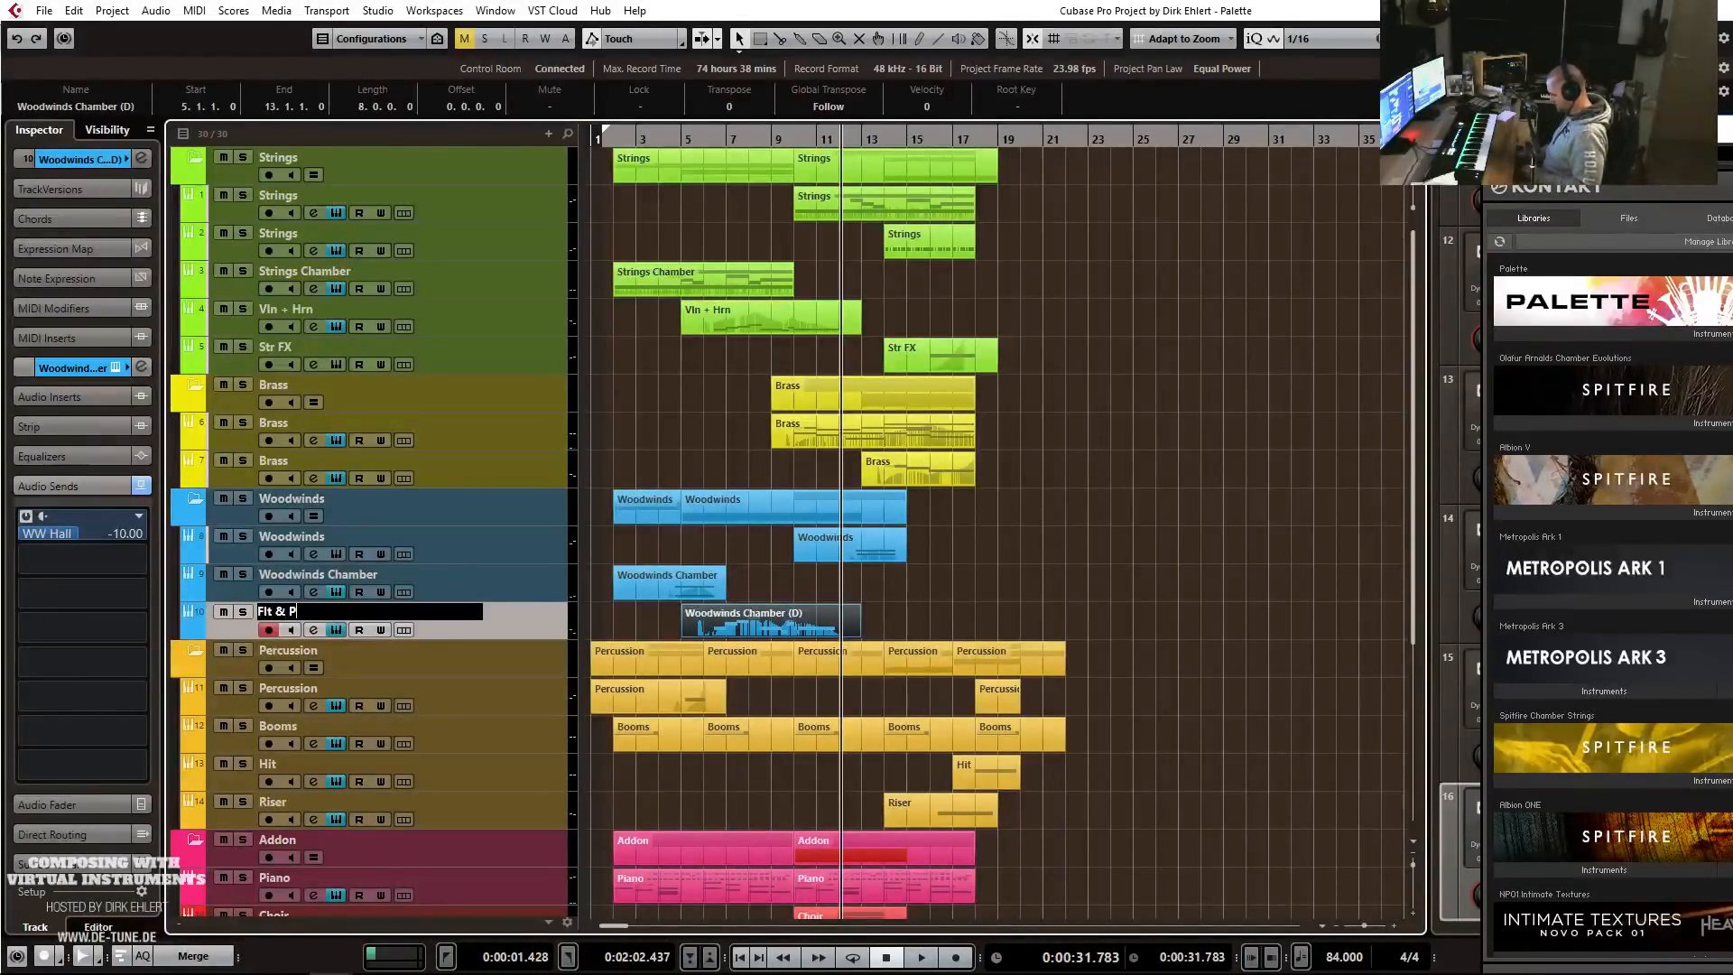
type("icc")
key("Return")
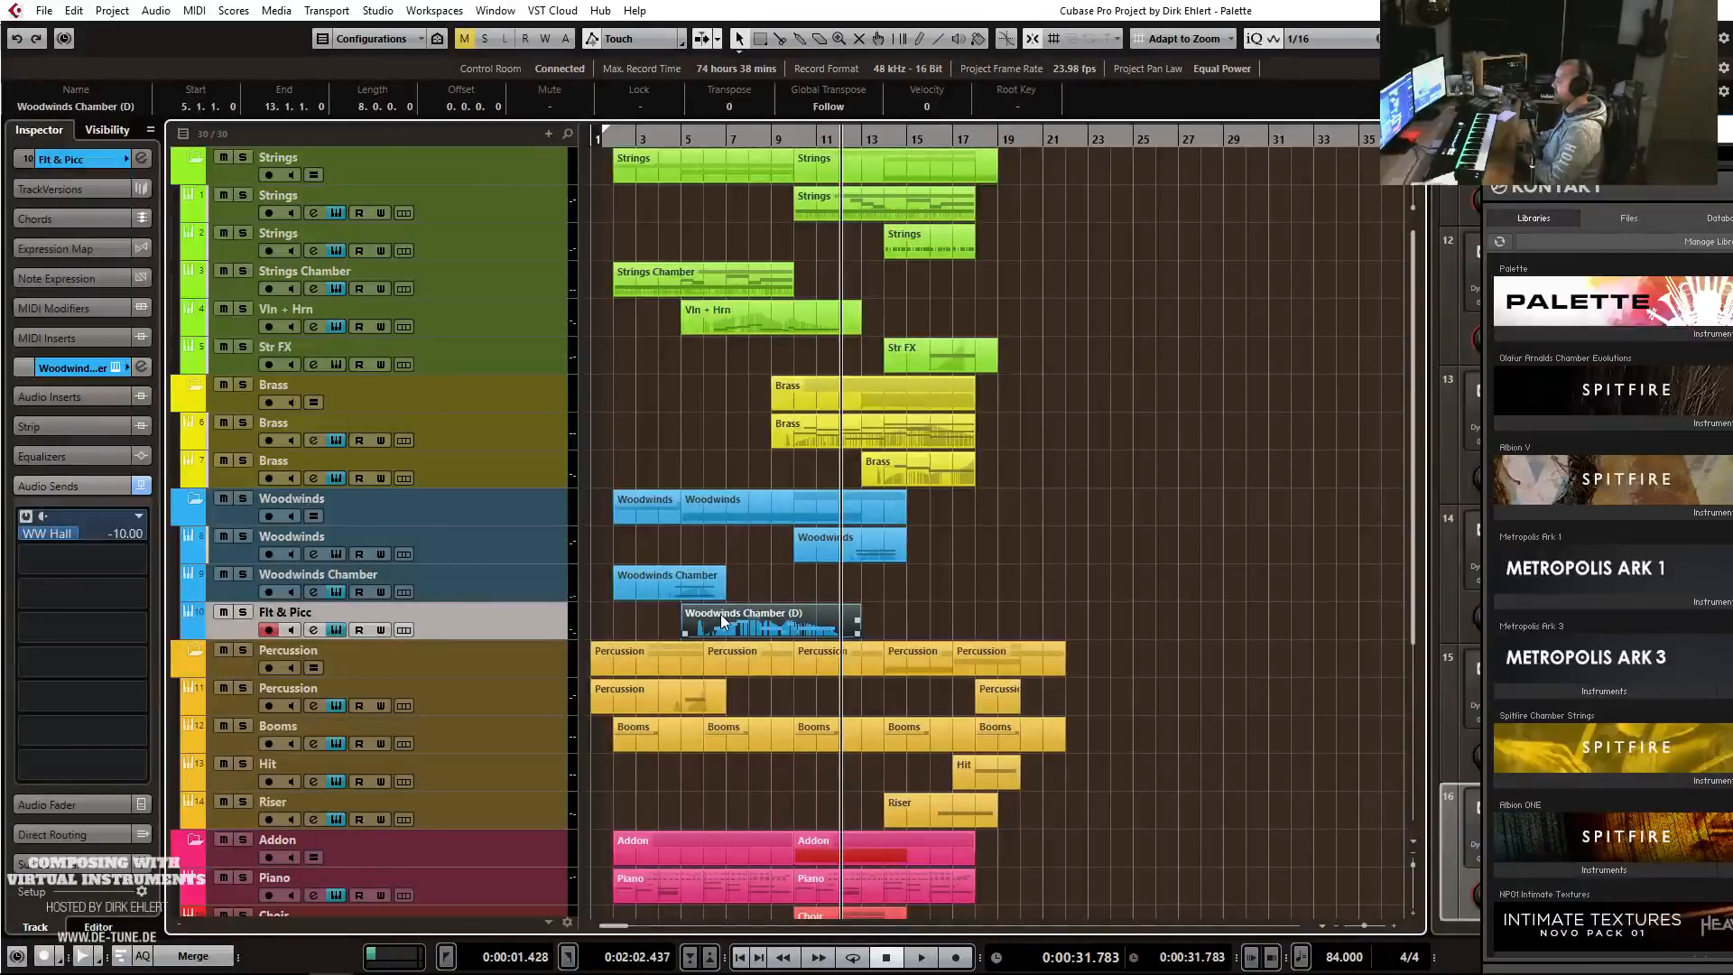
Insert a short A#5 note at bar 6, beat 2 in the recorded part, and rename the part Flt & Picc to match its track.
double_click(720, 614)
scroll(436, 449, "up", 2)
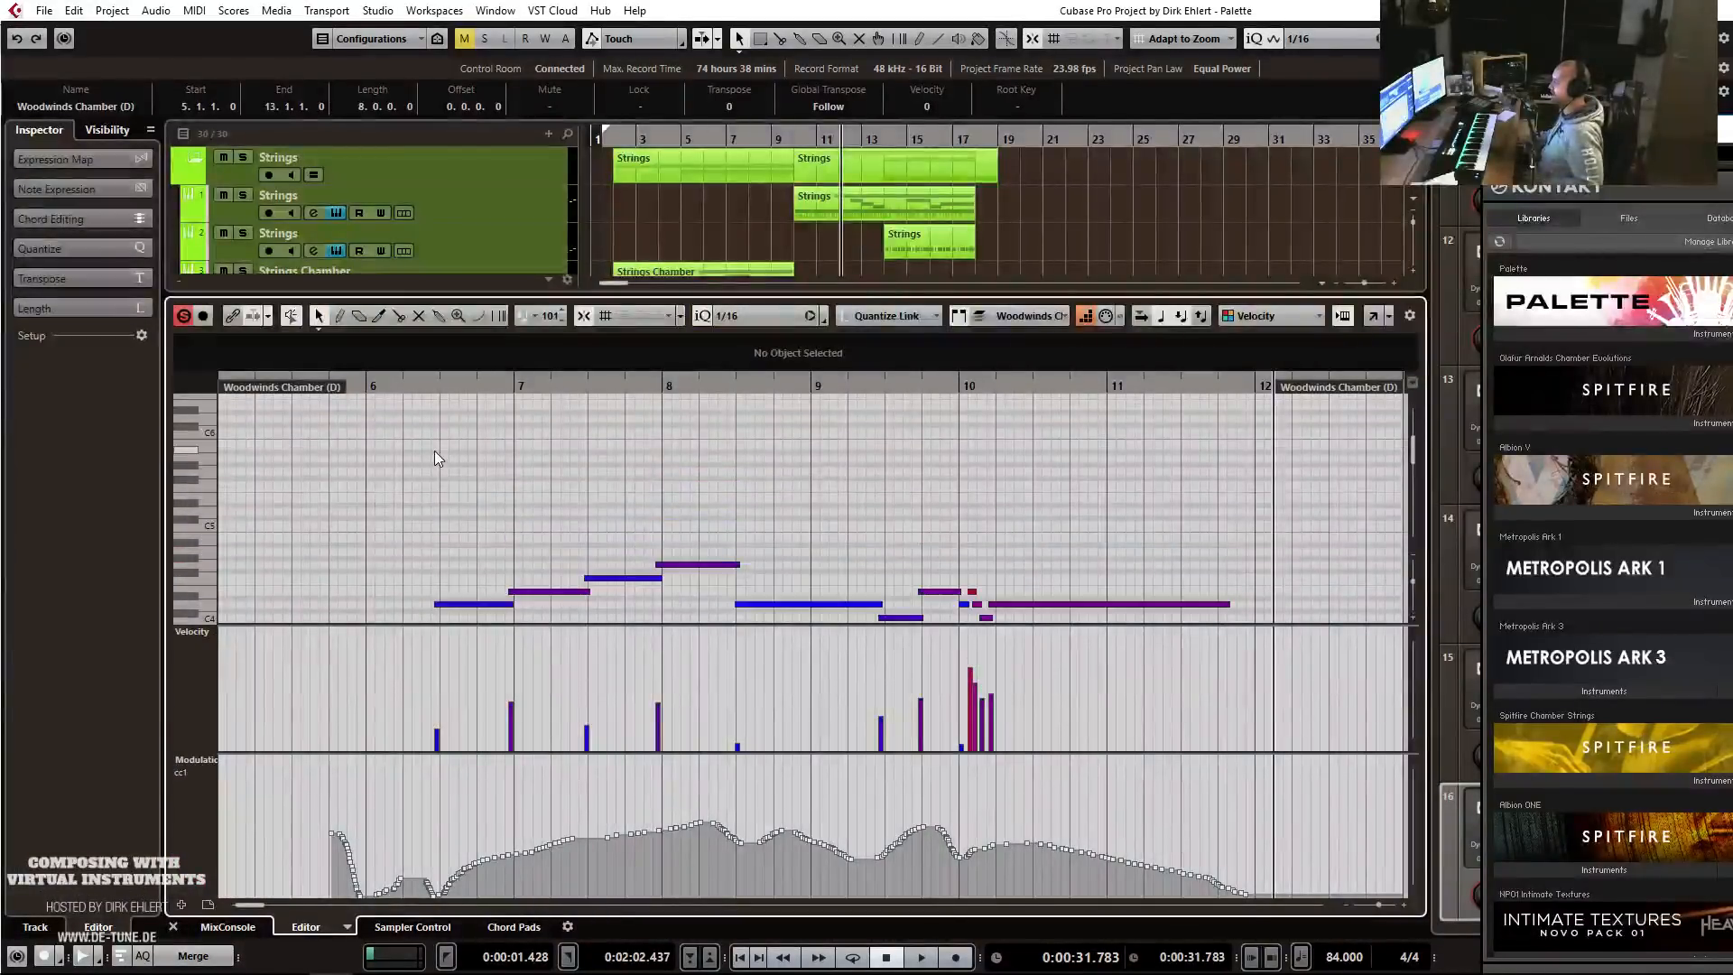
left_click(407, 451, "alt")
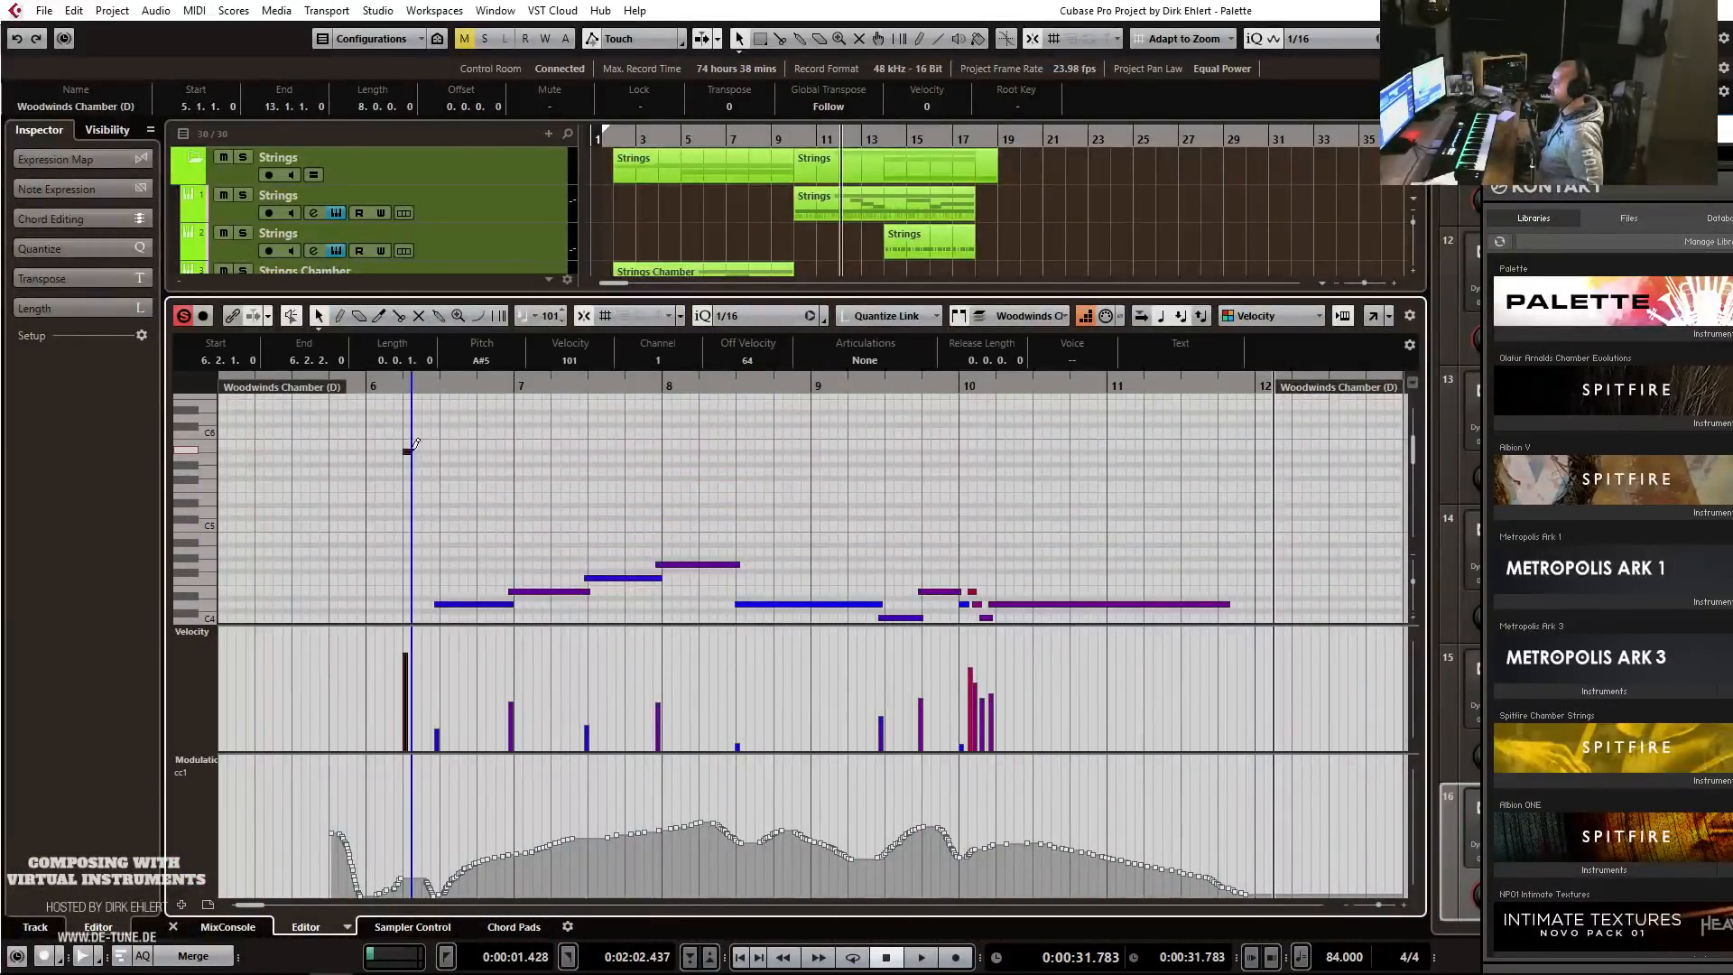
key("ctrl+e")
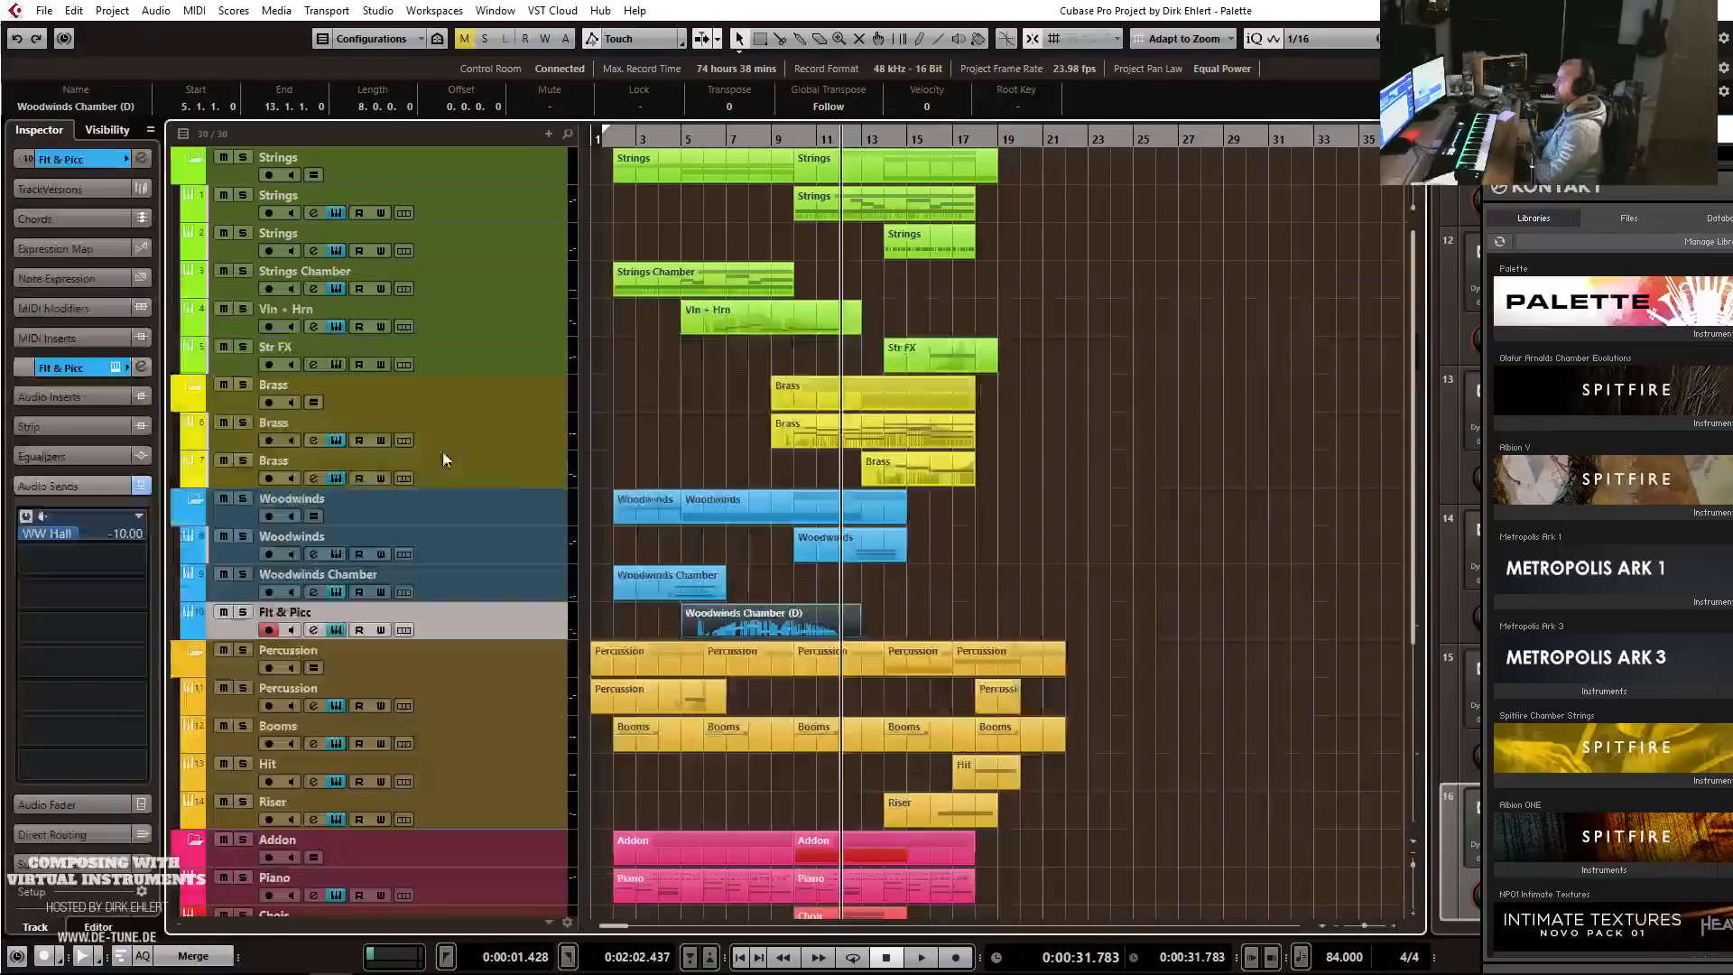
double_click(332, 612)
key("Return")
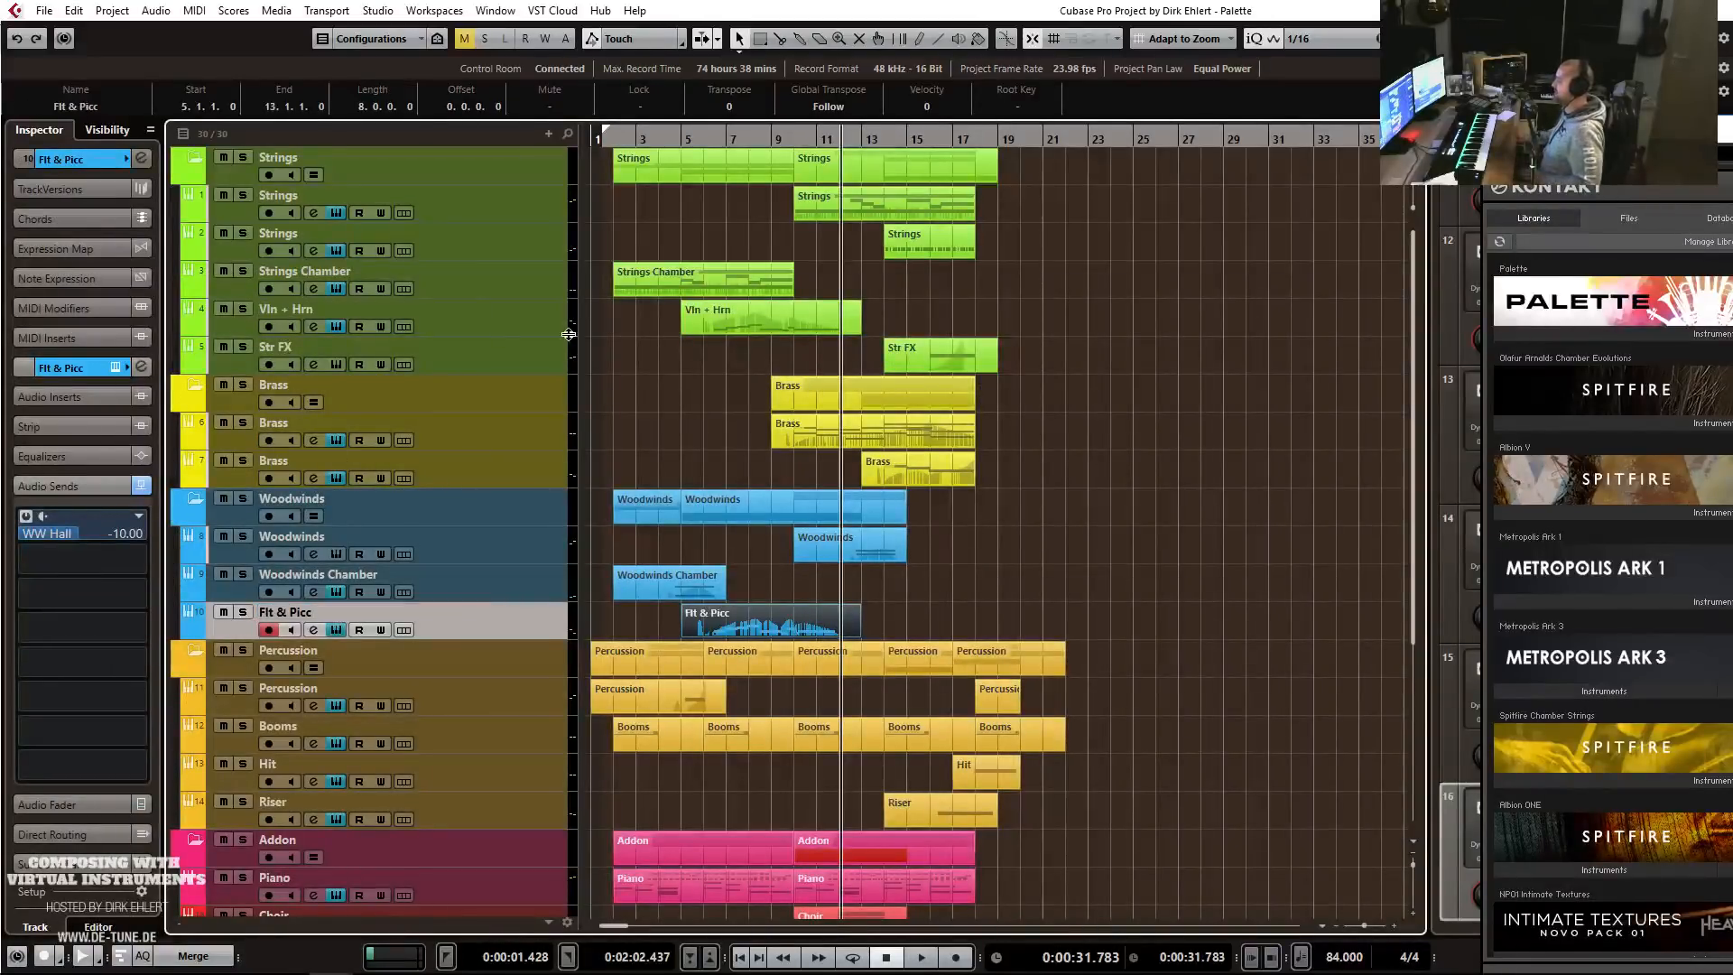
Play the arrangement from bar 5 to about bar 19 and set the Flt & Picc track's WW Hall send to -8.00.
left_click(687, 142)
key("space")
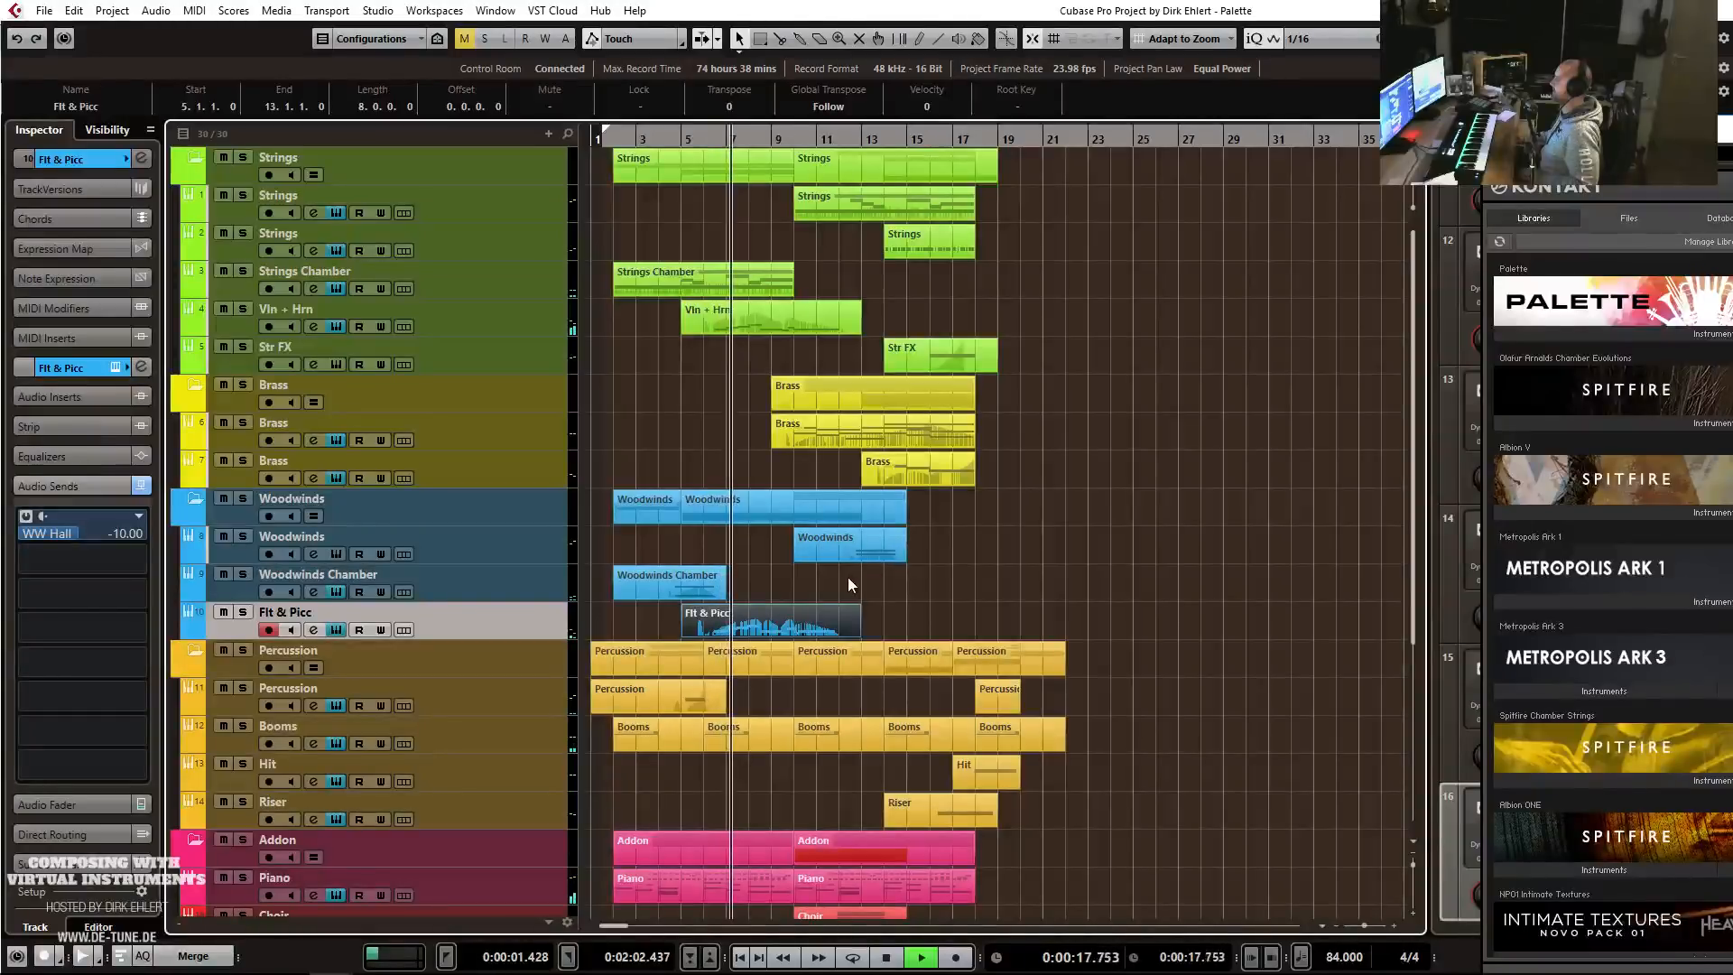
scroll(110, 537, "up", 2)
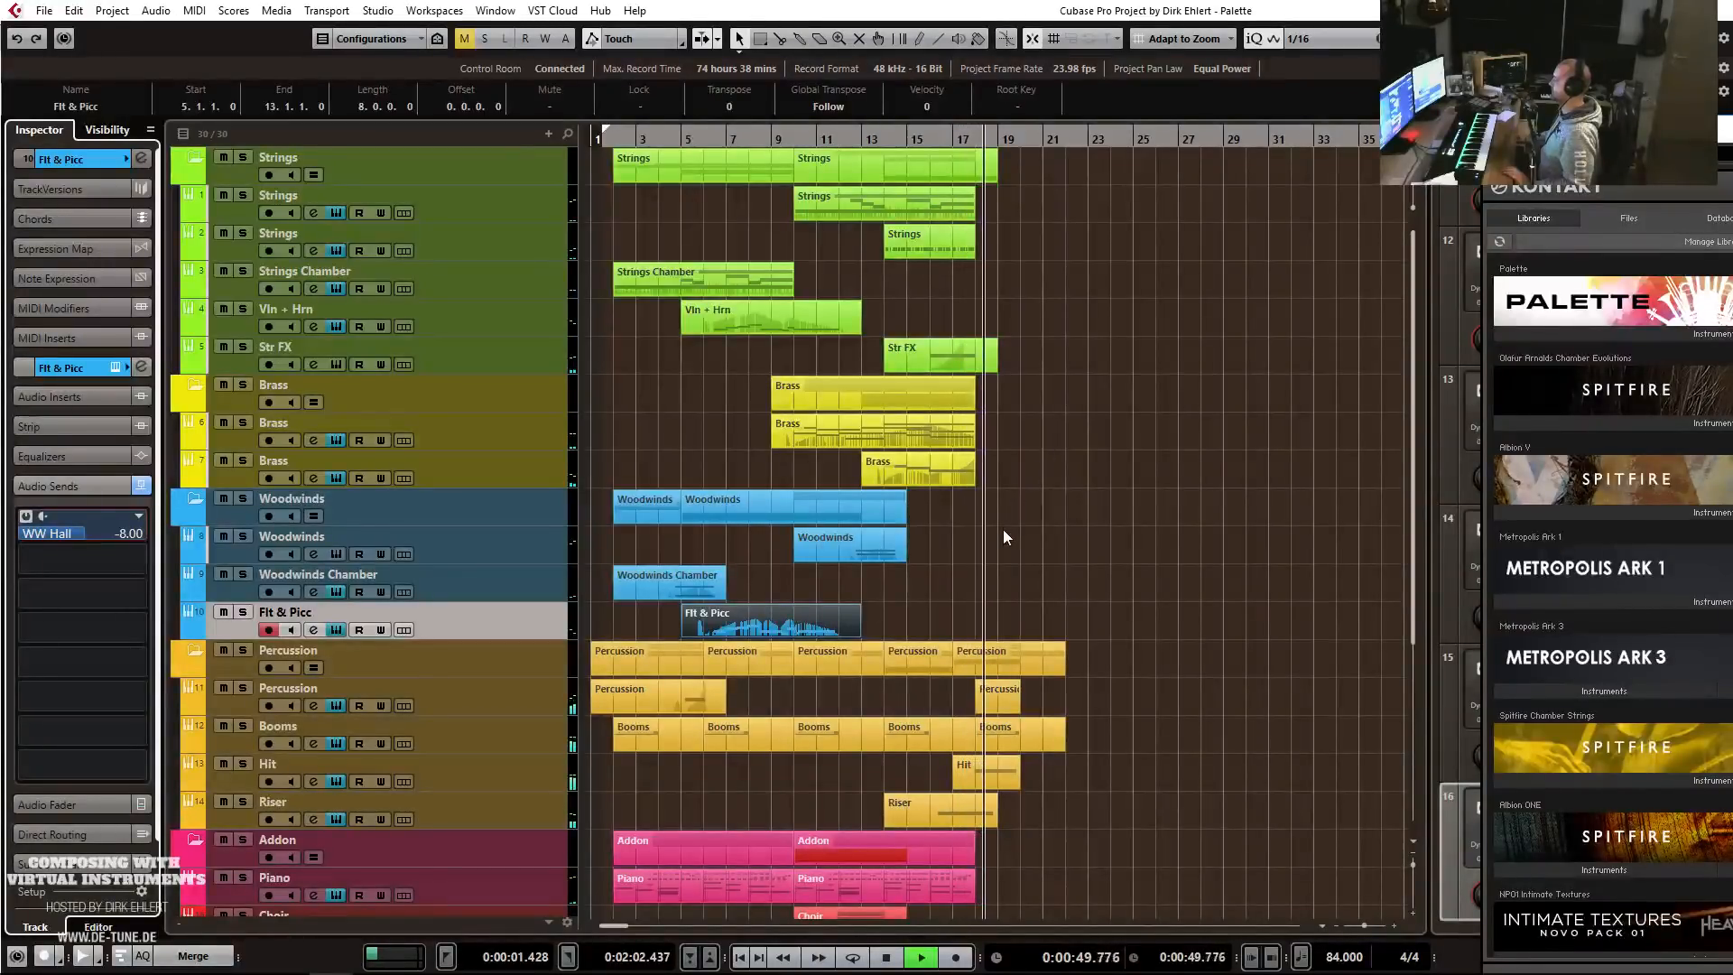
key("space")
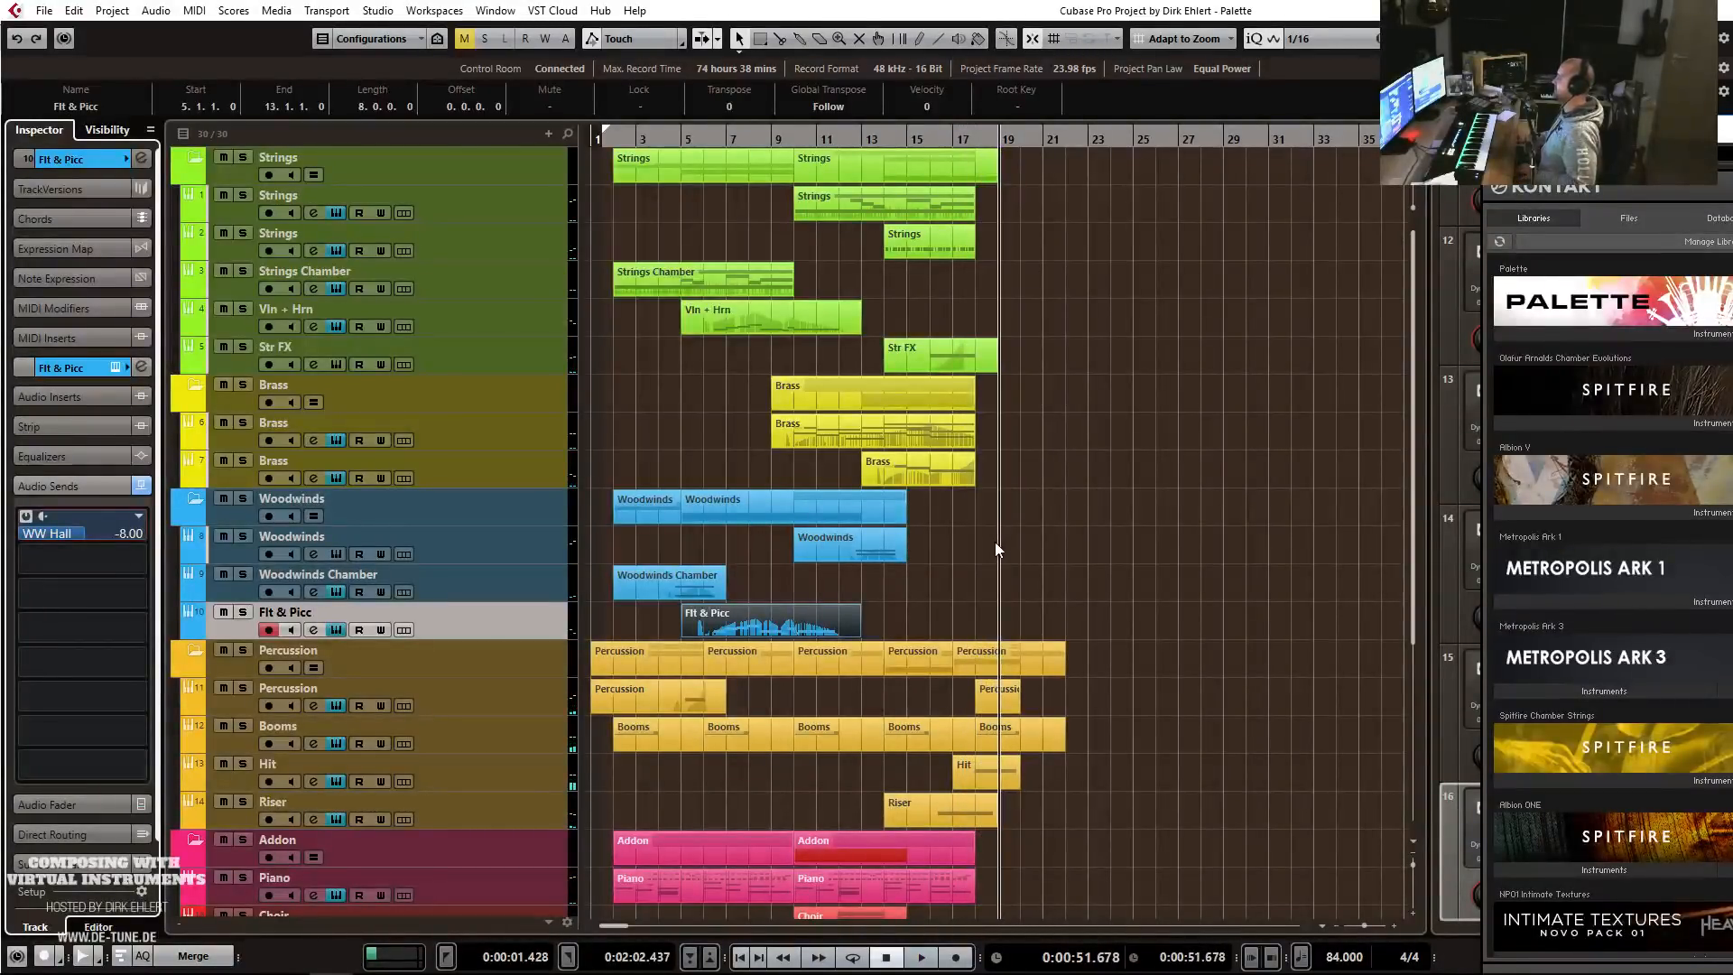
scroll(1015, 491, "down", 5)
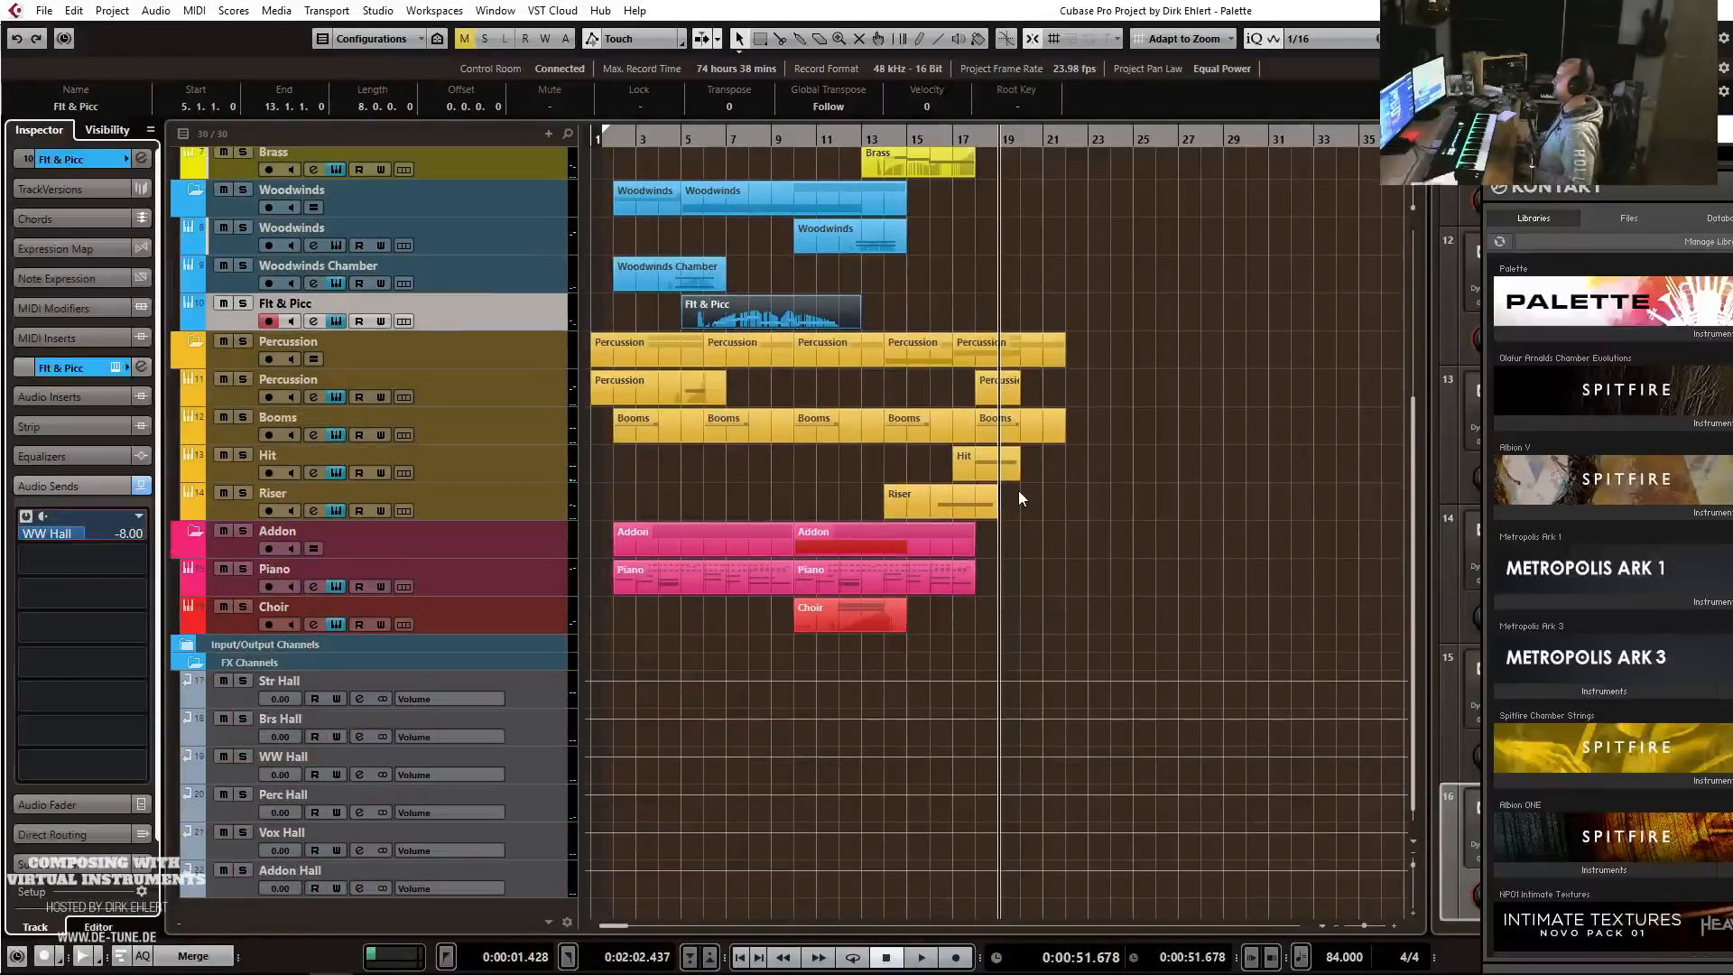
scroll(1019, 490, "up", 3)
scroll(1018, 498, "up", 2)
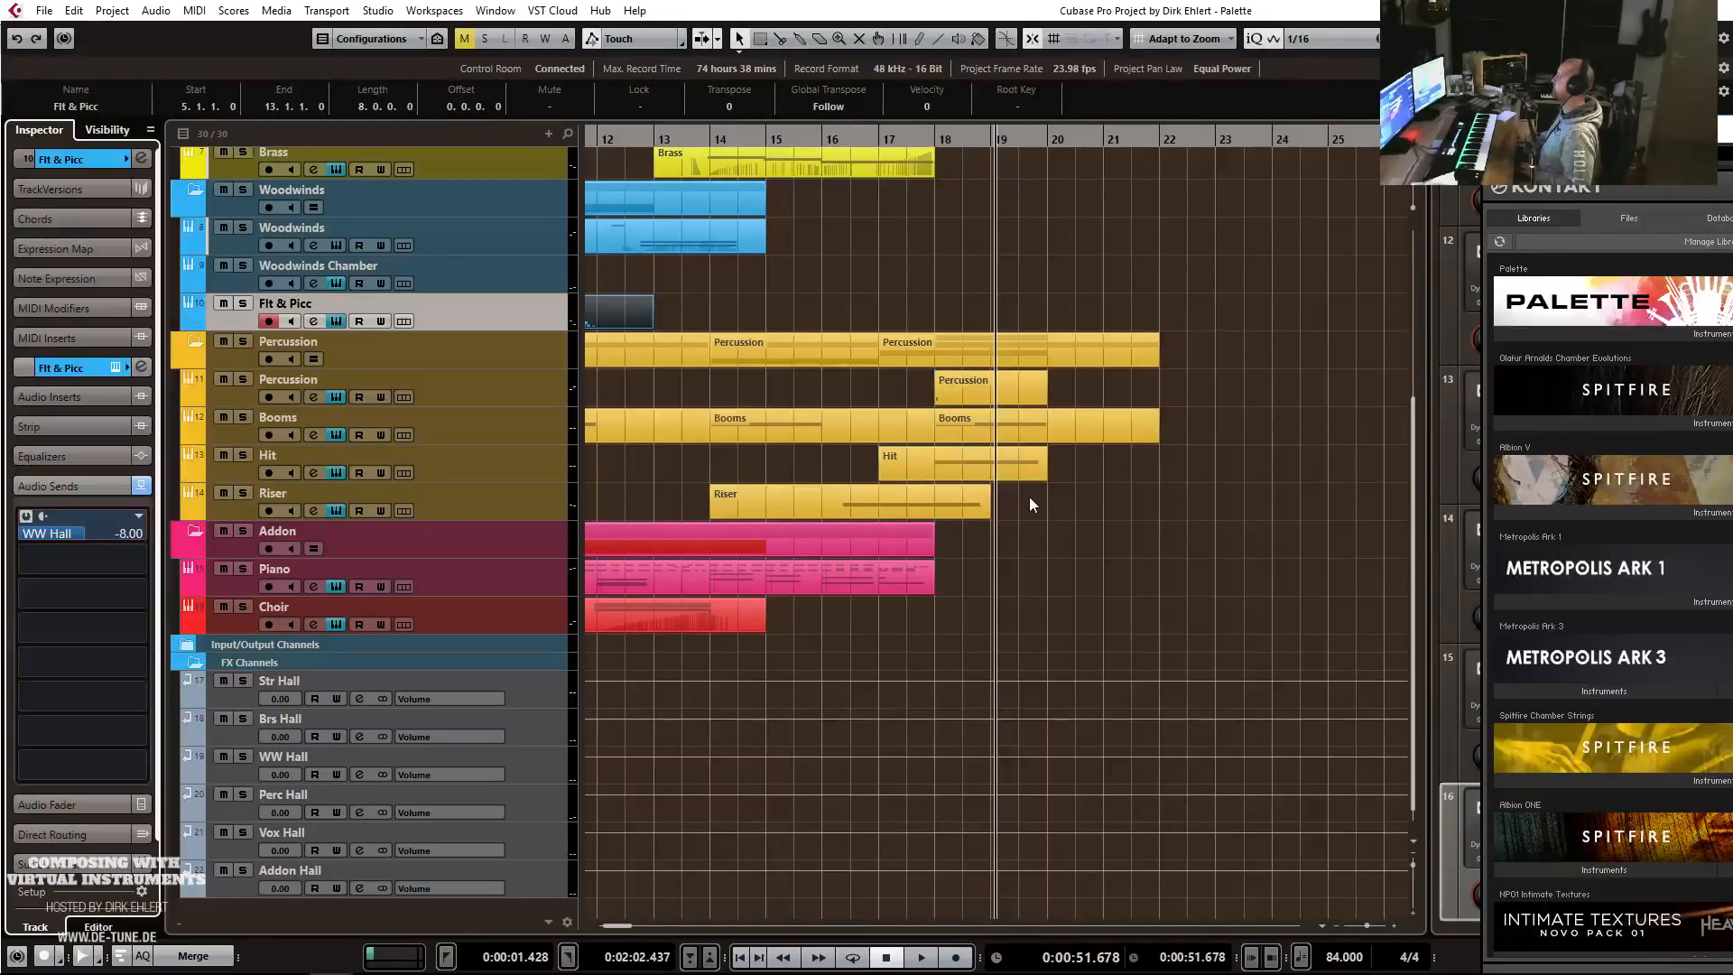
scroll(1032, 503, "down", 3)
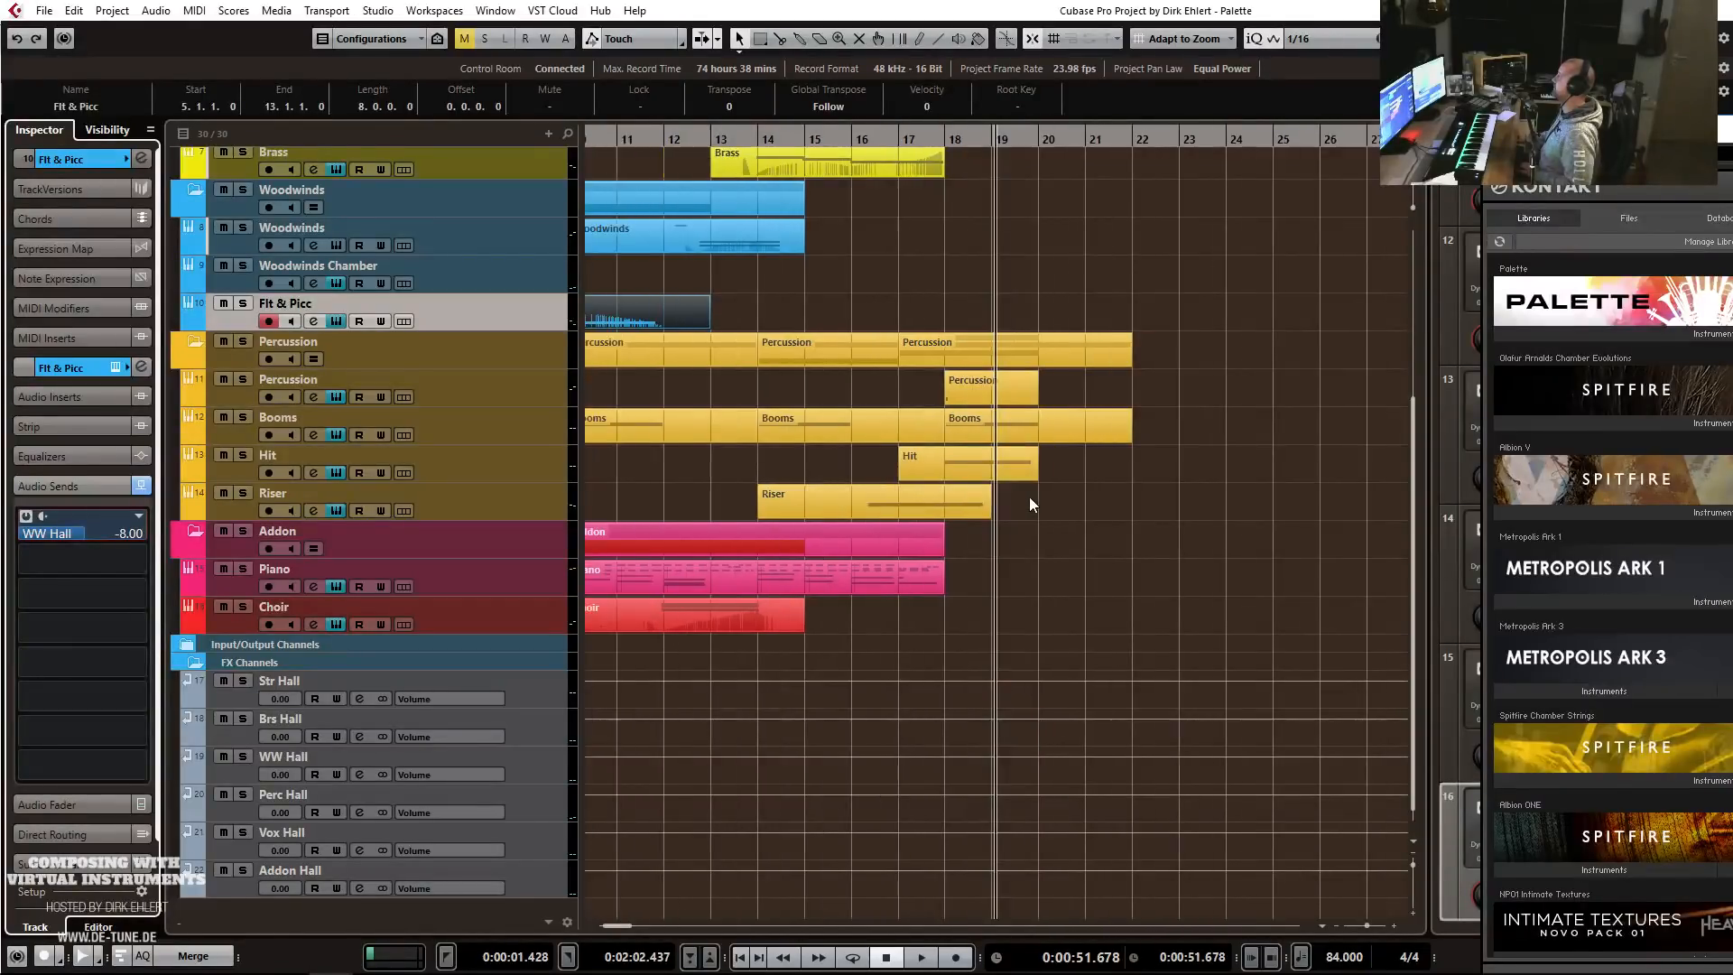
scroll(1032, 504, "up", 5)
scroll(1032, 504, "down", 5)
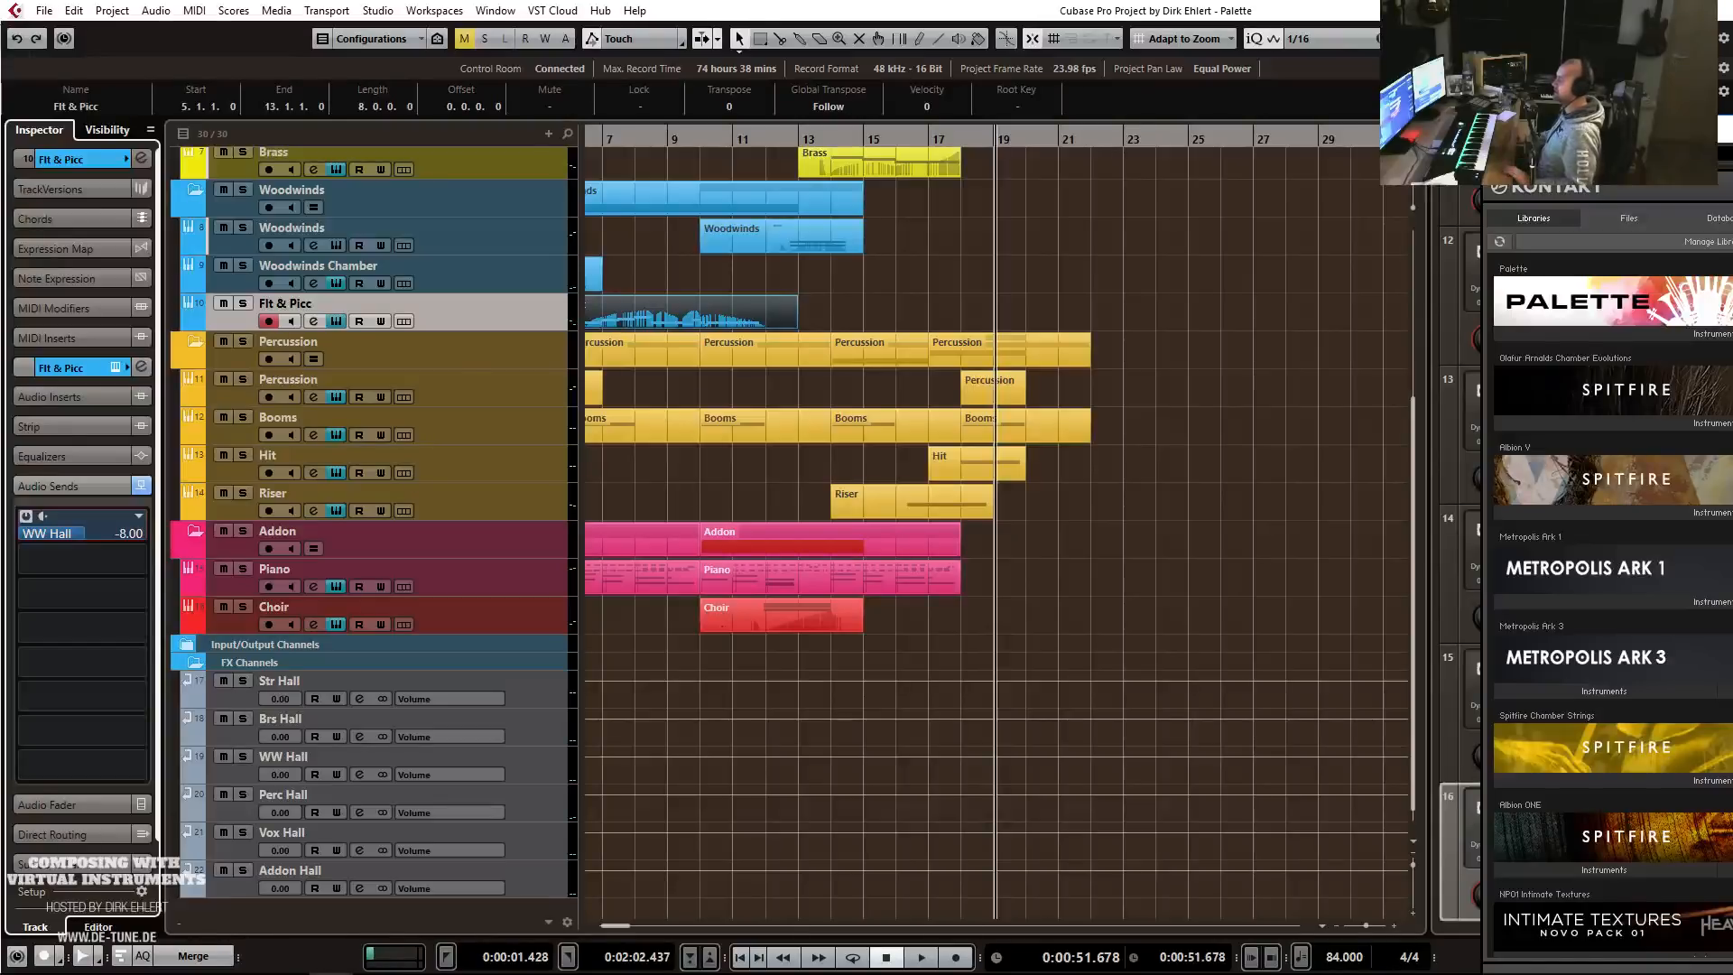
Add a group channel named Strings to the five string channels and Str Hall in the mixer, and colour it green.
key("F3")
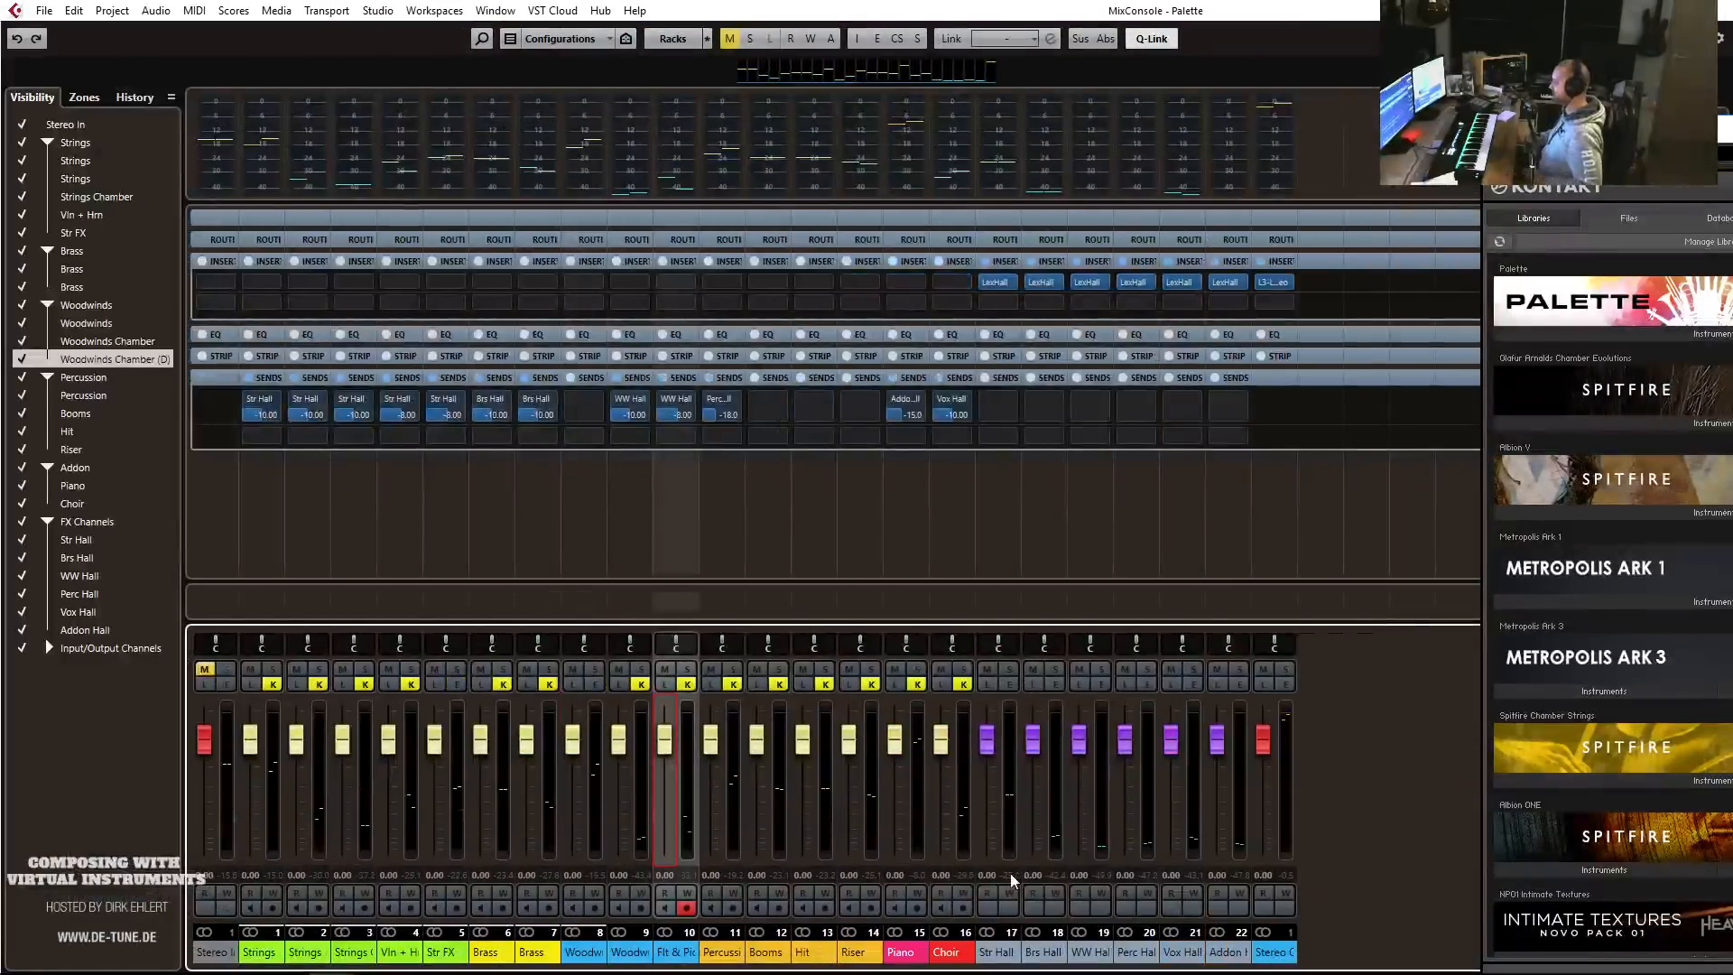
left_click(275, 849)
key("h")
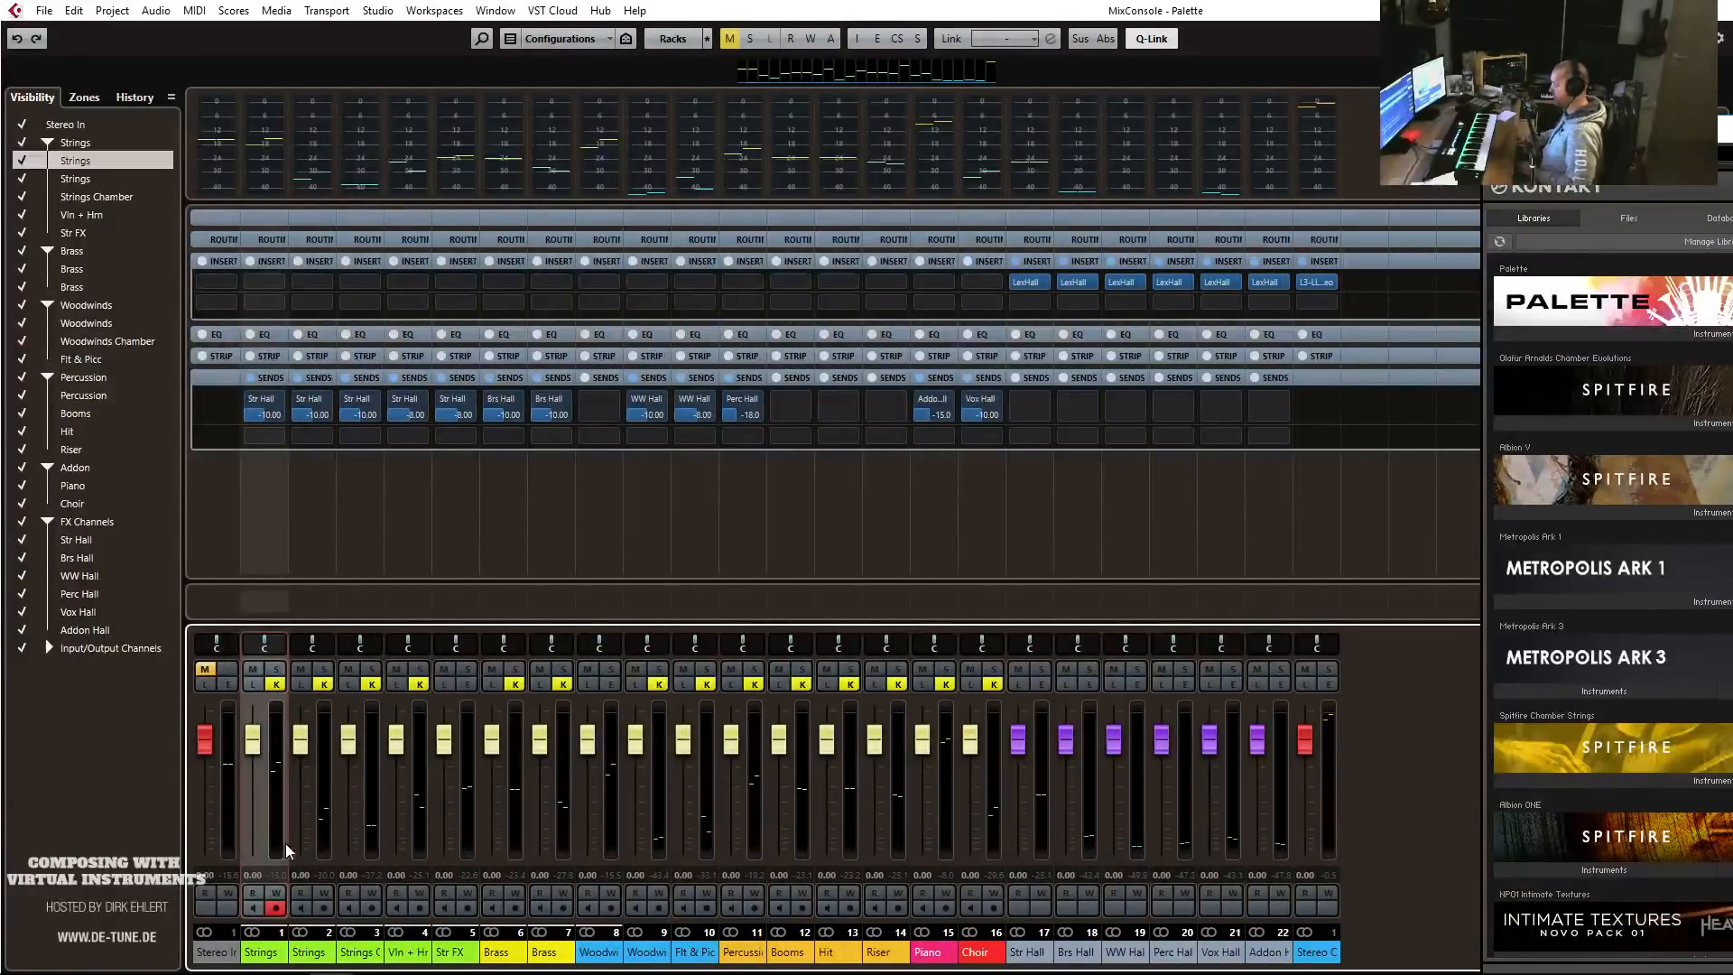
left_click(468, 848, "shift")
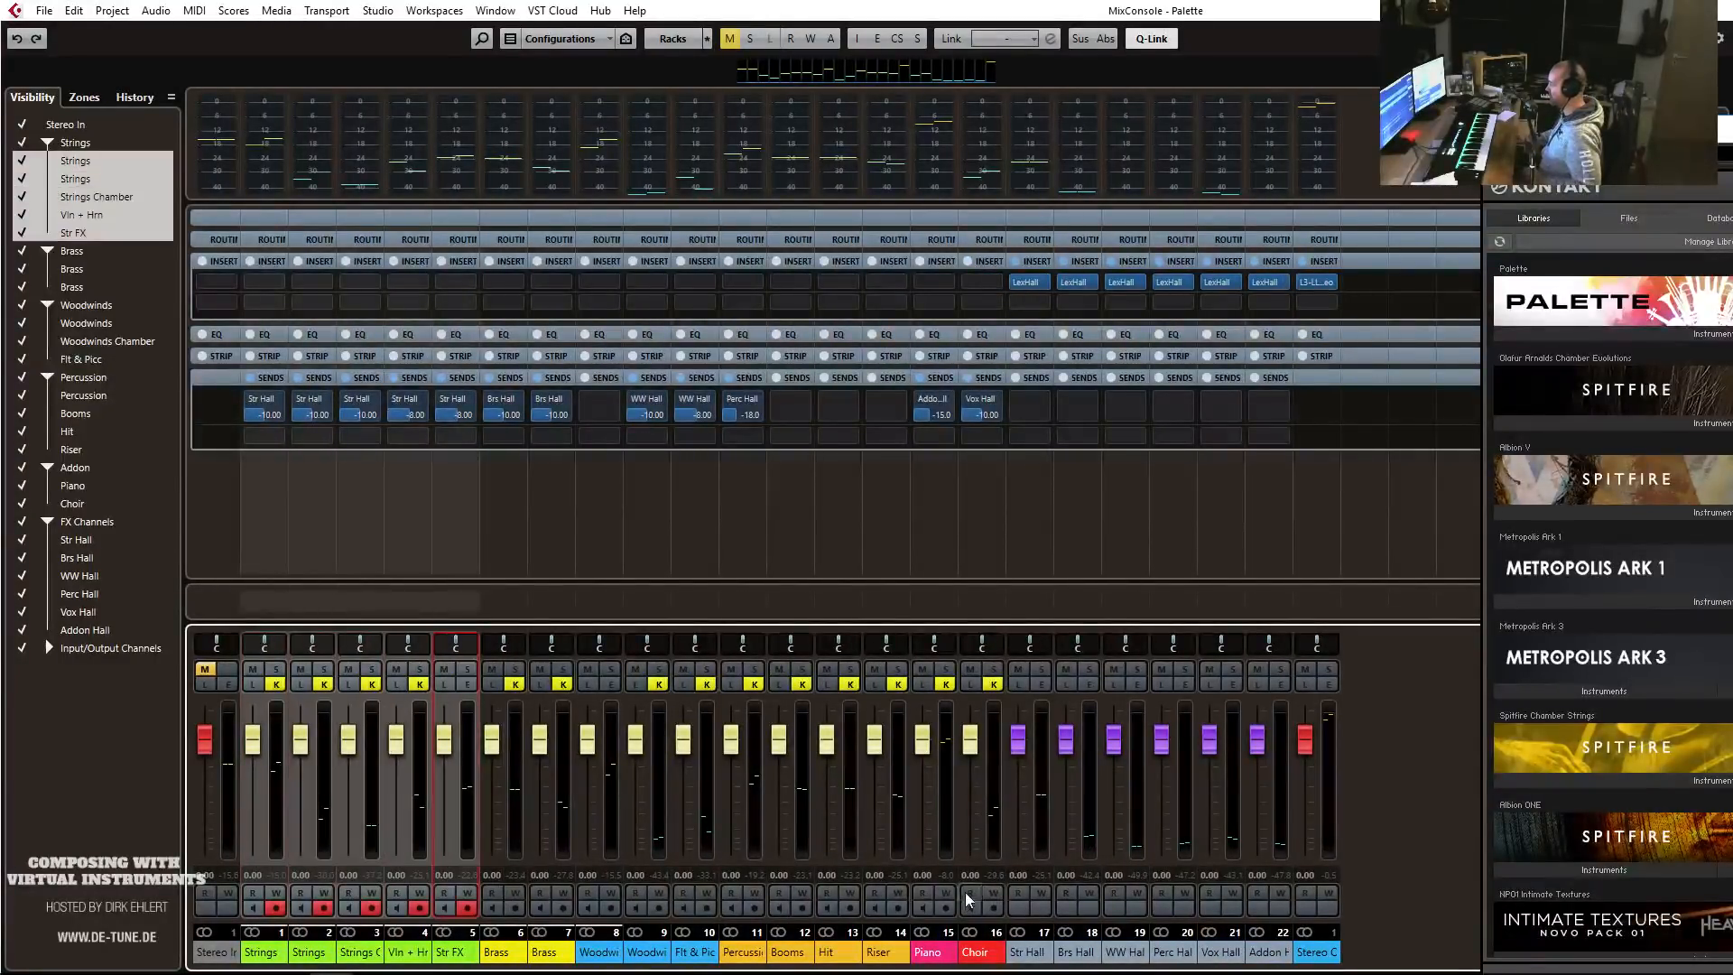
left_click(1038, 844)
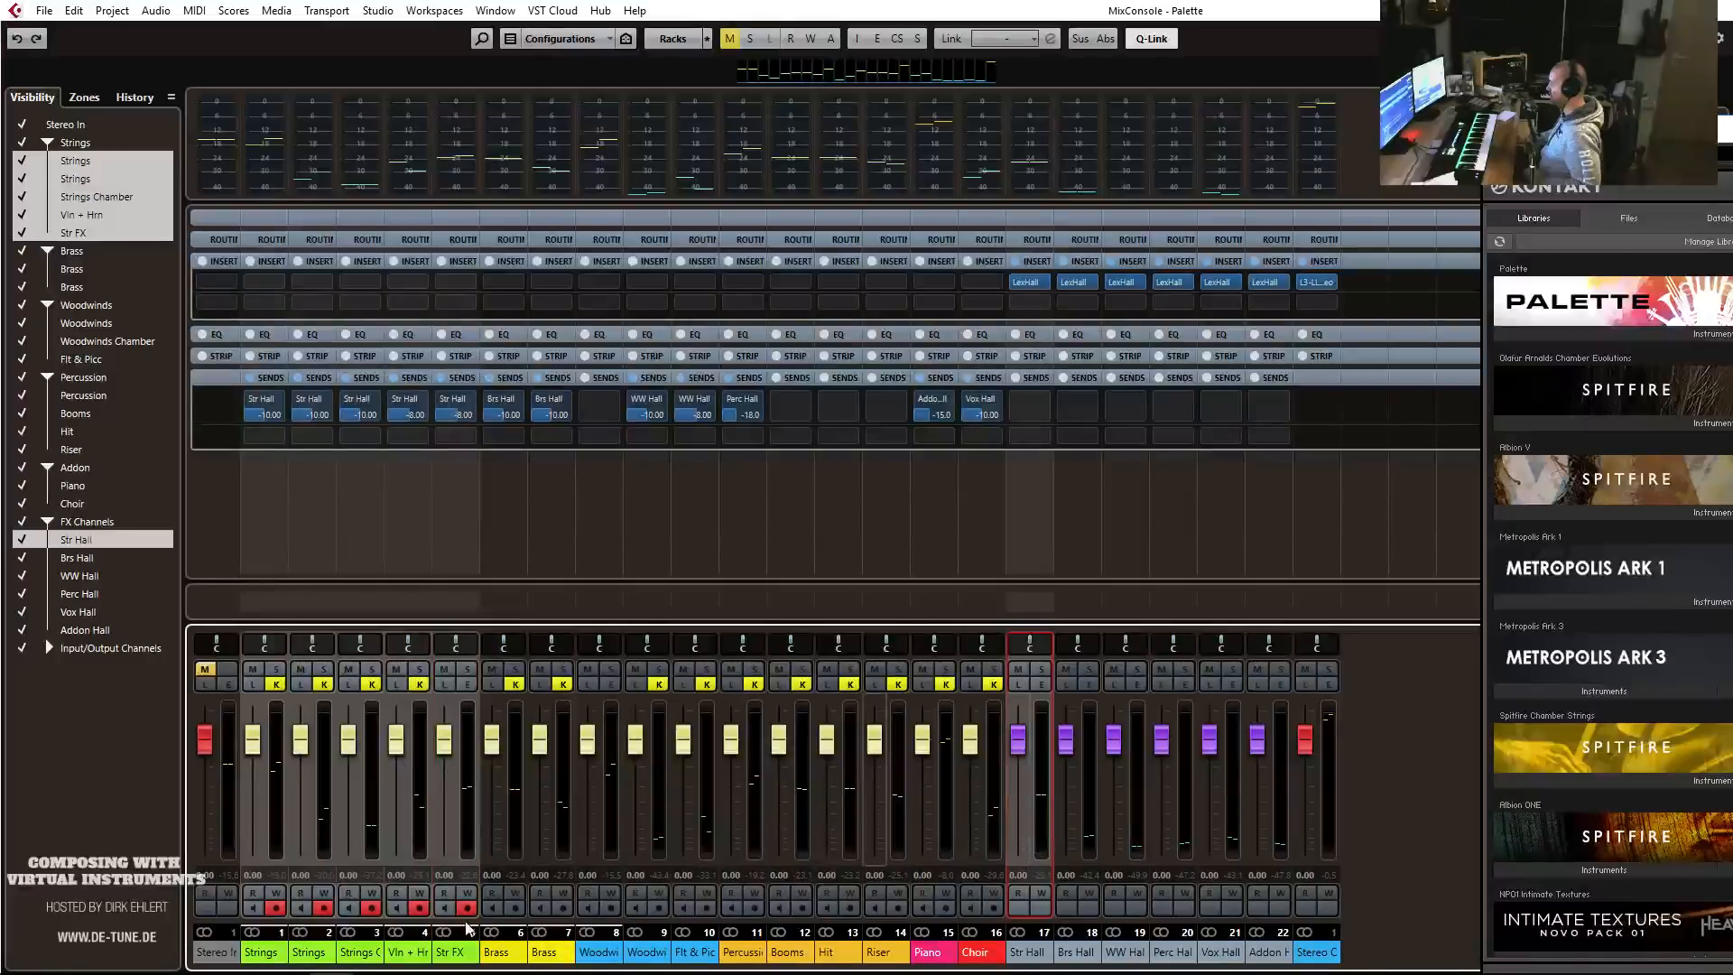
right_click(253, 821)
left_click(460, 555)
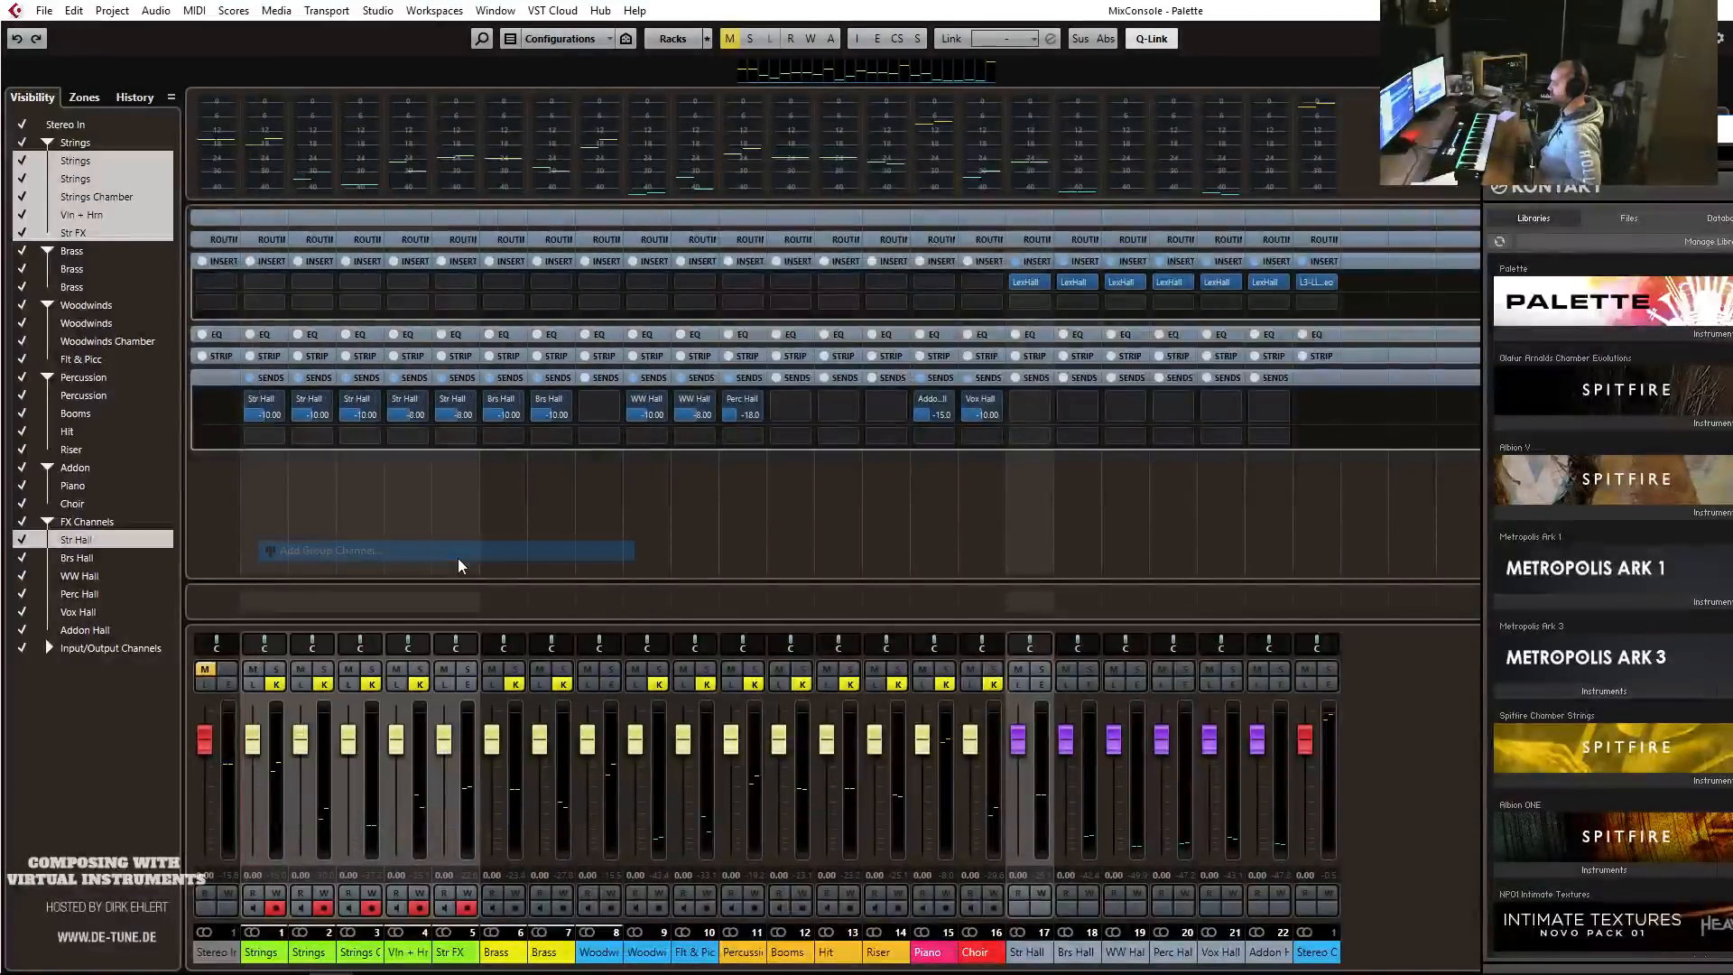
right_click(253, 802)
left_click(452, 554)
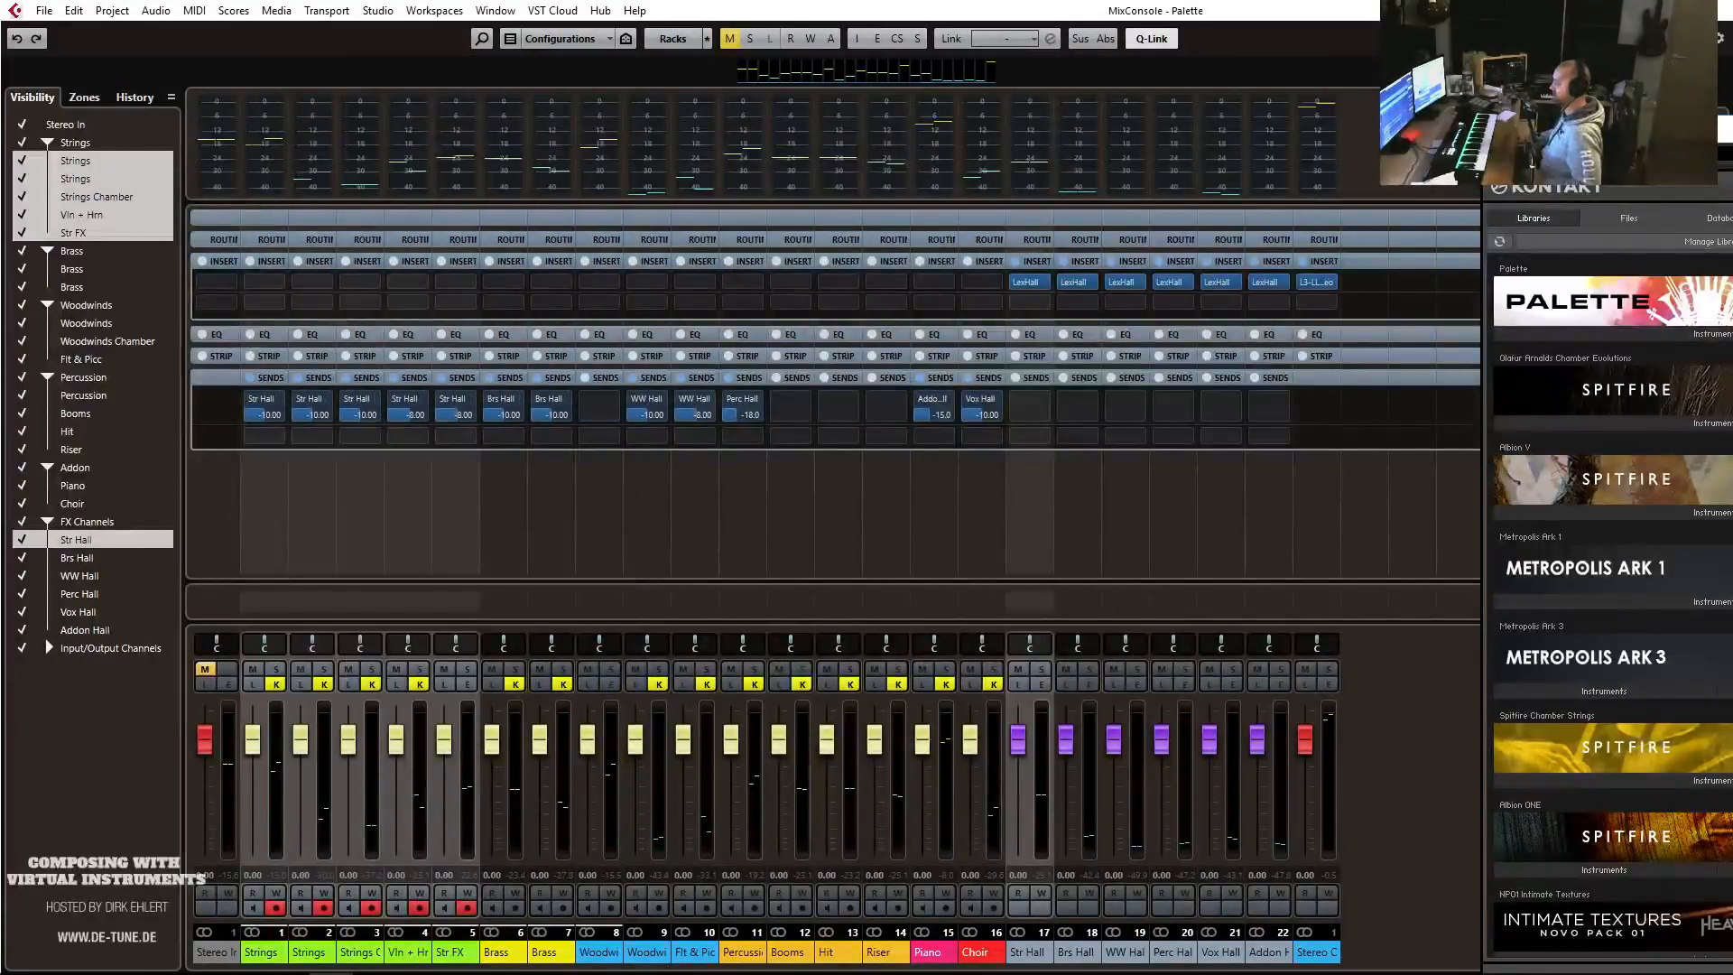
type("Strings")
key("Return")
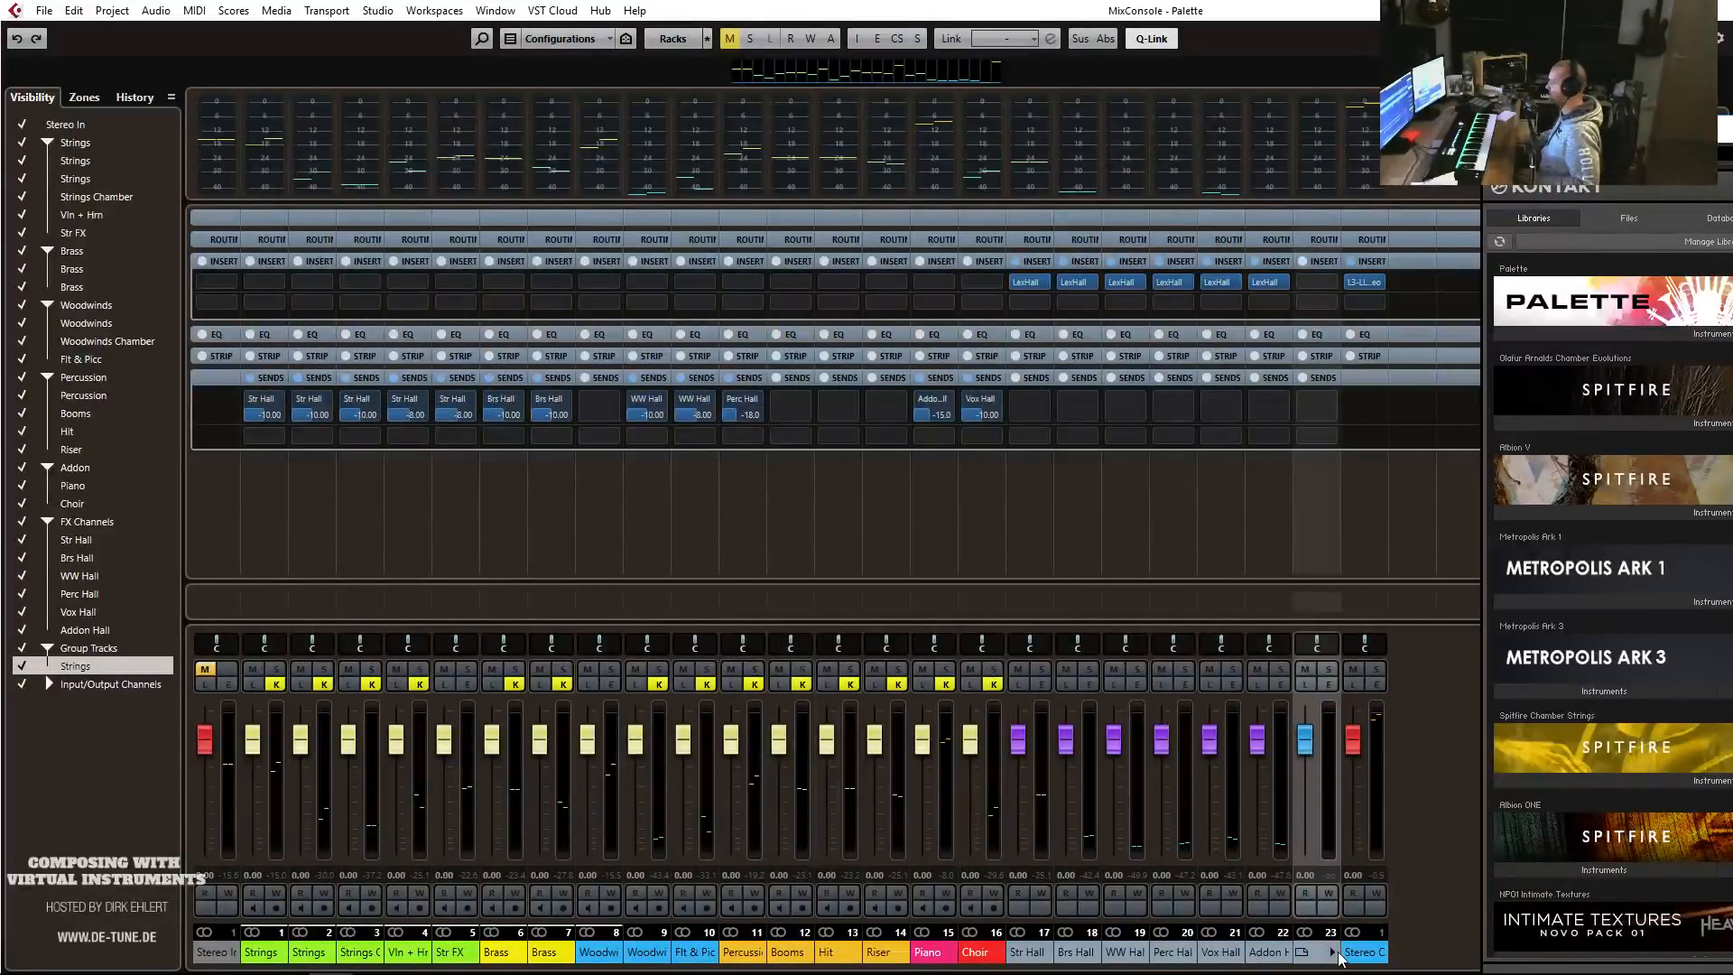
left_click(1333, 952)
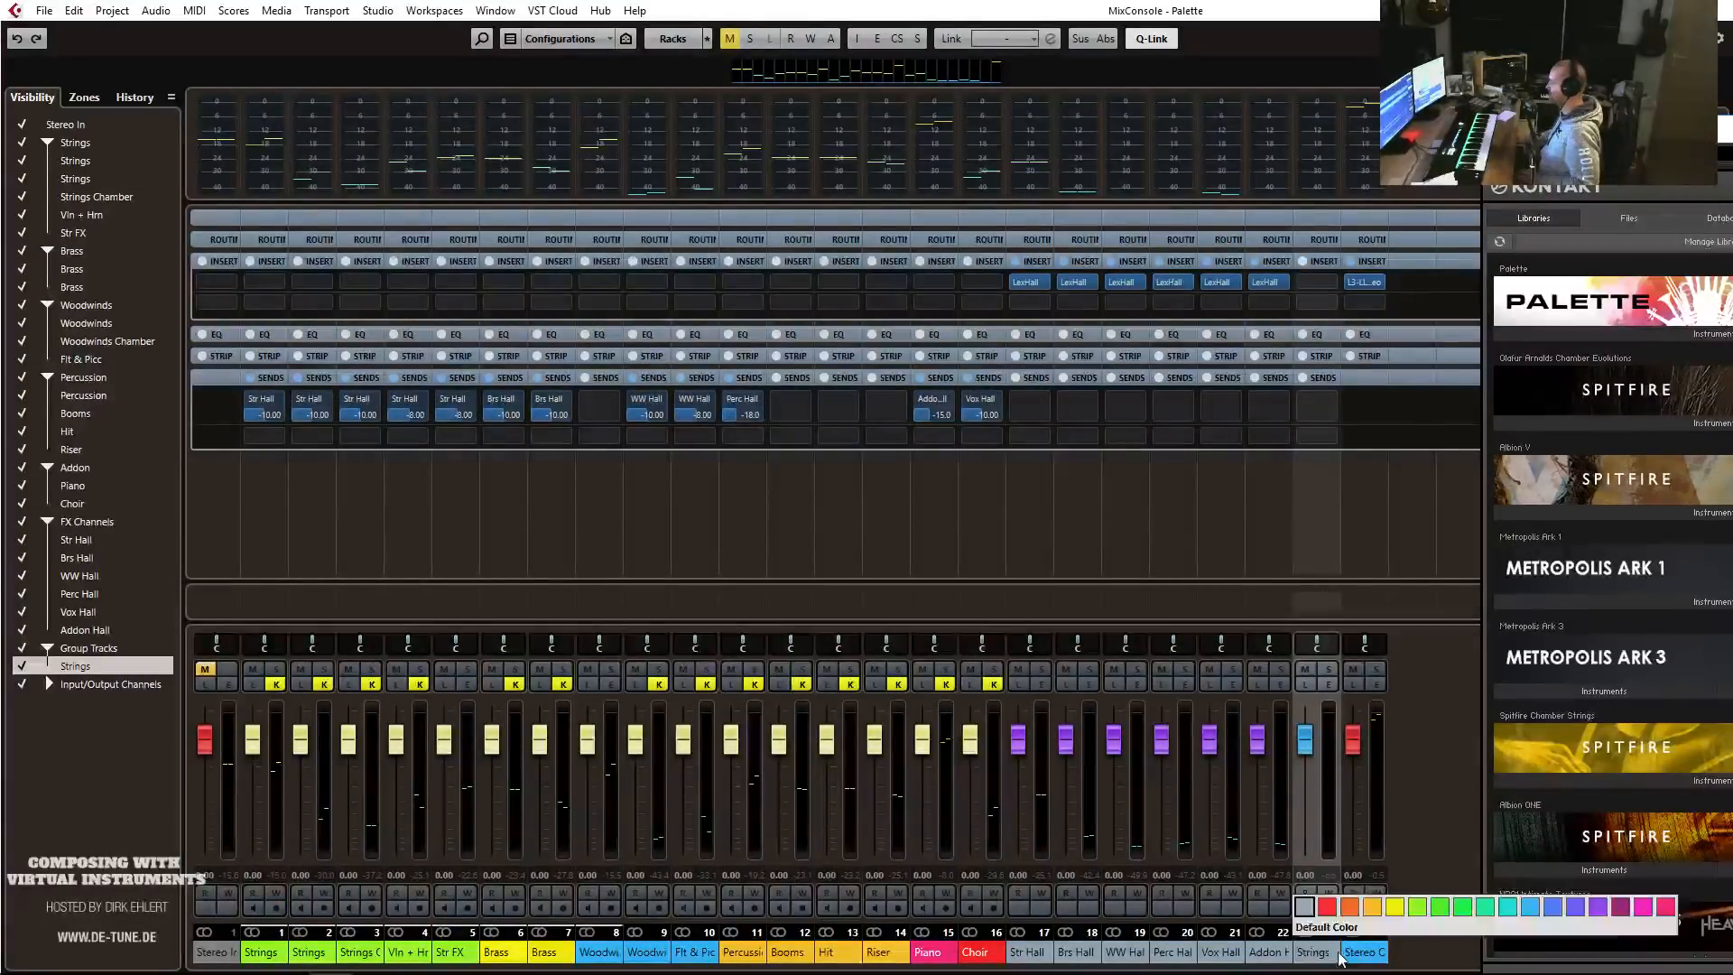
Add a group channel named Brass to the two Brass channels and Brs Hall, and colour it yellow.
left_click(488, 868)
left_click(524, 827)
left_click(562, 837, "ctrl")
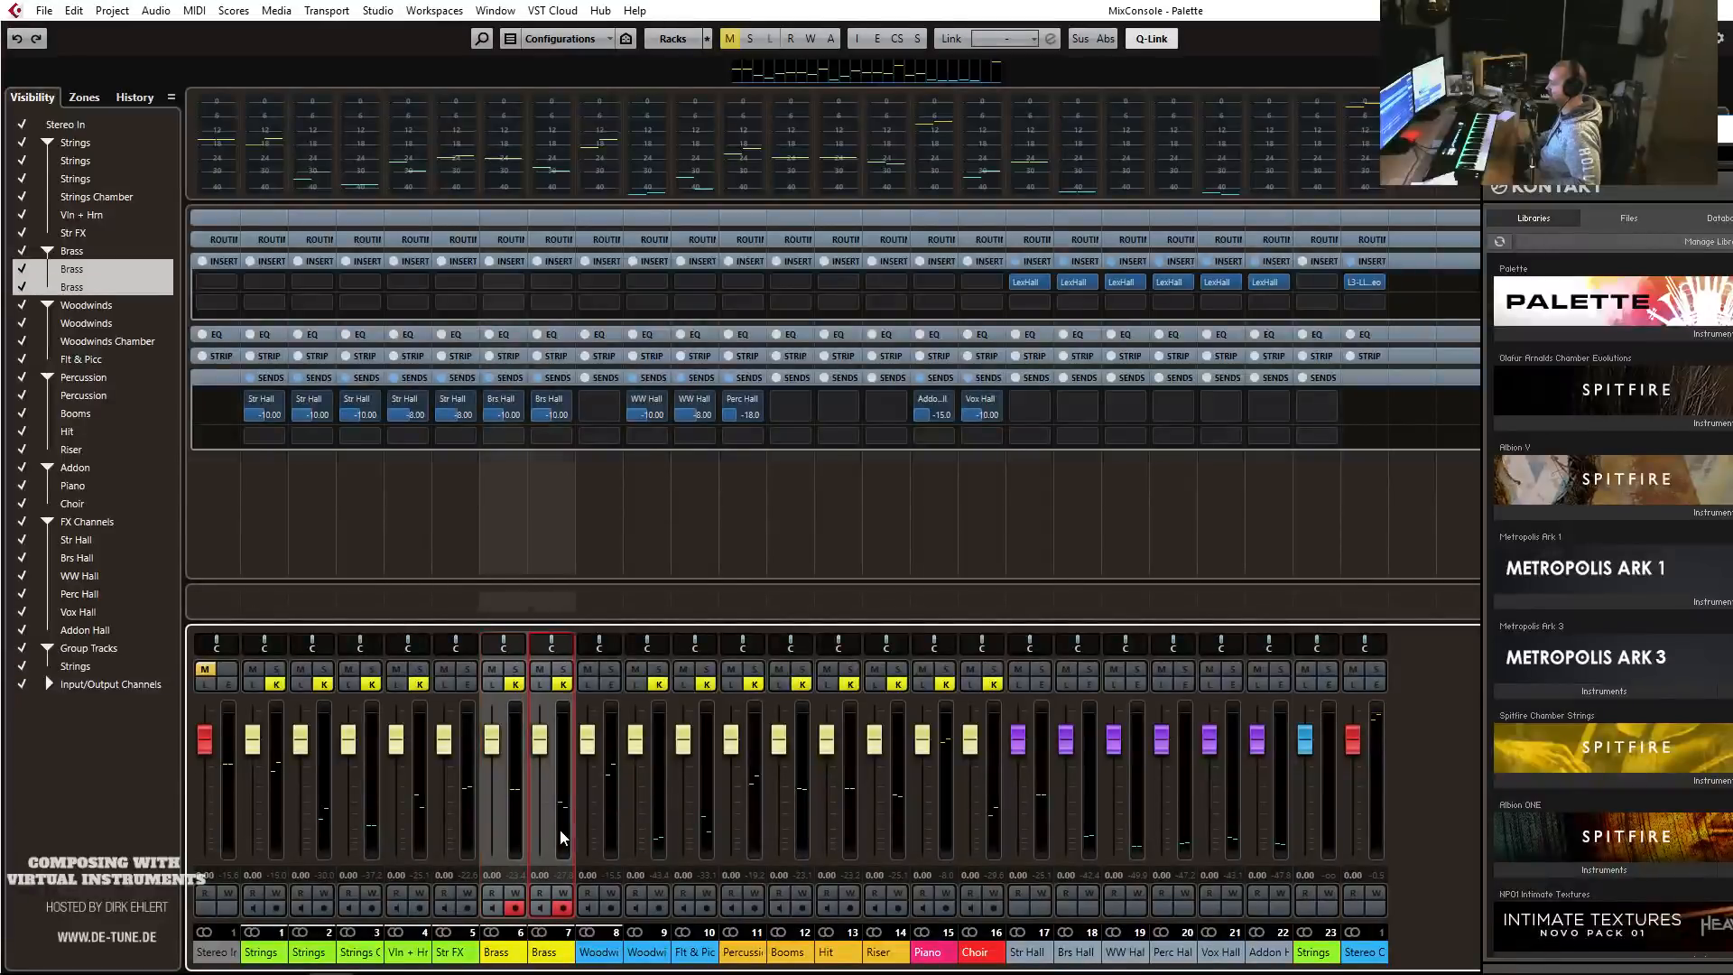
left_click(1093, 844, "ctrl")
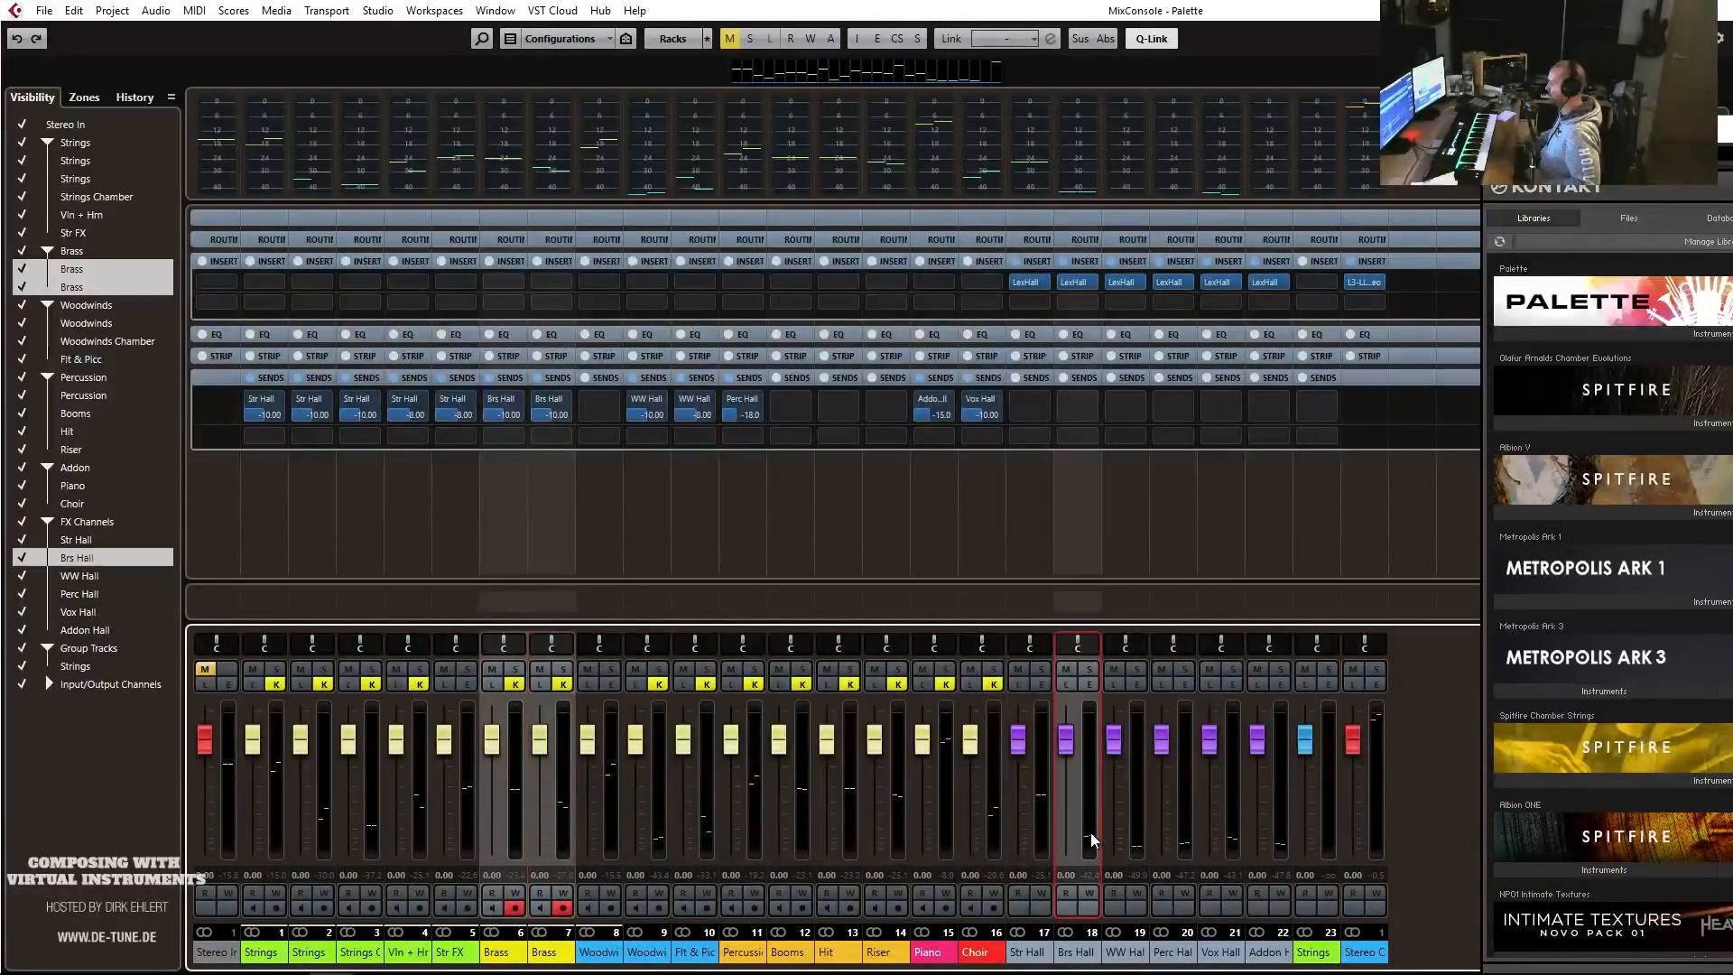
right_click(1070, 832)
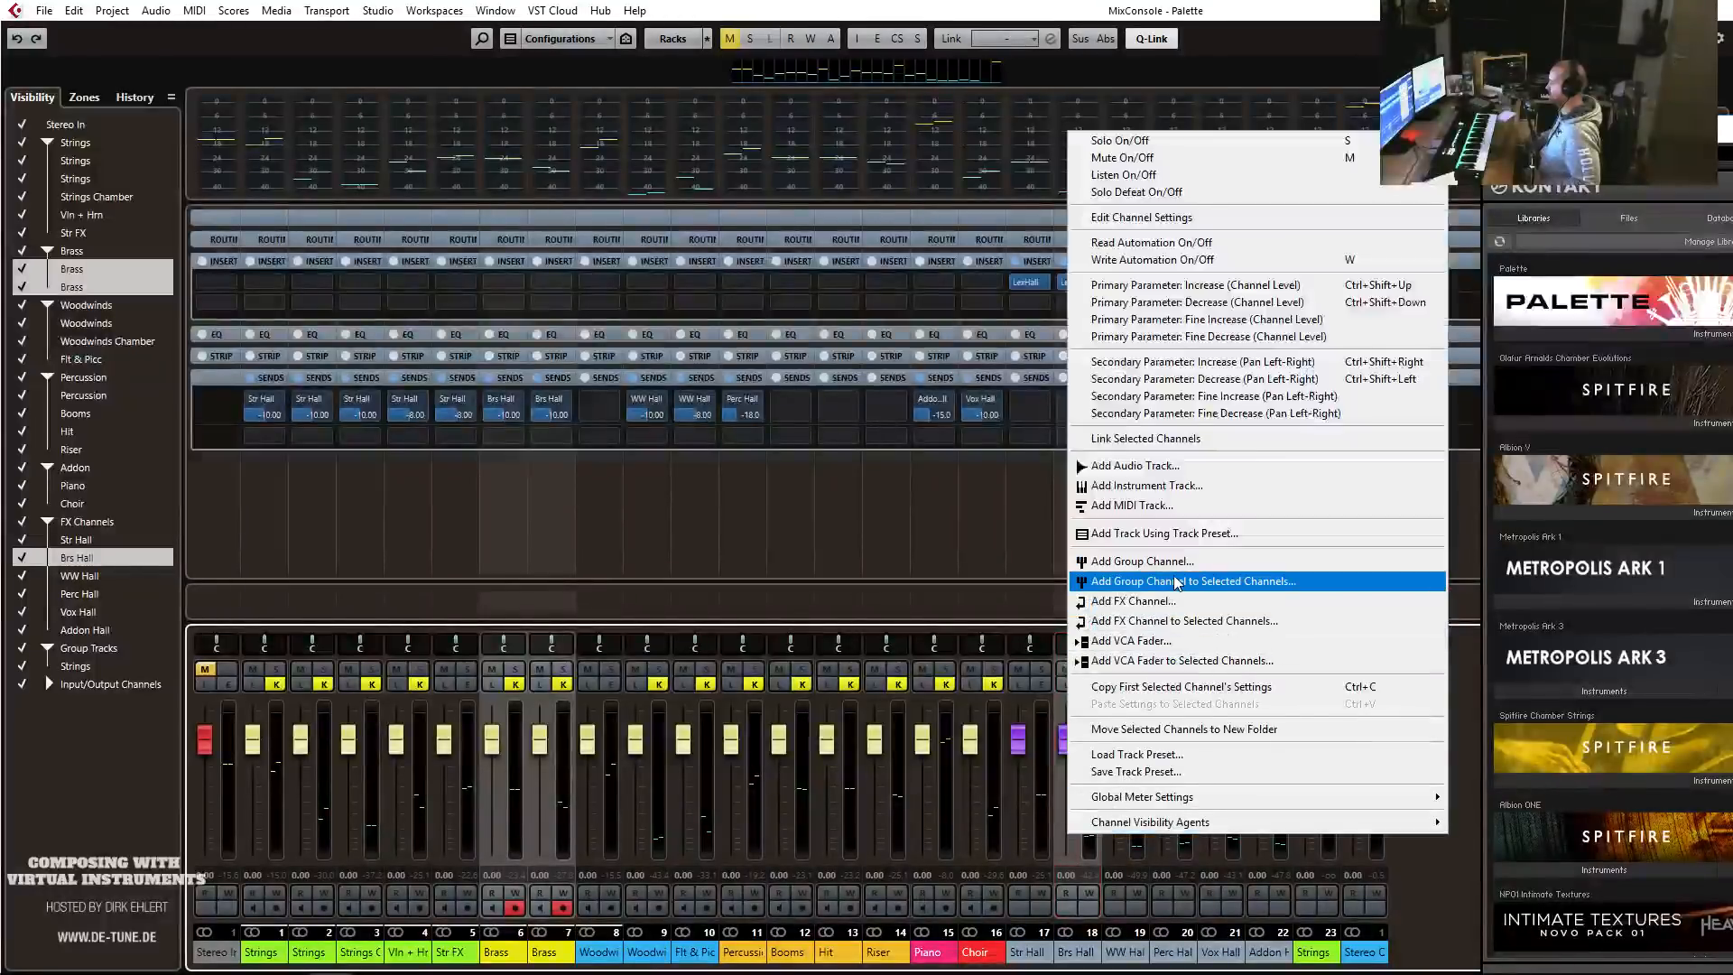
left_click(1173, 581)
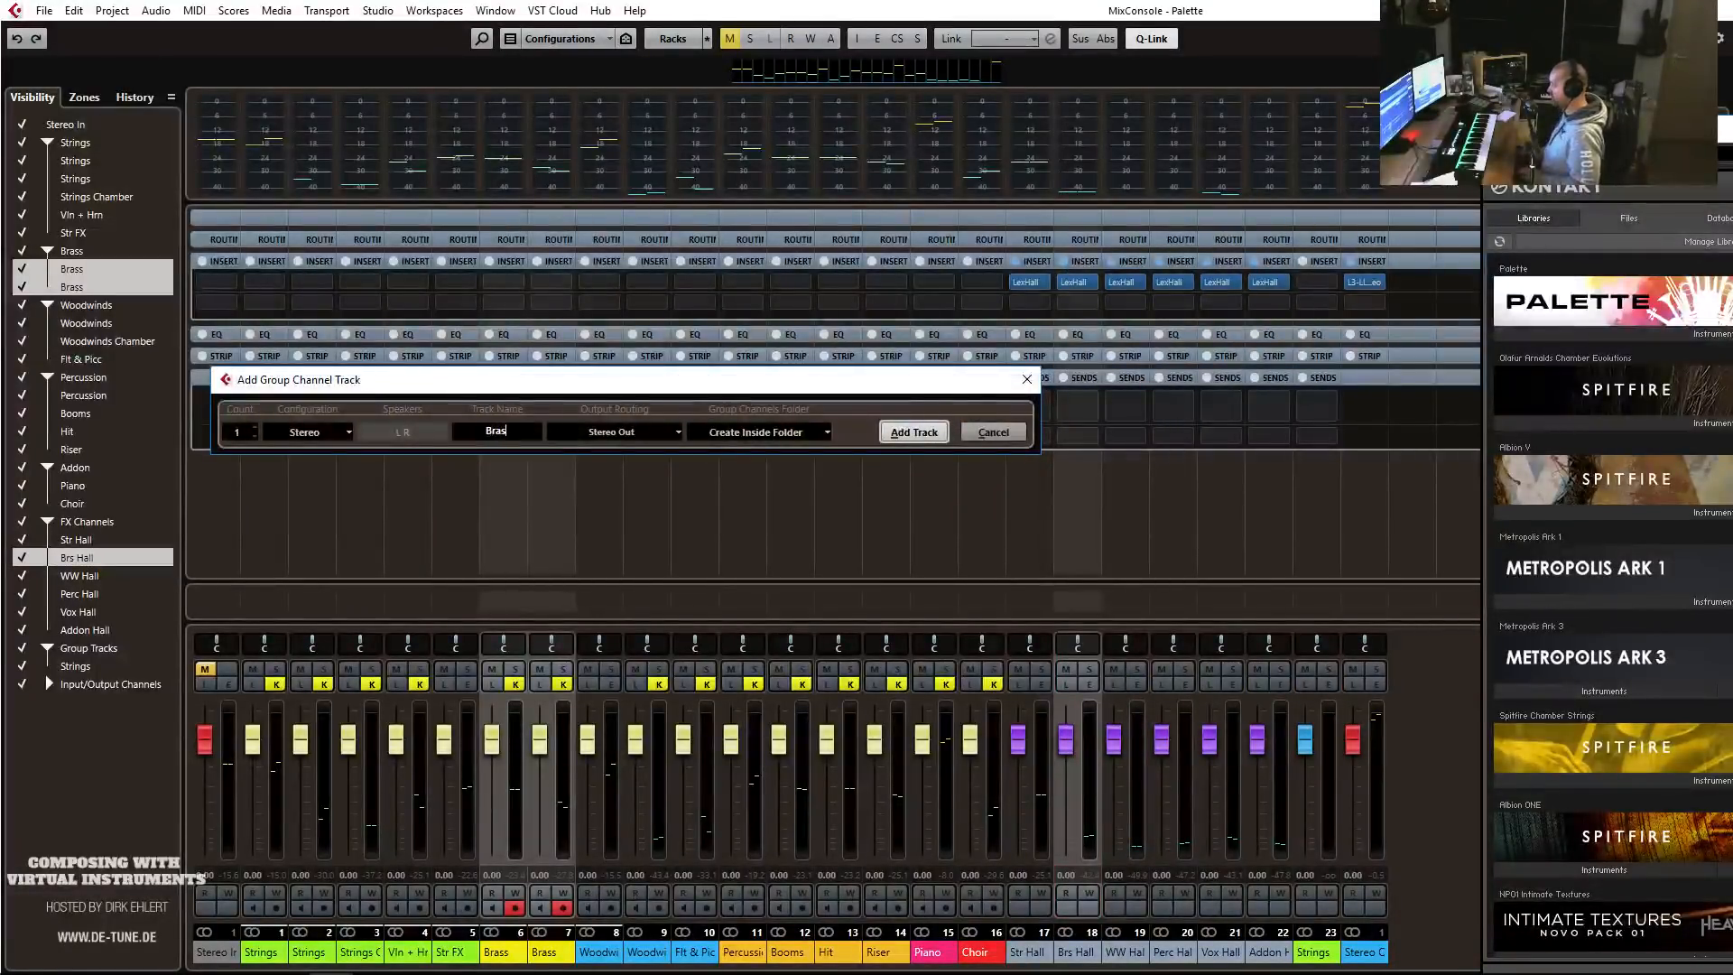
key("Return")
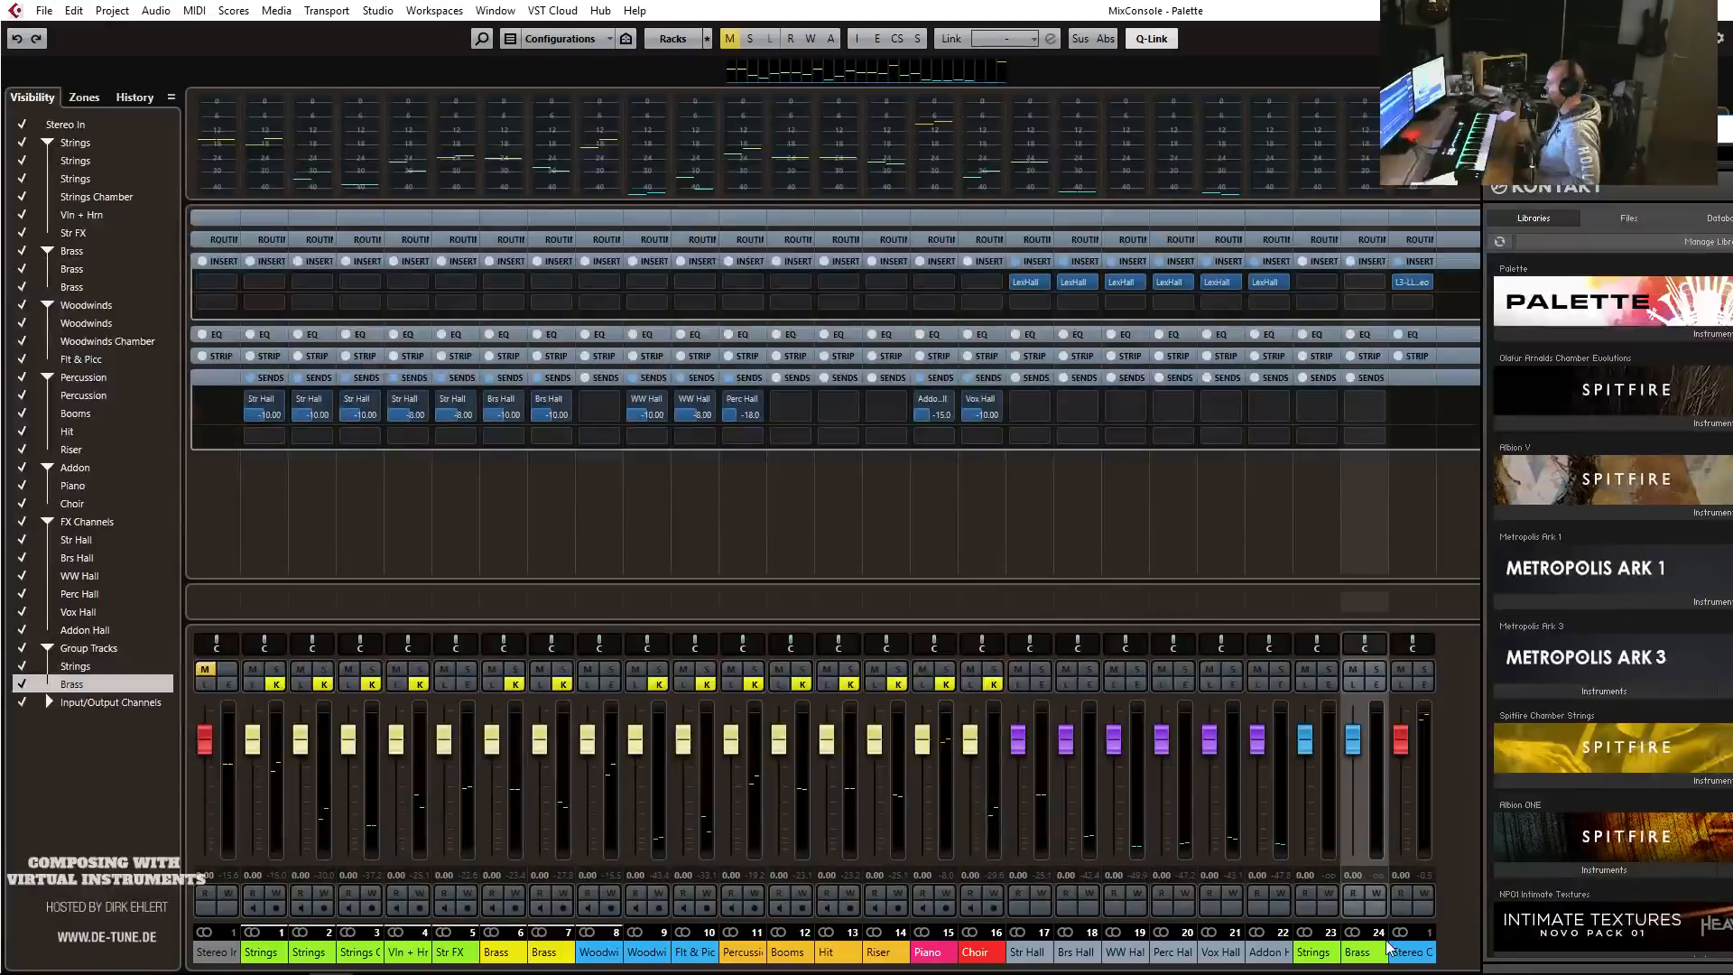
left_click(1387, 948)
left_click(1442, 905)
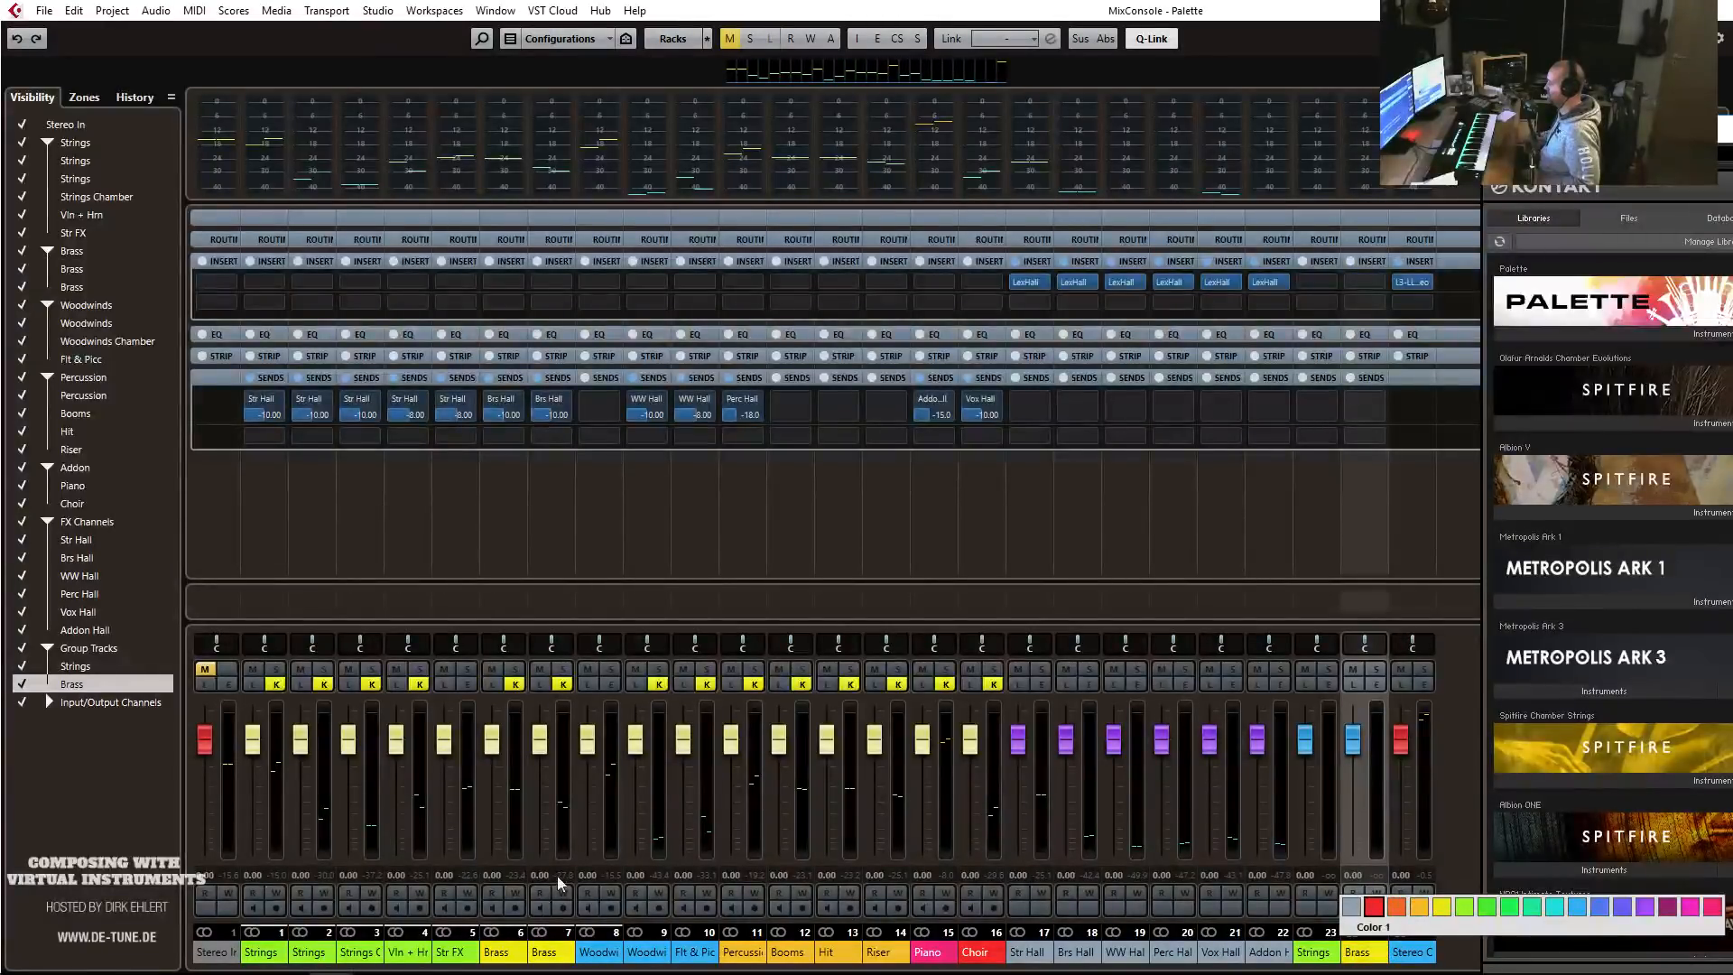
Add a group channel named Woodwinds to the two Woodwinds channels, Flt & Picc and WW Hall in the mixer.
left_click(611, 843)
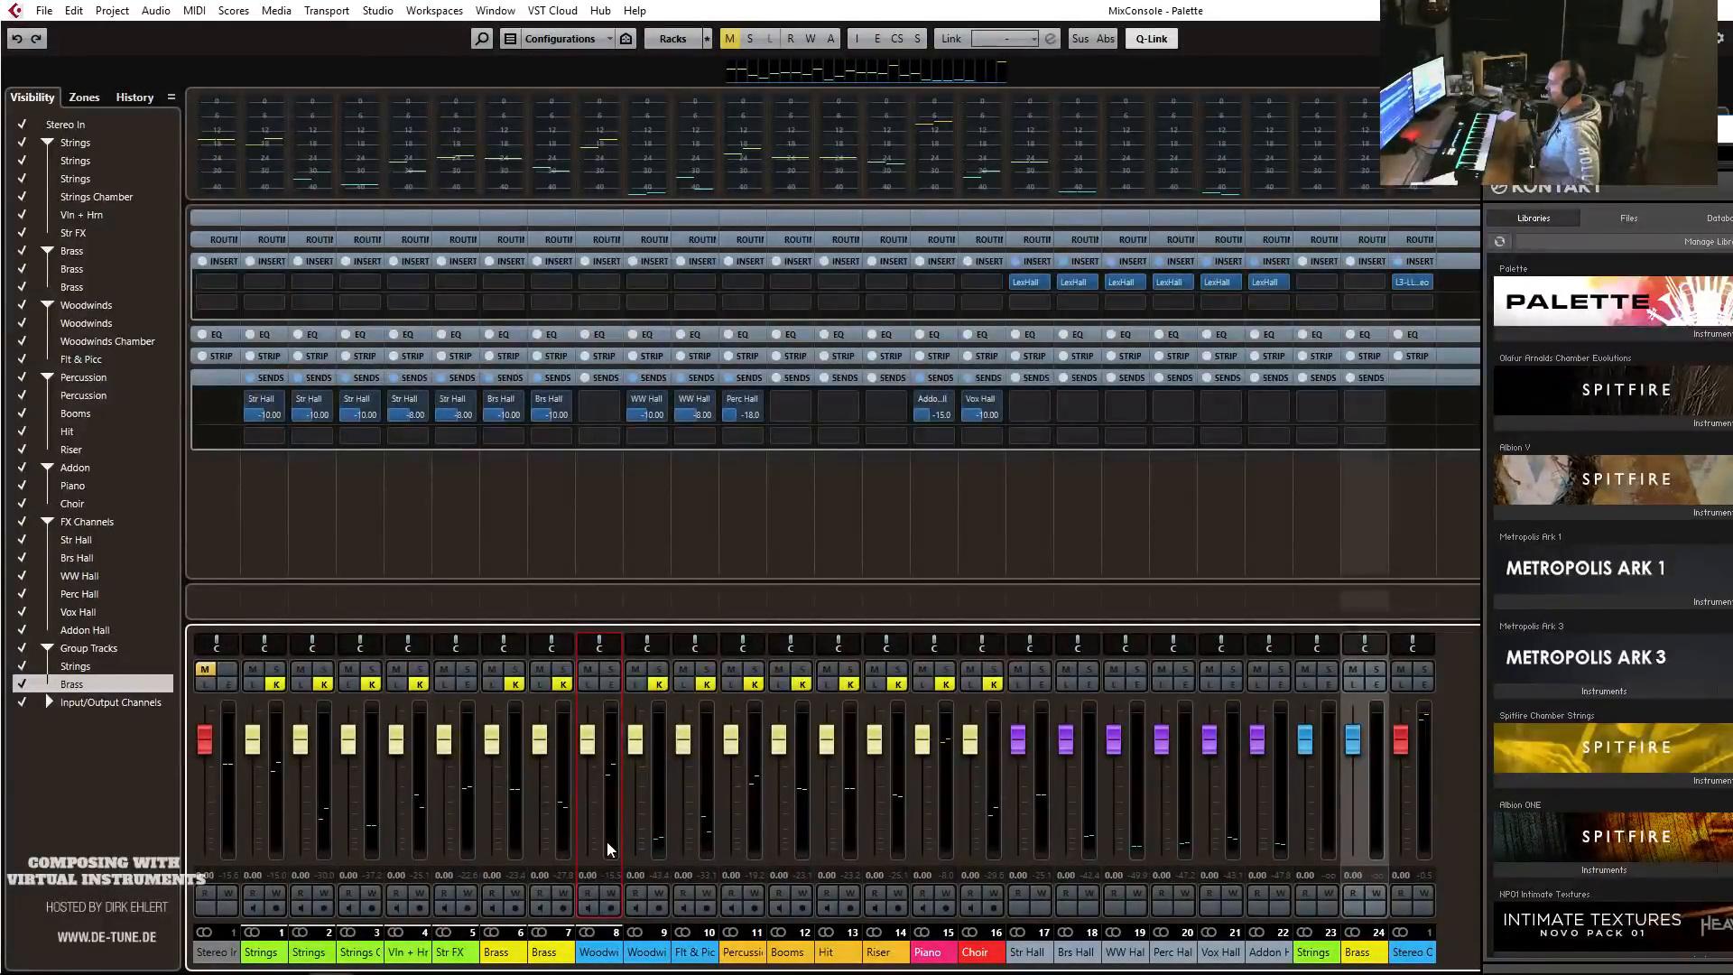
left_click(607, 841)
left_click(700, 843, "shift")
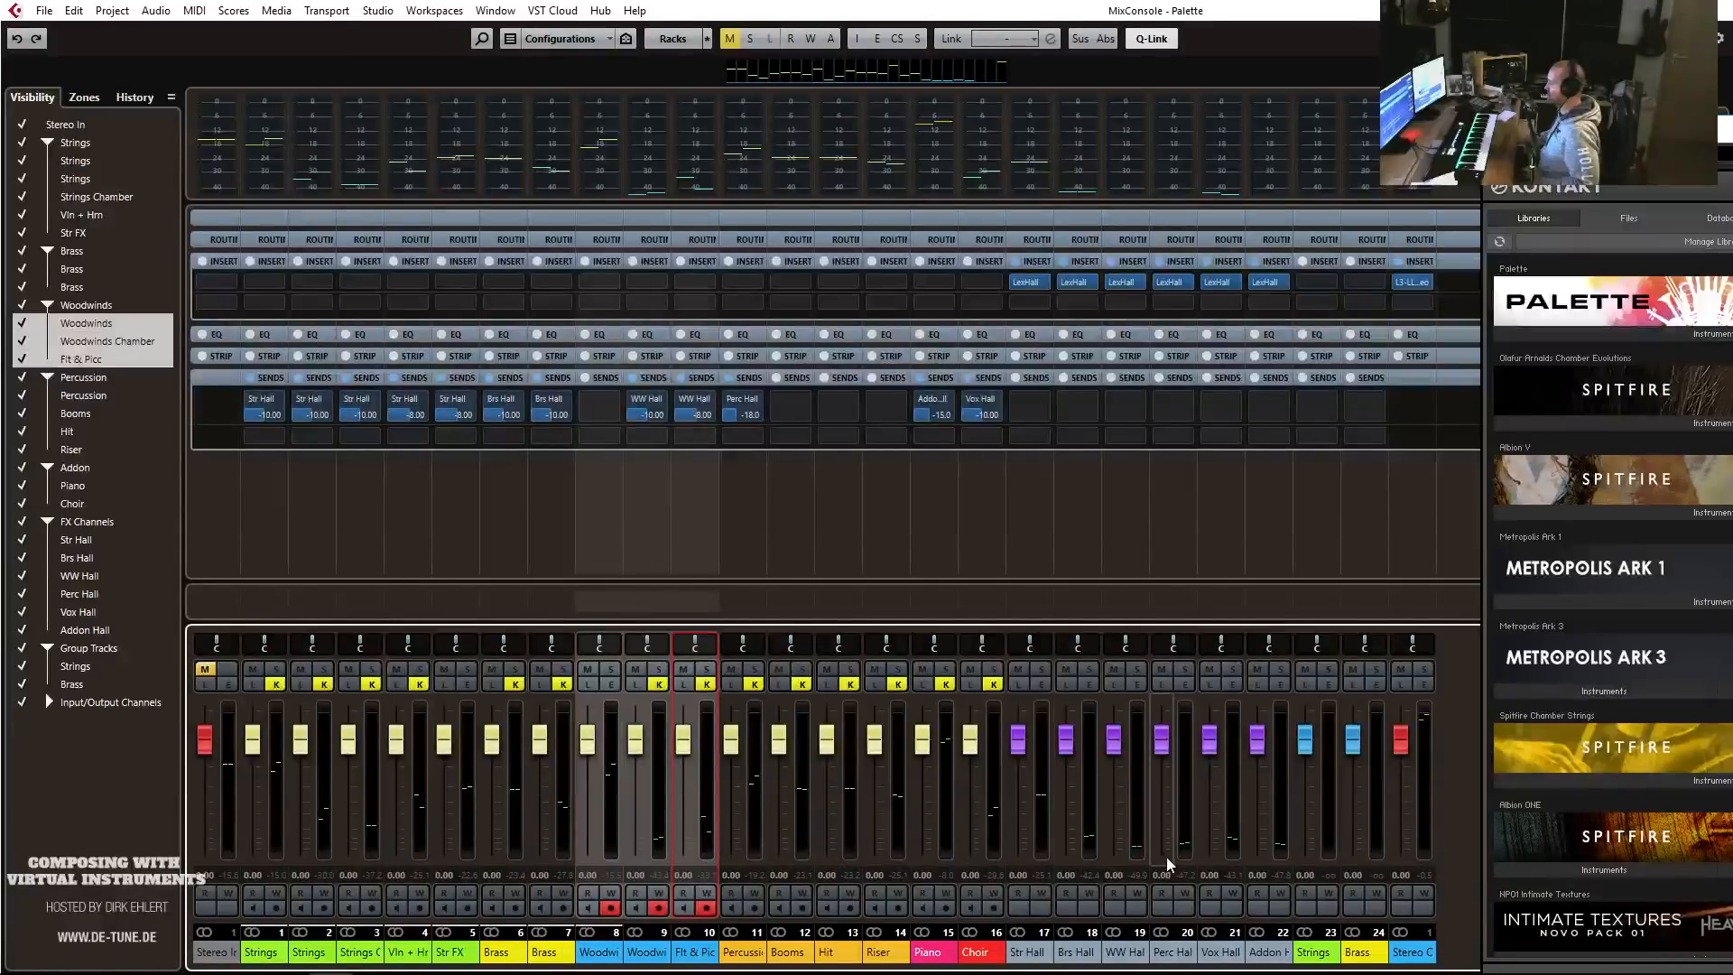
left_click(1140, 844)
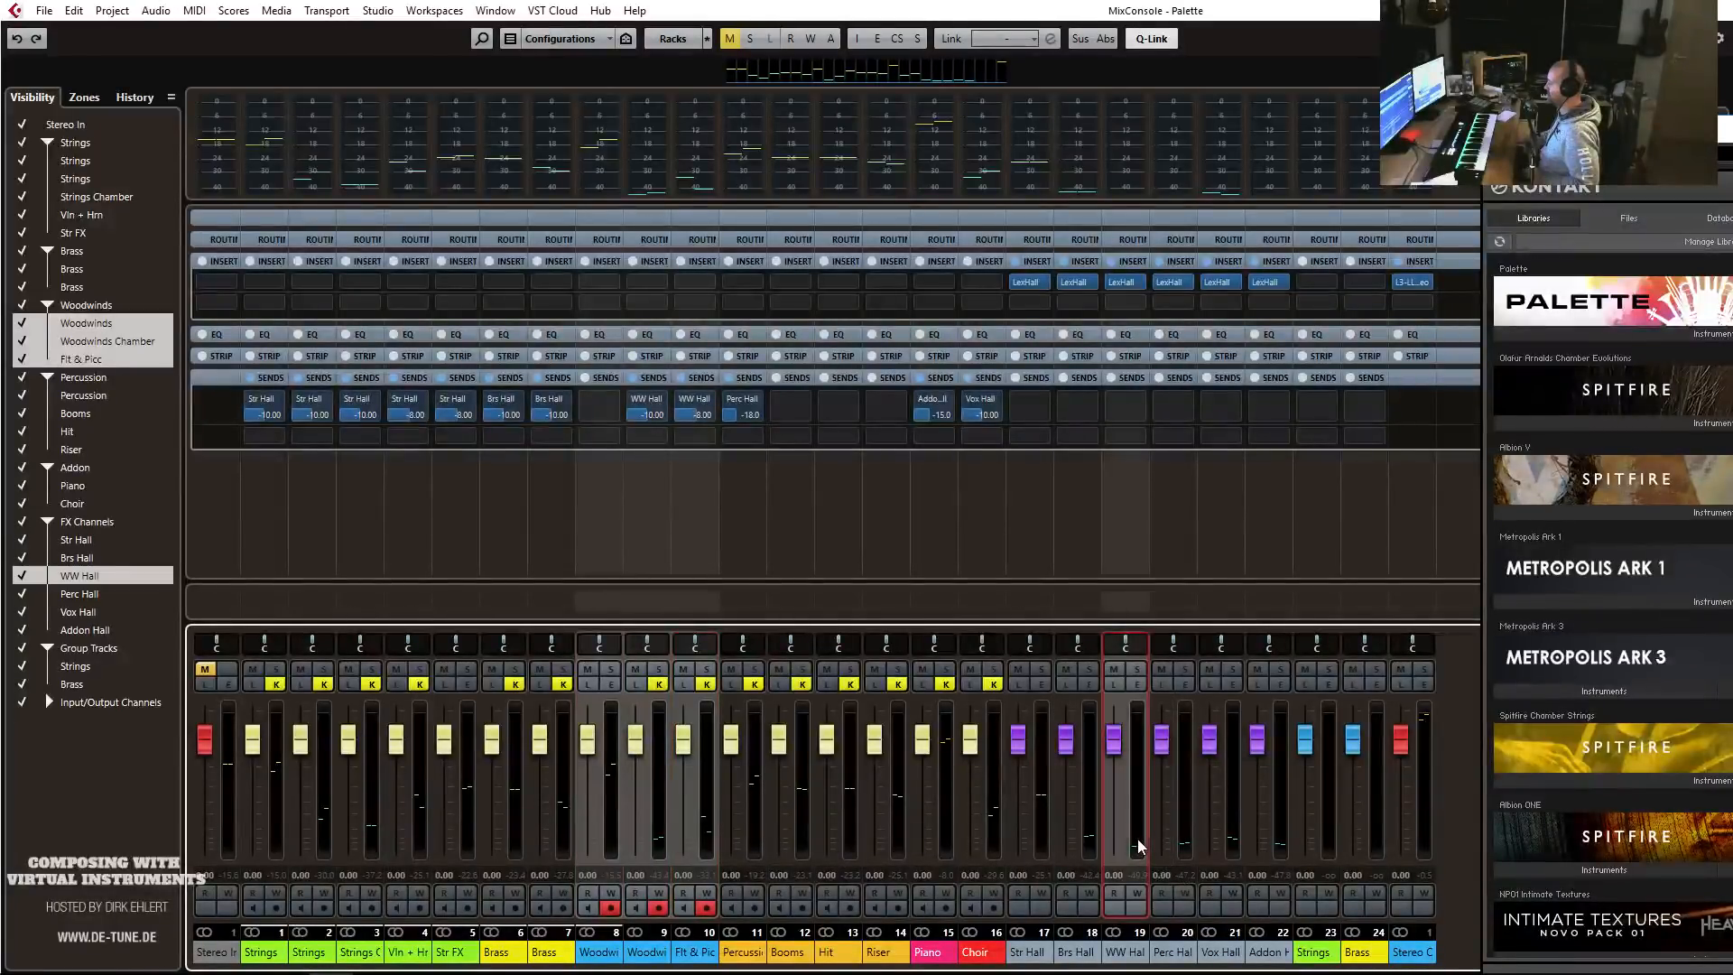
right_click(1139, 844)
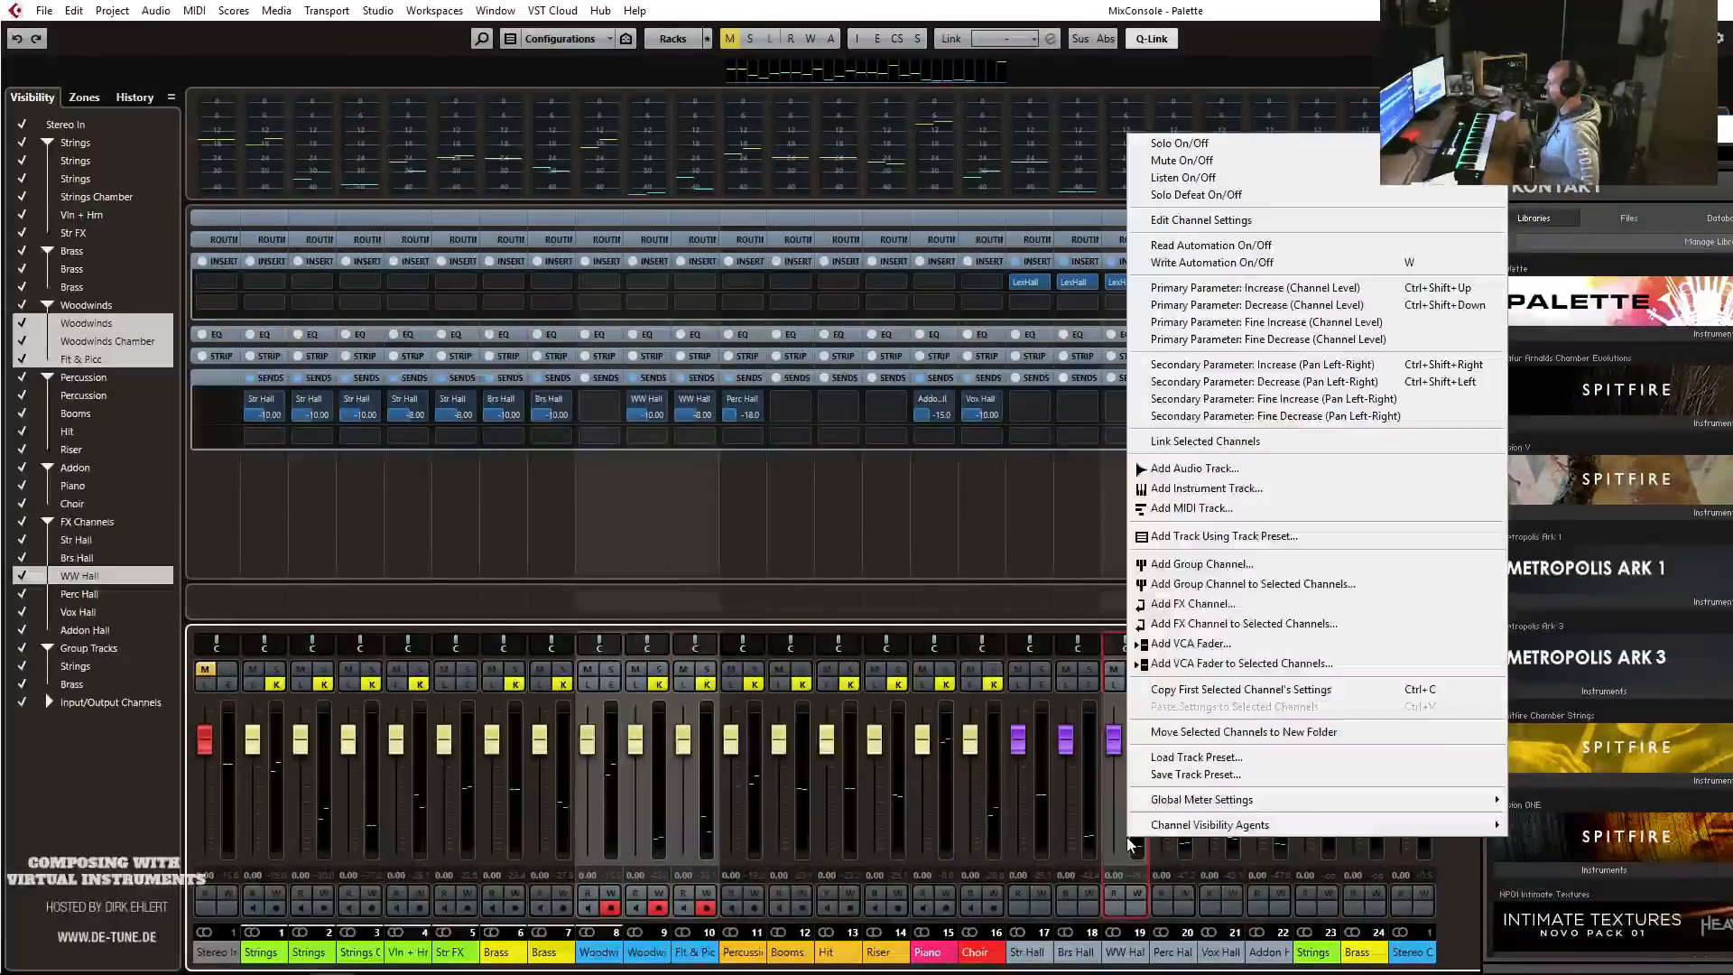
left_click(1257, 585)
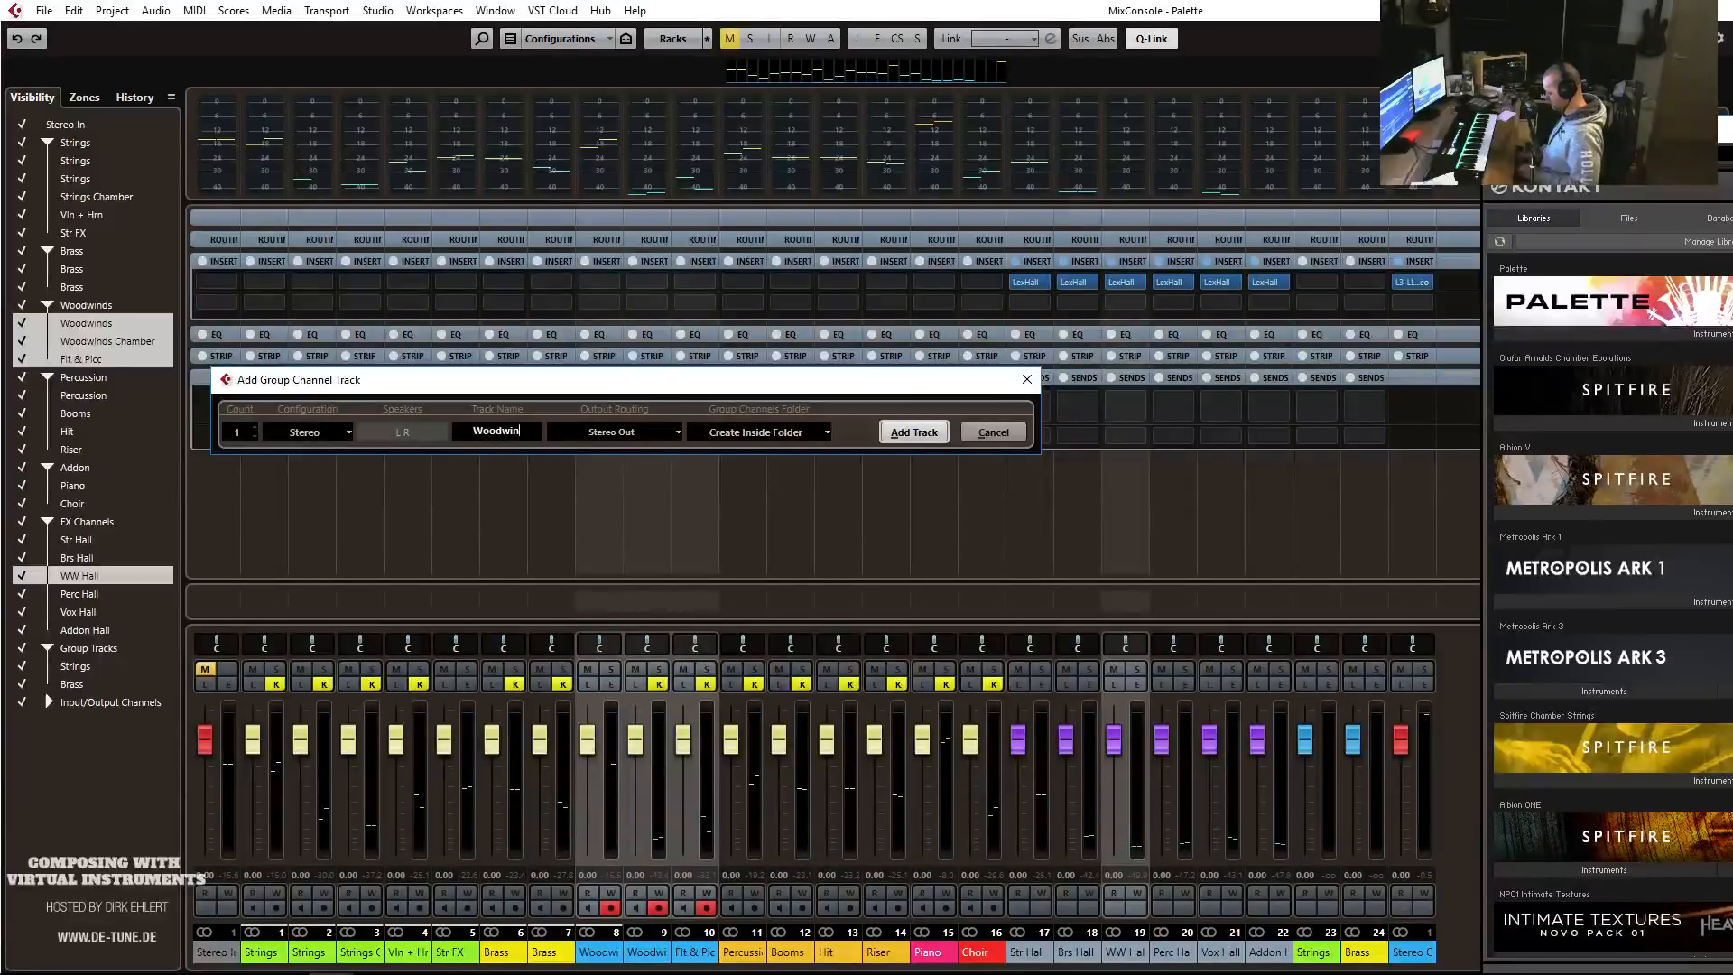
type("ds")
key("Return")
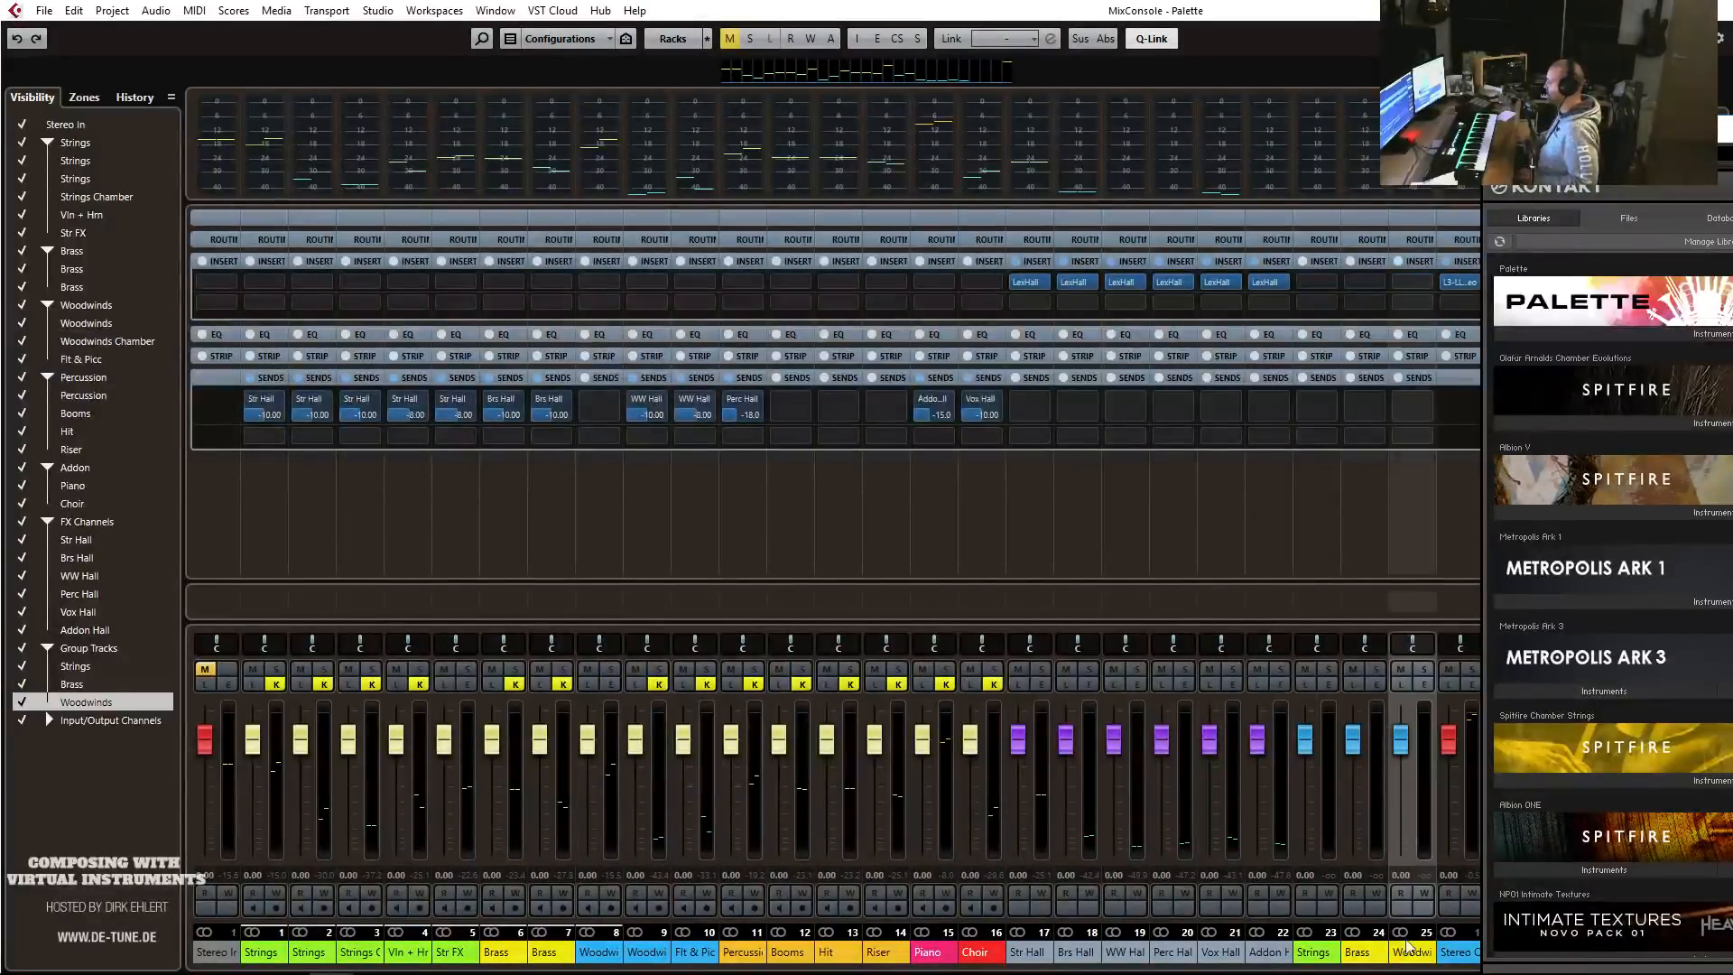
left_click(1435, 953)
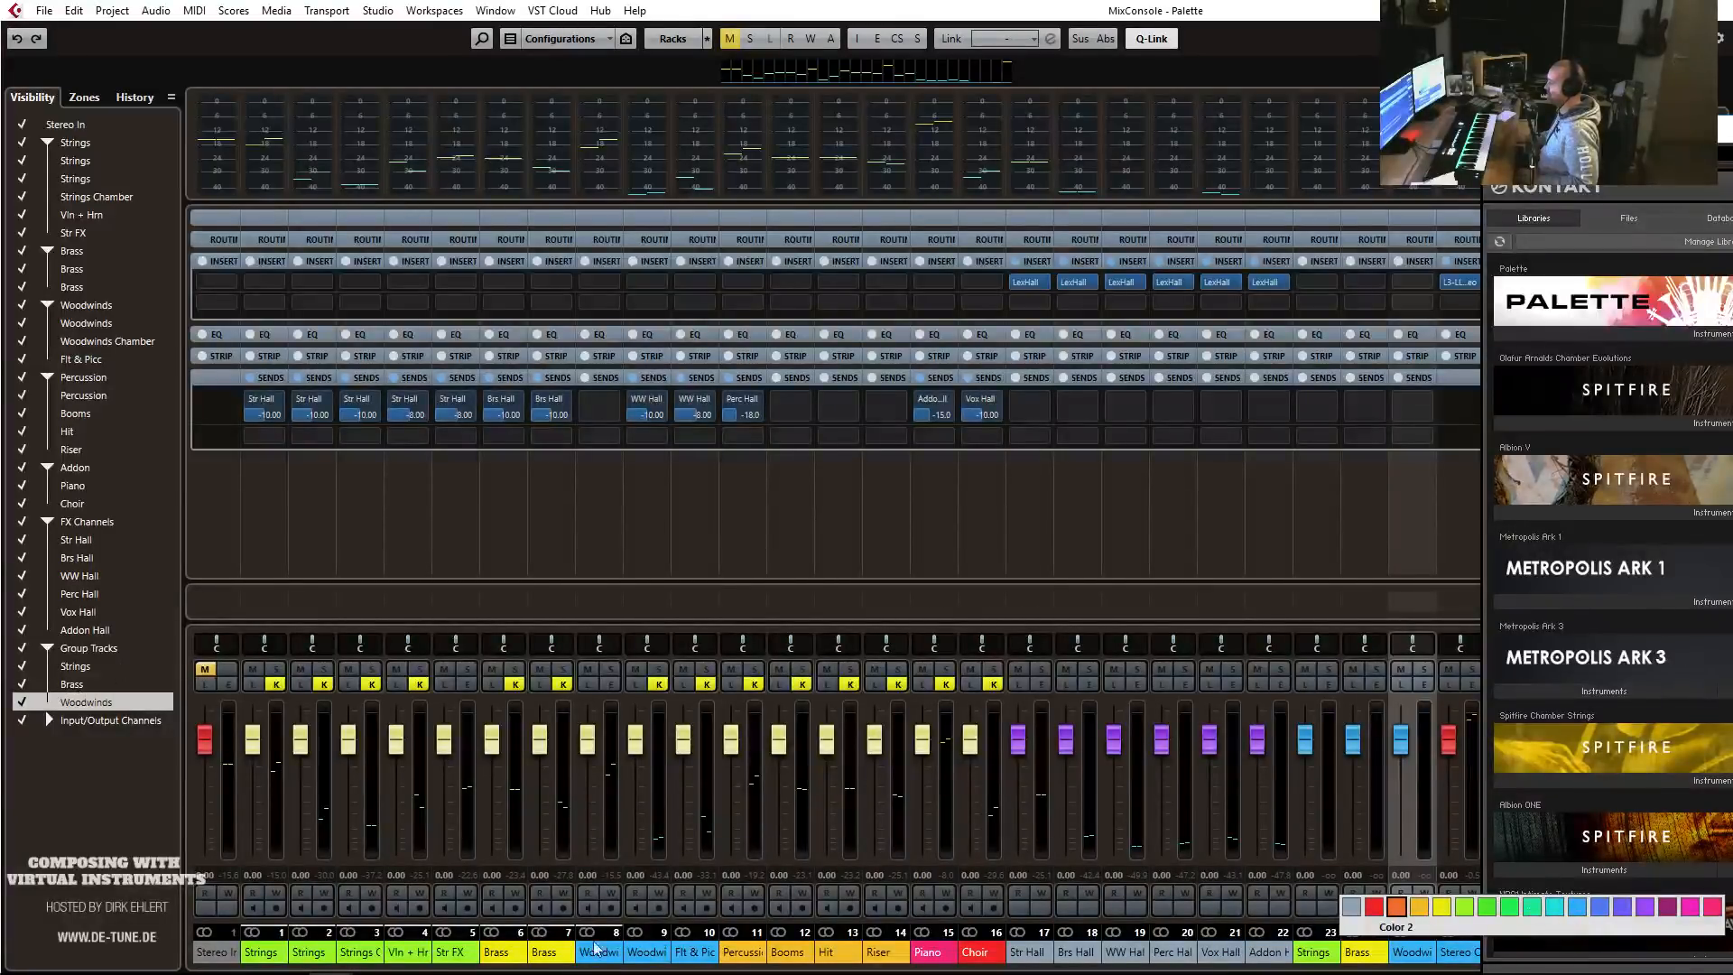
Add a group channel named Perc to the Percussion and Perc Hall channels.
left_click(755, 848)
left_click(757, 846)
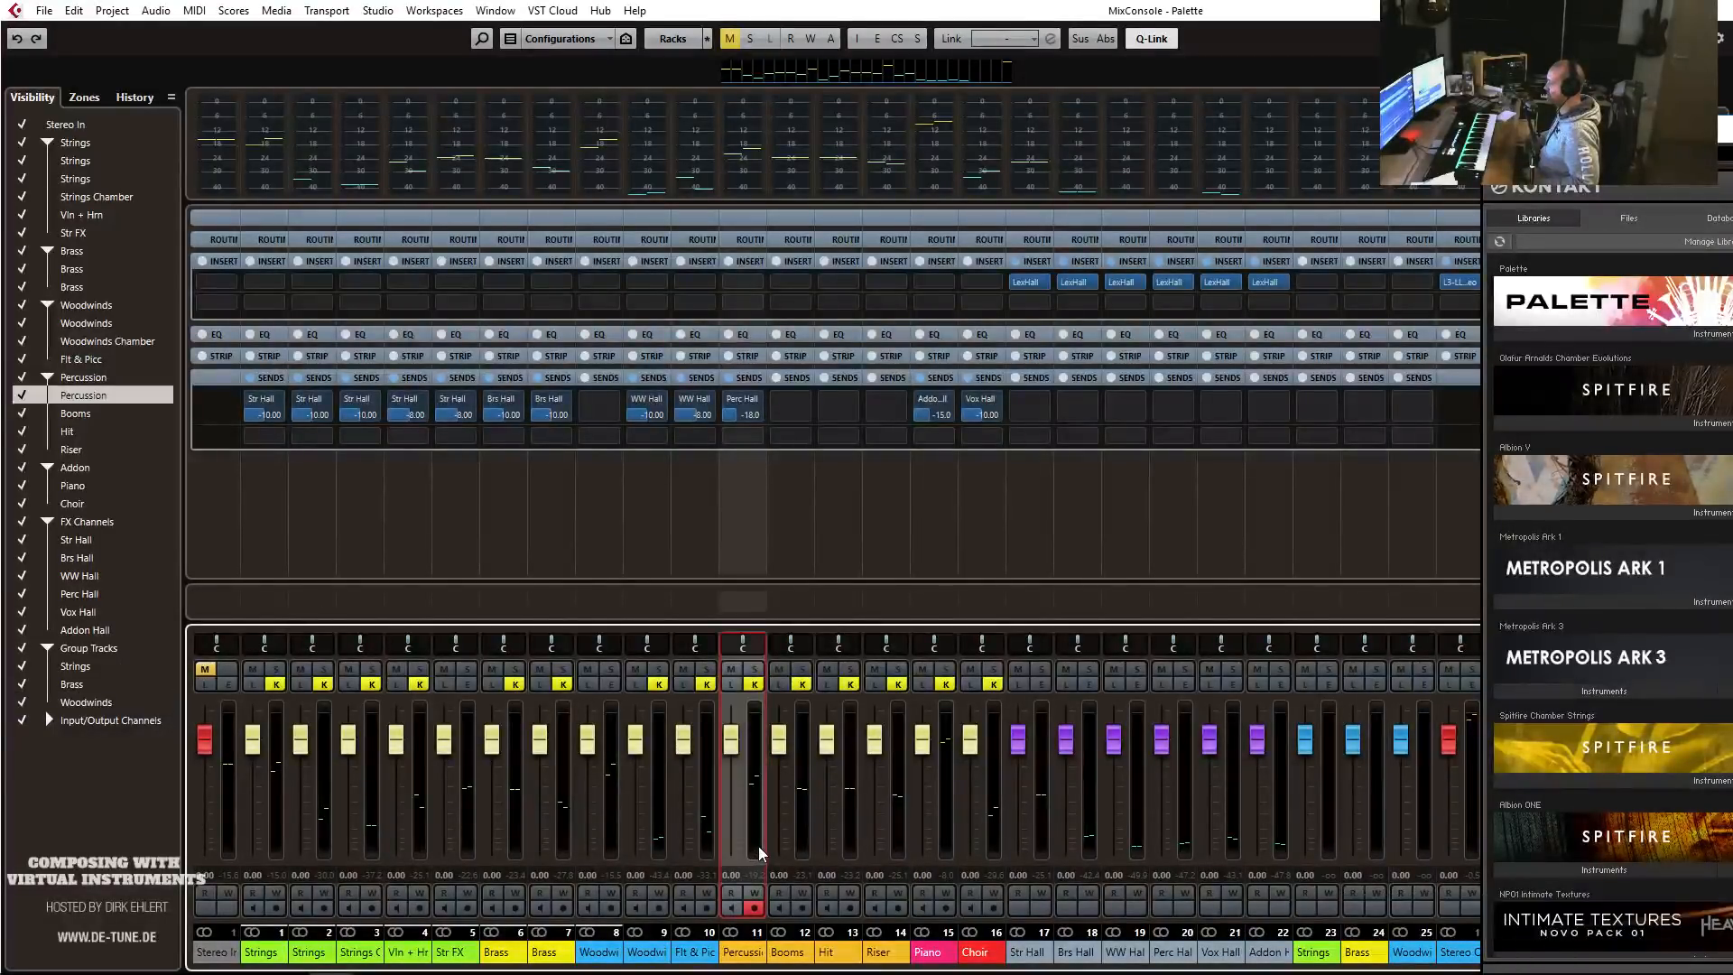
left_click(1183, 832)
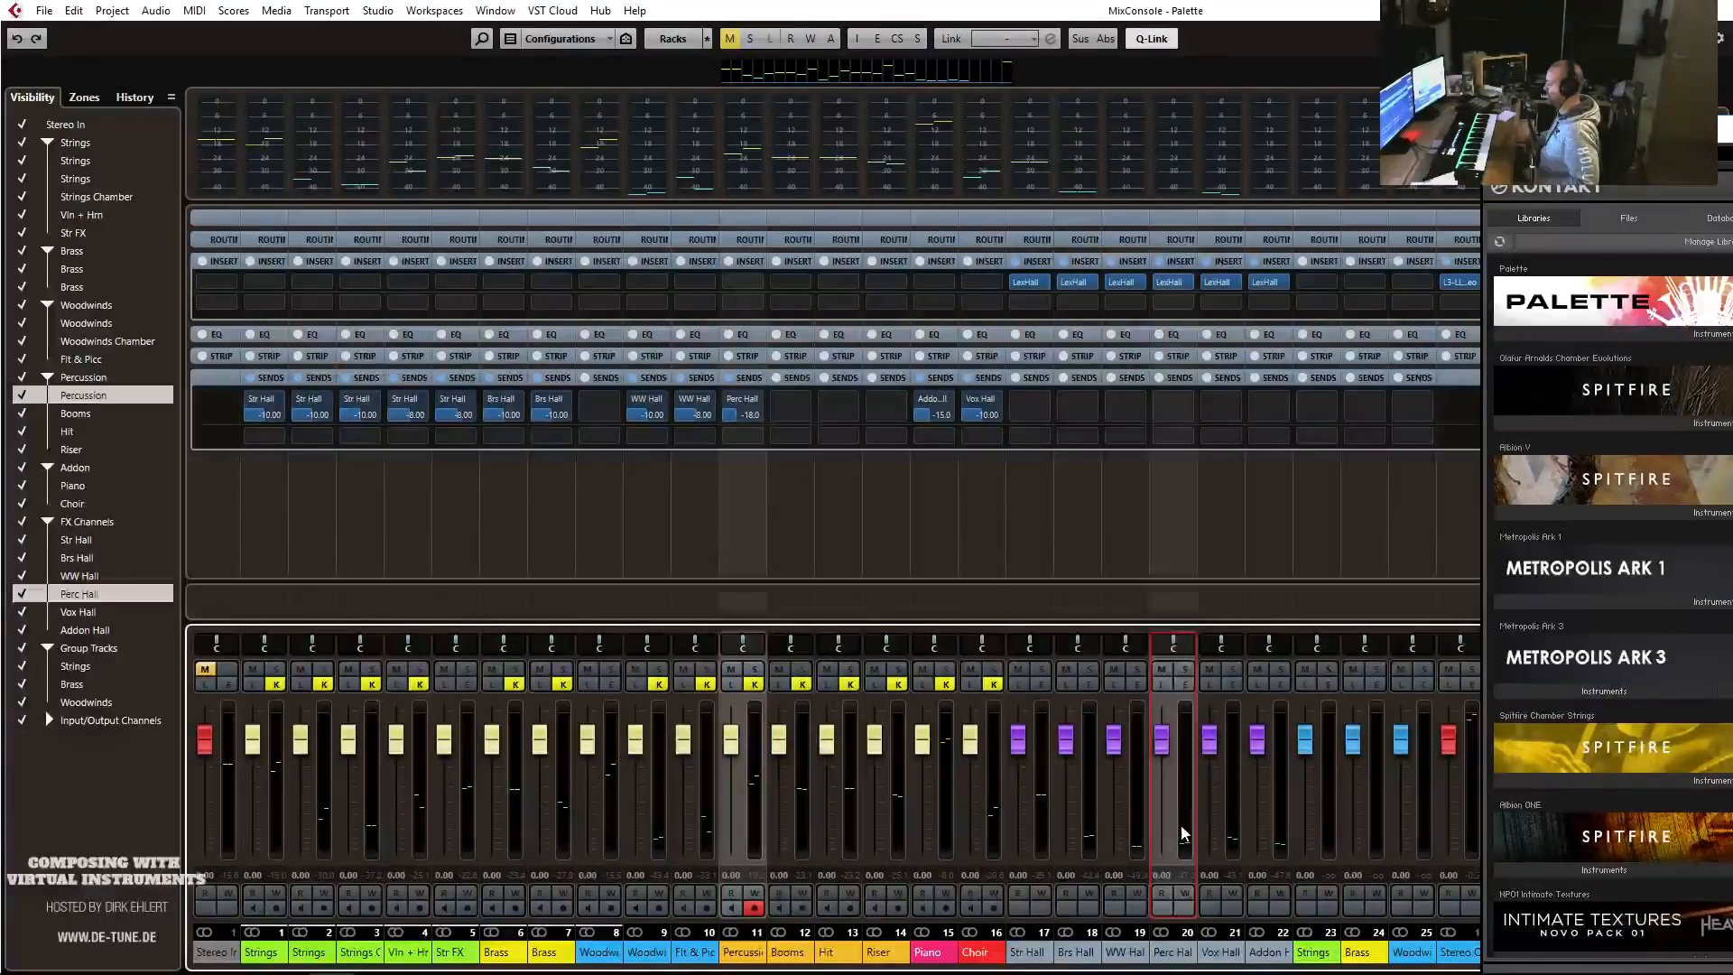
right_click(748, 832)
left_click(866, 583)
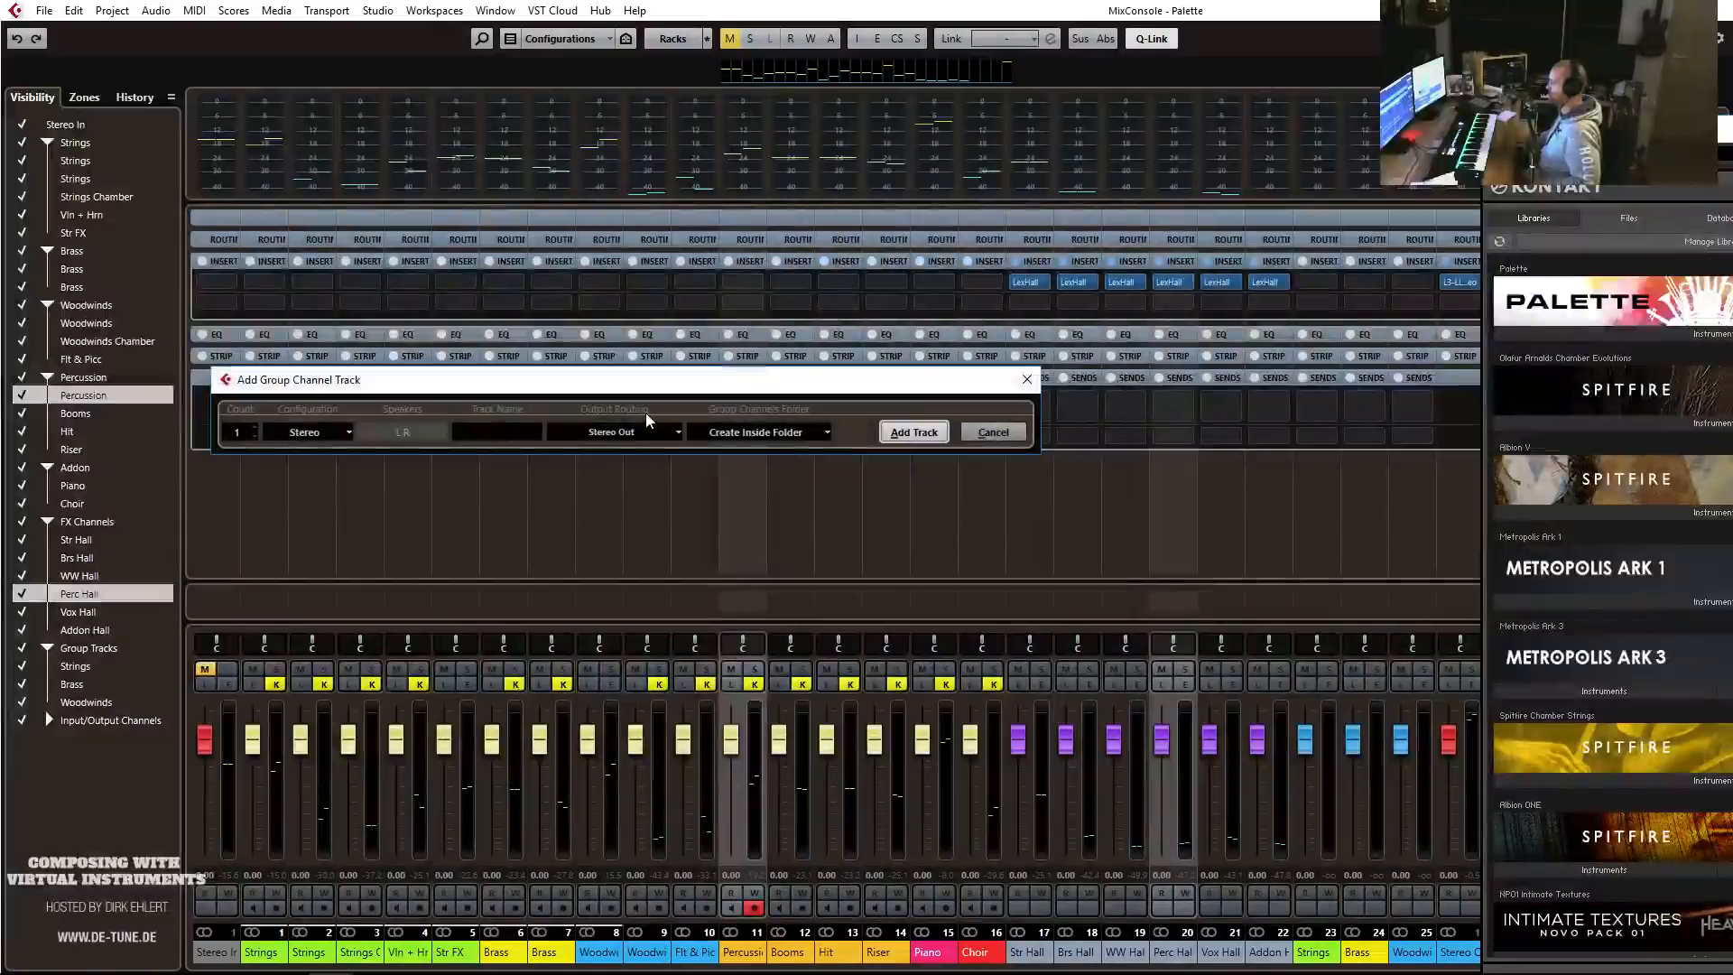
type("Perc")
key("Return")
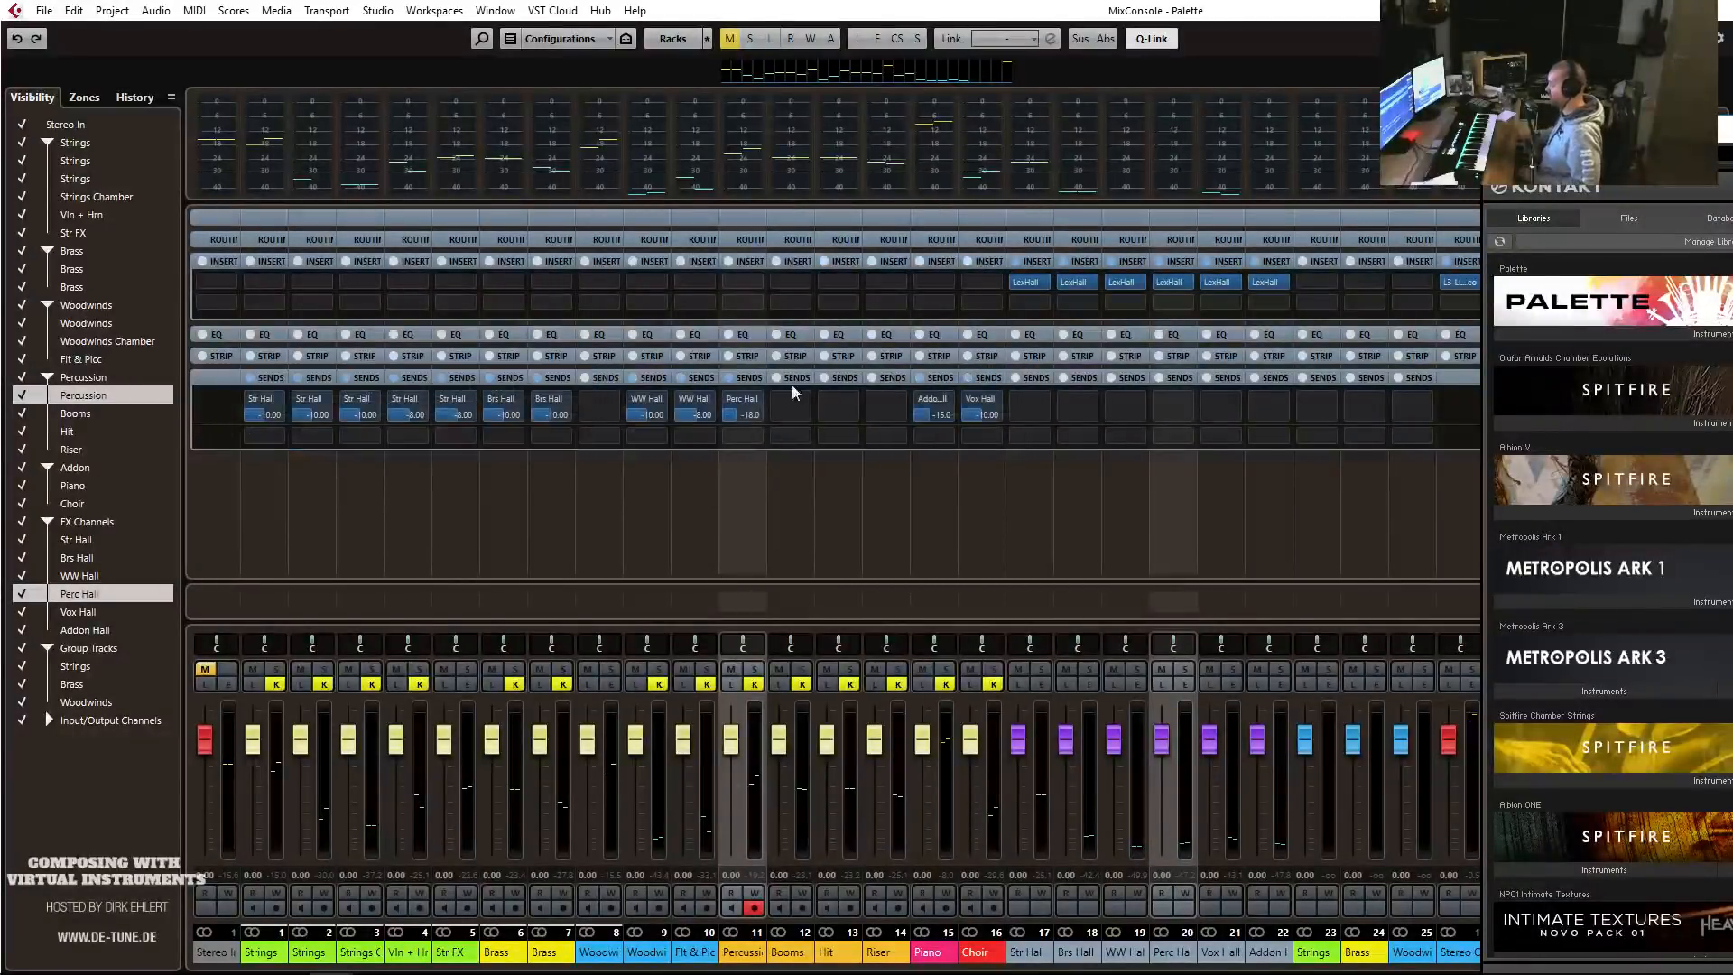
Add a group channel named SFX to the Booms, Hit and Riser channels.
left_click(803, 831)
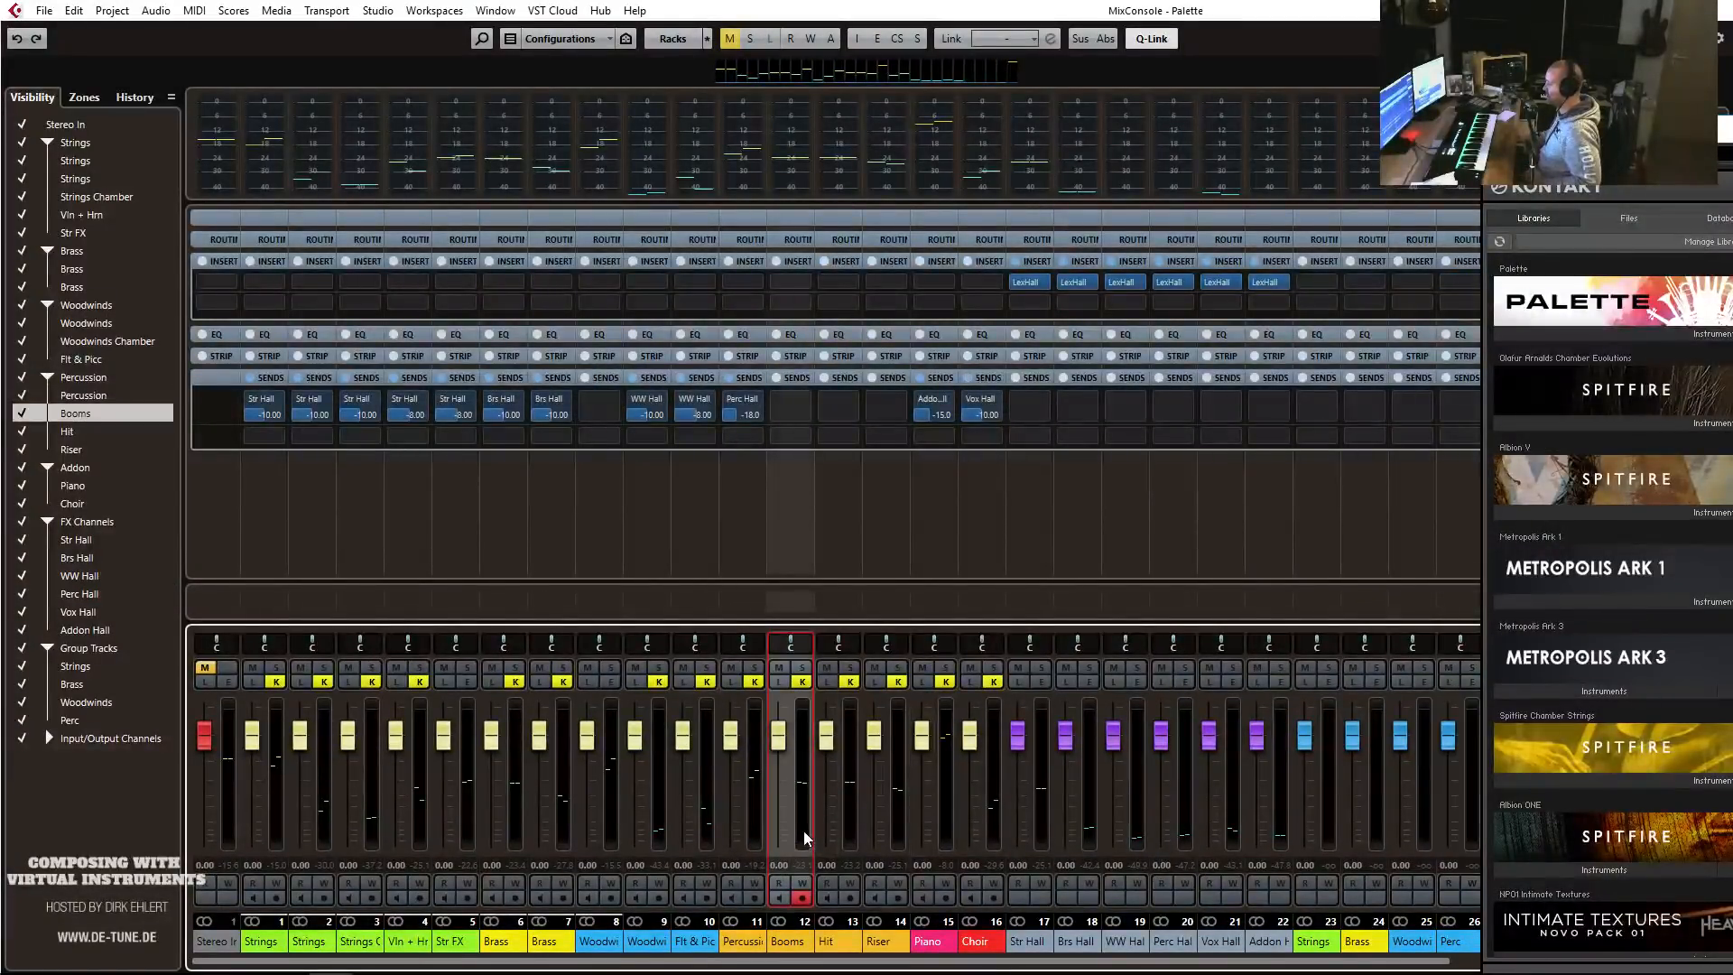
left_click(901, 831, "shift")
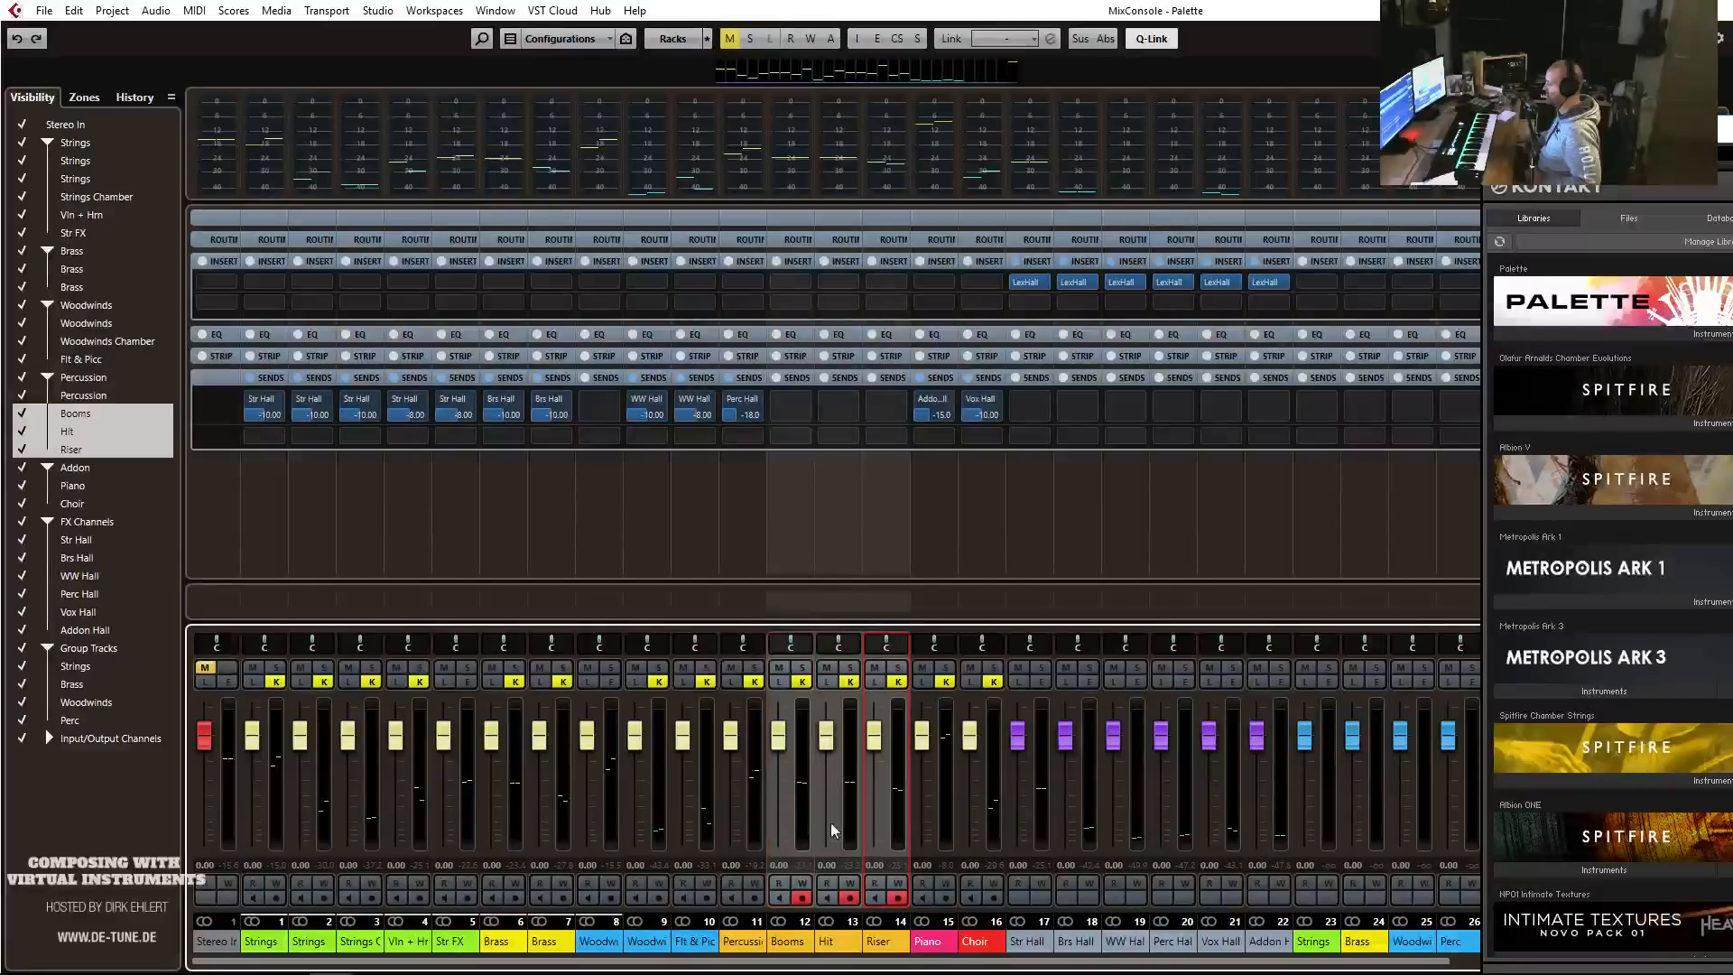
right_click(782, 804)
left_click(804, 548)
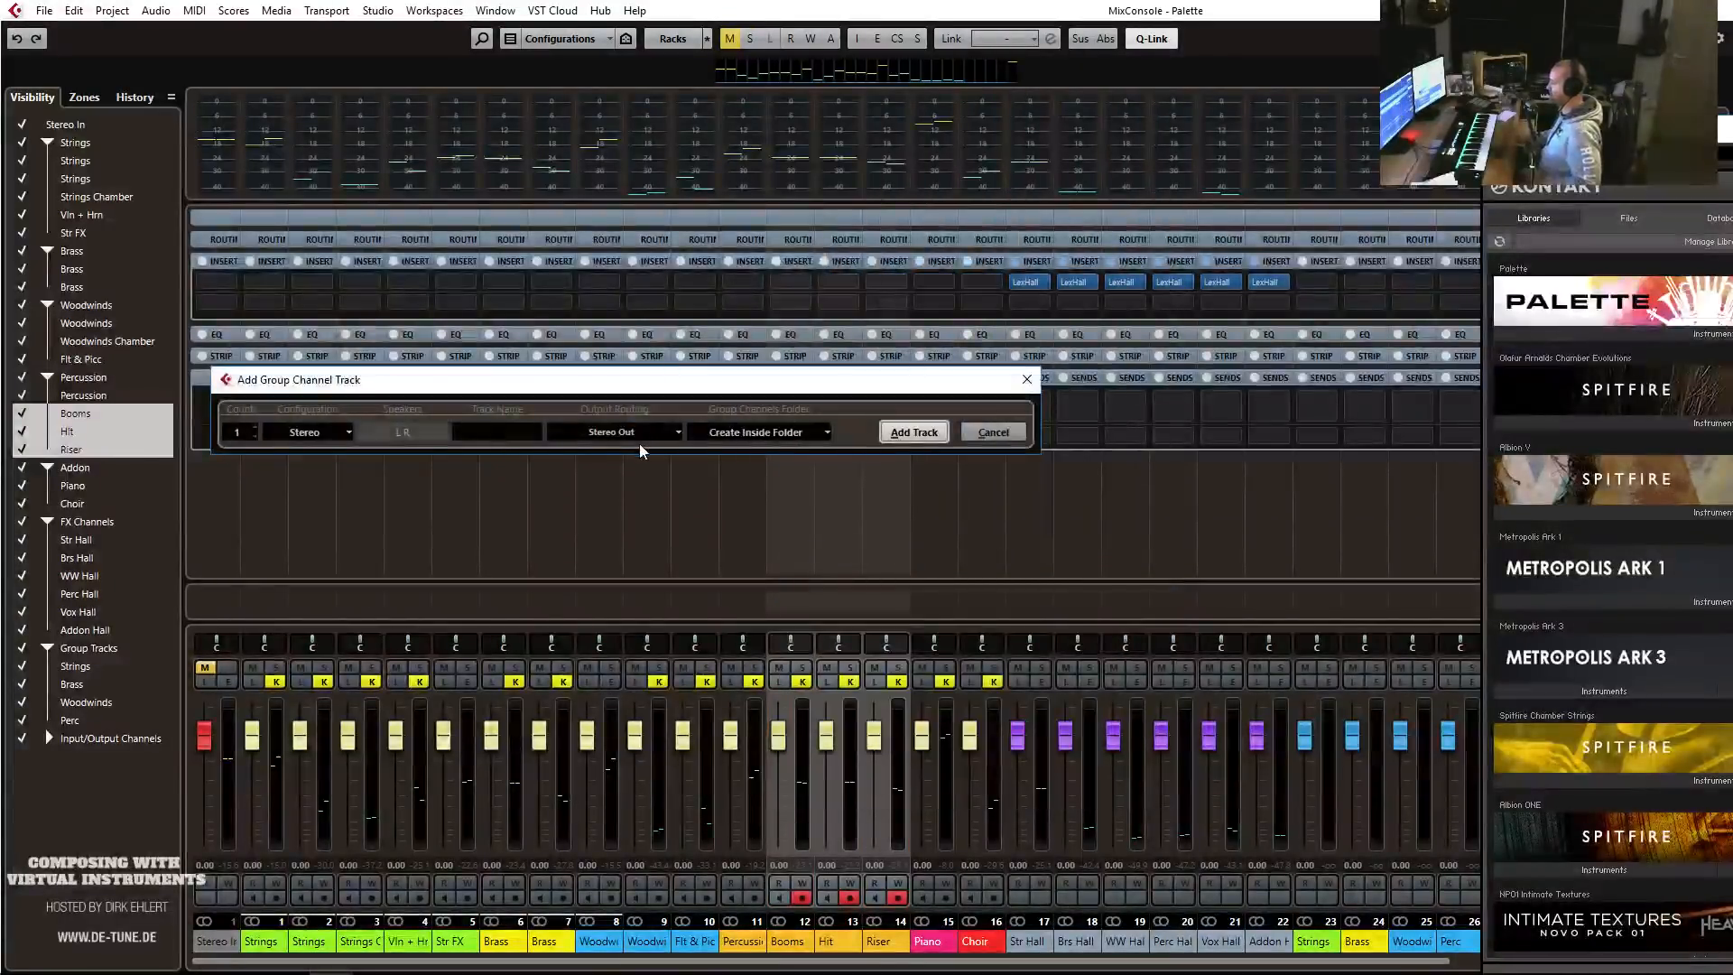
type("SF")
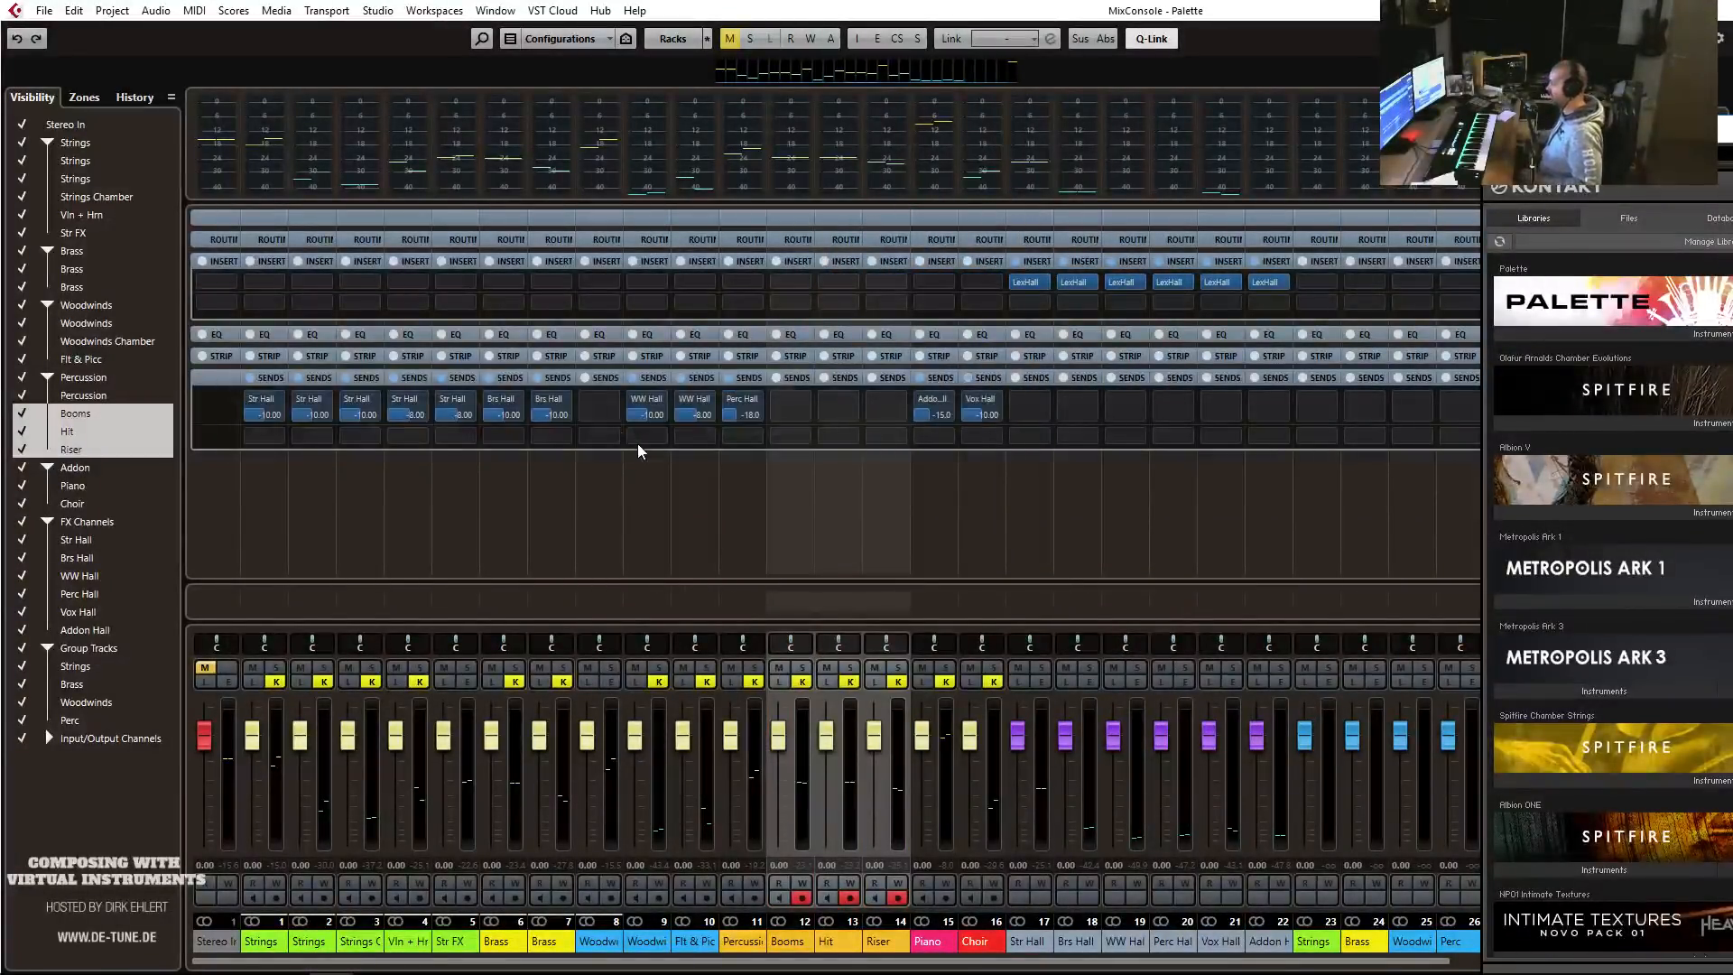
Recolour the Booms, Hit and Riser channels with the dark orange Color 2.
left_click(758, 936)
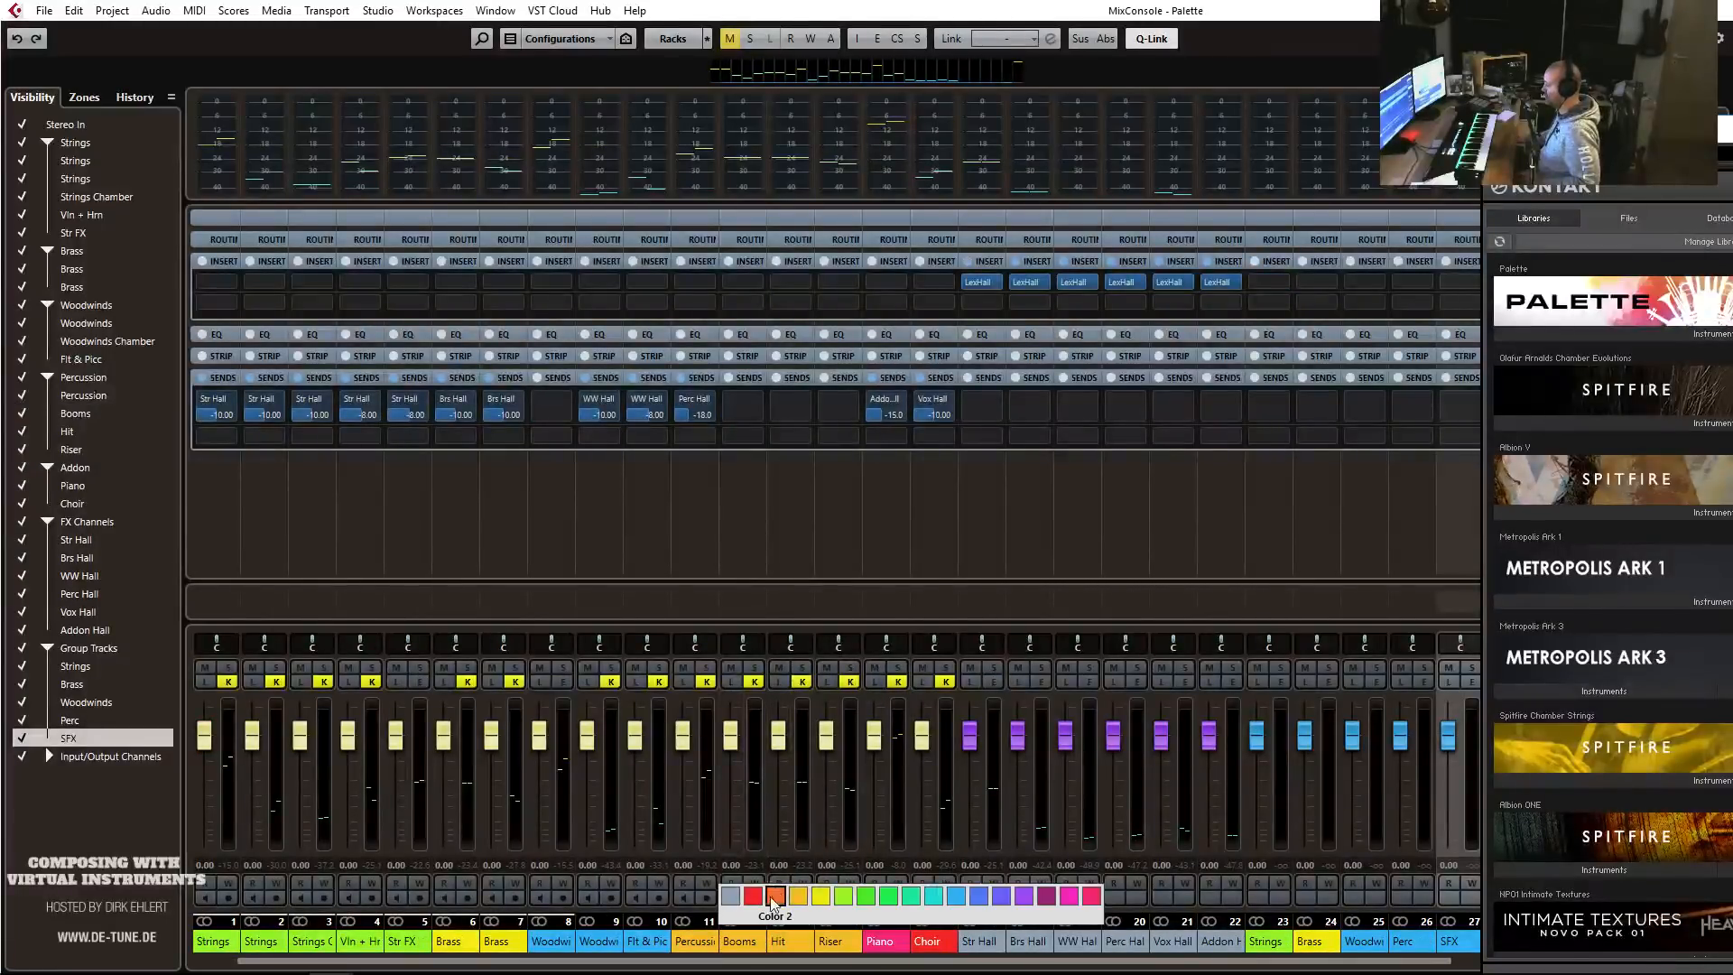
left_click(775, 895)
left_click(809, 945)
left_click(827, 896)
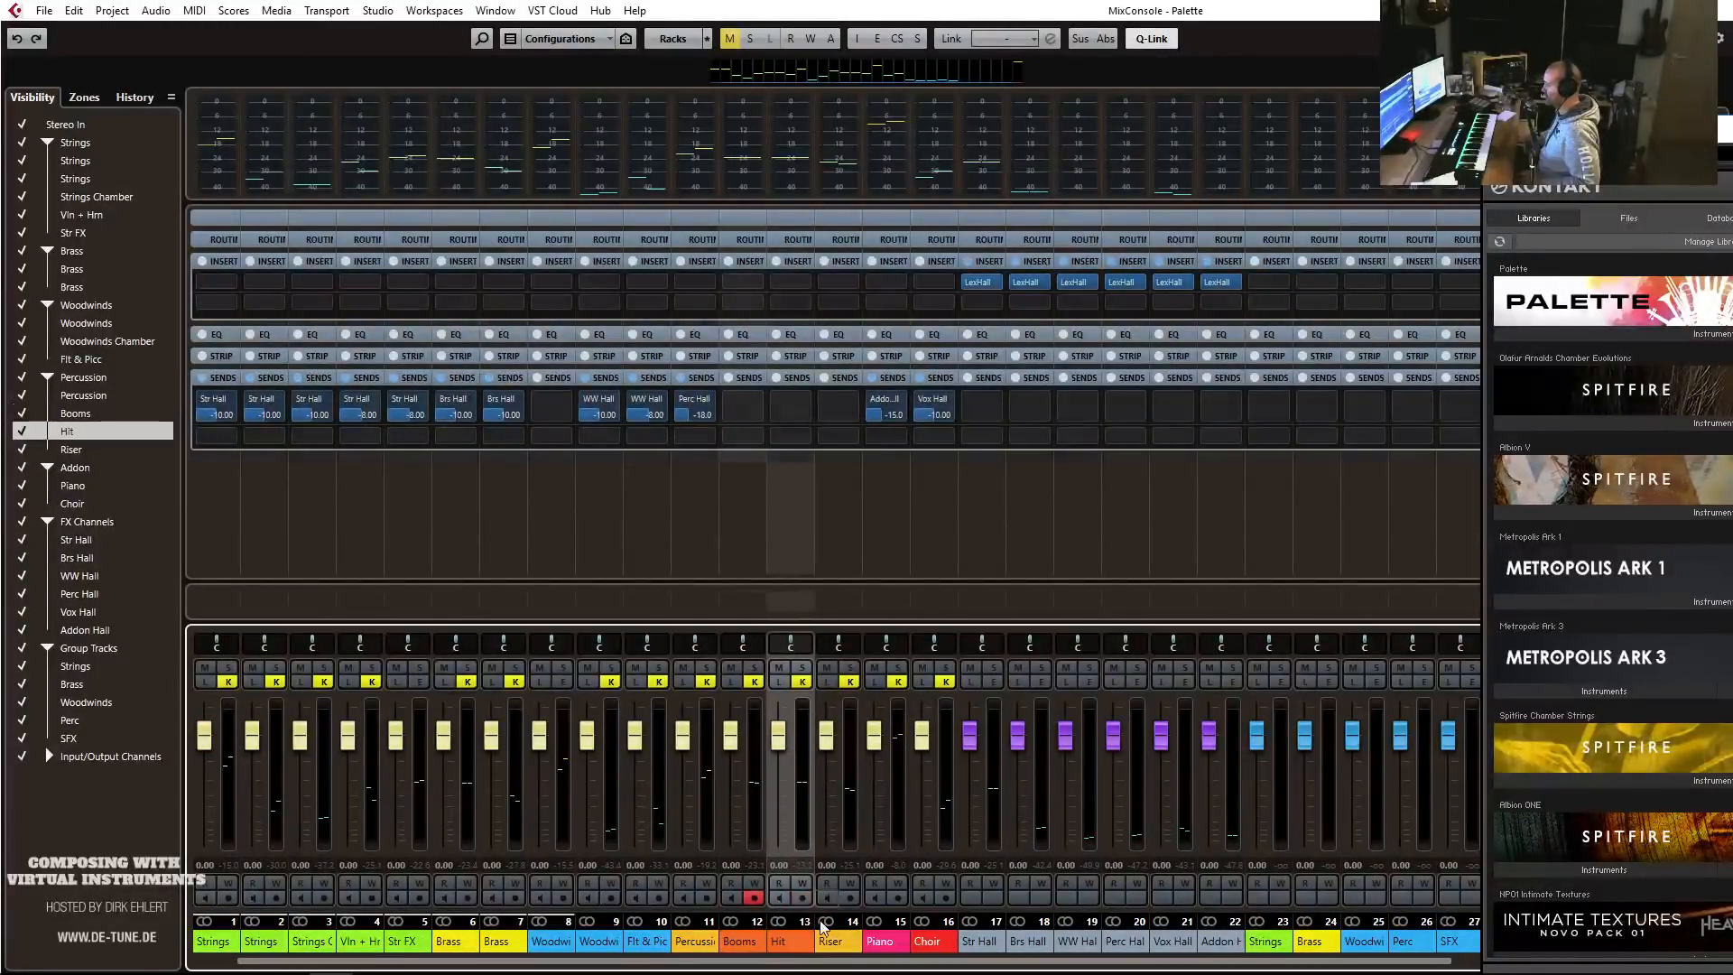
left_click(858, 943)
left_click(871, 896)
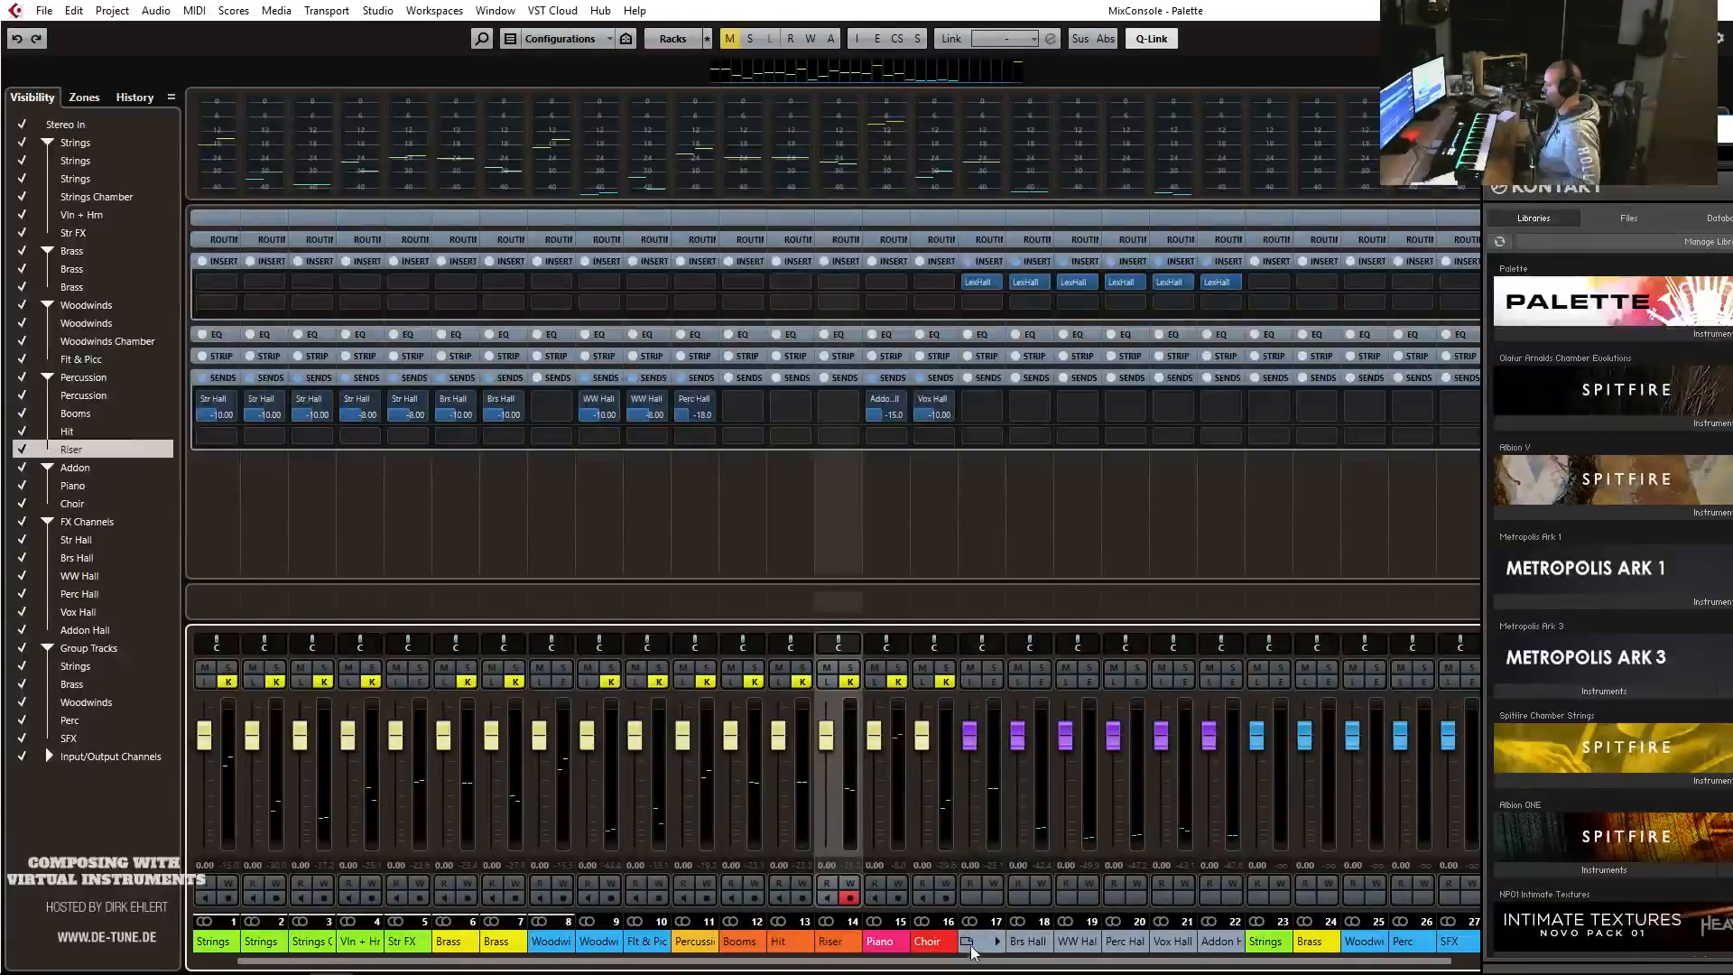
Add a group channel named Synth to the Piano channel.
left_click(897, 821)
right_click(885, 820)
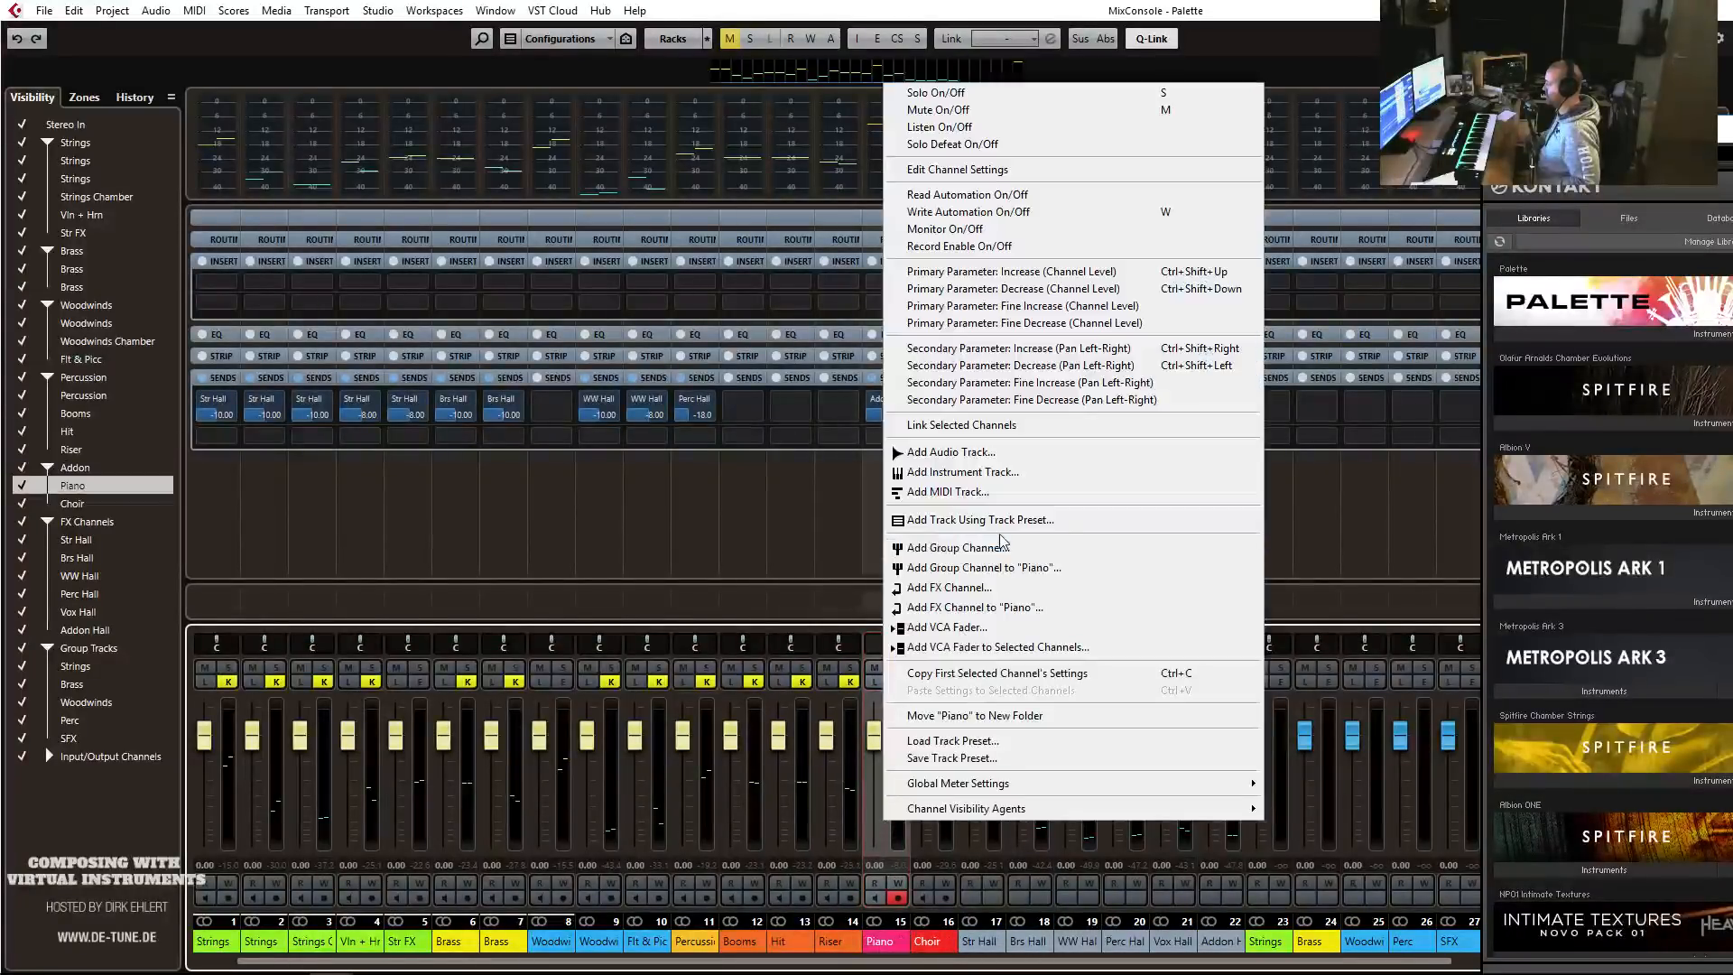
left_click(998, 568)
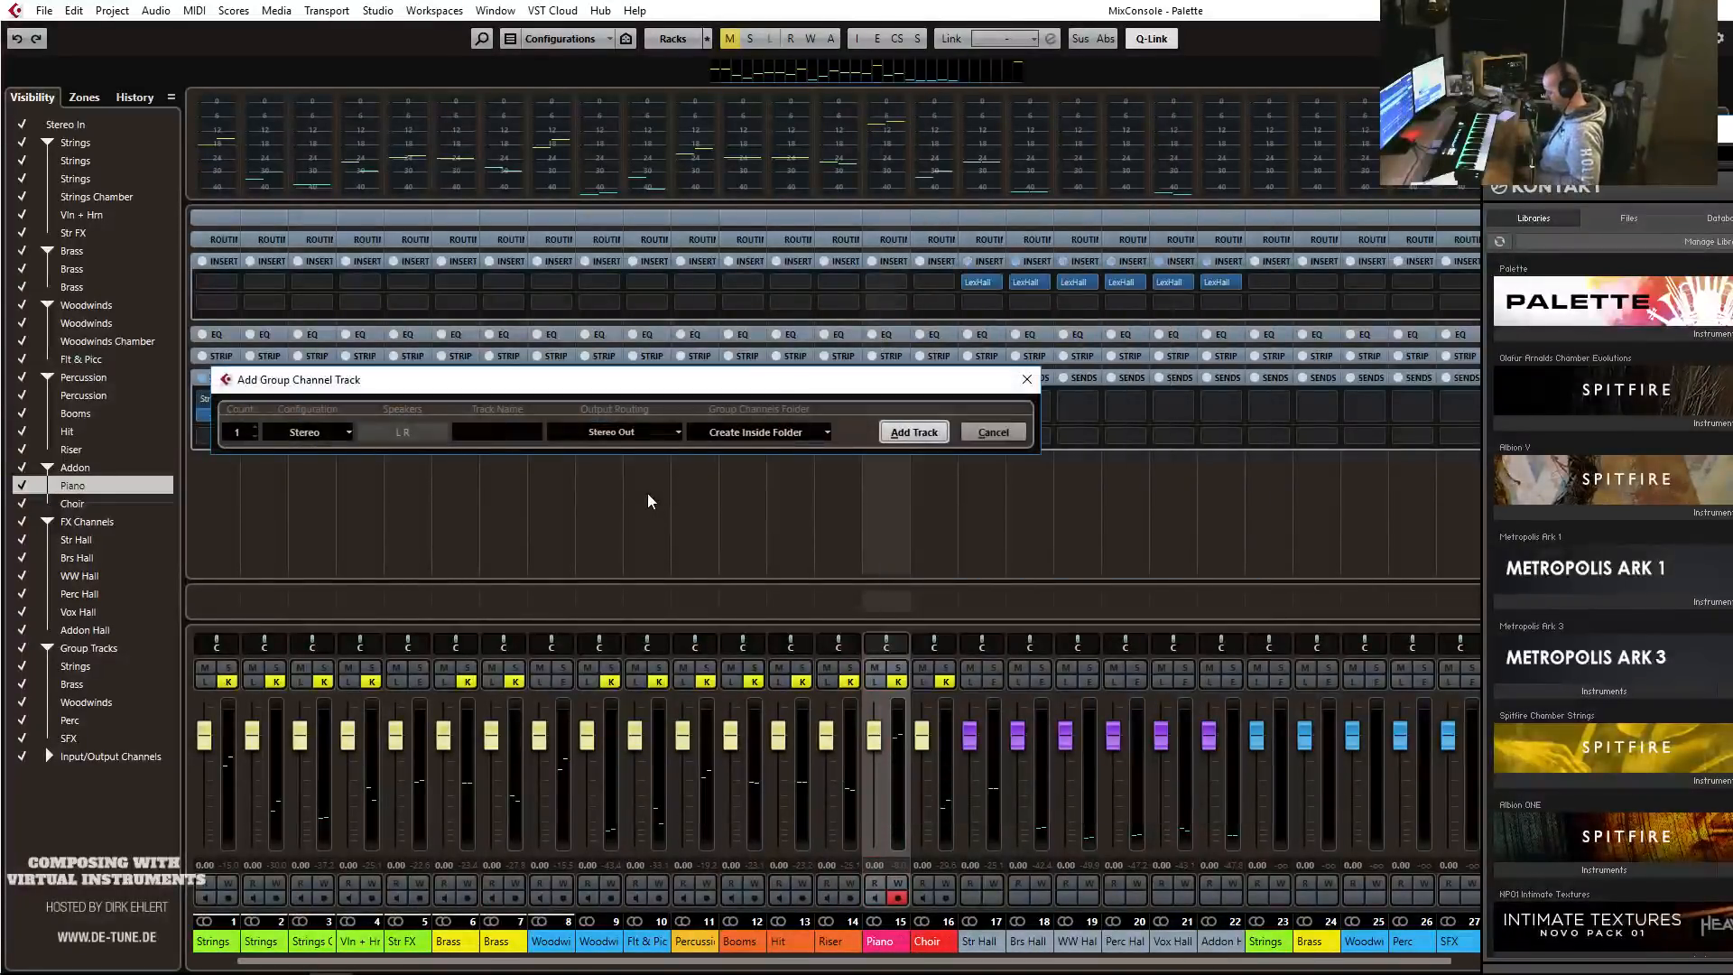
key("Return")
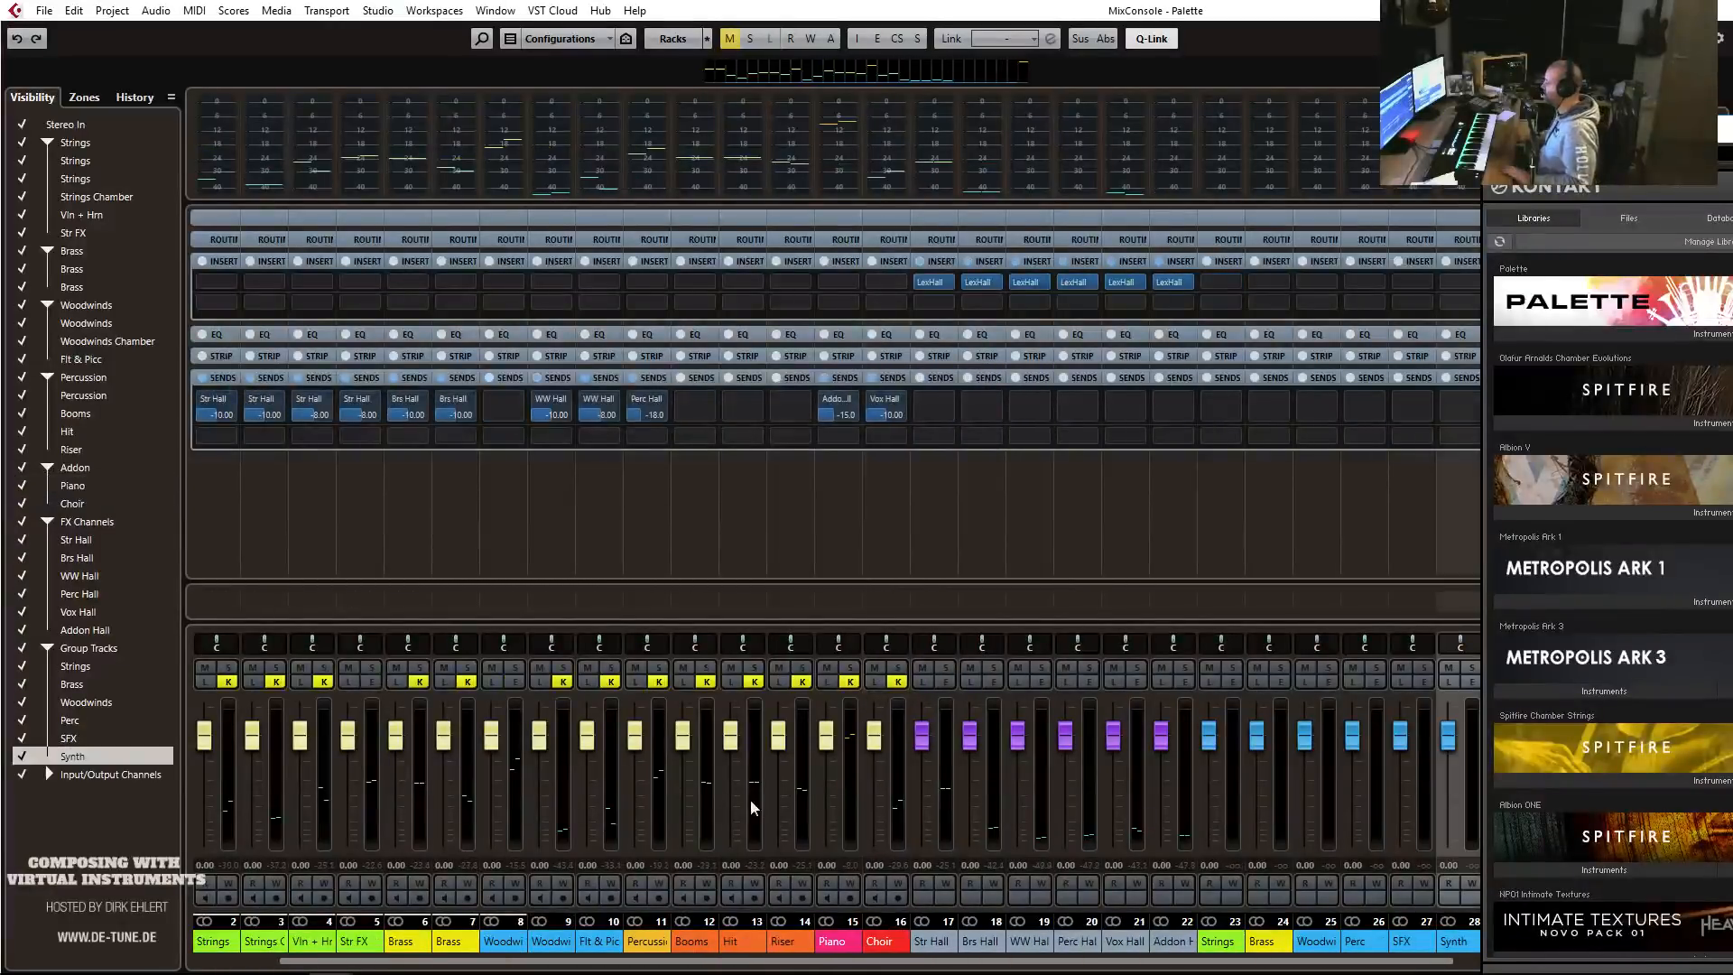
Add a group channel named Vox to the Choir and Vox Hall channels.
left_click(896, 841)
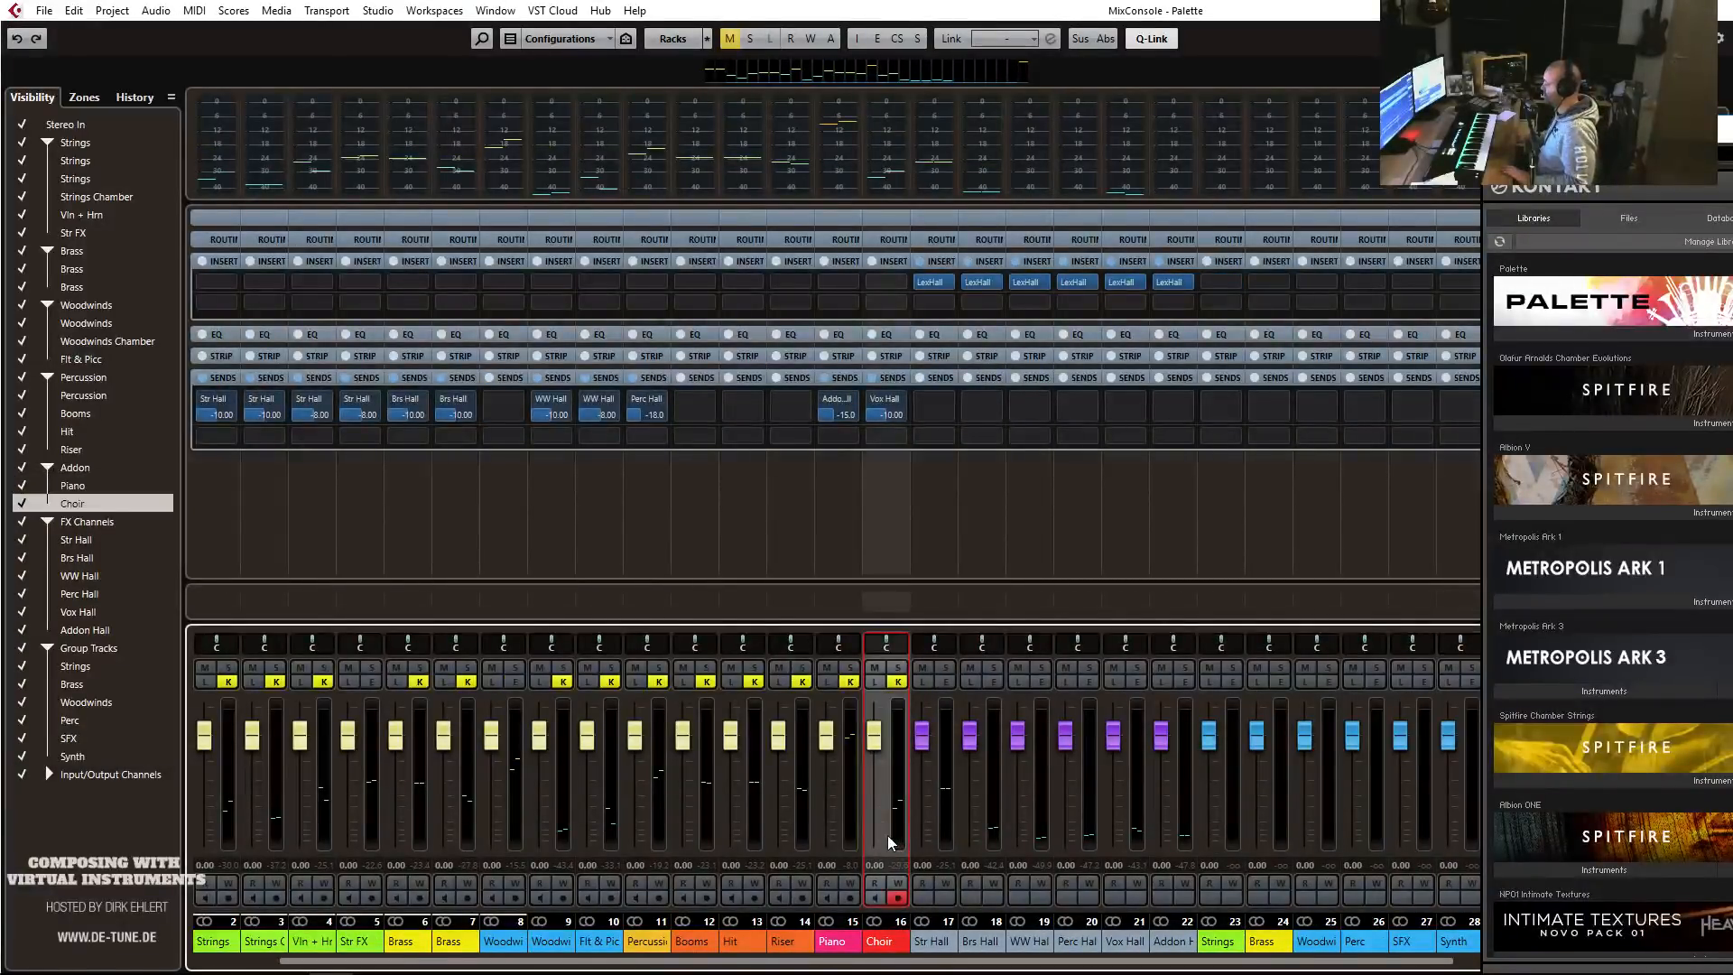
left_click(1135, 848, "ctrl")
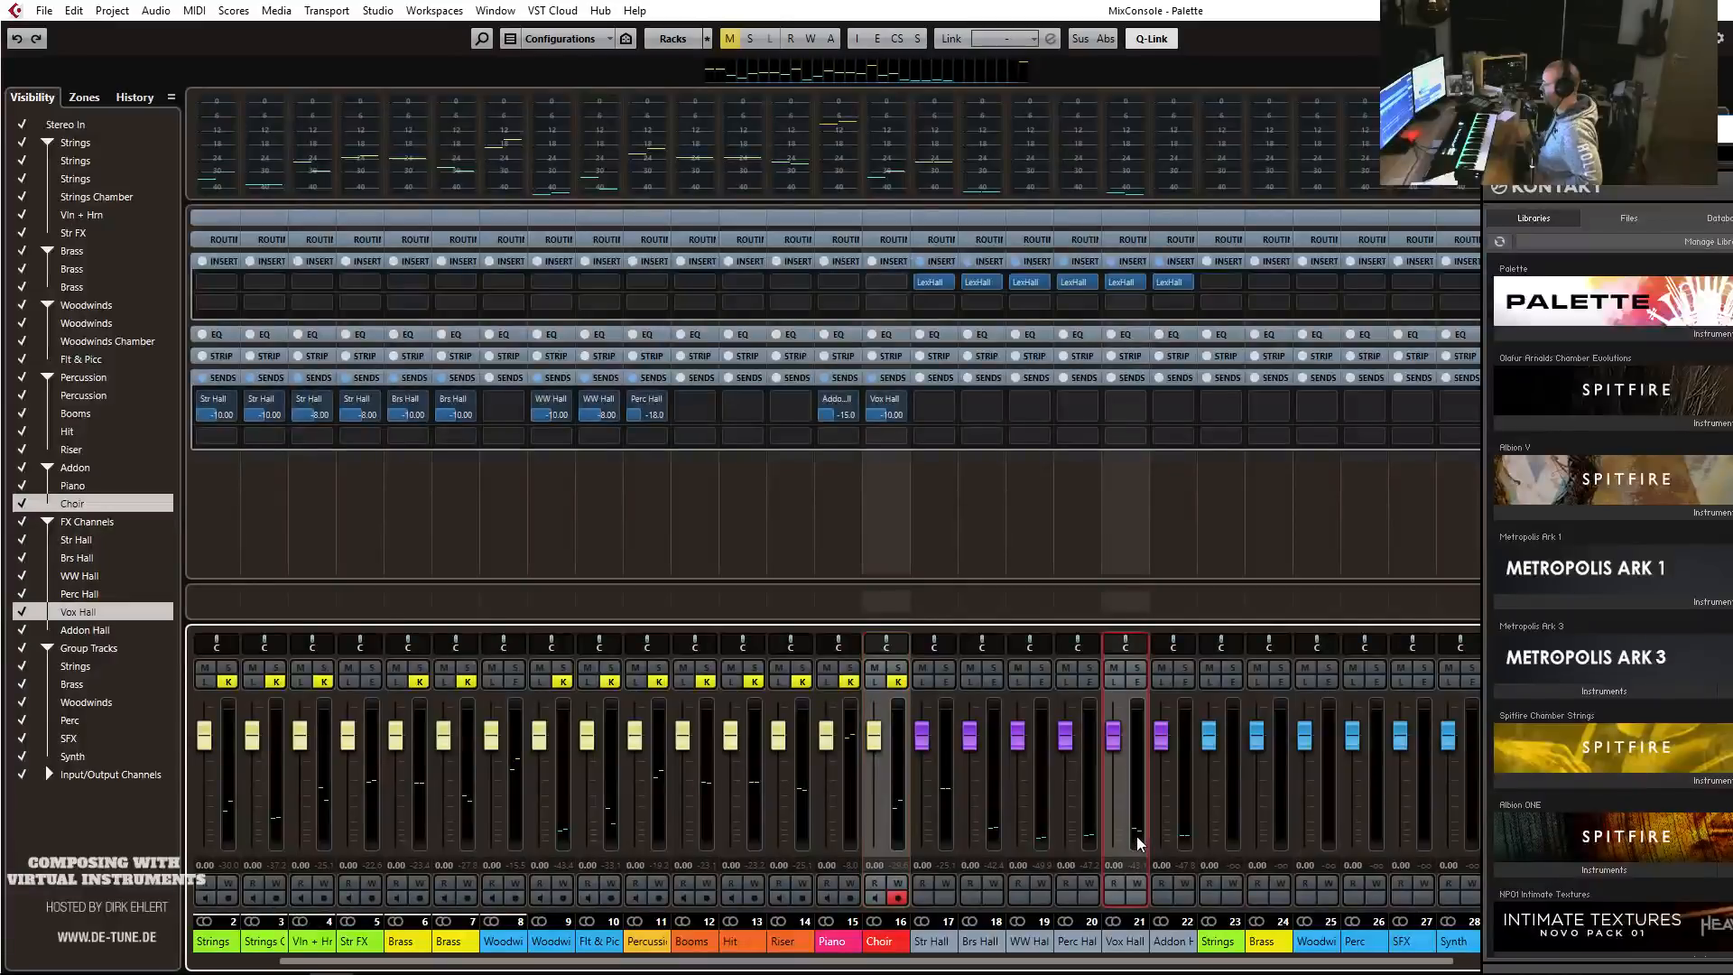
right_click(867, 818)
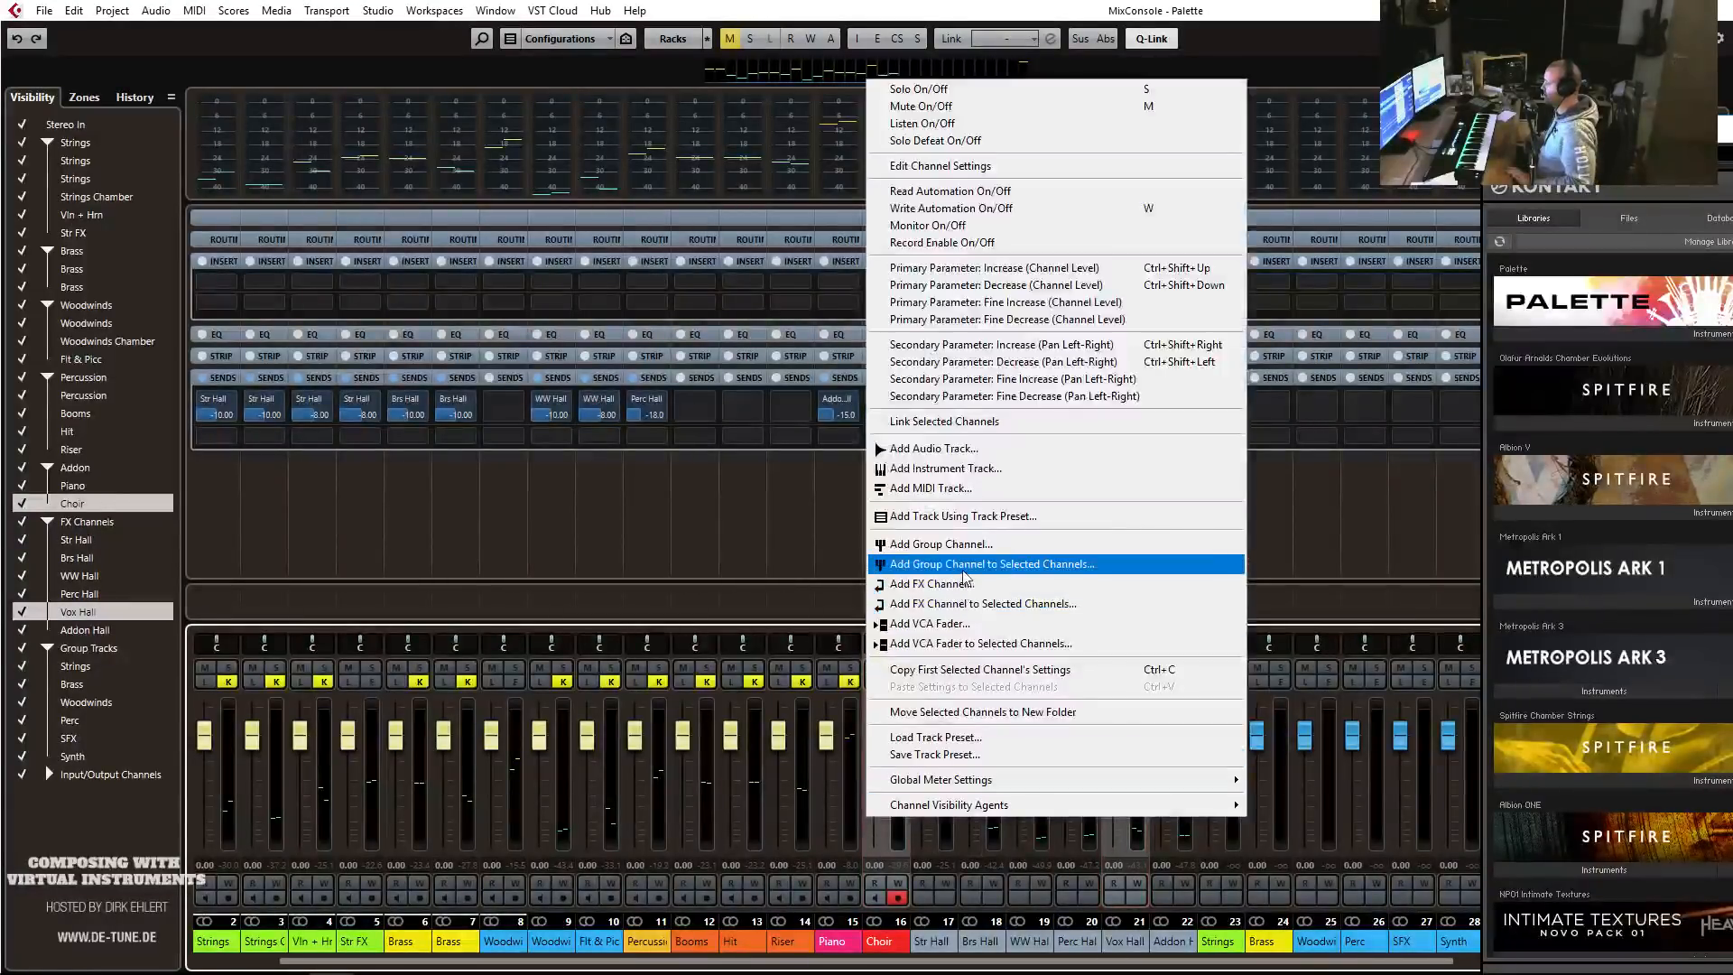
left_click(993, 564)
type("Vox")
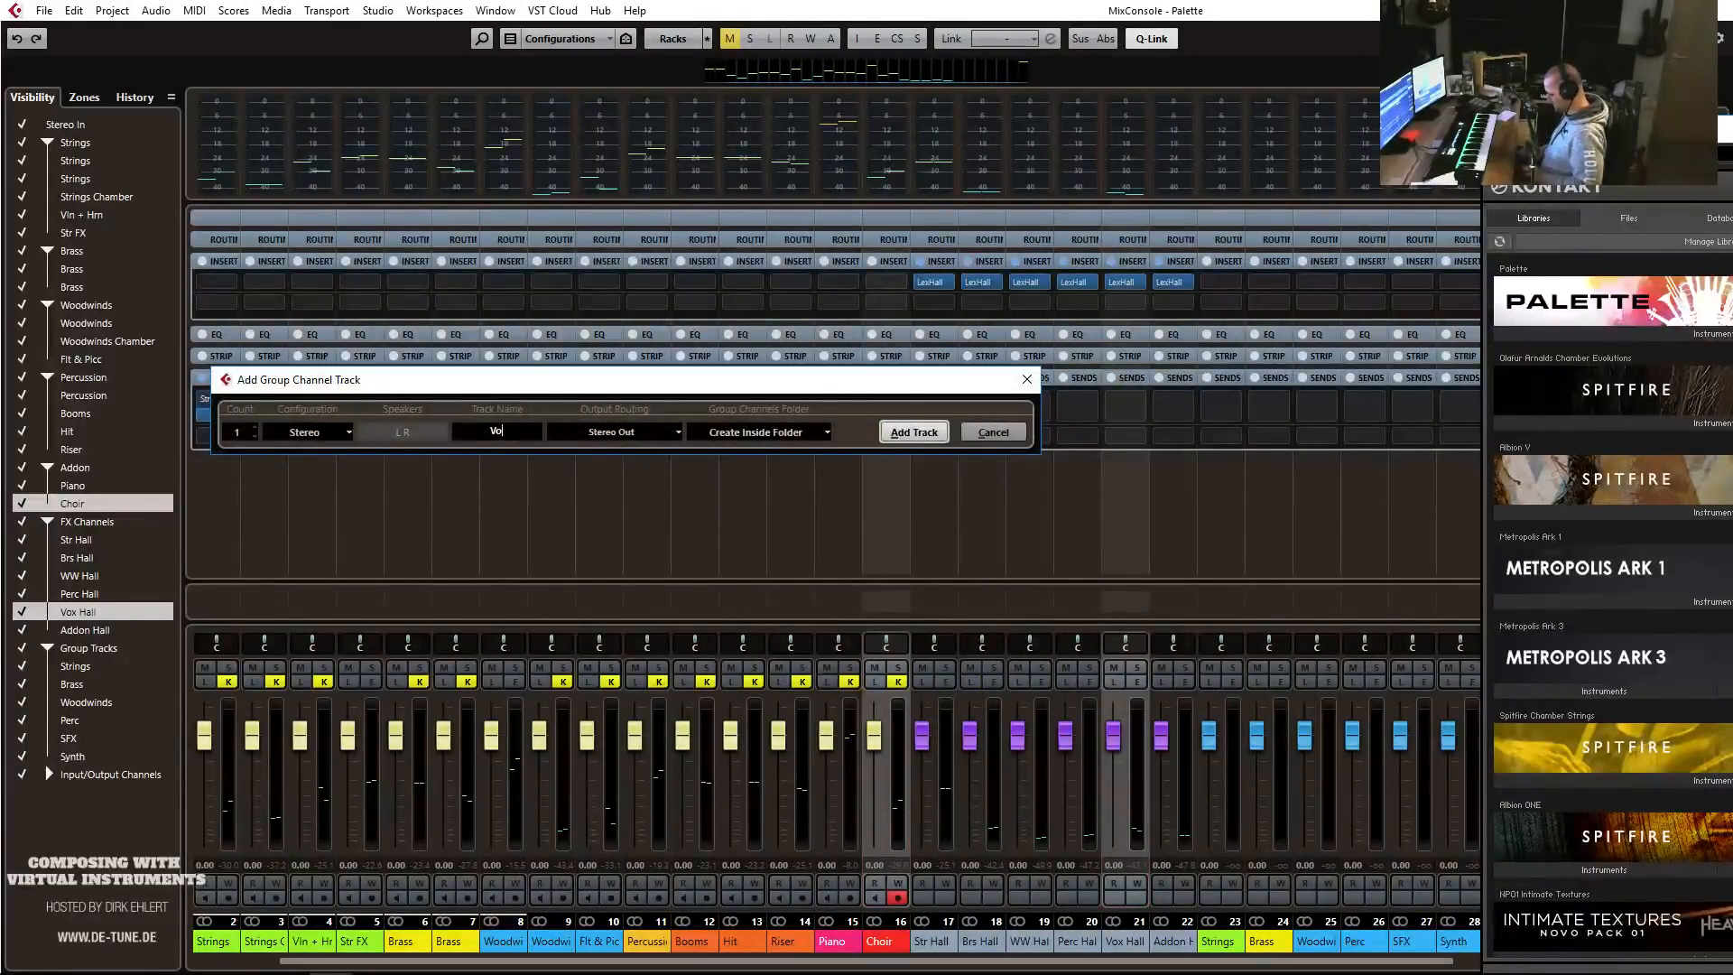
key("Return")
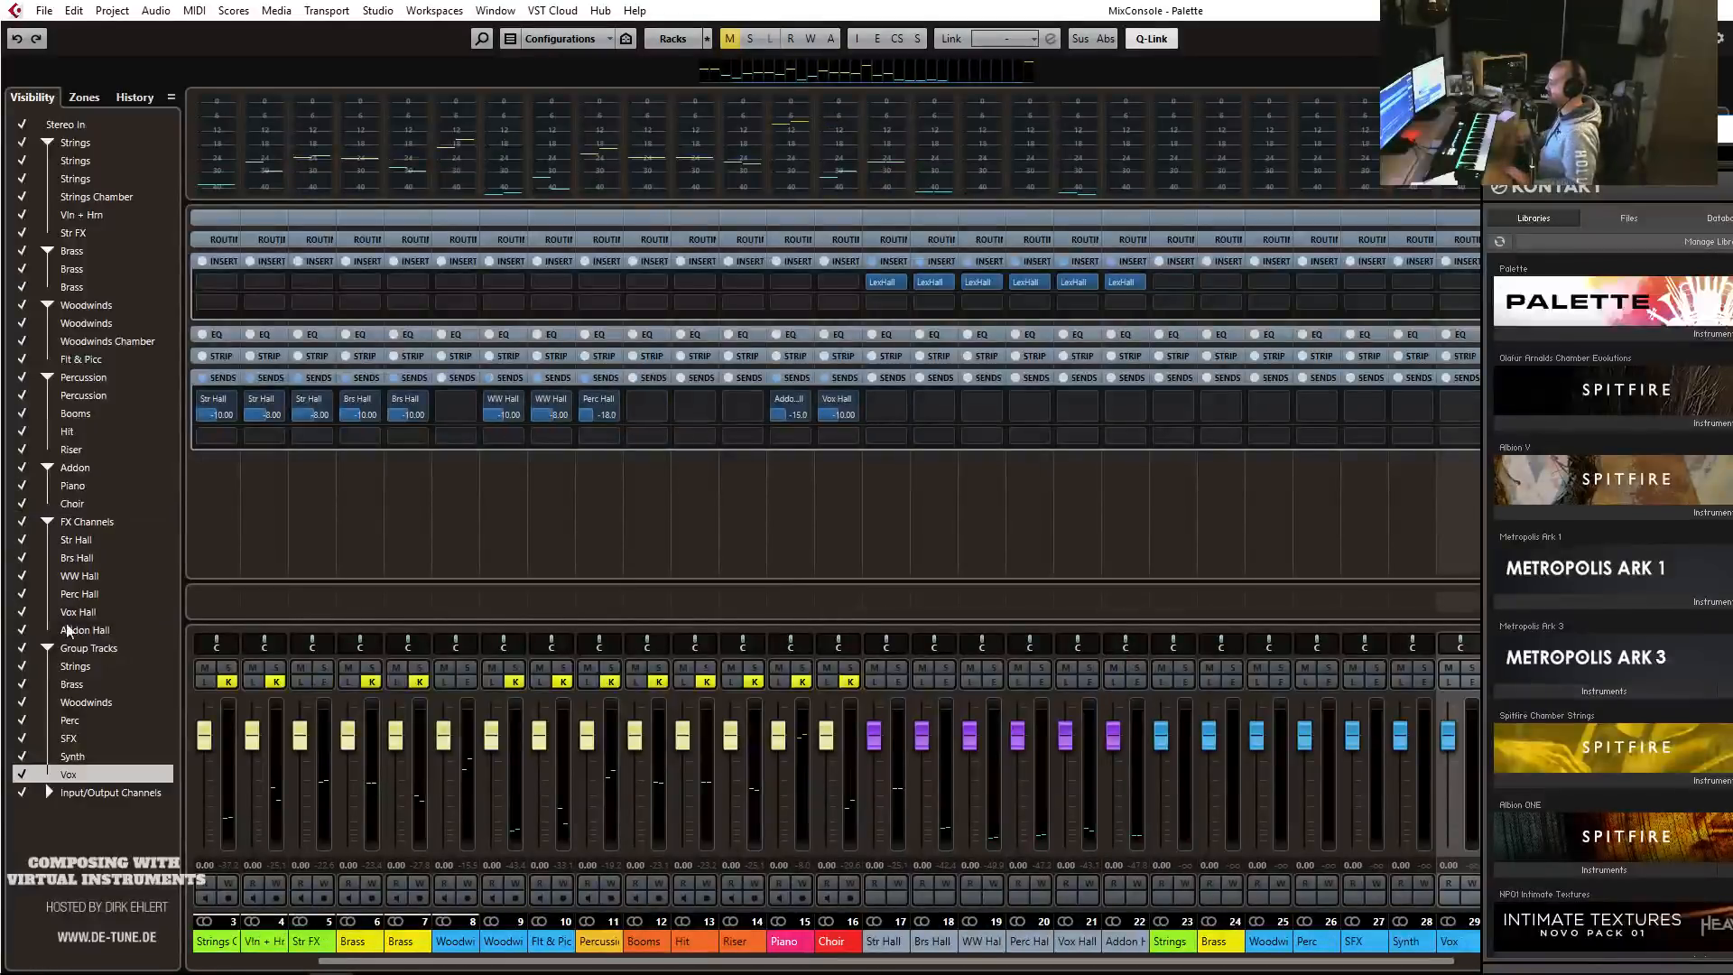
Assign all the group channels from Strings to Vox to the mixer's right zone and move the Kontakt window off the mixer.
left_click(84, 96)
left_click_drag(56, 668, 51, 774)
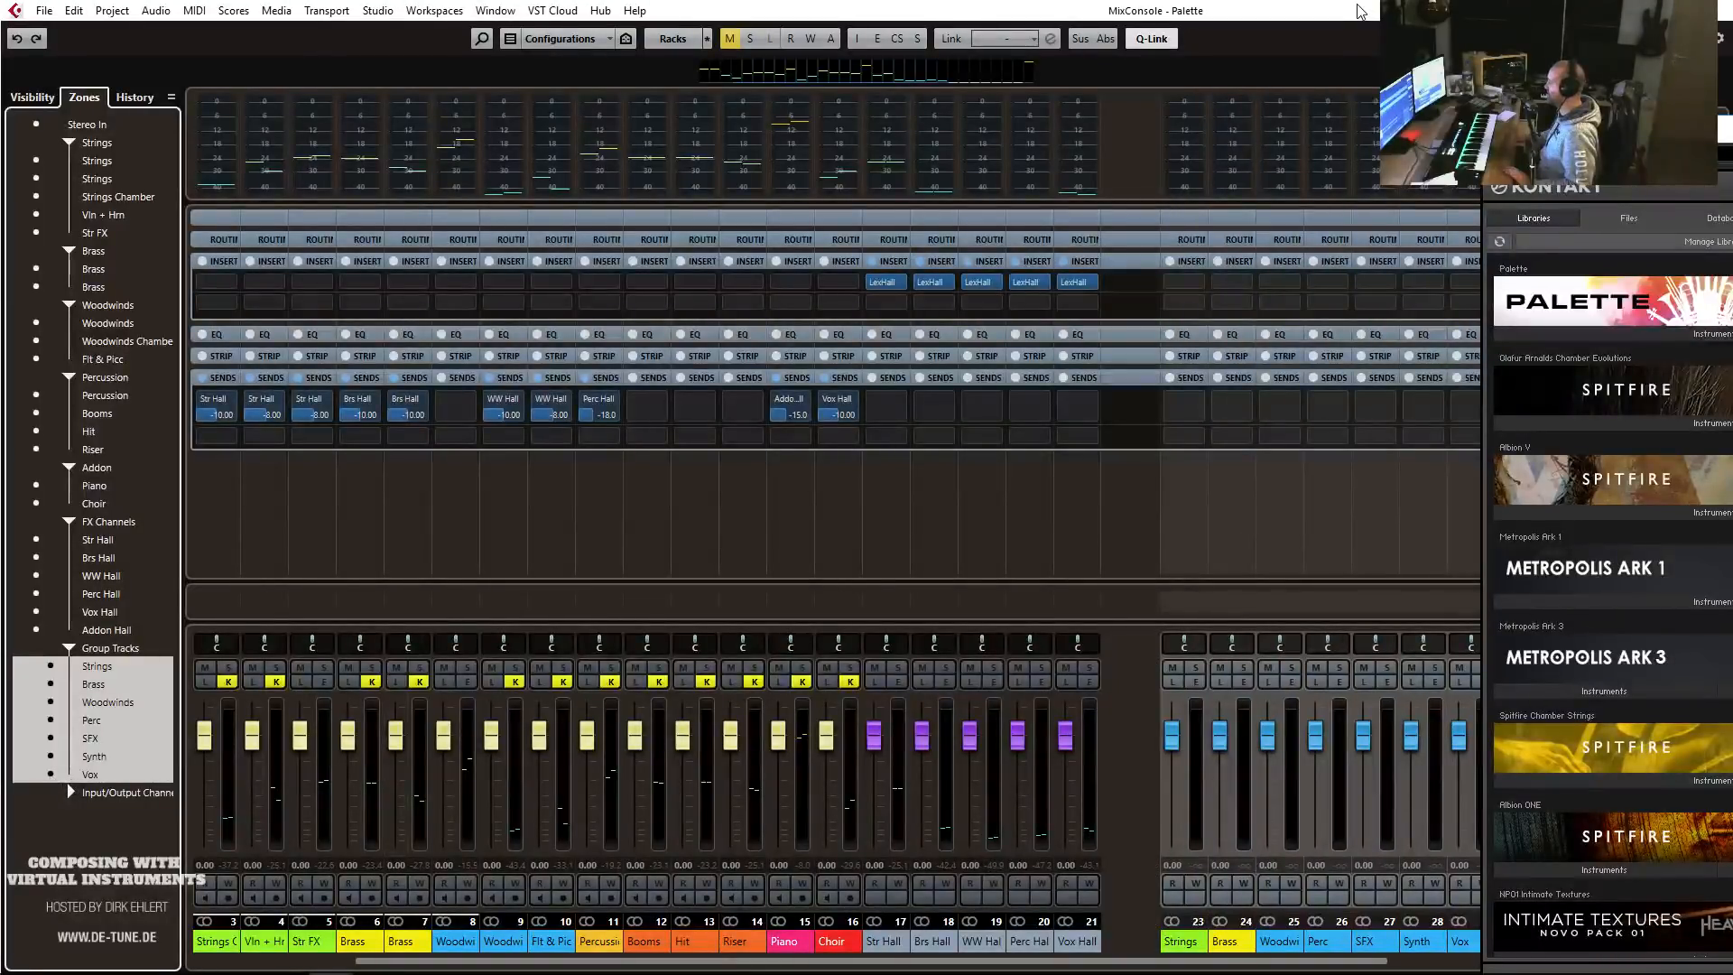
left_click_drag(1571, 129, 1732, 137)
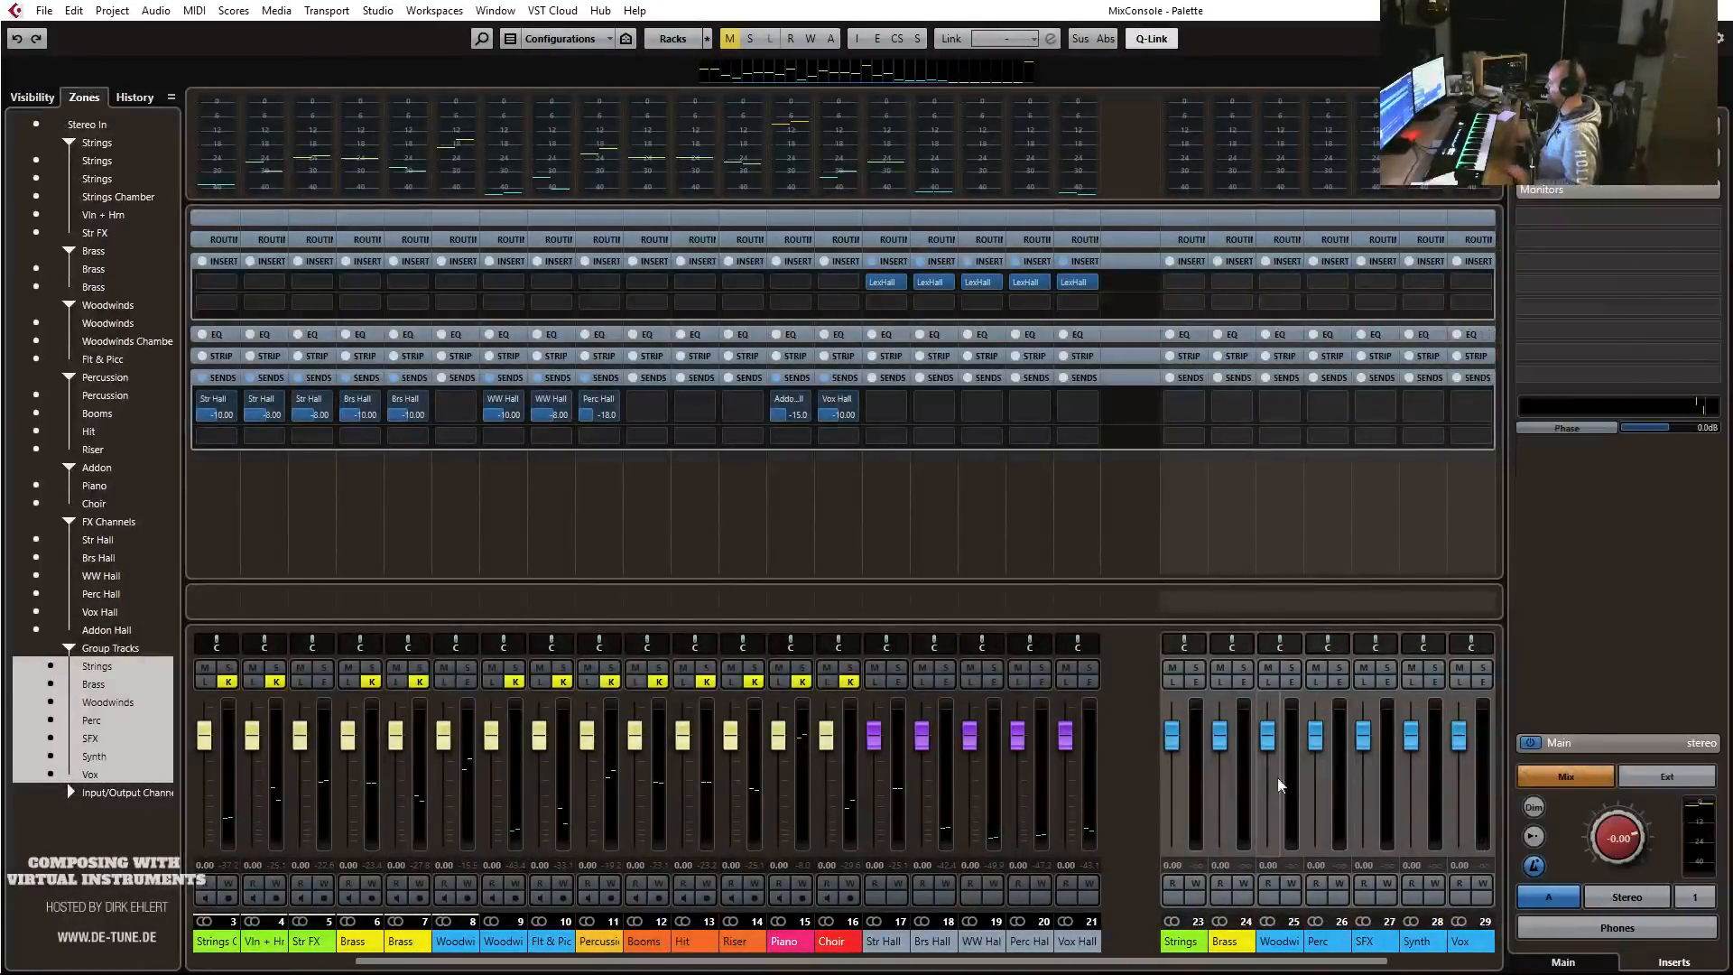
Colour the group channels SFX dark orange, Perc light orange, Synth pink and Vox red.
left_click(1197, 831)
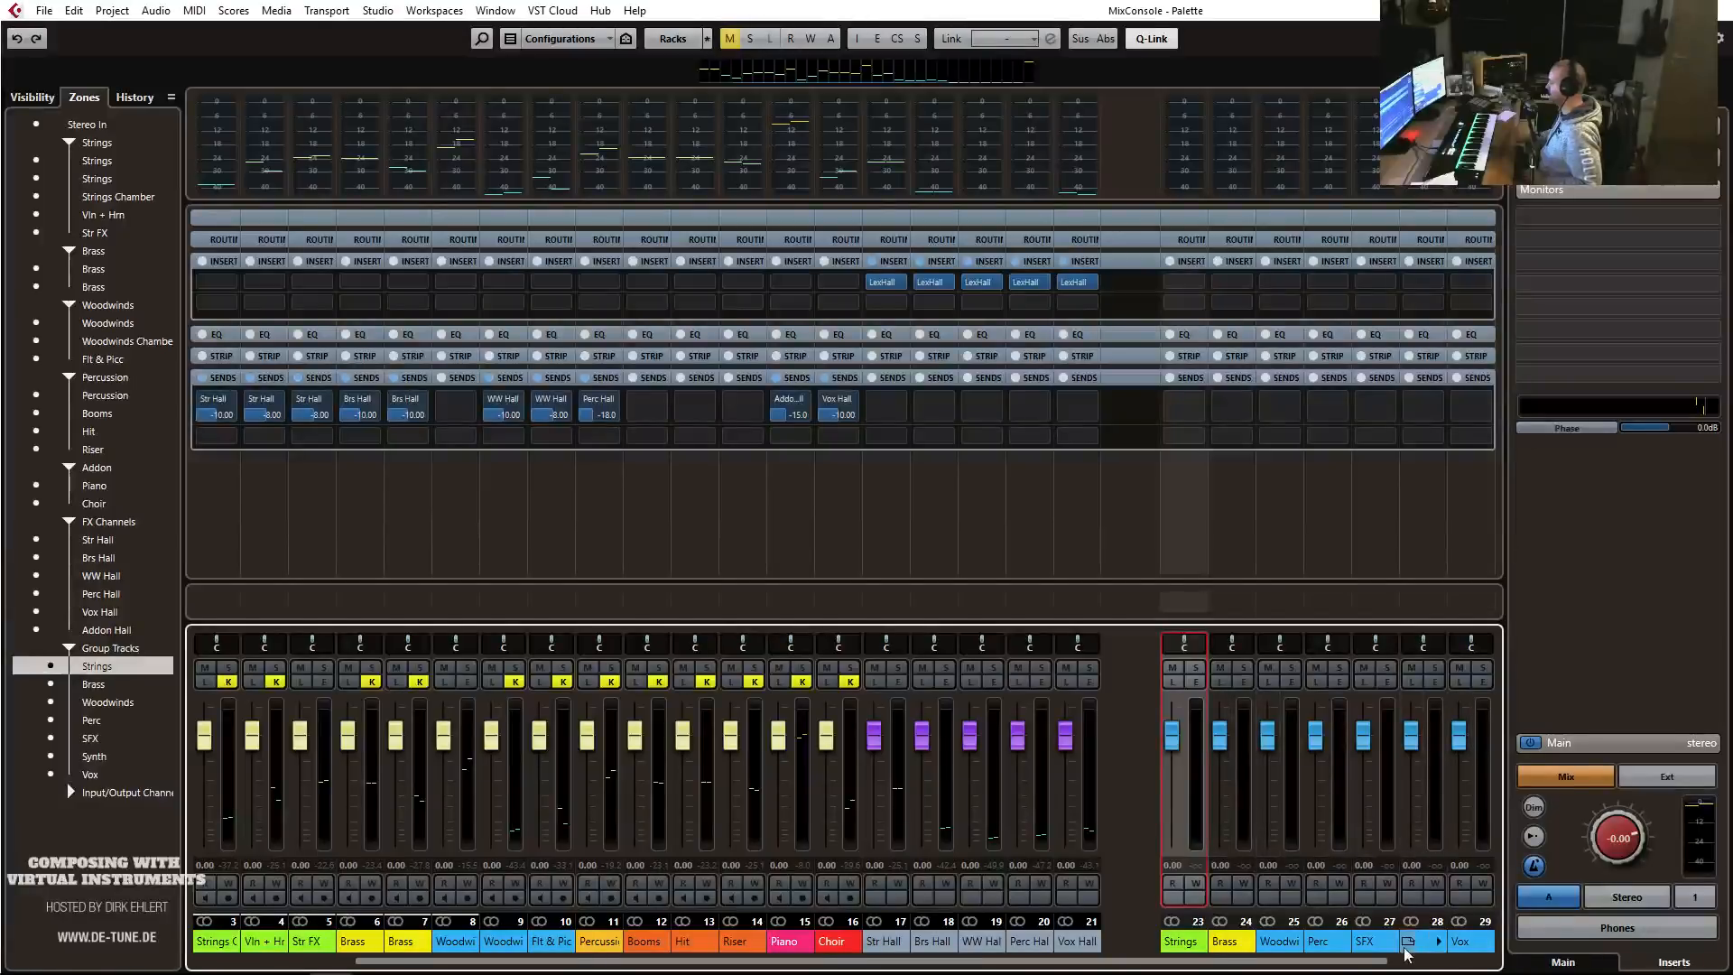
left_click(1361, 941)
left_click(1395, 907)
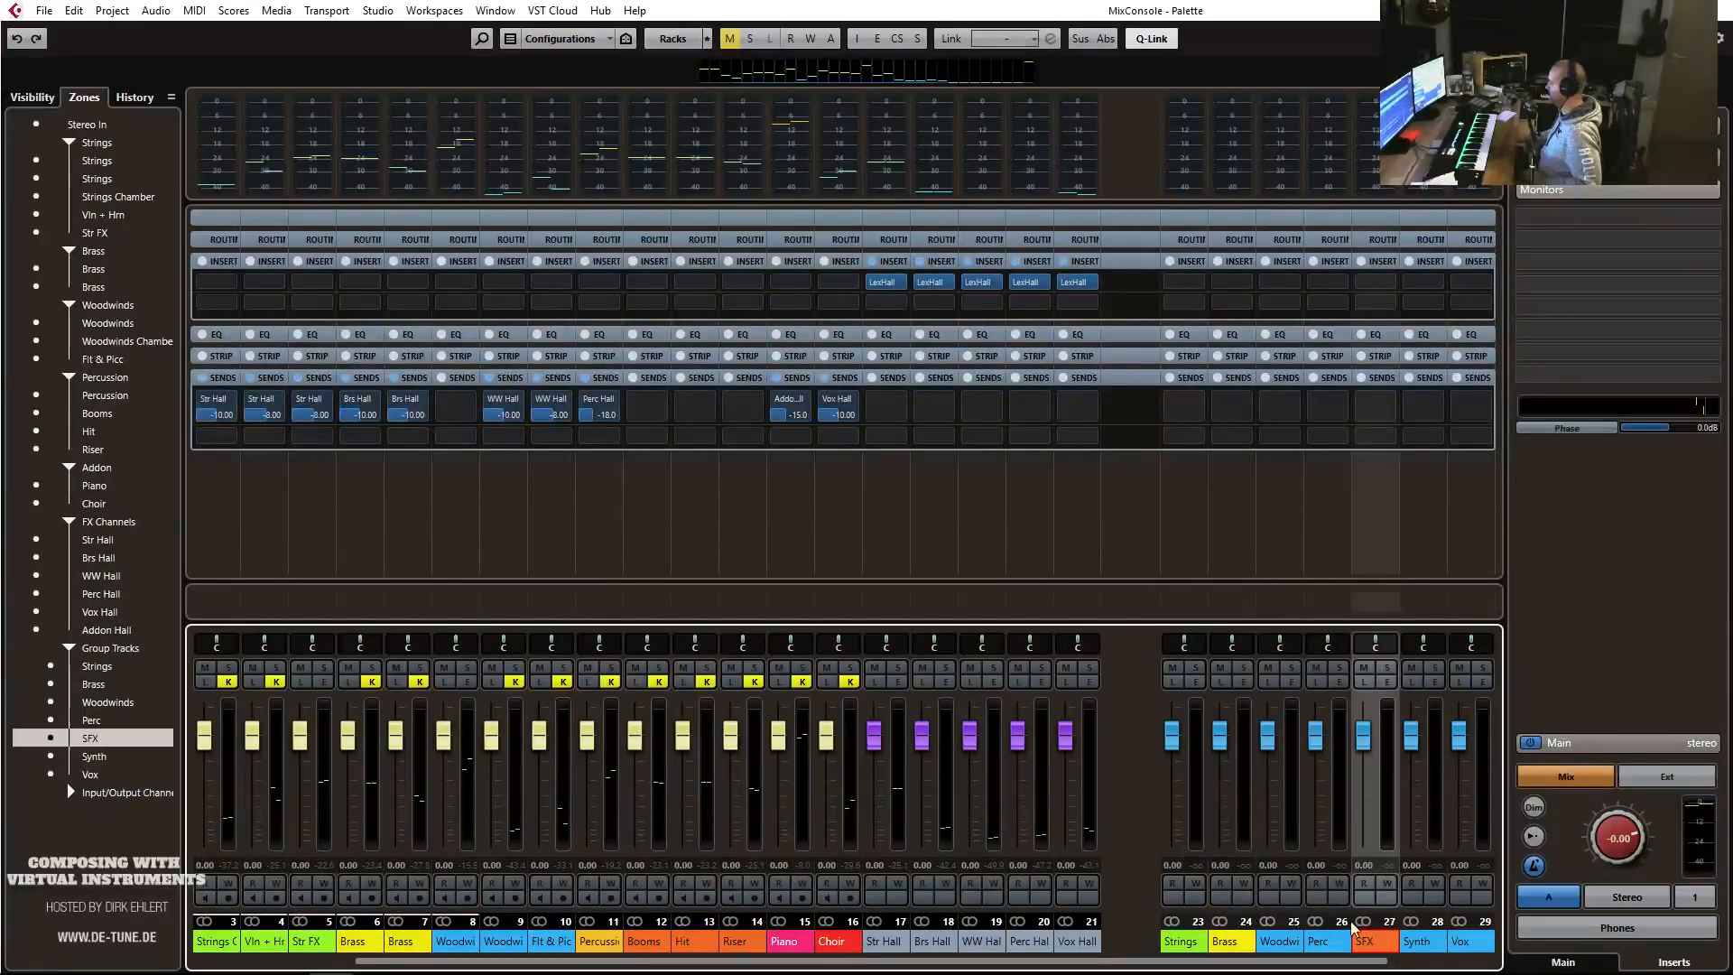
left_click(1314, 941)
left_click(1395, 908)
left_click(1313, 941)
left_click(1445, 947)
left_click(1408, 941)
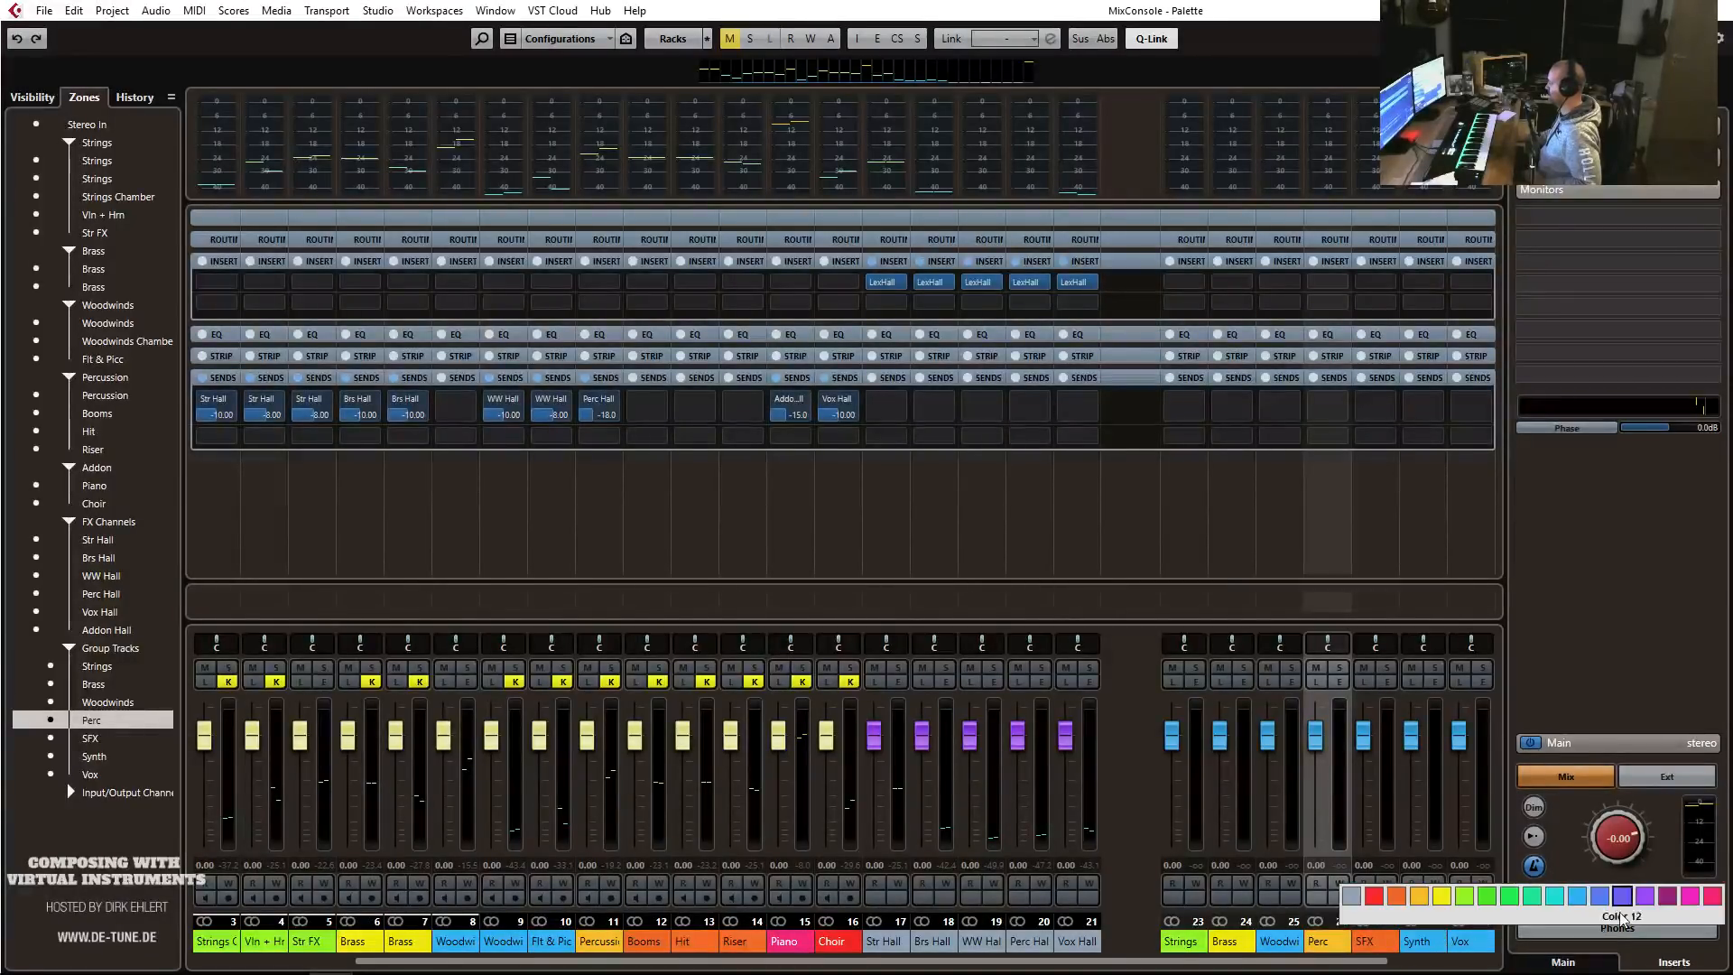
left_click(1713, 903)
left_click(1457, 941)
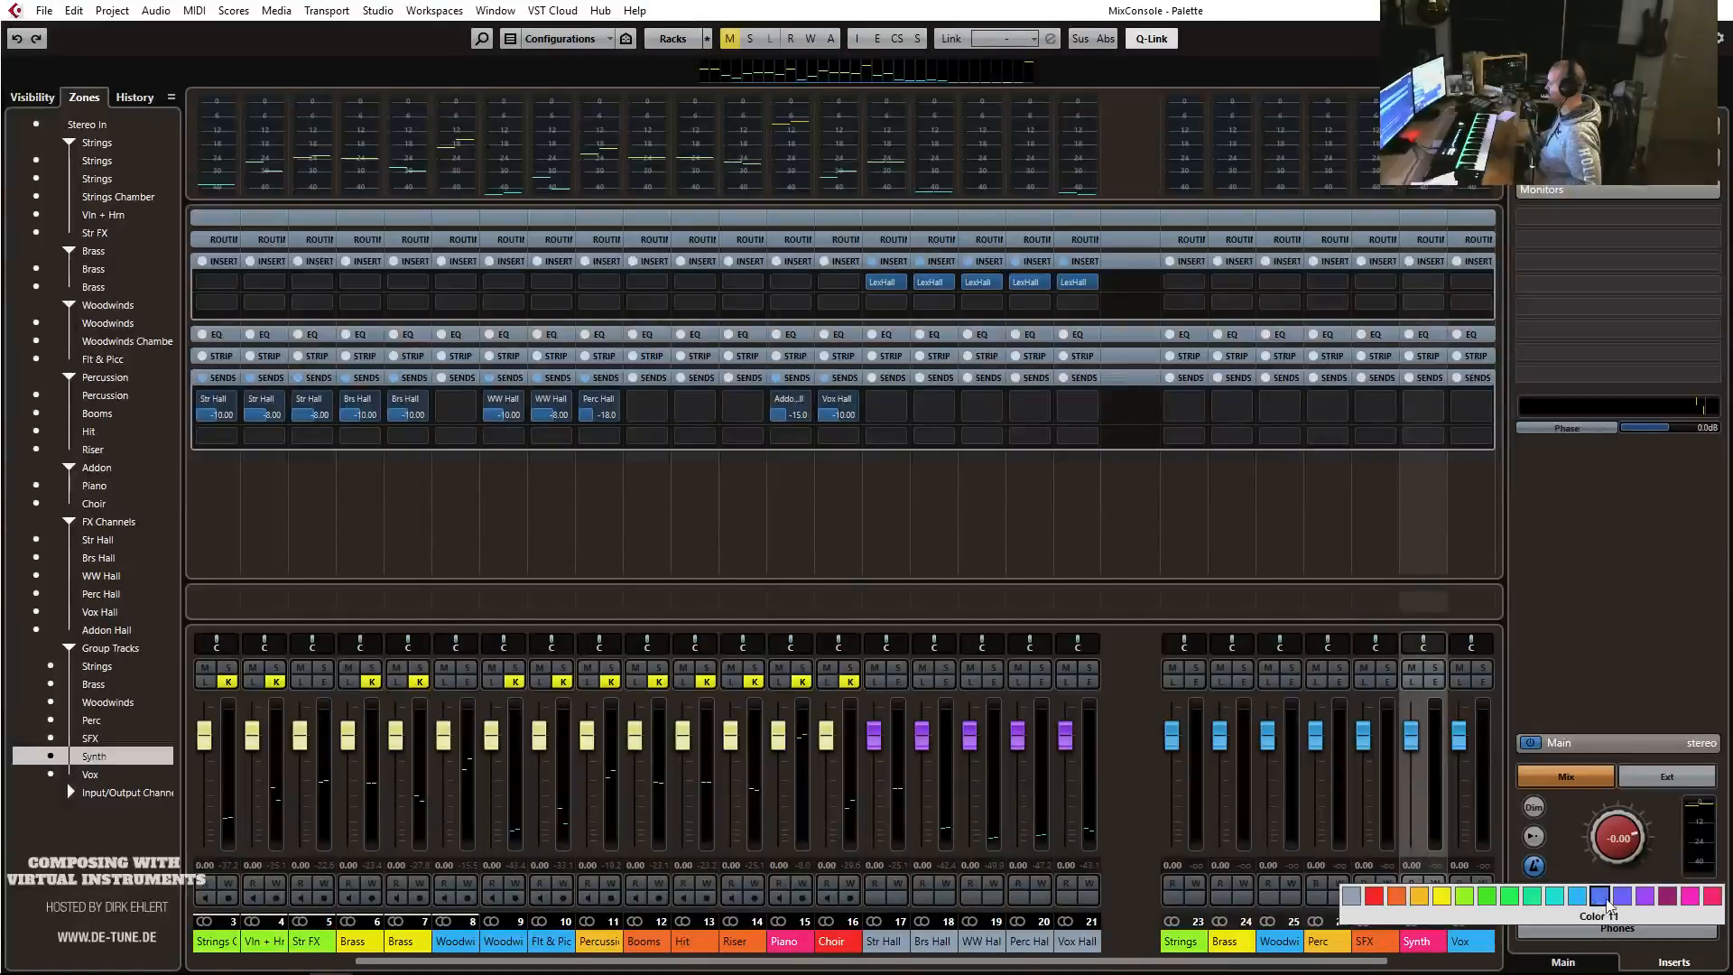
left_click(1375, 898)
Assign the Stereo Out channel to the mixer's right zone and open its L3-LL Multi insert.
left_click(71, 792)
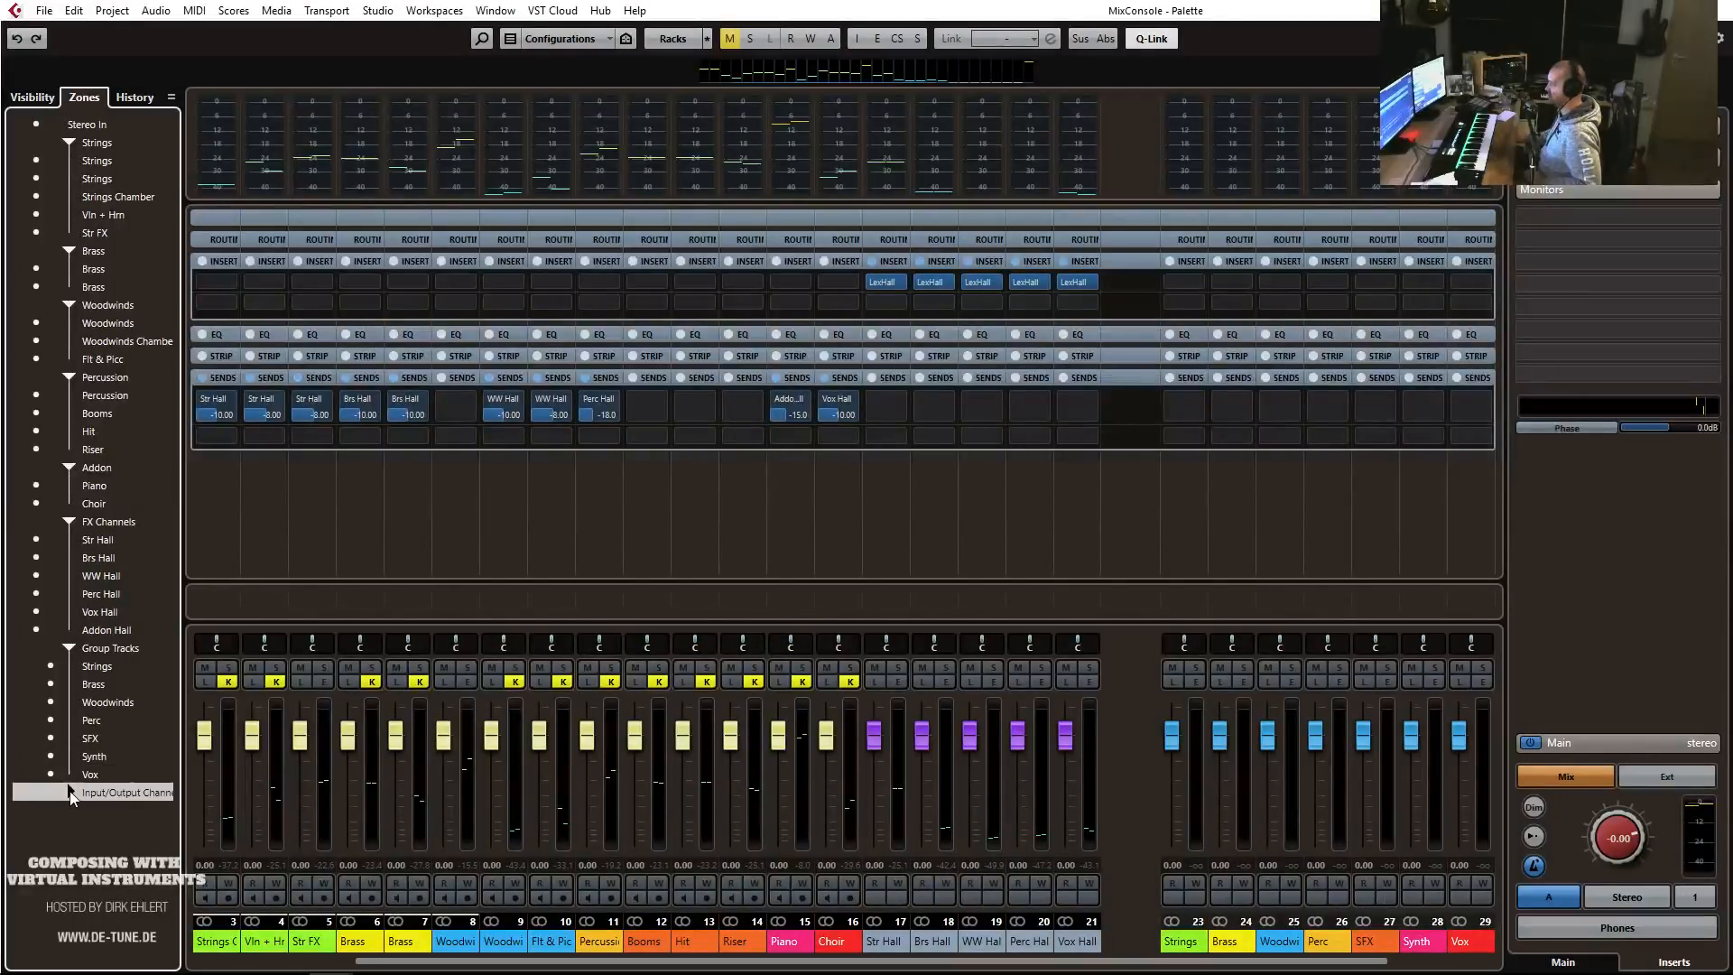
left_click(51, 813)
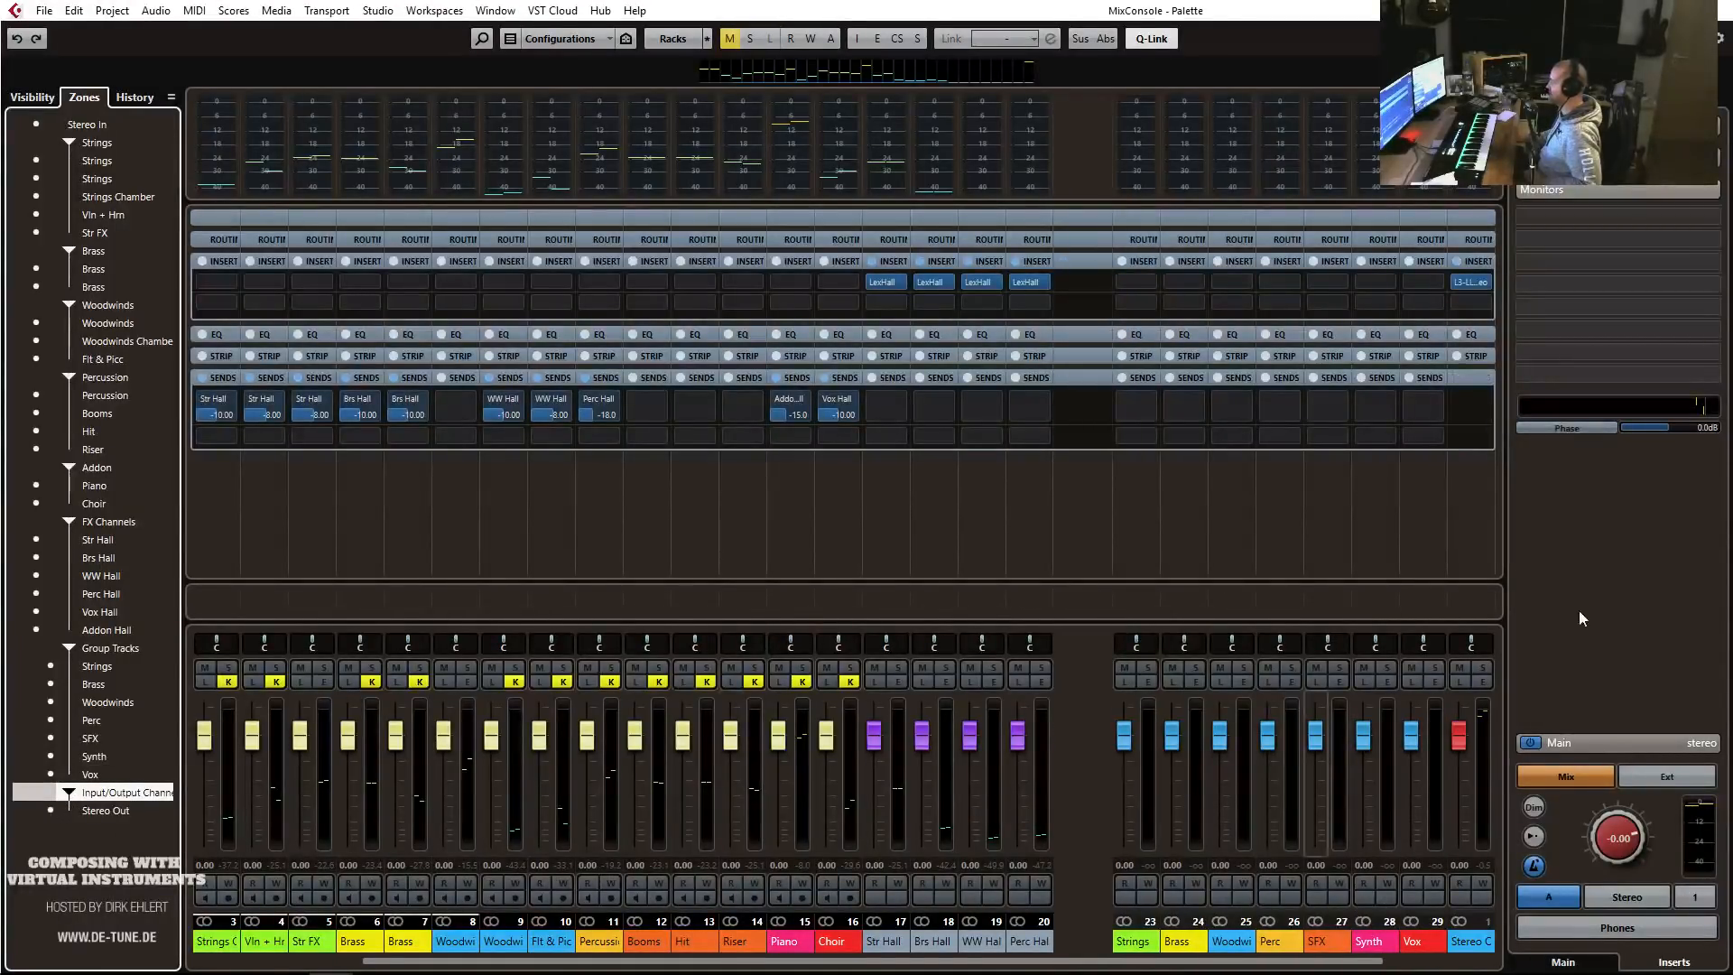
left_click(1473, 285)
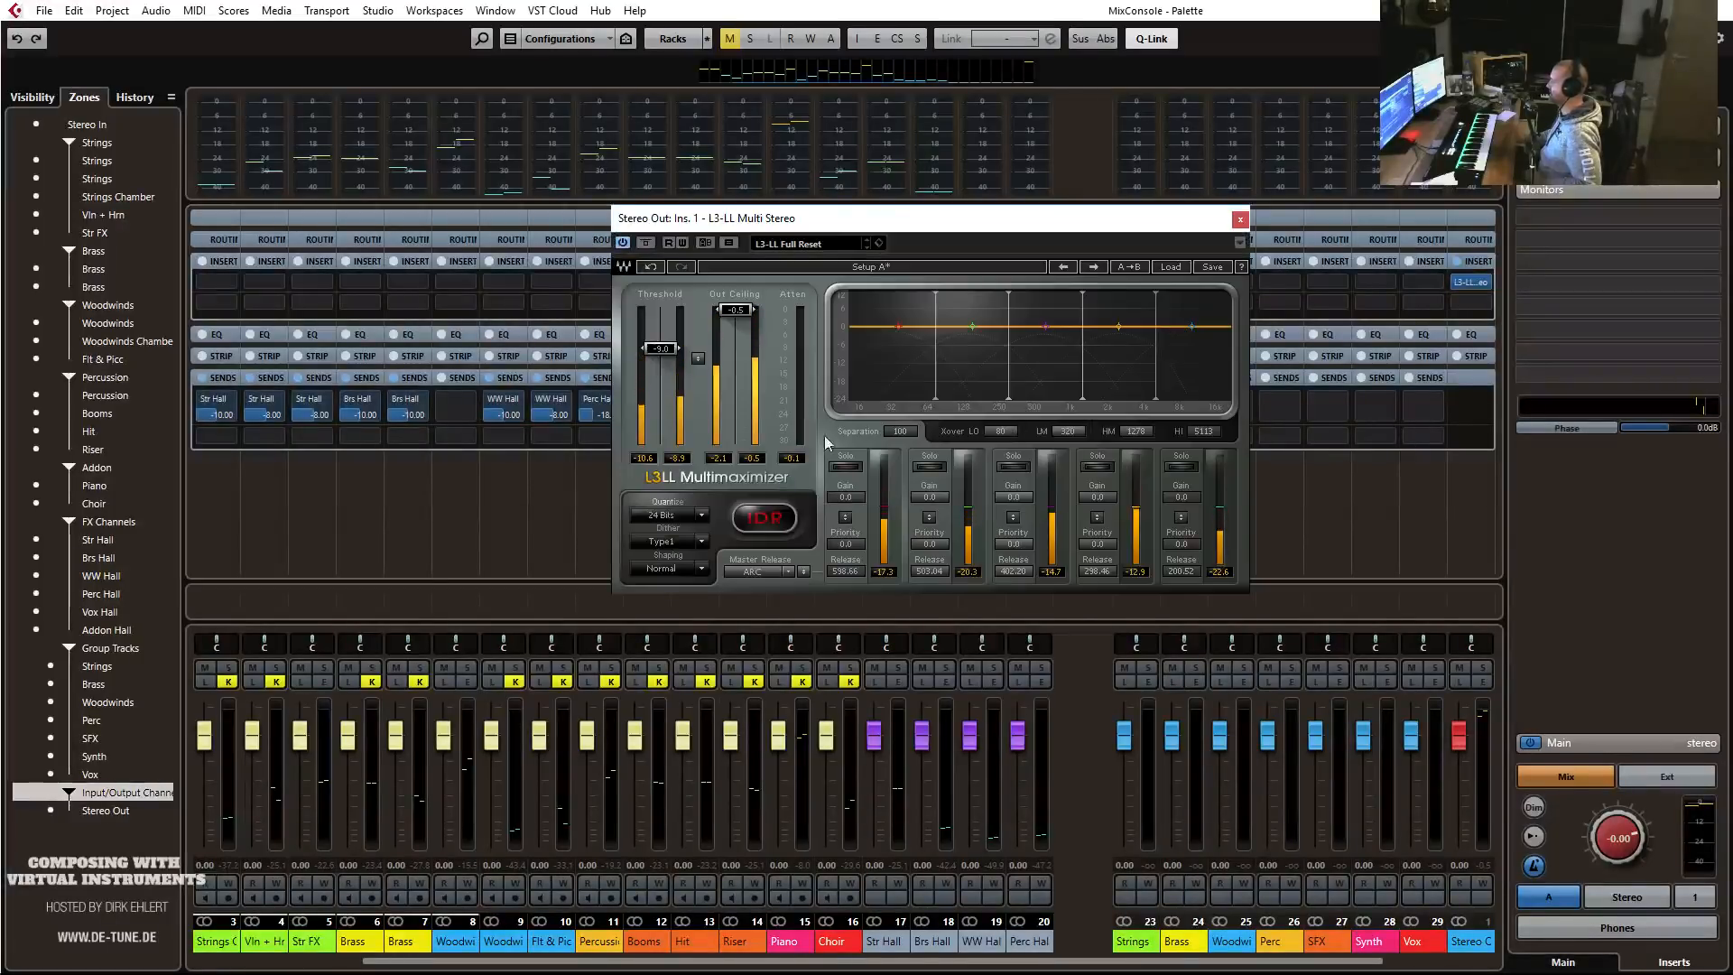
Close the L3-LL Multi window and insert NLS Channel Stereo in the first insert slot of all group channels from Strings to Vox.
left_click(1241, 219)
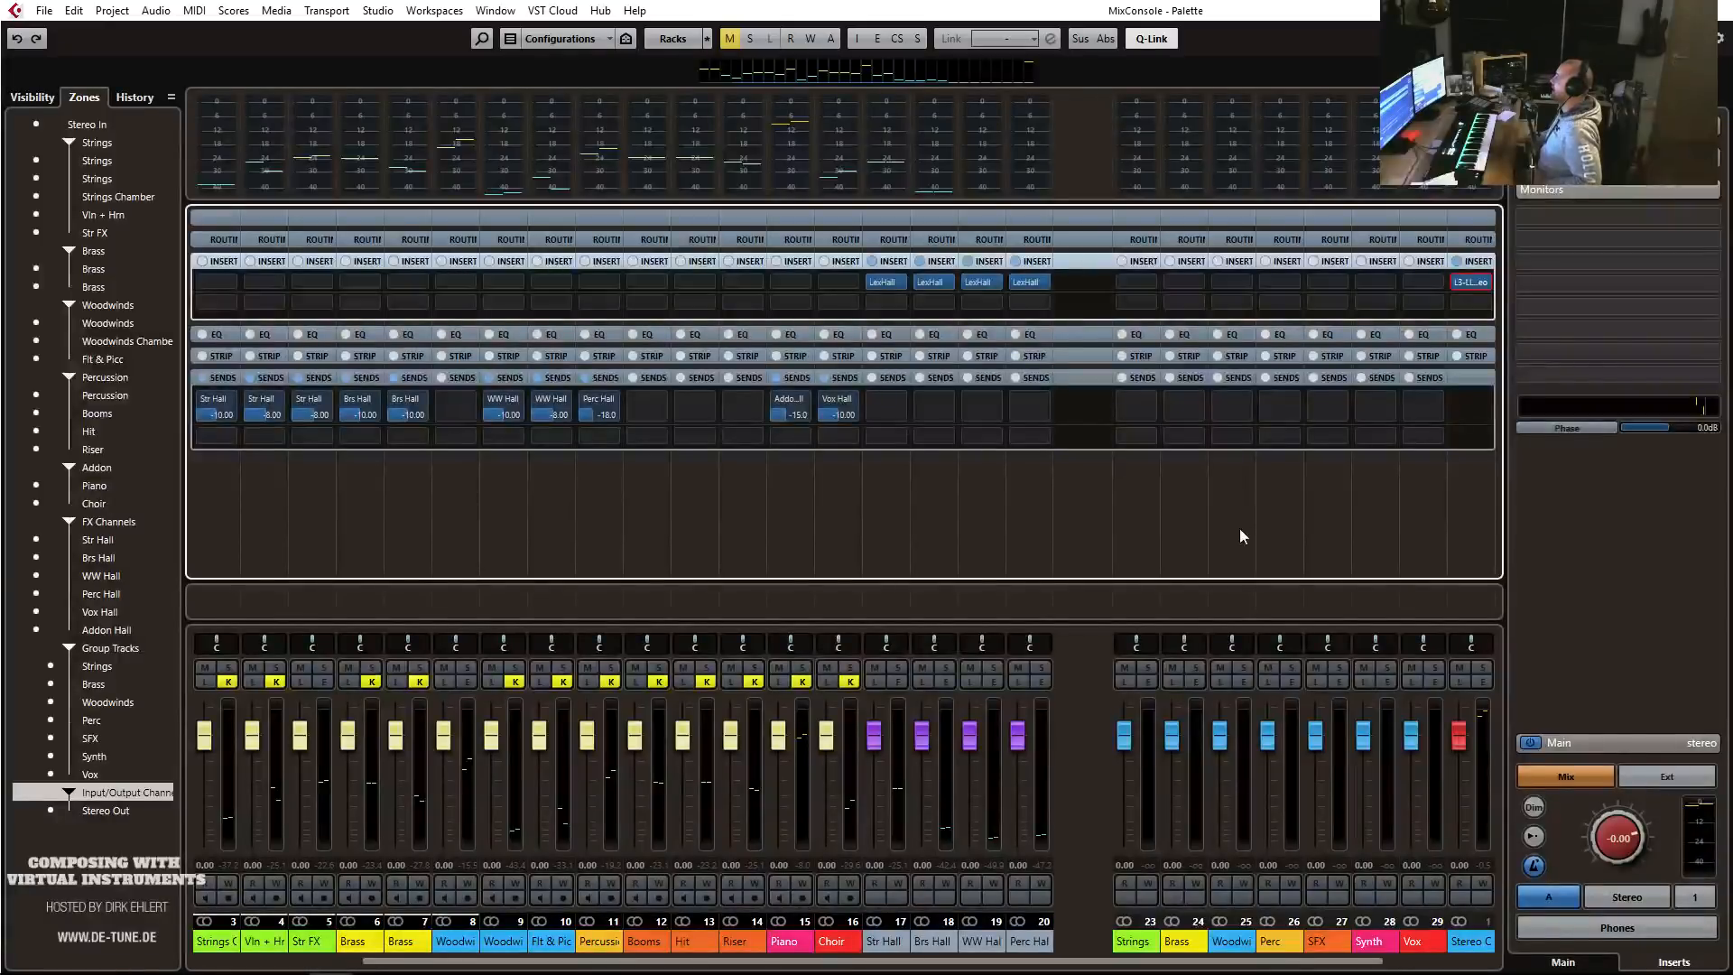
left_click(1143, 799)
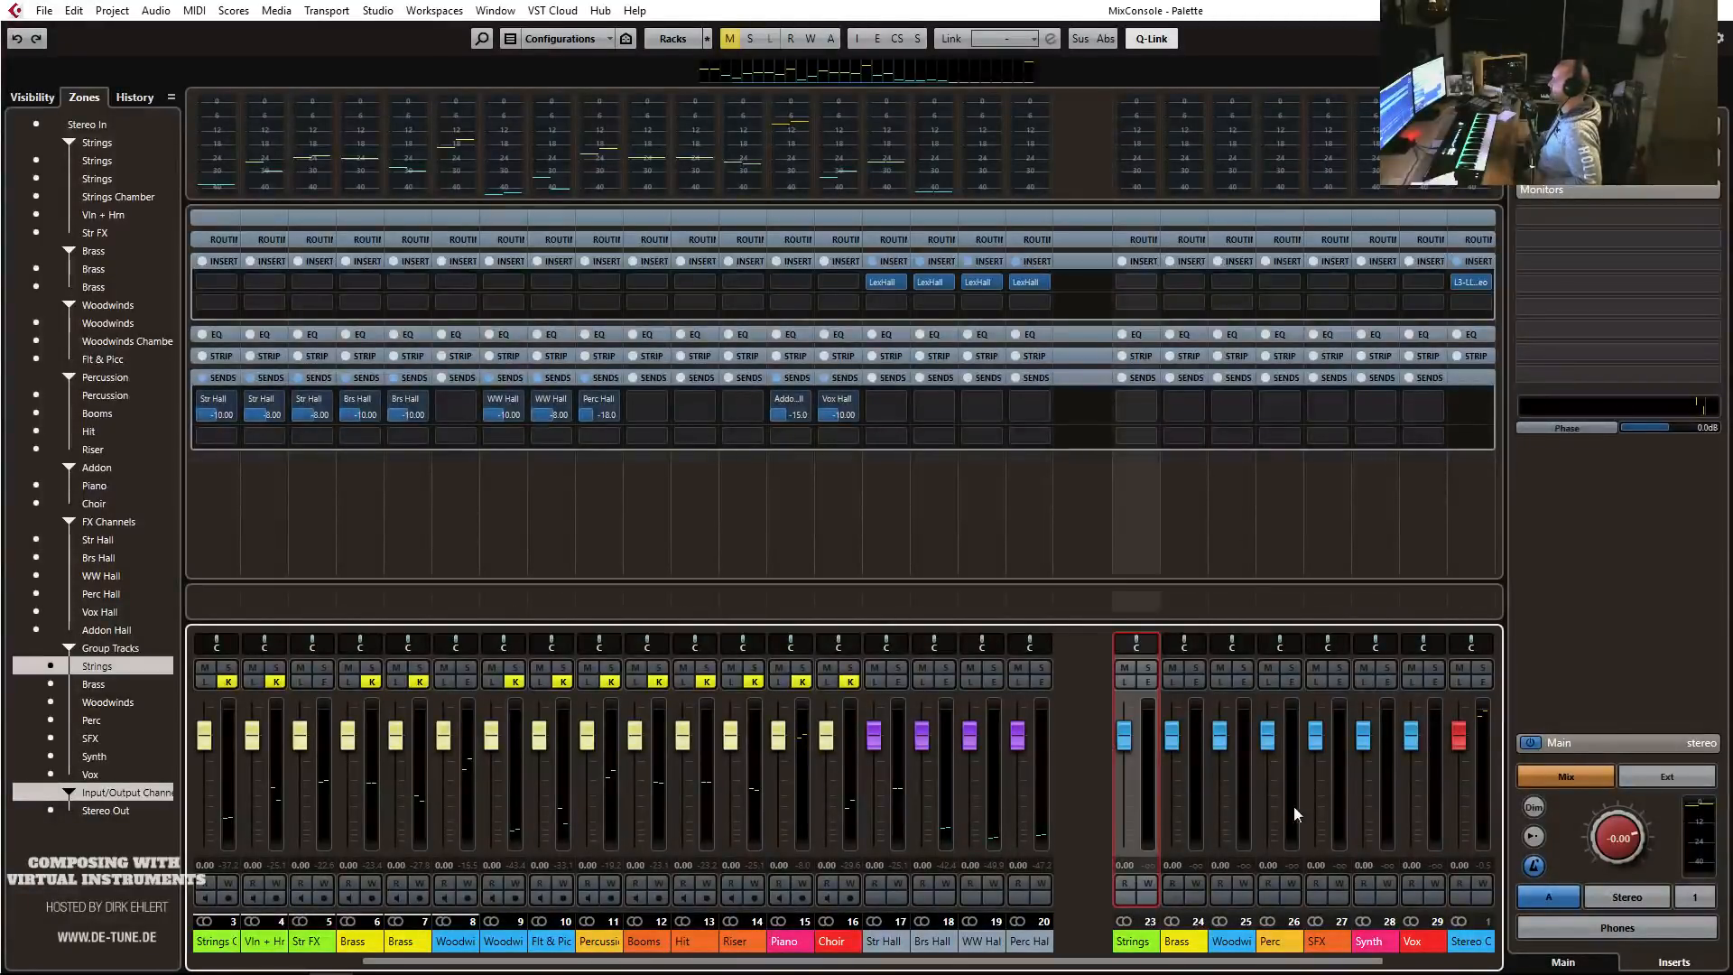
left_click(1441, 838, "shift")
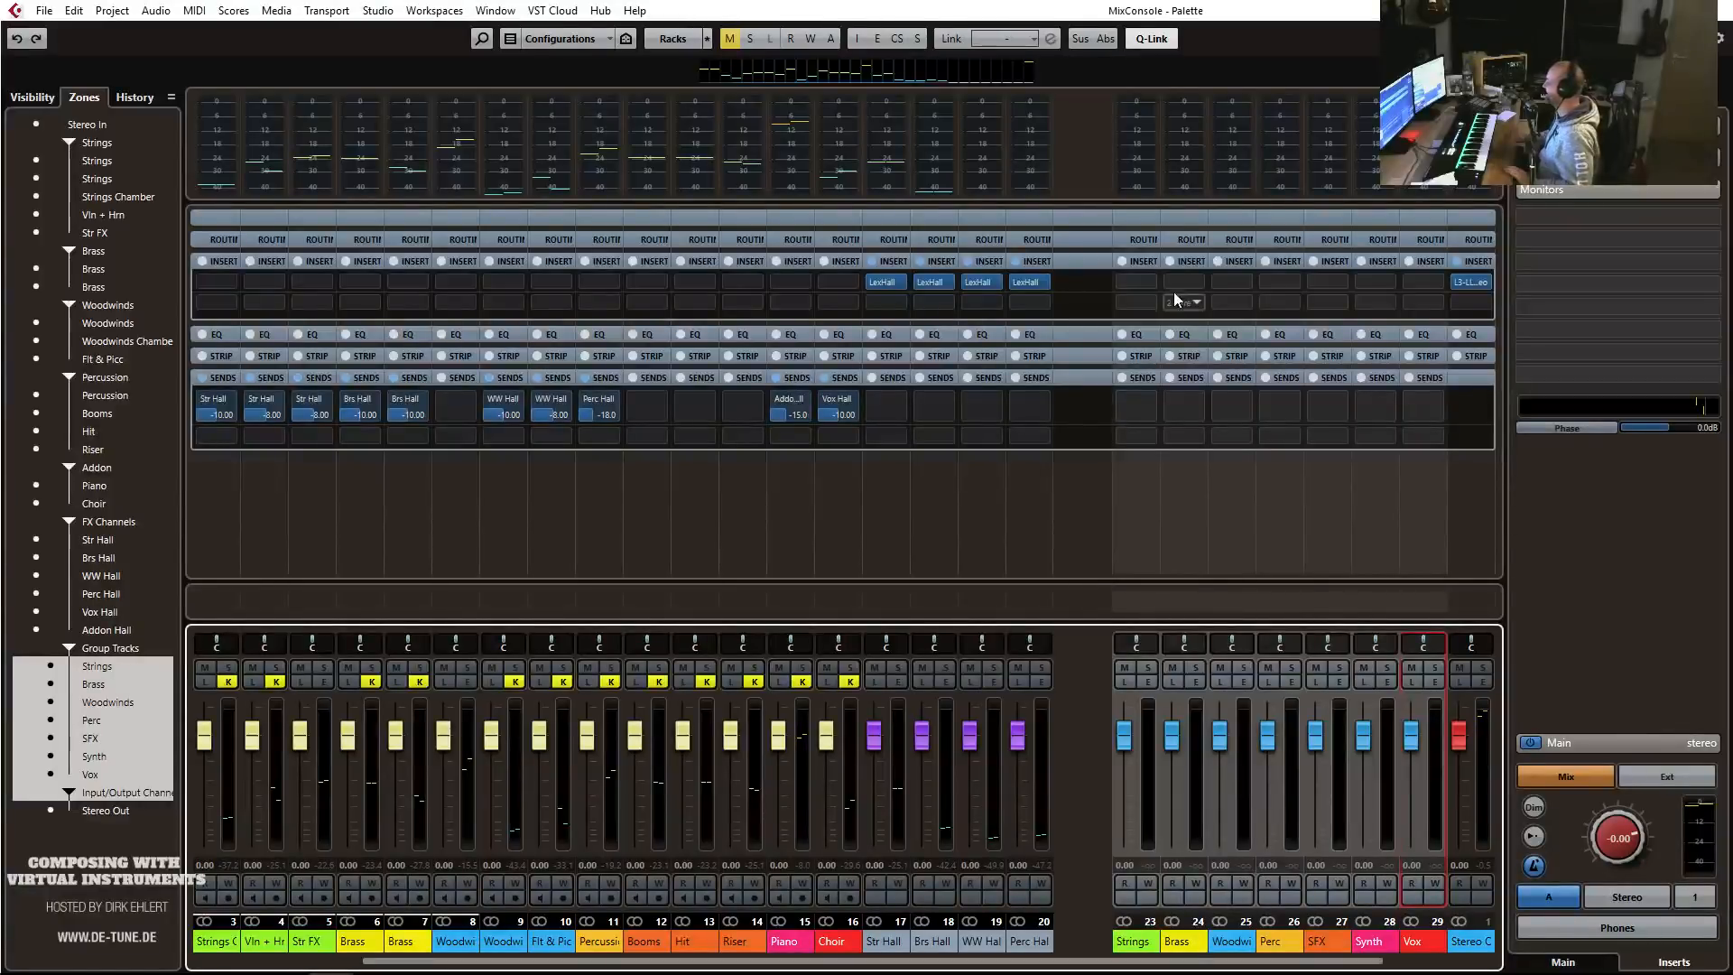
left_click(1146, 281)
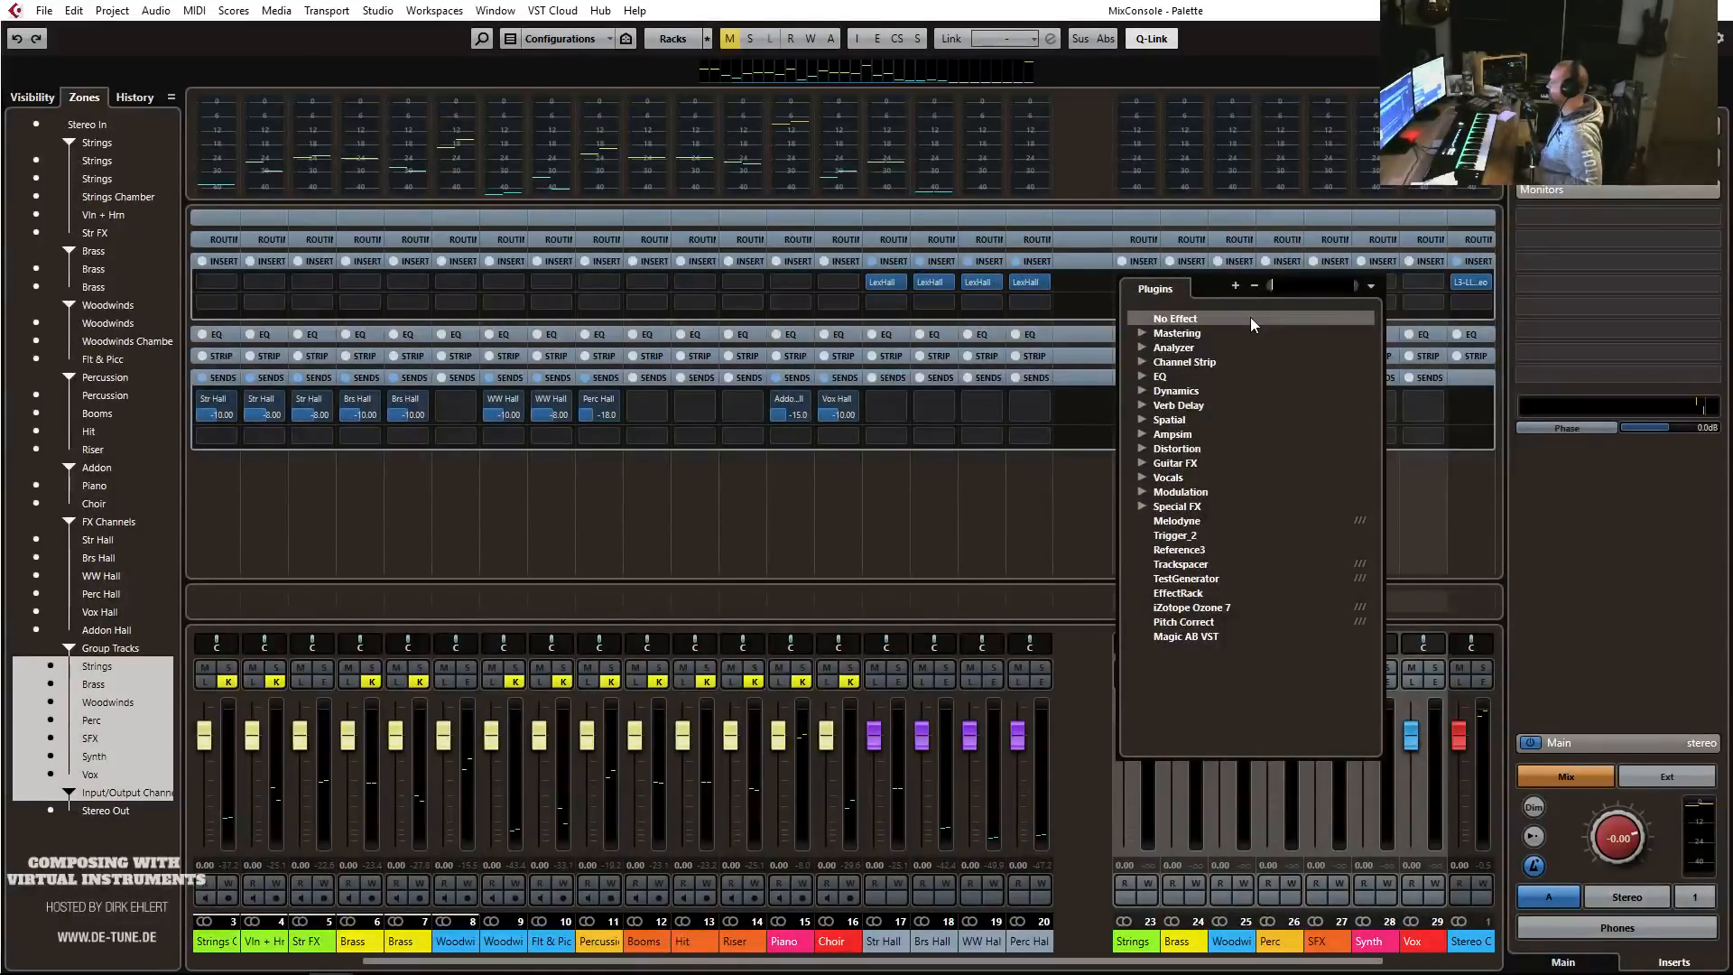
type("nls")
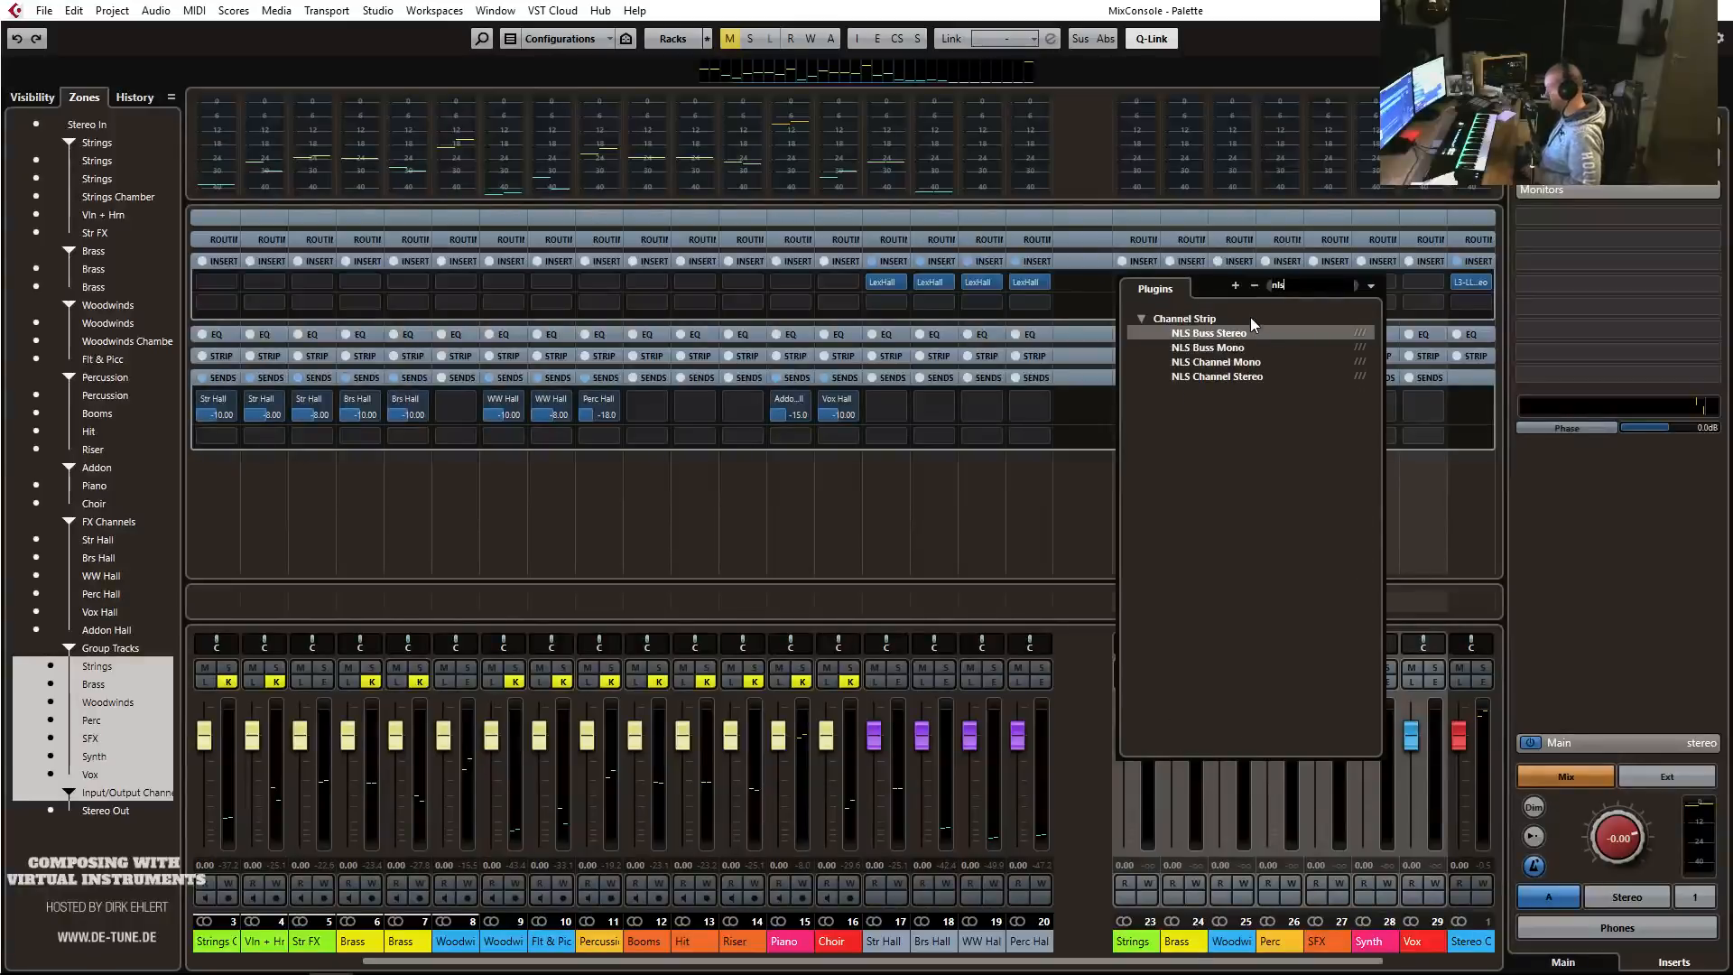
double_click(1228, 375)
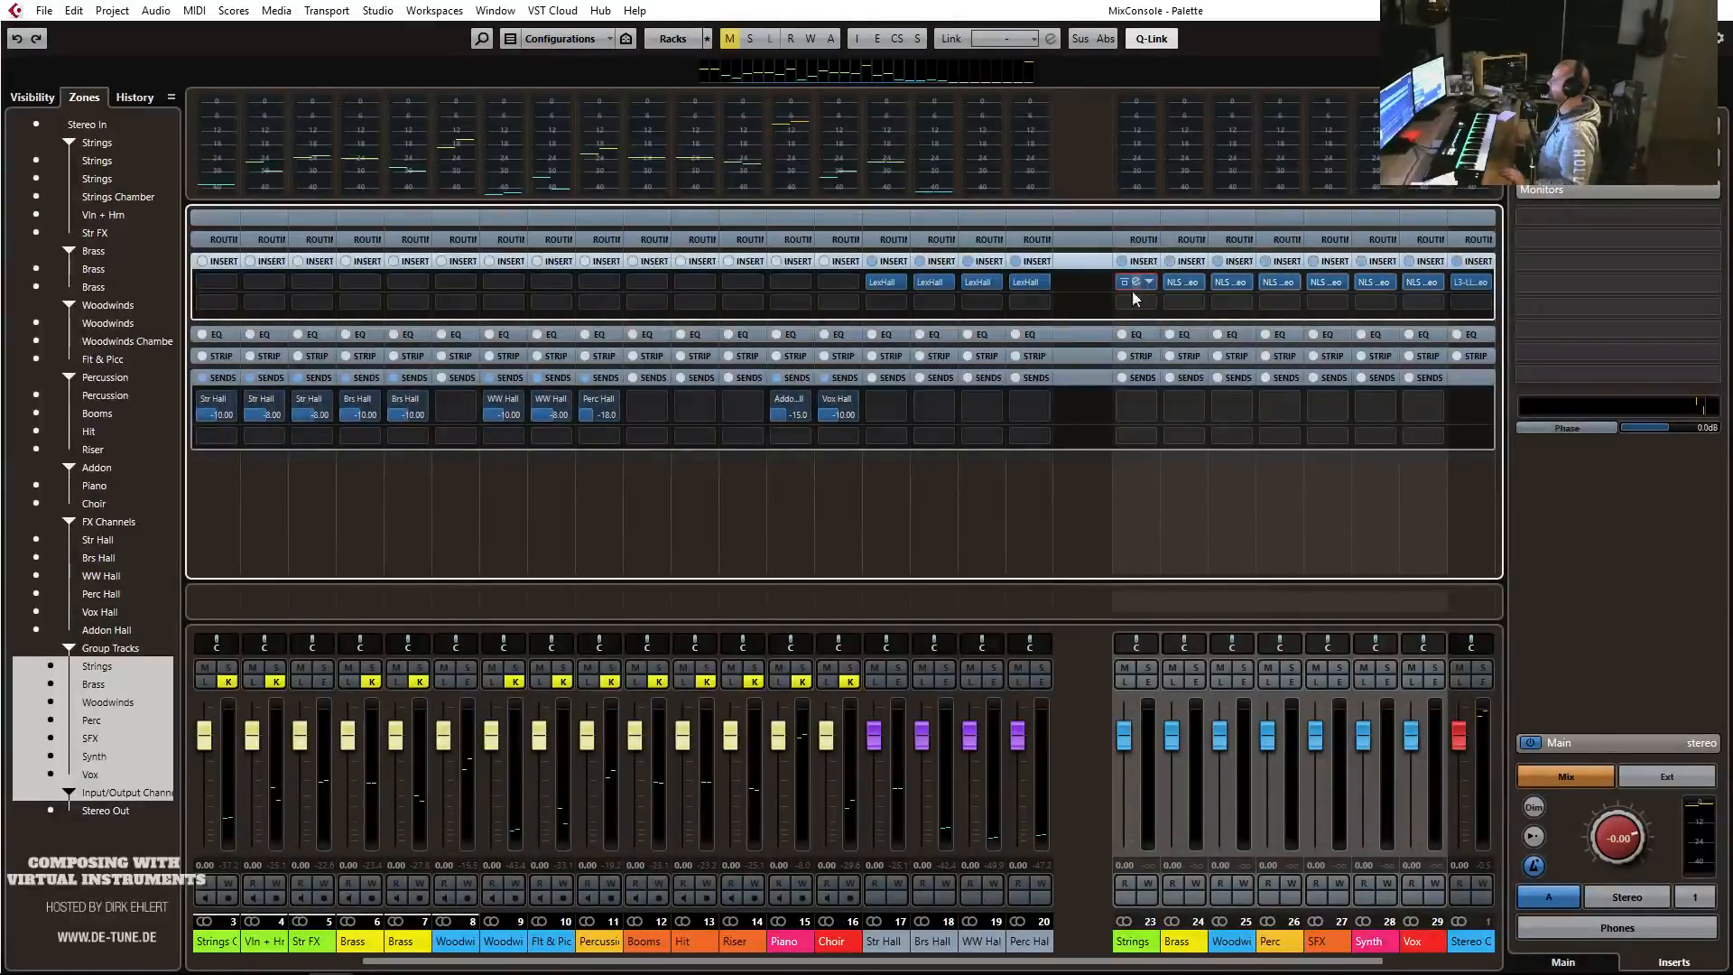
Set VCA group 1's studio to Mike in the Strings channel's NLS plug-in, start playback and close the plug-in window.
left_click(1137, 283)
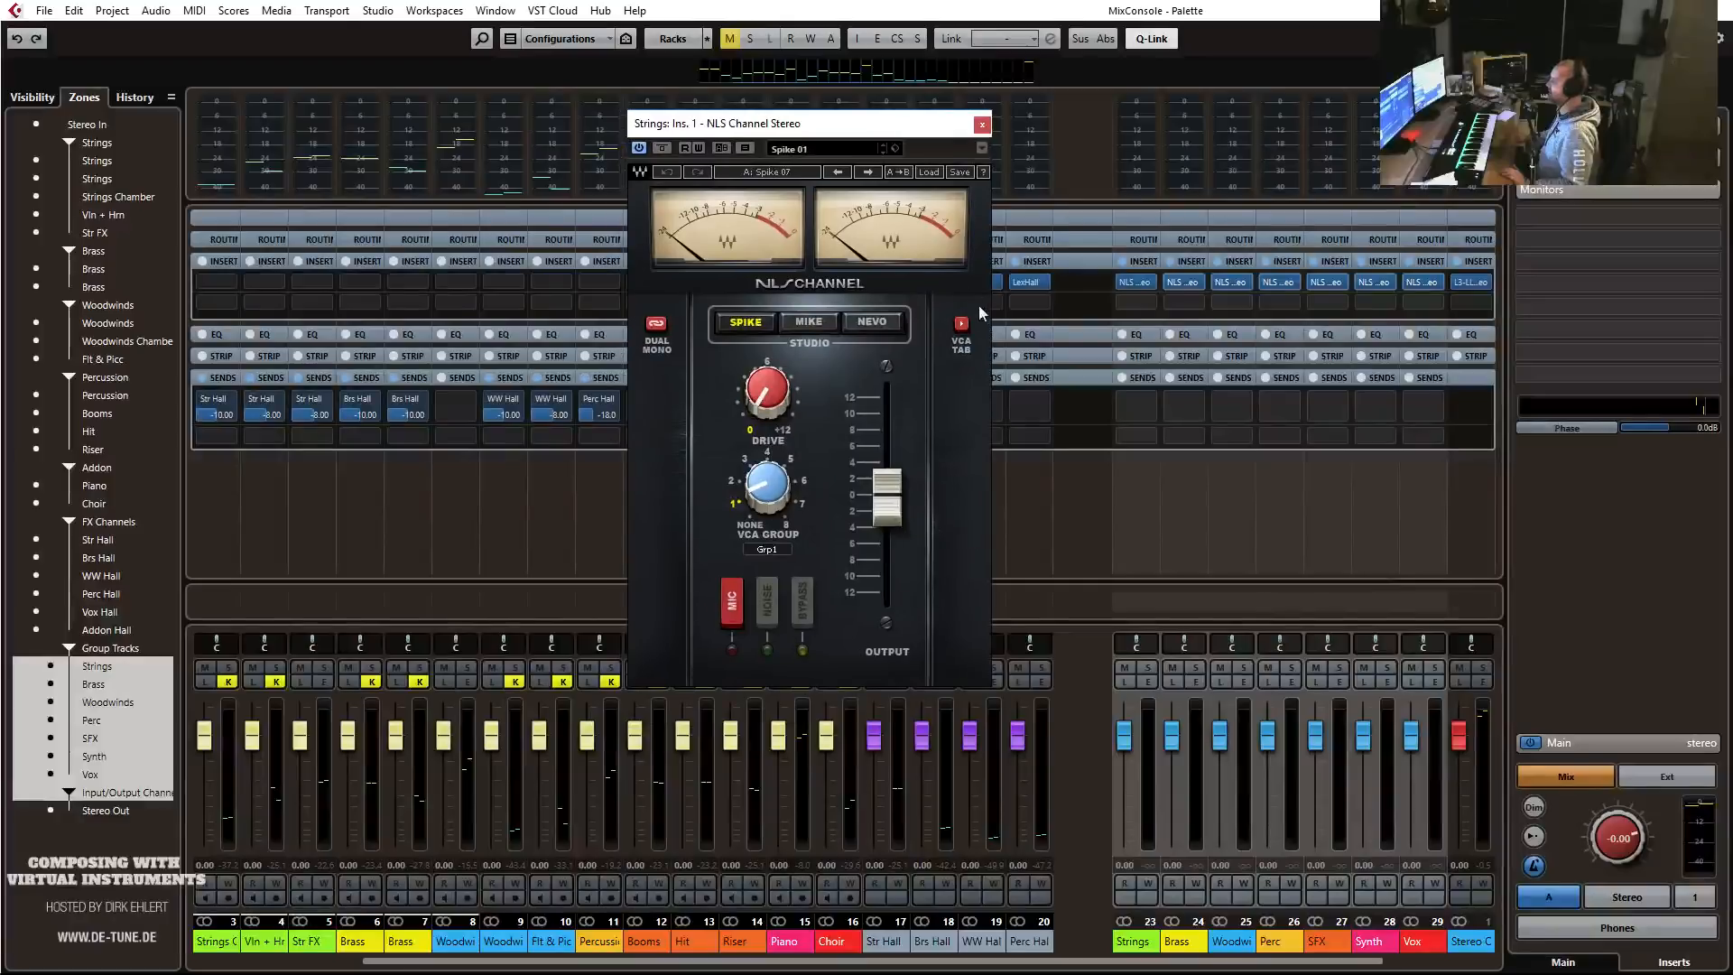
left_click(963, 325)
left_click(666, 646)
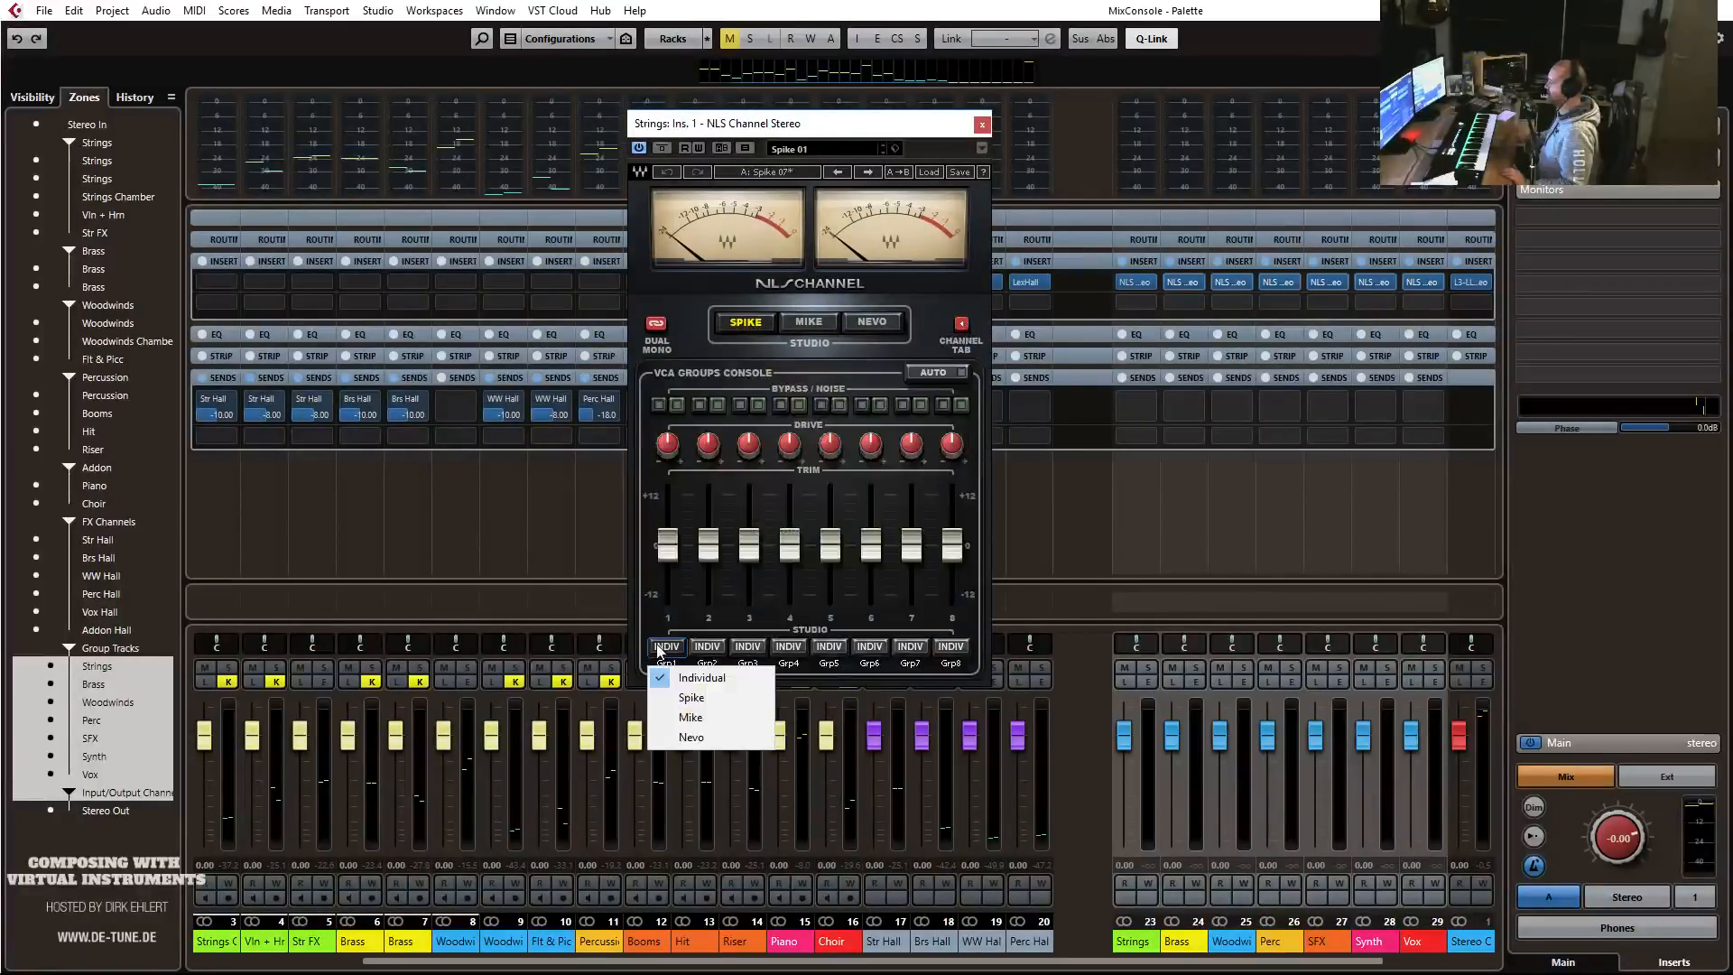
left_click(695, 719)
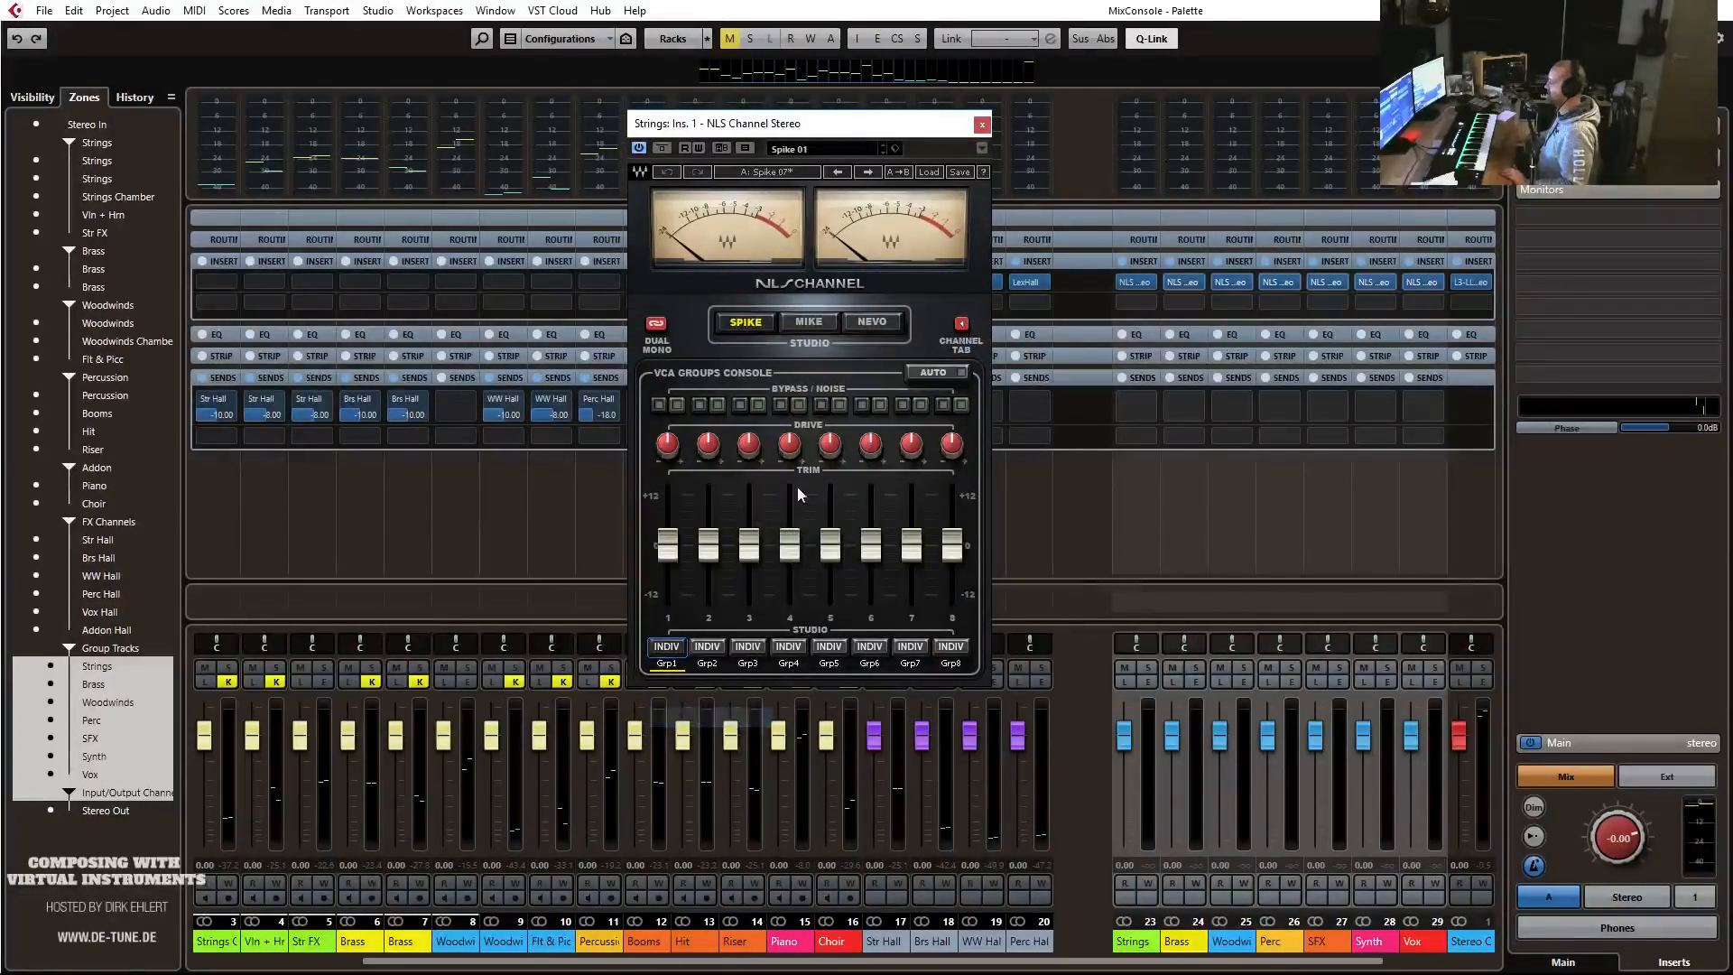
left_click(962, 325)
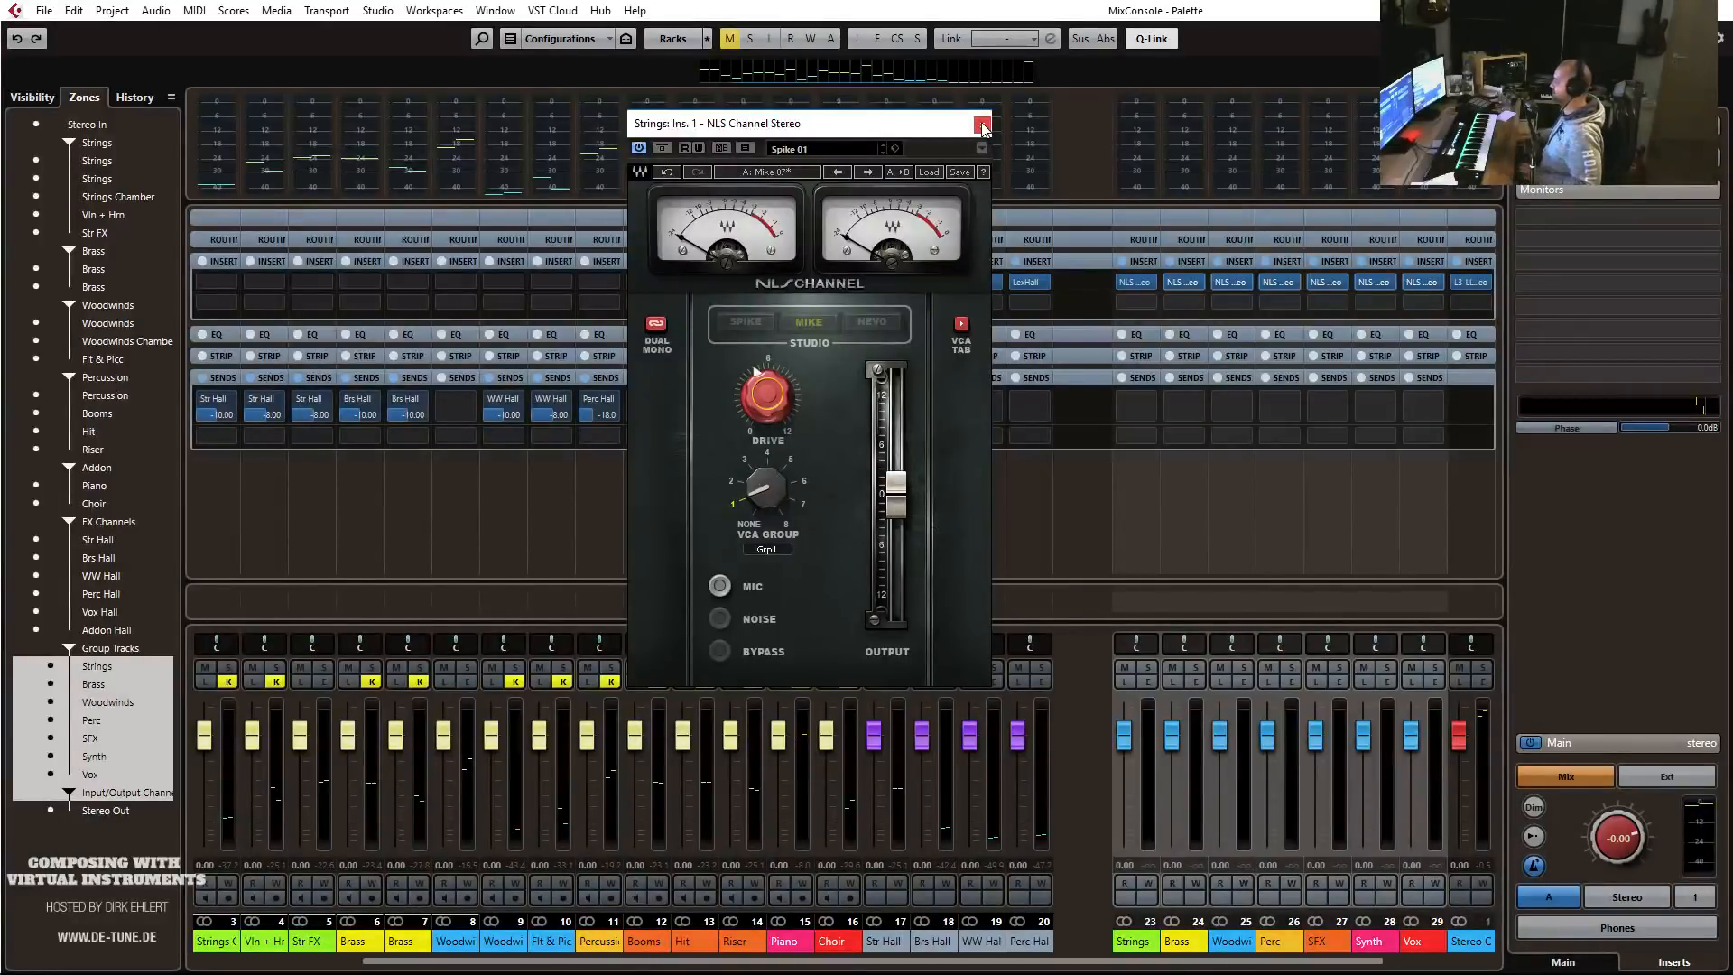
key("space")
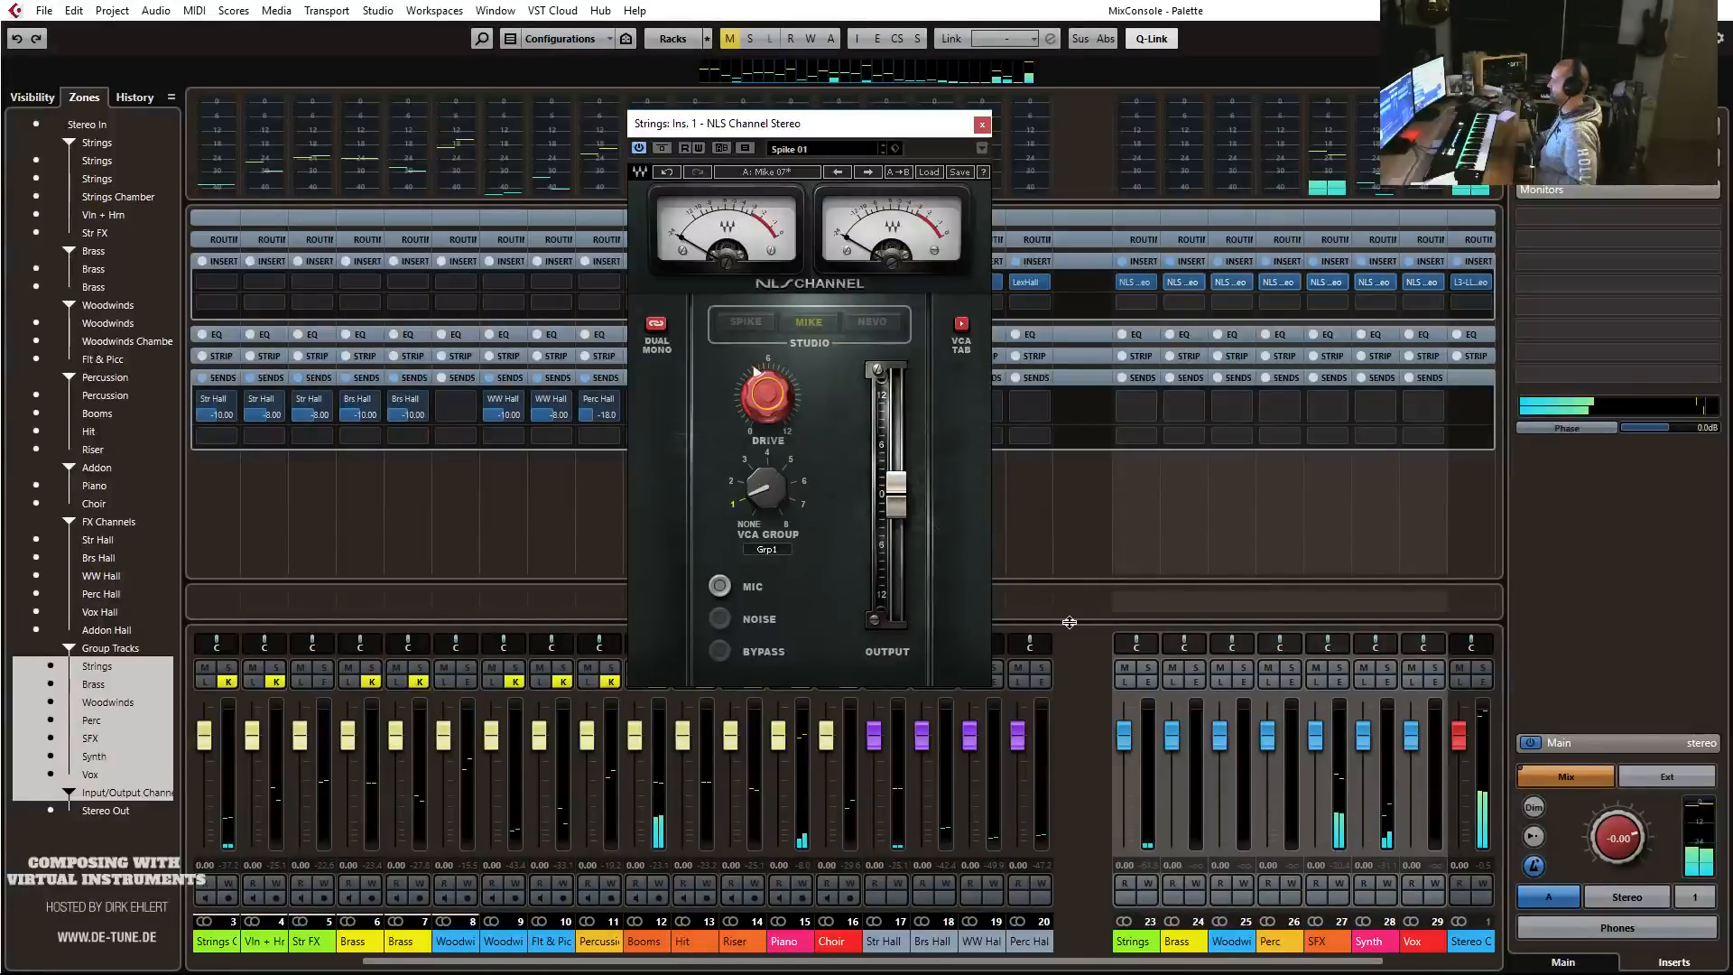
left_click(983, 125)
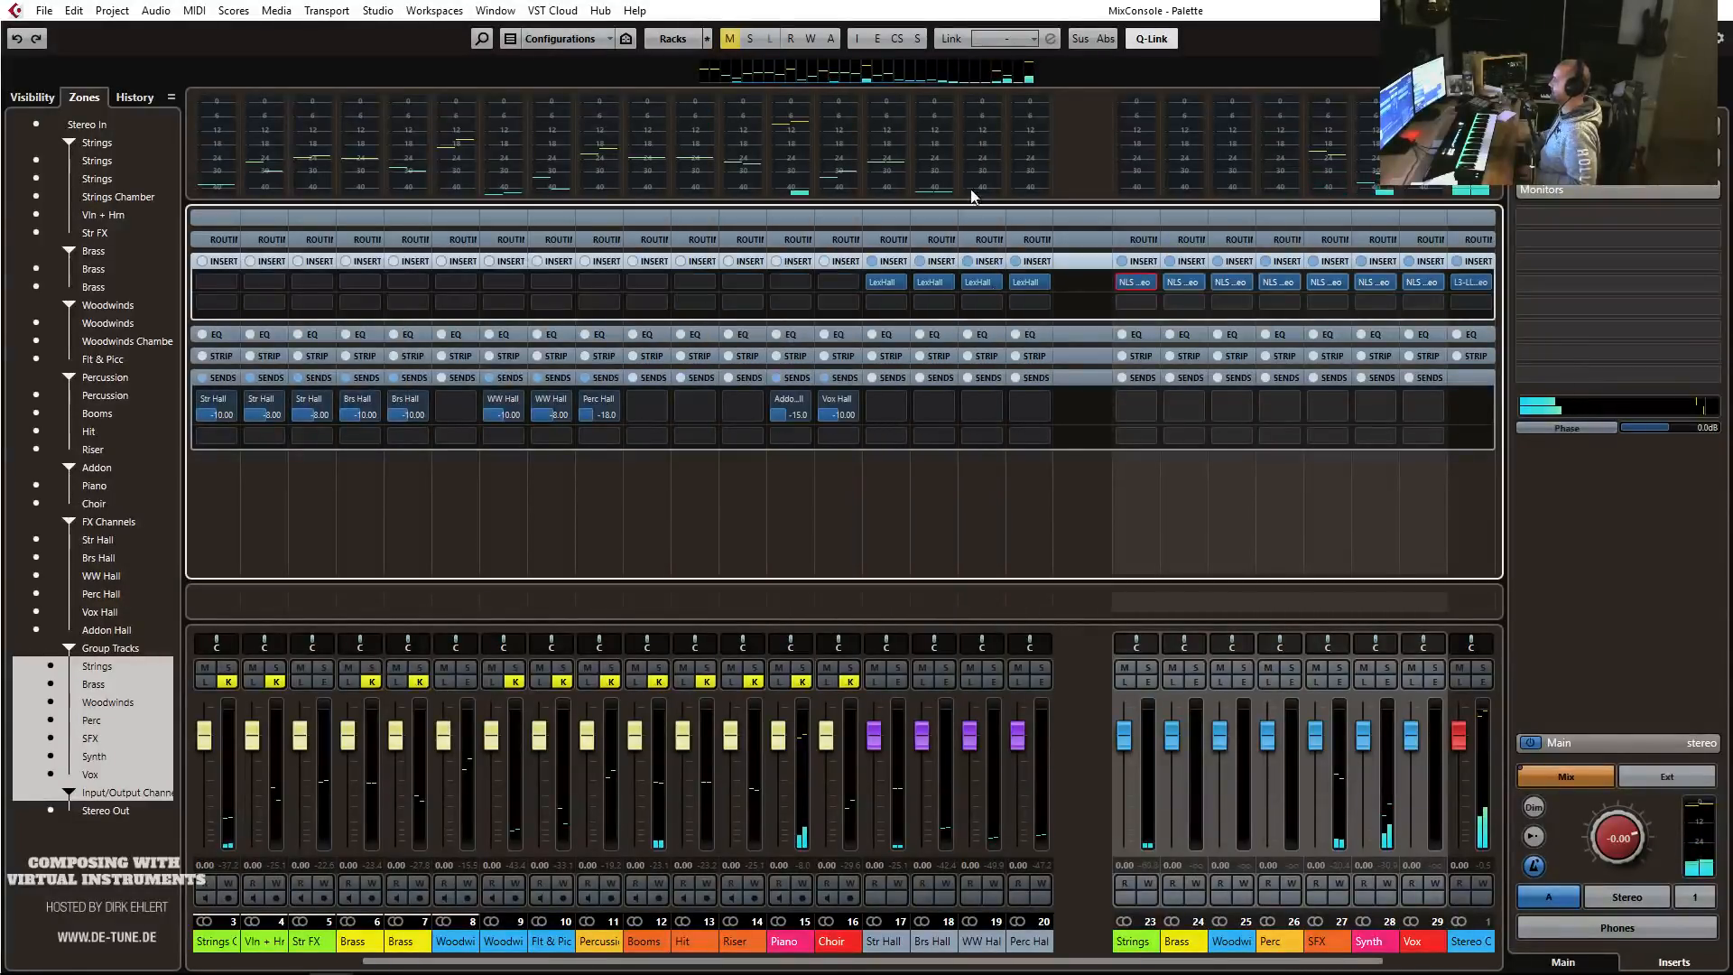
Move the mixer off the project window, colour the Str Hall FX channel green and Brs Hall yellow, and select WW Hall.
left_click_drag(1462, 10, 0, 76)
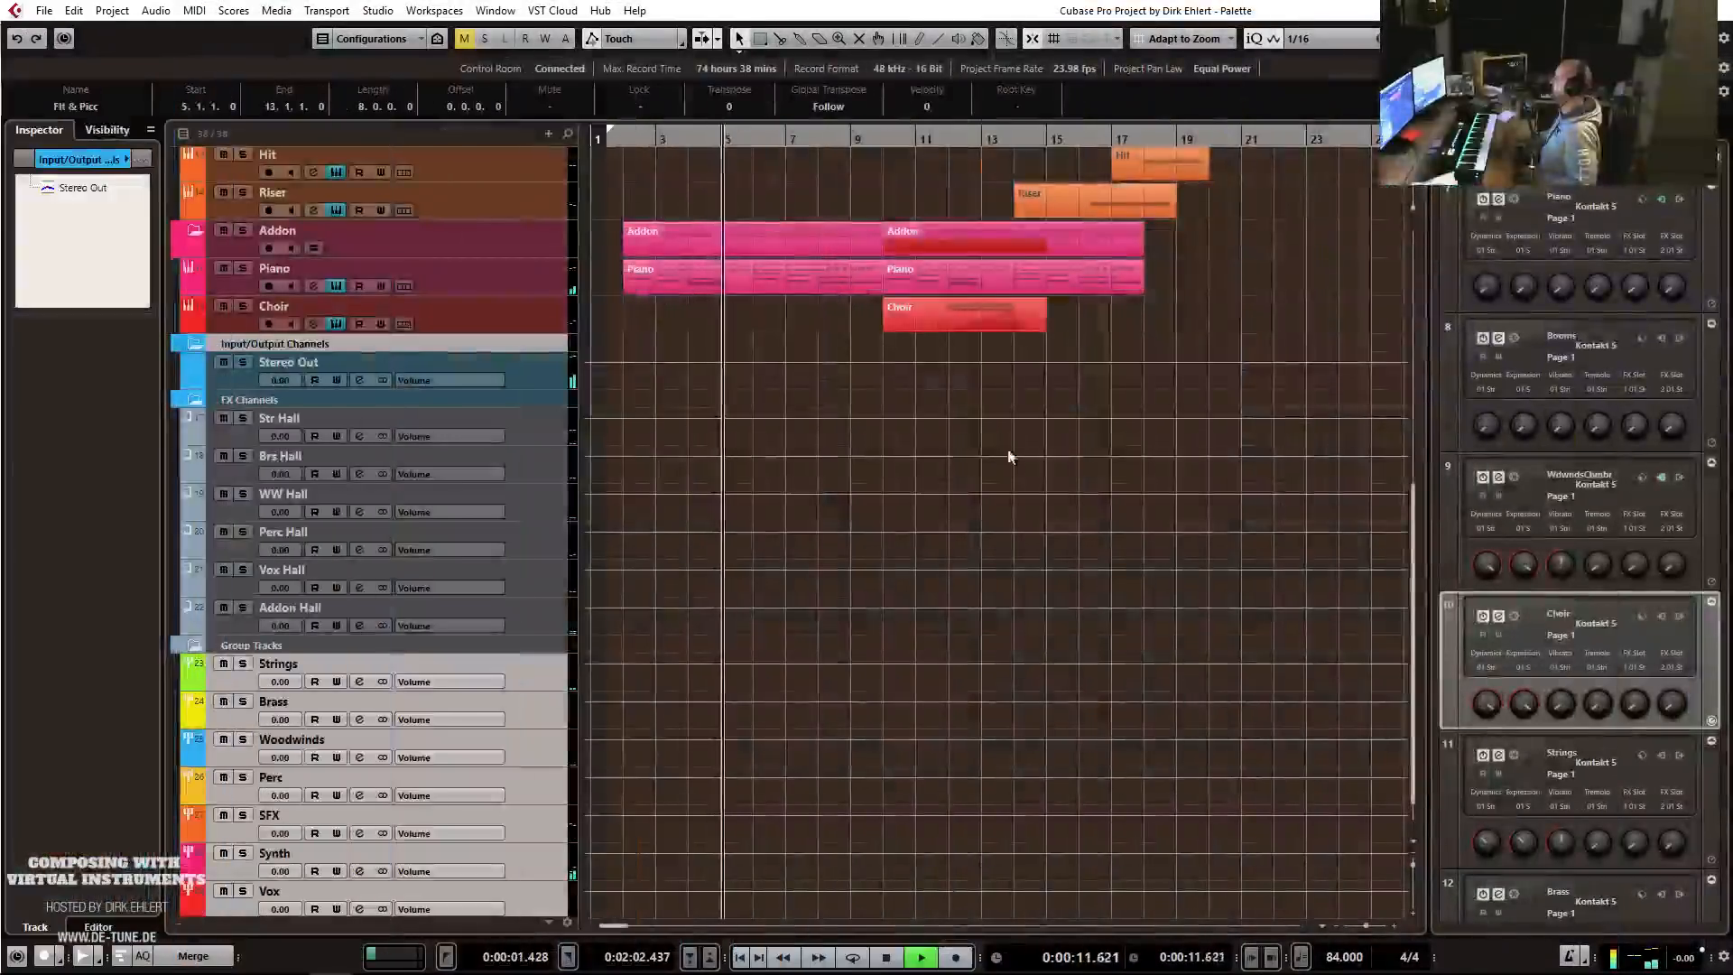
left_click(312, 416)
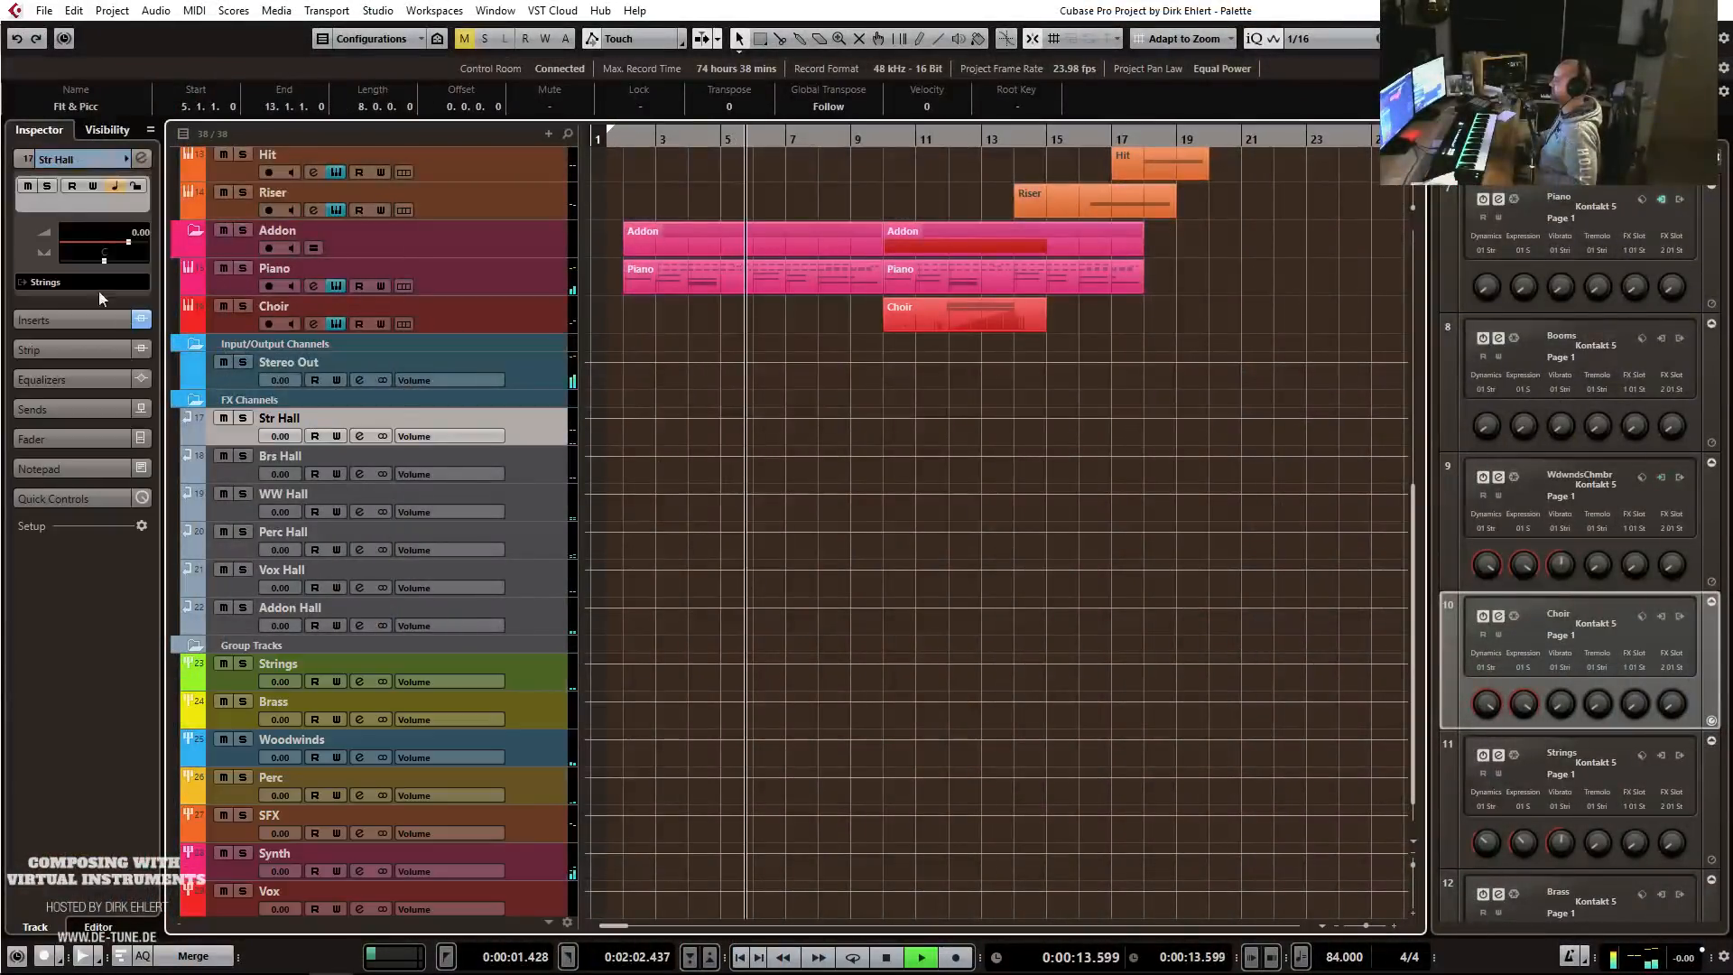
left_click(127, 161)
left_click(241, 168)
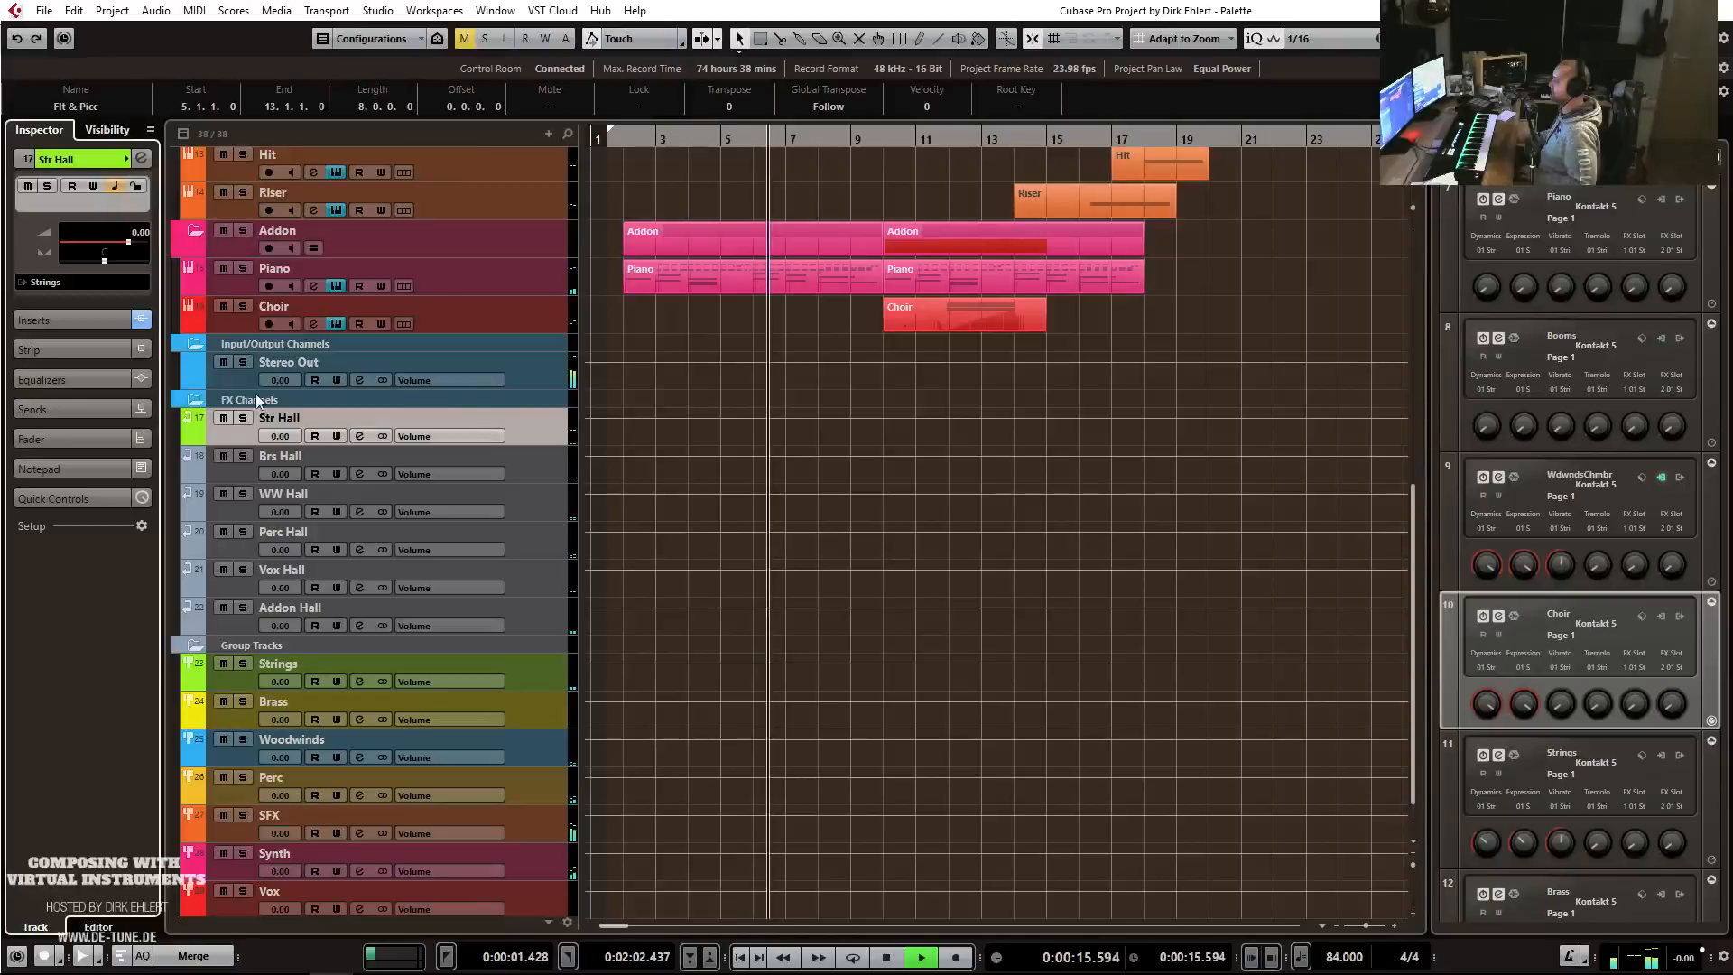
left_click(270, 456)
left_click(127, 160)
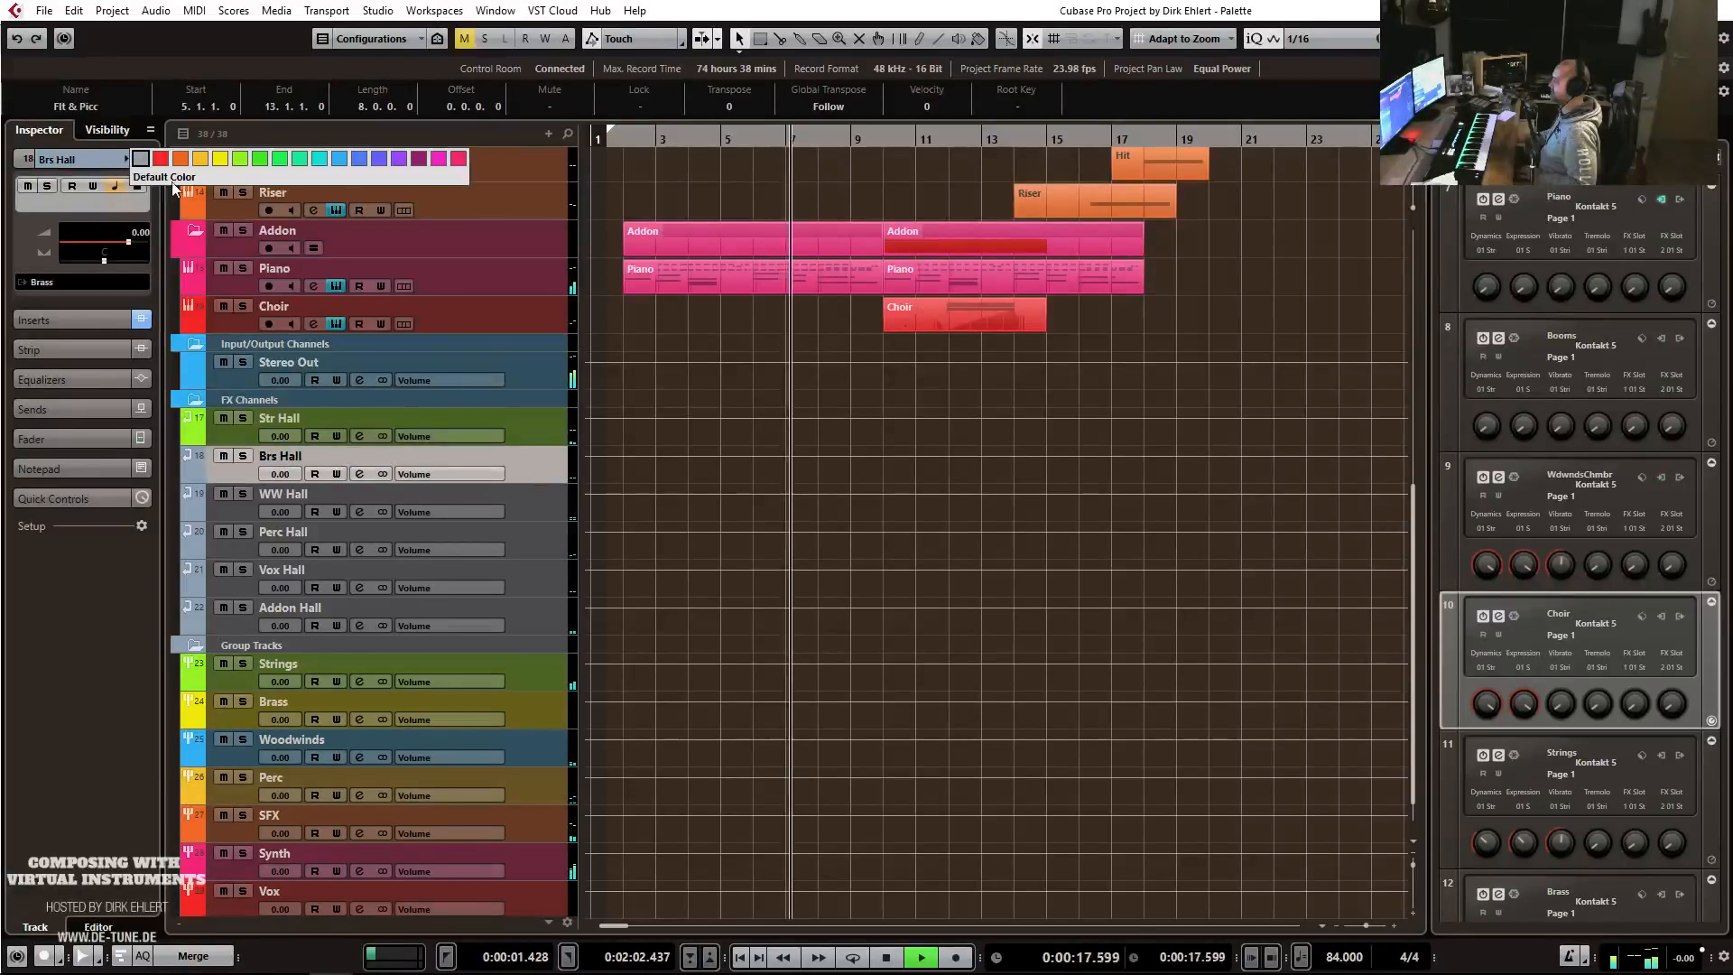
left_click(220, 158)
left_click(298, 493)
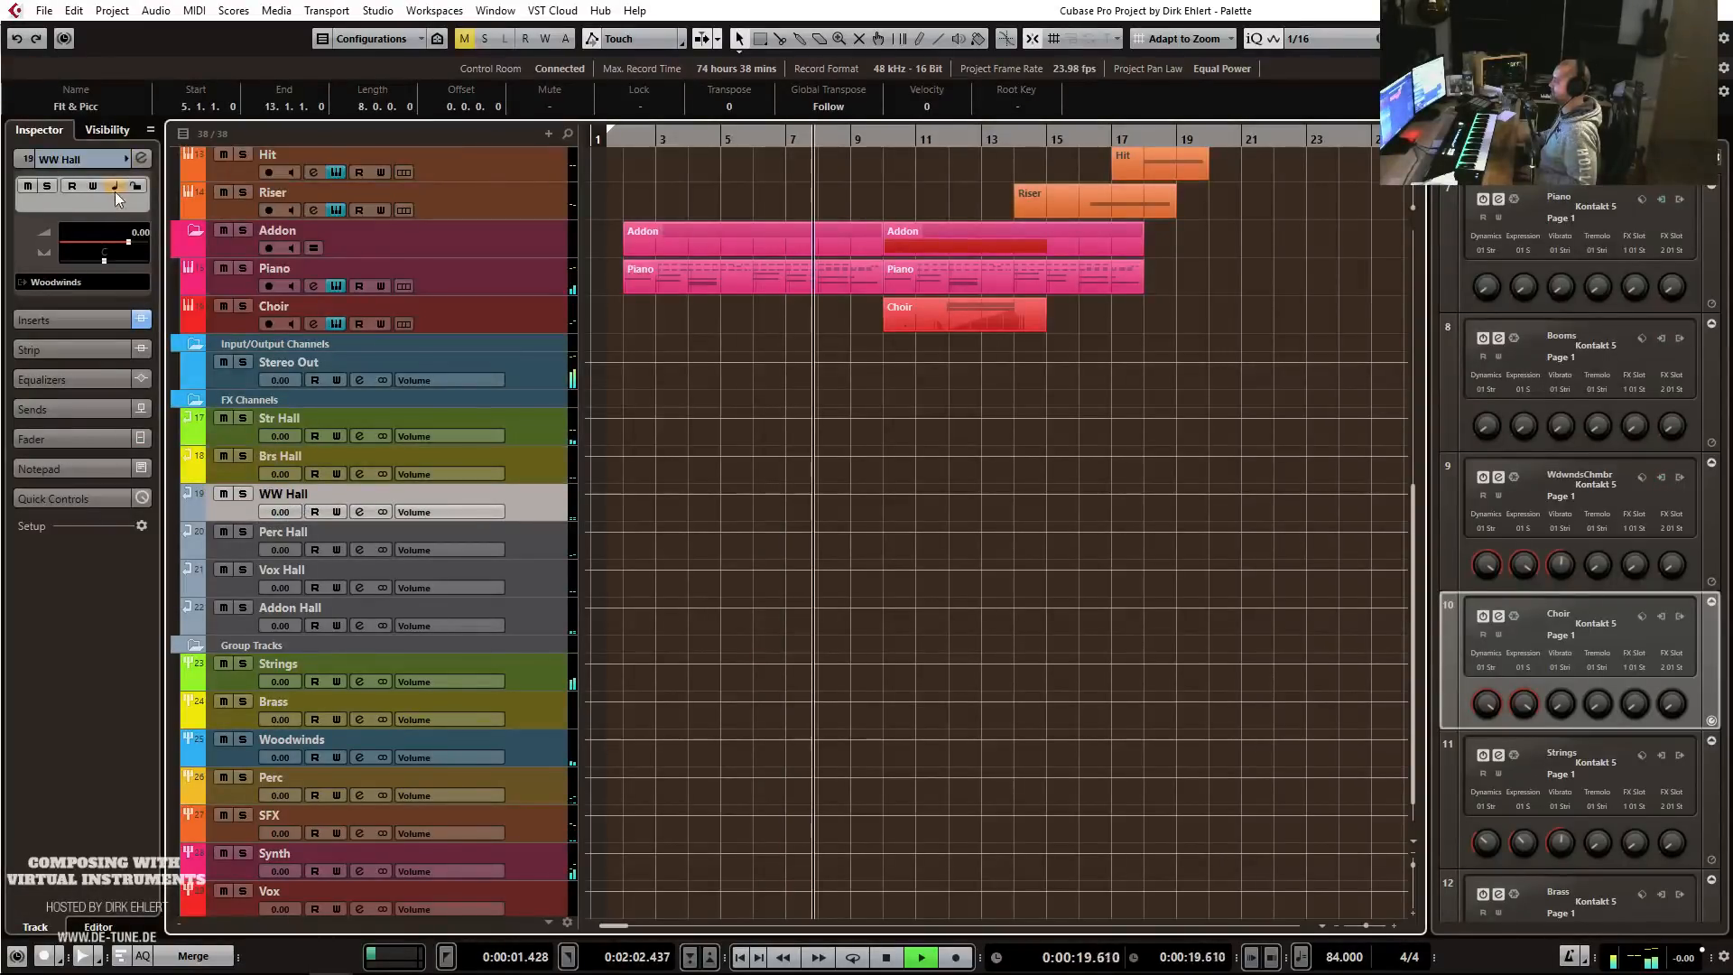
Colour the WW Hall track blue with Color 10 and the Perc Hall track amber with Color 3.
left_click(128, 160)
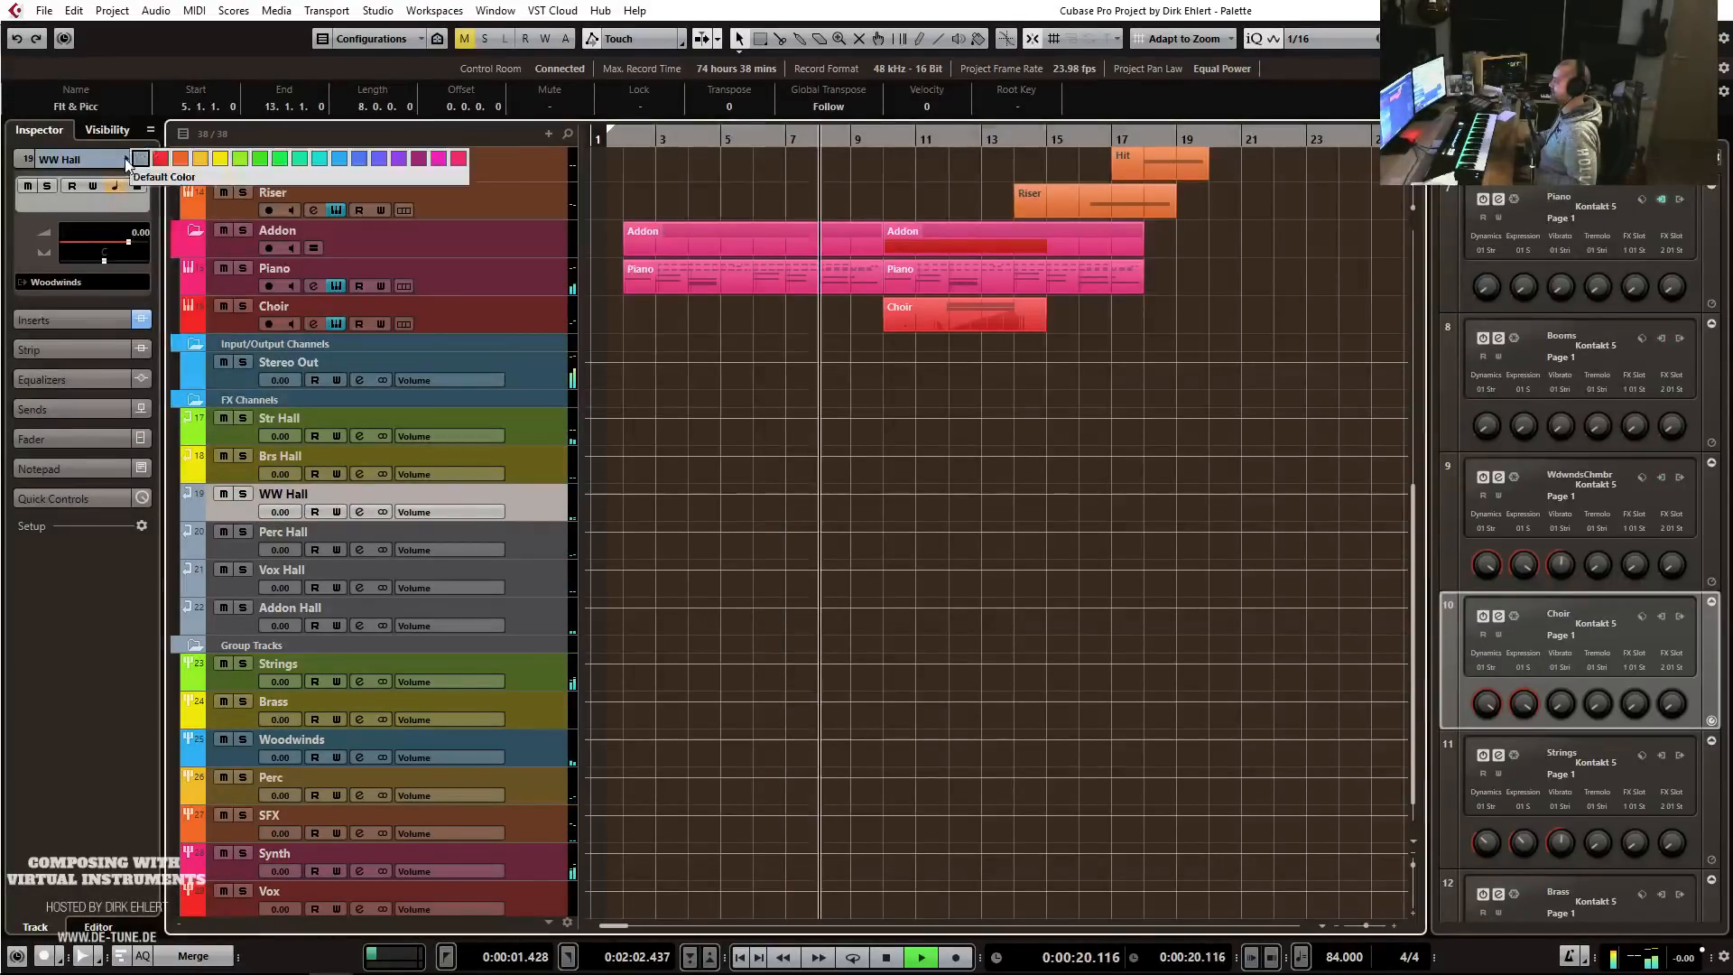
left_click(339, 160)
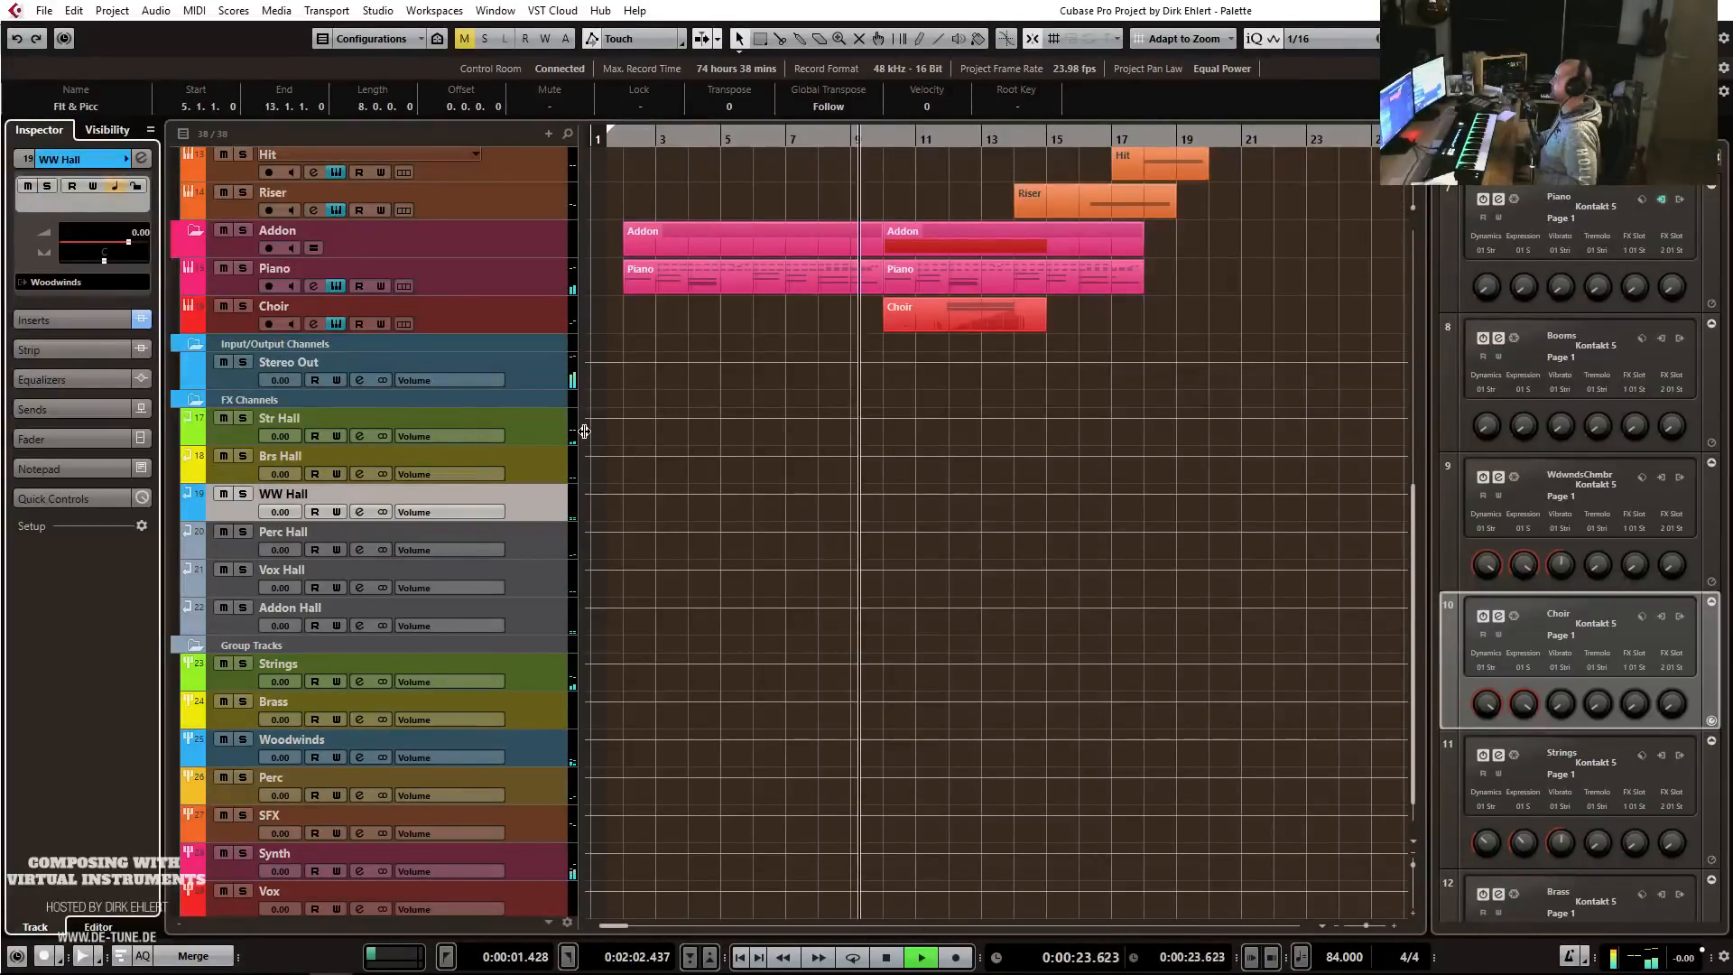
left_click(320, 538)
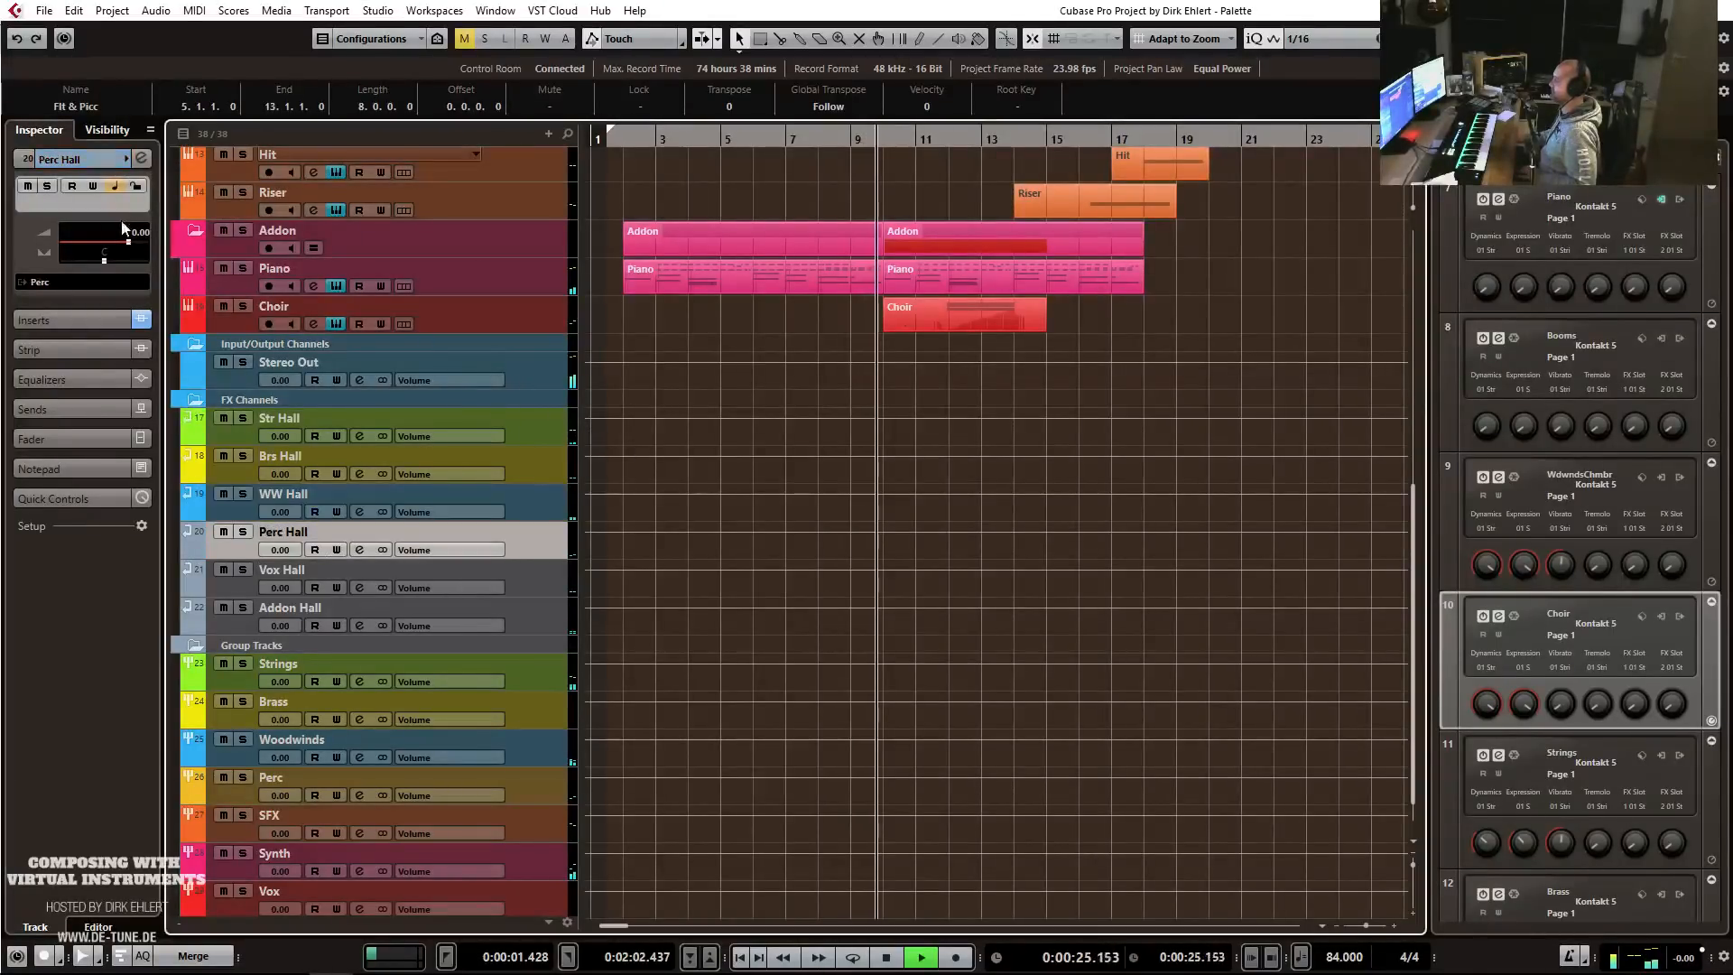
left_click(127, 159)
left_click(185, 160)
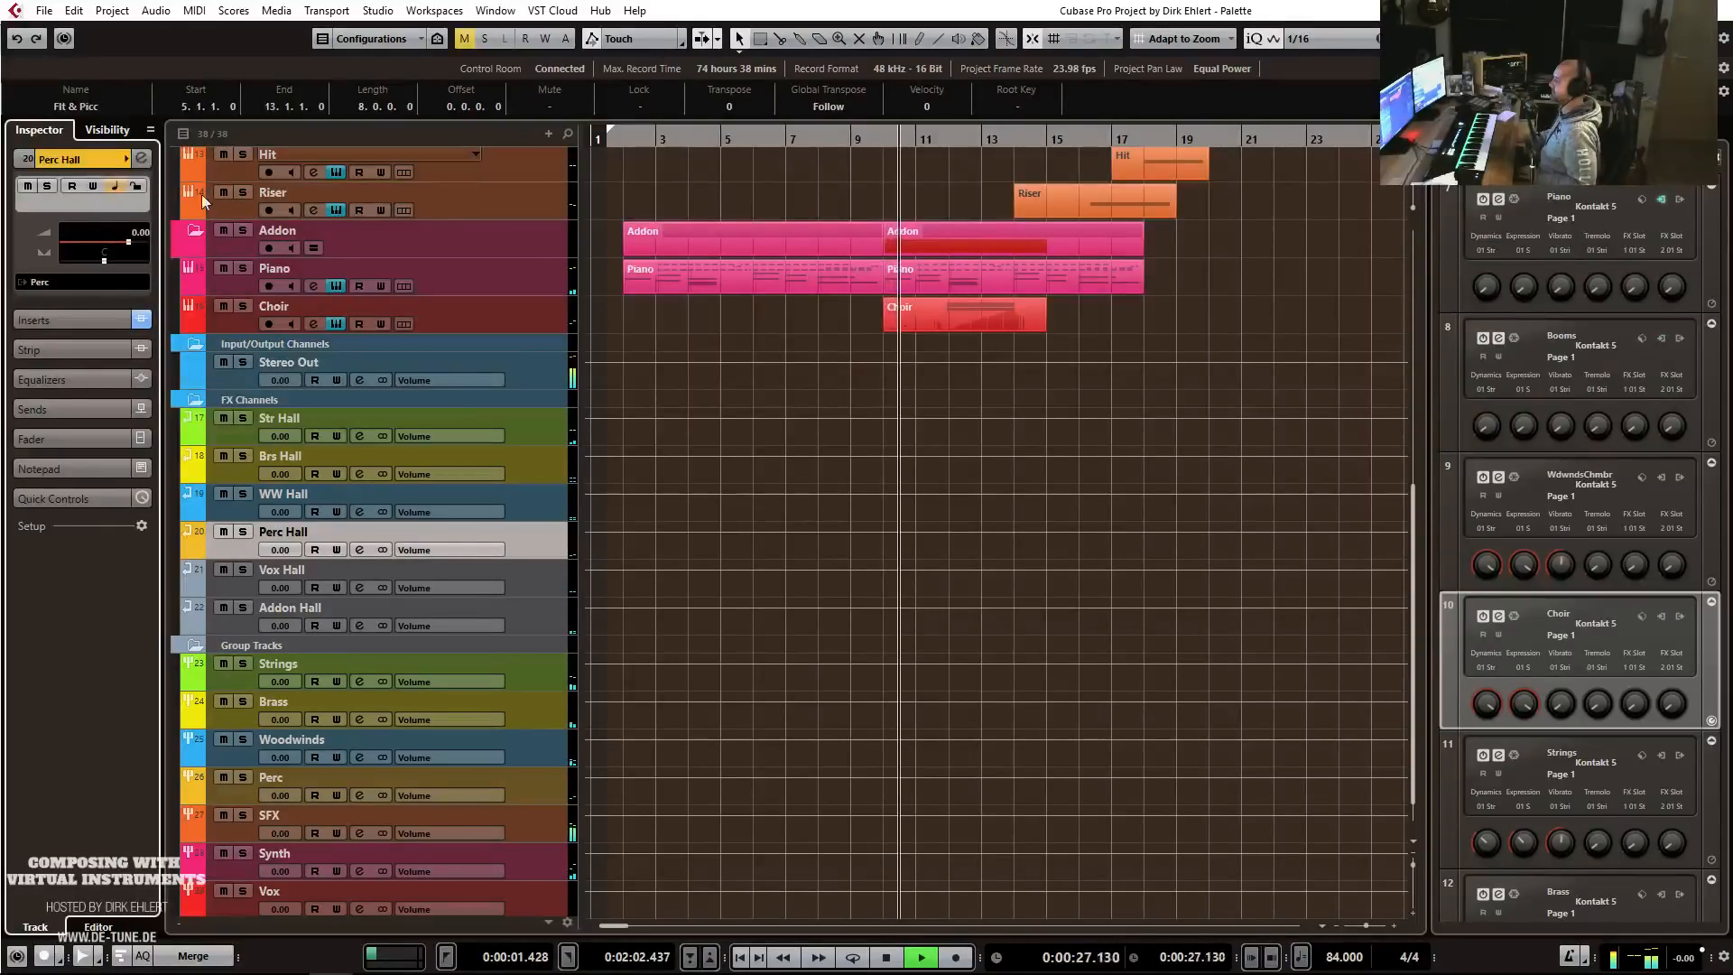
Colour the Vox Hall track red and the Addon Hall track pink with Color 15.
left_click(287, 561)
left_click(127, 160)
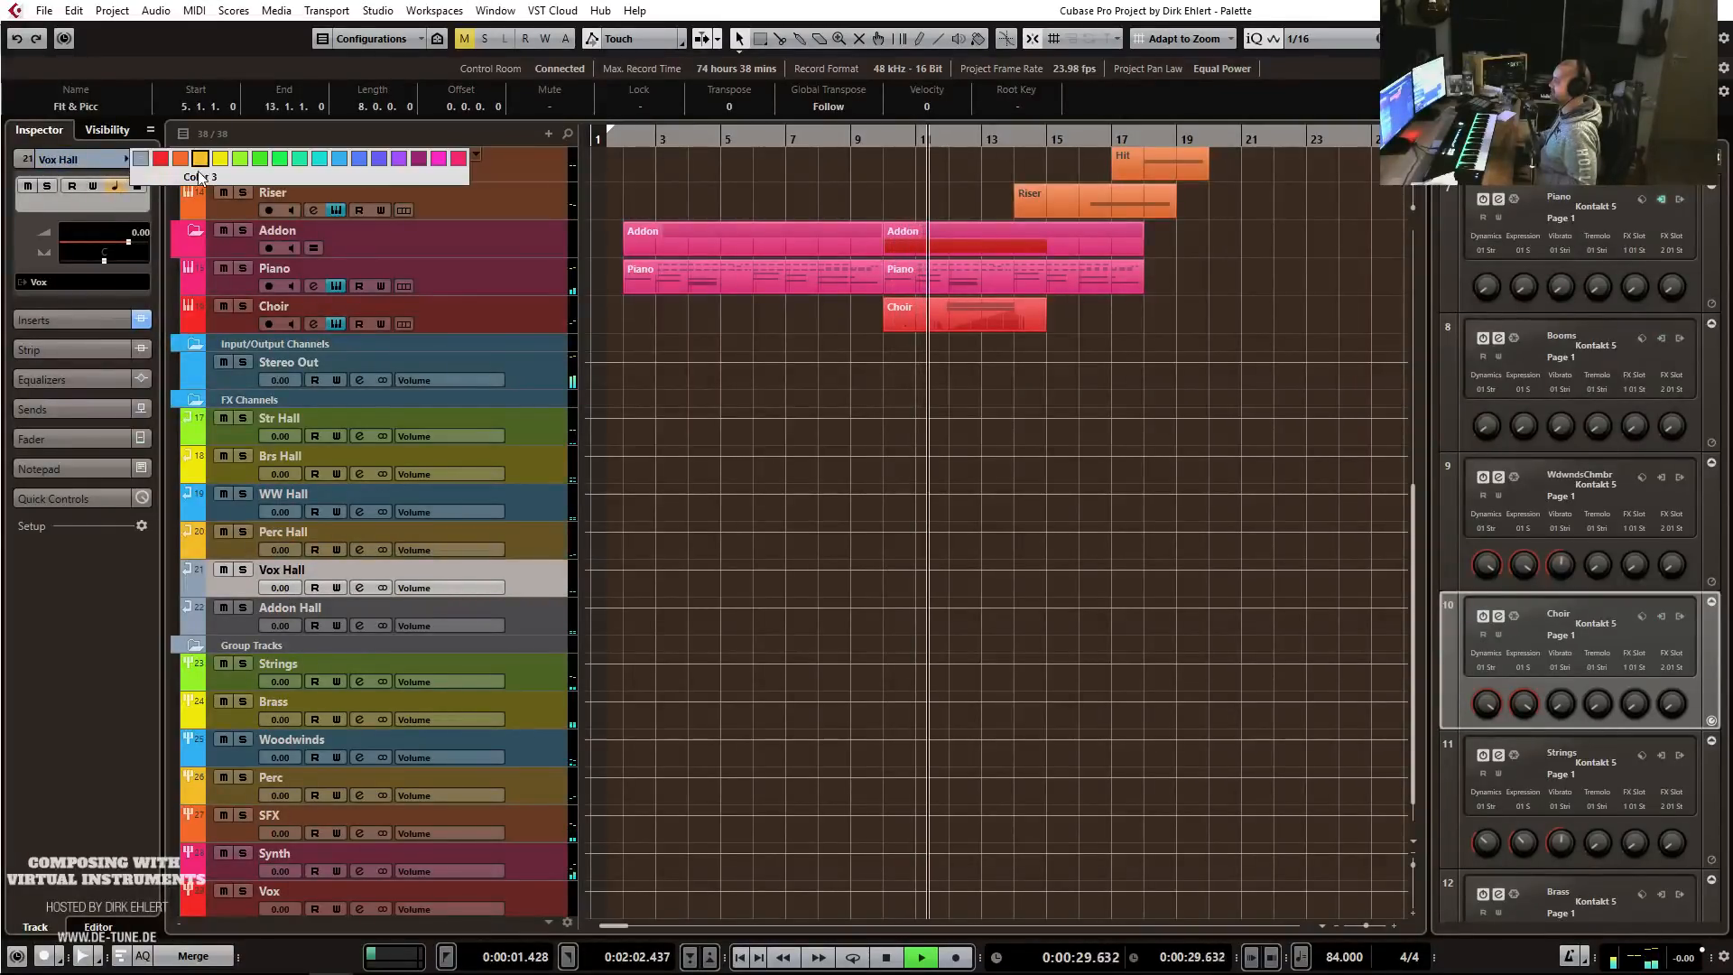
left_click(159, 158)
left_click(304, 616)
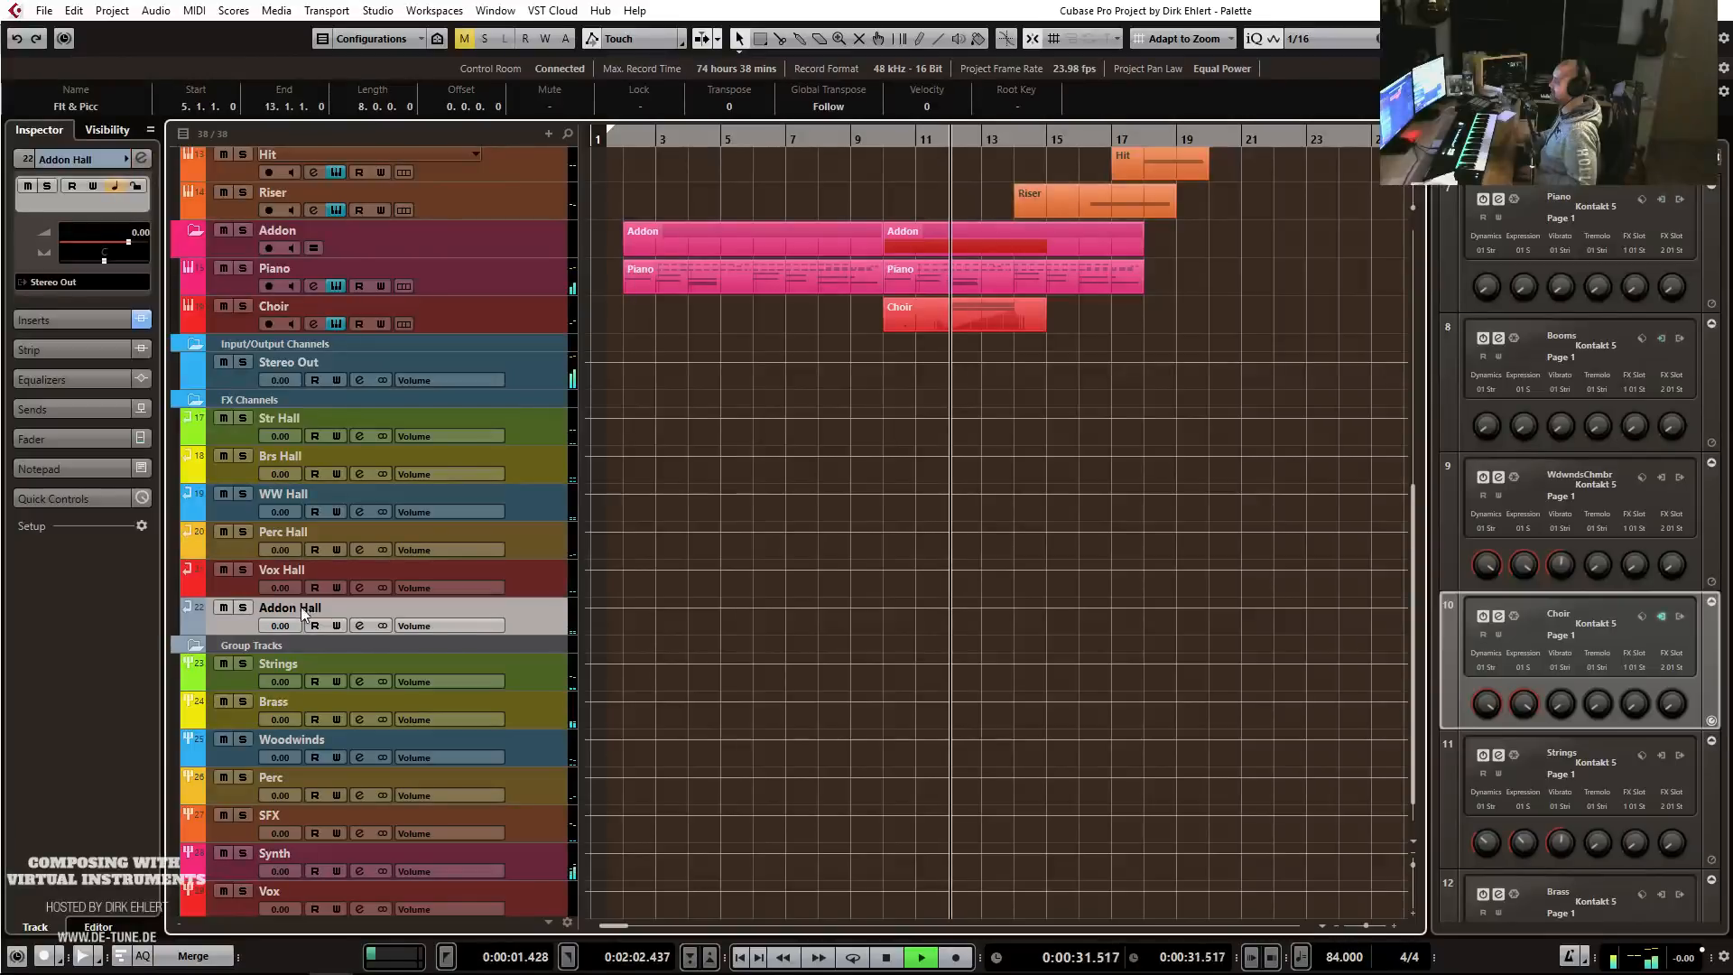
left_click(127, 159)
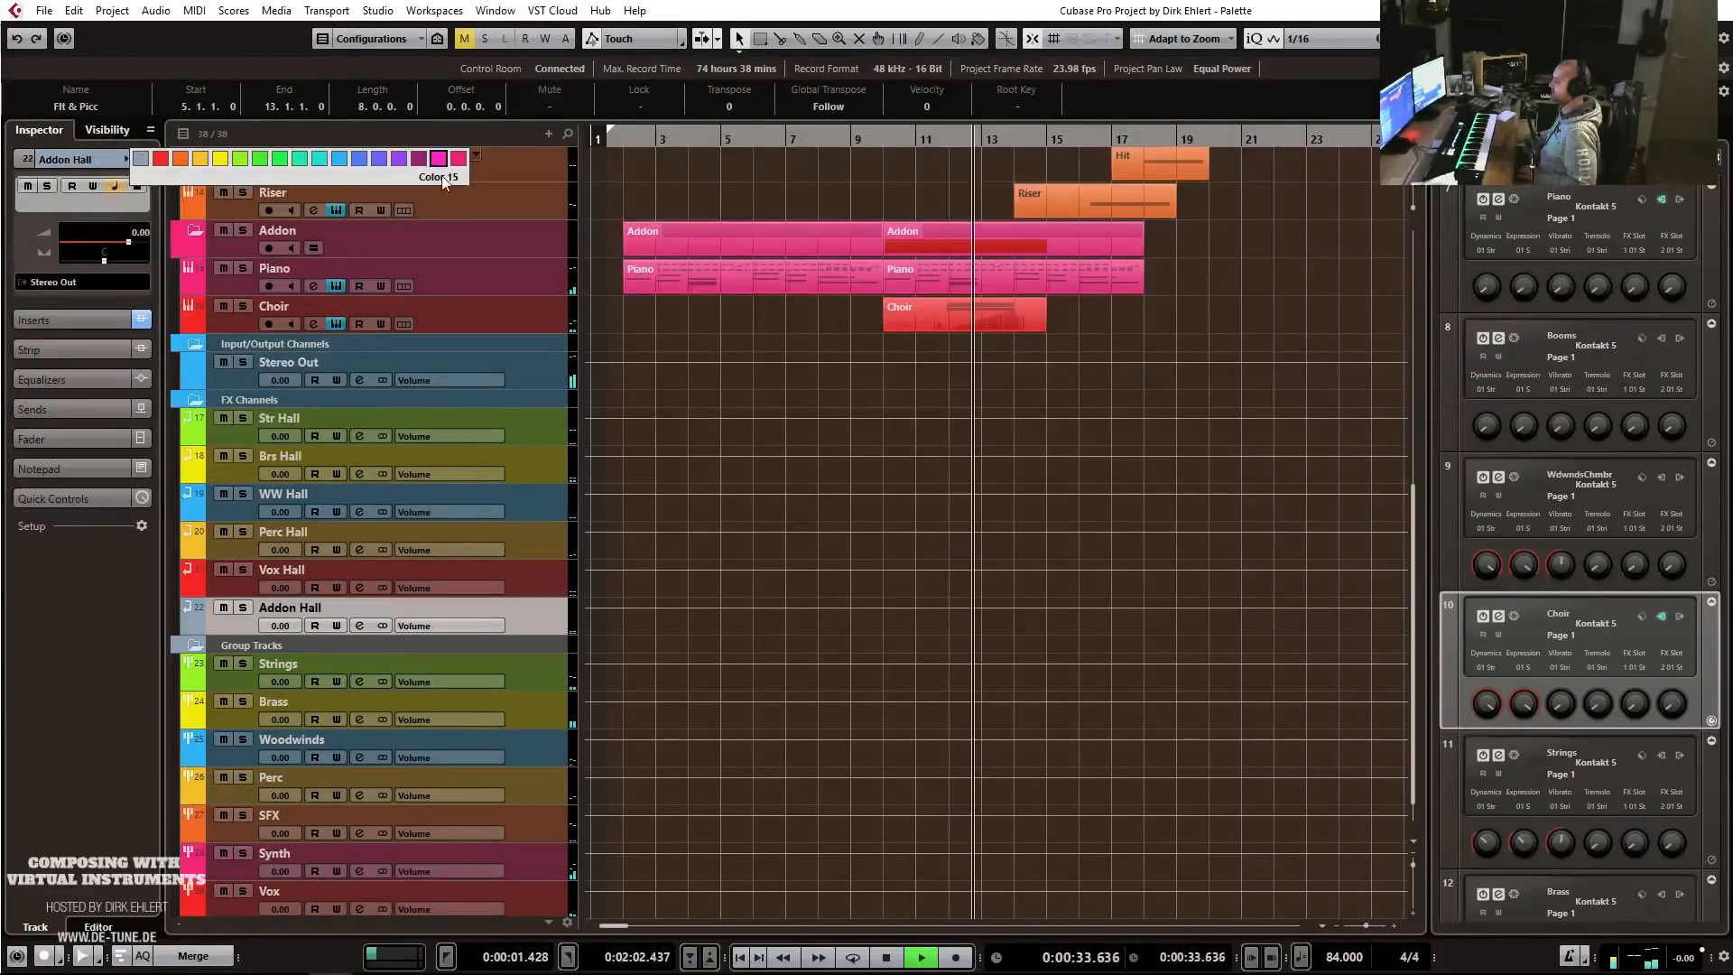
left_click(439, 159)
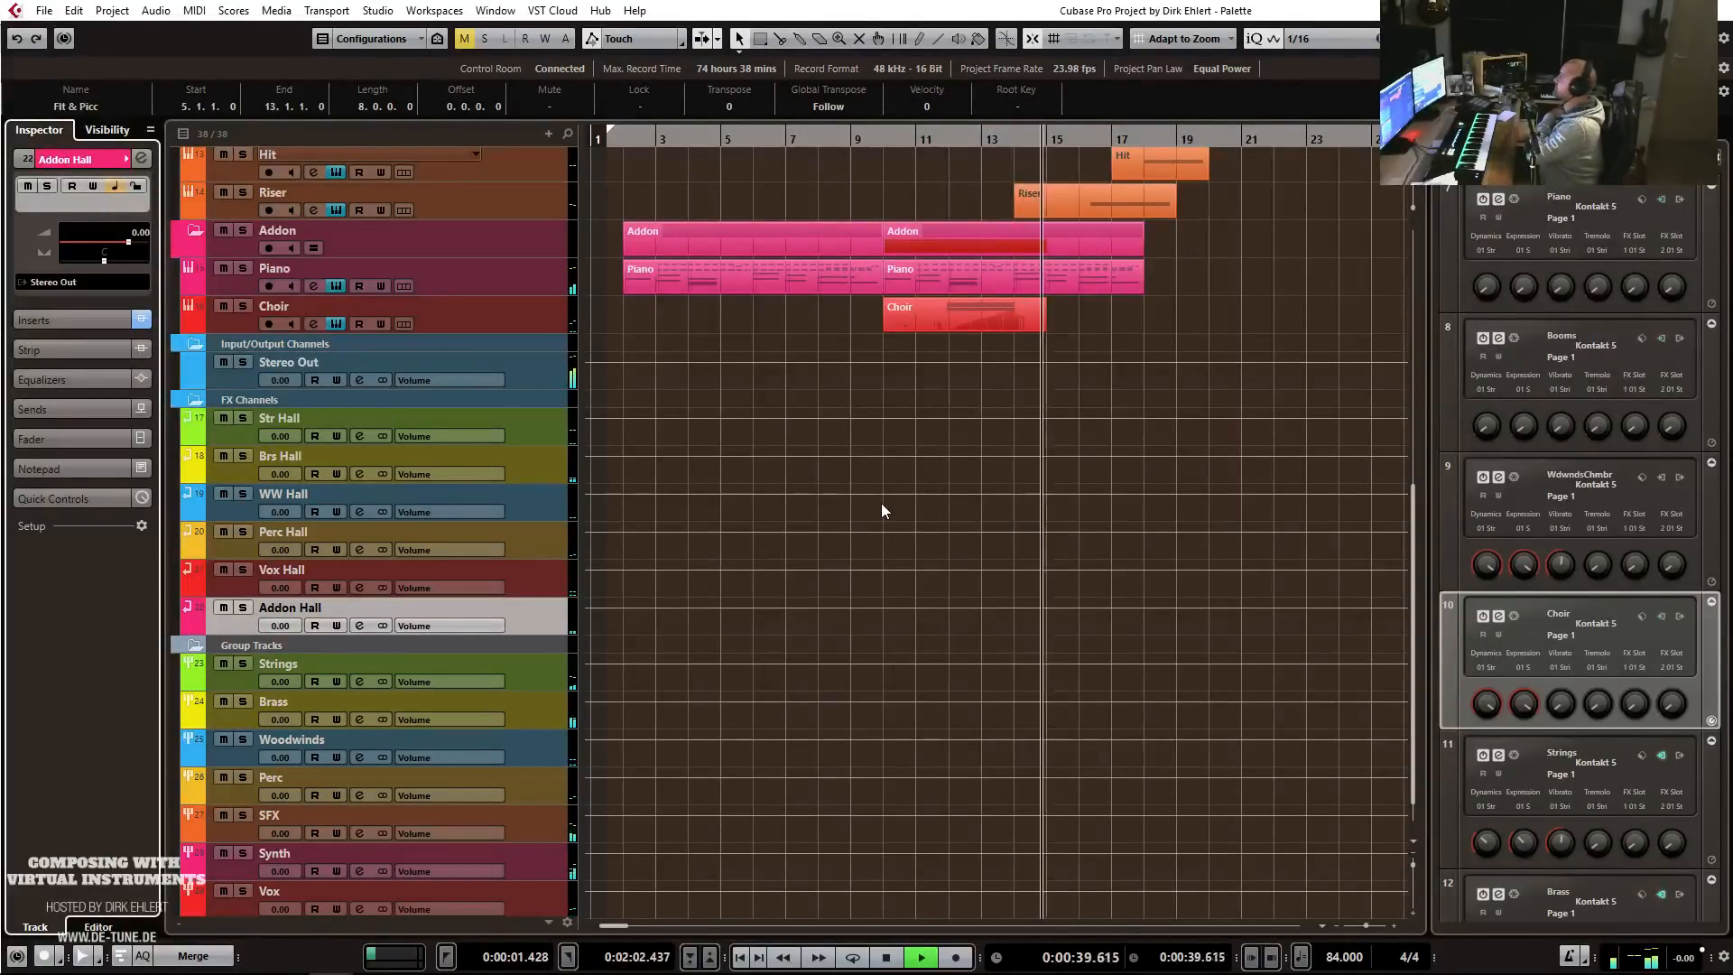
Stop playback and duplicate the Riser track, placing the copy below the Piano track in the Addon folder.
scroll(957, 522, "up", 10)
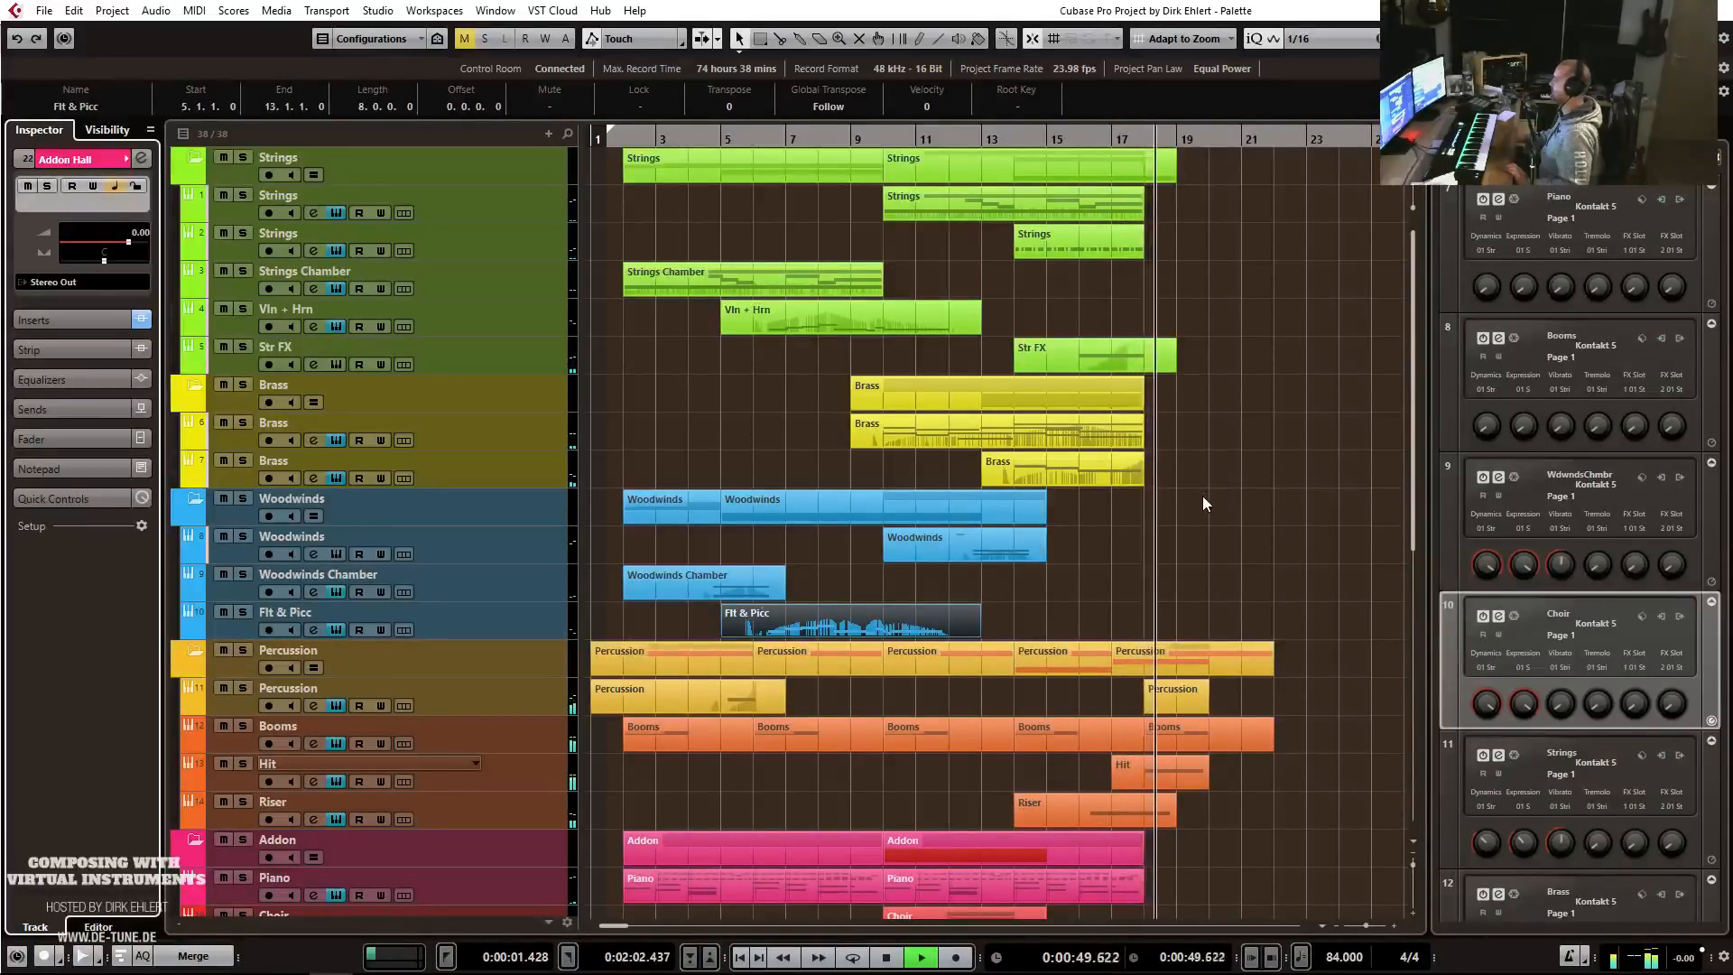
scroll(1205, 513, "down", 4)
key("space")
key("h")
key("h")
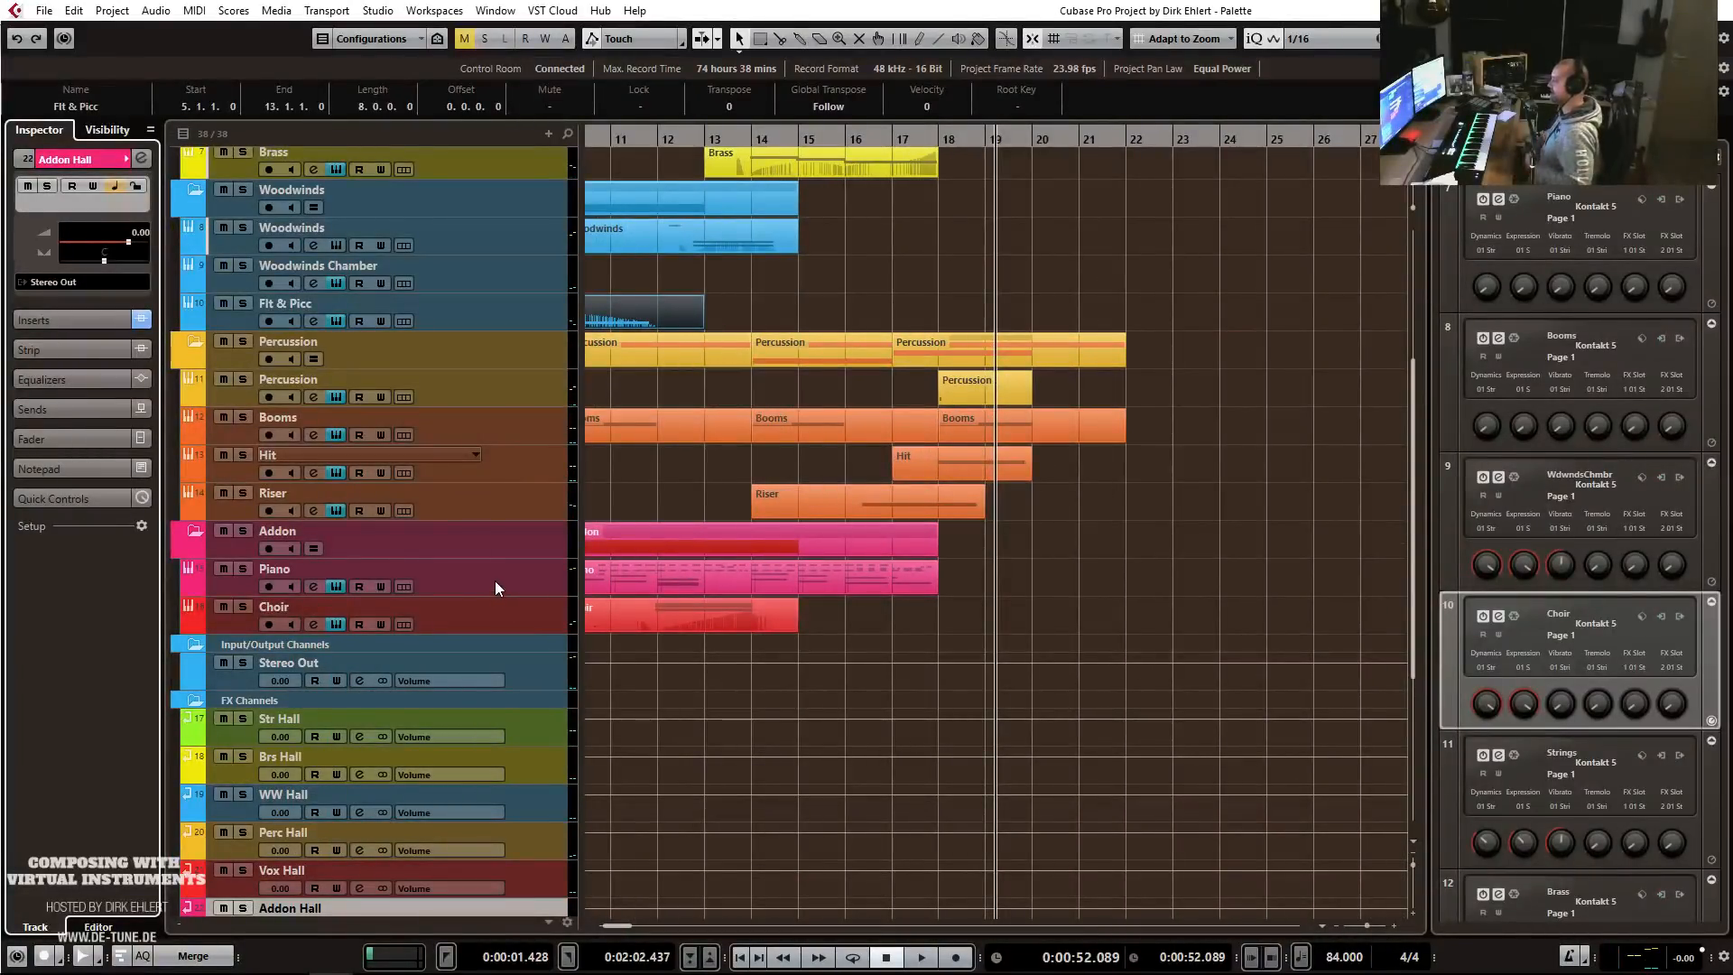
right_click(473, 509)
left_click(576, 567)
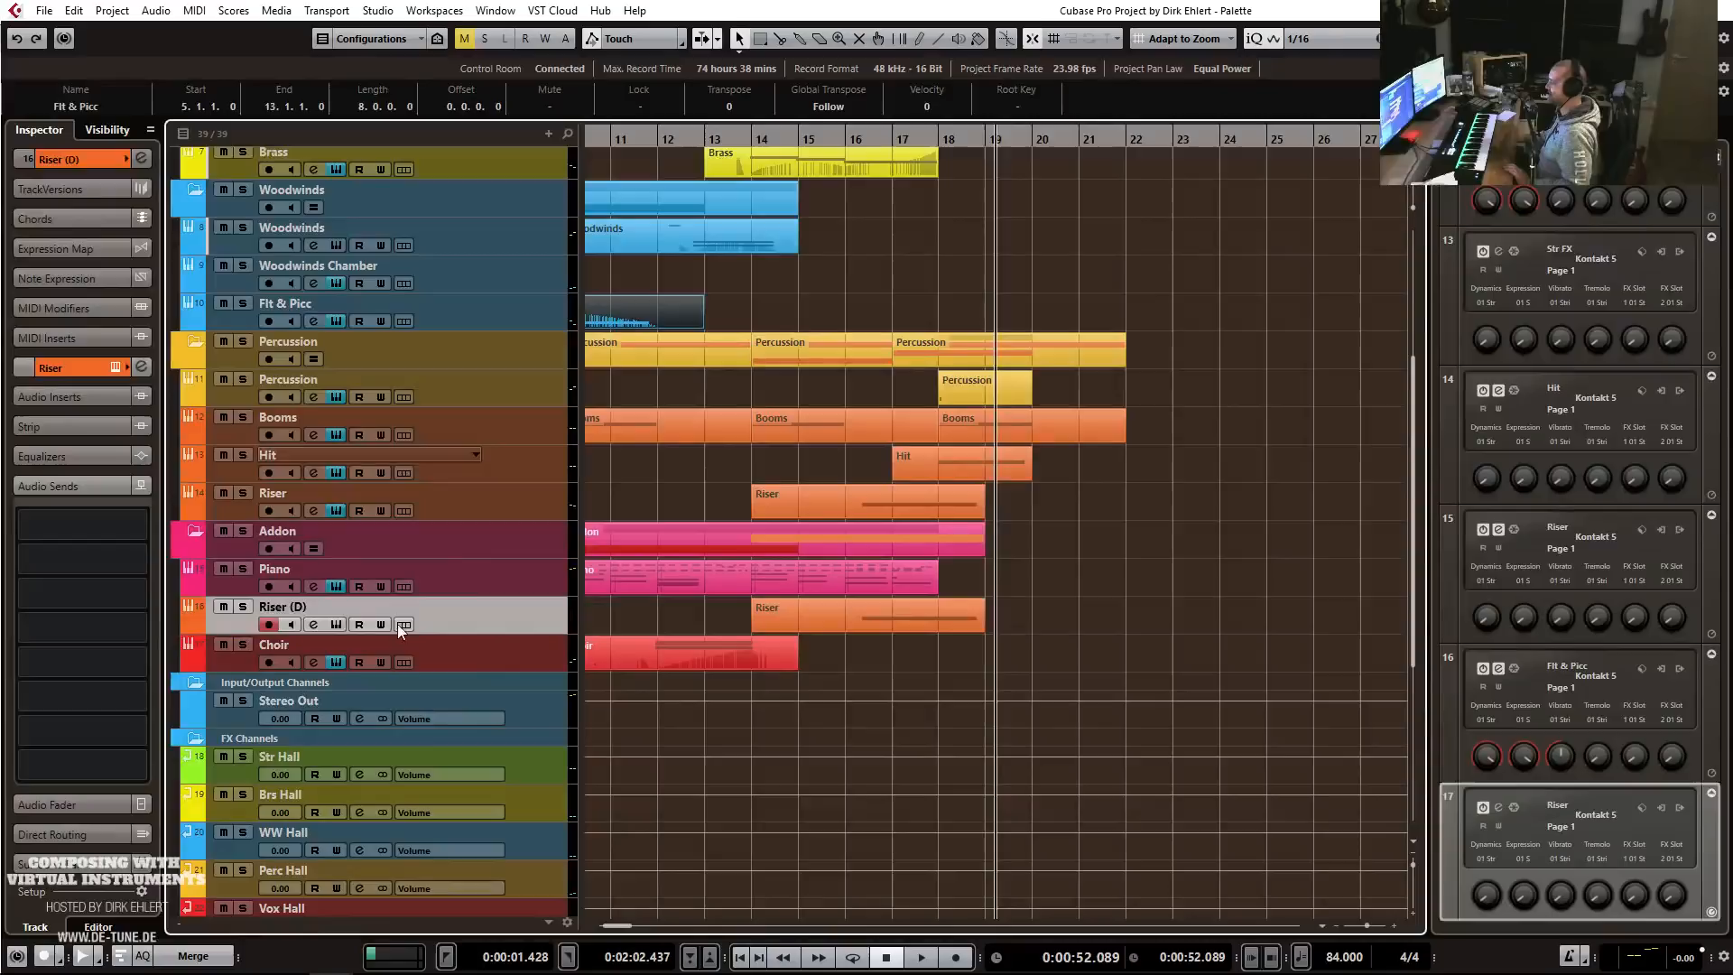
Rename the duplicated Riser track to Braam and colour it pink.
double_click(292, 605)
type("Braam")
key("Return")
left_click(127, 159)
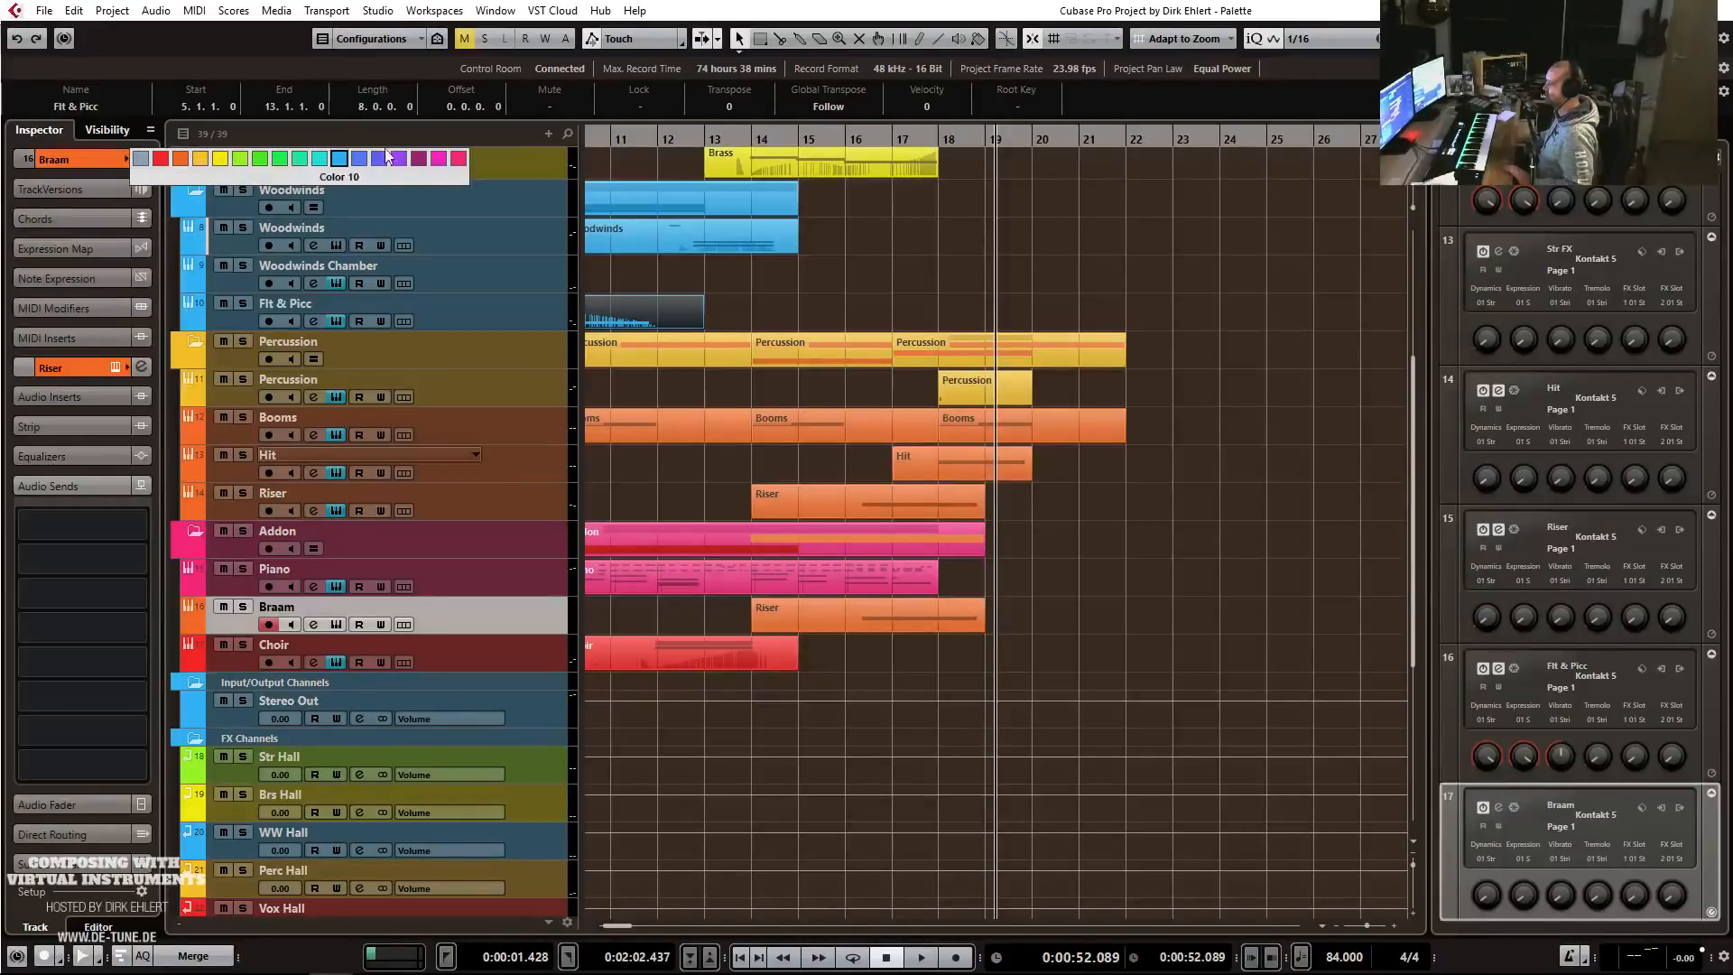
left_click(449, 159)
Open the Braam track's Kontakt instrument and set the Trailer Tools sound type to Braams.
left_click(78, 159)
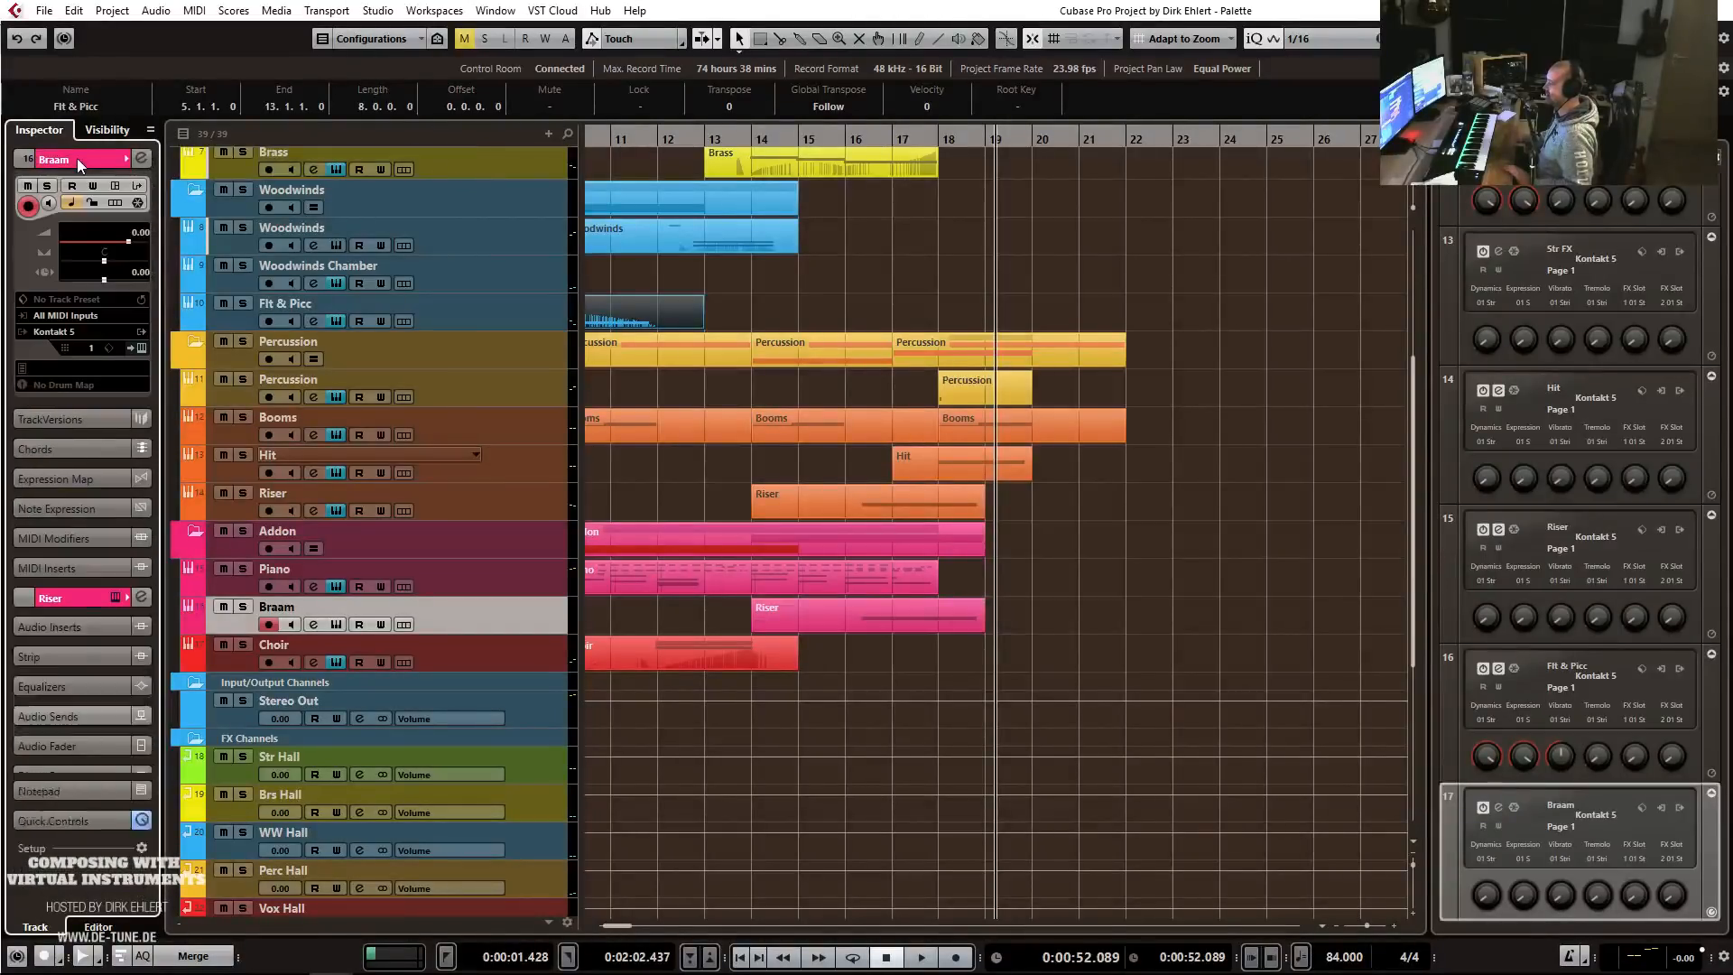
left_click(139, 350)
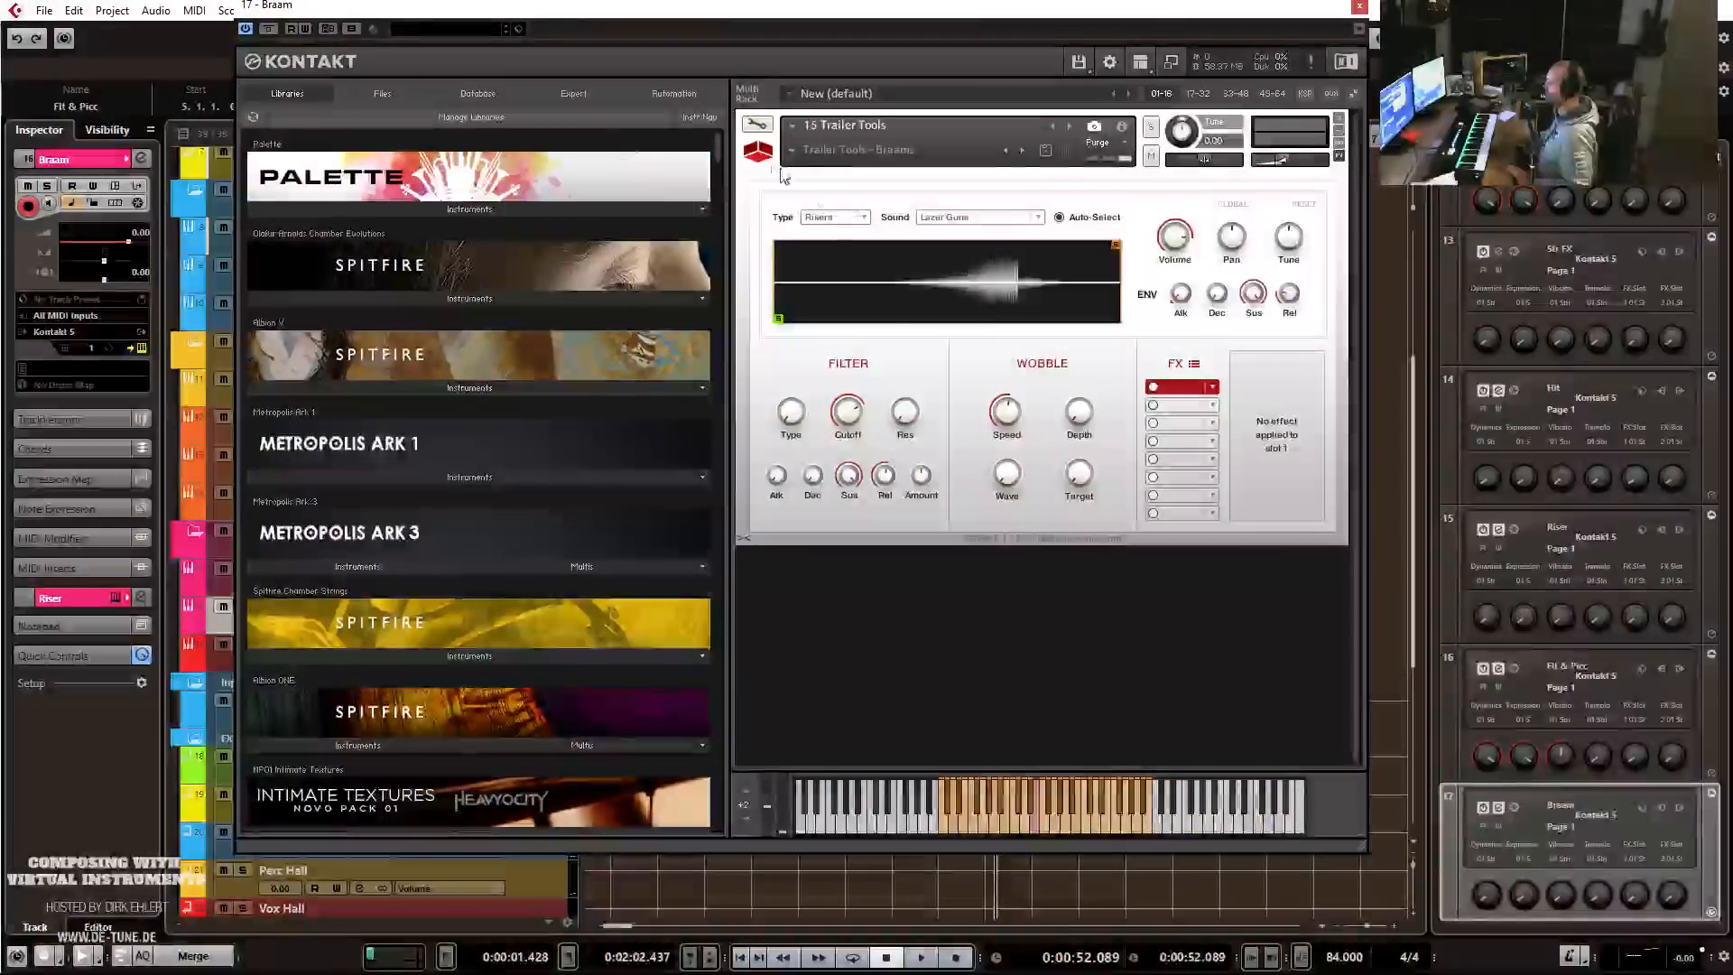
left_click(835, 217)
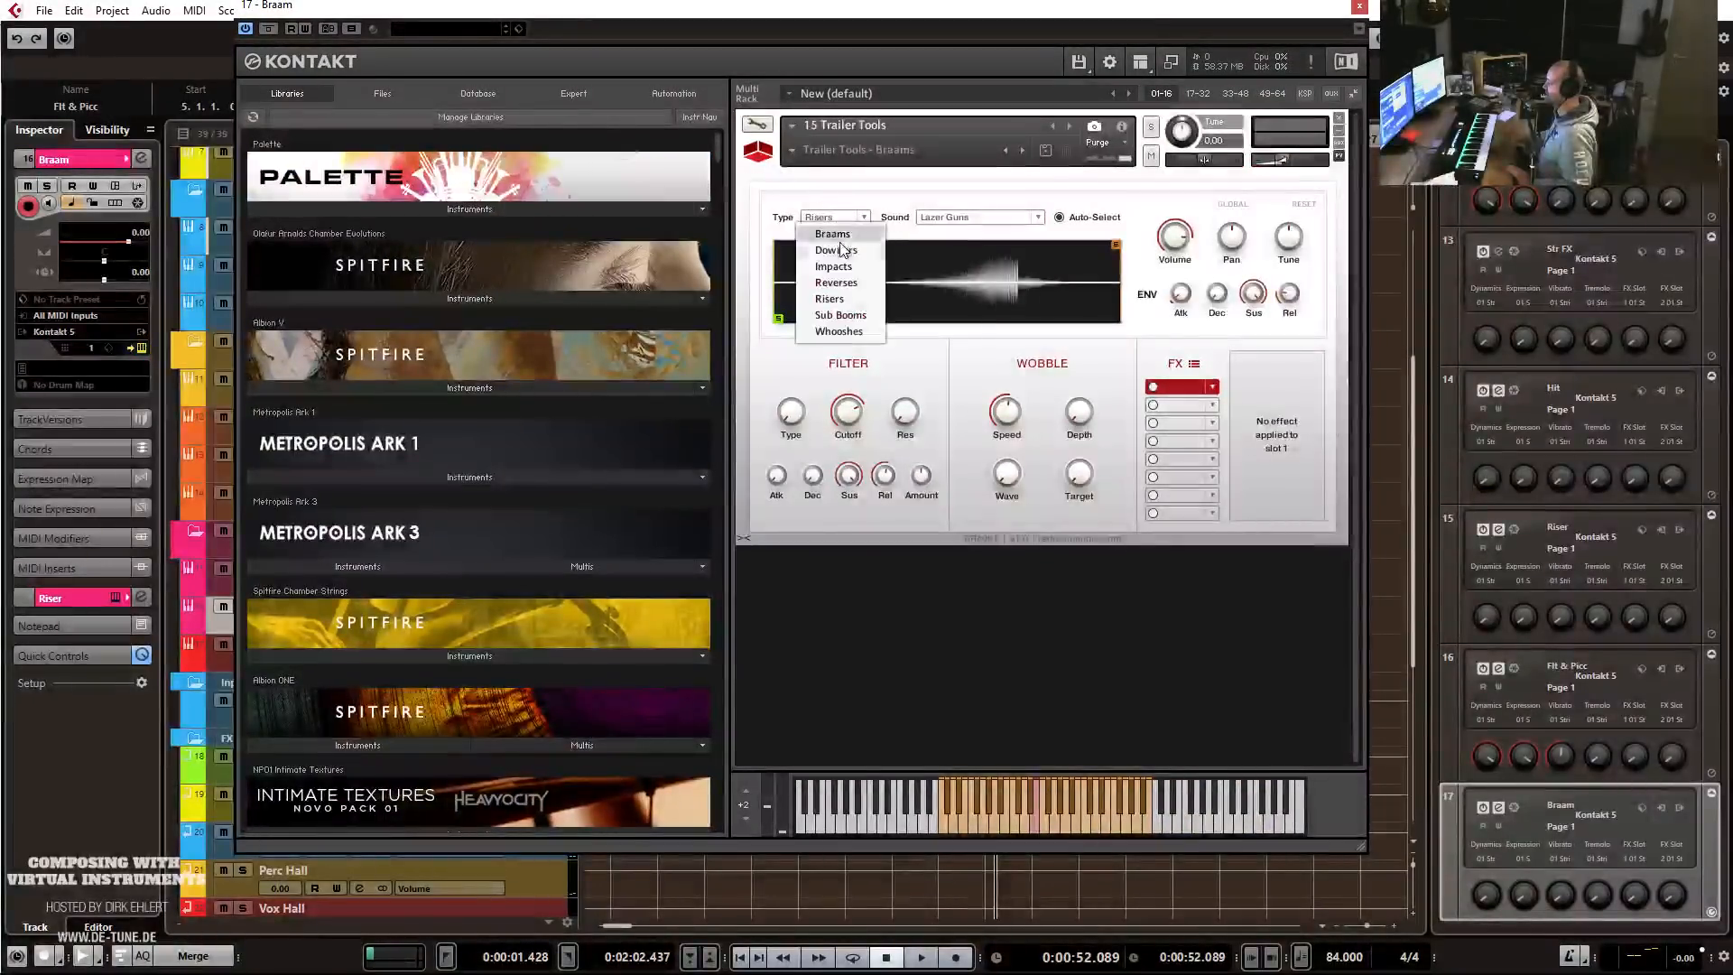
left_click(840, 236)
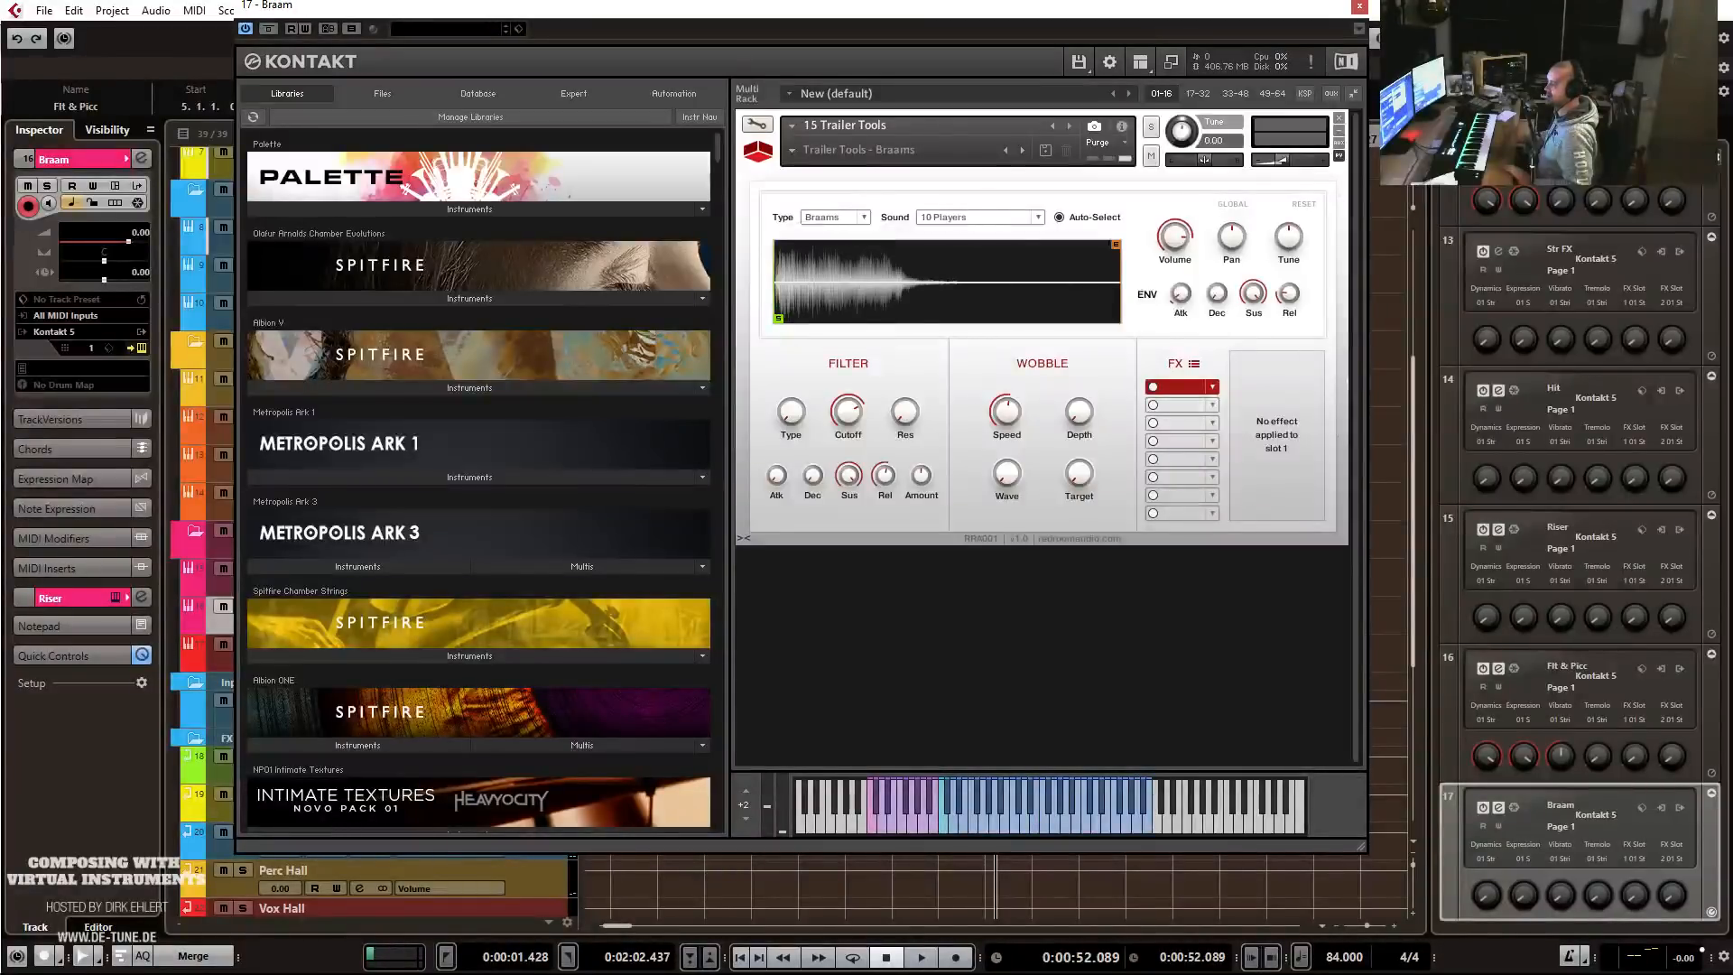
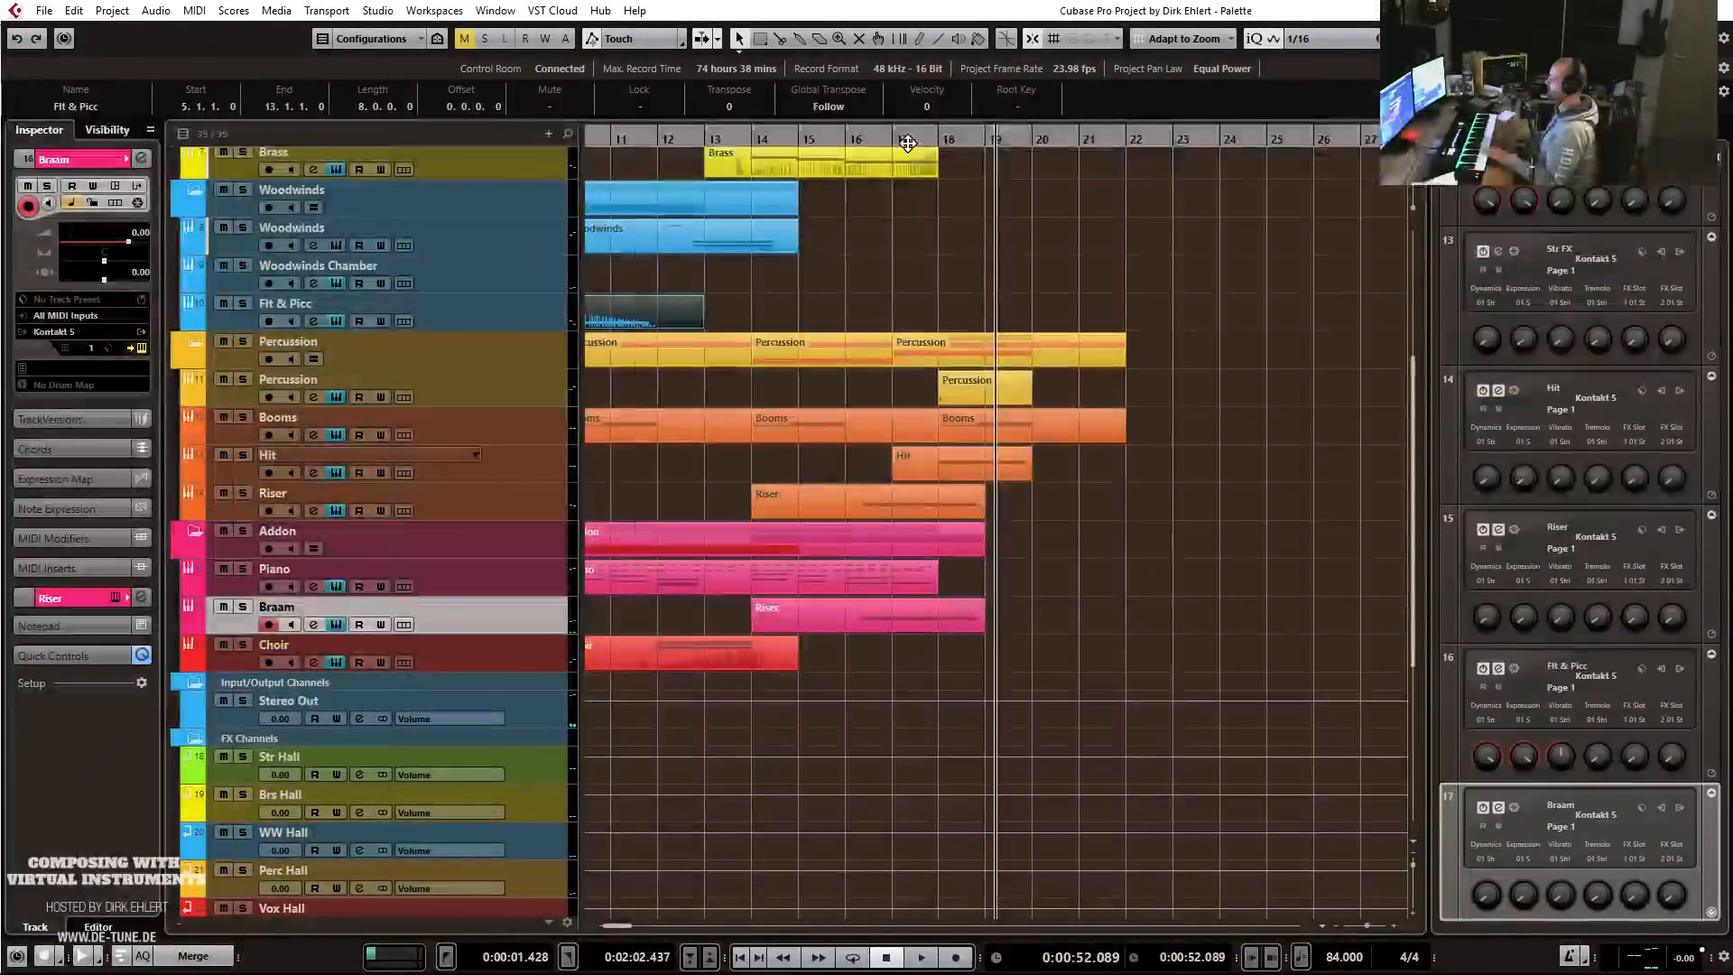
Delete the copied Riser part from the Braam track.
left_click(888, 137)
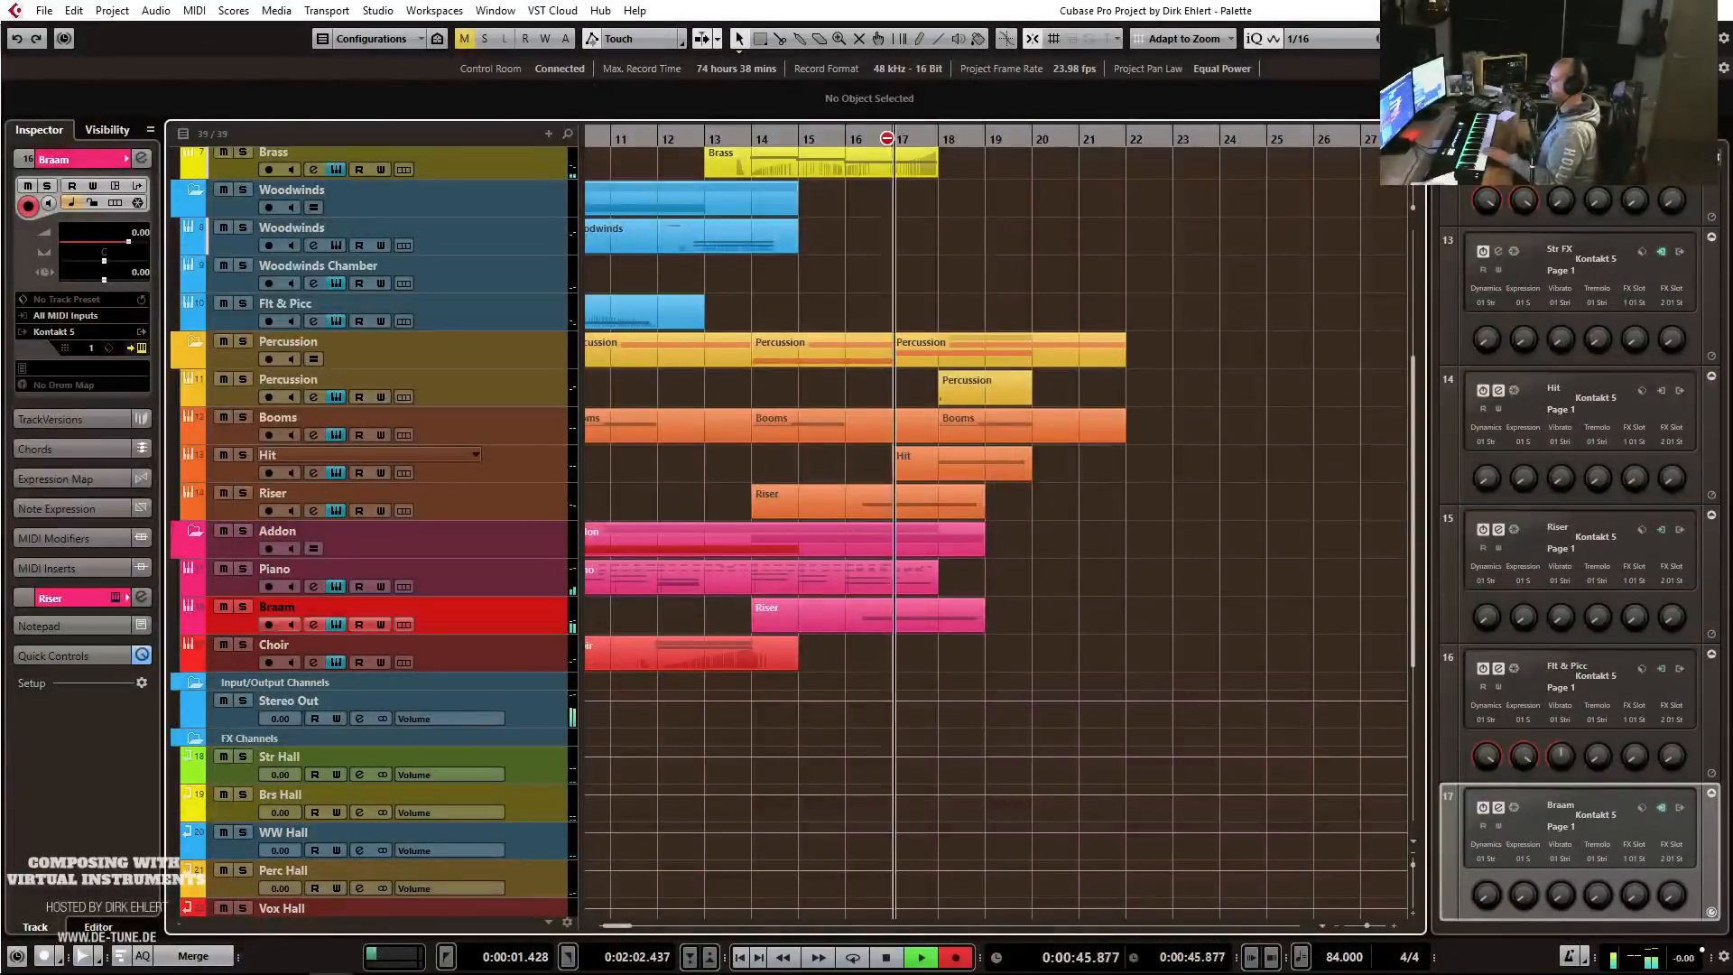
left_click(881, 621)
key("Delete")
left_click(843, 138)
key("KP_Multiply")
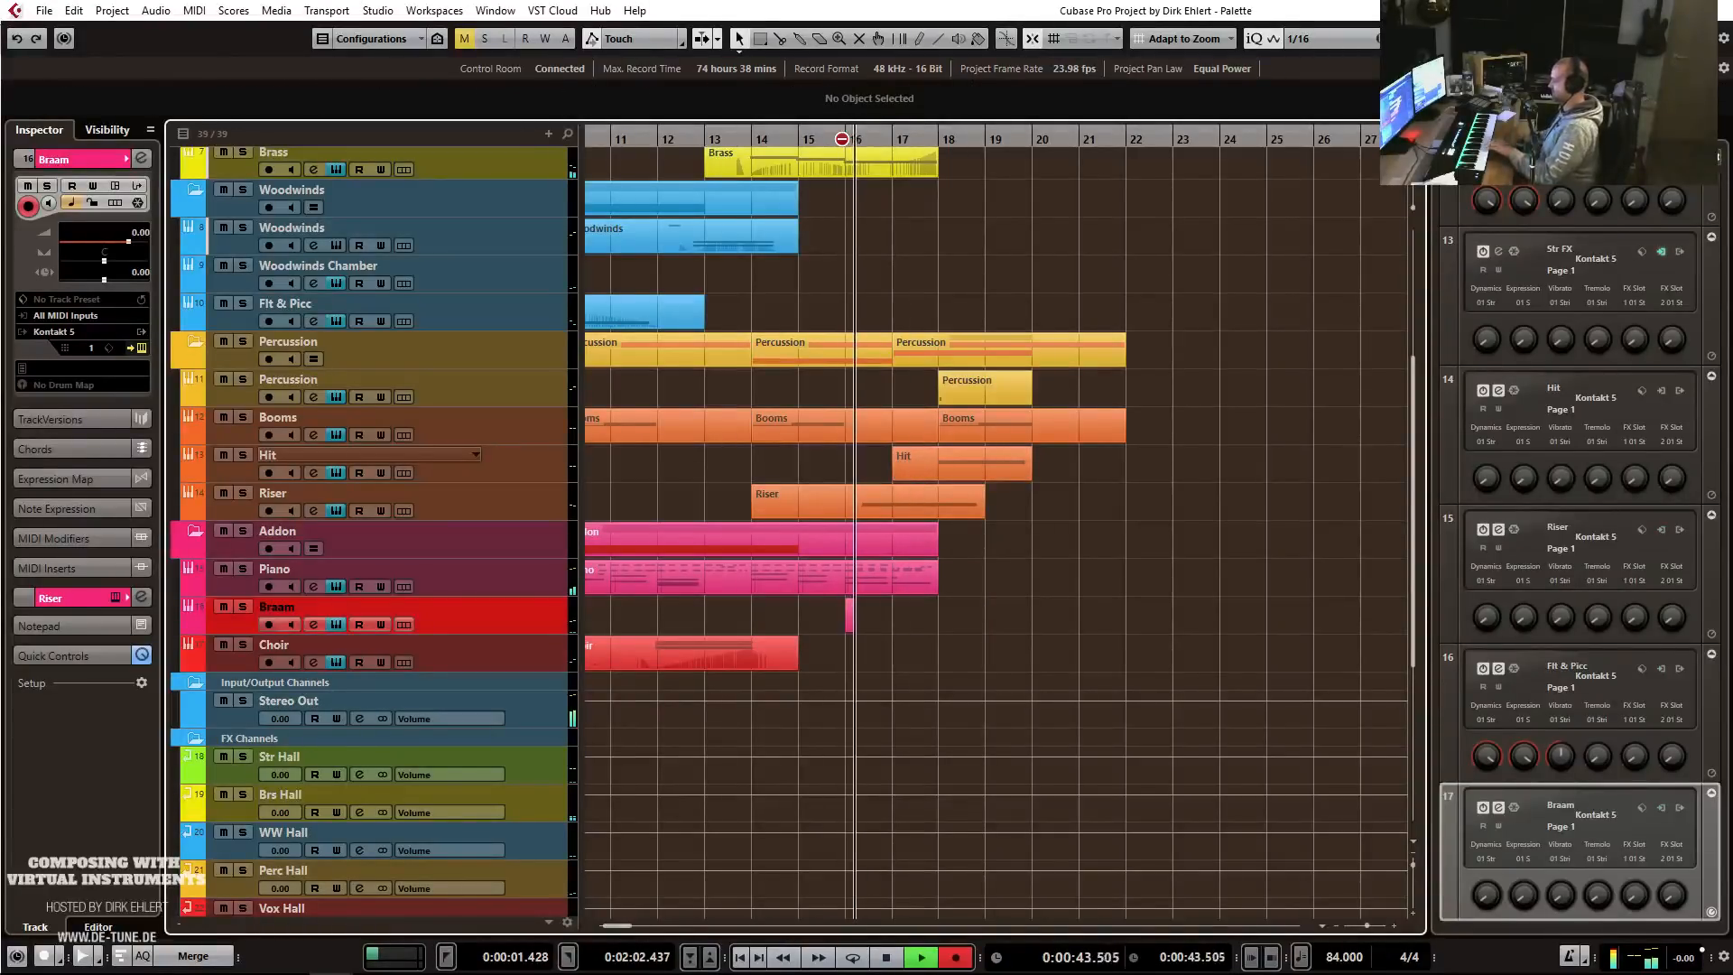
key("space")
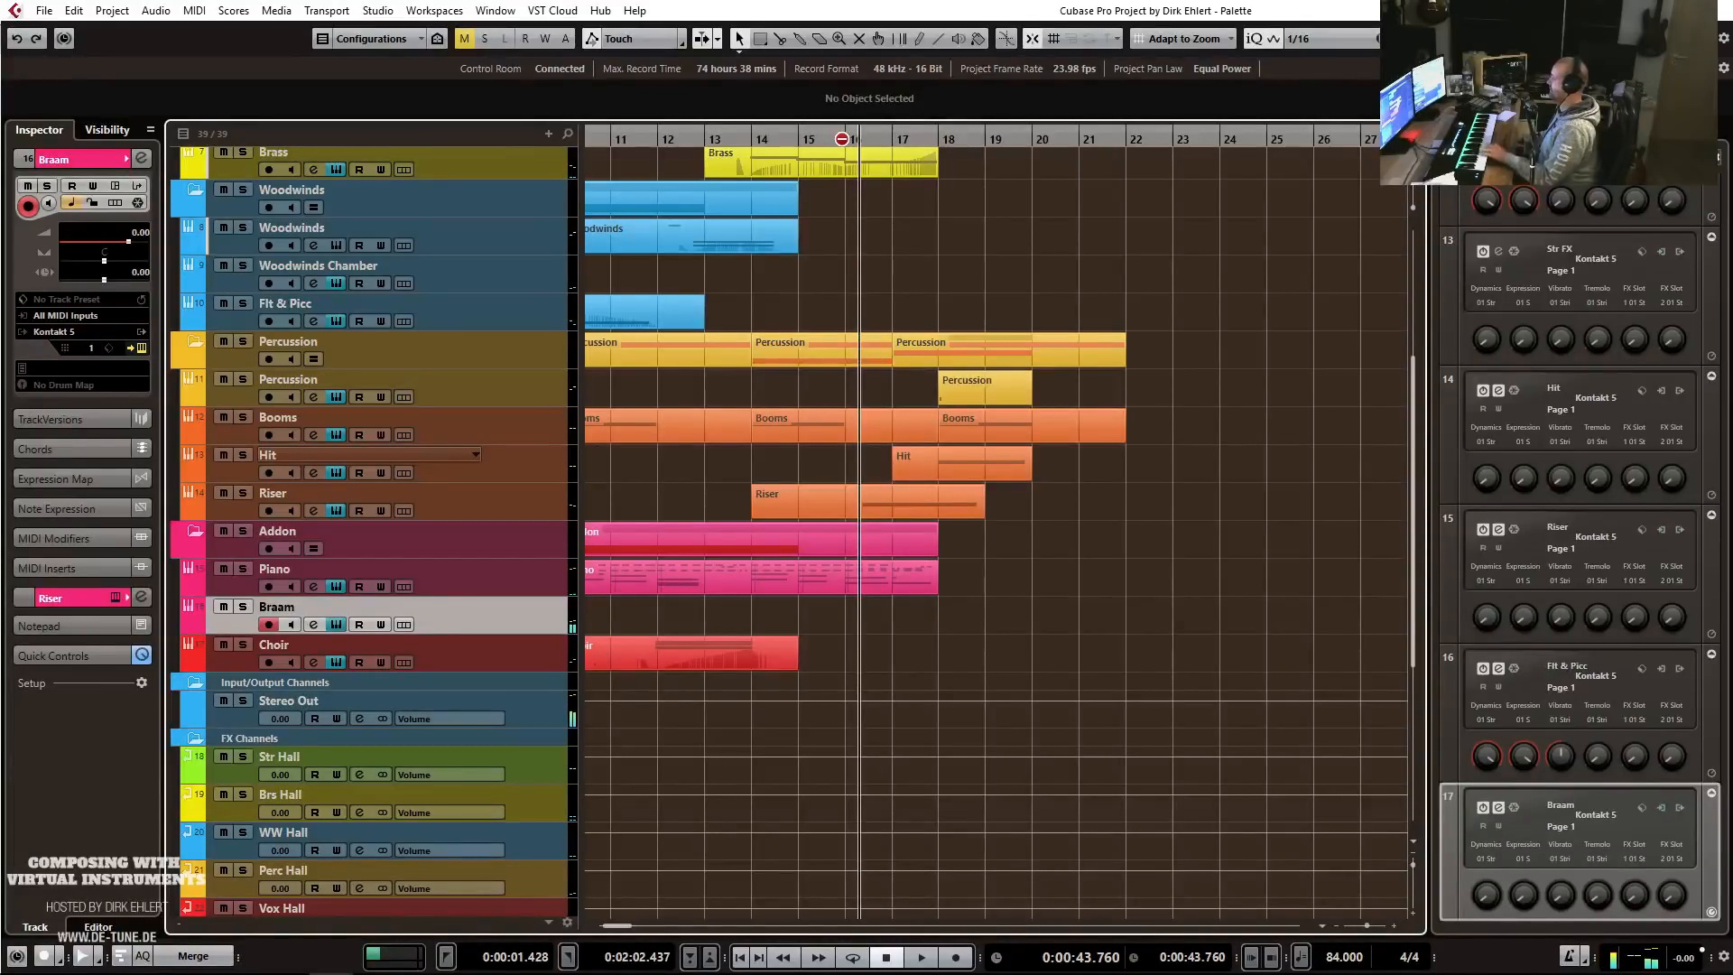
Record a sustained braam note on the Braam track, starting the take at bar 16.
left_click(847, 139)
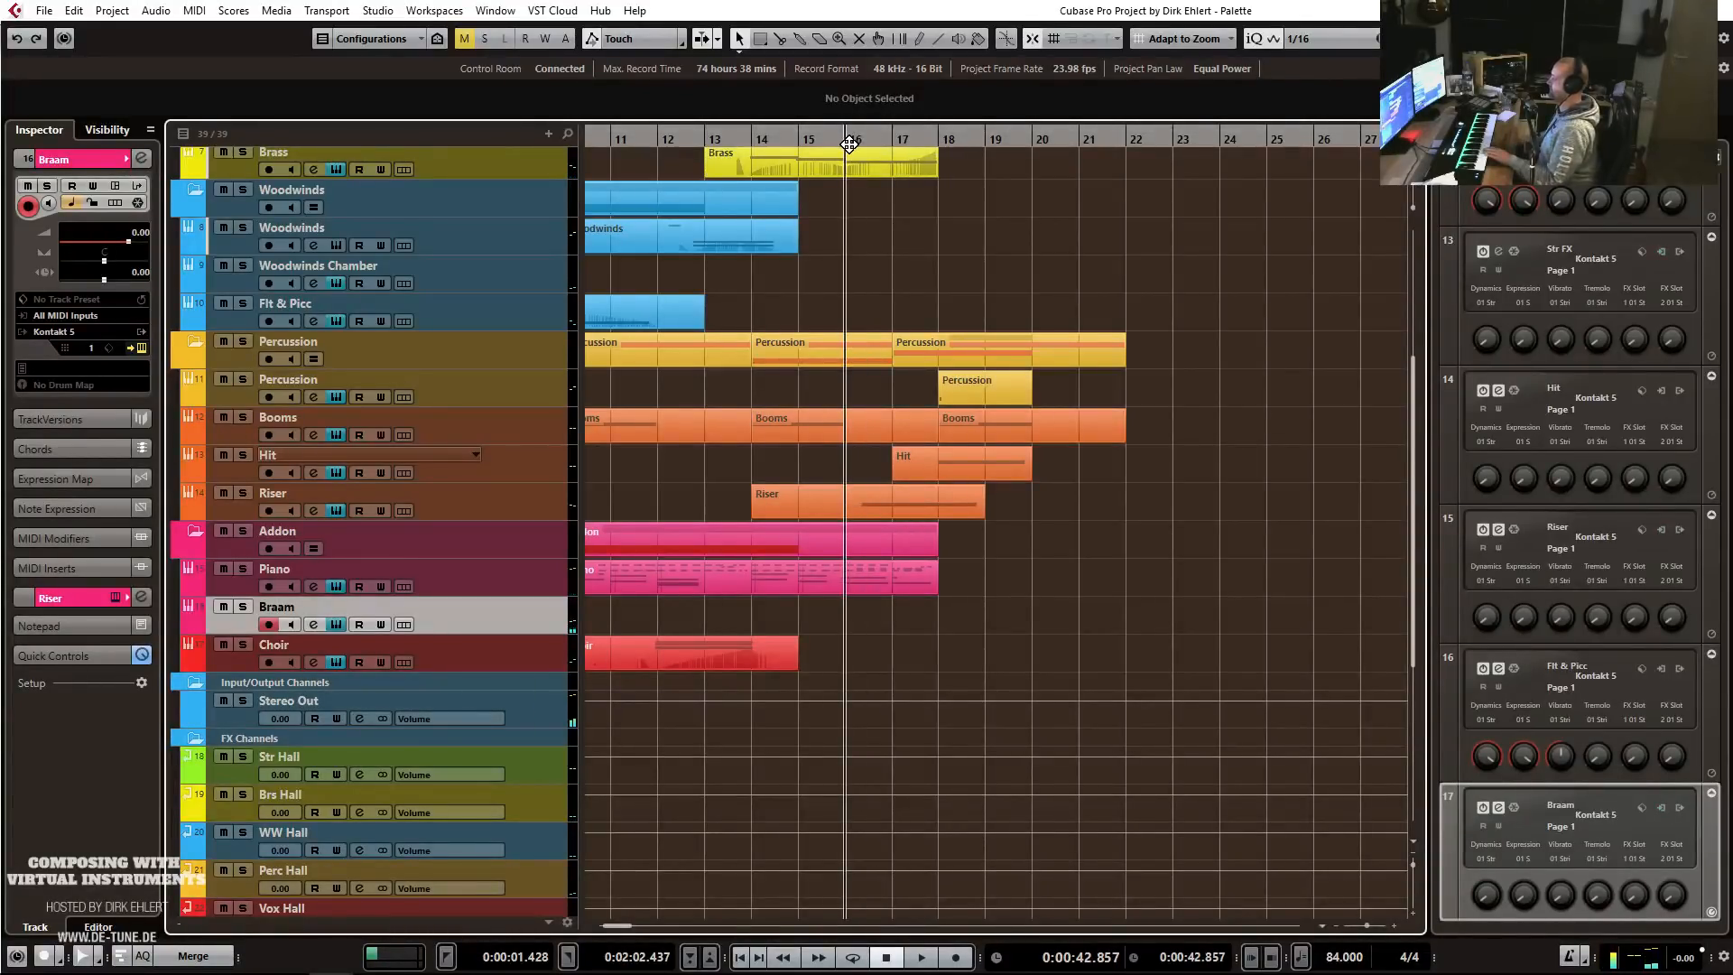
key("KP_Multiply")
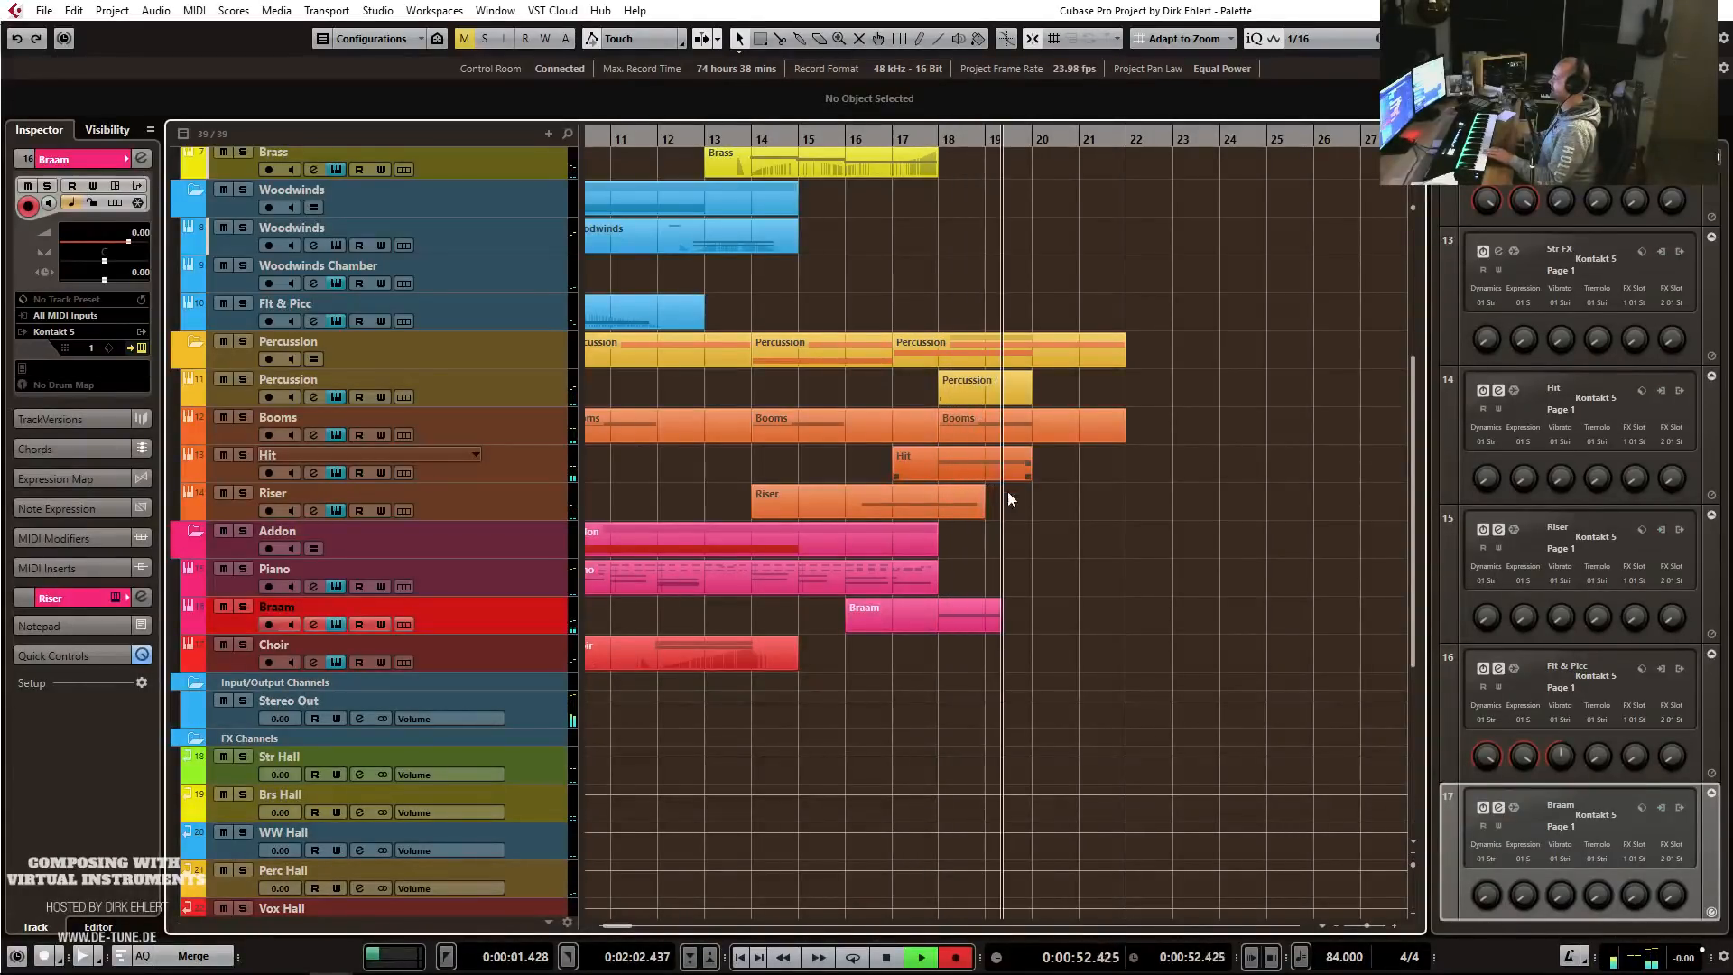
key("space")
Open the recorded Braam part, nudge its note slightly earlier and close the editor.
double_click(973, 627)
left_click_drag(533, 641, 517, 639)
key("Return")
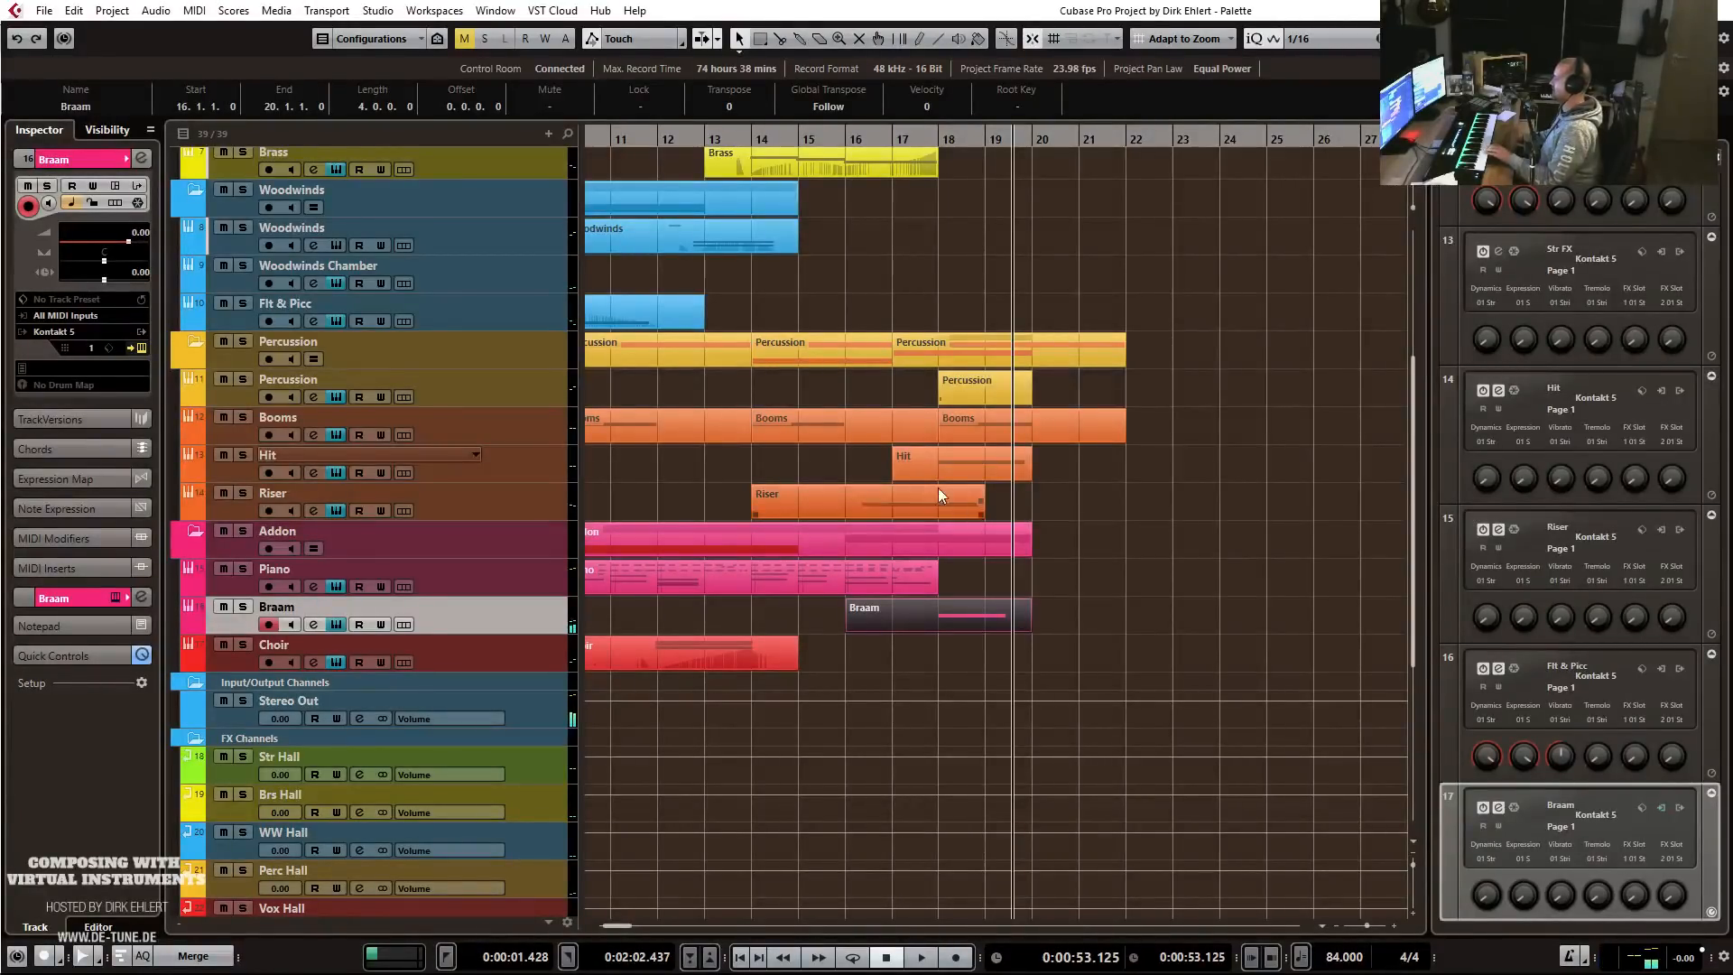
Play the arrangement from about bar 16 to check the Braam part in context, and stop playback past bar 18.
left_click(839, 139)
key("space")
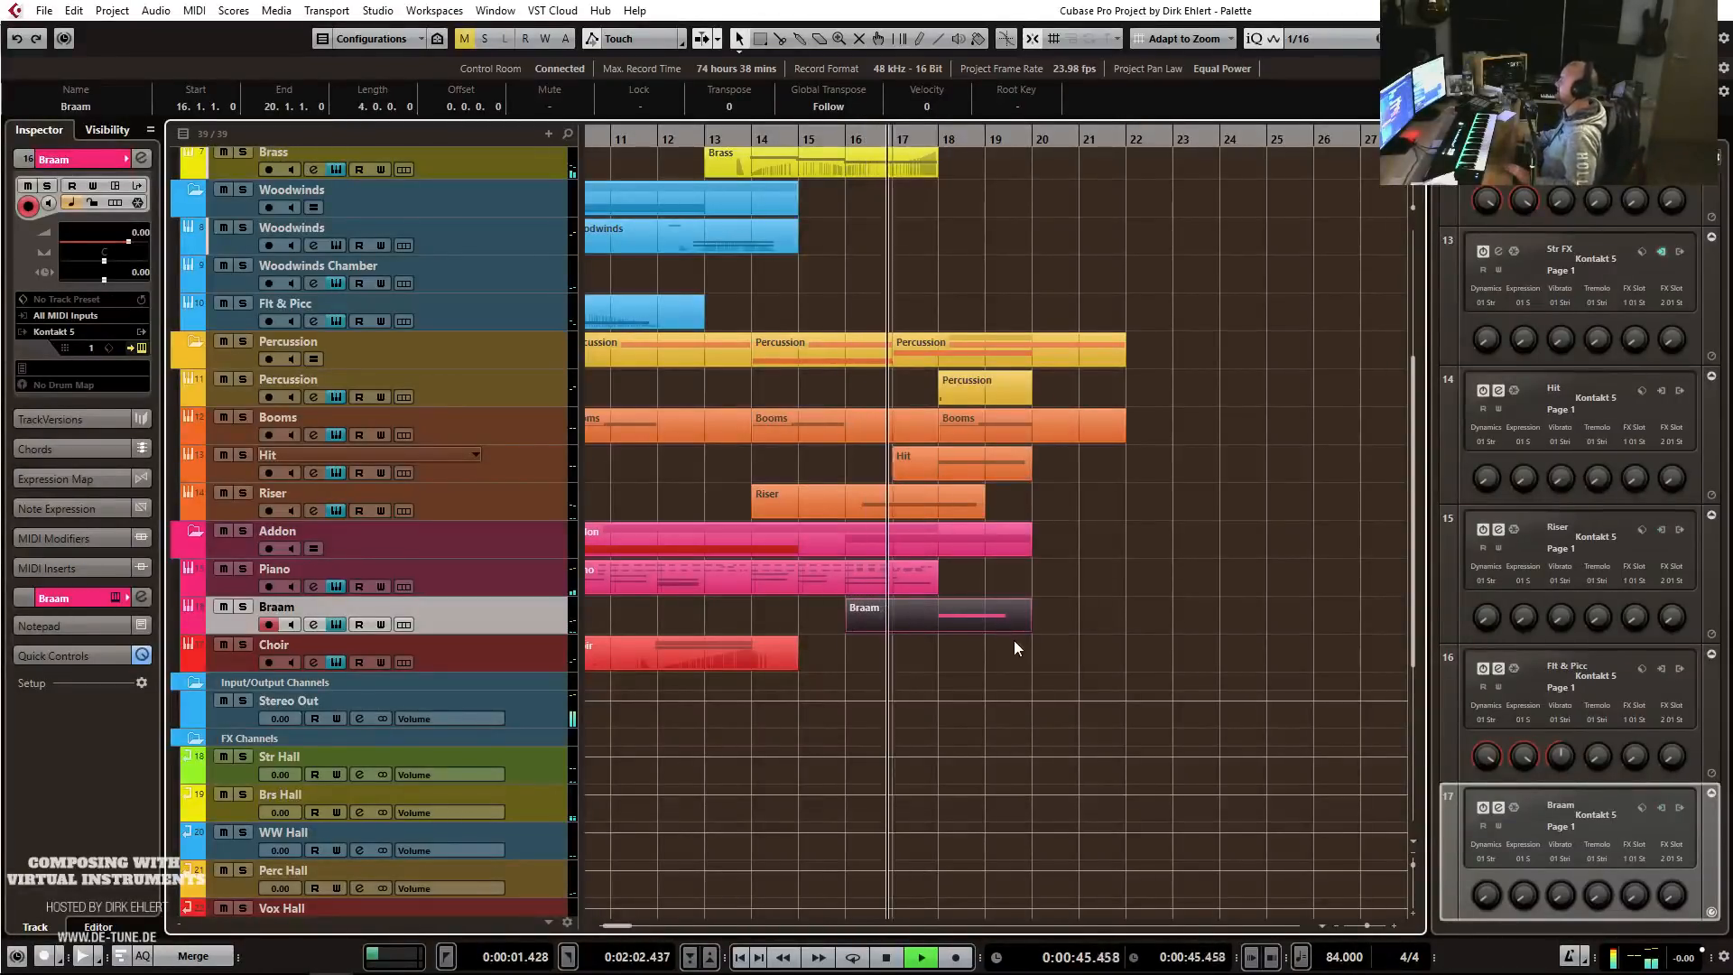
left_click(939, 616)
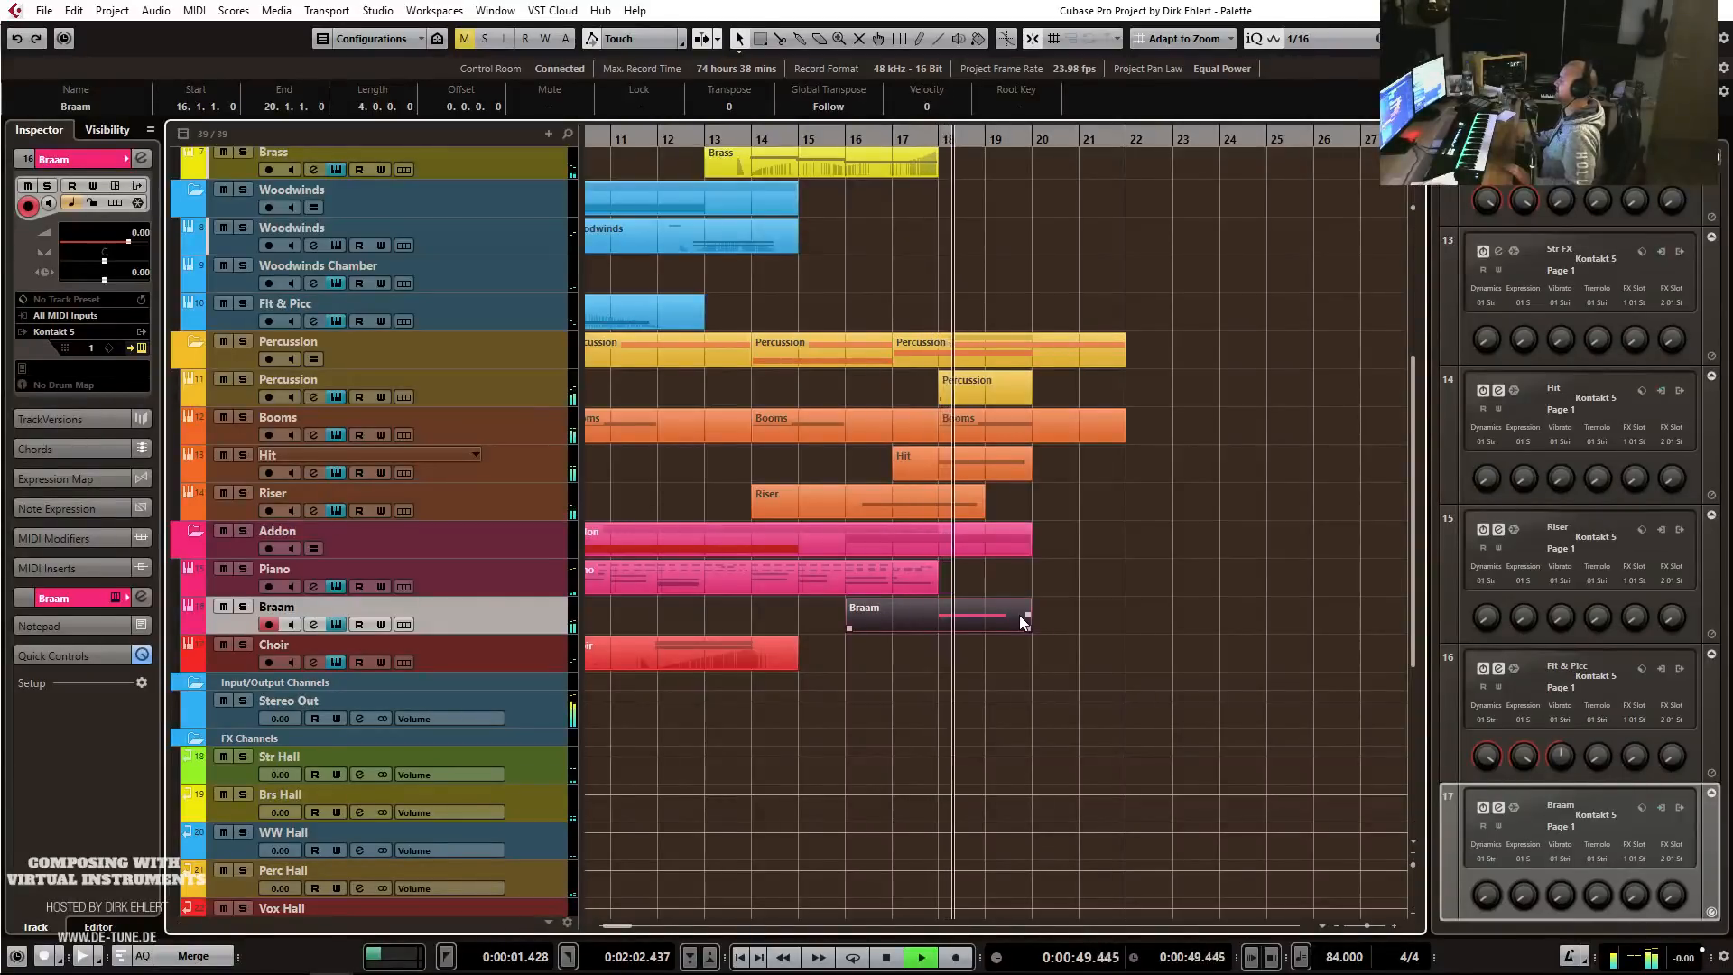
left_click(1099, 549)
scroll(1100, 547, "up", 4)
key("space")
Draw an empty part from bar 19 to bar 23 on the second Strings track and open its start for note editing.
left_click(386, 236)
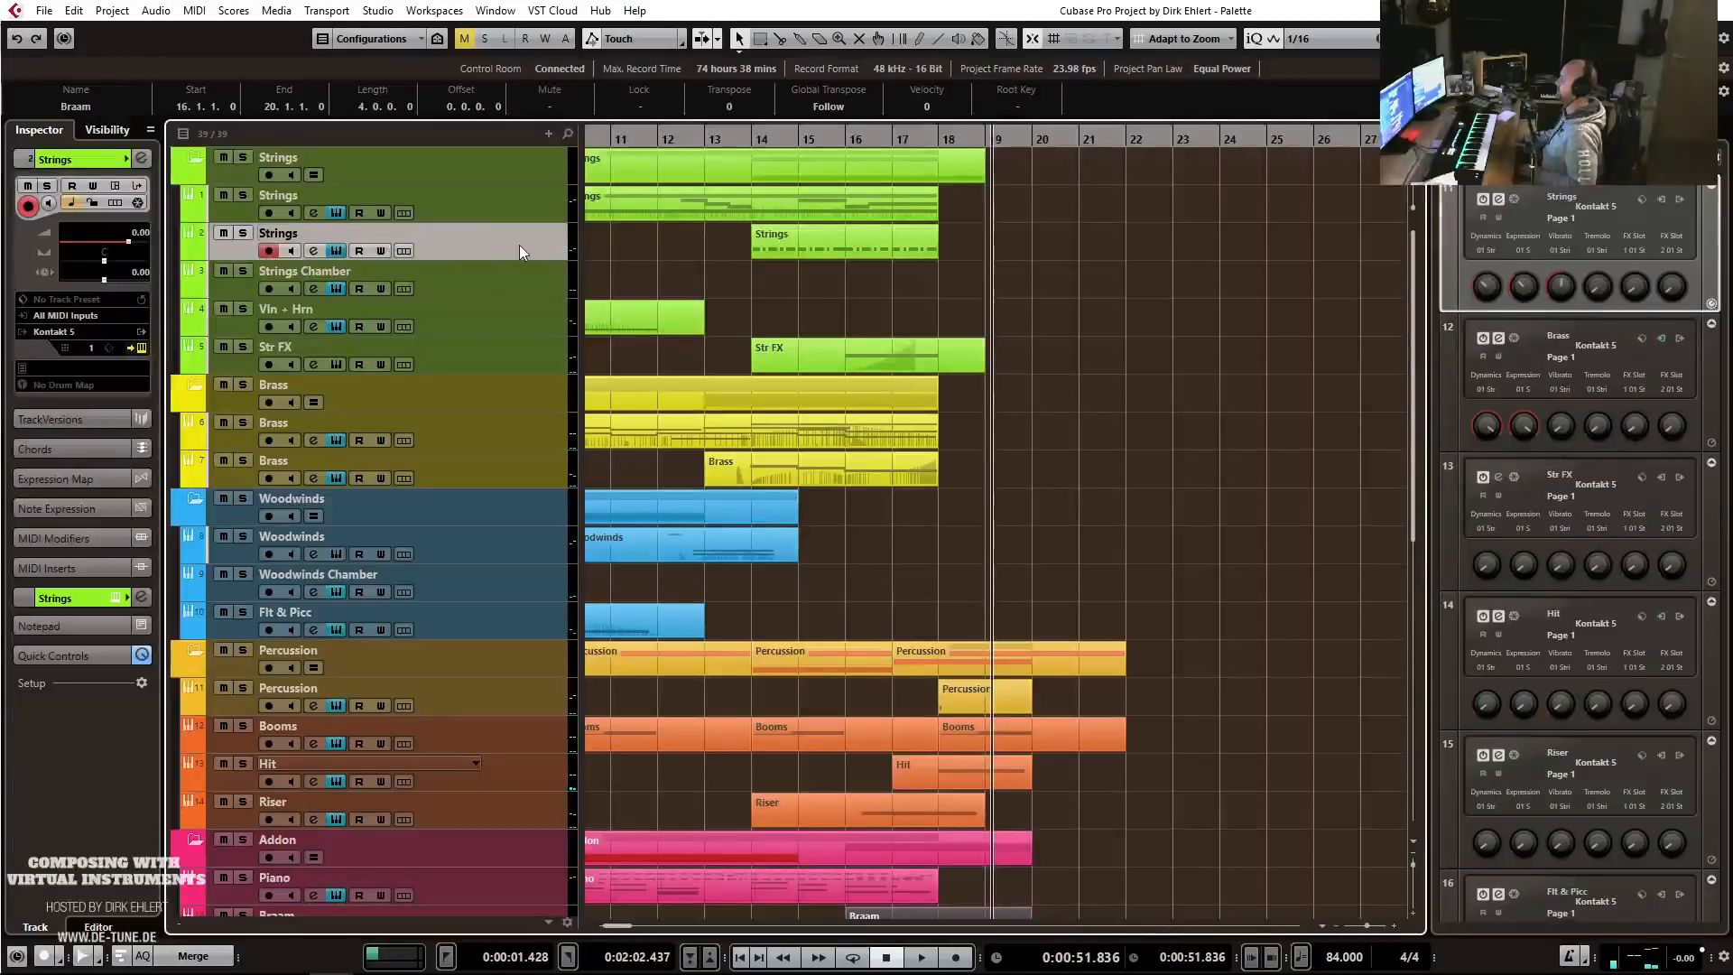
left_click_drag(991, 250, 1170, 240)
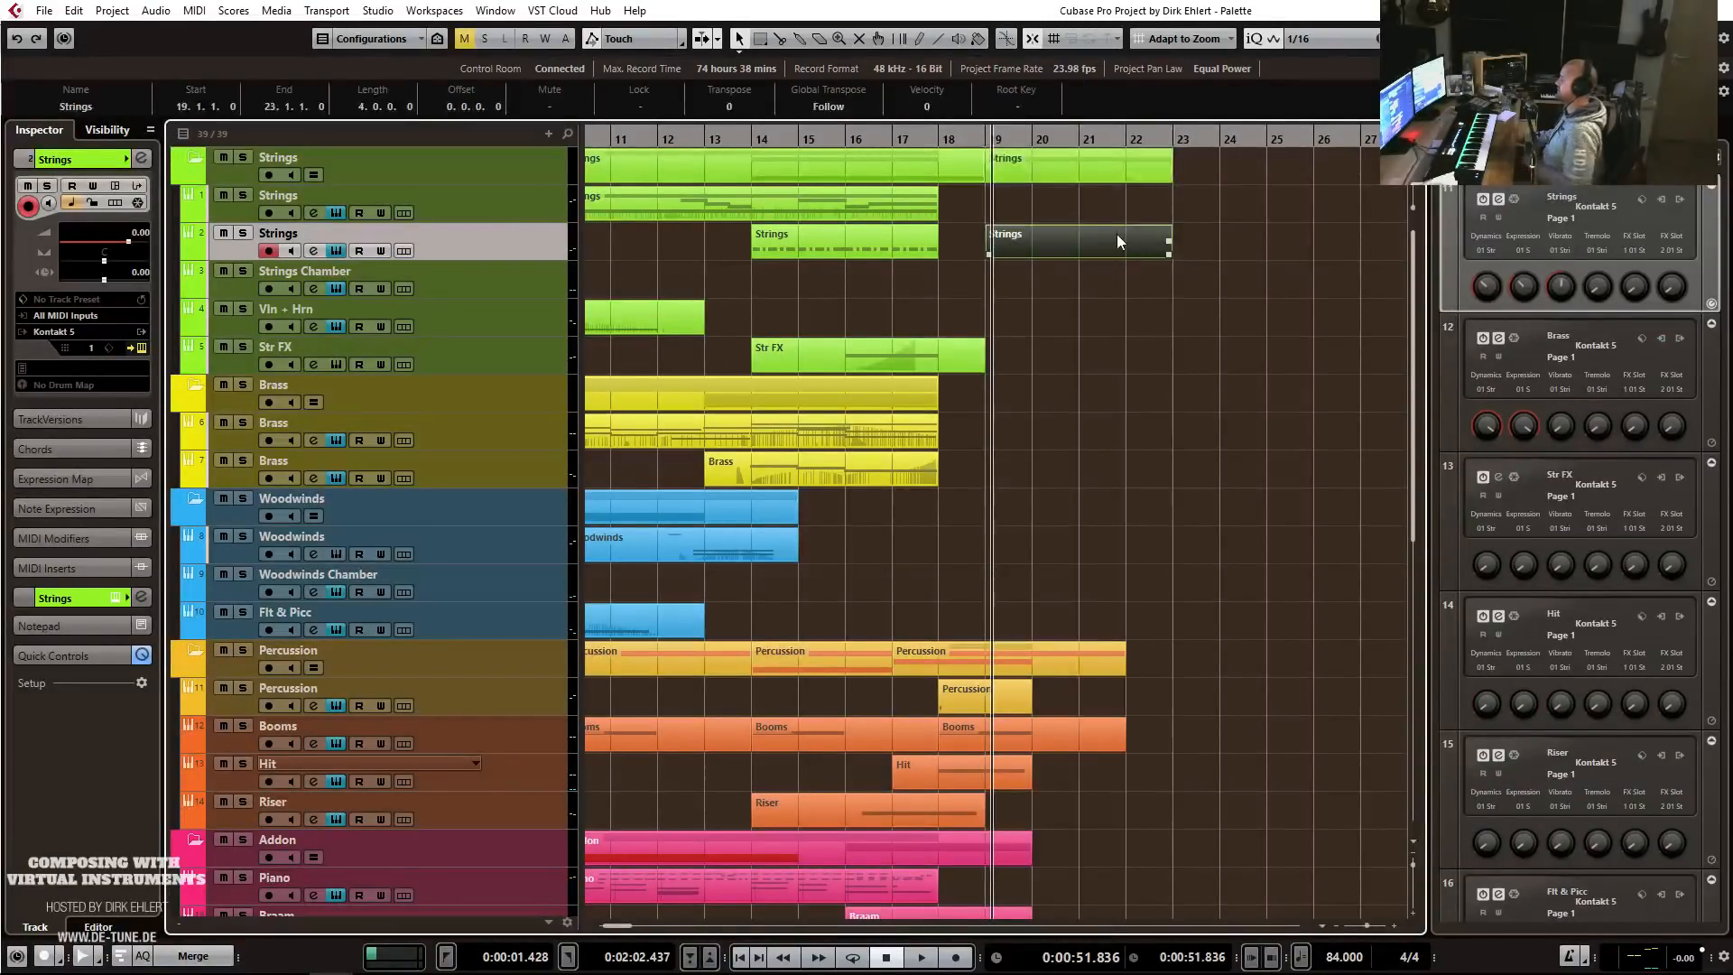
double_click(1031, 236)
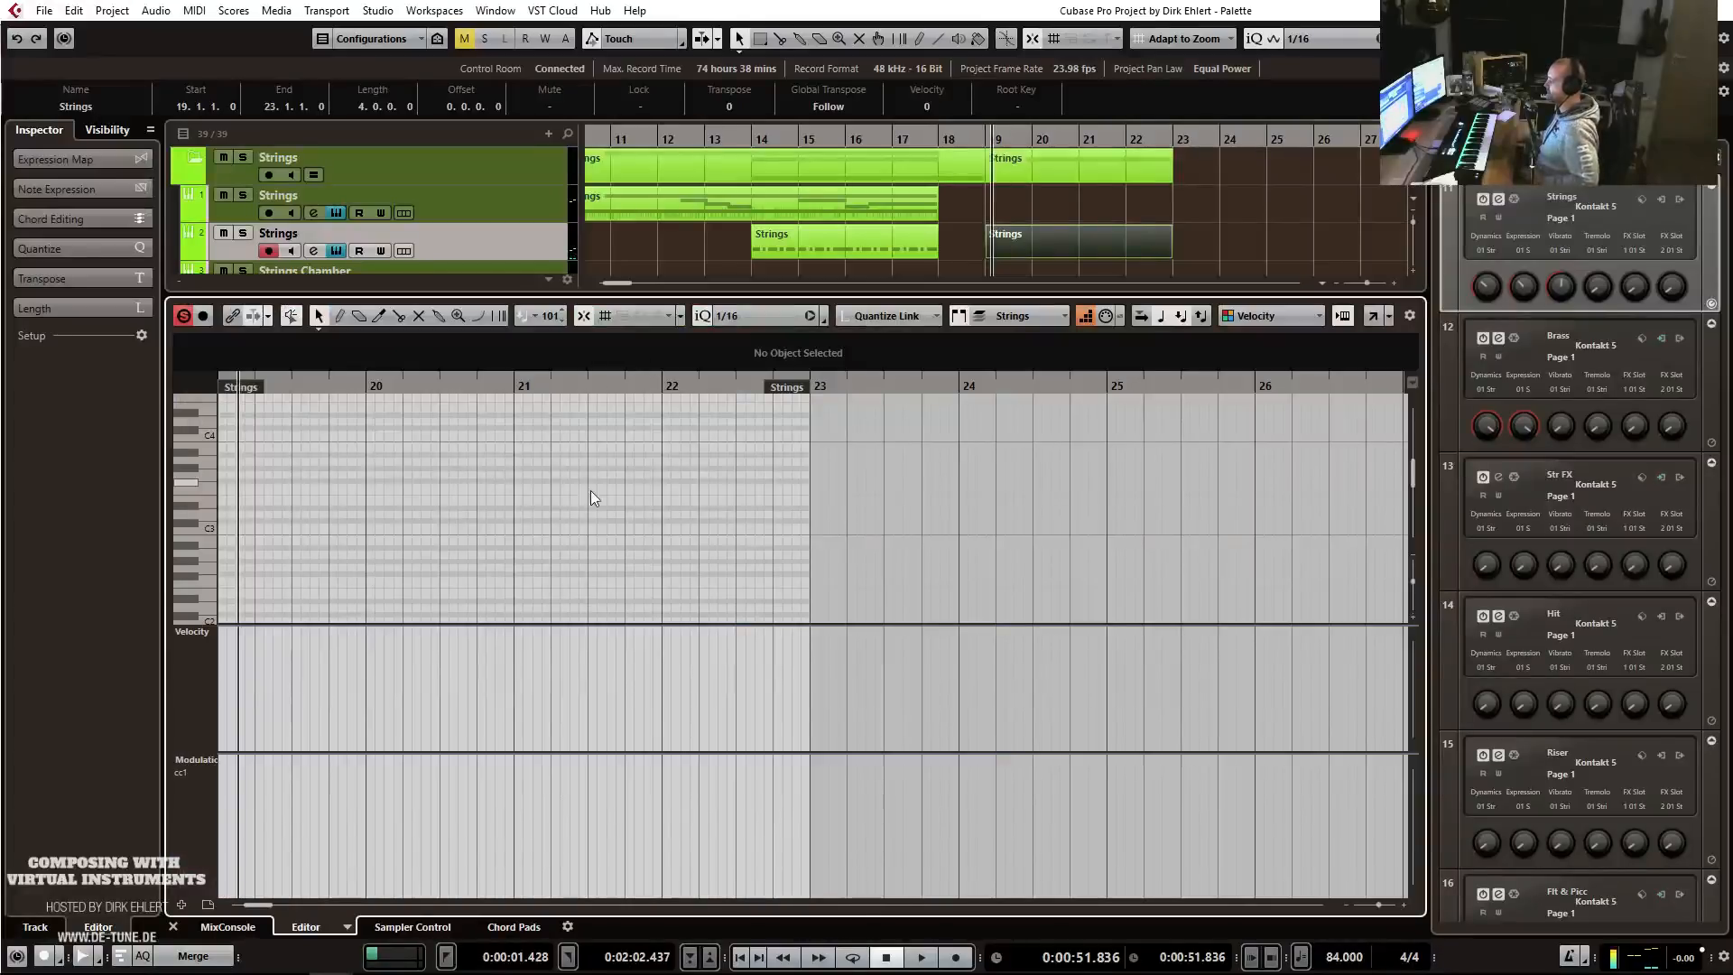
scroll(816, 459, "up", 6)
scroll(919, 493, "left", 4)
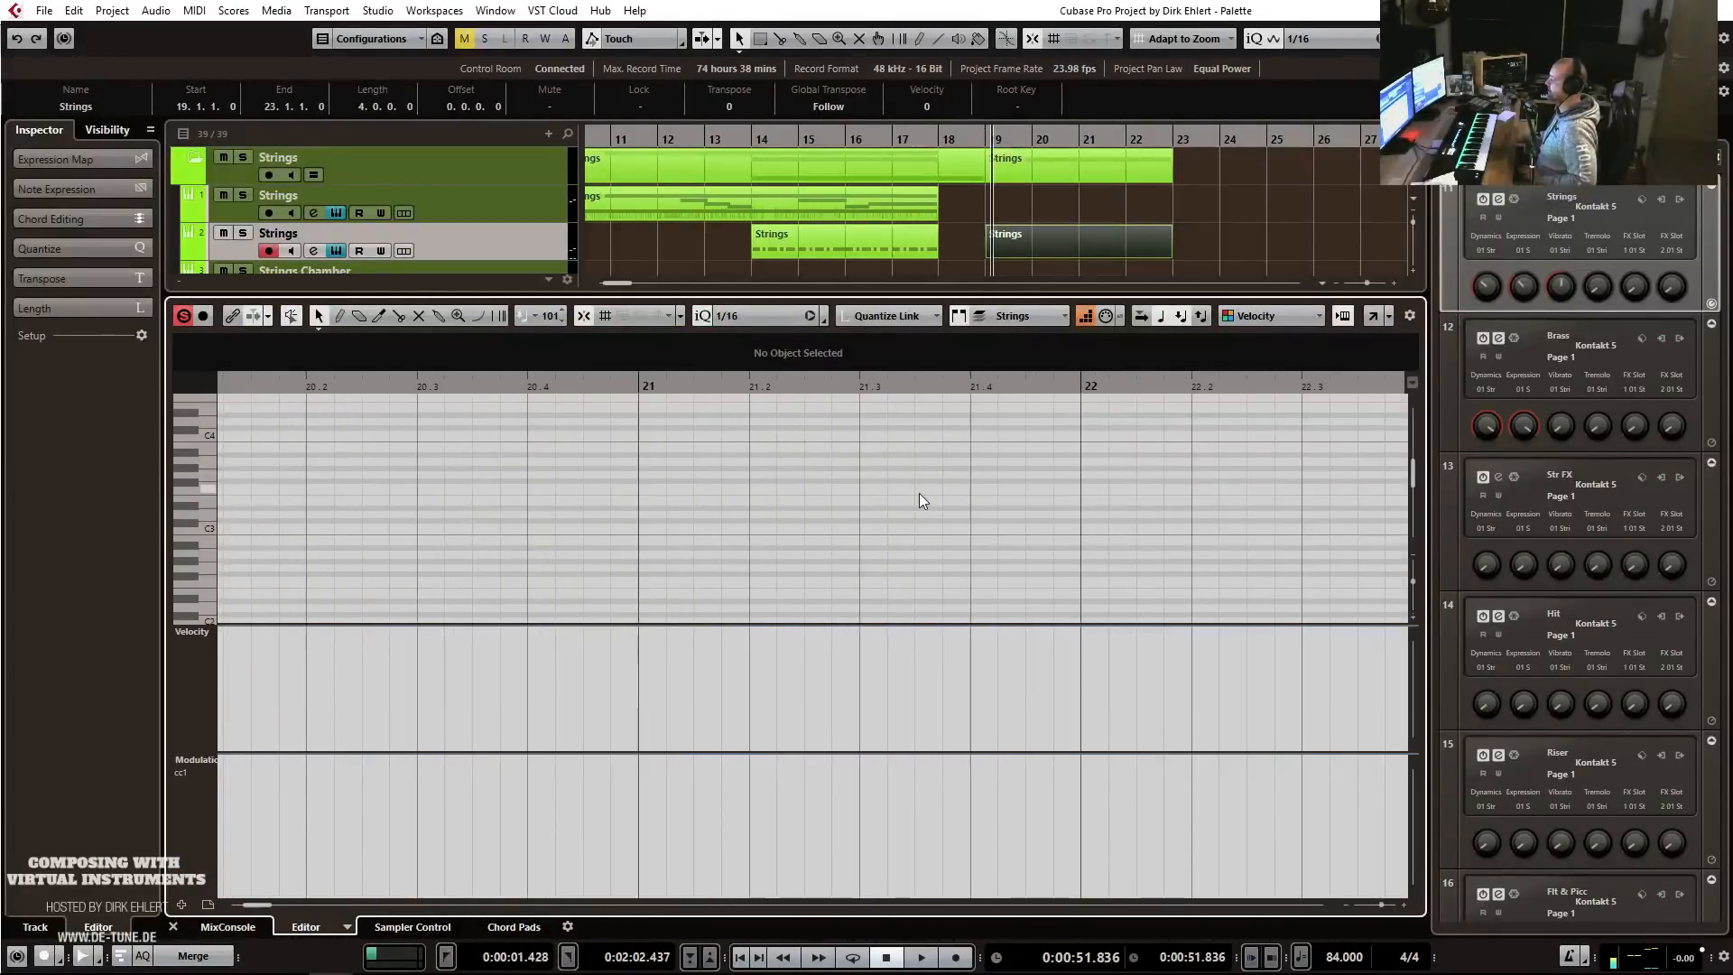
scroll(919, 492, "left", 5)
left_click(719, 567)
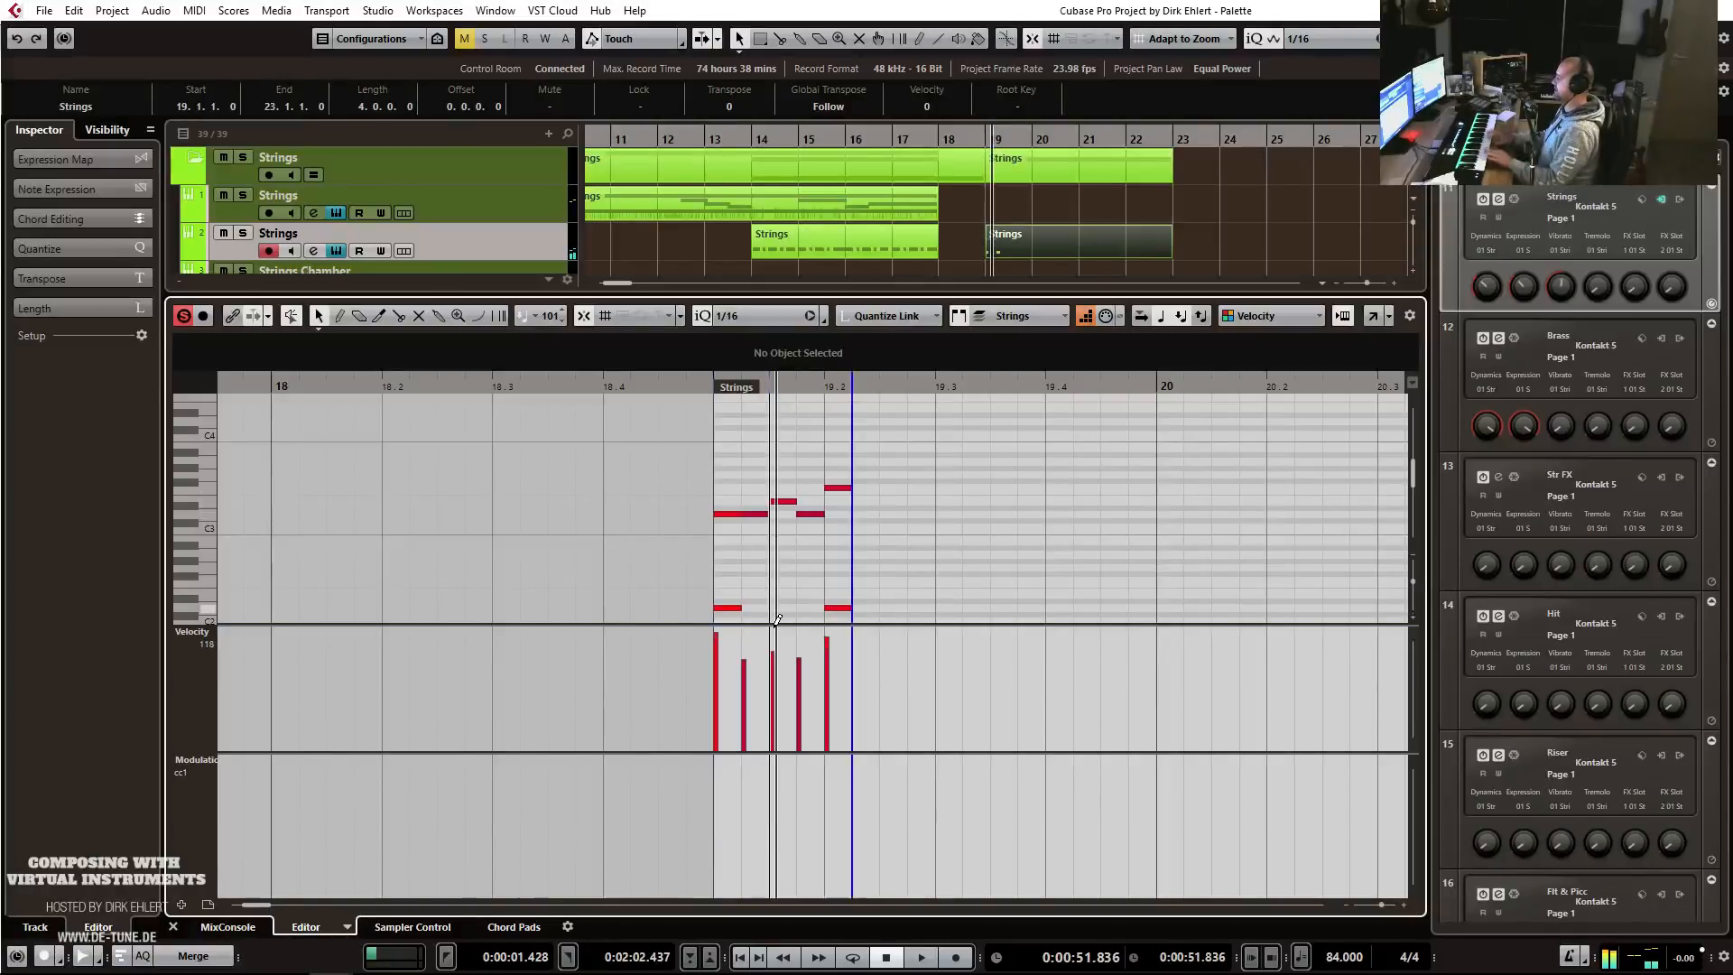
left_click_drag(1004, 428, 664, 618)
key("Delete")
Step-enter a running sixteenth-note pattern with low accent notes through the new Strings part up to bar 23, and close the editor.
left_click(716, 578)
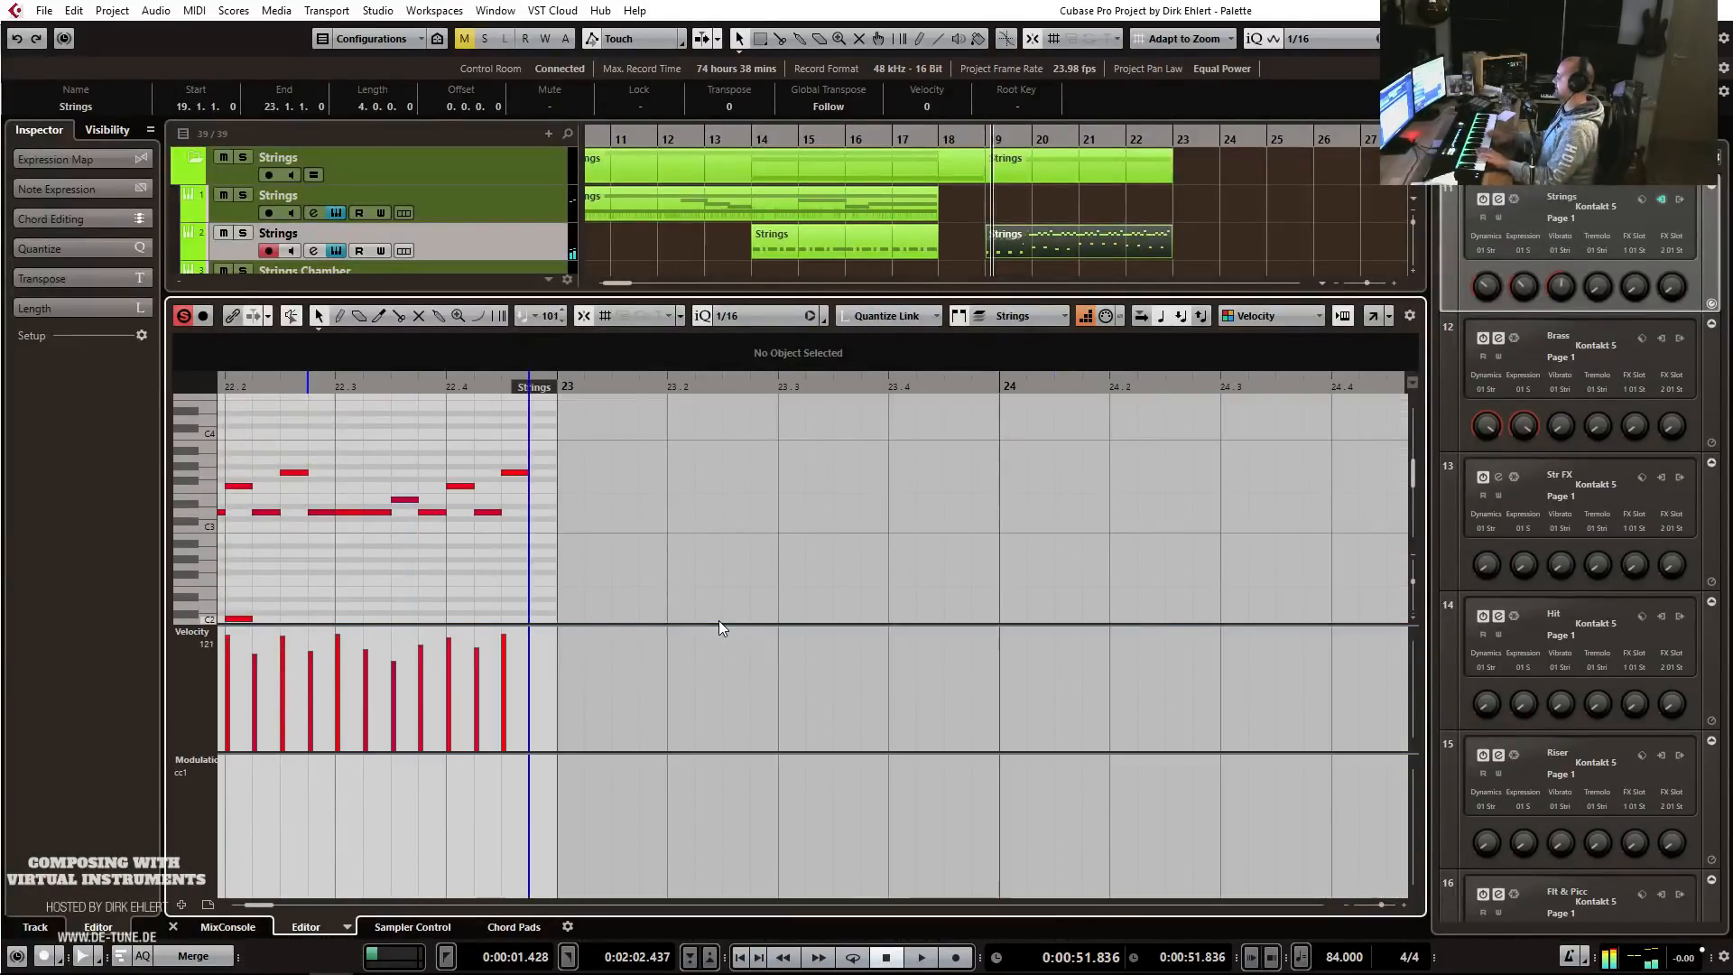
key("Return")
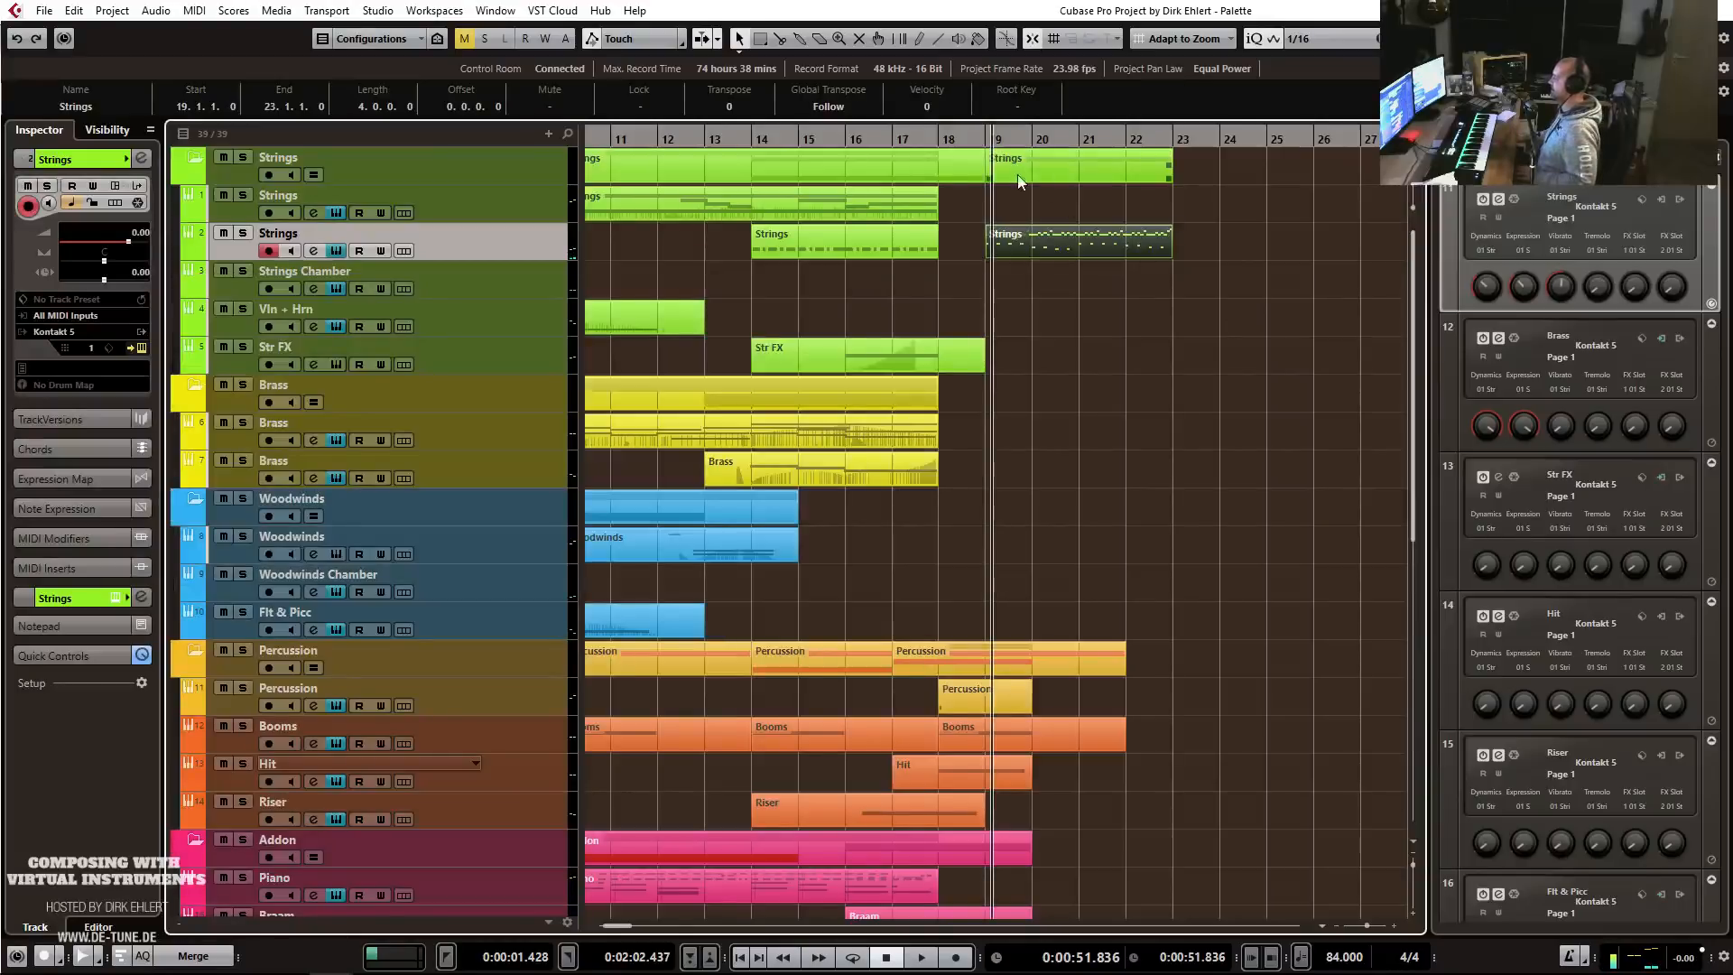
Play the arrangement from about bar 16 and listen to how it leads into the new Strings part at bar 19.
left_click(858, 139)
key("space")
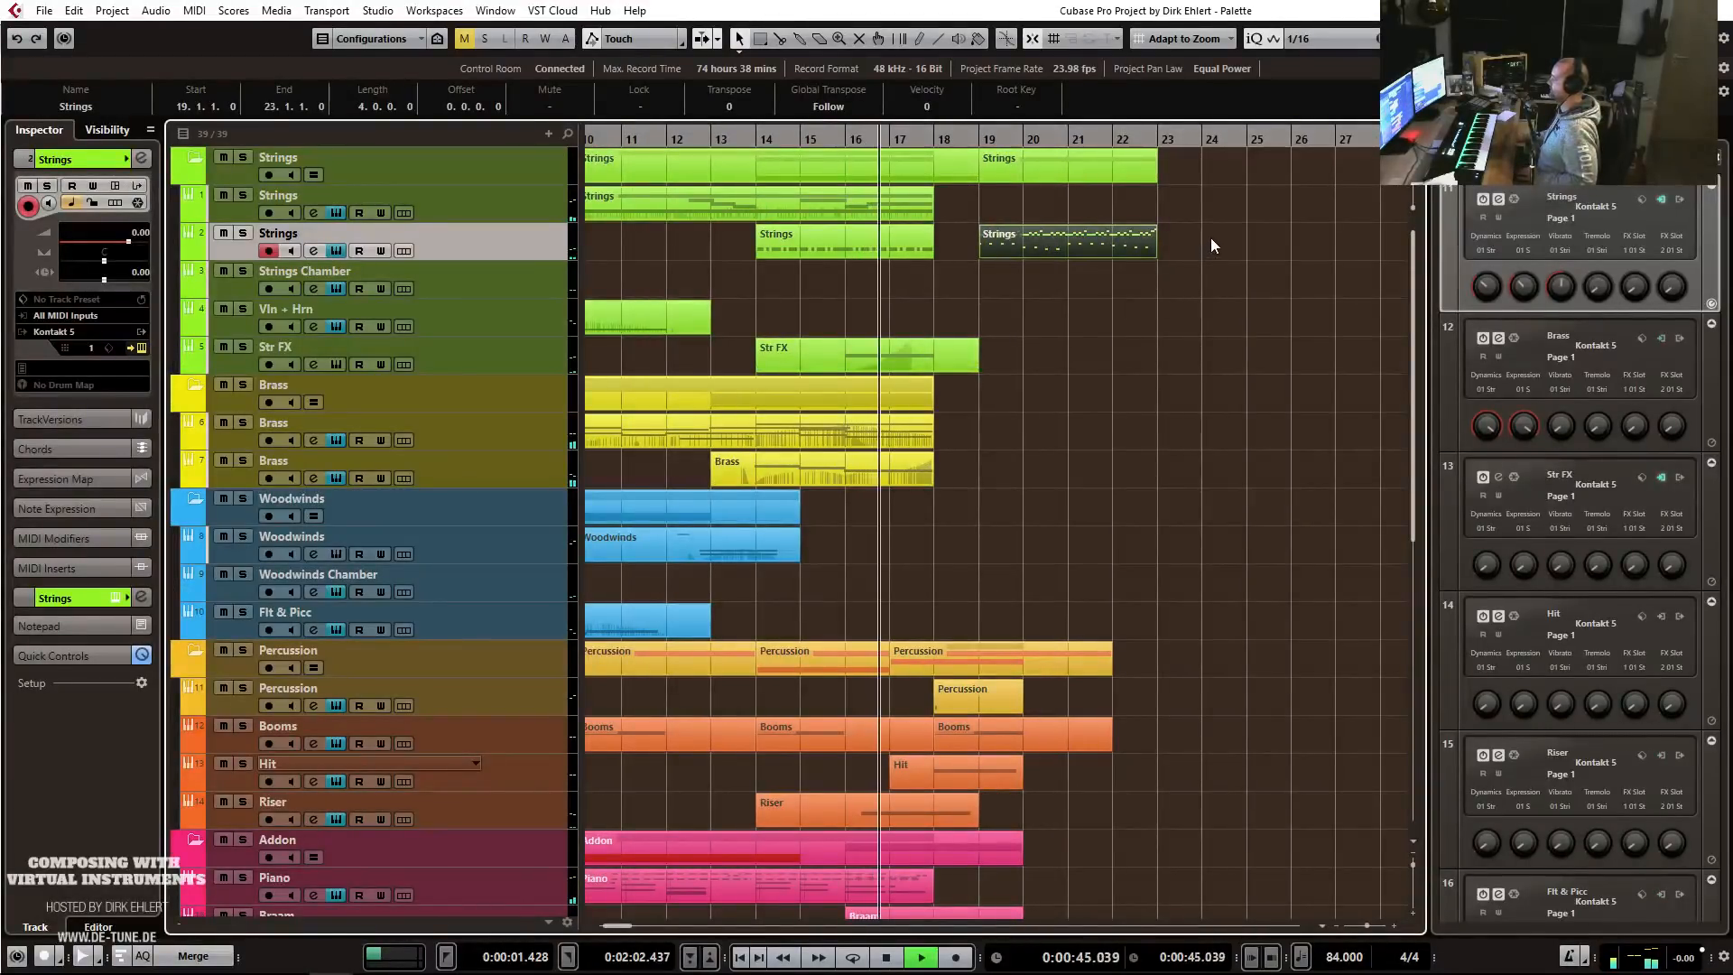
left_click(1255, 251)
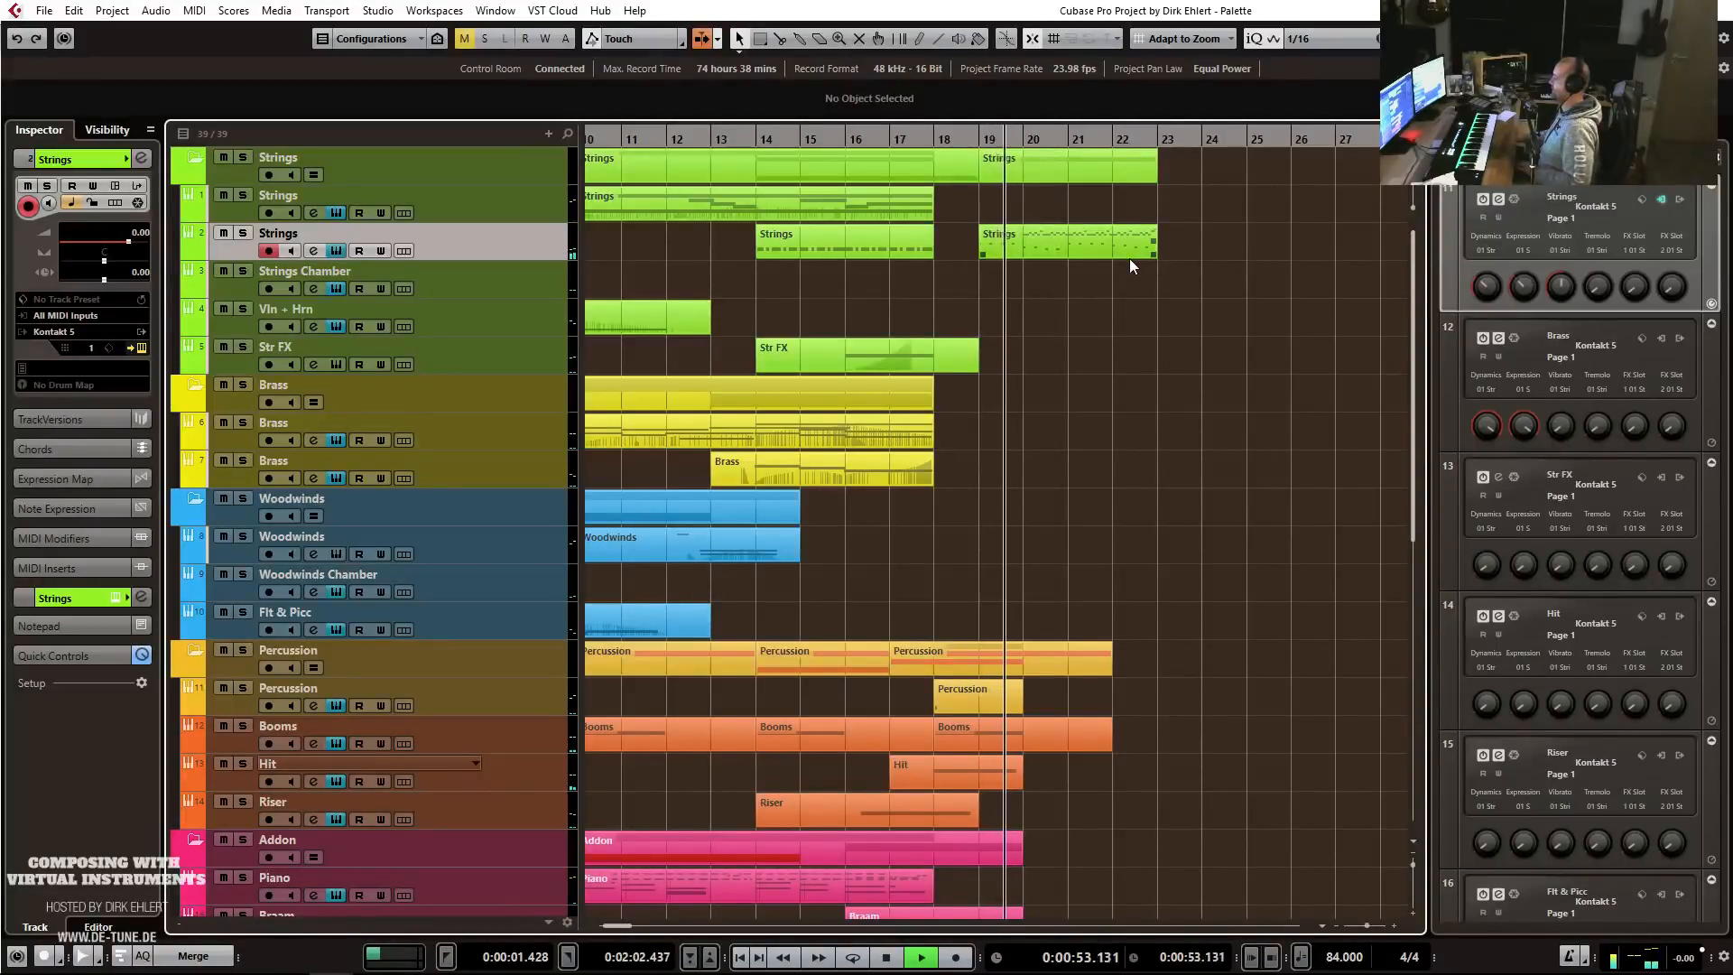
key("h")
key("h")
key("h")
key("g")
key("g")
key("g")
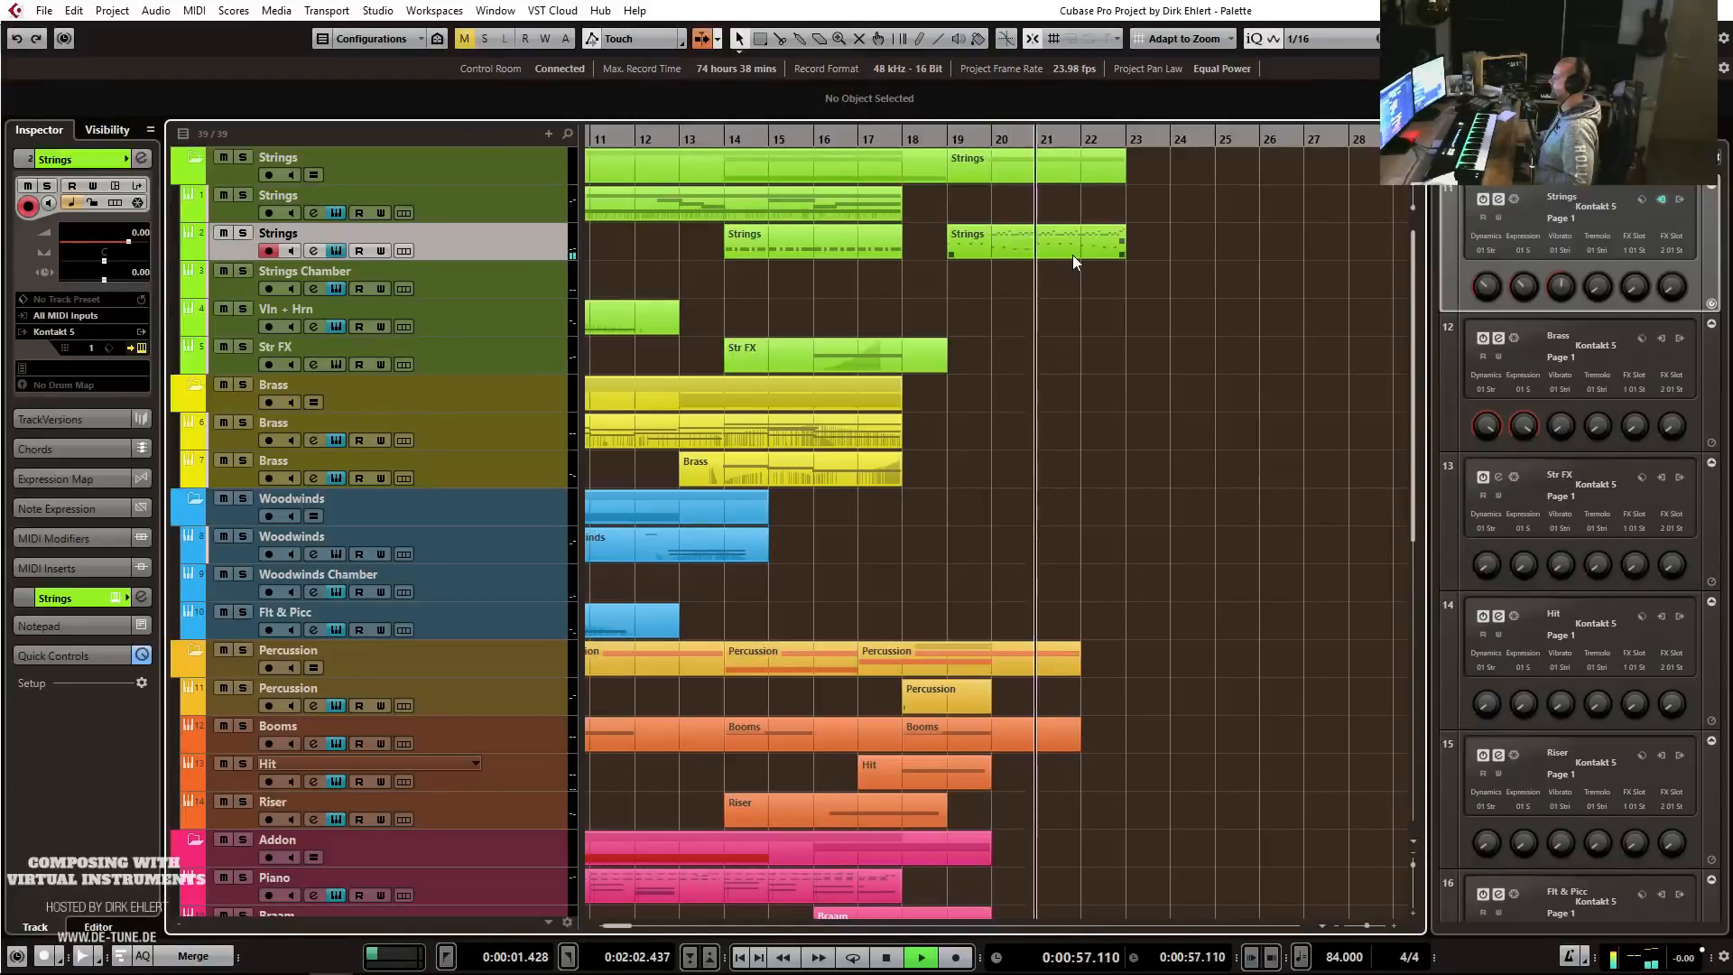
Keep listening to the new Strings part in the full arrangement and stop playback at about bar 22.
key("h")
key("h")
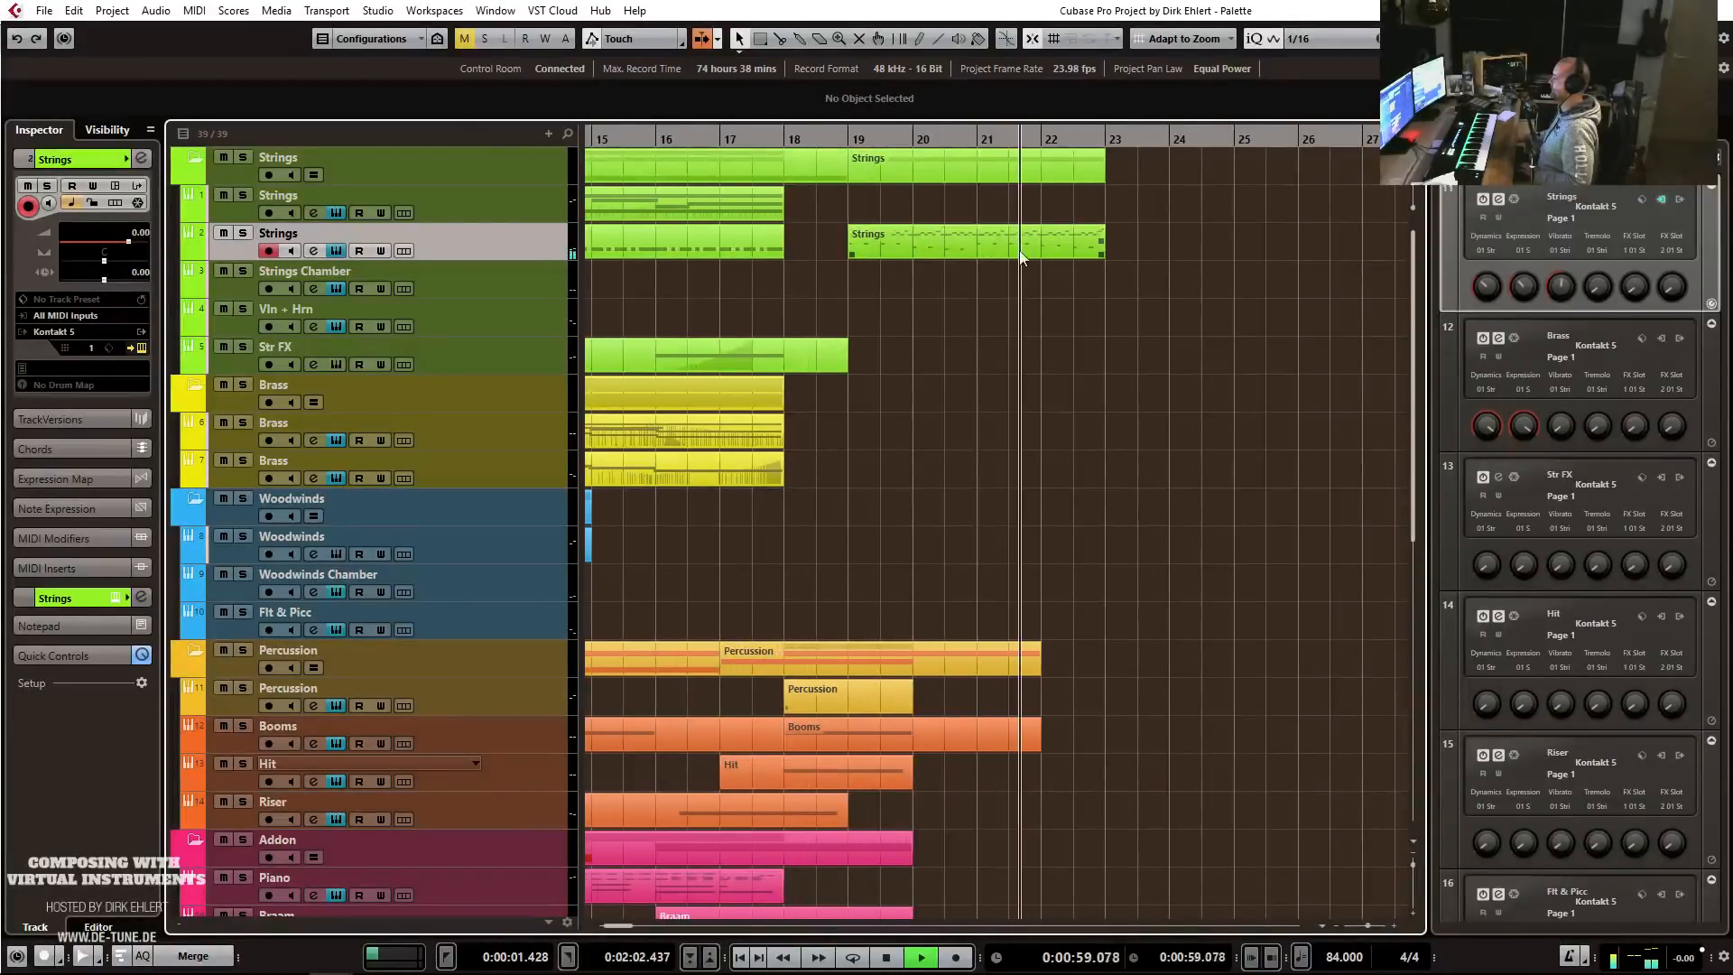
key("space")
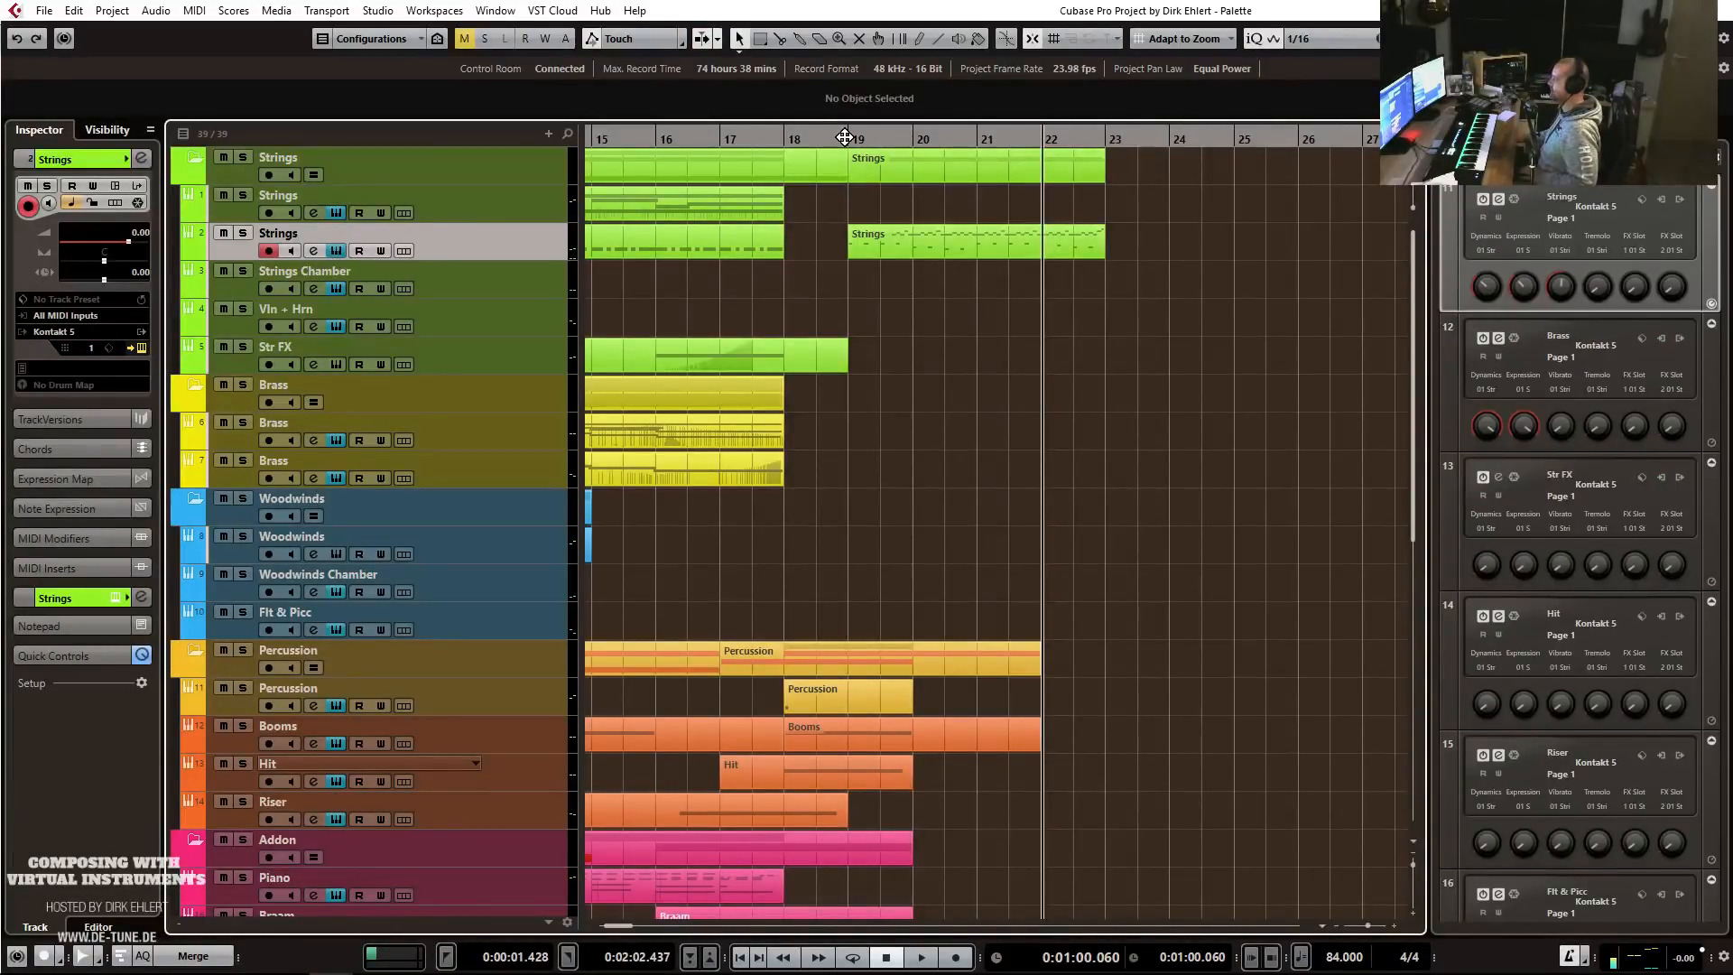
Play from bar 18, solo the second Strings track to hear its new pattern alone, and stop before bar 22.
left_click(791, 139)
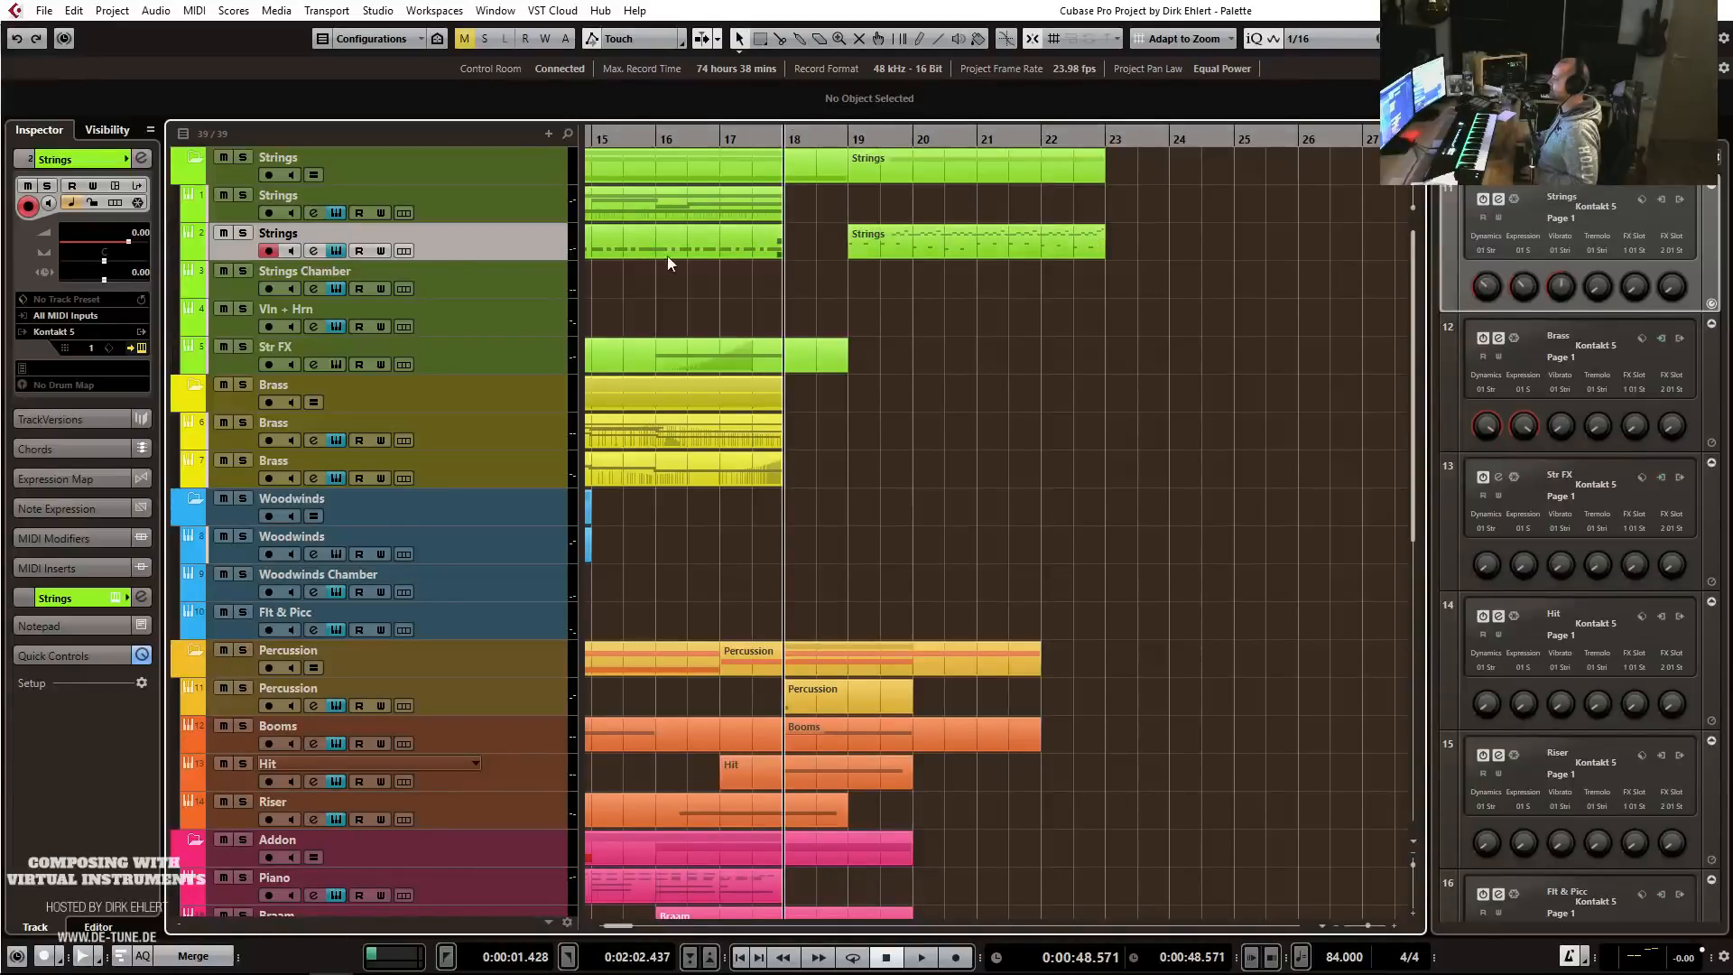
key("space")
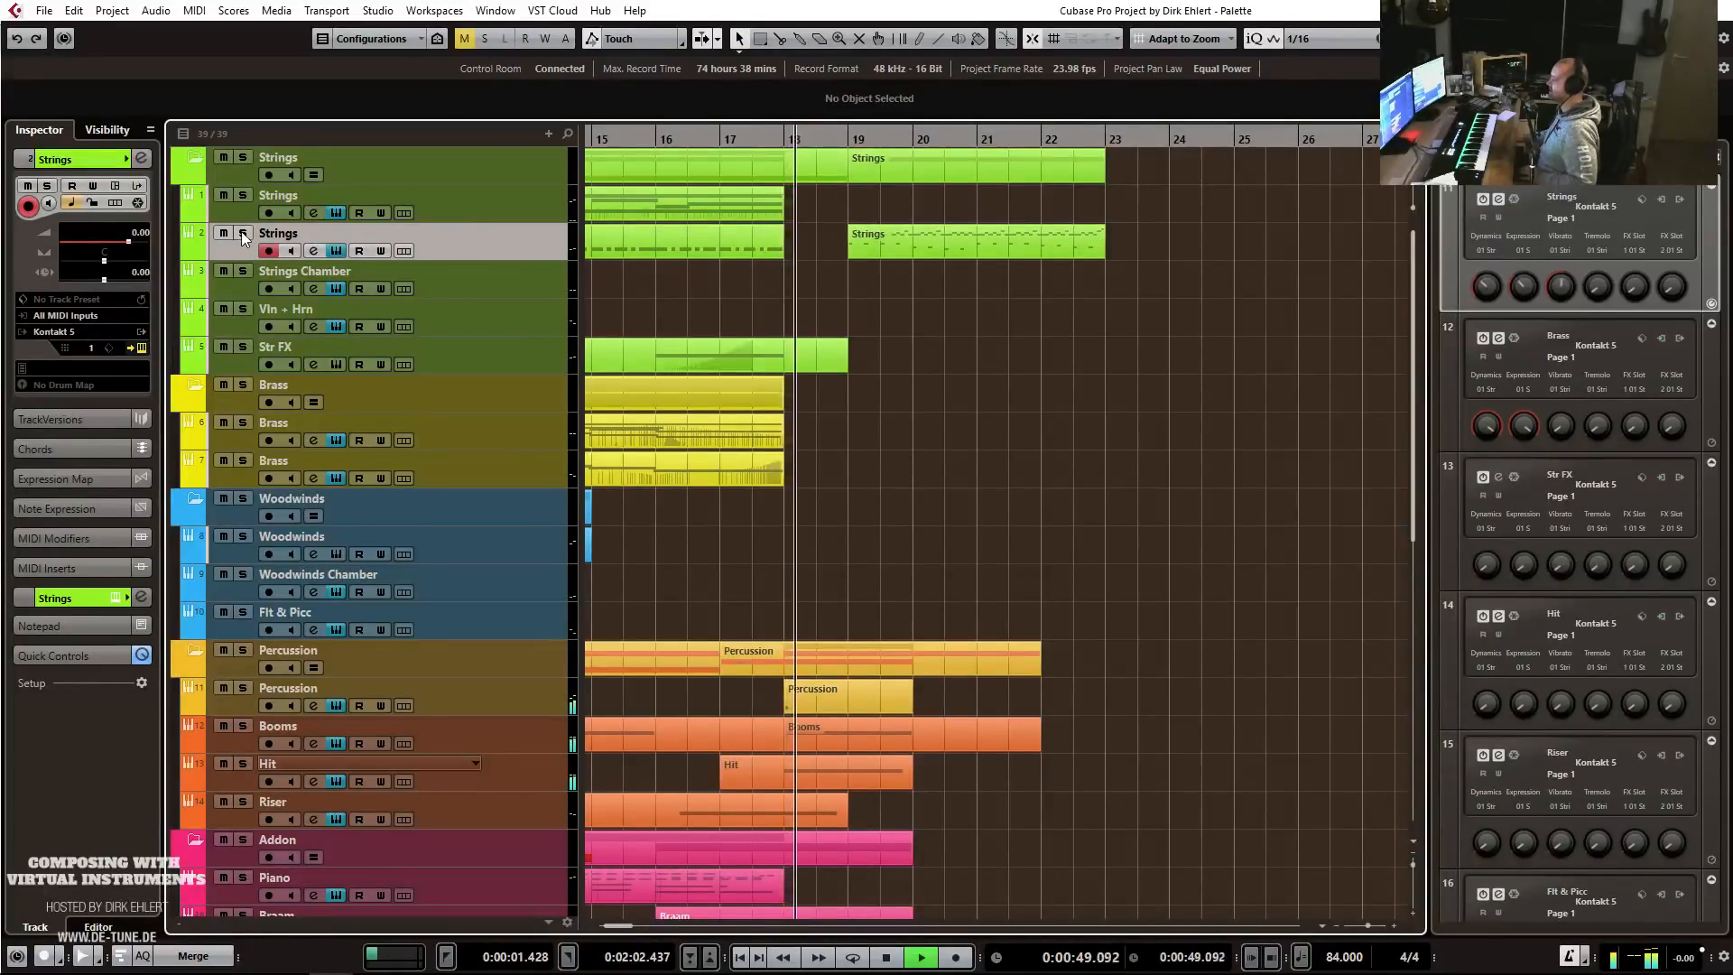
key("s")
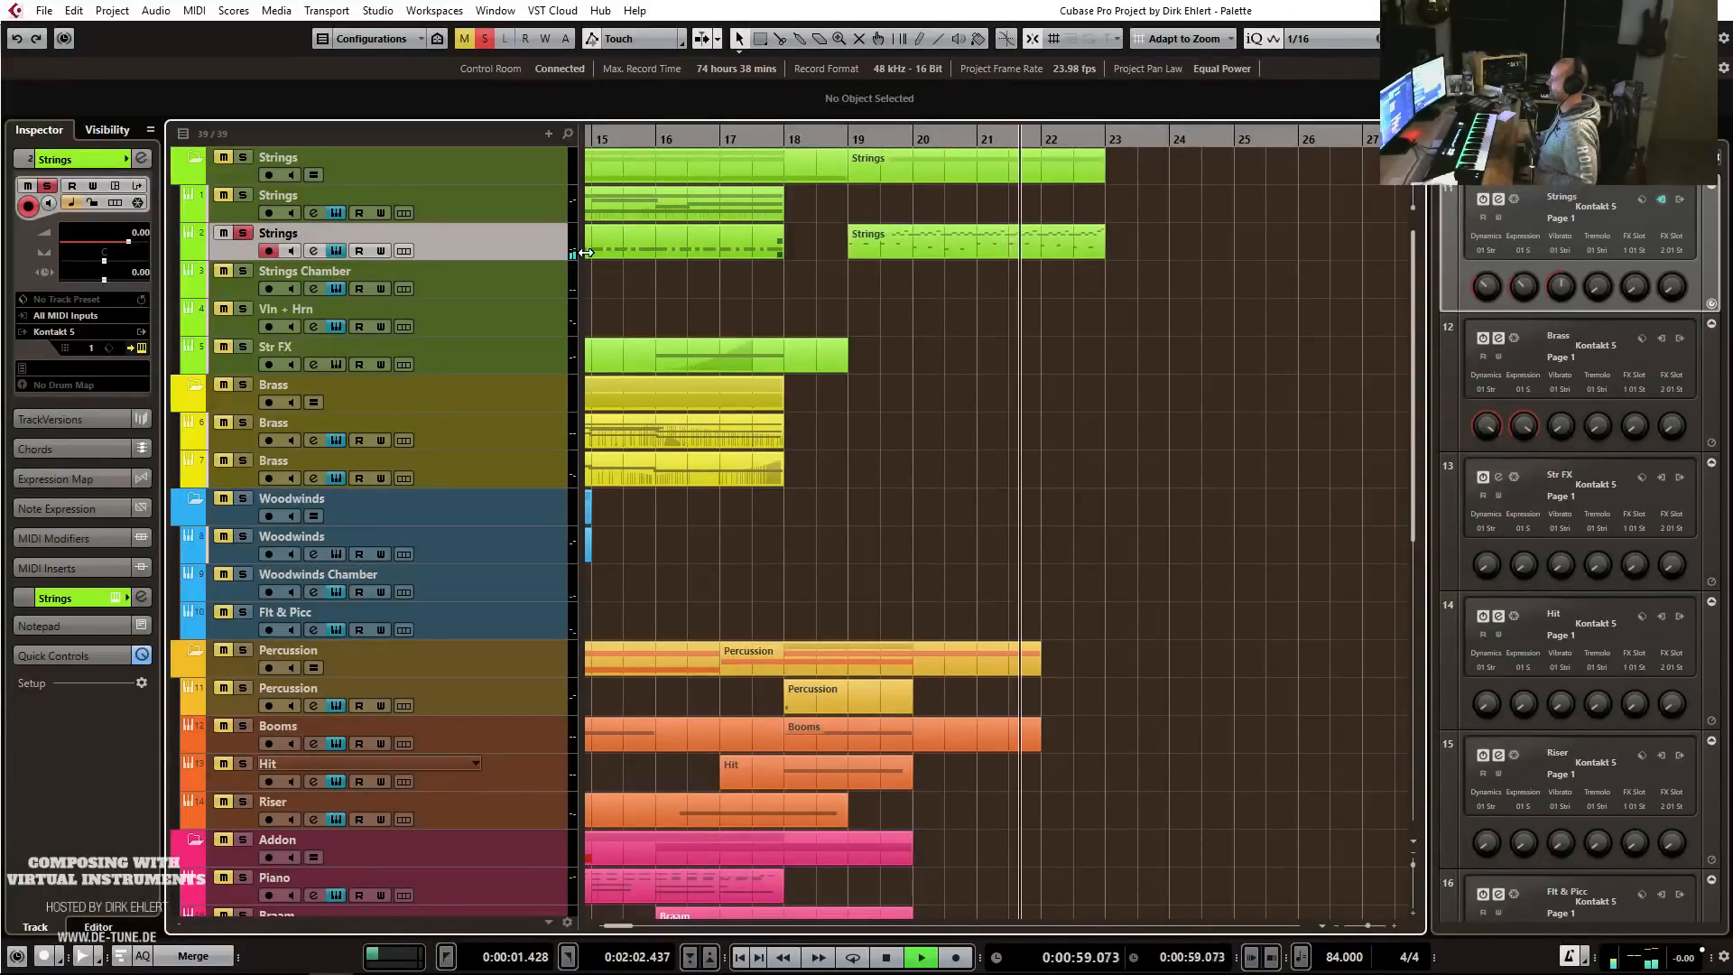
key("space")
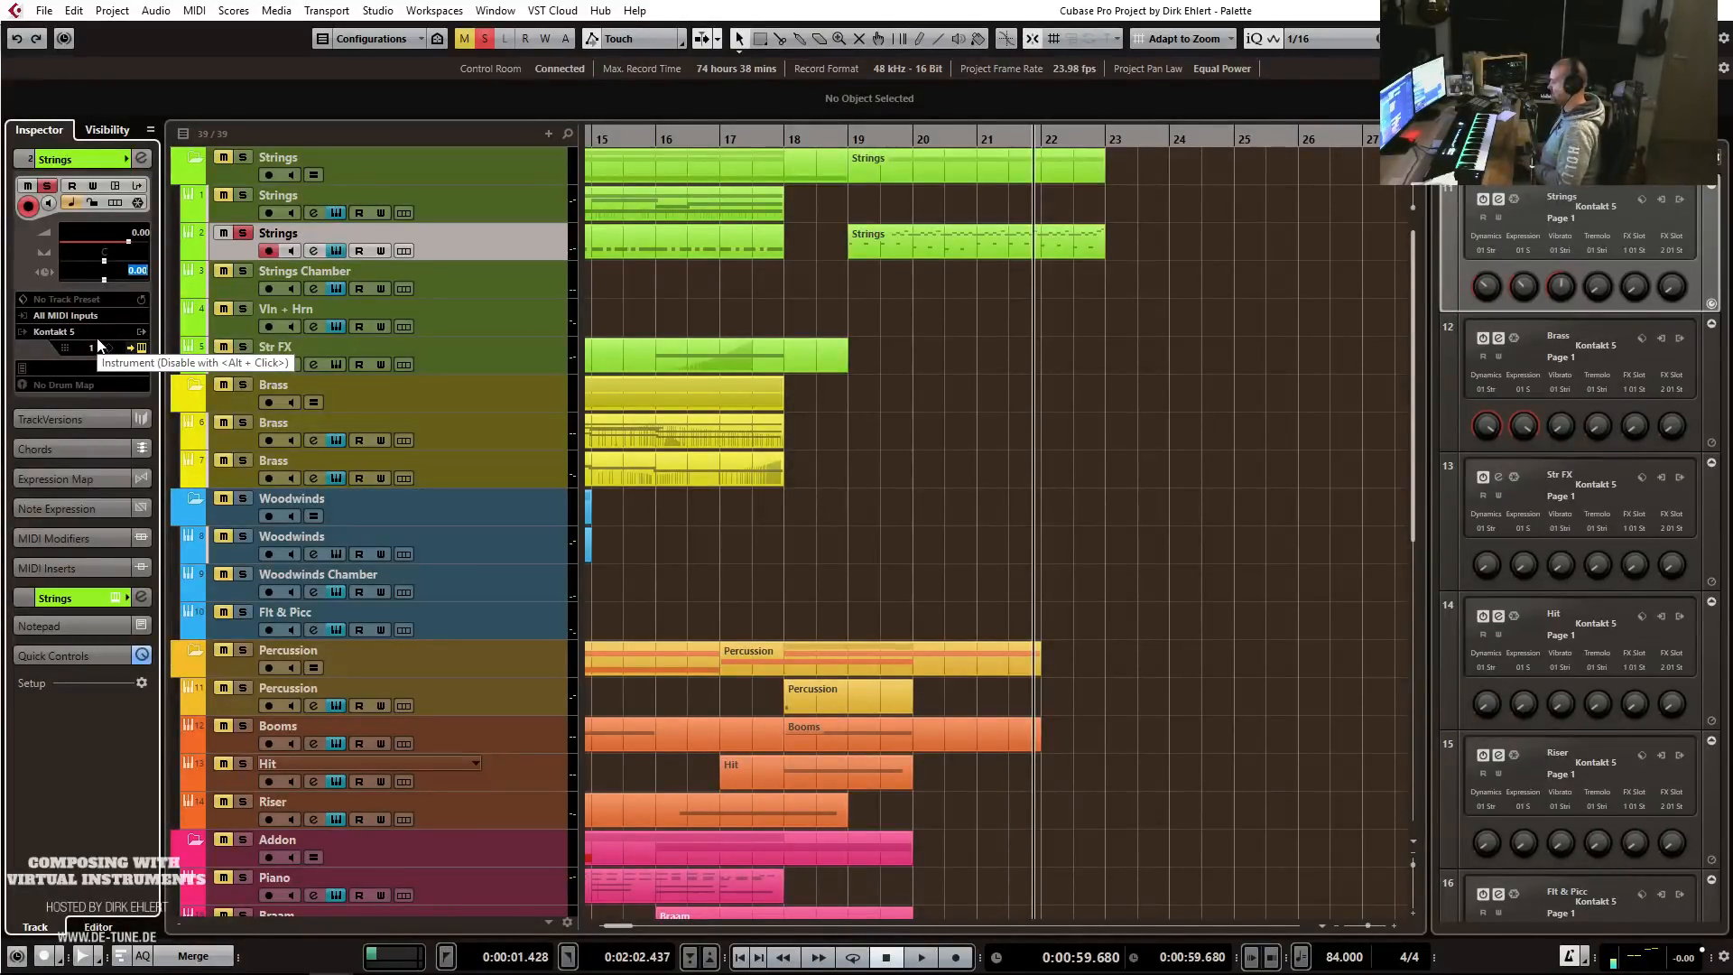
Set the second Strings track's delay to -12 and replay it soloed from bar 18 to about bar 21.
left_click(783, 139)
key("space")
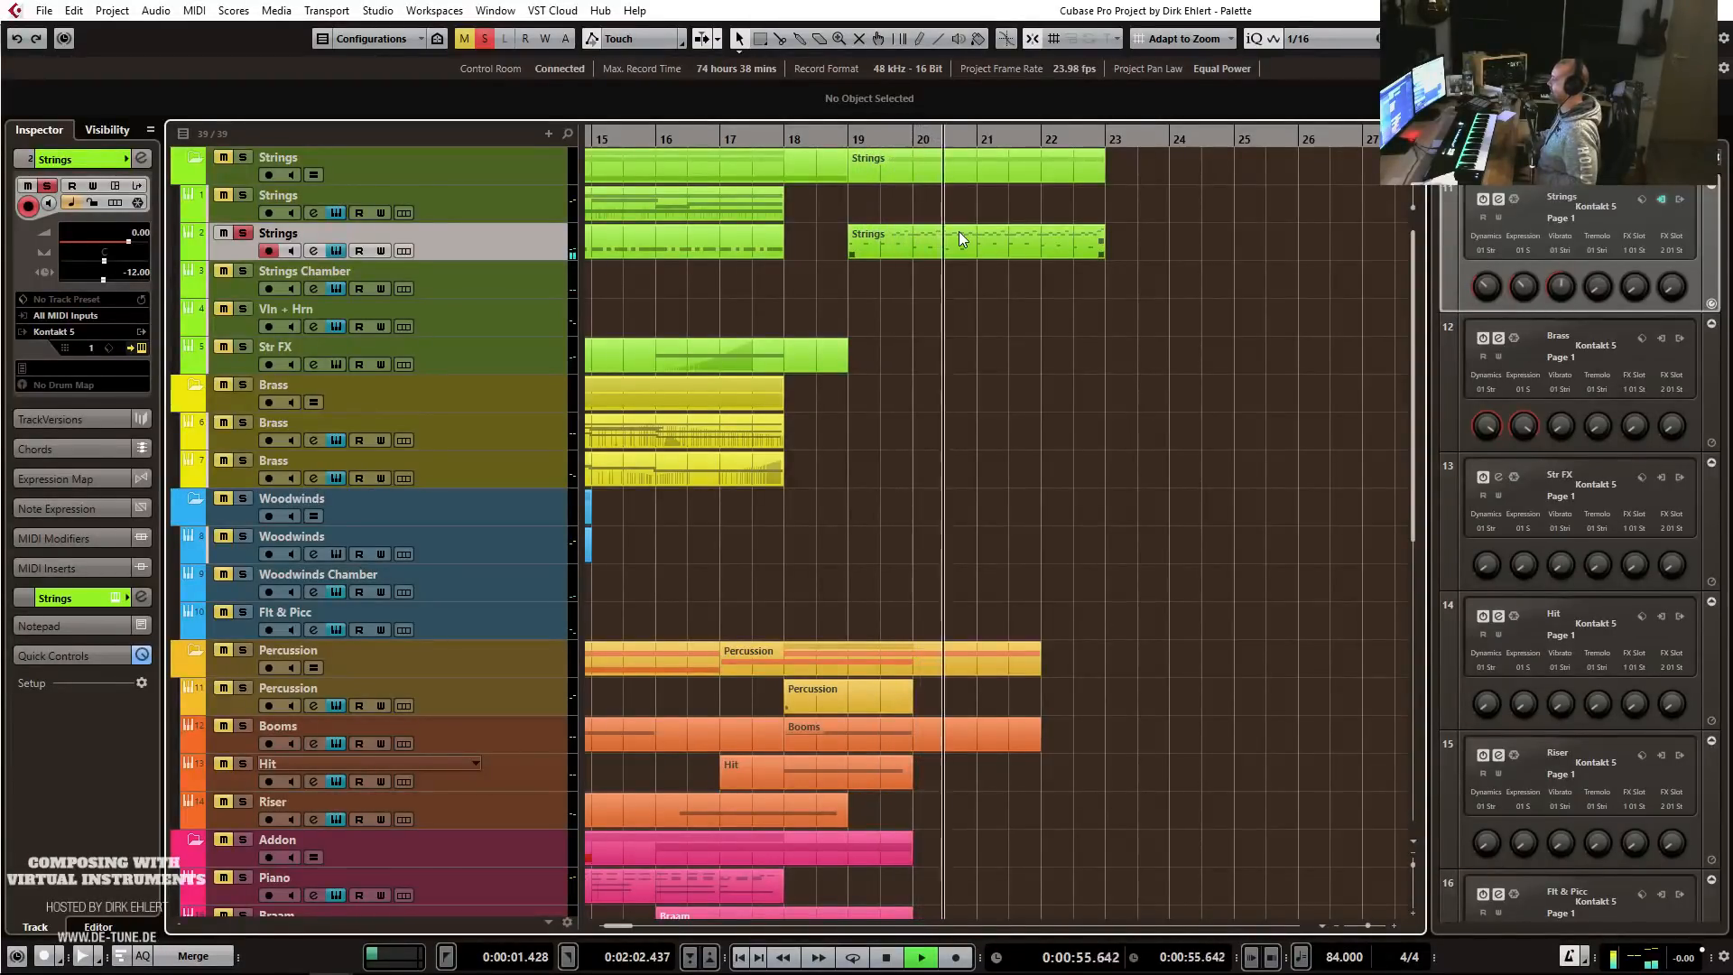
key("space")
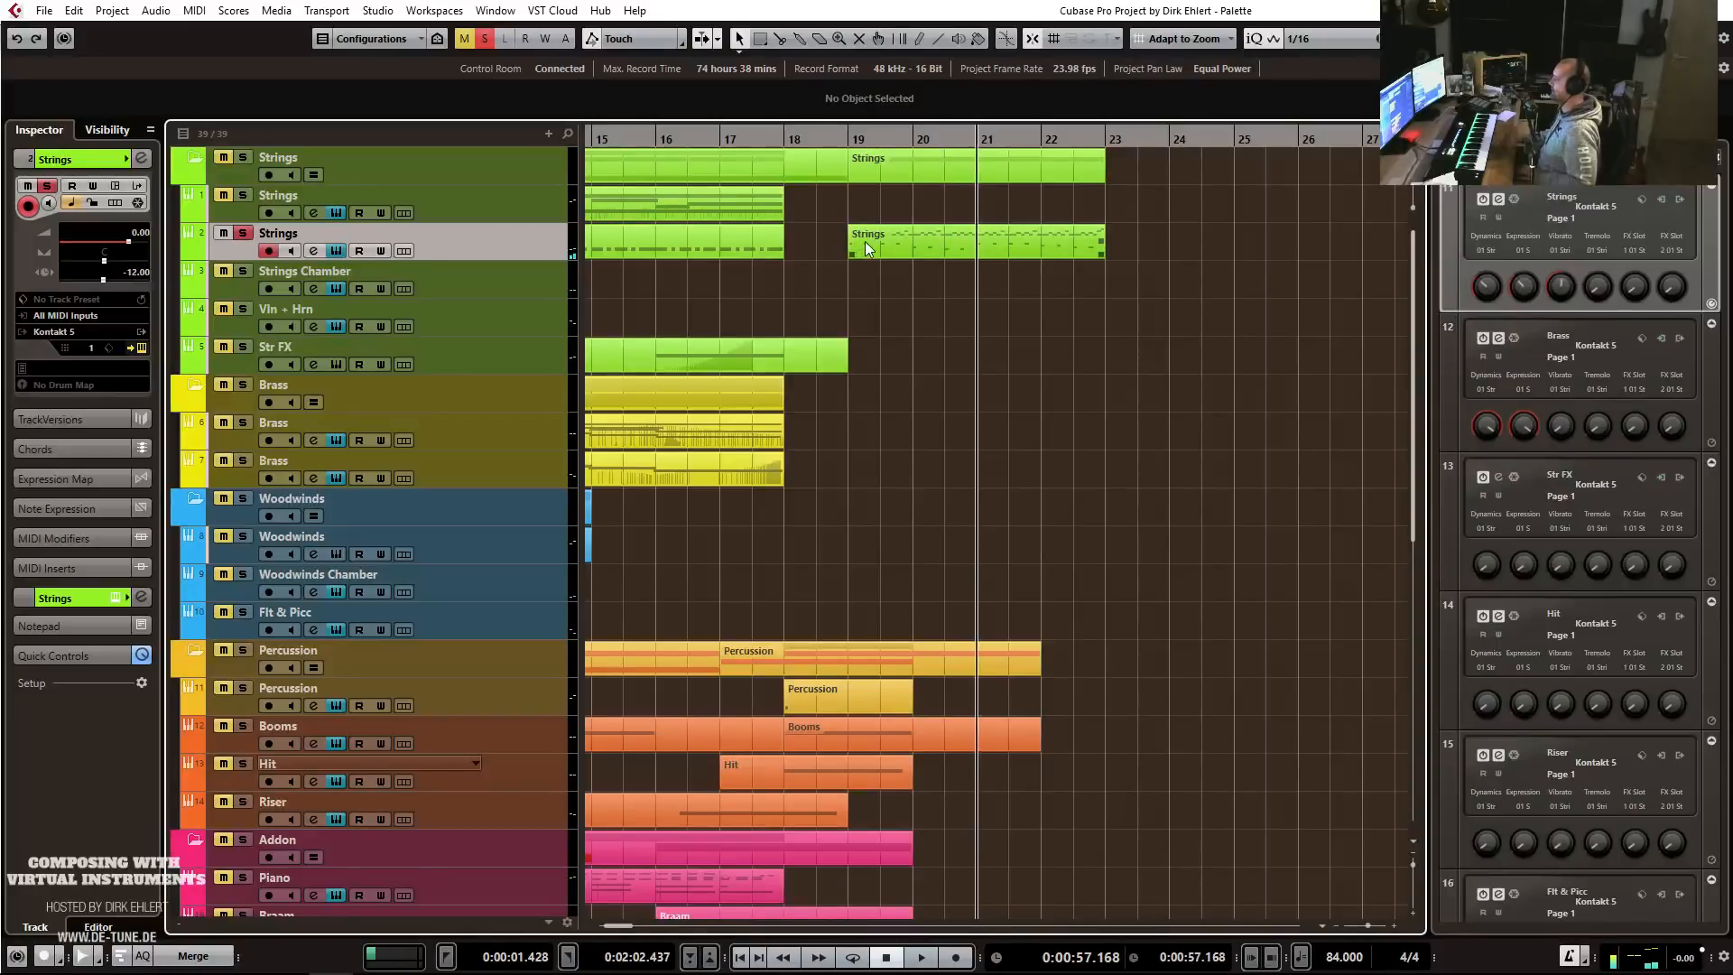
Add a short E5 note at bar 19 in the new Strings part, transpose it up an octave, and close the editor.
double_click(850, 251)
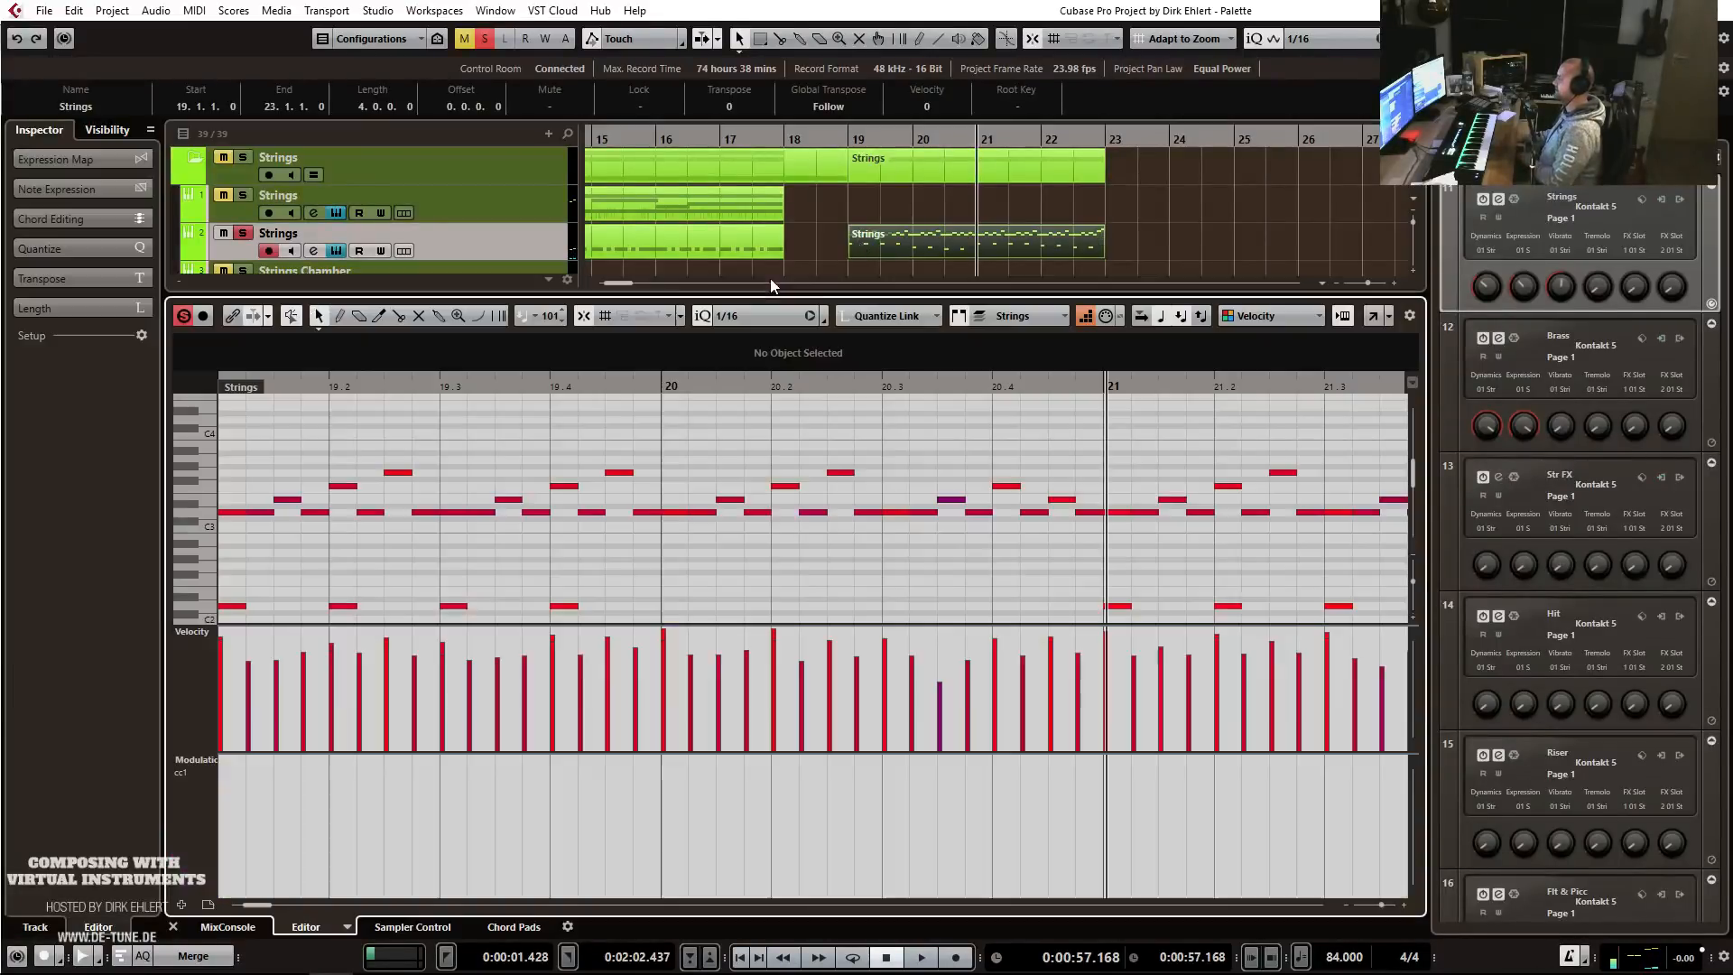
scroll(316, 461, "up", 2)
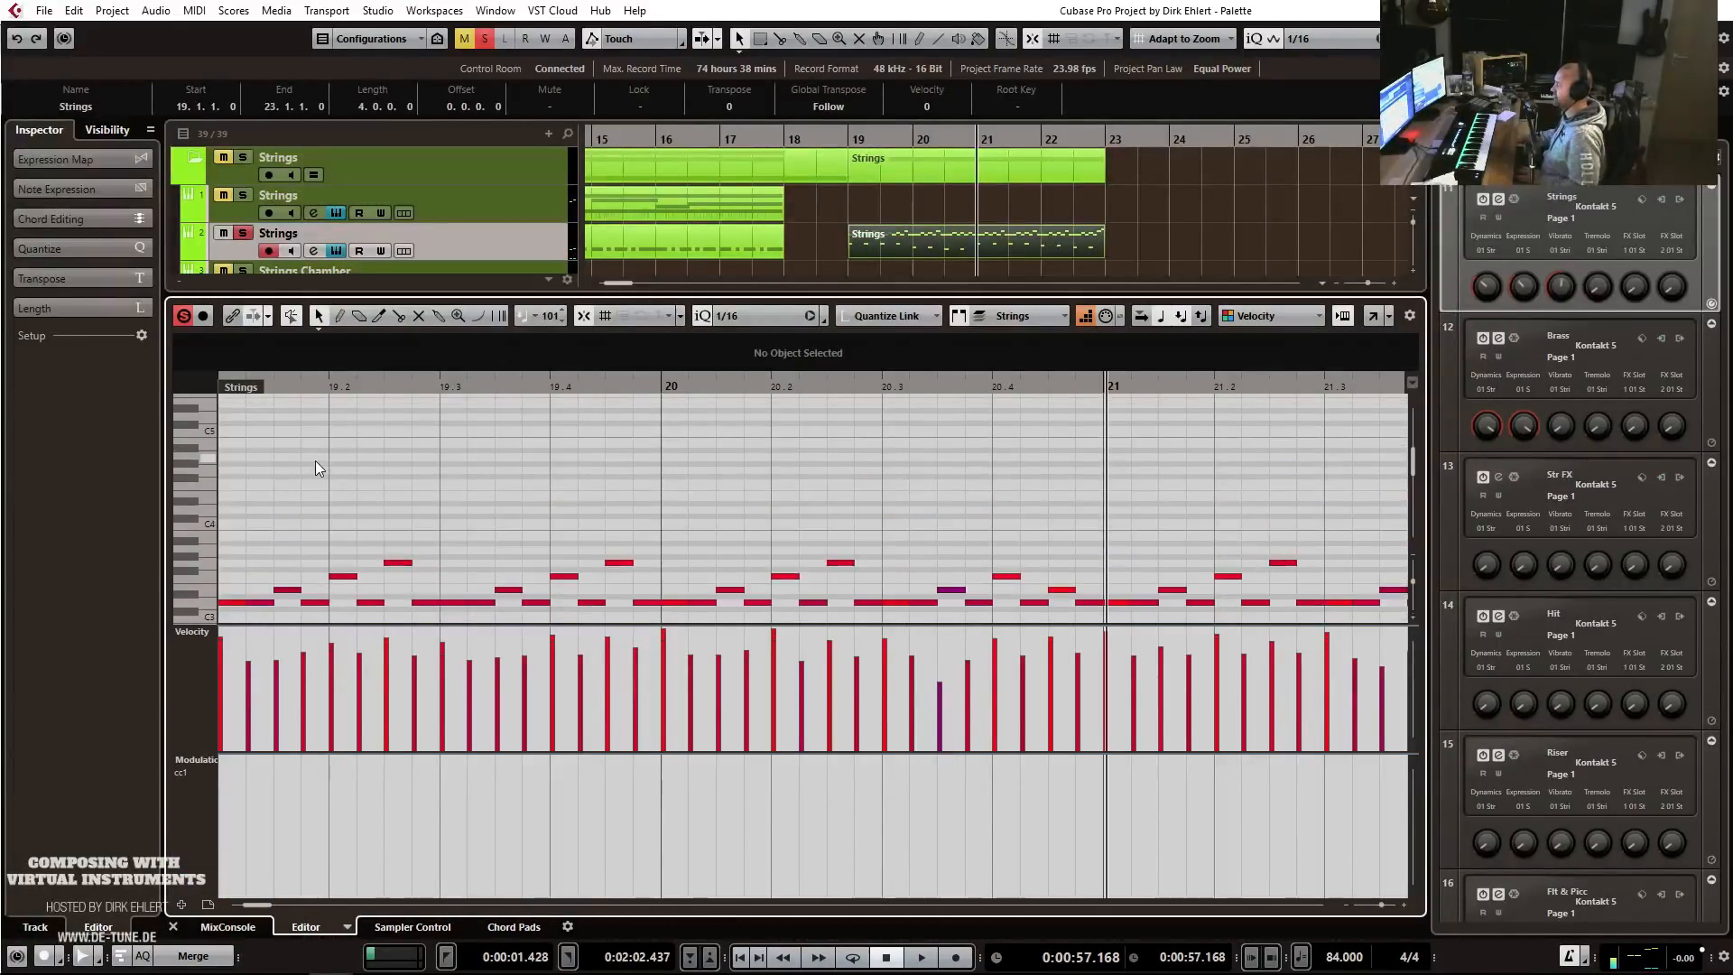
left_click(232, 404, "alt")
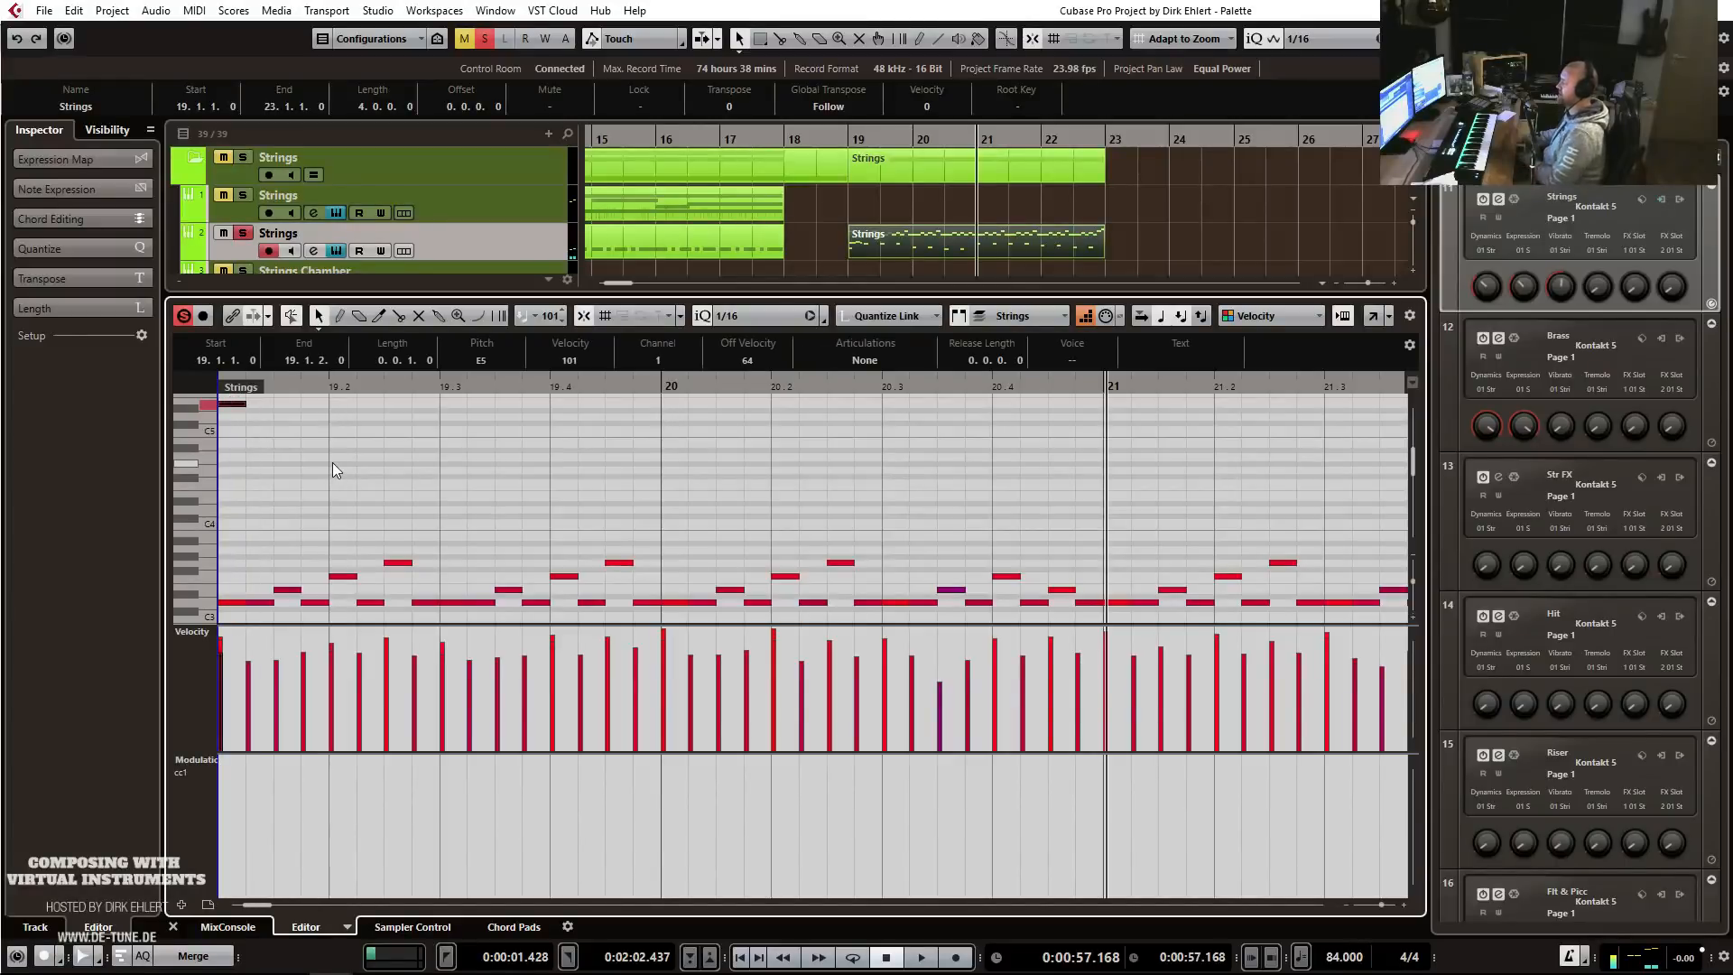
key("shift+Up")
key("ctrl+e")
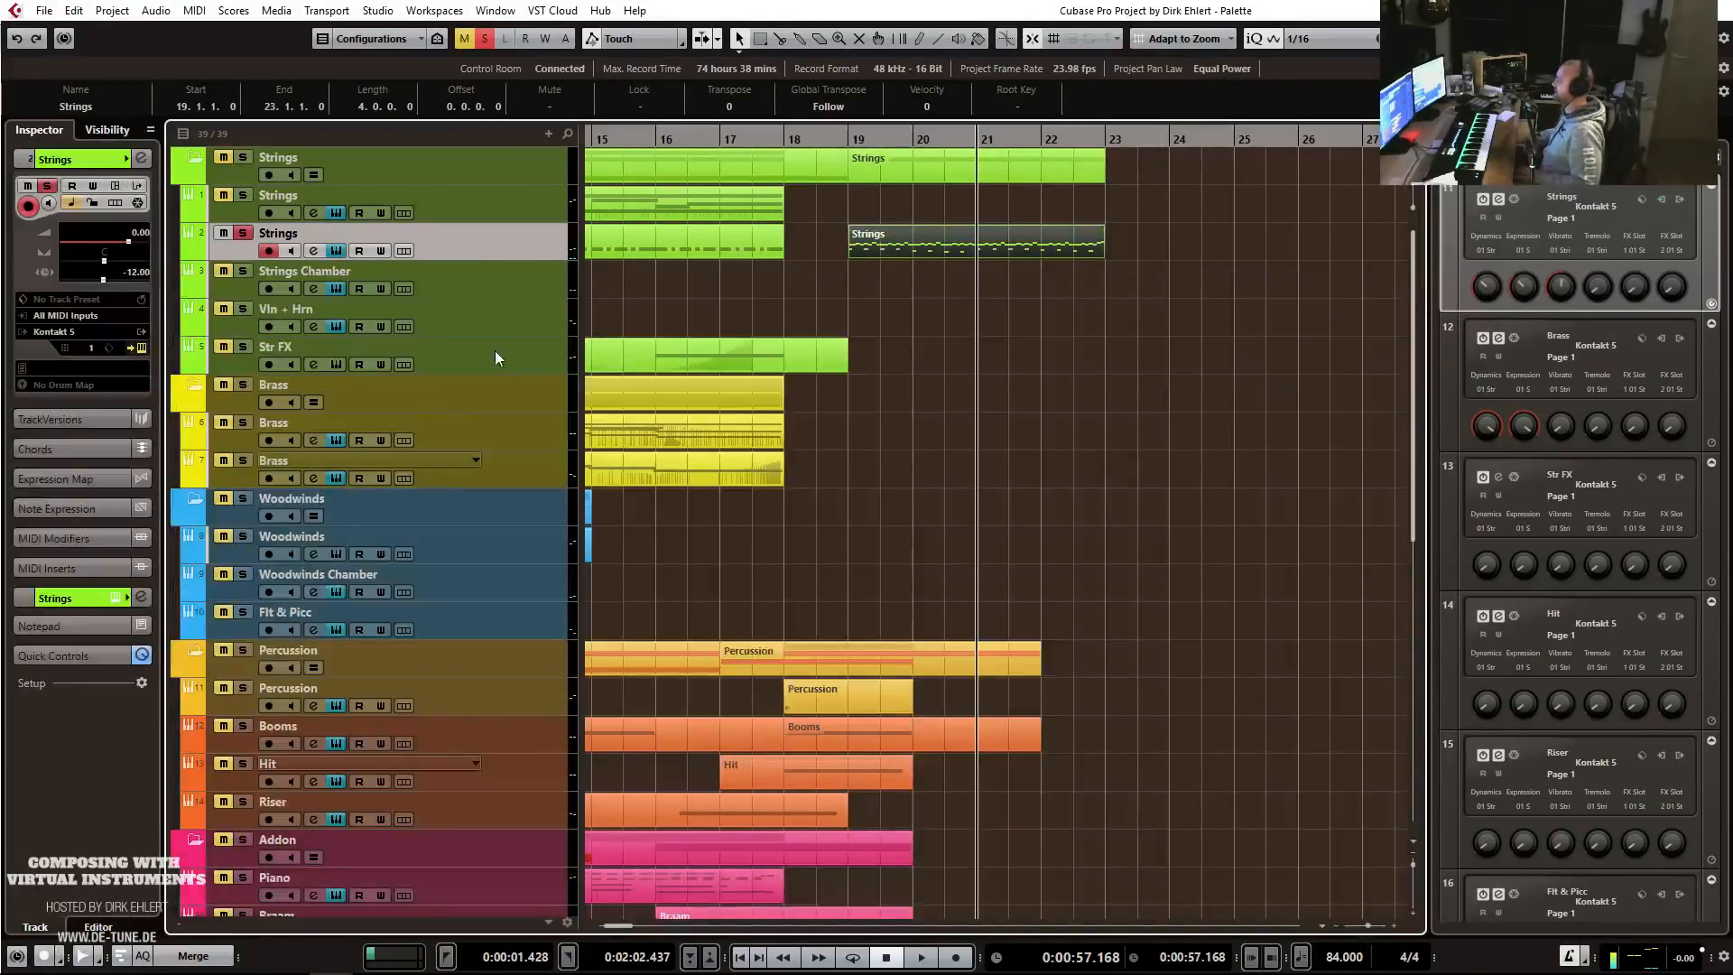
Copy the bar 19 Strings part onto the Strings Chamber track and play both tracks soloed from bar 19.
left_click_drag(852, 255, 852, 292)
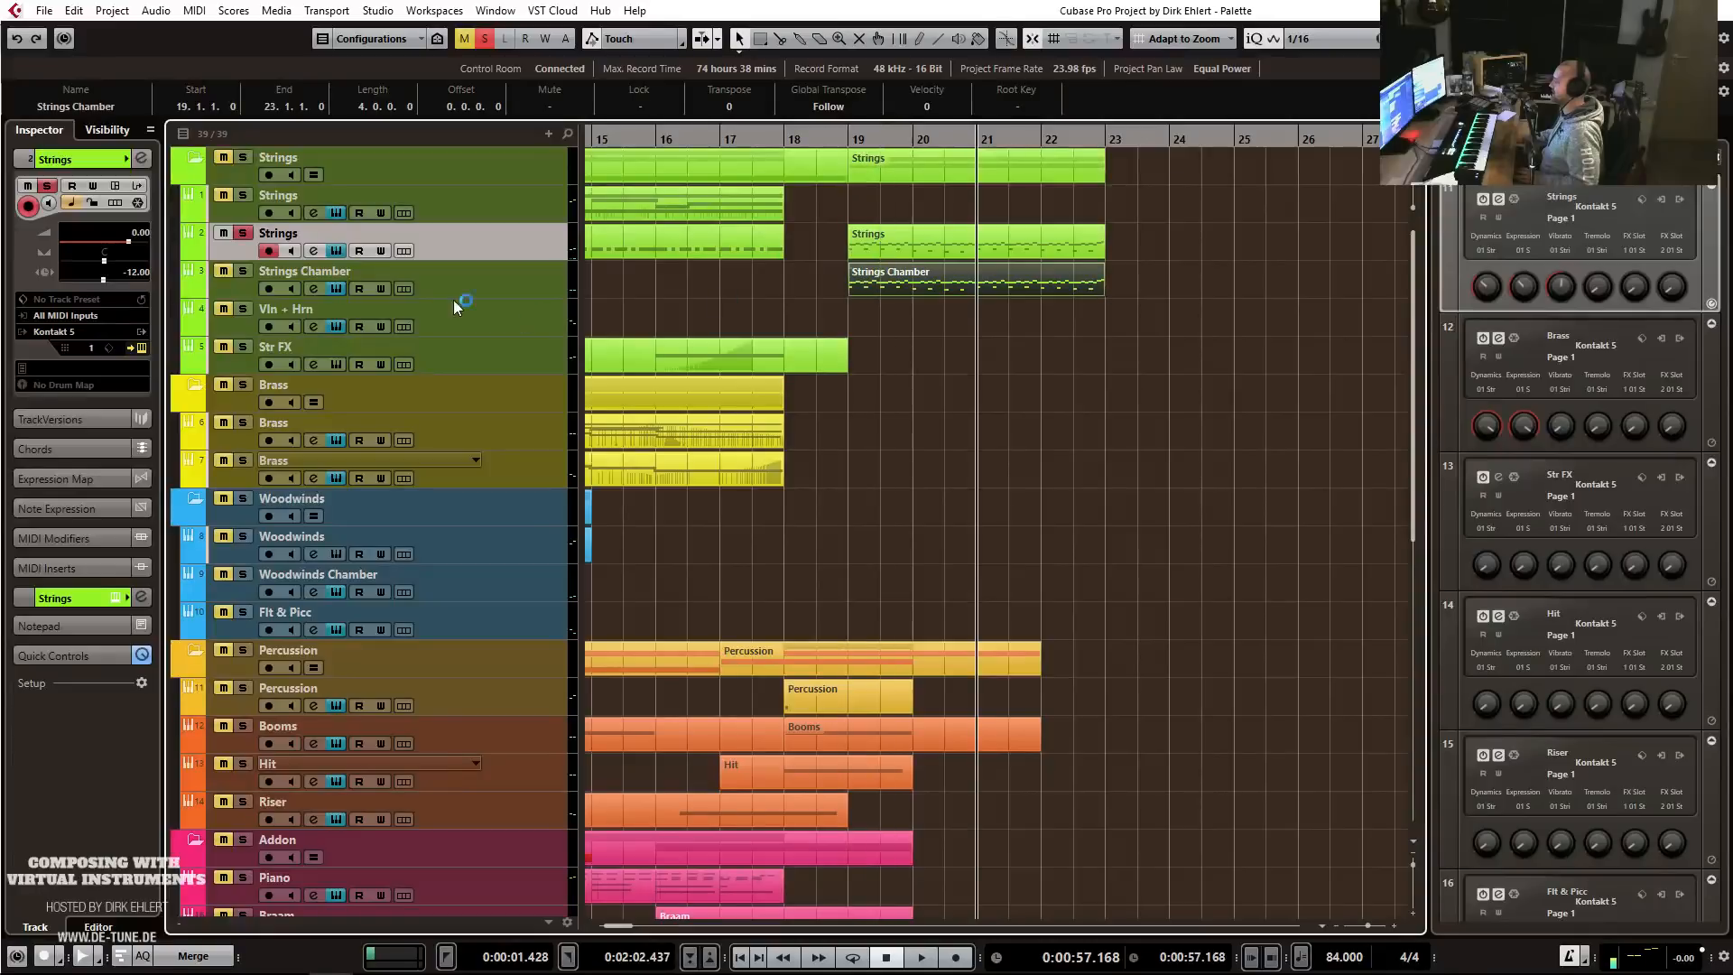
left_click(852, 147)
key("space")
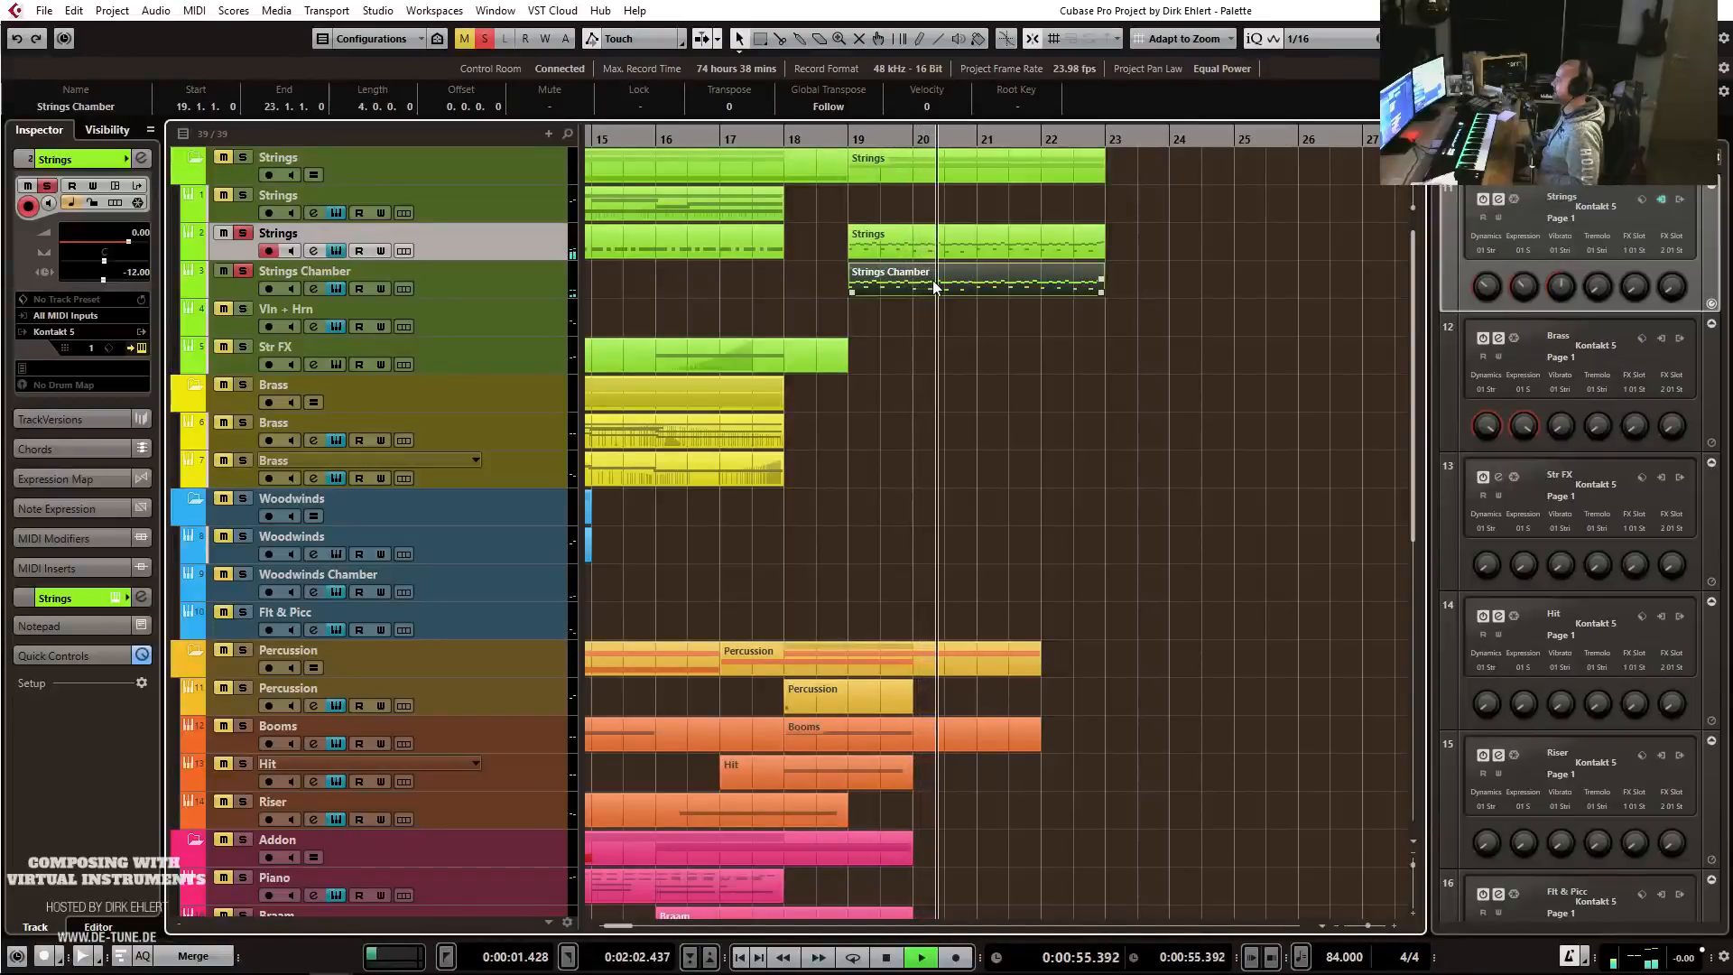
key("space")
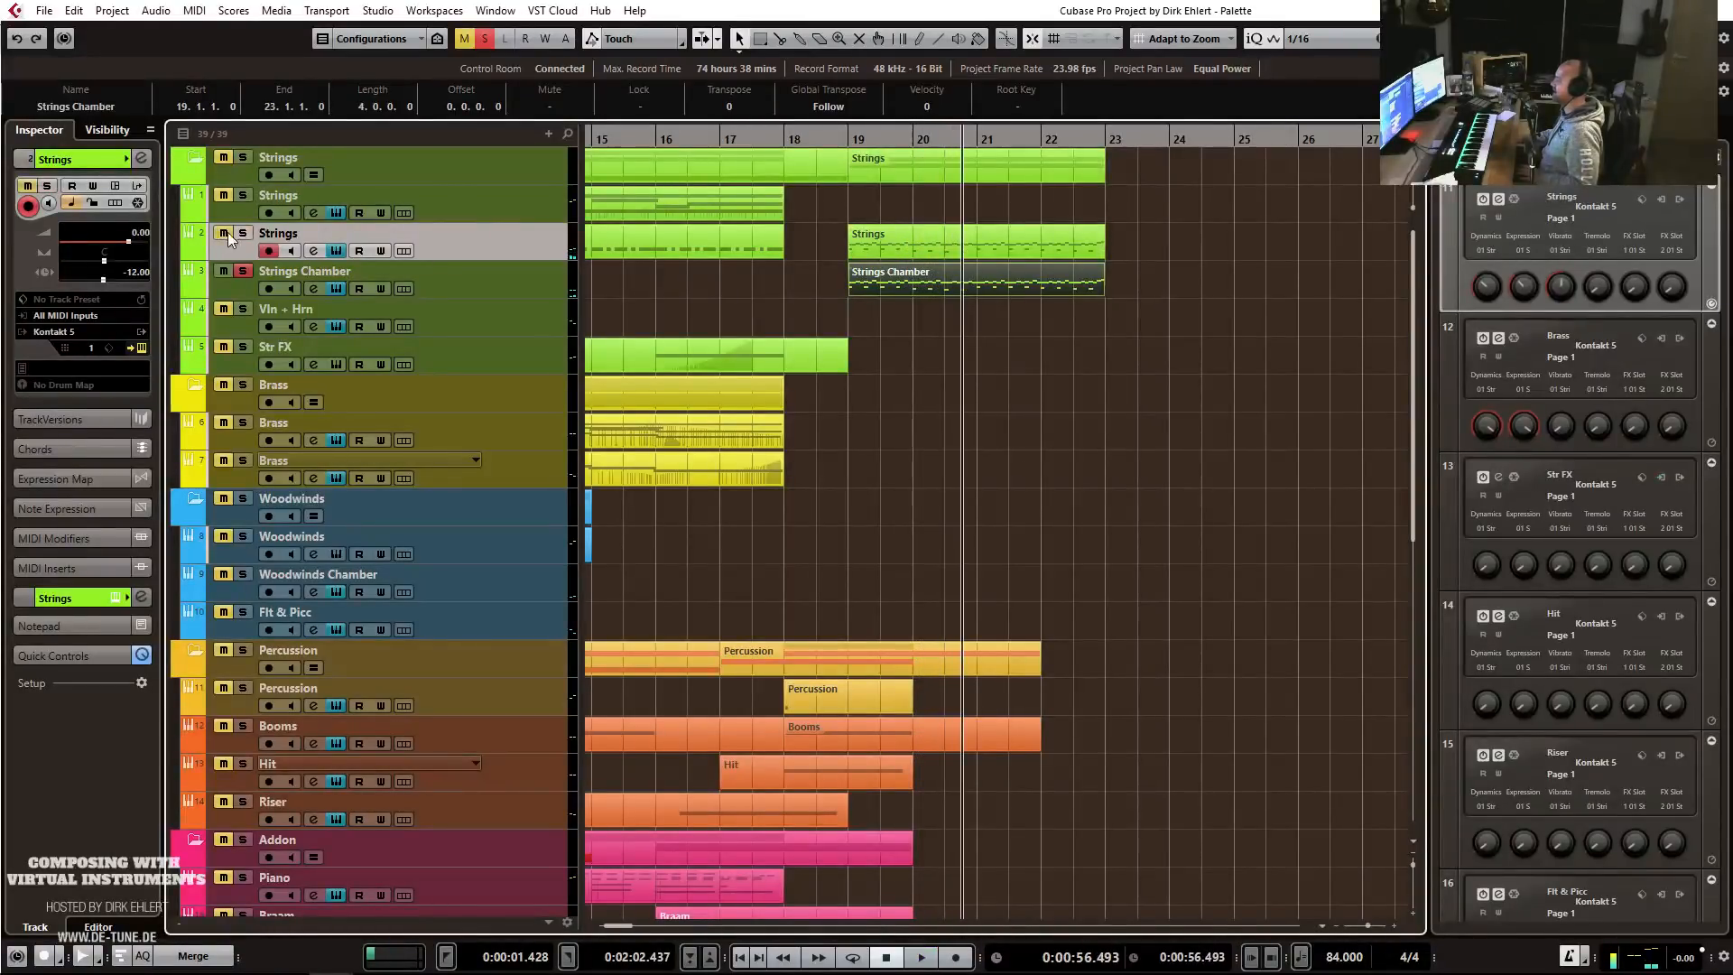
Play only the Strings Chamber track from bar 19 and set its track delay to -15.
left_click(848, 141)
key("space")
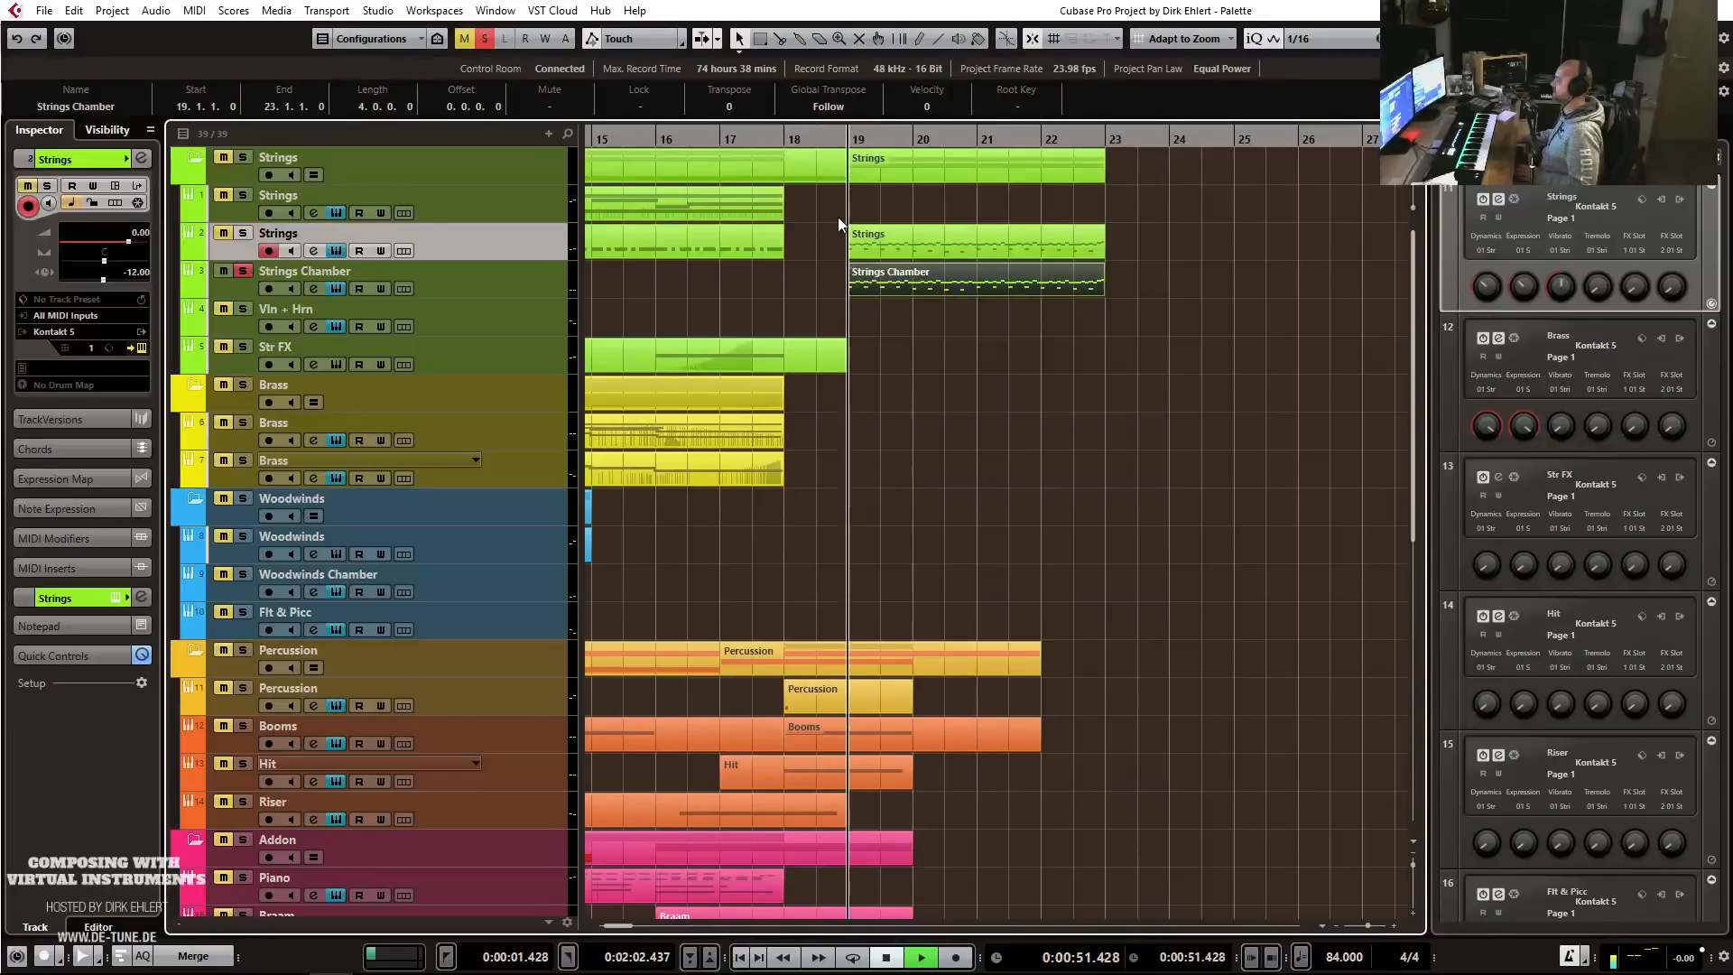
left_click(231, 286)
key("space")
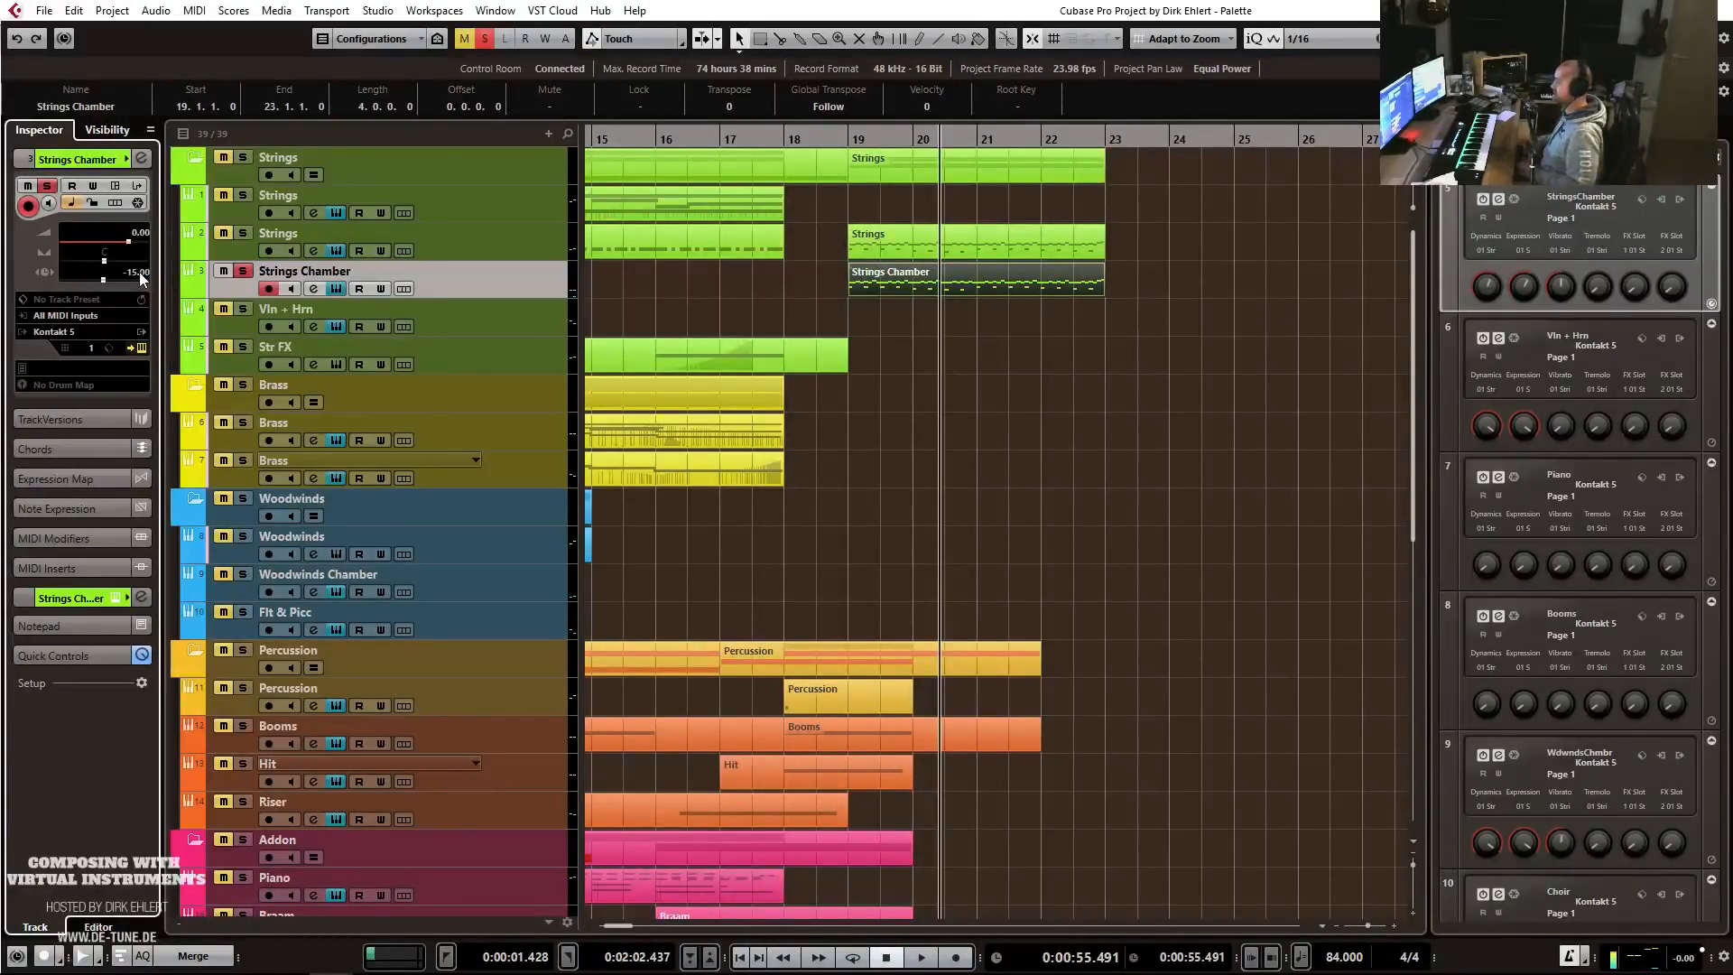
Play the soloed Strings Chamber track from bar 18 past bar 22 to check its timing.
left_click(794, 134)
key("space")
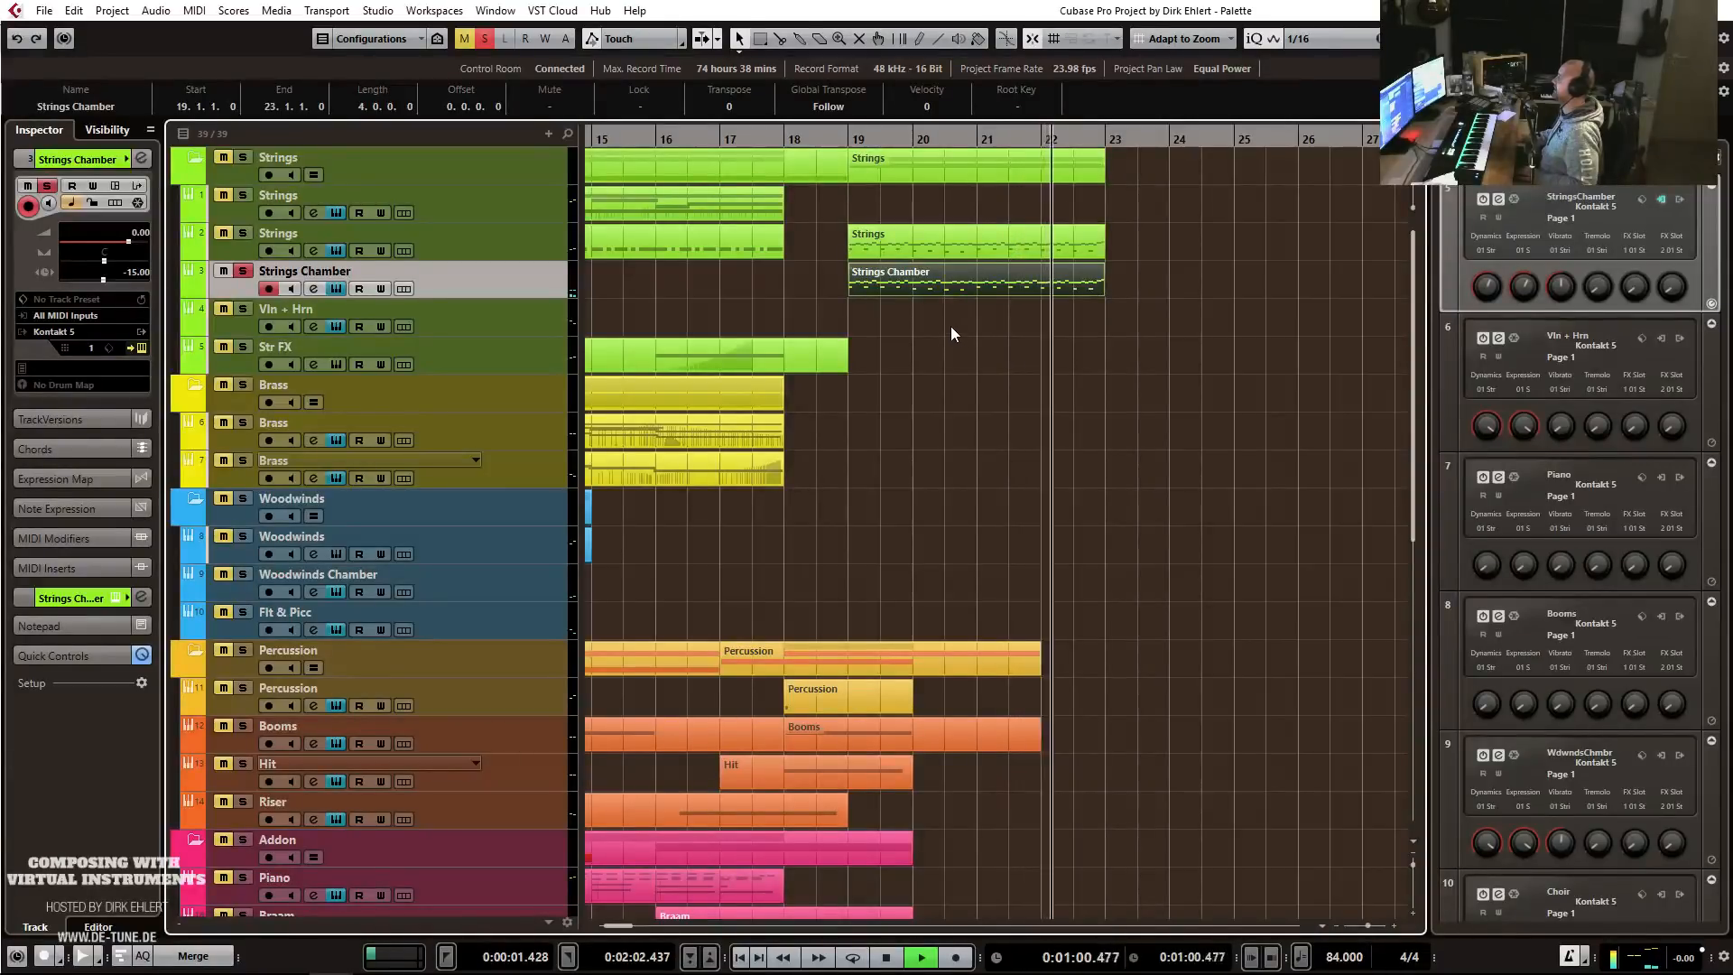
key("space")
Clear the solo and play the full arrangement from about the middle of bar 17 to past bar 19.
double_click(750, 137)
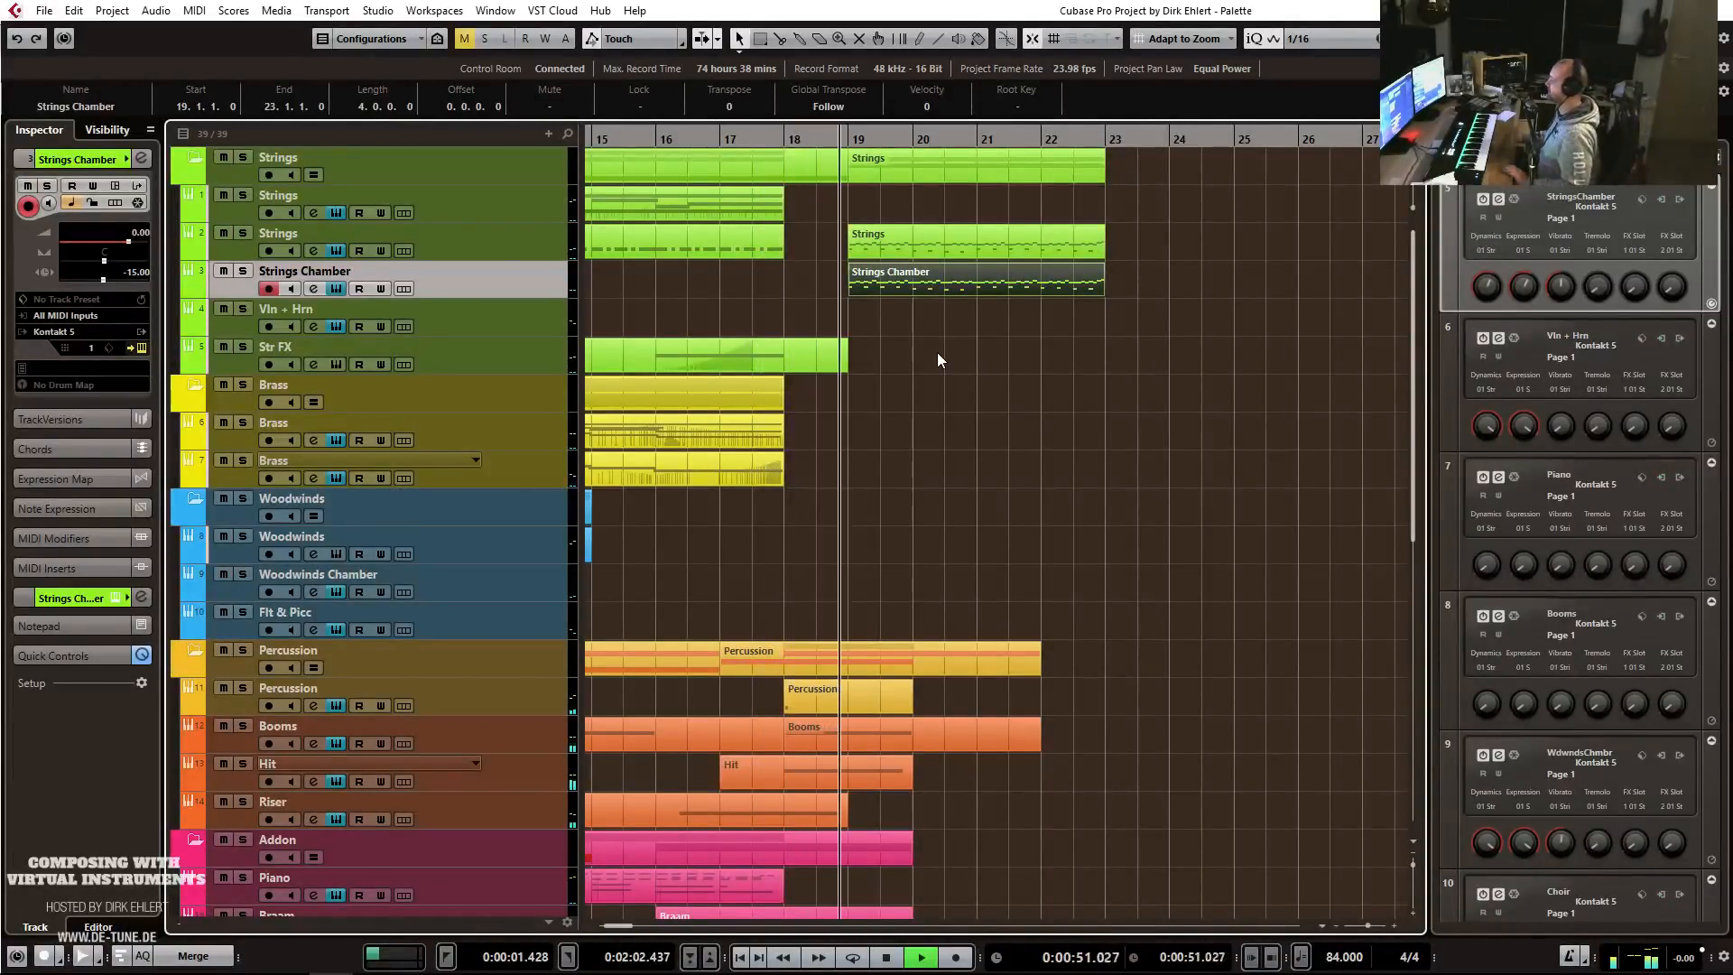
scroll(938, 353, "down", 5)
key("space")
Duplicate the Hit track and clear the copied part from the duplicate.
left_click(477, 318)
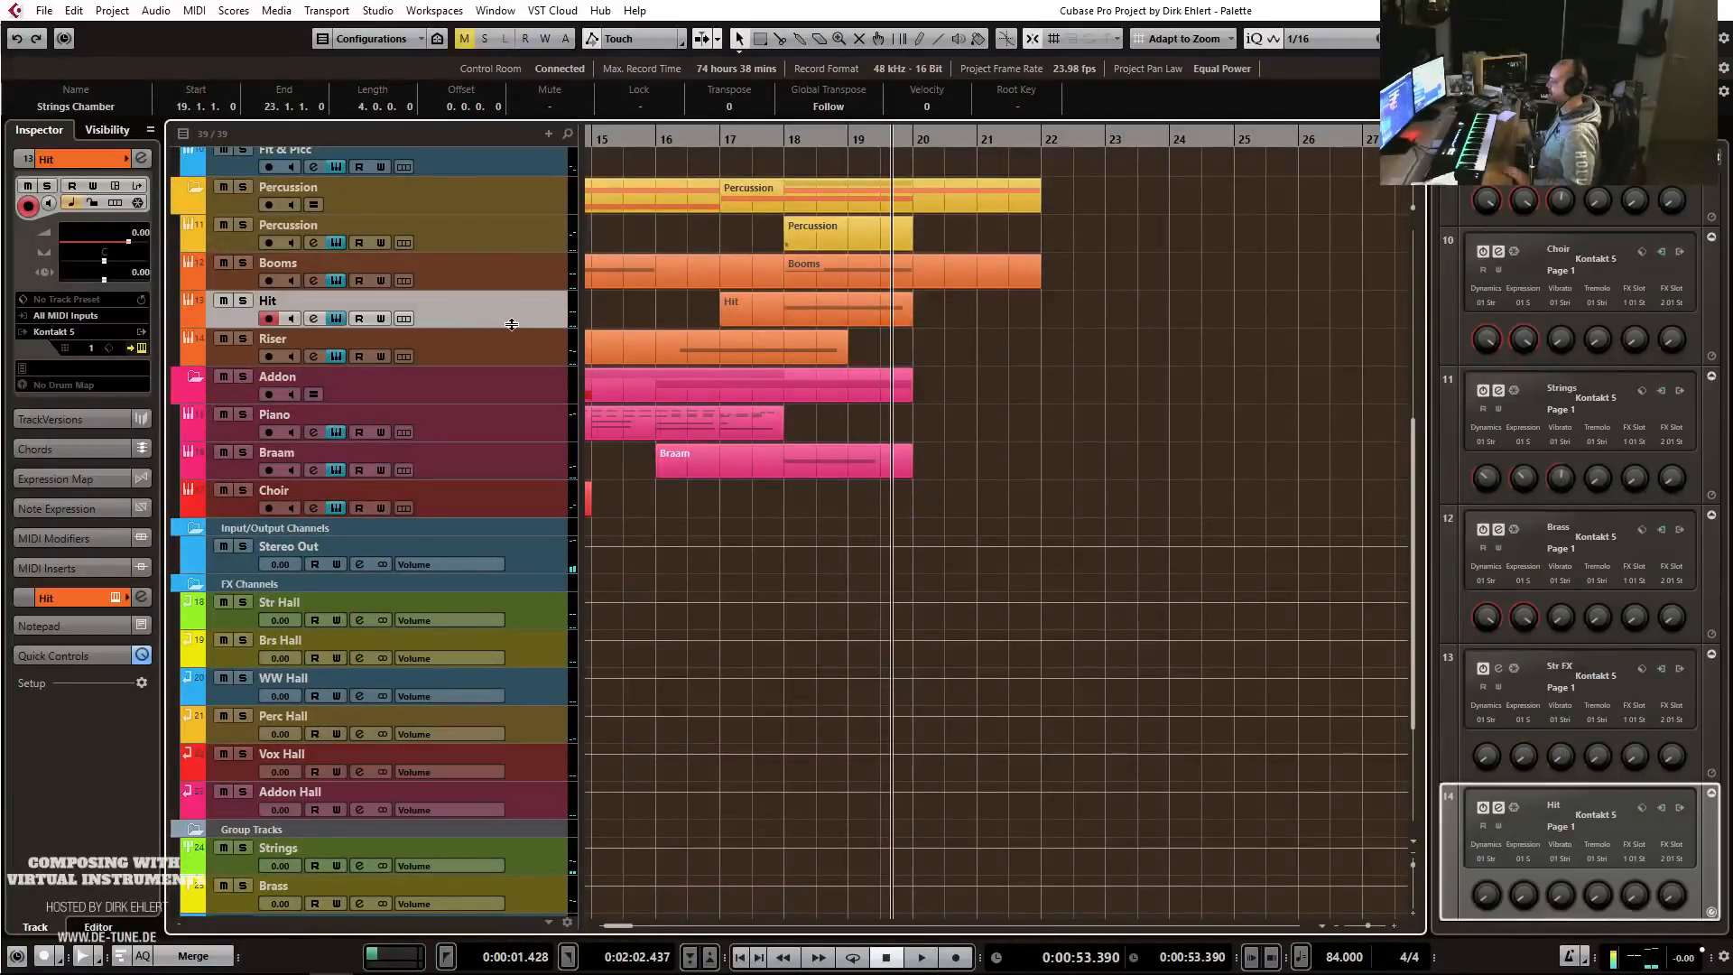
right_click(486, 319)
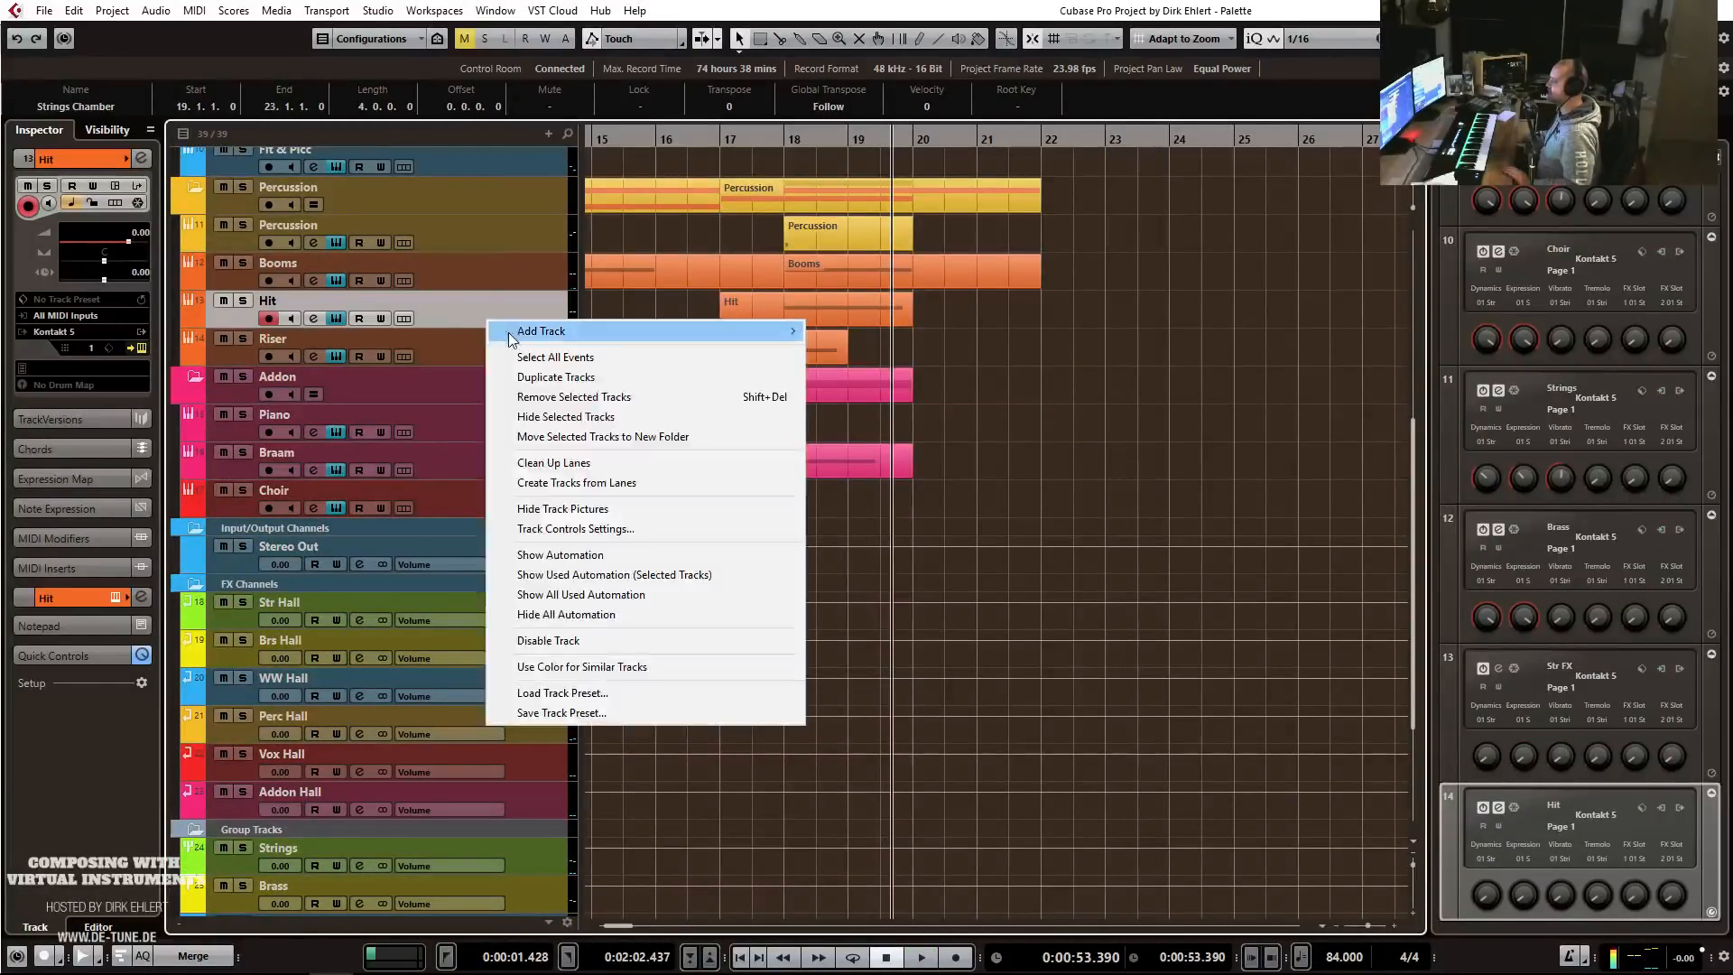
left_click(555, 377)
left_click(983, 352)
scroll(436, 339, "left", 5)
key("h")
key("g")
key("g")
key("g")
key("g")
key("g")
key("g")
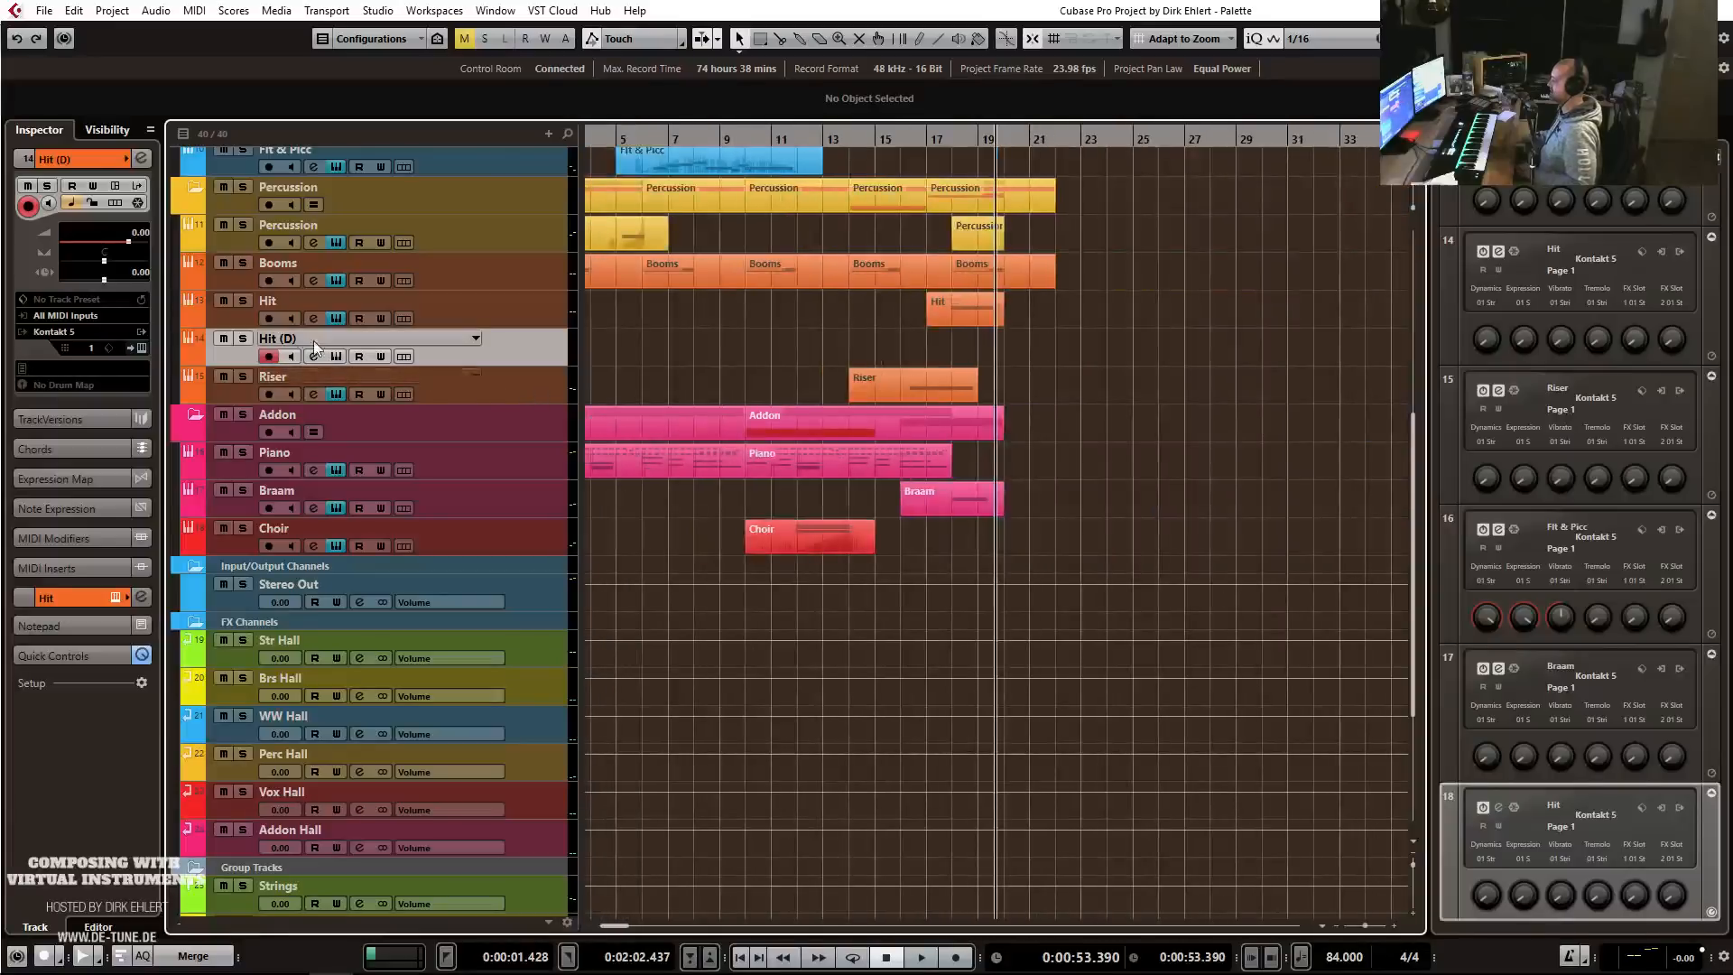
Rename the duplicated Hit track as Woosh.
double_click(312, 339)
type("Woosh")
key("Return")
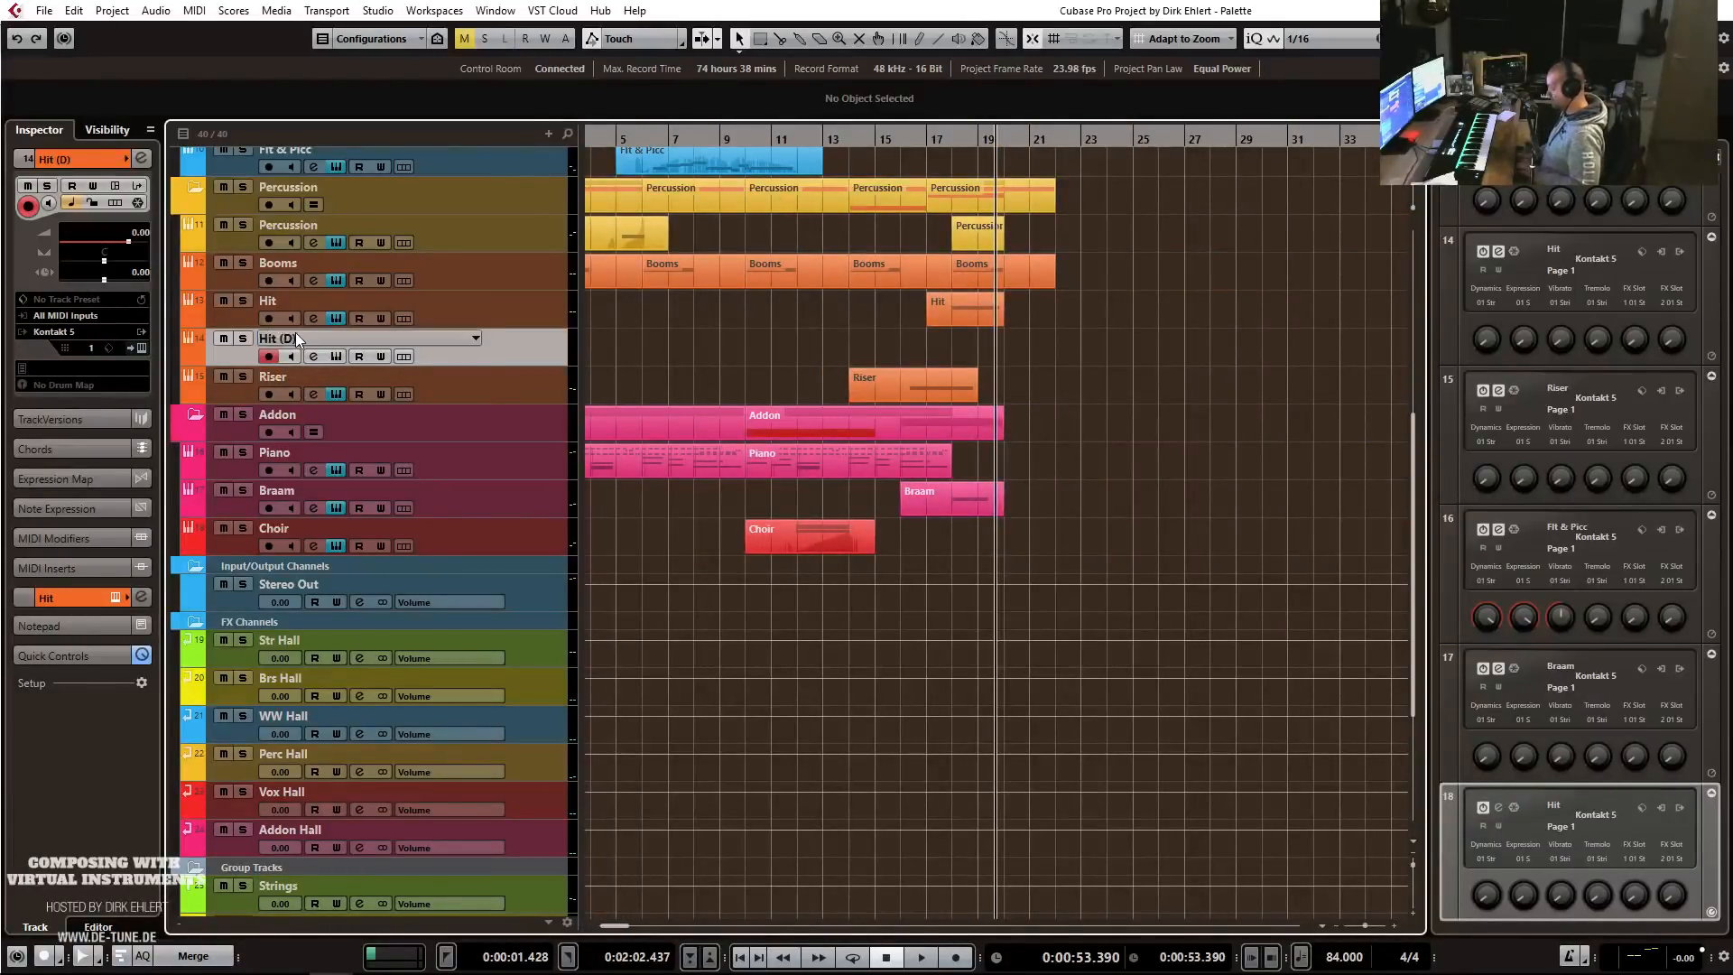
Open the Woosh track's Kontakt instrument and set the Trailer Tools sound type to Whooshes for auditioning.
left_click(336, 357)
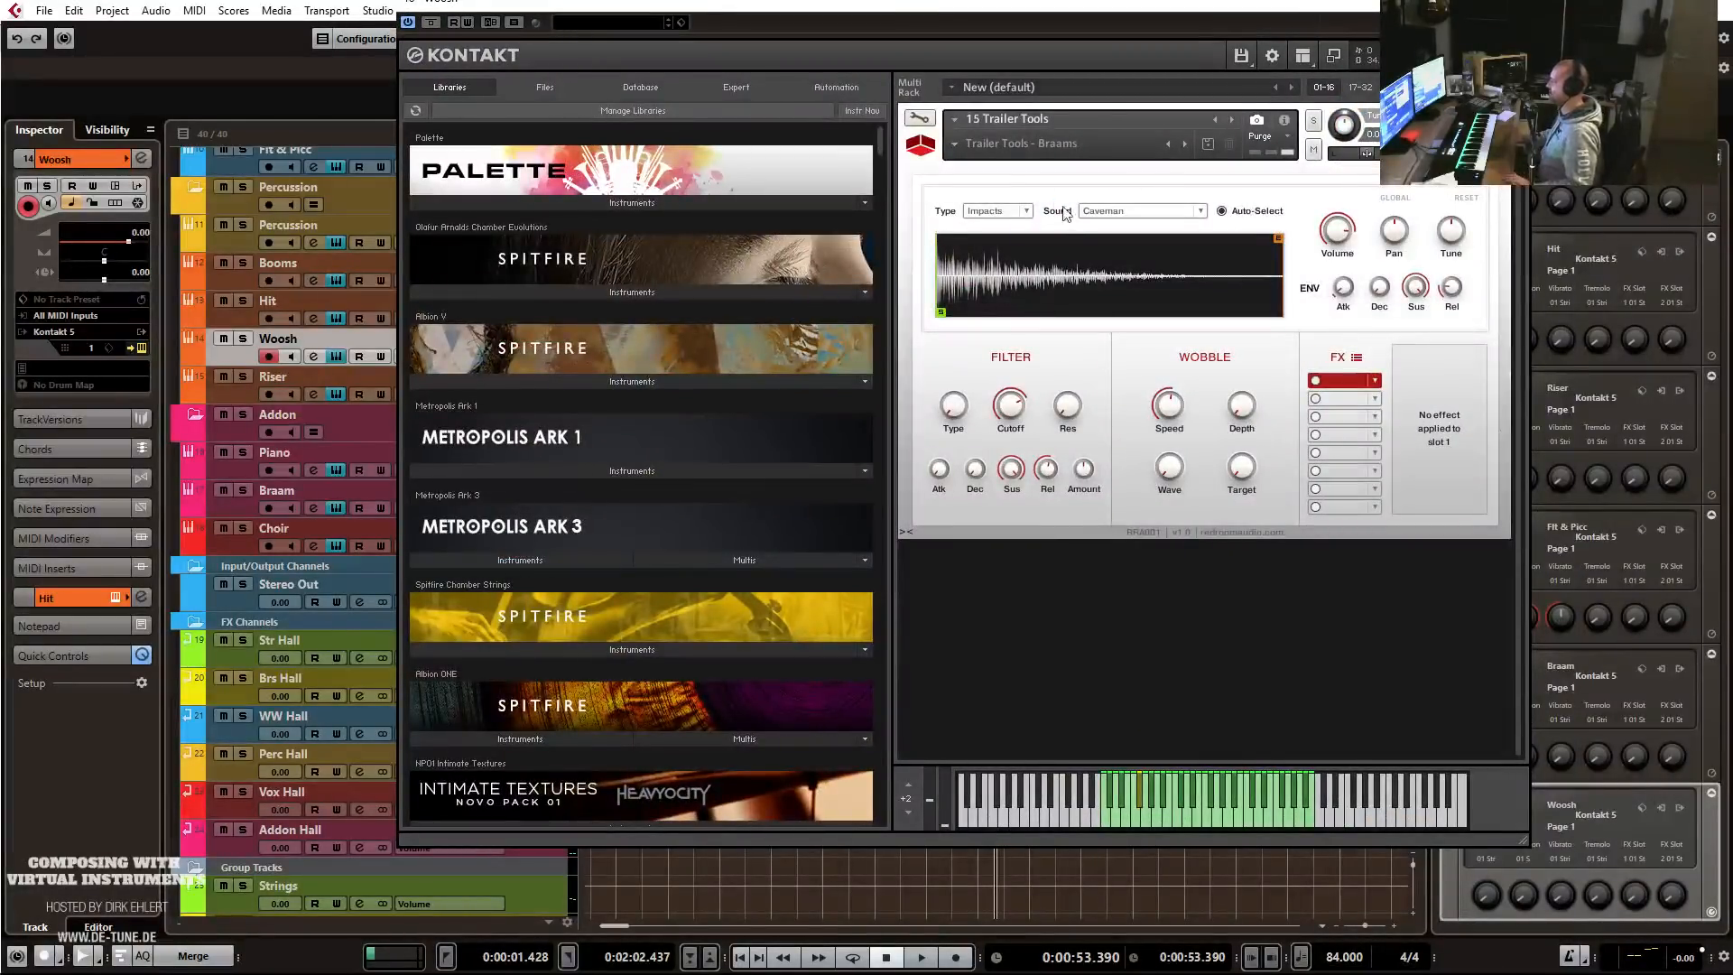
left_click(1014, 209)
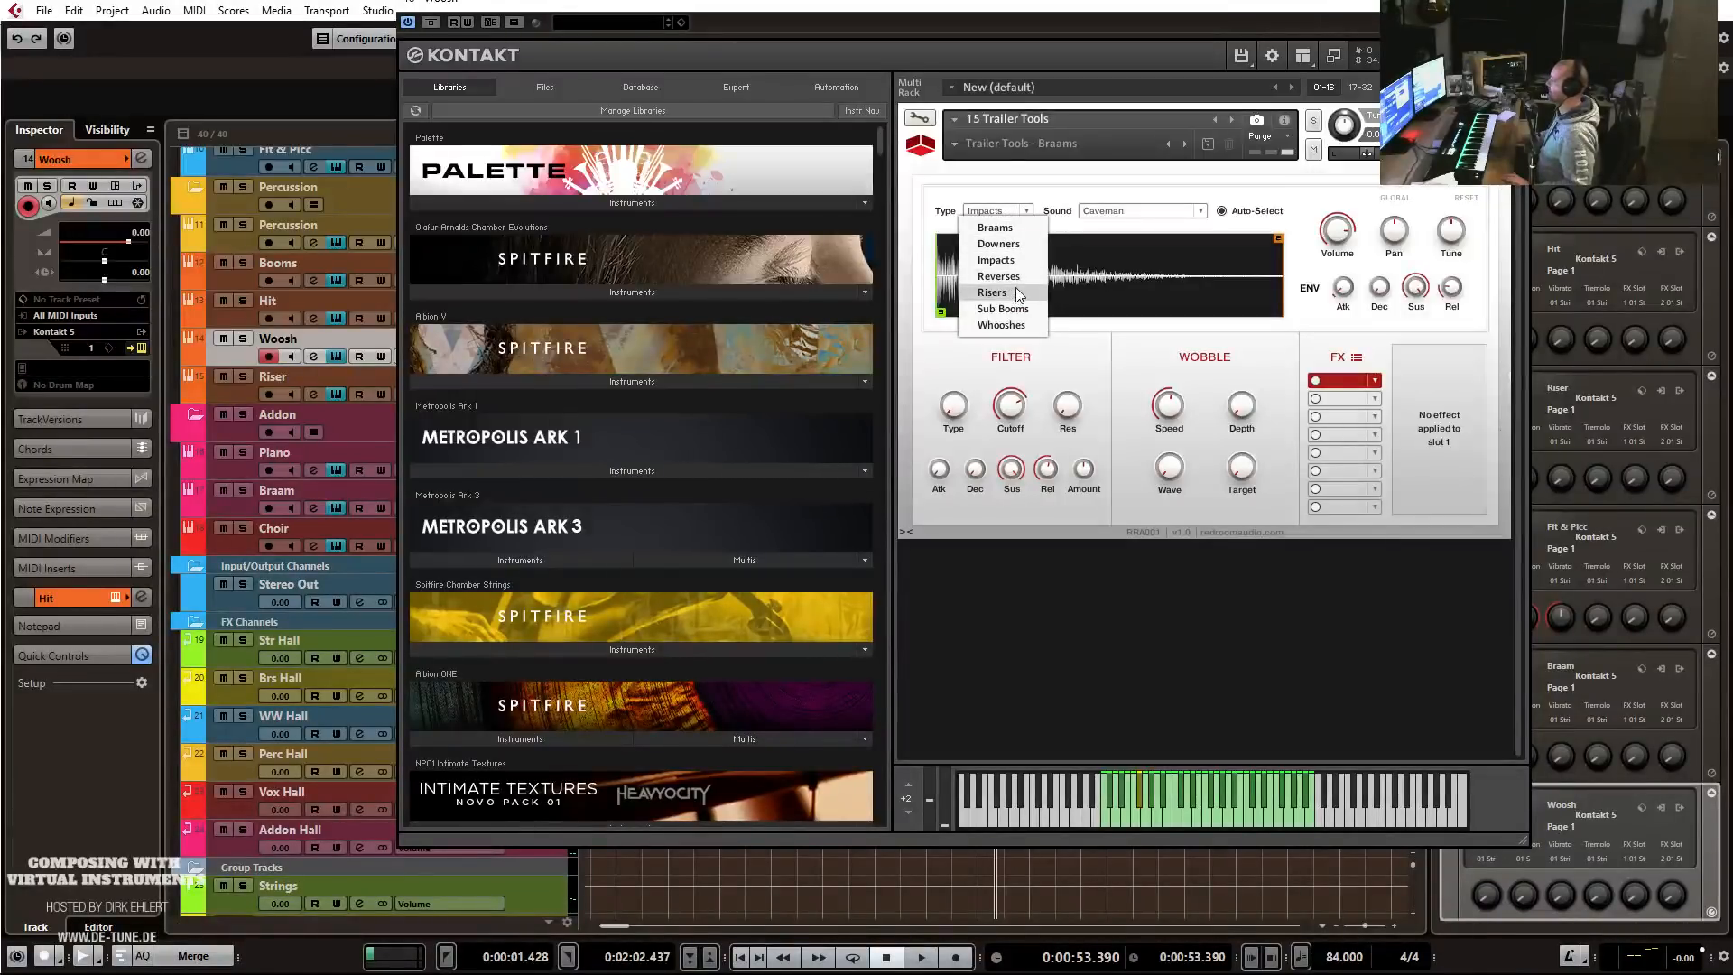
left_click(1013, 325)
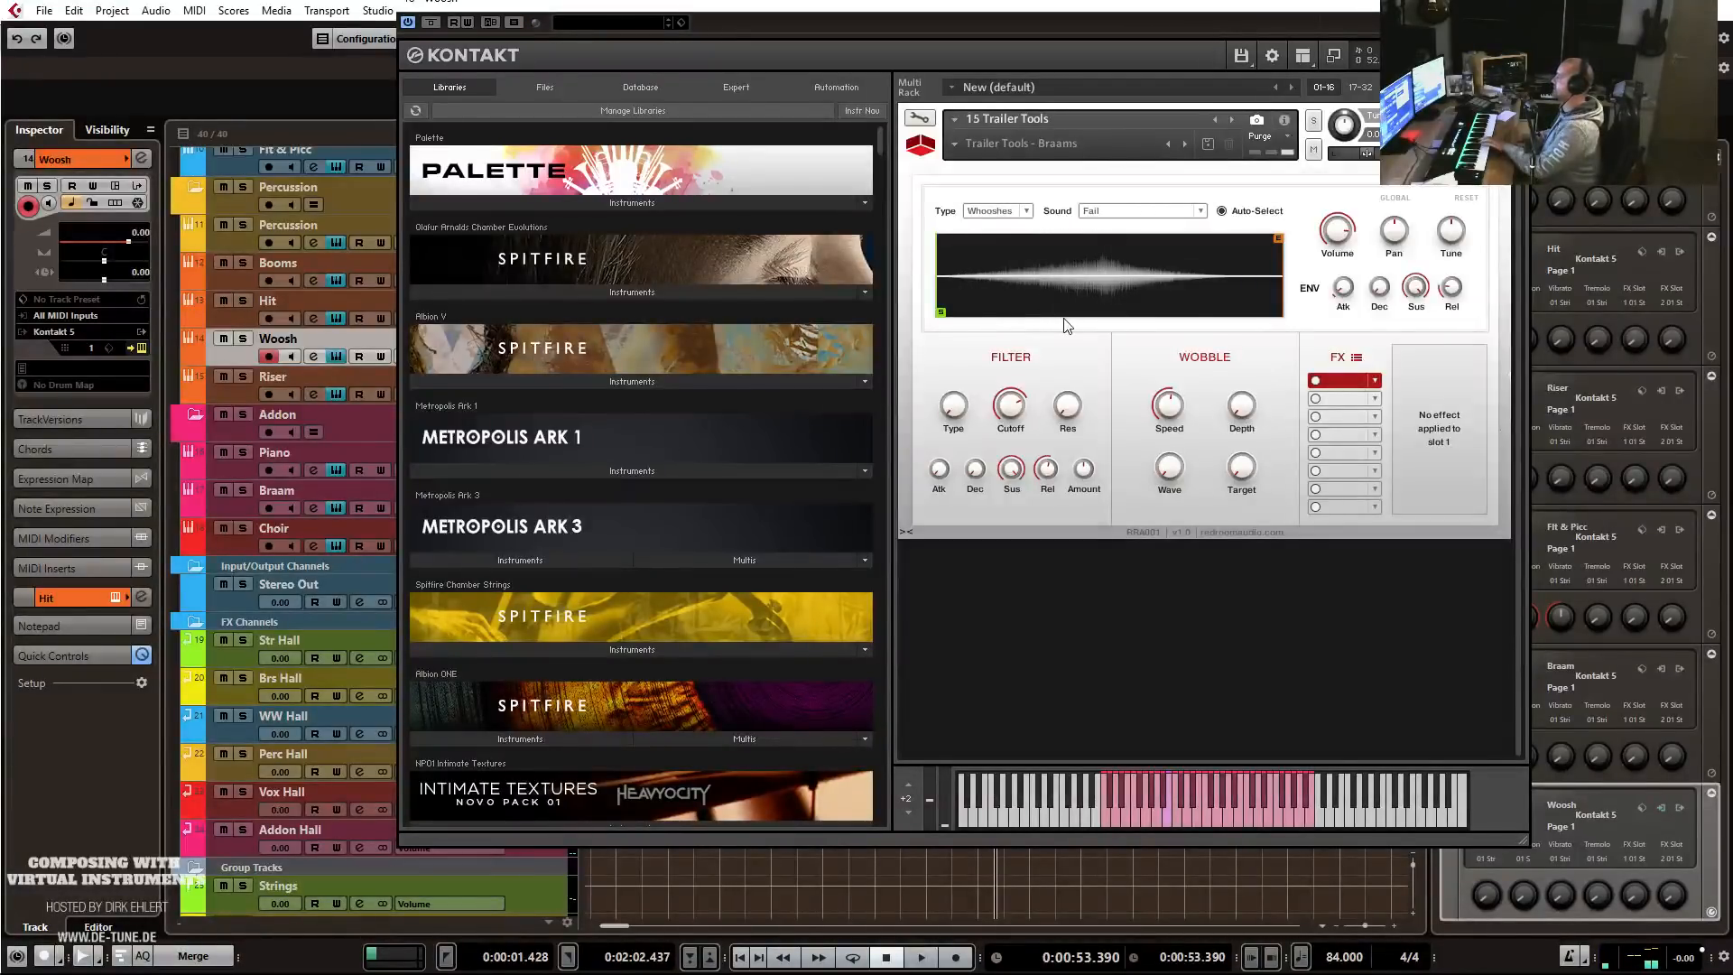
Set the Woosh sound to Hollow Vein of type Reverses, with a later sample start and a longer envelope attack, and move the instrument window aside.
left_click(990, 213)
left_click(1000, 276)
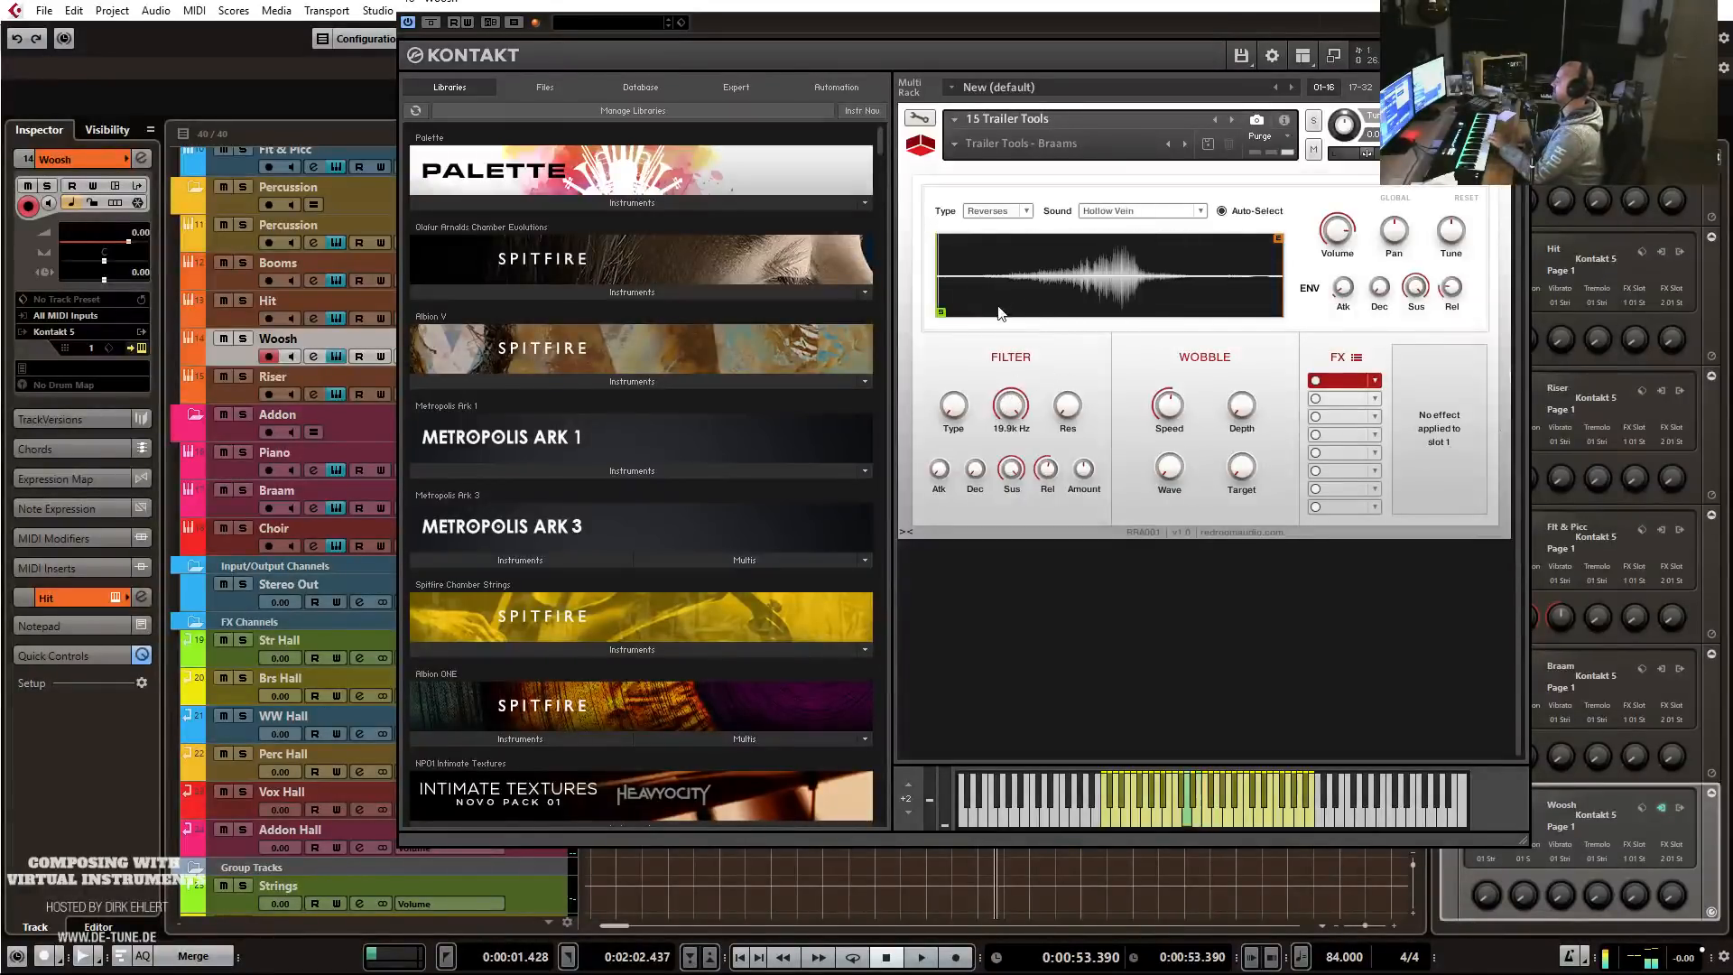
left_click_drag(945, 312, 1031, 314)
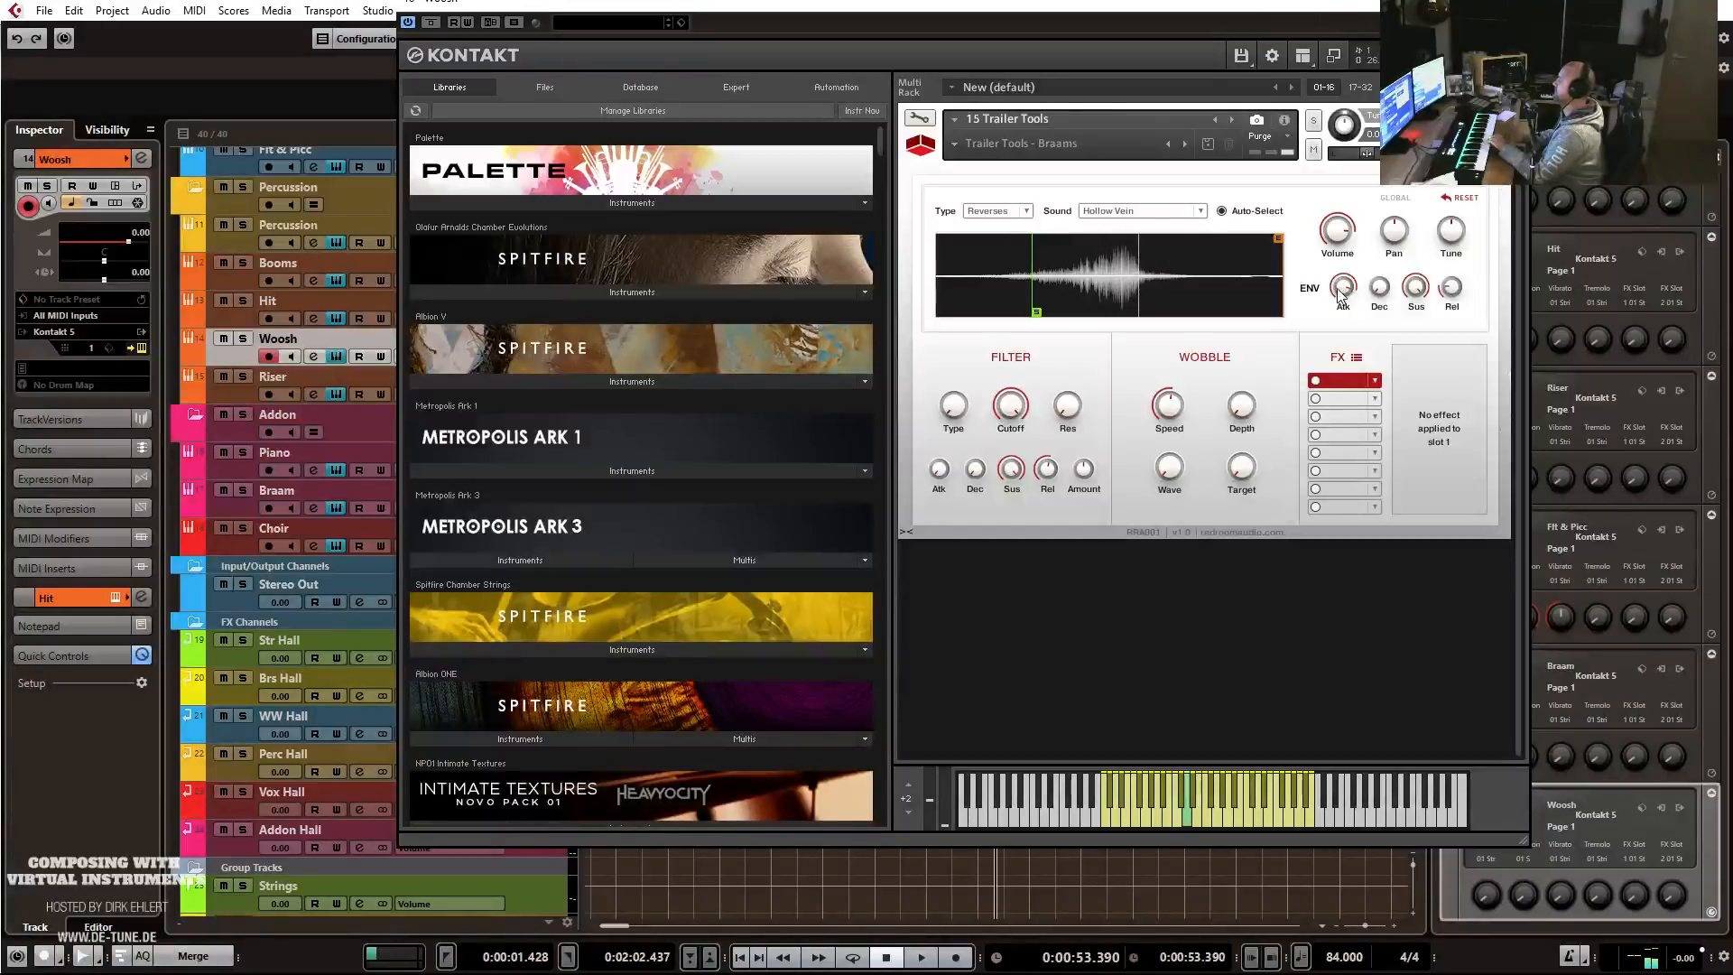
left_click(1323, 11)
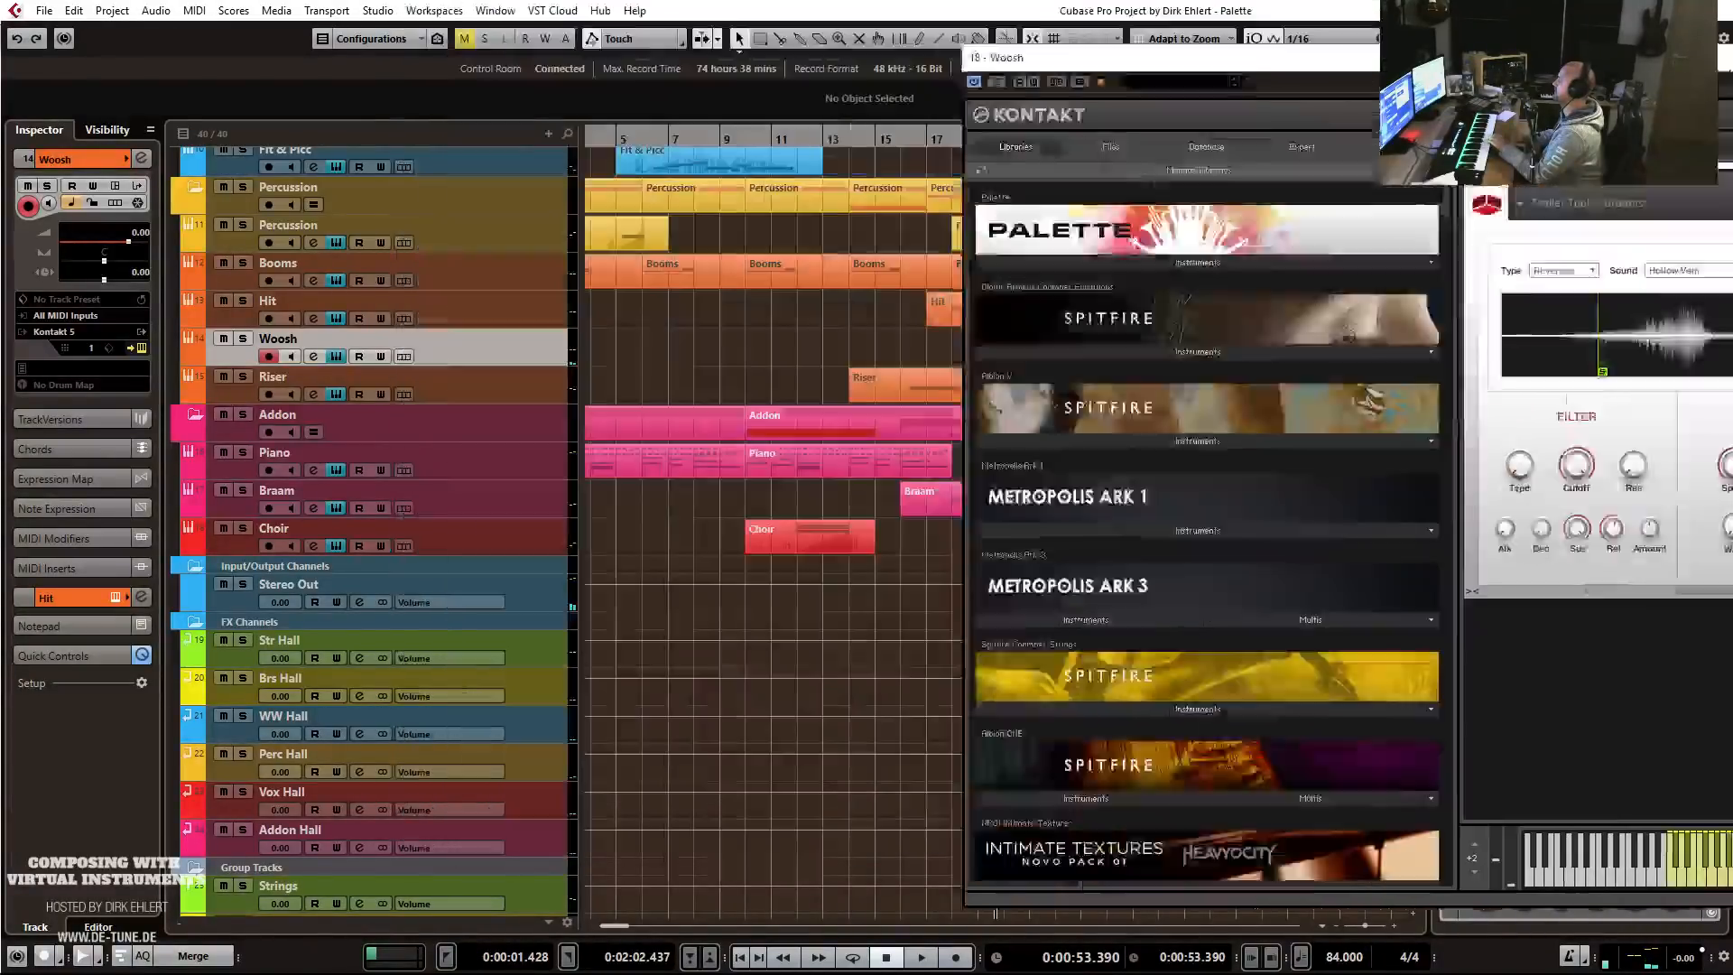
Record a held reverse-sound note on the Woosh track starting from bar 17, and stop after bar 20.
scroll(1064, 195, "up", 6)
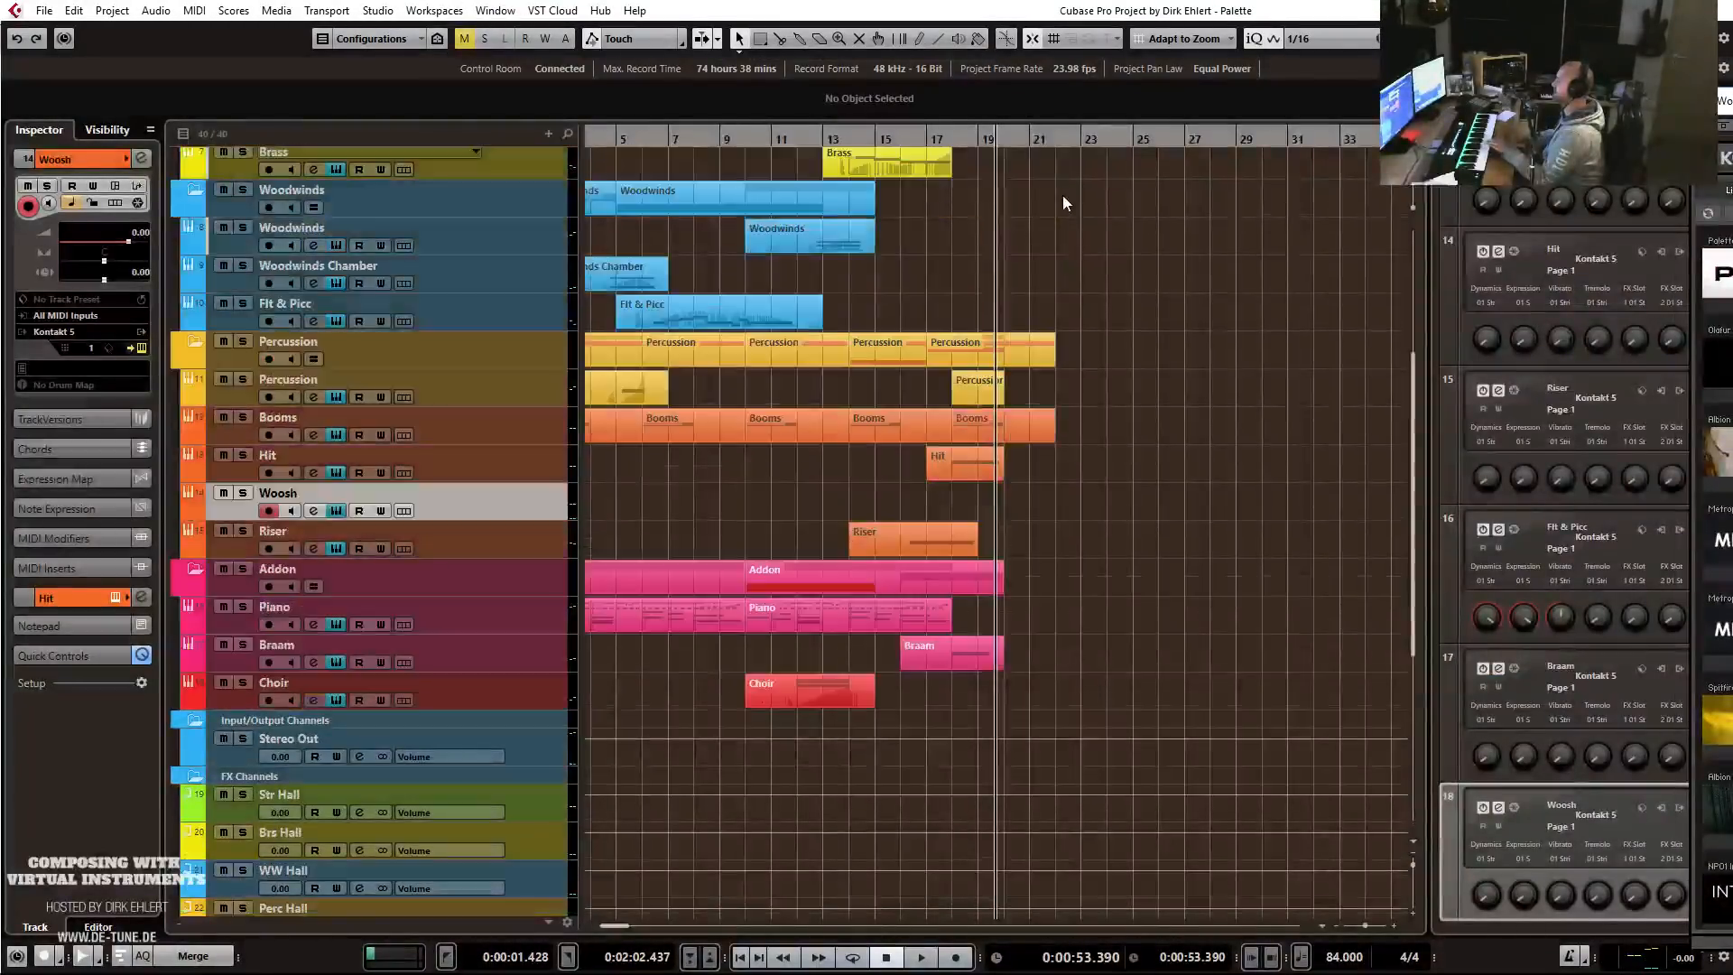
left_click(917, 139)
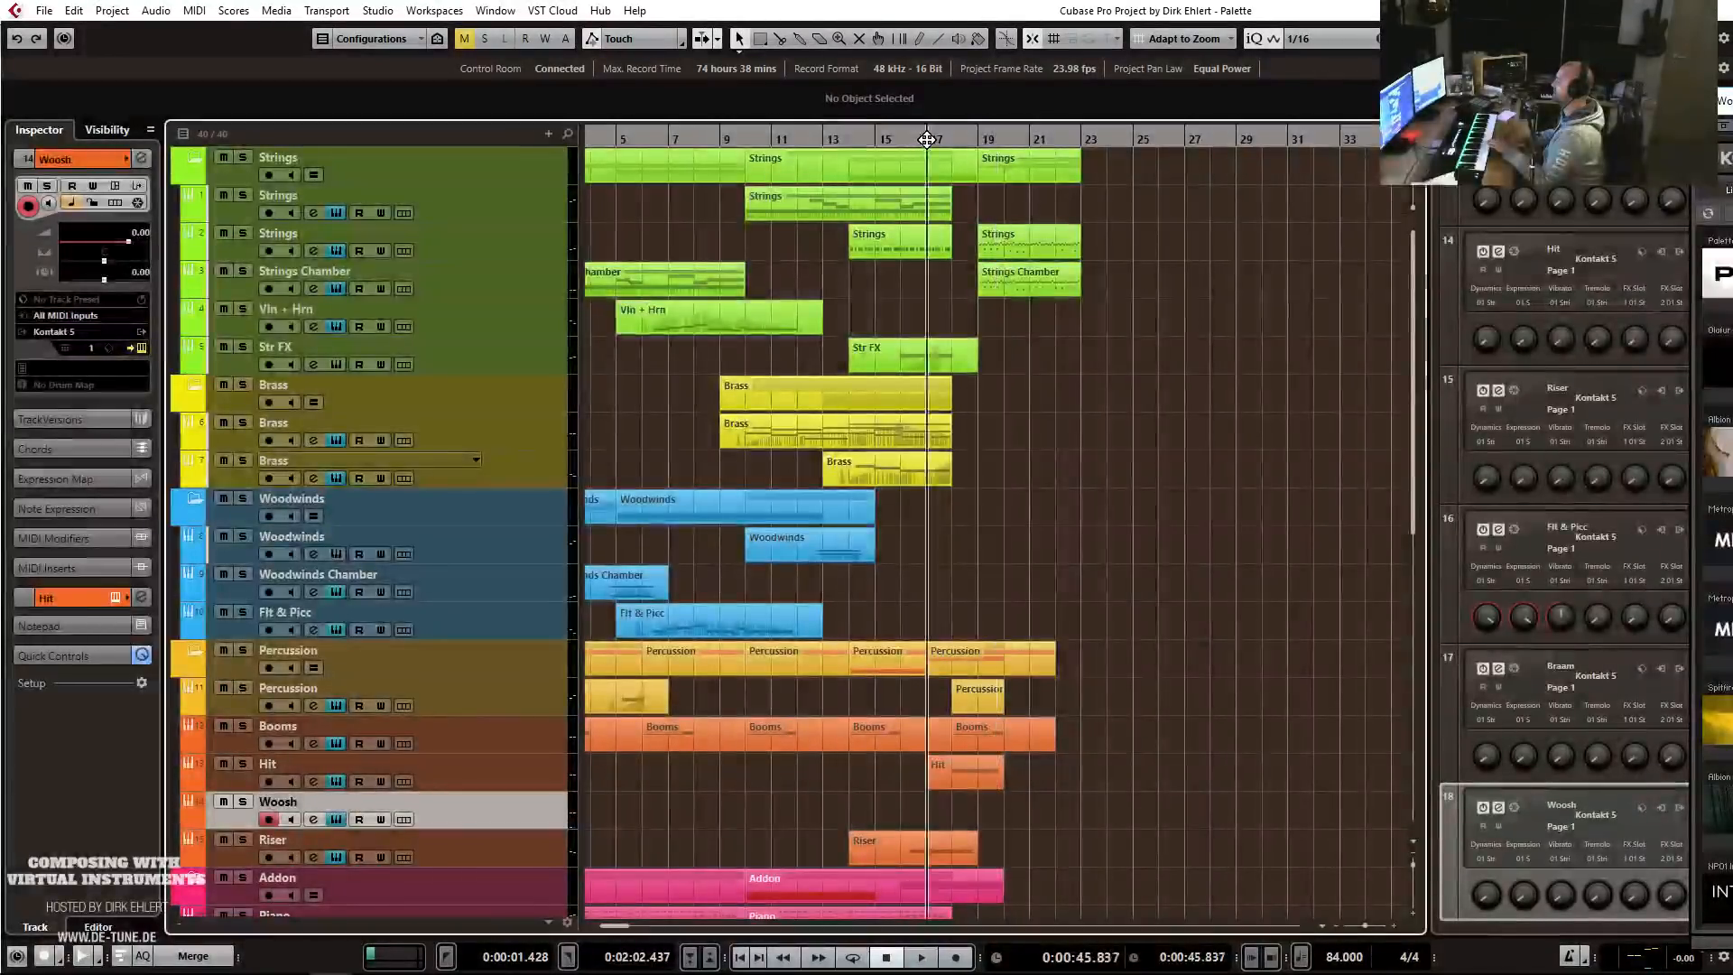
key("KP_Multiply")
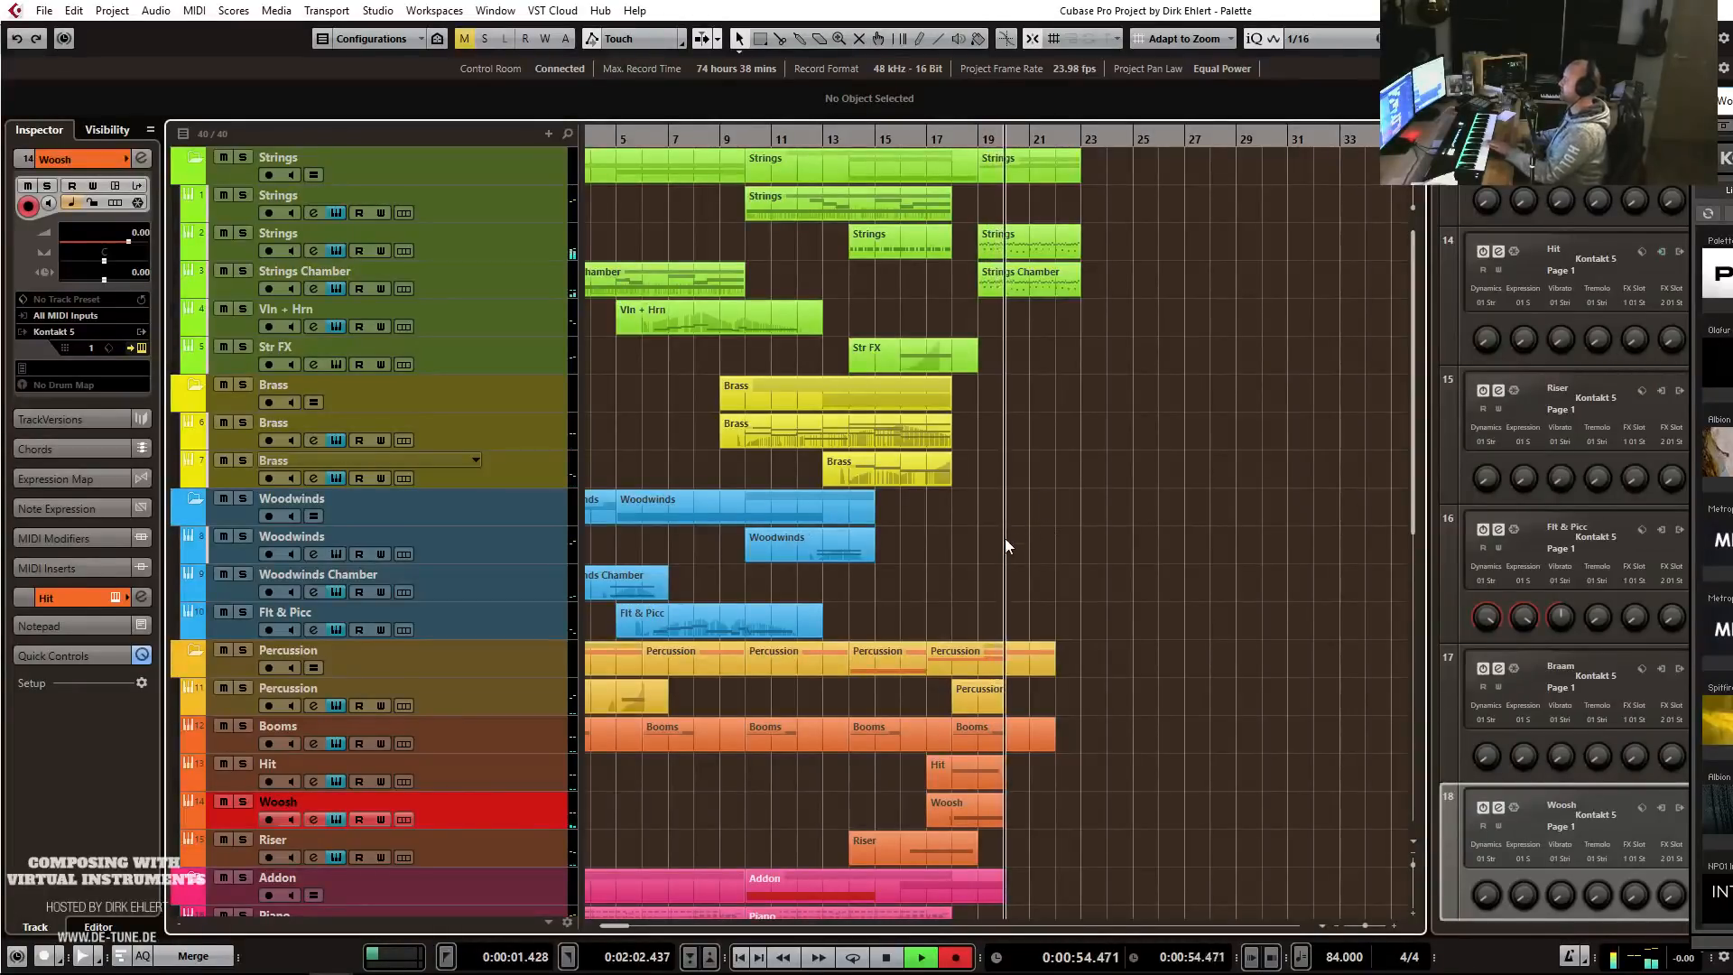
key("space")
In the recorded Woosh part, delete the extra early note, pull the held D3 note's start back to bar 18, and close the editor.
double_click(957, 805)
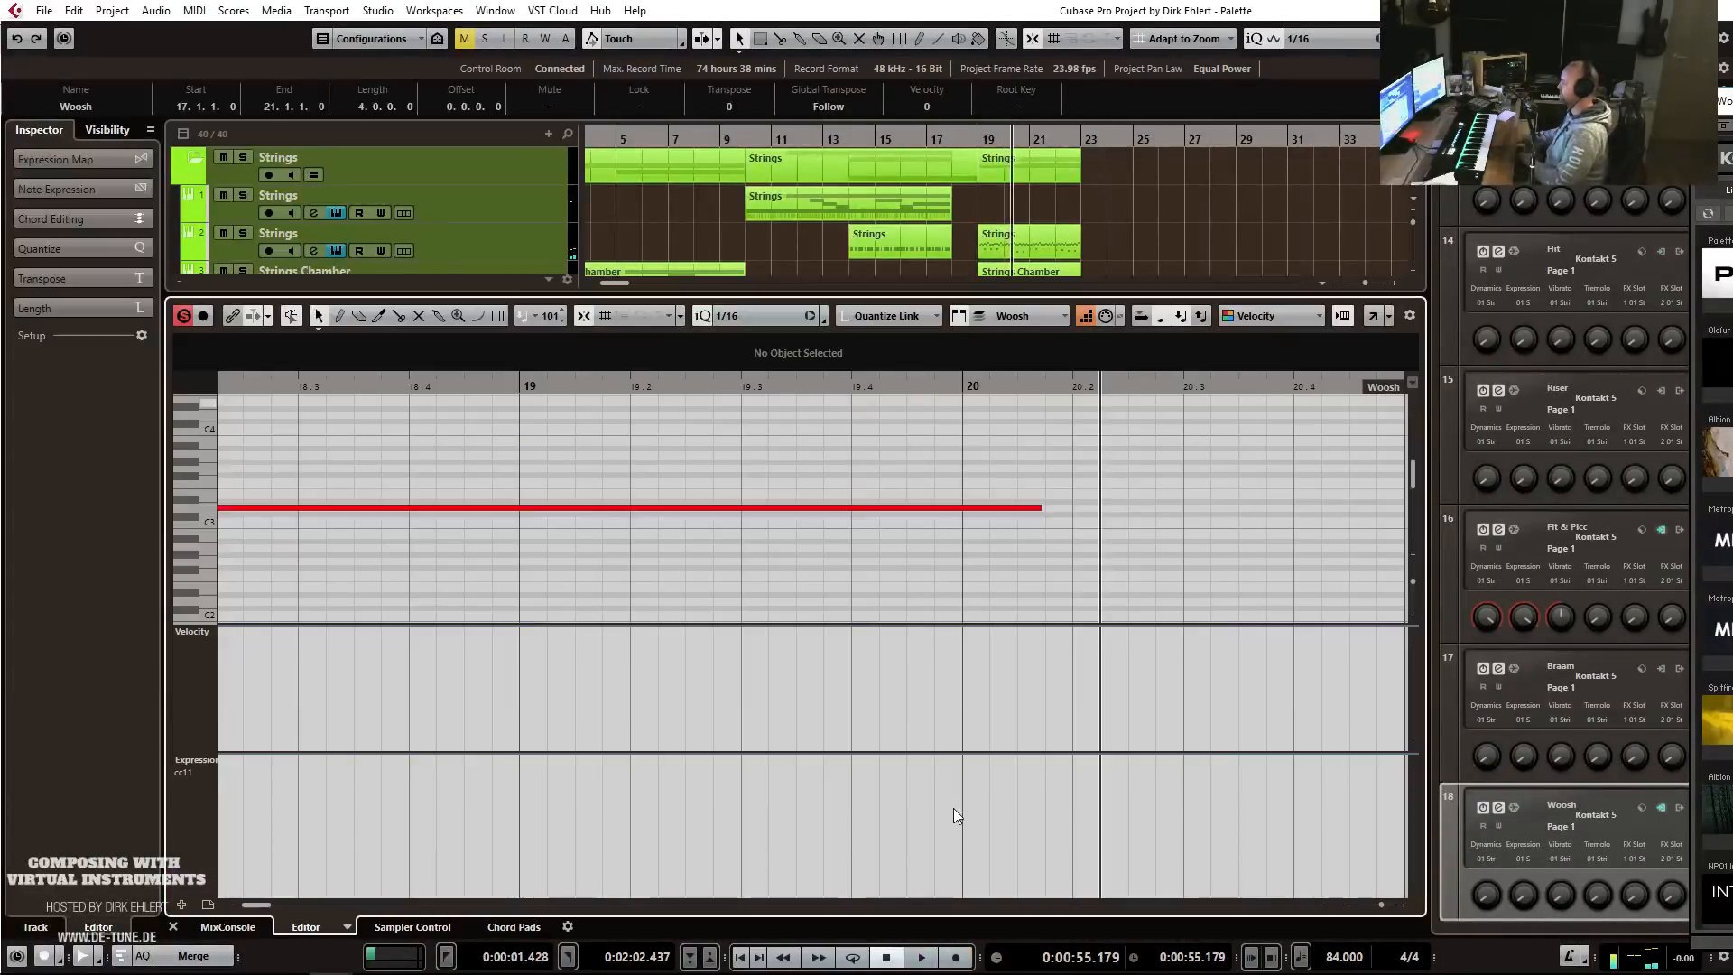
left_click_drag(793, 482, 740, 536)
key("Delete")
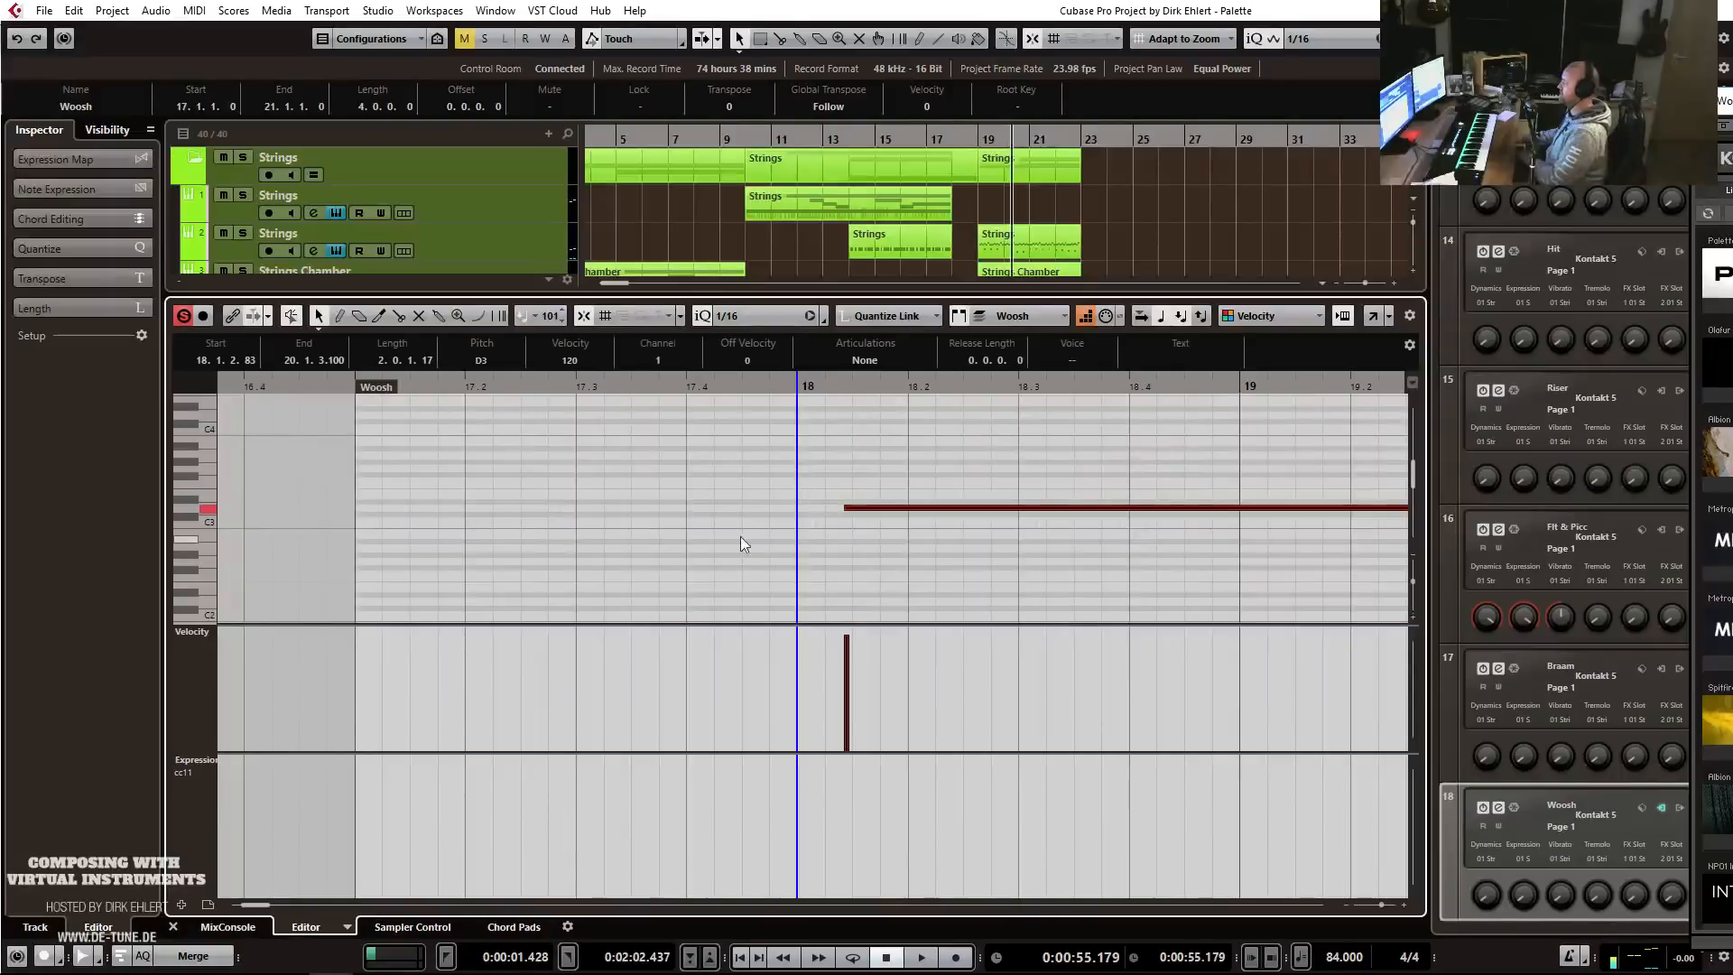
left_click_drag(846, 508, 798, 508)
key("ctrl+e")
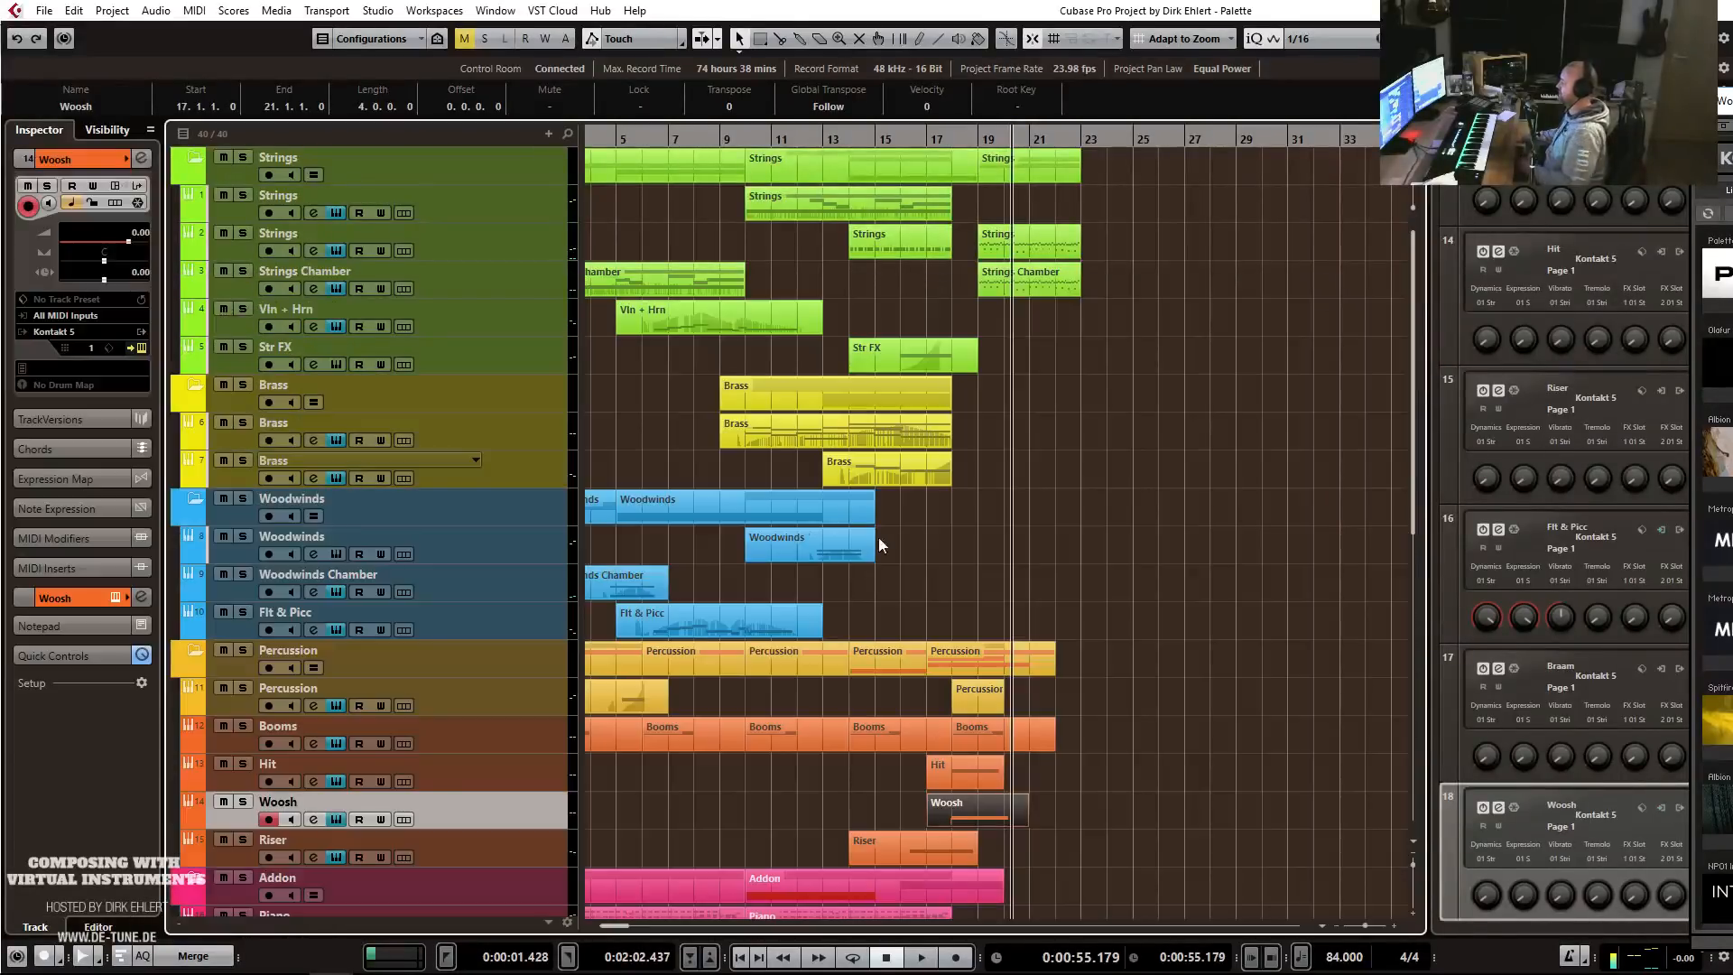
Rename the Woosh track as Reverse and play the cue back from bar 14 to just past bar 21.
left_click(856, 142)
double_click(282, 801)
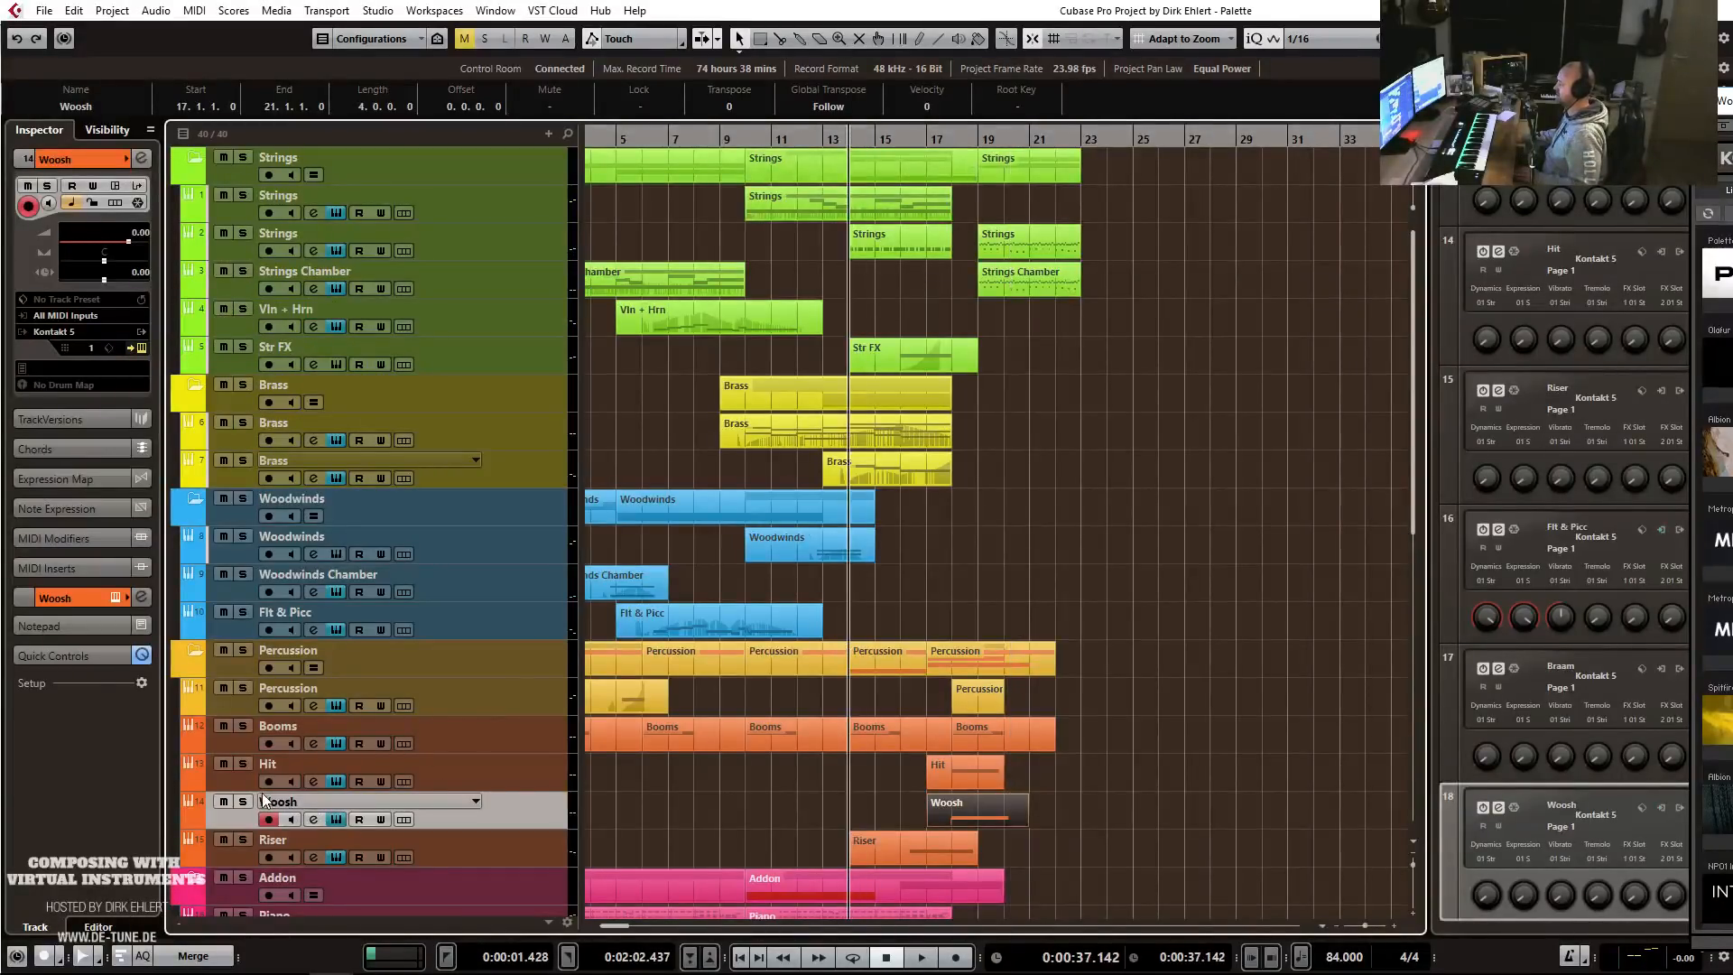
type("Reverse")
key("Return")
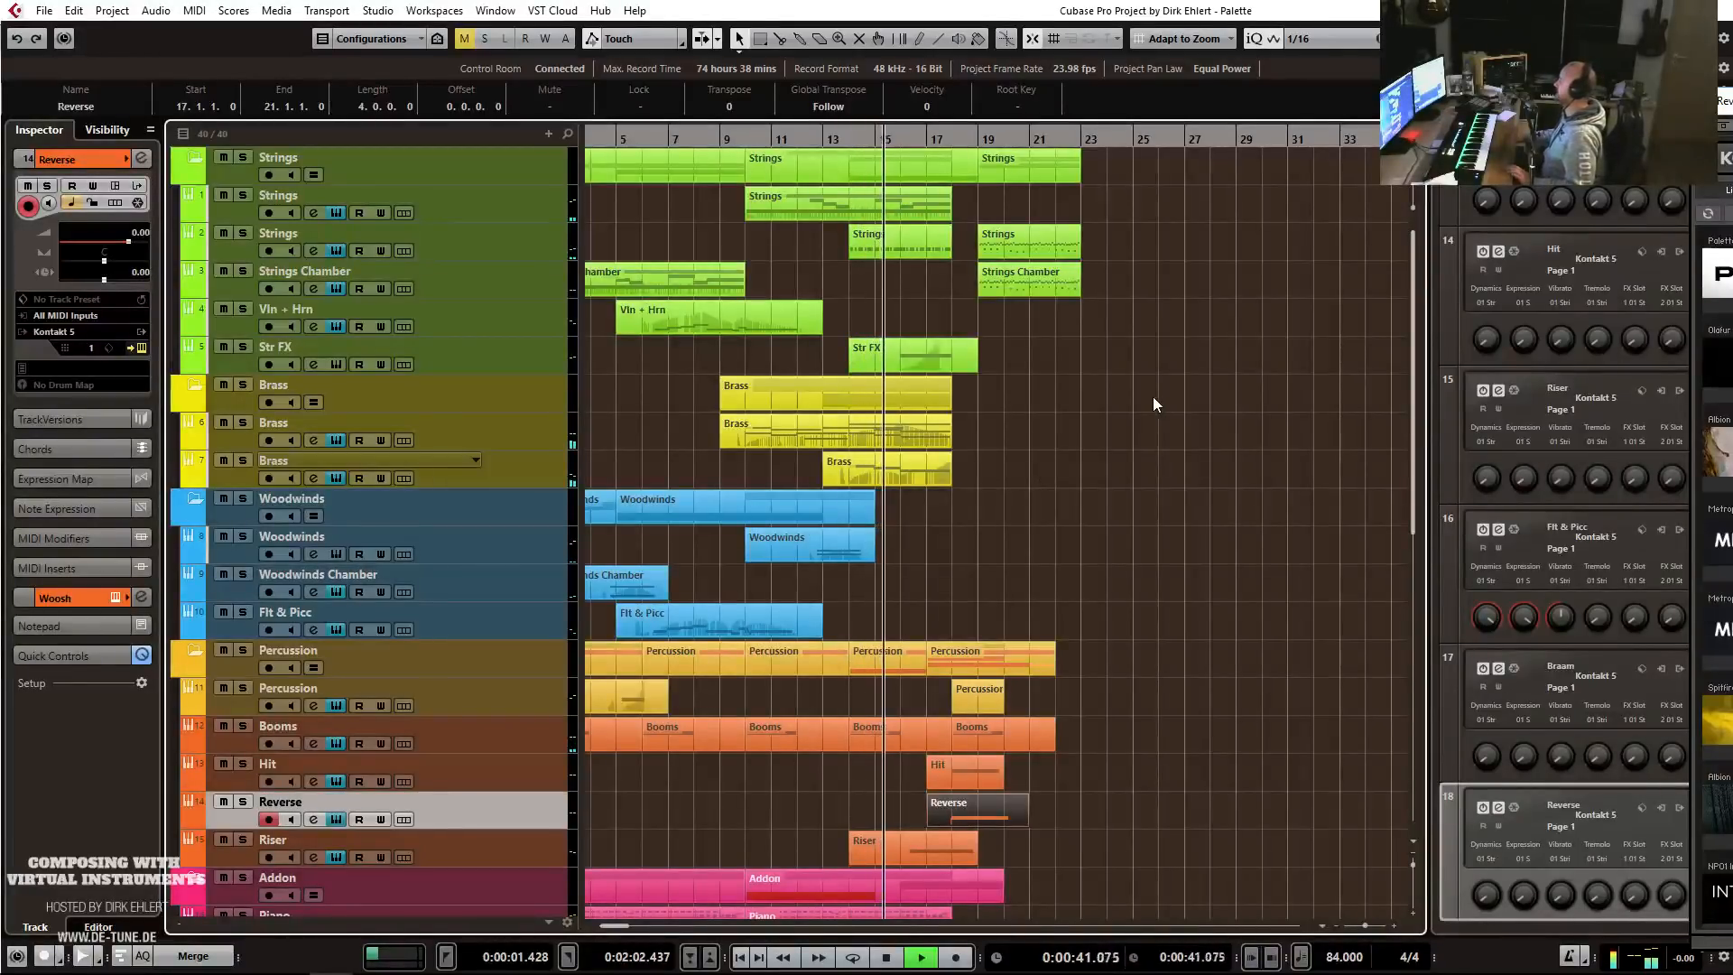
left_click(1085, 360)
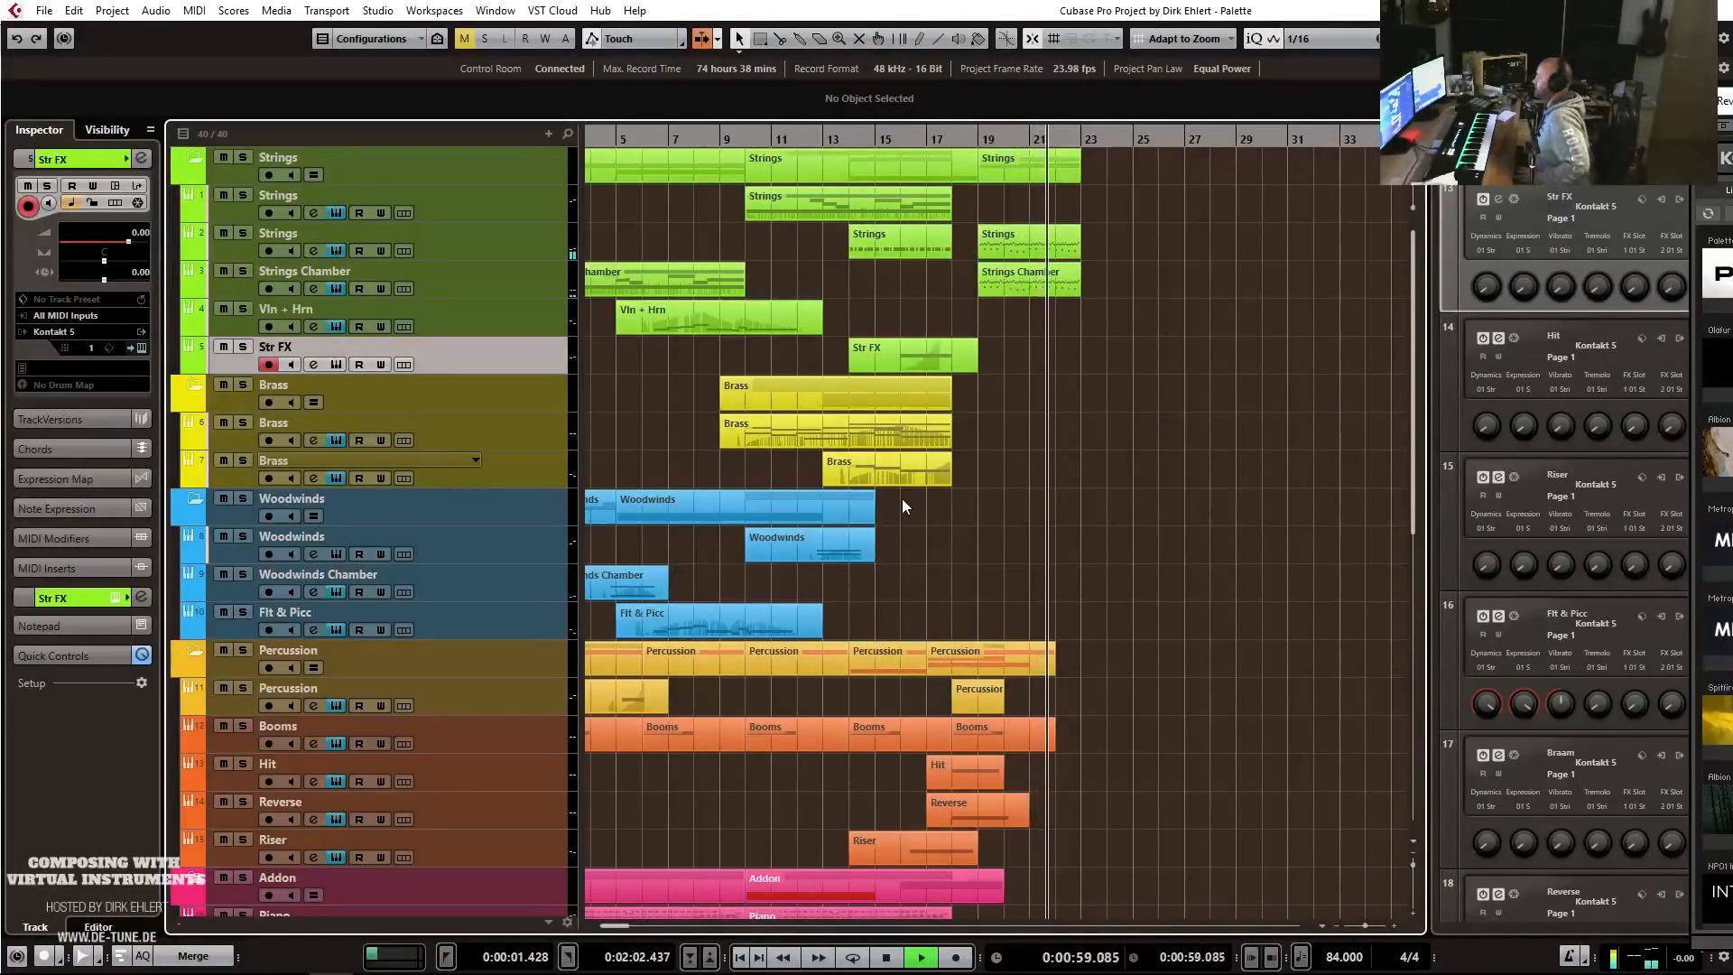
key("space")
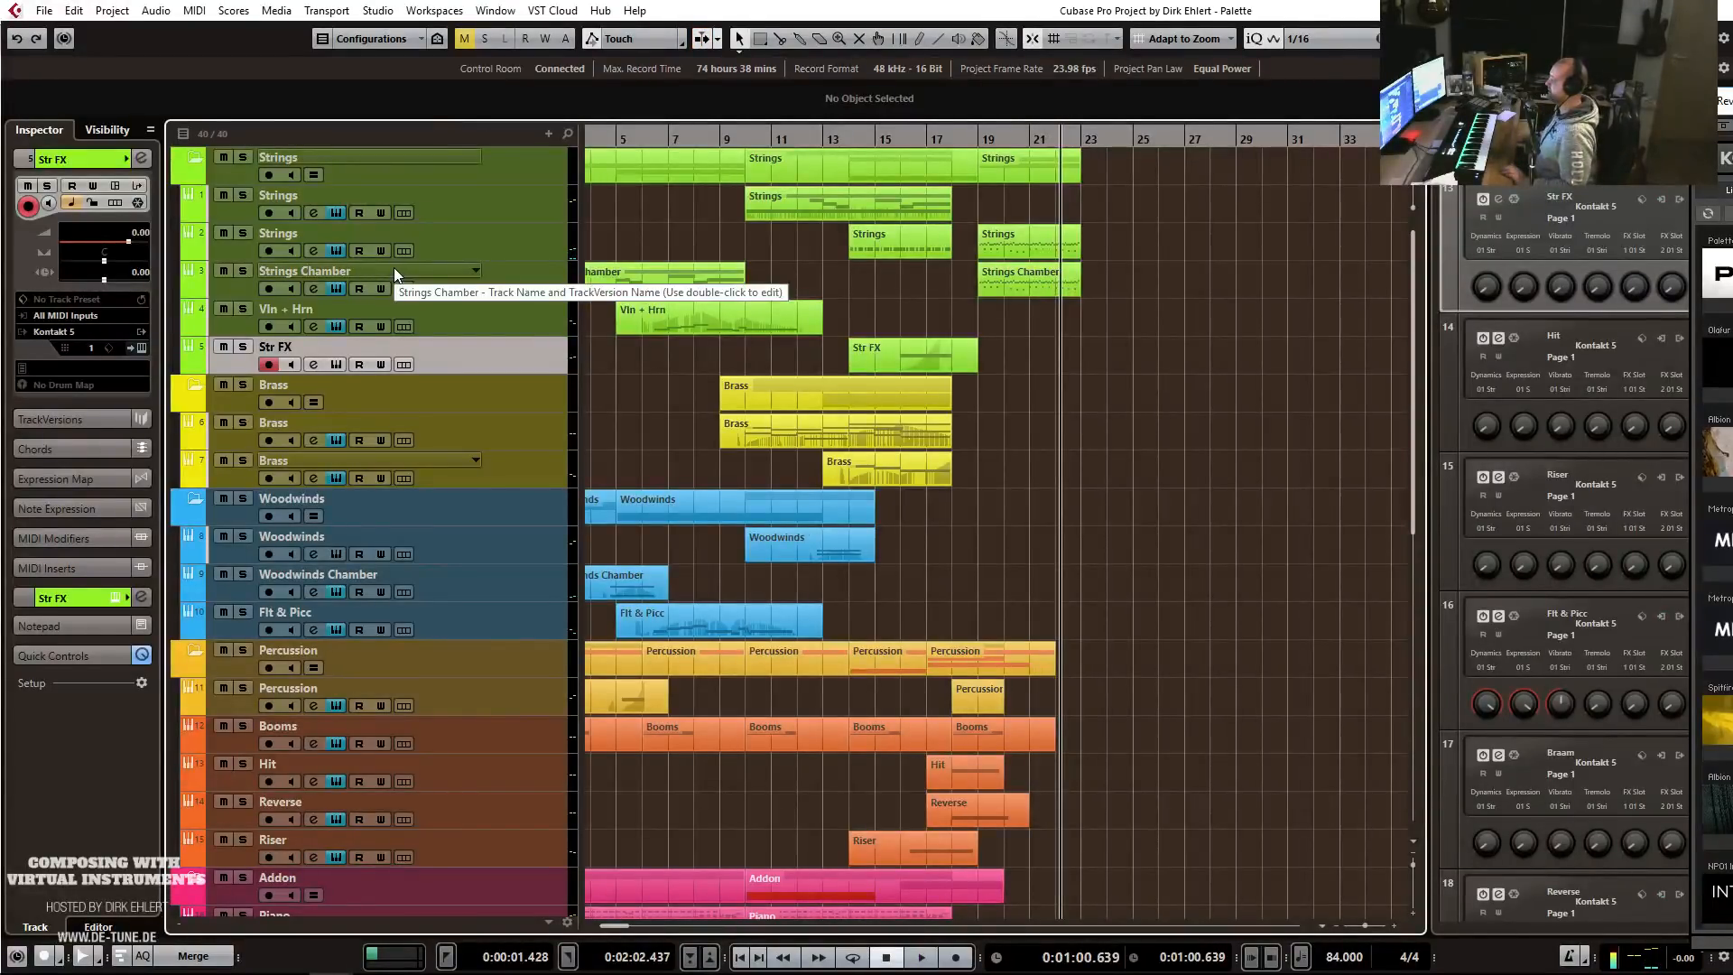
Duplicate the Vln + Hrn track and rename the copy as Cl & DB.
right_click(429, 274)
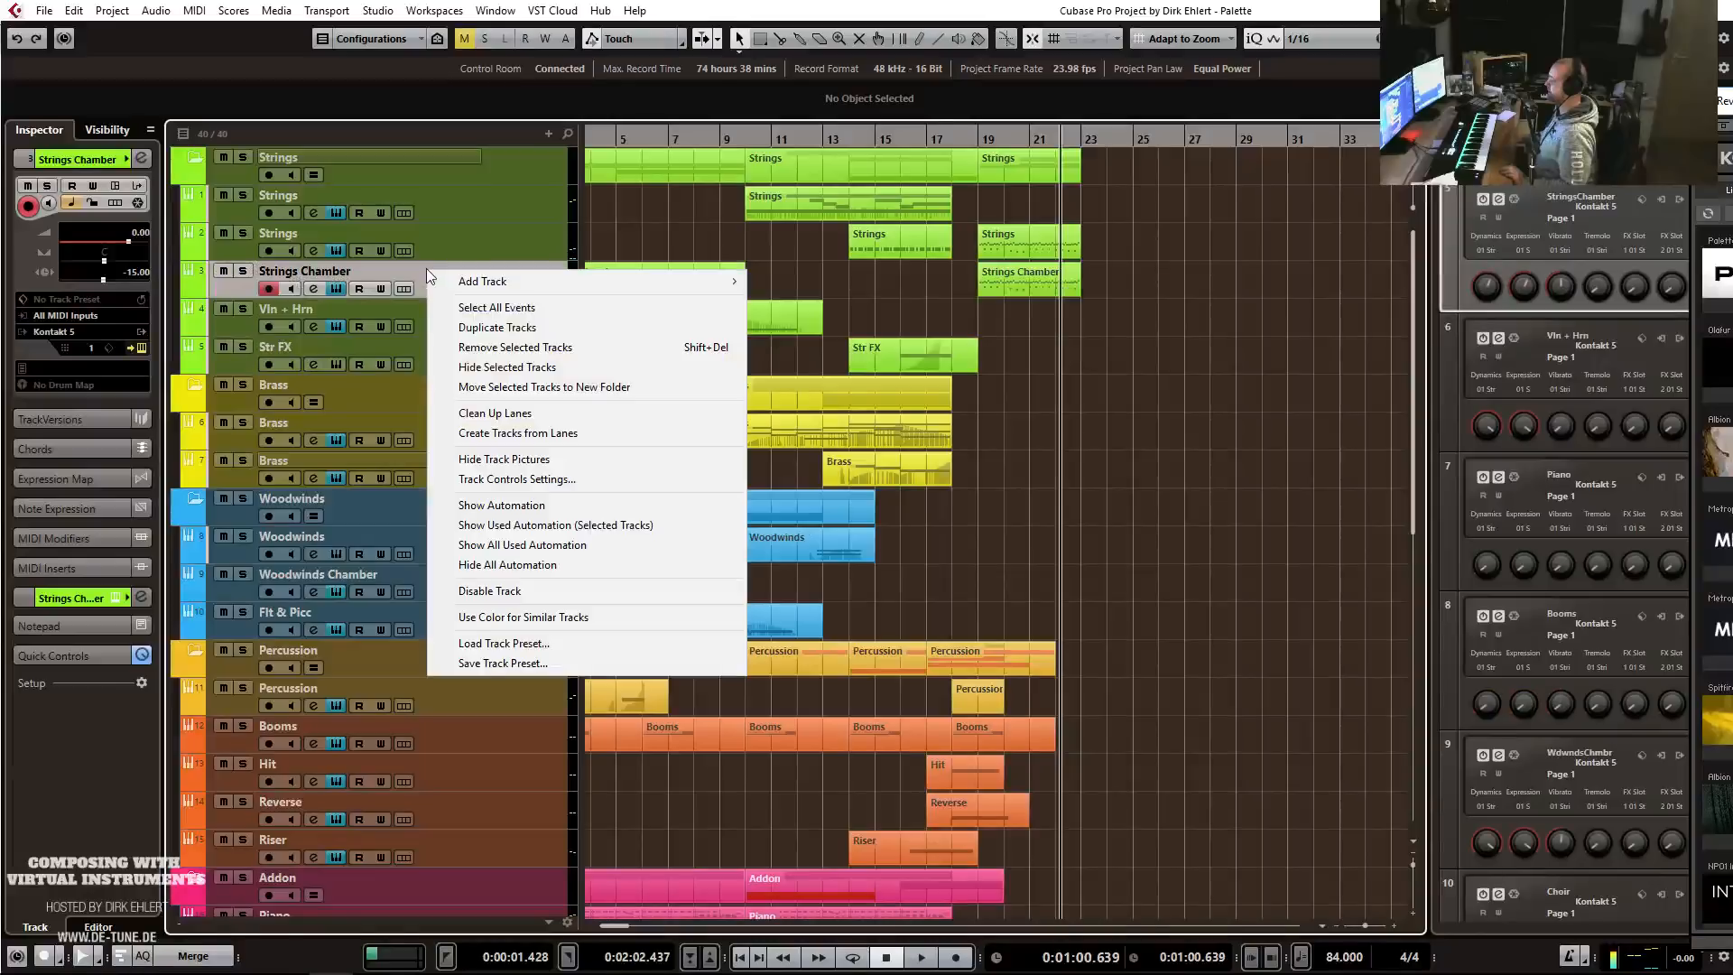
left_click(360, 305)
left_click(361, 305)
right_click(360, 305)
left_click(469, 363)
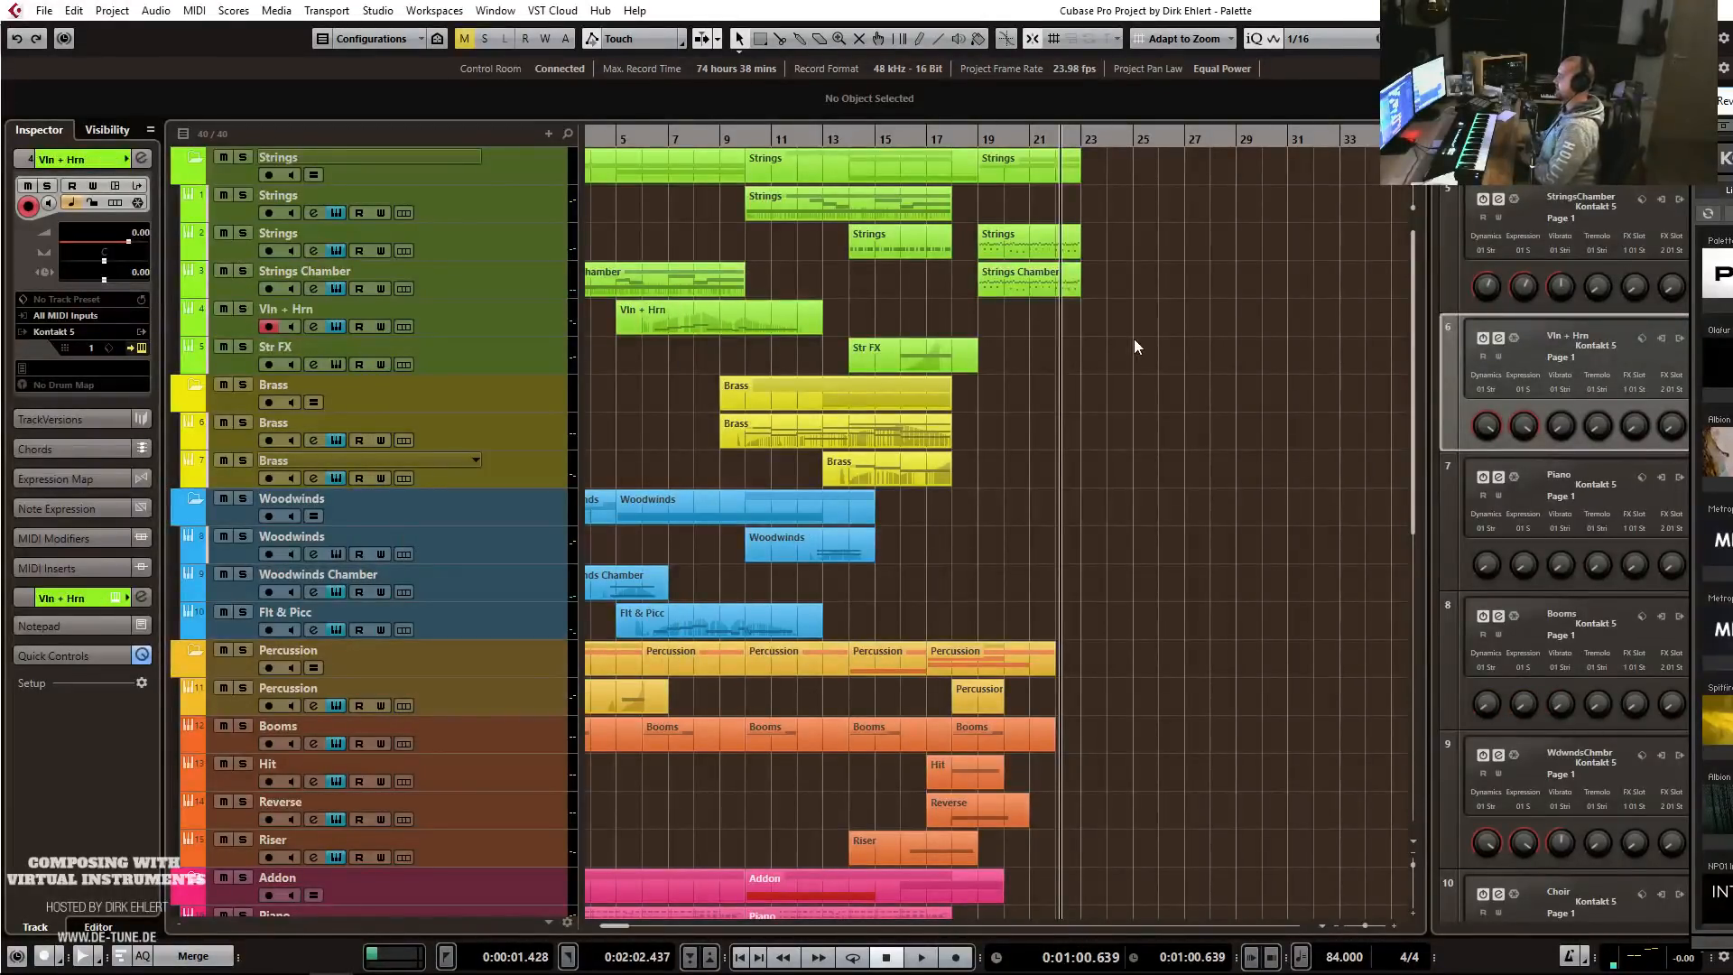
left_click_drag(1156, 349, 552, 366)
double_click(293, 348)
type("Cl &")
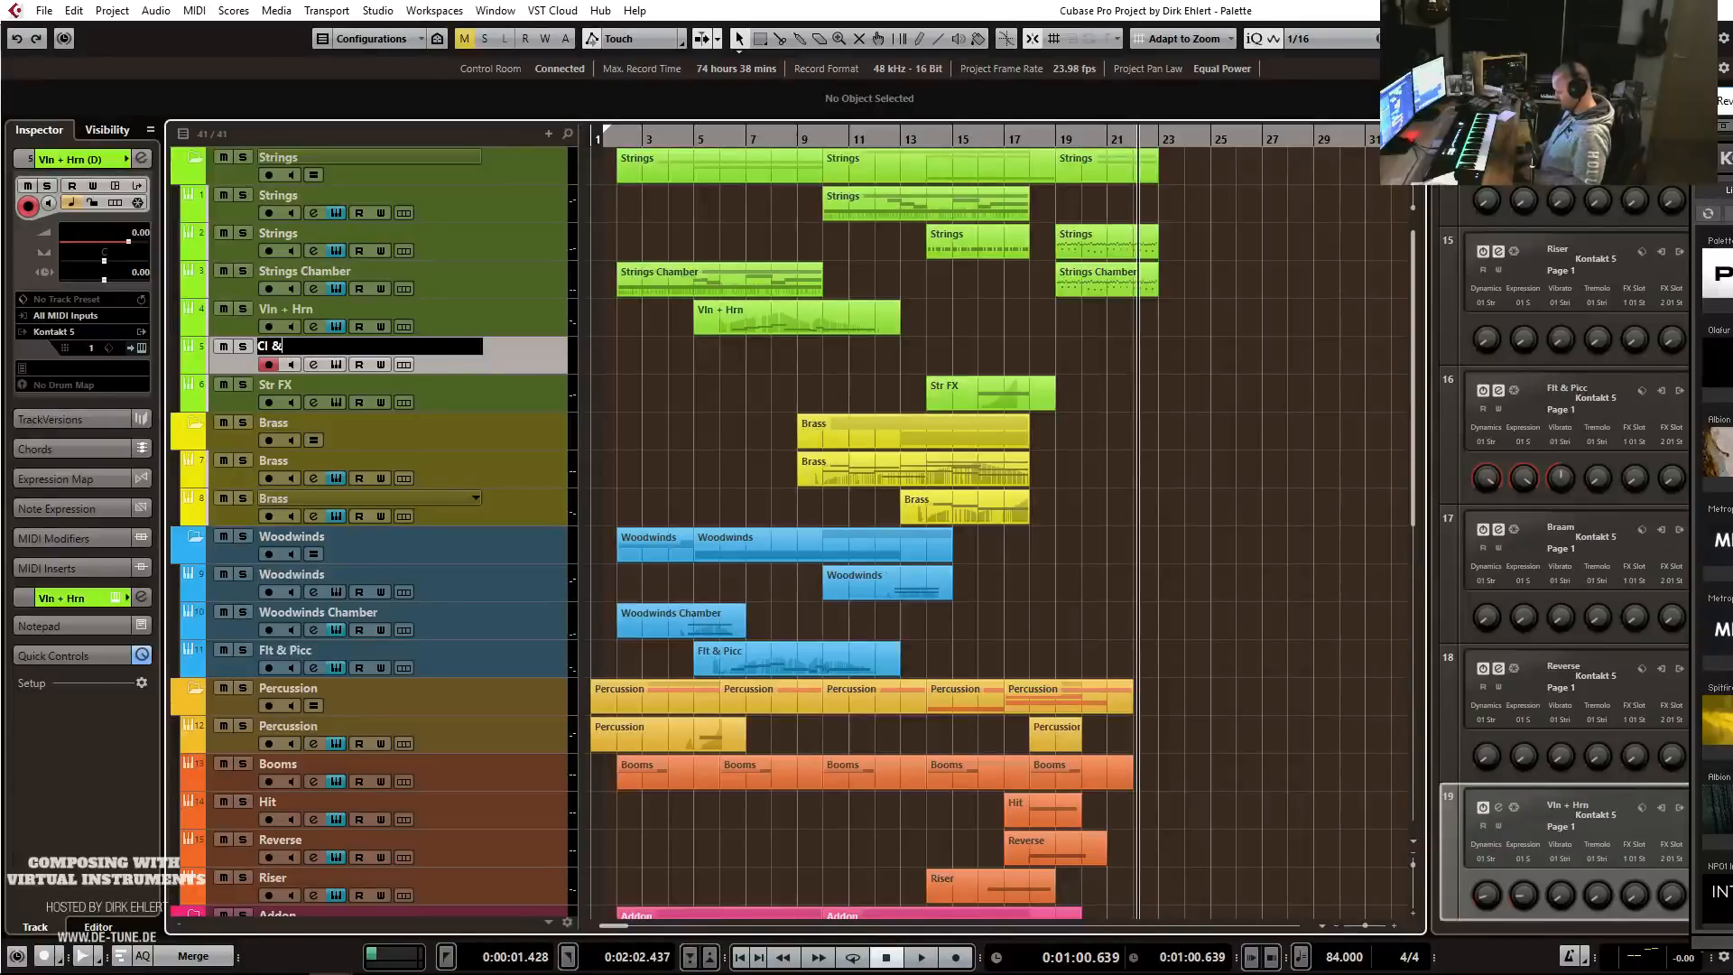
type(" DB")
key("Return")
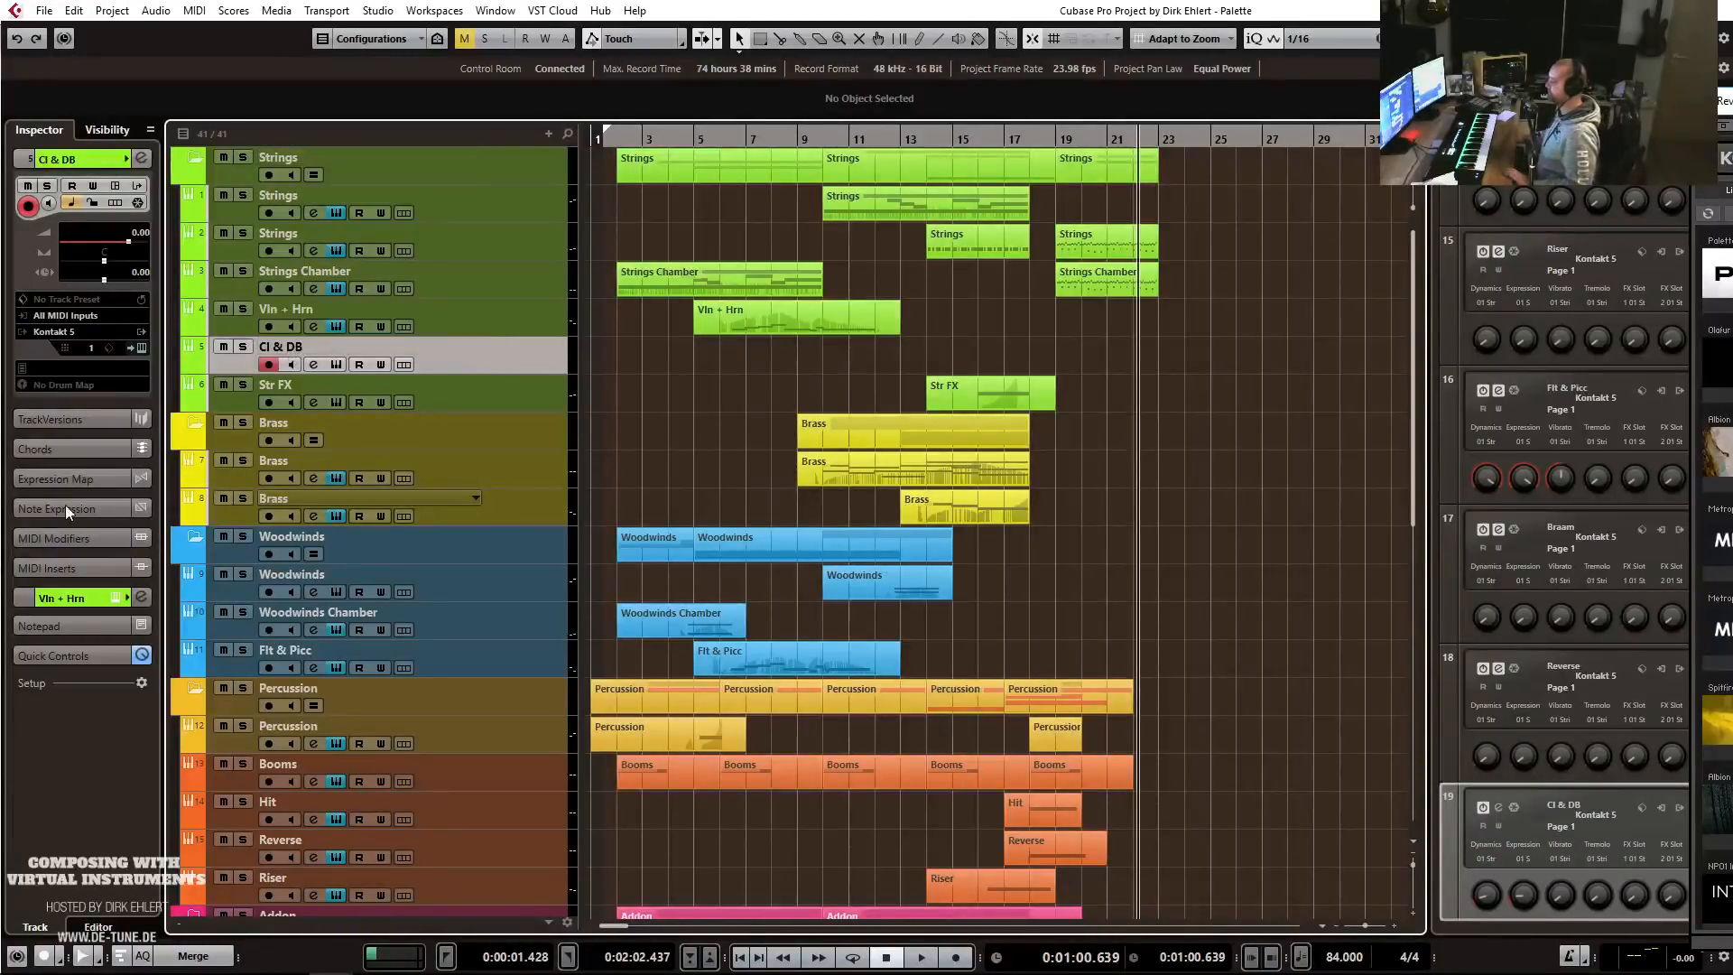
Replace the Cl & DB track's Kontakt instrument with Palette's 02 Celli + Basses Octaves.
left_click(141, 348)
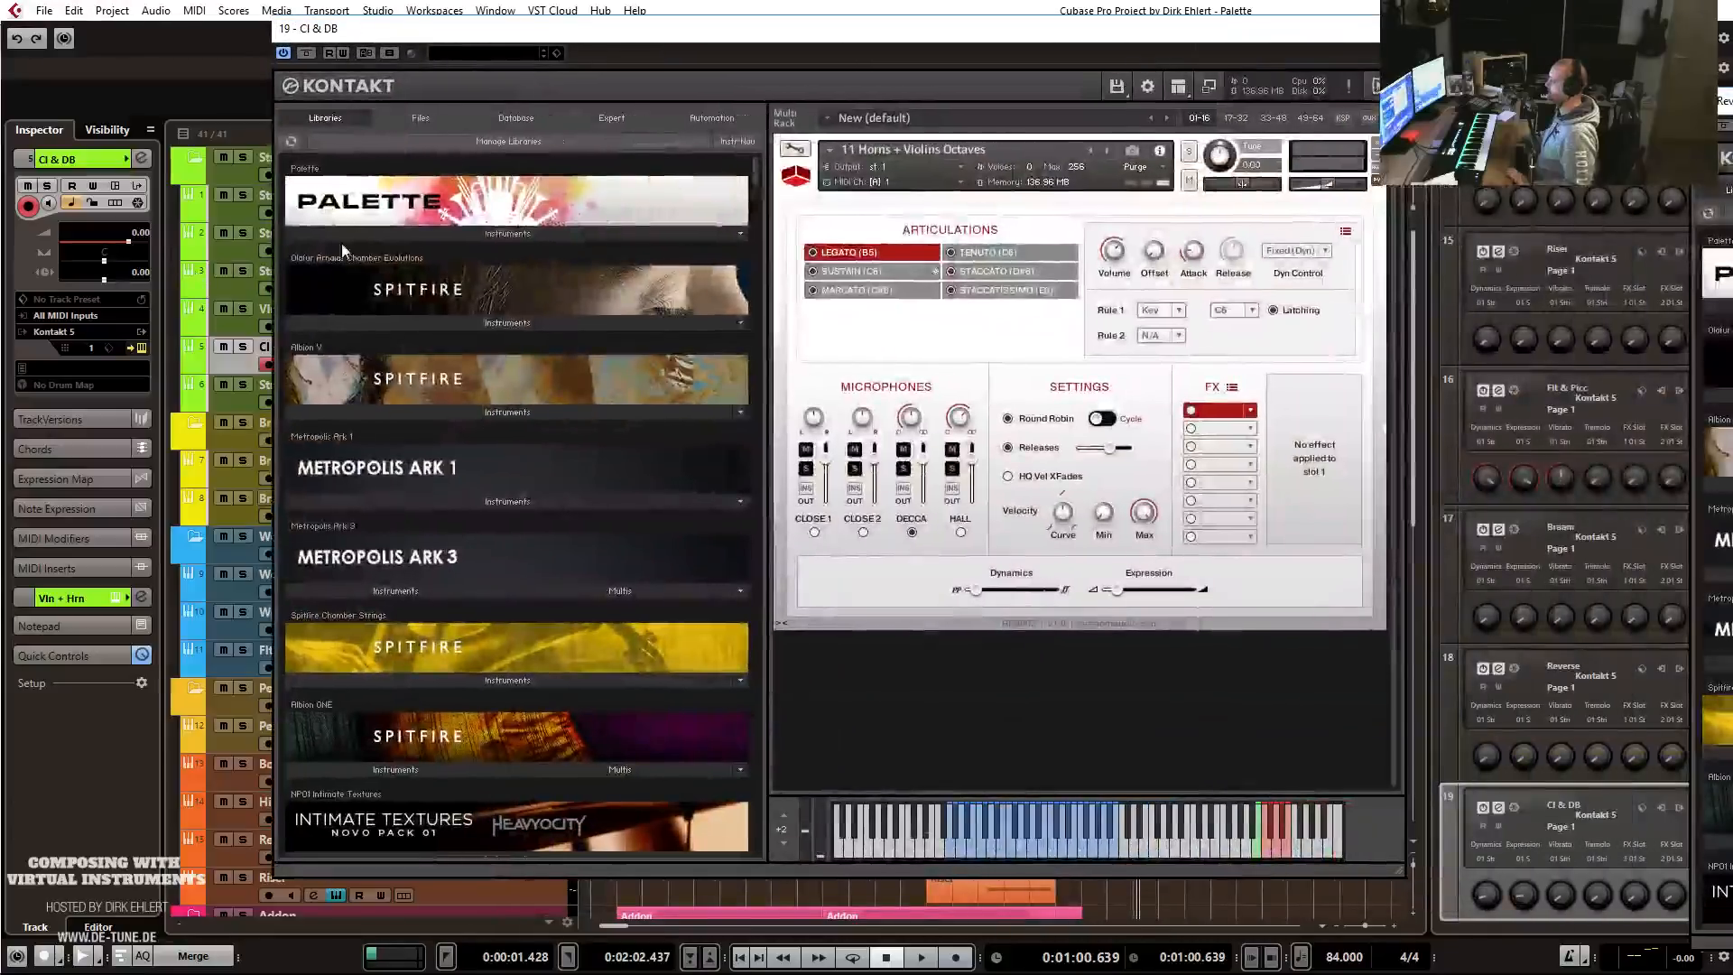
left_click(346, 231)
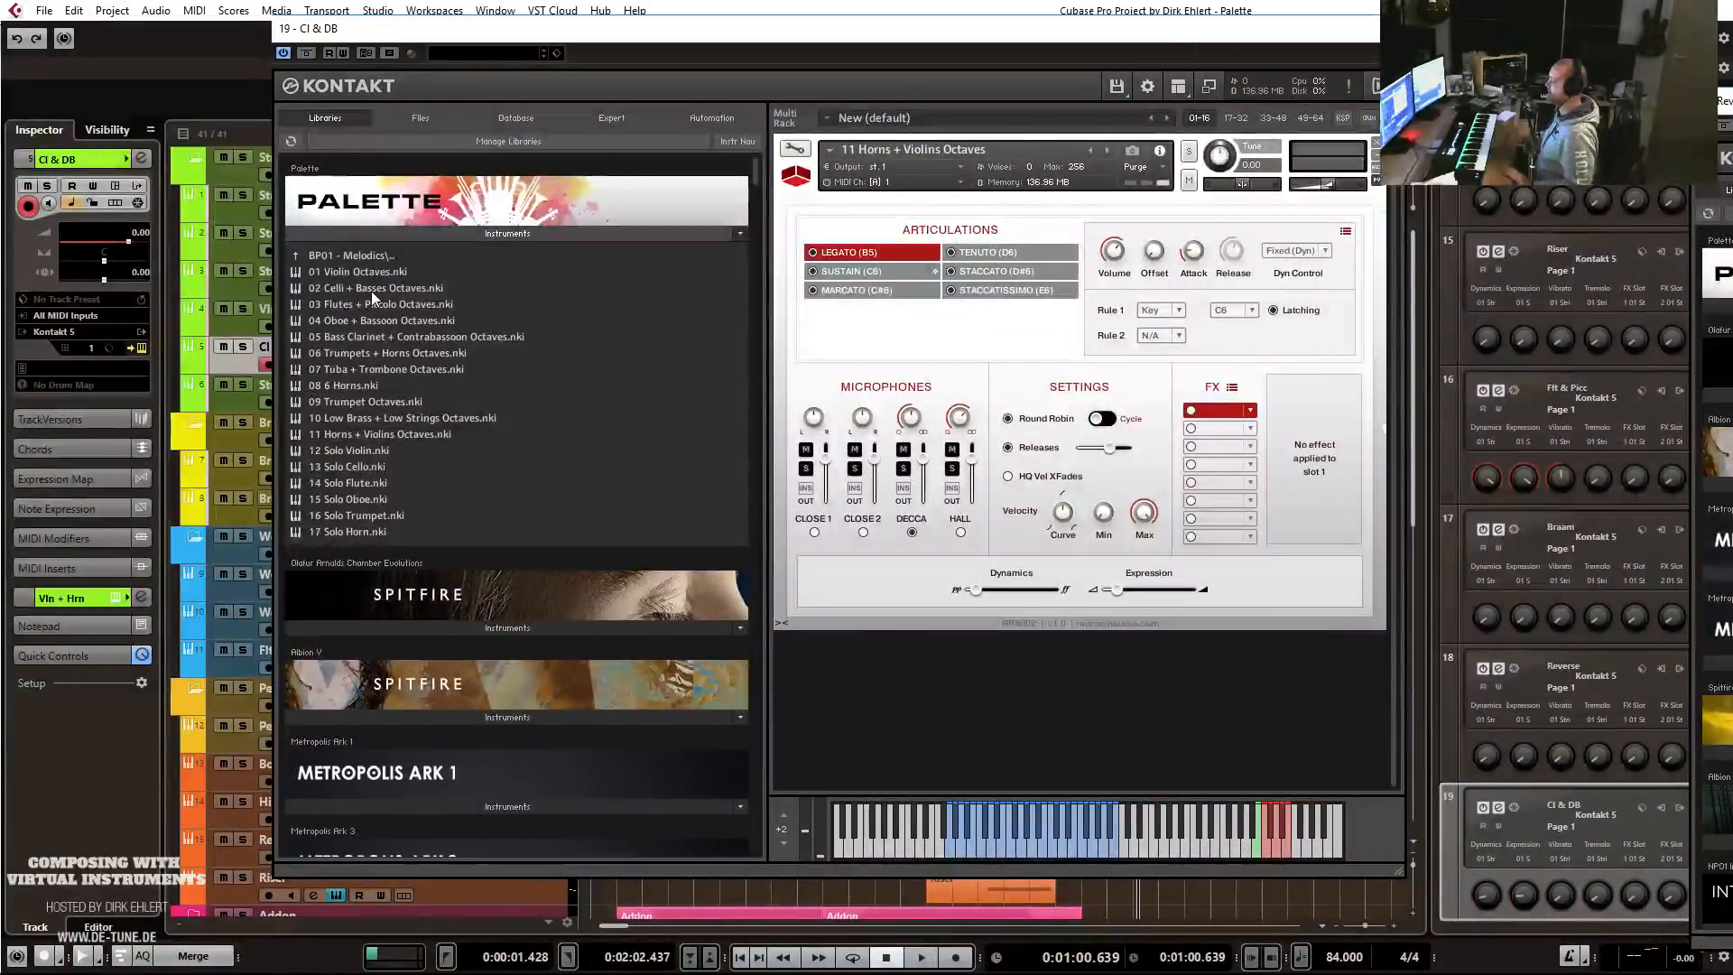
left_click_drag(373, 296, 868, 239)
left_click_drag(1013, 176, 1014, 179)
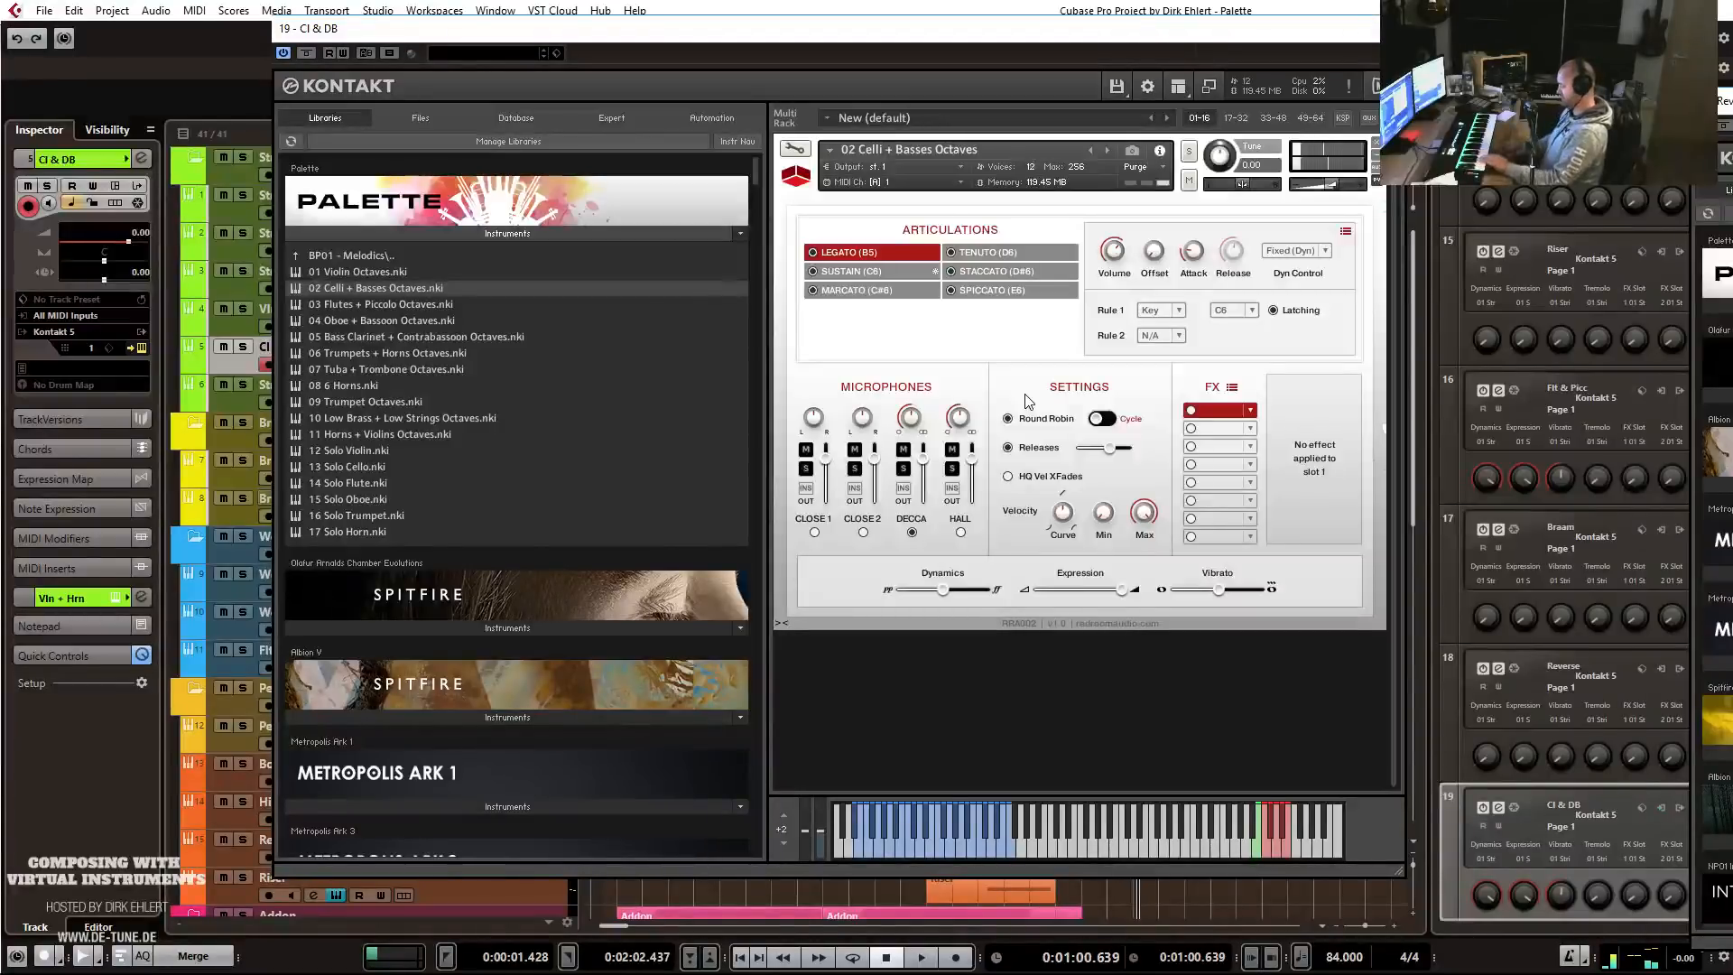
Compare the microphone positions, leave Close 1 and Decca enabled, and move the instrument window aside.
left_click(864, 532)
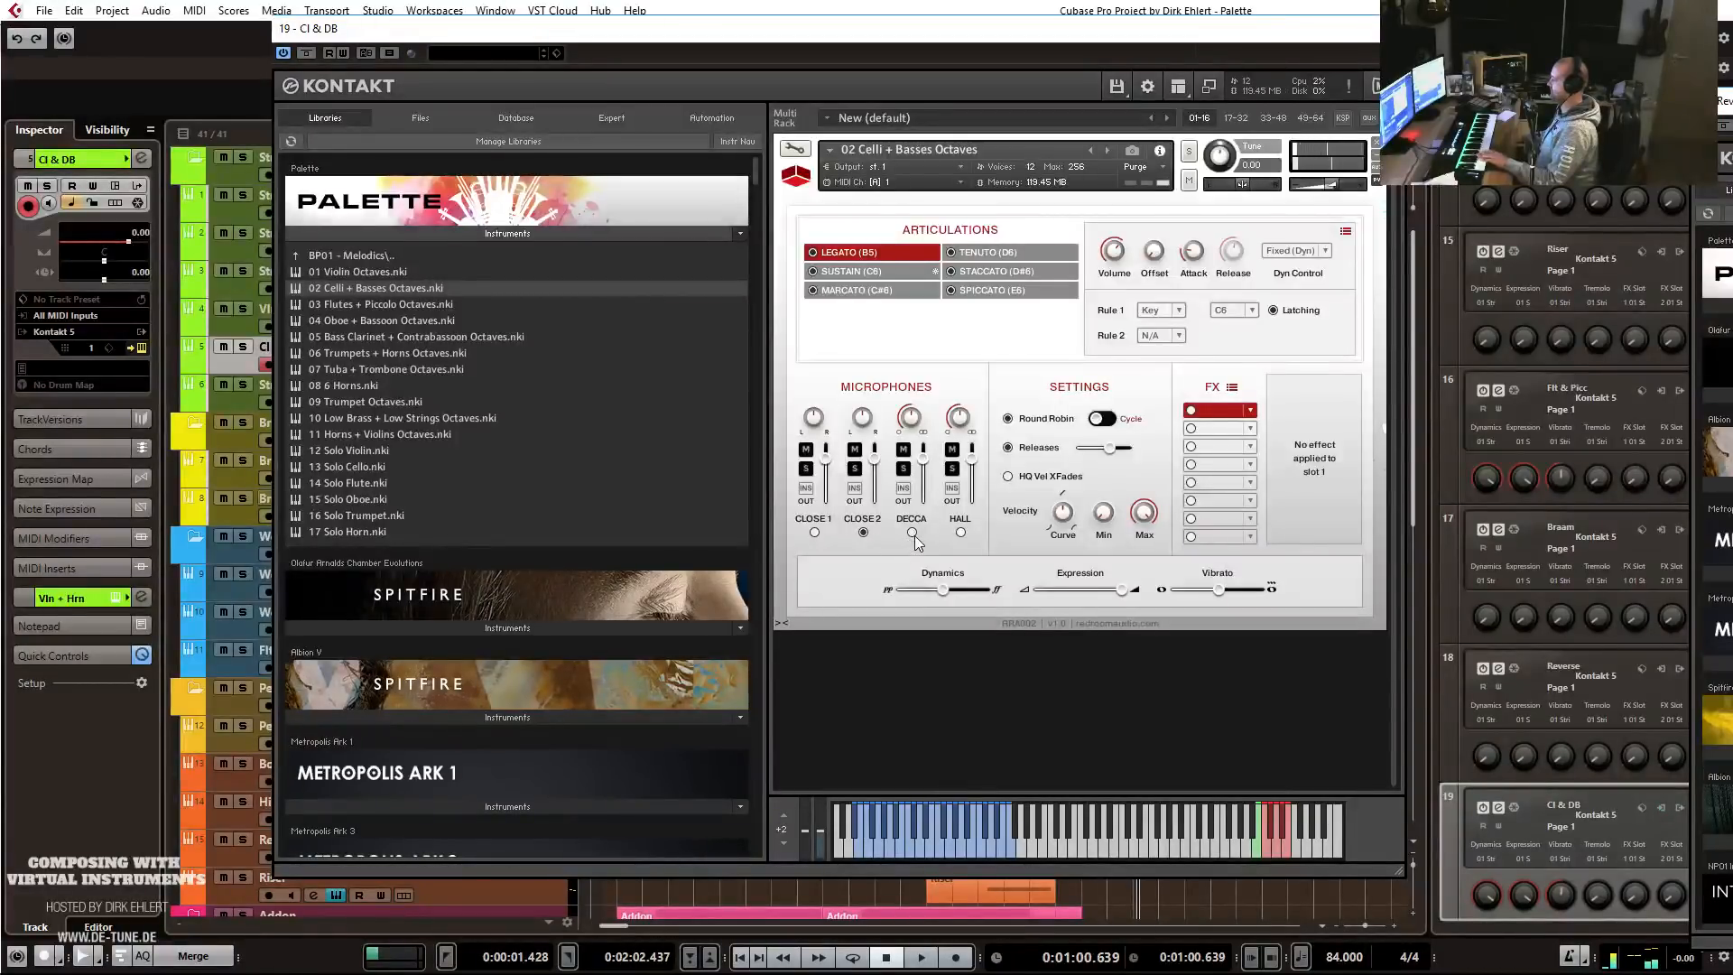
left_click(816, 534)
left_click(864, 533)
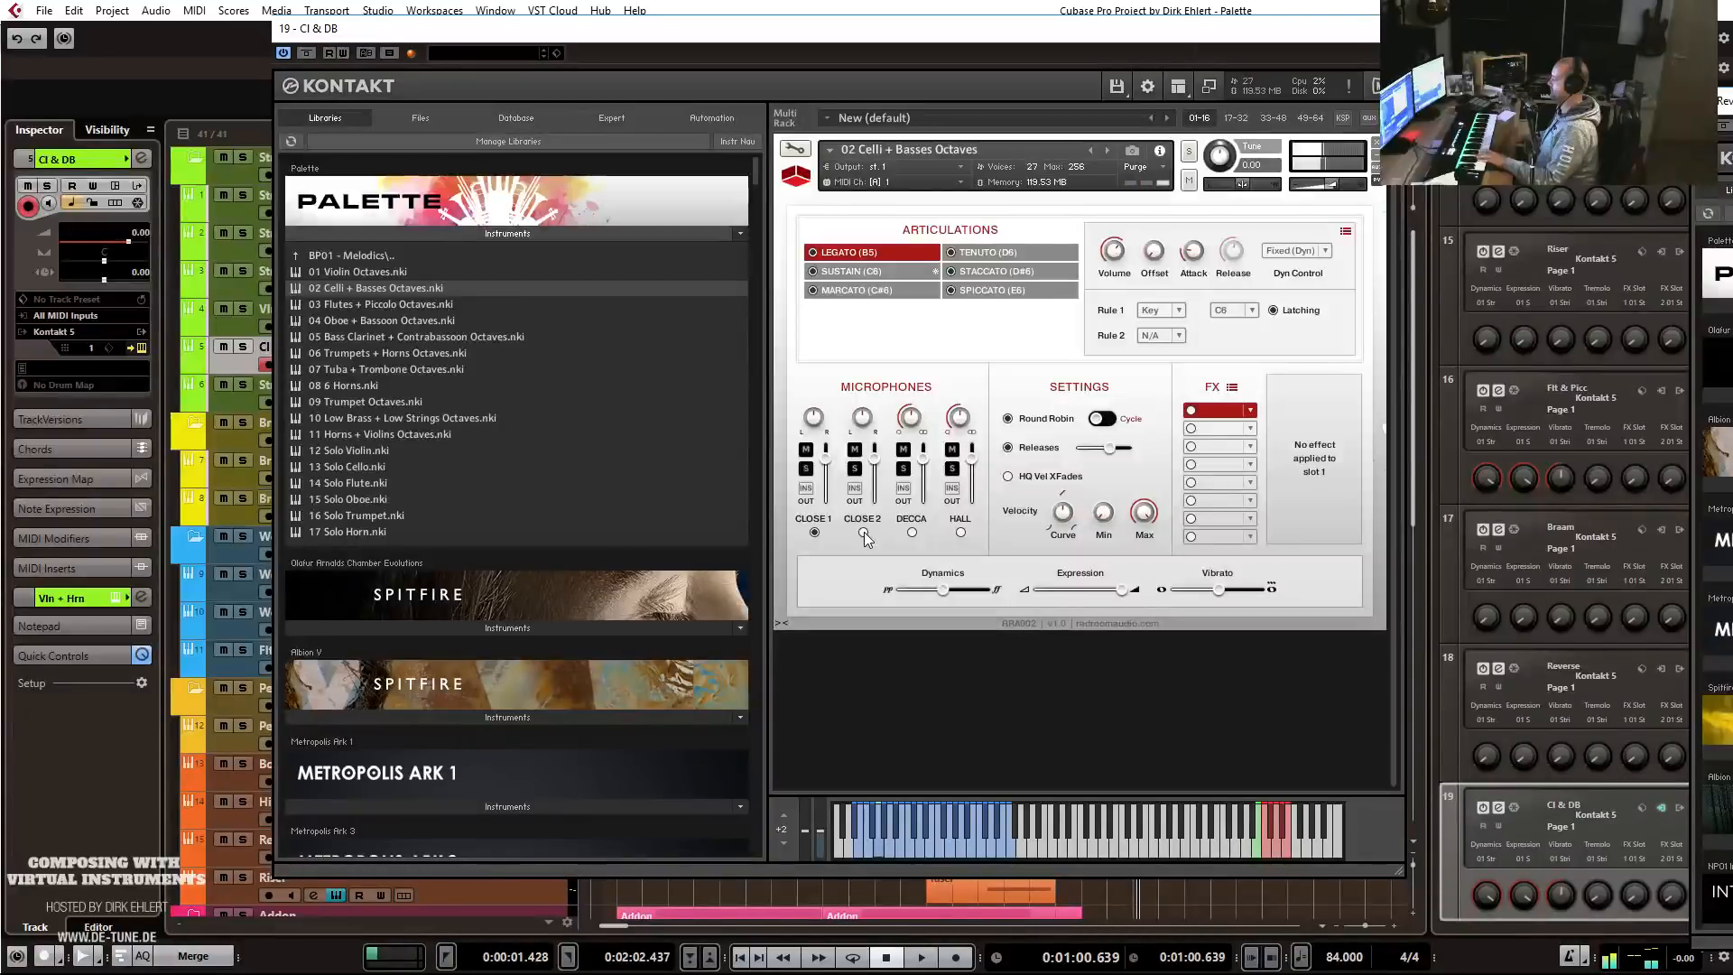
left_click(912, 533)
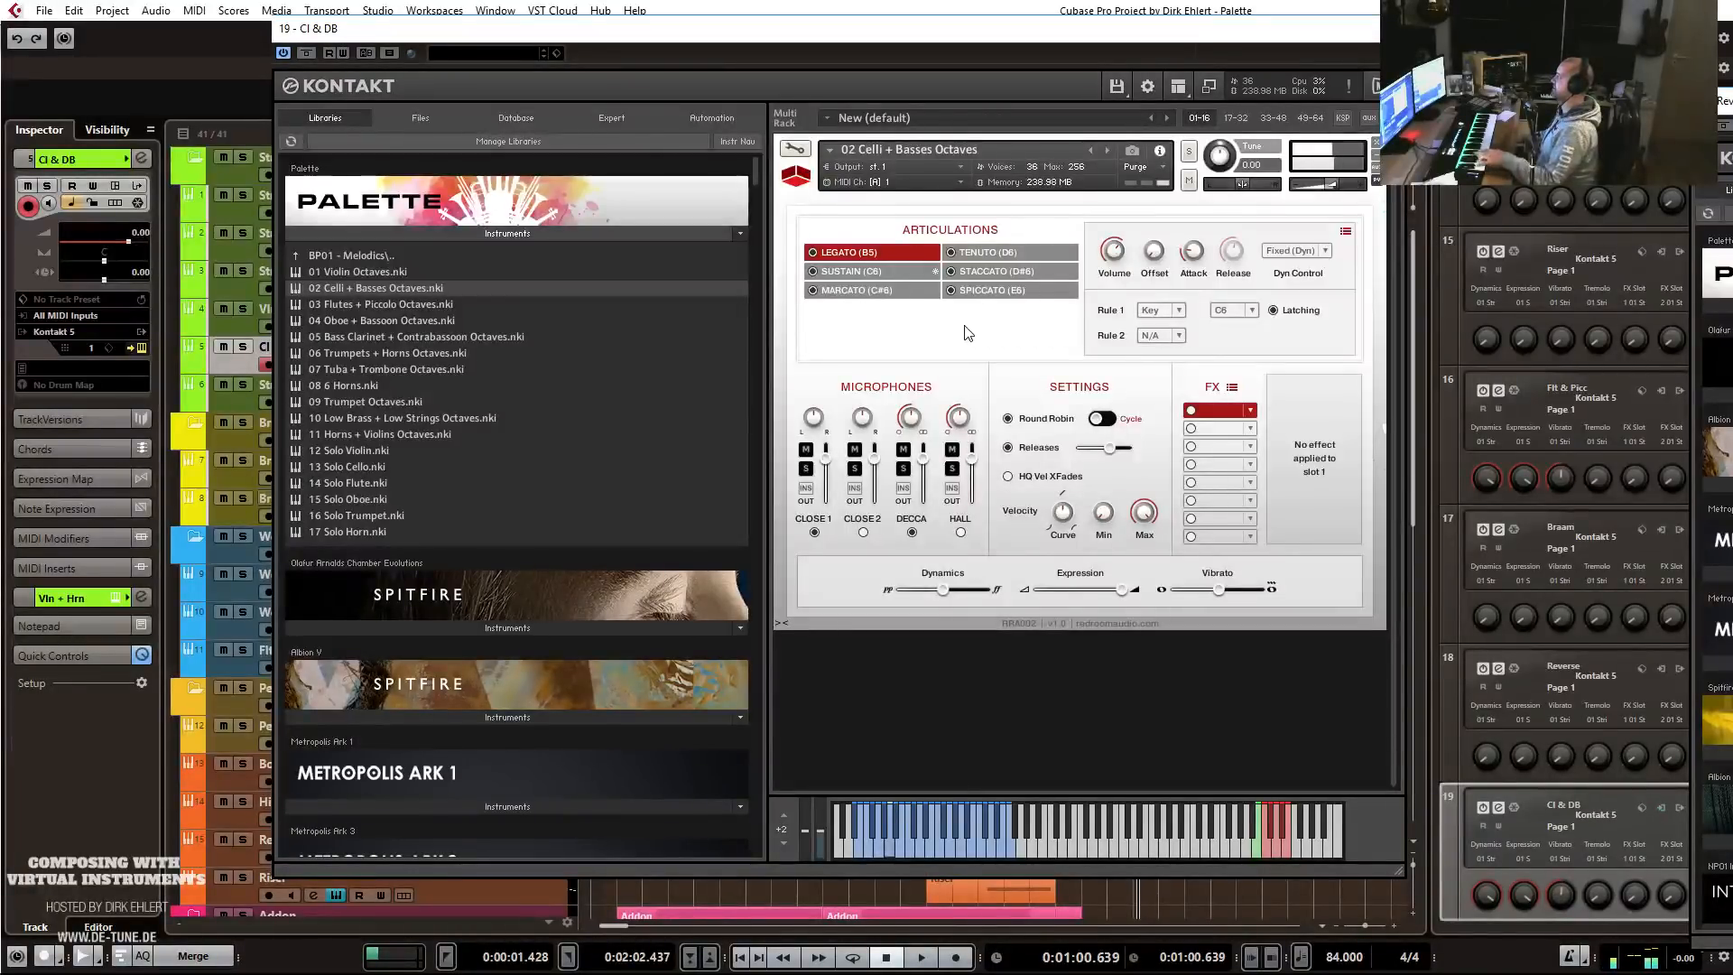
left_click_drag(1026, 32, 1732, 38)
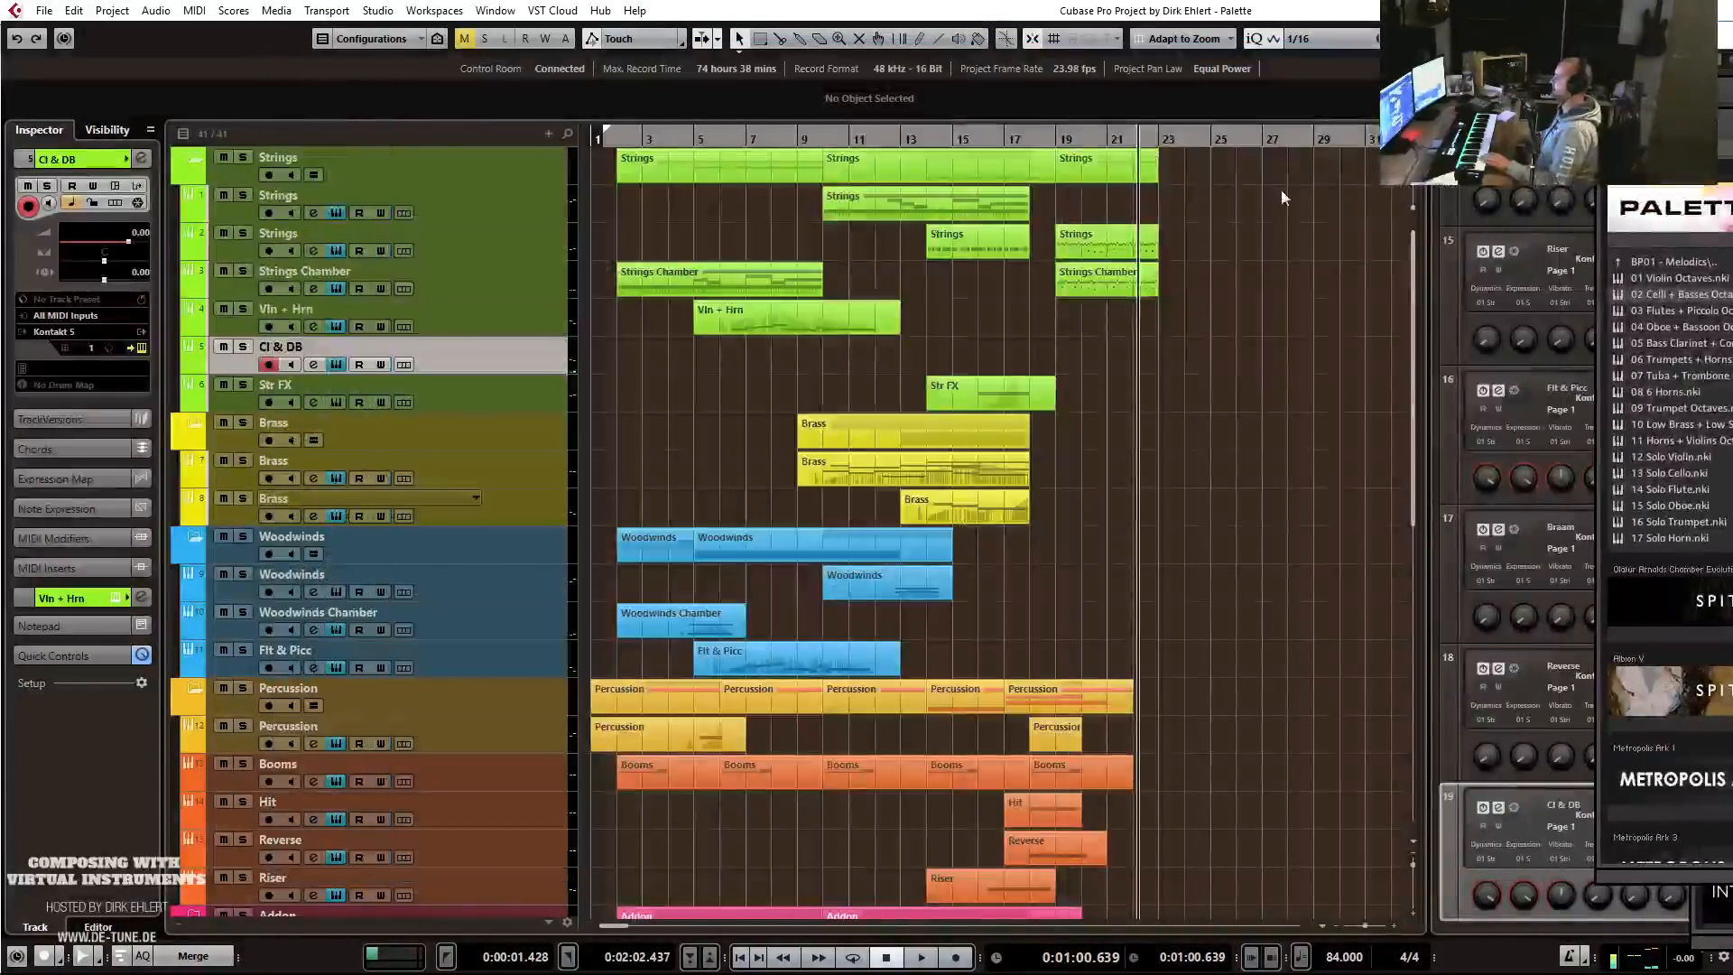
Record a low strings line on the Cl & DB track starting from bar 18, and stop at about bar 23.
left_click(1019, 141)
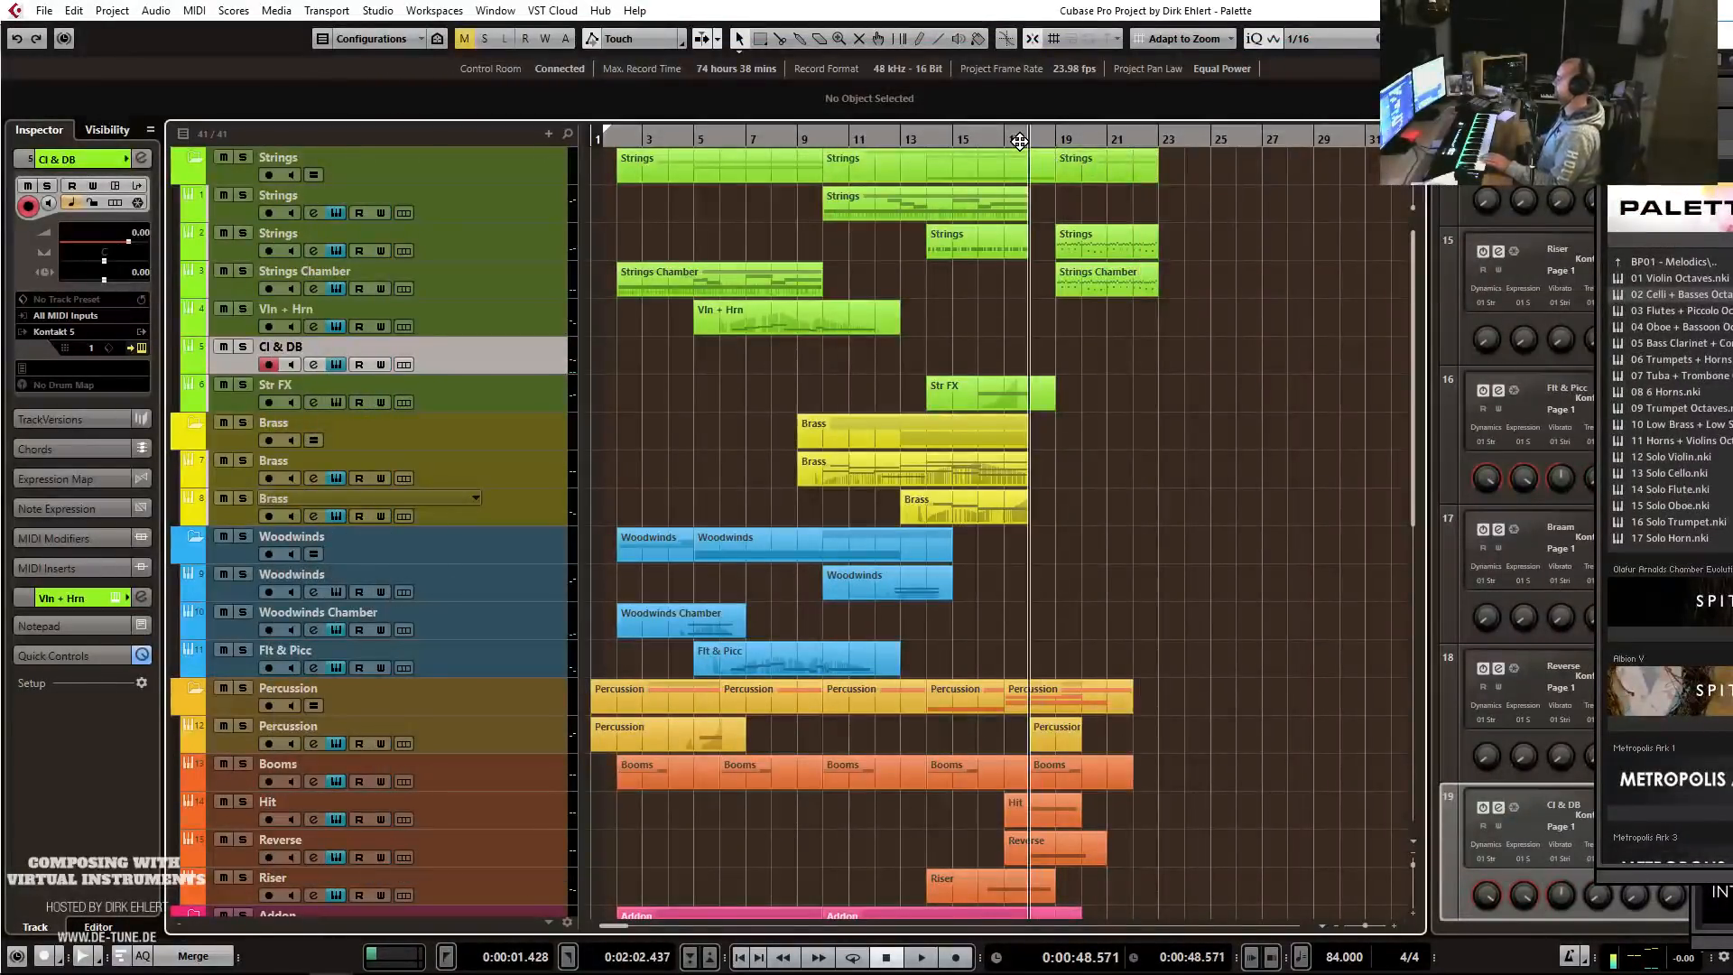
key("KP_Multiply")
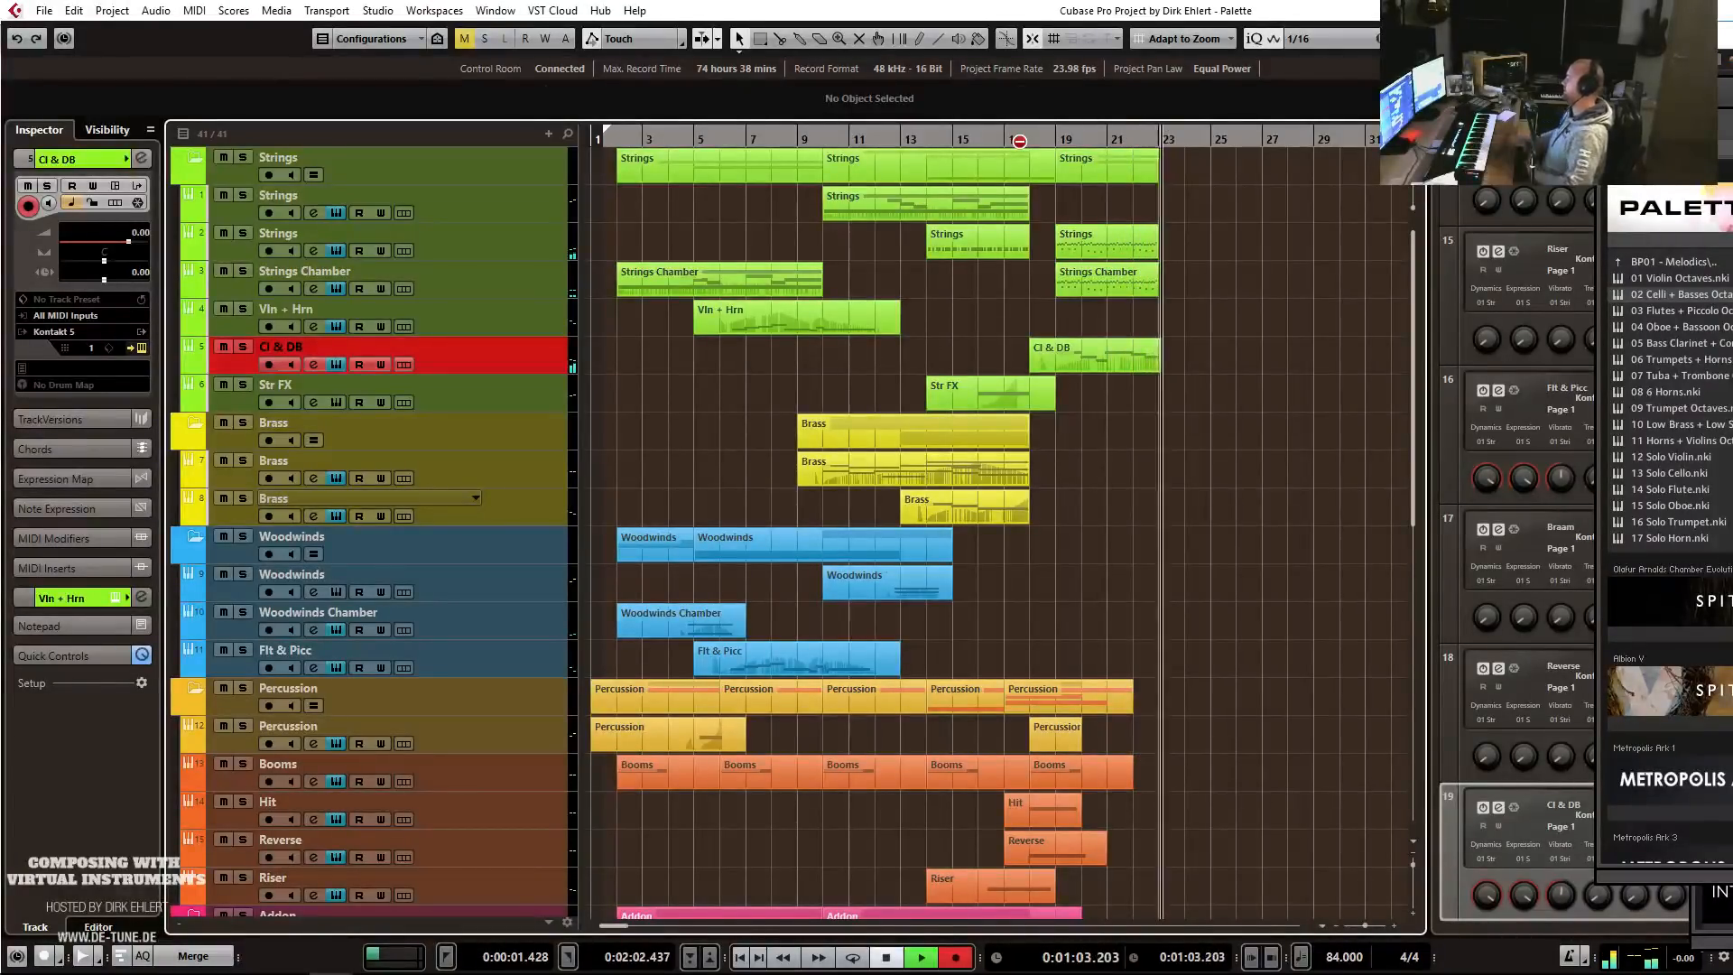
key("space")
Open the recorded Cl & DB part for editing and set its quantize value to 1/4.
key("Return")
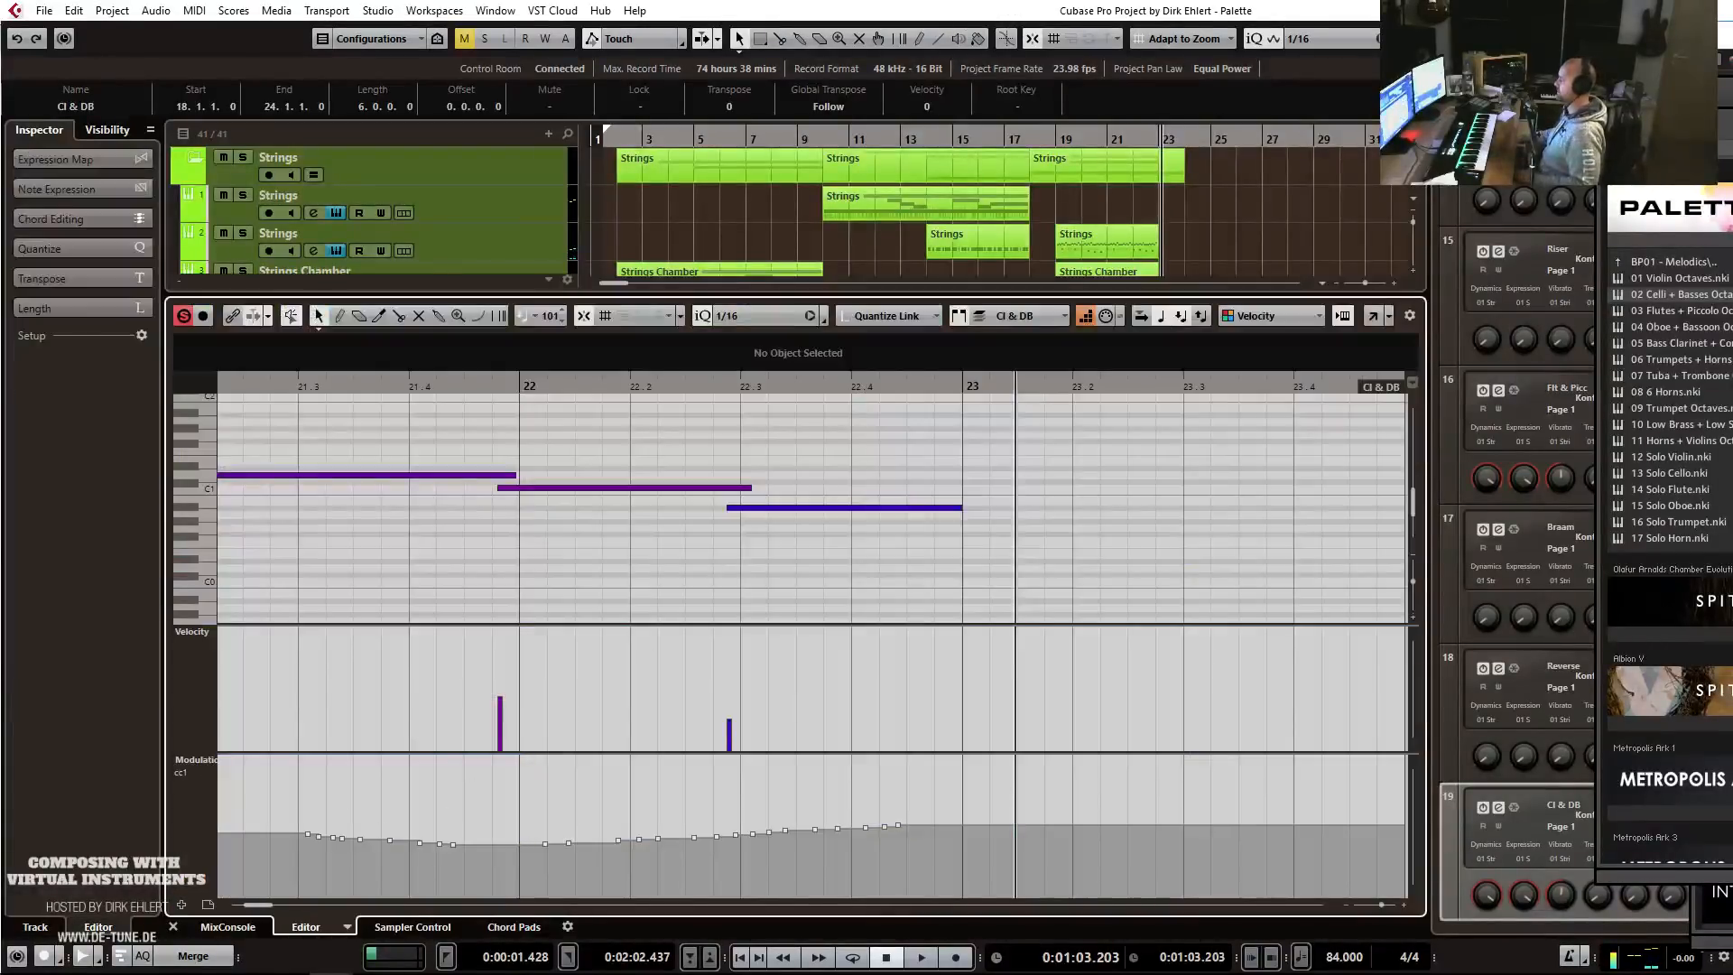
left_click(740, 307)
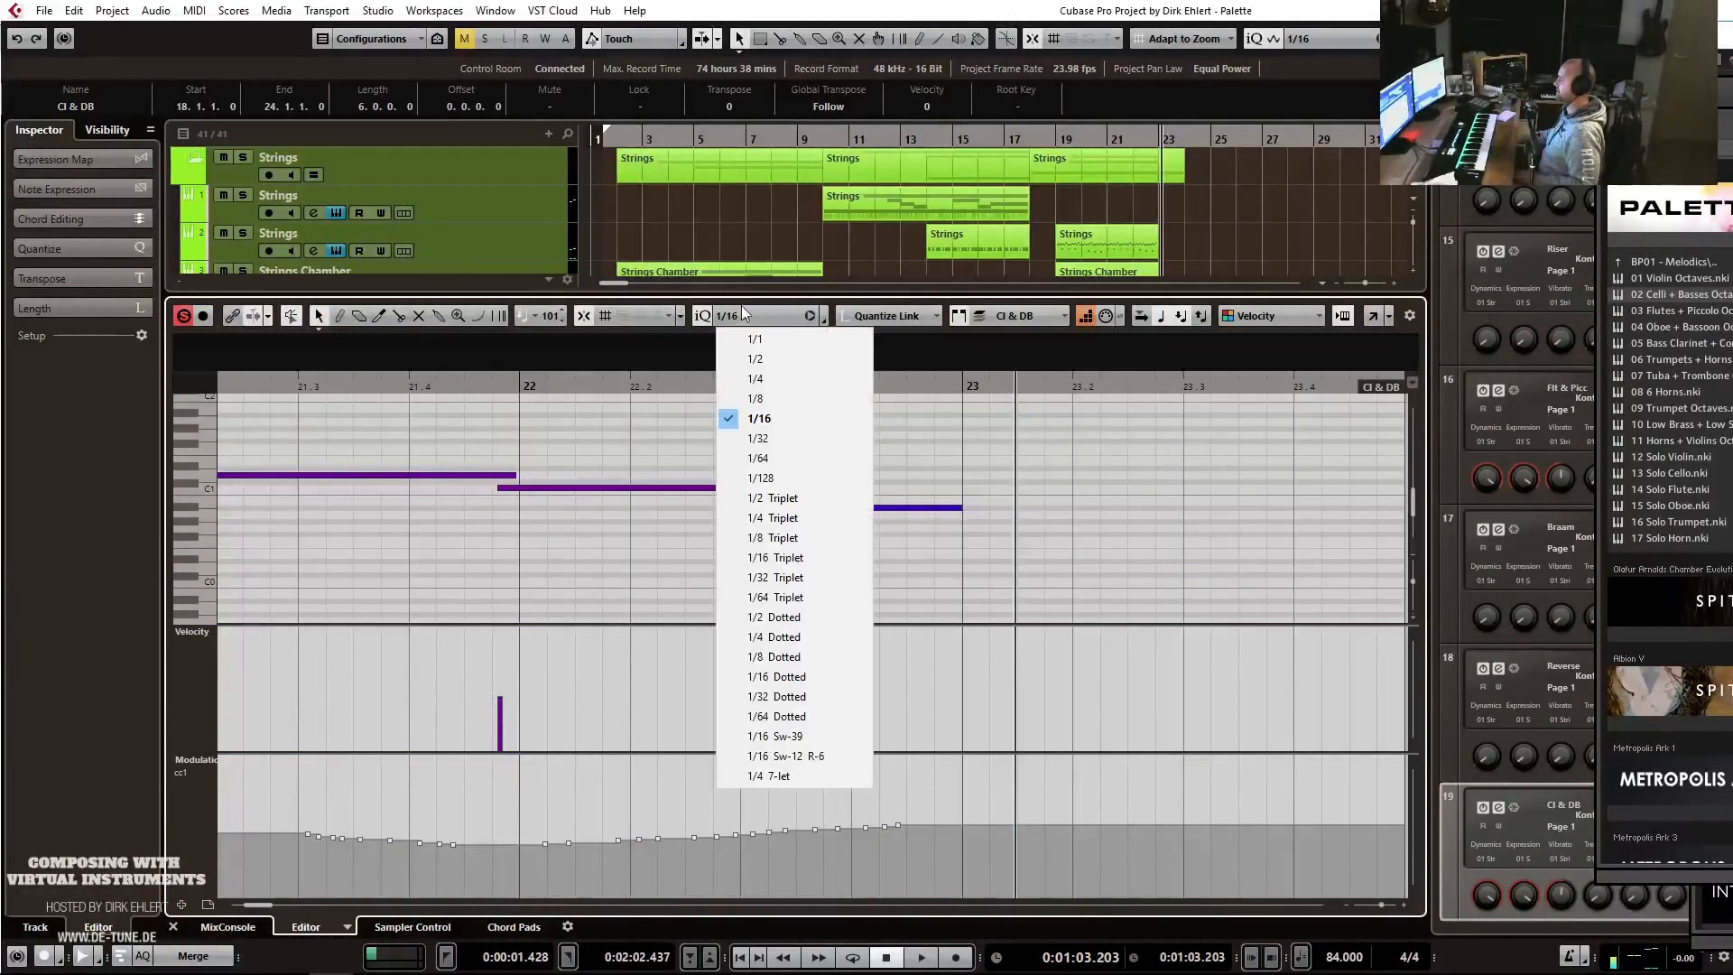
left_click(775, 377)
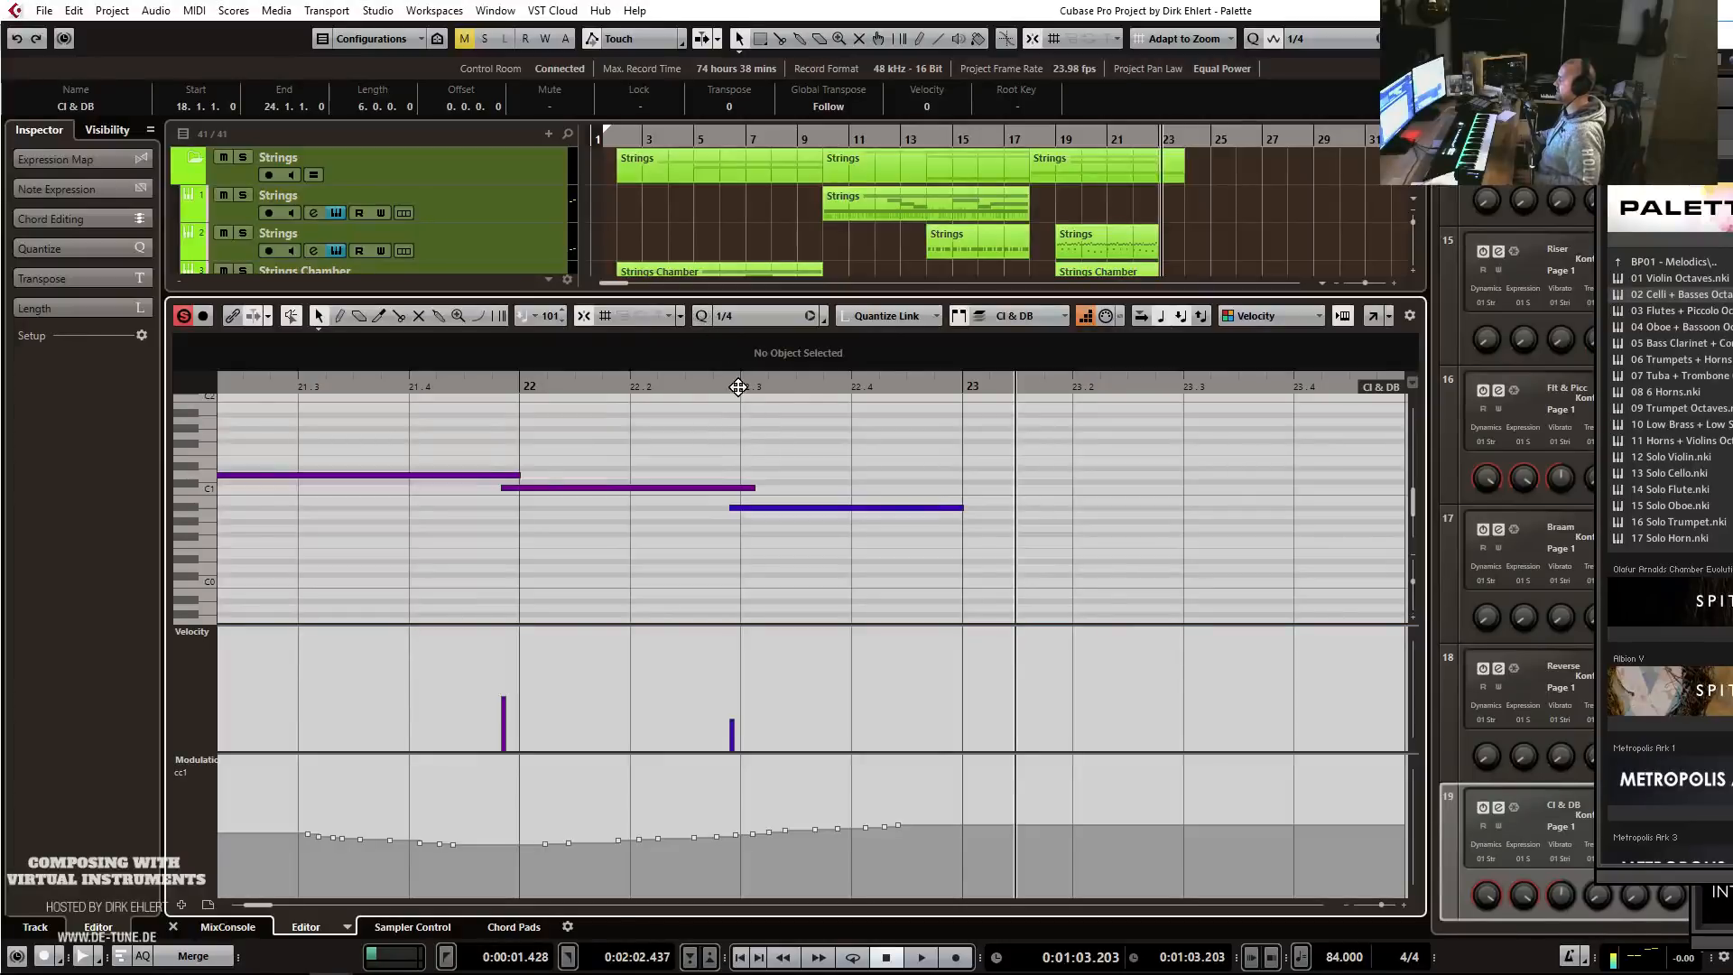
Trim the Cl & DB part's start to bar 19 and even out the opening modulation curve during playback.
scroll(840, 451, "down", 9)
left_click(548, 388)
key("space")
left_click_drag(504, 389, 548, 388)
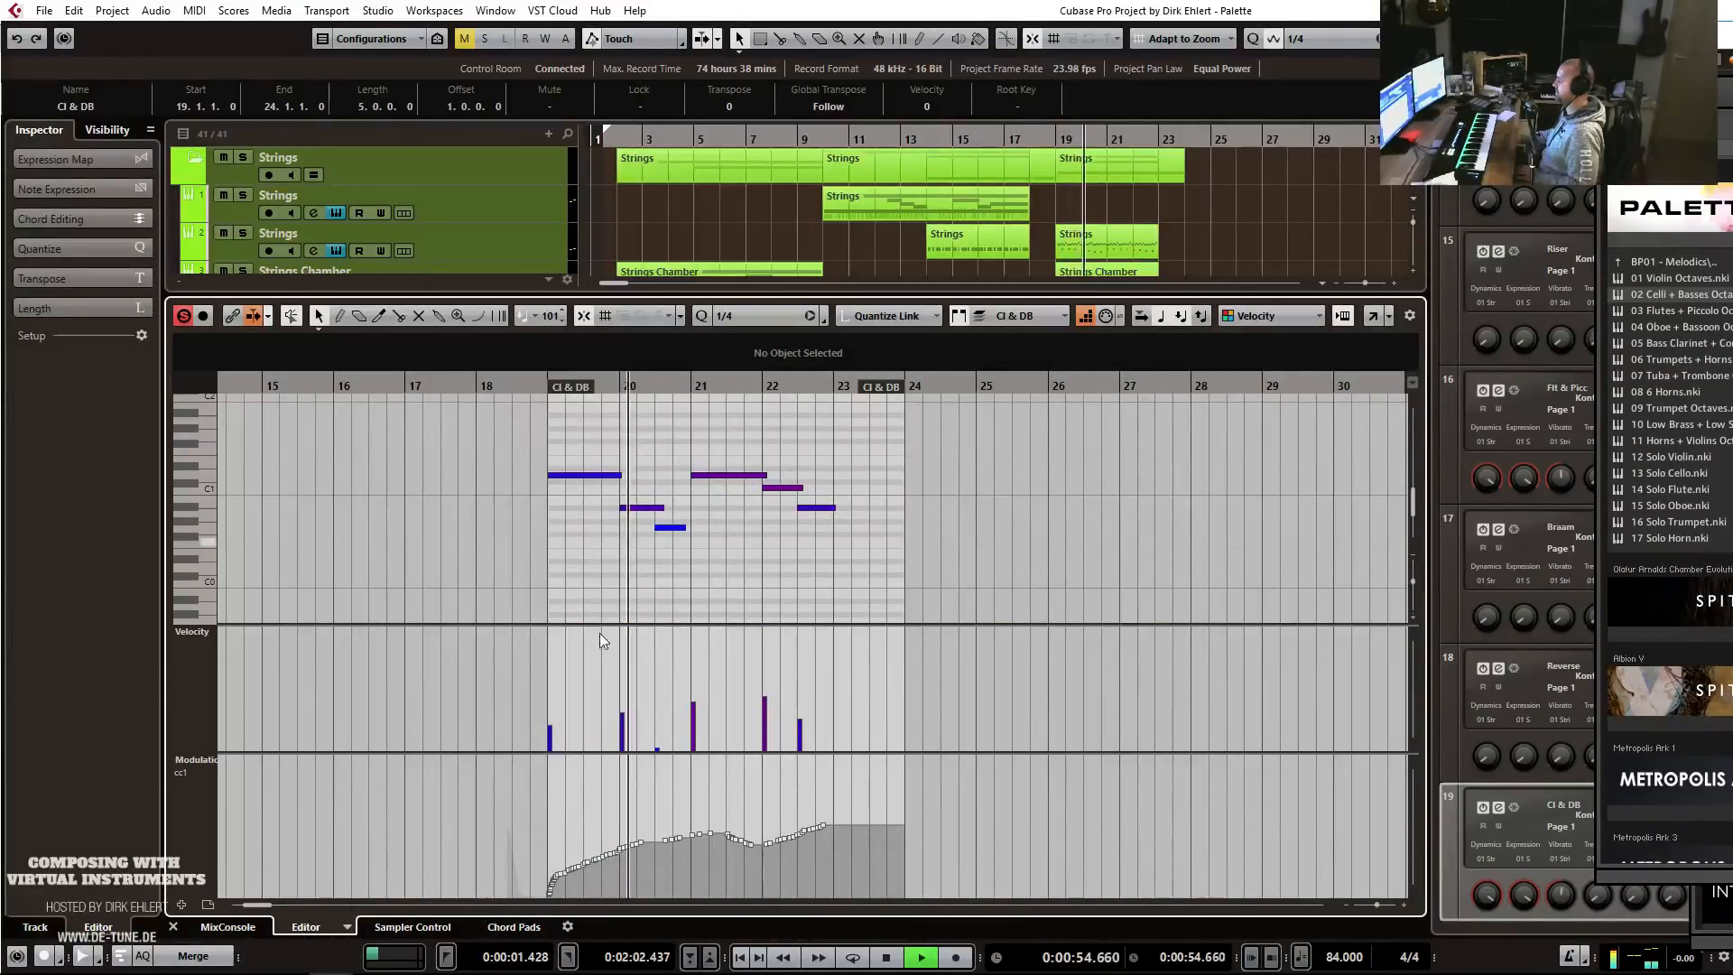
left_click_drag(572, 870, 547, 869)
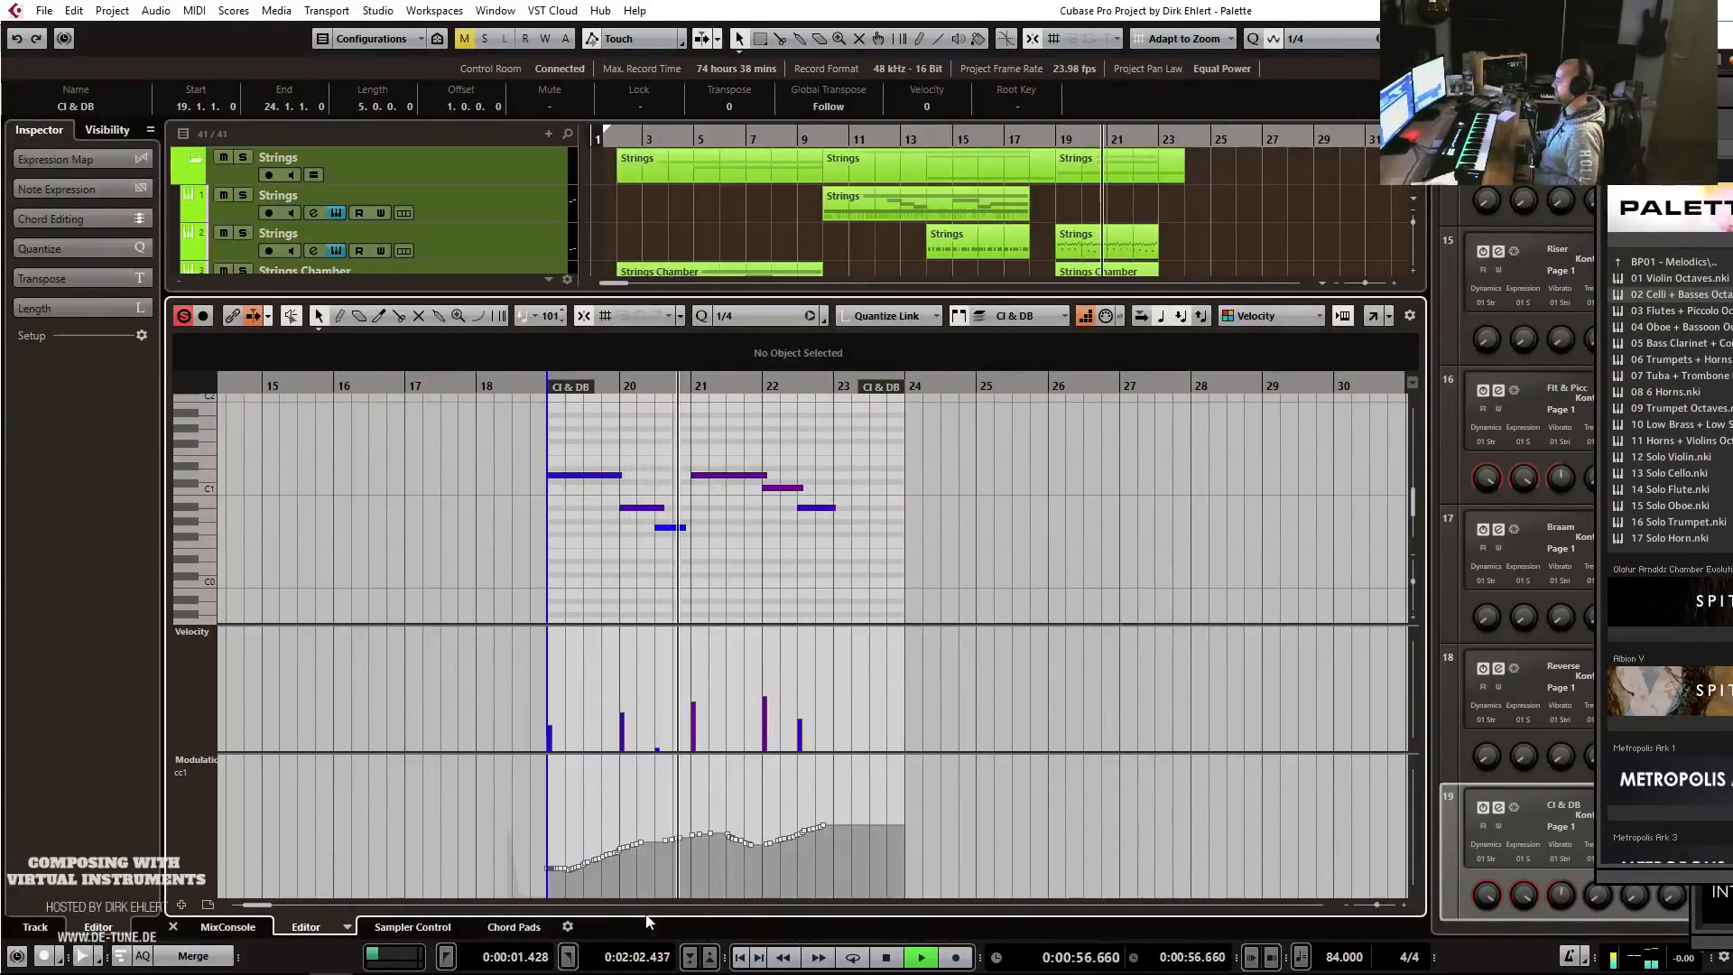
Stop playback, trim the end of the Cl & DB part back to bar 23, and close the editor.
key("h")
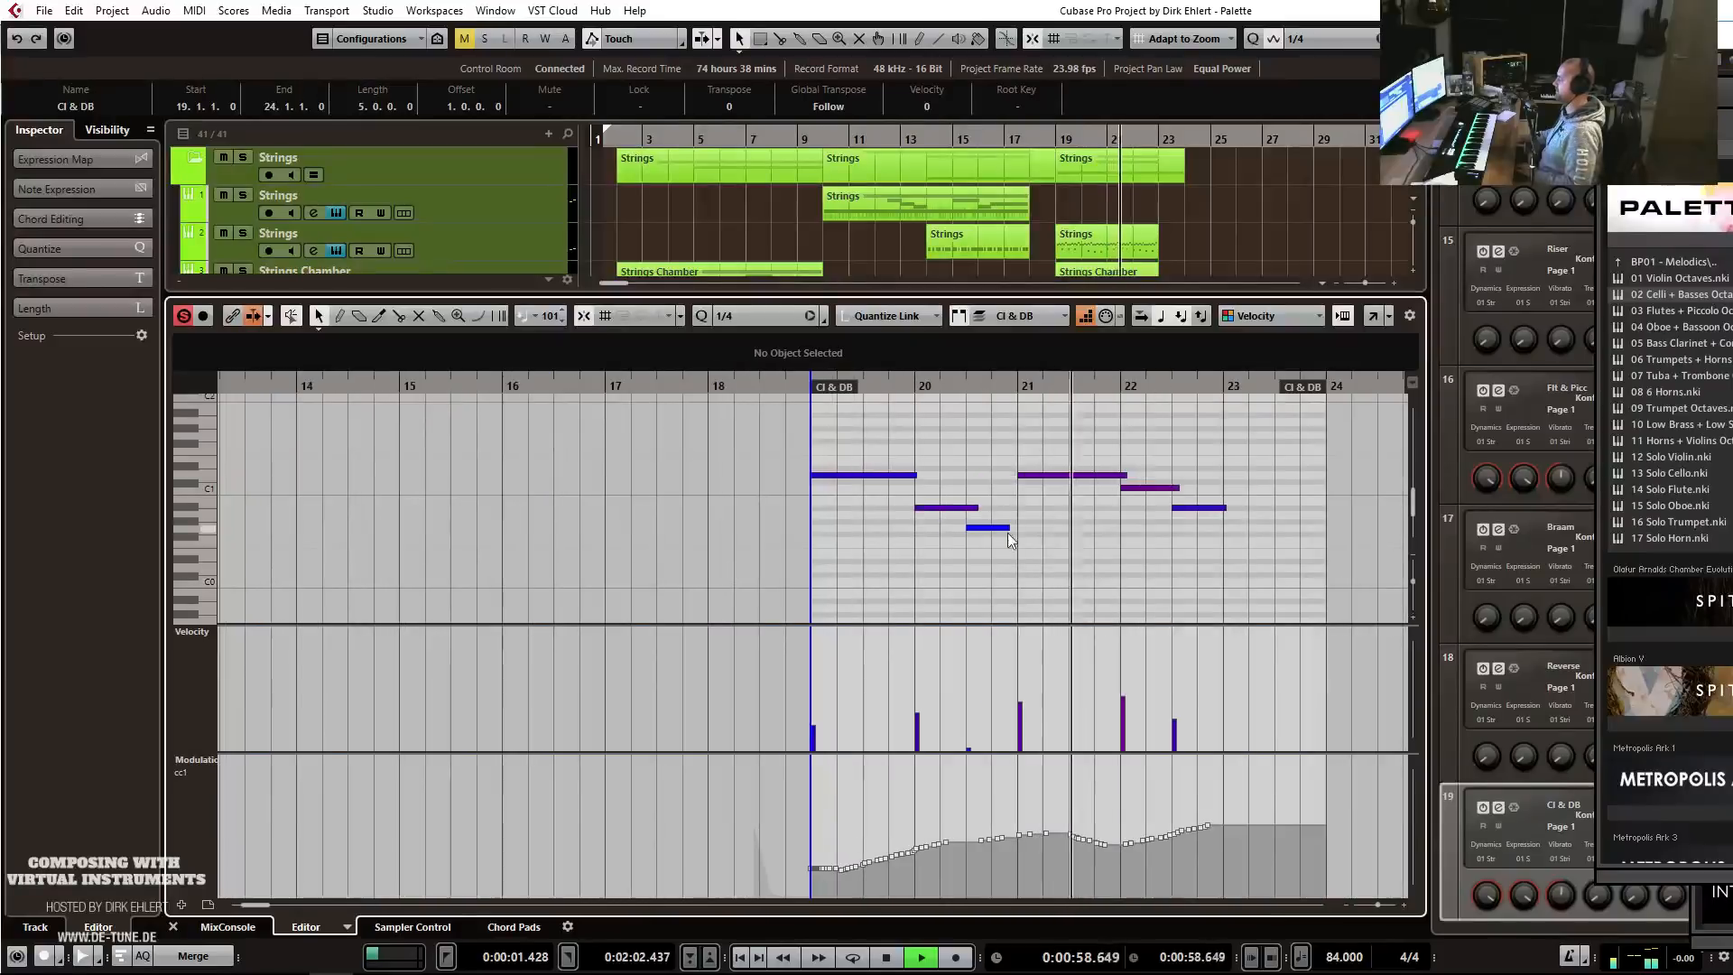
key("h")
key("g")
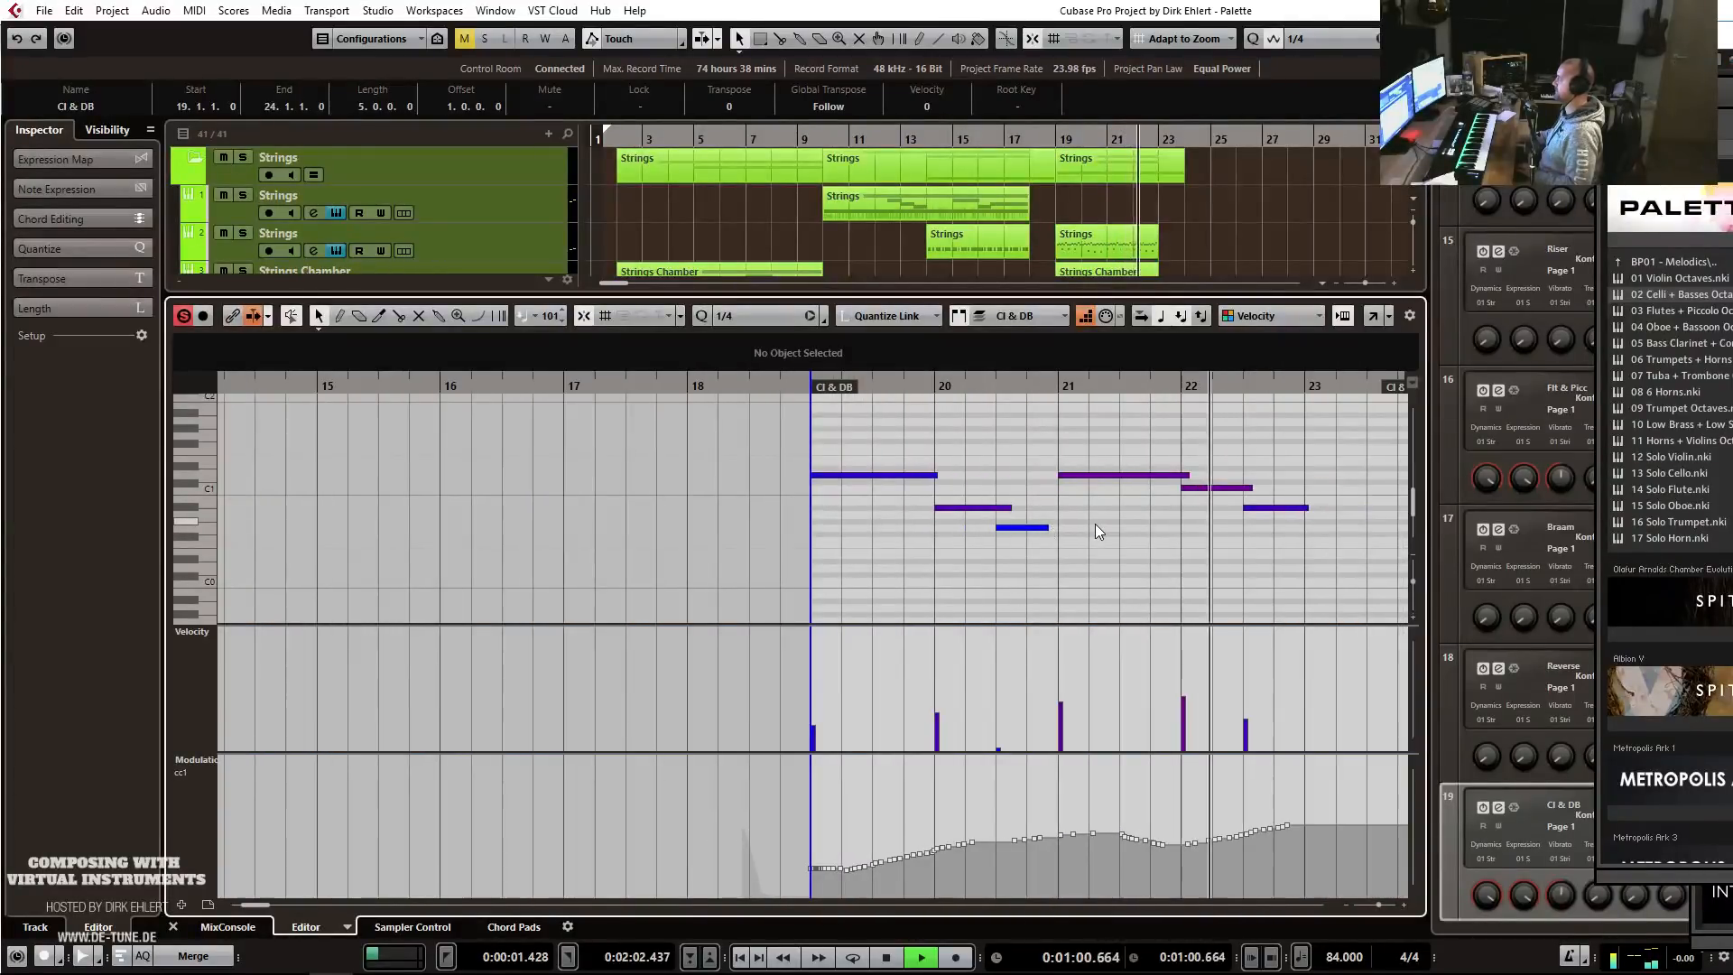
key("g")
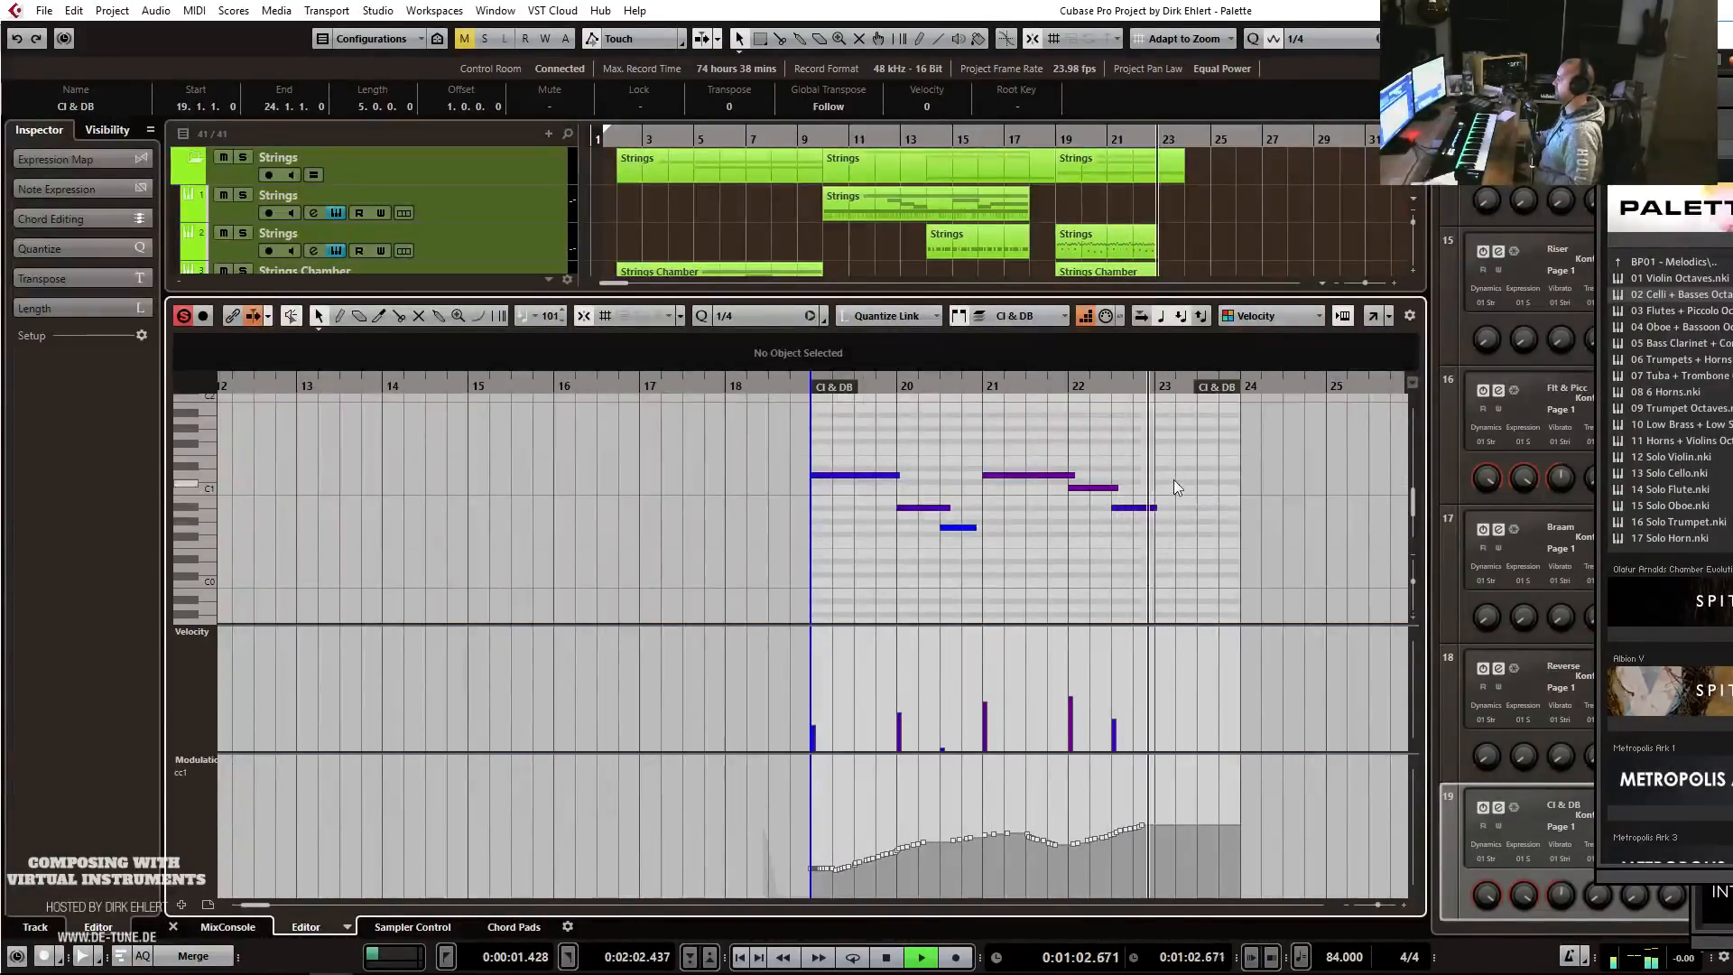
key("space")
left_click(1156, 509)
left_click_drag(1218, 392, 1134, 394)
key("Return")
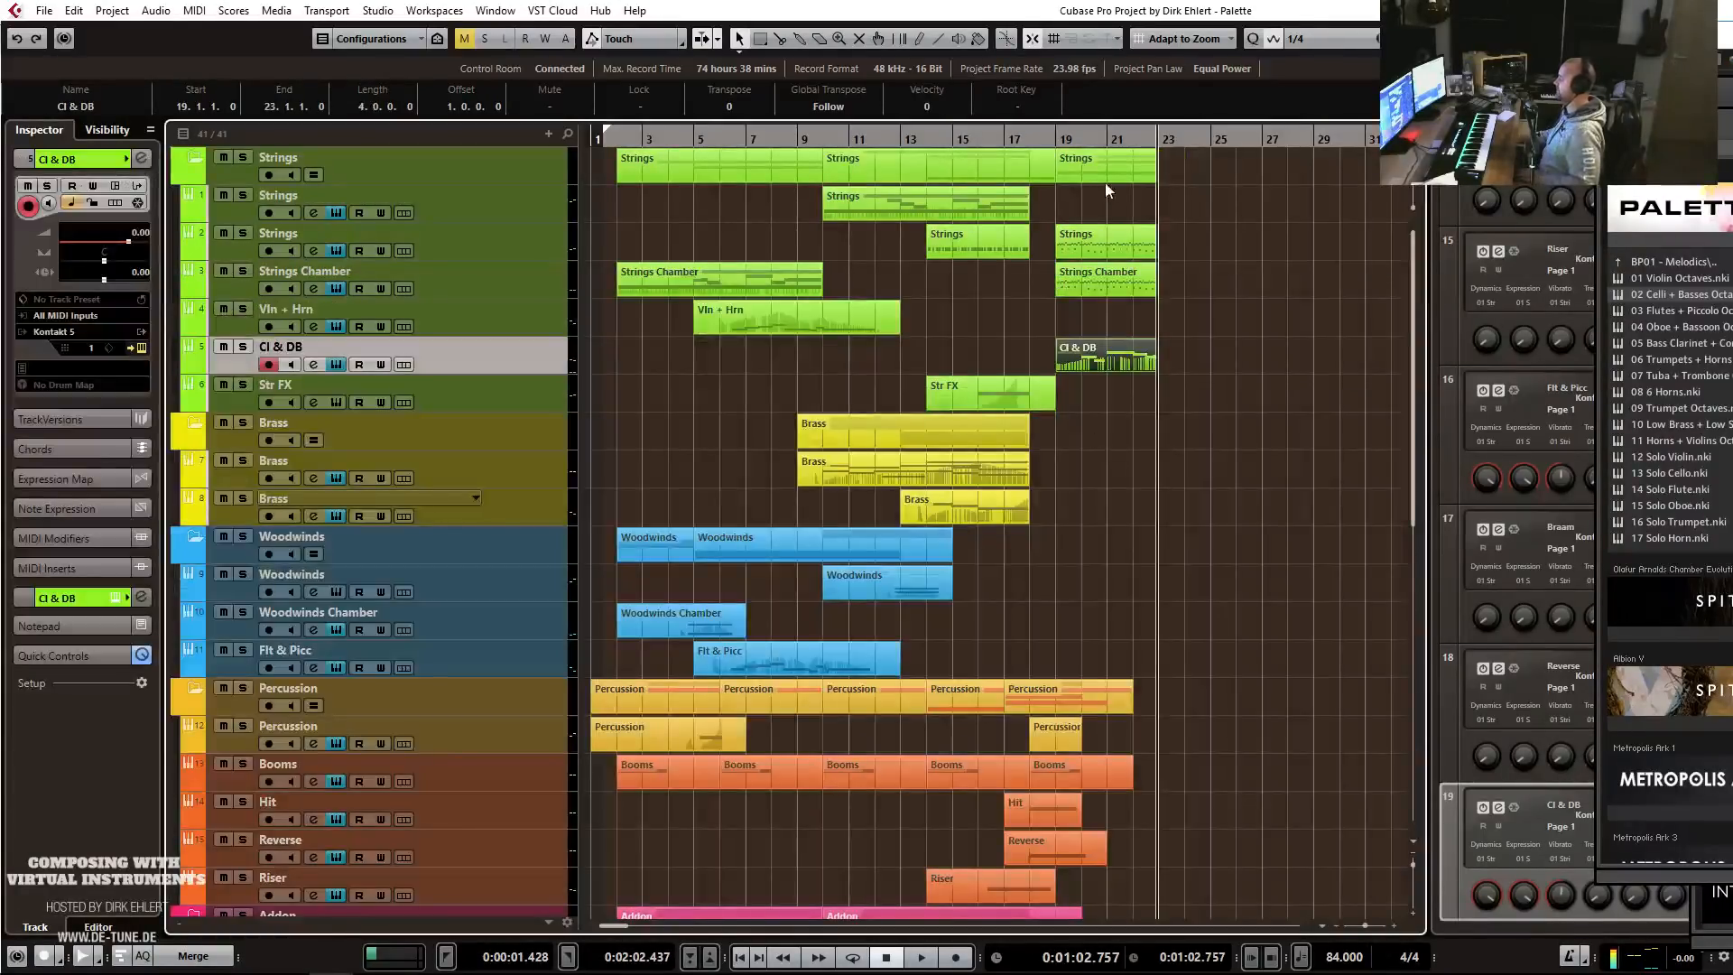
Copy the Cl & DB part onto the second Brass track at bar 19, solo that track and briefly play it.
left_click(1057, 140)
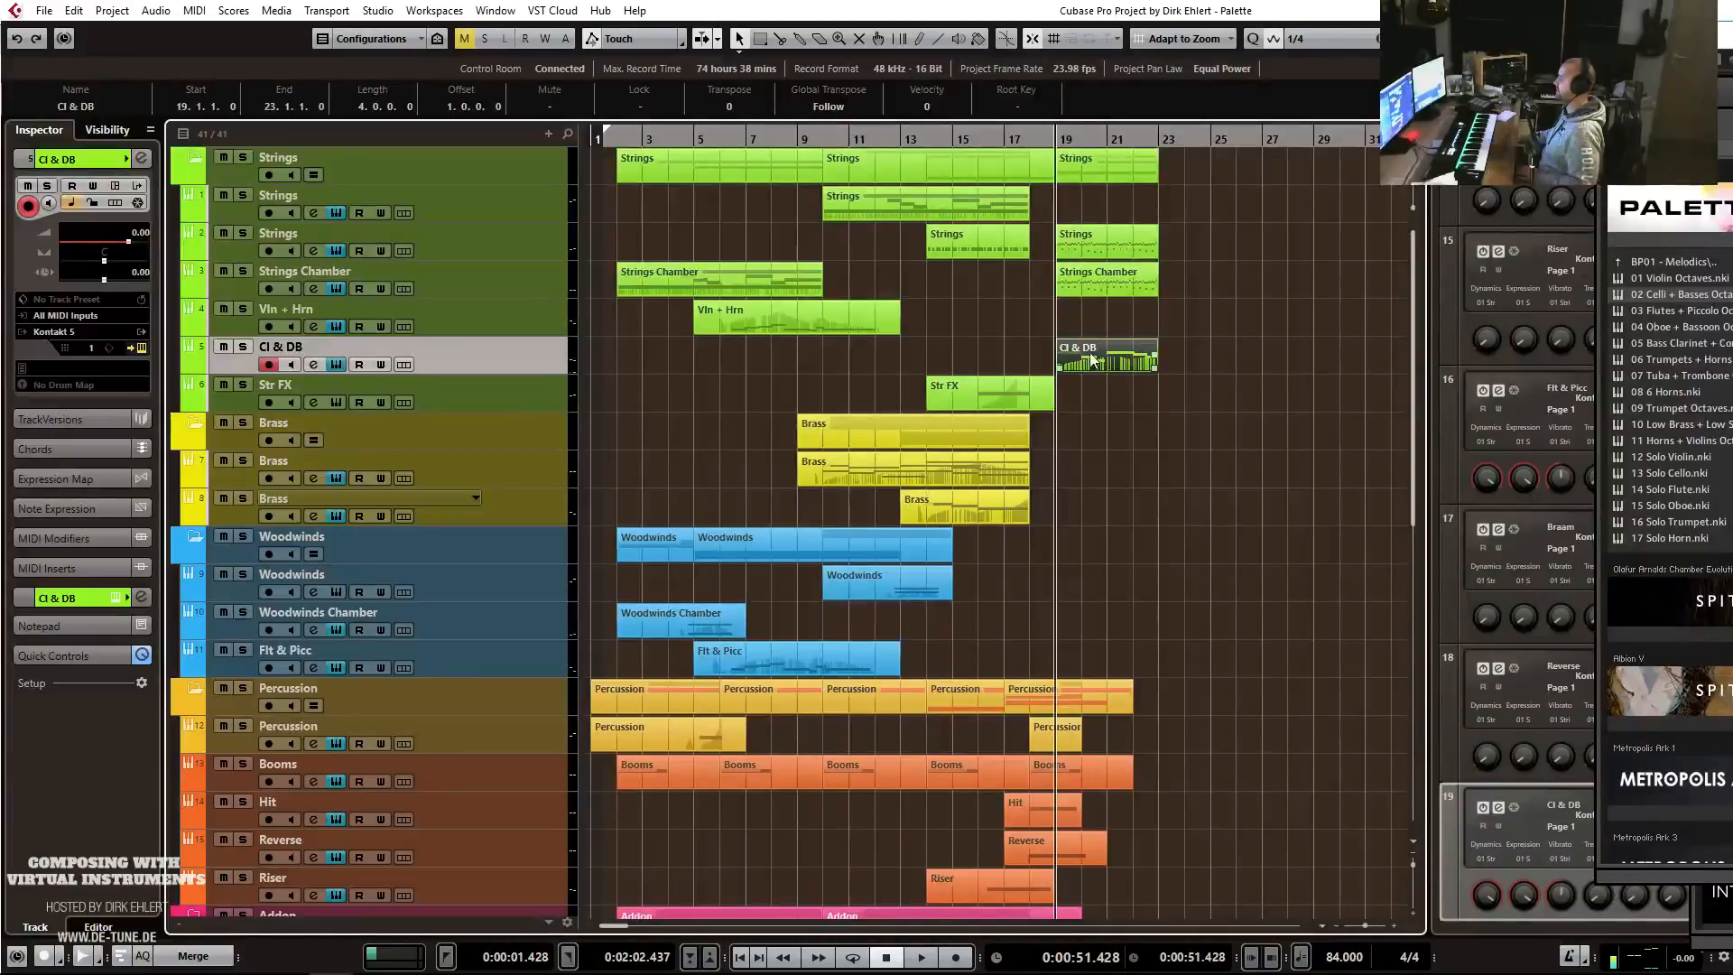
left_click_drag(1090, 465, 1097, 512)
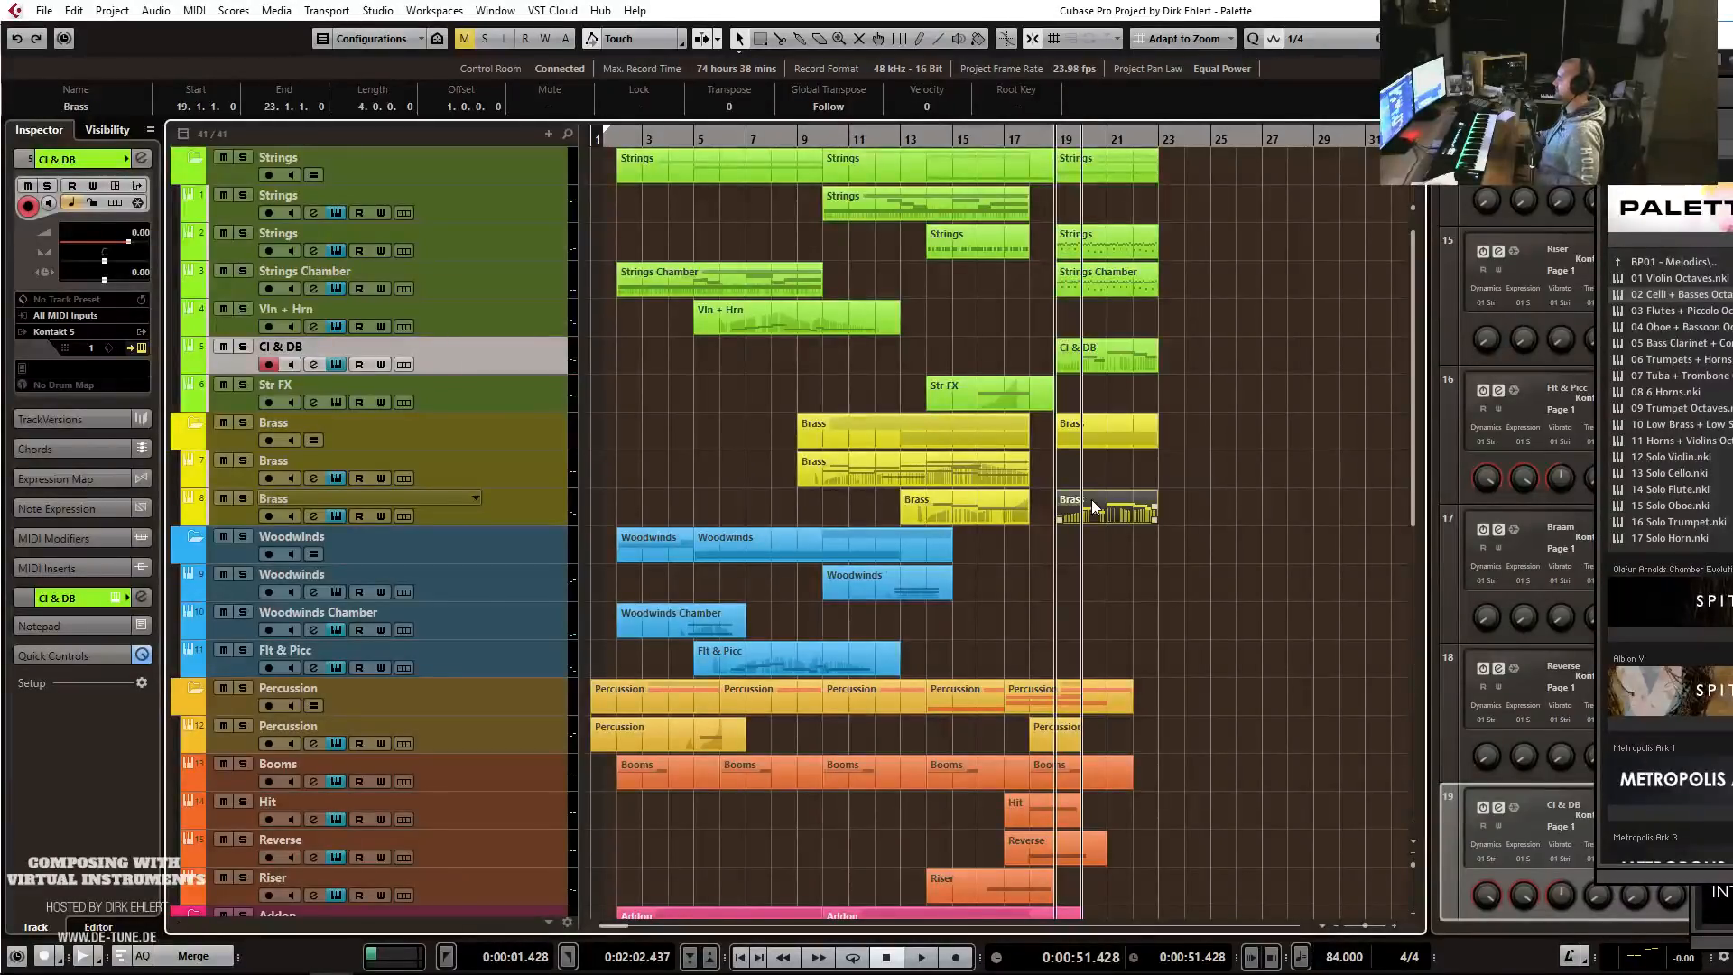
left_click(479, 517)
key("s")
key("space")
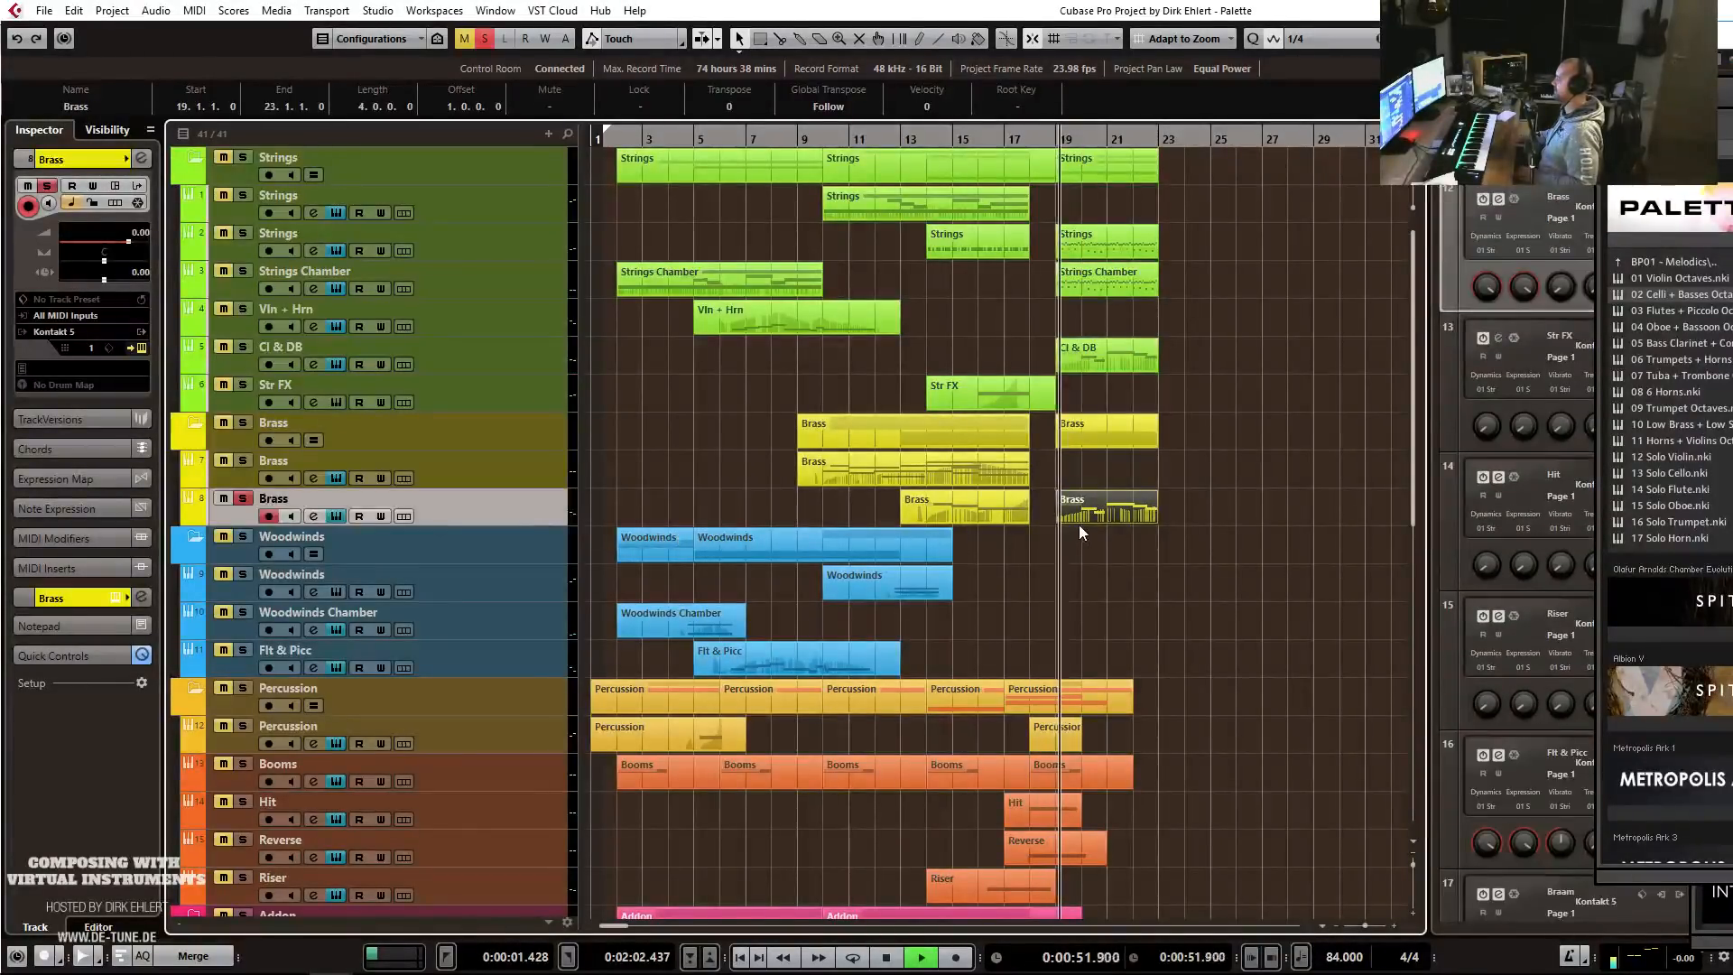
key("space")
Transpose all notes of the copied Brass part up one octave, close the editor, and audition the soloed part.
double_click(1079, 511)
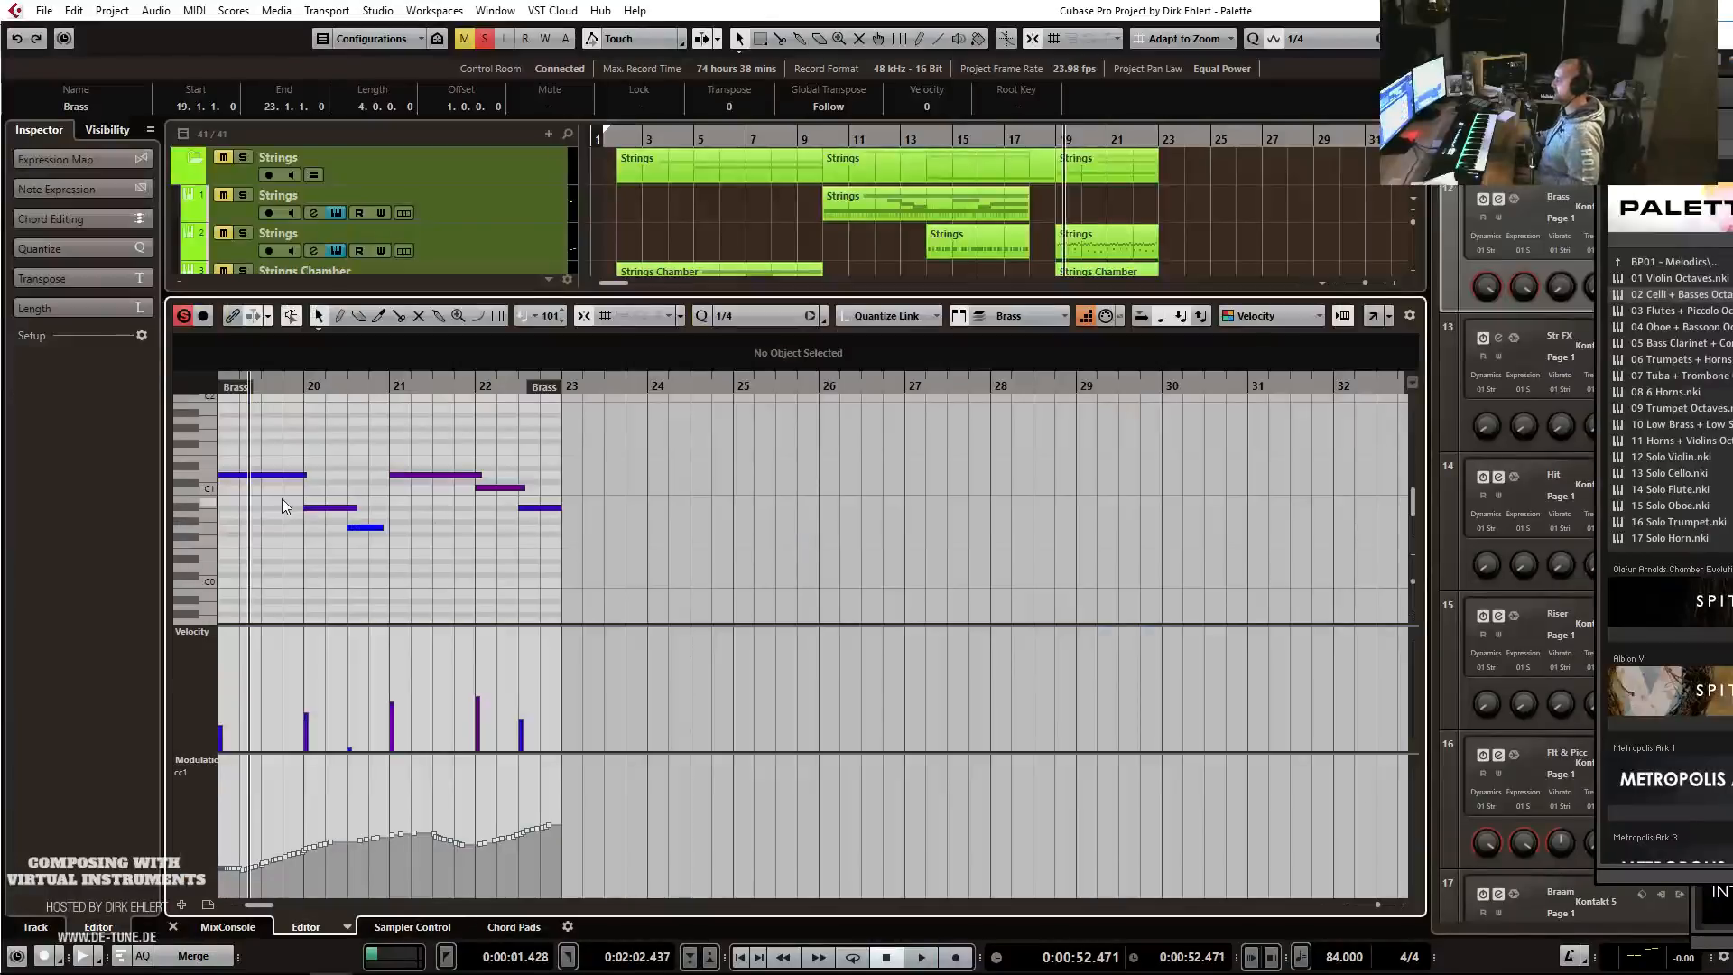
scroll(282, 499, "up", 2)
left_click_drag(258, 474, 557, 623)
key("ctrl+e")
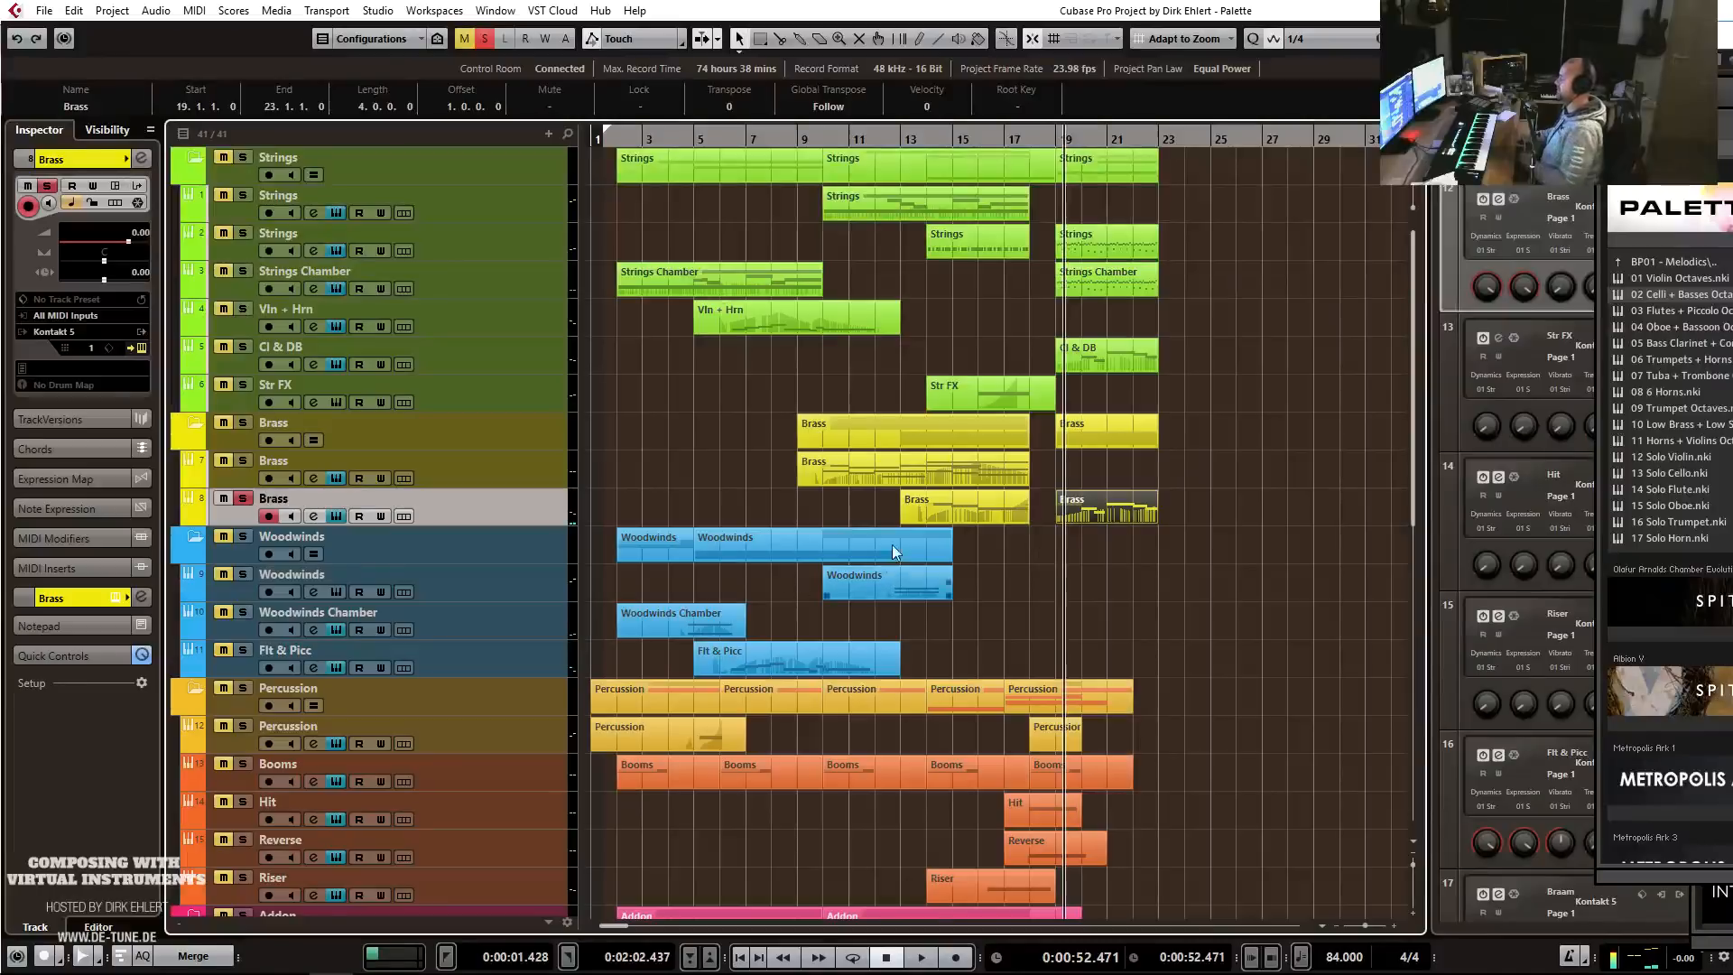
key("space")
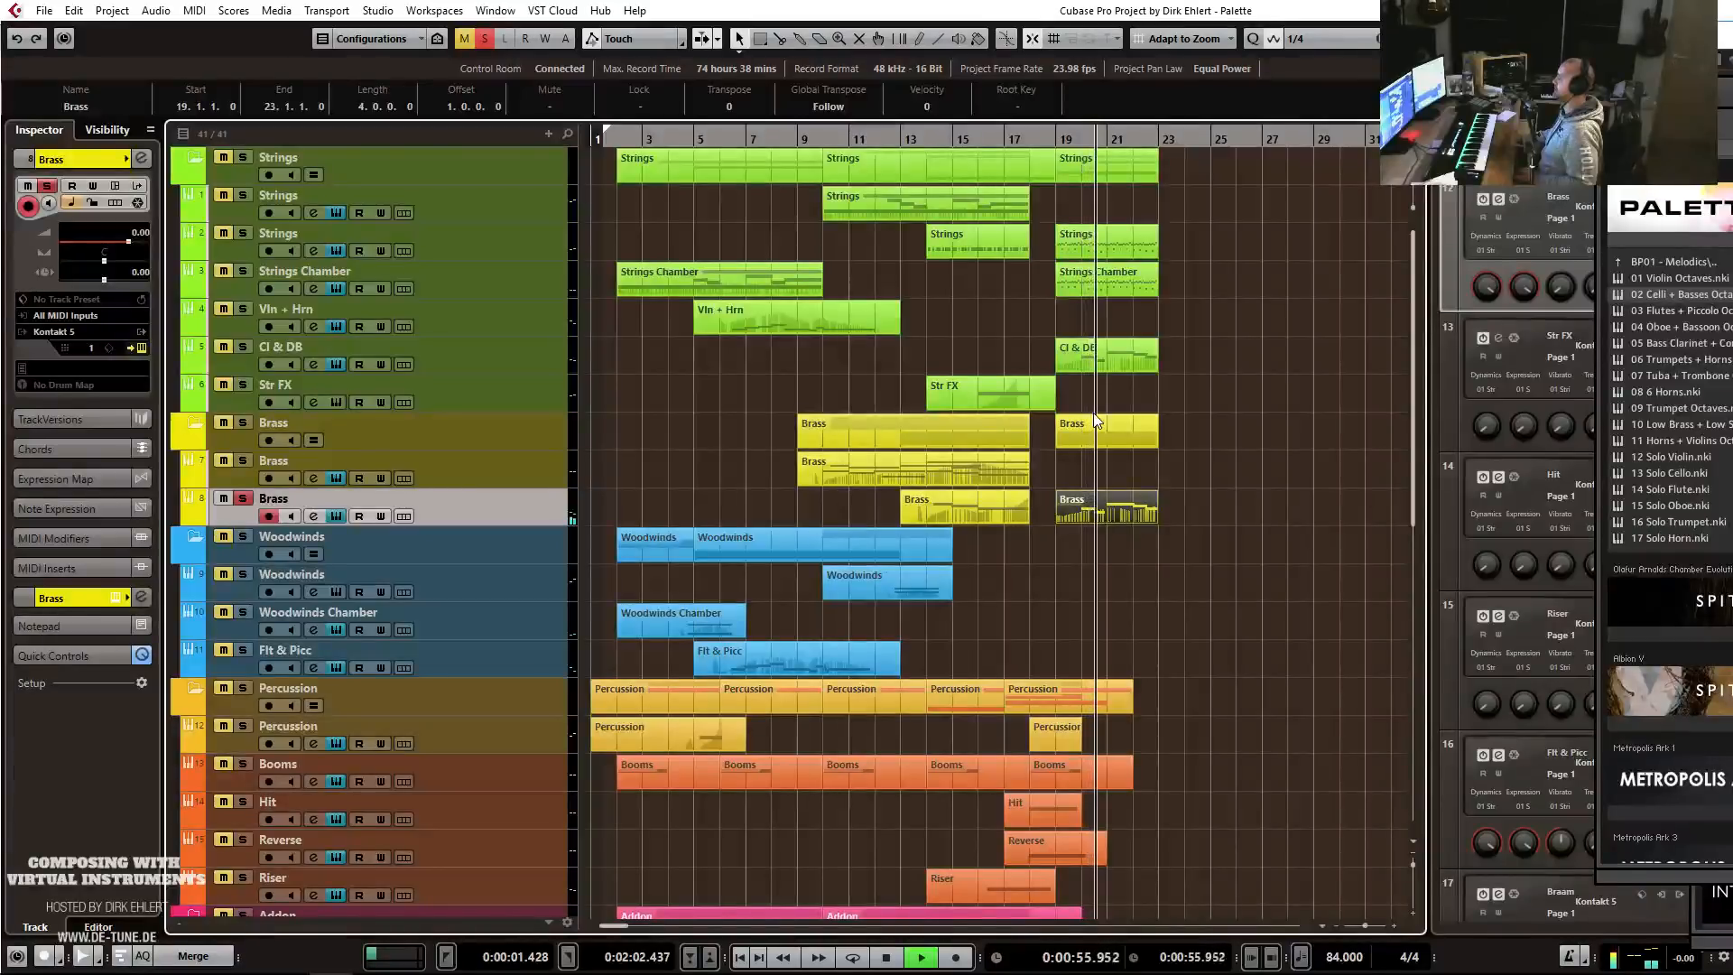
key("space")
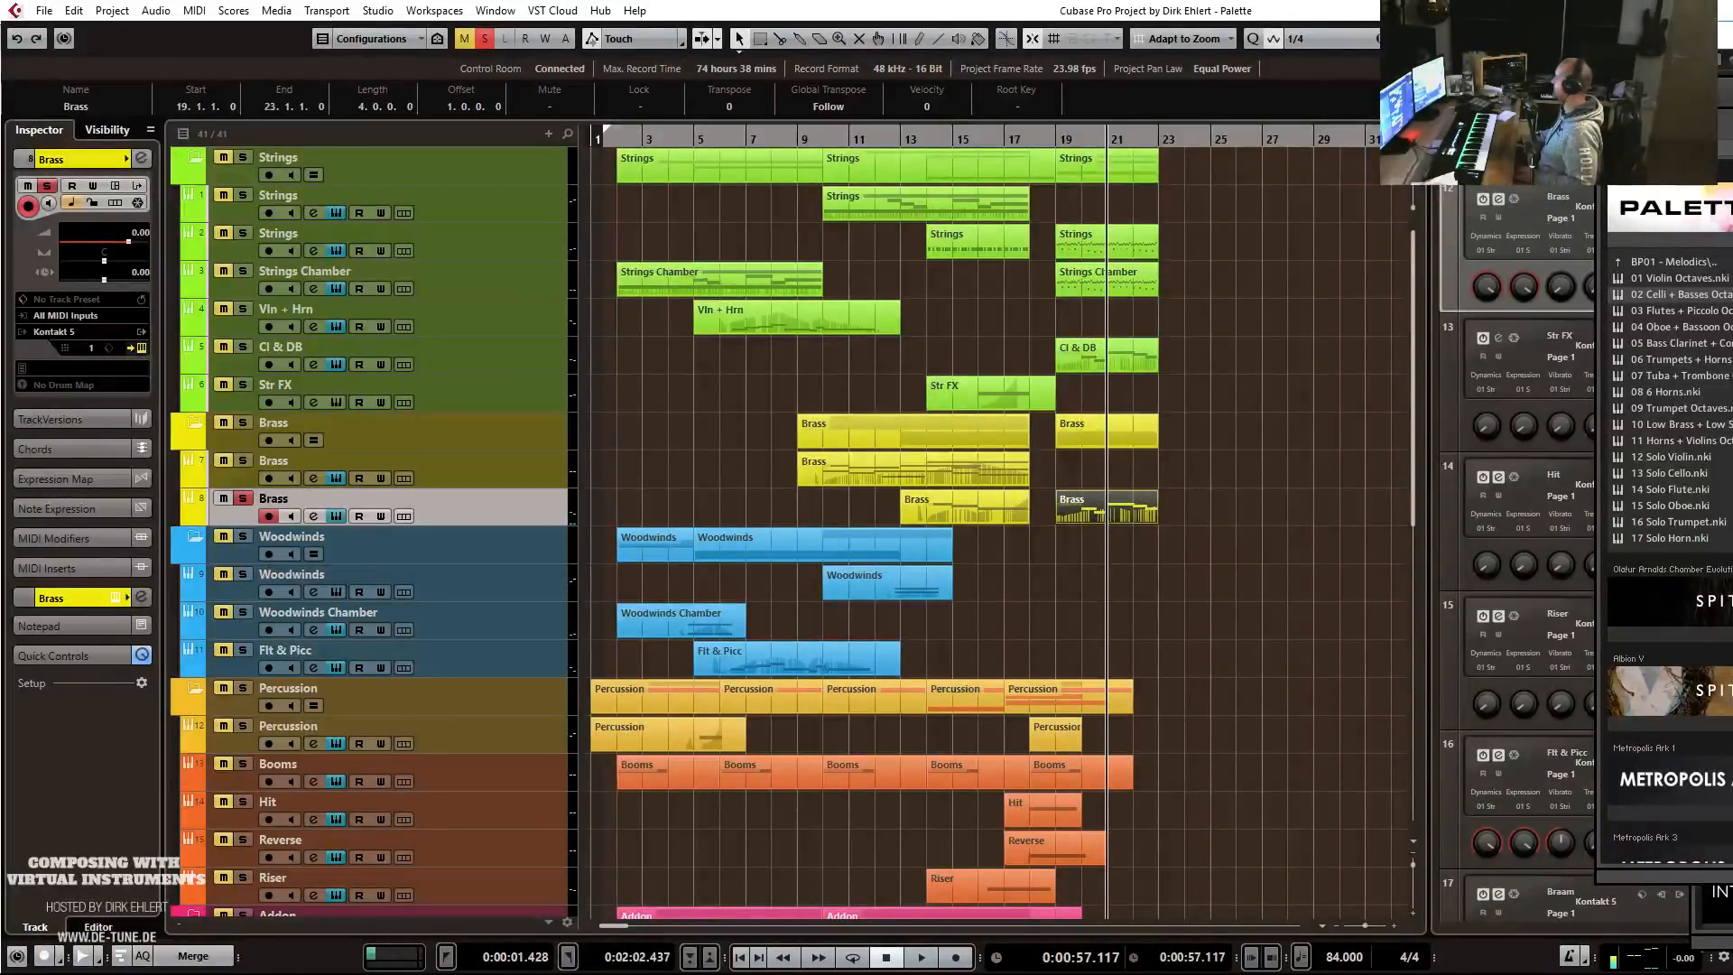
Shorten the overlapping notes in the Brass part at bar 19, raise its modulation curve slightly, and close the editor.
mouse_move(1732, 126)
left_mouse_down()
mouse_move(670, 141)
mouse_move(1732, 115)
left_mouse_up()
double_click(1068, 521)
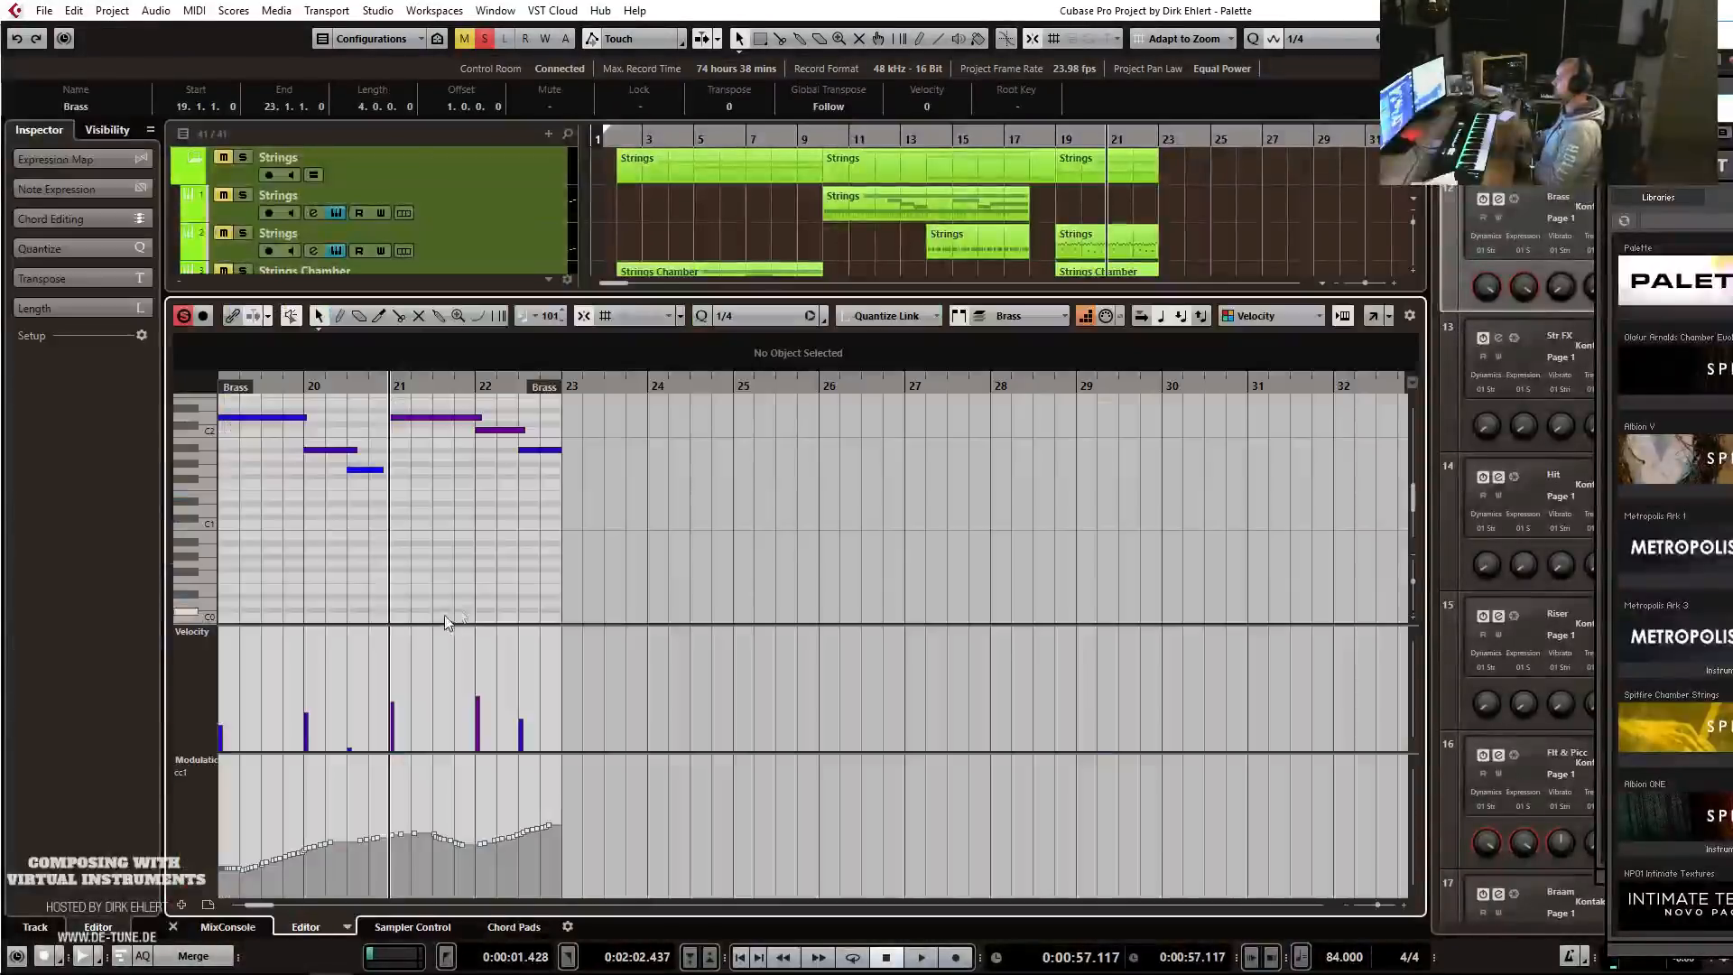
left_click_drag(355, 450, 348, 449)
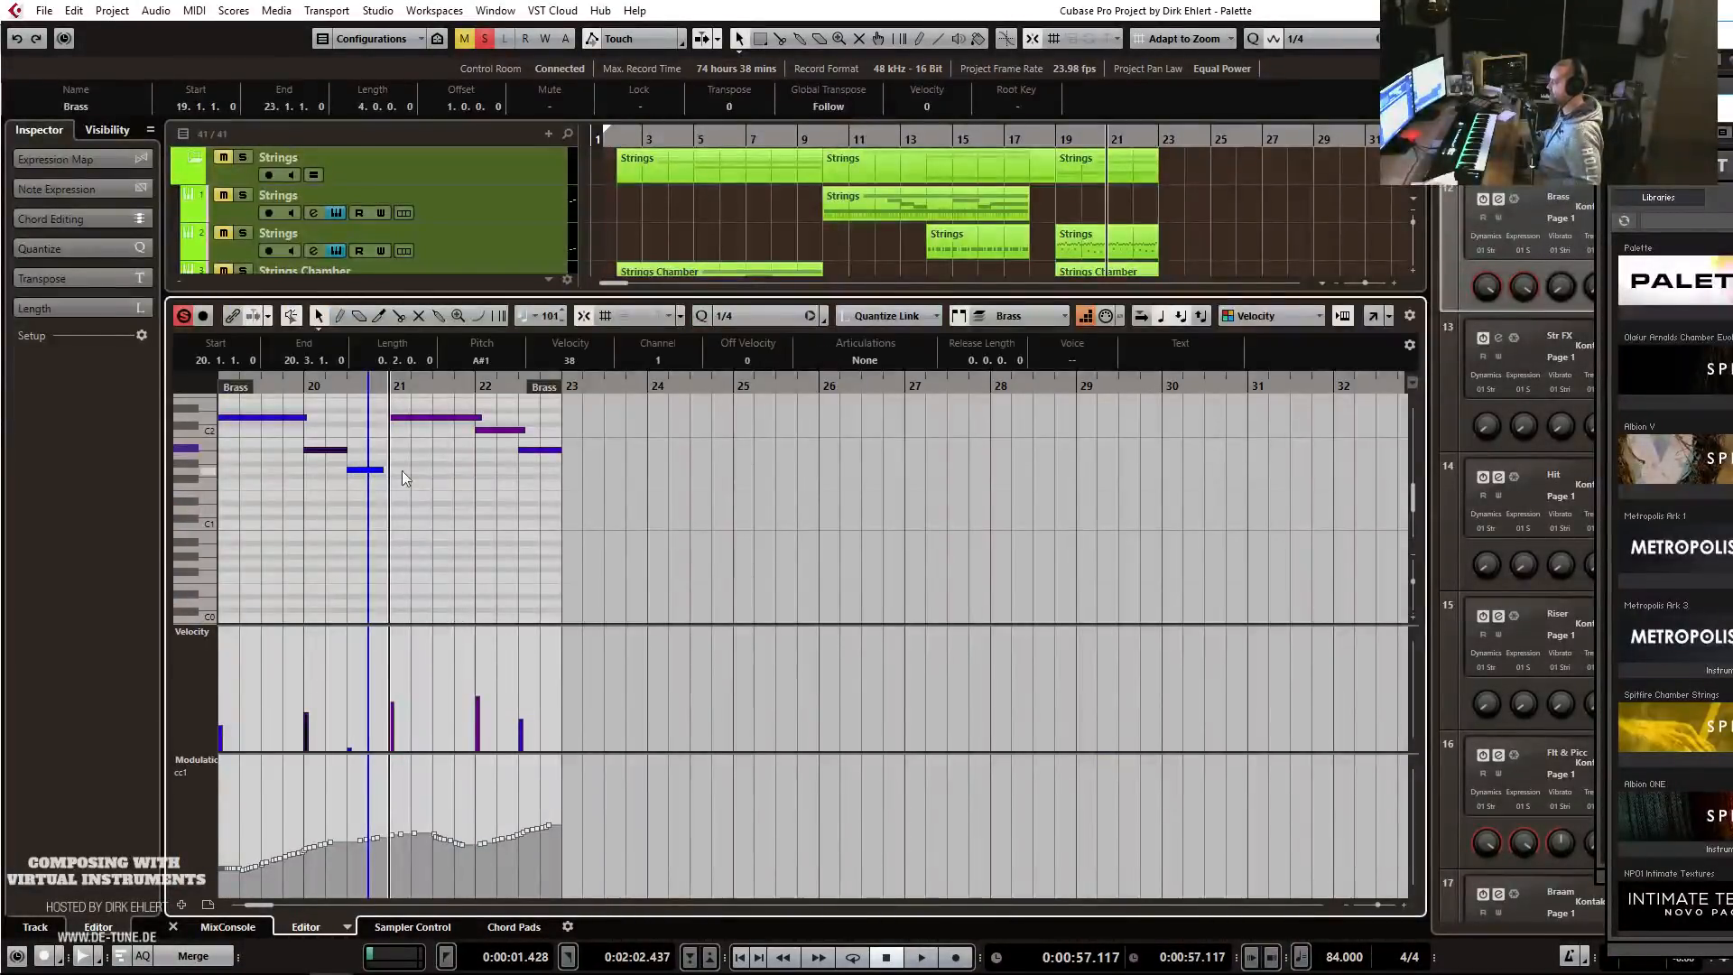
left_click(528, 438)
key("ctrl+a")
left_click_drag(338, 762, 339, 749)
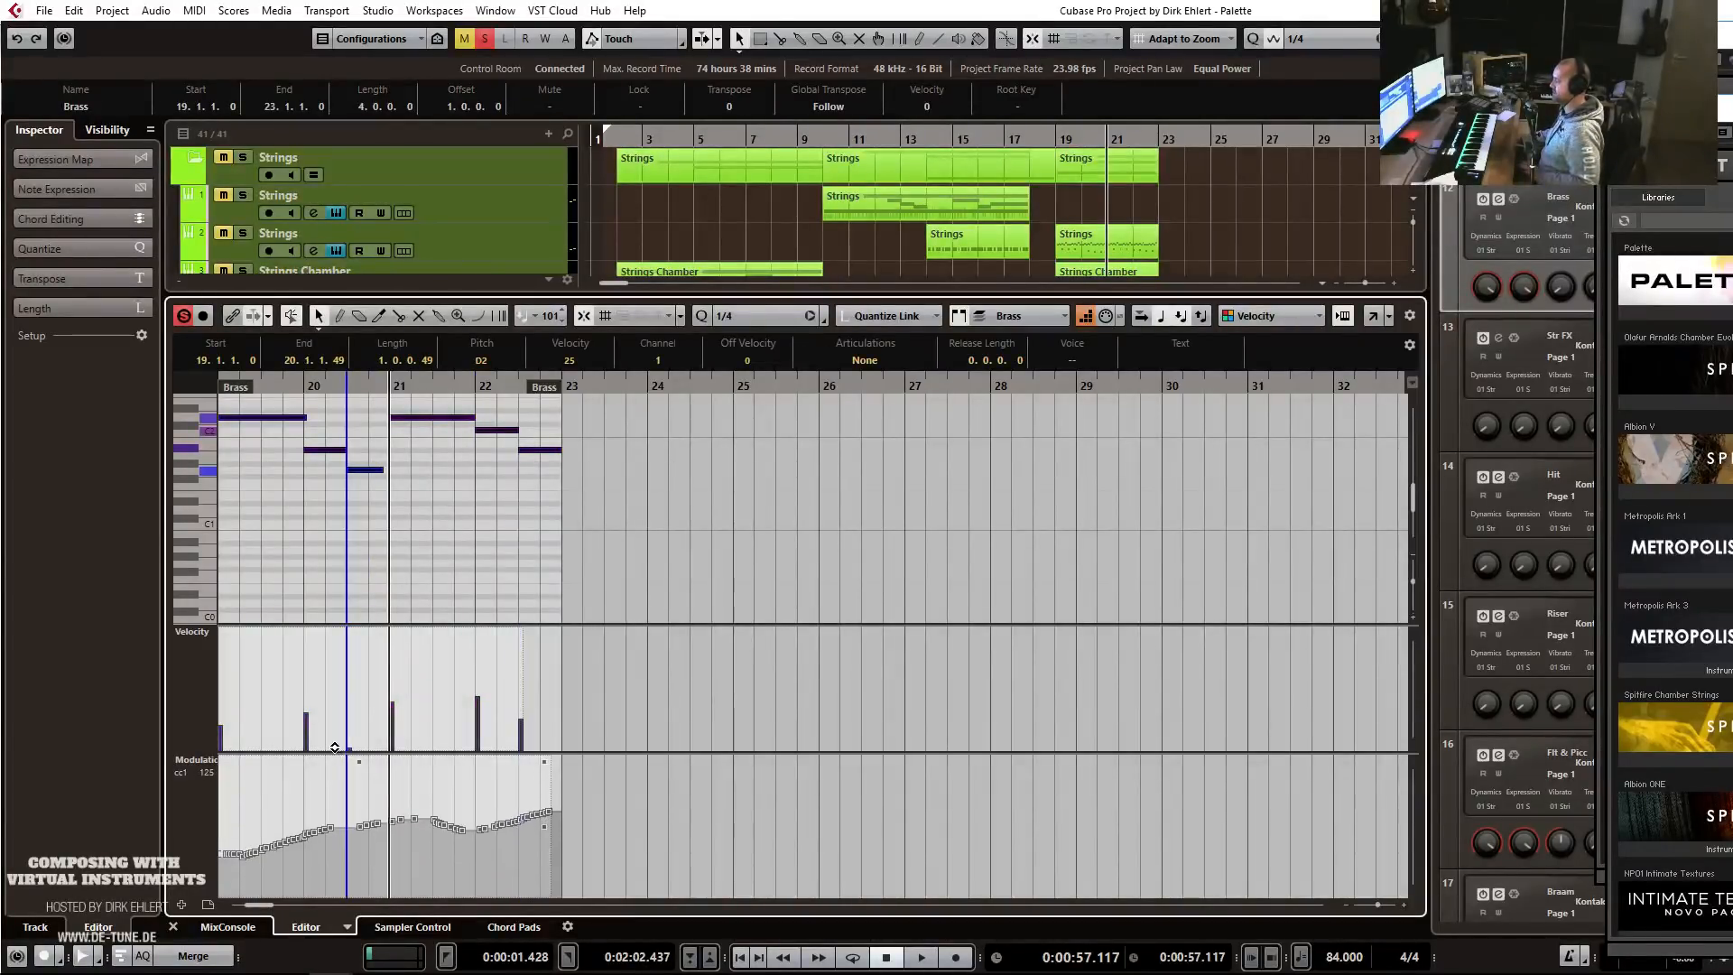
key("Return")
Audition the soloed Brass part from bar 19, then play it together with the soloed Cl & DB track.
left_click(1051, 140)
key("space")
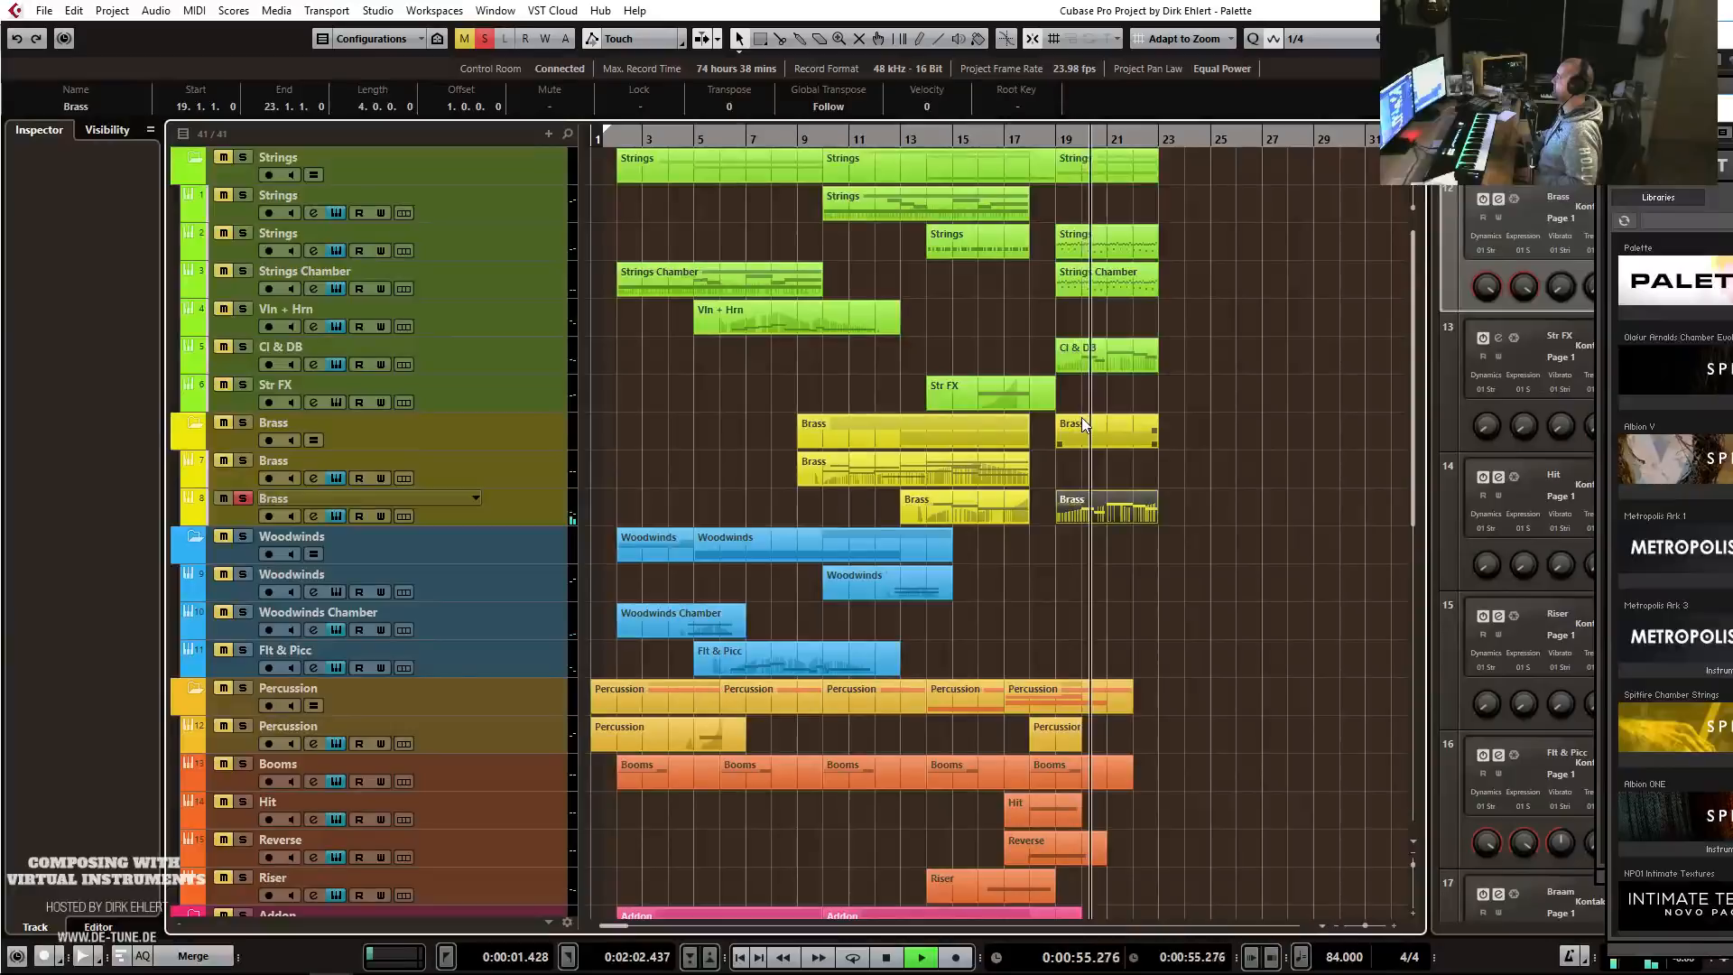
key("space")
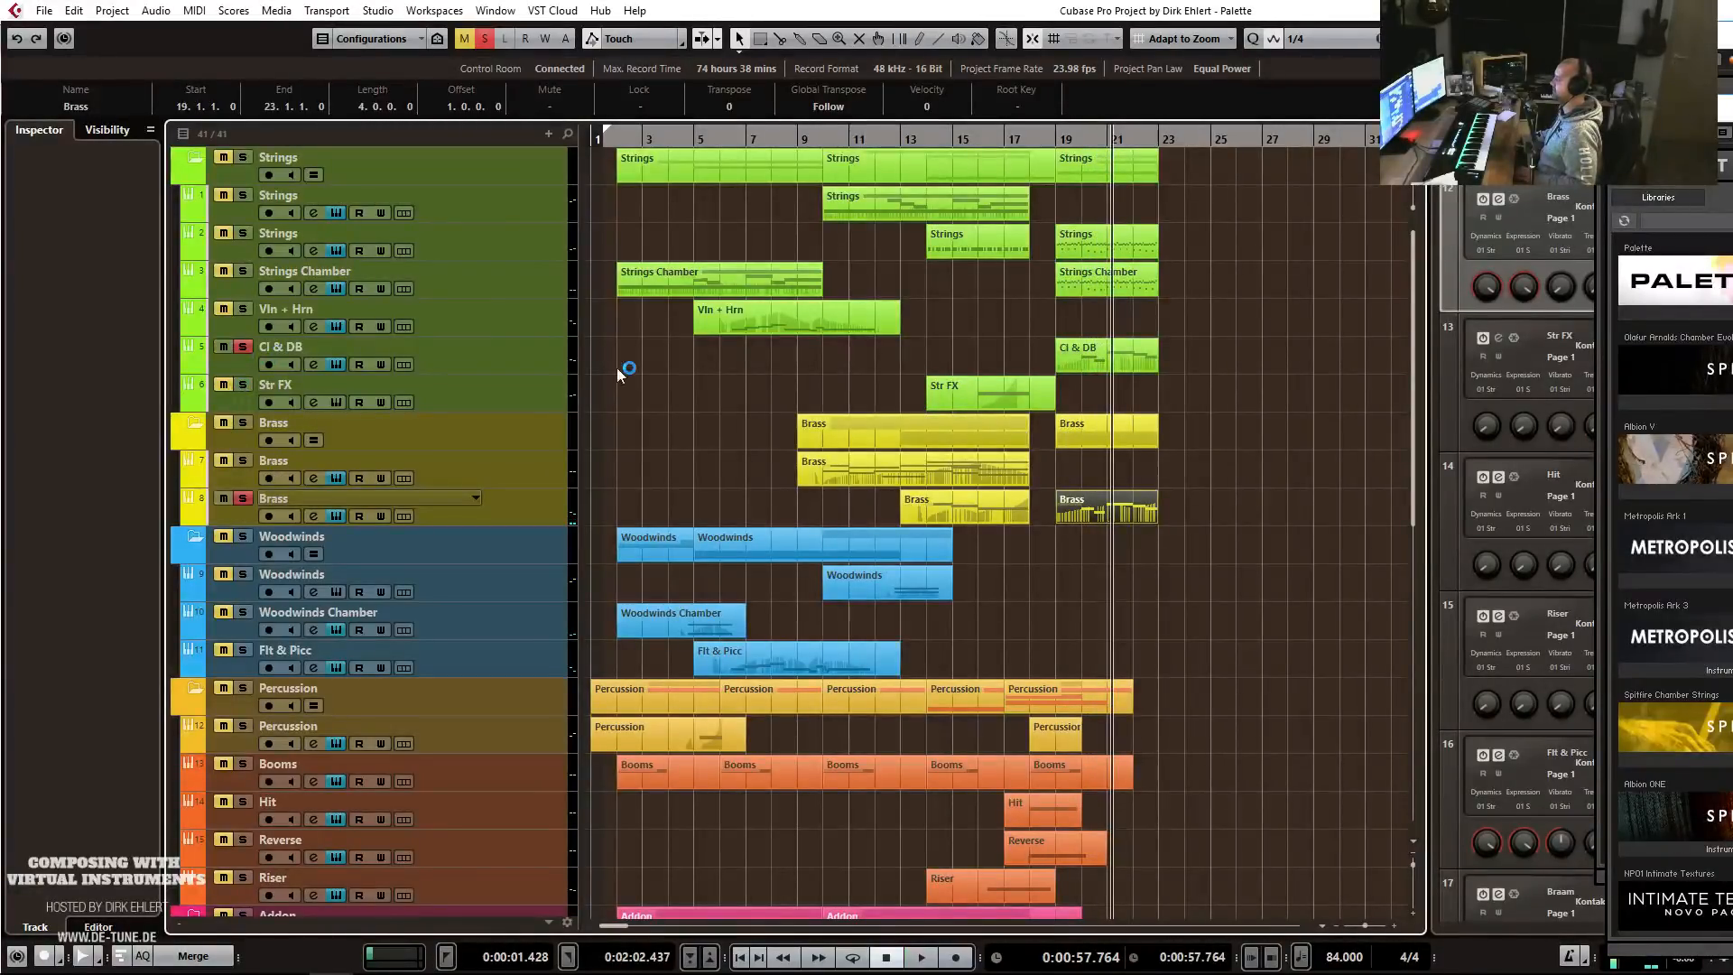
left_click(1062, 139)
key("space")
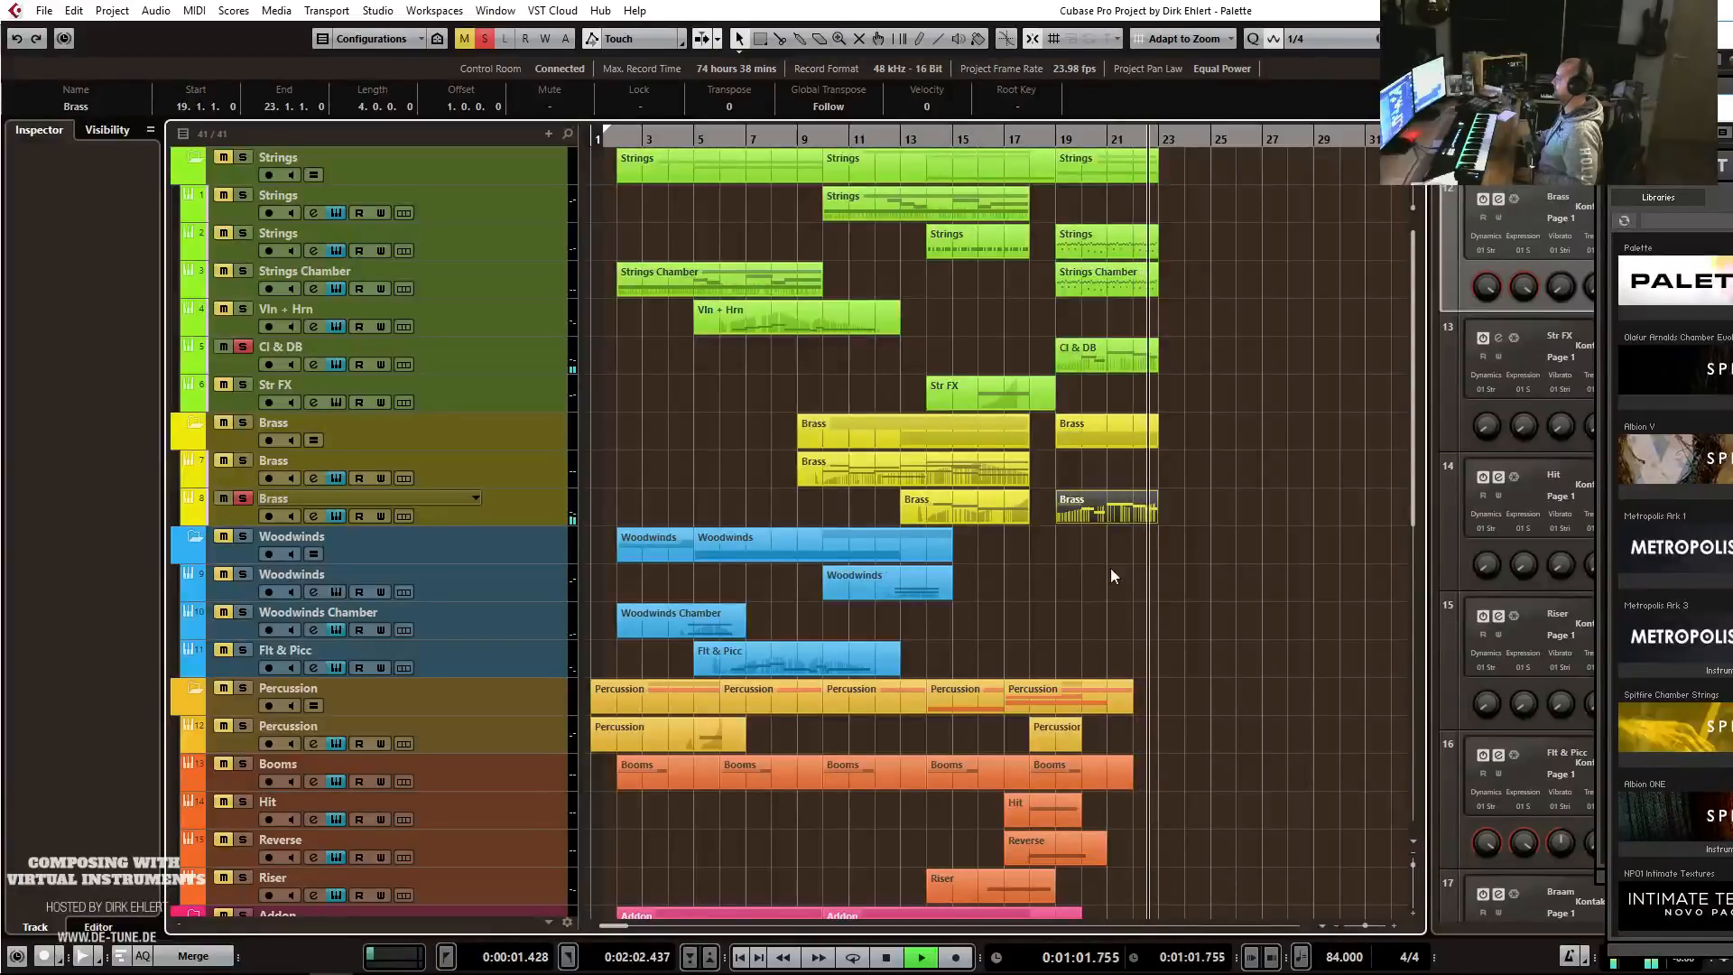
key("space")
Unsolo the Cl & DB and Brass tracks and briefly play the full arrangement from bar 19.
left_click(242, 346)
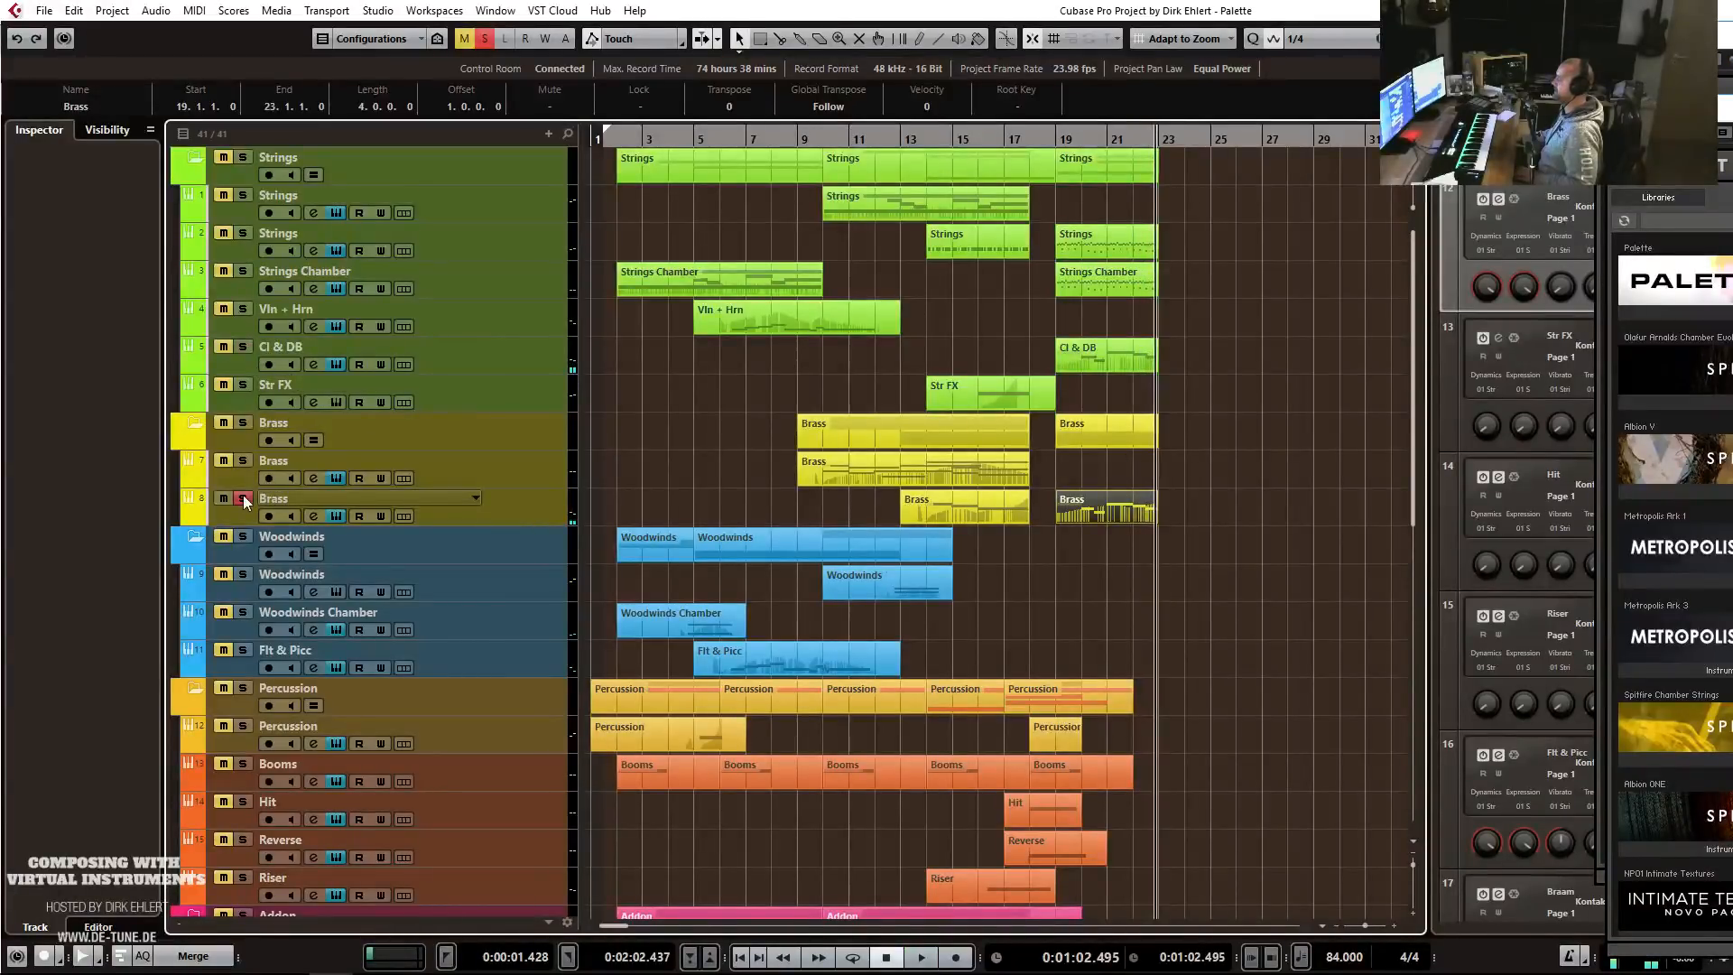
left_click(243, 499)
left_click(1058, 137)
key("space")
scroll(1156, 407, "right", 3)
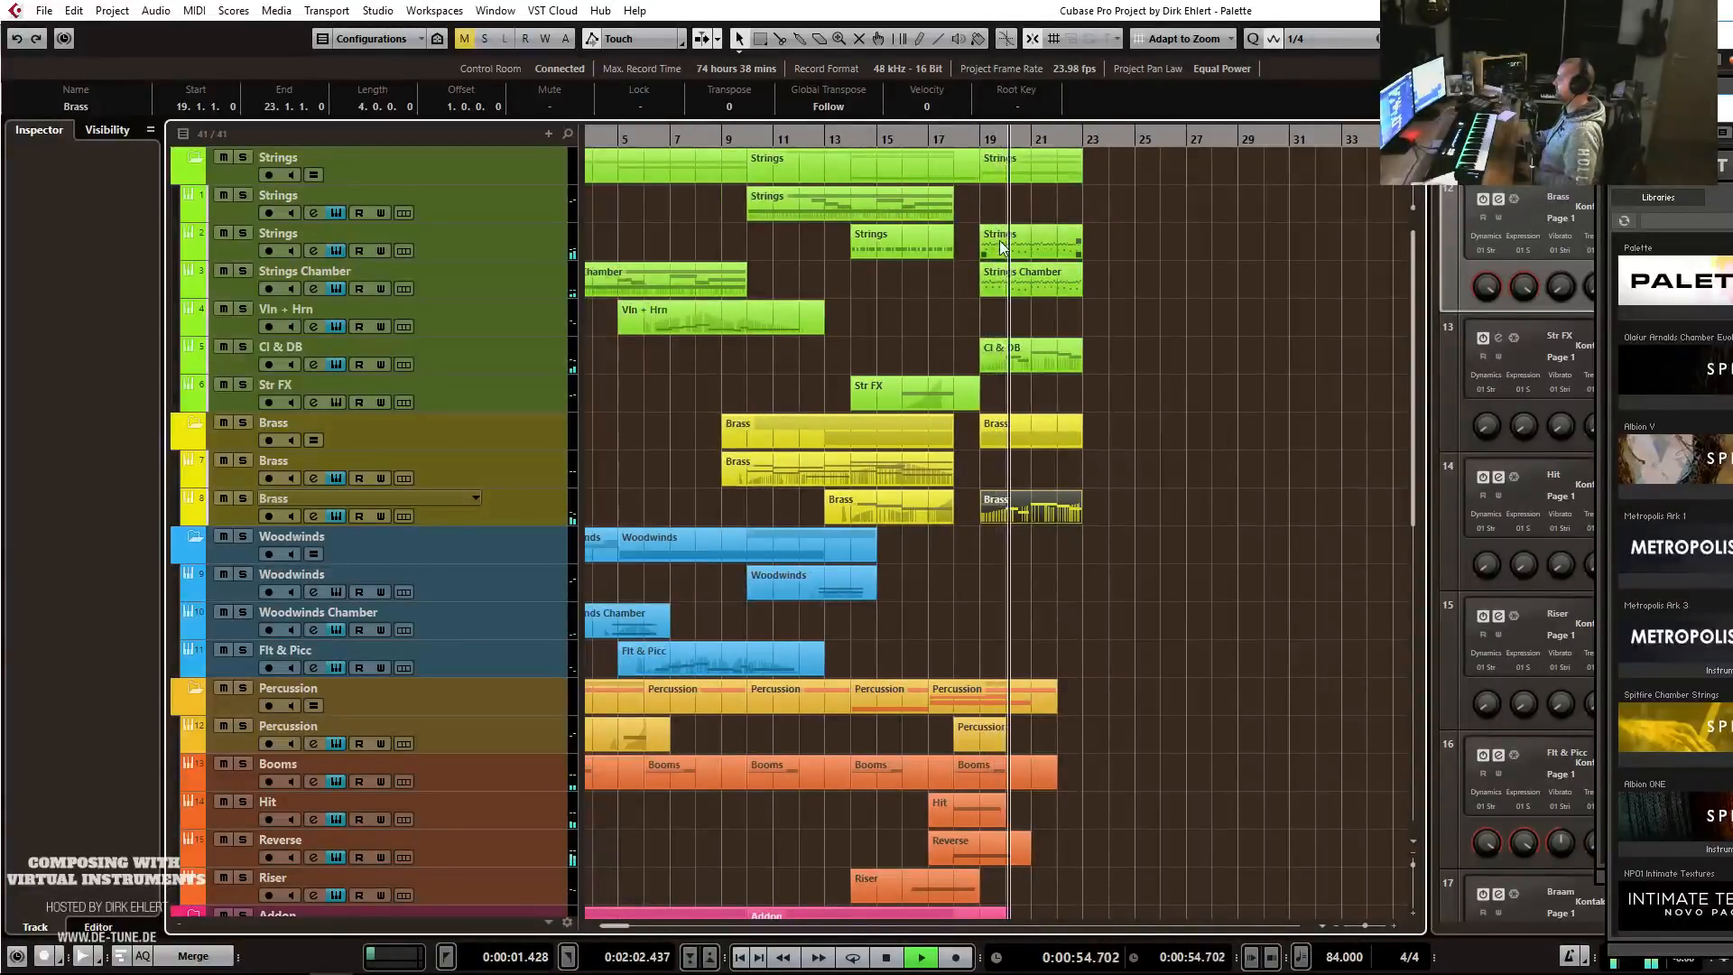
key("space")
Copy the bar 19 part of the second Strings track onto Woodwinds Chamber and delete the copy's low notes.
left_click(999, 240)
left_click_drag(1008, 565, 1001, 631)
double_click(1002, 621)
scroll(504, 540, "down", 1)
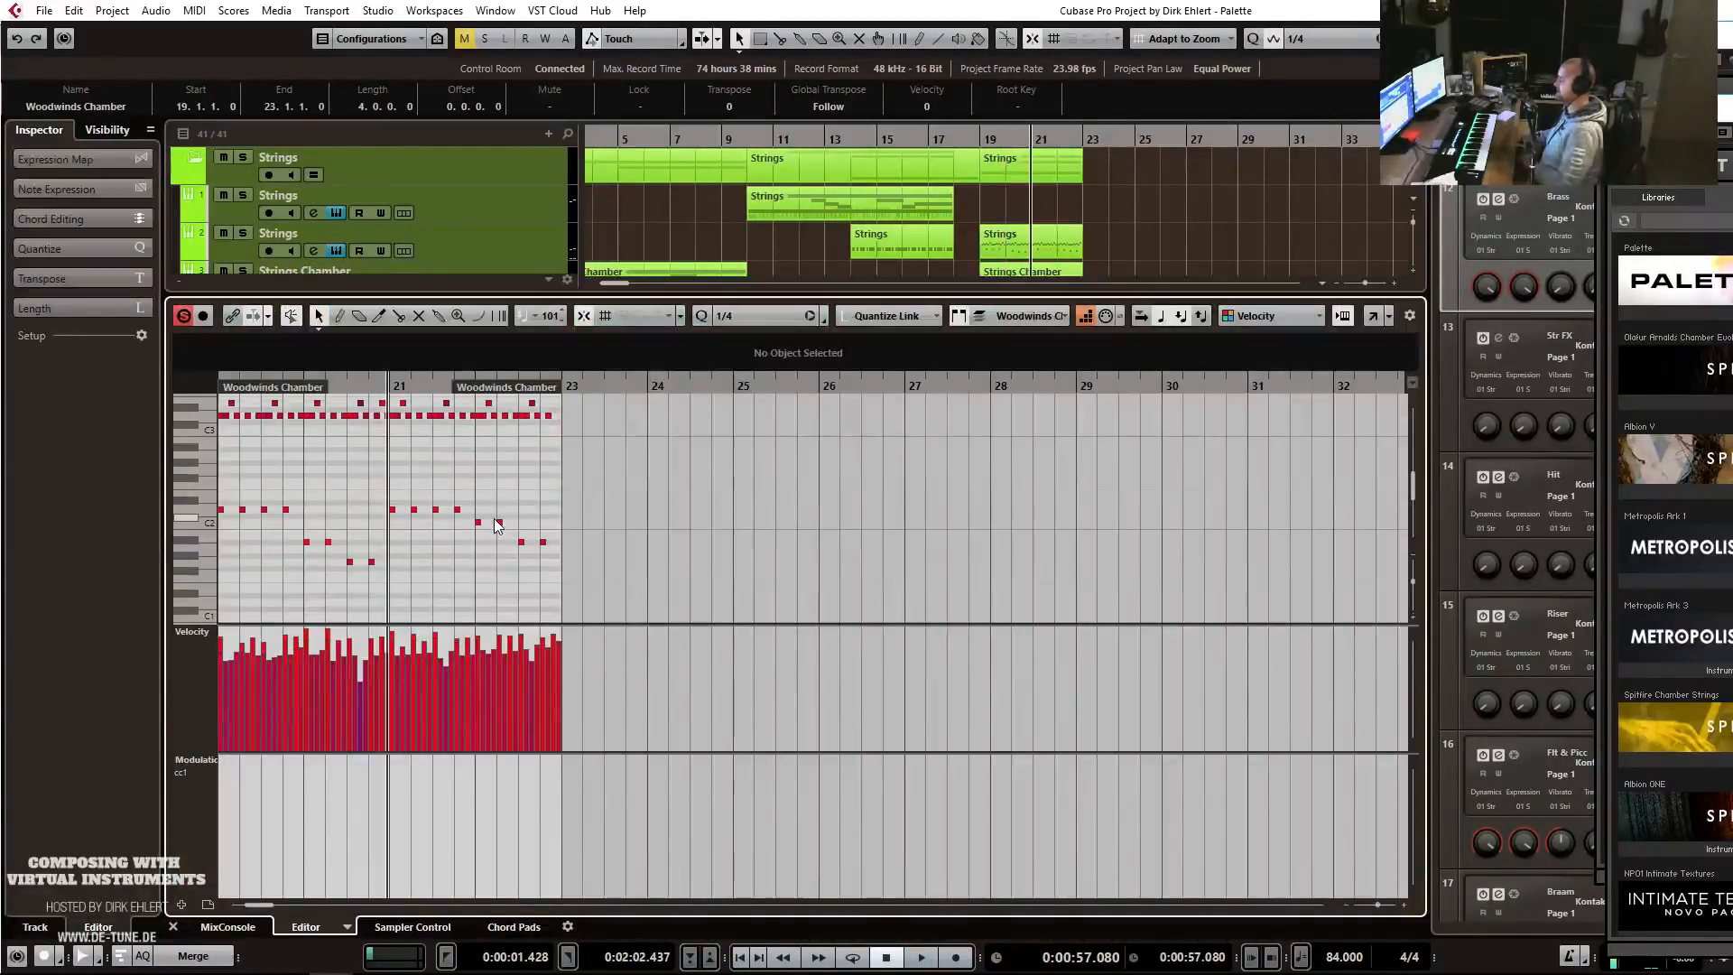
left_click_drag(636, 471, 149, 653)
key("Delete")
Briefly play the Woodwinds Chamber part from bar 19 and set its CC 11 (Expression) to 127 throughout.
scroll(950, 544, "up", 10)
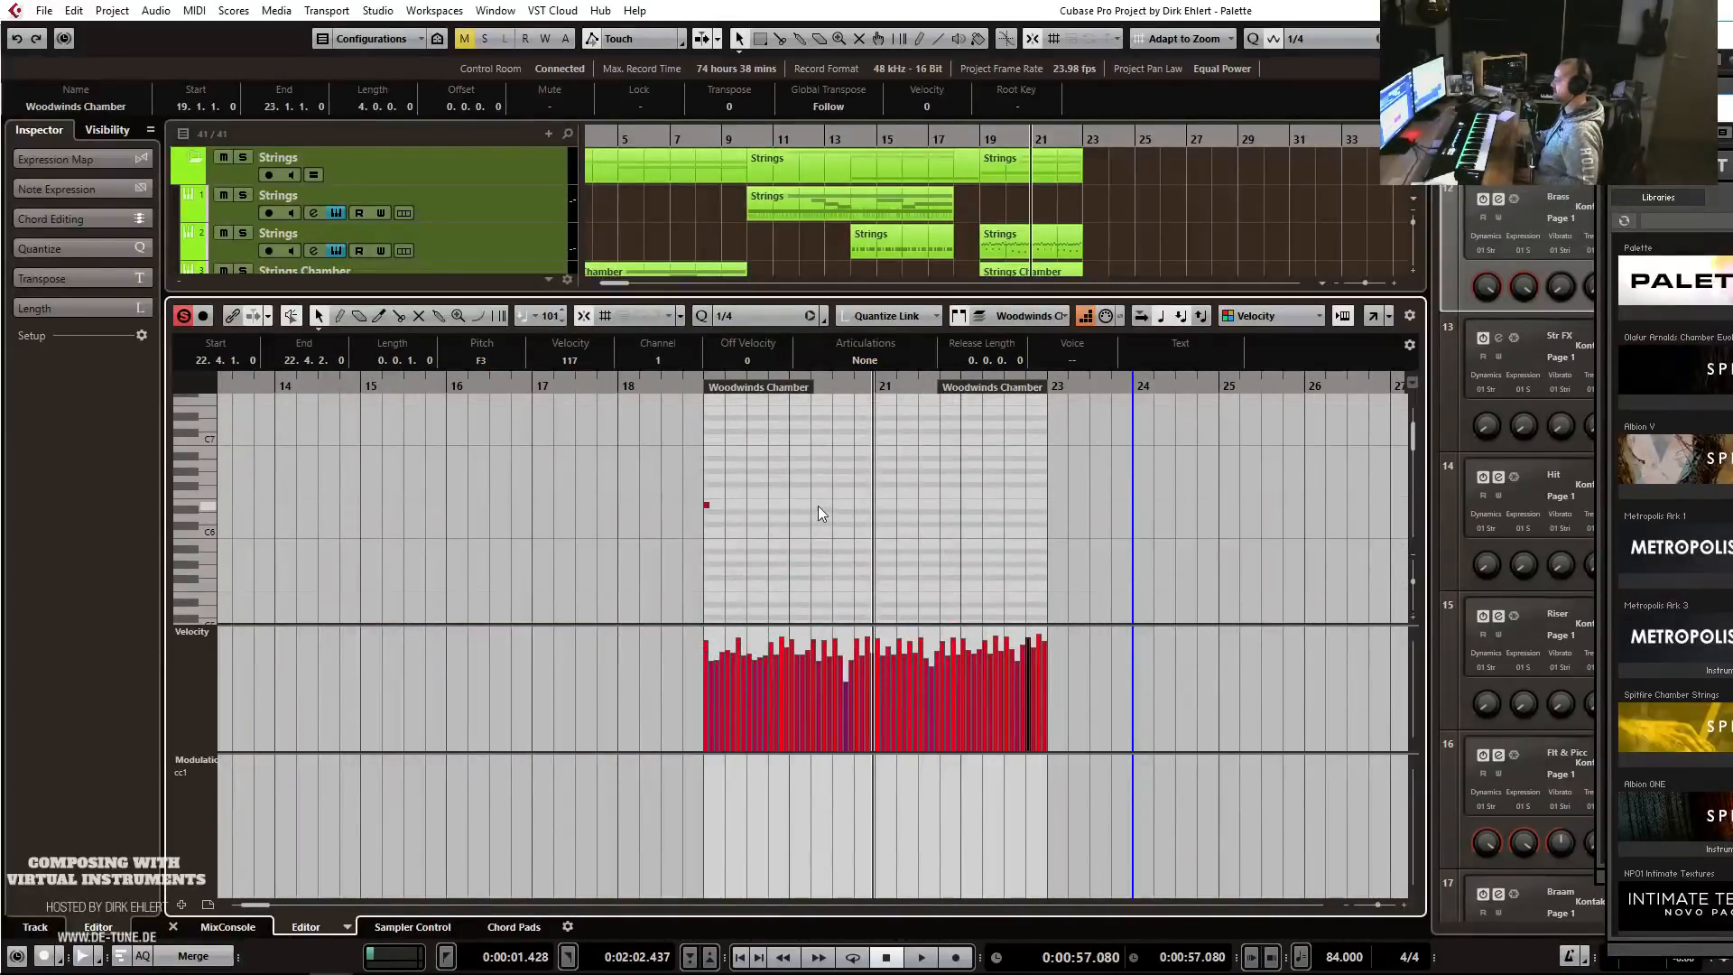
left_click(702, 387)
key("space")
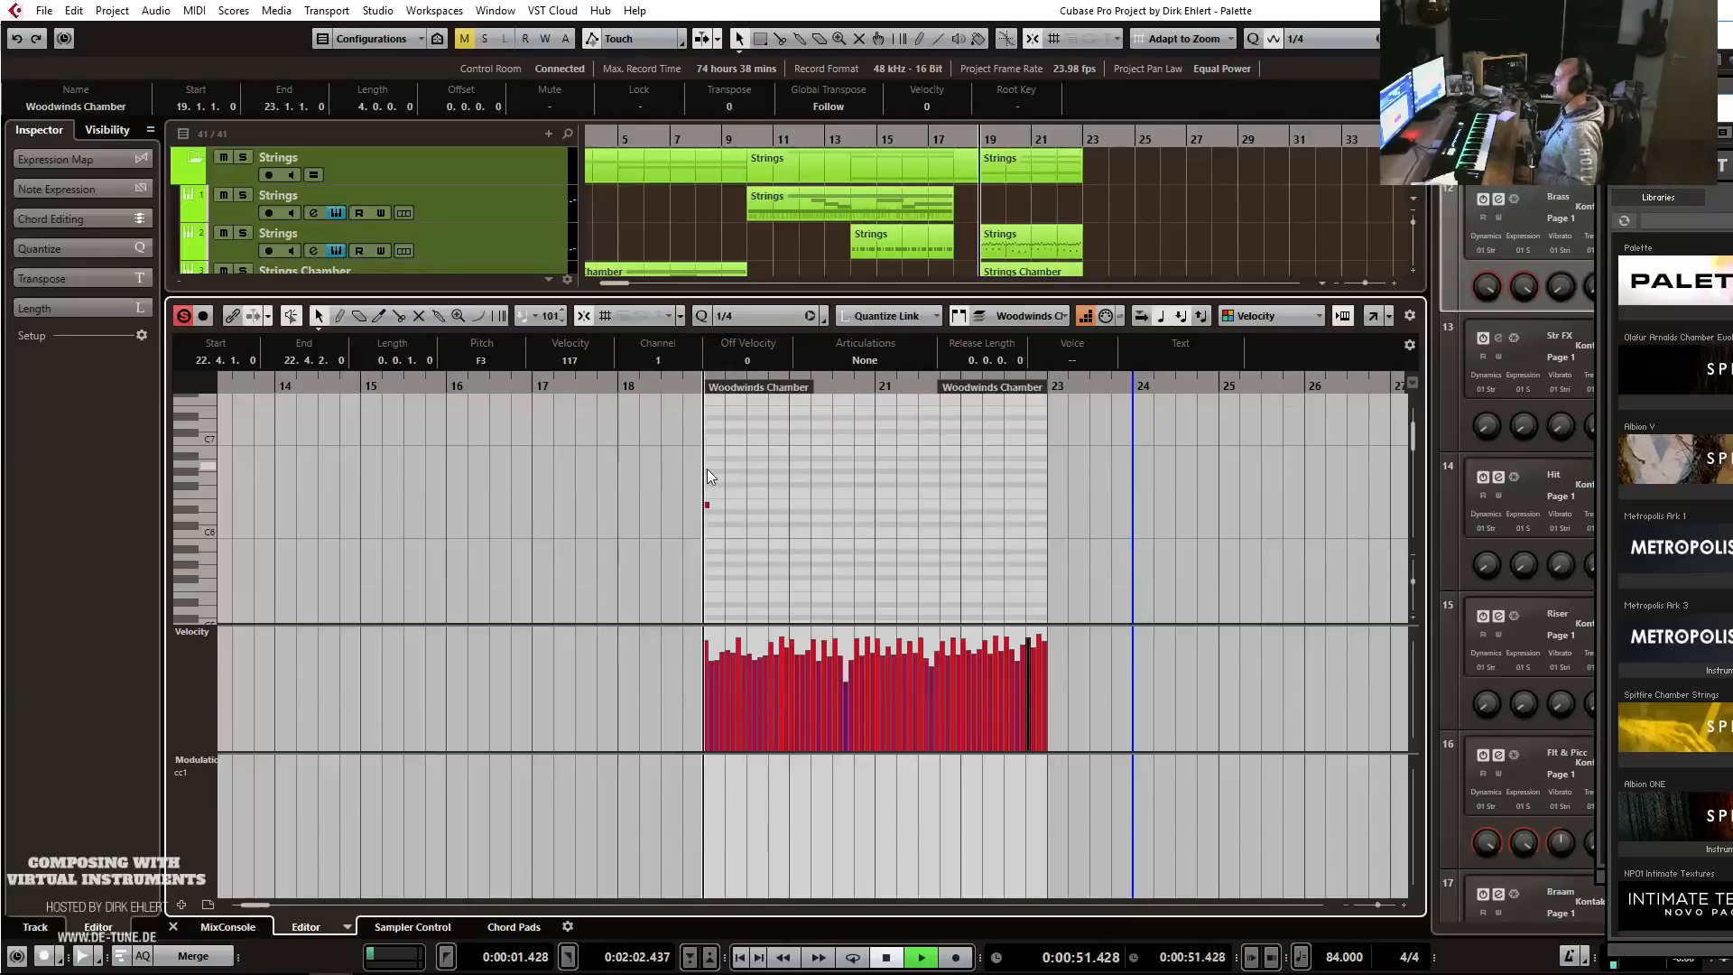
scroll(795, 487, "down", 4)
key("space")
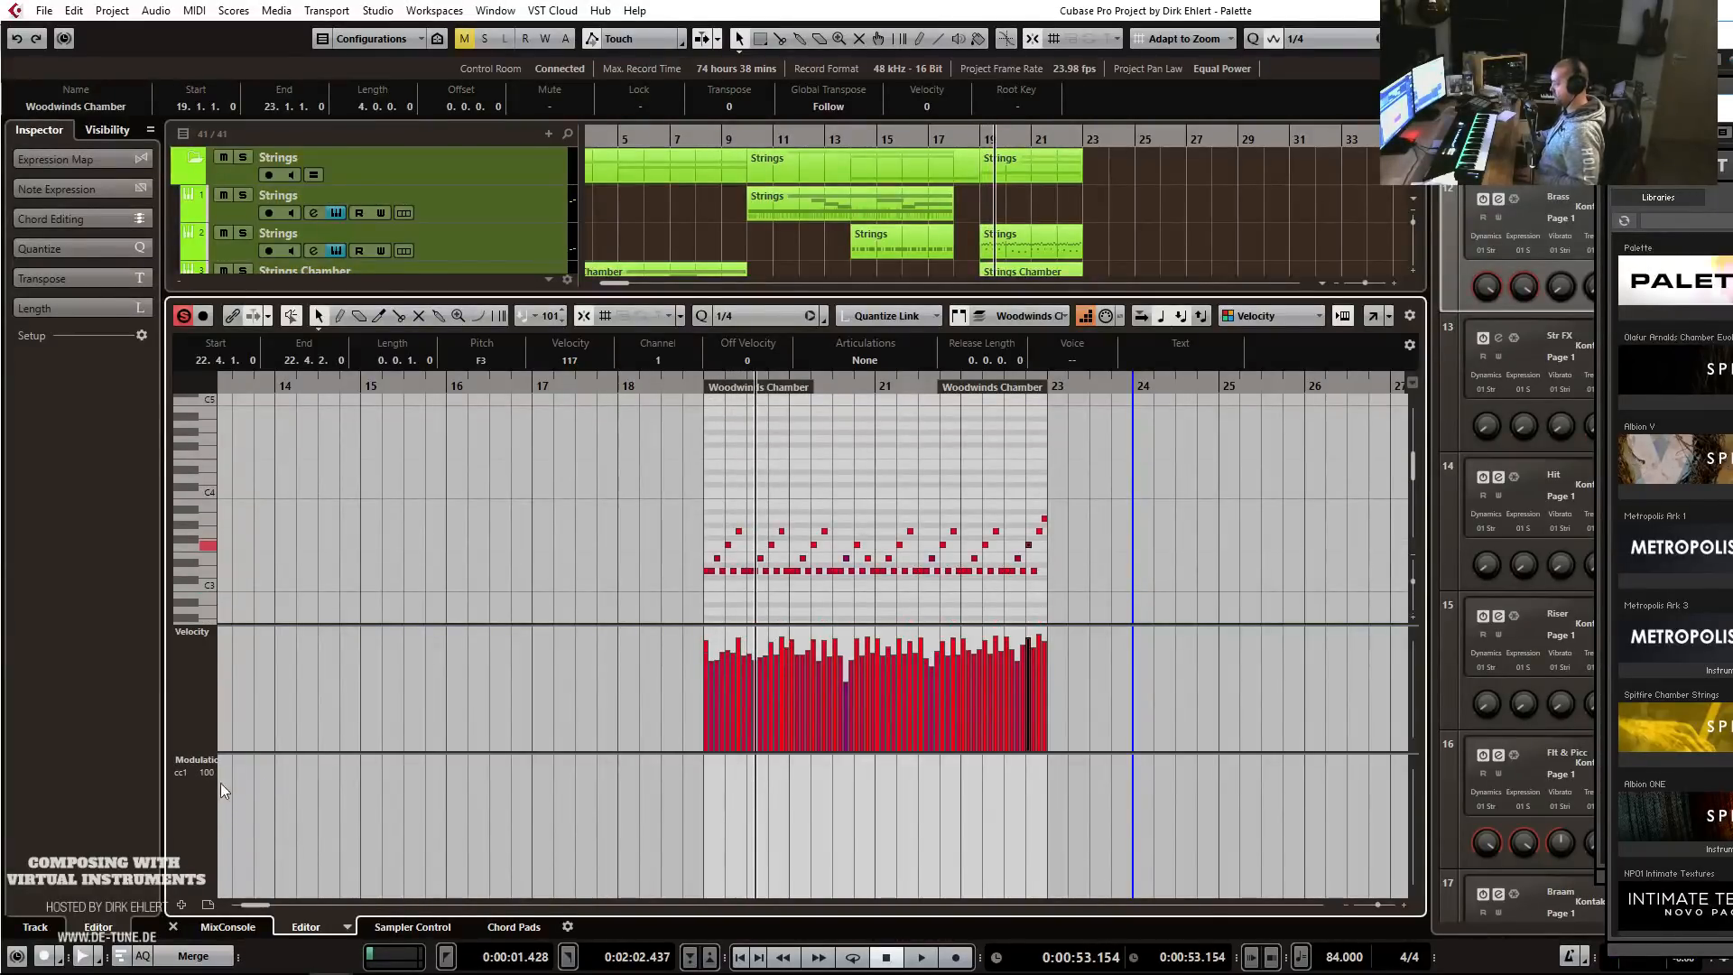
left_click(193, 765)
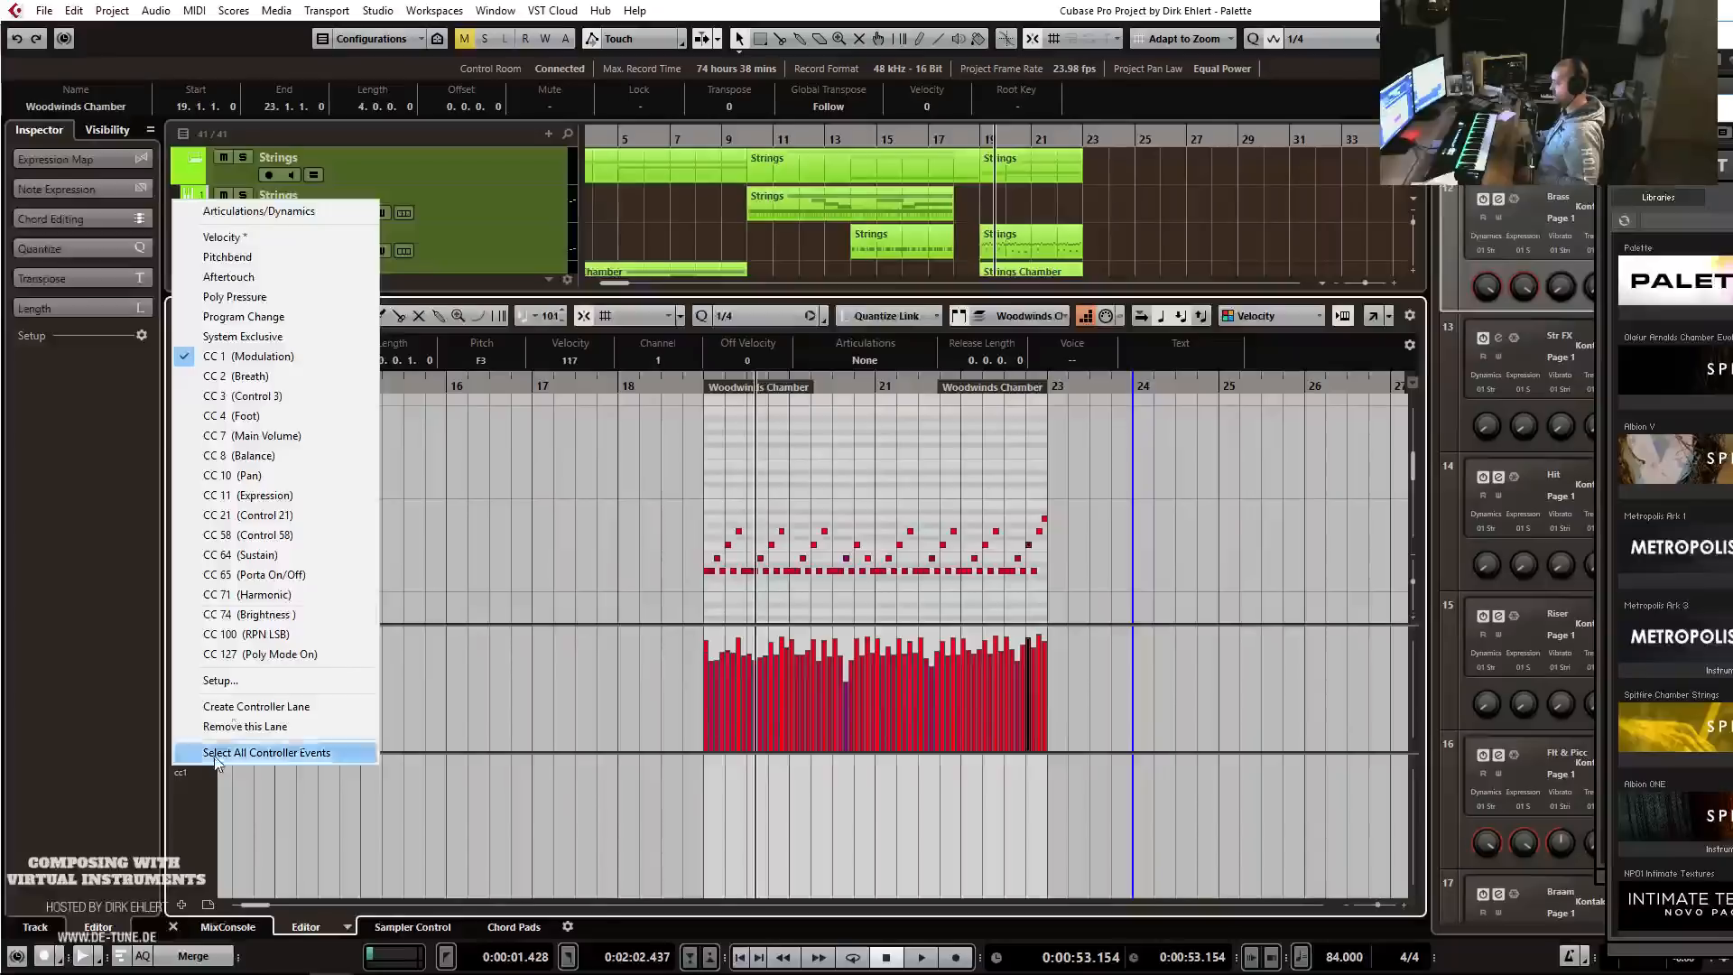
left_click(248, 495)
left_click(707, 825)
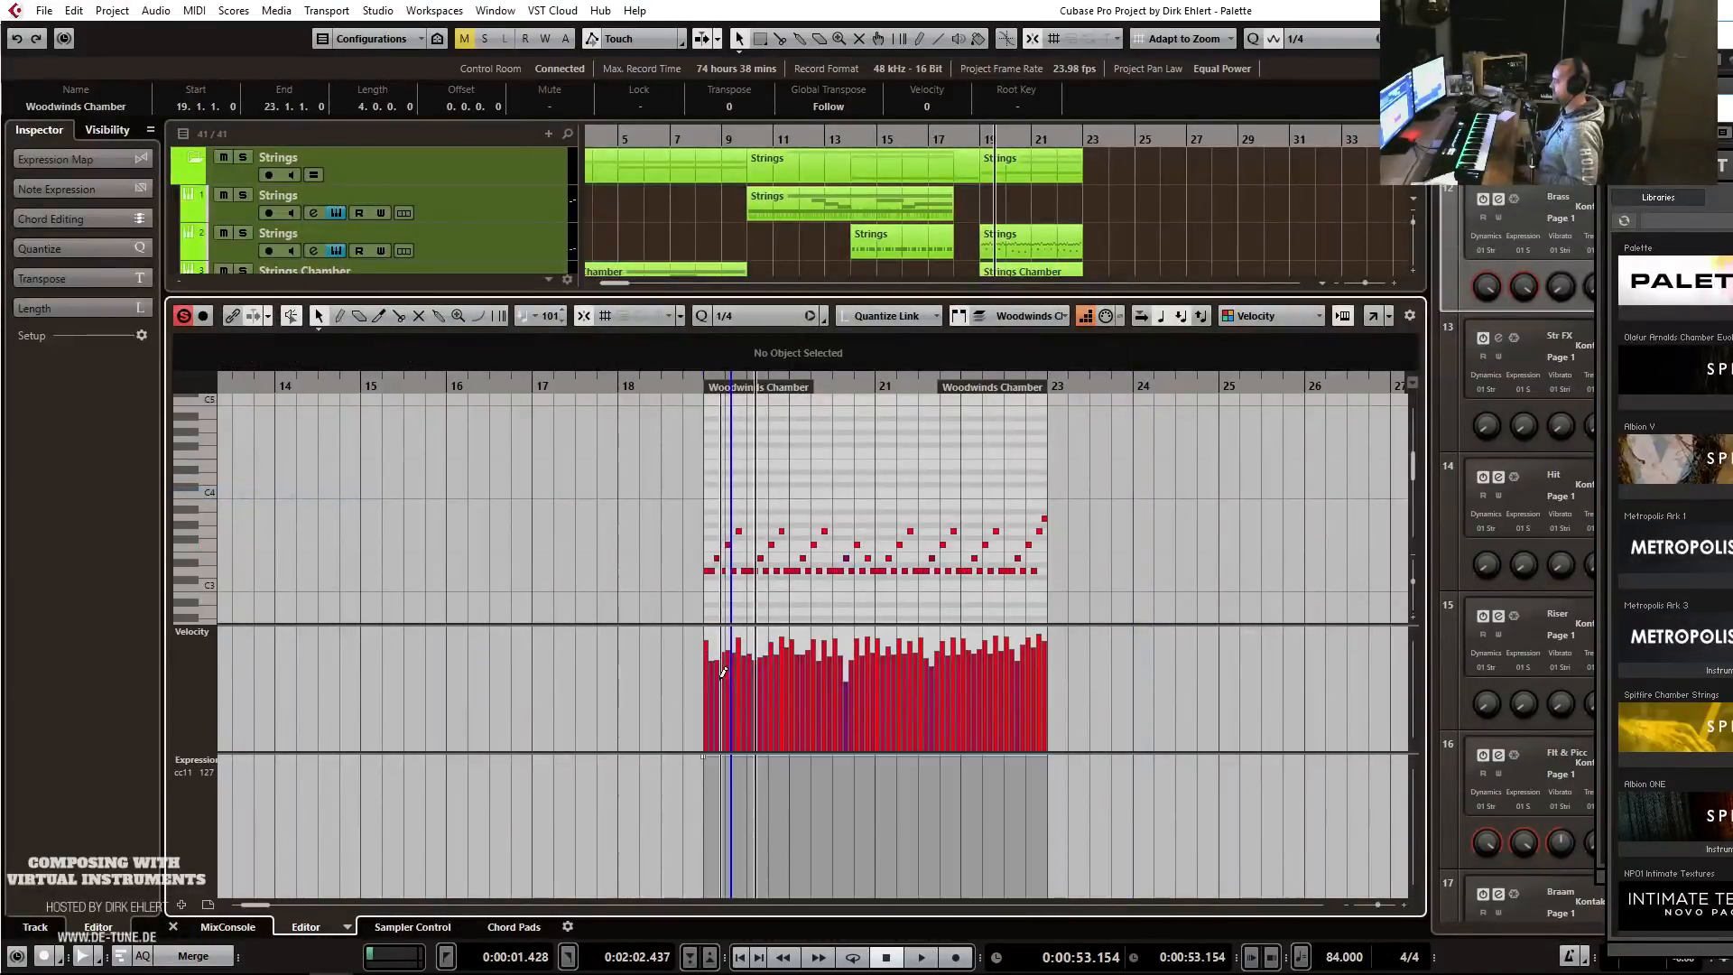
Lower the velocities of all Woodwinds Chamber notes while playing from bar 19, and close the editor.
left_click(701, 386)
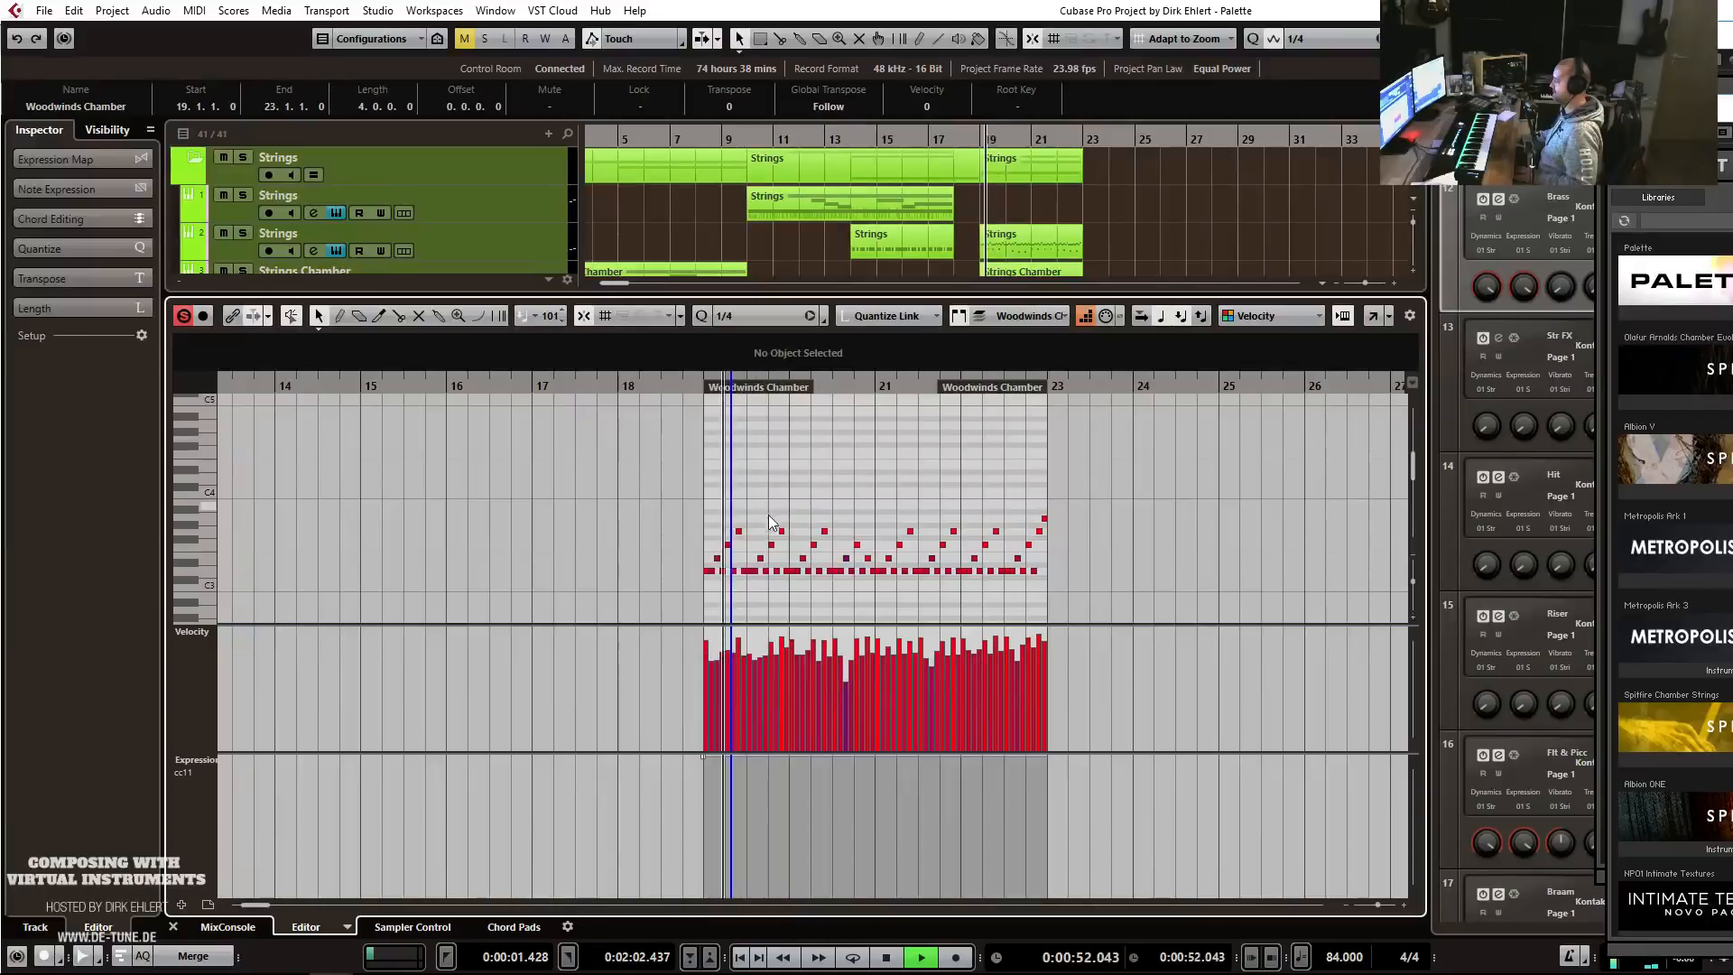
key("h")
key("h")
key("h")
key("h")
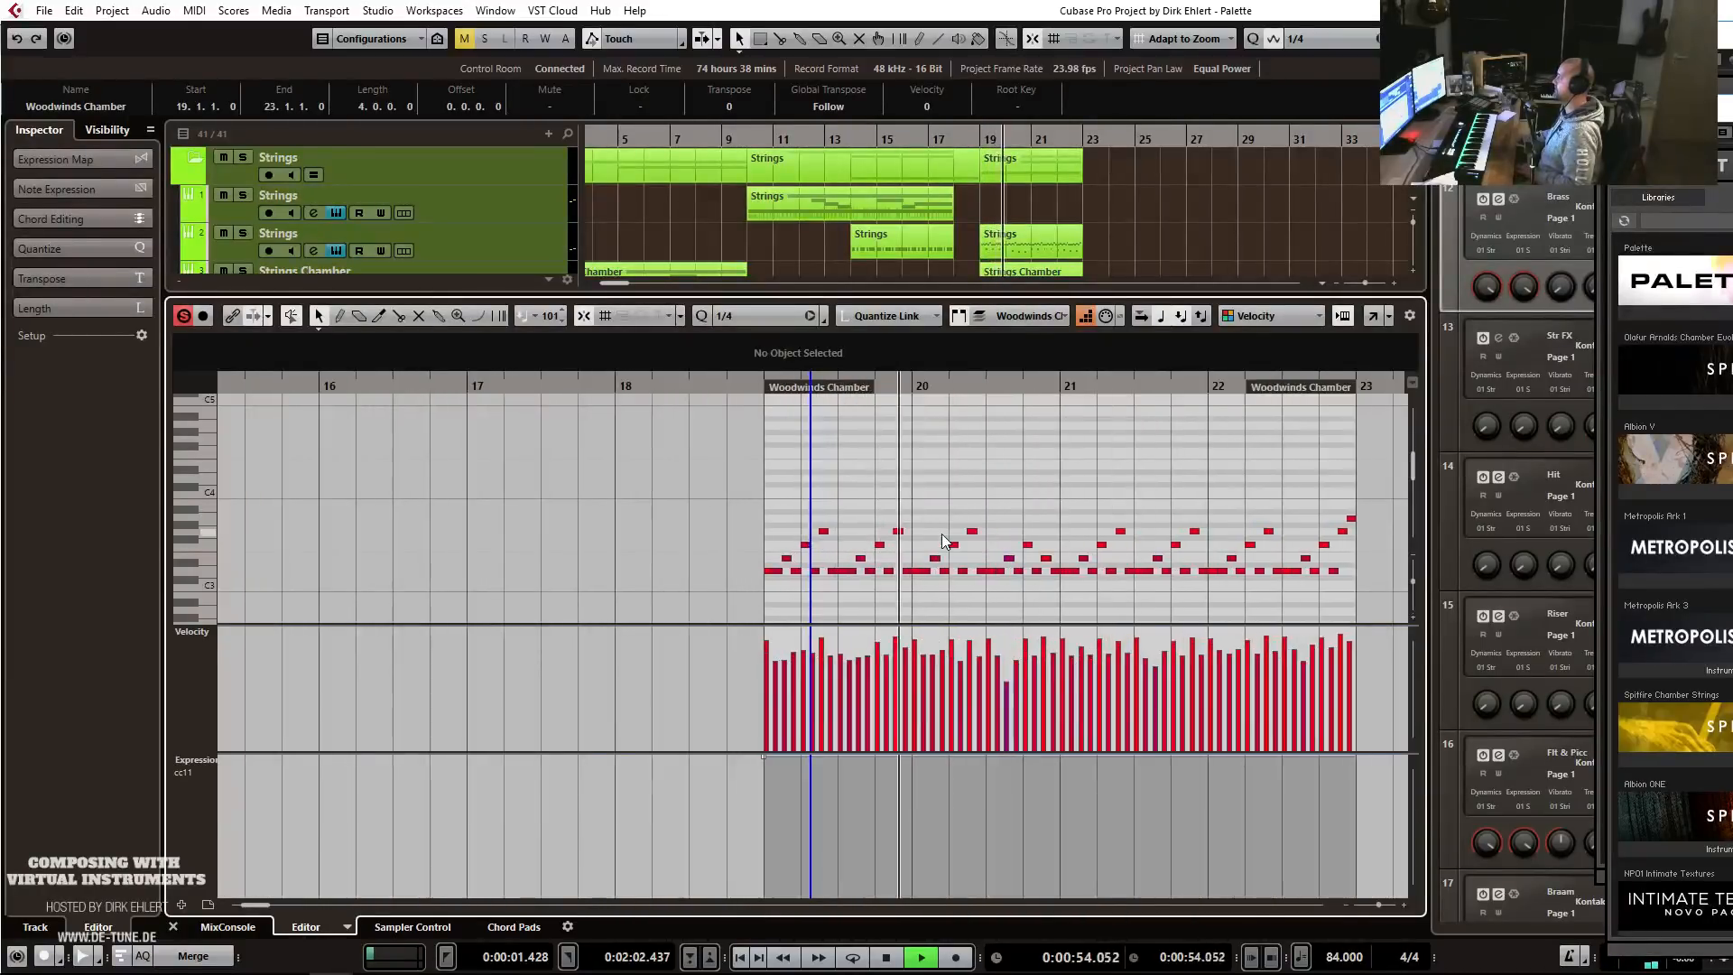
key("g")
key("g")
key("g")
key("g")
key("g")
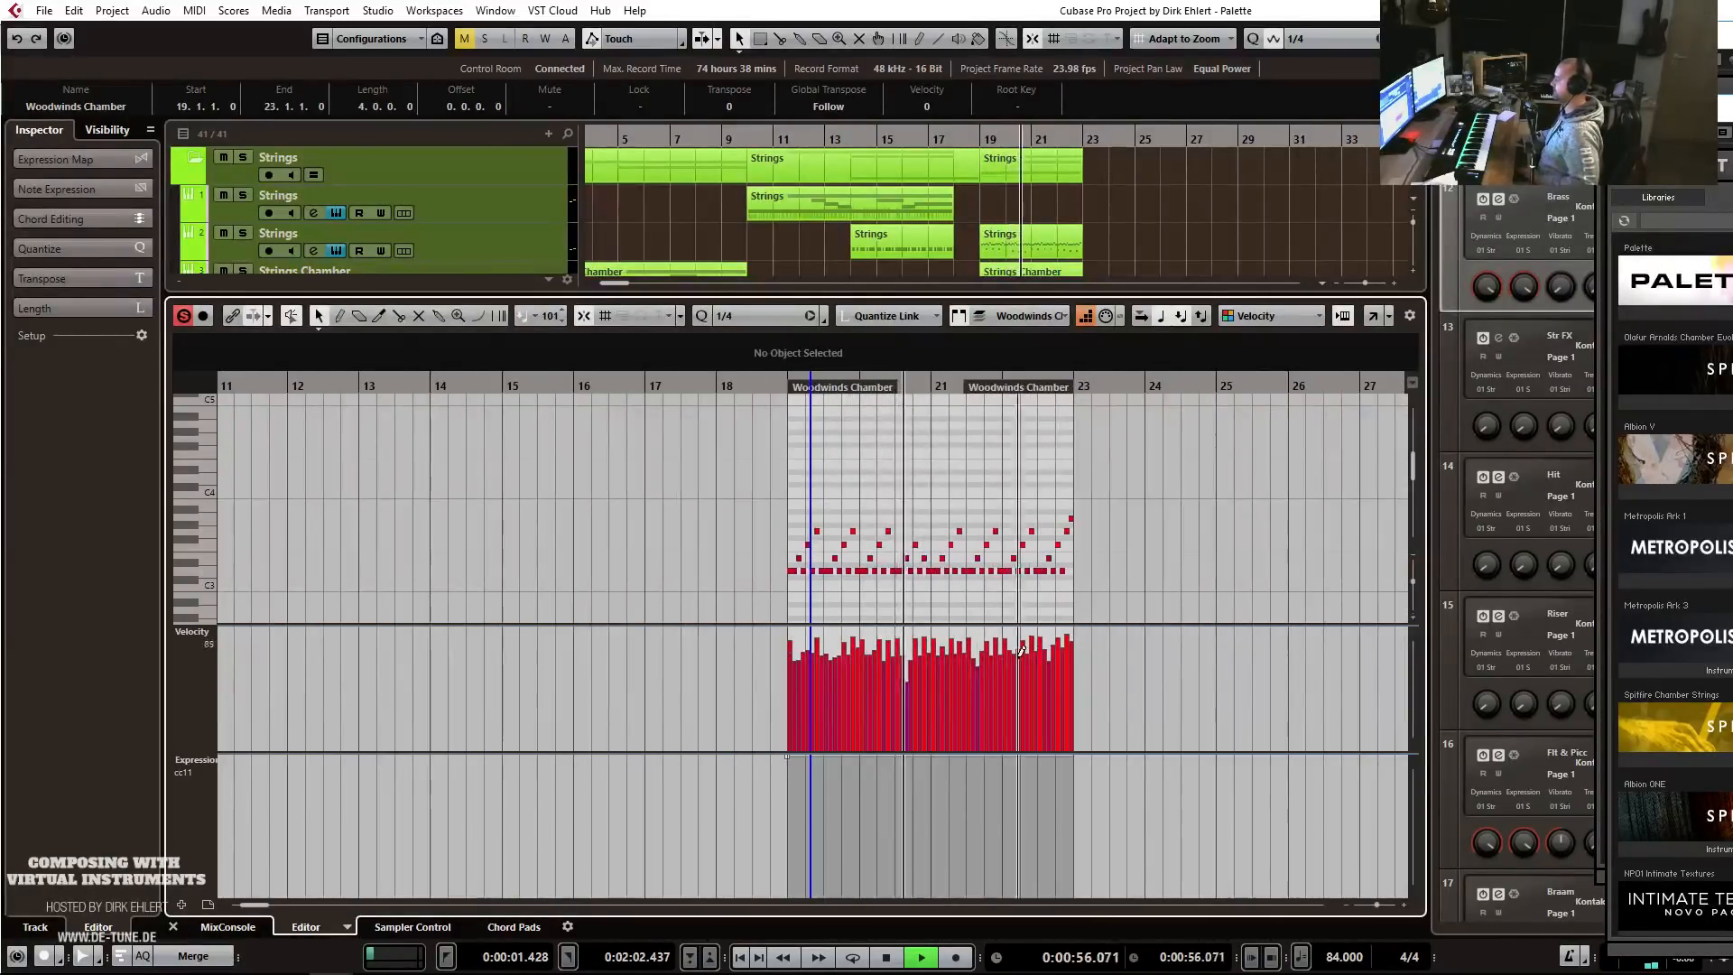
key("ctrl+a")
key("space")
key("space")
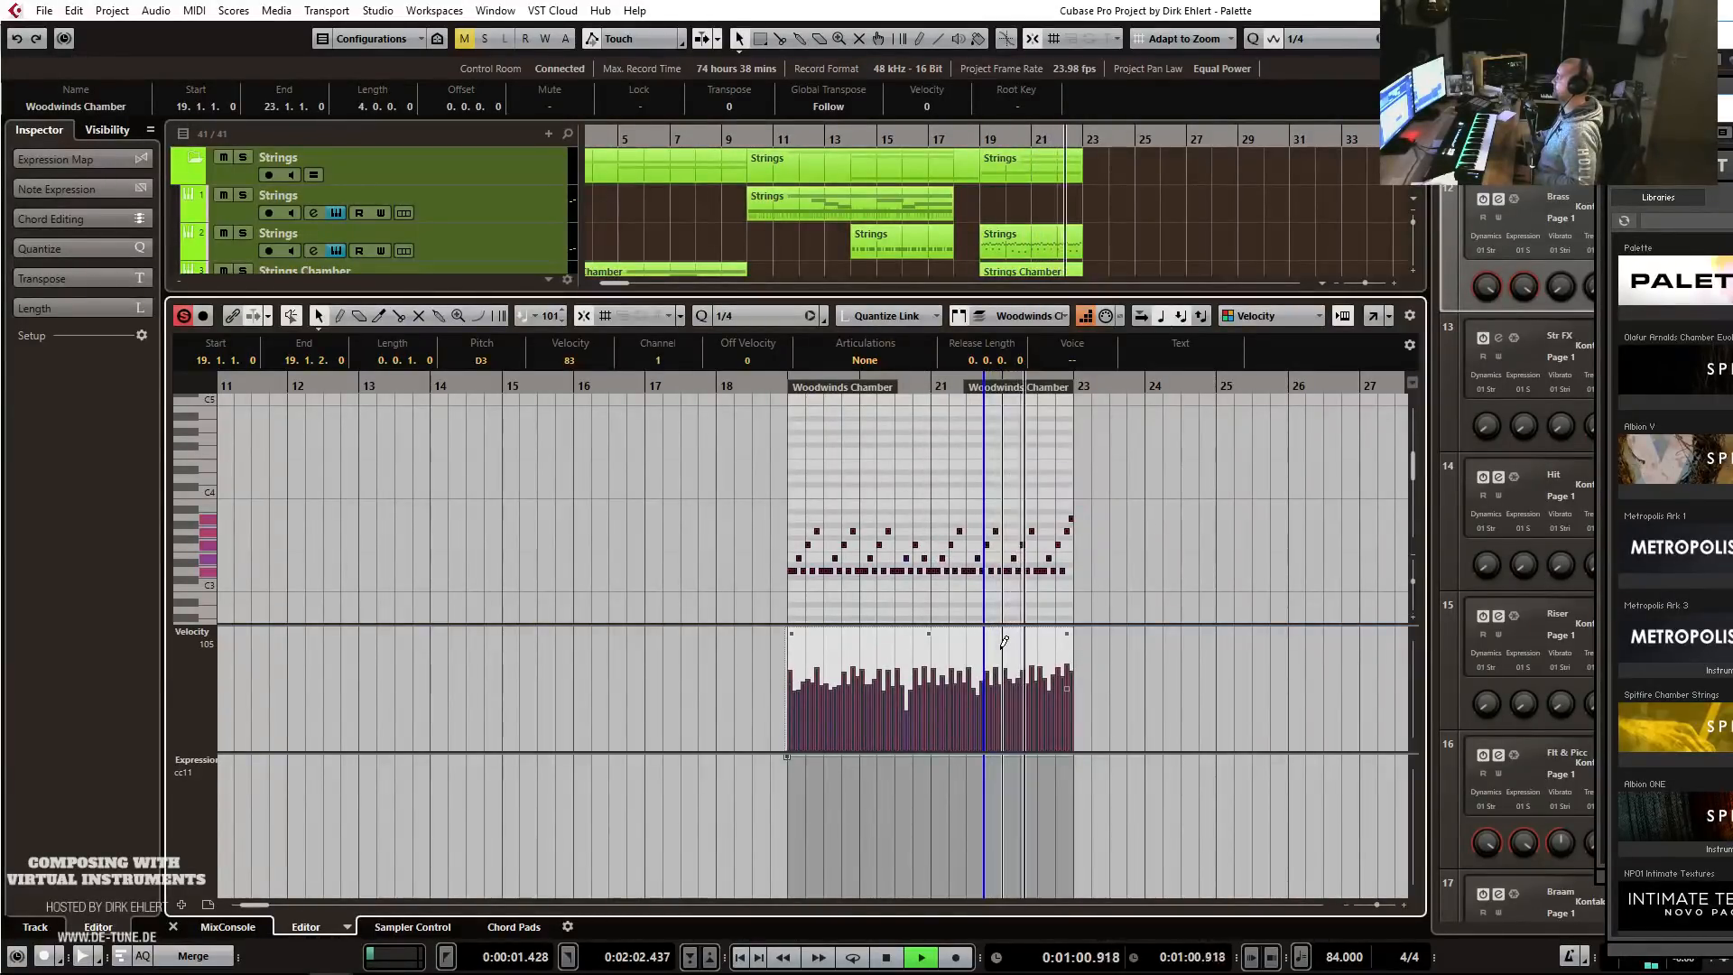
key("space")
key("ctrl+e")
Play the full arrangement from bar 19 to bar 23 to check the new woodwinds layer.
left_click(972, 143)
key("space")
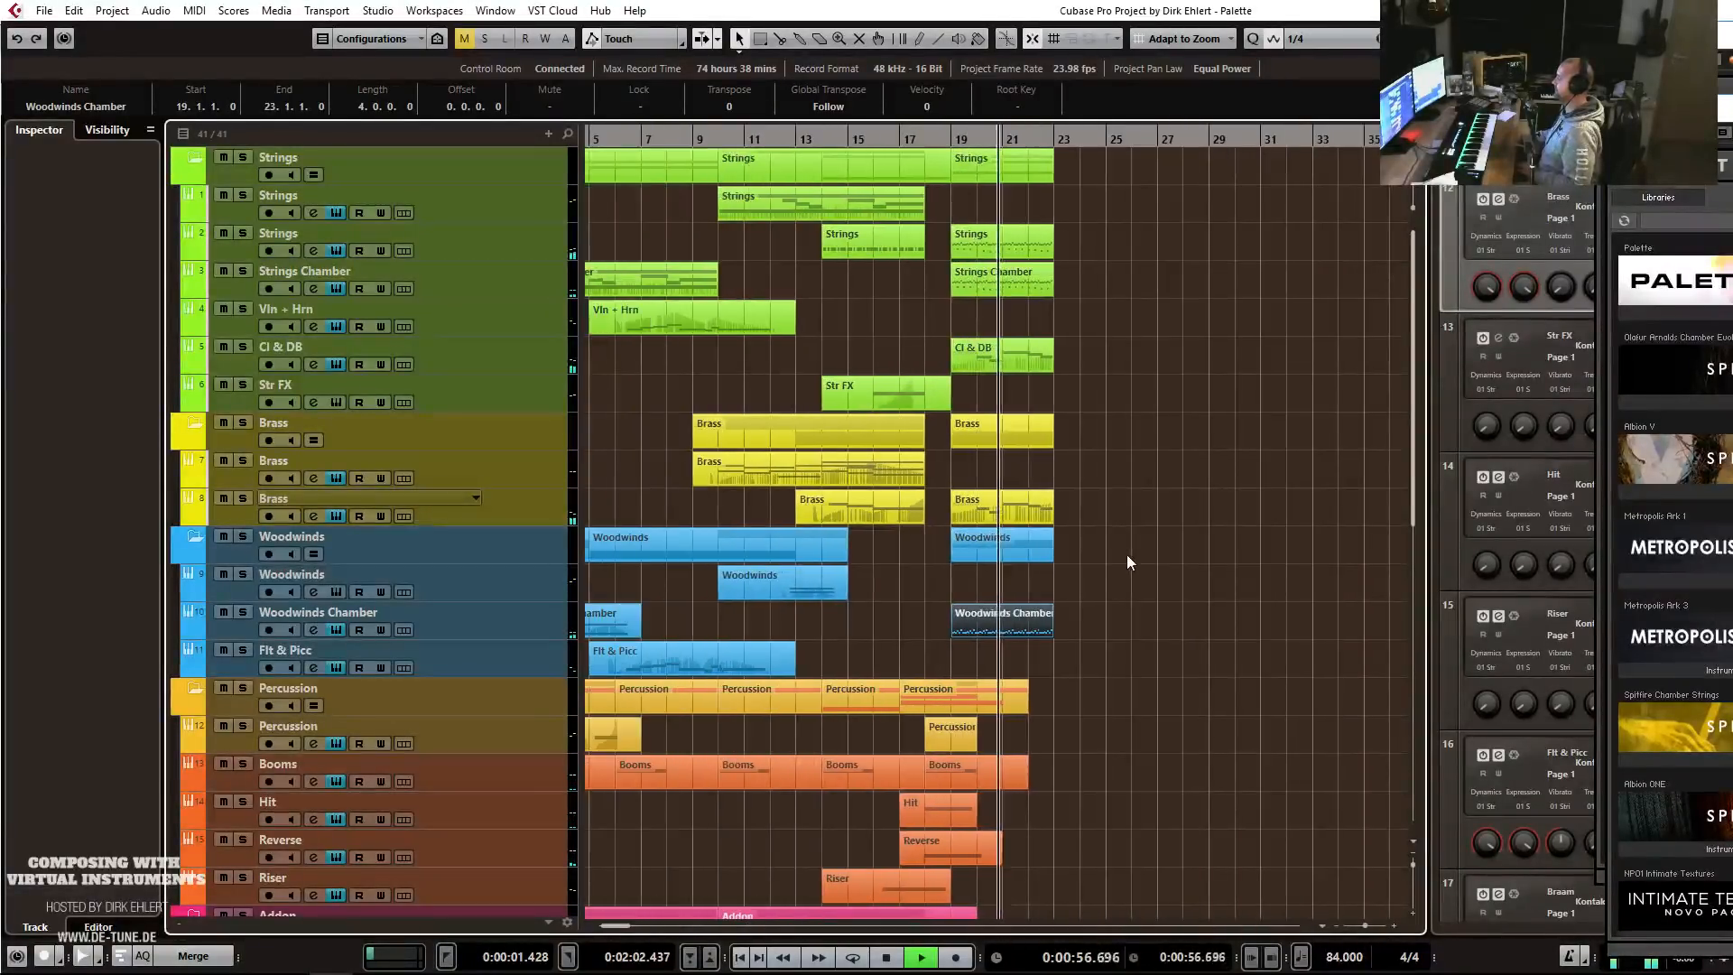
scroll(1146, 588, "down", 4)
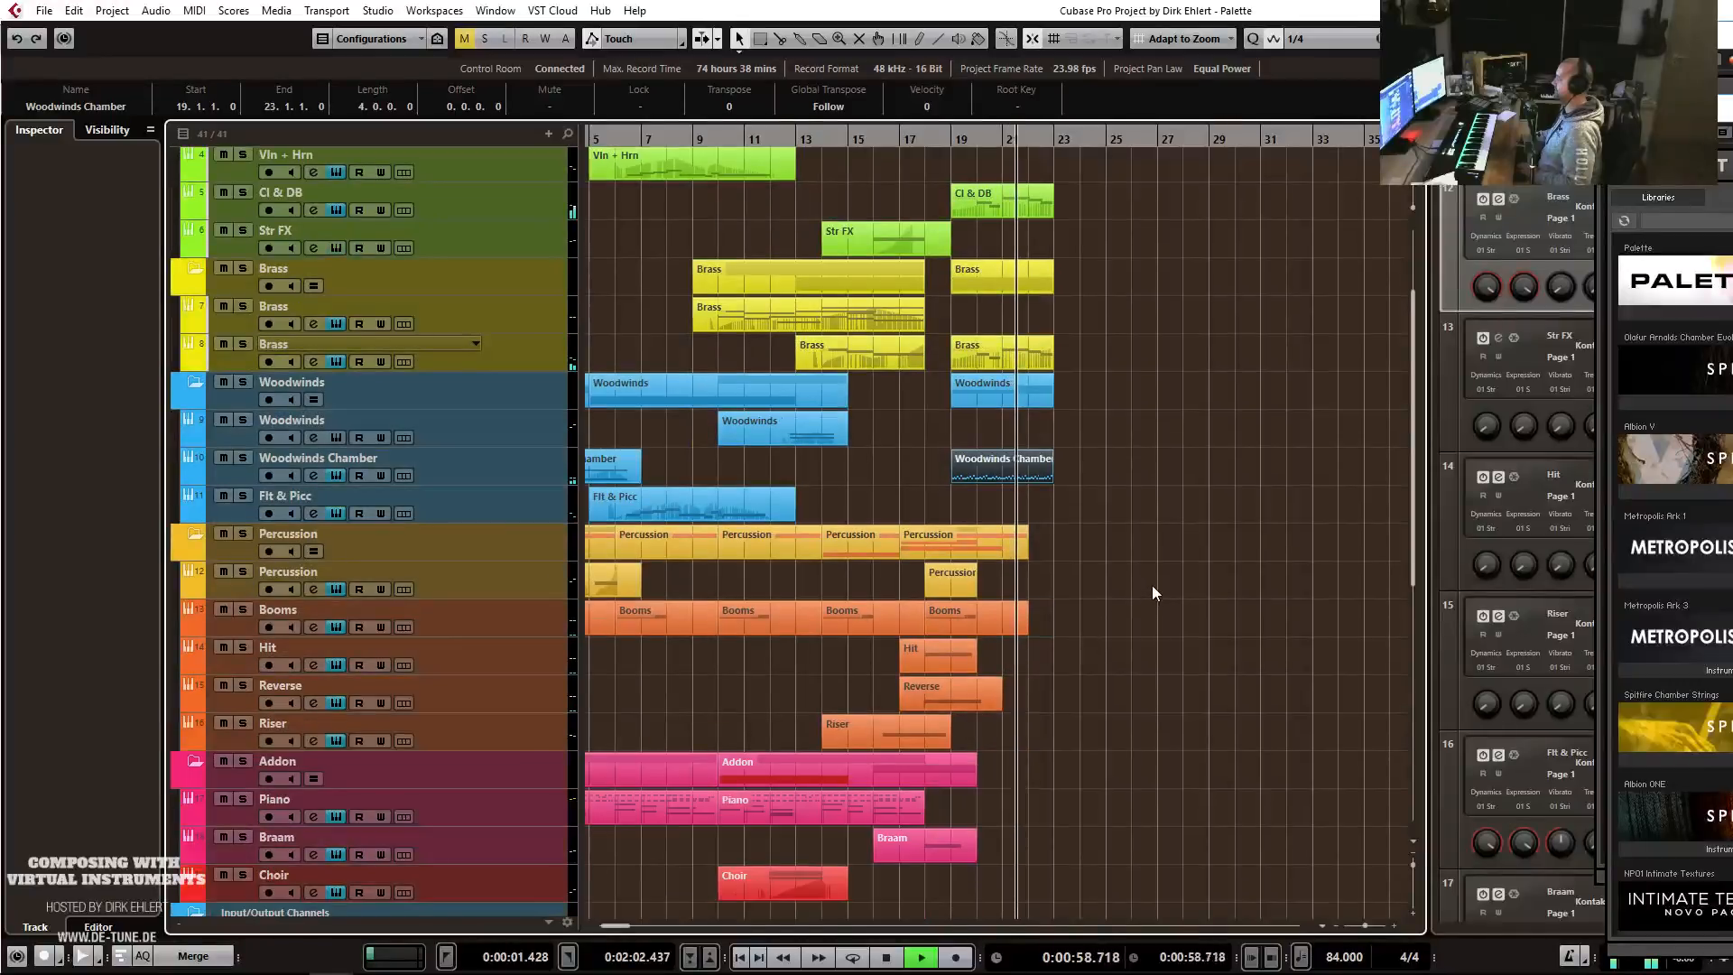
key("h")
key("h")
key("h")
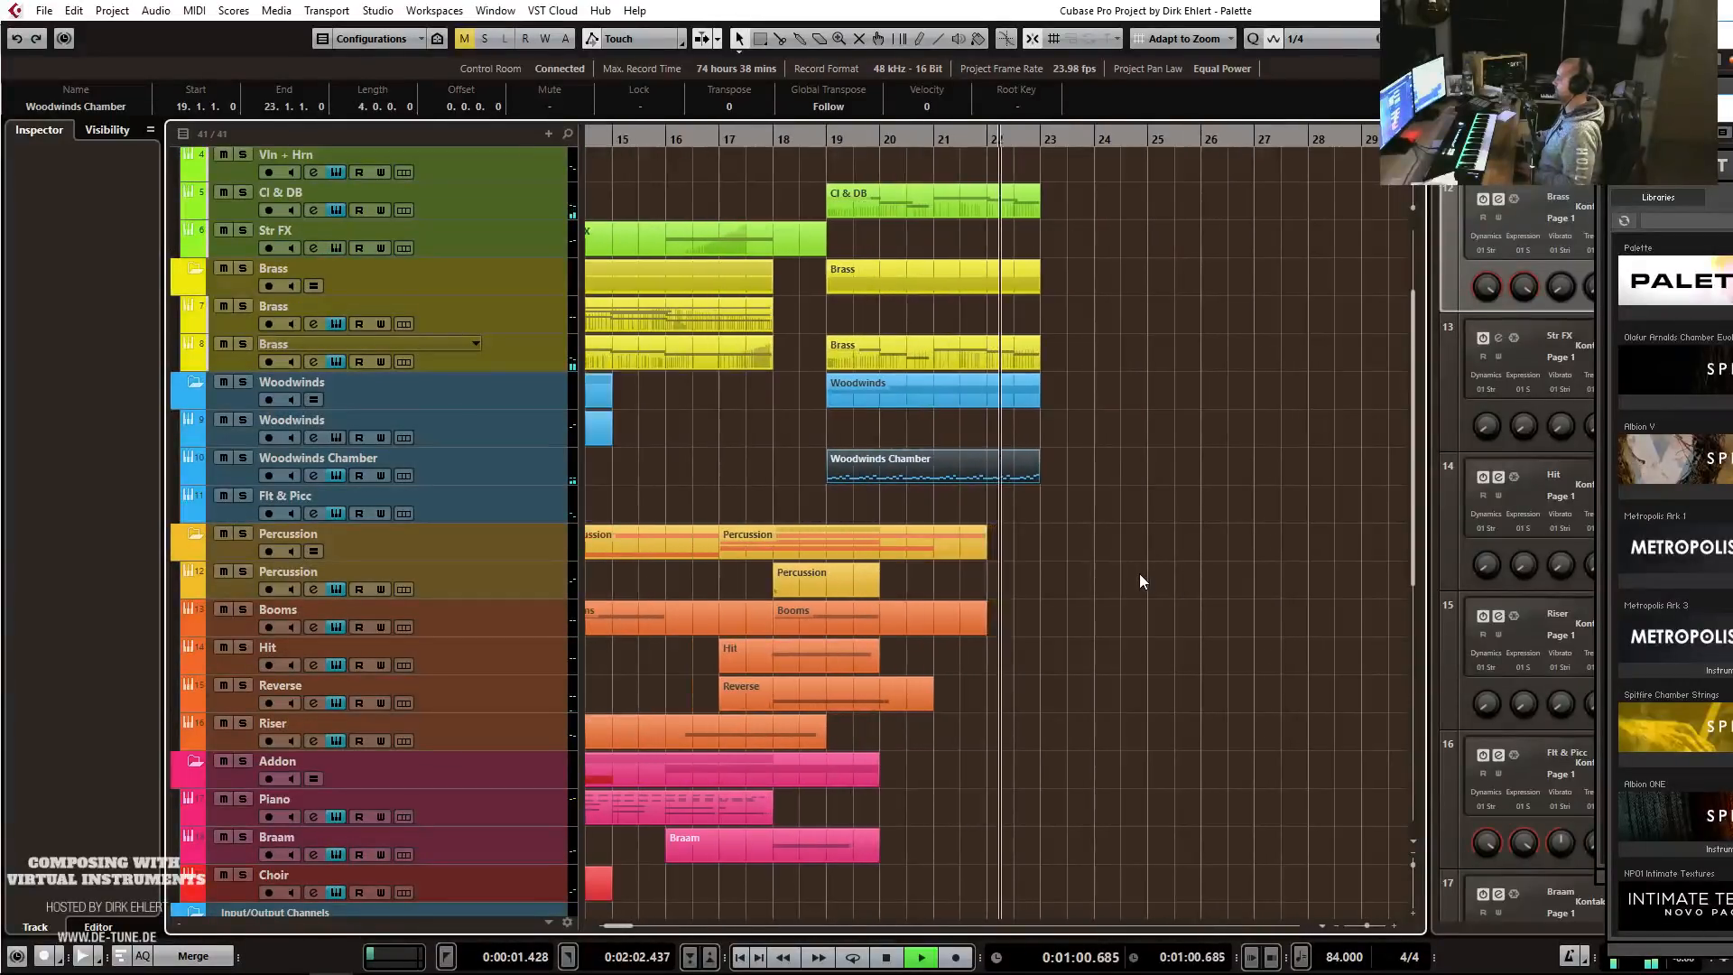
key("g")
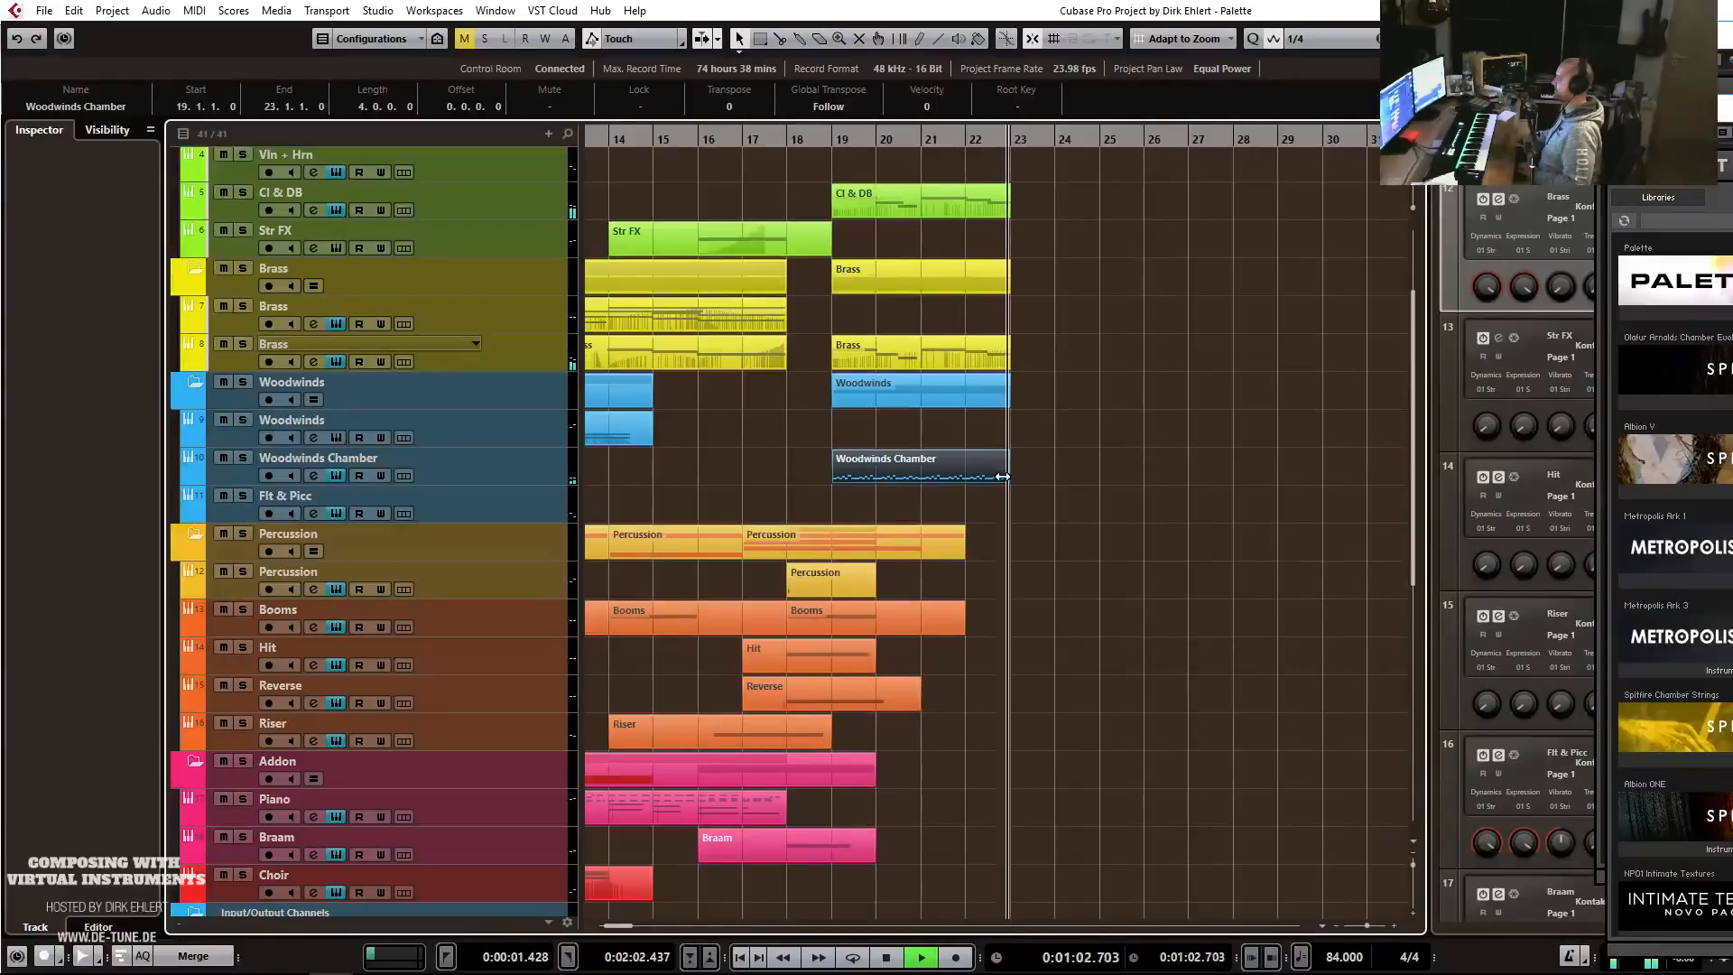
key("space")
Duplicate the Piano track and delete the parts copied onto the duplicate.
scroll(1128, 638, "down", 6)
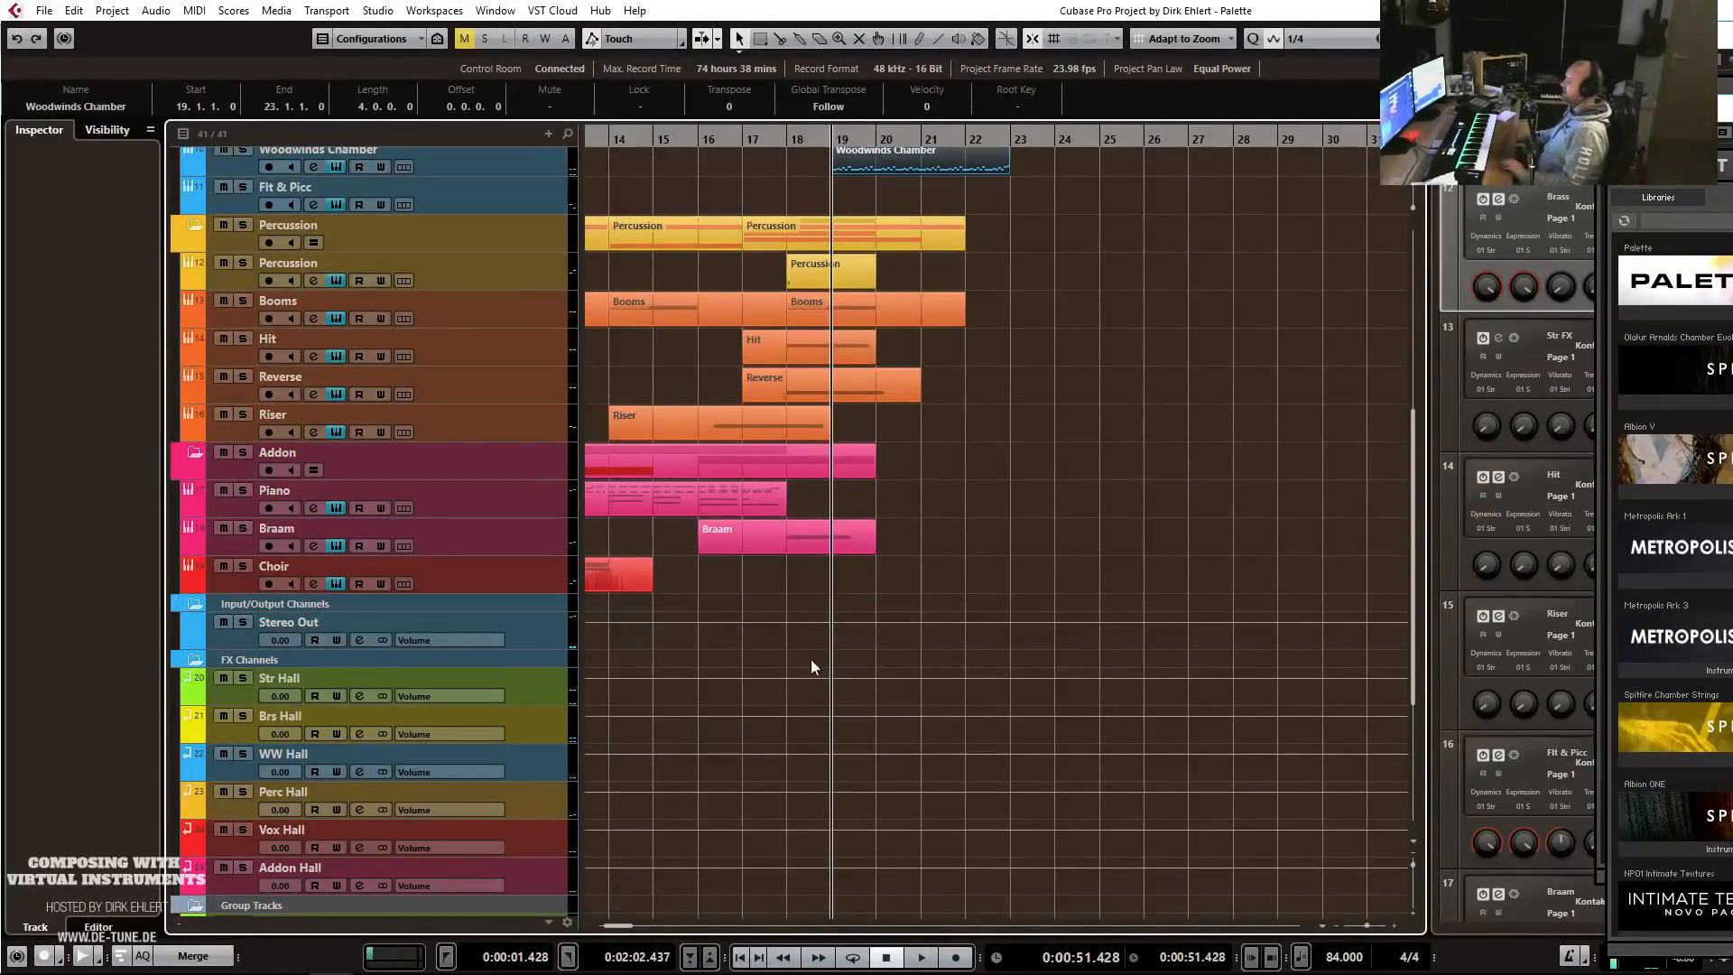
right_click(508, 491)
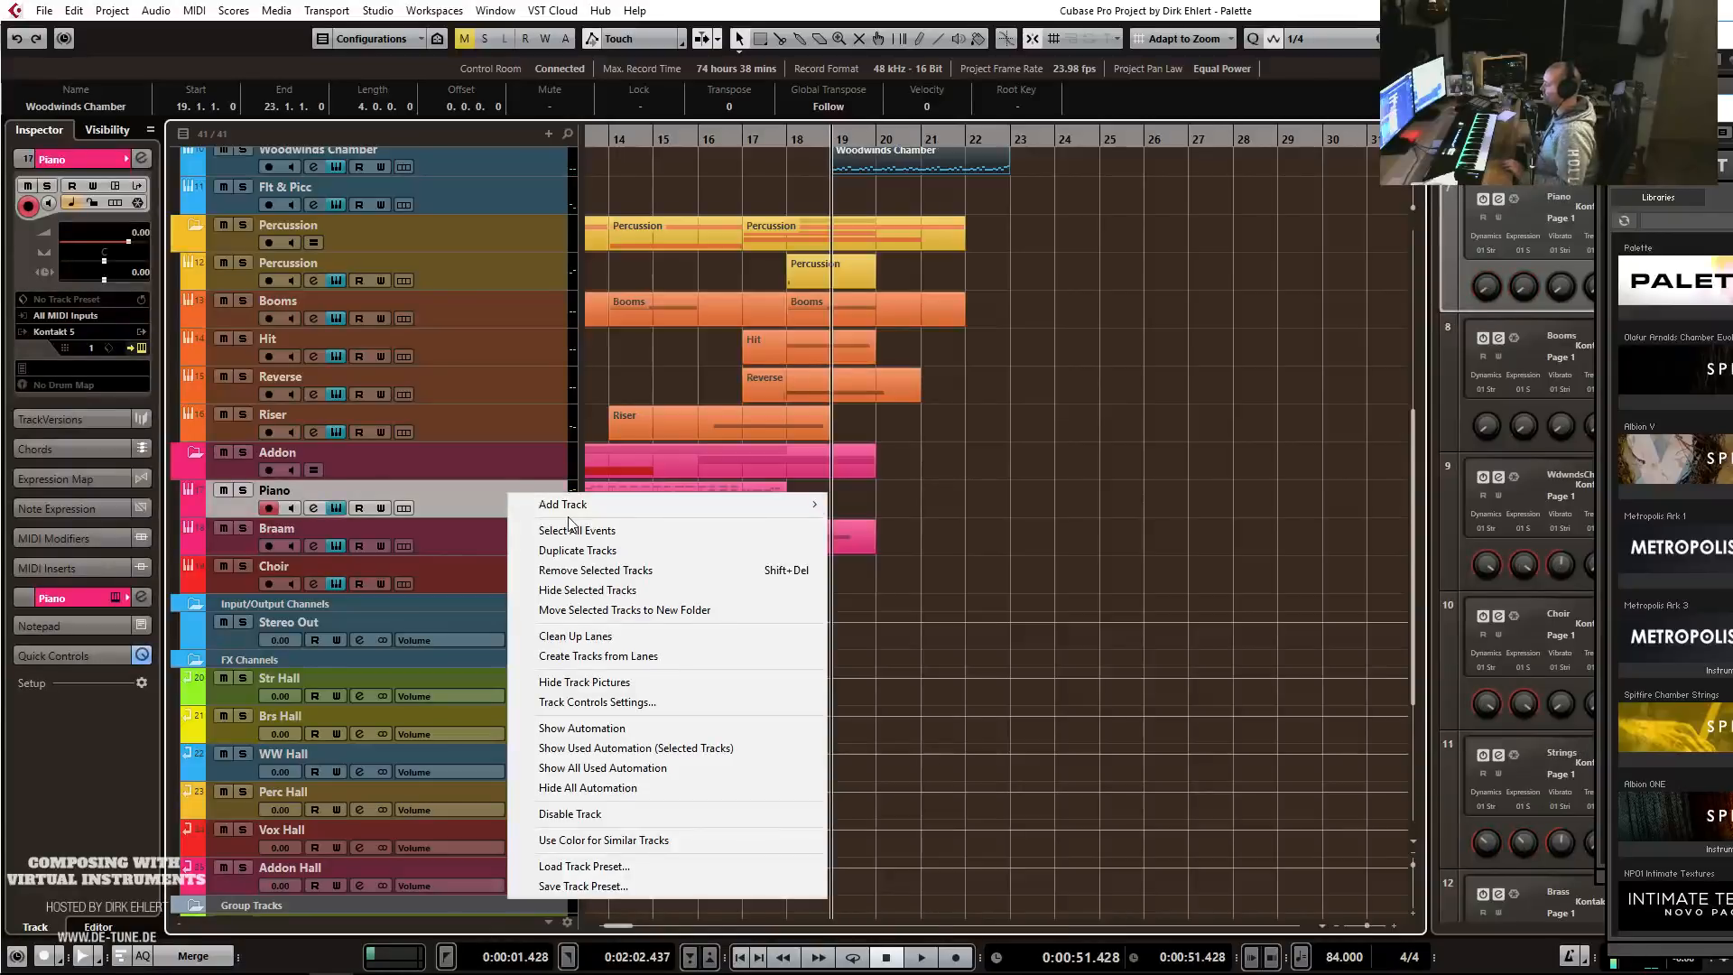
mouse_move(573, 511)
left_click(574, 551)
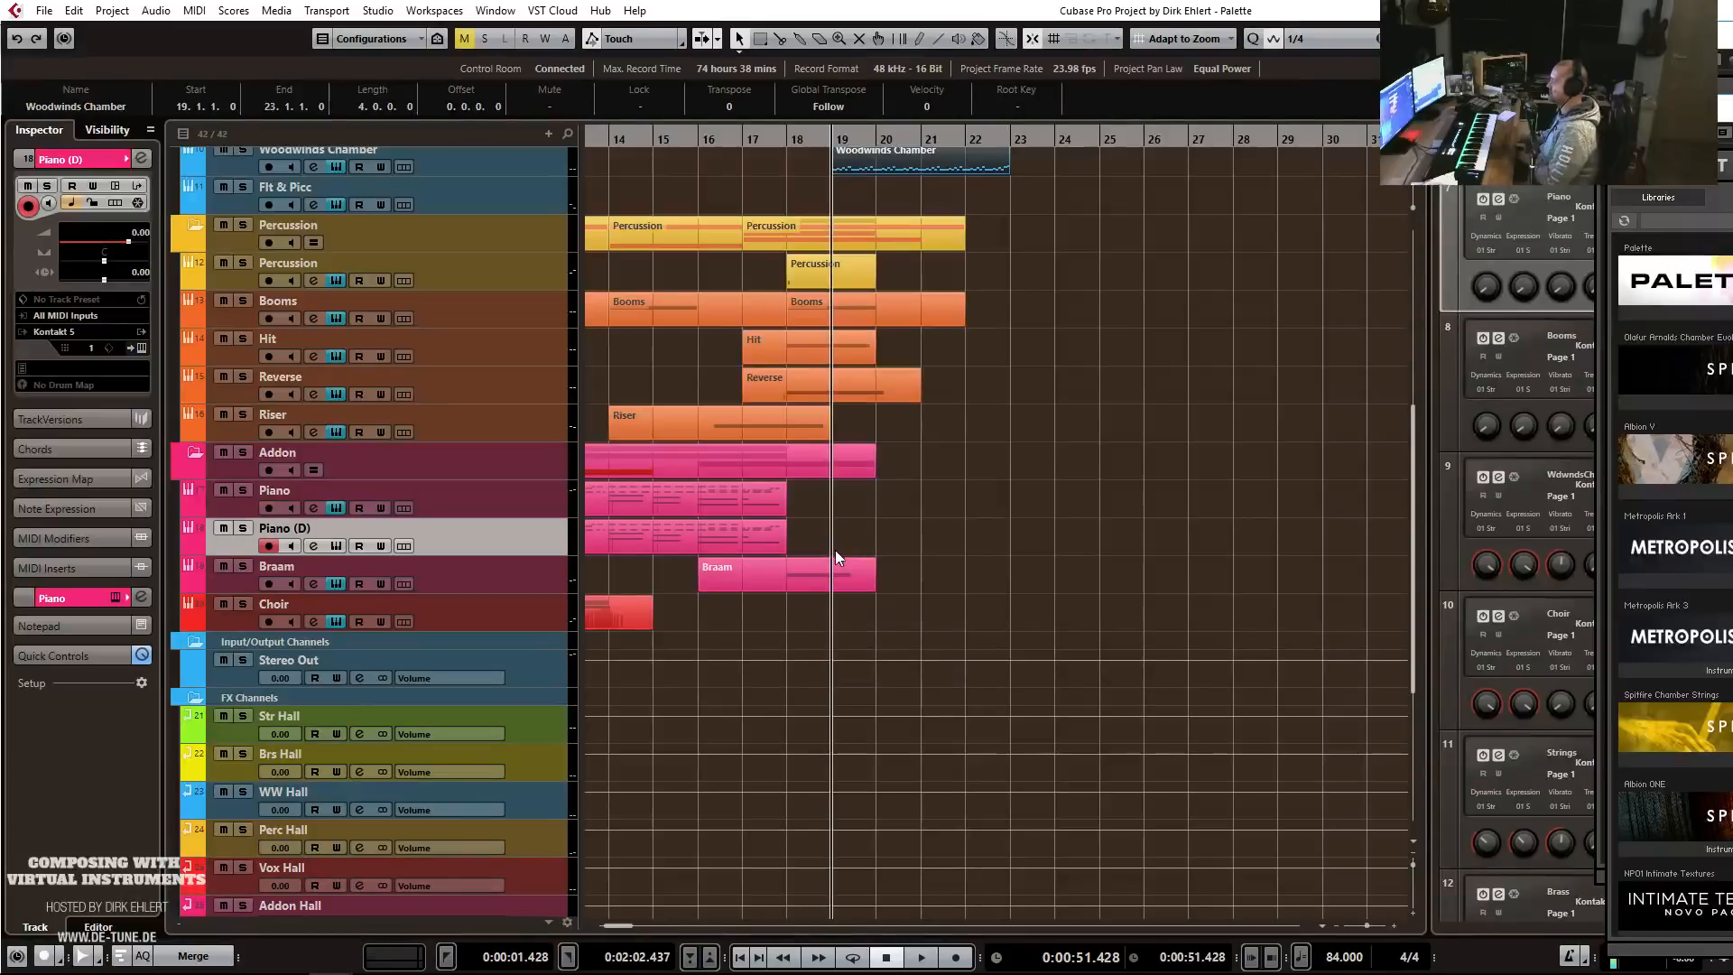
left_click_drag(808, 548, 457, 534)
key("Delete")
Rename the duplicated Piano track as Synth.
double_click(282, 527)
type("Synth")
key("Return")
Check the audio sends of the Synth track's instrument channel.
left_click(141, 350)
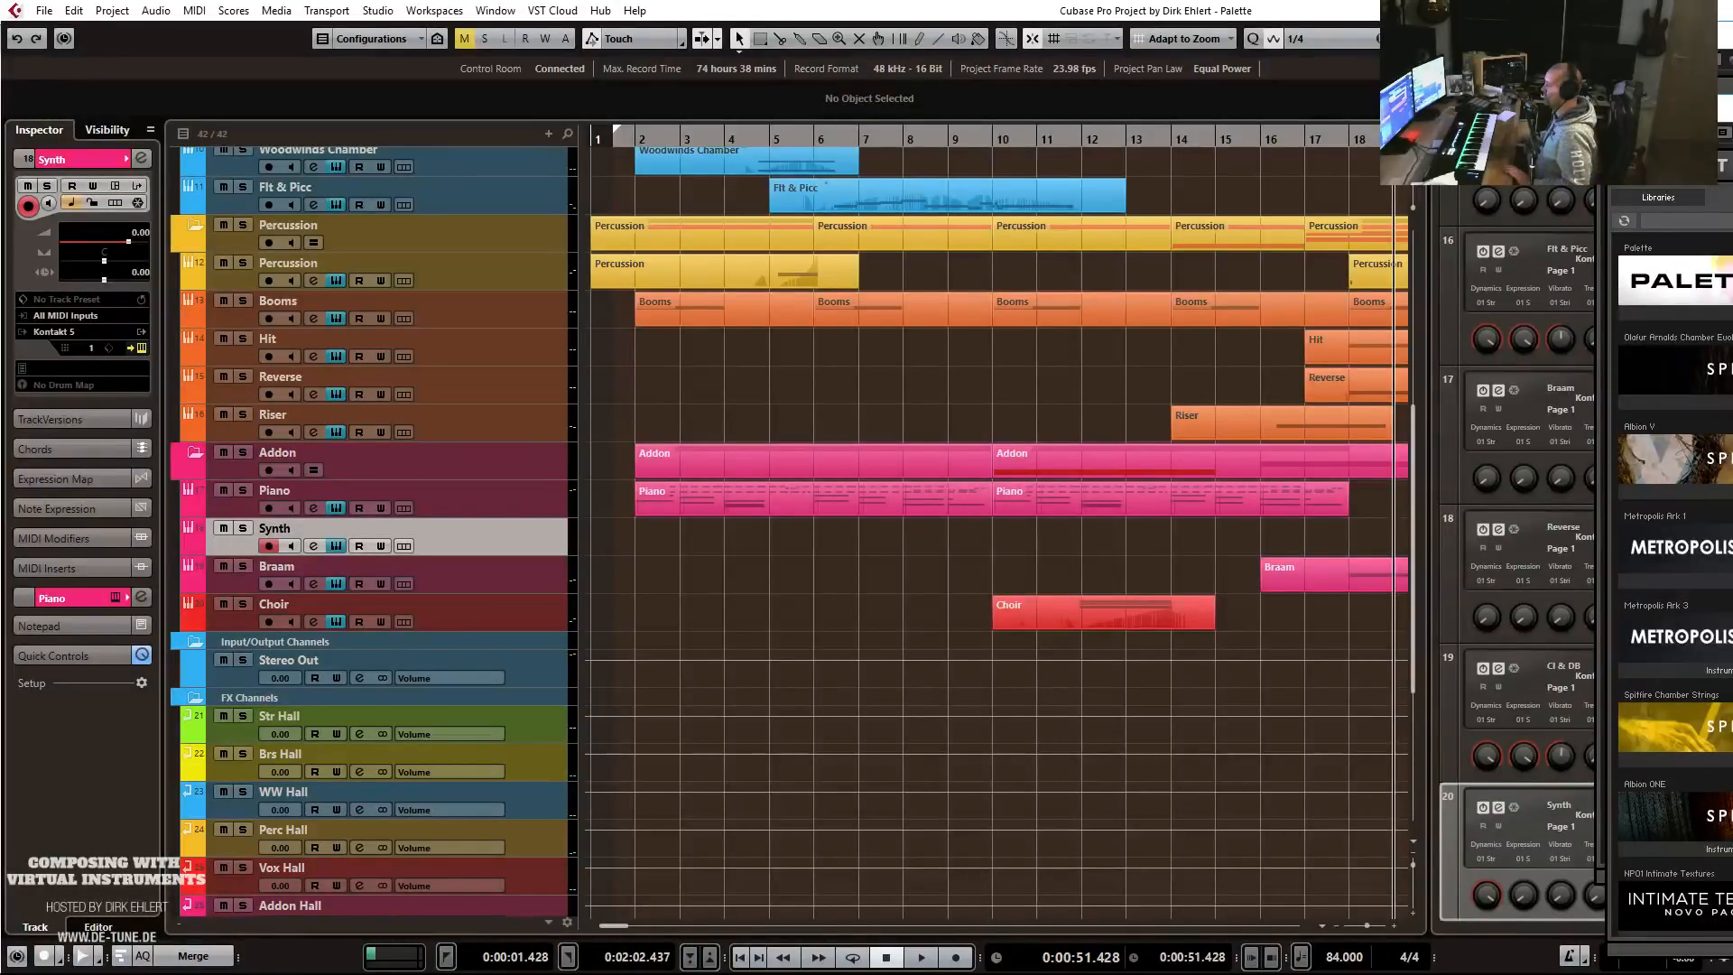
left_click(87, 597)
left_click(54, 485)
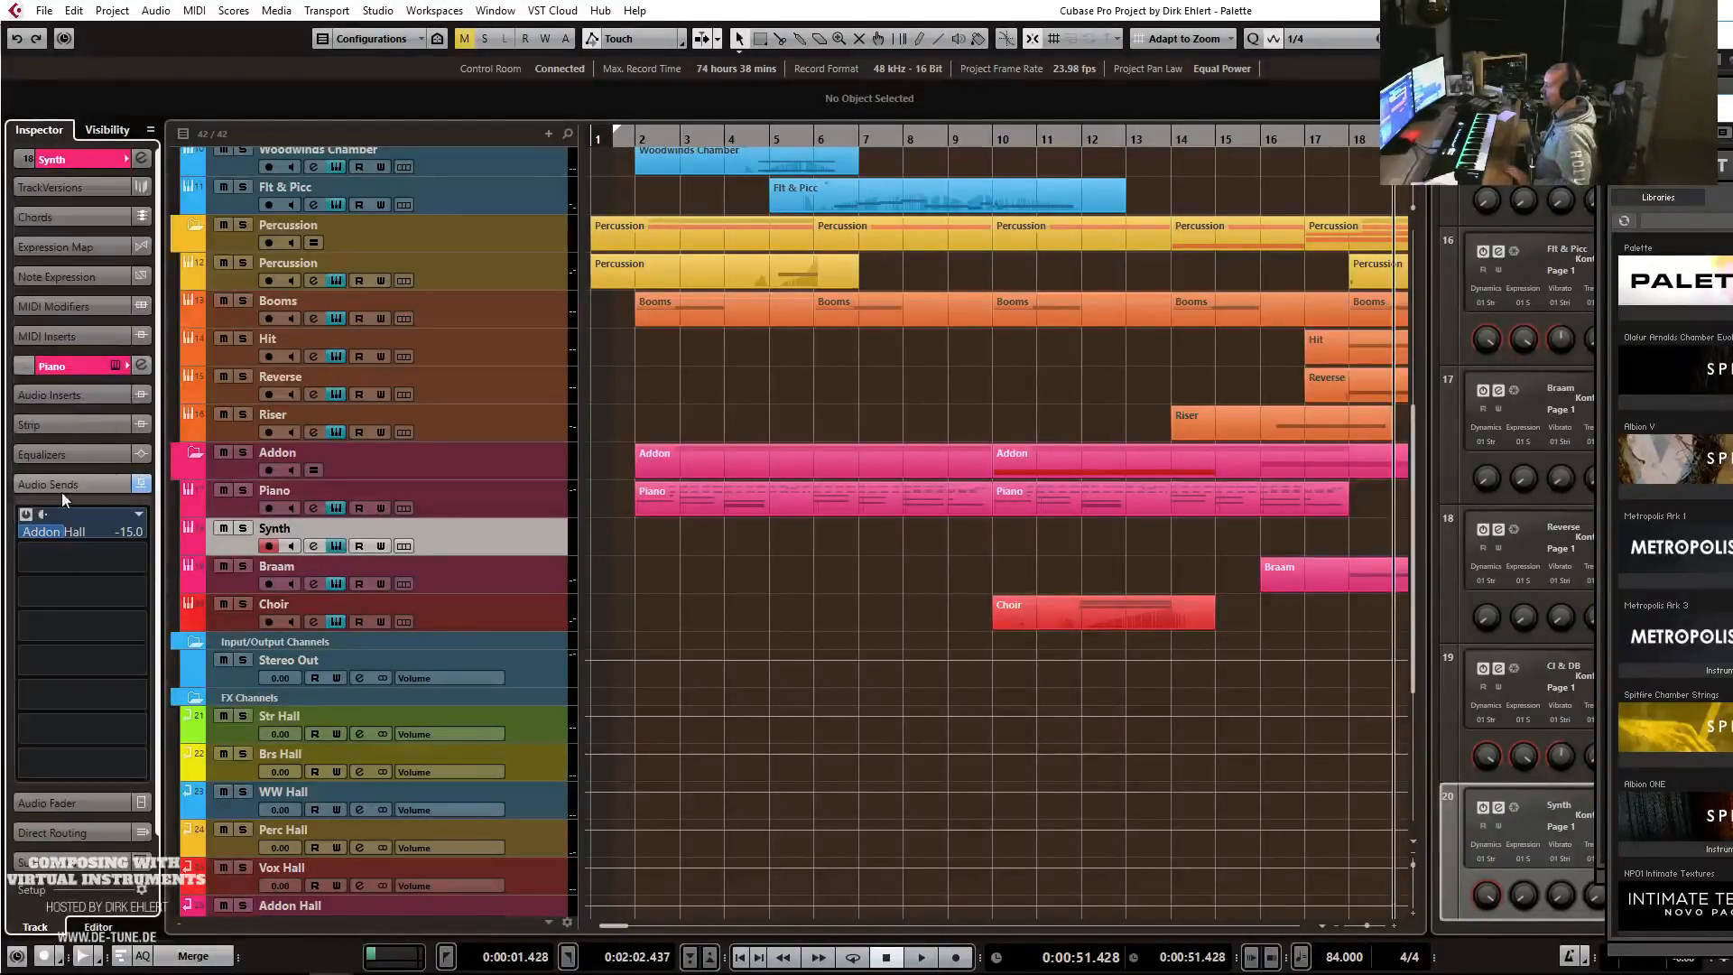
left_click(100, 366)
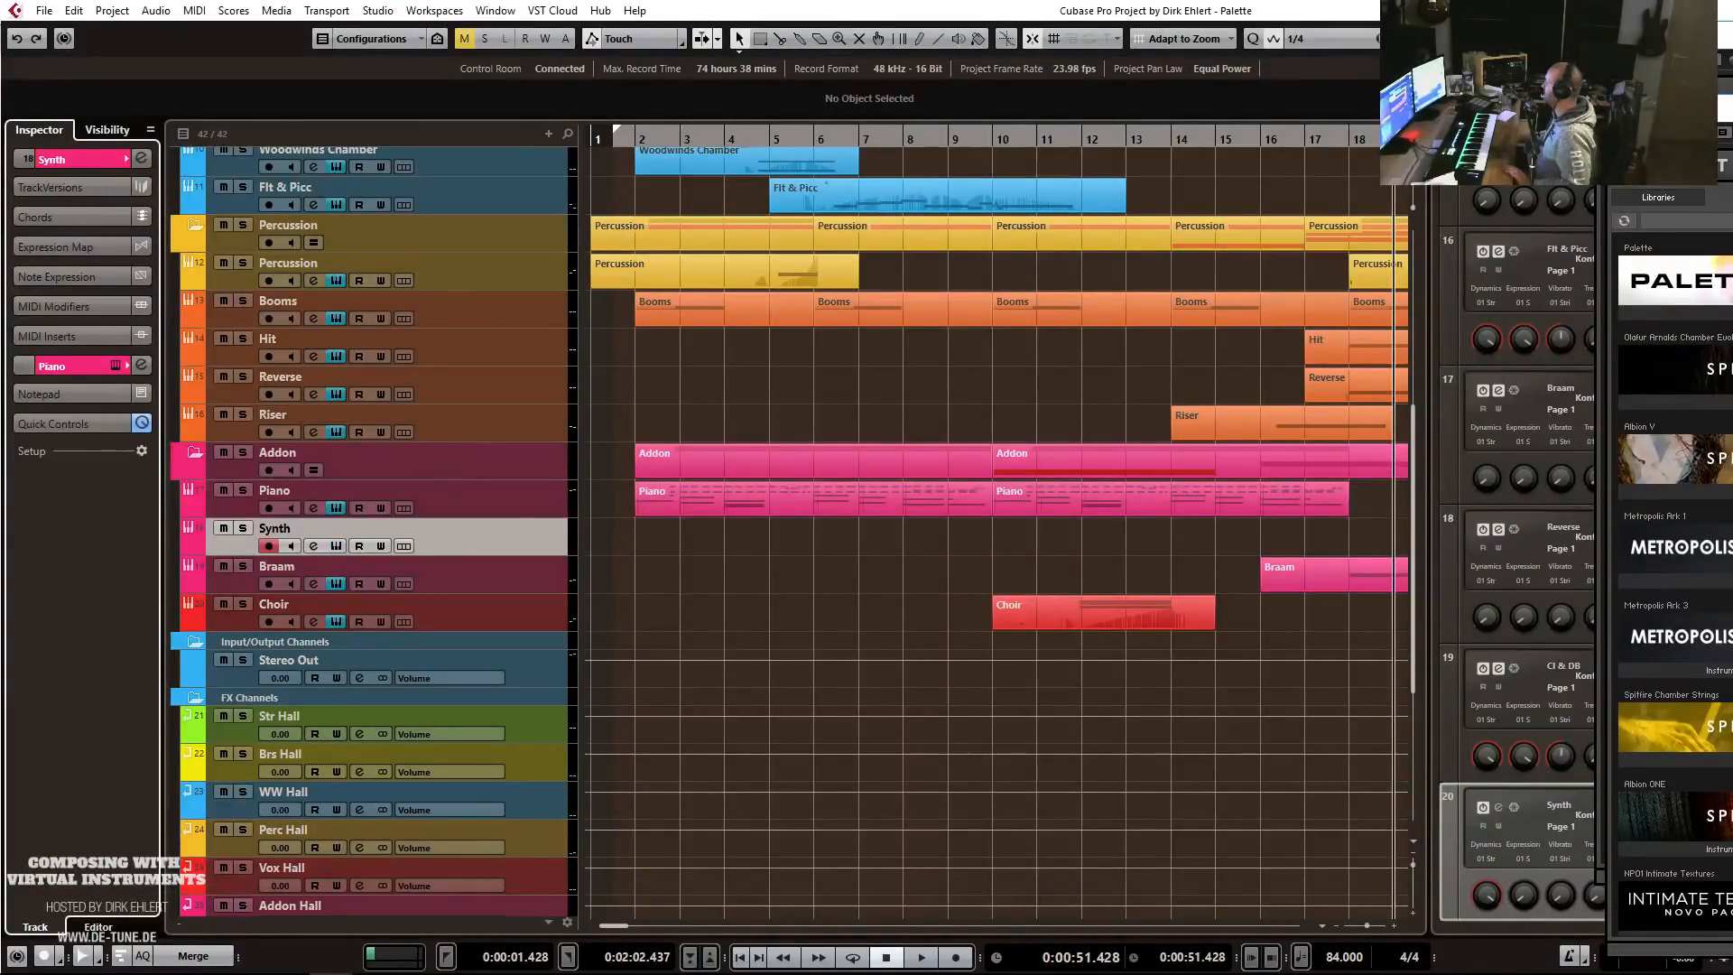
Replace 12 Piano in the Synth track's Kontakt with 16 Synth from Palette's Symphonic Sketchpad and load the Xtra Bass Layer snapshot.
left_click(117, 367)
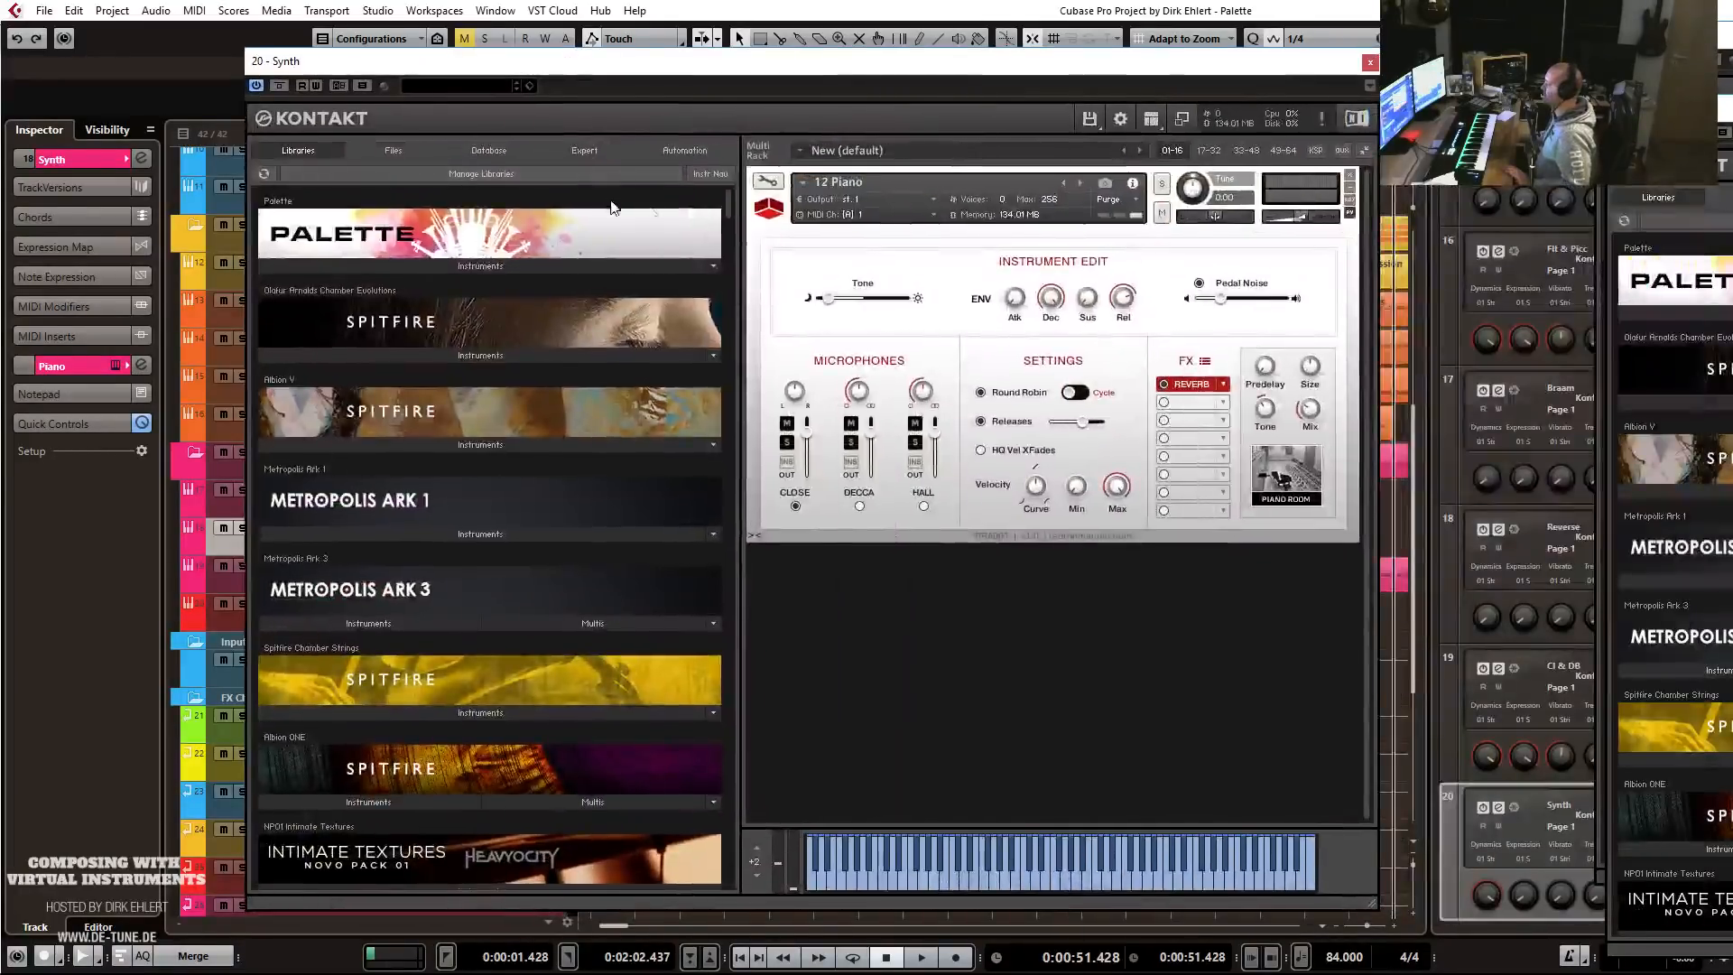
left_click(464, 267)
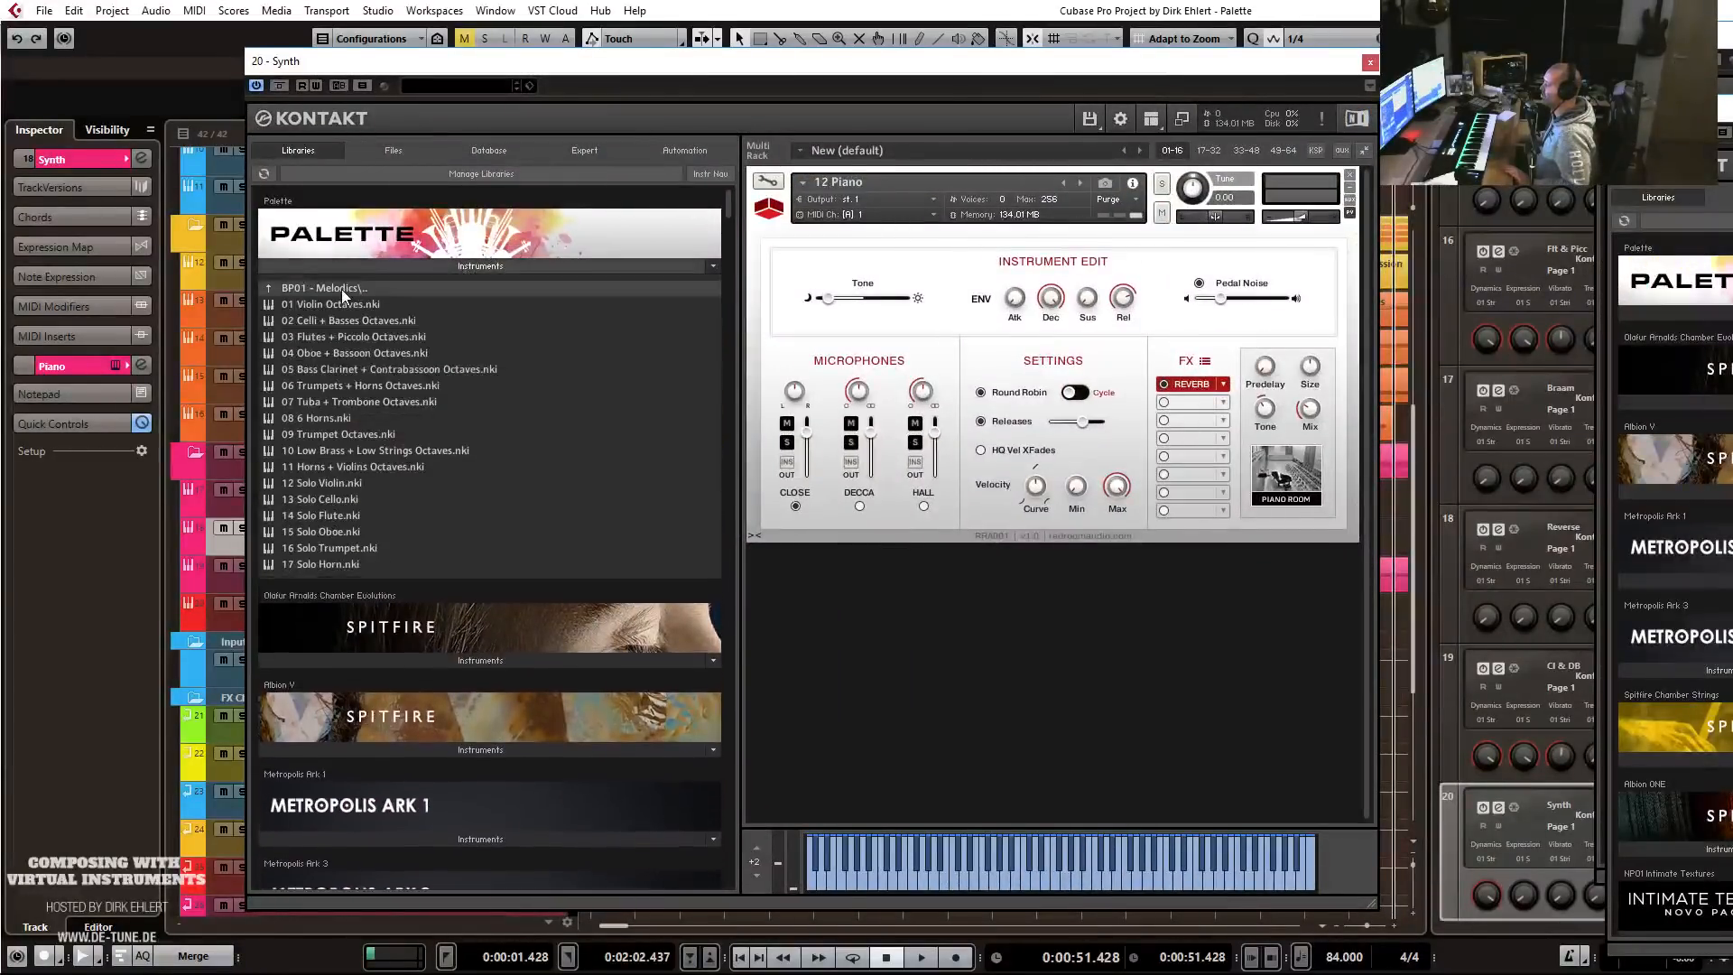
left_click(342, 288)
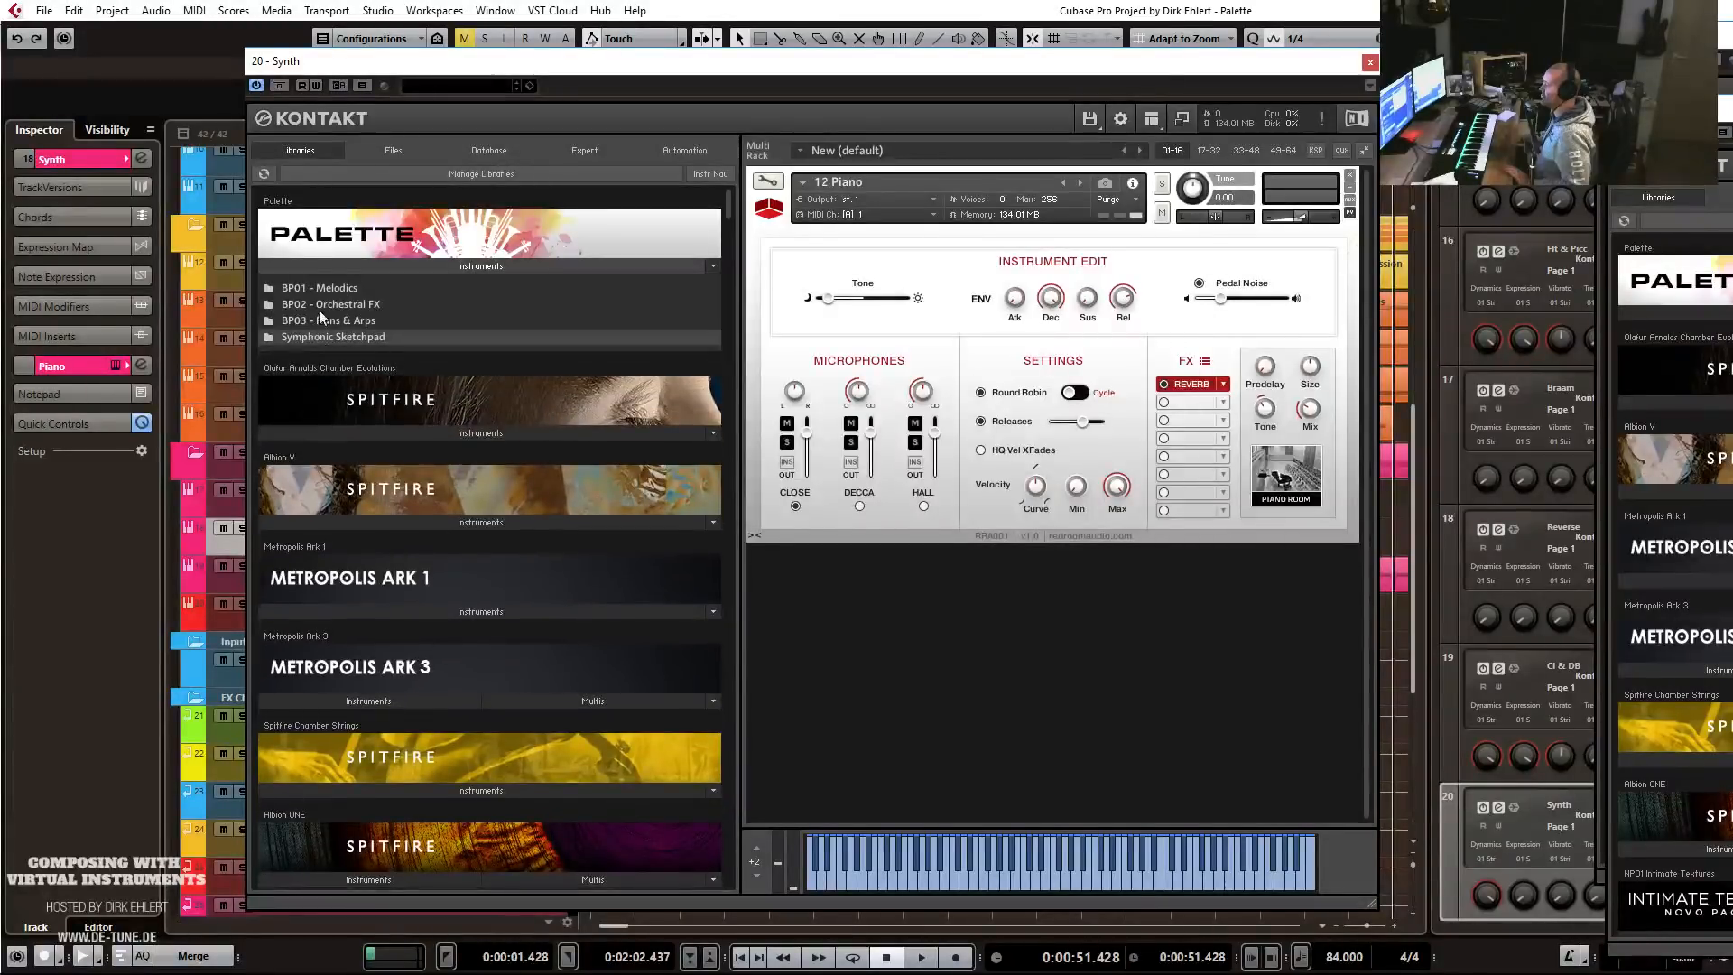
left_click(314, 337)
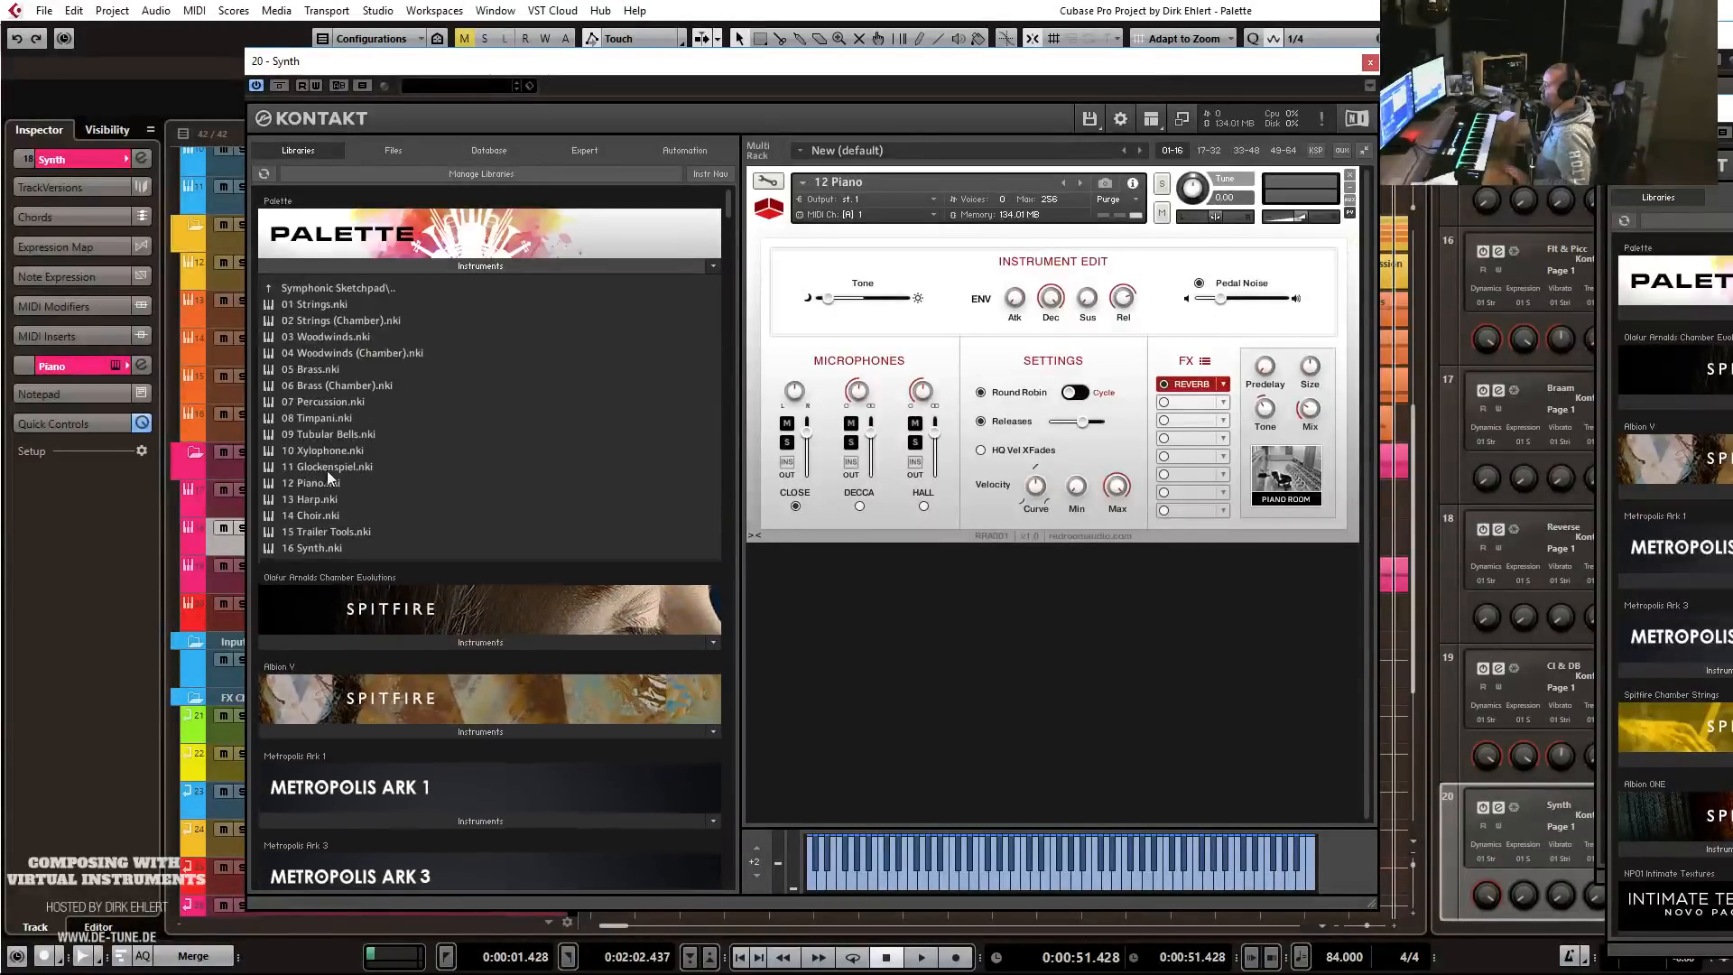
mouse_move(302, 548)
left_mouse_down()
mouse_move(909, 324)
mouse_move(902, 188)
left_mouse_up()
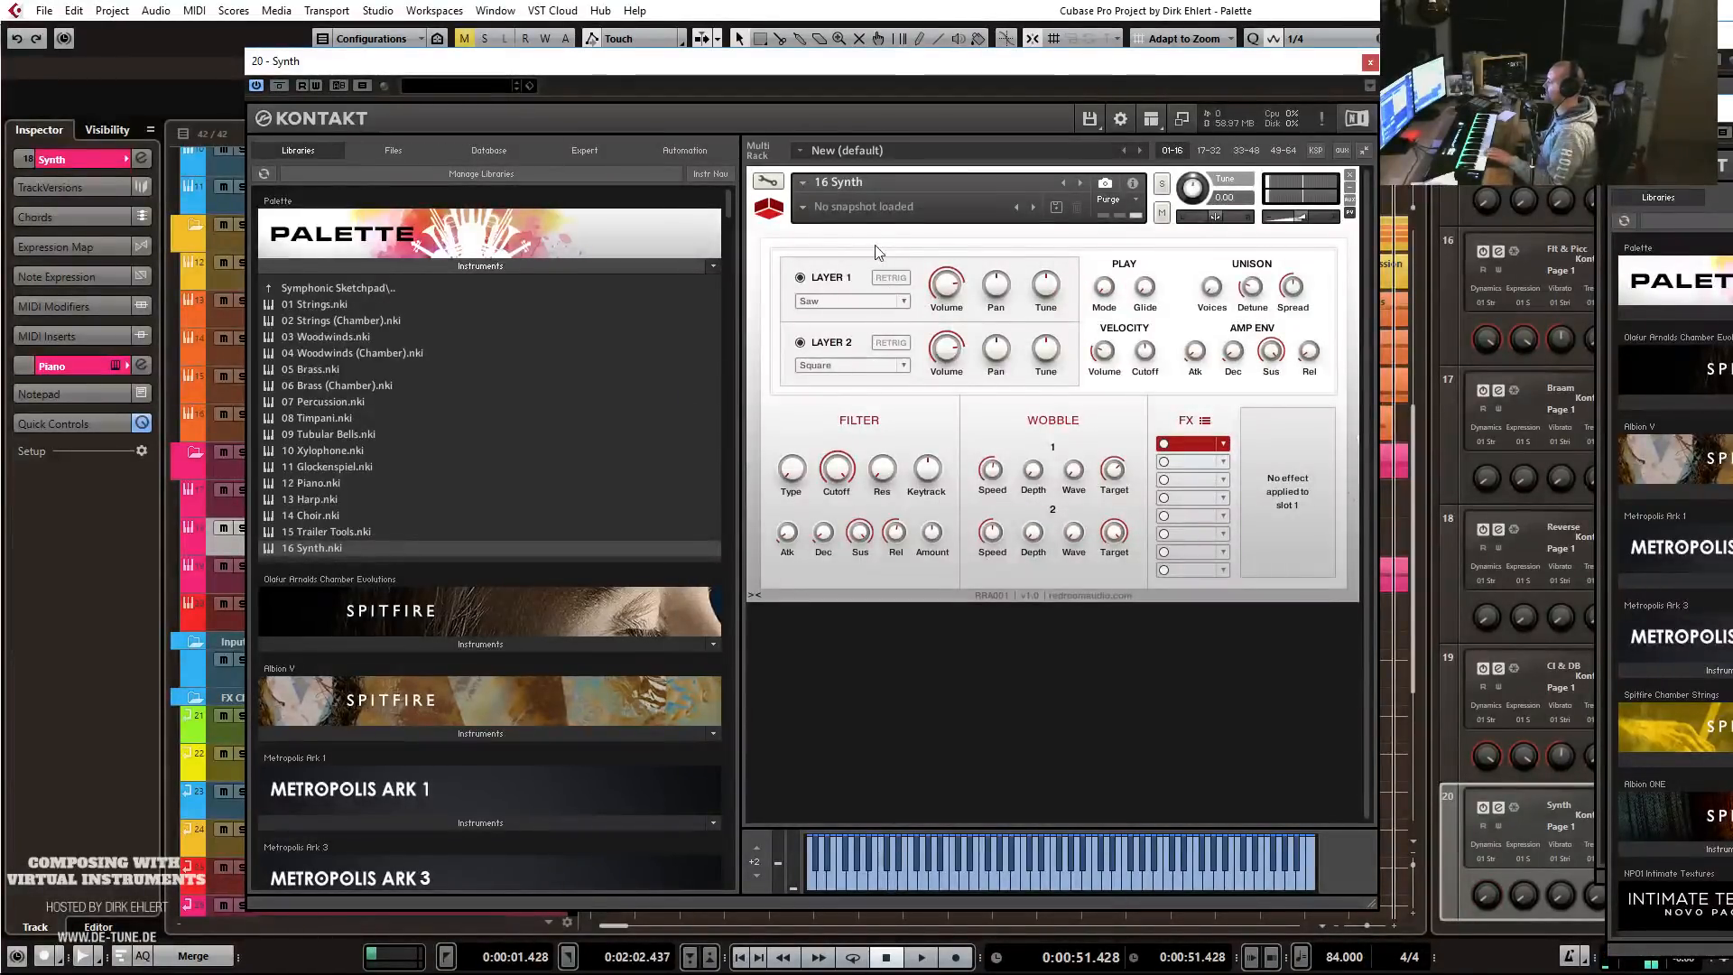
left_click(804, 208)
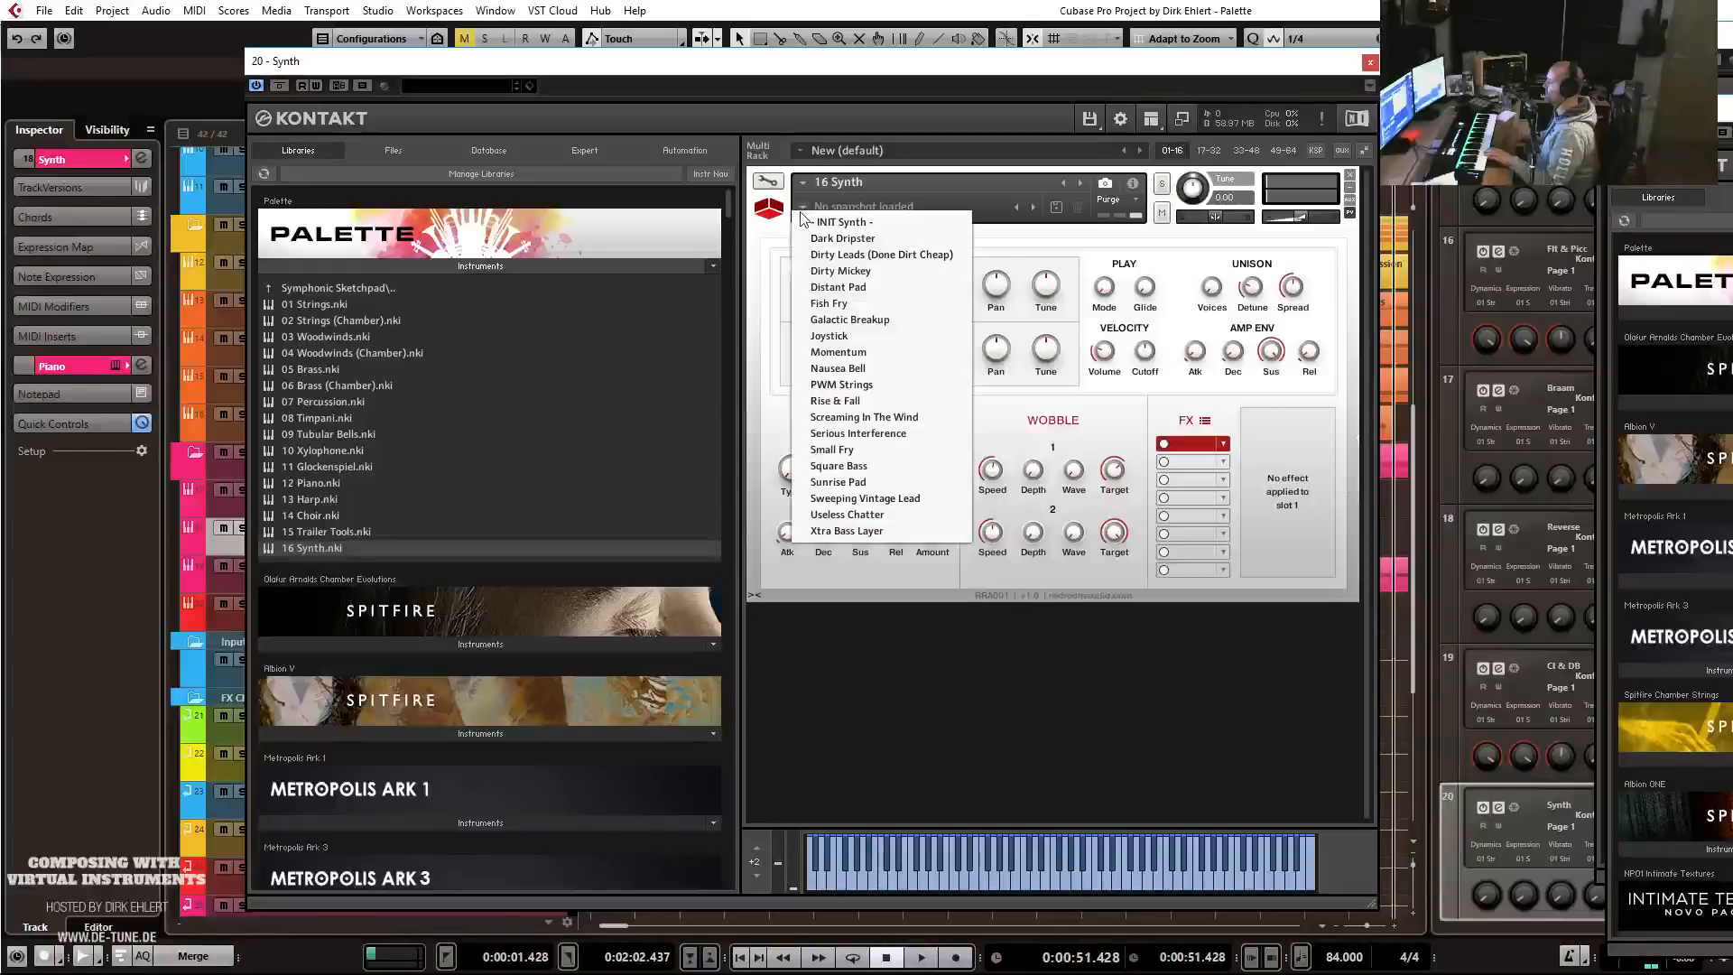
left_click(835, 531)
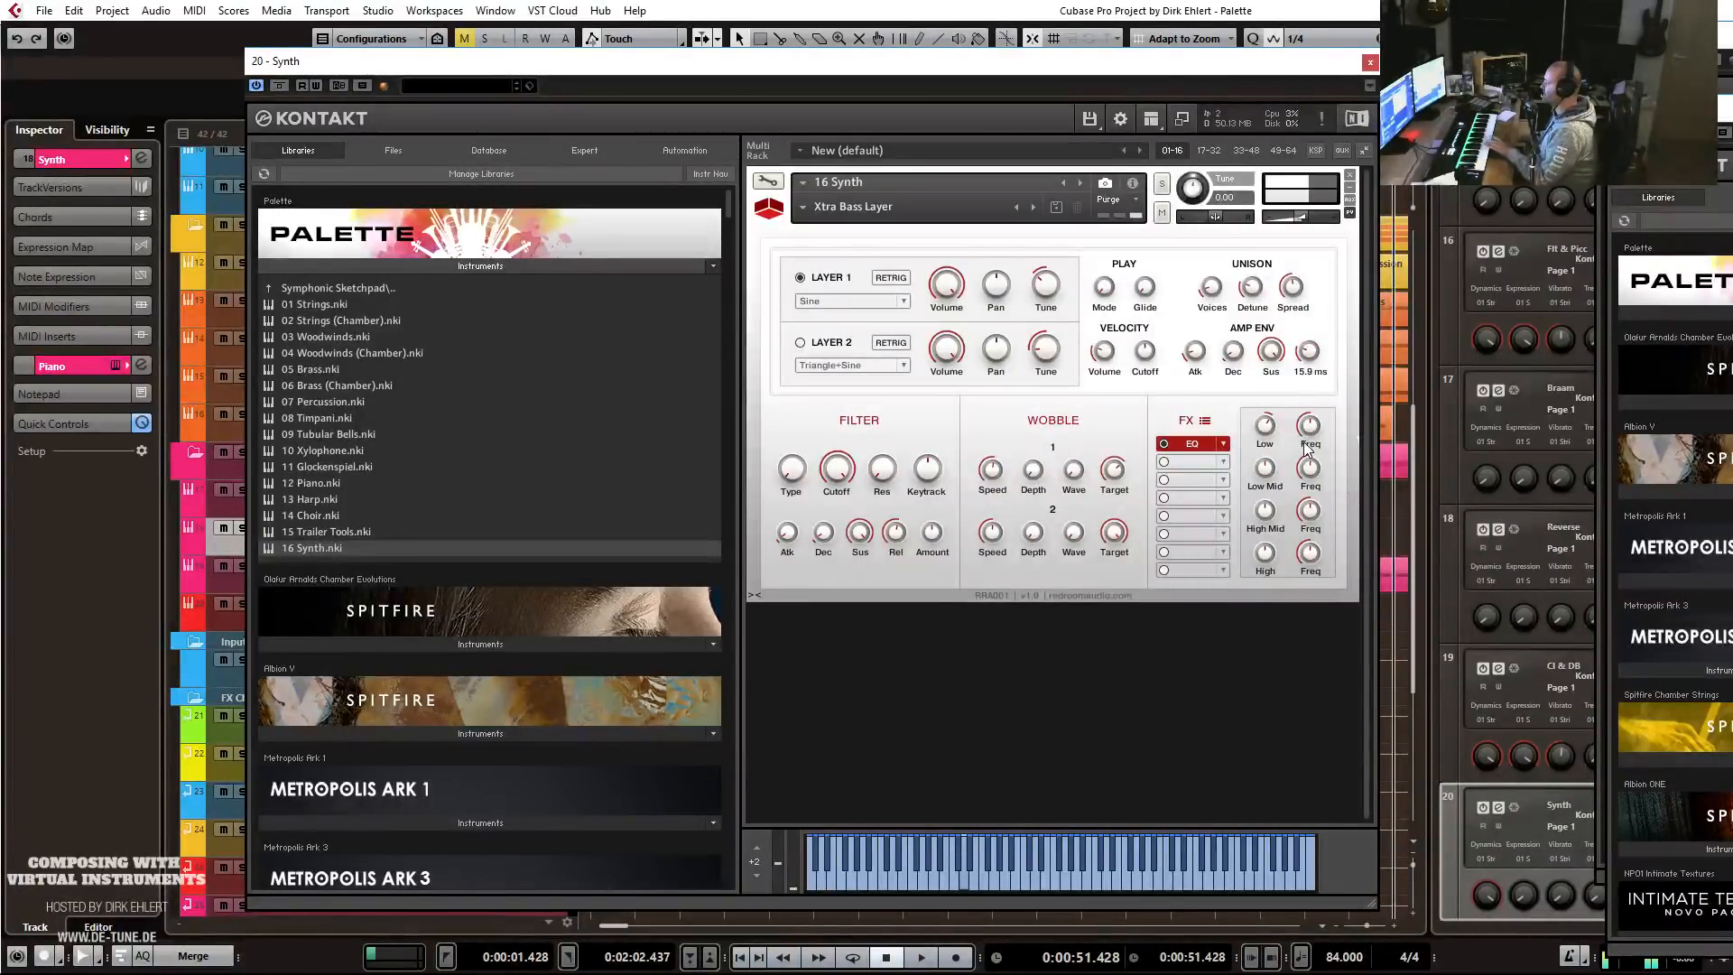
Set the synth patch's amp envelope release to 7.9 ms and try out wobble 1's depth before returning it to 0%.
left_click_drag(1307, 357, 1307, 360)
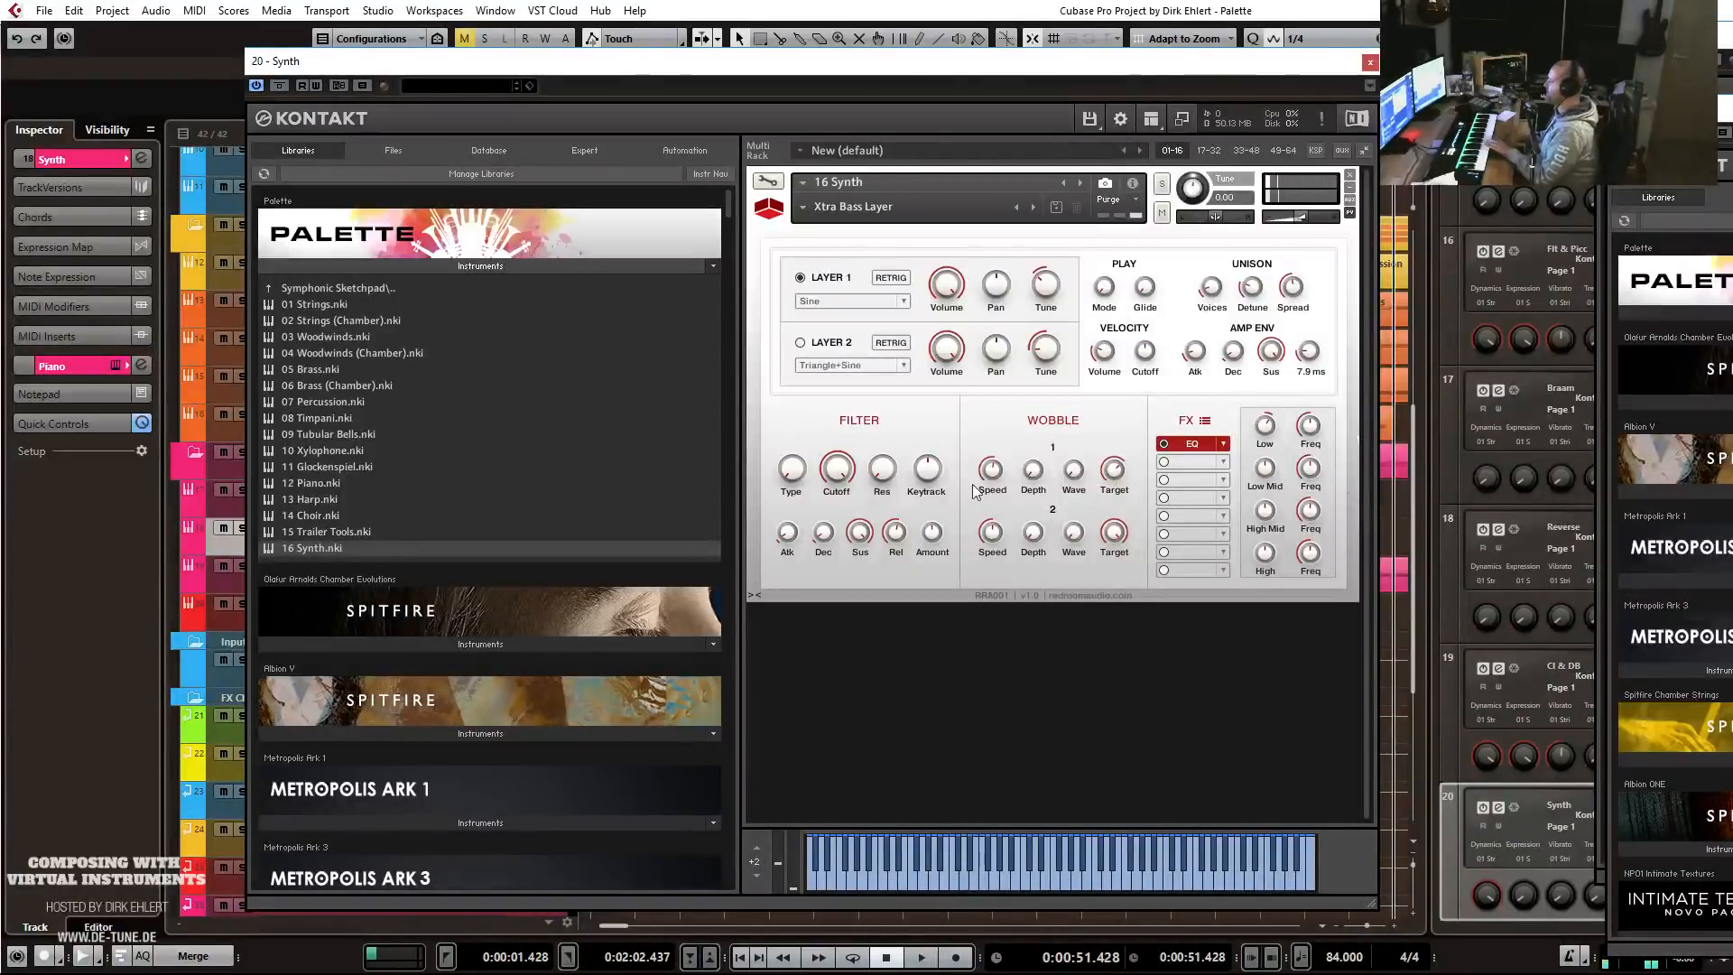
left_click(1030, 478)
left_click_drag(1031, 461, 1035, 397)
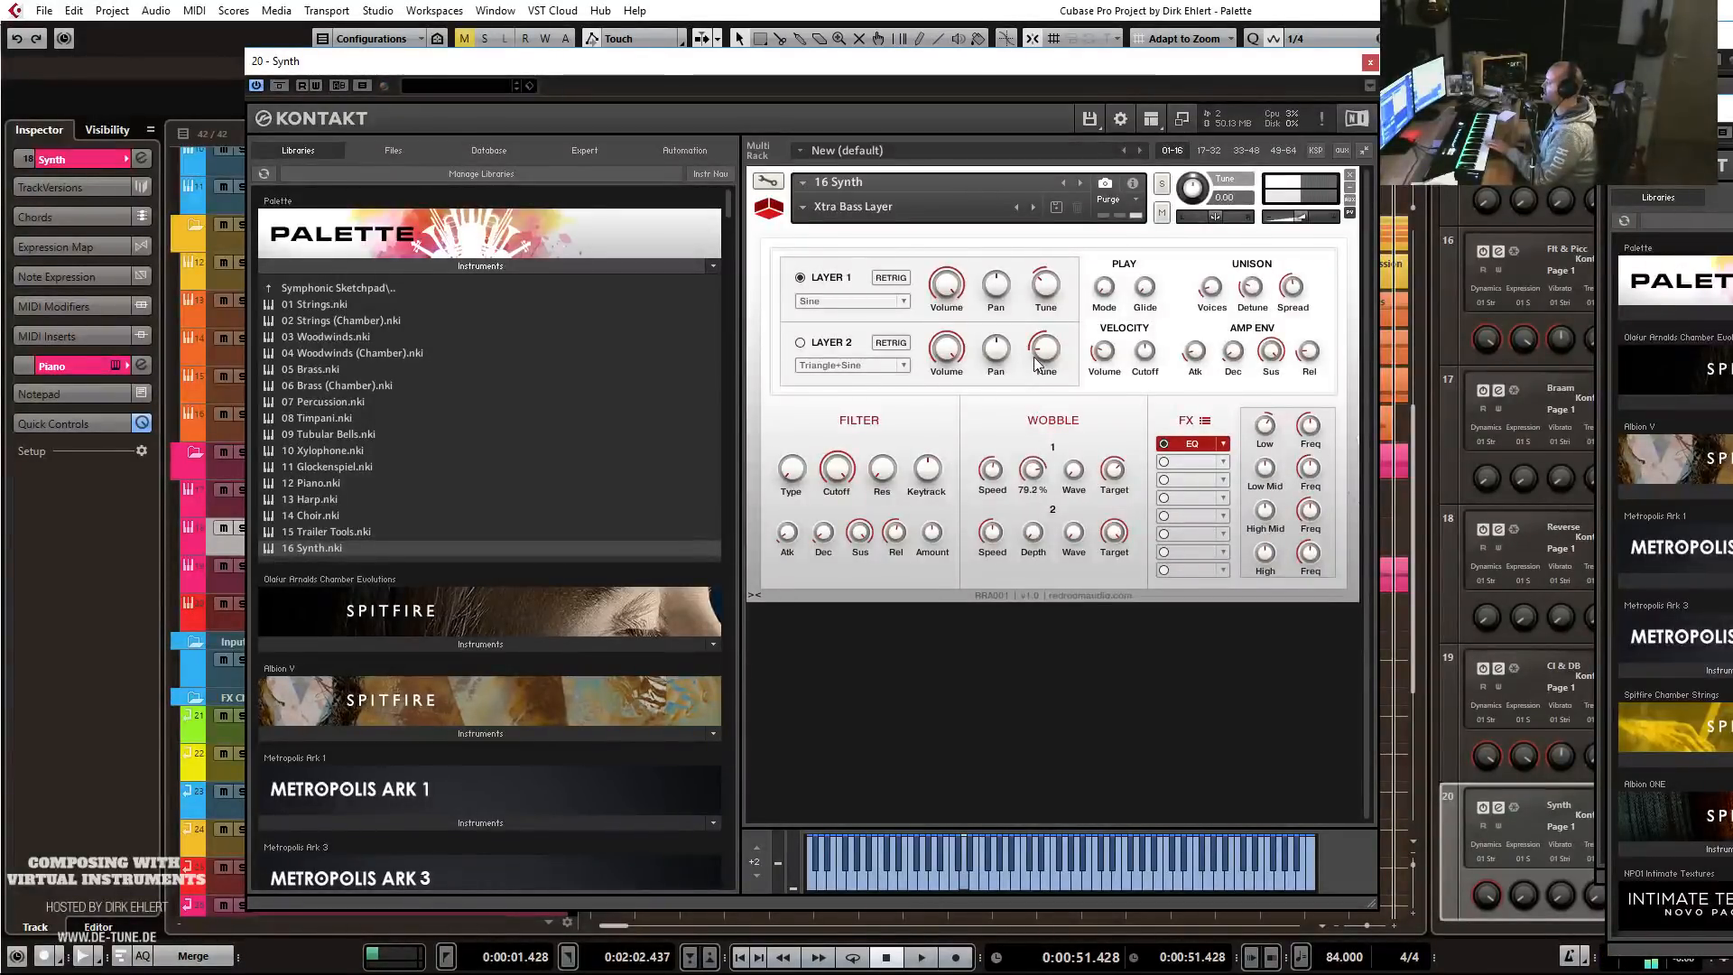
left_click_drag(1040, 336, 1045, 311)
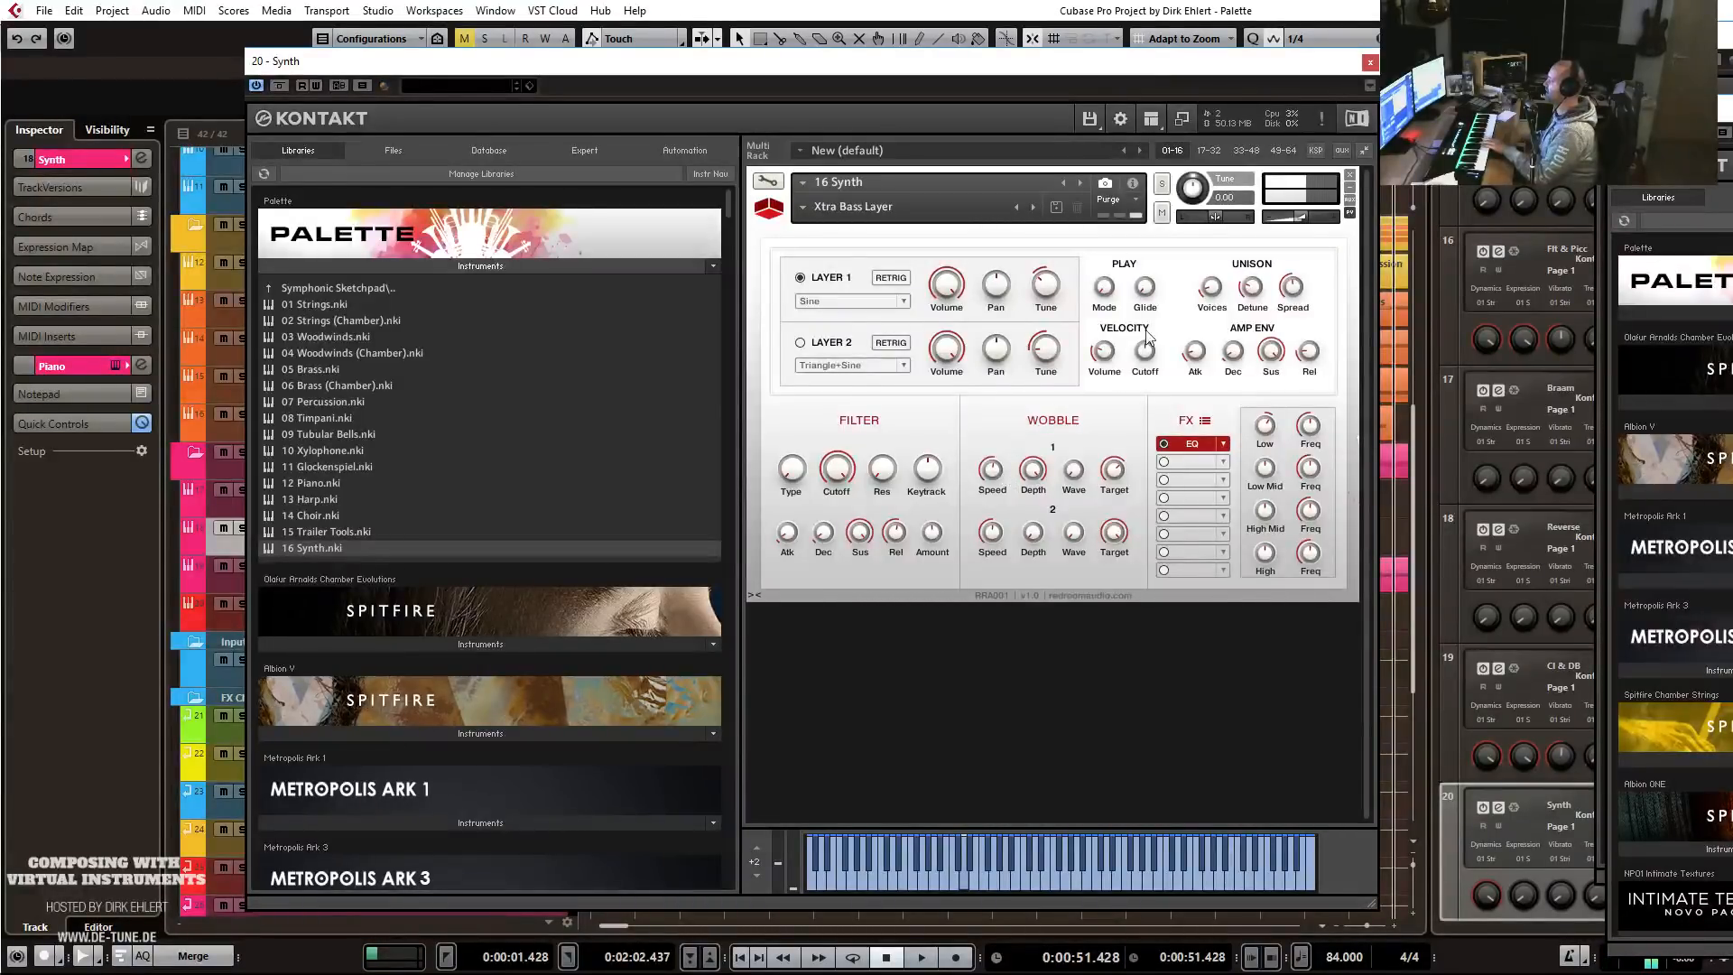
left_click(1107, 294)
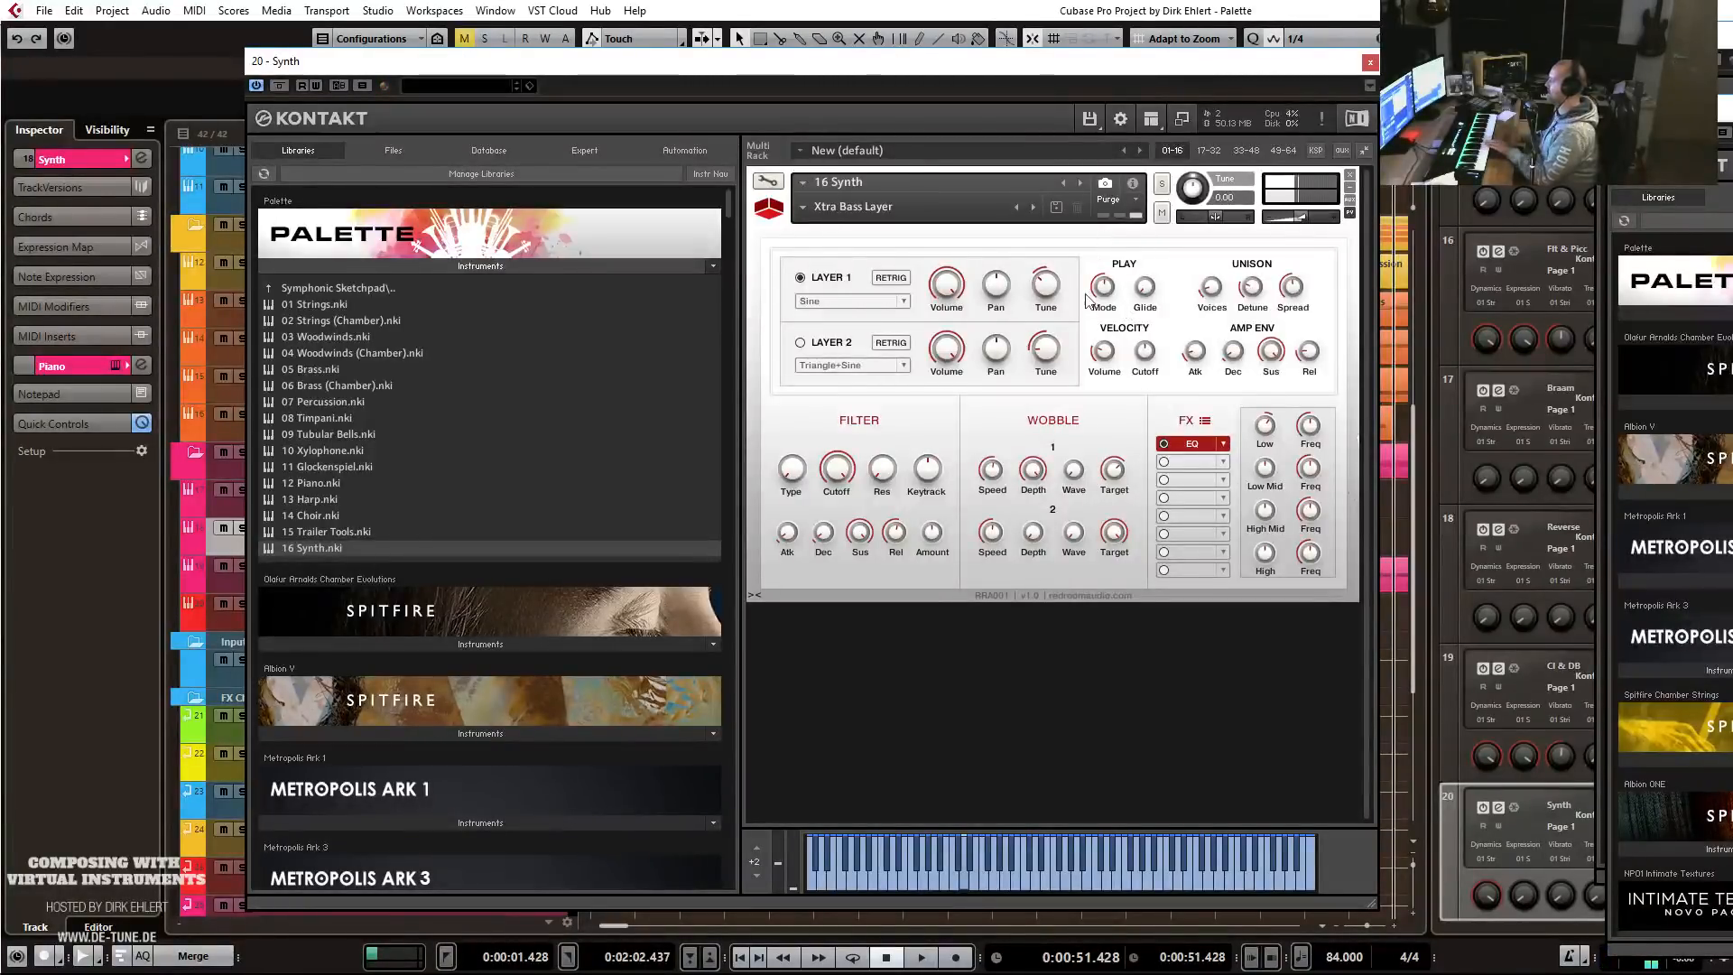
left_click_drag(1109, 286, 1107, 316)
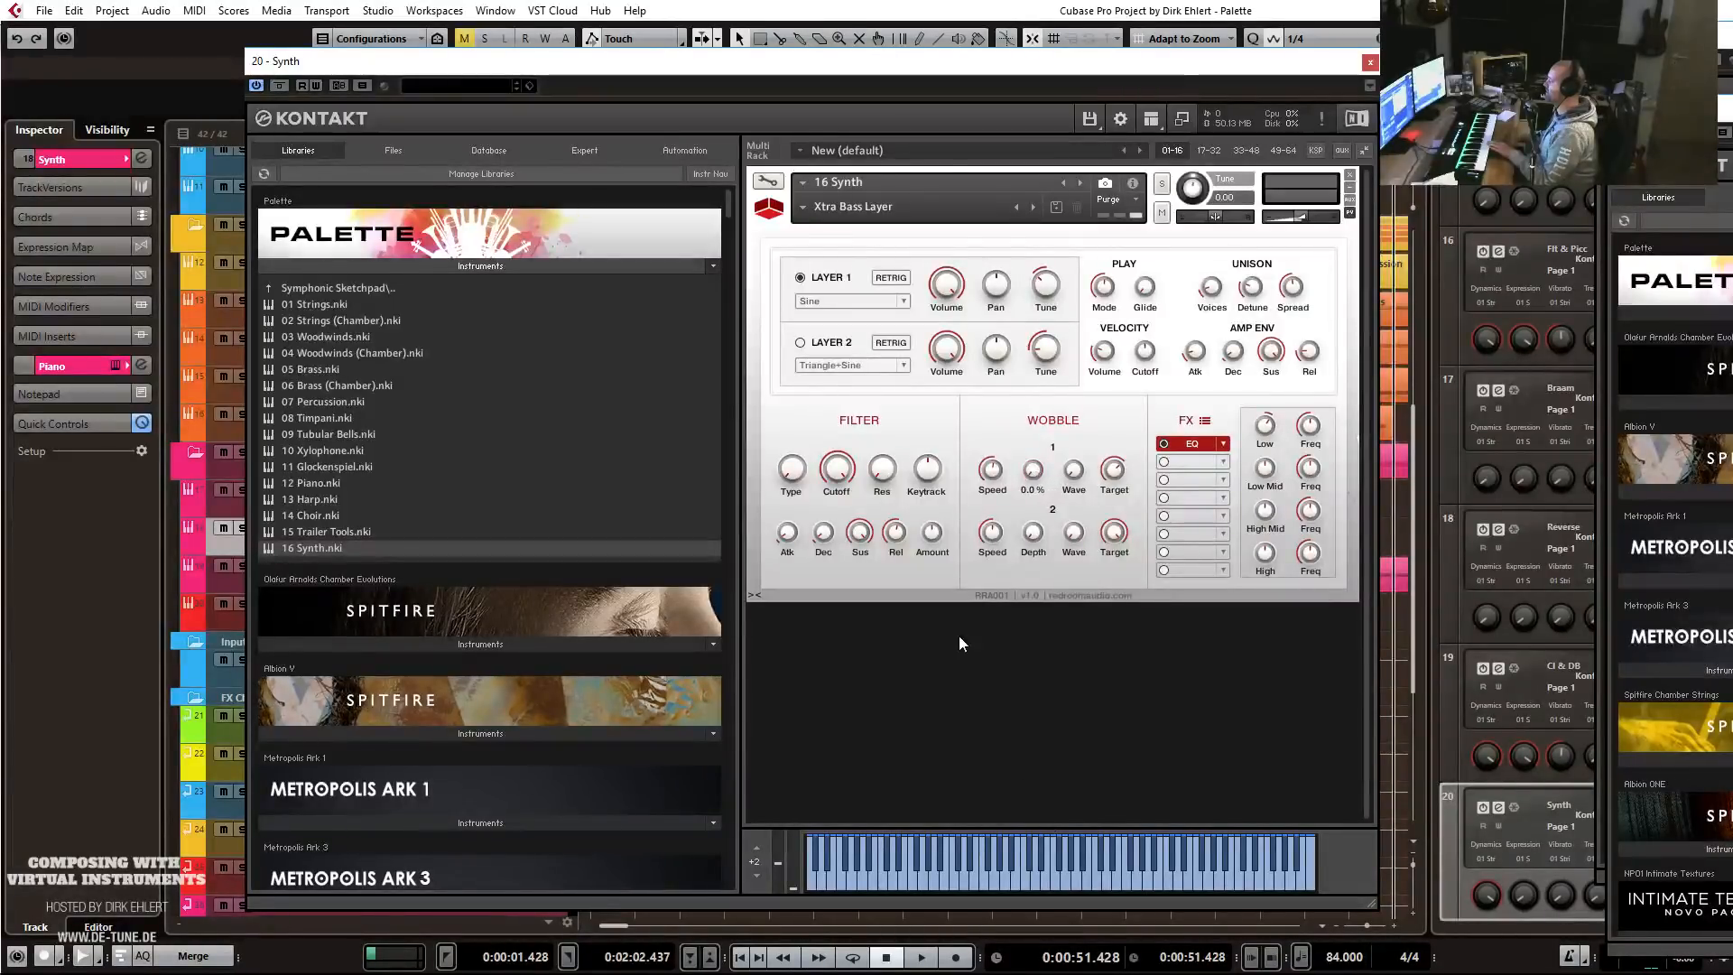
left_click(1371, 62)
Insert the VolumeShaper4-64bit effect in the first insert slot of the Synth track's instrument channel.
left_click(54, 366)
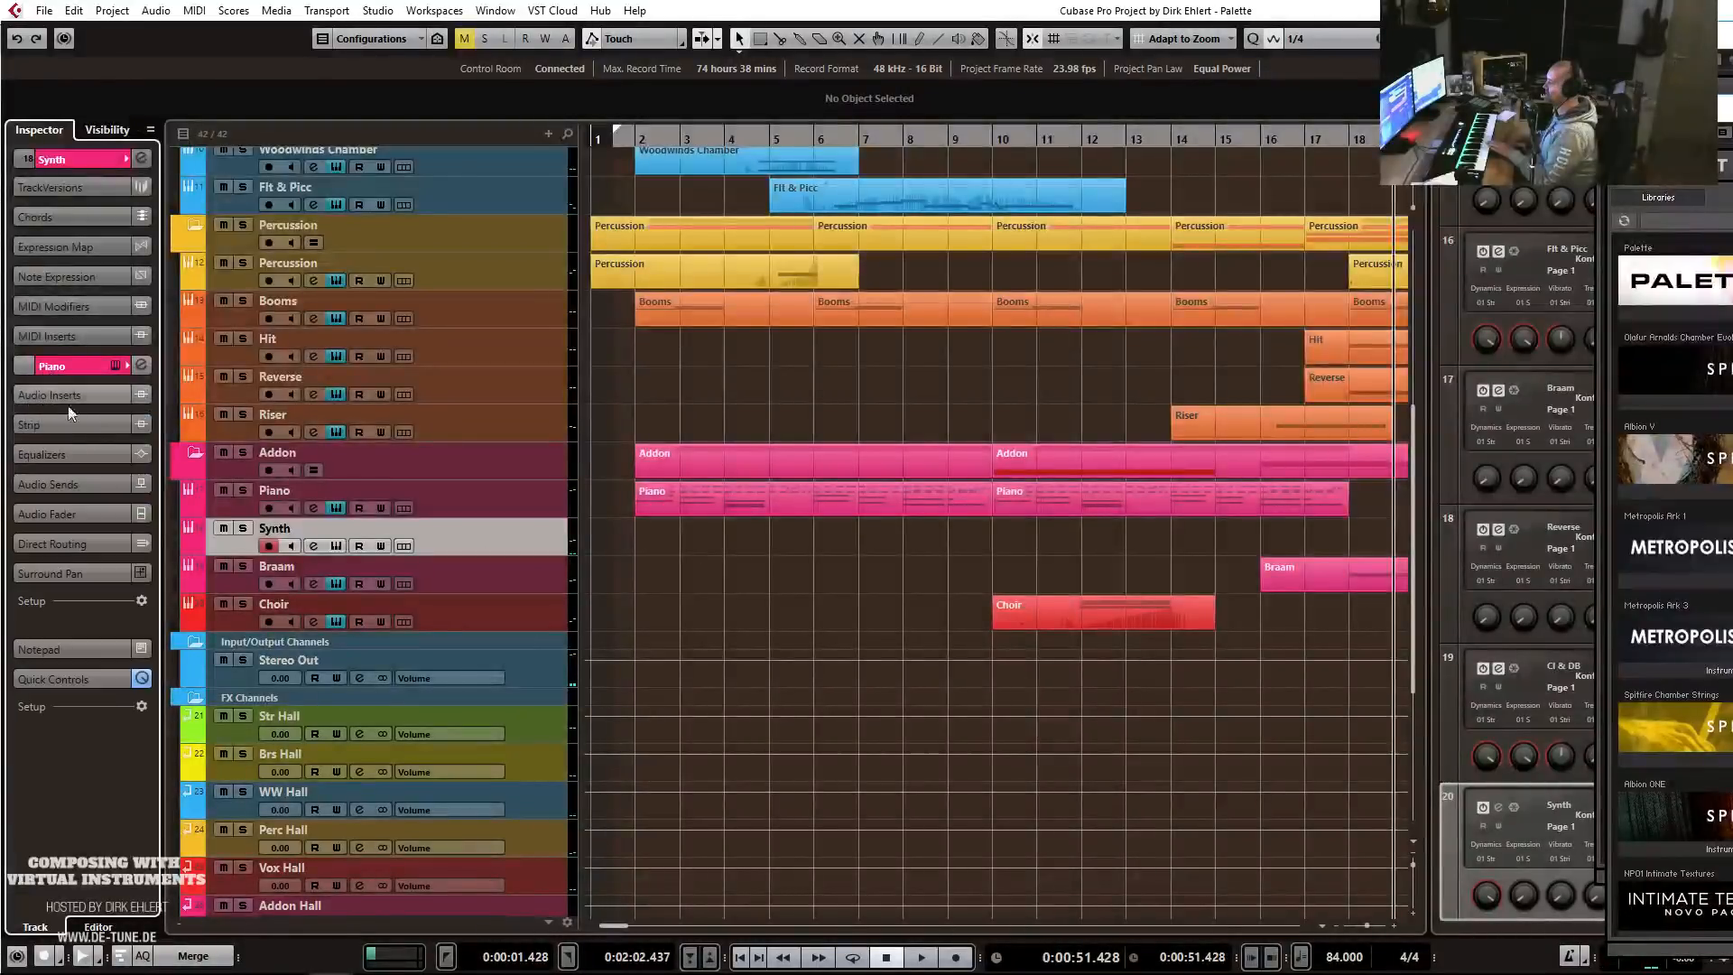
left_click(67, 397)
left_click(136, 432)
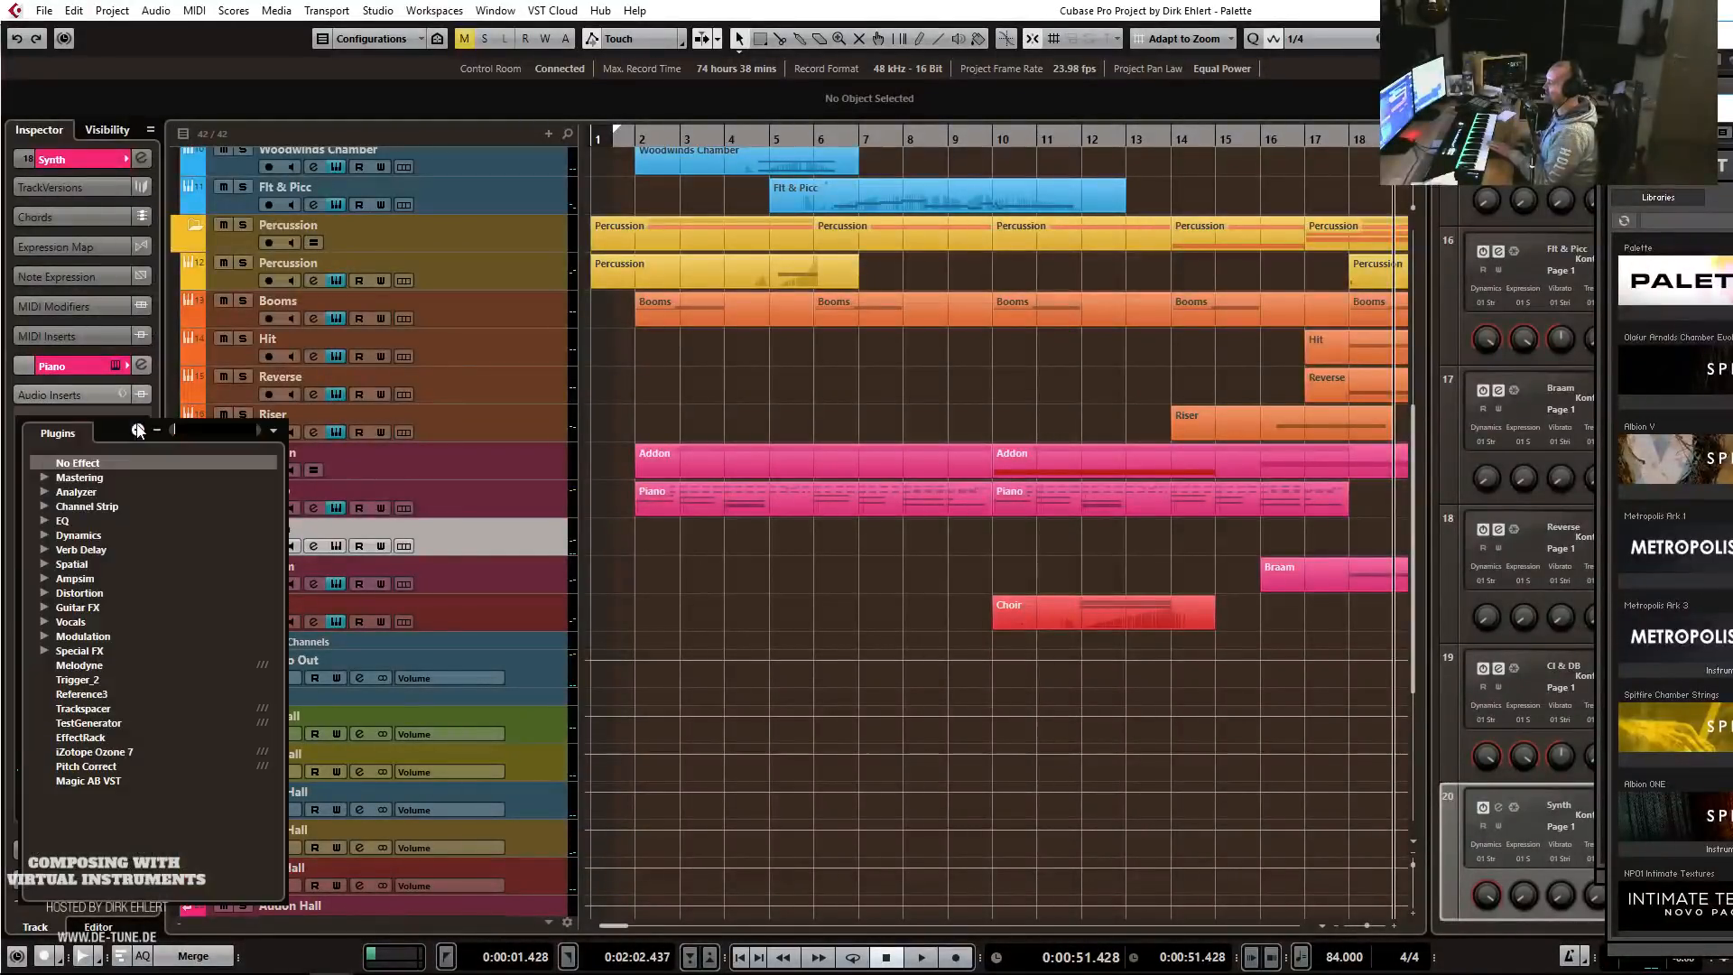
left_click(45, 651)
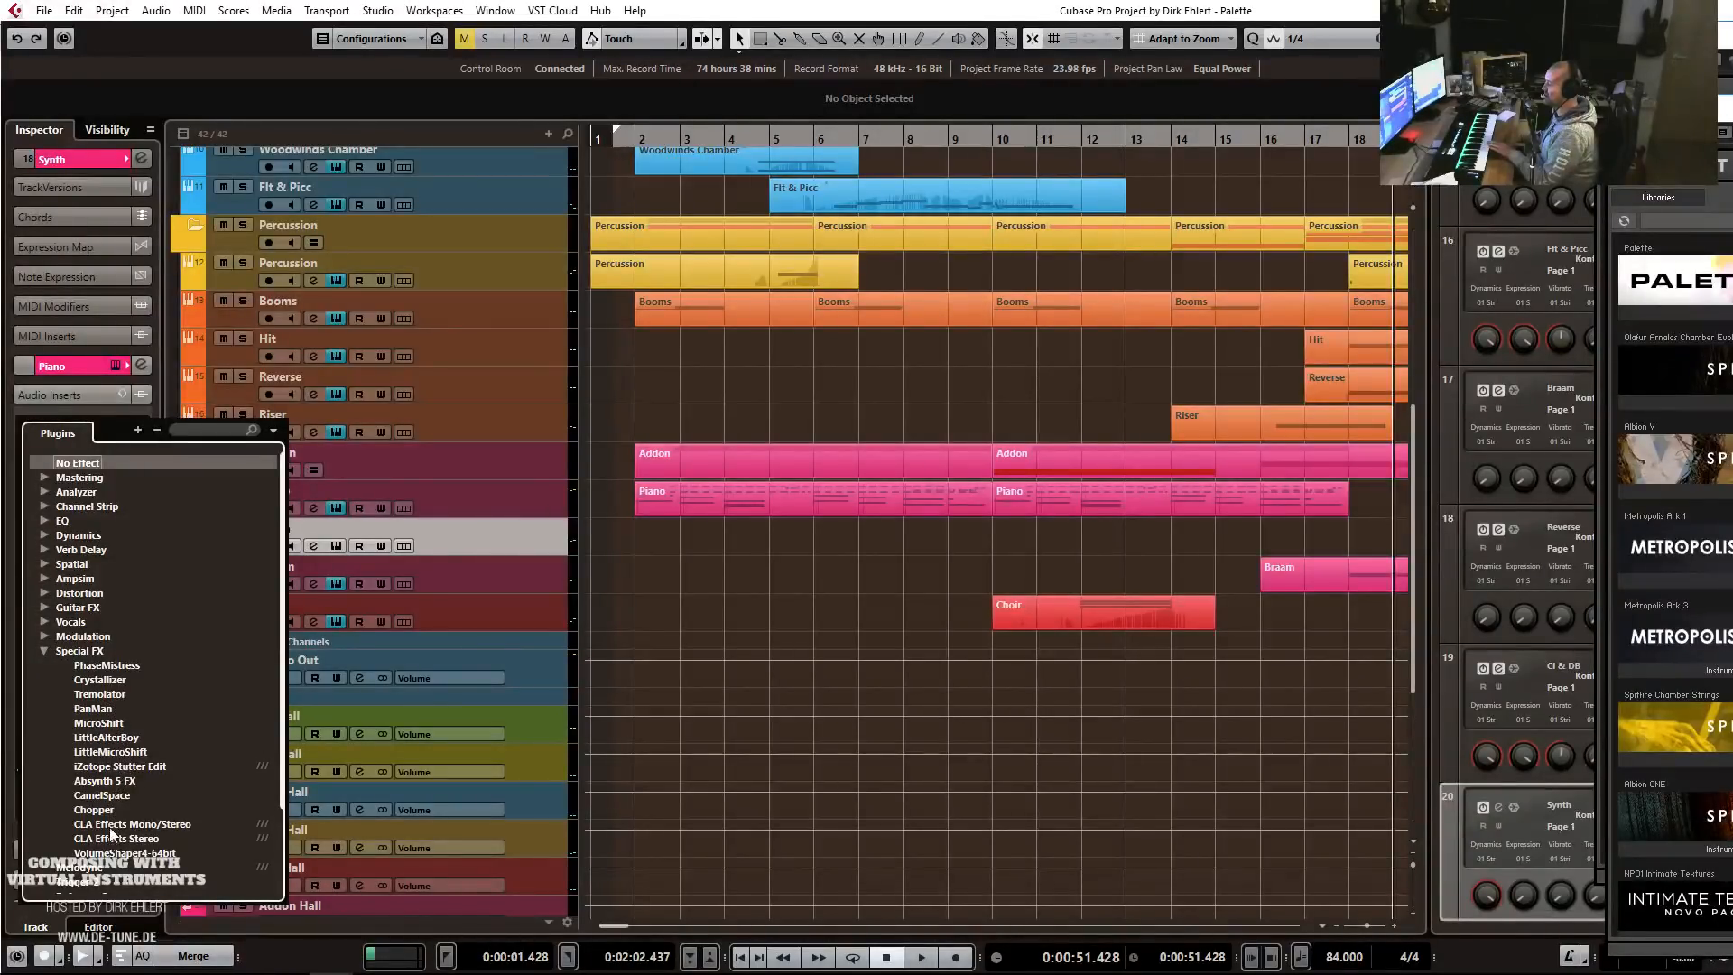
left_click(108, 854)
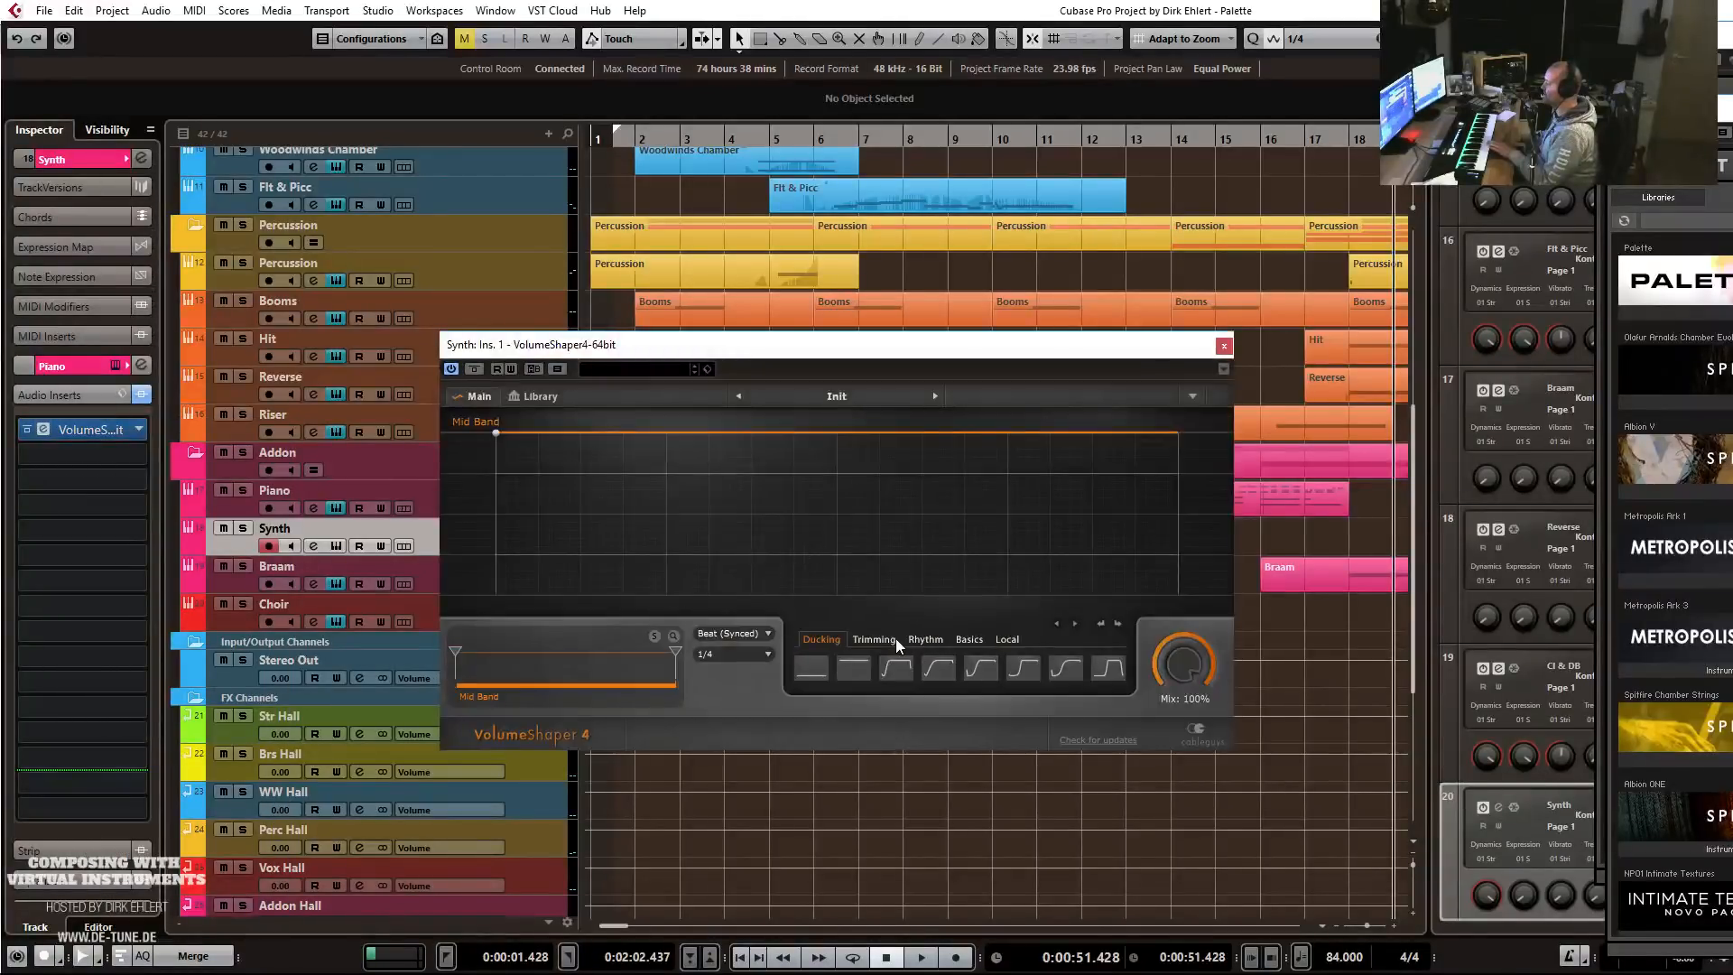
Load the Rhythm preset with four curved decaying peaks in VolumeShaper, keeping the beat loop length at 1/4.
left_click(927, 639)
left_click(896, 669)
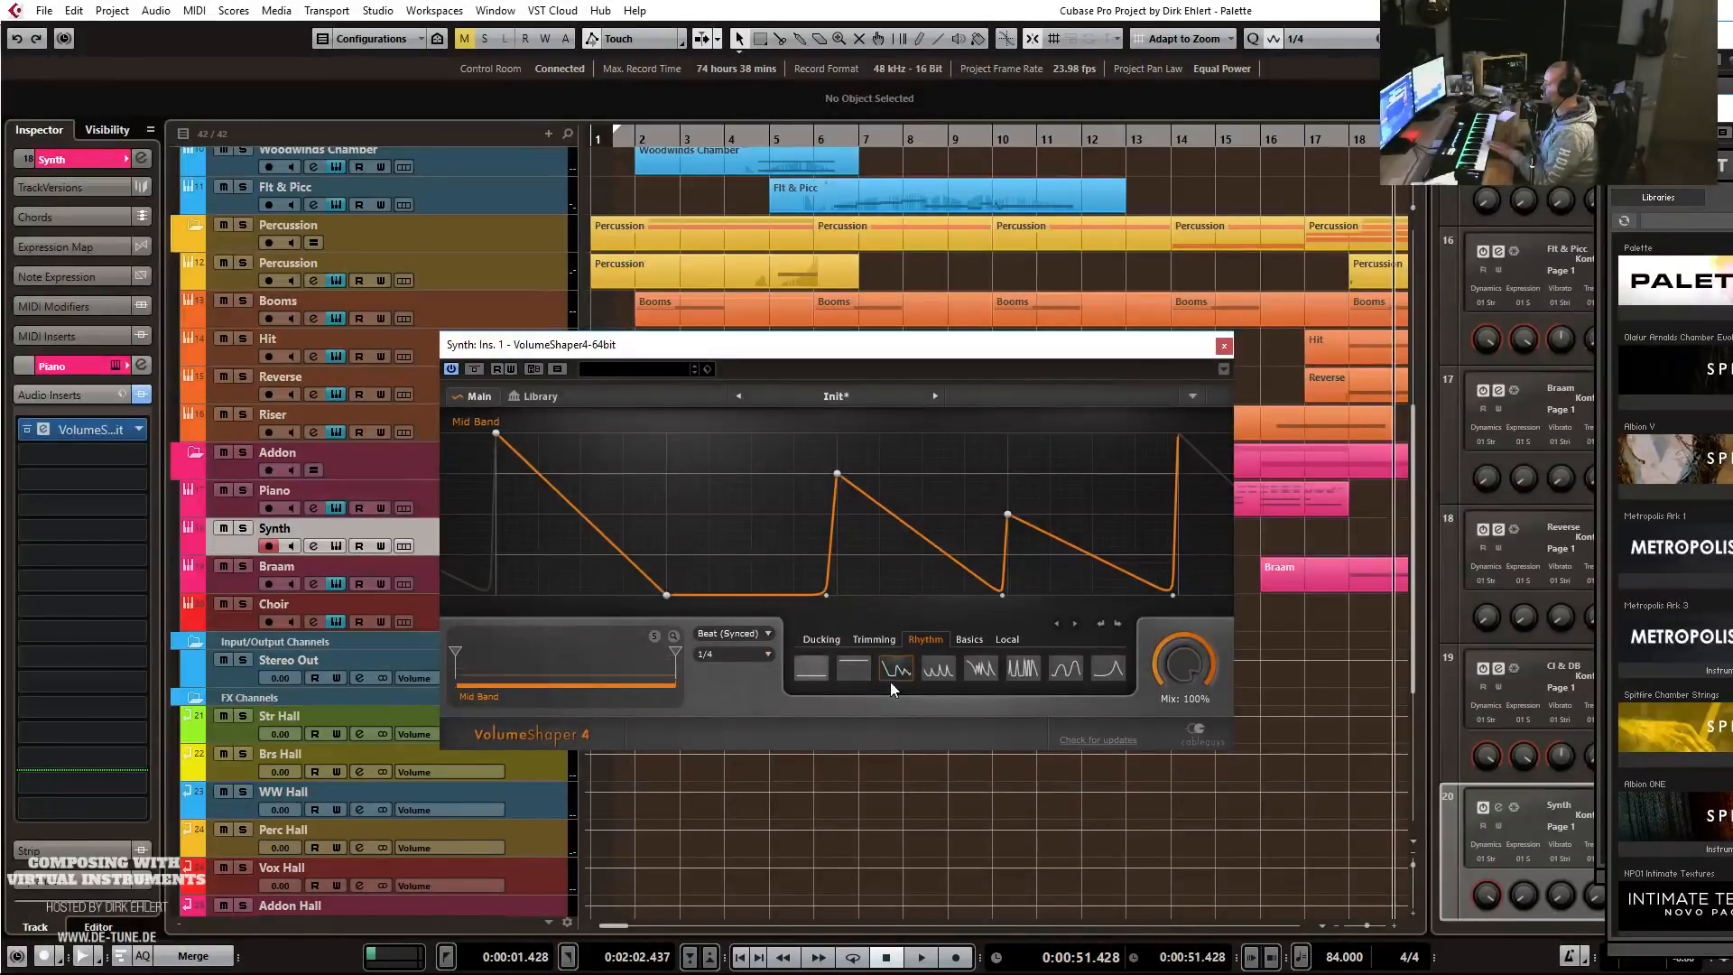
left_click(939, 669)
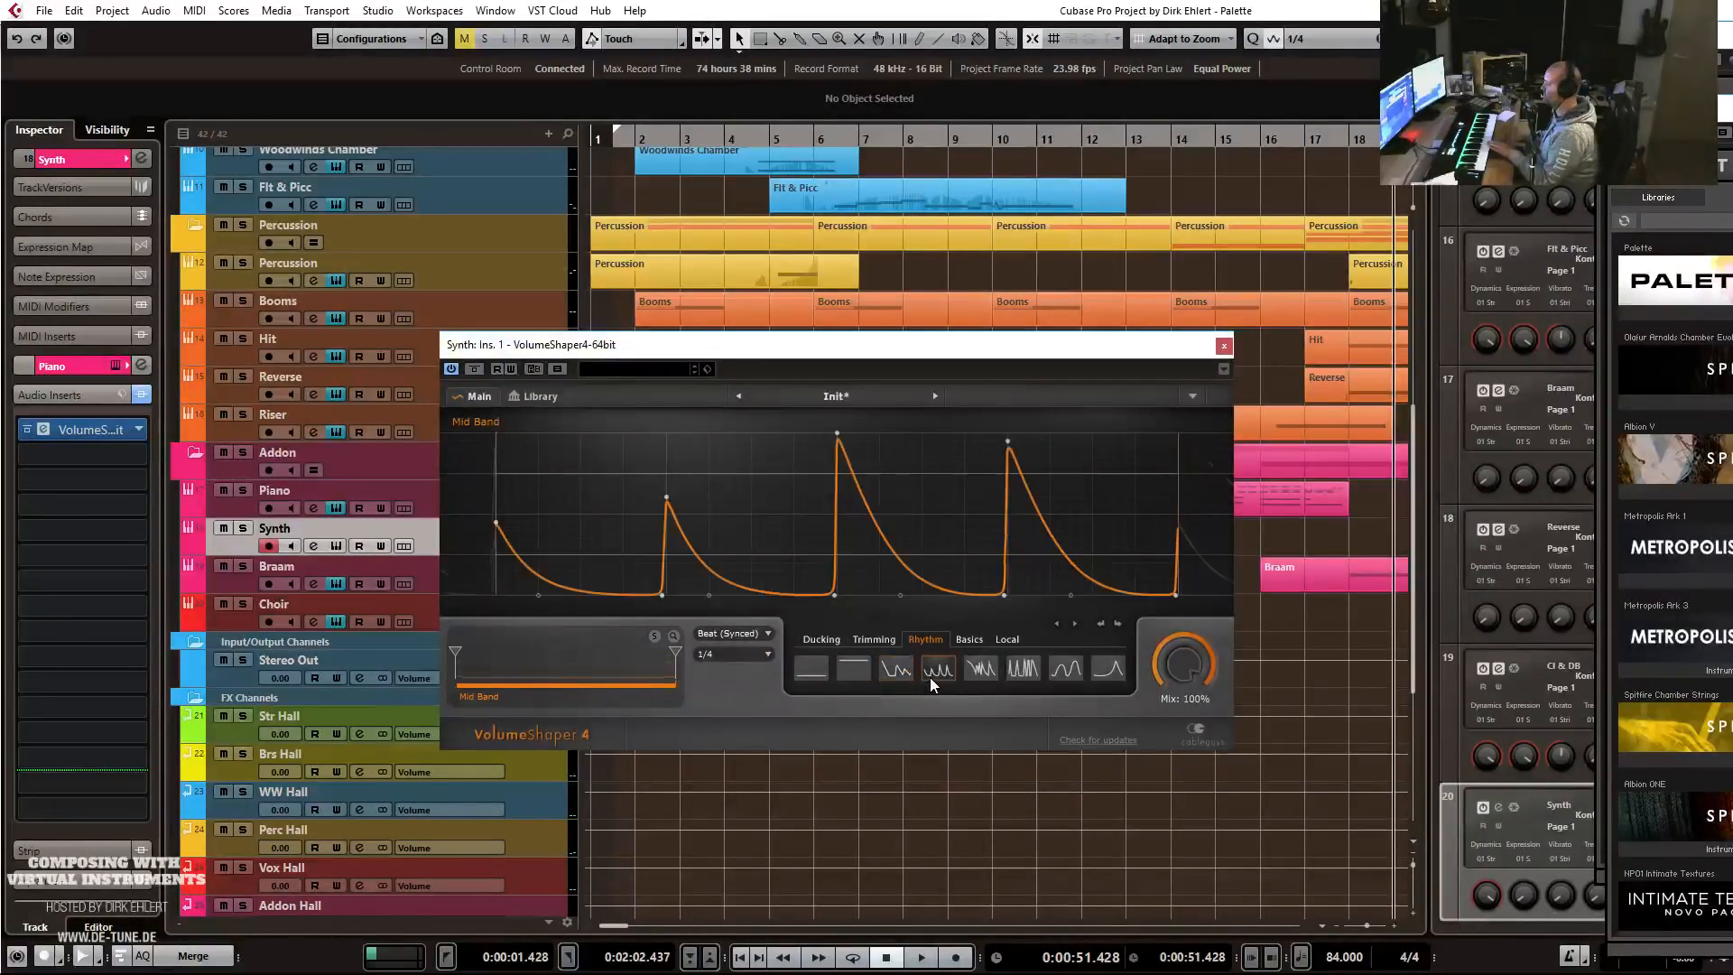
left_click(764, 658)
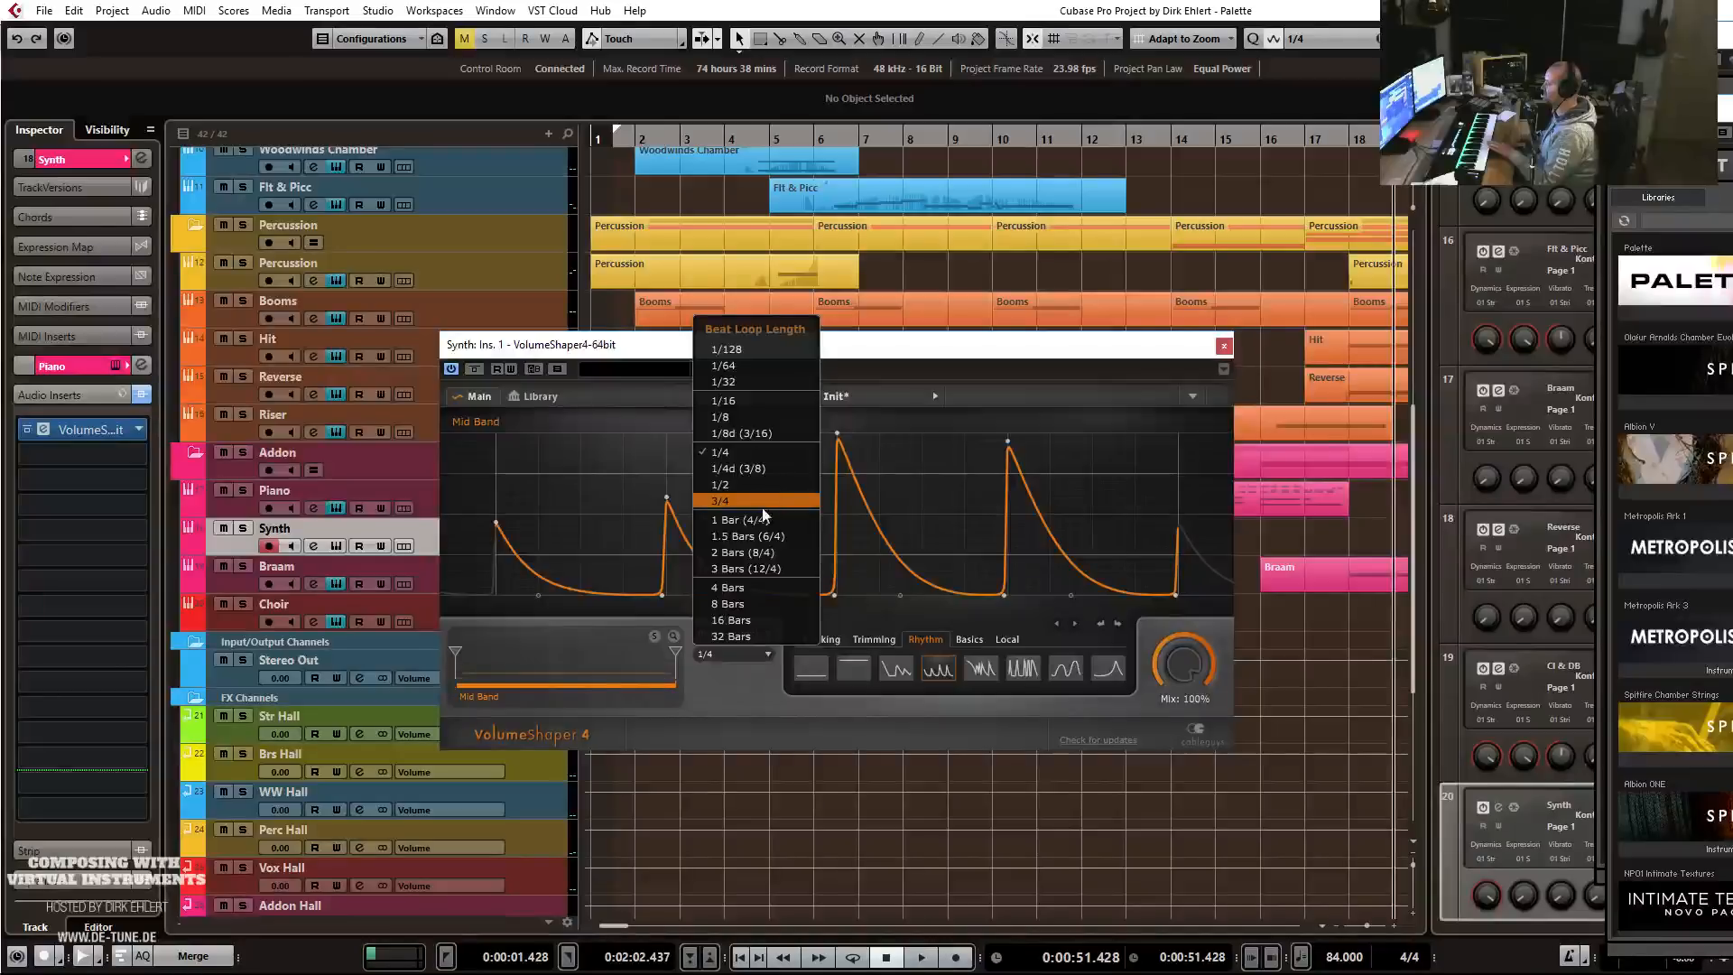
left_click(732, 688)
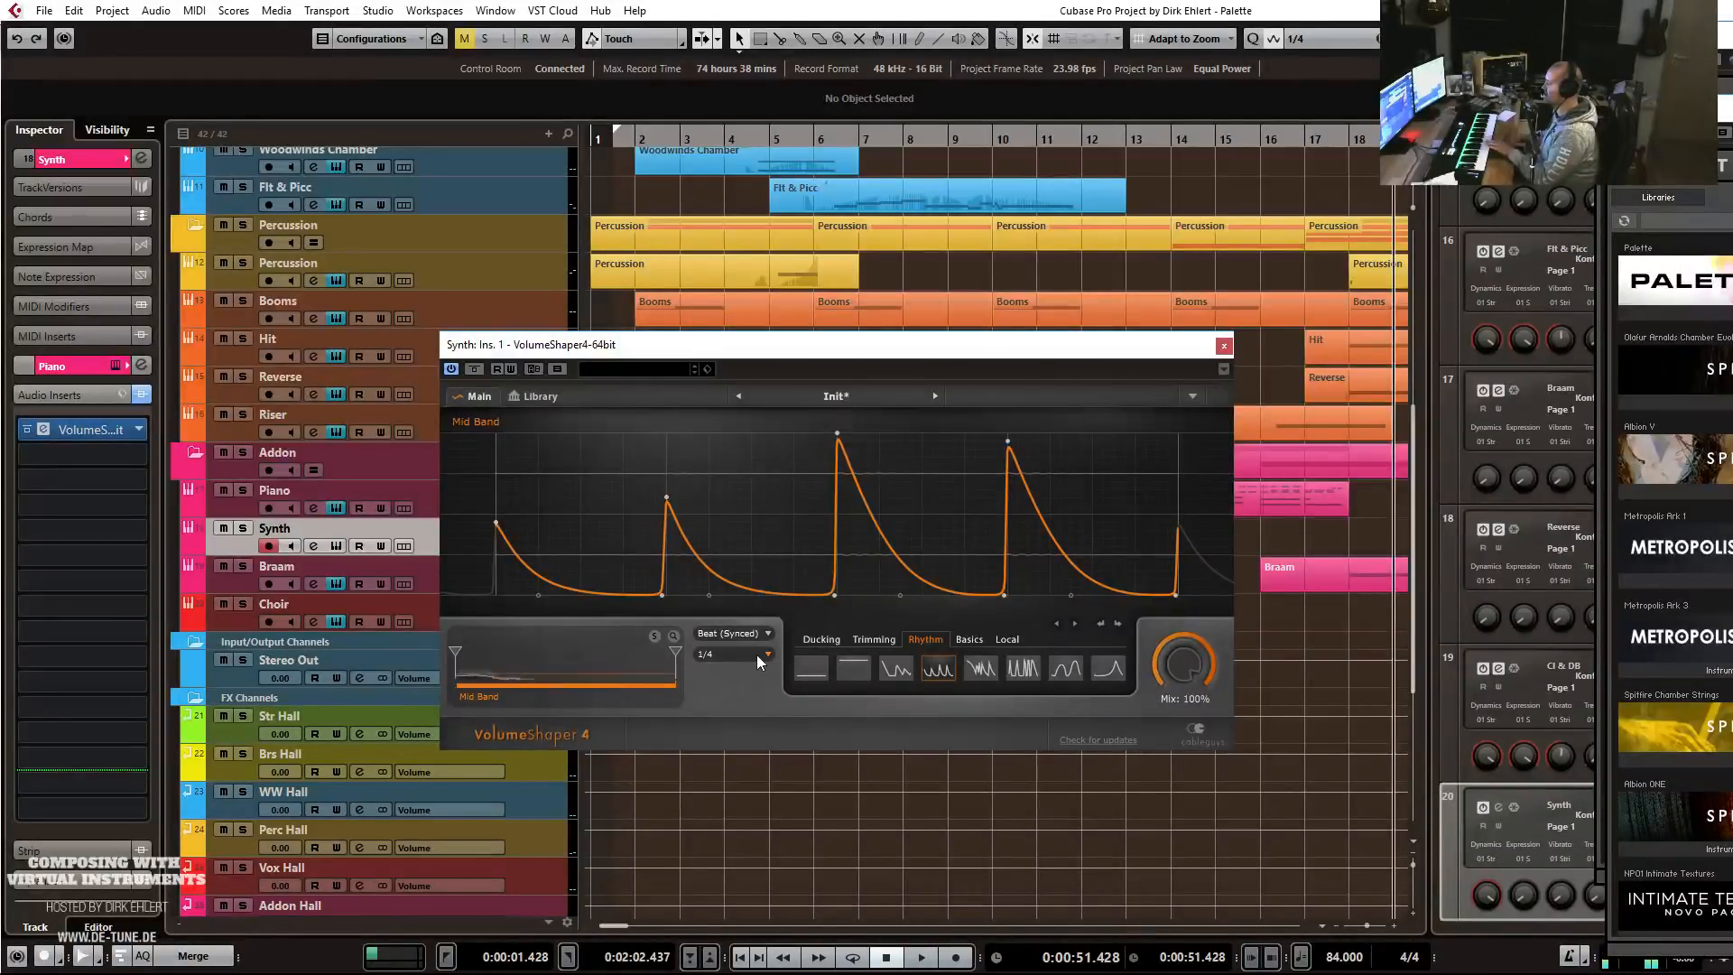
Even out the four peaks of the volume curve, leaving the first one slightly highest, and close the plug-in.
left_click_drag(666, 498, 665, 453)
left_click_drag(838, 434, 838, 452)
left_click_drag(497, 525, 497, 432)
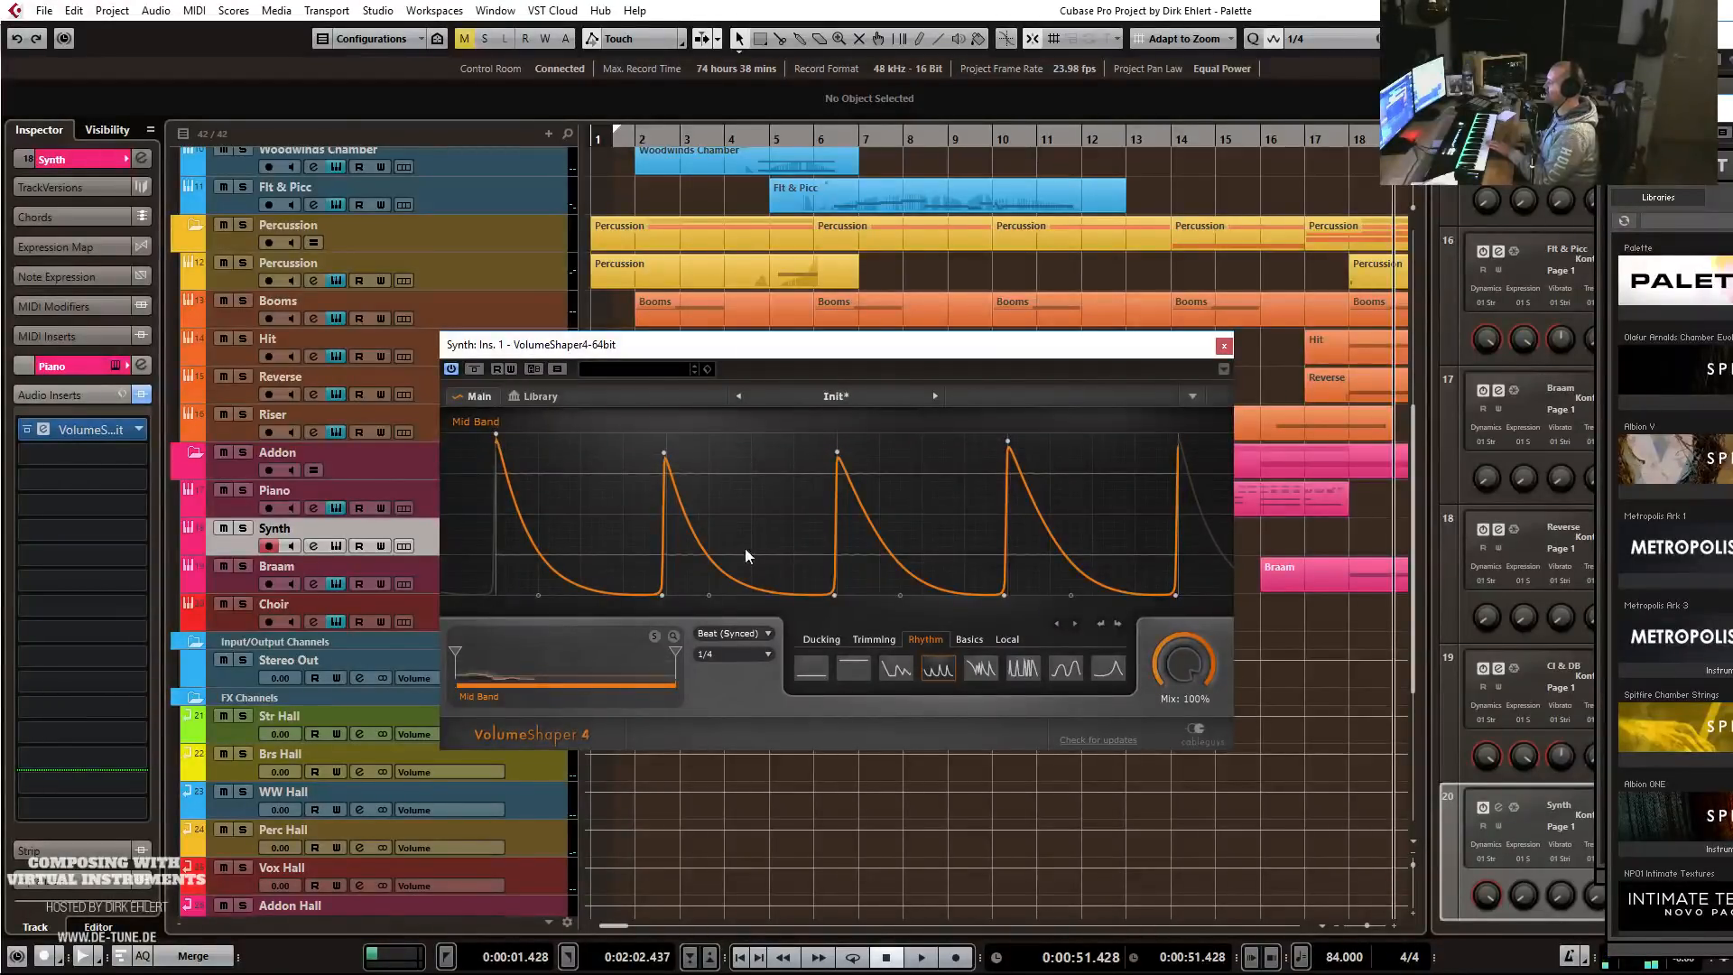
left_click_drag(1009, 447, 1008, 462)
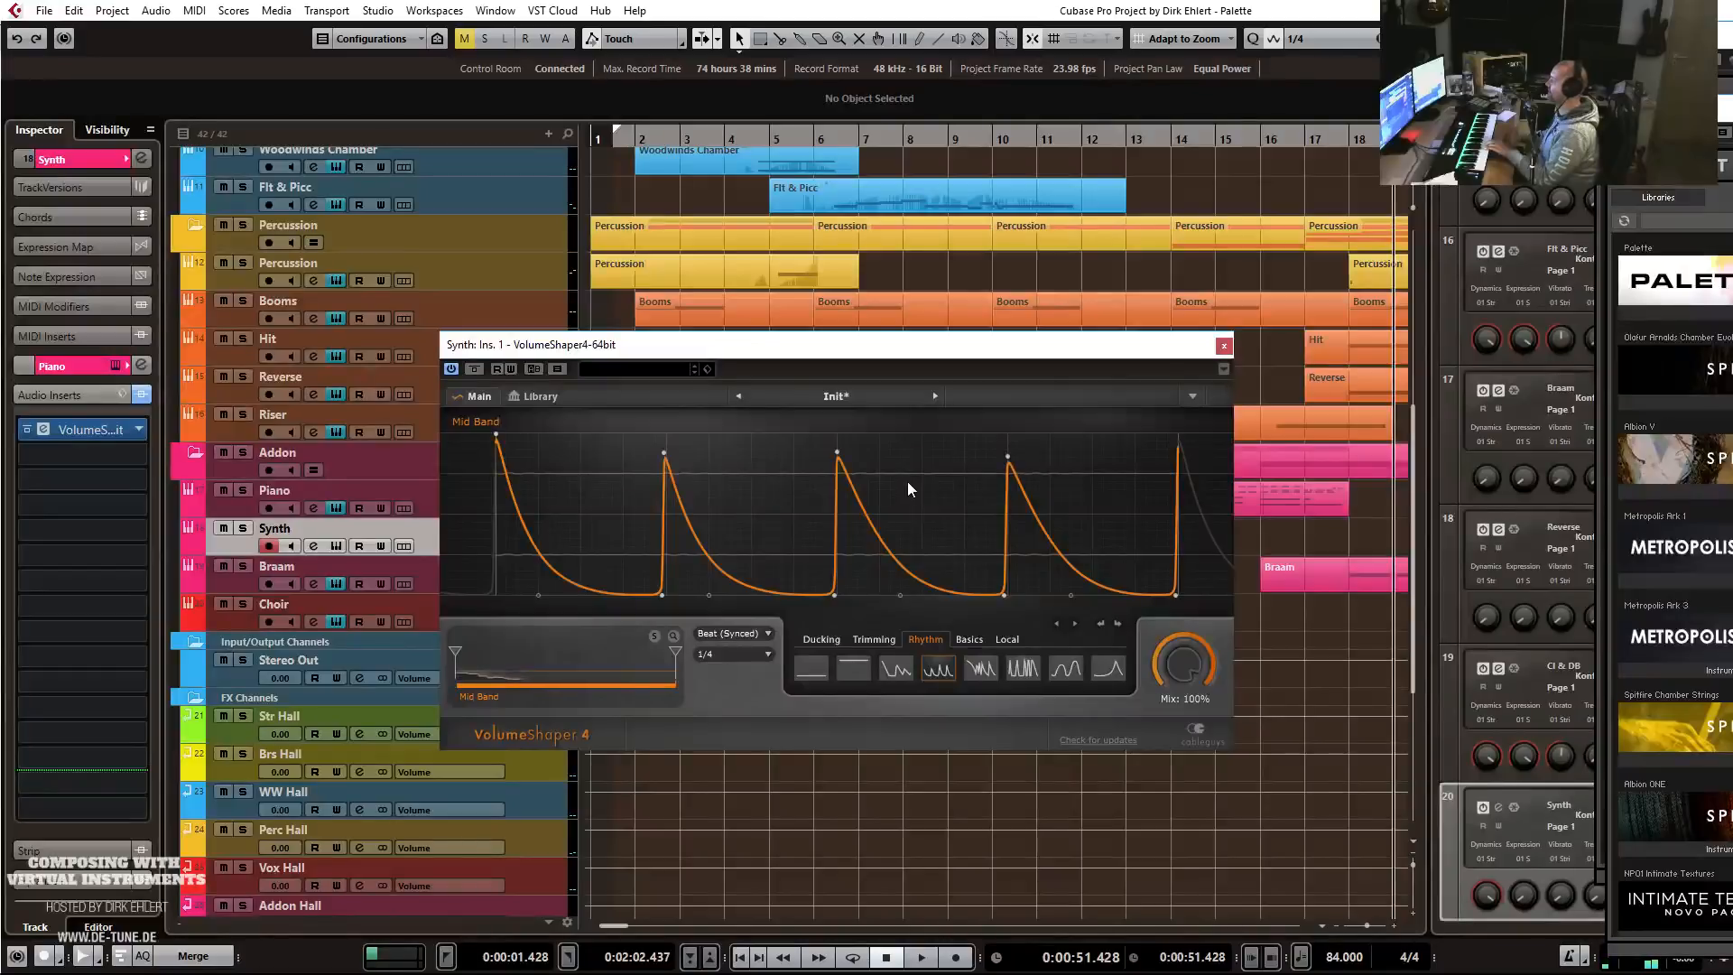
left_click(1224, 346)
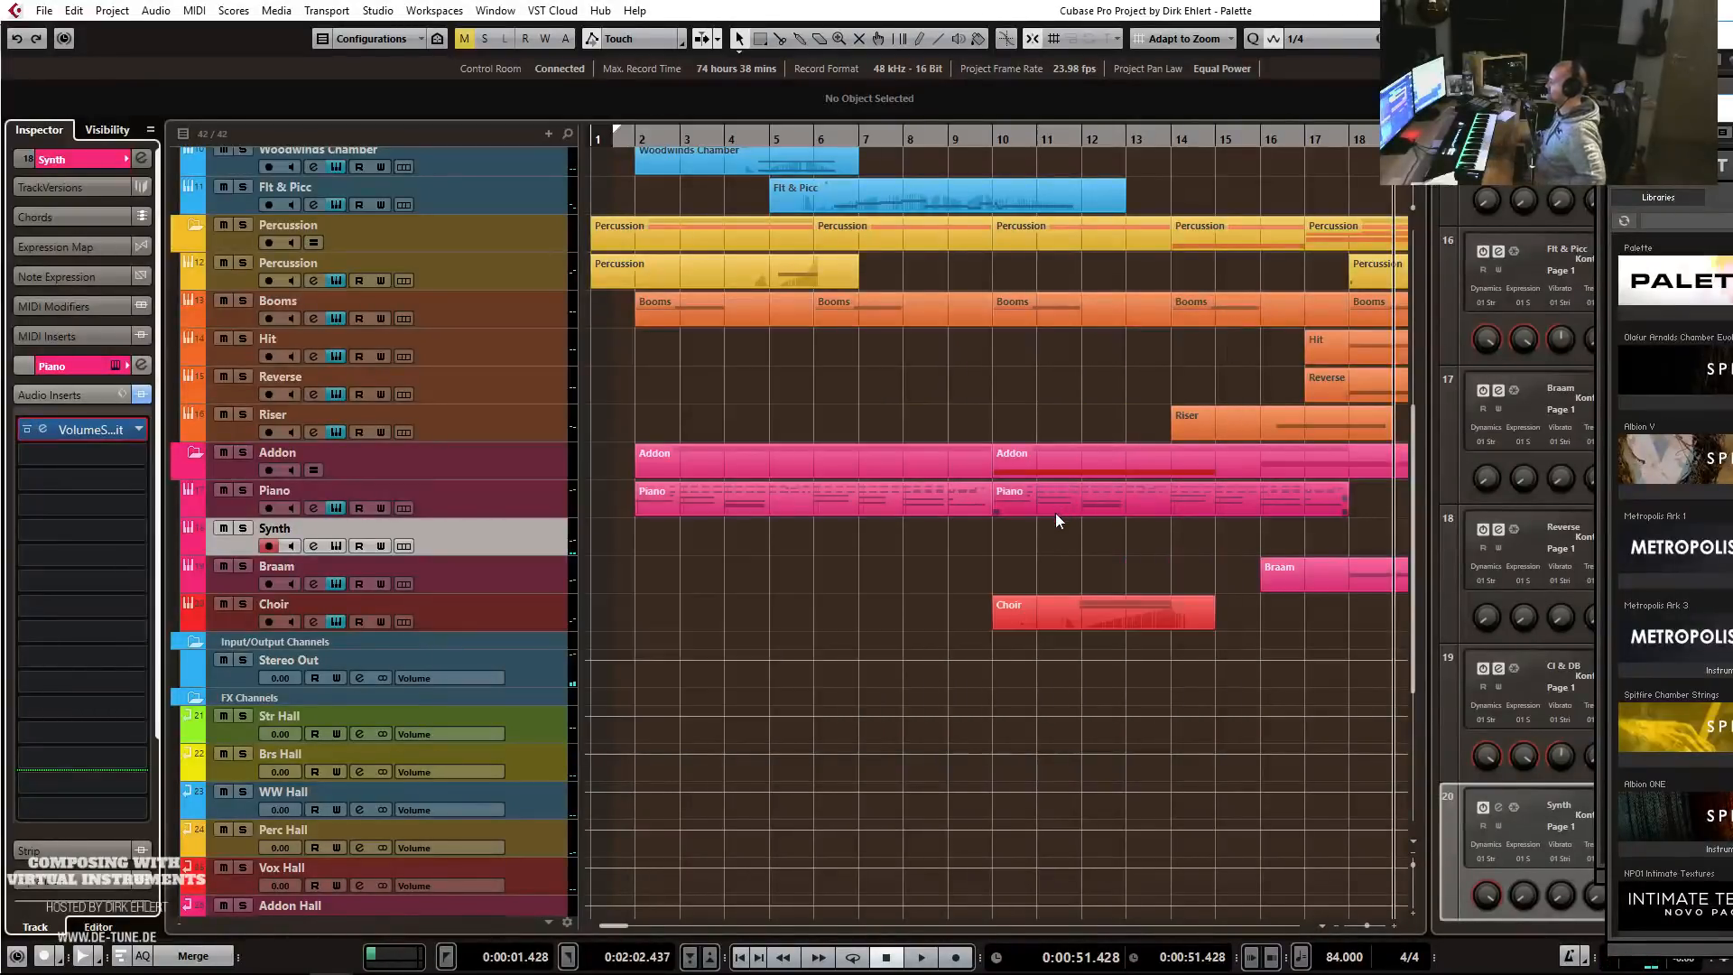
Create a two-bar part at bar 19 on the Synth track and draw a one-bar D2 note at its start.
scroll(1302, 546, "right", 6)
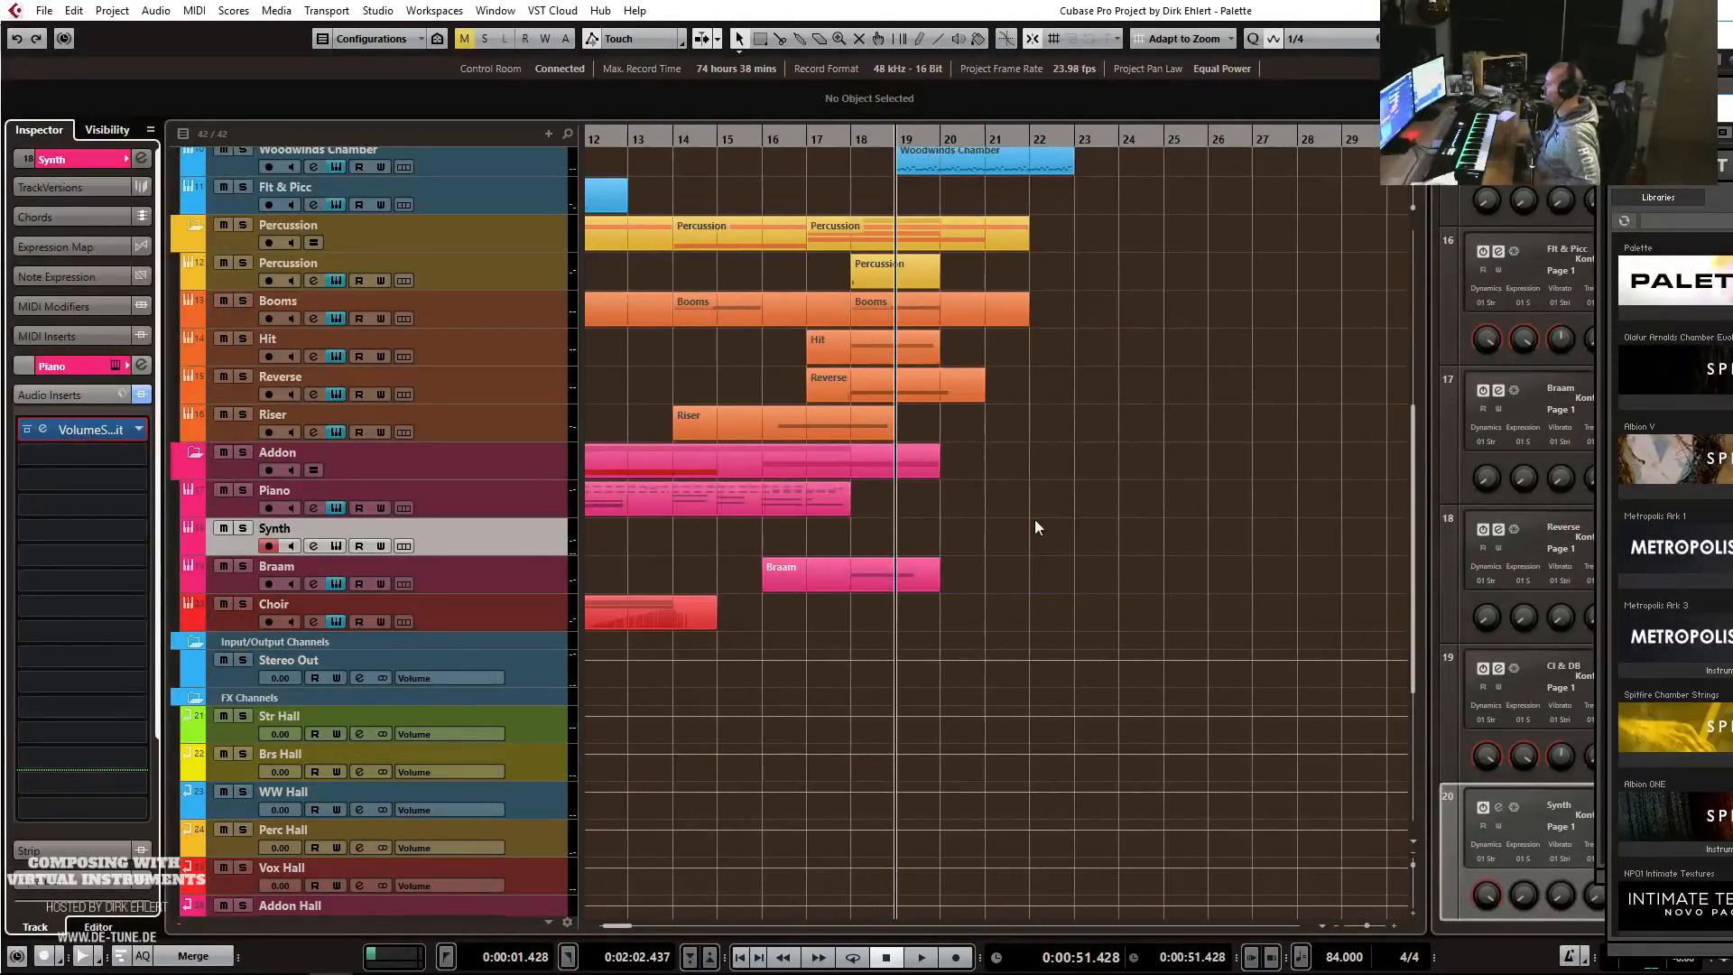
mouse_move(911, 539)
left_mouse_down()
mouse_move(1004, 536)
mouse_move(984, 533)
left_mouse_up()
double_click(984, 533)
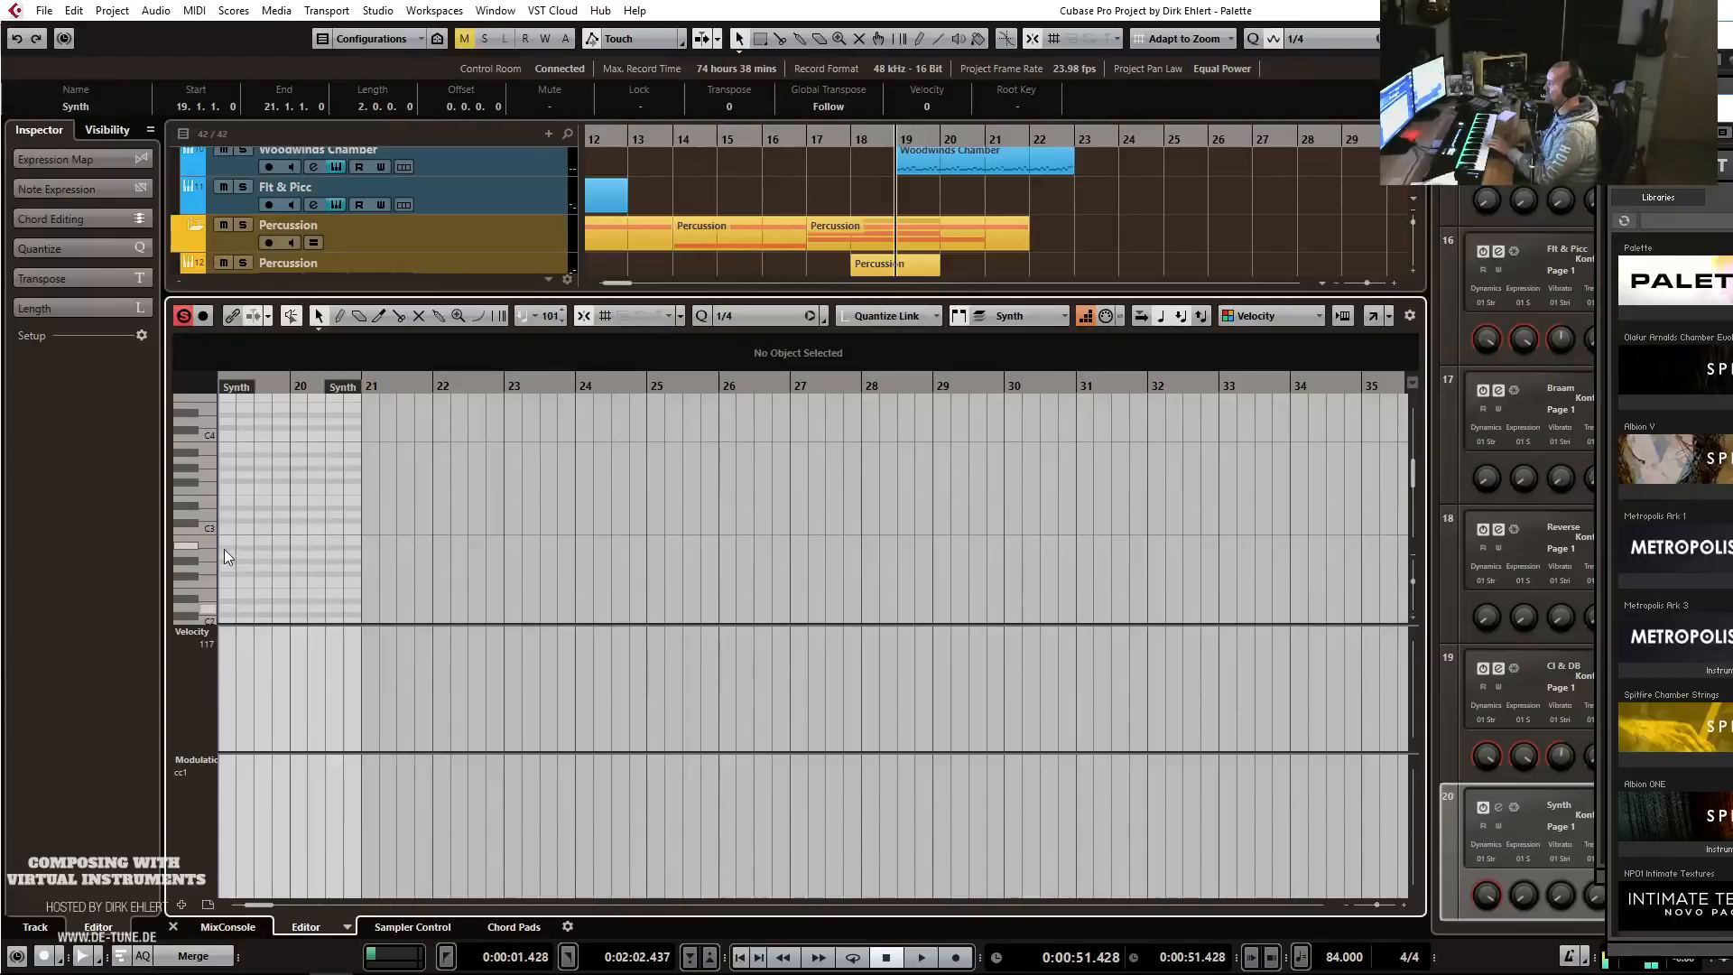
left_click_drag(233, 608, 289, 608)
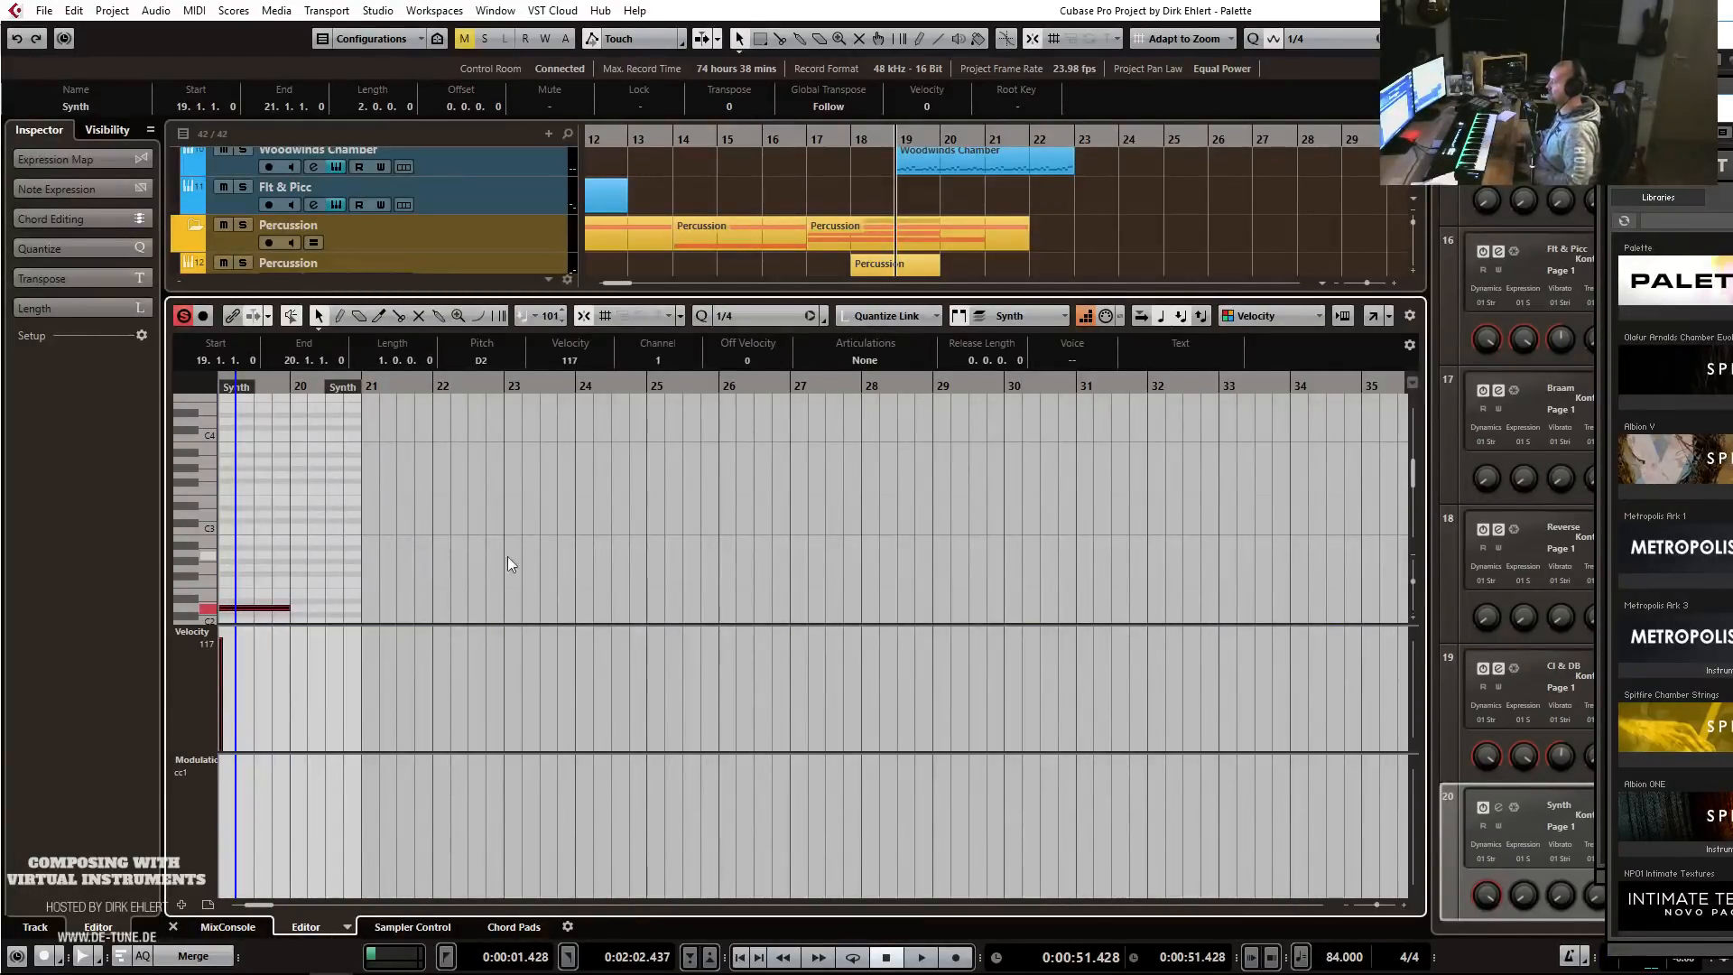
Extend the Synth part to bar 23 and lengthen its D2 note to two bars.
key("h")
key("h")
key("h")
left_click_drag(1012, 394, 1273, 390)
left_click_drag(898, 610, 998, 610)
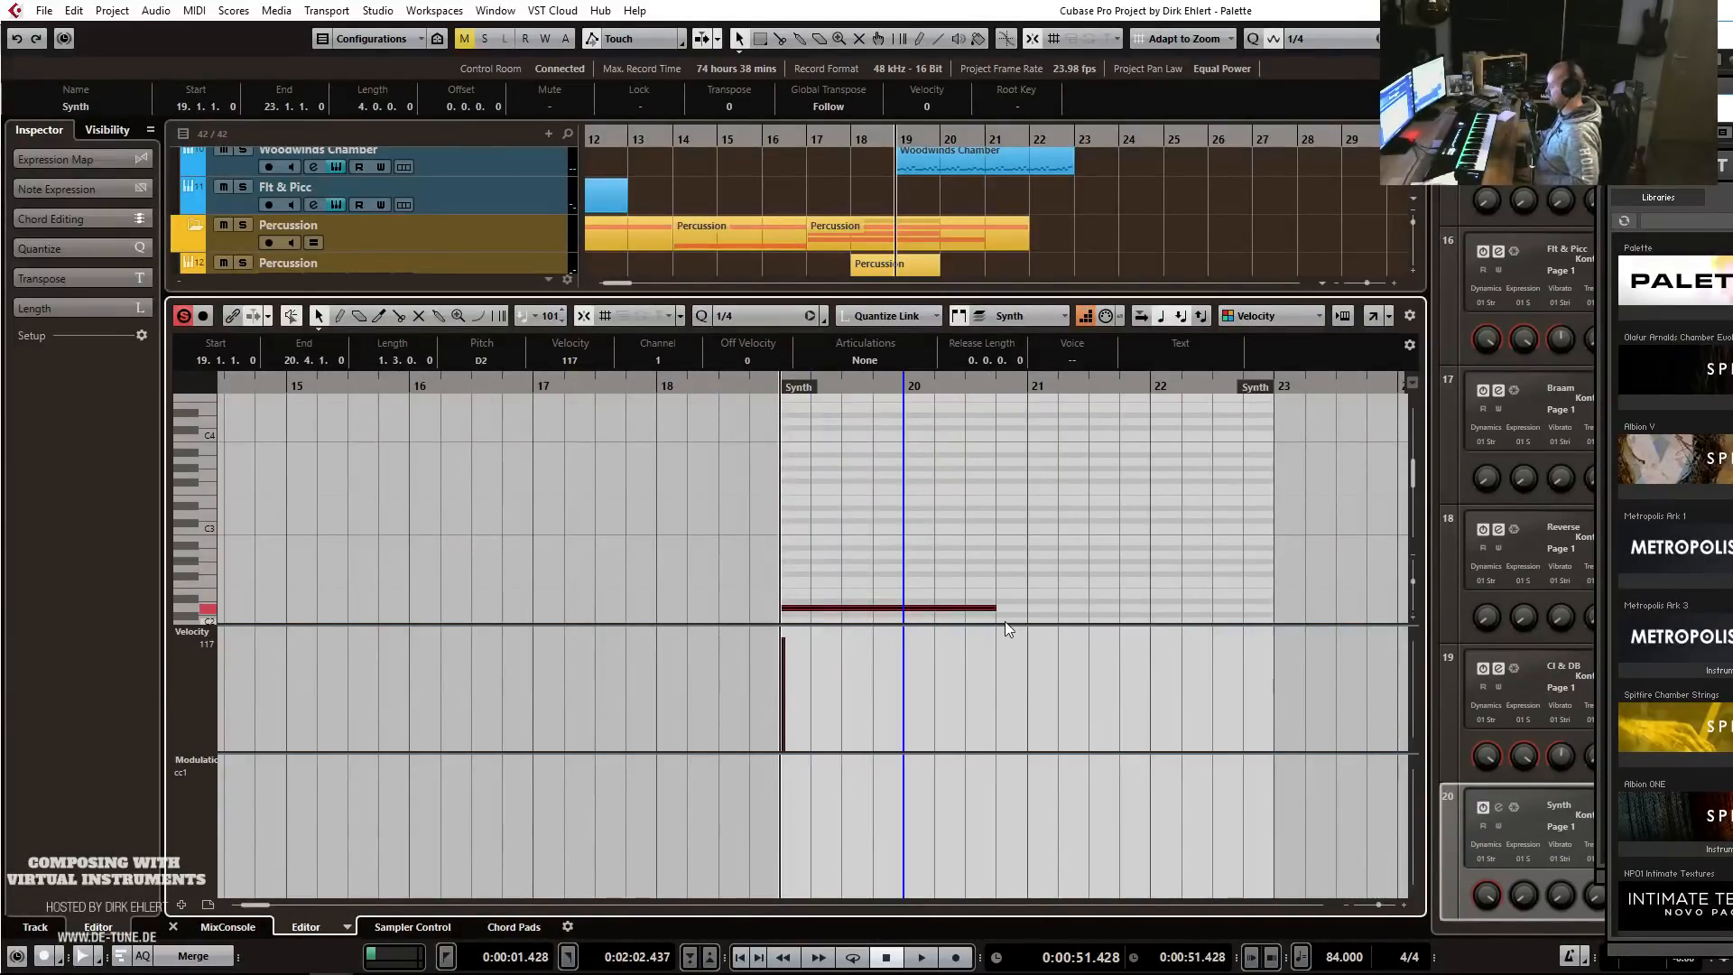
key("ctrl+d")
left_click_drag(1108, 570, 1145, 630)
key("Delete")
left_click_drag(988, 588, 1026, 591)
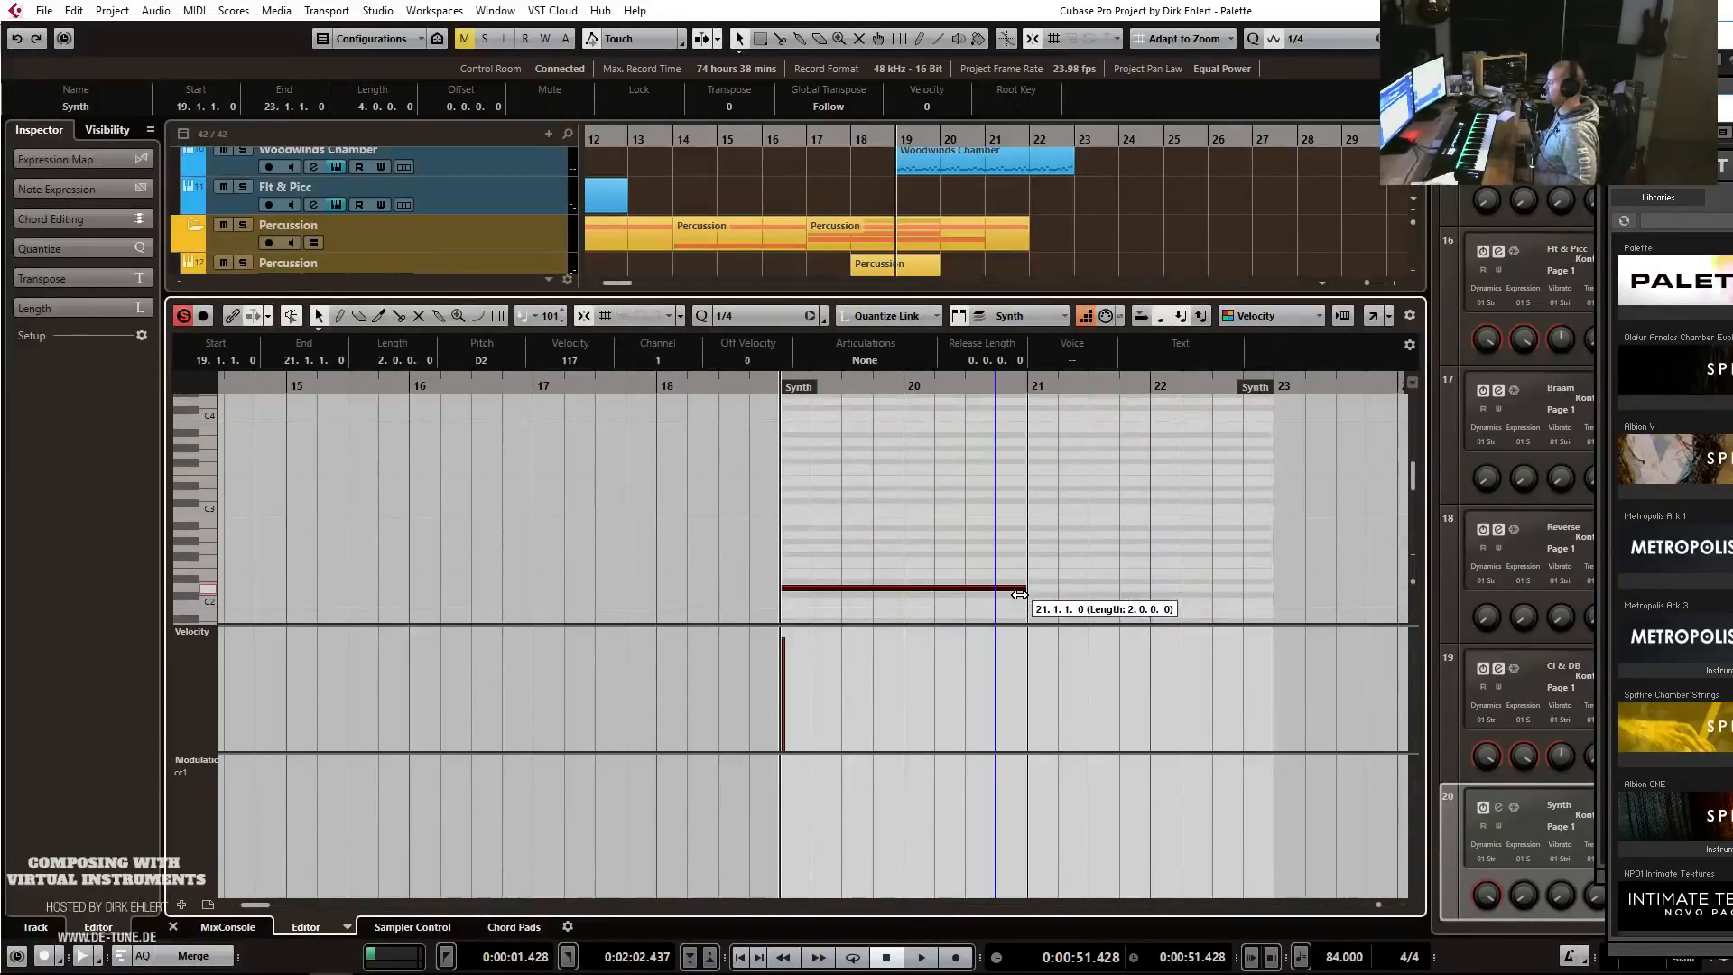
Duplicate the D2 note to bar 21, split the copy at bar 22, and transpose the pieces to A#1 and G1.
key("ctrl+d")
left_click(1154, 589, "alt")
left_click_drag(1127, 558, 1207, 626)
key("Down")
key("Down")
key("Down")
key("Down")
key("Down")
key("Down")
key("Down")
key("Down")
key("Down")
key("Down")
key("Down")
key("ctrl+e")
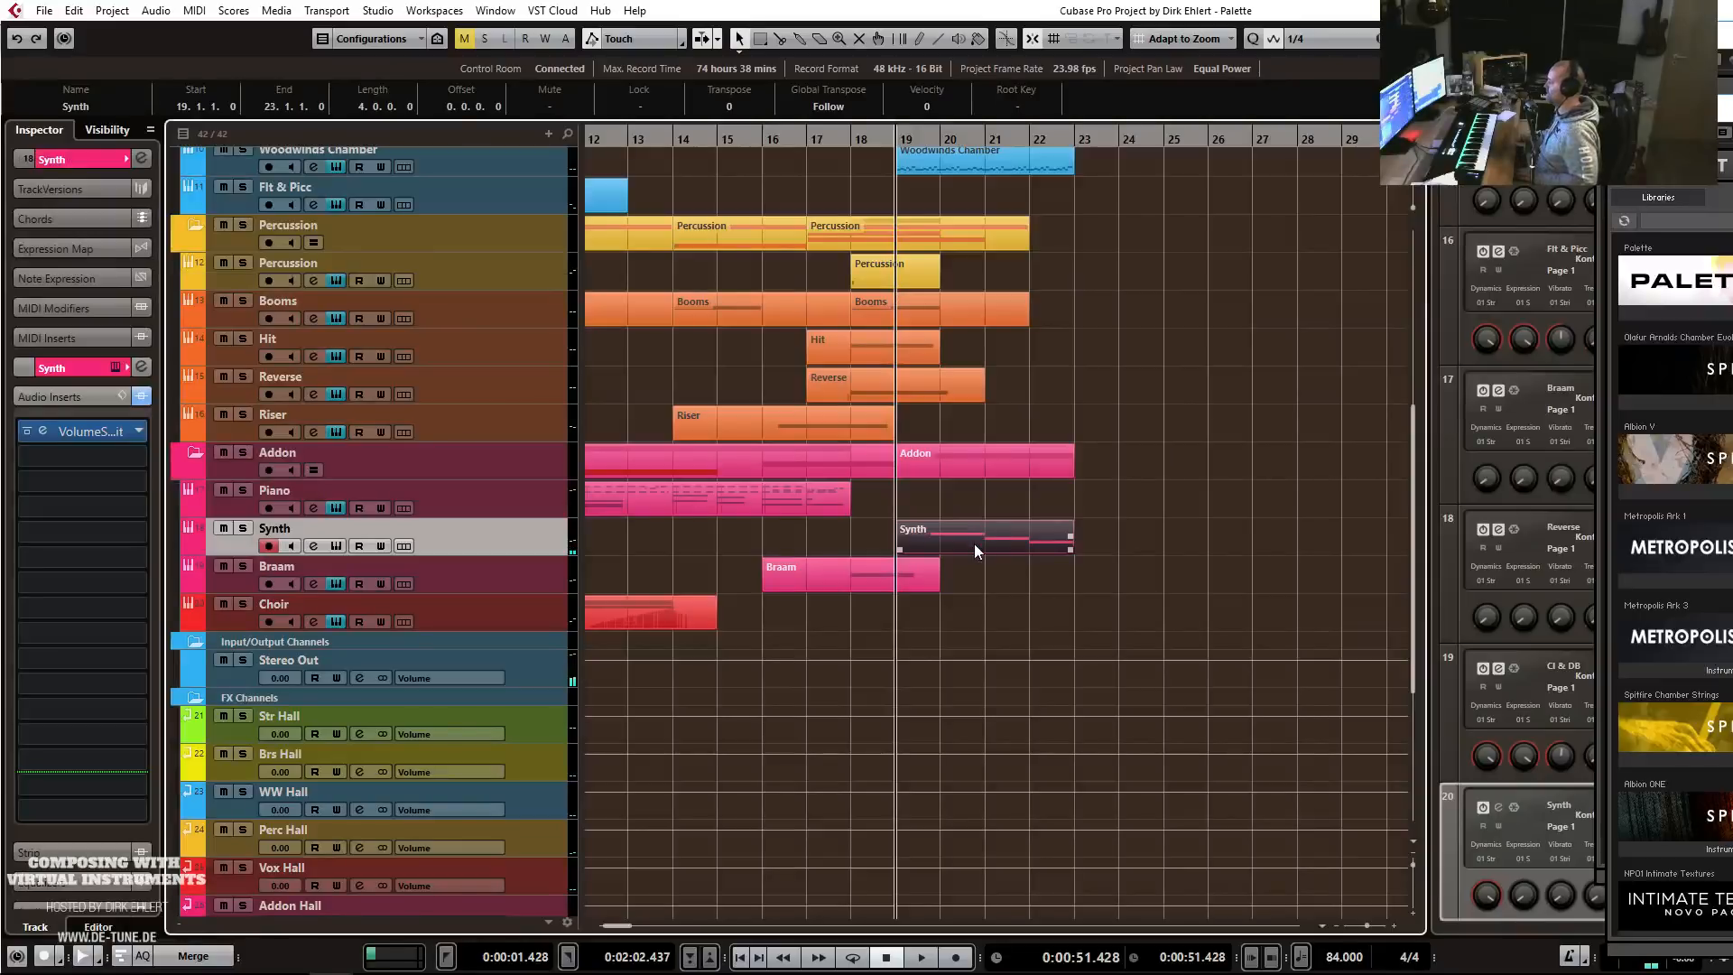
Duplicate the four-bar Synth part so that the copy starts at bar 23.
key("ctrl+d")
scroll(1157, 538, "up", 5)
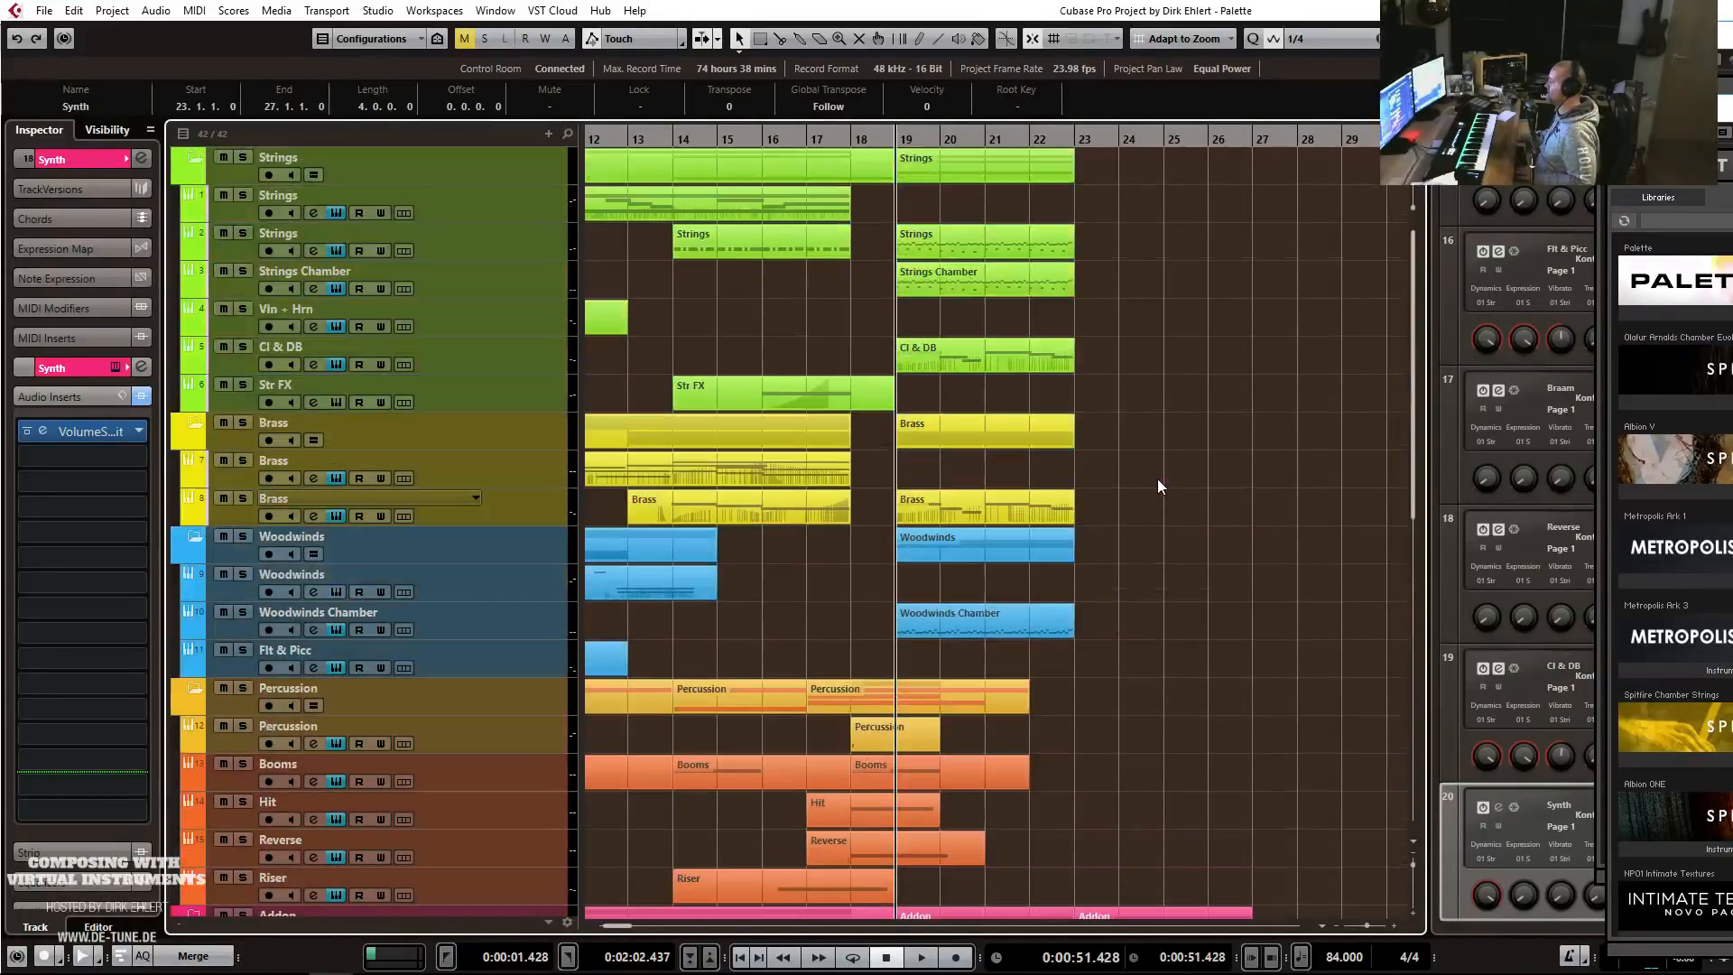
scroll(1159, 480, "down", 10)
Split the opening D2 note of the first Synth part at bar 20 and transpose the second half to A#1.
left_click(962, 237)
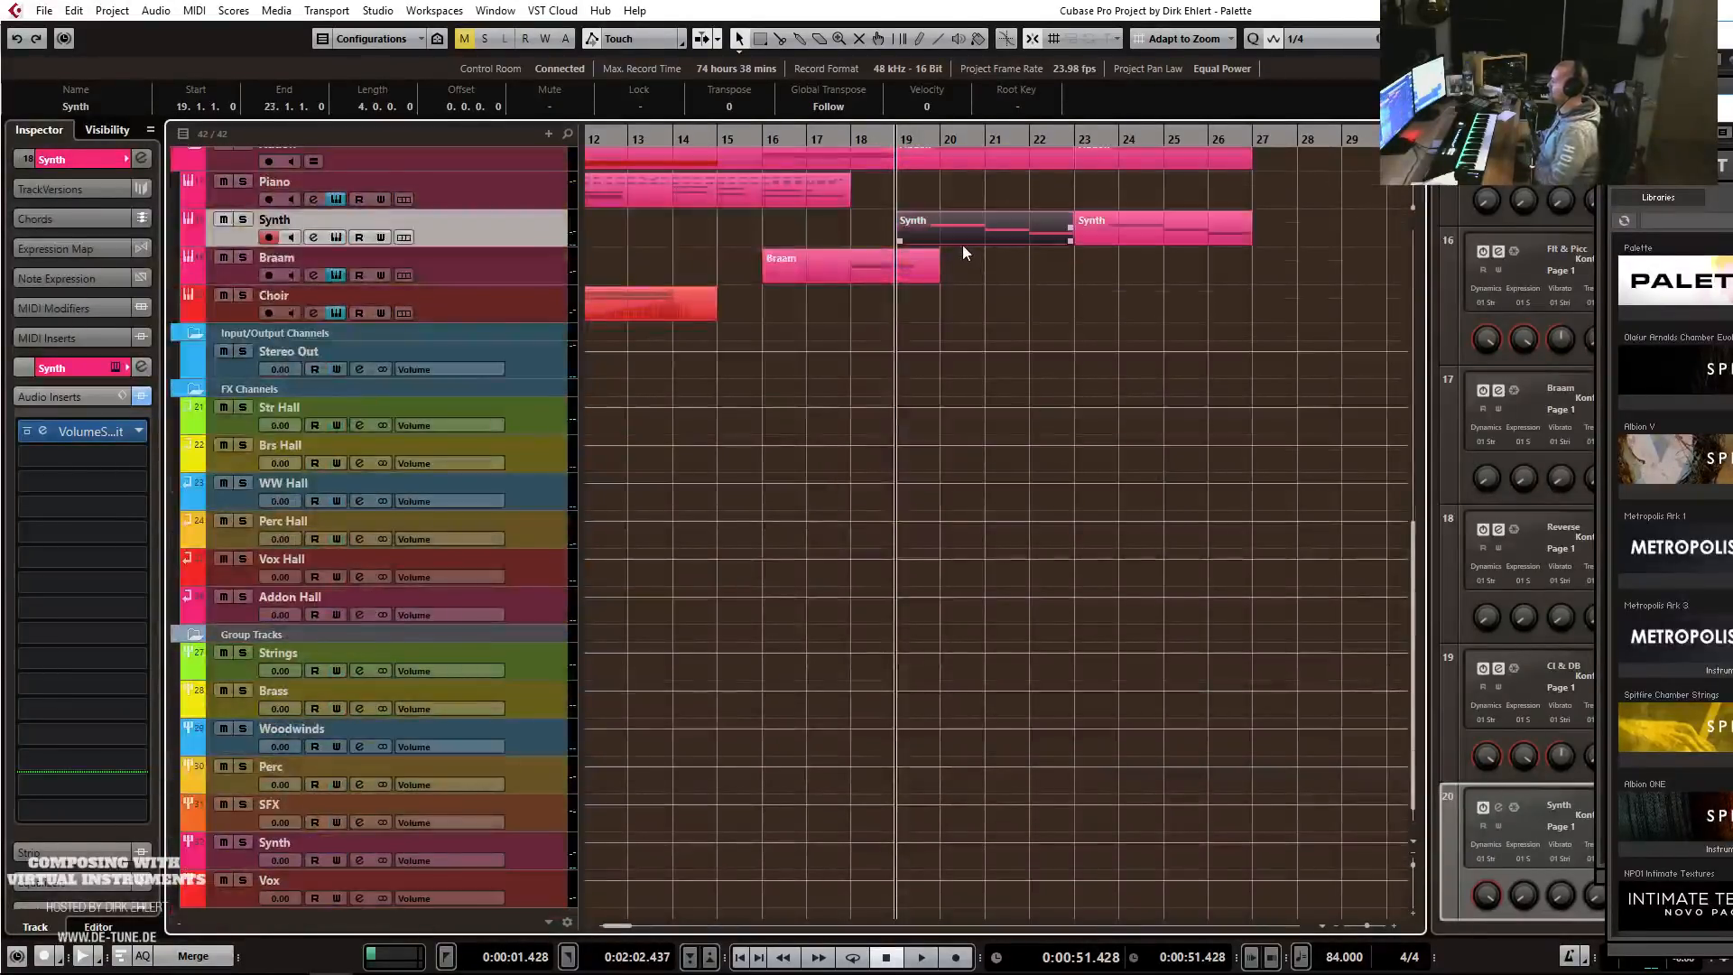
key("ctrl+e")
key("space")
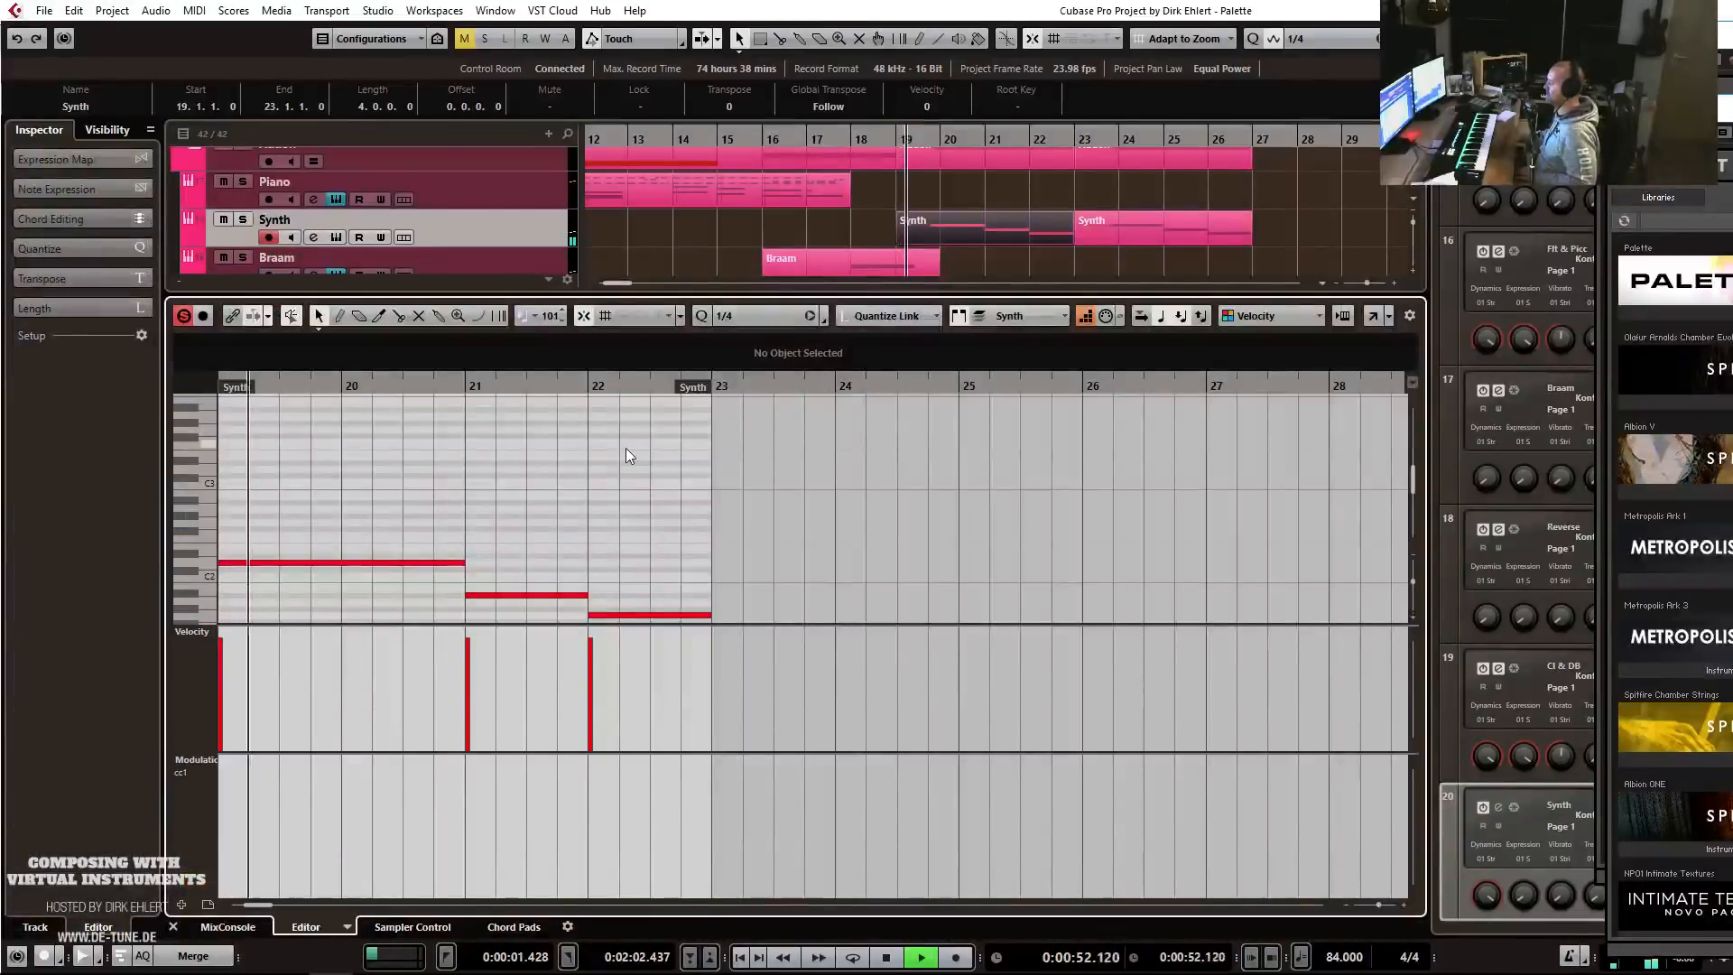
scroll(638, 490, "left", 3)
key("space")
key("3")
left_click(703, 565)
key("1")
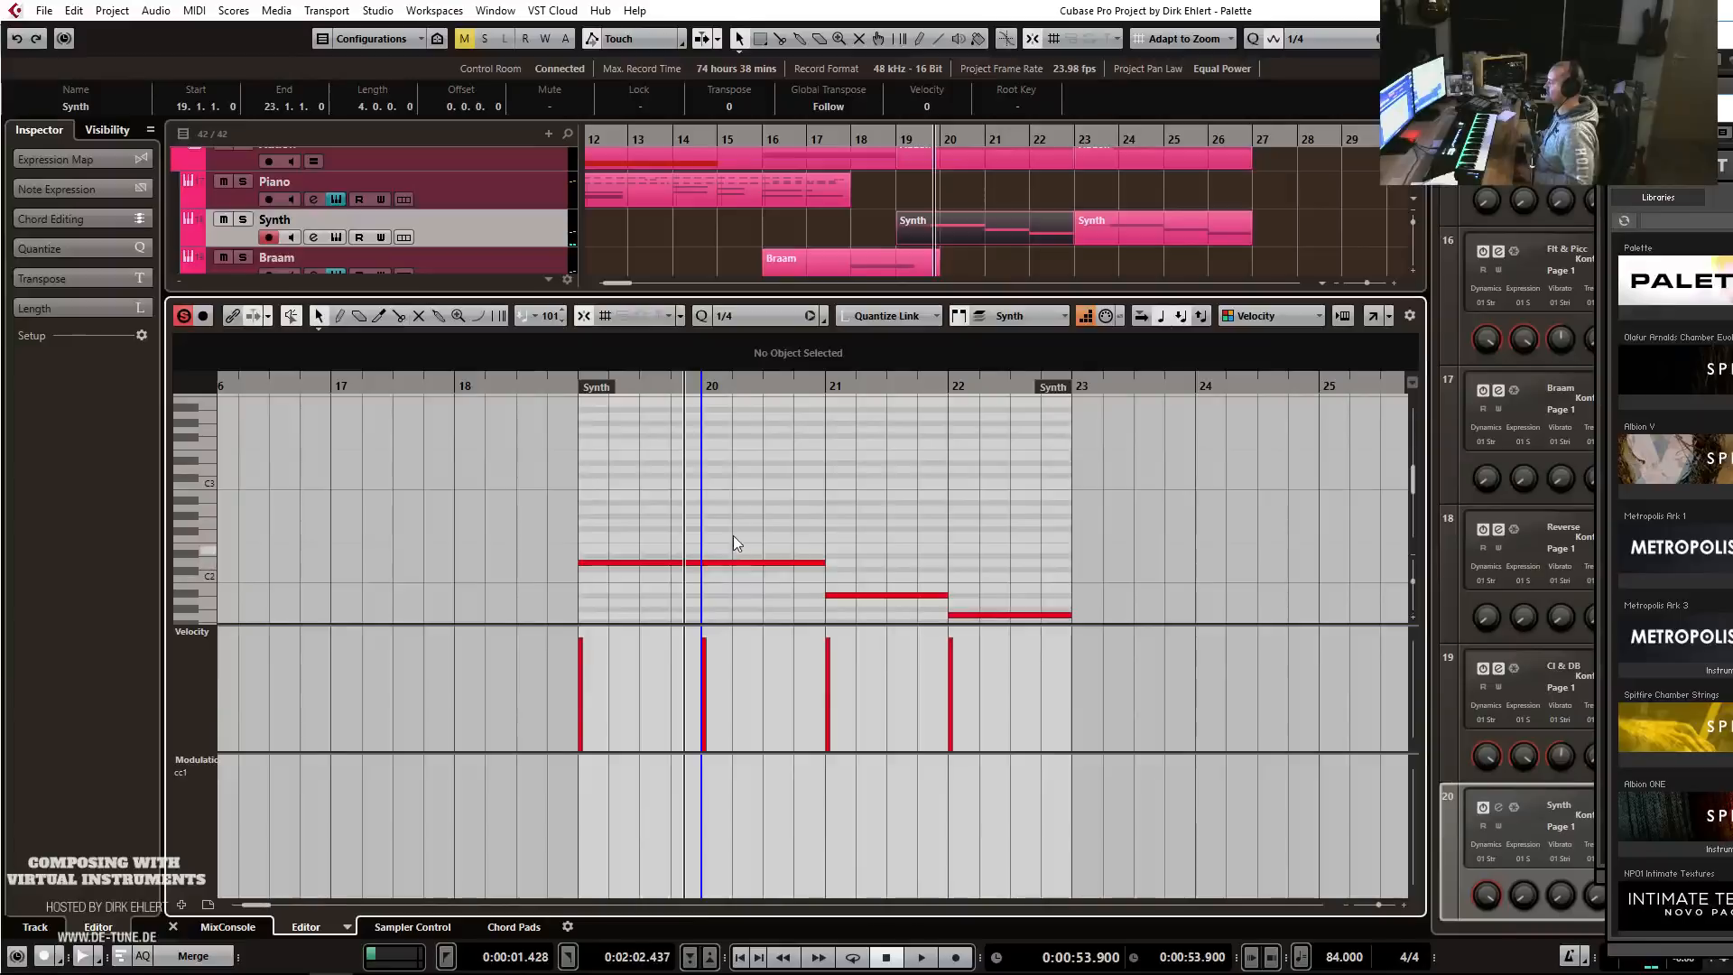
left_click(735, 563)
key("Down")
key("Down")
key("Down")
key("Down")
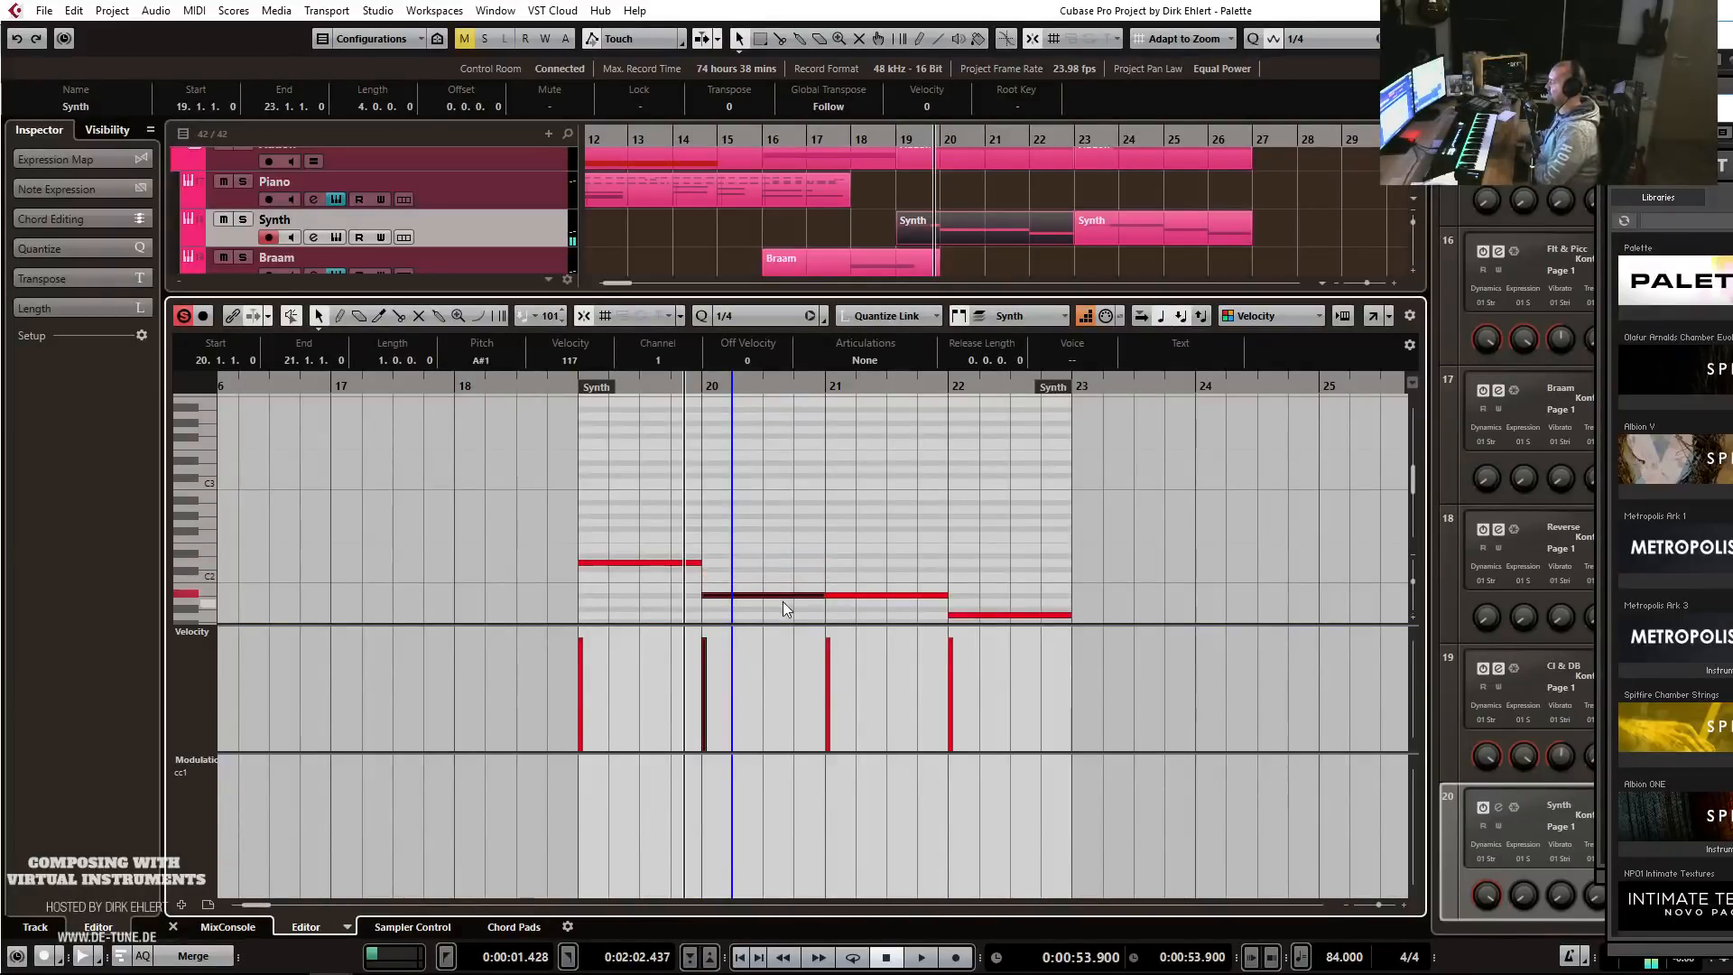
Split the A#1 note of bar 20 at beat 3 and transpose its second half to G1.
left_click(768, 596, "alt")
key("Down")
key("Down")
key("Down")
key("Down")
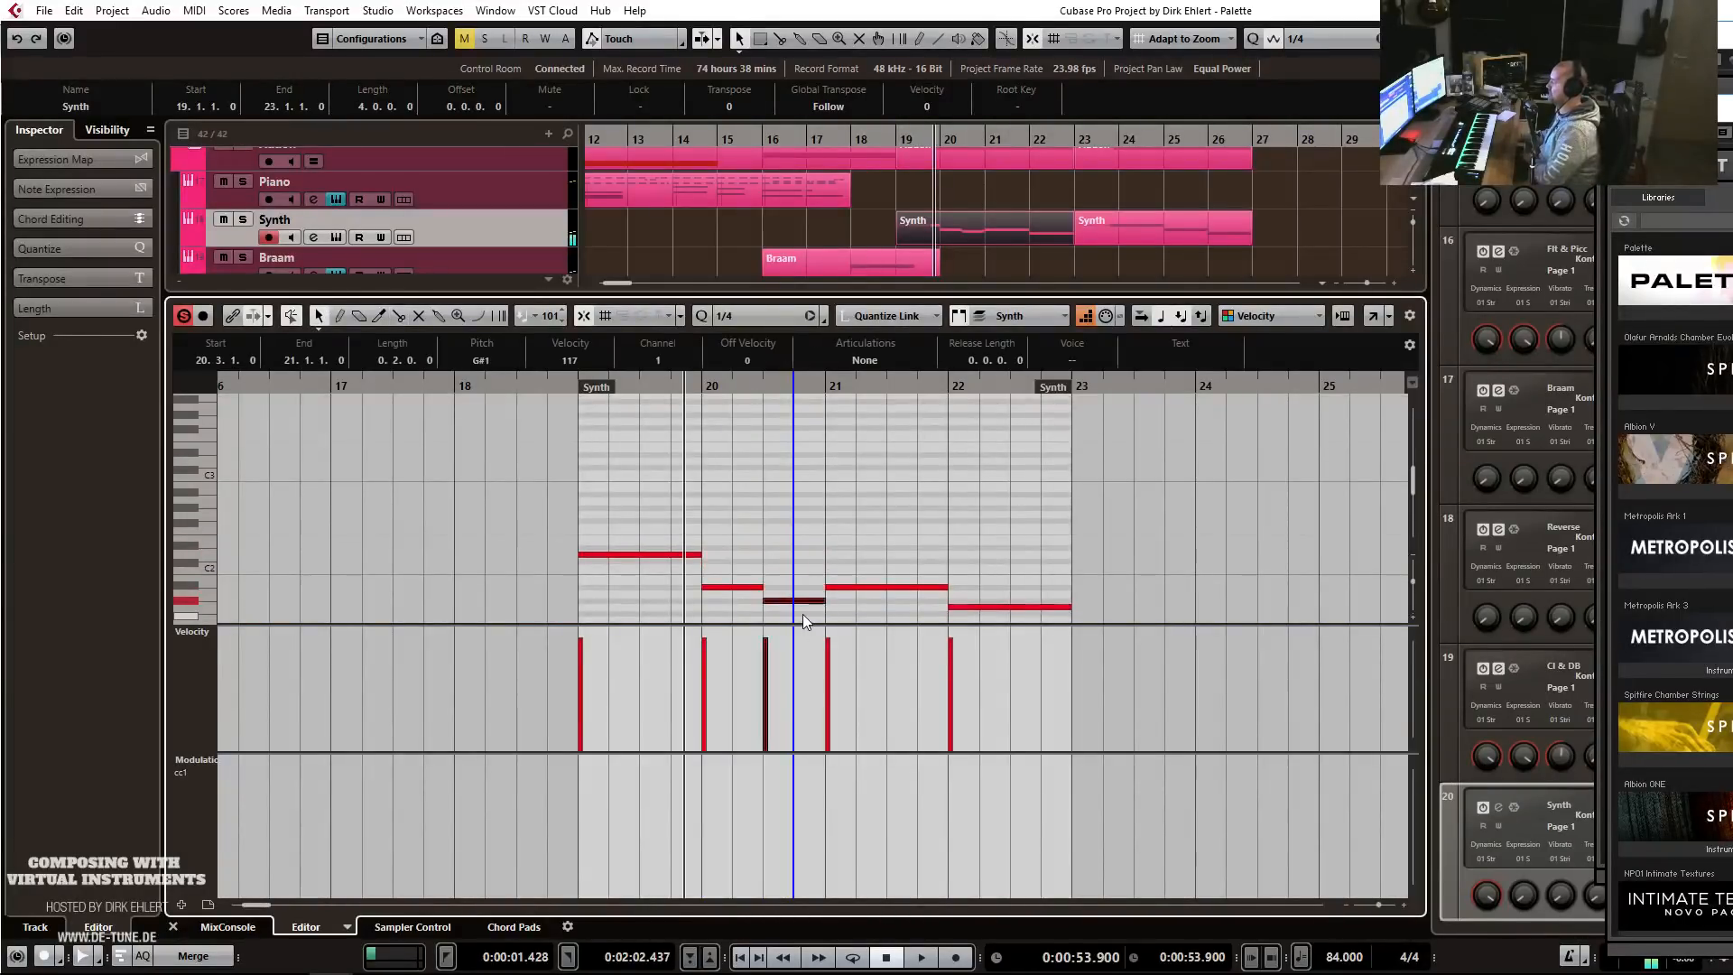
key("Up")
Transpose the one-bar note at bar 21 up to D2.
left_click(872, 587)
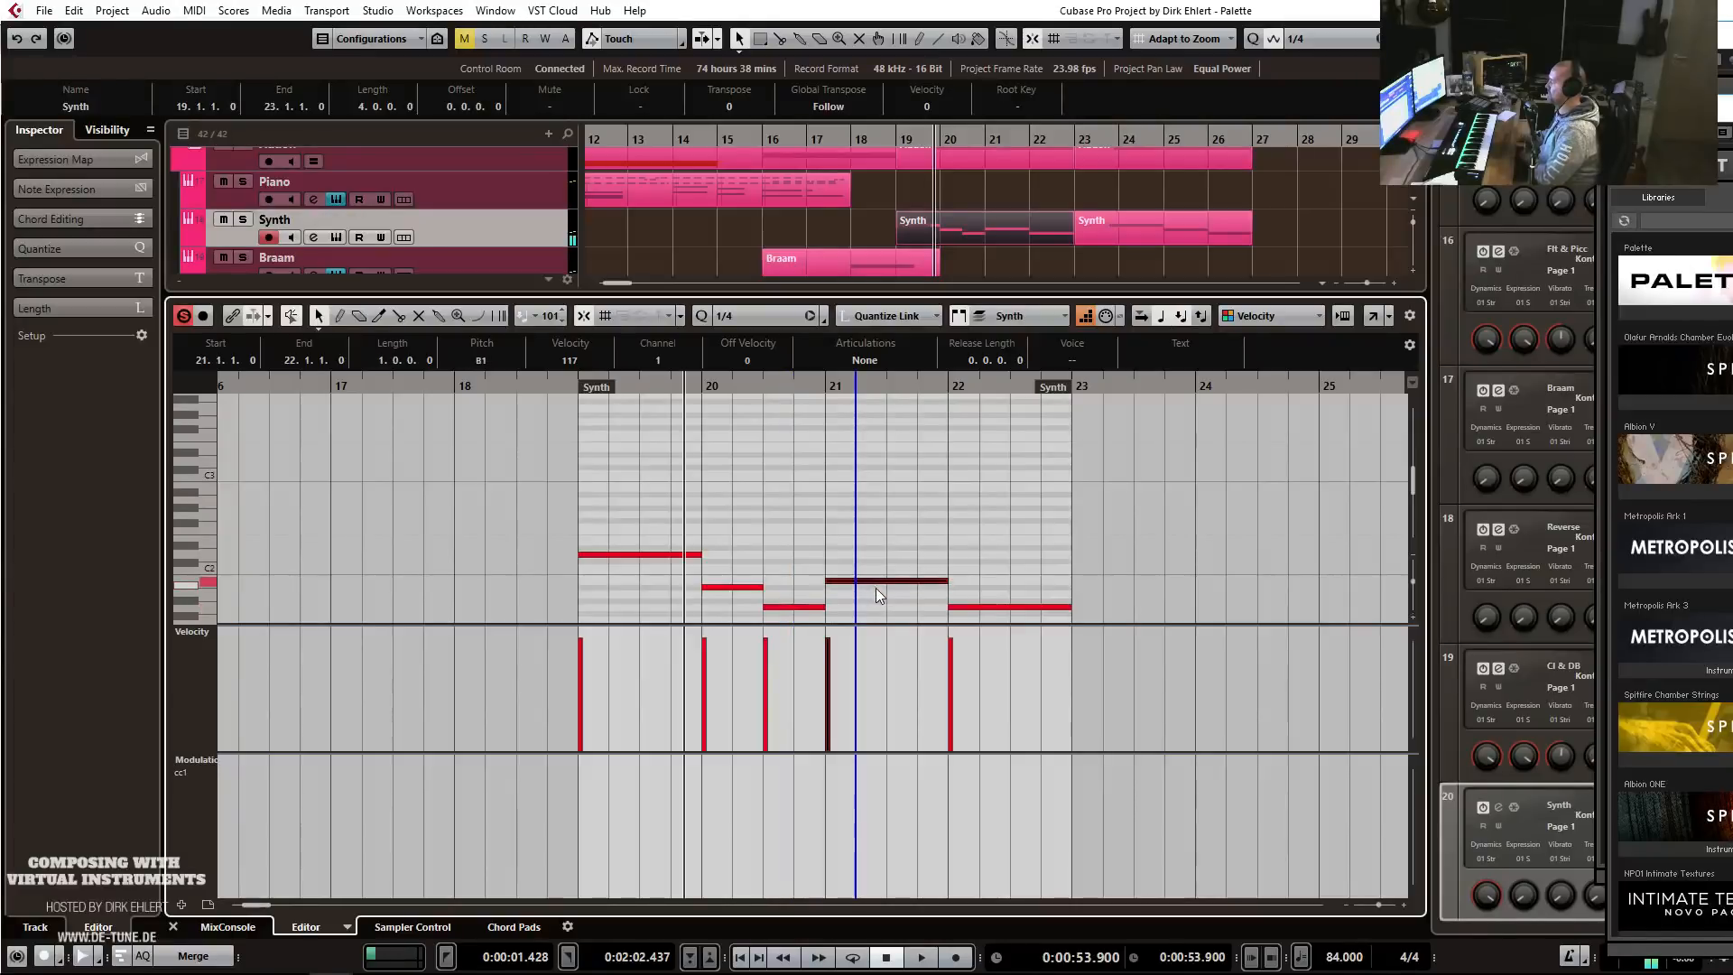
key("Up")
key("Up")
key("Up")
key("Up")
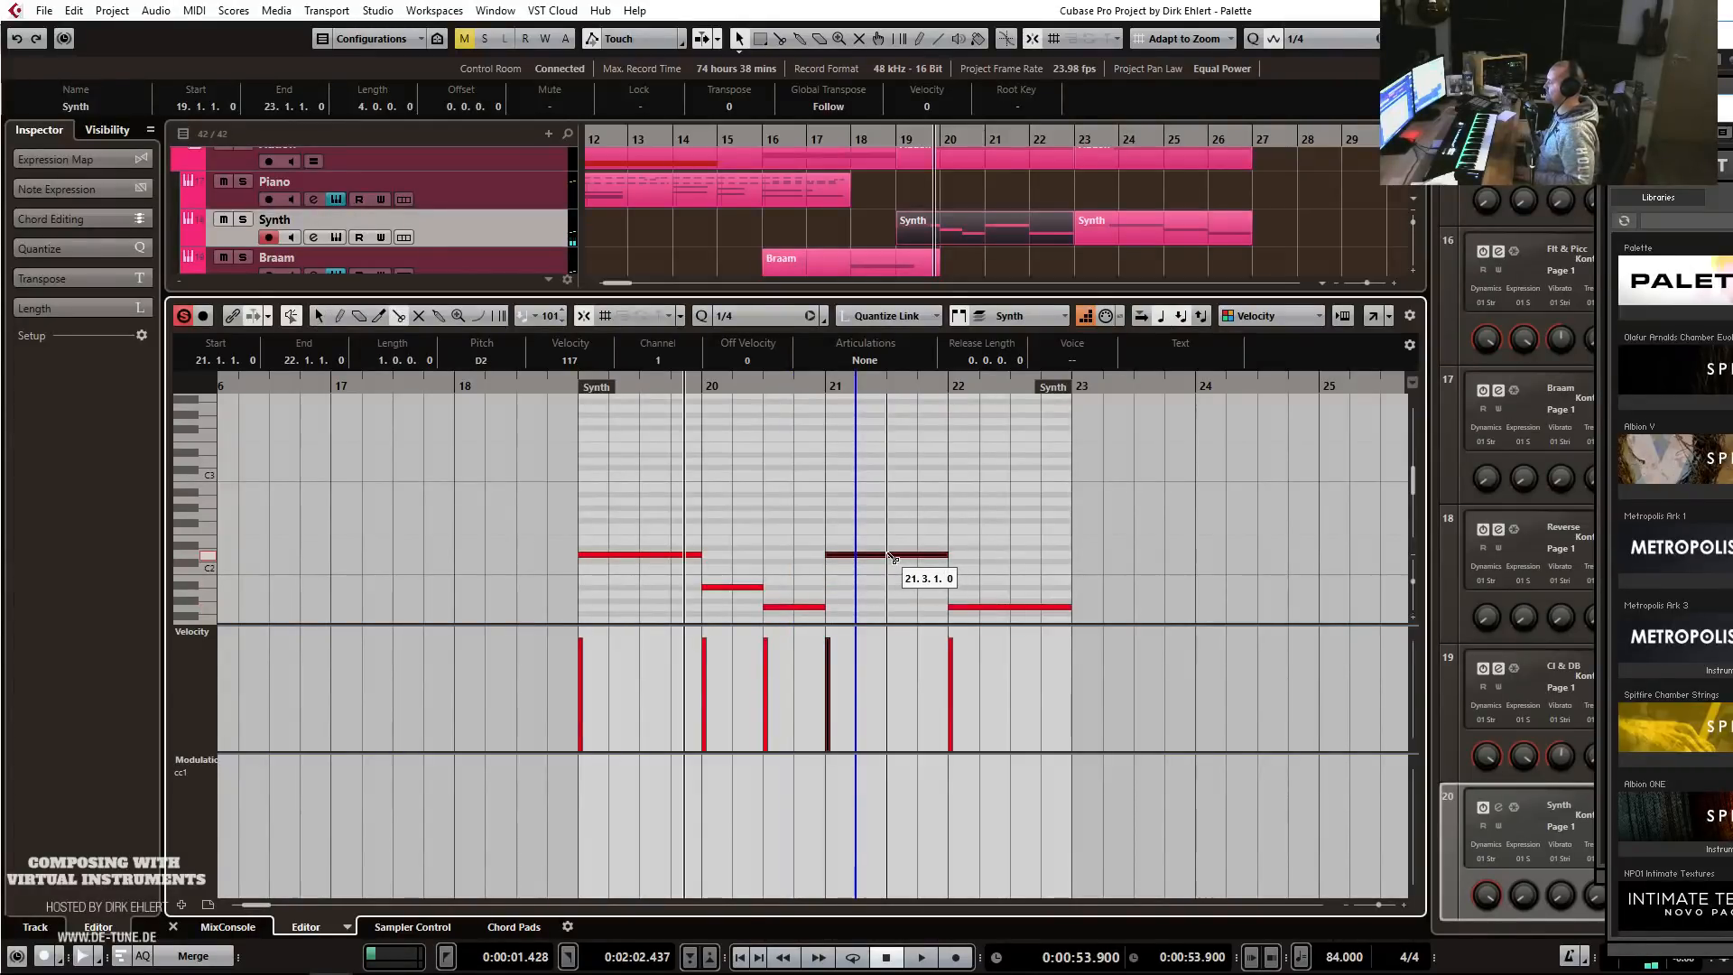
Transpose the one-bar note at bar 22 up to C2.
left_click(967, 607)
key("Up")
key("Up")
key("Up")
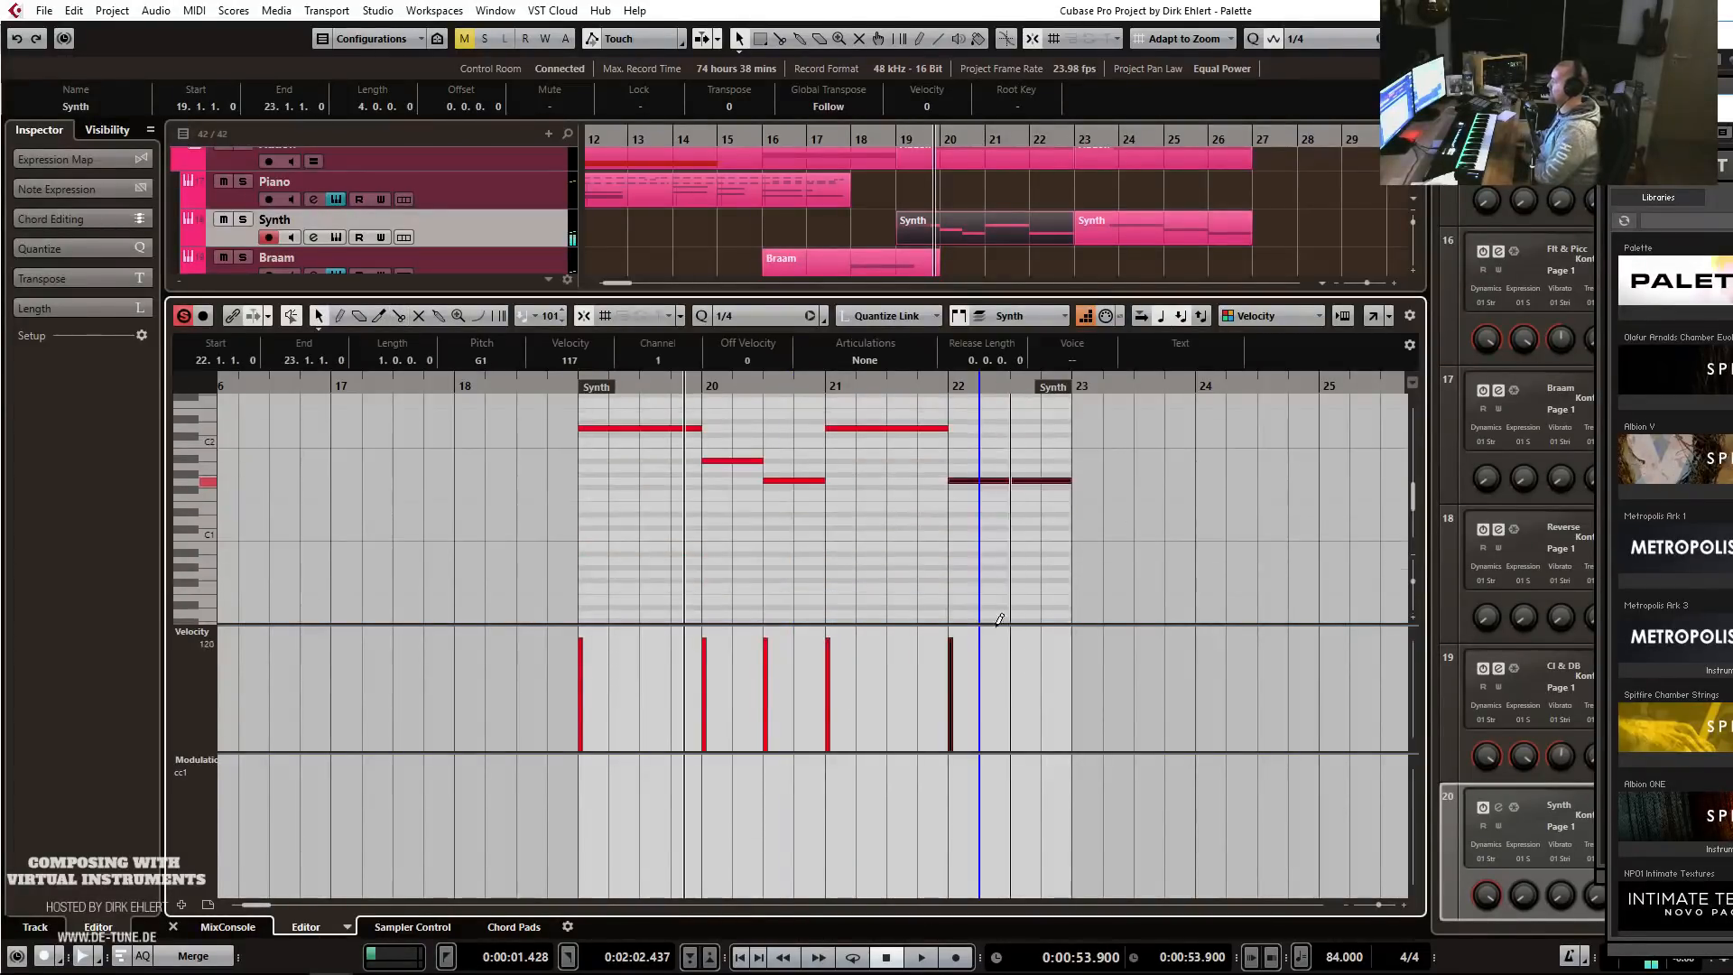
key("Up")
key("Up")
Split the C2 note of bar 22 at beat 3, lower its second half by two semitones, and close the editor.
left_click(1012, 441, "alt")
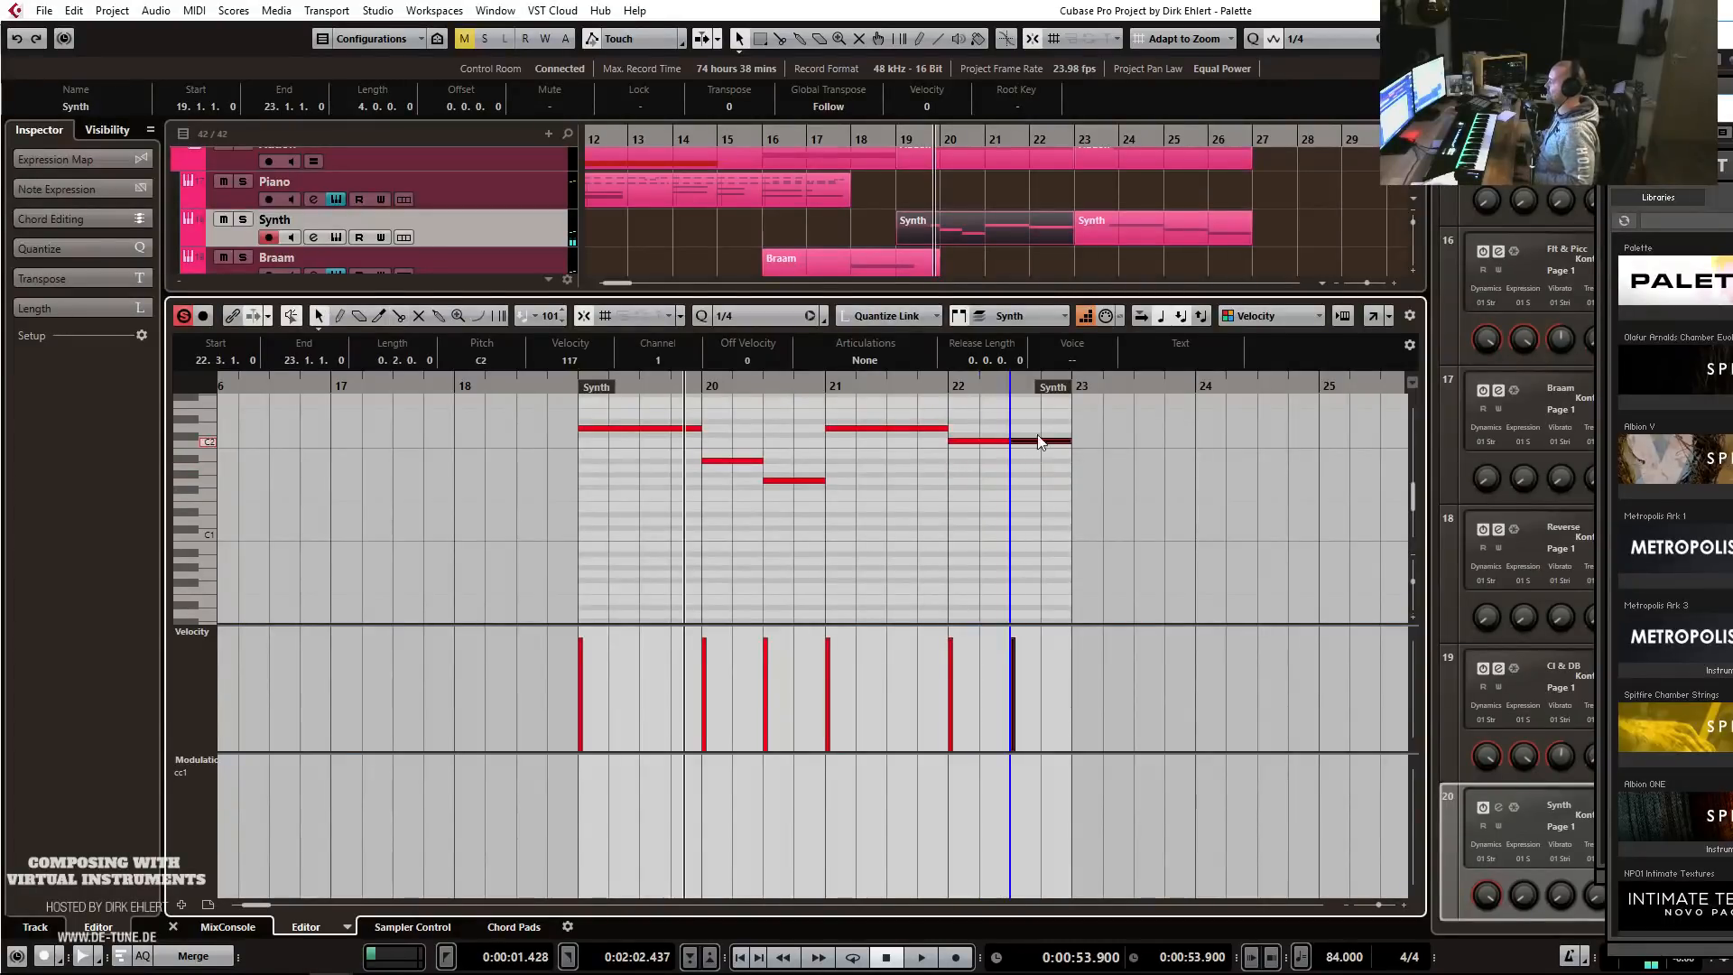
key("Down")
key("Down")
key("ctrl+e")
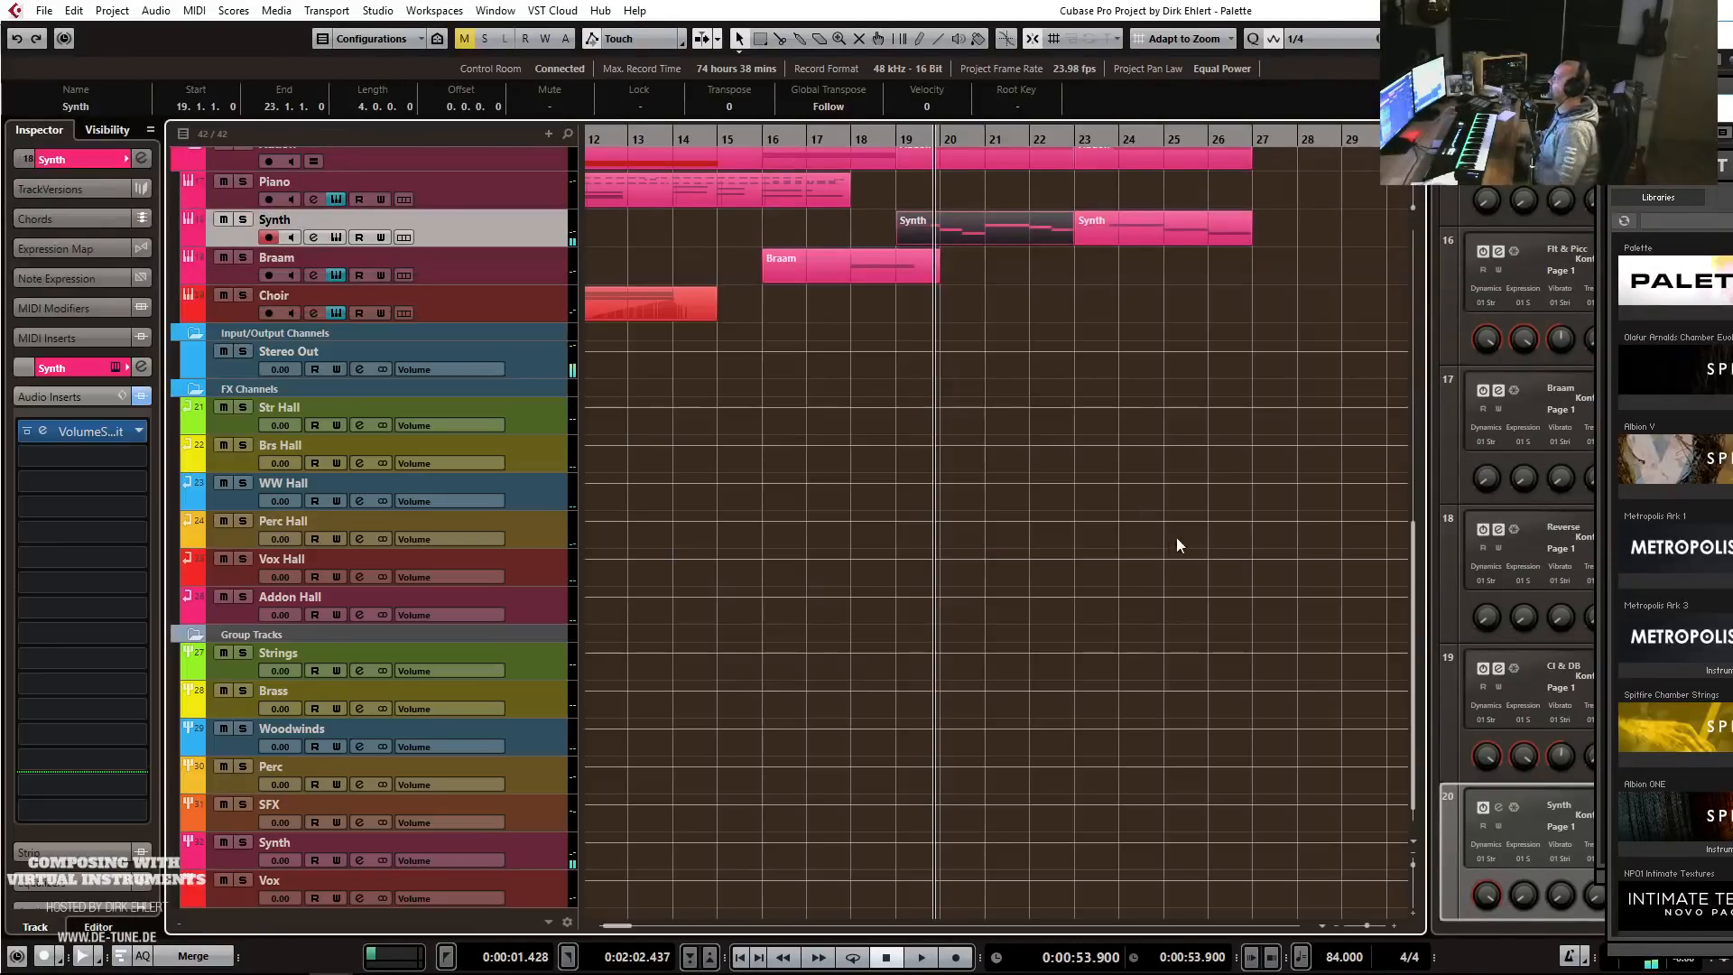
Play back the arrangement from shortly before bar 19 to hear the new Synth part in context.
scroll(1136, 441, "left", 3)
left_click(1040, 138)
key("space")
key("g")
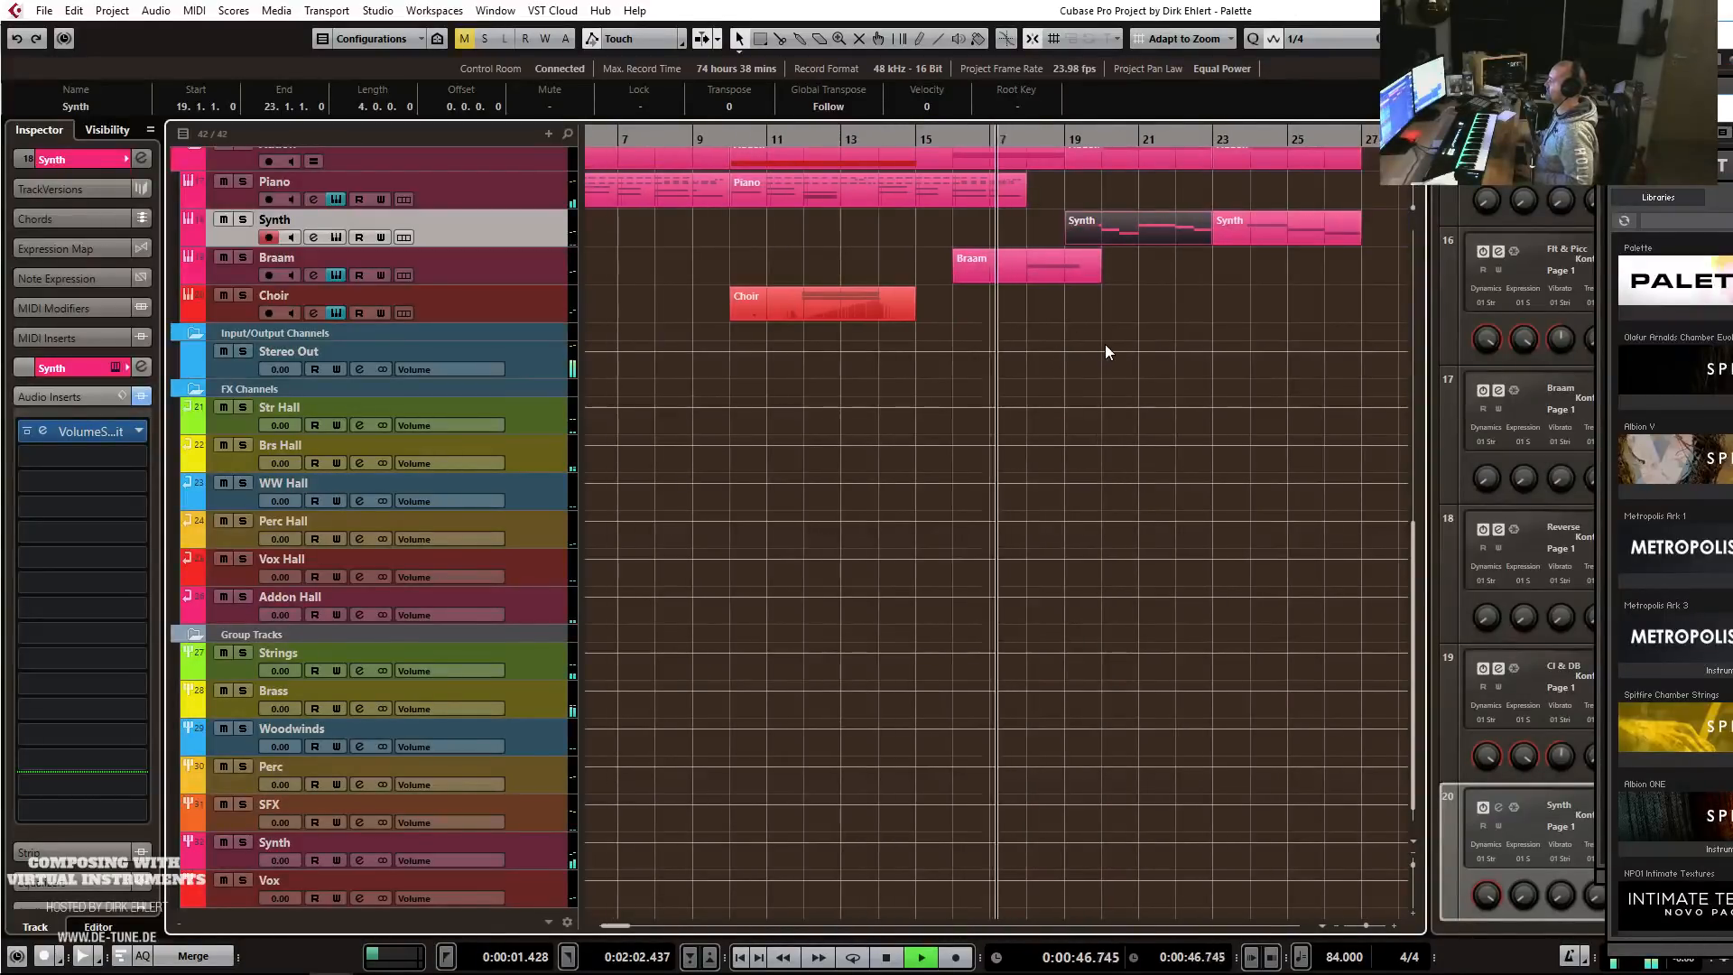
key("g")
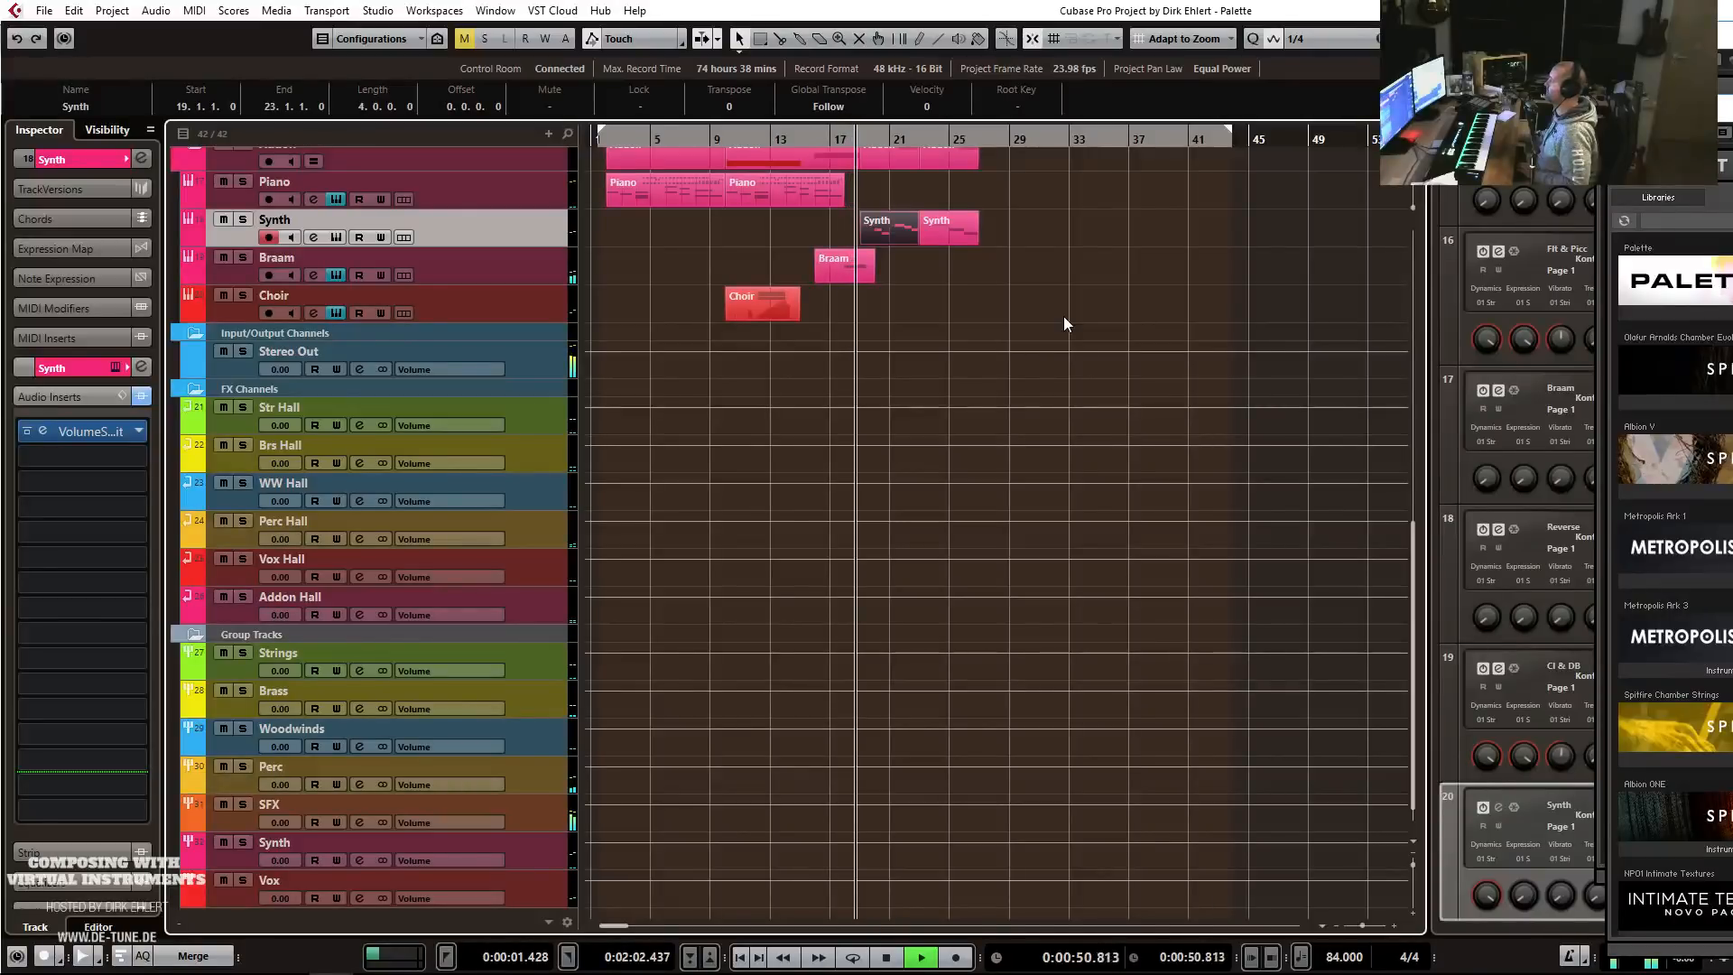
Check the Synth track's channel settings while the arrangement plays, and close the settings window.
key("h")
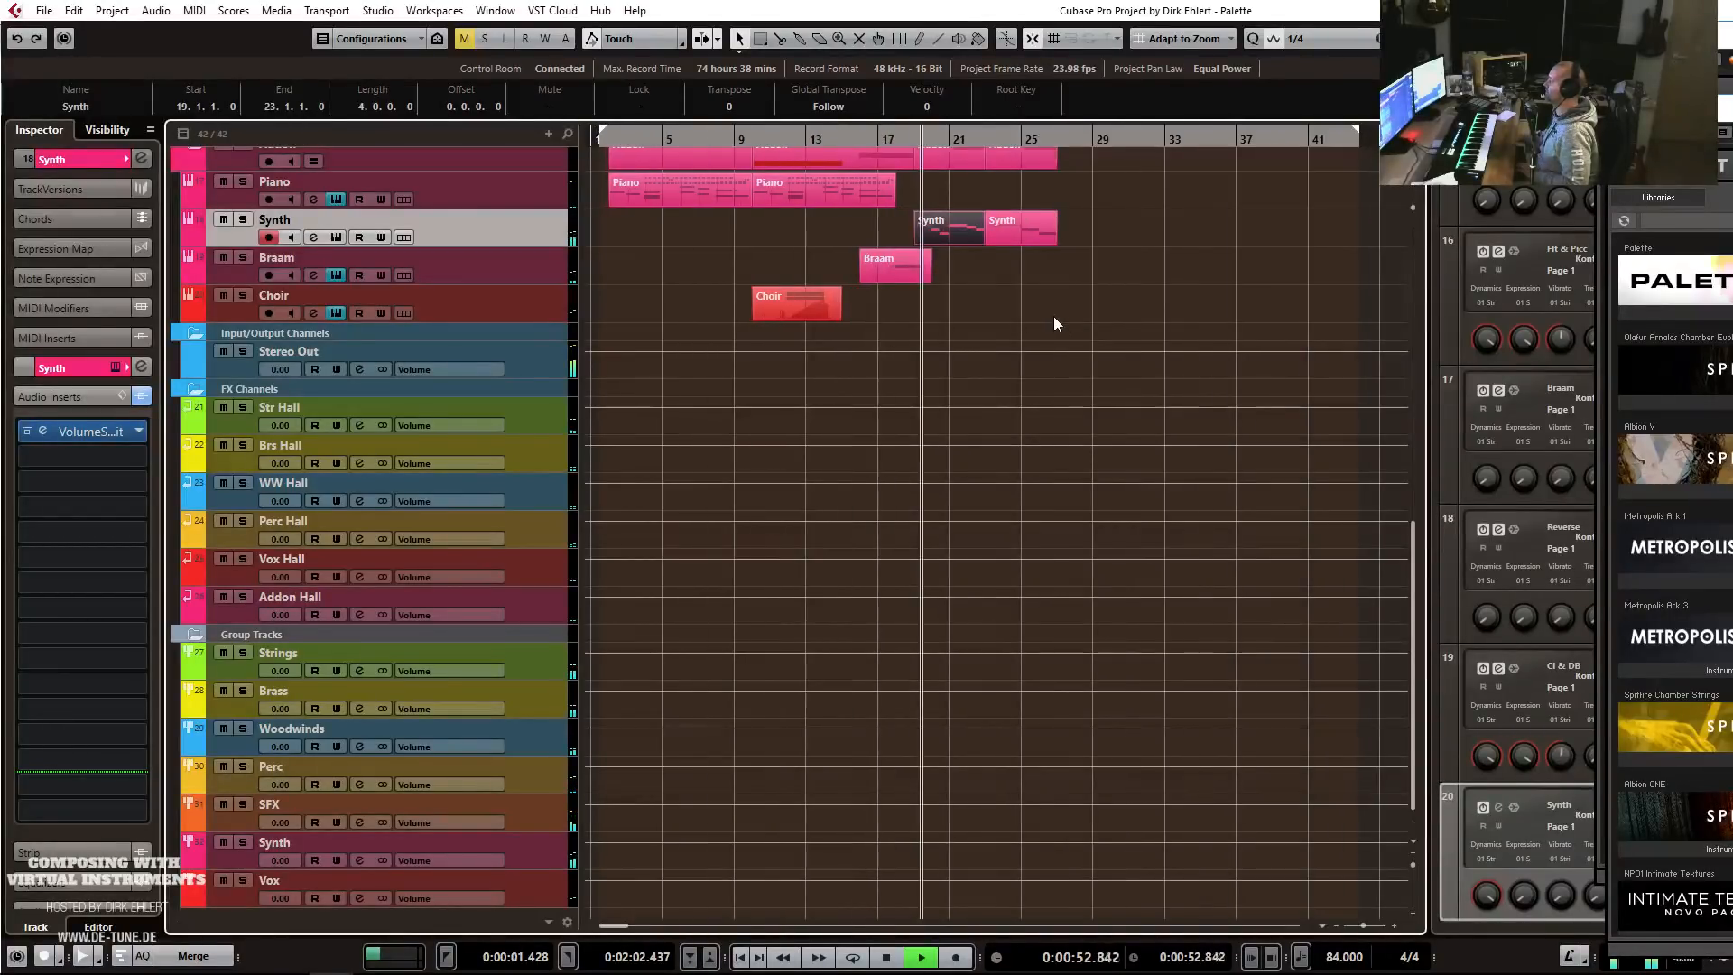
left_click(76, 159)
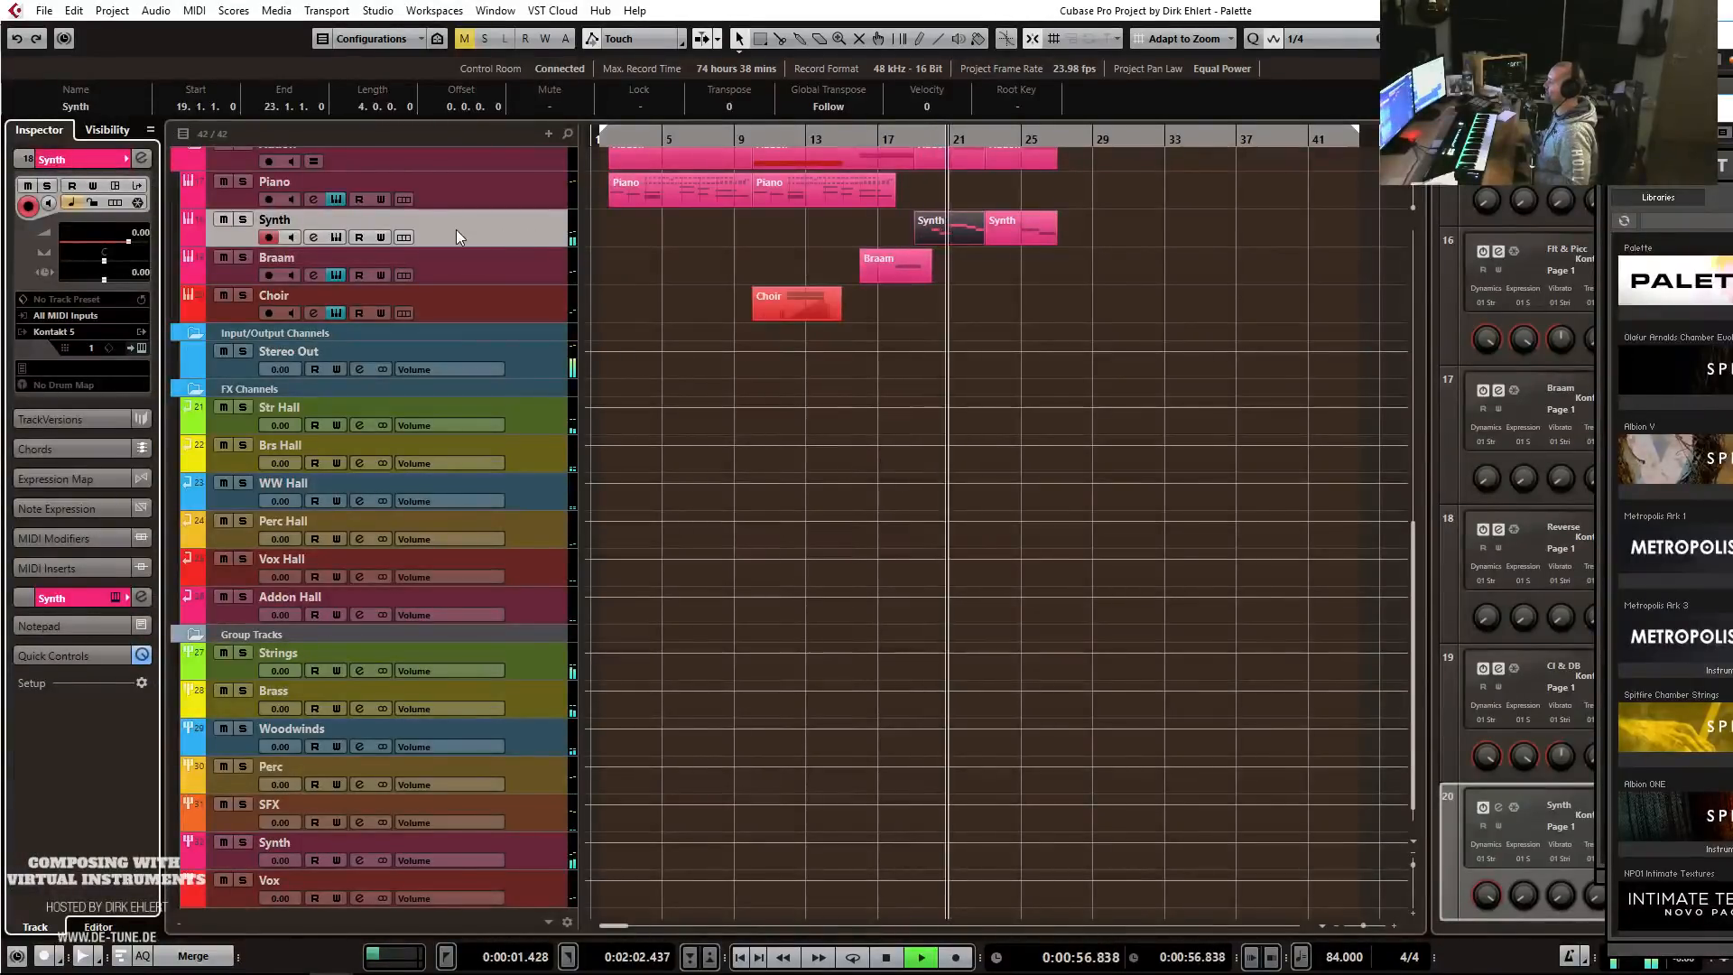
left_click(141, 159)
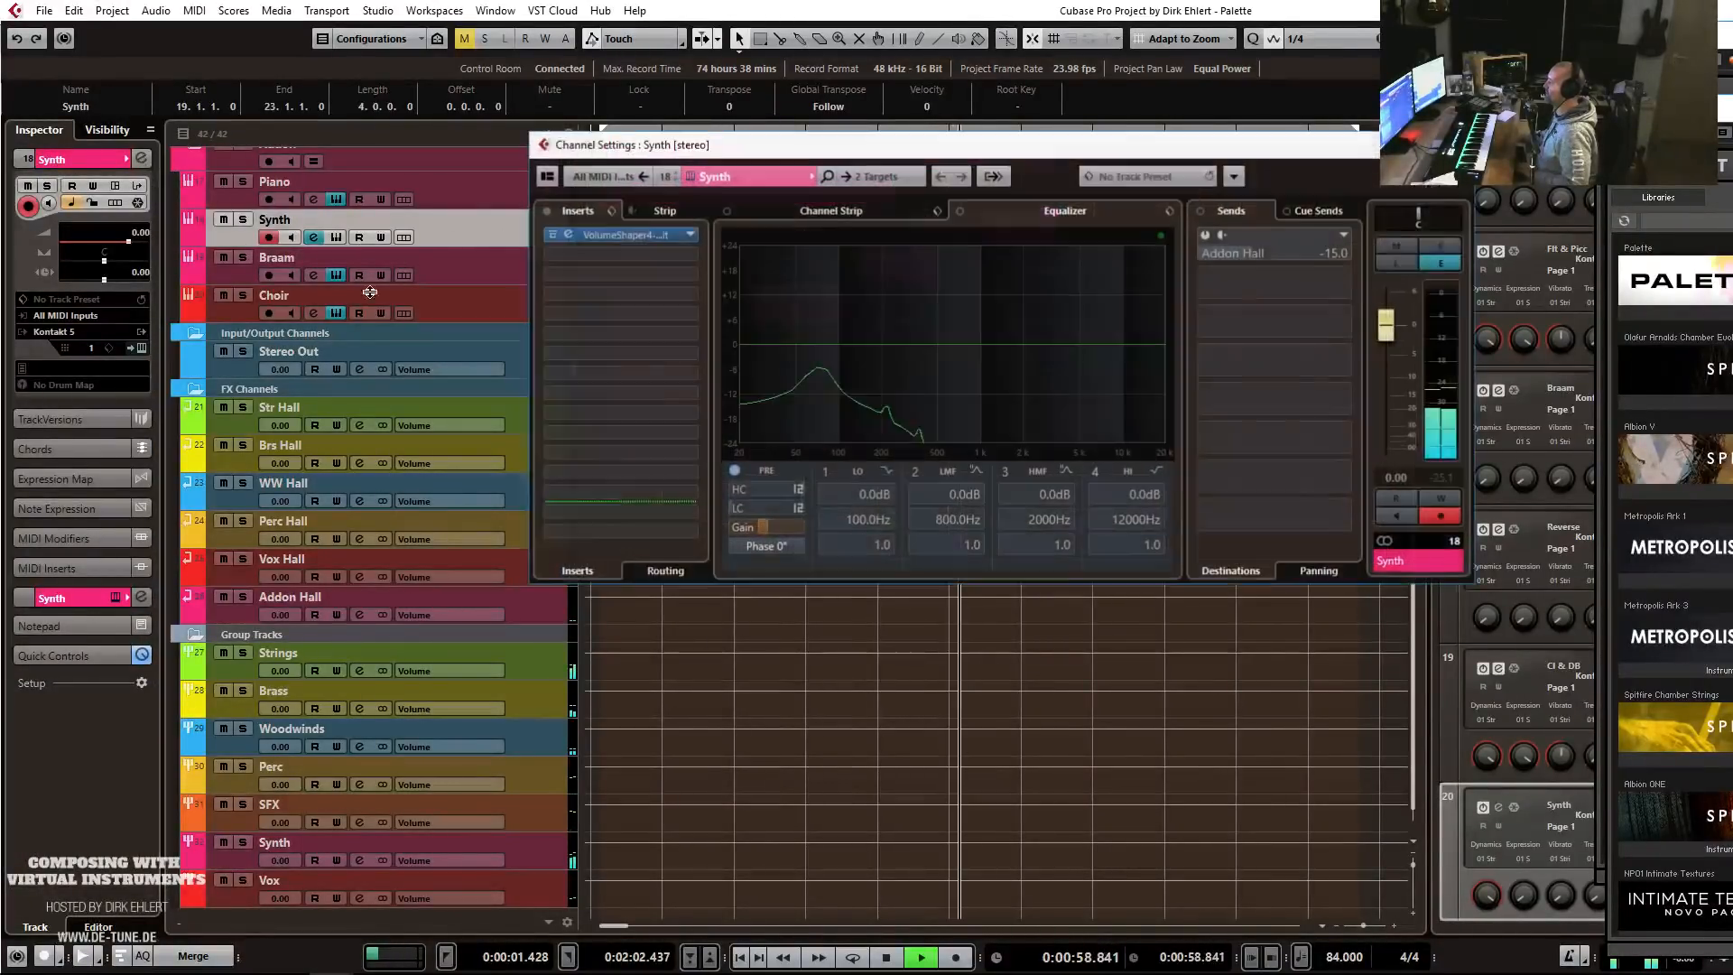
left_click(1456, 145)
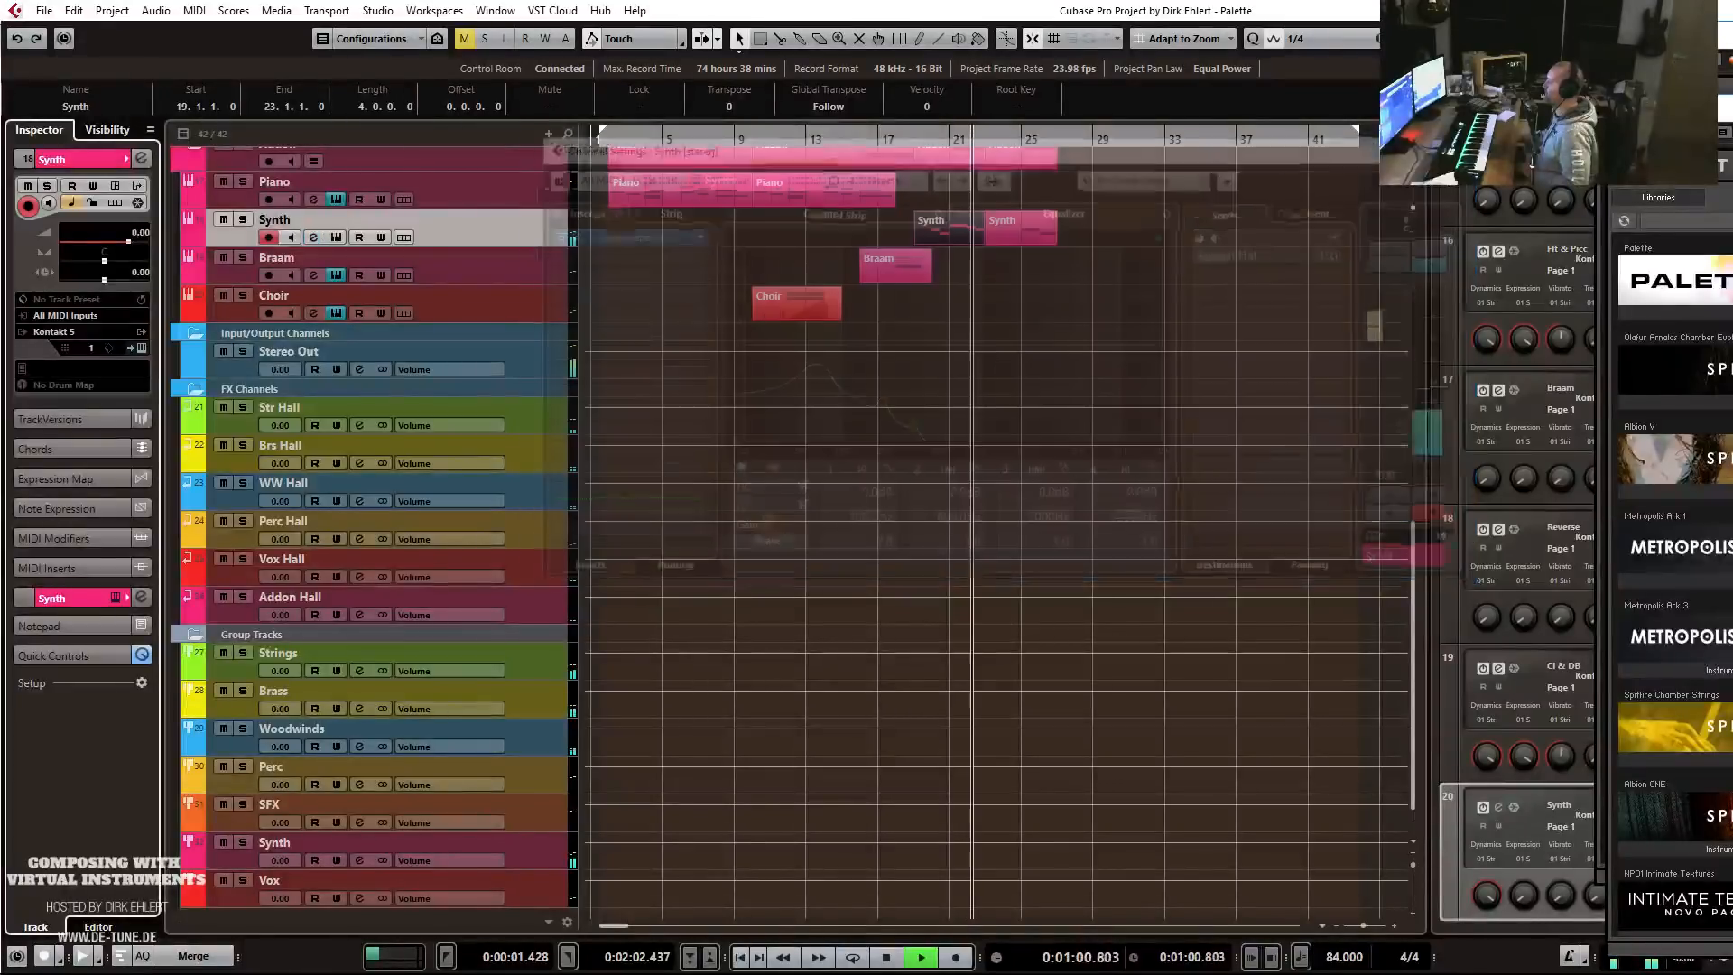
key("g")
key("g")
key("g")
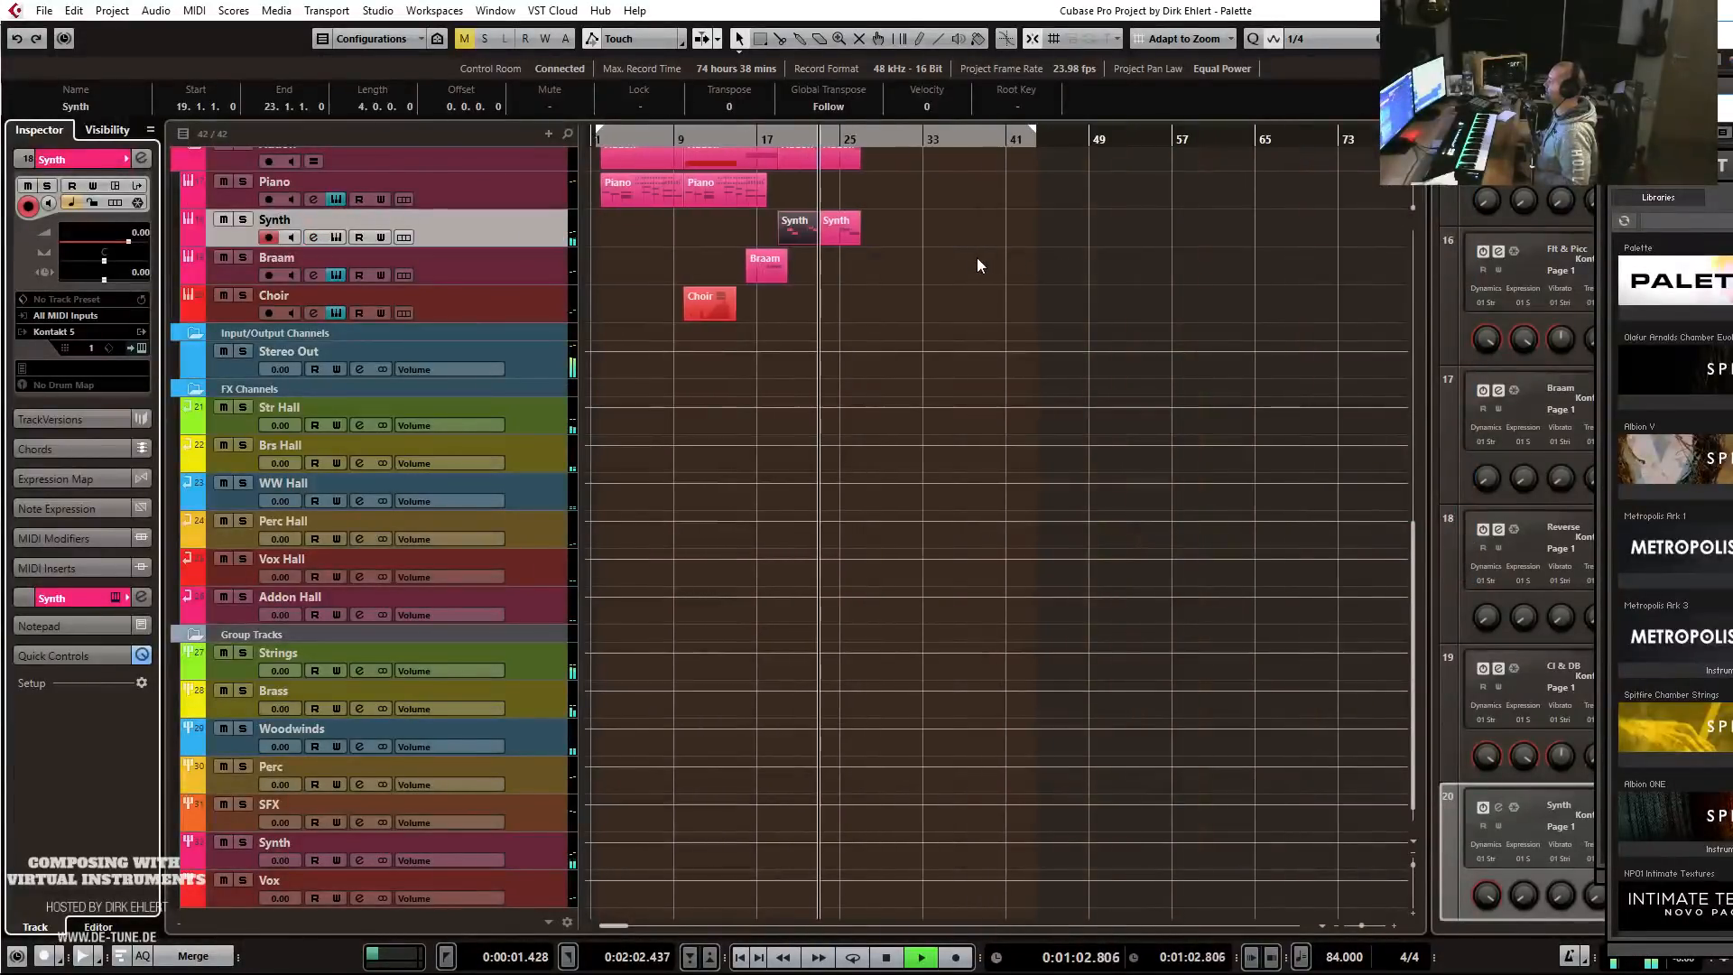
key("h")
key("h")
key("h")
Stop playback and duplicate the bar 19 events of the second Strings, Strings Chamber and Cl & DB tracks to bar 23.
scroll(1084, 272, "up", 10)
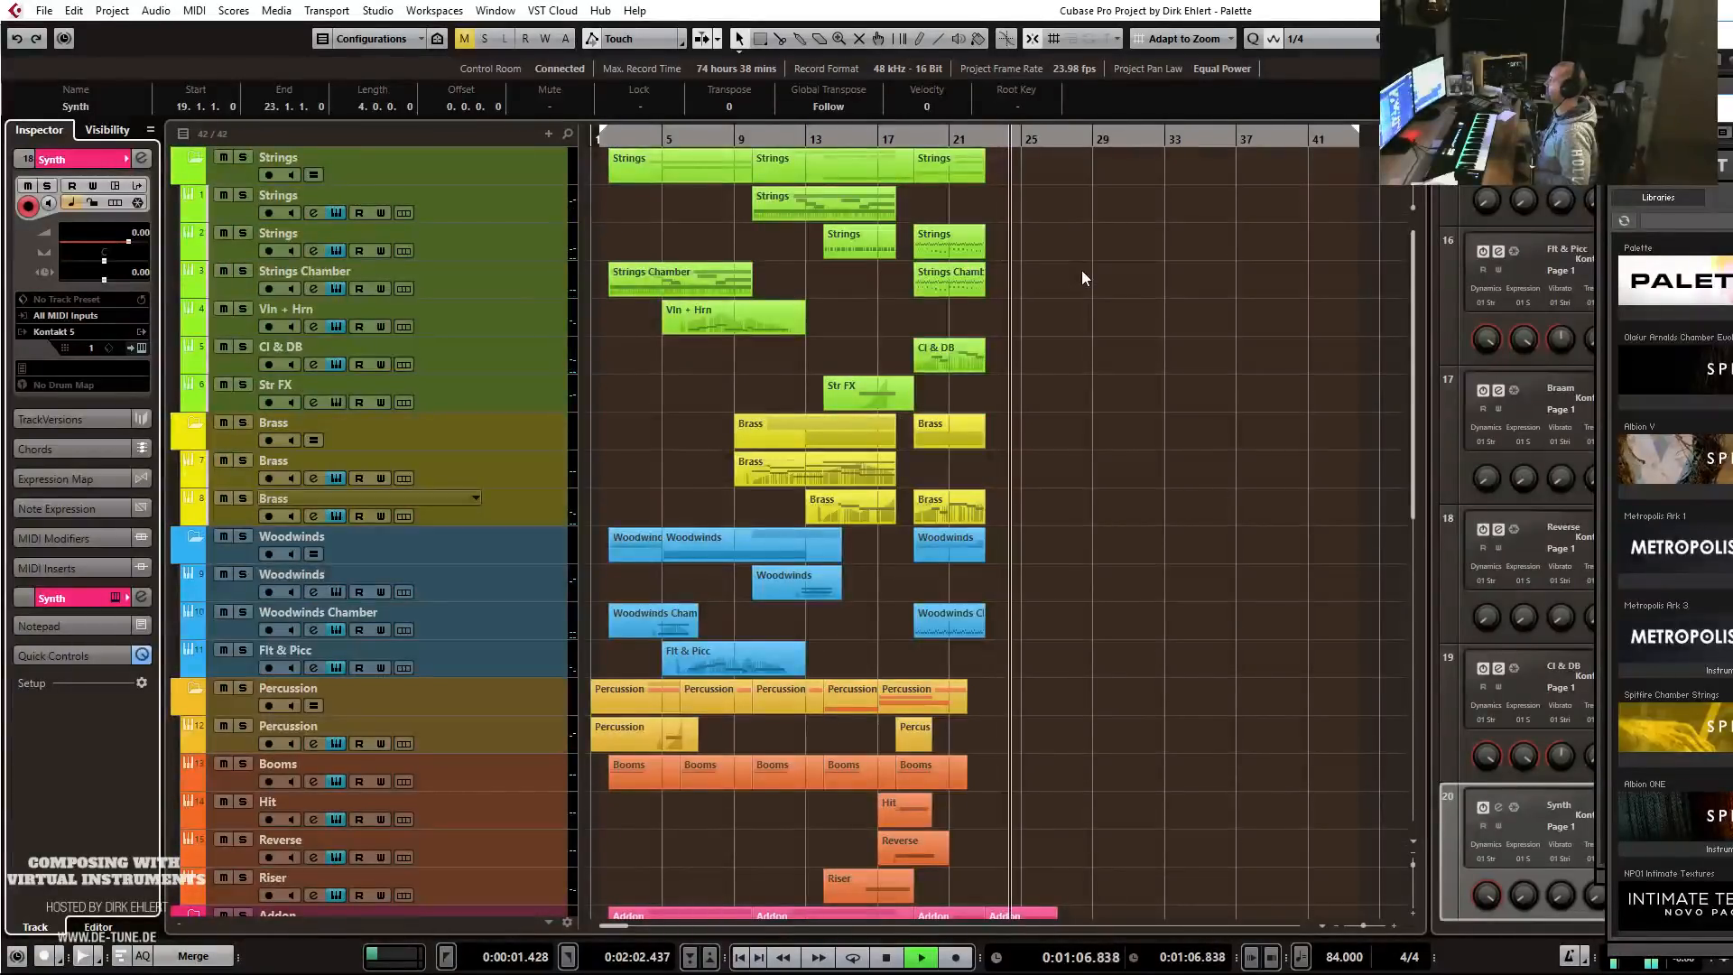
key("space")
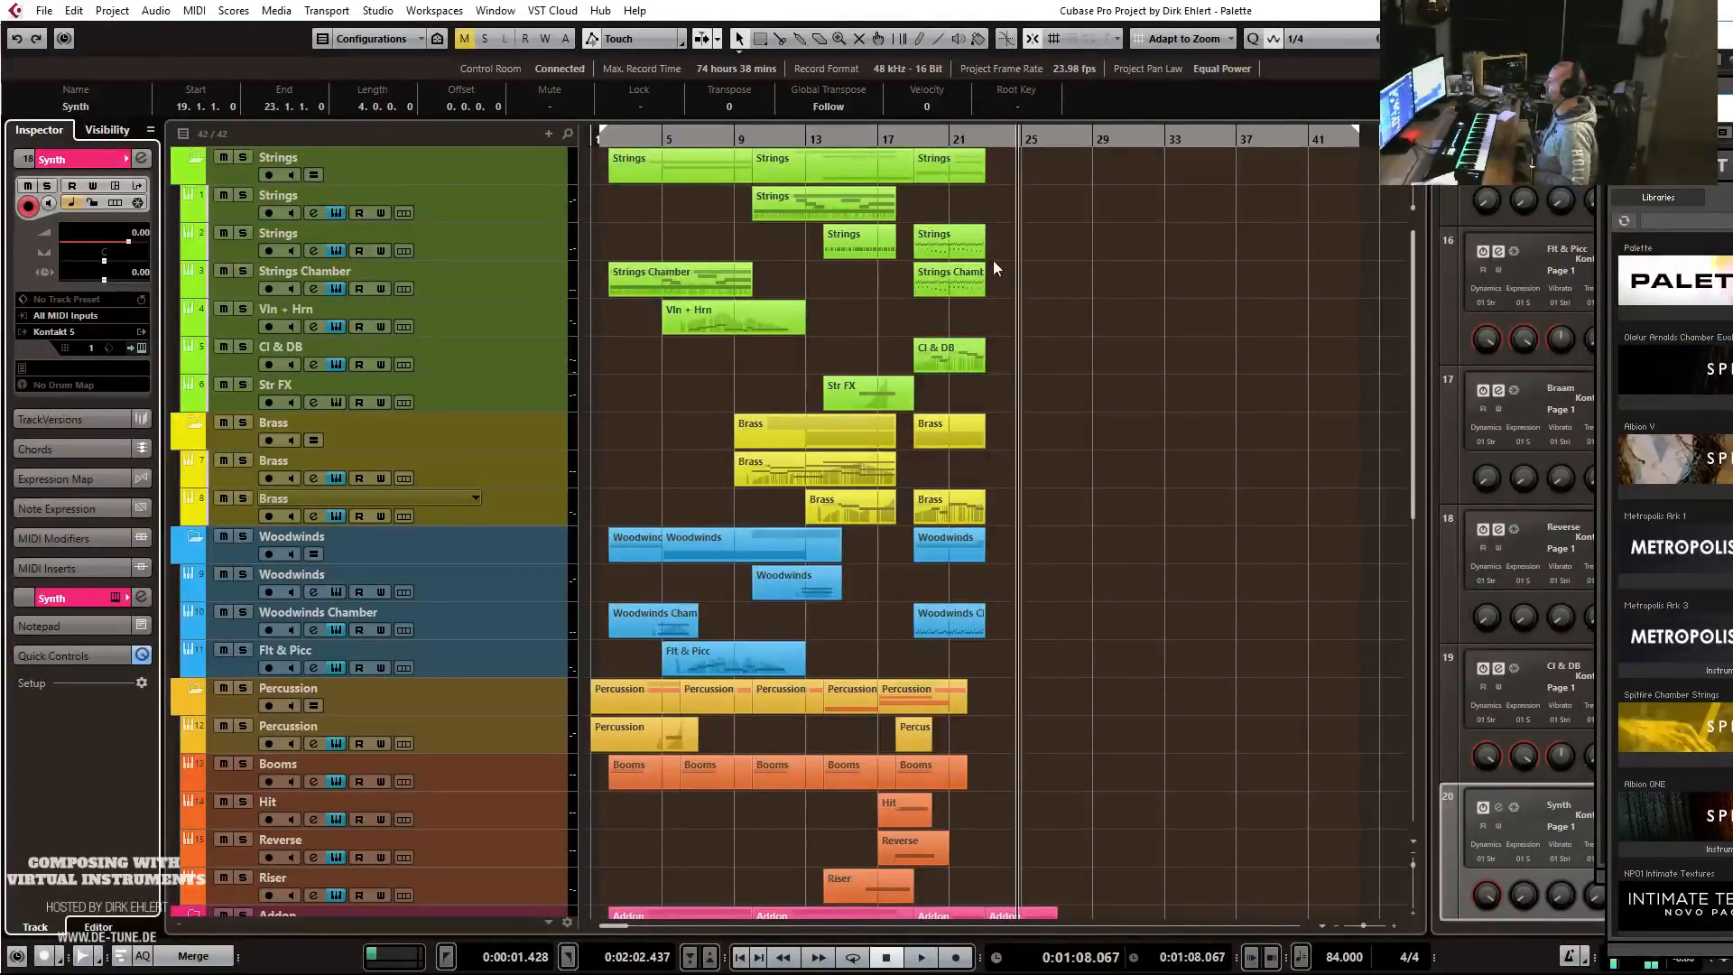
left_click_drag(1005, 240, 940, 363)
key("ctrl+d")
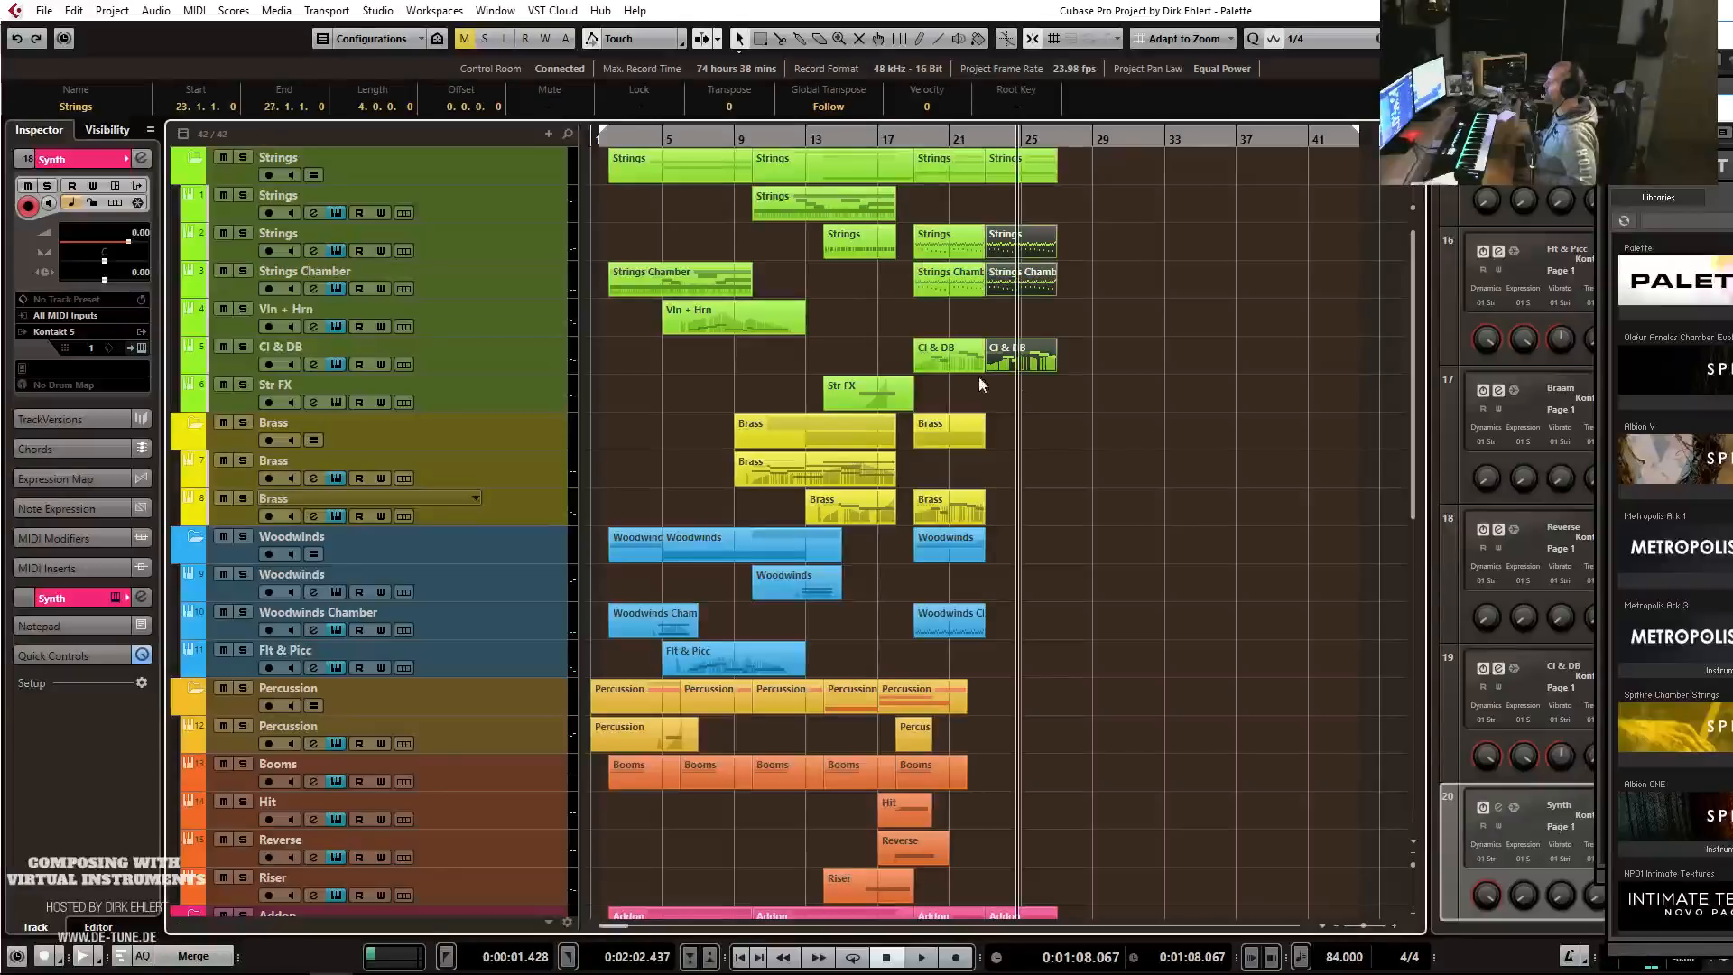
In the duplicated Strings event at bar 23, copy the upper ostinato notes one octave higher, starting at D4.
left_click(1047, 251)
key("Return")
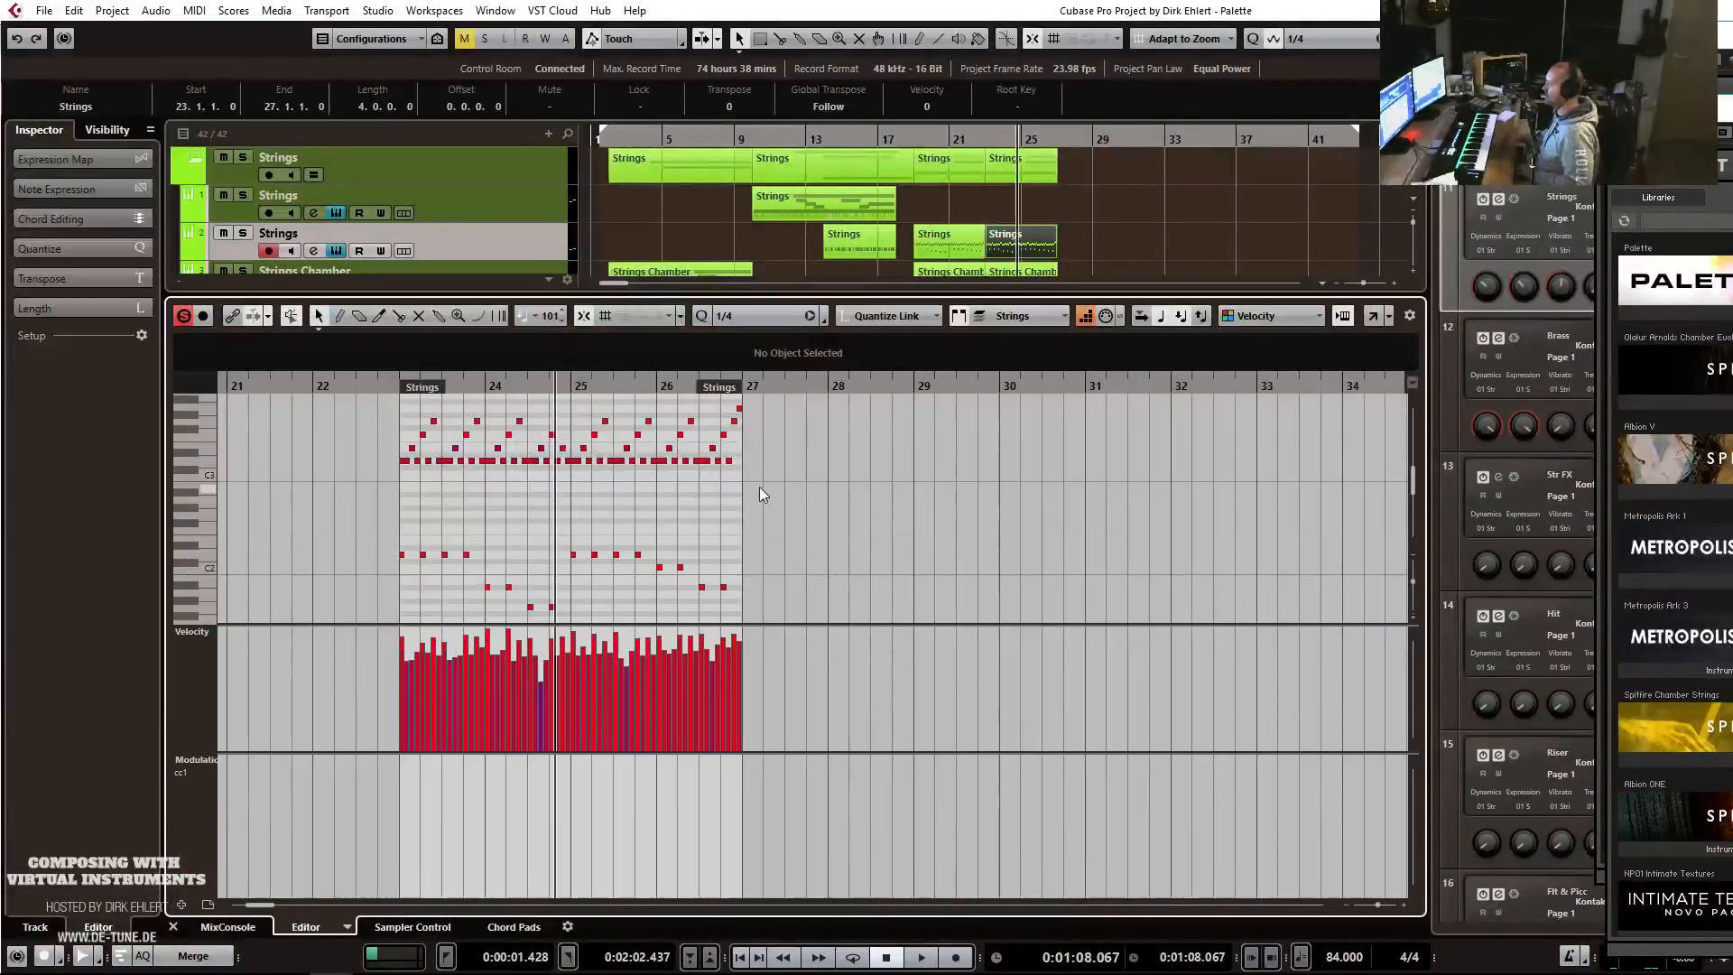
scroll(790, 483, "up", 3)
left_click_drag(812, 459, 387, 561)
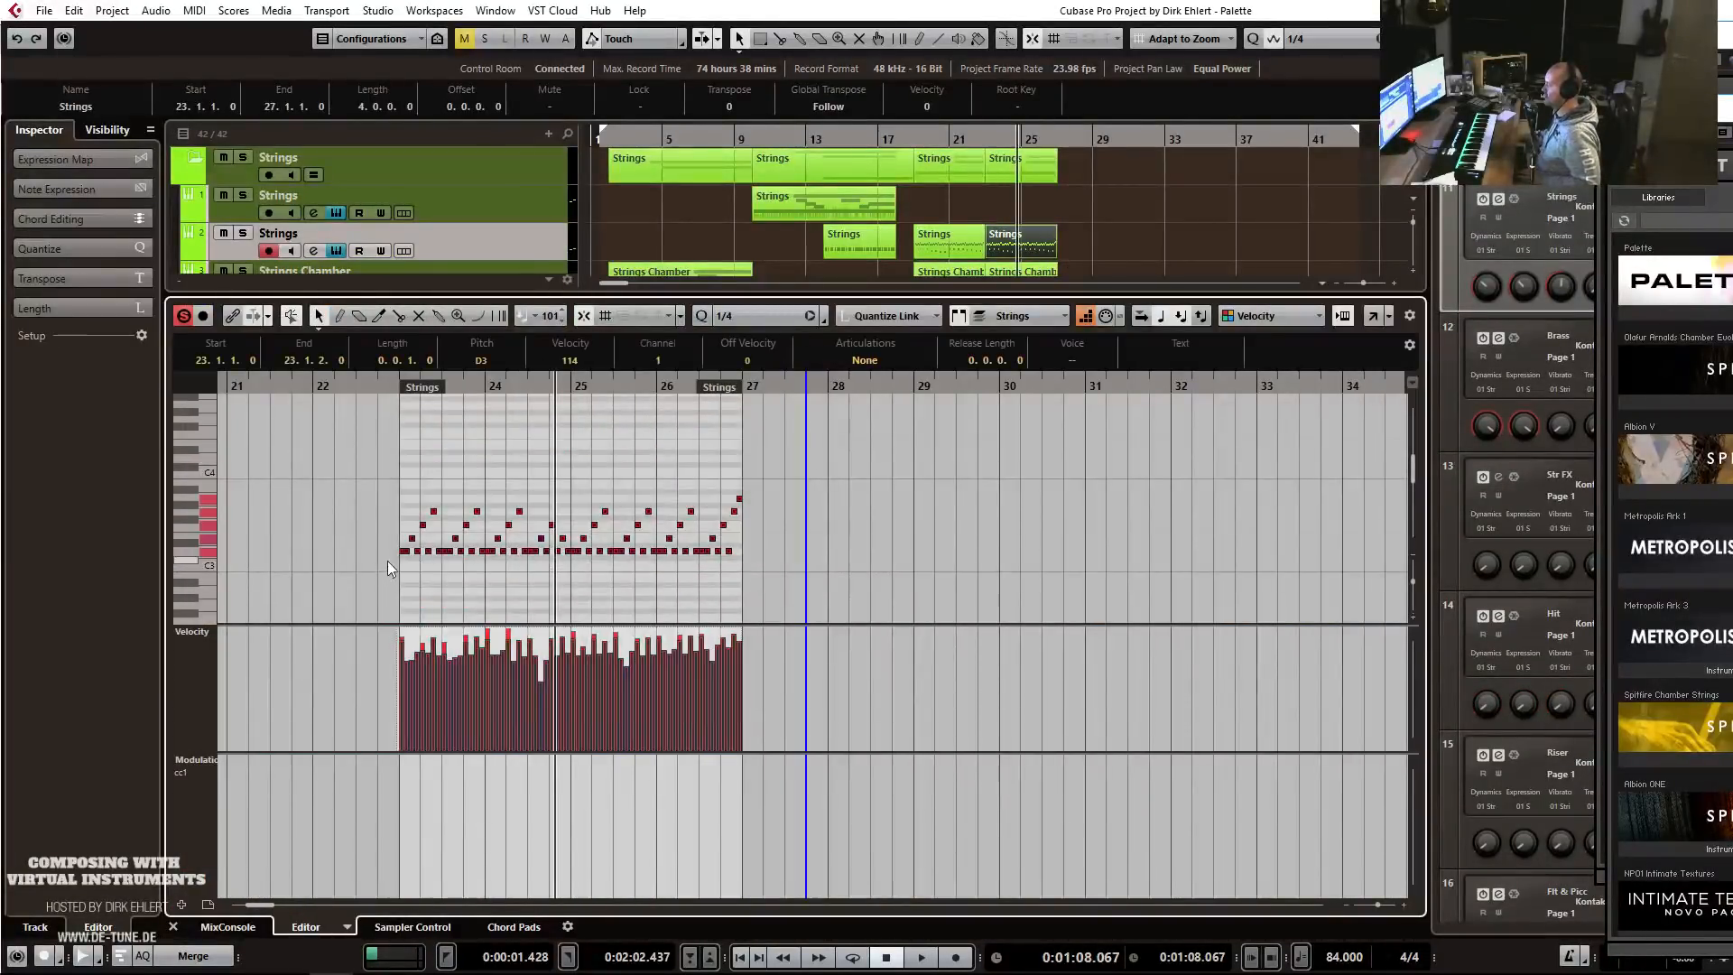
key("h")
key("h")
key("h")
key("h")
key("h")
key("h")
scroll(847, 493, "left", 10)
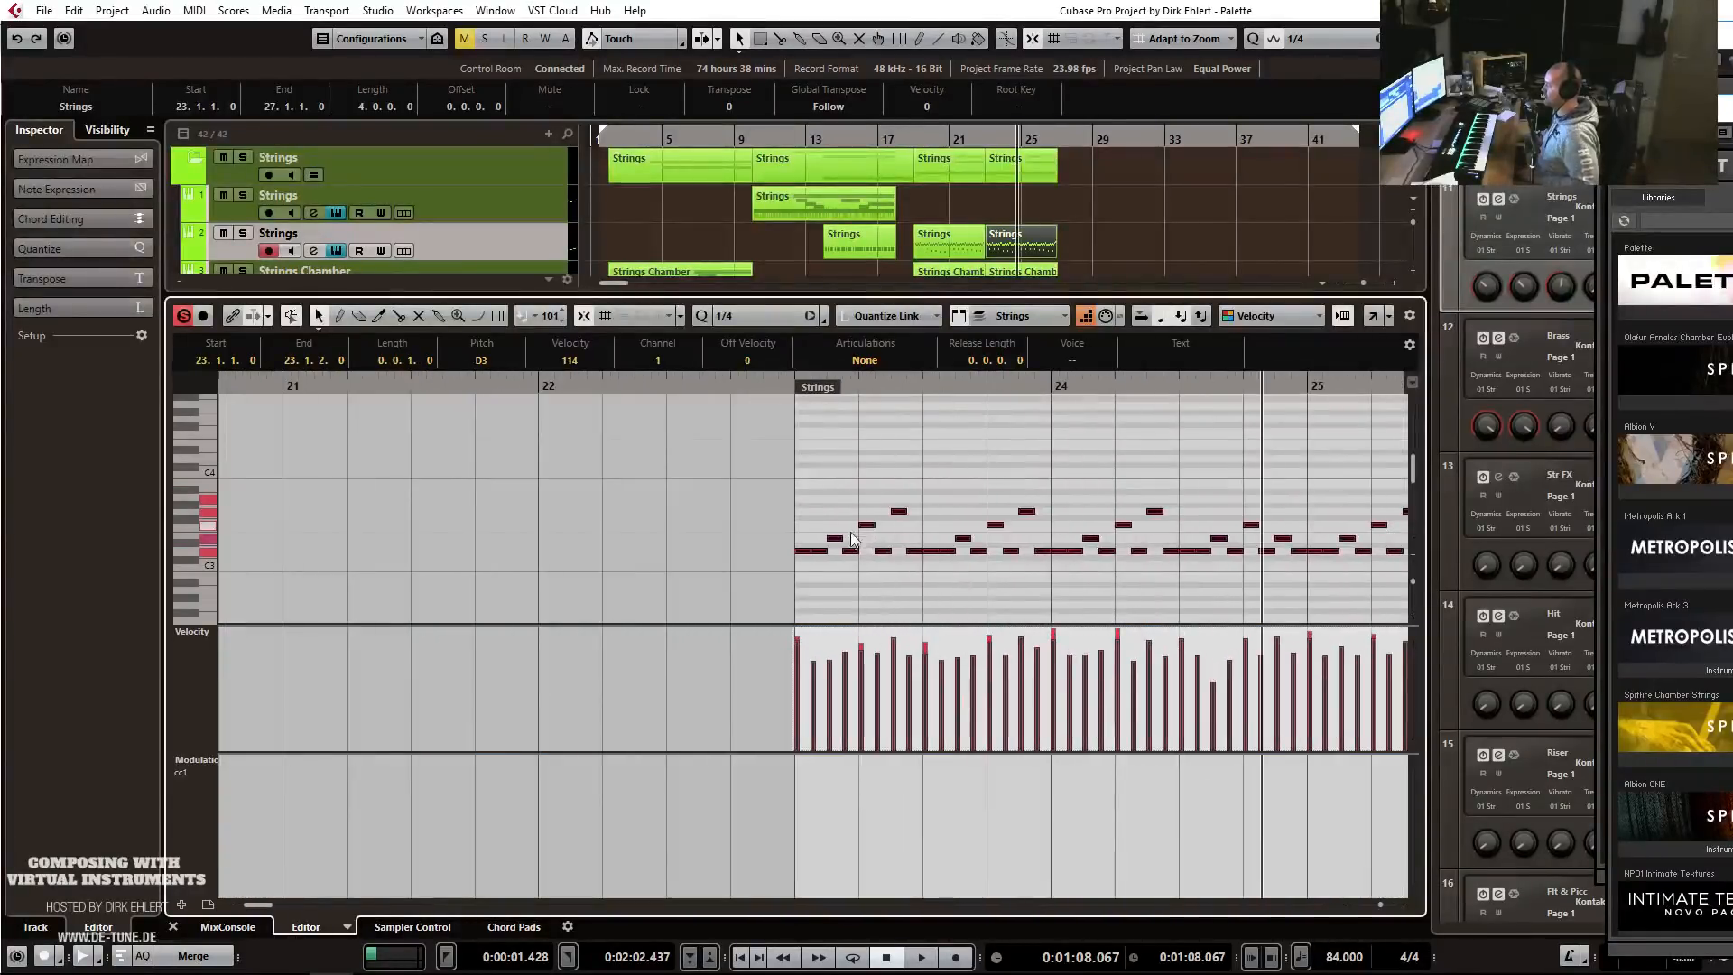
left_click_drag(803, 554, 805, 463)
Lower the velocities of the octave-higher notes, with the first note at 82, and audition the part from bar 23.
left_click_drag(821, 635, 823, 664)
scroll(840, 664, "down", 2)
scroll(1217, 677, "down", 3)
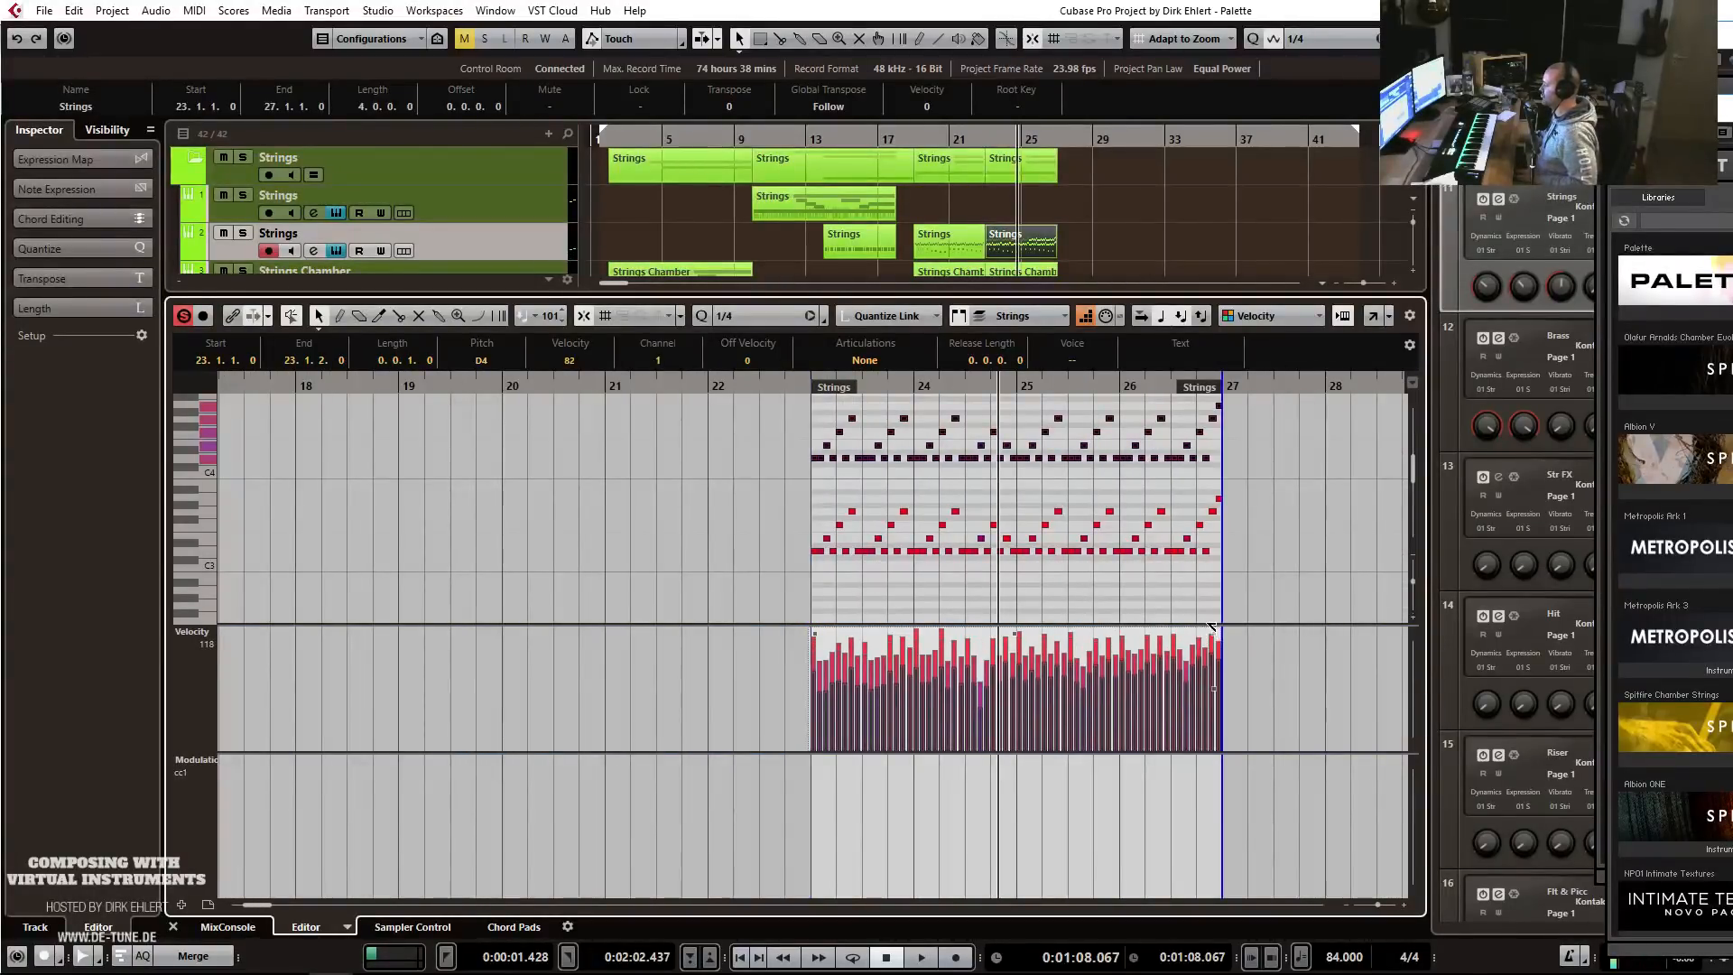
left_click(799, 384)
key("space")
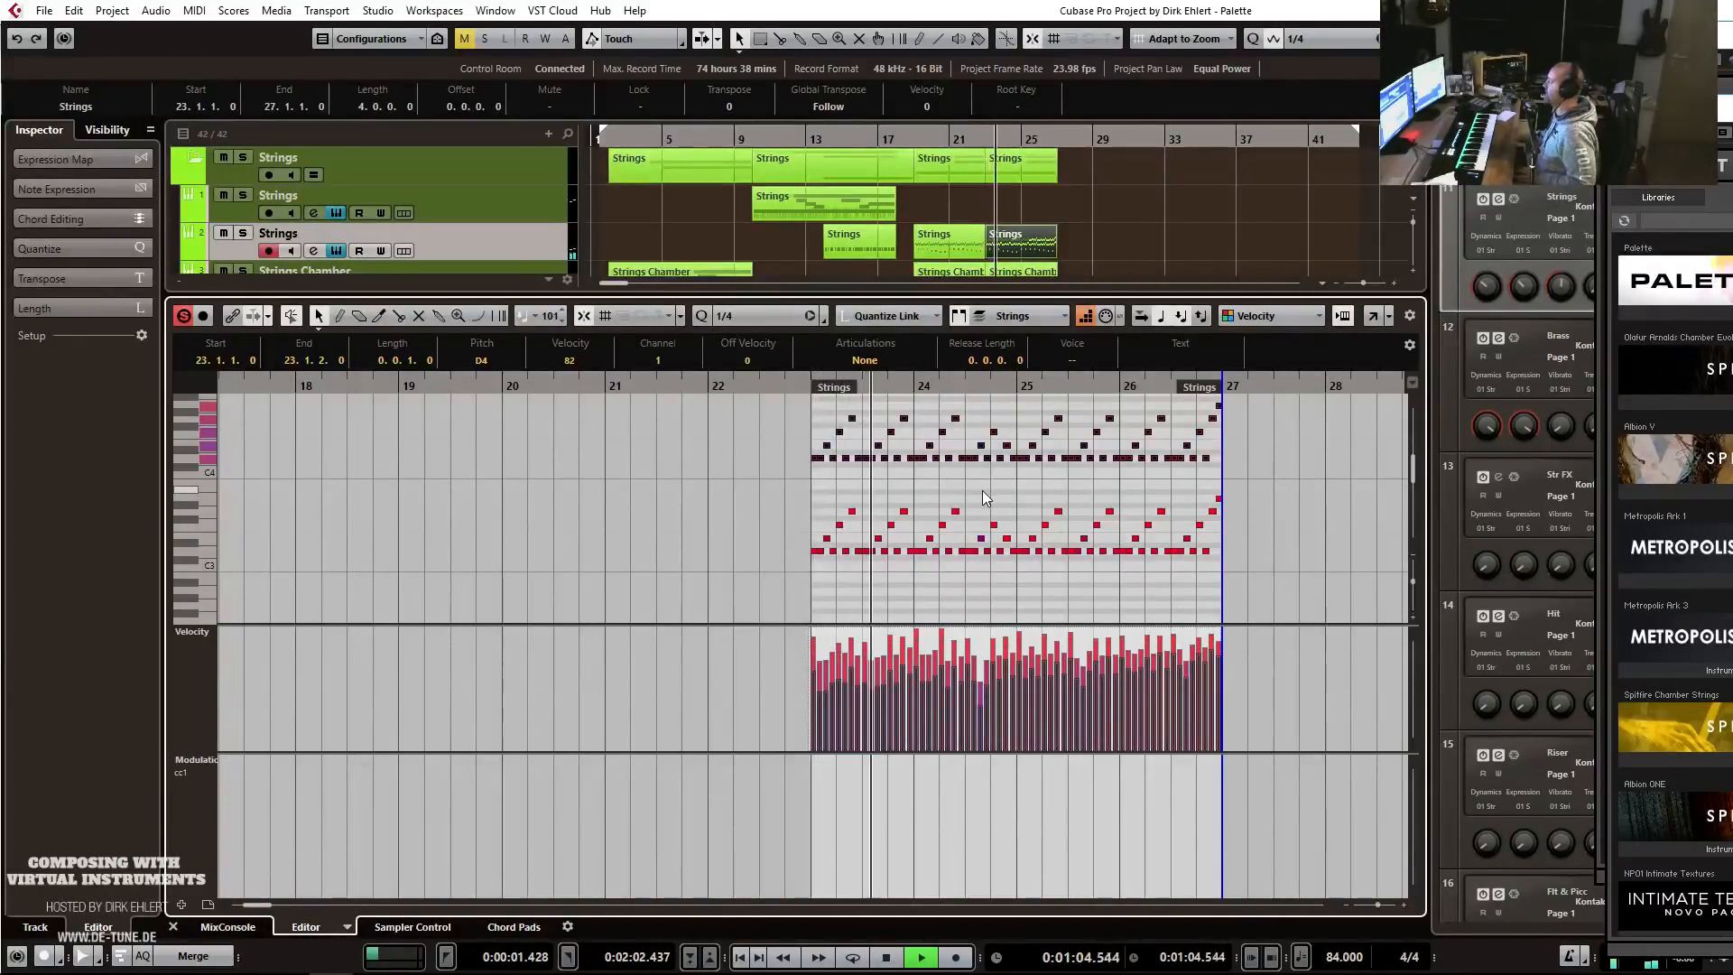
key("space")
key("ctrl+alt+e")
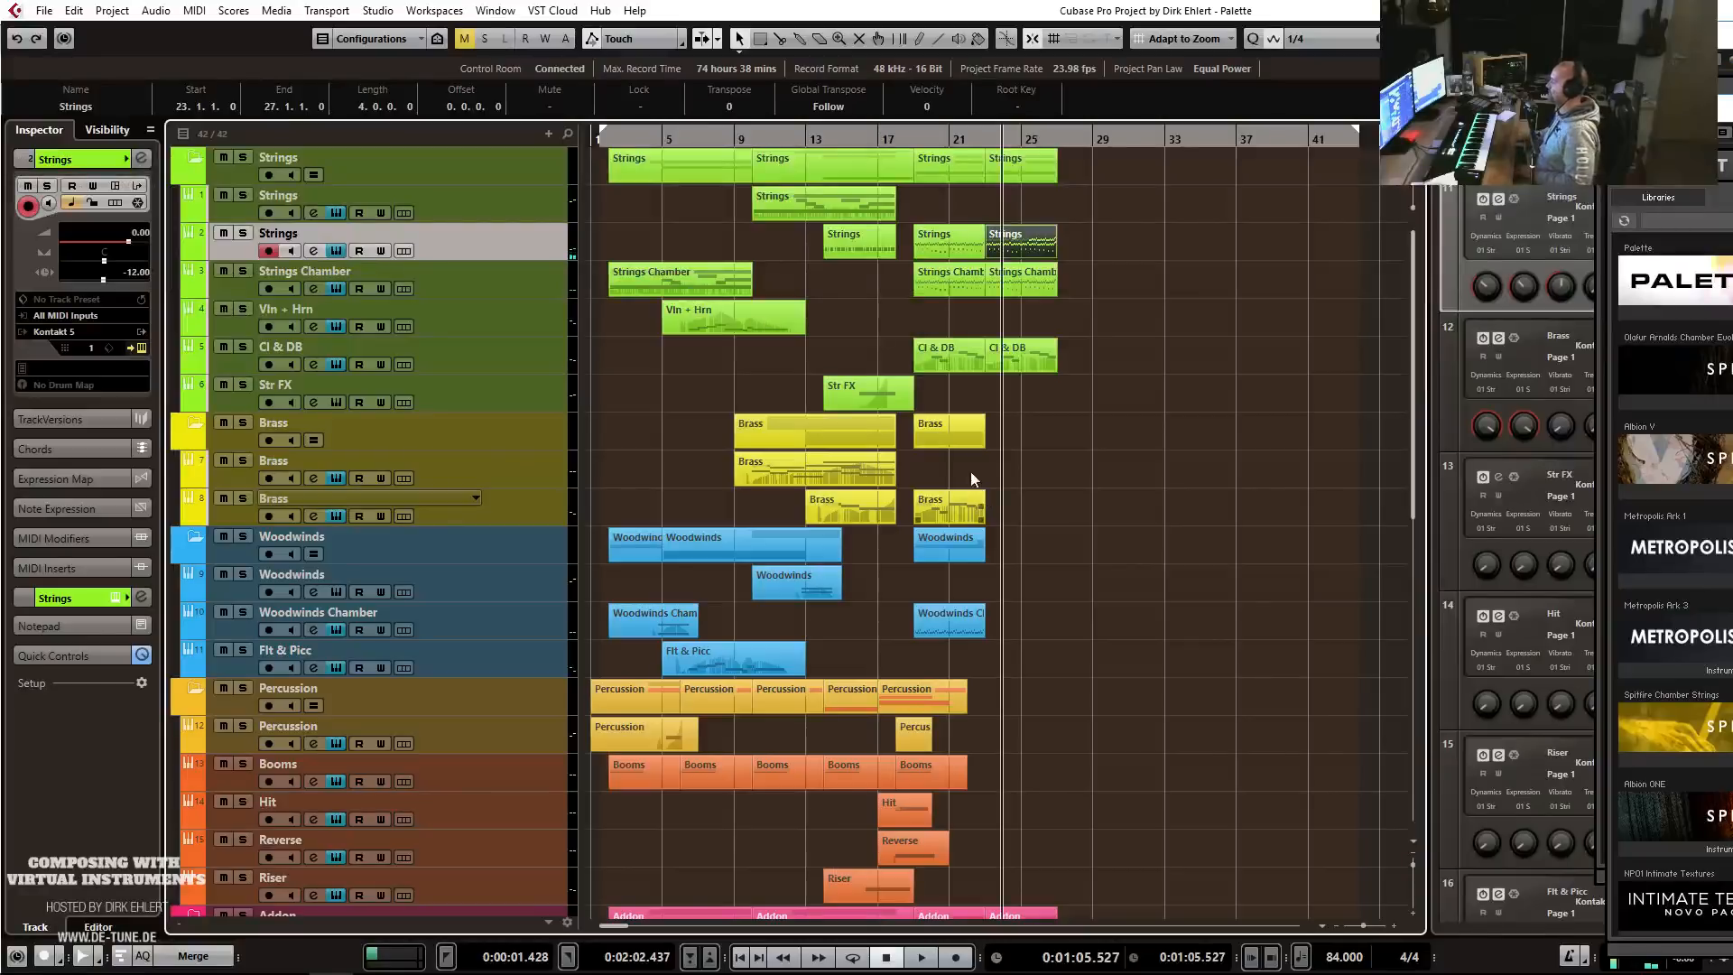
Play back from bar 19 and duplicate the bar 19 Brass and Woodwinds Chamber events to bar 23.
left_click(913, 137)
key("space")
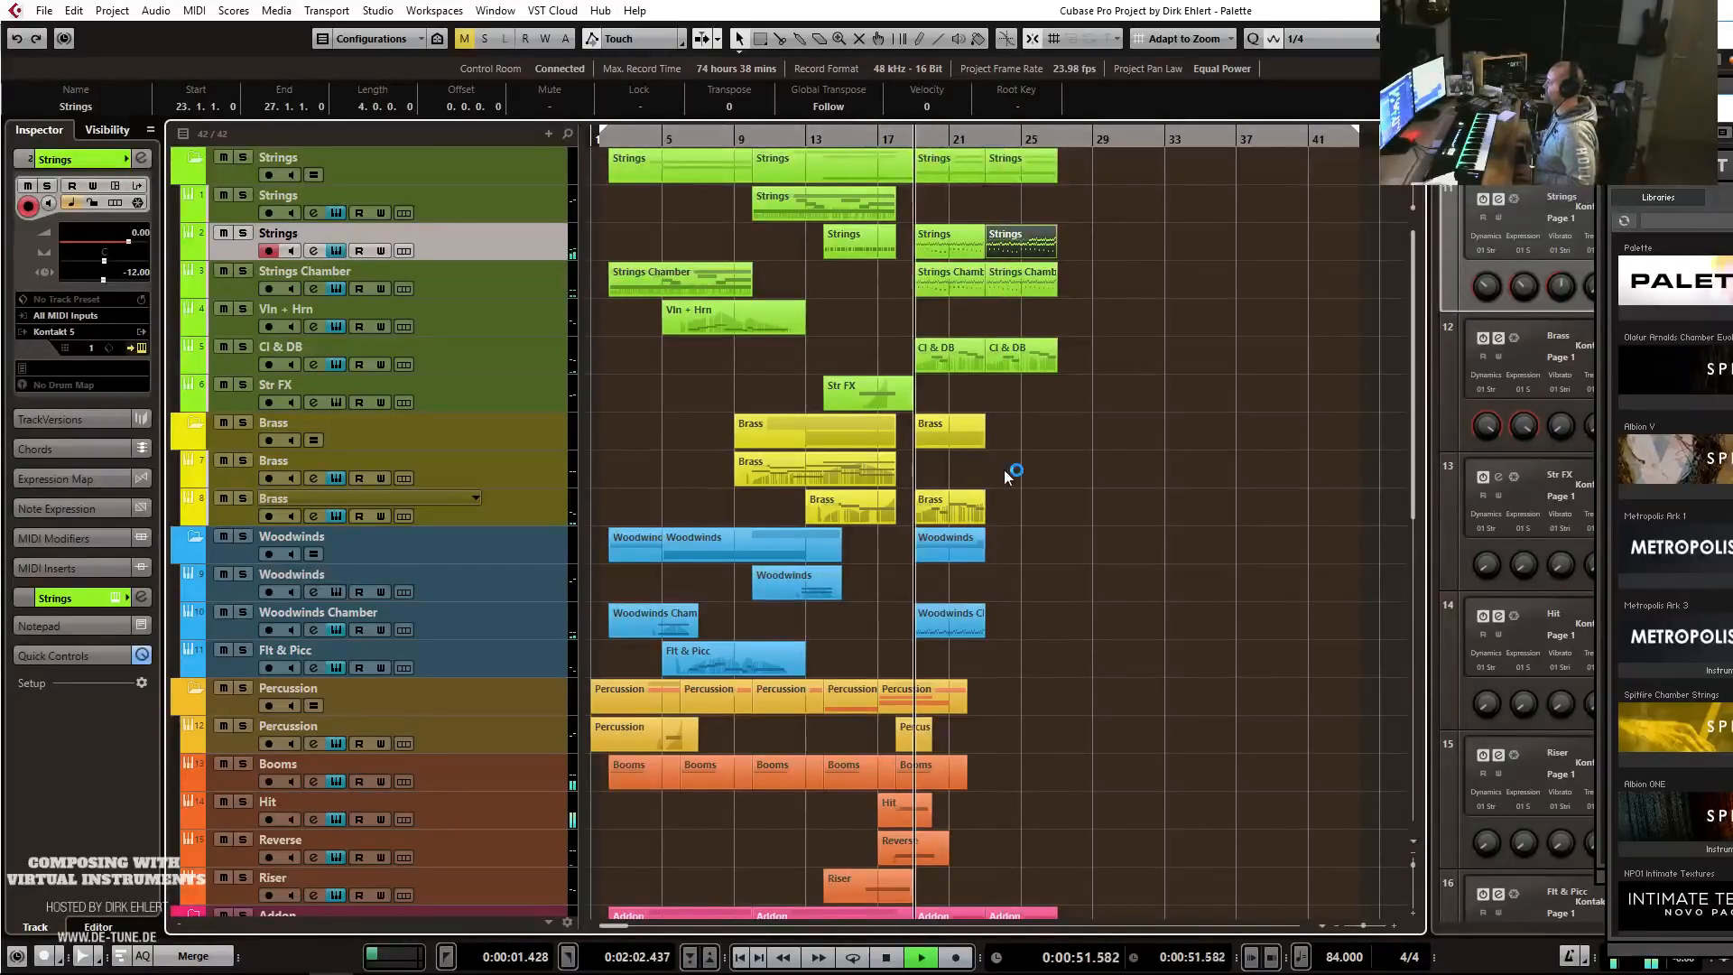
left_click(951, 504)
key("ctrl+d")
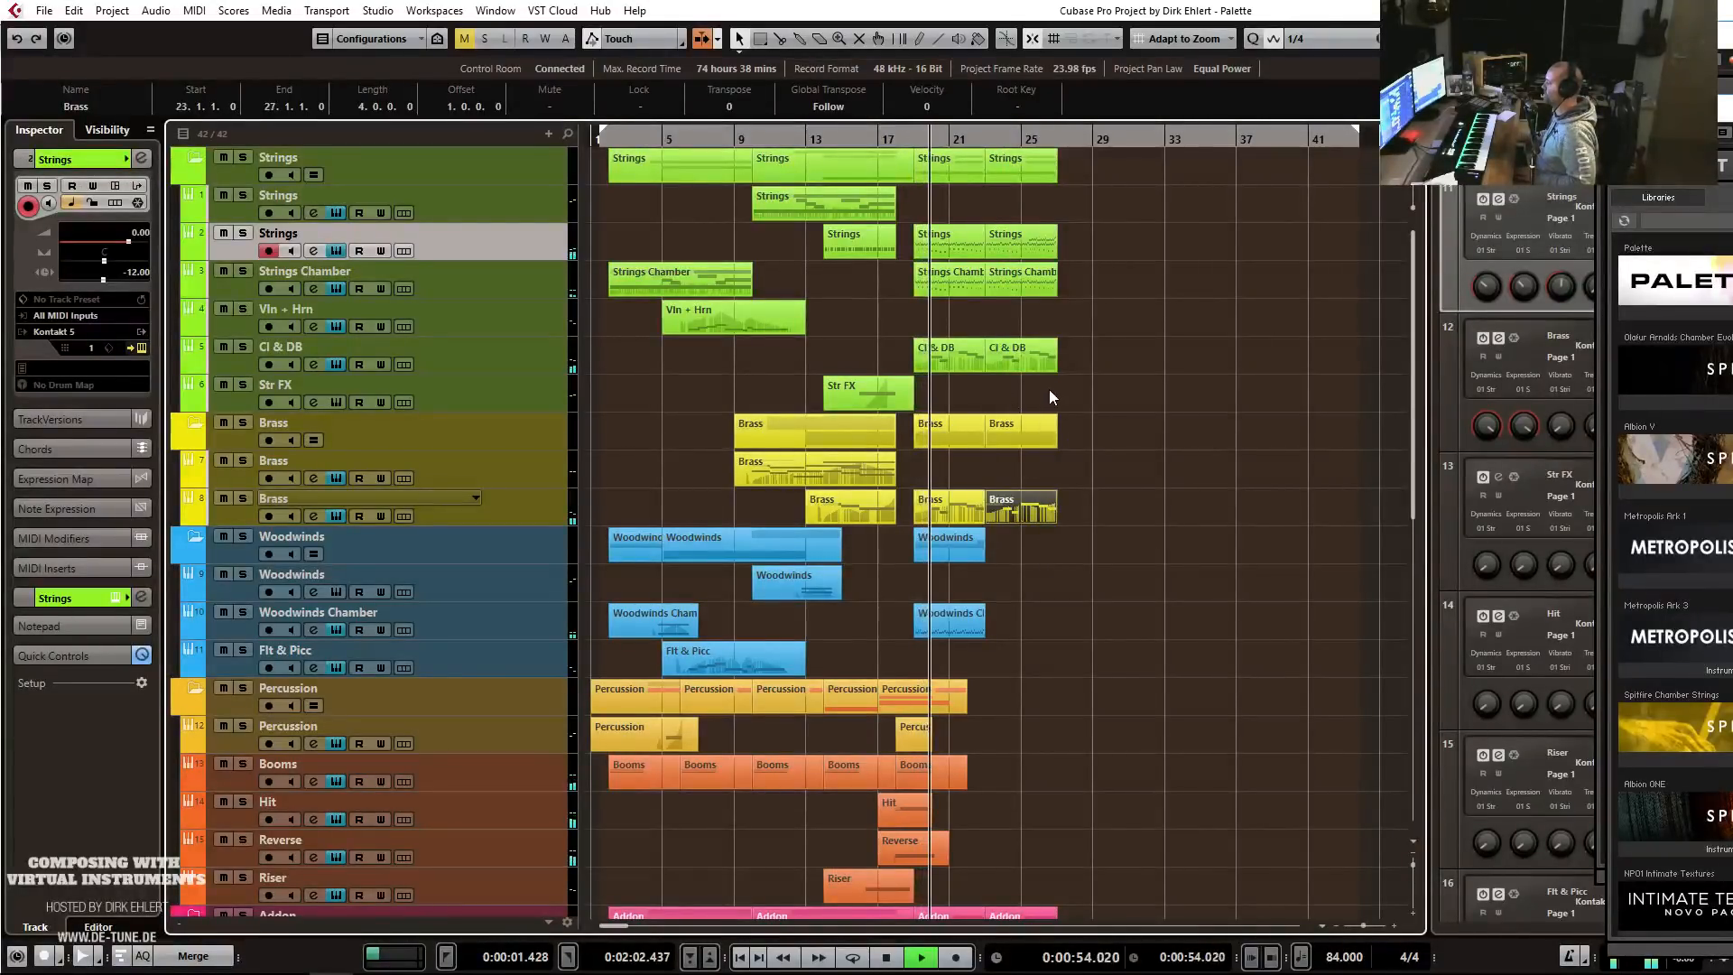
left_click(953, 619)
key("ctrl+d")
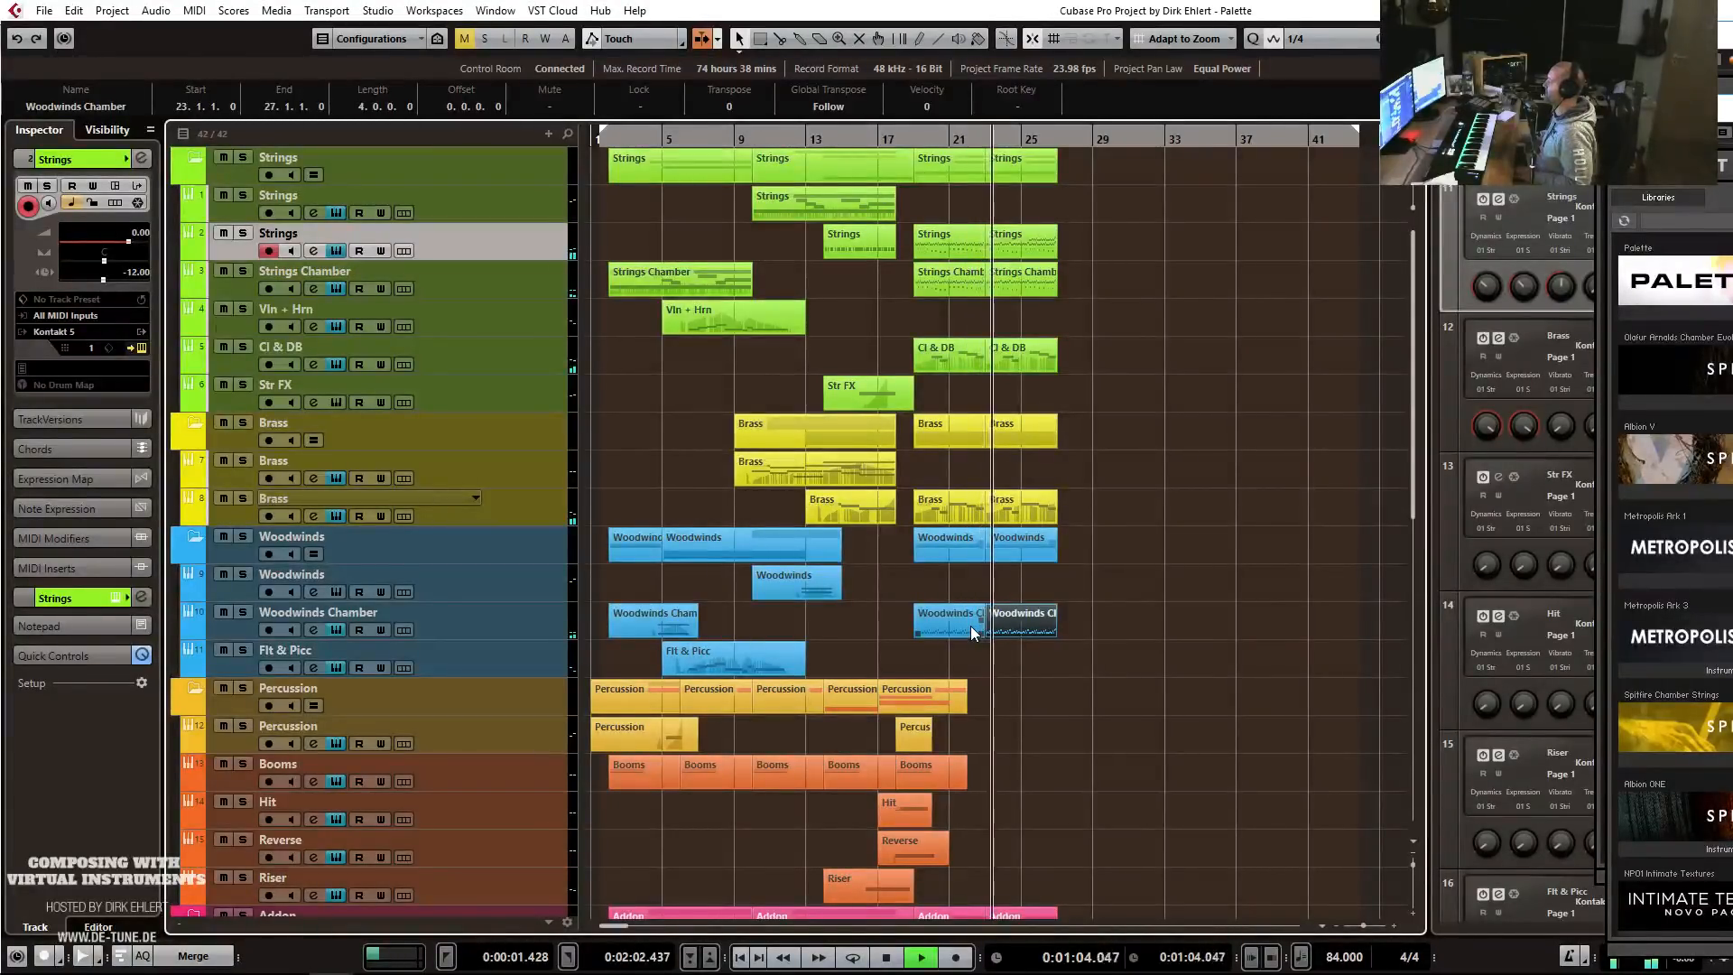
Copy the Hit event from bar 17 to bar 22 and stop playback.
scroll(1101, 573, "down", 6)
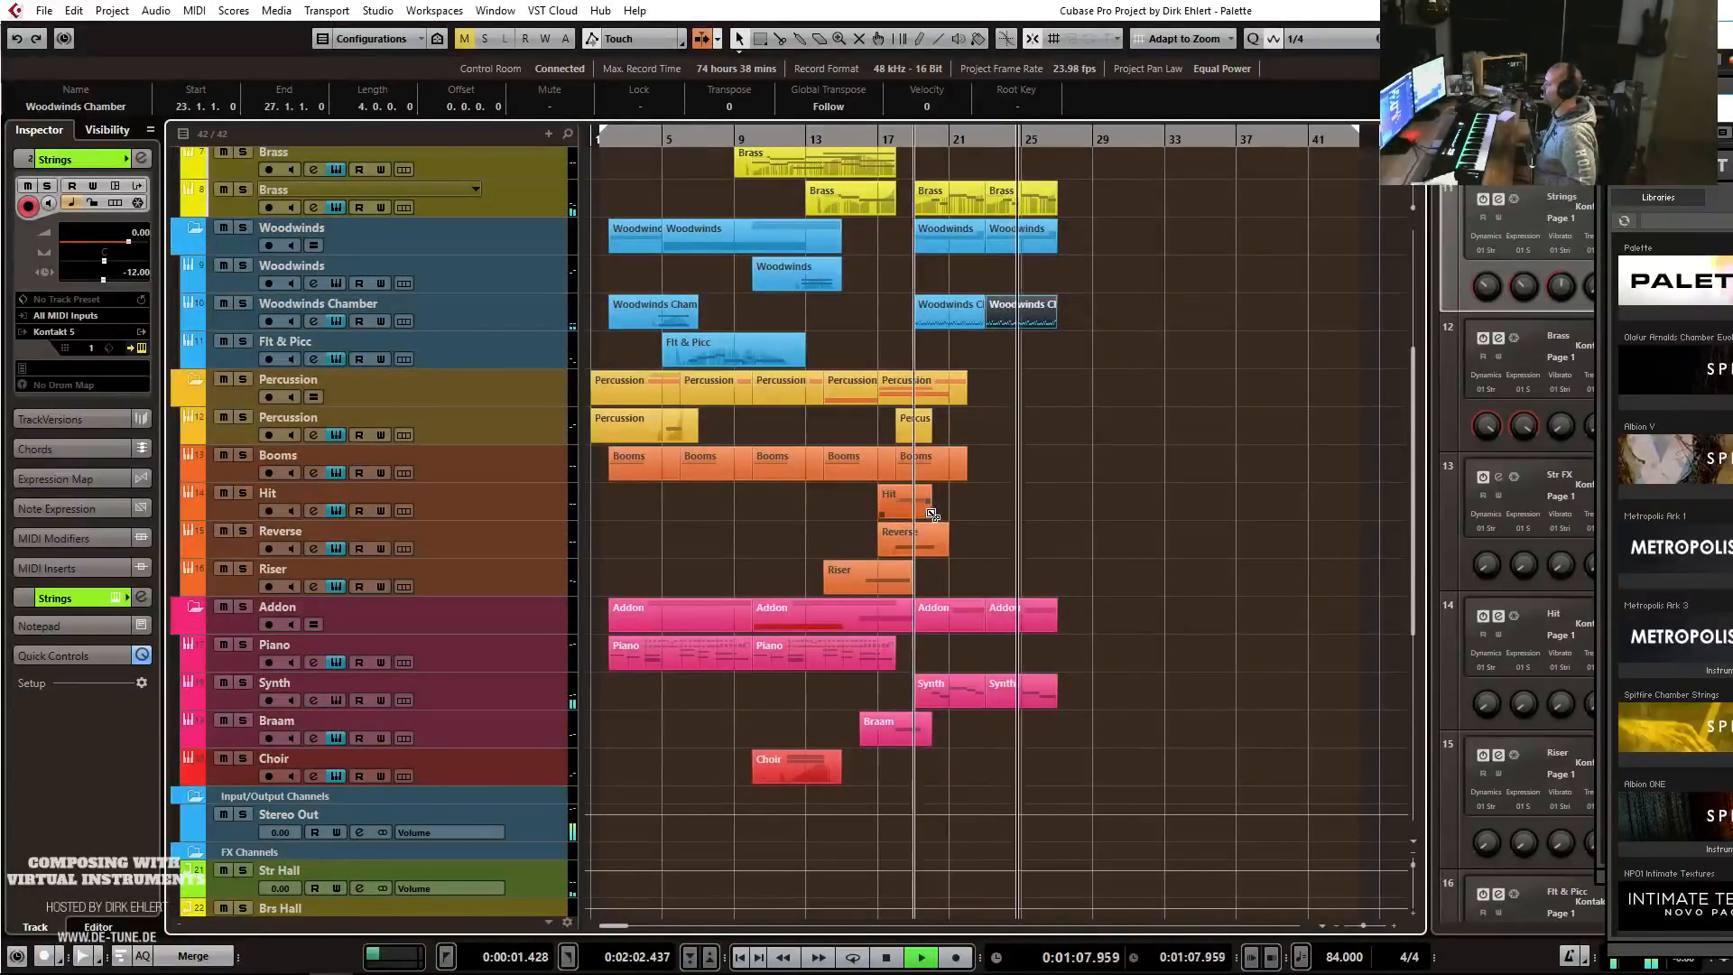
left_click_drag(913, 509, 1009, 511)
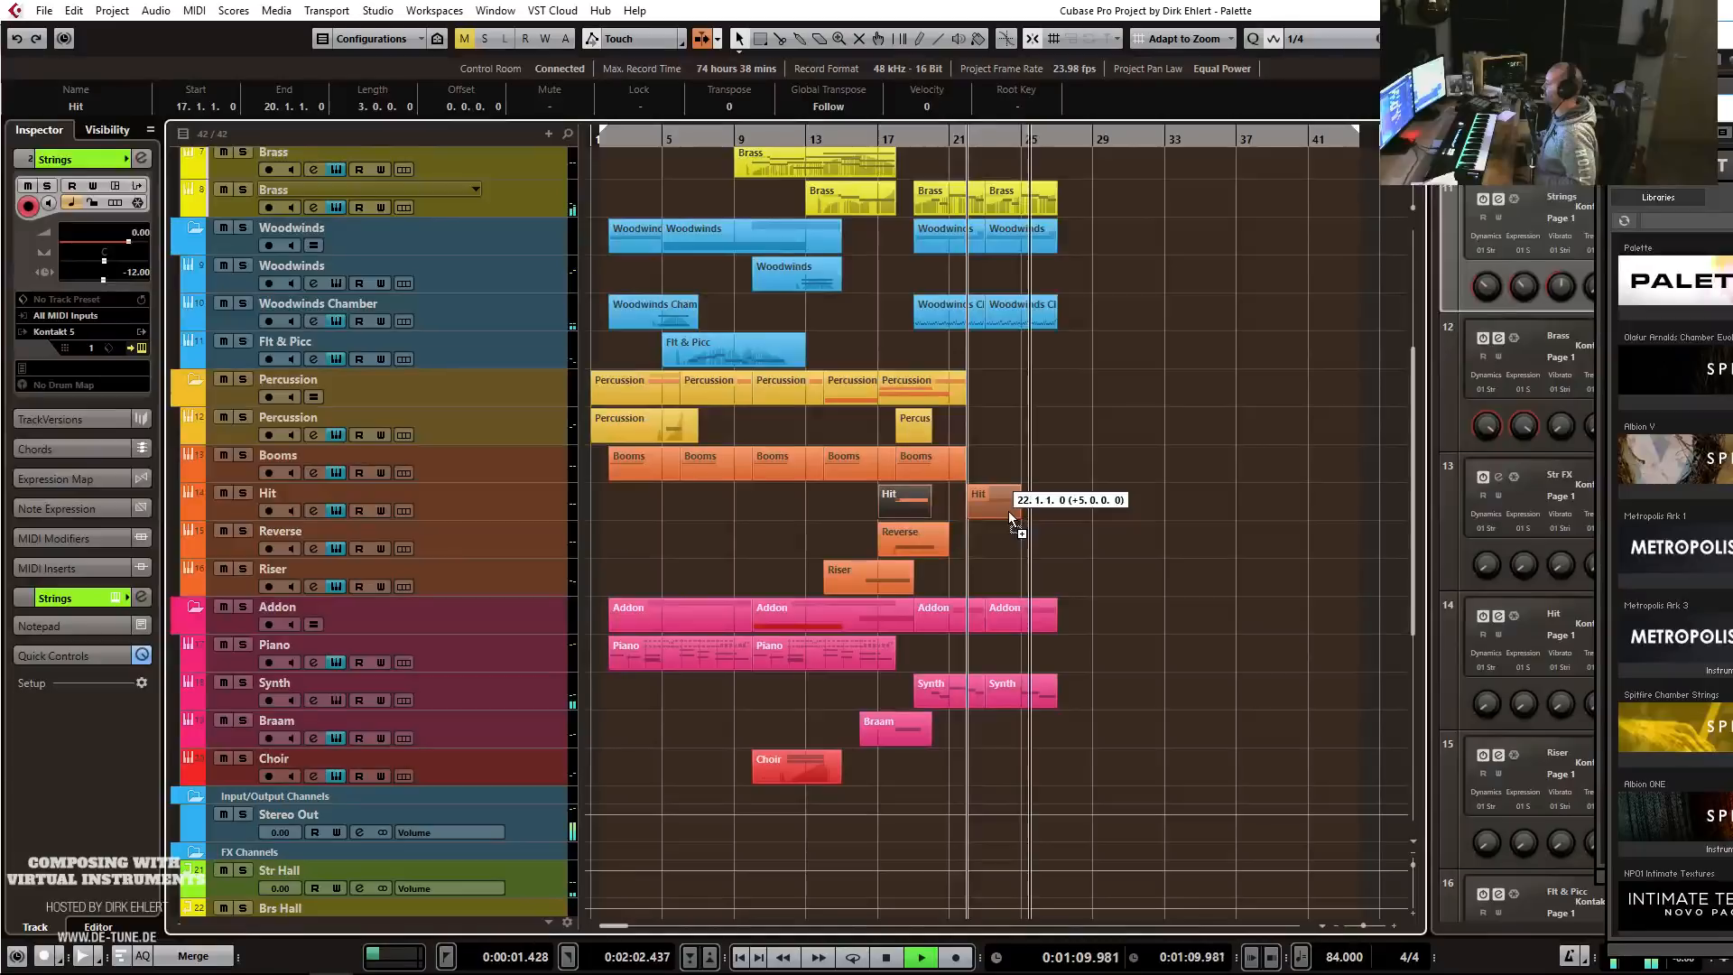
left_click(928, 544)
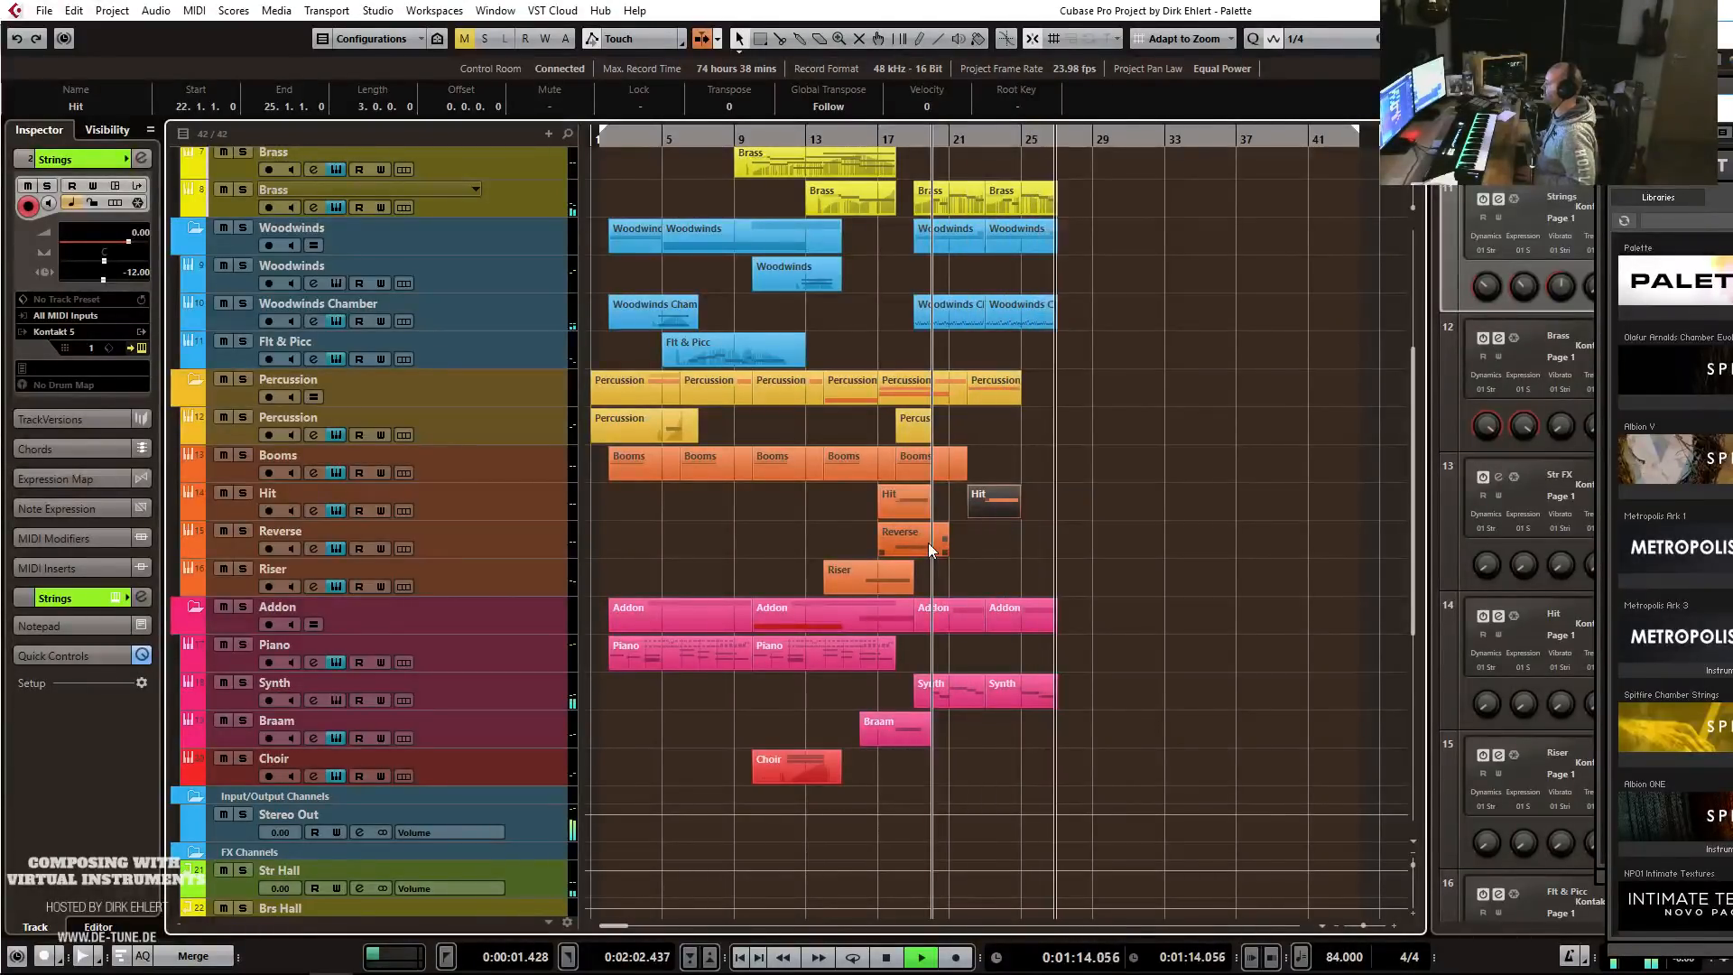
key("space")
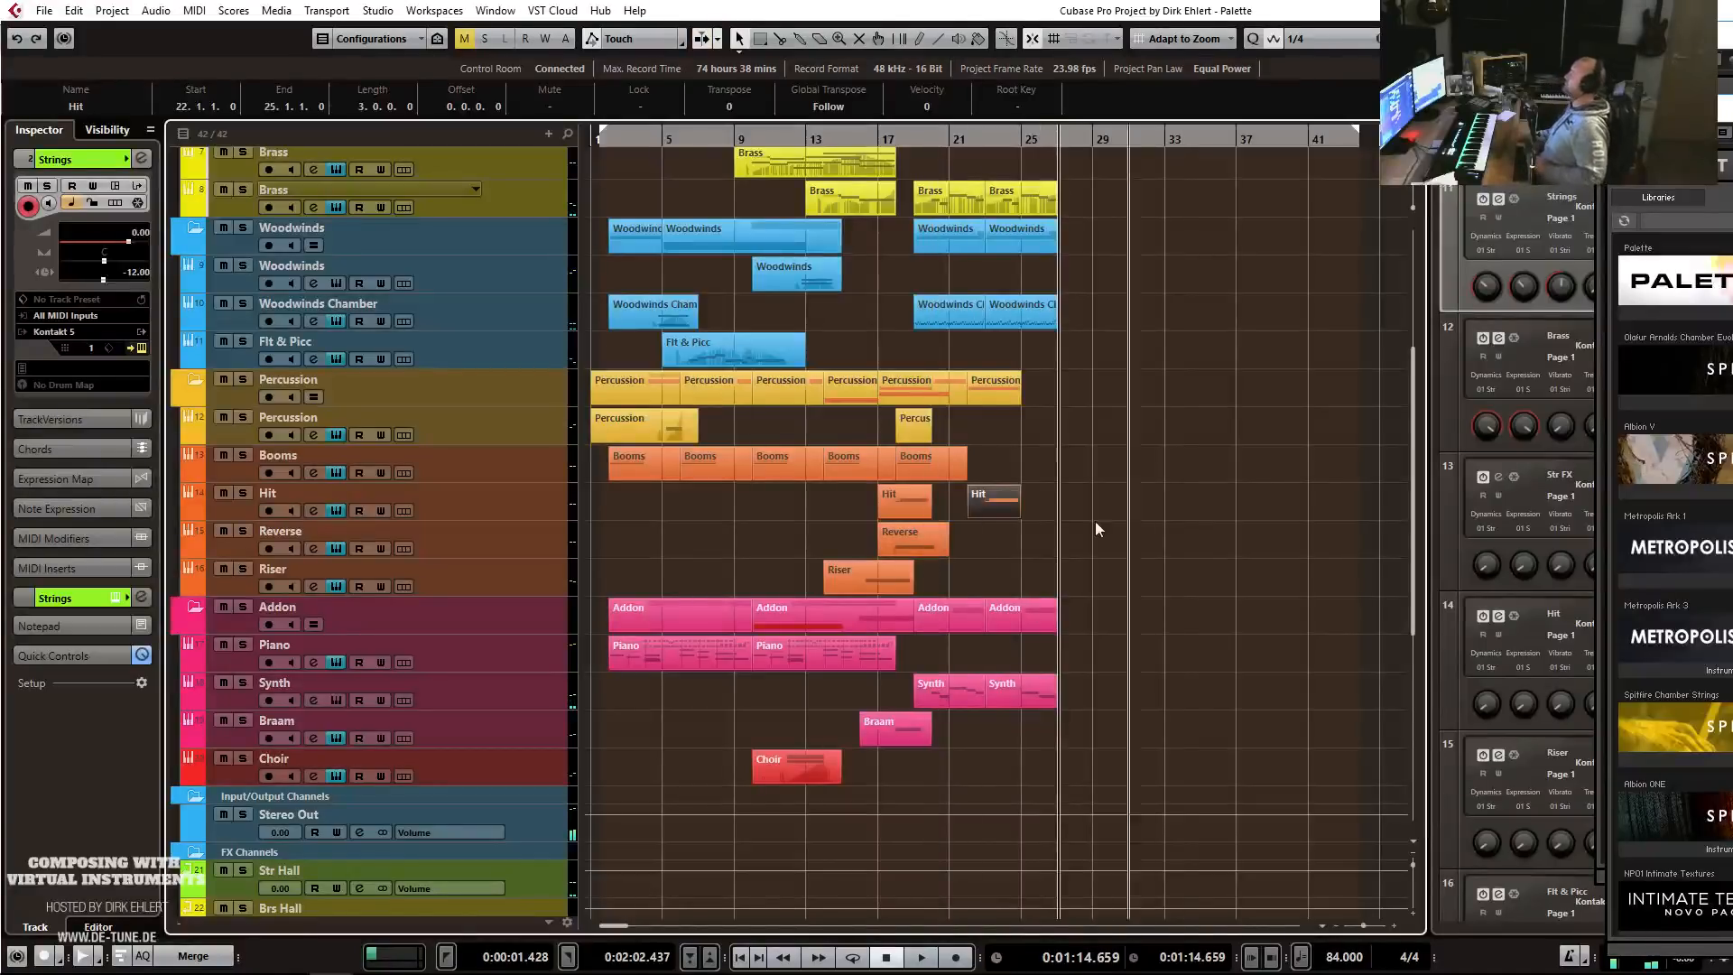
Set the right locator to bar 28, return to the left locator and turn on cycle mode.
left_click(1063, 137)
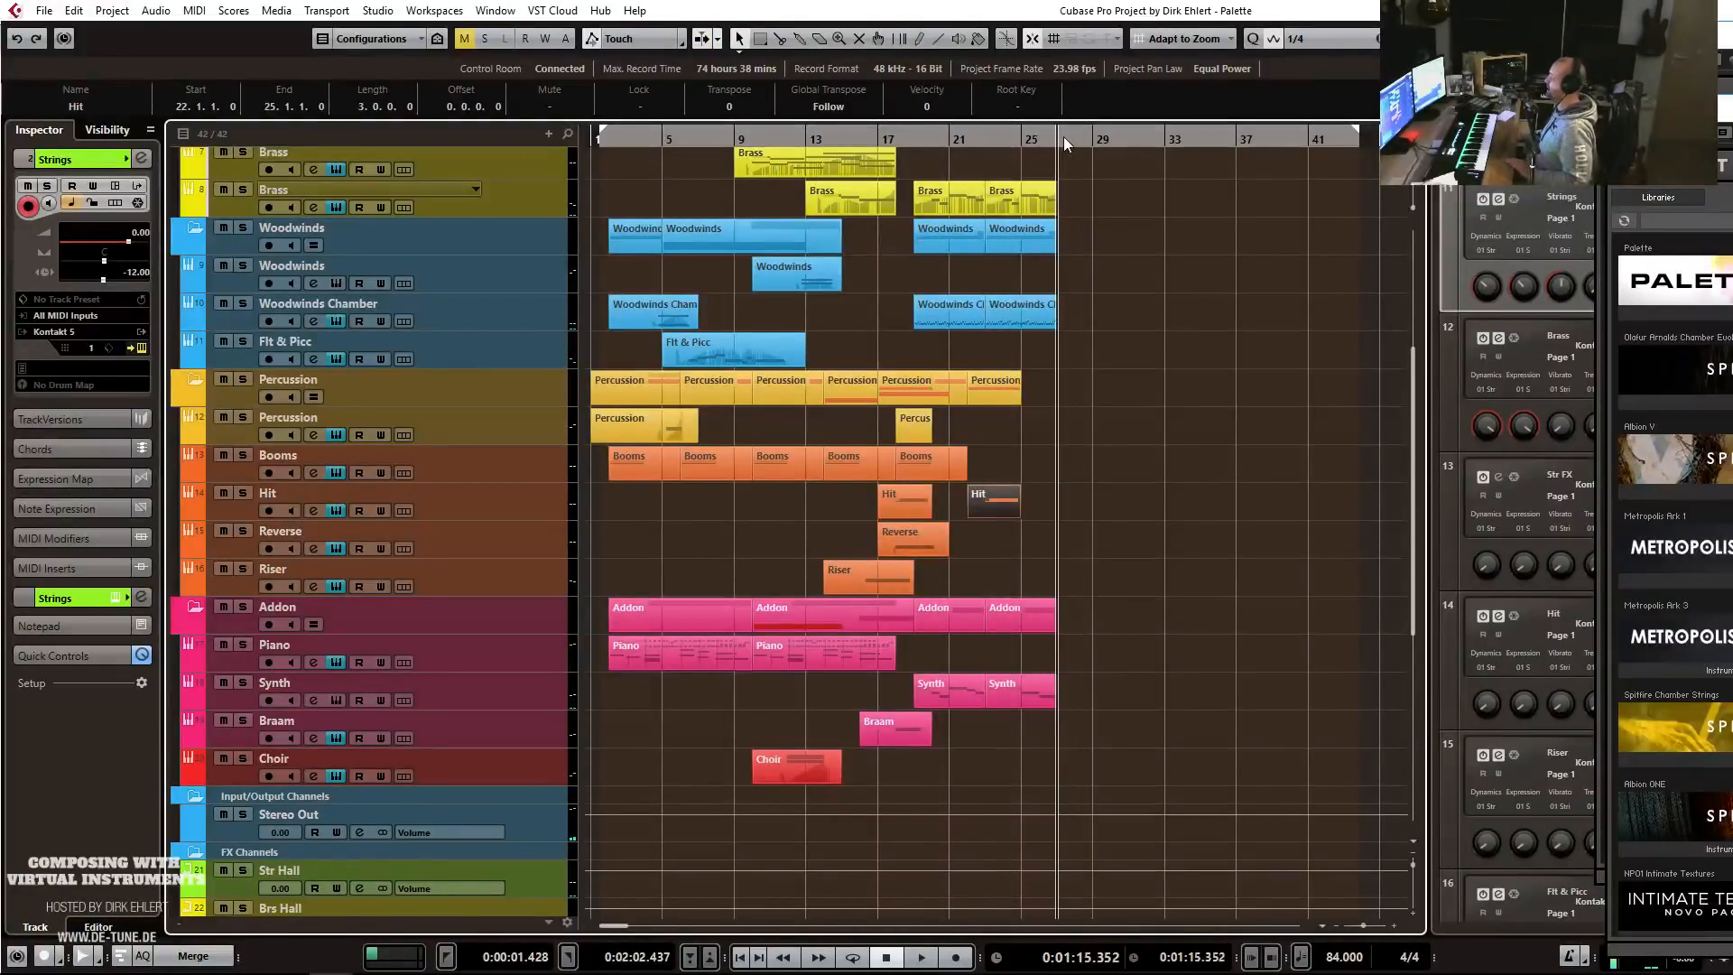
left_click(1072, 138)
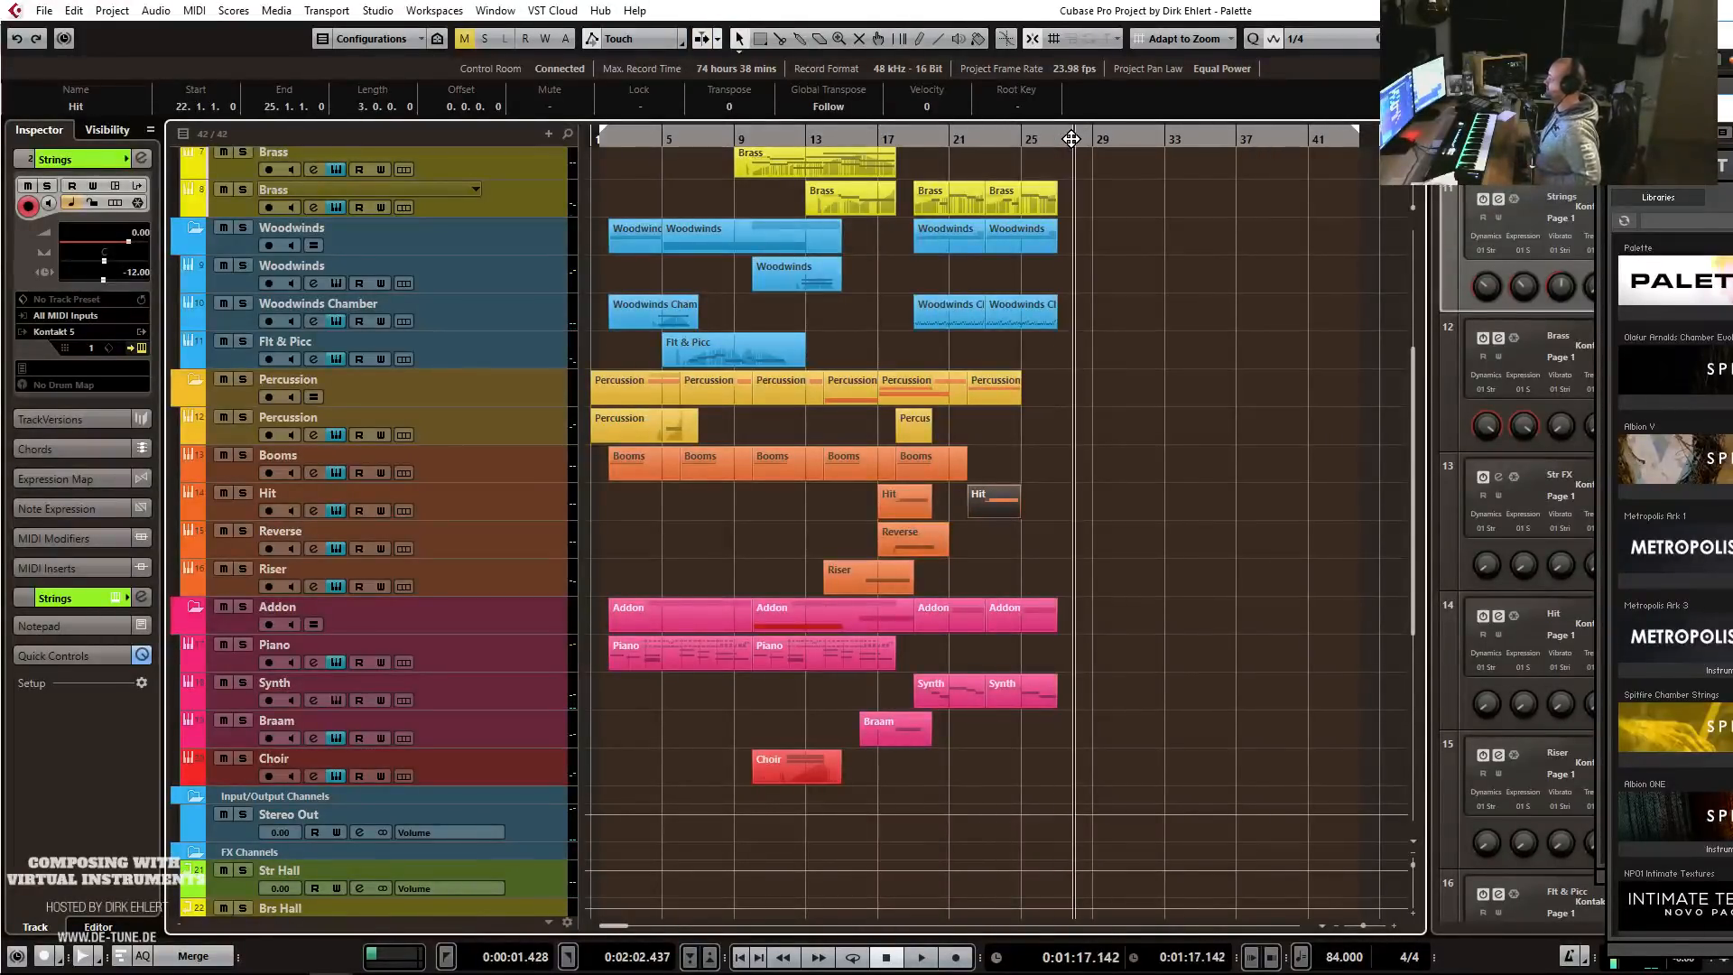
key("ctrl+KP_2")
key("KP_1")
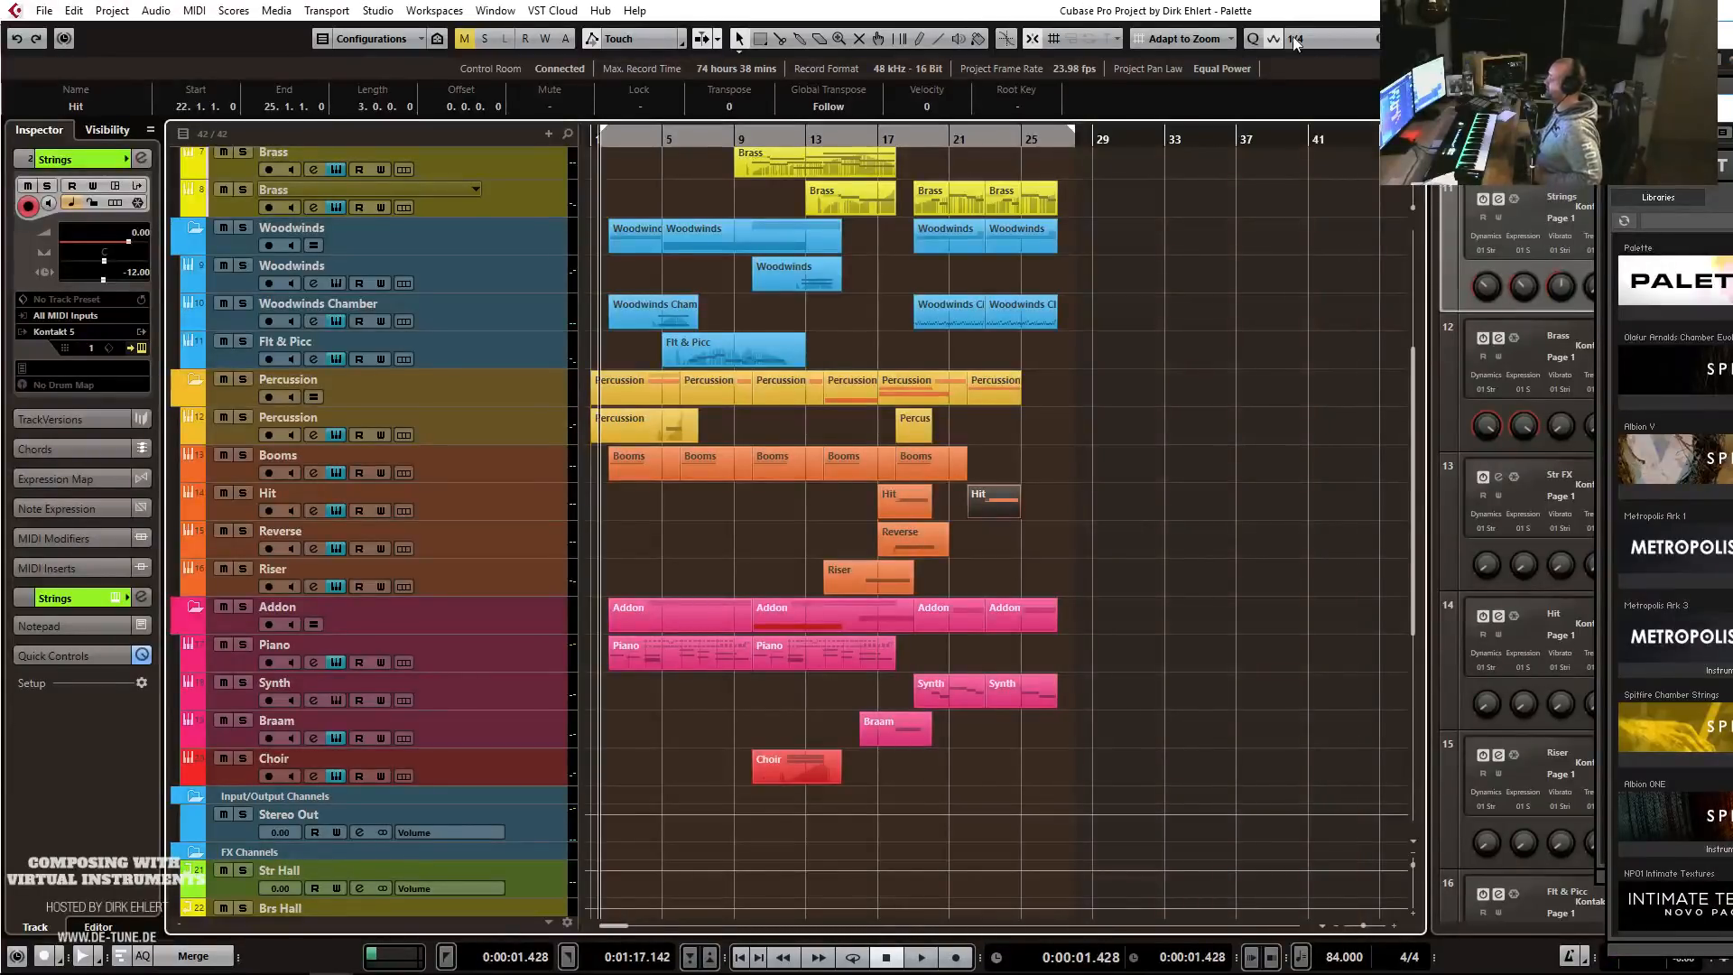
left_click(892, 130)
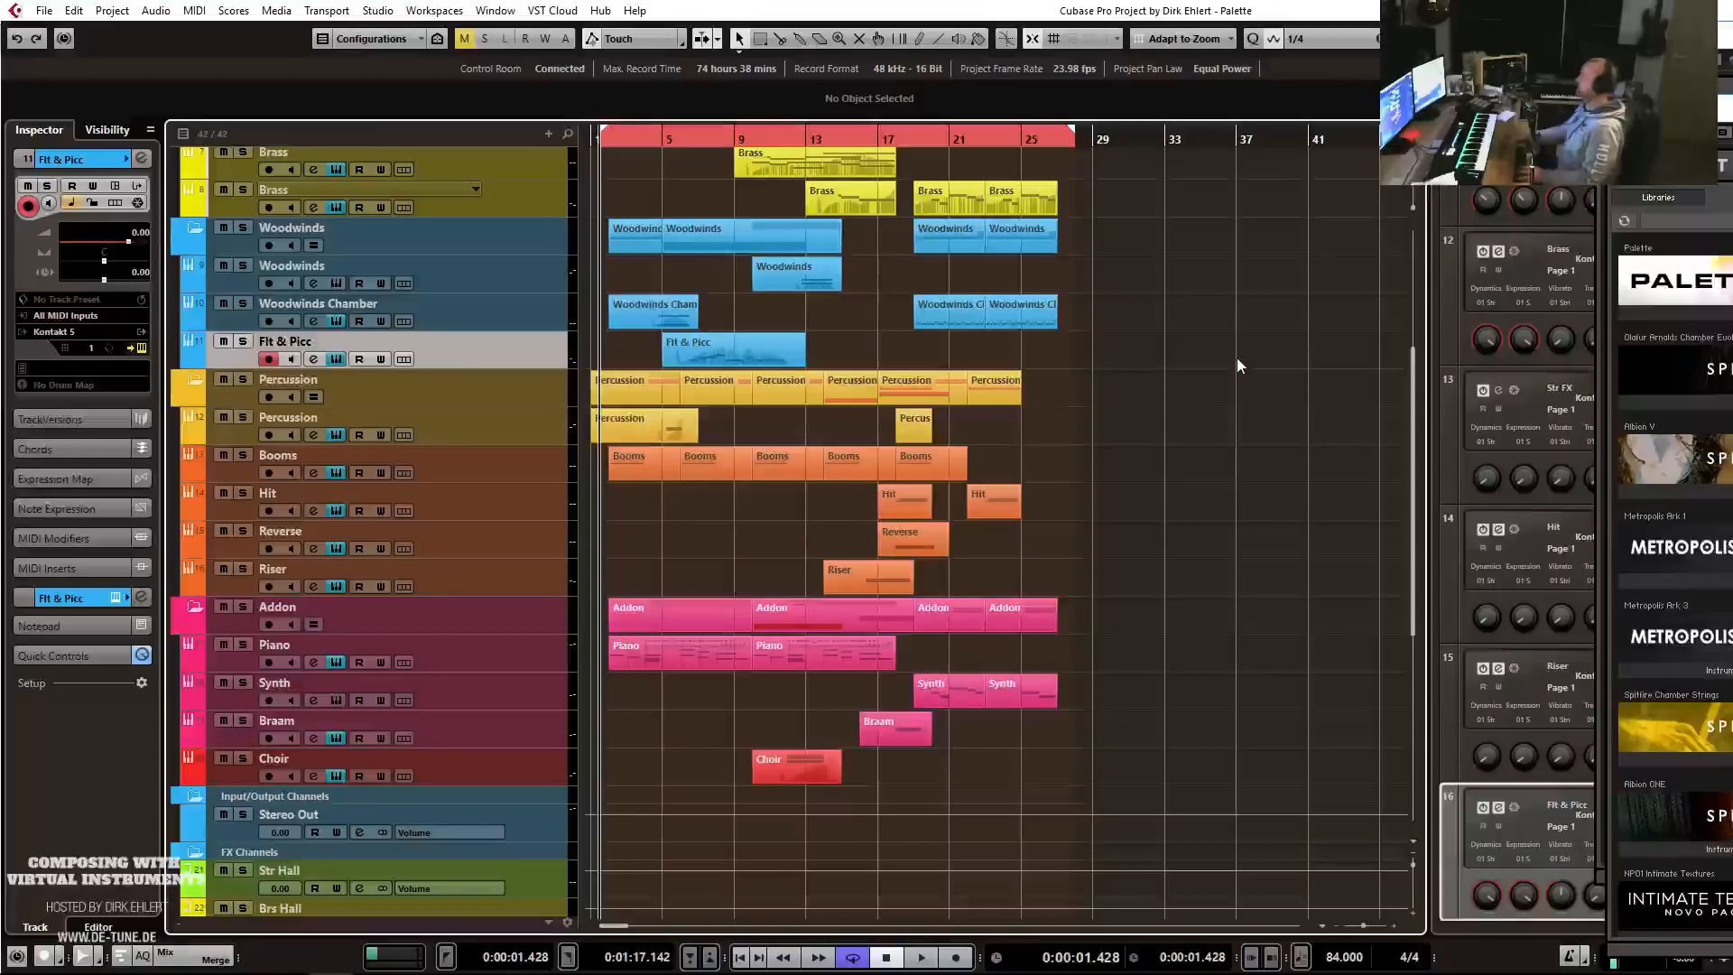
Play back the extended arrangement and stop in bar 23.
key("space")
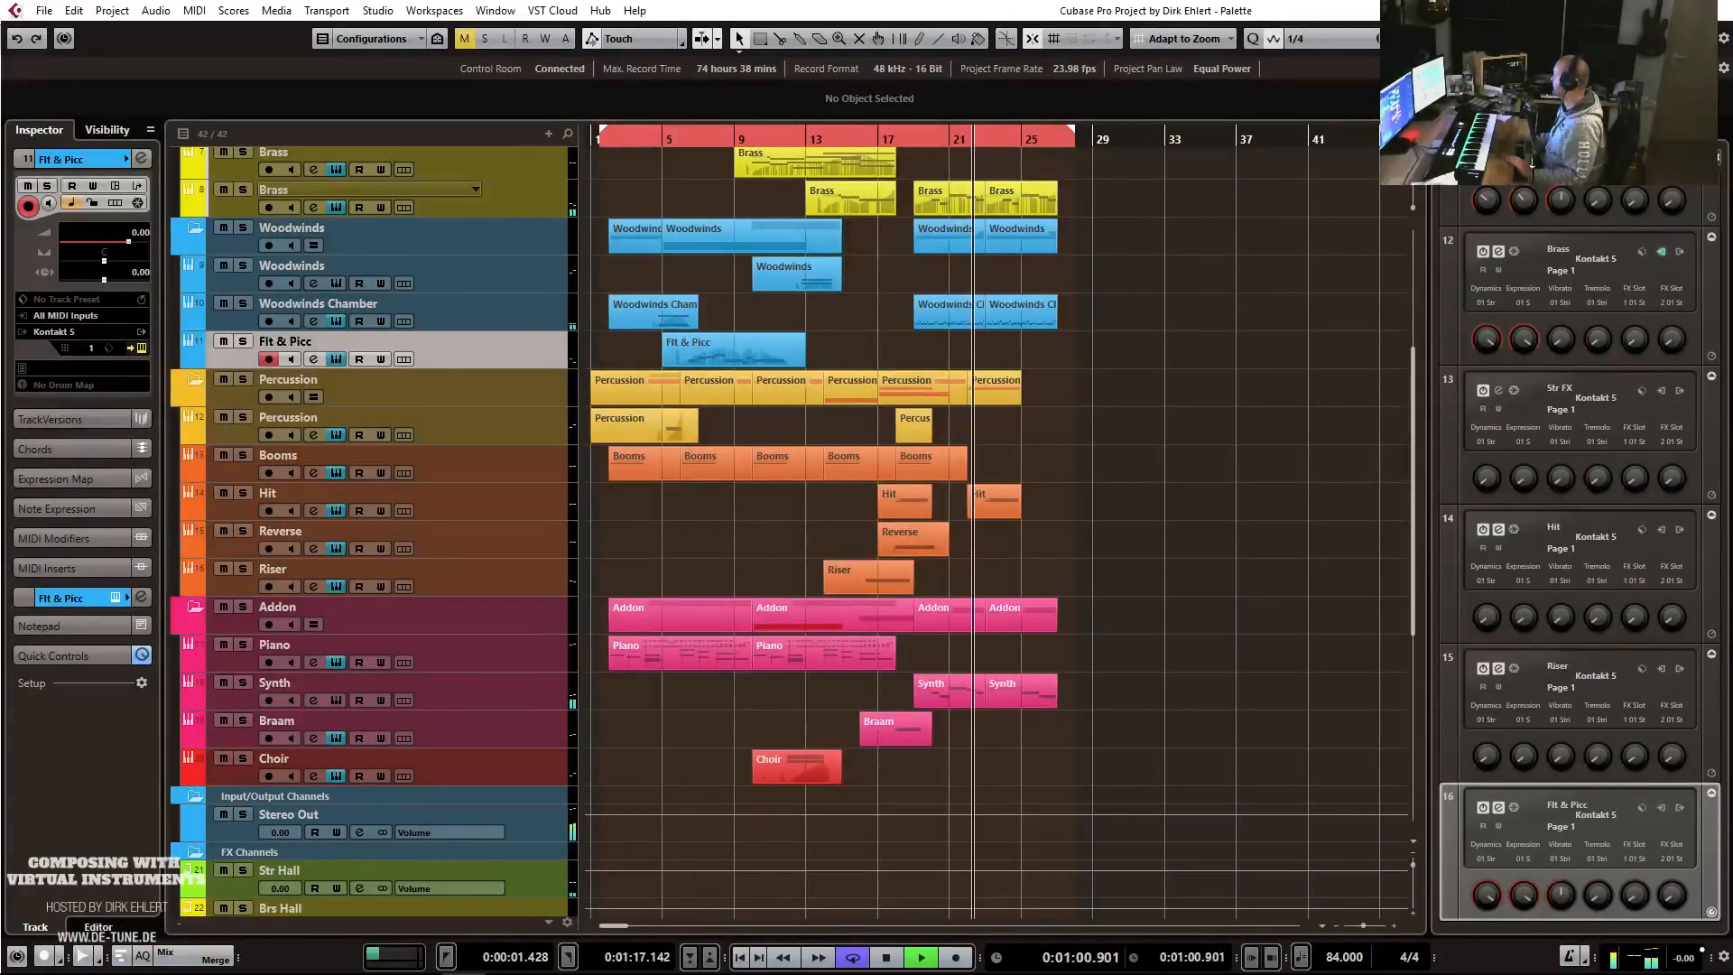
left_click(1300, 474)
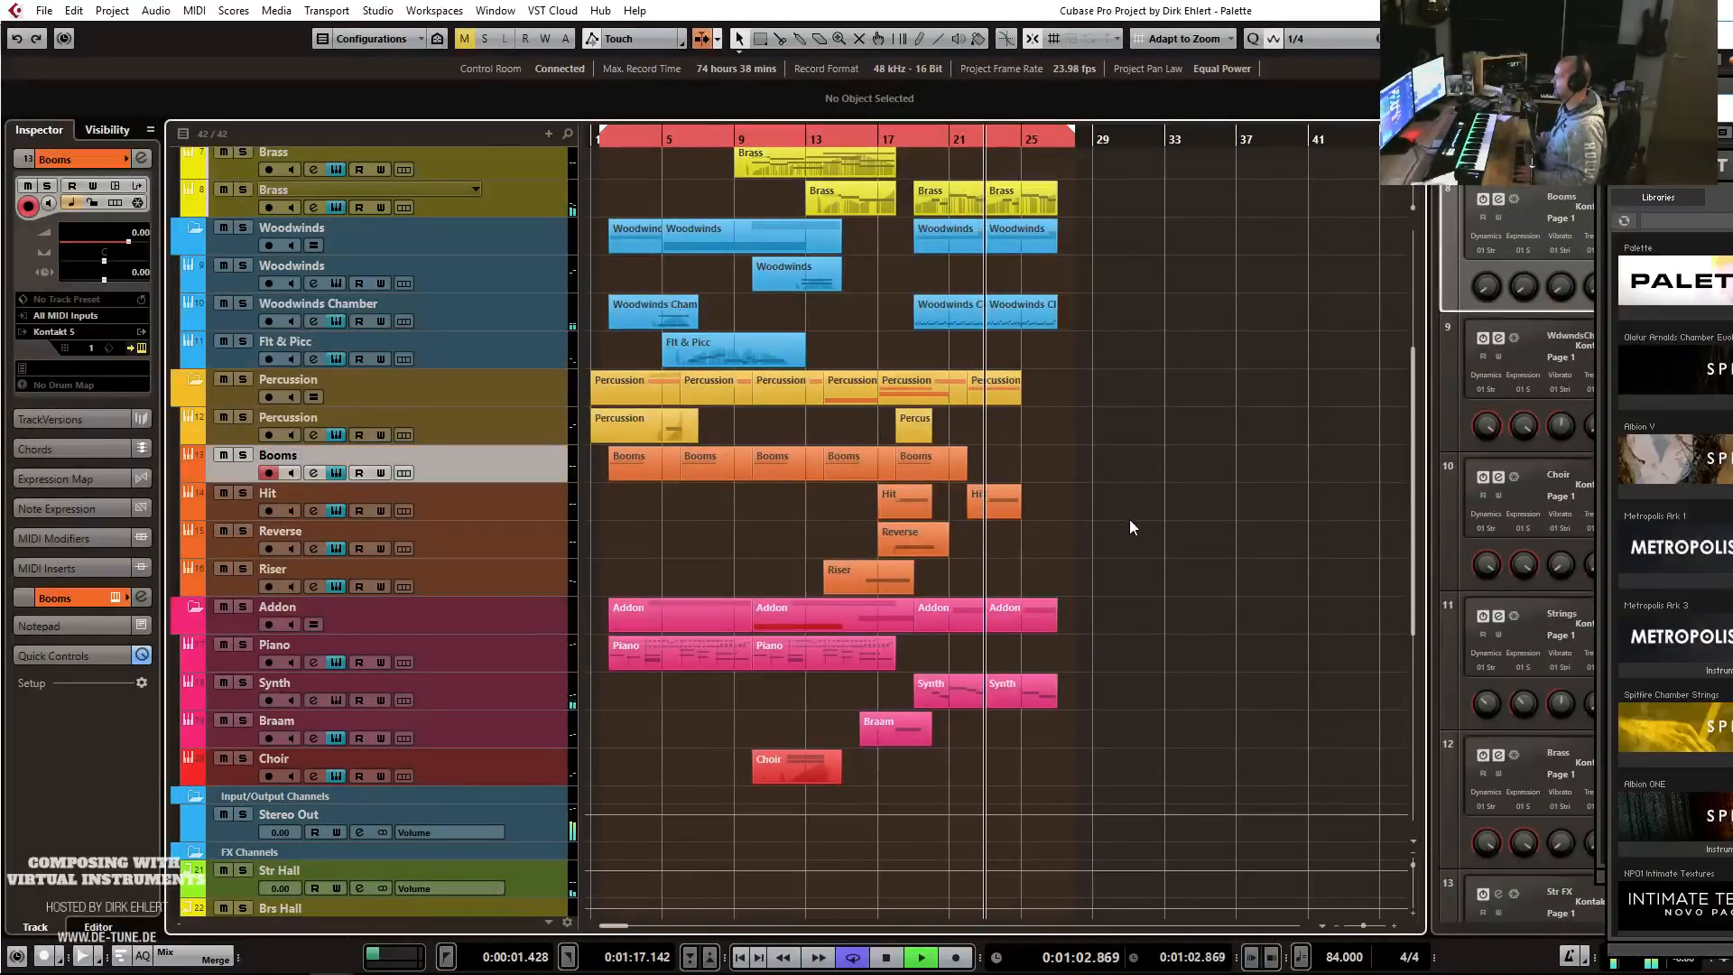
key("space")
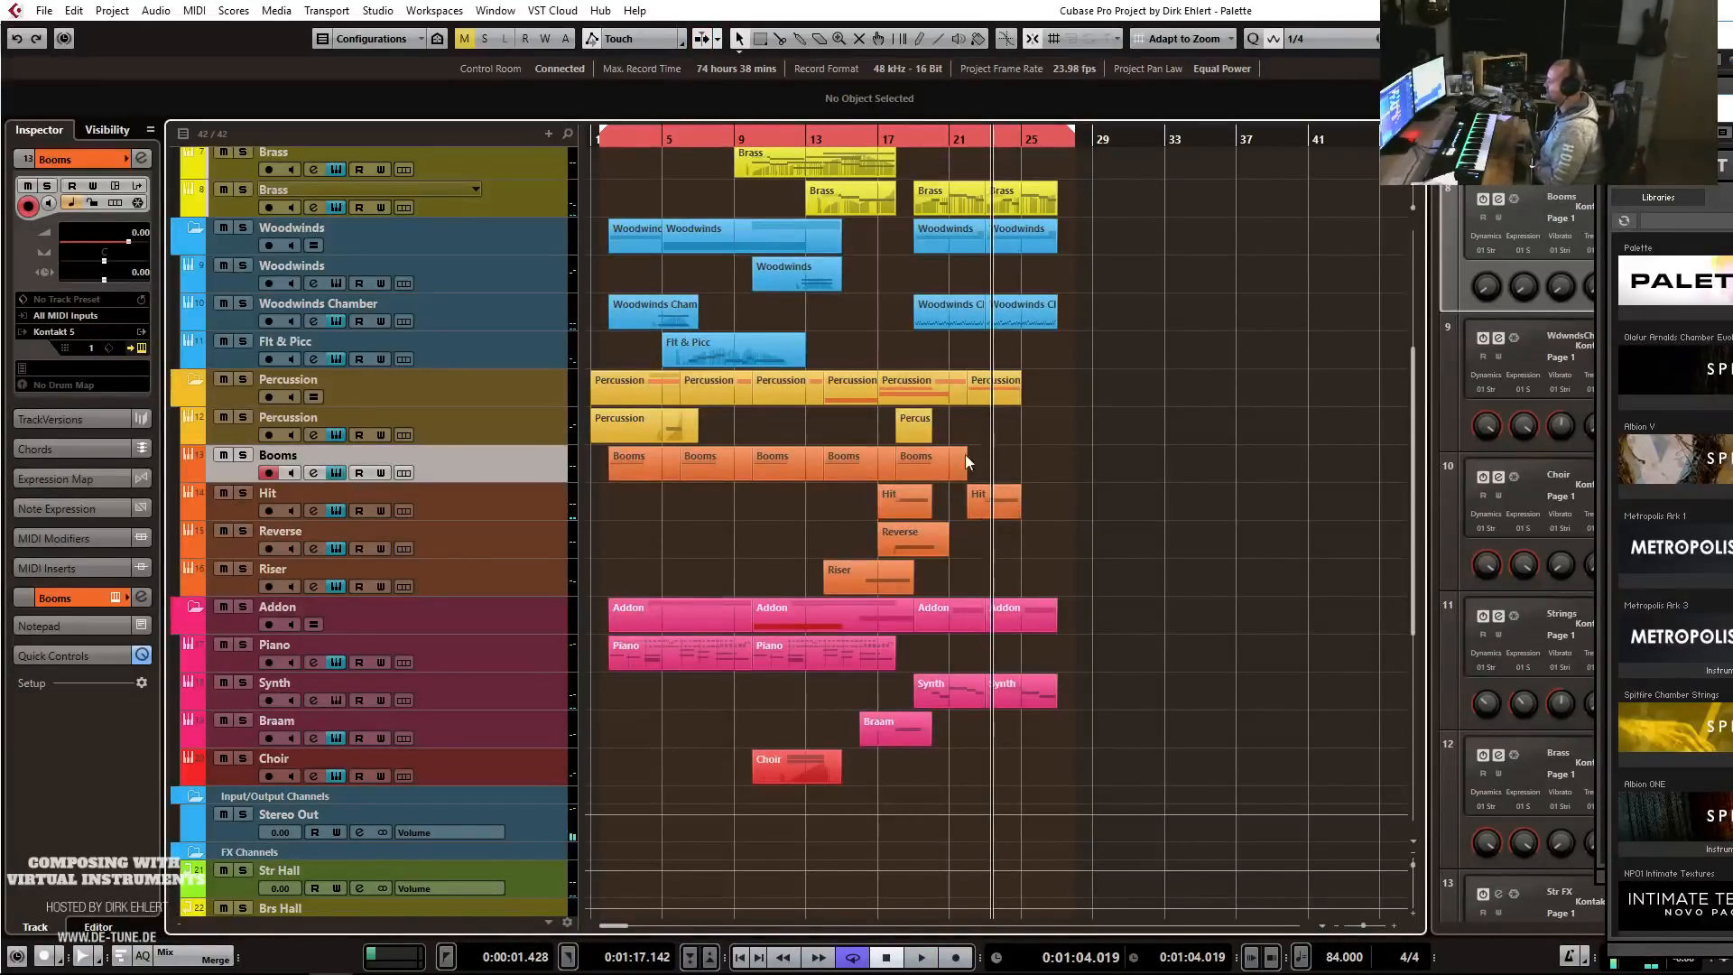
Shorten the Hit event at bar 17 to two bars and trim its note to end at bar 19.
left_click_drag(927, 512, 914, 513)
double_click(905, 508)
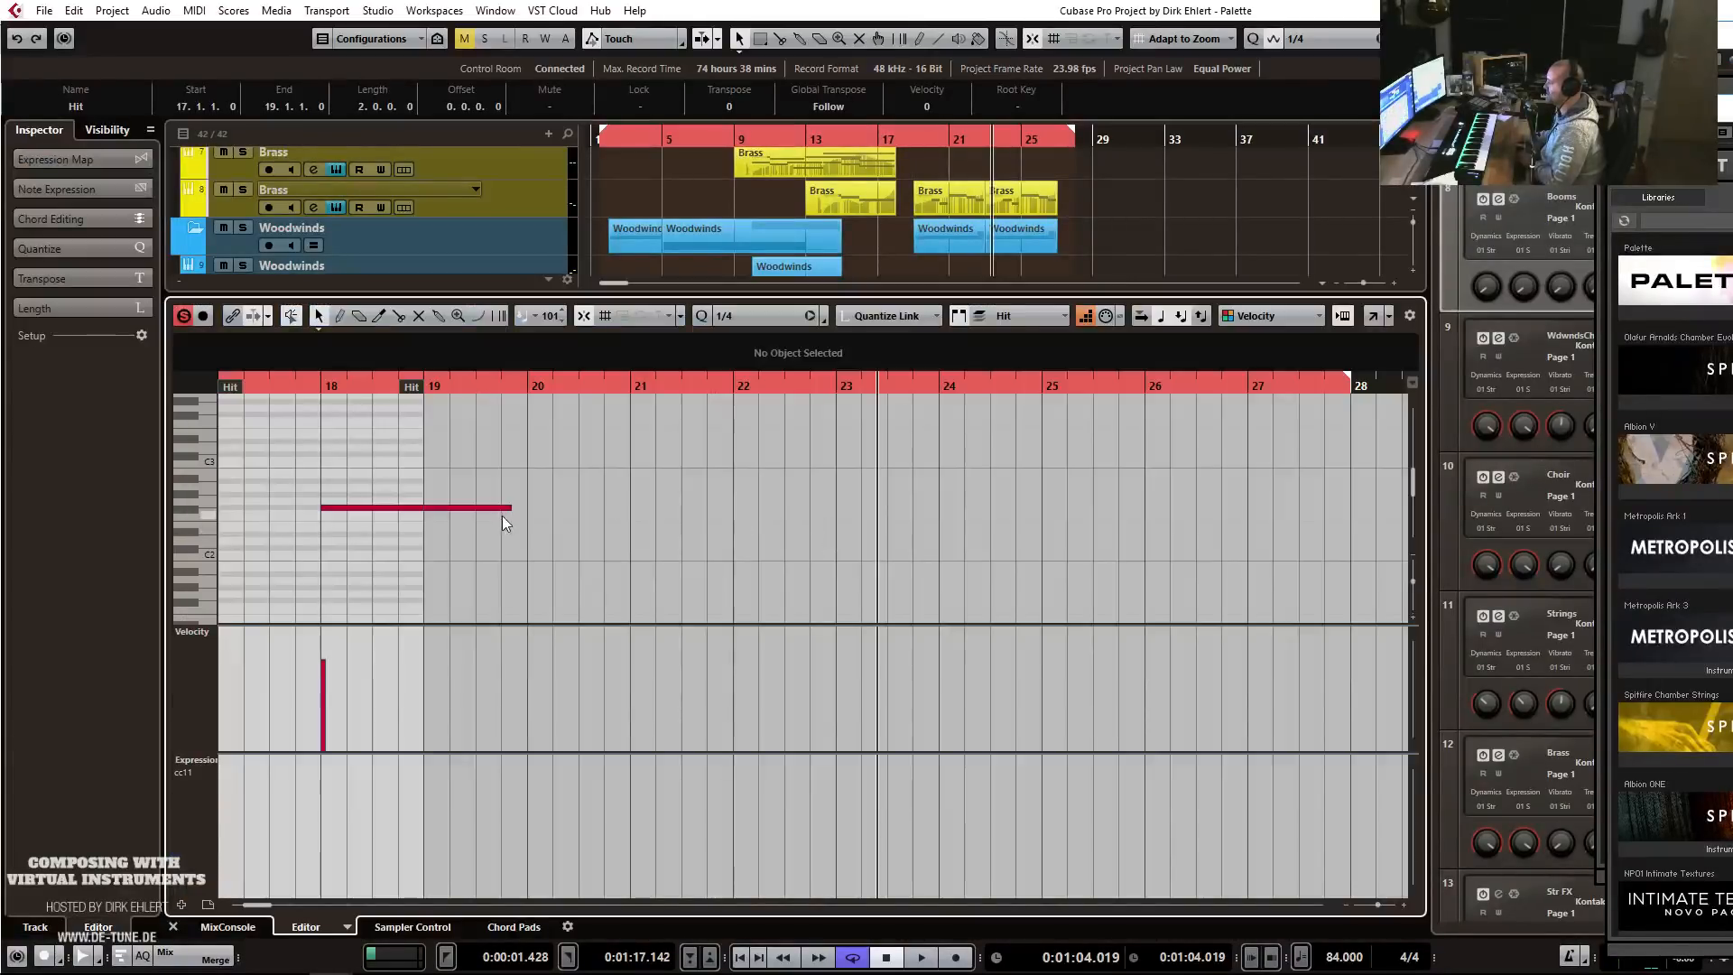
left_click_drag(507, 510, 425, 511)
key("ctrl+e")
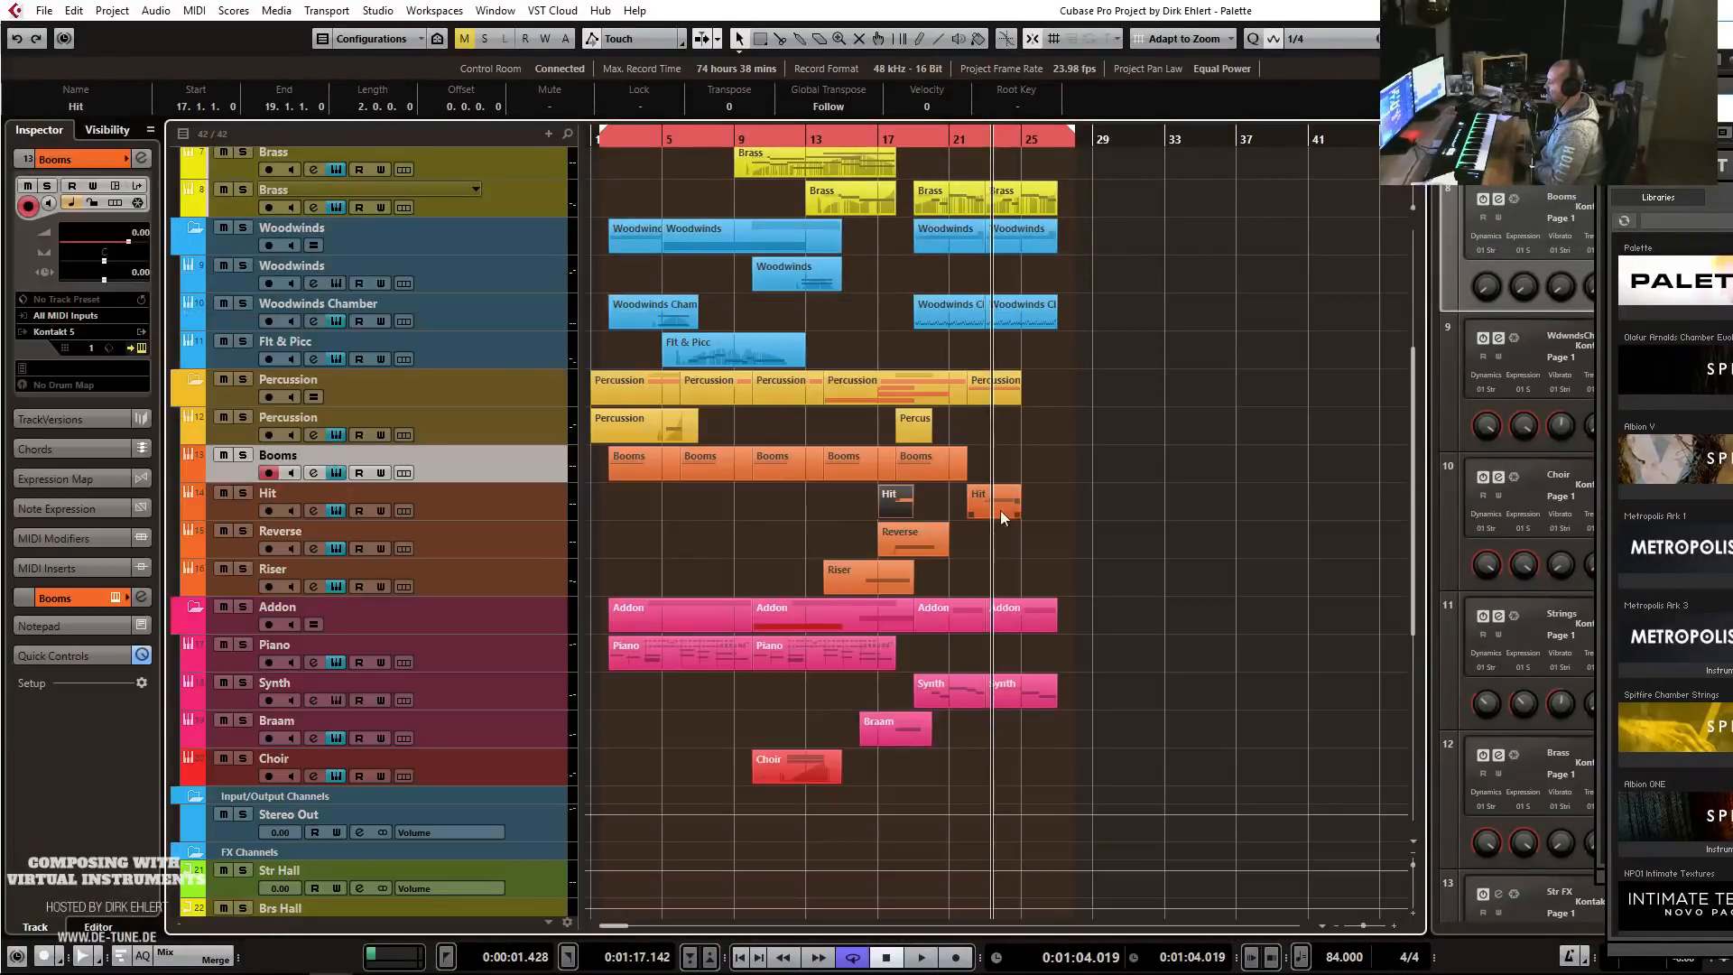
Extend the Hit event at bar 17 and its E2 note to bar 21, and audition them from bar 18.
left_click(509, 511)
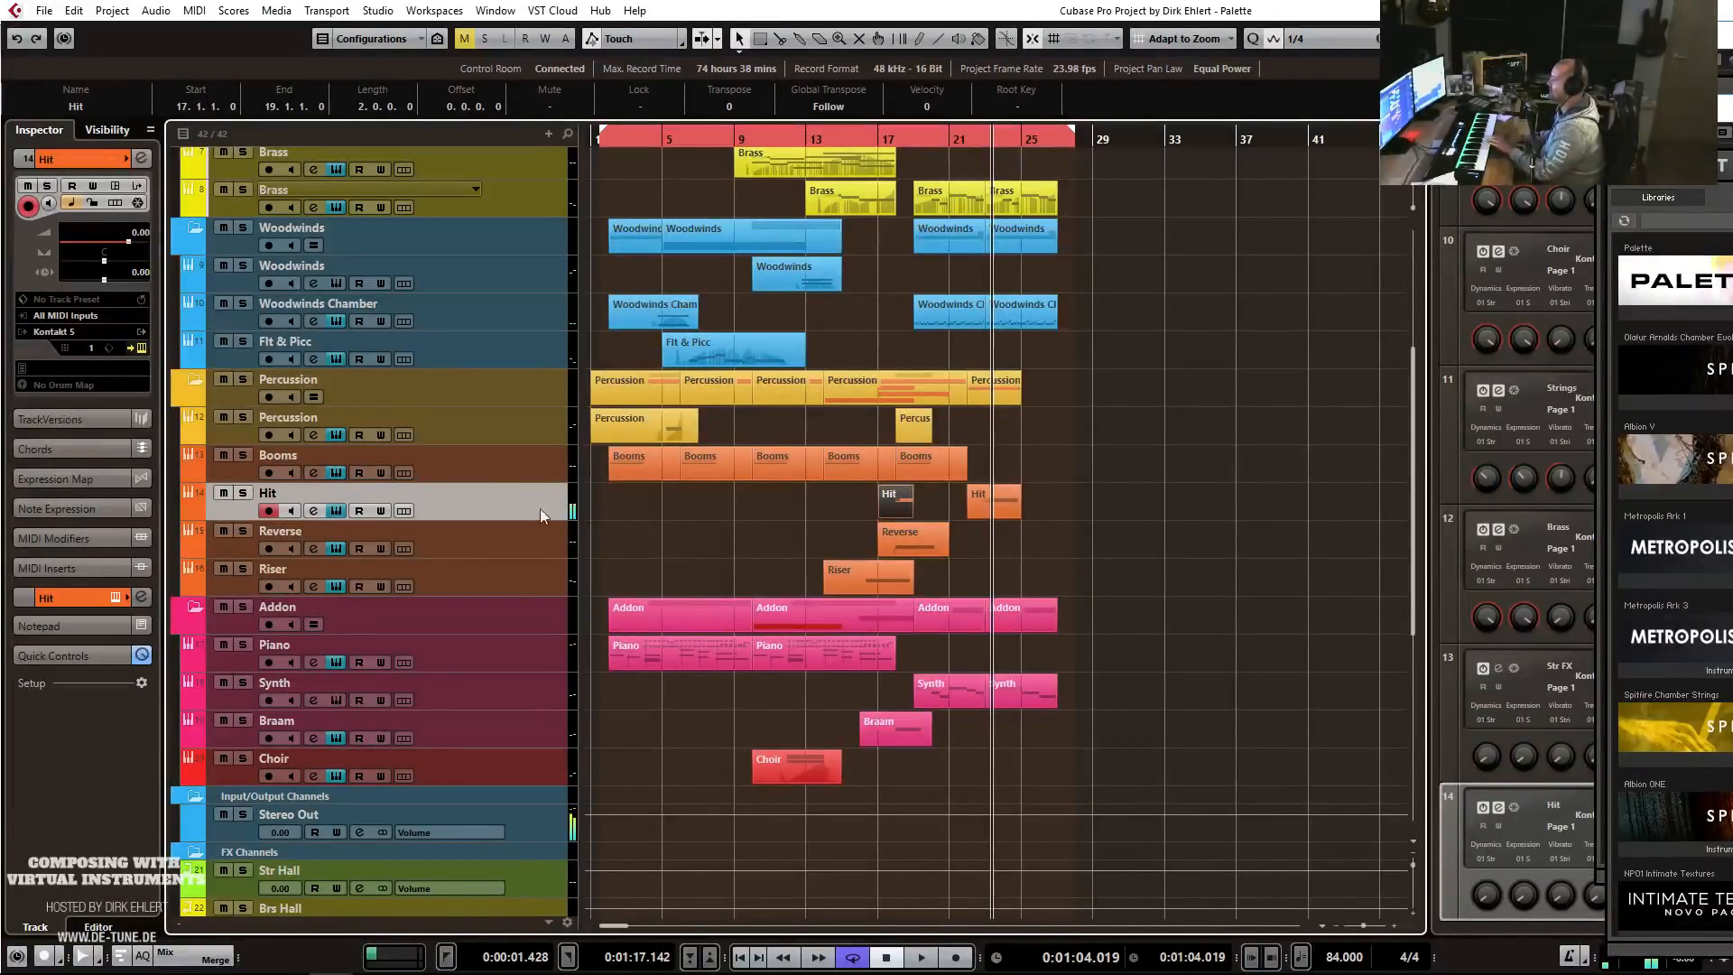
left_click(919, 141)
left_click_drag(912, 515, 943, 513)
double_click(932, 507)
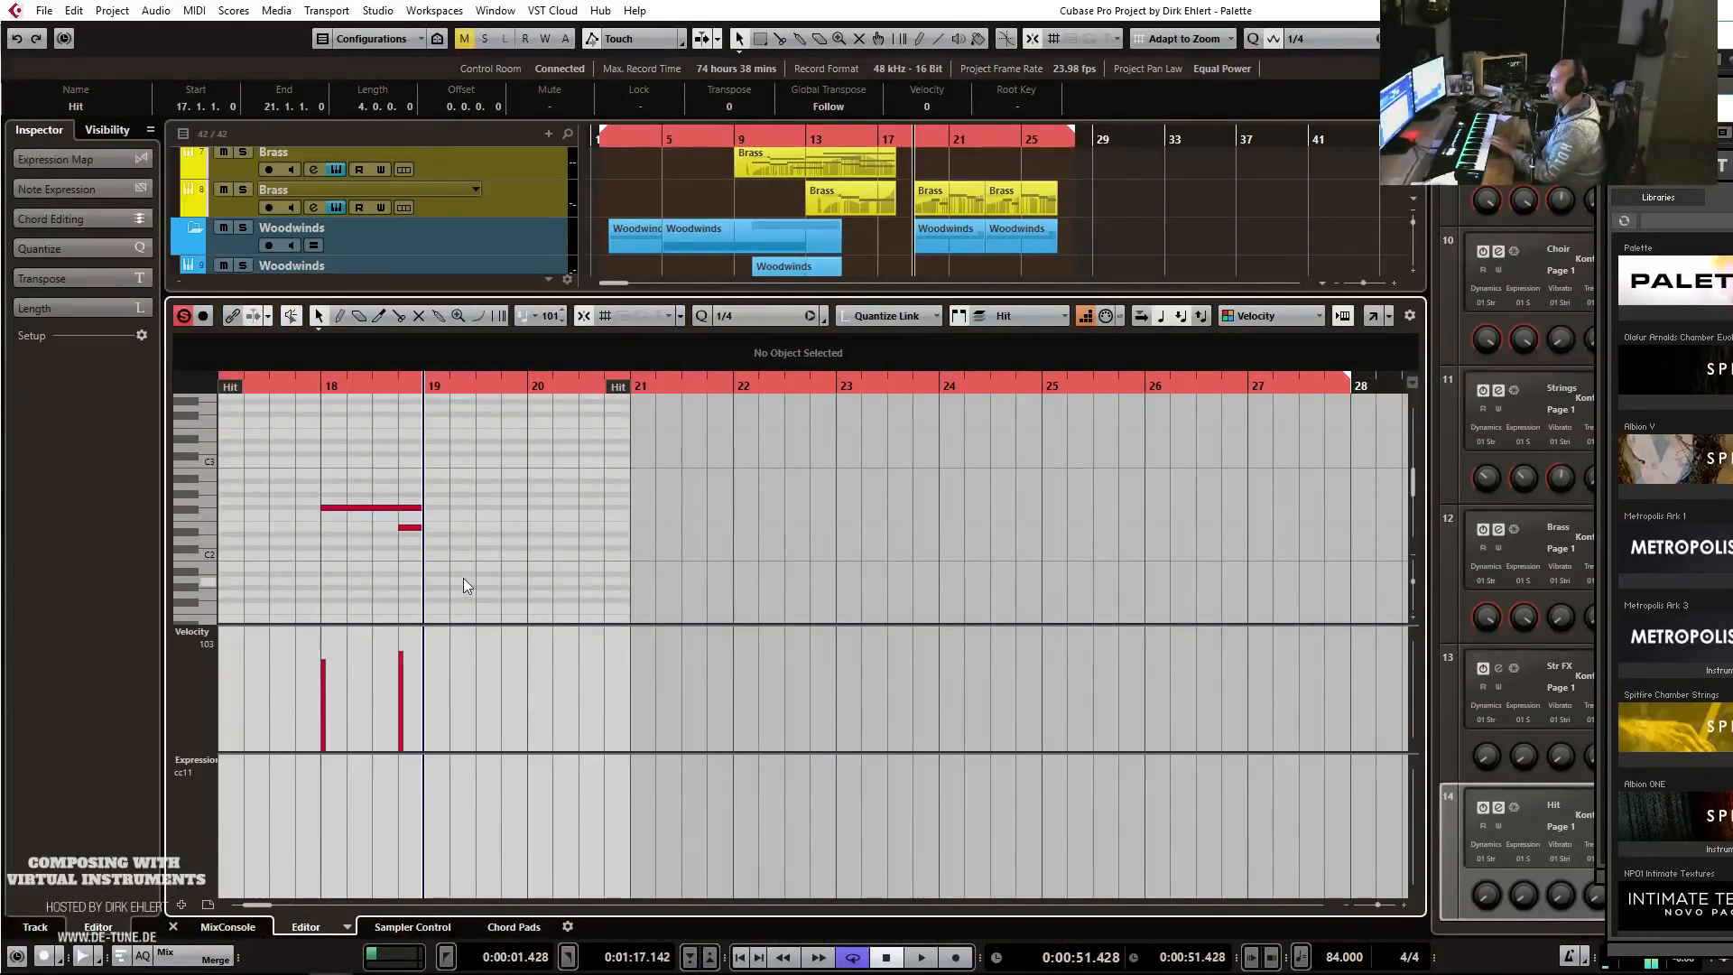
left_click_drag(423, 528, 620, 553)
left_click(318, 379)
key("space")
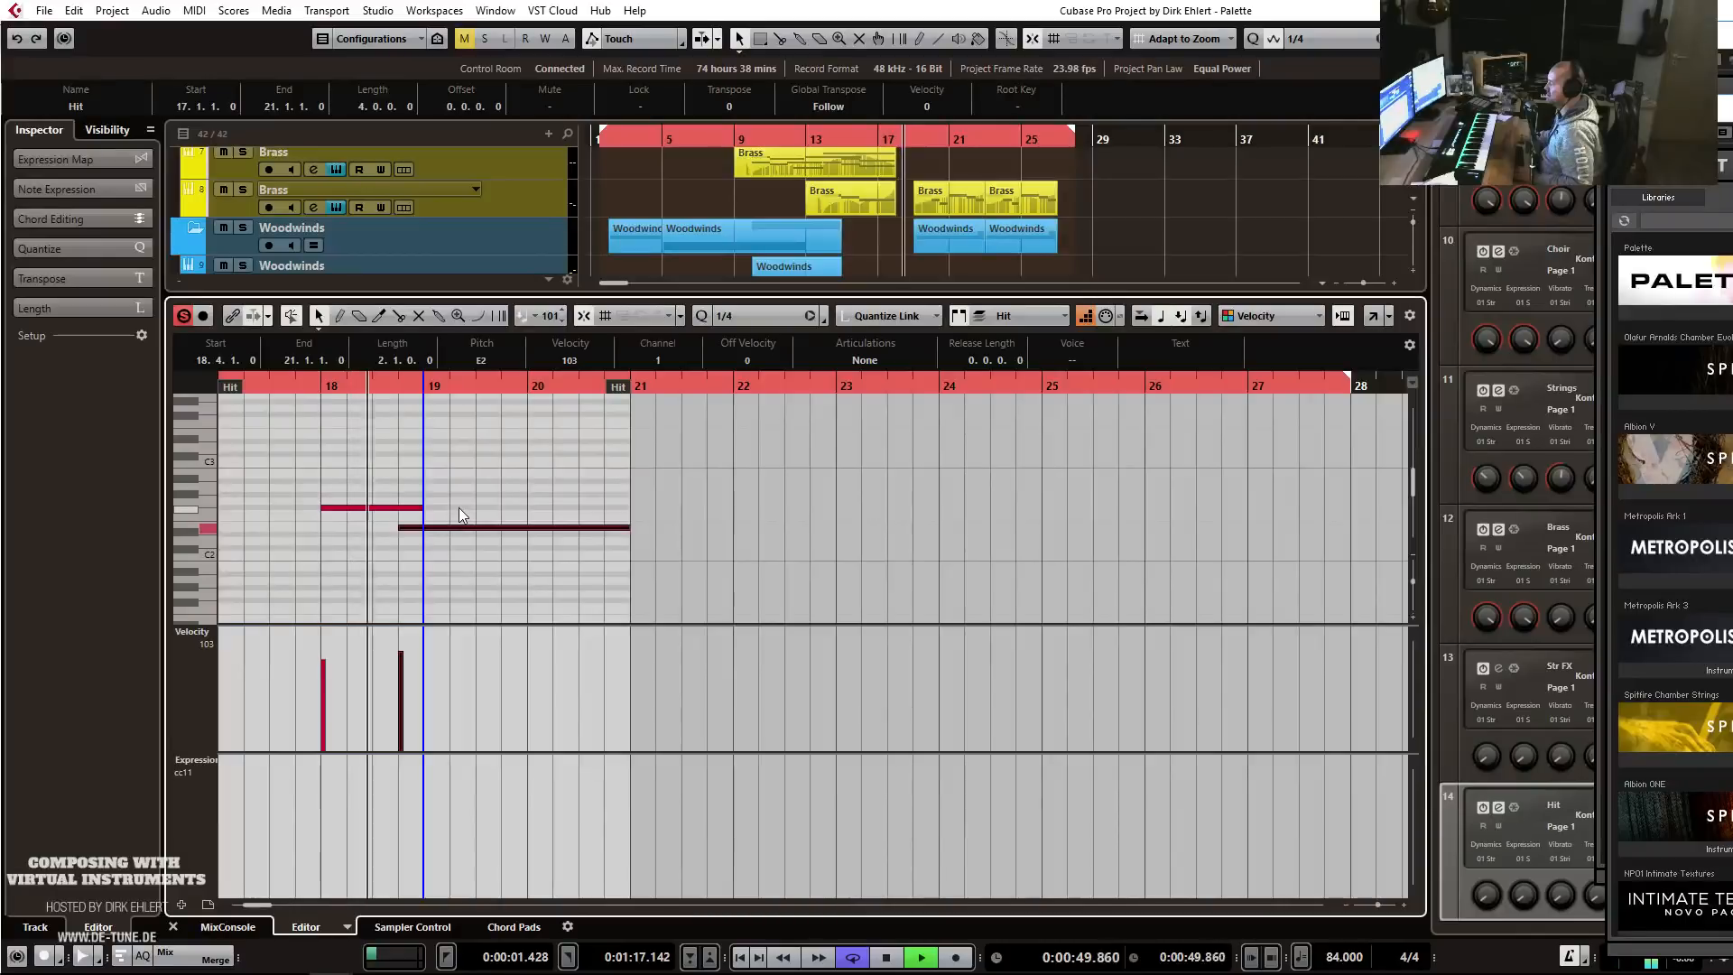
key("space")
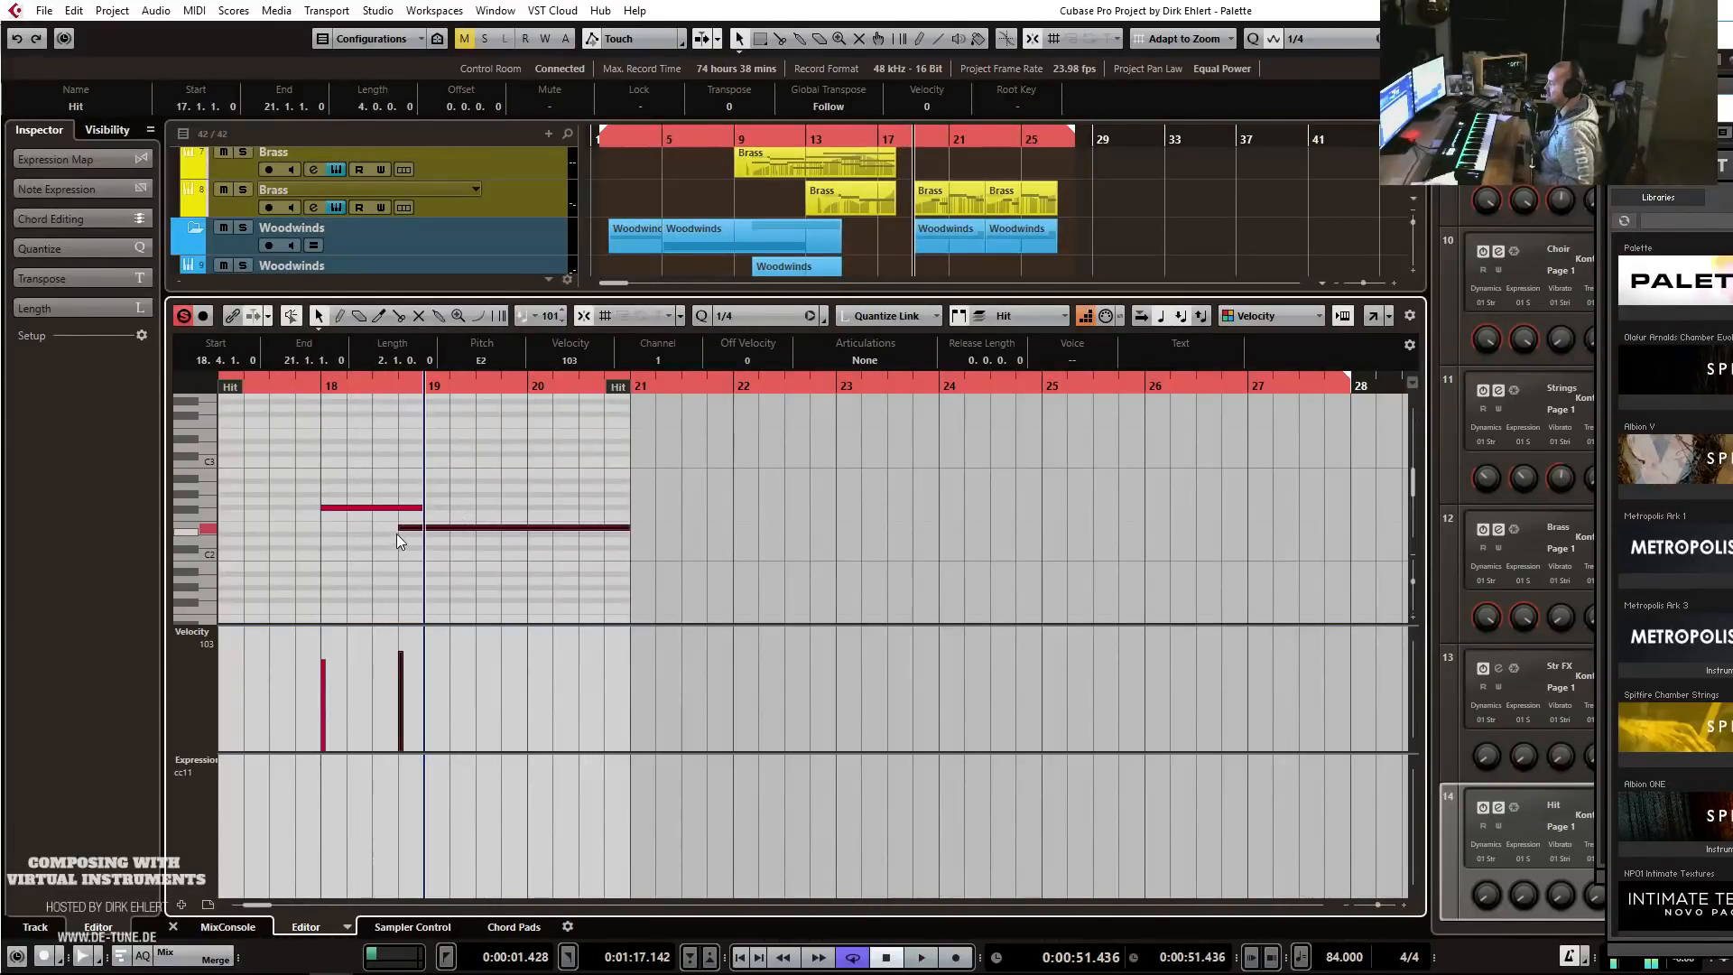
Delay the start of the Hit event's E2 note to 18.4.3.29 and play it back from bar 18.
left_click_drag(399, 527, 413, 527)
left_click(321, 386)
key("space")
key("h")
key("h")
key("h")
key("h")
key("h")
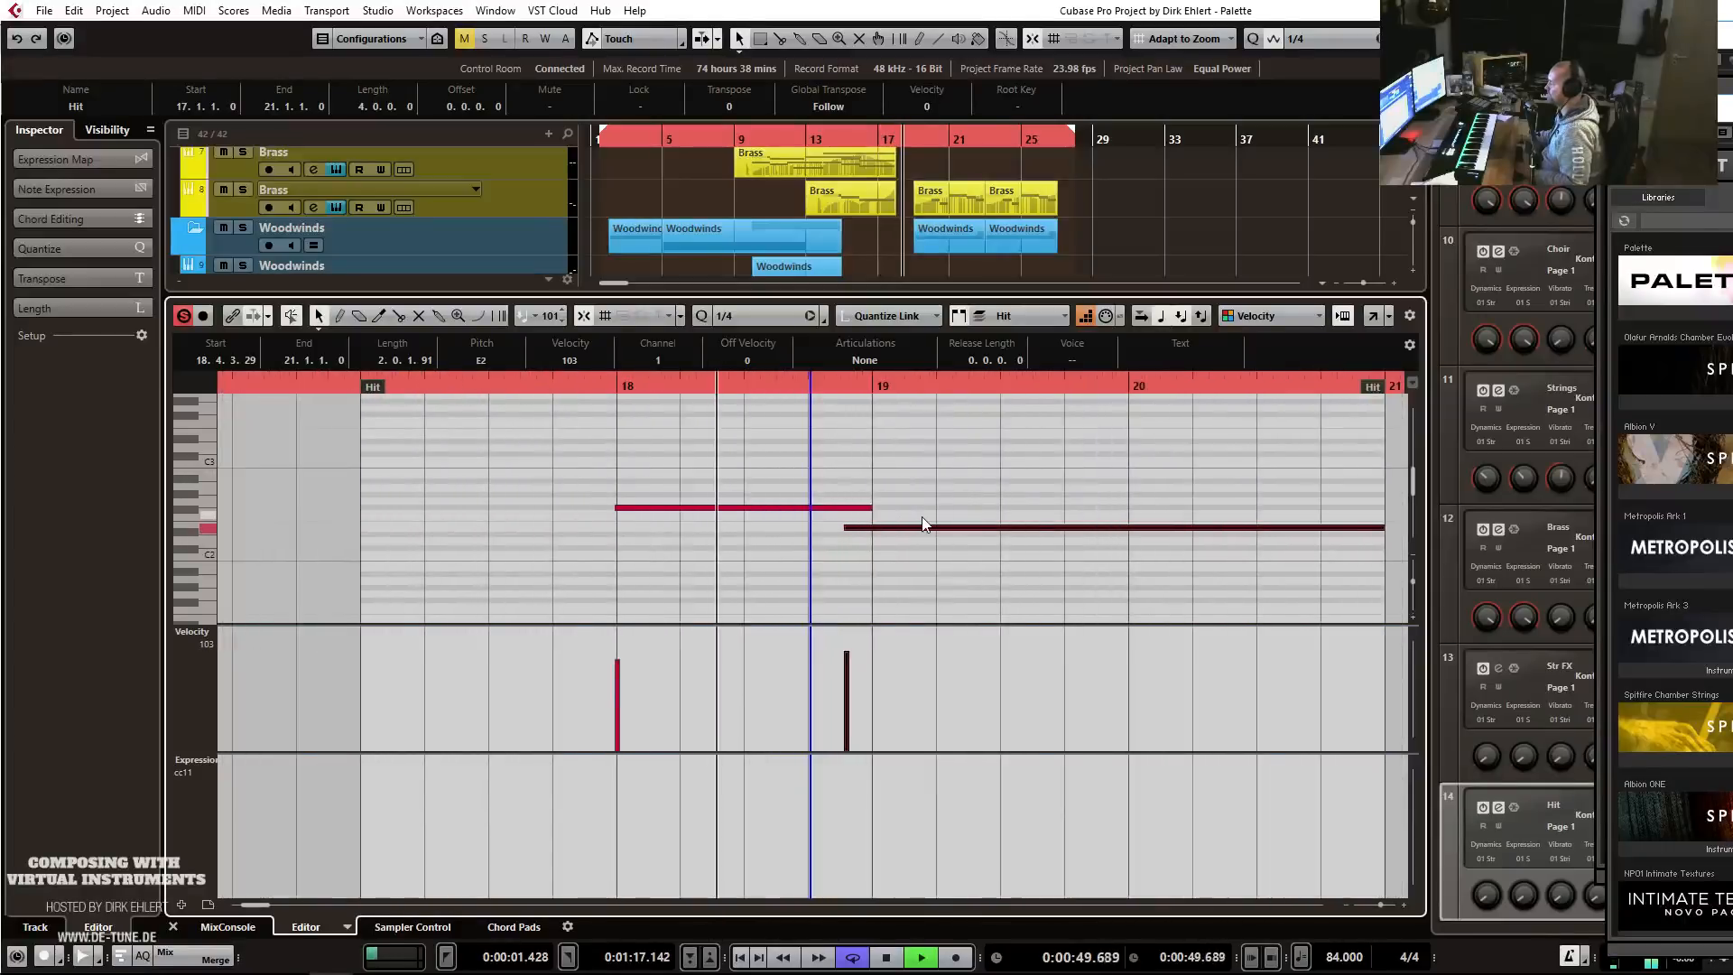
Audition the Hit event's notes into bar 20, stop playback and return to the arrangement.
key("h")
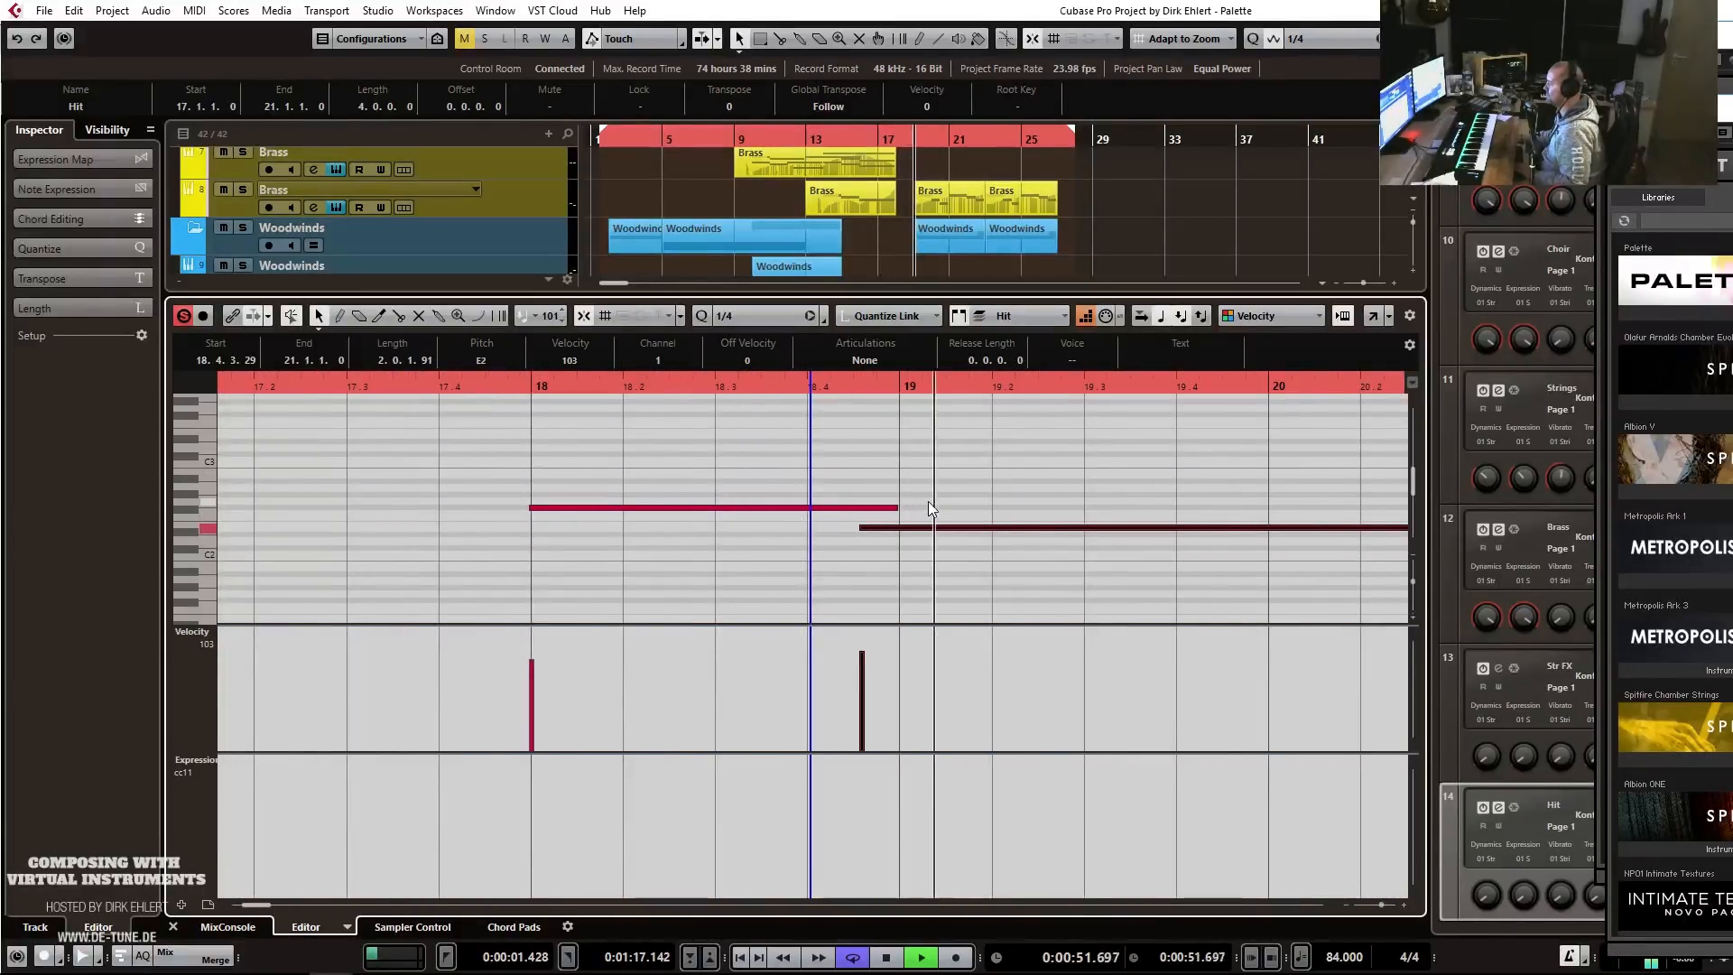
key("g")
key("g")
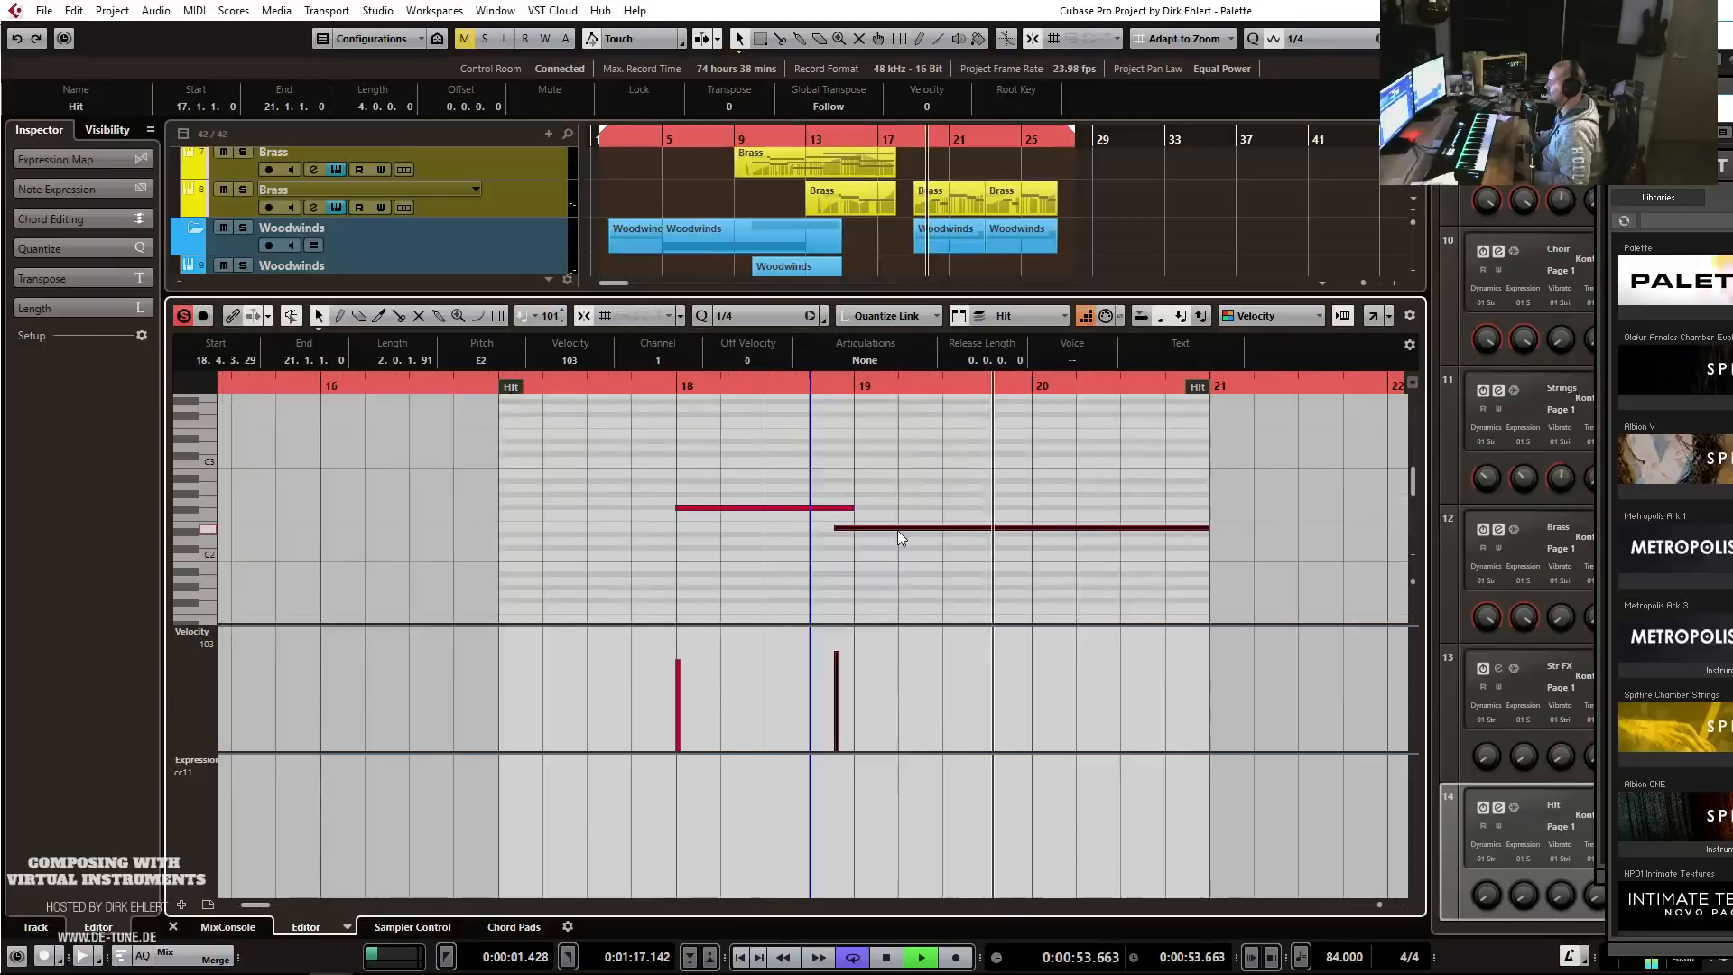
key("space")
key("ctrl+alt+e")
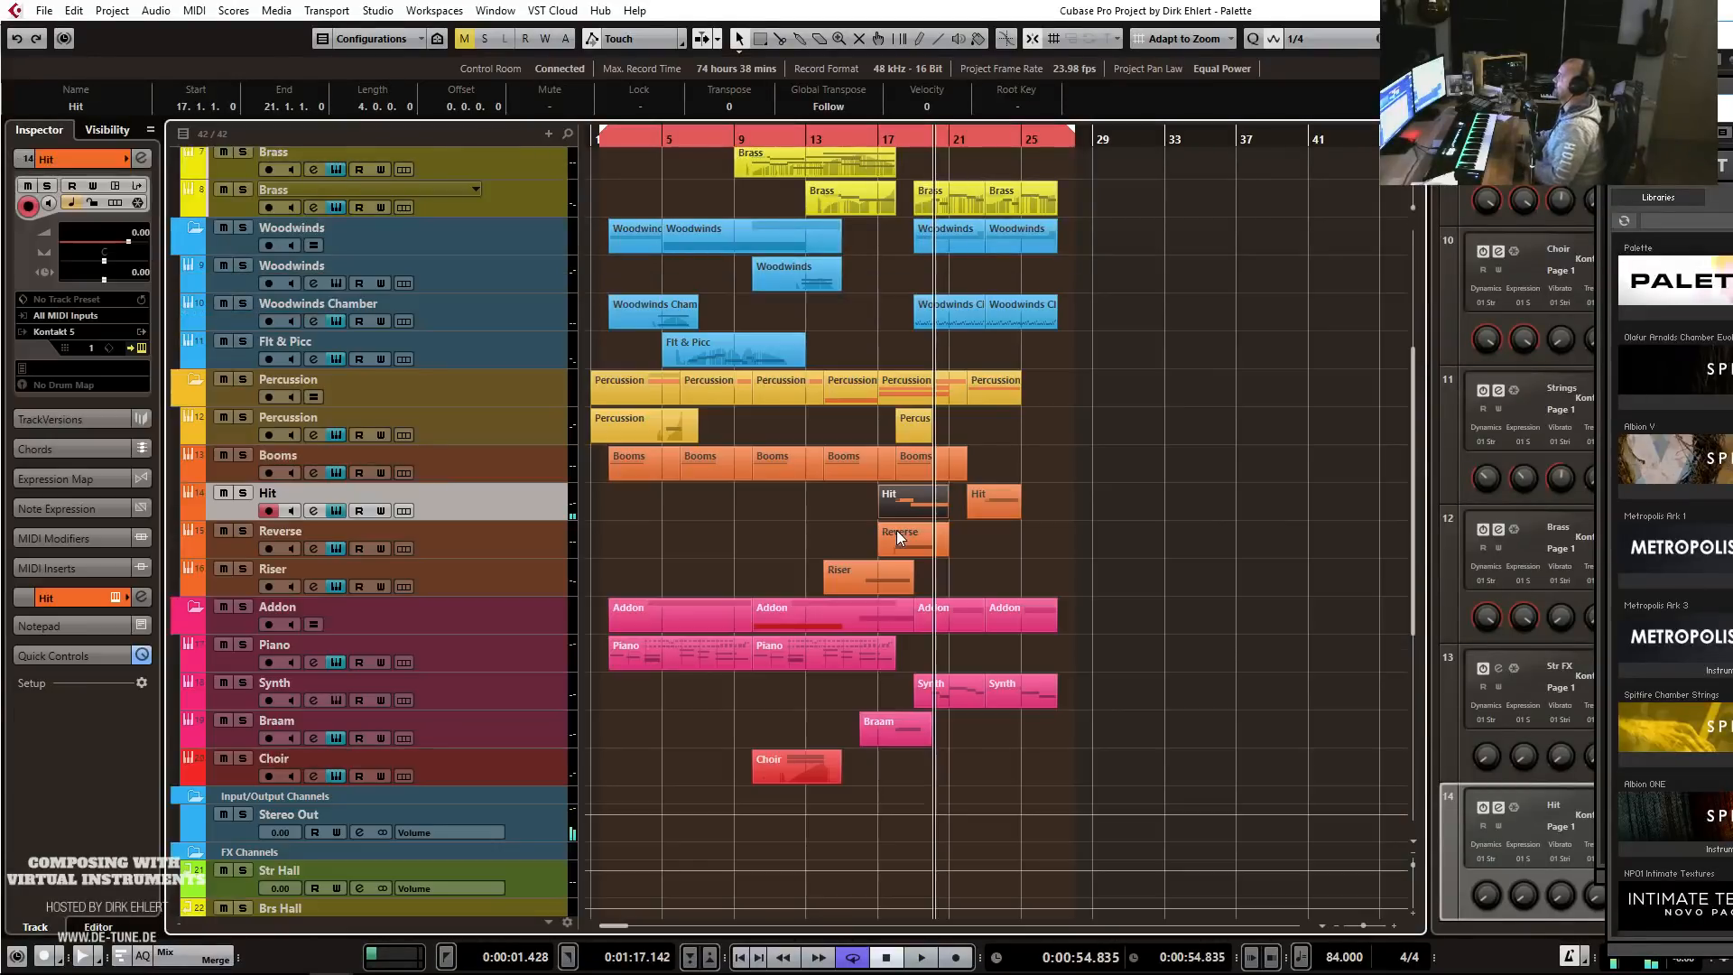
Replace the Hit event at bar 22 with a copy of the bar 17 Hit event and delete the copy's first note.
left_click(980, 509)
key("Delete")
left_click_drag(914, 507, 1000, 508)
double_click(997, 510)
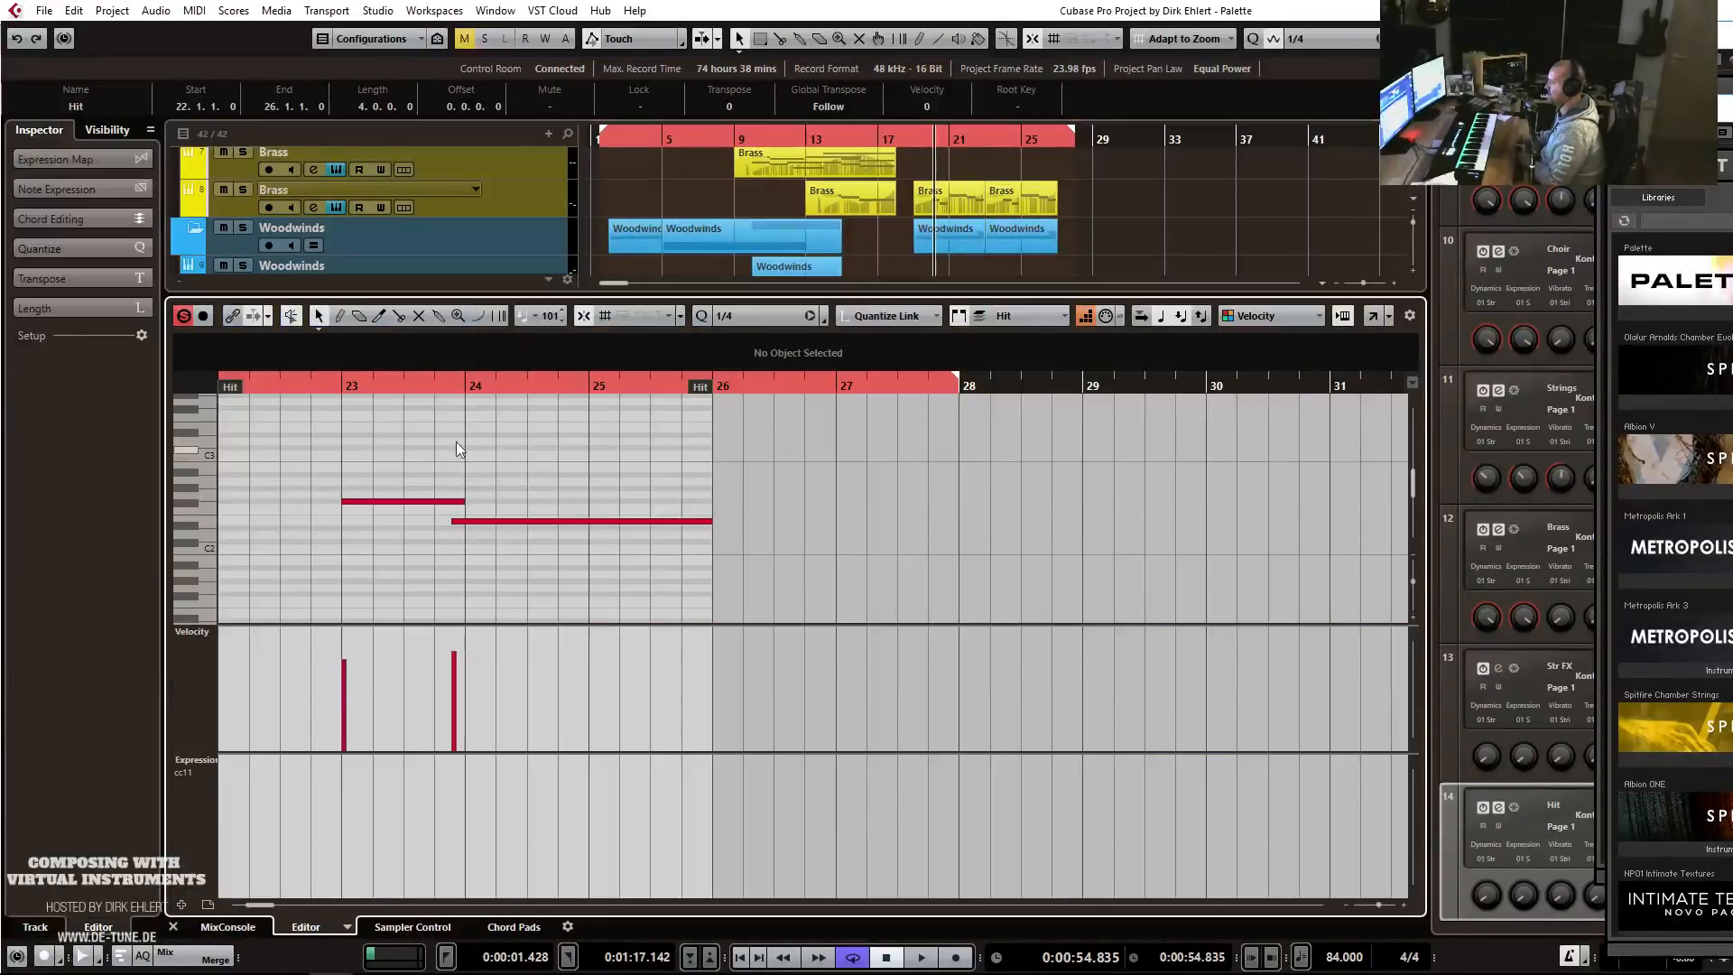
key("ctrl+e")
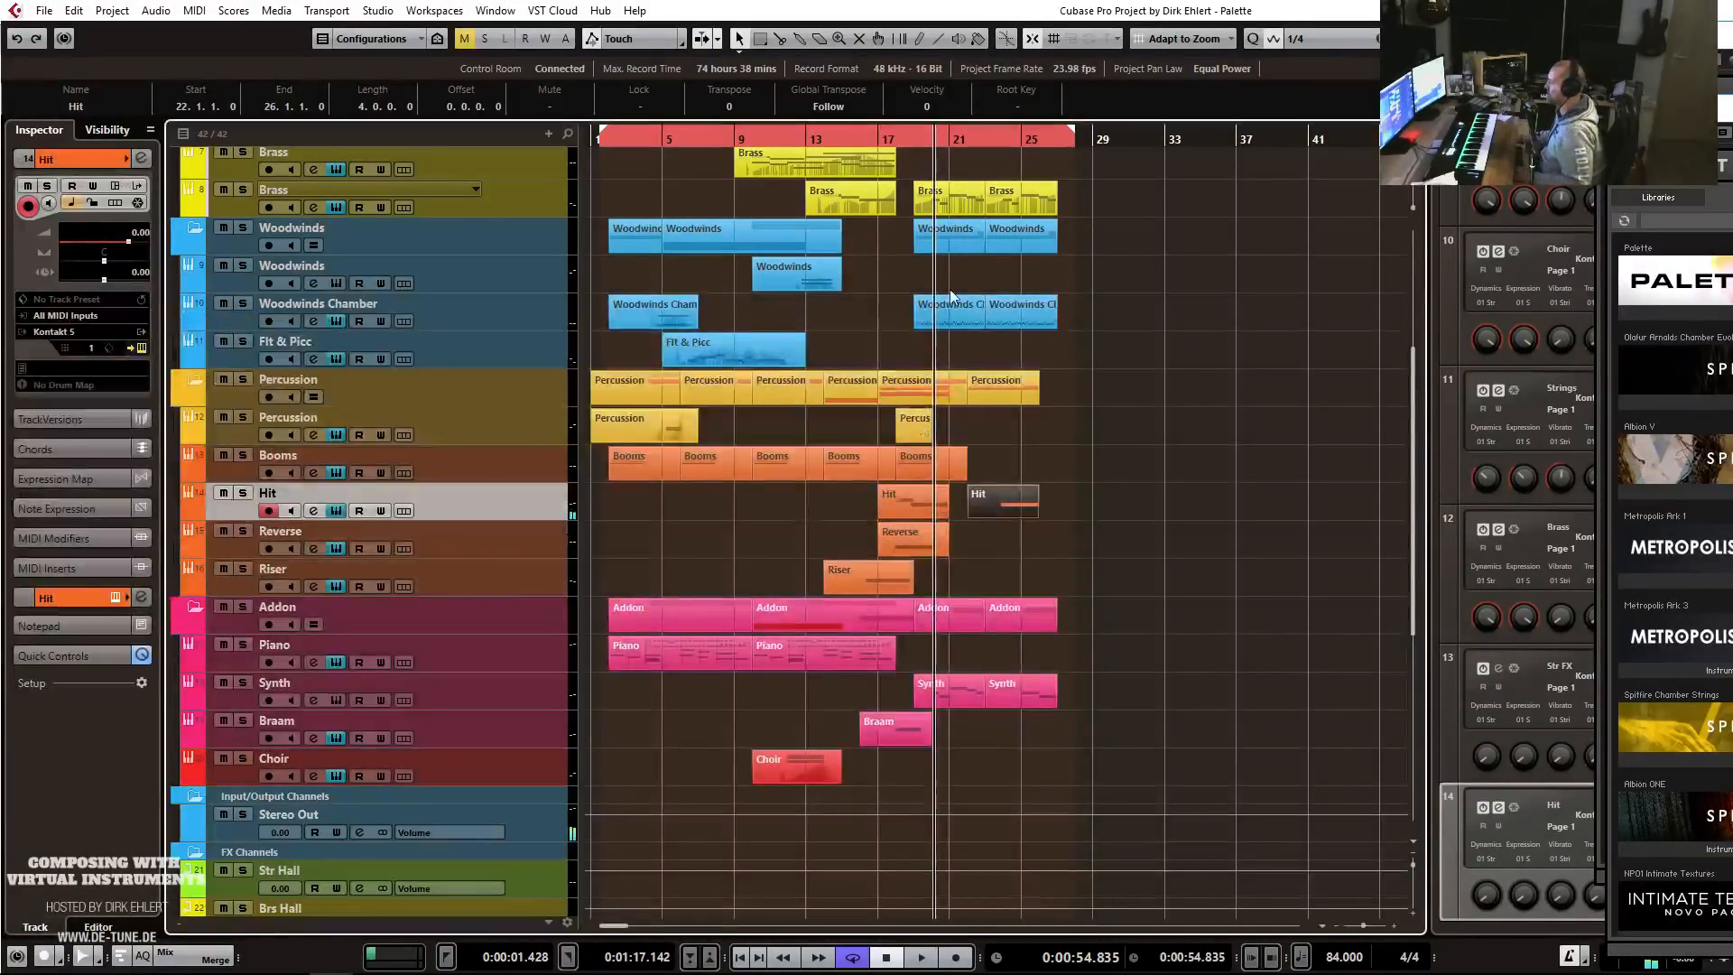
Play back the arrangement from bar 17 into bar 23.
left_click(887, 142)
left_click(984, 141)
key("space")
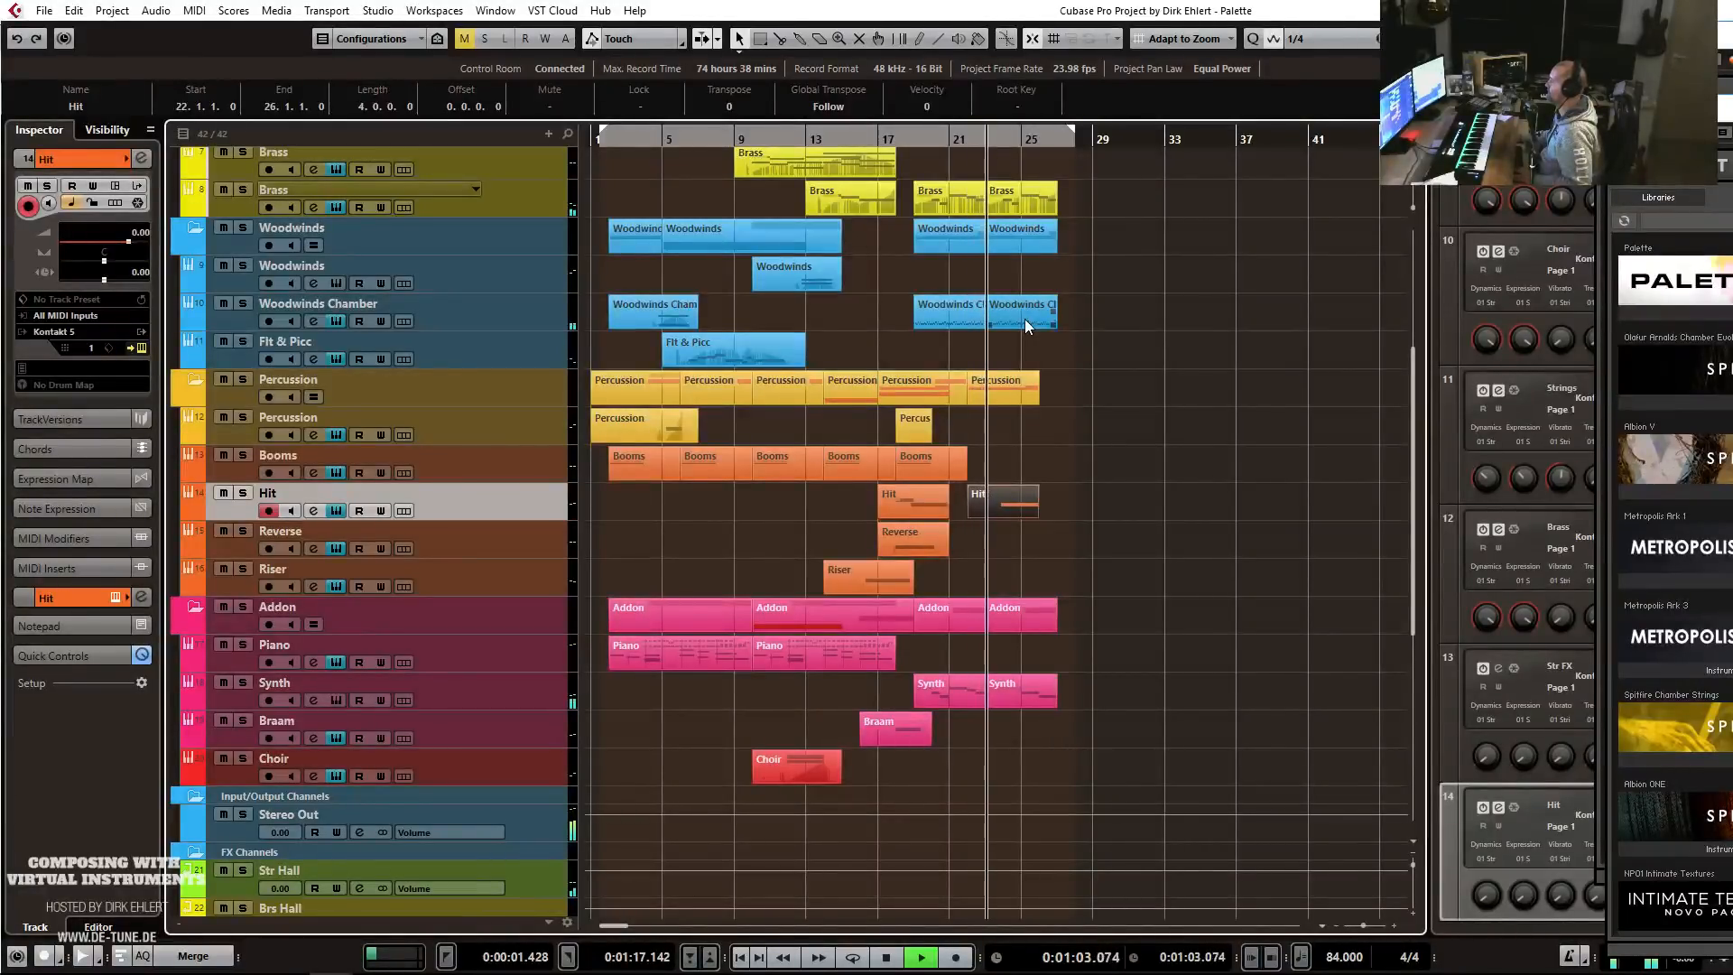
key("space")
Copy the Woodwinds Chamber event at bar 23 to the Flt & Picc track and transpose all its notes up an octave.
left_click_drag(1007, 318, 1006, 348)
double_click(1007, 348)
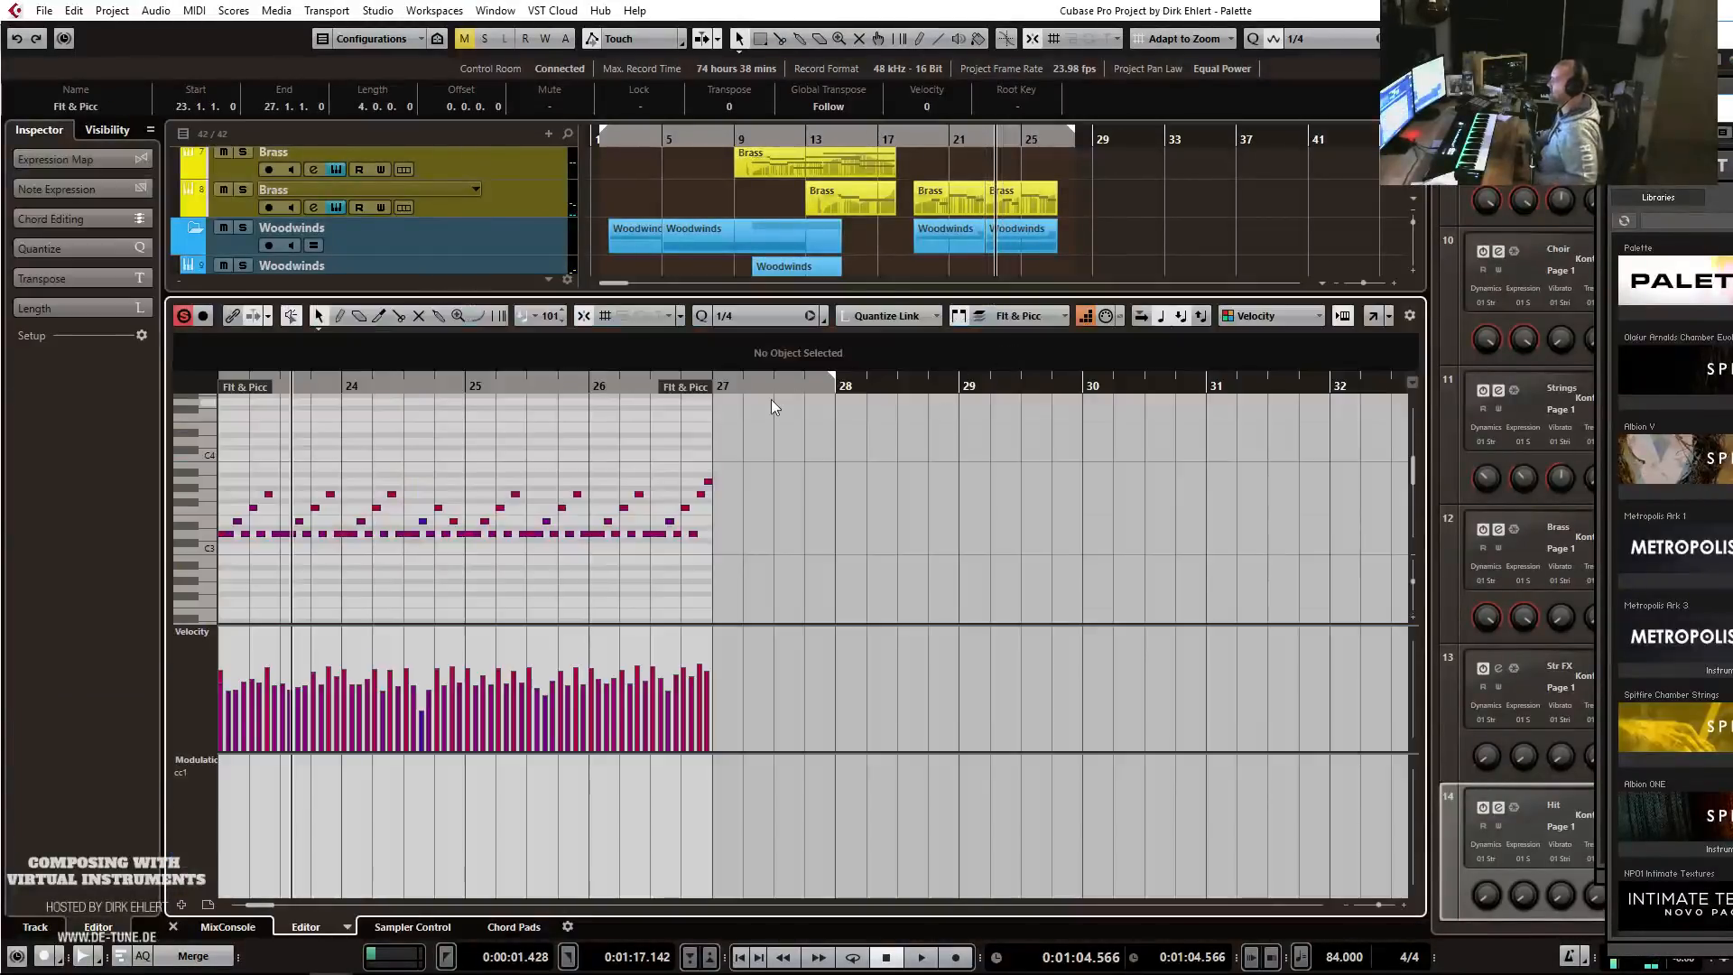
key("ctrl+a")
key("shift+Up")
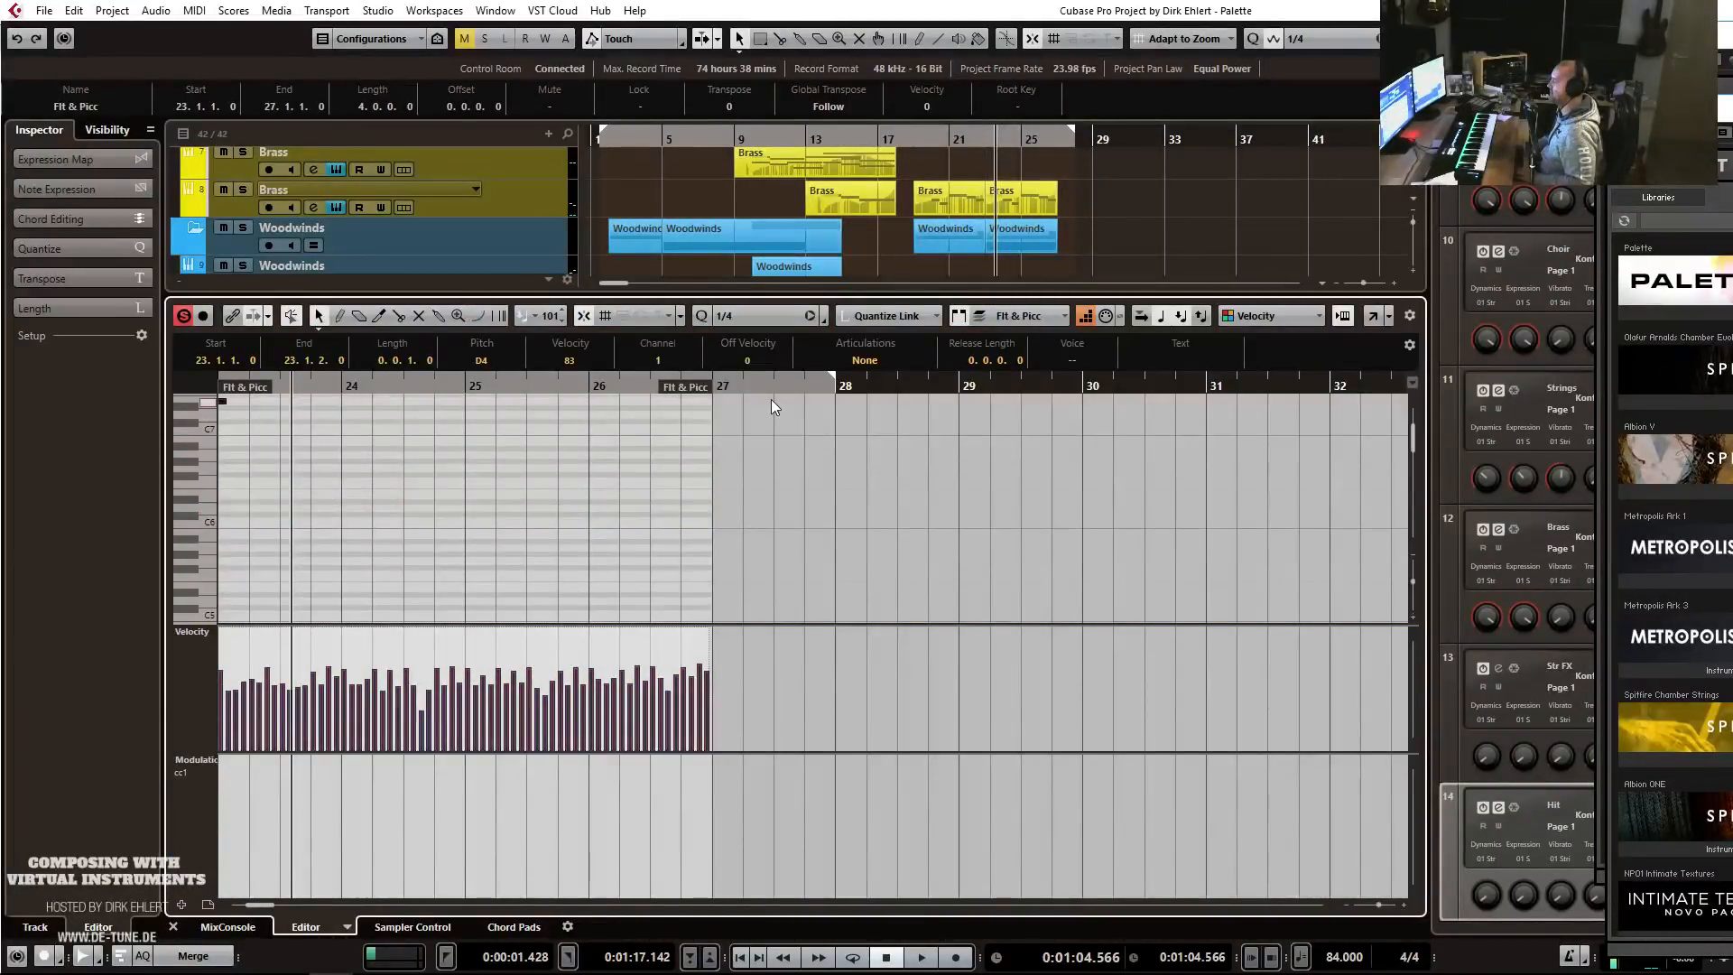
Lower the keyswitch note at the start of the Flt & Picc event an octave to E6.
scroll(496, 486, "up", 3)
left_click_drag(258, 490, 172, 538)
key("shift+Down")
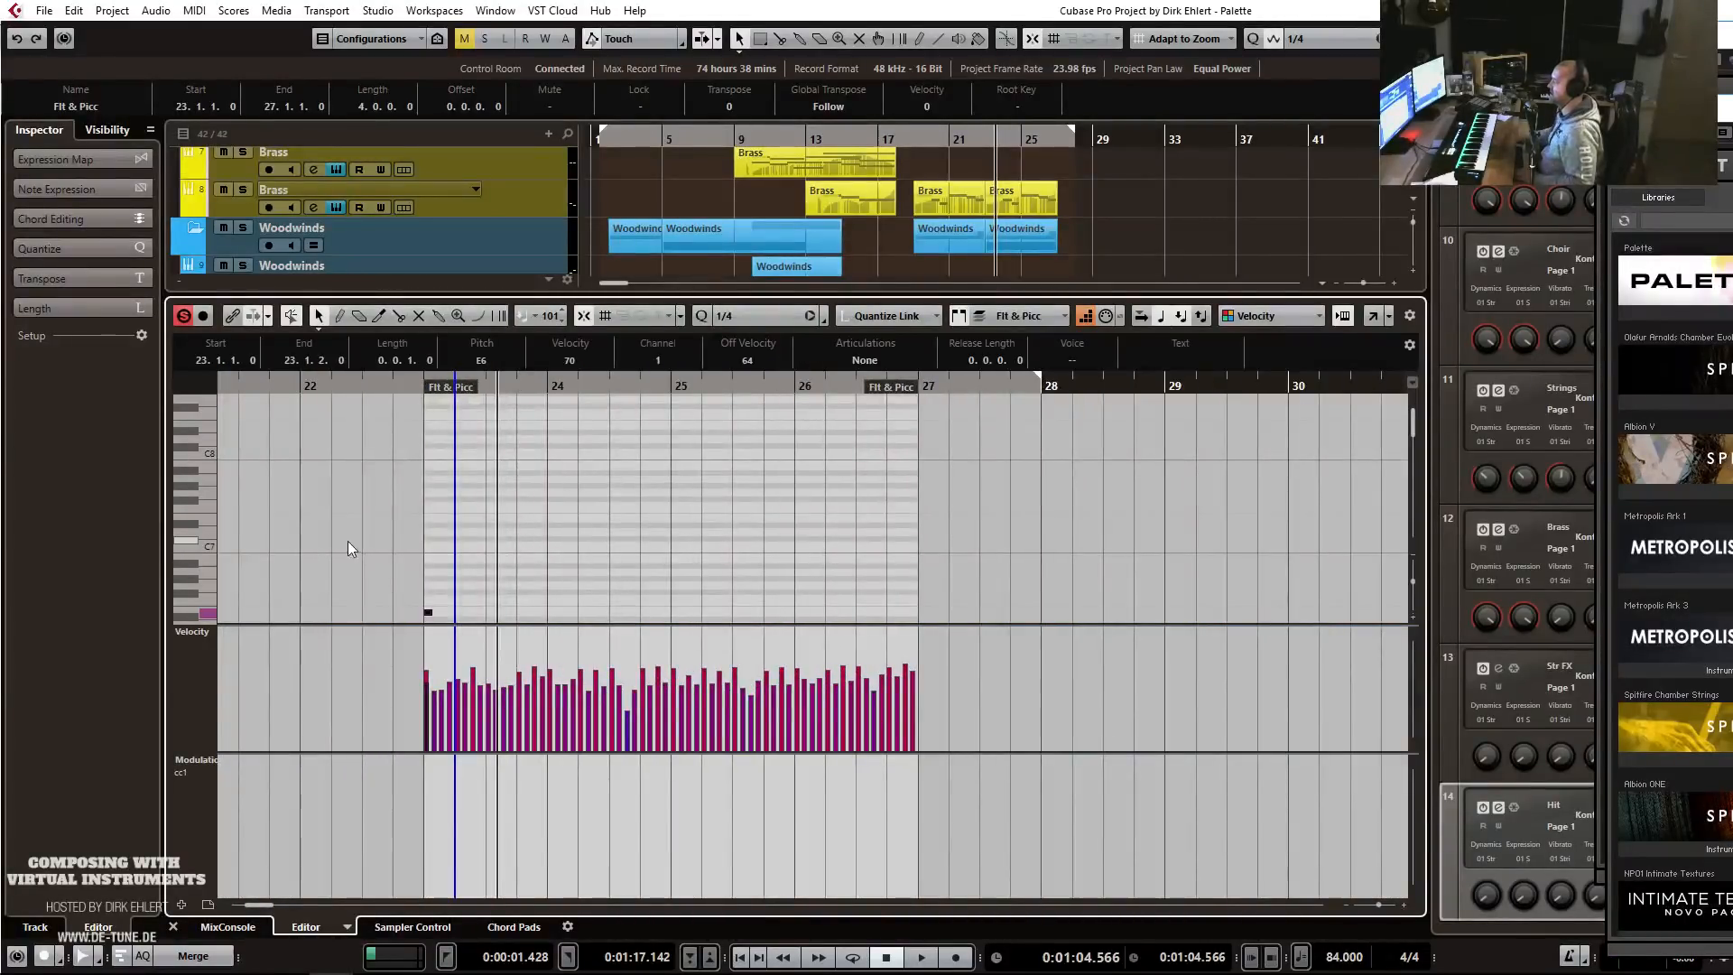
Show the CC 11 (Expression) data of the Flt & Picc event and audition it from bar 23.
scroll(397, 474, "down", 1)
left_click(415, 380)
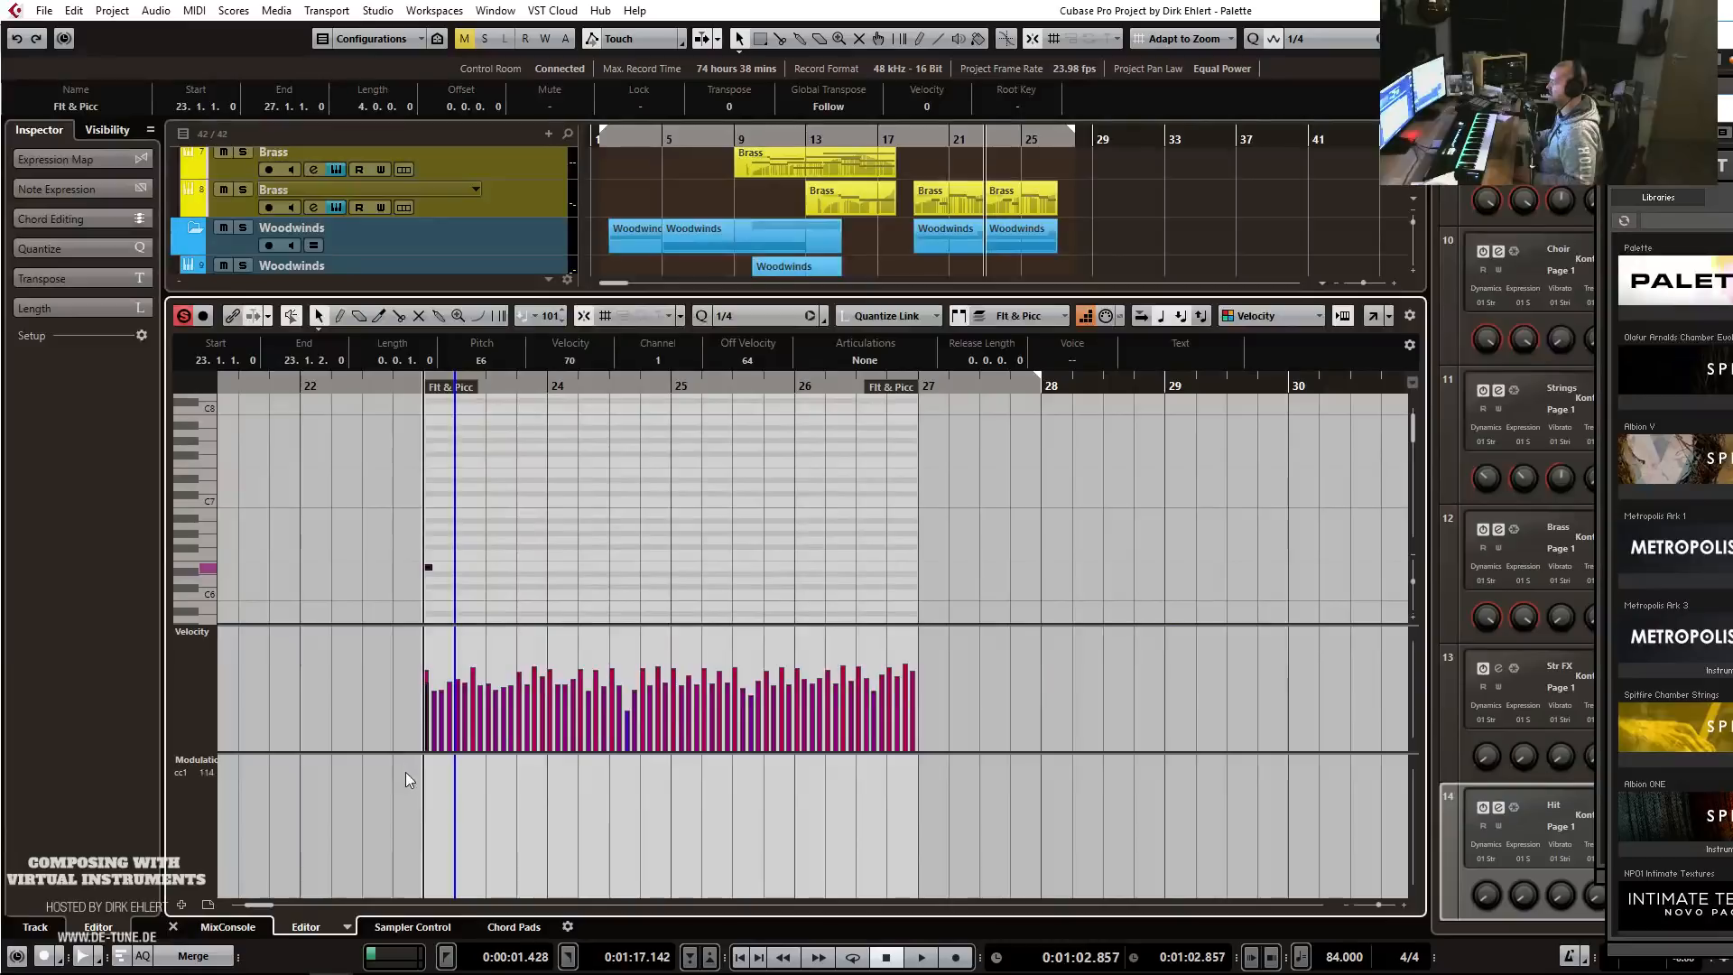
left_click(186, 764)
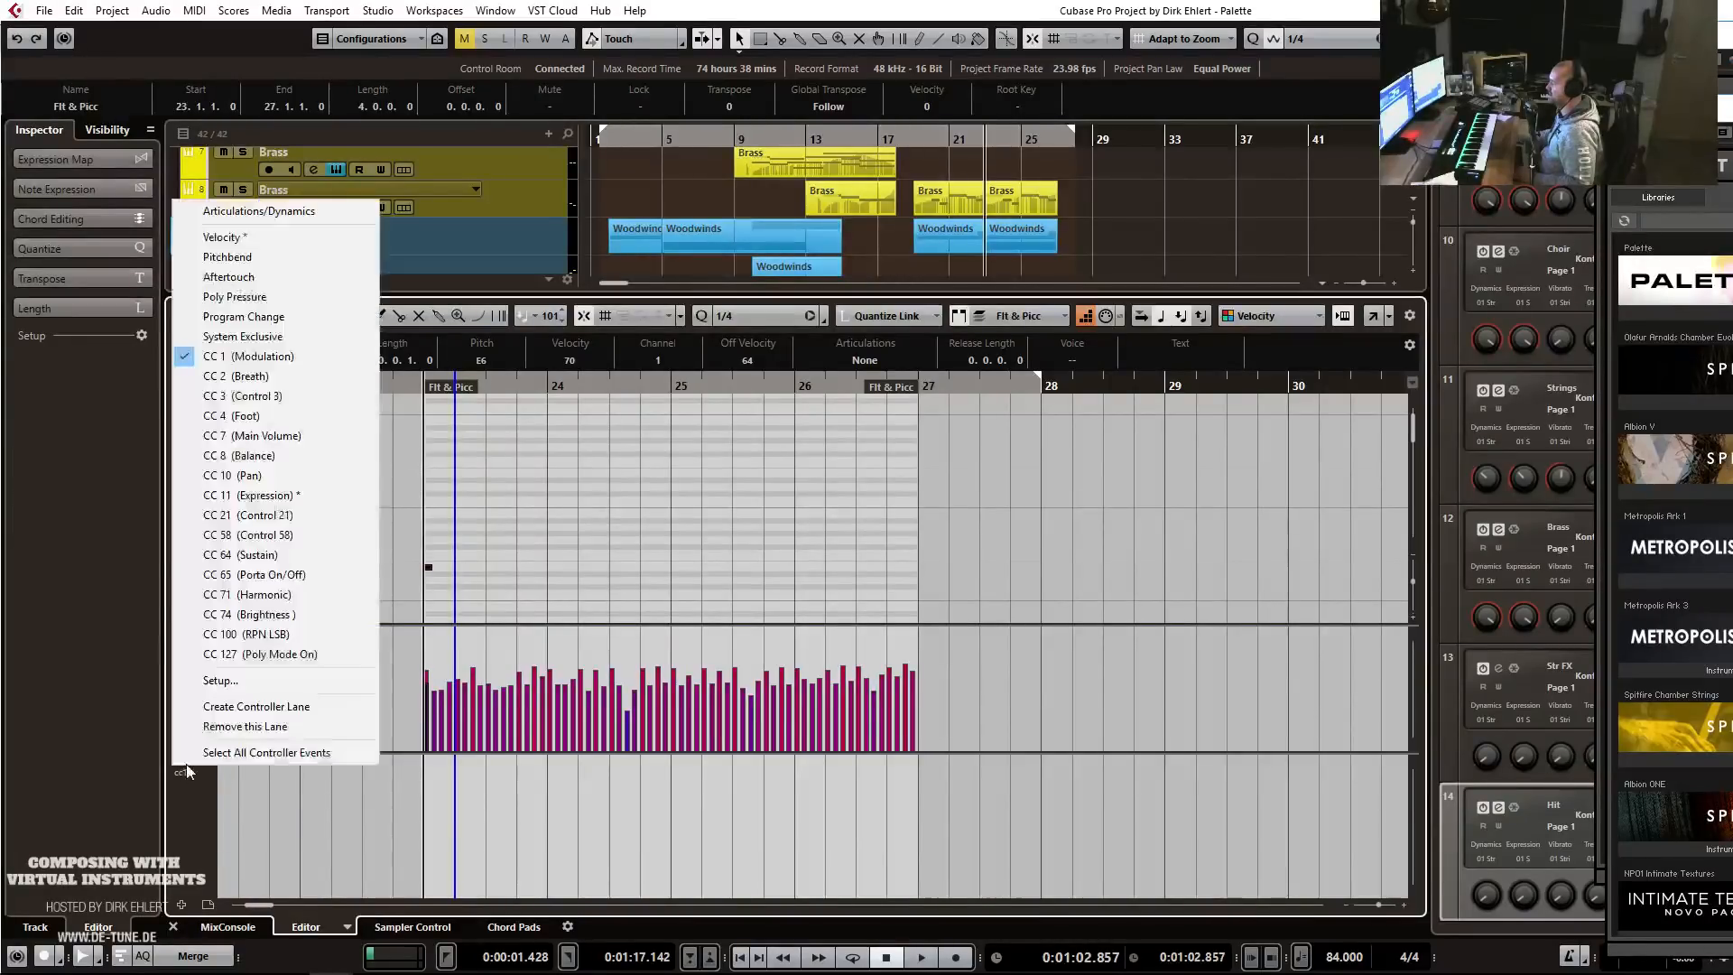
left_click(262, 495)
key("space")
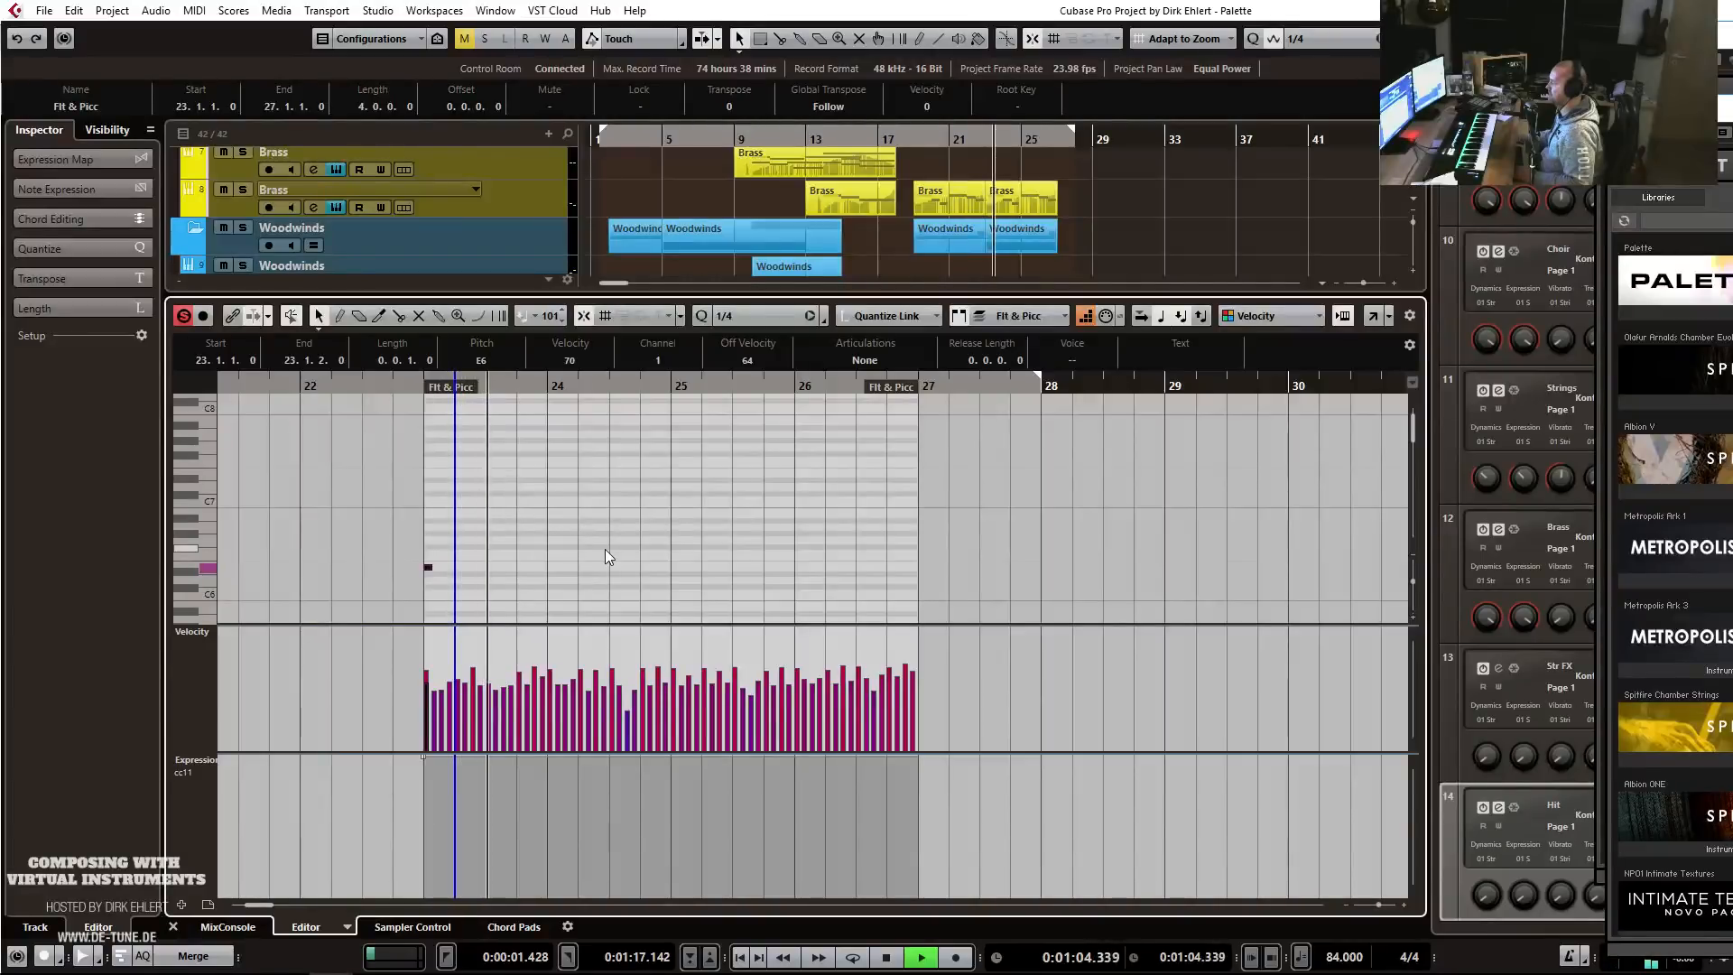
scroll(605, 549, "down", 6)
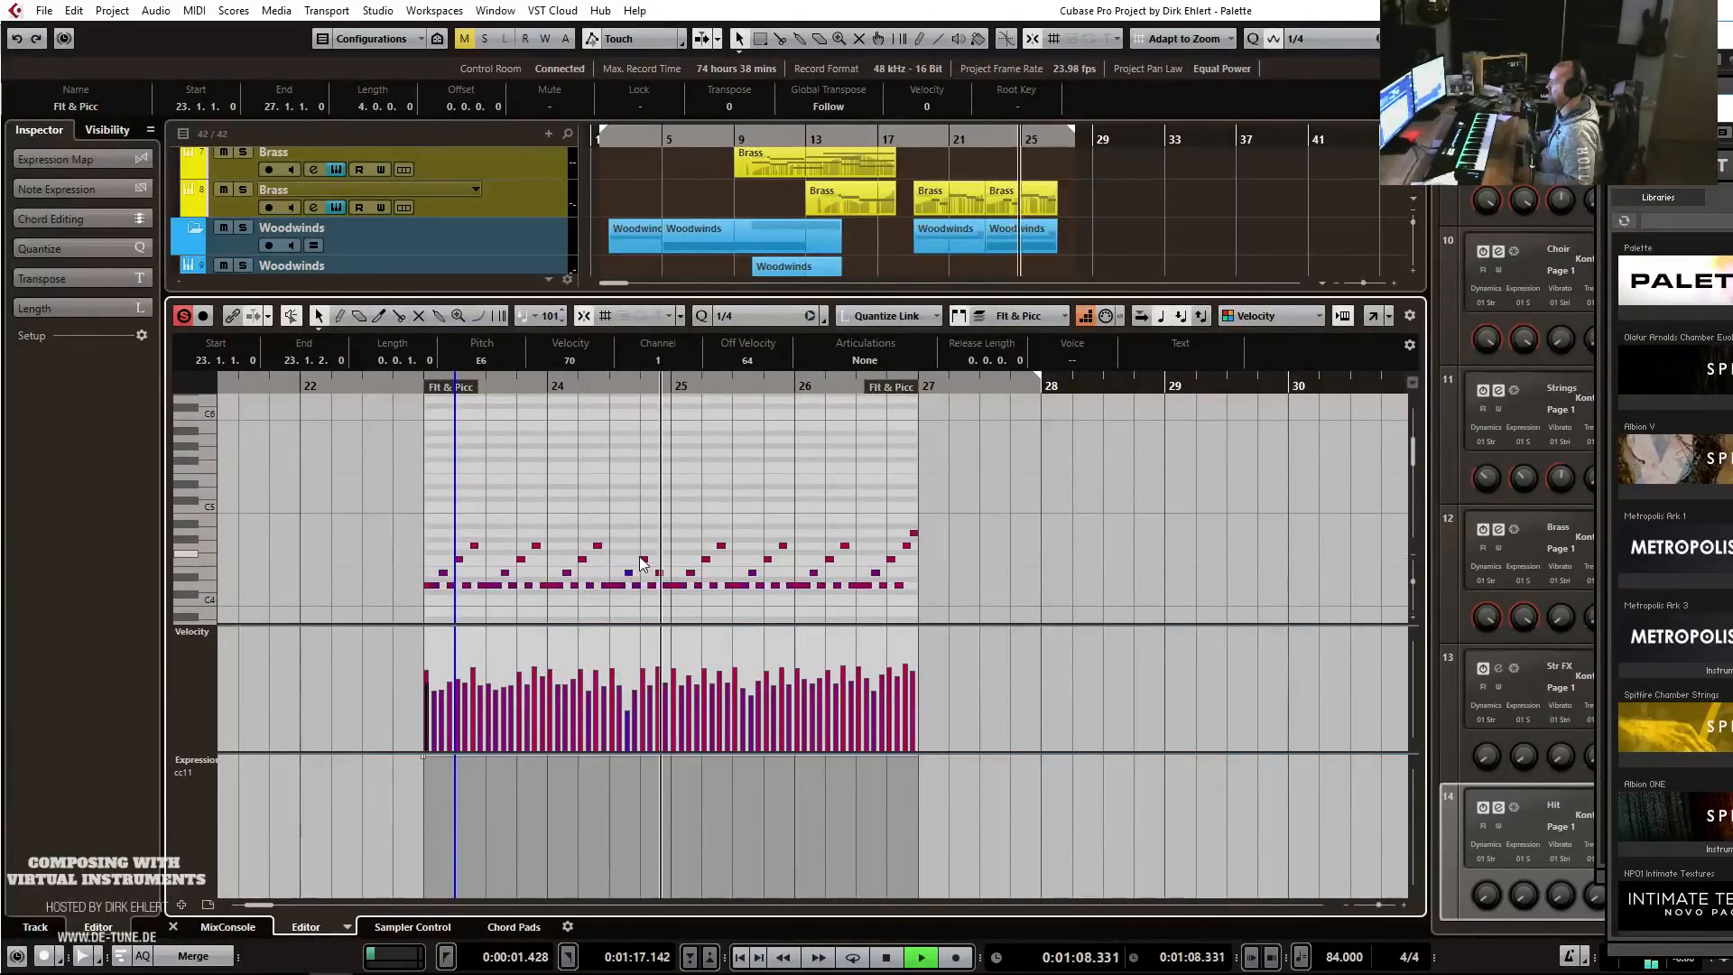
key("space")
key("Return")
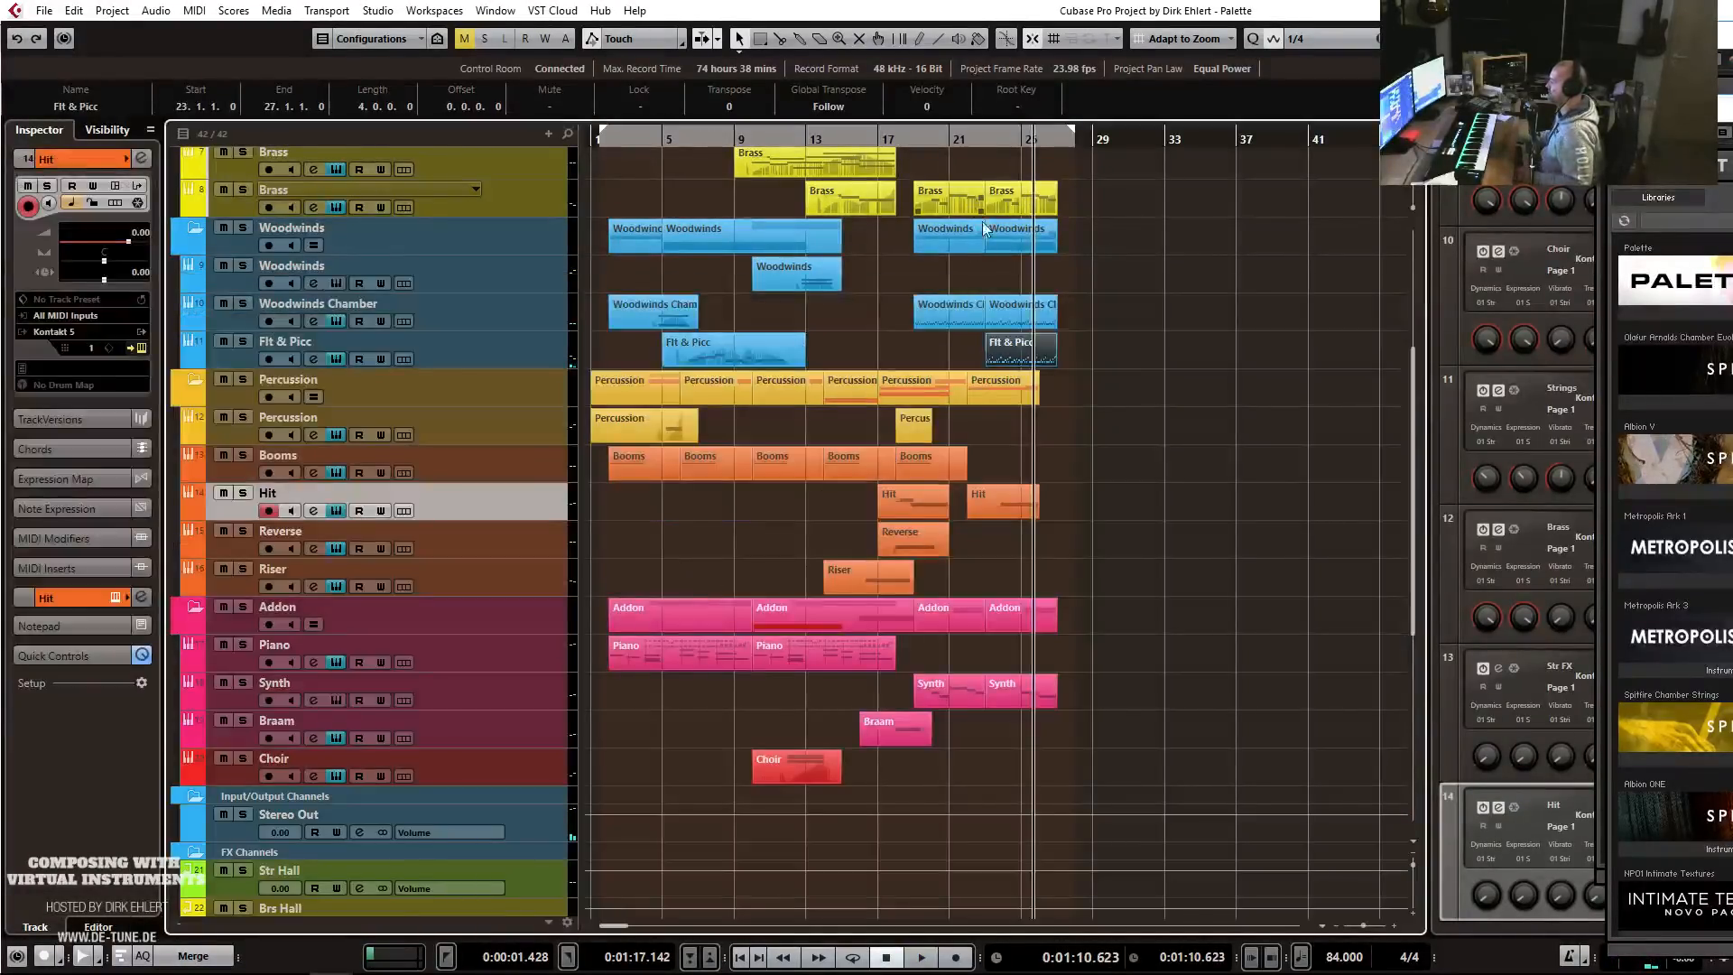
Shorten all notes of the Flt & Picc event together, with the first note's length at 0.0.0.70.
double_click(1011, 348)
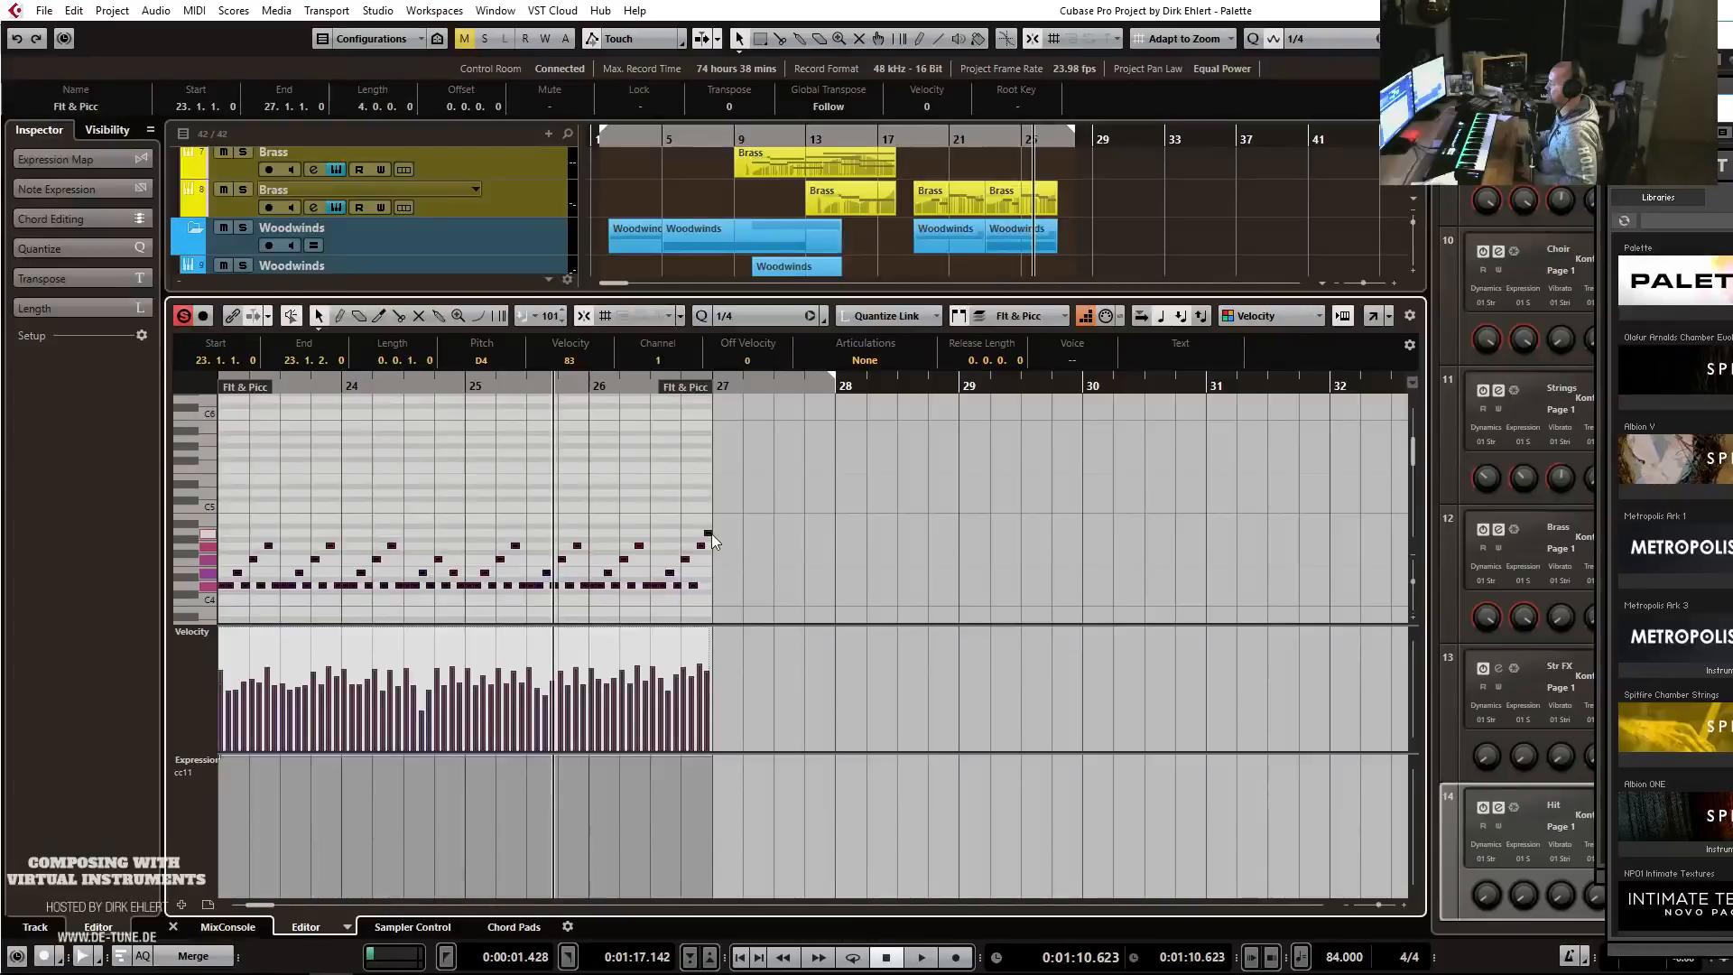
scroll(713, 542, "up", 2)
scroll(614, 541, "up", 2)
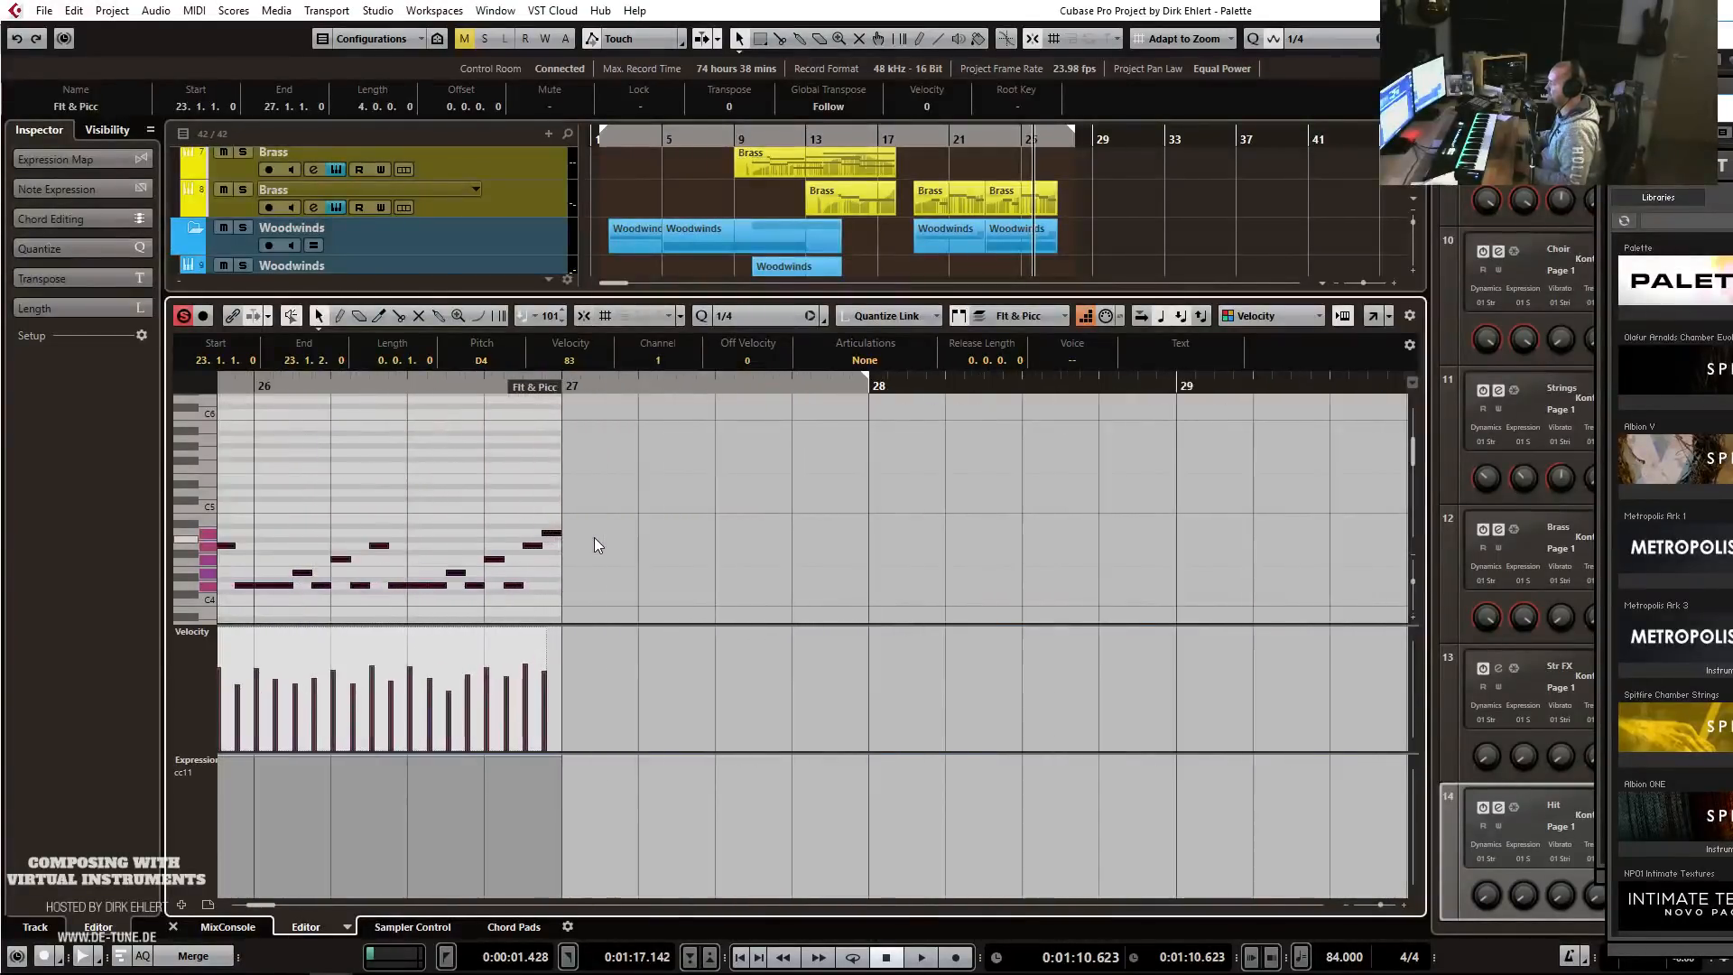
left_click_drag(374, 533, 362, 534)
scroll(474, 553, "left", 2)
scroll(487, 551, "left", 3)
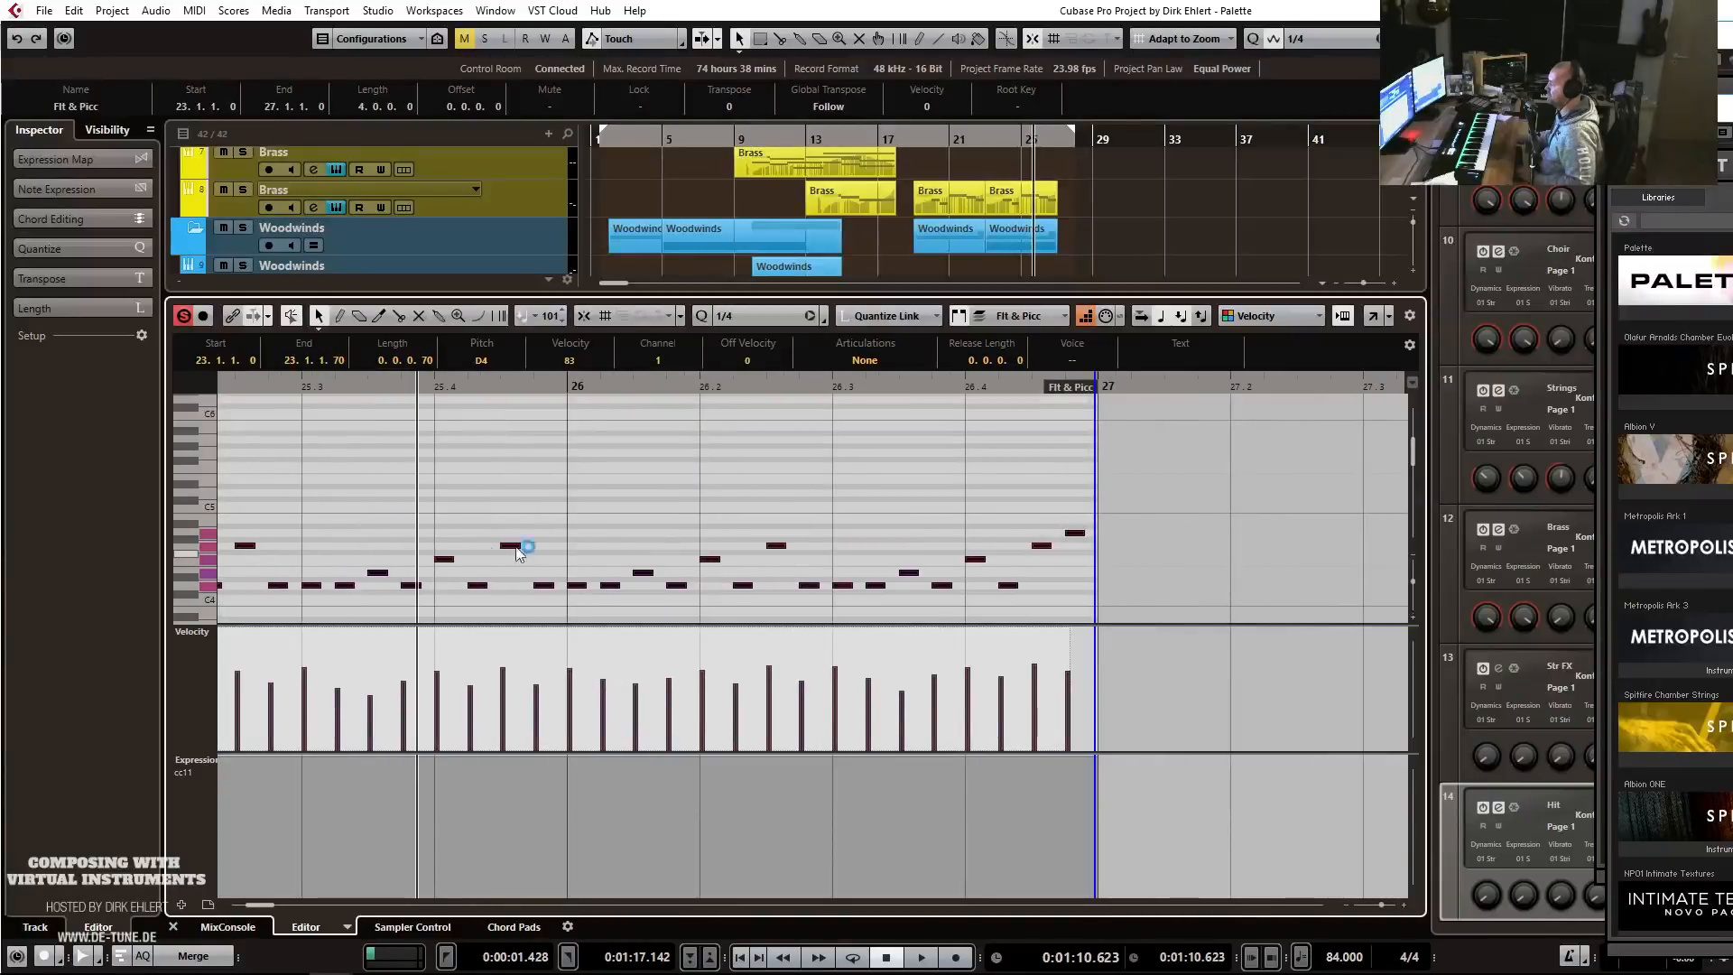
Audition the shortened Flt & Picc notes near bar 26, and play the arrangement again from bar 22.
key("space")
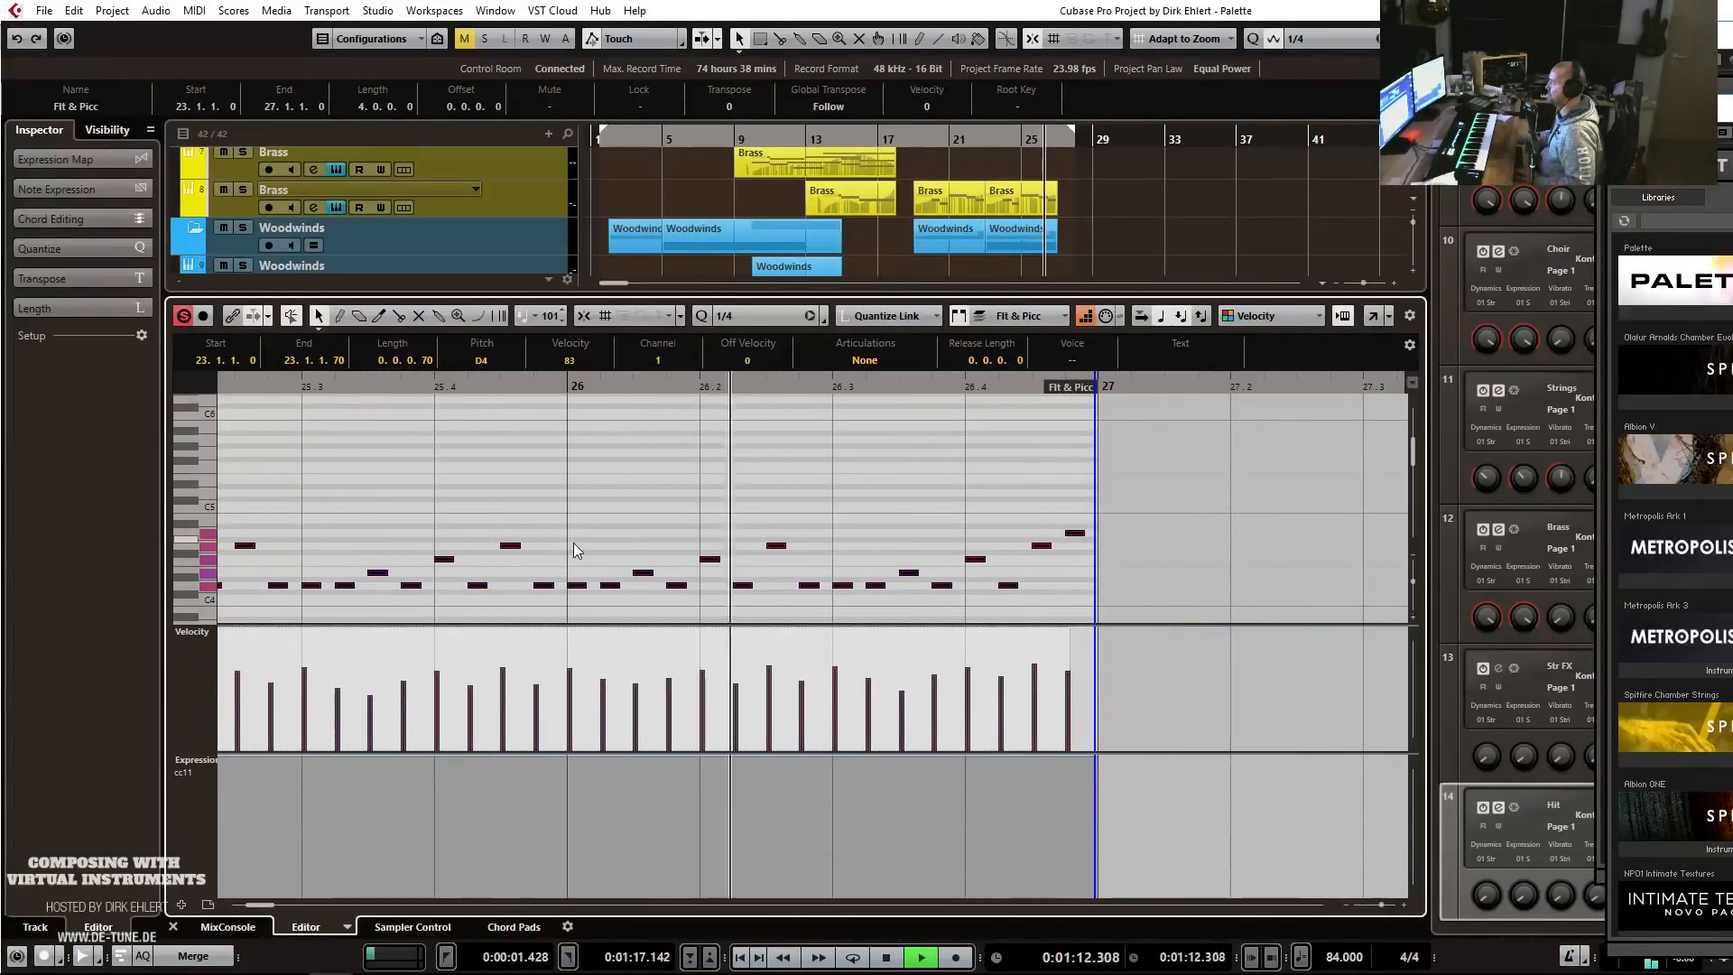
key("space")
key("Return")
left_click_drag(982, 139, 965, 140)
key("space")
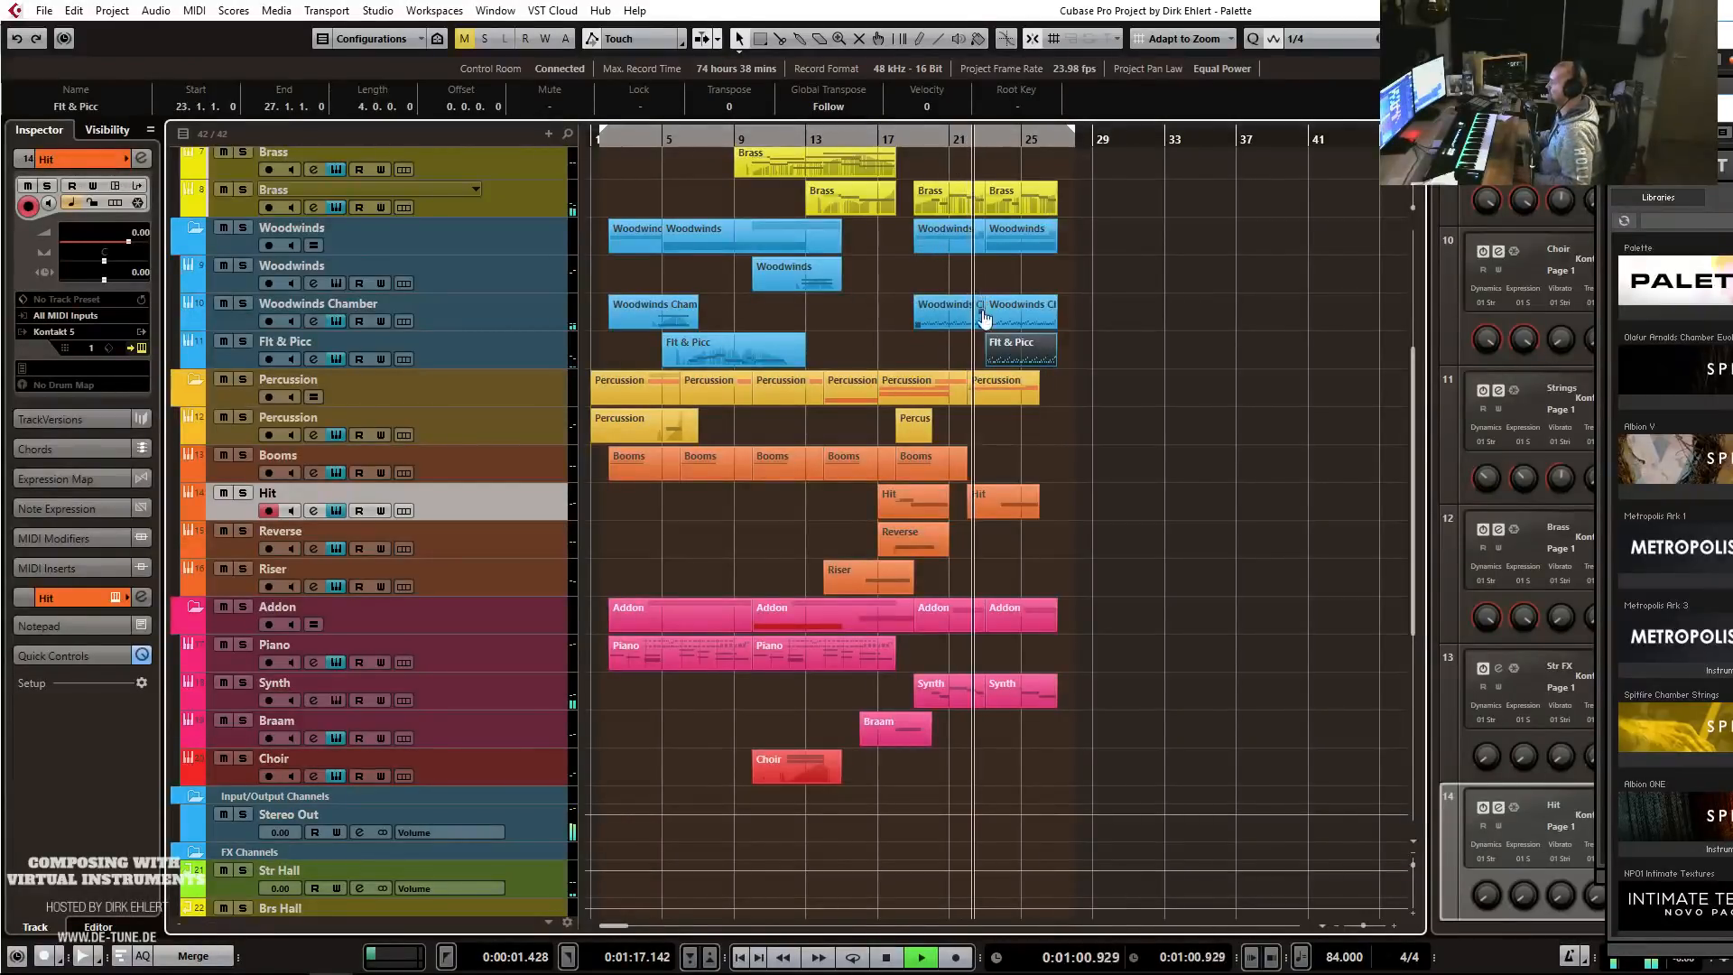
key("space")
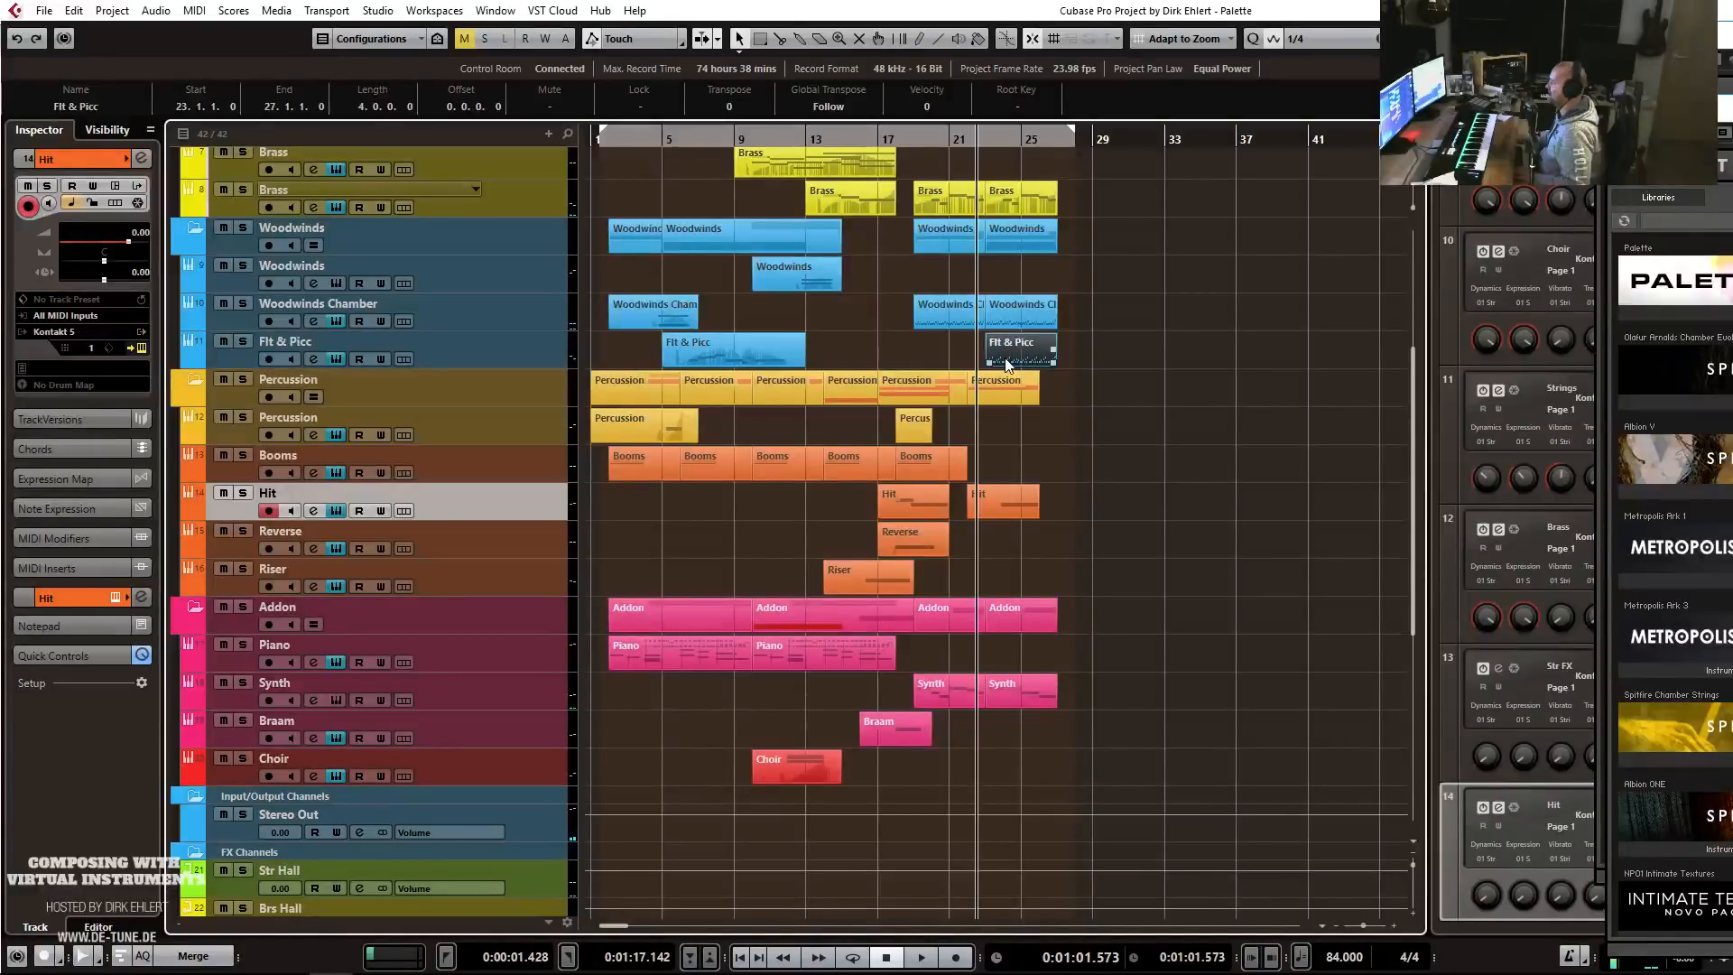
Move the bar 23 Woodwinds Chamber event to the Woodwinds track and the Flt & Picc event to Woodwinds Chamber, and audition them.
mouse_move(1007, 350)
left_mouse_down()
mouse_move(1011, 271)
mouse_move(1012, 327)
left_mouse_up()
key("space")
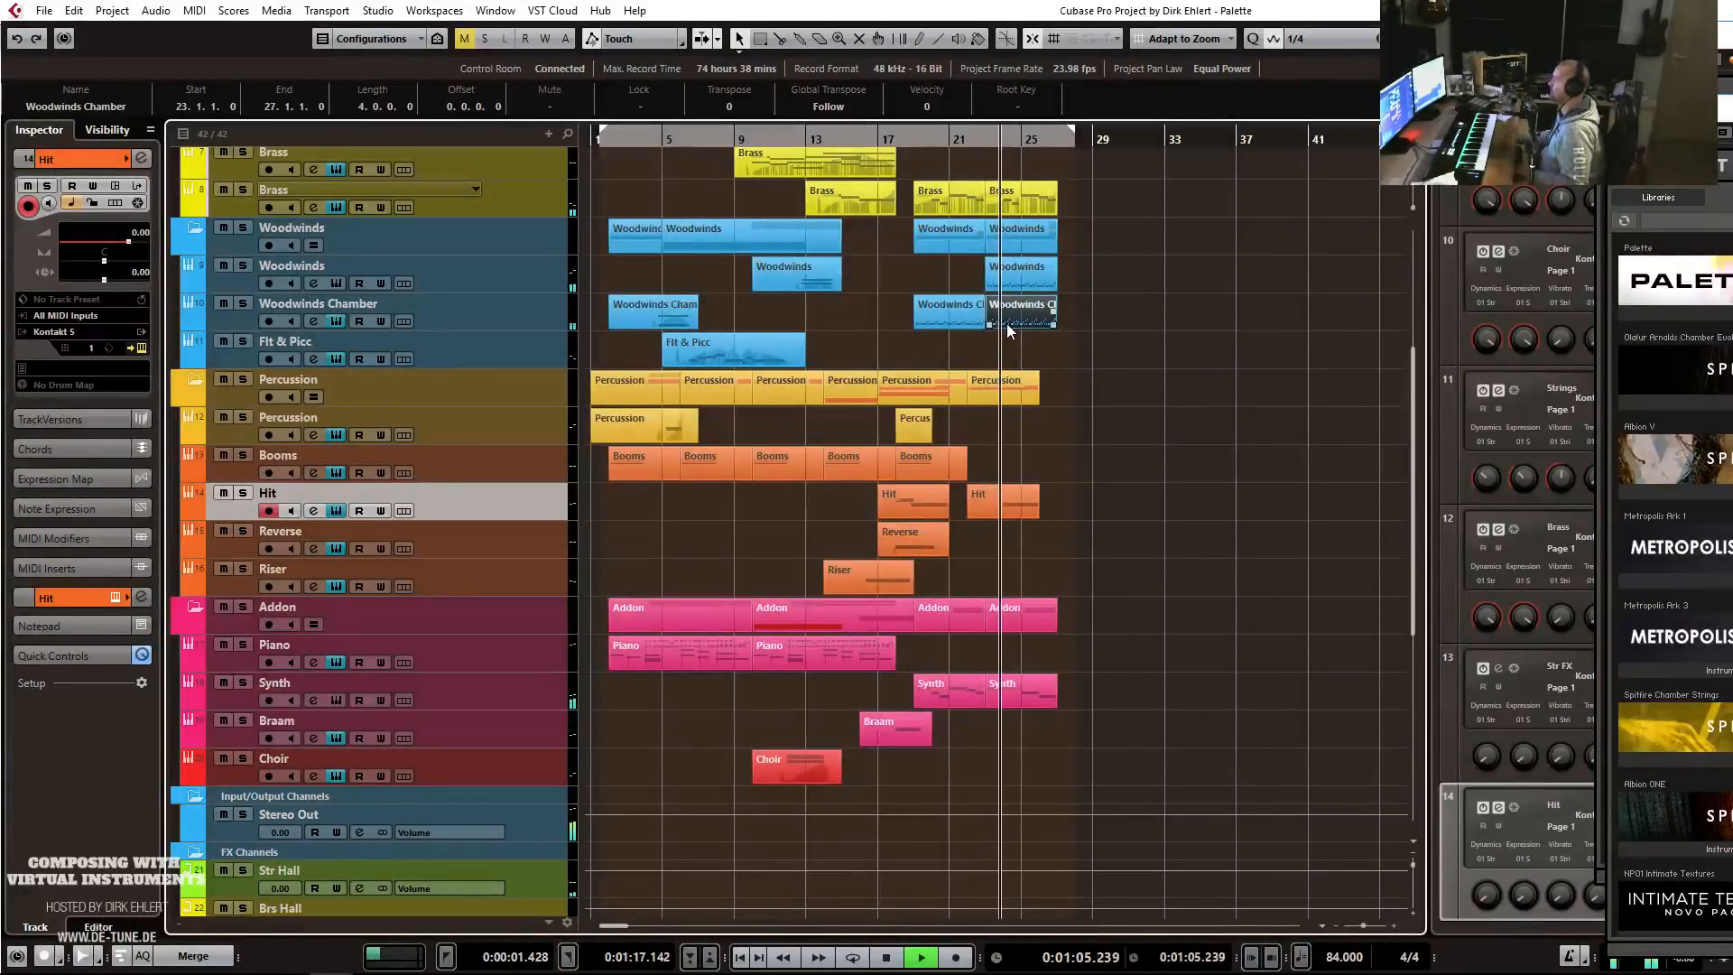
scroll(1025, 371, "up", 3)
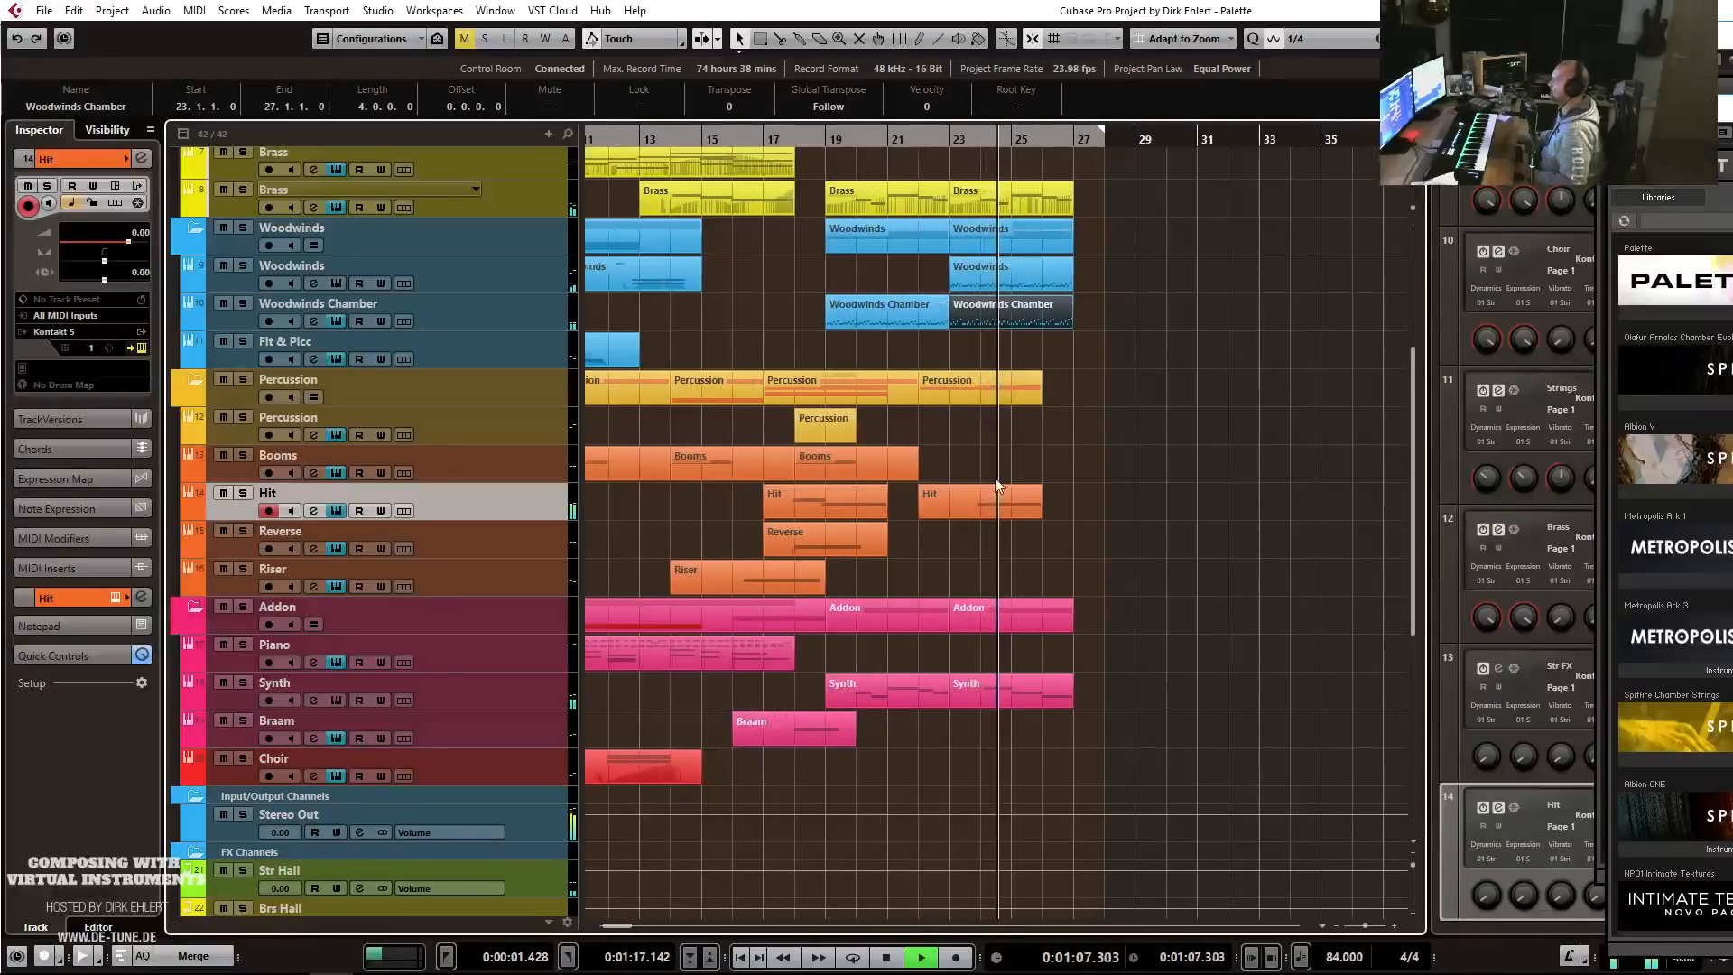
scroll(996, 487, "up", 2)
key("space")
Move the Hit event at bar 22 one bar earlier to bar 21 and audition it into bar 23.
left_click(975, 496)
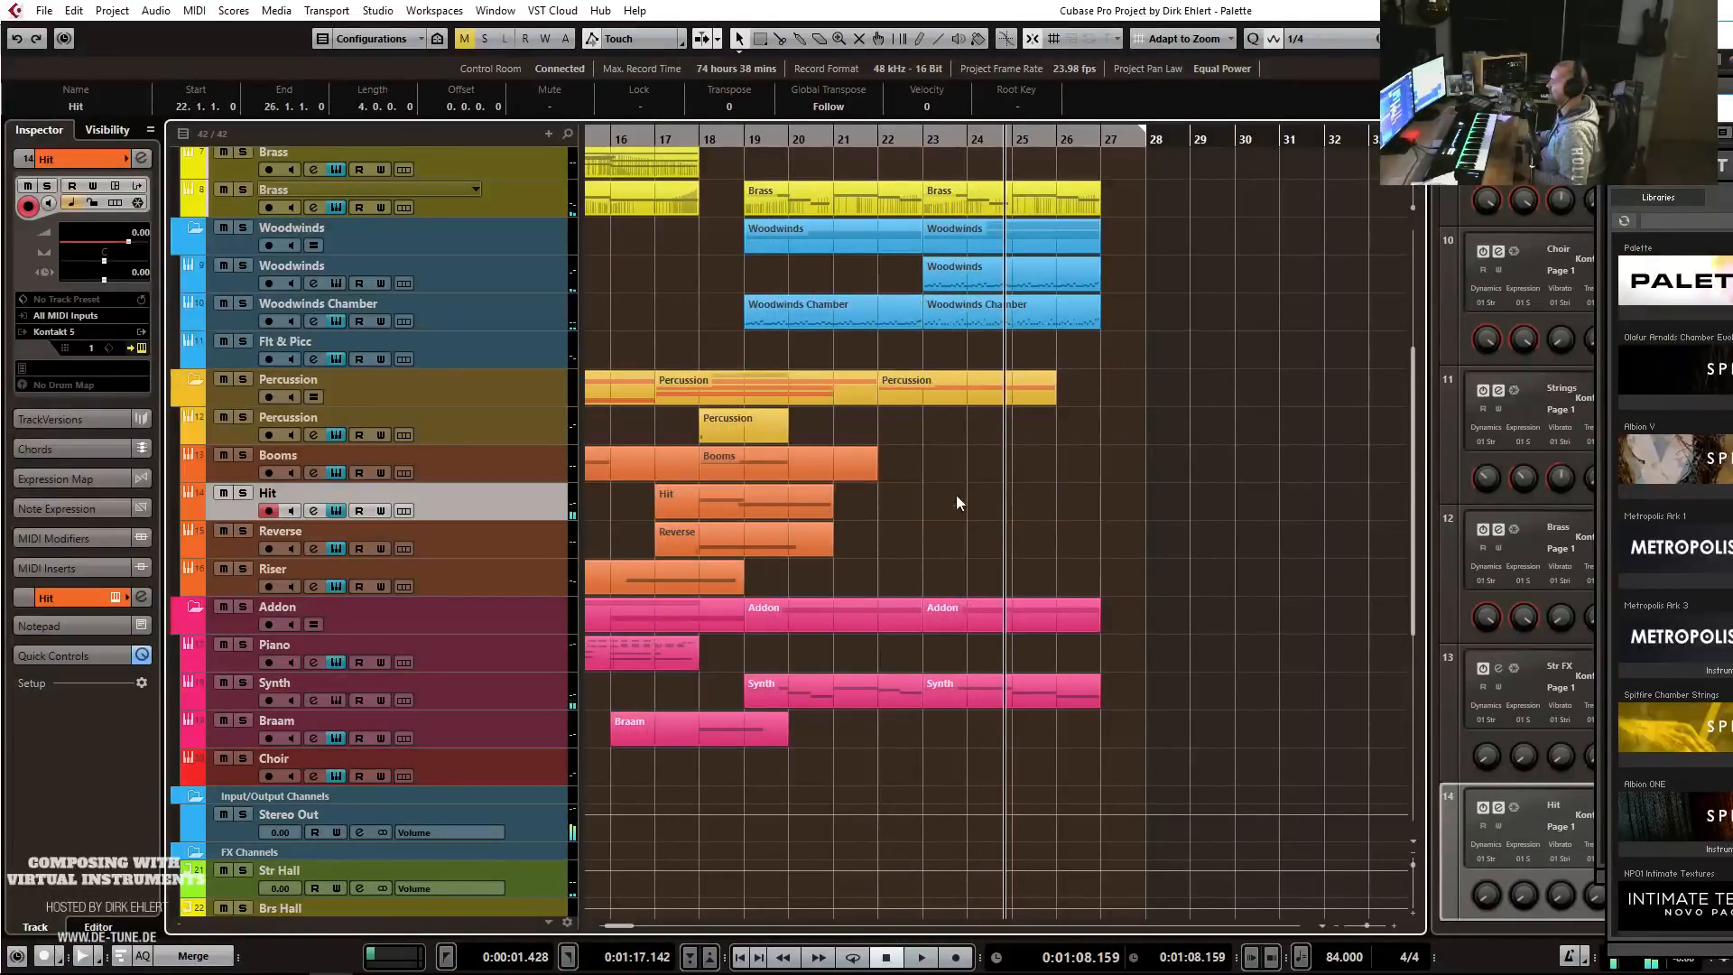
left_click_drag(956, 494, 954, 494)
left_click(874, 139)
key("space")
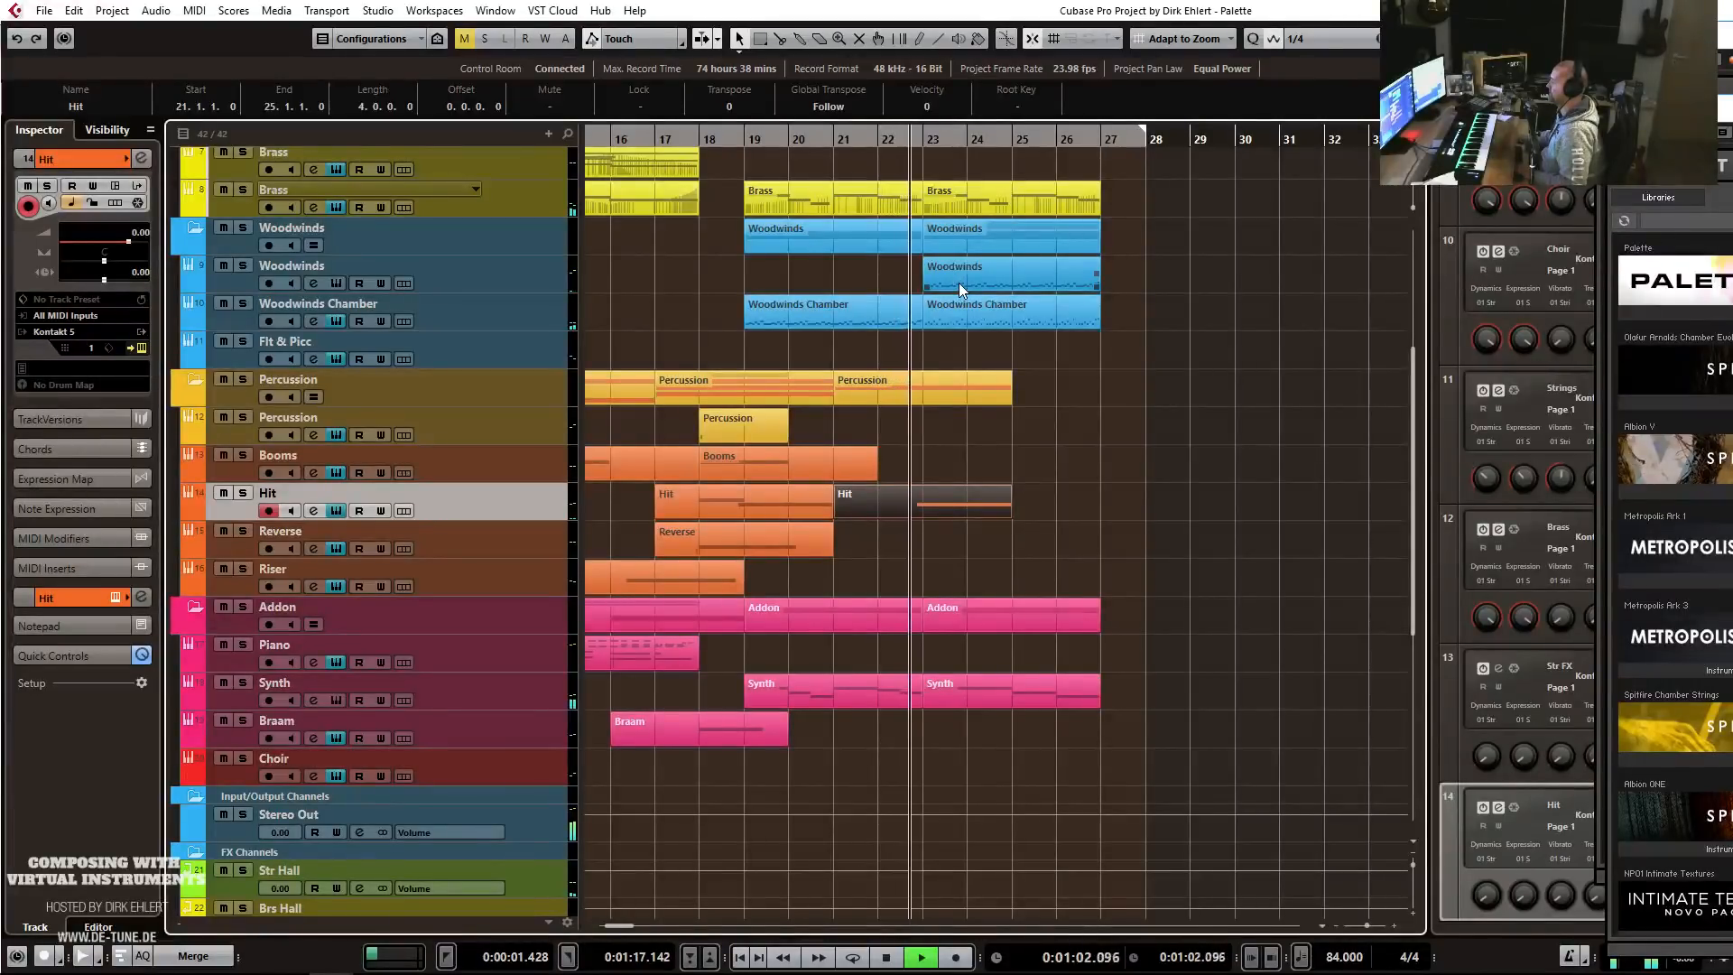
key("space")
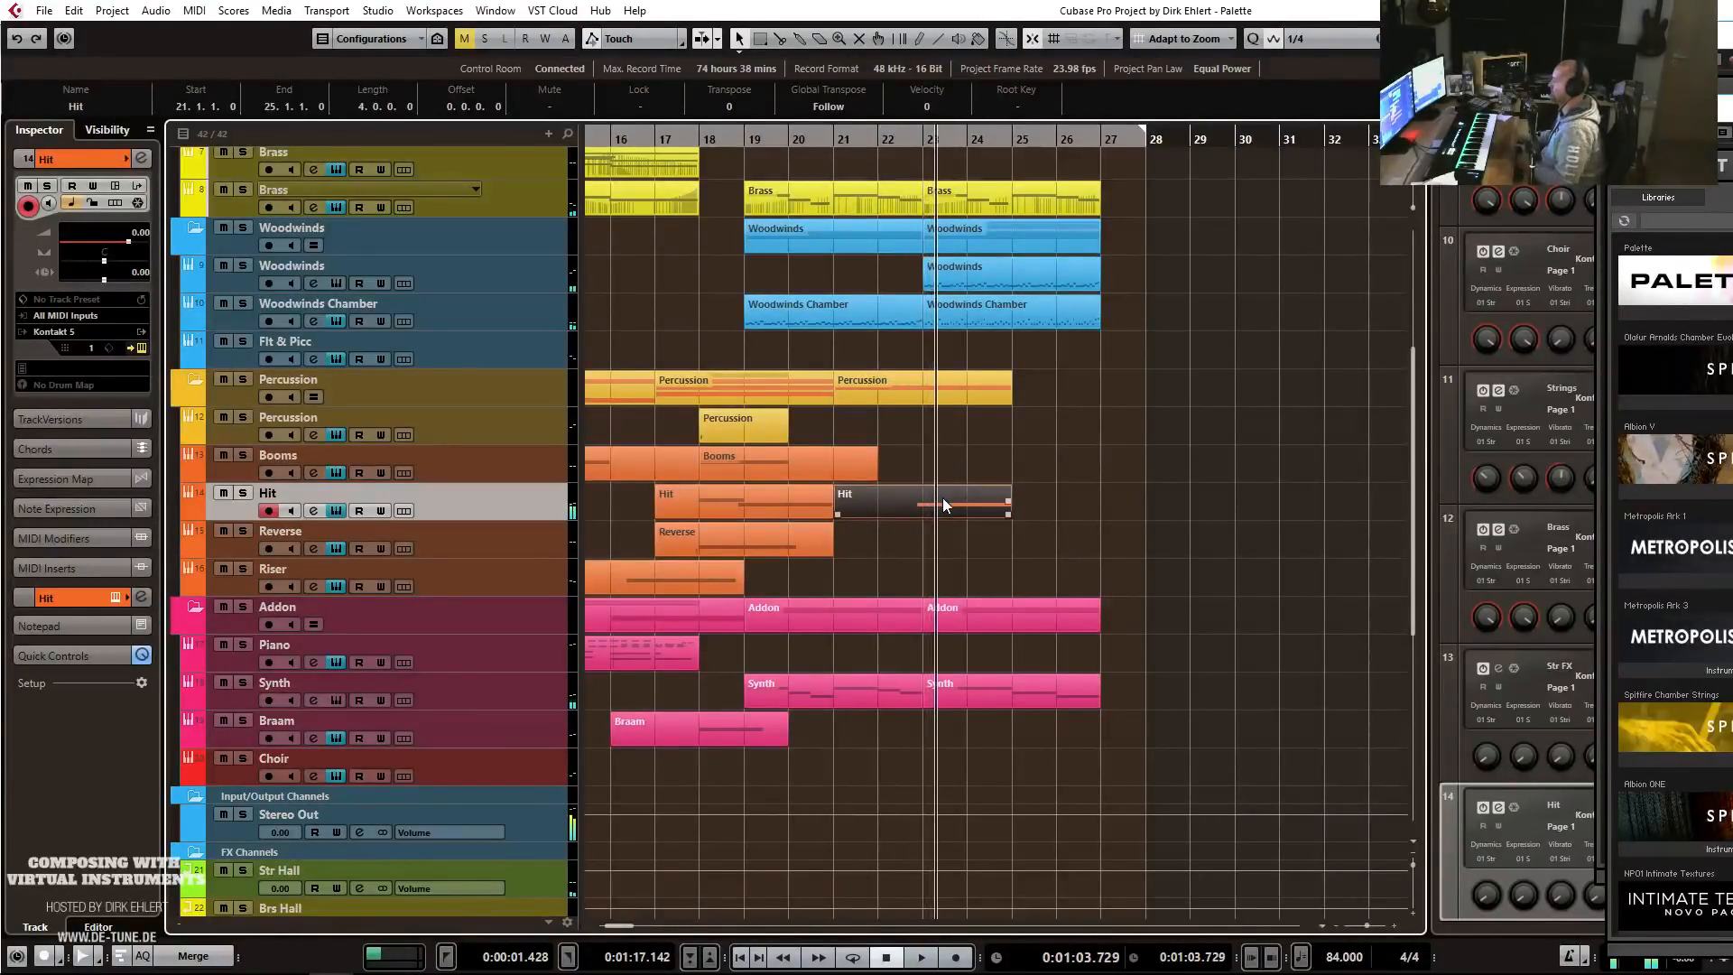
Delay the start of the E2 note in the bar 21 Hit event to 22.4.3.64 and audition it.
double_click(945, 504)
left_click_drag(592, 520, 600, 521)
key("space")
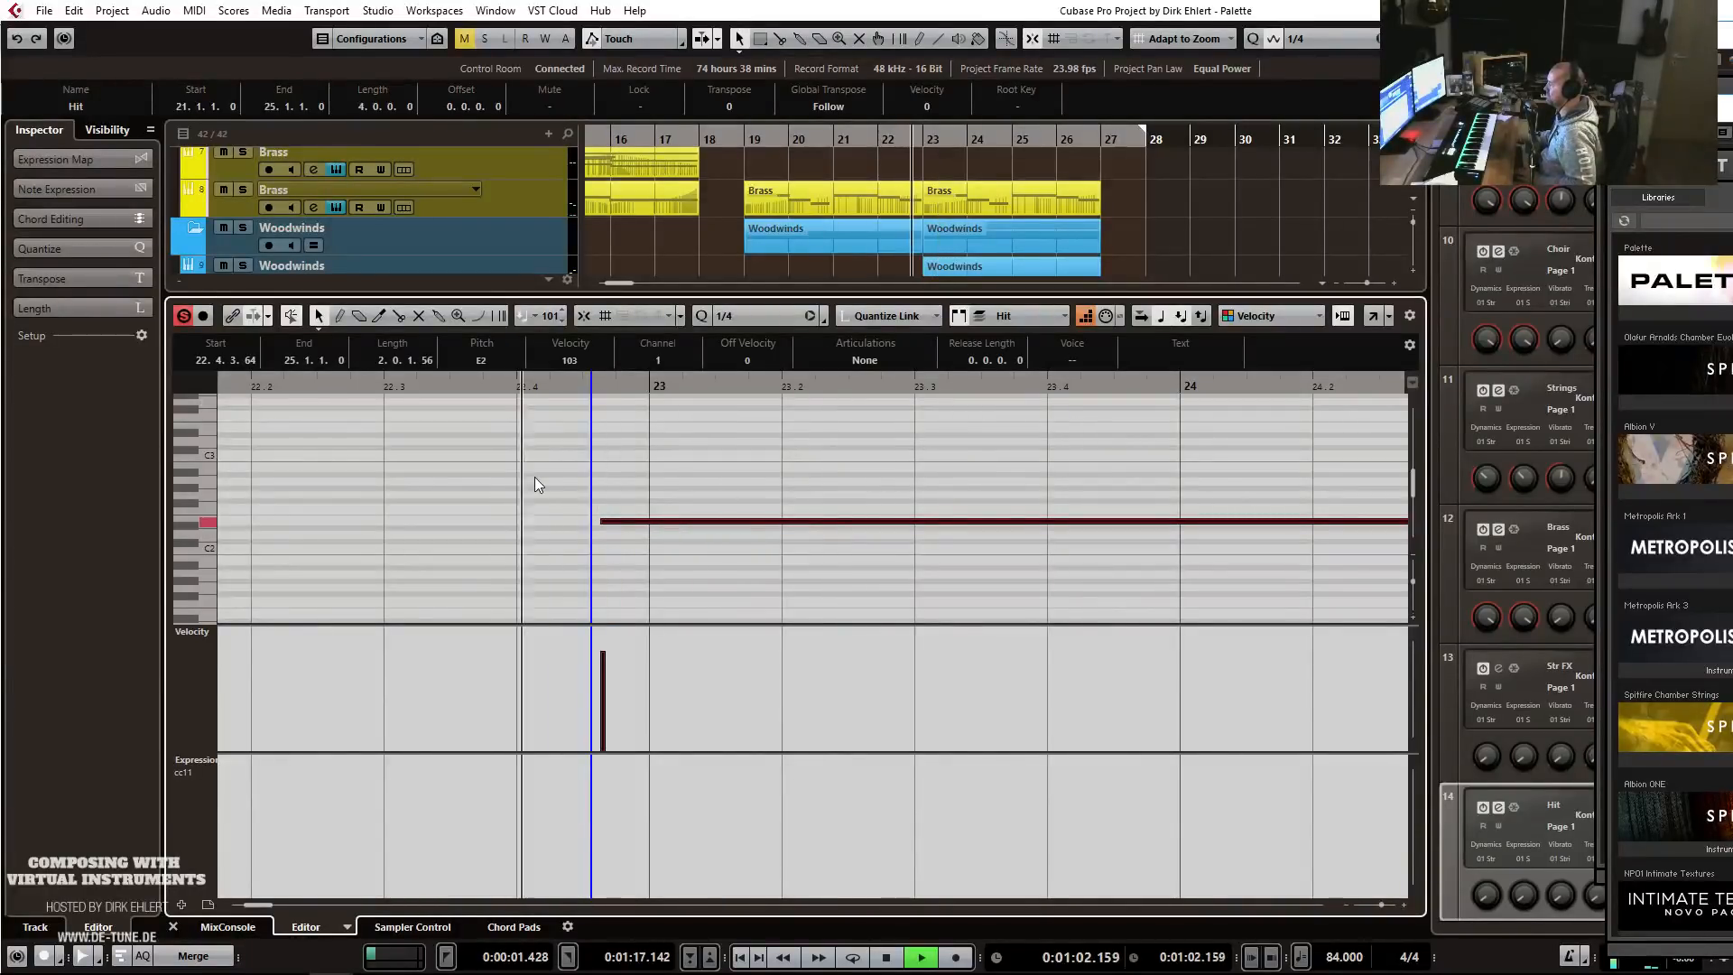
key("space")
key("Return")
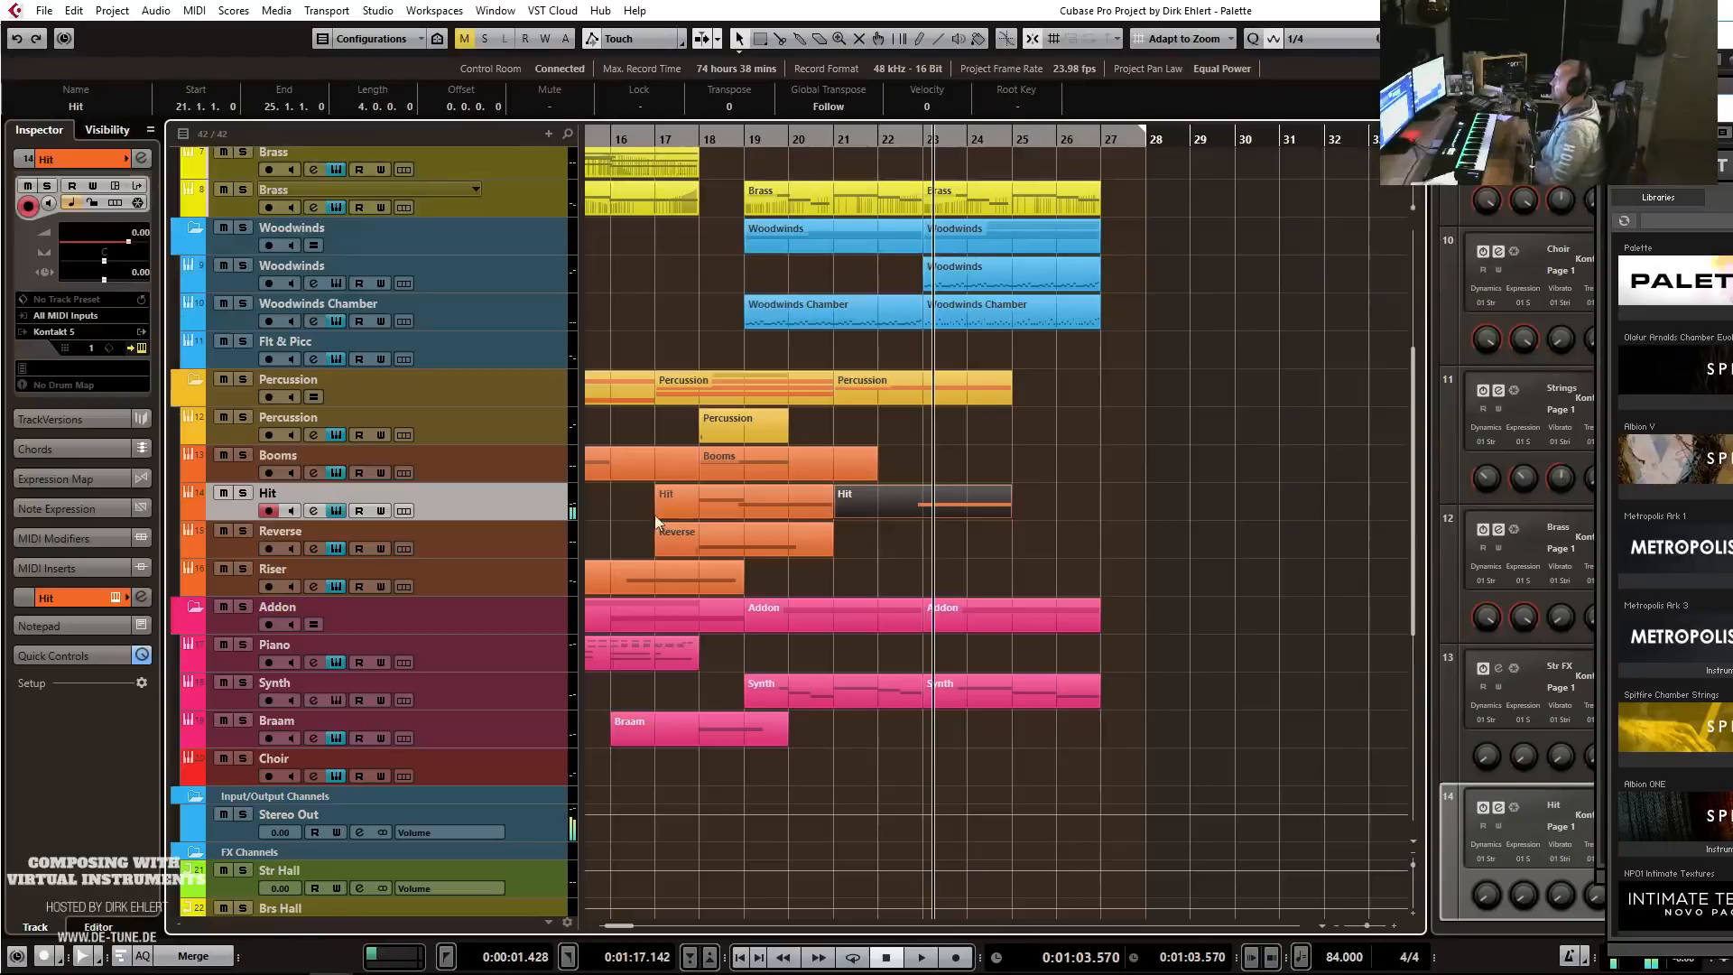
Slightly delay the start of the lower, second note in the Hit event at bar 17.
left_click(793, 495)
key("Return")
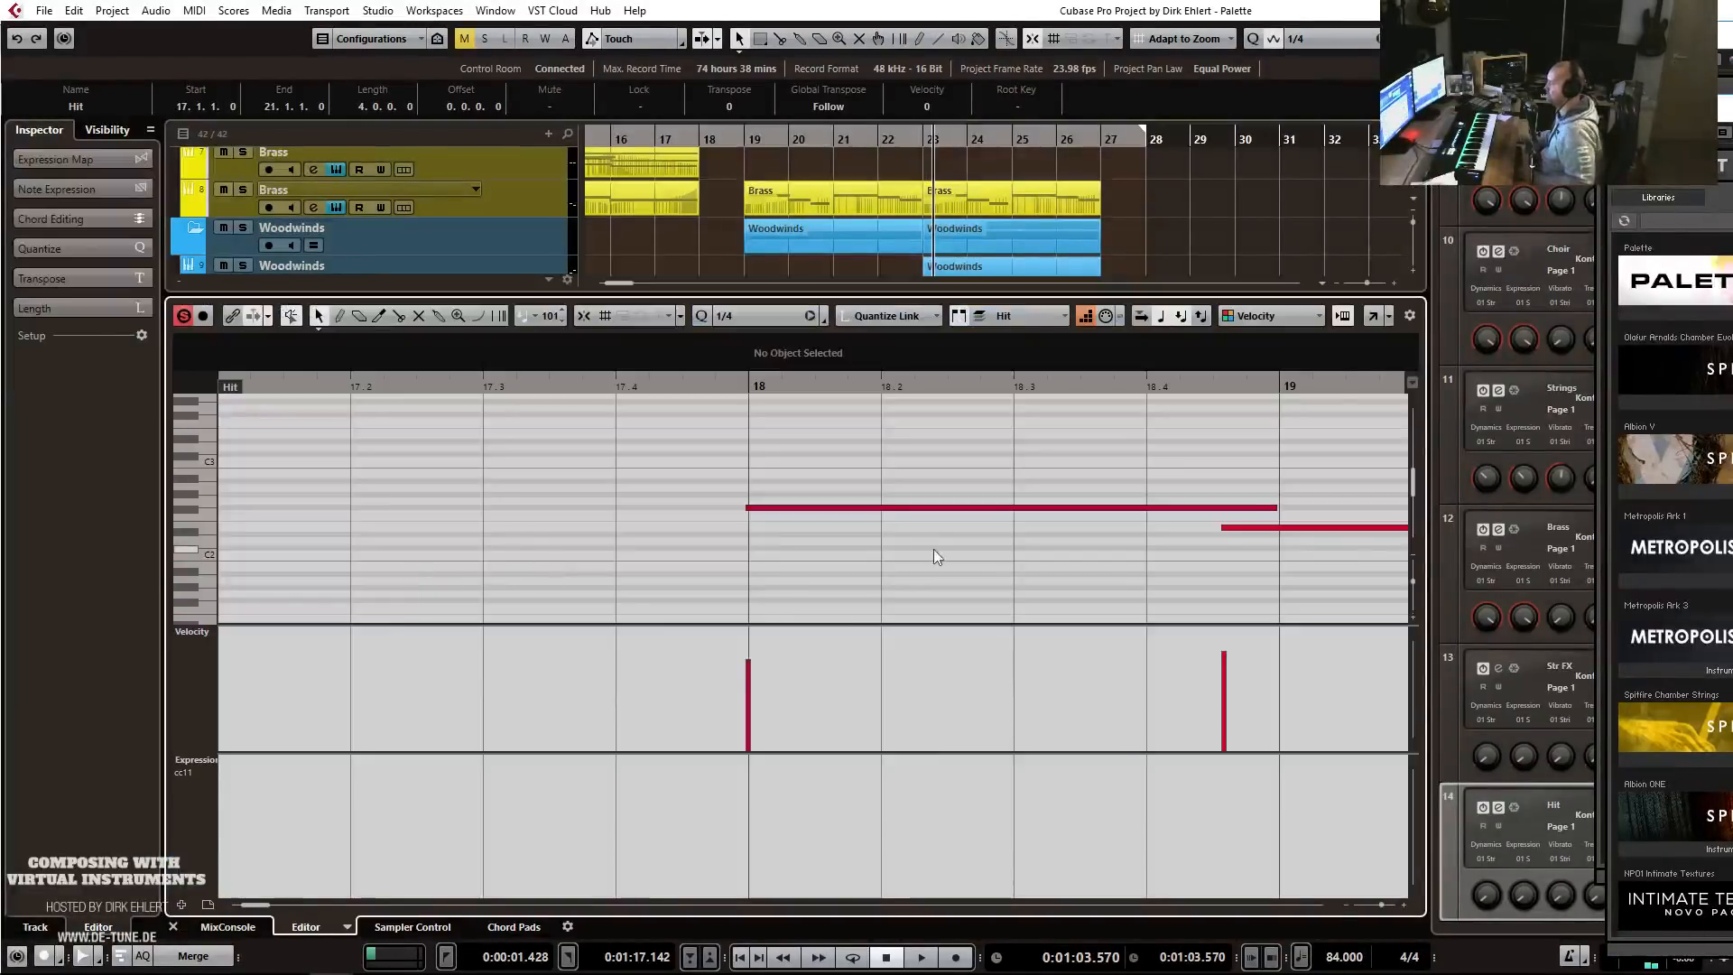
left_click_drag(1226, 528, 1234, 529)
key("Return")
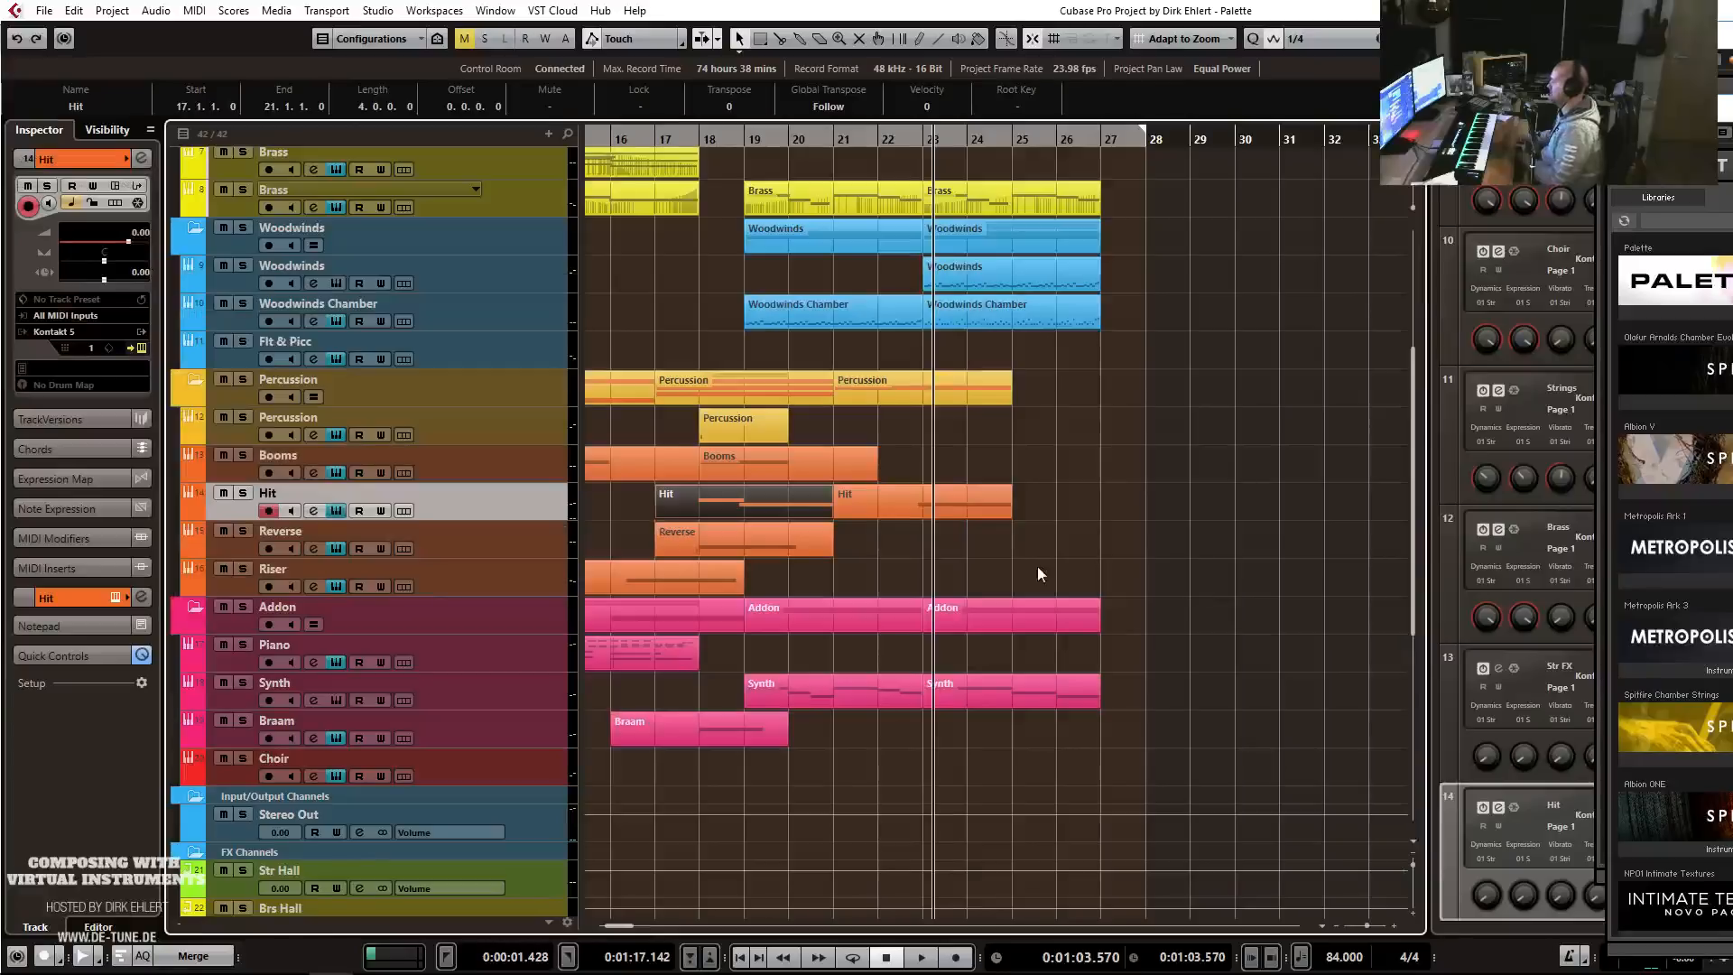
Play the arrangement from just before bar 16 and copy the bar 18 Percussion event to bar 21.
left_click(608, 140)
key("space")
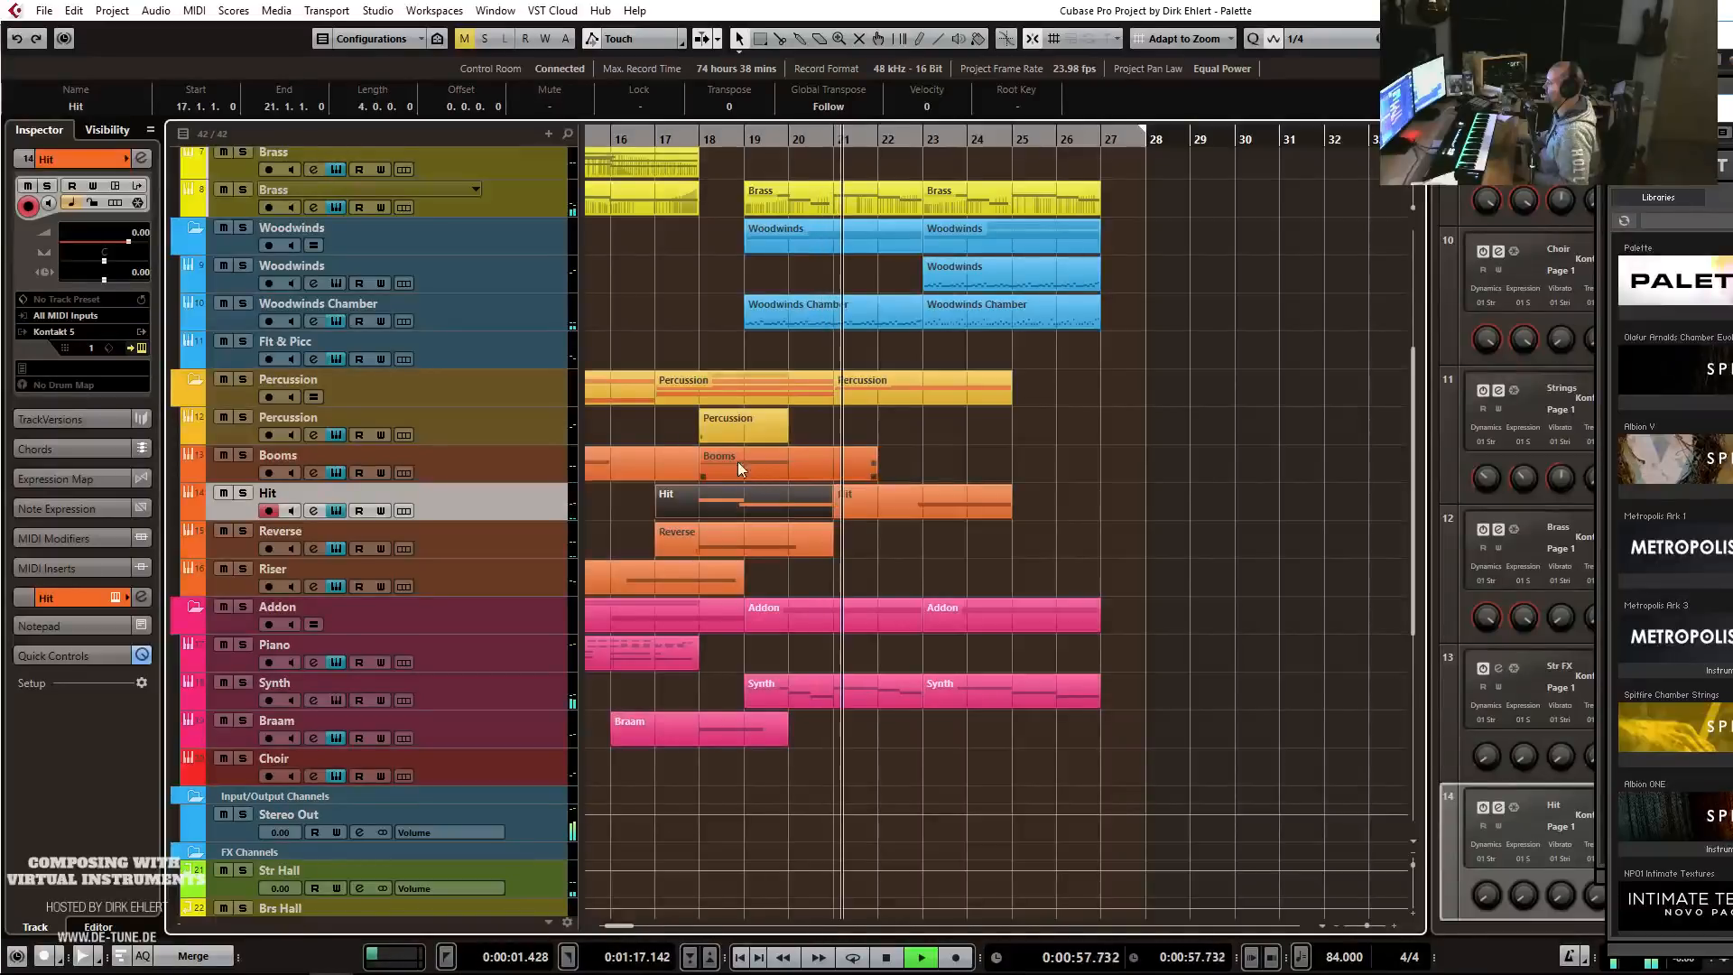
left_click_drag(721, 439, 862, 440)
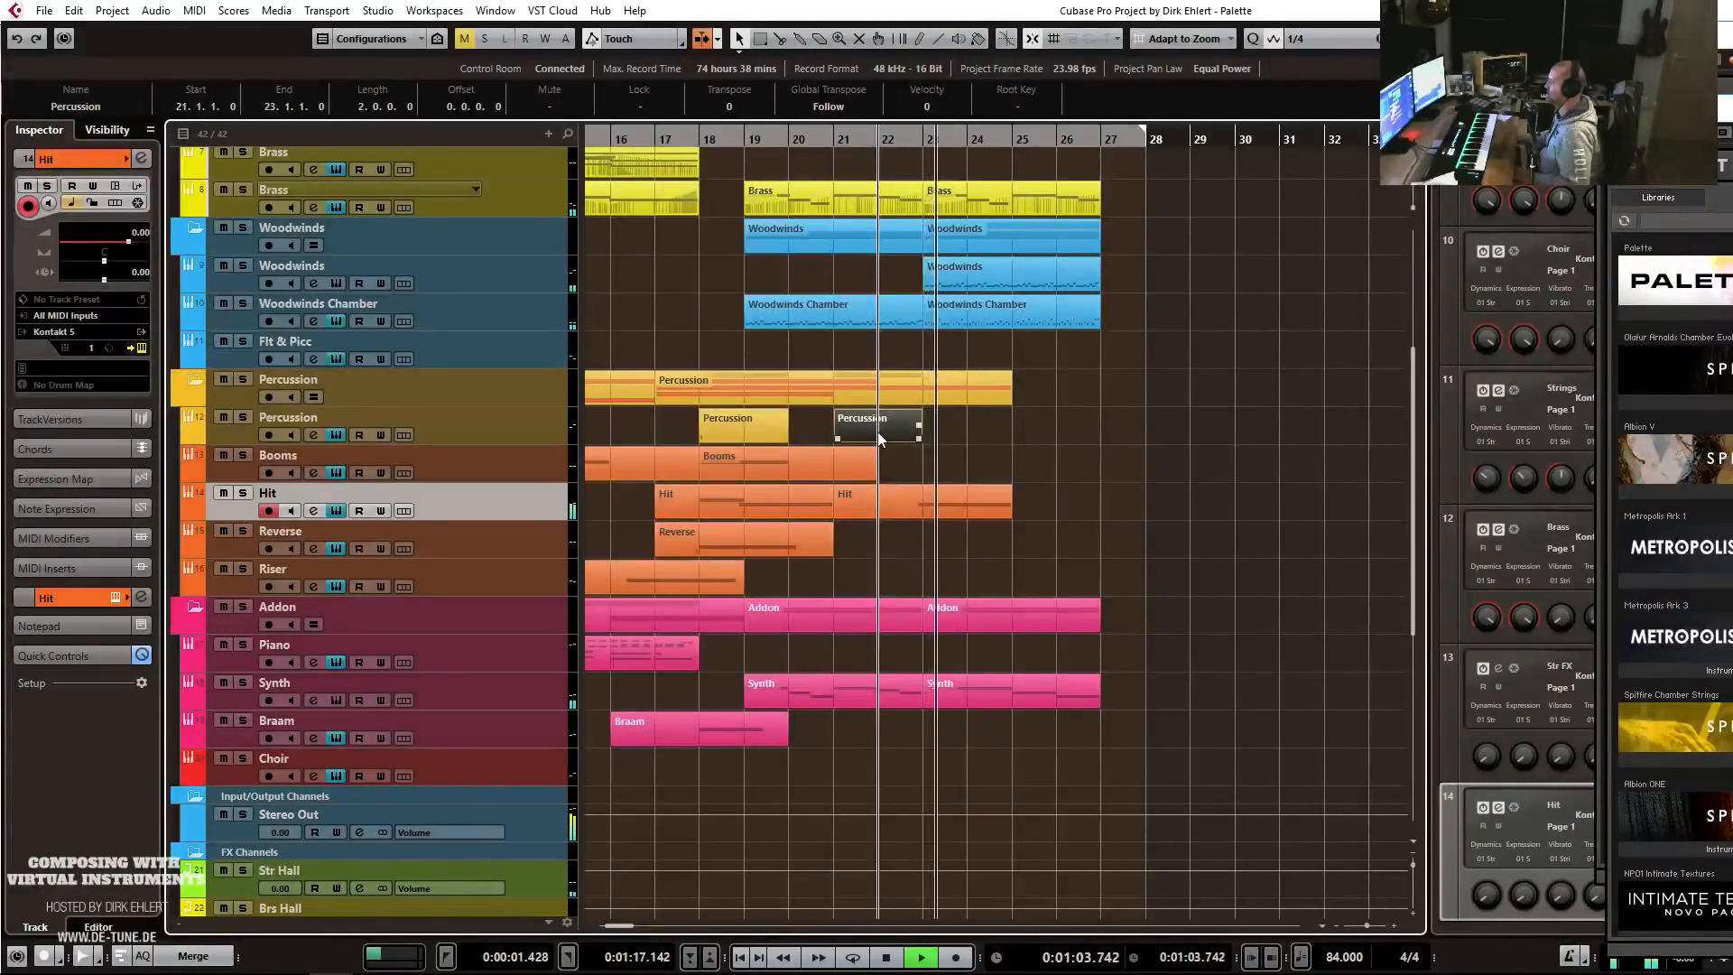
key("space")
Copy the bar 18 Booms event to bar 23 and raise the velocity of its F#4 note to 93.
left_click_drag(731, 463, 932, 488)
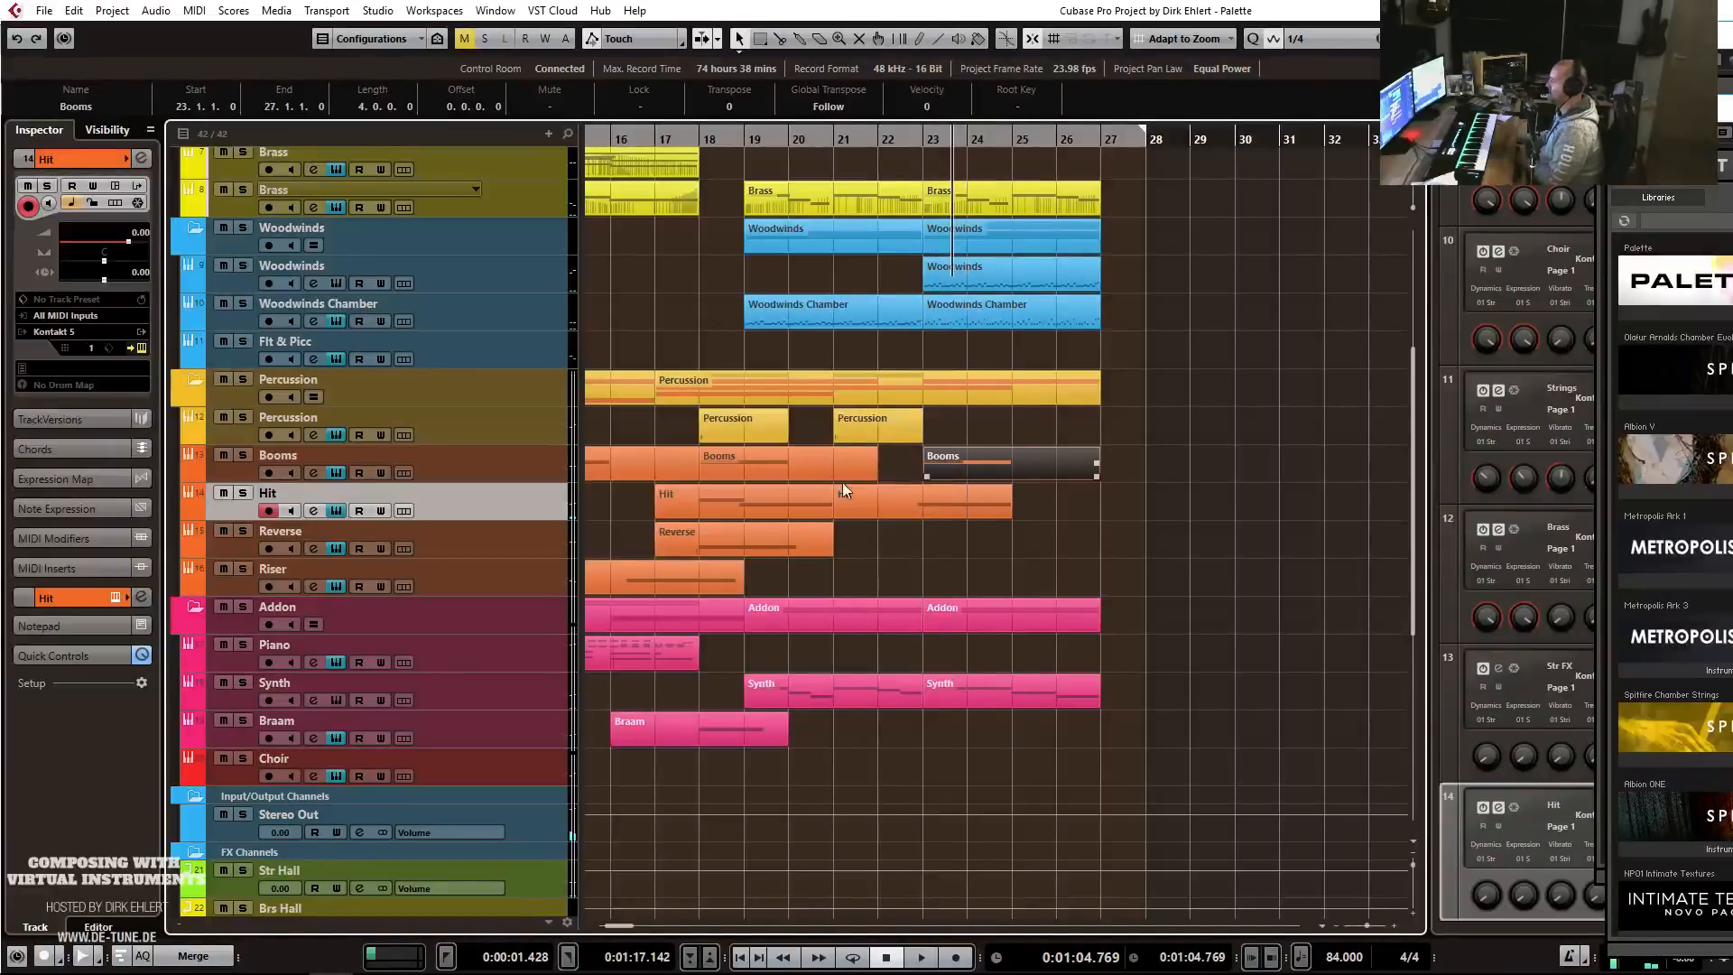
key("Return")
left_click(404, 508)
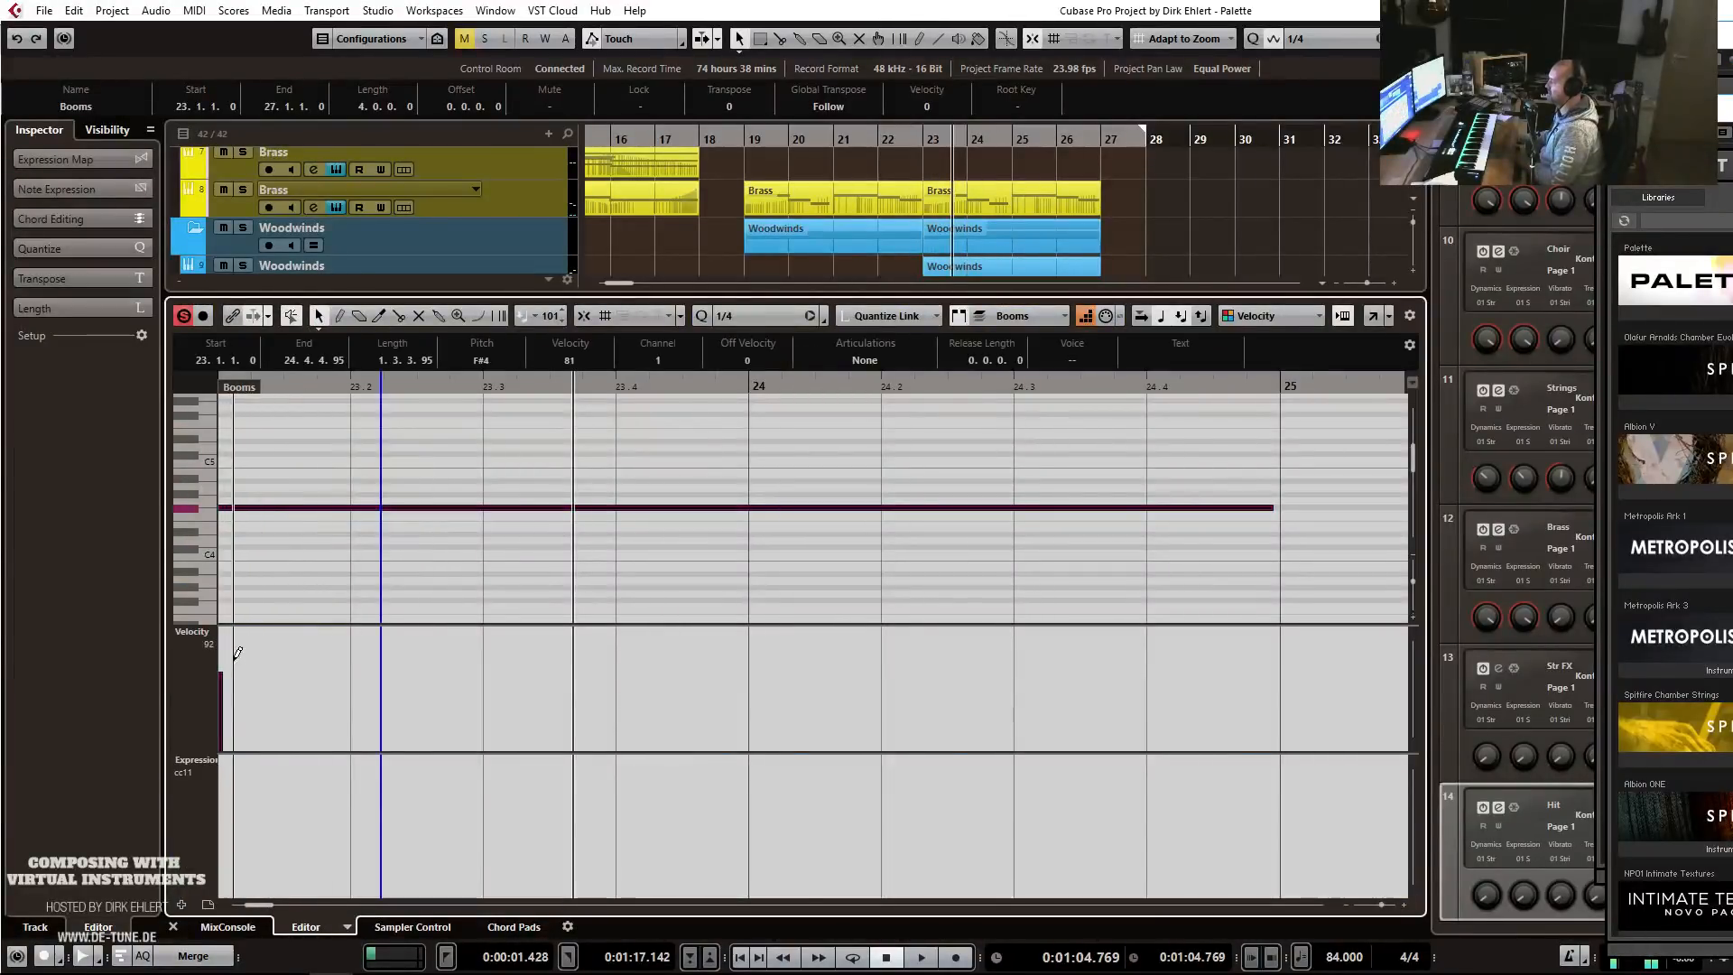
left_click(333, 522)
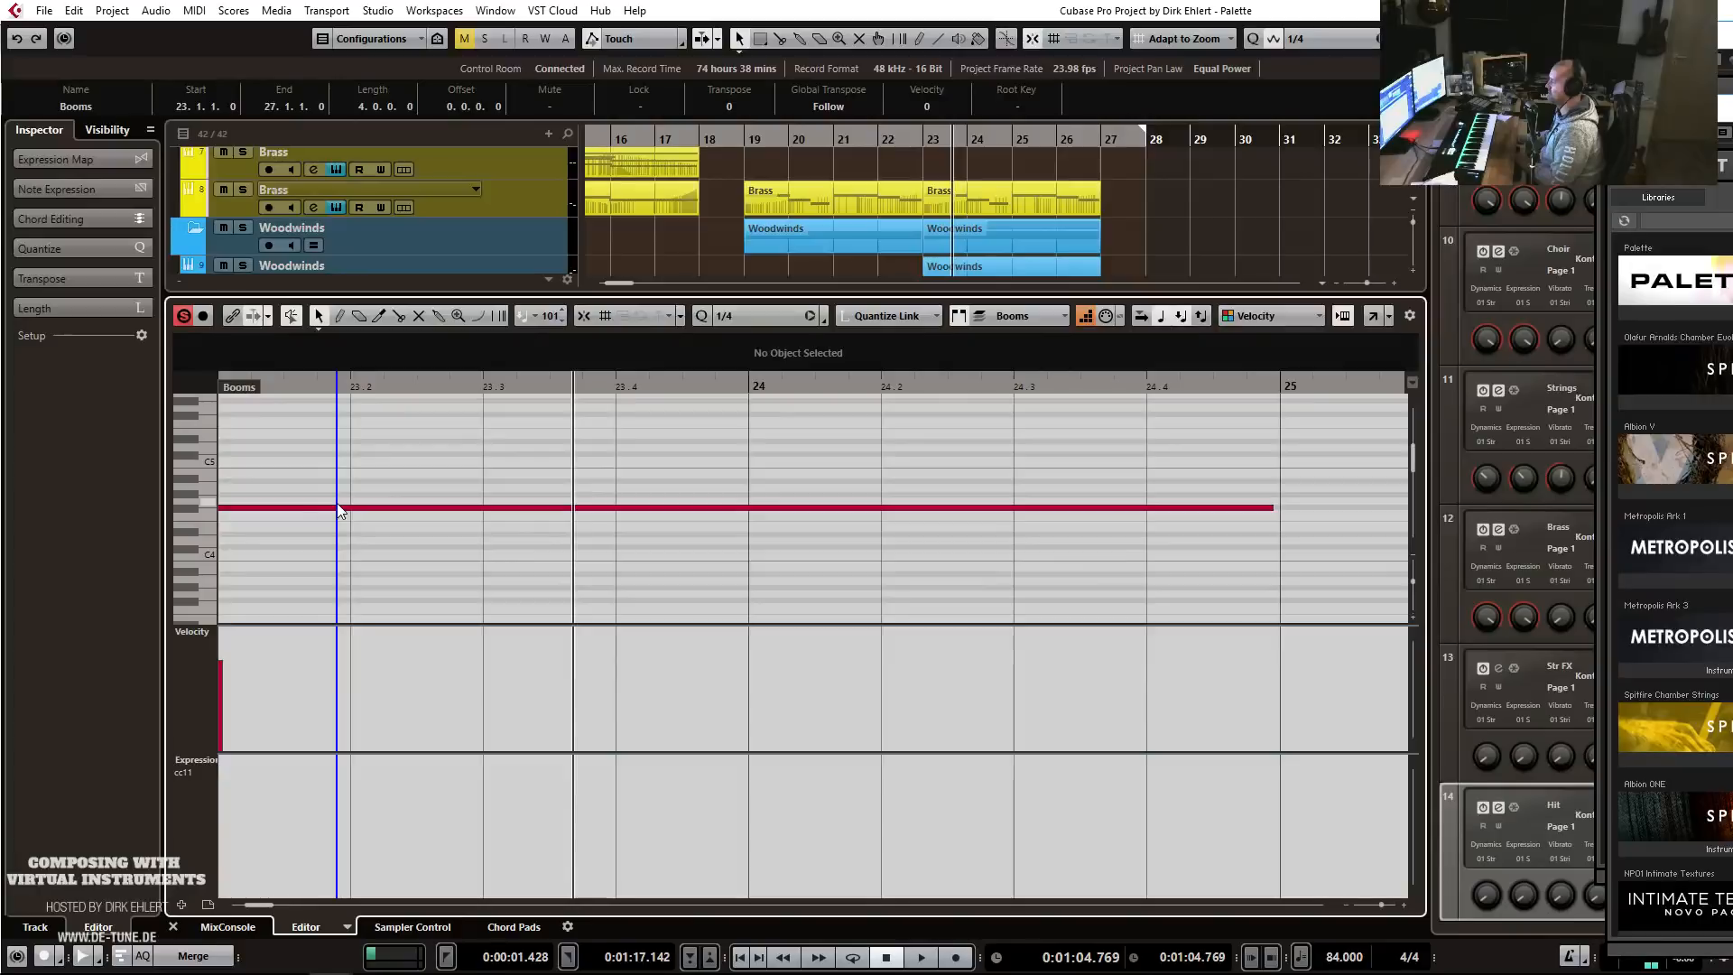
left_click(328, 509)
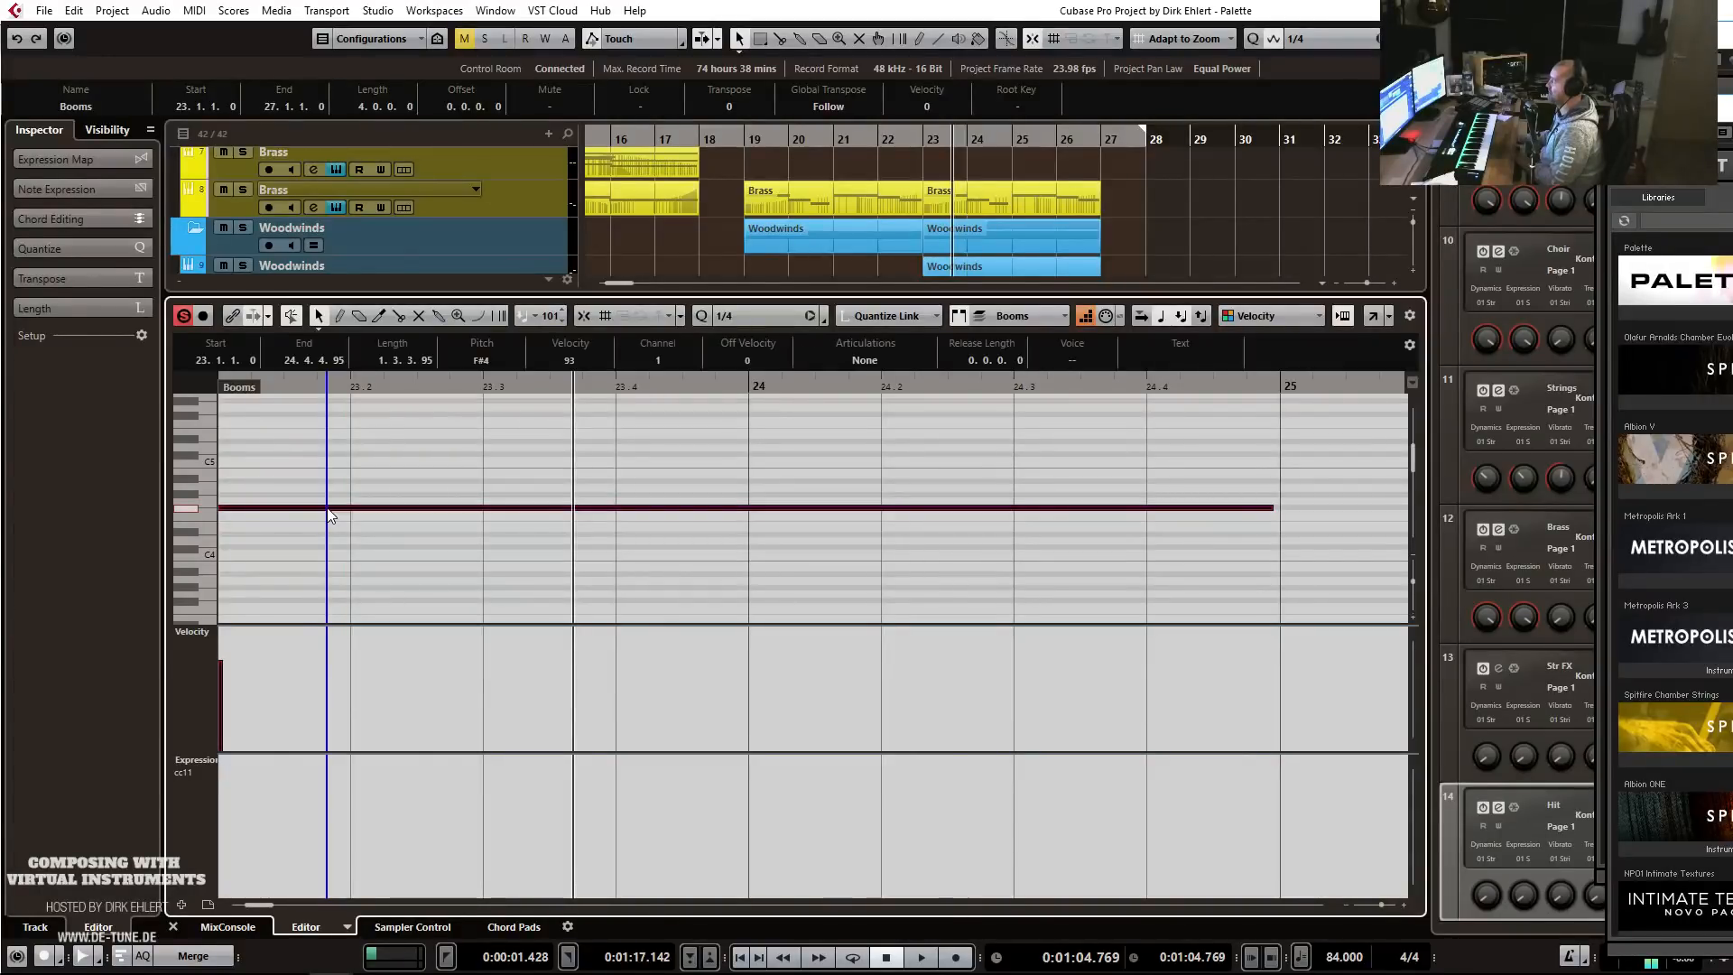
Close the Booms event and play the arrangement from bar 22 to check the new hits, percussion and booms.
key("Return")
left_click(880, 139)
key("space")
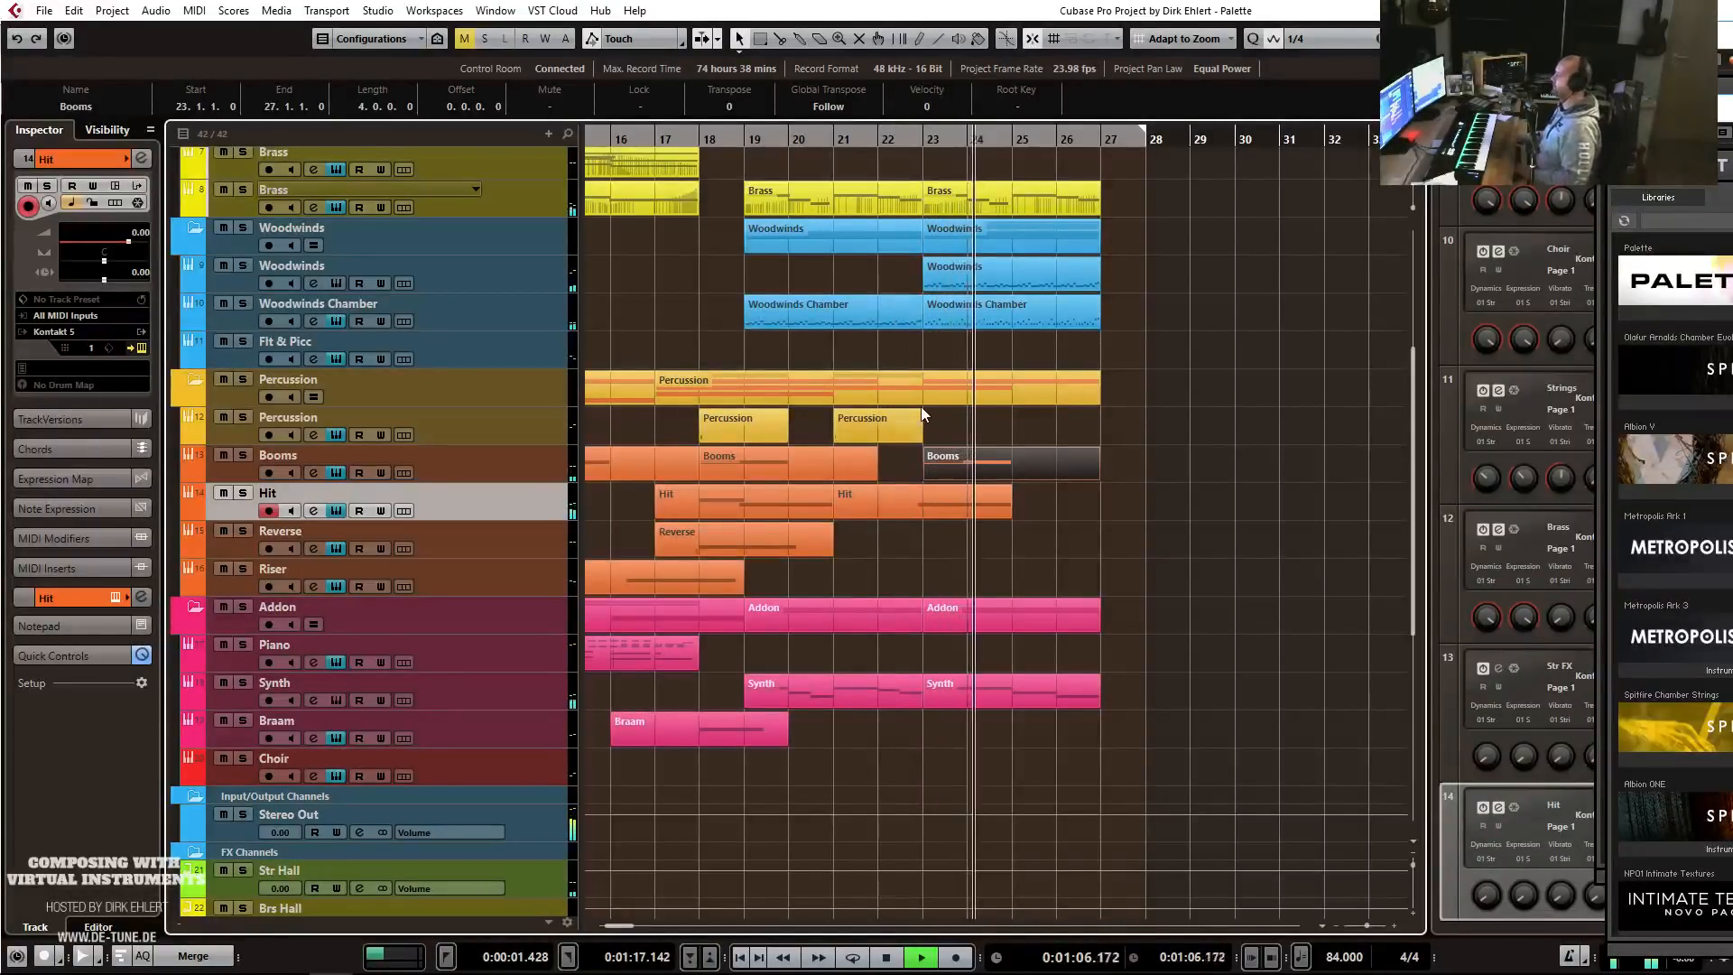
key("h")
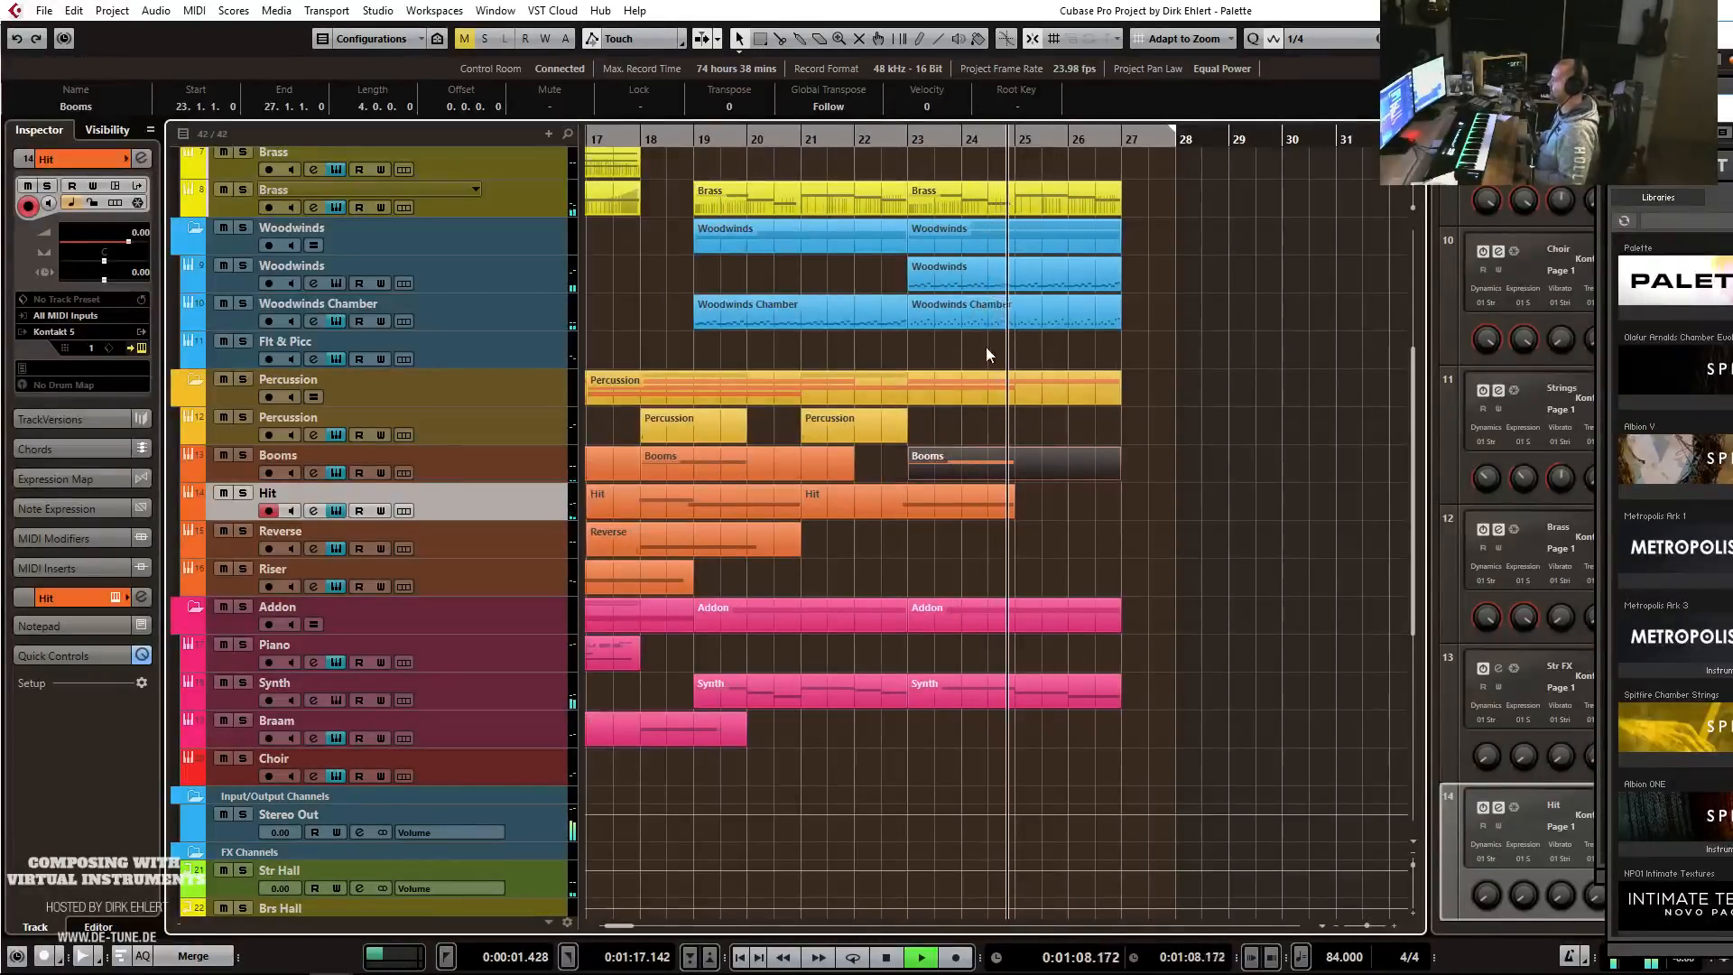
key("g")
scroll(993, 340, "up", 4)
key("space")
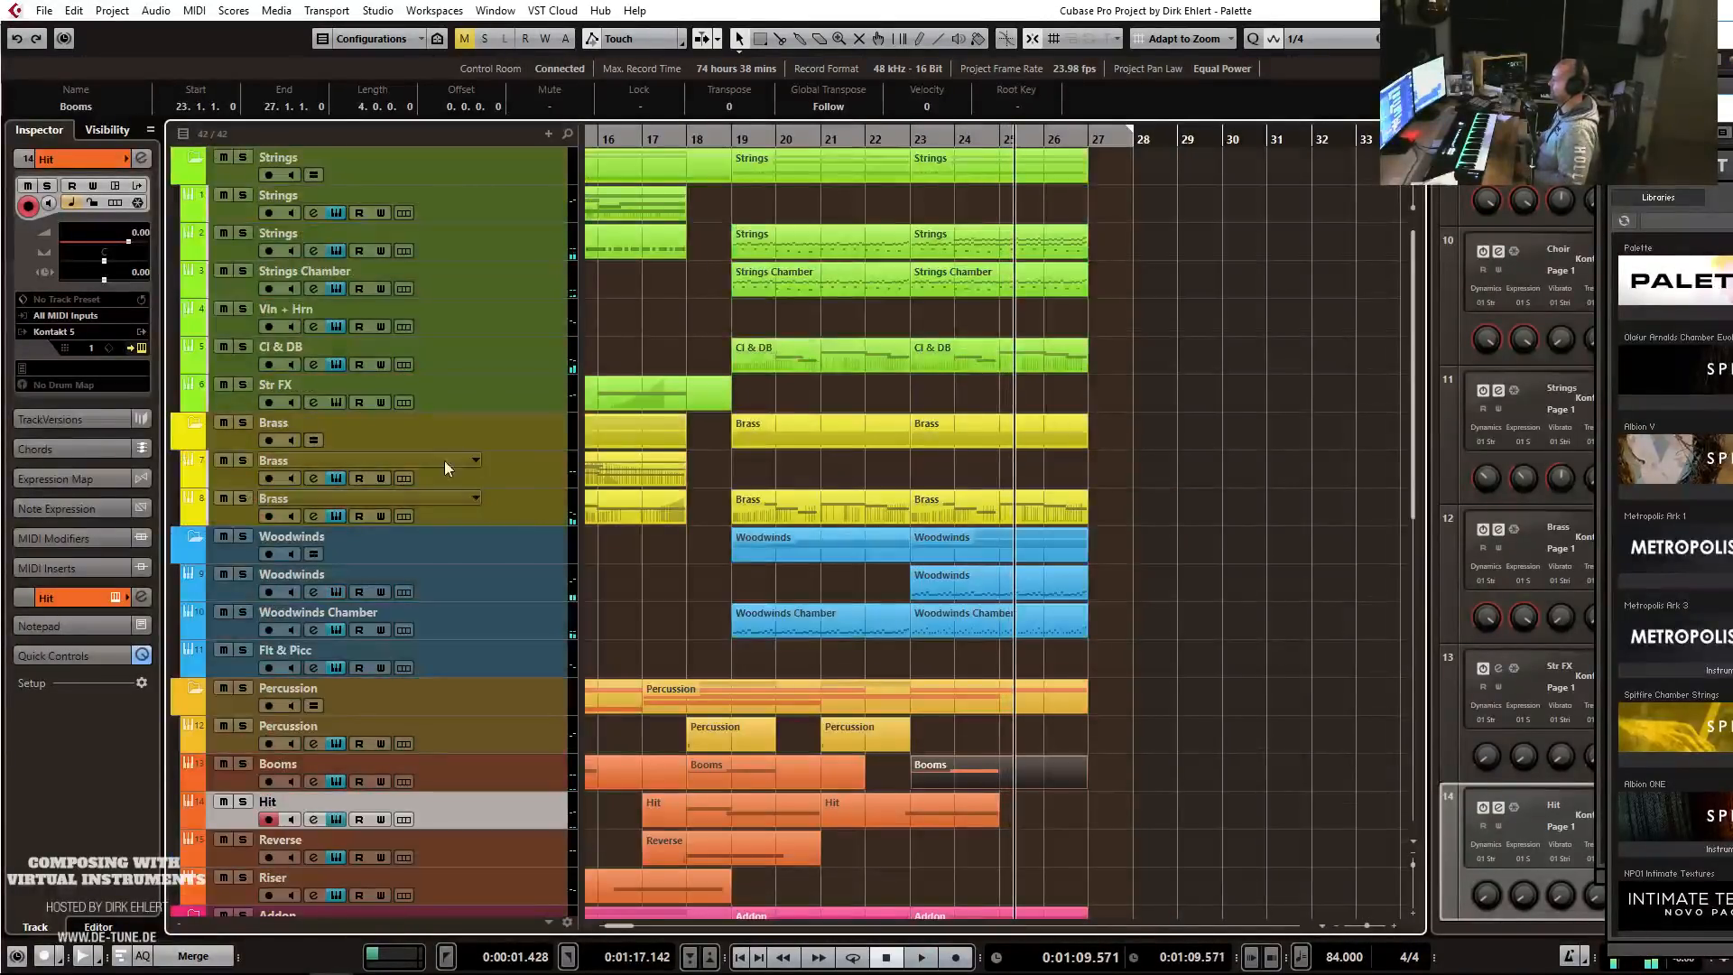
Record a new part on the first Brass track from bar 22 past the start of bar 27.
left_click(422, 464)
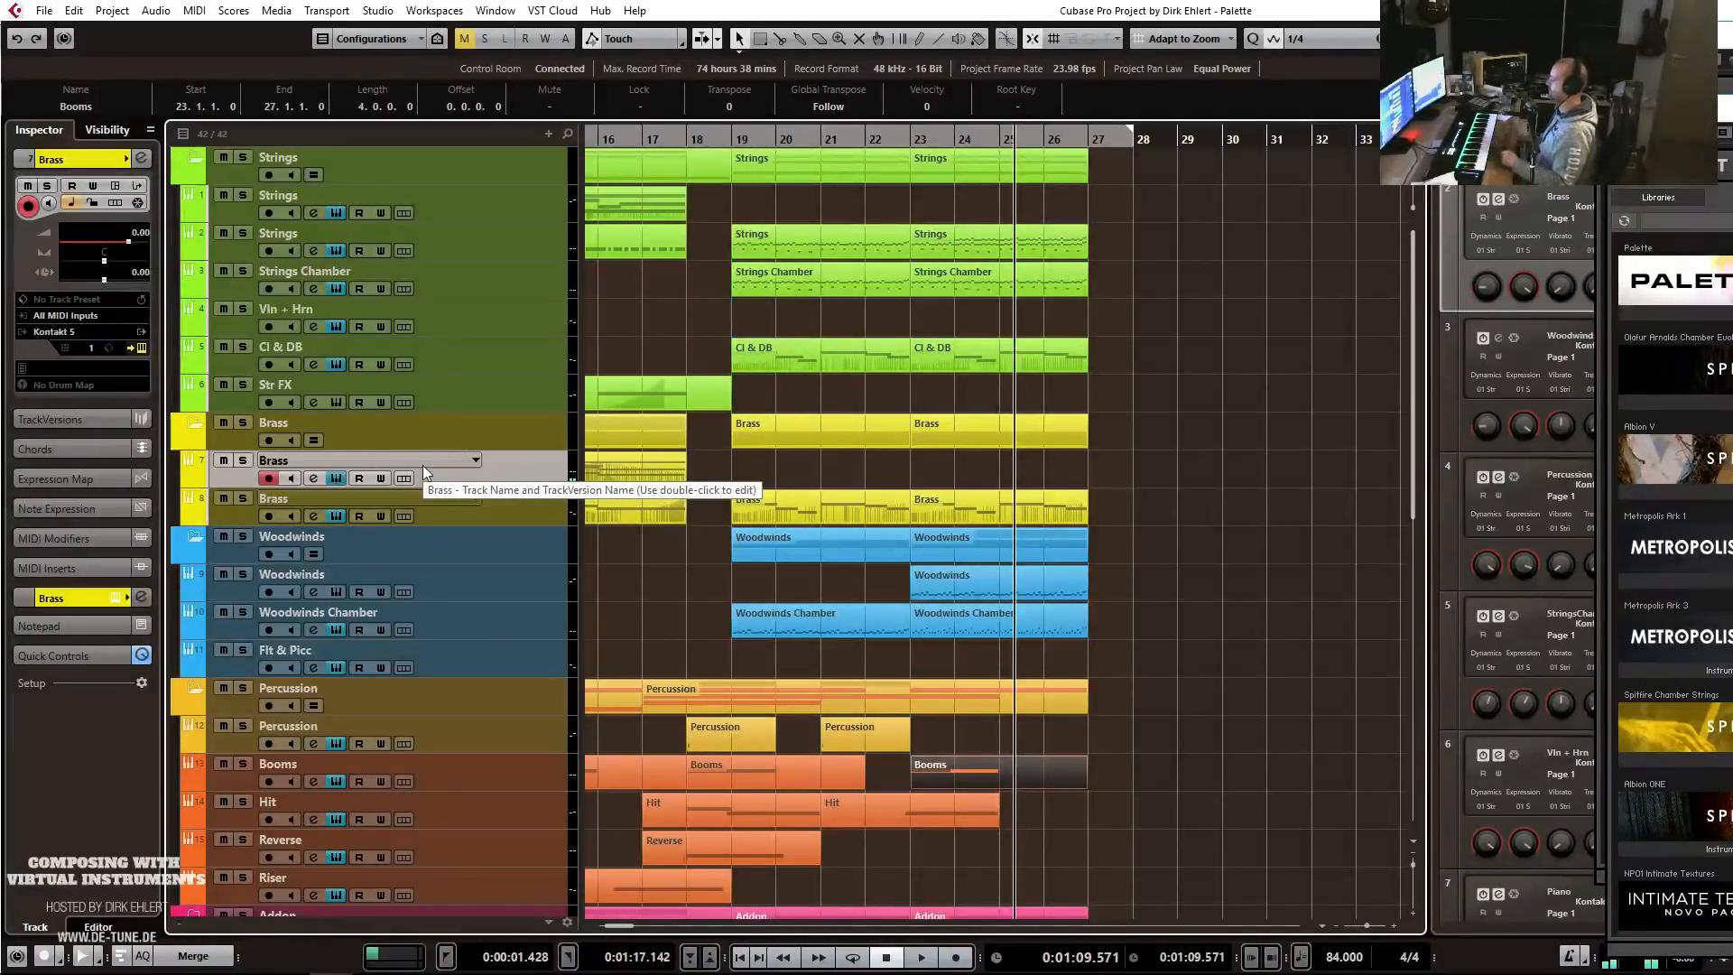
left_click(862, 140)
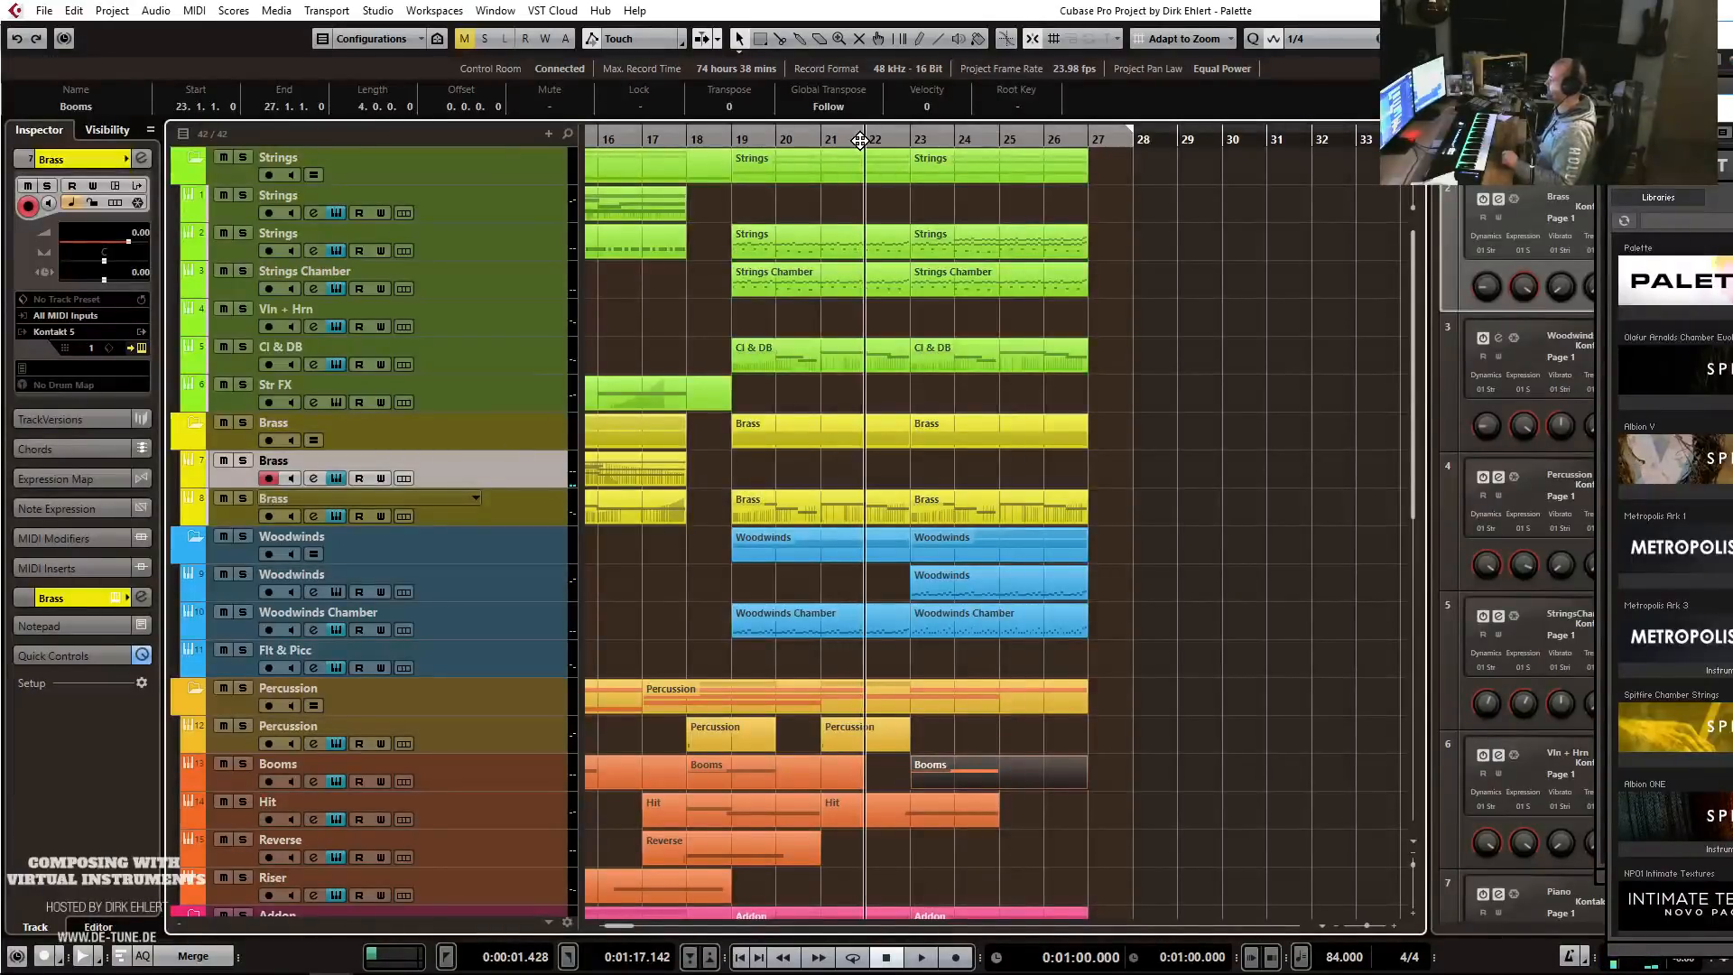
key("KP_Multiply")
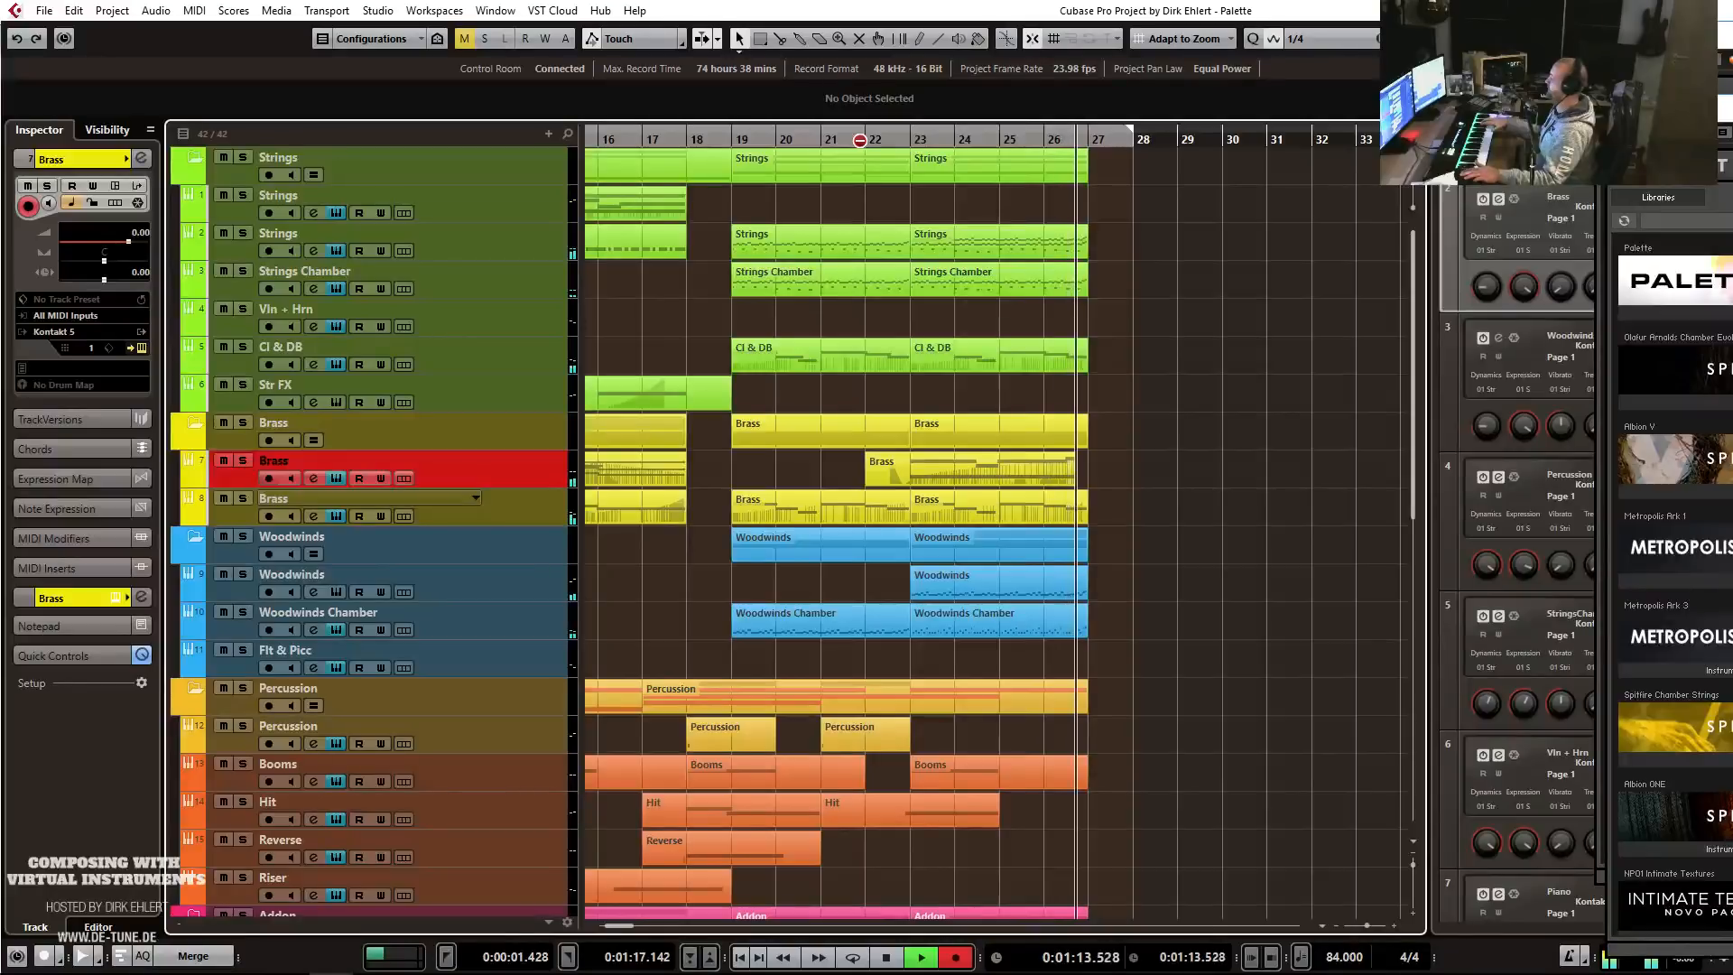
key("space")
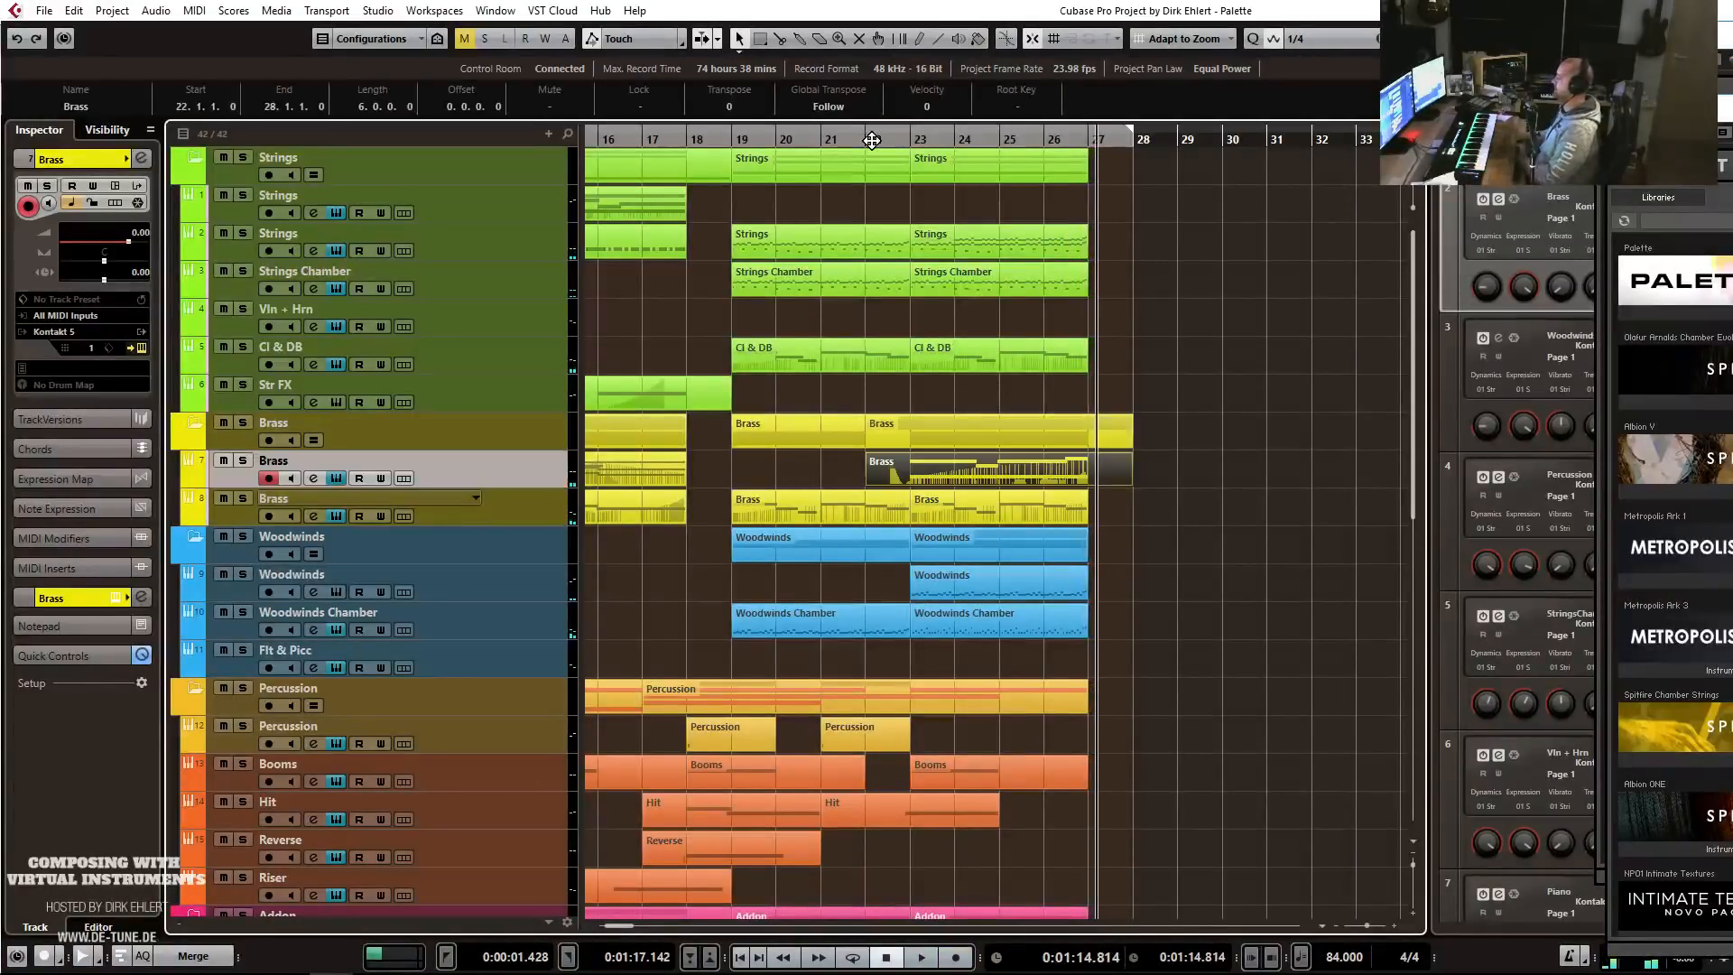
In the new Brass recording, raise the last upper note in bar 26 to C4 and quantize it.
double_click(1042, 468)
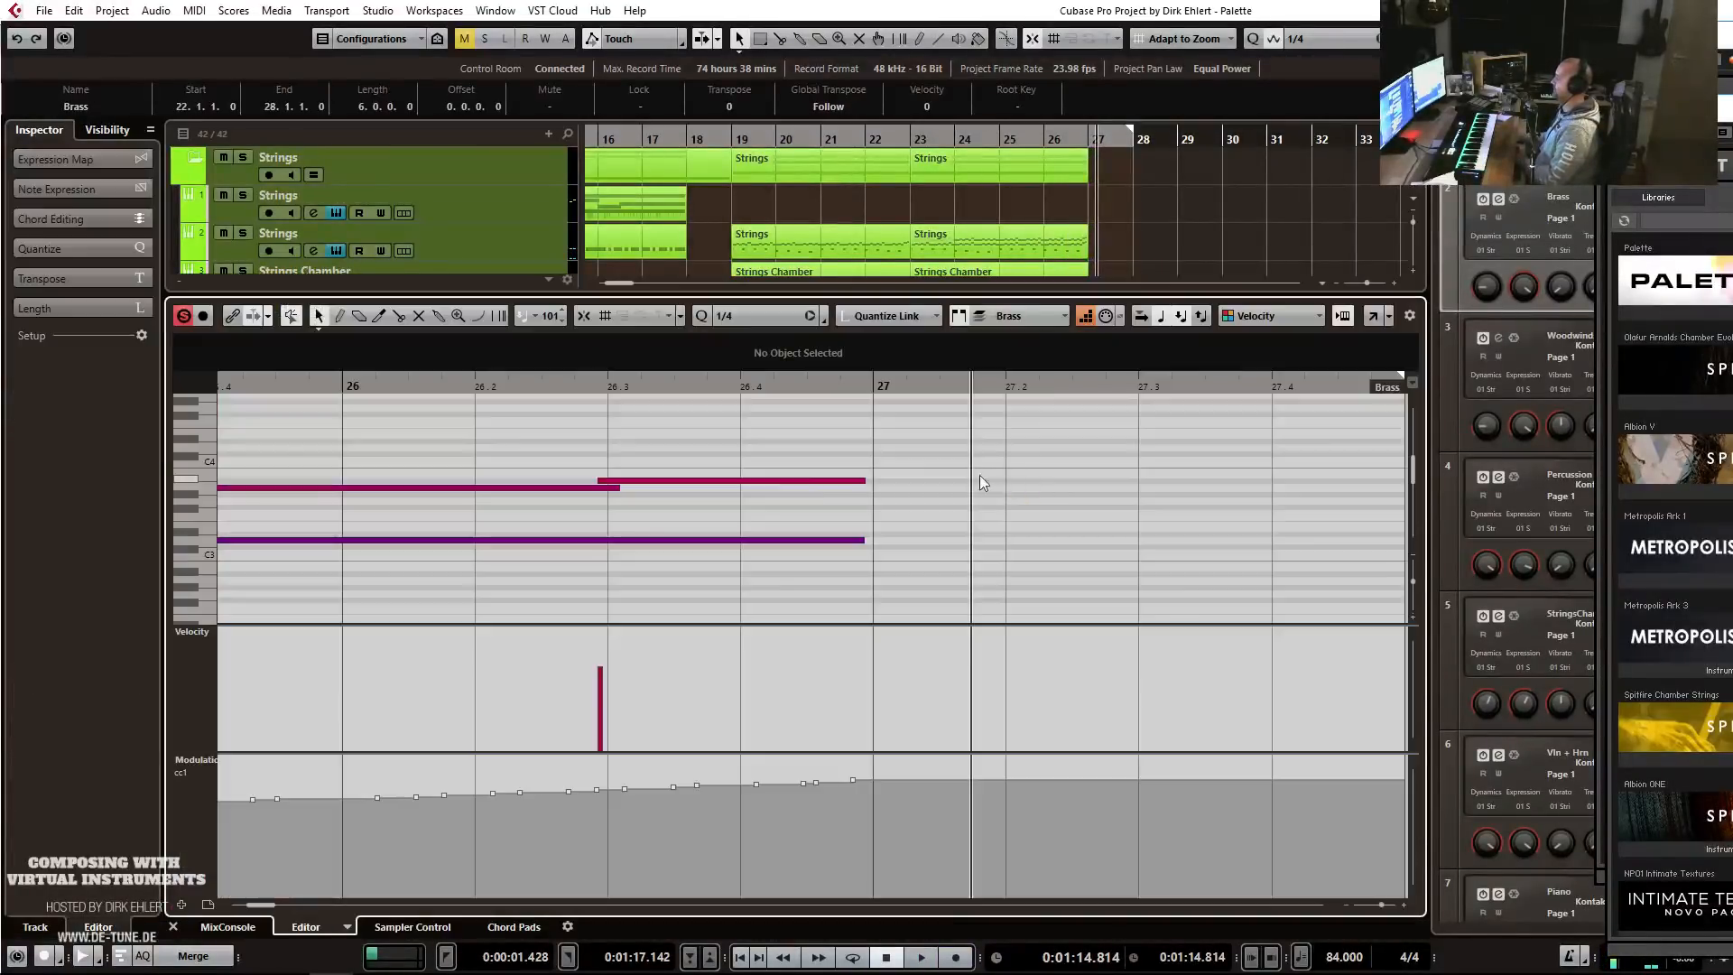
left_click_drag(690, 466, 717, 504)
key("Up")
key("Up")
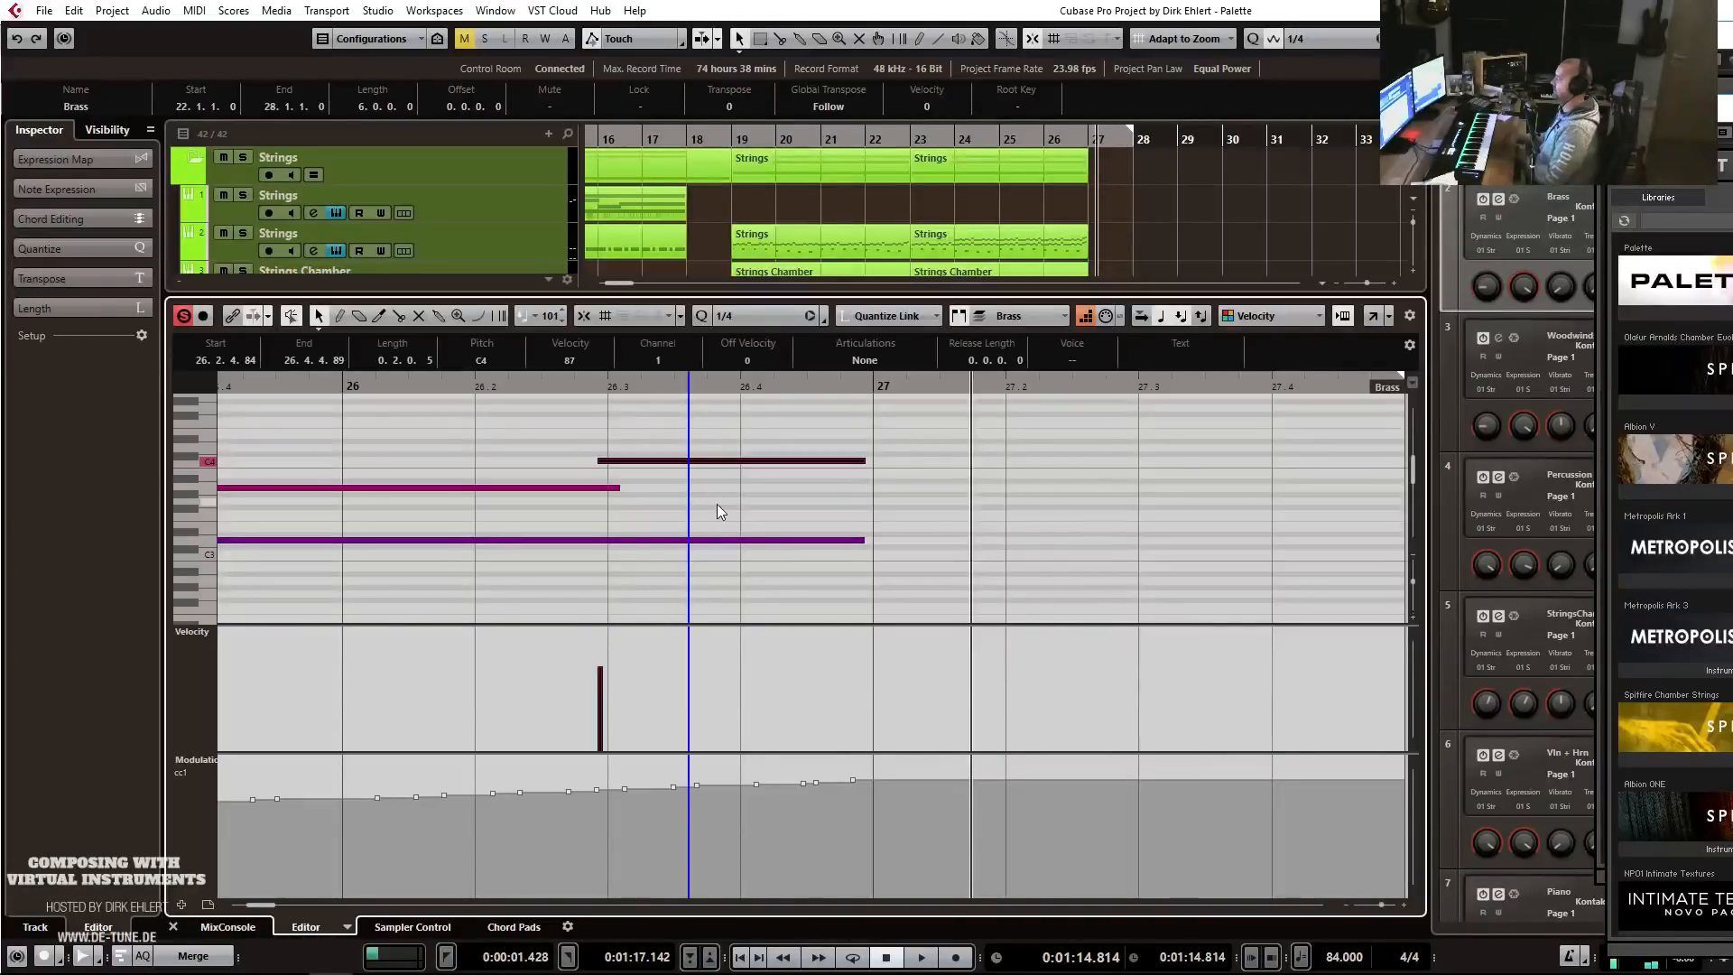
left_click(705, 497)
key("q")
Play back the edited Brass recording from the middle of bar 22 to past the start of bar 27.
key("g")
key("g")
key("g")
key("g")
key("g")
key("g")
key("g")
key("g")
key("g")
key("g")
key("g")
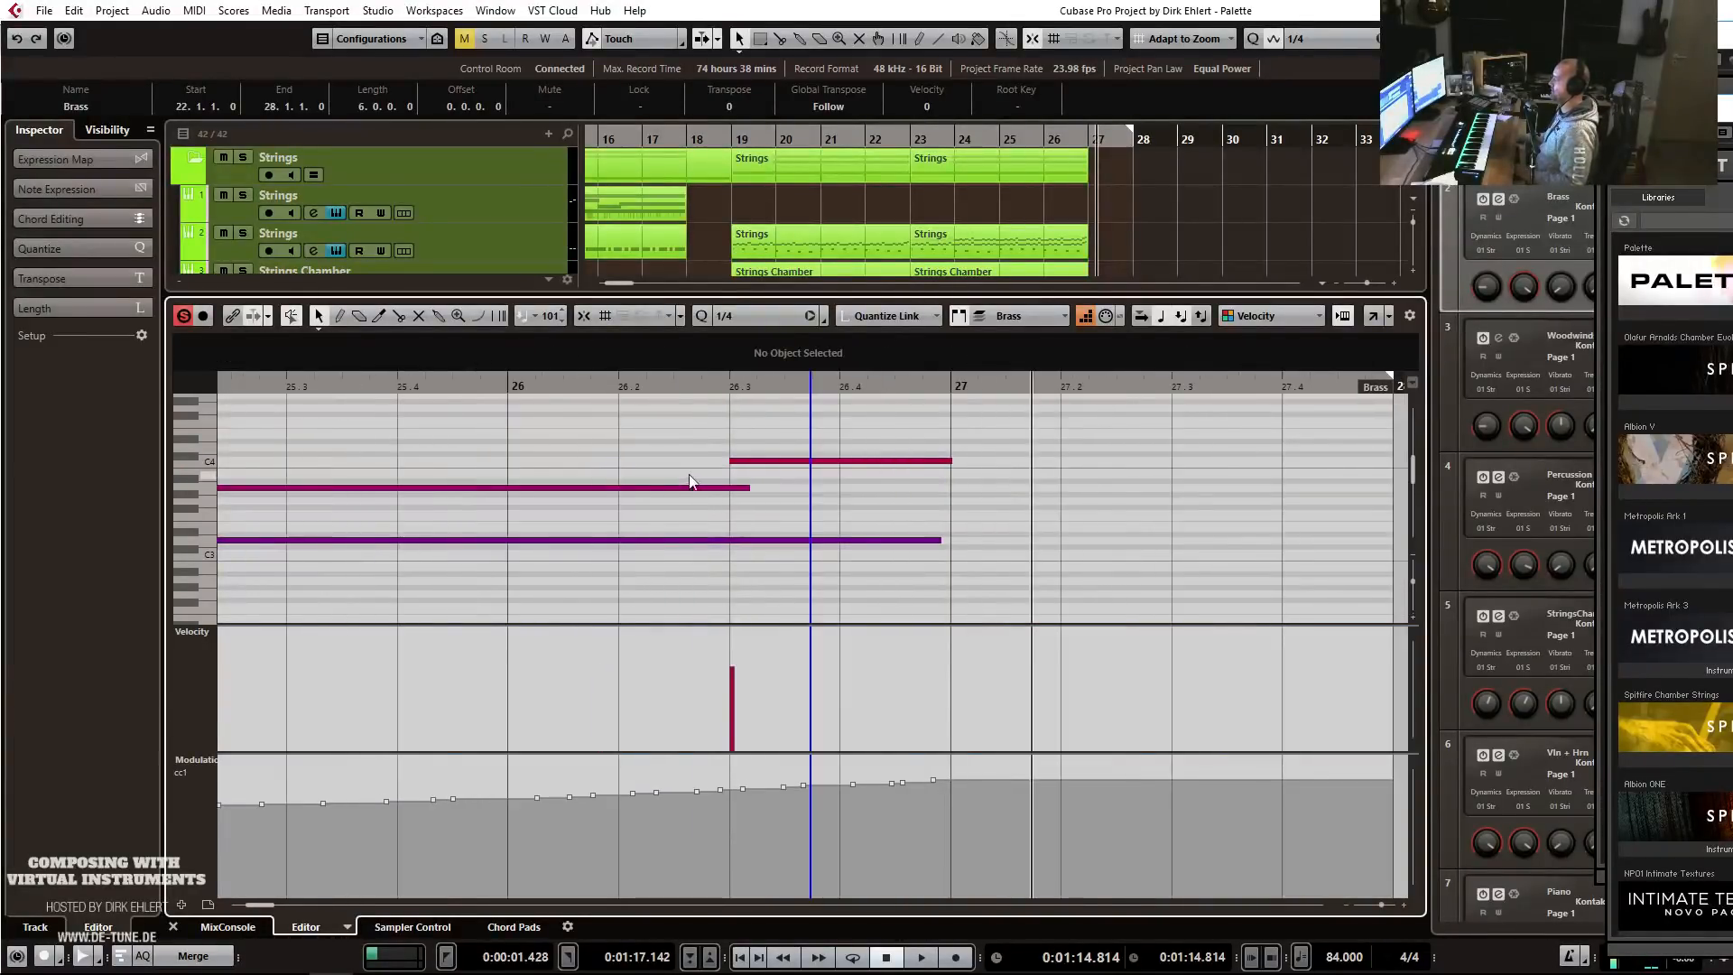
left_click(567, 390)
key("space")
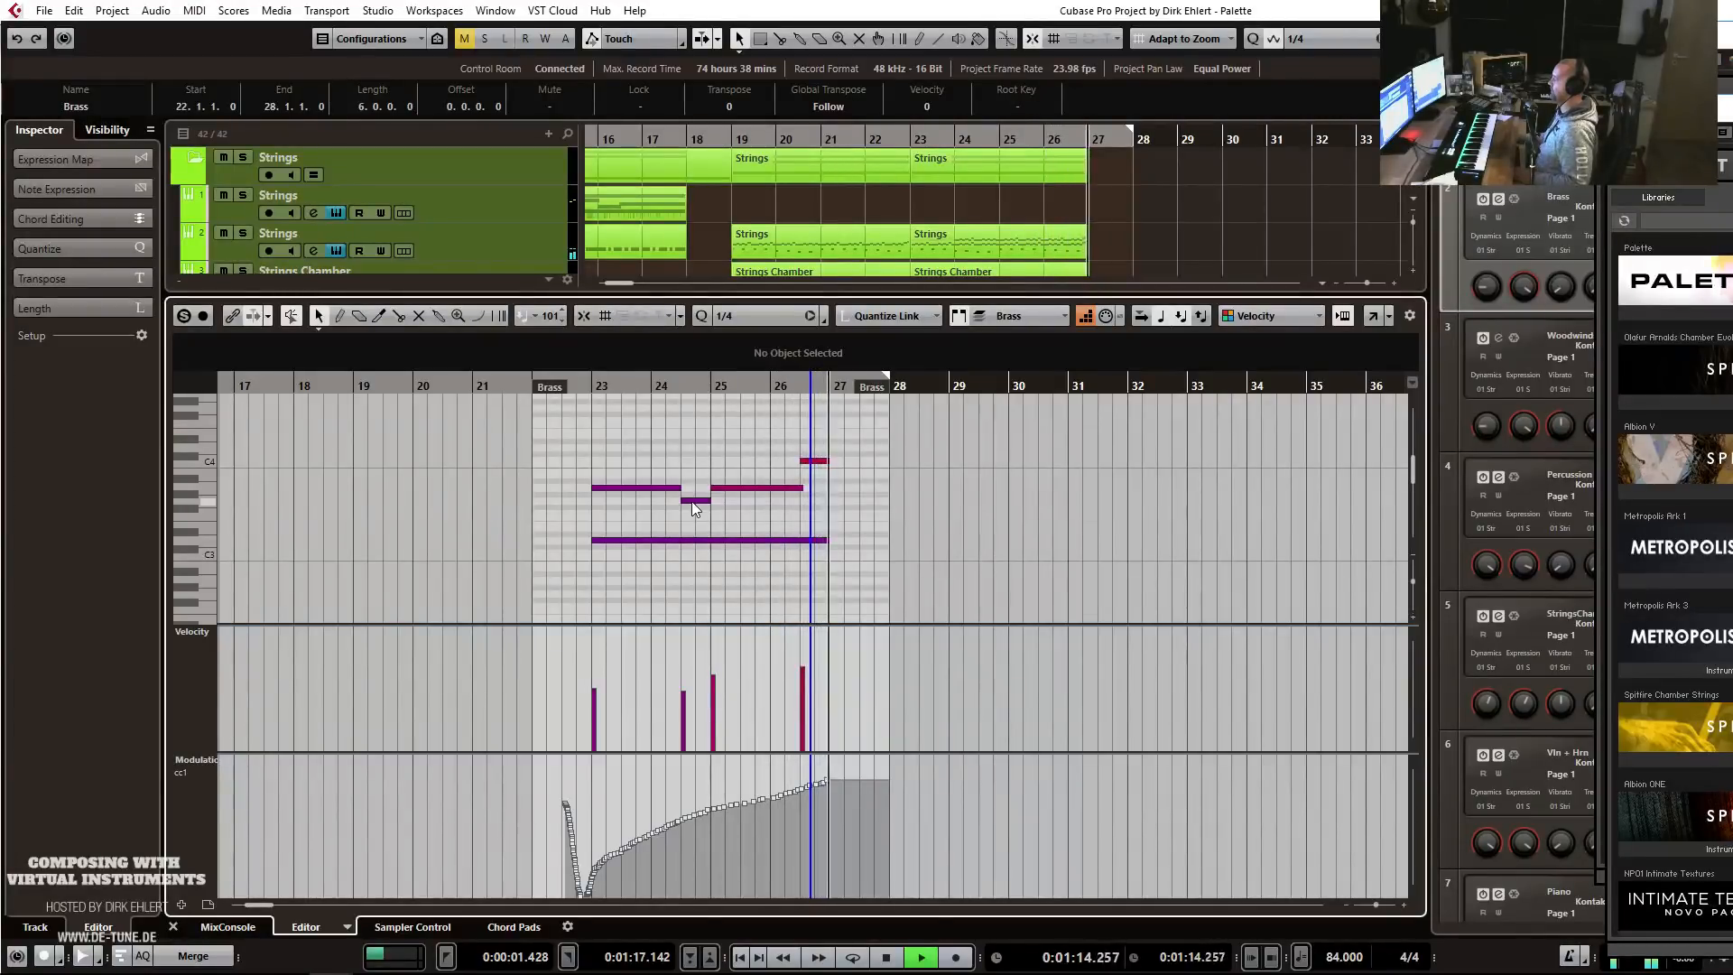
key("space")
Split the C4 note at beat 4 of bar 26, raising its second part to D4, and trim the Brass event to end at bar 27.
key("h")
key("h")
key("h")
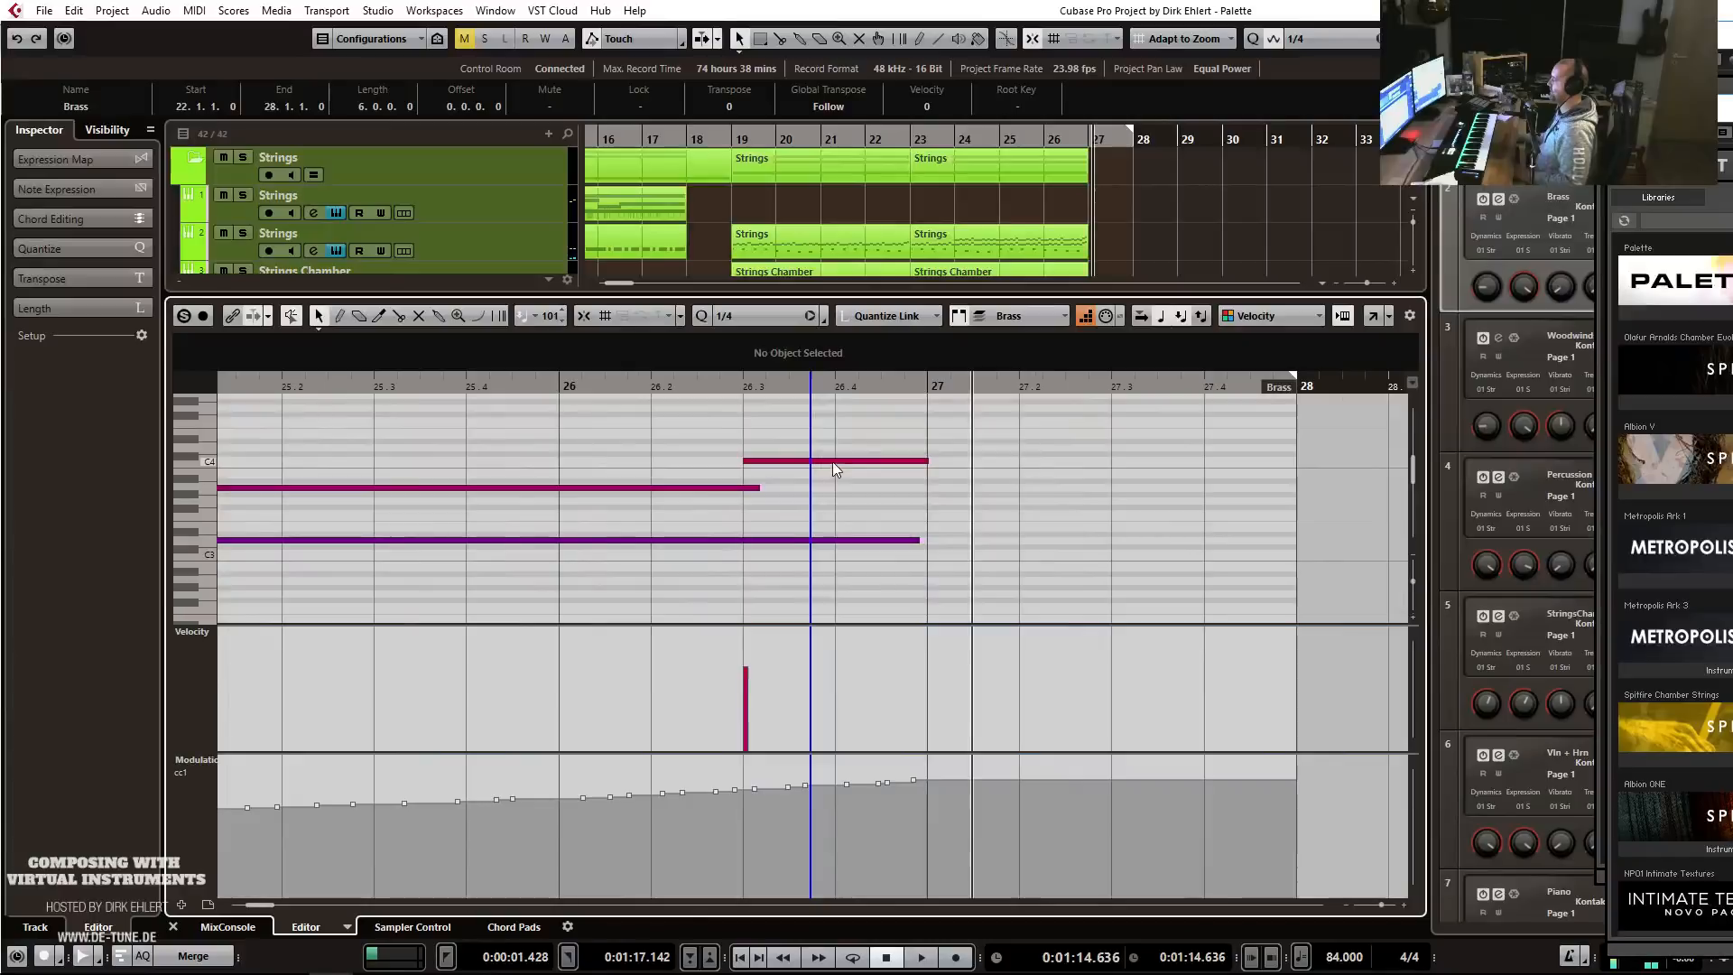
left_click_drag(856, 461, 856, 453)
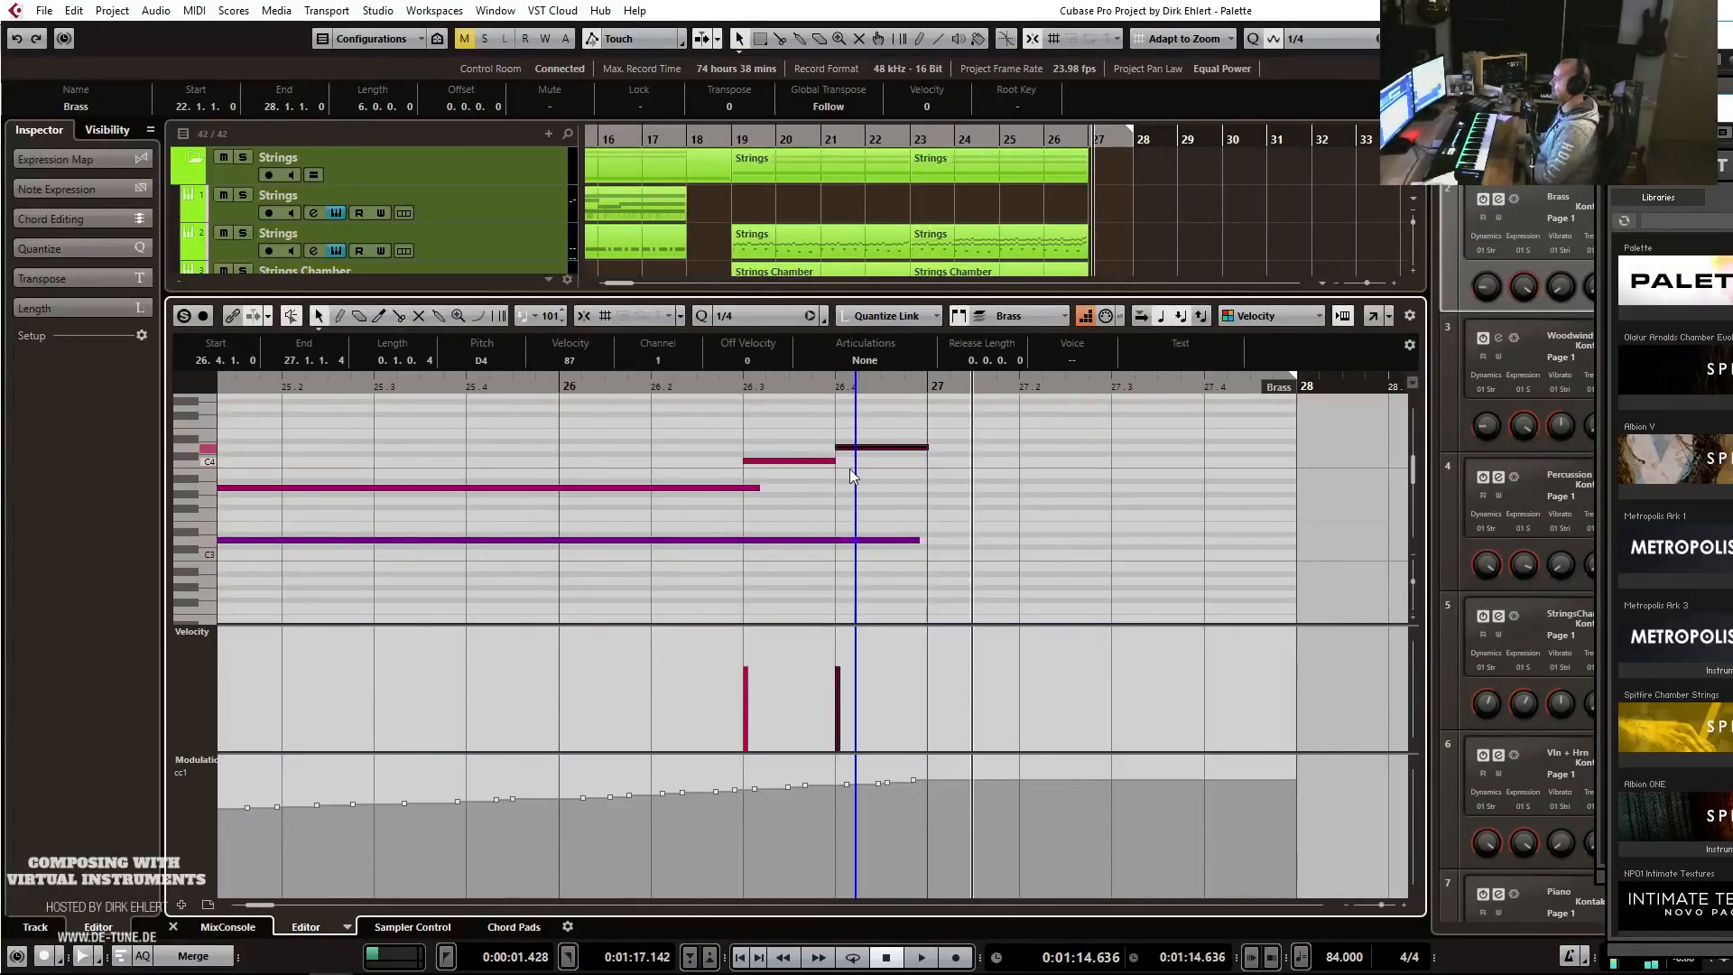
key("Return")
left_click_drag(1129, 483, 1100, 490)
Select the Vln + Hrn track and play the arrangement from bar 22 to try out a part with it.
left_click(425, 310)
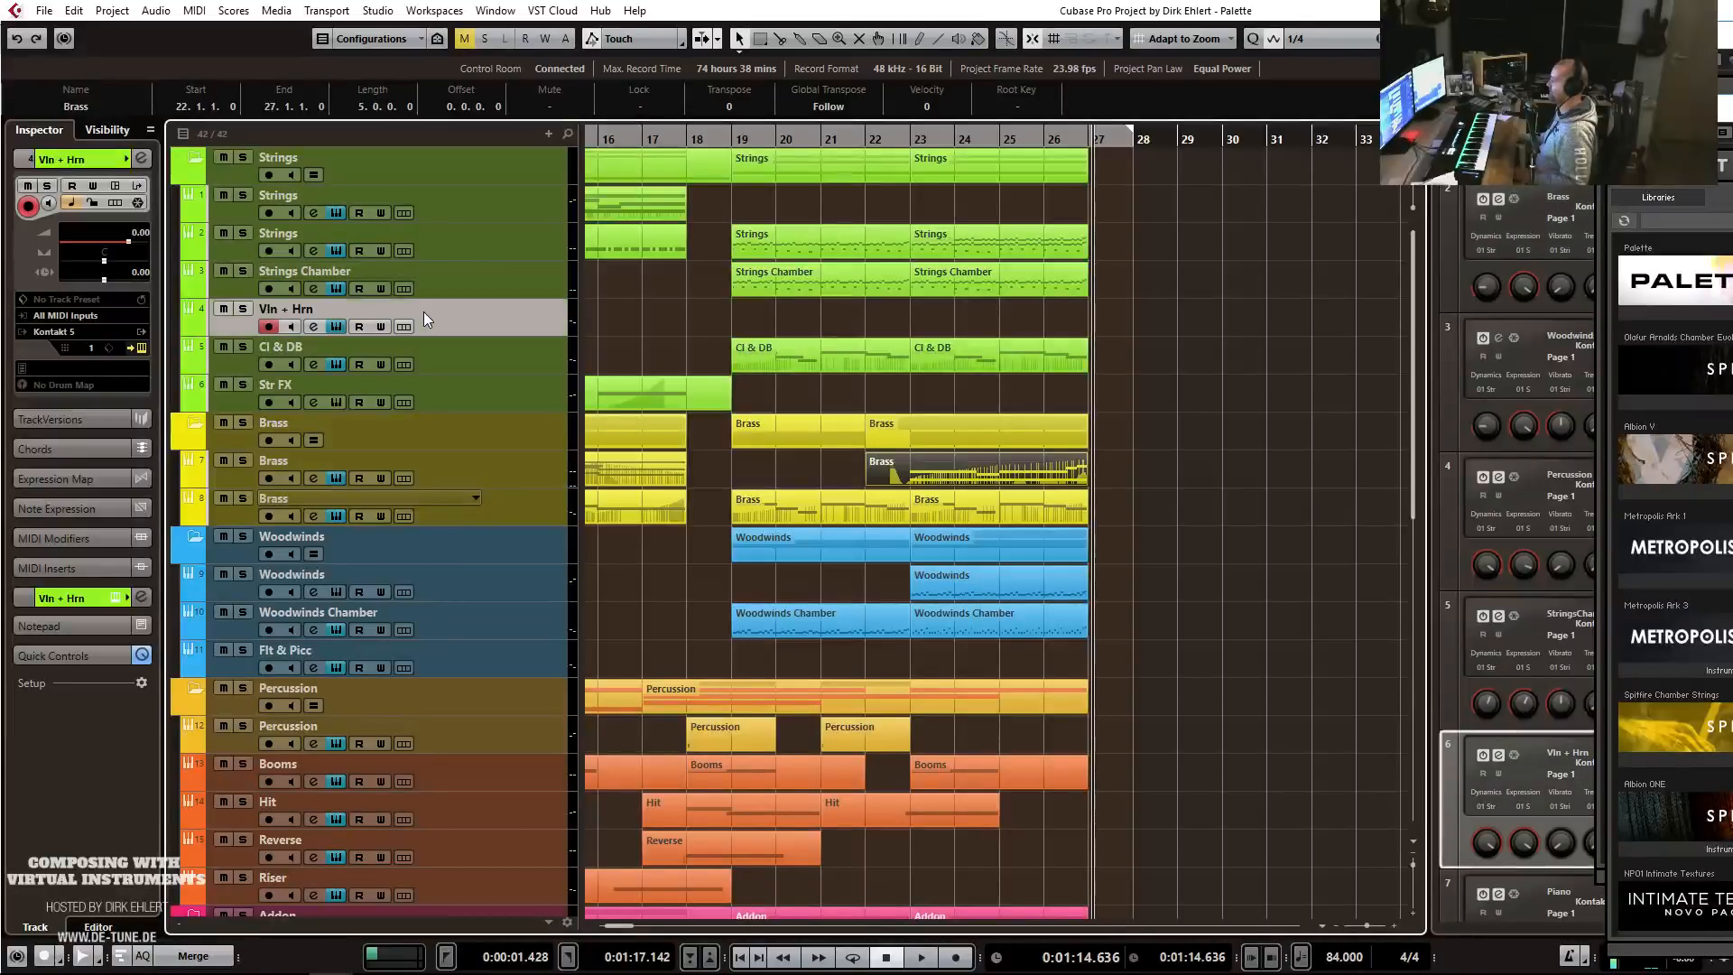
left_click(871, 145)
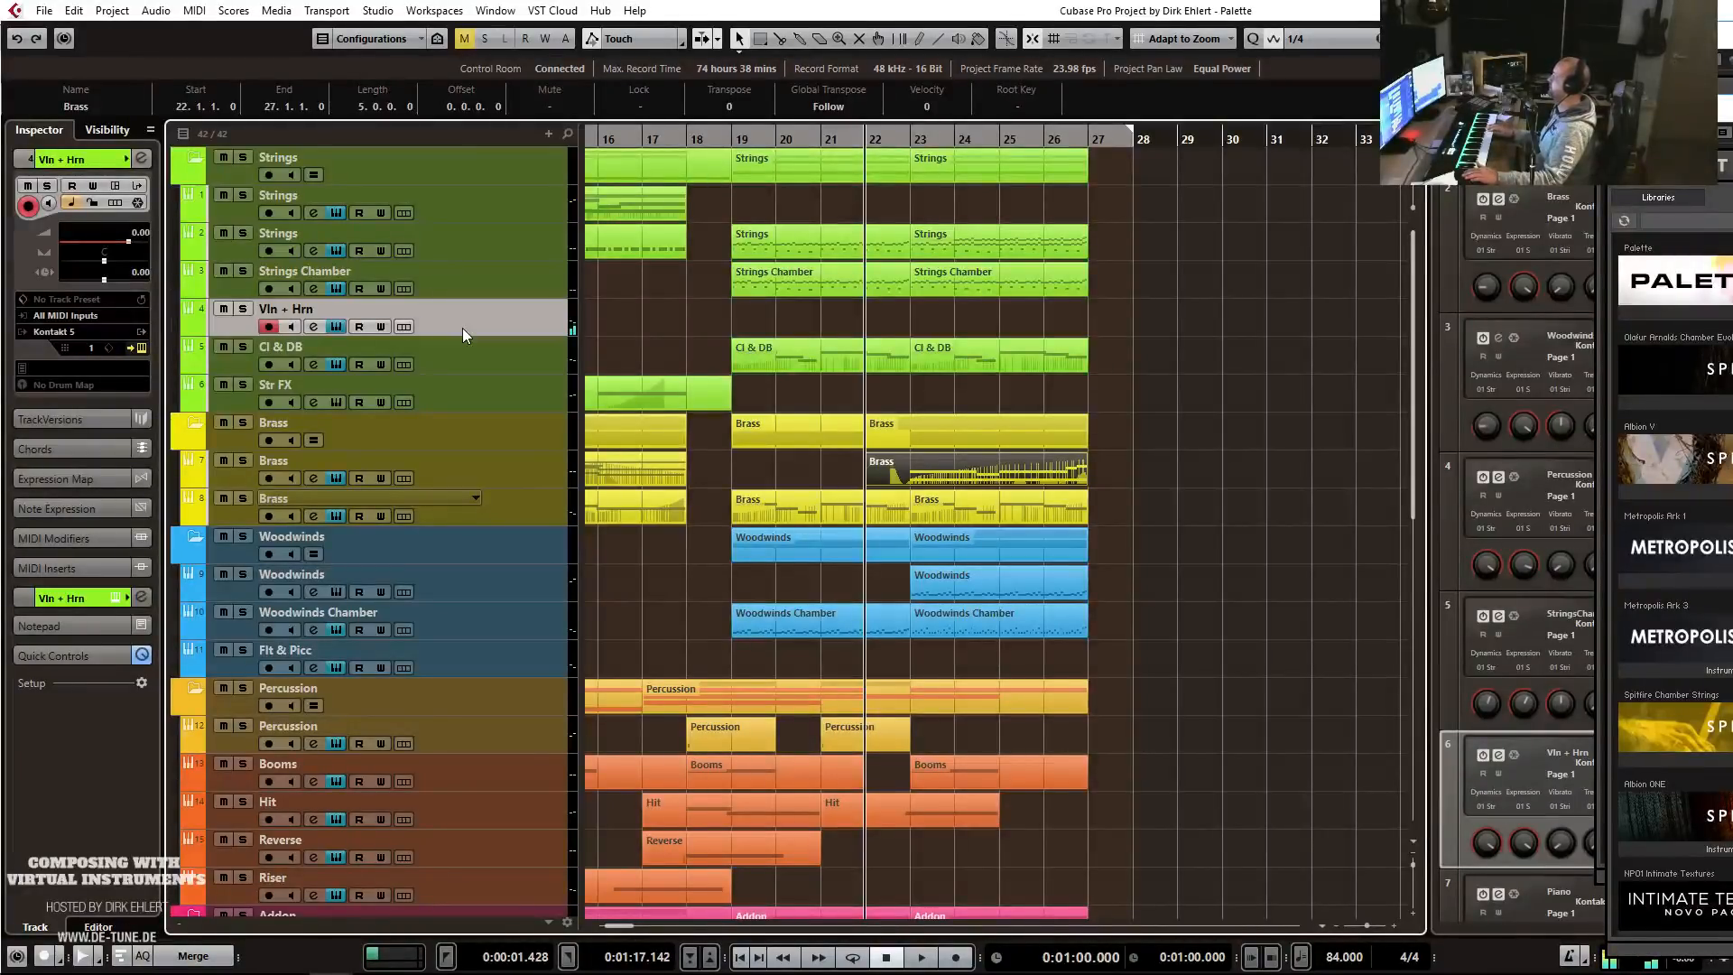
key("space")
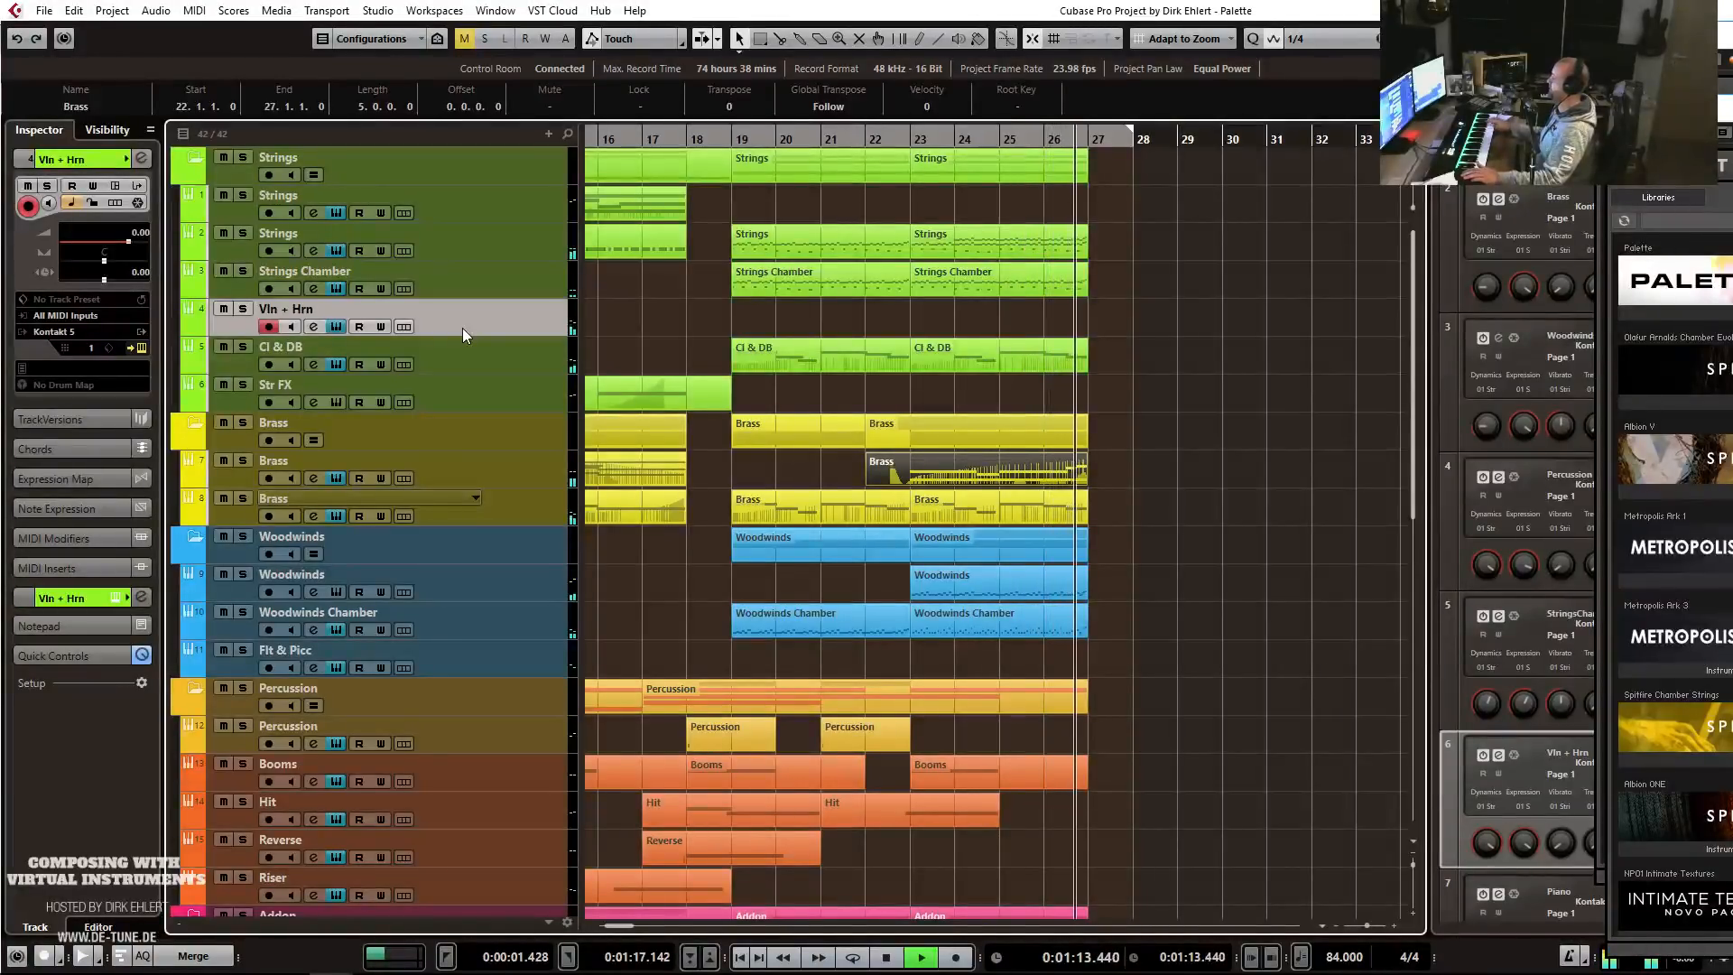
key("space")
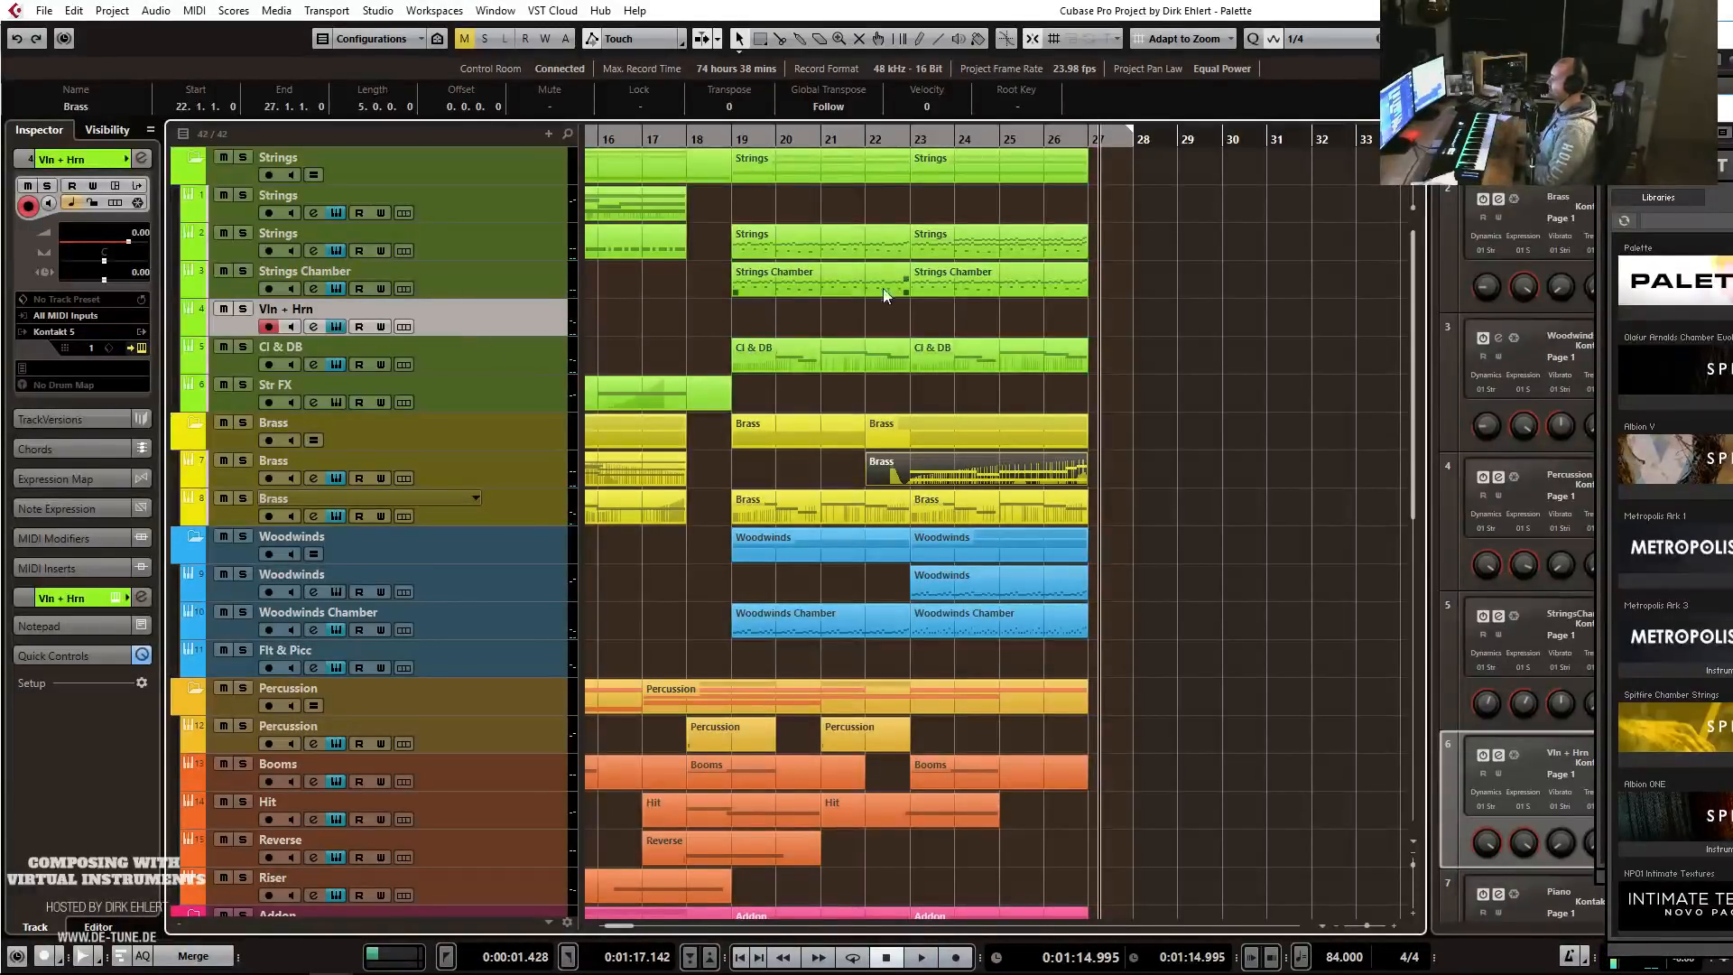
Duplicate the second Brass track and delete the copied events from the duplicate.
left_click(535, 513)
right_click(526, 507)
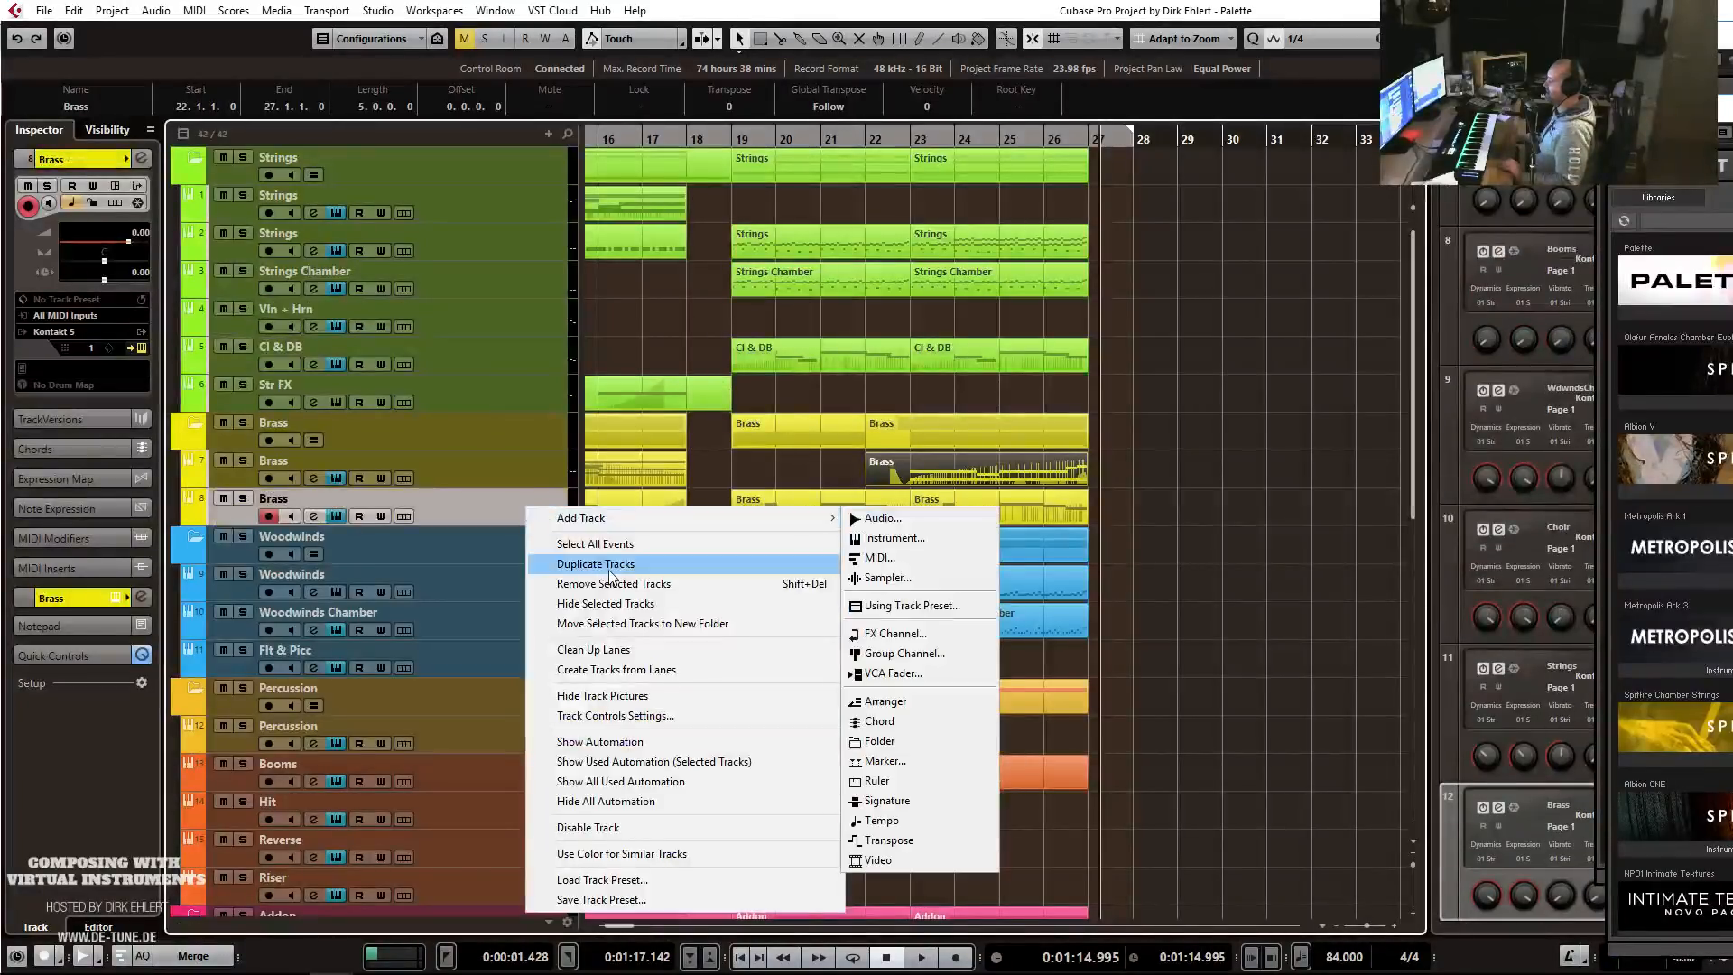
left_click(609, 570)
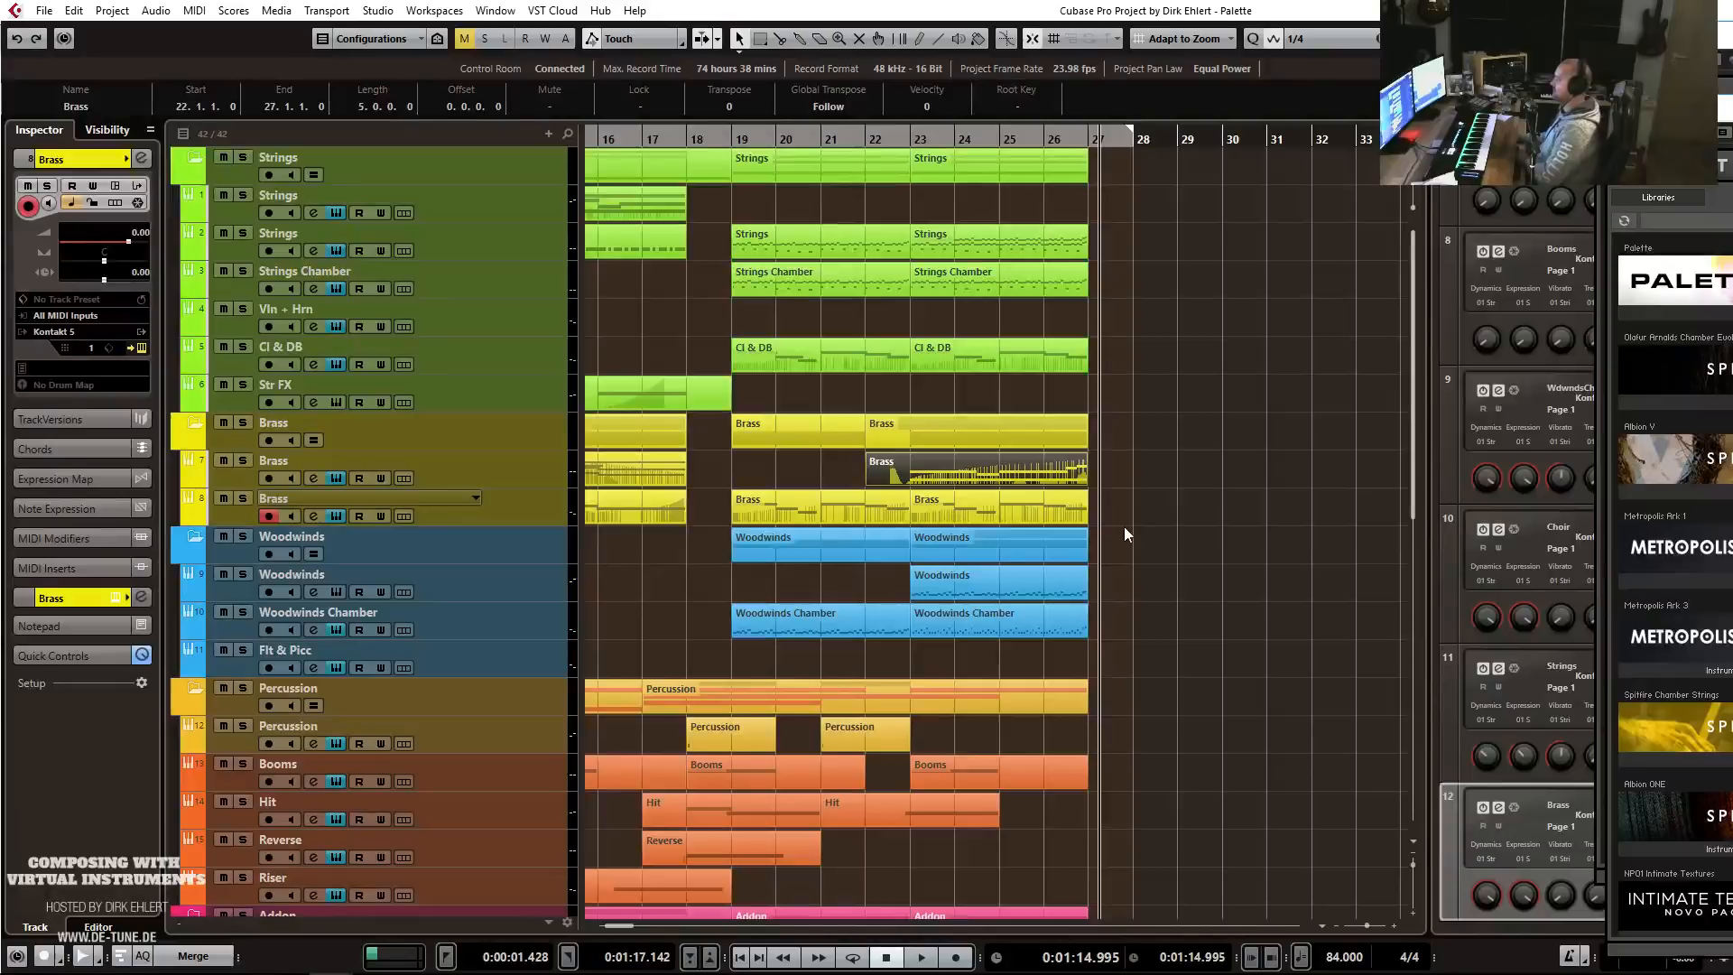
left_click_drag(519, 543, 481, 540)
key("Delete")
Replace the duplicated track's Tuba + Trombone Octaves patch in Kontakt with 08 6 Horns from the Palette Melodics library.
left_click(141, 348)
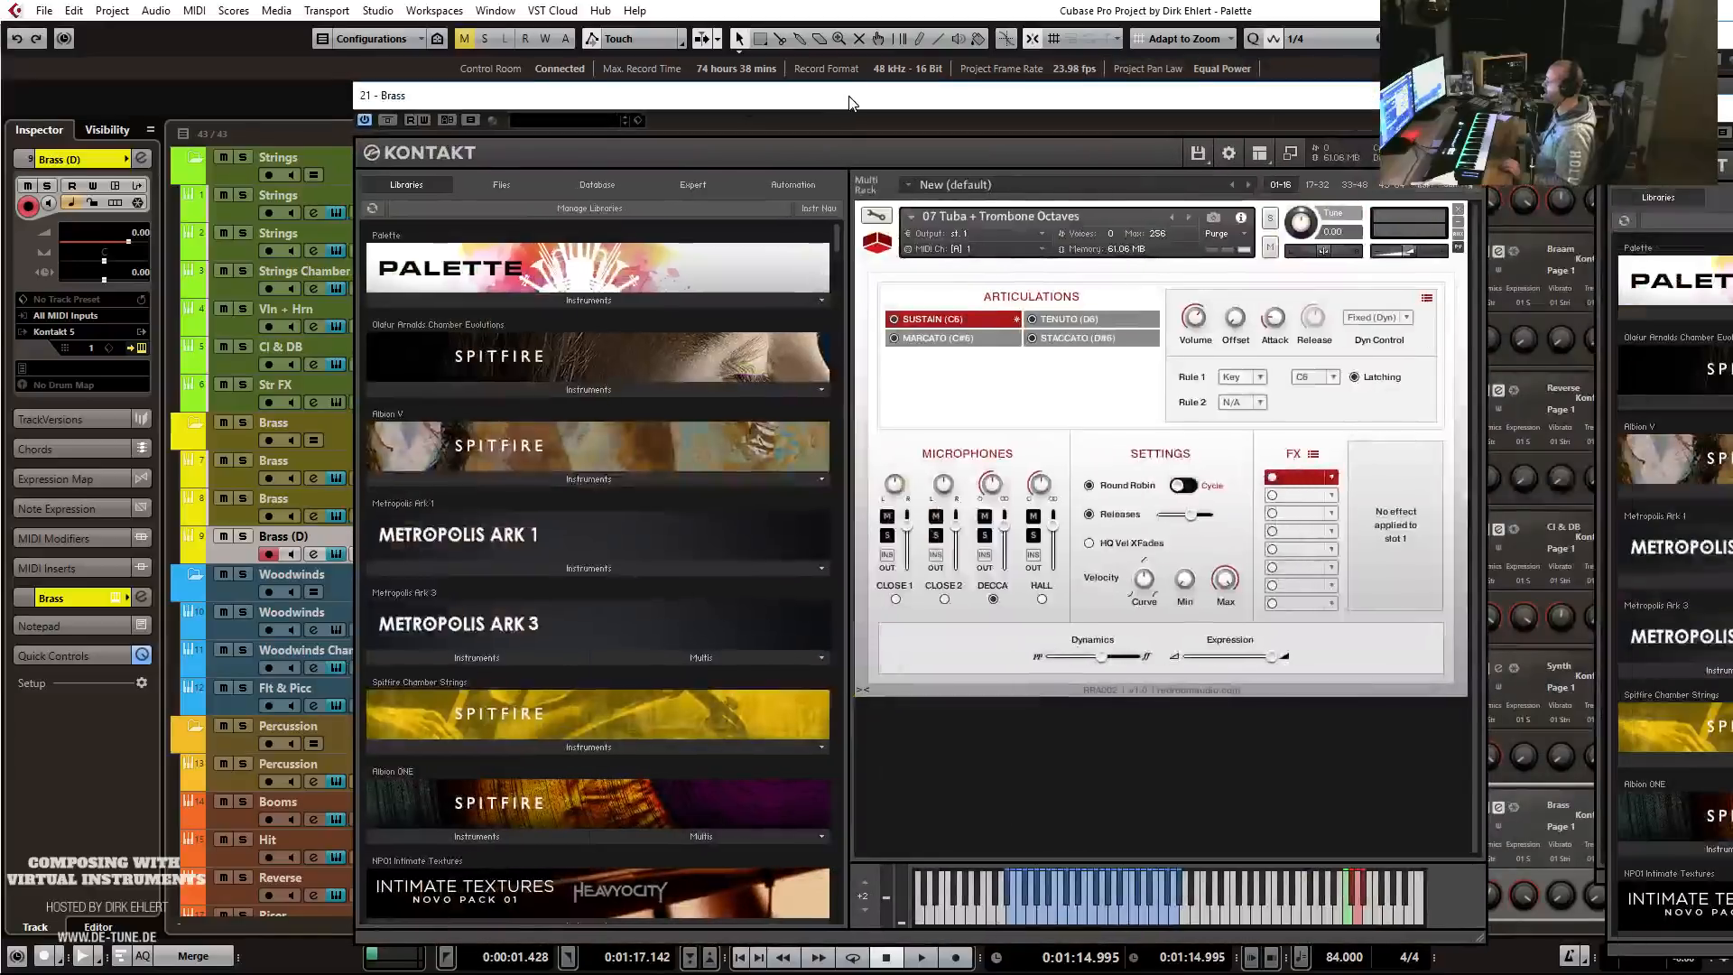
left_click(625, 301)
double_click(430, 321)
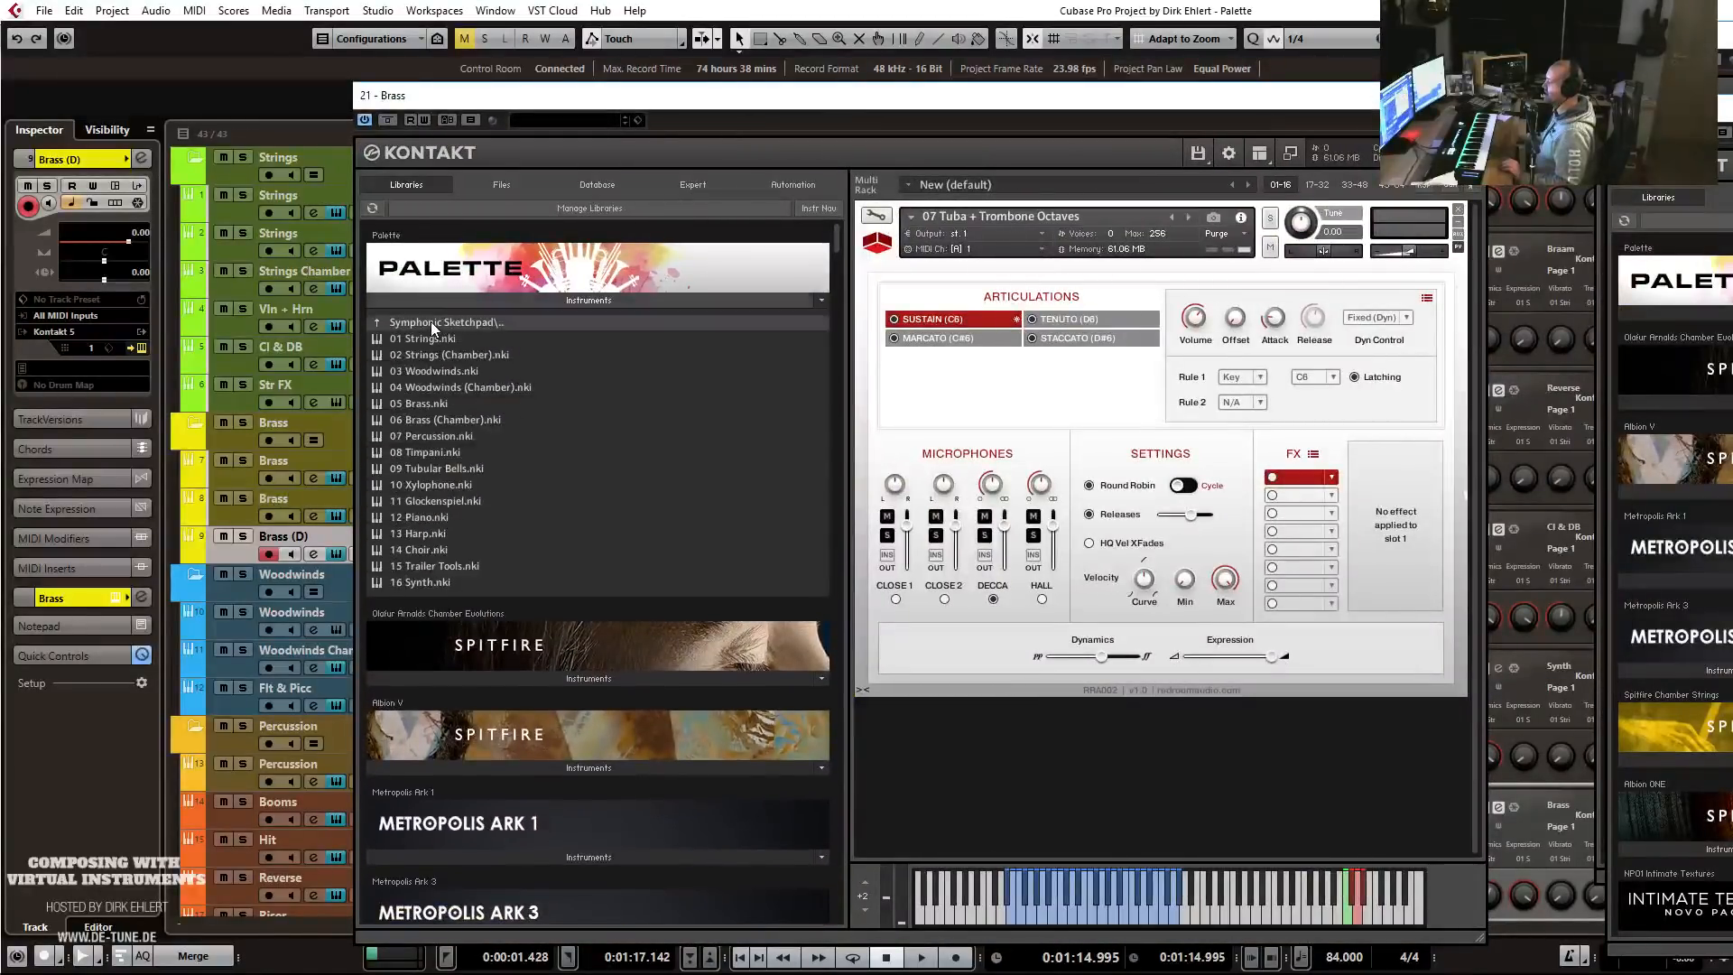
double_click(431, 322)
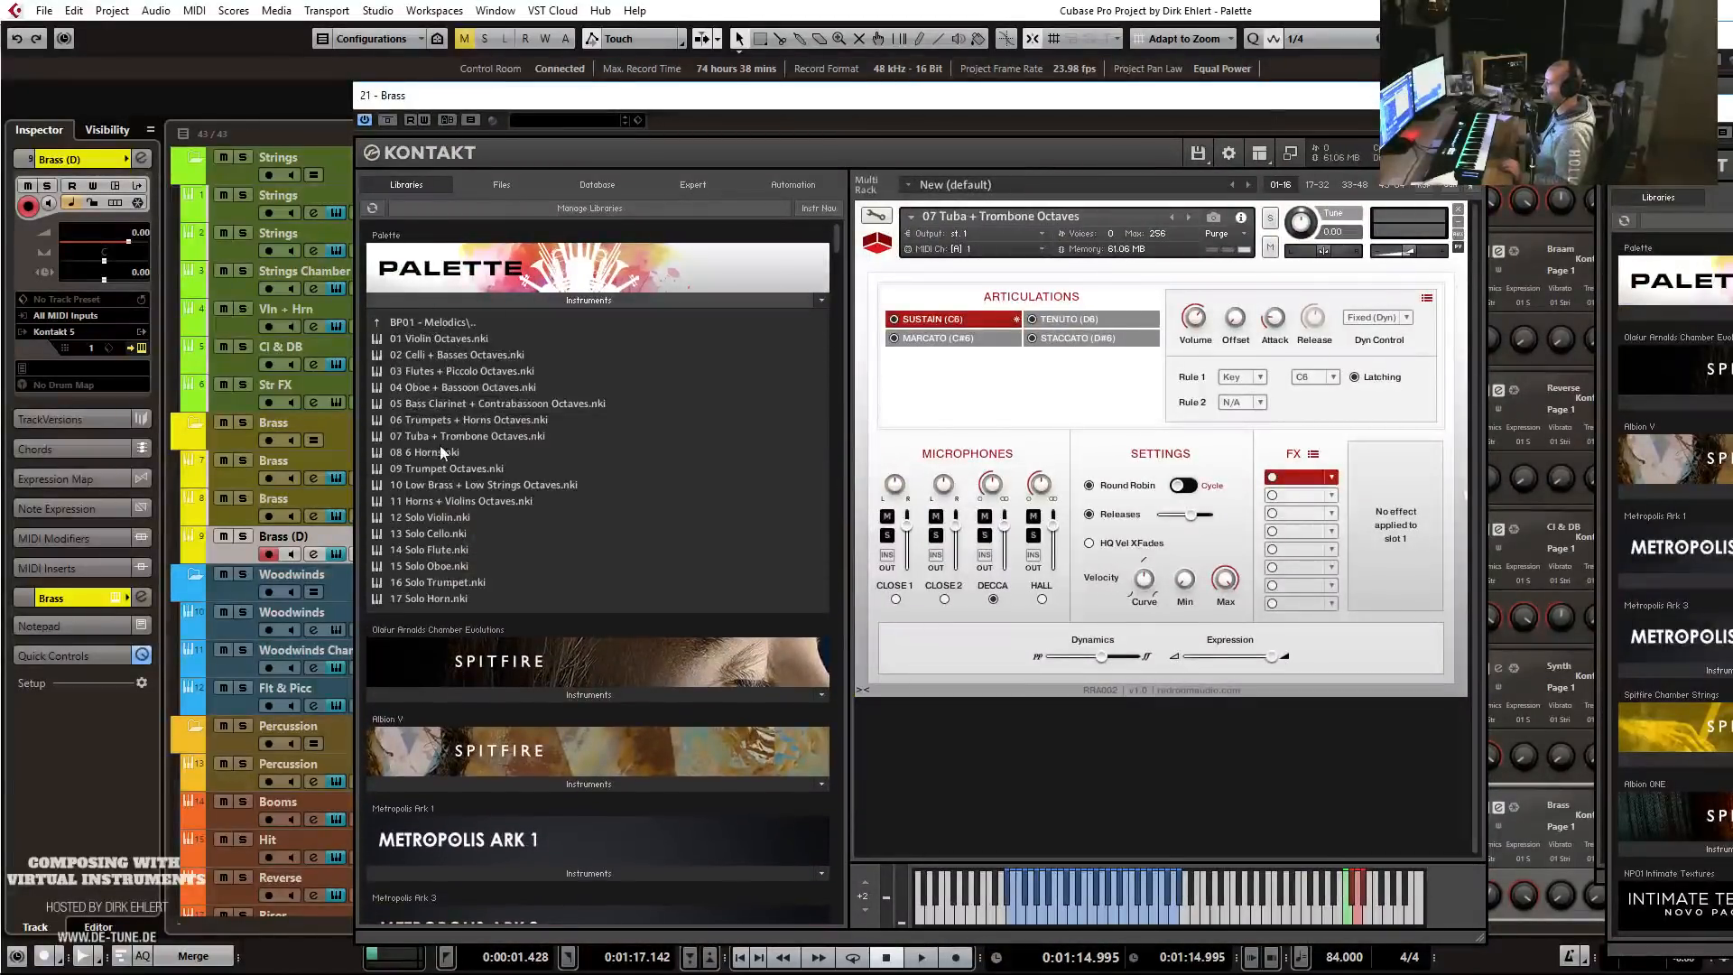
left_click_drag(441, 449, 693, 417)
left_click_drag(982, 230, 983, 232)
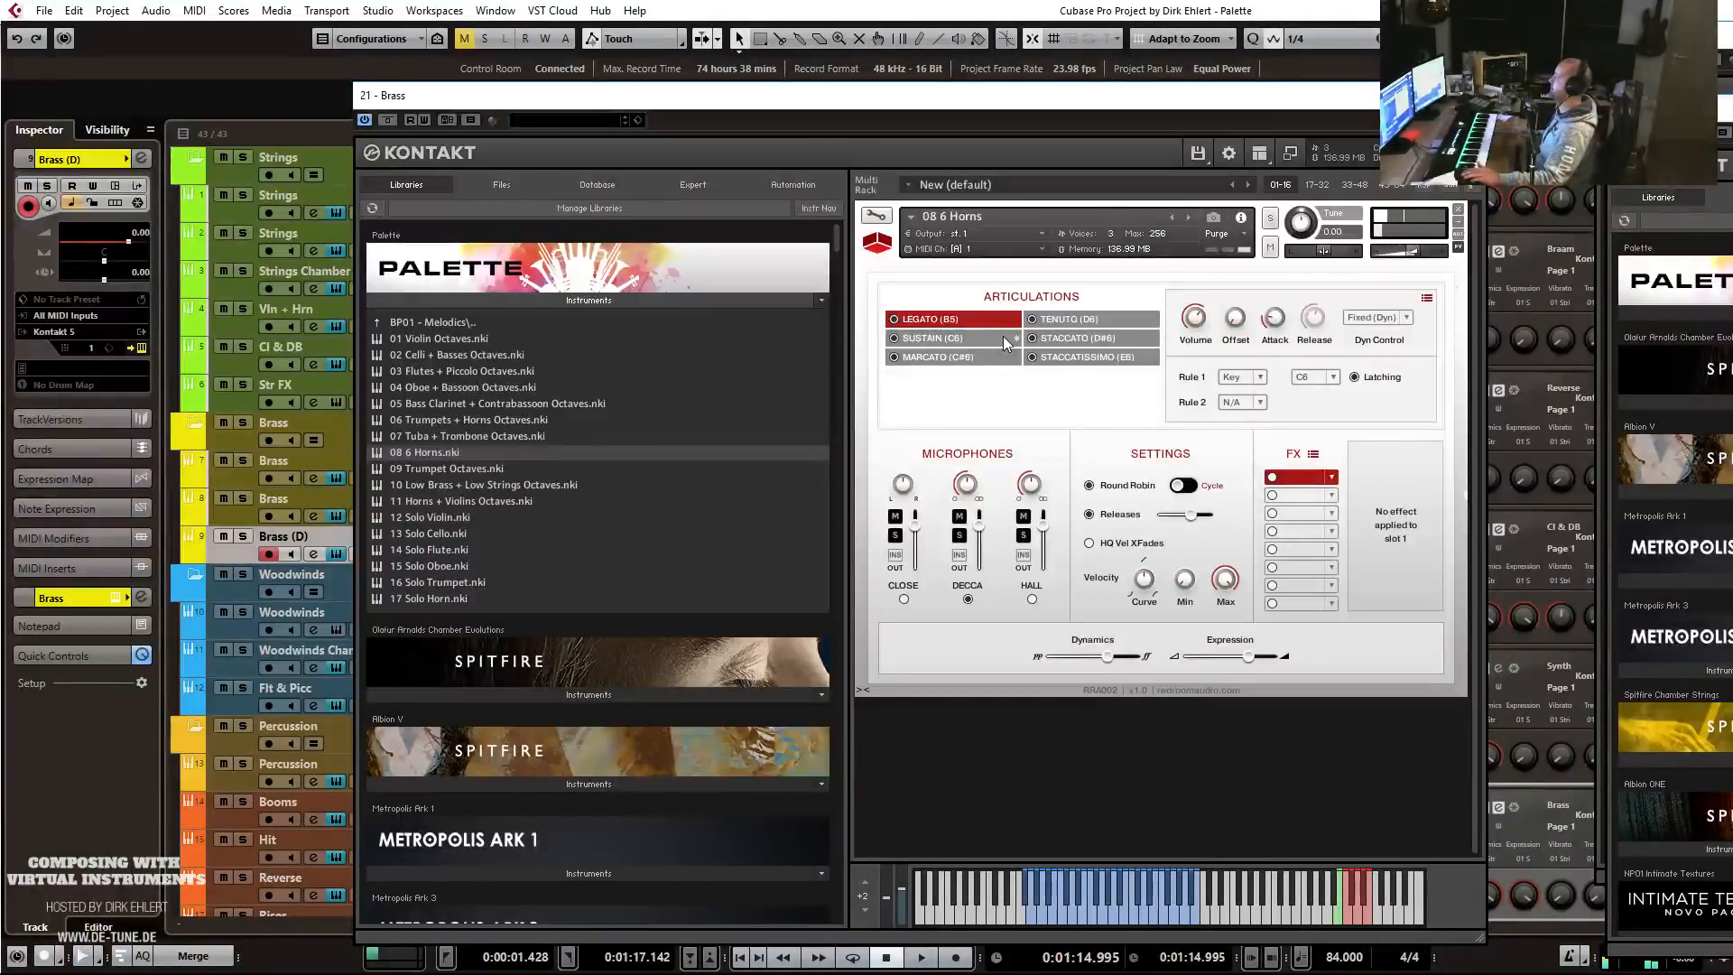
left_click_drag(896, 103, 1732, 167)
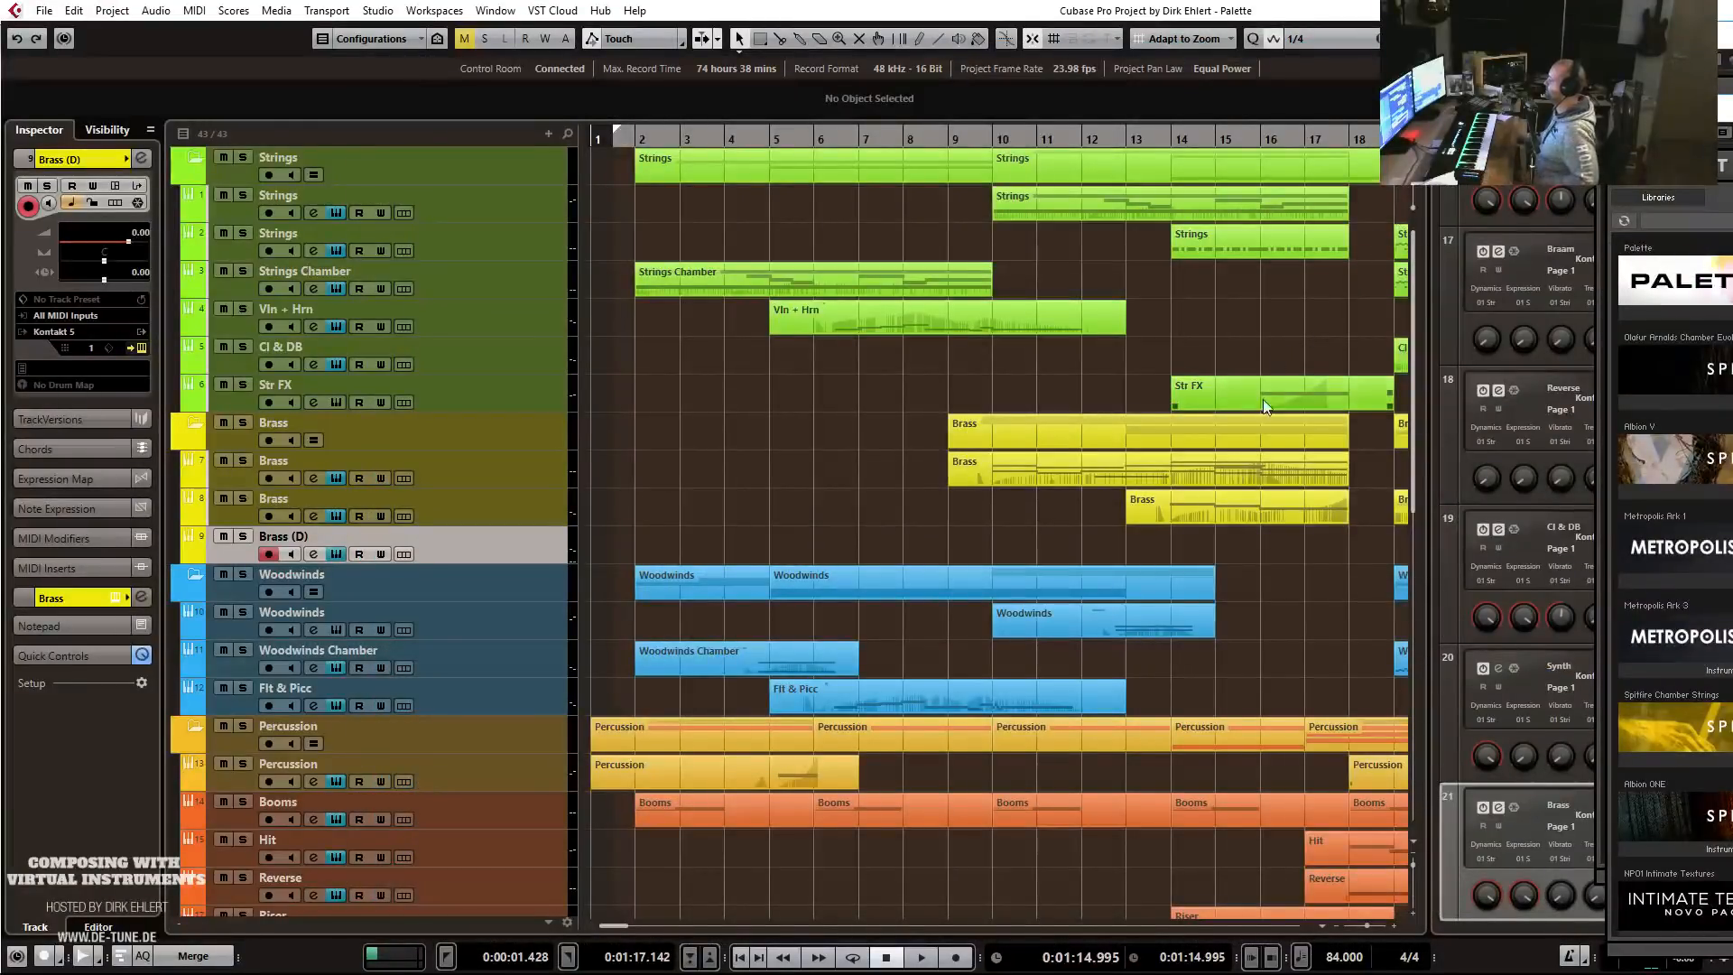
Play the arrangement from bar 22 to rehearse a horn part on the Brass (D) track.
scroll(1262, 402, "right", 5)
left_click(1037, 147)
key("space")
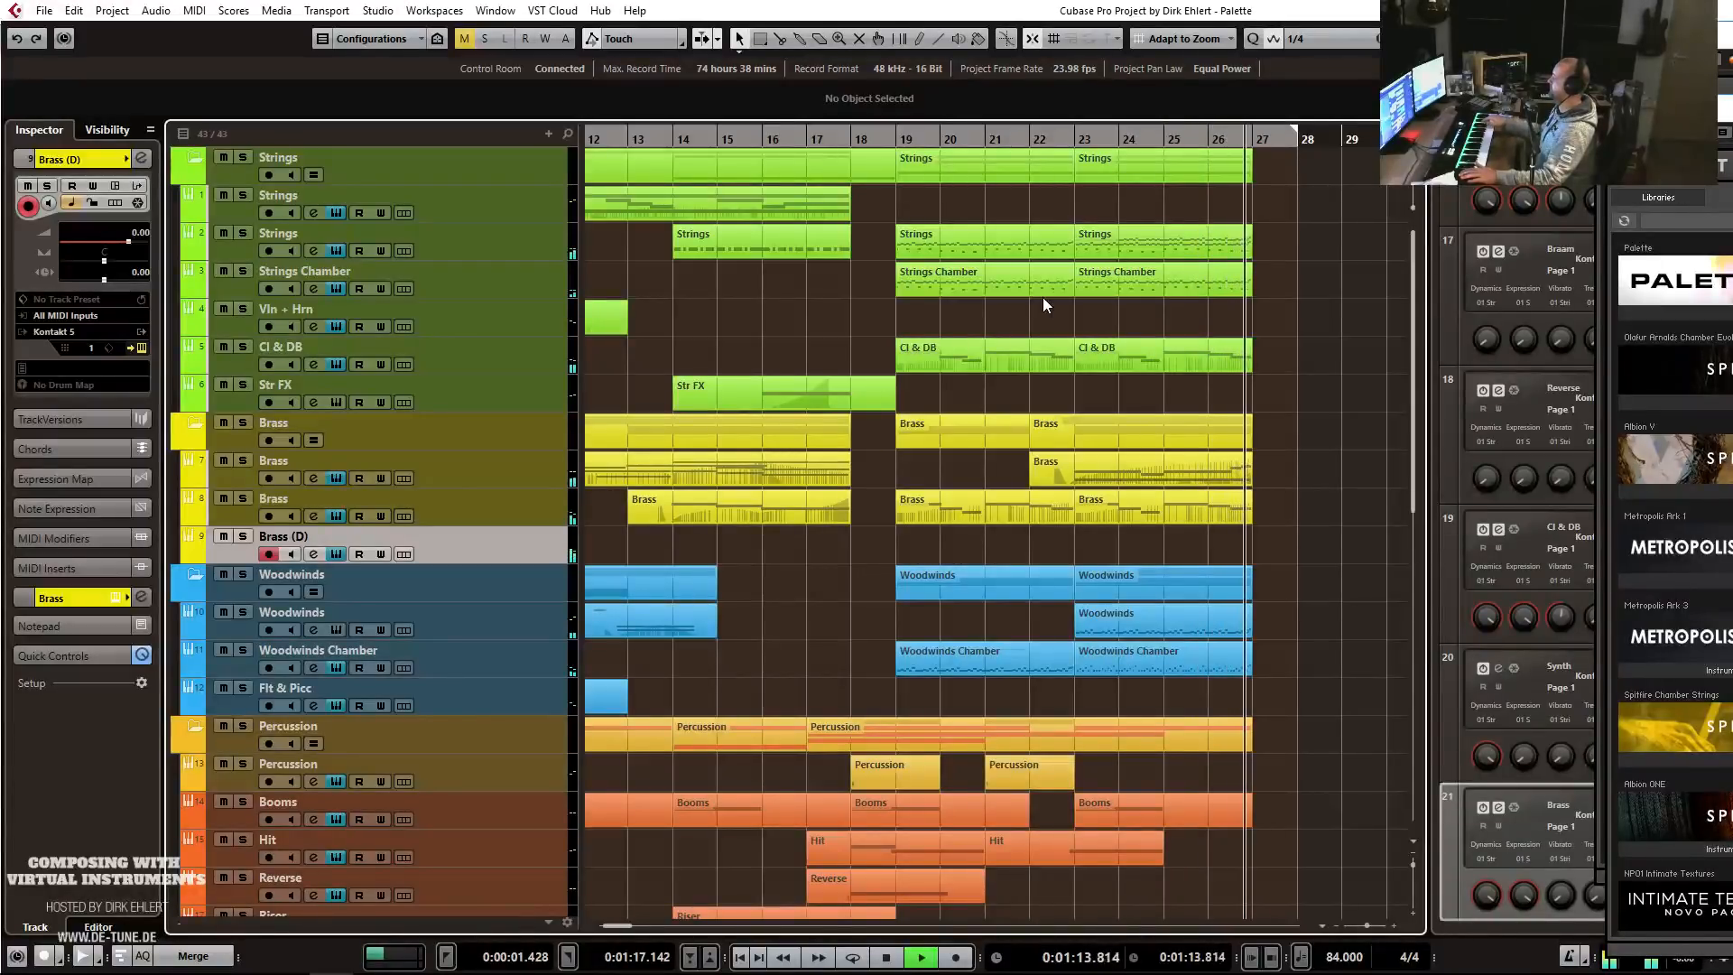
key("space")
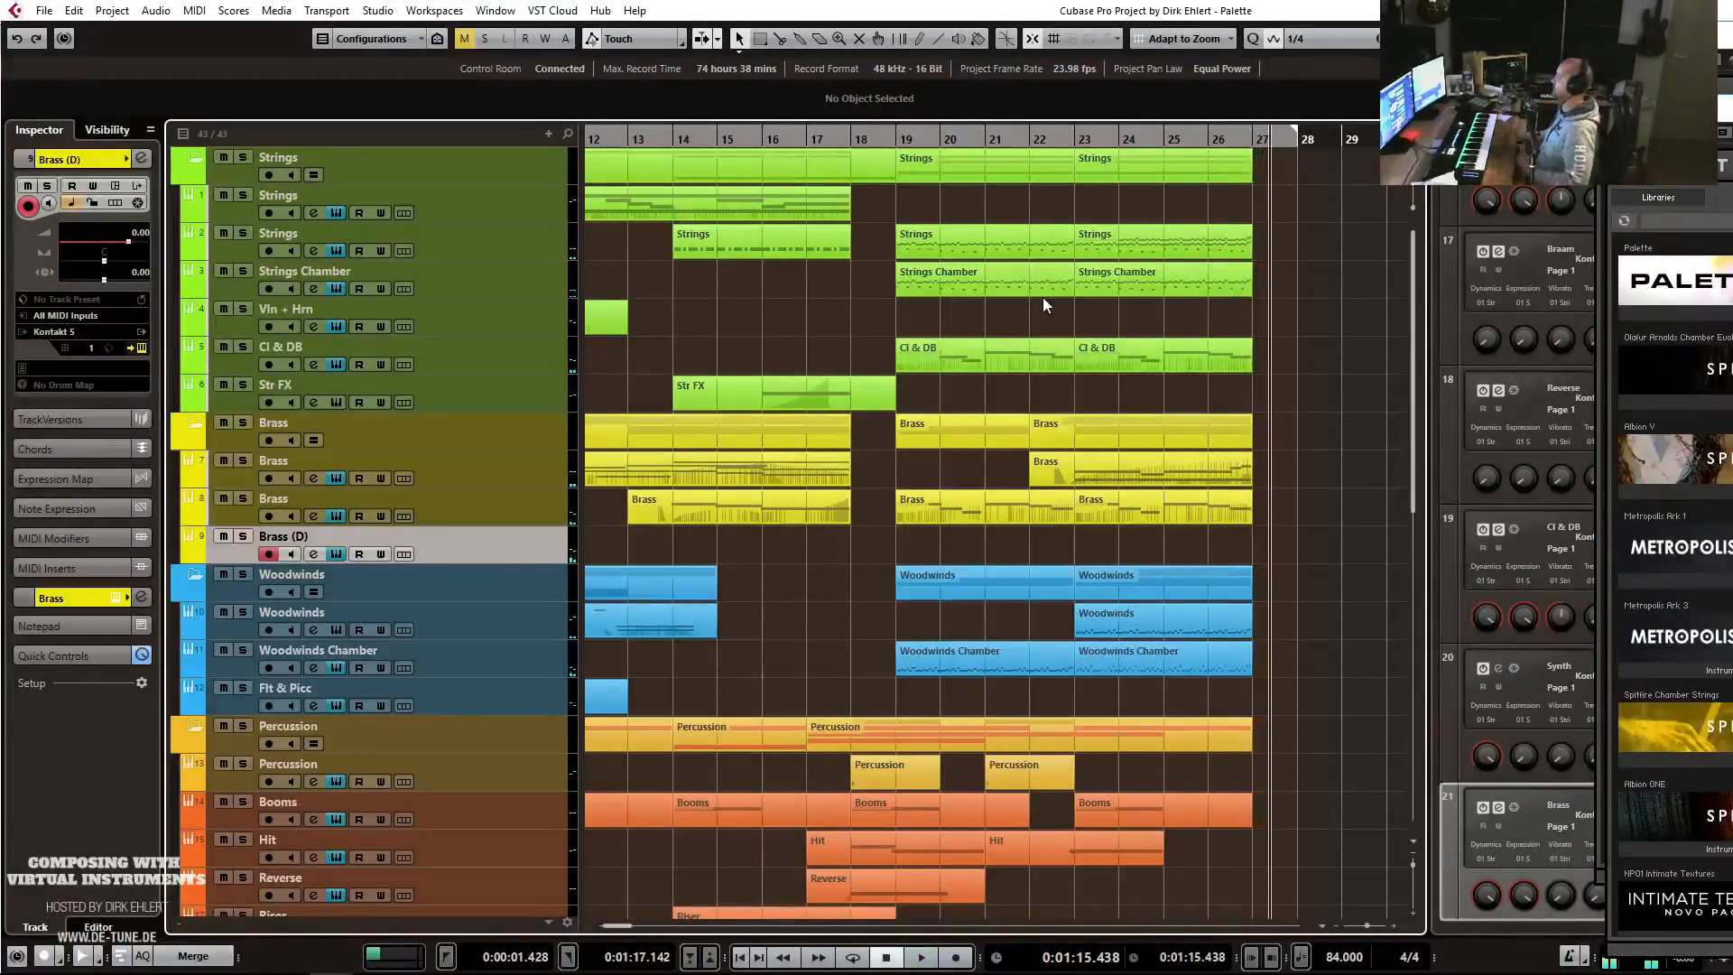
Record the horn part on the Brass (D) track from bar 22 past the start of bar 27.
left_click(1031, 137)
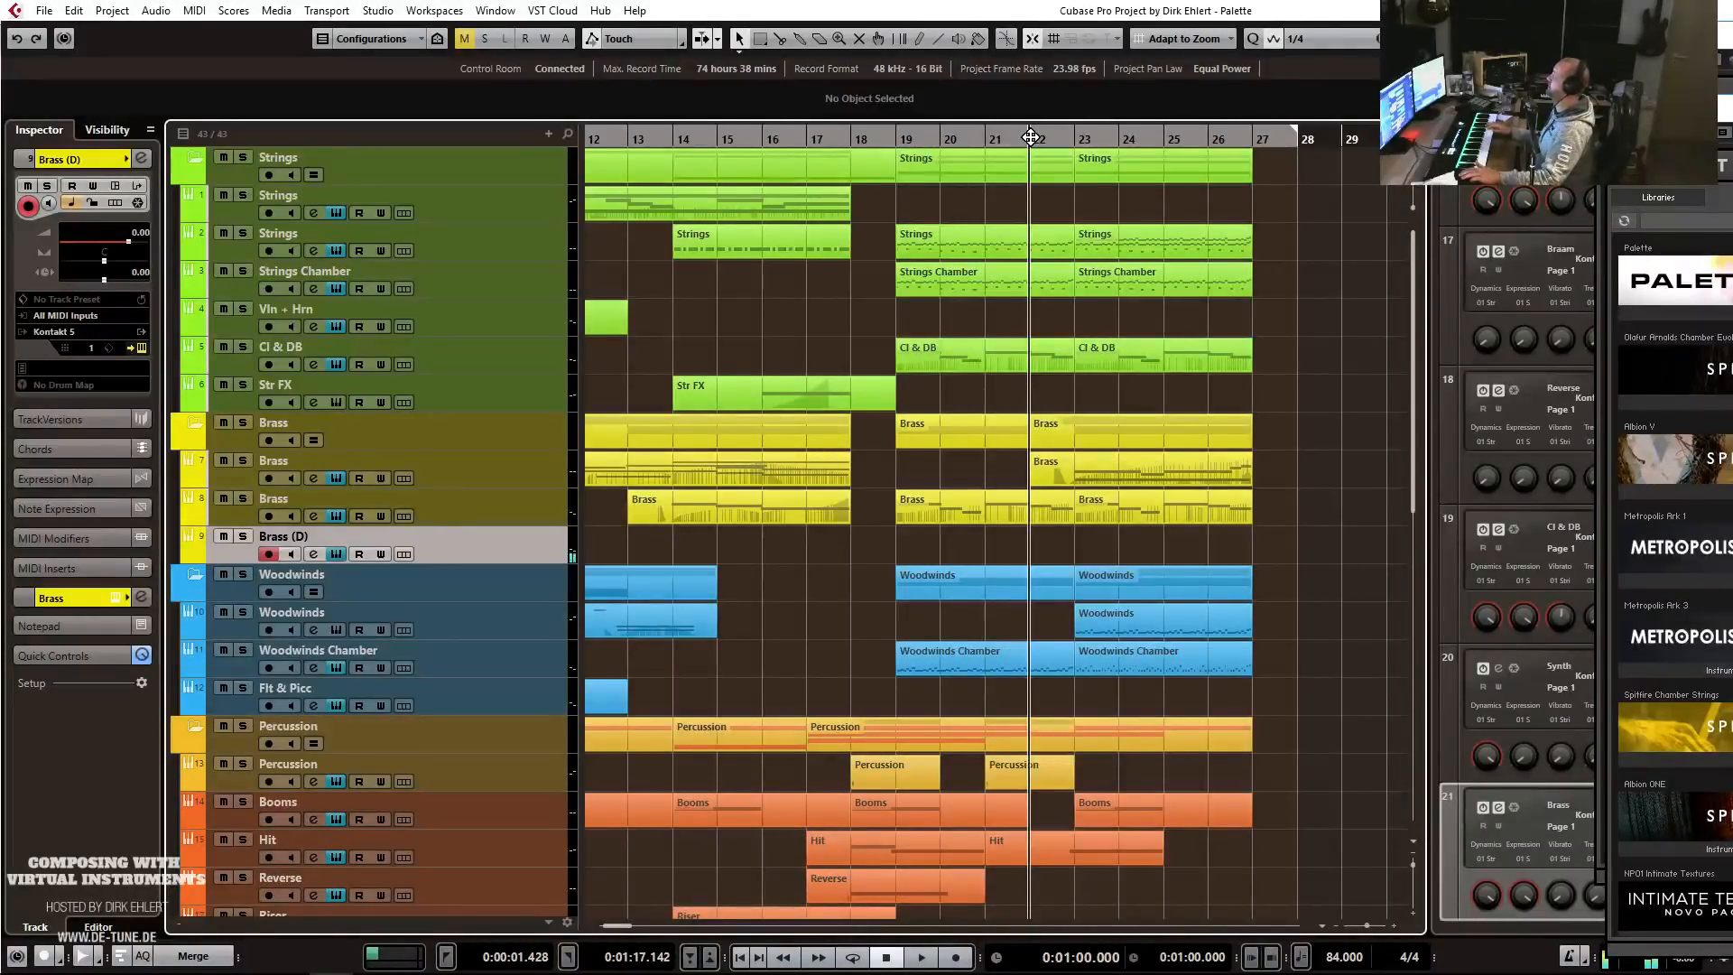
key("KP_Multiply")
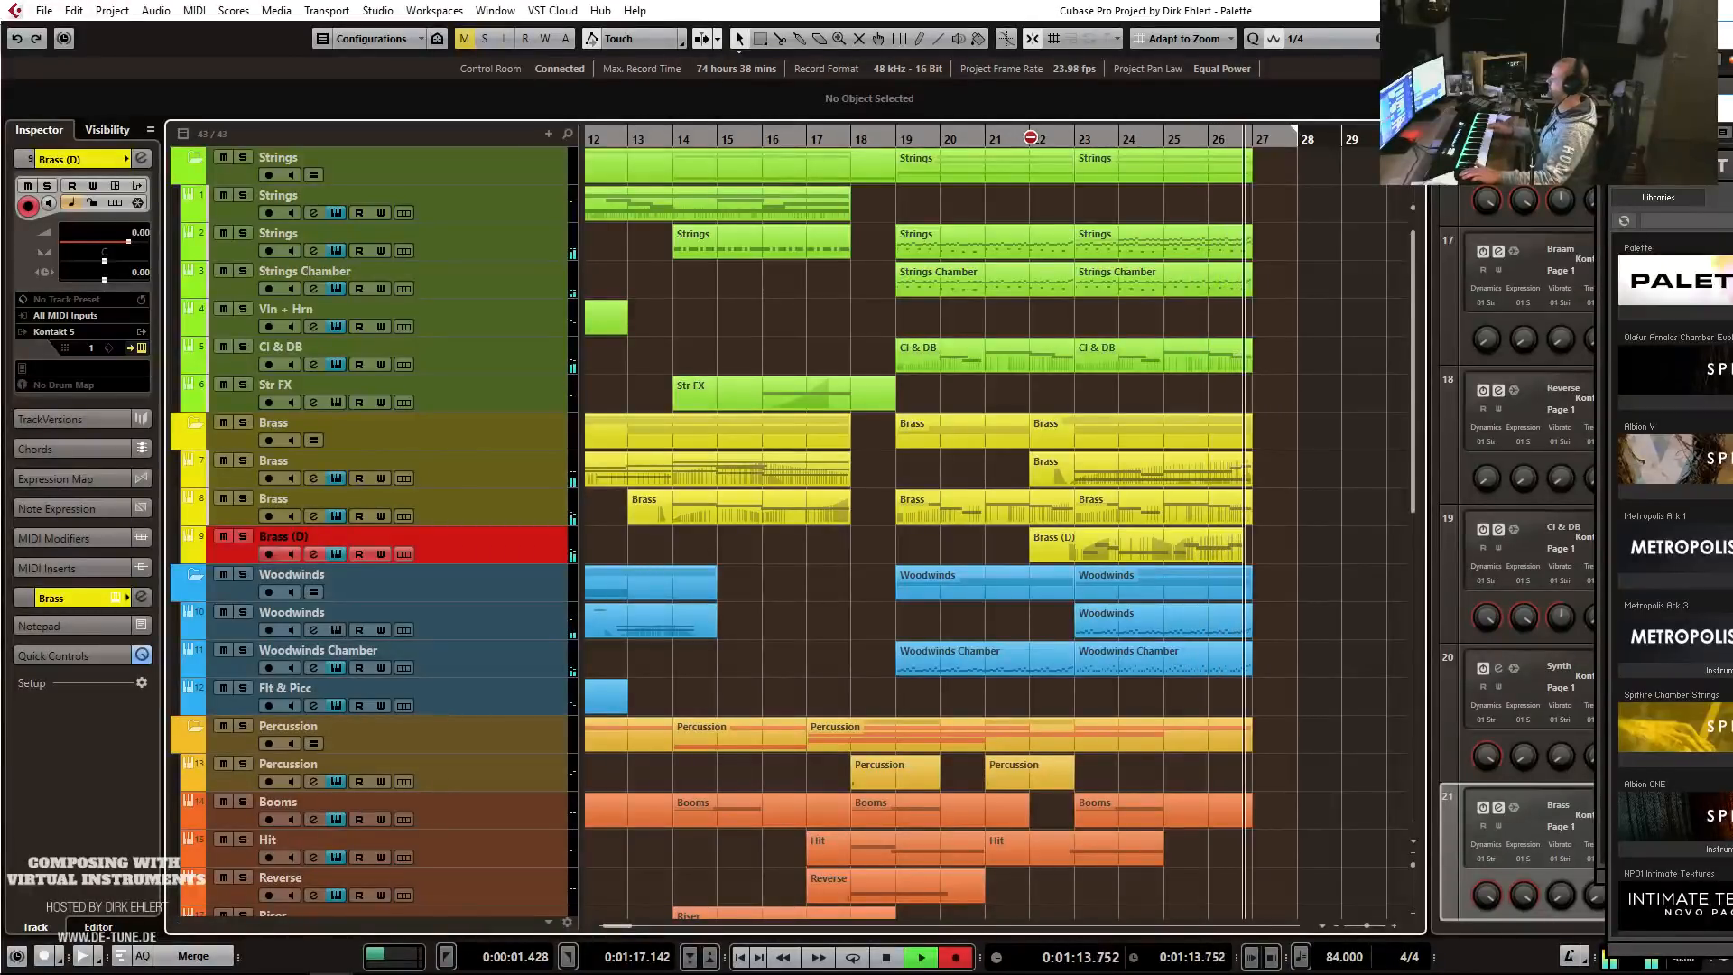
key("space")
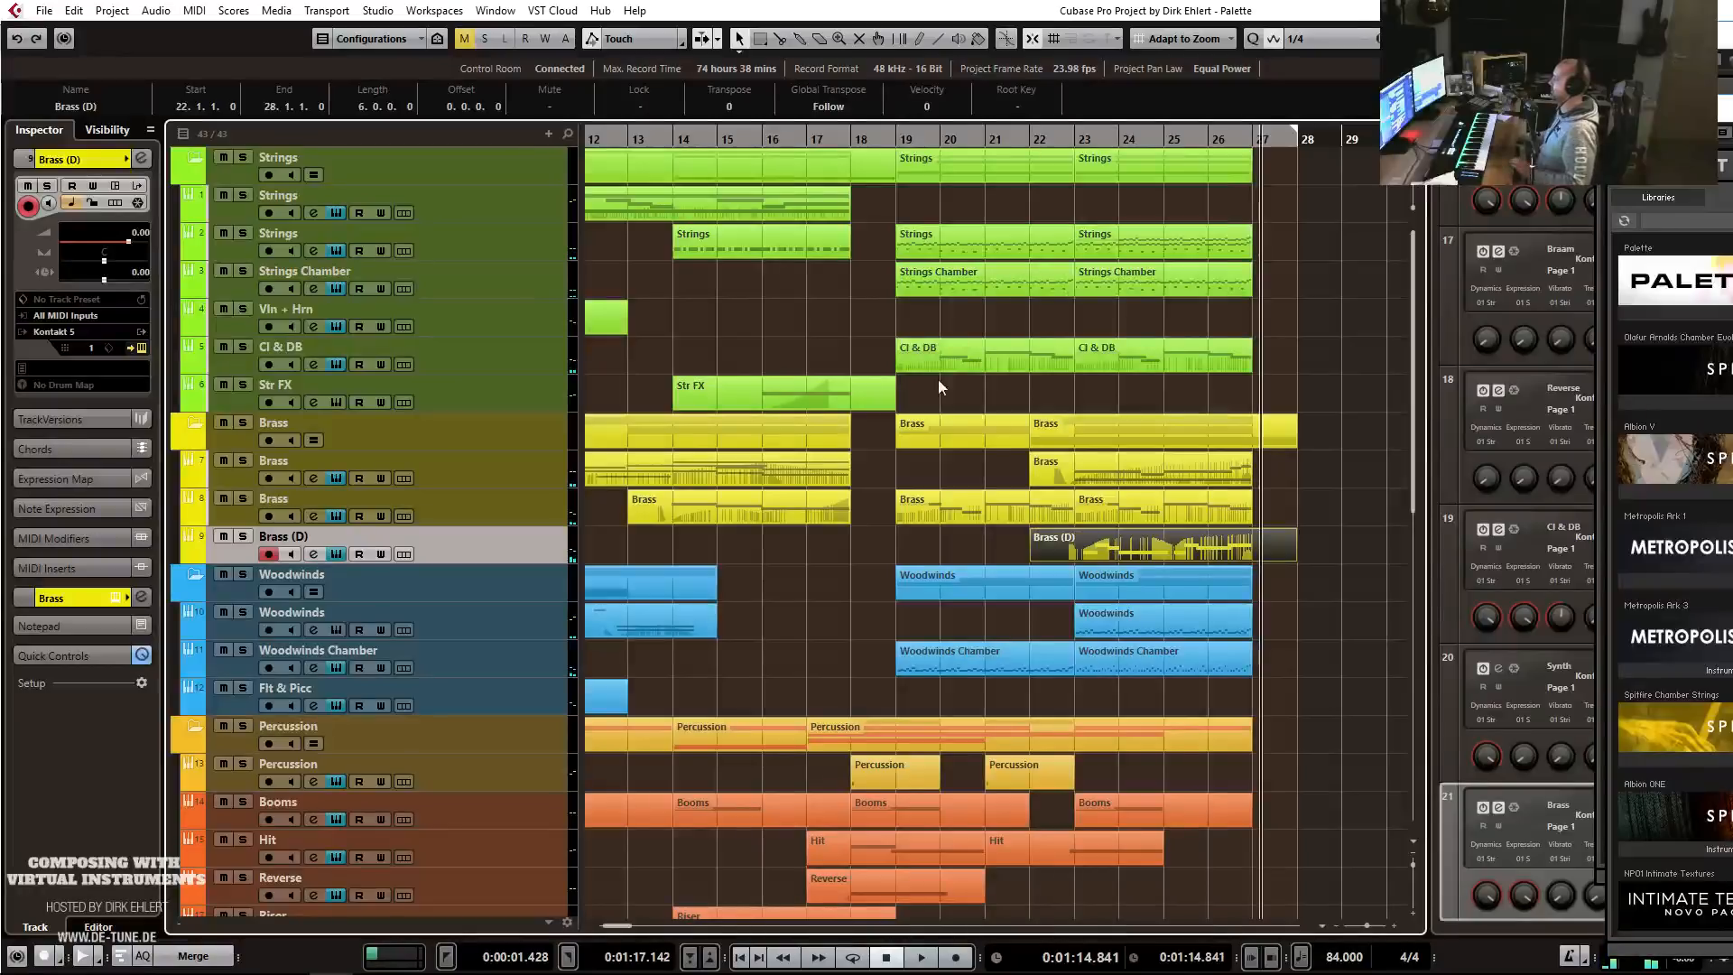
Rename the Brass (D) track as Horns.
double_click(322, 544)
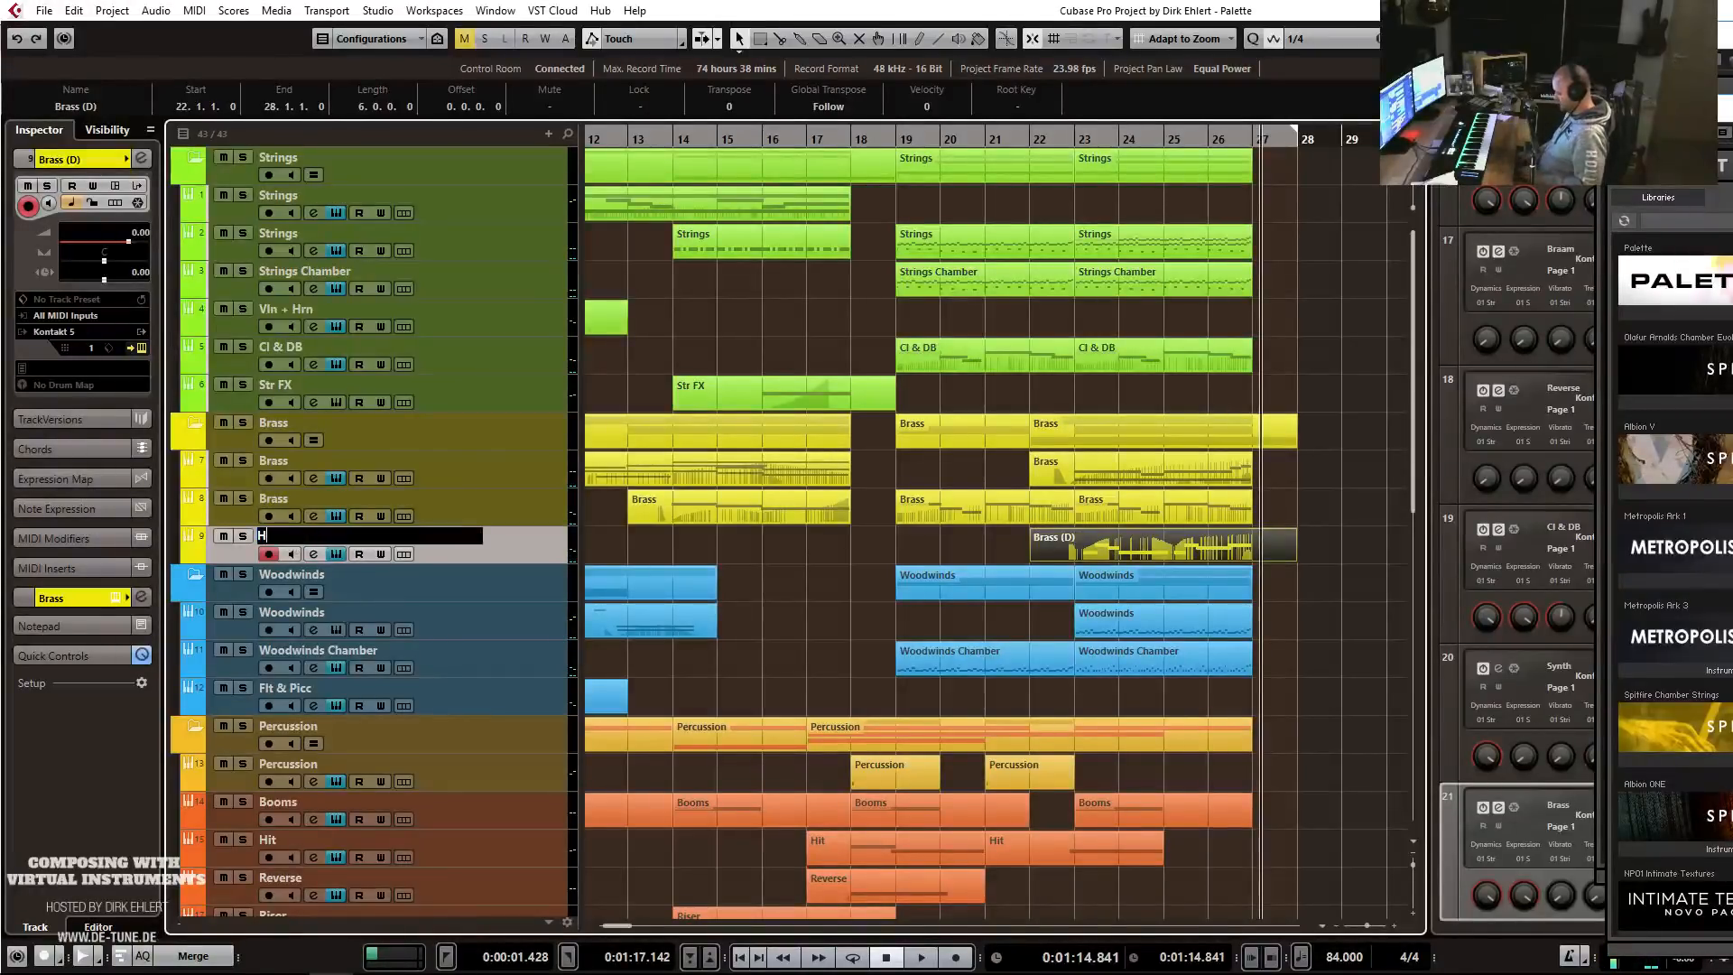
type("Horns")
key("Return")
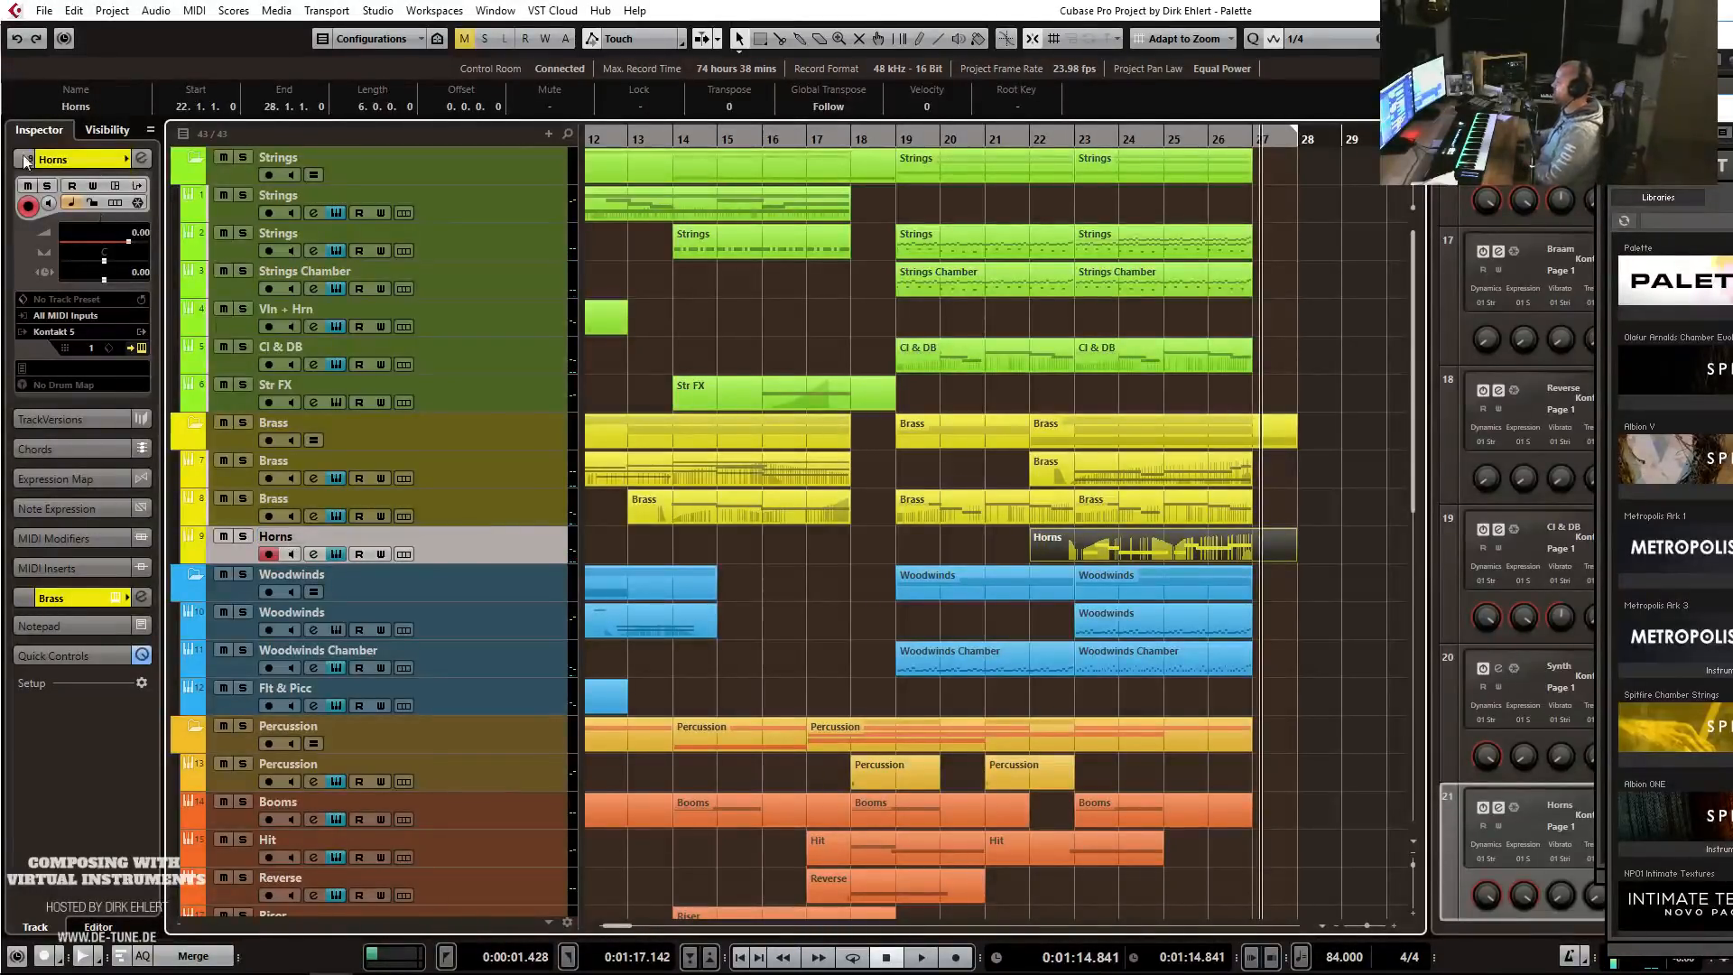
Insert a B5 legato keyswitch note at 22.4.3.38, before the first note of the Horns recording.
double_click(1086, 553)
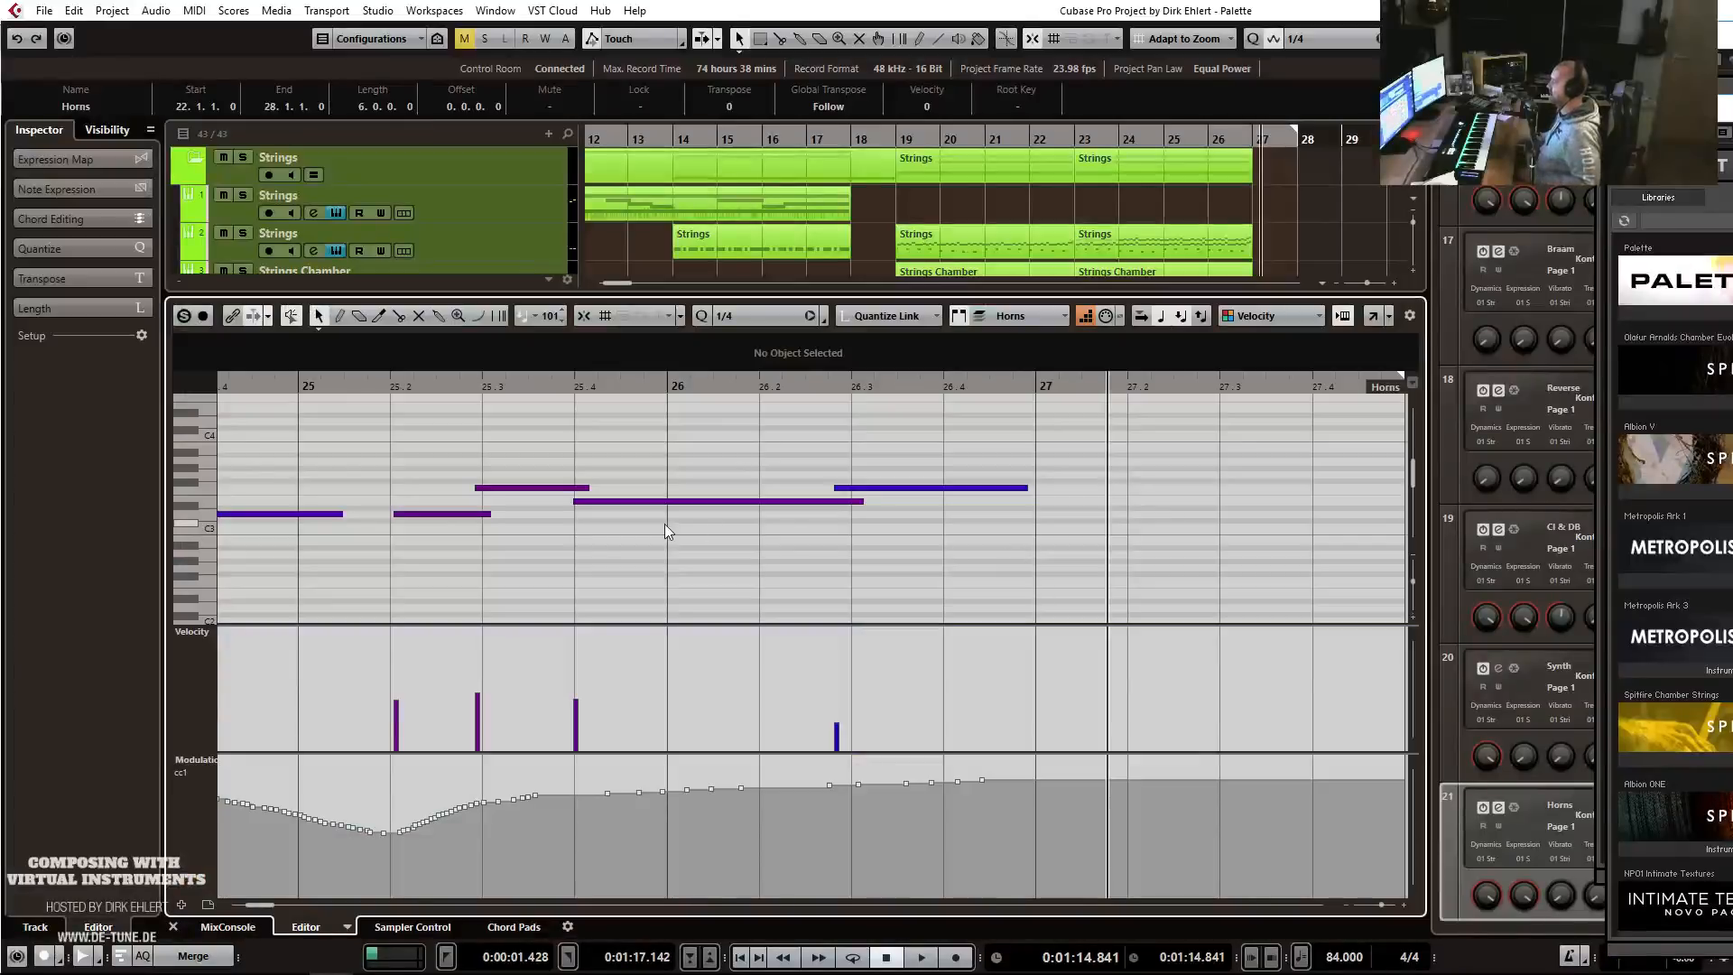
scroll(689, 494, "left", 9)
scroll(690, 494, "up", 6)
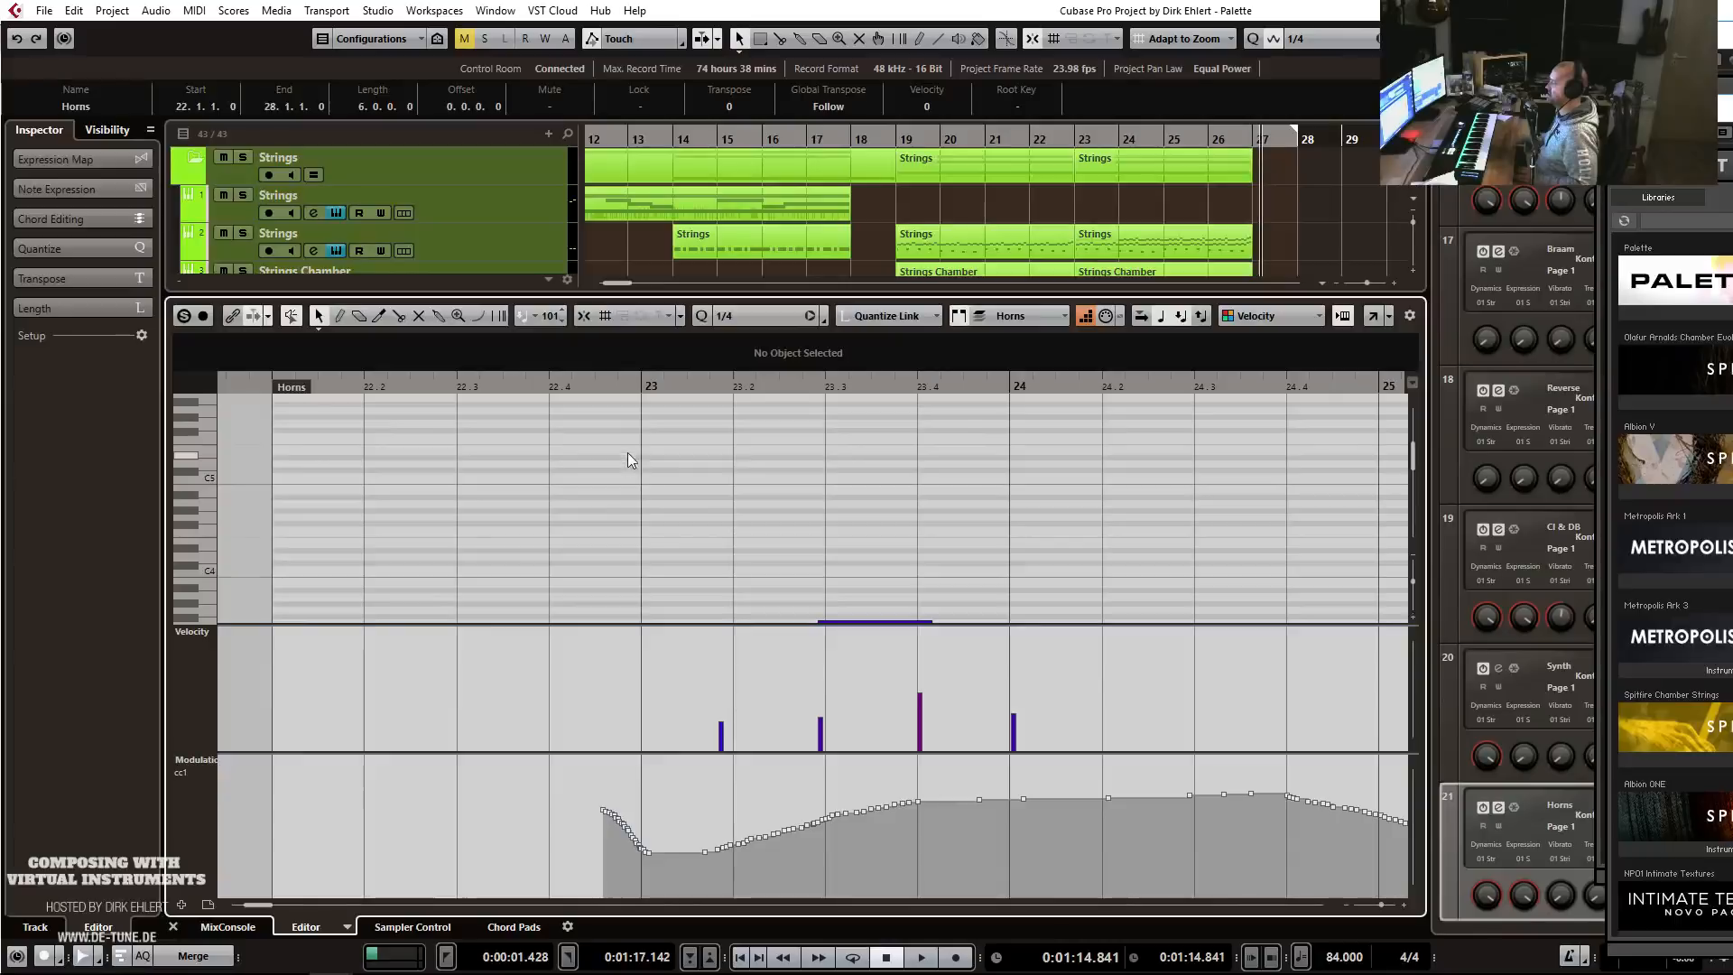
left_click(603, 398, "alt")
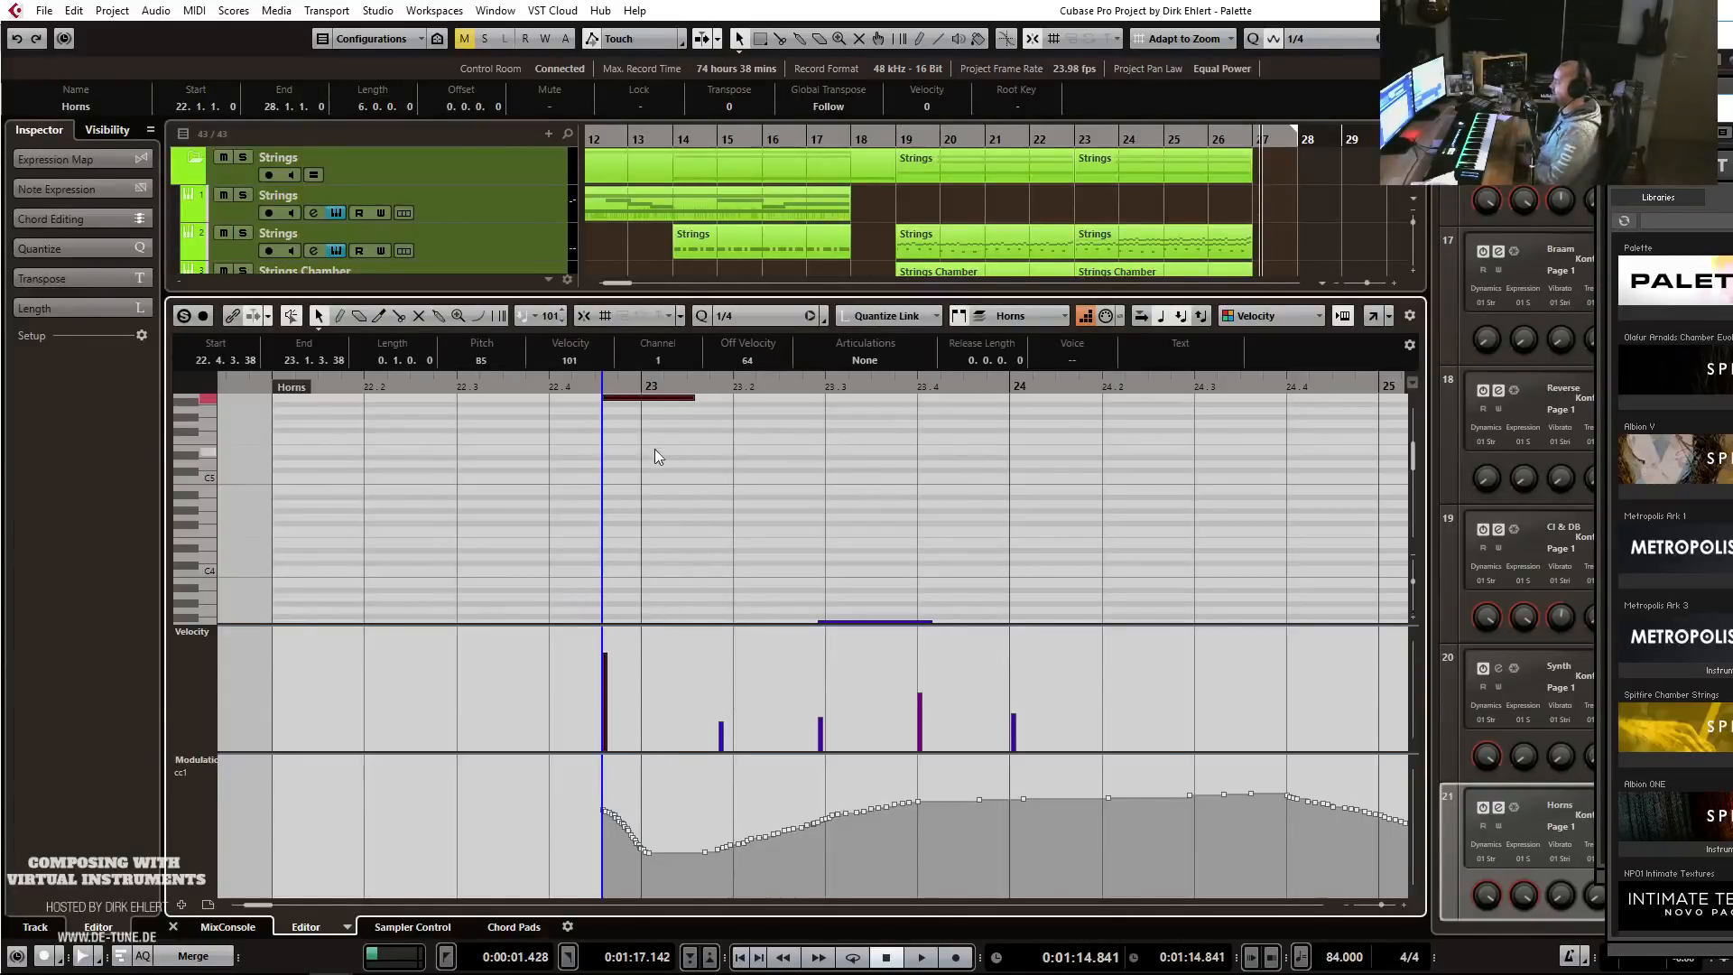
key("ctrl+alt+e")
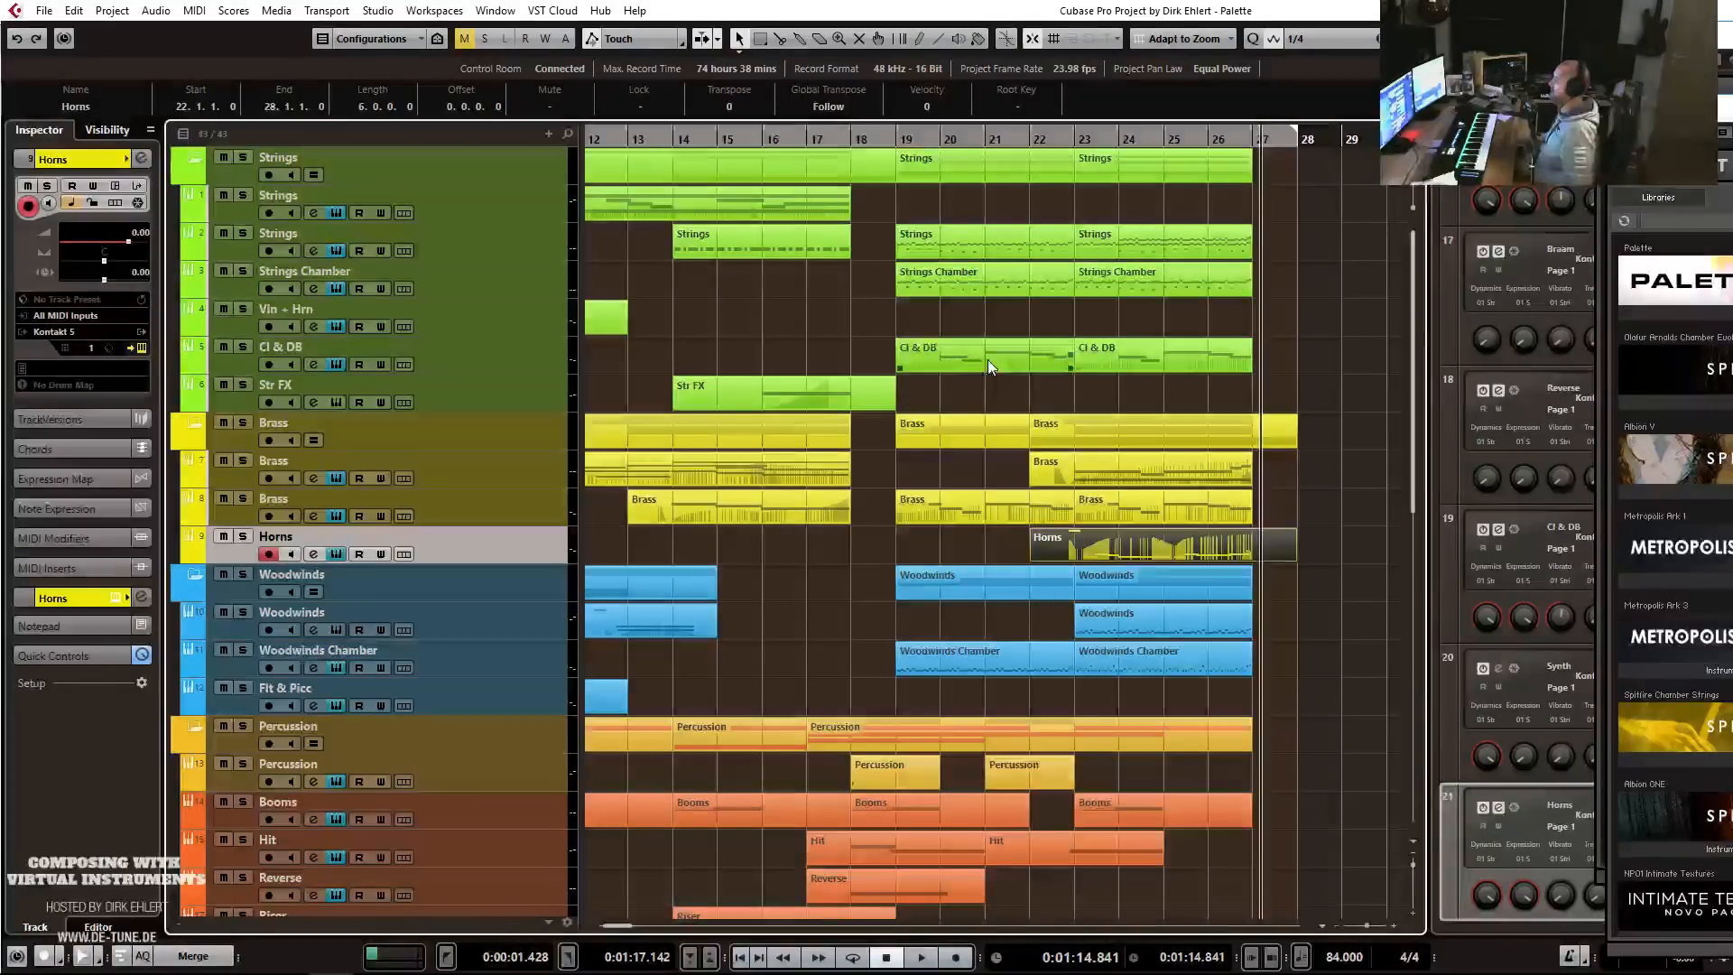
Play the arrangement from about bar 16 to listen to the new Horns part in context.
left_click(783, 140)
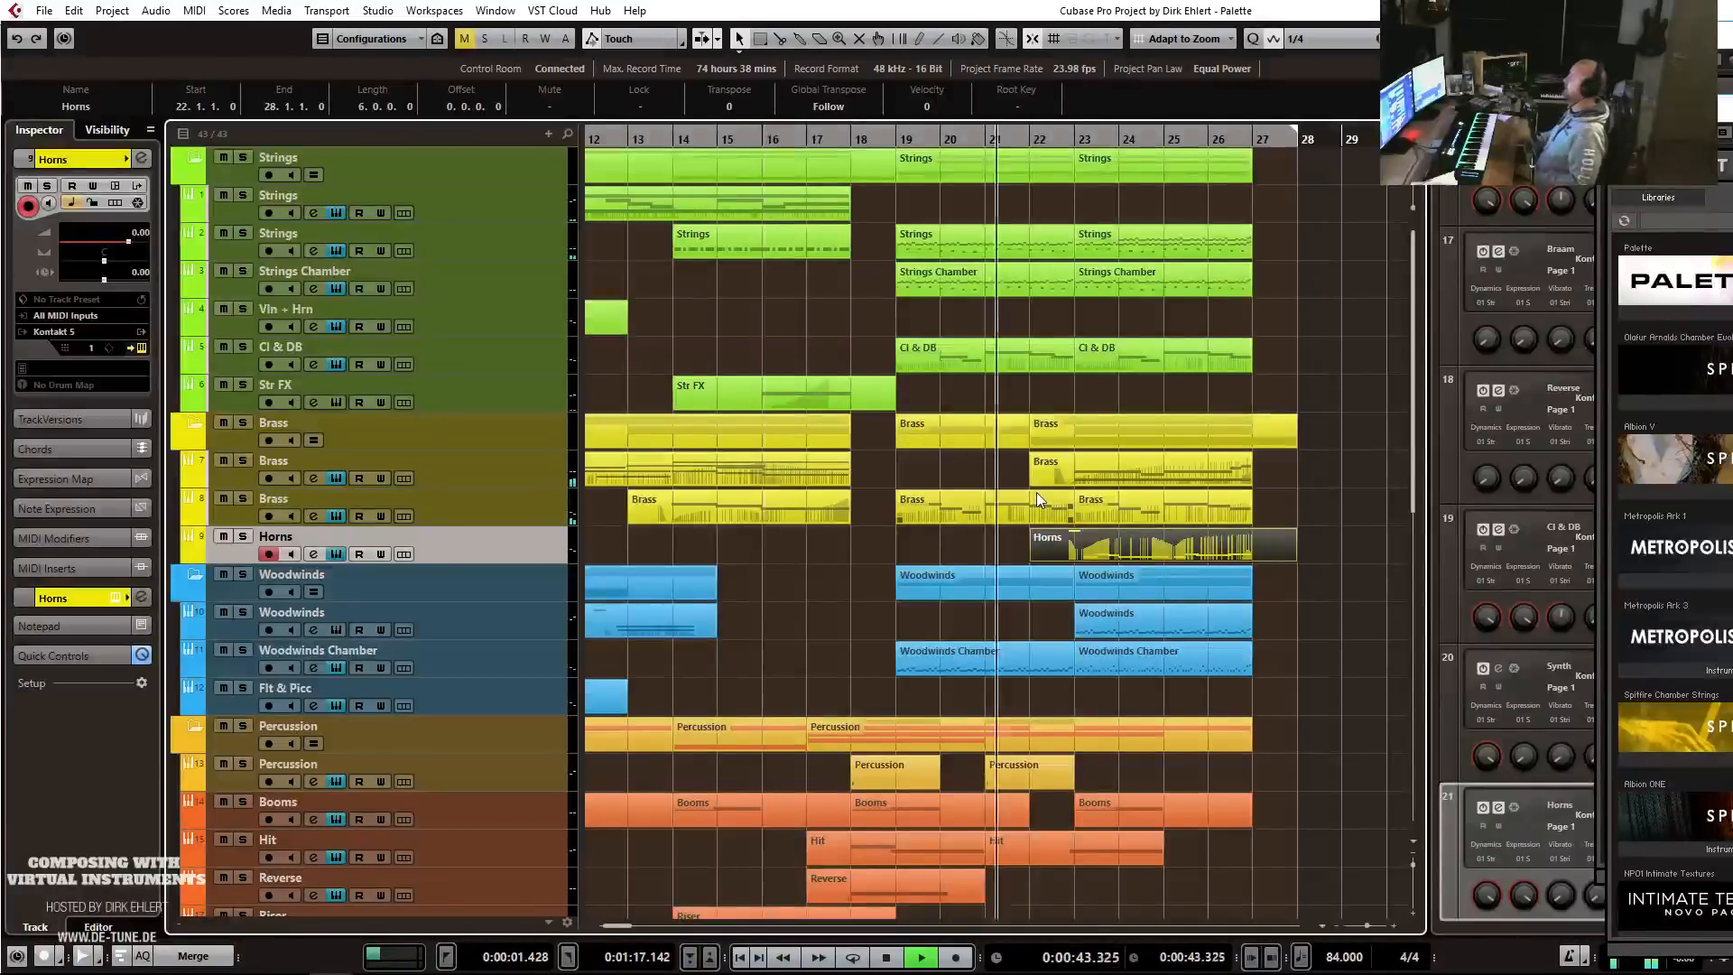
key("g")
key("g")
key("g")
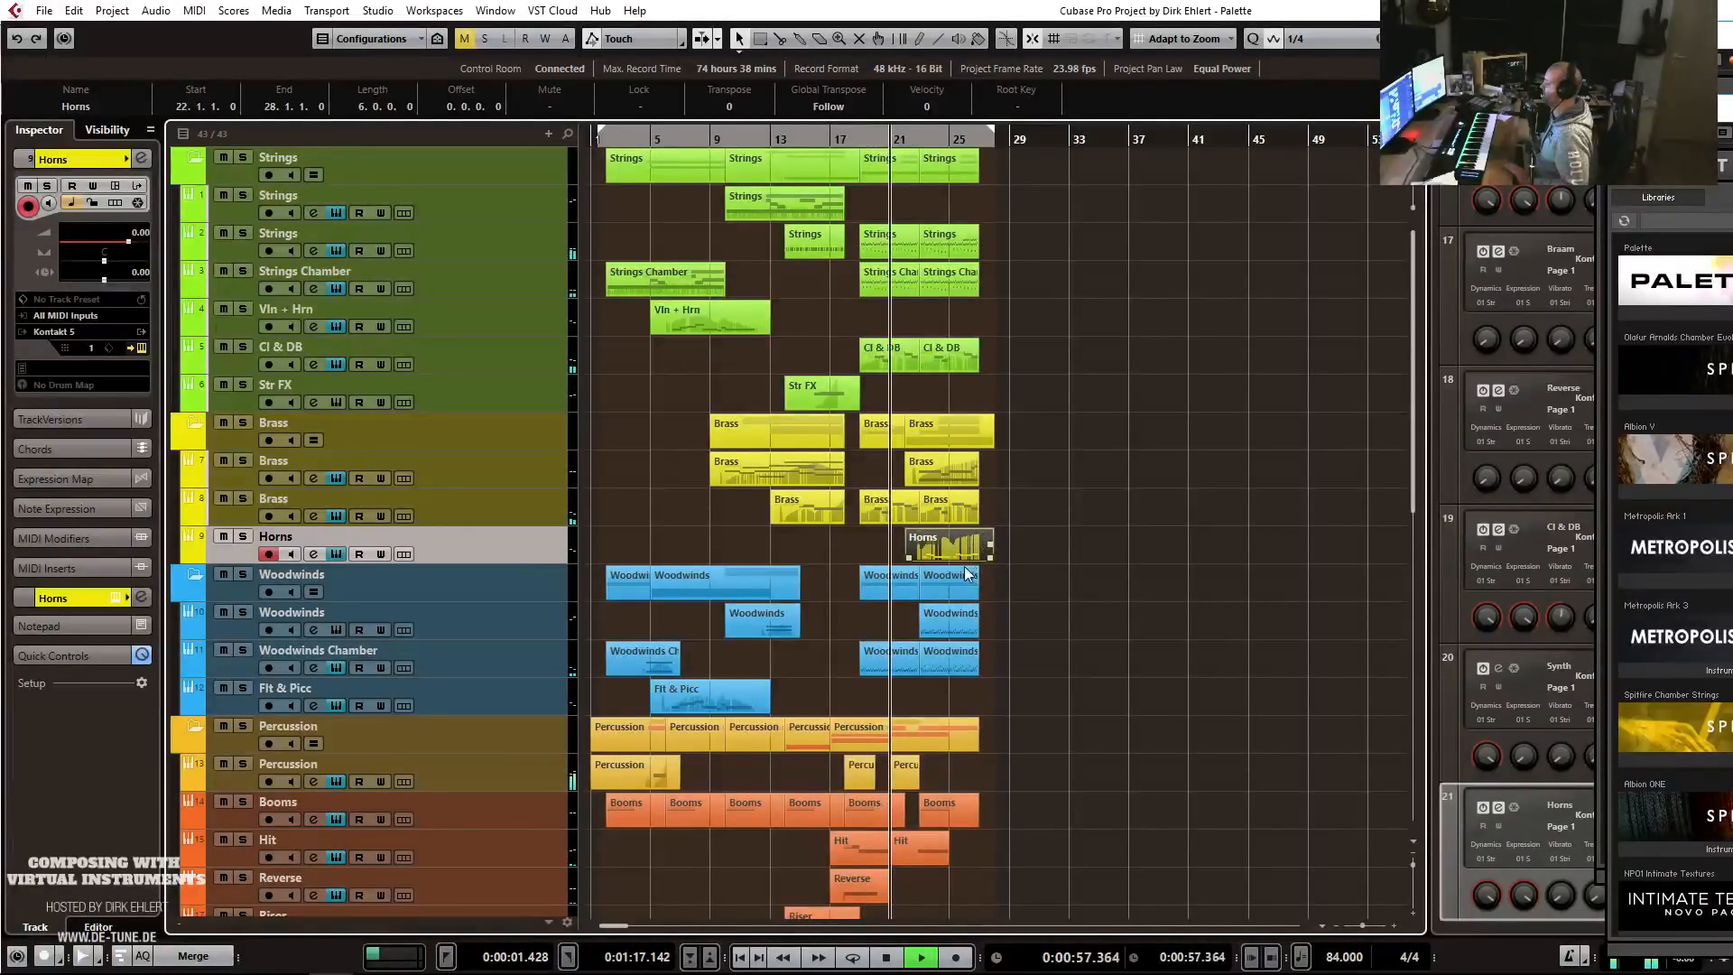
scroll(1040, 555, "down", 3)
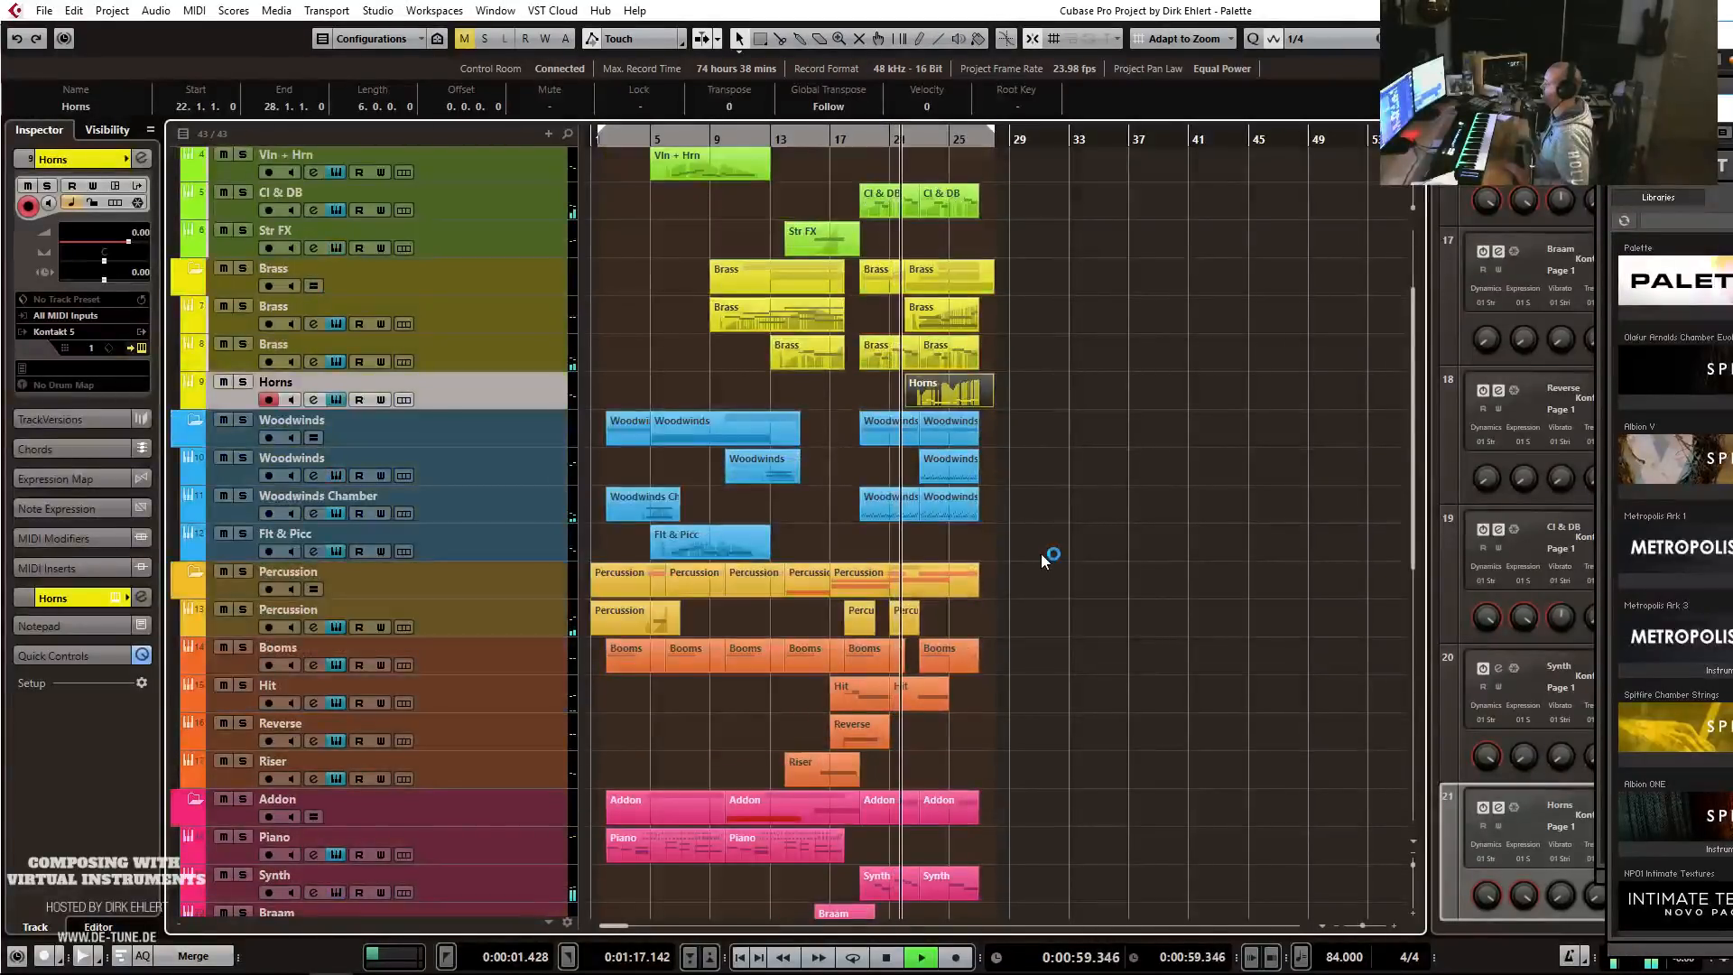
scroll(1042, 554, "down", 3)
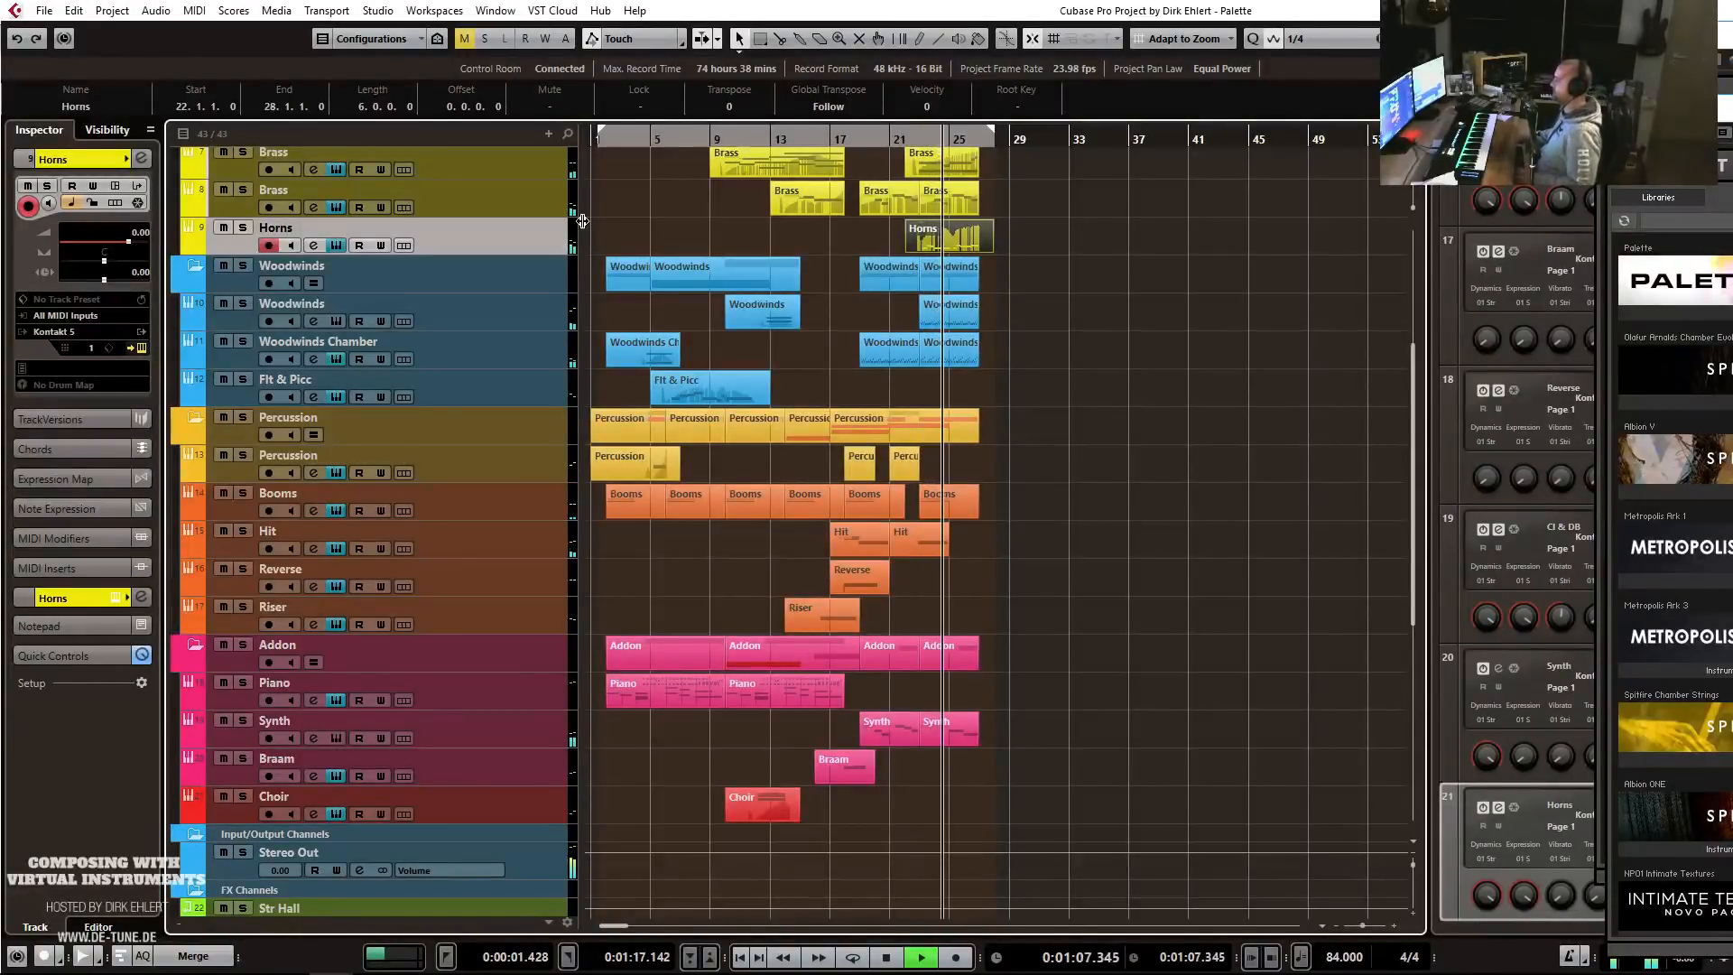
key("space")
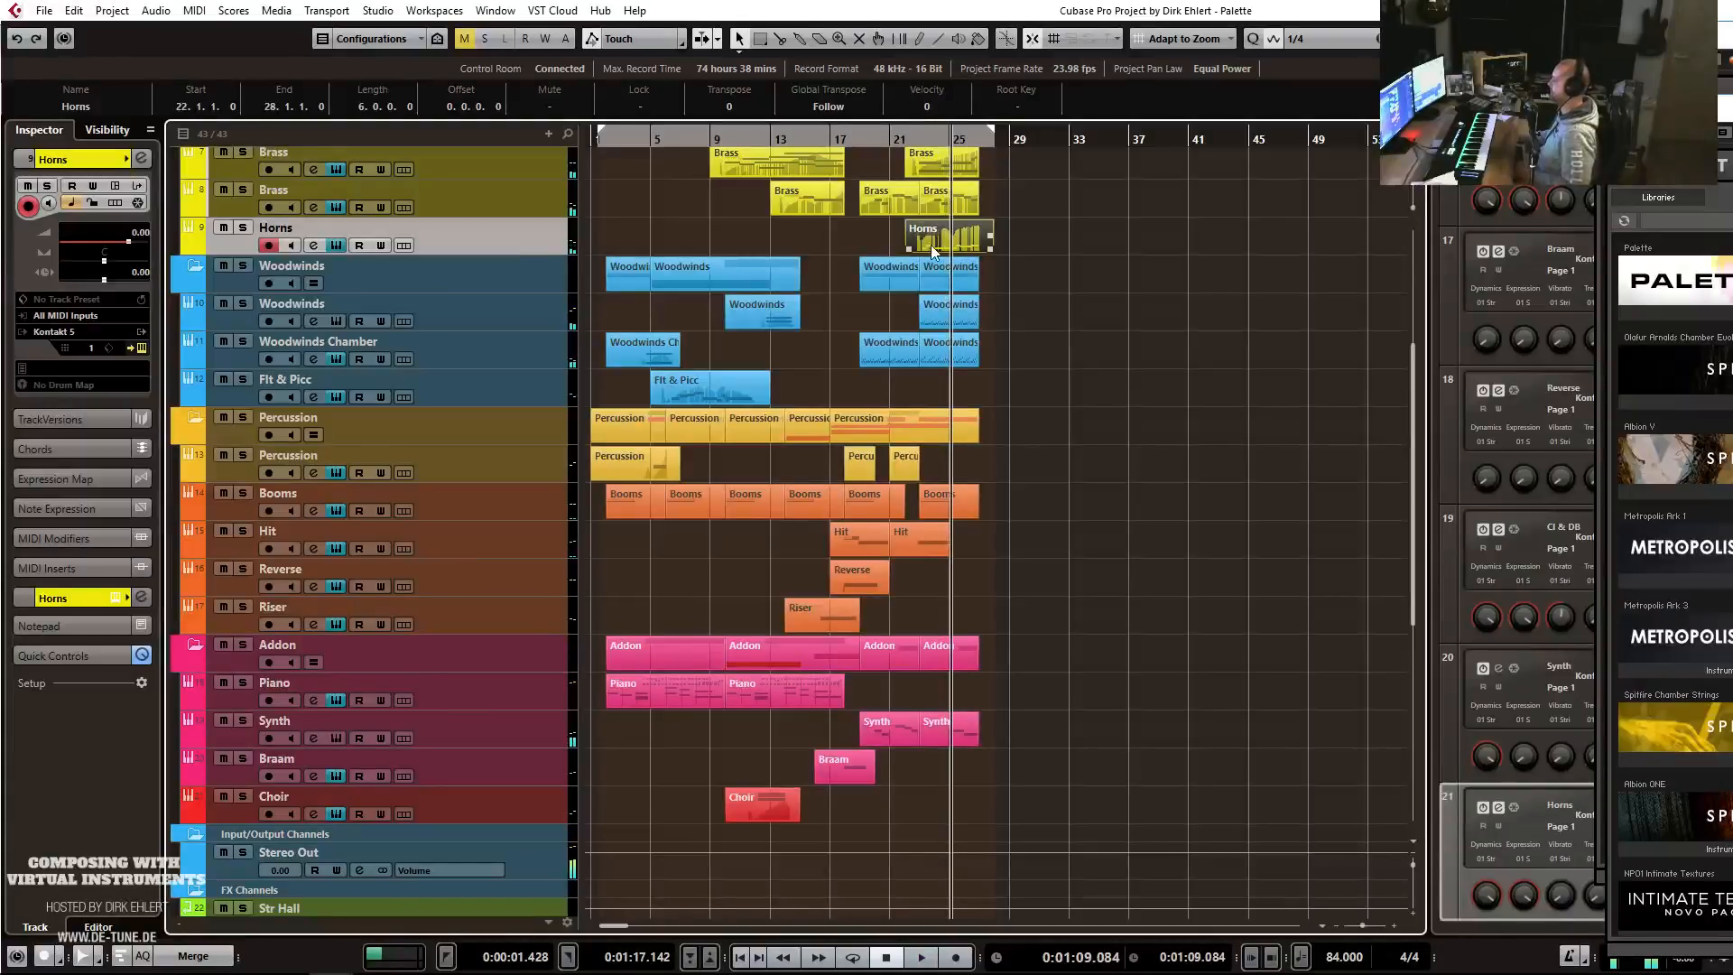
Quantize the recorded Horns melody notes from bar 23 on to the 1/4 grid and play them back.
key("Return")
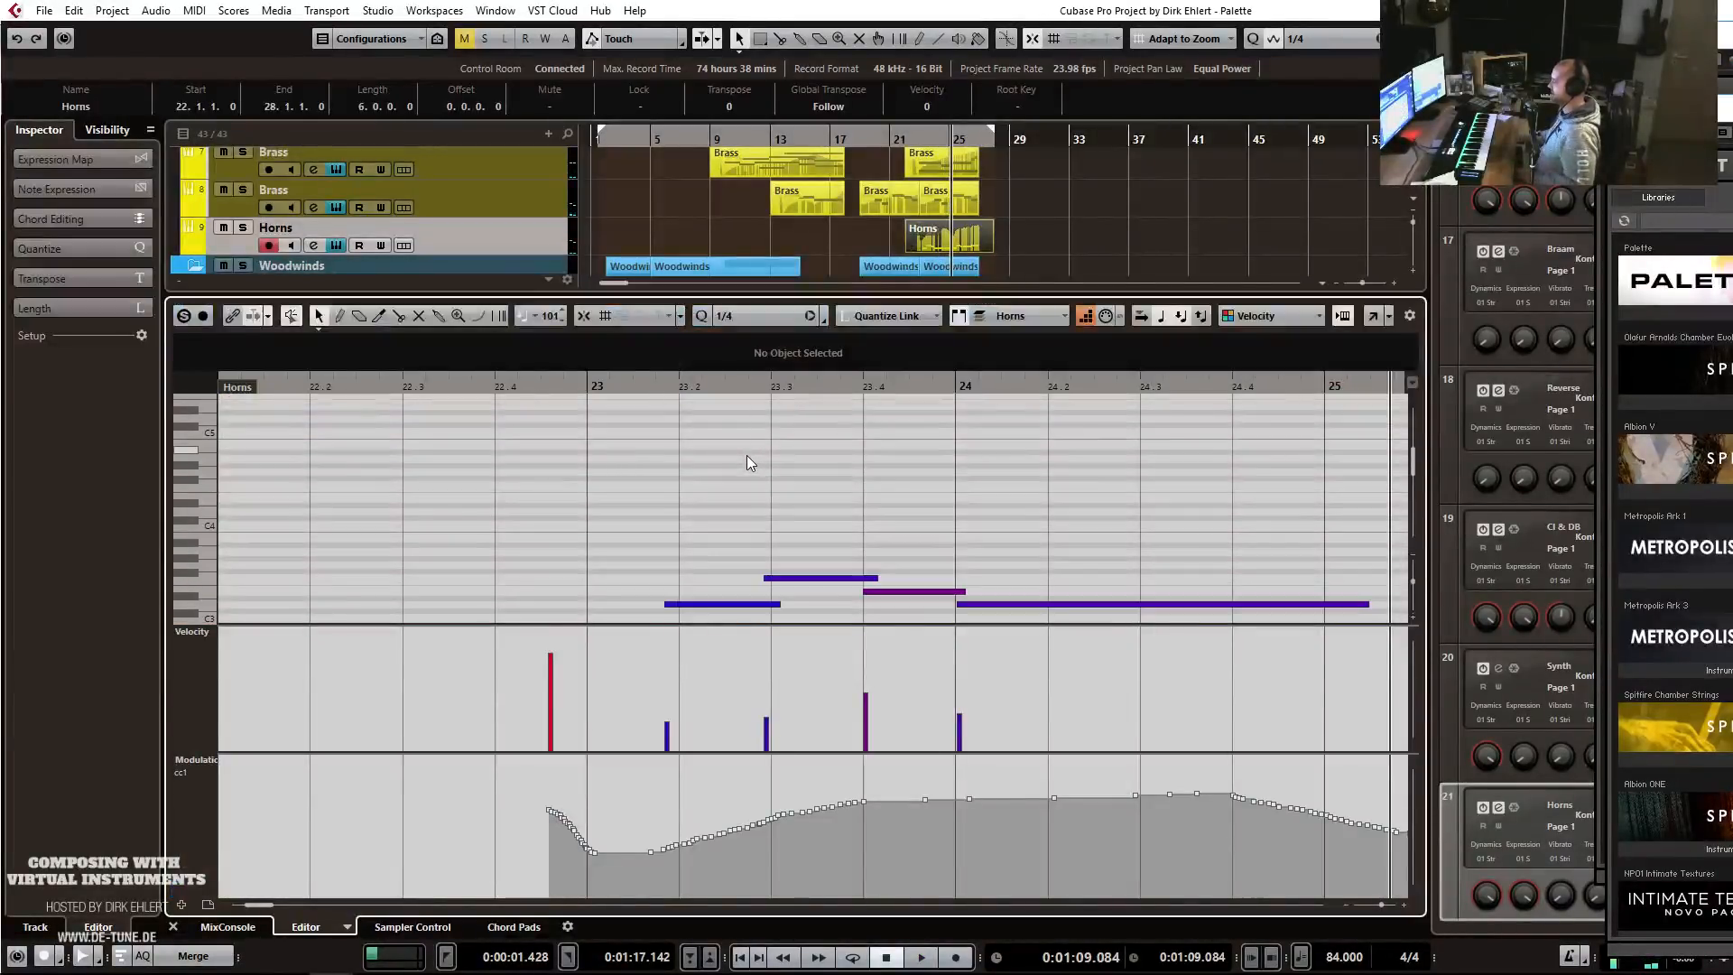
scroll(791, 462, "down", 5)
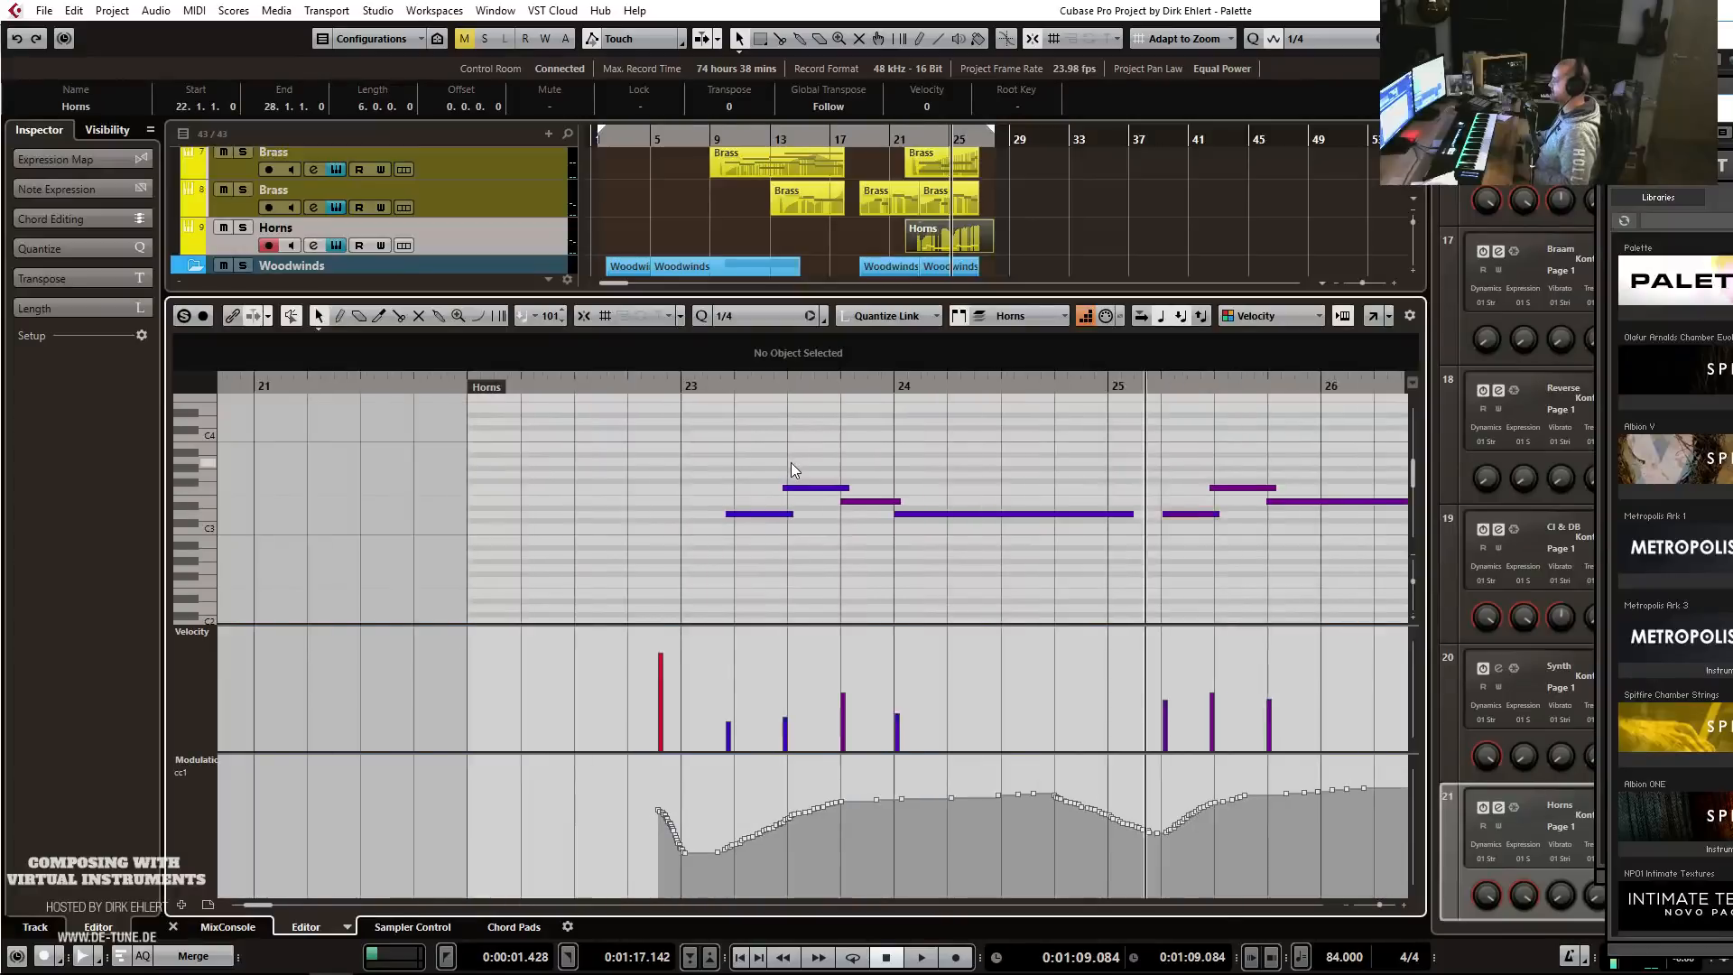
left_click_drag(735, 421, 1205, 589)
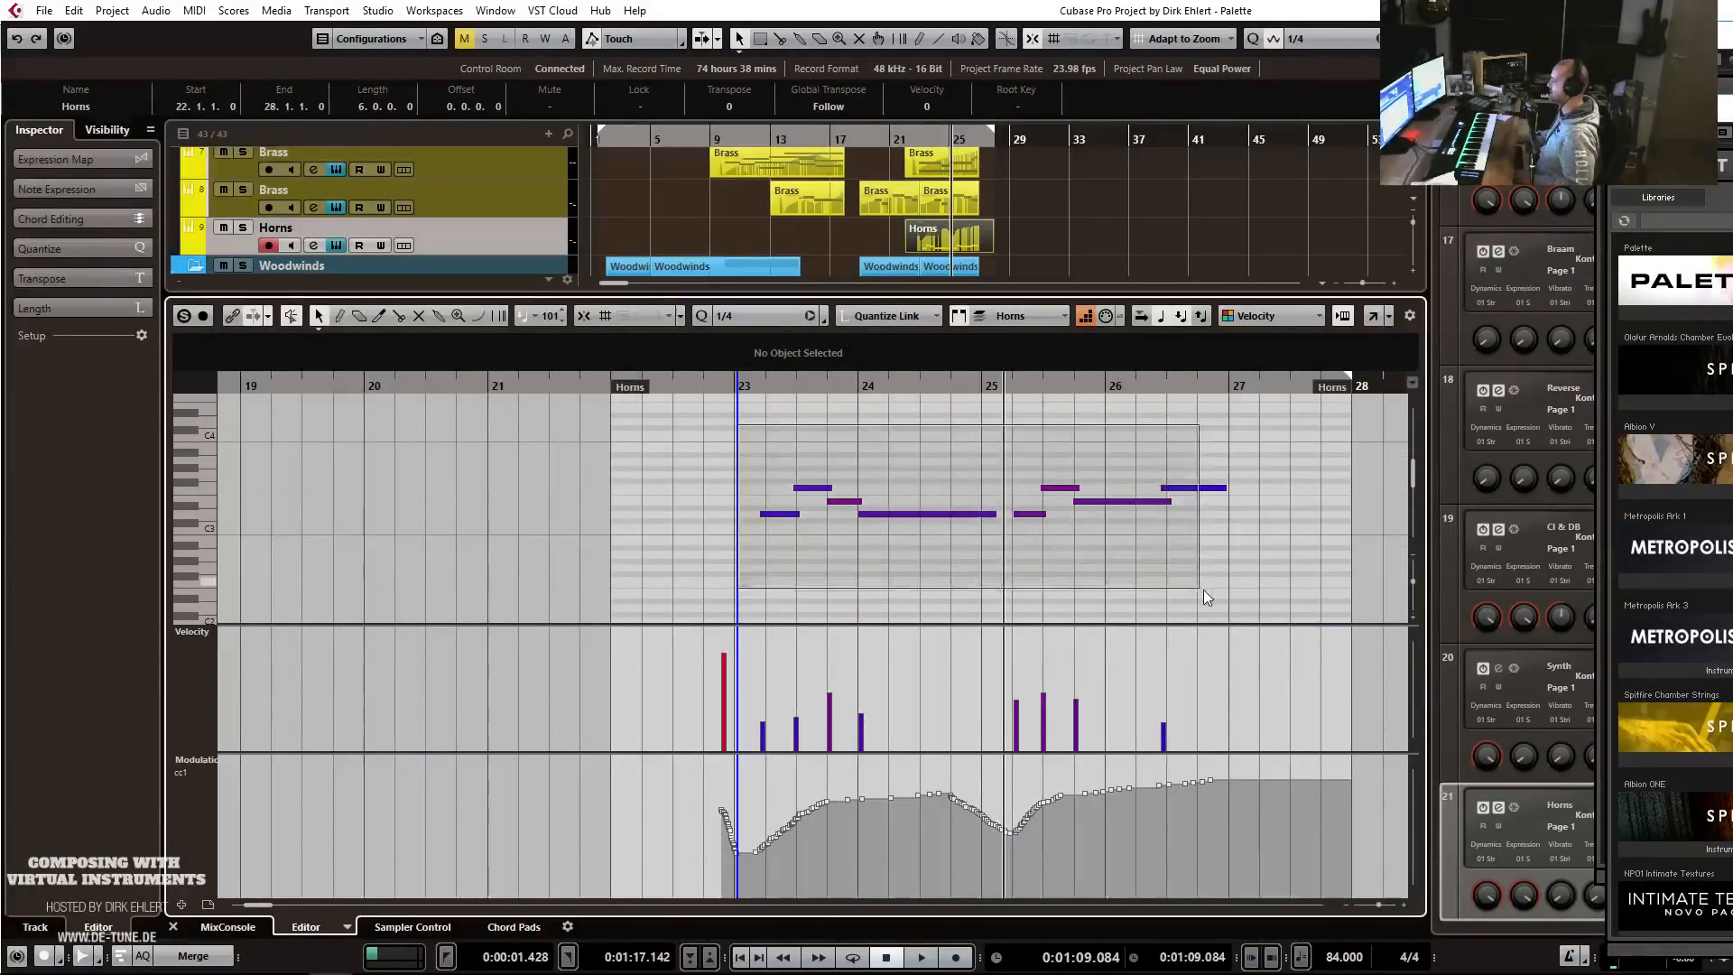
left_click(727, 391)
key("space")
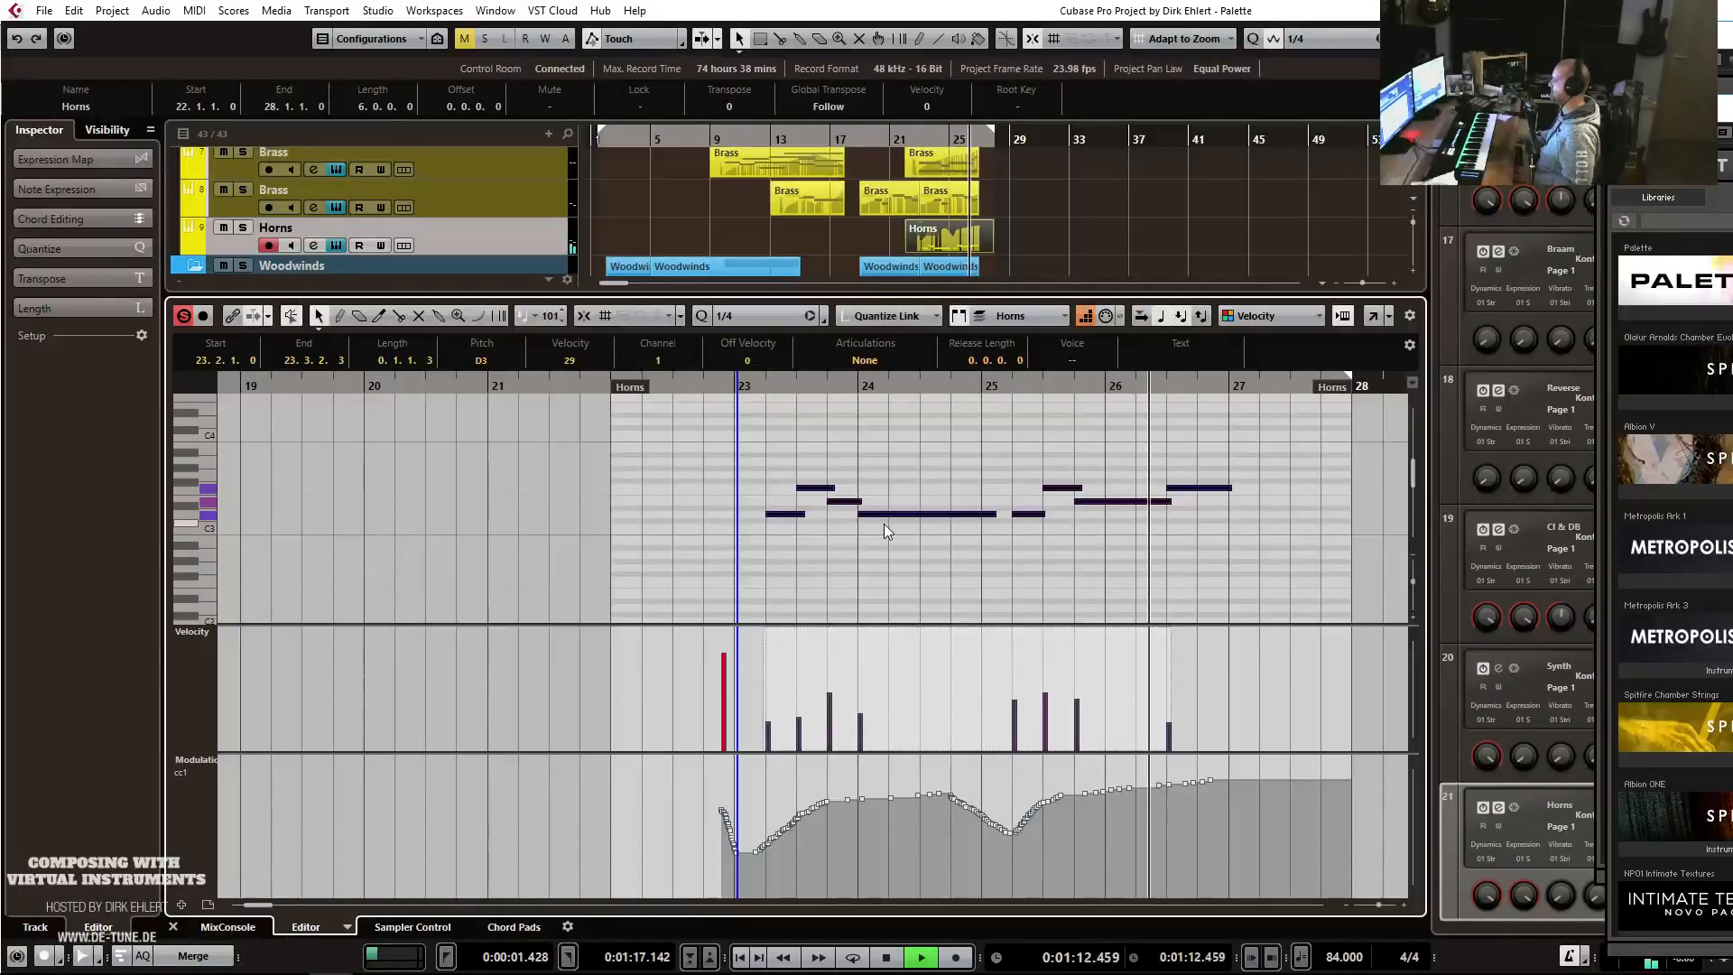
key("space")
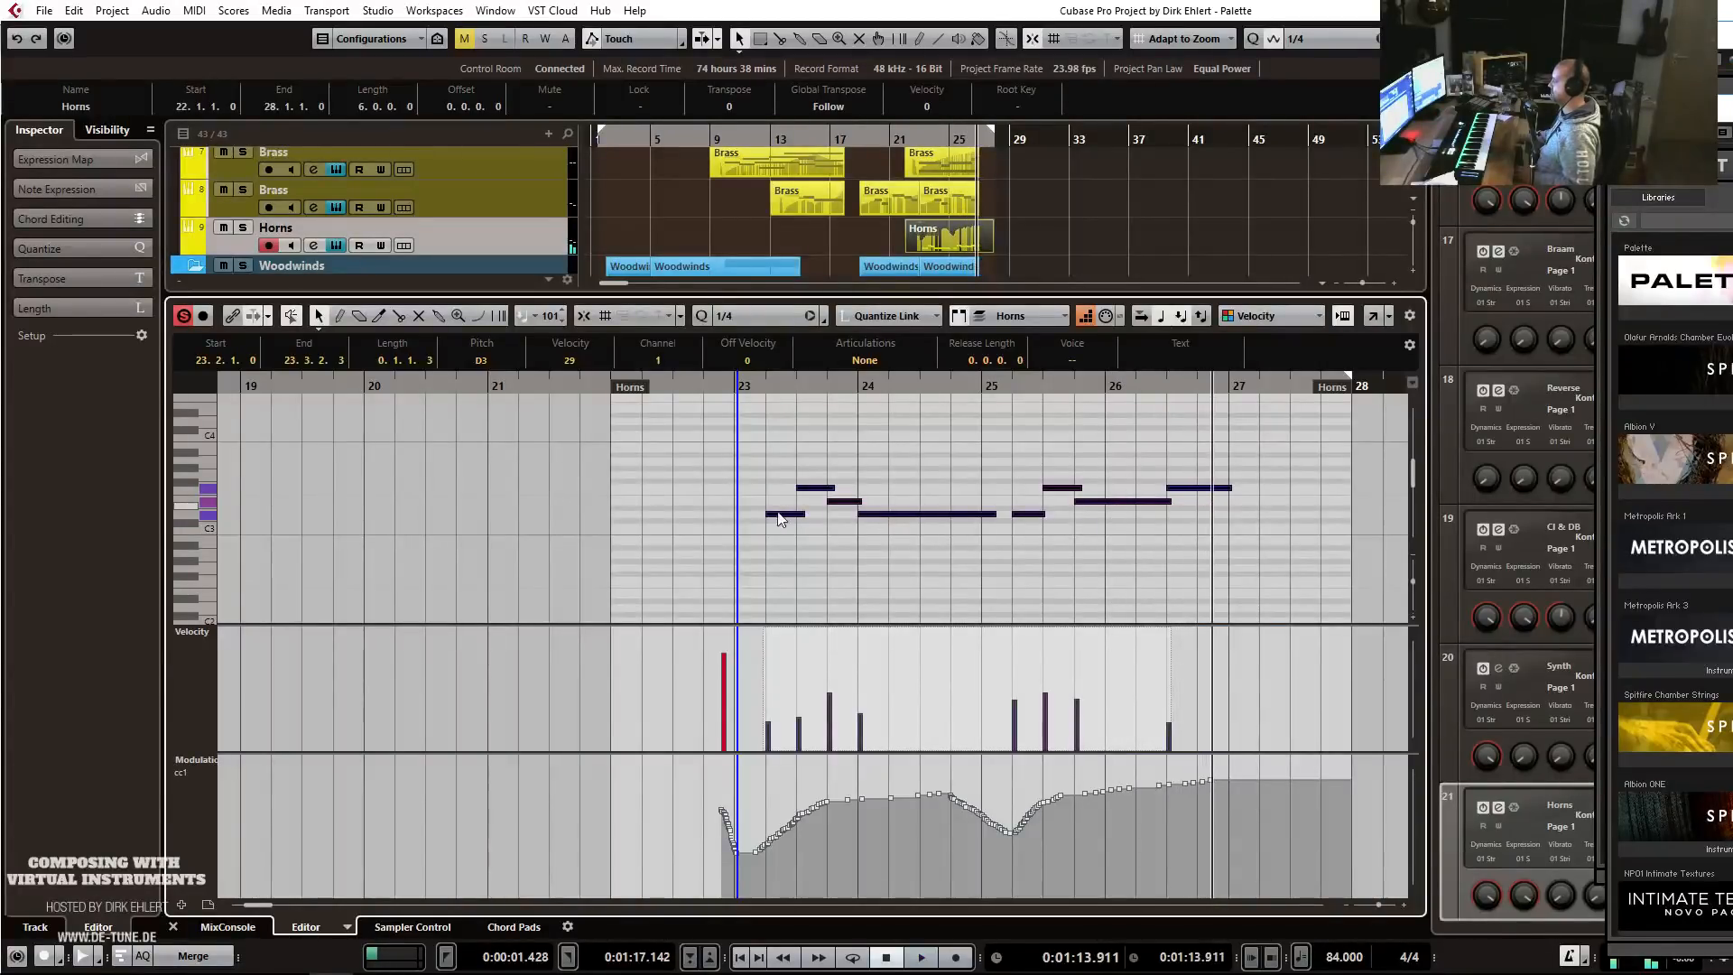
Shift the selected Horns notes slightly earlier so the first starts at 23.1.4.35, and audition them.
left_click_drag(781, 521, 776, 521)
left_click(727, 387)
key("space")
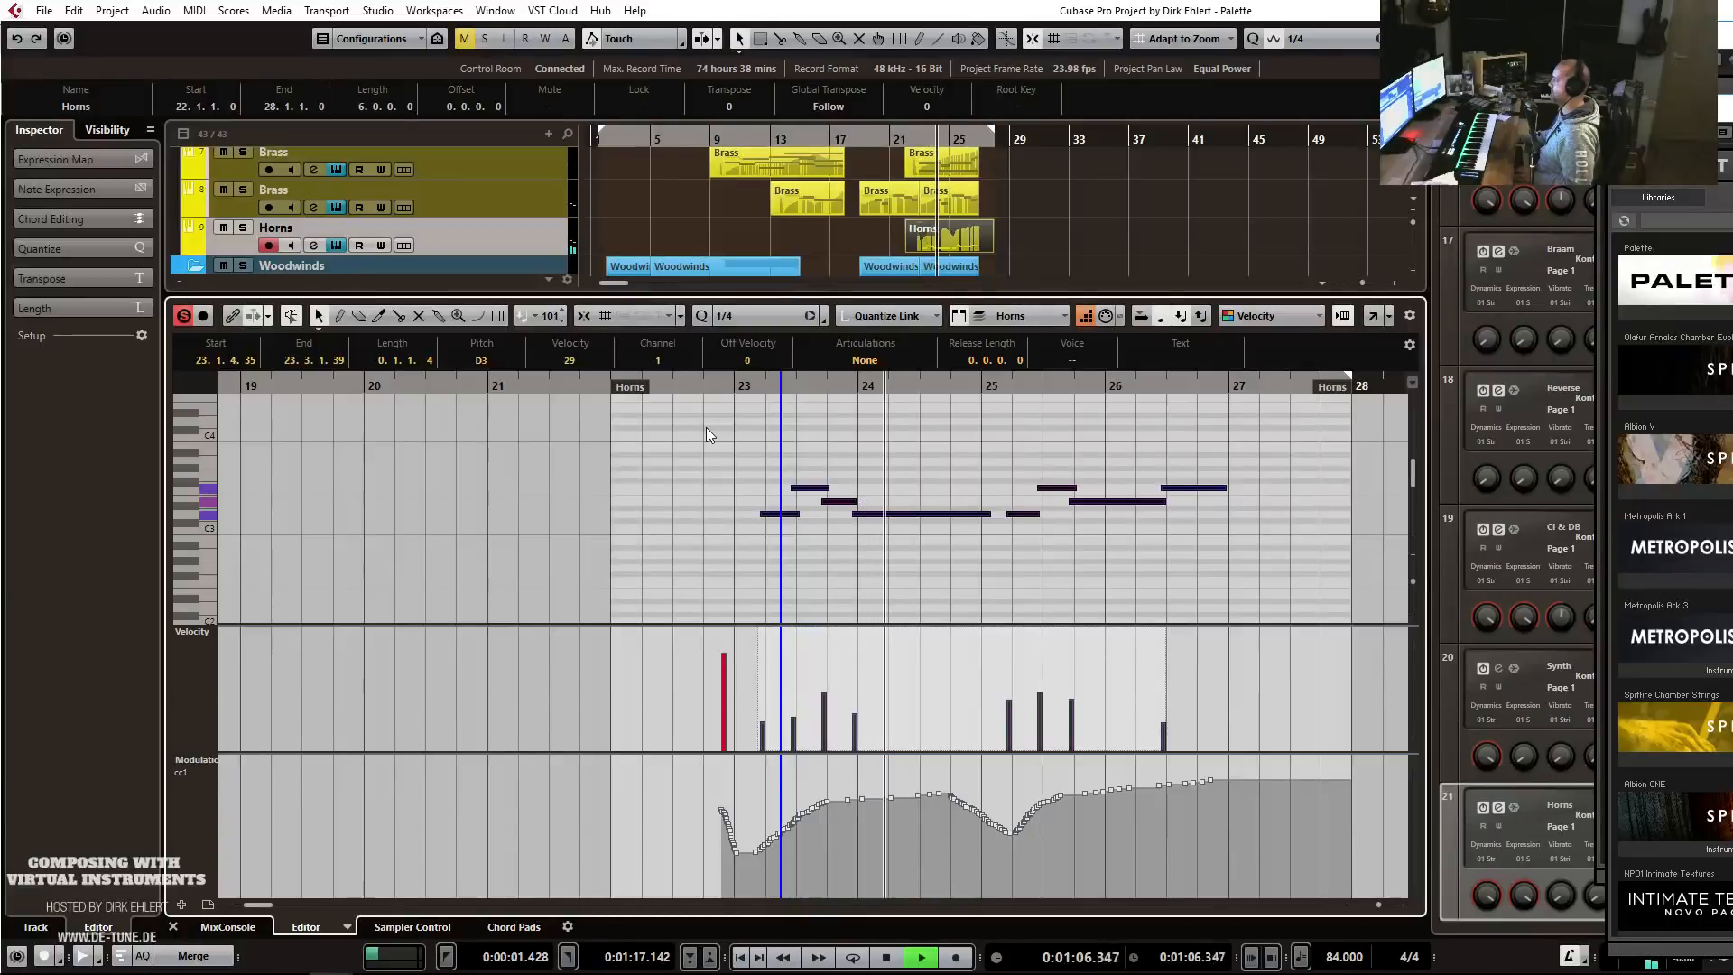
key("space")
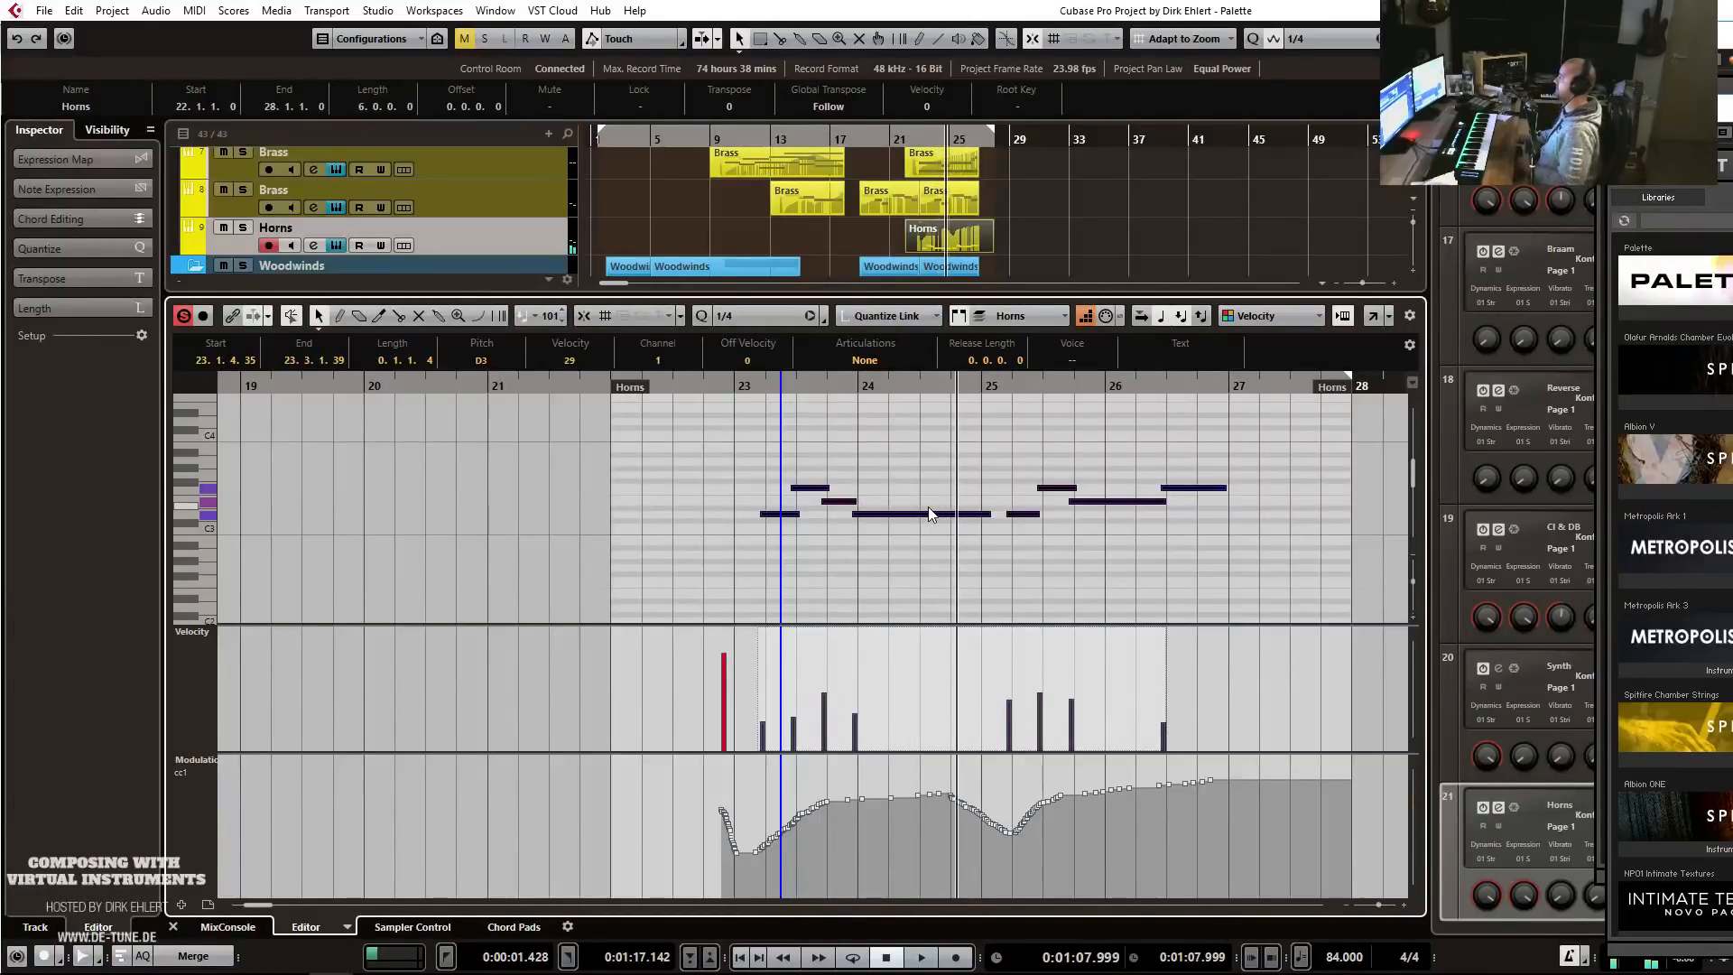
key("Return")
Play the arrangement from about bar 22 and trim the end of the Horns part to bar 27.
left_click(910, 138)
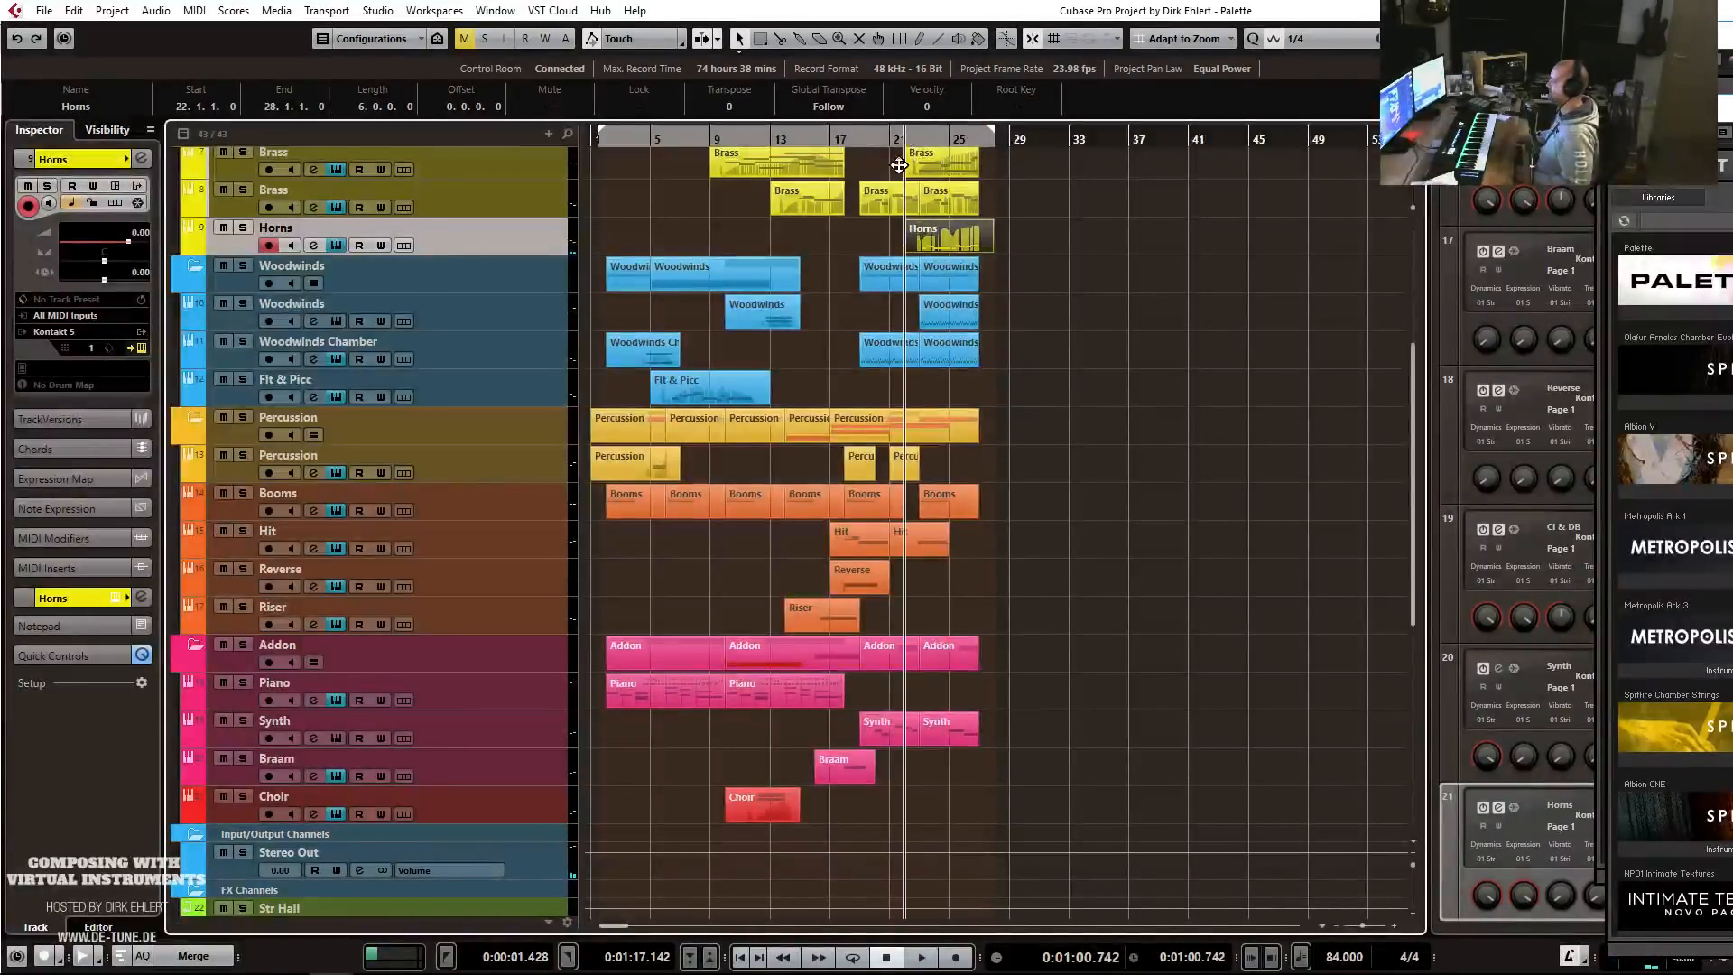
key("space")
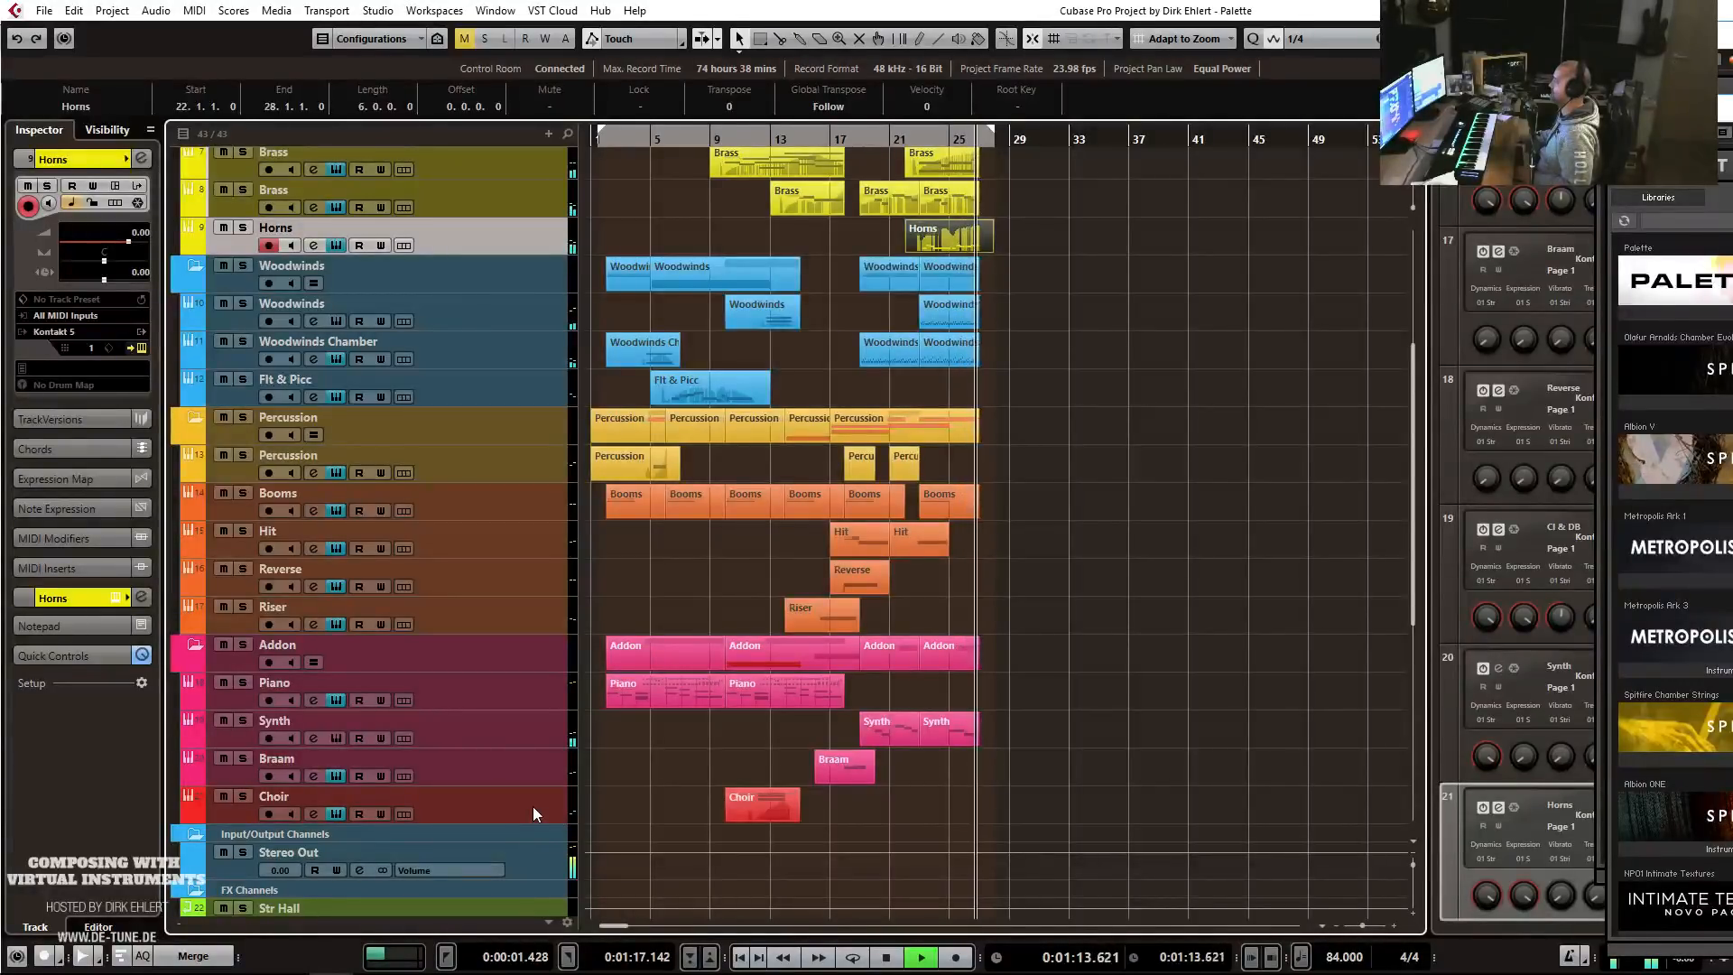
key("space")
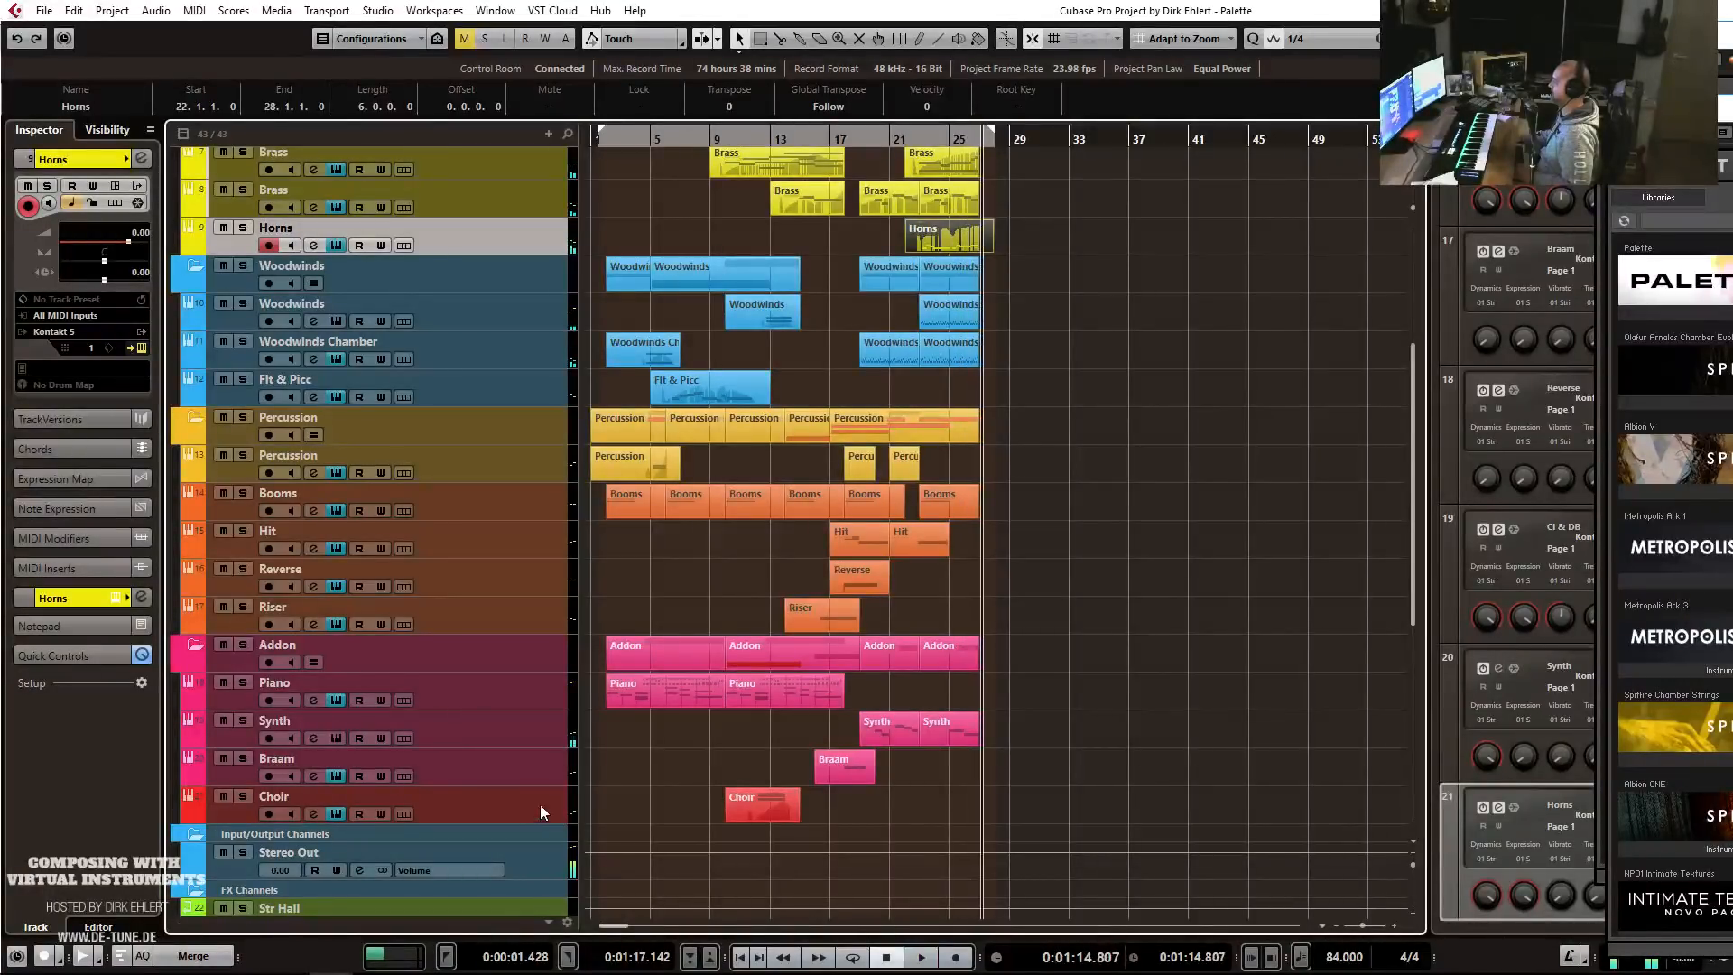
left_click(1087, 221)
left_click_drag(990, 250, 980, 251)
Record a choir melody on the Choir track from bar 21 to just past the start of bar 27.
left_click(441, 812)
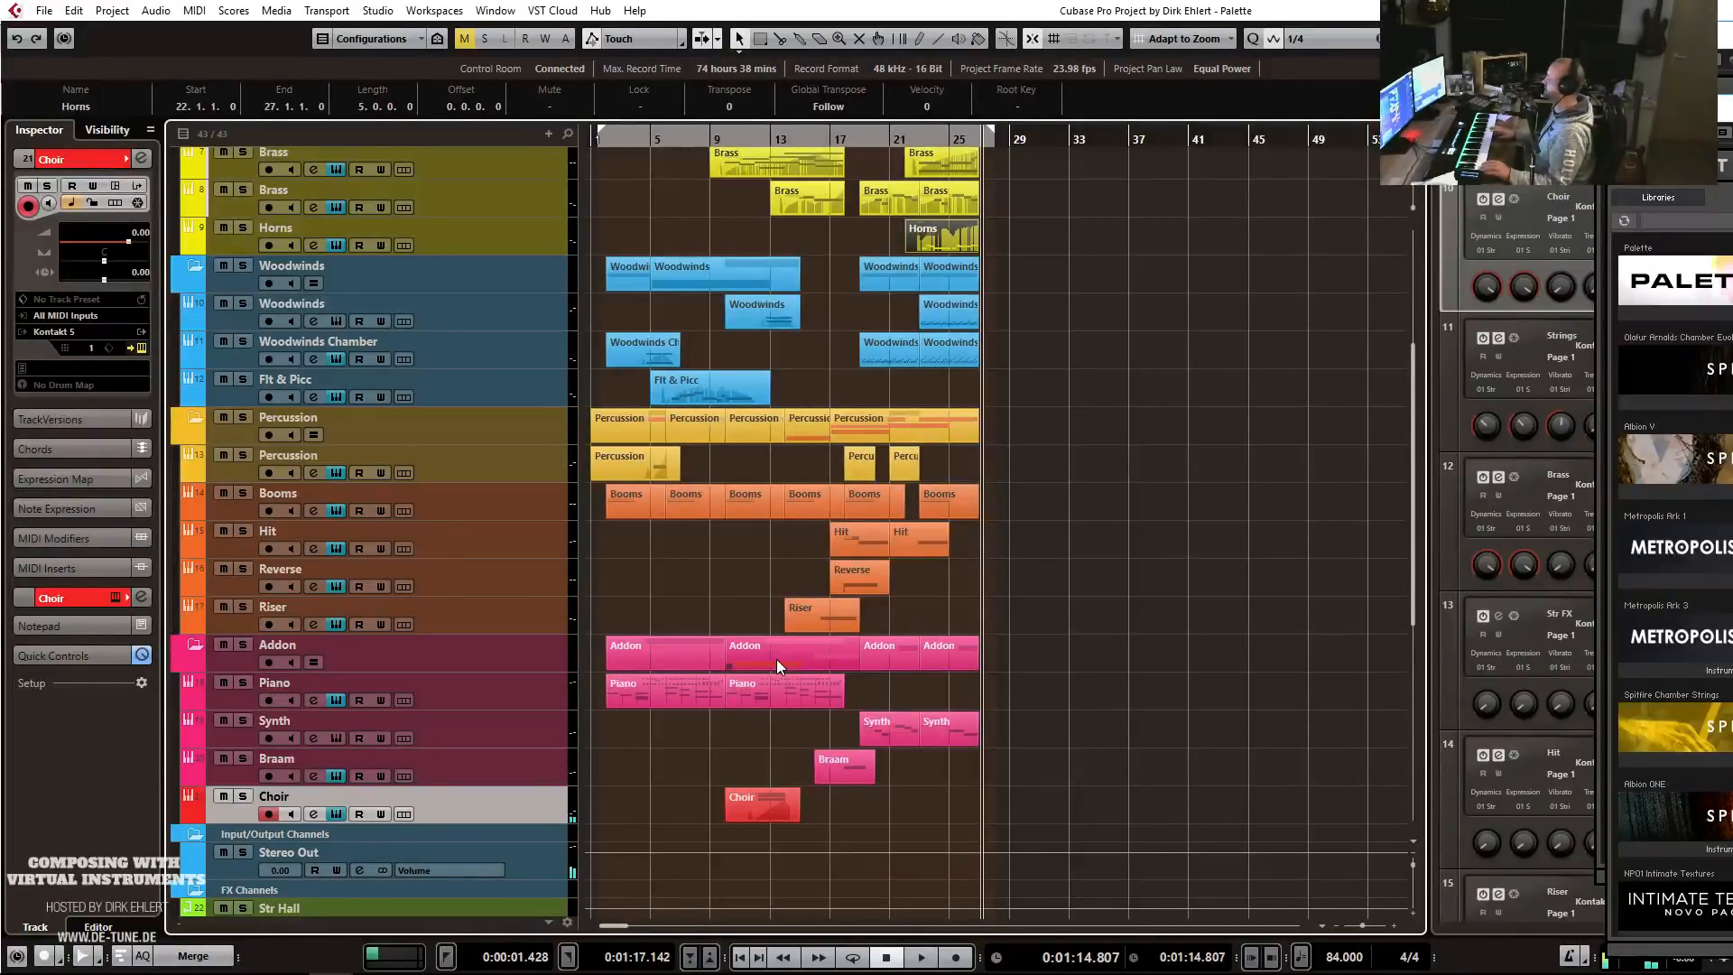
left_click(896, 139)
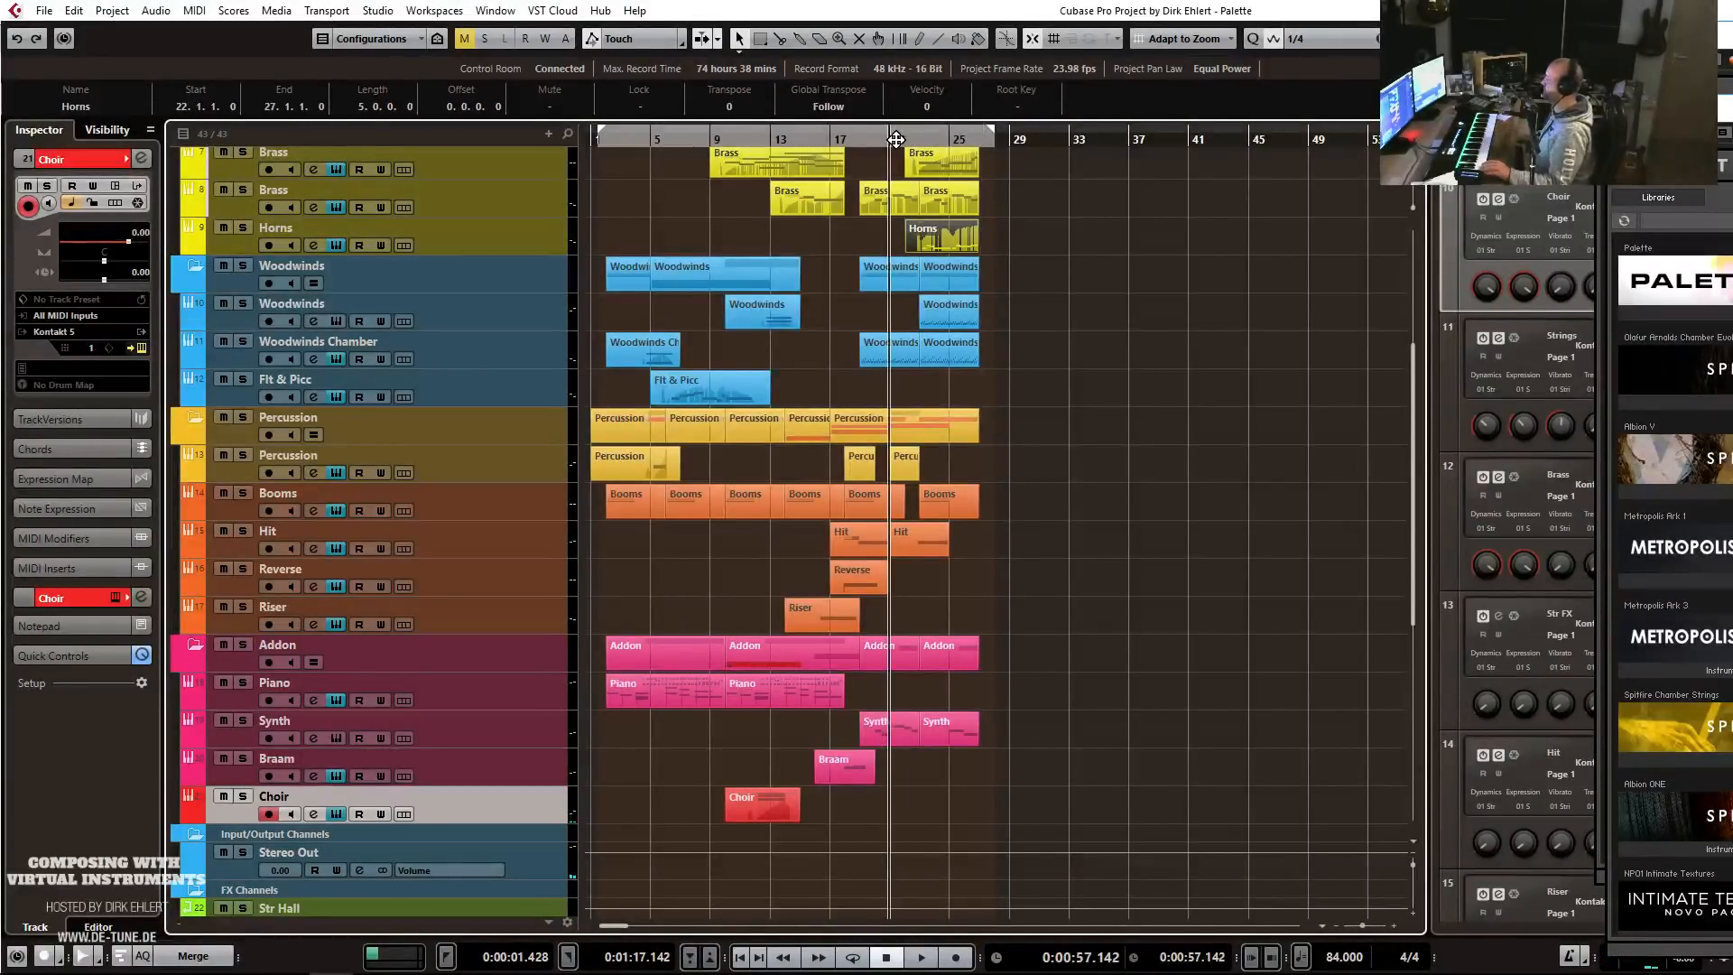
key("KP_Multiply")
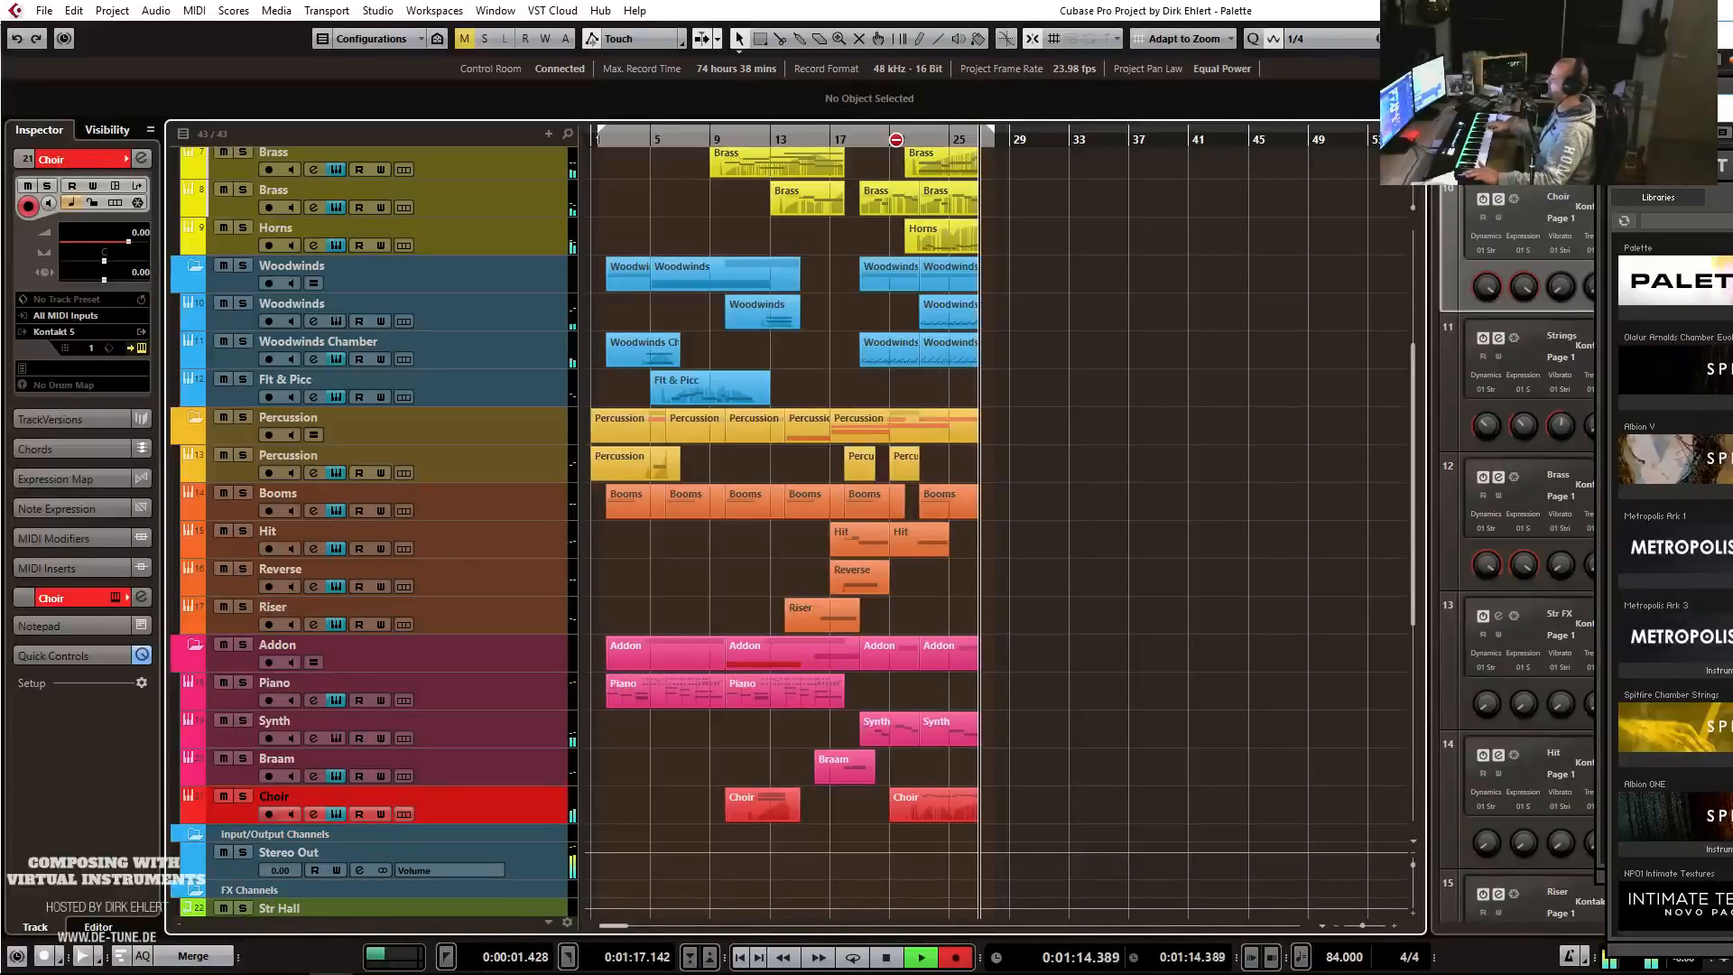
key("space")
Quantize the new Choir recording's notes to the 1/4 grid and play it back from about bar 23.
key("ctrl+e")
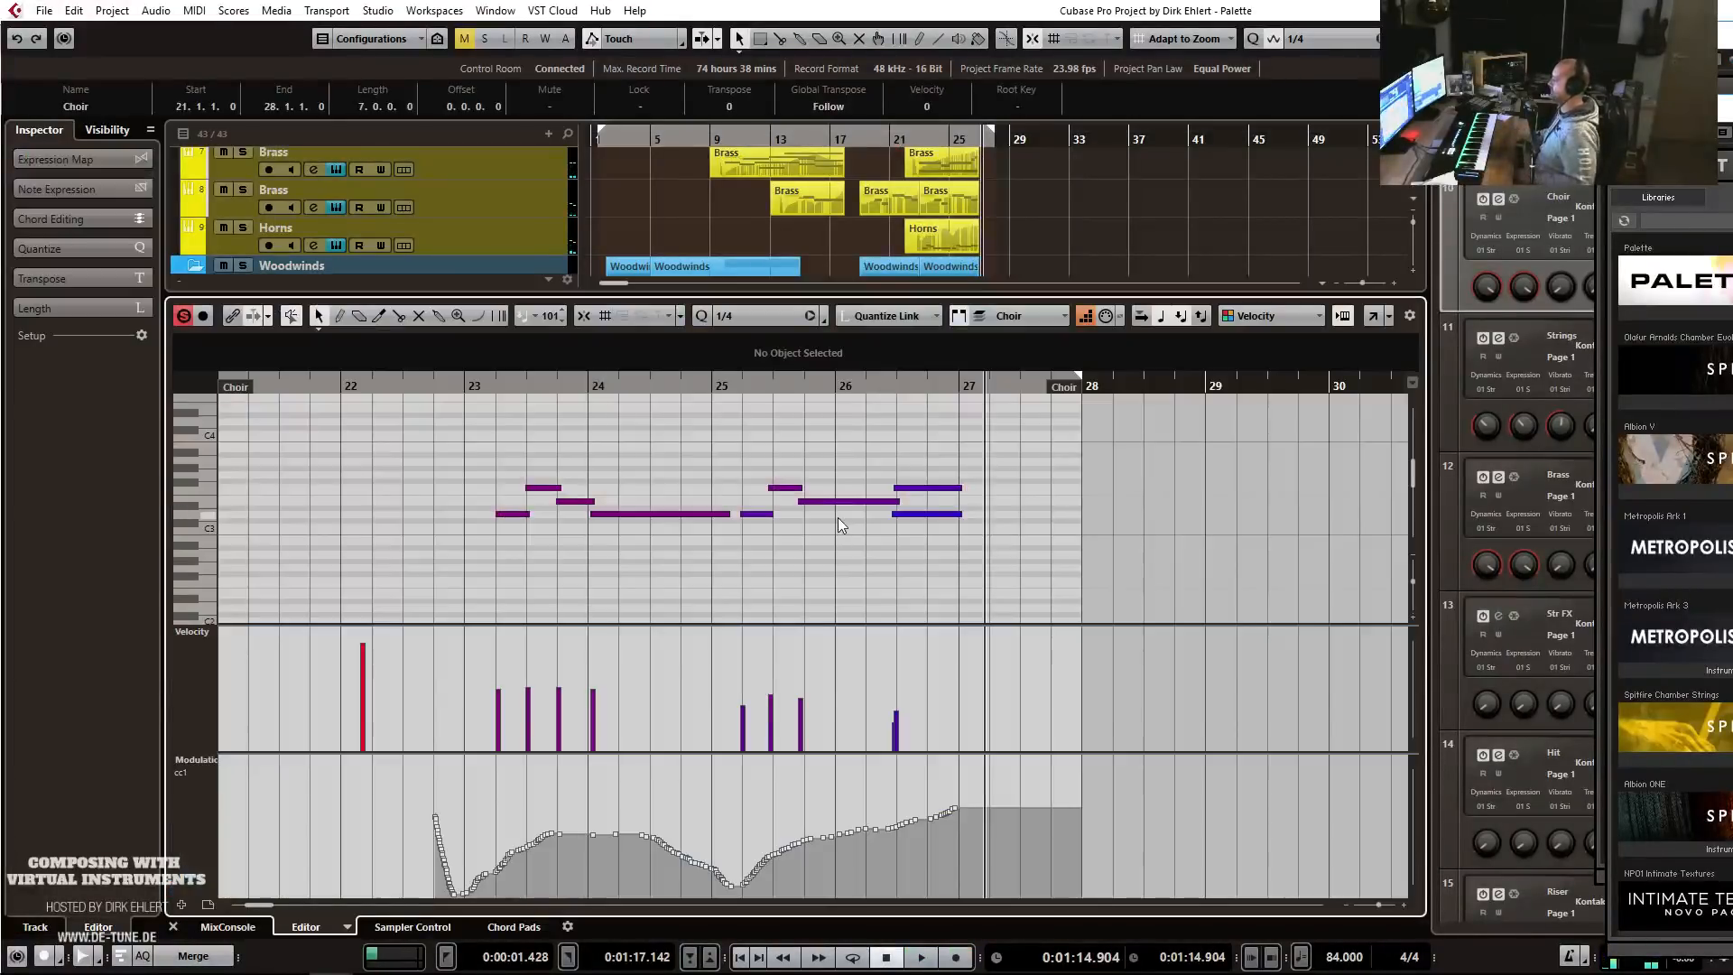
key("q")
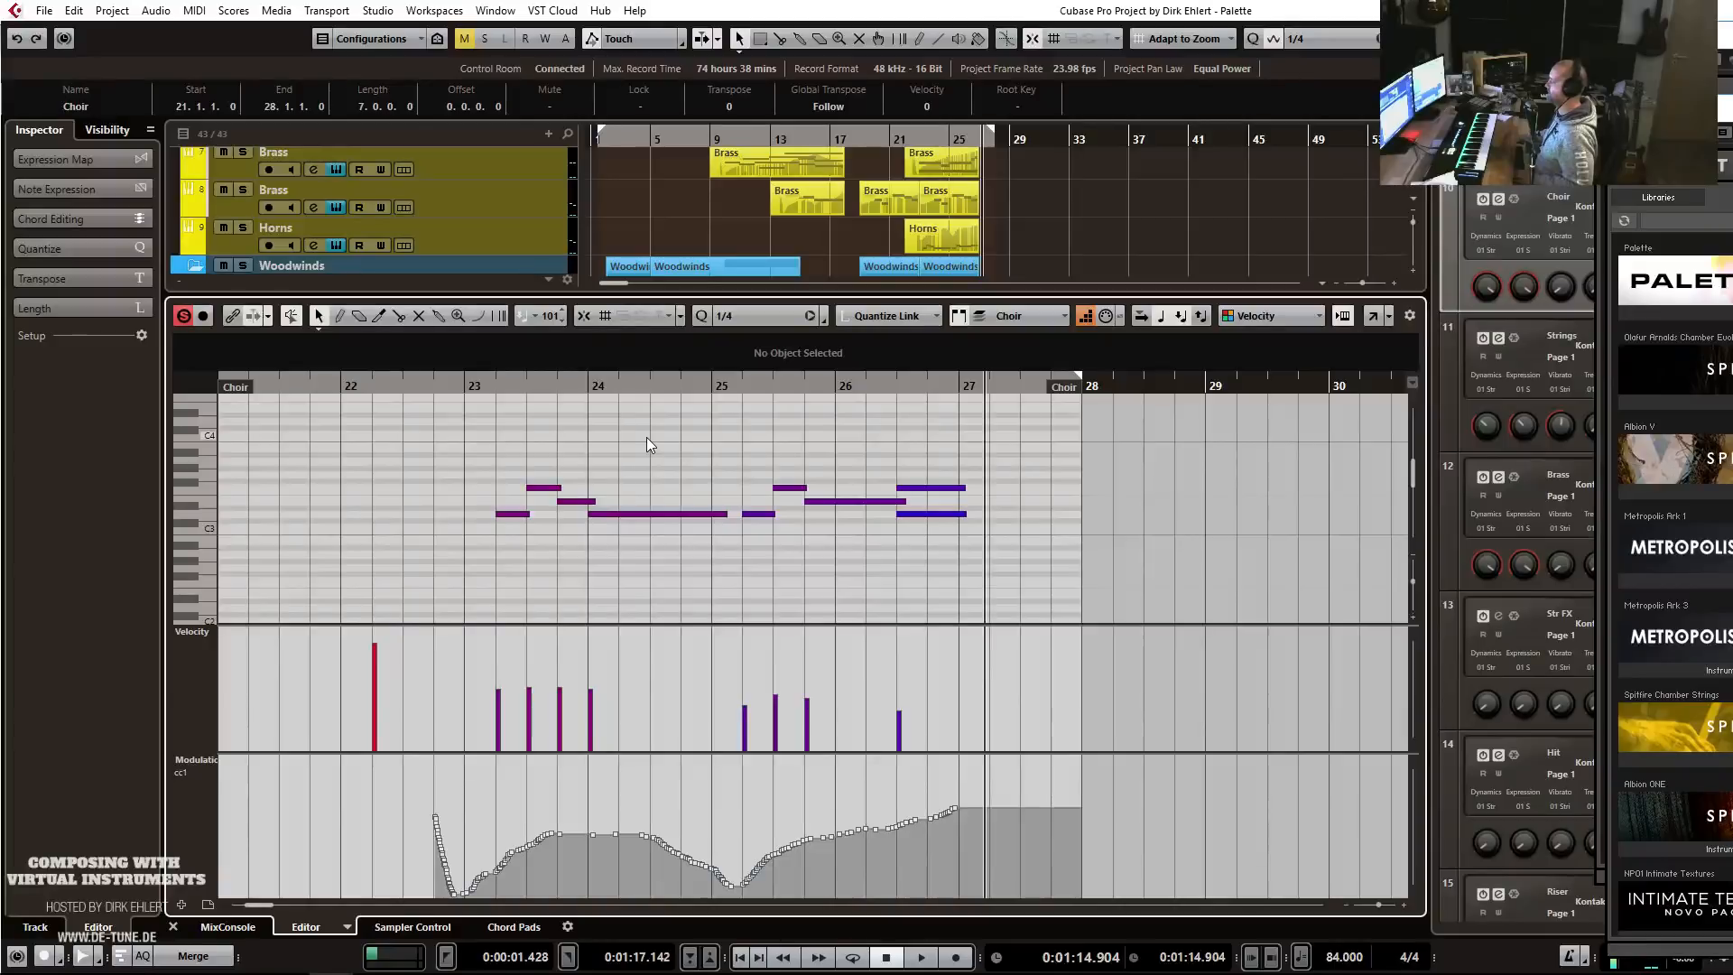
left_click(496, 388)
key("space")
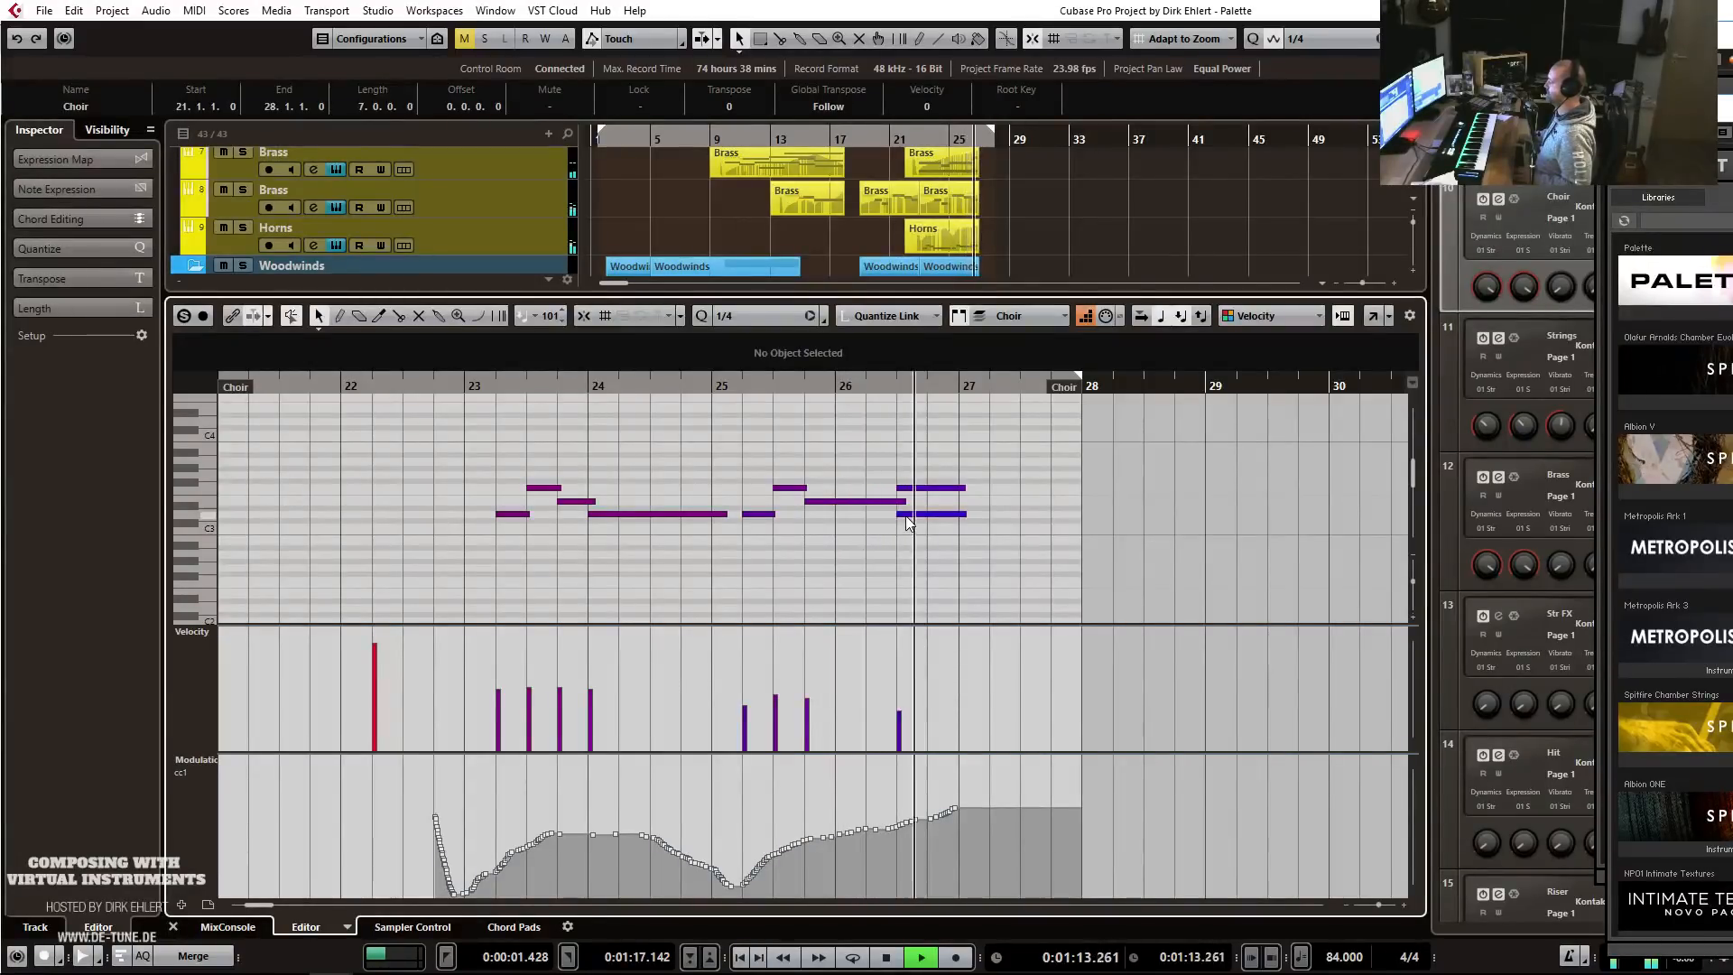
key("space")
Shorten the last two Choir notes to end before bar 27, and split the lower one at beat 4, moving its first half to C3.
mouse_move(981, 471)
left_mouse_down()
mouse_move(954, 524)
mouse_move(958, 490)
left_mouse_up()
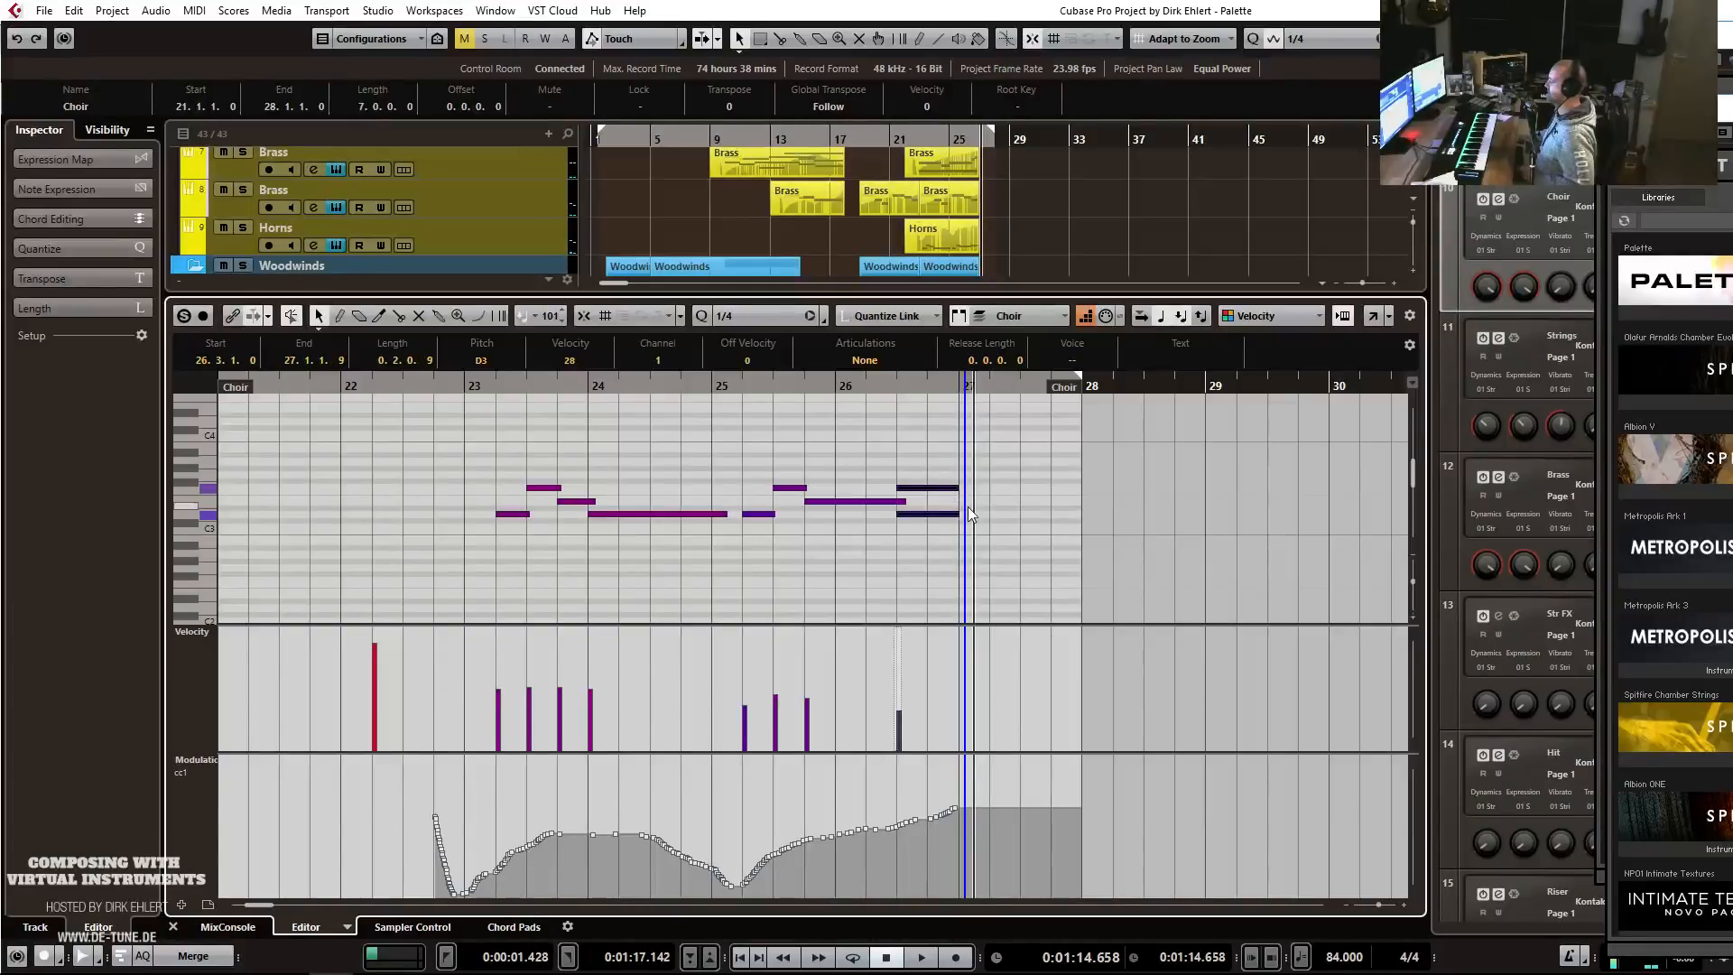
left_click(968, 508)
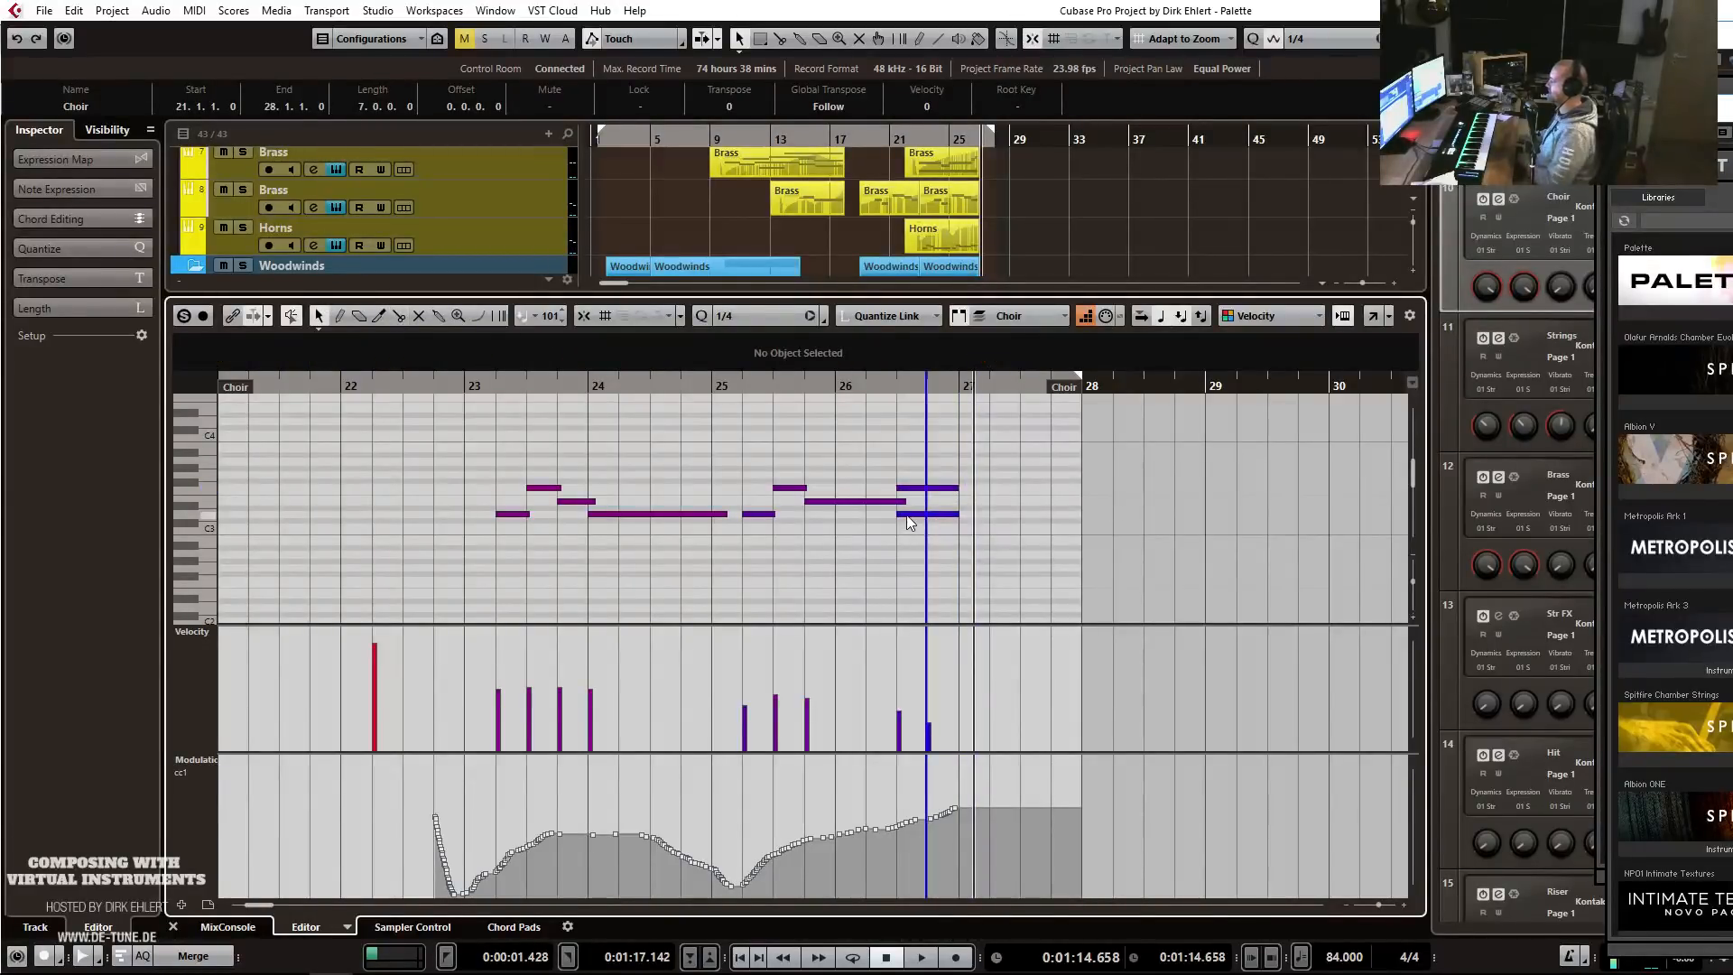
left_click(906, 514)
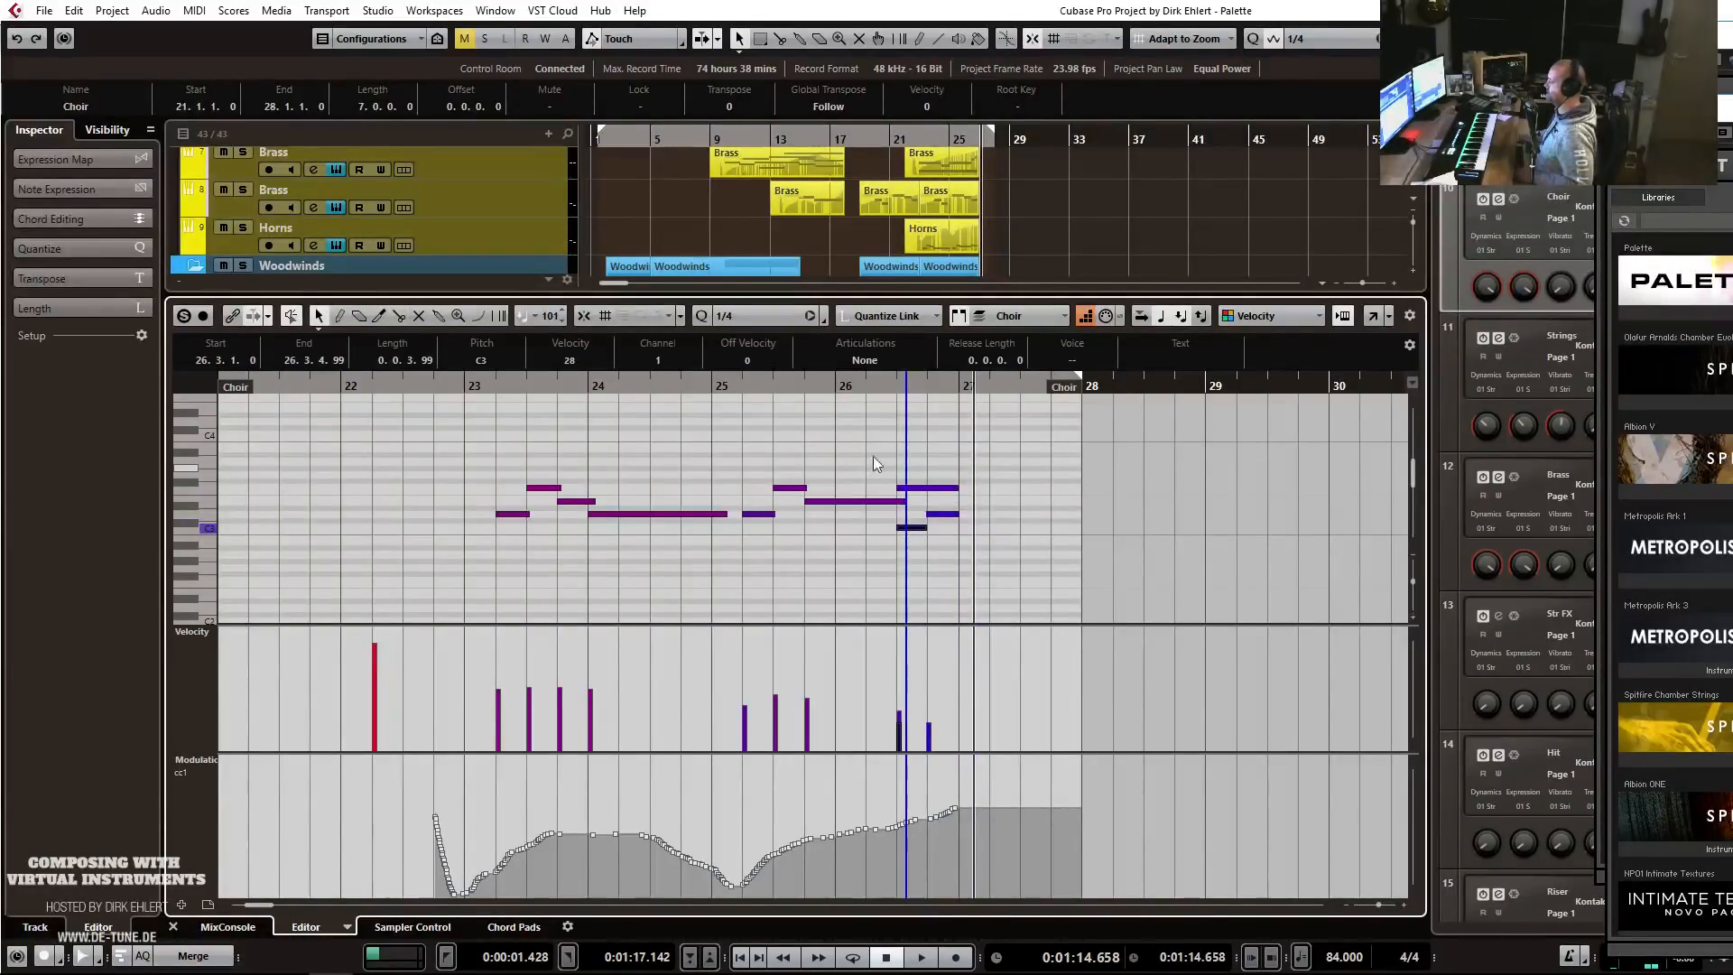
left_click(716, 387)
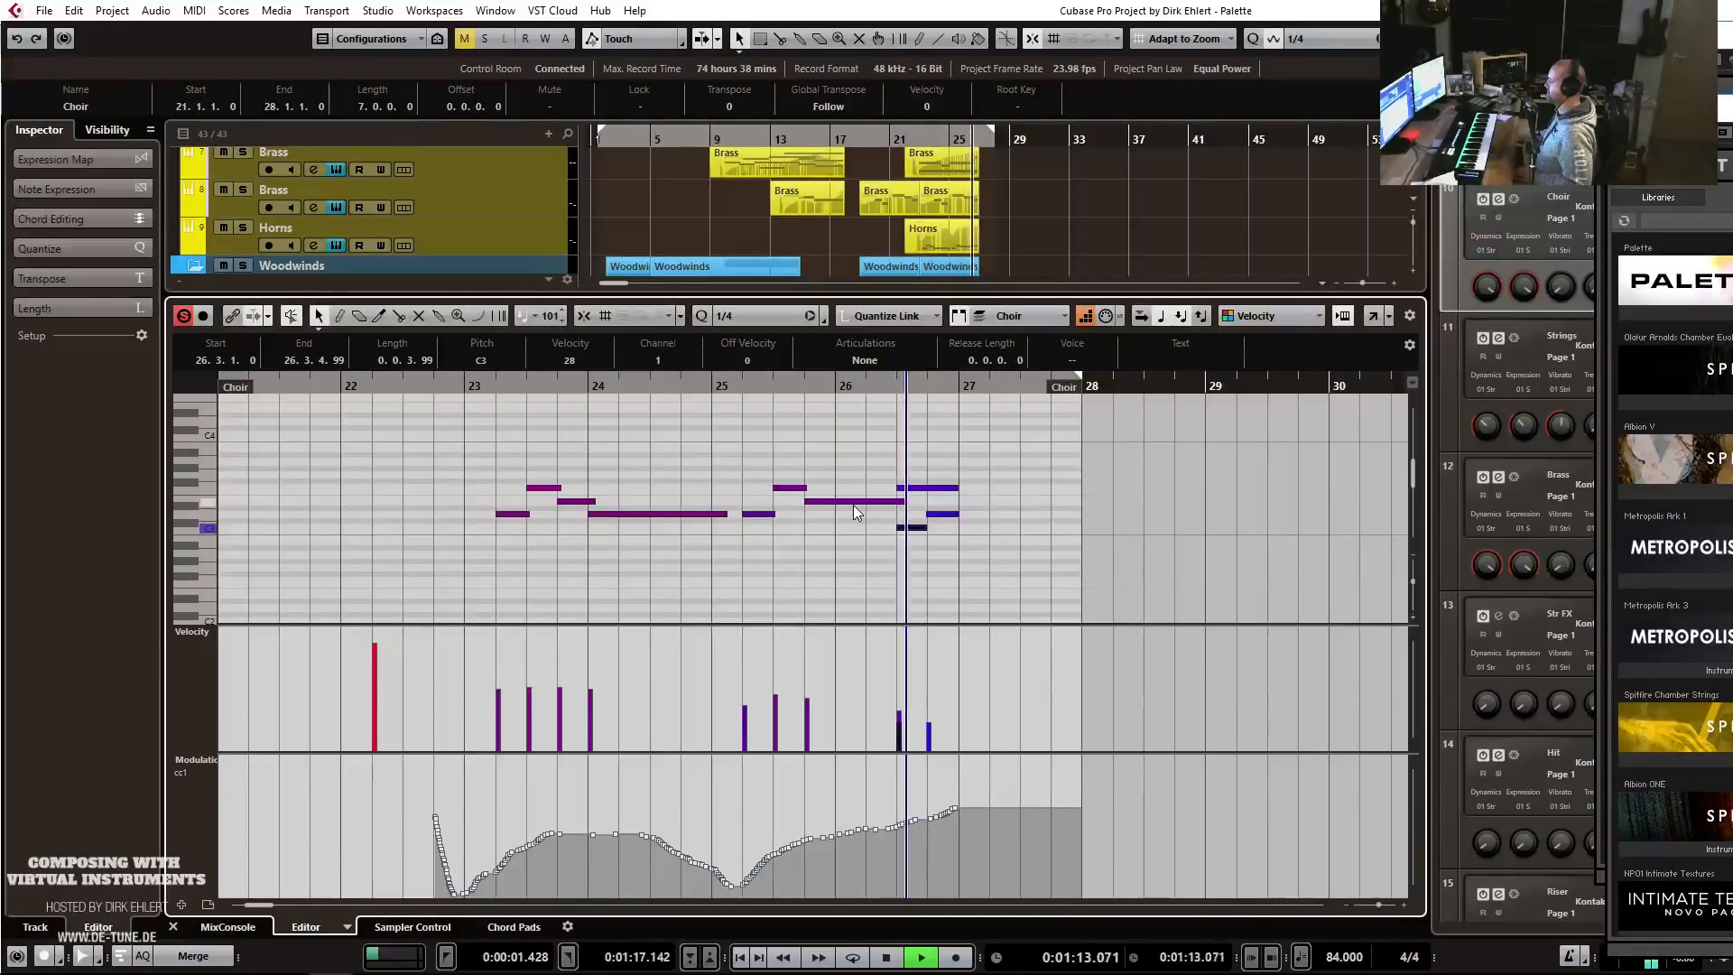
key("space")
key("ctrl+e")
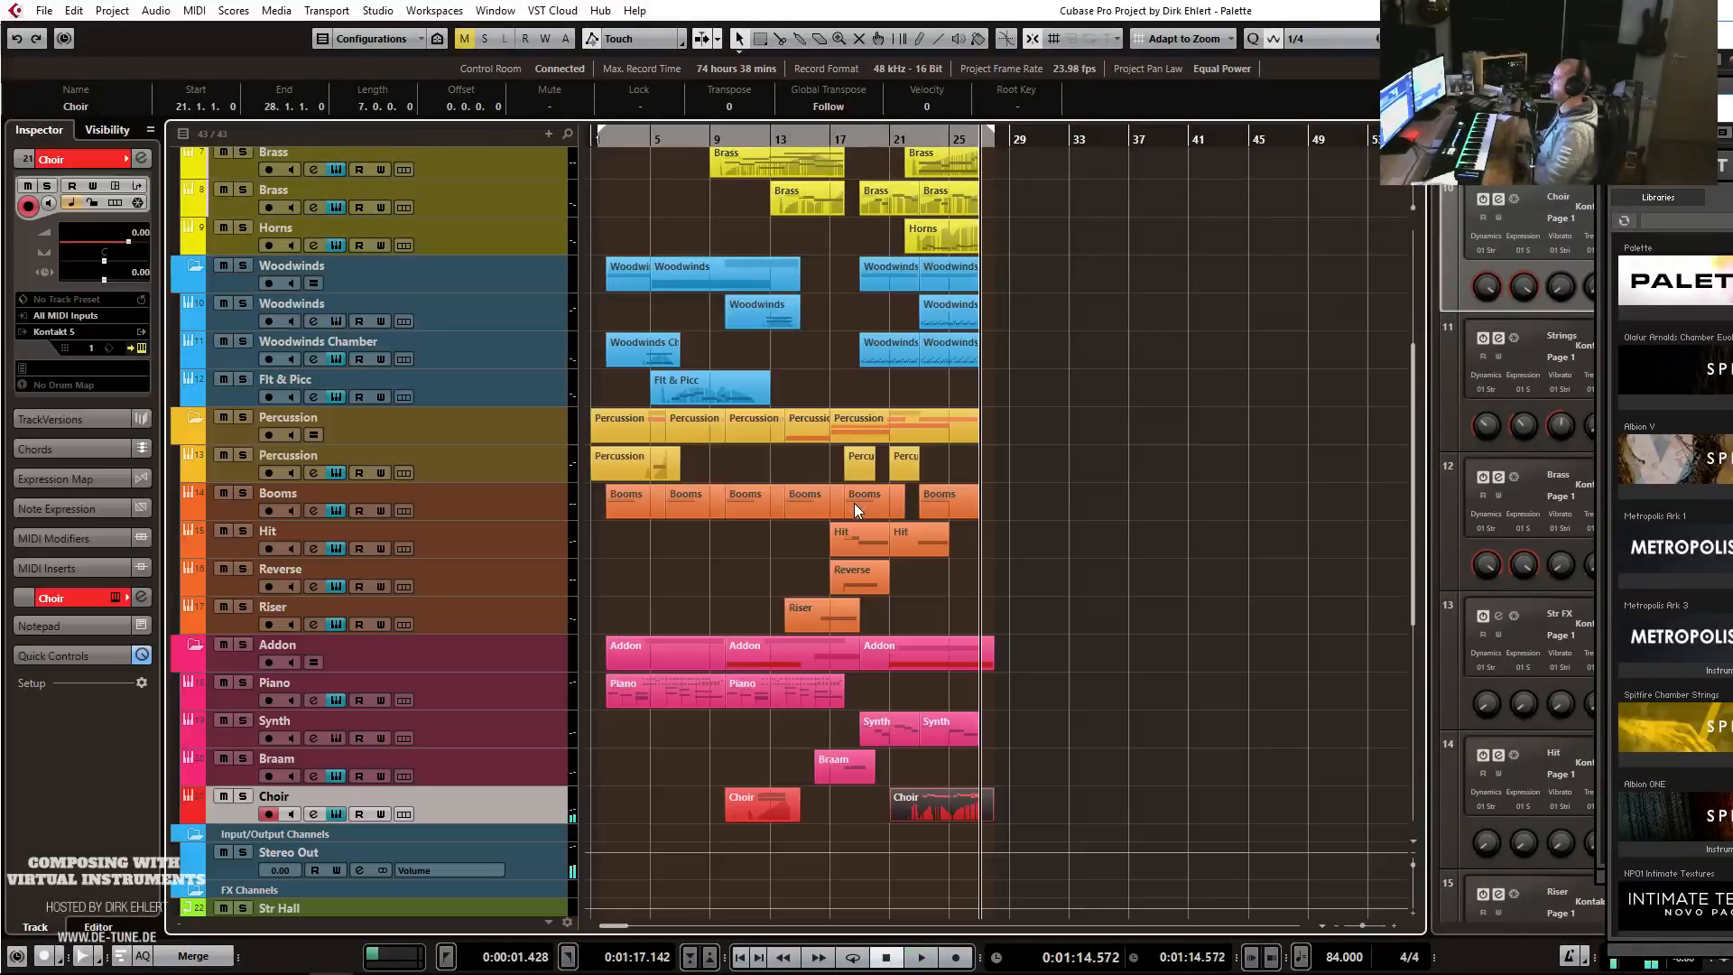
Play the arrangement from about bar 21 and trim the end of the new Choir part to bar 27.
left_click(901, 138)
key("space")
key("h")
key("h")
key("h")
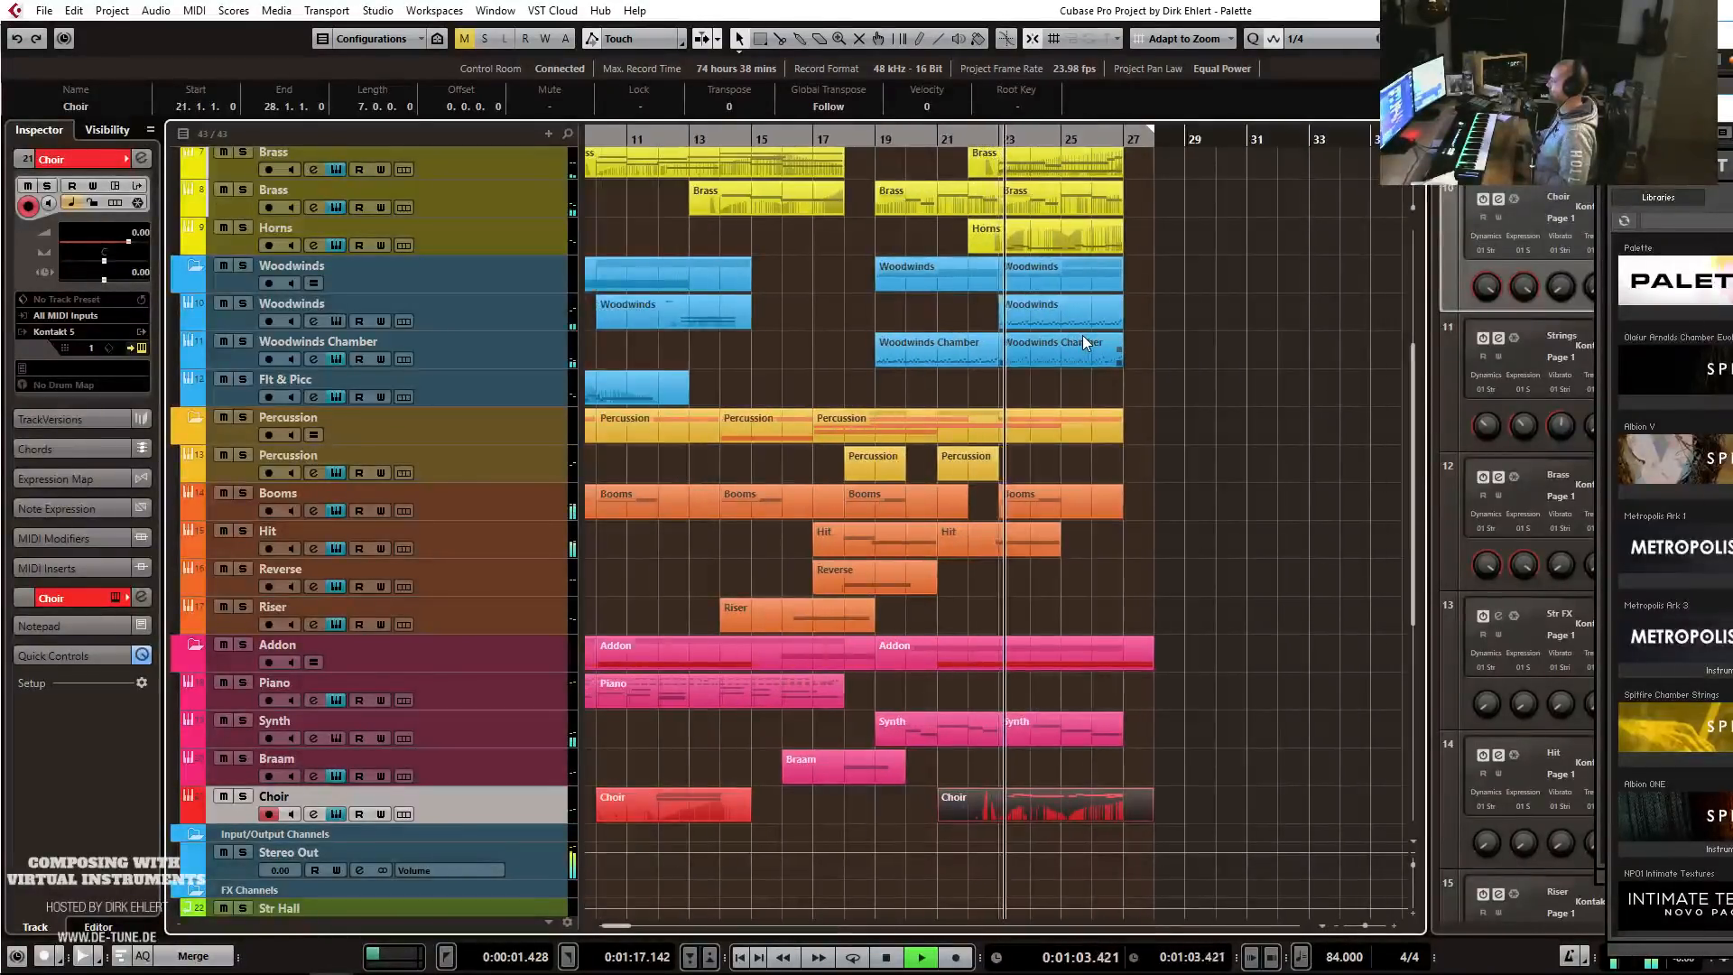
key("g")
key("g")
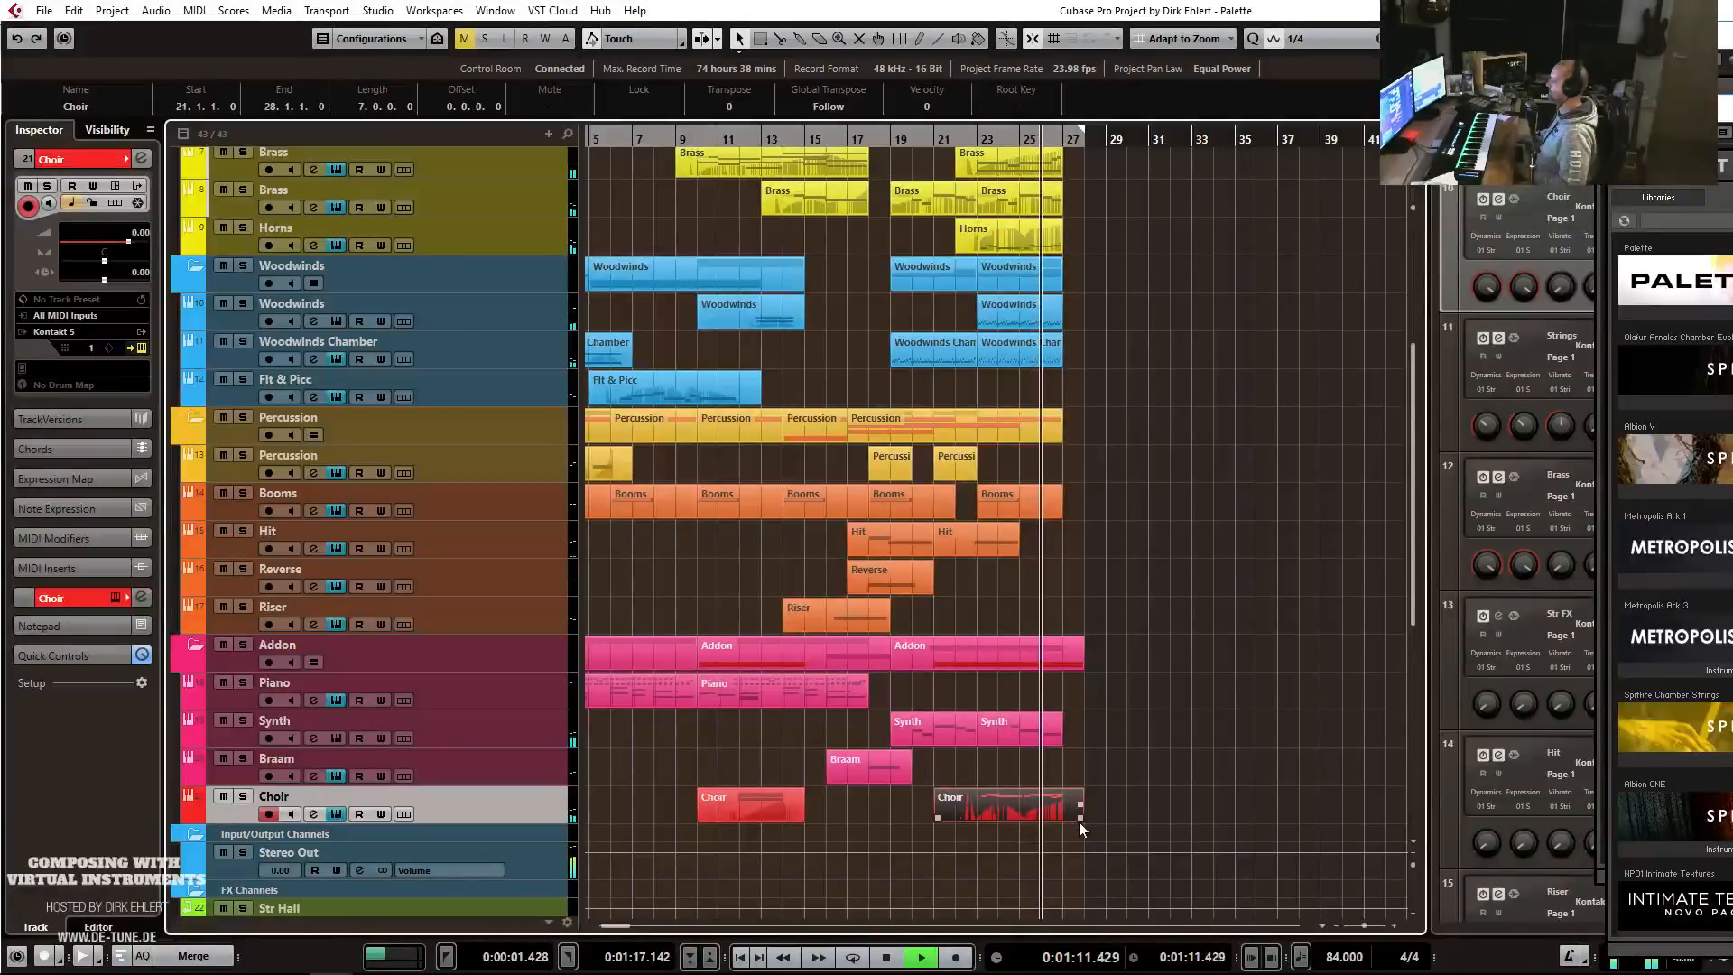
left_click_drag(1080, 819, 1063, 822)
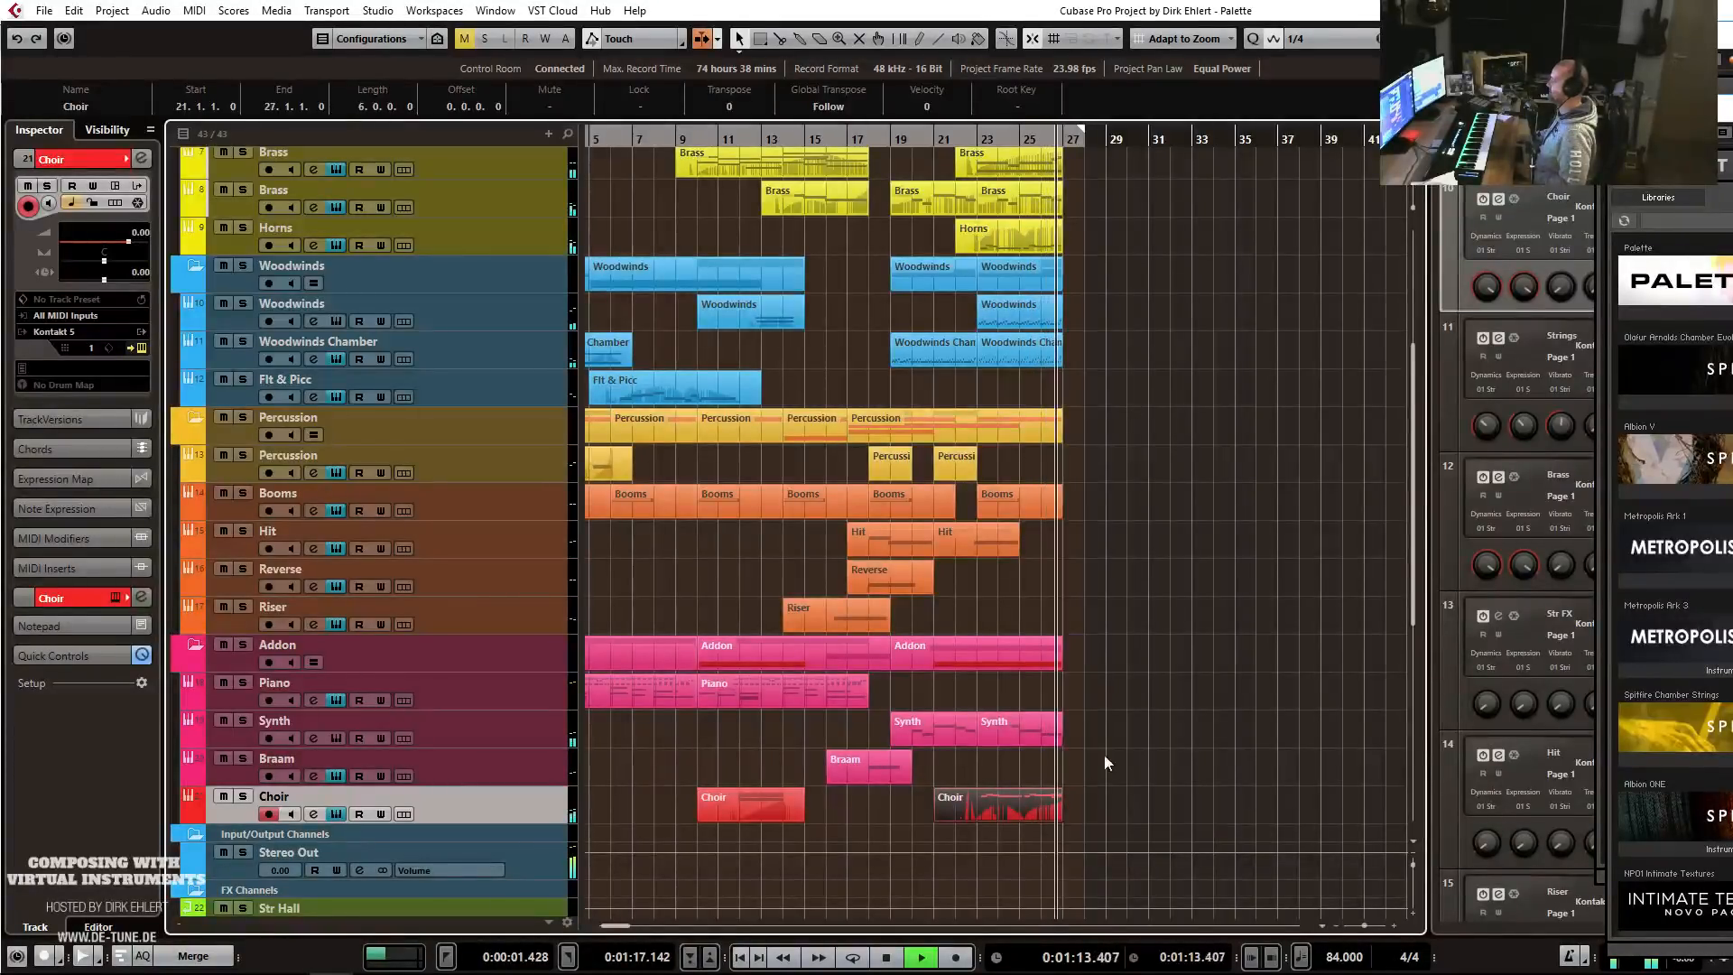
key("space")
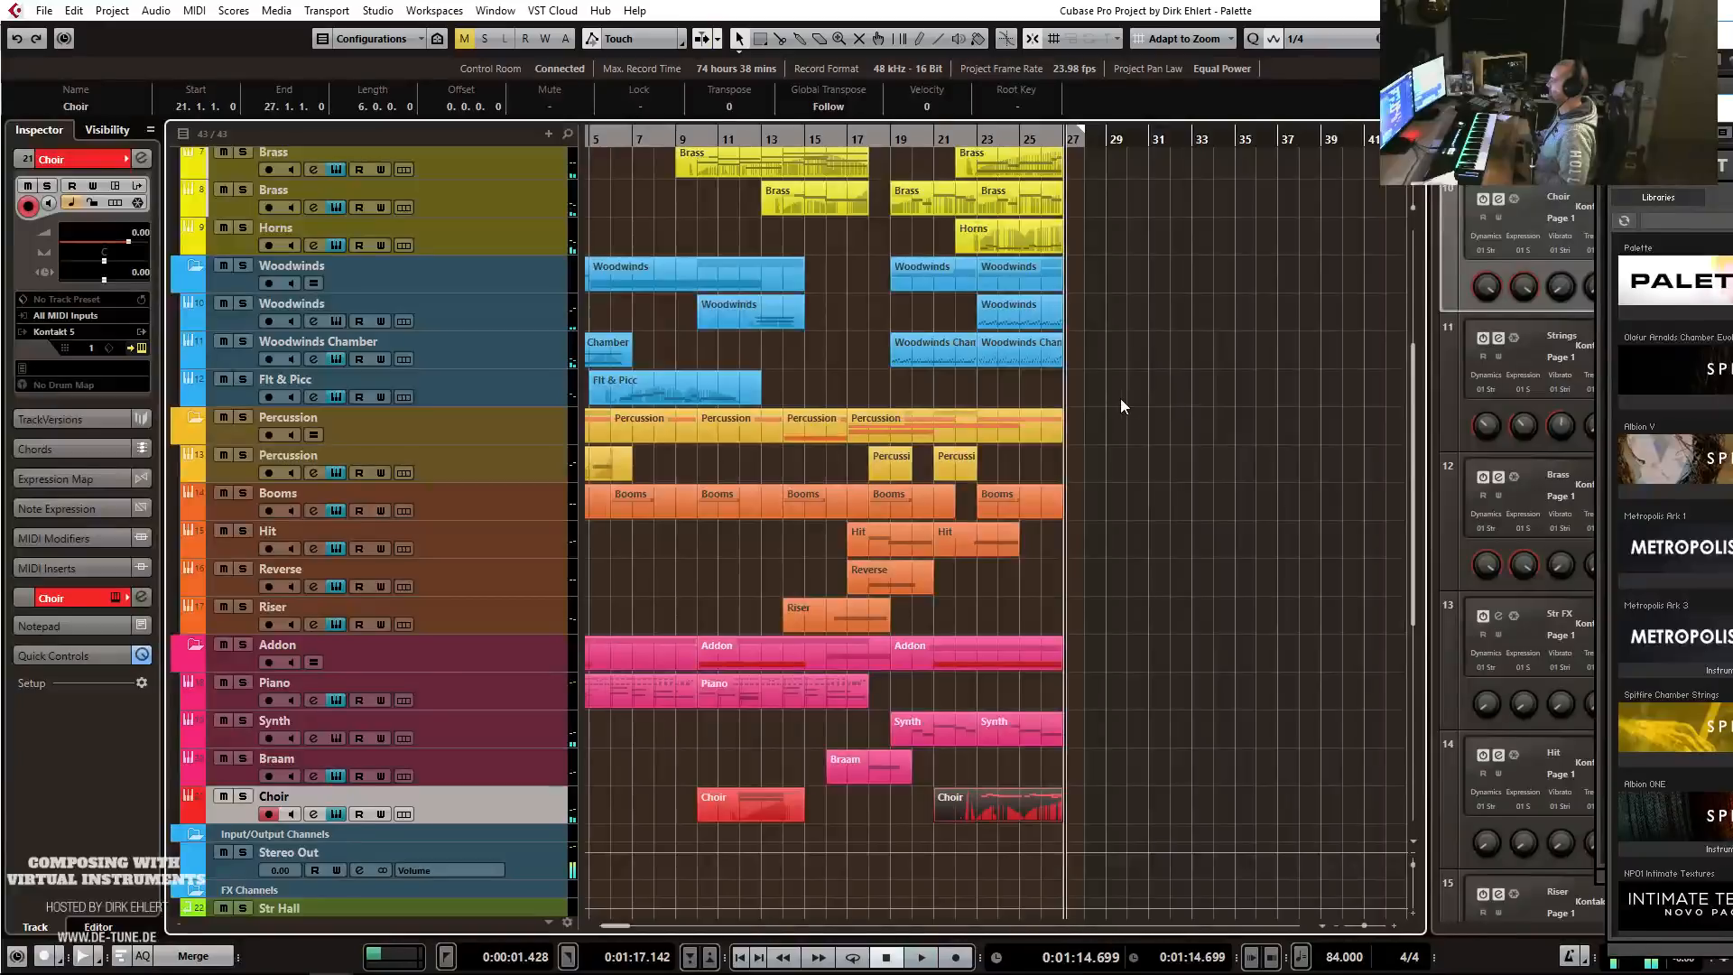
Duplicate the Str FX track and rename the copy as Run.
scroll(1120, 398, "up", 5)
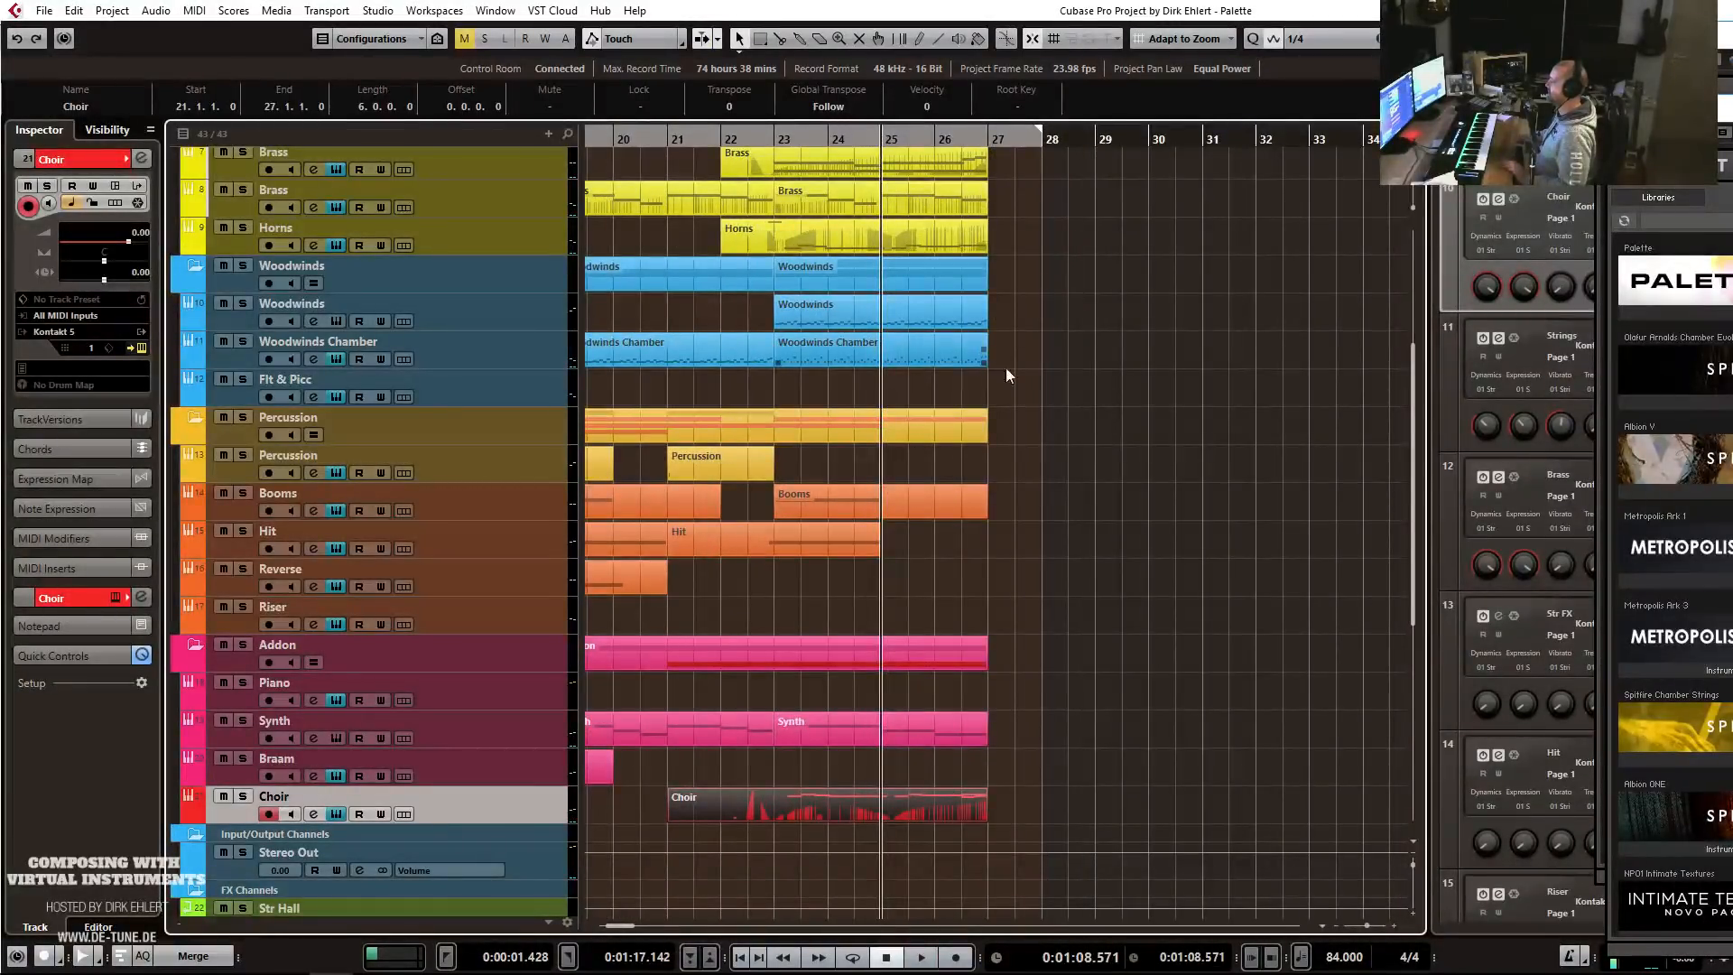
scroll(1020, 372, "up", 4)
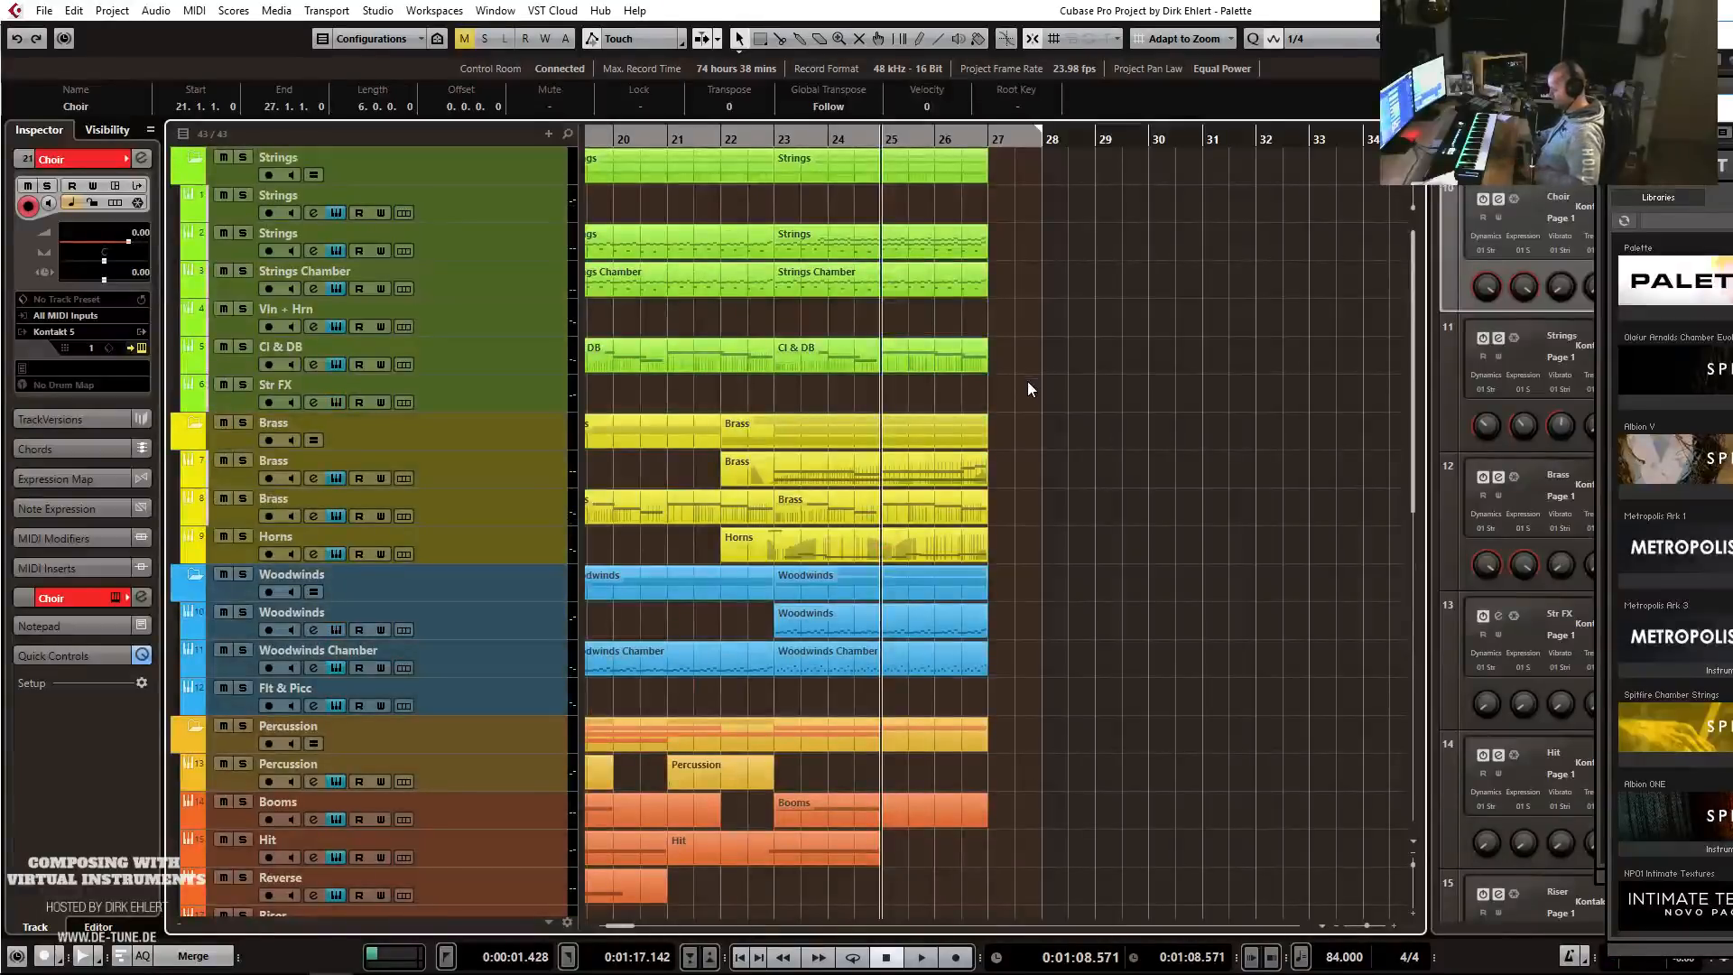
right_click(522, 398)
left_click(614, 426)
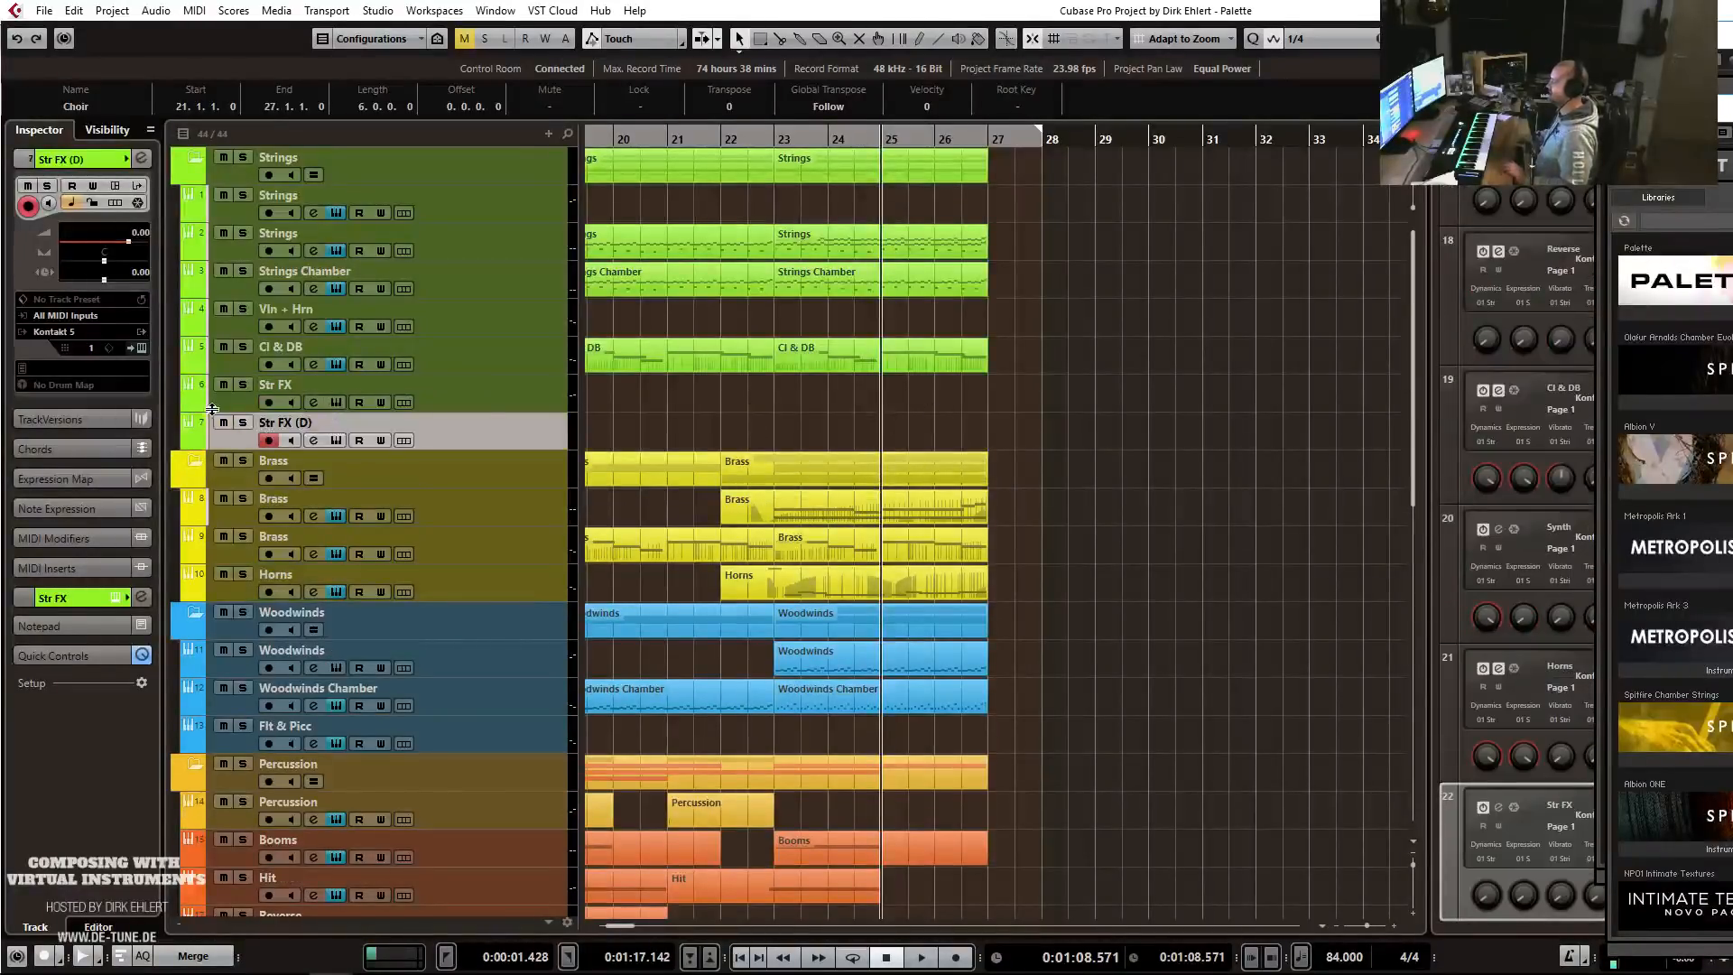
double_click(309, 422)
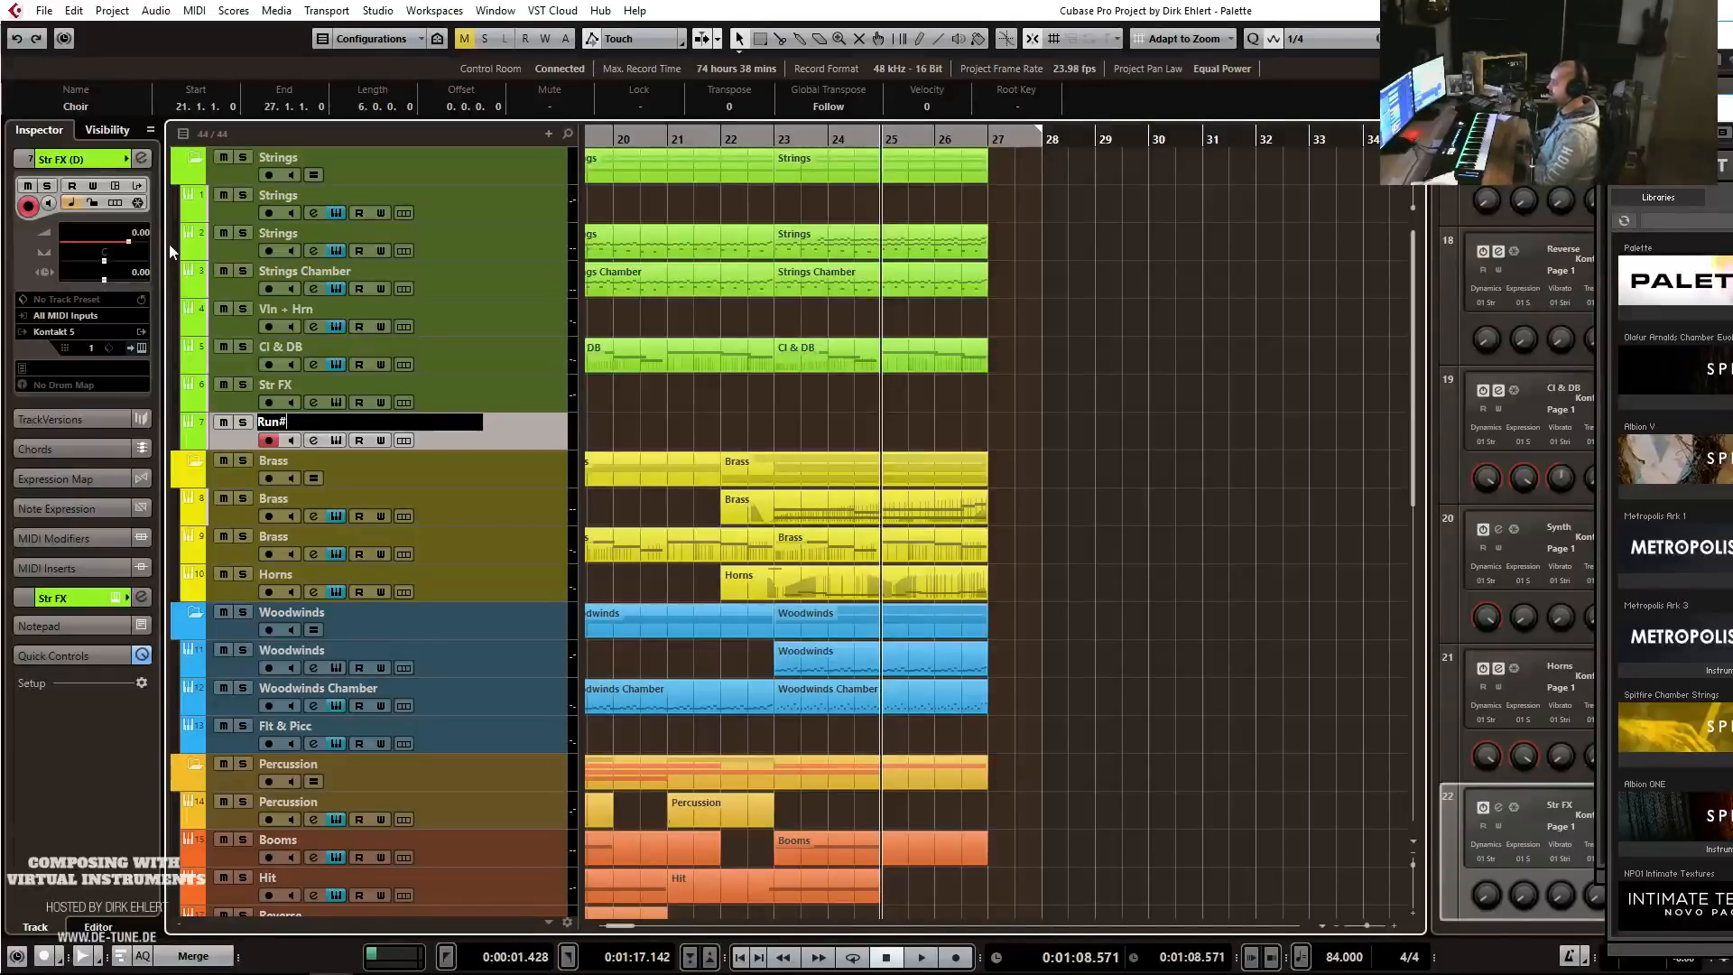
type("Run")
key("Return")
Load the Palette library's 01 Strings Runs & Arps instrument on the Run track in place of Strings FX.
left_click(140, 345)
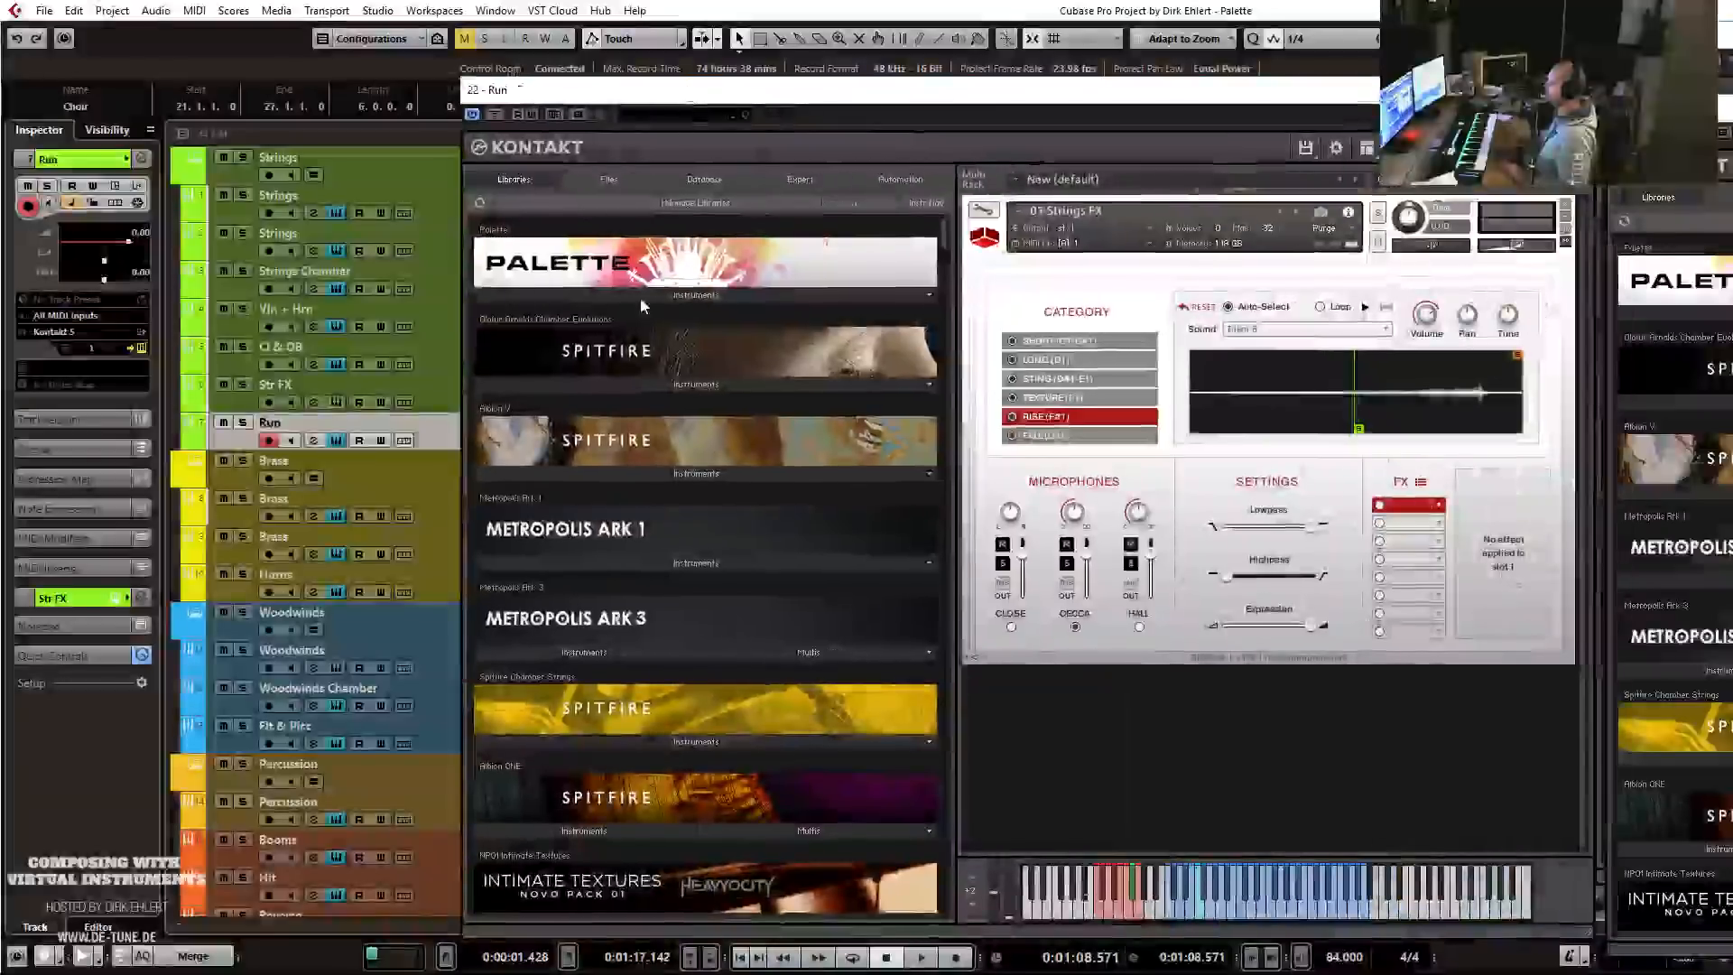
left_click(642, 295)
left_click(549, 318)
left_click(547, 319)
left_click(553, 351)
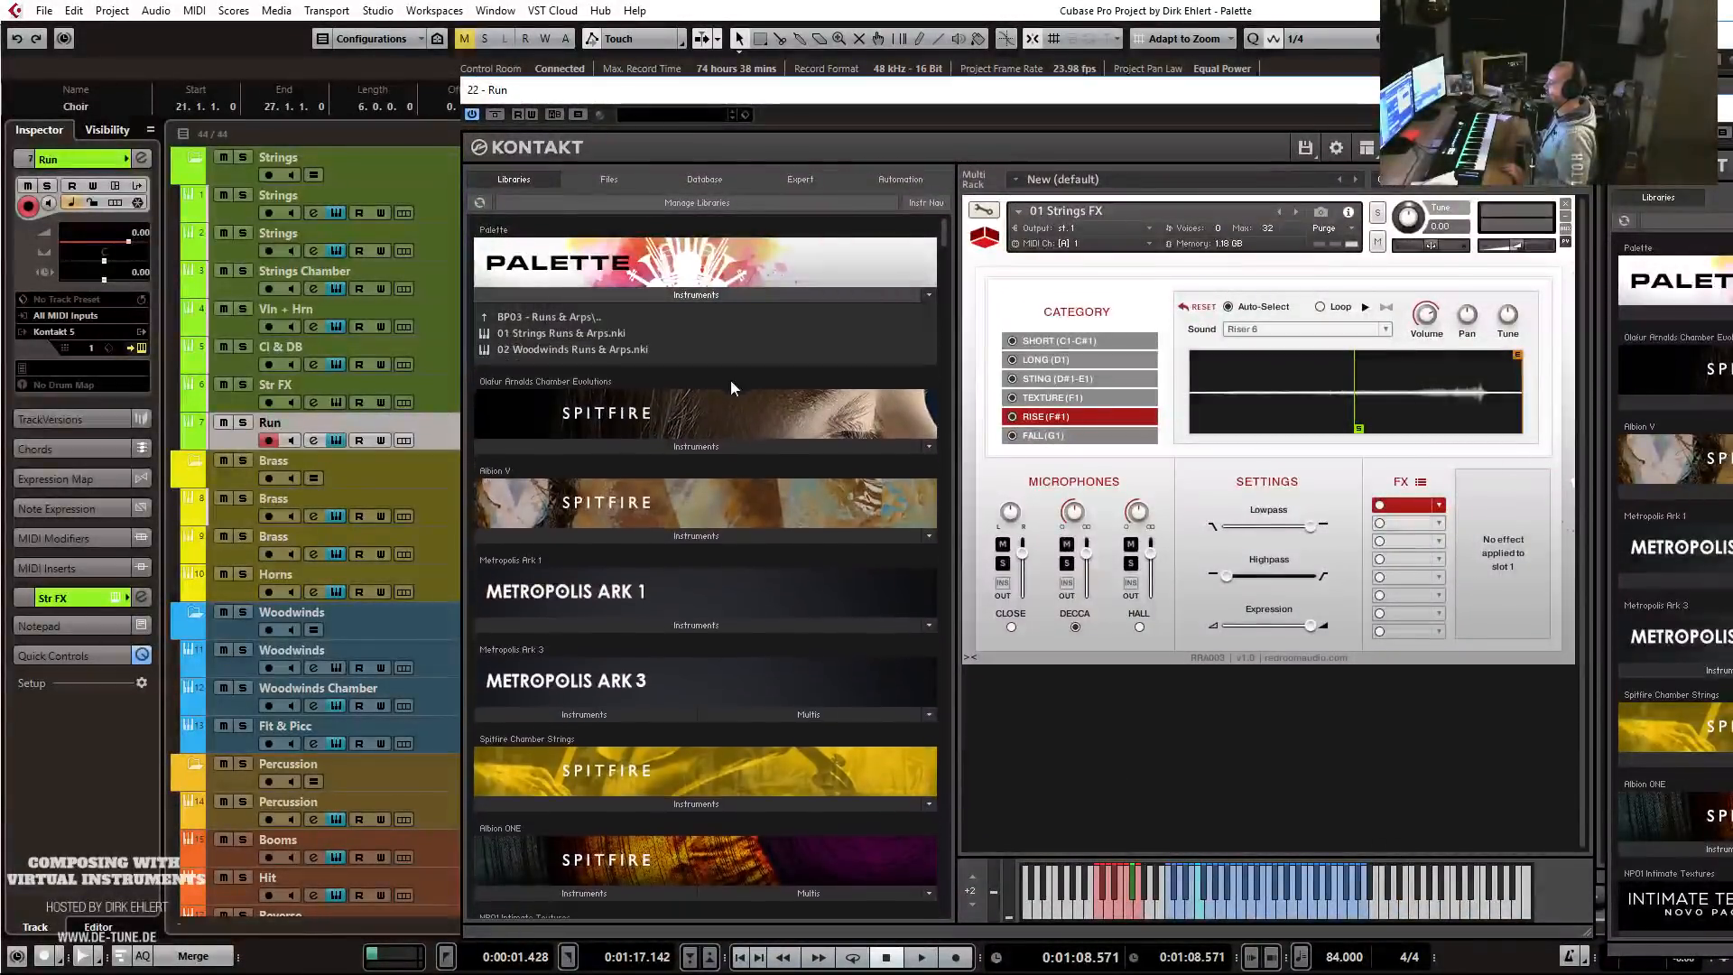
left_click_drag(554, 338, 1180, 263)
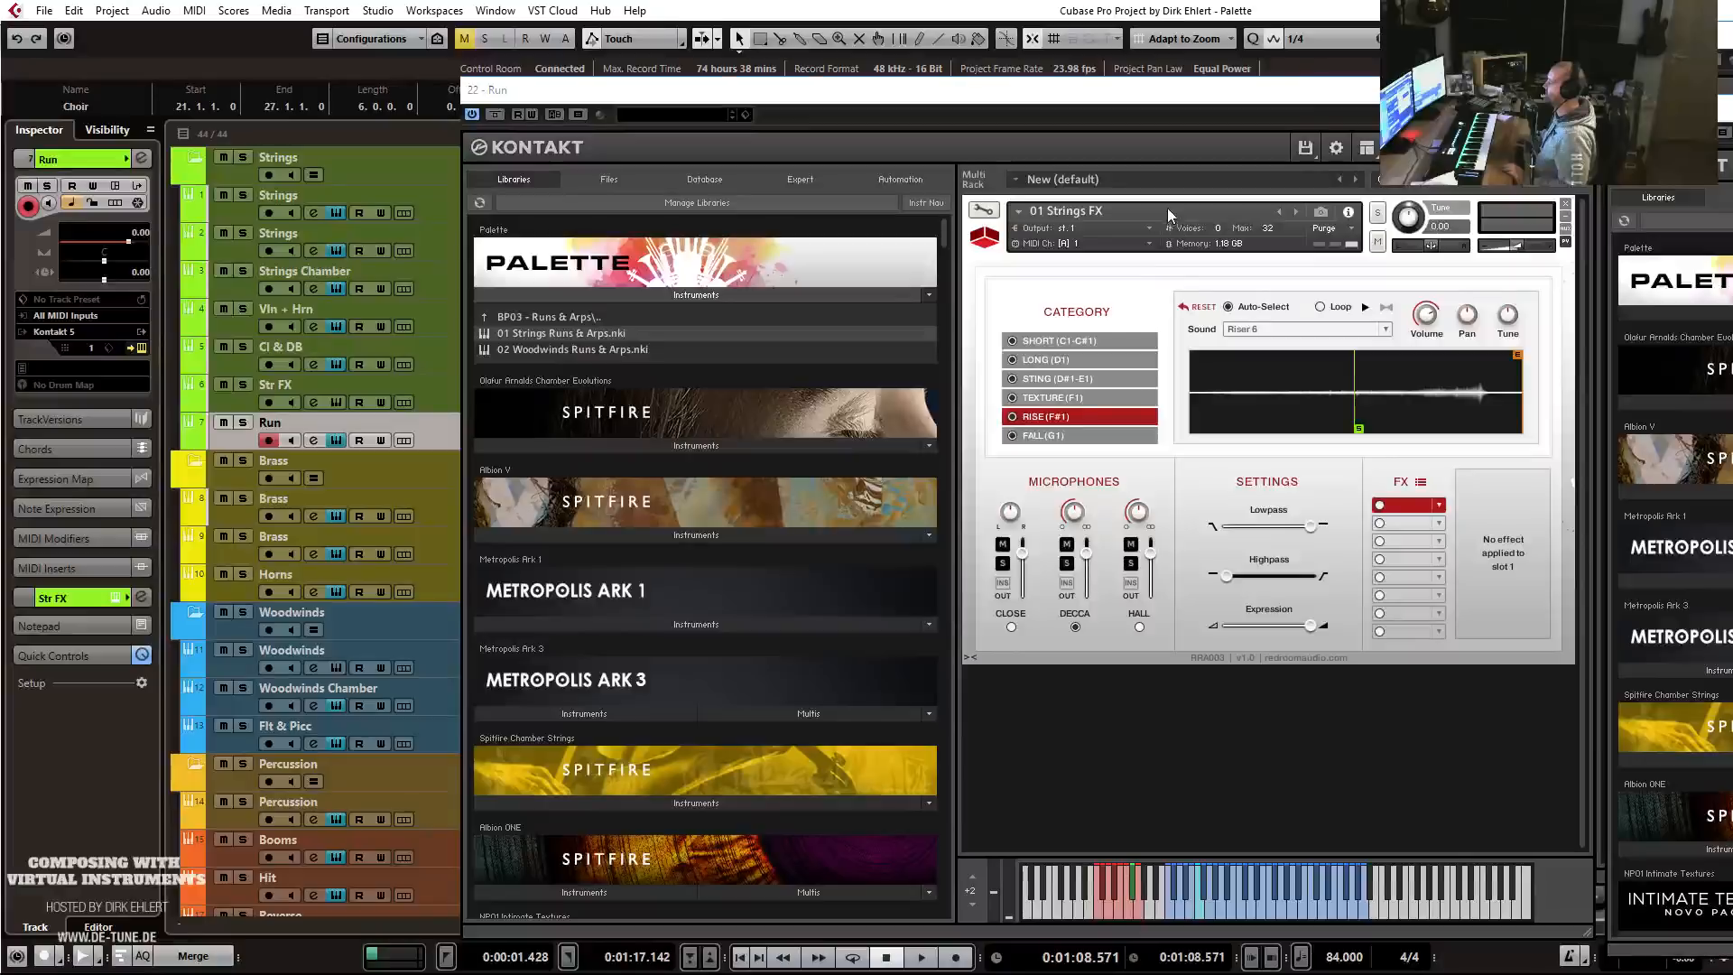
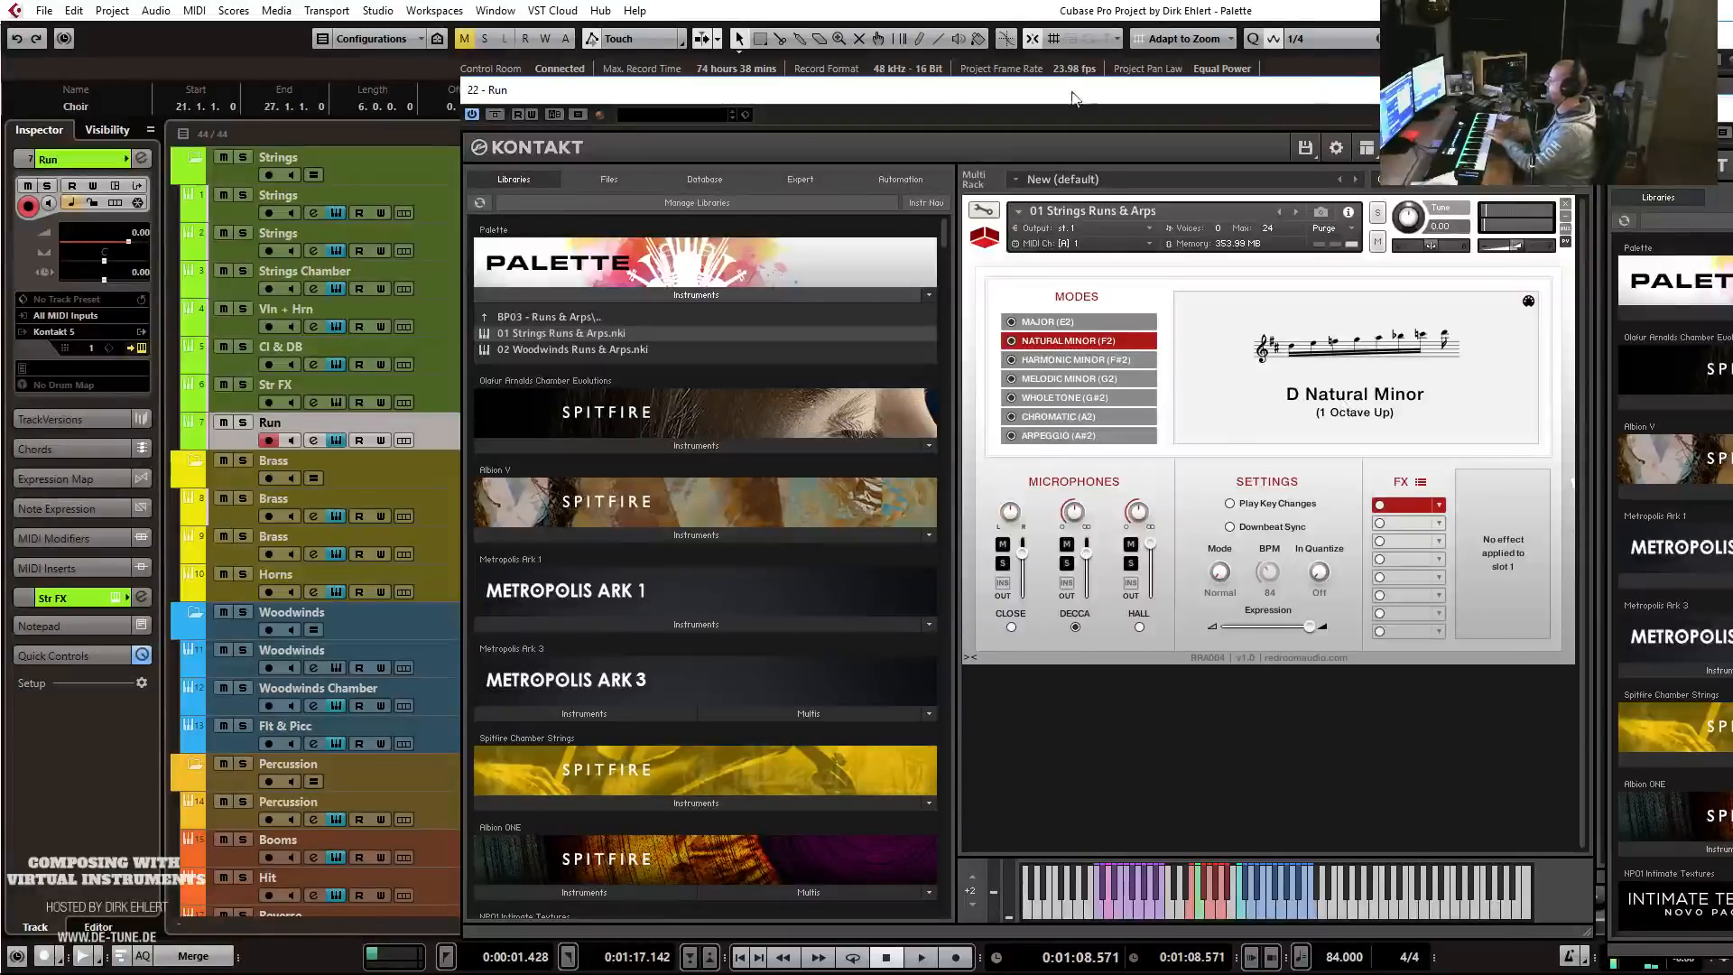
key("ctrl+w")
Play the arrangement from bar 23 through bar 26 to find where the string run fits.
left_click(773, 141)
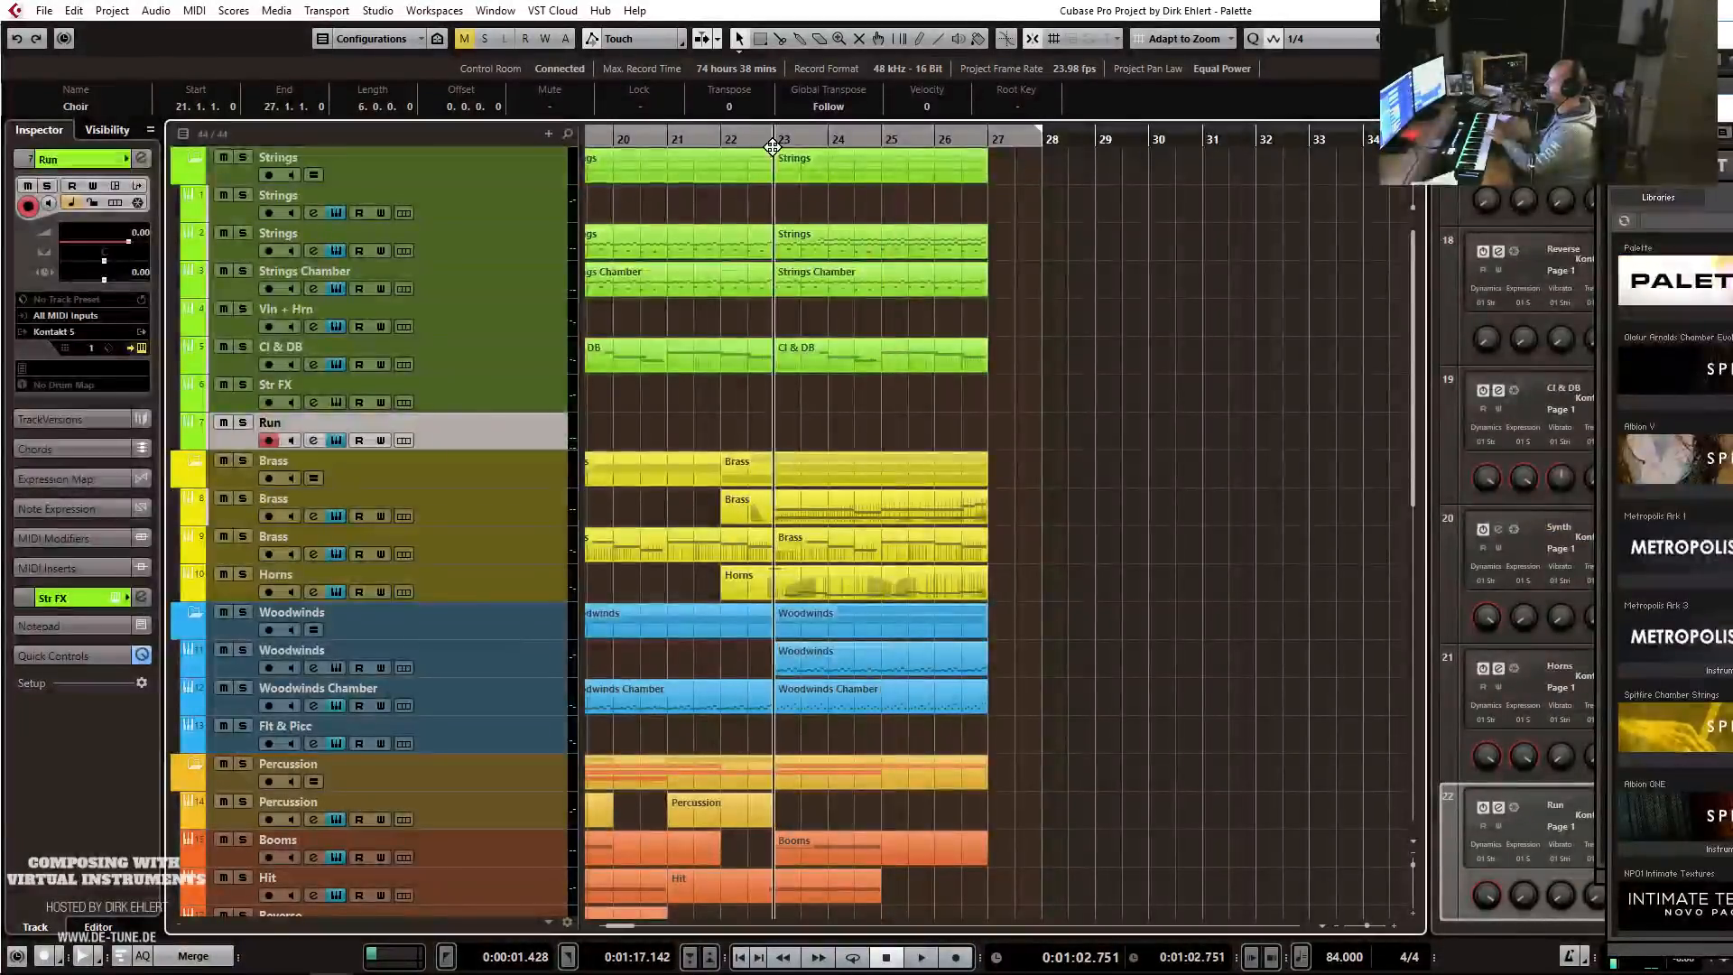
key("space")
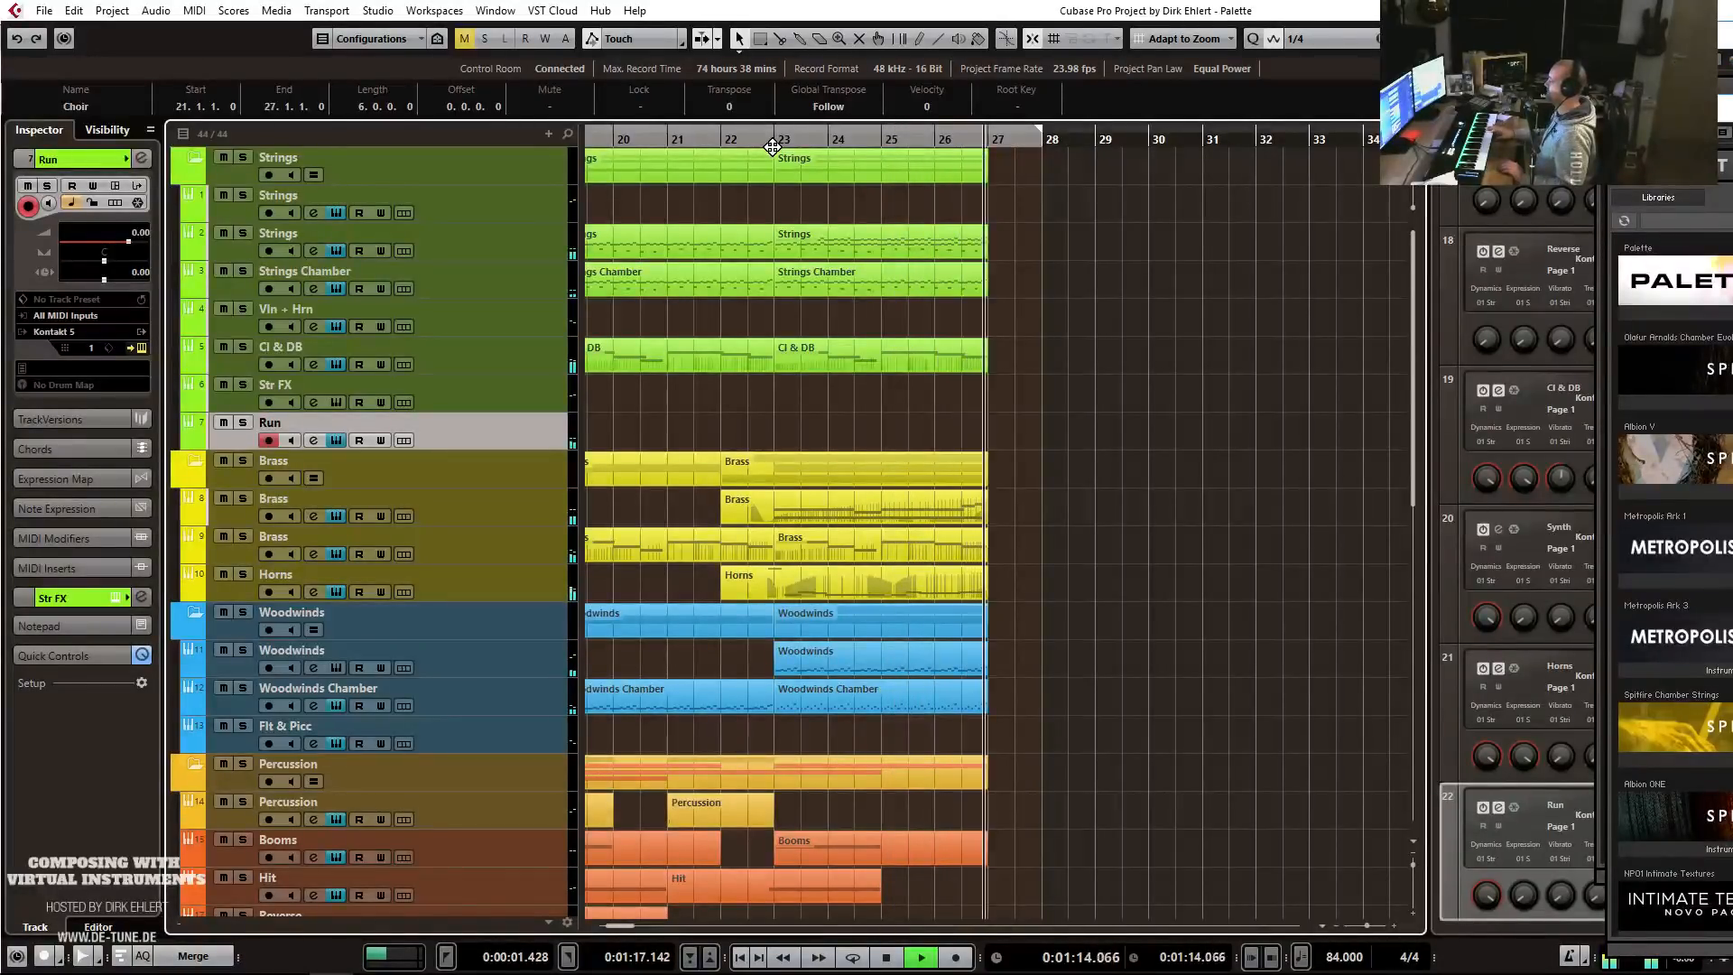
key("space")
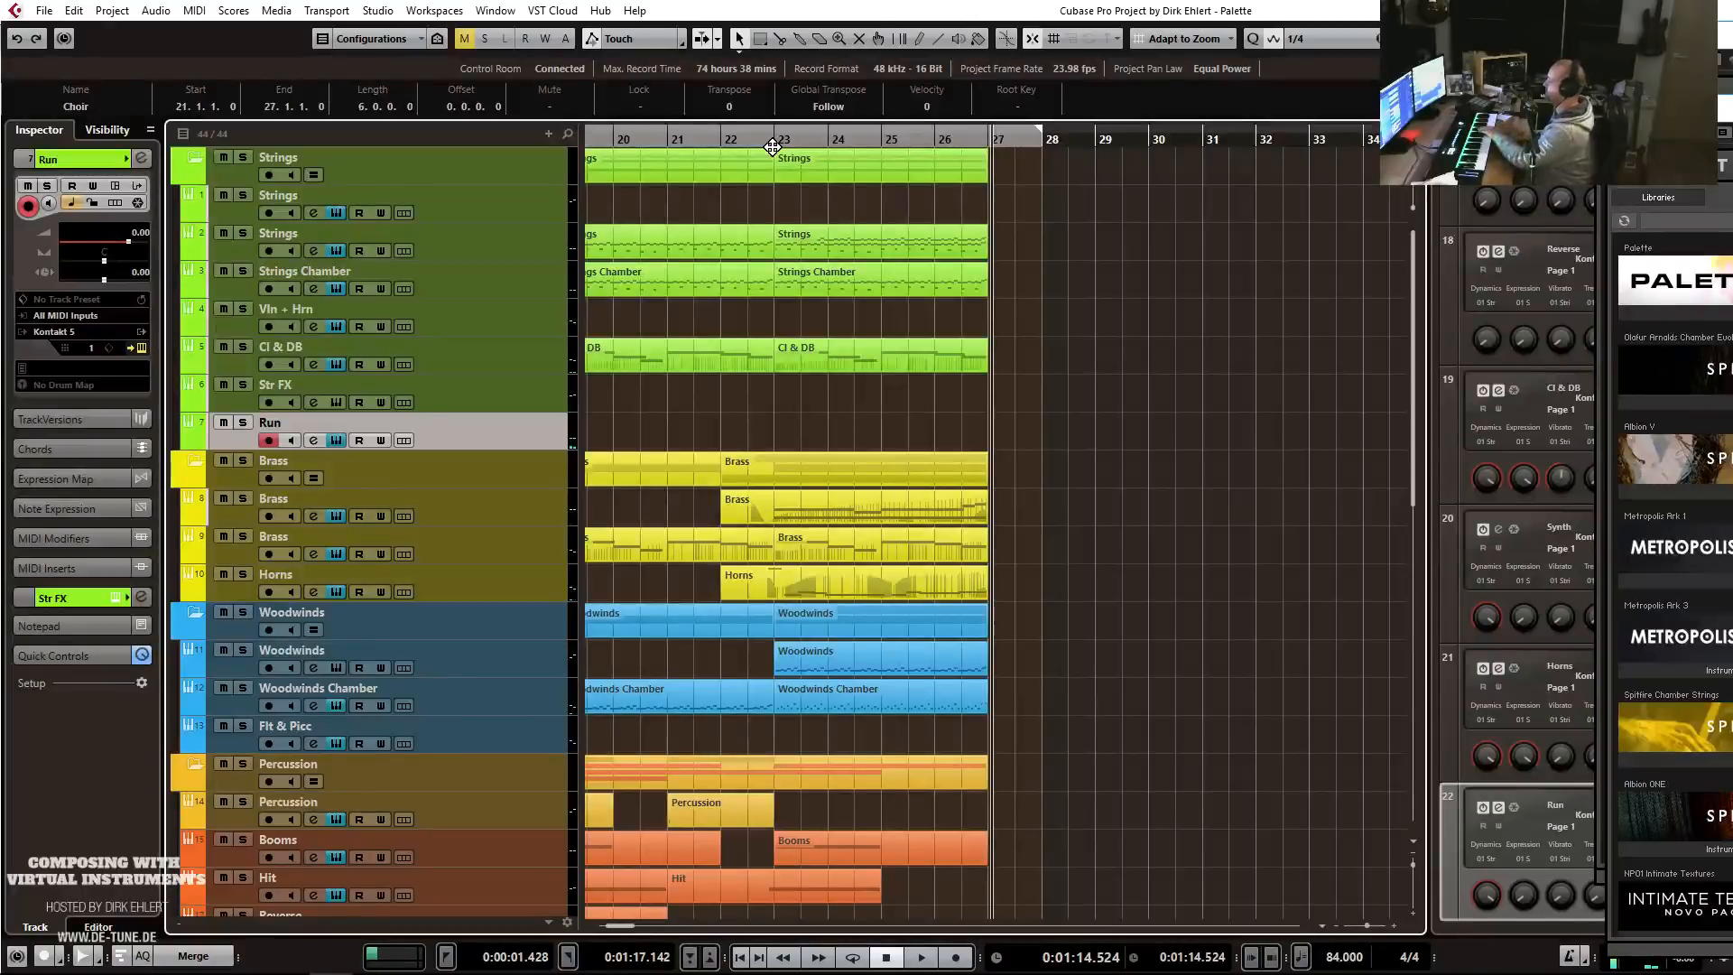
Record a string run on the Run track, starting from bar 25 and stopping in bar 27.
left_click(881, 140)
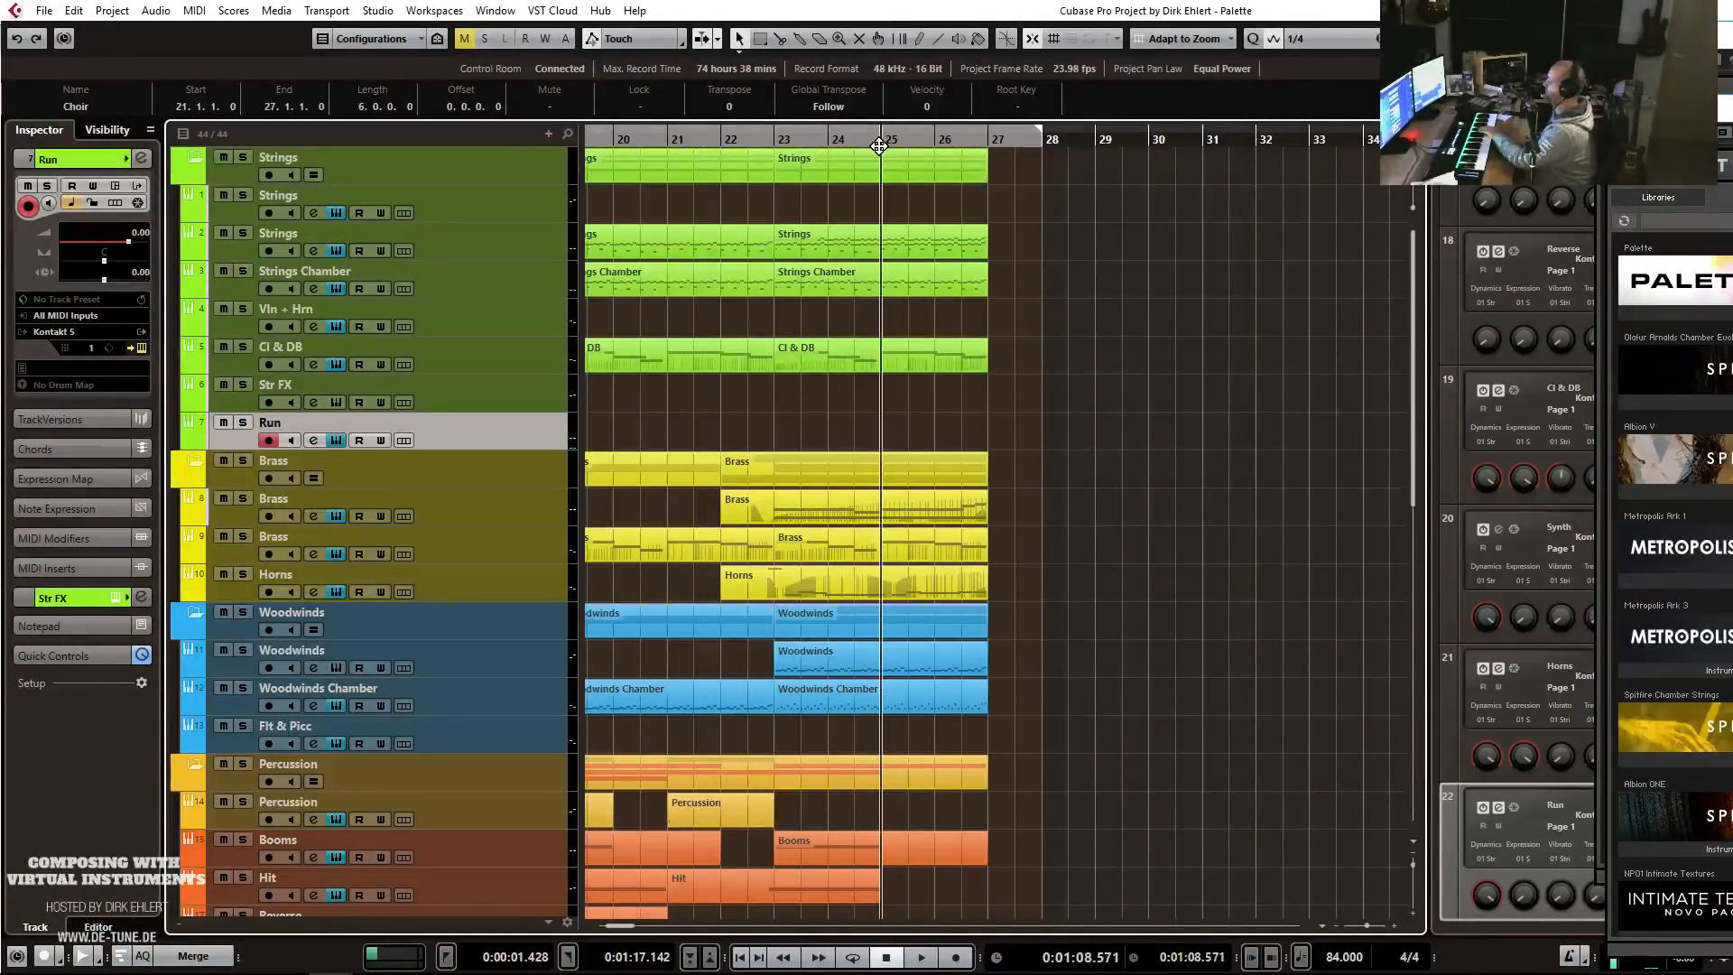
key("KP_Multiply")
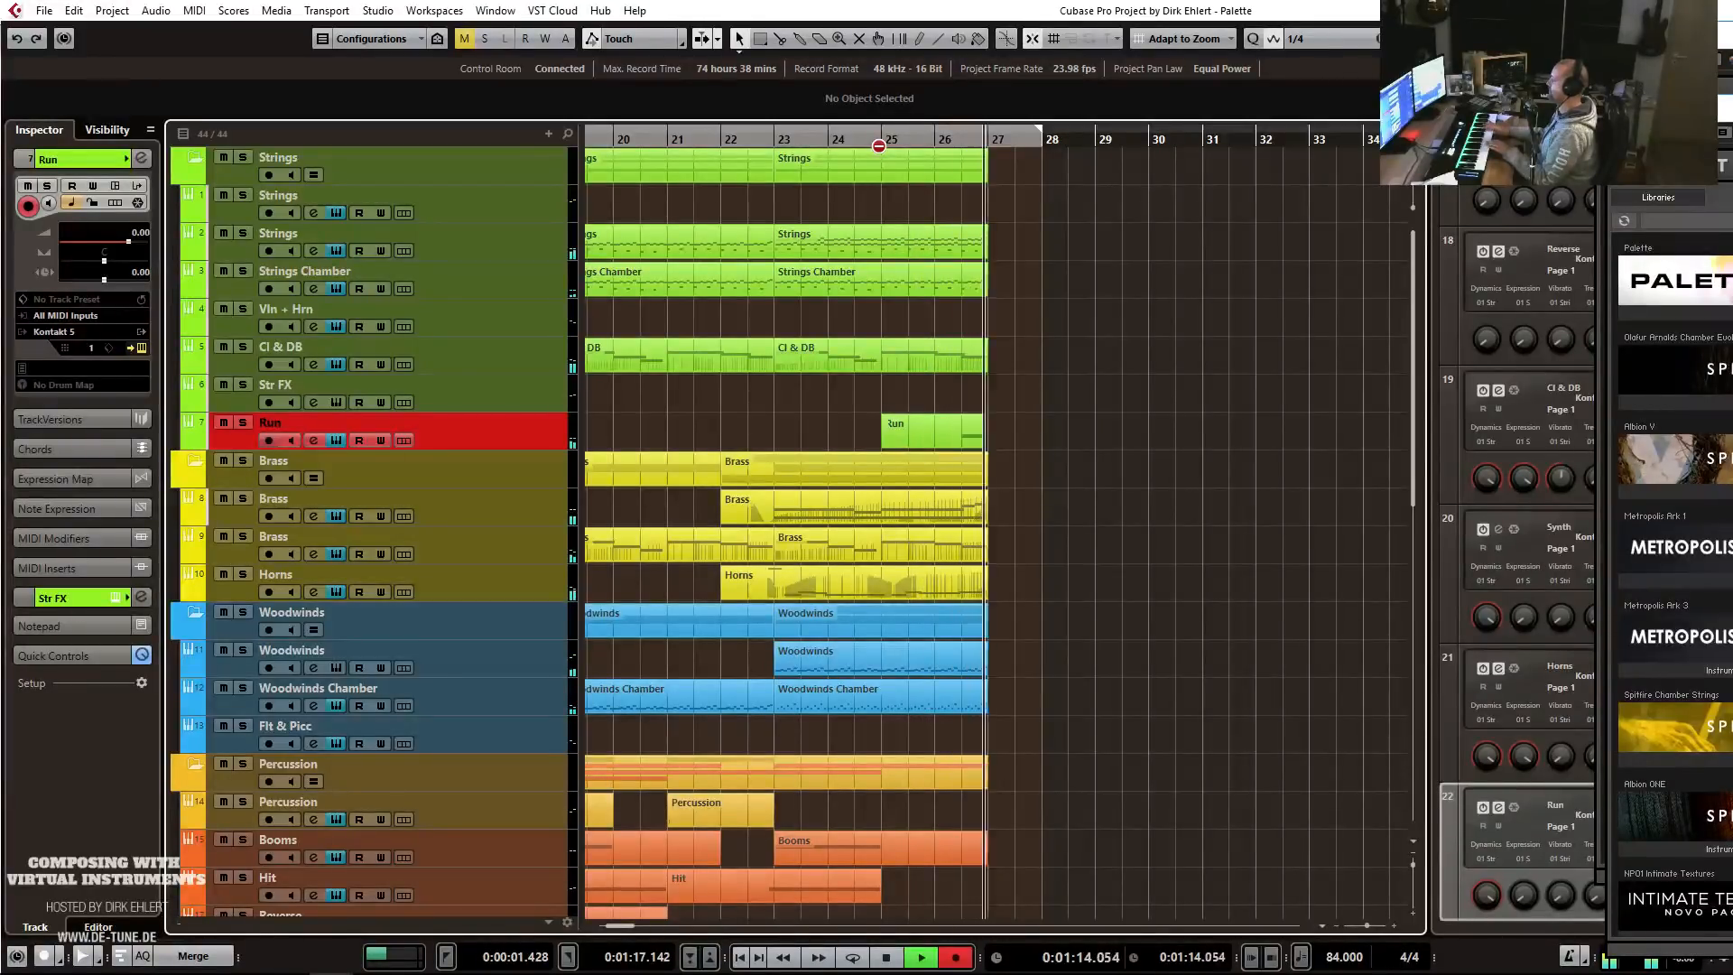
key("space")
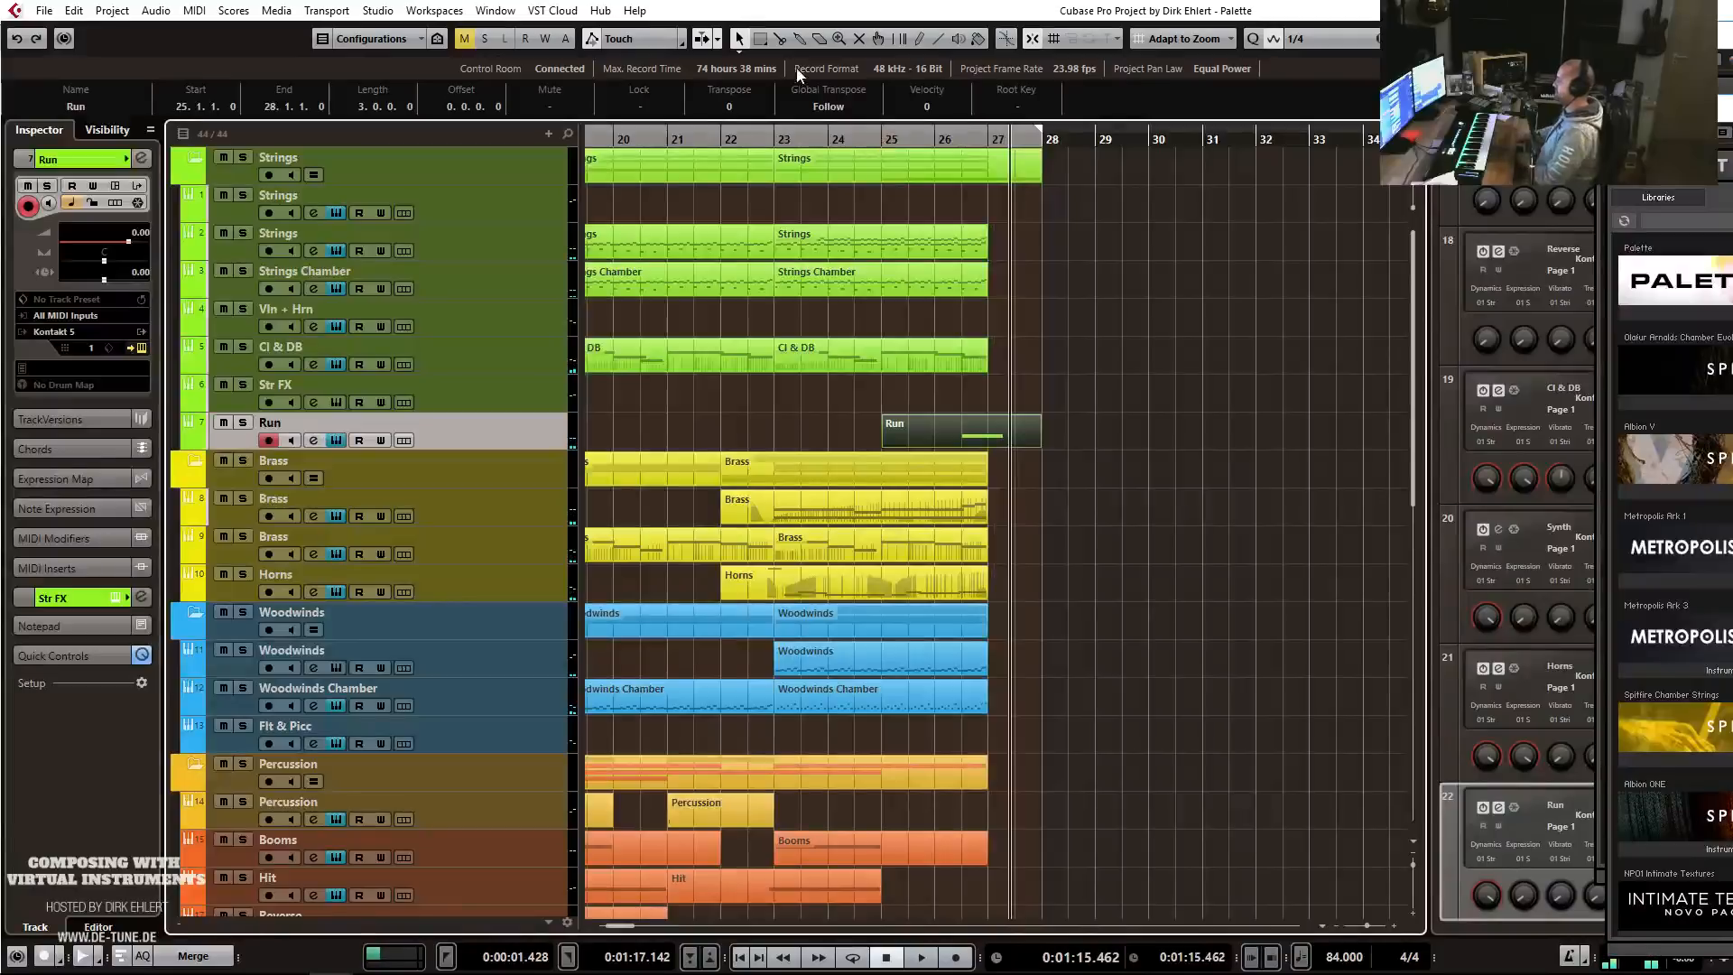
Open the new Run recording in the note editor and play back its single note between bars 26 and 27.
key("Return")
left_click(415, 507)
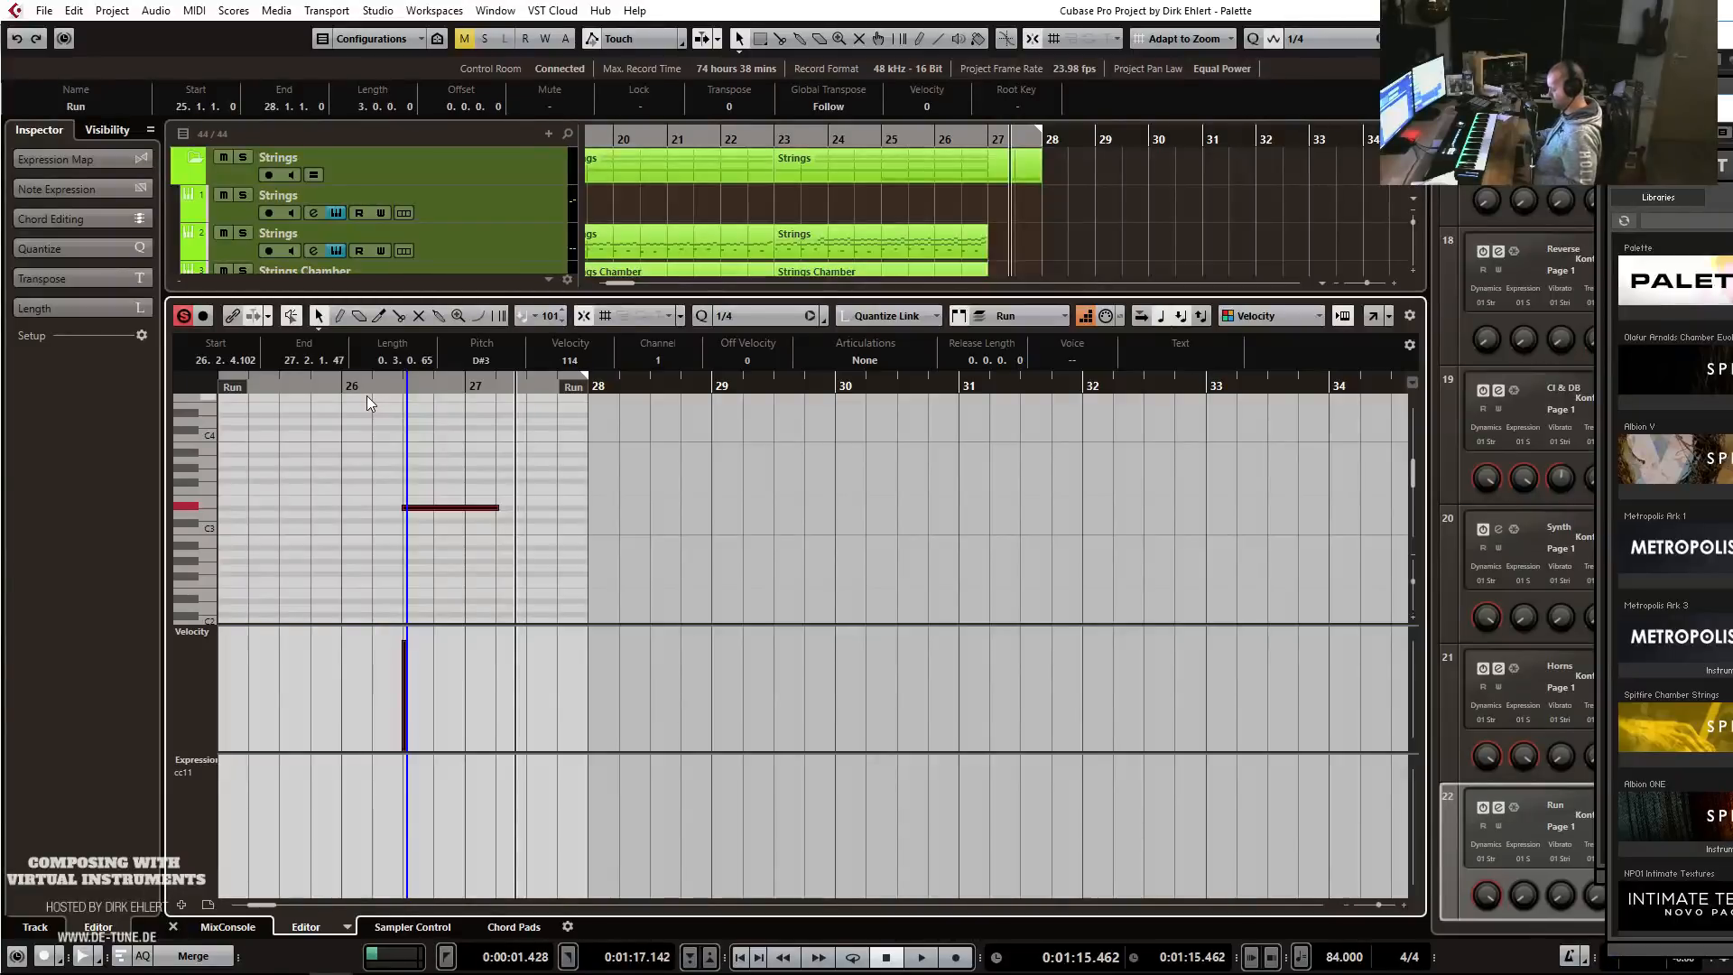
key("space")
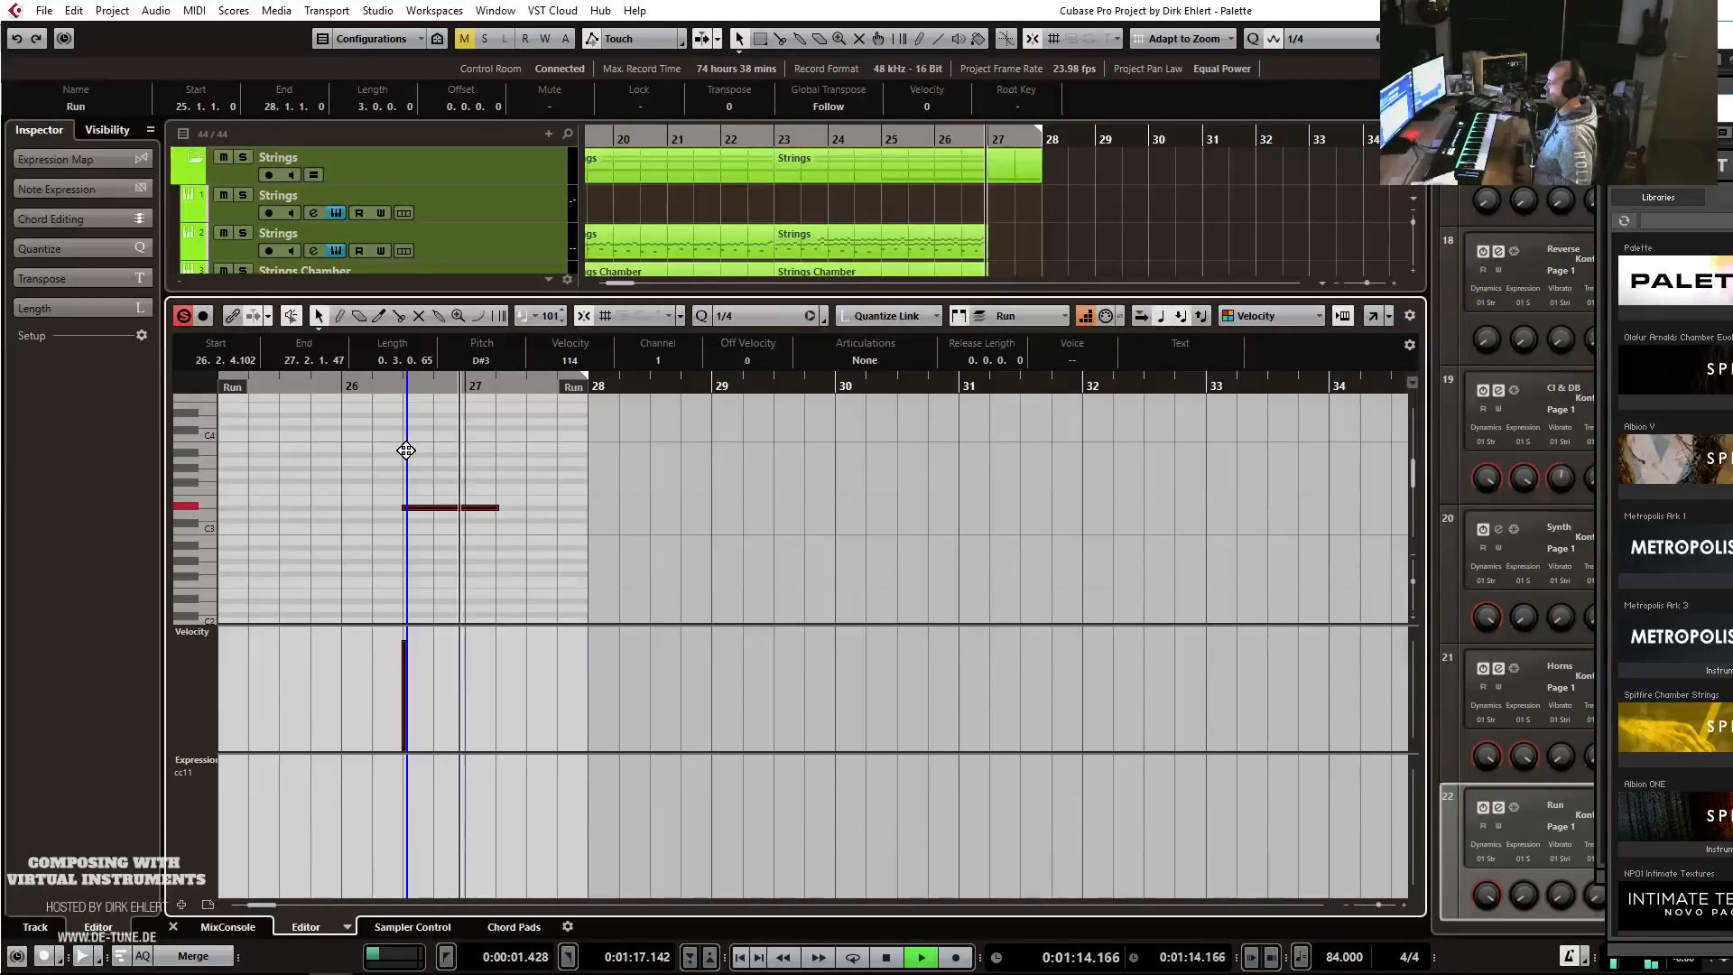
key("space")
key("Return")
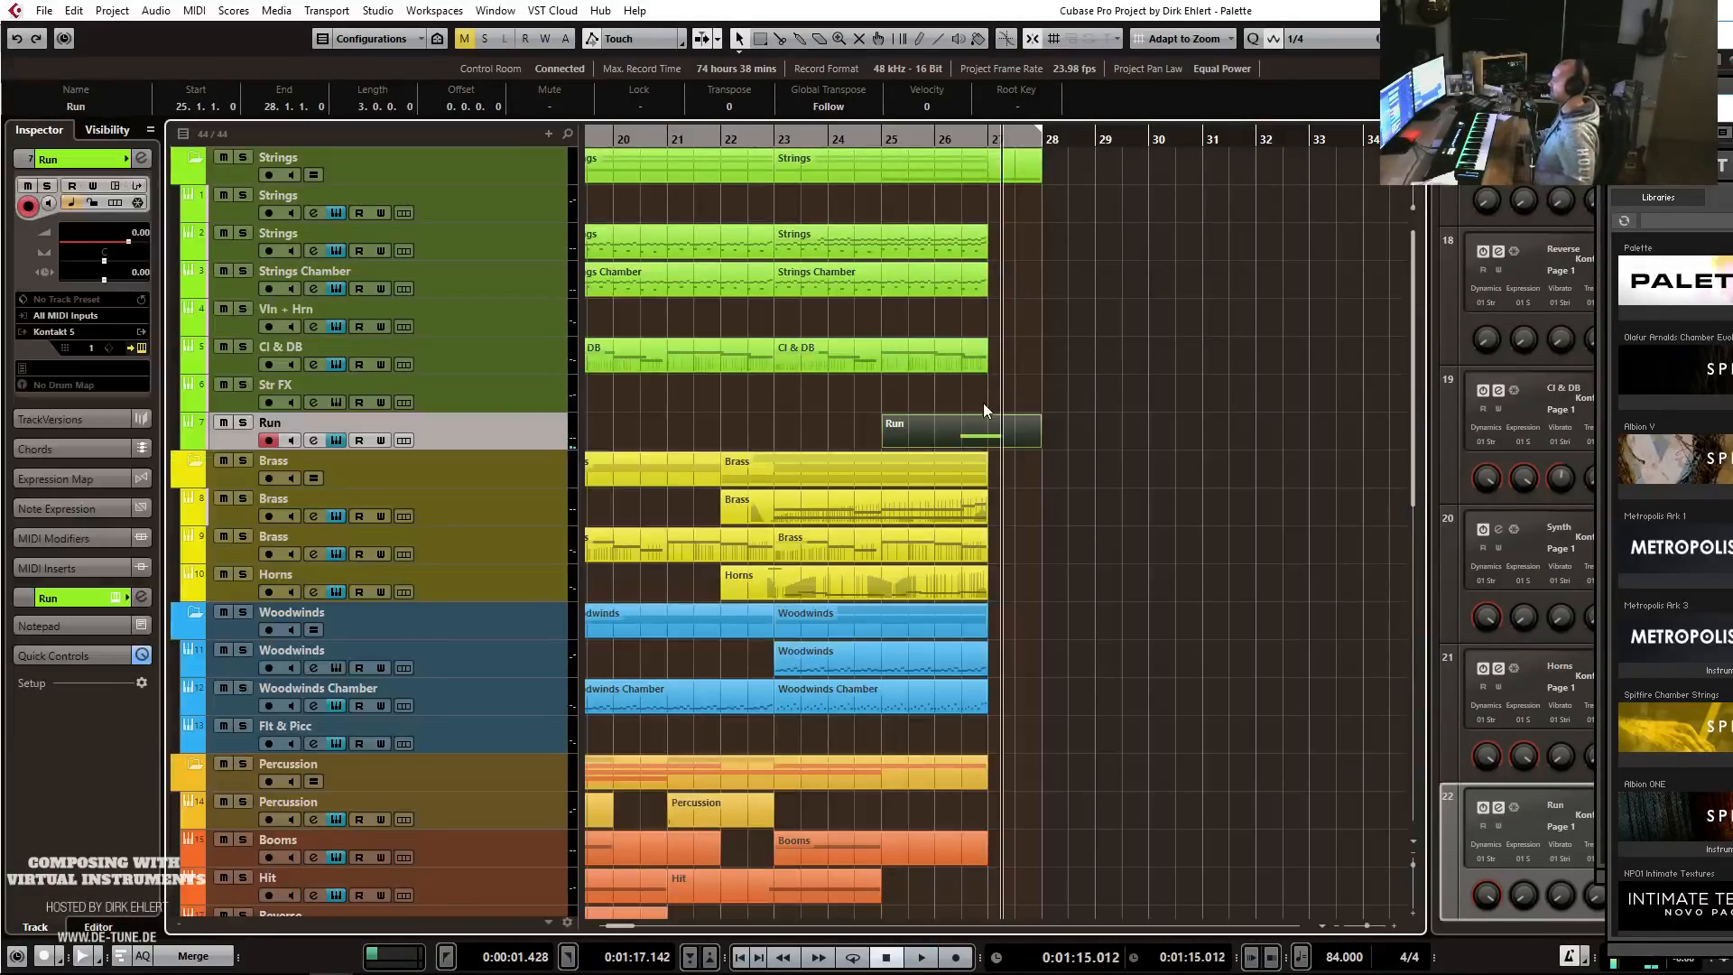
Rename the Run track by adding a prefix beginning with S before its name.
double_click(301, 424)
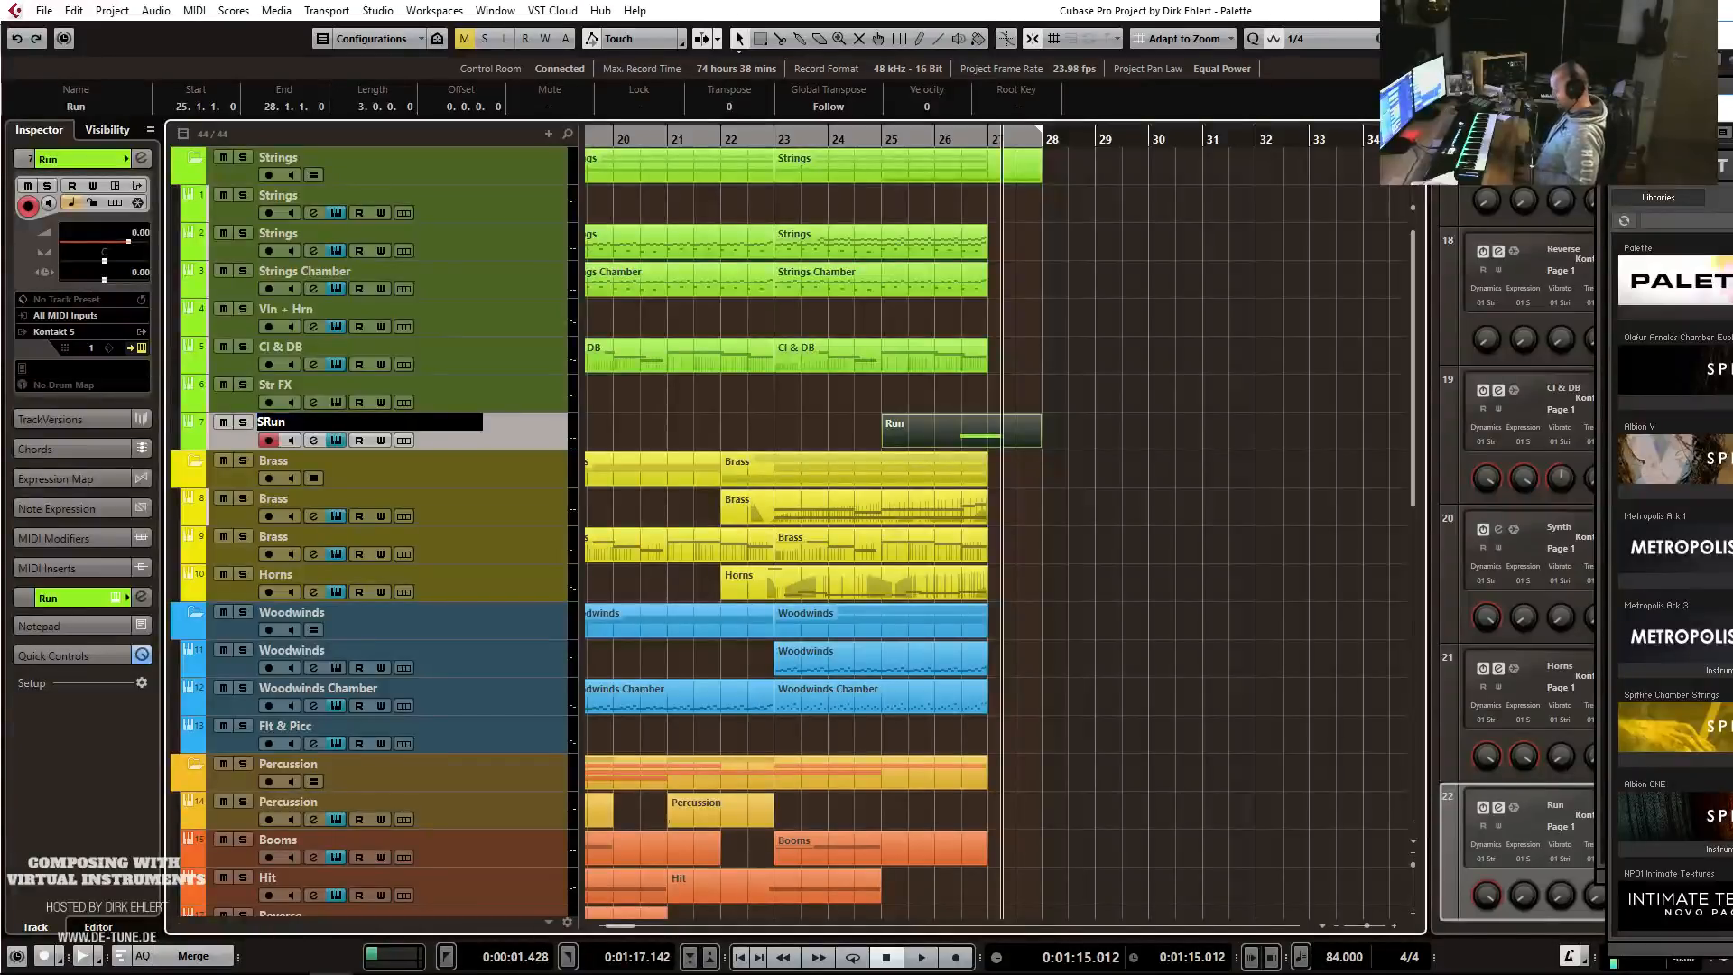
Rename the track as StringRun and add short low notes at bar 26 in its part.
key("Return")
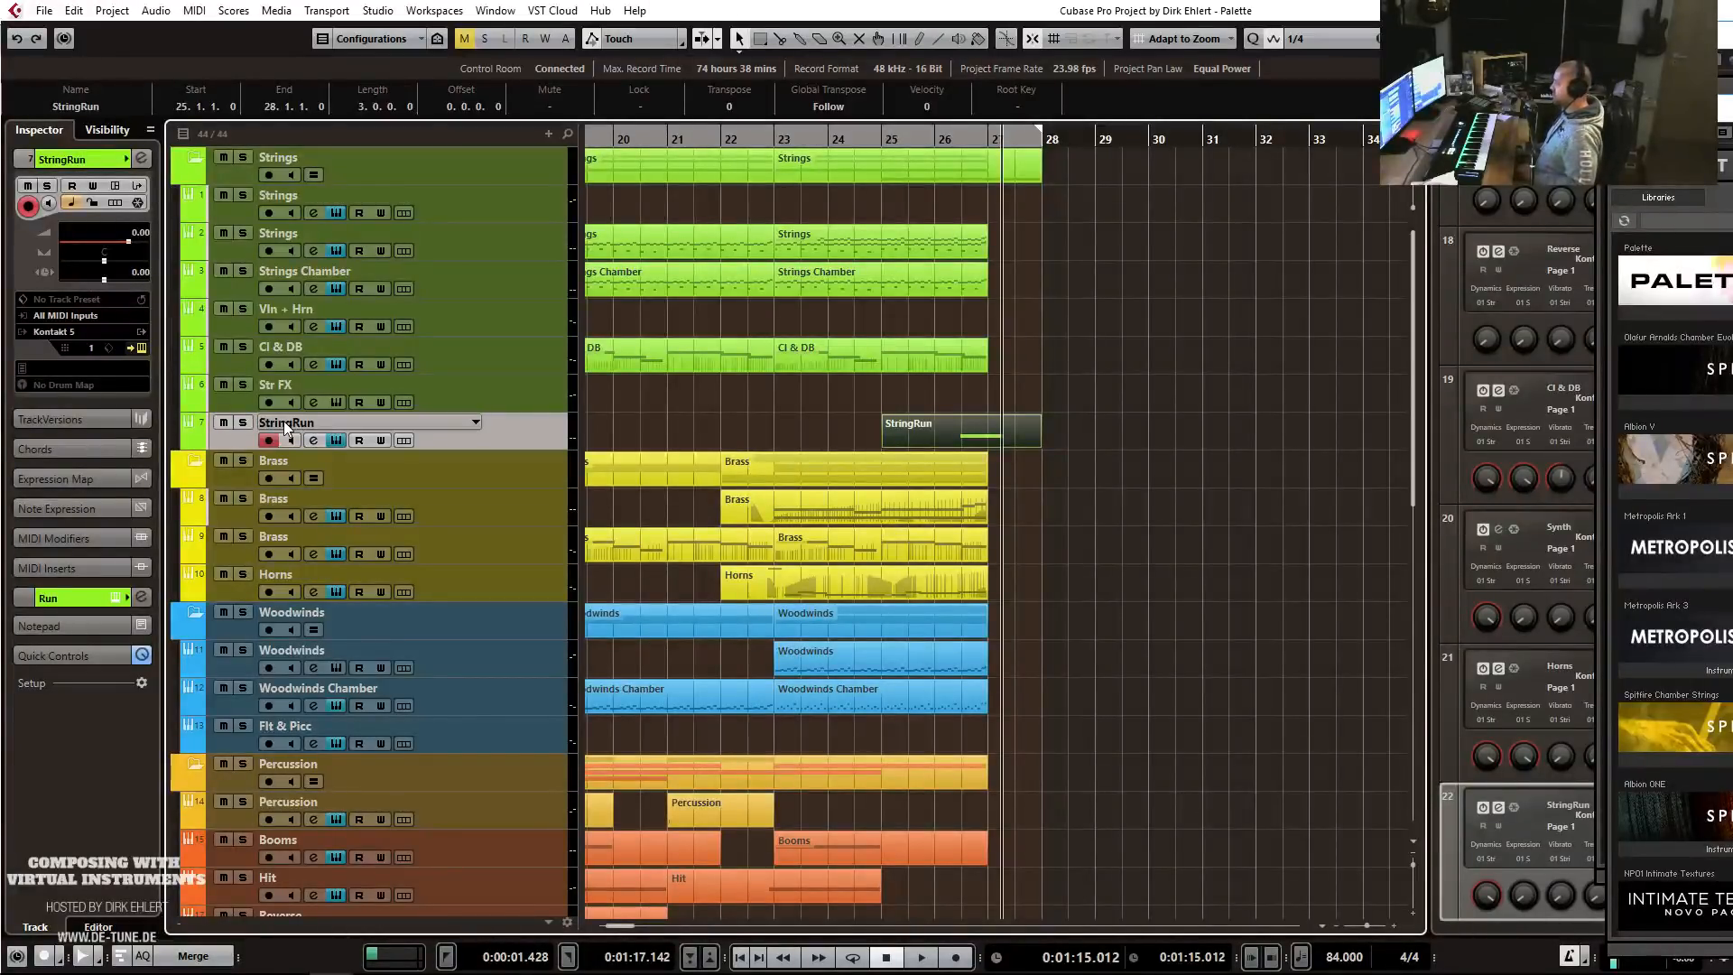
double_click(916, 442)
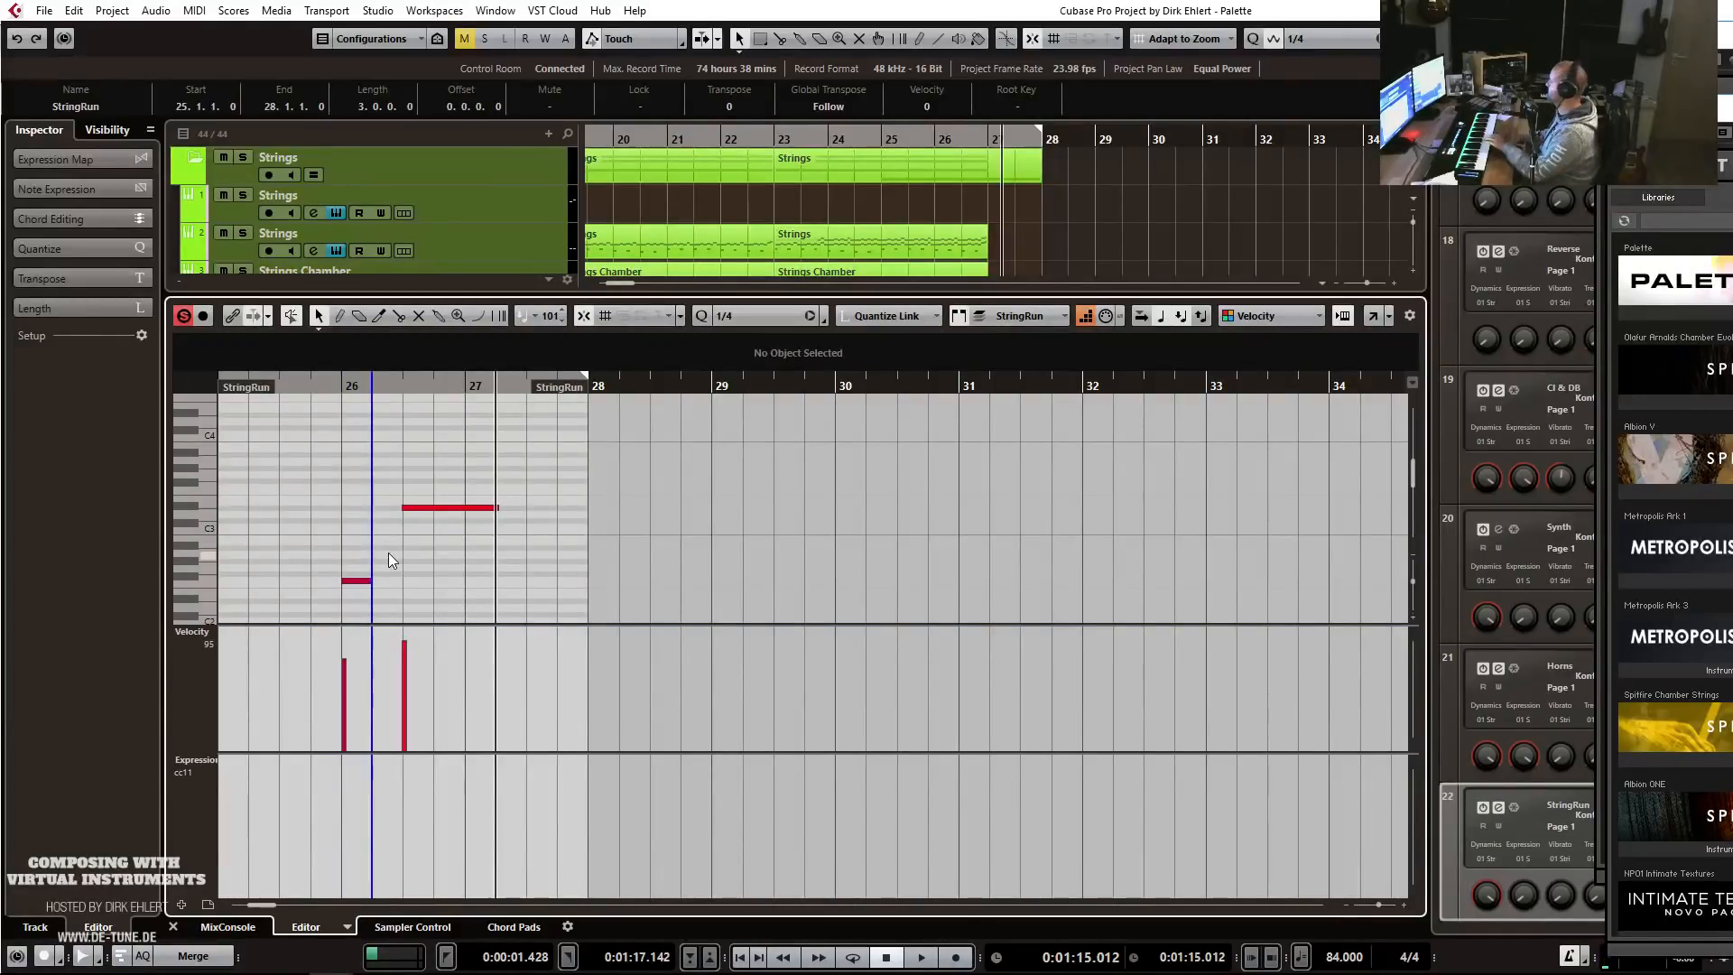
scroll(388, 553, "down", 2)
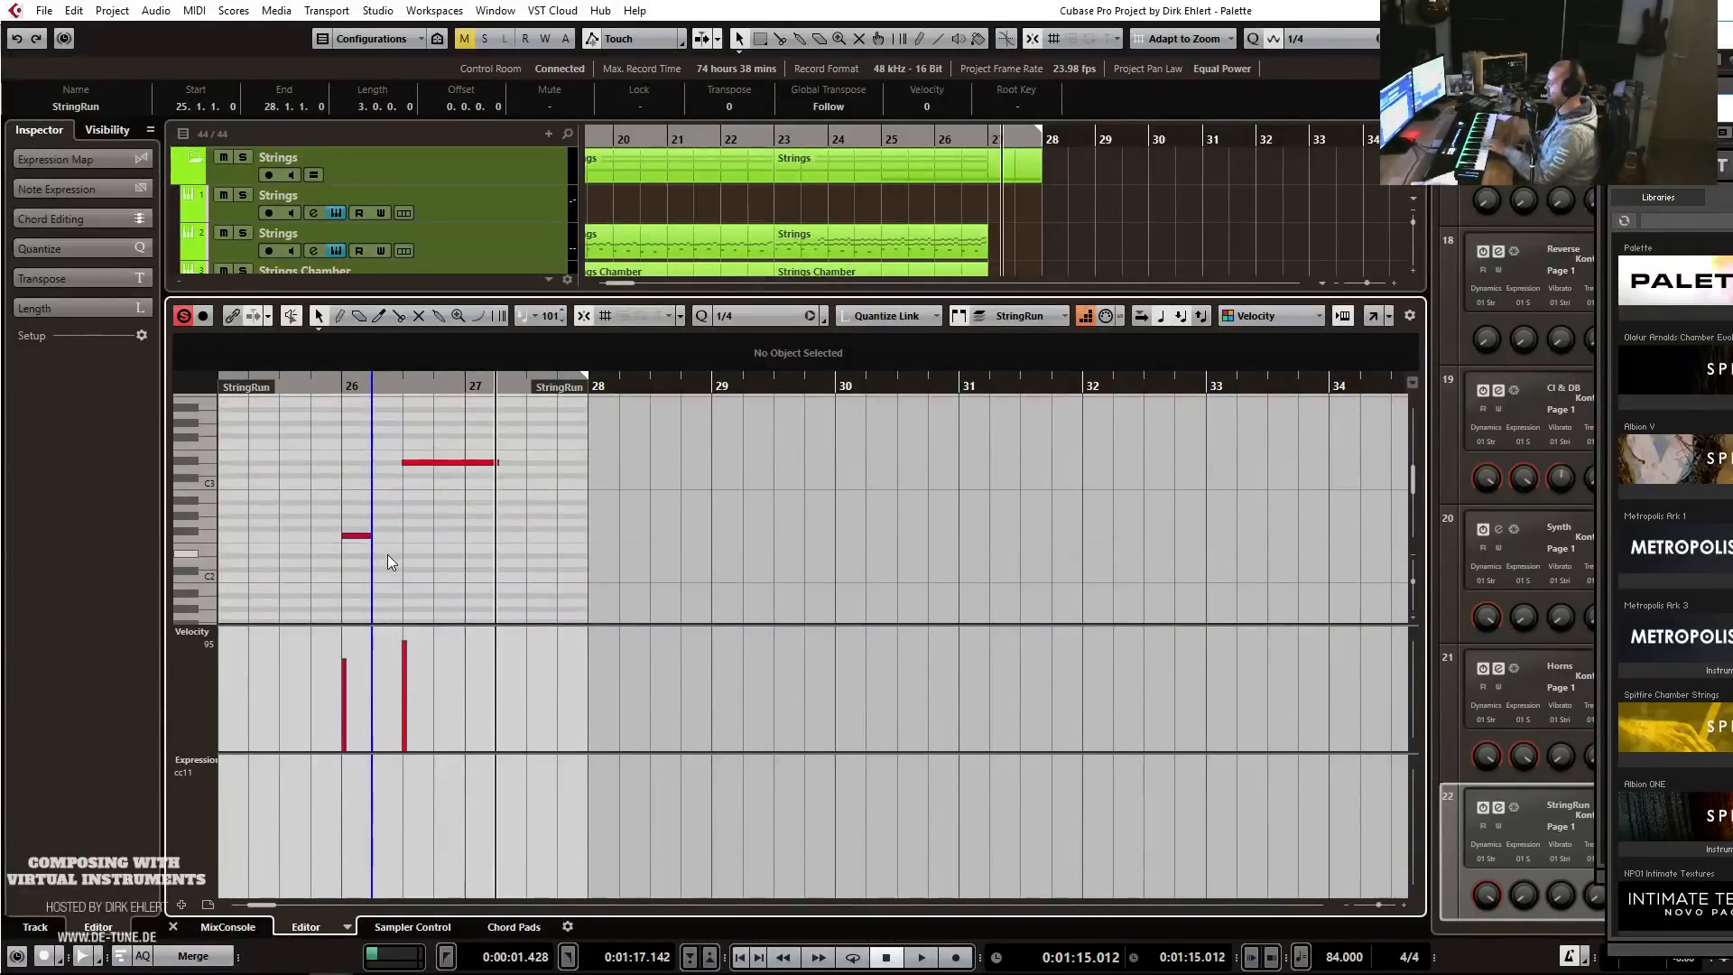
scroll(381, 573, "down", 5)
scroll(381, 571, "up", 1)
key("Return")
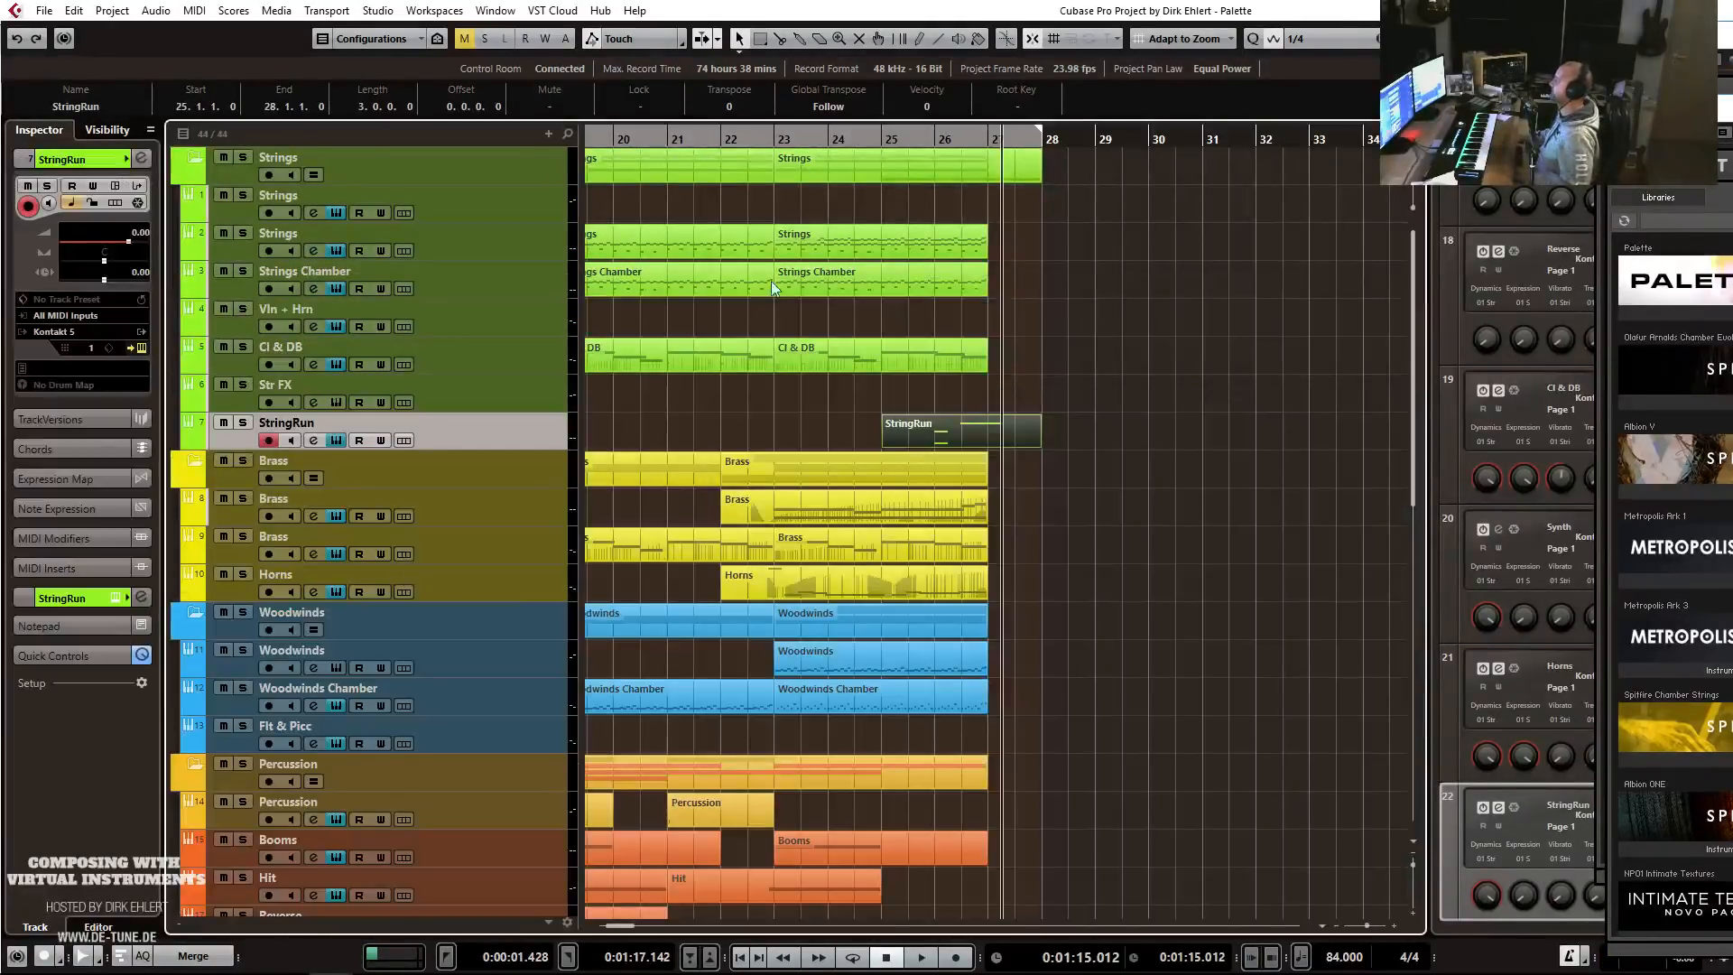
Play back the arrangement from bar 25 to hear the string run in context.
left_click(881, 141)
key("space")
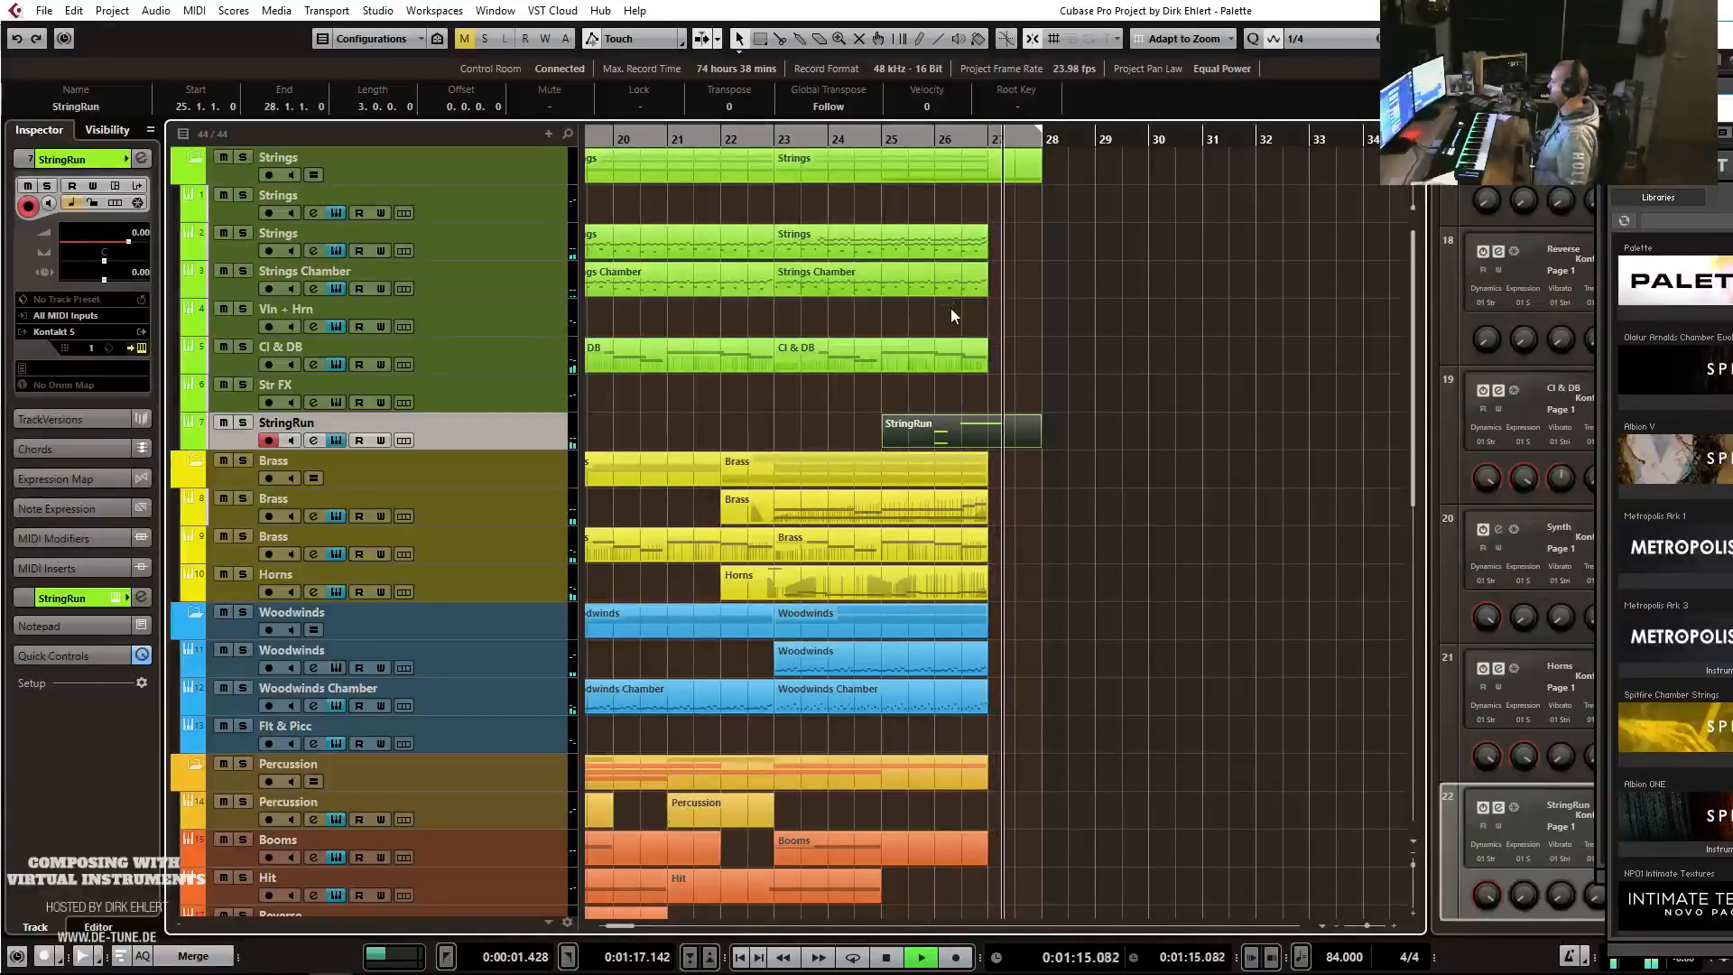
key("space")
Extend the upper Brass track's part to 27.3.1 and lengthen its final notes slightly past bar 27.
key("h")
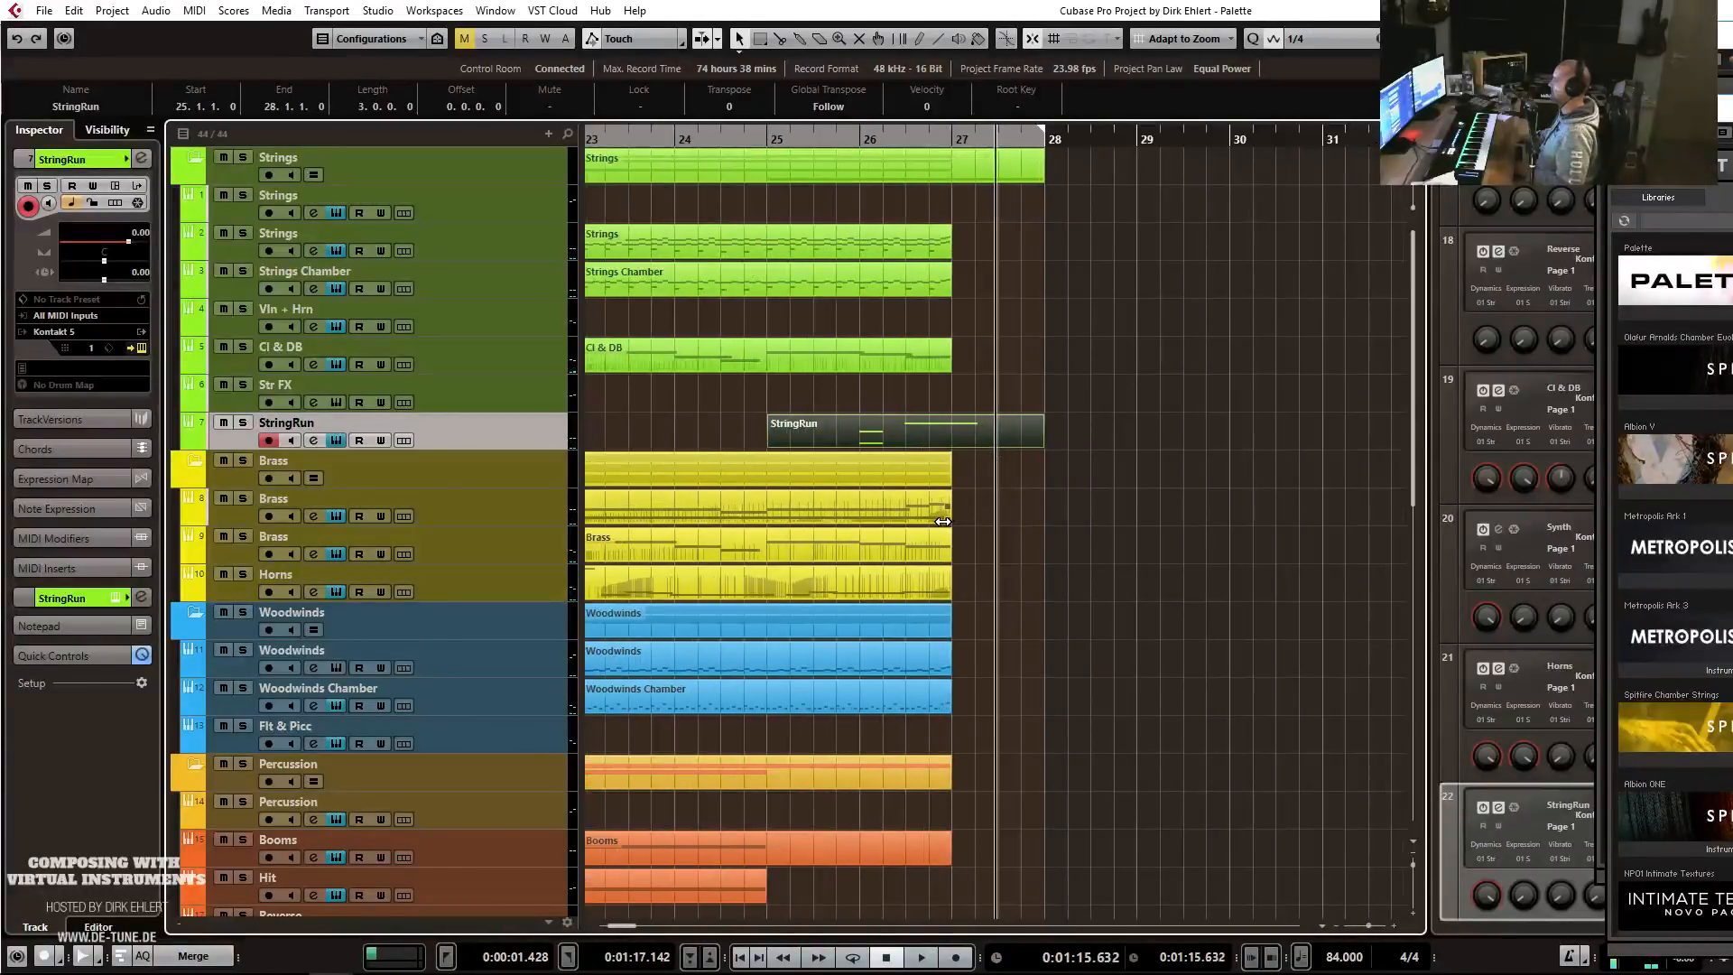
left_click_drag(947, 522, 997, 523)
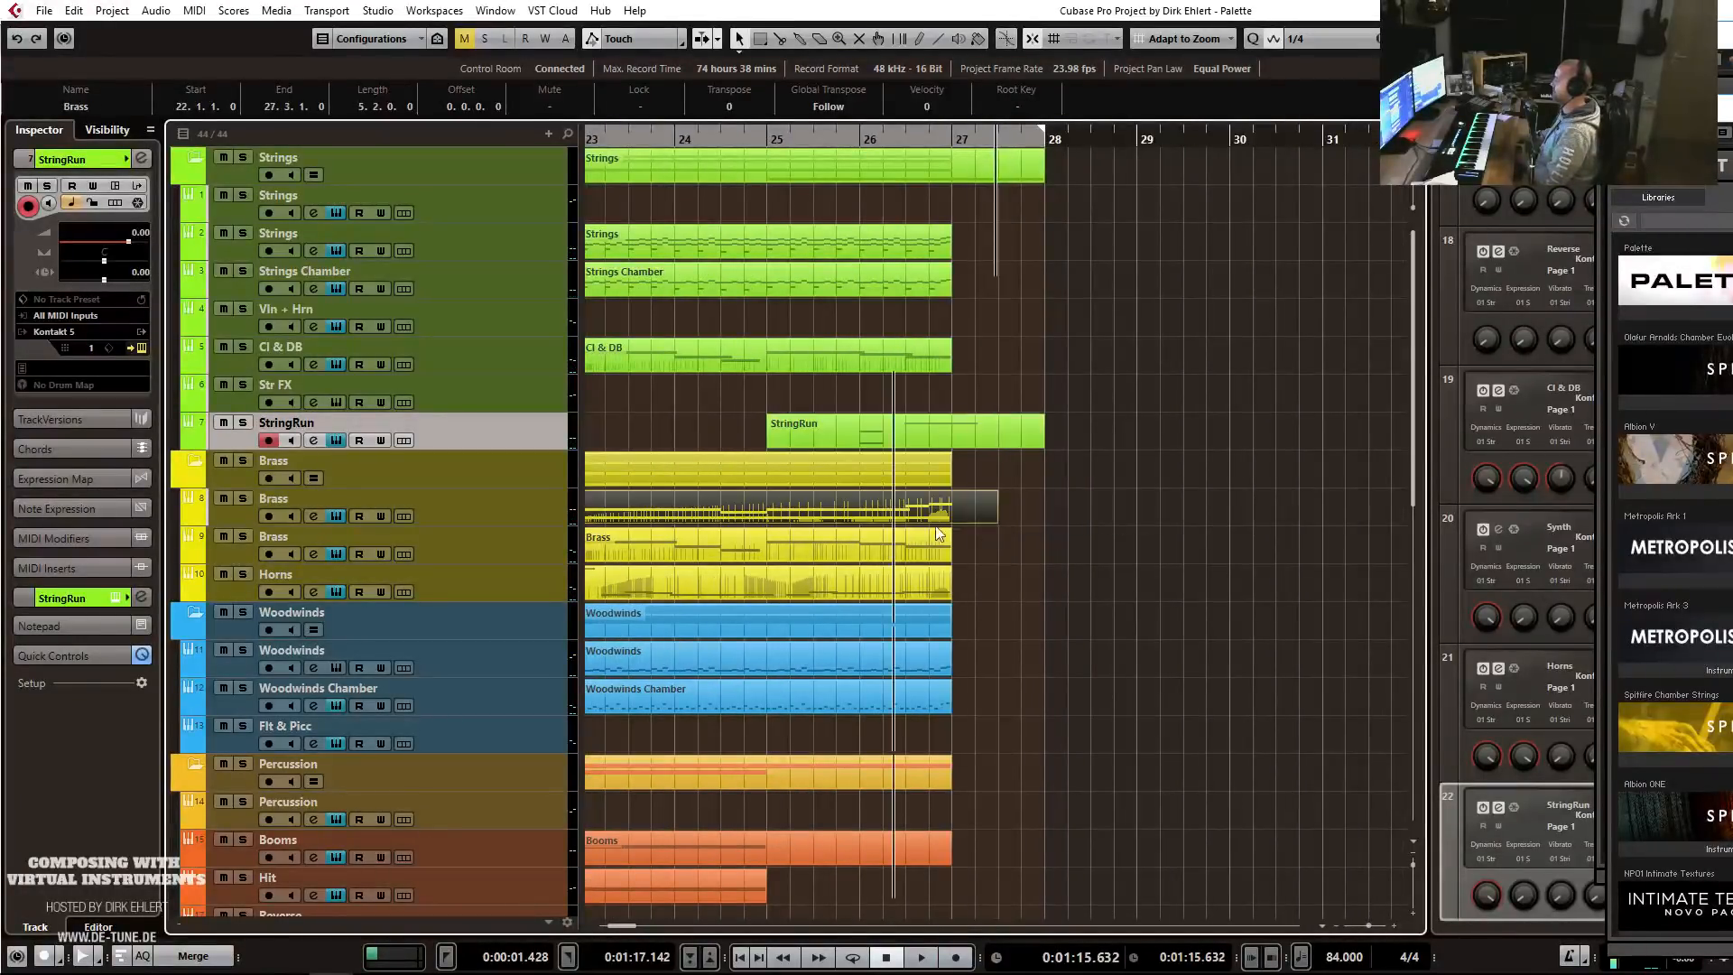
double_click(862, 496)
left_click_drag(827, 443, 840, 540)
left_click(810, 524)
left_click(810, 541)
key("ctrl+e")
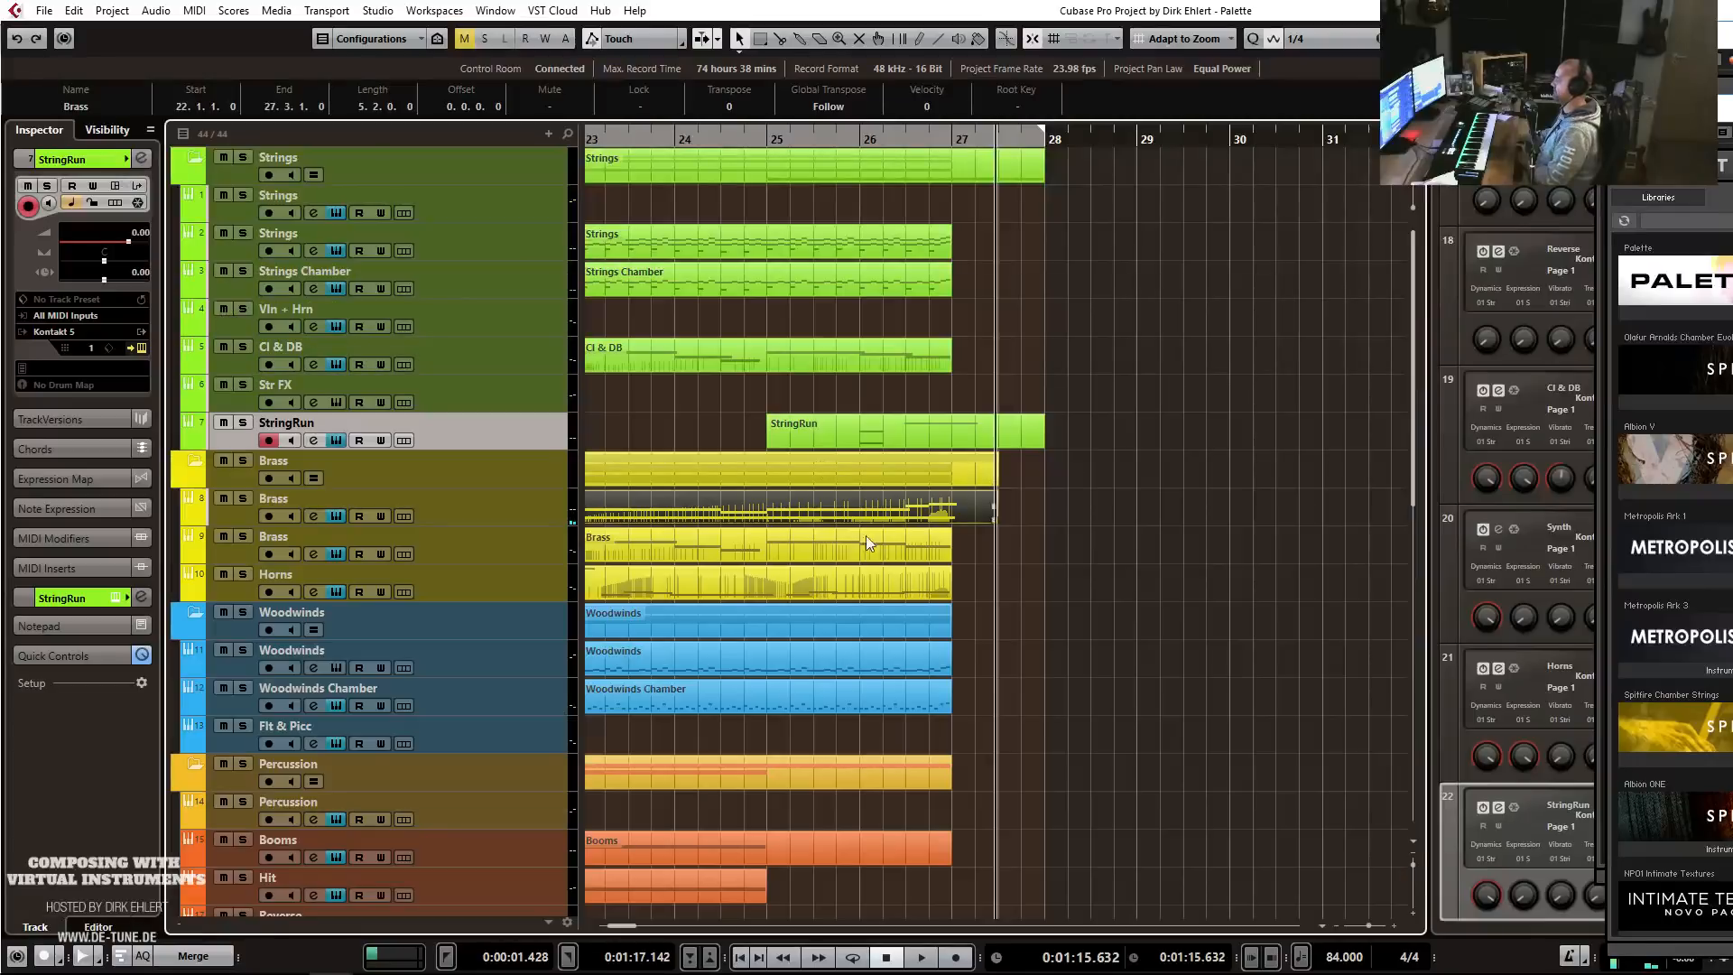
Extend the lower Brass track's part to 27.3.1 and lengthen its last note slightly past the start of bar 27.
left_click_drag(948, 561, 999, 561)
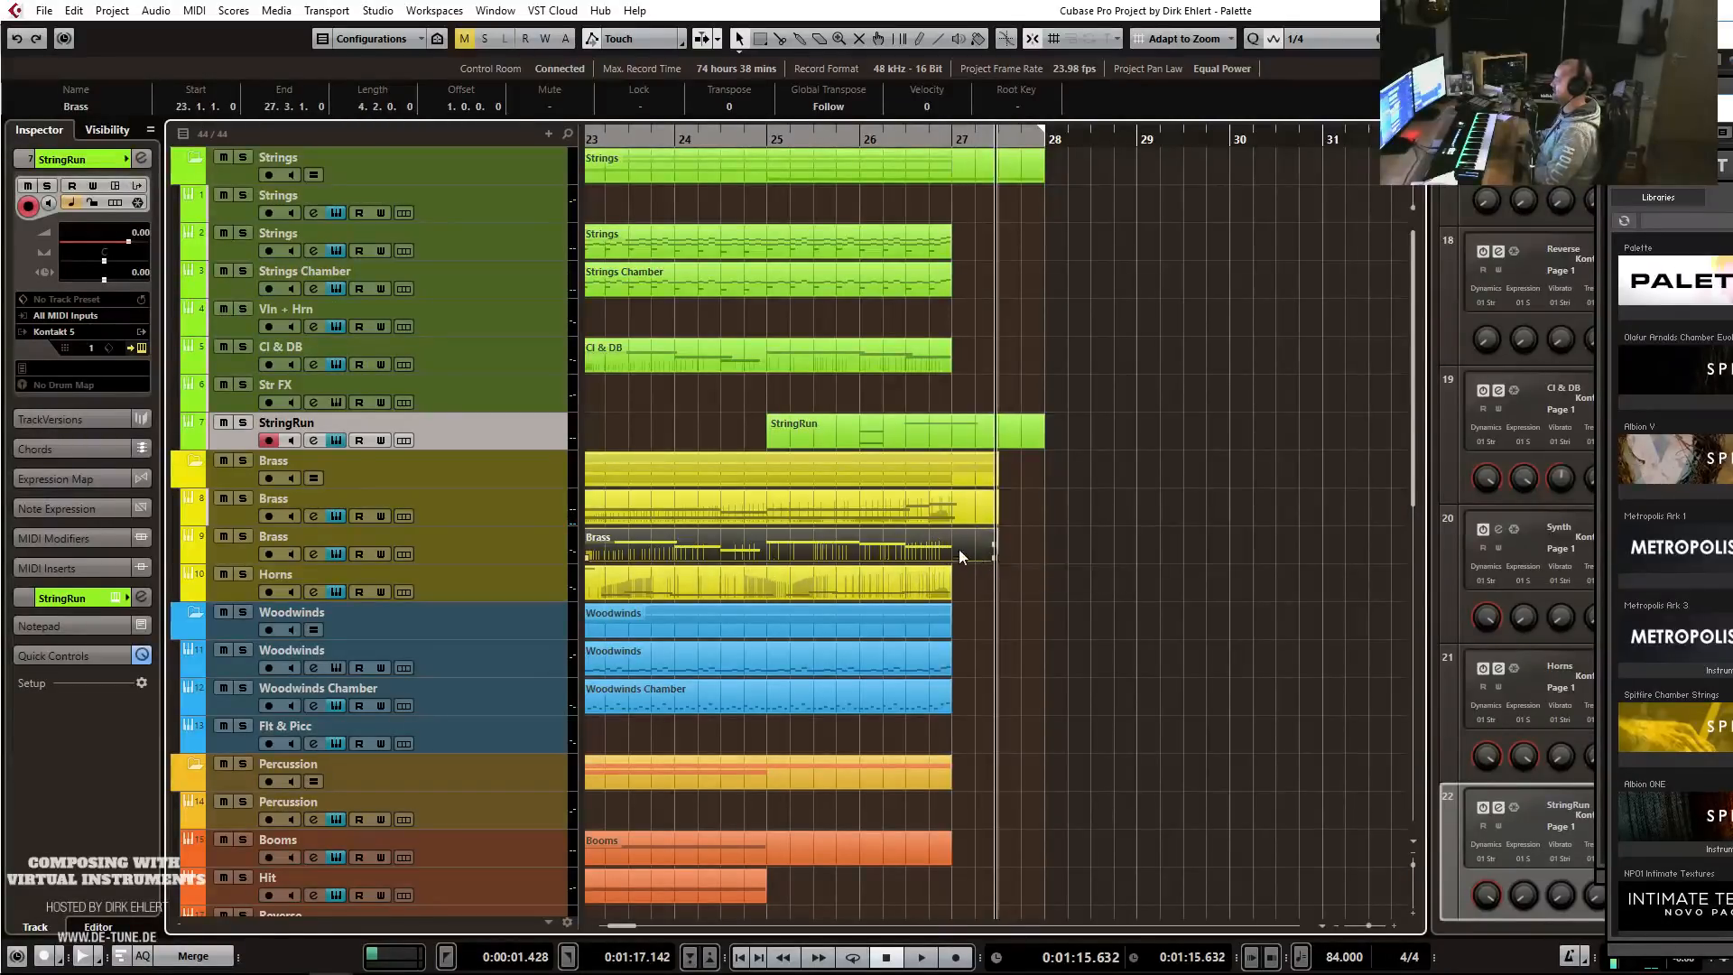
key("ctrl+e")
left_click_drag(711, 507, 721, 508)
key("ctrl+e")
key("ctrl+e")
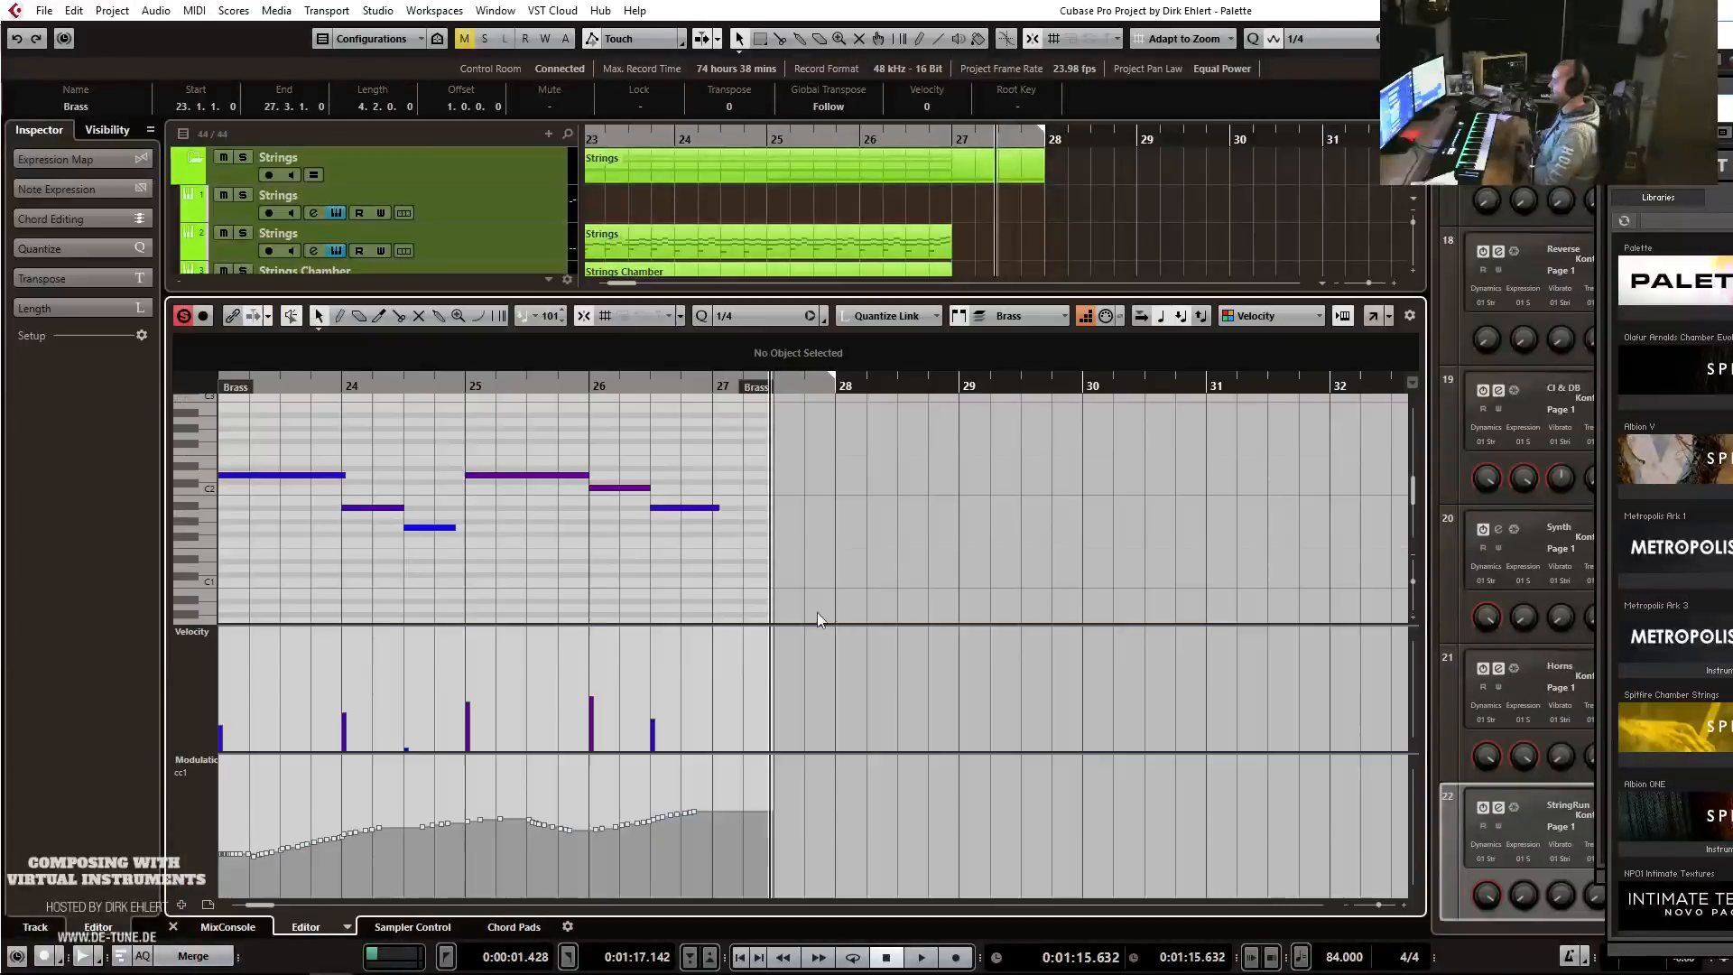
Redraw the lower Brass part's modulation (CC1) curve so it rises more strongly from bar 26 to bar 27.
left_click_drag(603, 824, 712, 788)
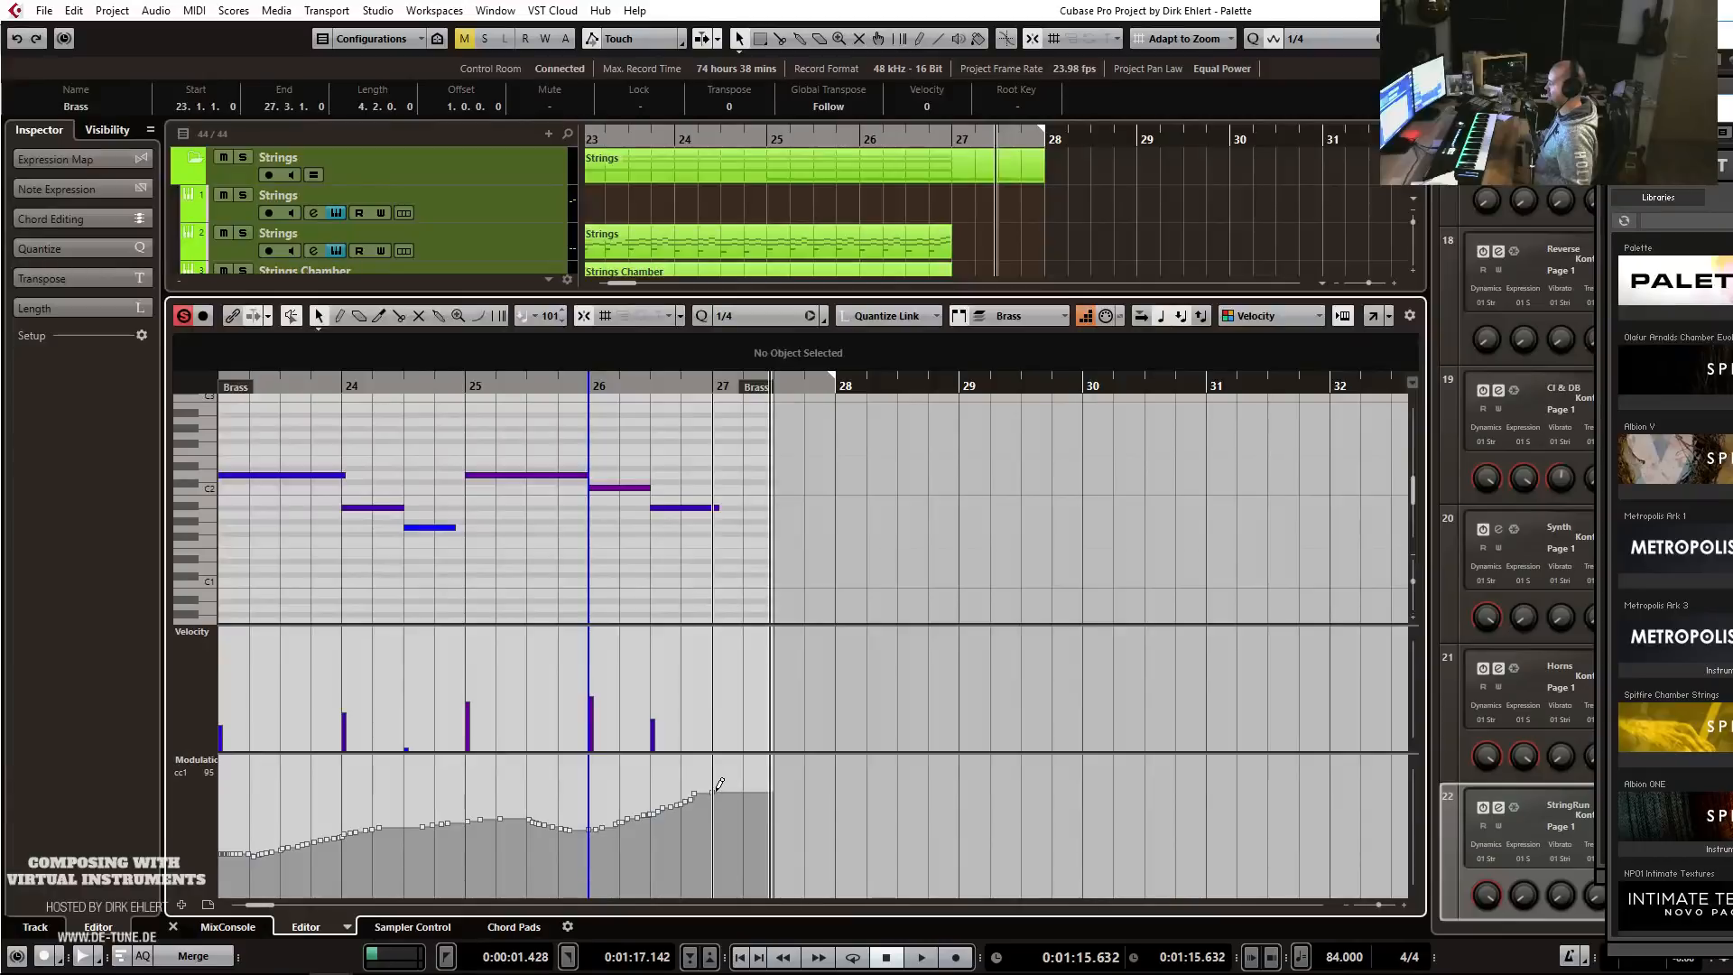
left_click_drag(716, 507, 720, 508)
key("ctrl+e")
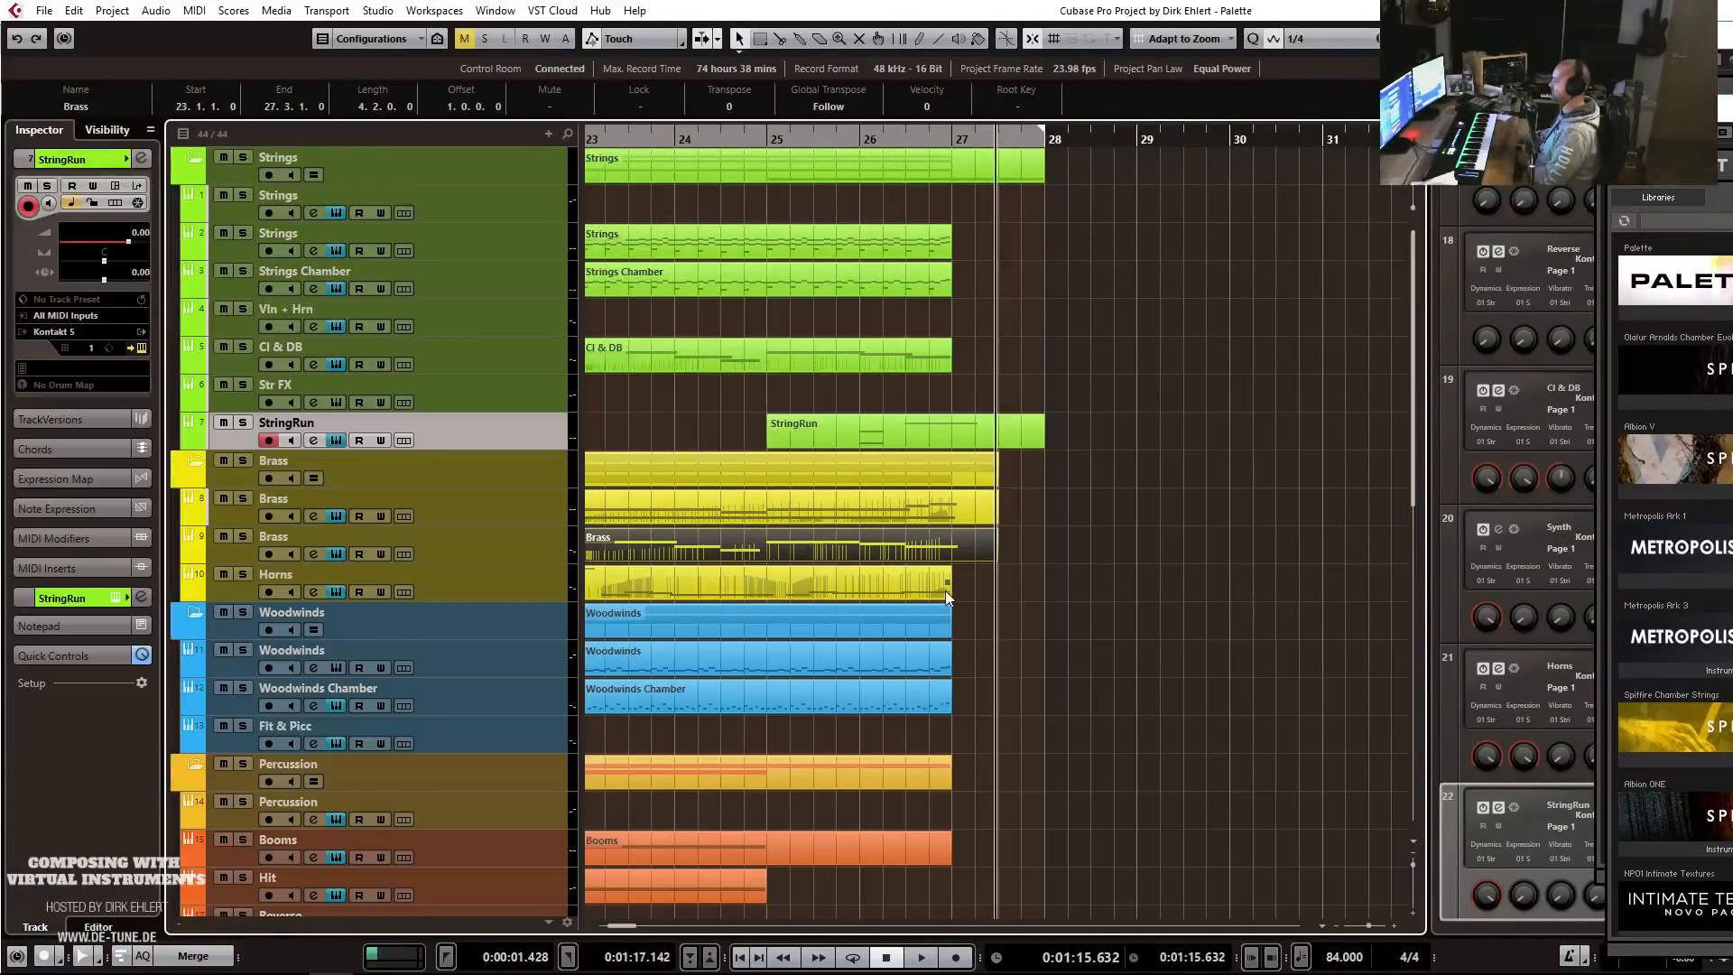
Extend the Horns part to 27.3.1 and stretch its last F3 note past bar 27 with rising modulation beneath it.
left_click_drag(948, 597, 996, 597)
key("ctrl+e")
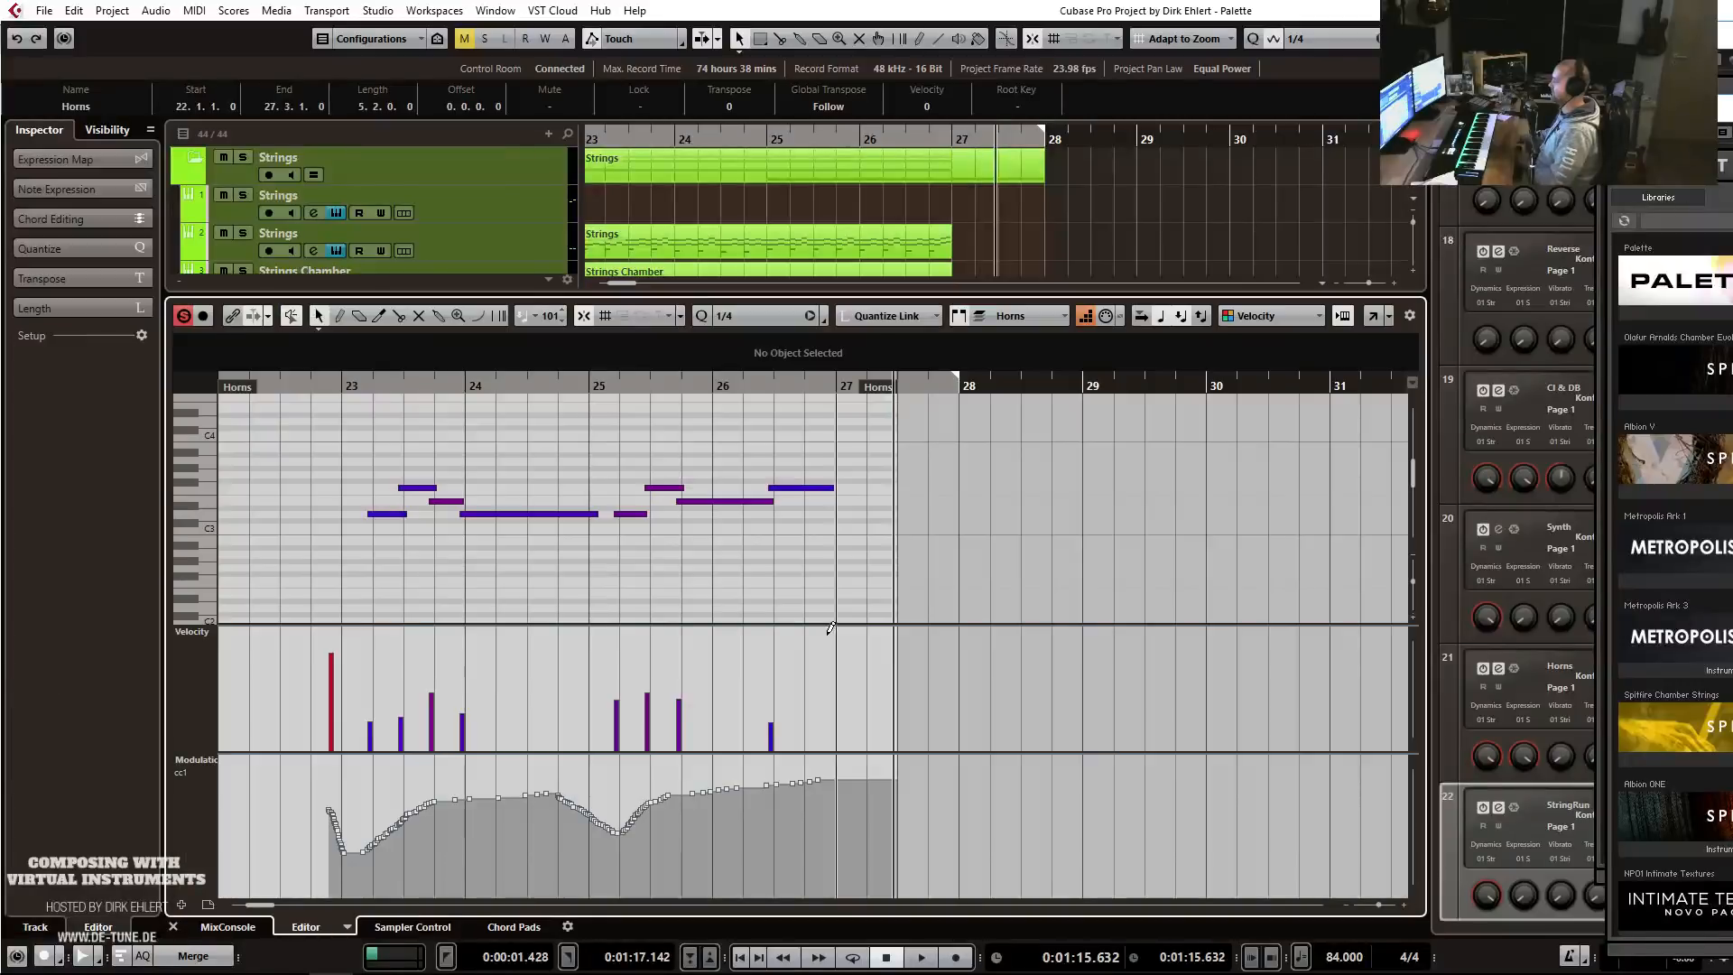
left_click(829, 489)
left_click_drag(824, 488, 845, 489)
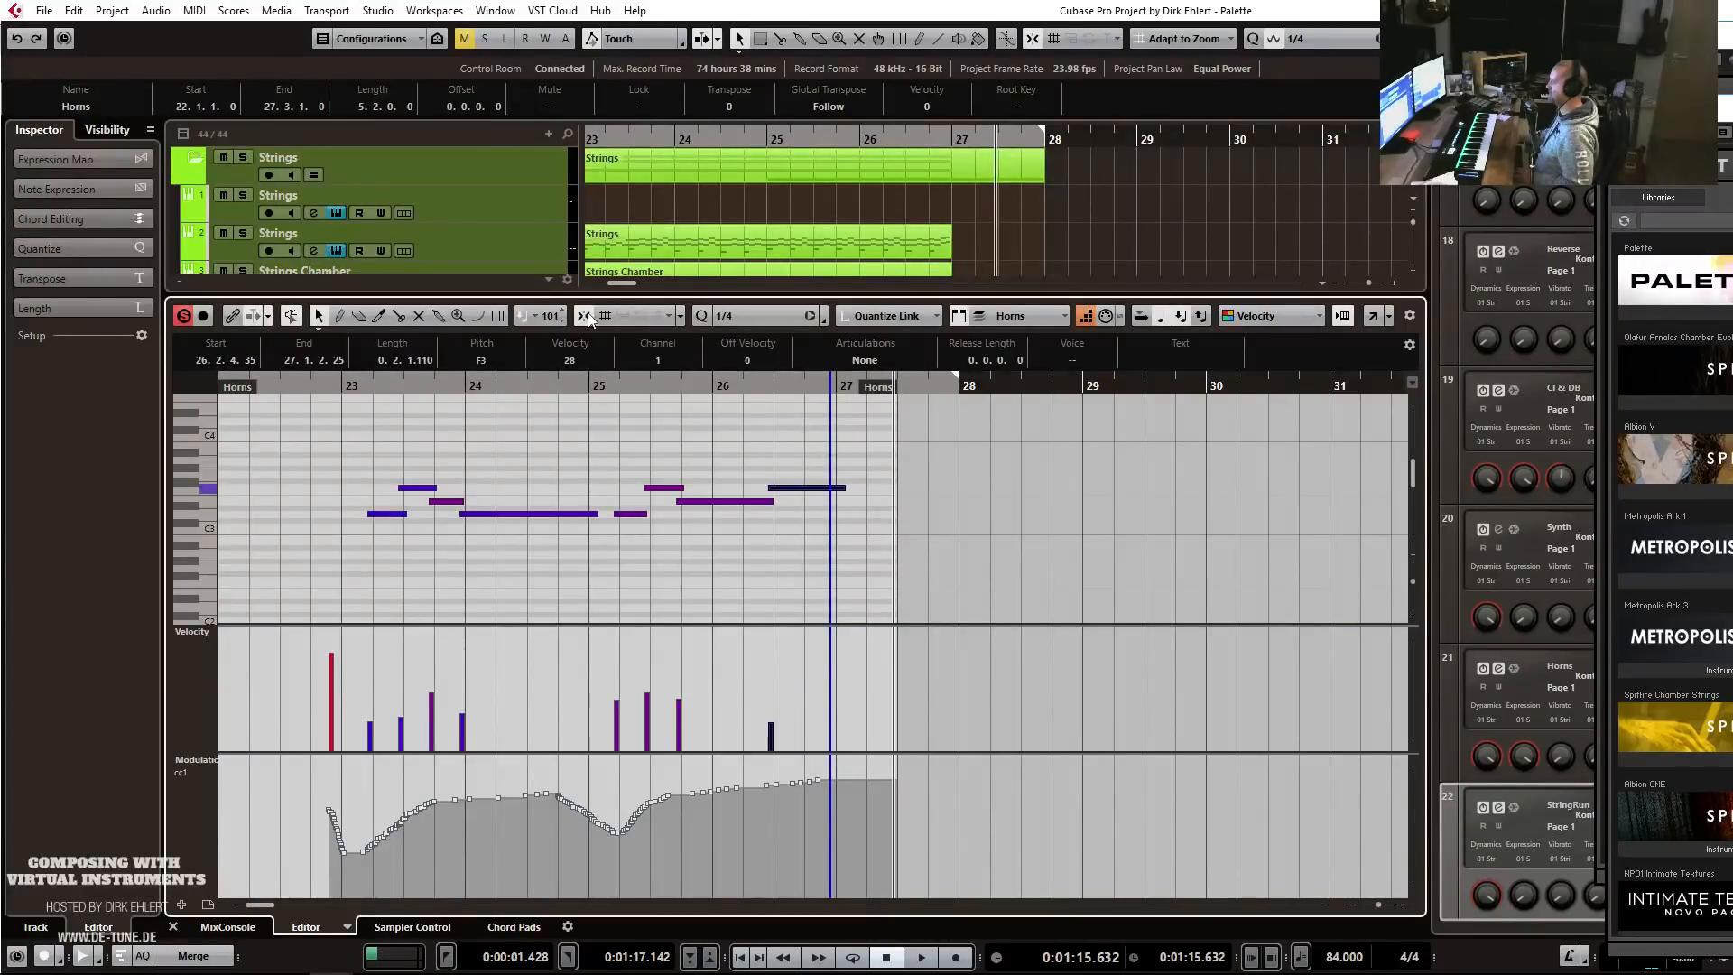
left_click_drag(781, 785, 840, 771)
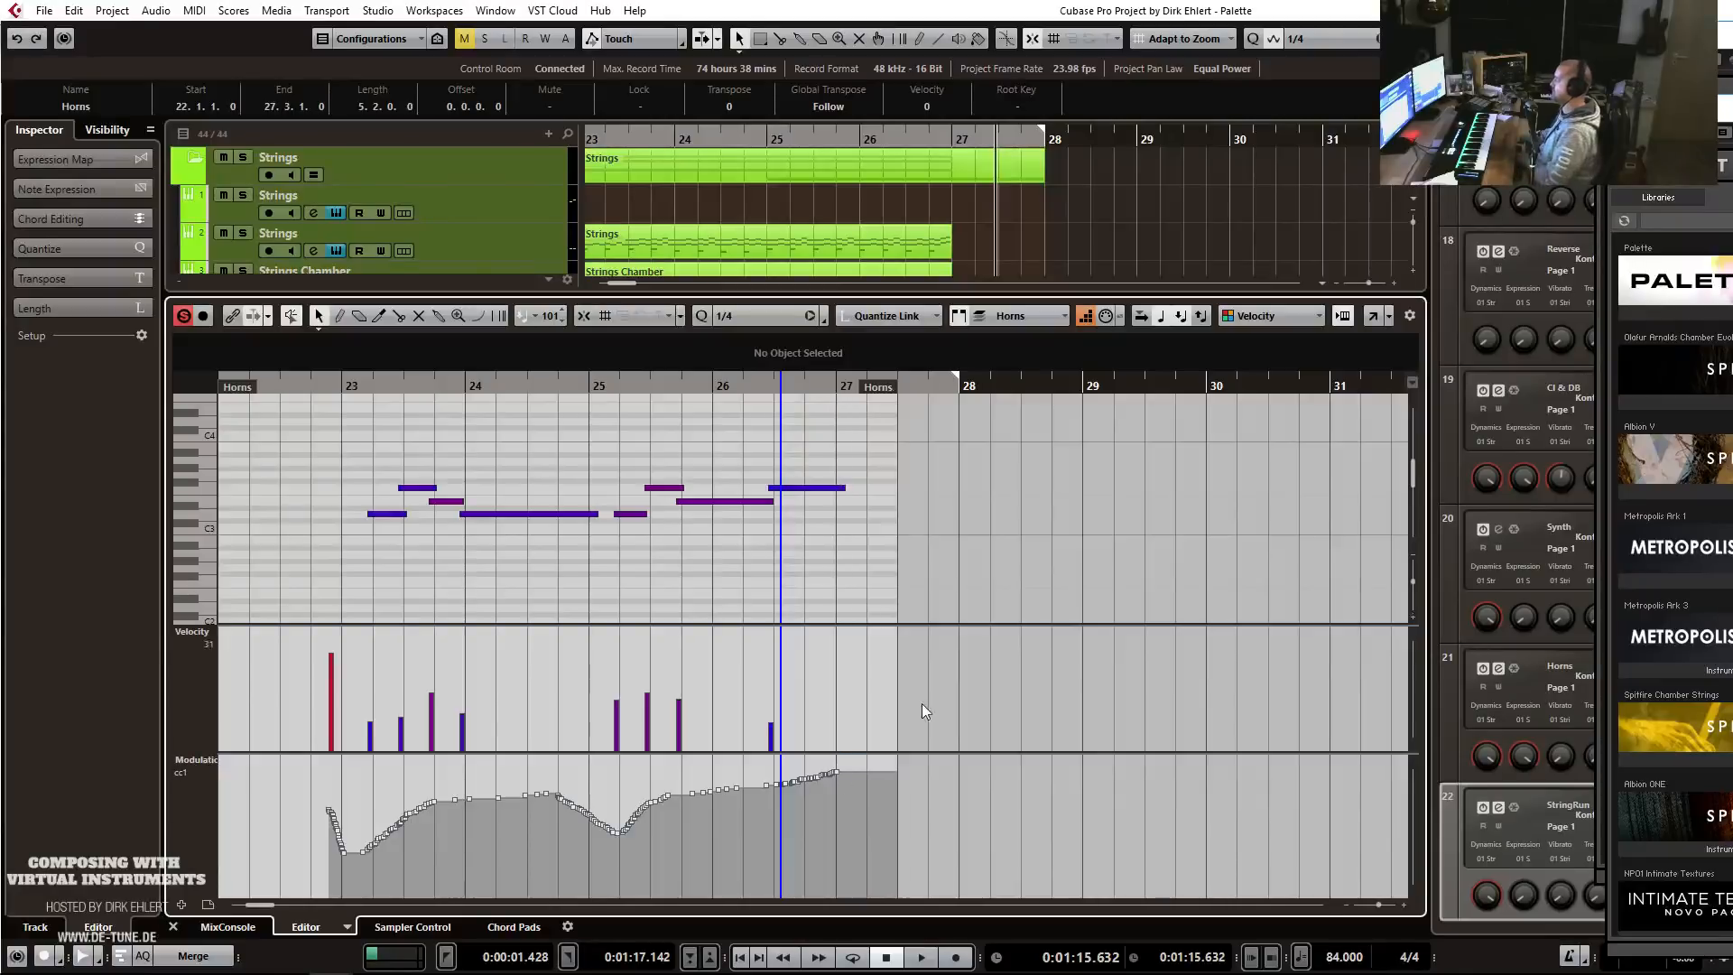
key("Return")
Play back the arrangement from bar 26 to check the extended brass and horns.
left_click(858, 141)
key("space")
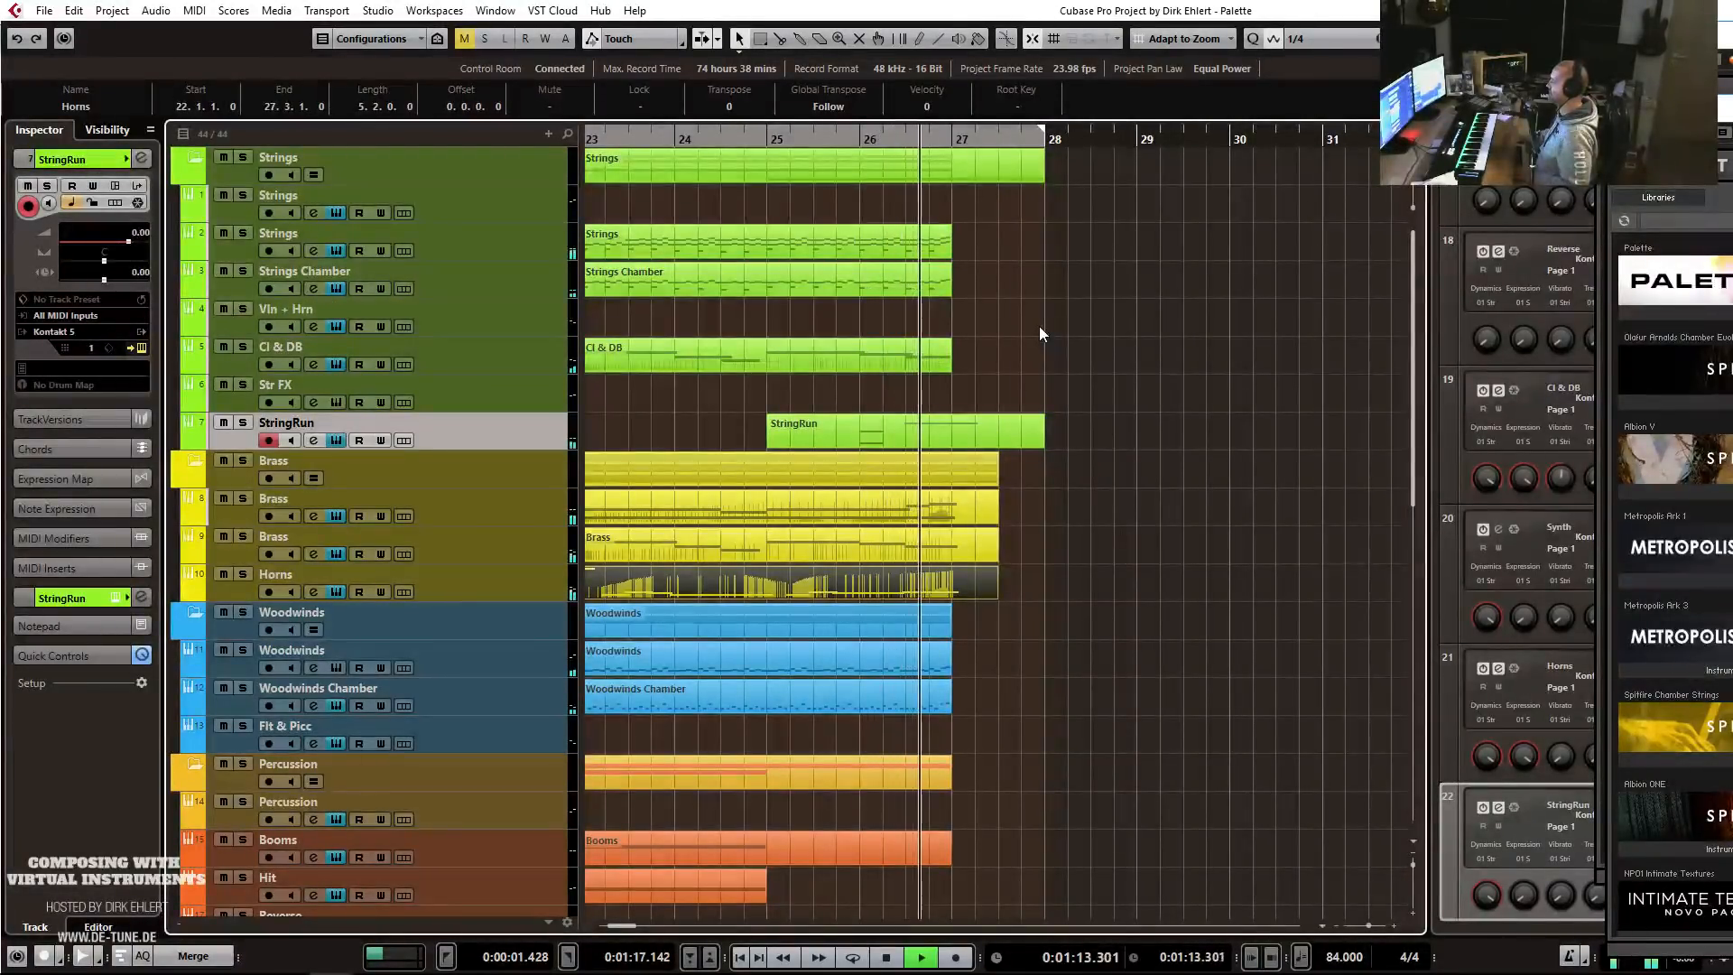
key("space")
Extend the second Strings track's part to 27.3.1, open it for note editing and play it from bar 26.
left_click_drag(947, 257, 994, 264)
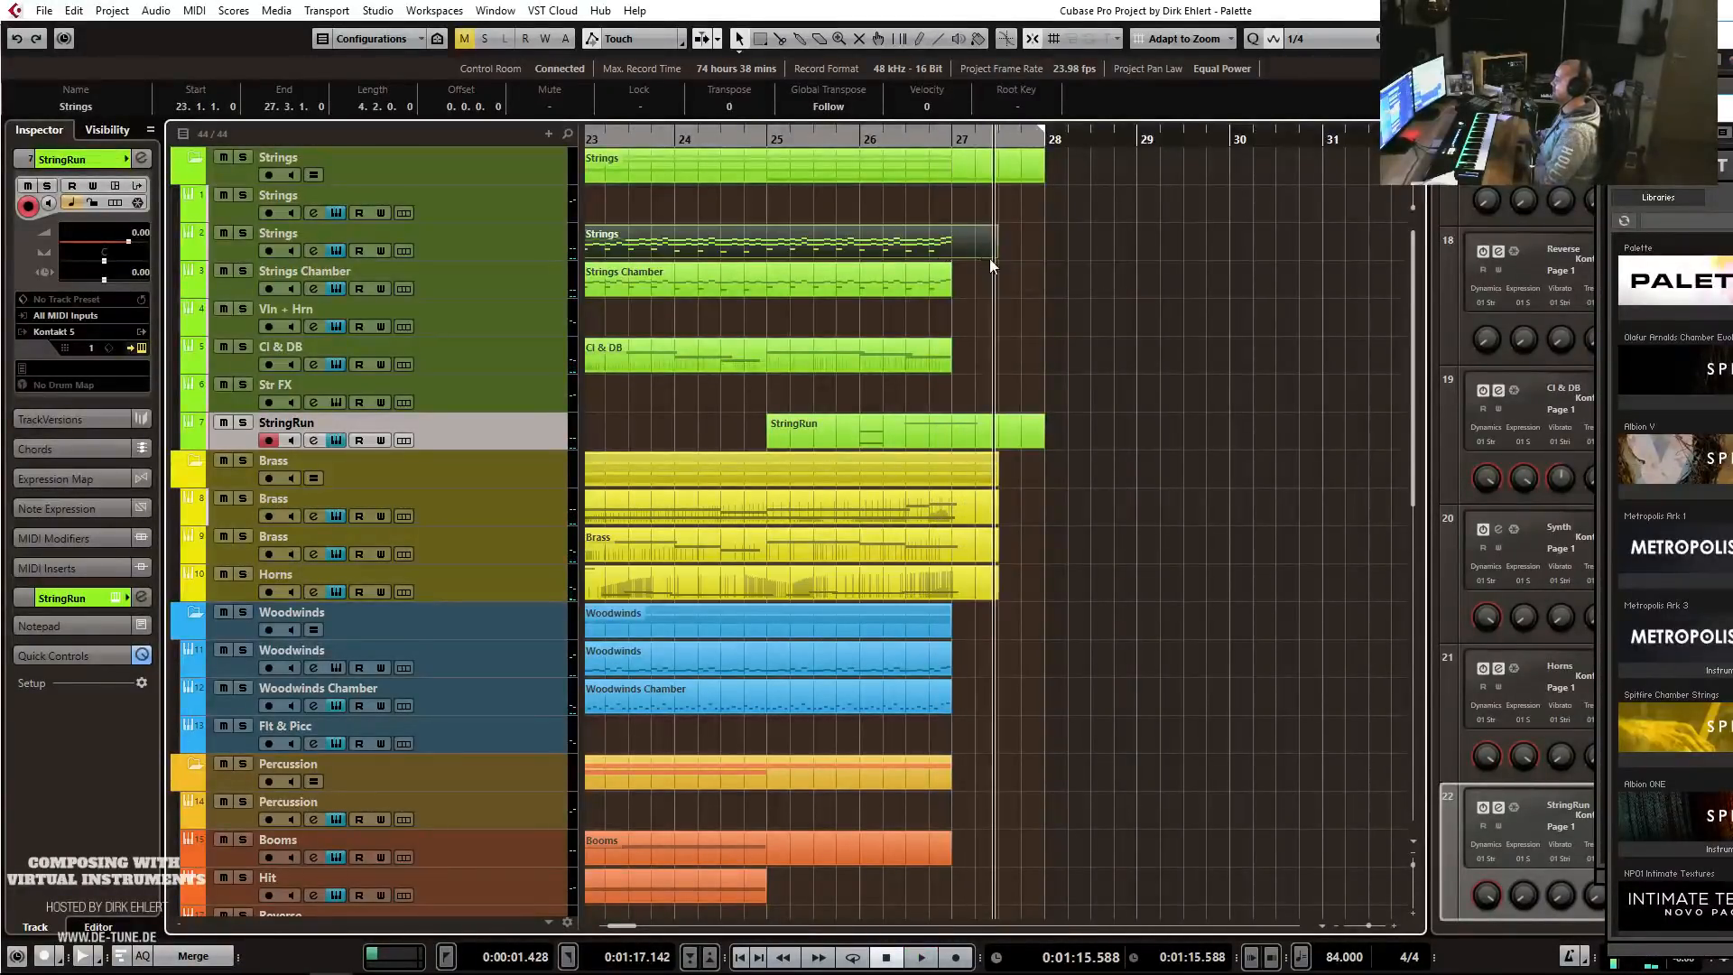
key("Return")
scroll(735, 436, "up", 1)
left_click(708, 451)
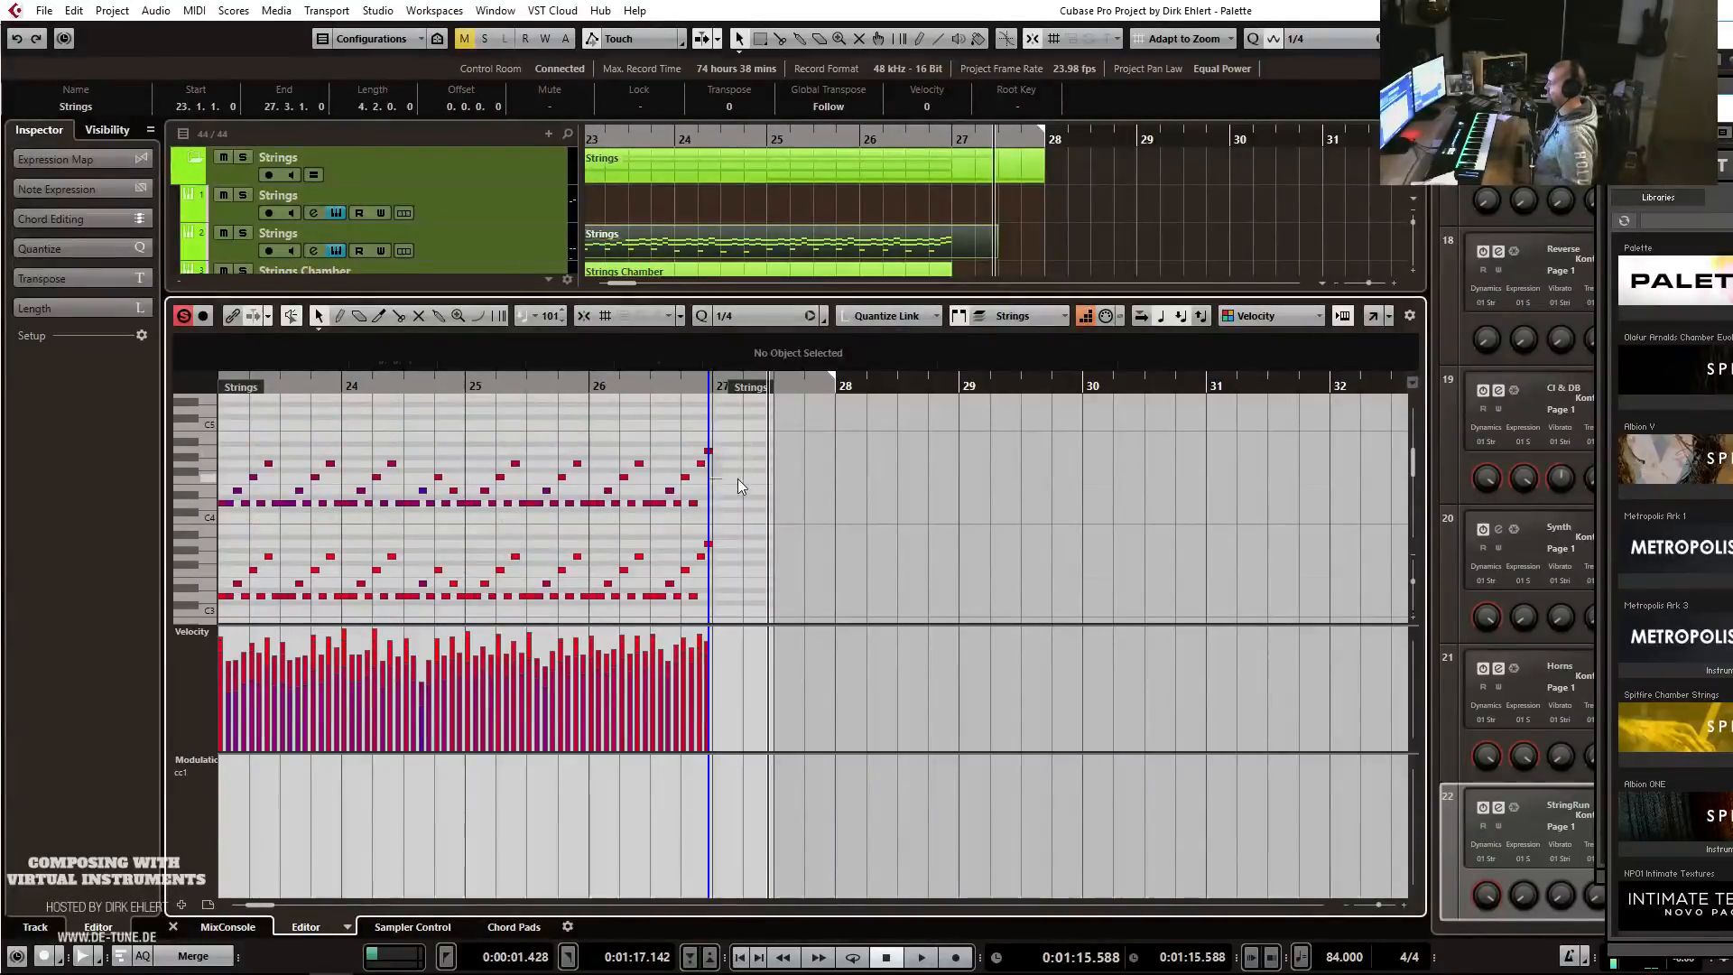
double_click(589, 387)
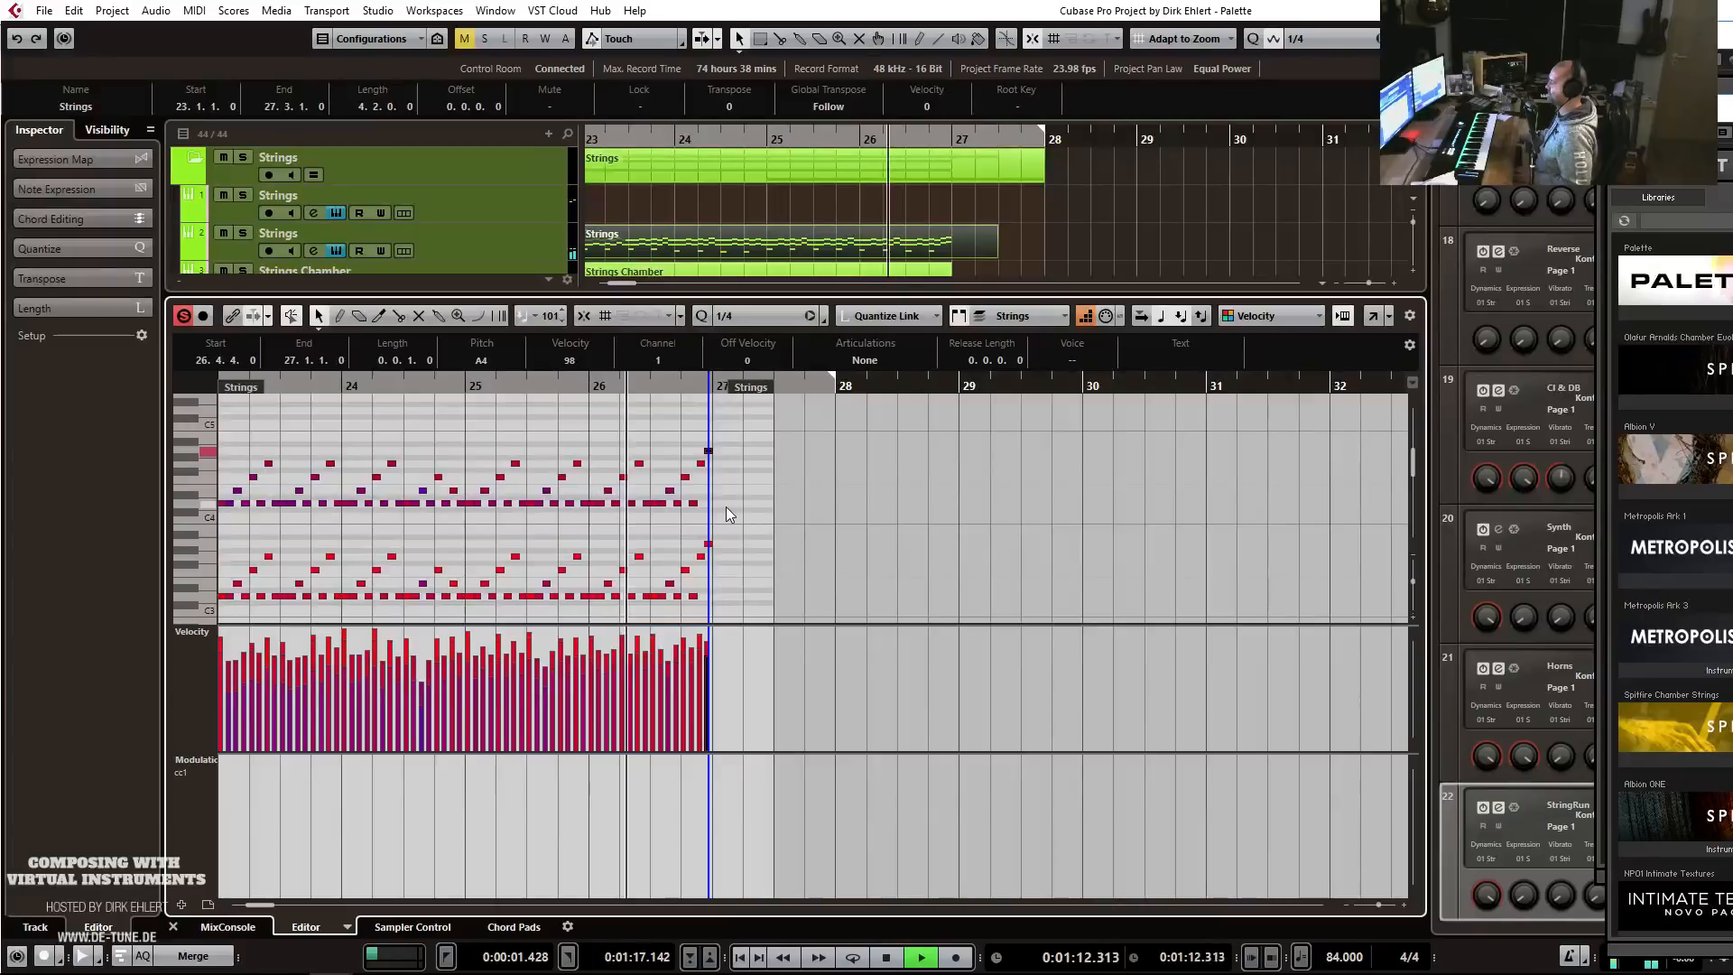
key("space")
Copy the final A4 note of the Strings part to the start of bar 27 as a D5.
key("h")
key("h")
key("h")
key("h")
key("h")
key("h")
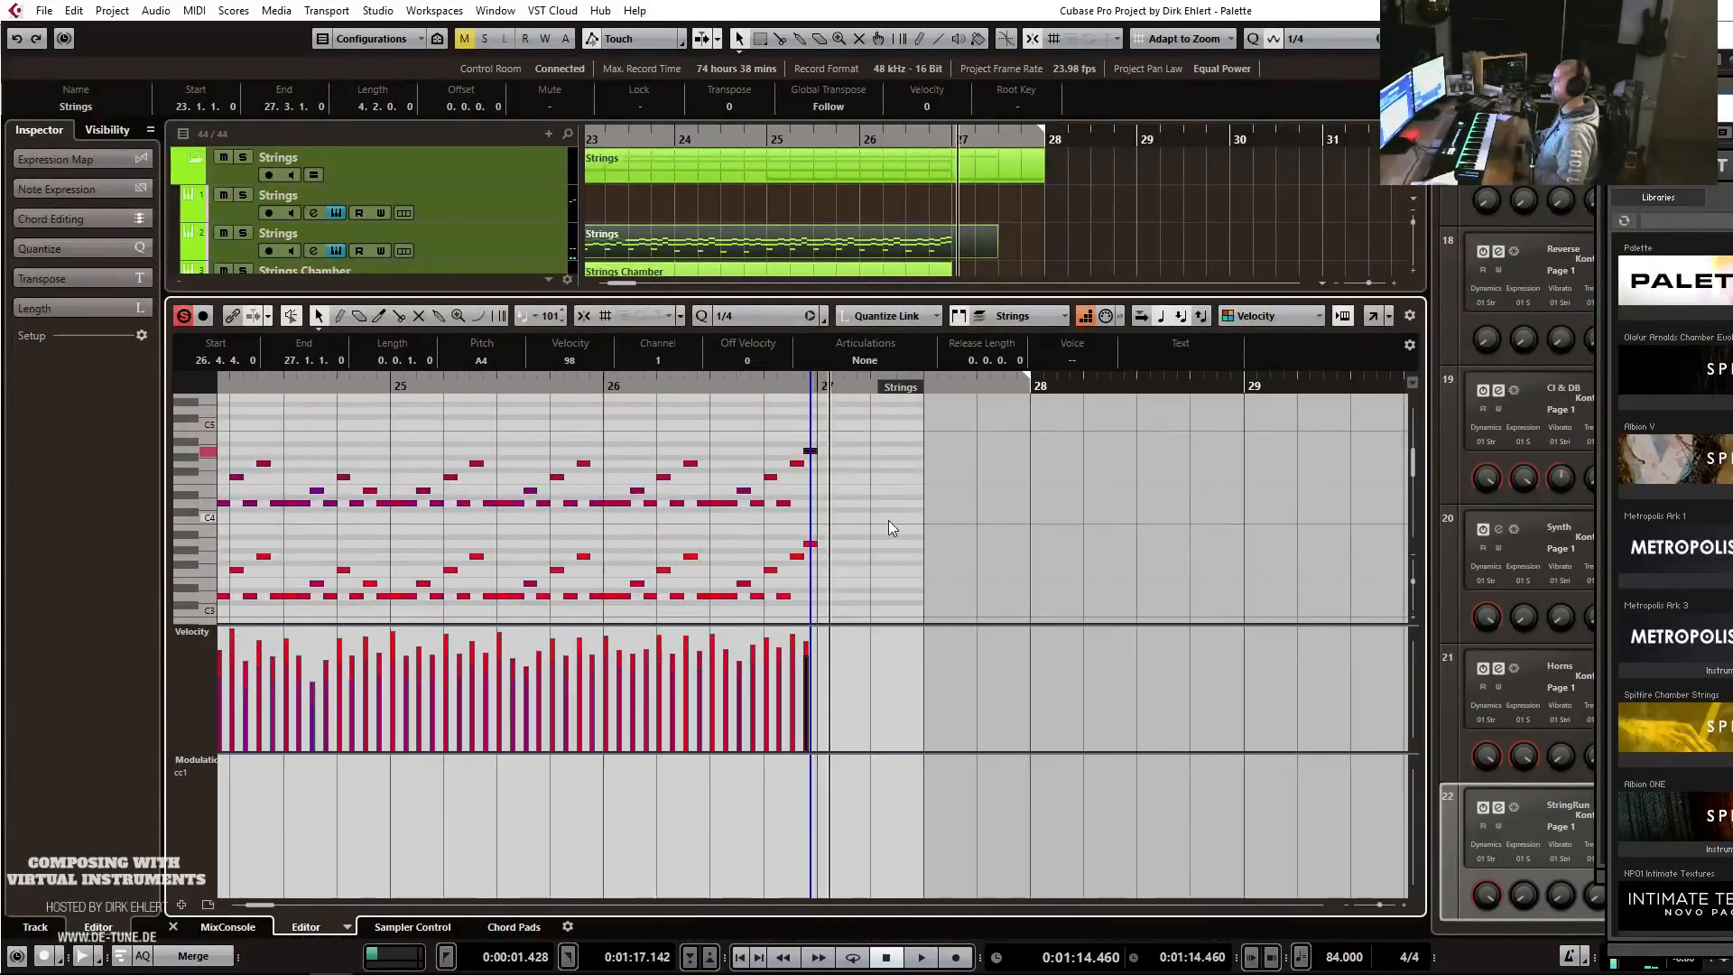
scroll(862, 483, "up", 1)
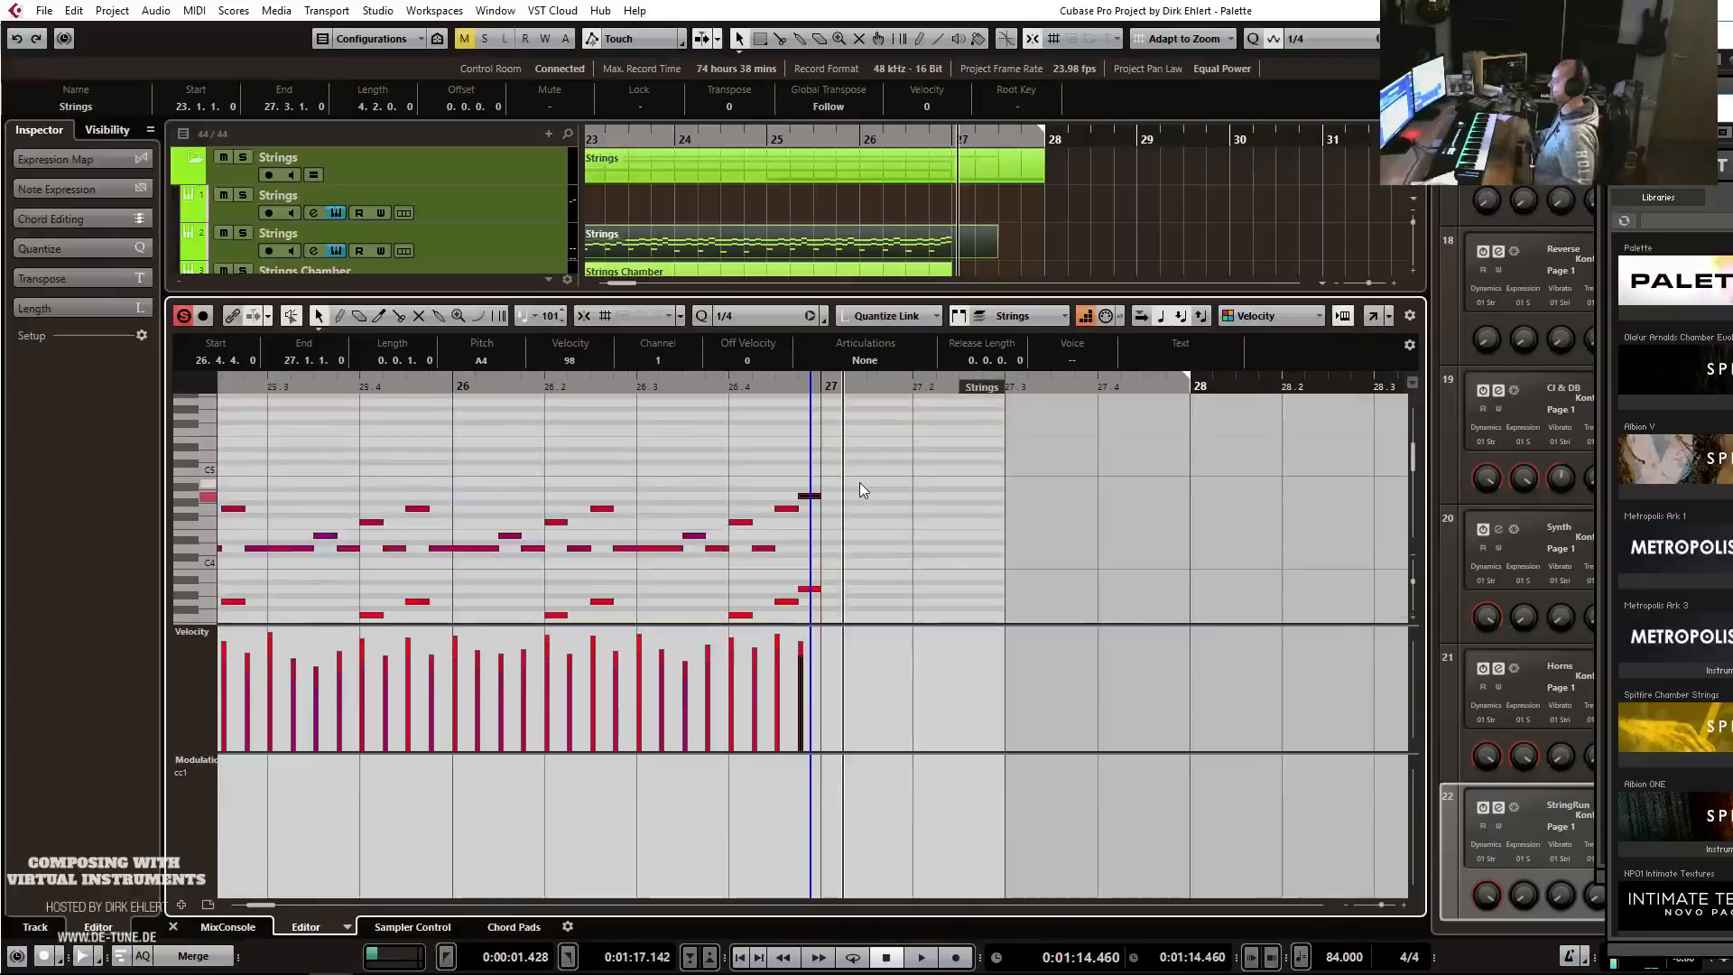
left_click(815, 512)
left_click_drag(811, 496, 835, 458)
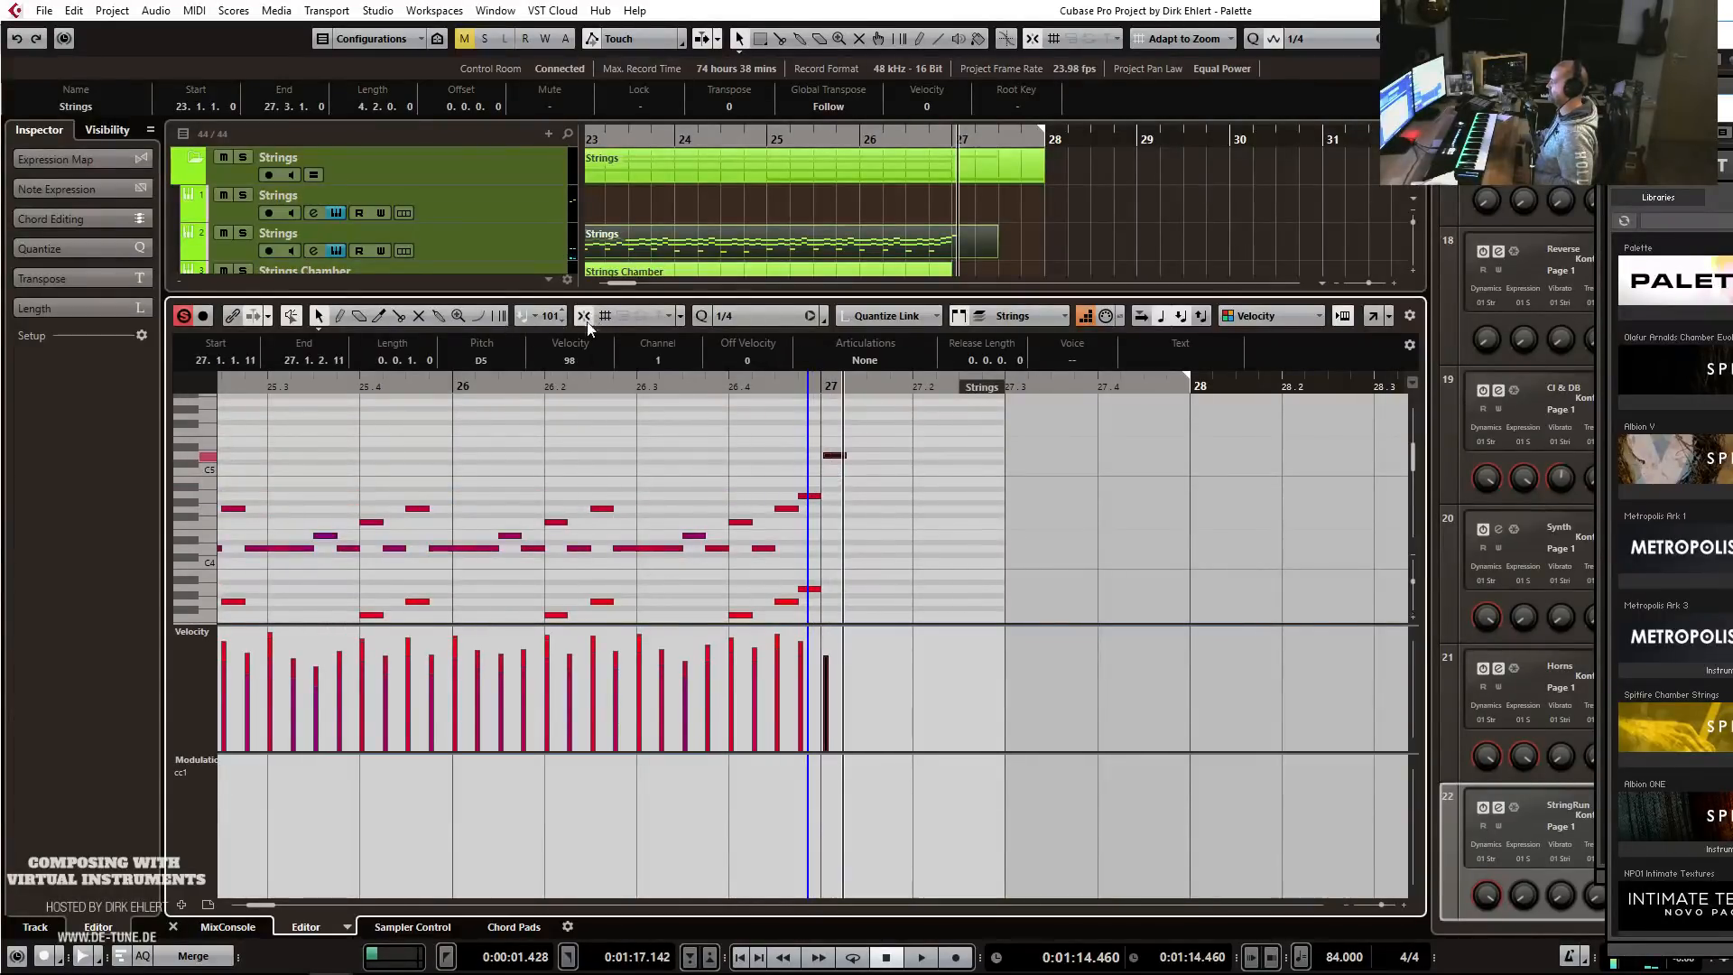
Add matching lower notes at the start of bar 27 in the Strings part, including an A#1 at 27.1.1.
left_click_drag(835, 462, 827, 519)
left_click_drag(835, 459, 825, 542)
scroll(853, 516, "down", 2)
scroll(853, 516, "down", 3)
scroll(825, 538, "up", 2)
scroll(825, 538, "down", 1)
Play back the Strings ending from the middle of bar 26, both in the note editor and in the full arrangement.
left_click(637, 386)
key("space")
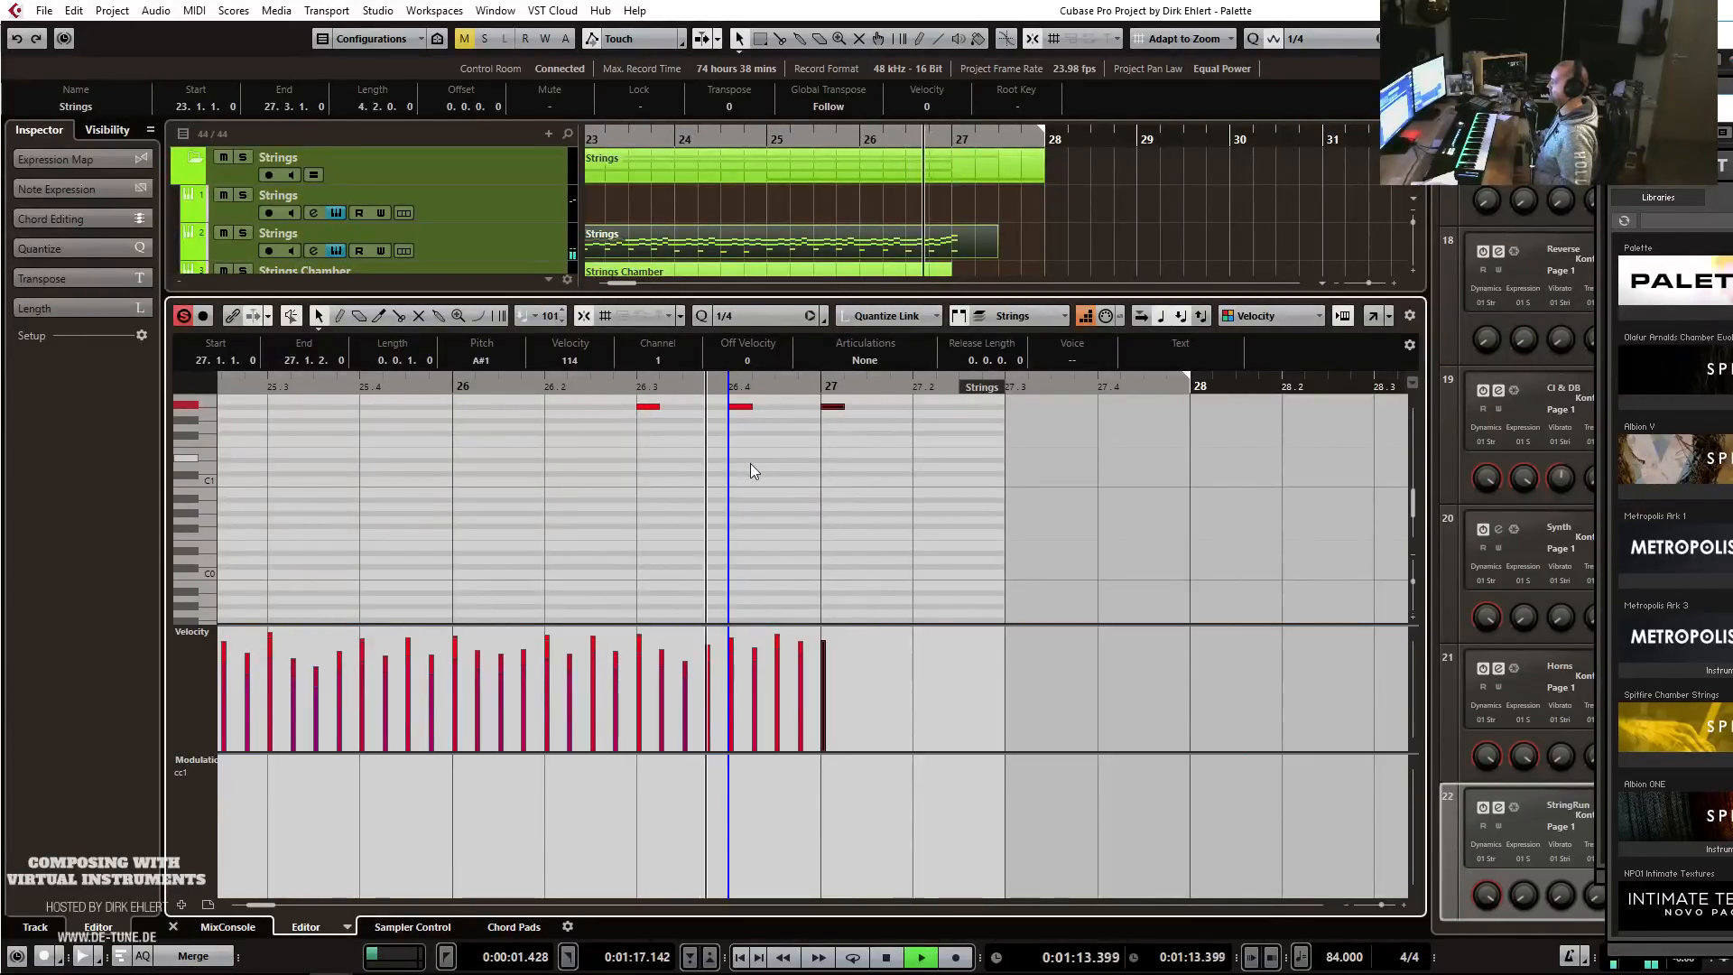
key("space")
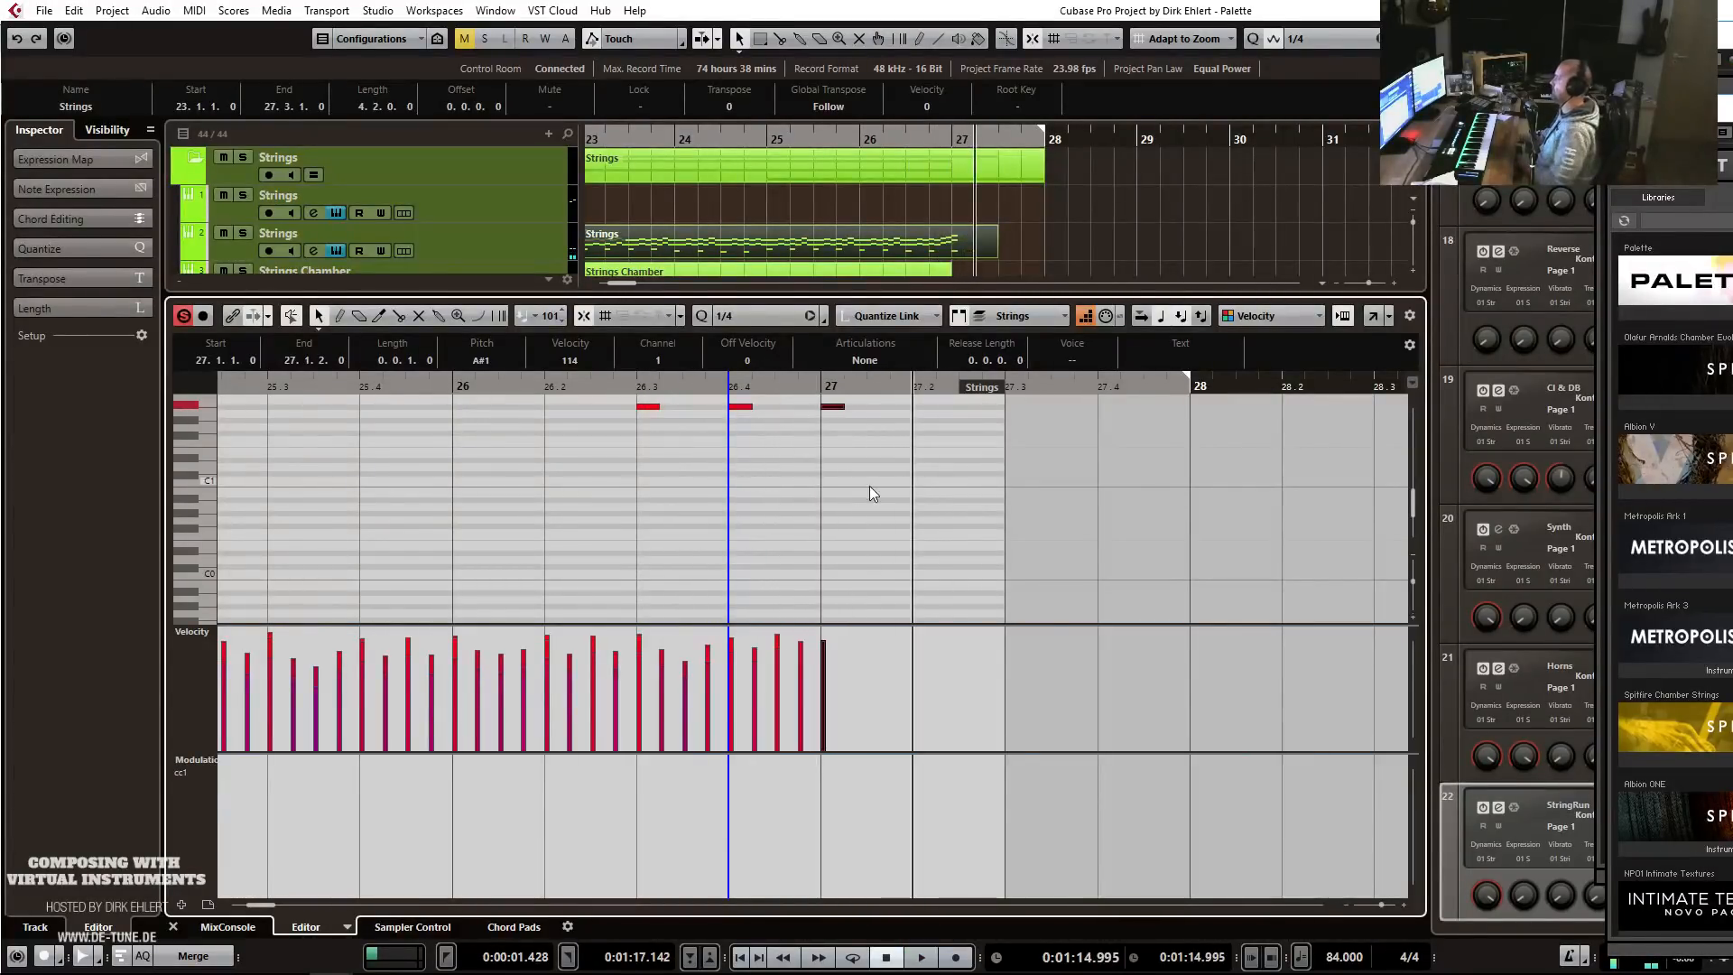
key("Return")
left_click(895, 138)
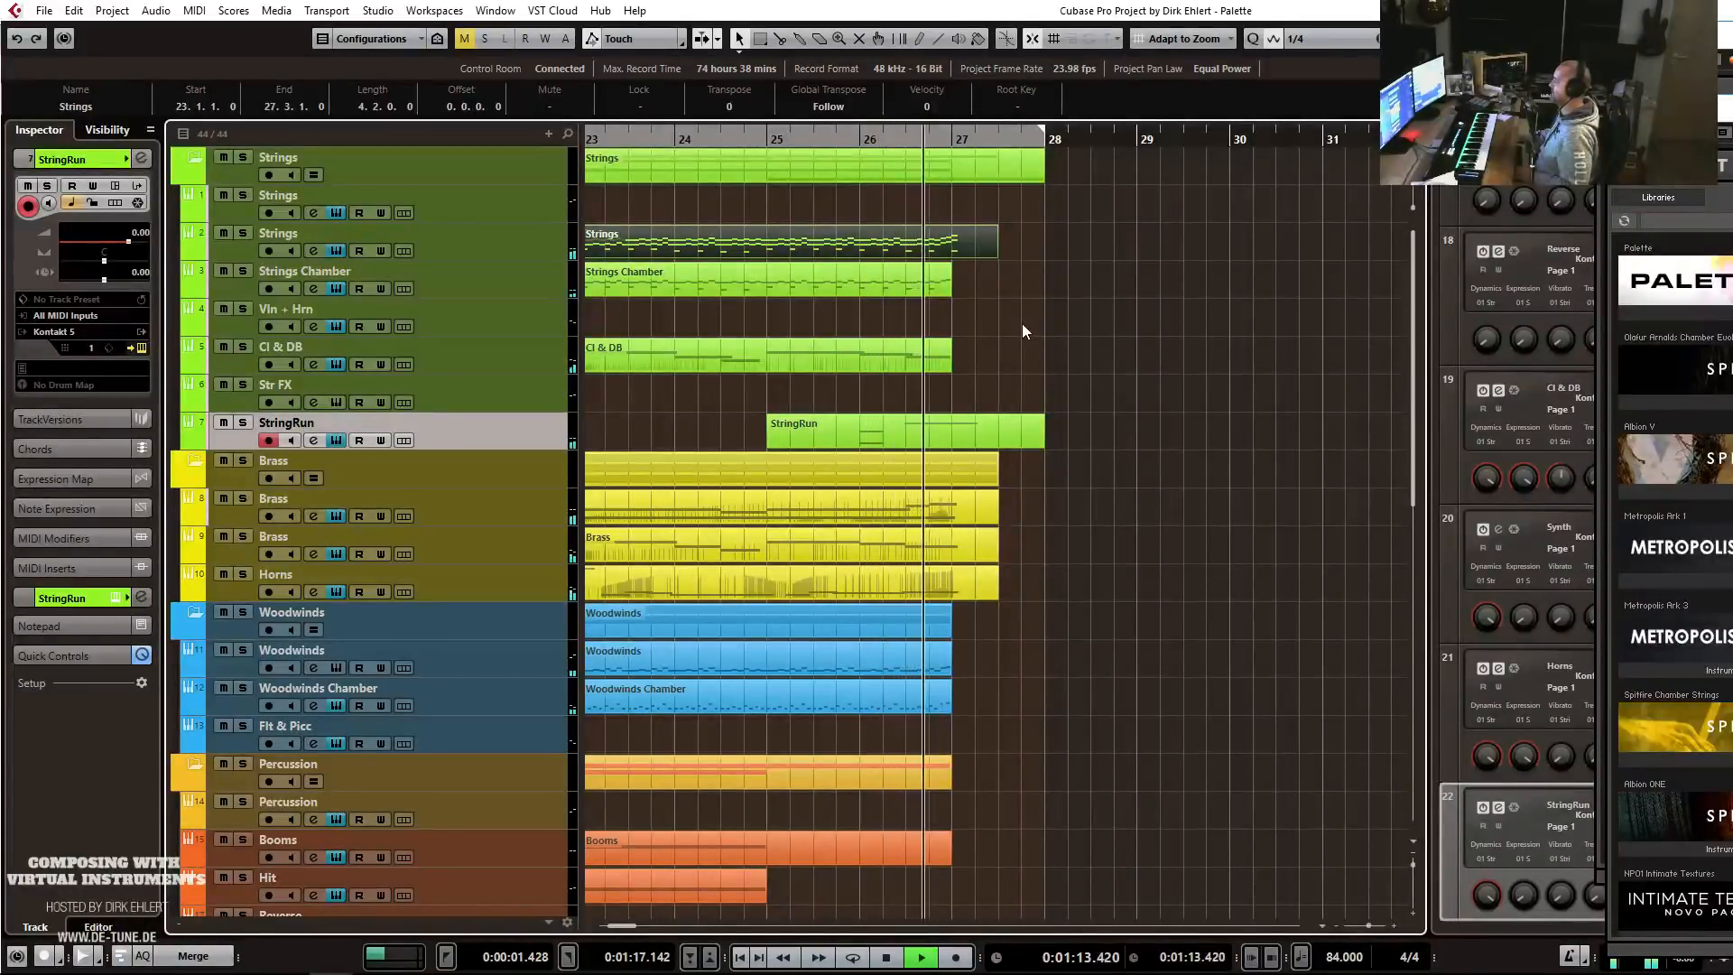
key("space")
Select the Riser track and audition its Trailer Tools Risers sound in Kontakt.
scroll(980, 349, "down", 5)
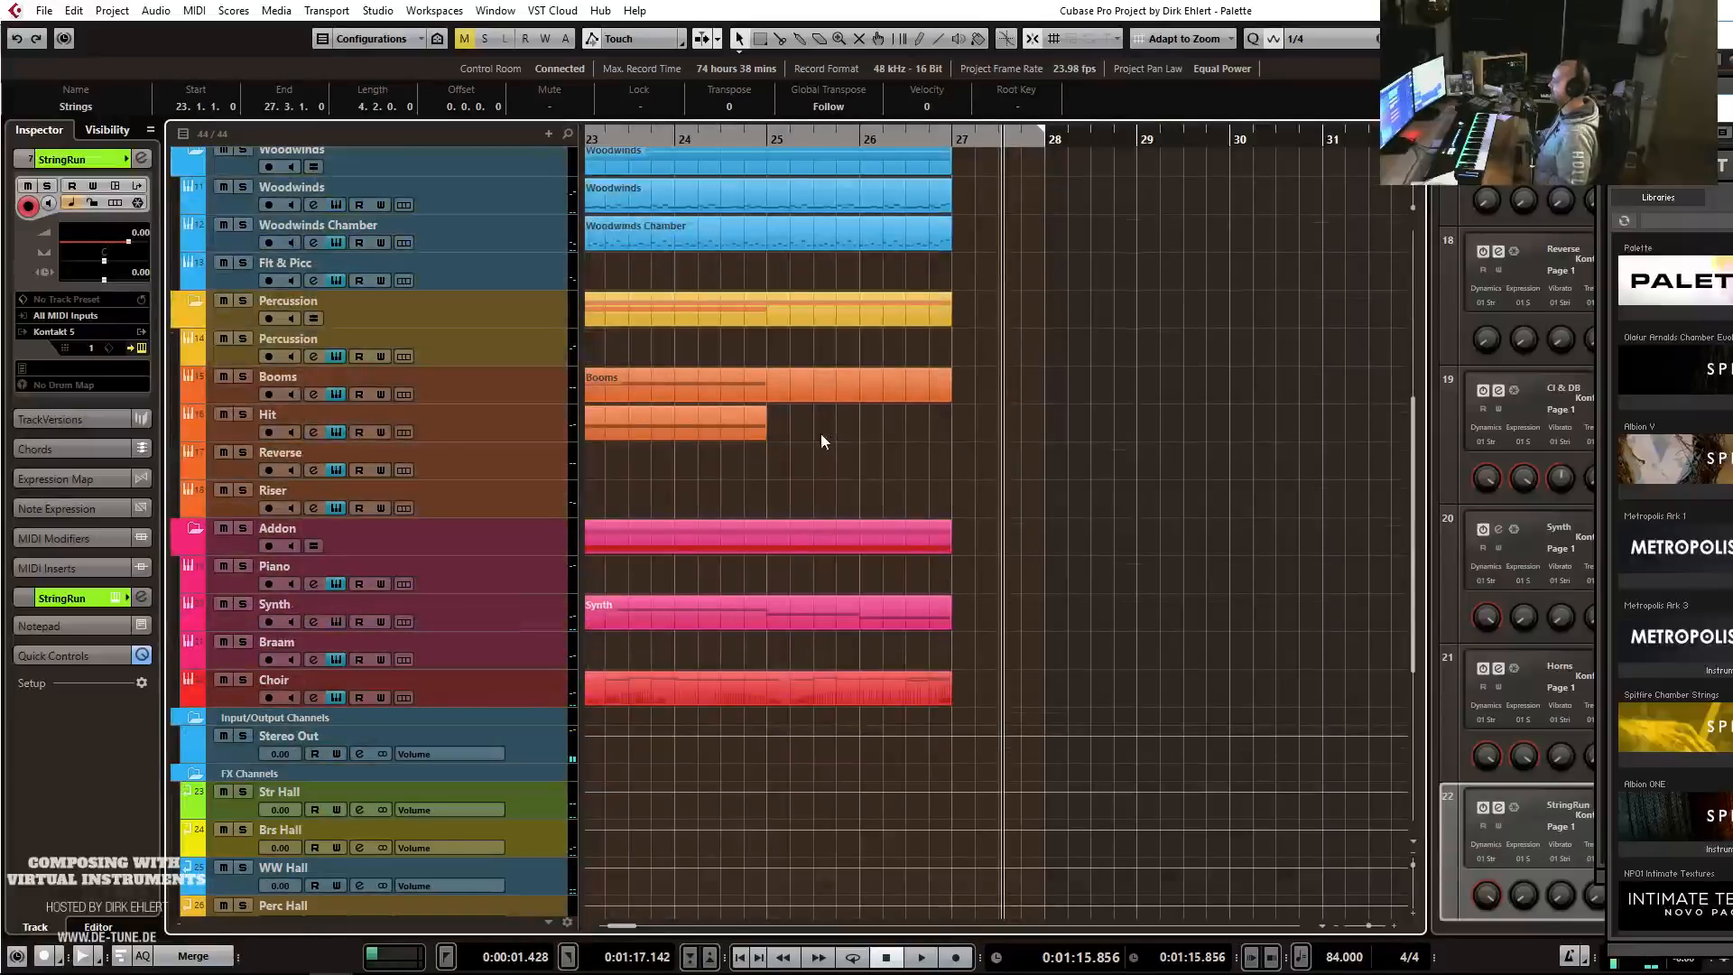
key("g")
left_click(522, 510)
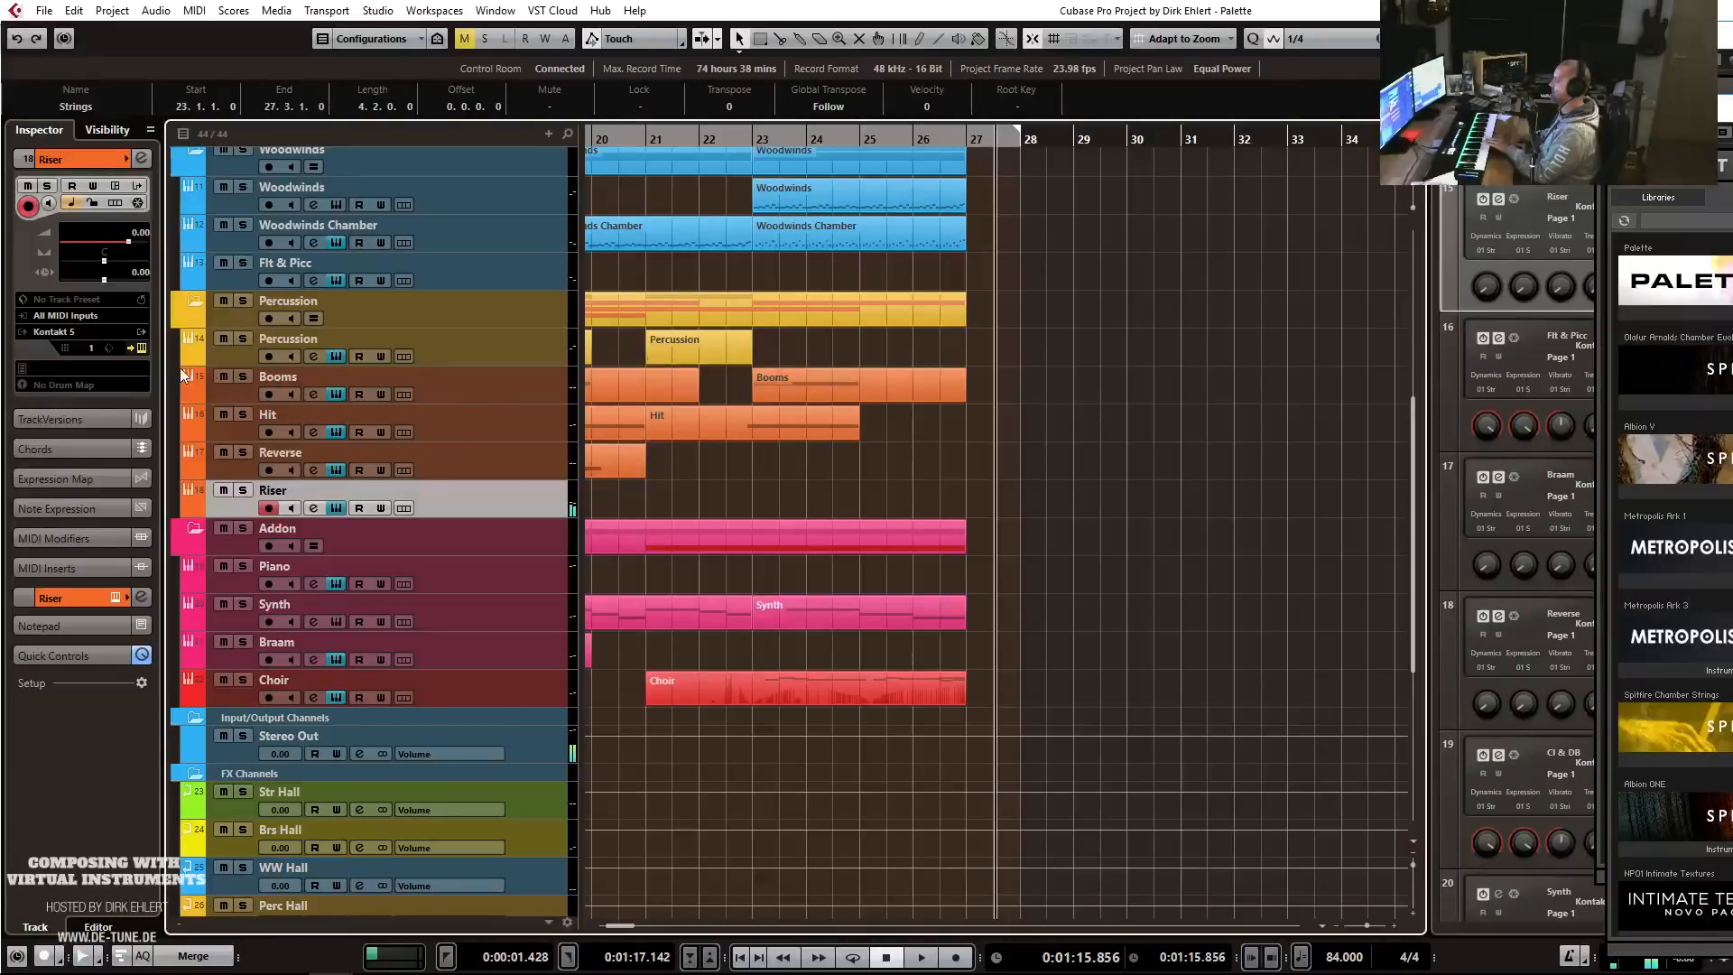
left_click_drag(1732, 113, 705, 88)
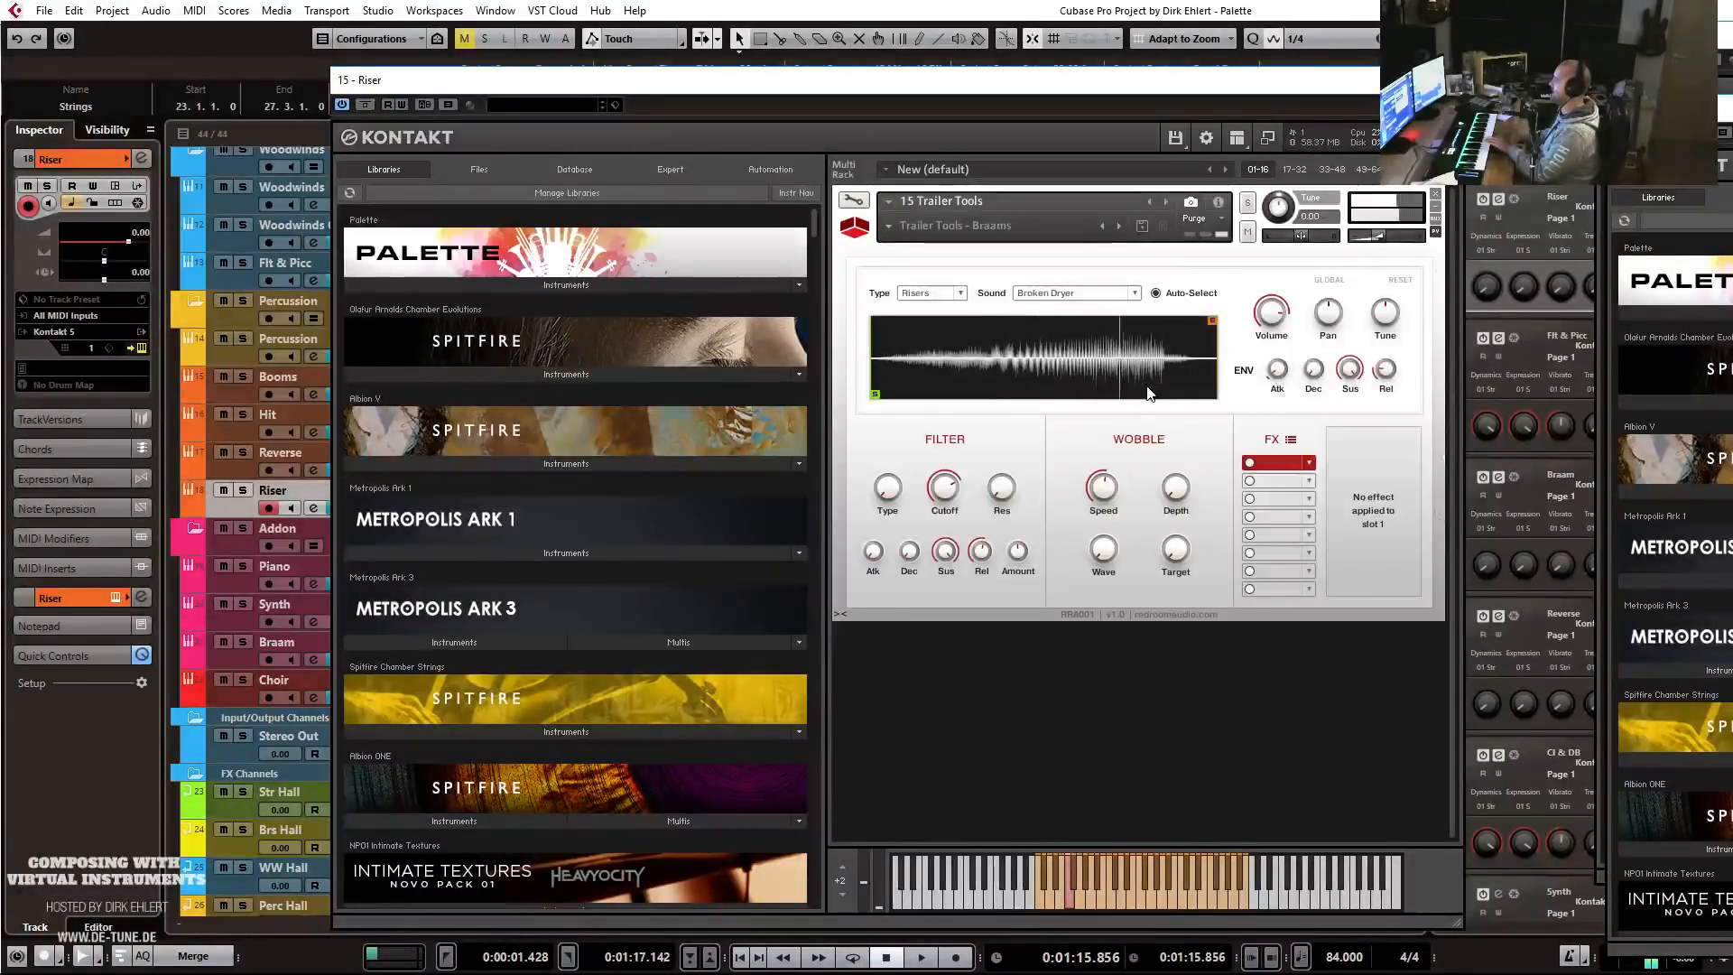
left_click_drag(1068, 87, 1732, 111)
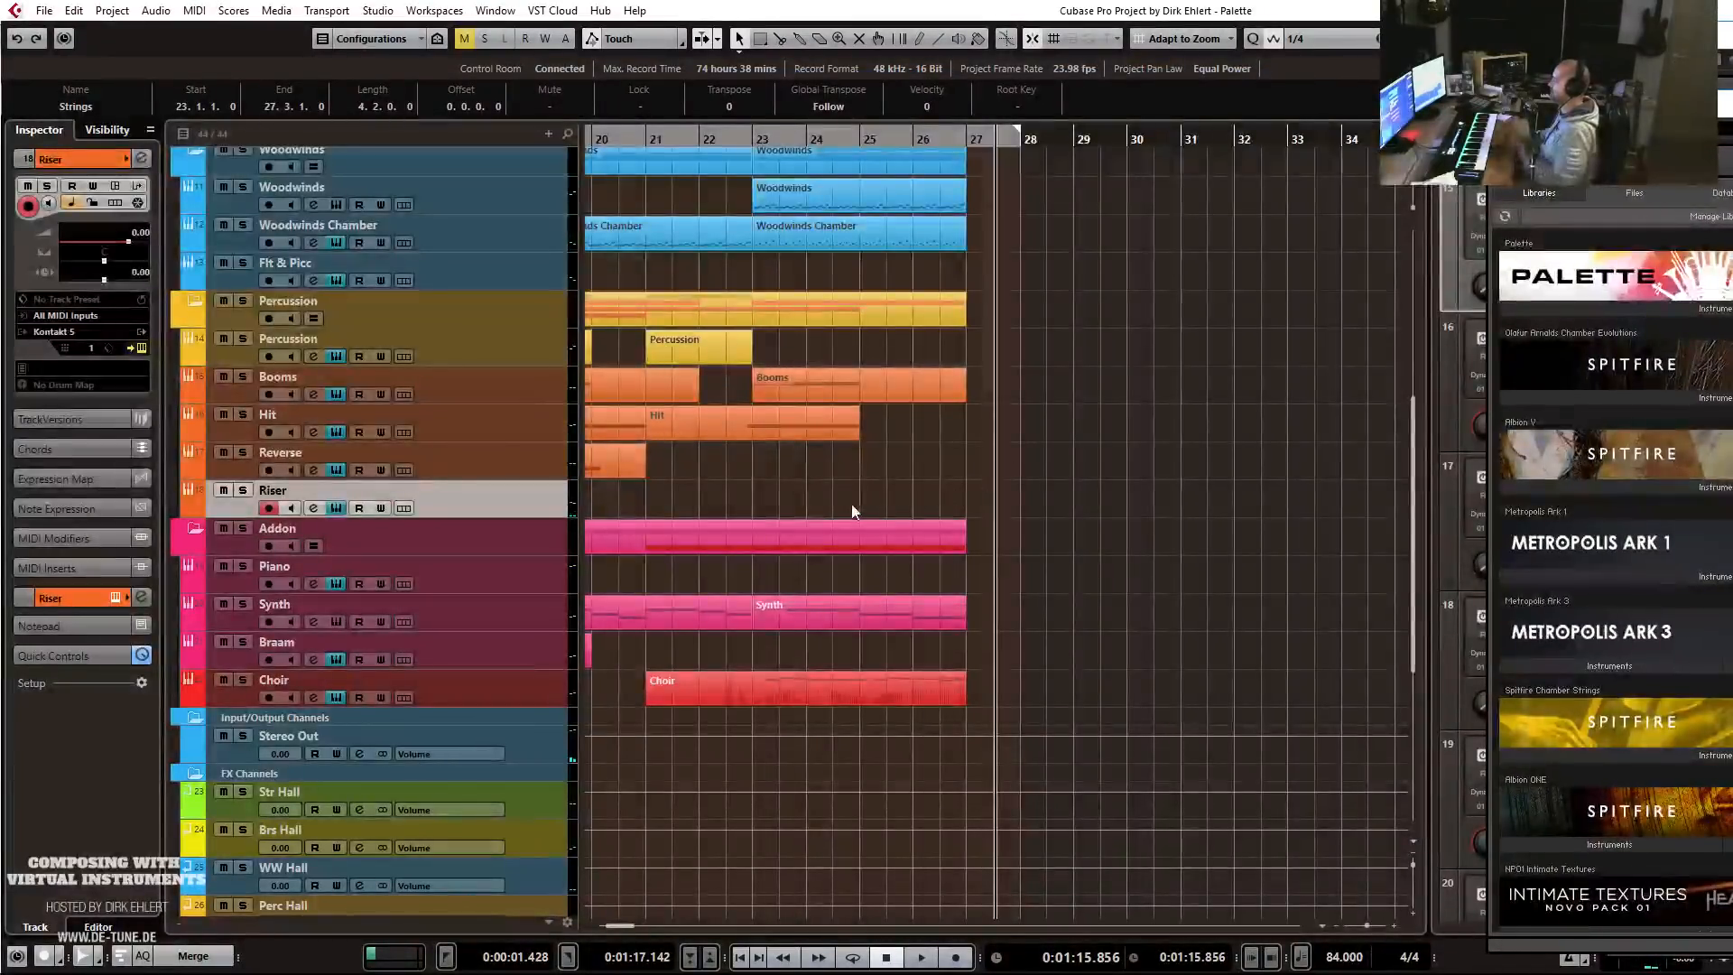
Create a Riser part from 23.1.1 to 28.1.1, open it for editing and audition the riser keys in Kontakt.
left_click_drag(760, 498, 1030, 508)
double_click(916, 480)
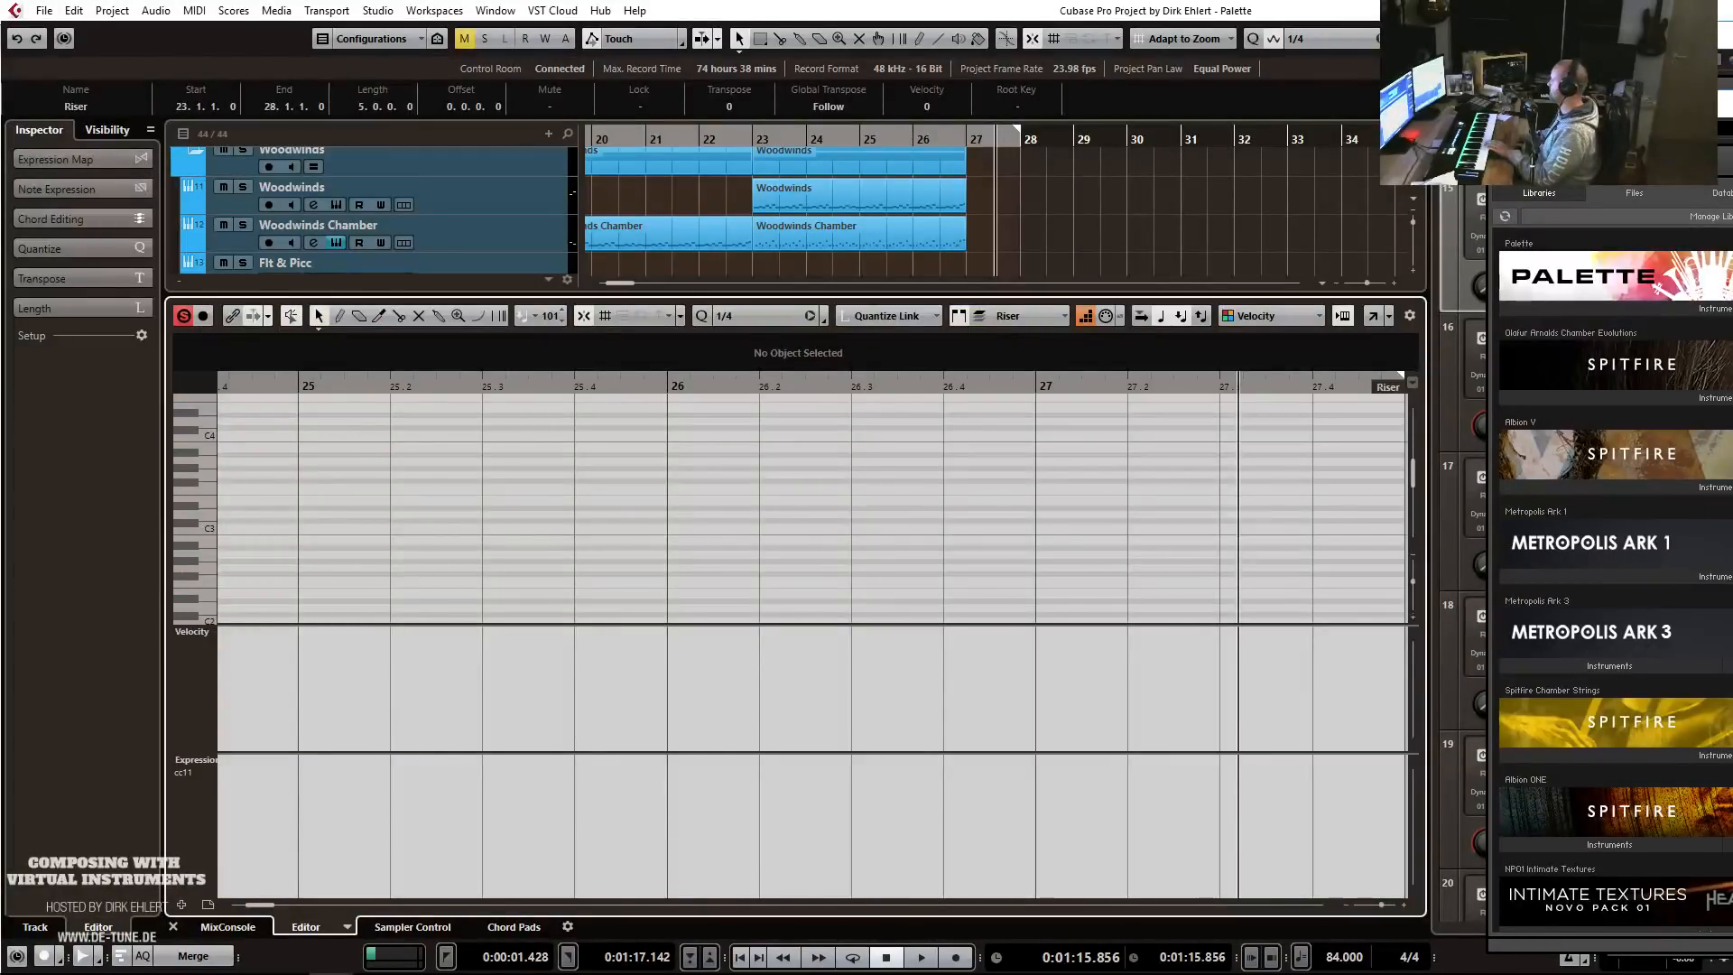
left_click_drag(1727, 104, 724, 95)
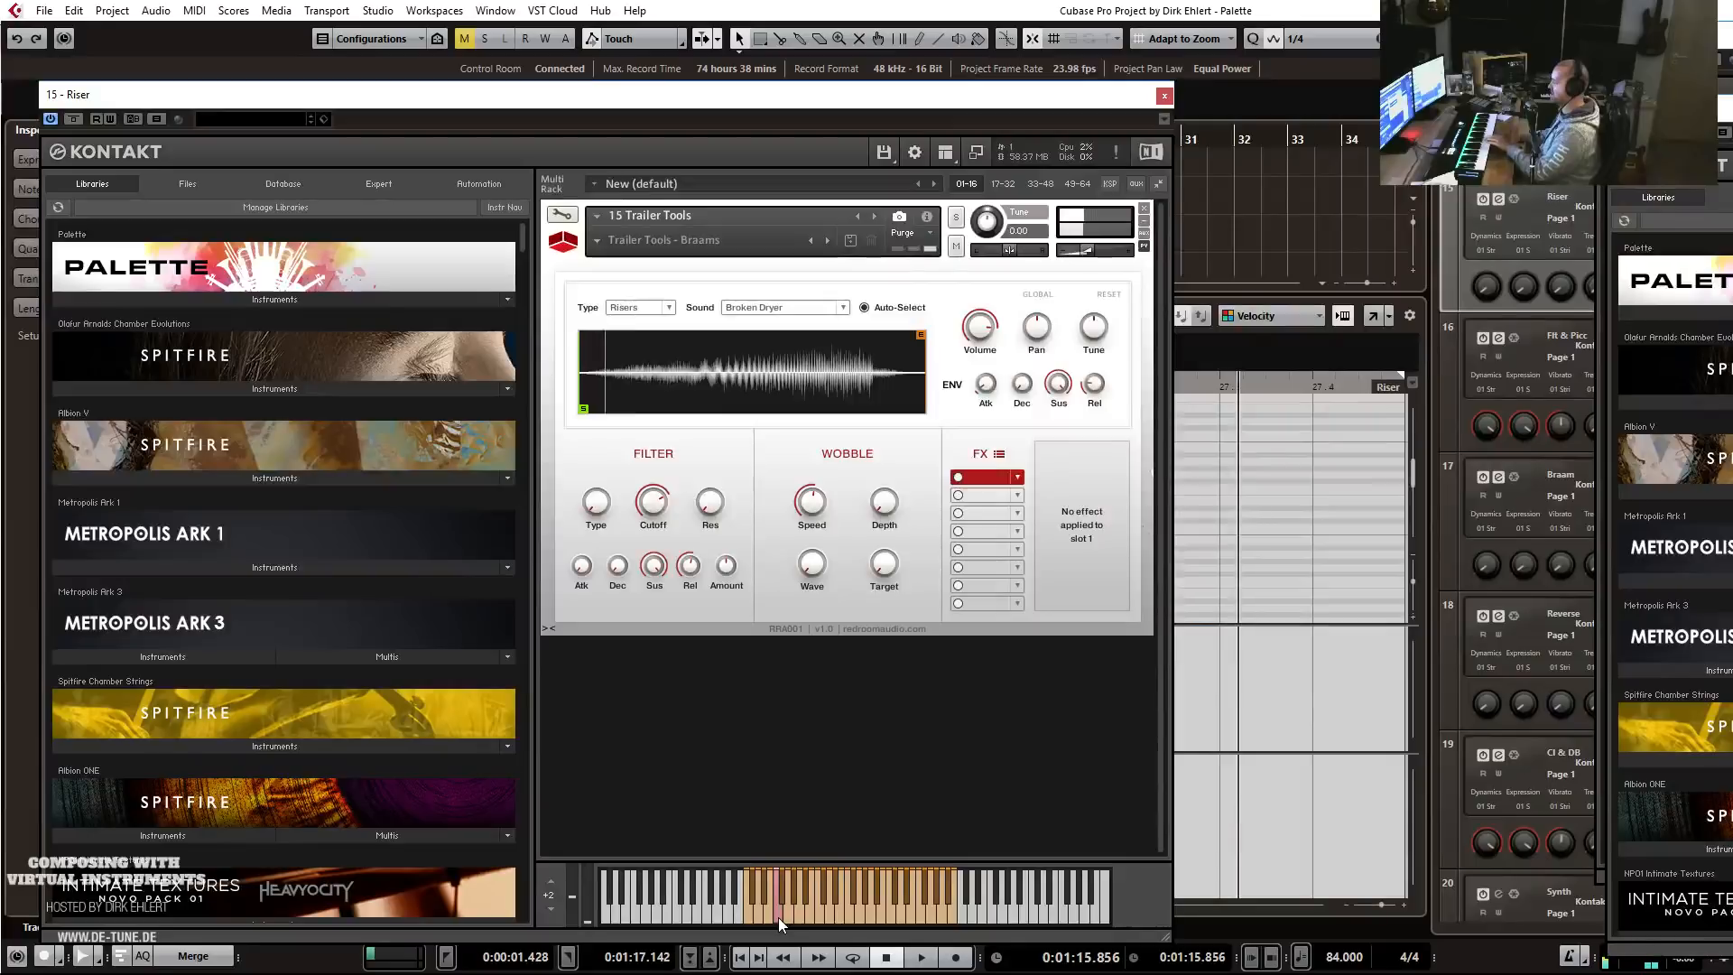
left_click(1164, 94)
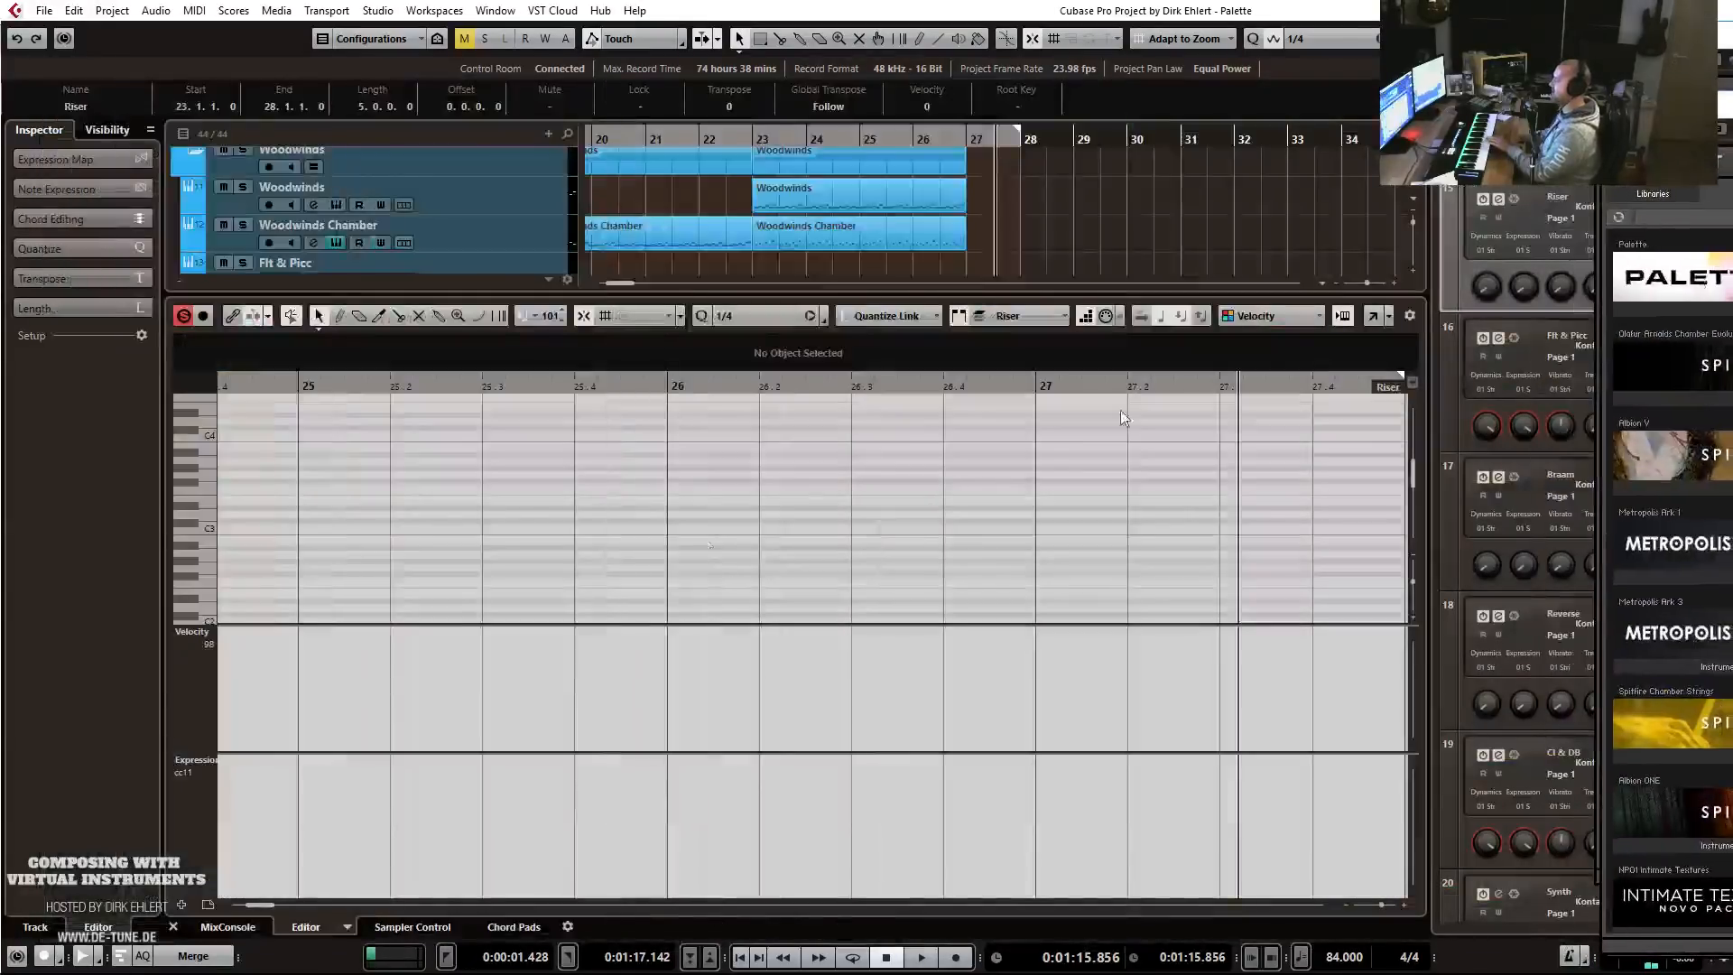
Draw a long F2 note ending at 28.1.1 in the Riser part and trim its start to 24.2.1.
left_click(592, 523)
left_click_drag(583, 386, 587, 336)
left_click(447, 512)
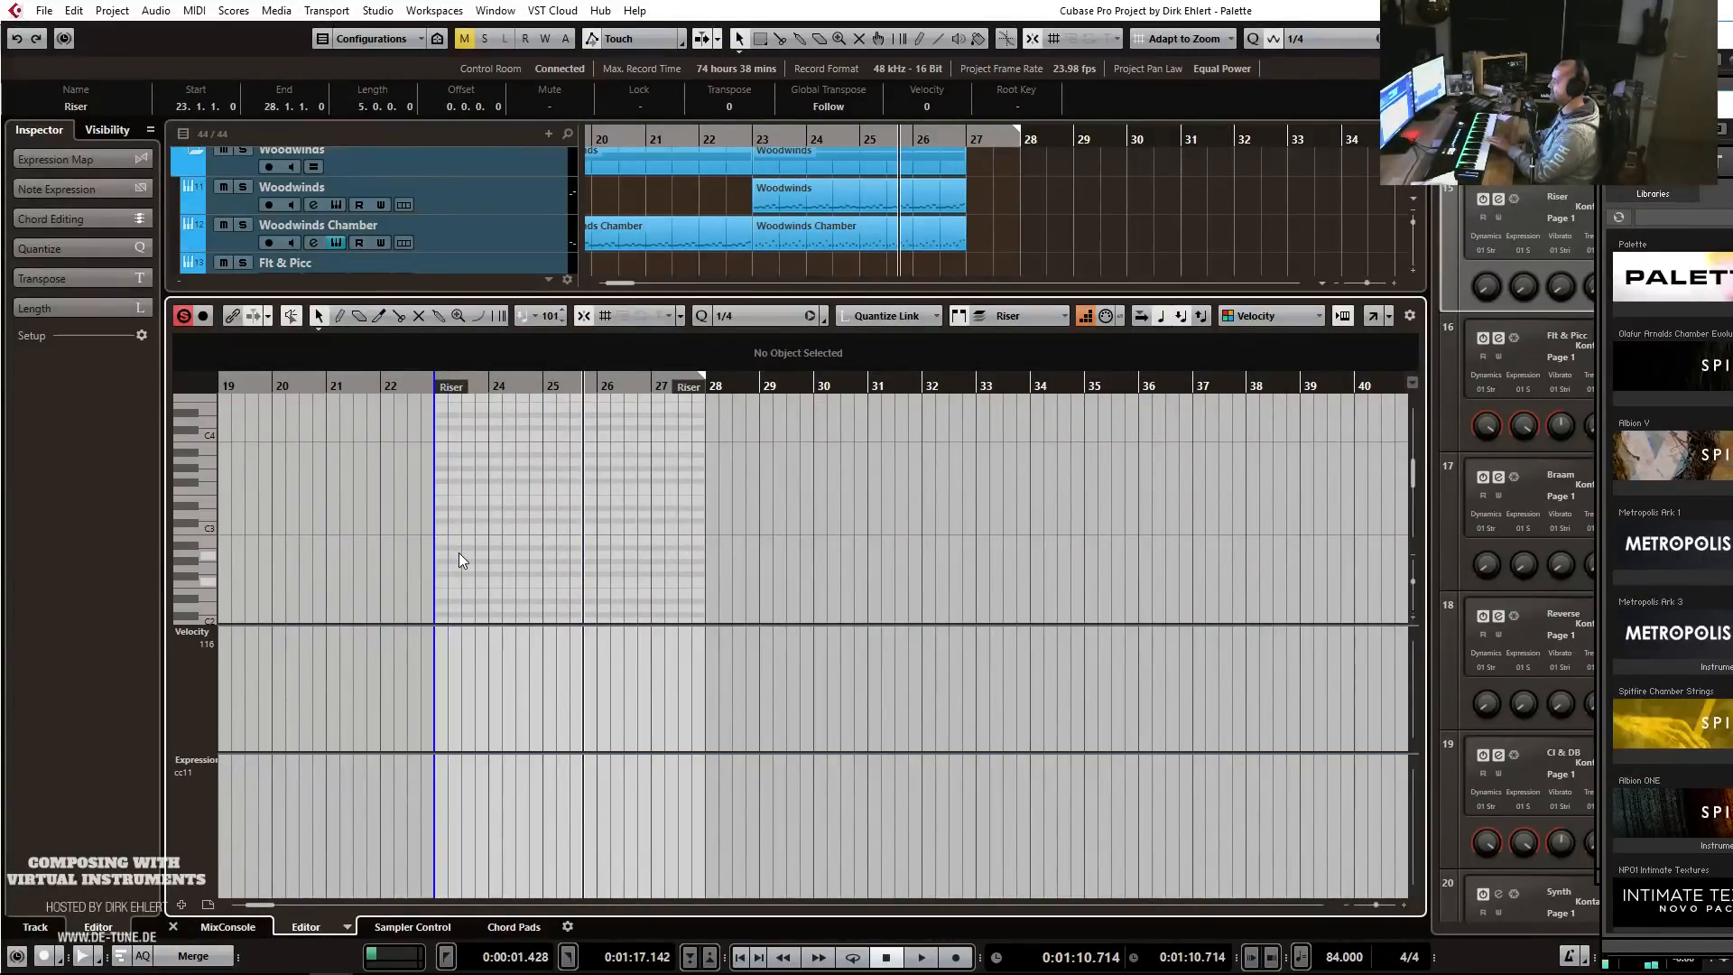
scroll(461, 555, "down", 1)
left_click_drag(449, 536, 705, 537)
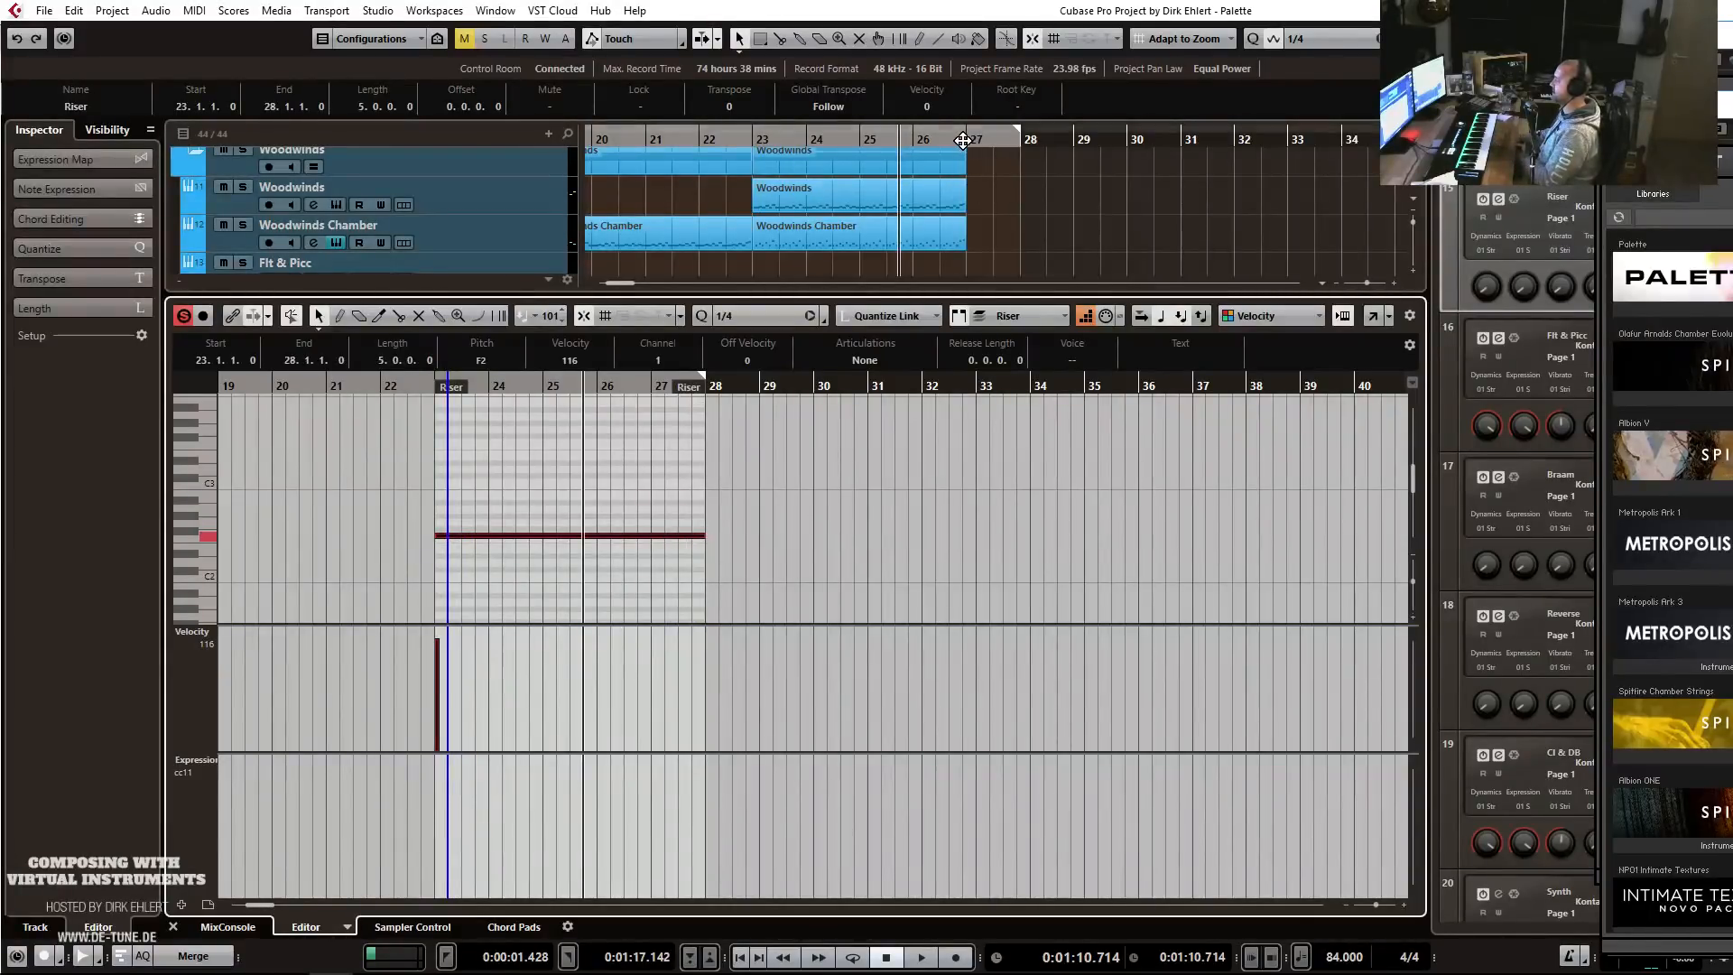
left_click_drag(440, 538, 503, 538)
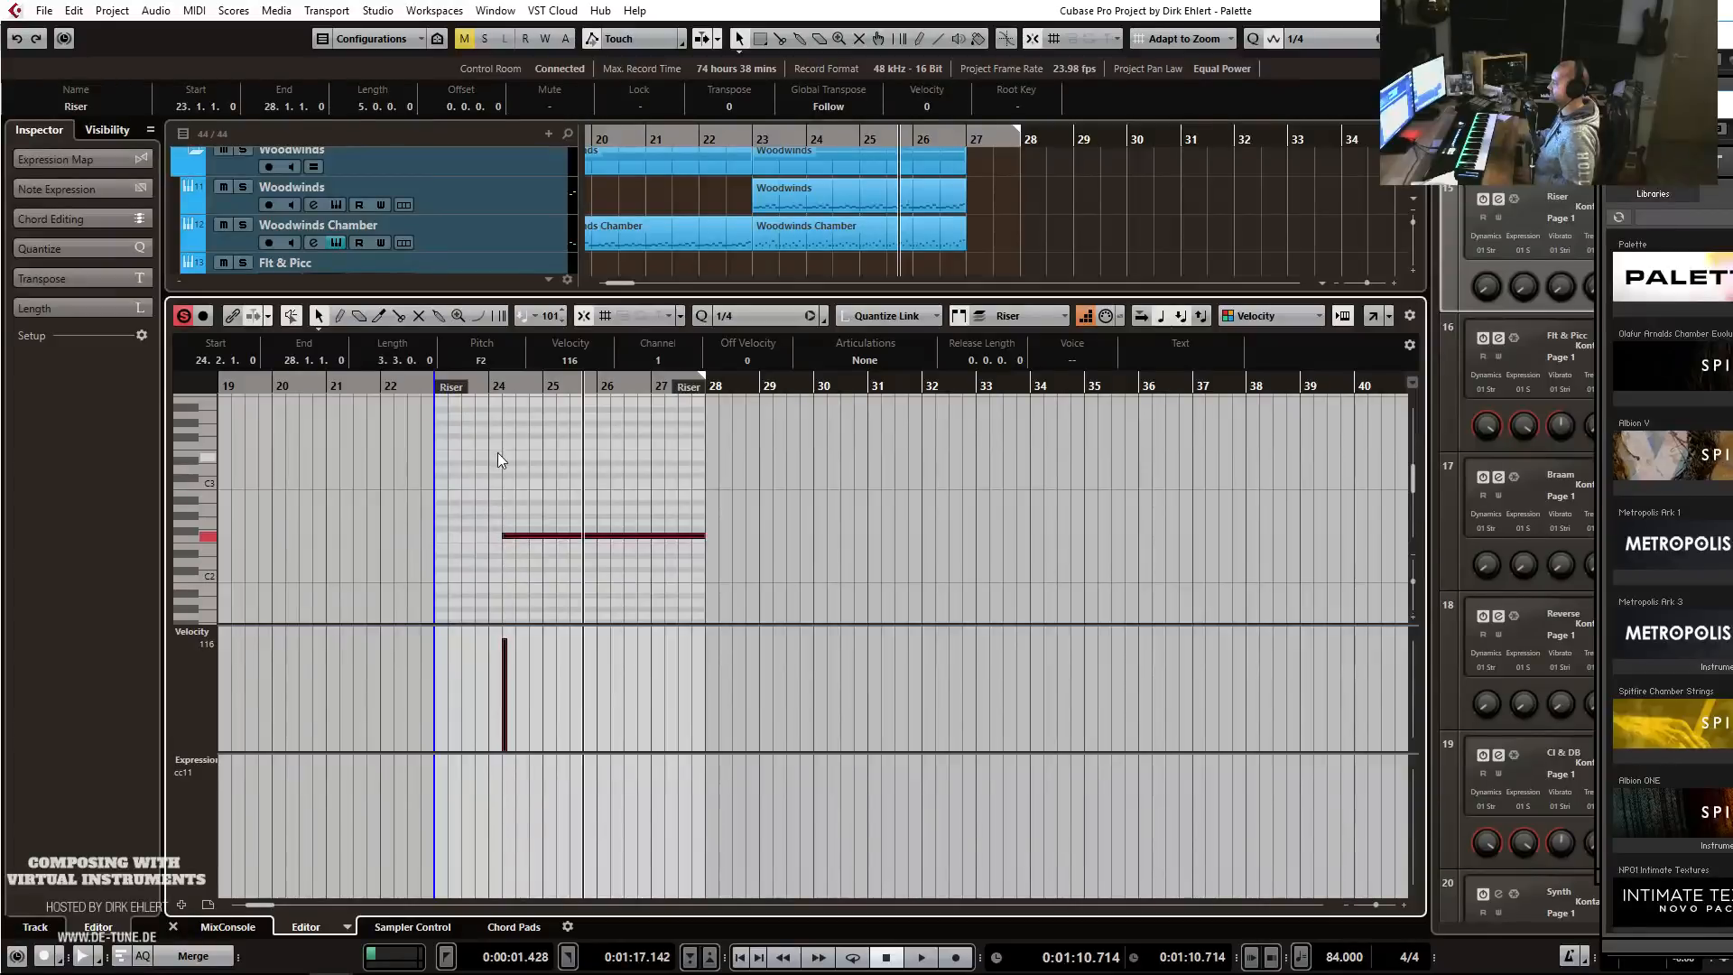
Listen to the riser from the middle of the Riser part and trim the F2 note's start to 25.1.1.95.
left_click(483, 382)
key("space")
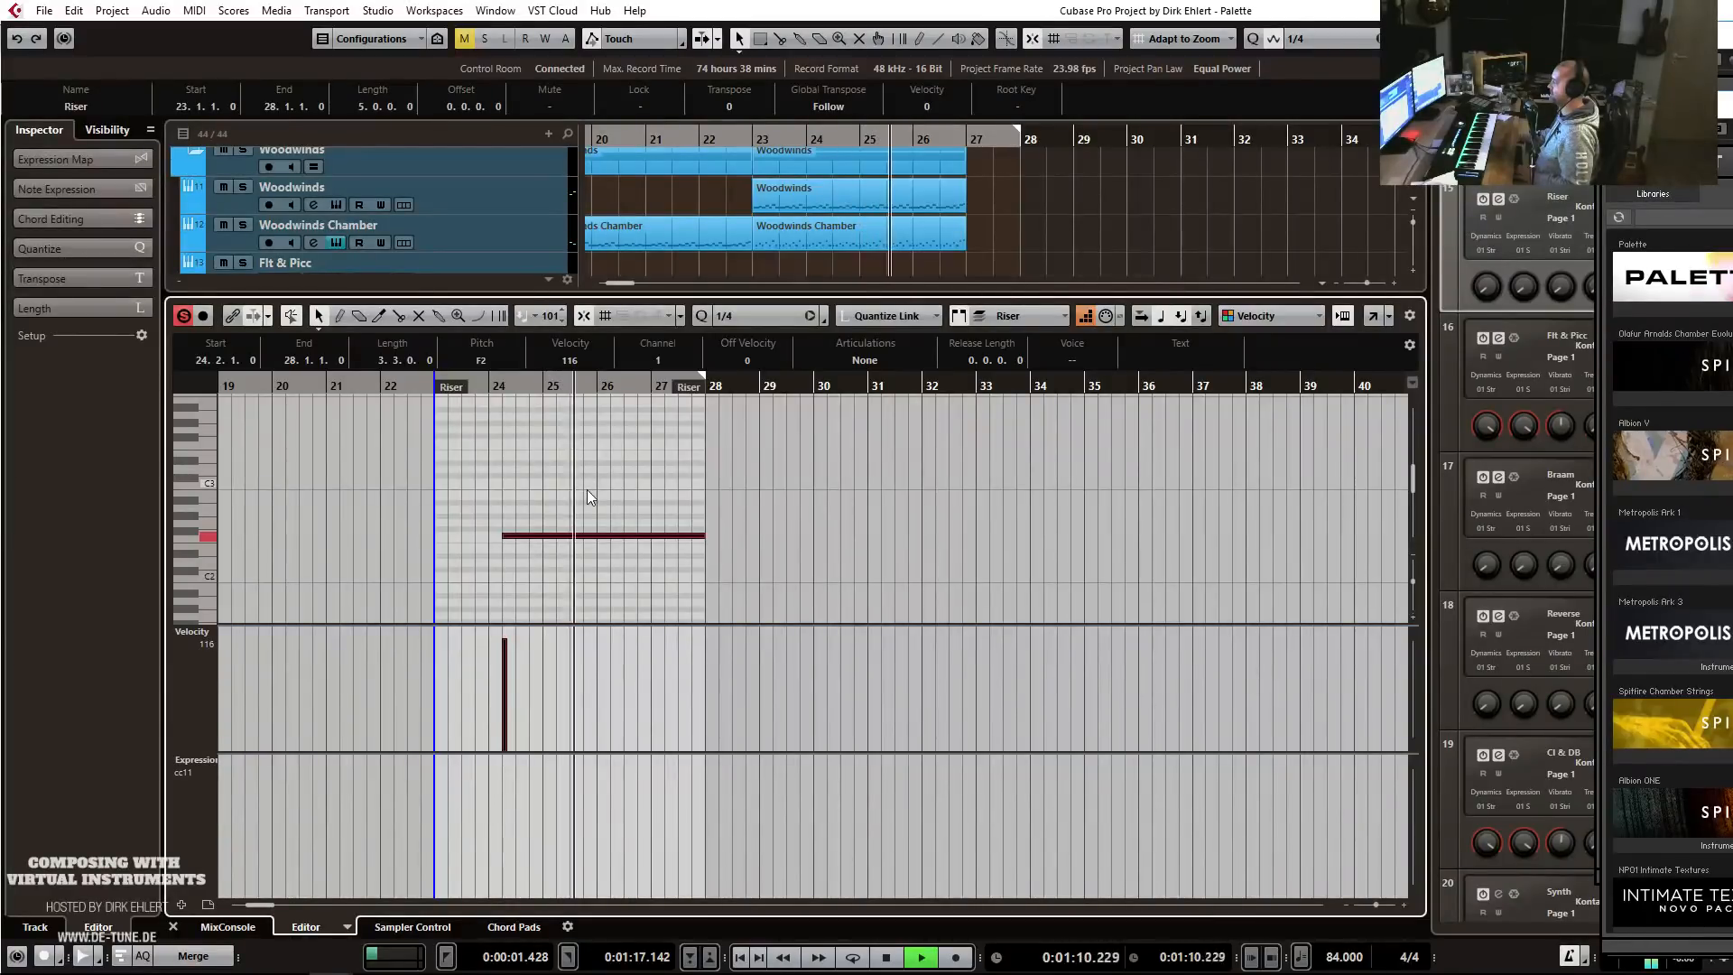
key("space")
left_click_drag(502, 537, 549, 539)
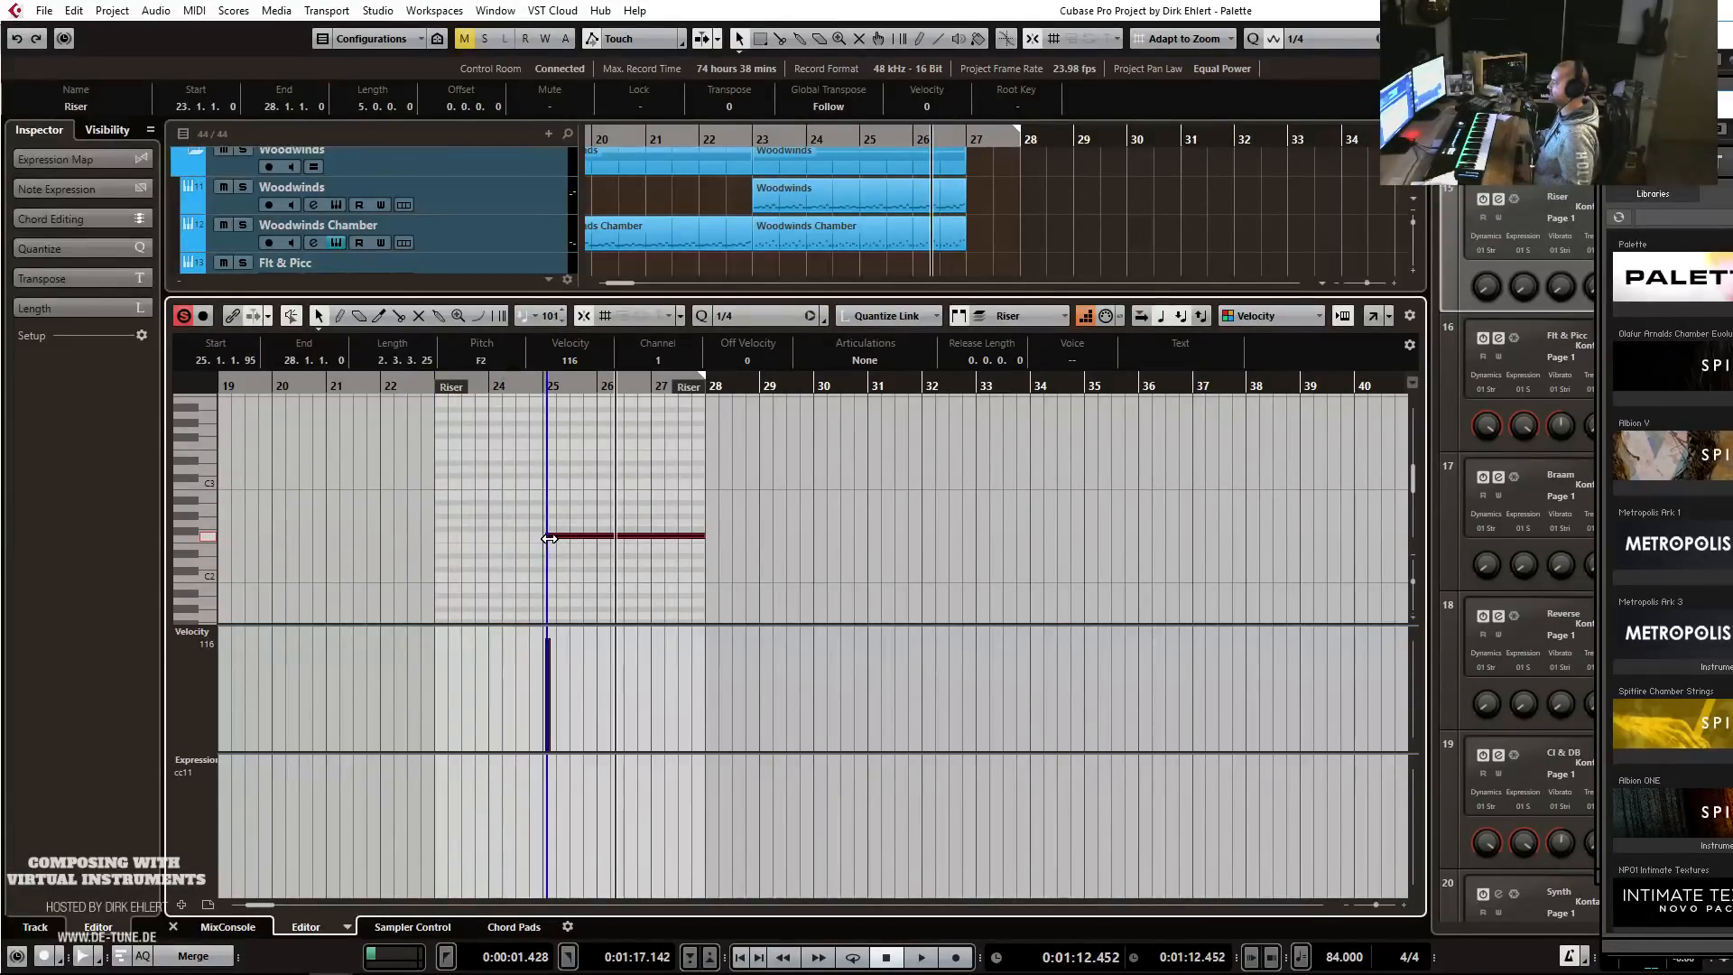
Draw a rising parabolic Expression (CC11) curve from bar 25 up to the maximum just before bar 27 in the Riser part.
right_click(492, 614)
left_click(677, 611)
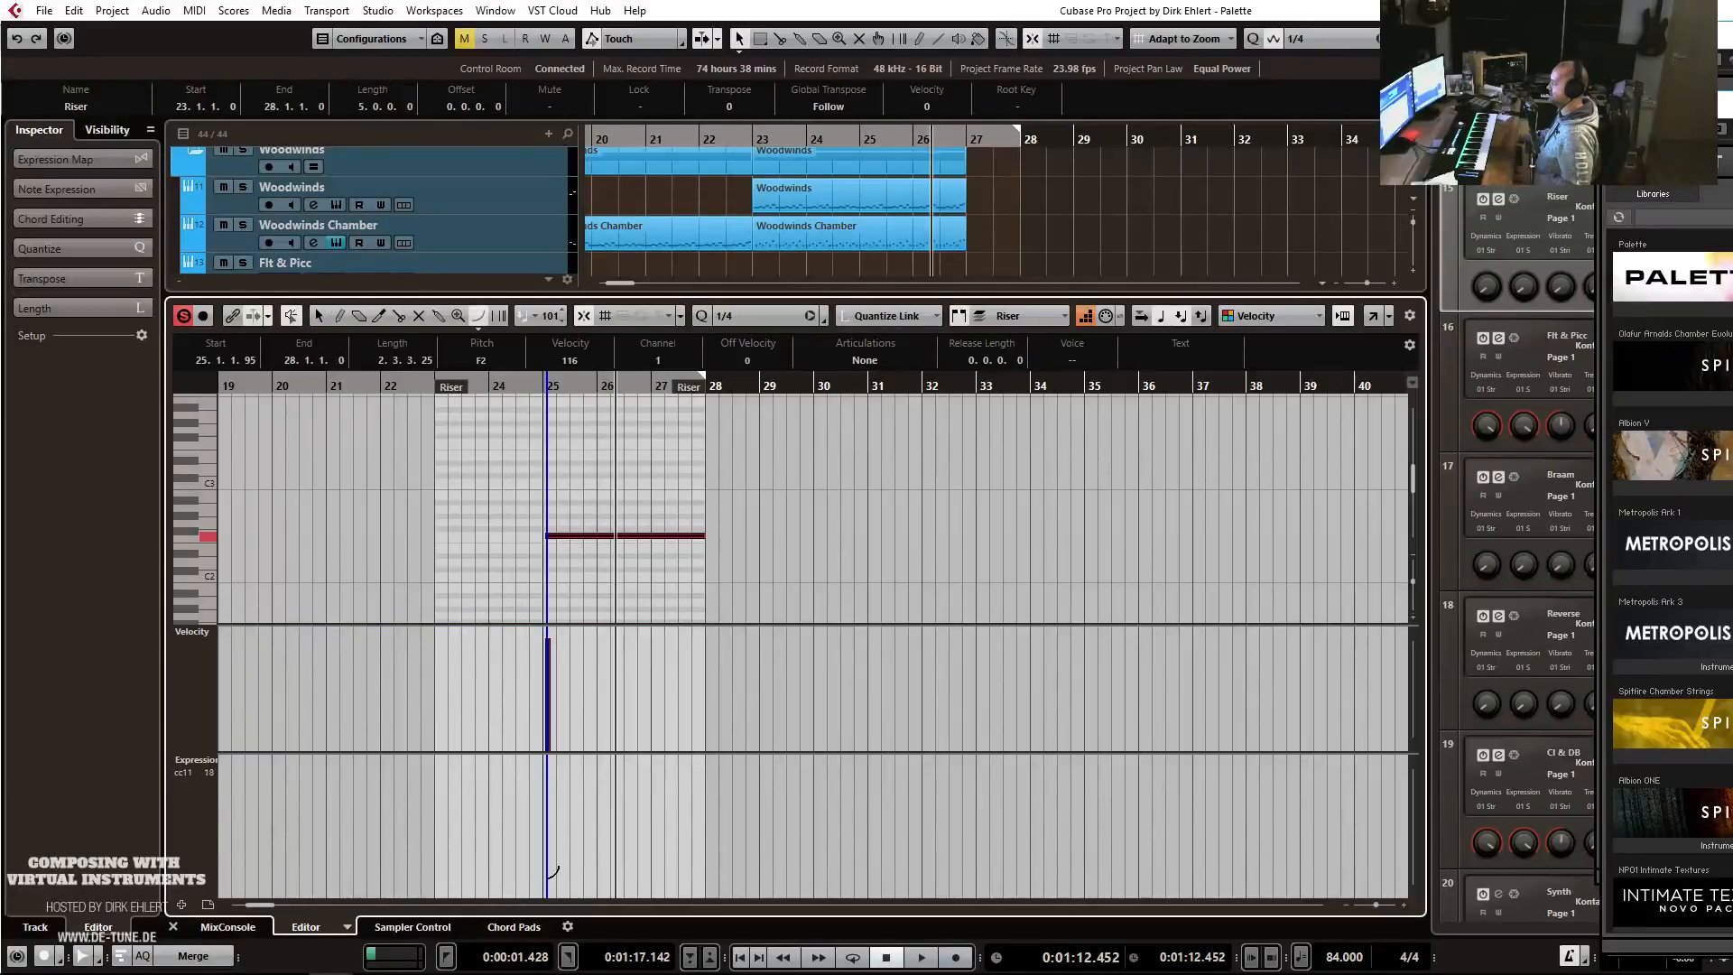
left_click_drag(546, 893, 650, 757)
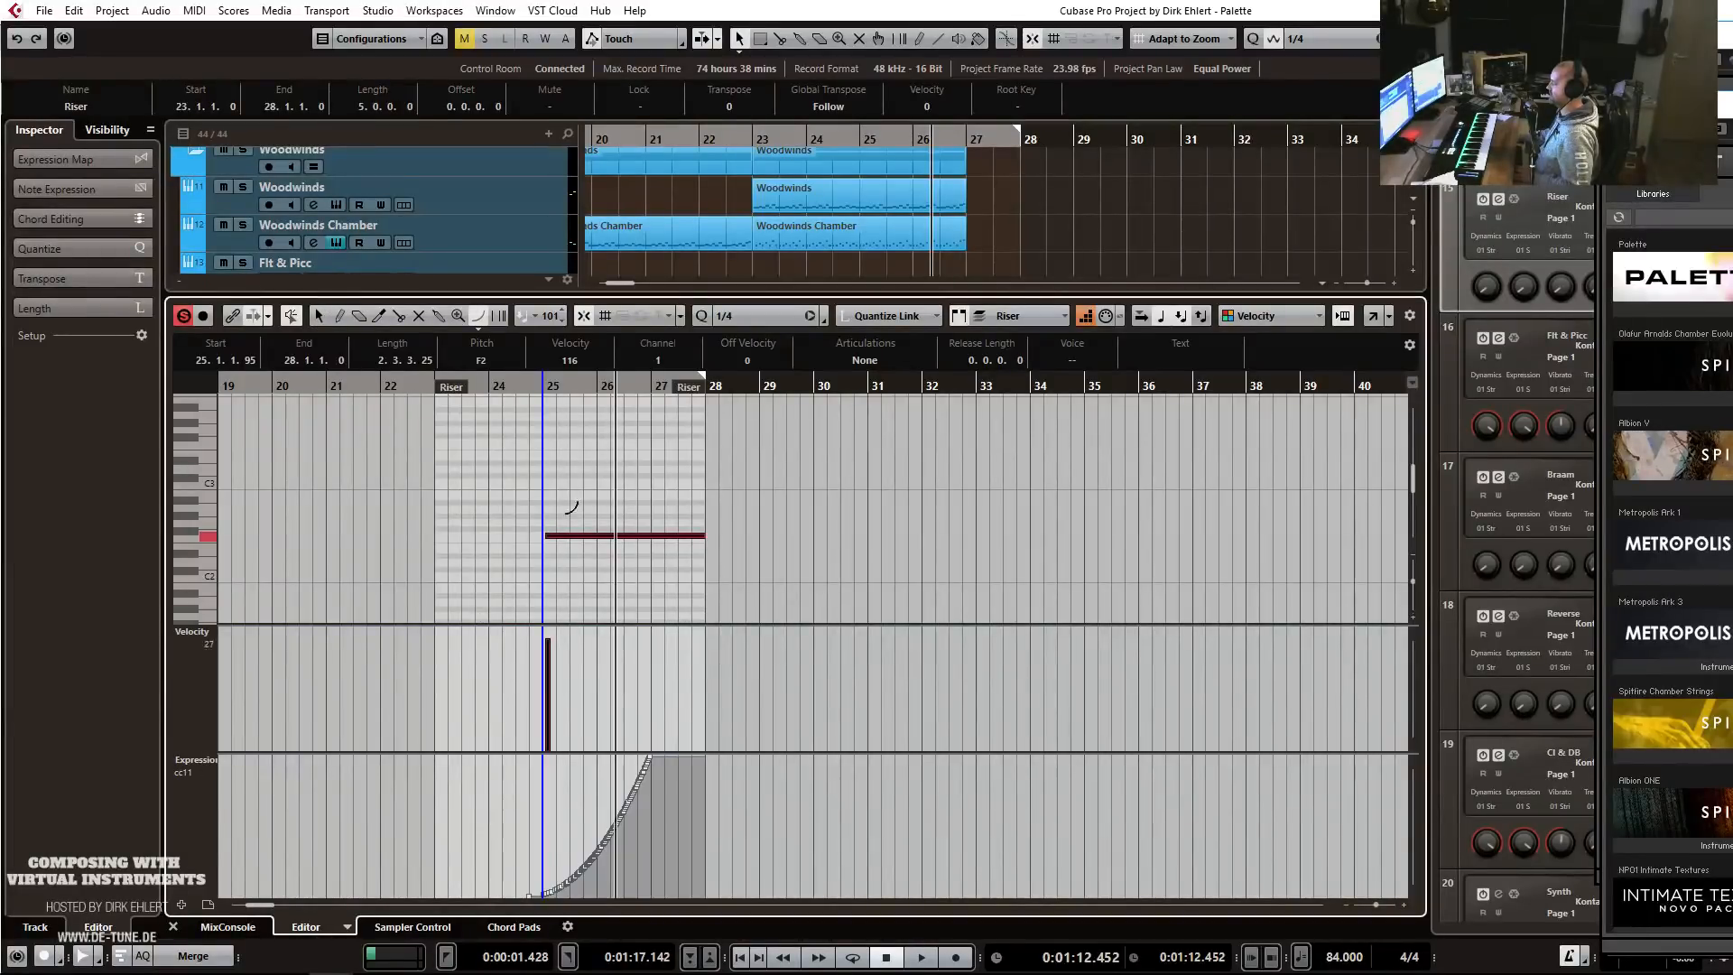
Listen to the riser with its swell from just before bar 25 and trim the F2 note's start to 25.1.2.40.
left_click(536, 386)
key("space")
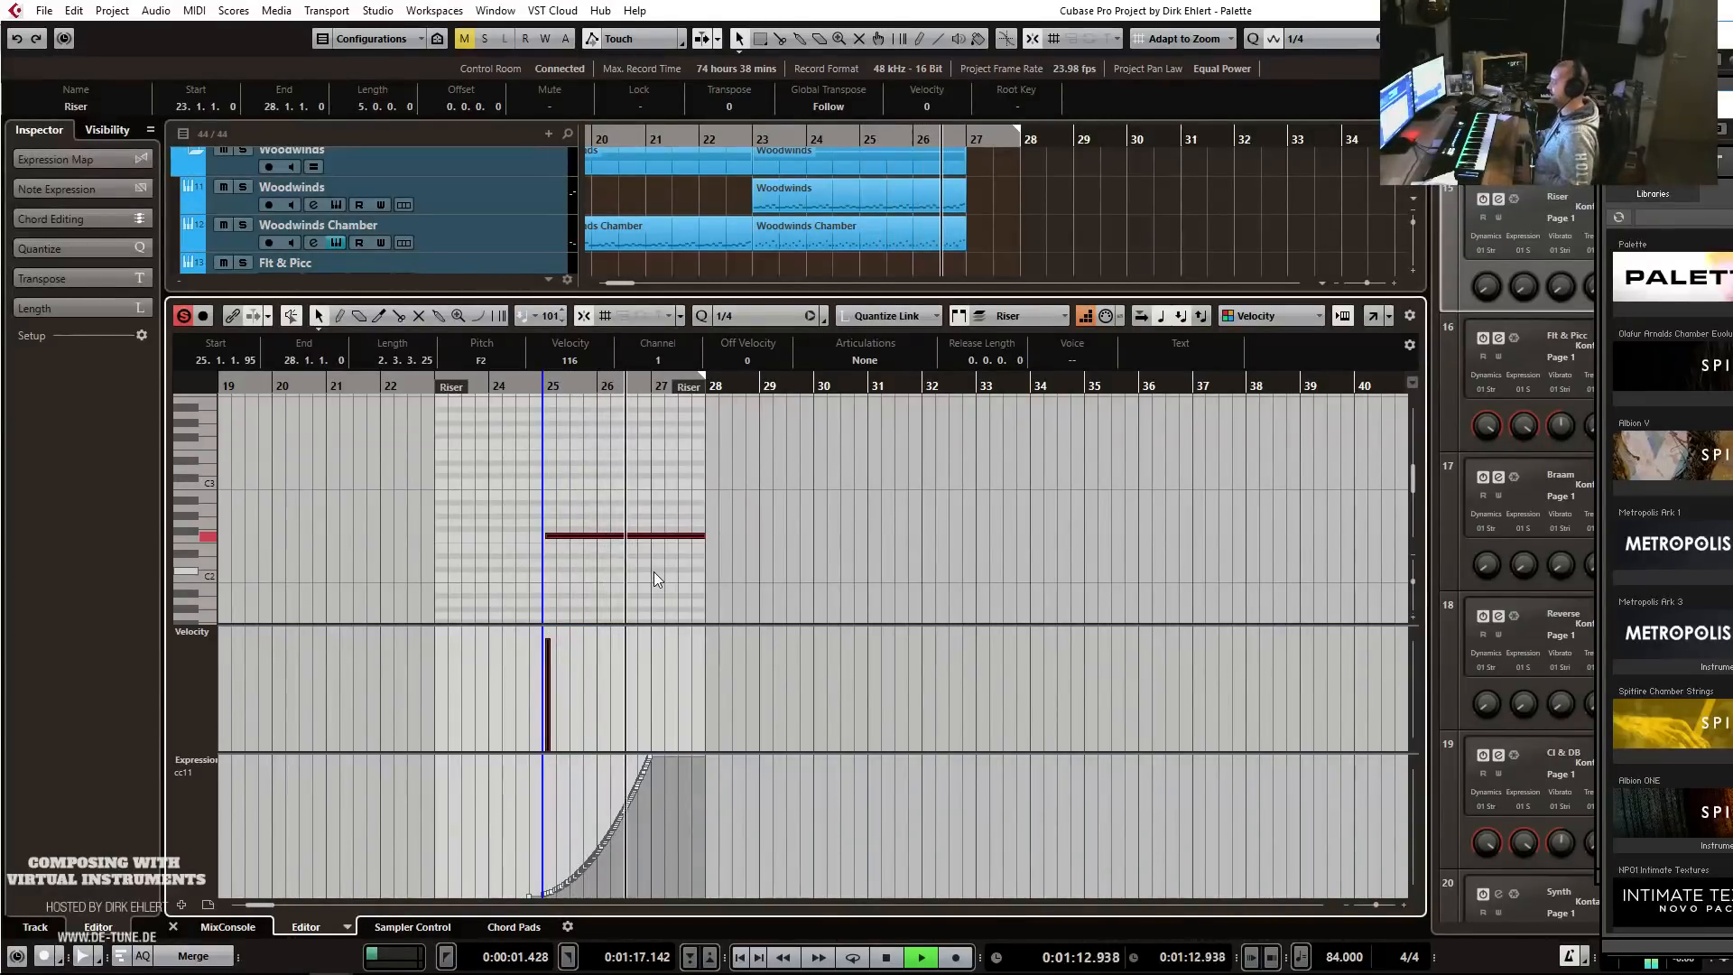
key("space")
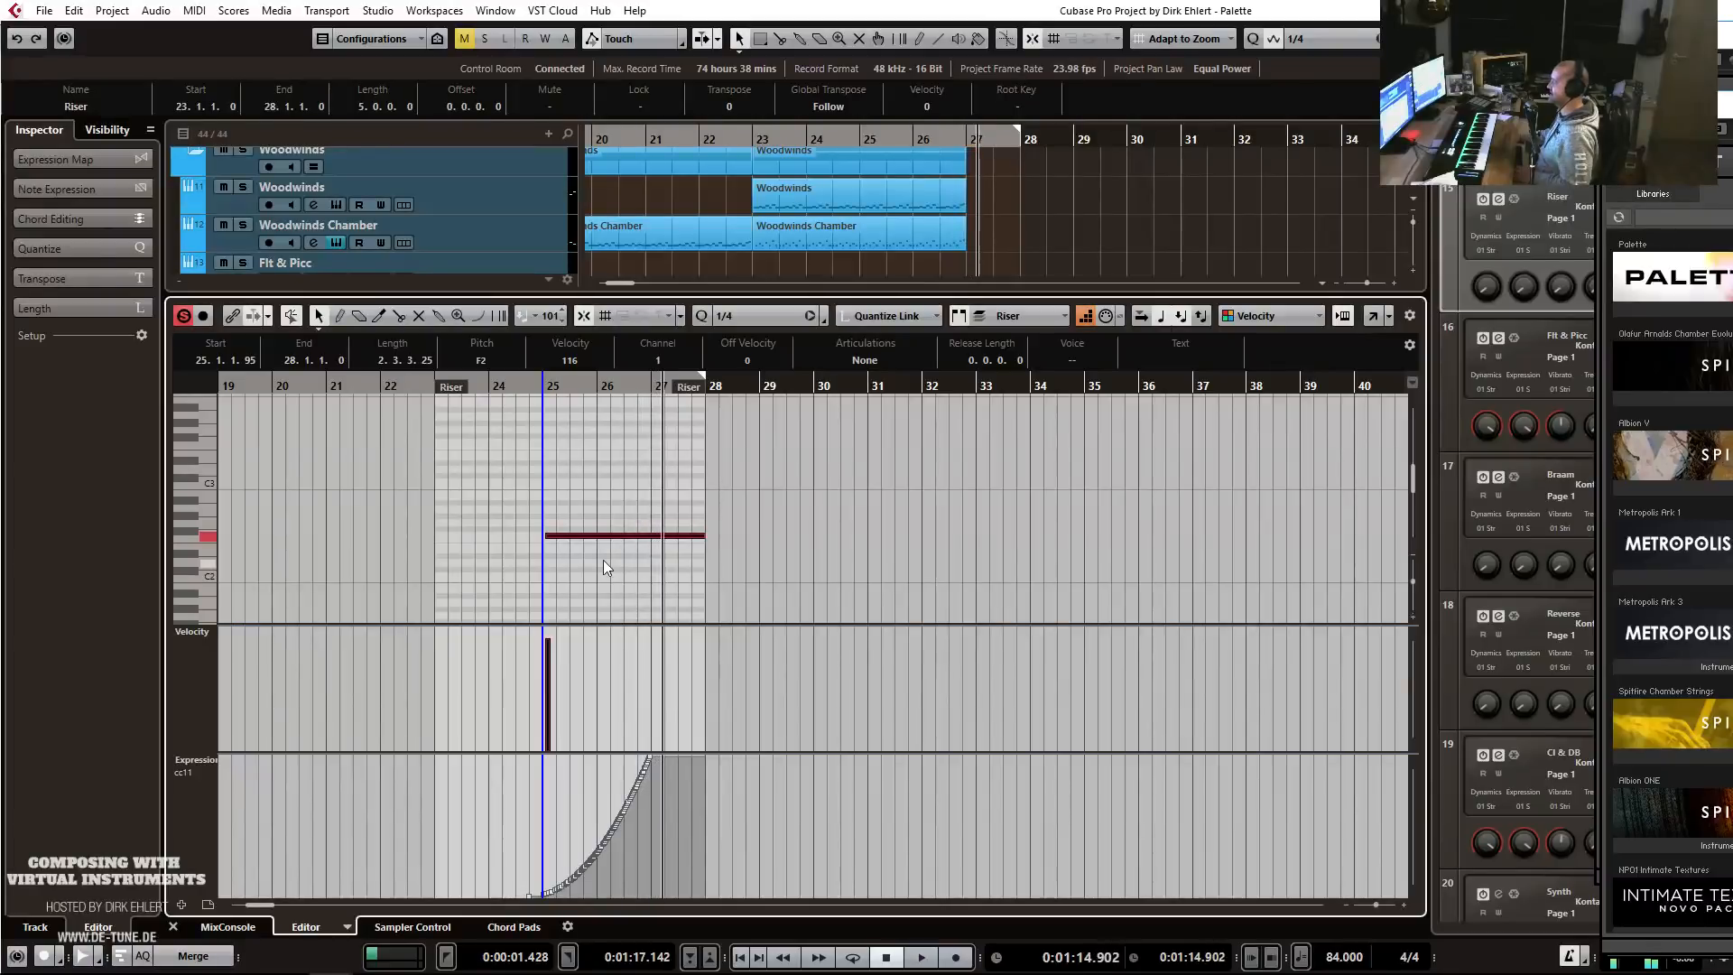
key("h")
key("h")
key("h")
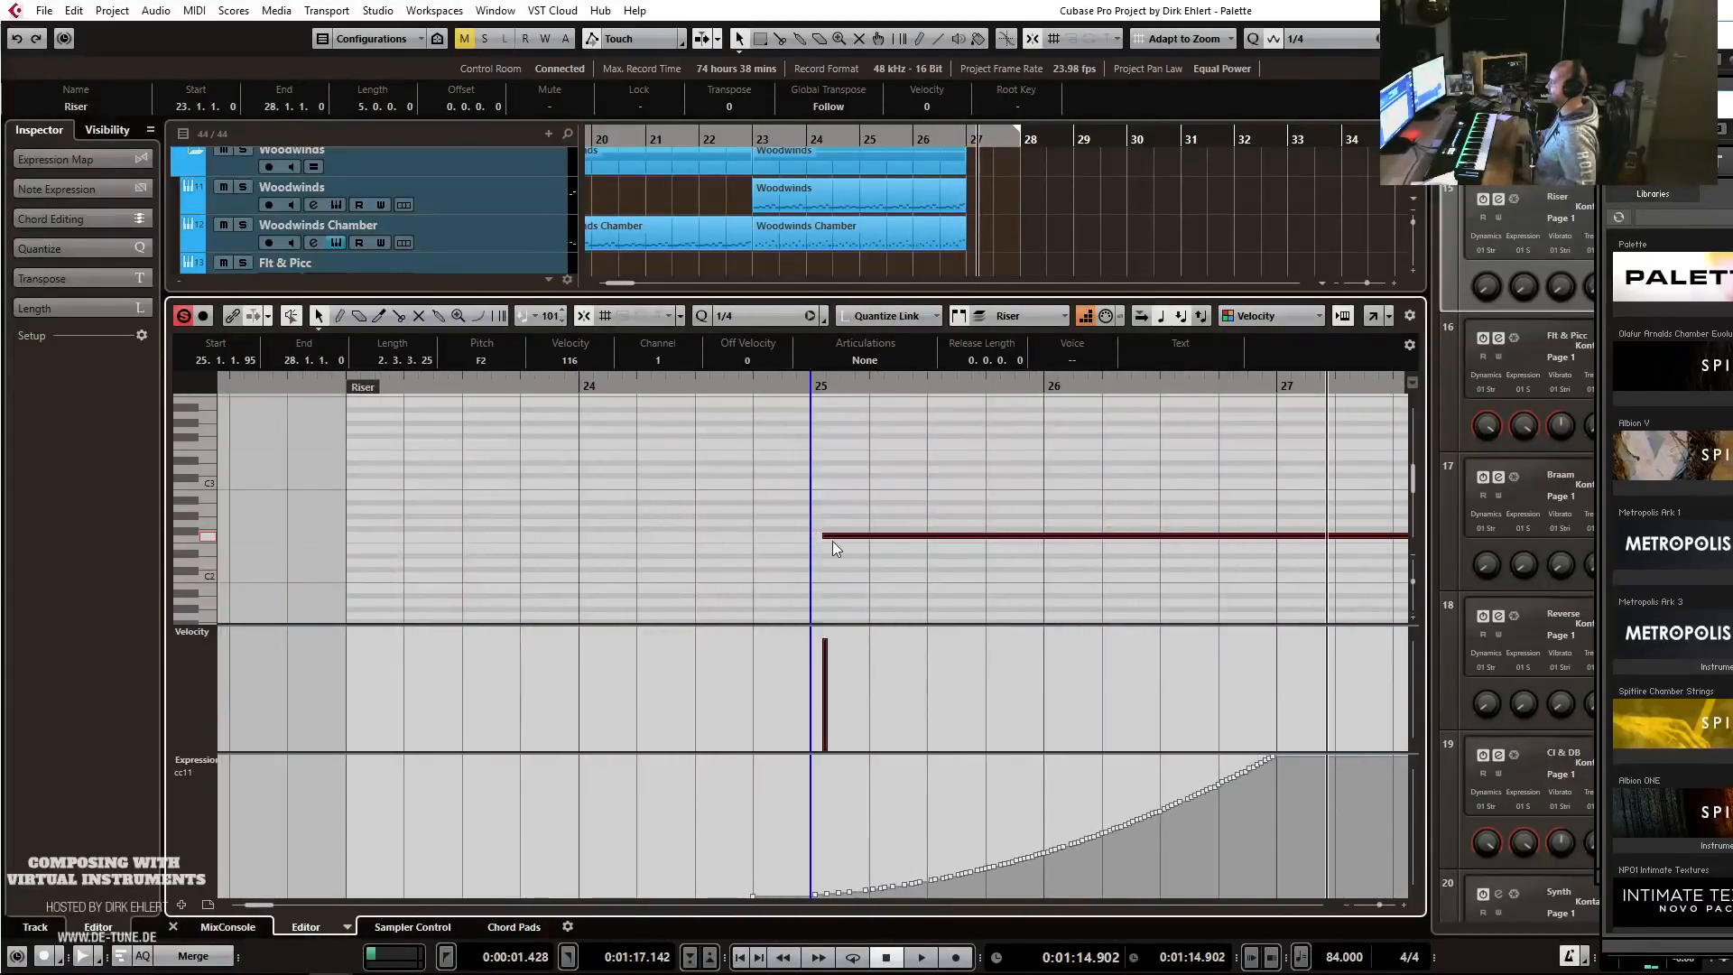
left_click_drag(823, 539, 832, 539)
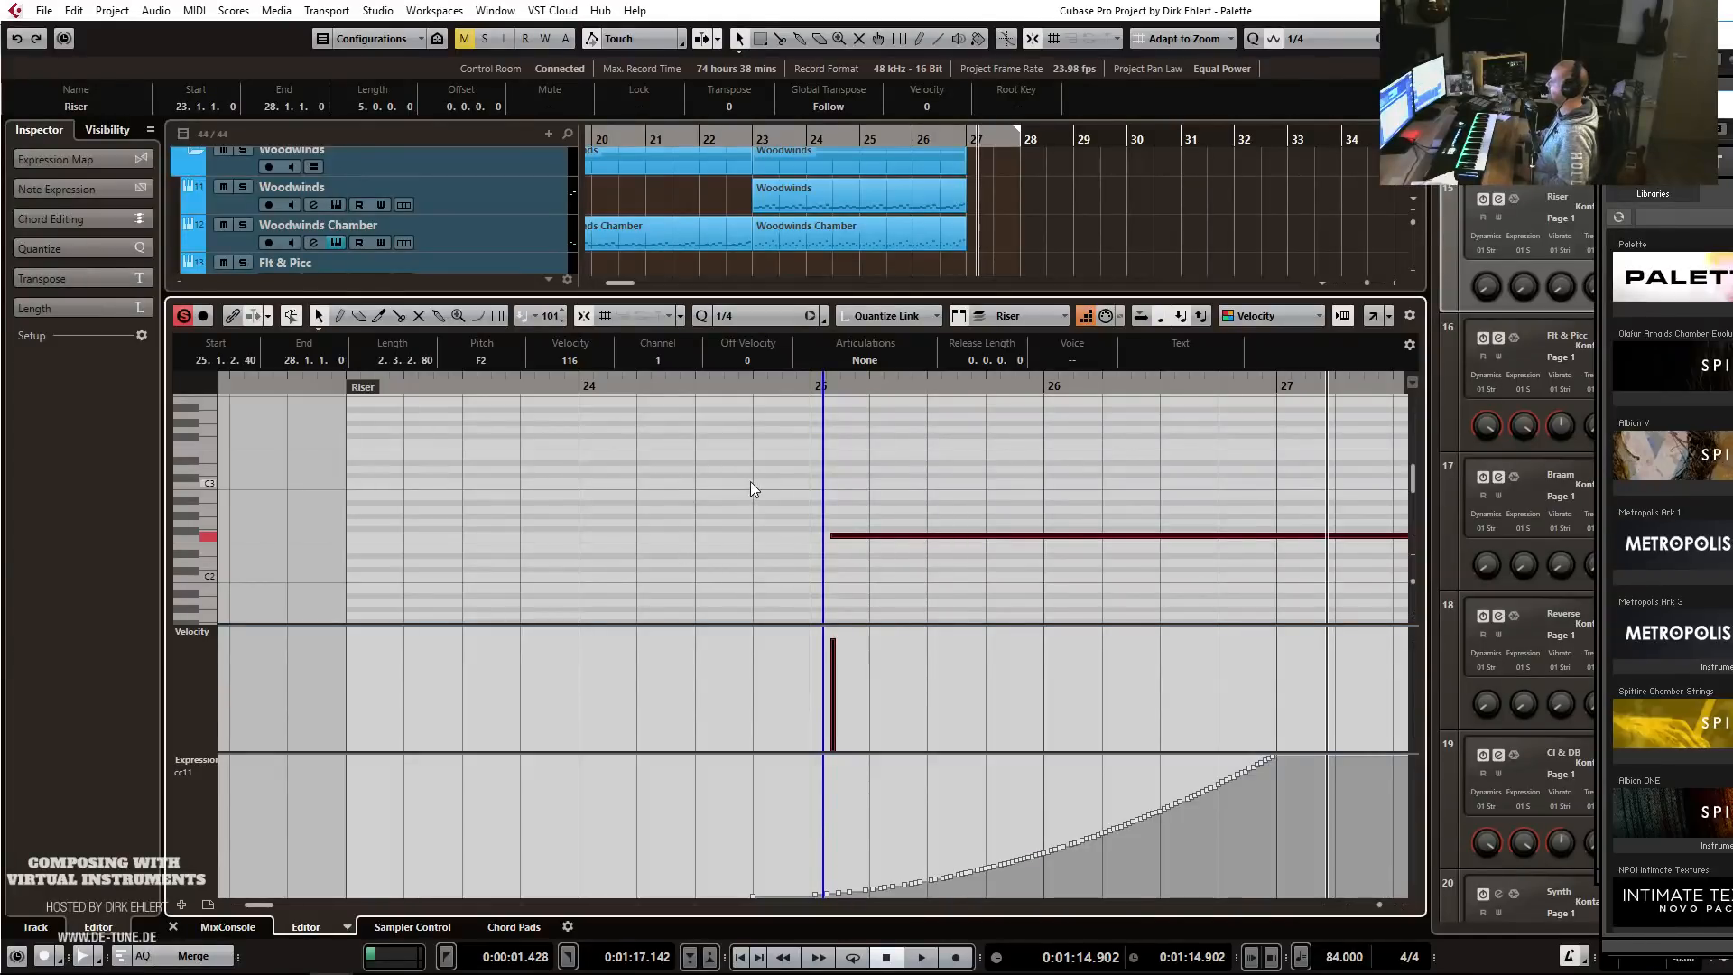
left_click(907, 468)
key("g")
key("g")
key("g")
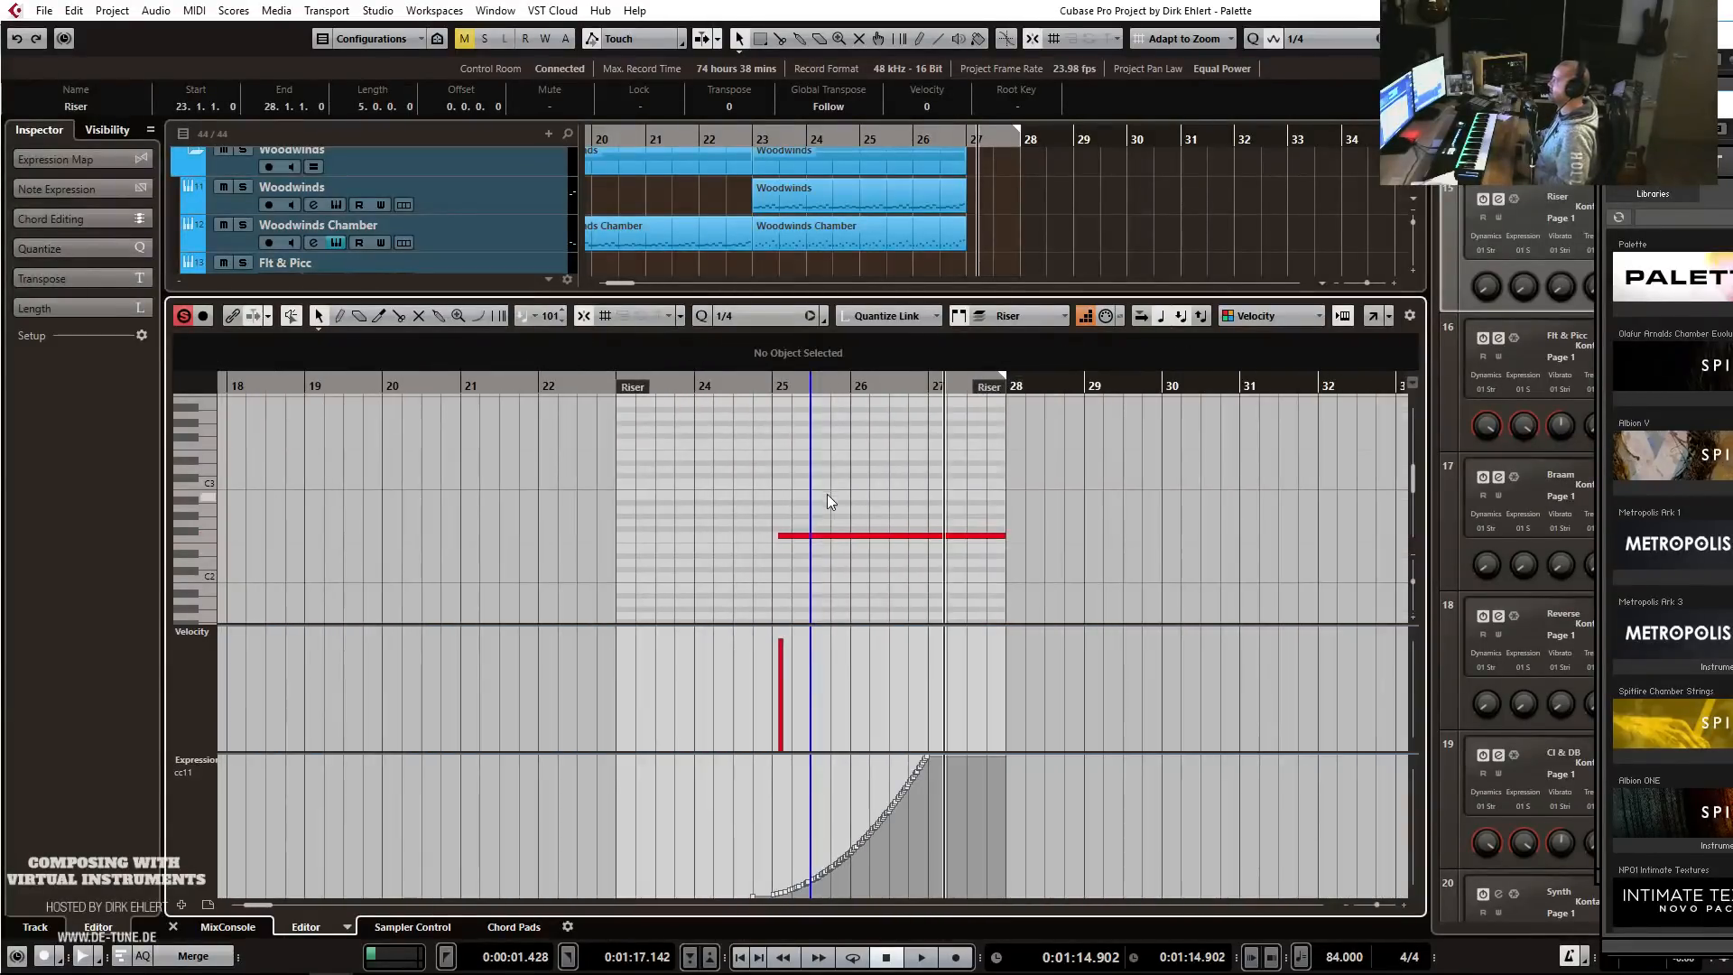
Return to the full arrangement and play back the ending with the riser from bar 24.
key("Return")
left_click(815, 137)
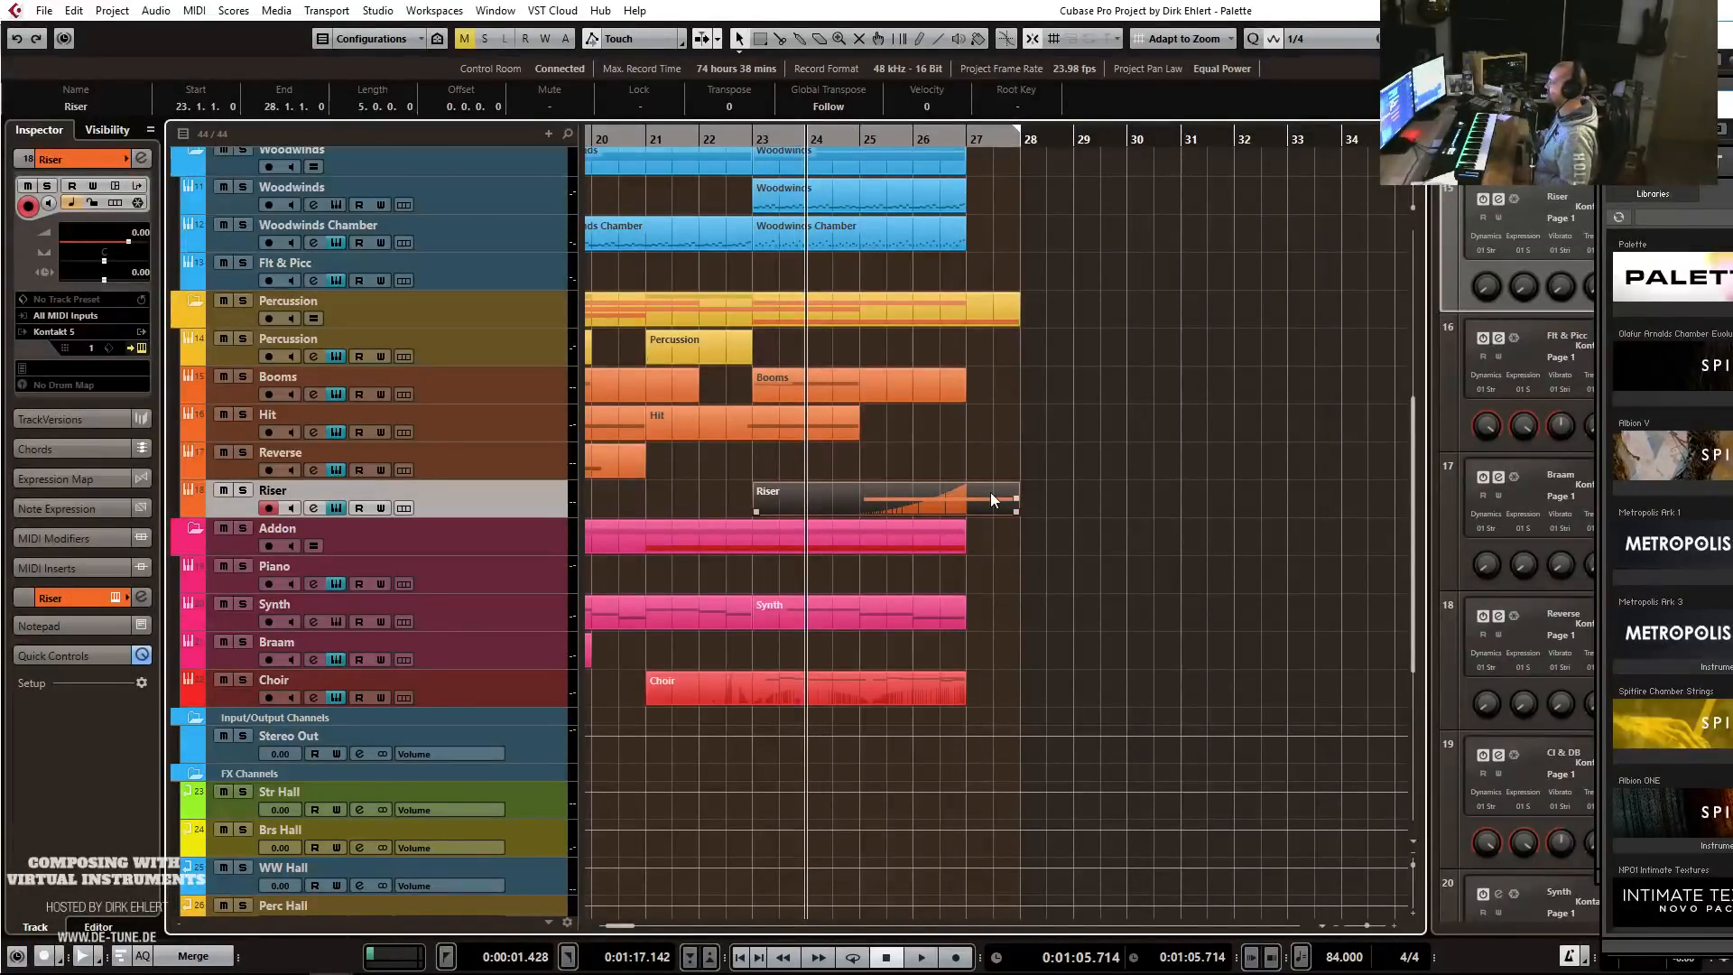
key("space")
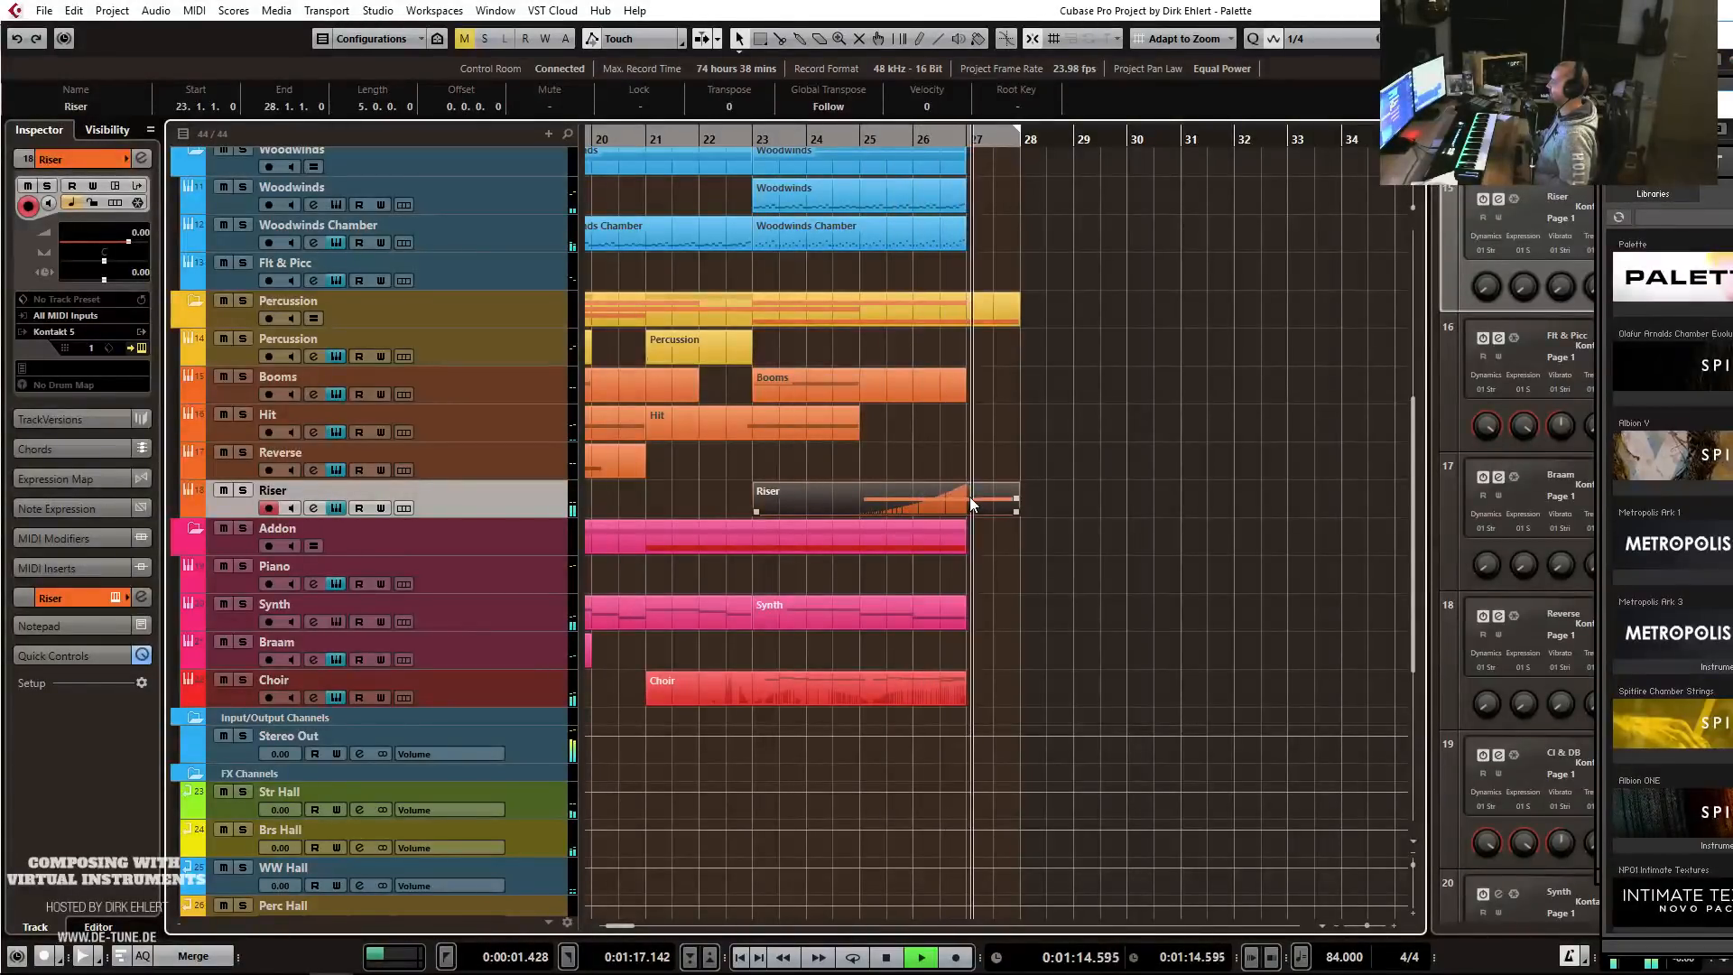
key("g")
key("space")
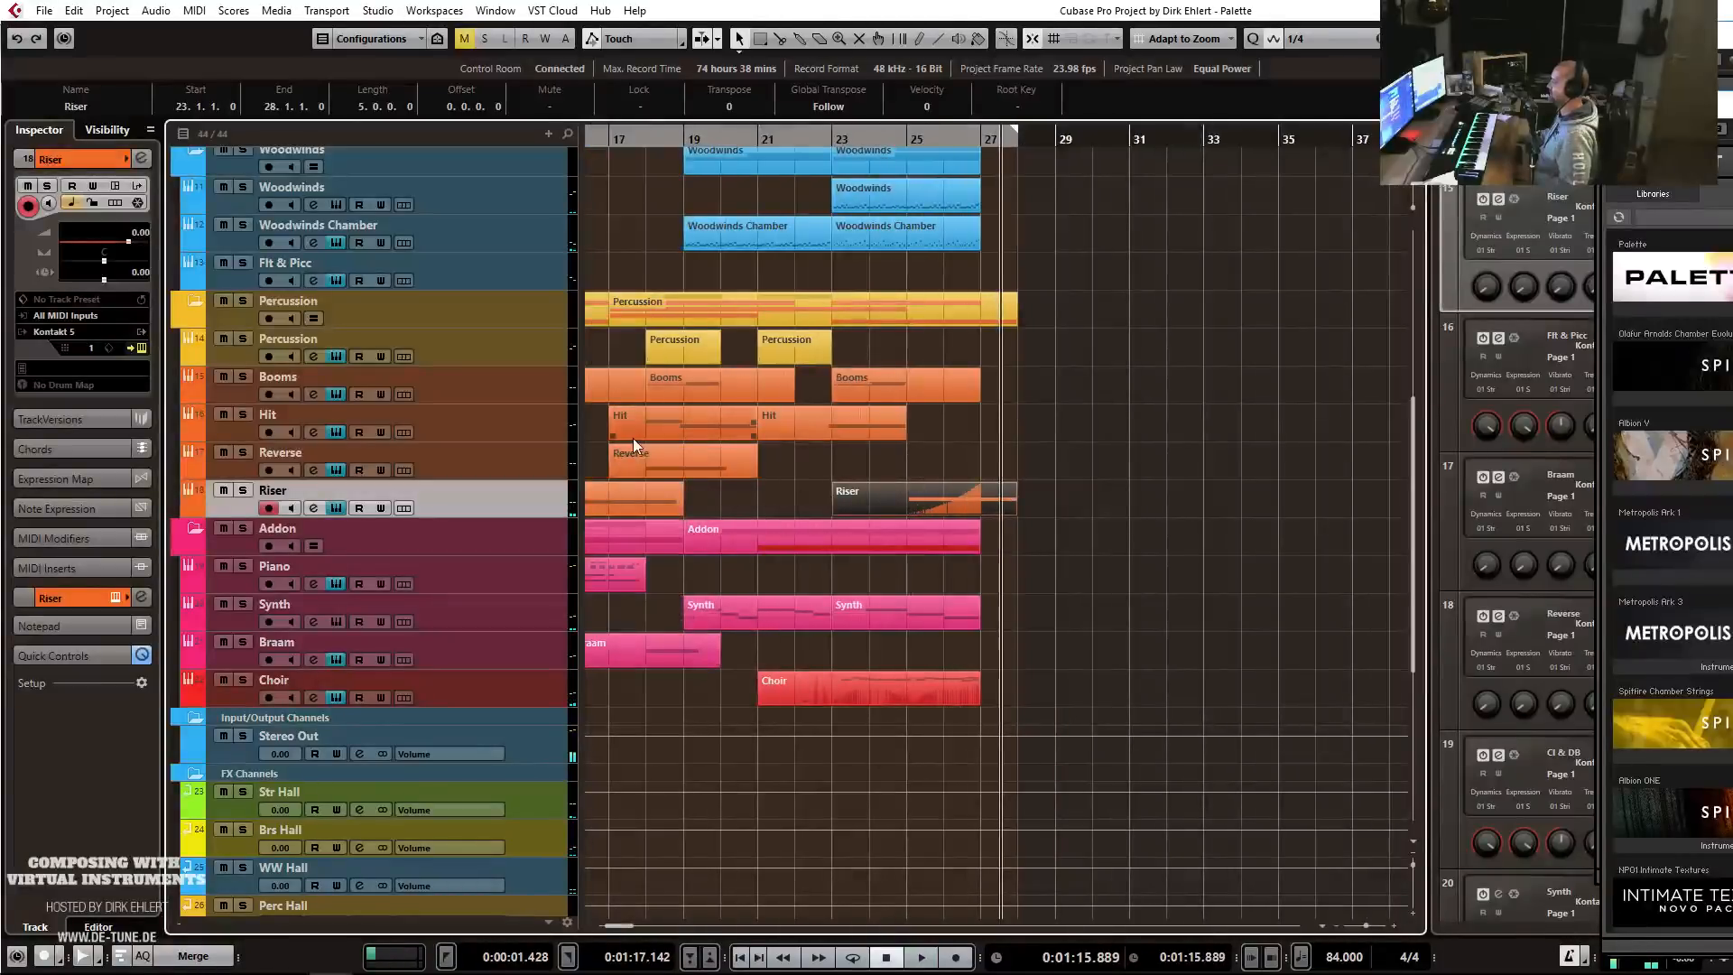
Audition the Hit track and copy its last part to 25.1.1, right after the original.
left_click(449, 427)
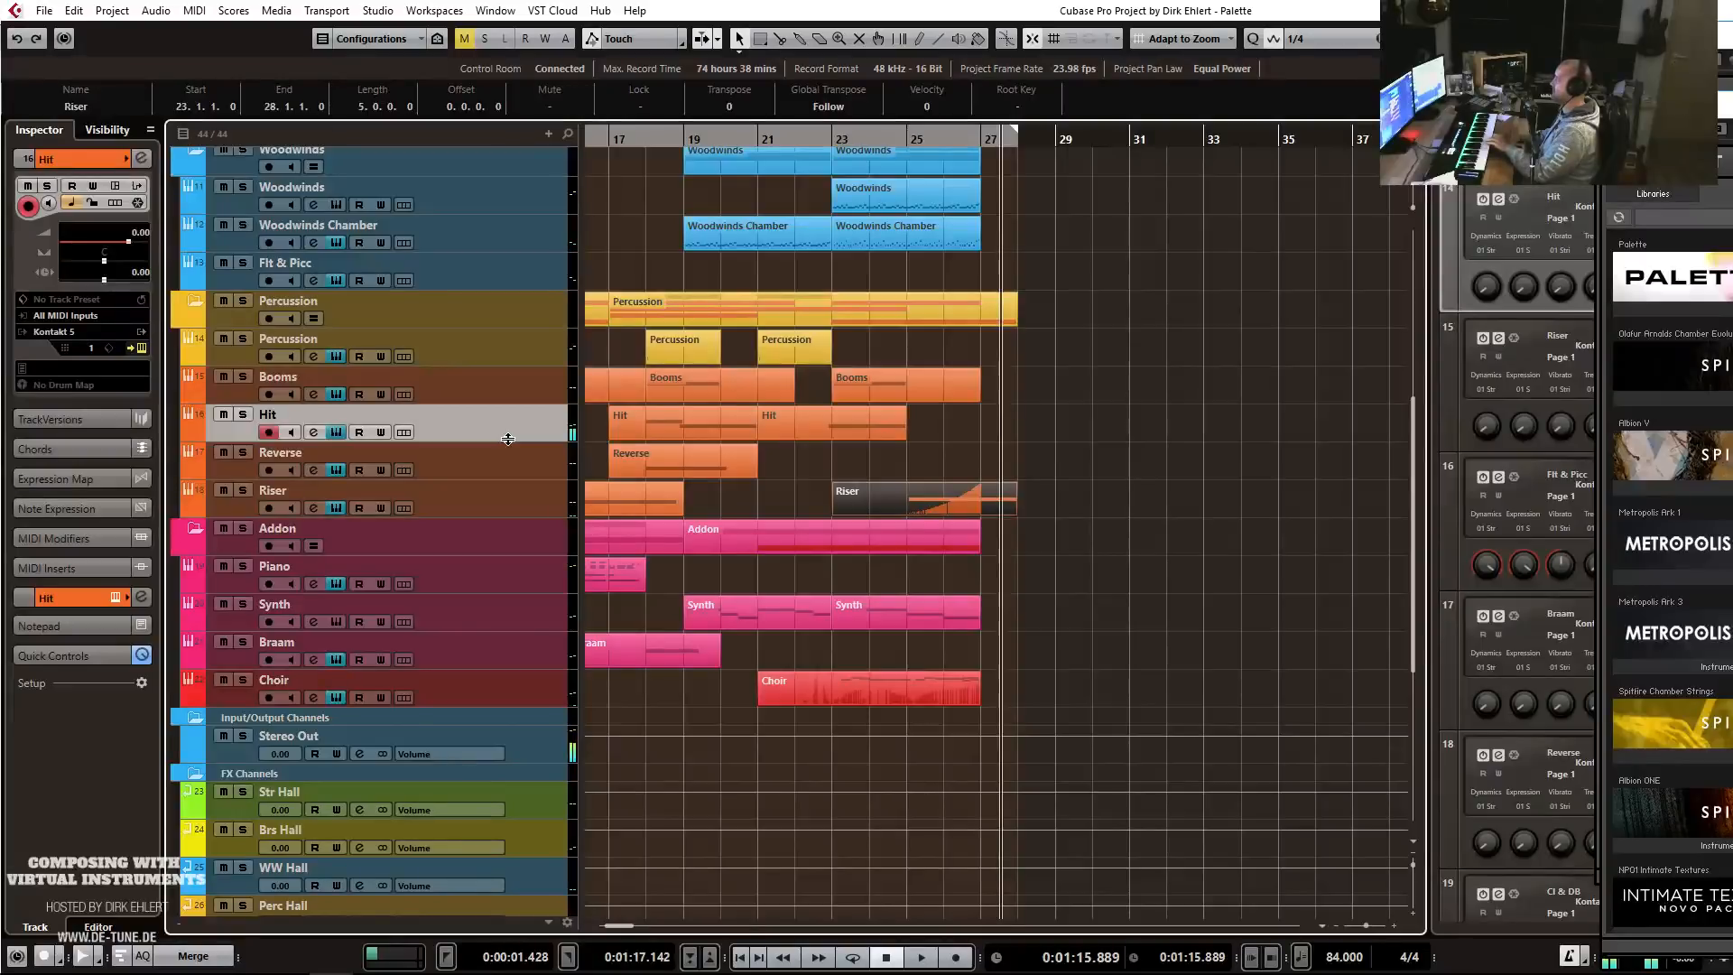
left_click(974, 429)
left_click(870, 428)
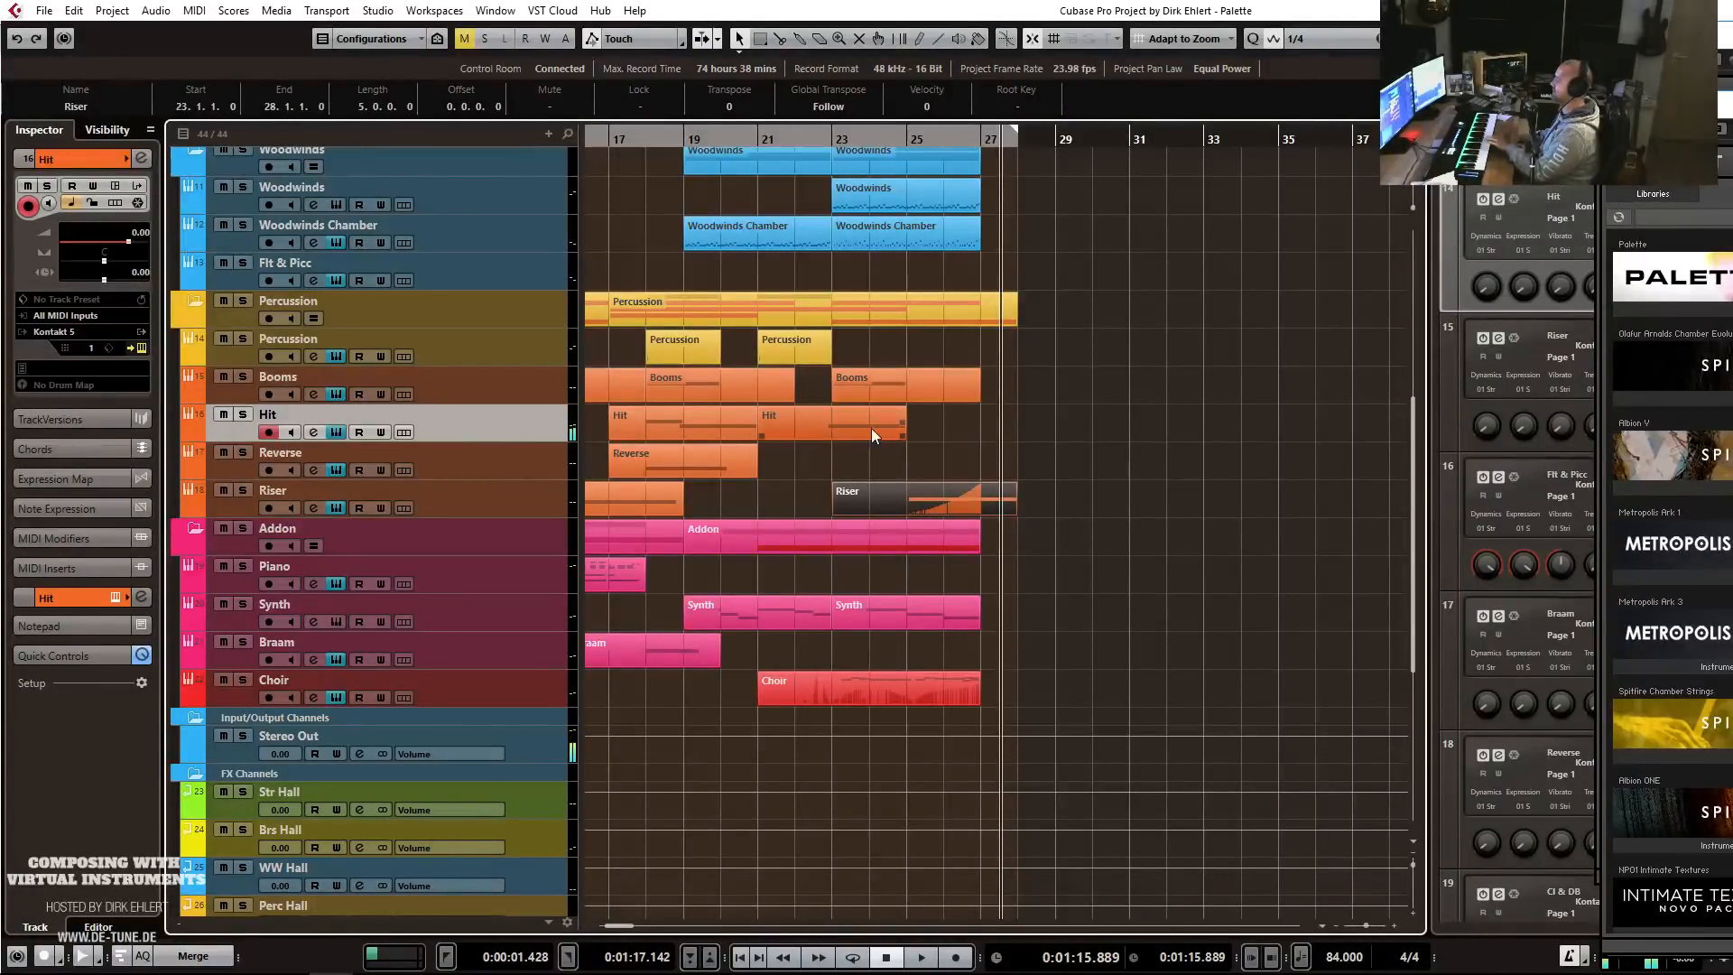
left_click_drag(876, 437, 993, 432)
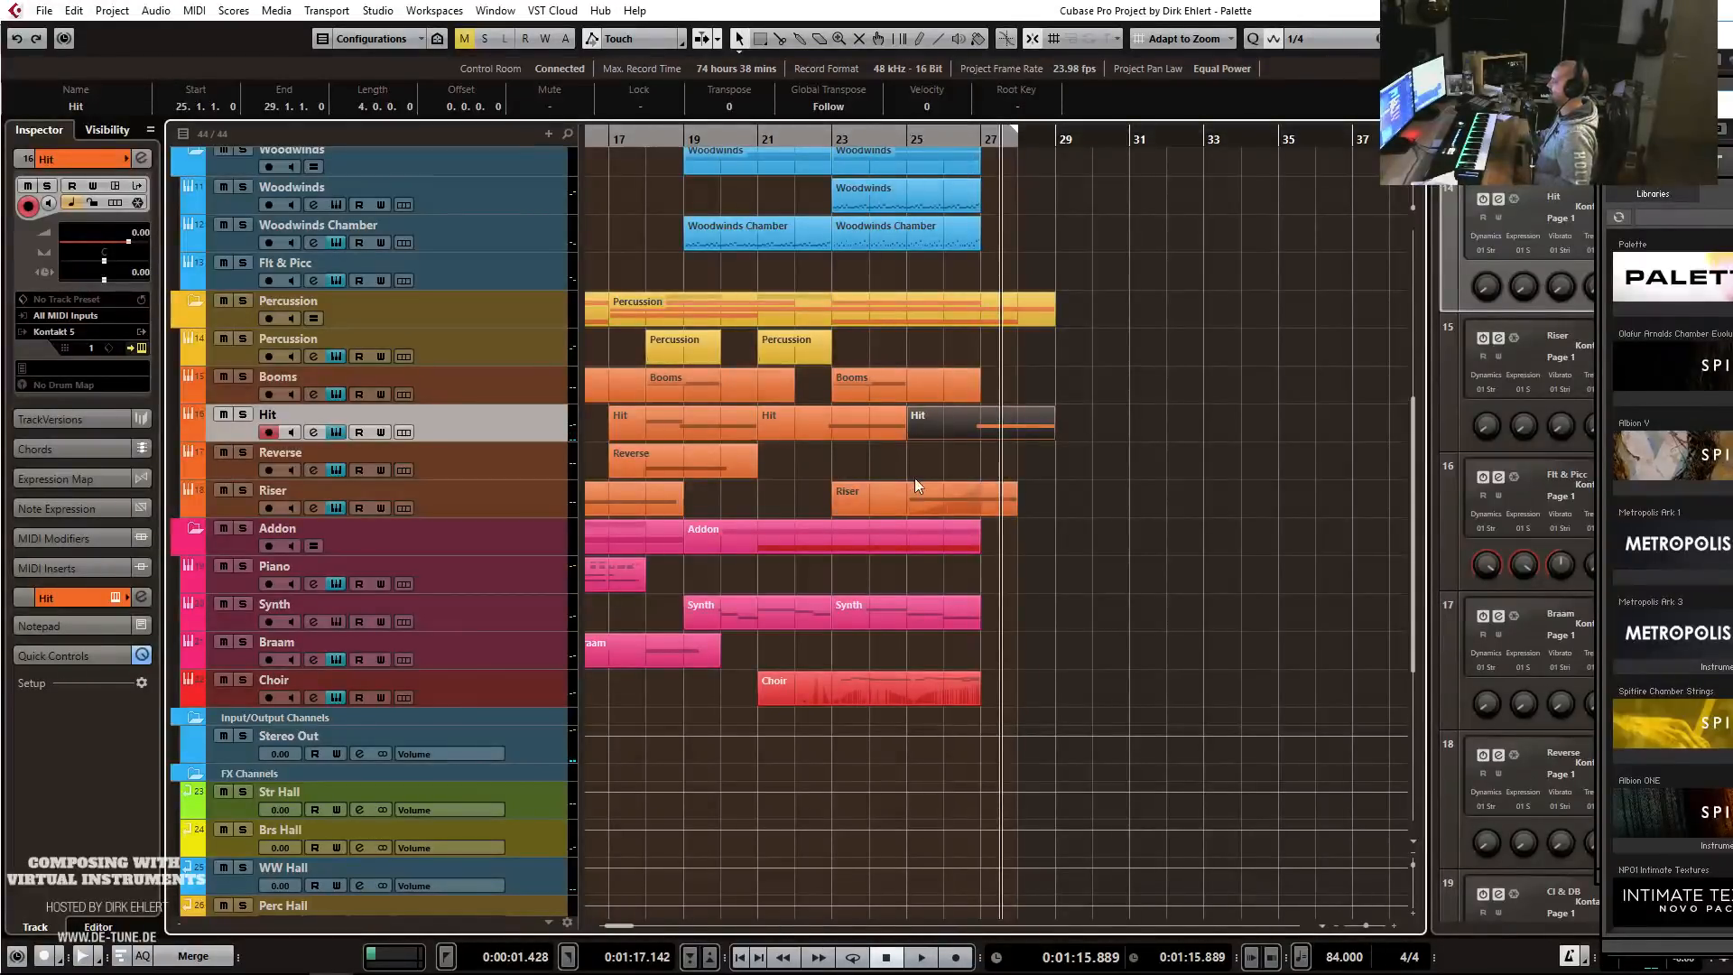
Lower the velocity of the long note in the Riser part to 97.
double_click(890, 500)
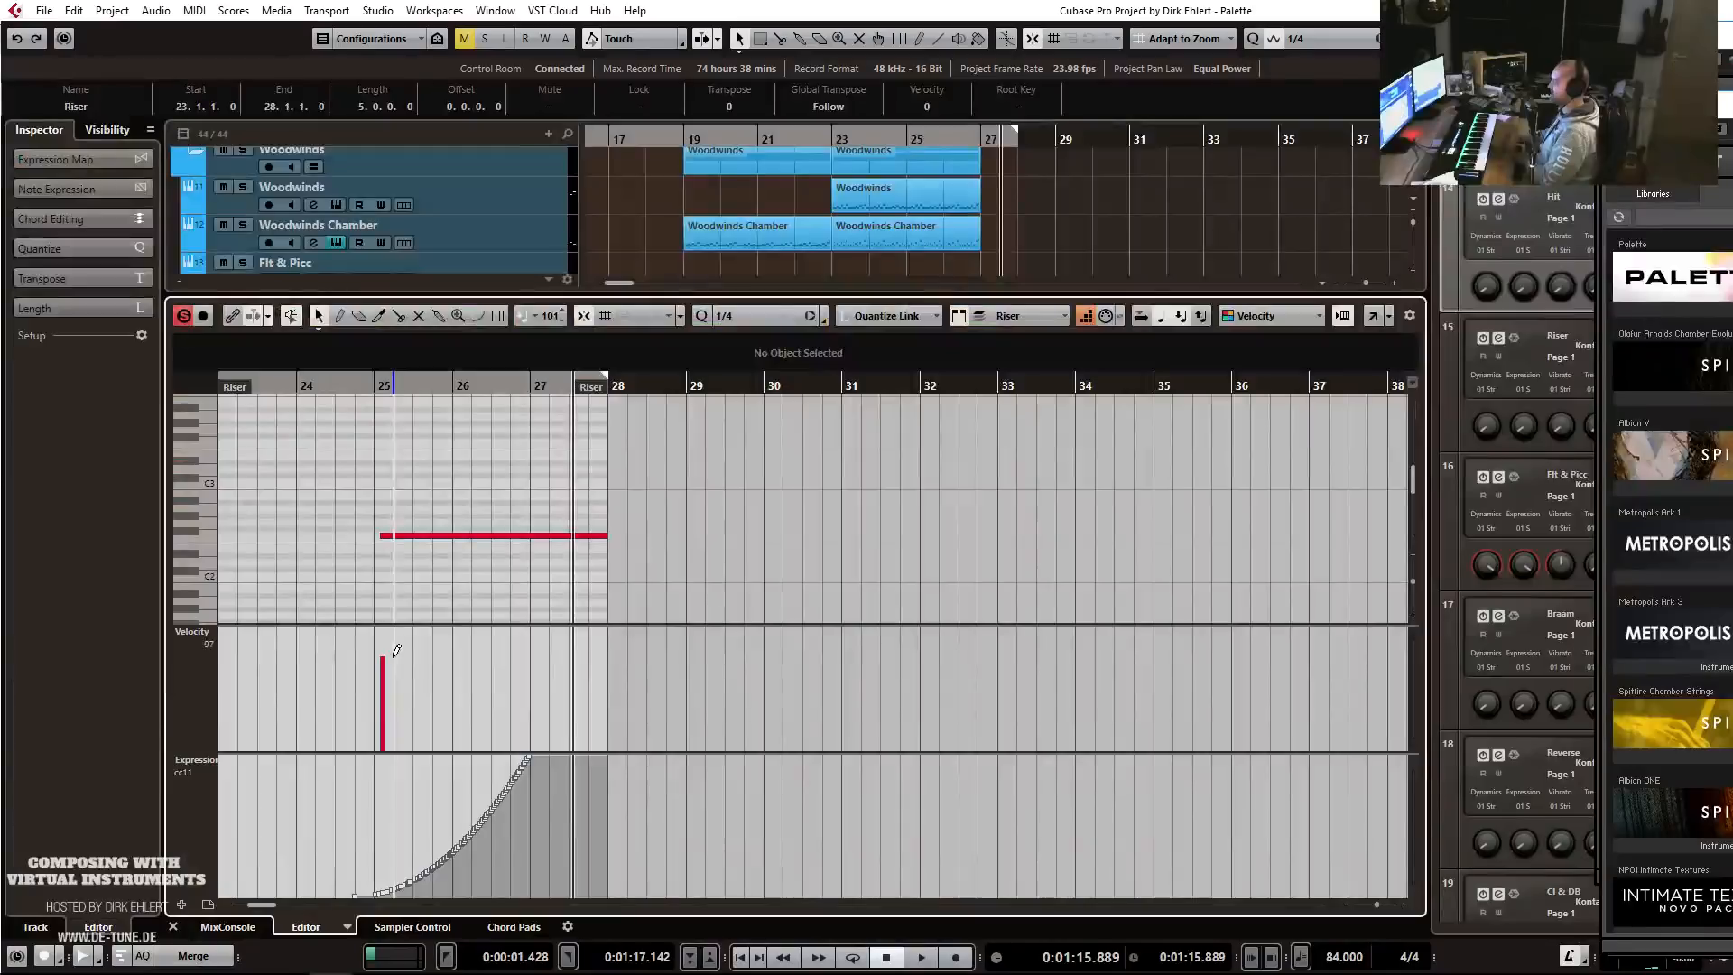
key("Return")
Audition the Broken Dryer riser in Kontakt while adjusting its envelope attack, and bring up MIDI learn for the filter cutoff.
left_click(479, 504)
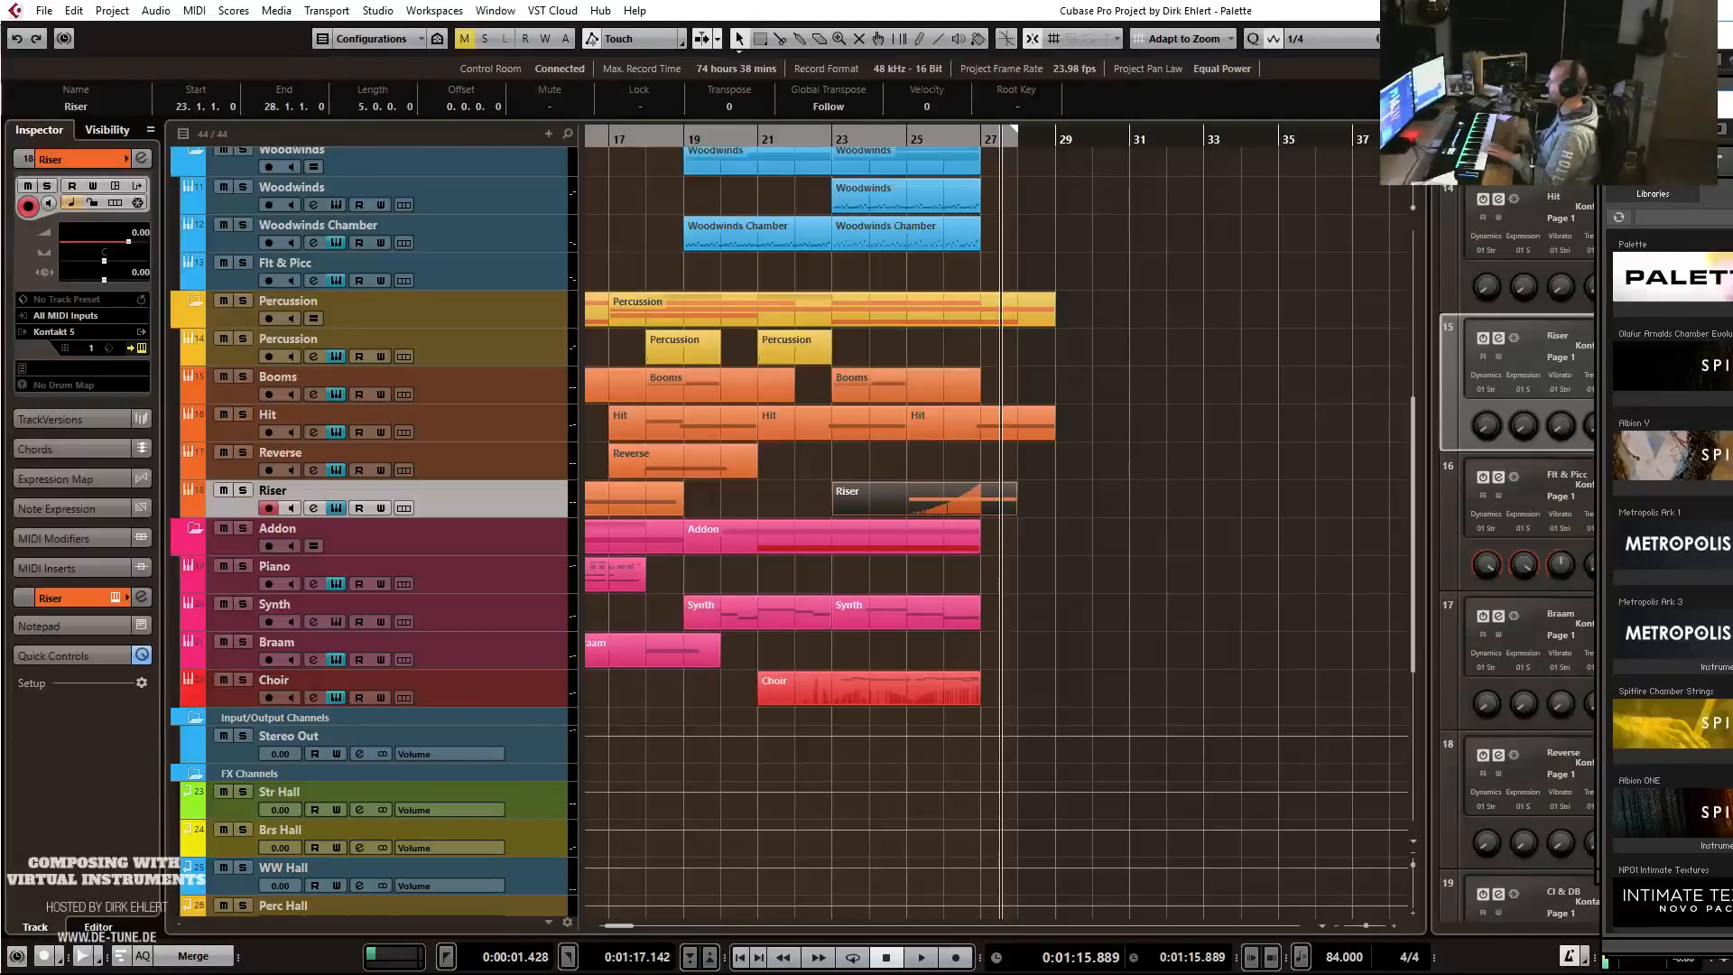
left_click_drag(1732, 110, 889, 129)
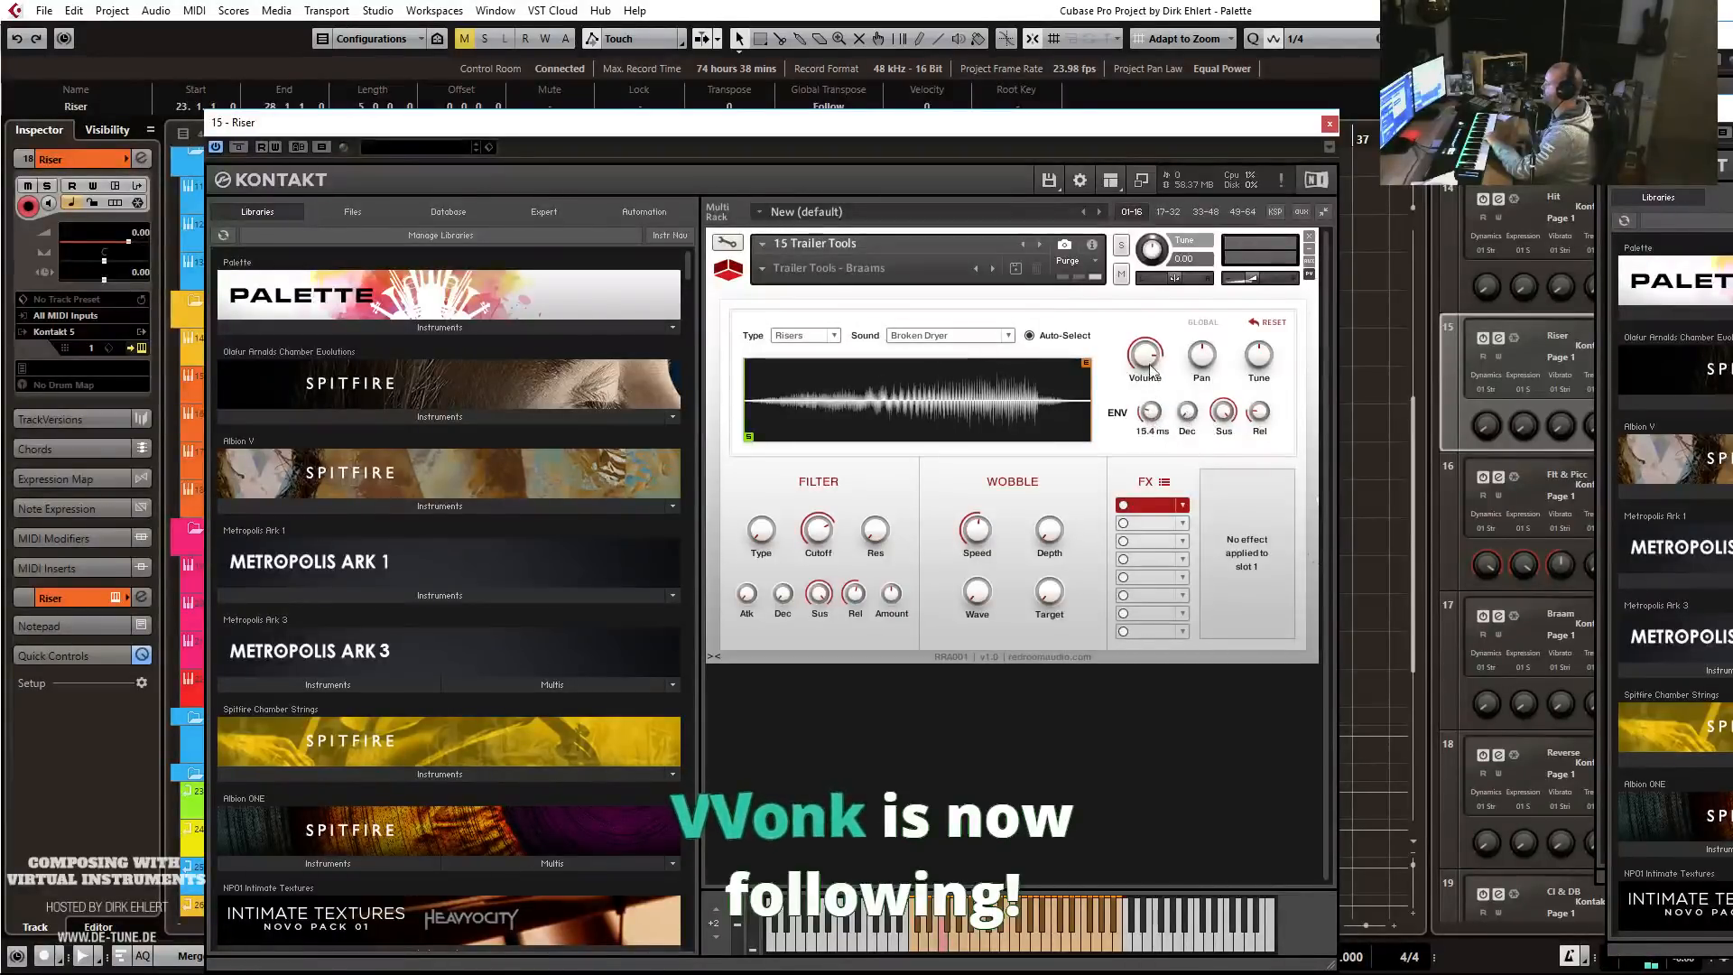
left_click_drag(1167, 426, 1152, 309)
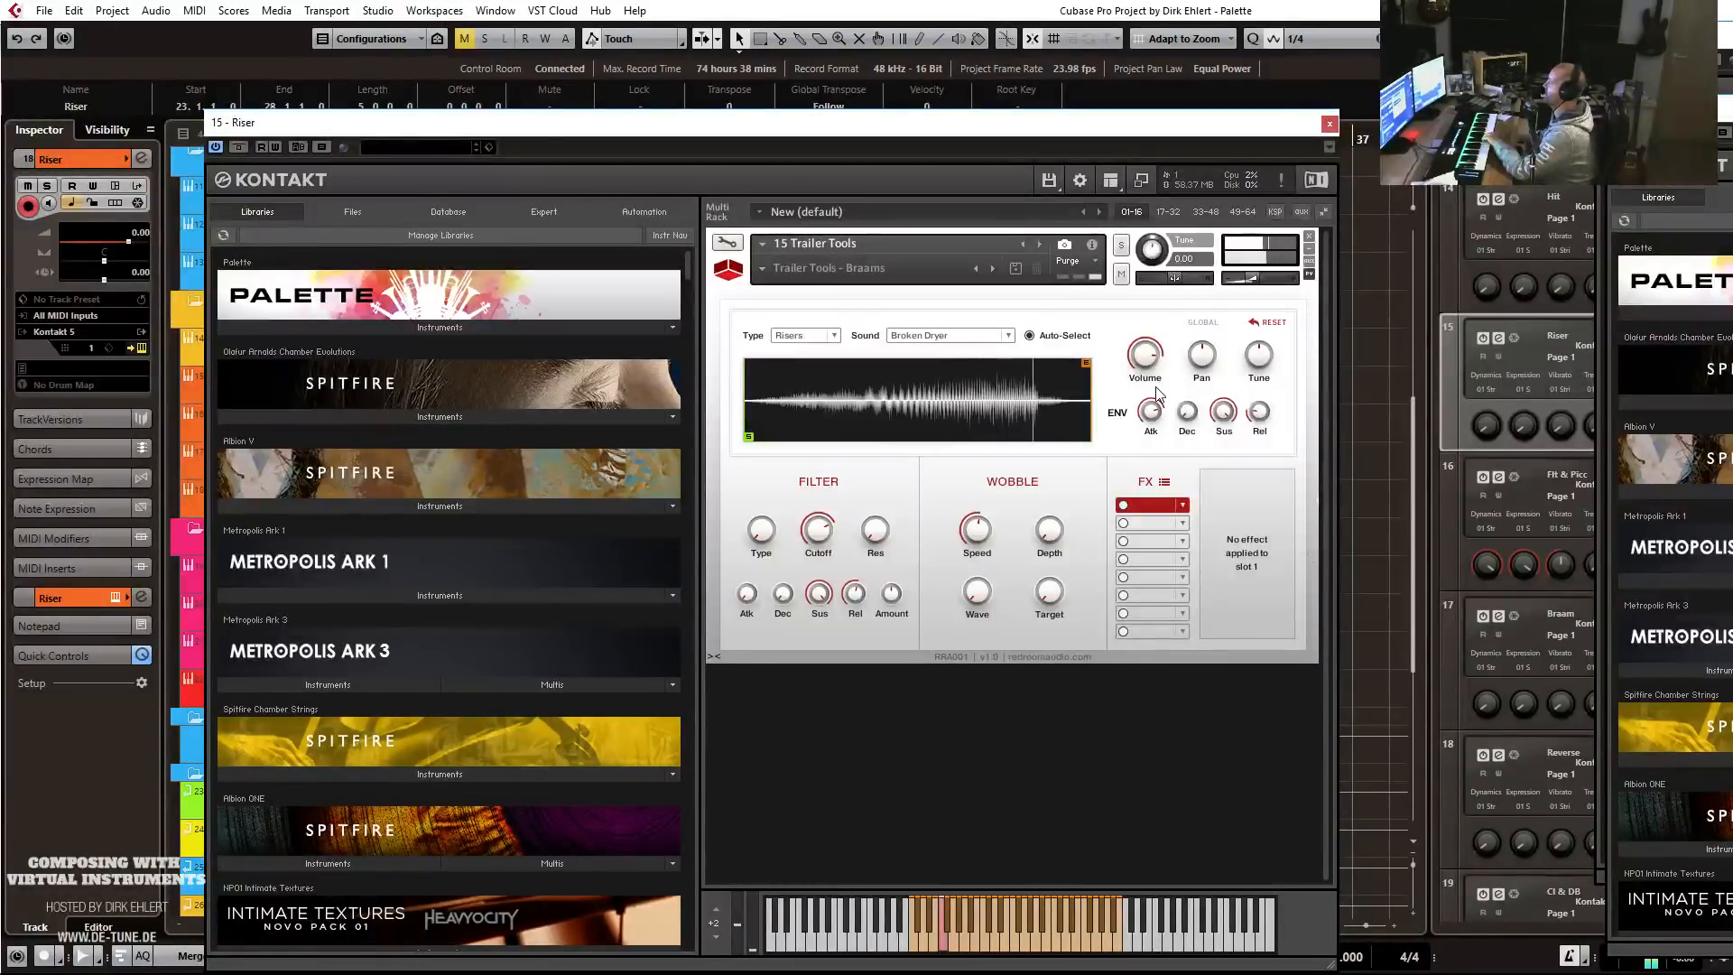
left_click_drag(970, 122, 1018, 86)
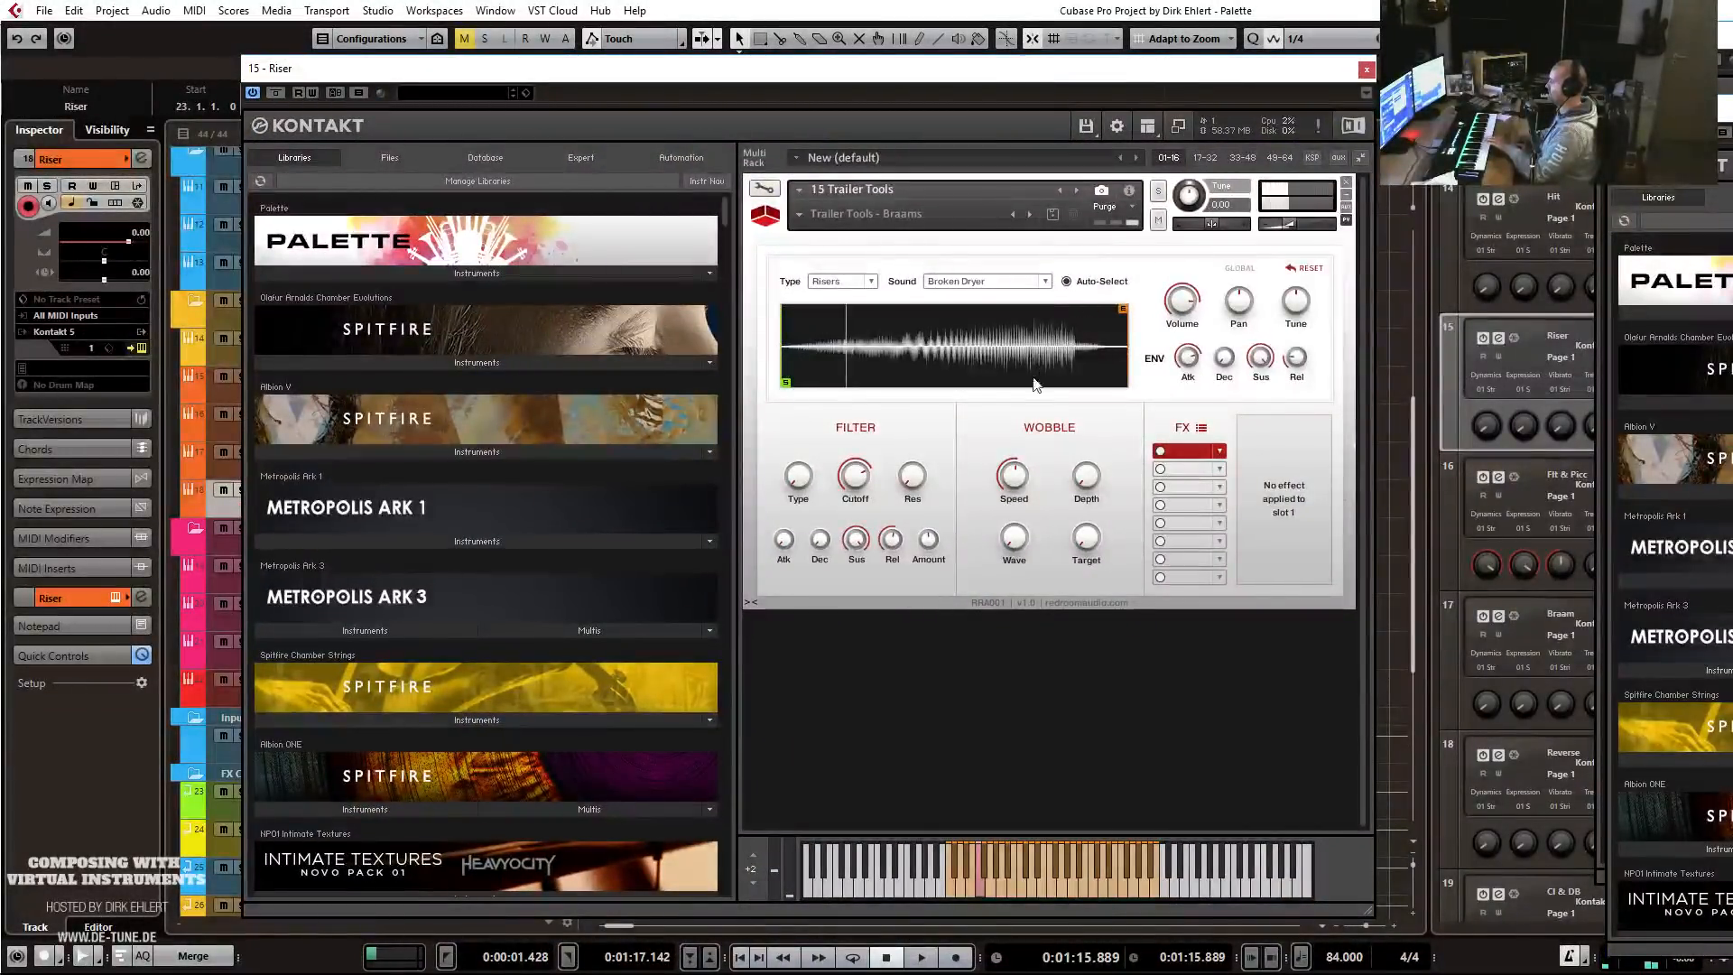
left_click_drag(859, 451, 855, 462)
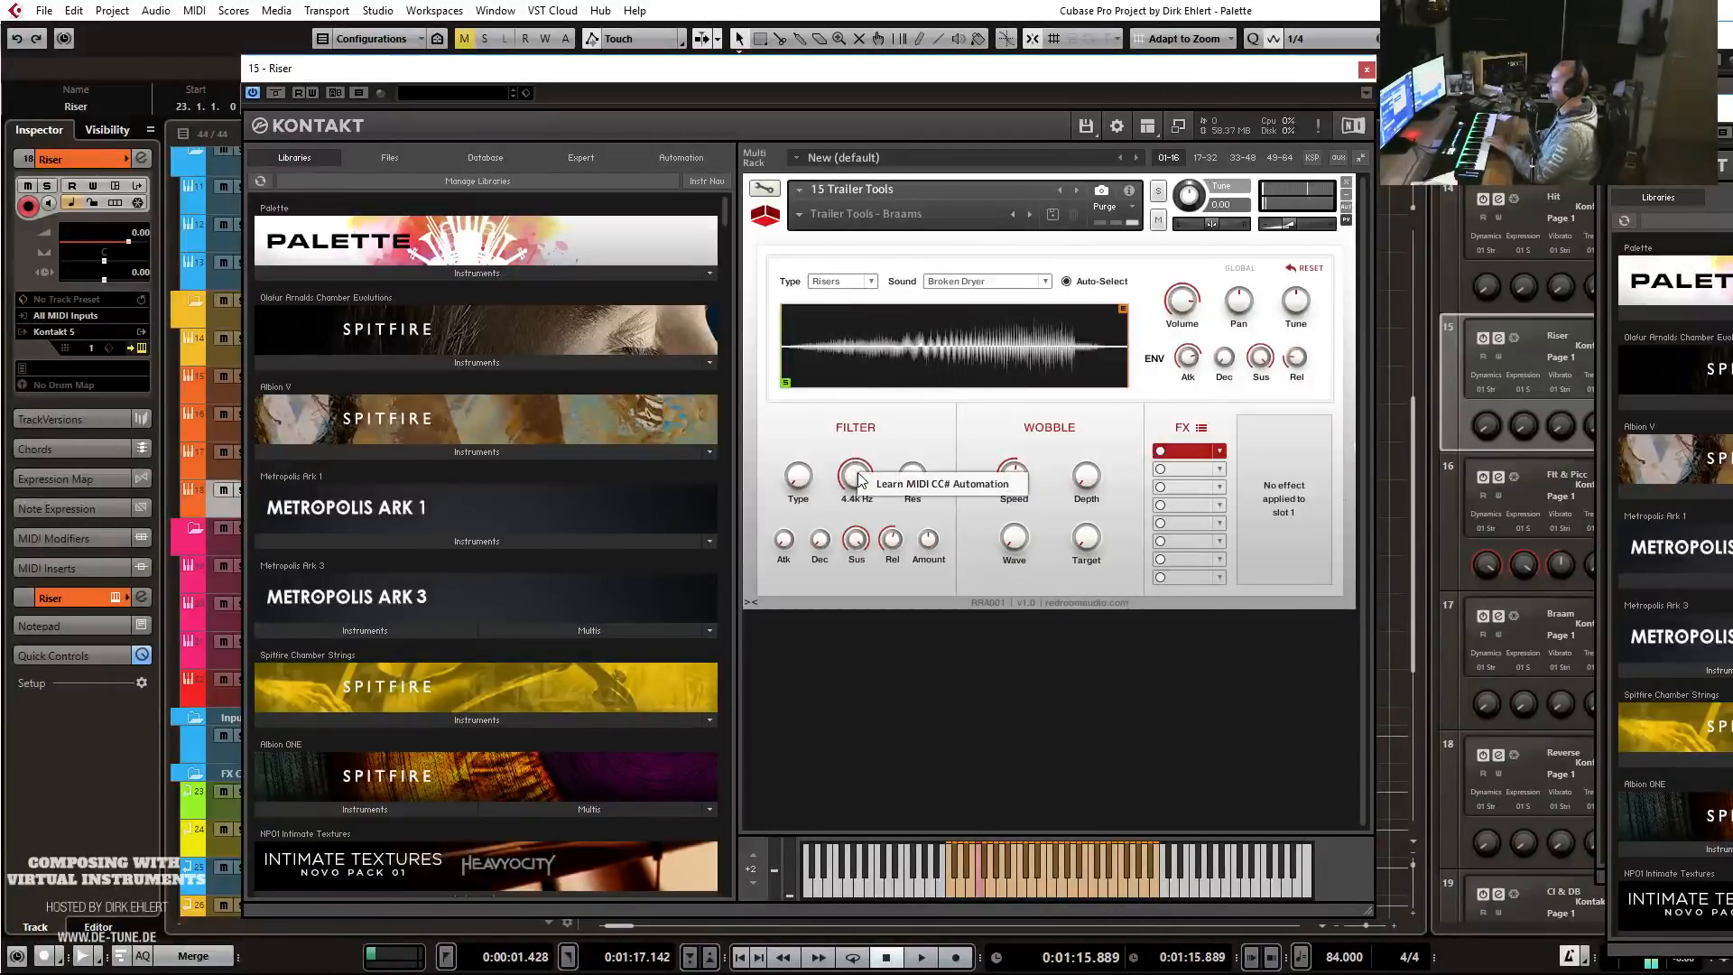
left_click_drag(1083, 63, 1732, 68)
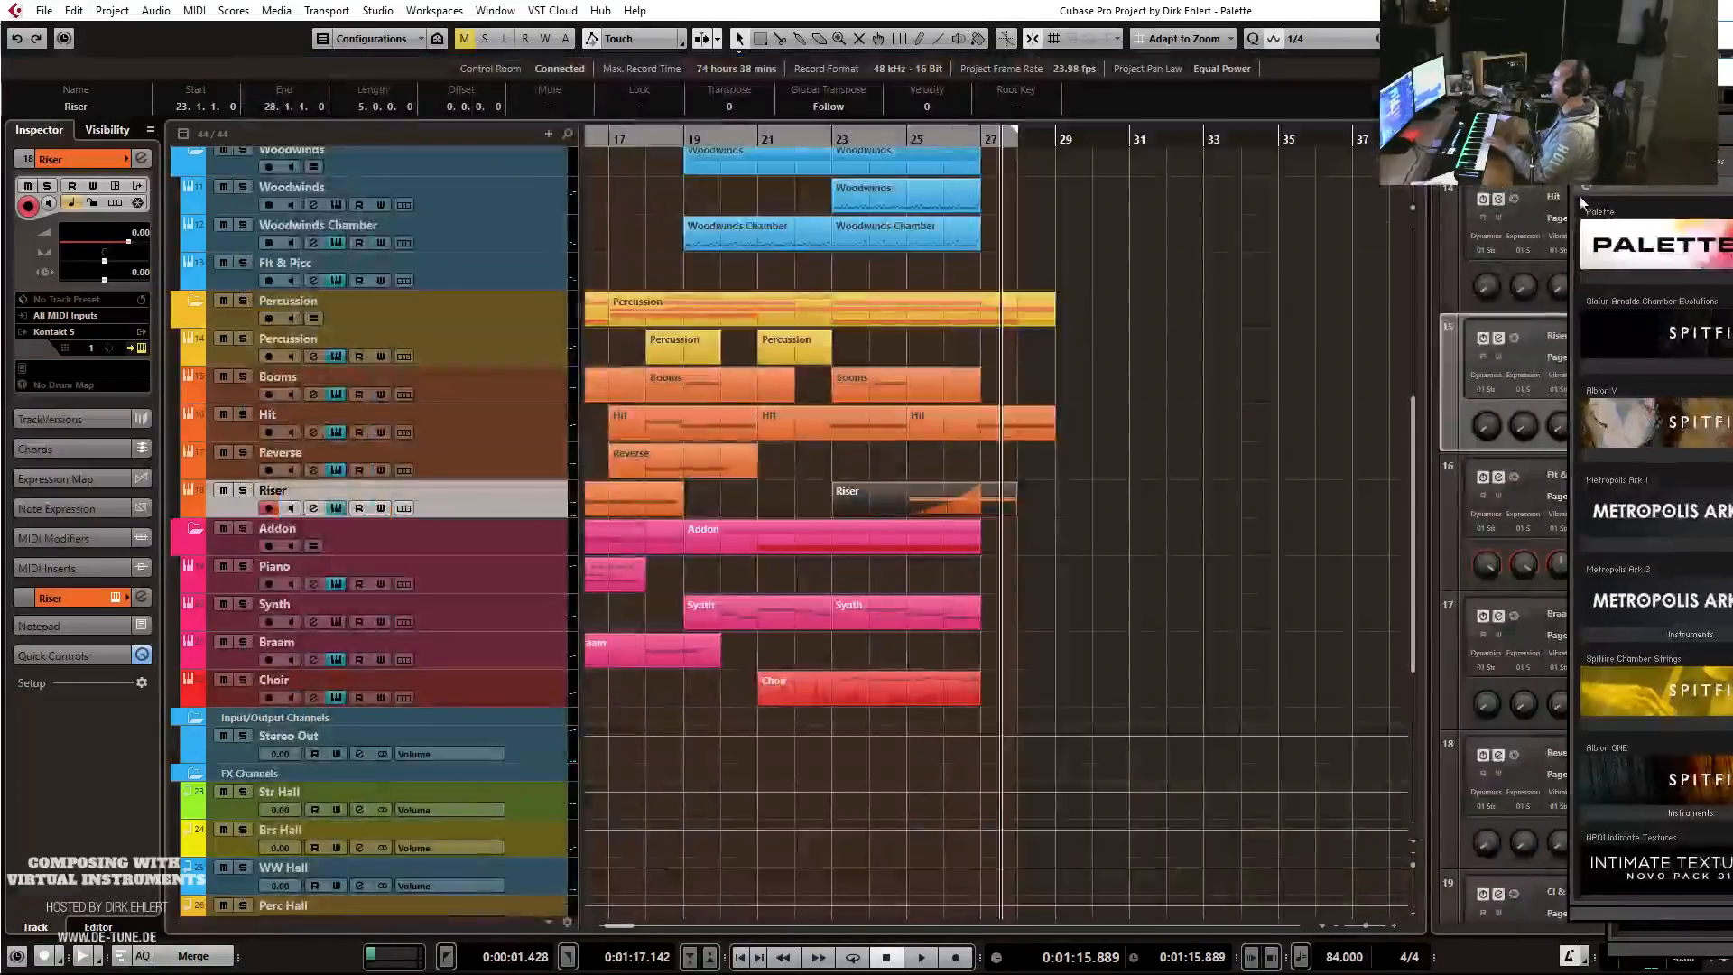
Play back the arrangement from bar 24 through the riser and the copied hit in bar 27.
left_click(869, 137)
key("space")
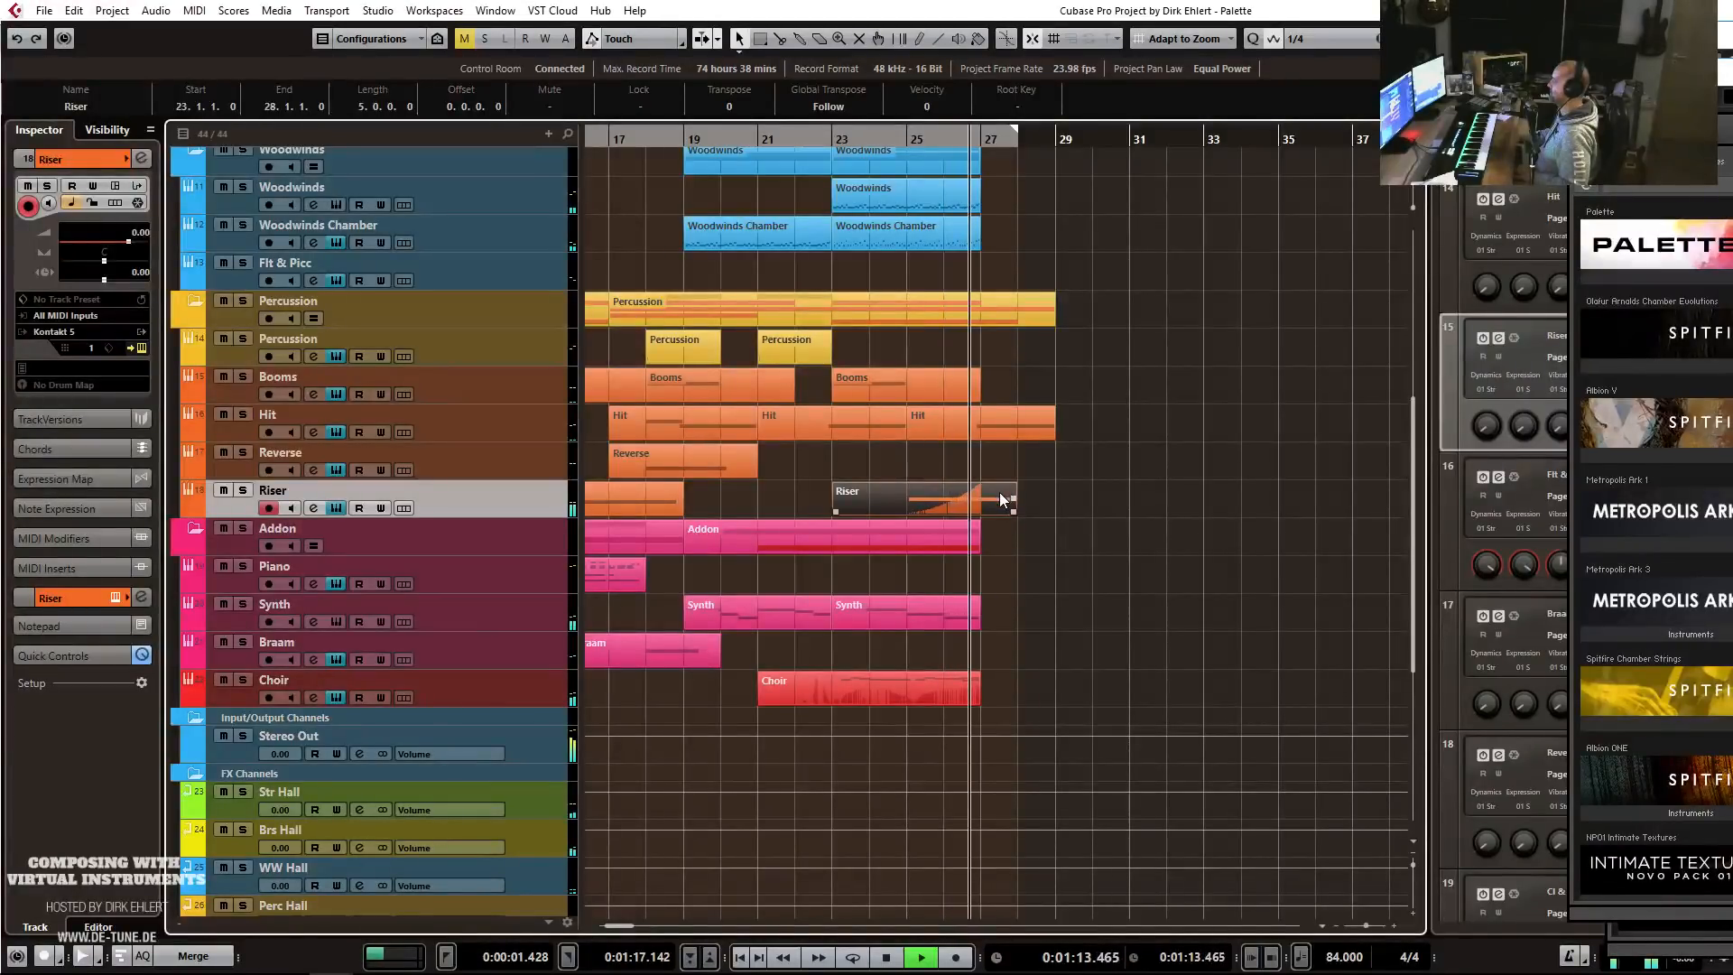
key("space")
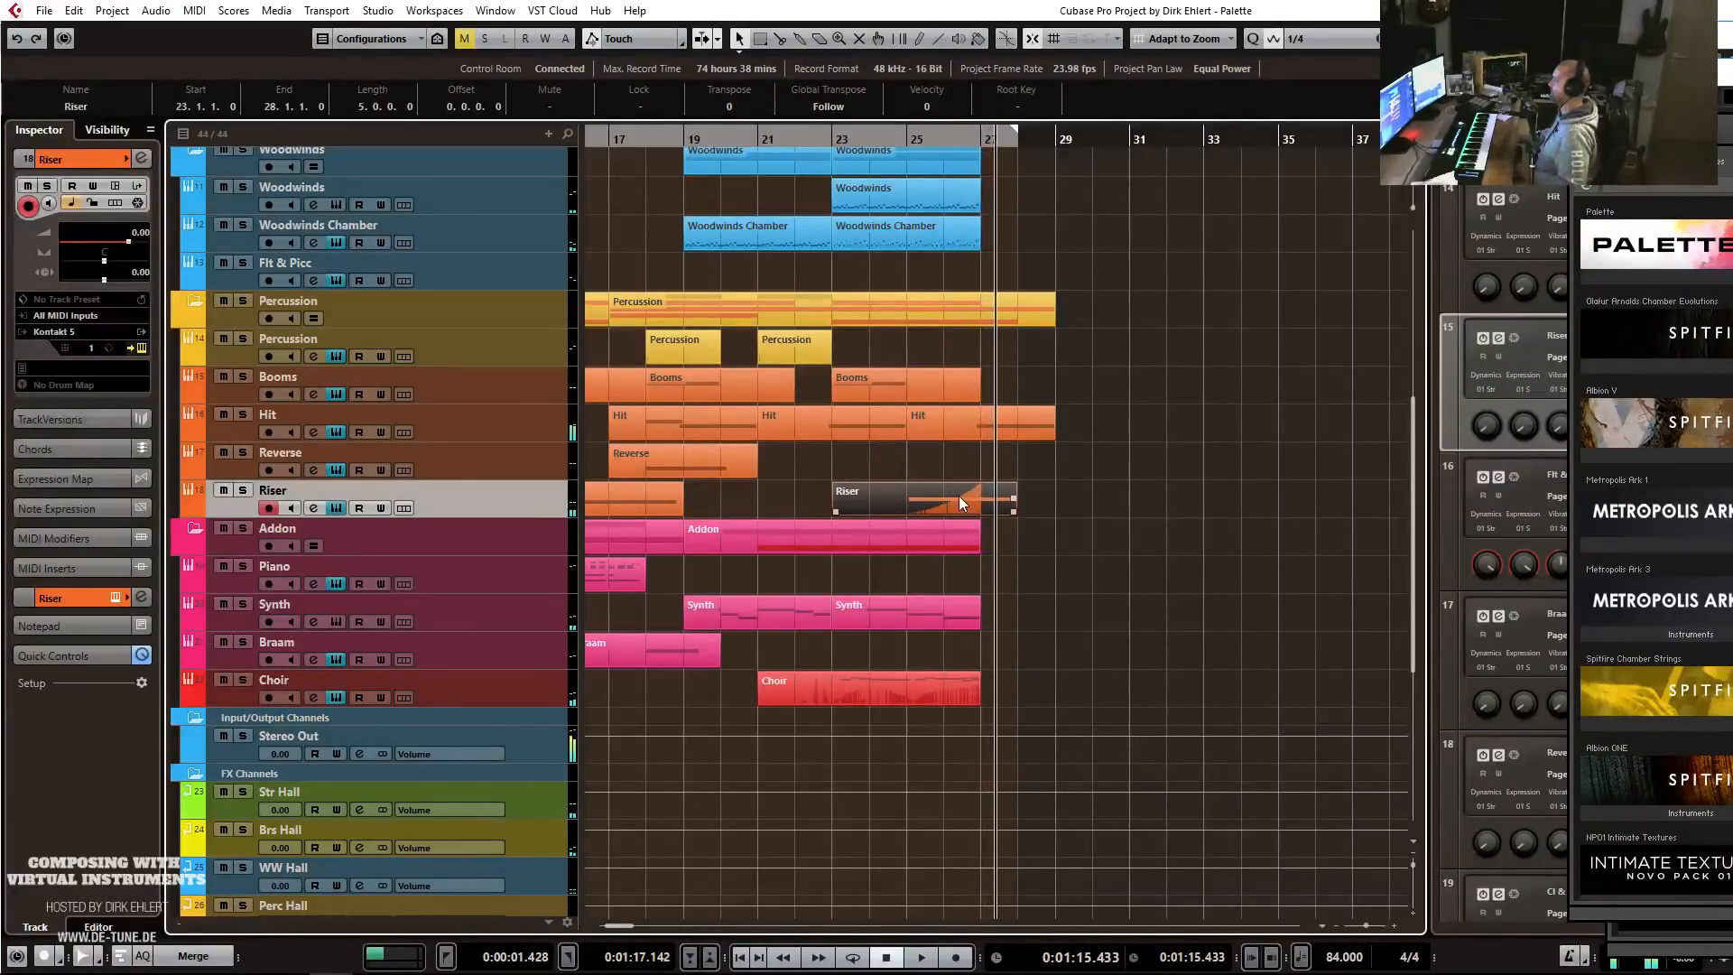
Audition other riser sounds of the Trailer Tools instrument in Kontakt, including Moar.
double_click(958, 495)
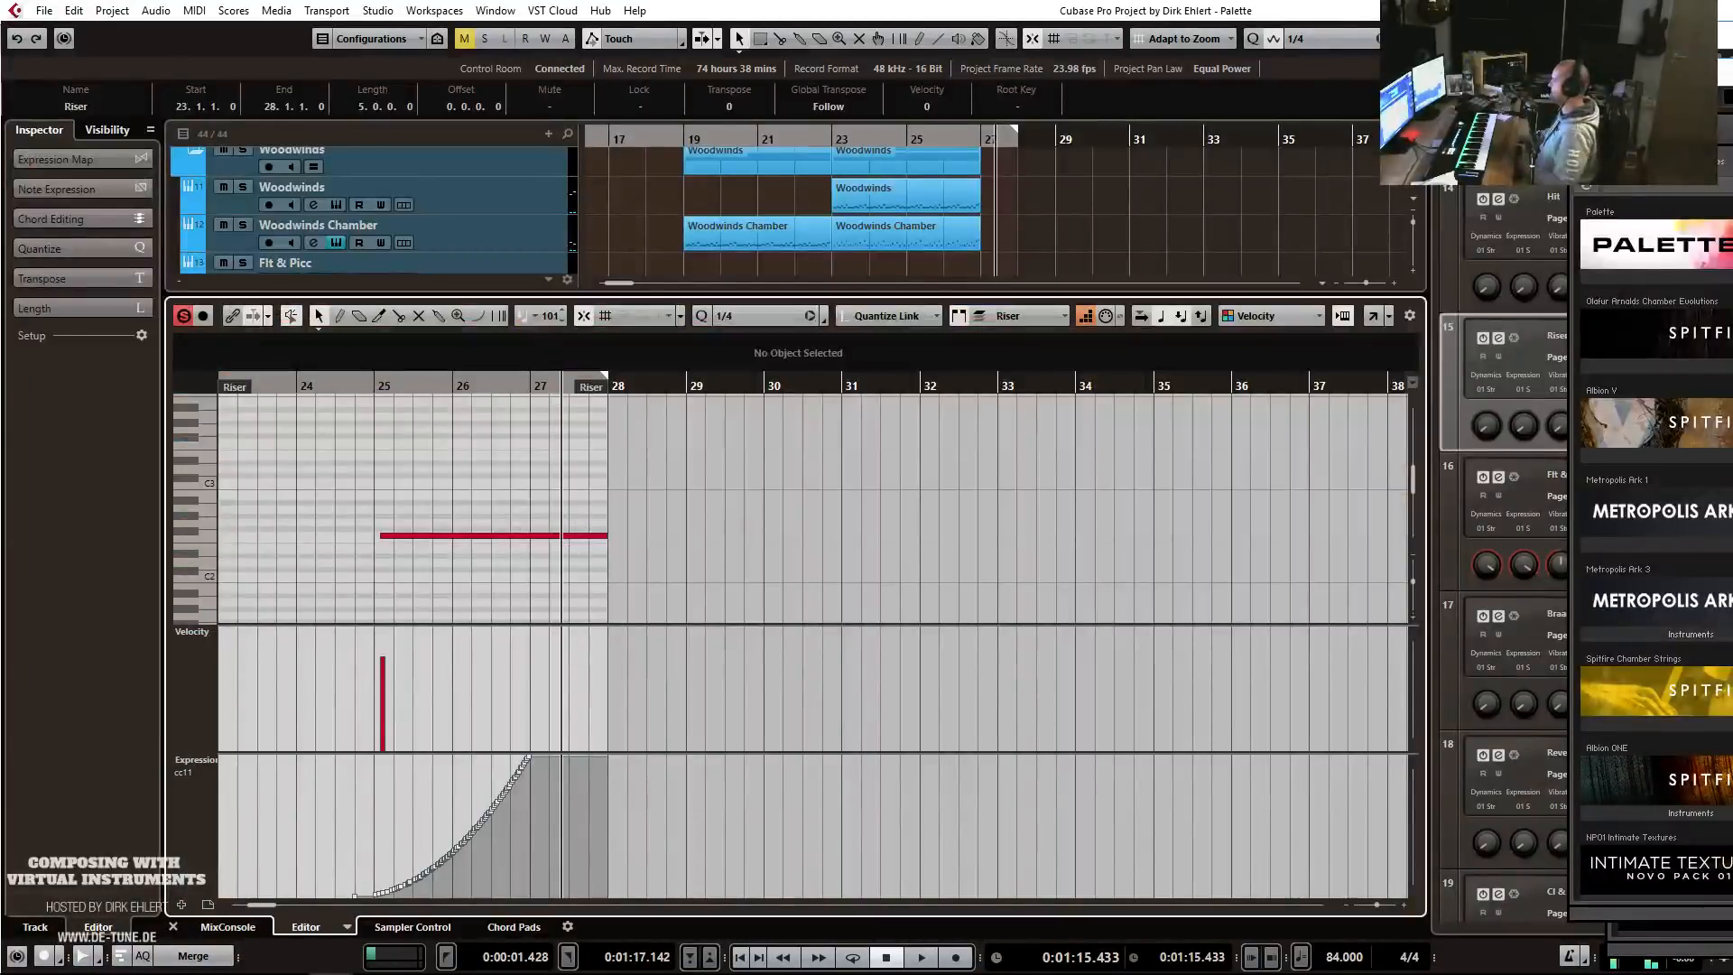
left_click_drag(1726, 76, 987, 126)
key("Return")
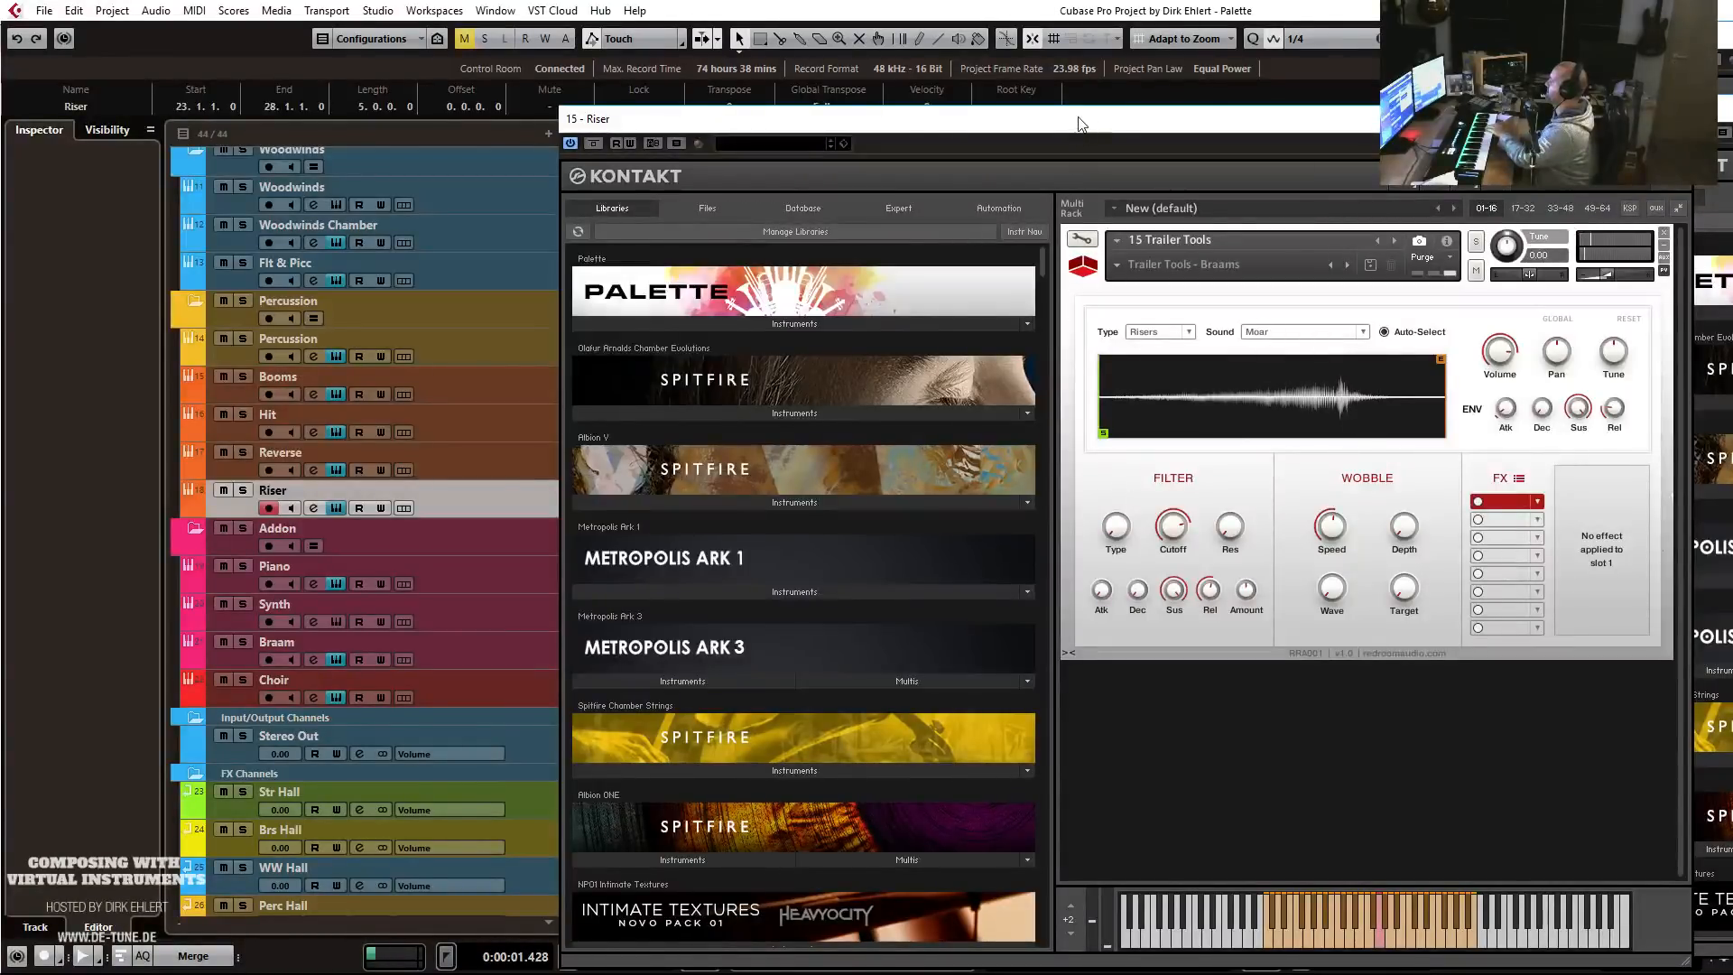
left_click_drag(1079, 118, 1732, 174)
Transpose the long note in the Riser part from F2 up to G3.
double_click(939, 487)
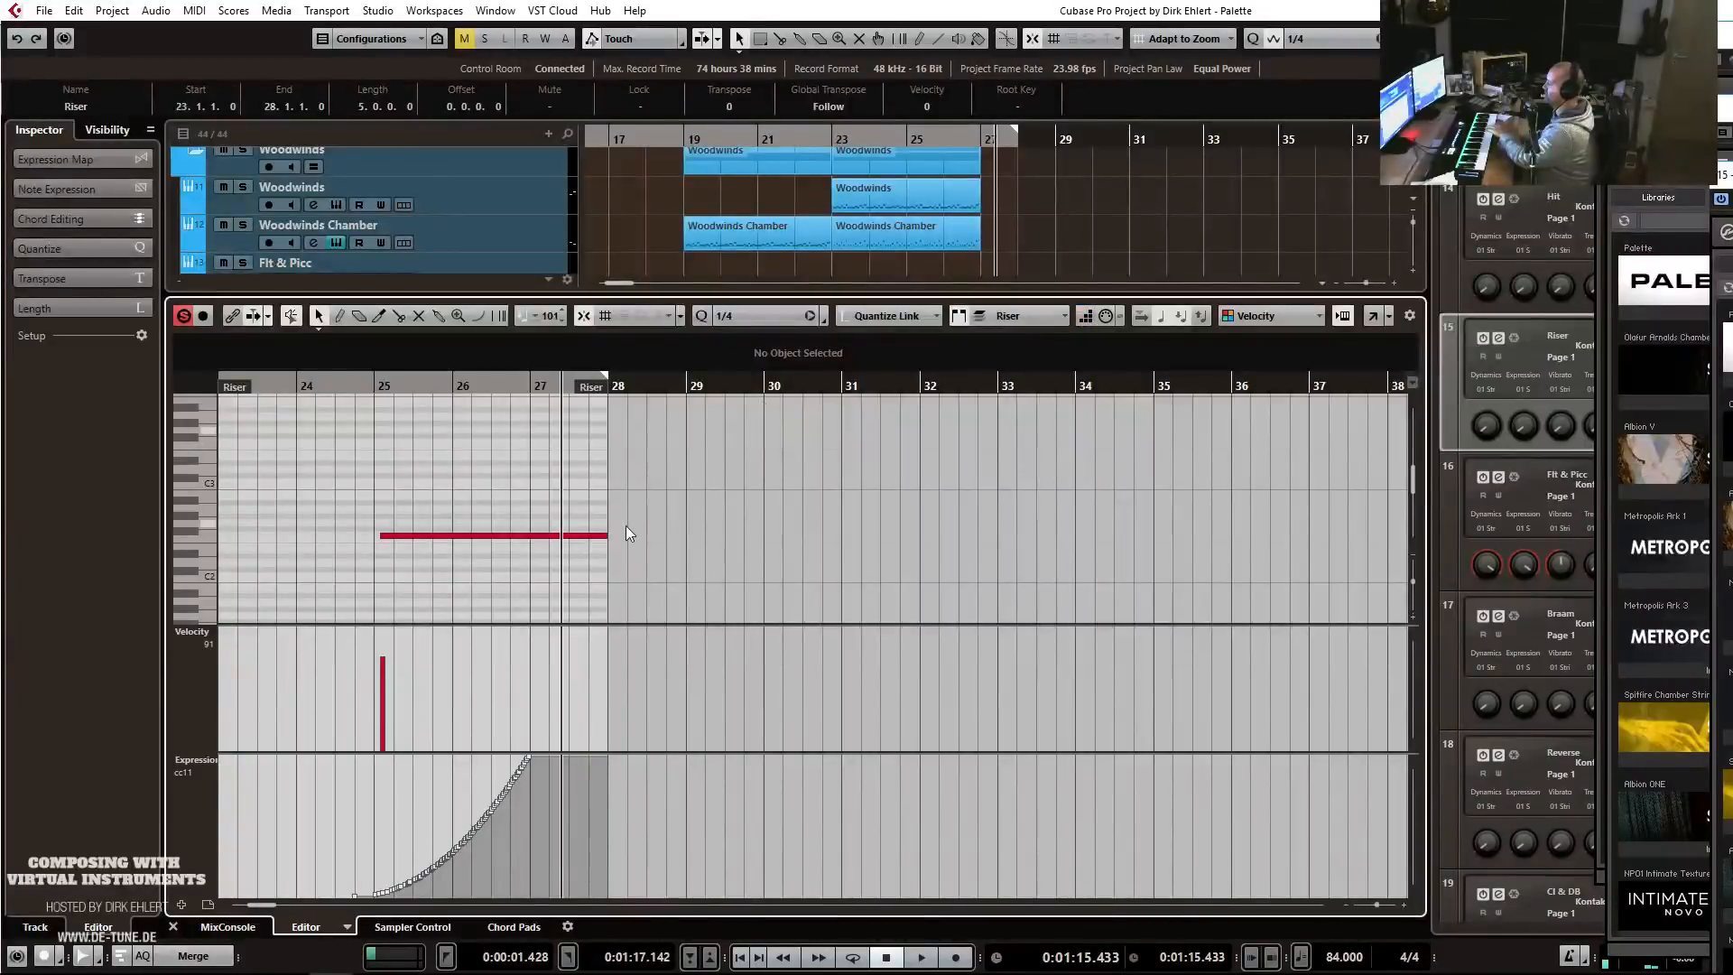
scroll(625, 526, "up", 2)
left_click_drag(390, 542, 460, 620)
key("Up")
key("shift+Up")
key("Up")
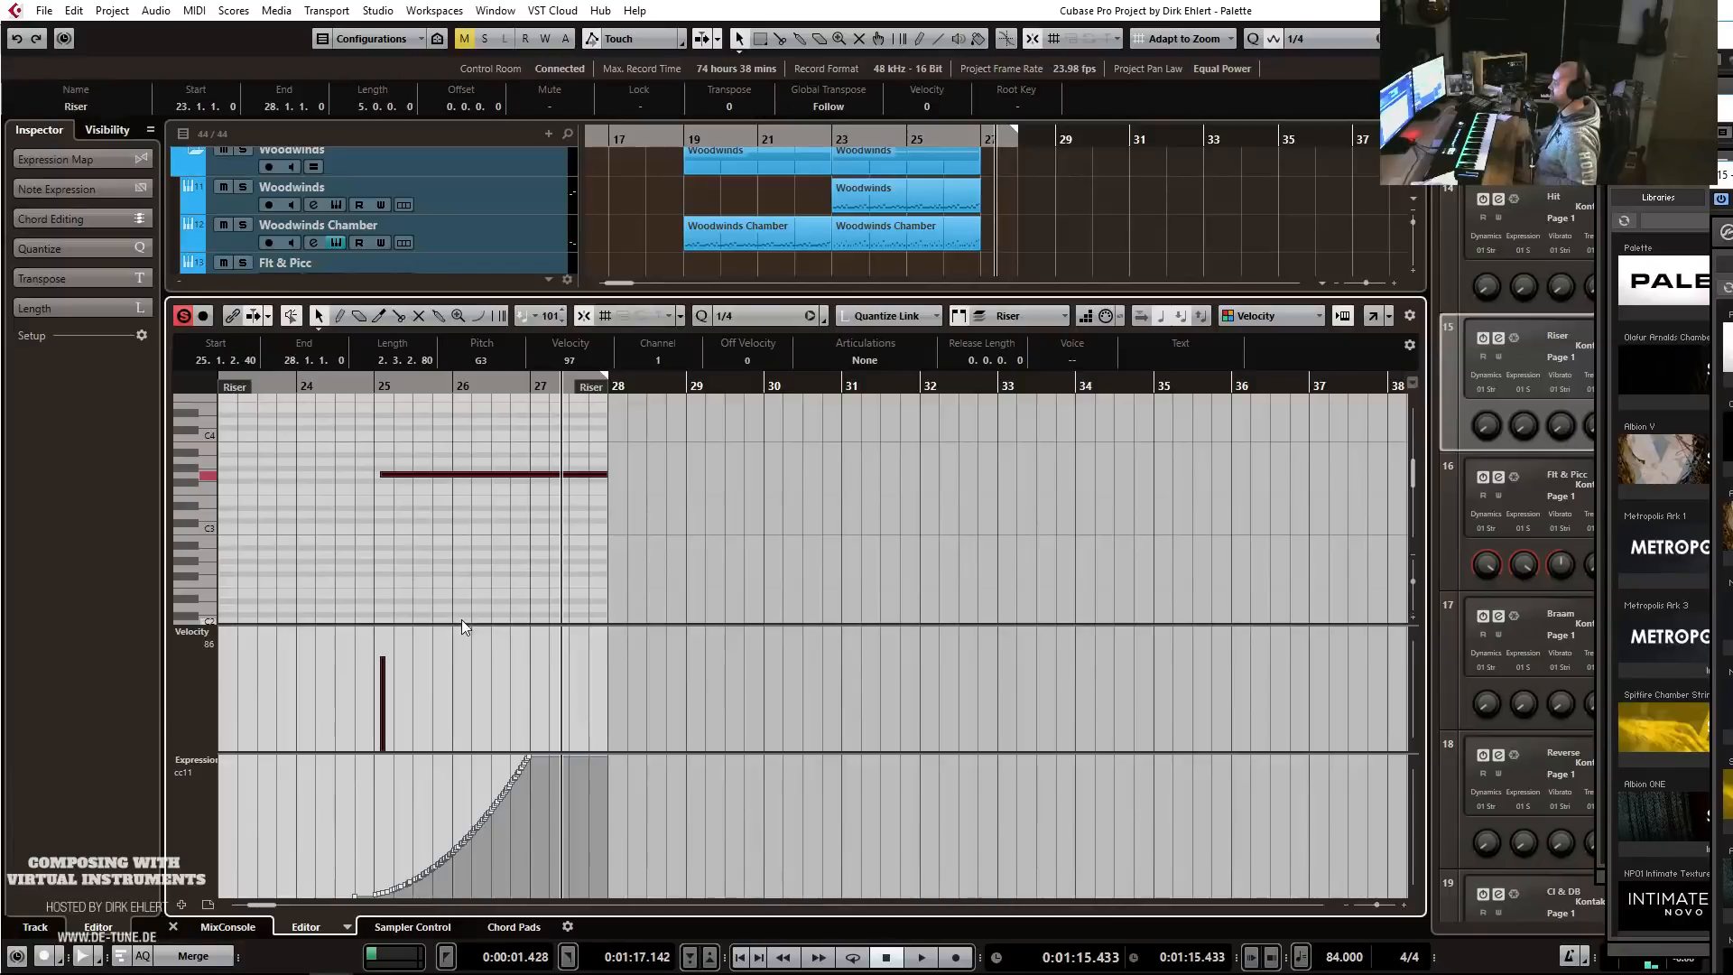
Adjust the G3 riser note's start by ear to 25.2.1.49, playing the passage from just before bar 25 between trims.
left_click(364, 384)
key("space")
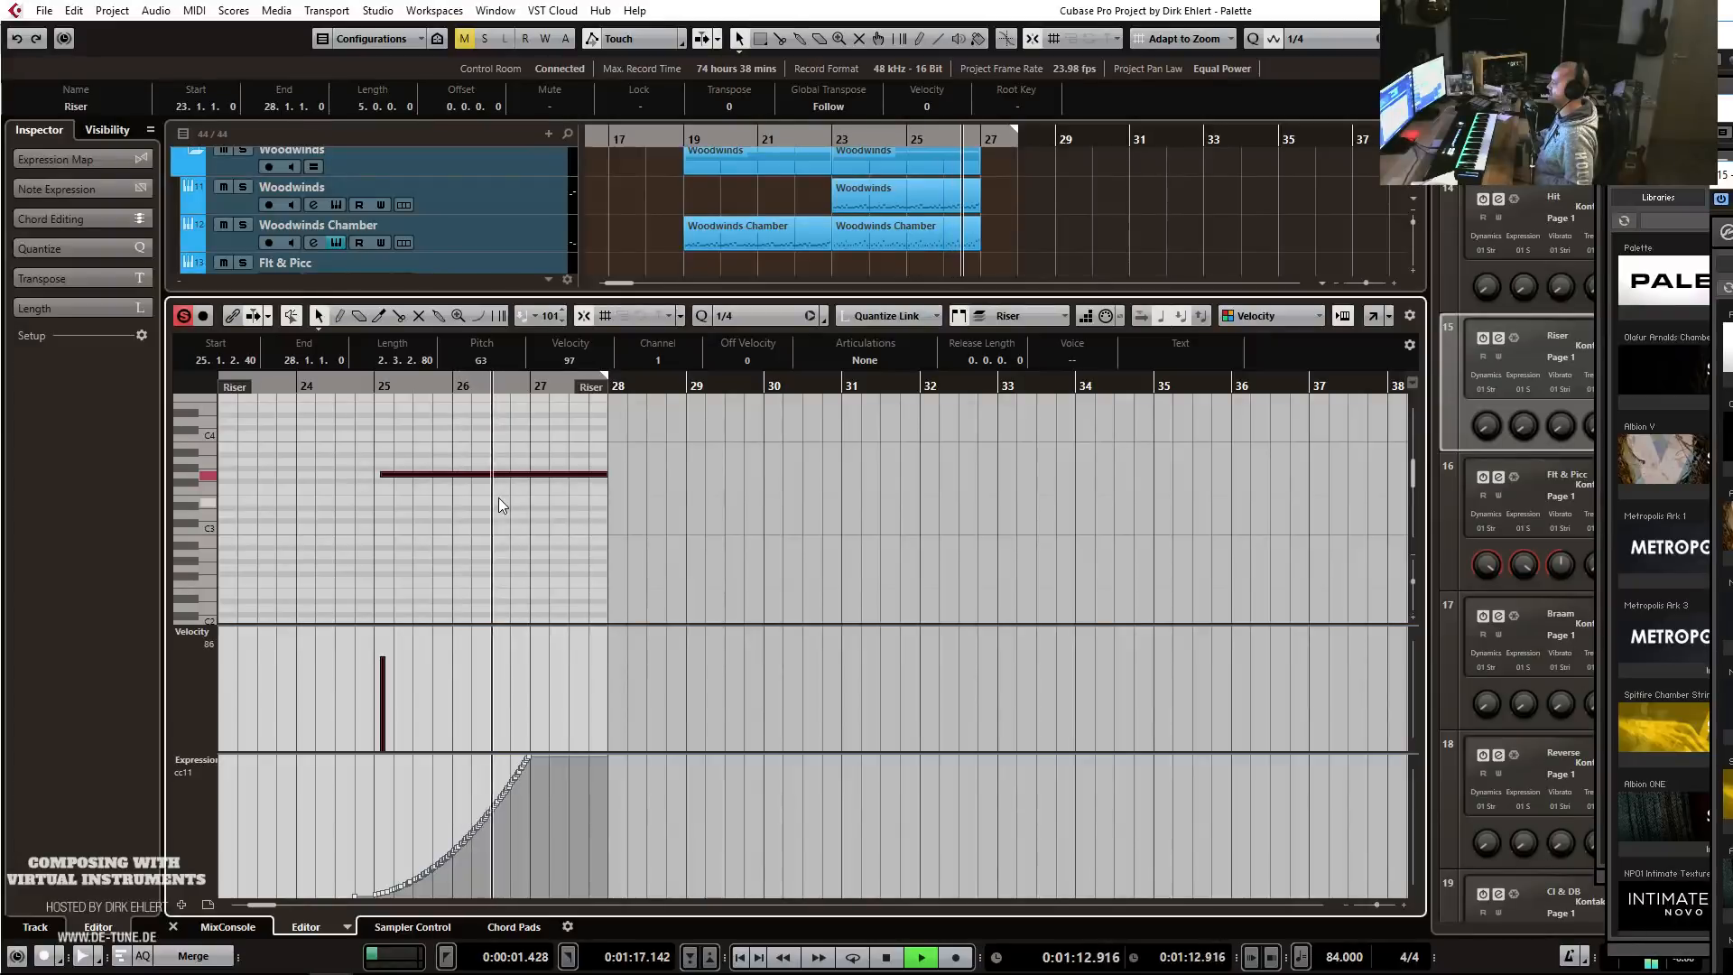
key("space")
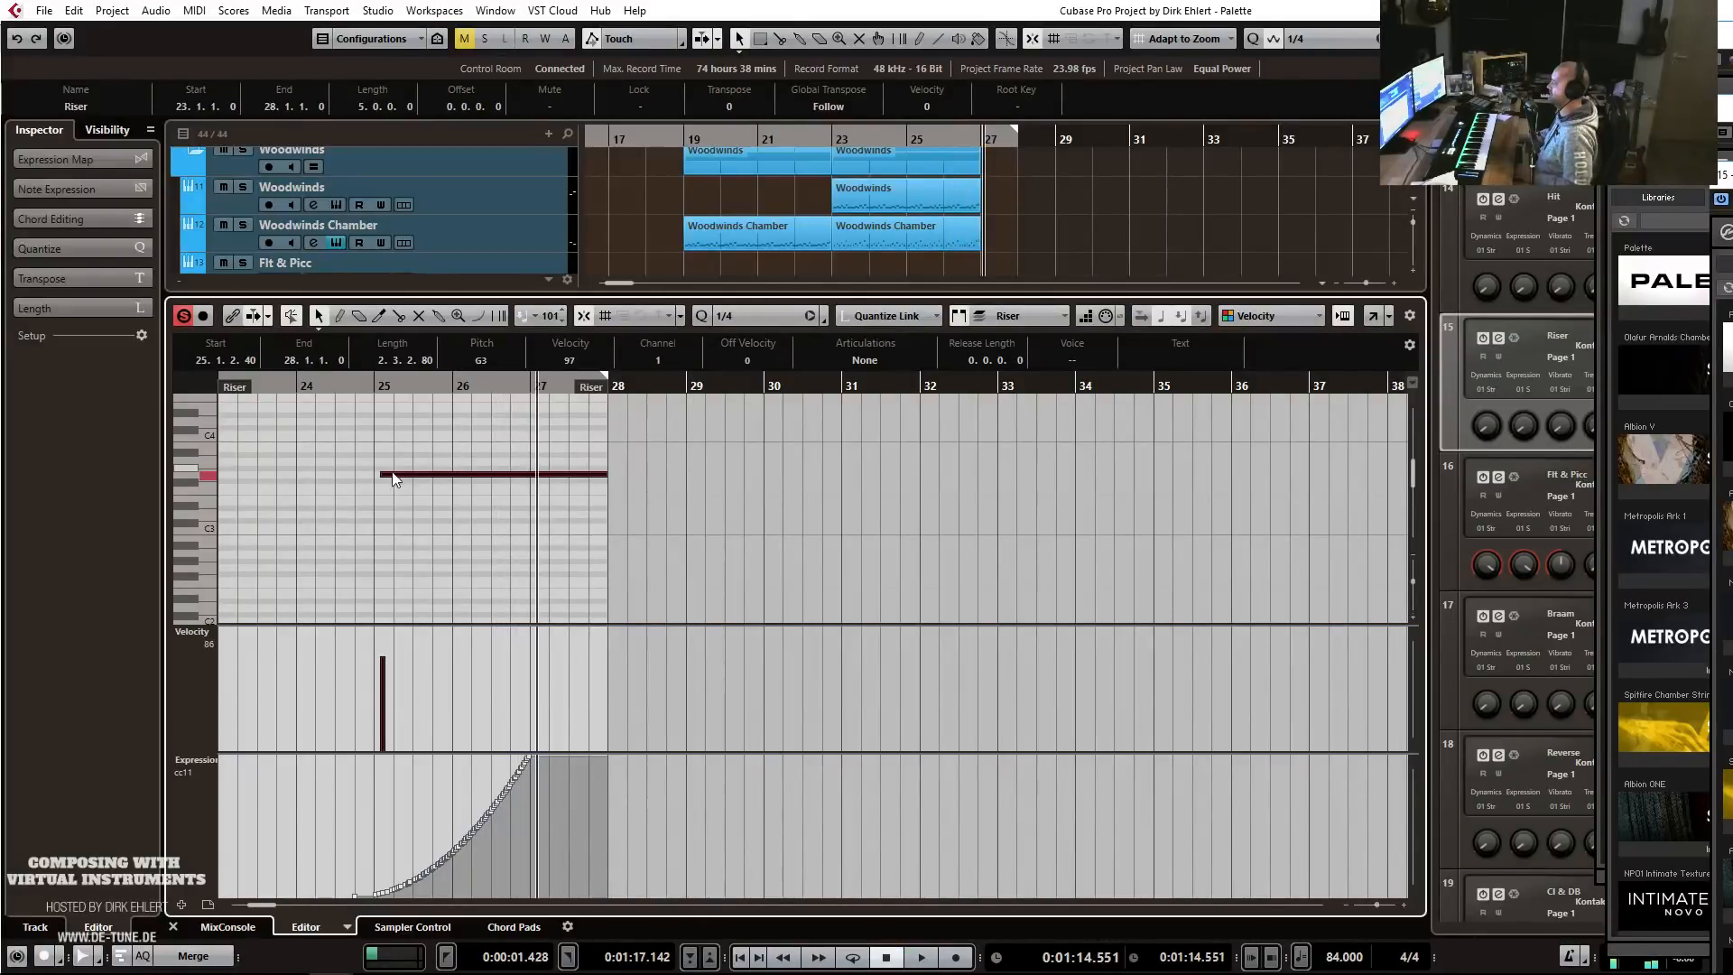
left_click_drag(381, 474, 402, 471)
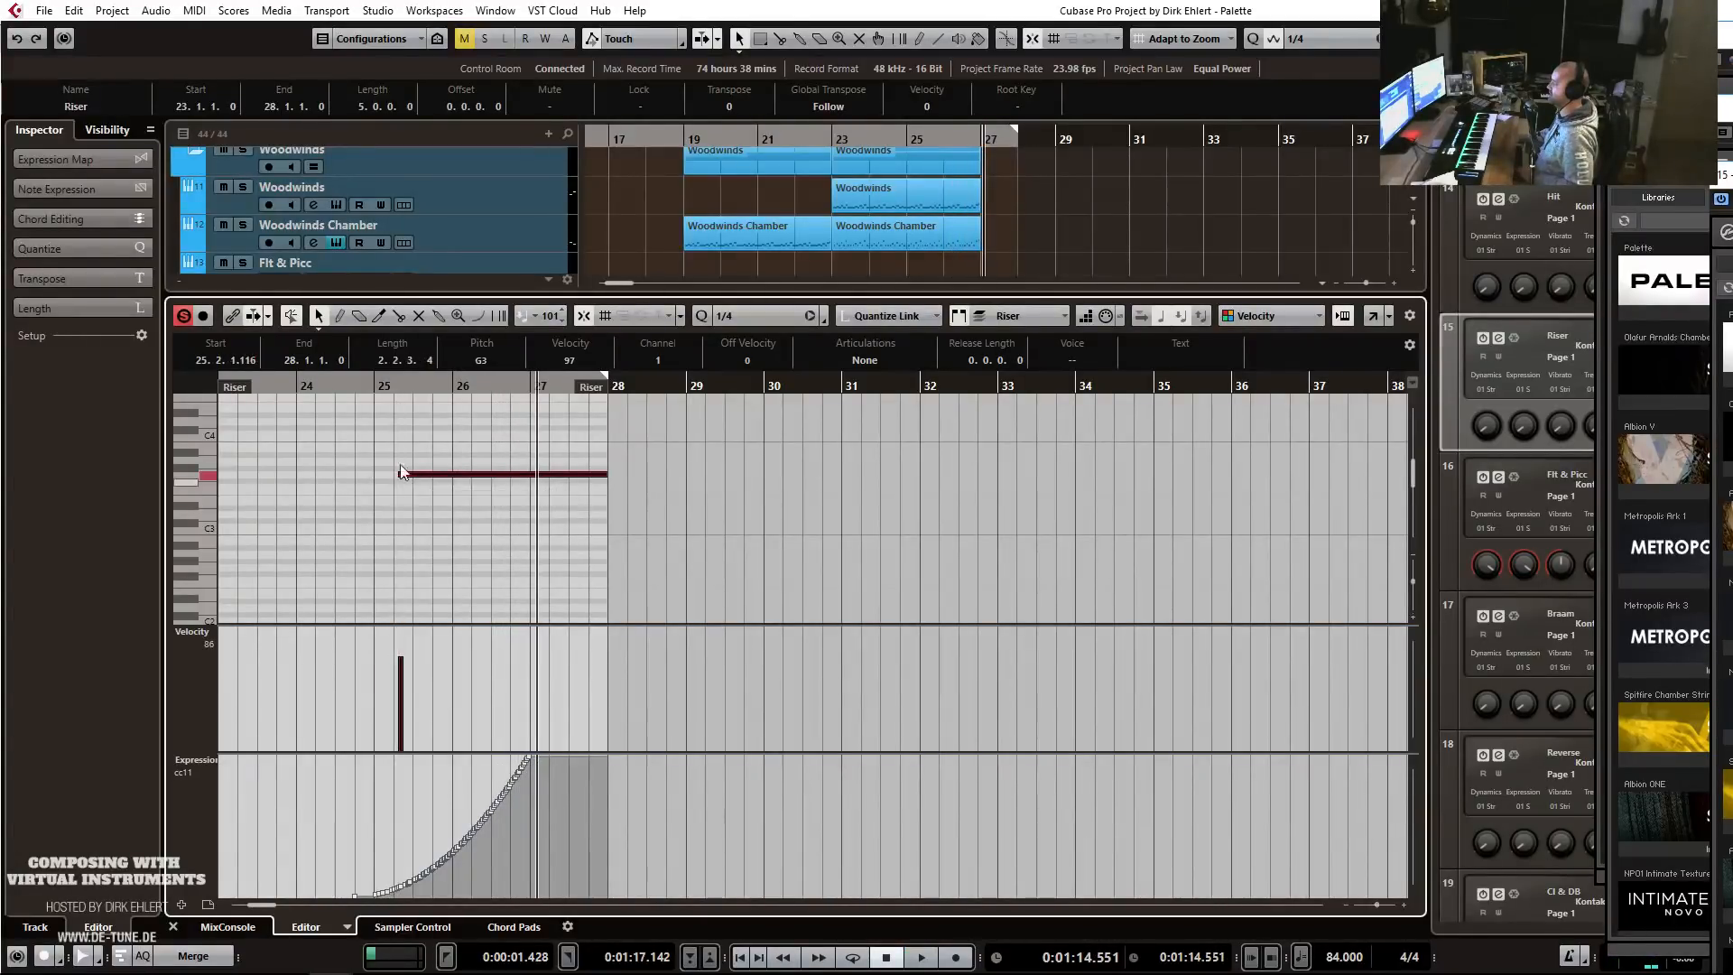
left_click(372, 397)
key("space")
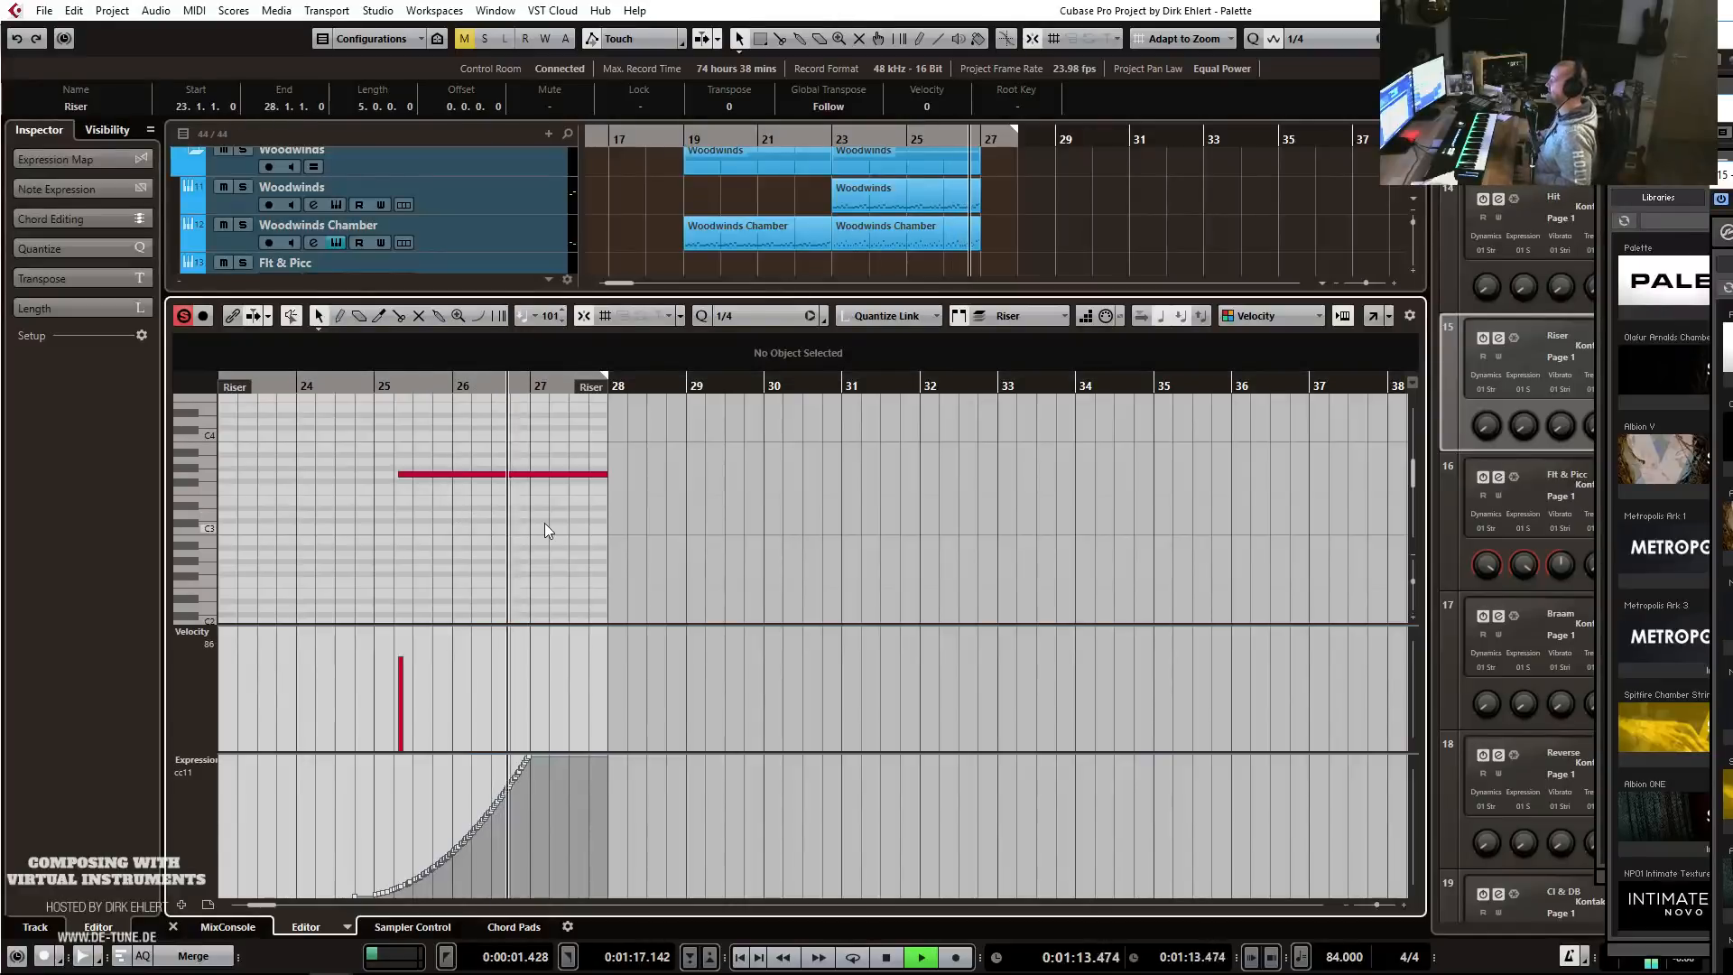
key("space")
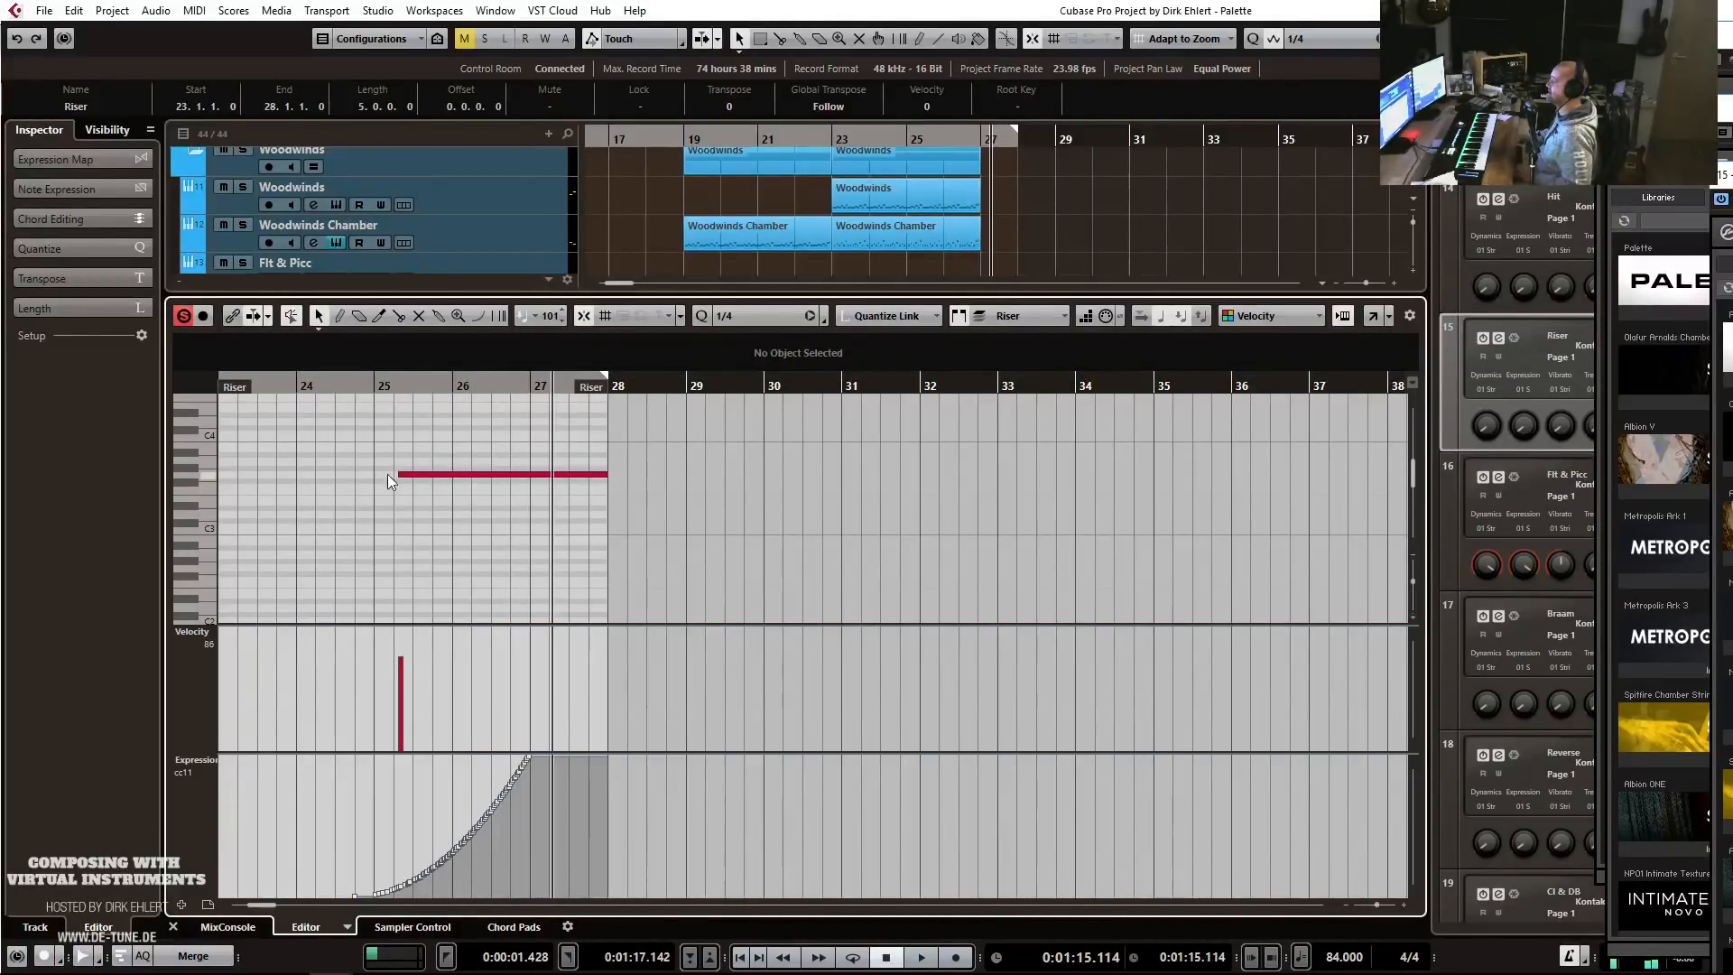
left_click_drag(401, 474, 394, 475)
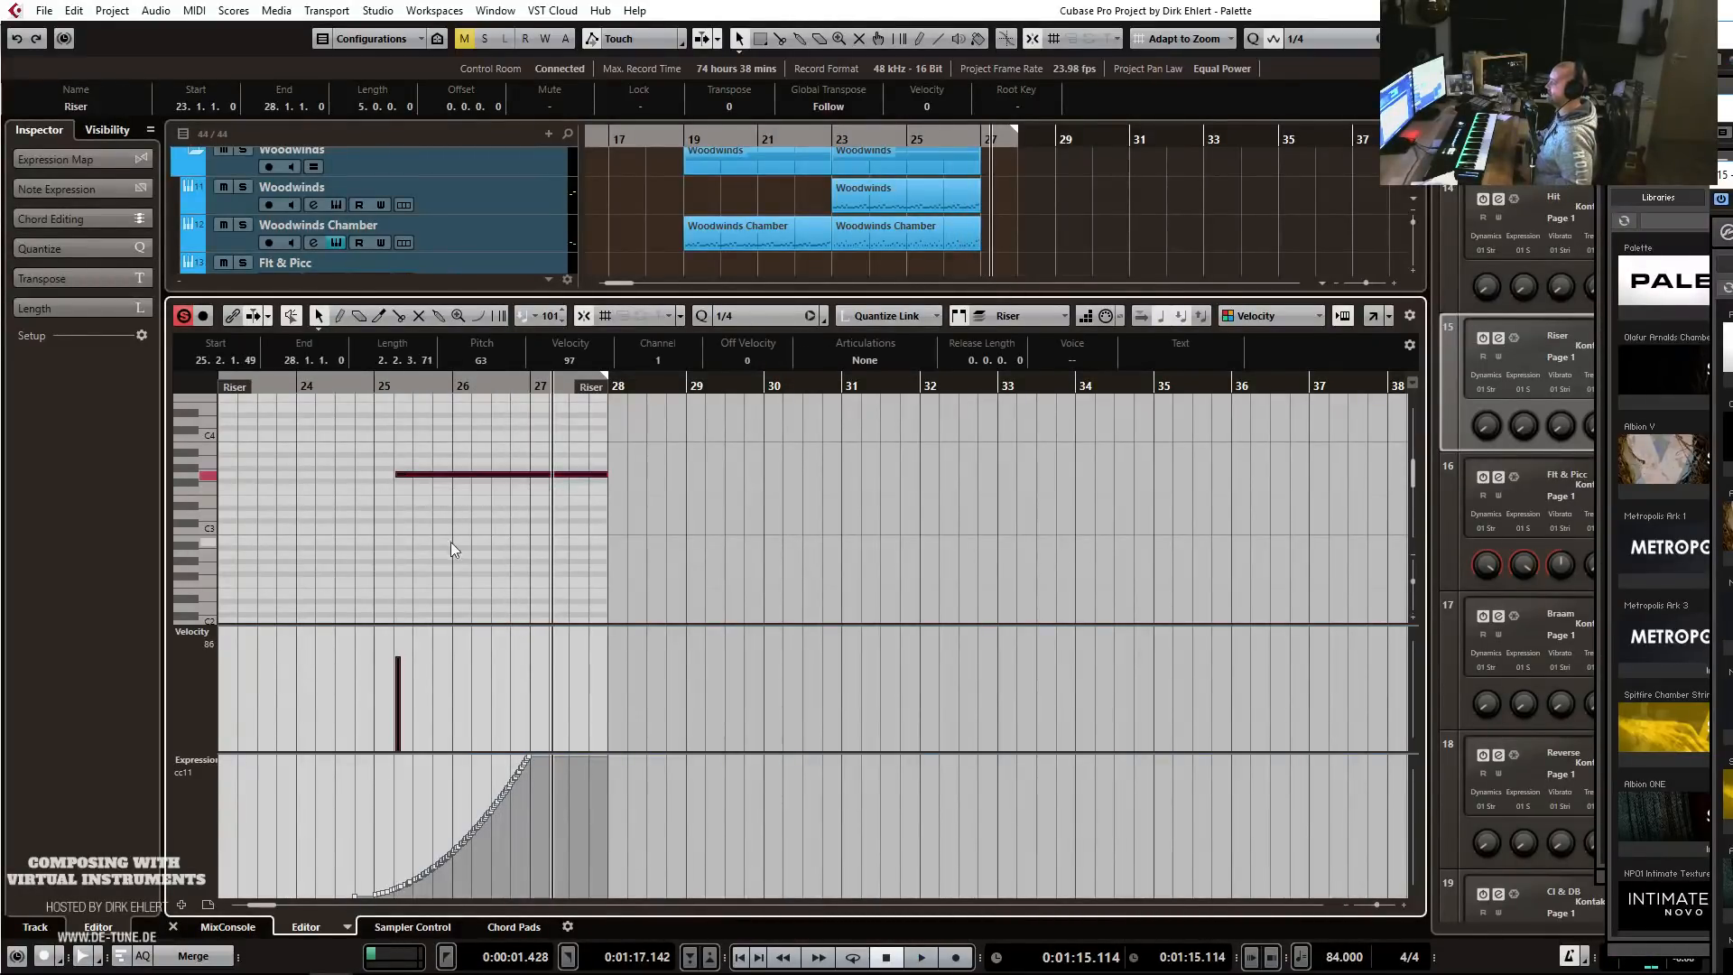
Close the note editor and play the arrangement from bar 23 through the riser into the final hit.
key("Return")
left_click(837, 140)
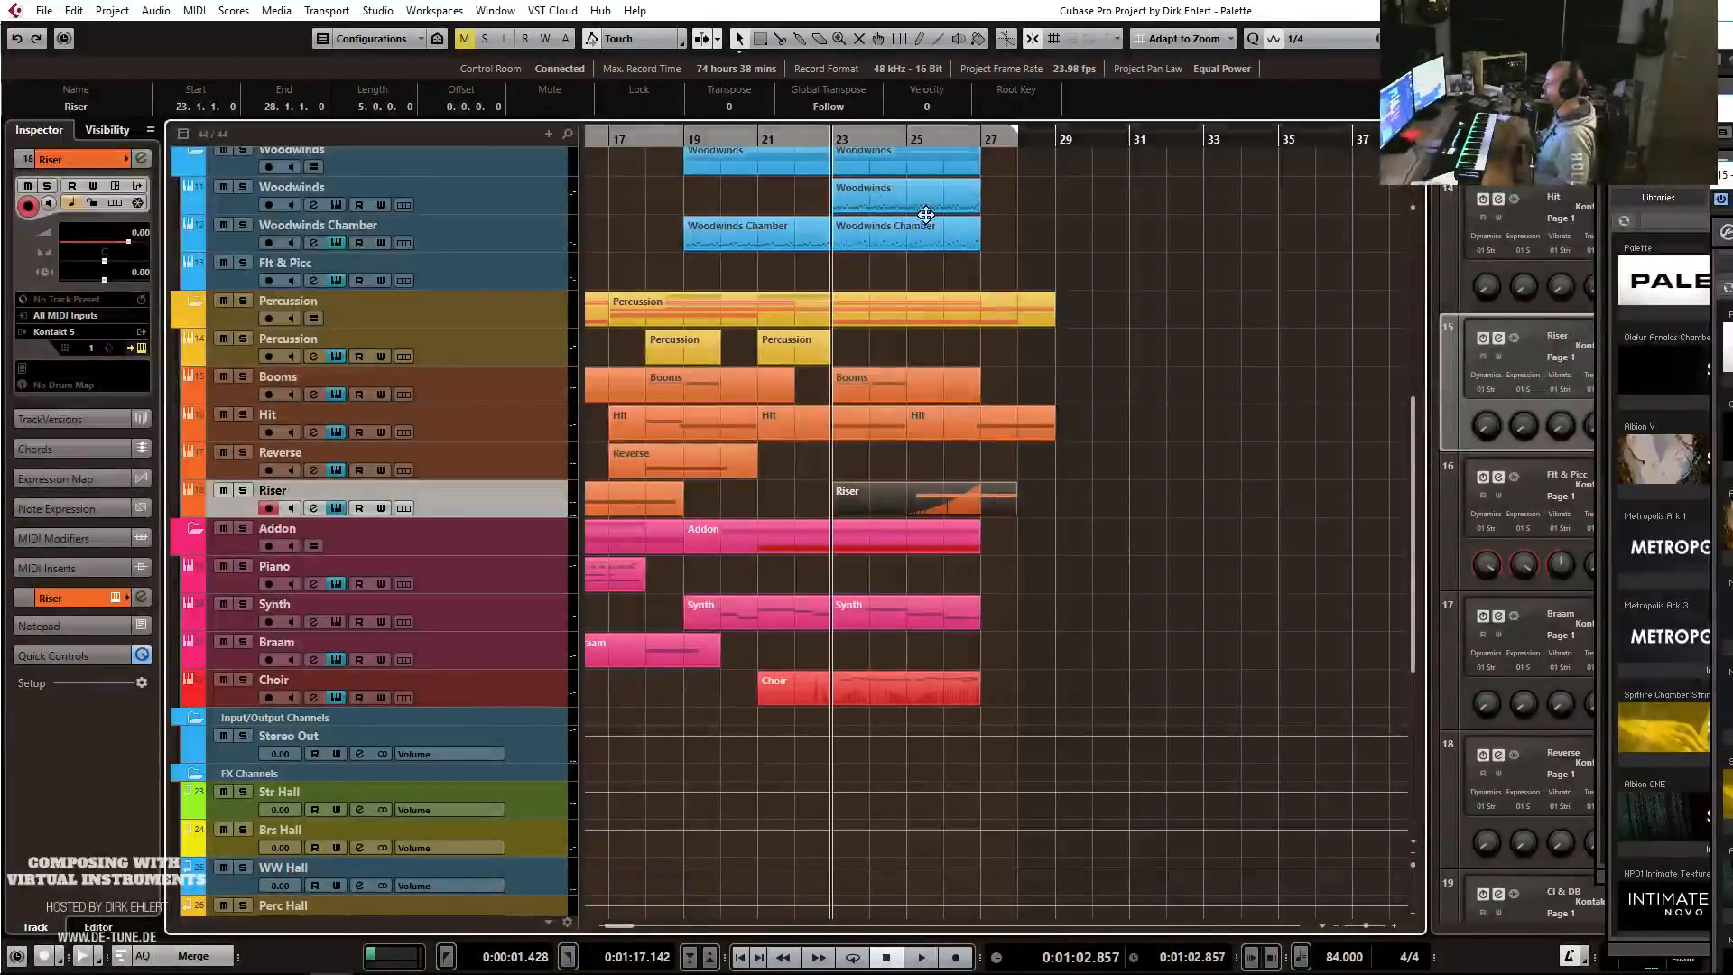
key("space")
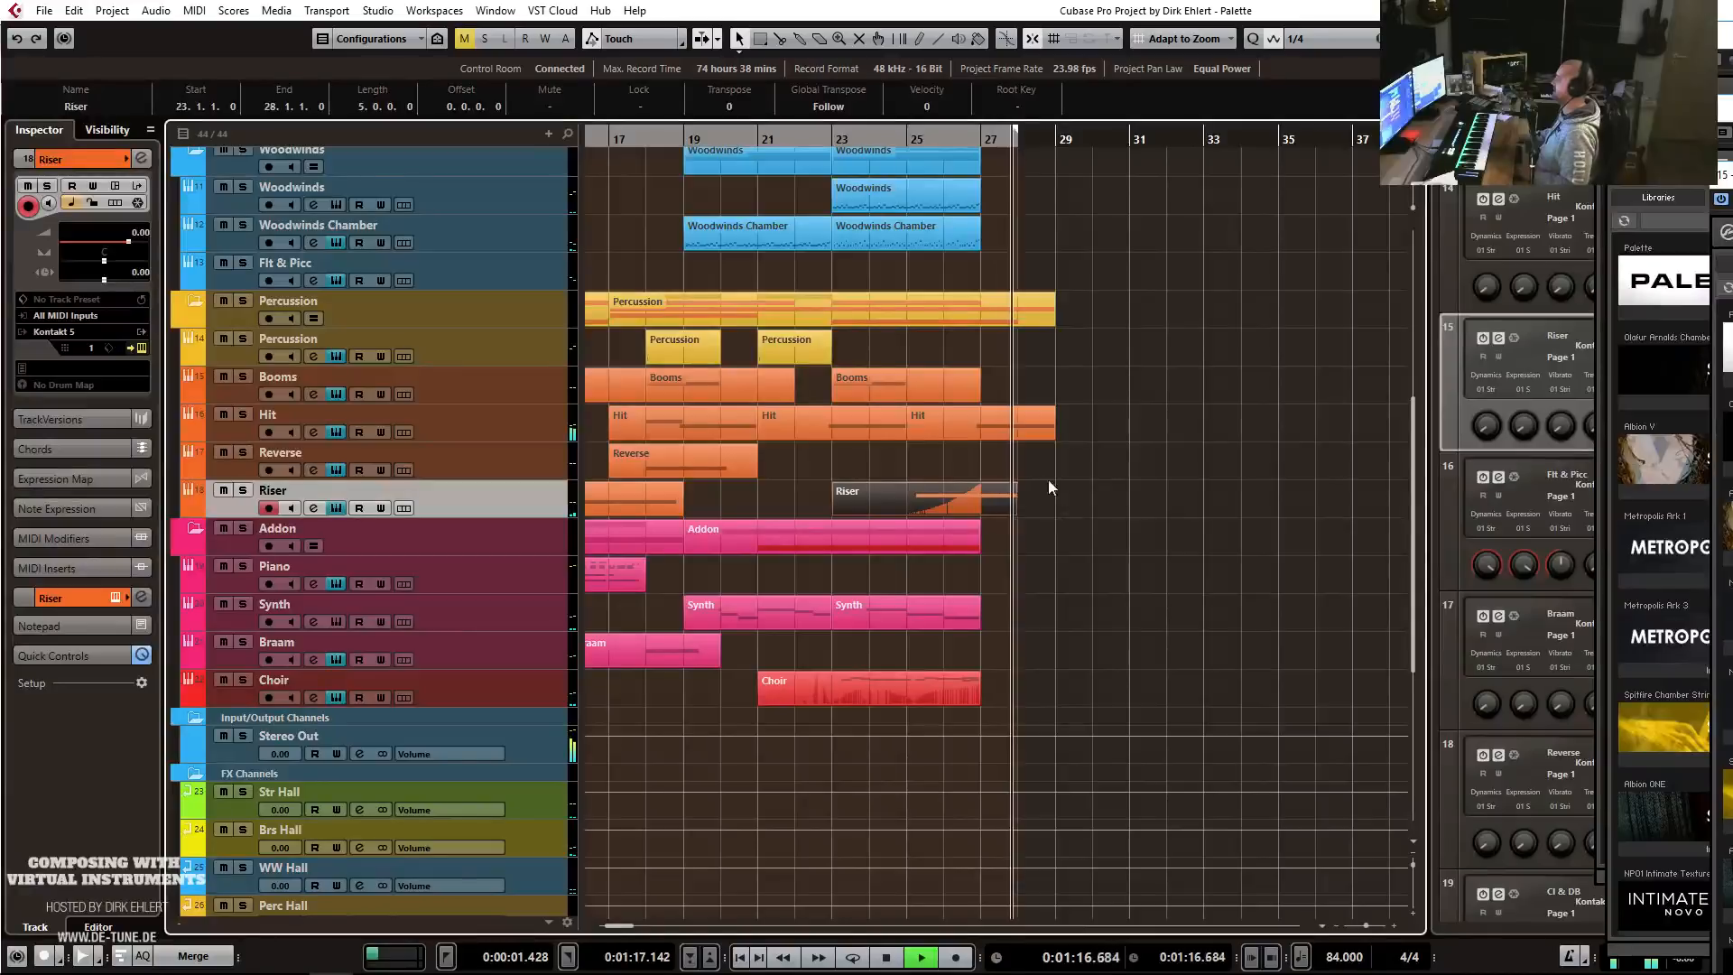
key("space")
Shorten the long E2 note in the last Hit part to a length of 0.1.1.24, checking it by playback.
double_click(998, 430)
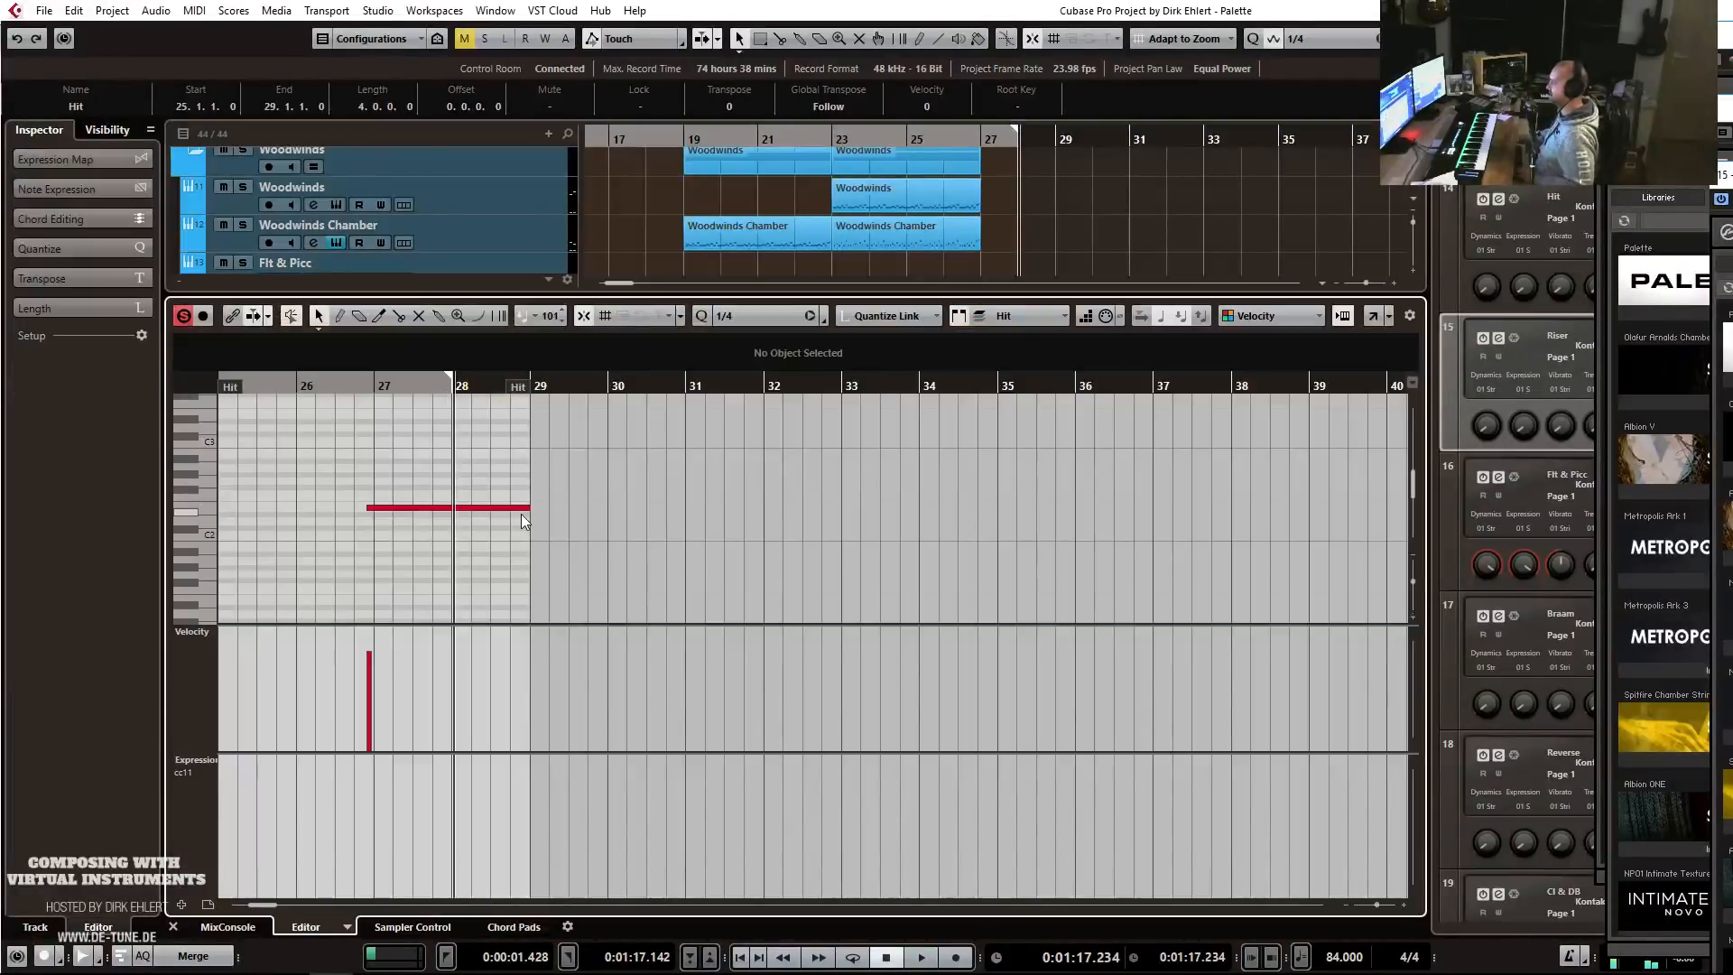
left_click_drag(530, 509, 411, 509)
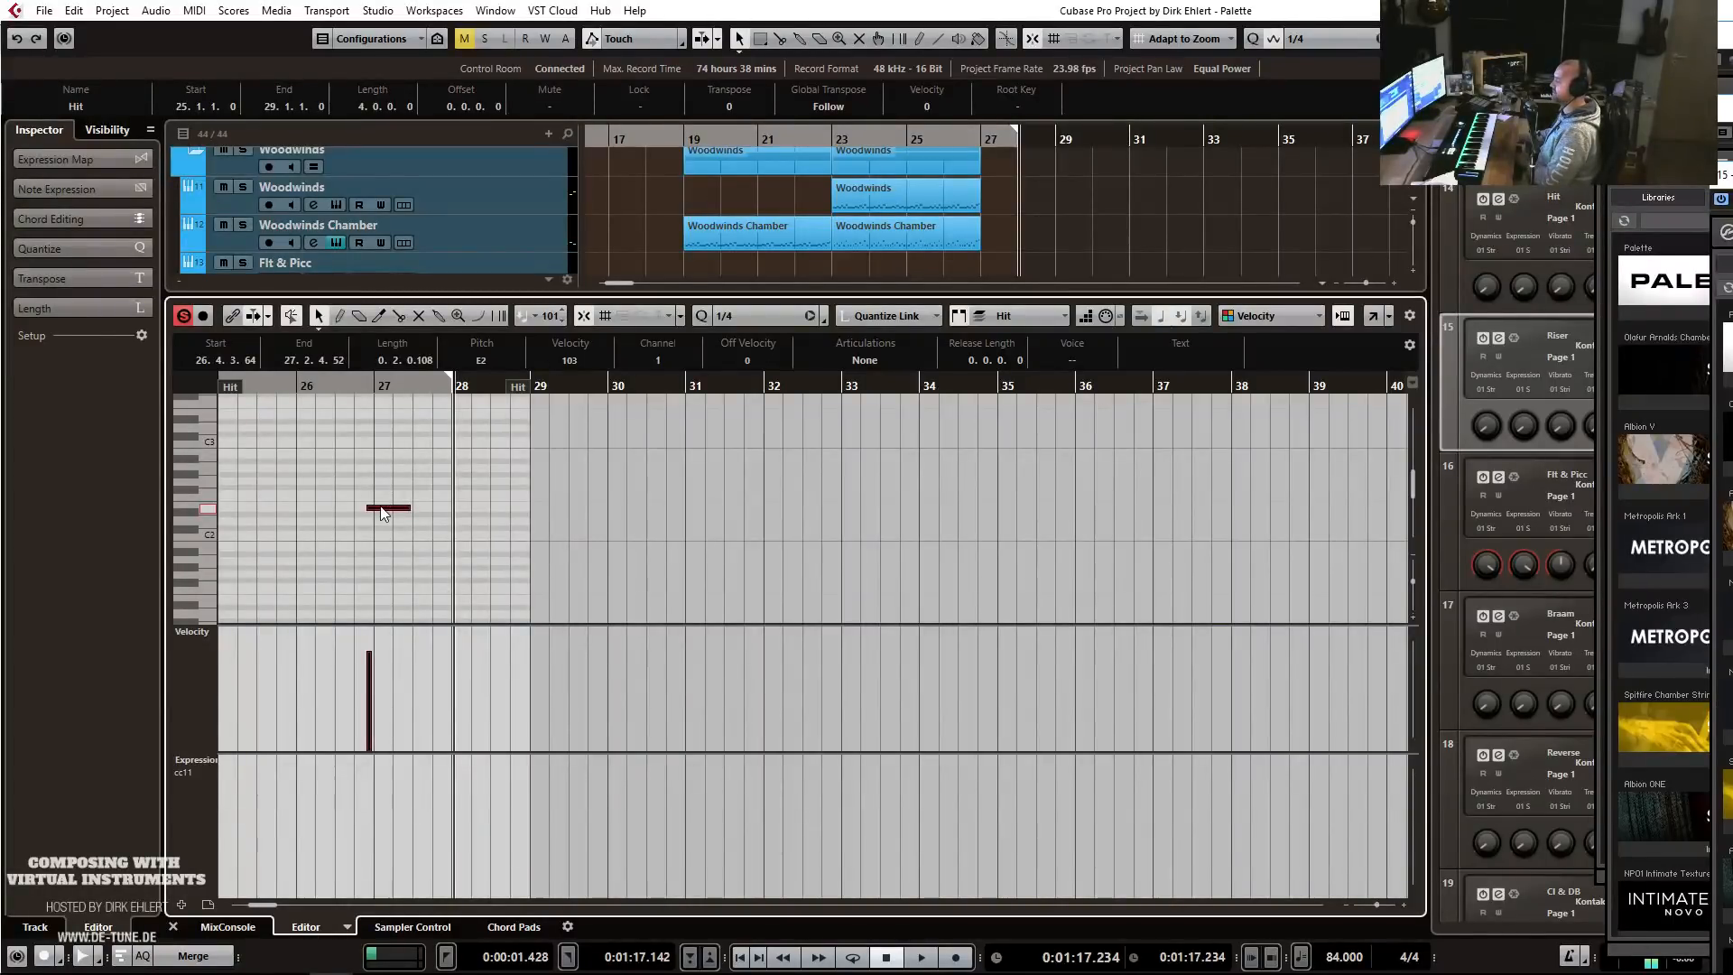
left_click_drag(406, 509, 386, 509)
key("space")
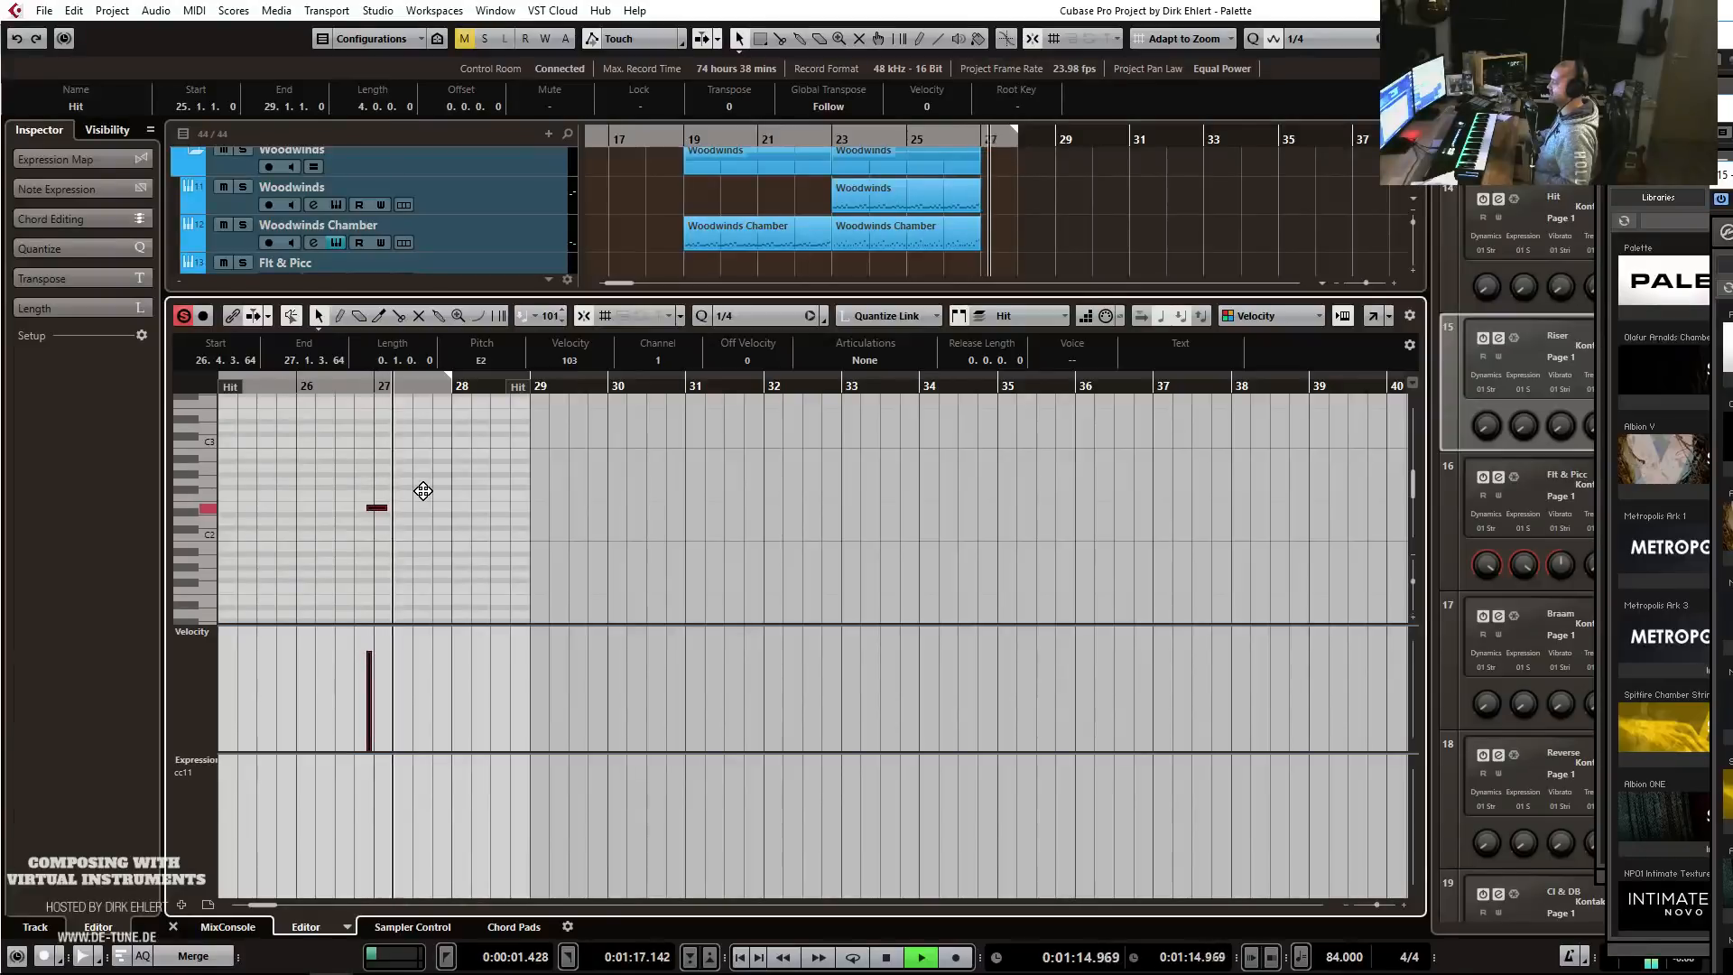
key("space")
left_click_drag(385, 508, 394, 509)
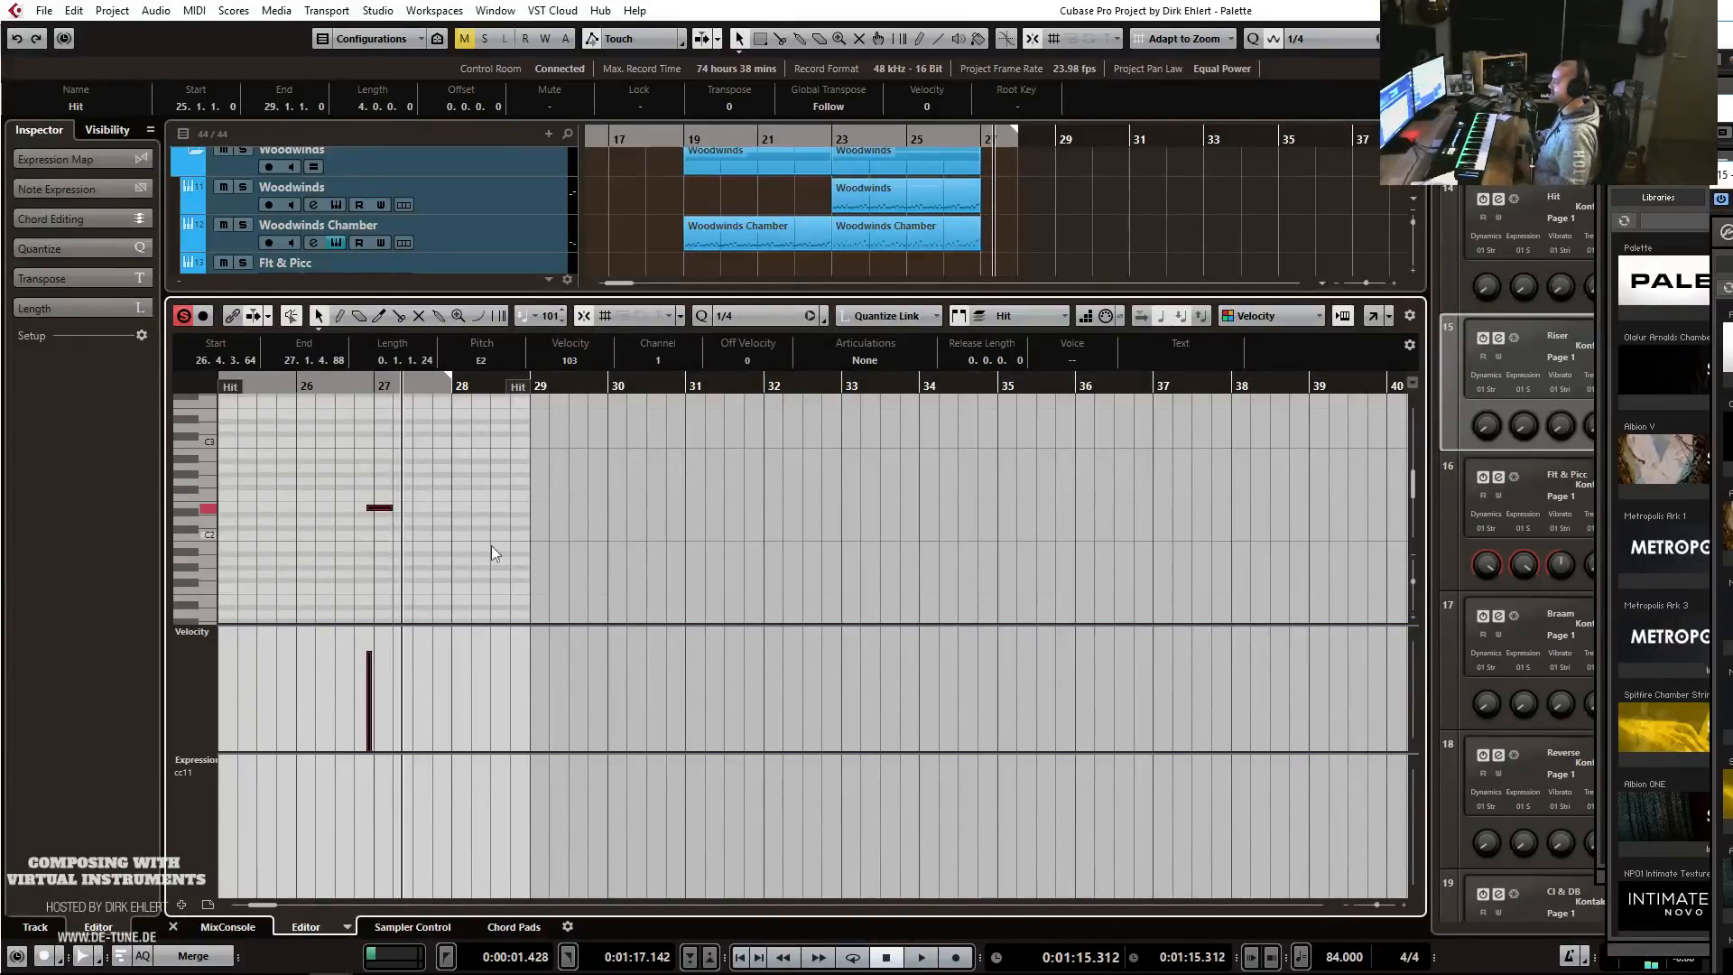
key("Return")
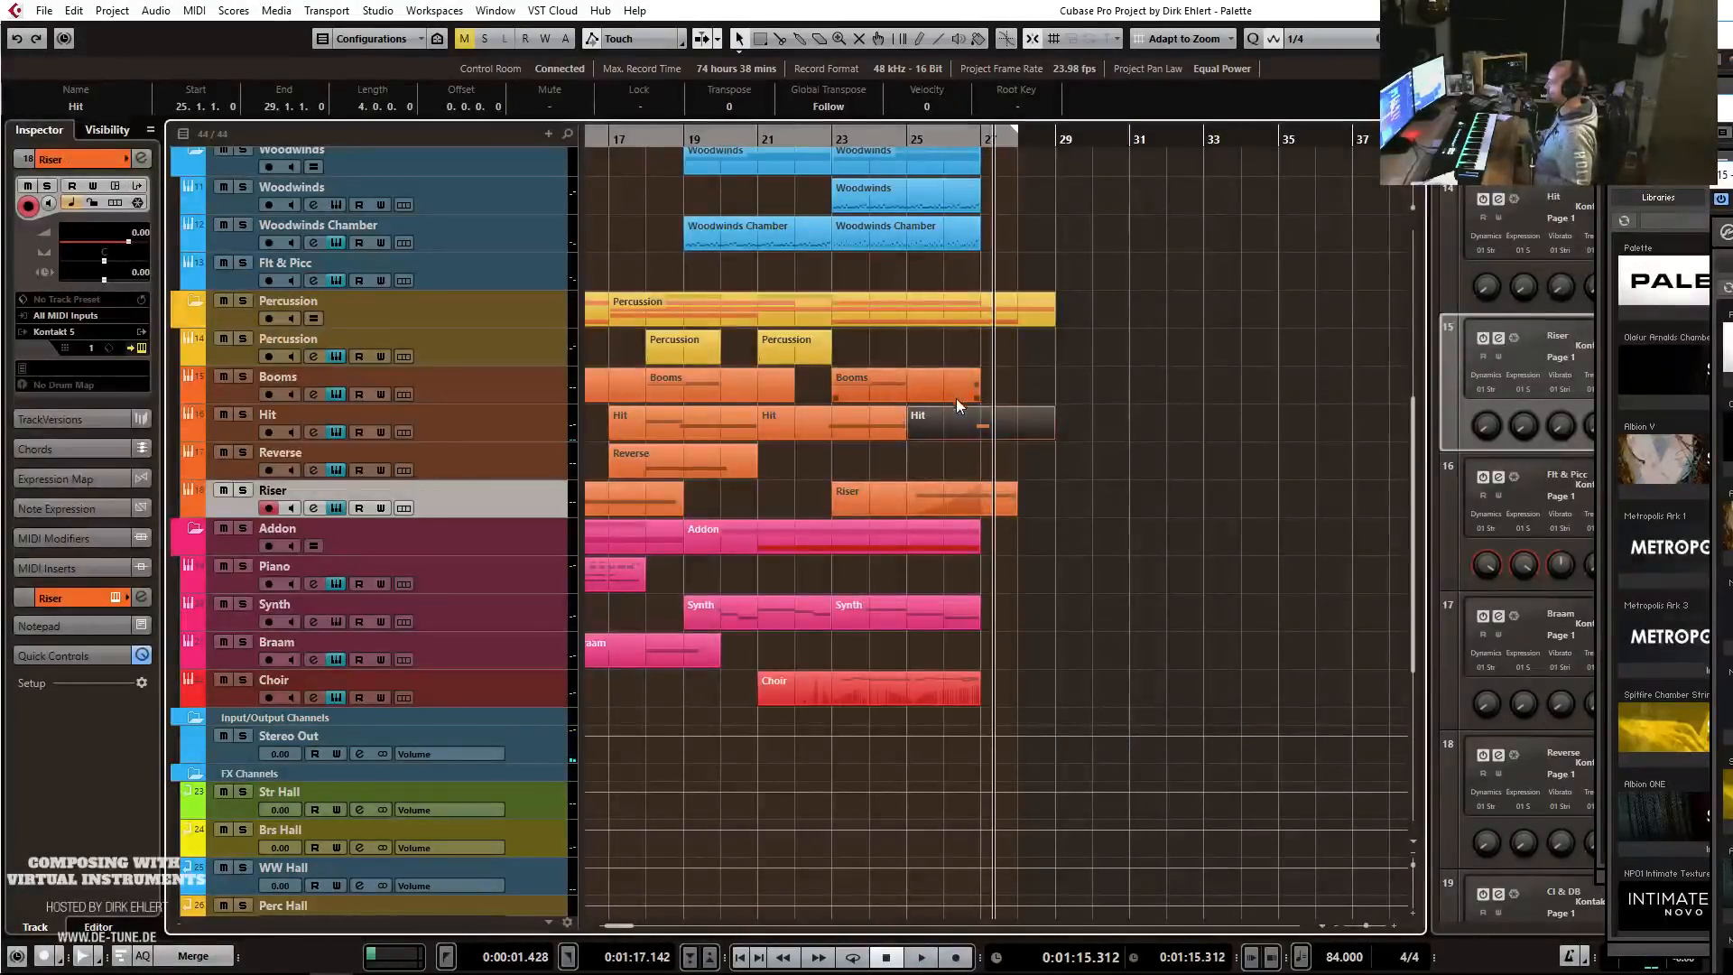
Make the last Booms part span only bars 27 to 29, and play the whole cue from its start.
mouse_move(979, 398)
left_mouse_down()
mouse_move(906, 399)
mouse_move(1013, 394)
left_mouse_up()
key("g")
key("g")
key("g")
key("g")
key("g")
key("KP_1")
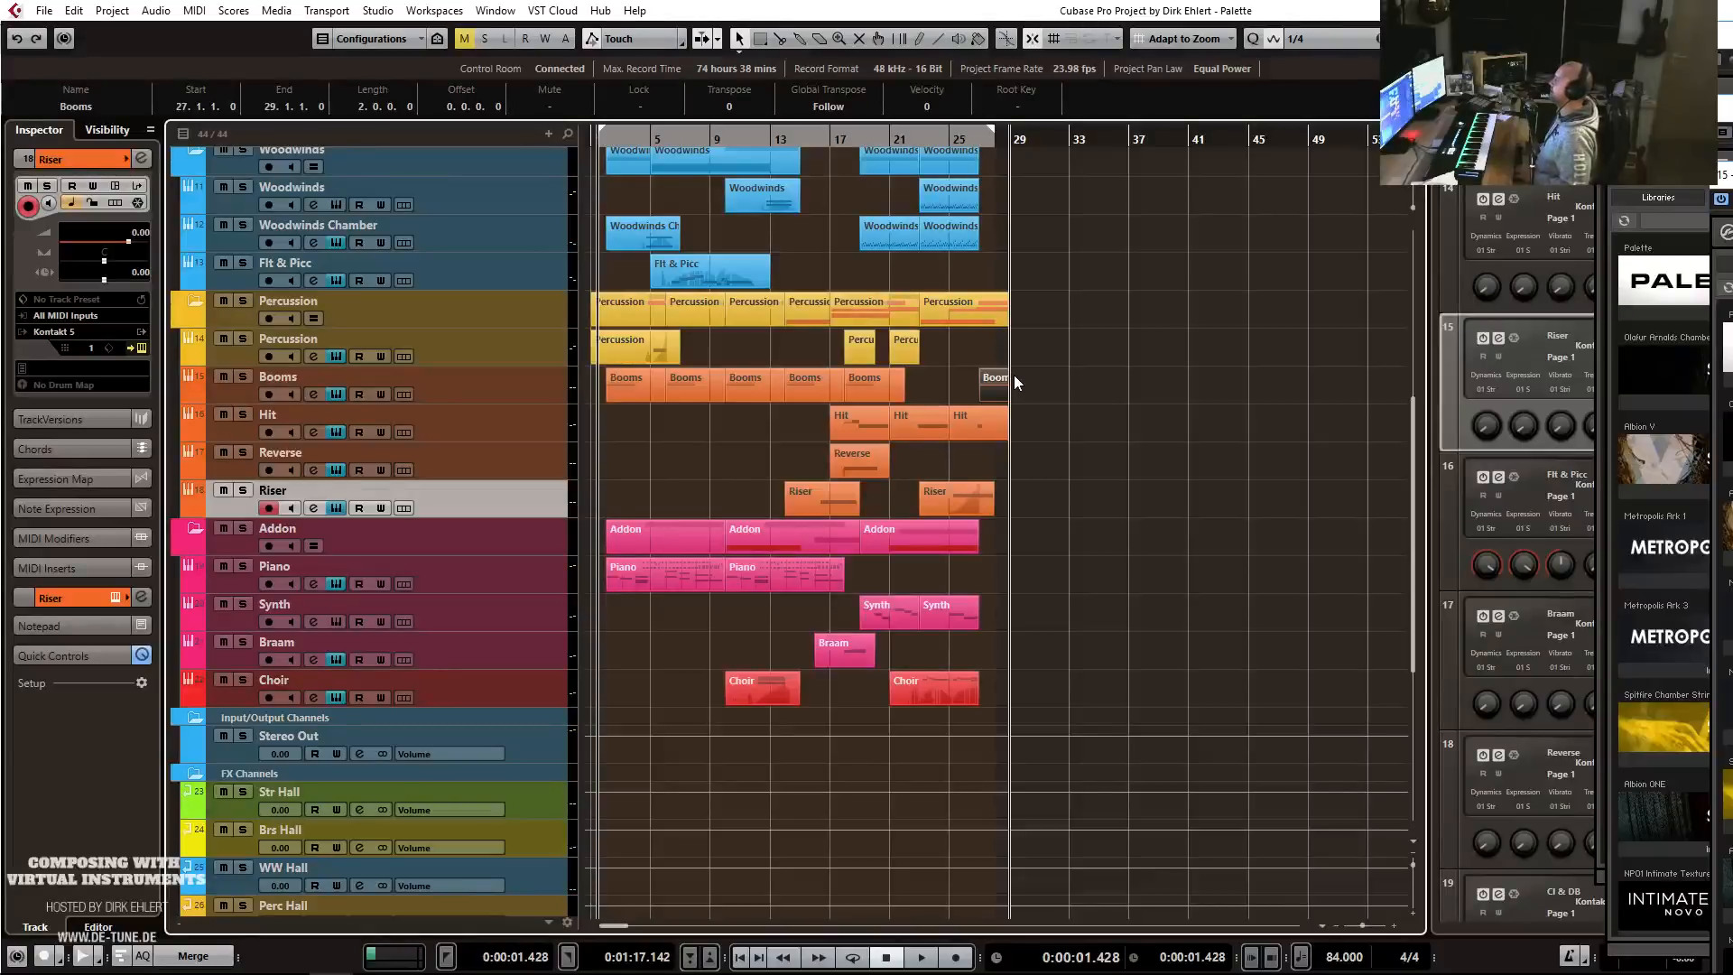
key("space")
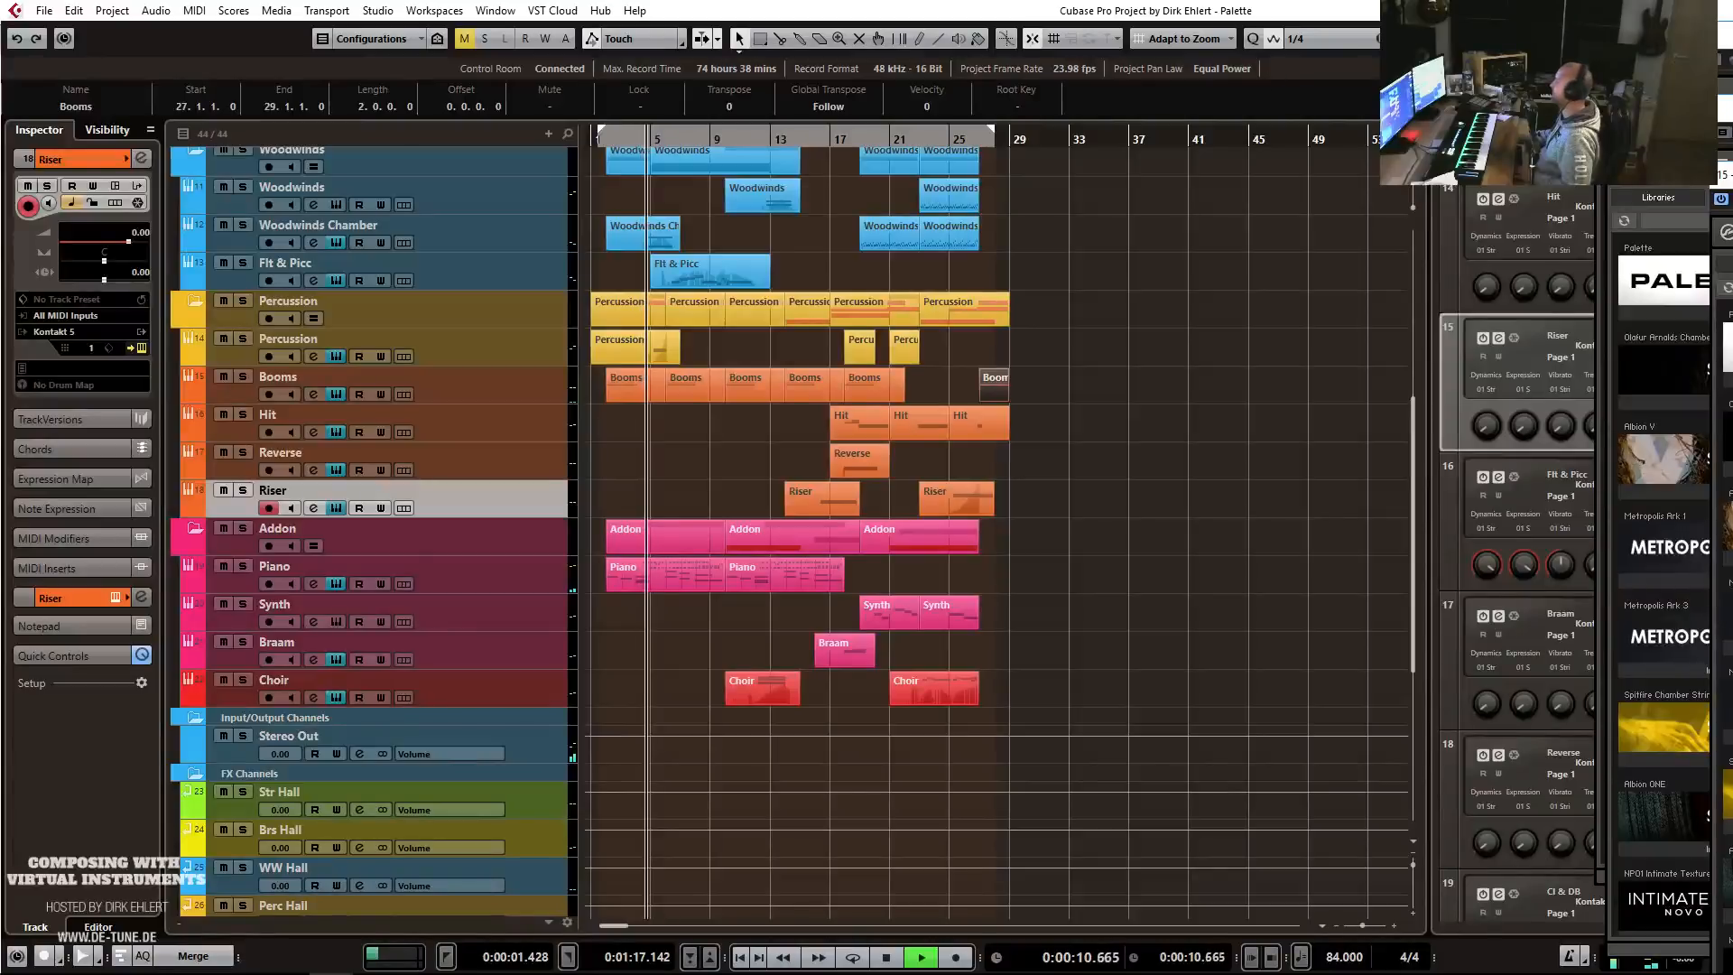
Delete the StringRun part spanning bars 14 to 19 while the cue keeps playing.
key("ctrl+alt+shift+w")
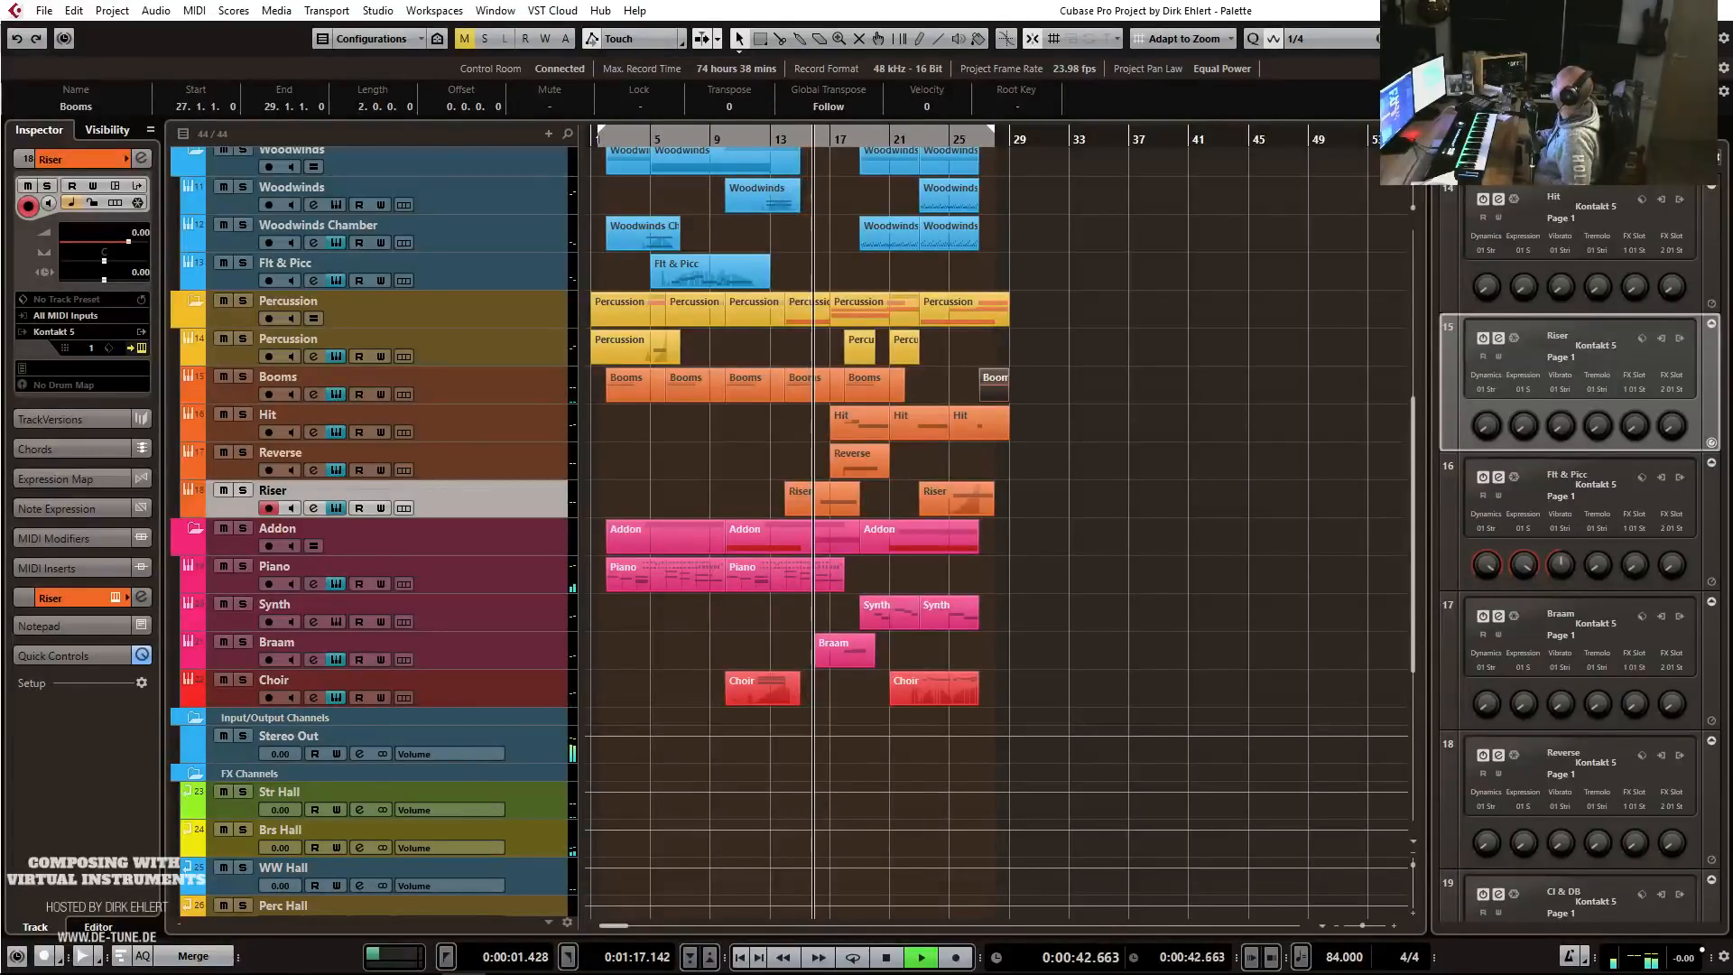
left_click(1068, 400)
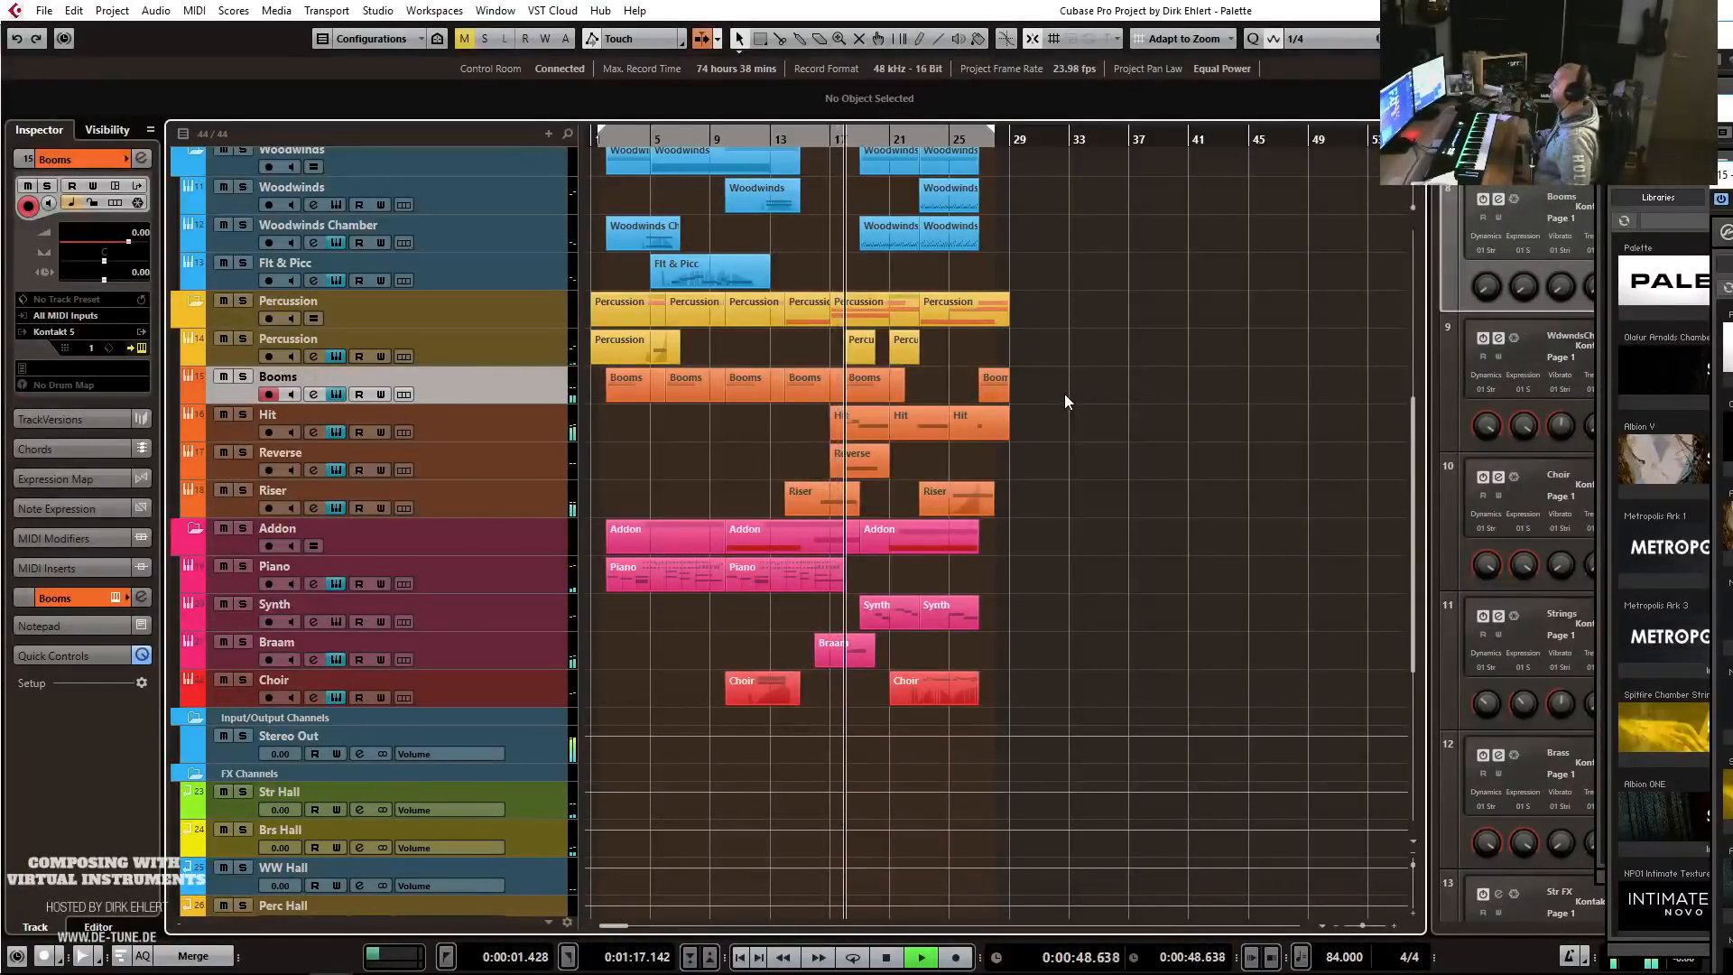
scroll(1053, 394, "up", 5)
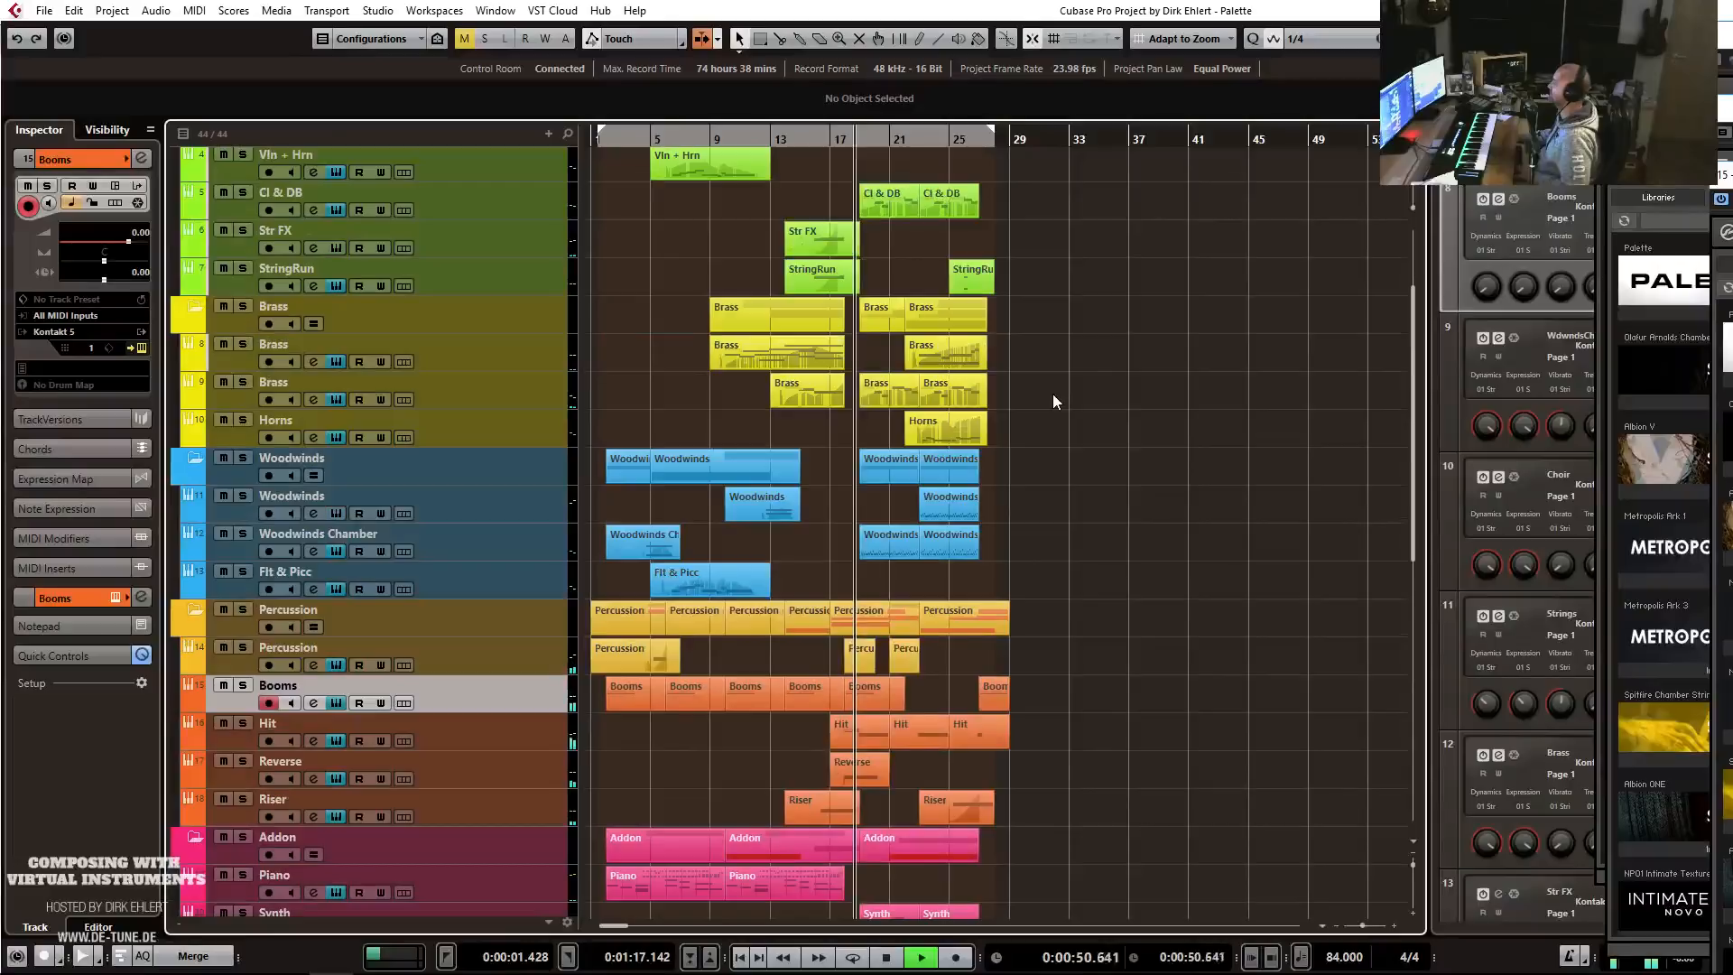
left_click(853, 283)
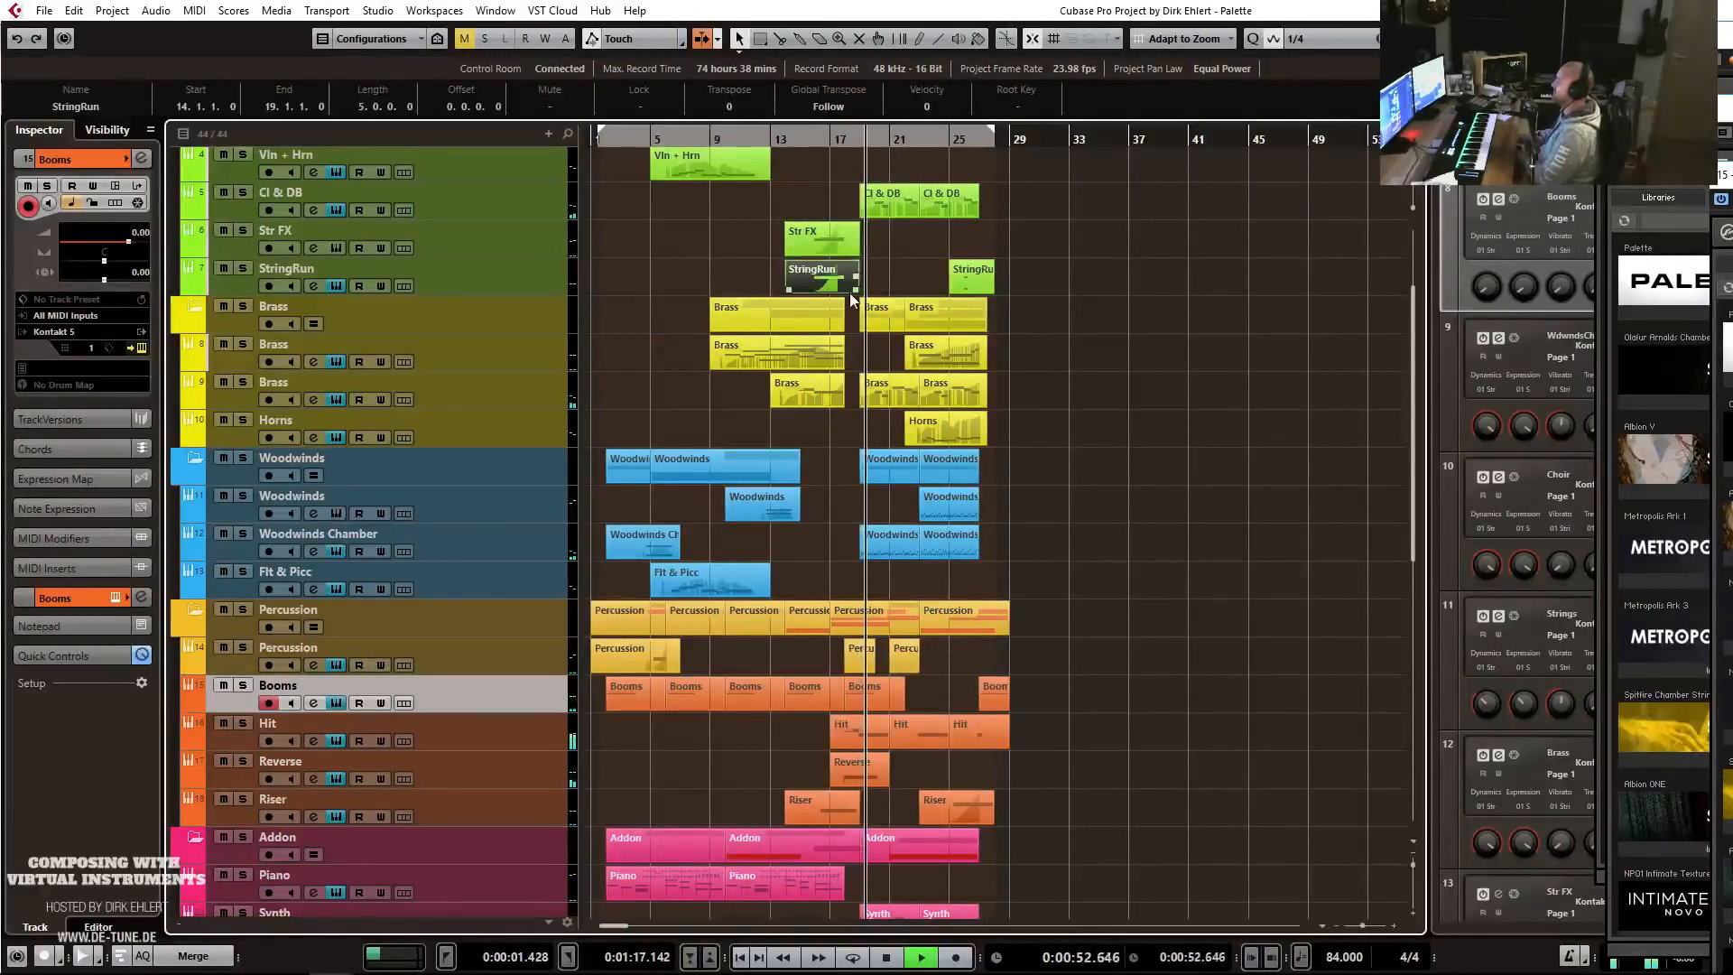
key("Delete")
Listen to the rest of the cue through the ending in bar 27, and stop playback.
scroll(862, 287, "up", 3)
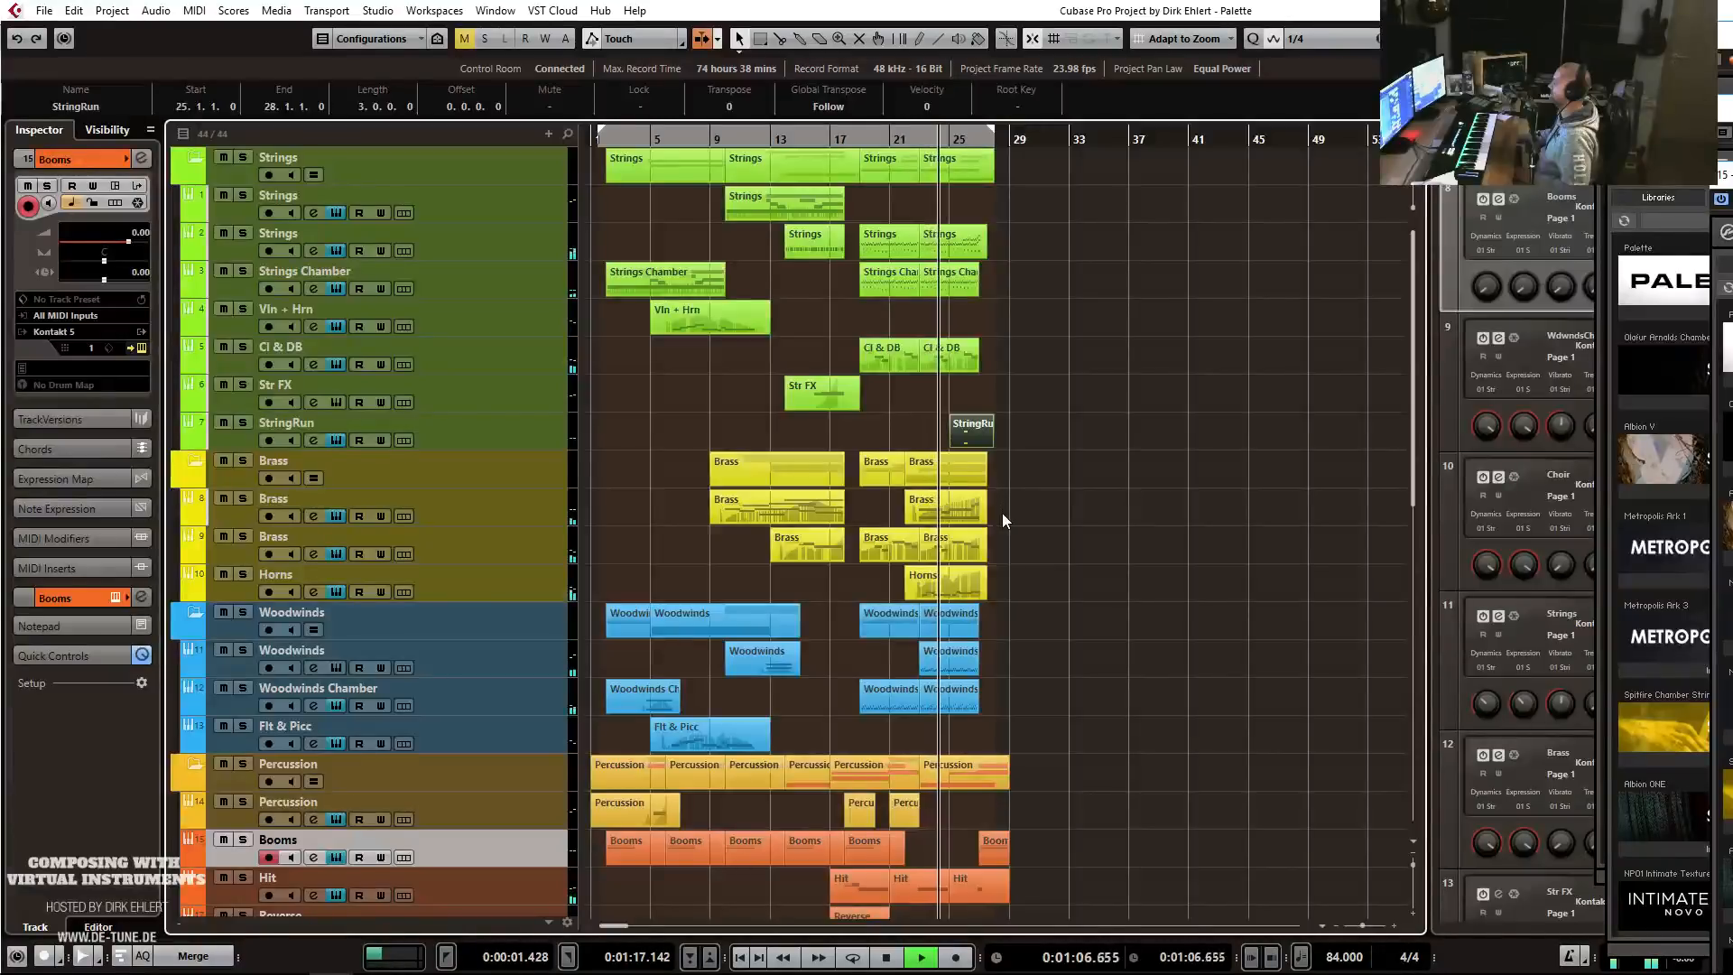
scroll(1002, 520, "down", 3)
scroll(1002, 513, "up", 3)
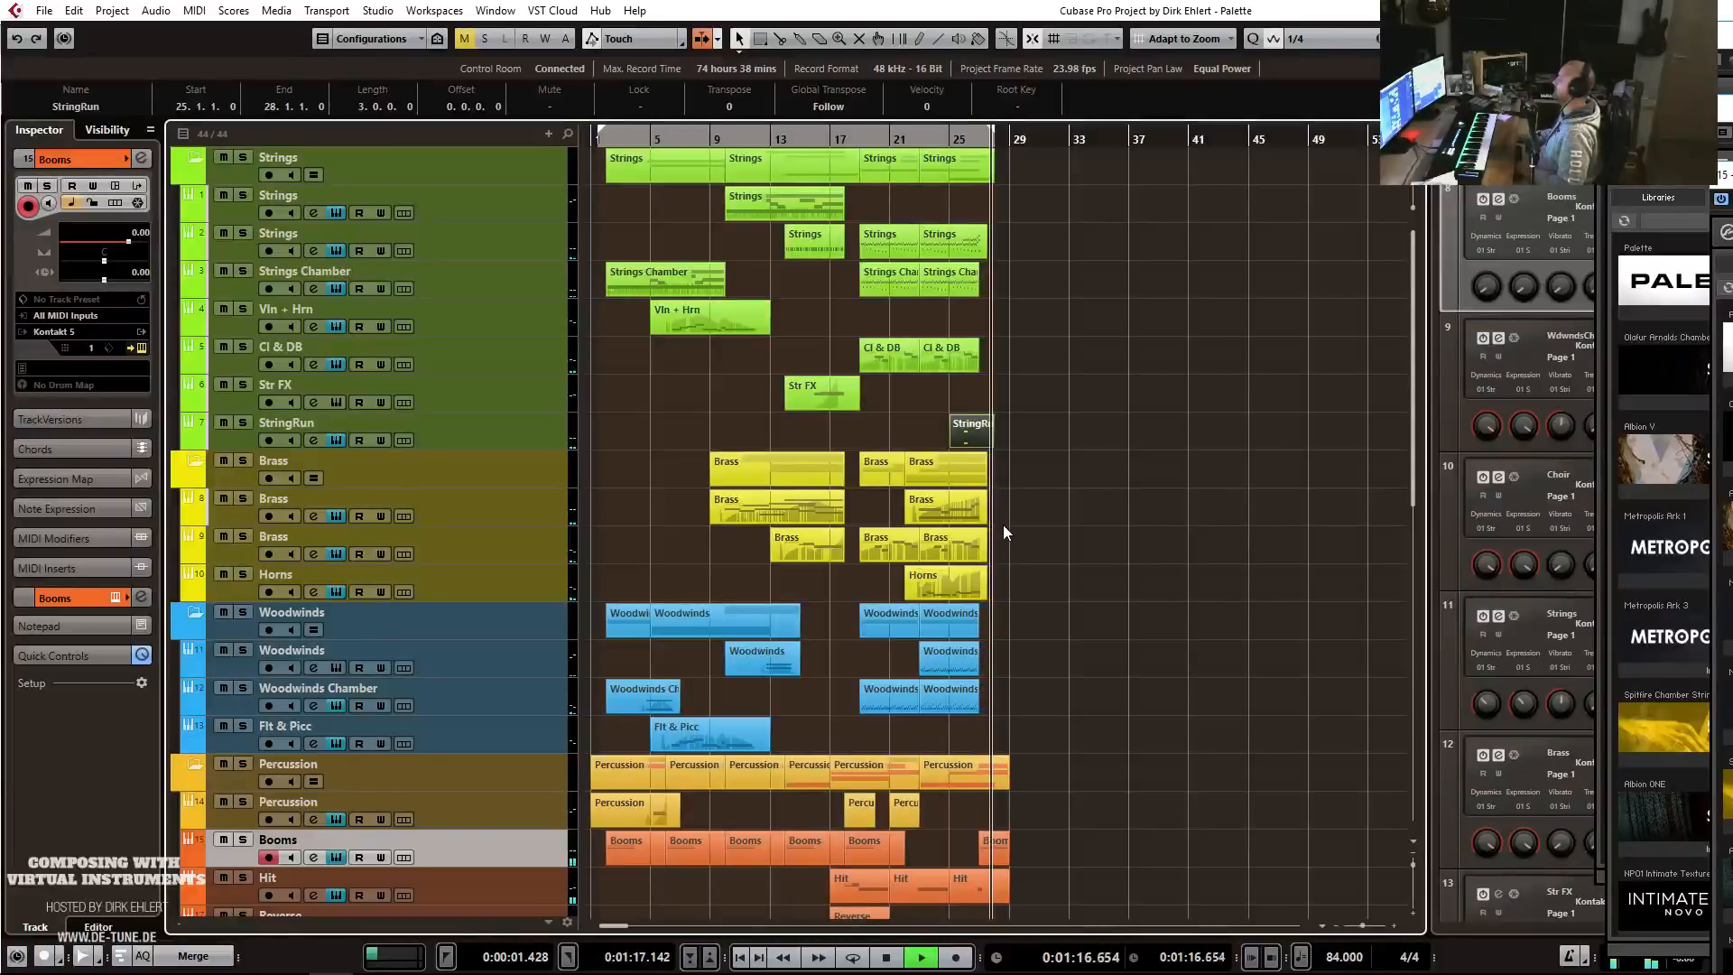
key("space")
Split the second Strings track's last part at bar 27 and copy its bars 23 to 27 section to bar 28.
key("h")
key("h")
key("h")
key("h")
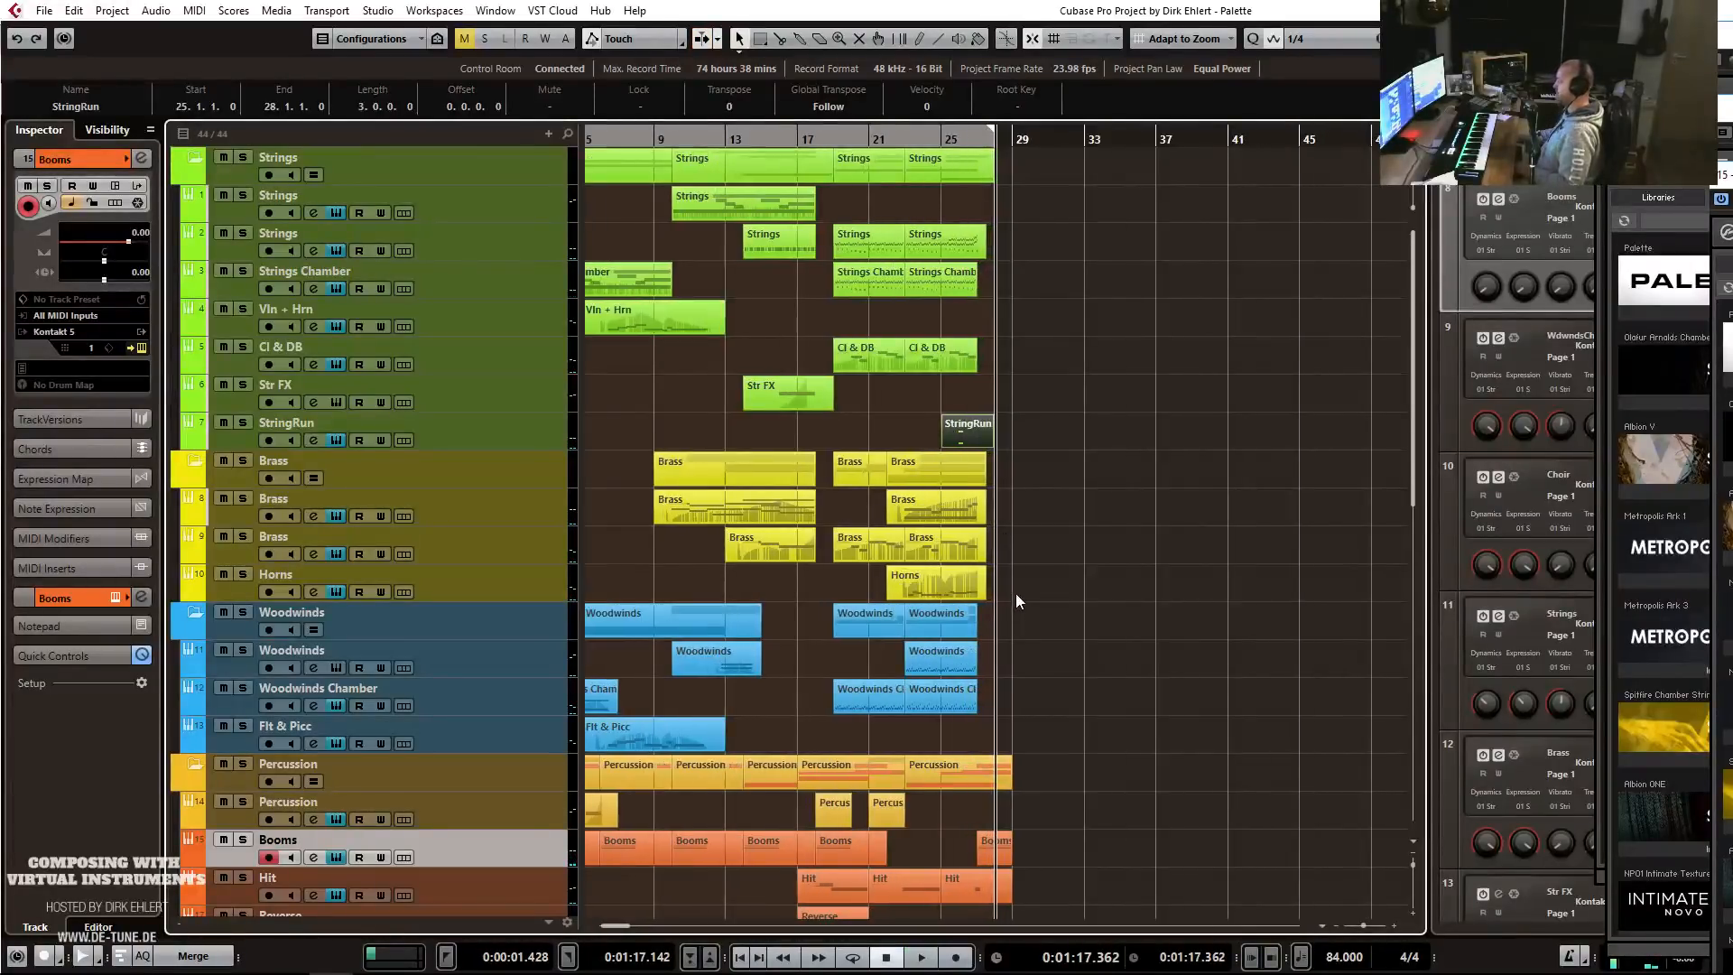
key("g")
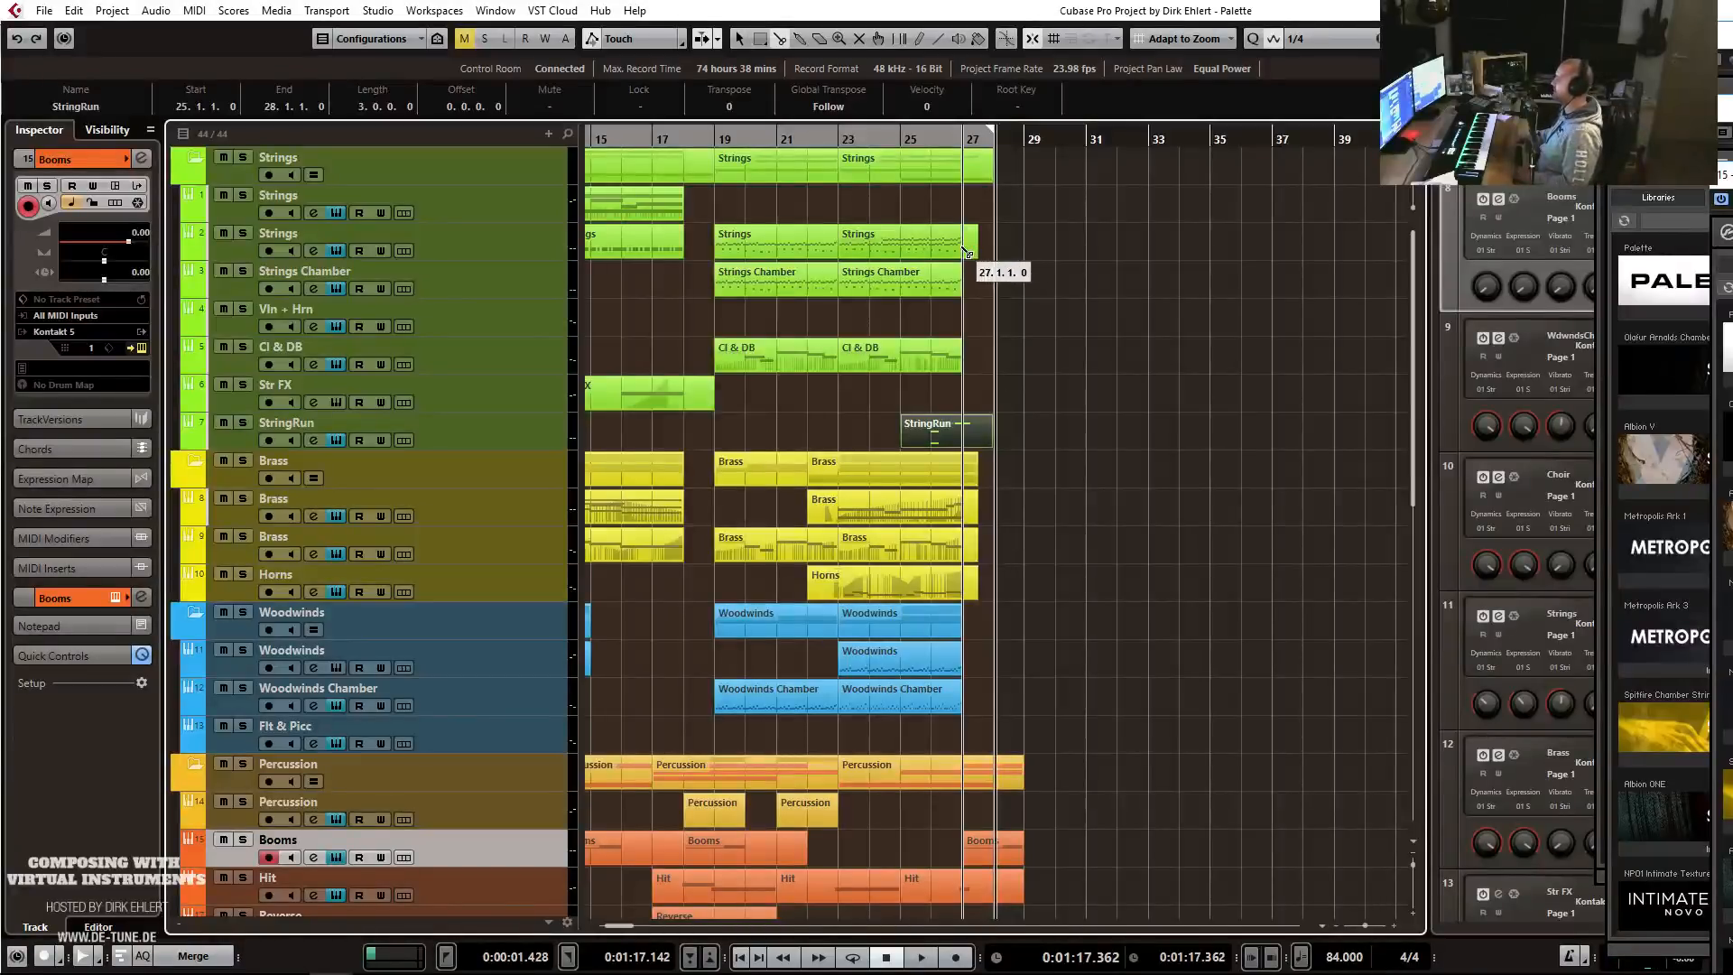
left_click_drag(905, 249, 1045, 255)
key("h")
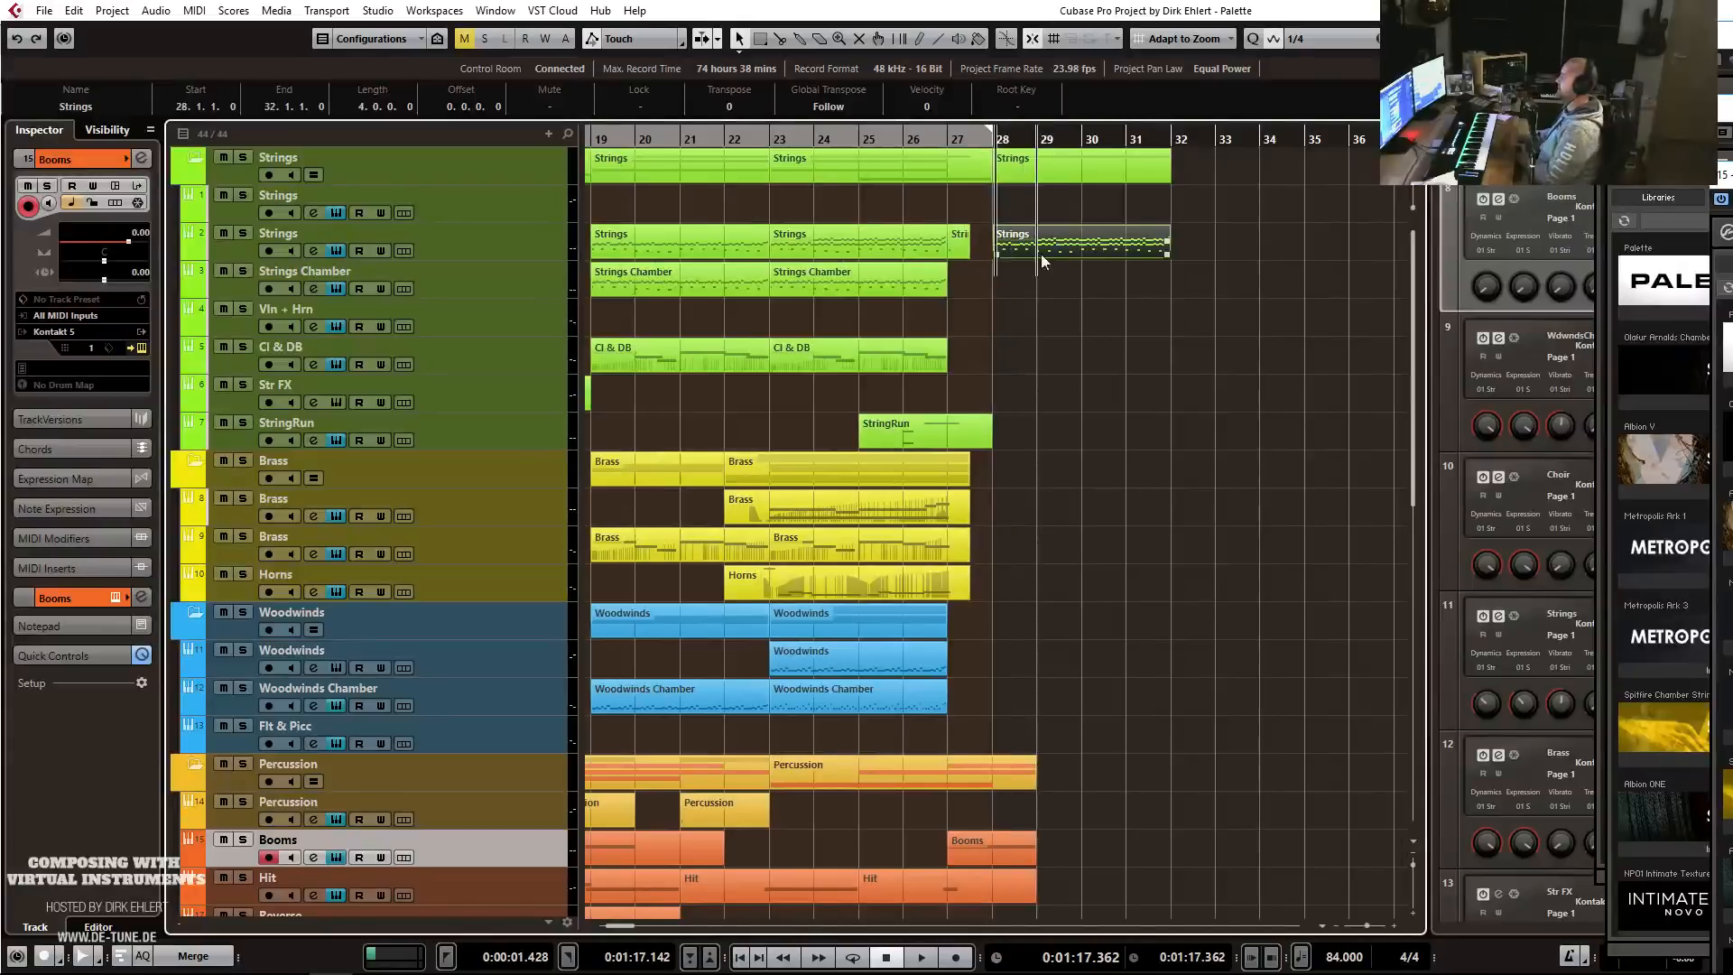
Select all notes in the copied Strings part and adjust their velocities together, giving the first note 117.
double_click(1045, 253)
key("ctrl+a")
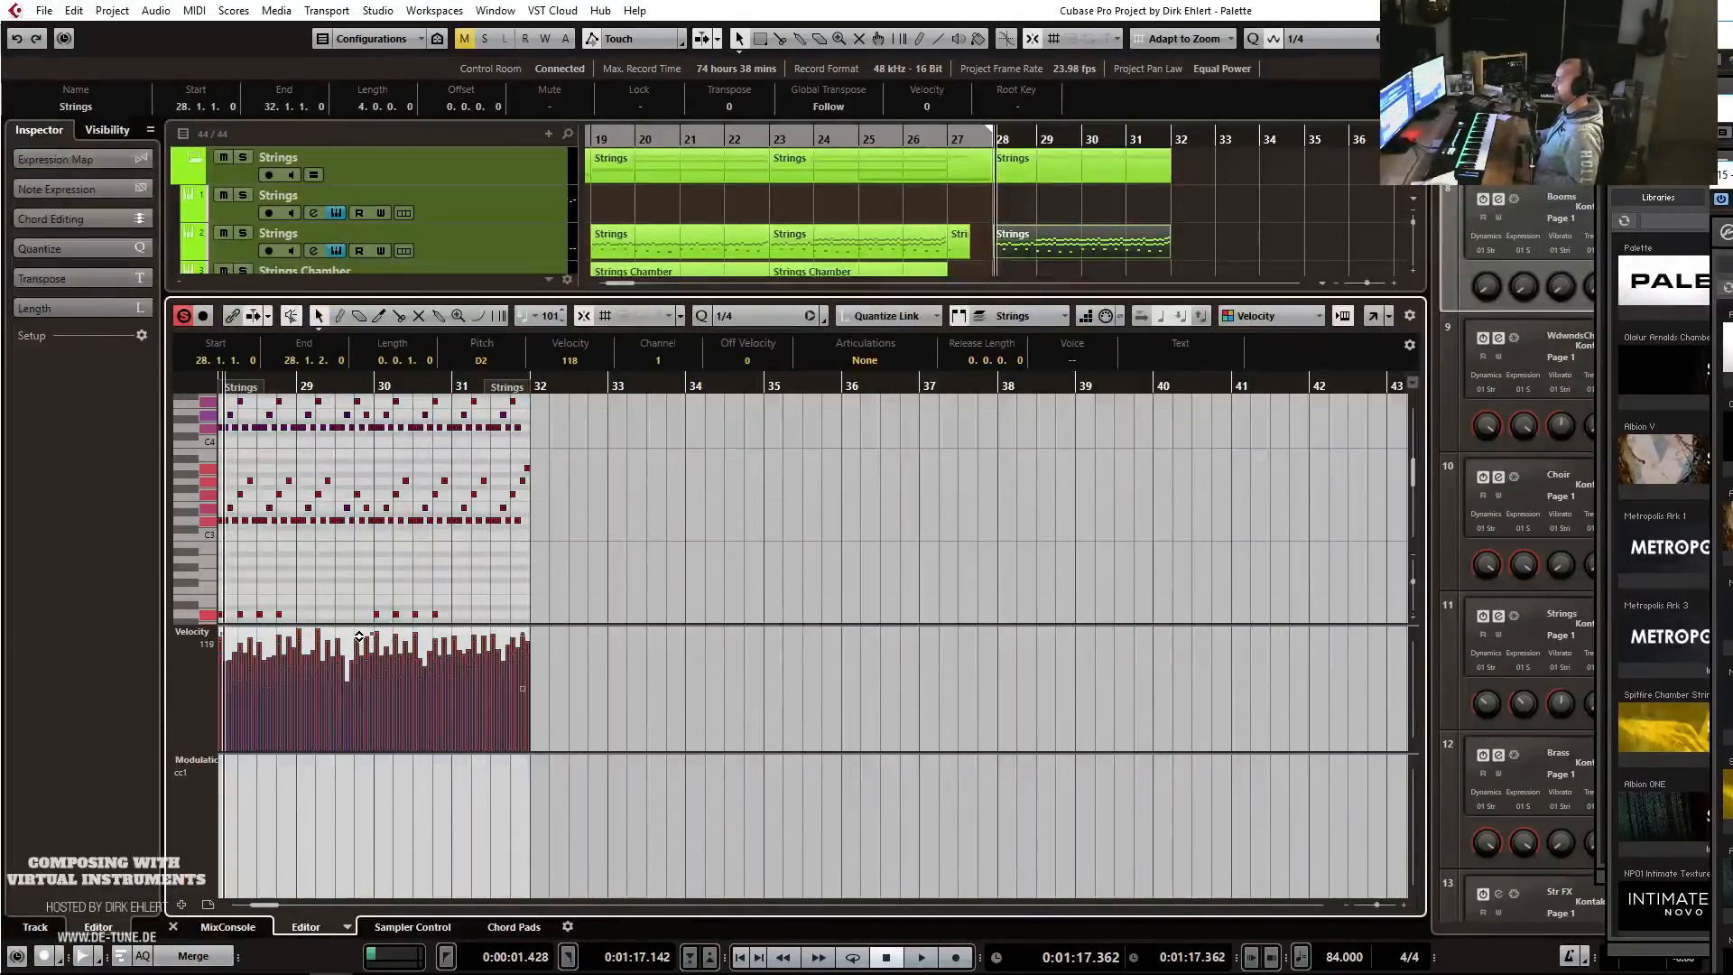
left_click_drag(375, 635, 375, 662)
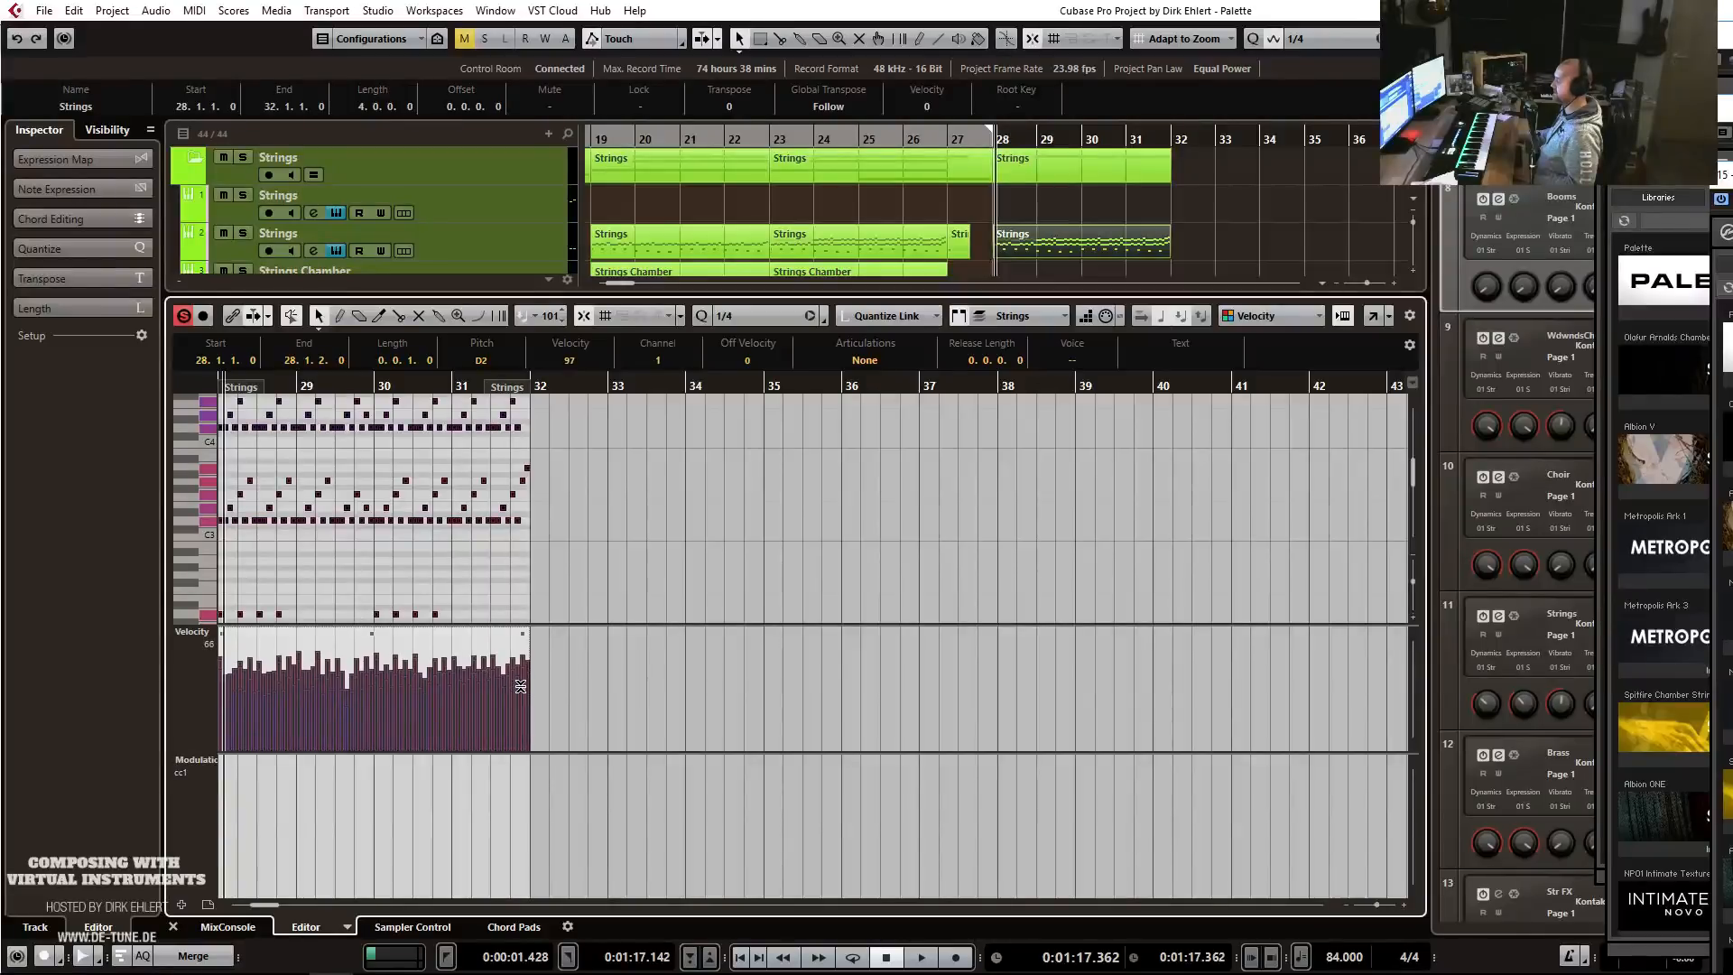
left_click_drag(468, 639, 467, 609)
Audition the copied Strings part from bar 28 in the note editor, and close the editor.
key("h")
key("h")
key("h")
key("h")
key("h")
key("h")
key("h")
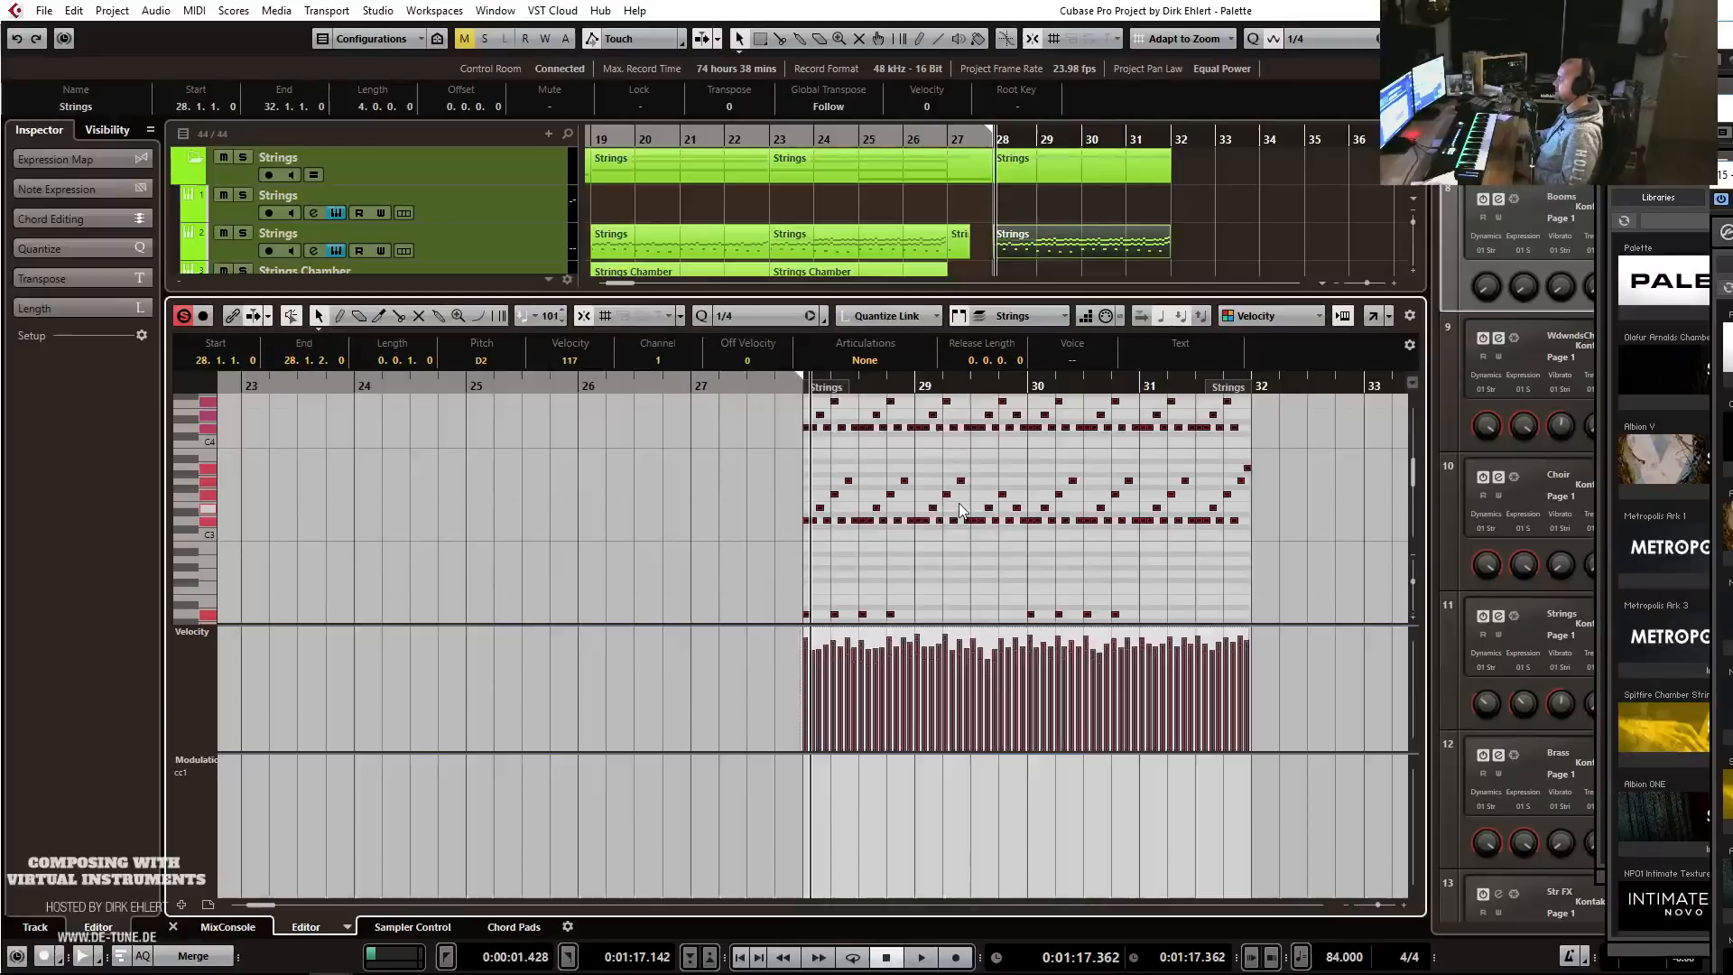
left_click(787, 385)
key("space")
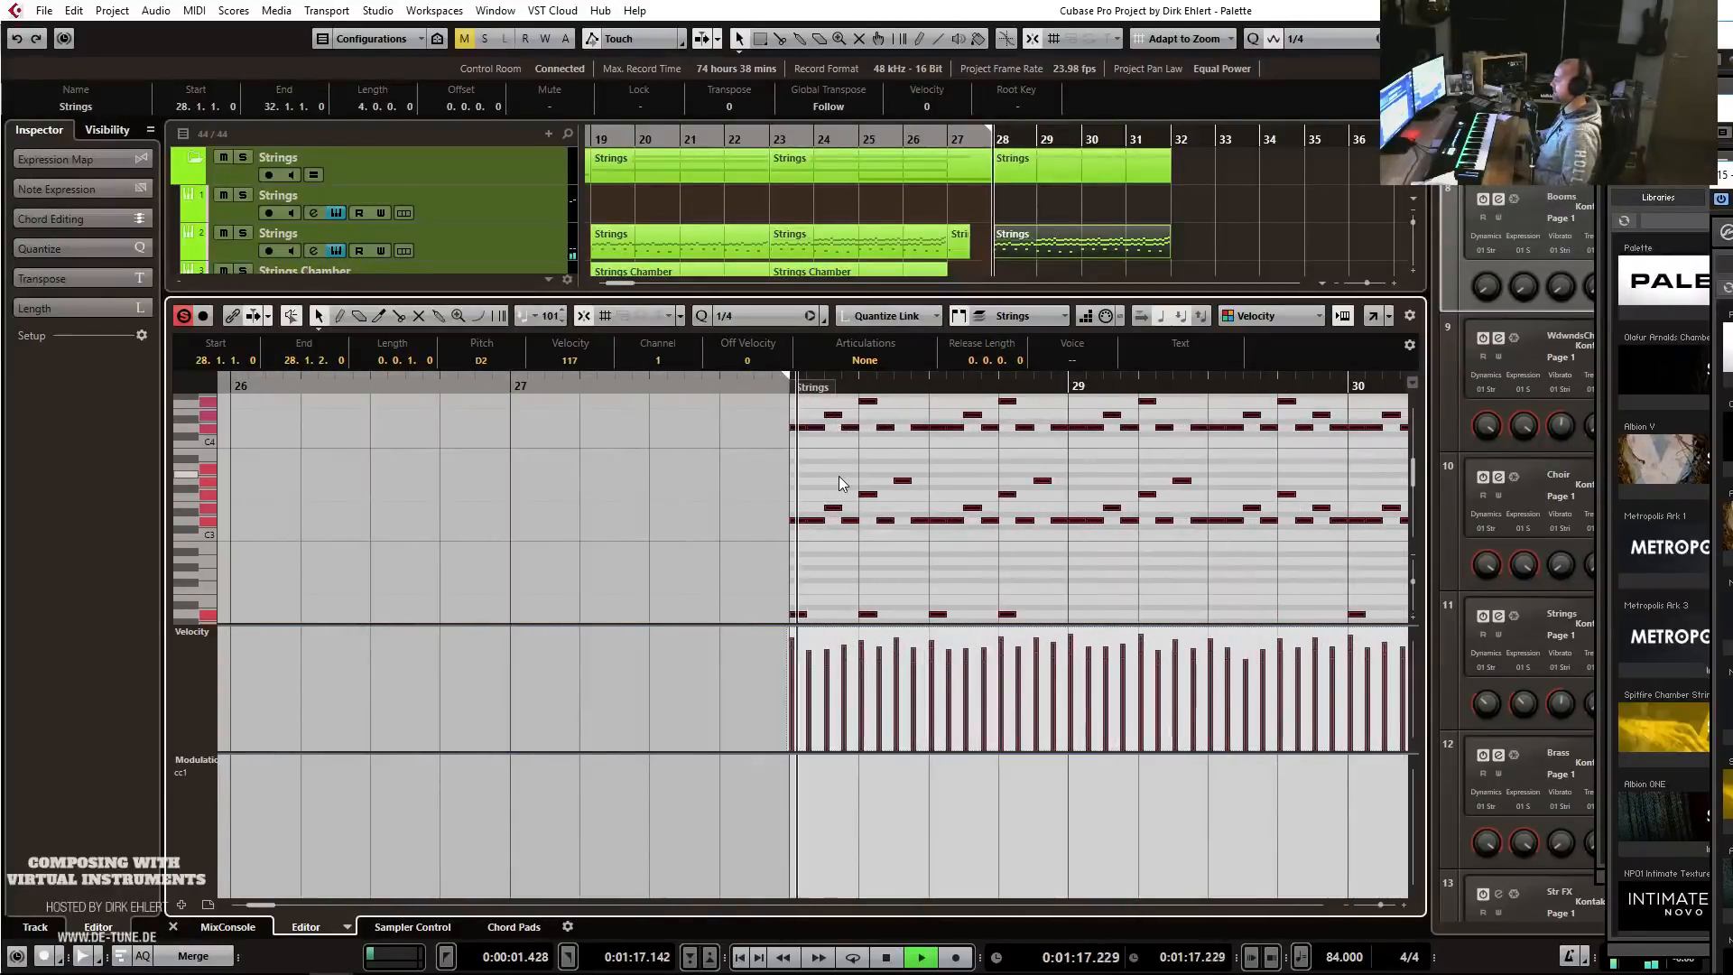
key("g")
key("g")
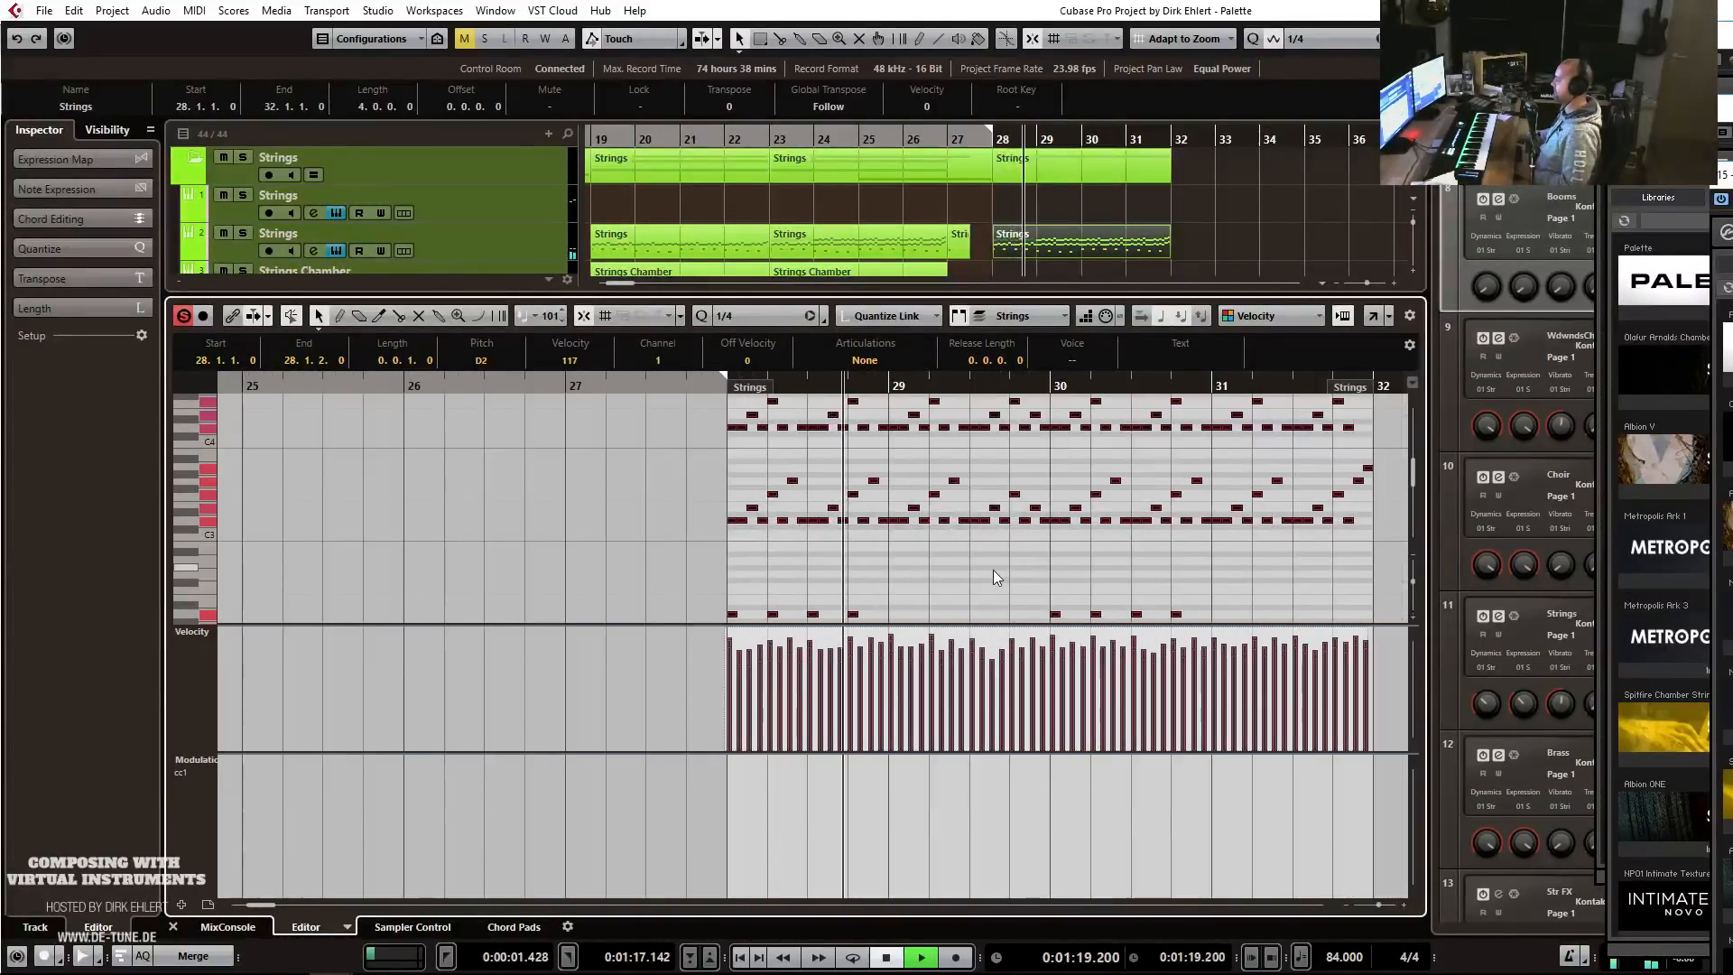
key("space")
key("Return")
Copy the bar 28 Strings part onto the Strings Chamber track and play both from bar 28.
left_click_drag(1035, 242, 1037, 277)
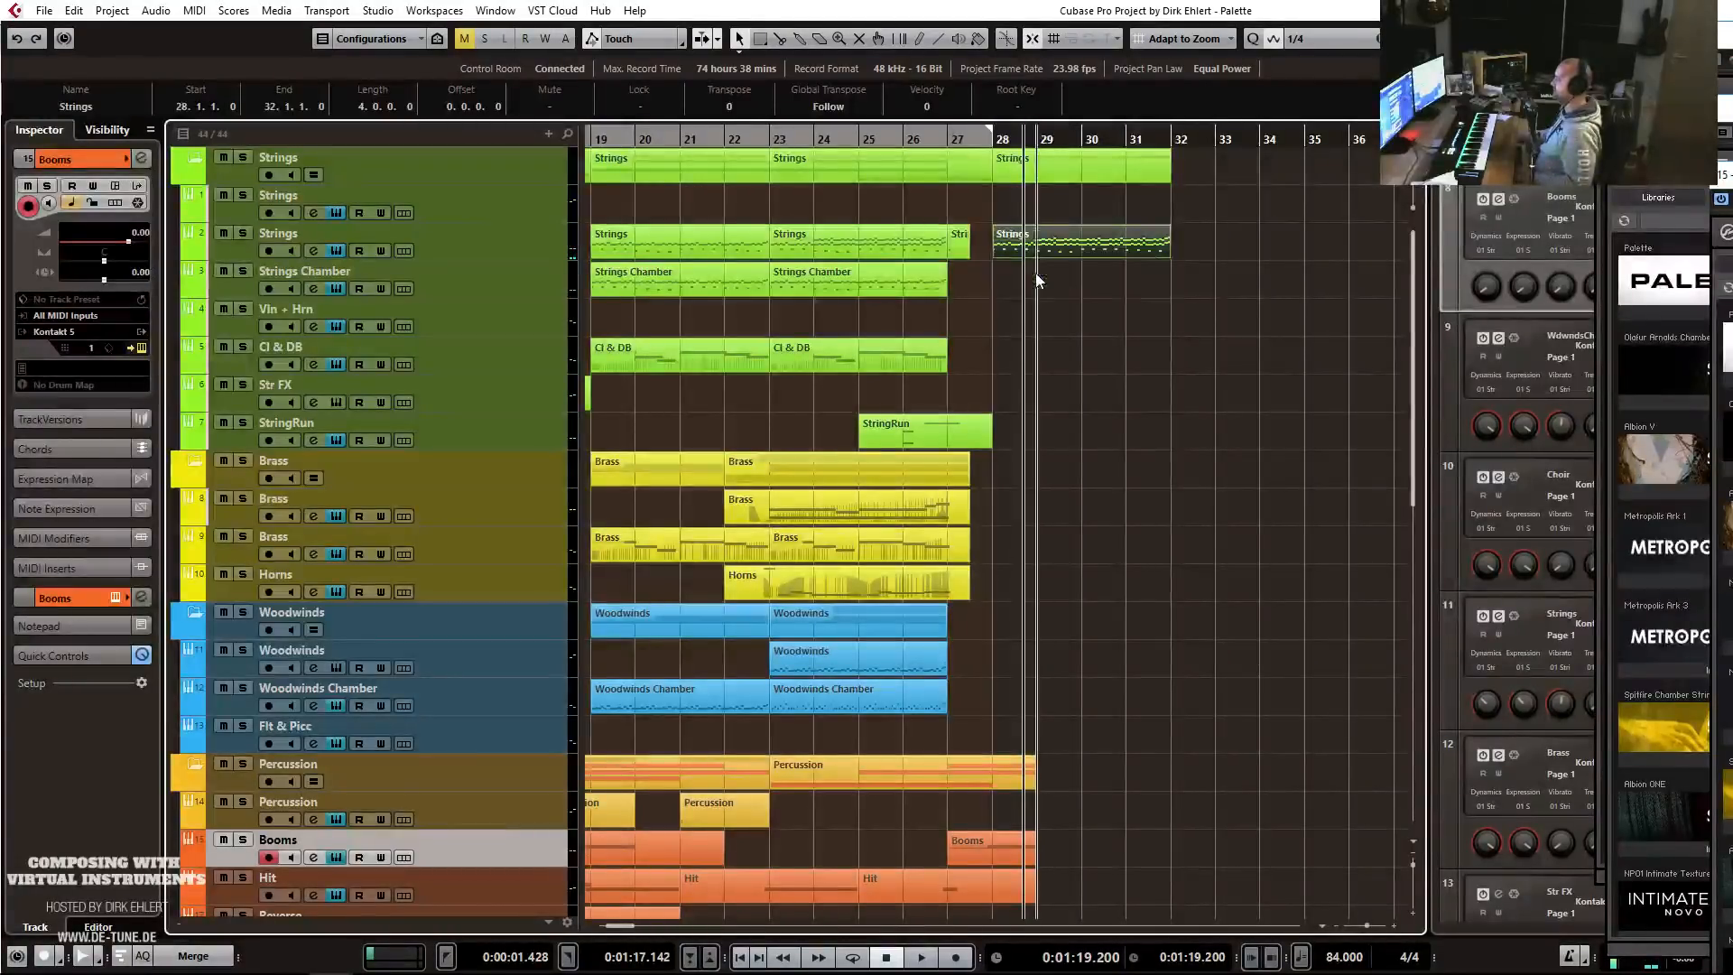
left_click(994, 140)
key("space")
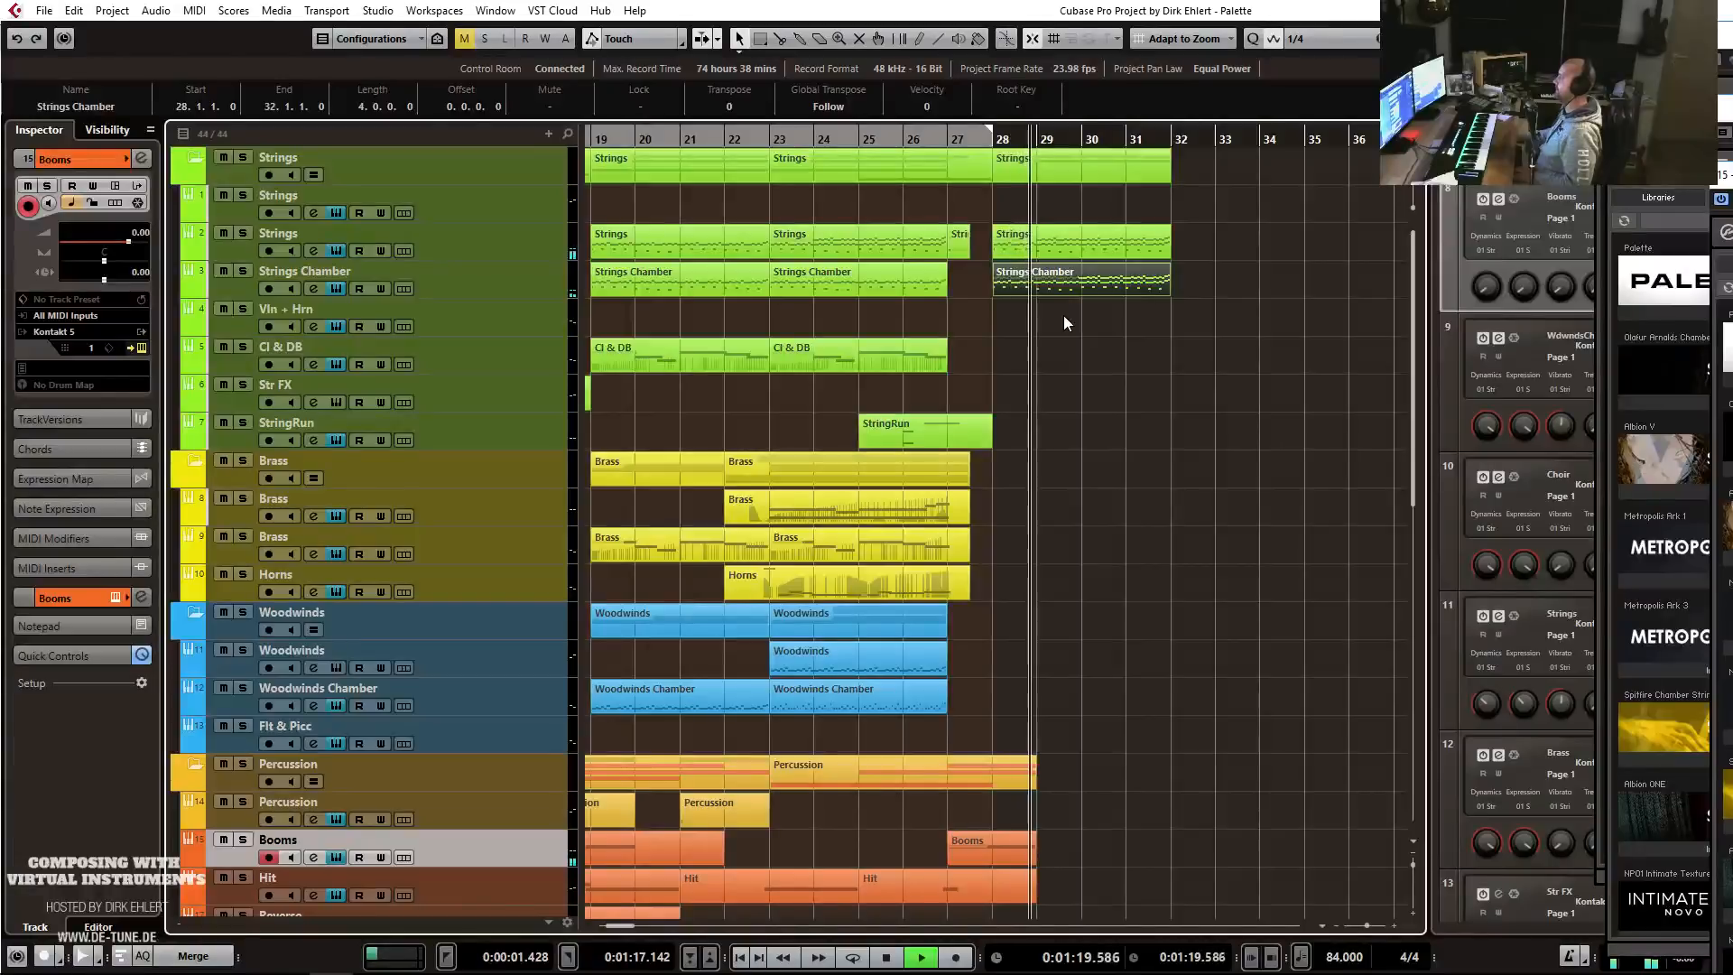
left_click(1160, 333)
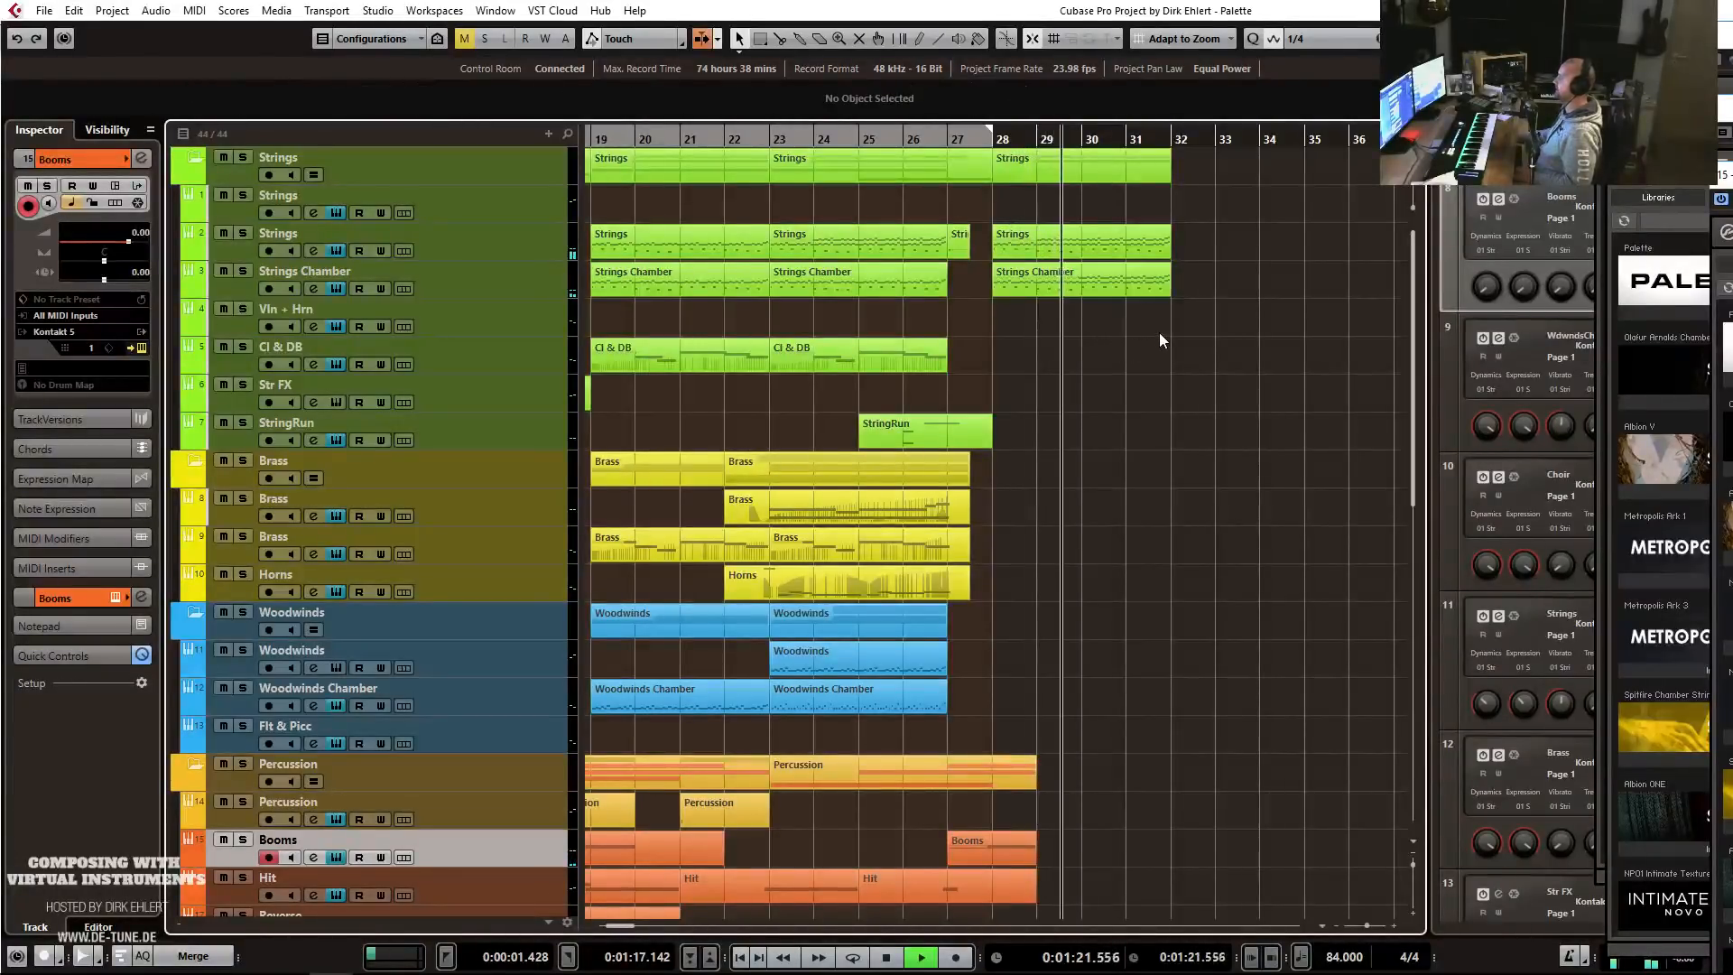
Duplicate the new Strings and Strings Chamber parts so the copies fill bars 32 to 36, and listen on.
left_click_drag(1211, 298, 1095, 244)
key("ctrl+d")
key("g")
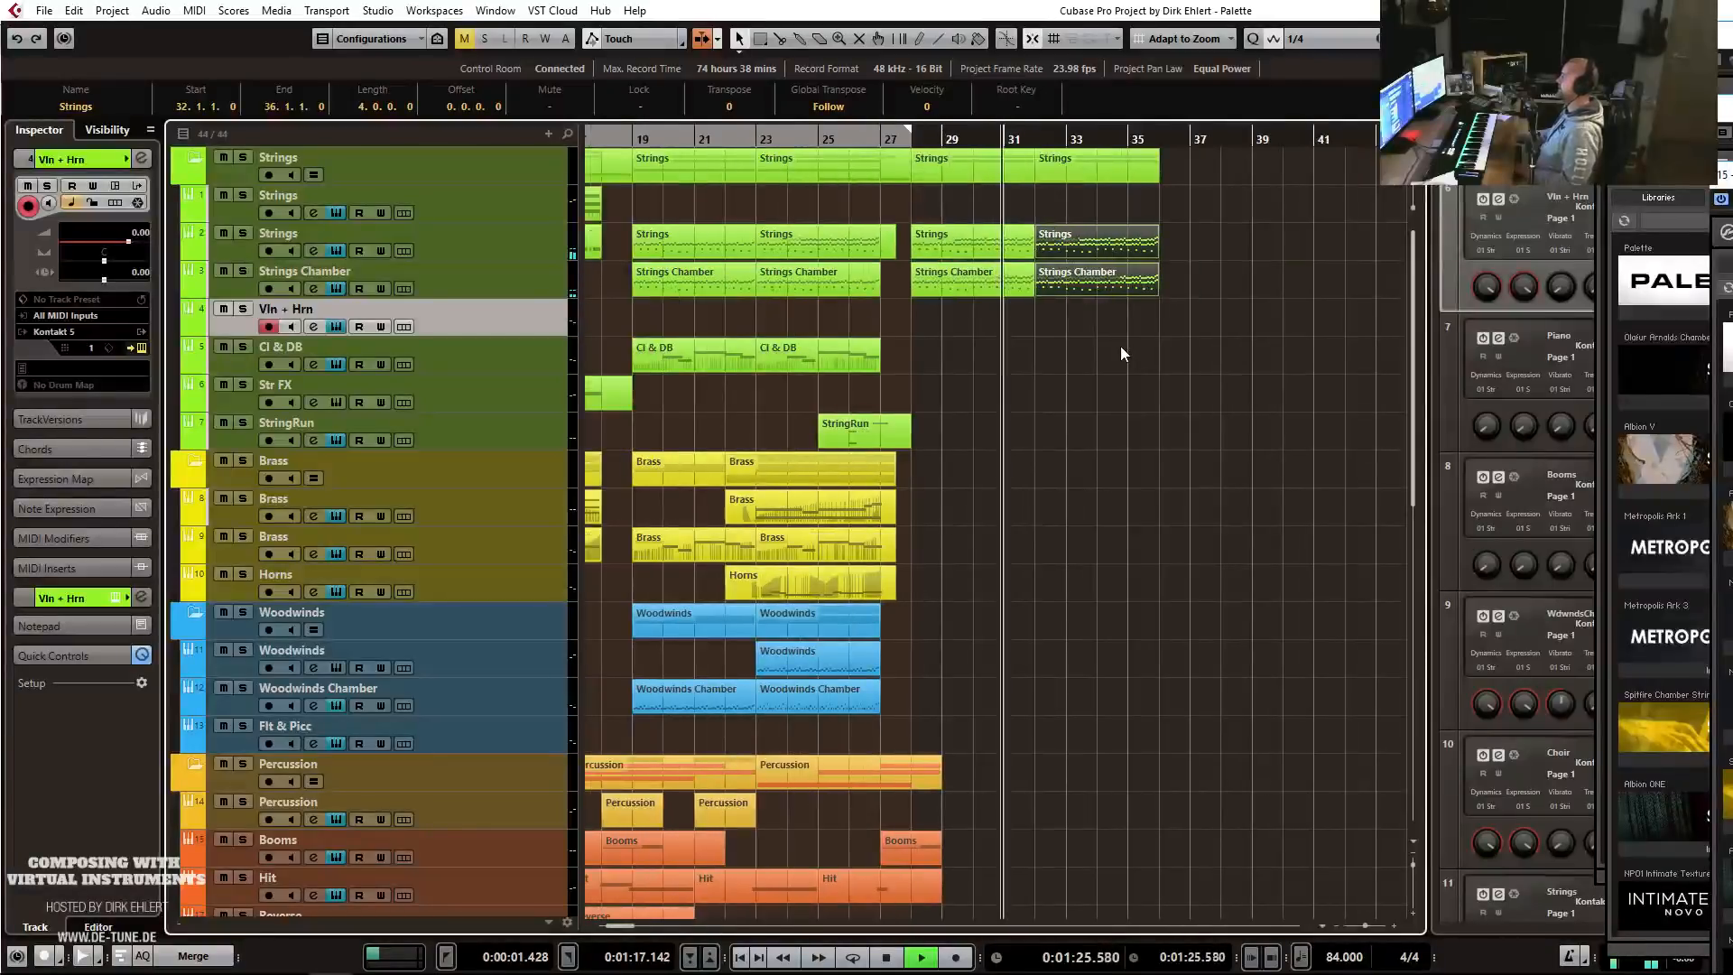
key("g")
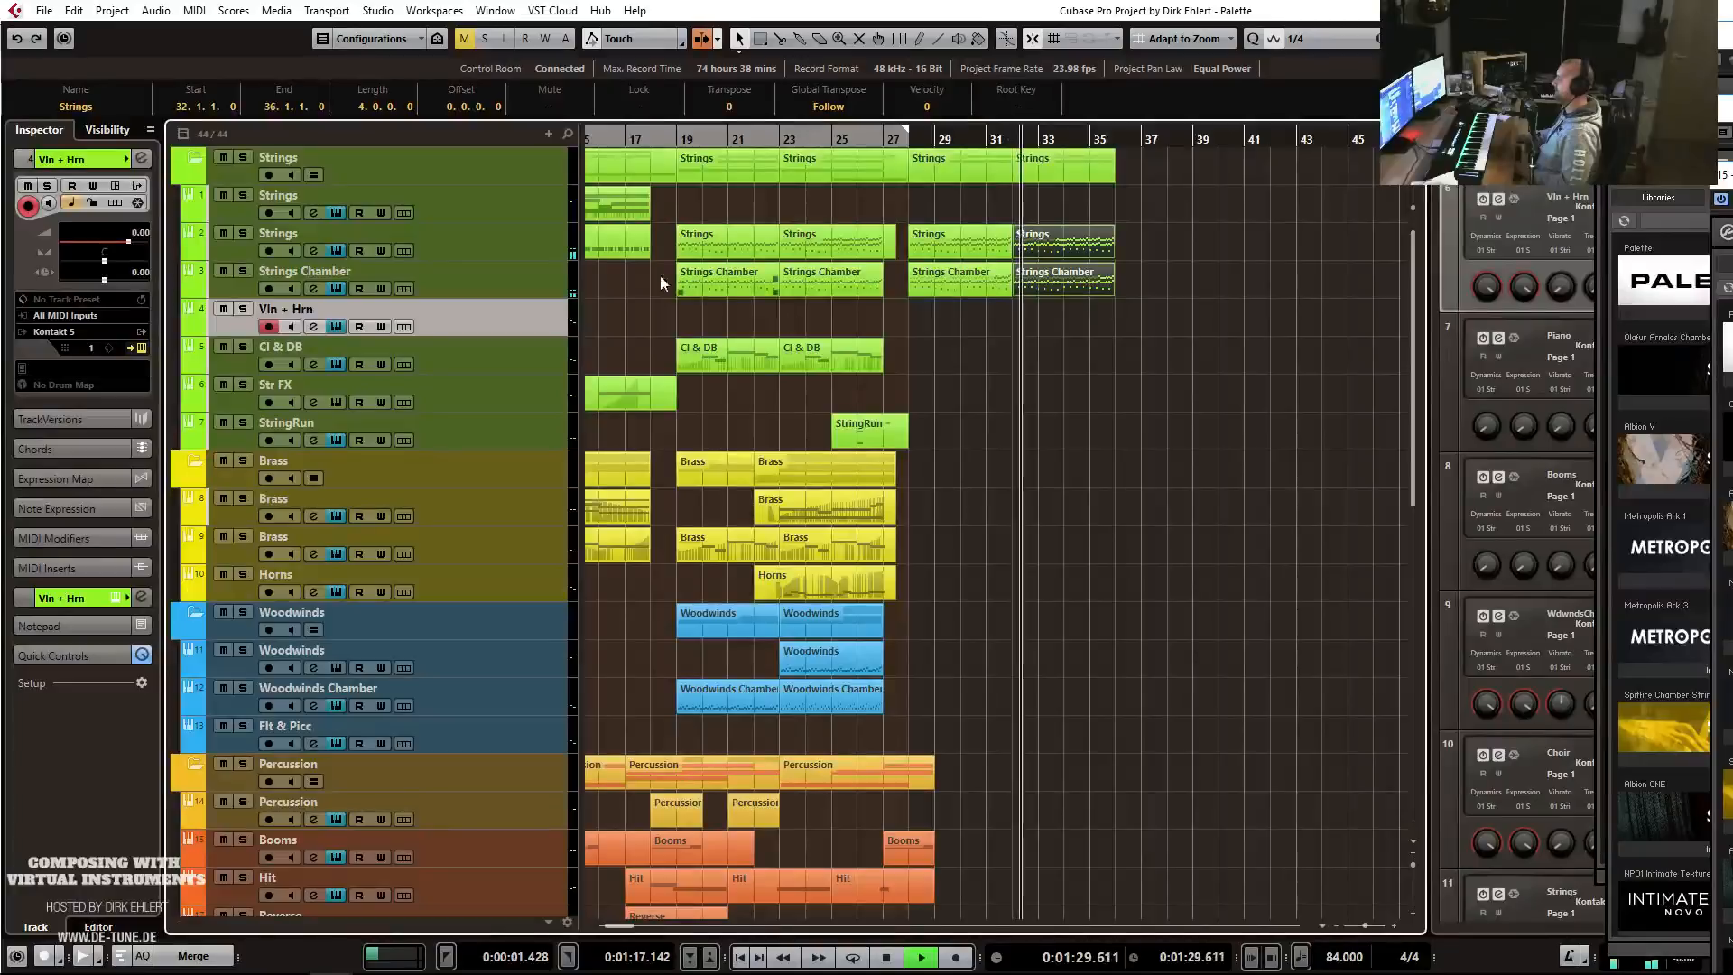
key("space")
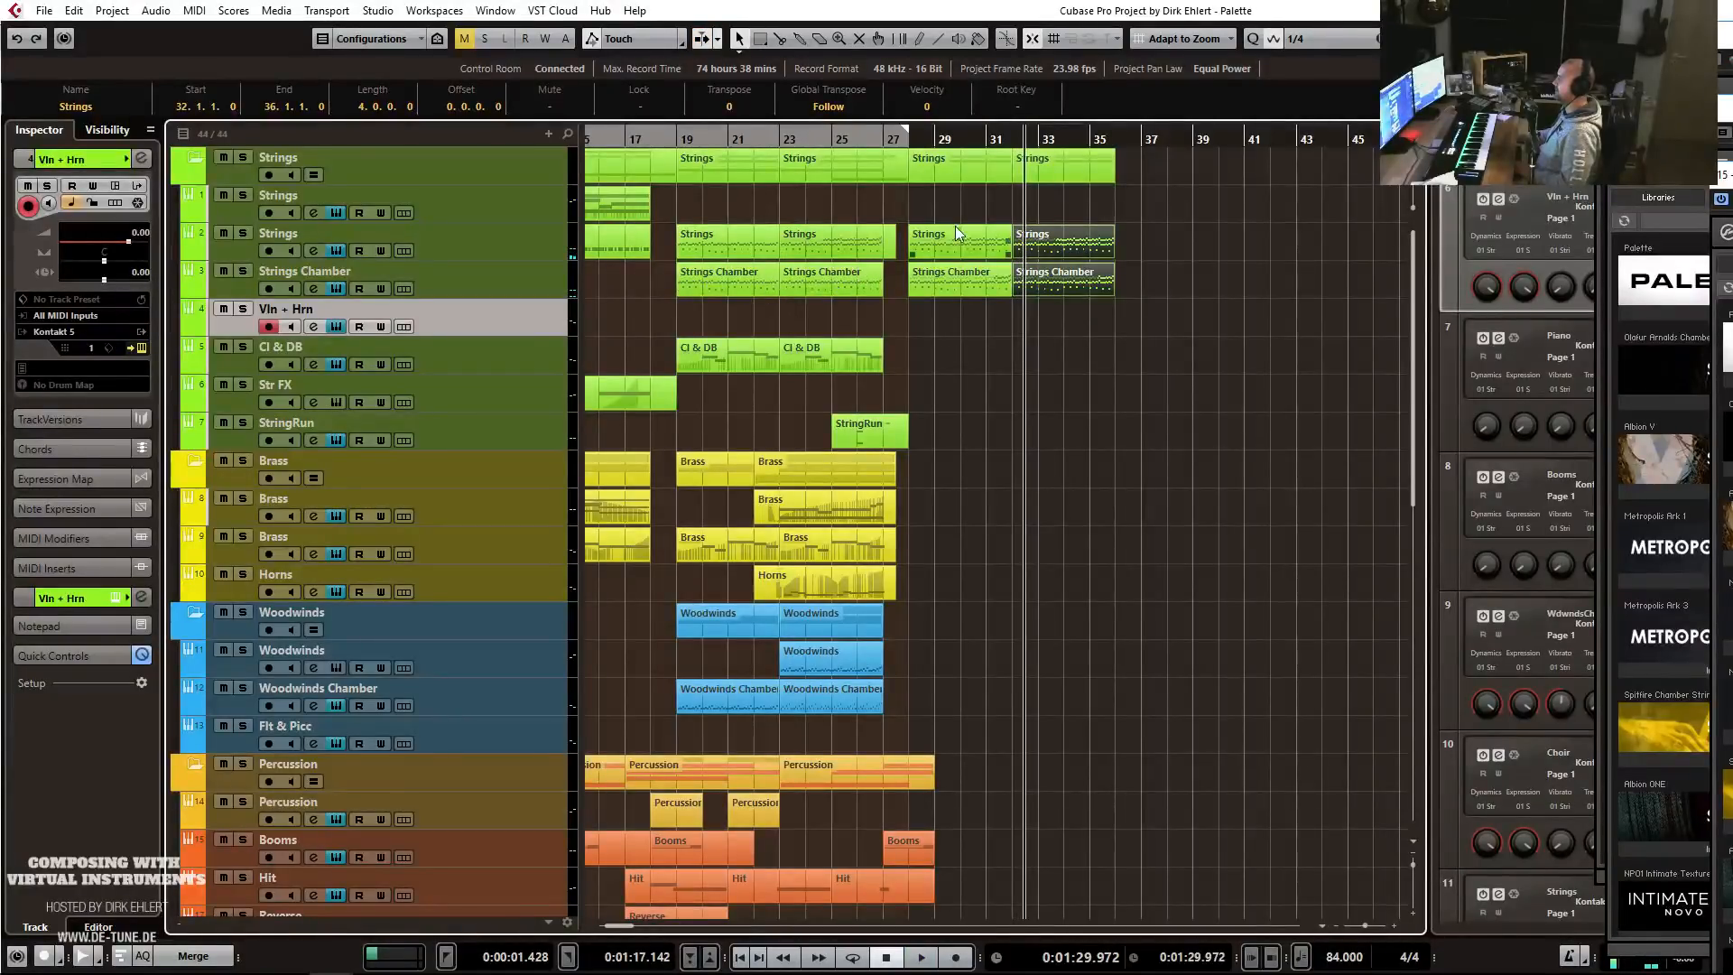
Make the first Strings track active for live playing and play the arrangement back from bar 28.
left_click(511, 206)
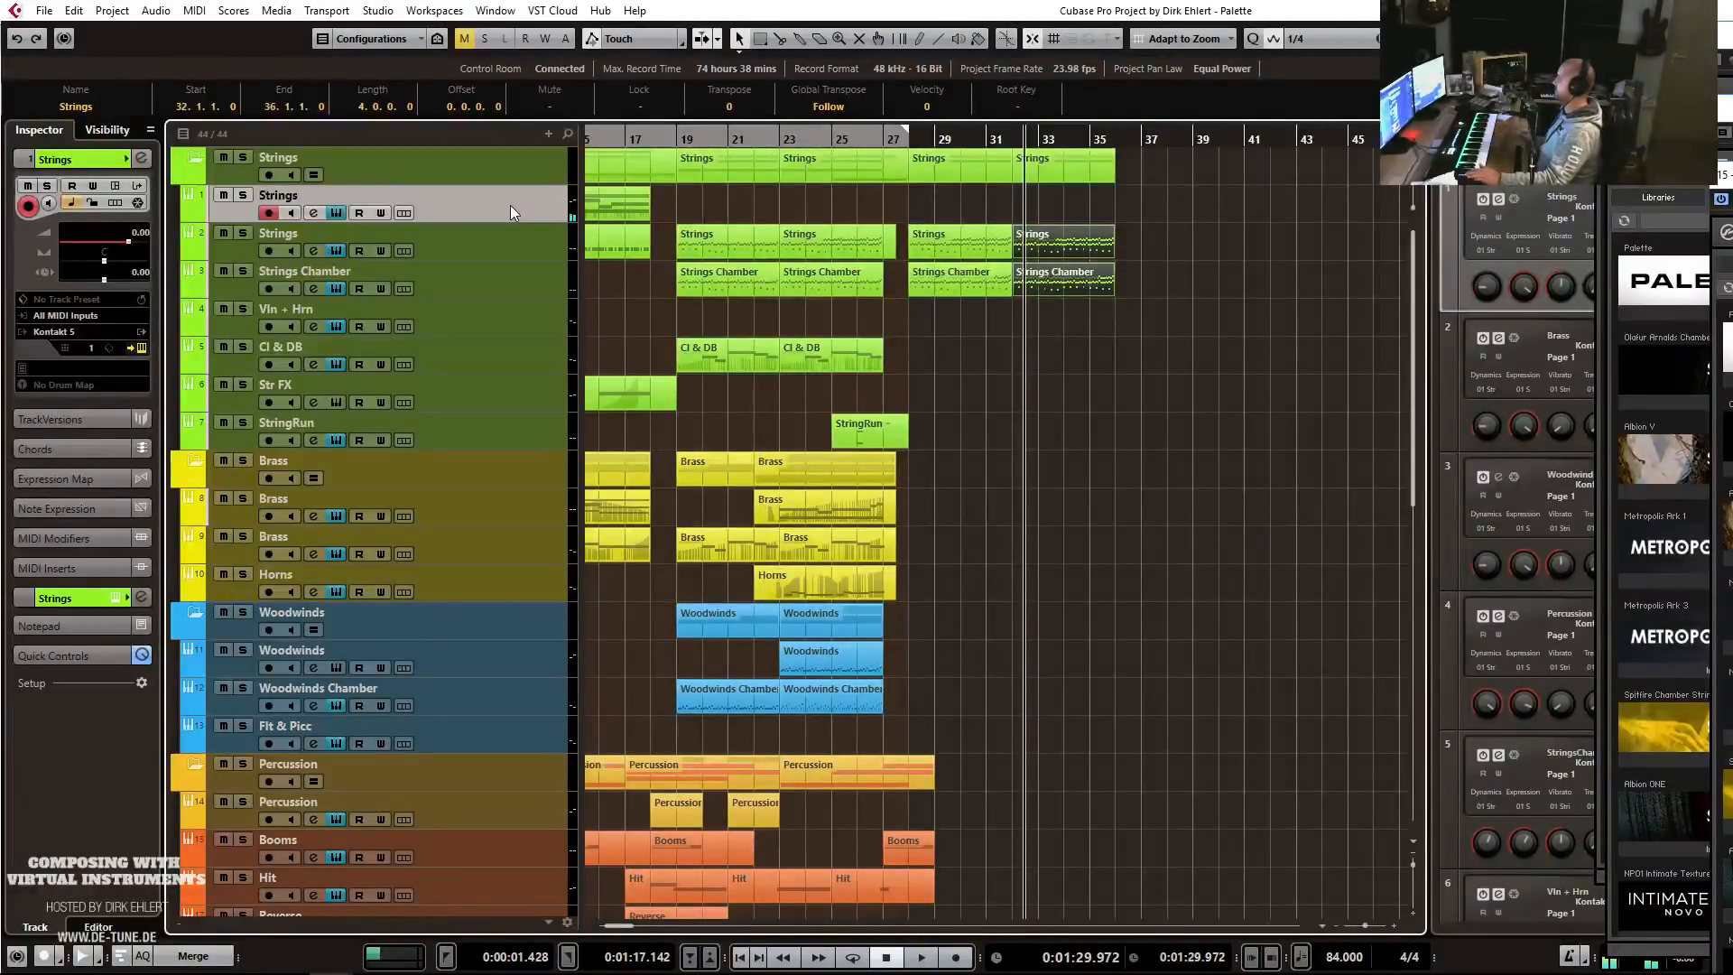
left_click(883, 138)
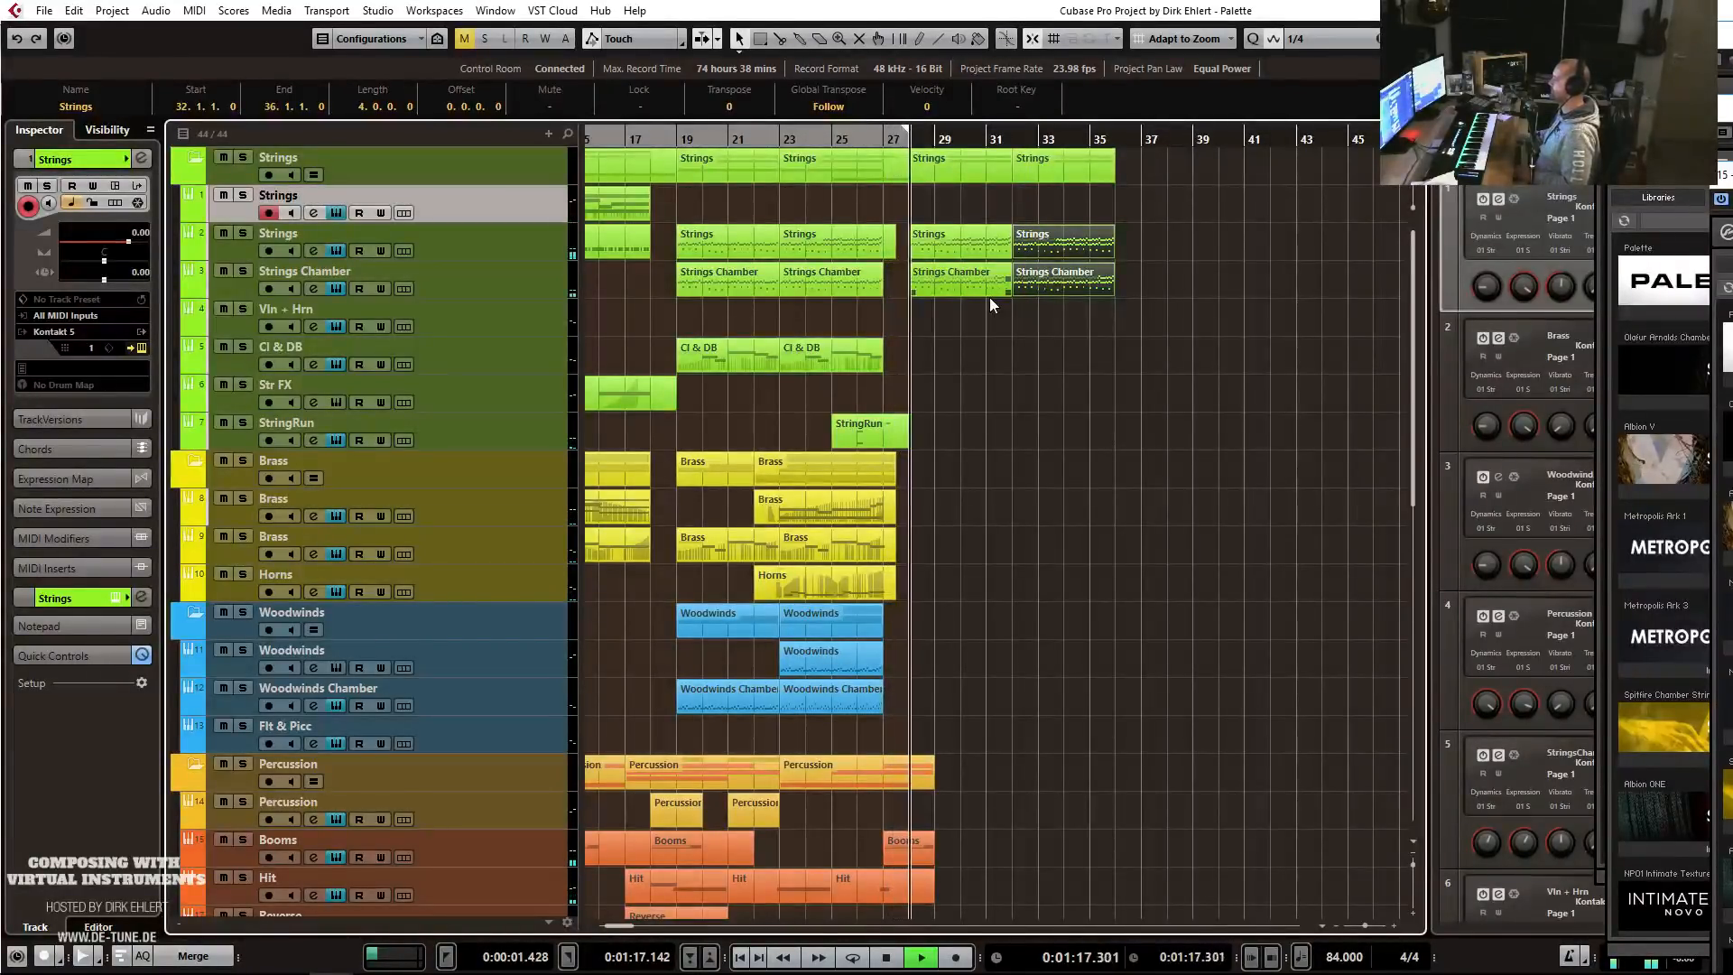
key("h")
key("h")
key("h")
key("g")
key("g")
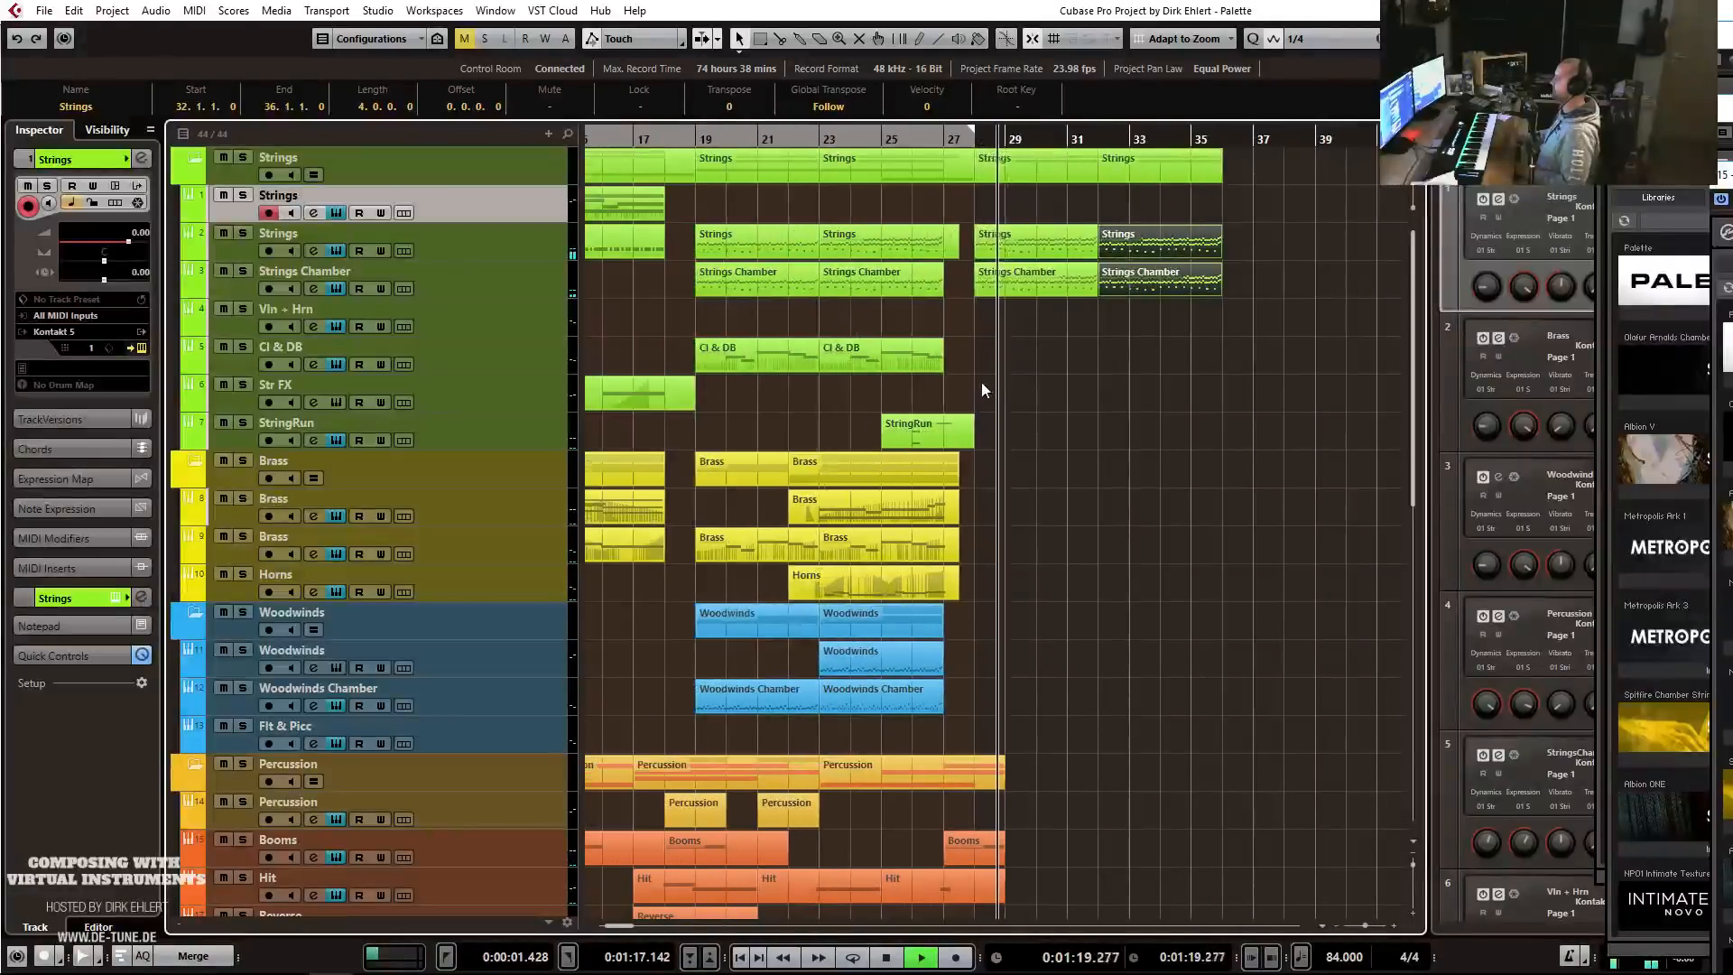
key("space")
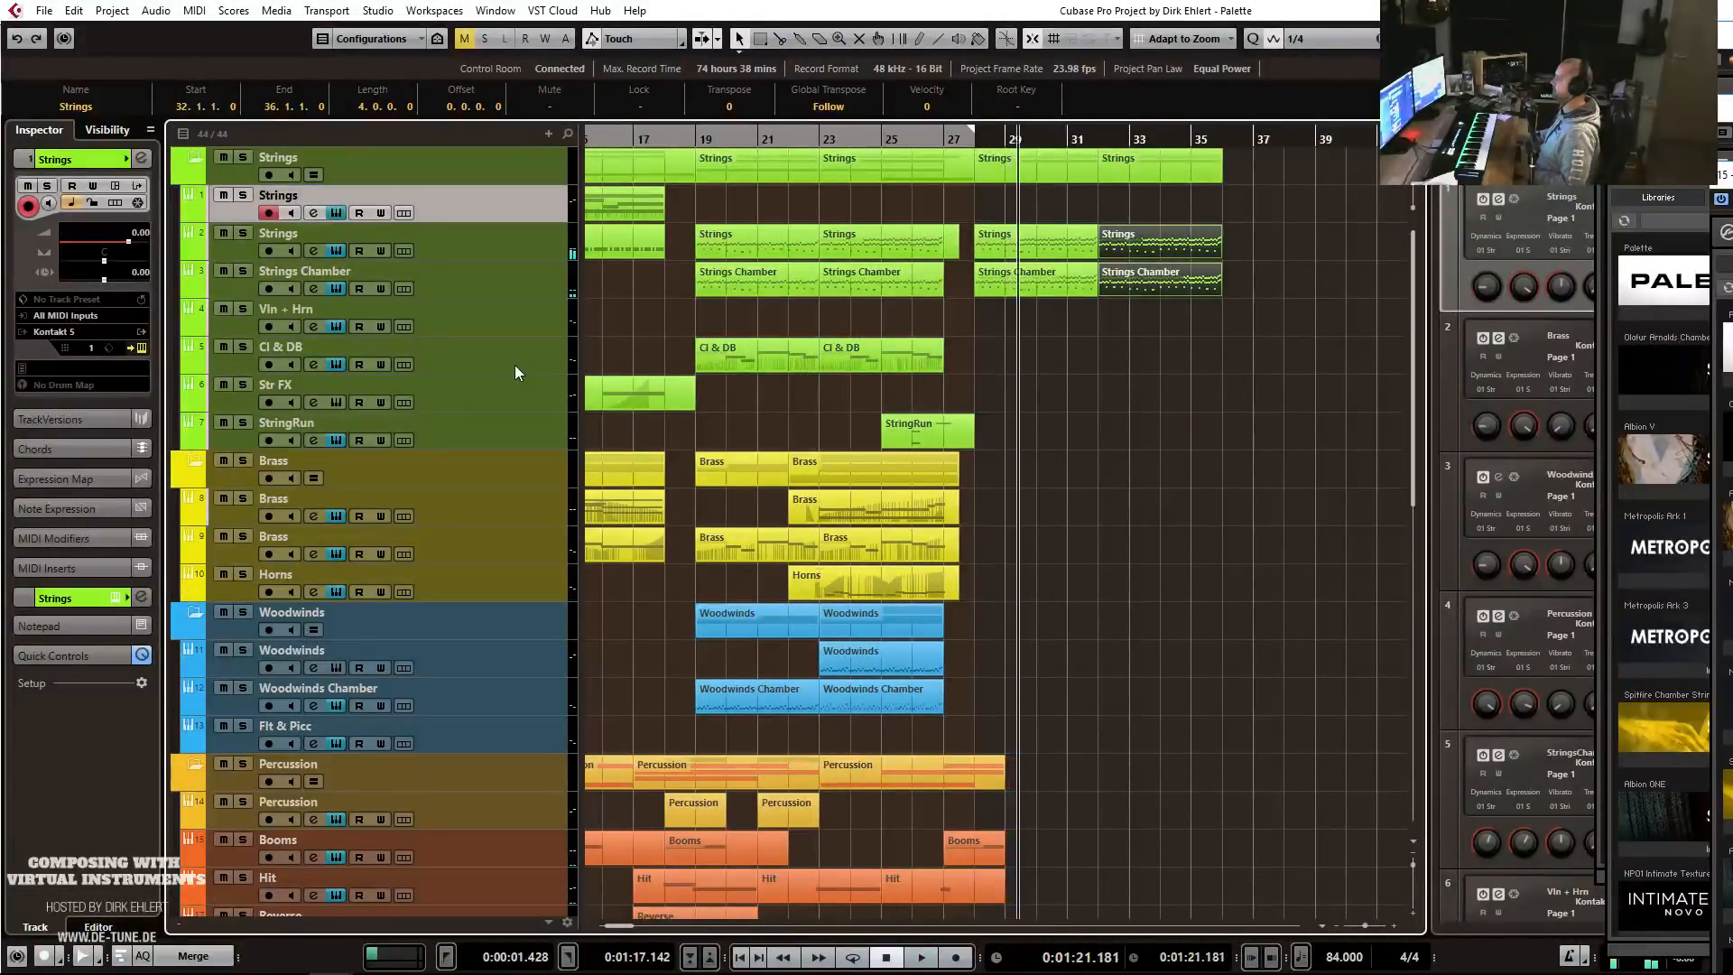
Create an empty part on the Cl & DB track from bar 28 to 32 and open it for note editing.
left_click(515, 364)
left_click_drag(993, 351, 1095, 354)
key("Return")
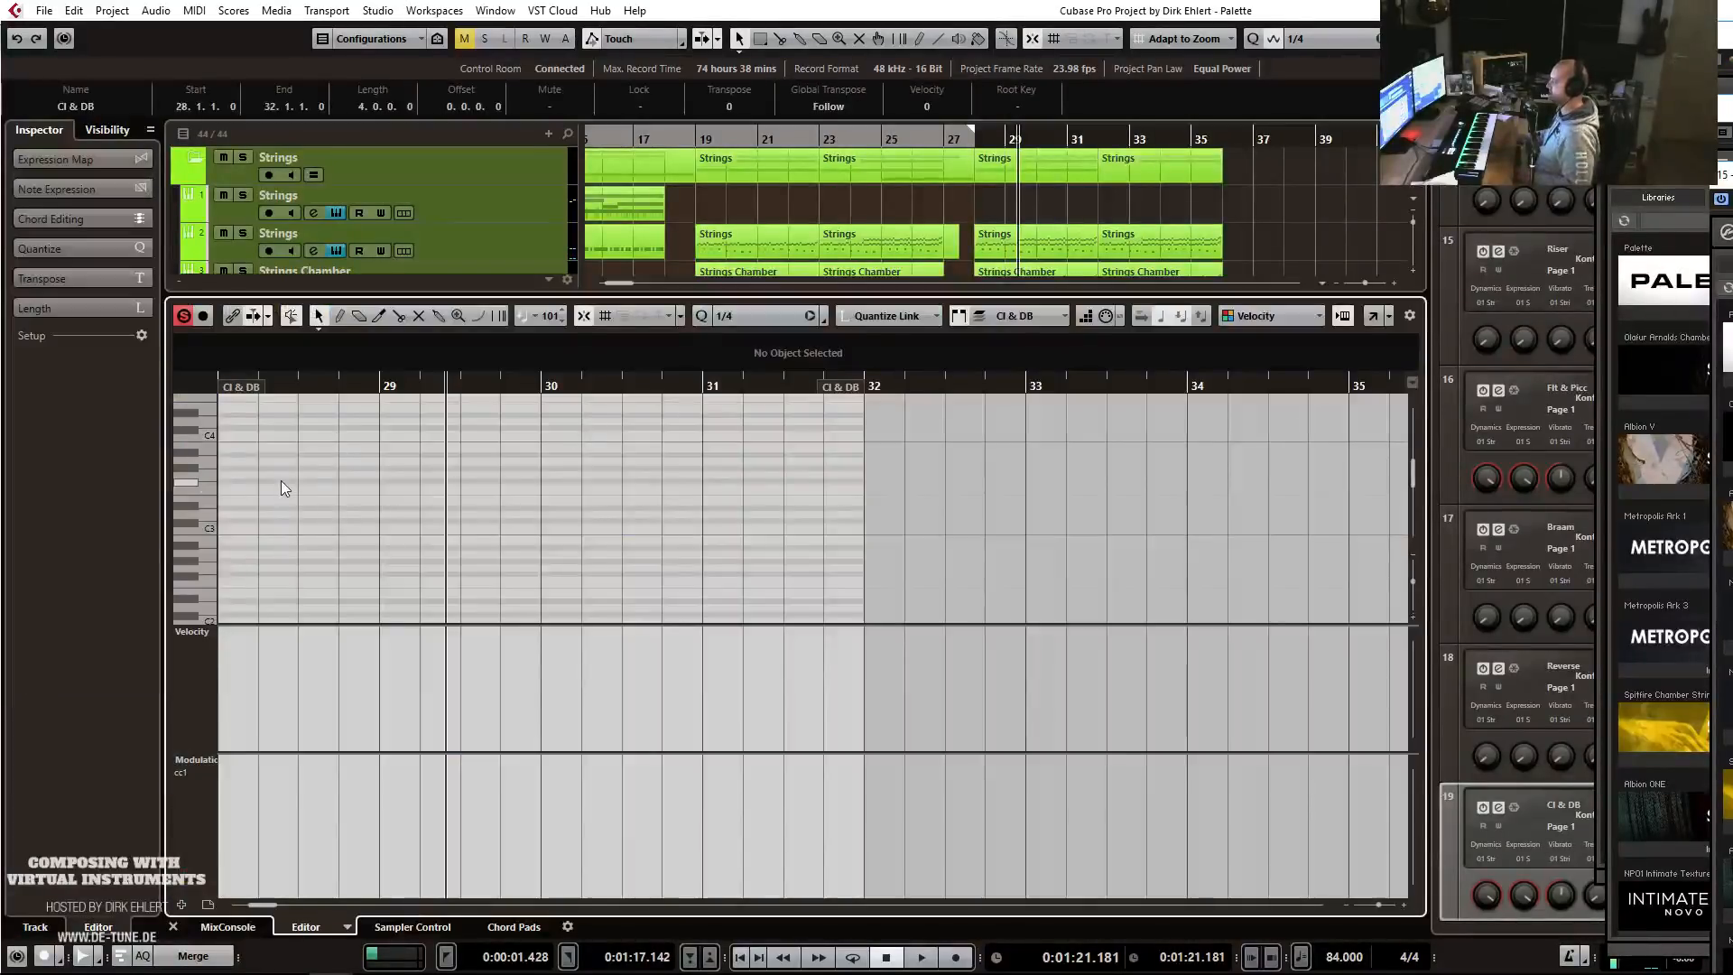
scroll(283, 488, "up", 5)
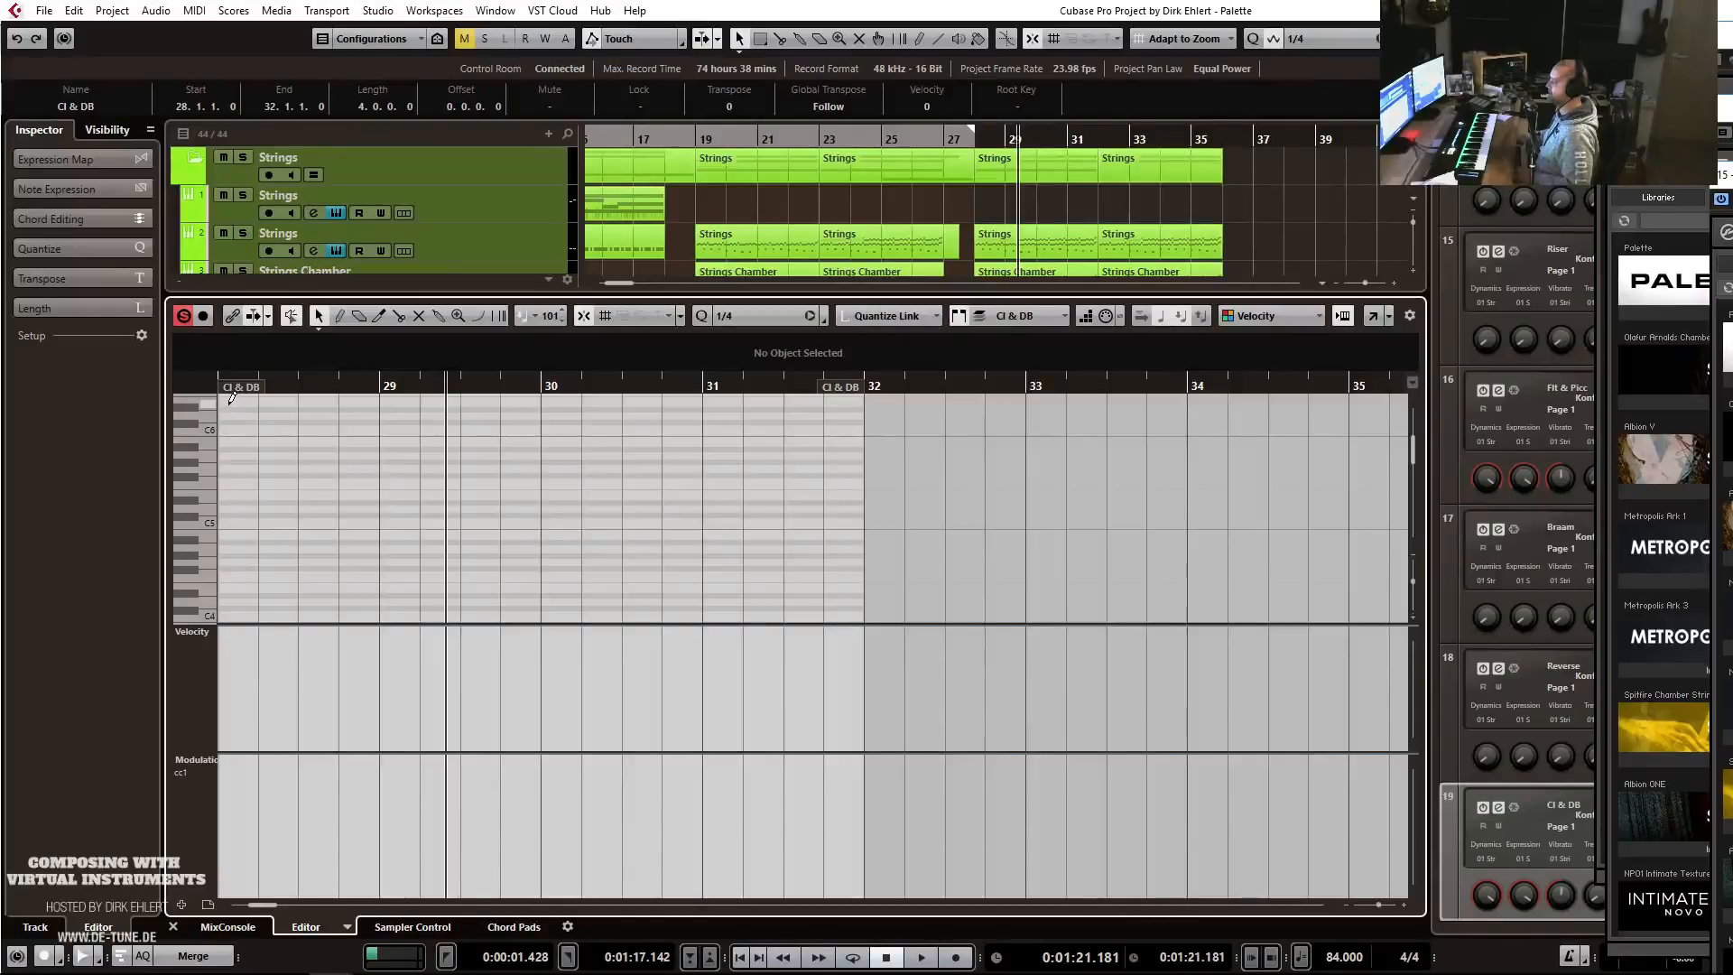
Add an E6 note at the start of bar 28 in the CI & DB part, with 1/8 quantize and 1/16 note length for step entry.
left_click(237, 402)
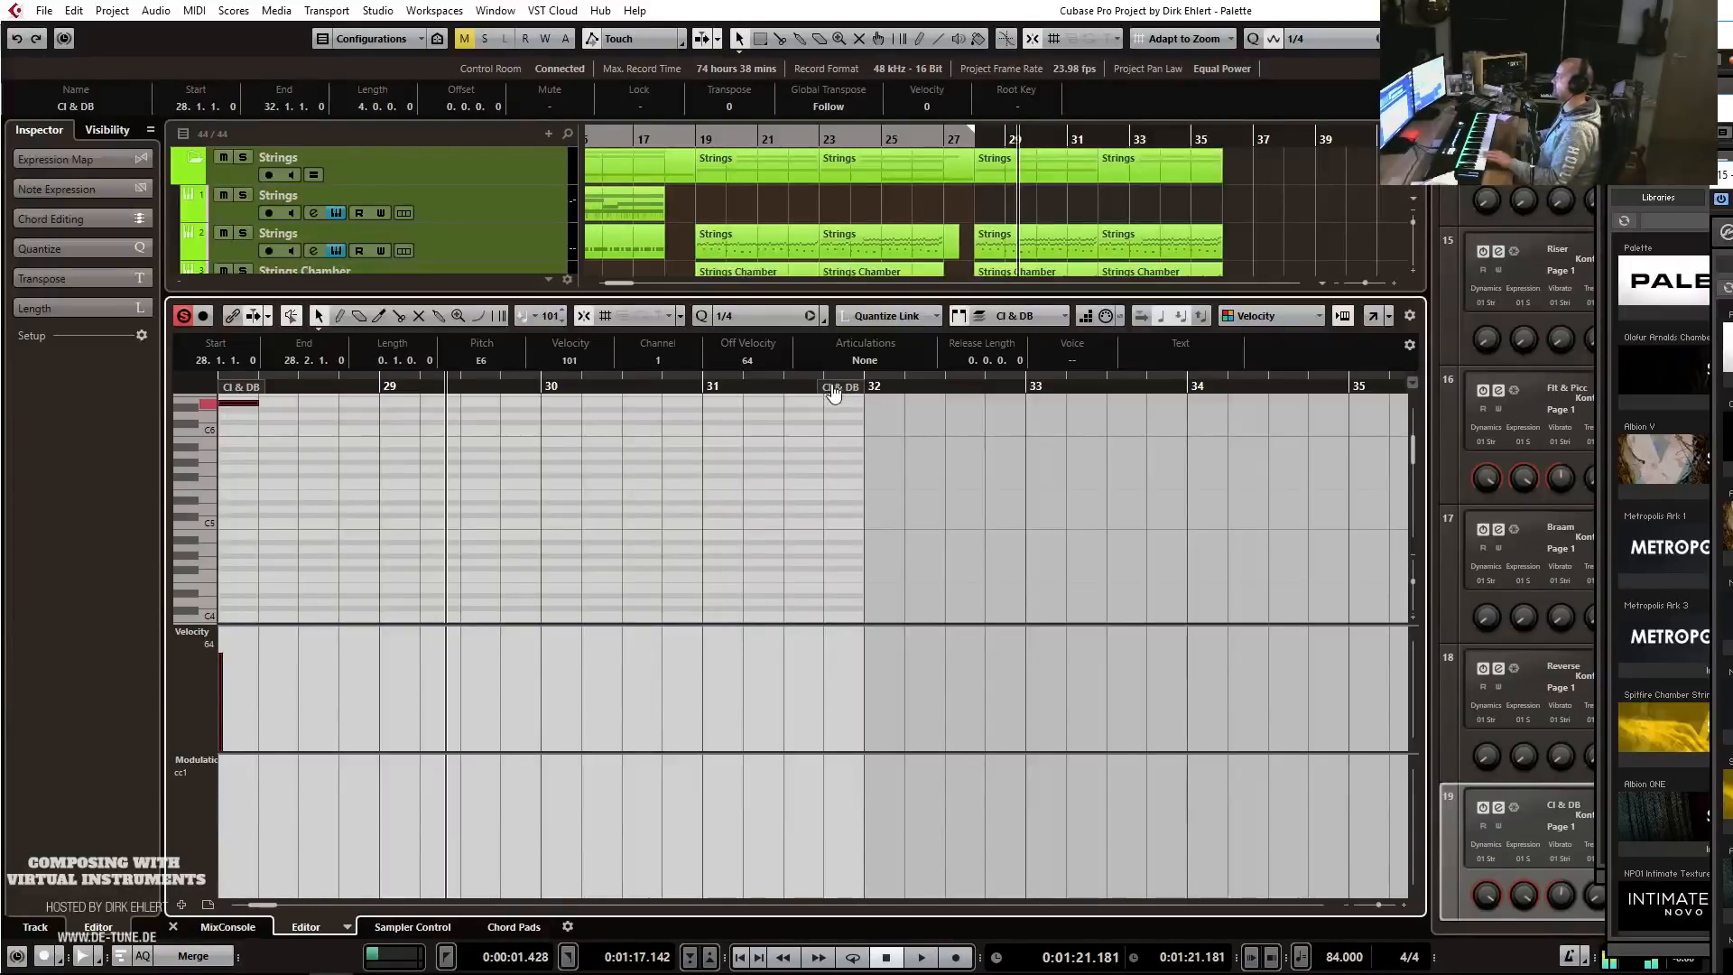
left_click(750, 318)
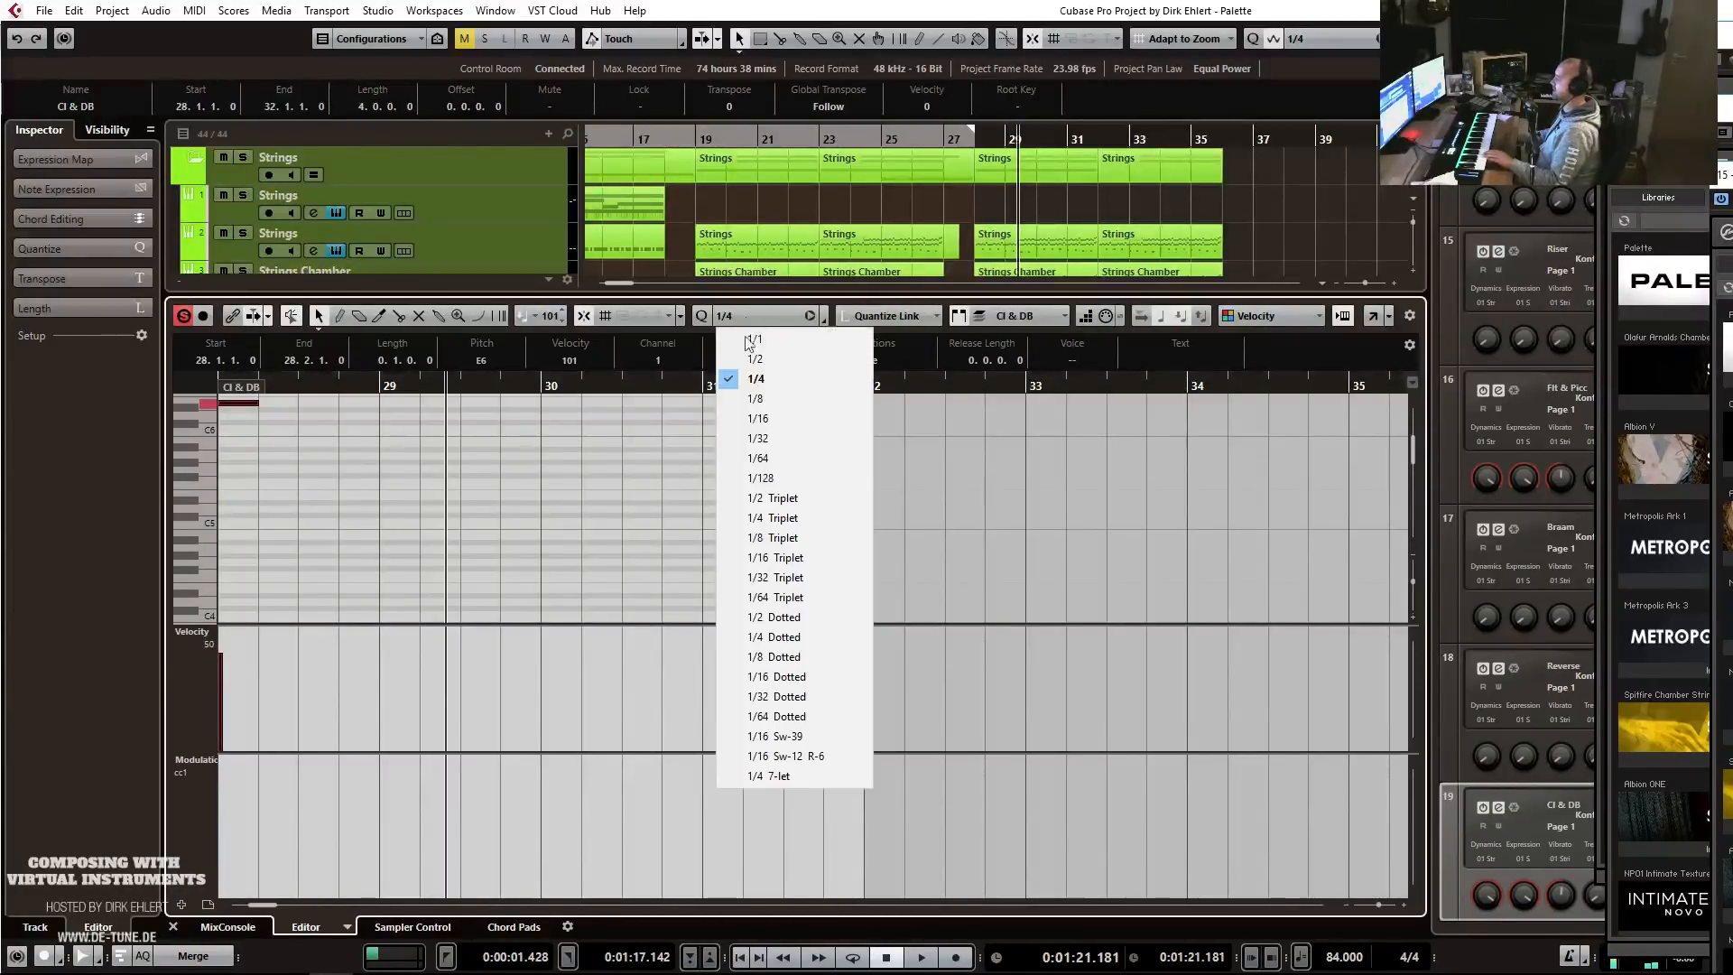
left_click(787, 399)
left_click(893, 318)
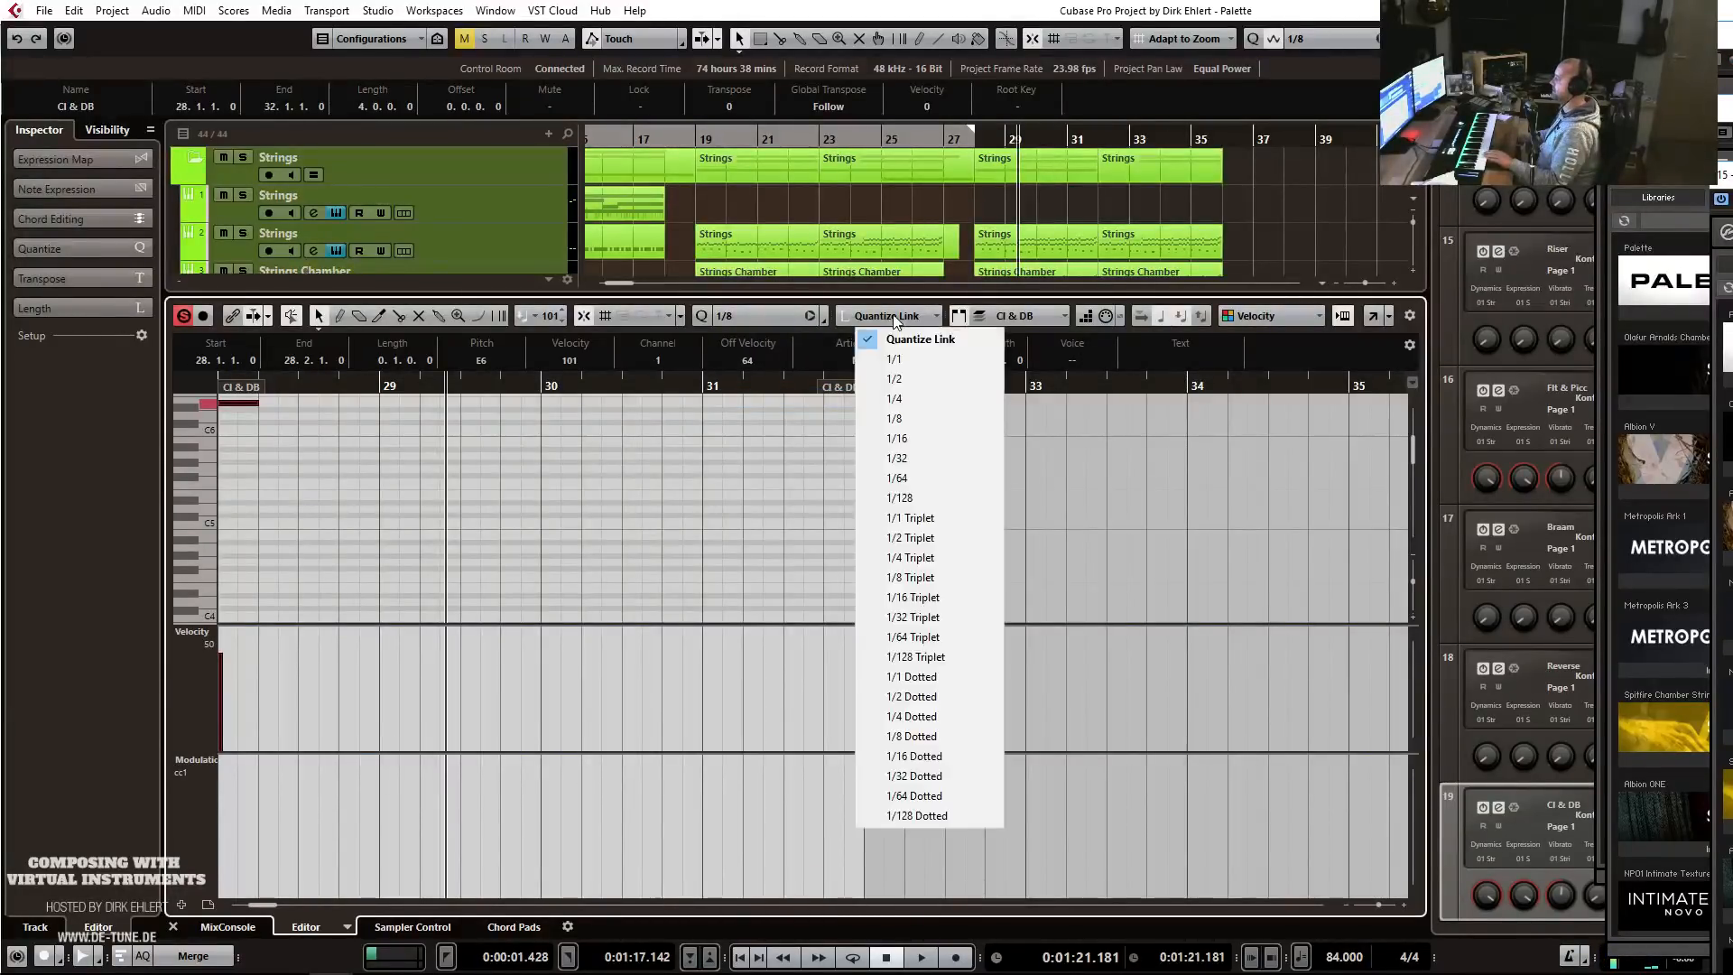
left_click(911, 439)
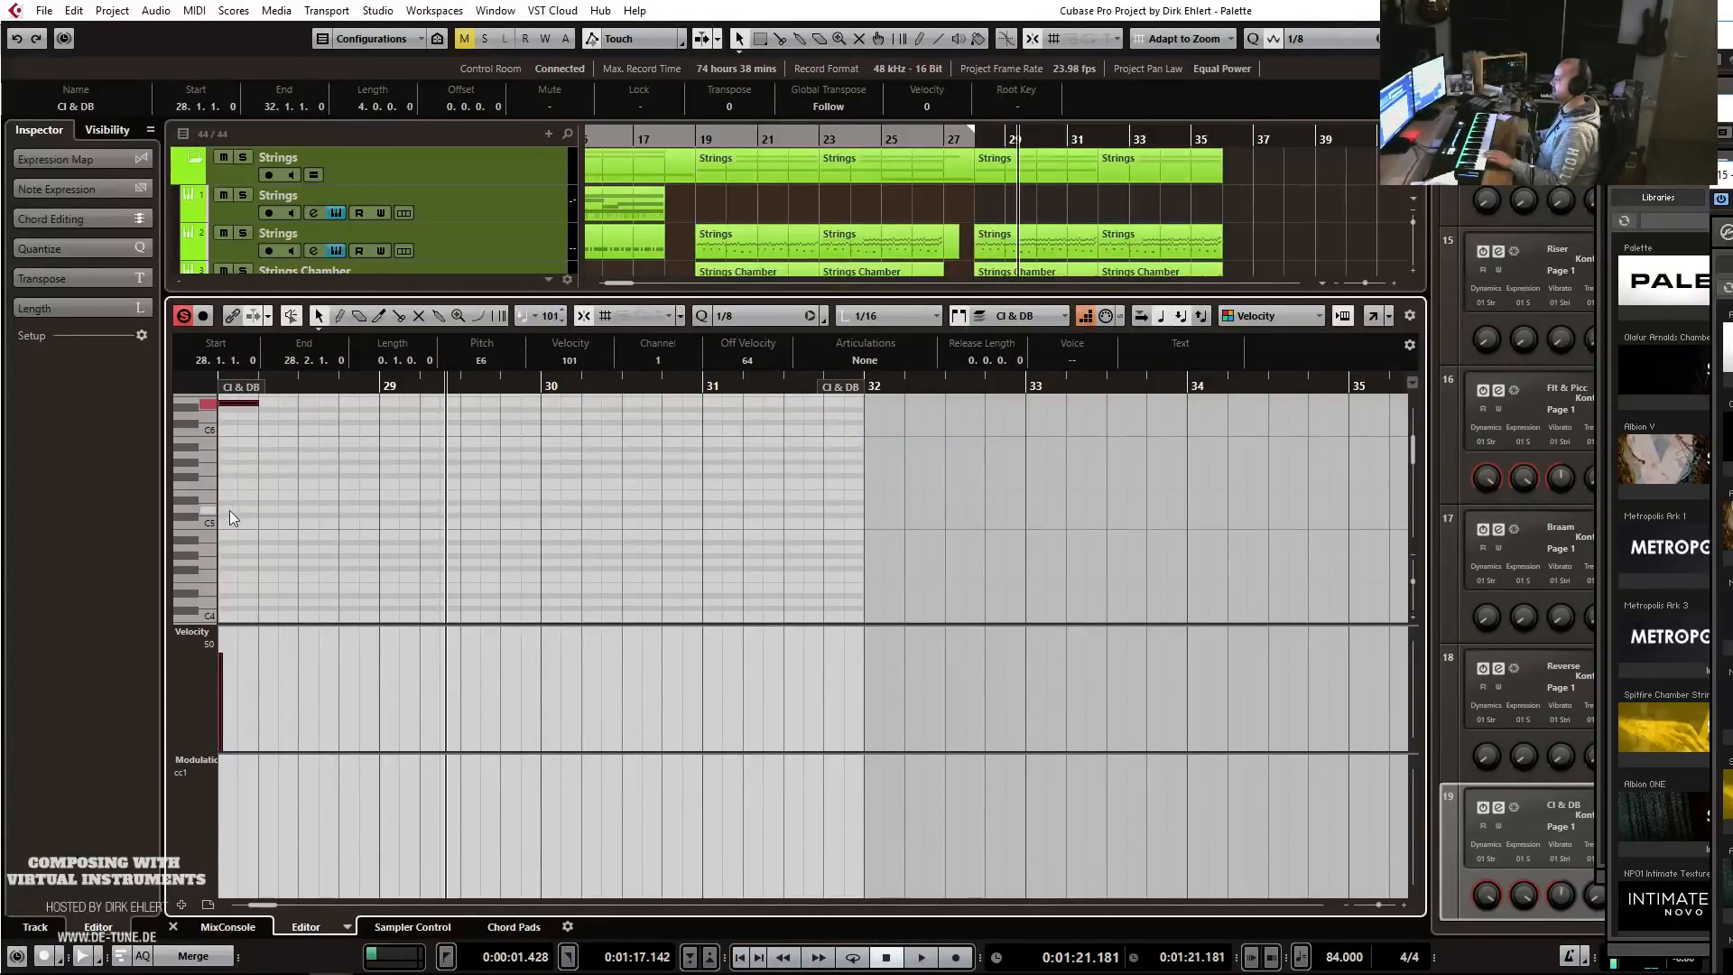
Clear the first low notes and step-enter an eighth-note pulse: D1 in bar 28, A#0 and G0 in 29, D1 in 30, C1 and A#0 in 31.
left_click(268, 546)
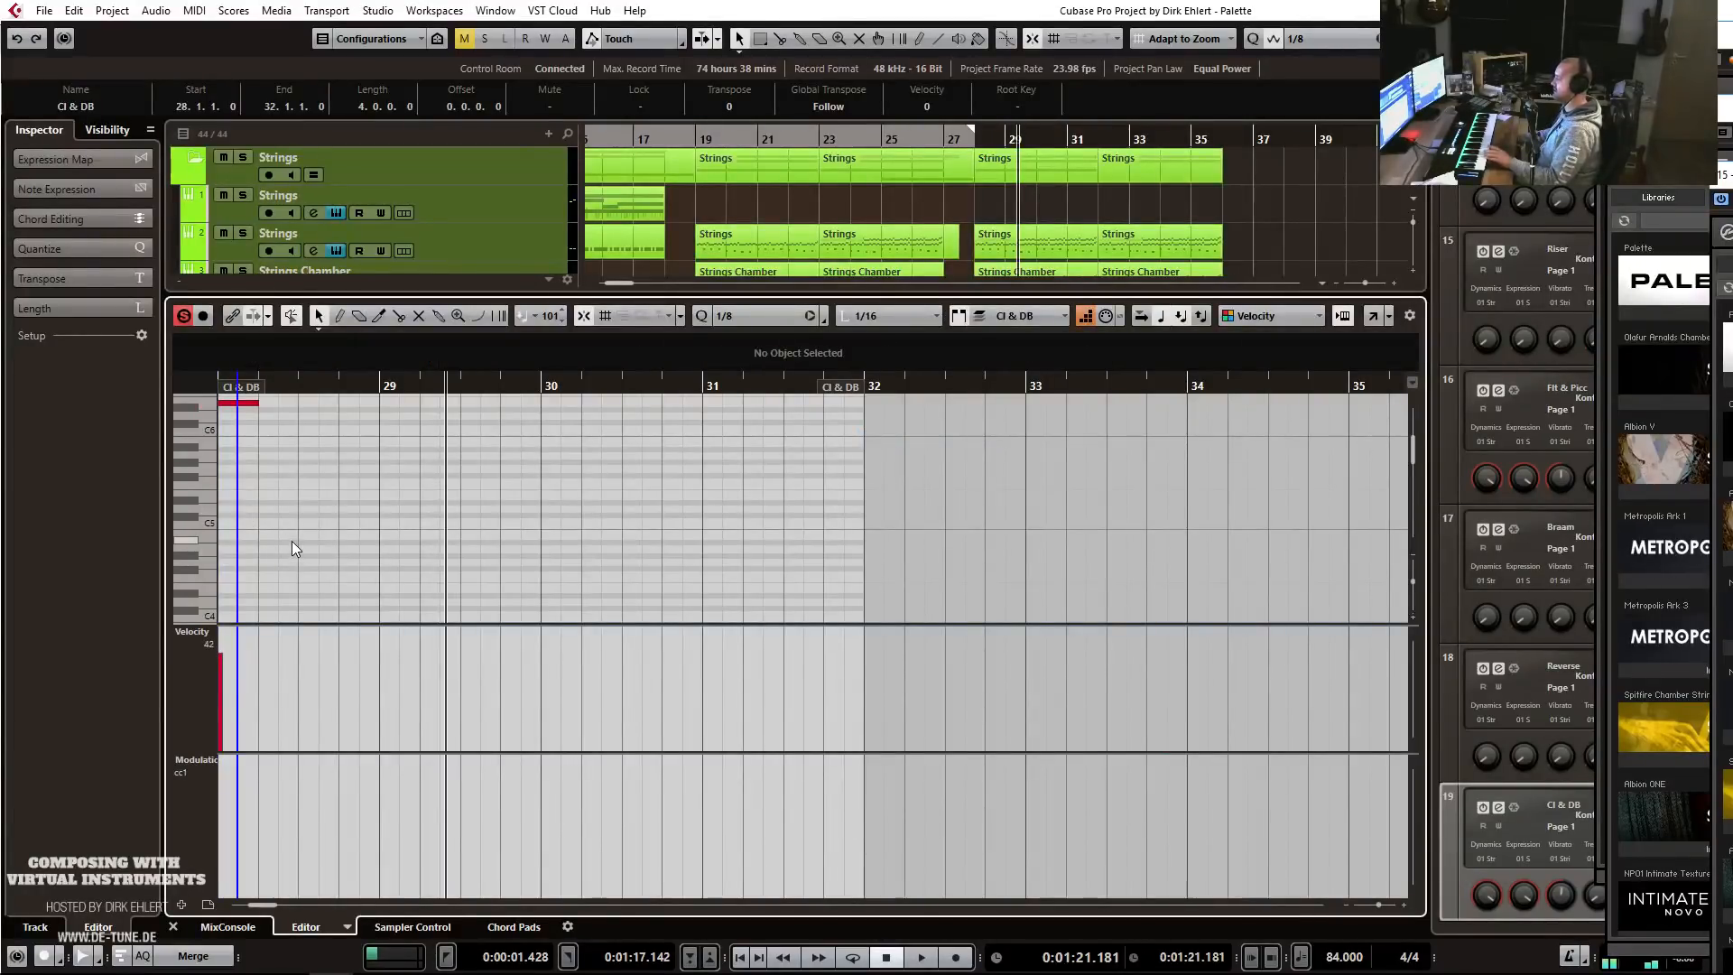
scroll(408, 513, "down", 6)
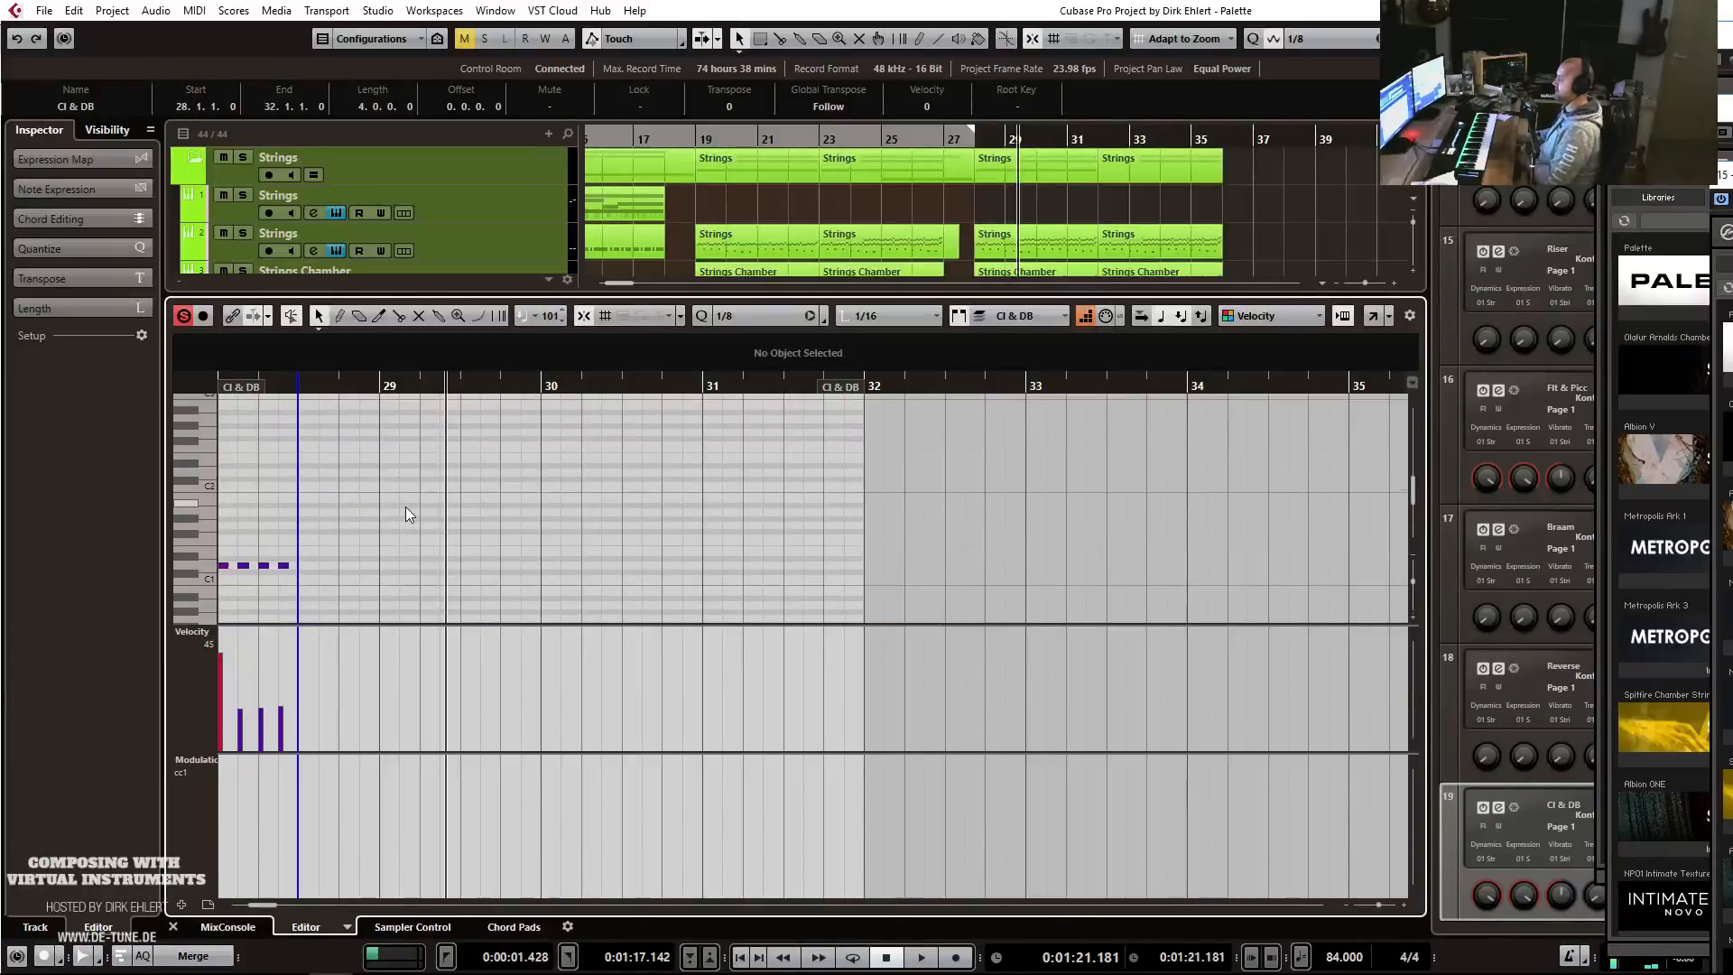
left_click_drag(354, 543, 144, 614)
key("Delete")
left_click(543, 565)
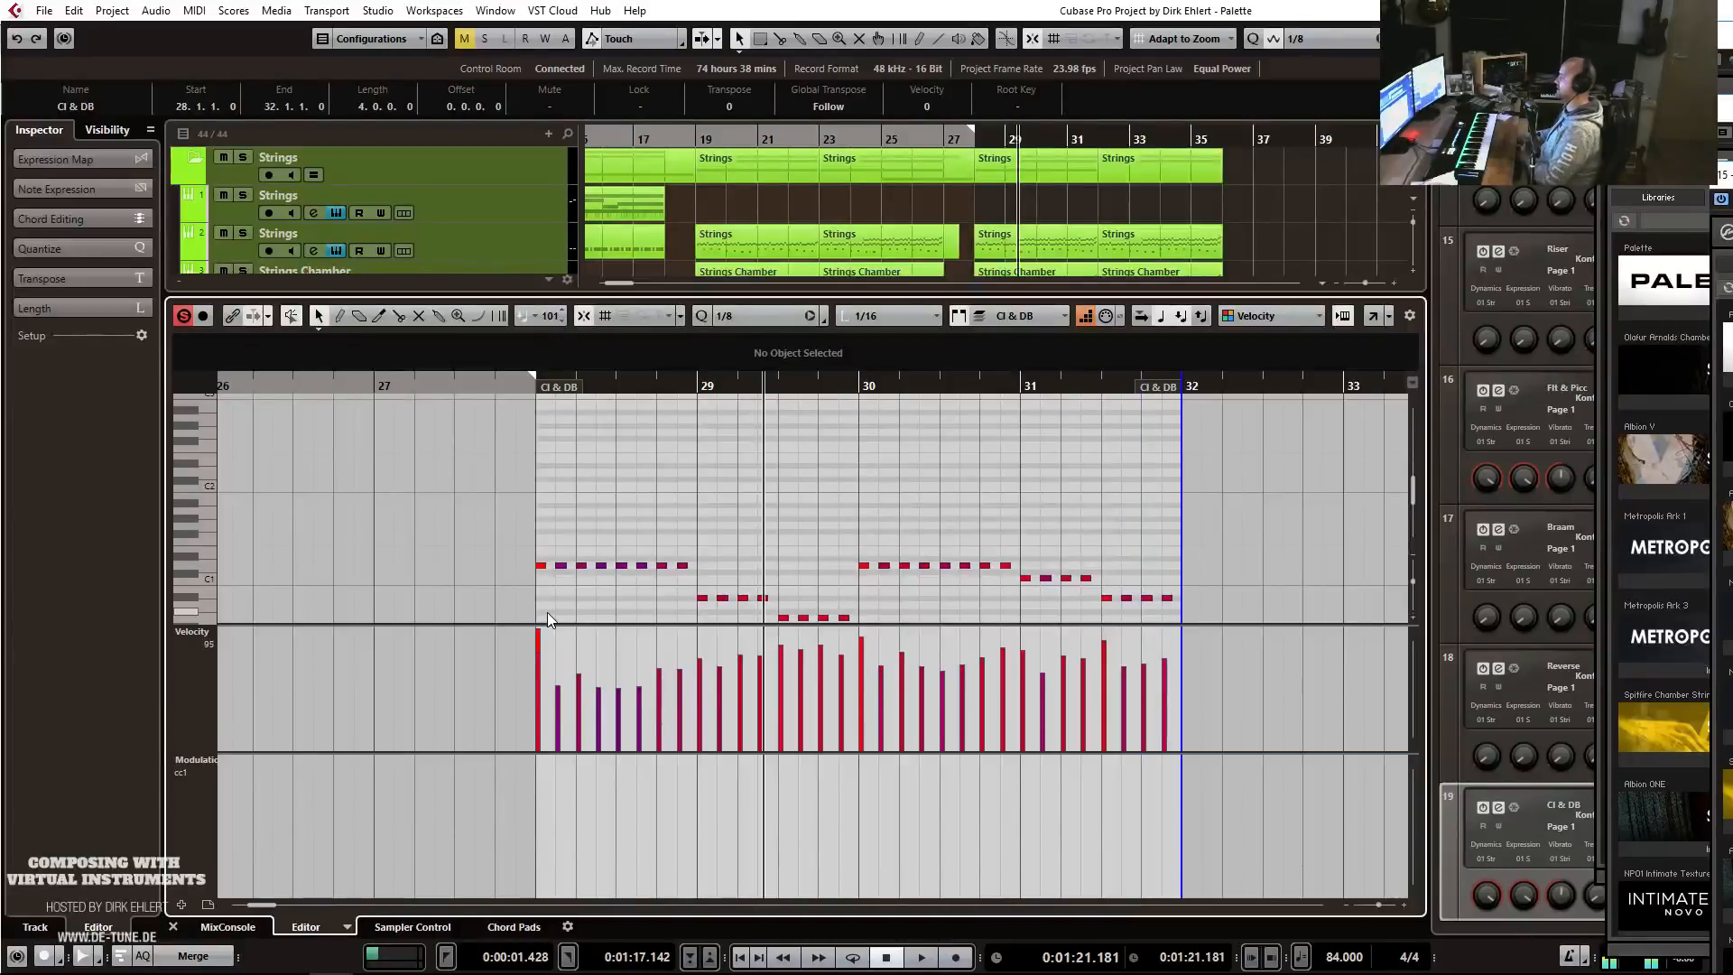
key("Return")
Duplicate the new CI & DB part so the copy fills bars 32 to 36, and listen to the section.
left_click_drag(941, 141, 918, 141)
key("space")
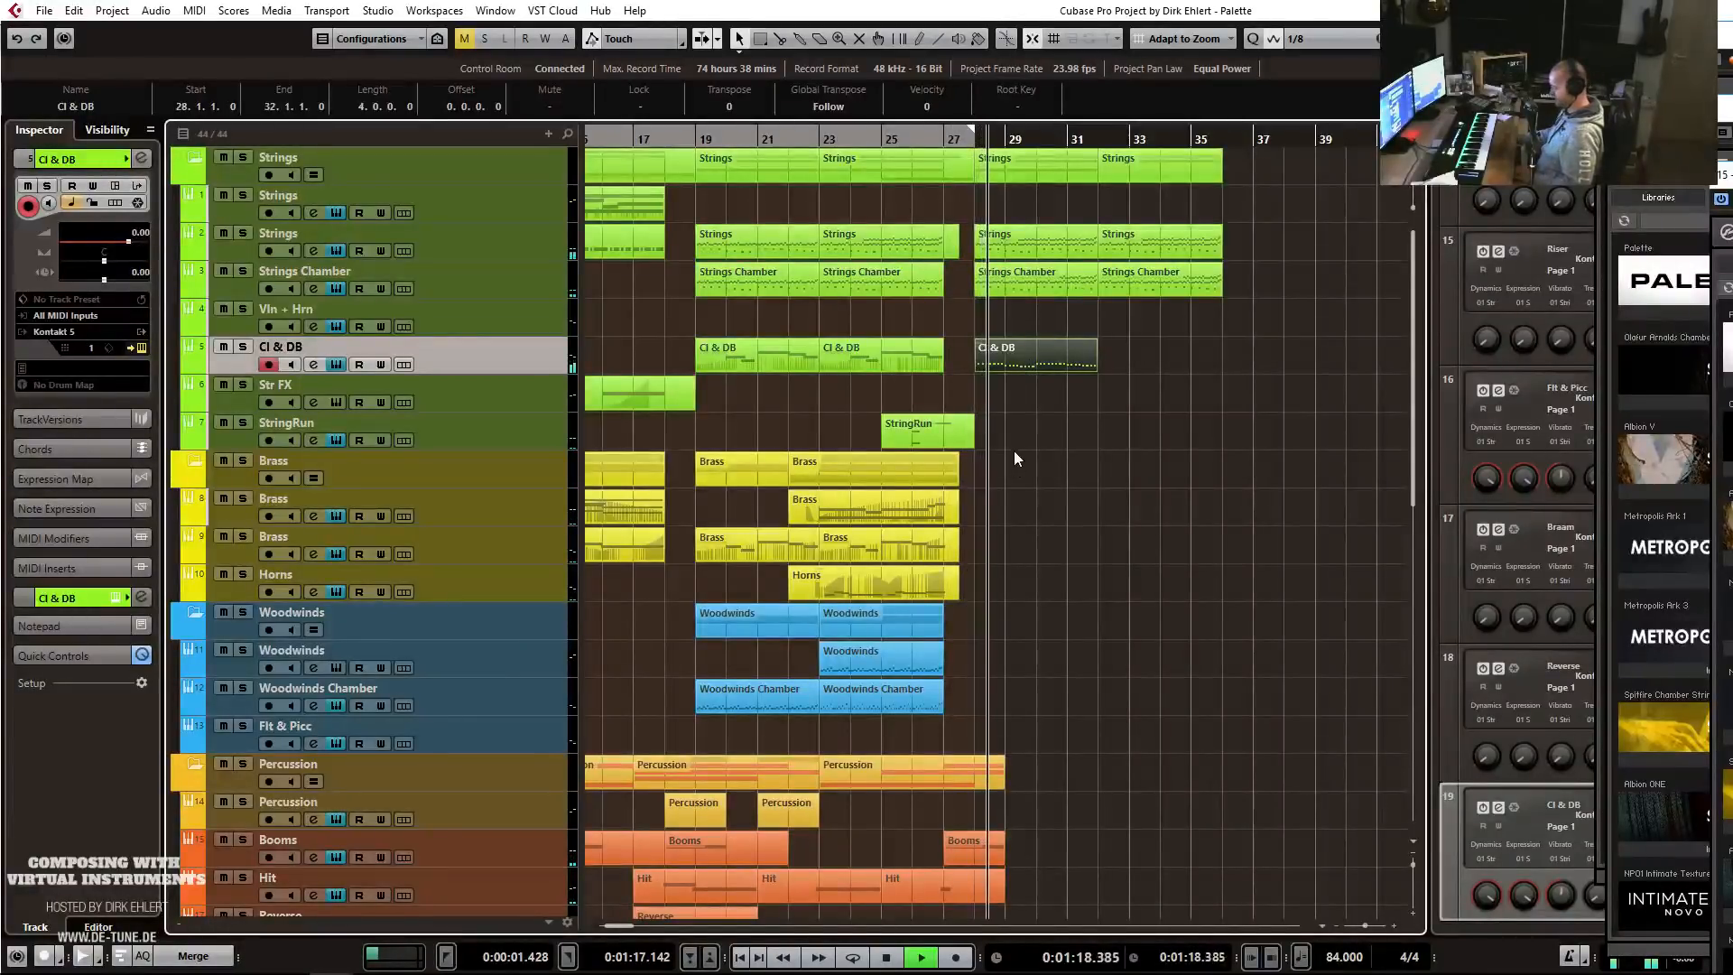
key("ctrl+d")
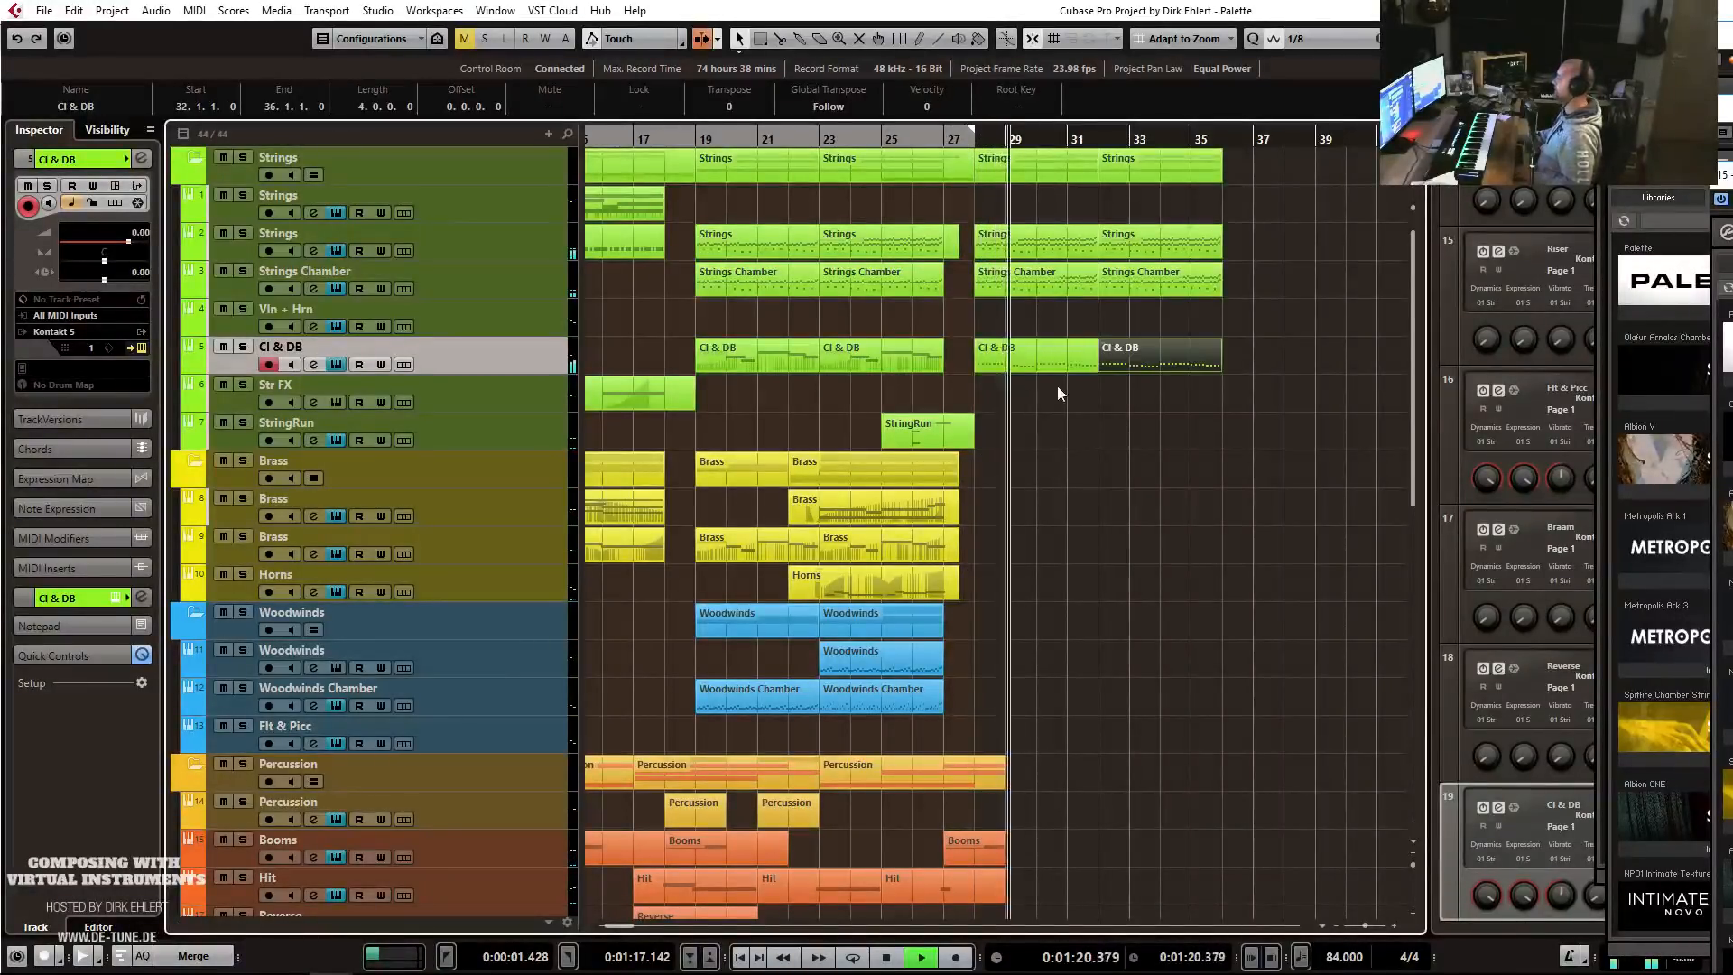
key("h")
key("g")
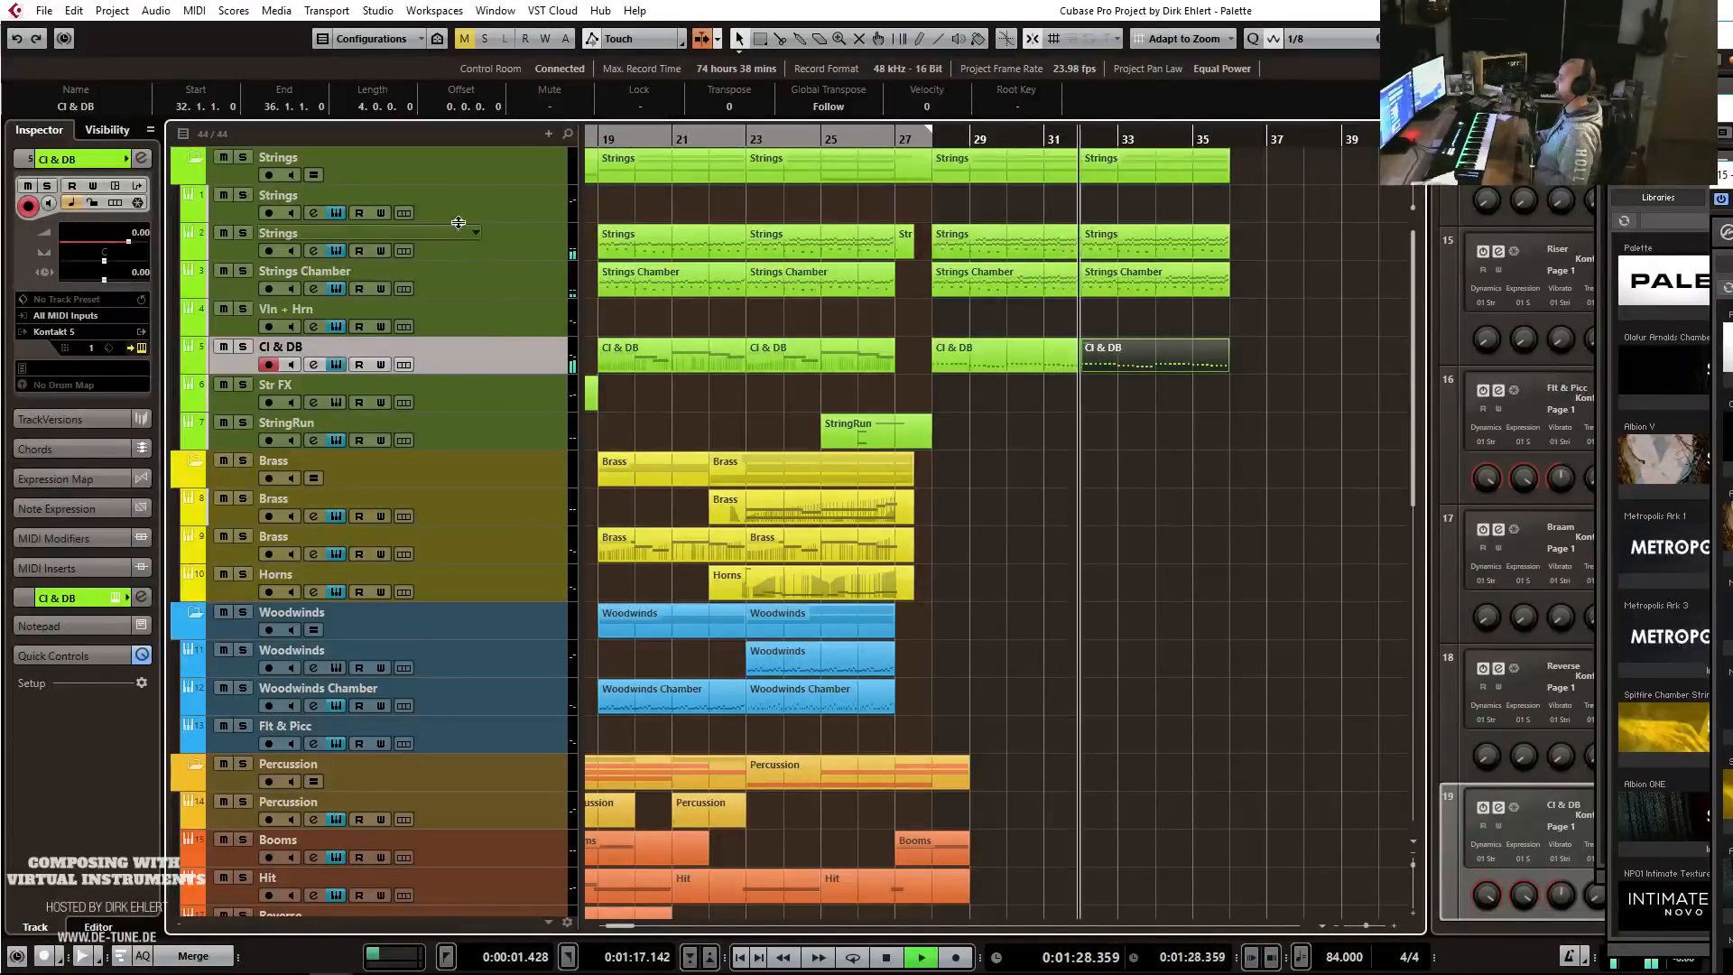
key("space")
Duplicate the Vln + Hrn track and delete the copied part from the duplicate track.
left_click(470, 323)
right_click(506, 327)
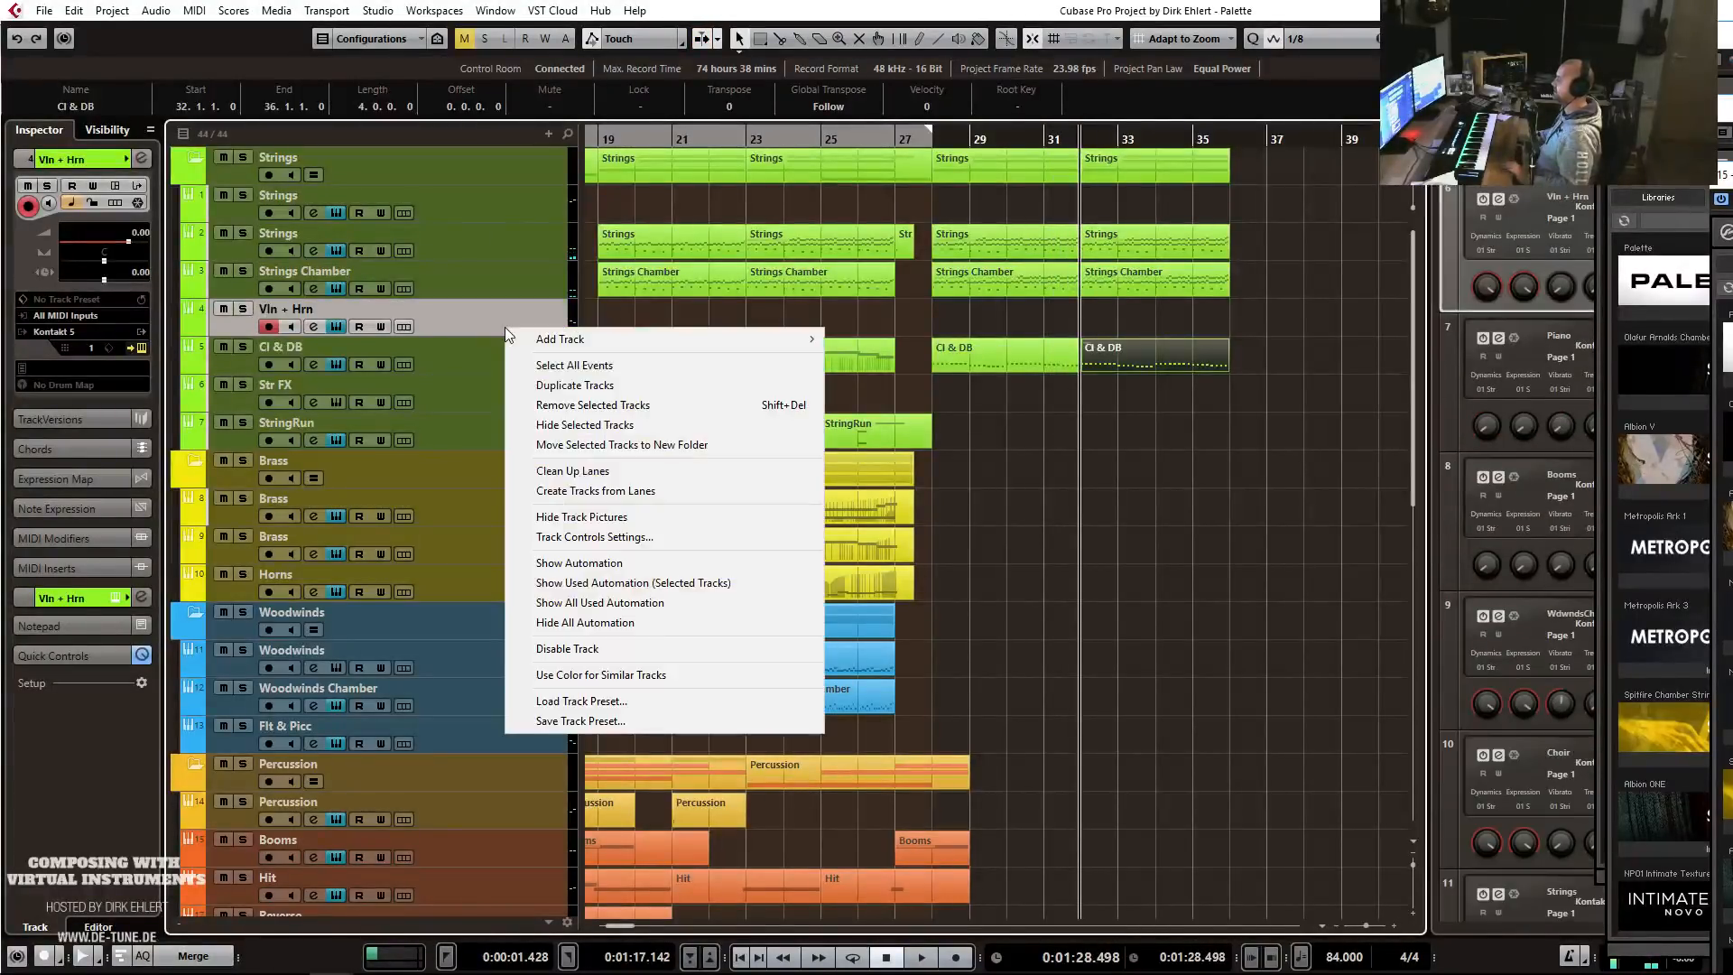
mouse_move(615, 341)
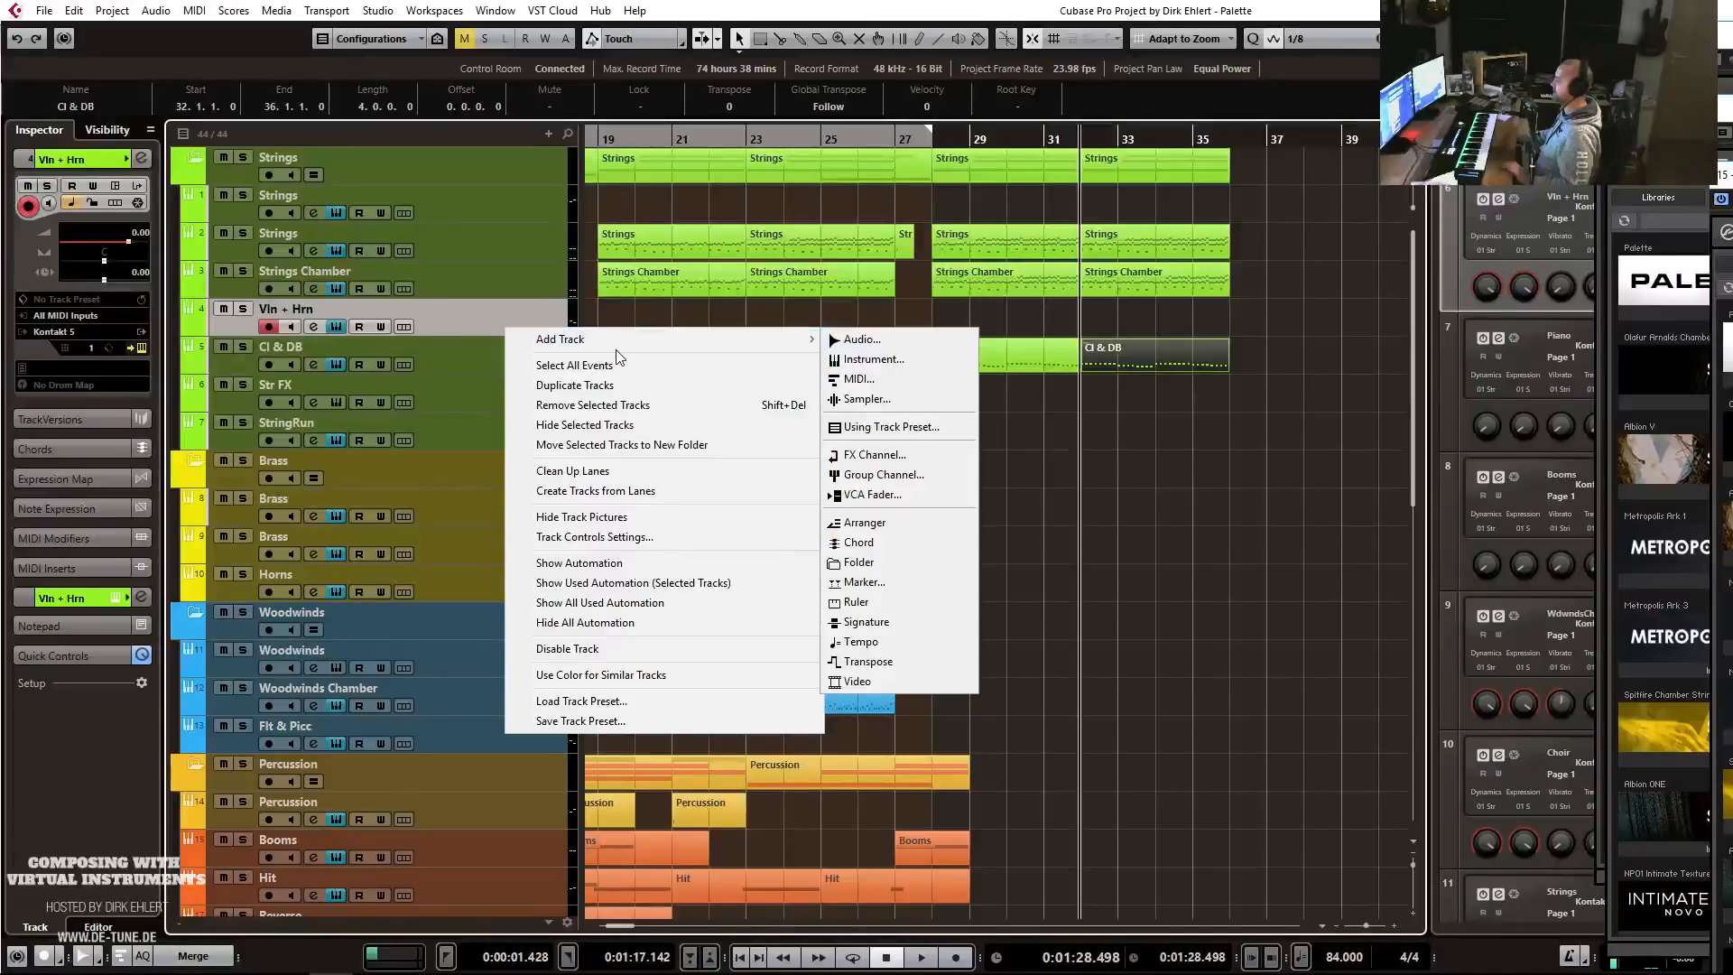
key("Escape")
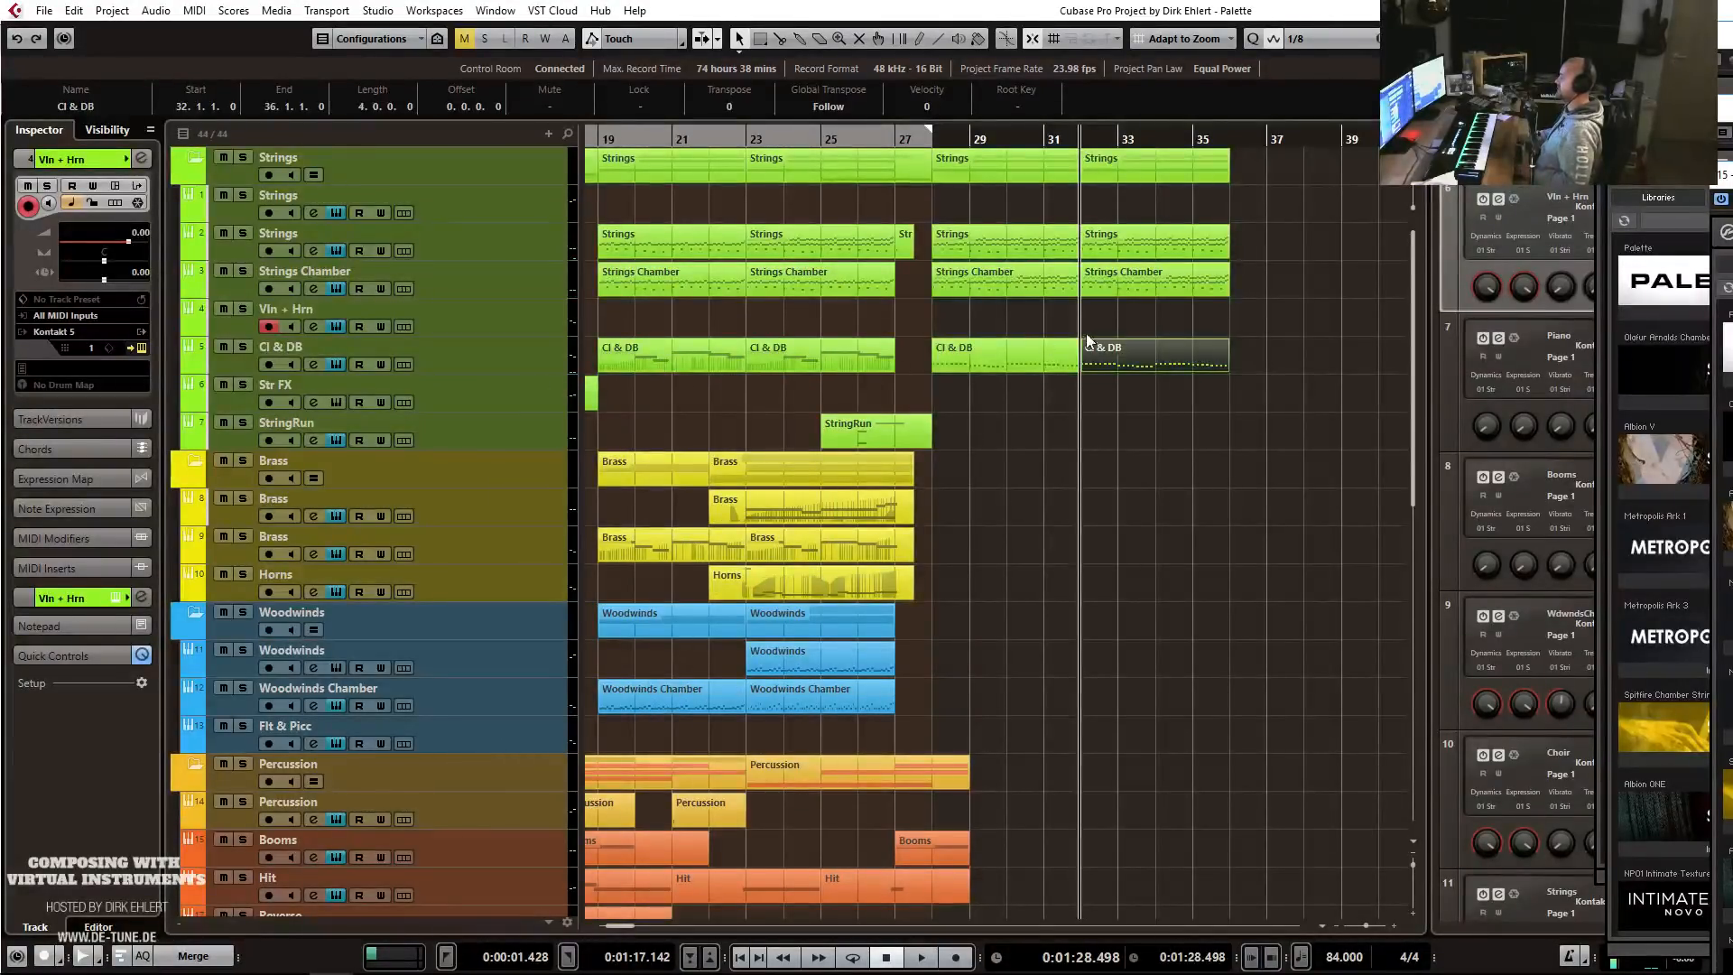
left_click(977, 347)
key("g")
key("g")
key("g")
key("g")
left_click_drag(1036, 368, 452, 353)
key("Delete")
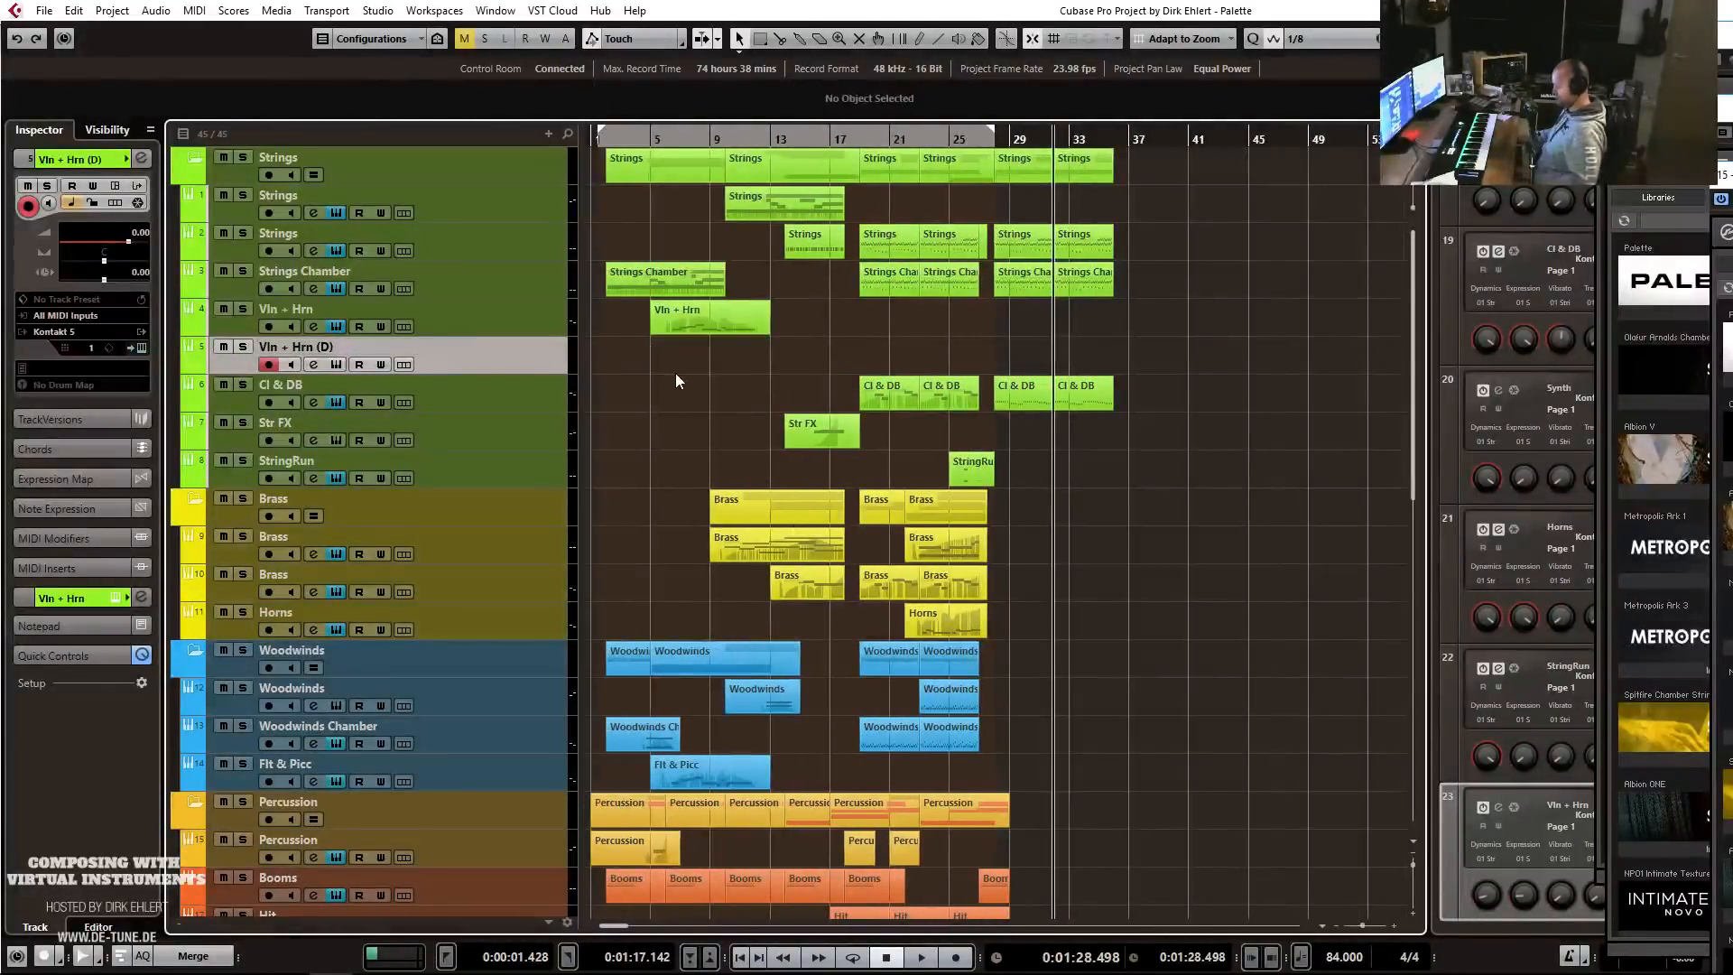
Rename the duplicated Vln + Hrn track as Vln Oct.
double_click(294, 349)
left_click_drag(280, 347, 500, 354)
type("Oct")
key("Return")
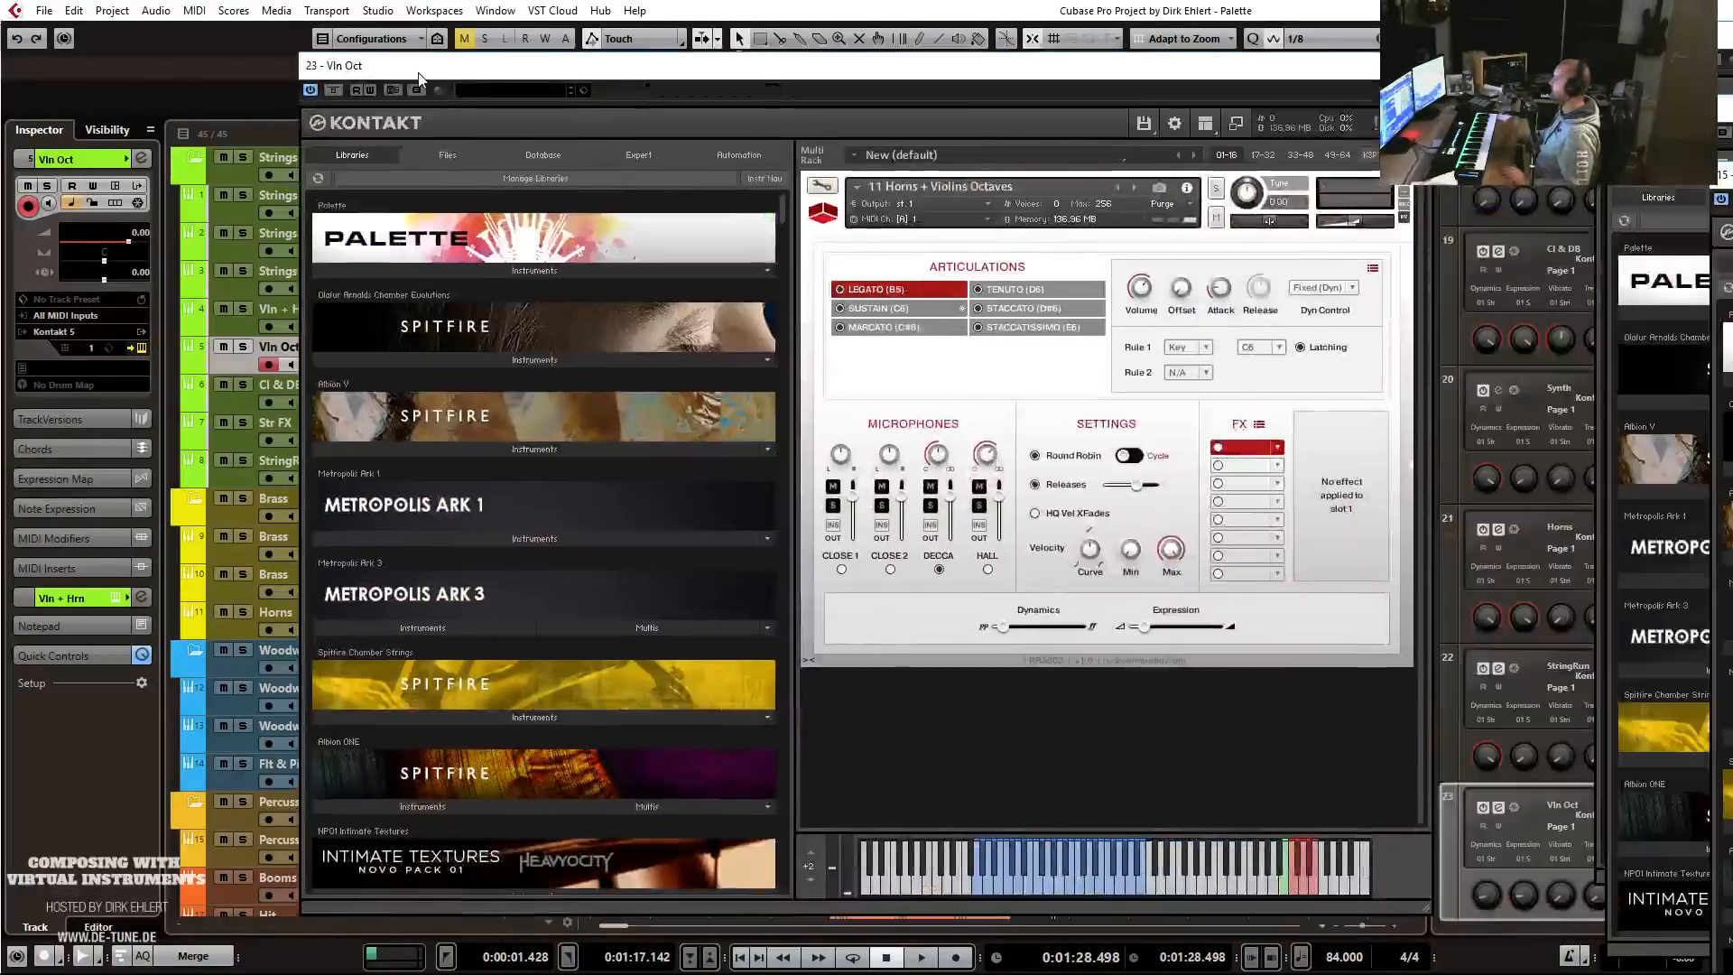
Replace the Vln Oct track's Kontakt instrument with 01 Violin Octaves.nki from Palette's BP01 - Melodics folder and clear the plug-in window away.
left_click(430, 264)
left_click(385, 295)
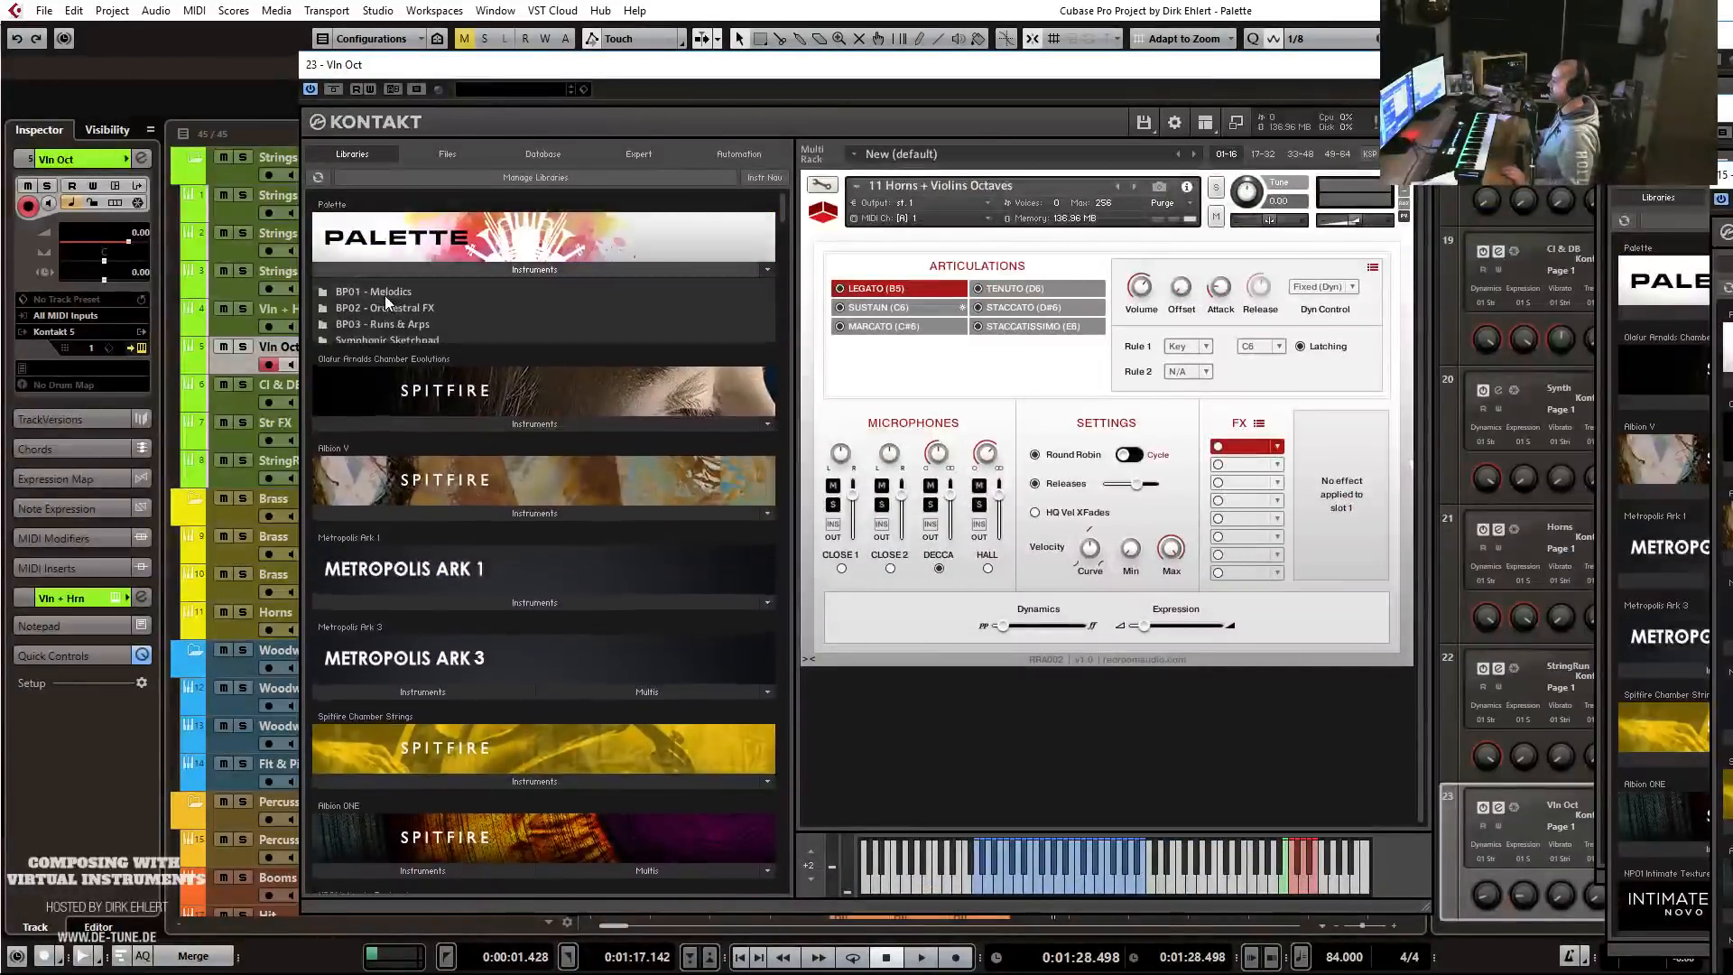
left_click(370, 290)
left_click_drag(381, 310, 1037, 186)
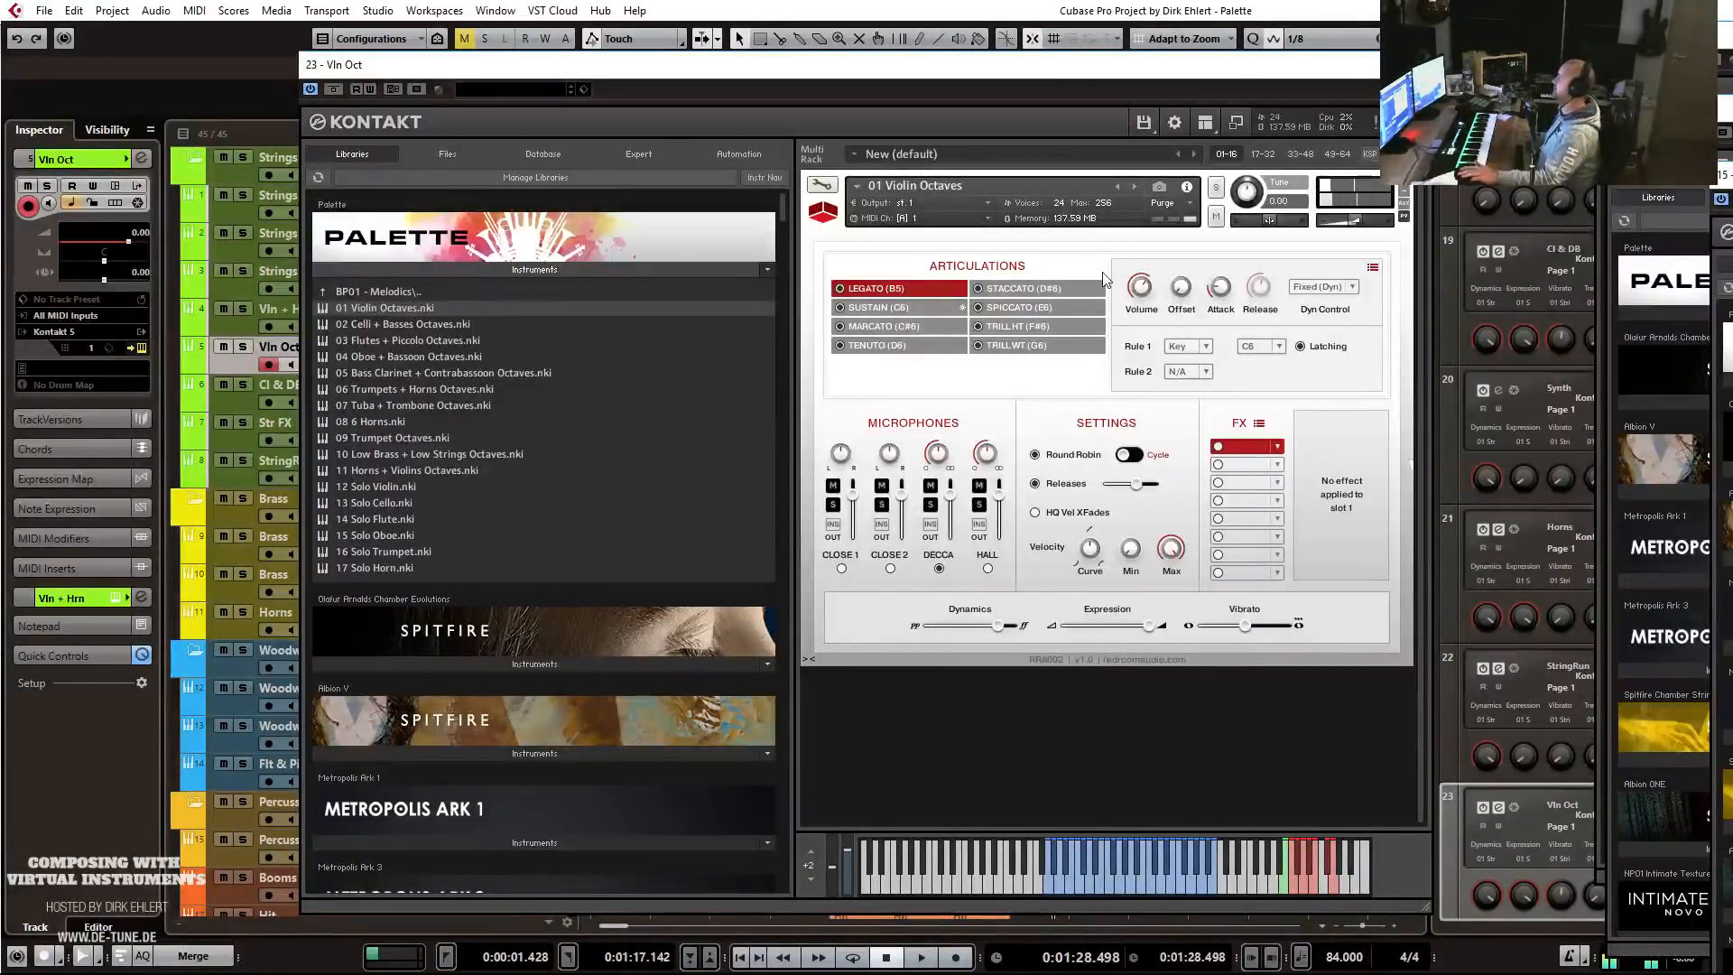
left_click_drag(1031, 72, 1732, 69)
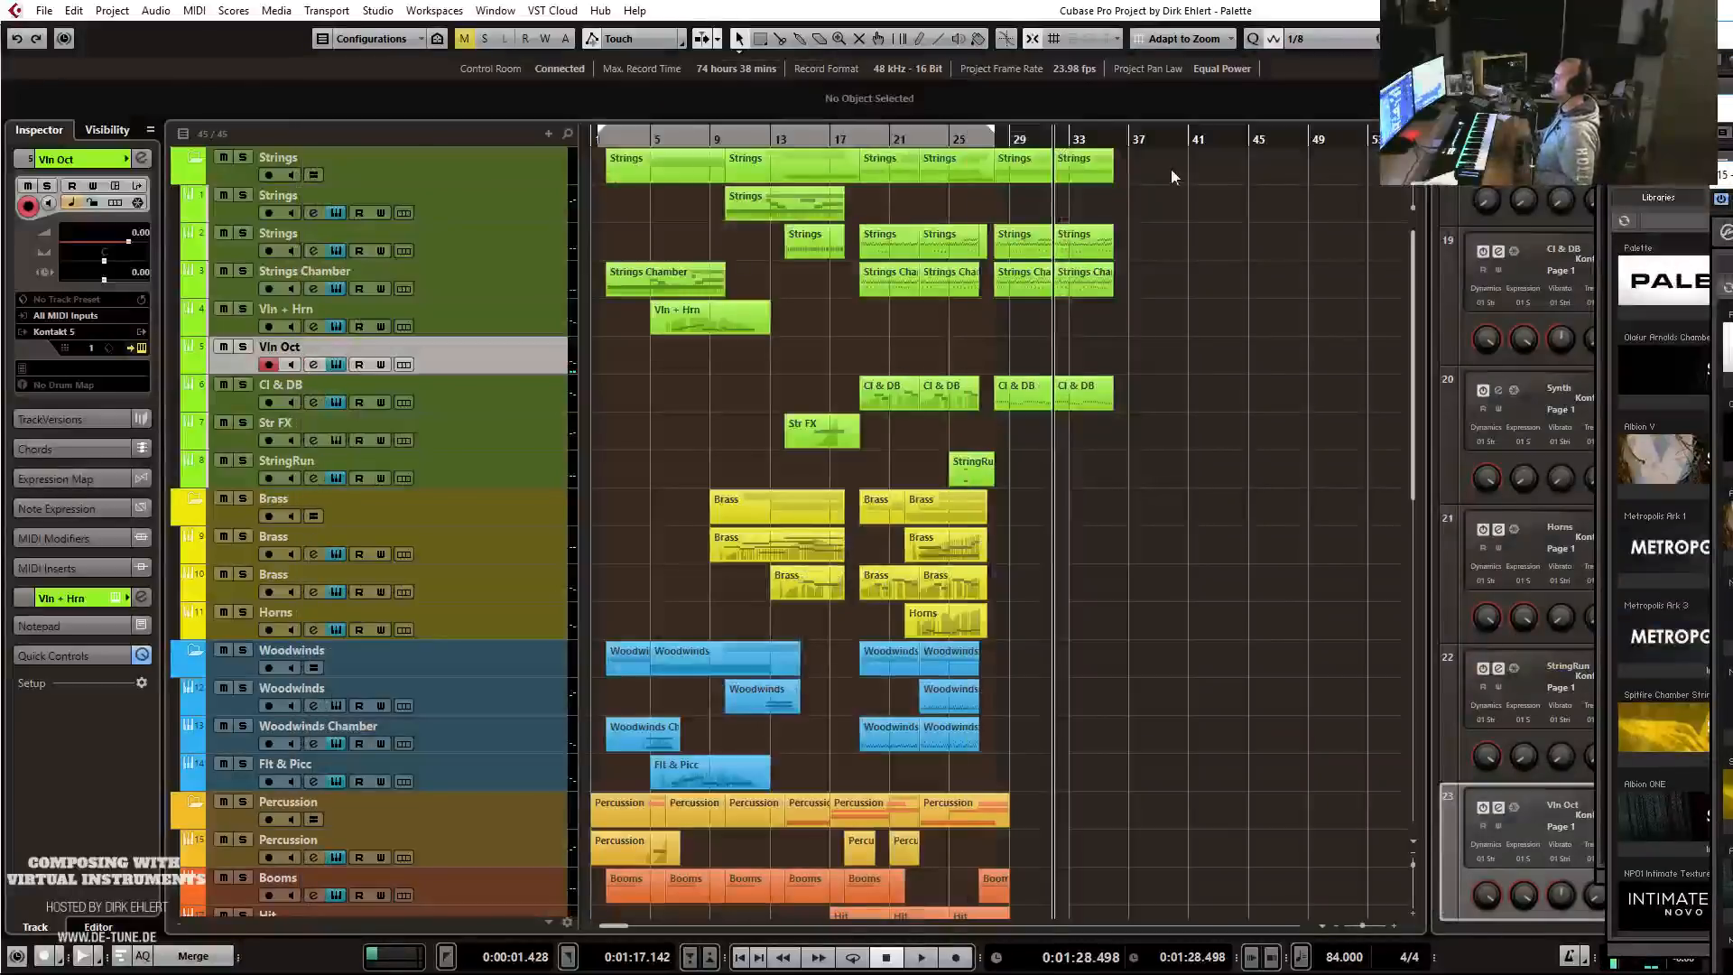
Play the arrangement from shortly before bar 28 and again from bar 28 to rehearse a violin octaves melody.
left_click(988, 136)
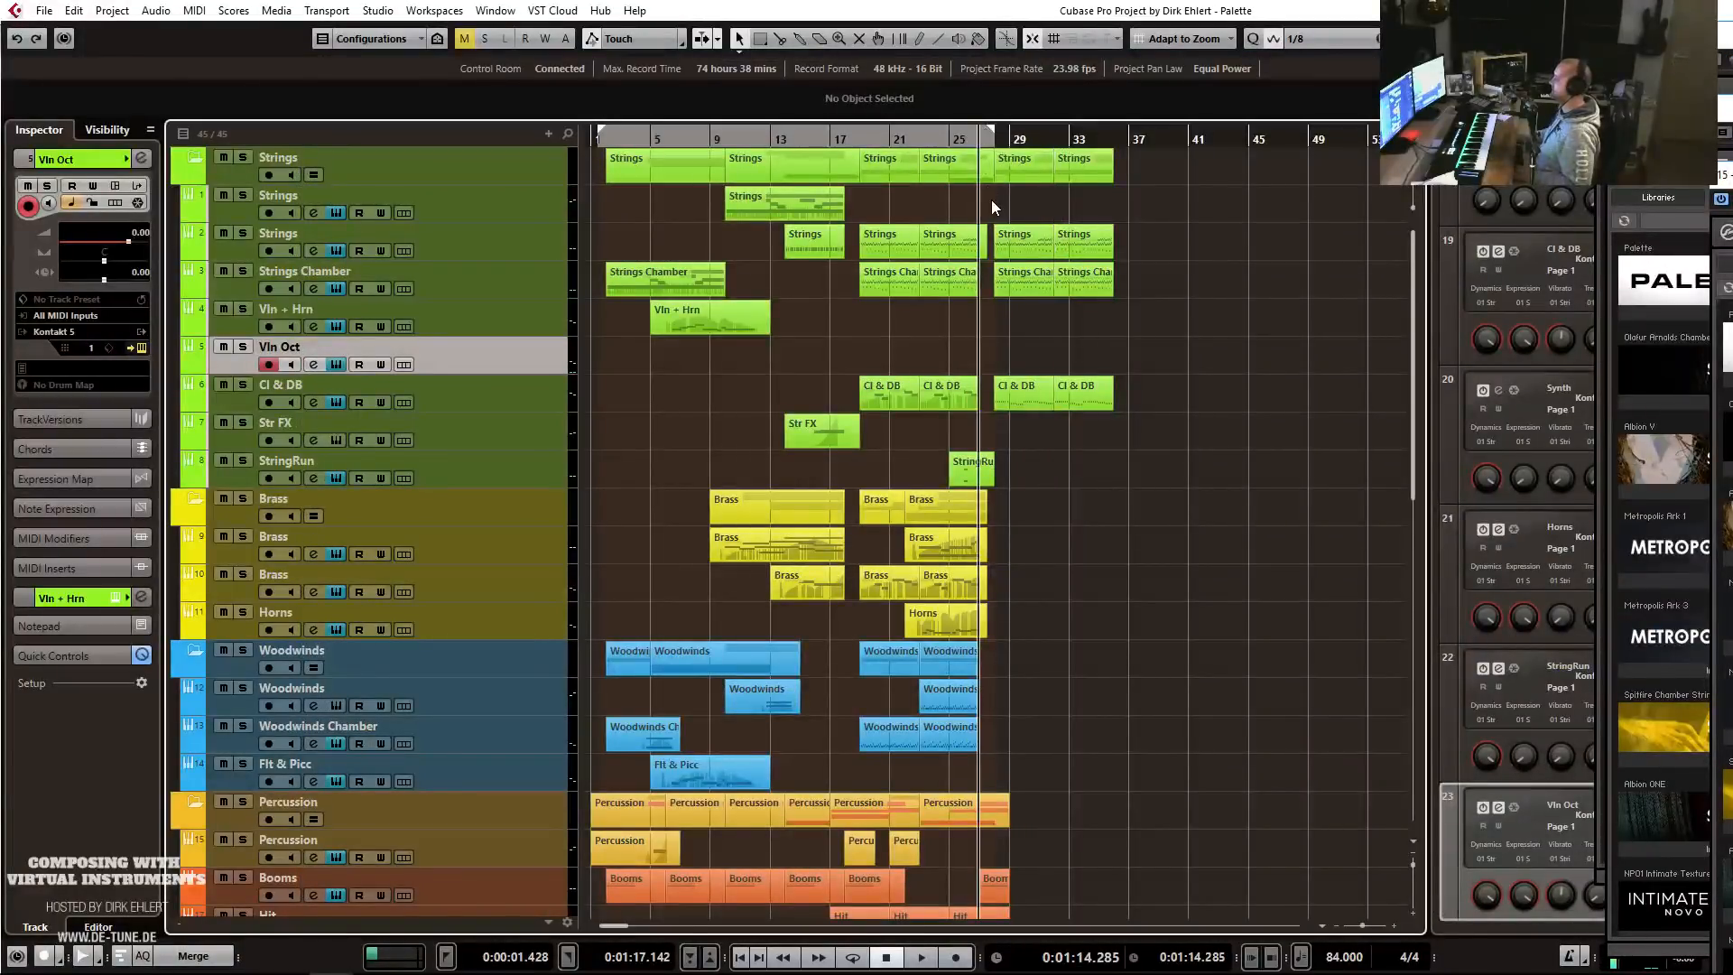
left_click(966, 140)
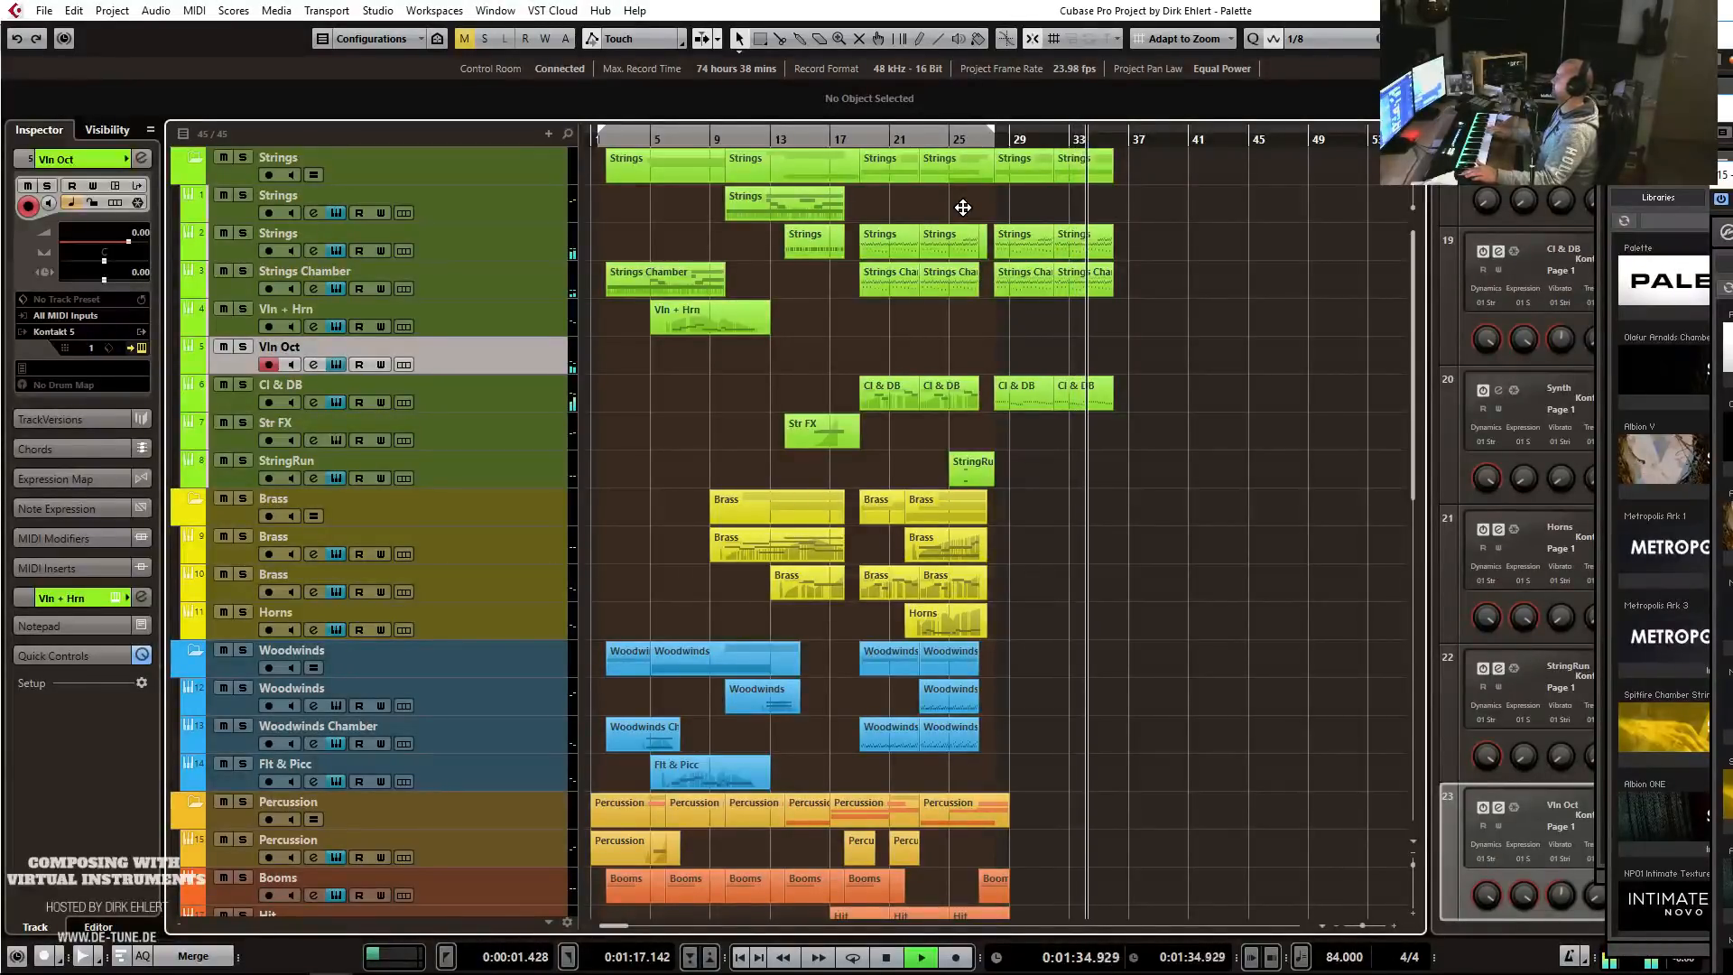
key("space")
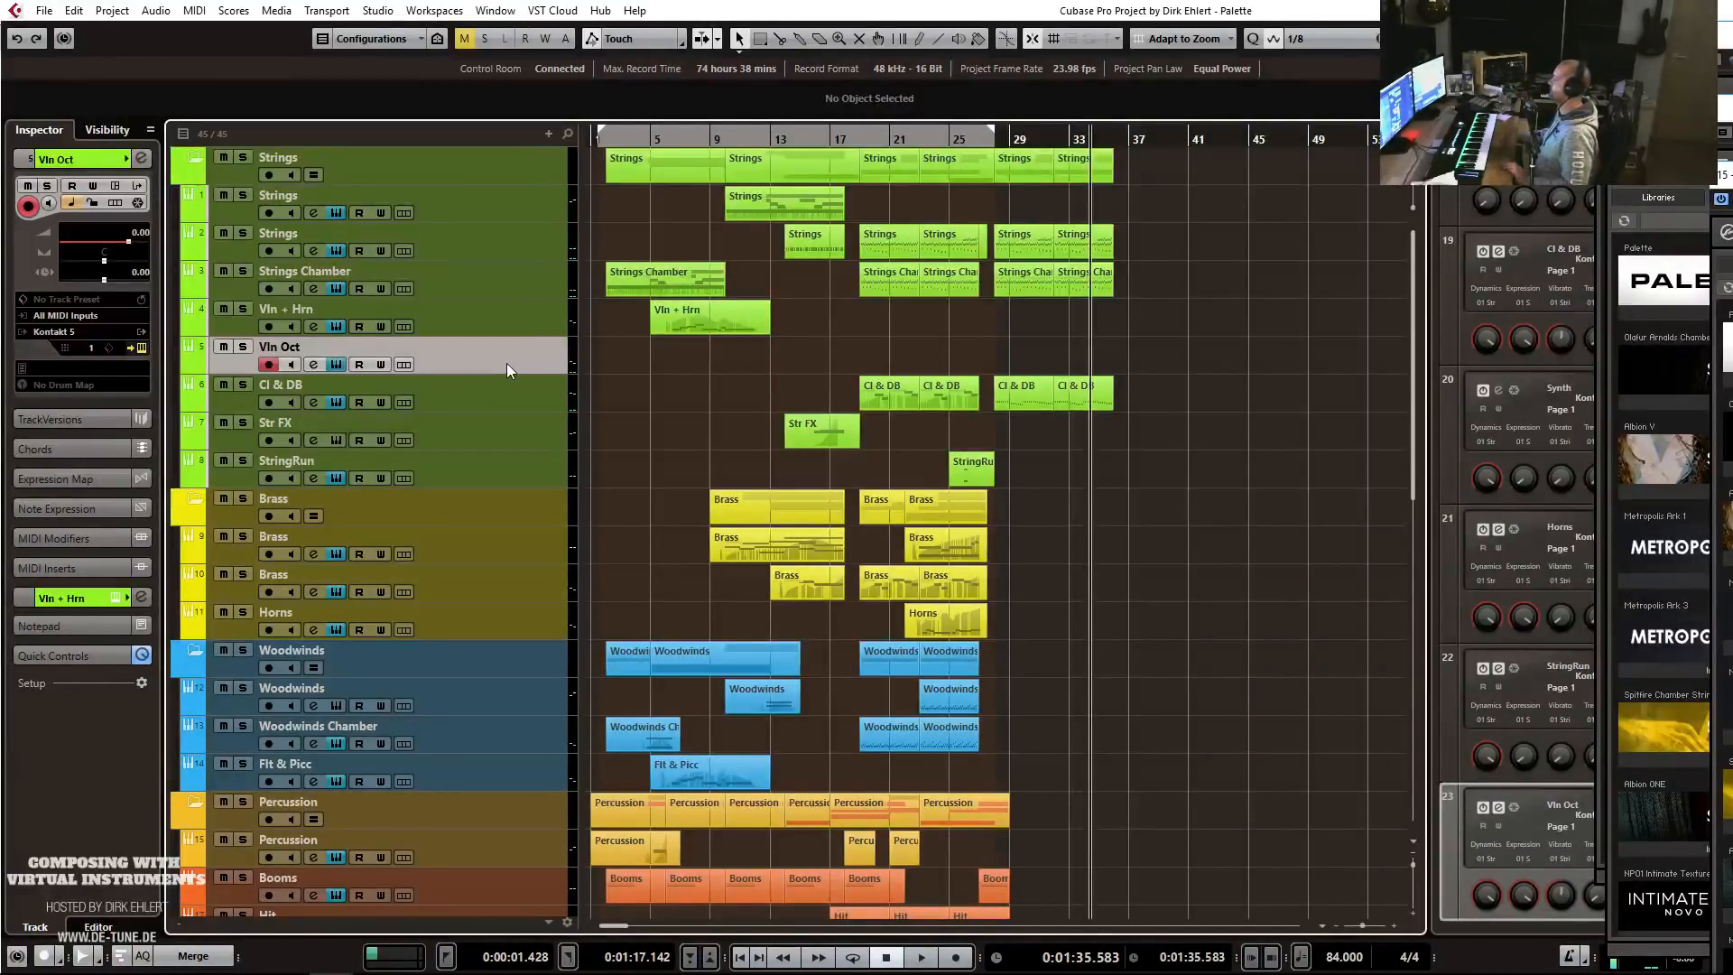
left_click(993, 144)
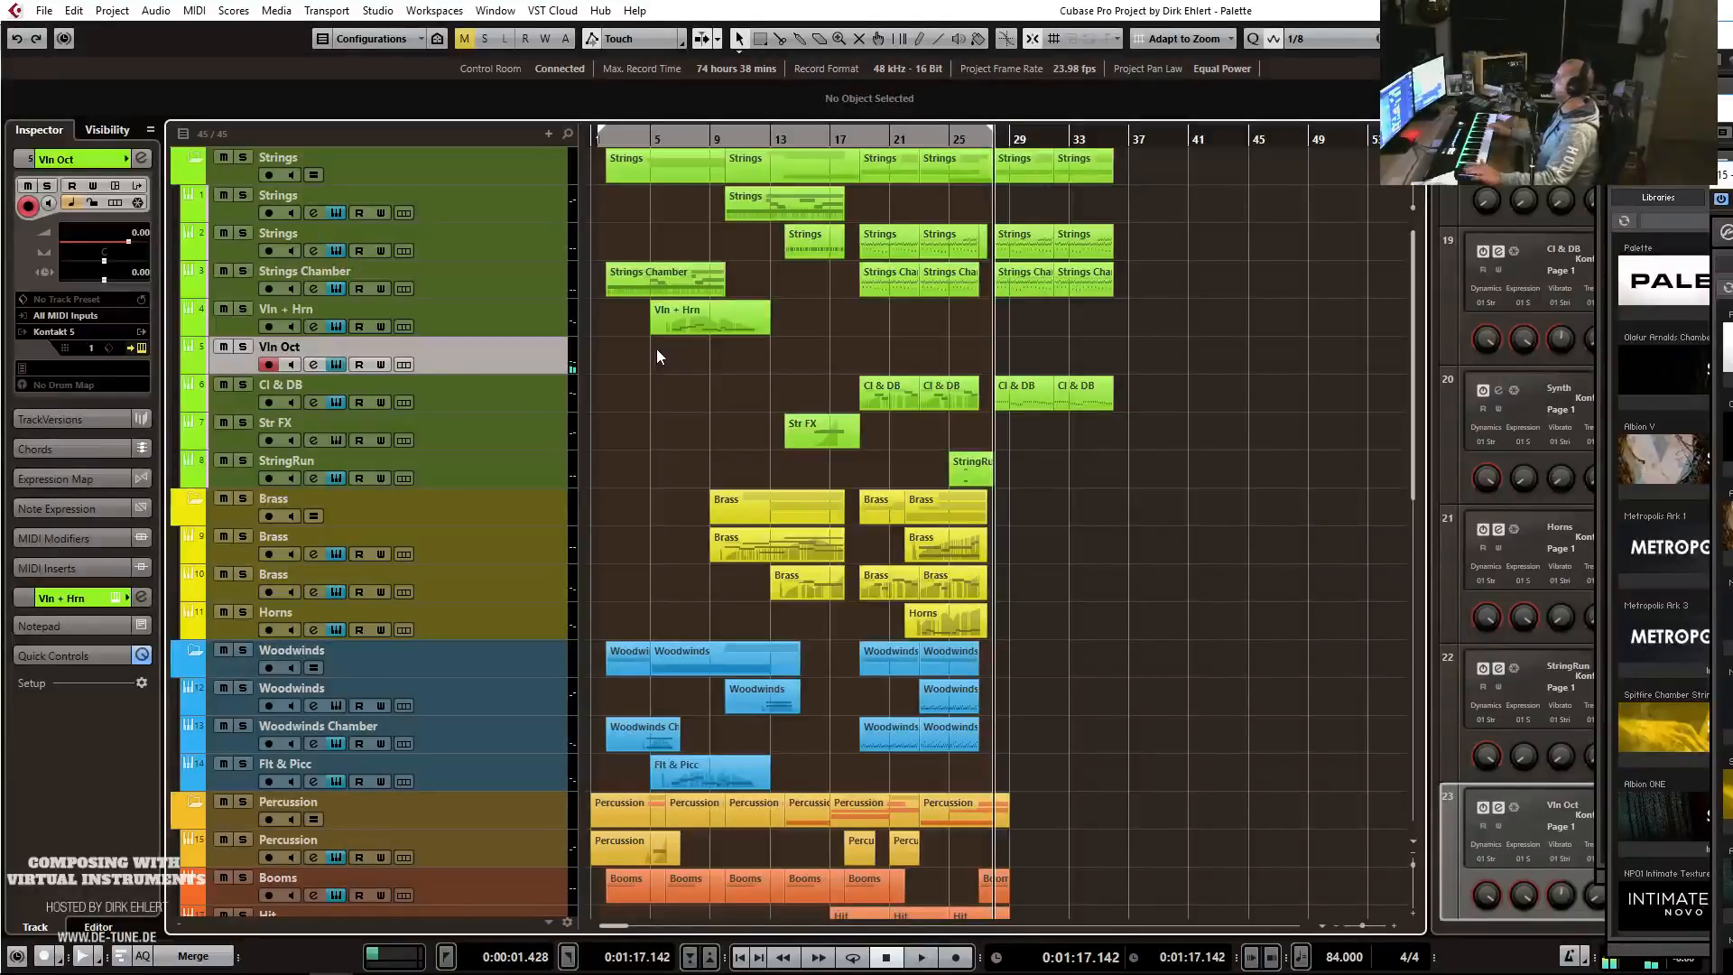
key("space")
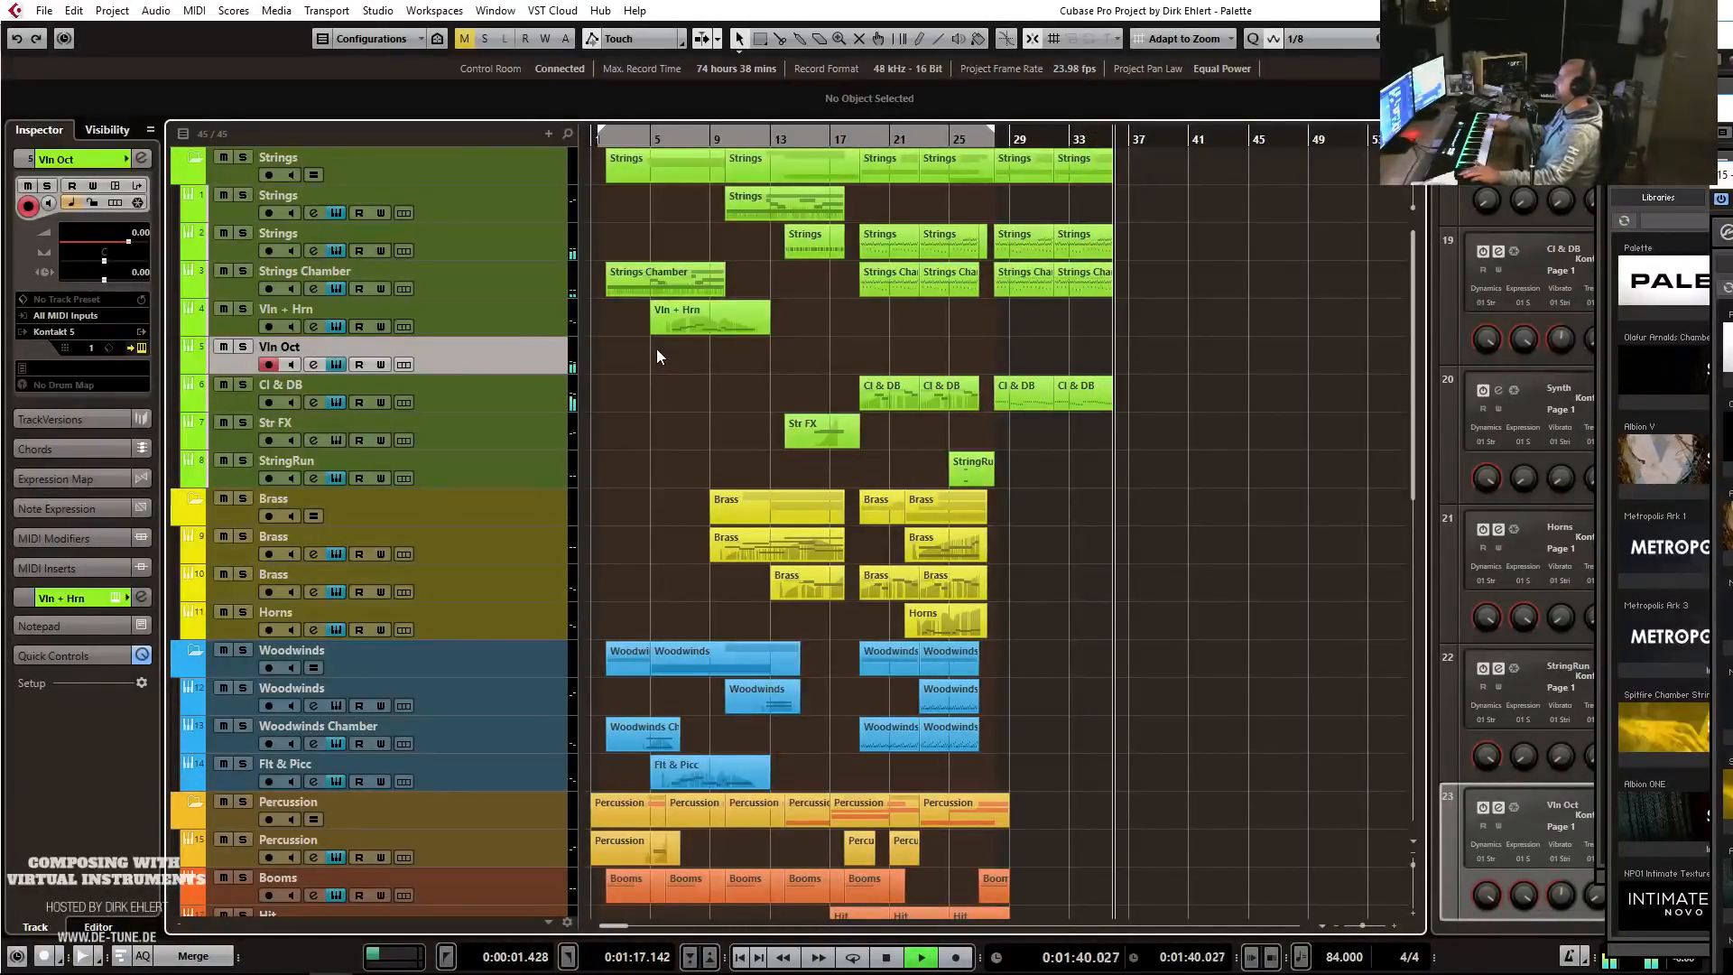
key("space")
Record a live violin octaves melody on the Vln Oct track from bar 28 to just past bar 36.
left_click(995, 142)
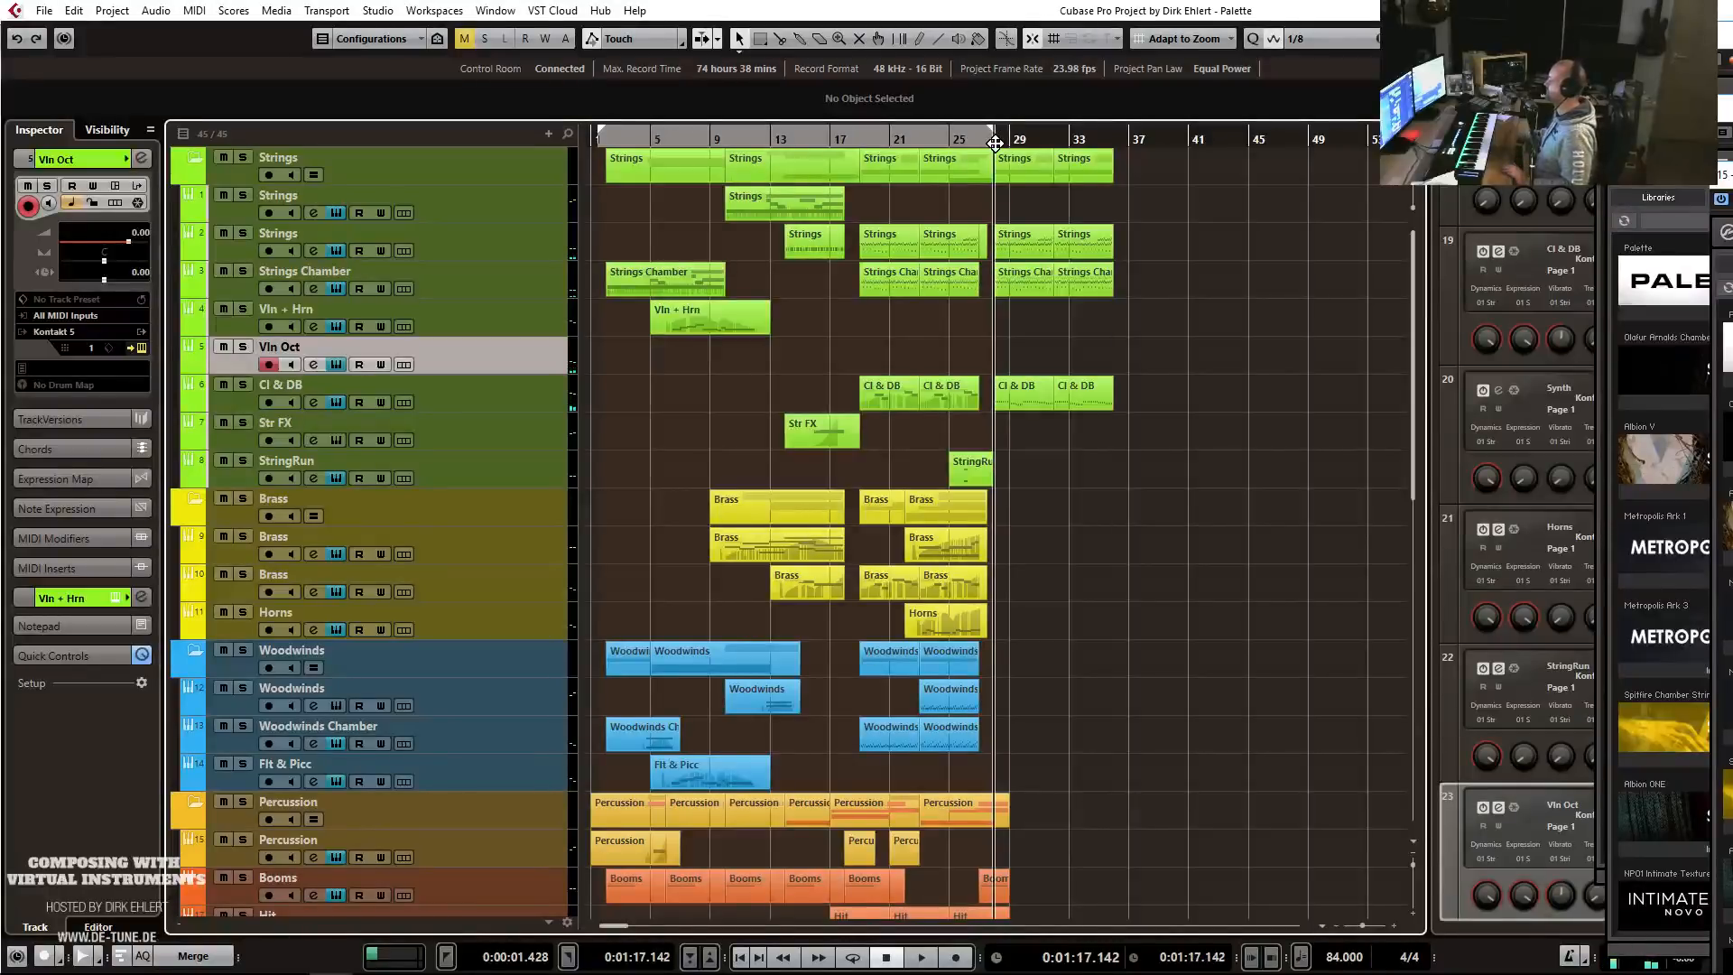
key("KP_Multiply")
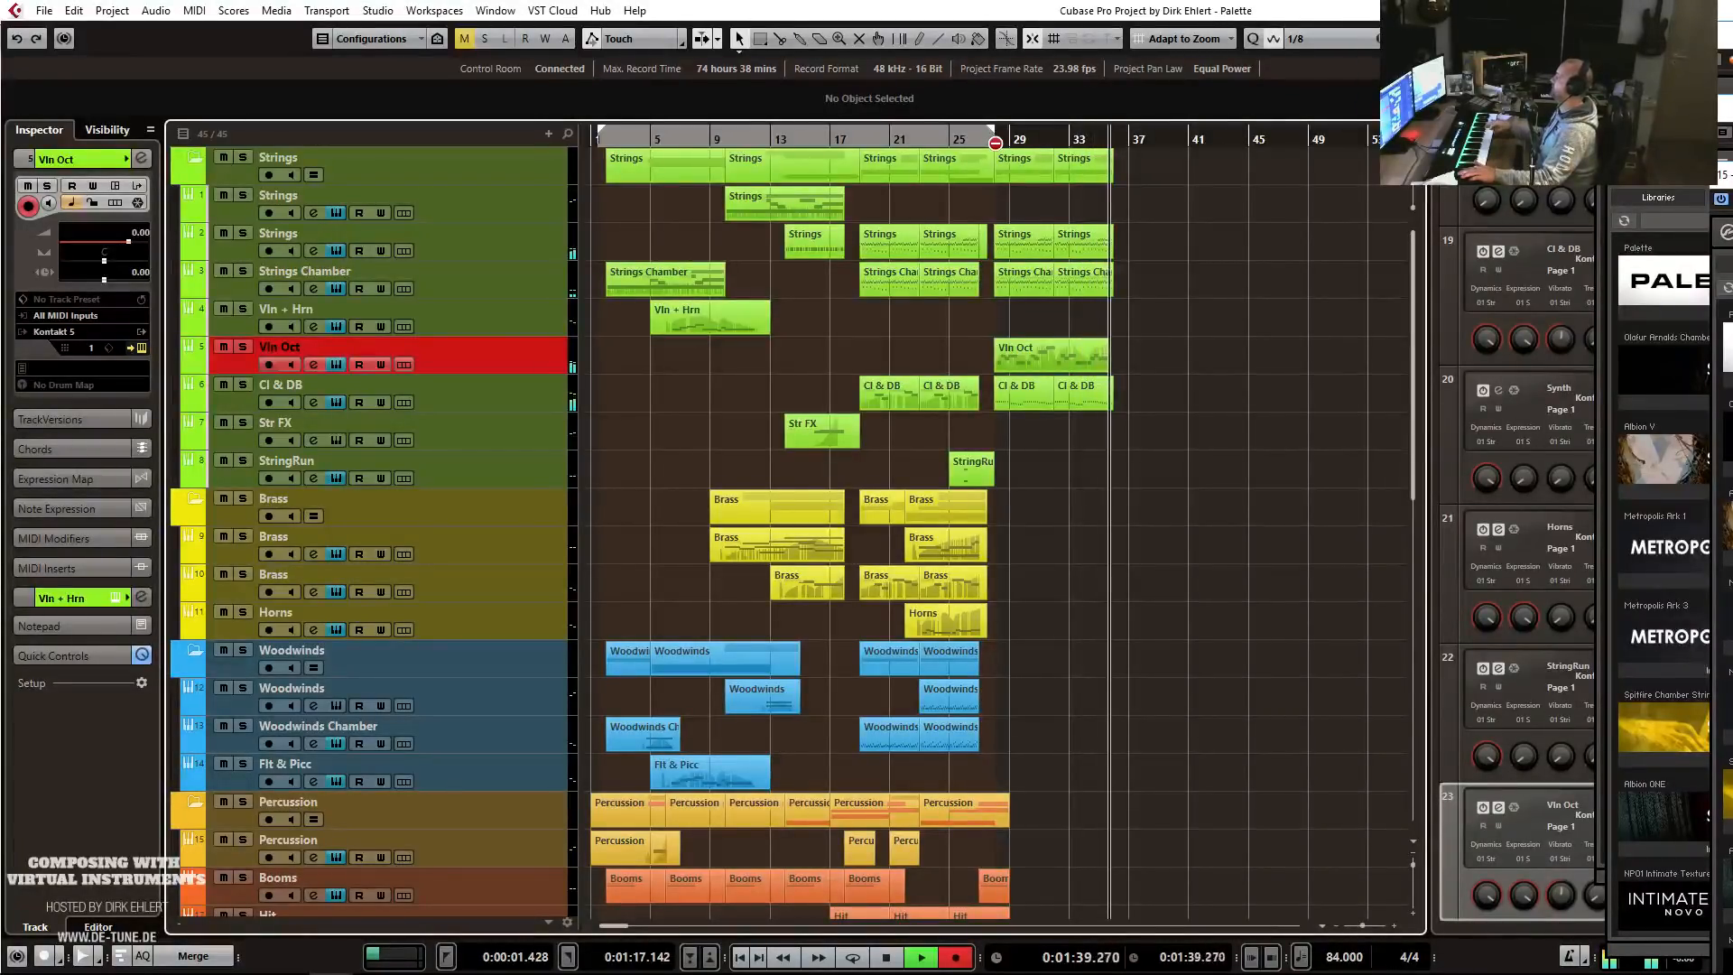
key("space")
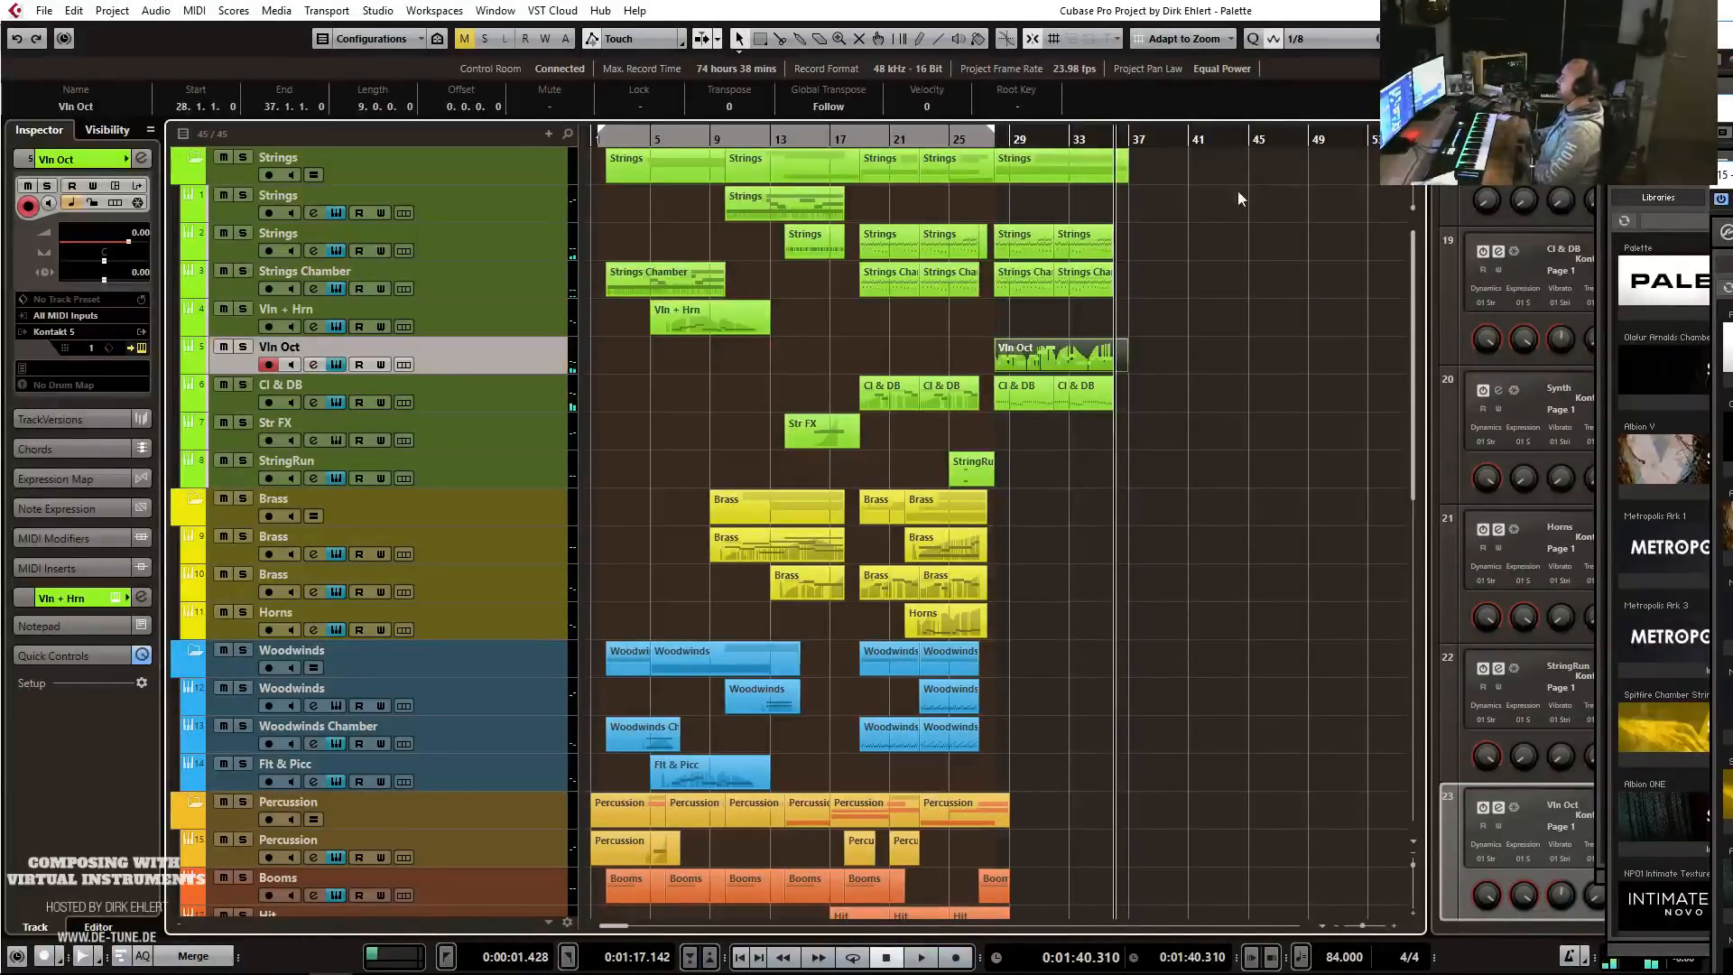
Raise the last two bass notes in bar 35 of the second Strings part to C2 and audition the ending.
double_click(1106, 242)
scroll(827, 476, "up", 3)
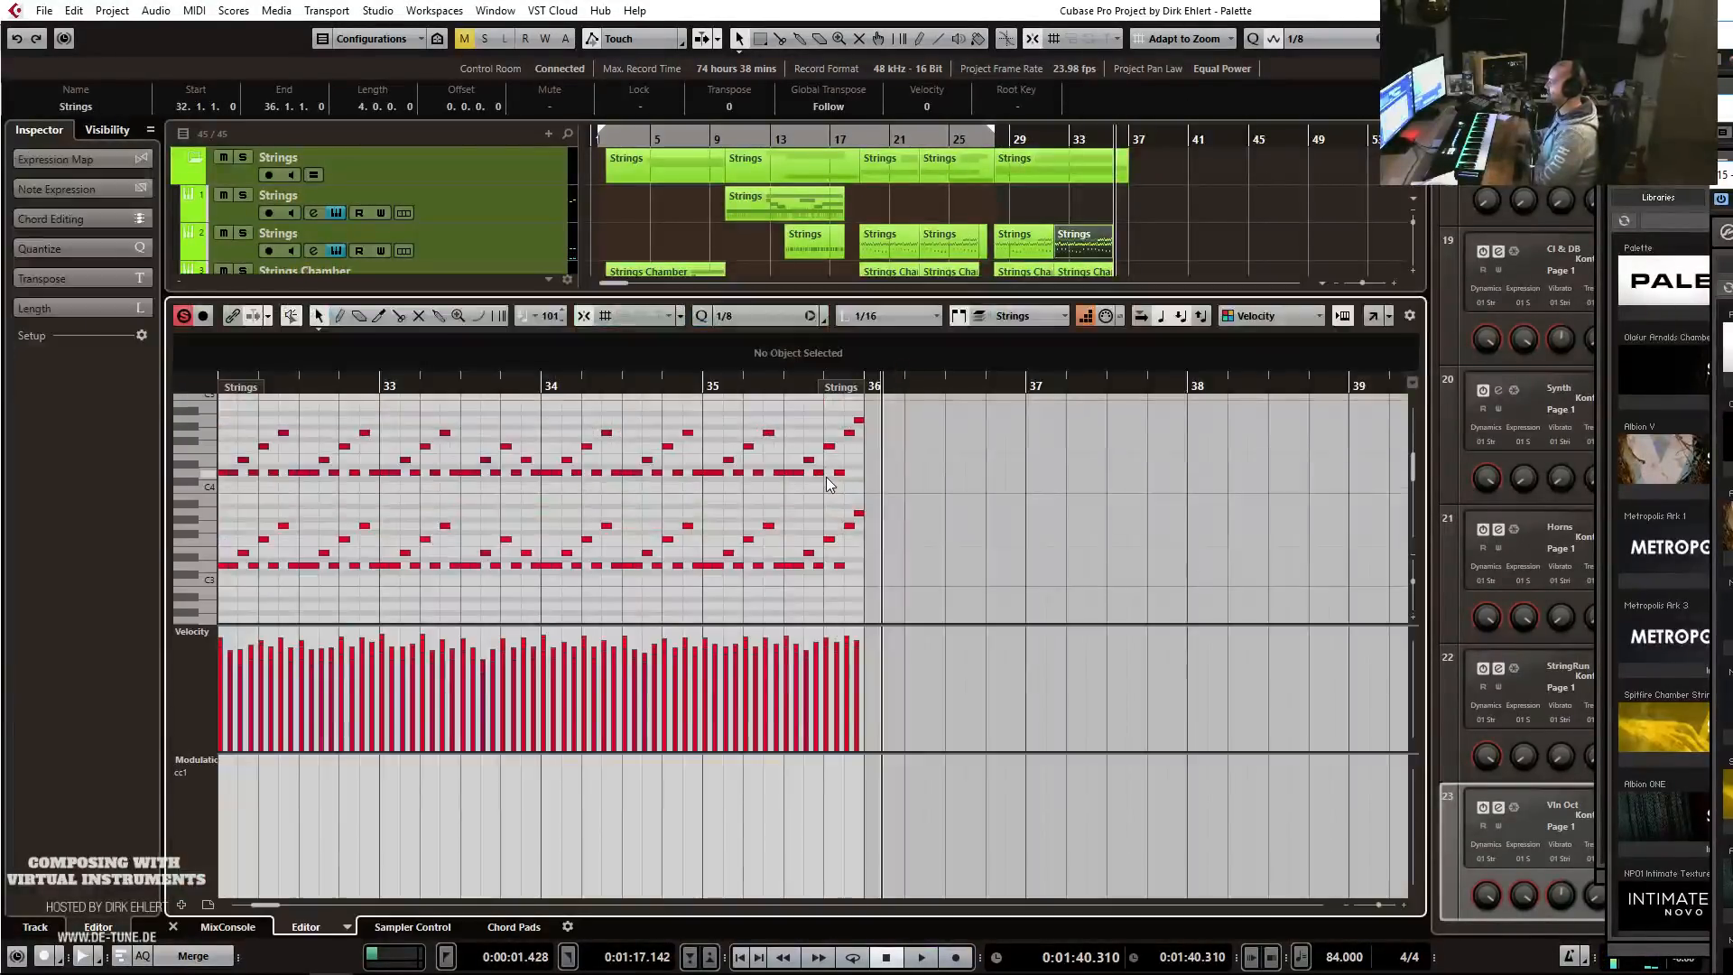
scroll(829, 485, "down", 2)
left_click_drag(787, 528, 887, 599)
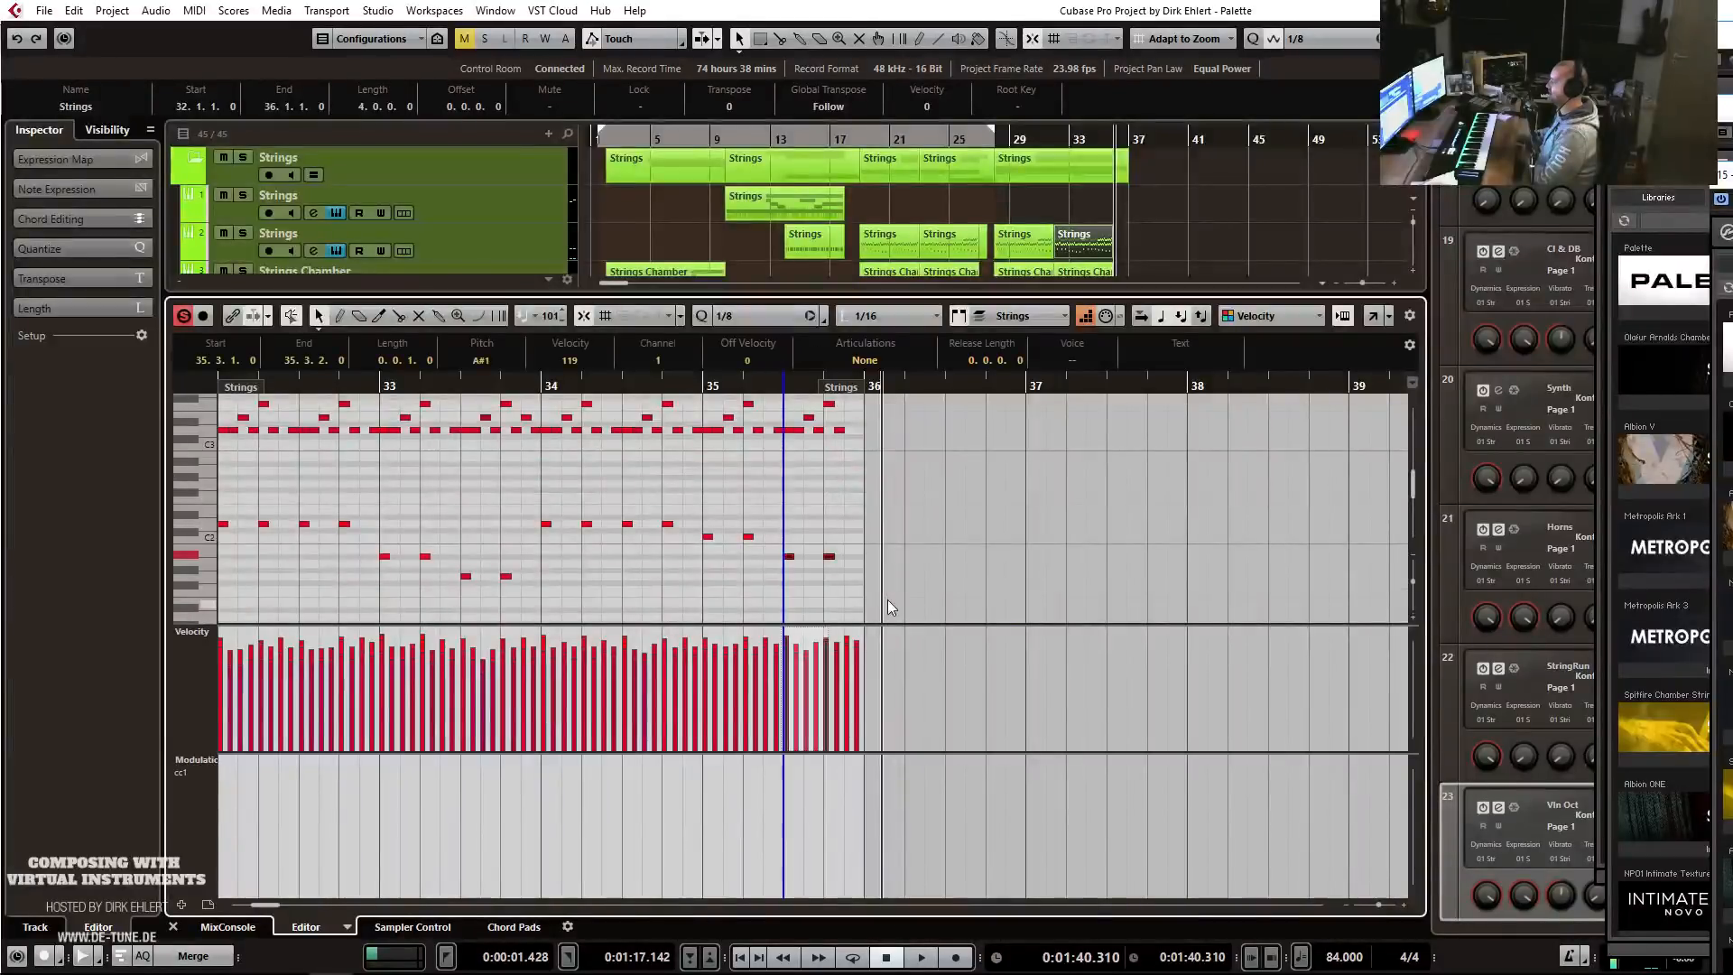
scroll(908, 531, "up", 4)
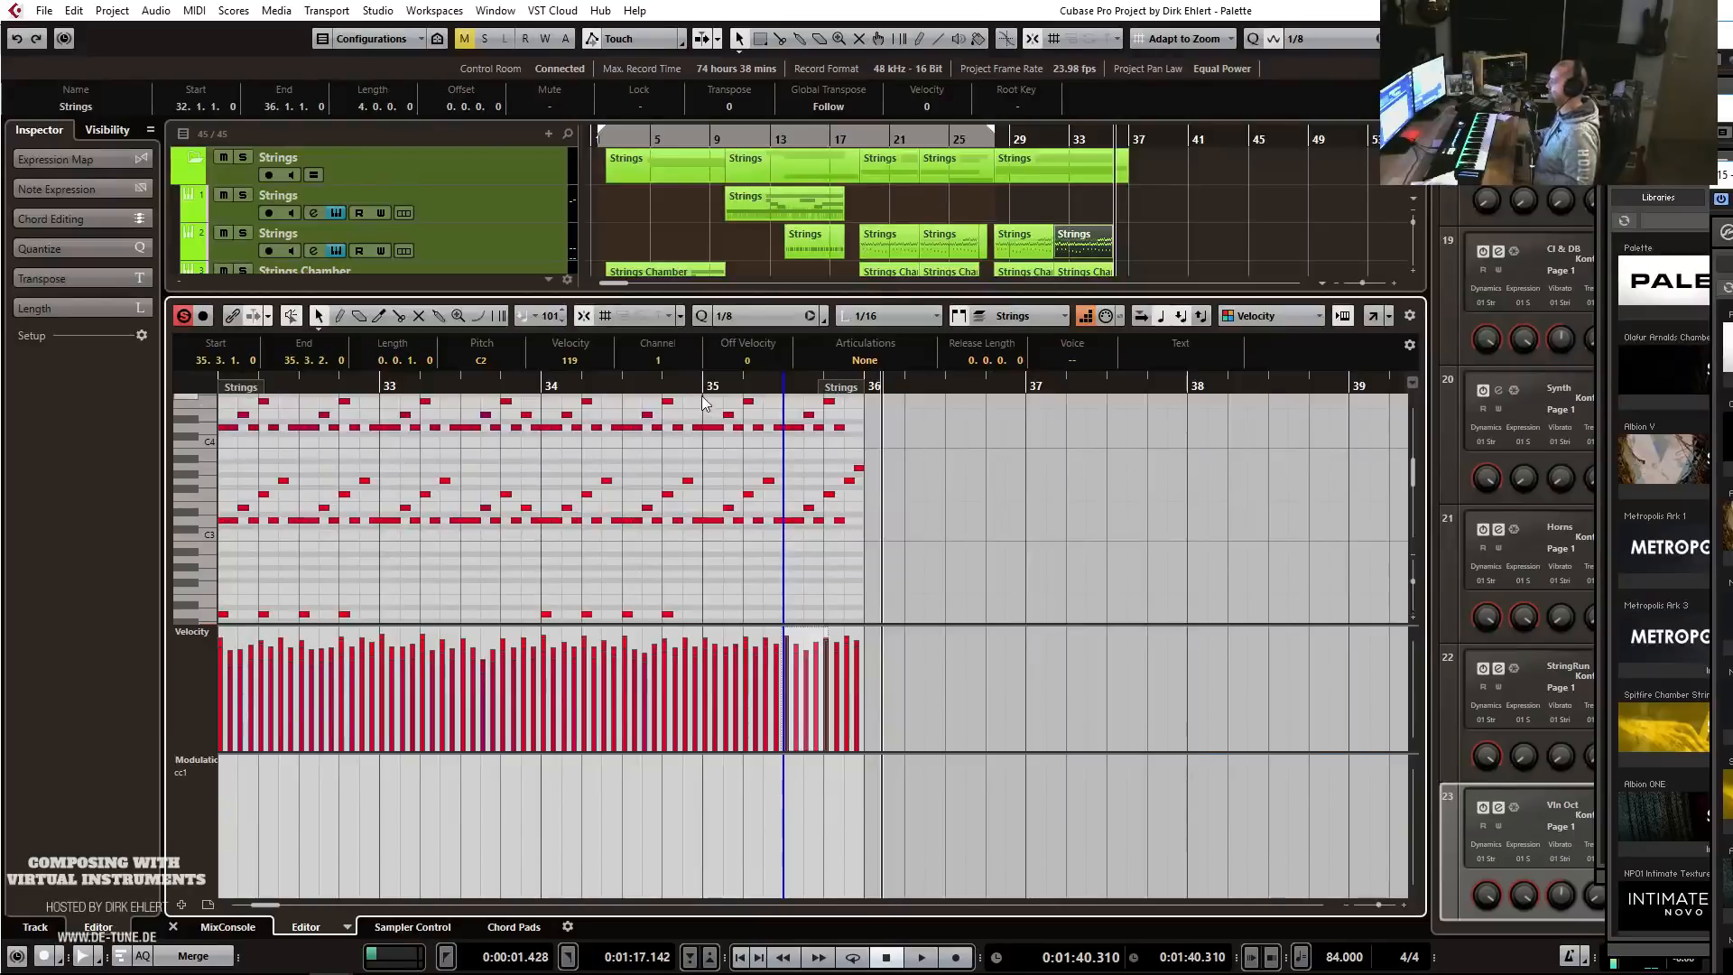
key("space")
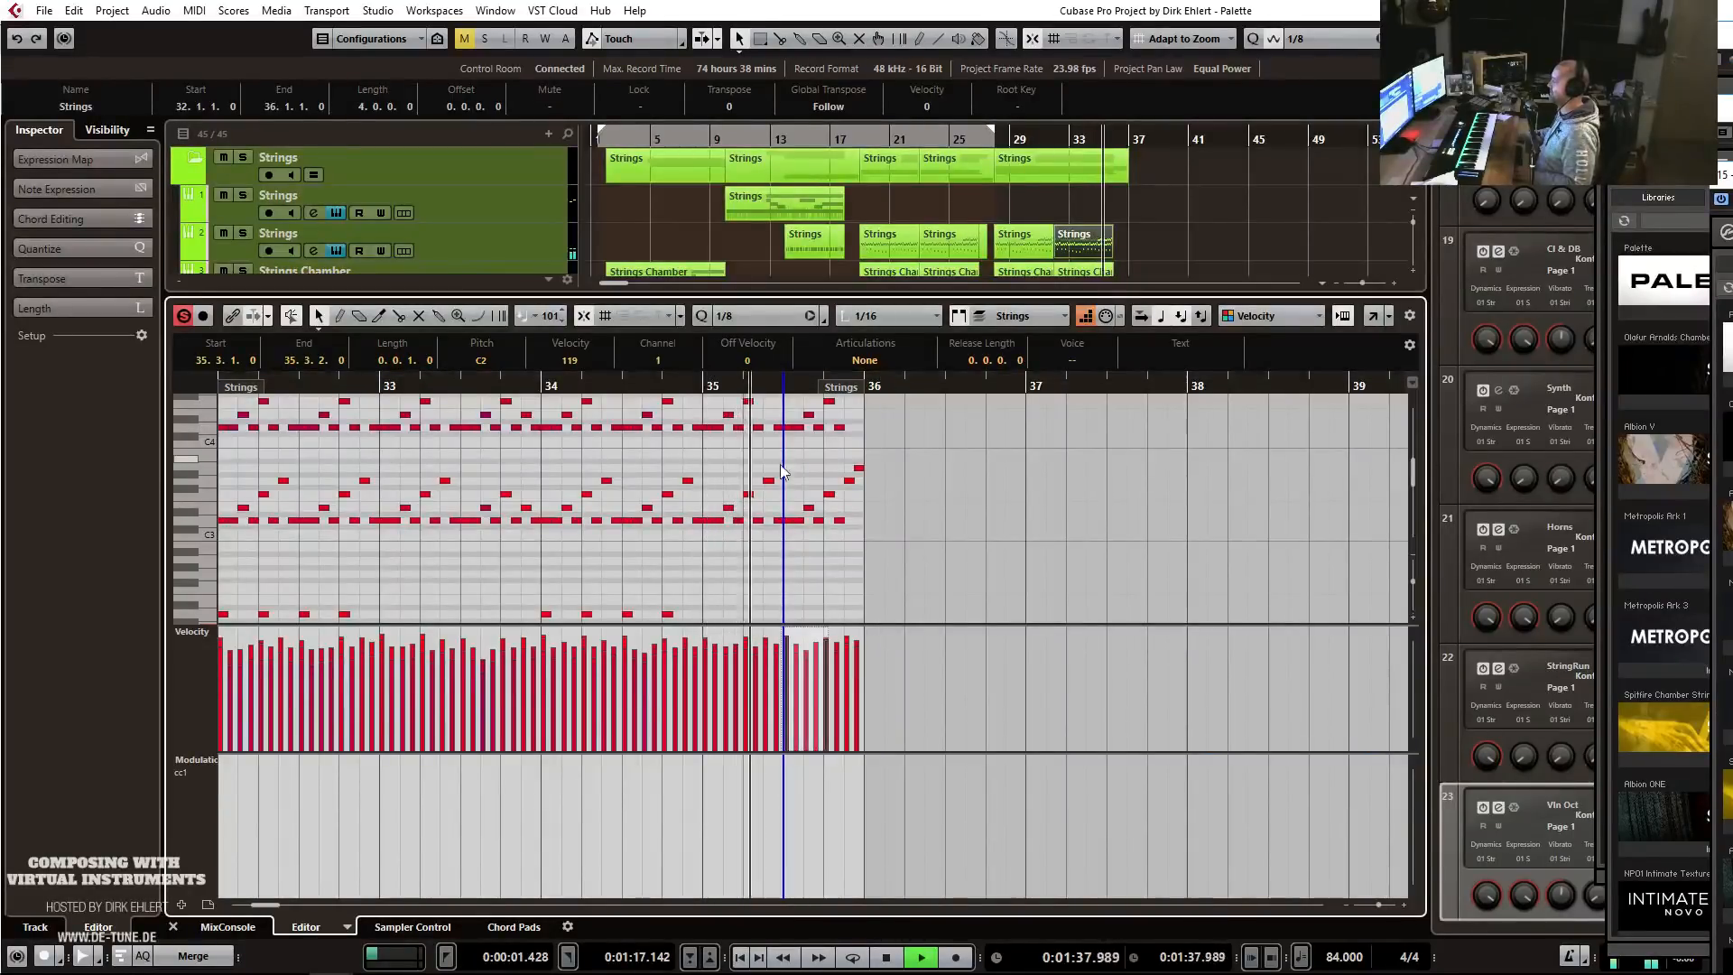
key("space")
key("Return")
Trim the end of the recorded Vln Oct part back to bar 36.
left_click(1110, 289)
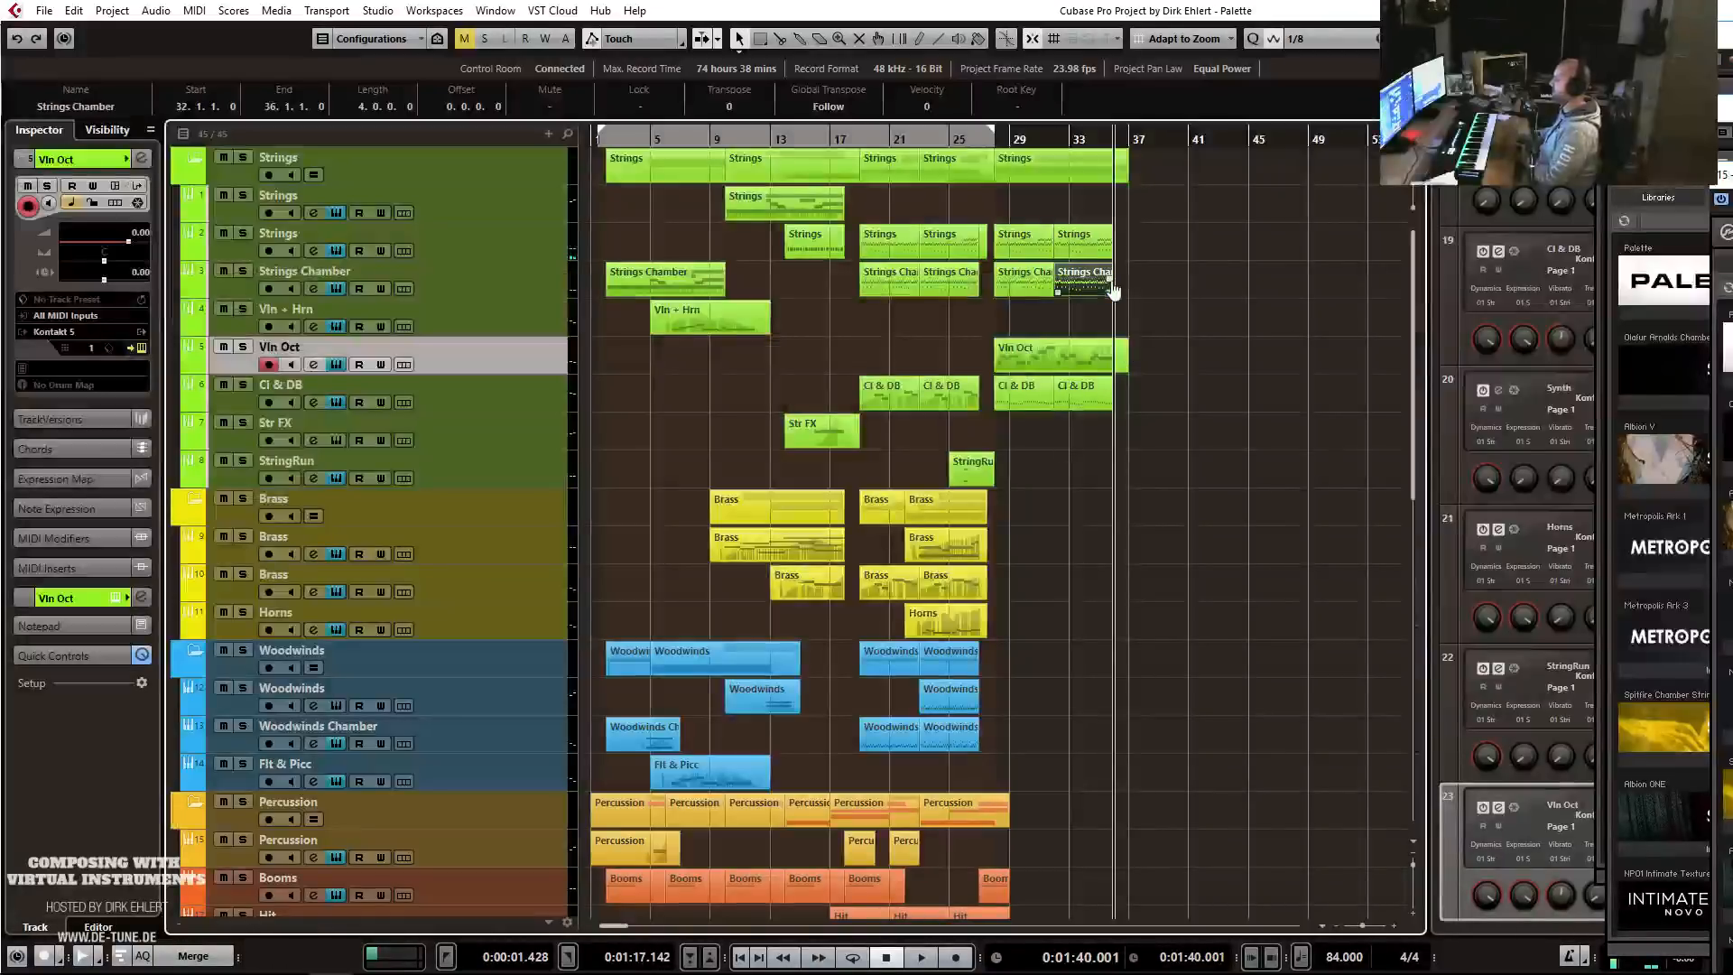
left_click(1098, 359)
left_click_drag(1128, 363, 1110, 367)
Raise the low notes in the second half of bar 35 of the second CI & DB part by two semitones.
double_click(1101, 400)
left_click_drag(778, 488, 890, 571)
key("Up")
key("Up")
key("ctrl+e")
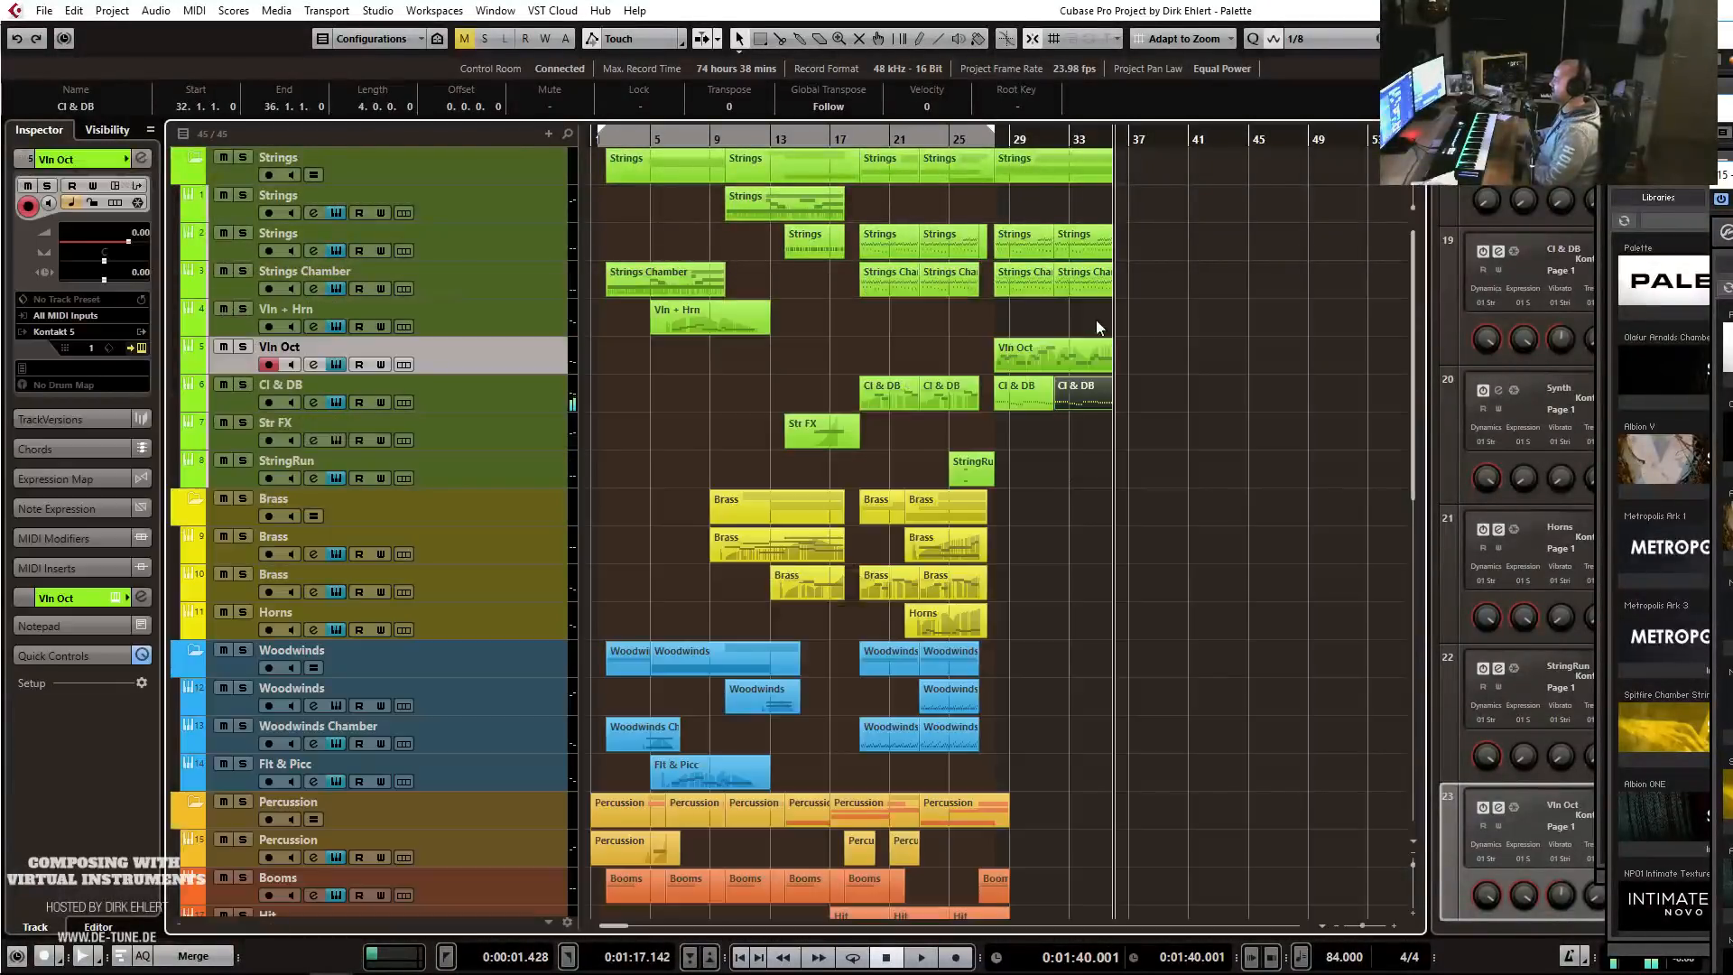
Raise the last two bass notes in bar 35 of the second Strings Chamber part and play the section from bar 28.
left_click(1094, 347)
left_click(1084, 283)
key("ctrl+e")
scroll(788, 525, "down", 1)
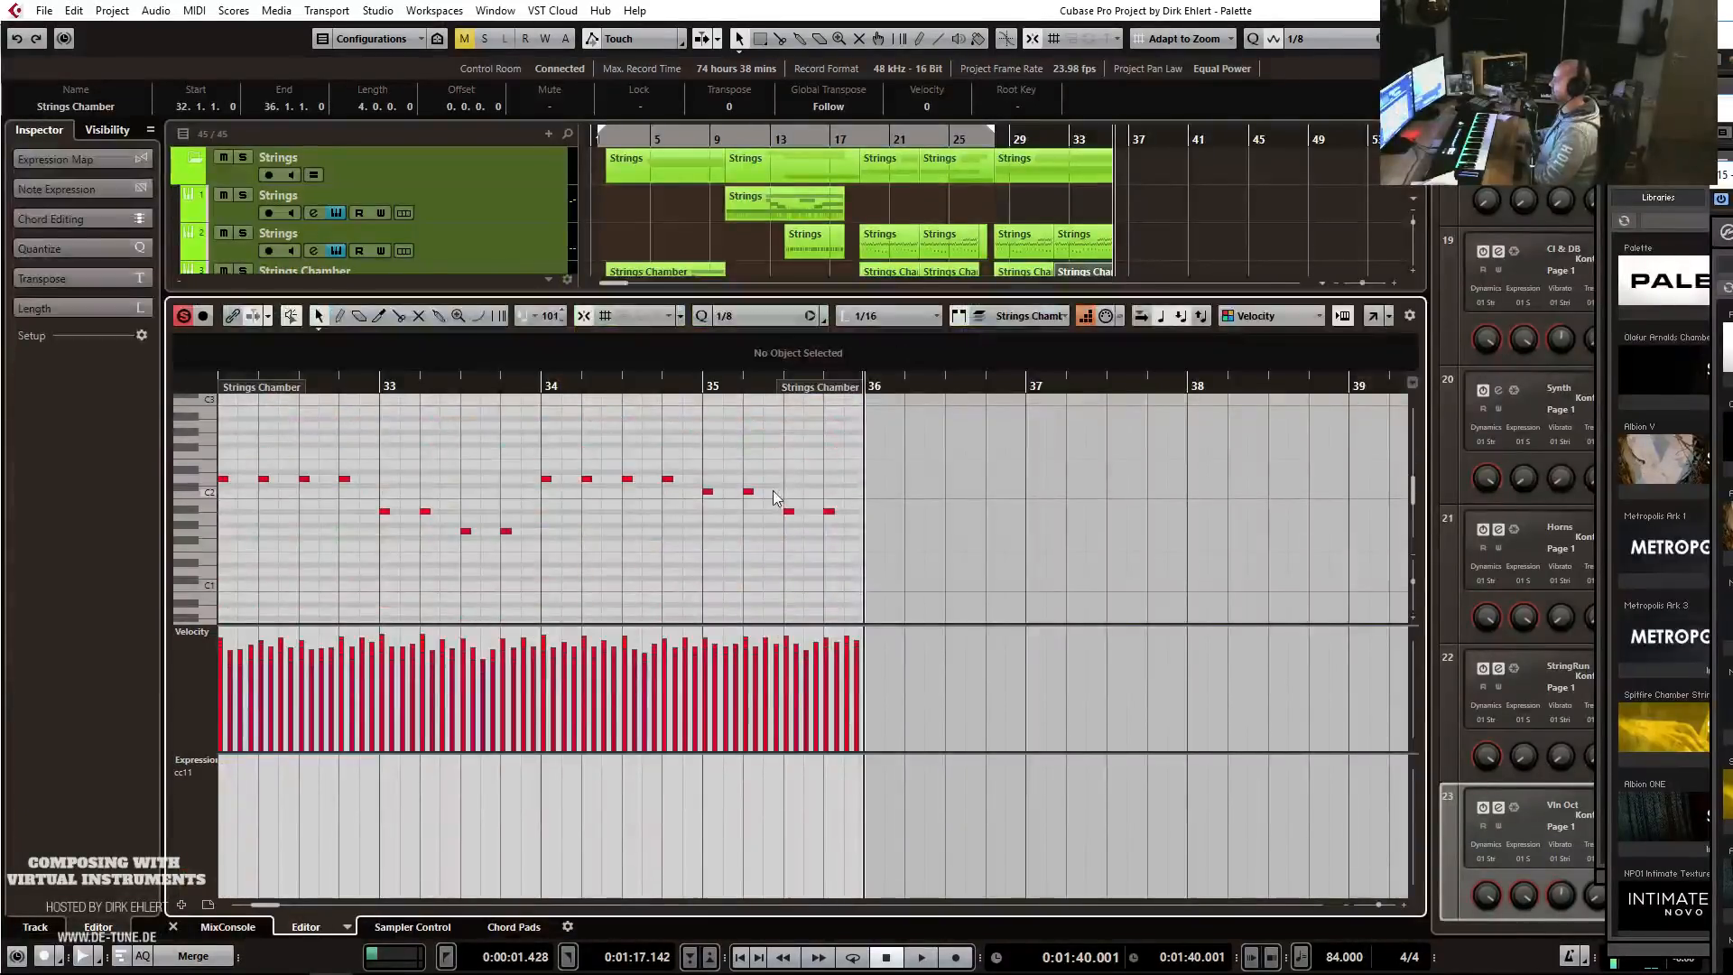
left_click_drag(773, 493, 881, 564)
key("Up")
key("Up")
key("Up")
key("Return")
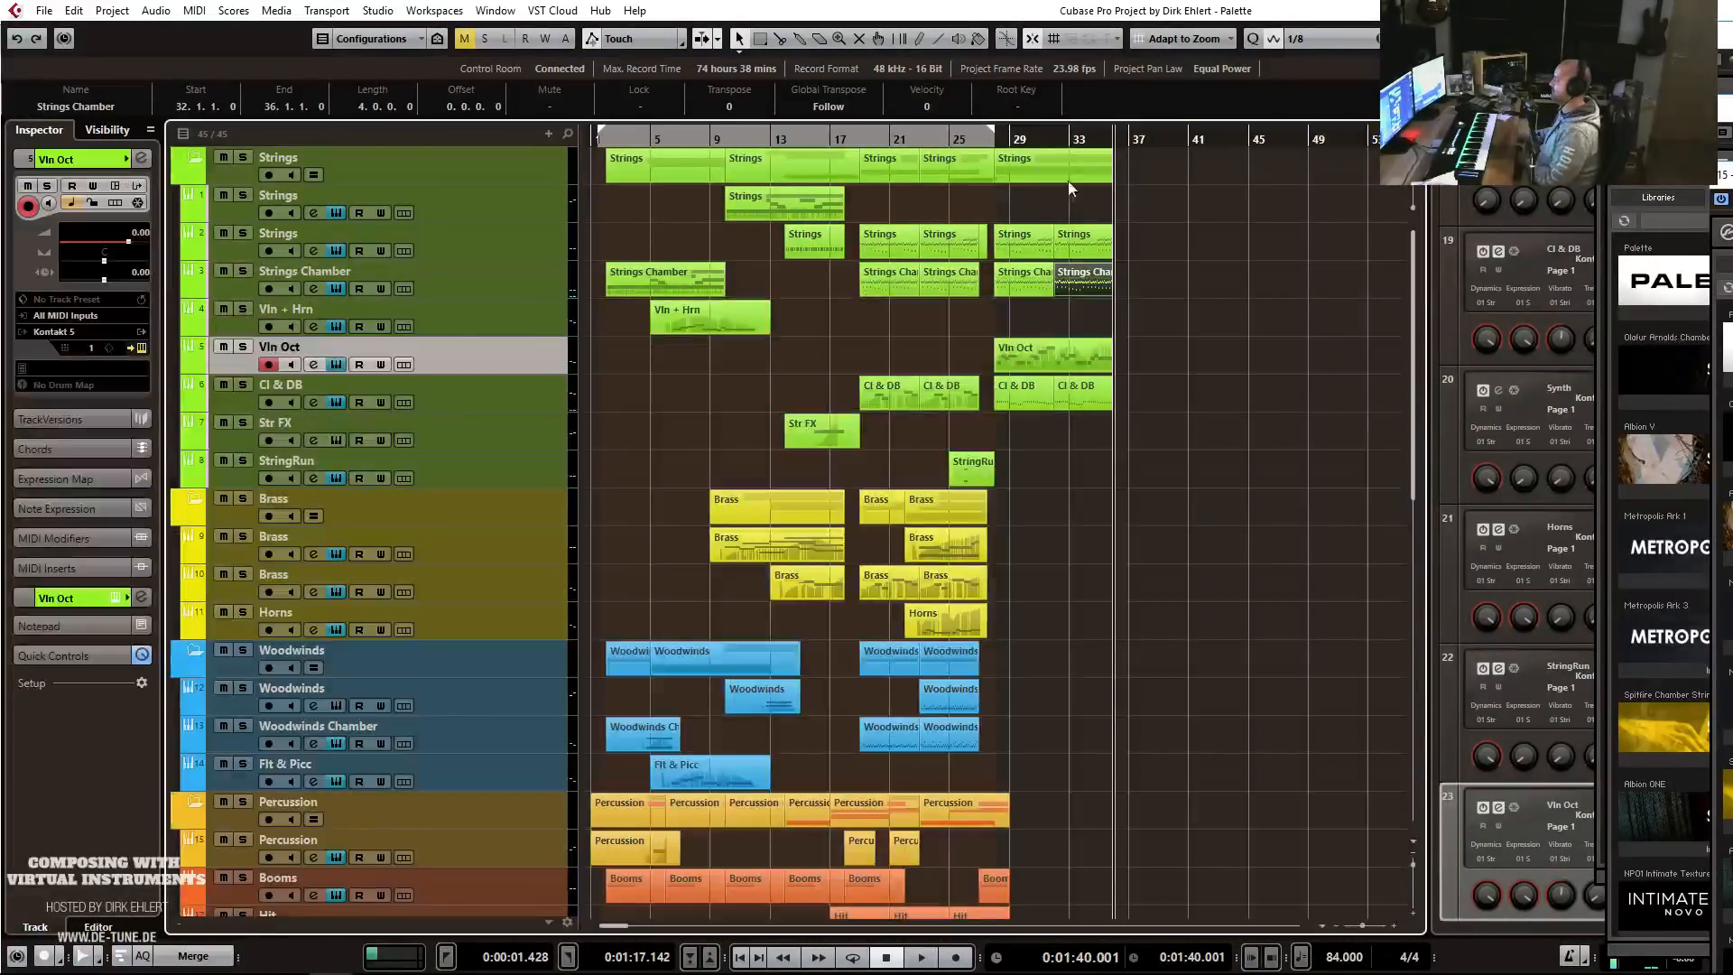
left_click(1009, 146)
key("space")
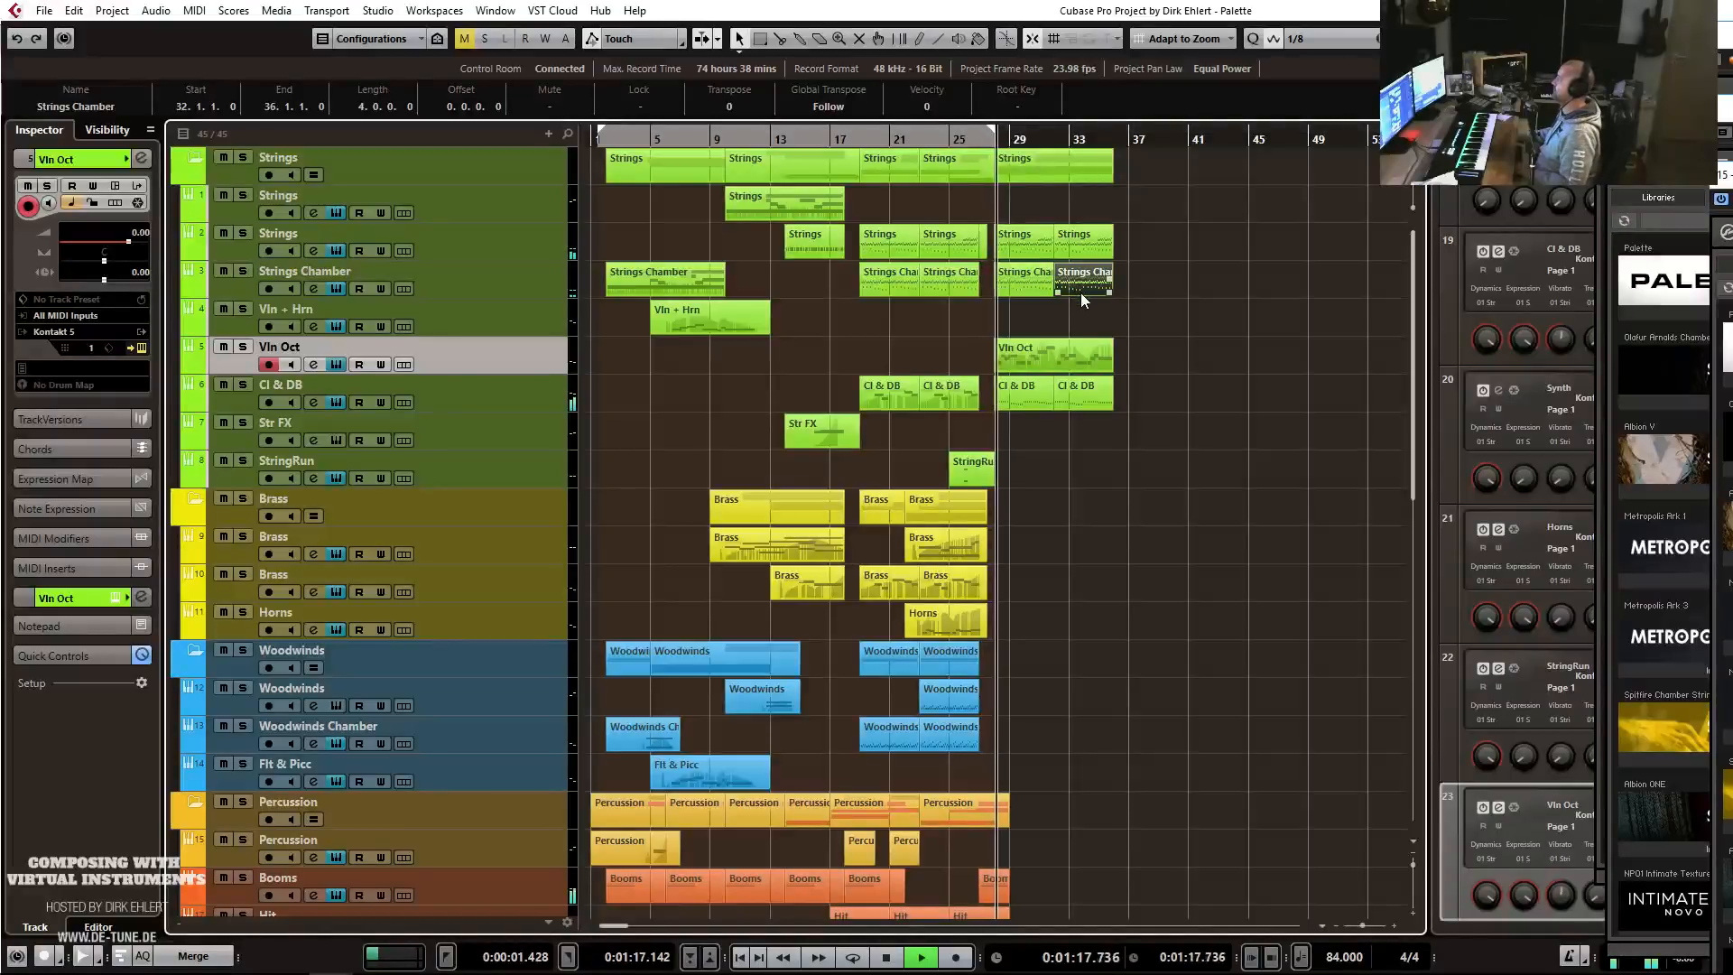
Duplicate the Strings, Strings Chamber, Vln Oct and CI & DB parts of bars 28 to 36 into bars 36 to 44.
key("h")
key("h")
key("h")
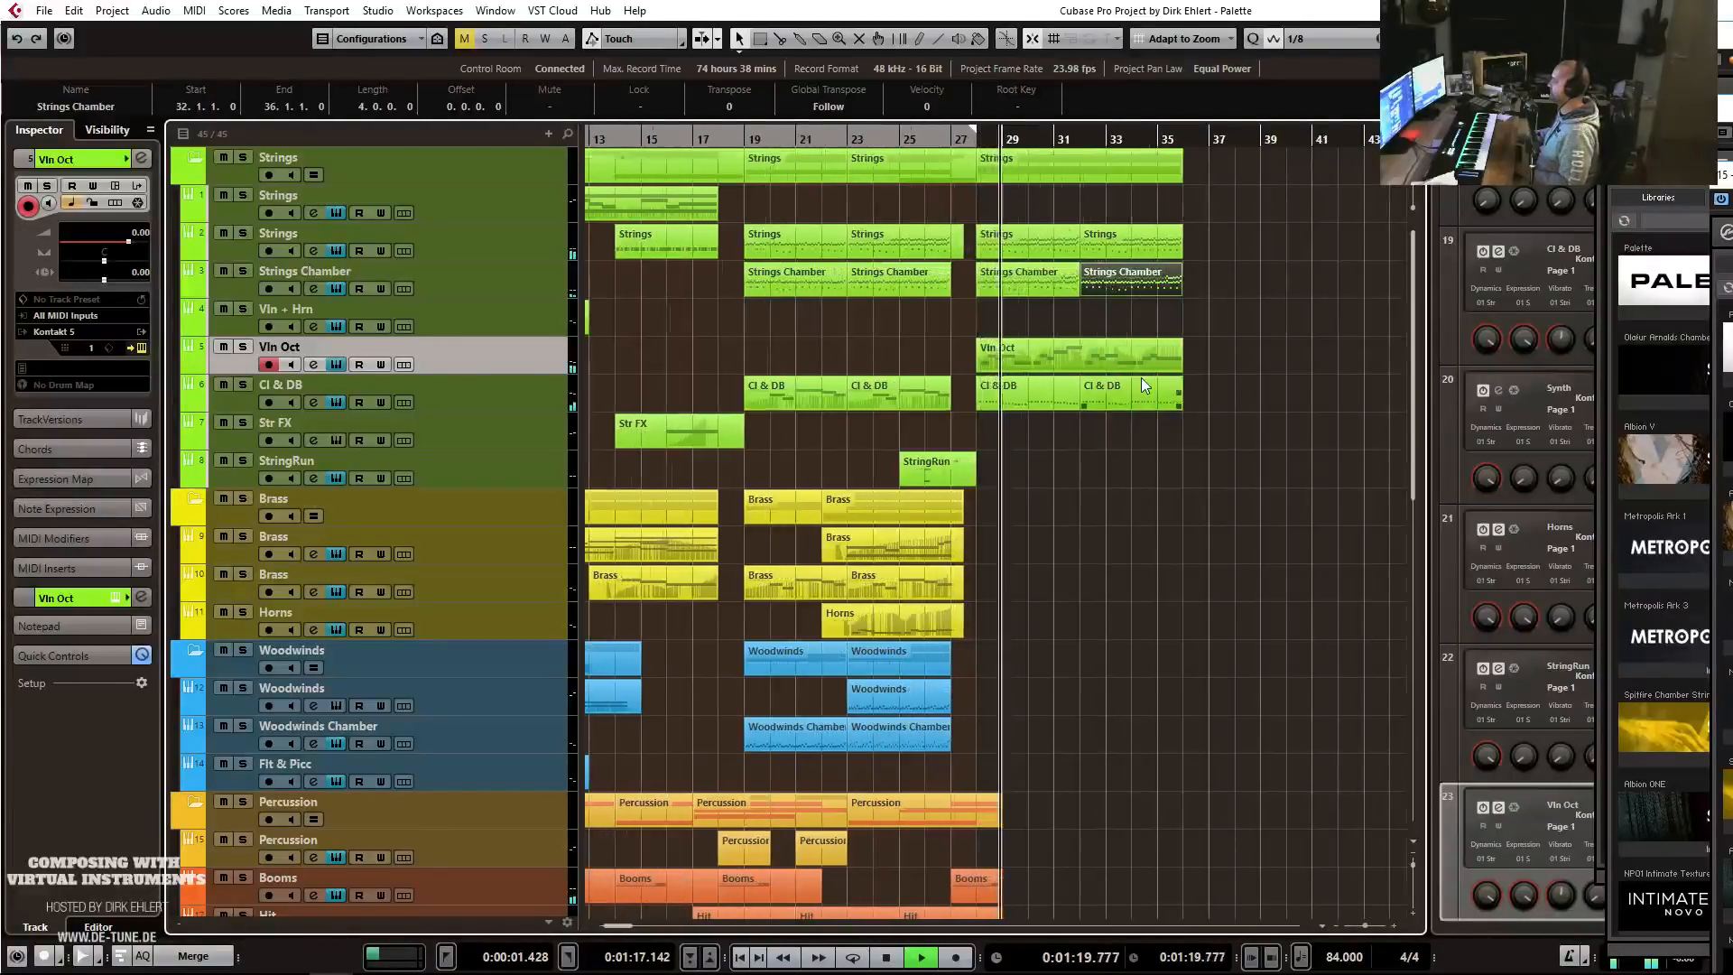
key("g")
key("g")
key("g")
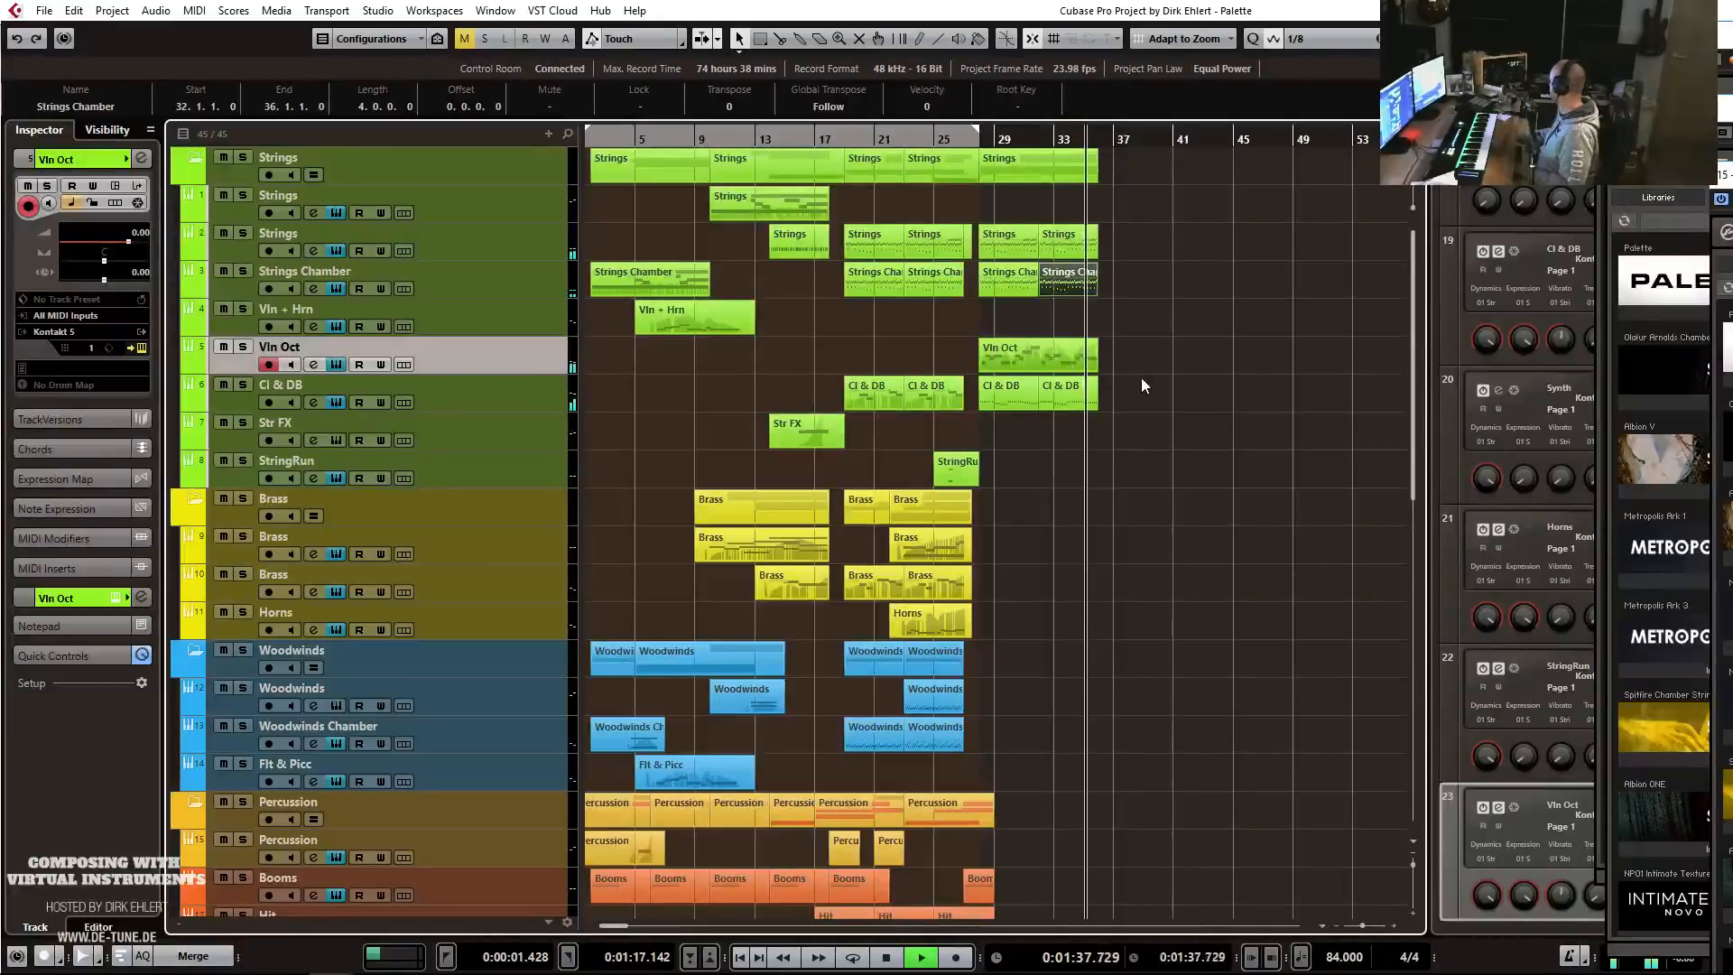
key("space")
left_click_drag(1140, 442, 964, 218)
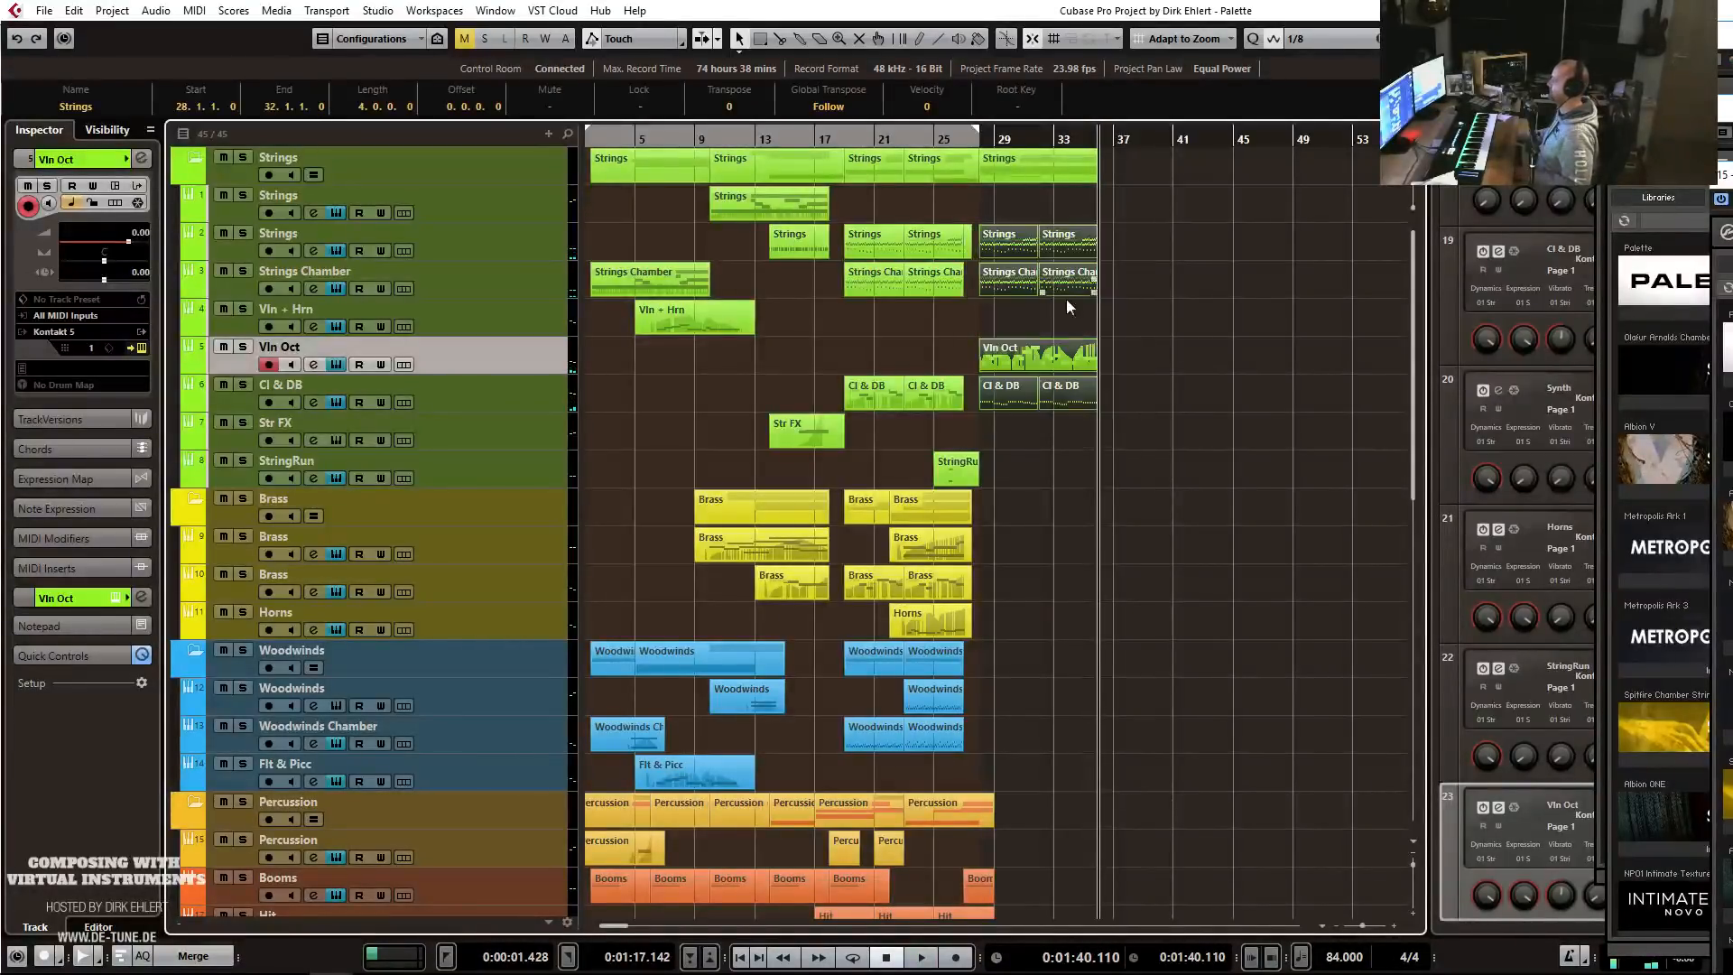
key("ctrl+d")
Record a melody on the Horns track from bar 28 up to bar 36.
left_click(523, 630)
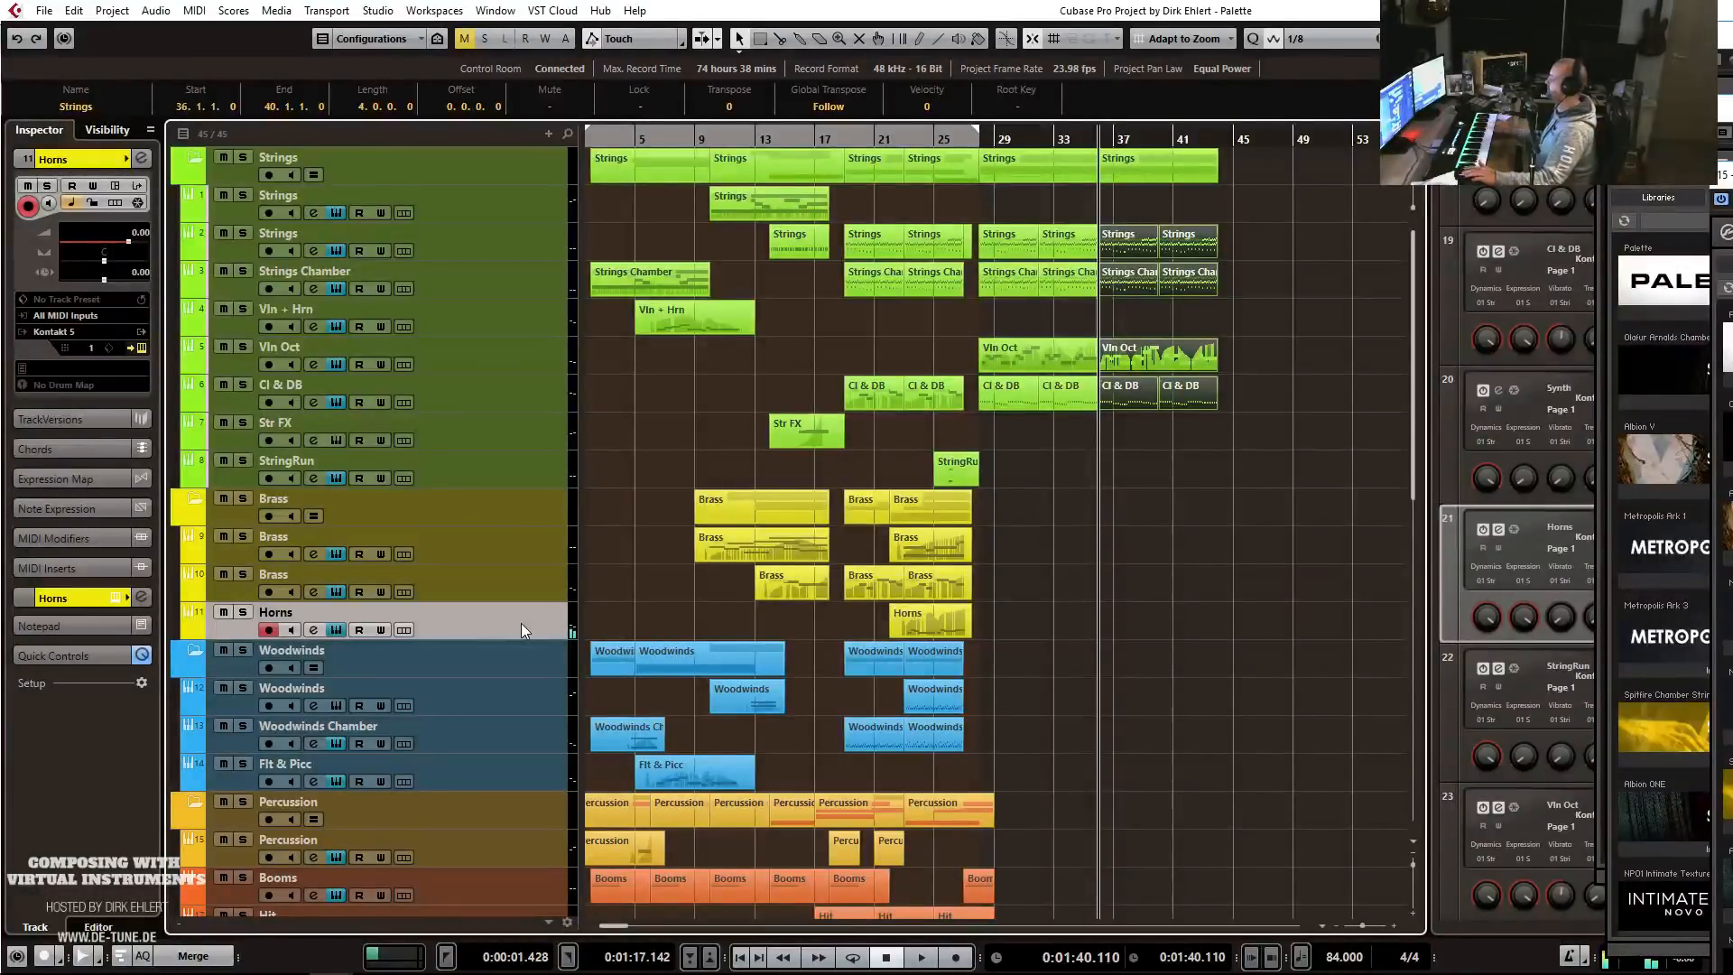
left_click(979, 145)
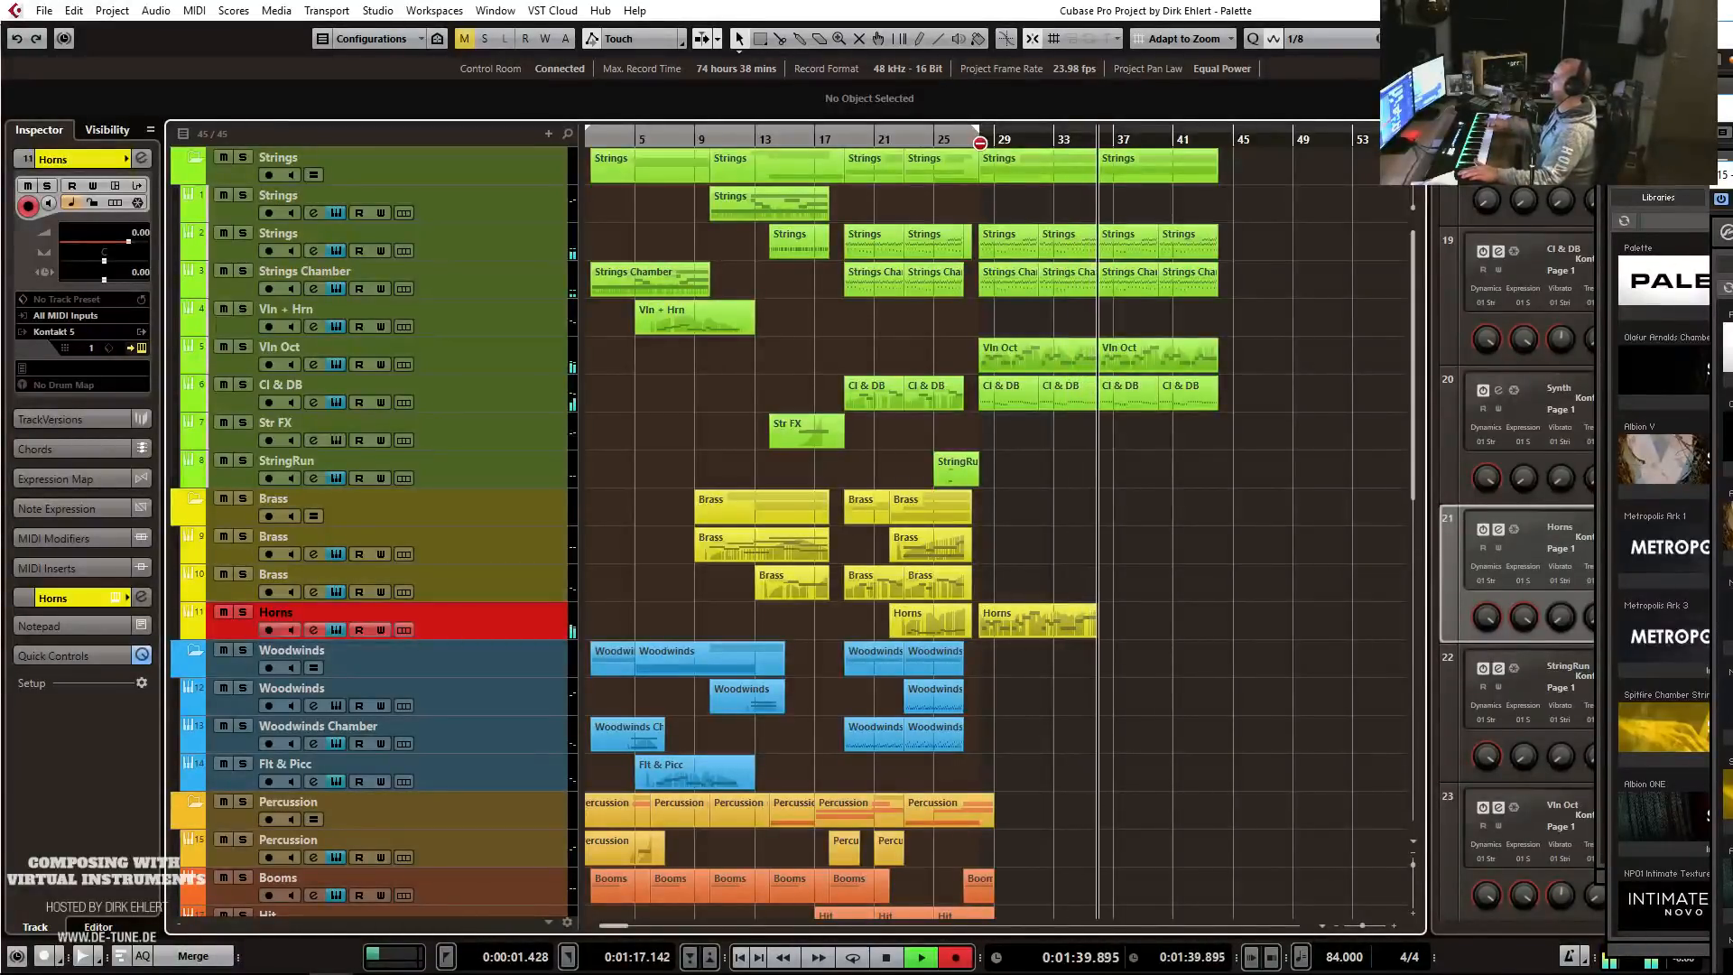
key("space")
Inspect the recorded Horns notes in the note editor and play them from bar 28.
double_click(1074, 617)
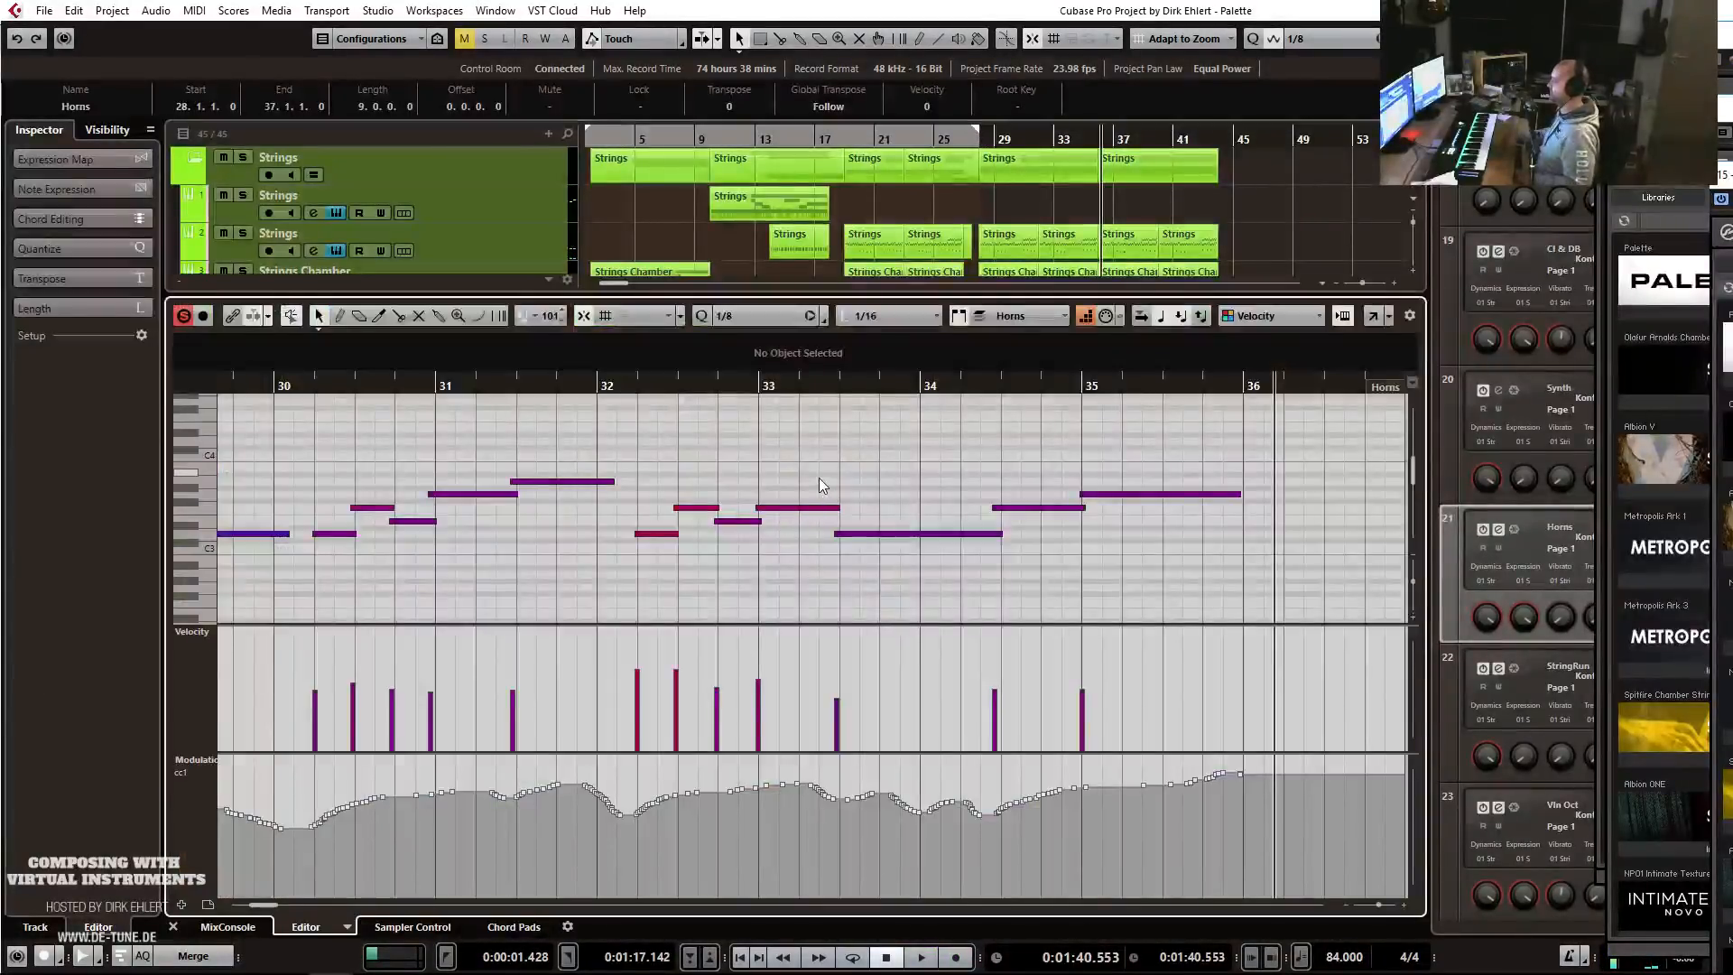
scroll(870, 442, "left", 4)
left_click(715, 392)
key("space")
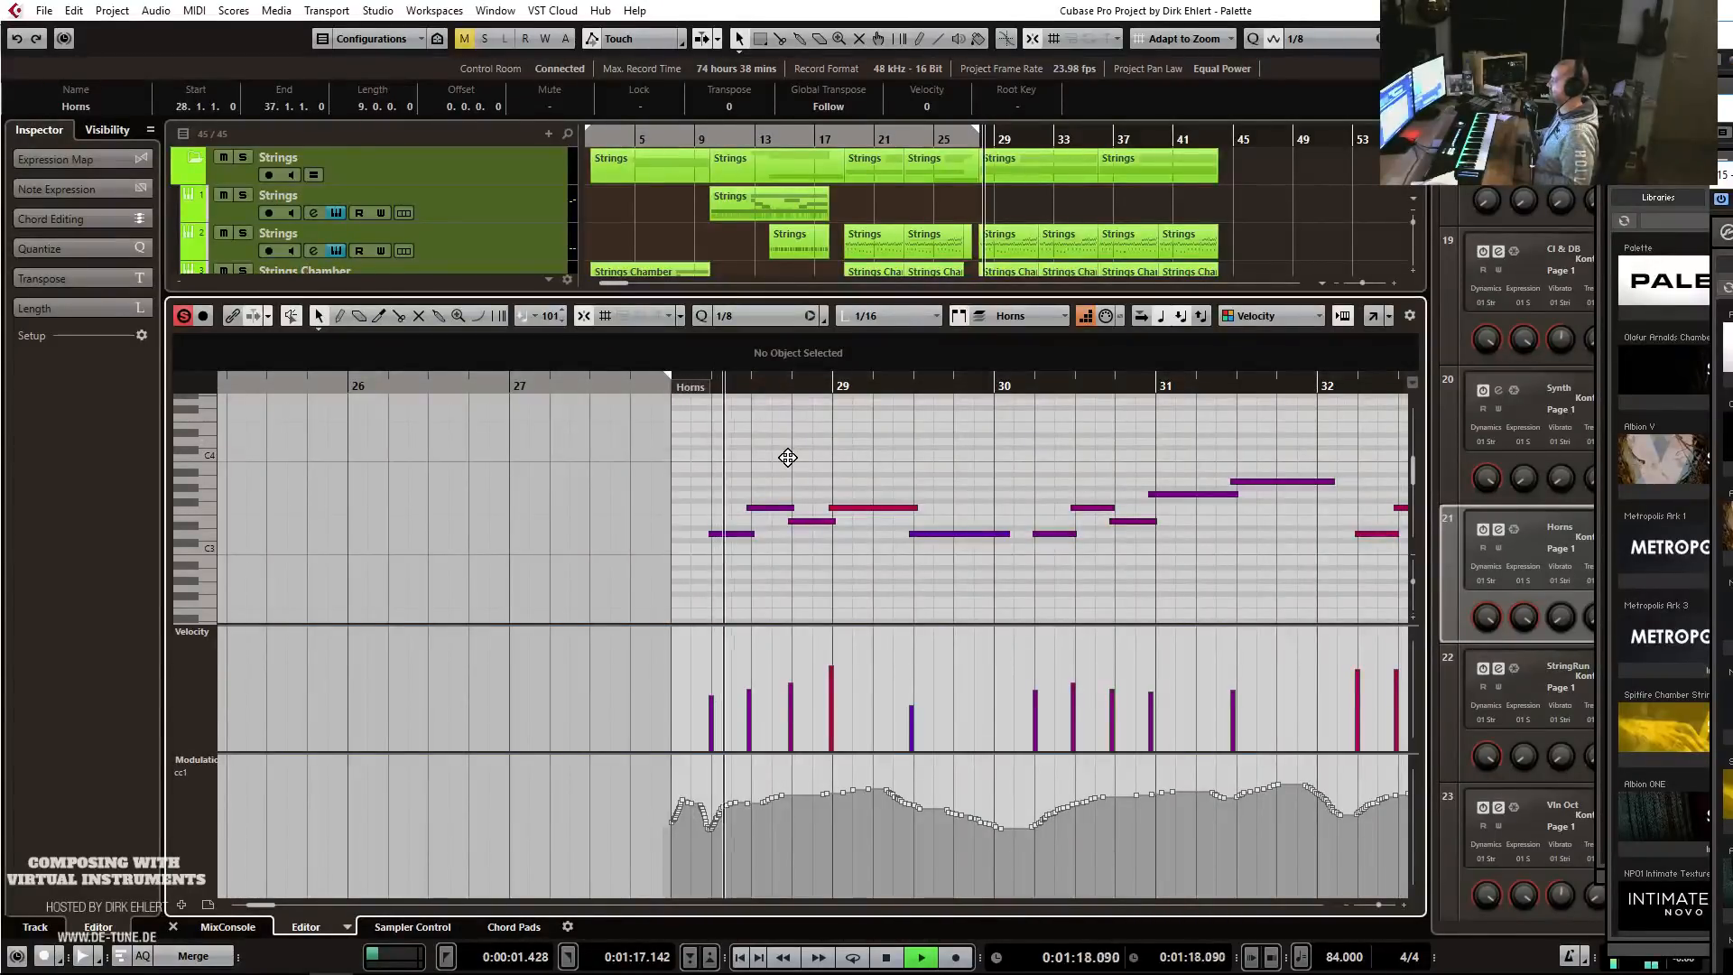
key("Return")
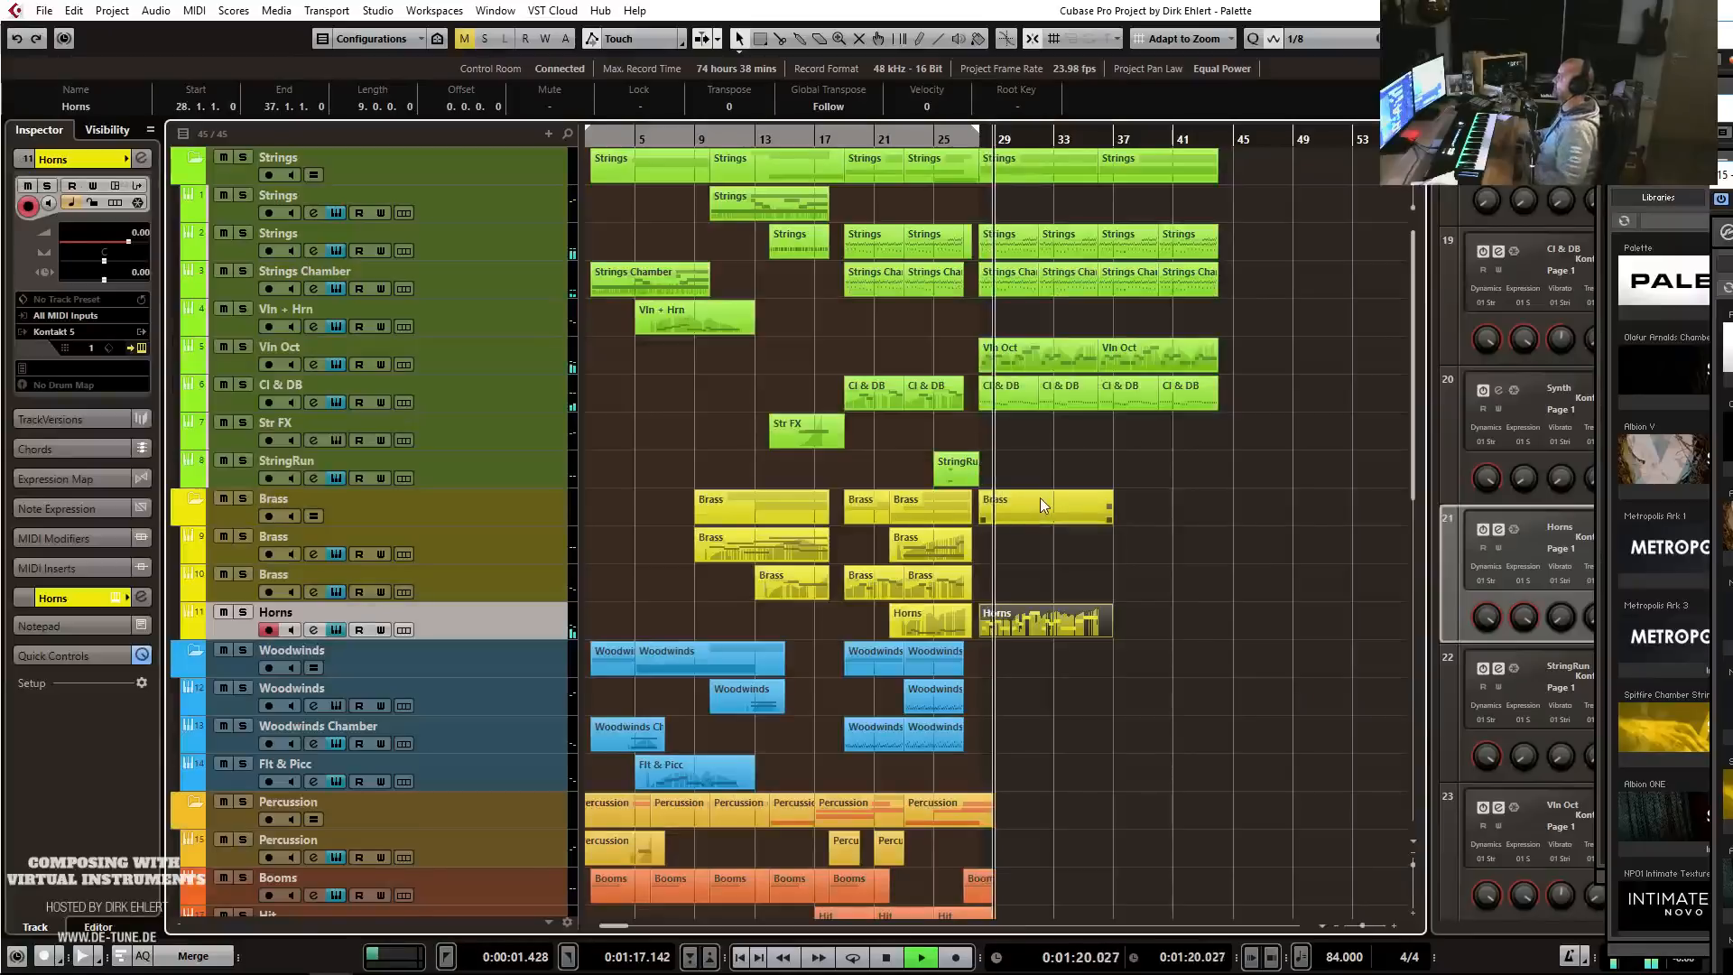
Trim the end of the recorded Horns part to bar 36 and duplicate it into bars 36 to 44.
left_click_drag(1100, 632, 1089, 630)
left_click(1117, 617)
left_click(1063, 620)
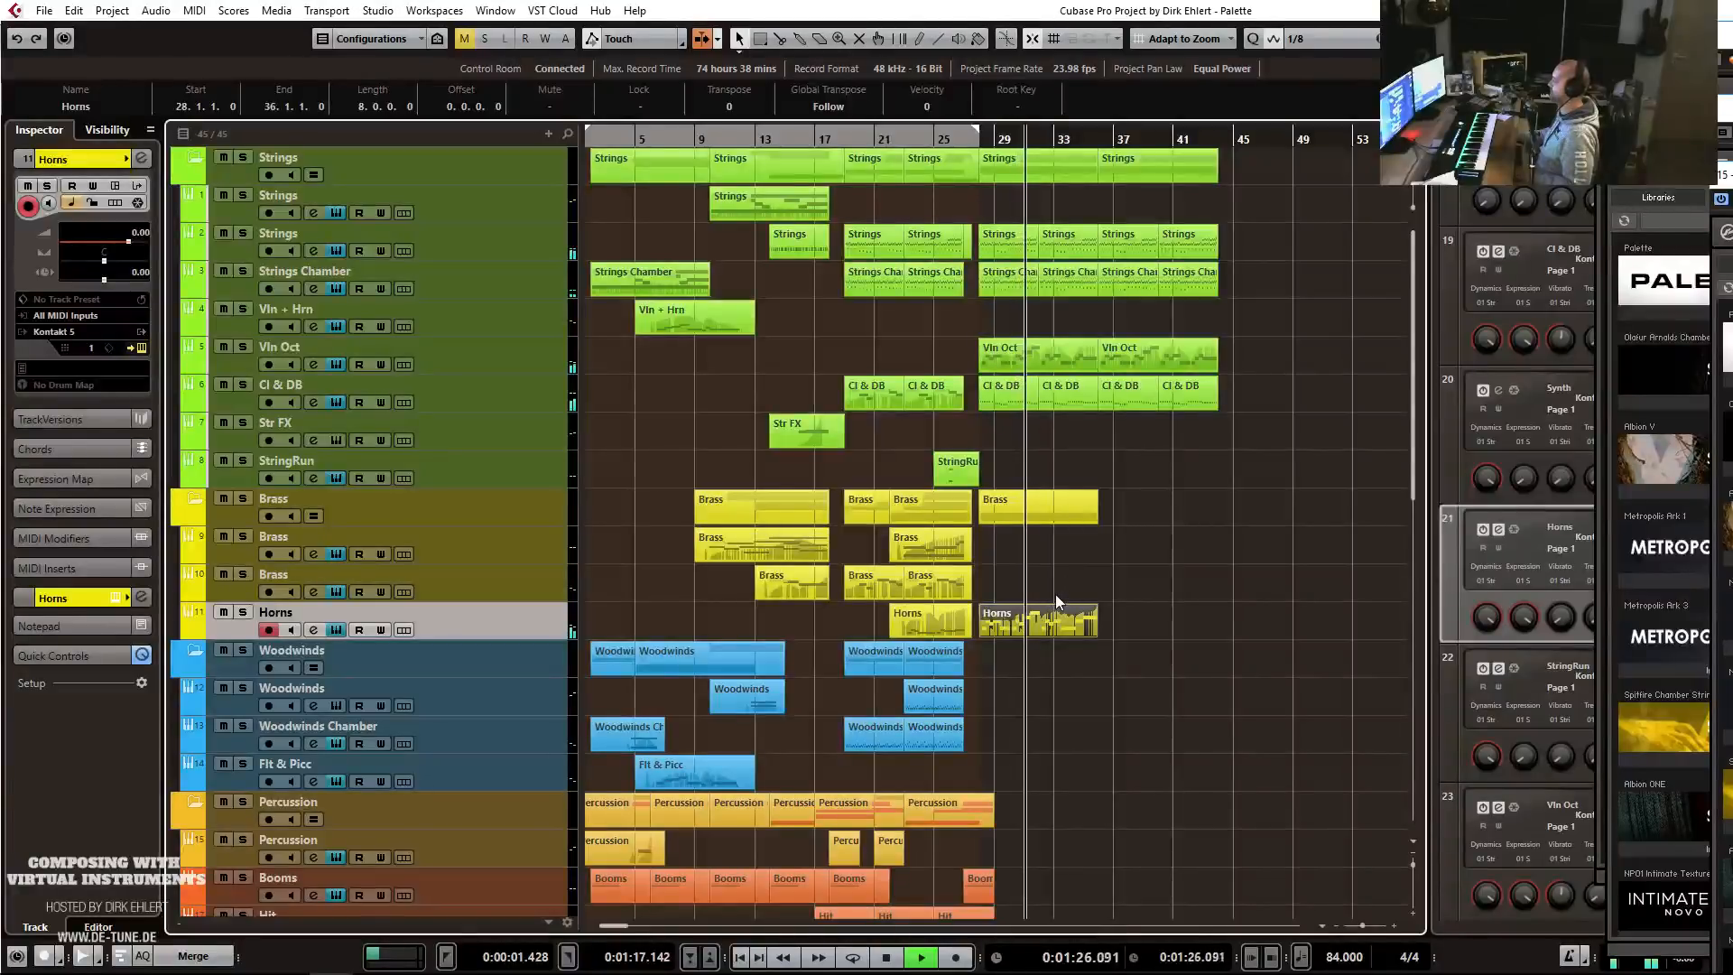
key("ctrl+d")
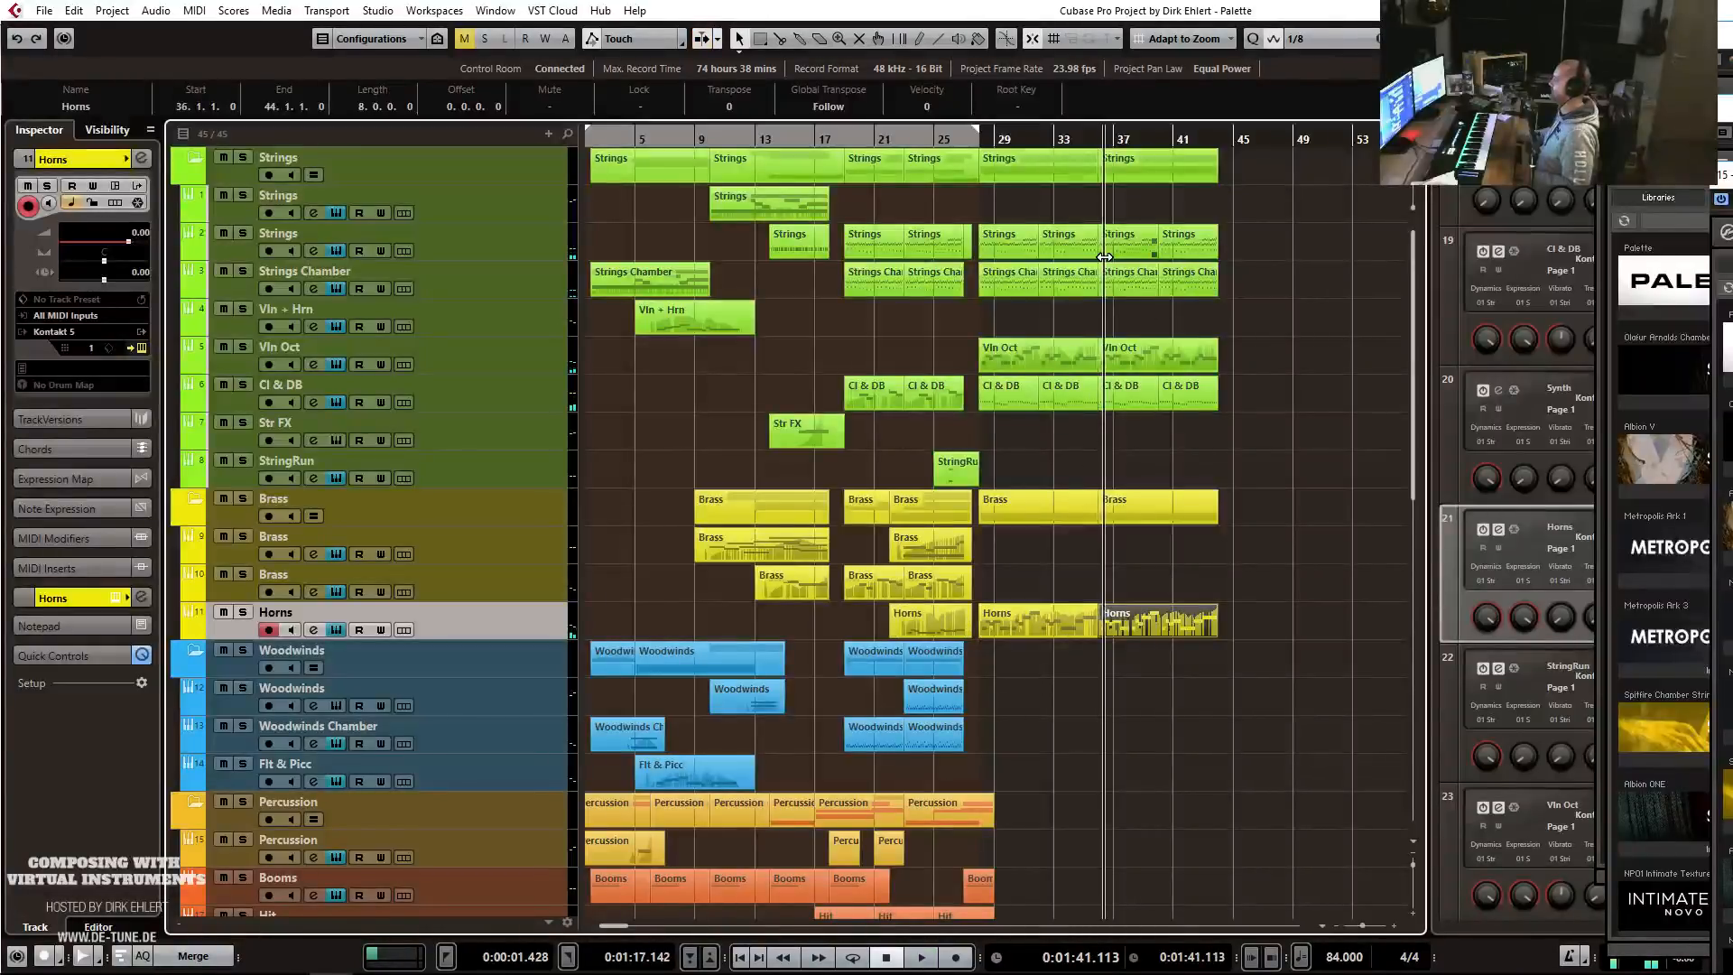
Copy the four parts in bars 28 to 44 of the second Strings track onto the Woodwinds track and play from bar 28.
left_click(1226, 250)
left_click_drag(1226, 243, 1026, 702)
left_click(980, 140)
key("space")
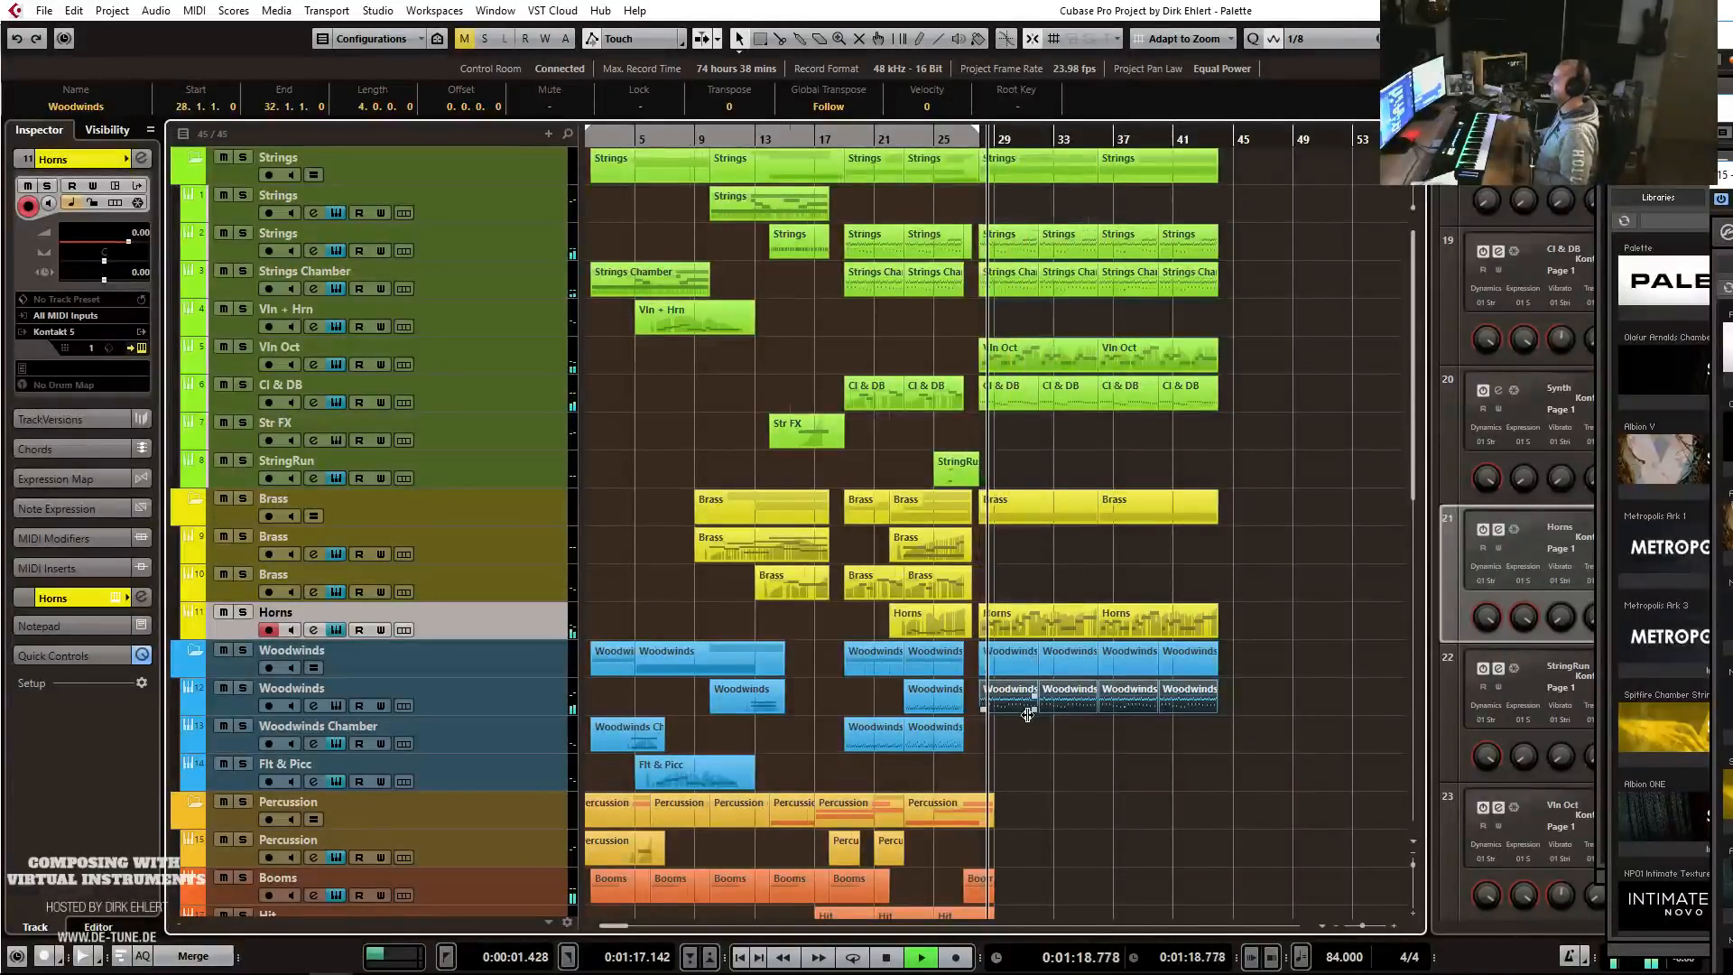
Duplicate the two Synth parts of bars 19 to 27 and move the copies to start at bar 28.
key("g")
key("g")
key("h")
key("h")
key("h")
key("h")
key("h")
key("h")
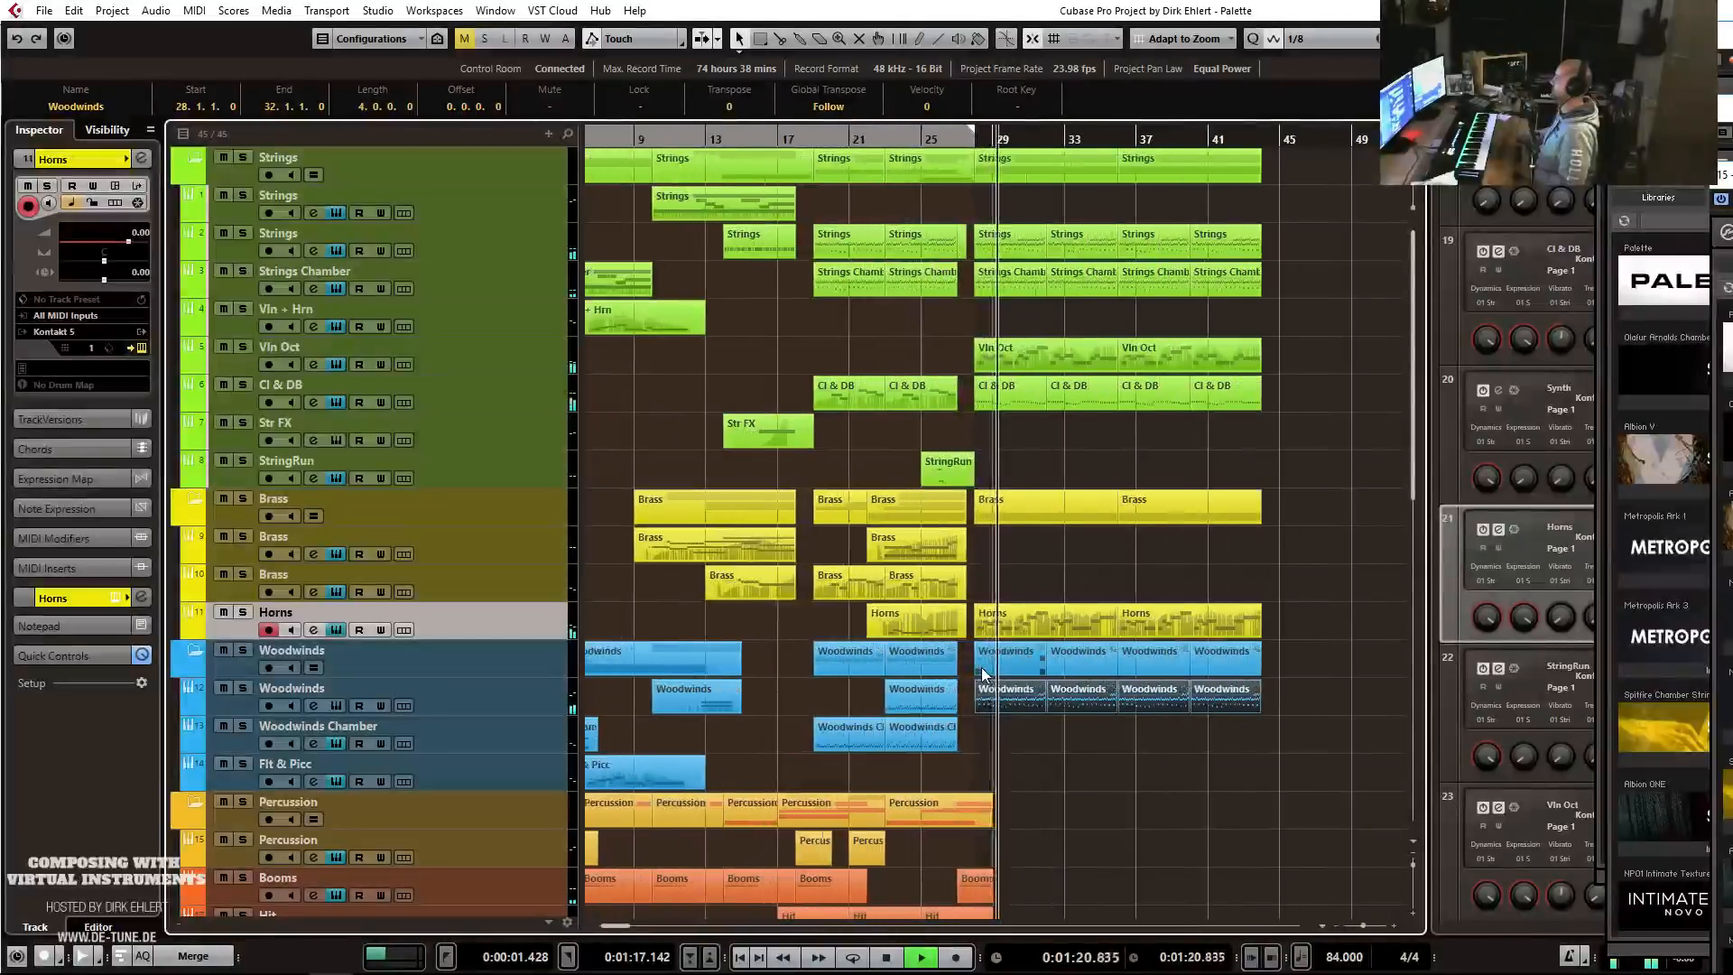
key("g")
key("g")
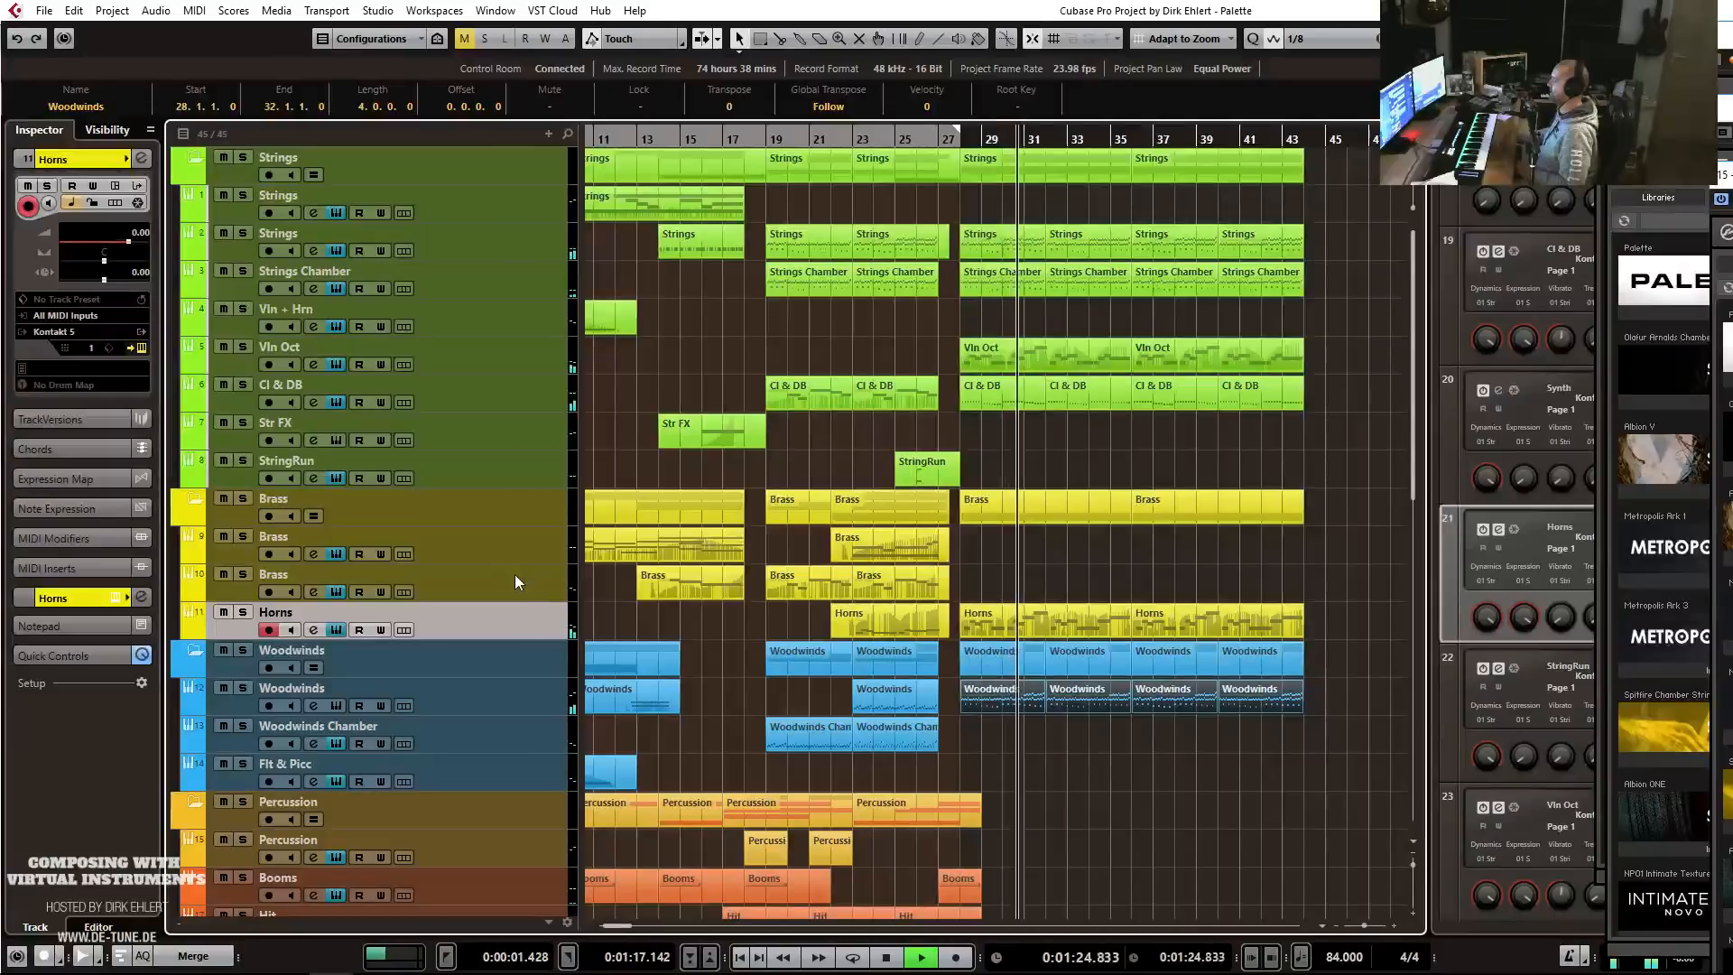
scroll(1040, 653, "down", 10)
left_click_drag(957, 503, 835, 500)
key("ctrl+d")
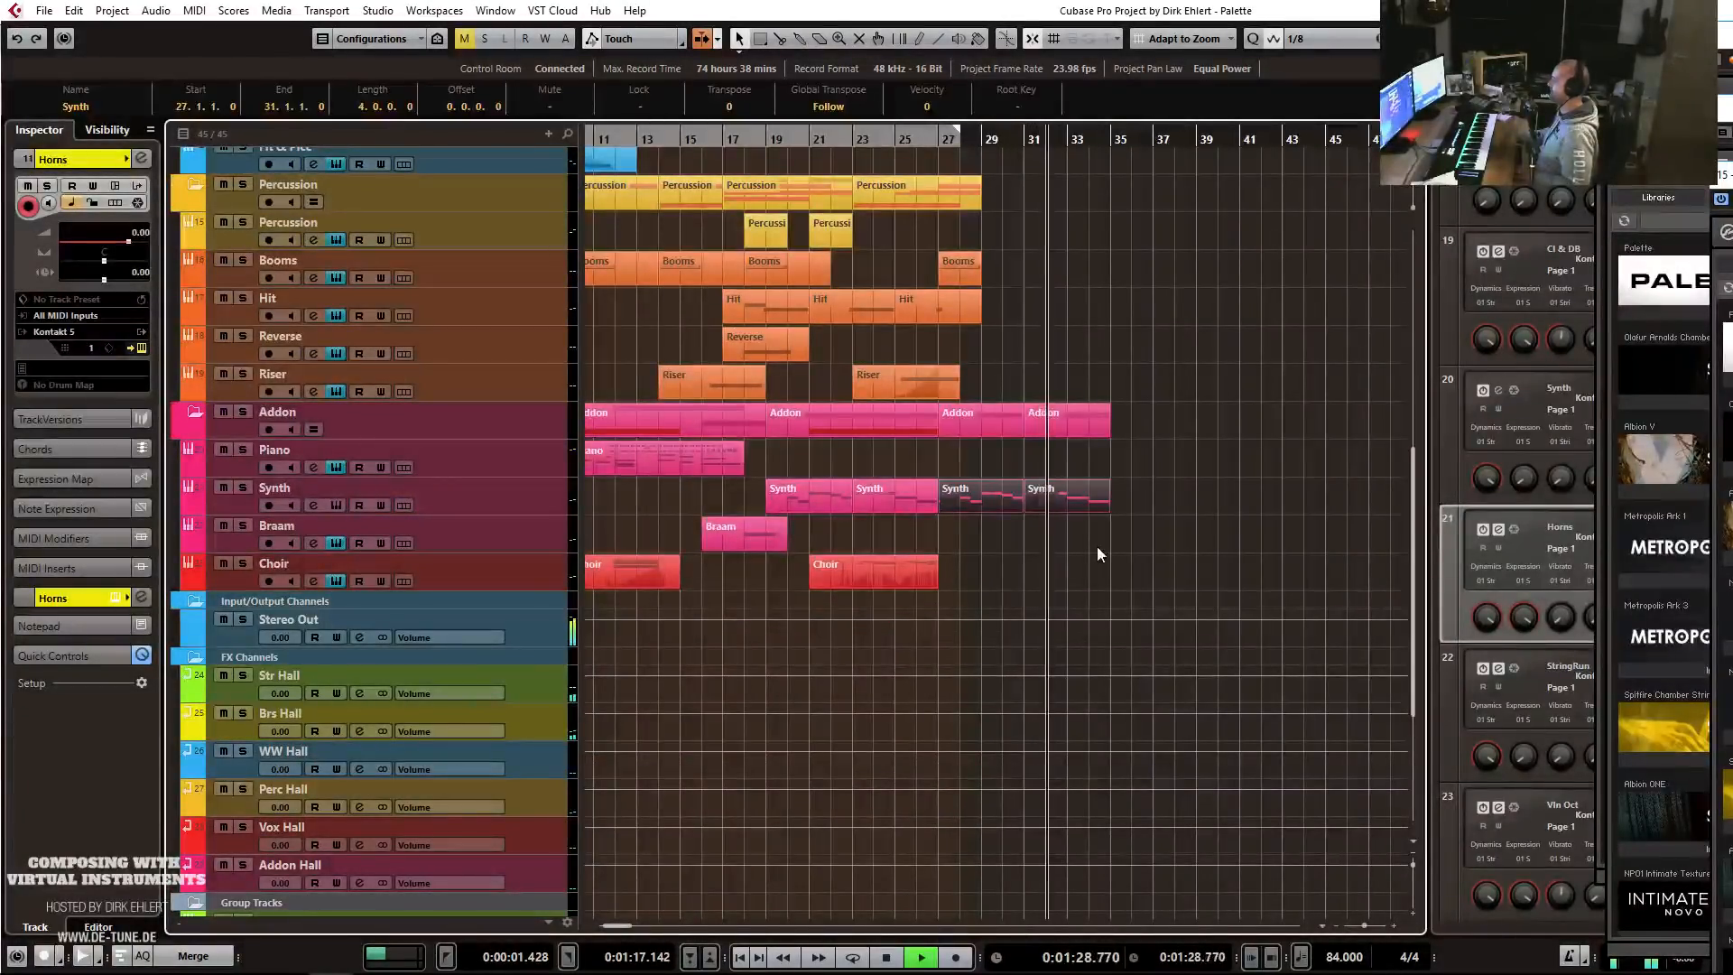
left_click_drag(982, 501, 996, 501)
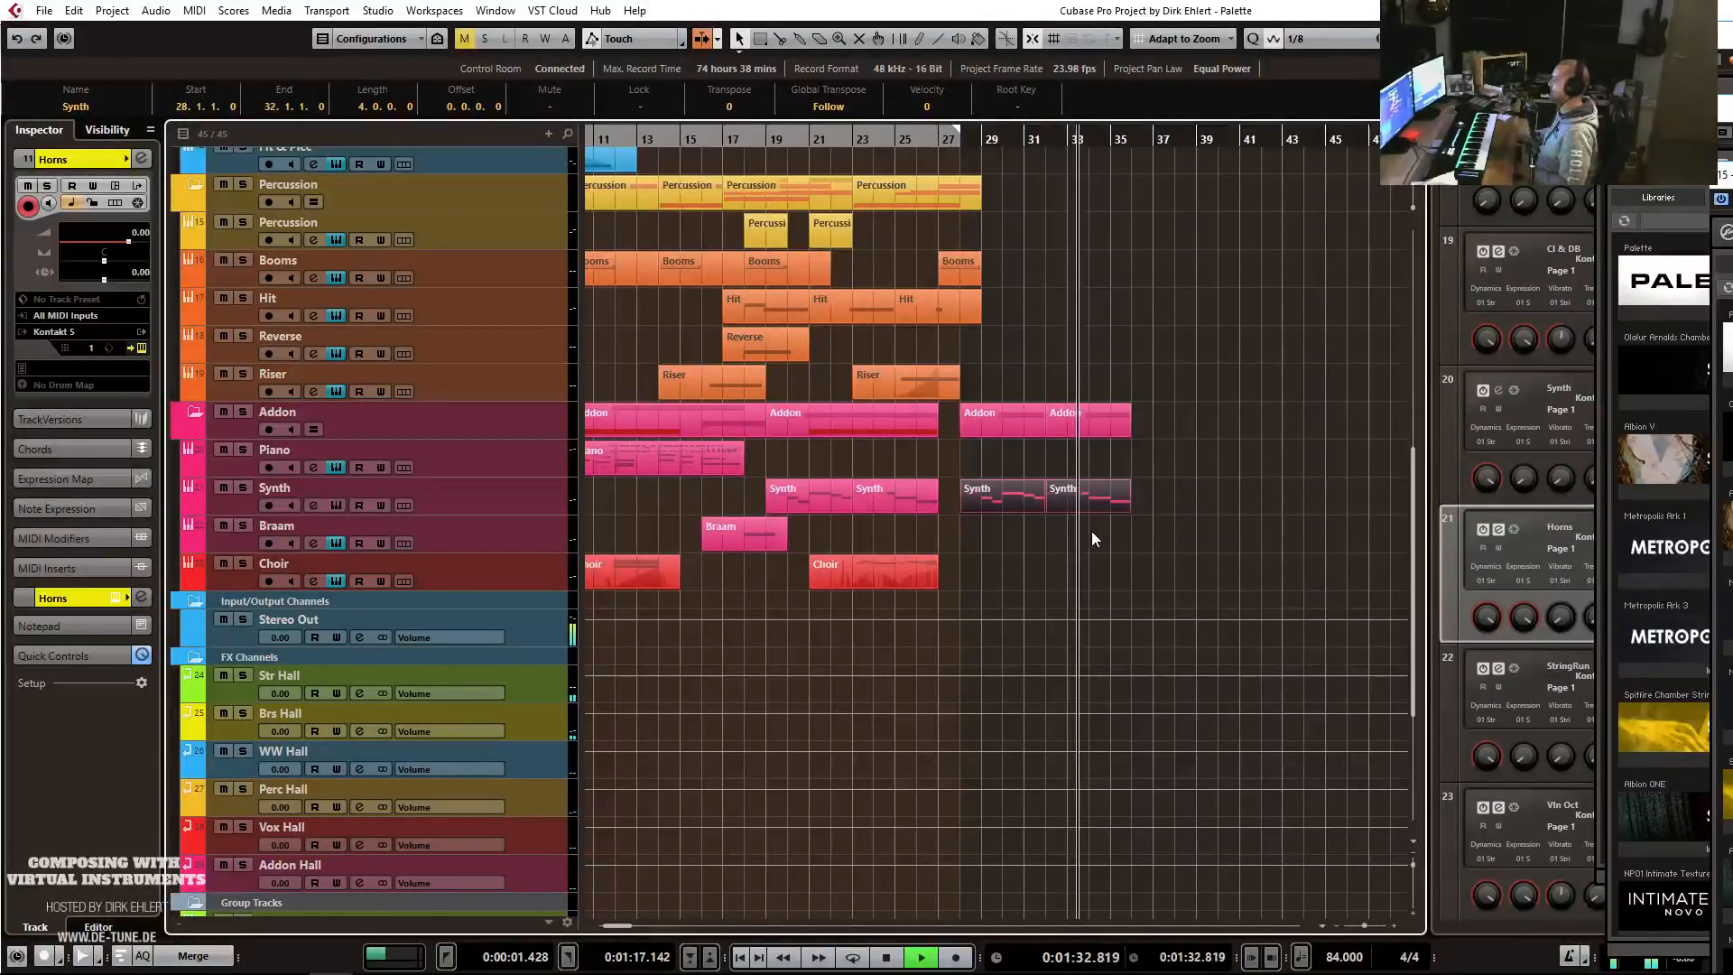
Restart playback shortly before bar 28 to audition the copied Synth parts.
key("h")
key("h")
key("h")
key("h")
key("h")
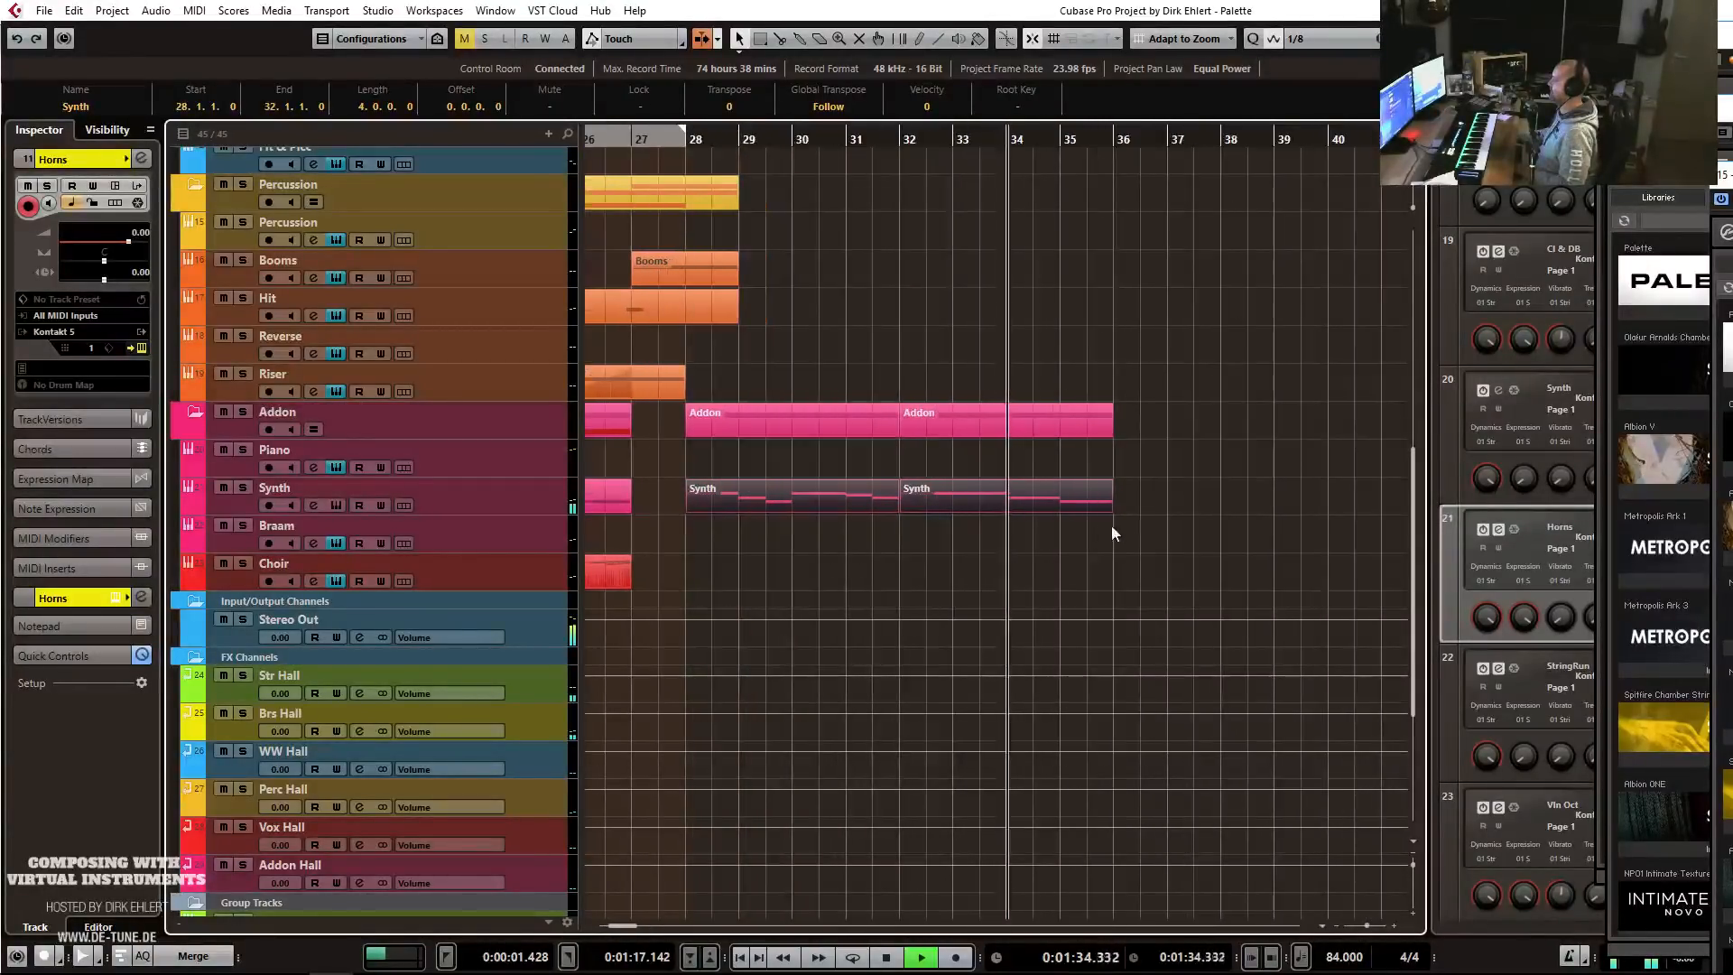
left_click(1177, 502)
key("space")
left_click(623, 136)
key("space")
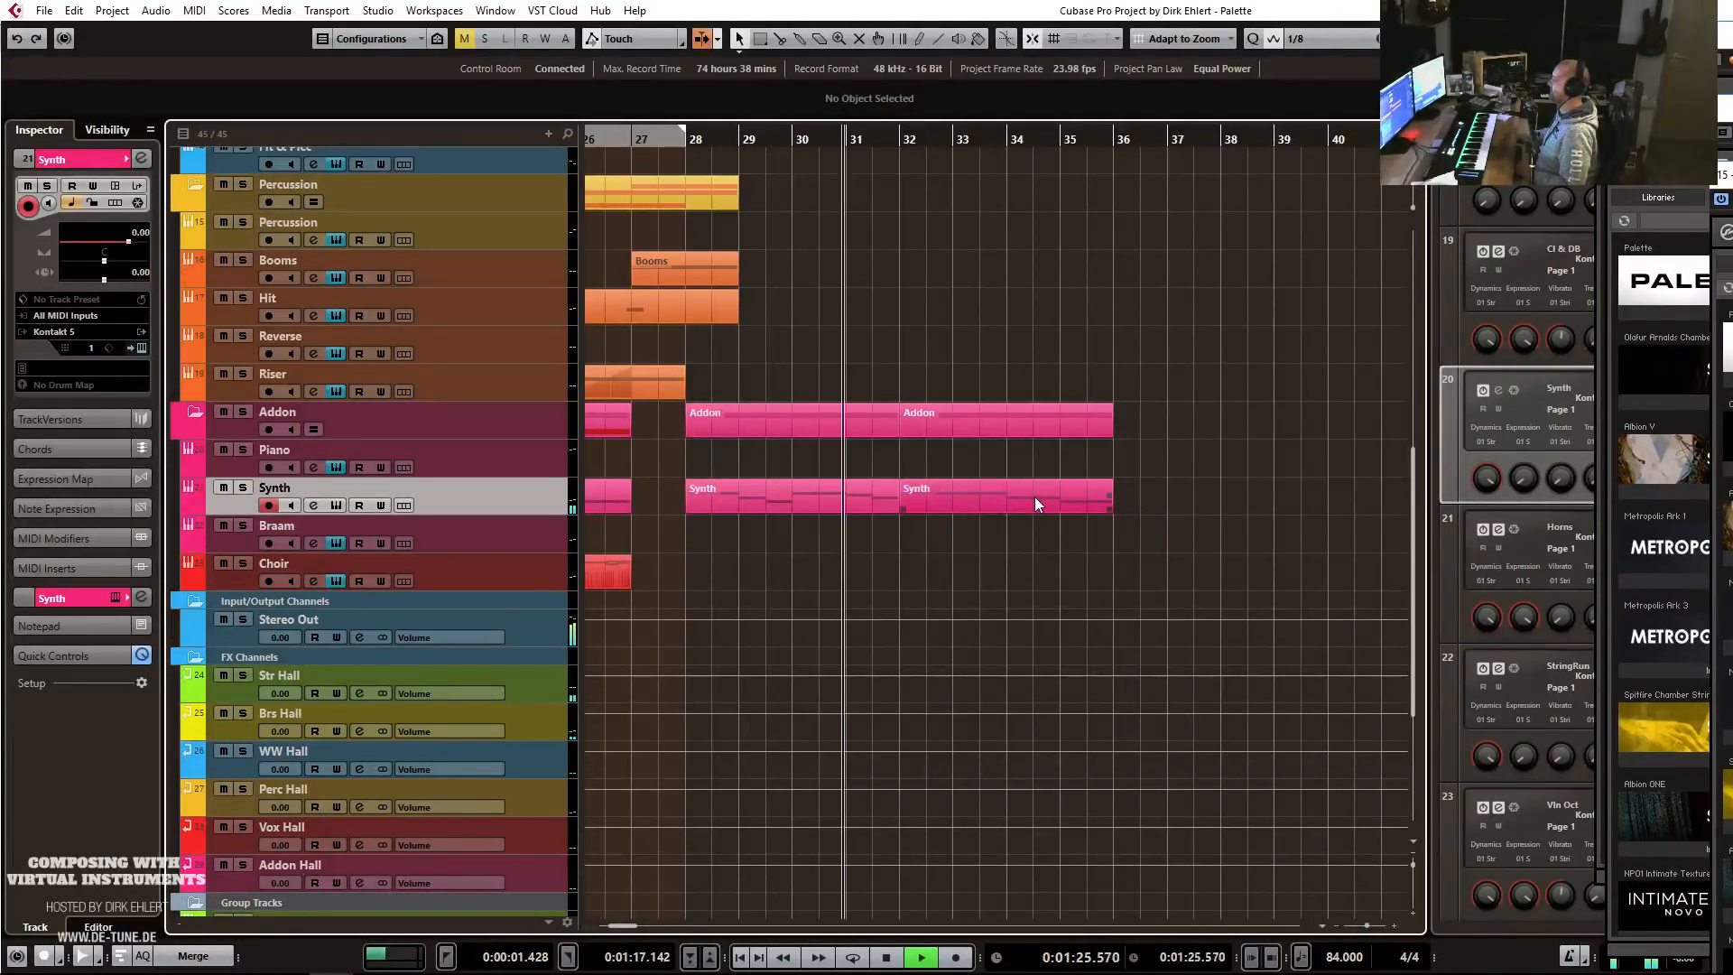
Replace the Synth part in bars 32 to 36 with a duplicate of the one in bars 28 to 32.
left_click(1000, 505)
key("Delete")
left_click(849, 495)
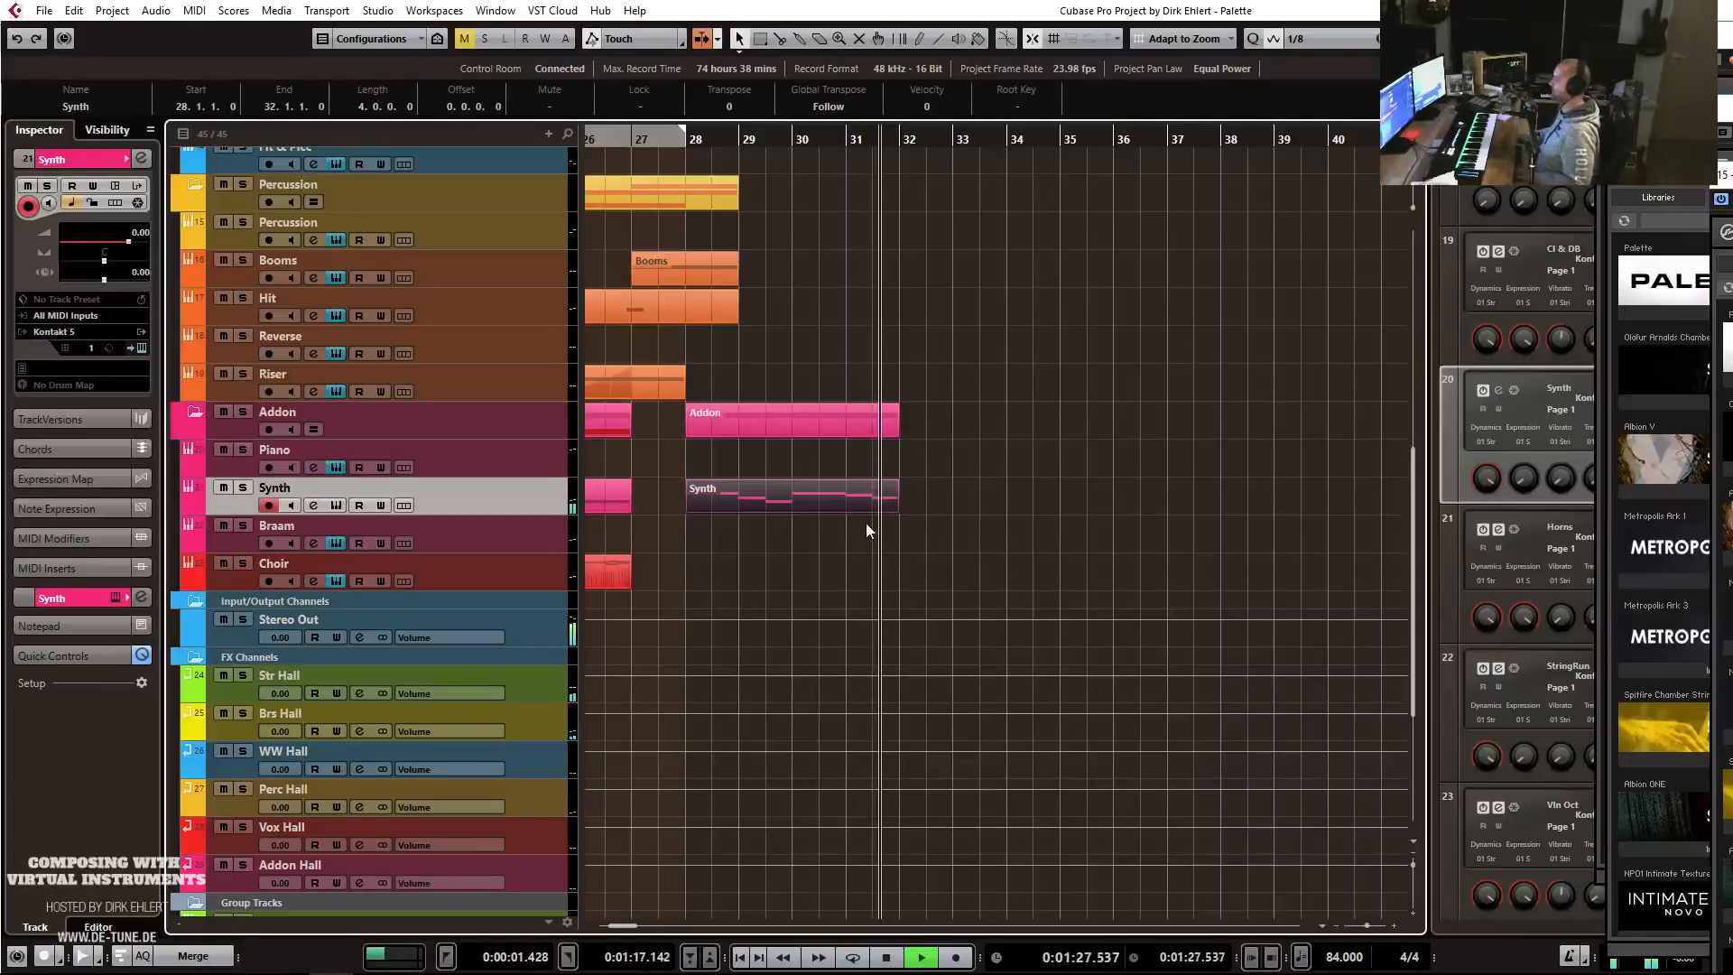
key("ctrl+d")
scroll(964, 534, "down", 3)
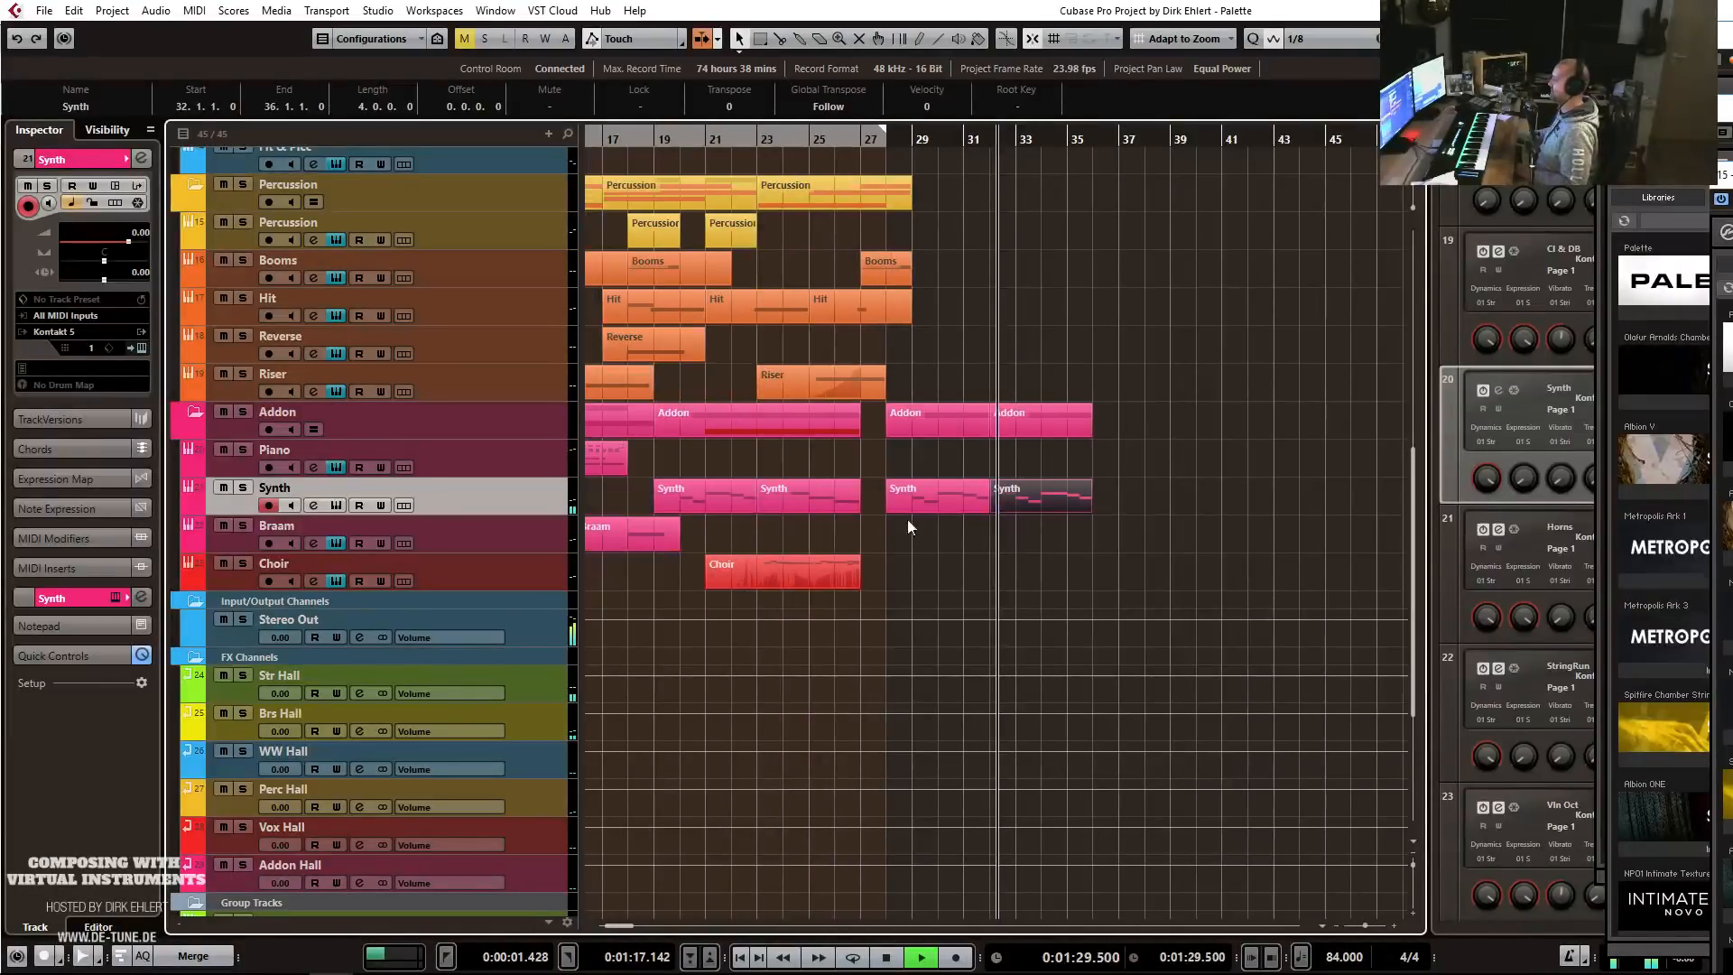
Replace the Synth part in bars 23 to 27 with a duplicate of the one in bars 19 to 23.
left_click(825, 500)
key("Delete")
left_click(736, 499)
key("ctrl+d")
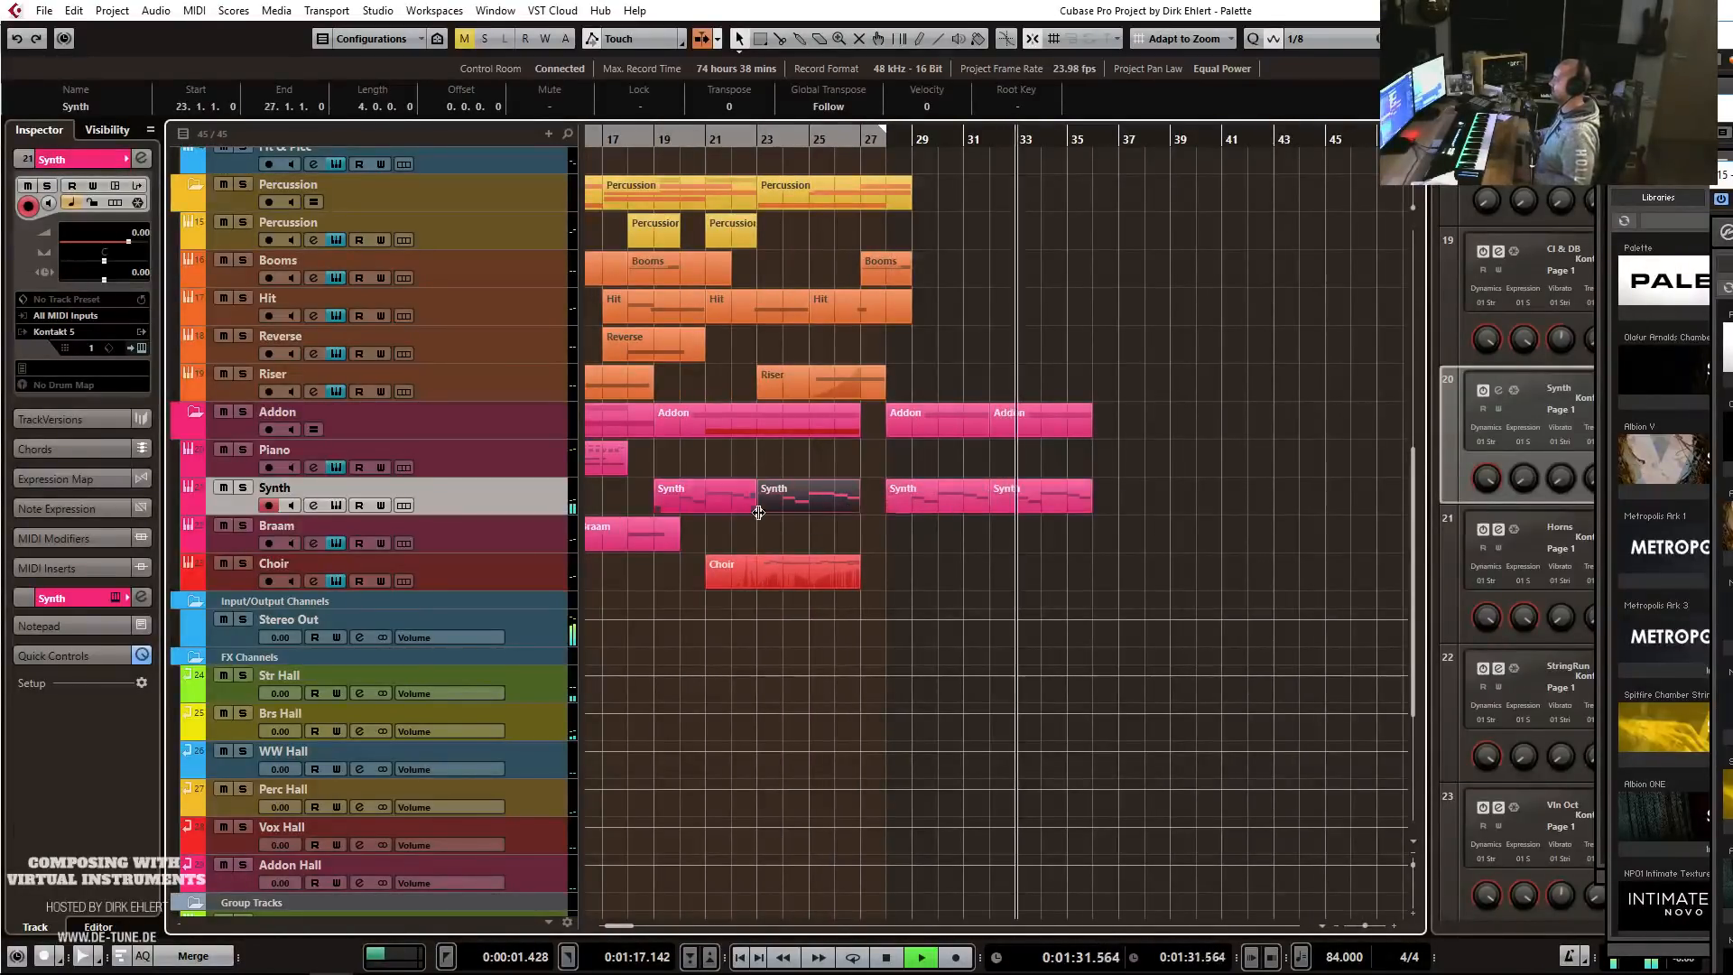
Delete the last note of the Synth part in bars 32 to 36 and extend the preceding note to bar 36.
left_click(1055, 506)
double_click(1047, 516)
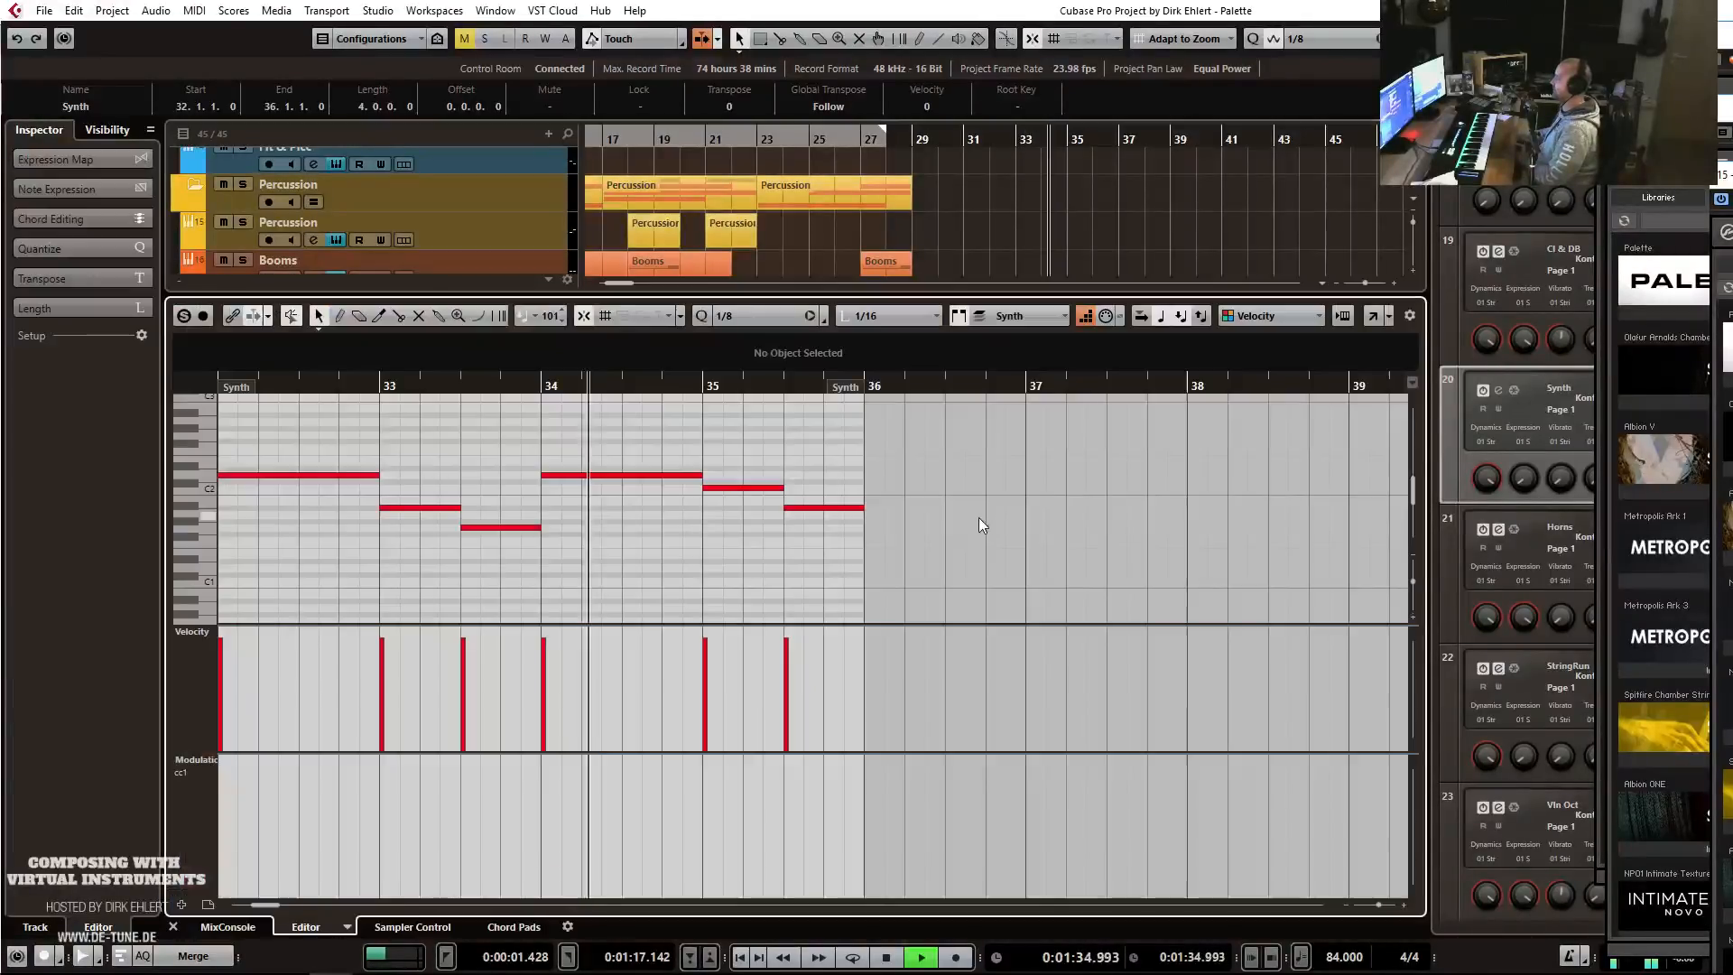
left_click(840, 507)
key("Delete")
left_click_drag(782, 488, 868, 502)
key("Return")
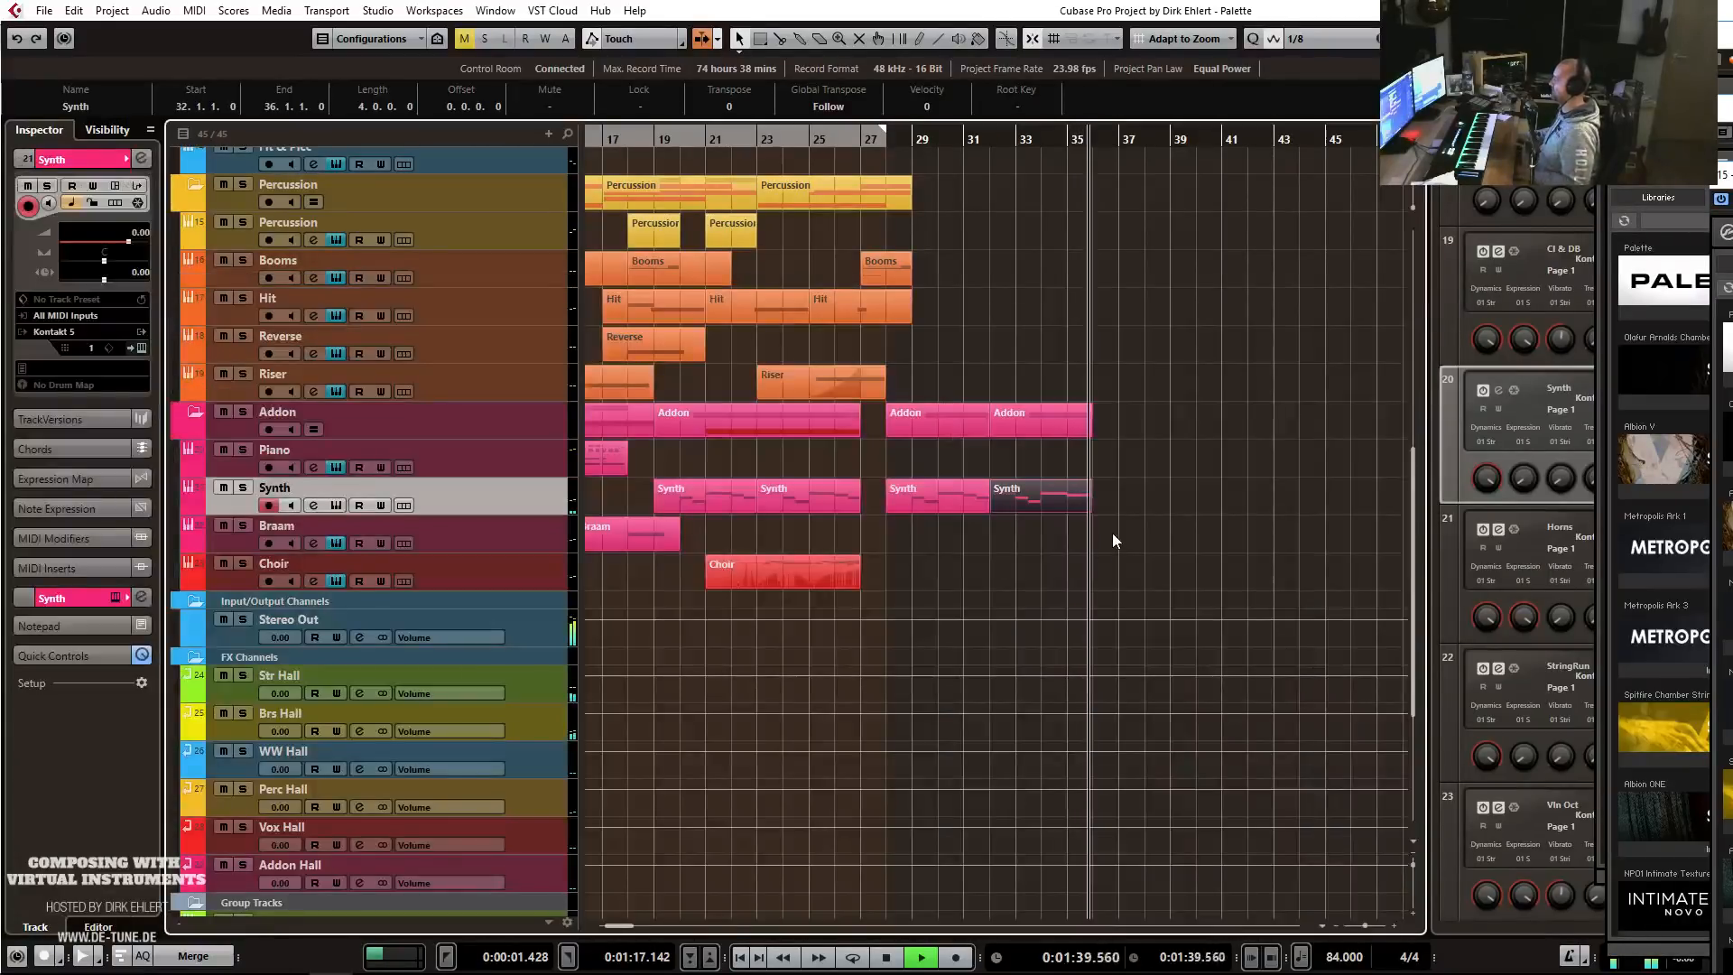
key("space")
scroll(1201, 515, "up", 4)
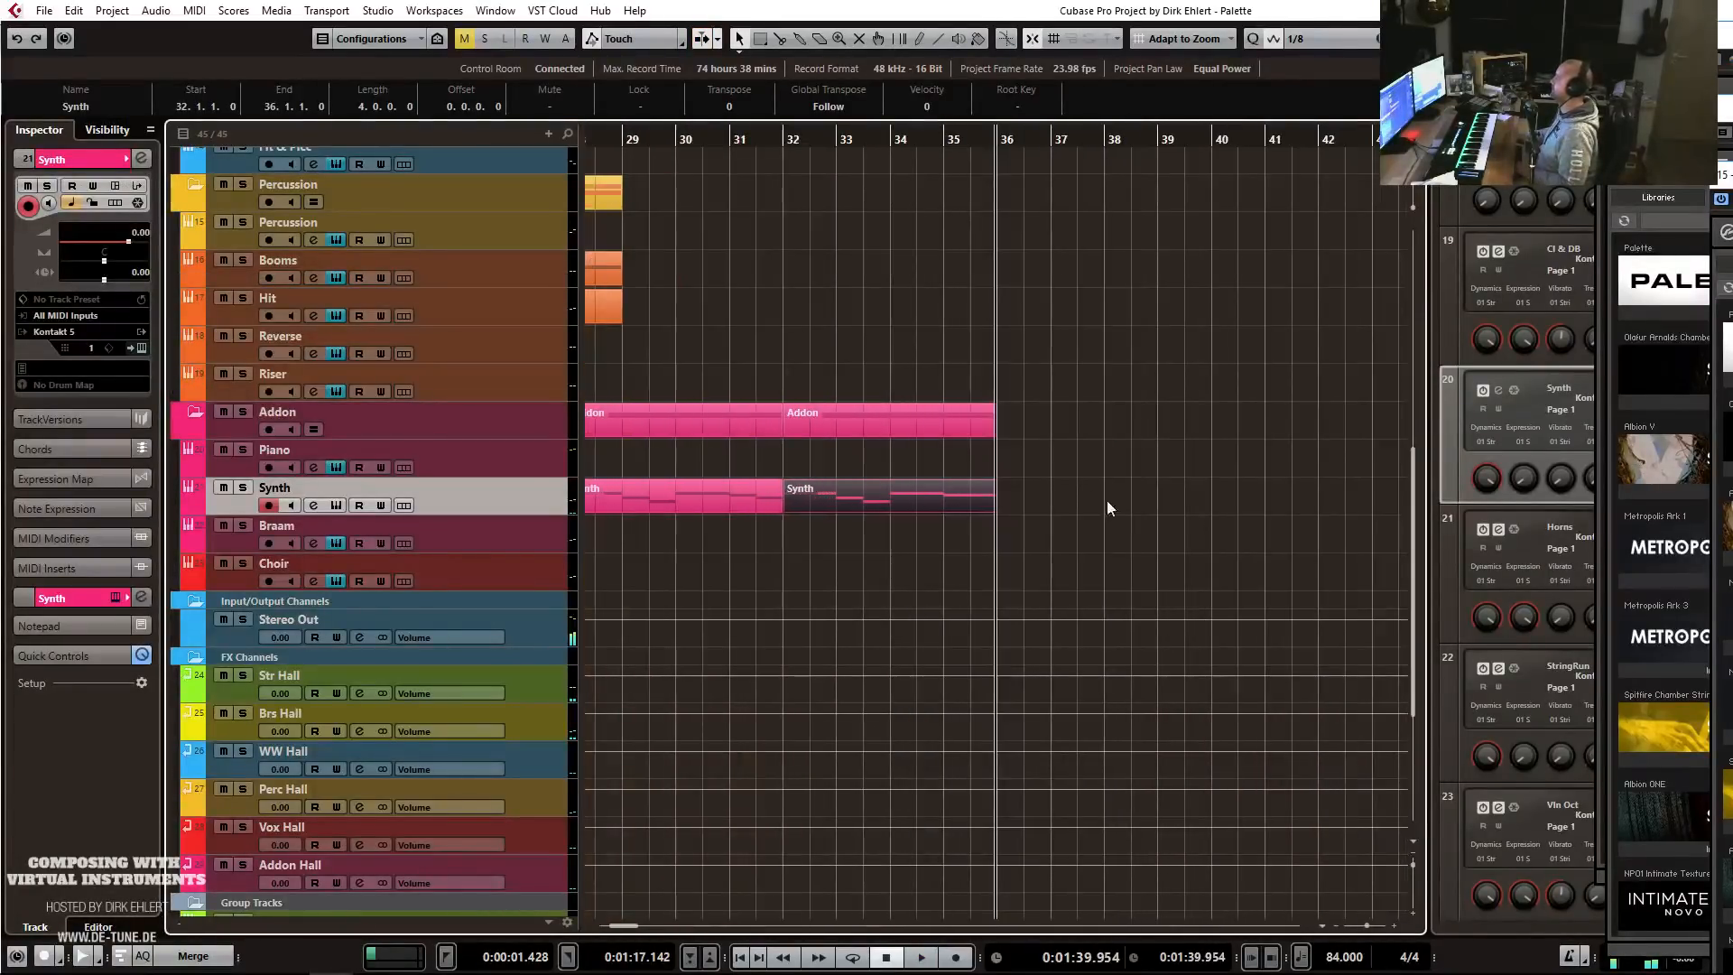
scroll(1037, 497, "down", 4)
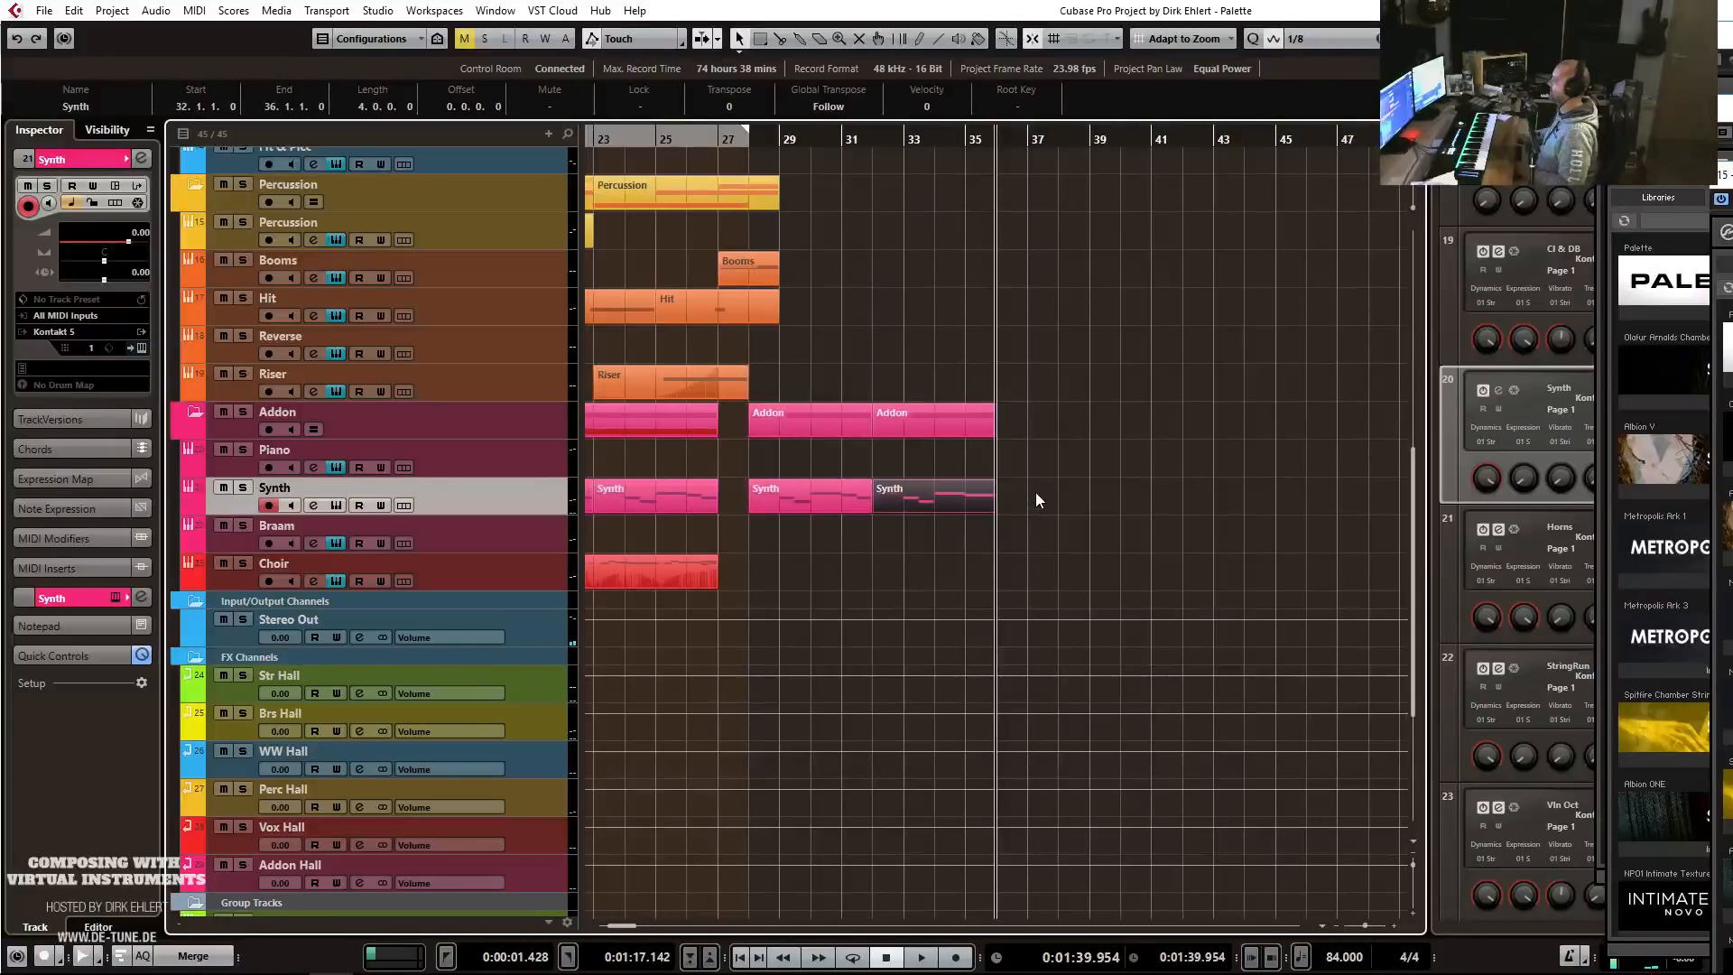
scroll(1037, 491, "up", 6)
scroll(1036, 491, "down", 6)
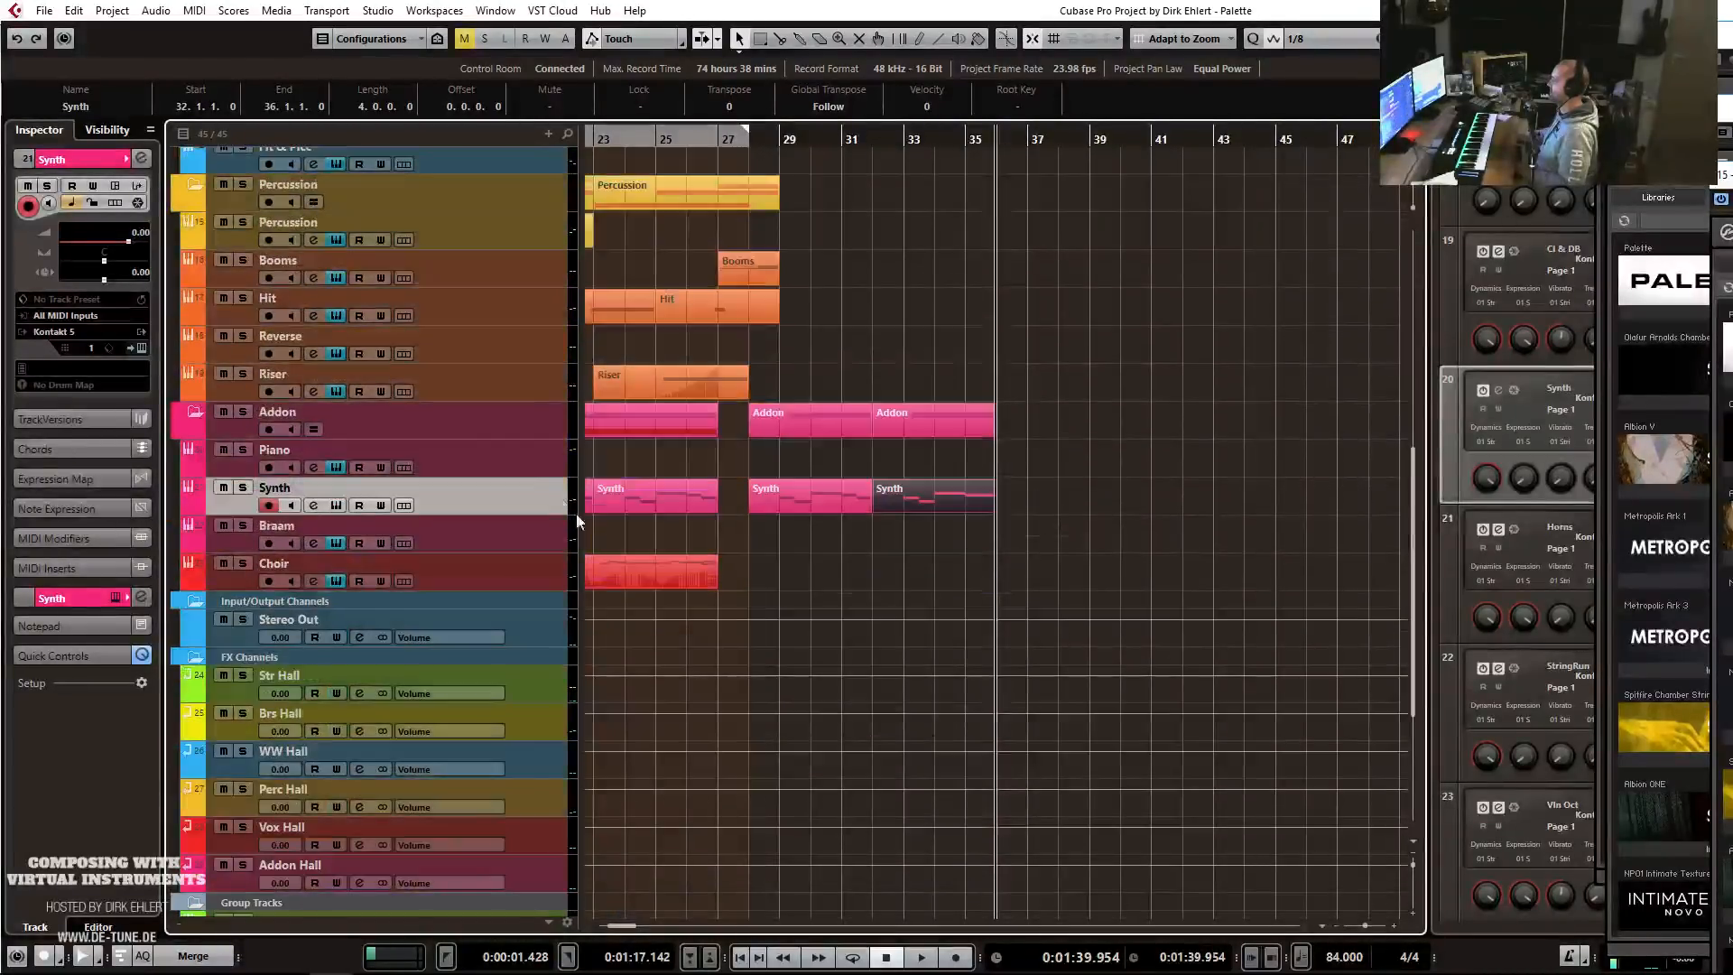
Select the Piano track and play the section briefly from bar 28.
left_click(487, 465)
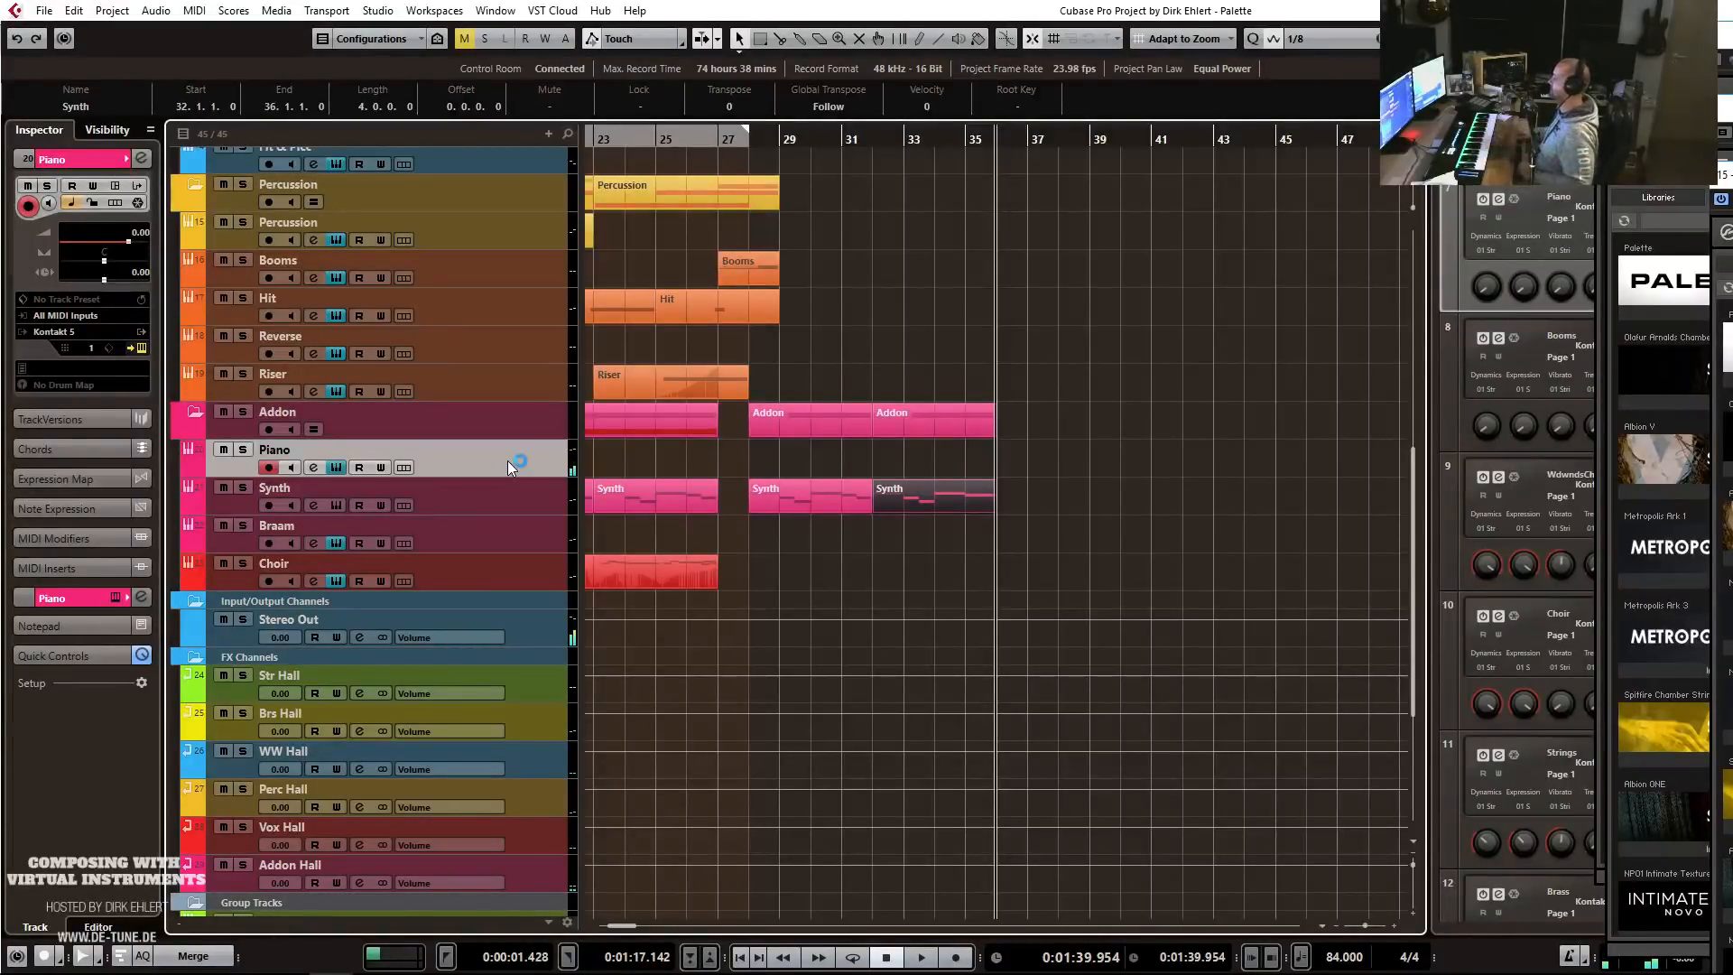
left_click(751, 144)
key("space")
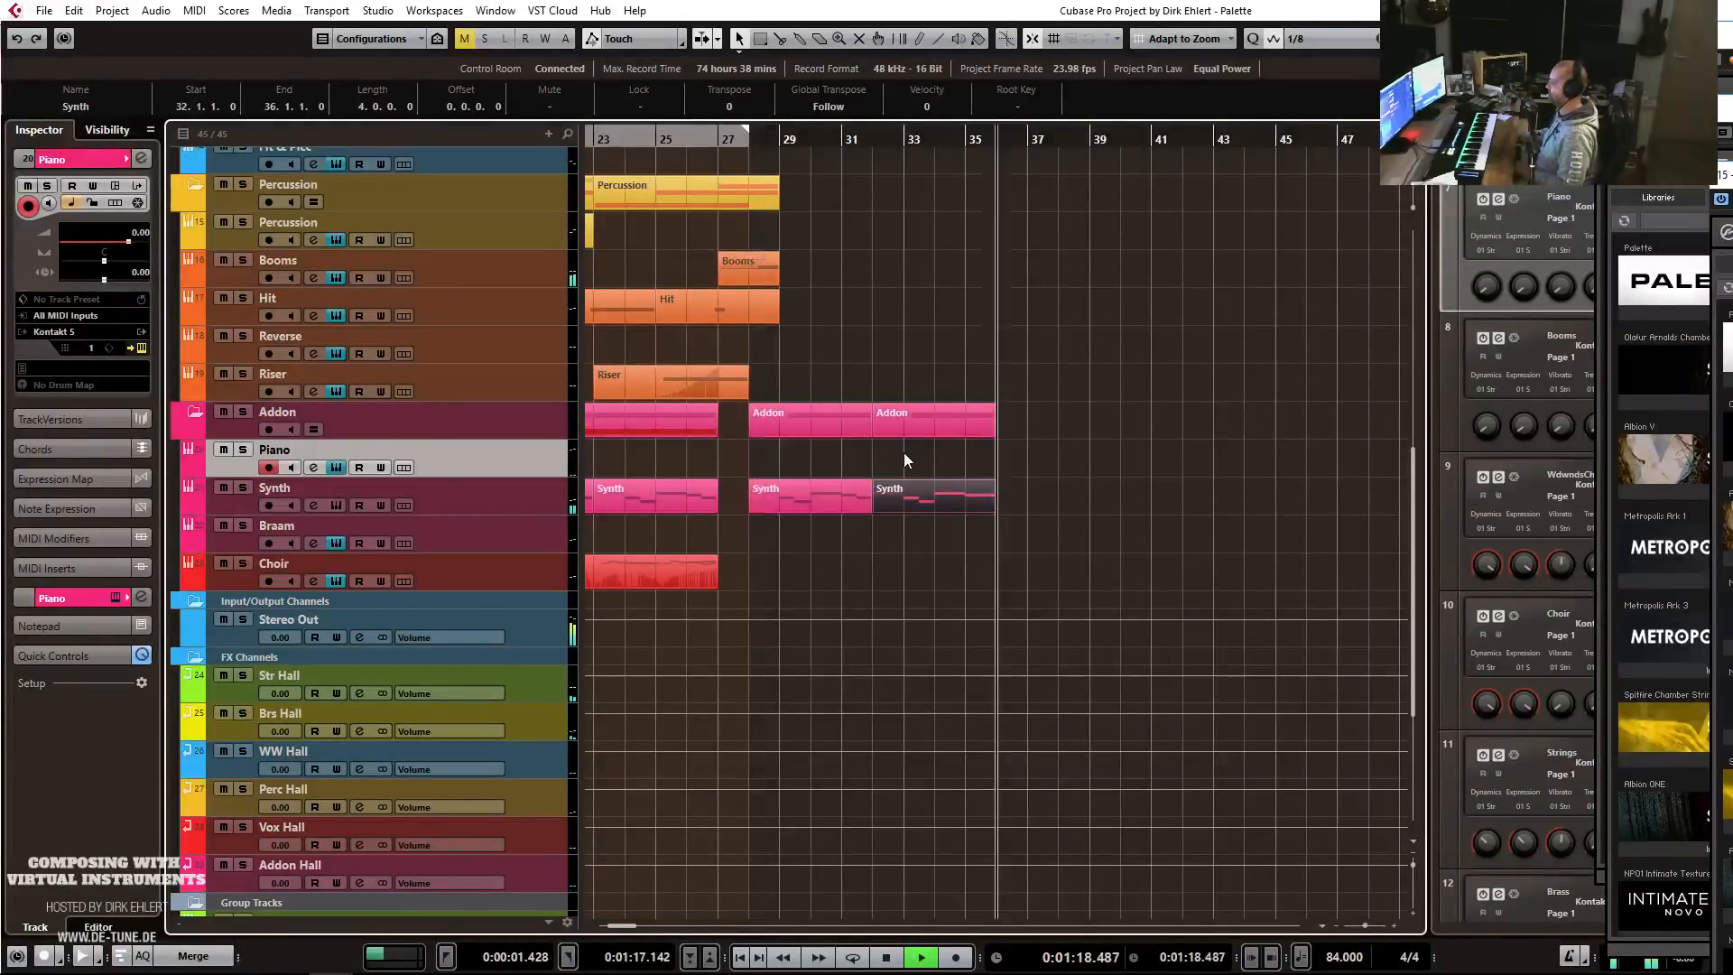
key("h")
key("h")
key("space")
Record a part on the Choir track from bar 28 and trim its end to bar 36.
left_click(528, 577)
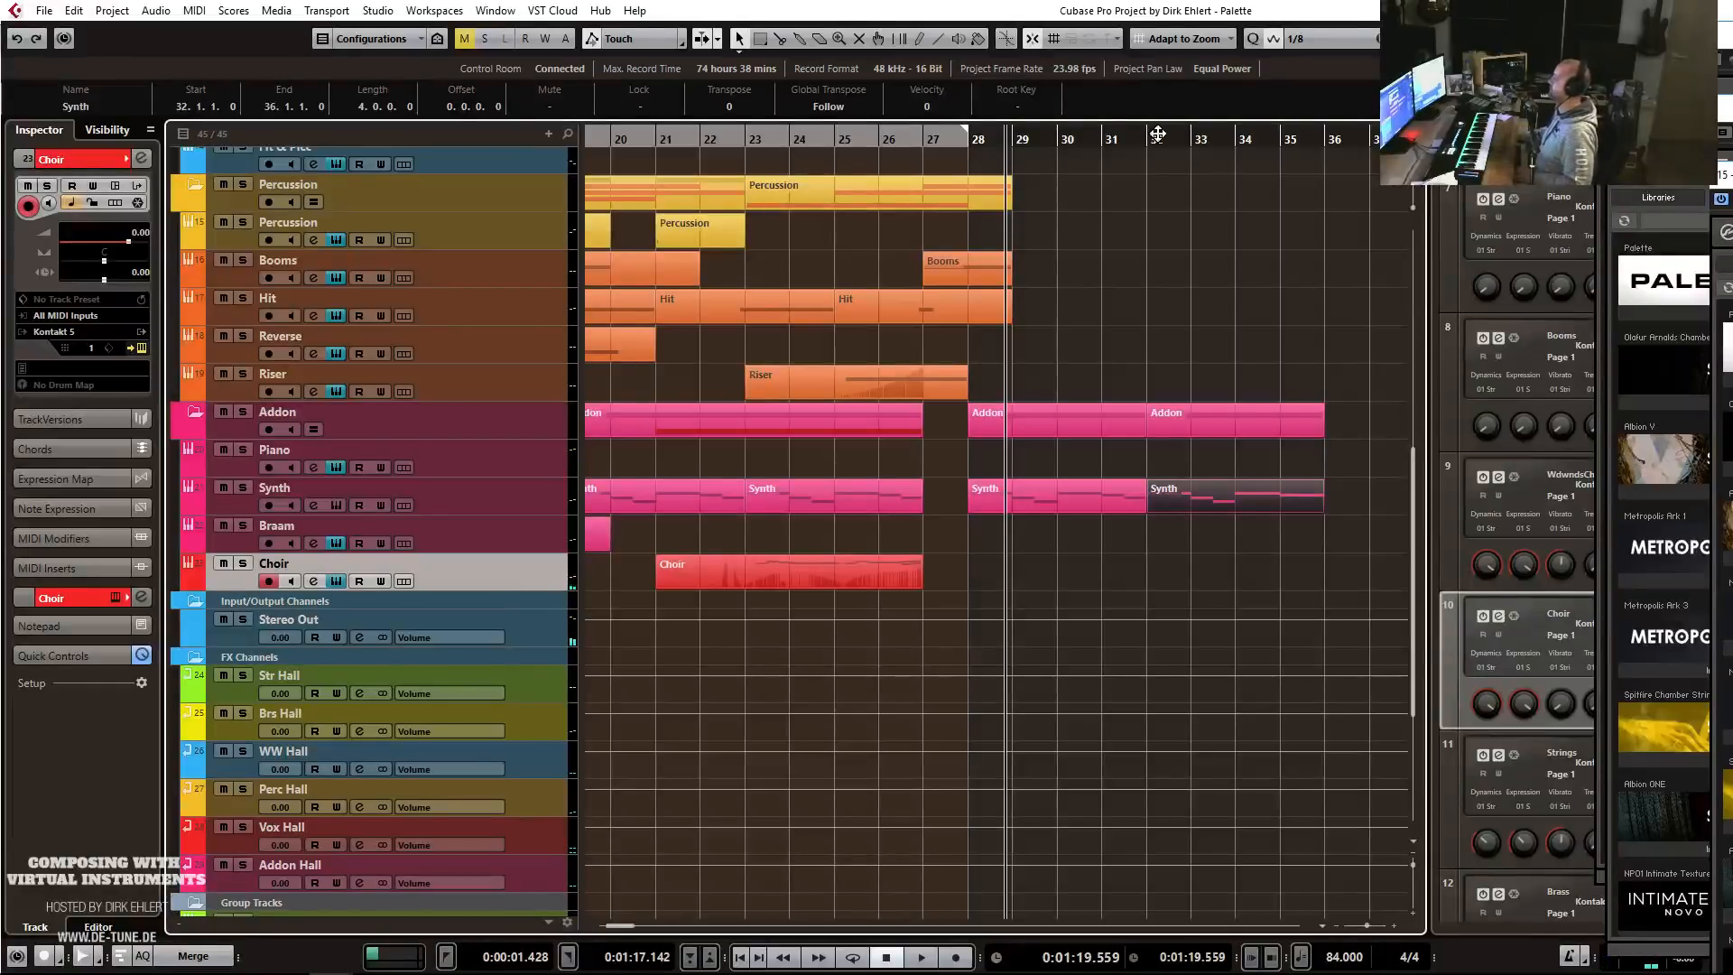
left_click(975, 133)
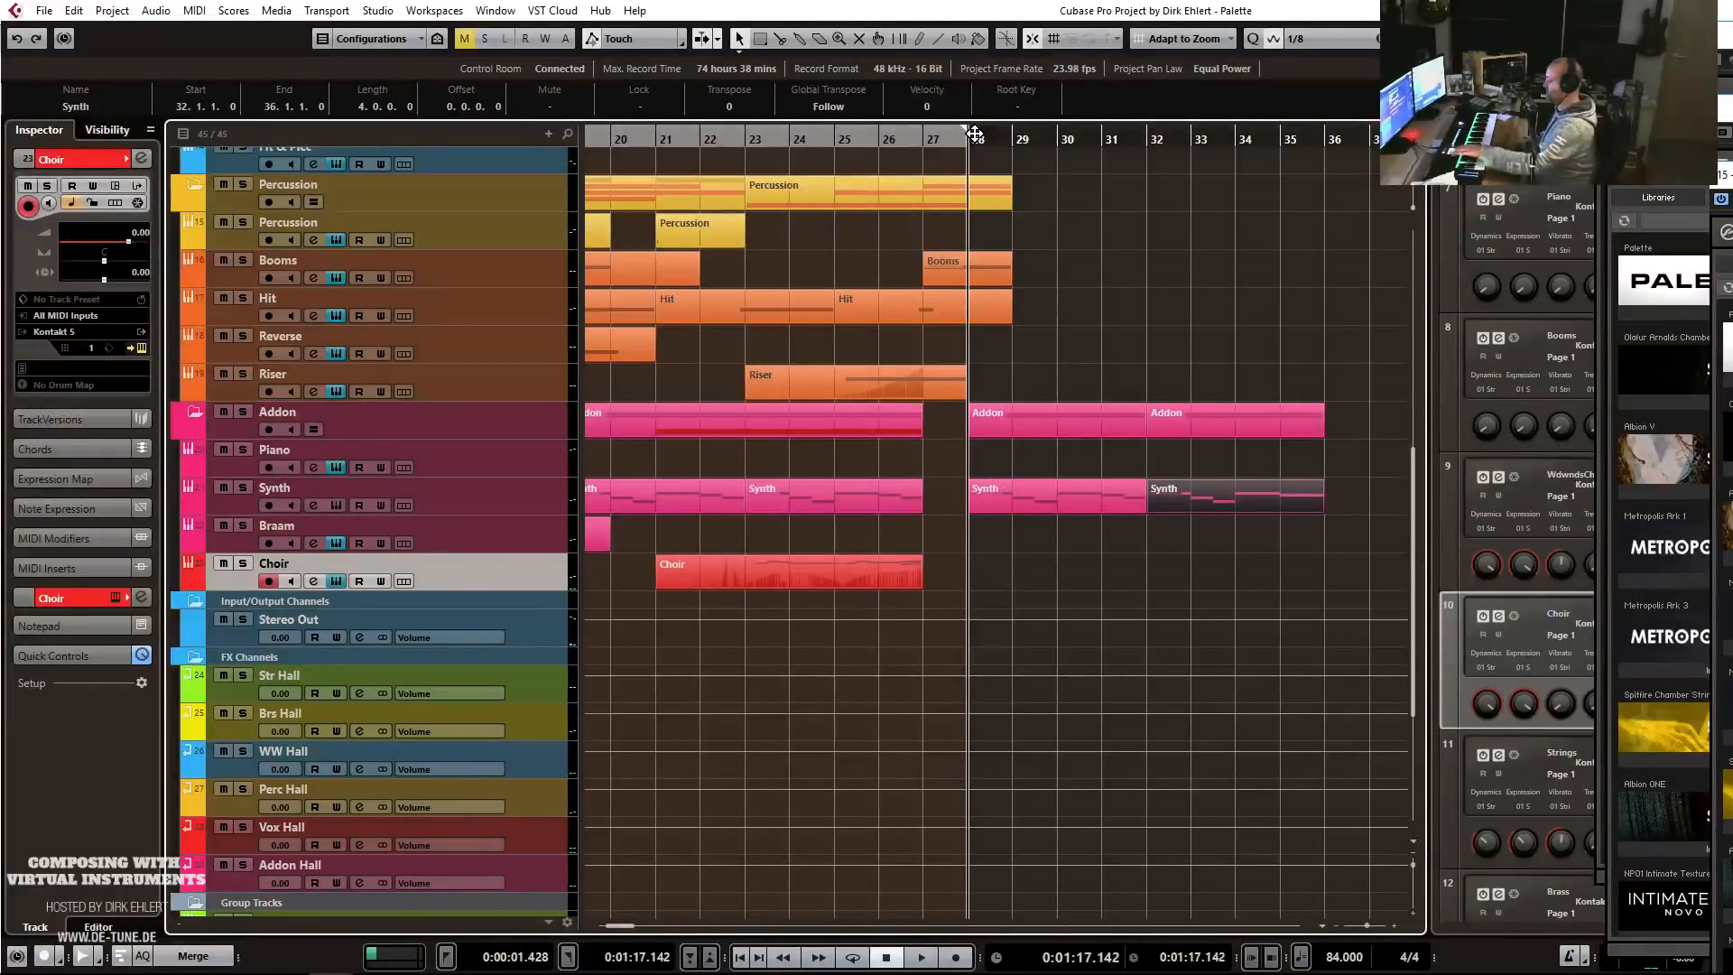
key("KP_Multiply")
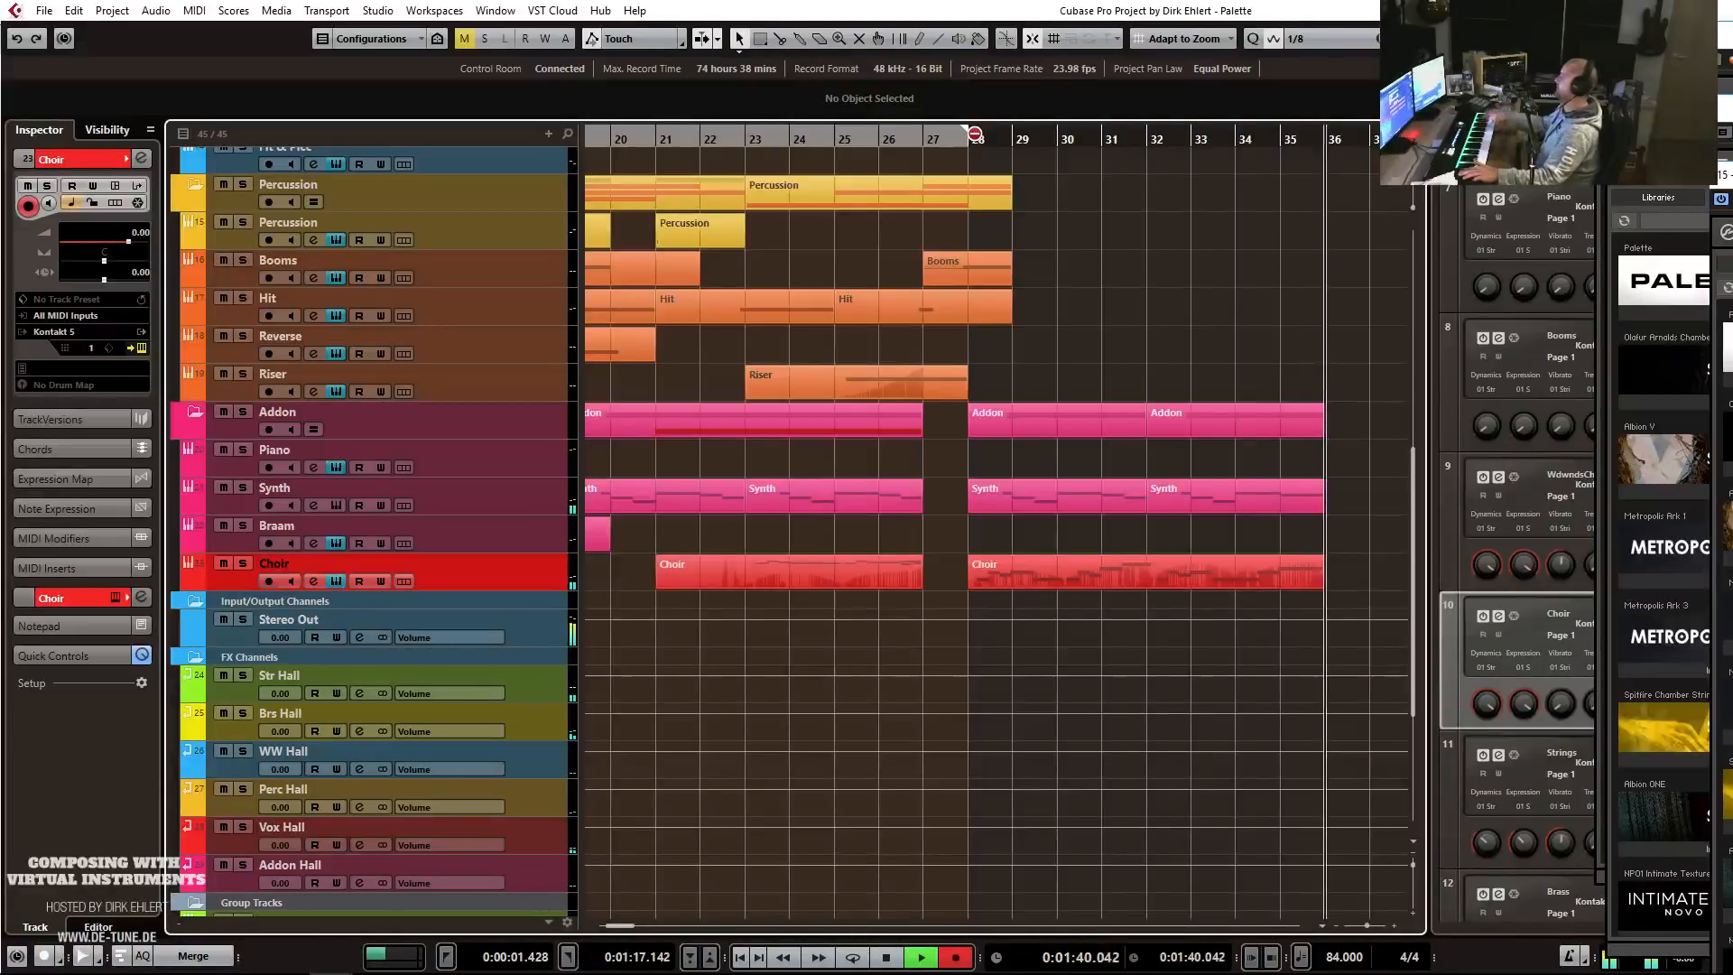
key("space")
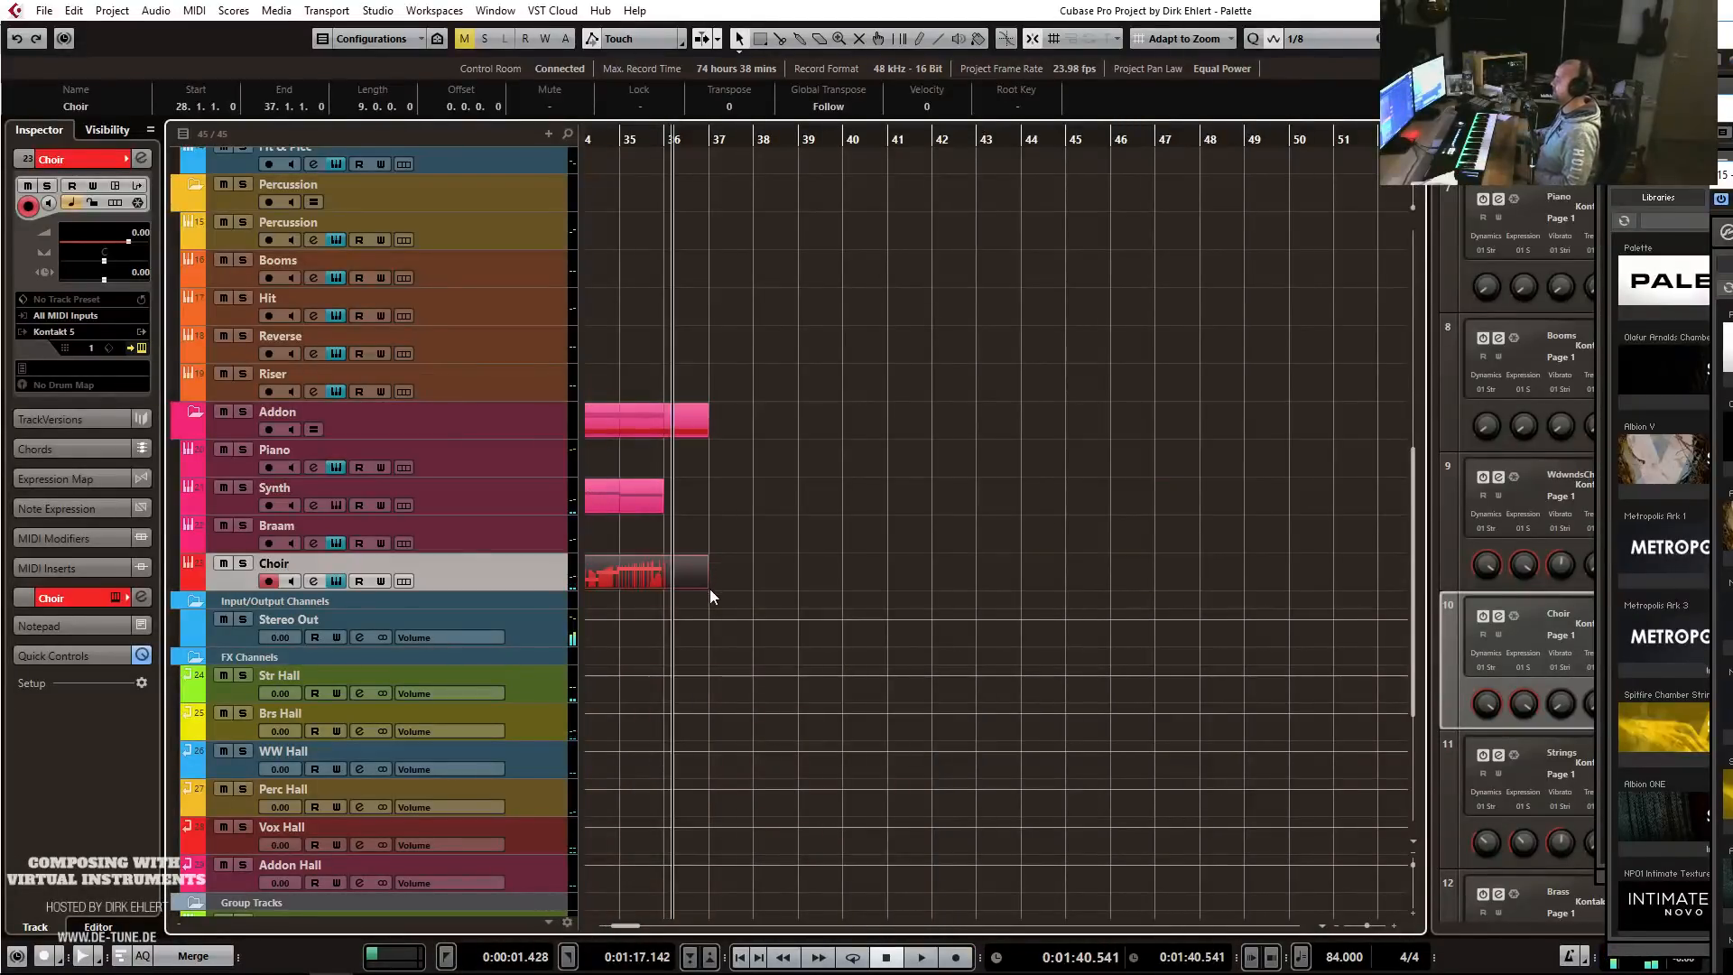
left_click_drag(707, 587, 666, 587)
Glue the two parts in bars 36 to 44 of the second Strings track into one part.
key("g")
key("g")
key("g")
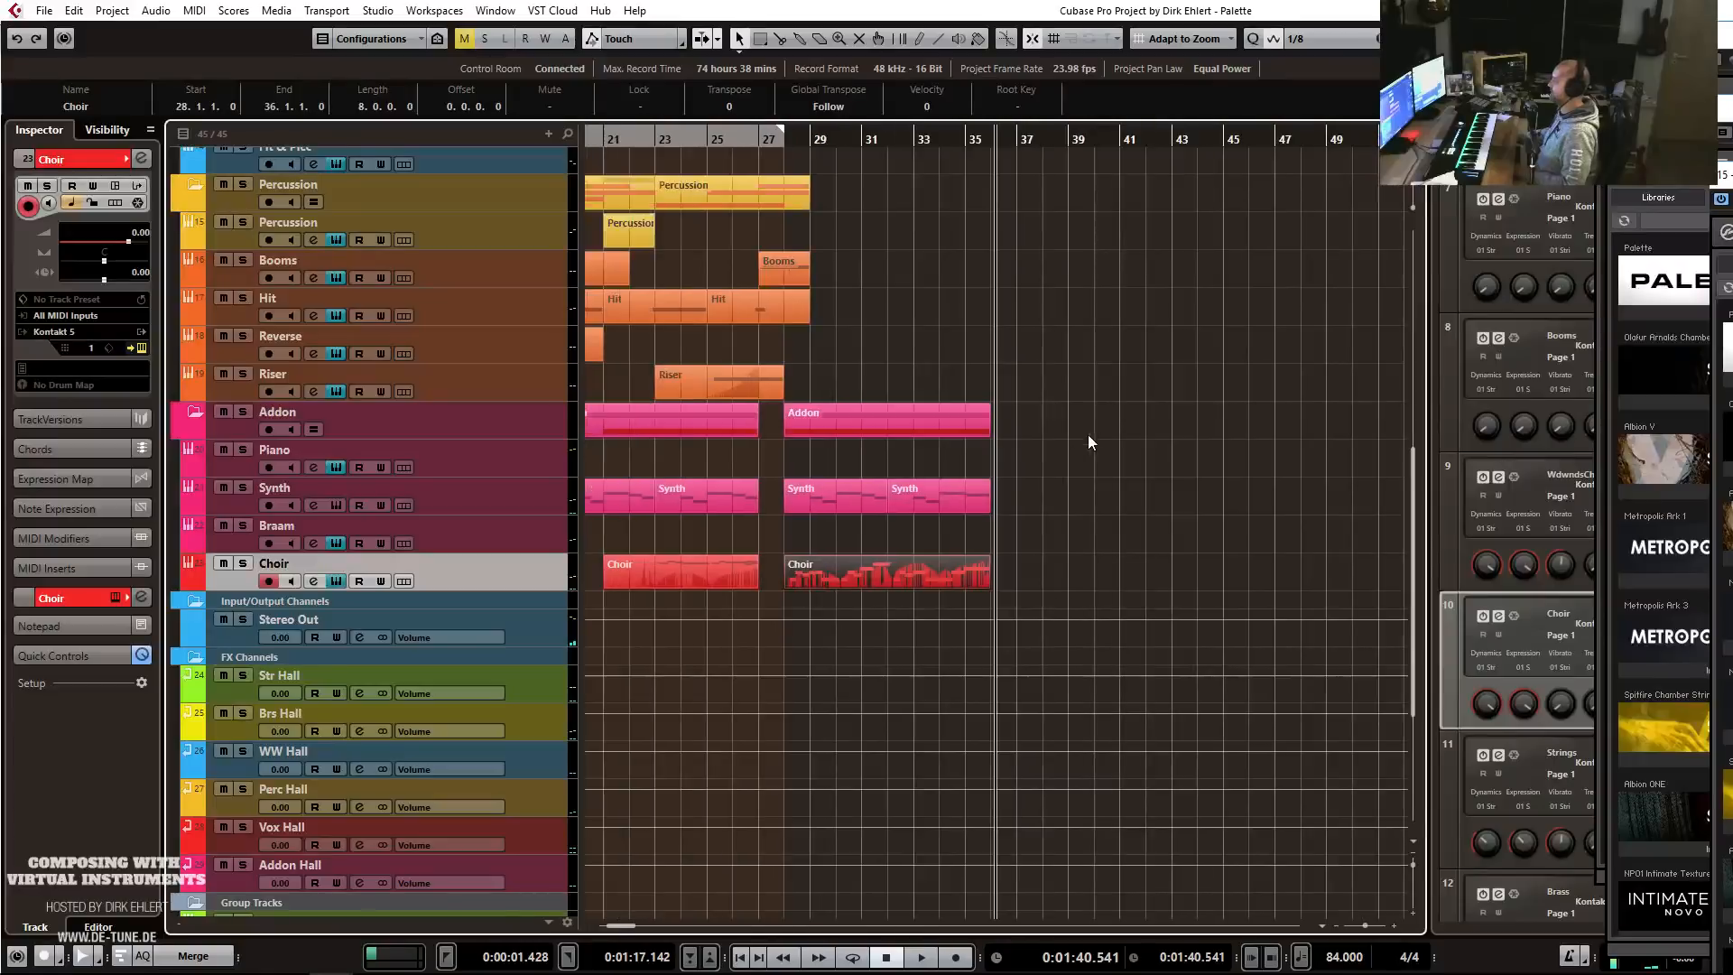
scroll(1090, 433, "up", 8)
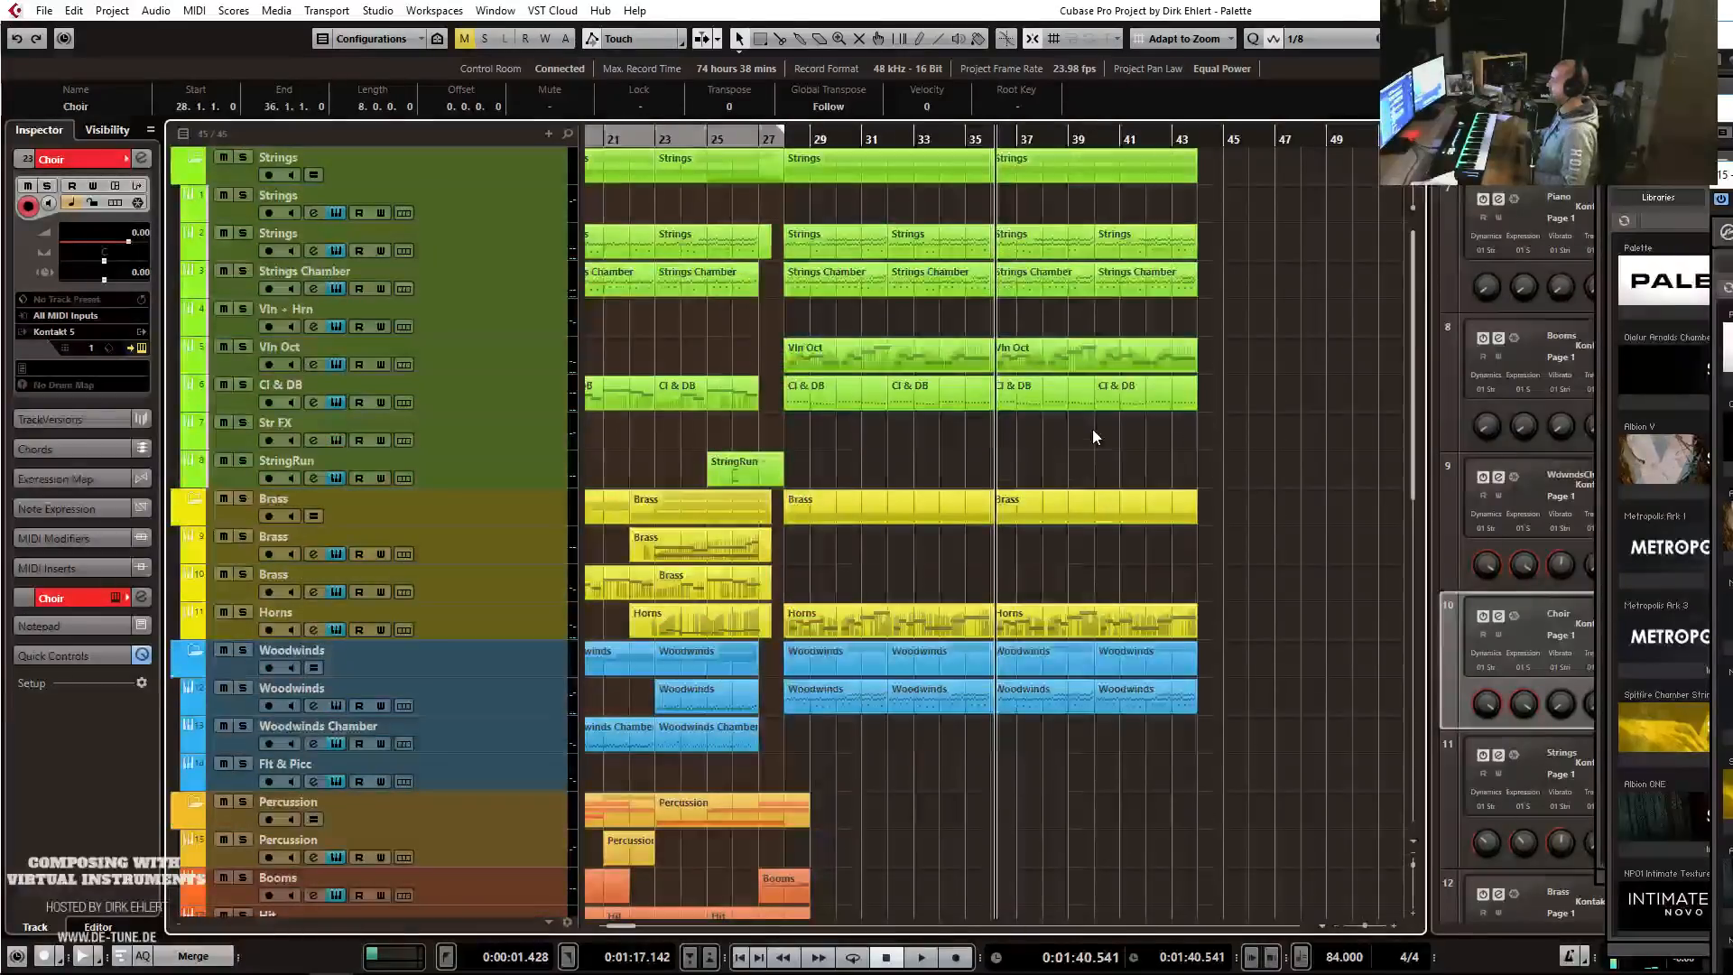
left_click(1050, 248)
key("4")
left_click(1055, 246)
key("1")
Transpose all notes of the second Strings track's part in bars 36 to 44 up five semitones.
double_click(1054, 246)
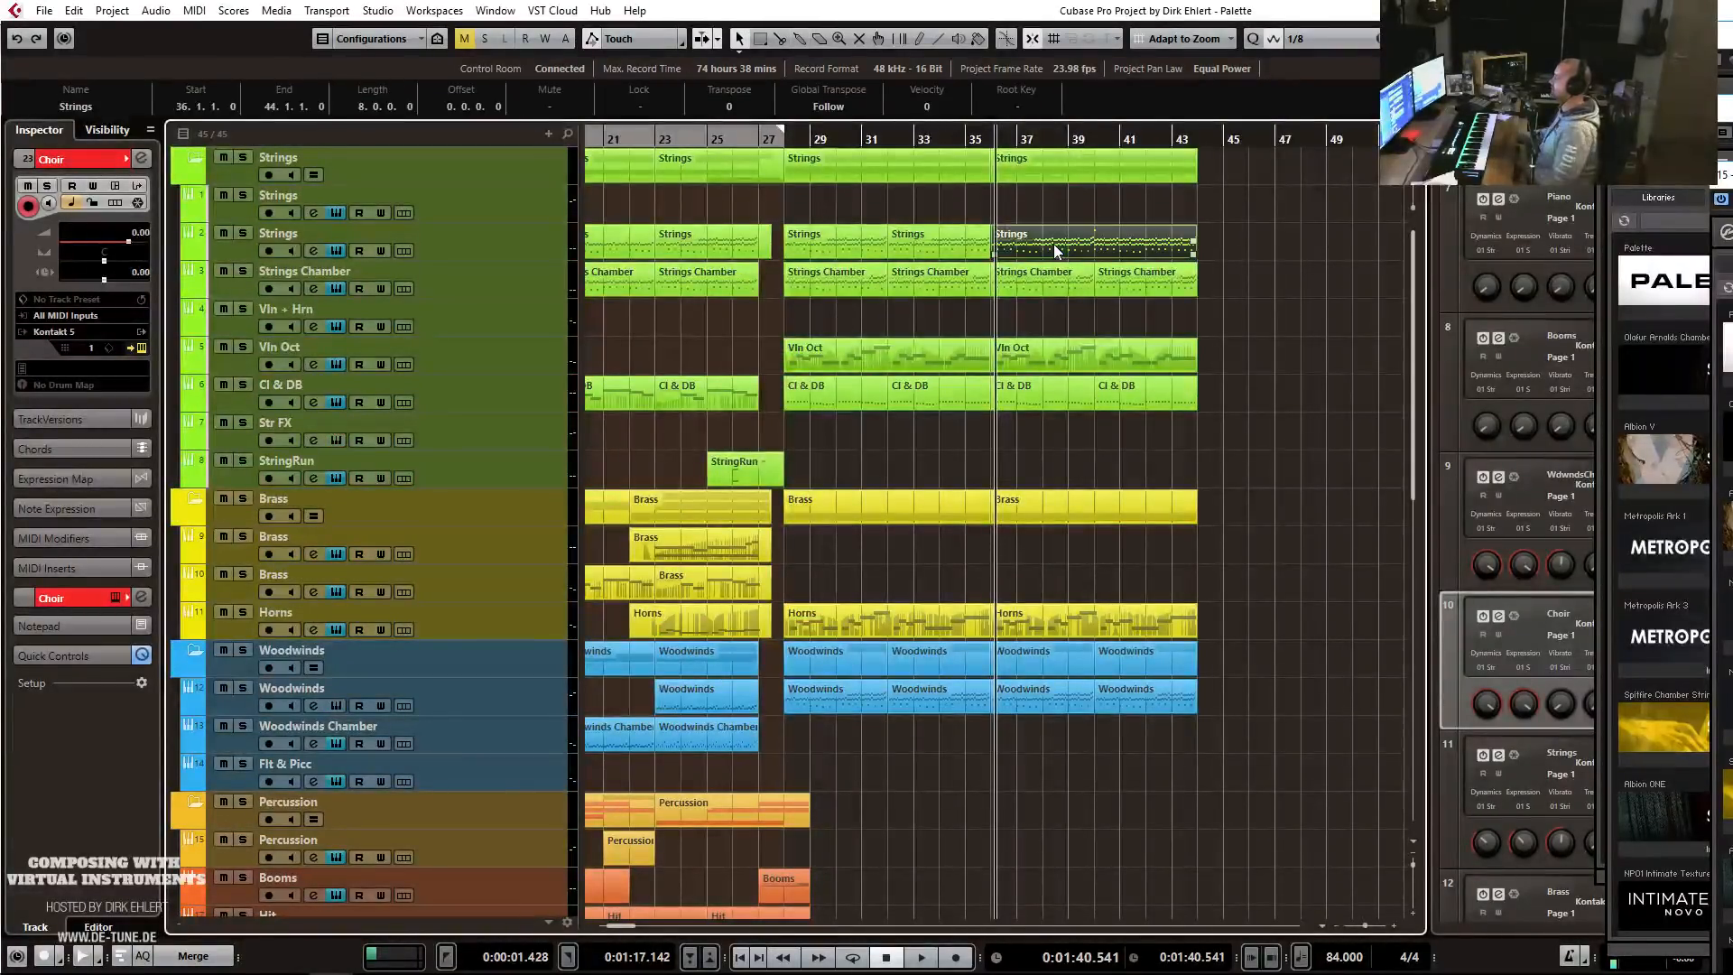
key("ctrl+a")
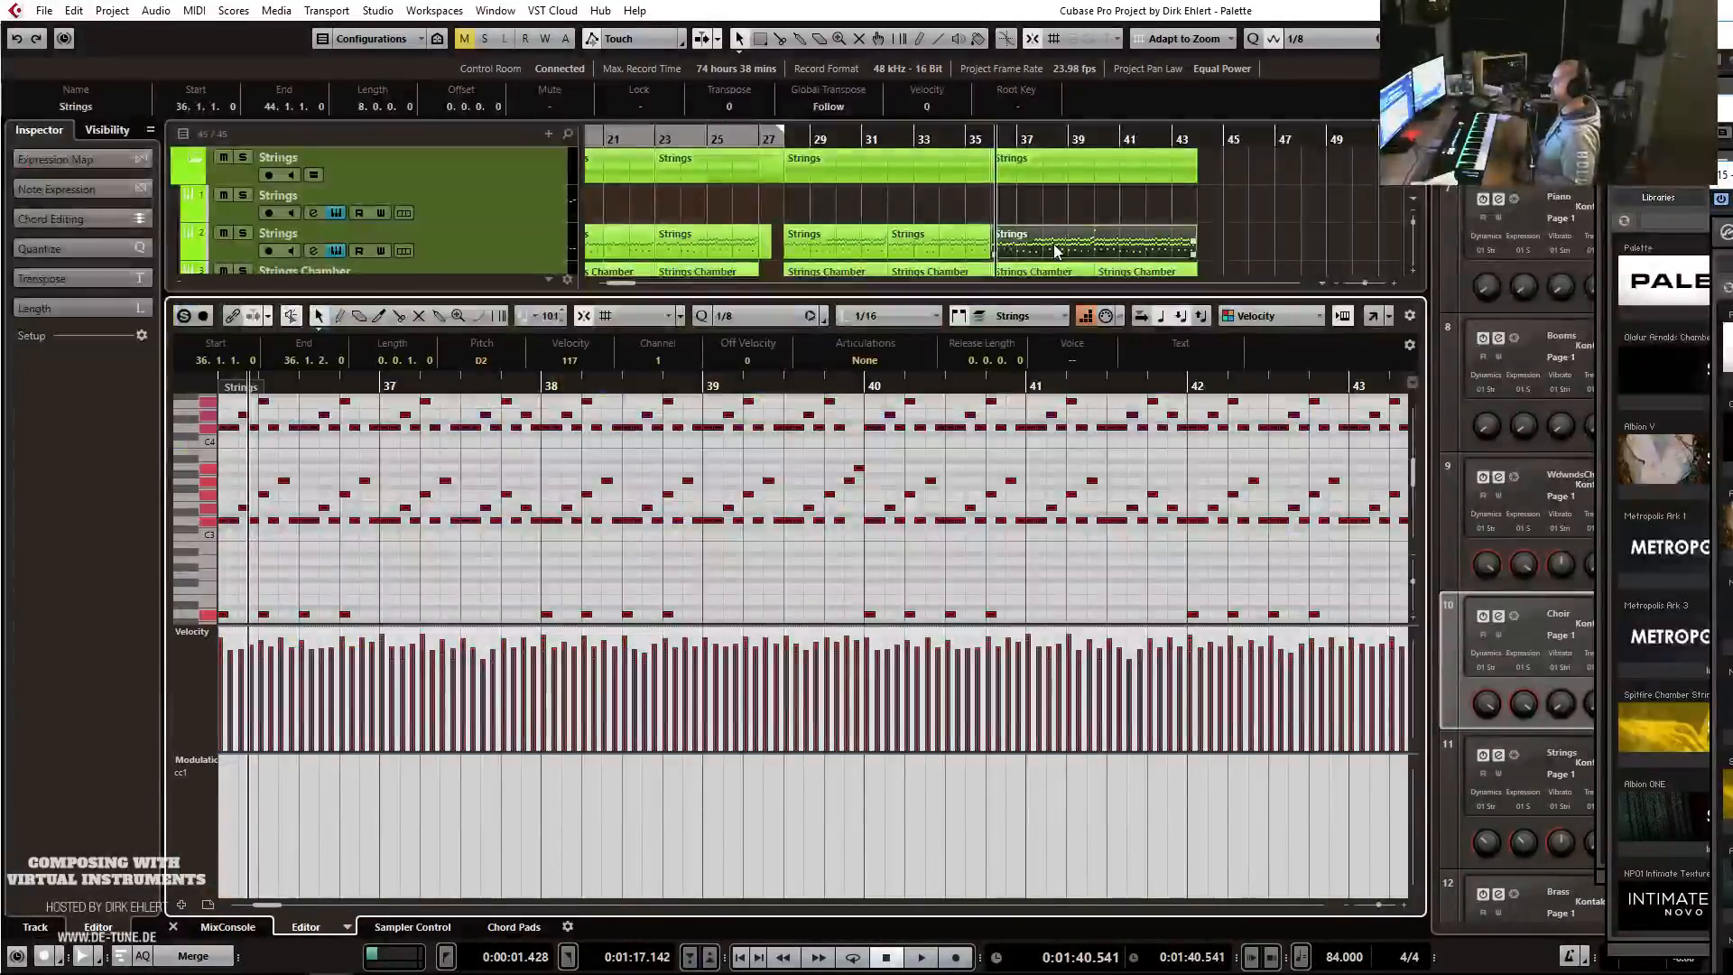
key("Up")
key("Up")
key("Up")
key("Up")
key("Up")
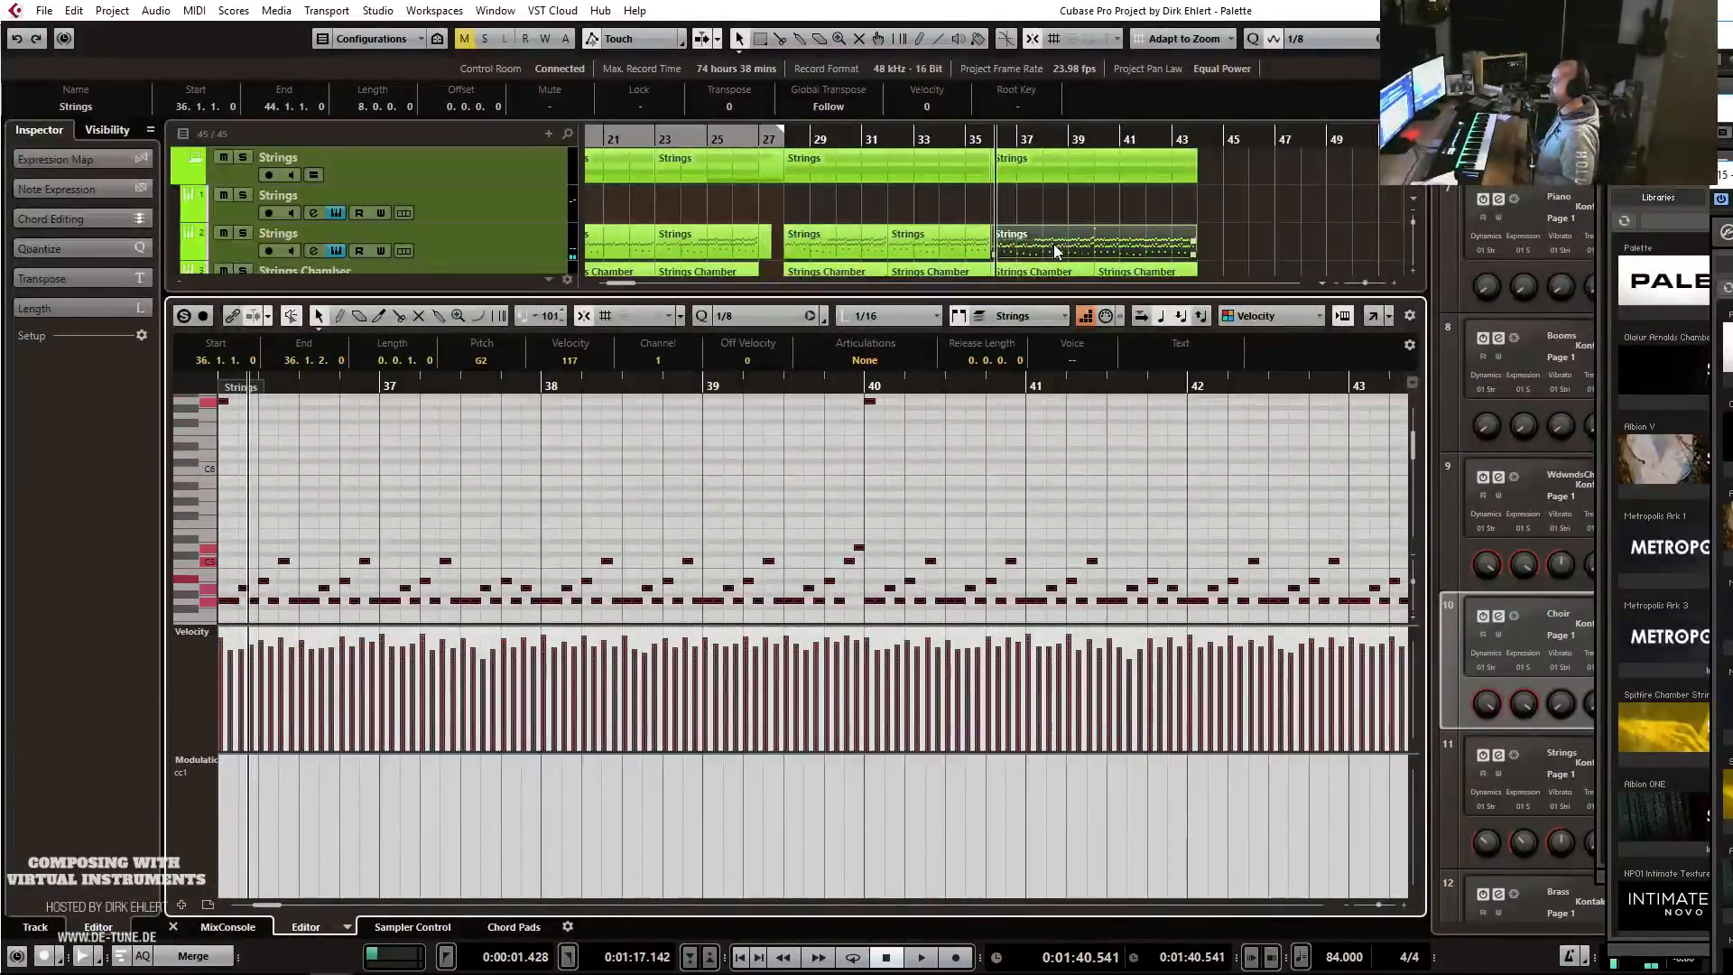
key("Return")
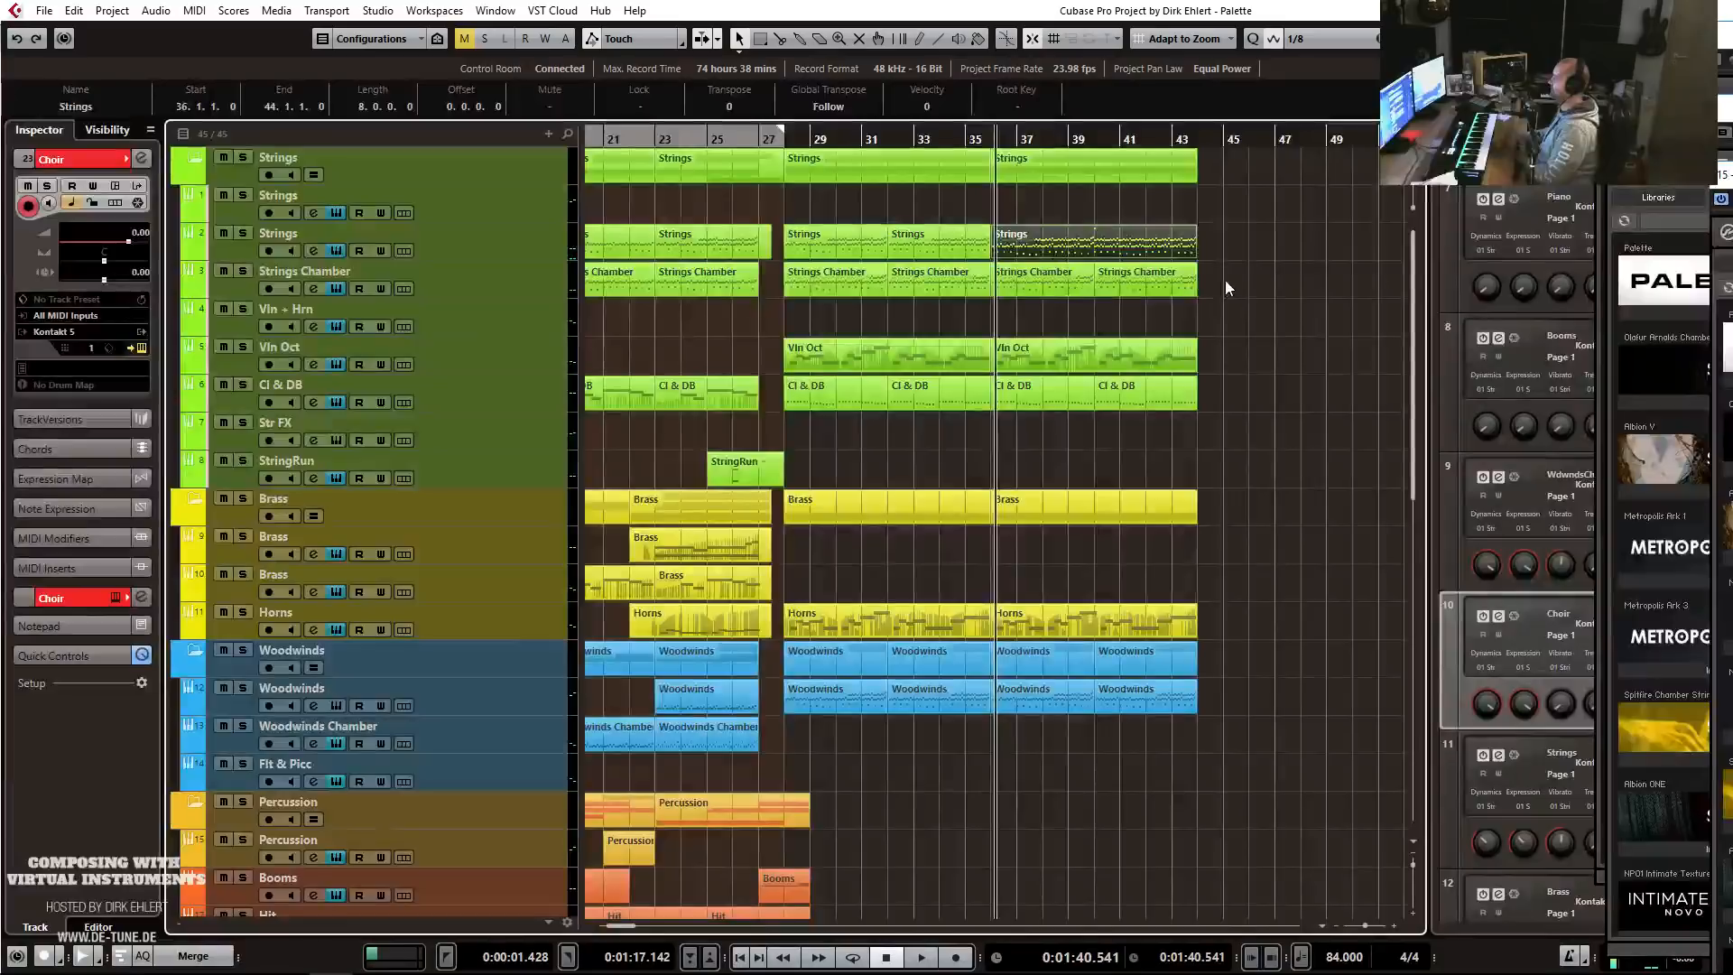
Open the Strings Chamber parts in bars 36 to 44 for note editing and select all their notes.
left_click(1029, 283)
key("Return")
key("ctrl+a")
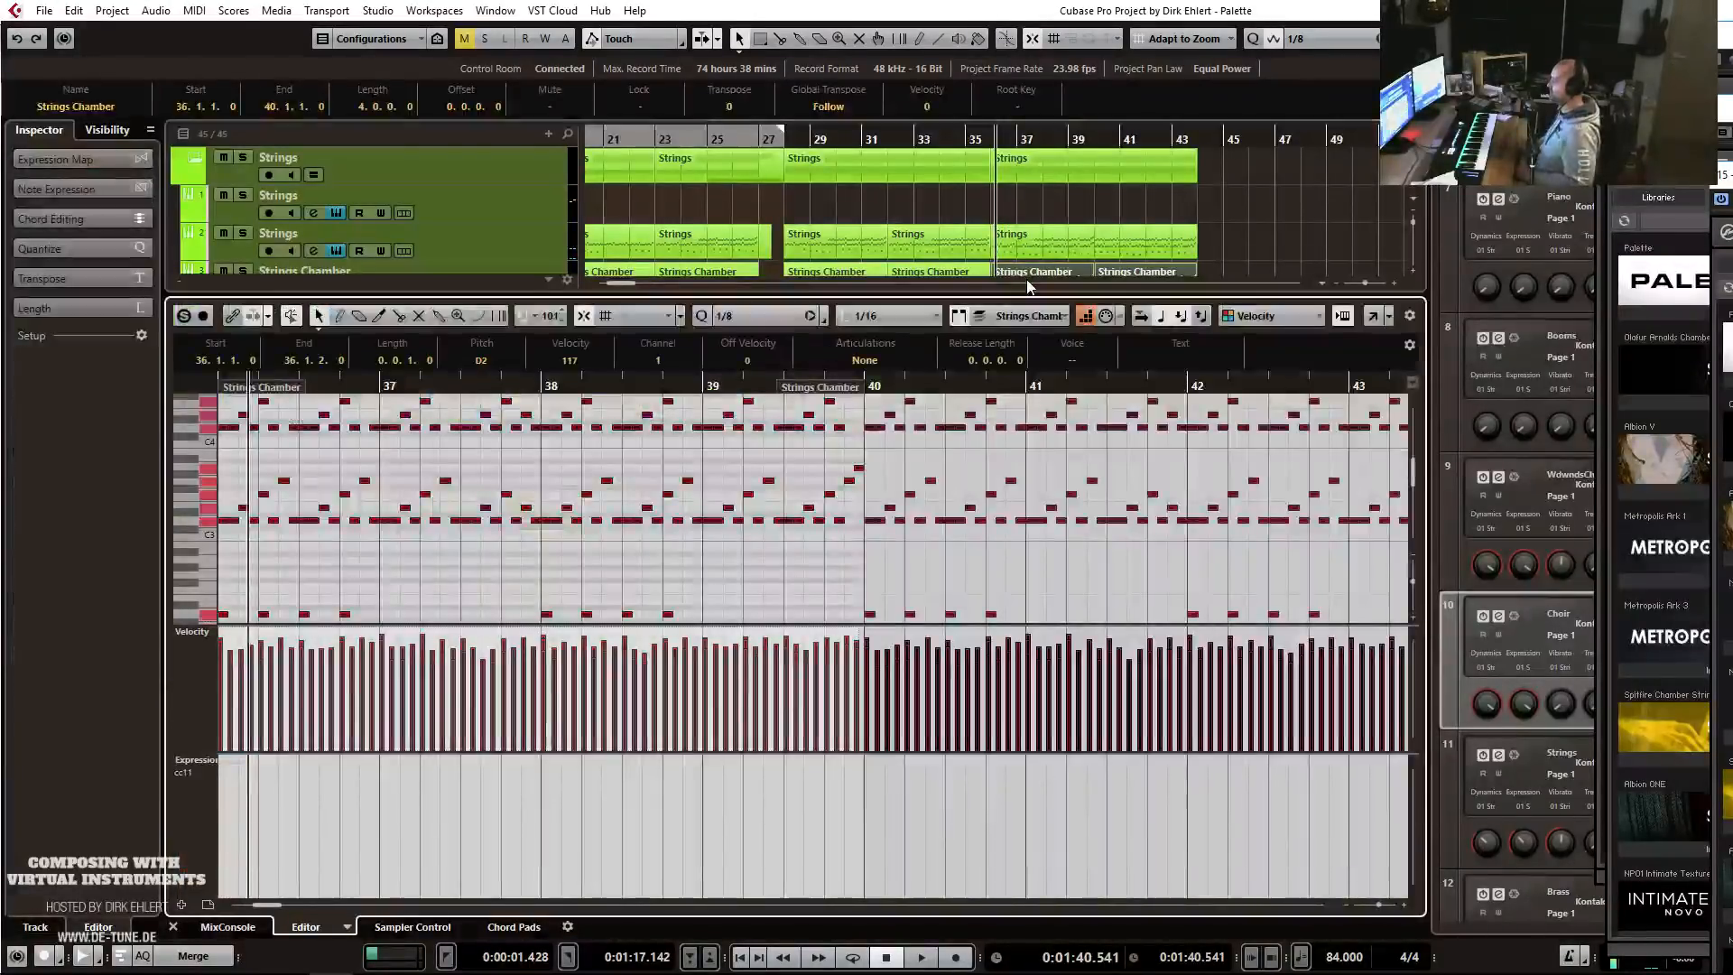
key("Up")
key("Up")
key("Up")
key("Up")
key("Up")
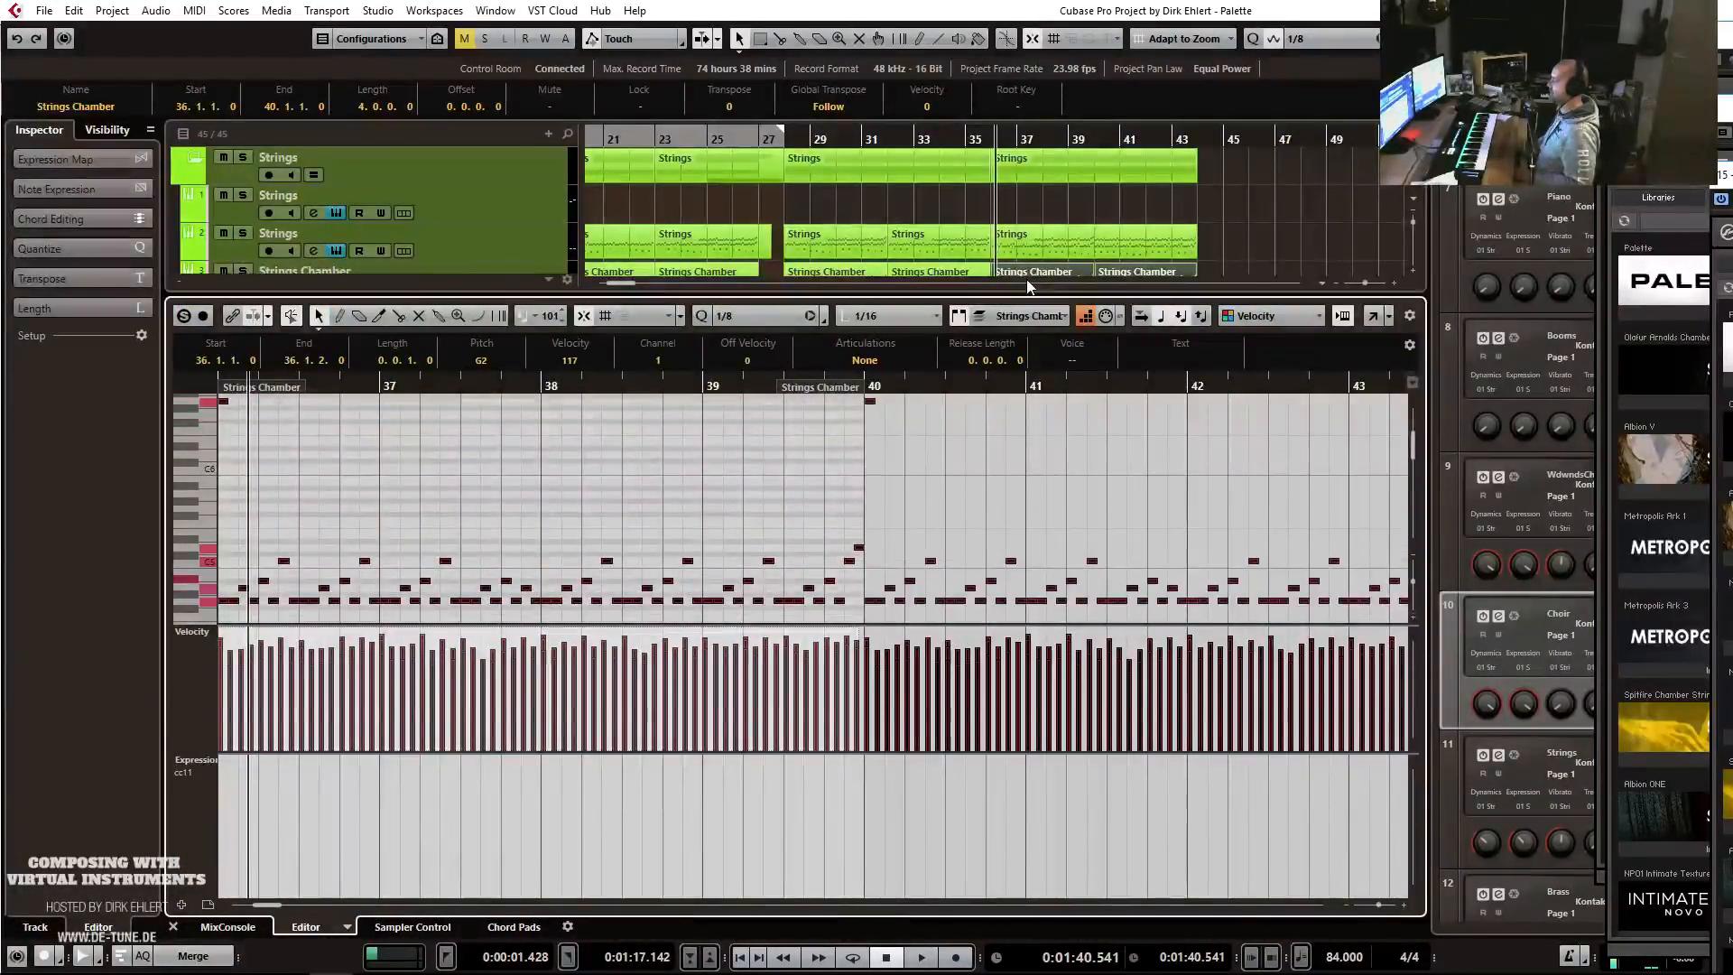
key("Down")
key("Down")
key("Down")
key("Down")
key("Down")
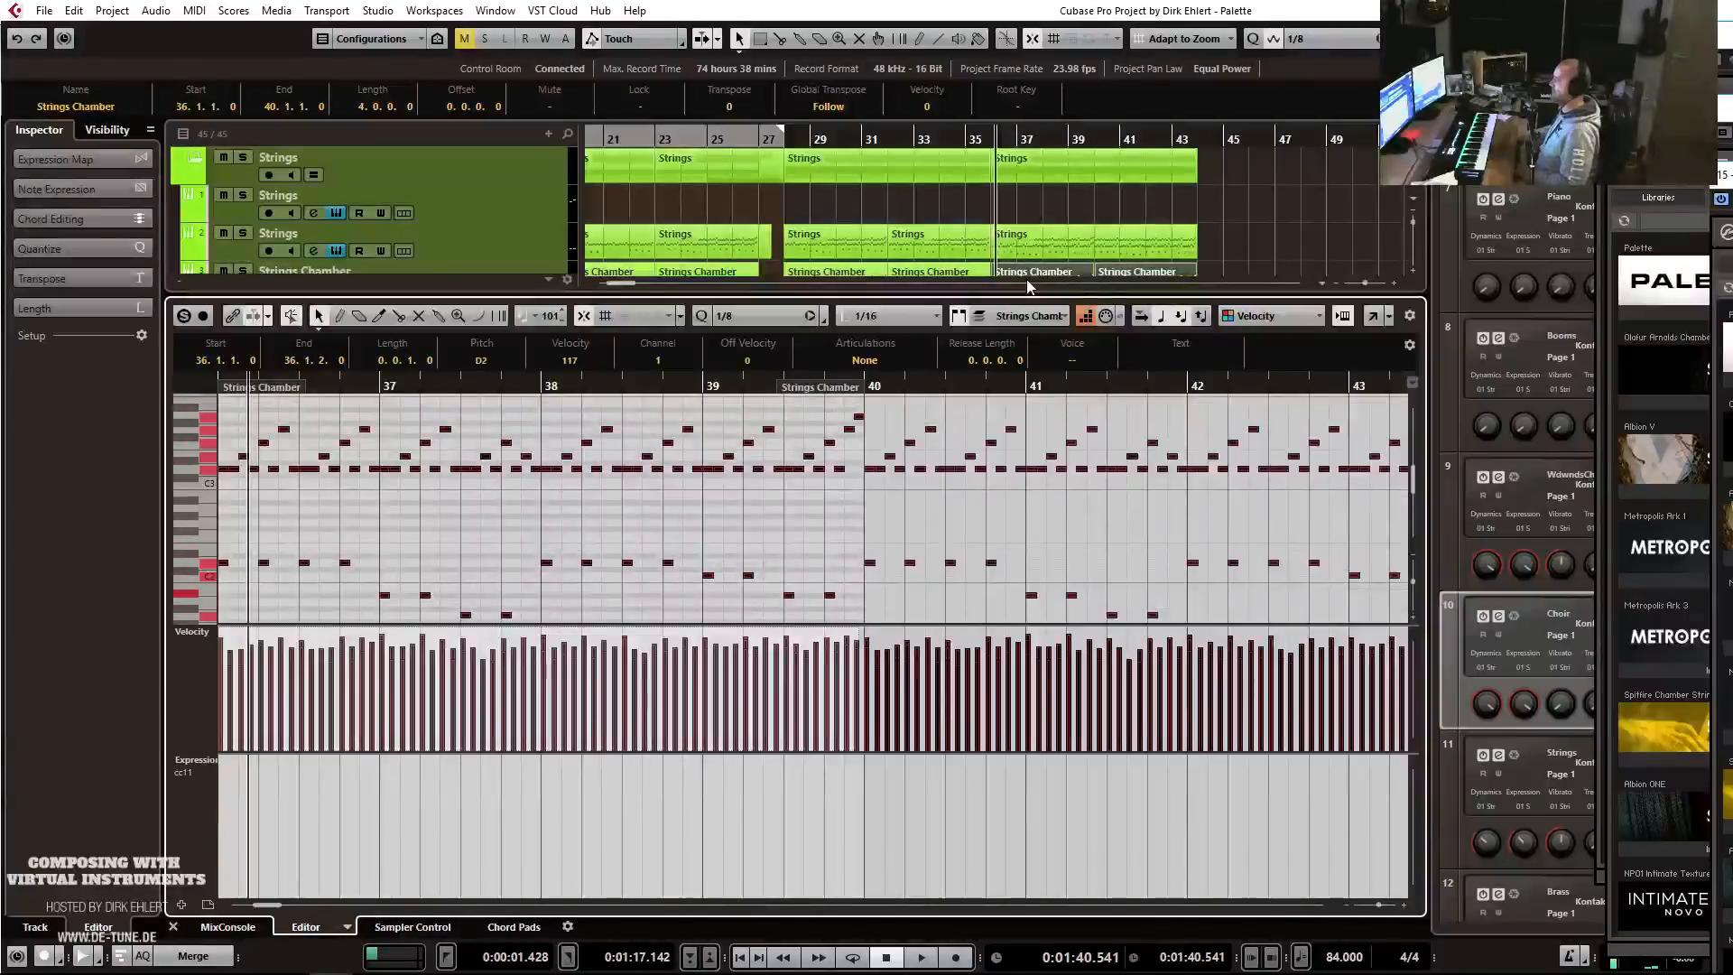
Transpose the Strings Chamber notes in bars 36 to 44 up five semitones.
key("g")
key("g")
key("g")
key("g")
scroll(1200, 474, "down", 3)
left_click(1277, 574)
left_click_drag(1276, 578, 474, 405)
key("Up")
key("Up")
key("Up")
key("Up")
key("Up")
scroll(1175, 497, "down", 2)
scroll(1174, 497, "down", 2)
key("ctrl+e")
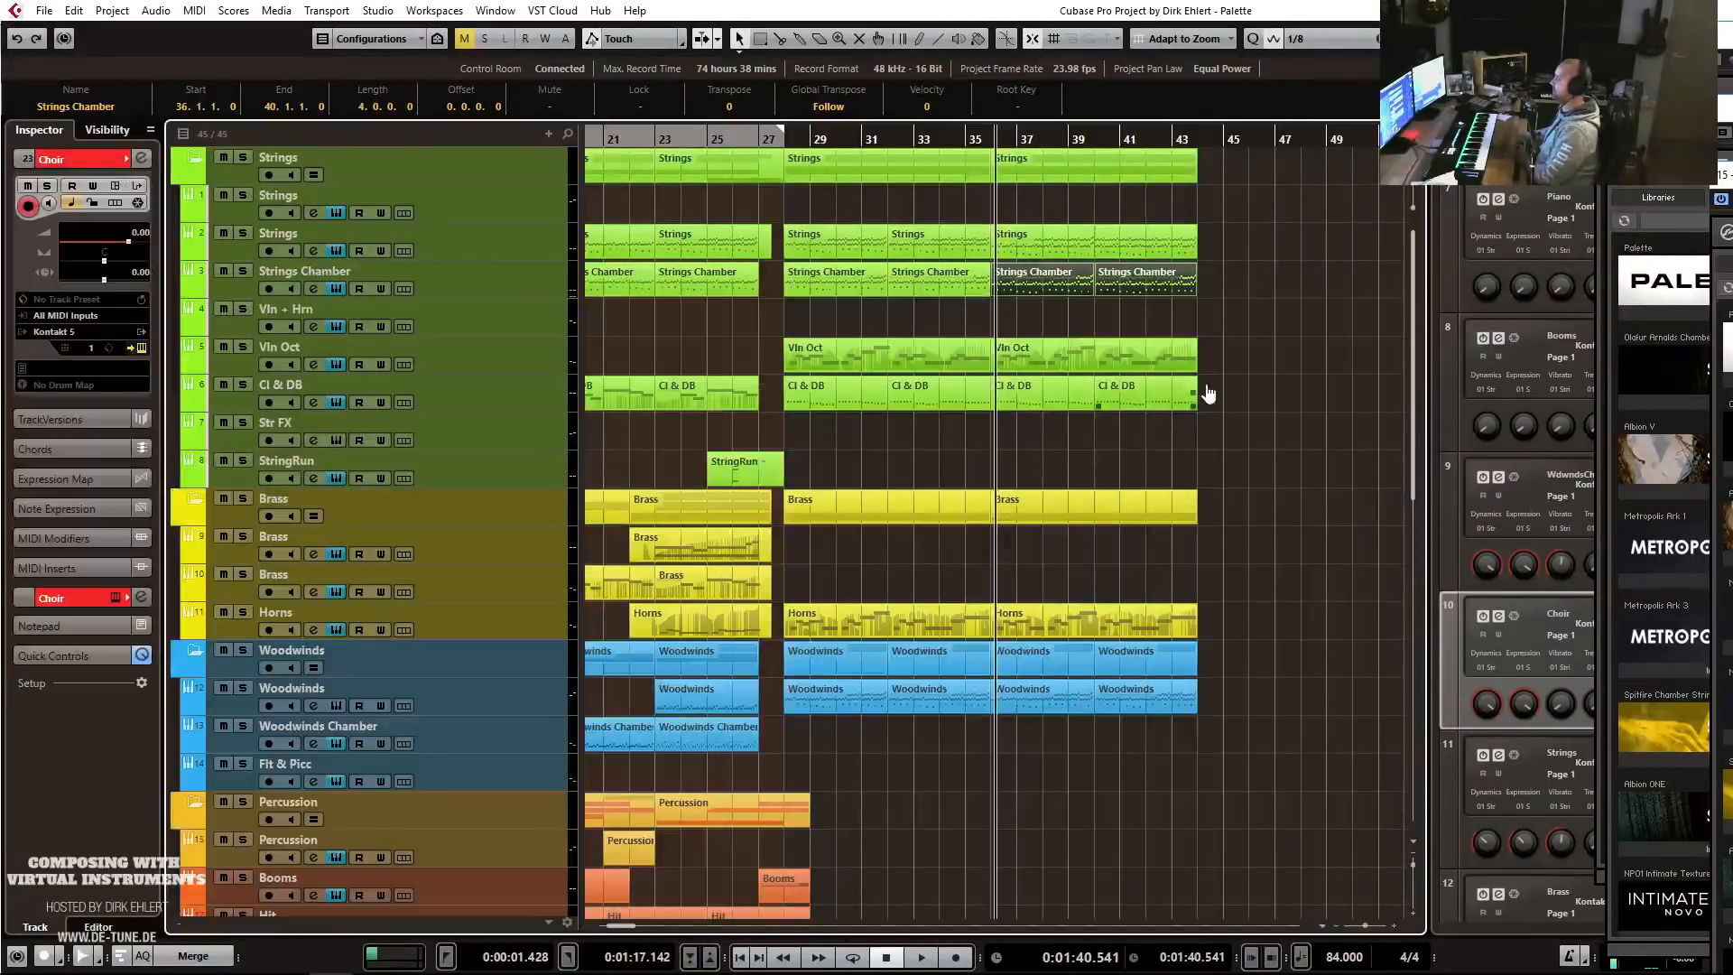
Transpose all notes of the Vln Oct part in bars 36 to 44 up five semitones.
left_click(1168, 356)
key("ctrl+e")
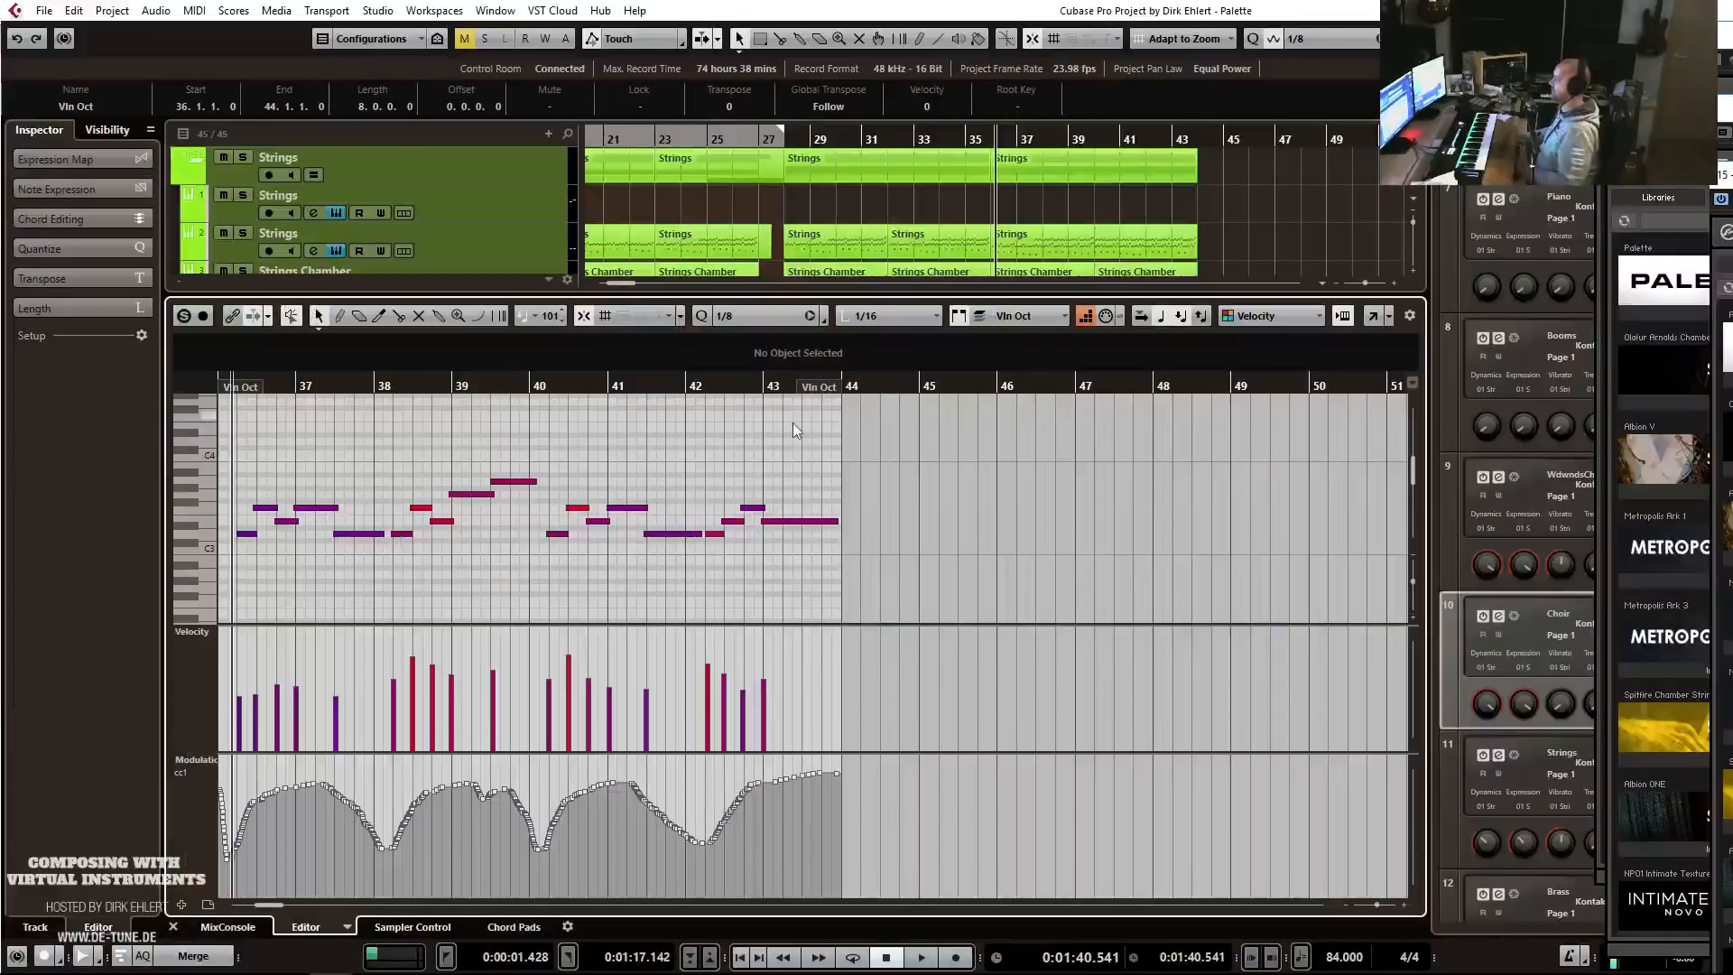
key("ctrl+a")
key("Up")
key("Up")
key("Up")
key("Up")
key("Up")
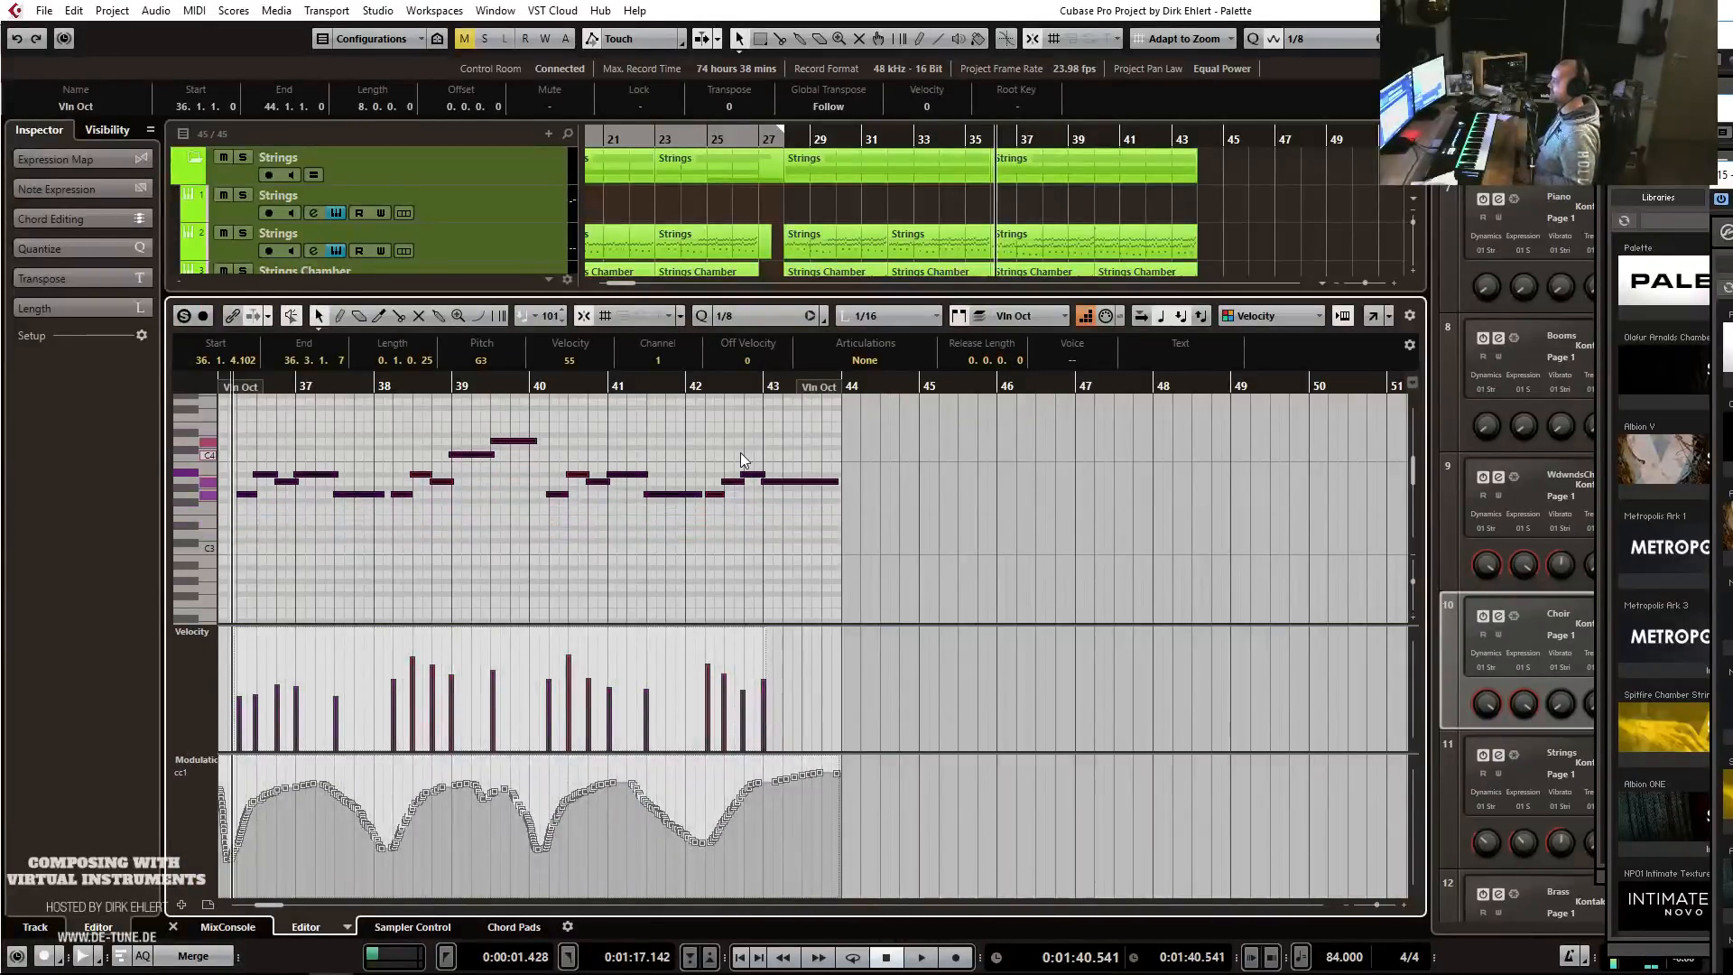
left_click(514, 441)
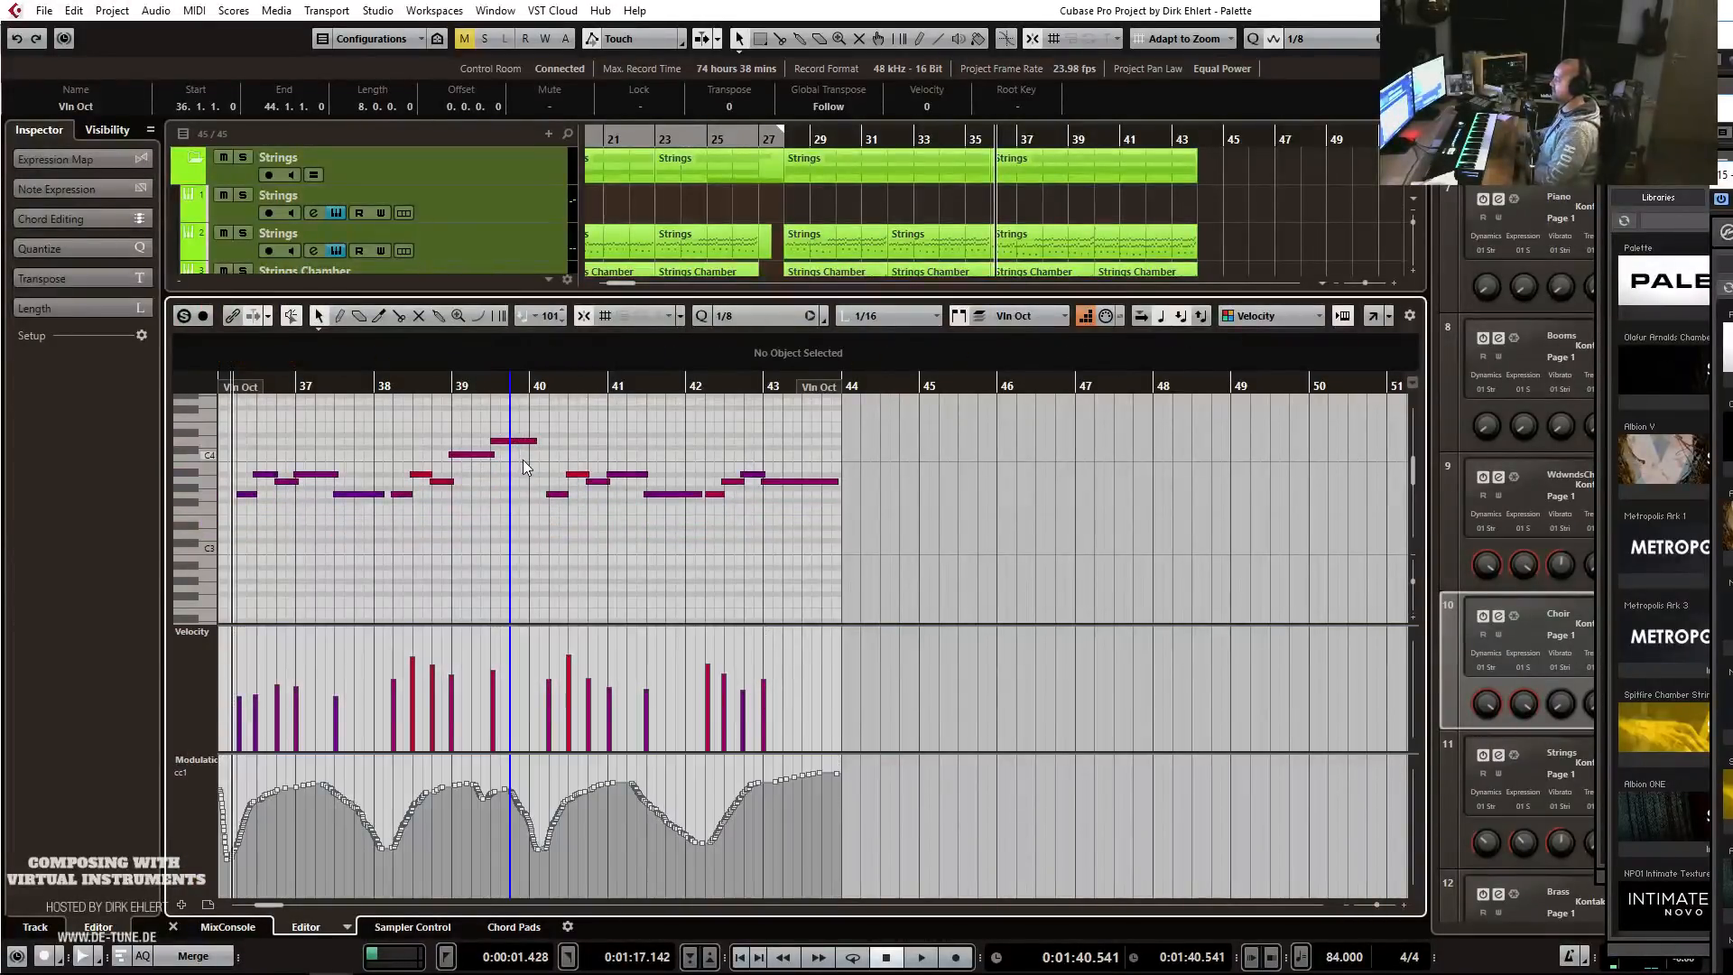
key("ctrl+e")
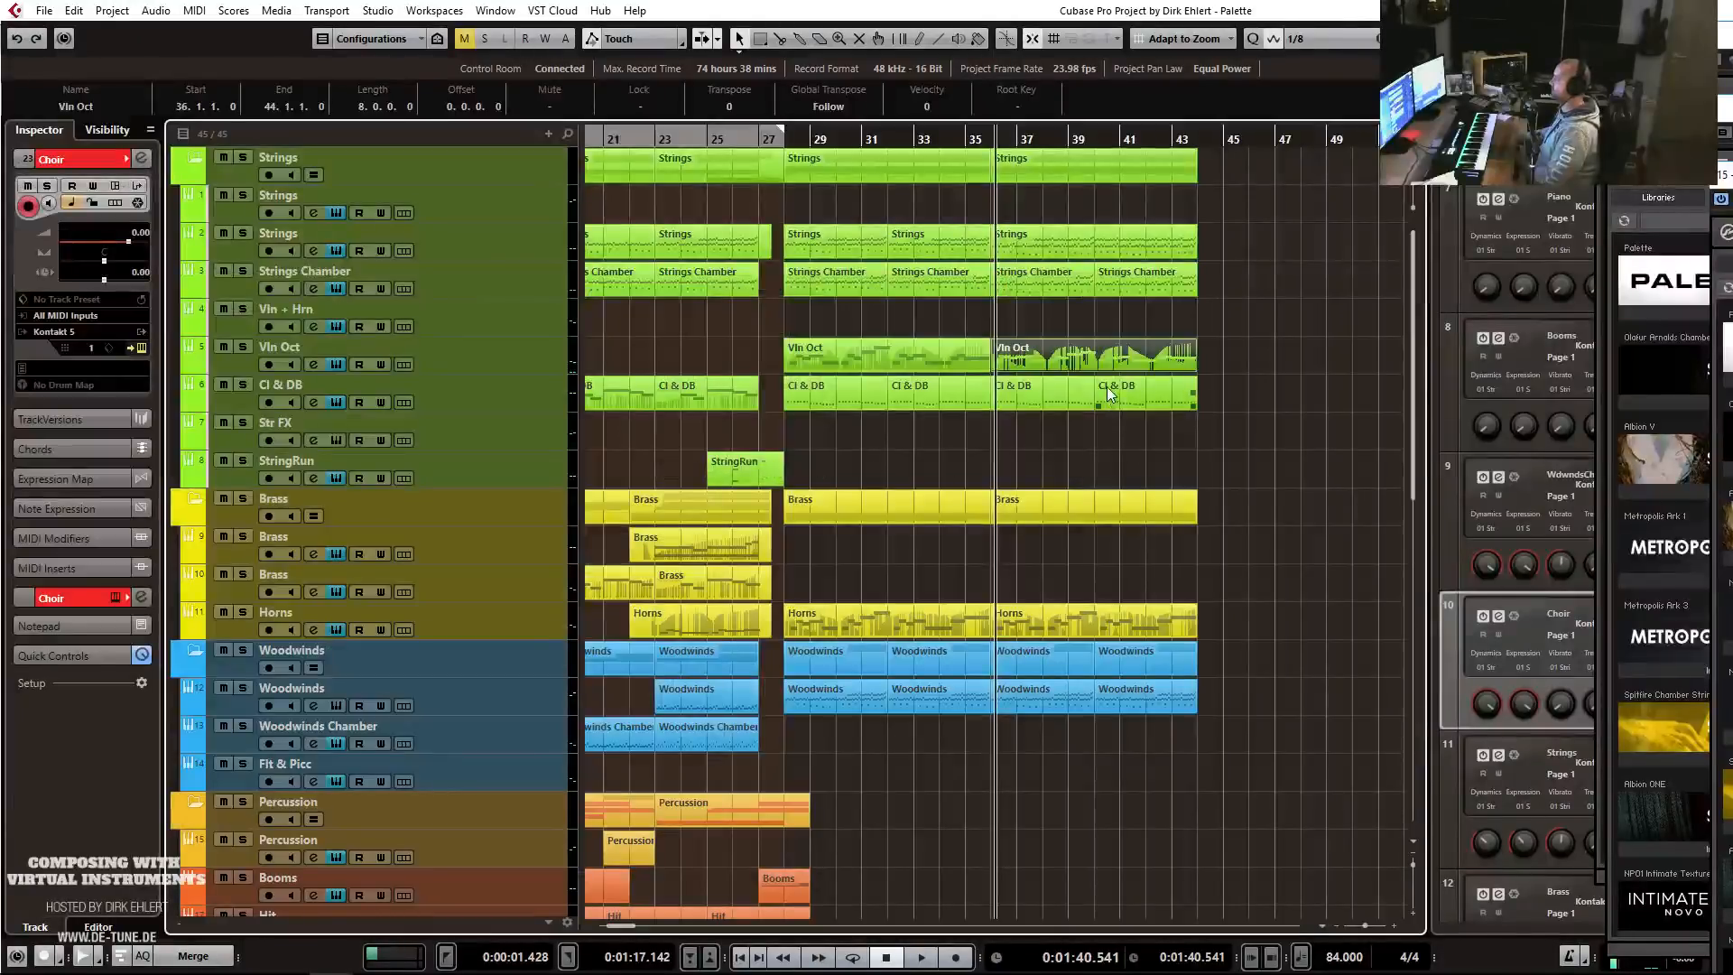
Transpose all notes of the CI & DB parts in bars 36 to 44 up five semitones.
double_click(1027, 399)
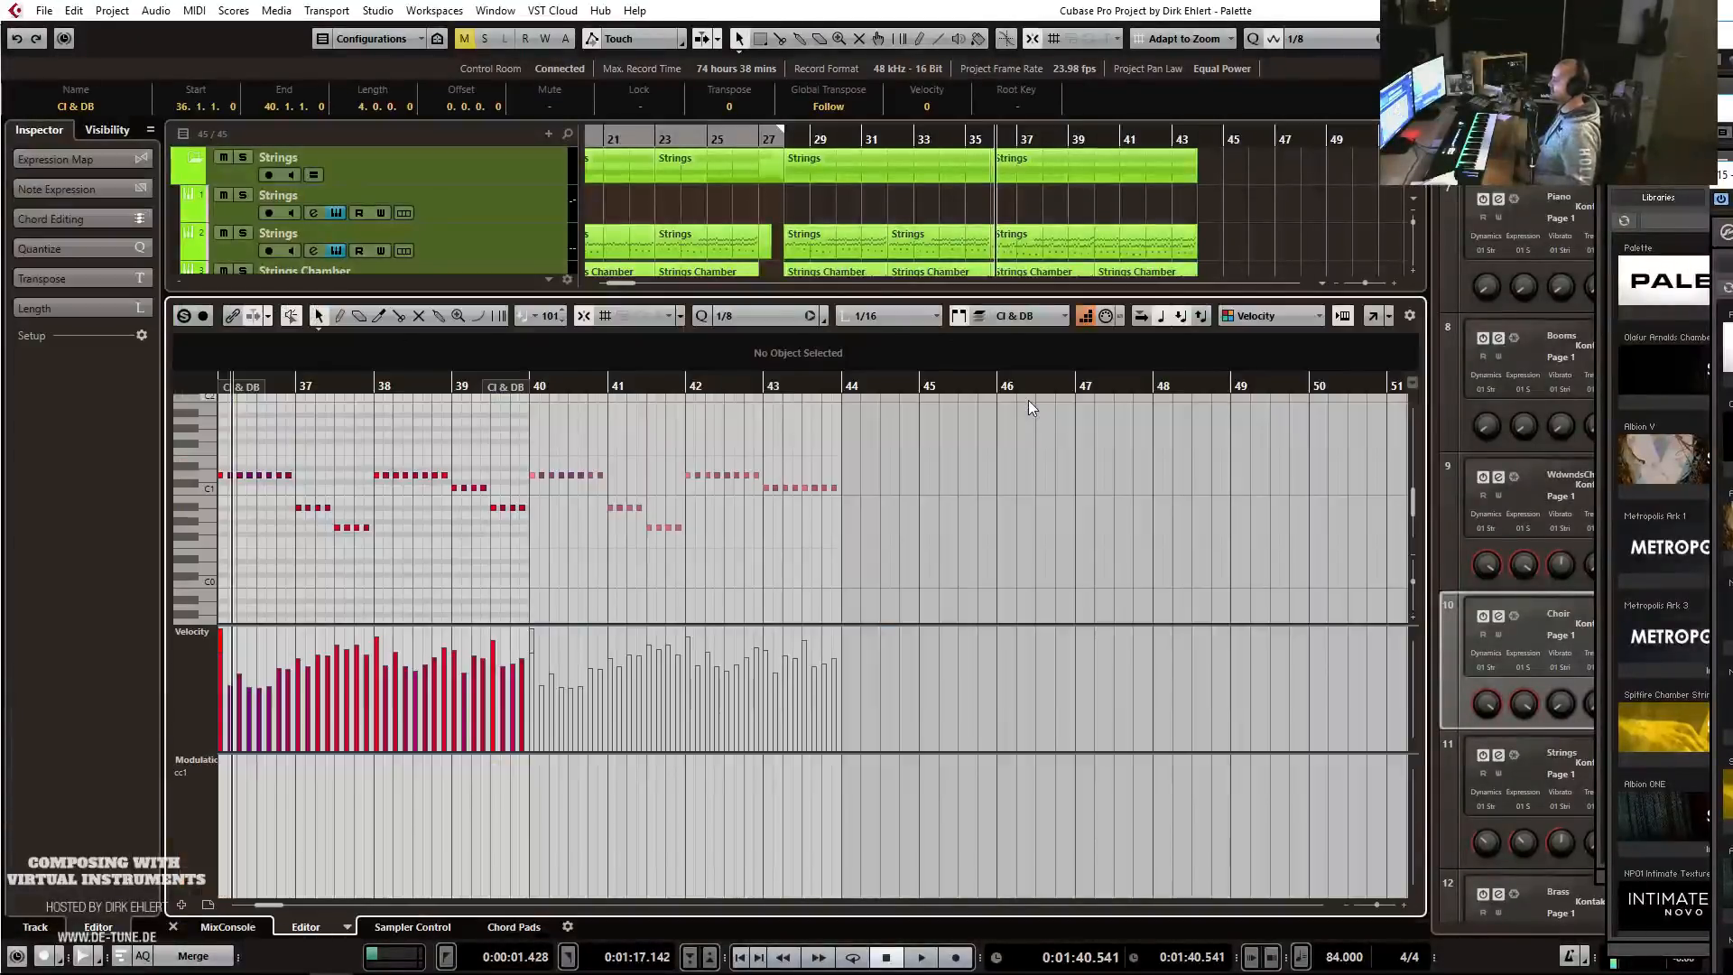
key("ctrl+a")
key("Up")
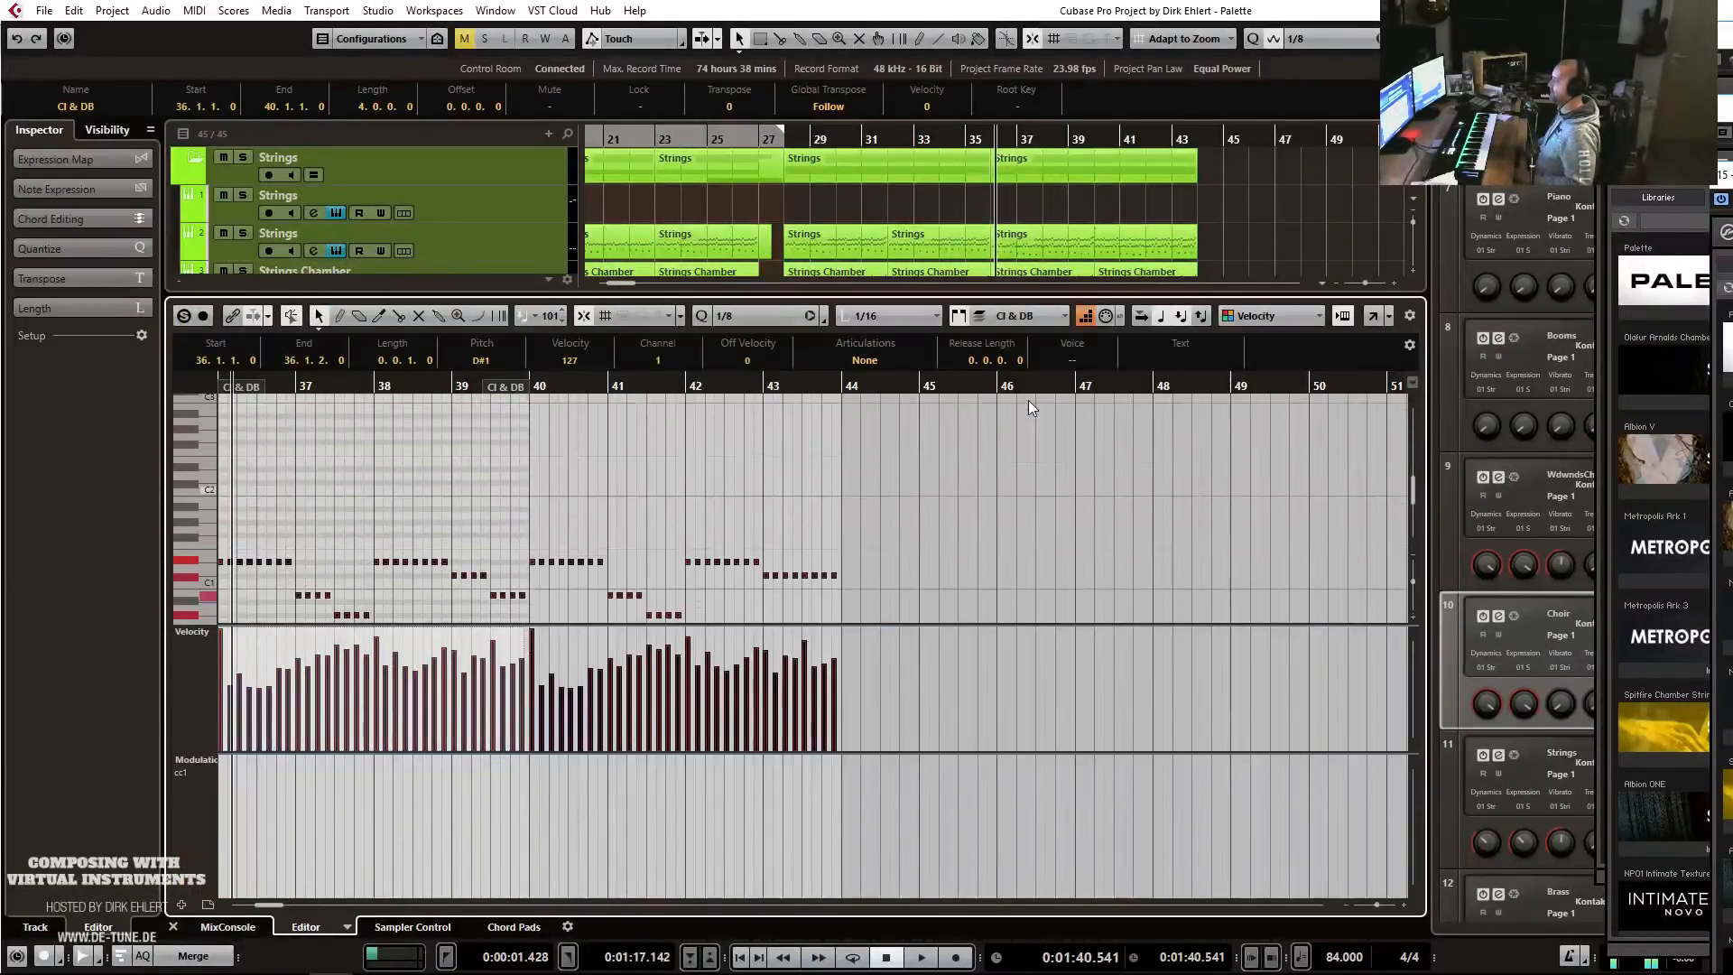
scroll(1098, 443, "down", 3)
left_click(1036, 452)
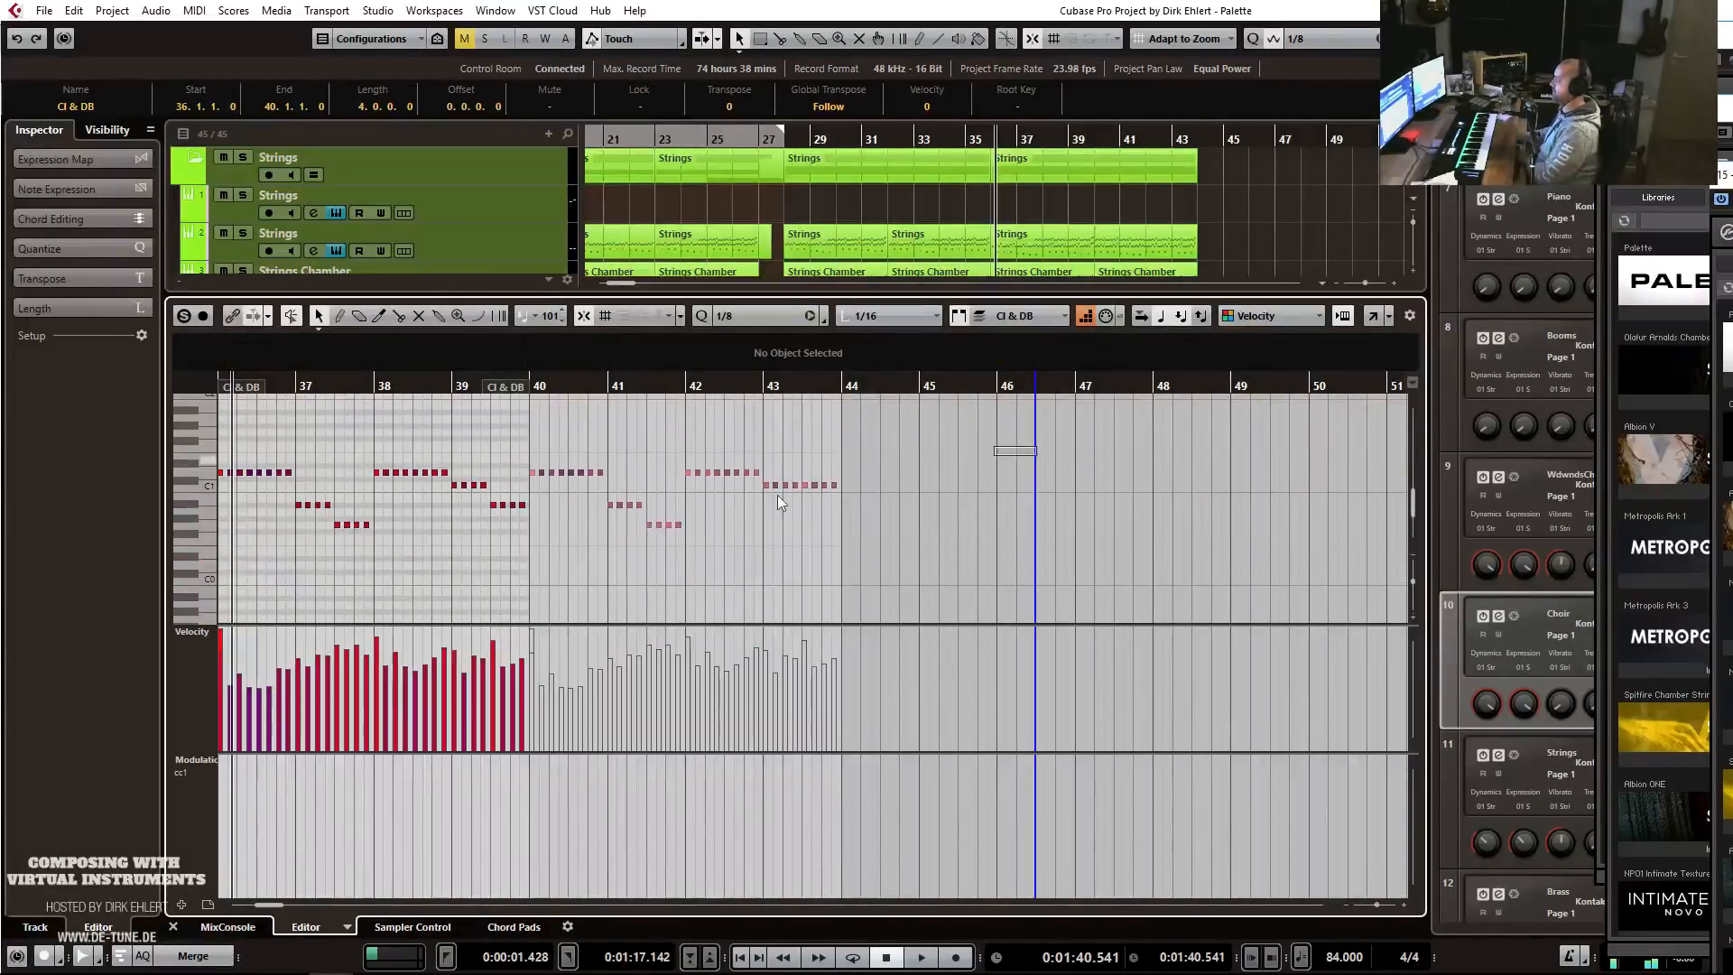
key("ctrl+a")
key("Up")
key("Up")
key("Up")
key("Up")
key("Up")
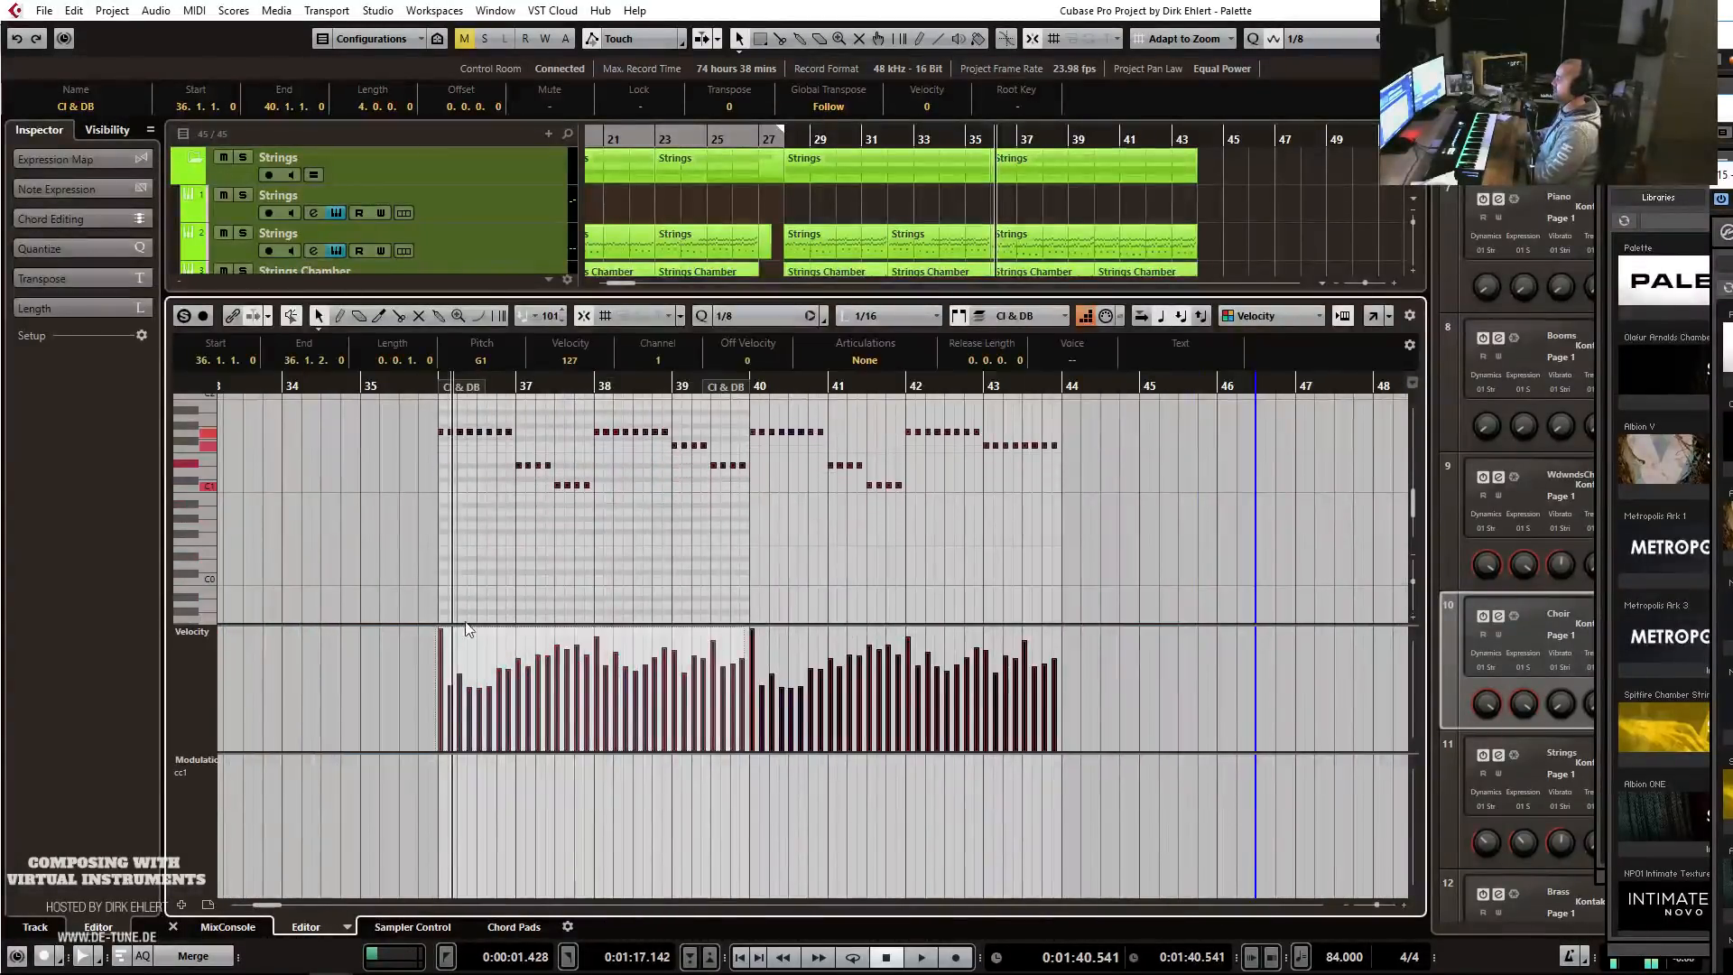
key("ctrl+alt+e")
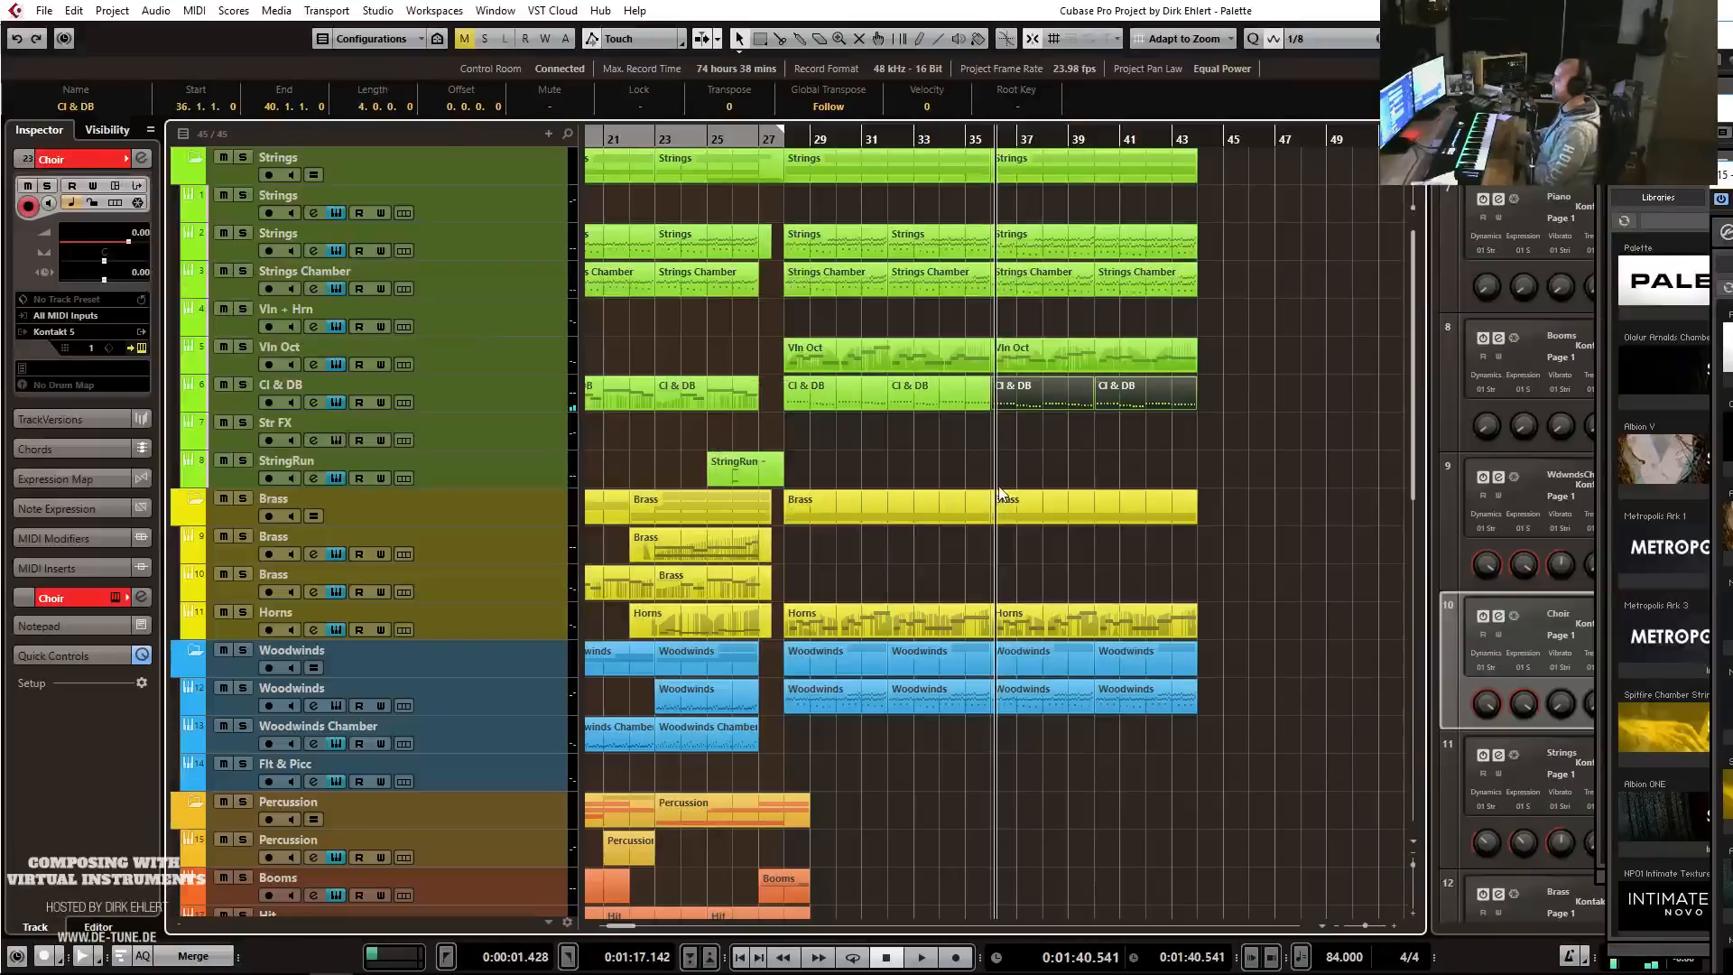
Transpose all notes of the Horns part in bars 36 to 44 up five semitones.
left_click(1067, 629)
key("ctrl+alt+e")
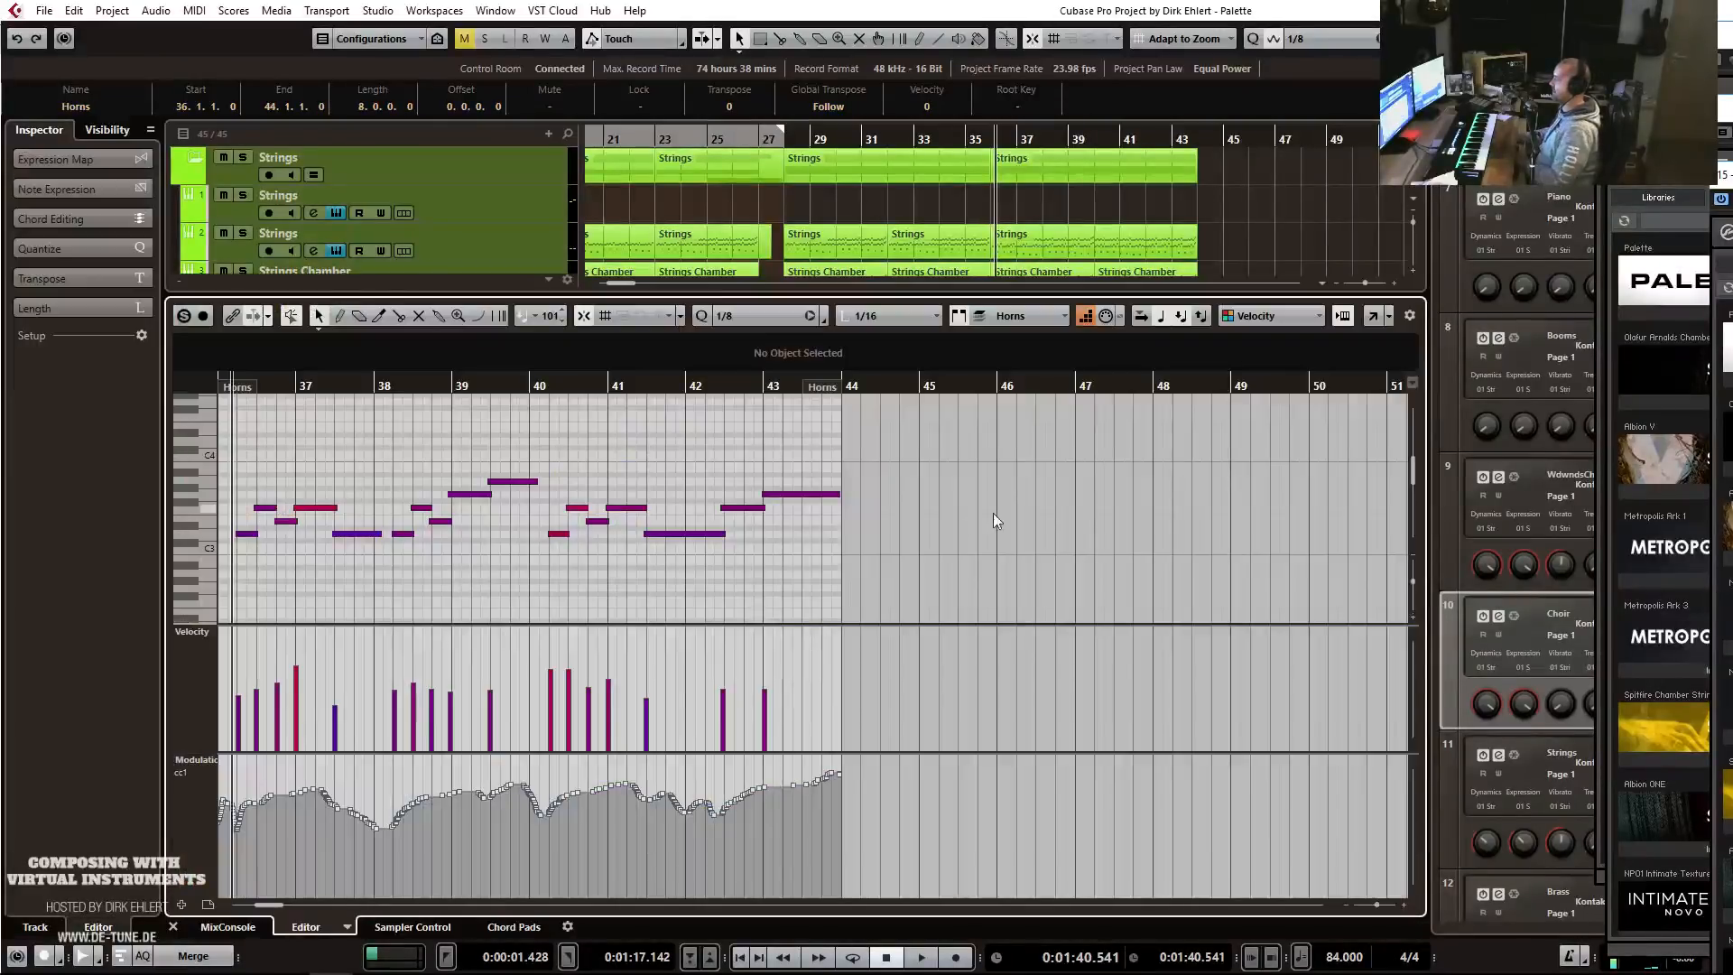
left_click_drag(1017, 450, 256, 604)
key("Up")
key("Up")
key("Up")
key("Up")
key("Up")
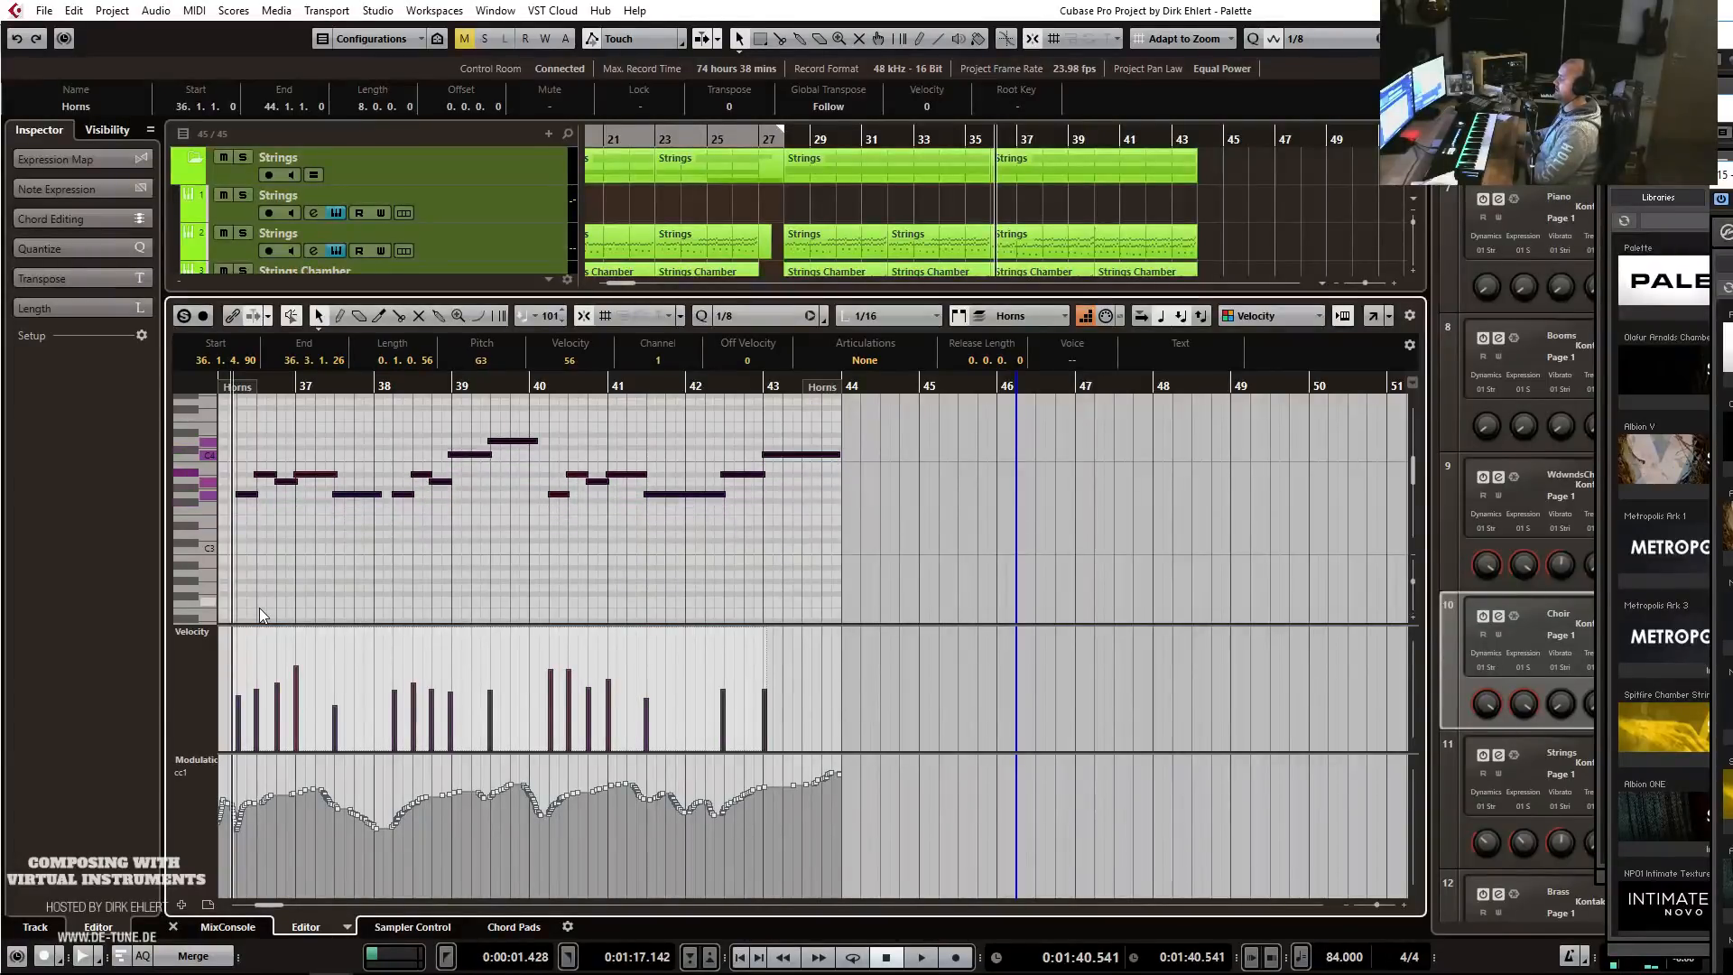
key("ctrl+alt+e")
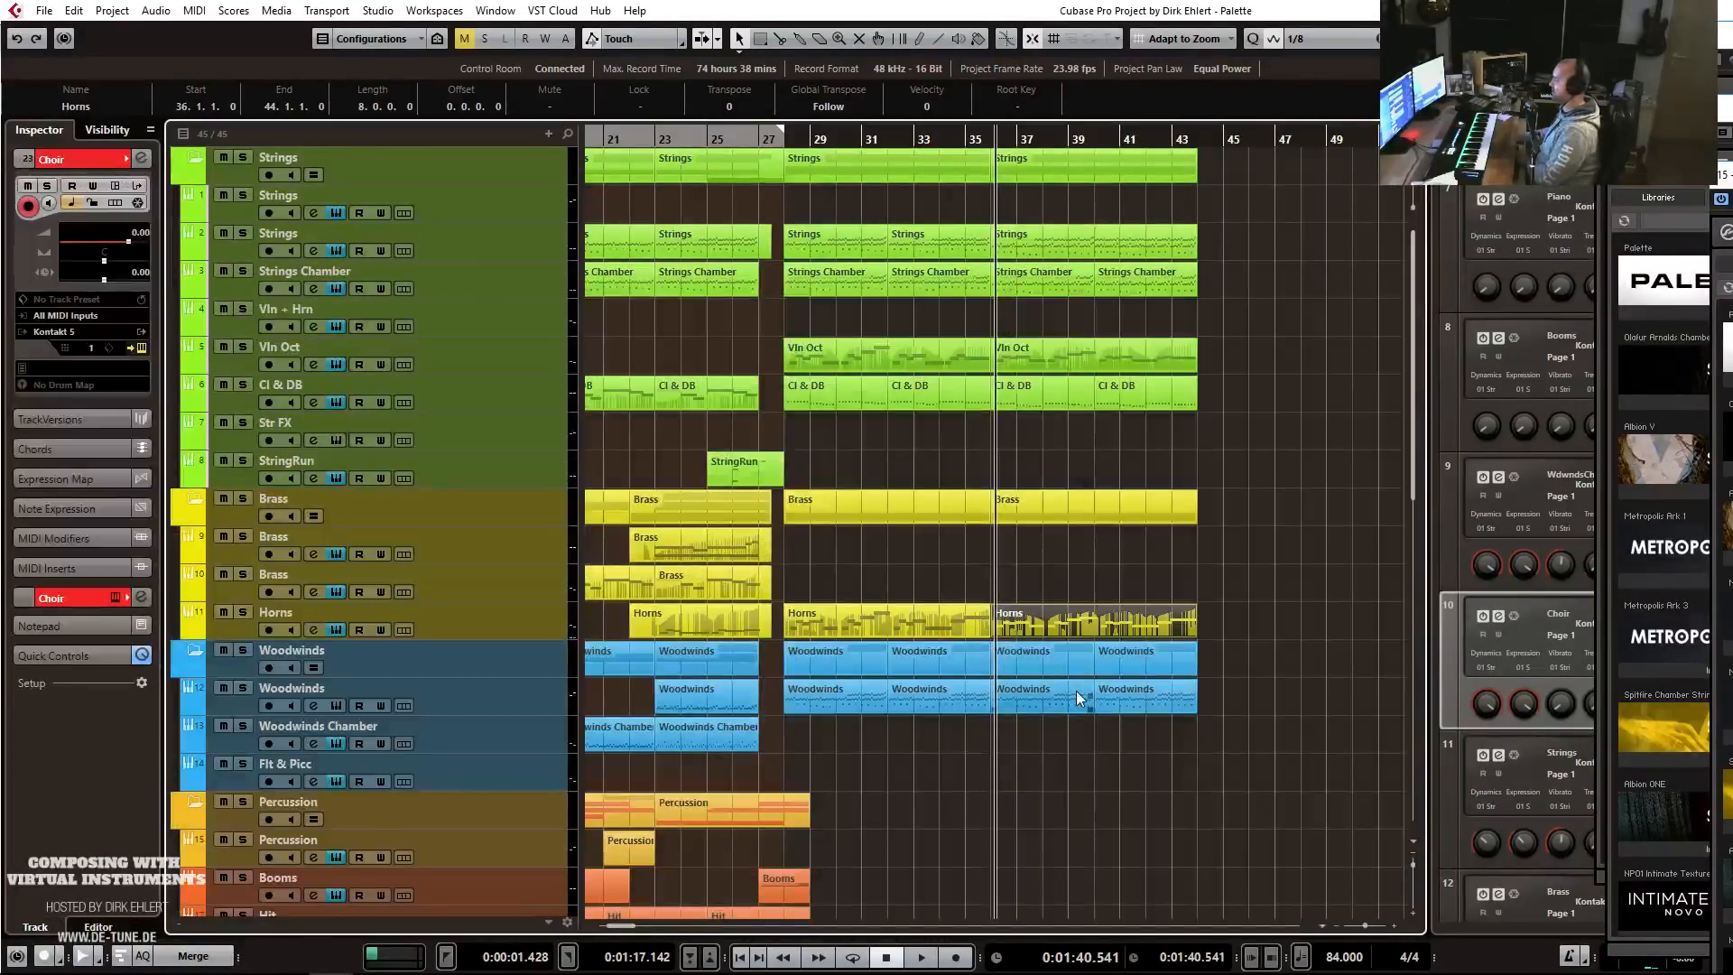
Transpose all notes of the Woodwinds parts in bars 36 to 44 up five semitones.
double_click(1000, 712)
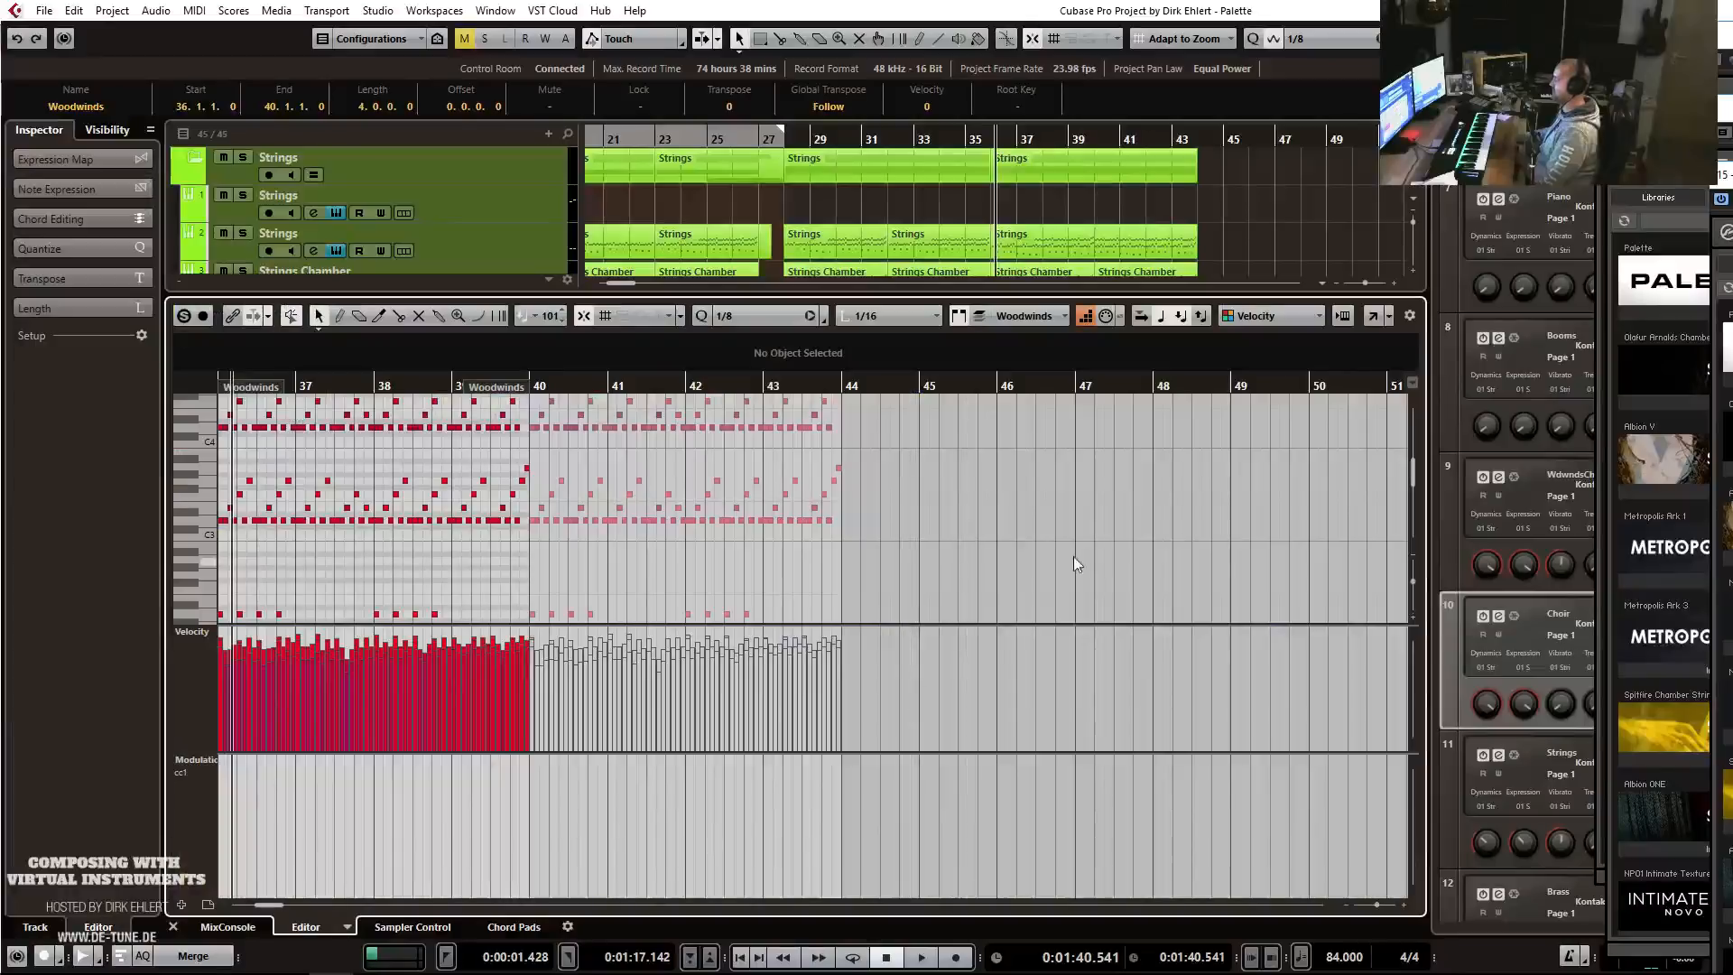
scroll(933, 496, "down", 3)
left_click_drag(1025, 593, 302, 414)
key("Up")
key("Up")
key("Up")
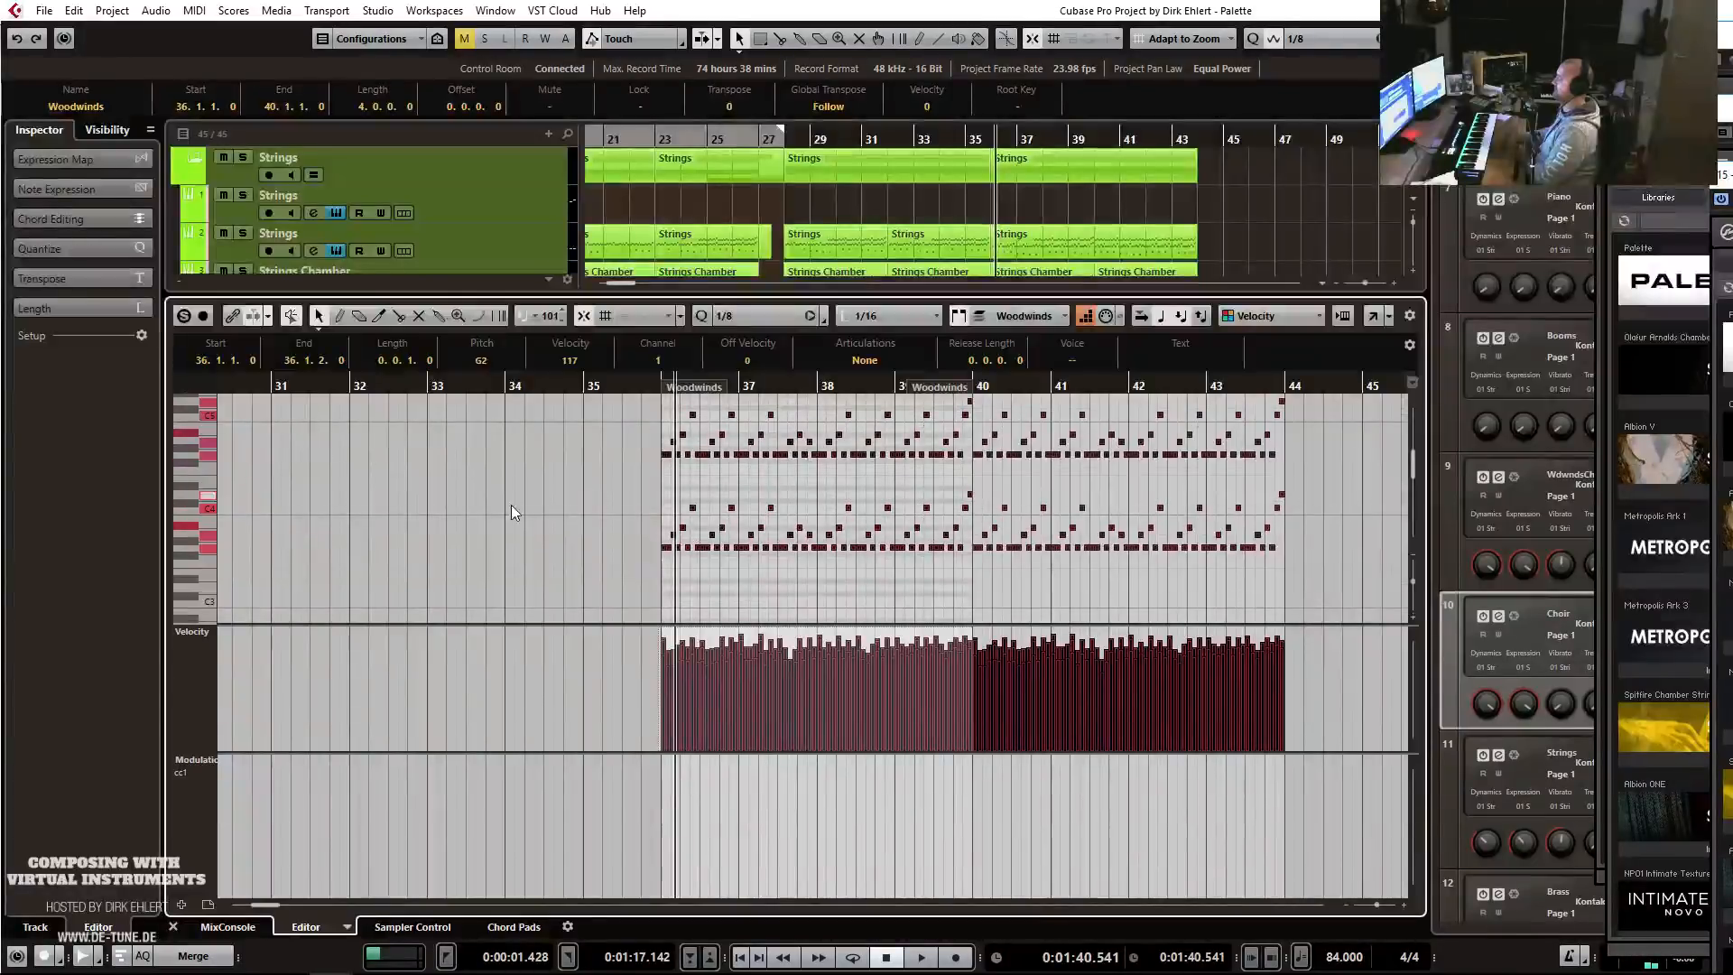
key("Return")
Play the arrangement from bar 34 to bar 44 to check the transposed repeat against the other tracks.
left_click(939, 137)
key("space")
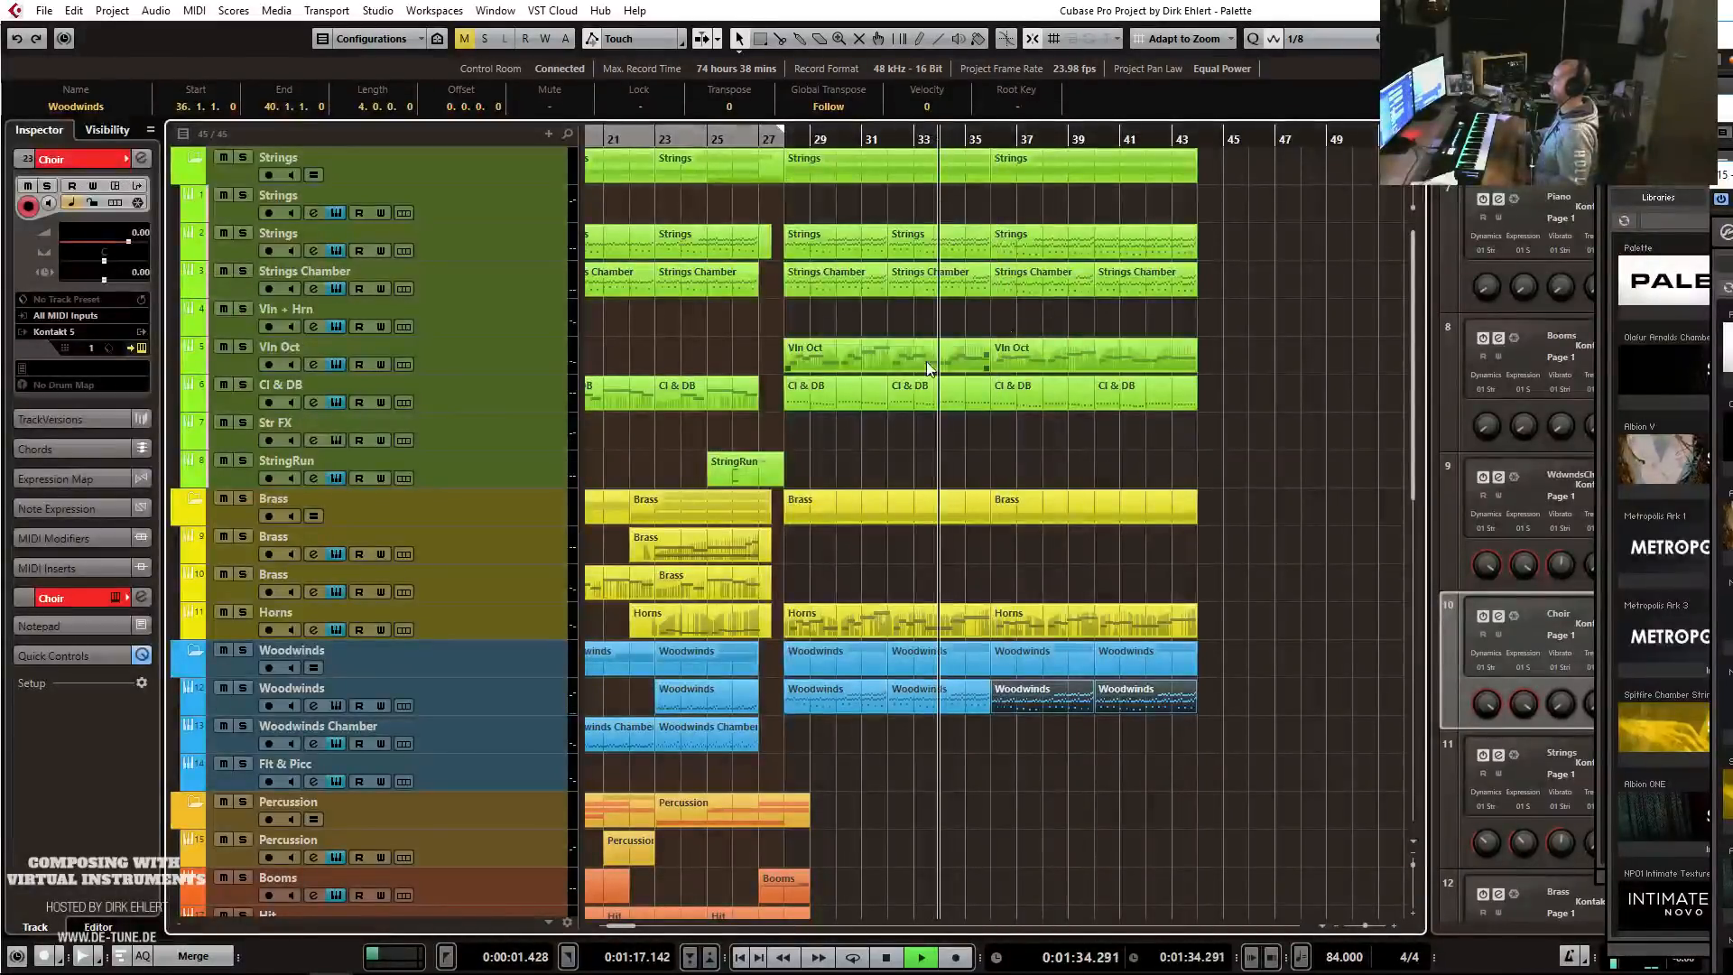
scroll(1167, 463, "down", 8)
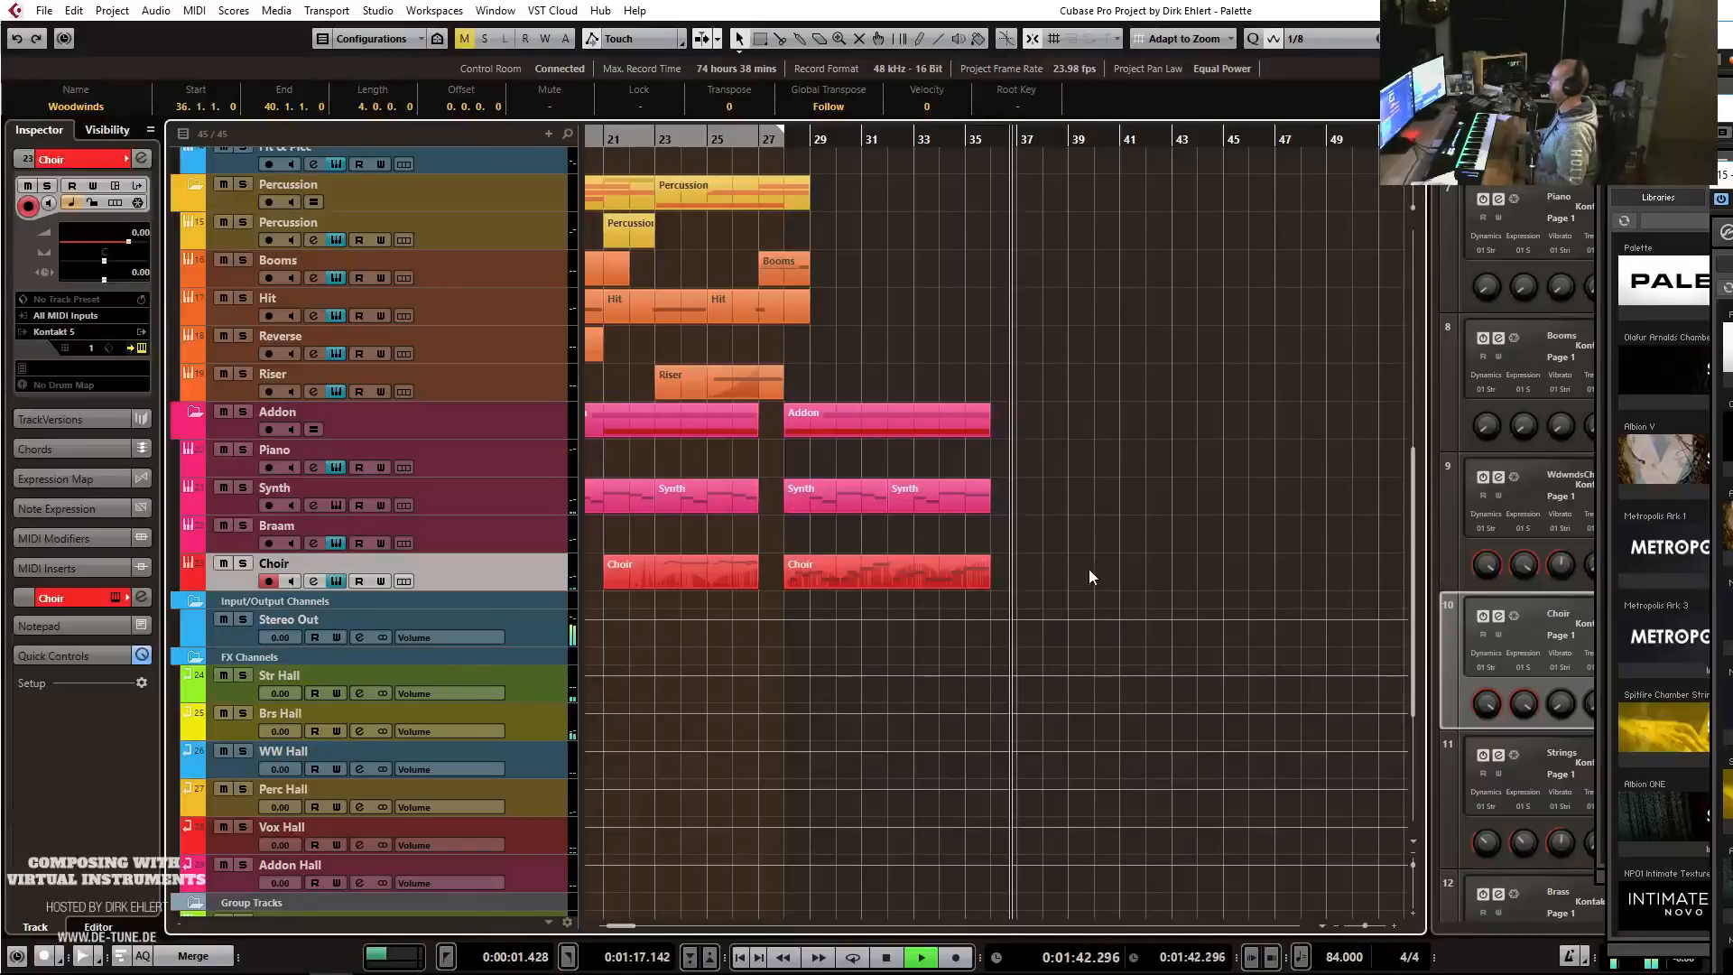
key("h")
key("h")
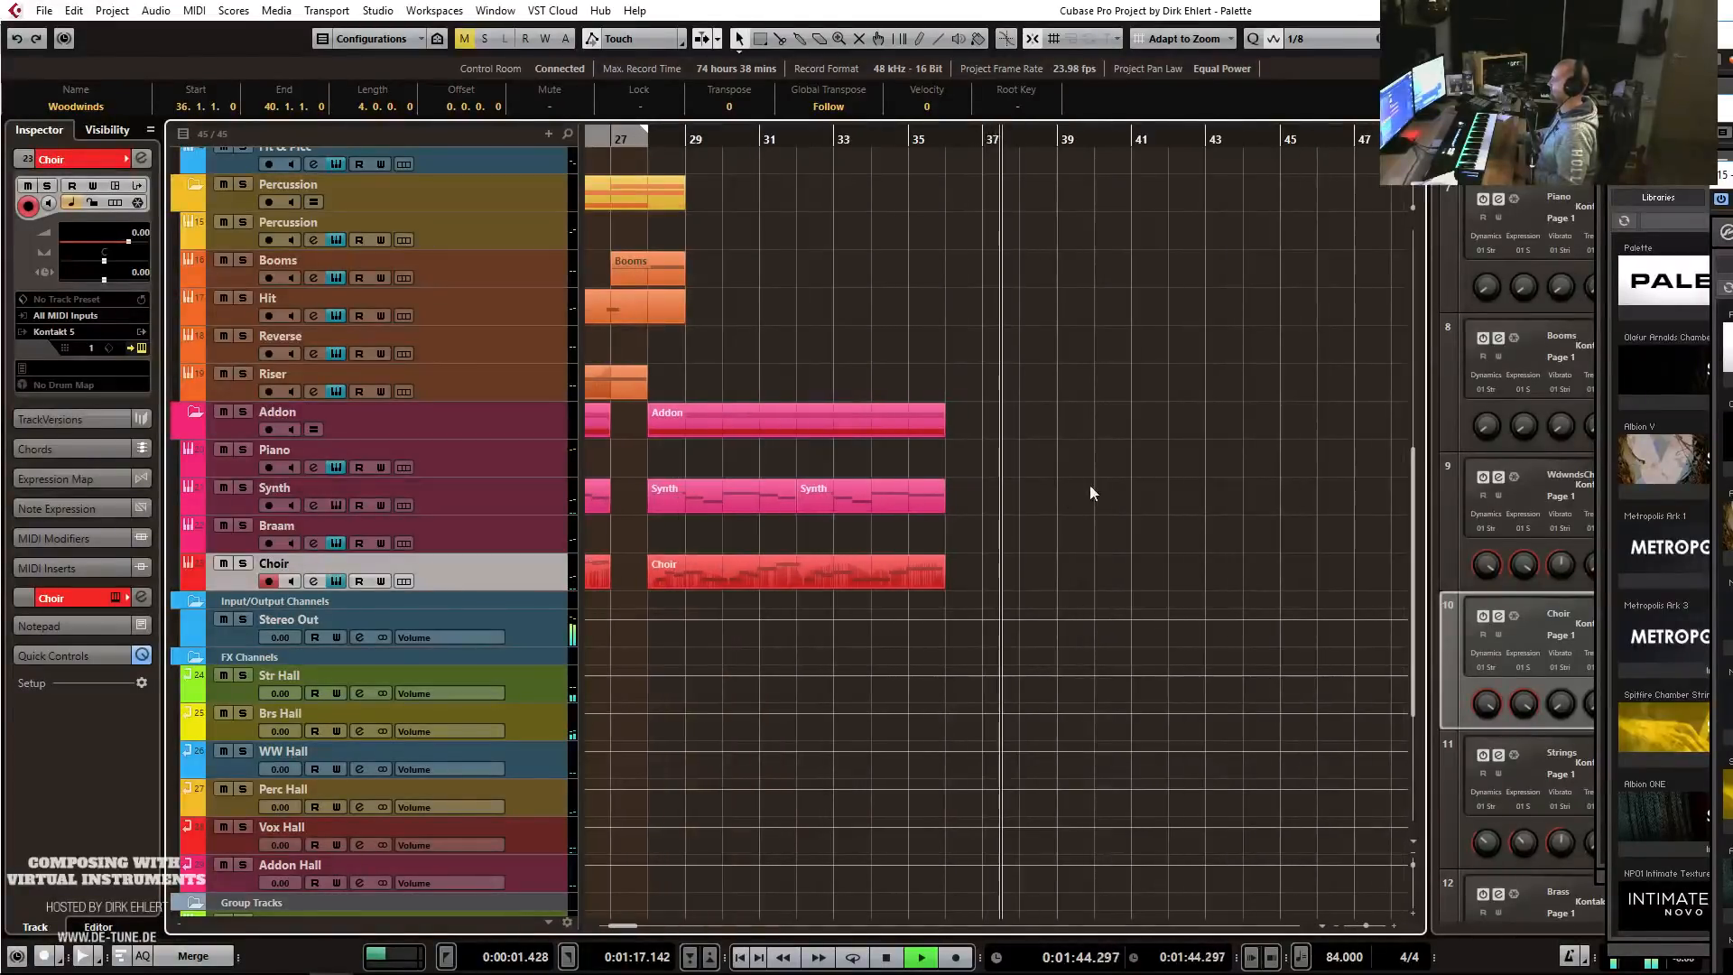
key("g")
key("g")
key("g")
scroll(1063, 471, "up", 6)
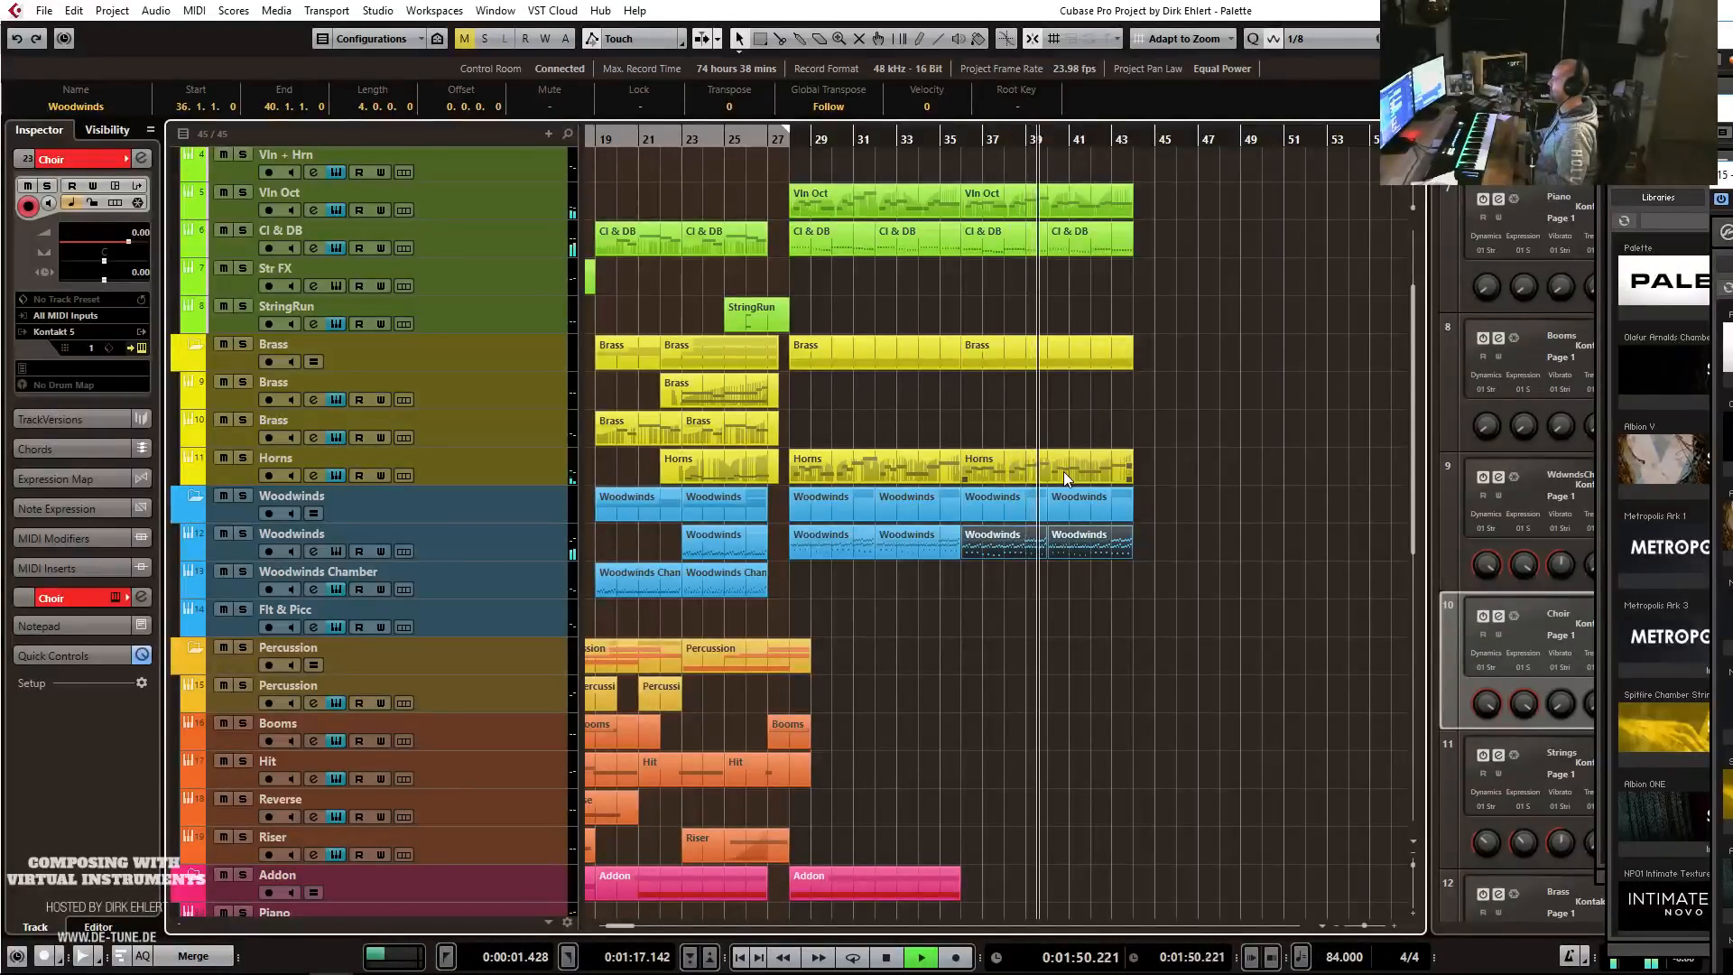
scroll(1076, 518, "down", 5)
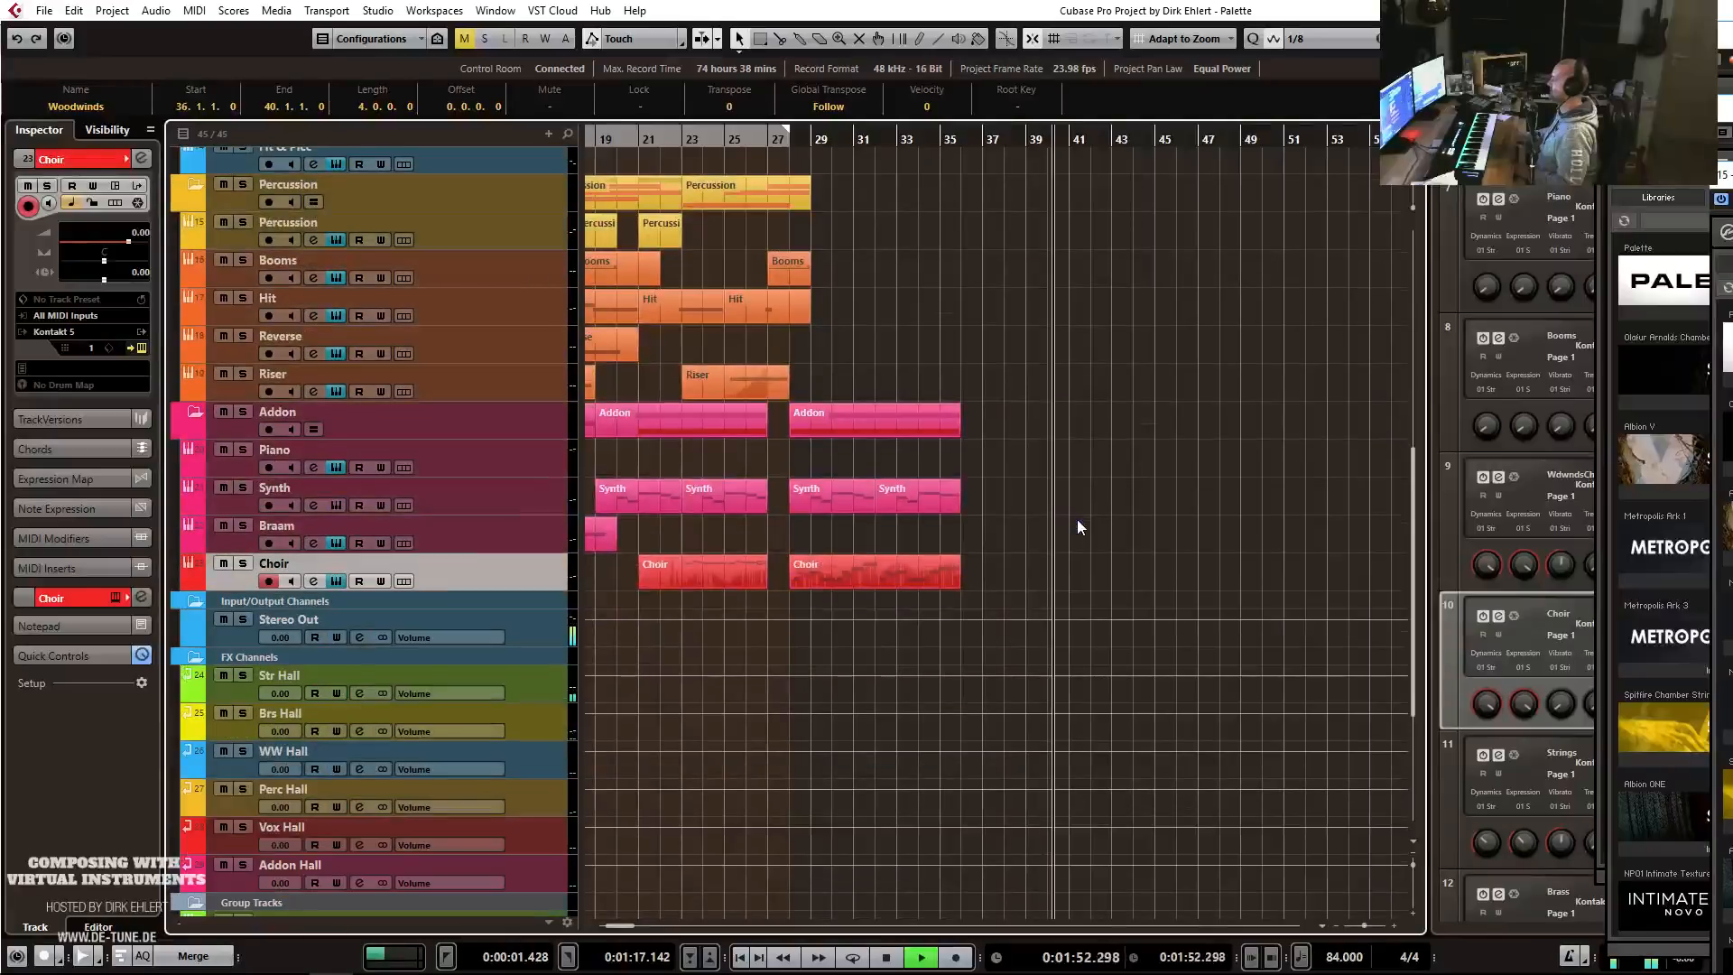
scroll(1076, 518, "up", 3)
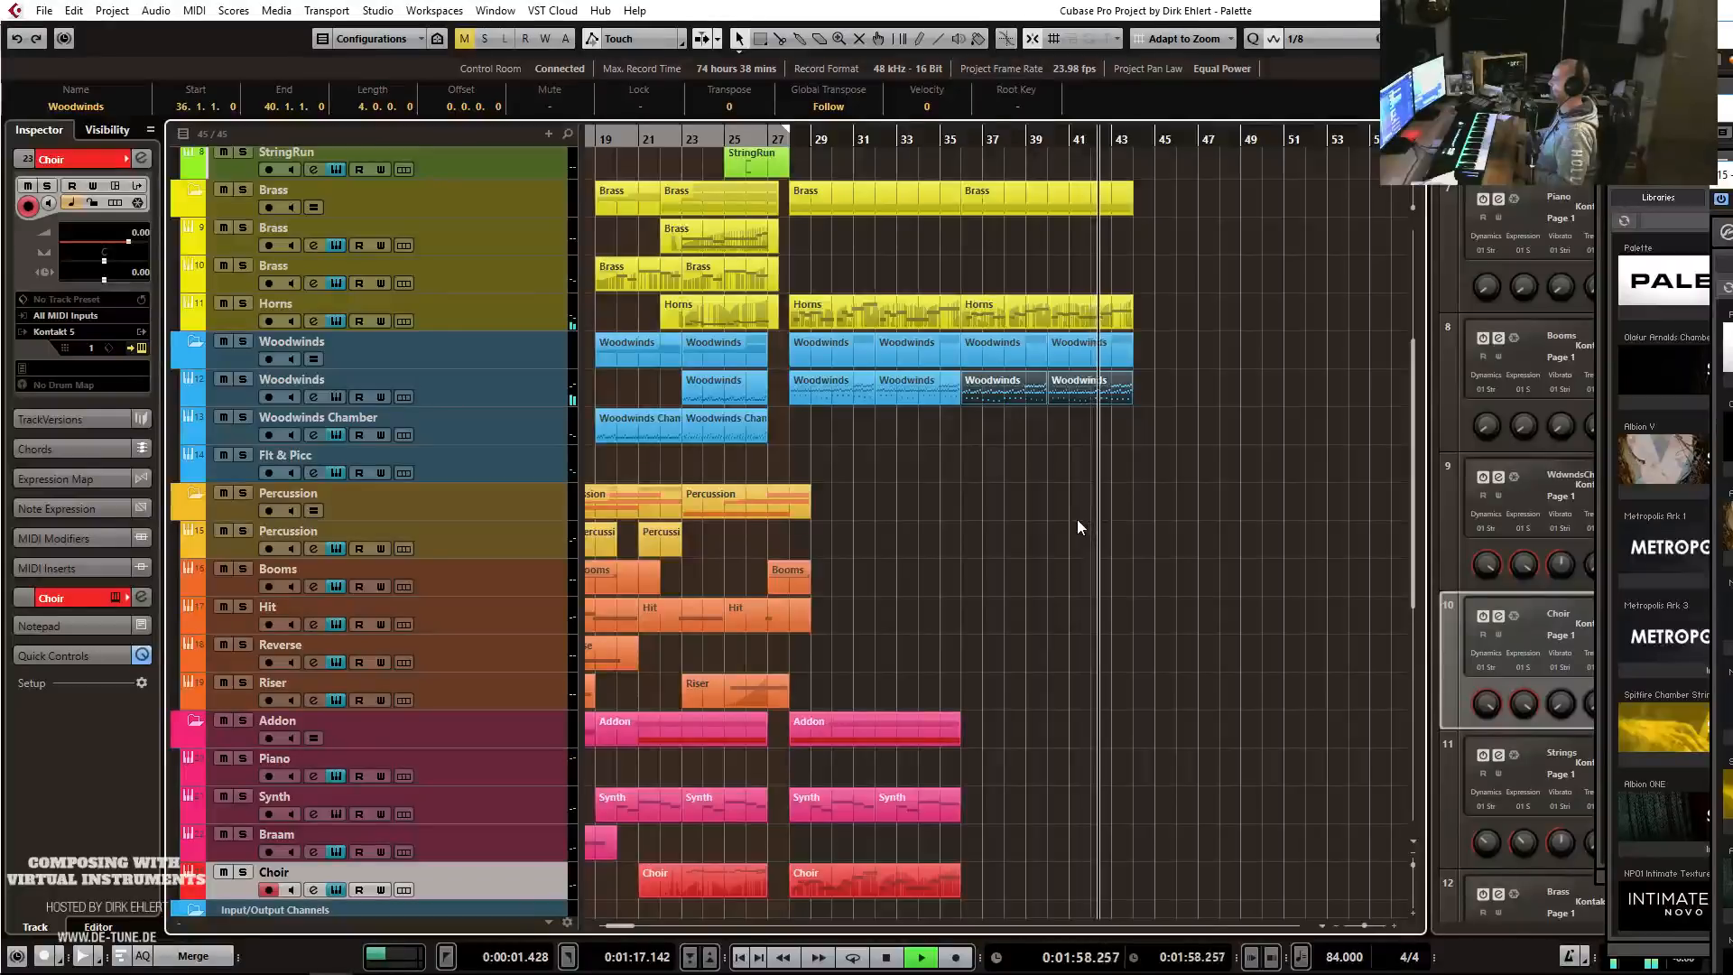
key("h")
key("h")
key("h")
key("g")
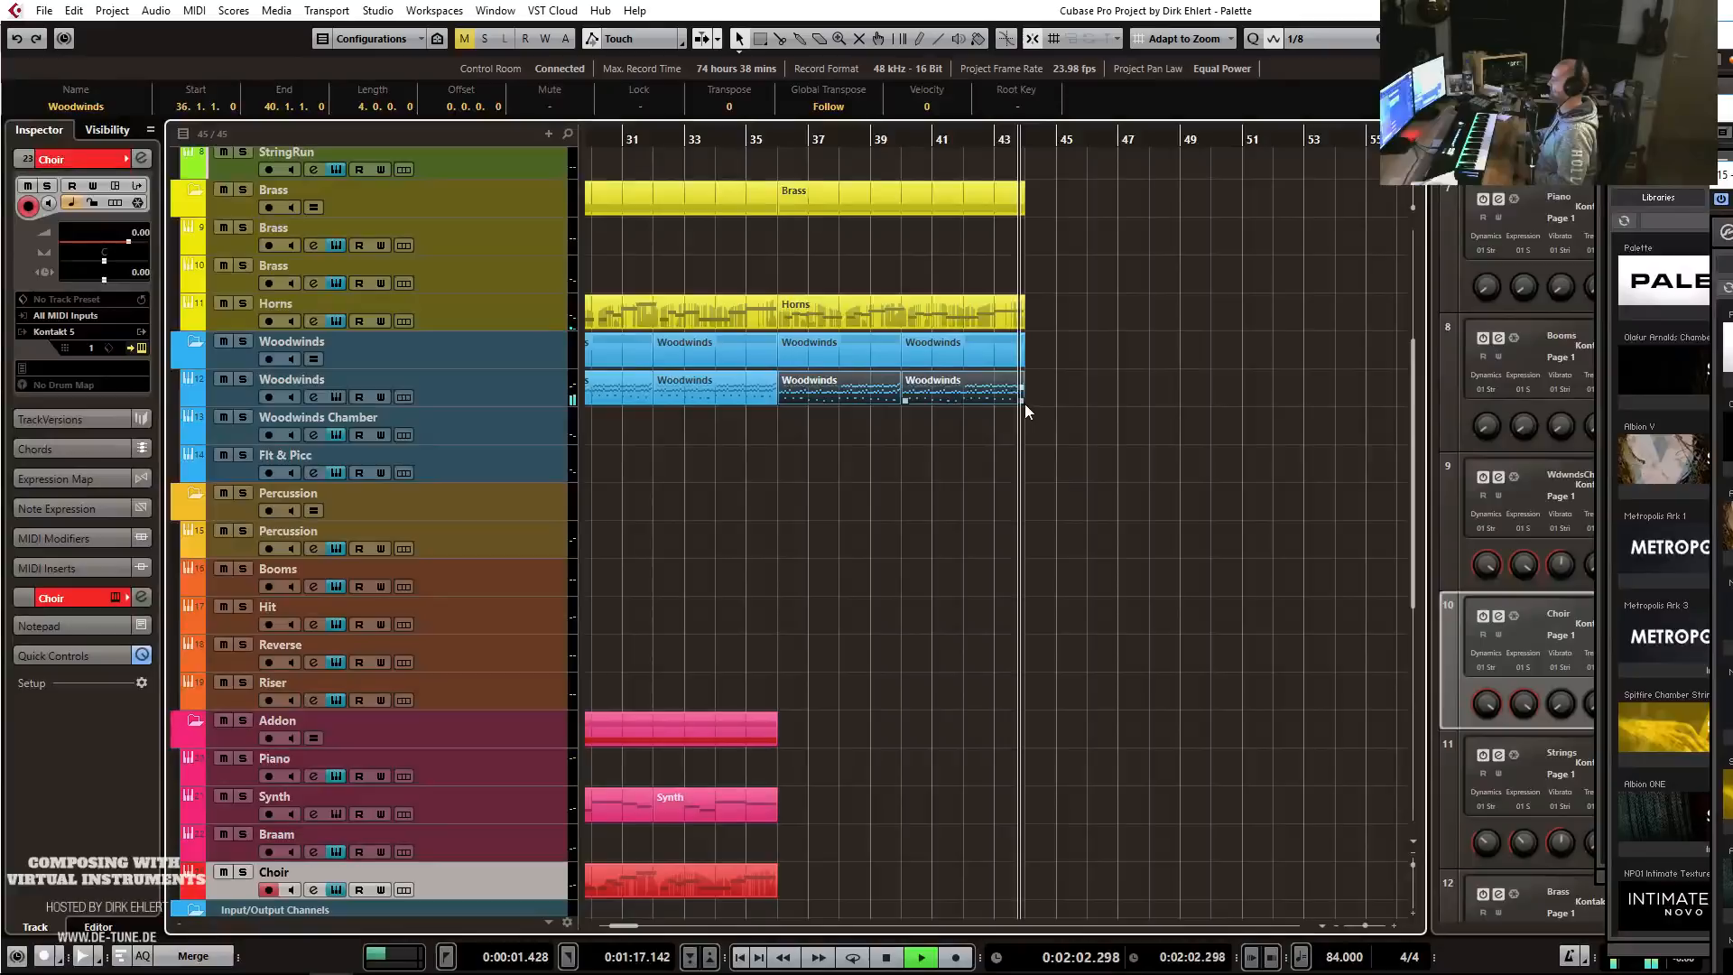
key("space")
Split the last Woodwinds part at bar 43 and duplicate its final bar to bar 44.
left_click(1098, 399)
left_click(997, 397)
key("1")
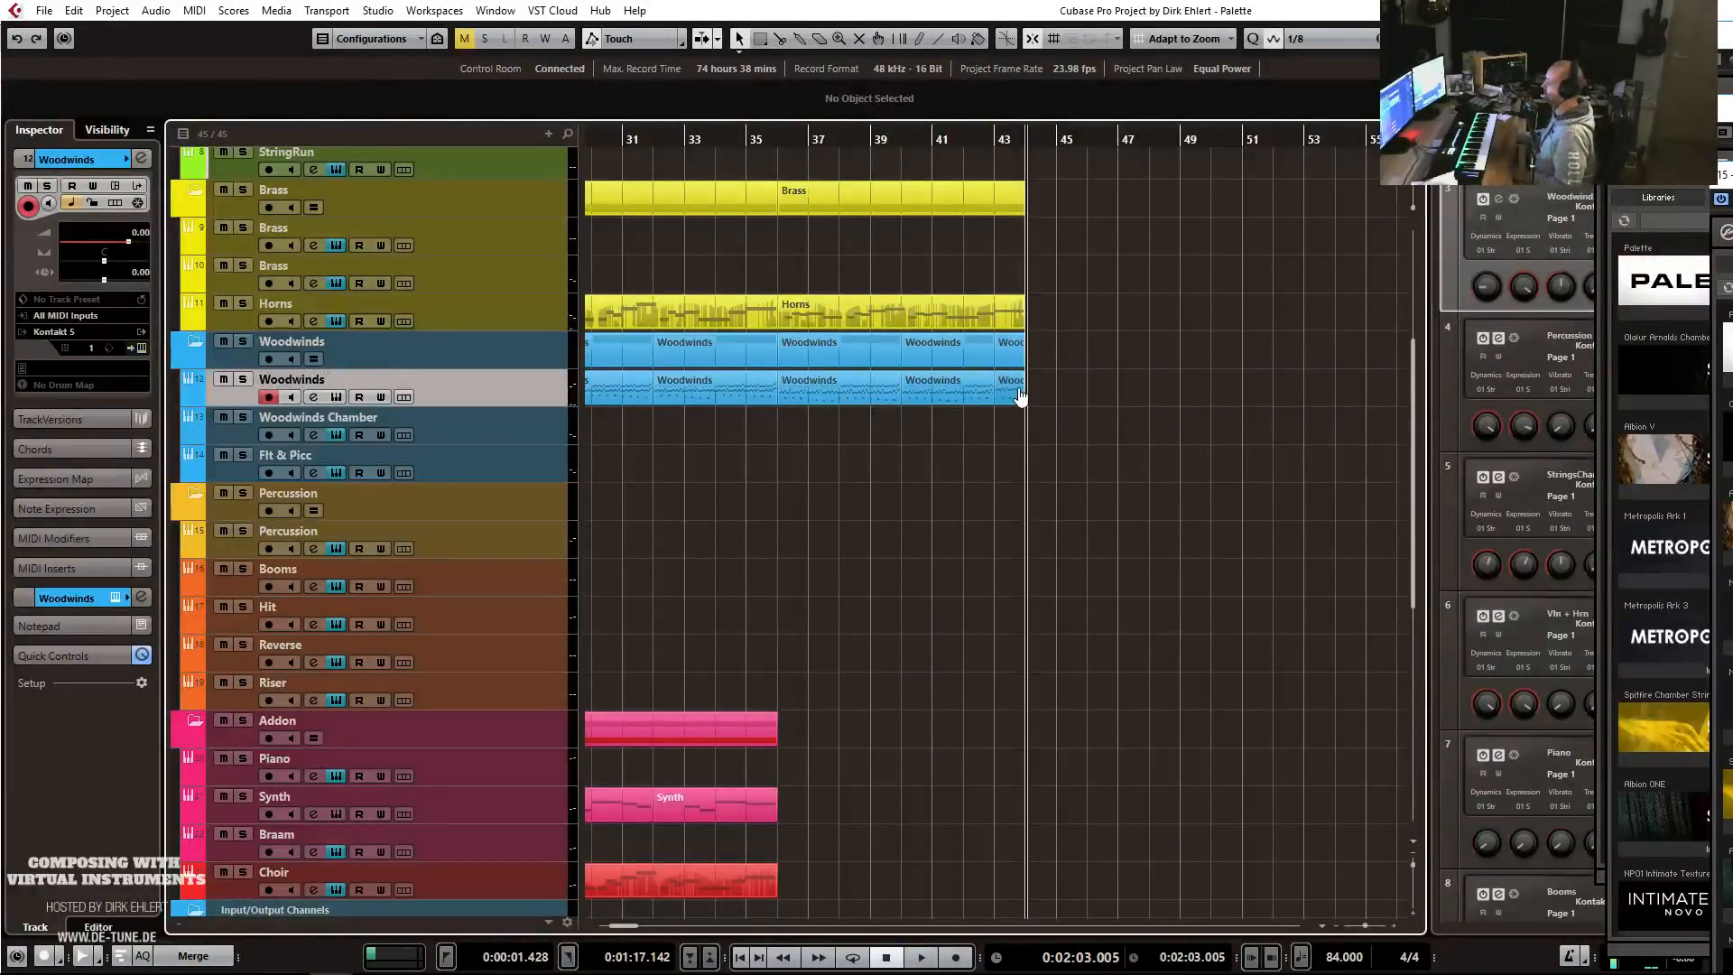
left_click(1014, 395)
key("ctrl+d")
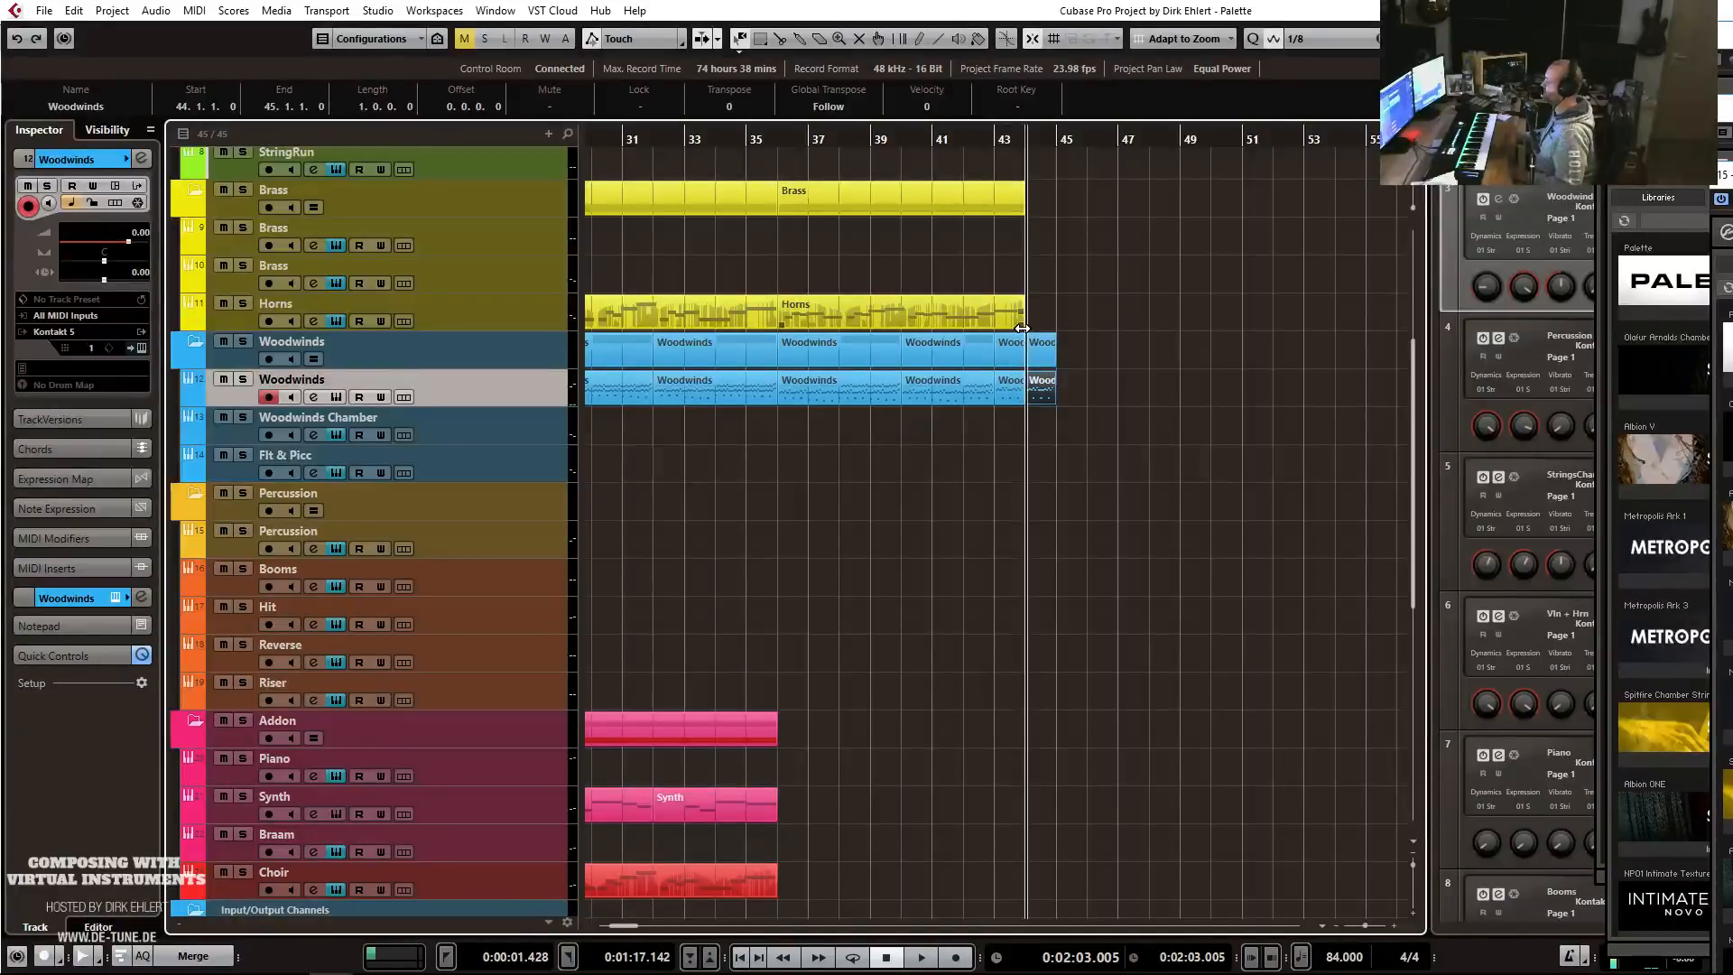
Extend the end of the Horns part to bar 45 and lengthen its last note to almost fill the added bar.
left_click_drag(1022, 328, 1059, 334)
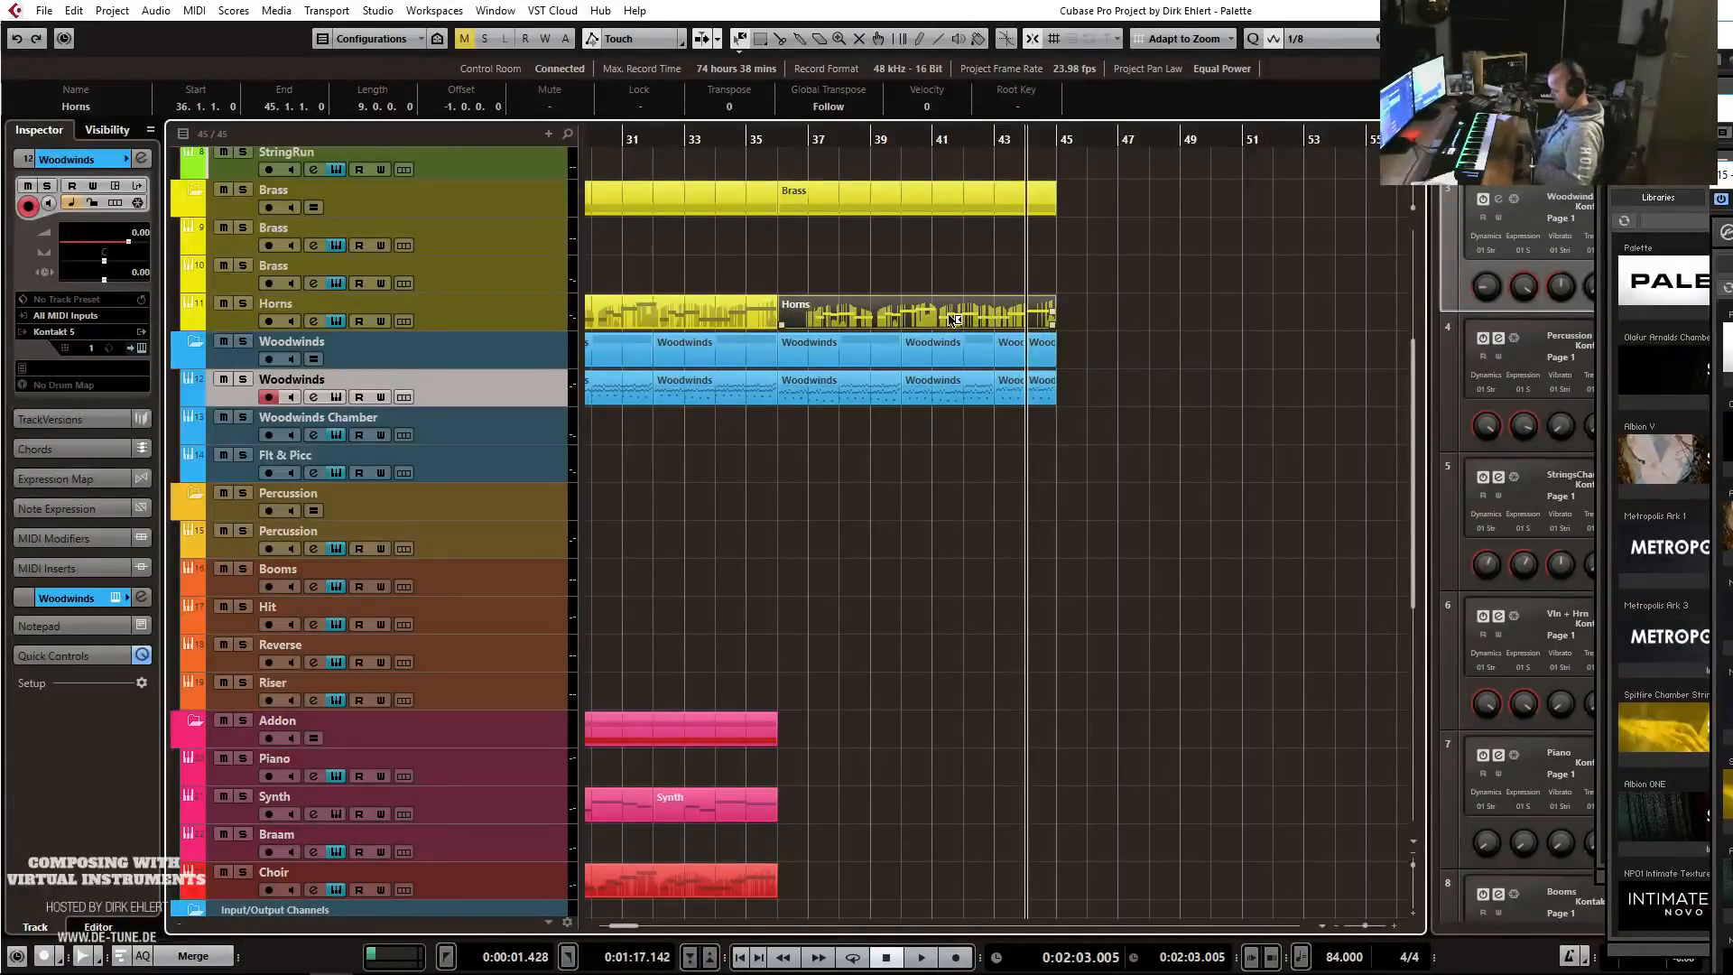
key("ctrl+z")
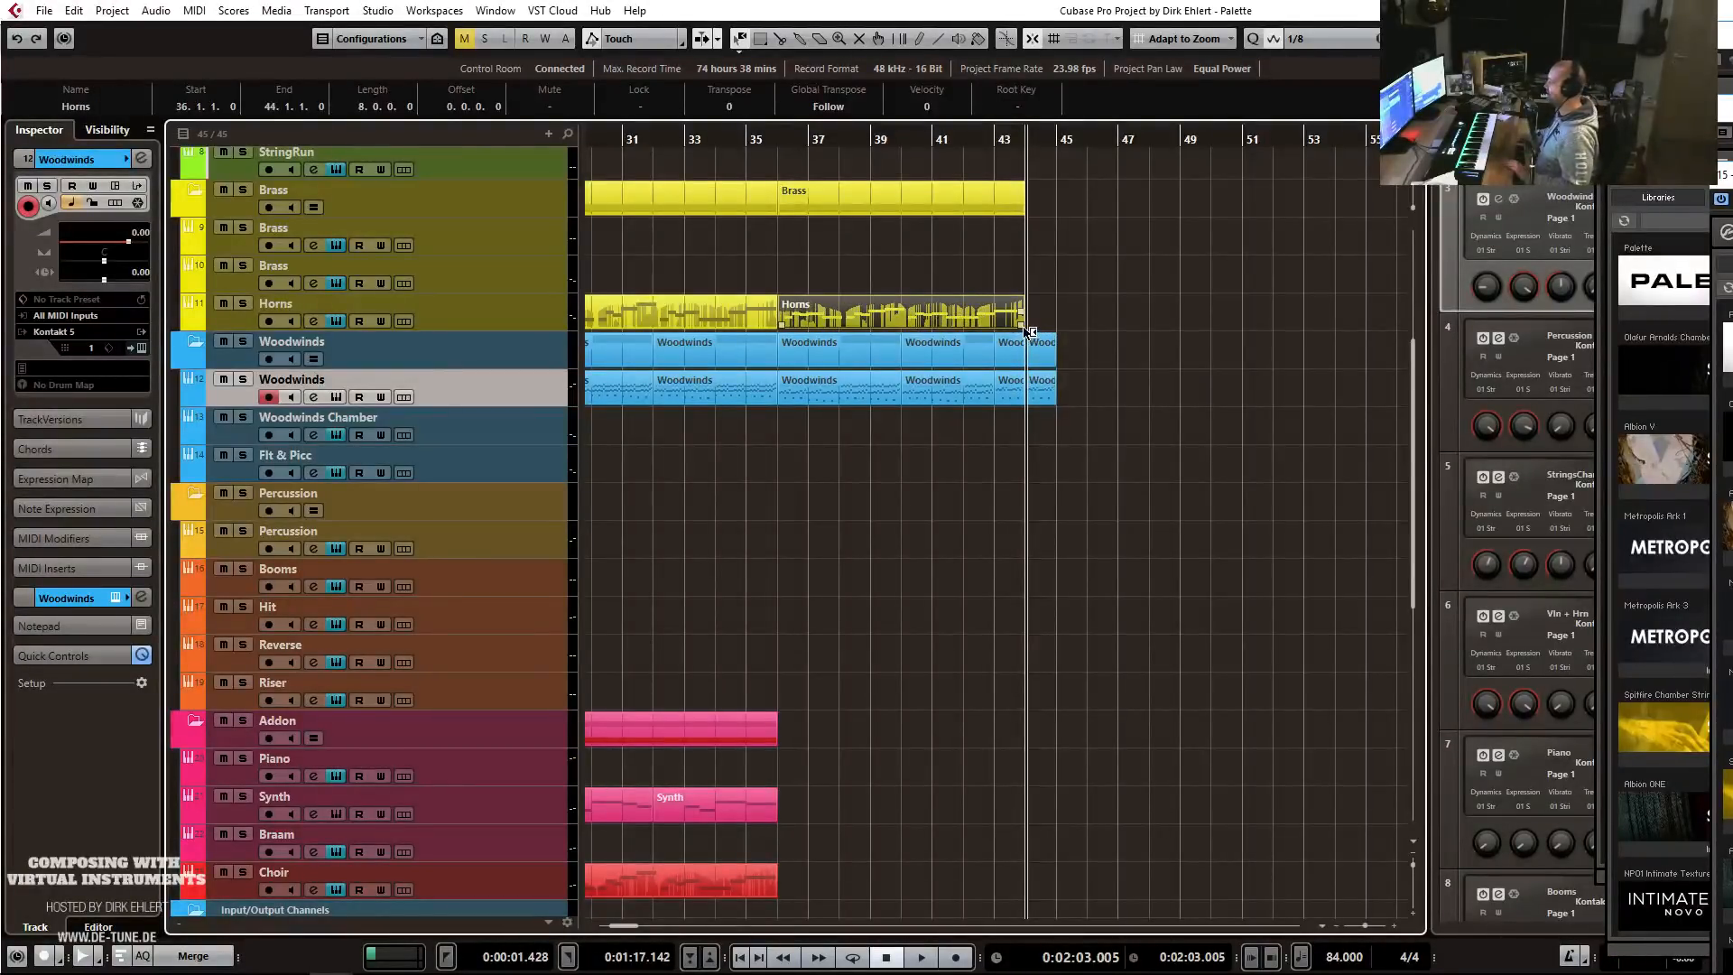
left_click_drag(1020, 325, 1055, 326)
double_click(970, 323)
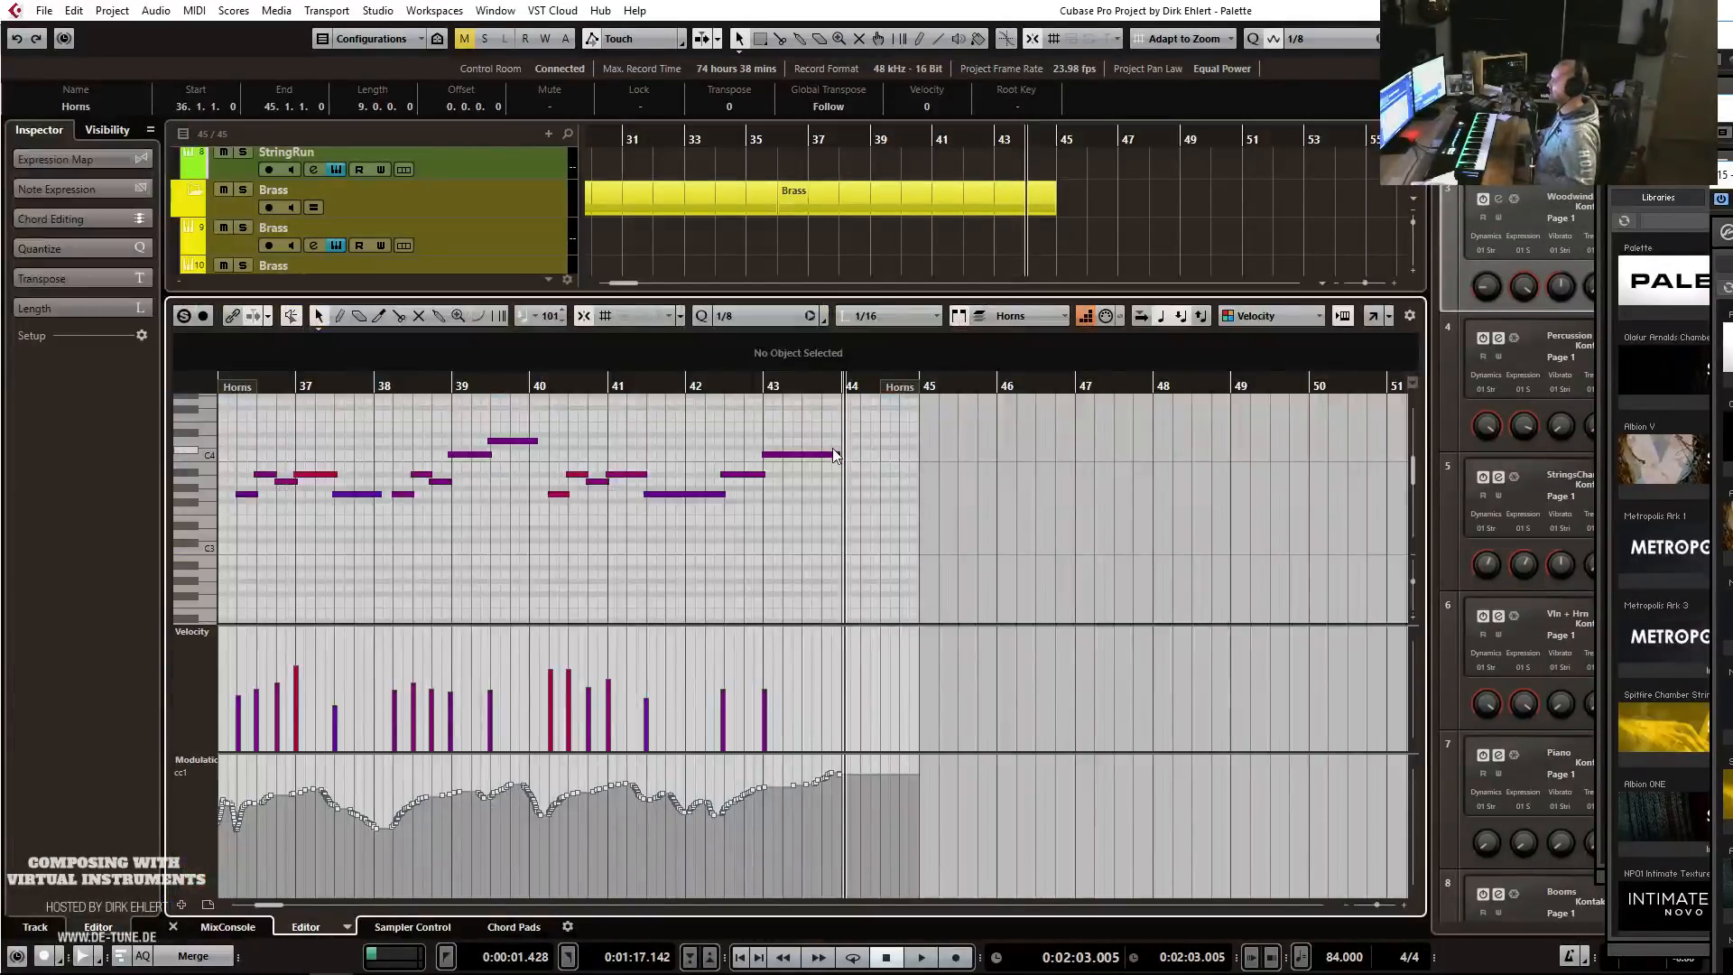
left_click_drag(833, 453, 910, 467)
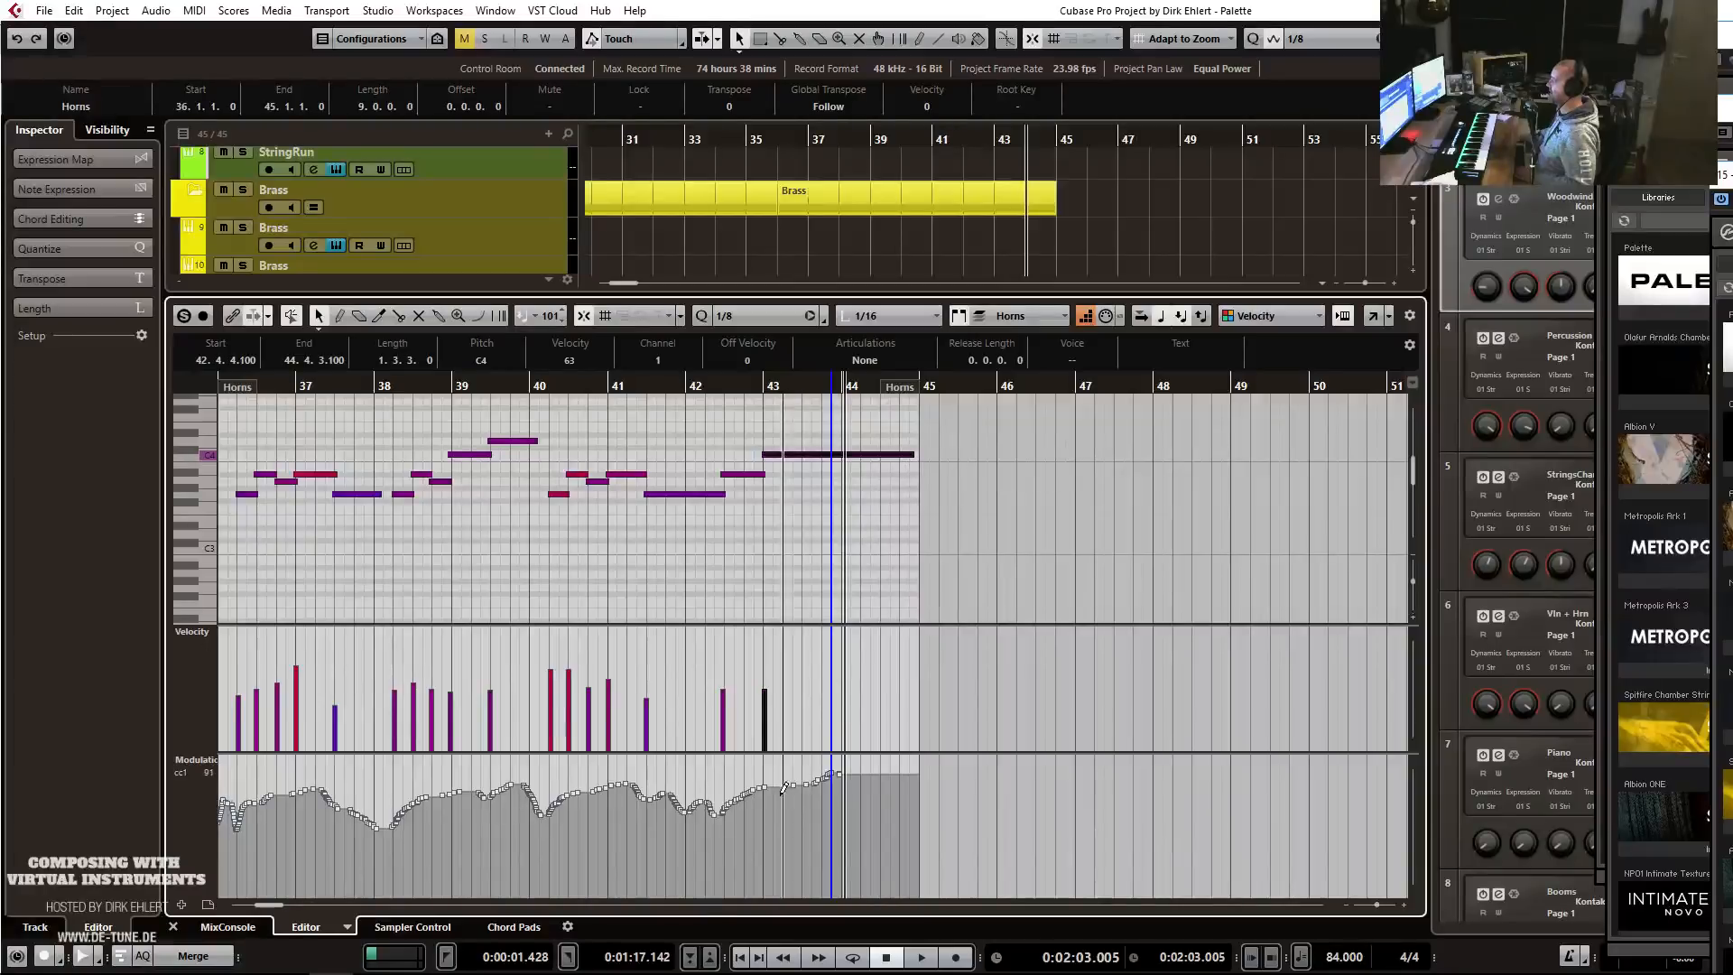
Draw a rising modulation line across bars 43 to 45 of the Horns part.
left_click_drag(767, 786, 916, 769)
key("ctrl+e")
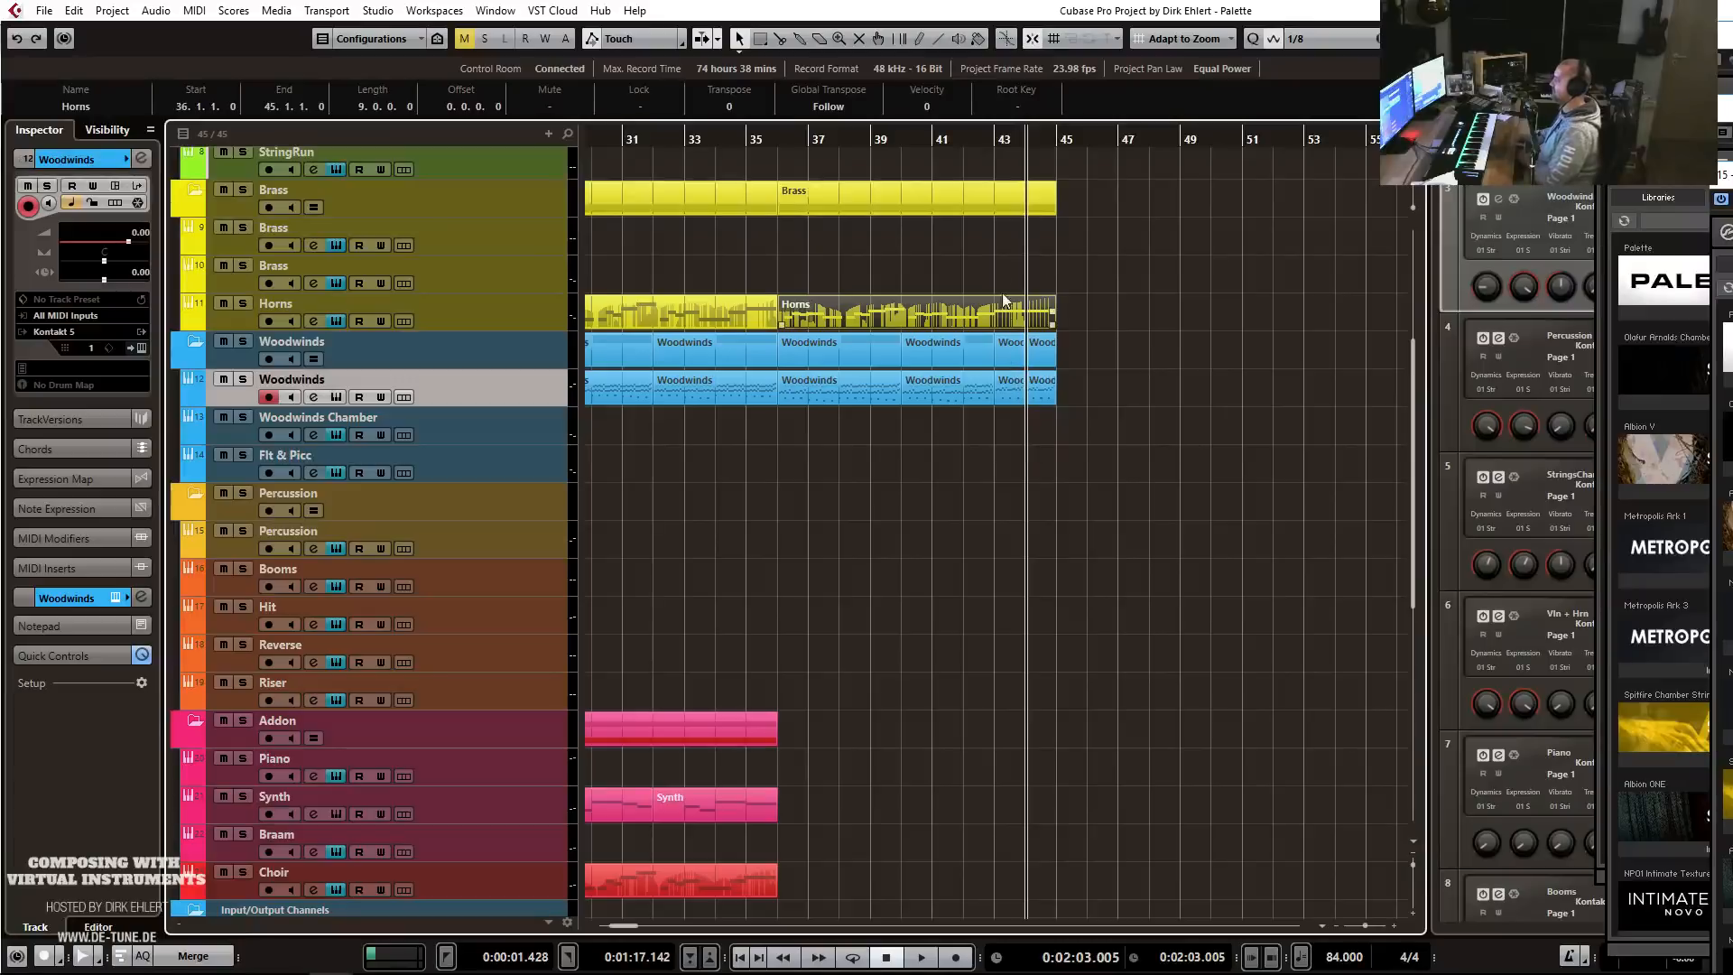
Extend the last CI & DB part to bar 45 and copy its bar 43 notes into bar 44.
scroll(1067, 240, "up", 3)
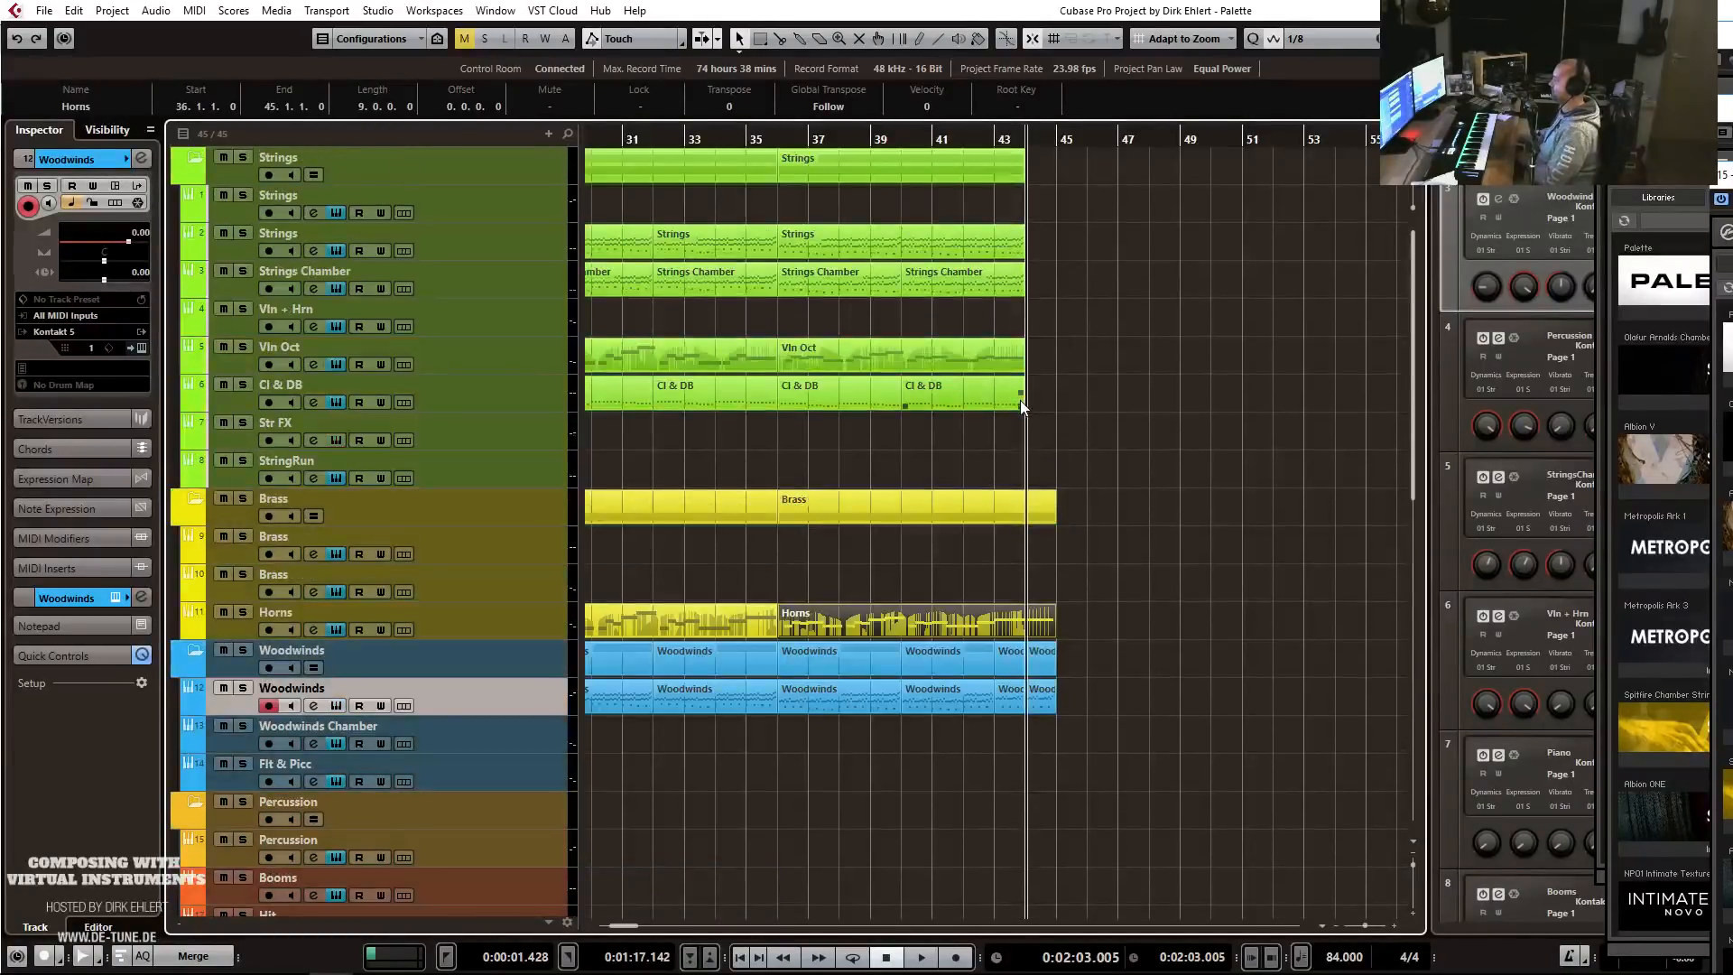
left_click_drag(1019, 407, 1056, 406)
key("ctrl+e")
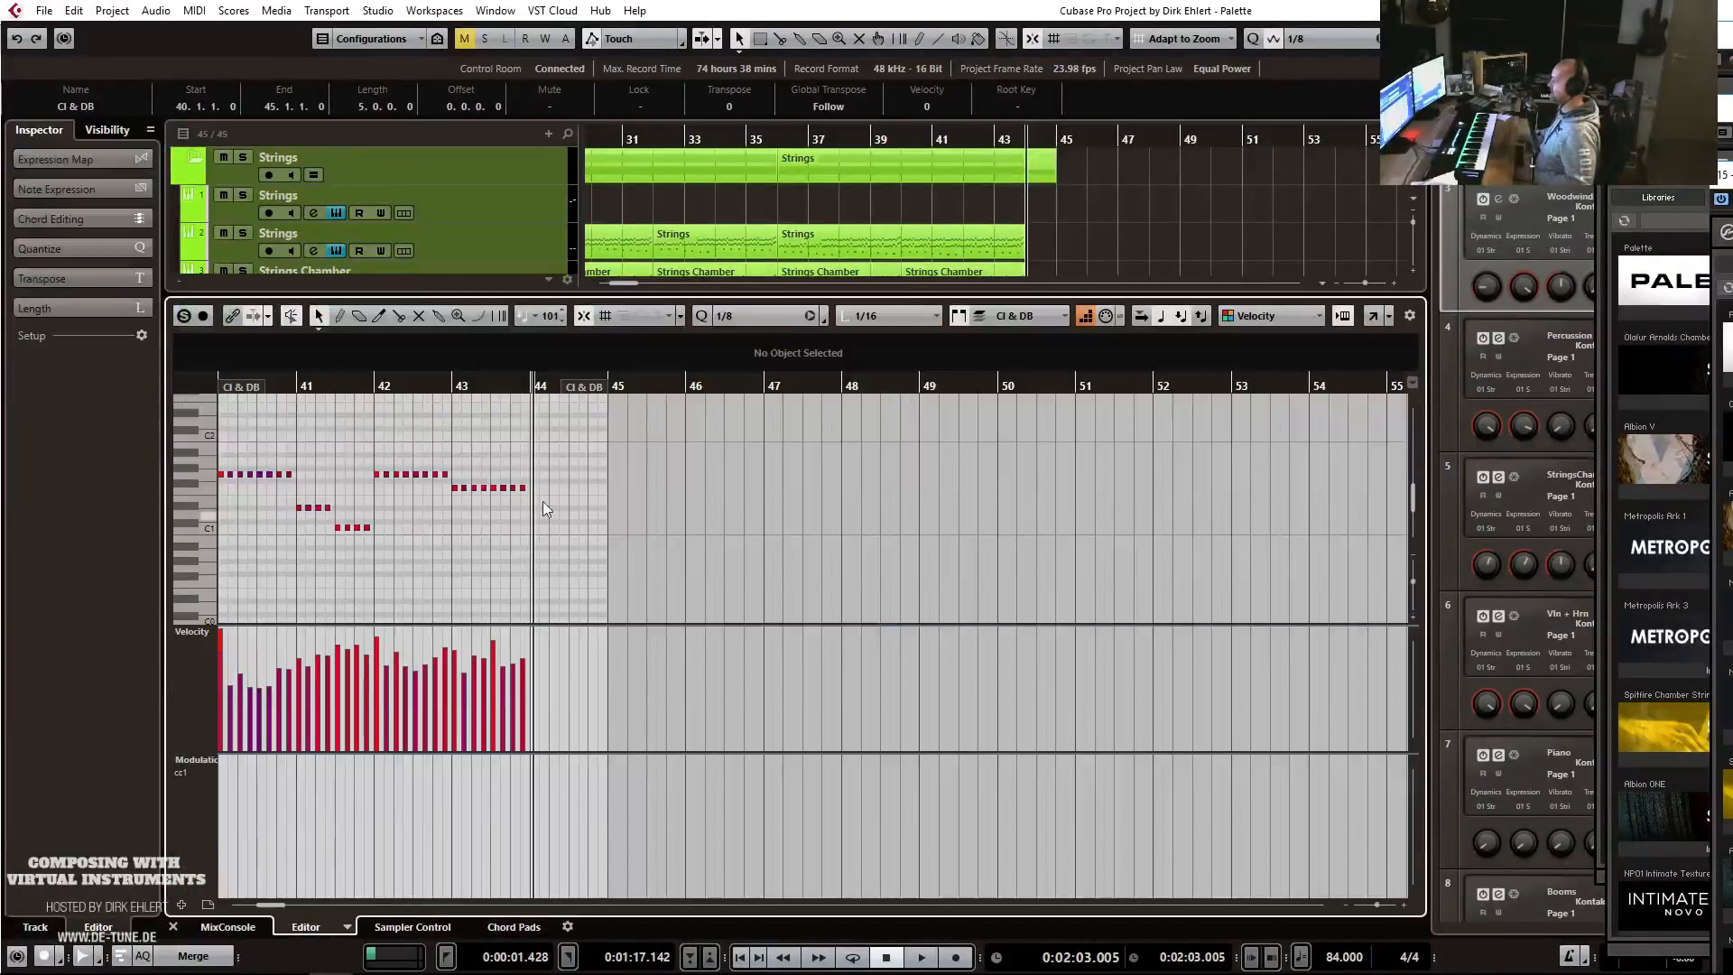
left_click_drag(453, 505, 454, 506)
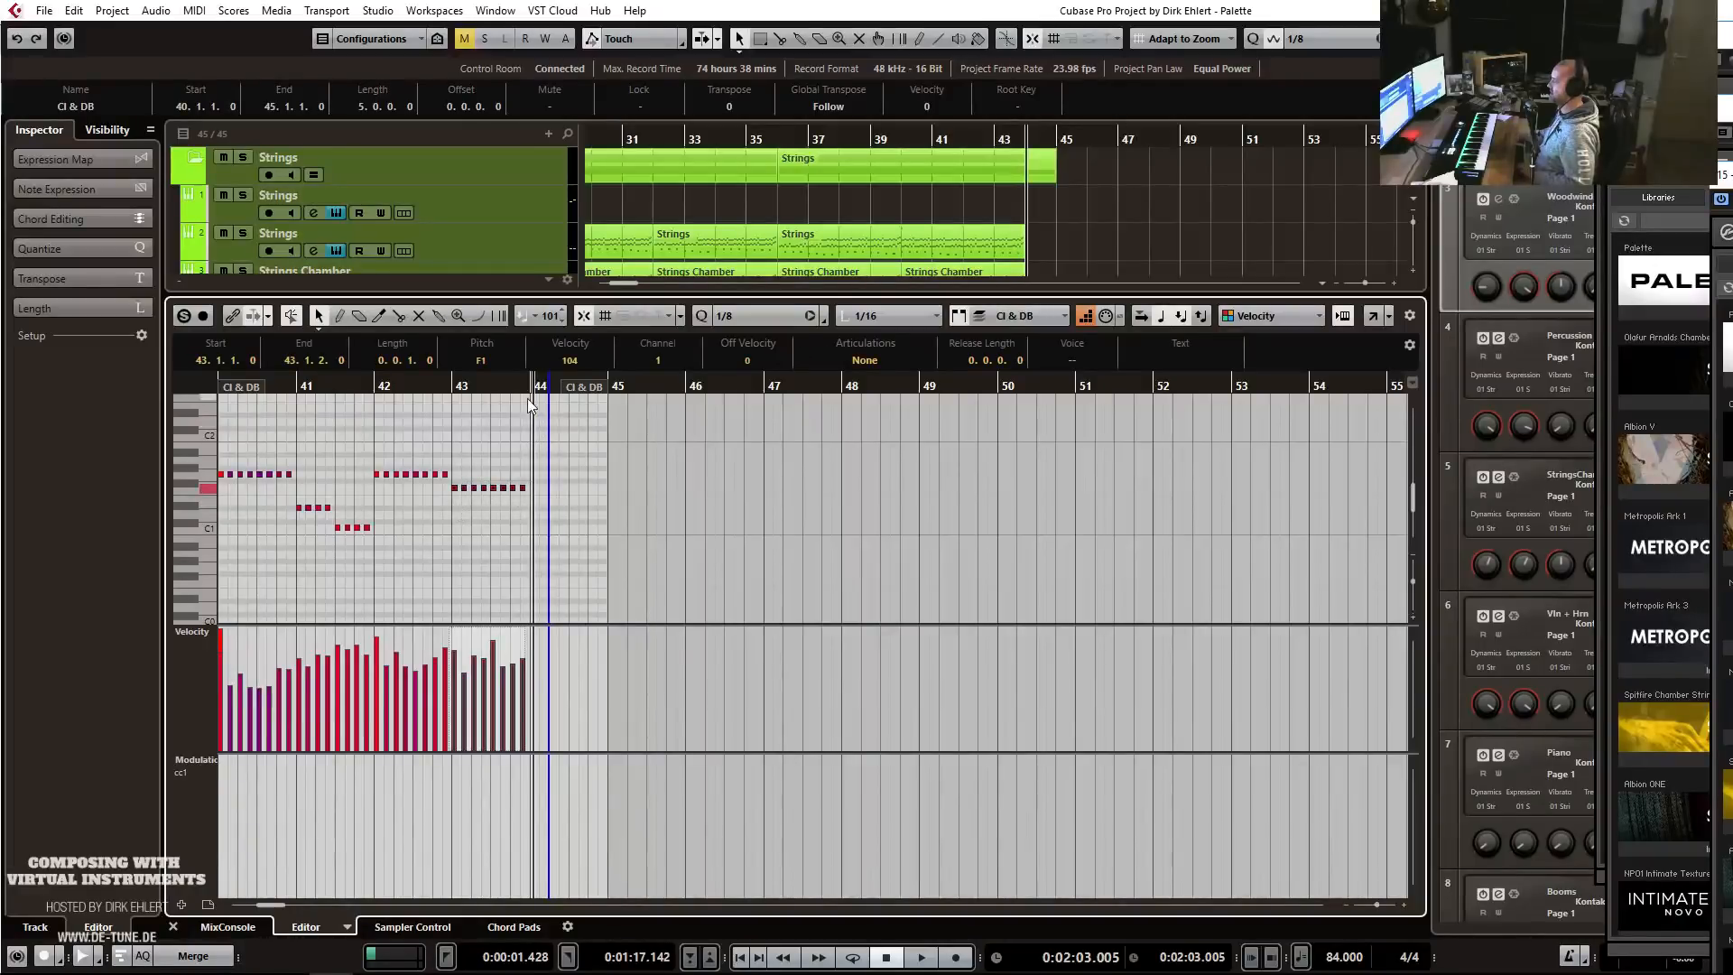
key("ctrl+e")
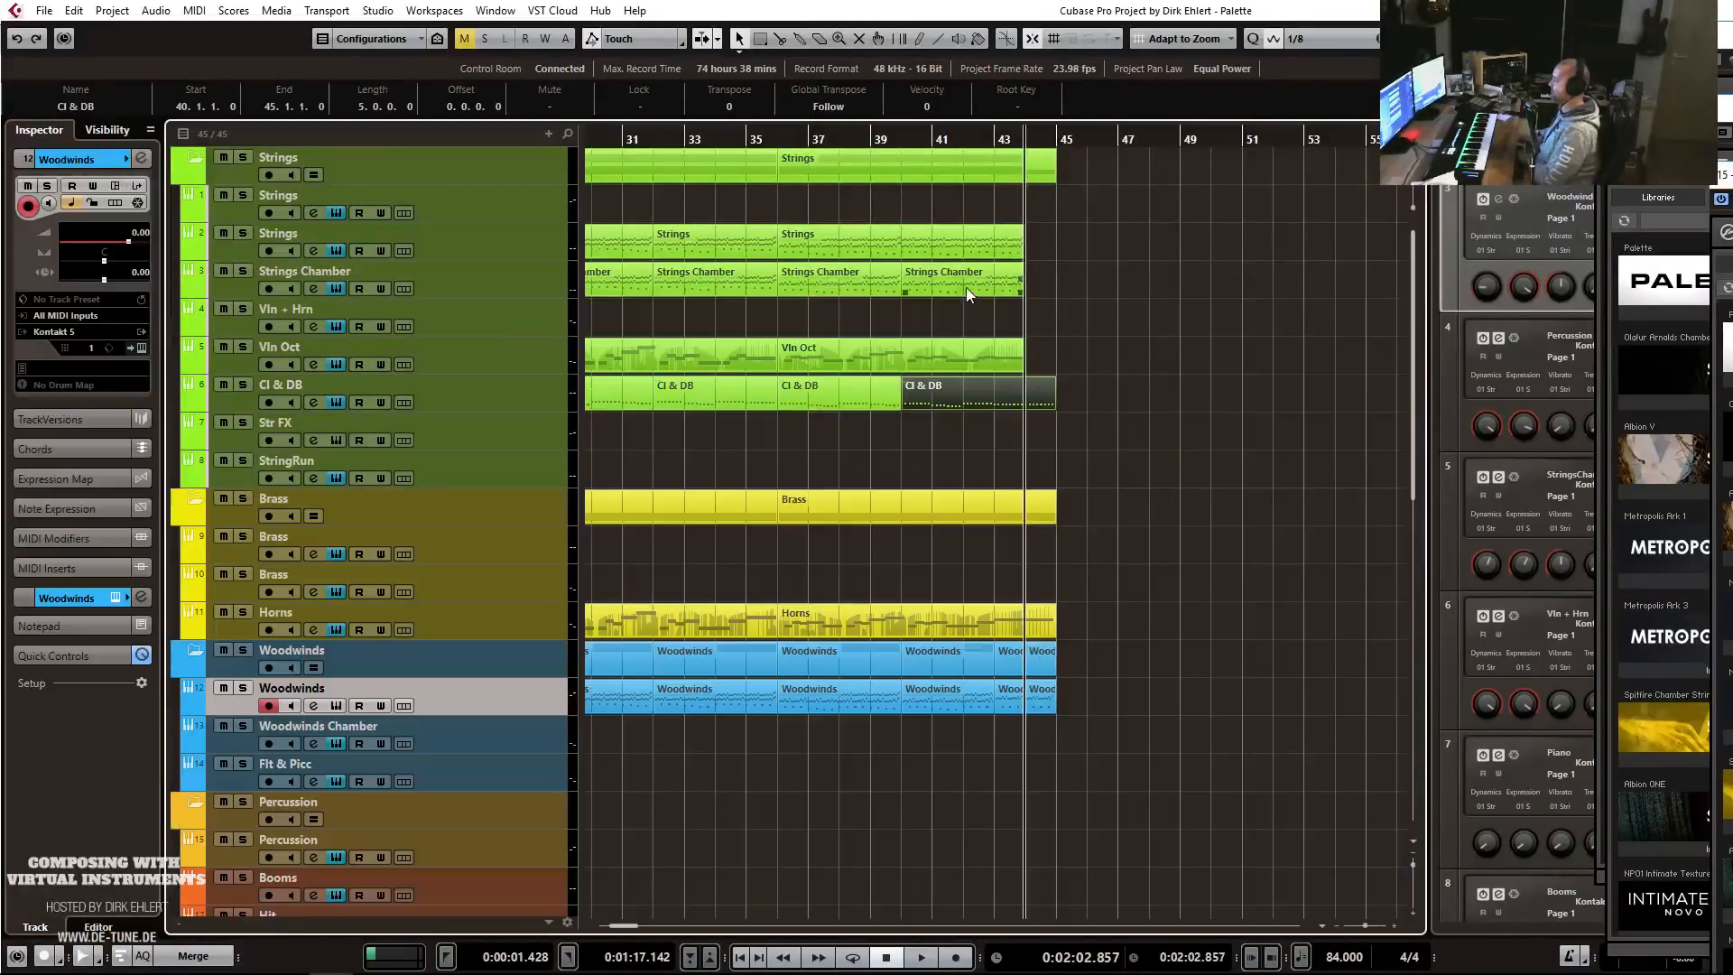
Extend the VIn Oct part to bar 45, lengthening its last note and continuing the rising modulation across the added bar.
left_click_drag(1022, 368, 1056, 368)
key("ctrl+e")
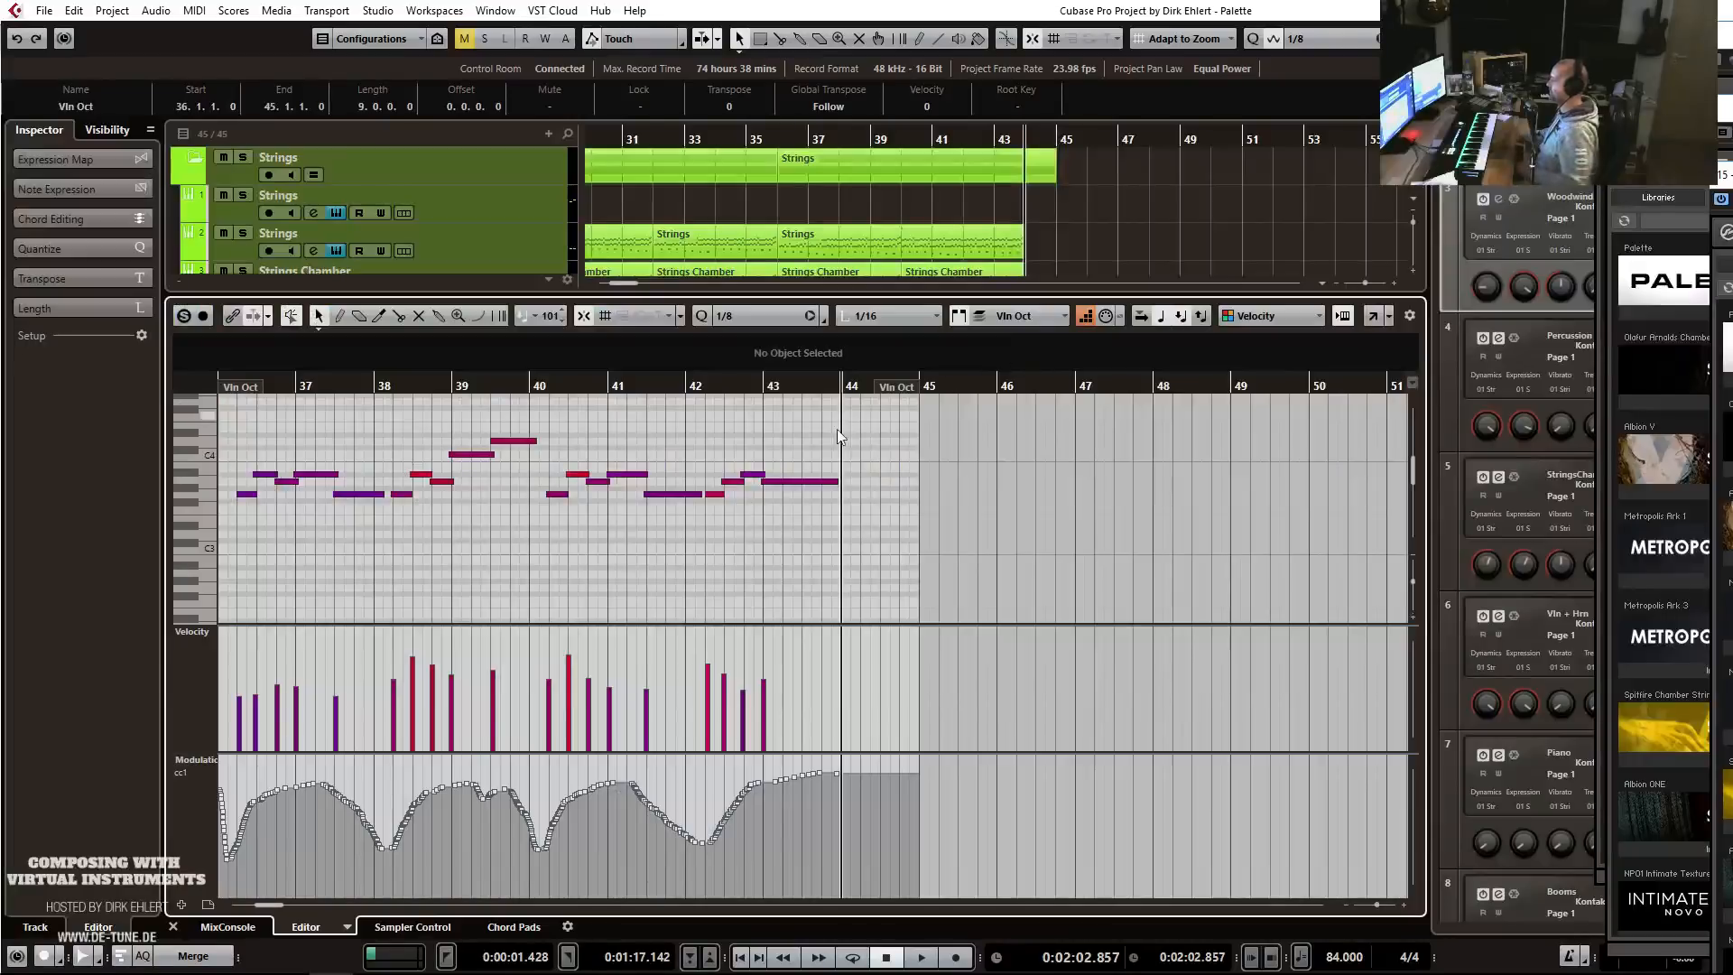
left_click_drag(837, 482, 914, 482)
left_click_drag(777, 777, 903, 763)
key("ctrl+e")
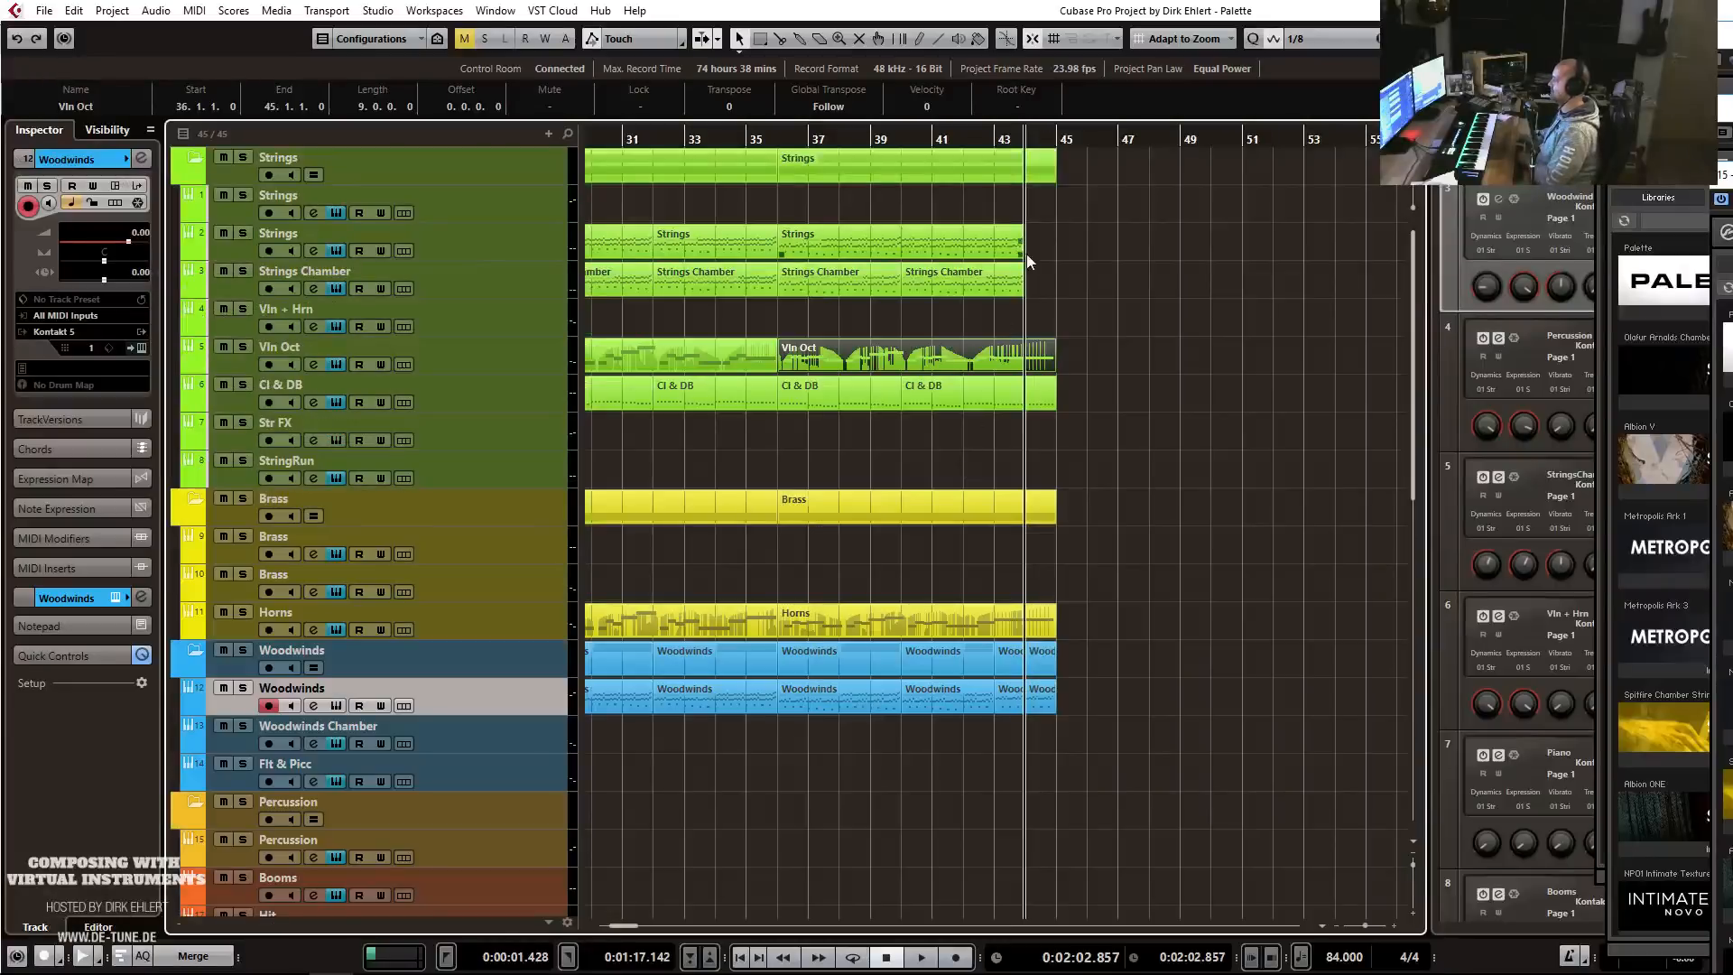
left_click_drag(1018, 289, 1055, 289)
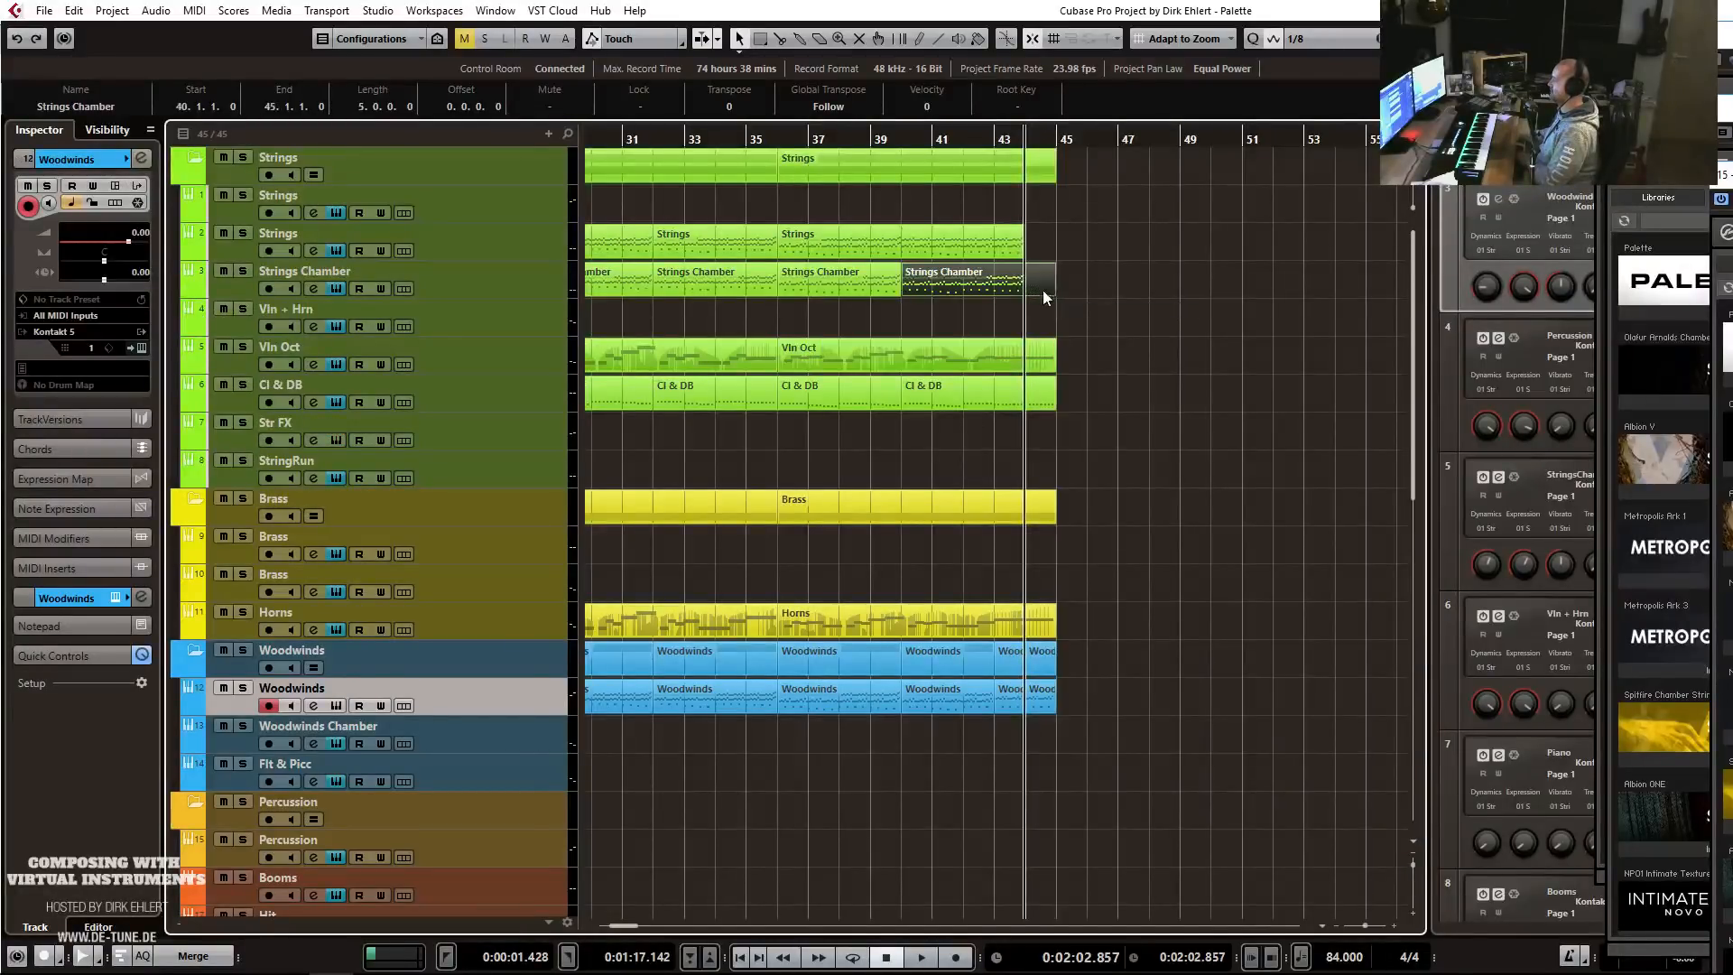
key("ctrl+e")
key("ctrl+e")
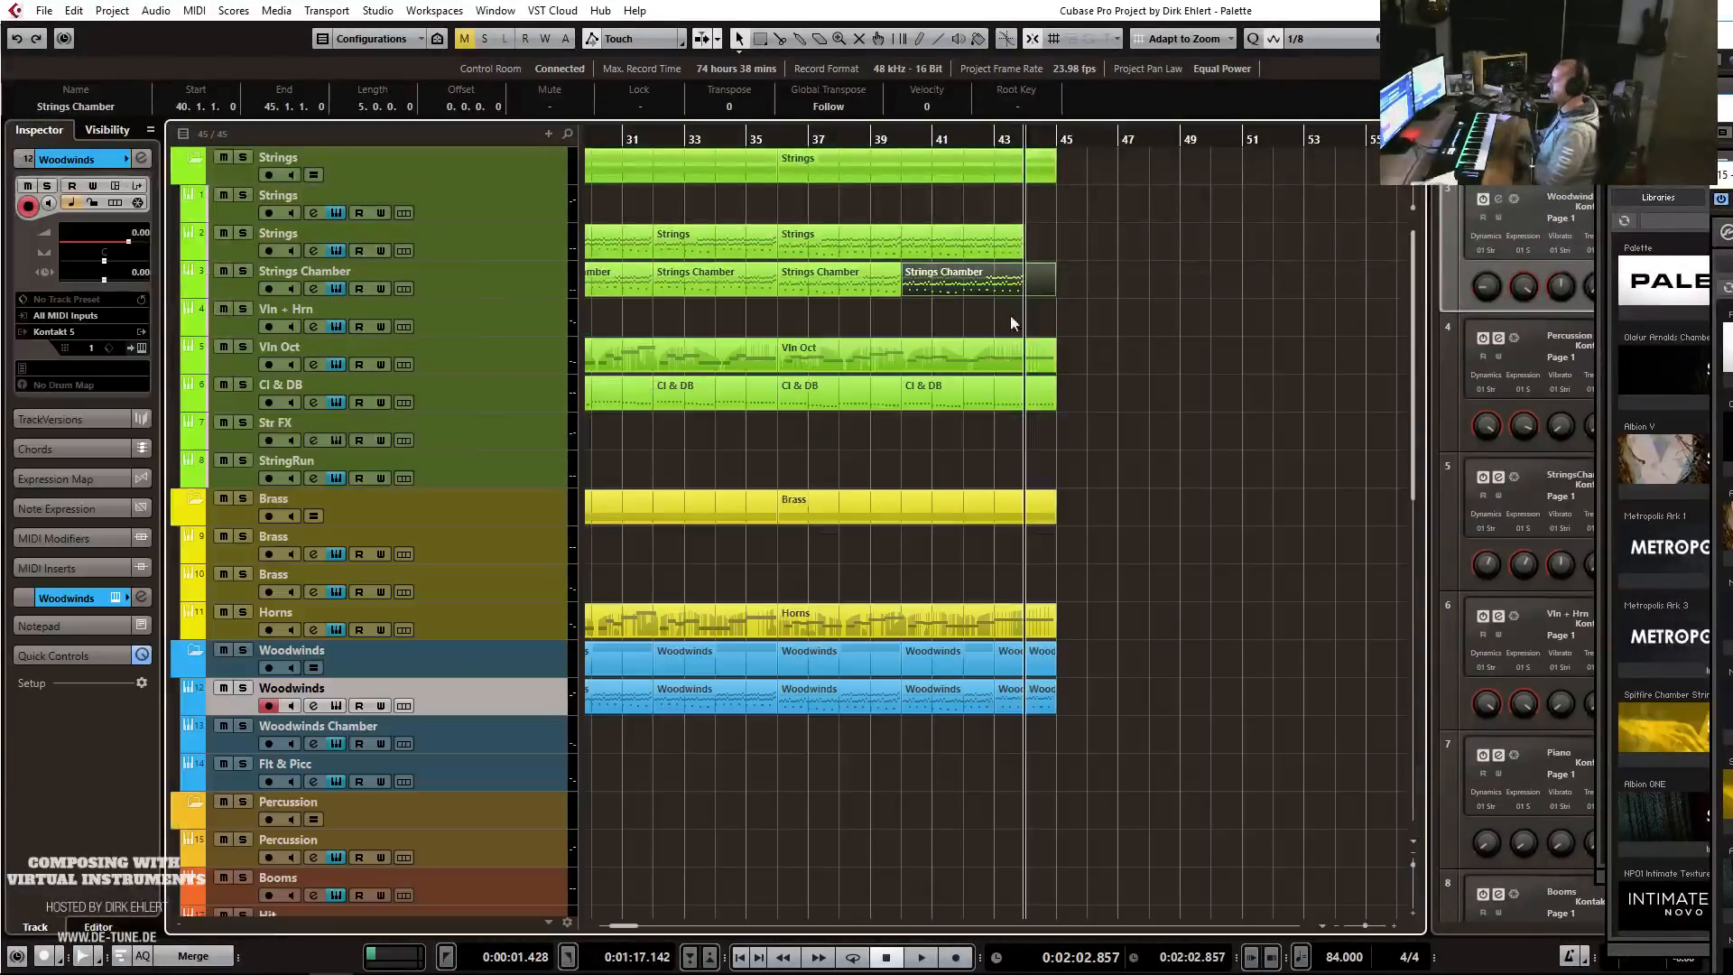
left_click_drag(1054, 294, 1003, 273)
Split the last Strings and Strings Chamber parts at bar 43 and duplicate their final bar to bar 44.
key("3")
left_click(996, 252)
key("1")
left_click_drag(1008, 214, 1043, 290)
key("ctrl+d")
Play the arrangement from bar 42 to bar 45 to check the extended ending.
left_click(976, 141)
key("space")
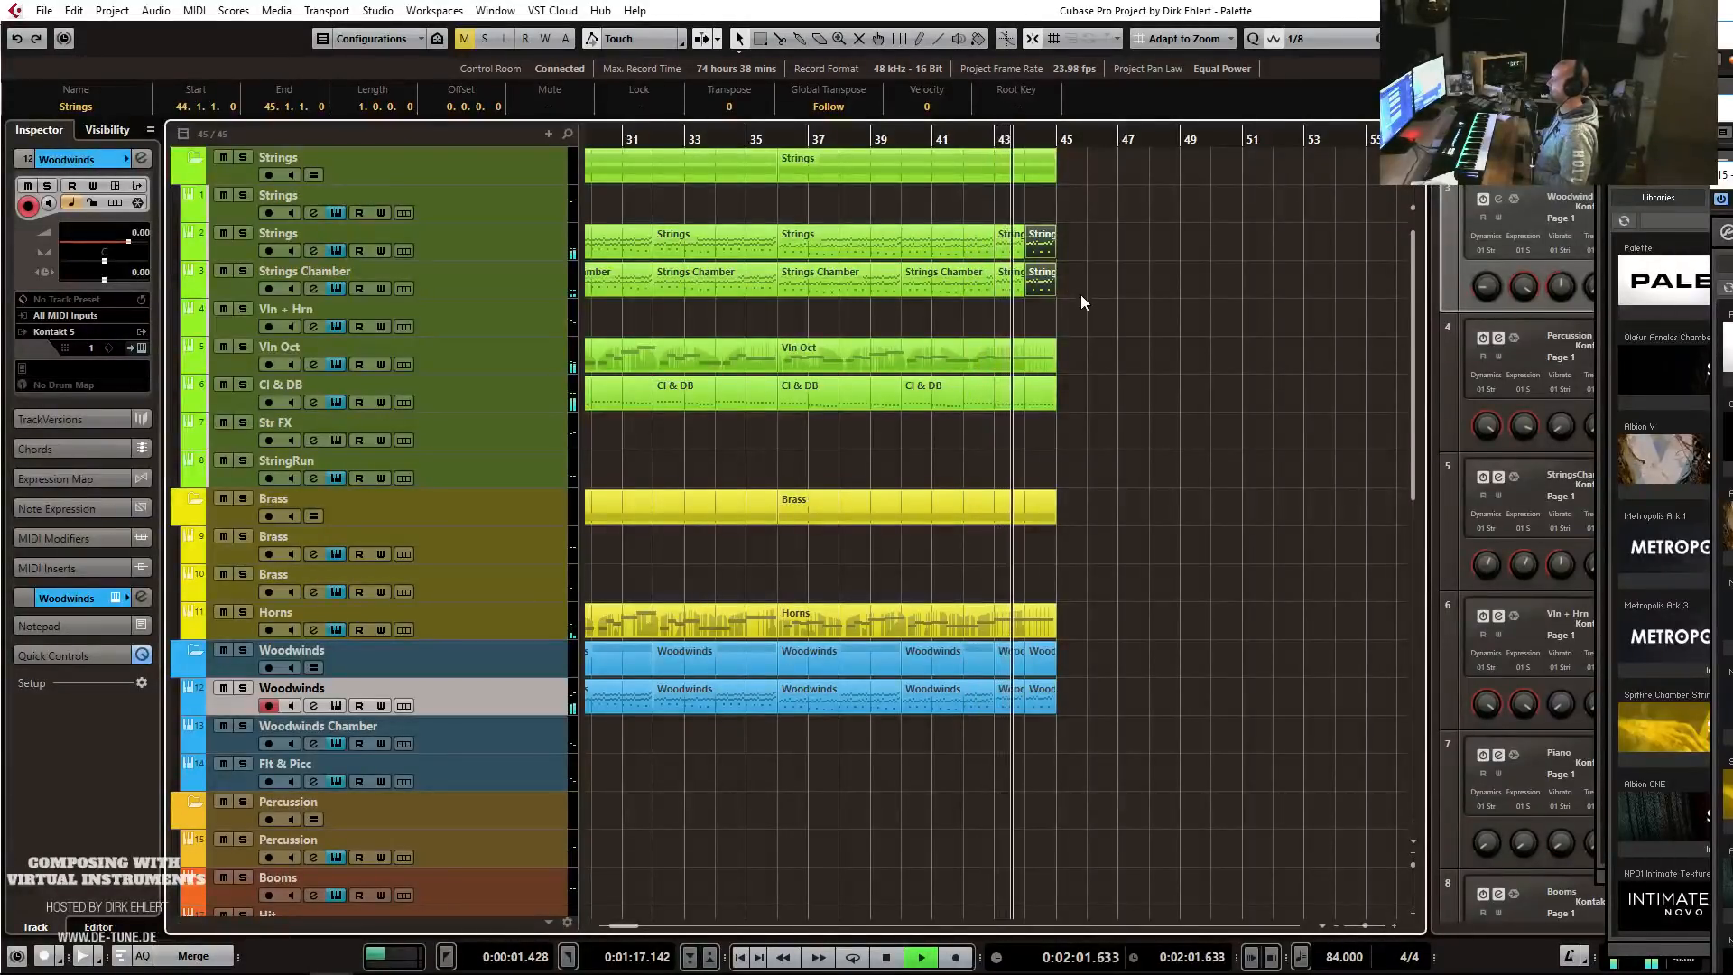
key("h")
key("h")
key("h")
key("h")
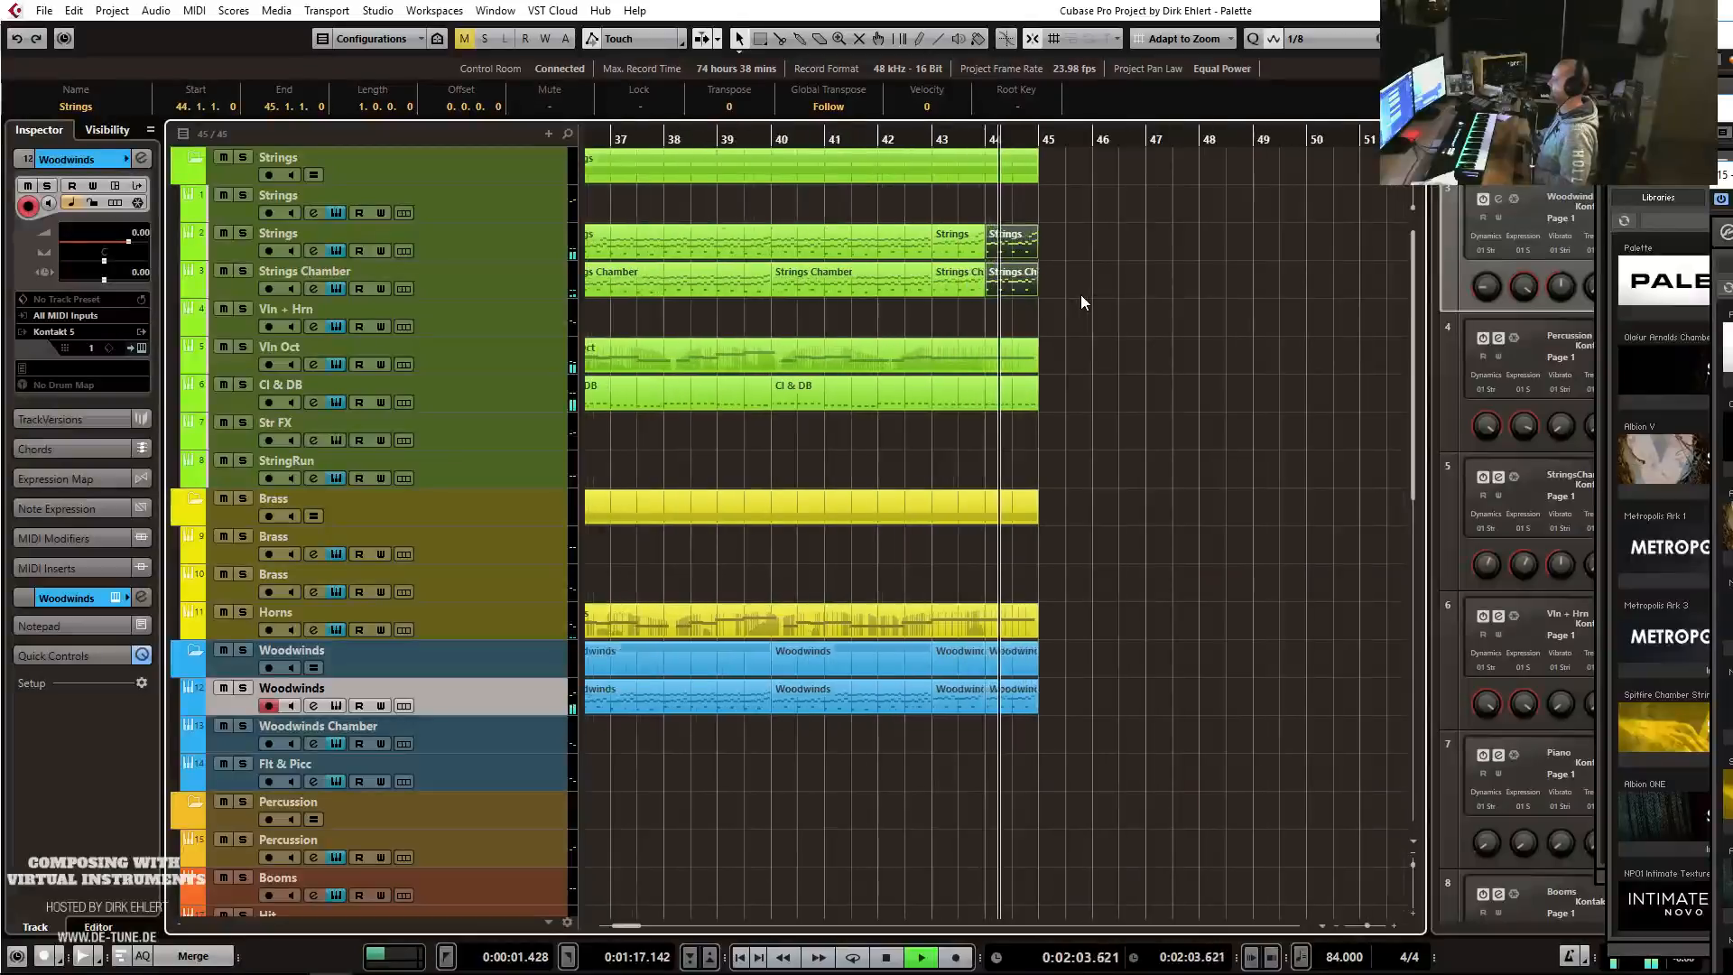
key("h")
key("space")
Examine the remaining tracks and the new section's parts up to bar 45.
scroll(1085, 306, "down", 4)
scroll(1086, 305, "down", 2)
key("g")
key("g")
key("g")
key("g")
key("g")
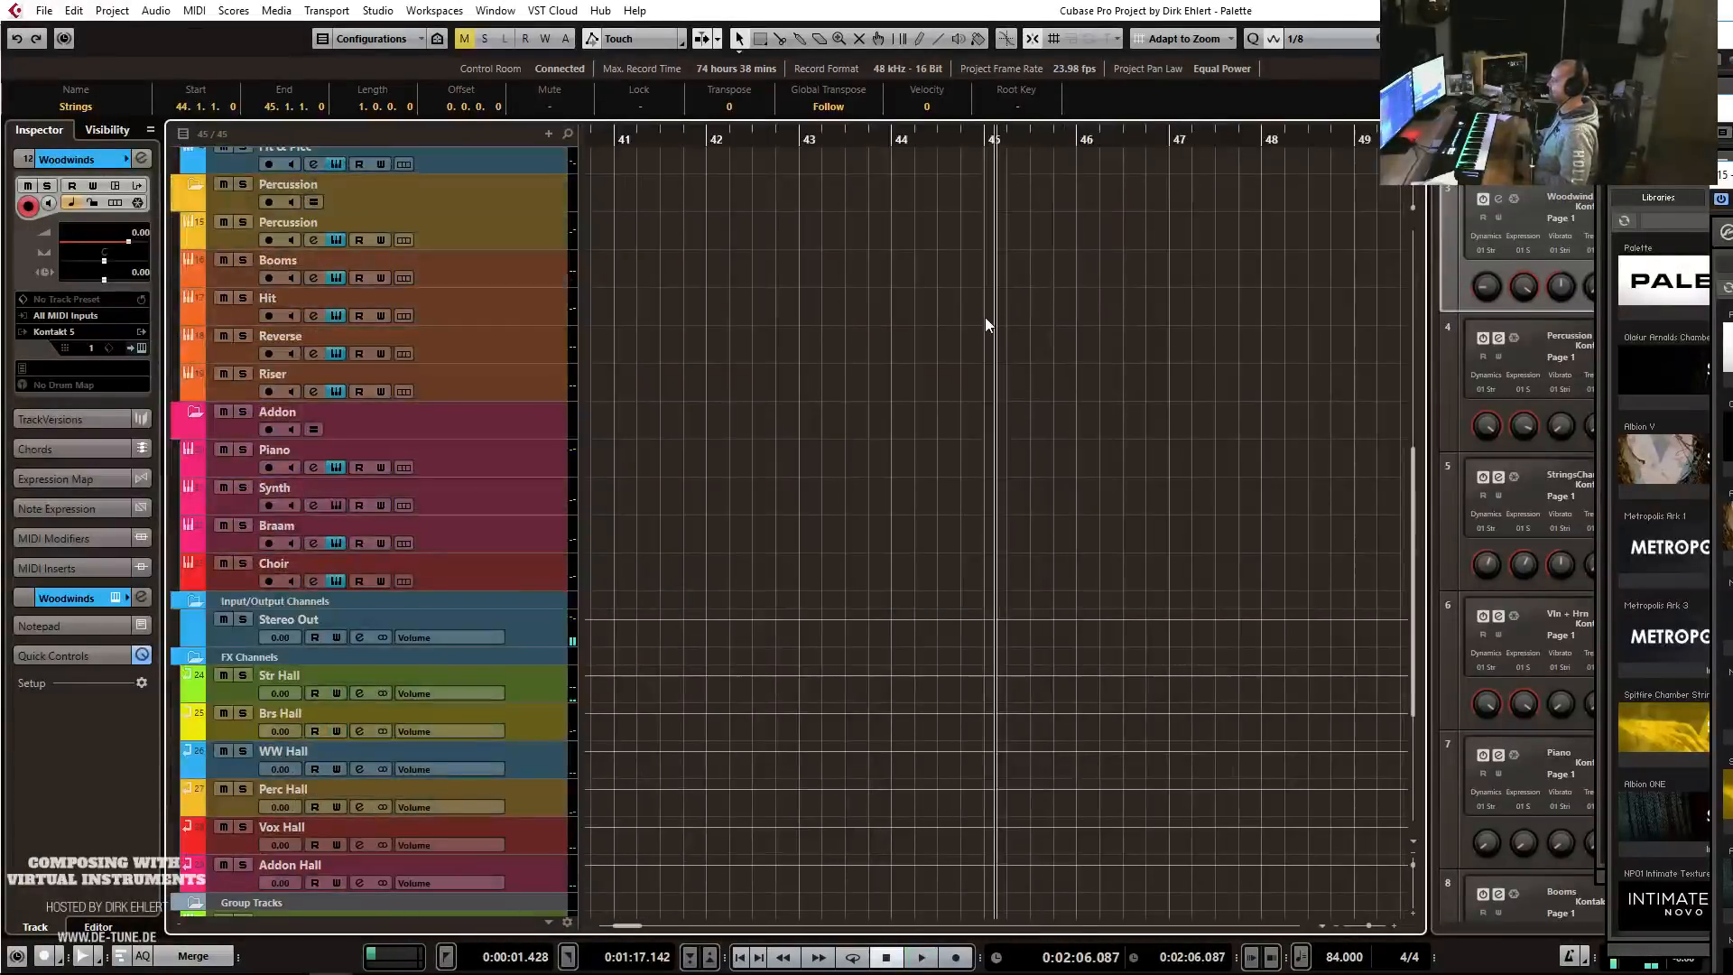
scroll(984, 317, "up", 6)
key("g")
key("g")
key("g")
key("g")
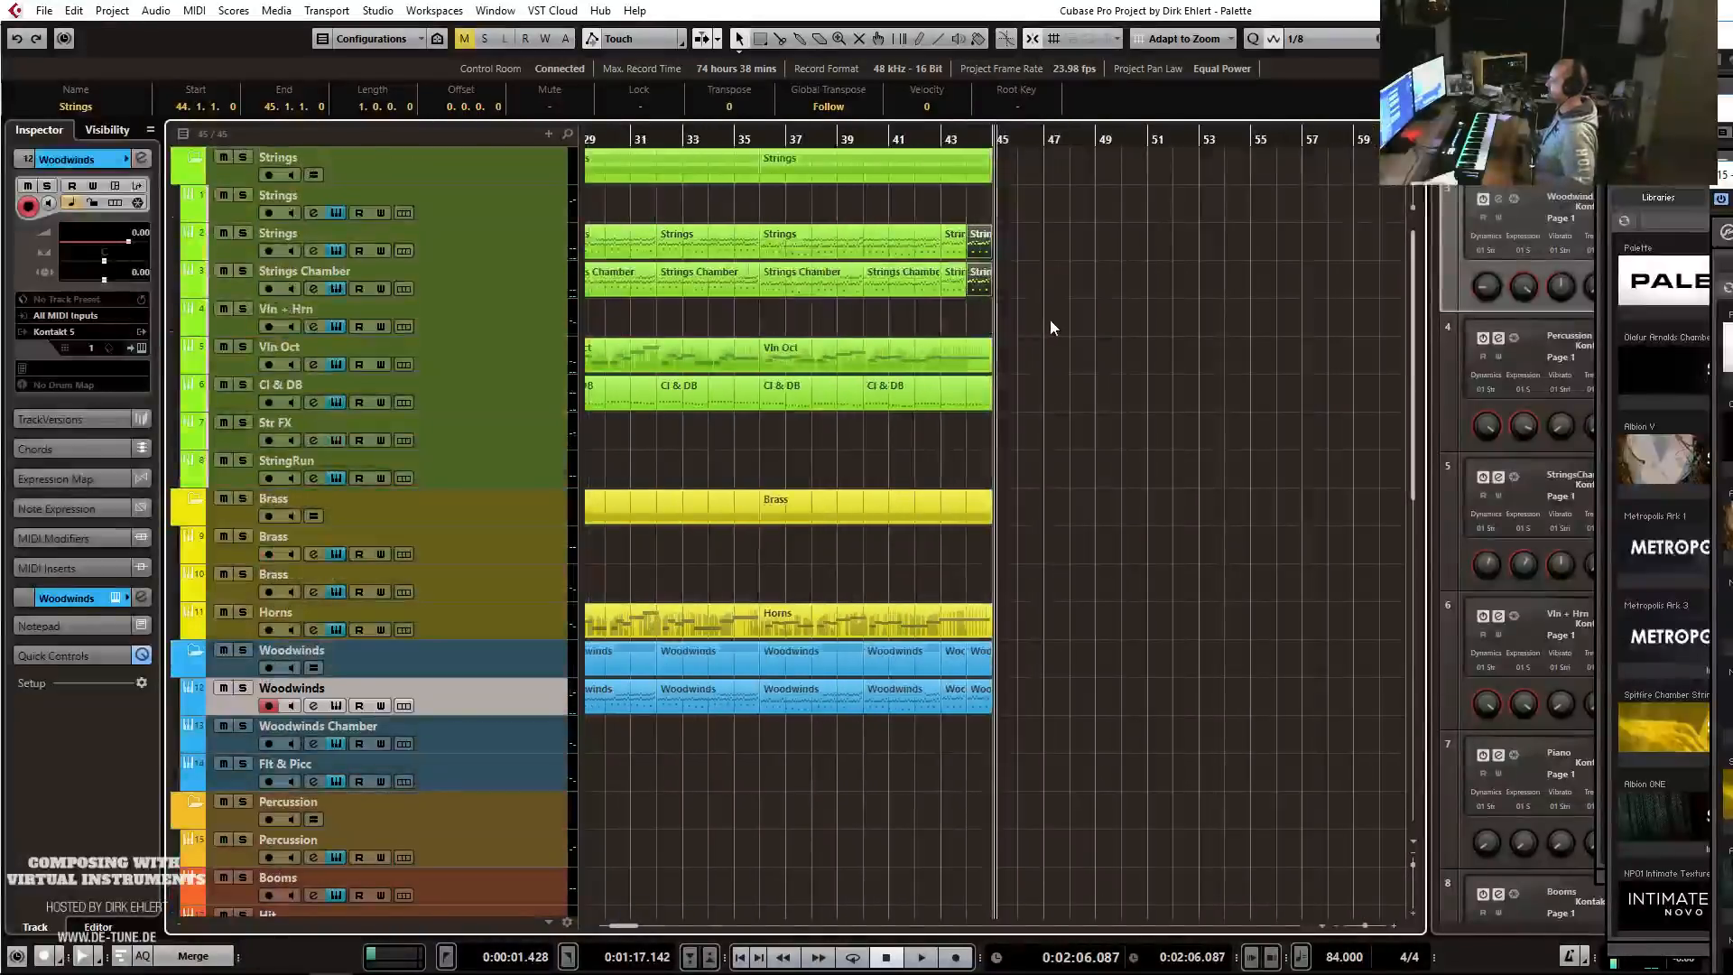
key("g")
key("h")
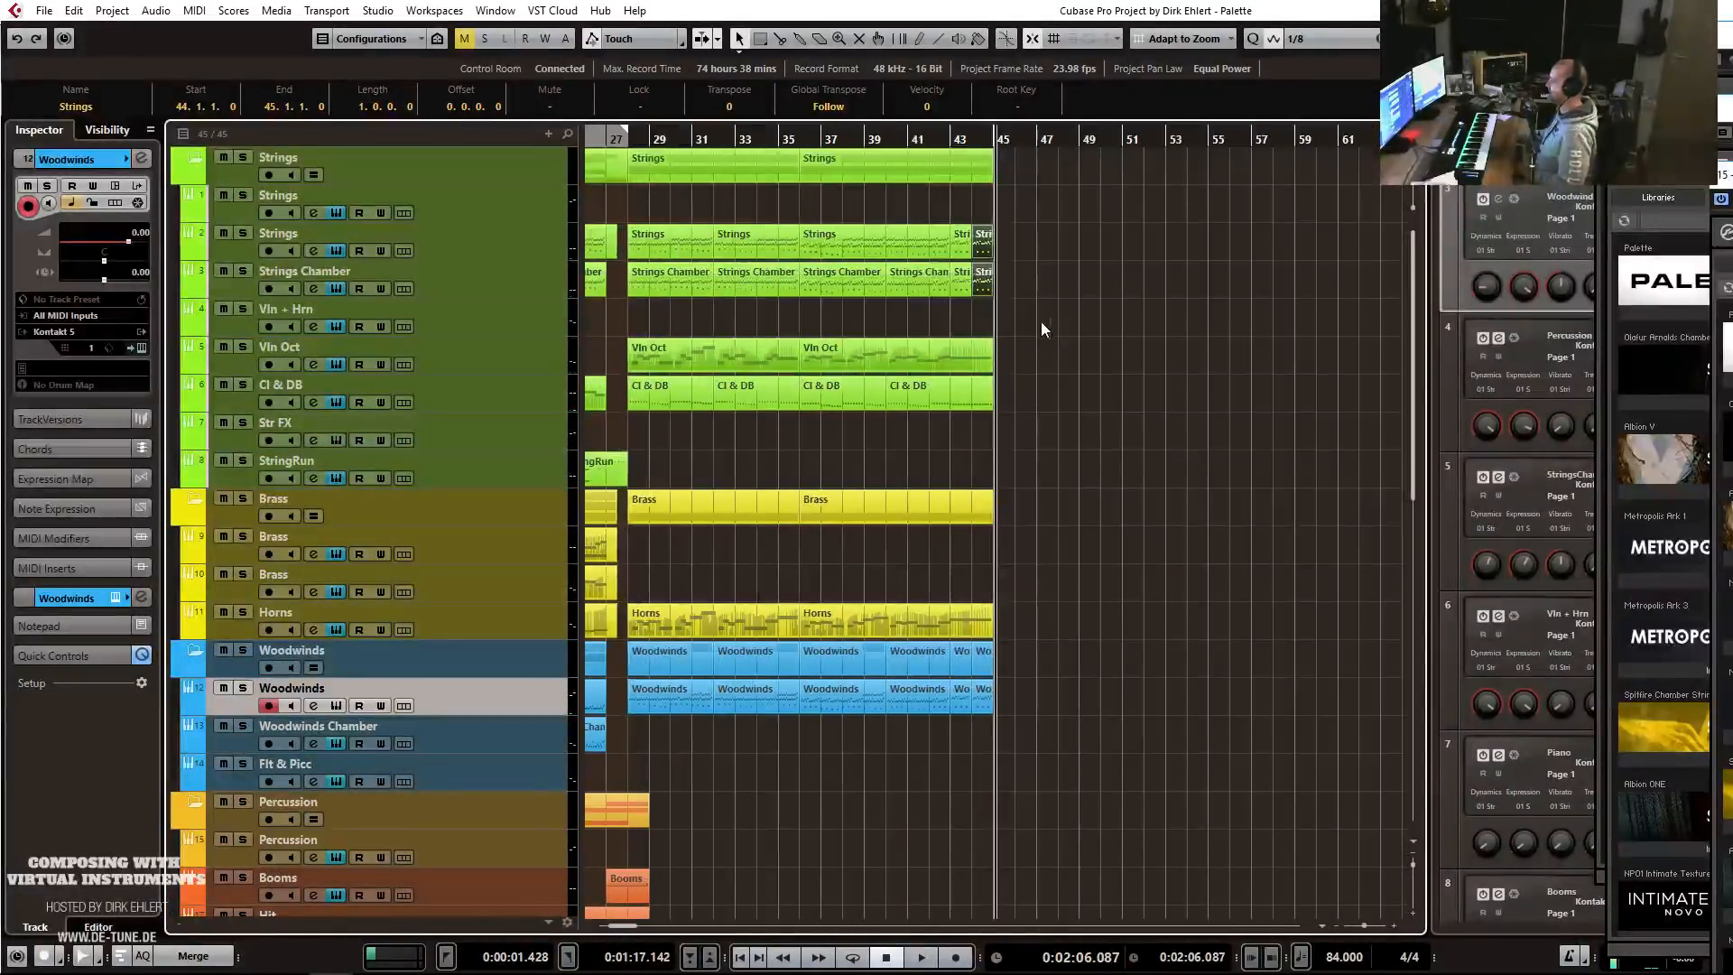
Play the arrangement from bar 25 into the new section with the second Brass track selected for live input.
scroll(802, 238, "left", 3)
left_click(729, 138)
key("space")
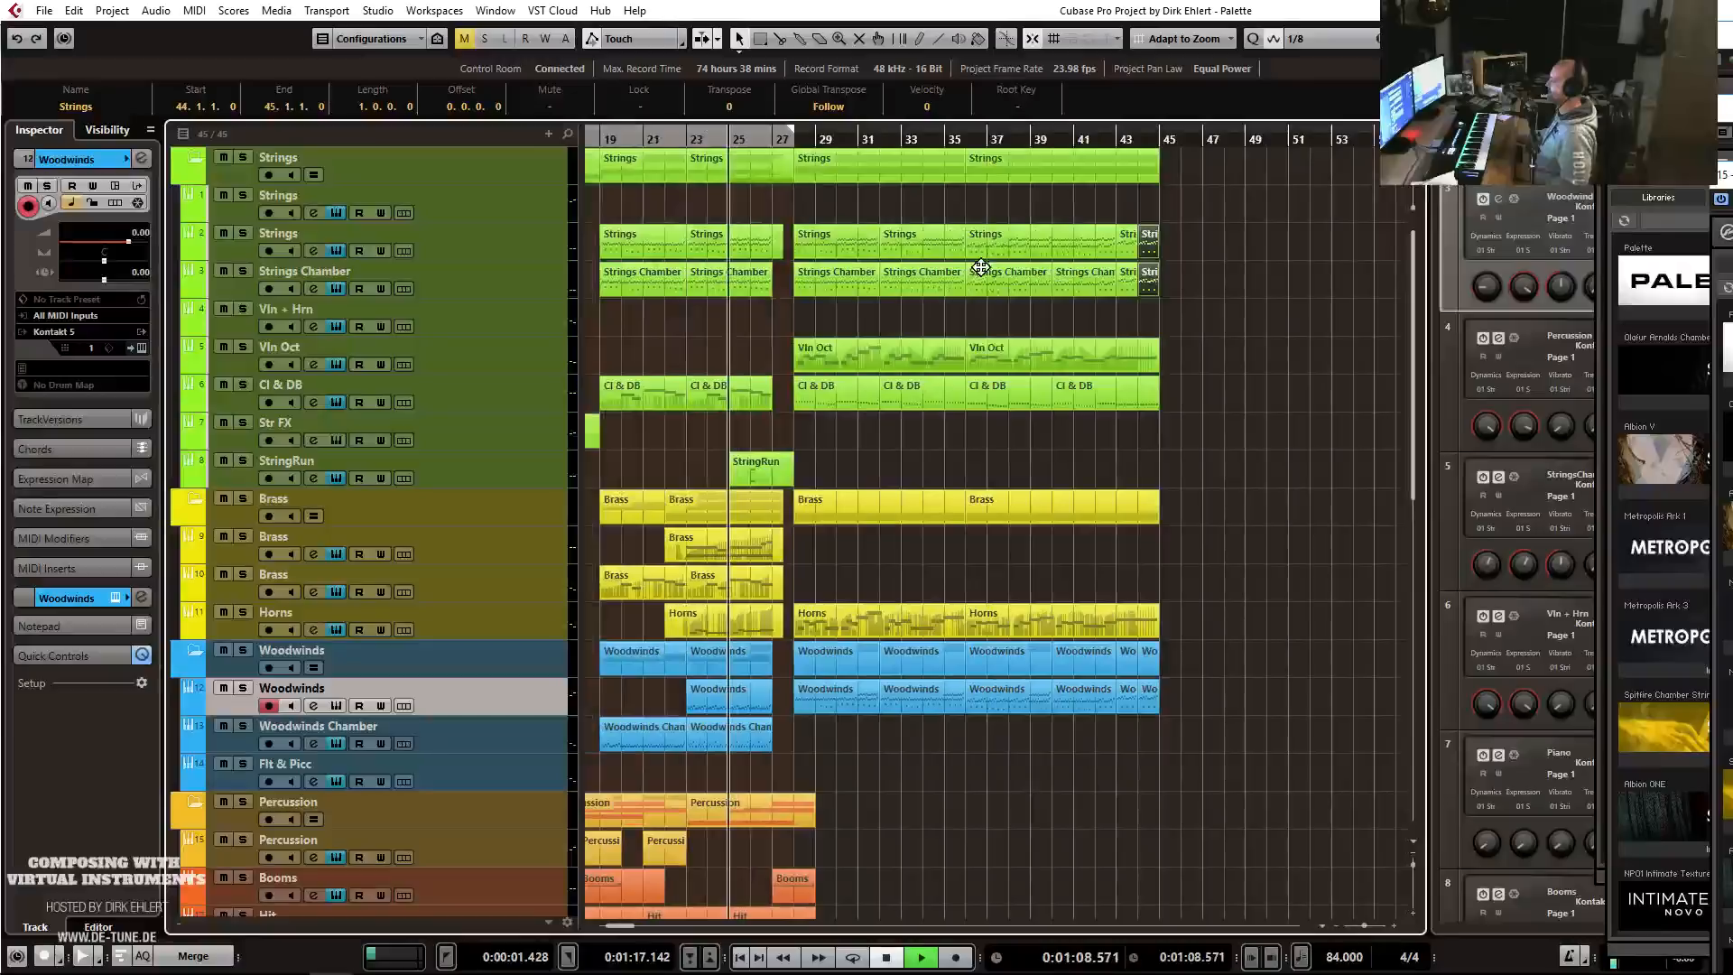
key("h")
key("g")
key("g")
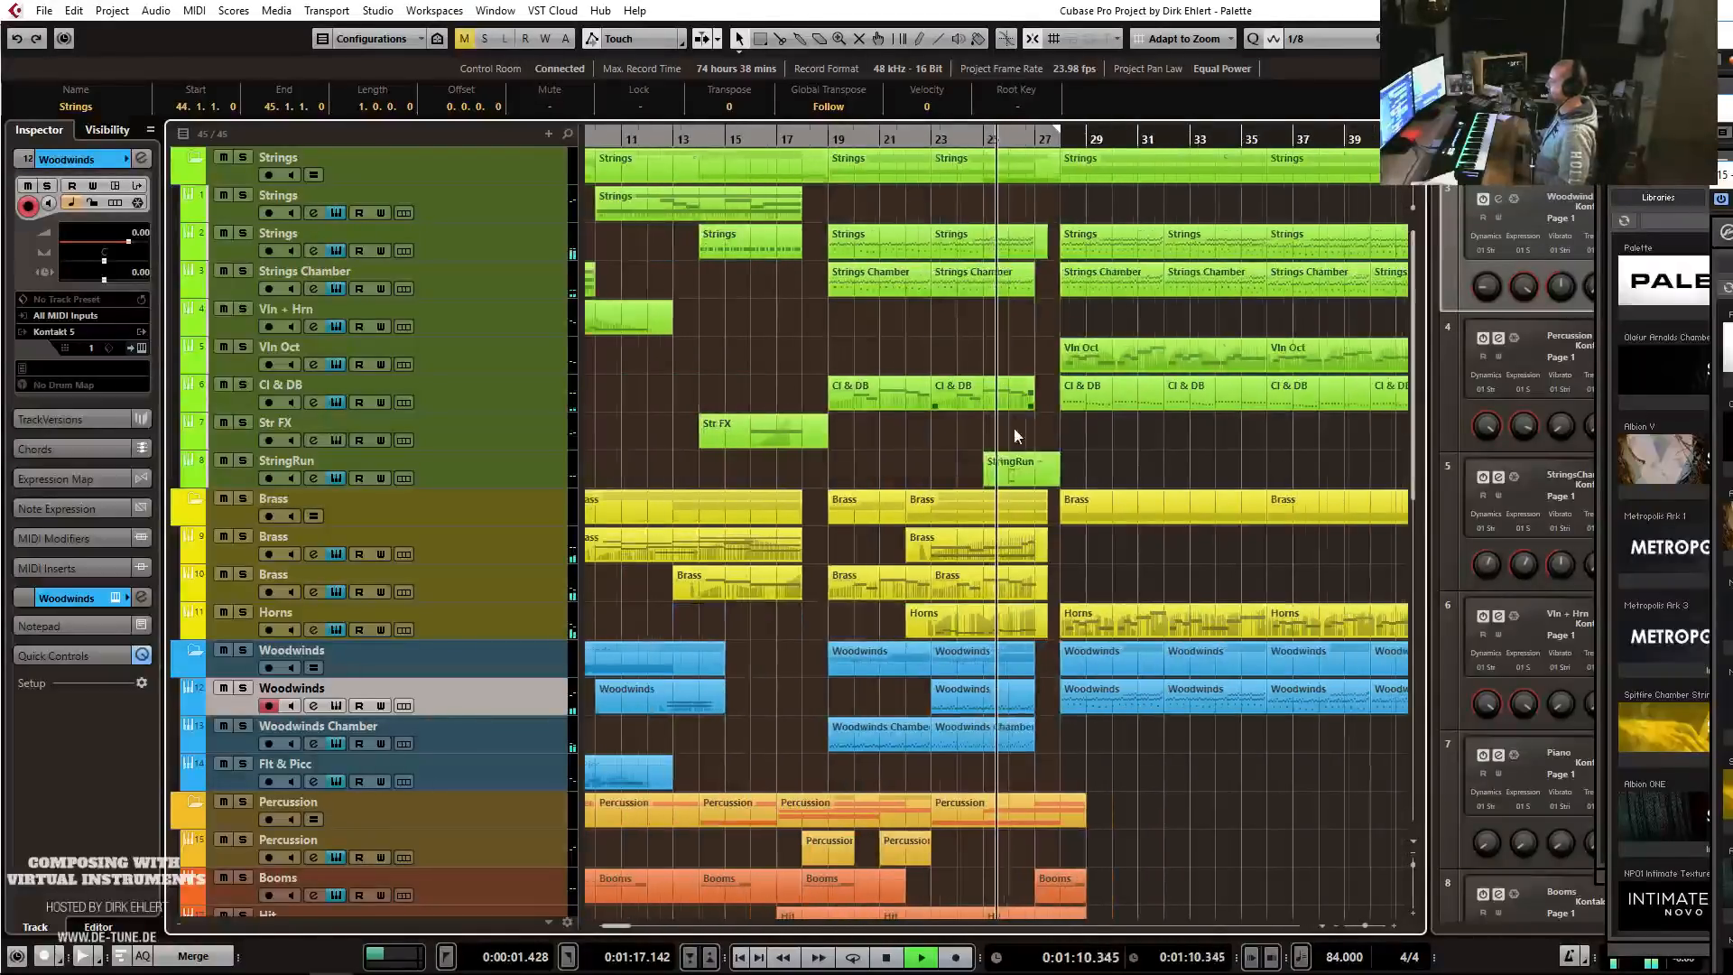
key("g")
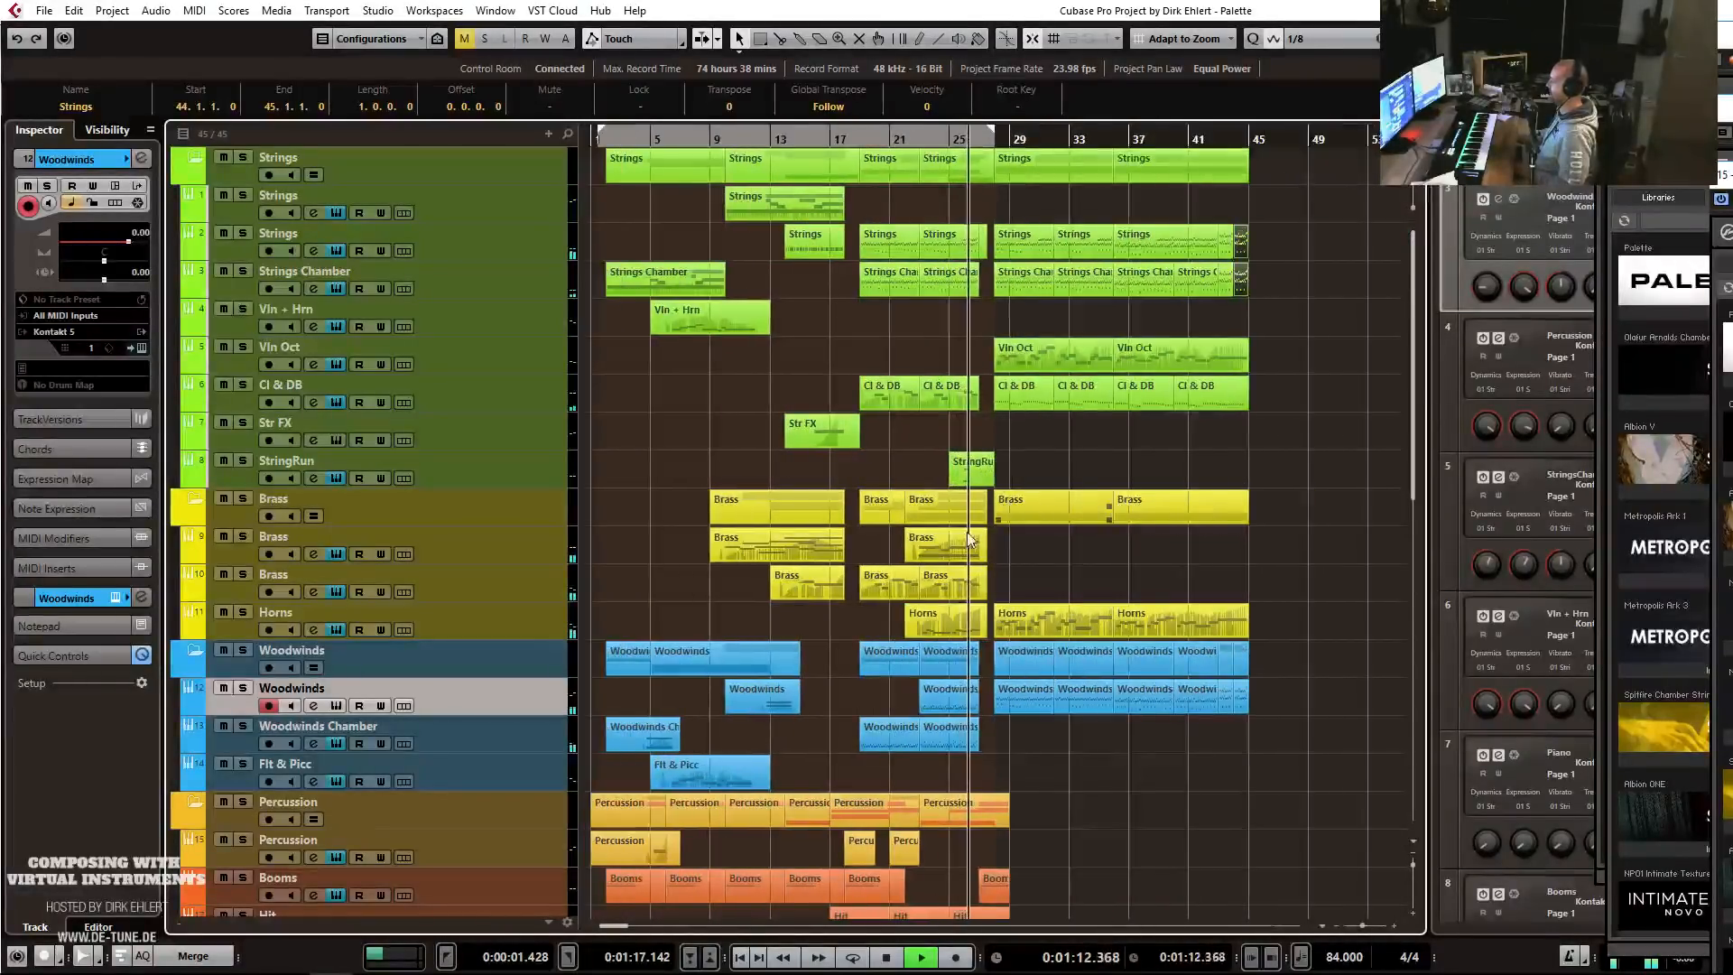
left_click(494, 592)
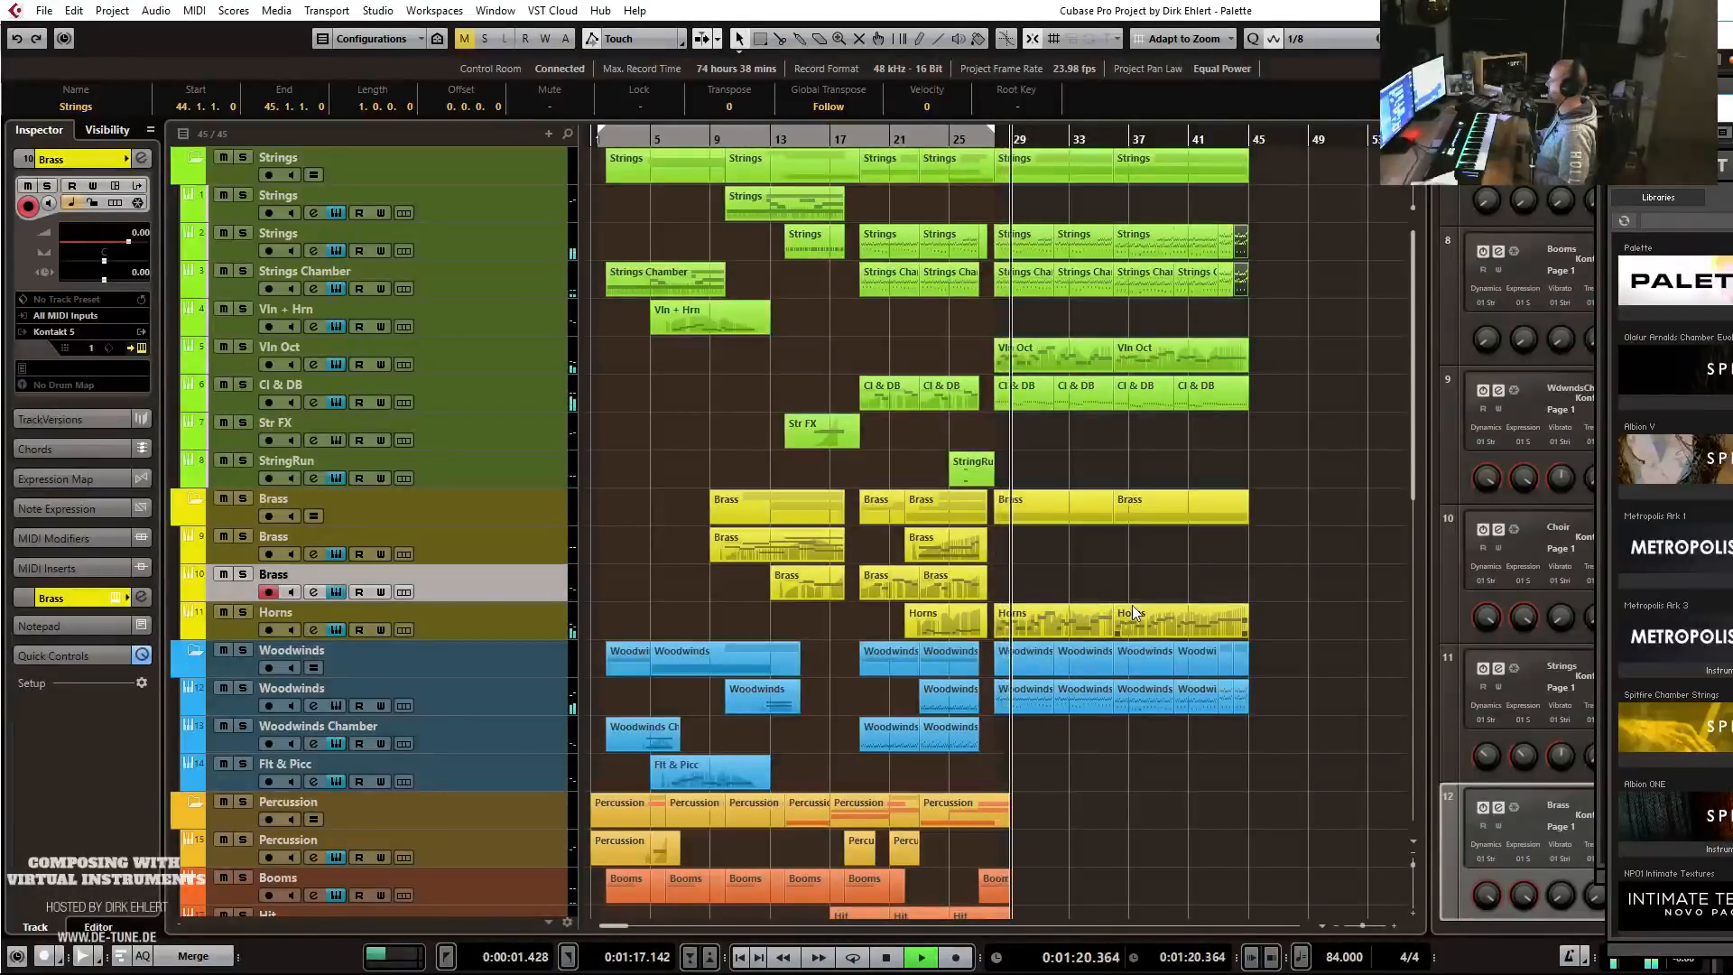
key("space")
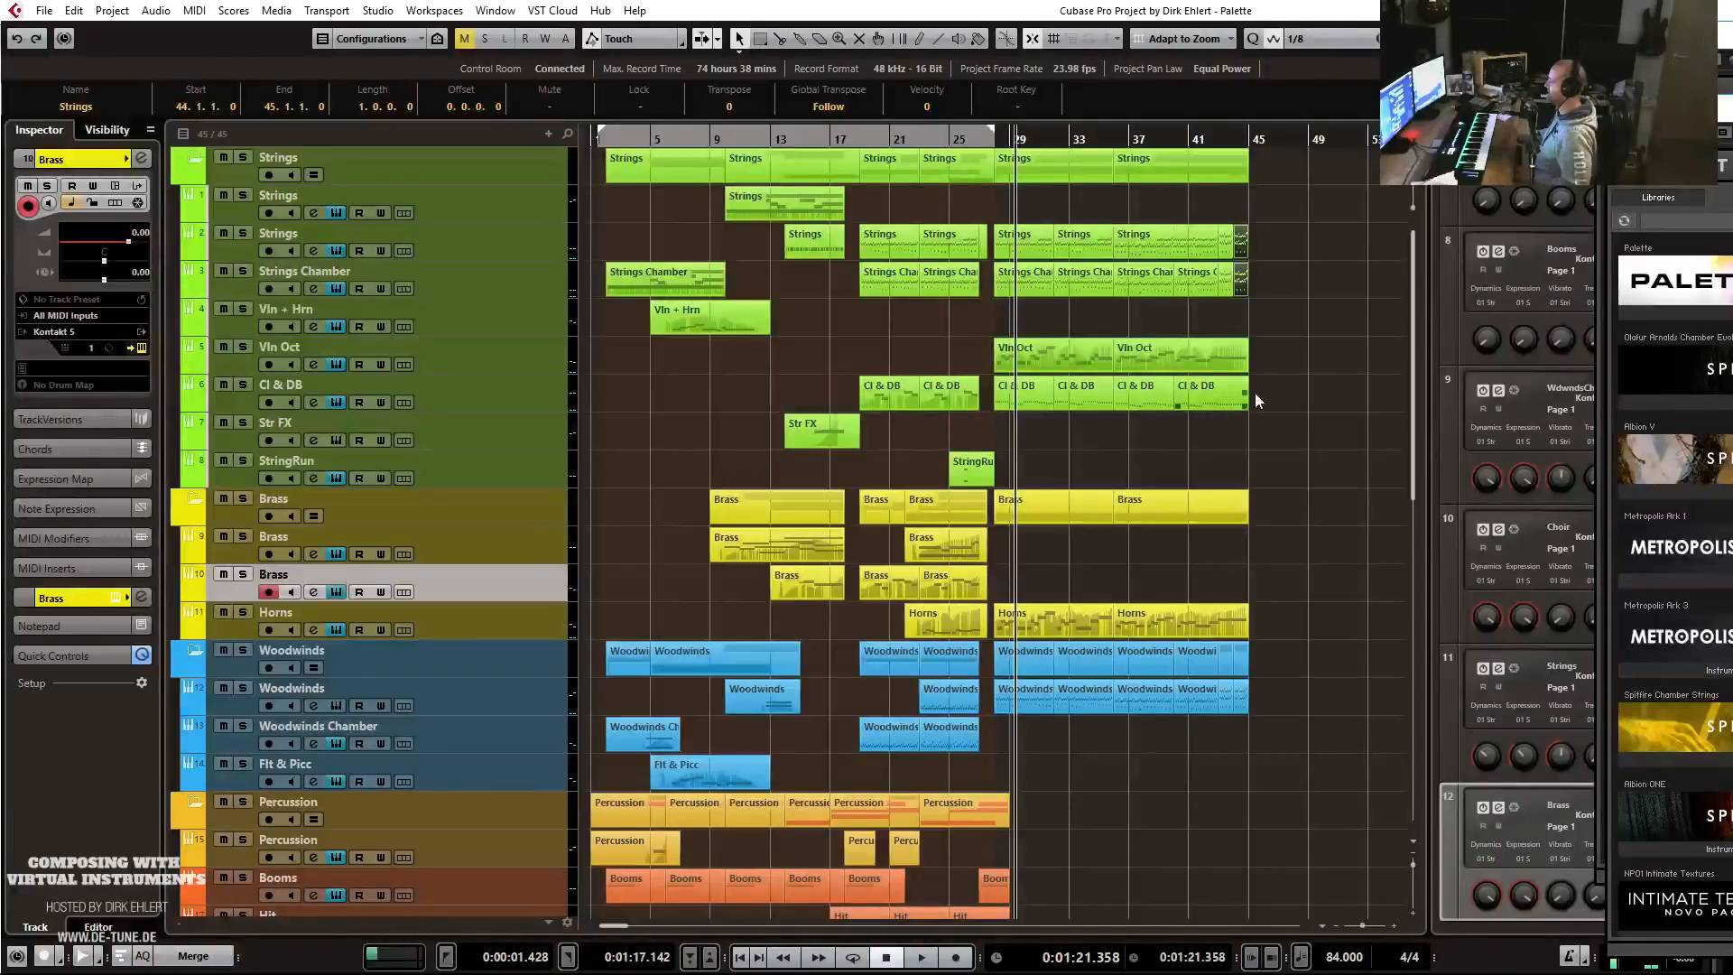
Copy the CI & DB parts of bars 28 to 45 onto the second Brass track and rename that track LowBrass.
left_click_drag(1255, 397, 1021, 581)
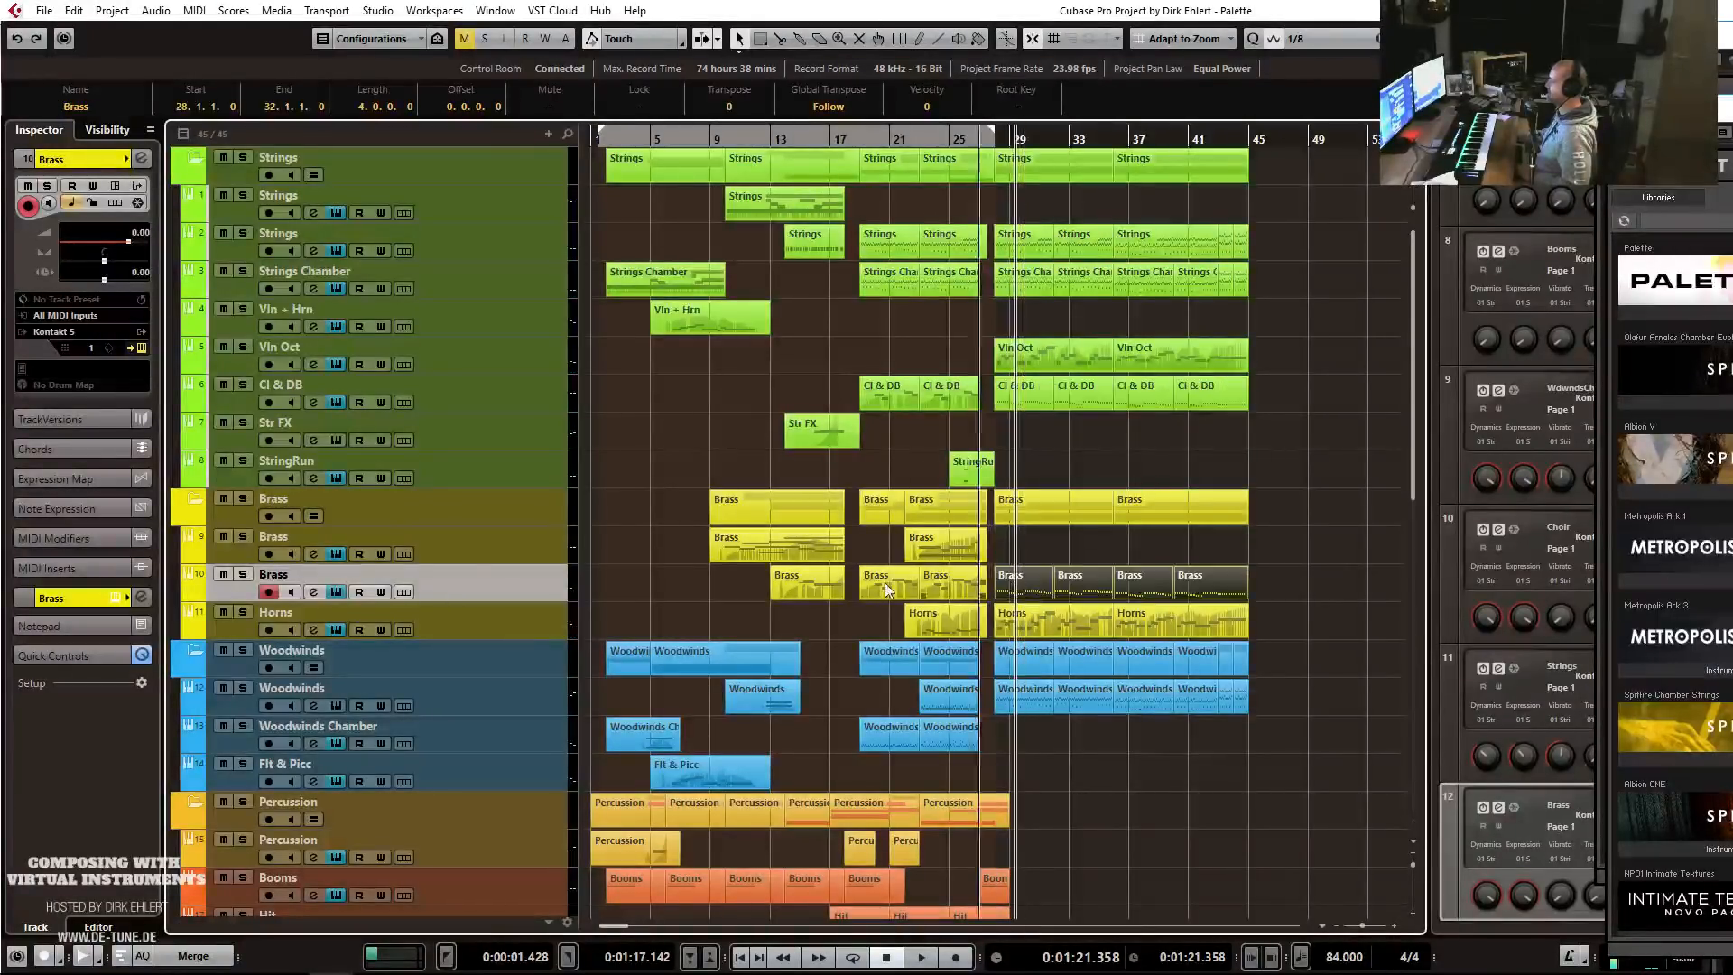
double_click(303, 576)
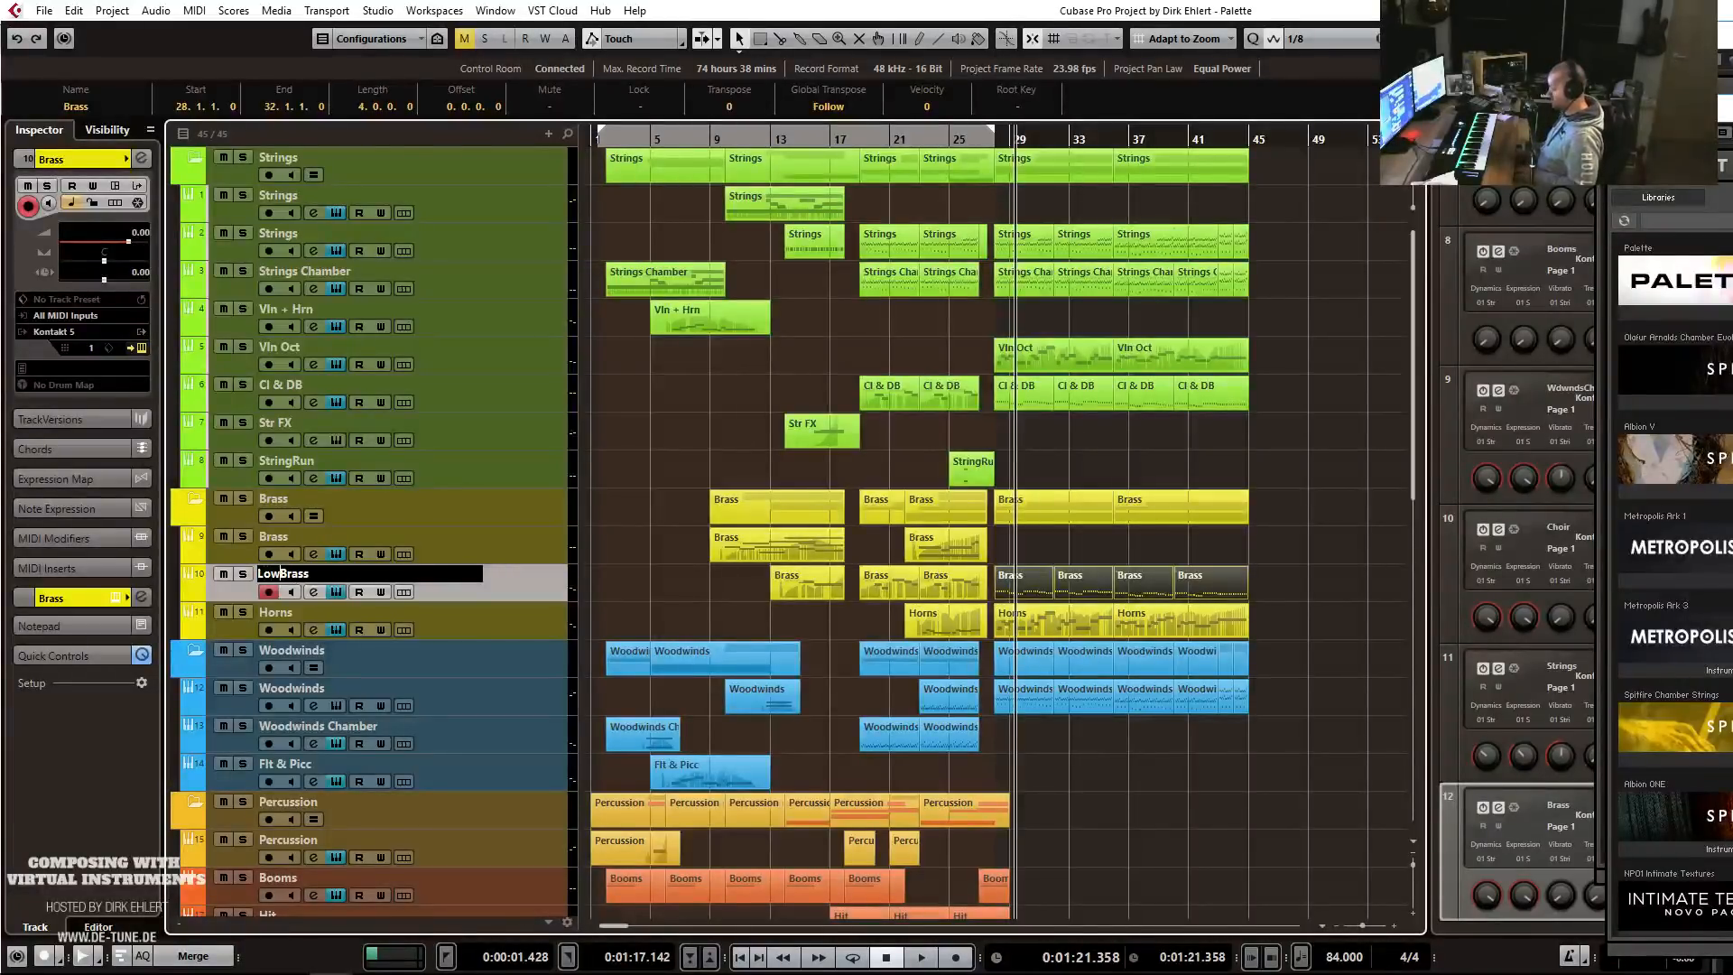
key("Return")
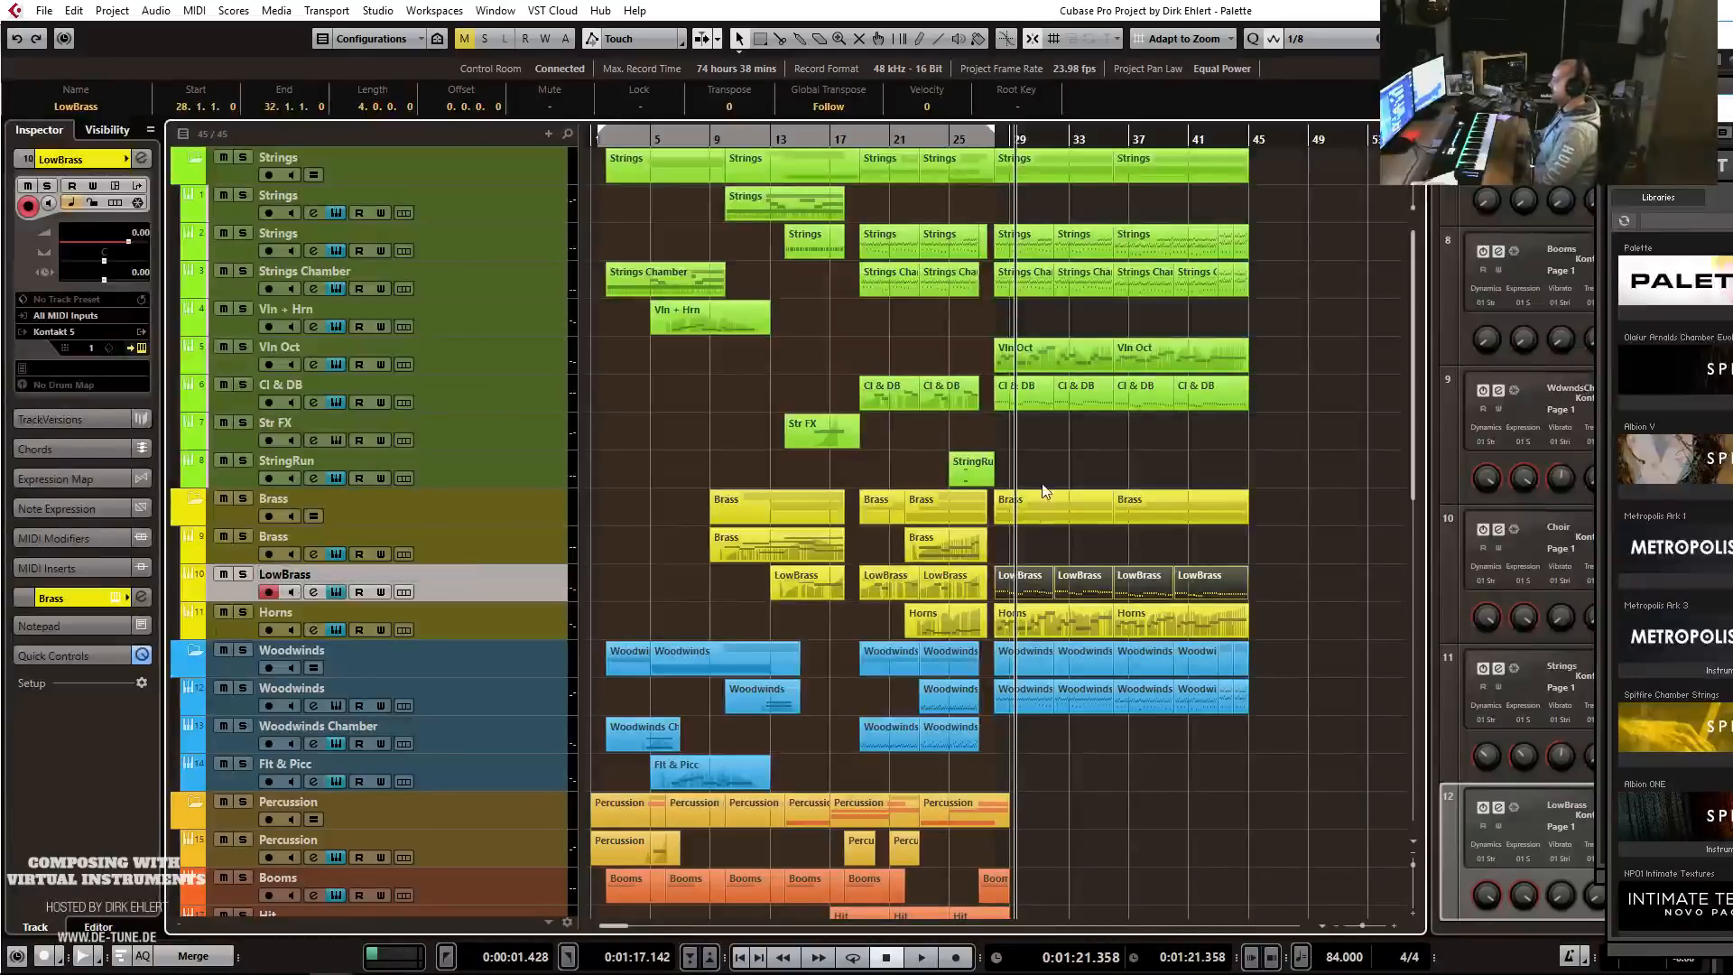
Transpose all notes of the first LowBrass part up an octave and audition it soloed from bar 28.
double_click(1018, 594)
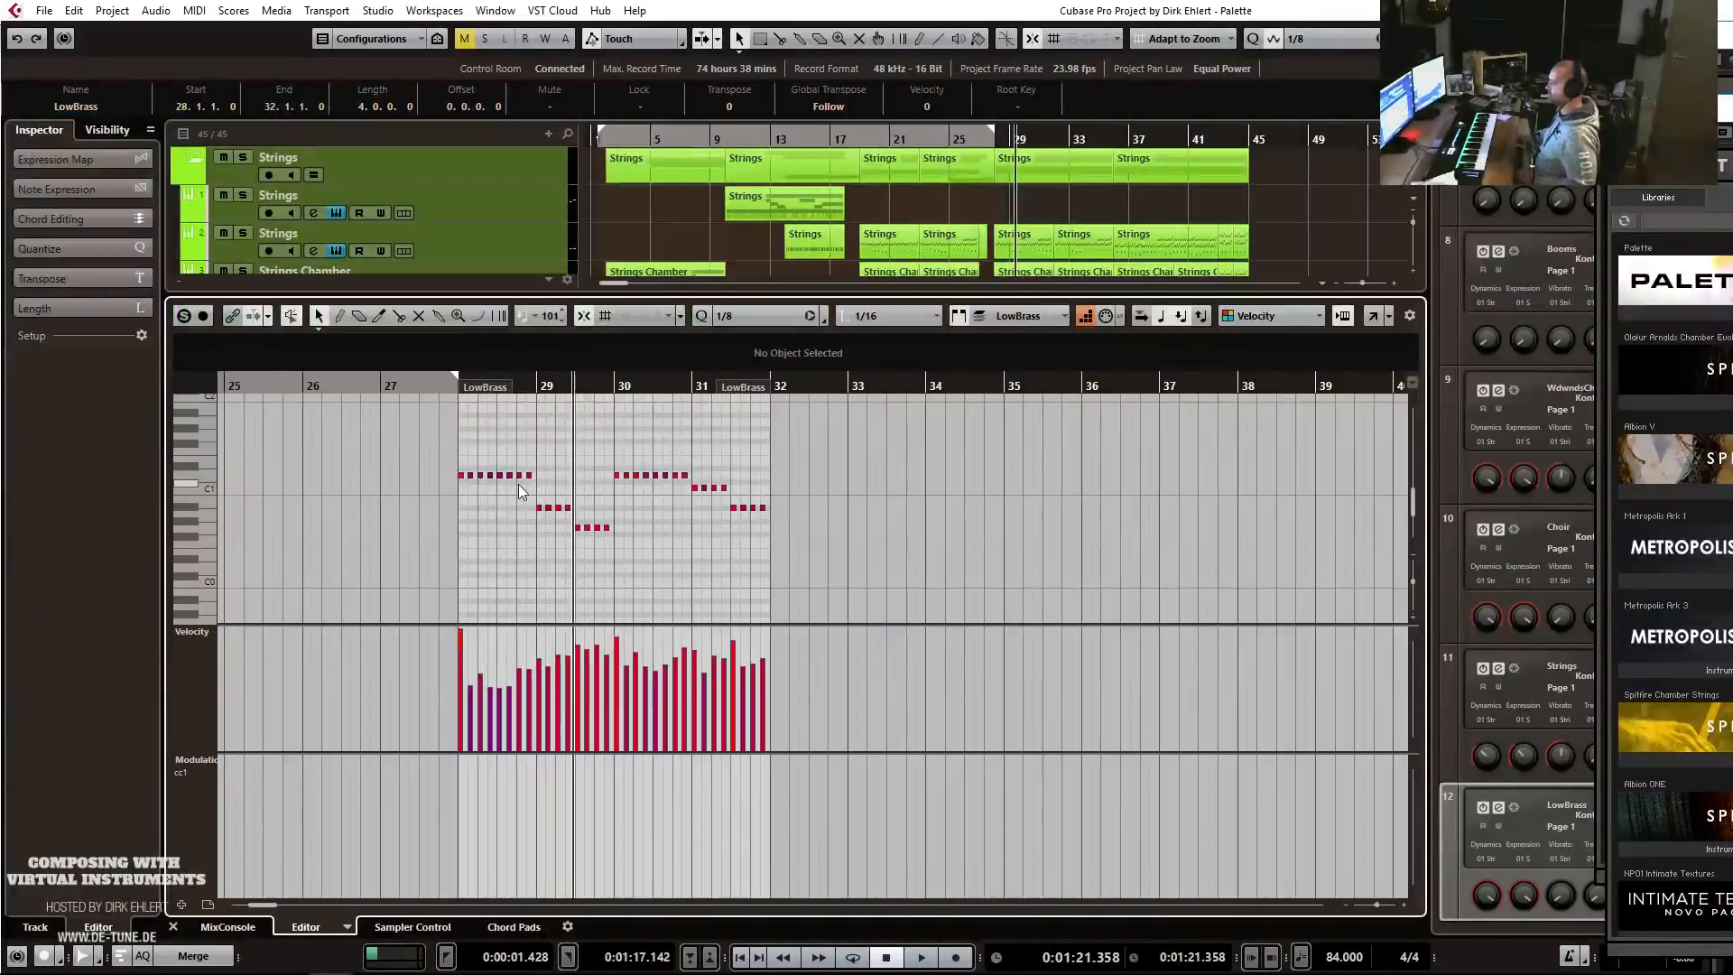
key("s")
left_click(451, 386)
key("space")
key("space")
scroll(523, 455, "up", 15)
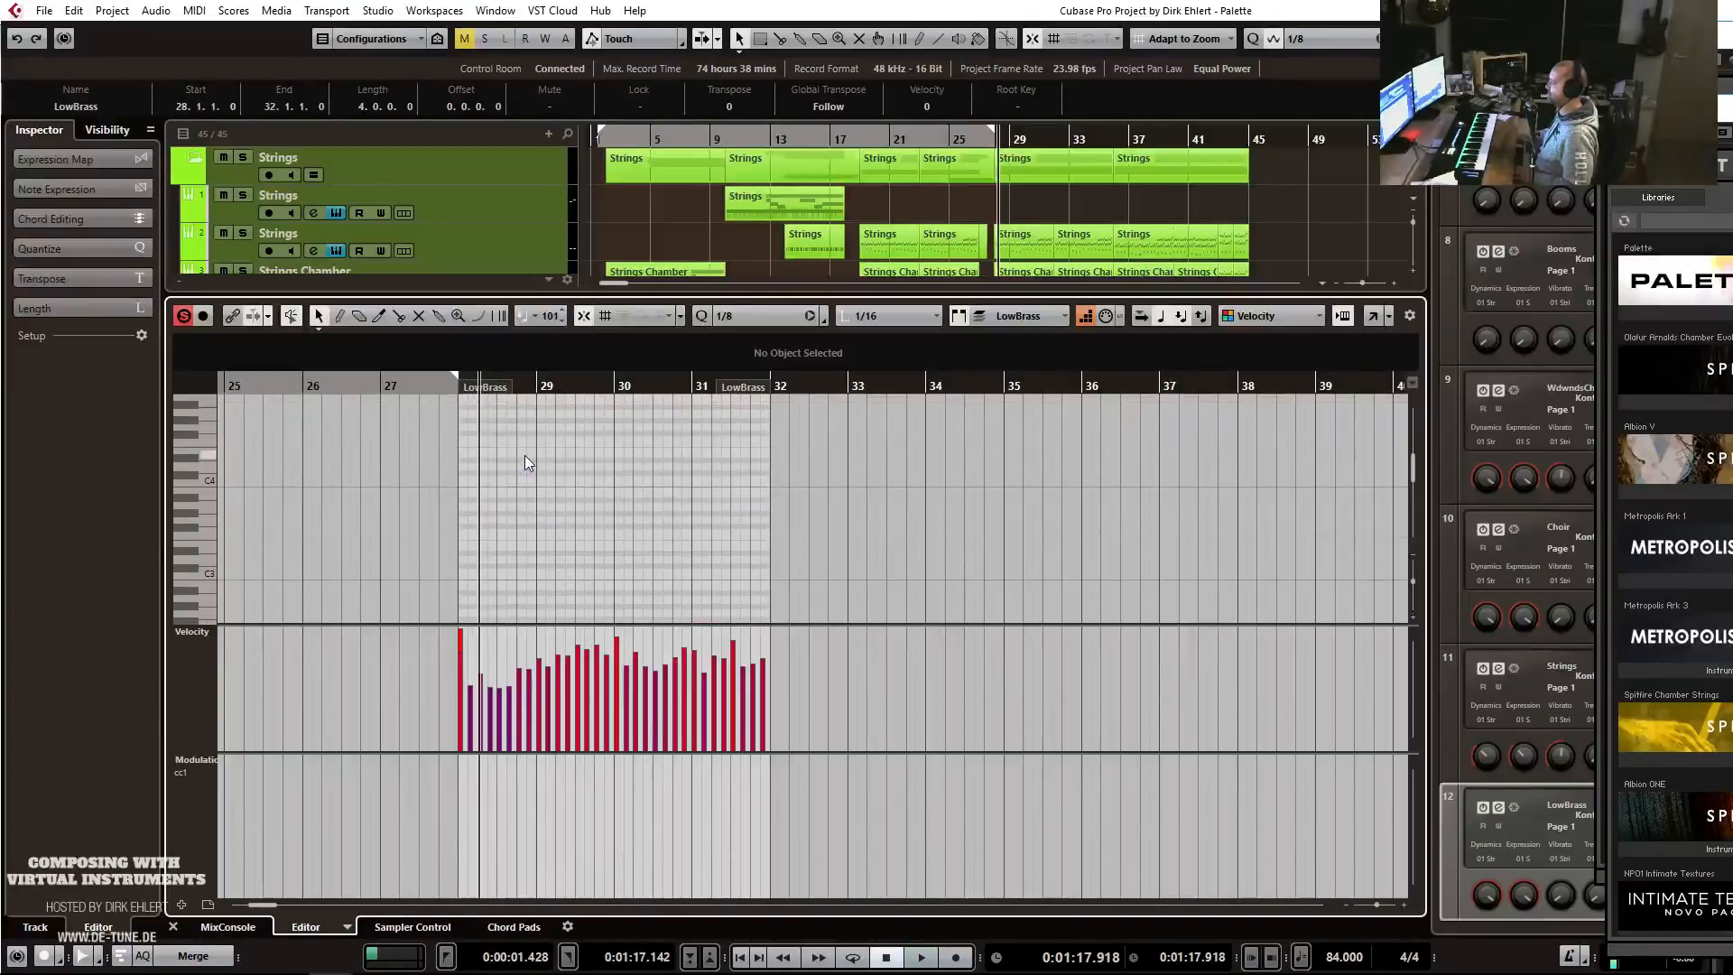
scroll(508, 474, "down", 12)
left_click_drag(872, 463, 453, 623)
key("shift+Up")
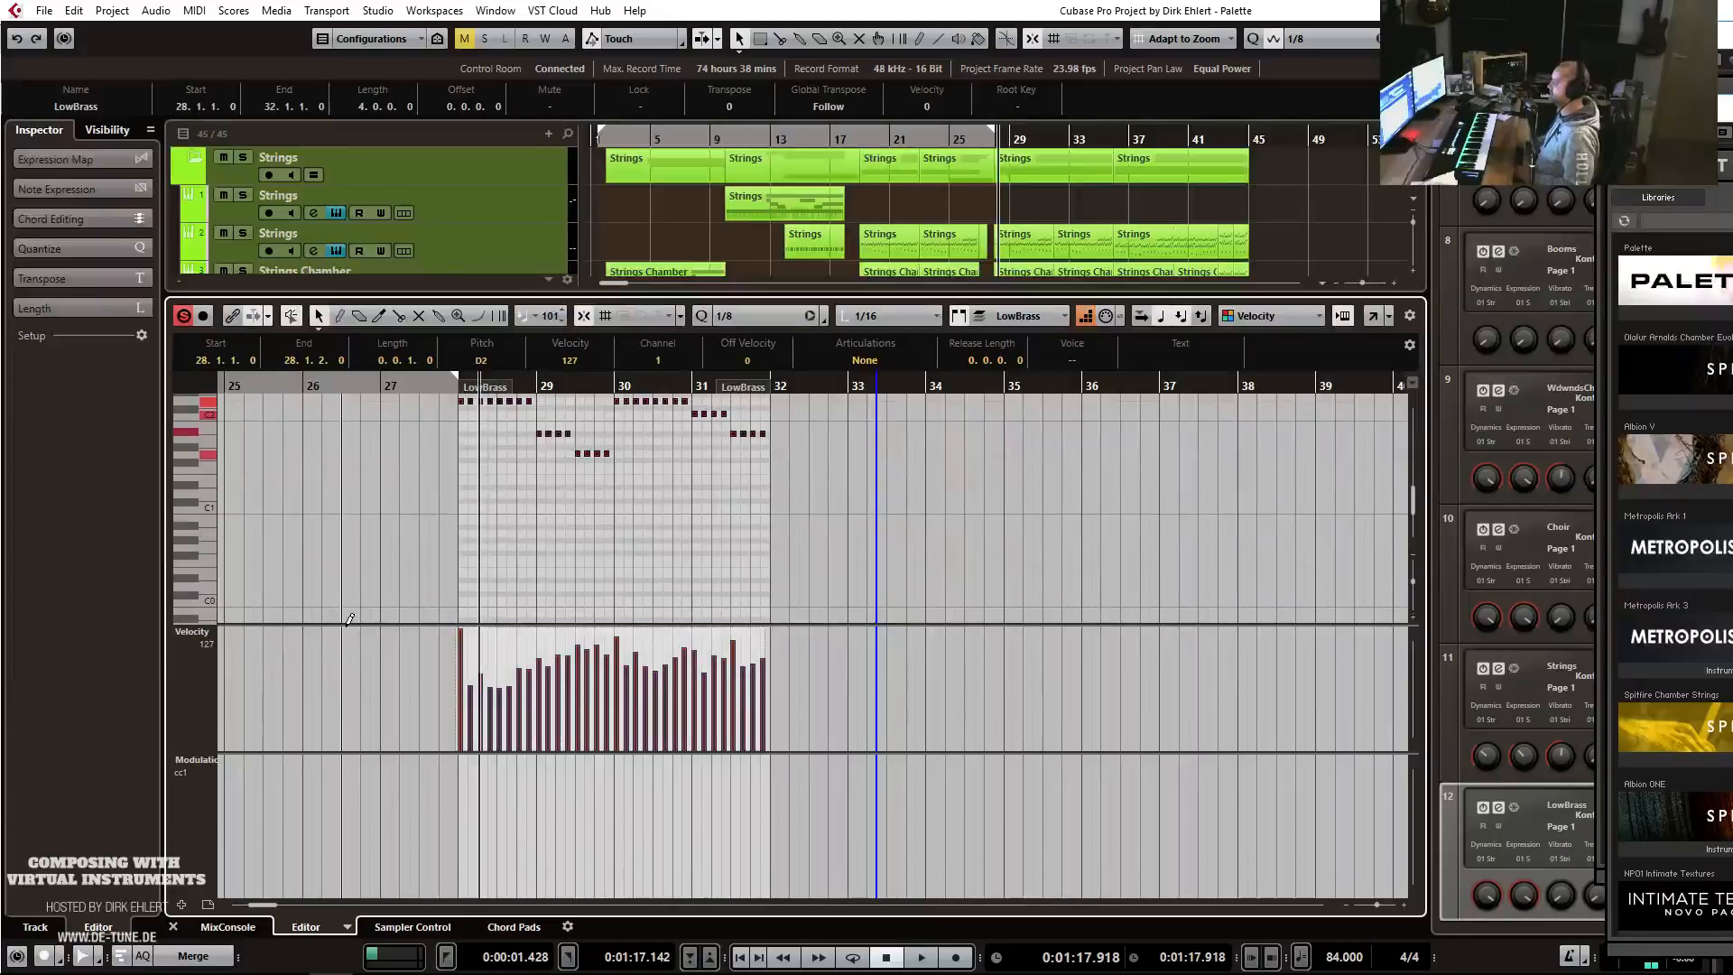
left_click(447, 388)
key("space")
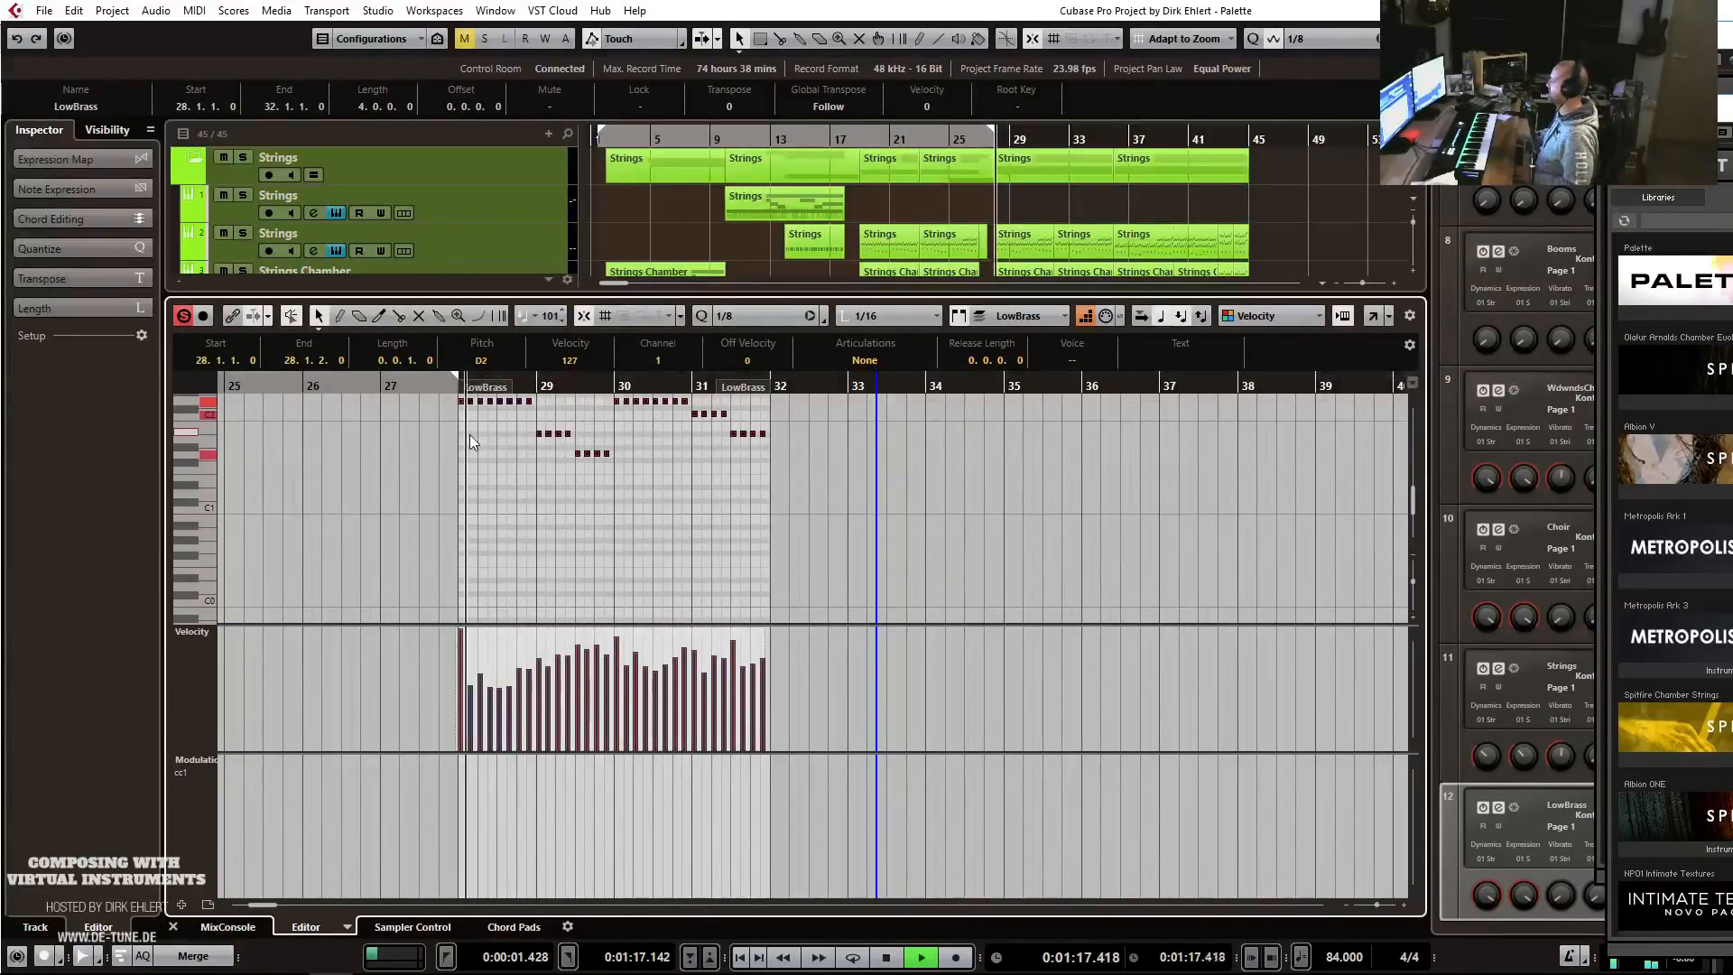
key("space")
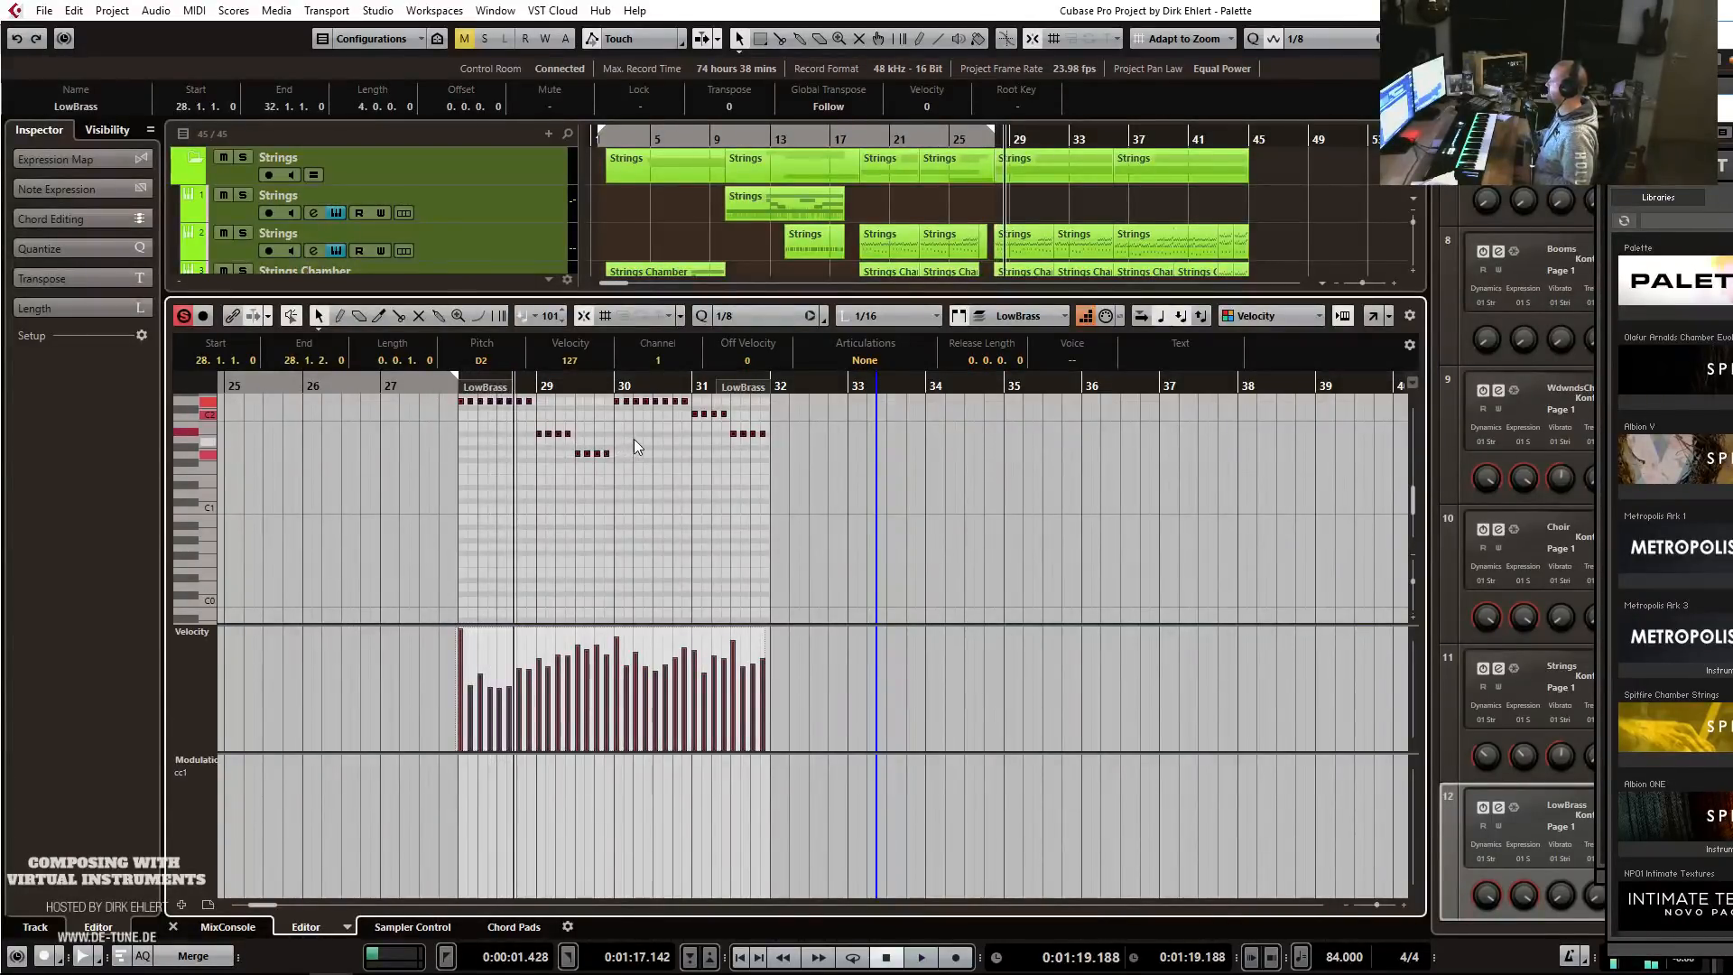
Lower the high one-beat keyswitch note at bar 28 of the LowBrass part to D#6 and play the part.
scroll(633, 439, "up", 3)
scroll(634, 439, "up", 6)
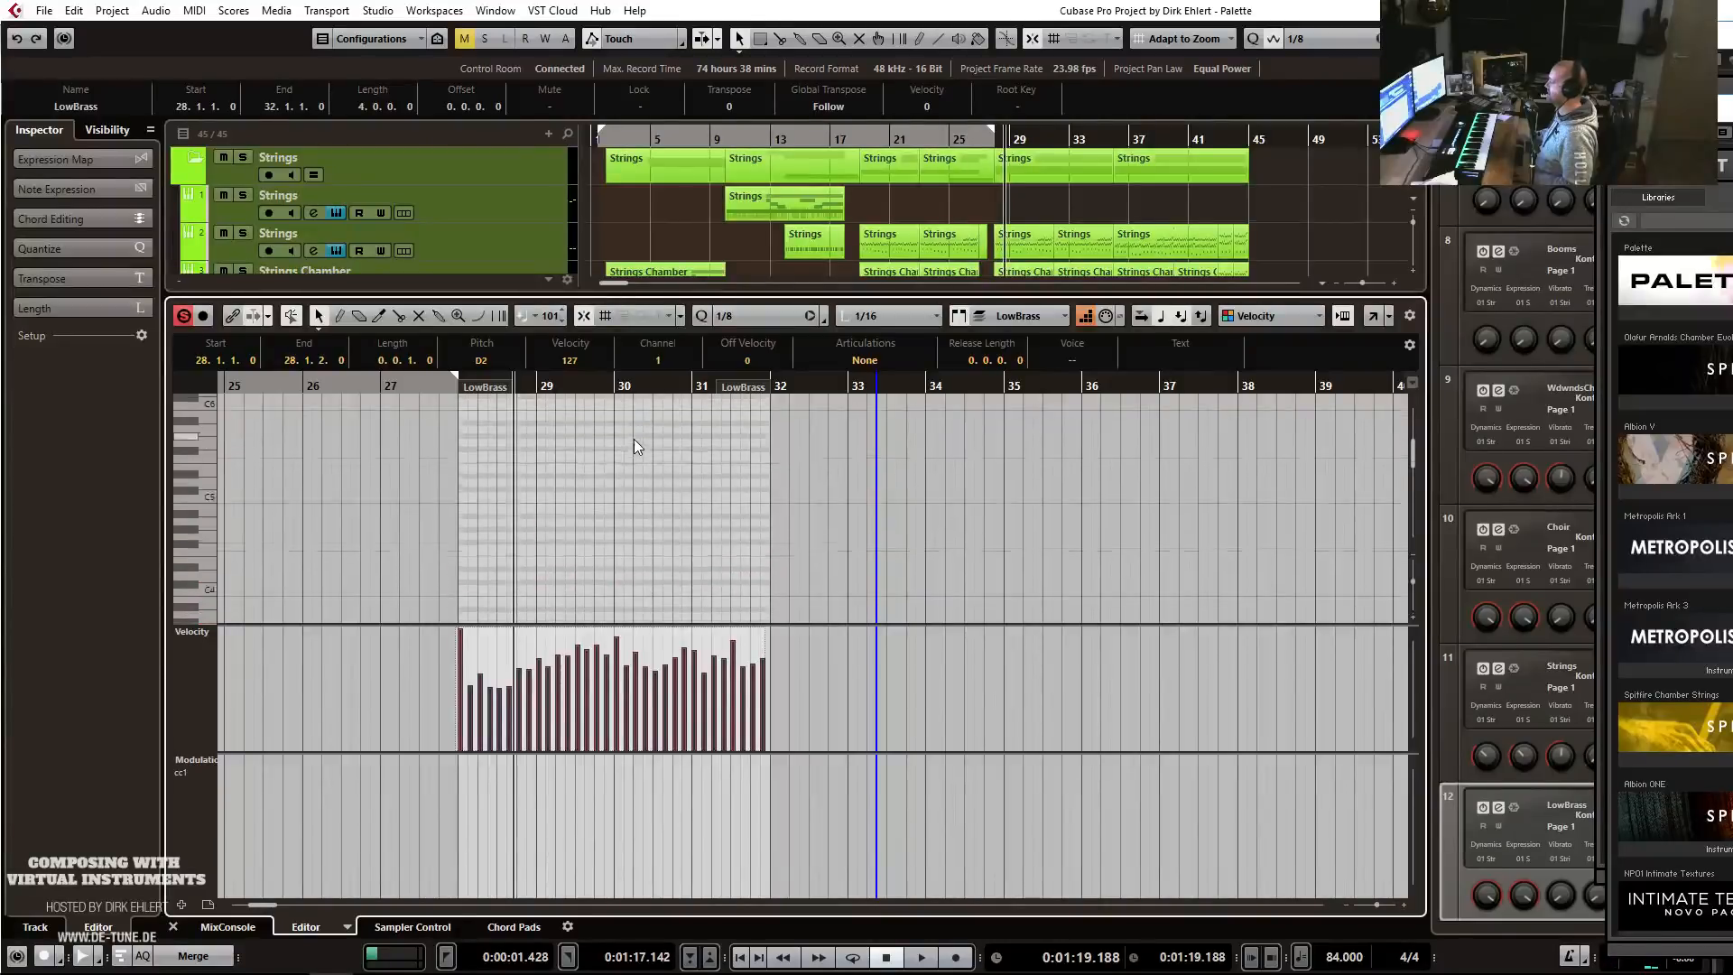
left_click_drag(544, 415, 393, 442)
key("Down")
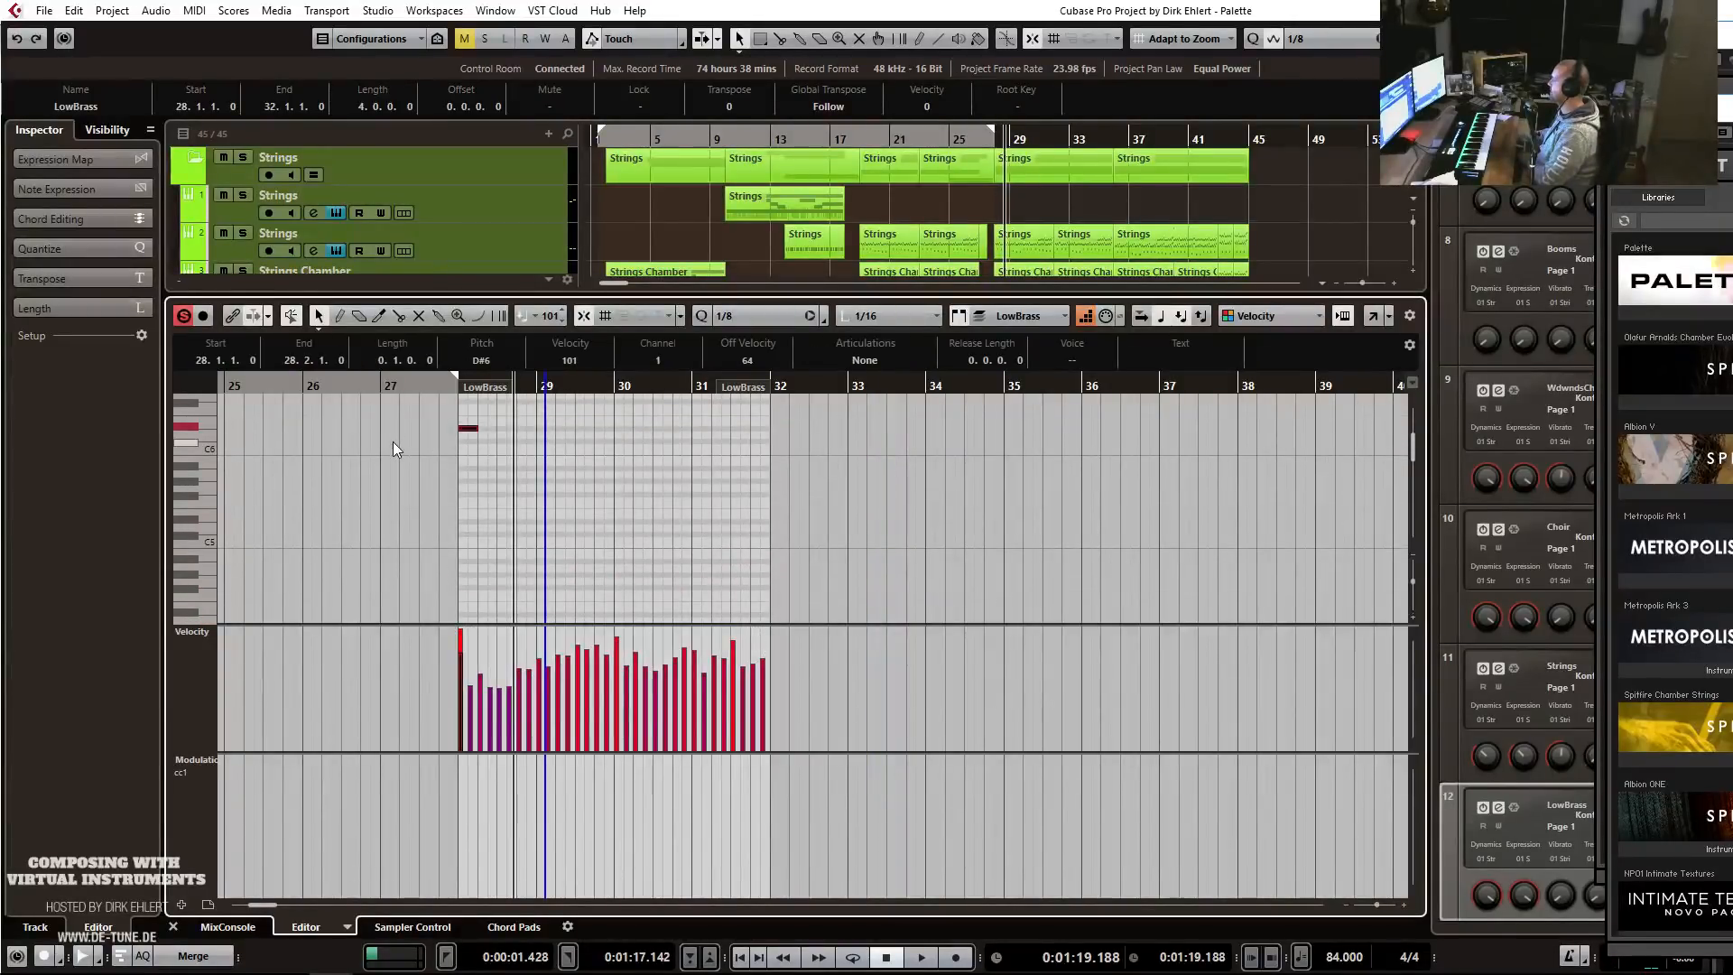
key("space")
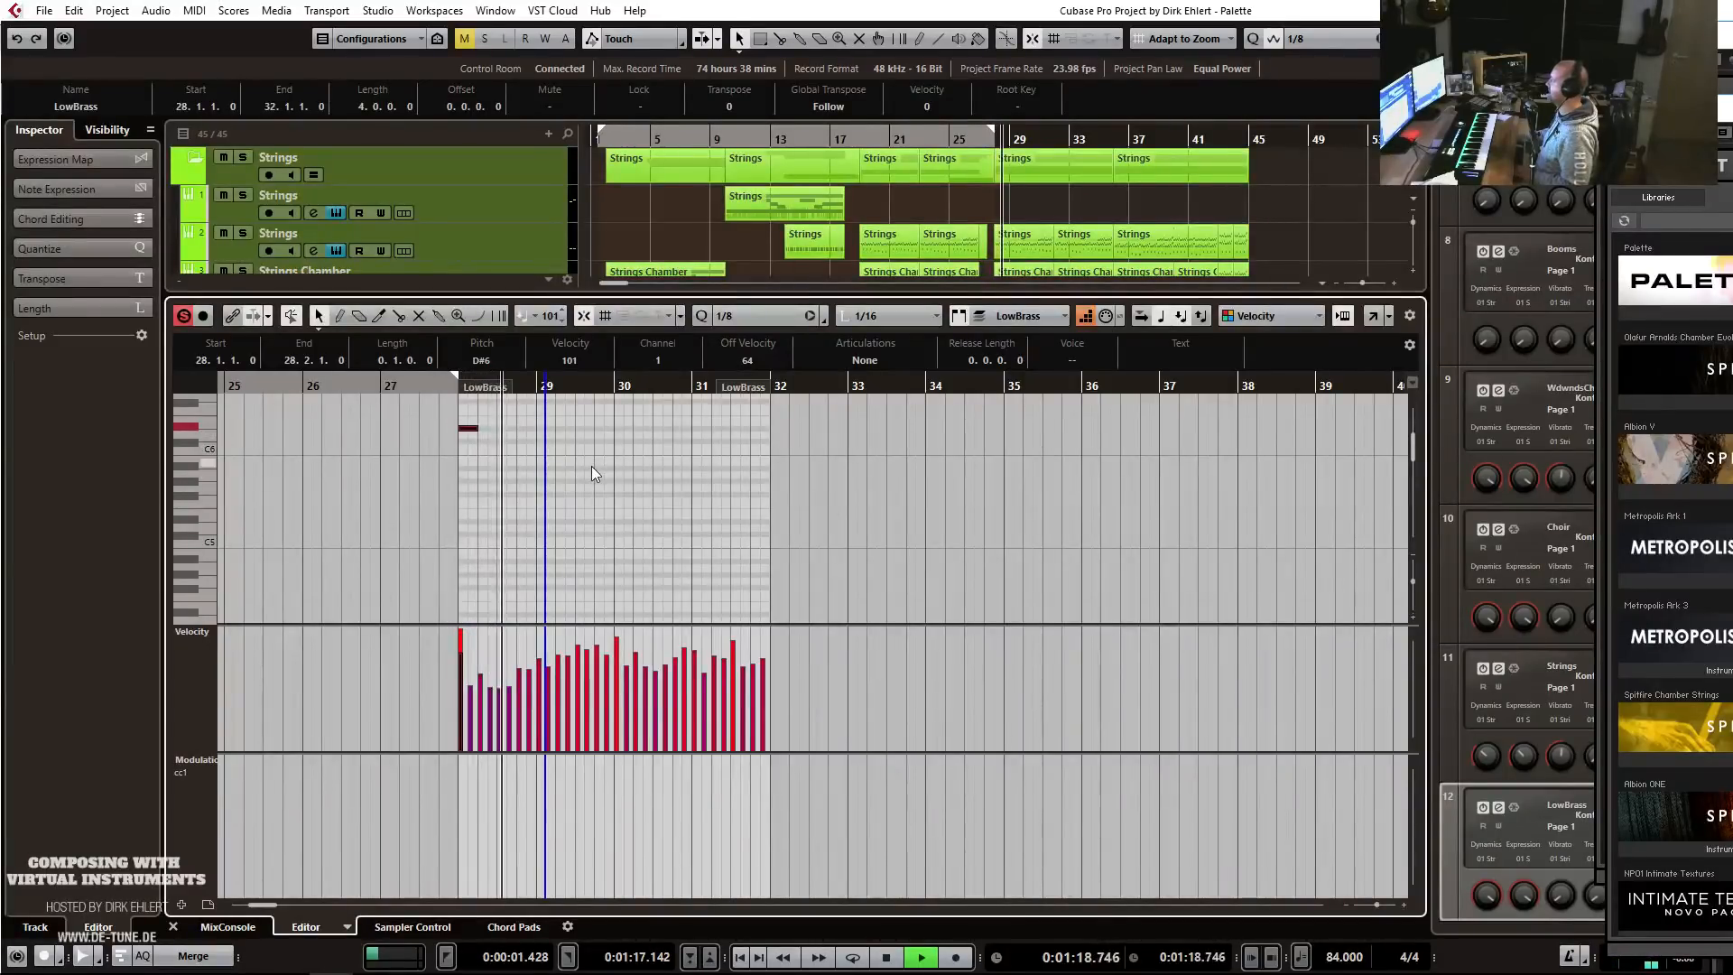
scroll(592, 468, "up", 3)
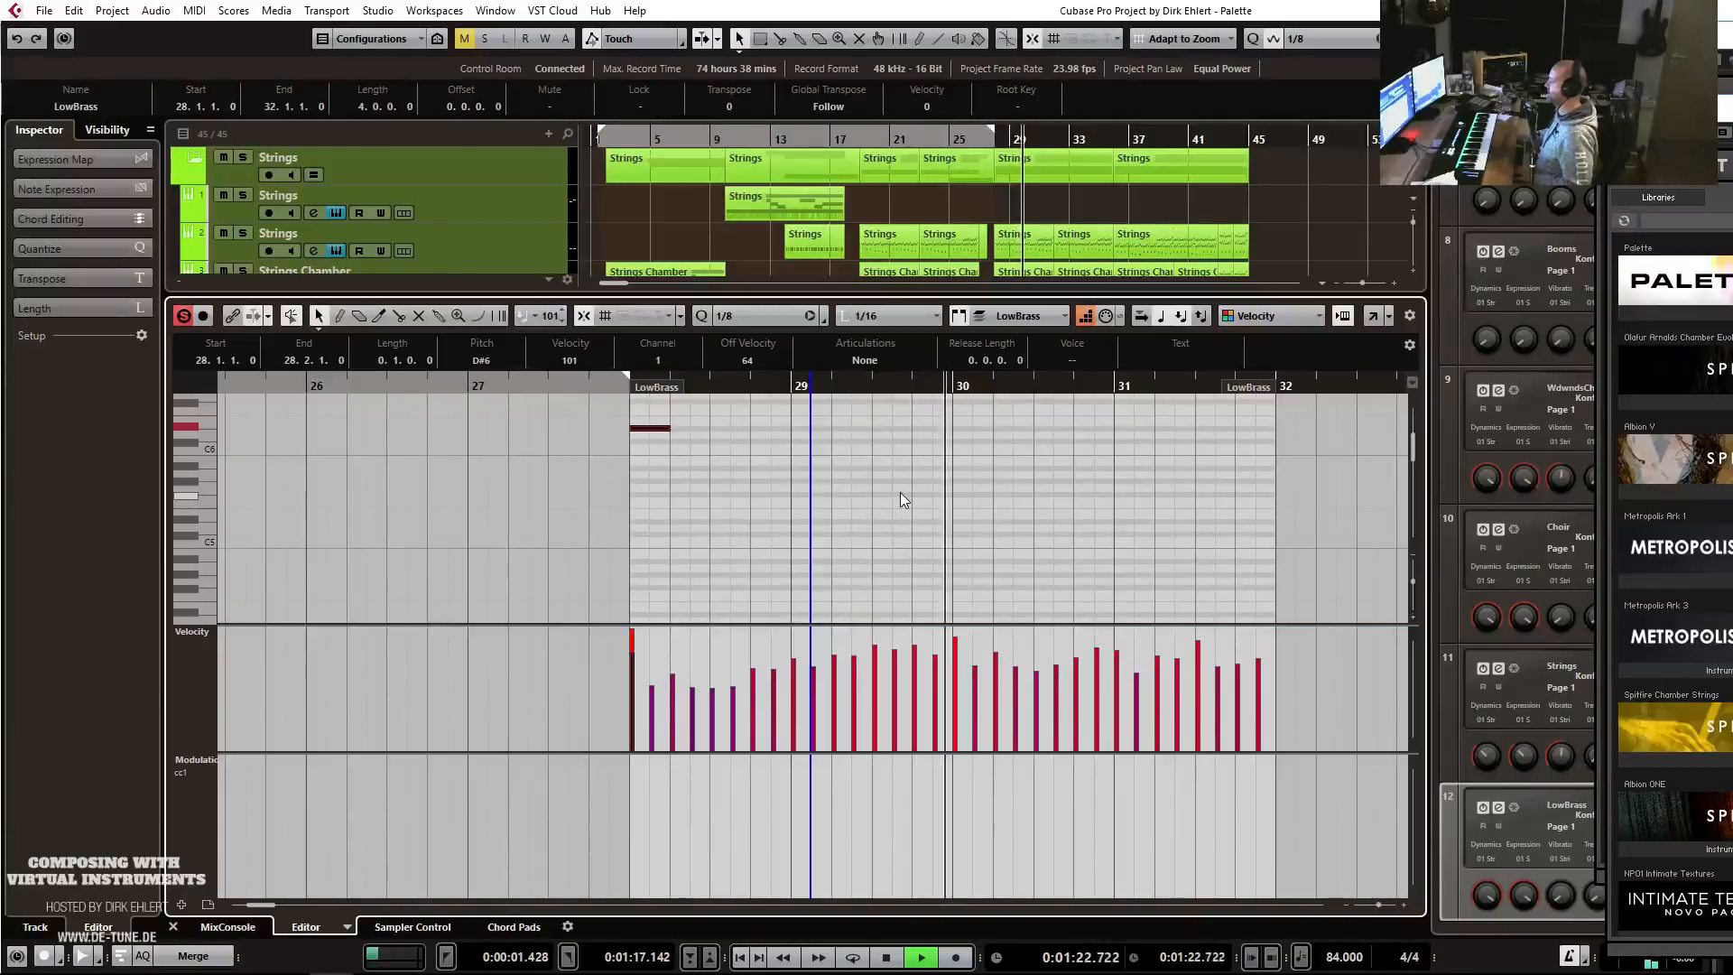
scroll(1009, 502, "down", 10)
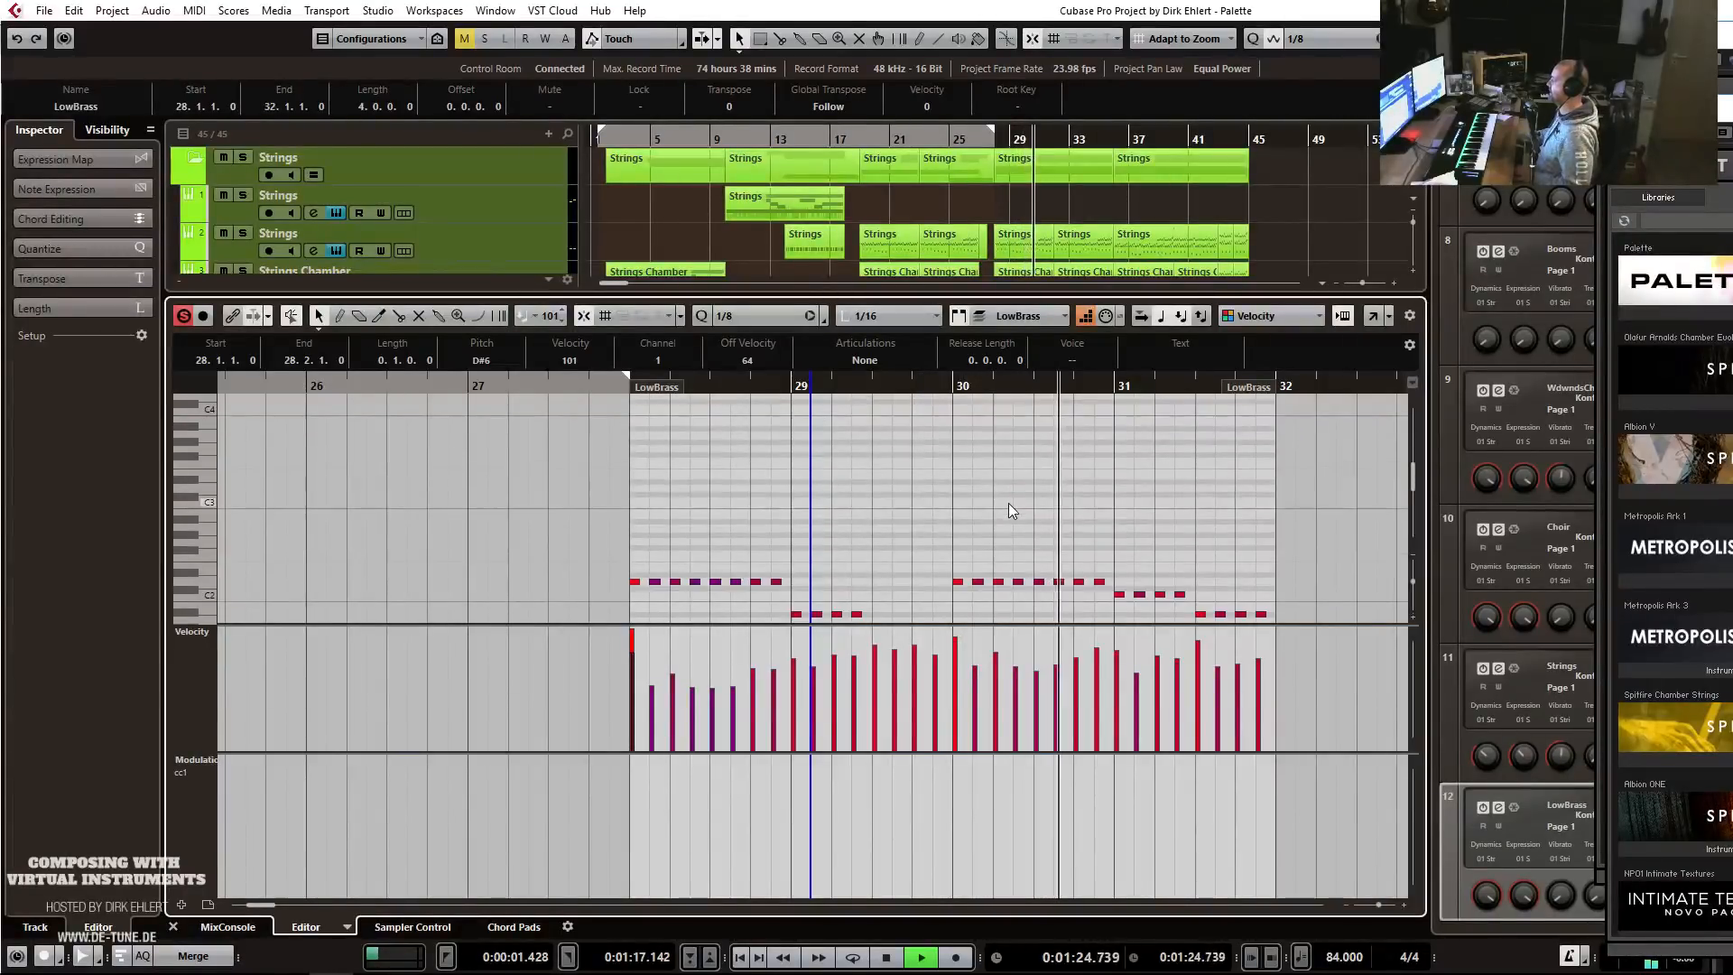
key("space")
Set the LowBrass track delay to -25 ms and play its first part to check the timing.
key("Return")
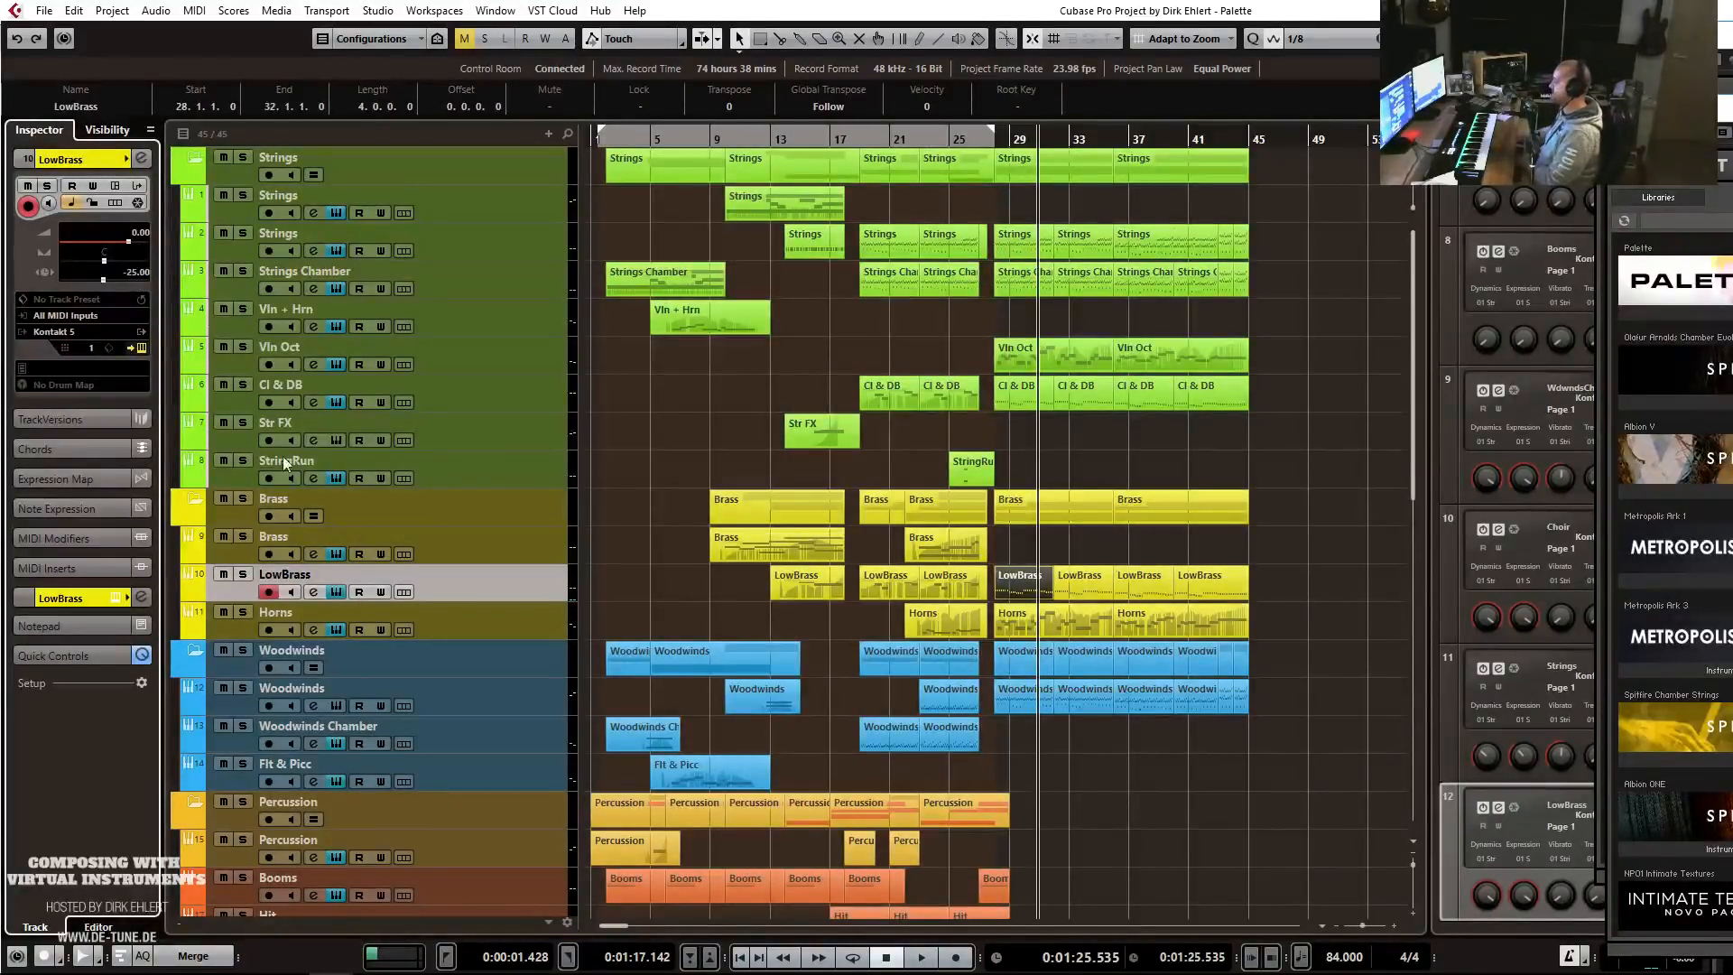
key("Return")
scroll(547, 453, "left", 5)
left_click(676, 383)
key("space")
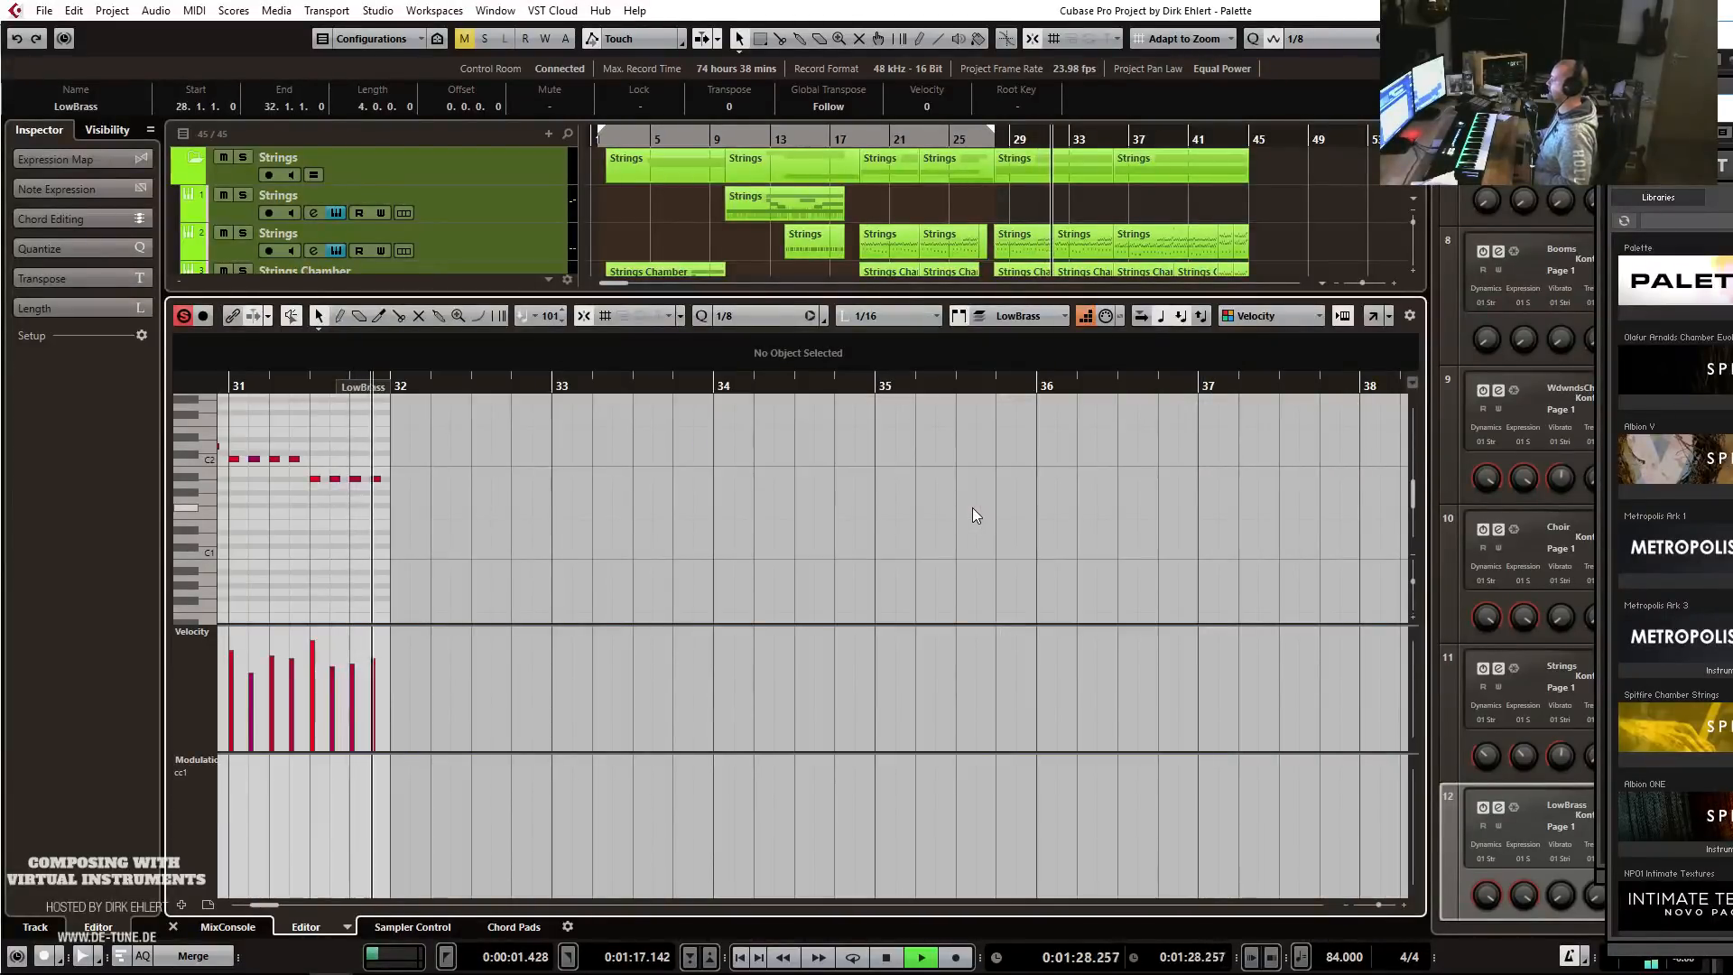
key("space")
Glue the LowBrass parts from bar 28 to bar 45 into one part and open it for editing during playback from bar 28.
key("Return")
left_click(996, 145)
key("space")
key("4")
left_click(1029, 589, "alt")
key("1")
left_click(1055, 587)
key("Return")
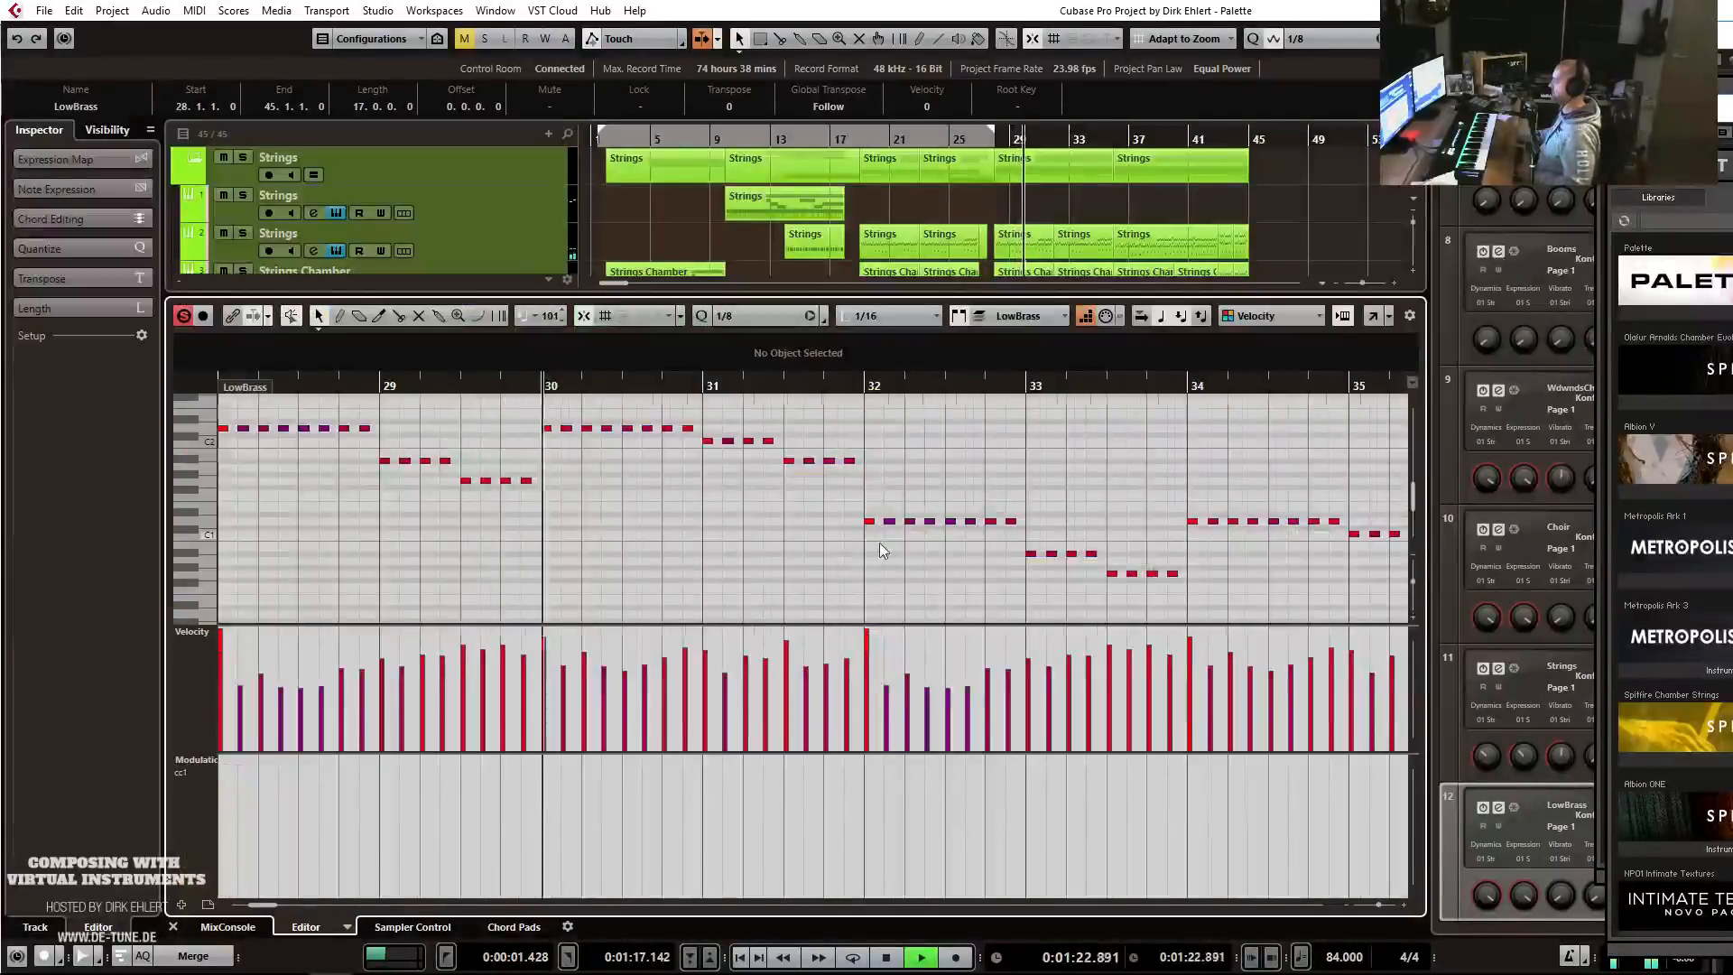
Transpose all LowBrass notes from bar 32 to the end of the part up an octave and close the editor.
scroll(879, 544, "down", 6)
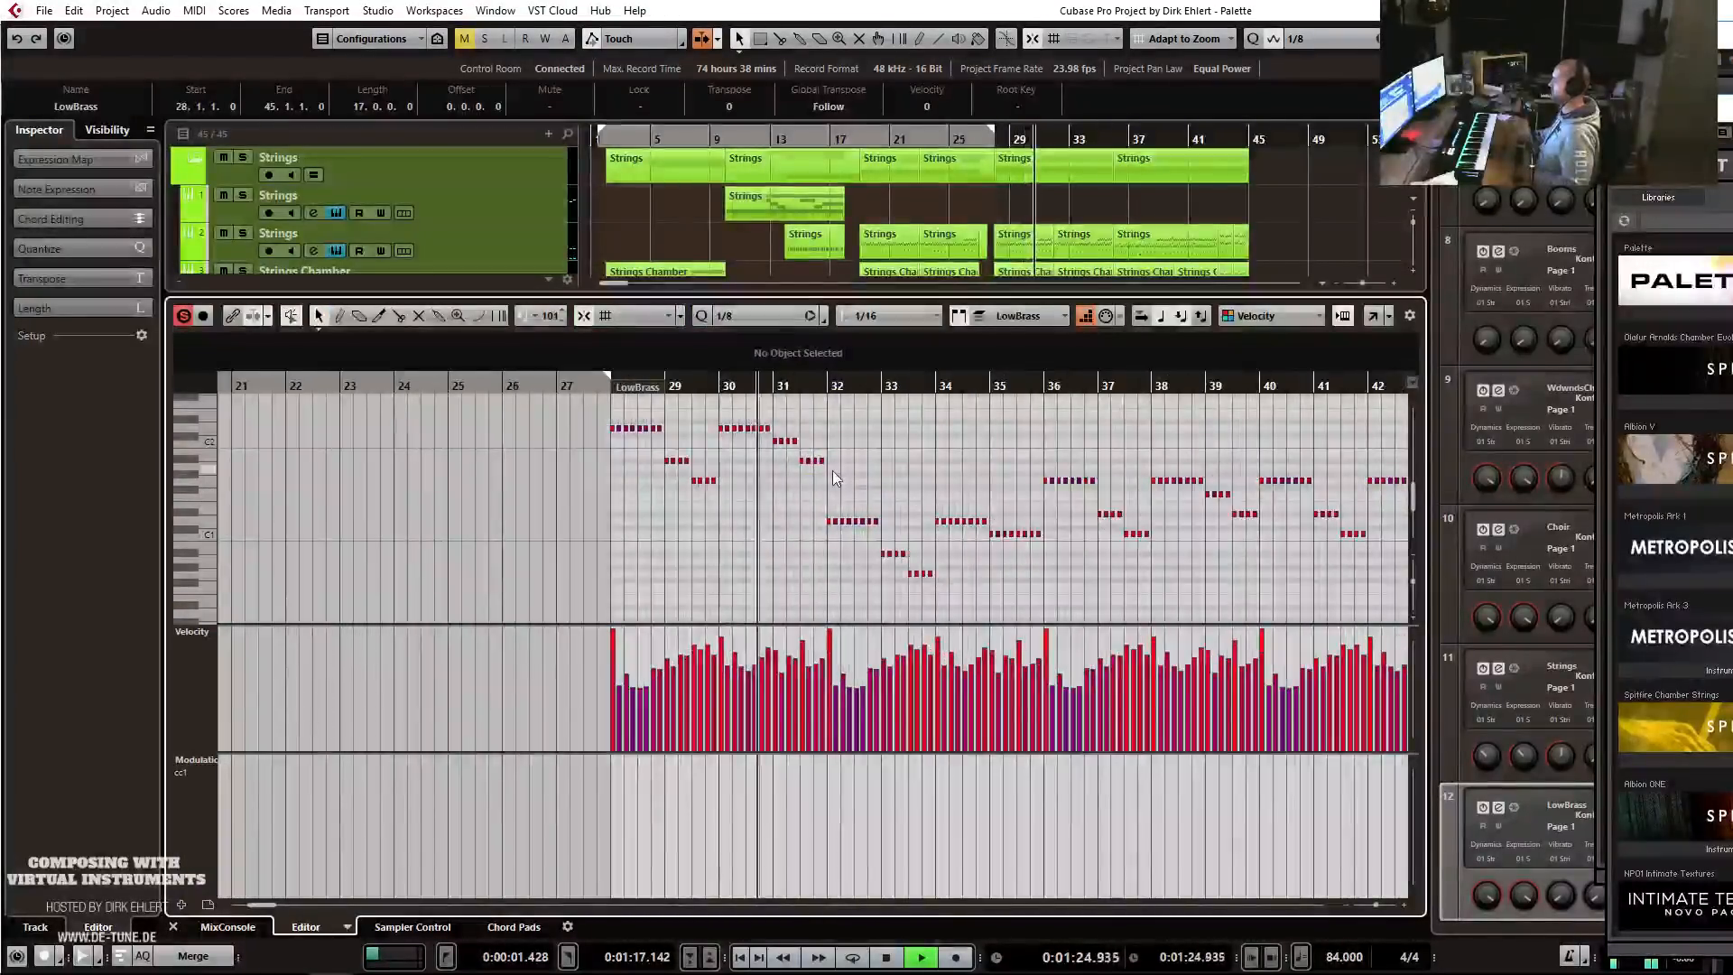
left_click_drag(831, 437, 1545, 604)
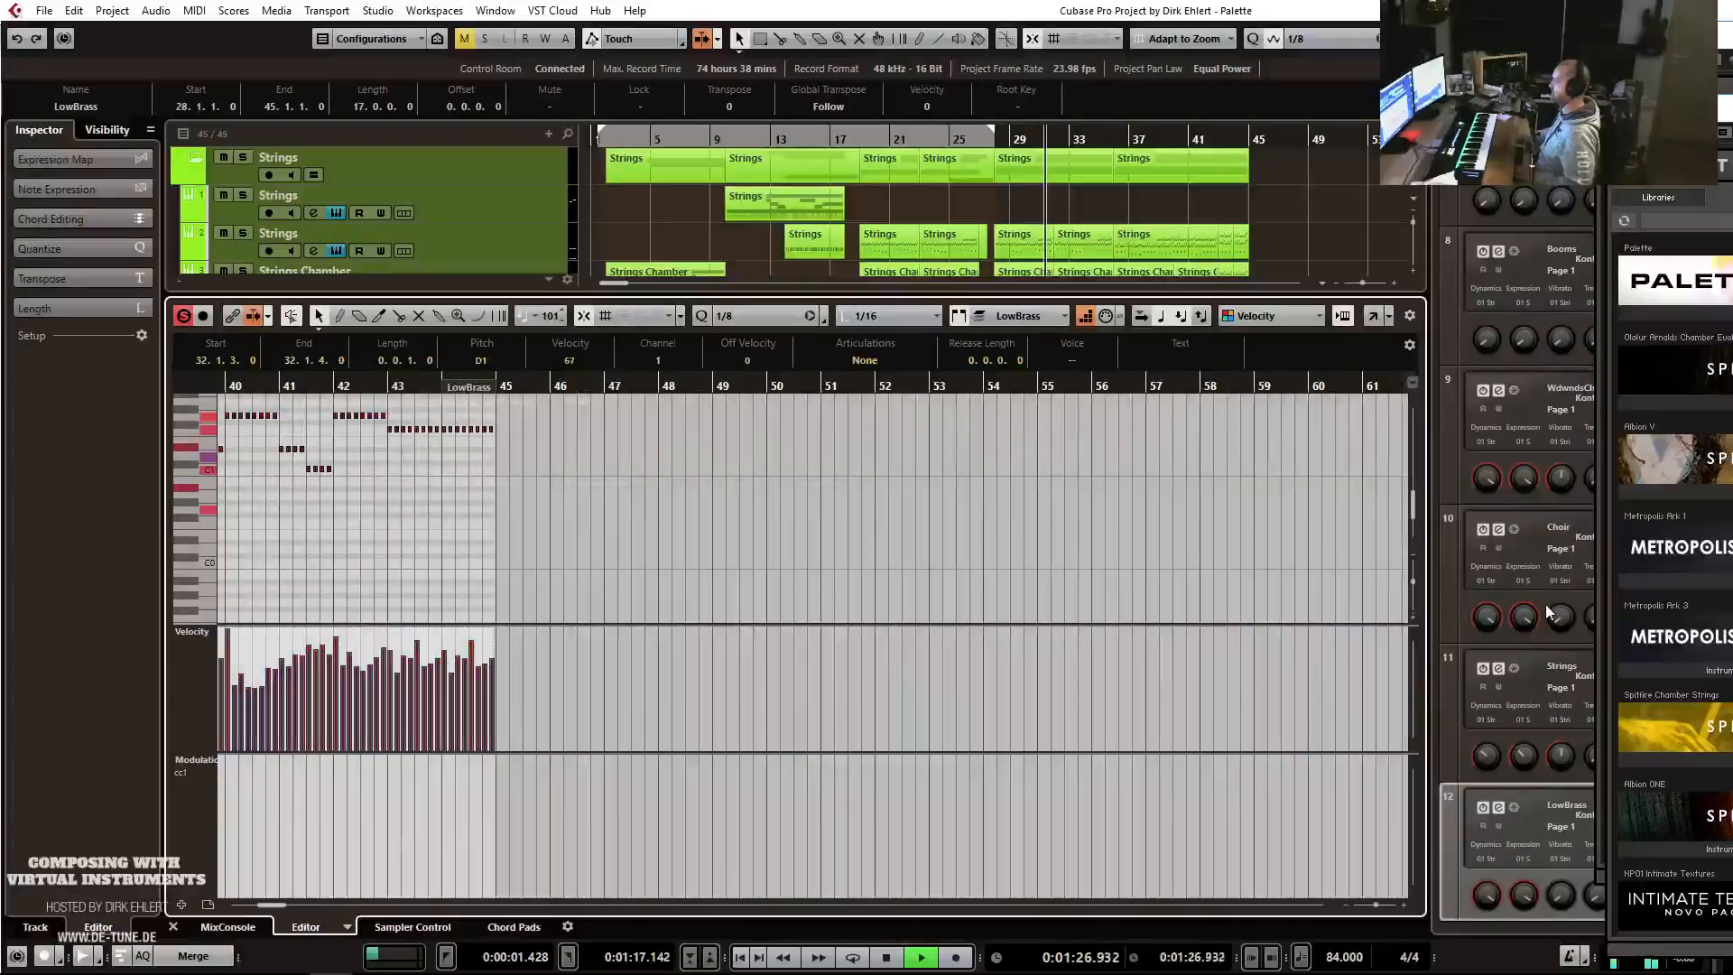
key("shift+Up")
key("Return")
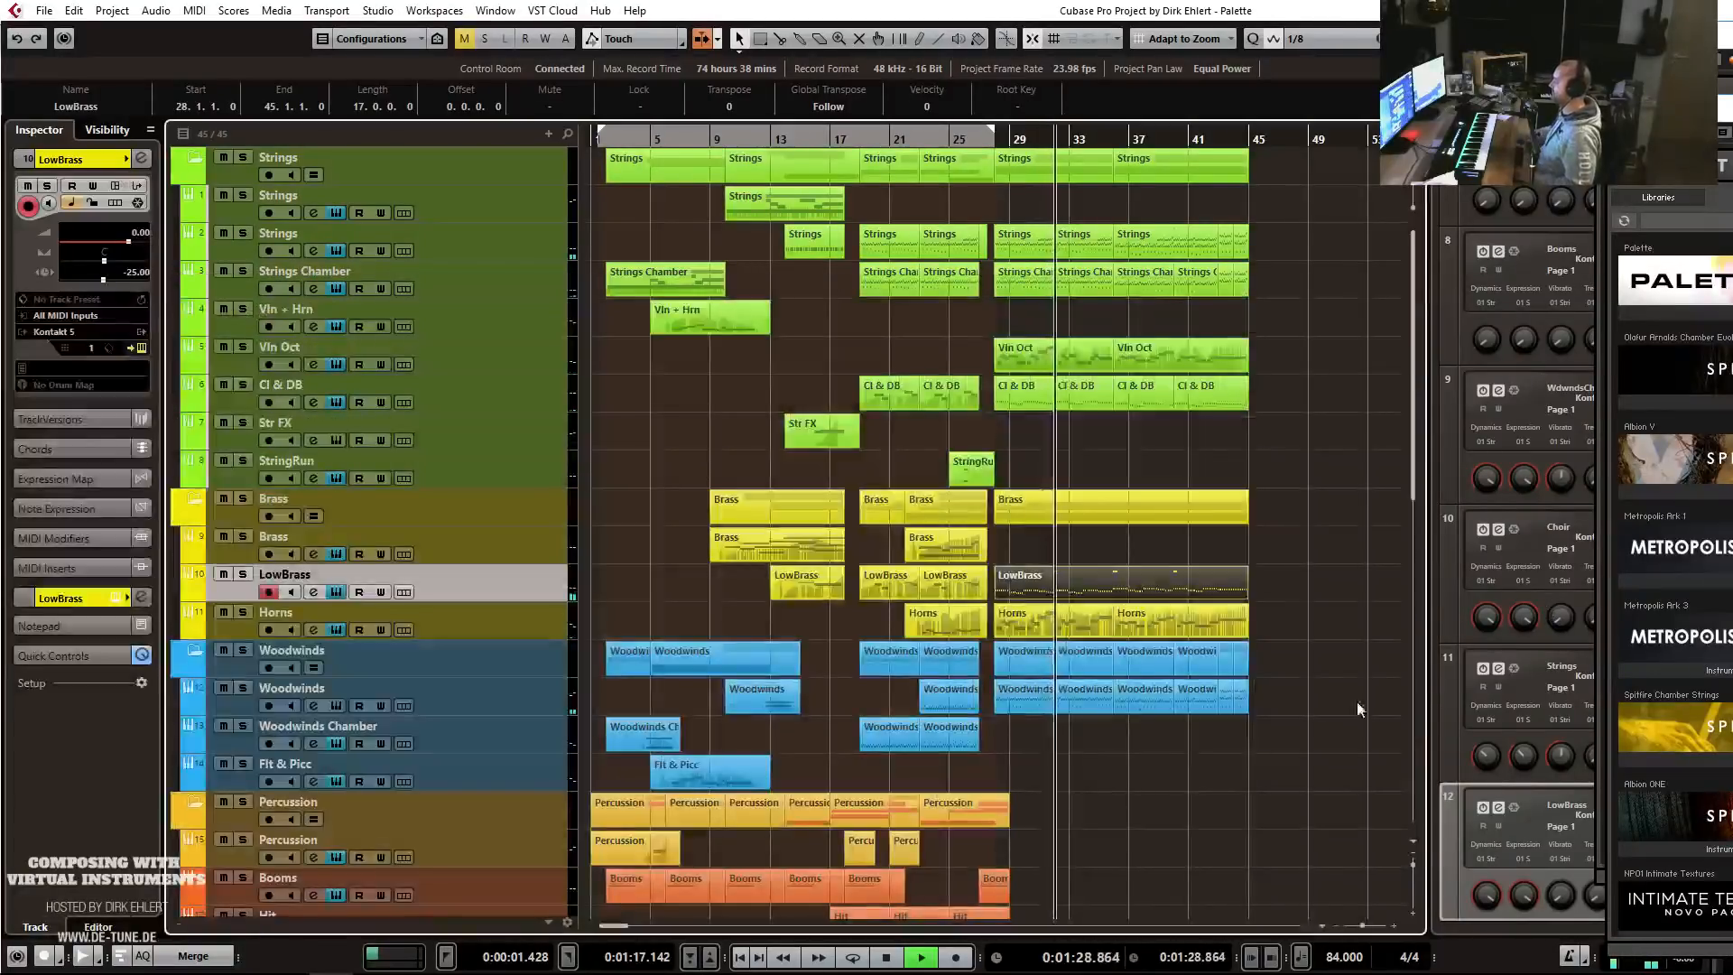
Copy the first six-bar Percussion part so that it starts at bar 31.
scroll(1171, 668, "up", 3)
key("h")
key("g")
key("g")
key("g")
key("g")
key("g")
key("g")
scroll(1038, 573, "down", 5)
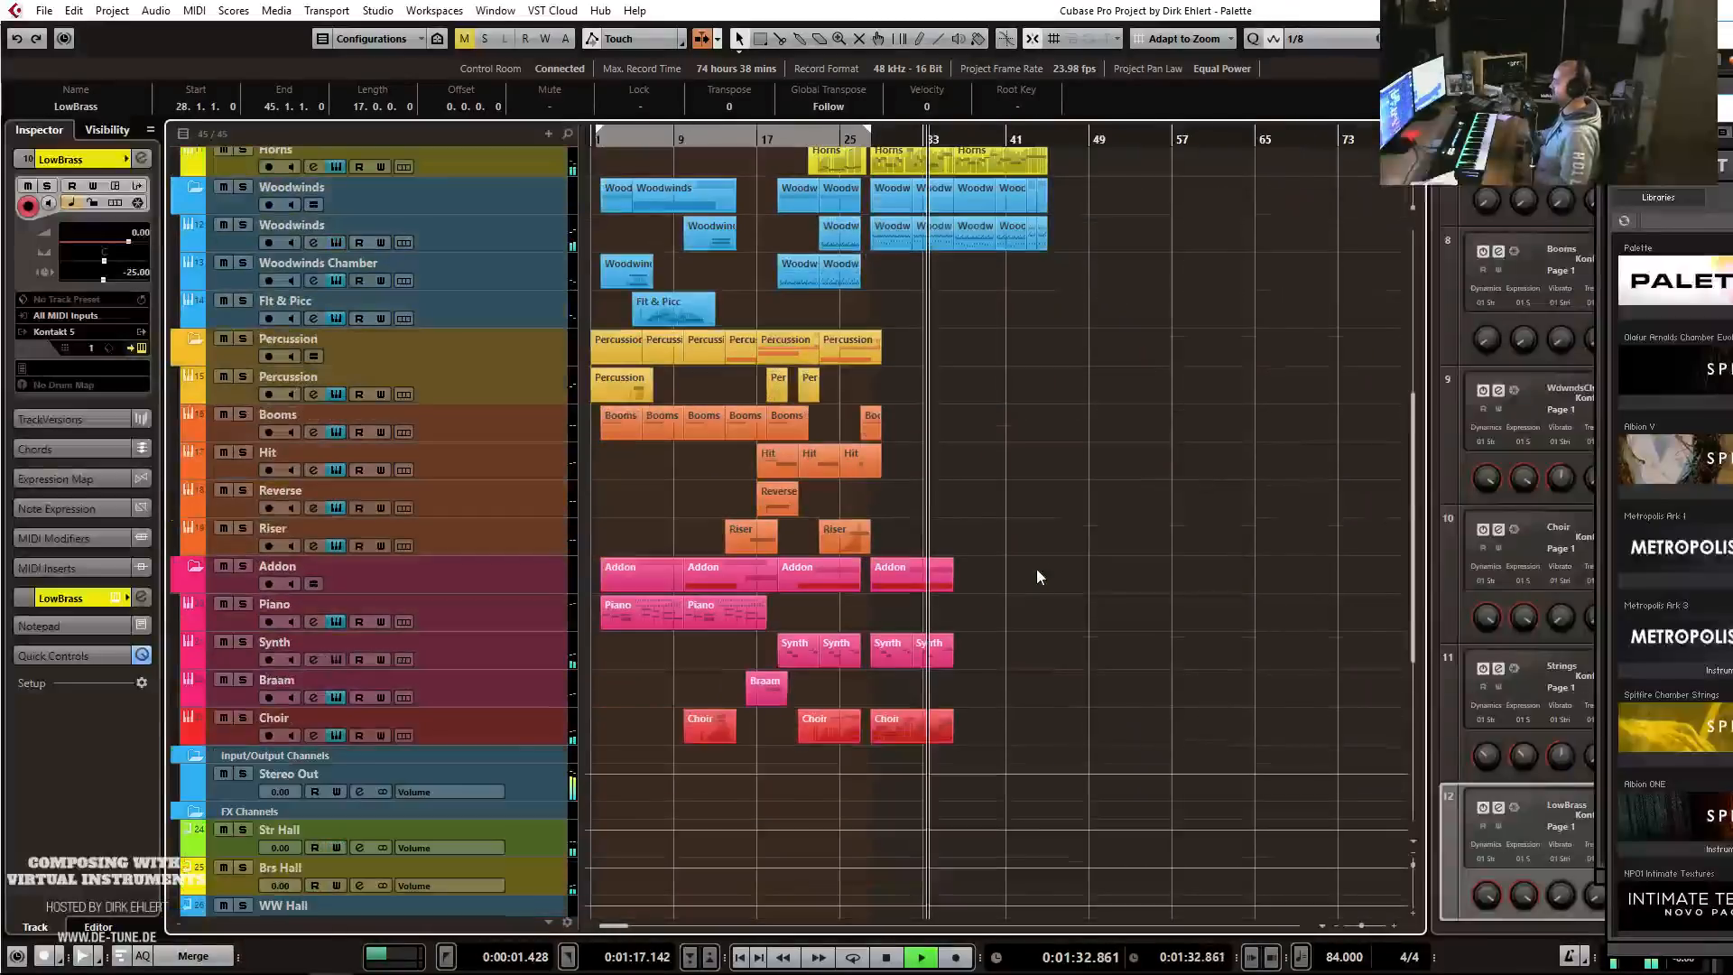
key("g")
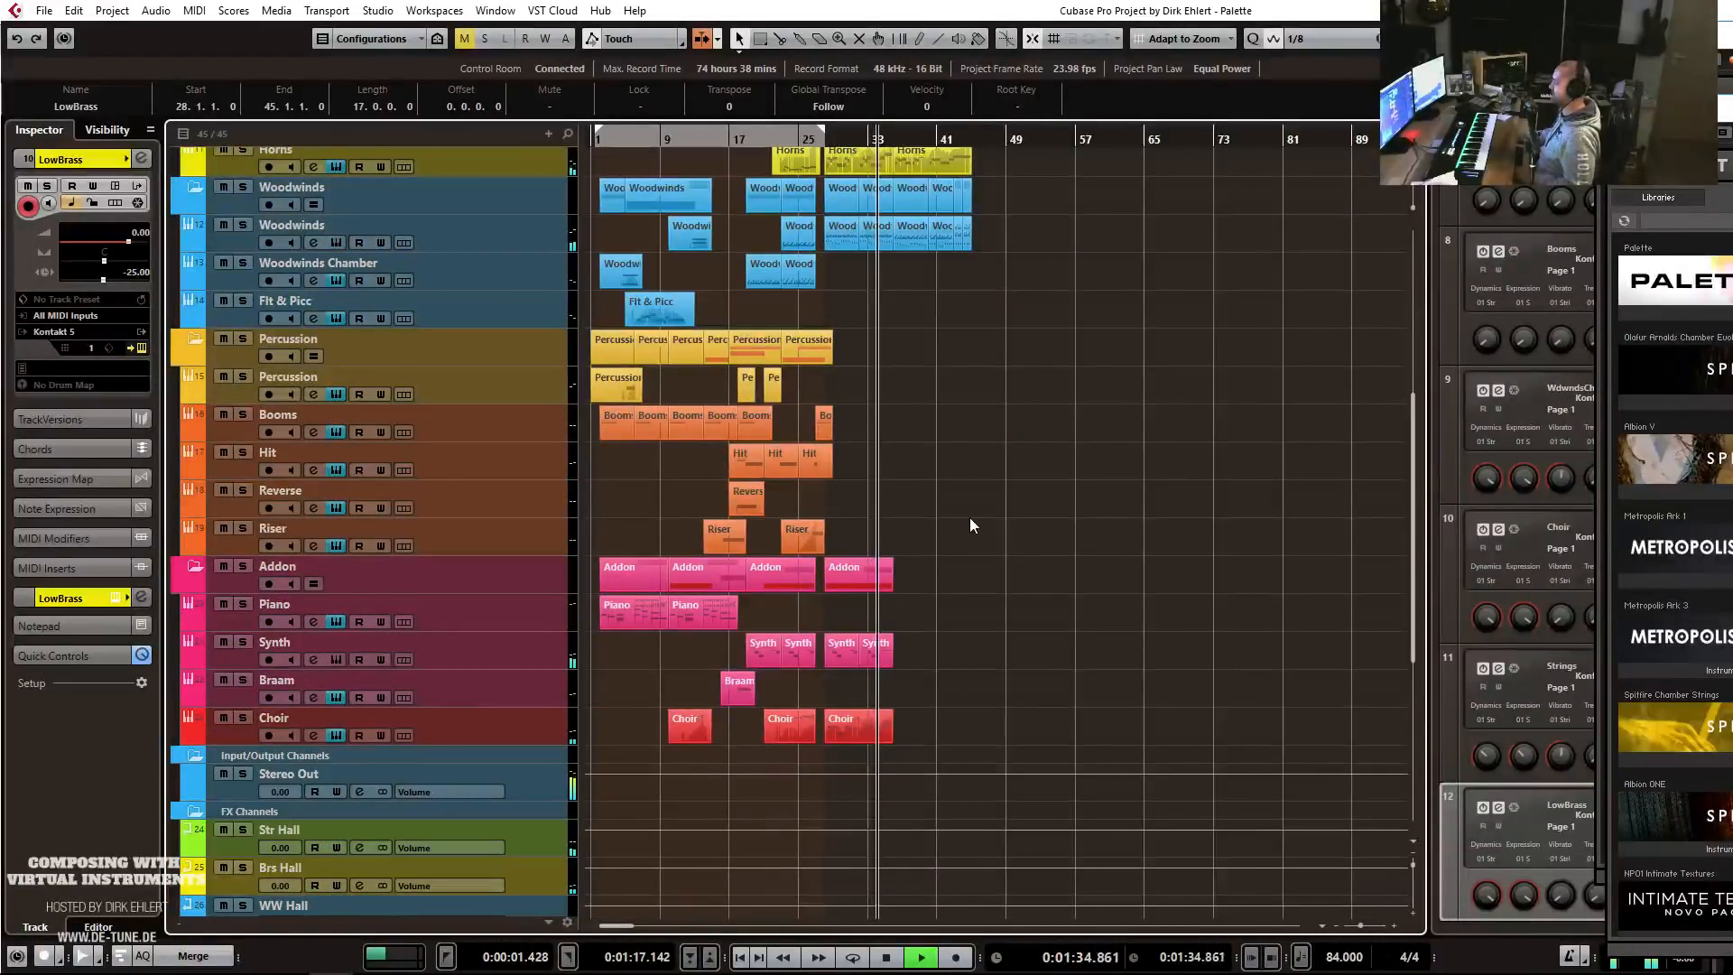
left_click_drag(644, 391, 890, 381)
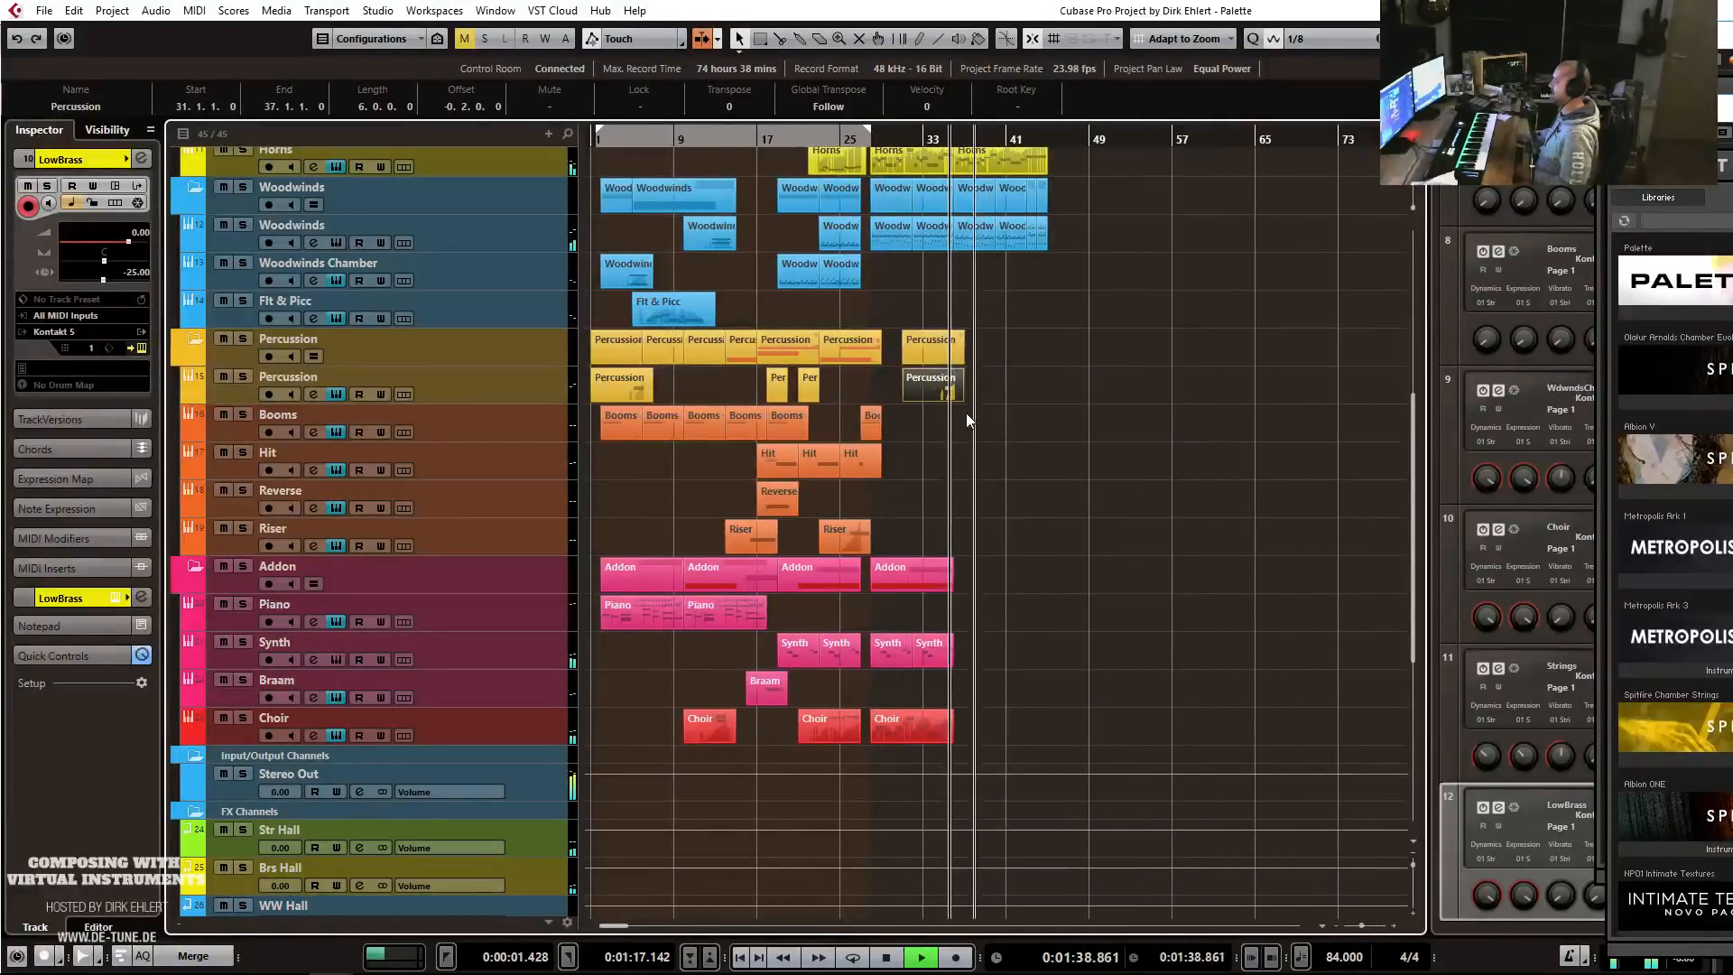
Try the copied Percussion part at bar 32 and at the third beat of bar 31, auditioning its swell.
key("h")
key("h")
key("h")
left_click_drag(969, 389, 997, 388)
key("space")
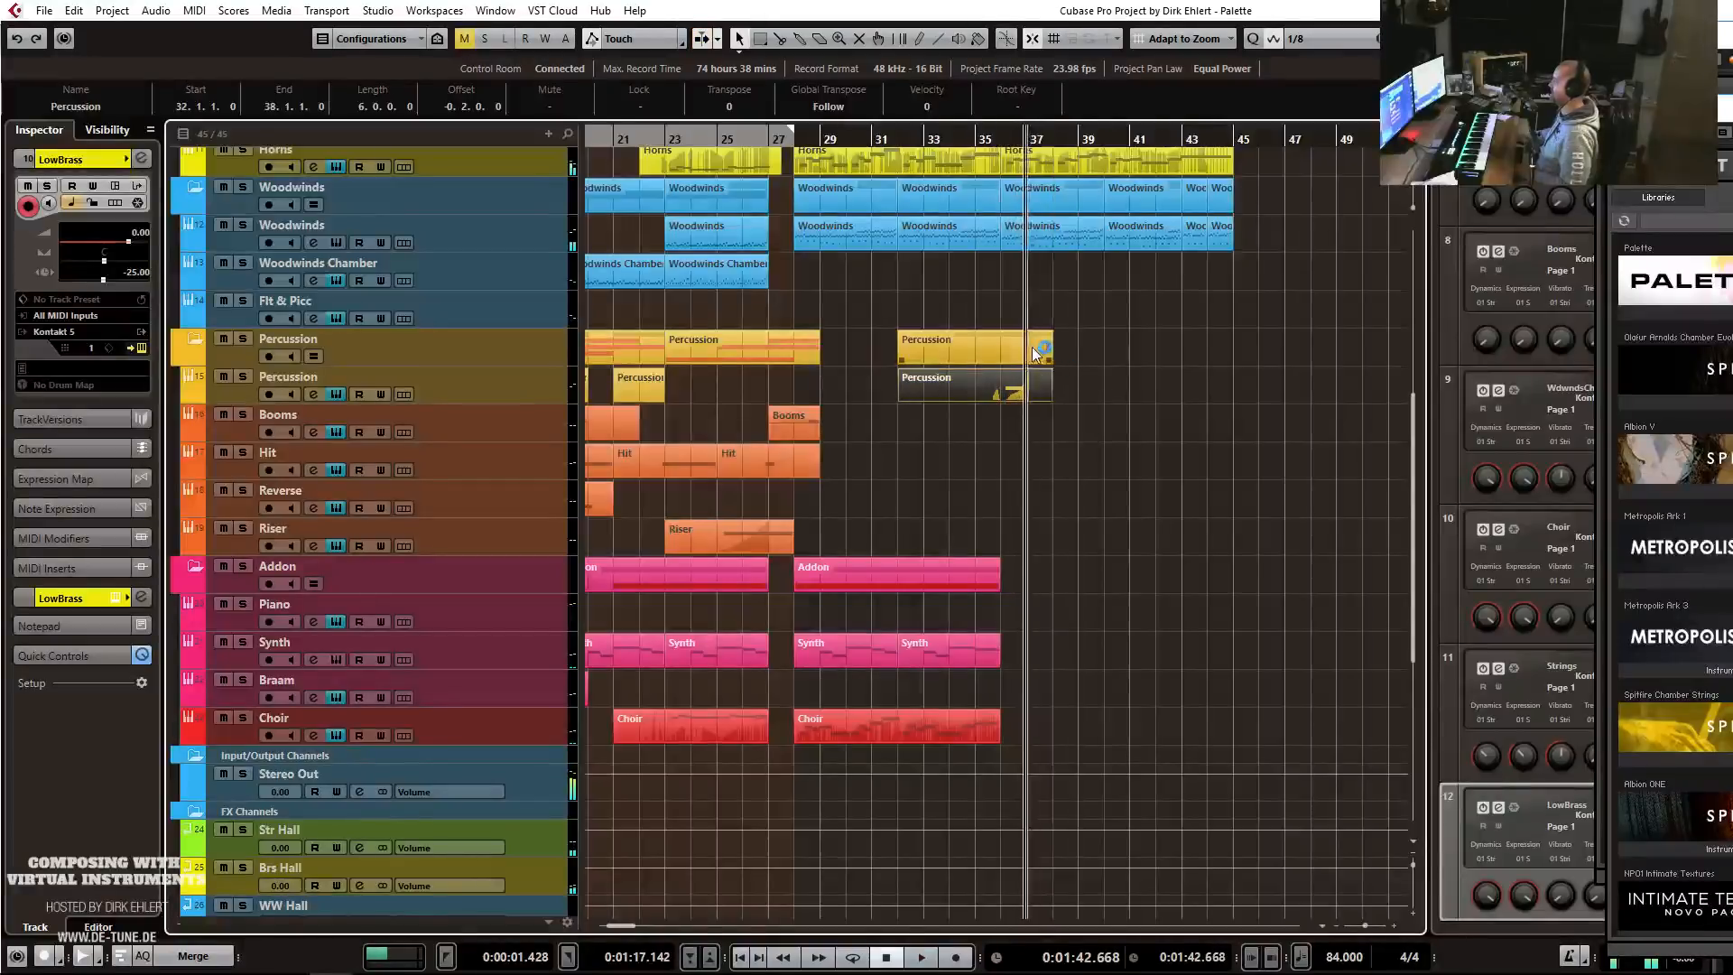
key("h")
key("h")
left_click_drag(991, 386, 958, 379)
left_click(873, 146)
key("space")
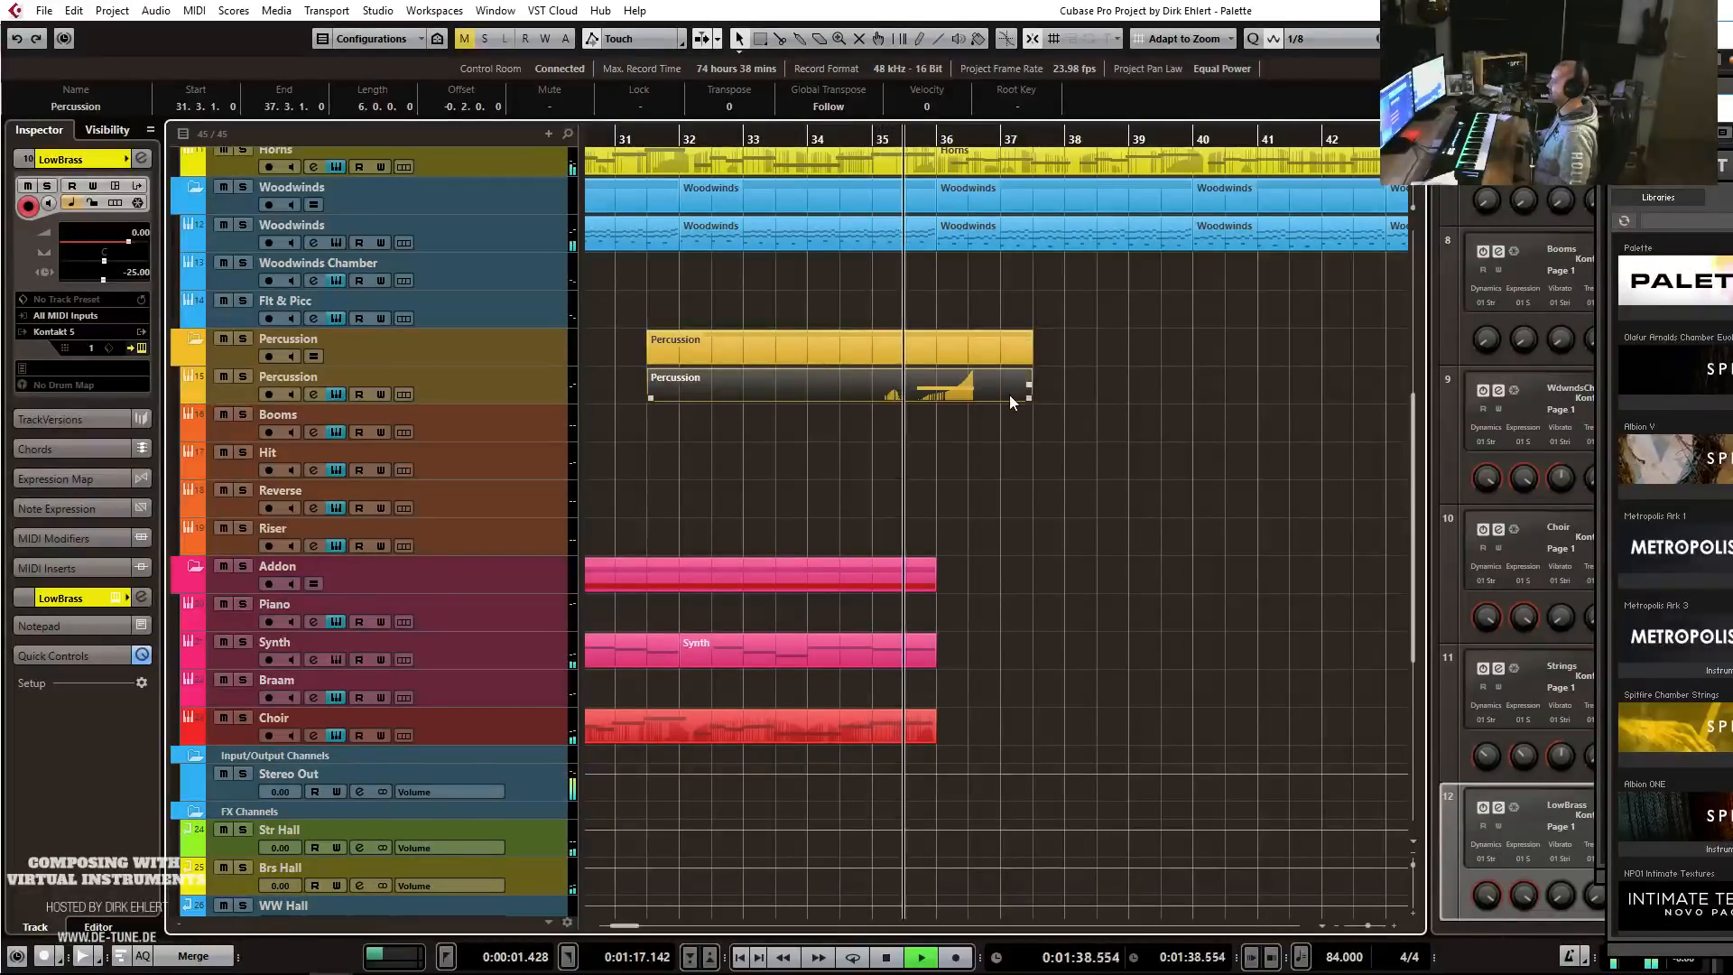
Move the copied Percussion part to start at bar 31 and play the passage into bar 36.
key("space")
left_click_drag(995, 386, 968, 388)
left_click(845, 137)
key("space")
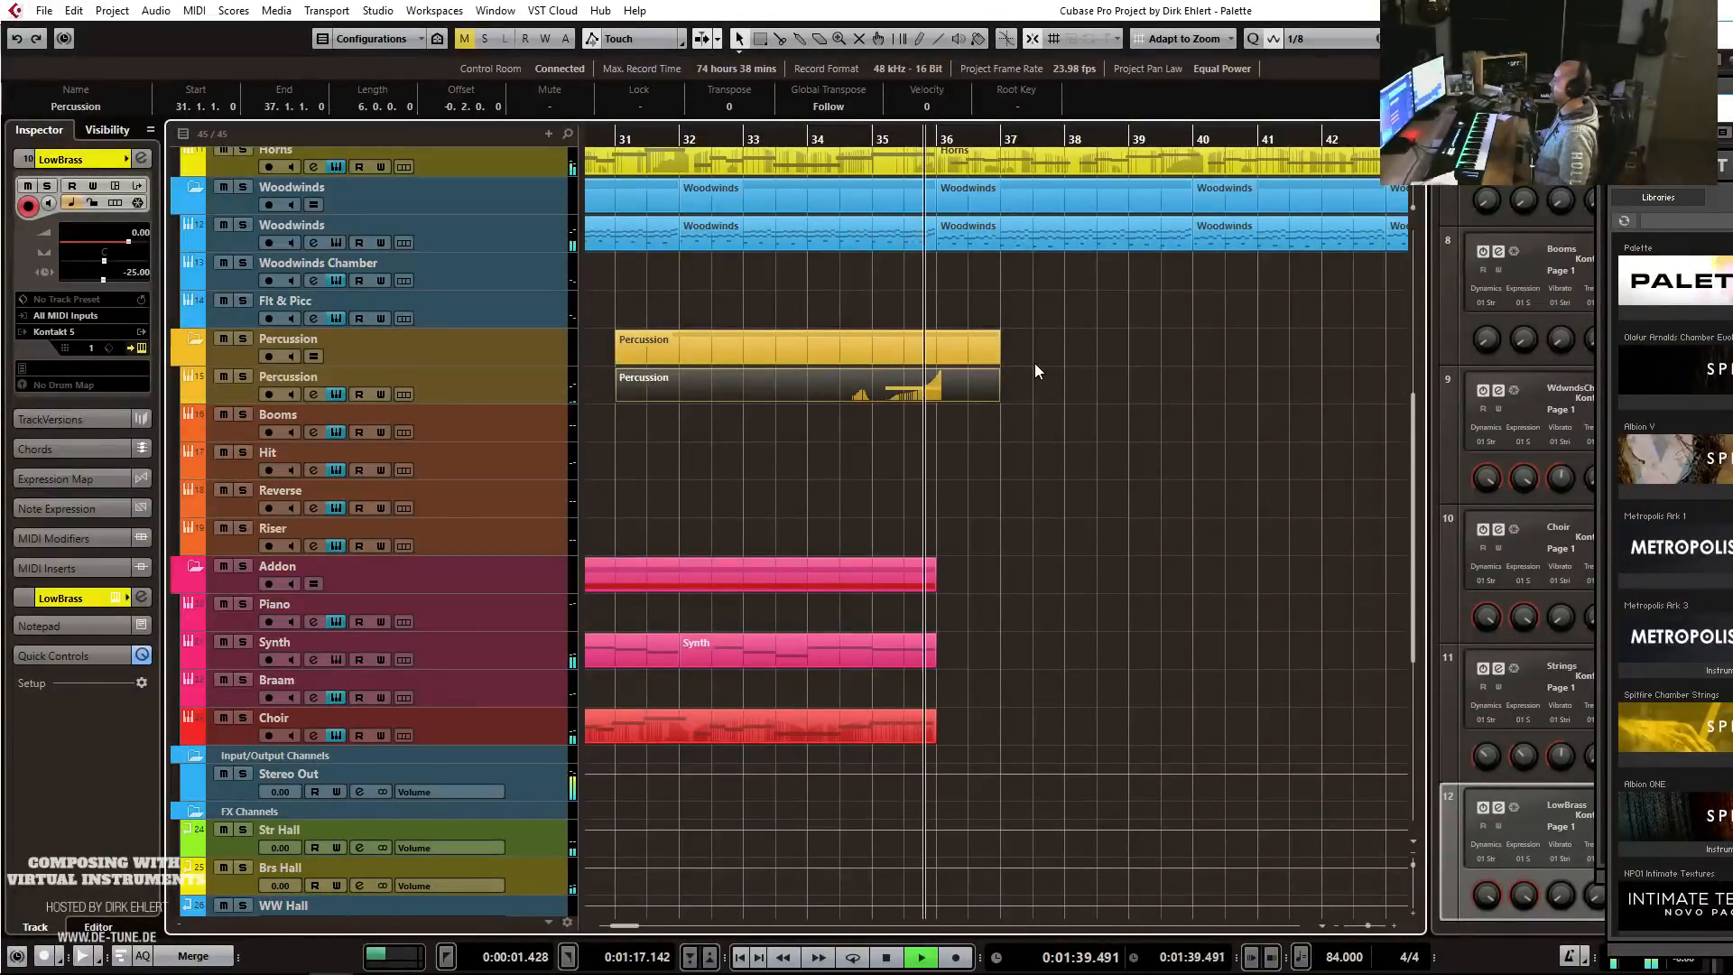
key("space")
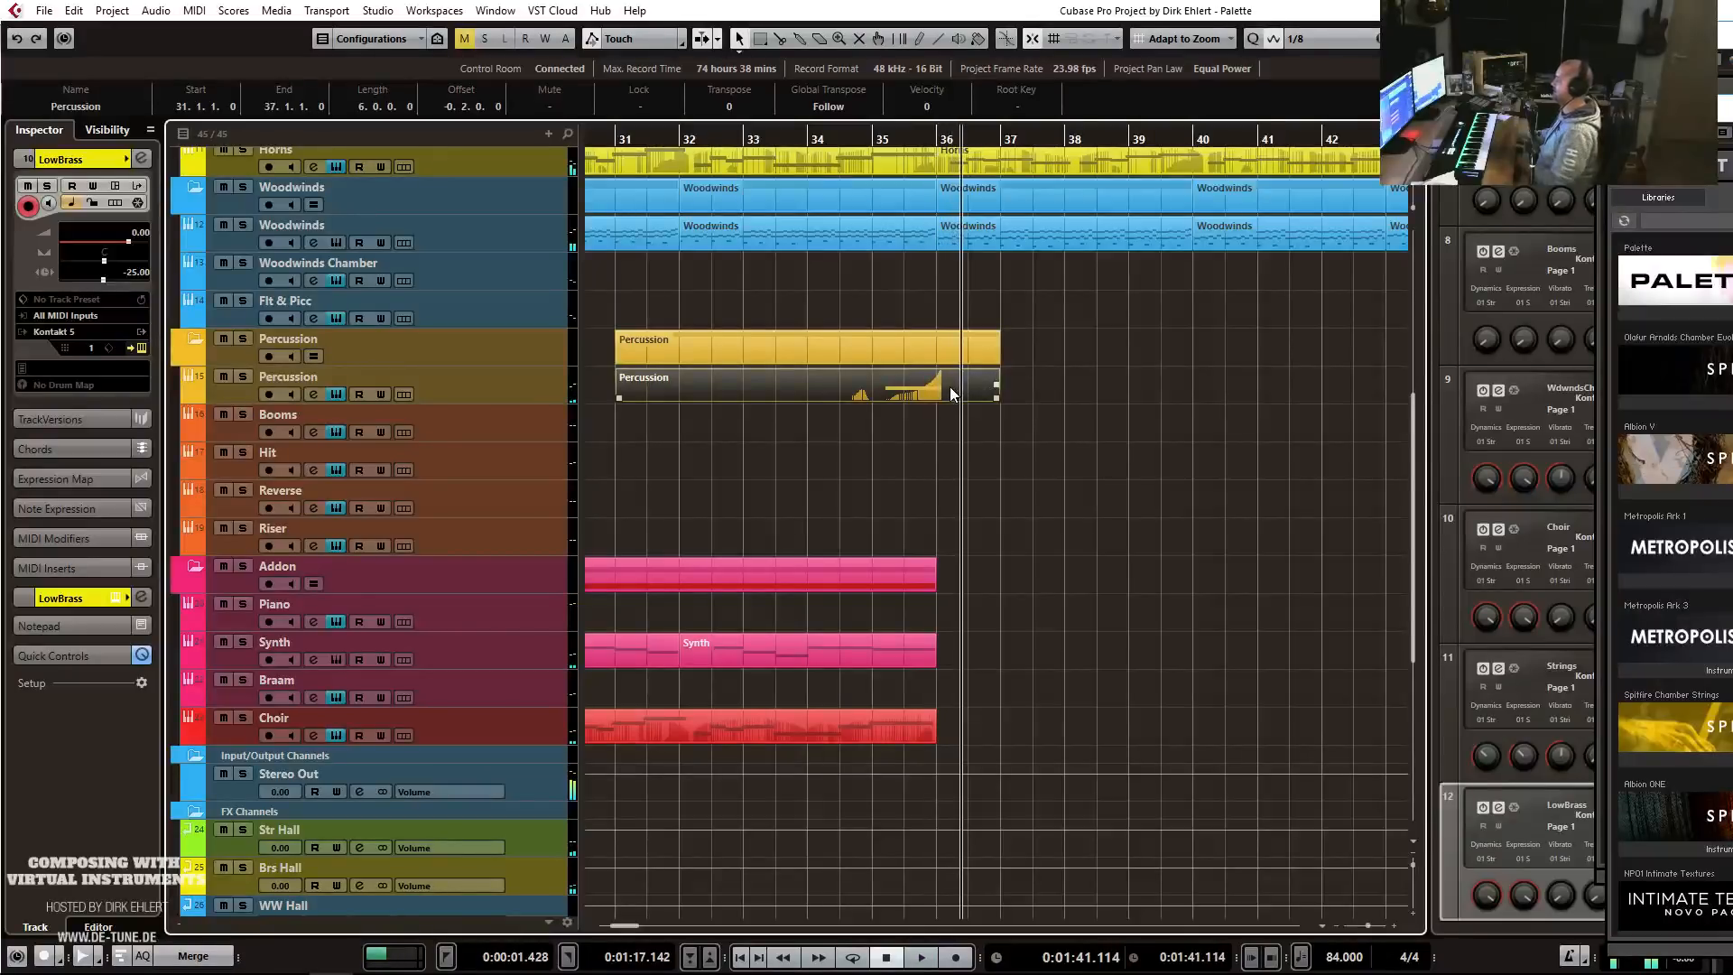
Open the copied Percussion part for editing, show its Modulation (CC1) data in the controller lane and pick the curve drawing tool.
double_click(949, 387)
left_click(451, 658)
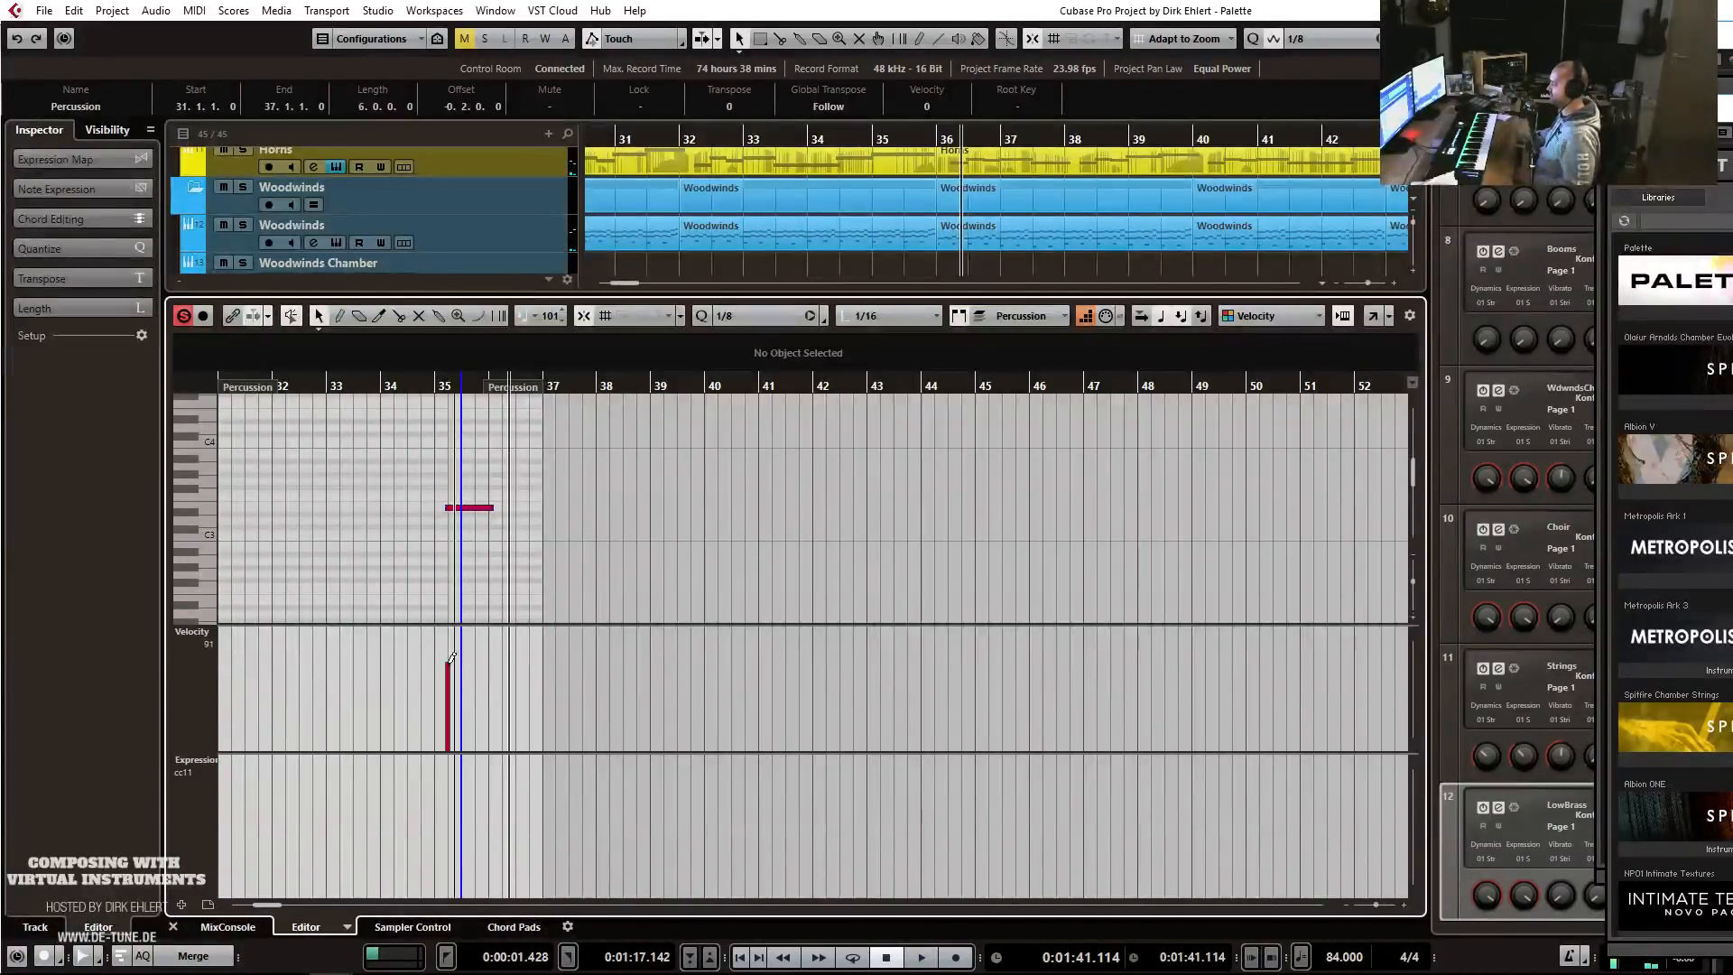
left_click(211, 761)
left_click(273, 246)
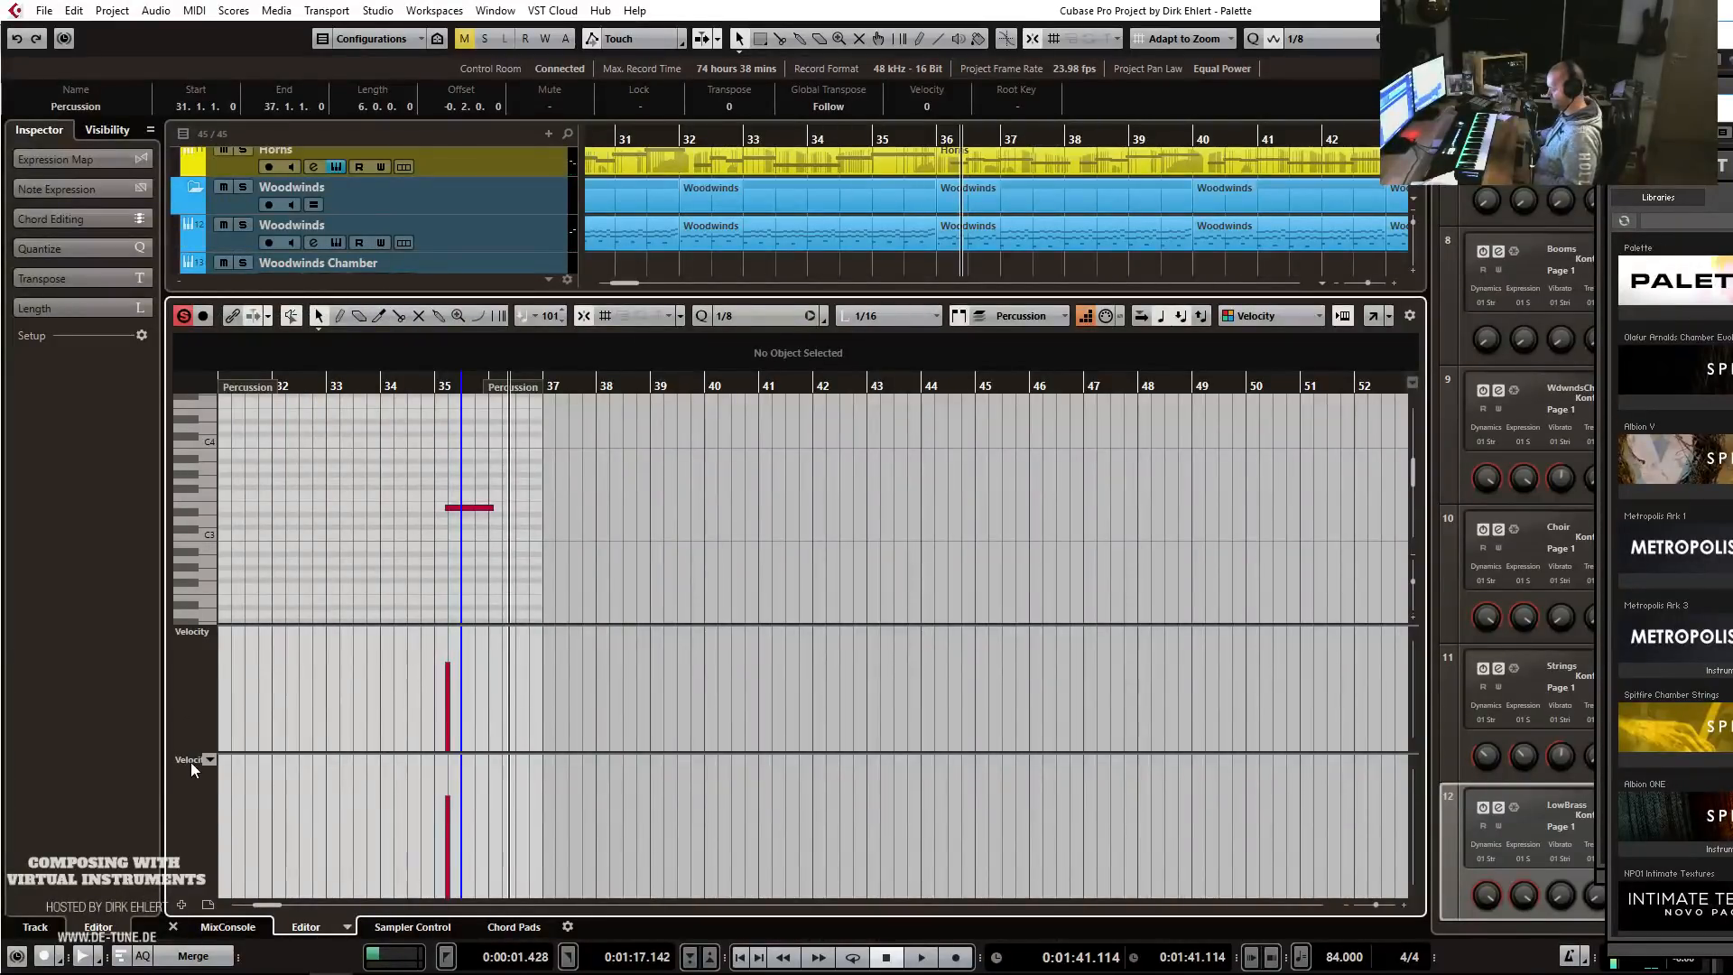
scroll(191, 762, "down", 1)
right_click(351, 779)
left_click(545, 778)
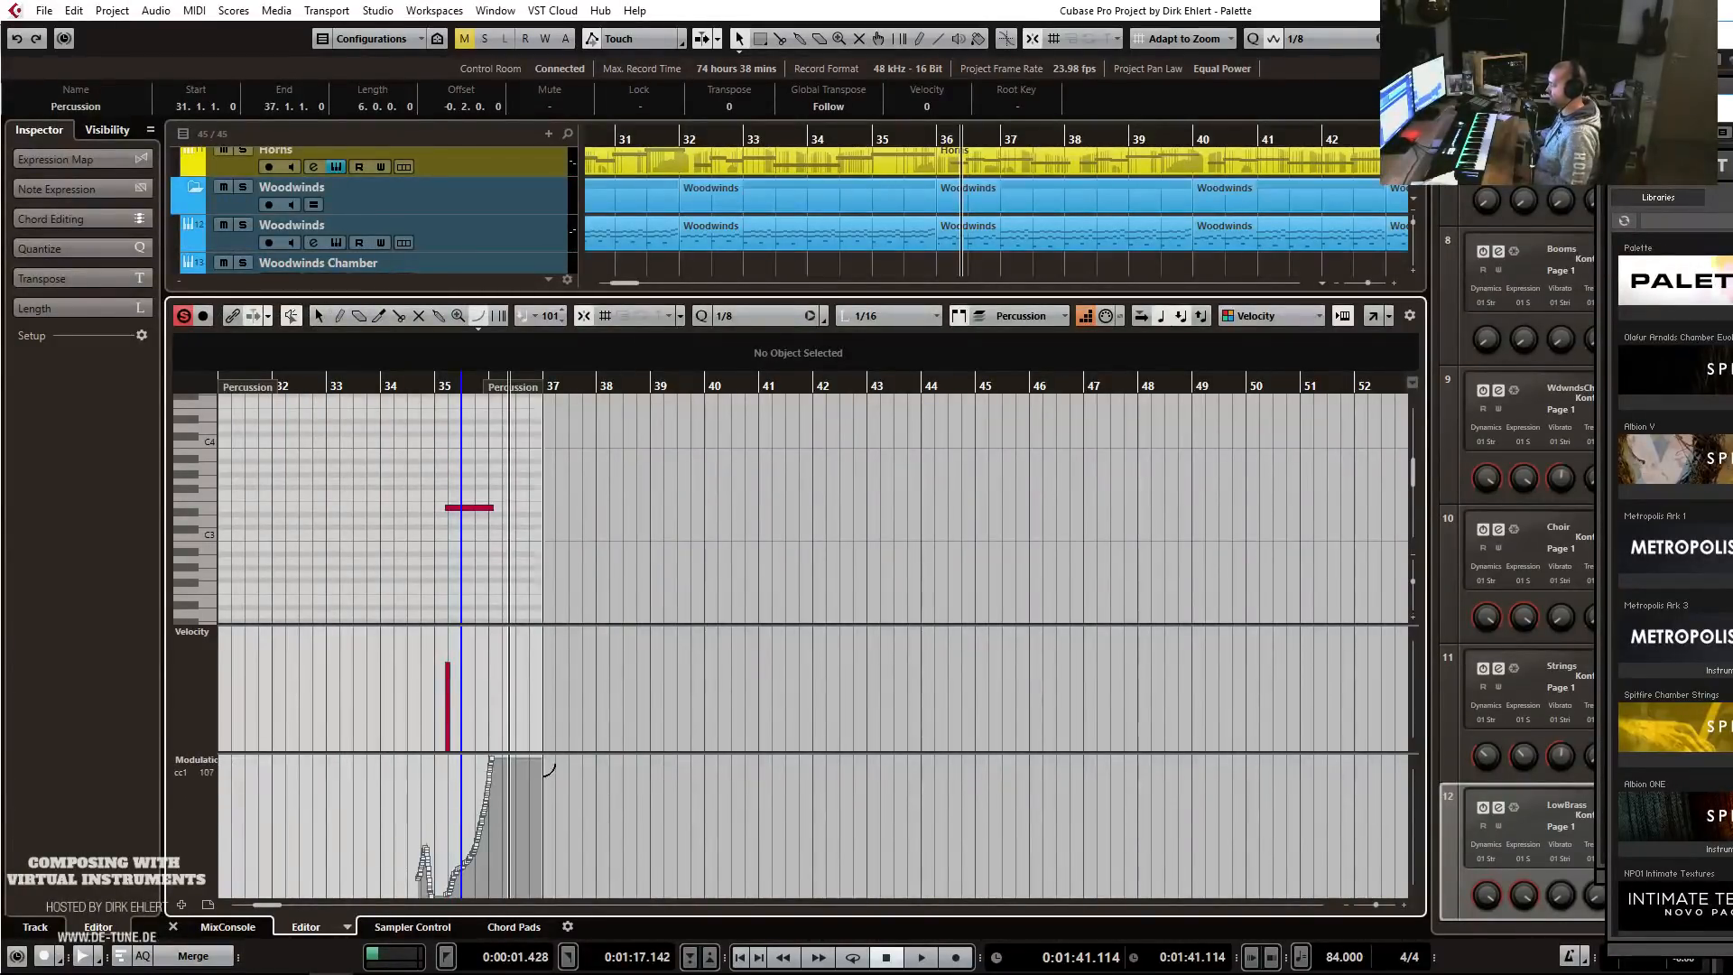
Redraw the modulation swell as a smooth rise peaking at bar 36 and extend the percussion note's start back to bar 35.
key("h")
key("h")
key("h")
key("h")
key("h")
key("h")
key("h")
key("h")
key("h")
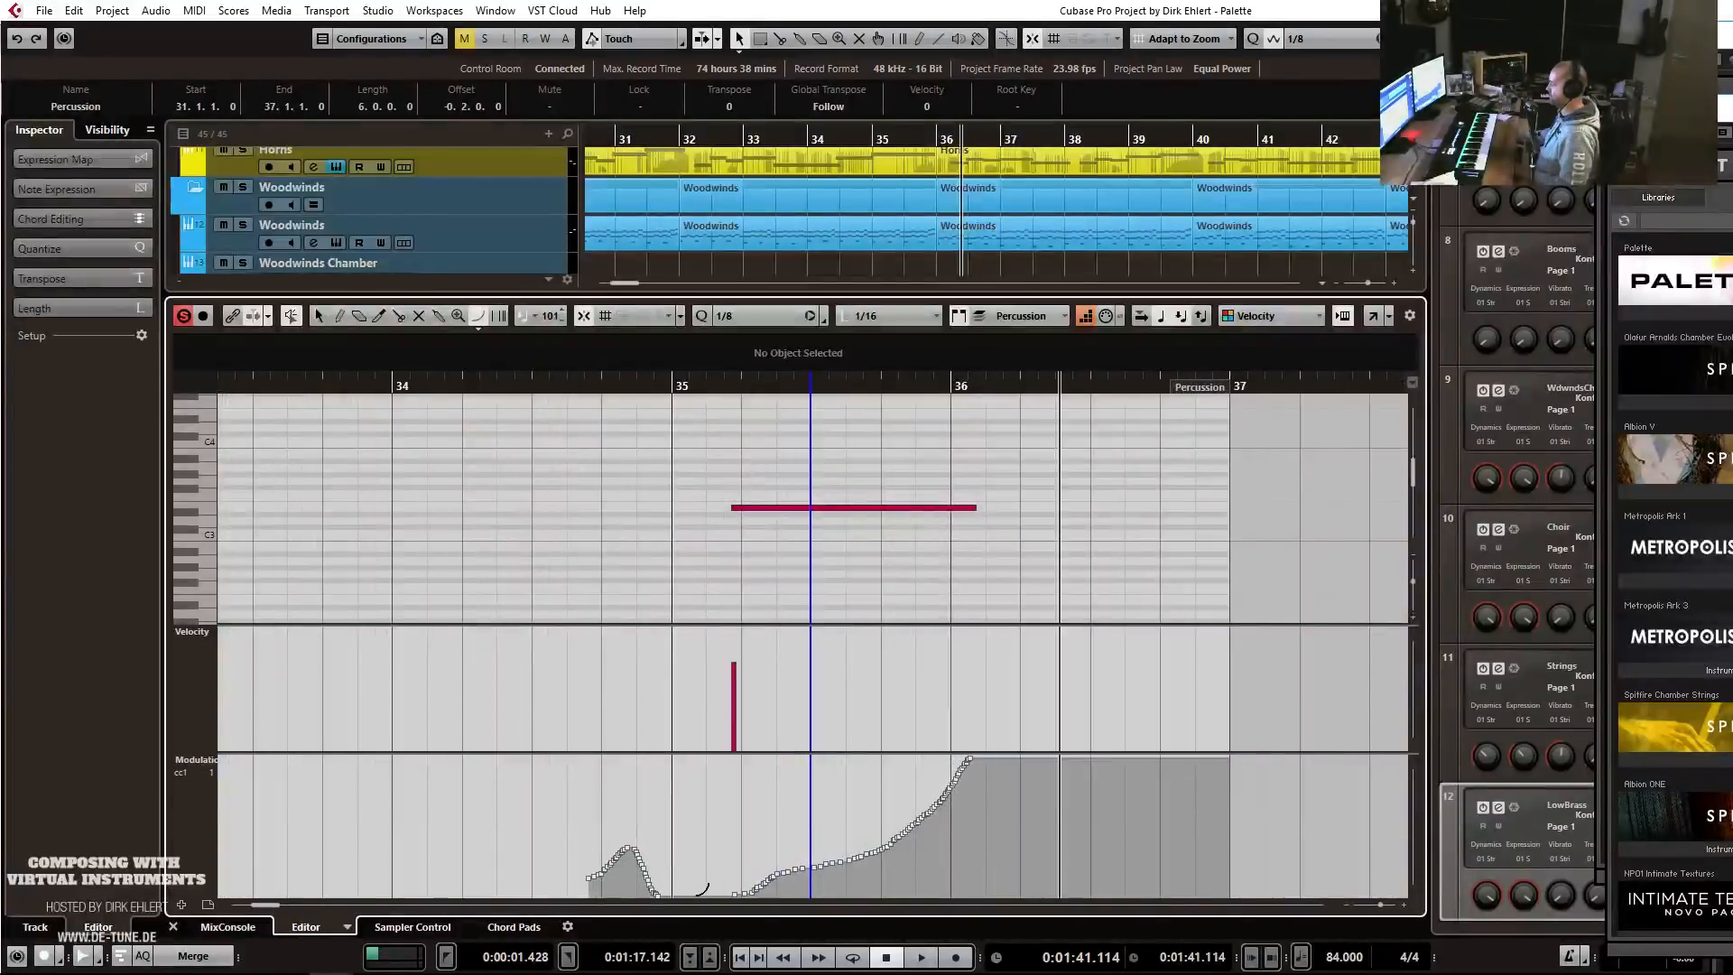
left_click_drag(848, 811, 993, 745)
key("Delete")
left_click_drag(736, 508, 673, 509)
left_click_drag(950, 796, 951, 797)
key("Delete")
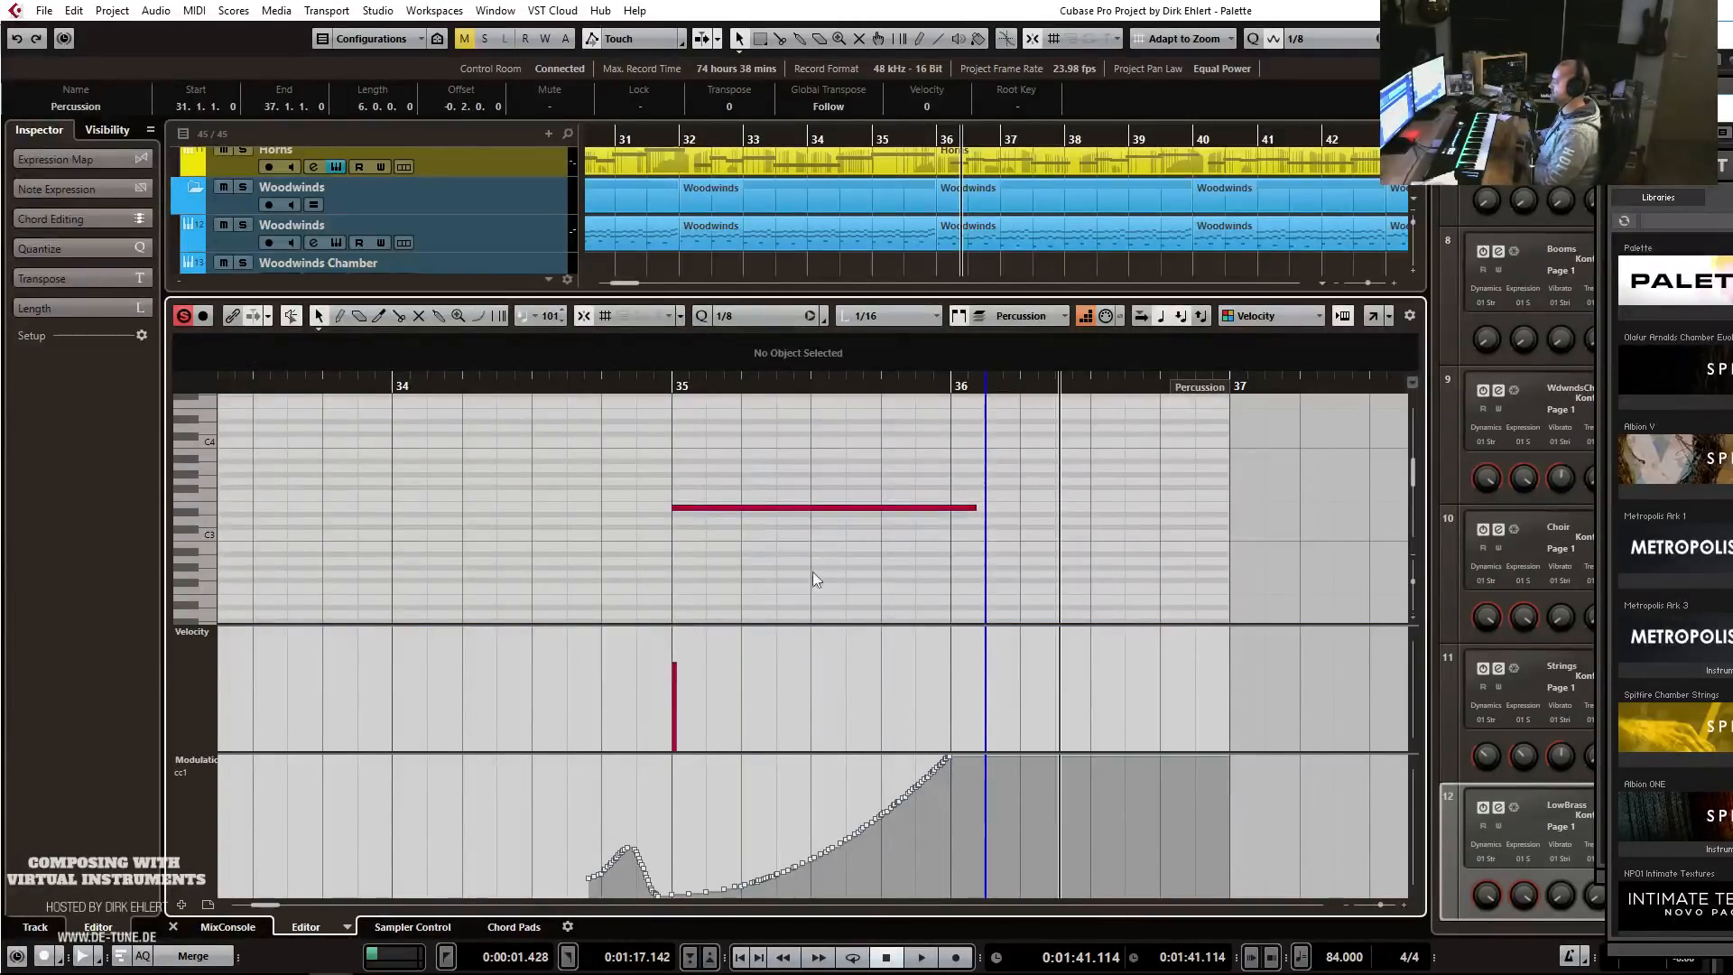
Shorten the percussion note to end at 36.1.1.67, raise its velocity to 119, audition the swell and close the editor.
left_click(633, 371)
key("space")
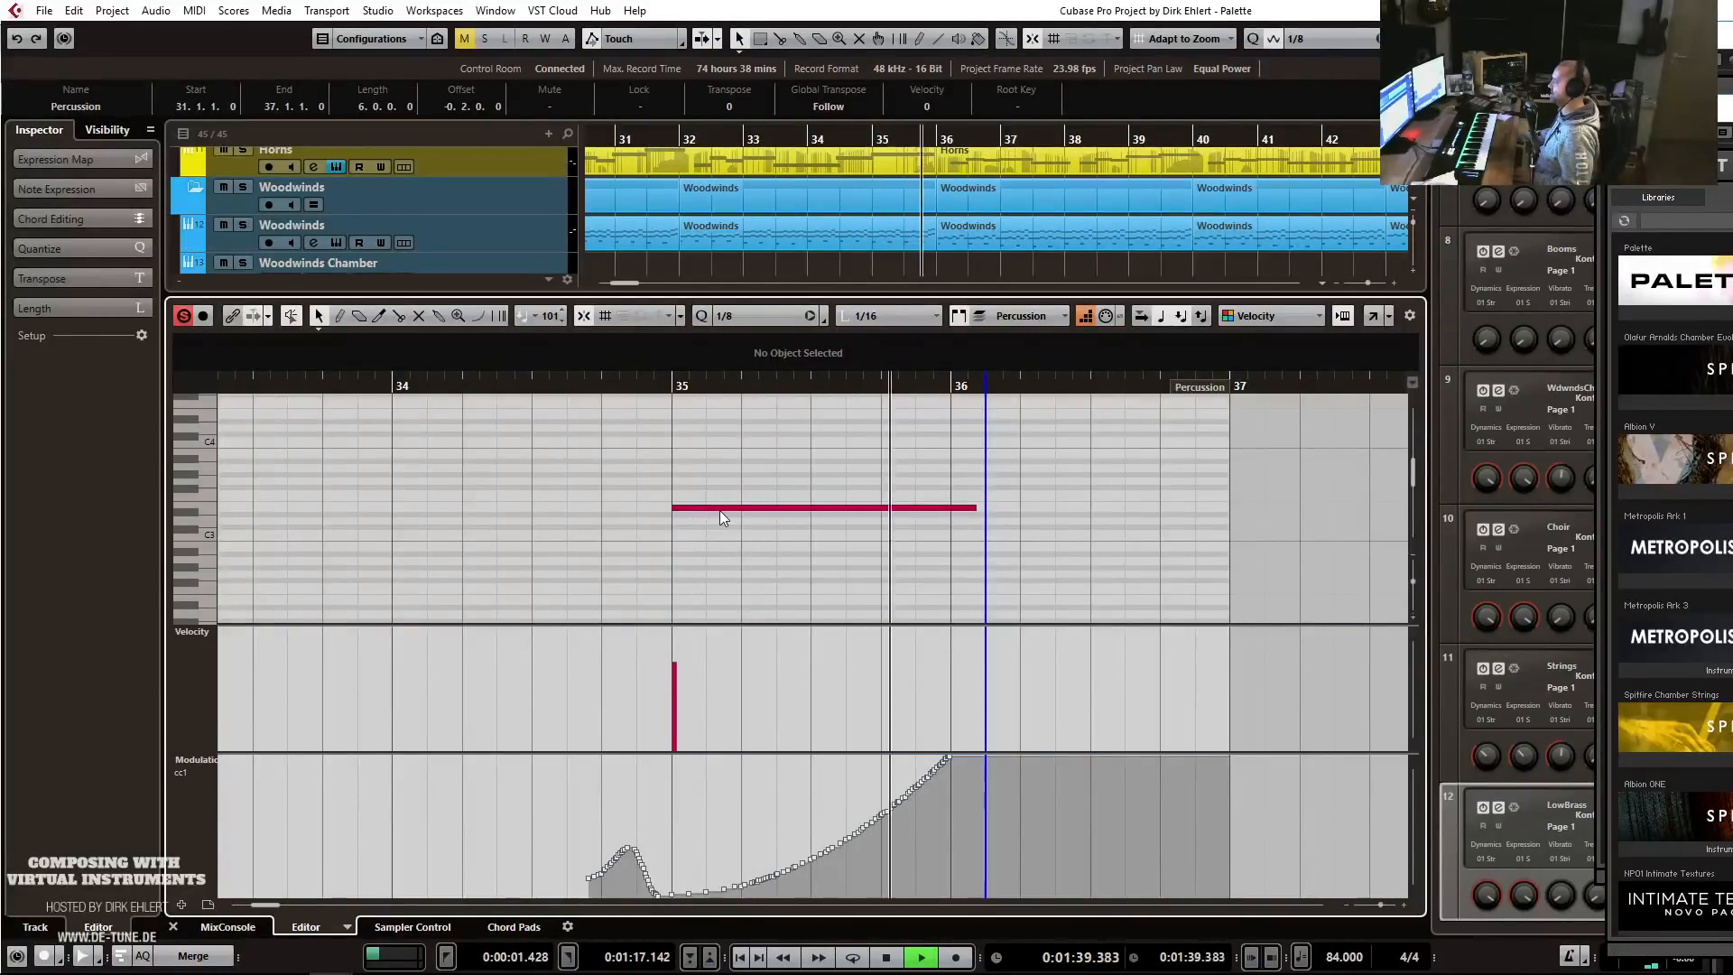
key("space")
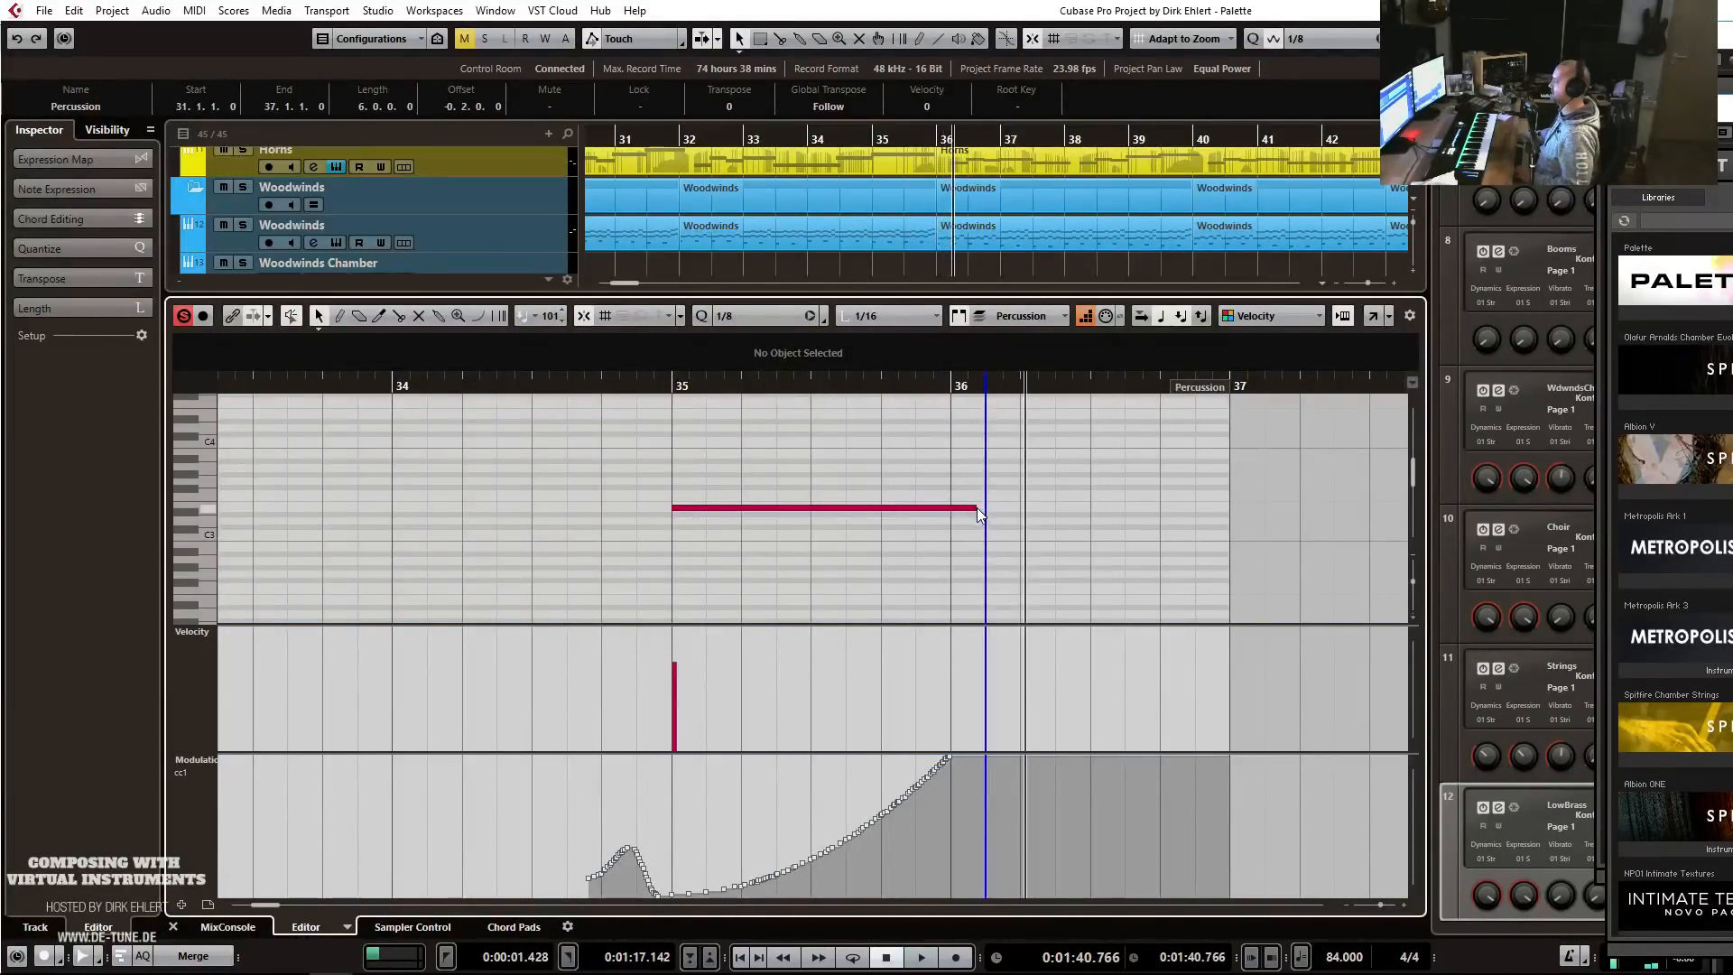
left_click_drag(974, 509, 964, 508)
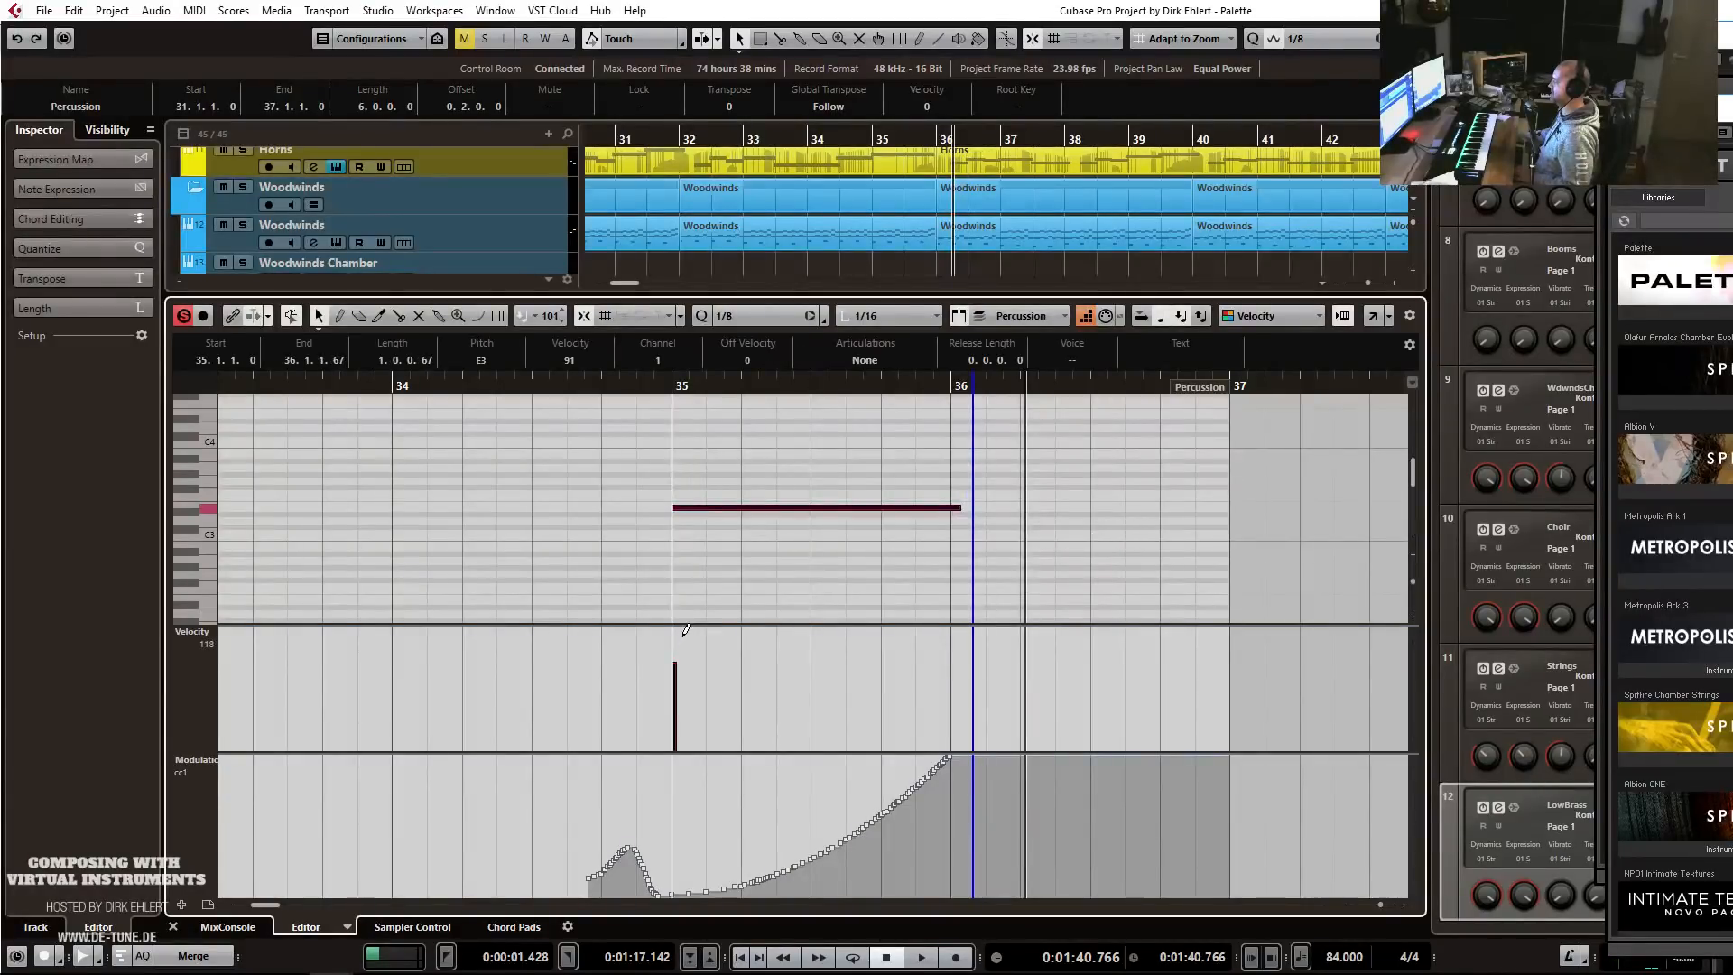
left_click(589, 384)
key("space")
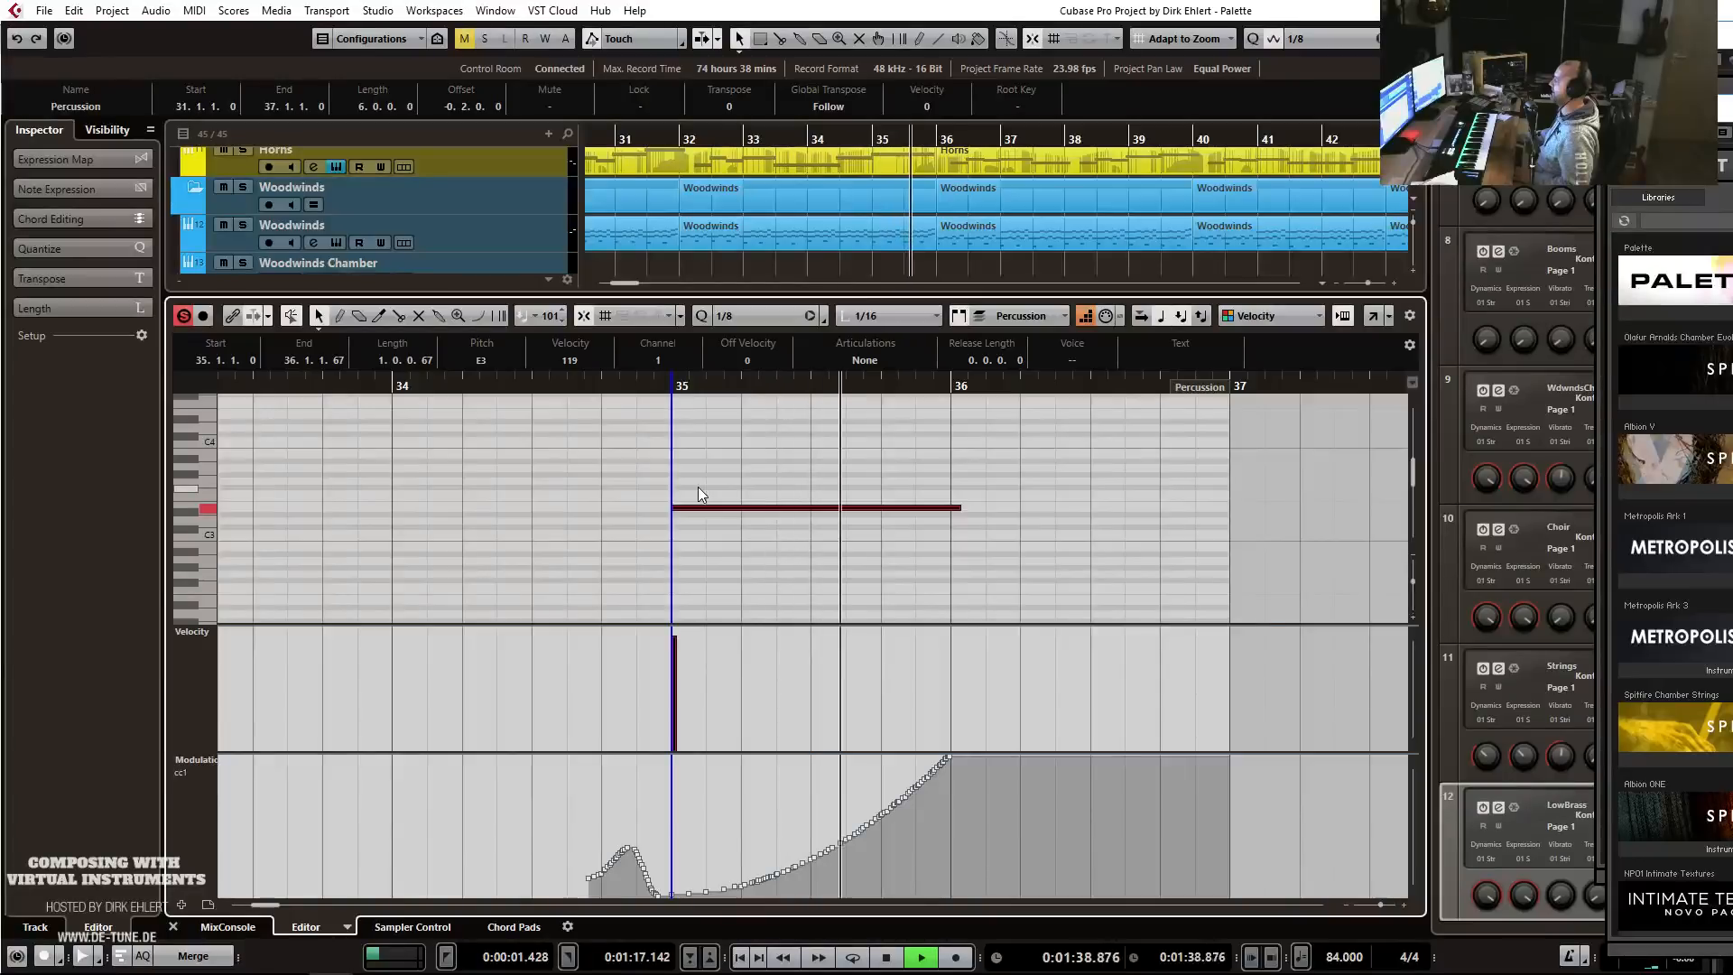
key("space")
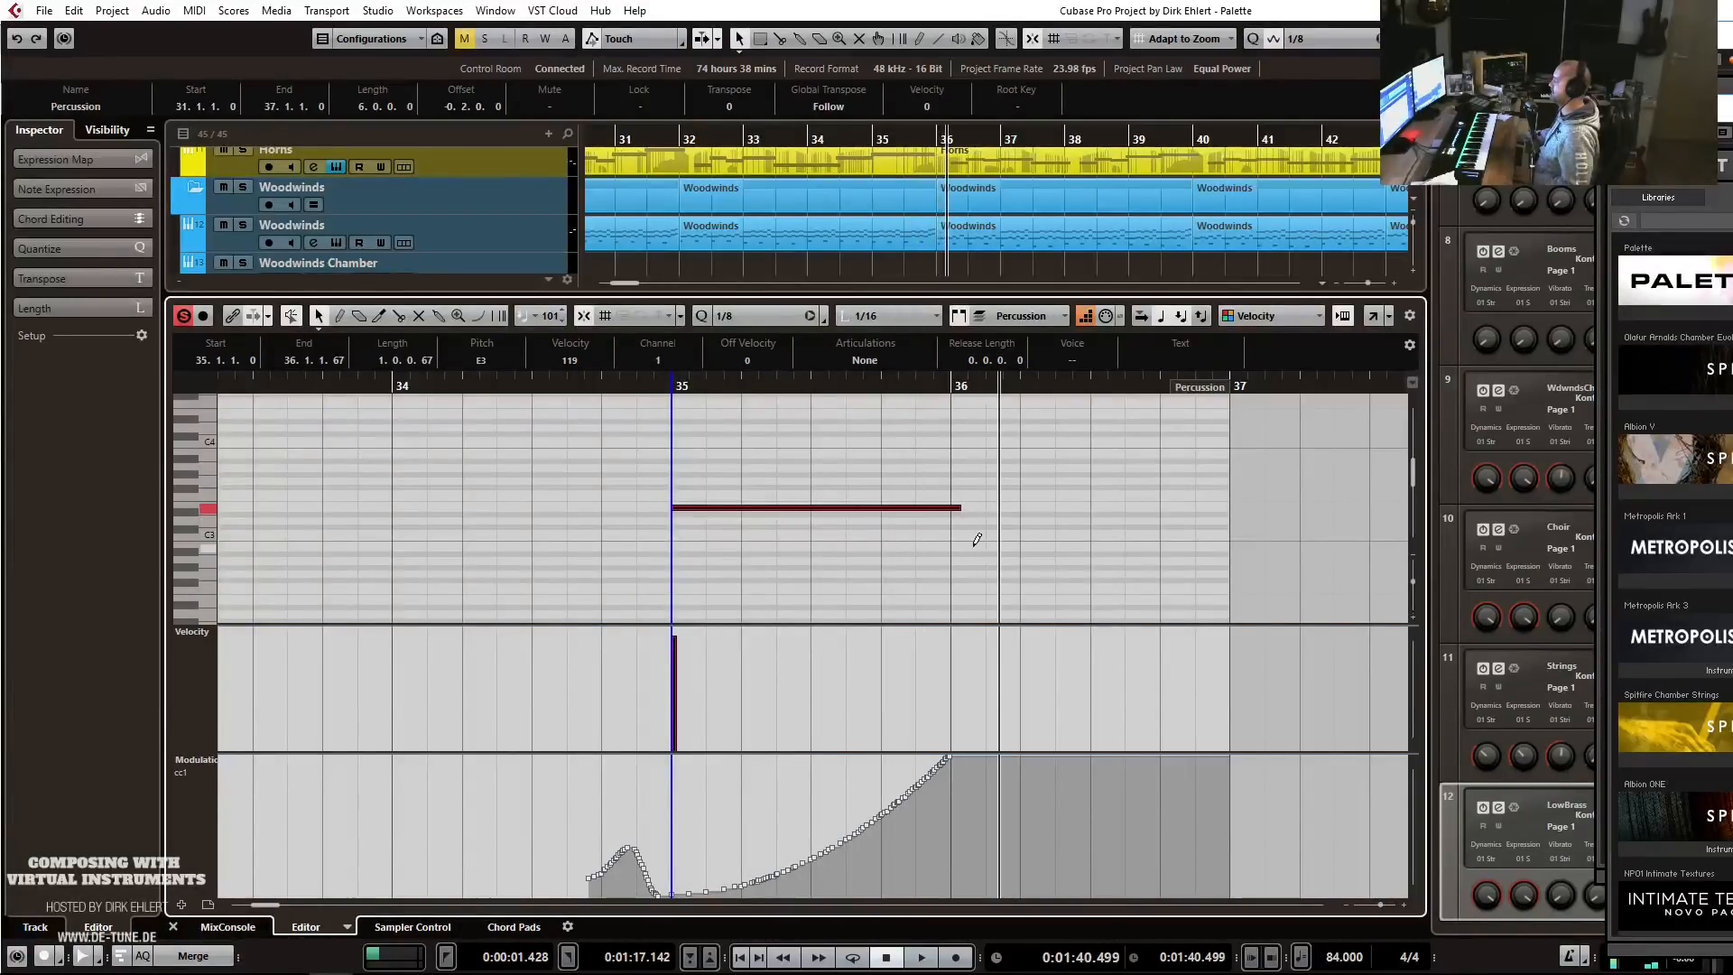
left_click(964, 534)
key("ctrl+e")
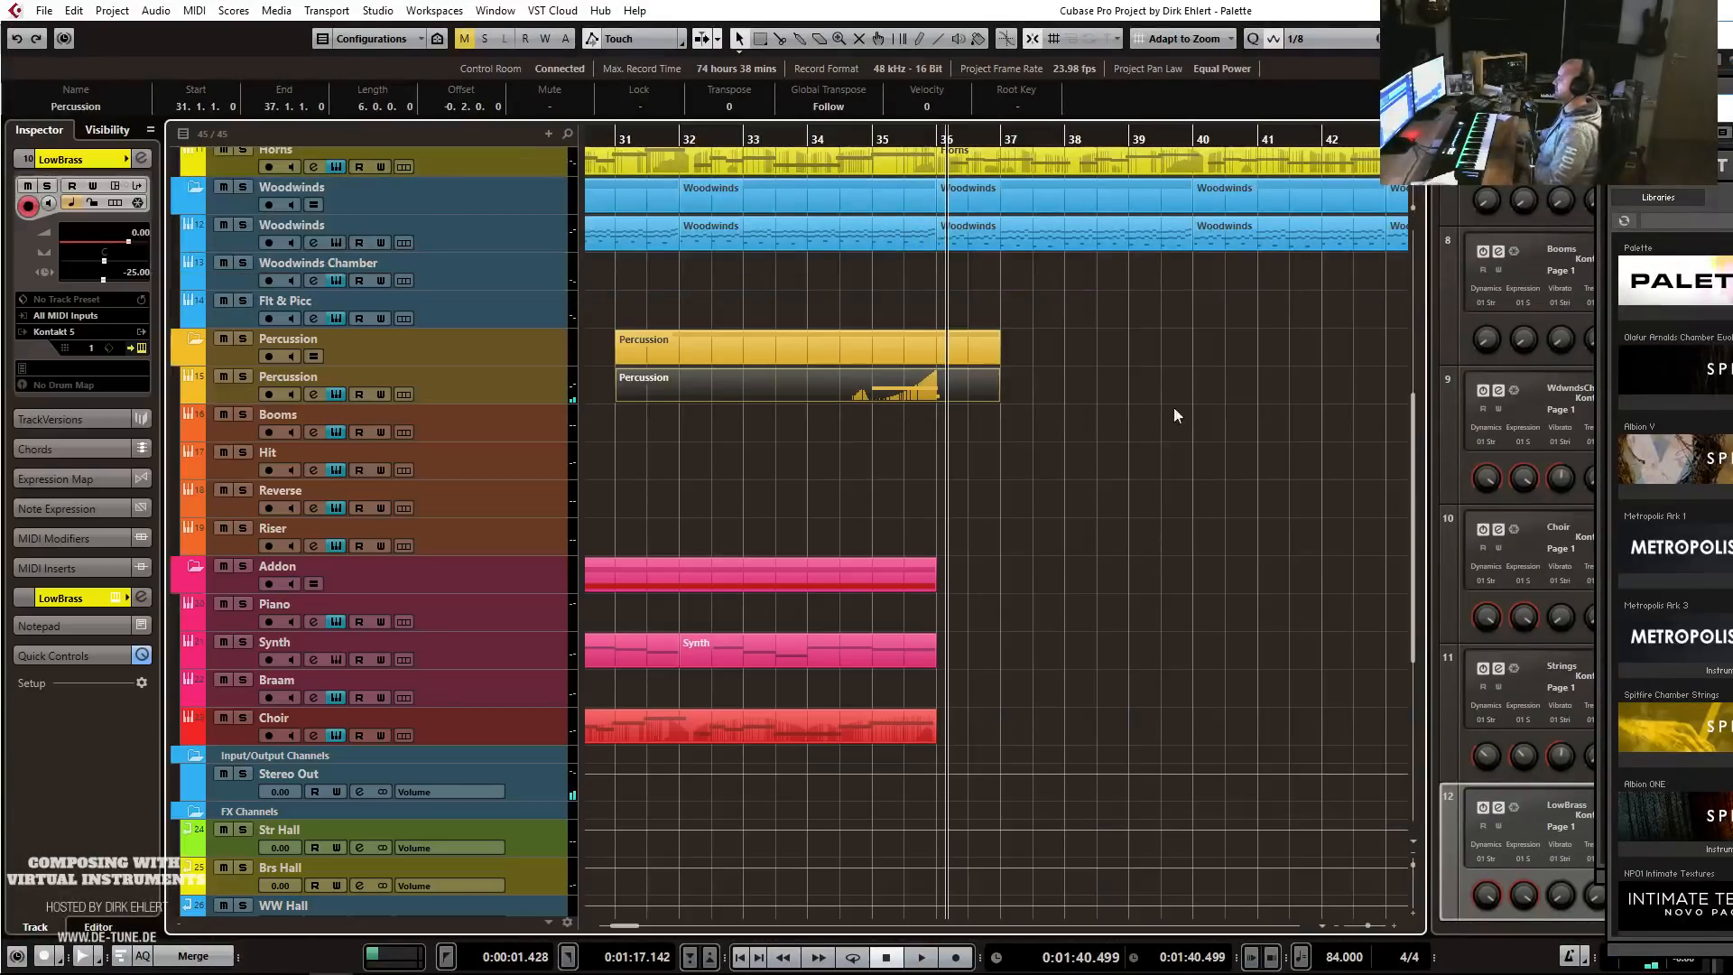
Duplicate the two Synth parts of bars 28 to 36 so the copies fill bars 36 to 44.
key("space")
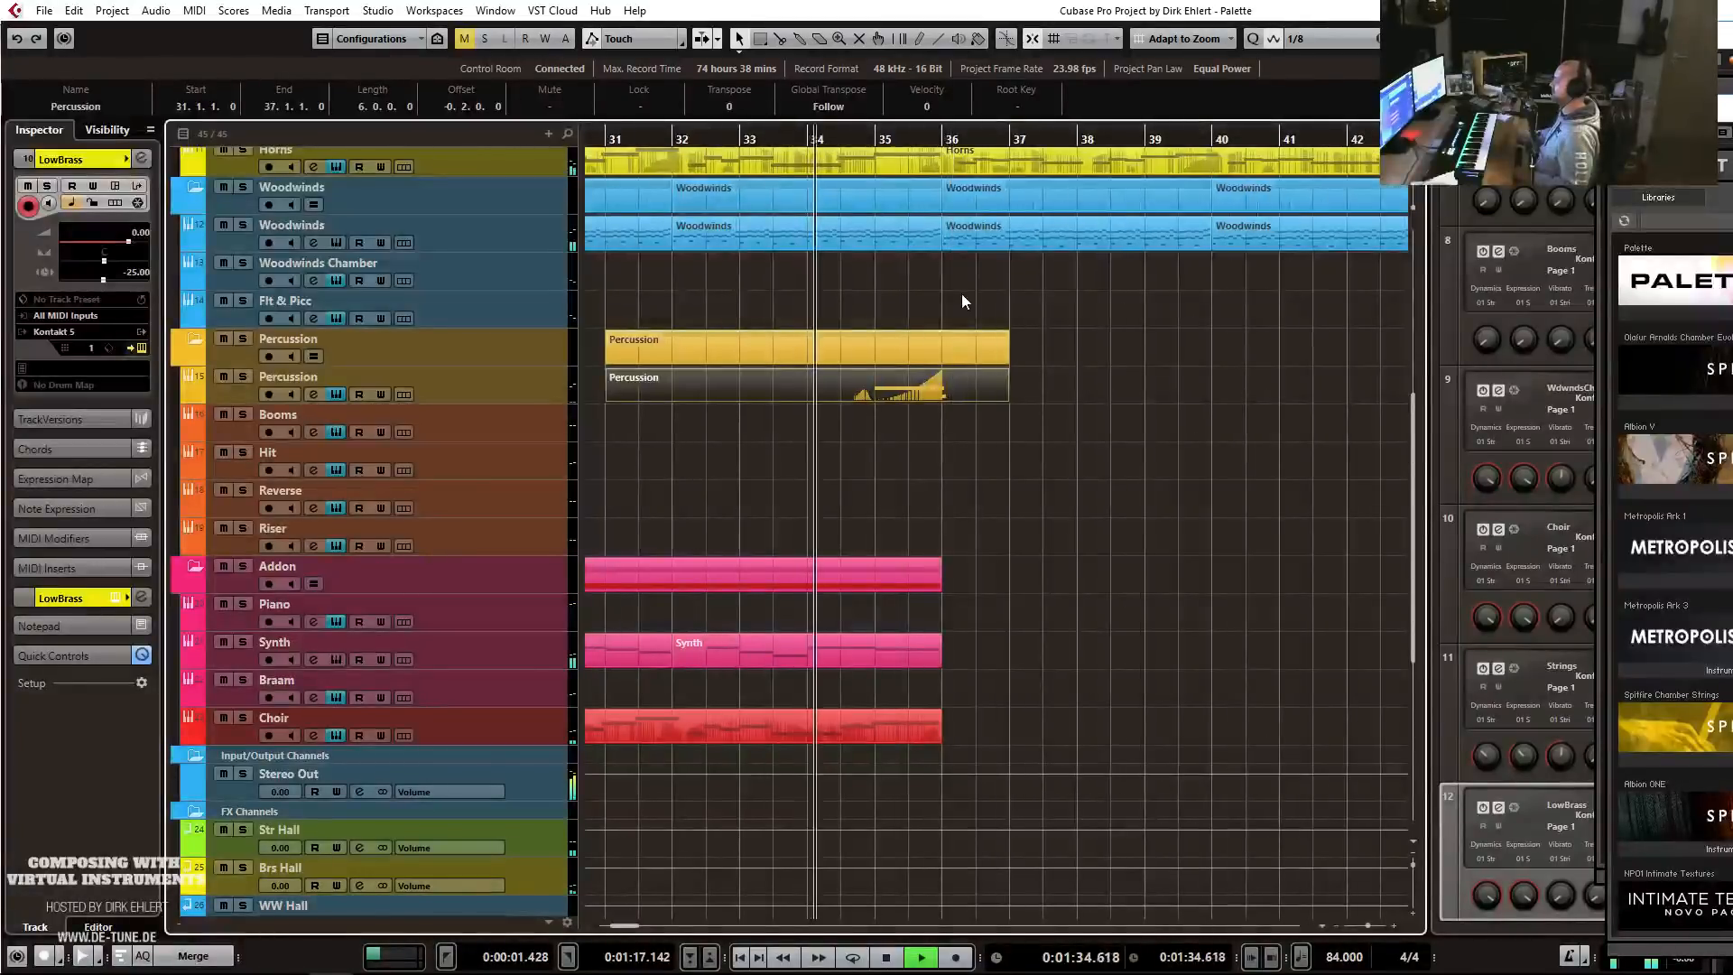
key("g")
key("g")
left_click_drag(1083, 643, 887, 647)
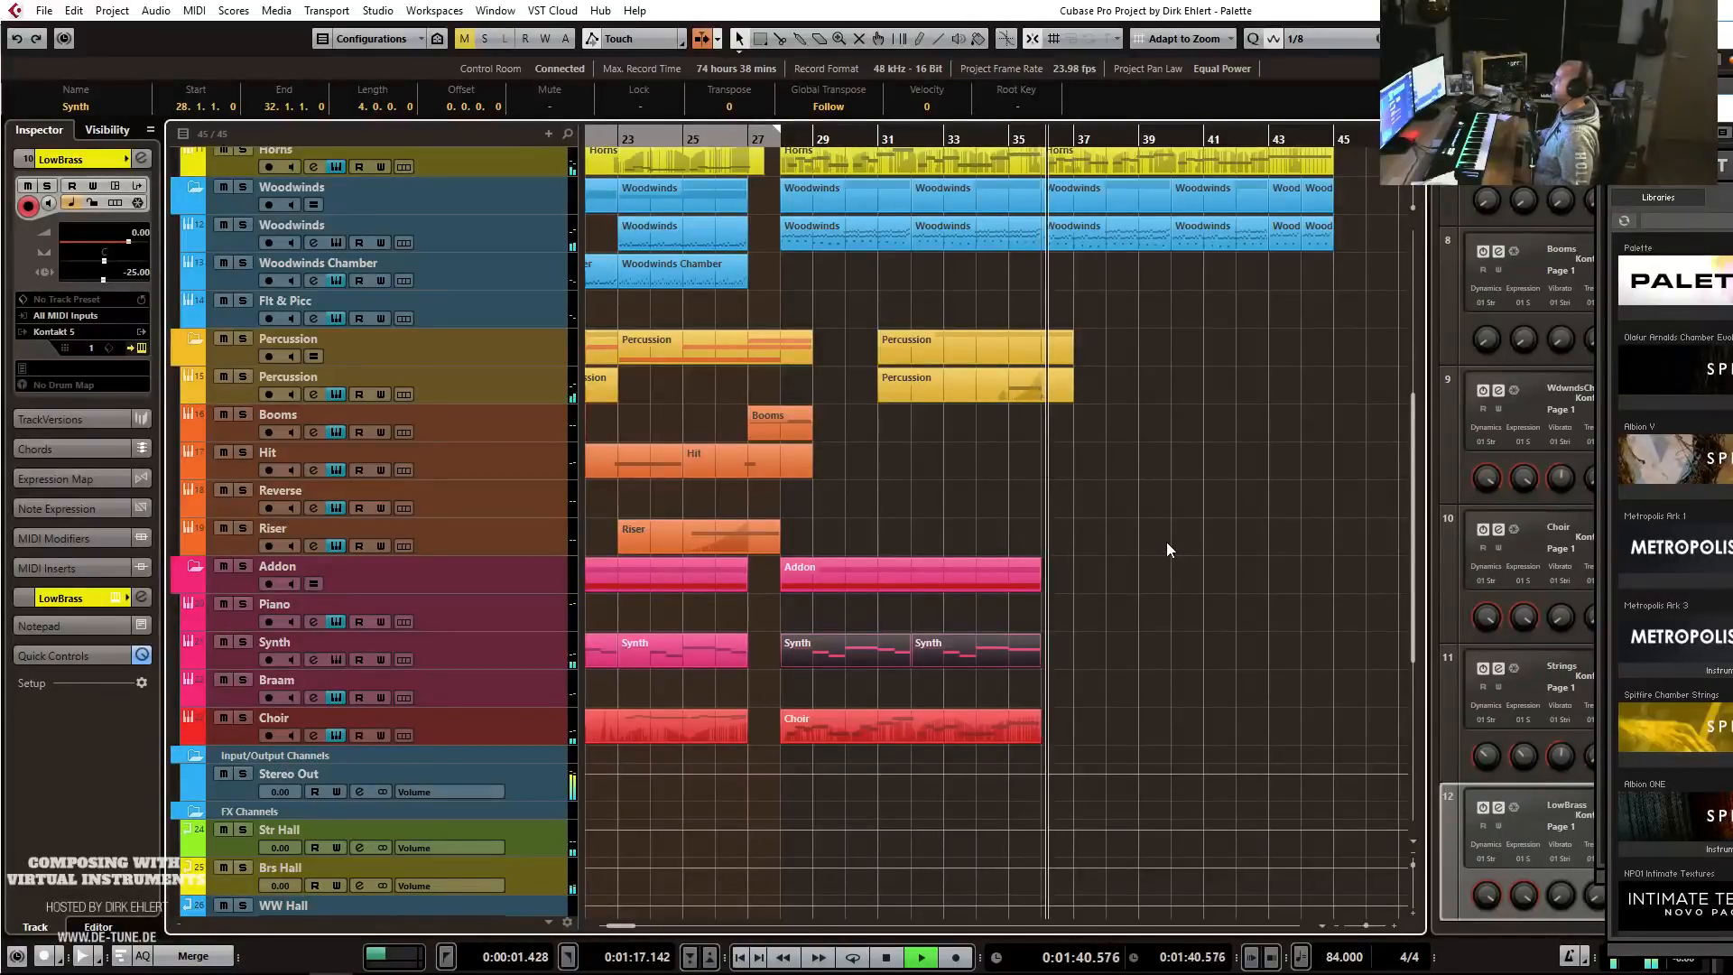
key("ctrl+d")
key("space")
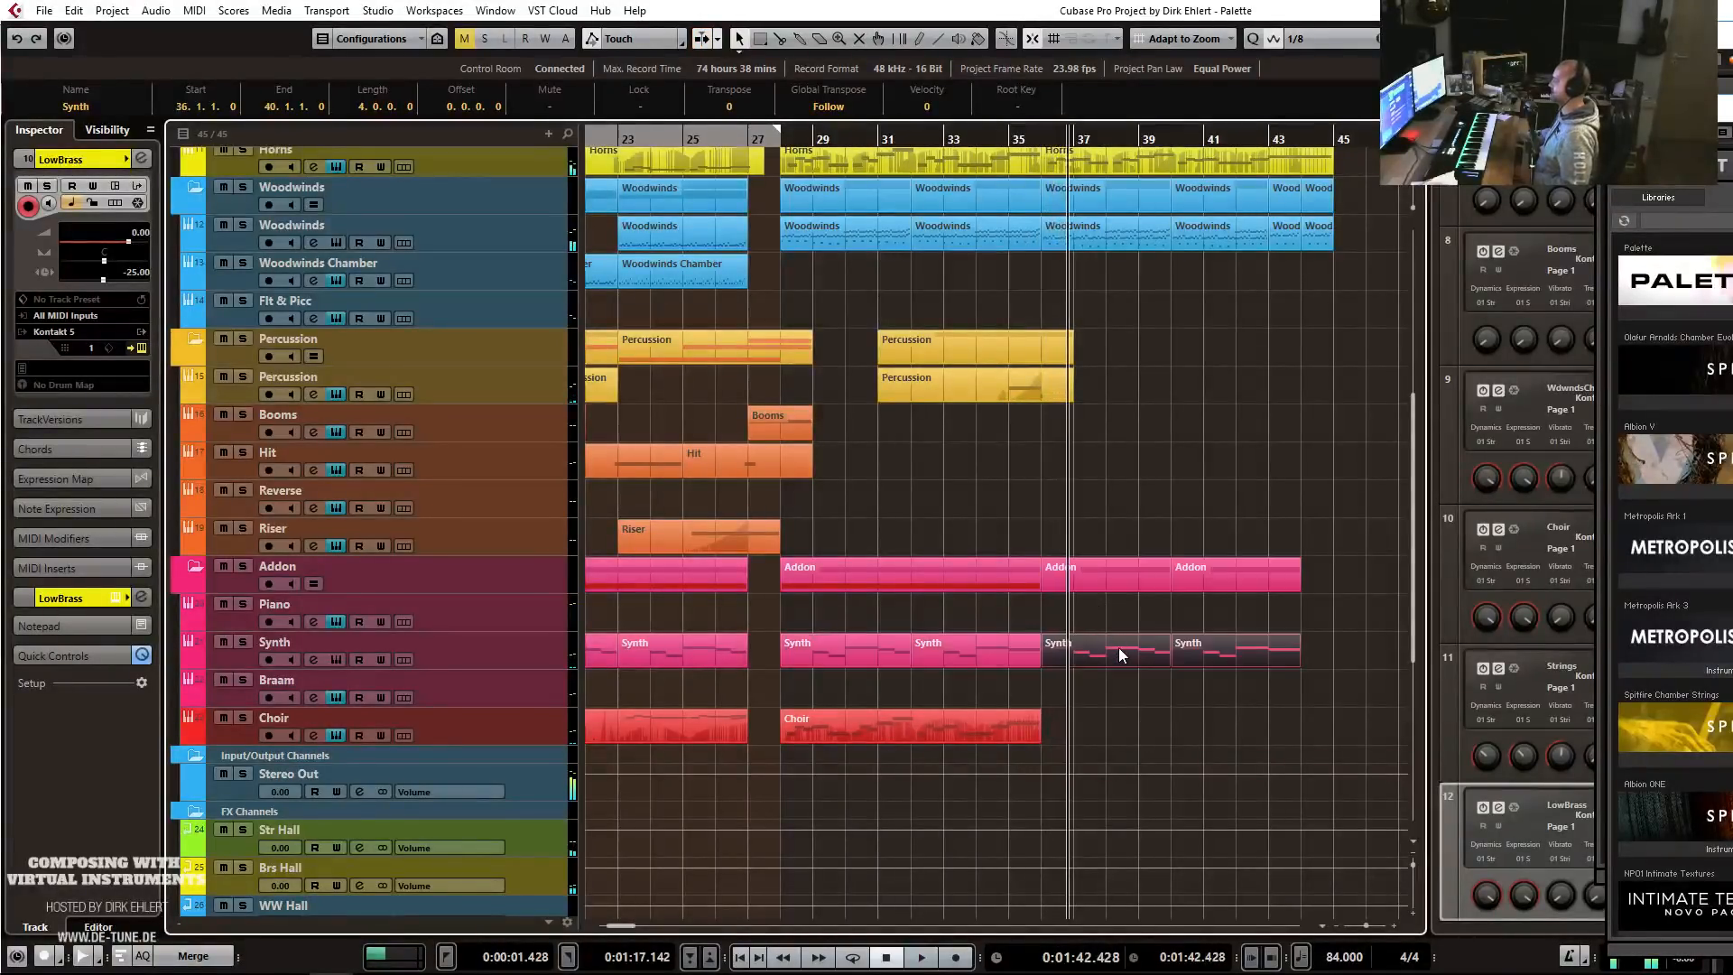
Open the duplicated Synth parts together and transpose all their notes up five semitones.
double_click(1119, 647)
key("Up")
key("Up")
key("Up")
key("Up")
key("Up")
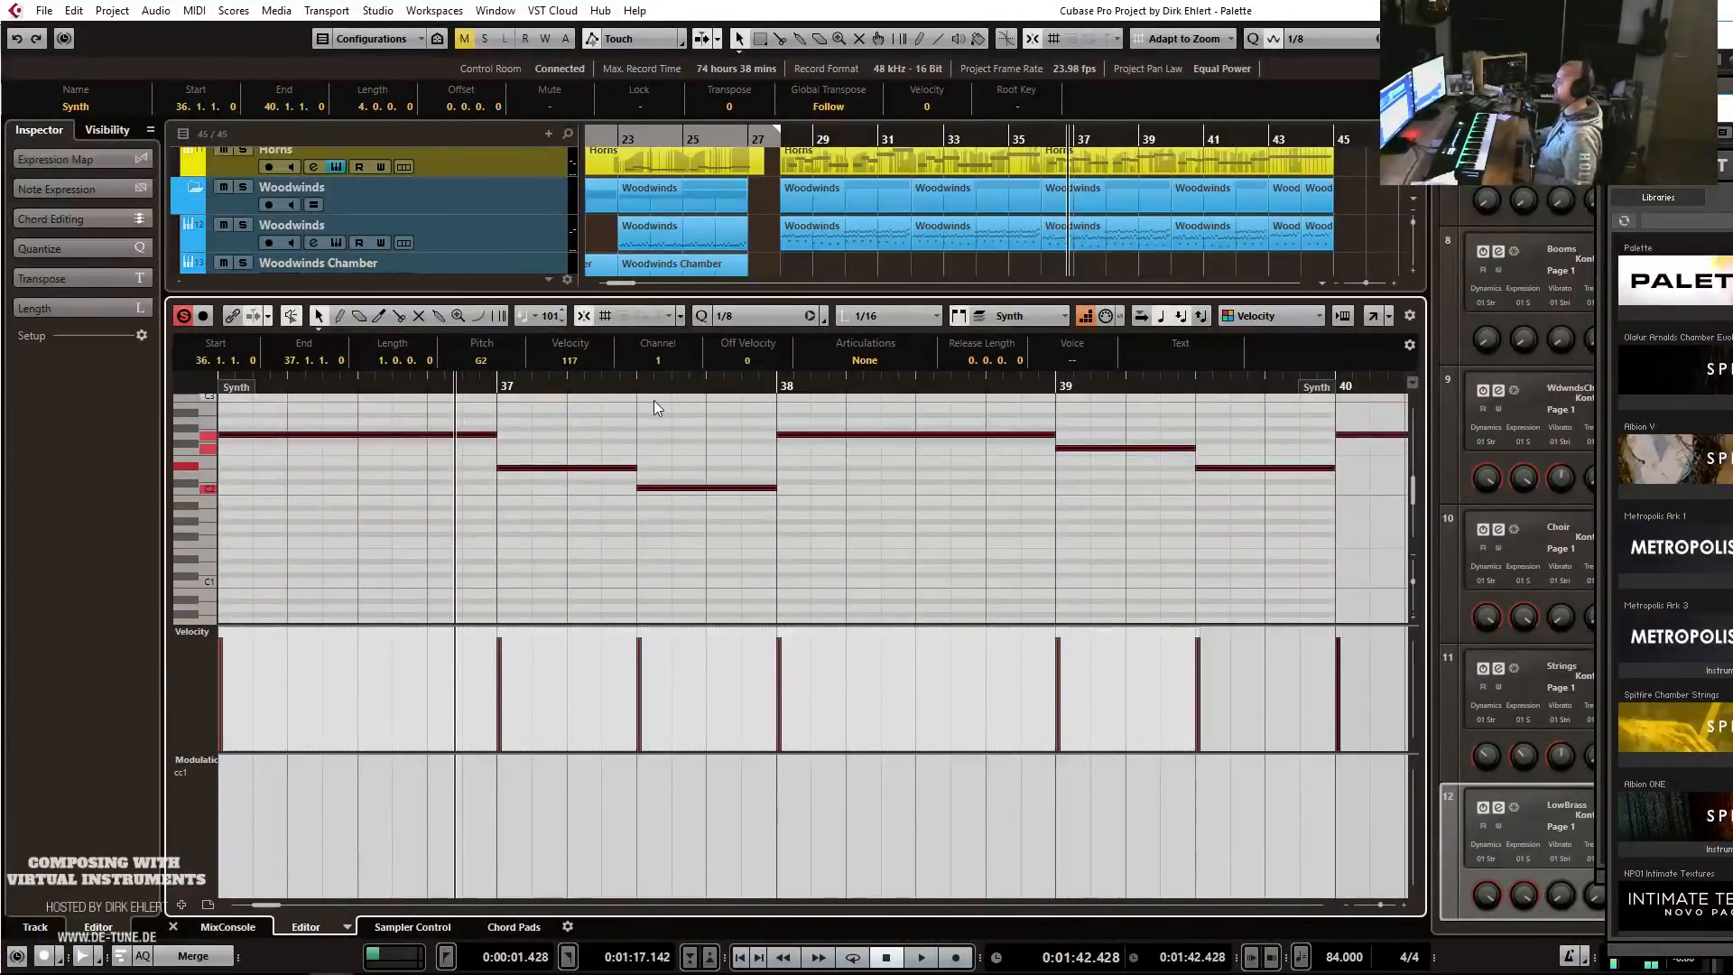
Transpose the G2 and F2 notes of both duplicated Synth parts down an octave.
key("g")
key("g")
key("g")
key("g")
left_click(612, 411)
left_click(623, 435)
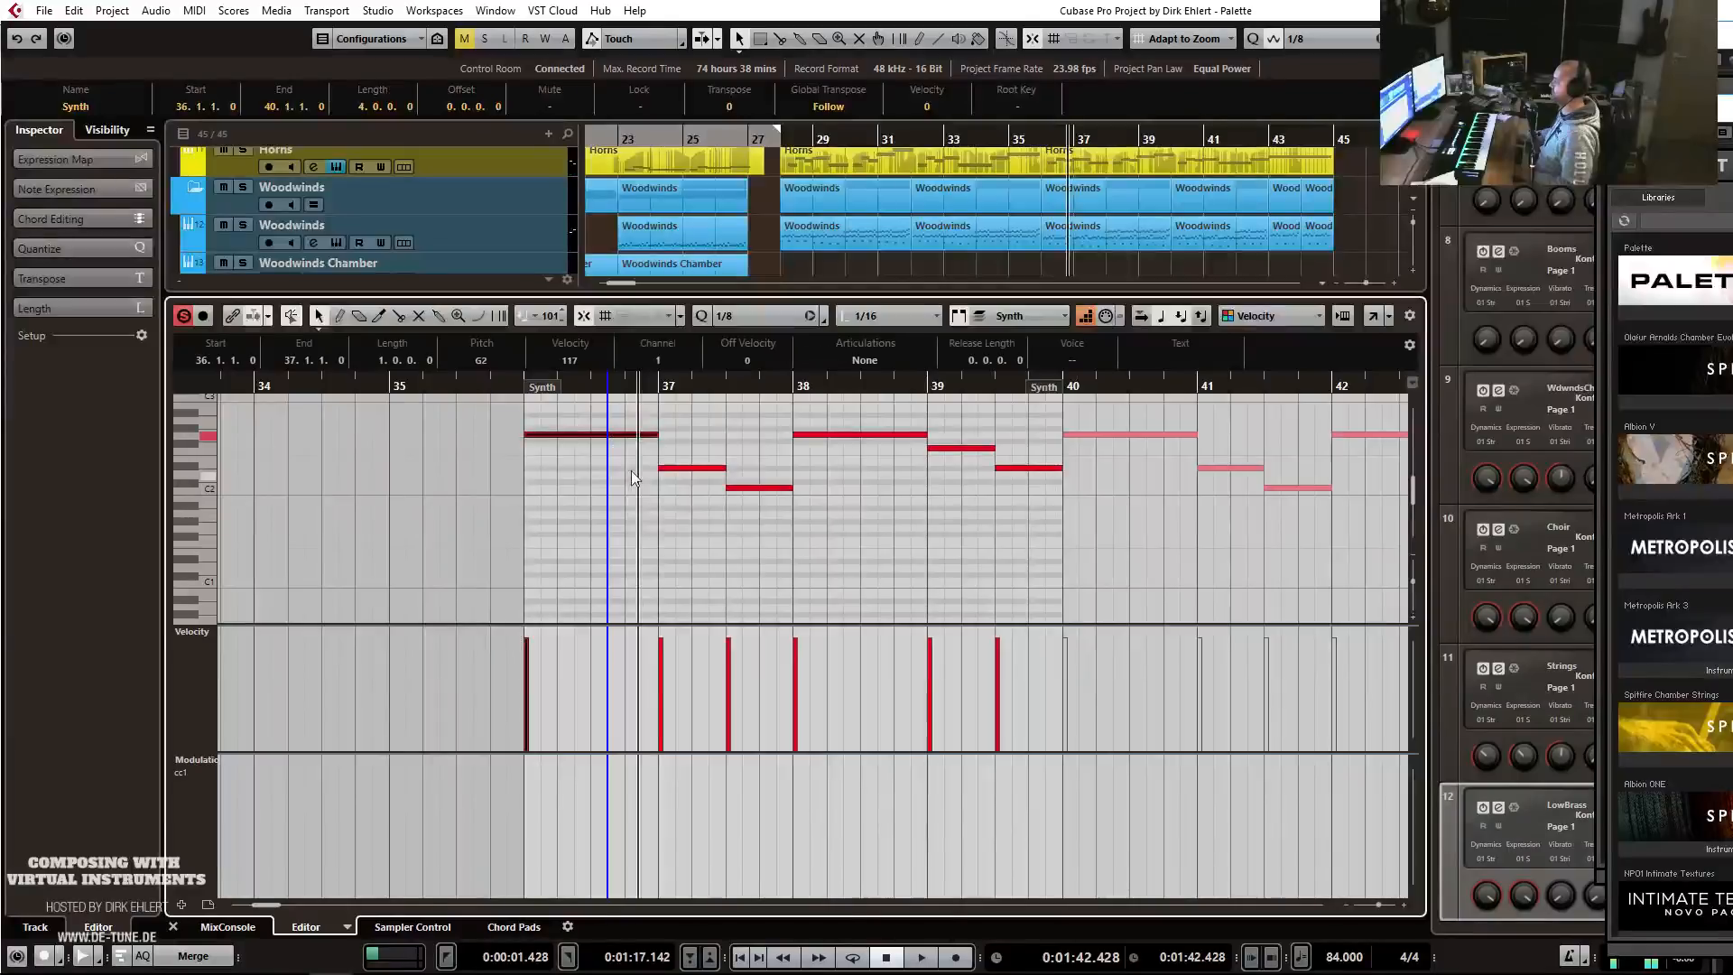
key("g")
key("g")
key("g")
left_click_drag(1179, 414, 784, 437)
left_click_drag(912, 450, 1177, 442)
key("shift+Down")
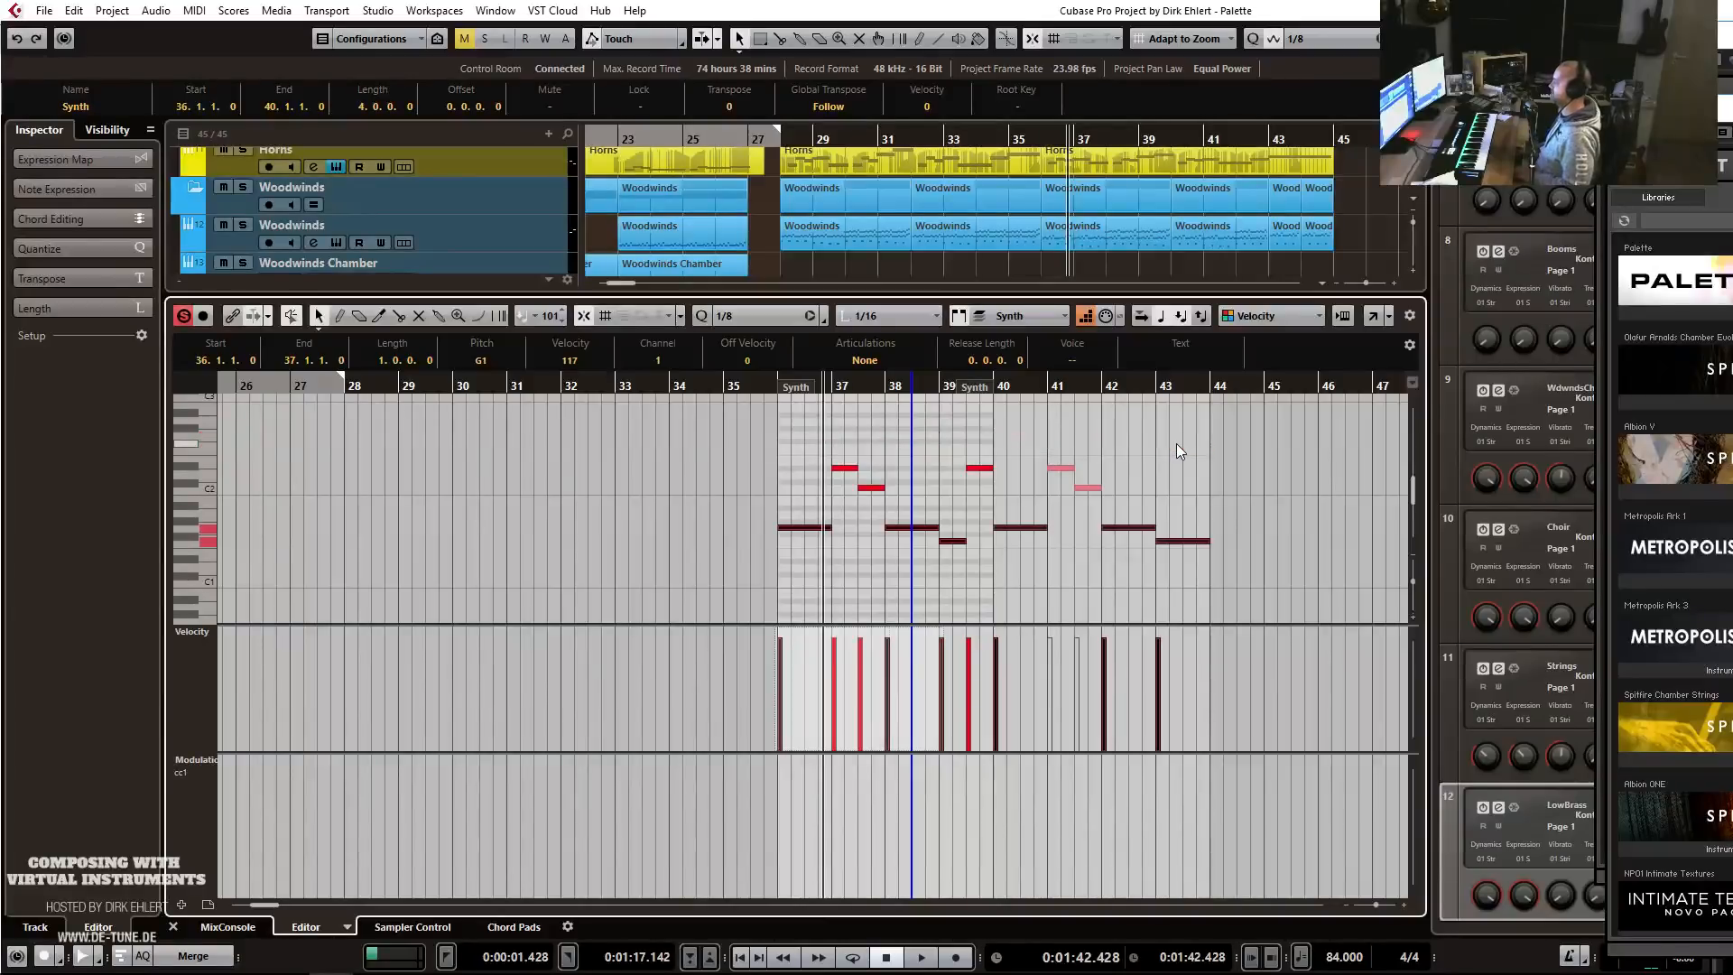
Play the transposed Synth line from bar 36 into bar 40 to check it, and close the editor.
key("space")
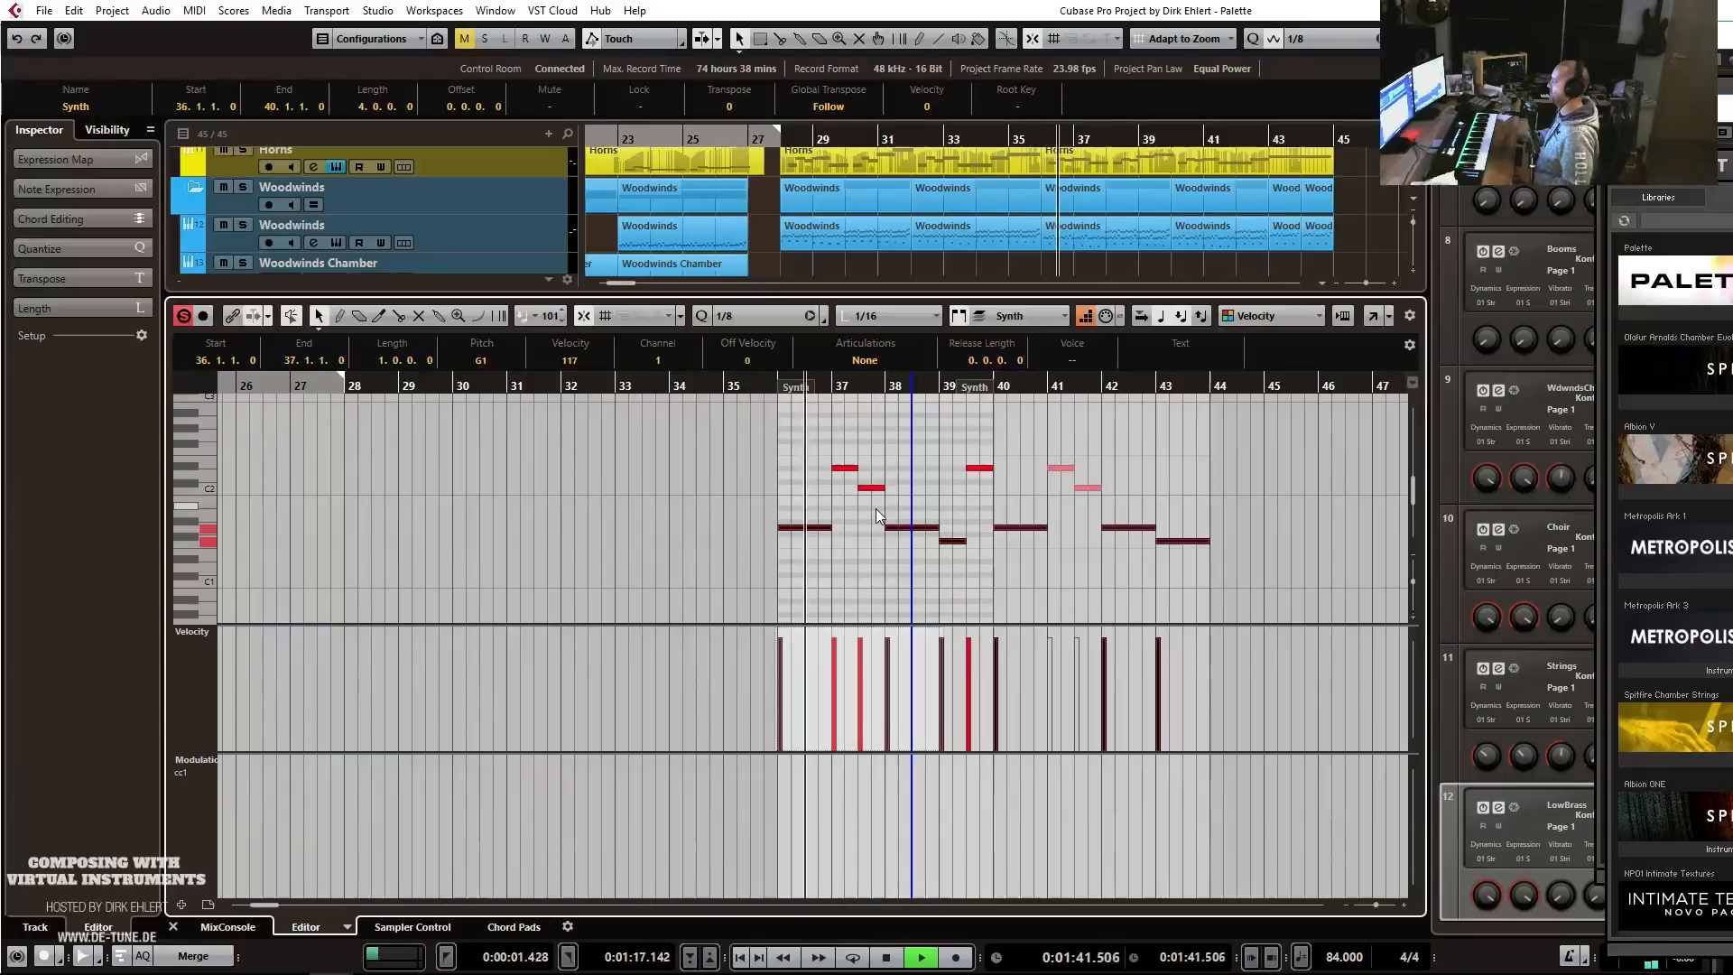
key("h")
key("h")
key("h")
key("h")
key("h")
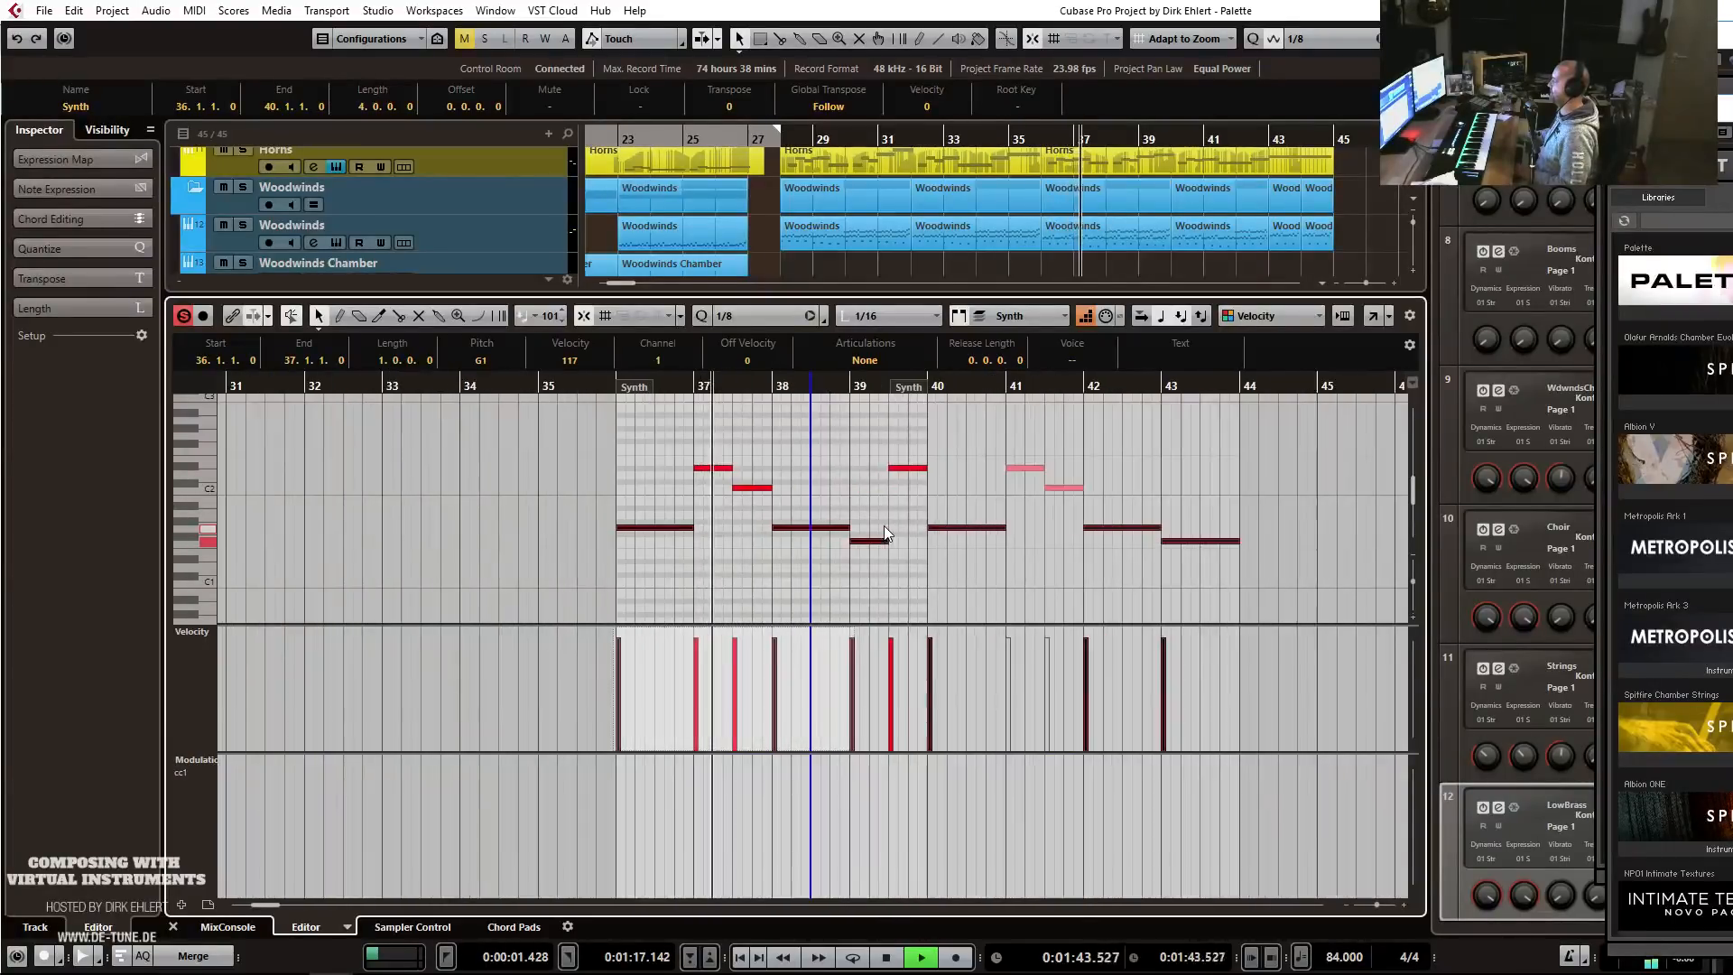
key("g")
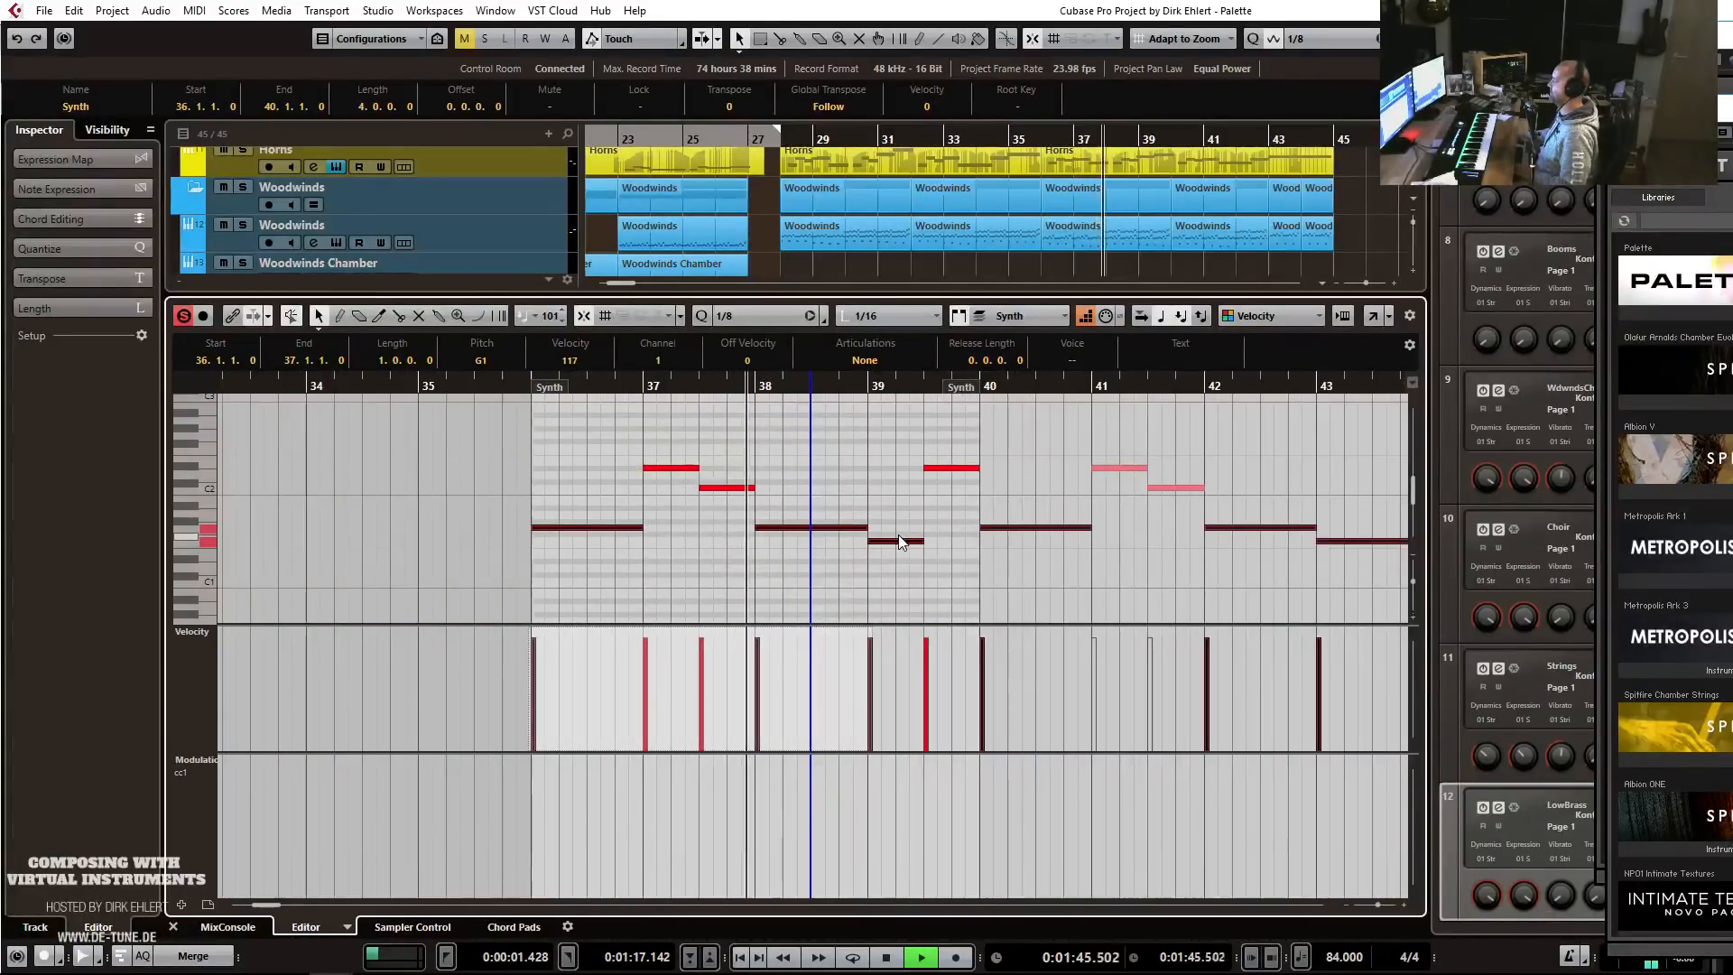
left_click(939, 508)
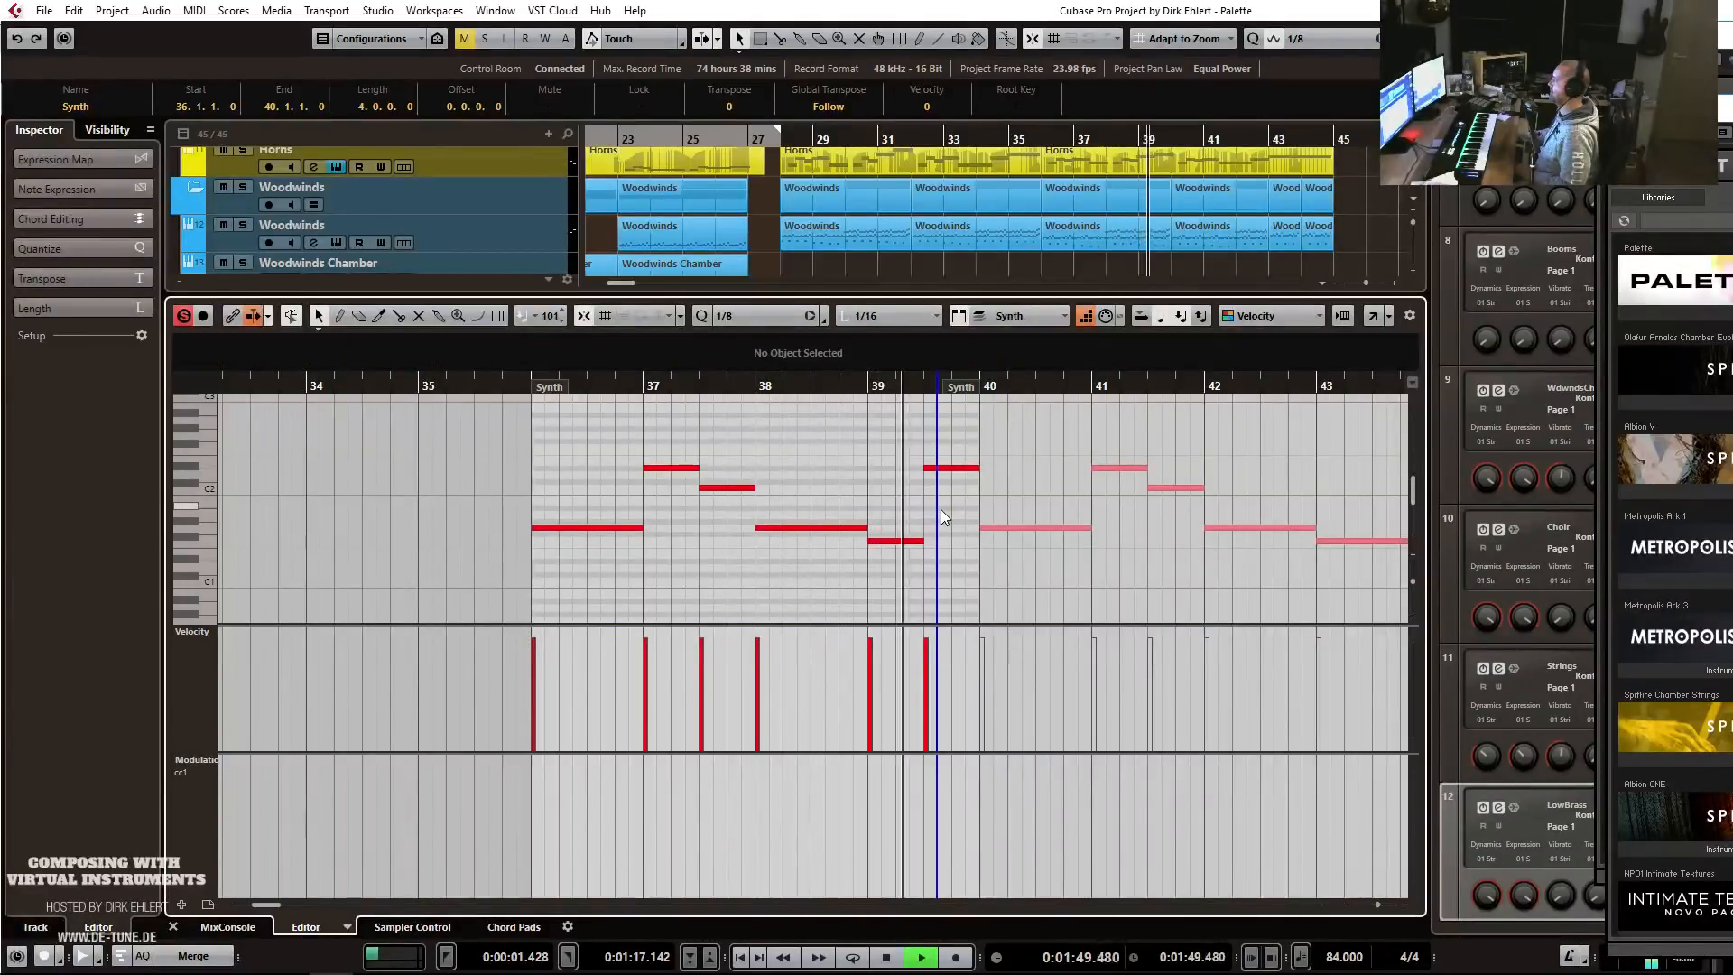
key("g")
key("g")
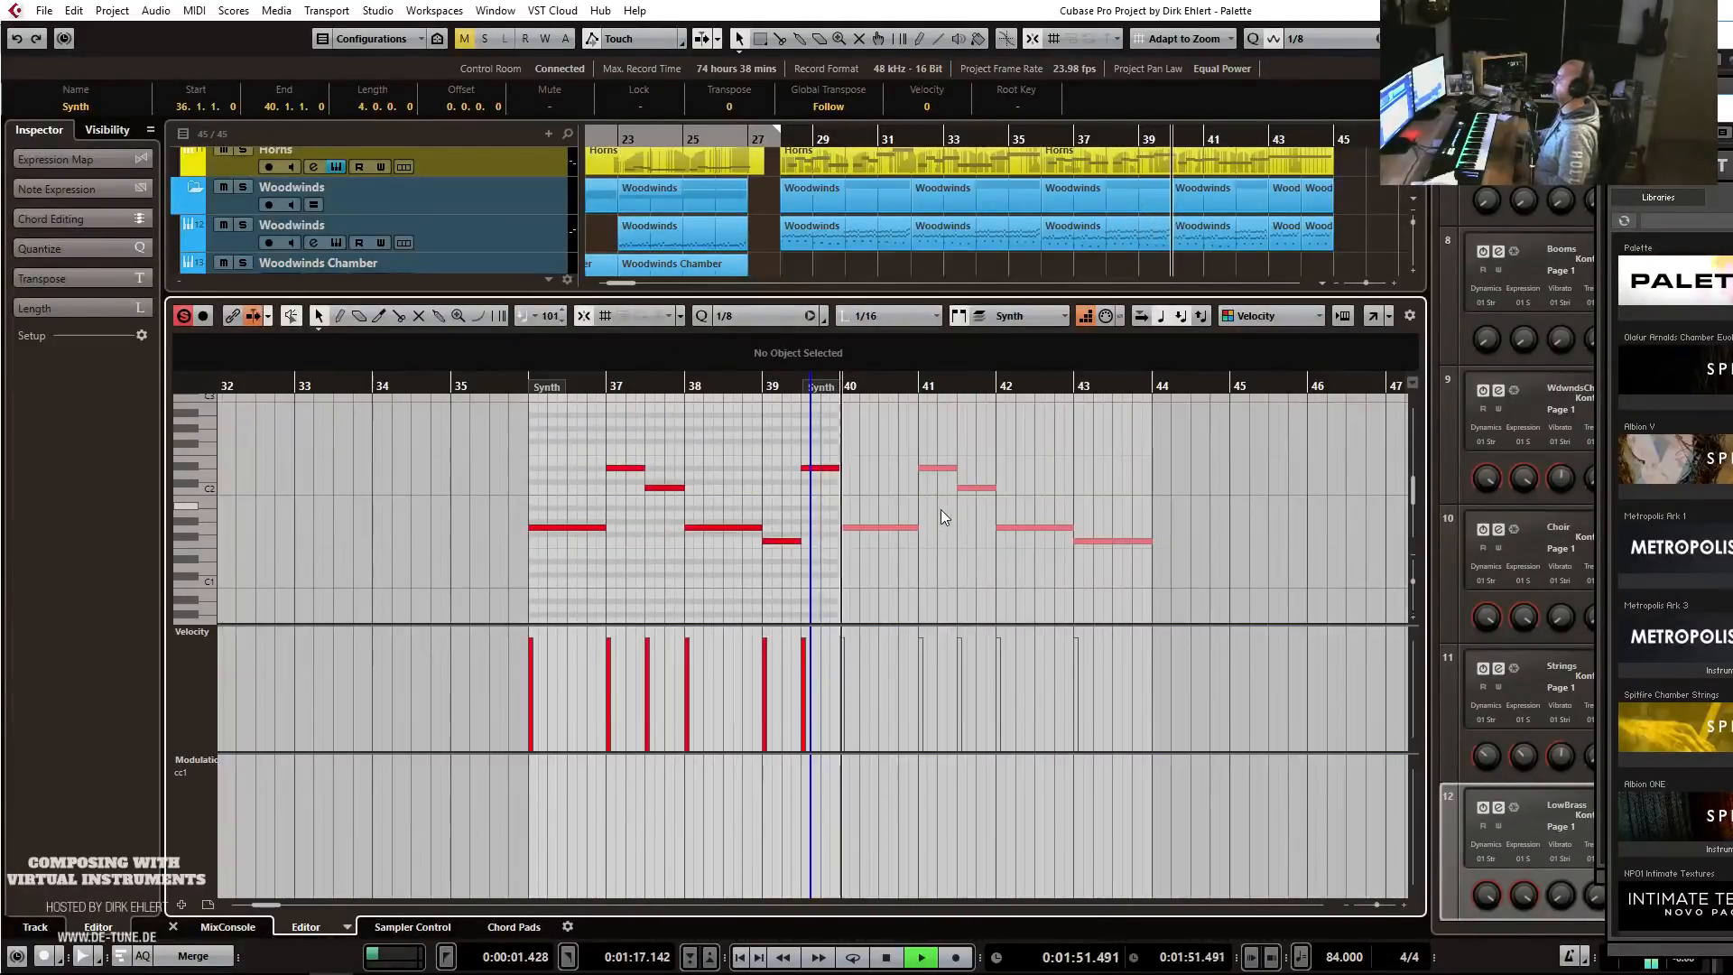
key("Return")
Play from bar 28, copy the Percussion swell part from bar 31 to bar 40 and move the earlier one to bar 32.
key("space")
key("g")
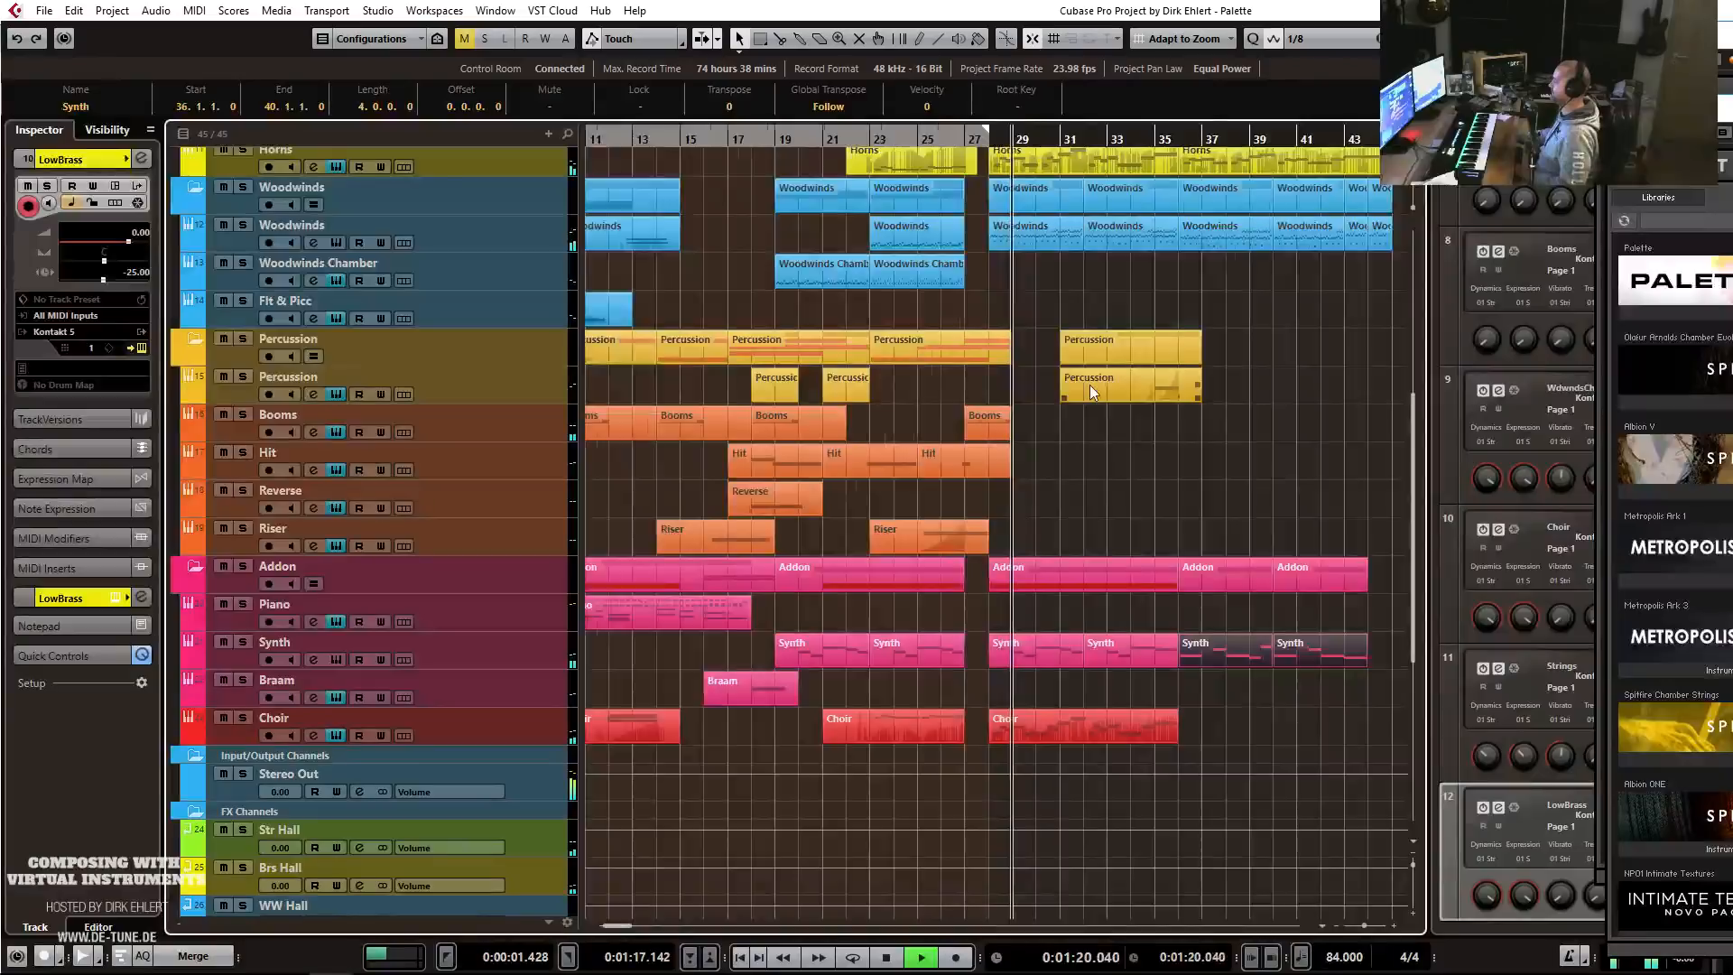
key("h")
mouse_move(1280, 386)
left_mouse_down()
mouse_move(971, 387)
mouse_move(1266, 378)
left_mouse_up()
key("g")
scroll(1200, 387, "right", 3)
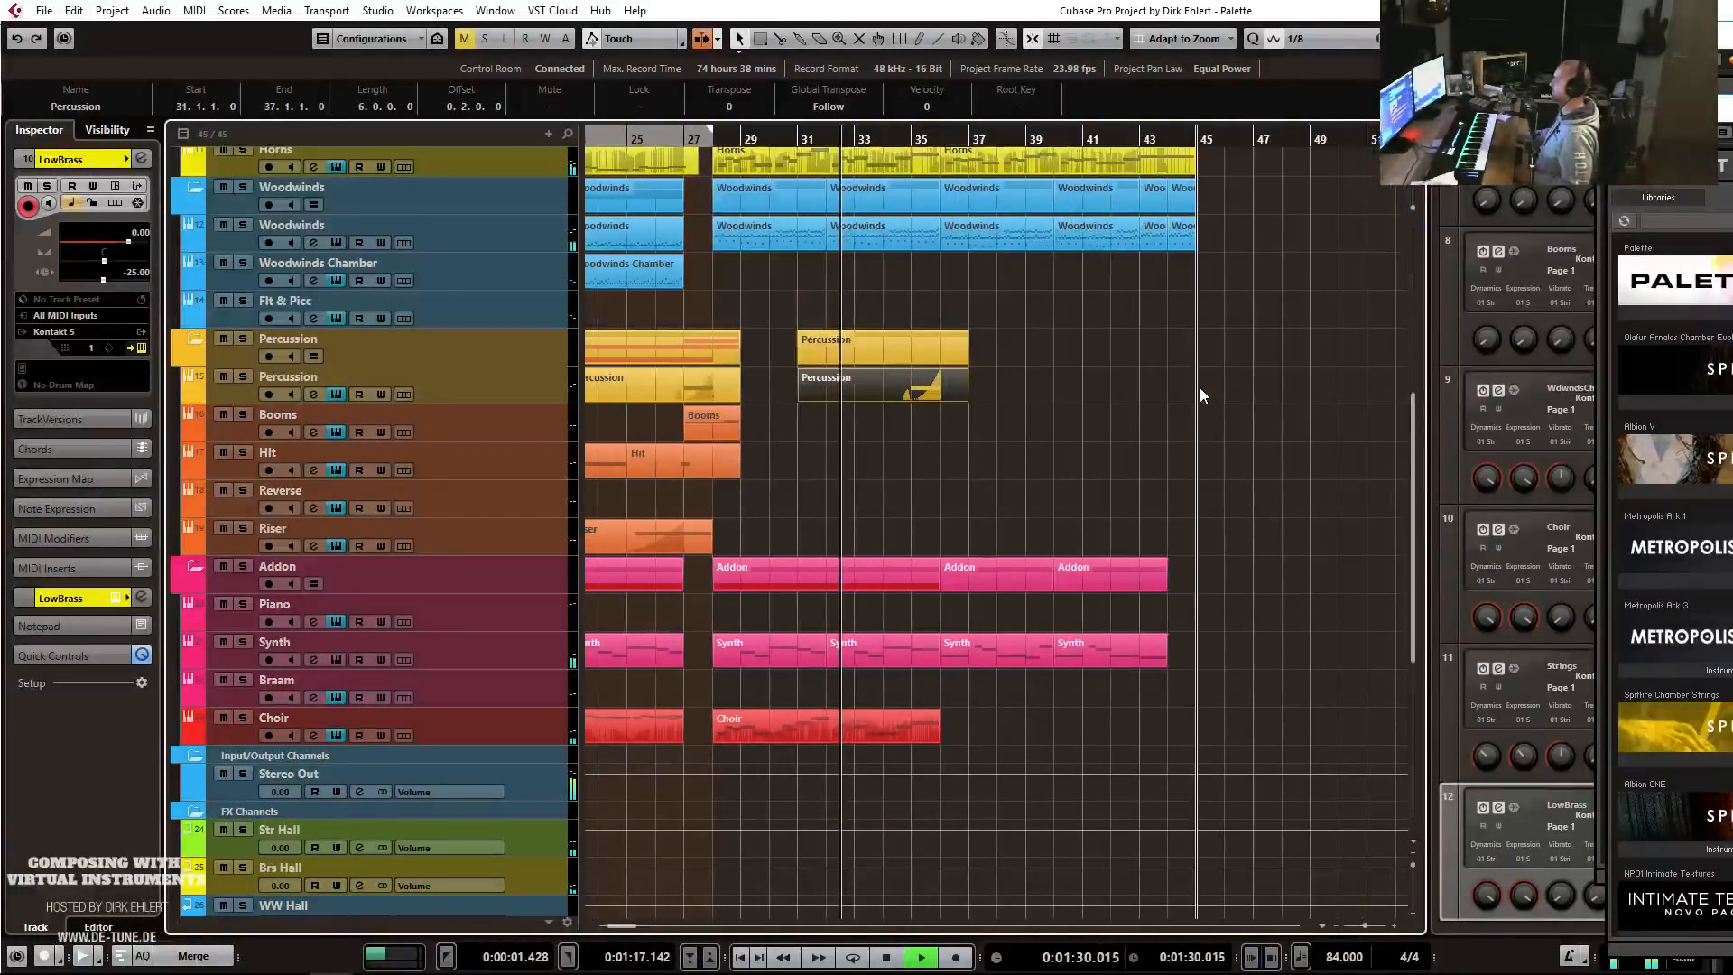
mouse_move(938, 395)
left_mouse_down()
mouse_move(1195, 378)
mouse_move(939, 382)
left_mouse_up()
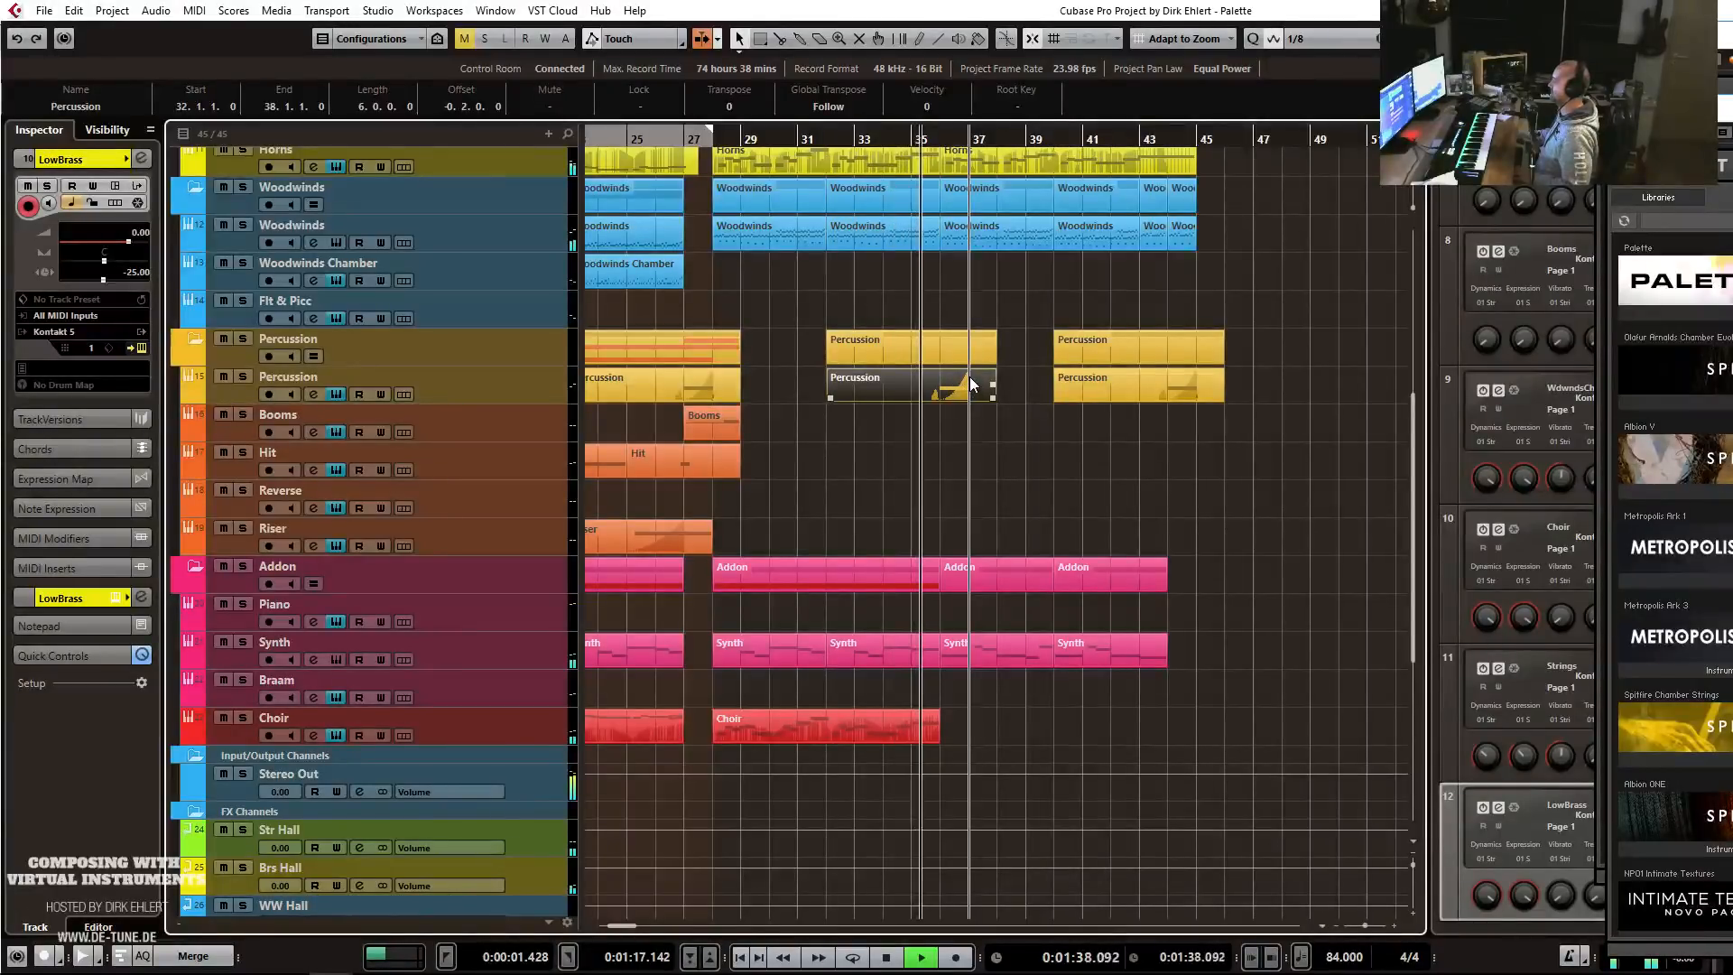
Move the earlier Percussion swell part to bar 31 and play from about bar 34 through bar 45 to check it.
left_click_drag(948, 381, 919, 381)
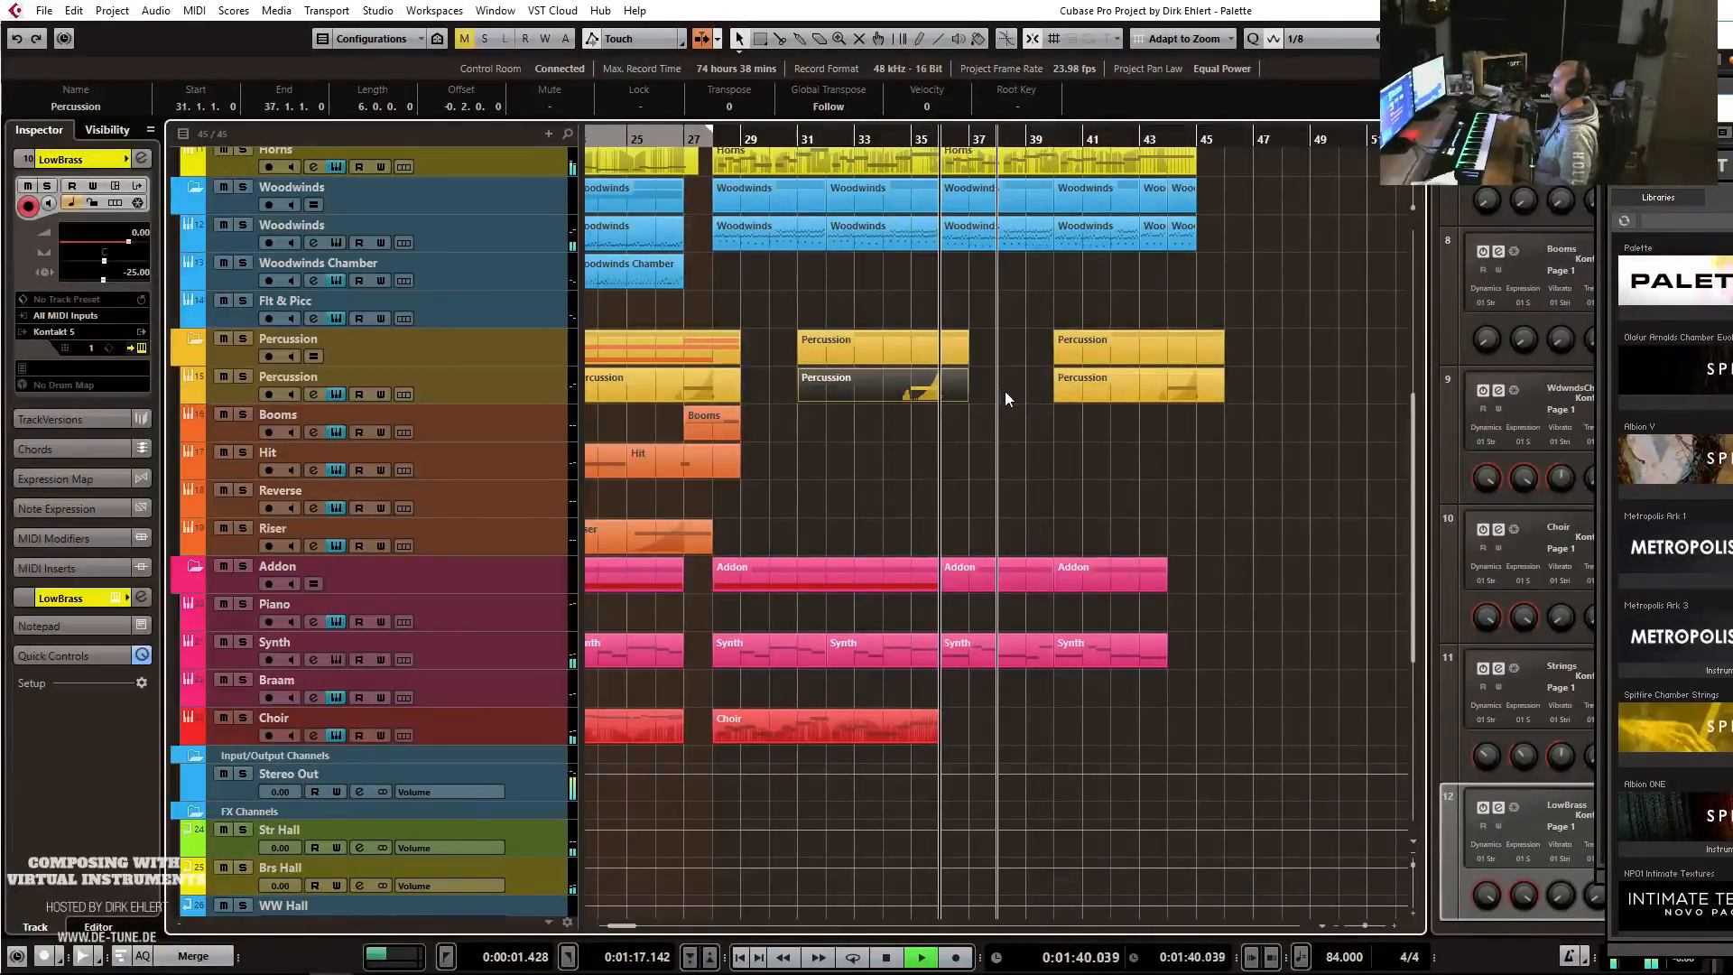
key("space")
left_click(888, 139)
key("space")
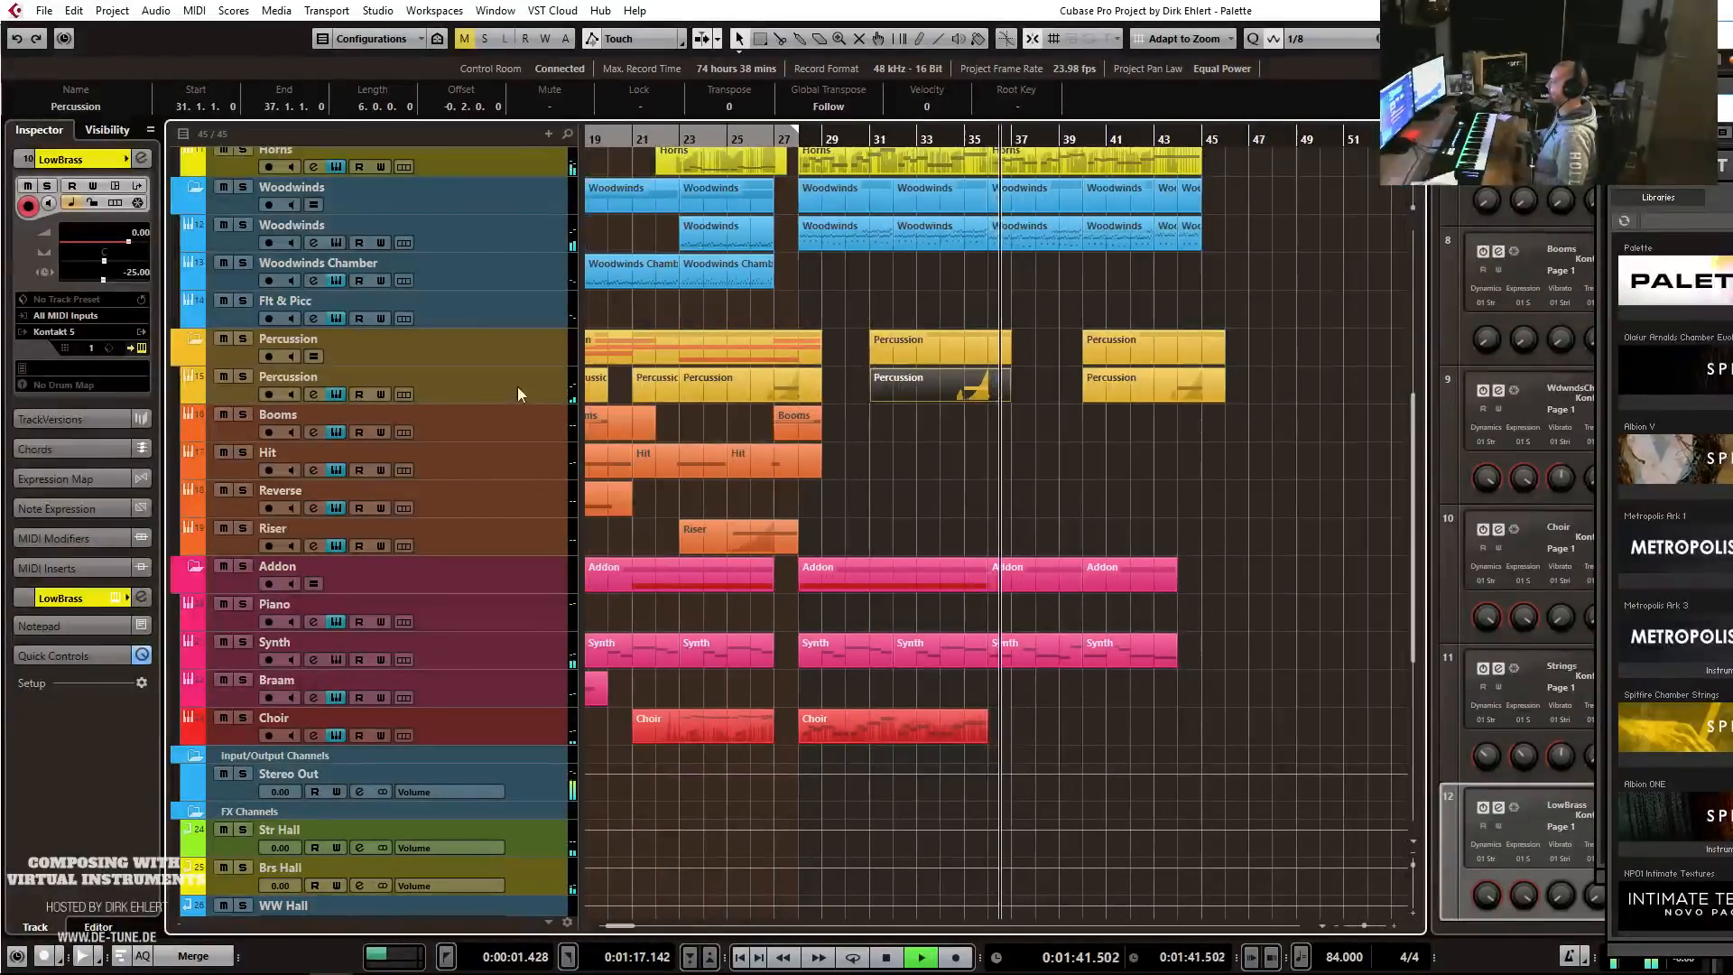
left_click(485, 388)
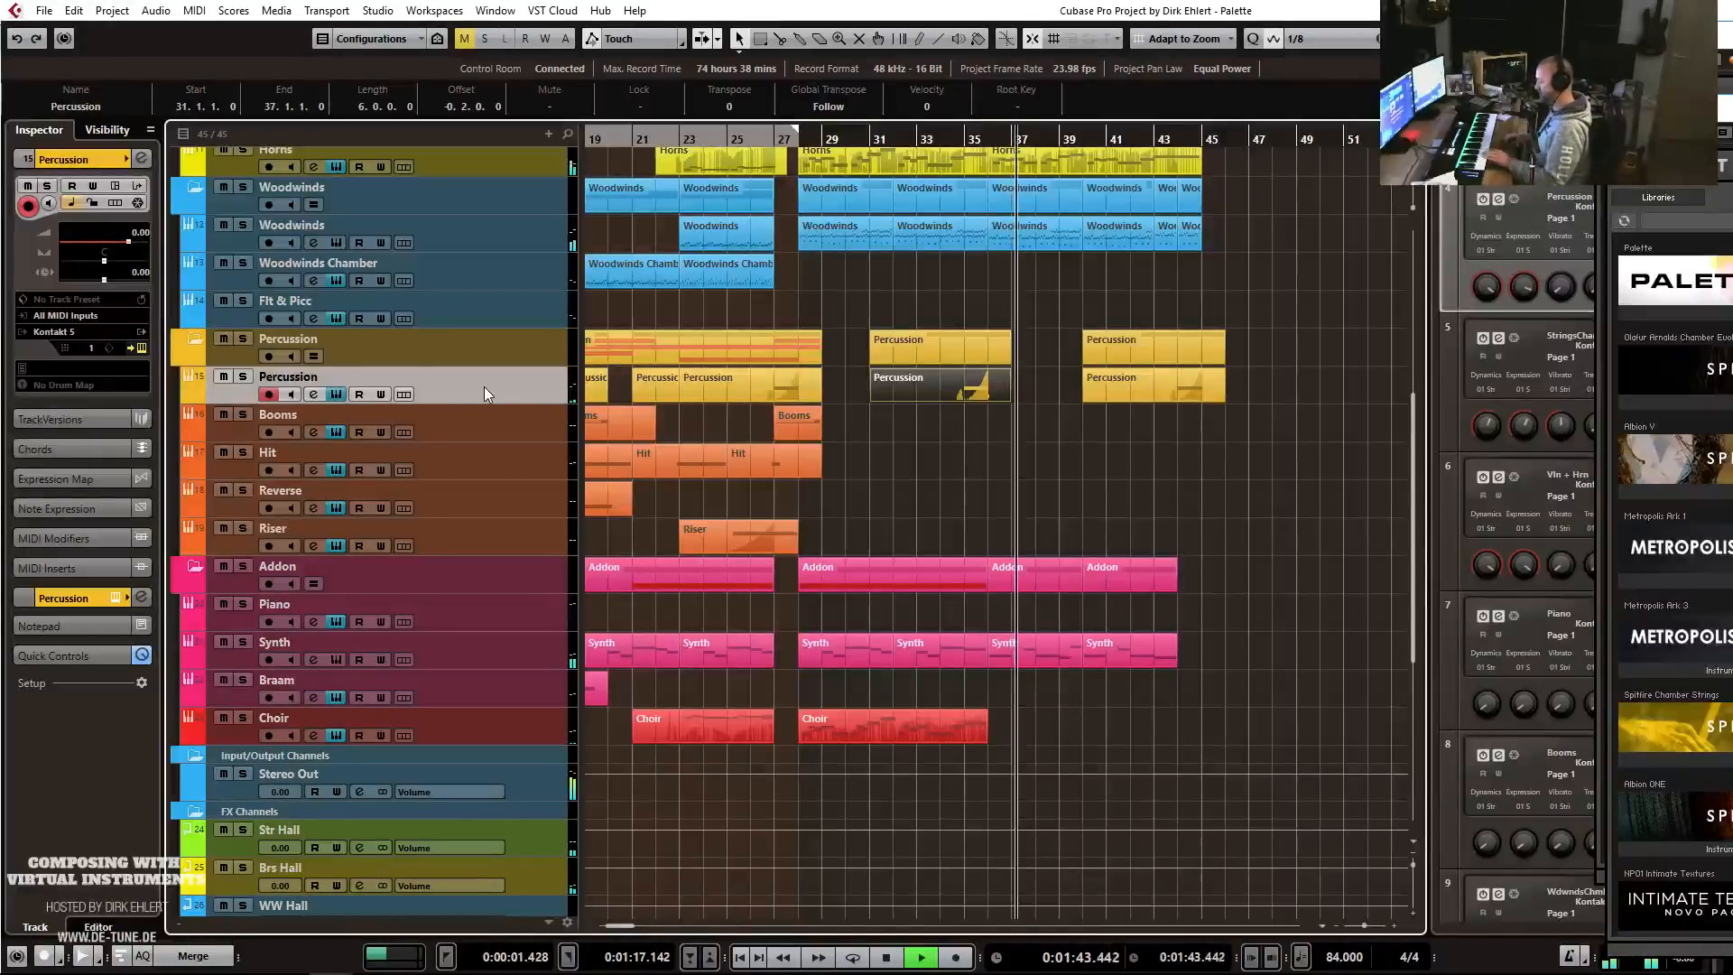
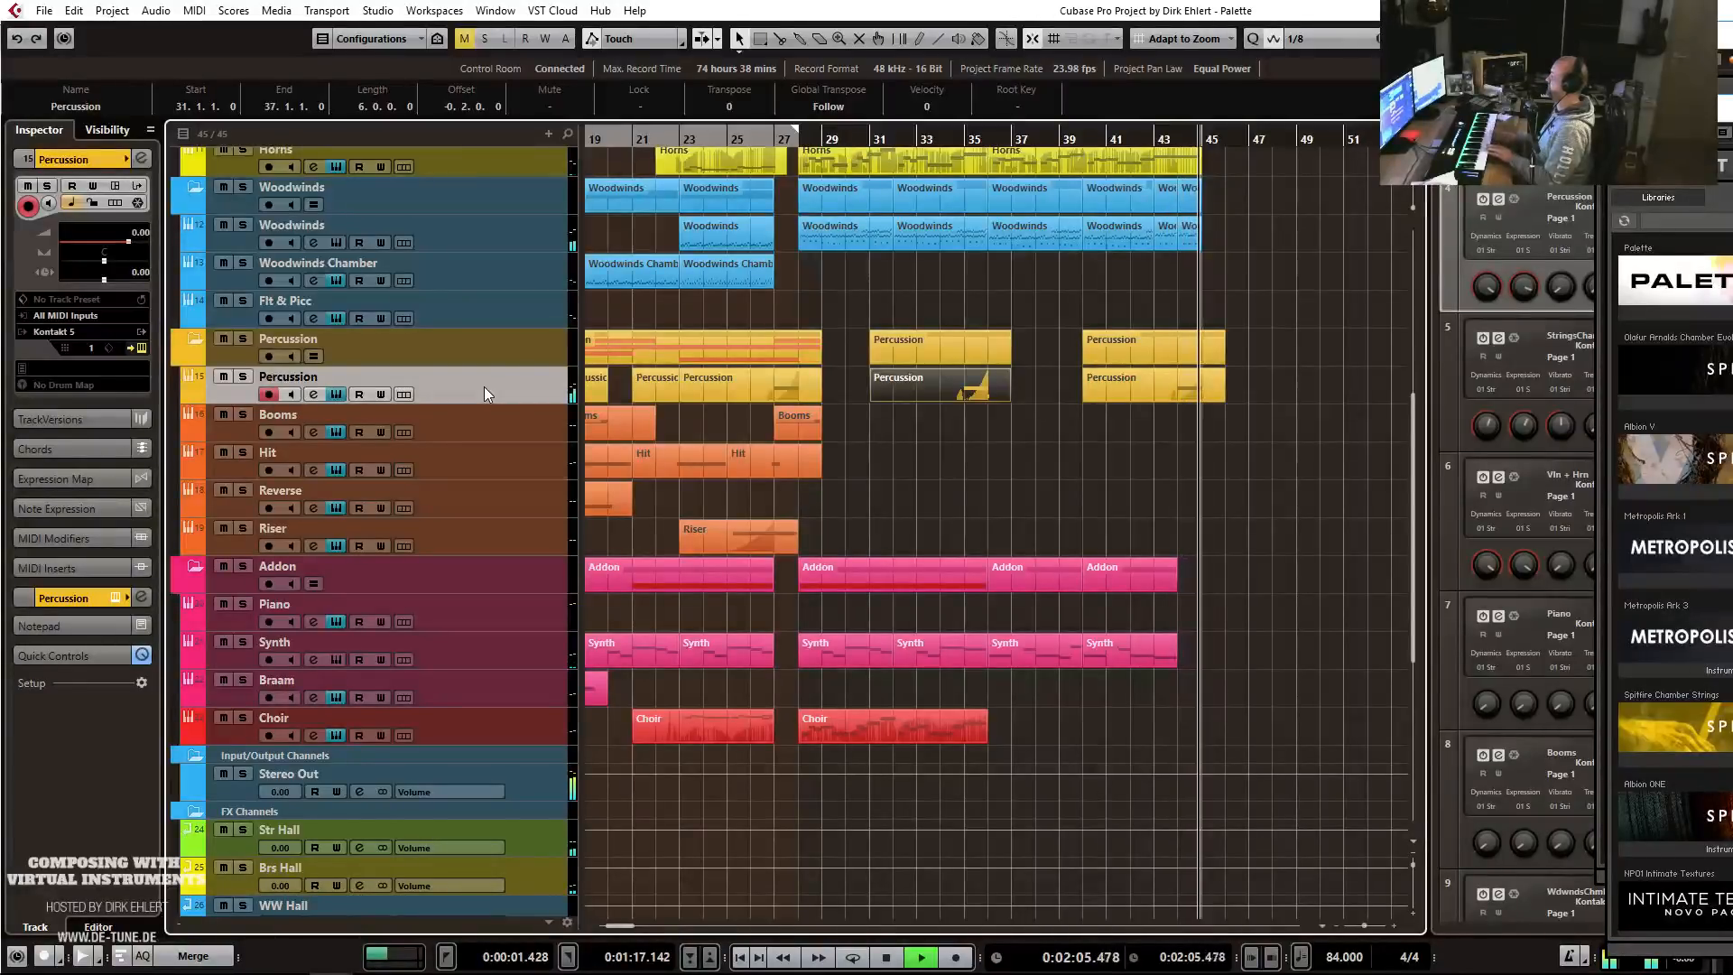
key("space")
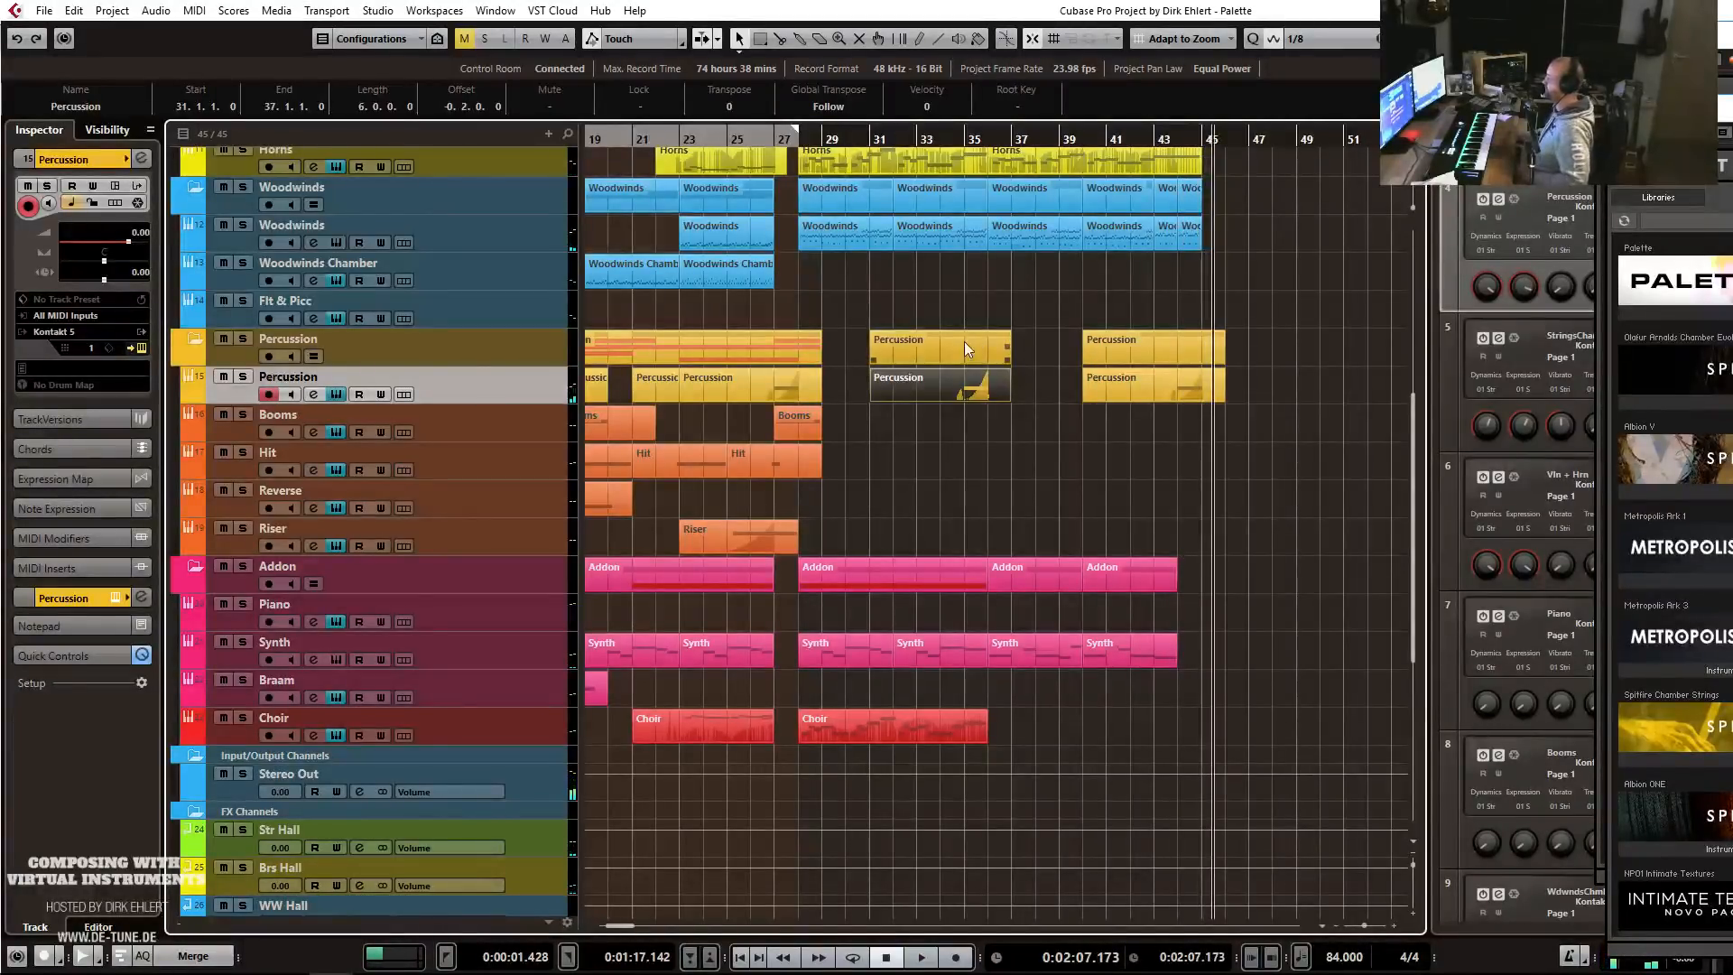
Create an empty Percussion part from bar 49 to 53, open it for editing and set the quantize value to 1/16.
left_click(1300, 393)
left_click_drag(1300, 394, 1386, 397)
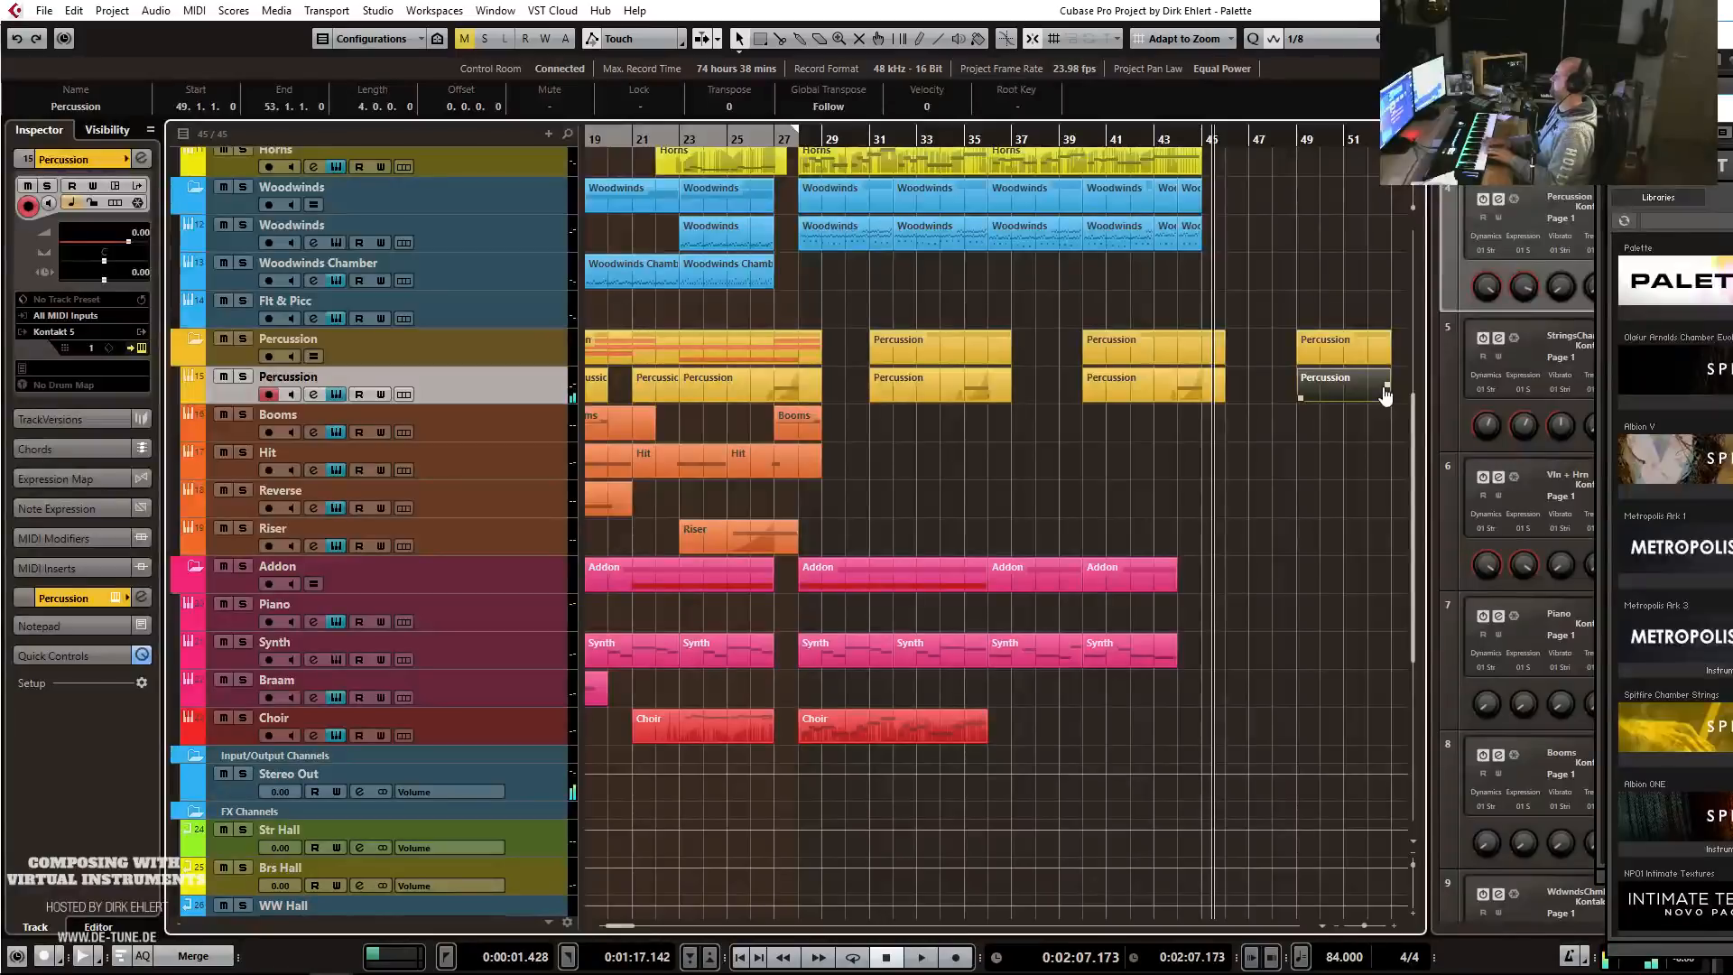
double_click(1351, 386)
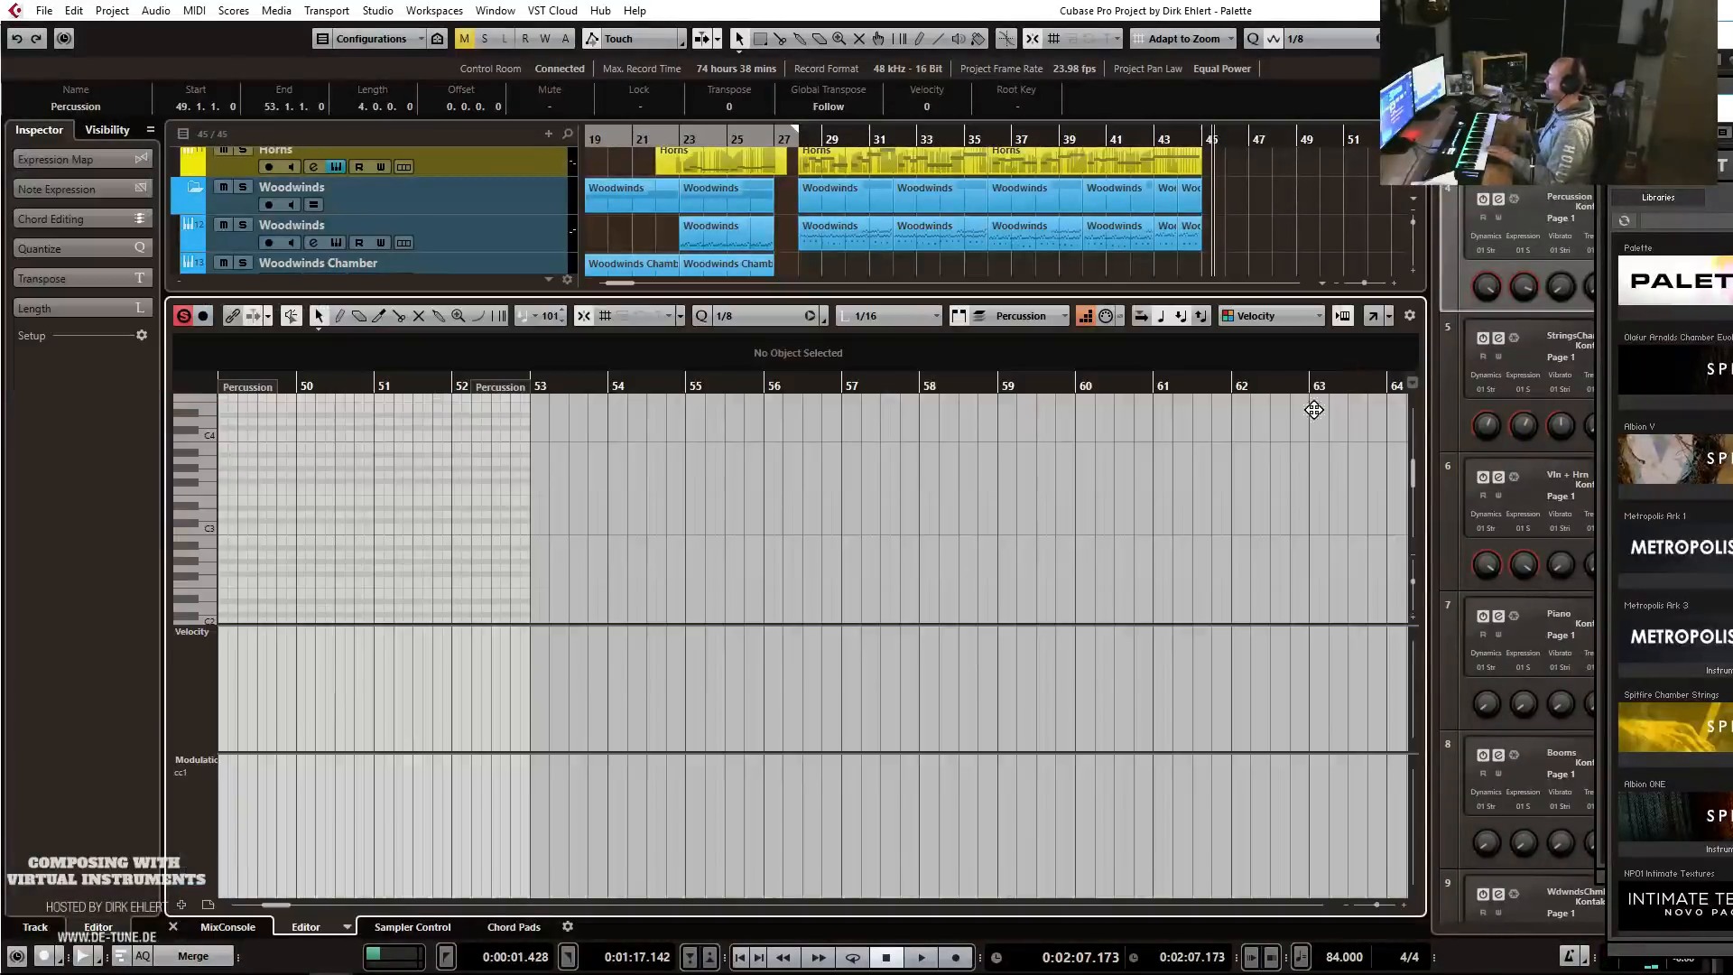
left_click(723, 317)
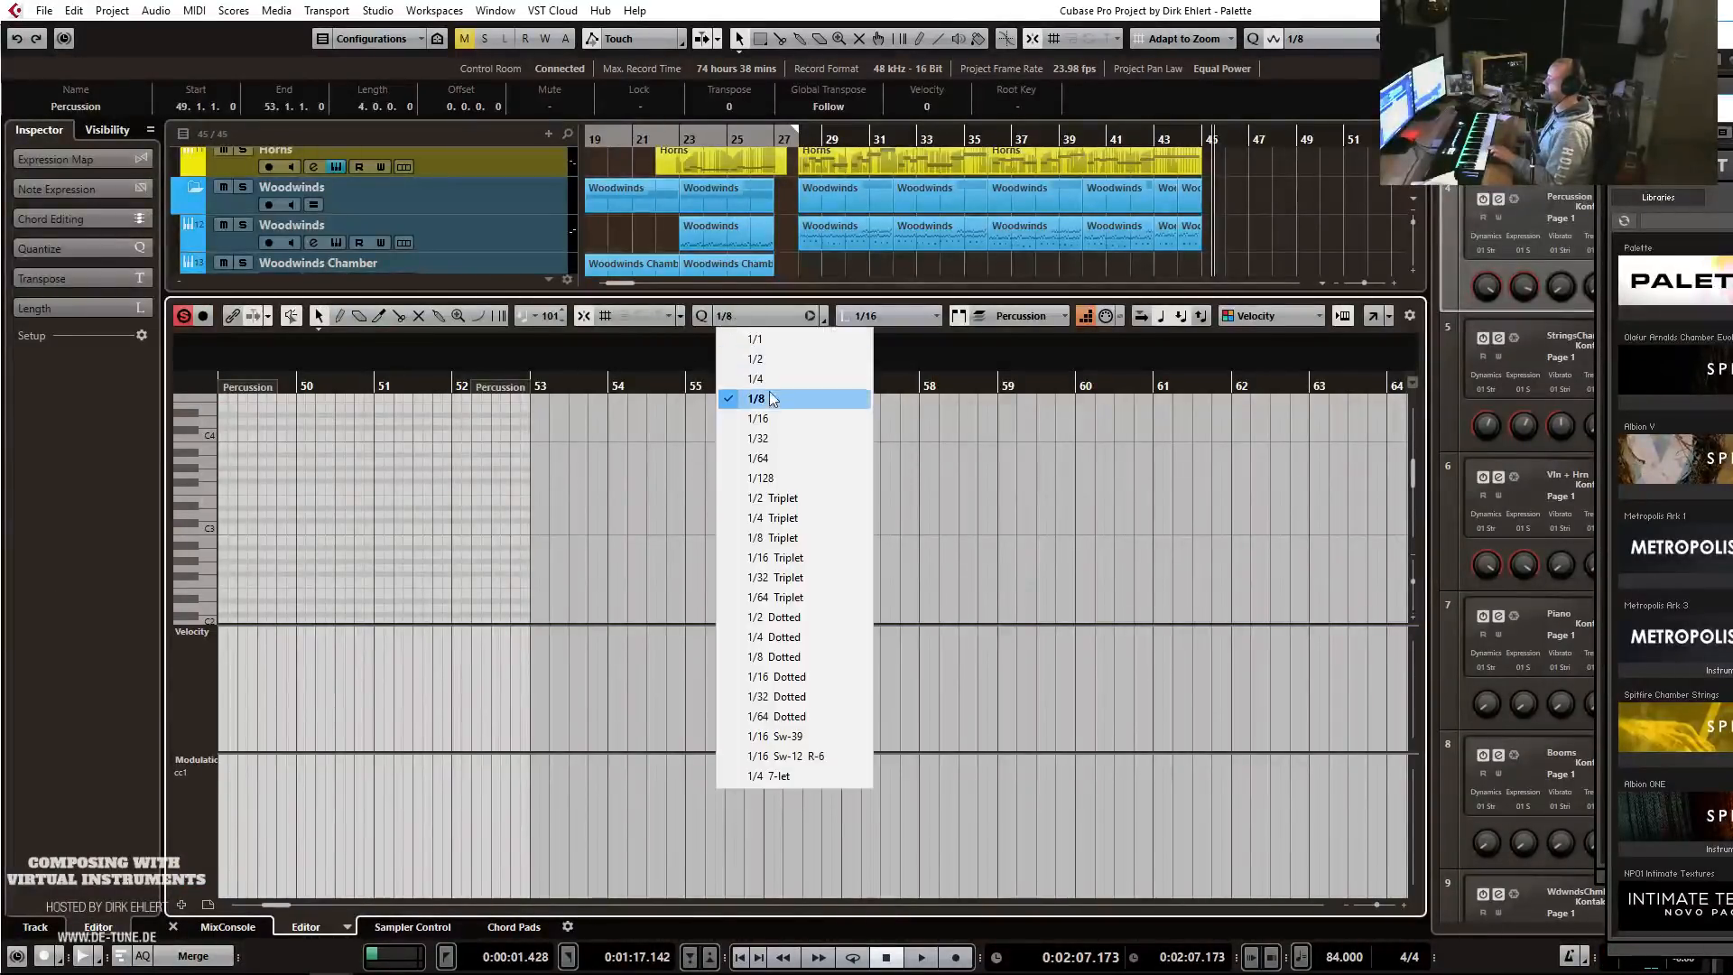
left_click(759, 411)
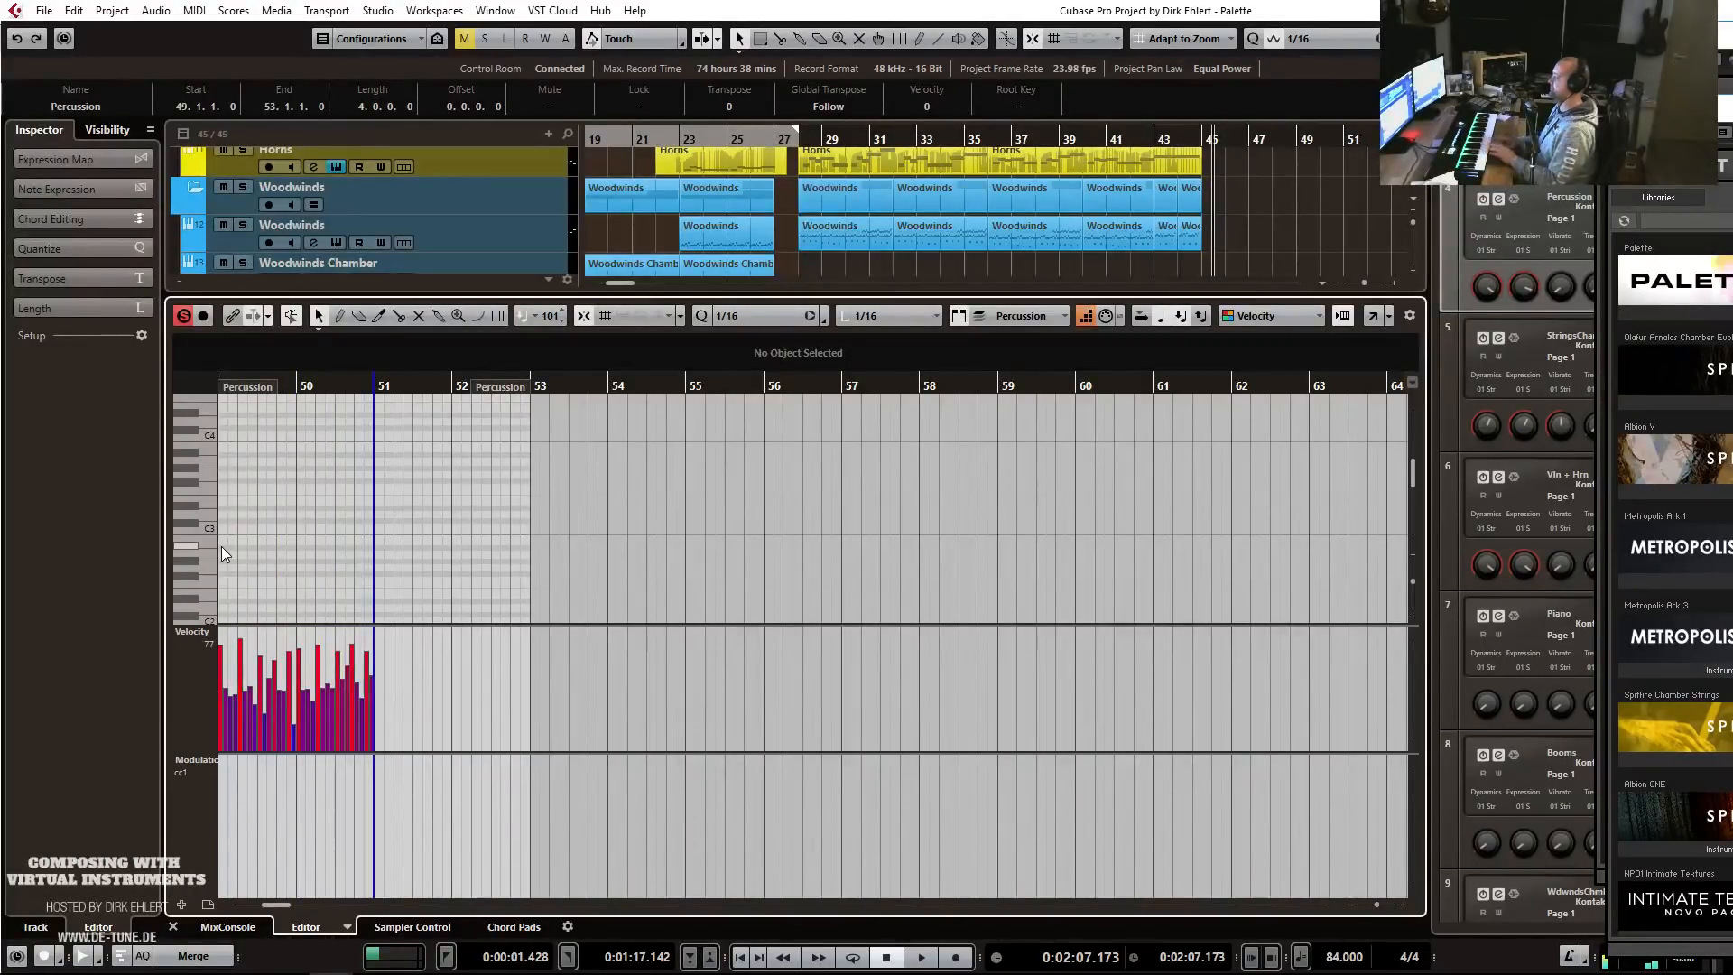
Duplicate the two-bar sixteenth-note Percussion pattern from bar 49 to bar 51, play it and close the editor.
key("h")
key("h")
key("h")
key("h")
scroll(820, 523, "down", 3)
left_click_drag(863, 499, 120, 631)
key("ctrl+d")
left_click(308, 393)
key("space")
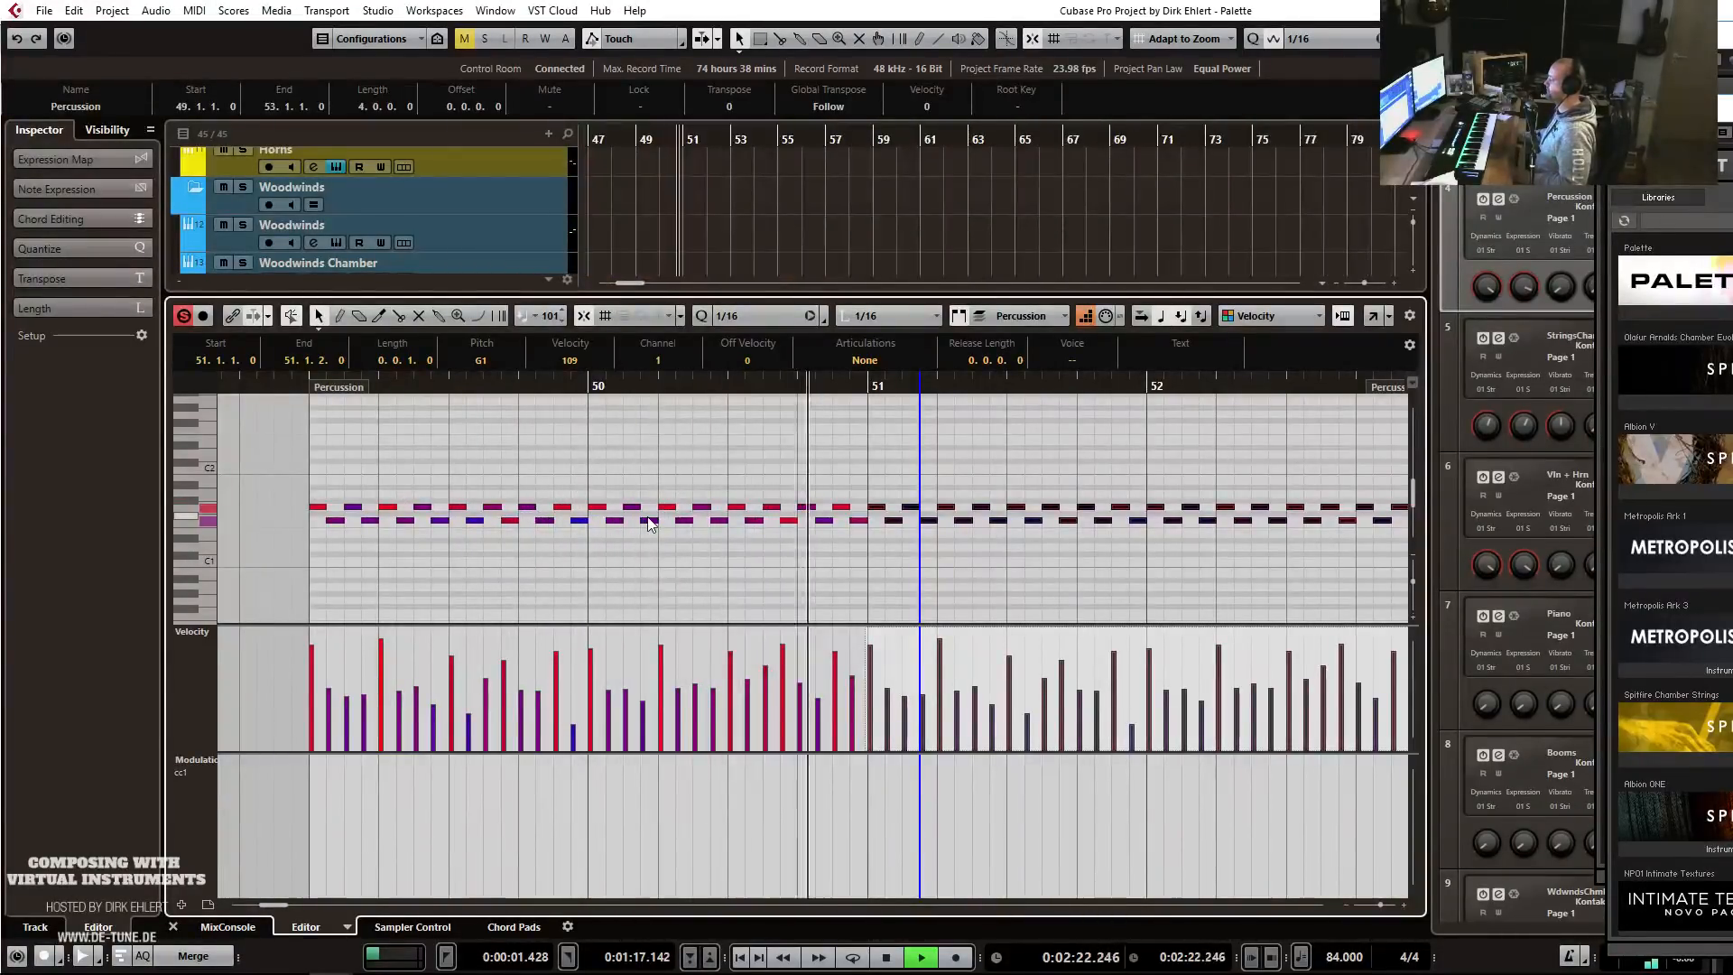
key("space")
key("Return")
Move the sixteenth-note Percussion part from bar 49 to bar 36 and duplicate it at bar 40 during playback.
key("g")
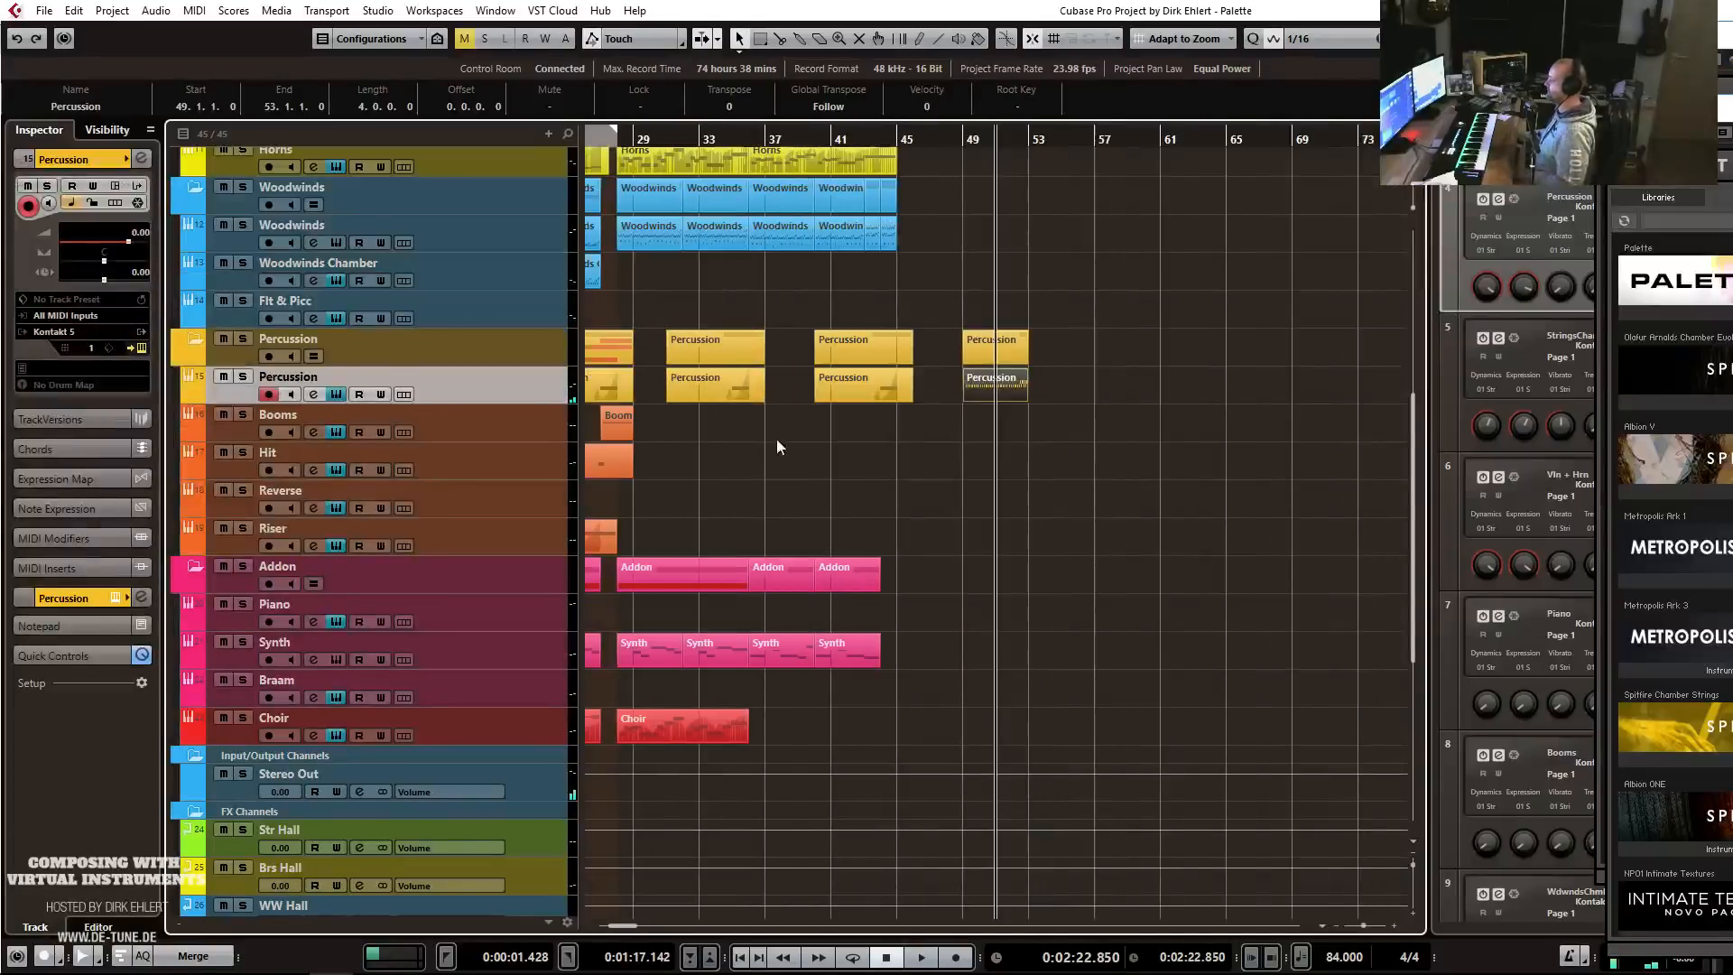
left_click_drag(984, 390, 767, 394)
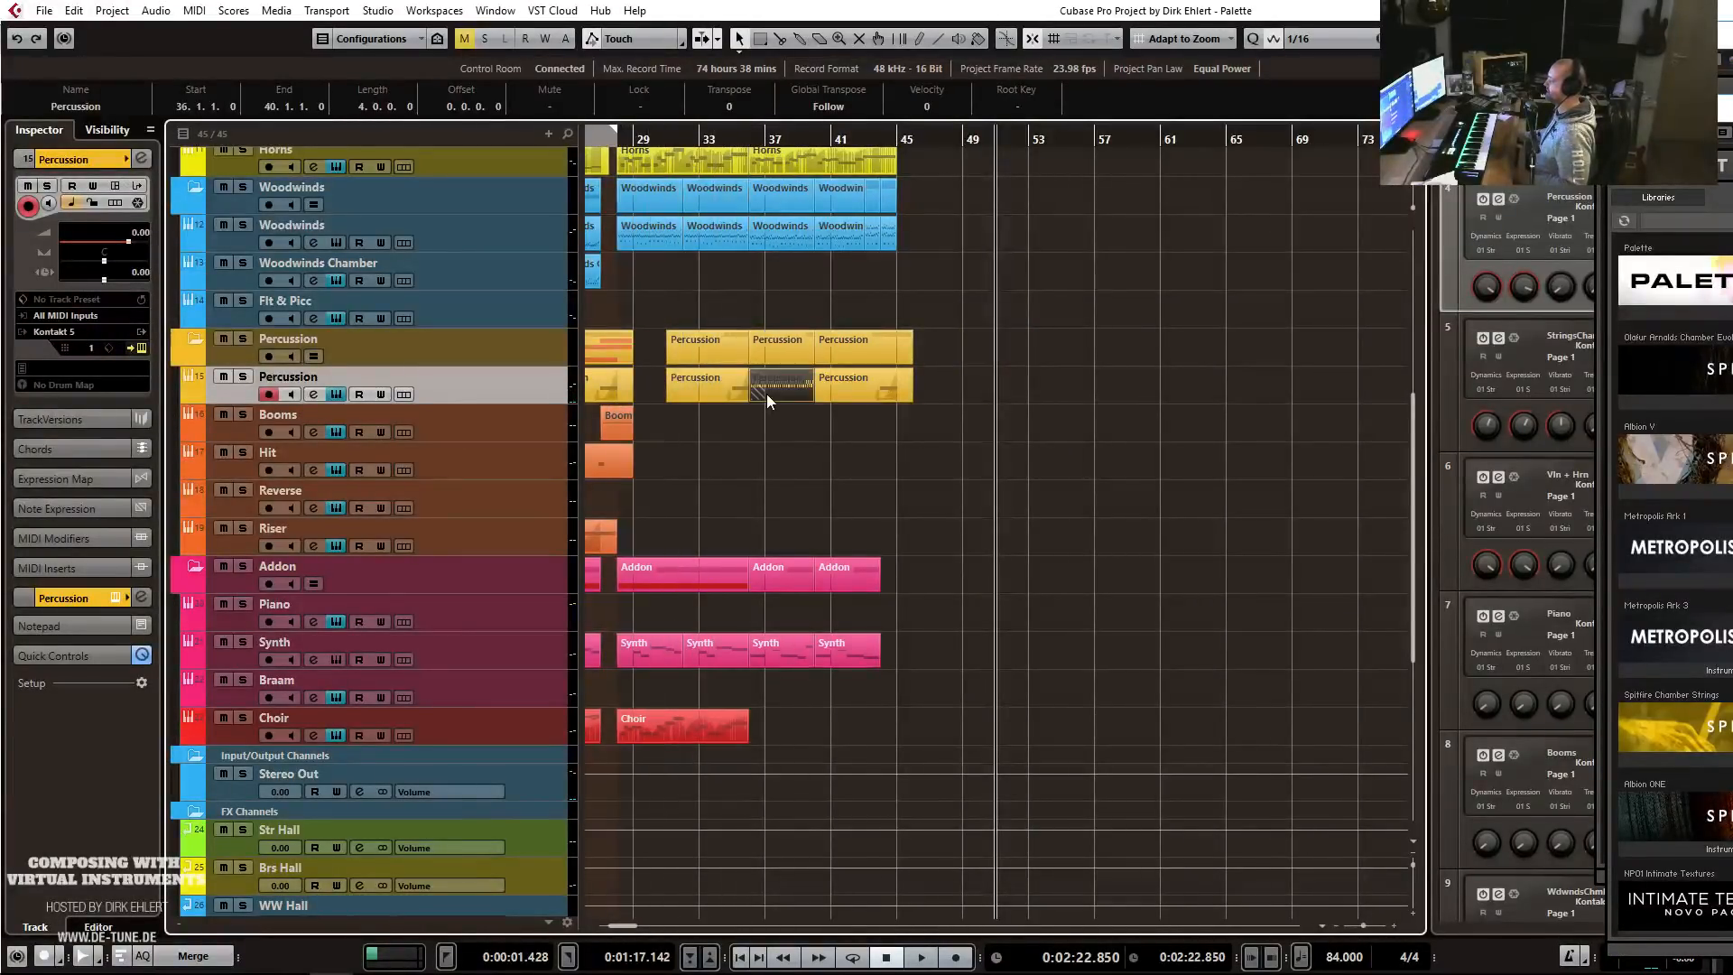
left_click(730, 136)
key("space")
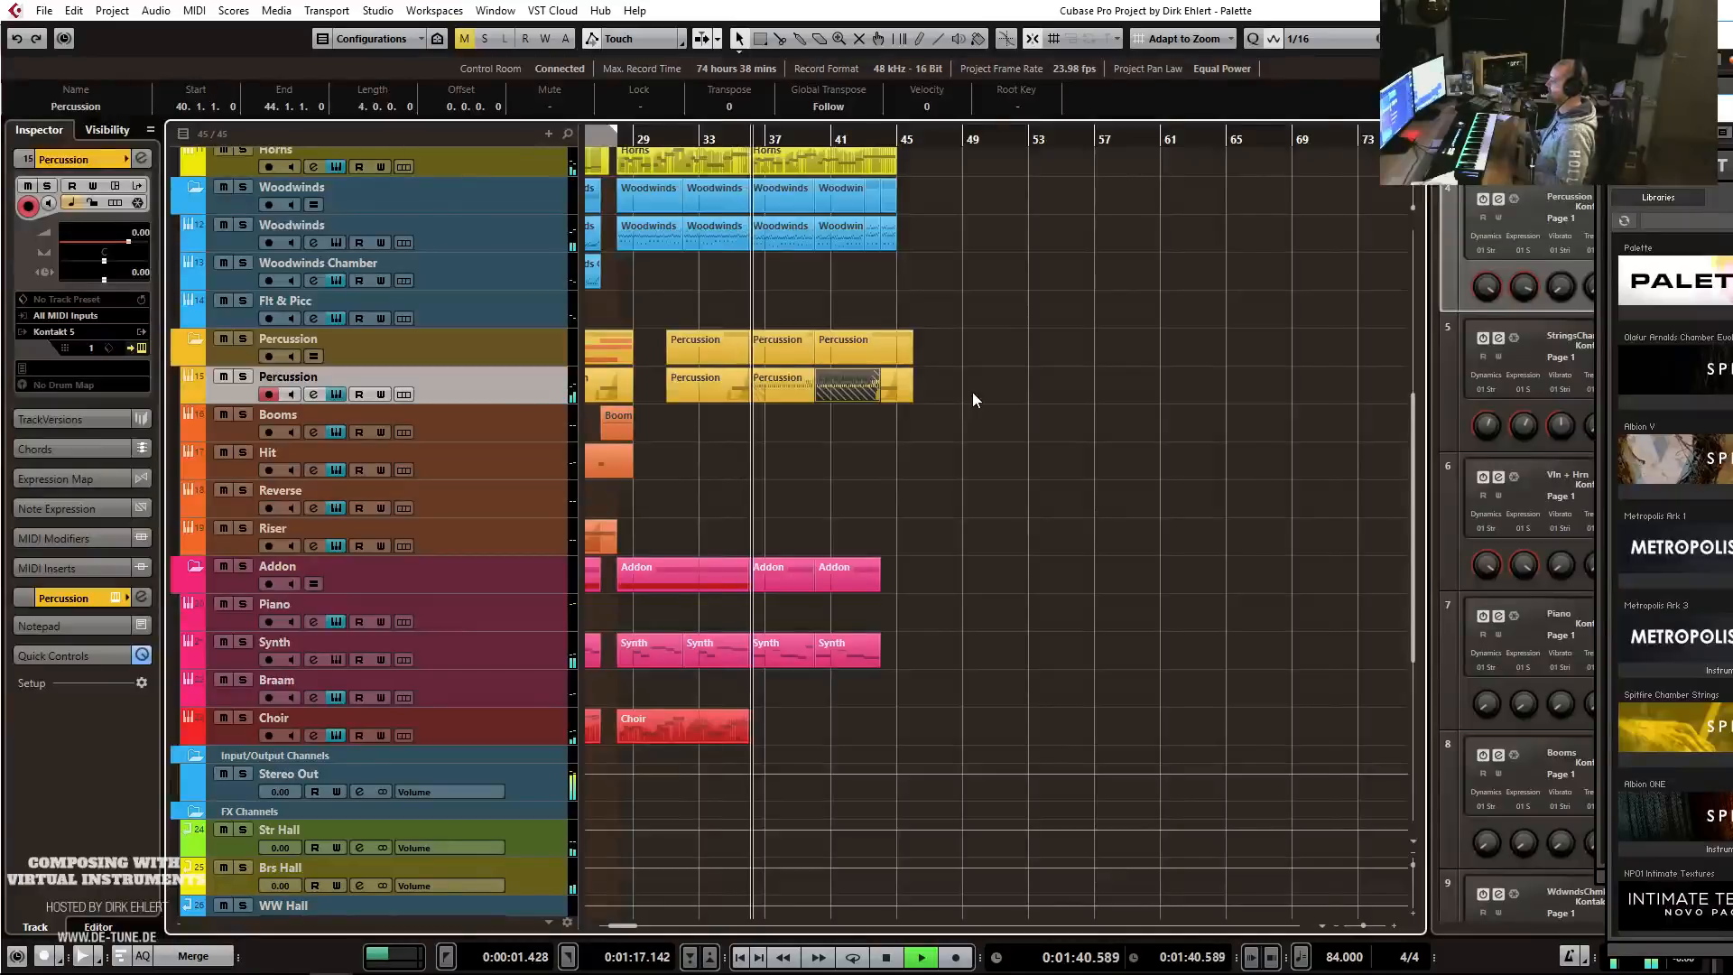
Merge the Percussion parts from bar 36 to bar 46 into one part and stop playback.
key("h")
key("g")
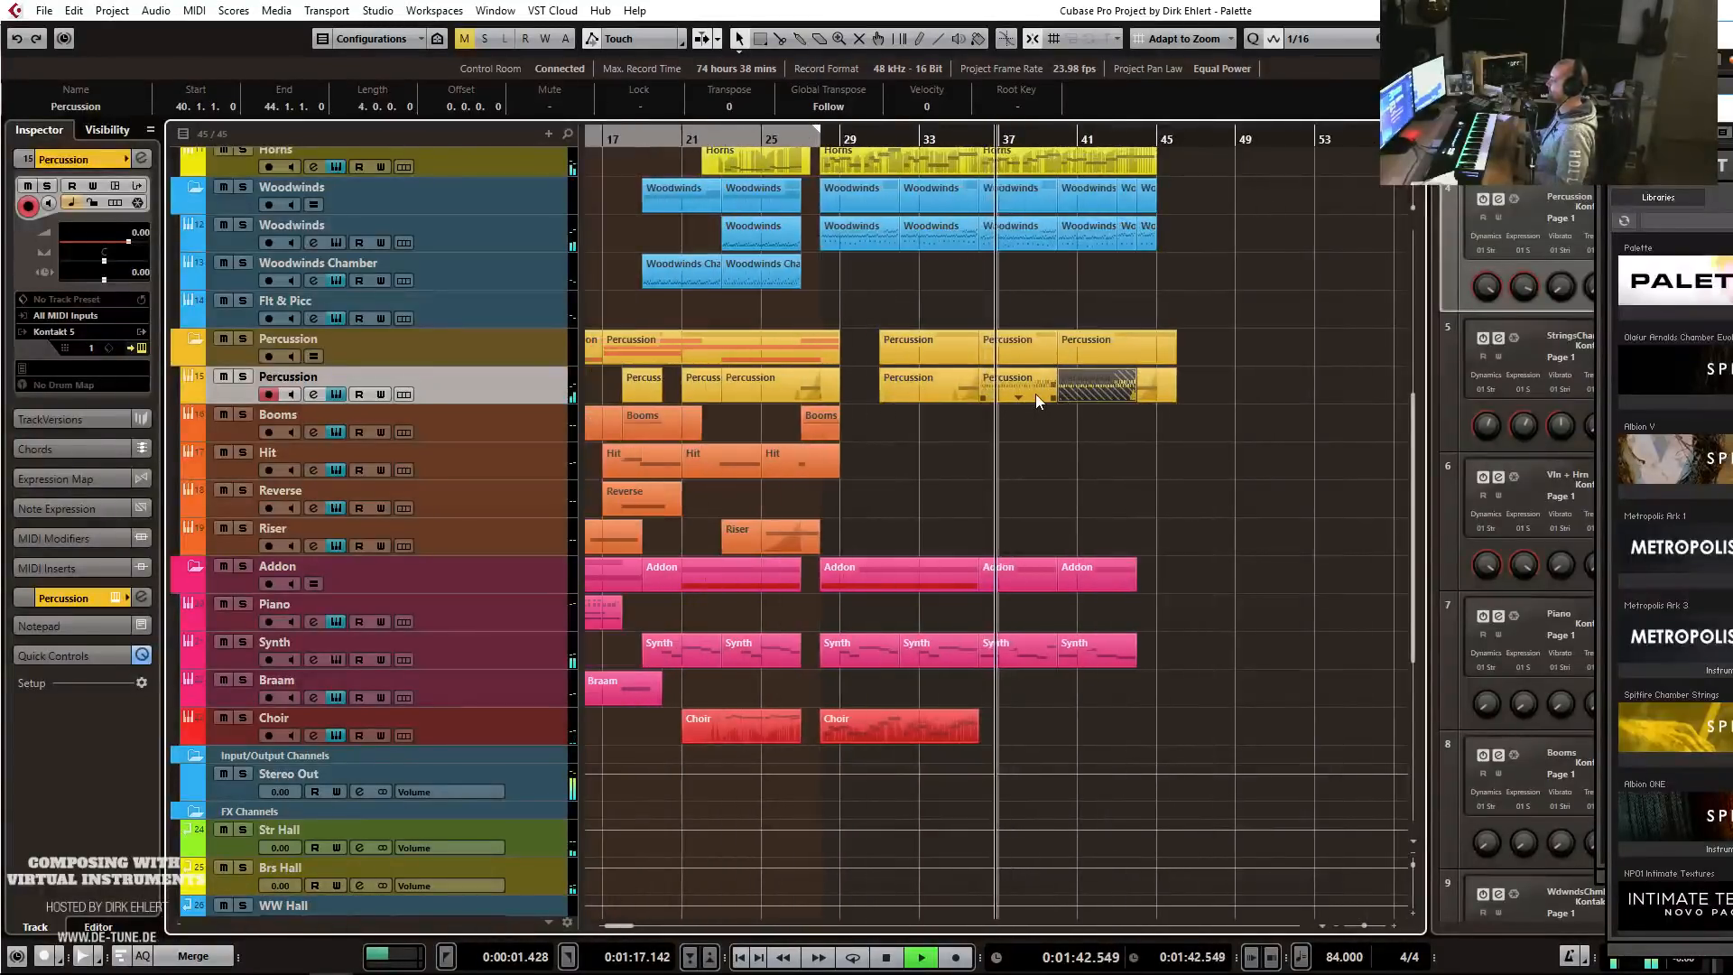
key("Delete")
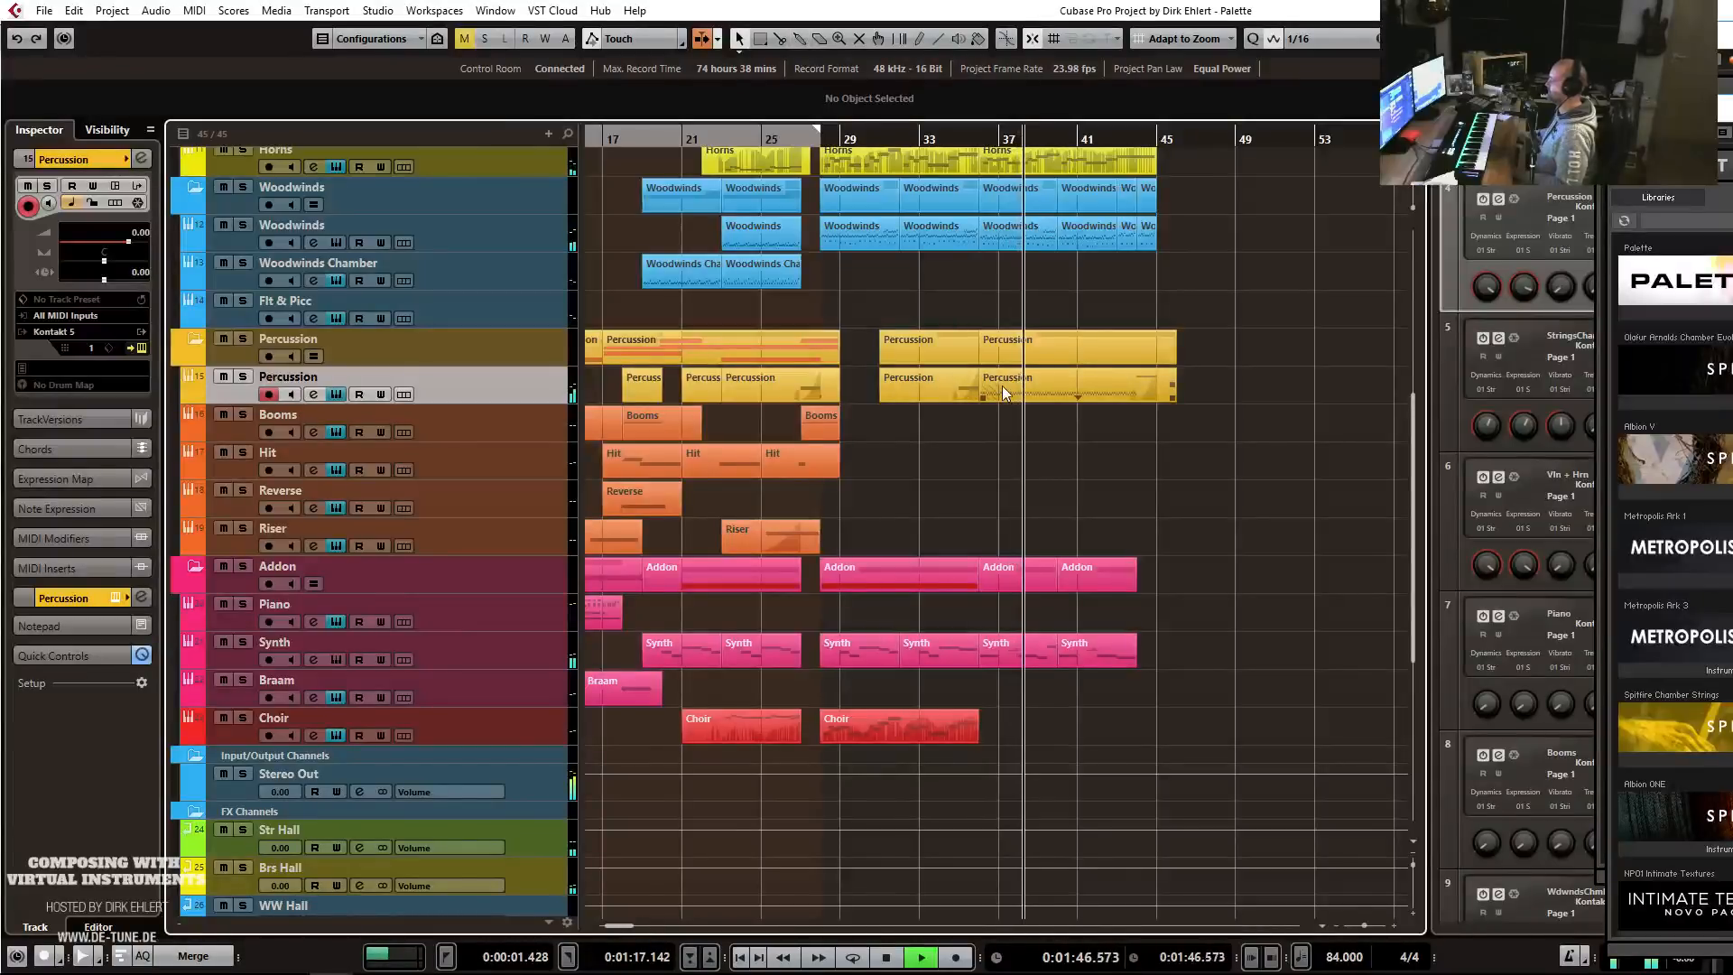
key("g")
key("space")
Record a new part on the Choir track covering bars 36 to 45.
left_click(492, 736)
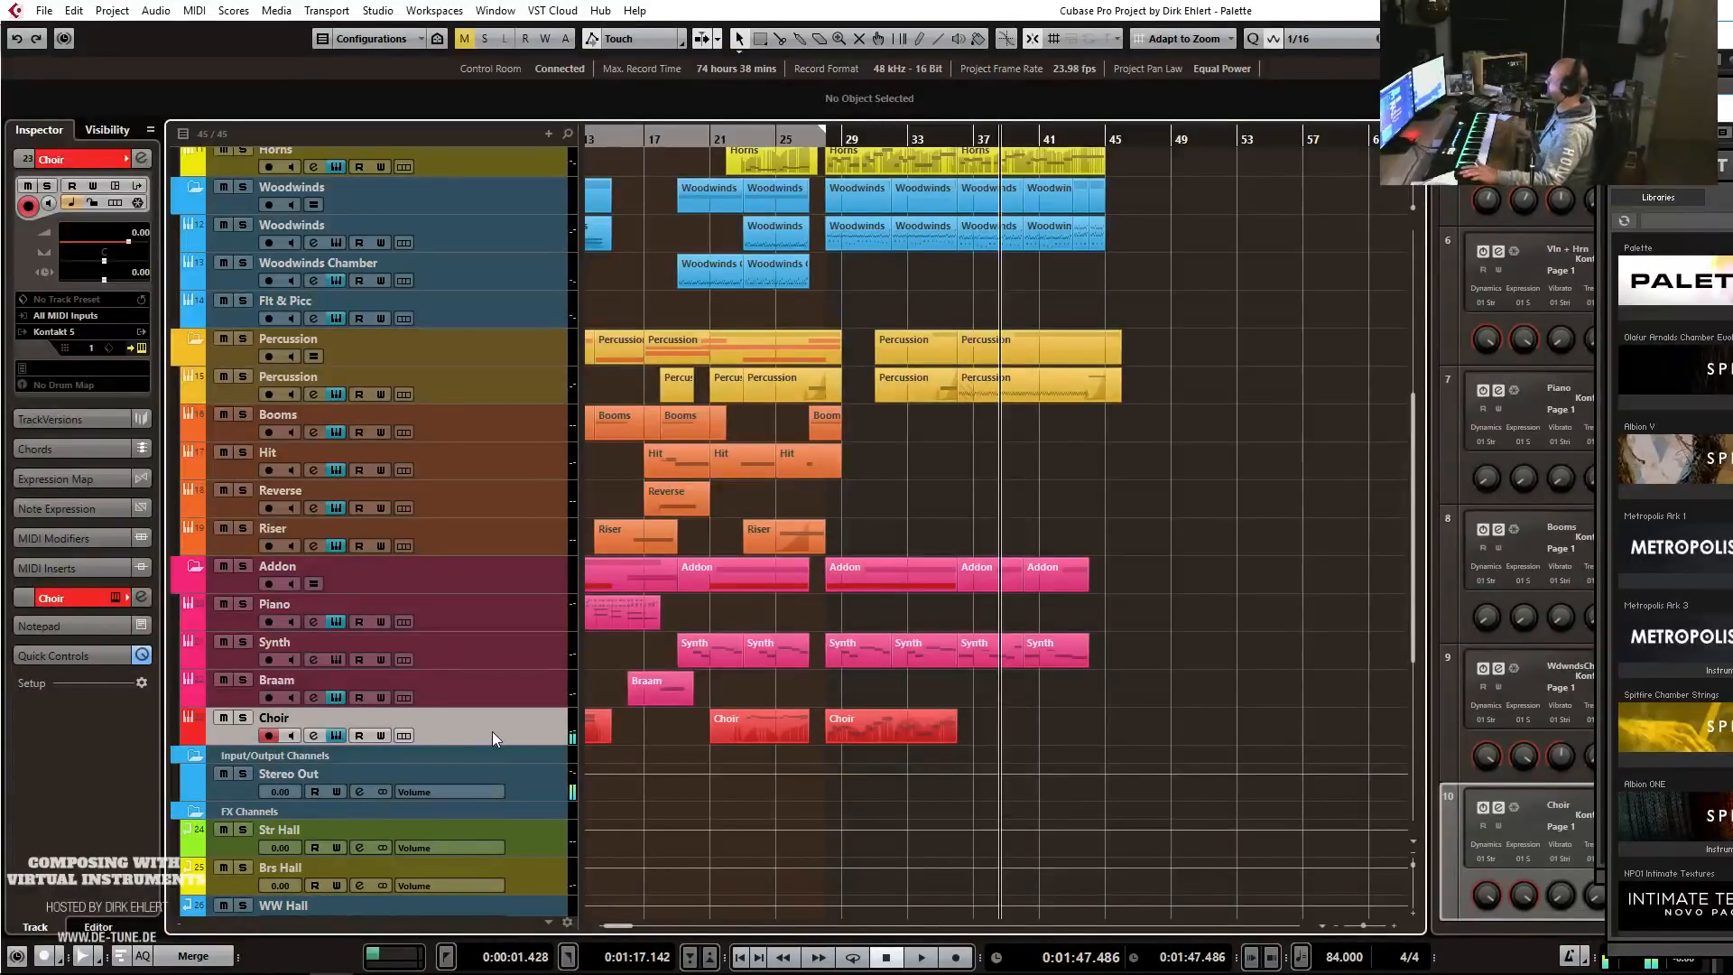
left_click(940, 137)
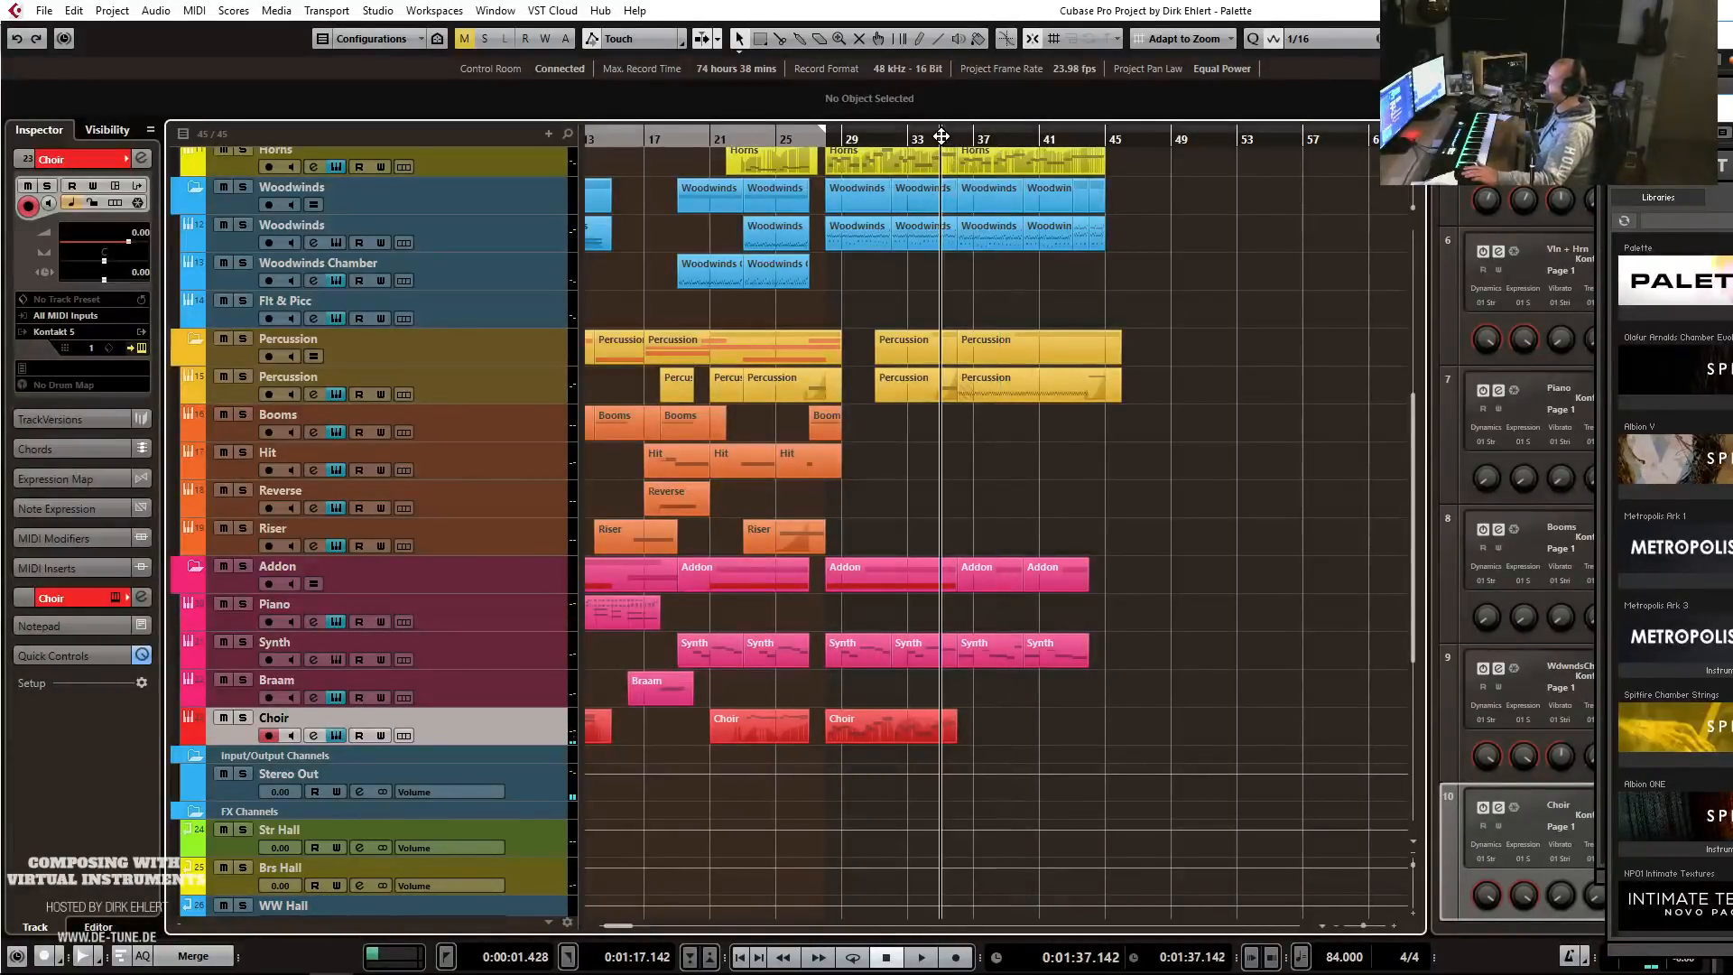
key("KP_Multiply")
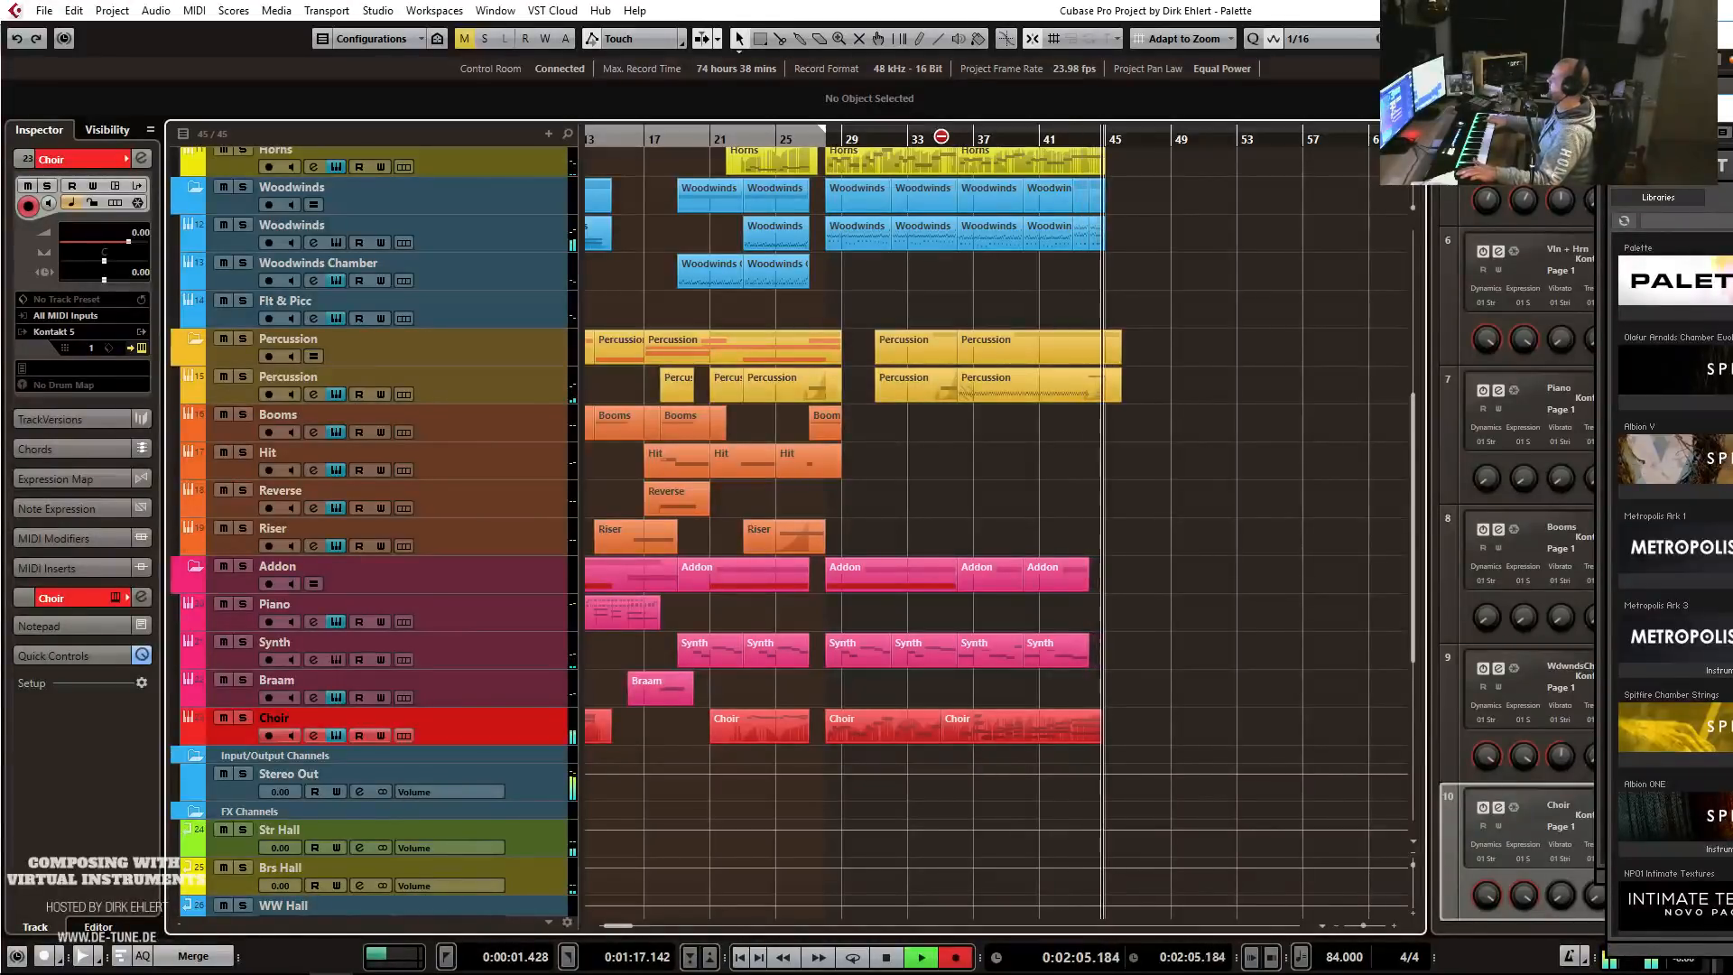
key("space")
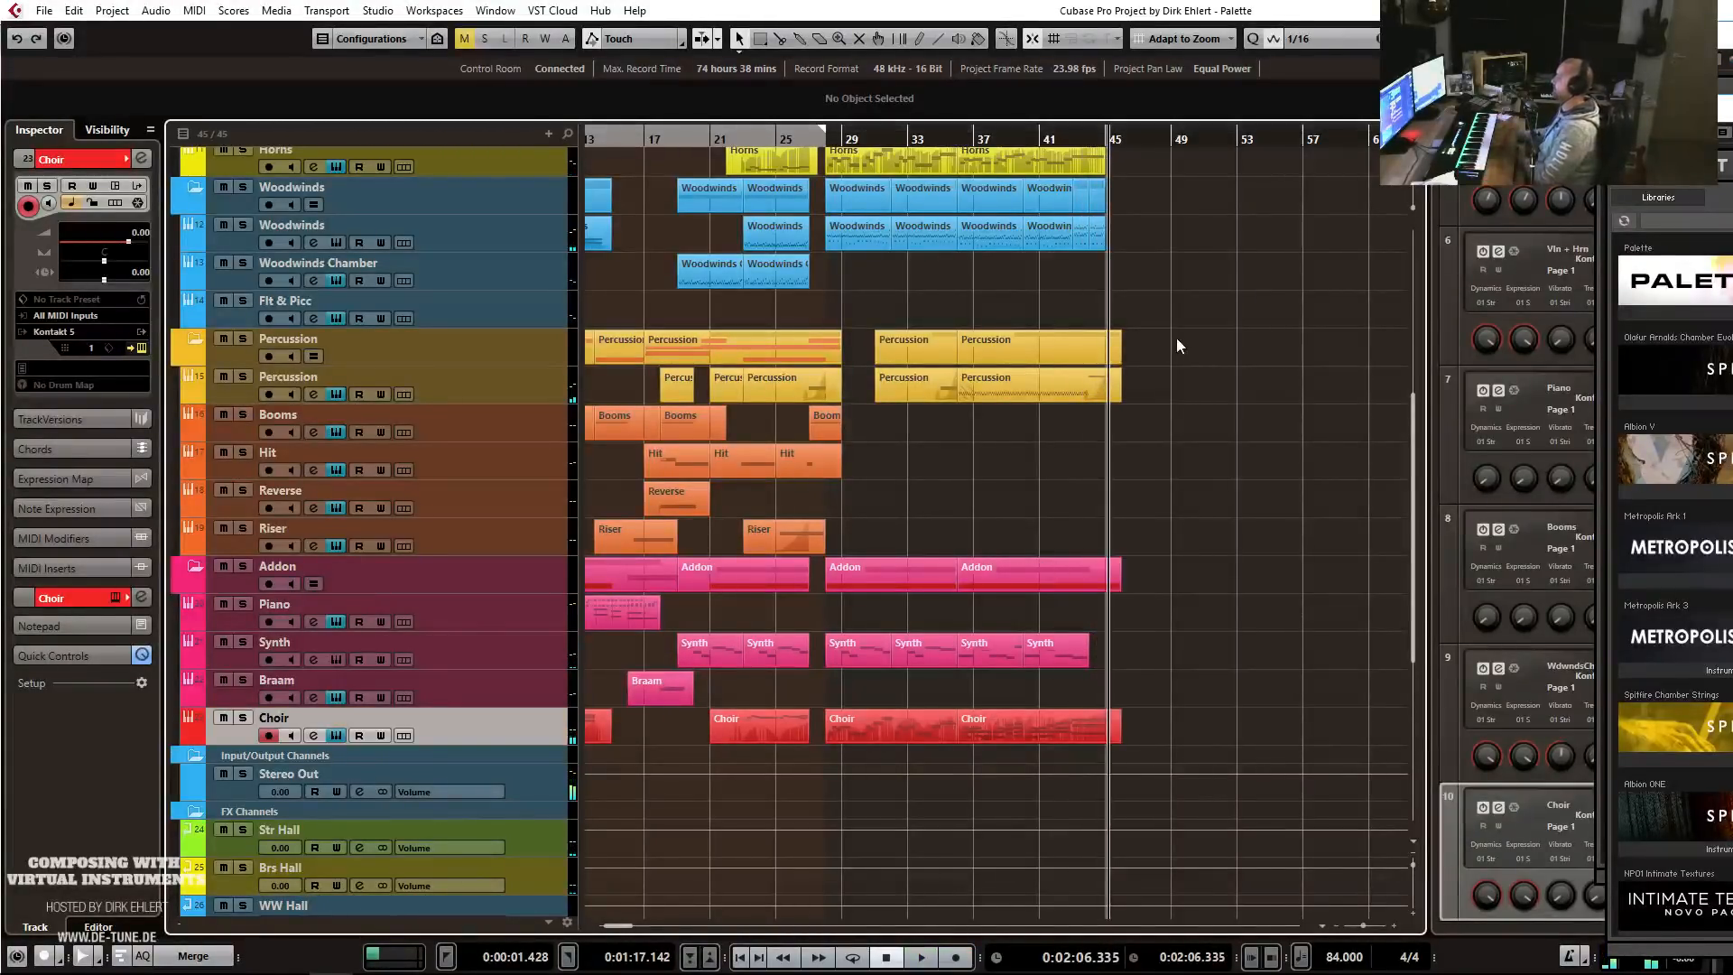
Open the merged Percussion part, duplicate the sixteenth-note pattern into bar 44 and close the editor.
double_click(1048, 398)
left_click_drag(923, 525, 577, 618)
key("ctrl+d")
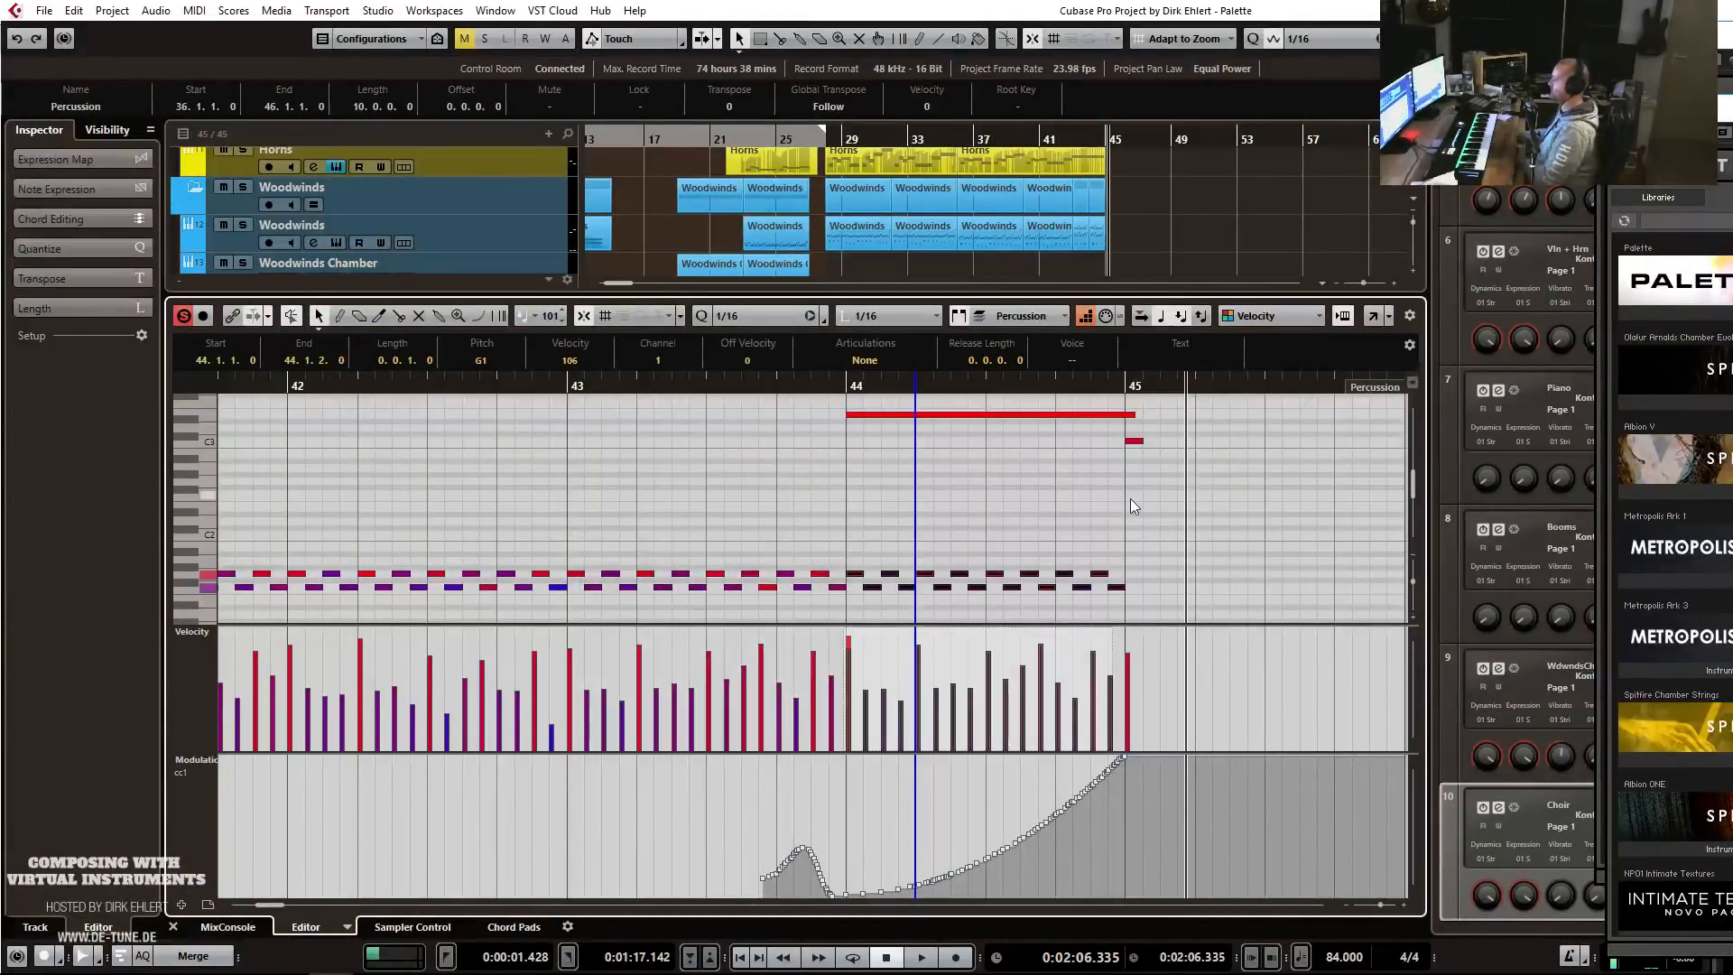
key("ctrl+e")
Play from about bar 27 into the new section to check the transition across all tracks.
left_click(844, 139)
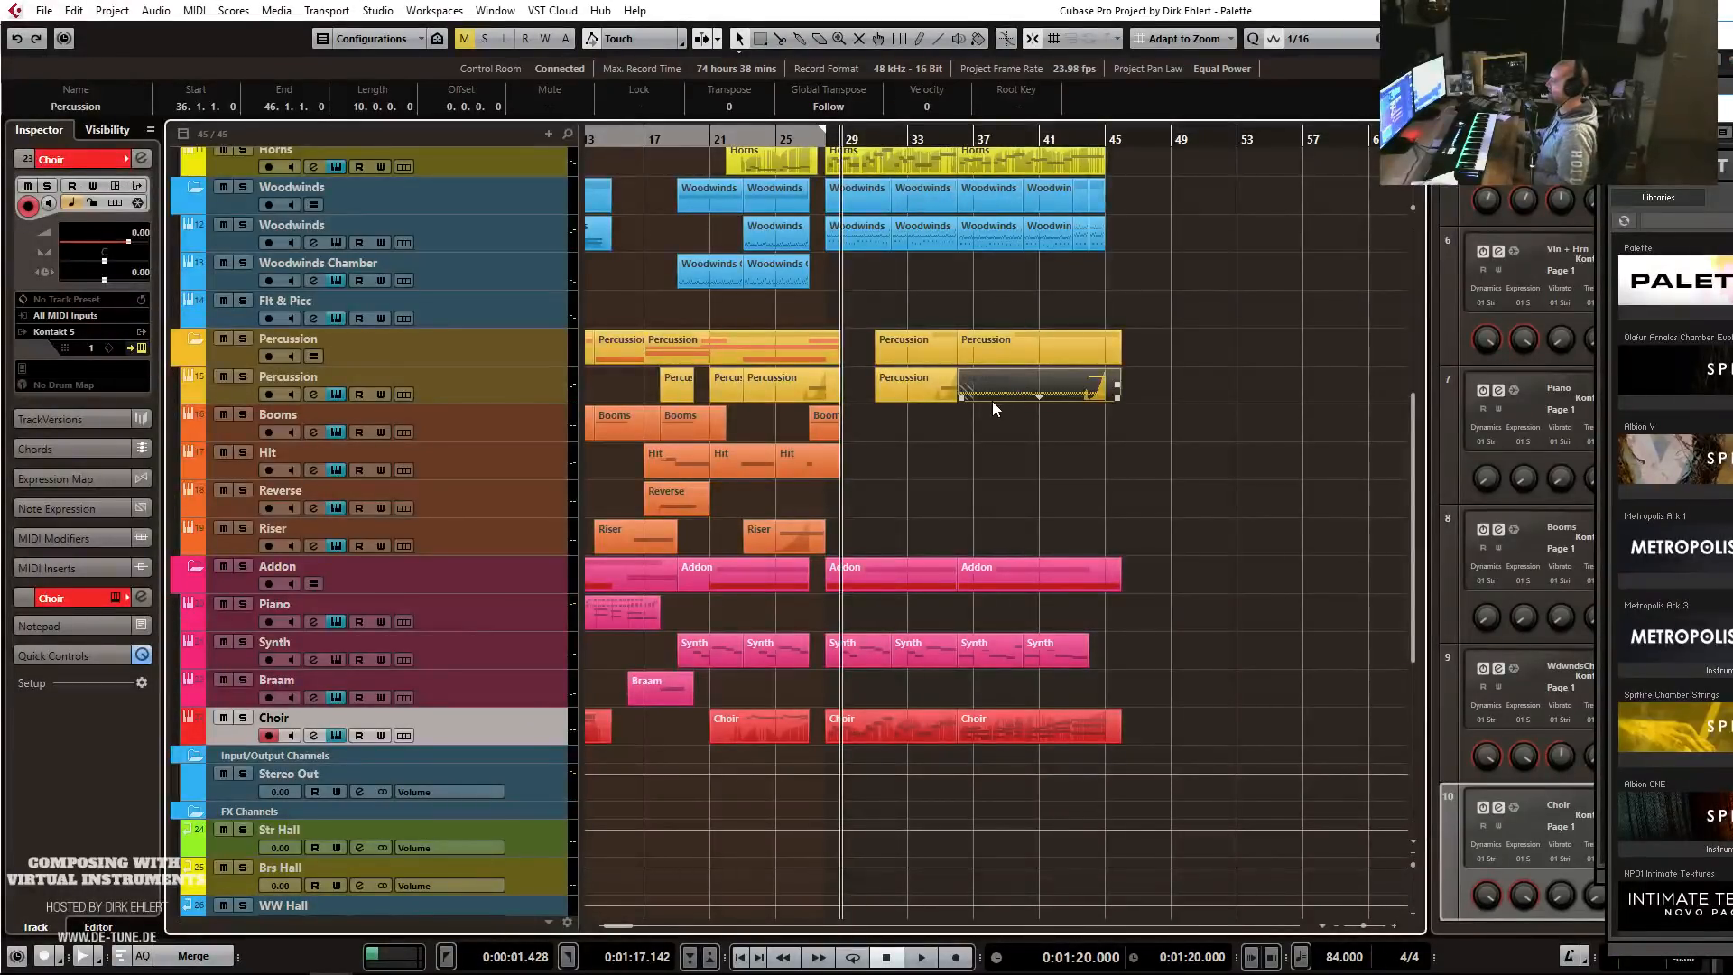
key("g")
key("g")
key("h")
key("h")
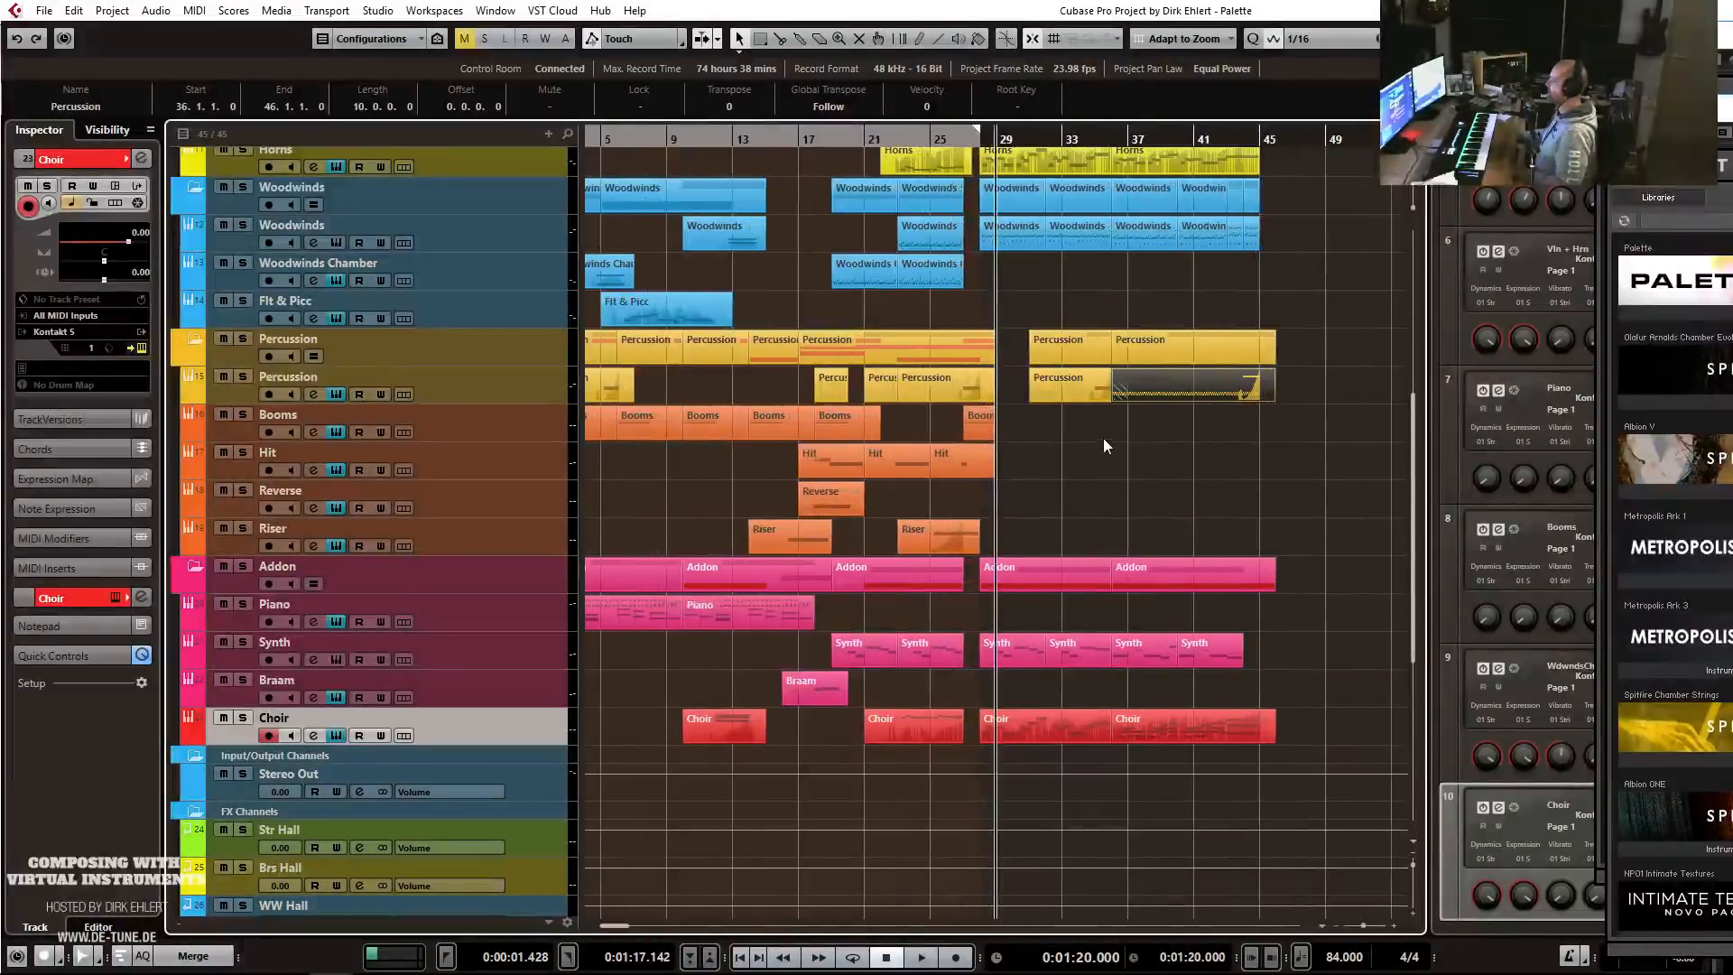
scroll(1076, 413, "up", 3)
key("g")
key("g")
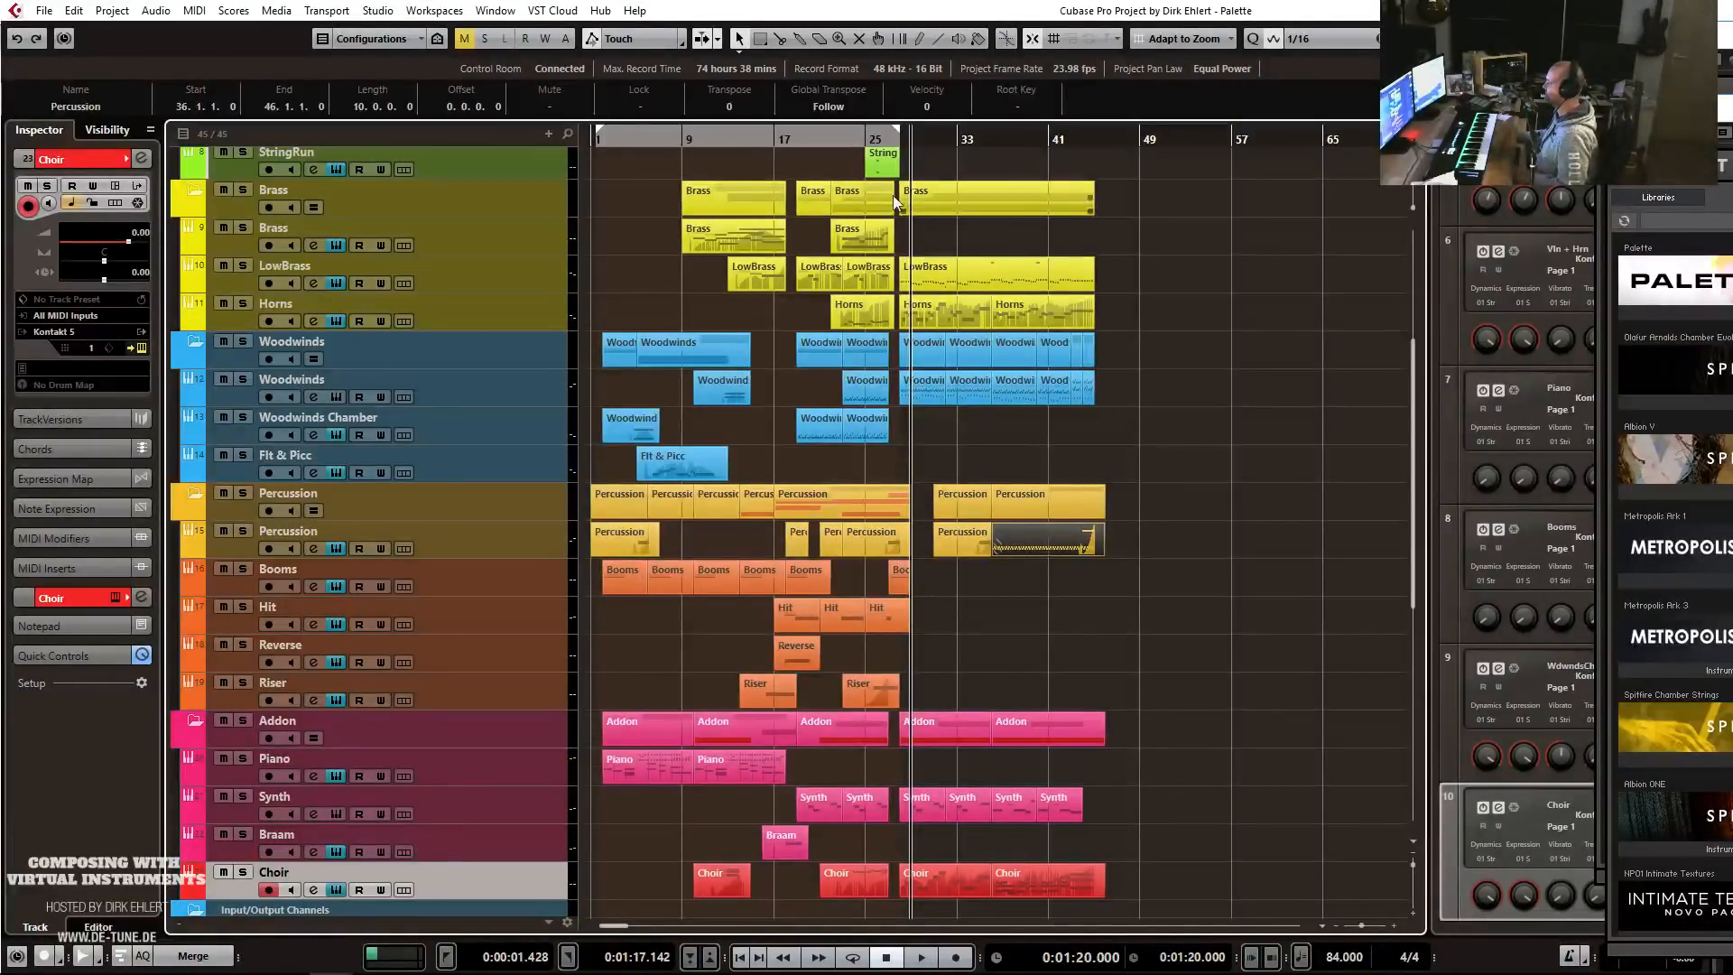
left_click(888, 140)
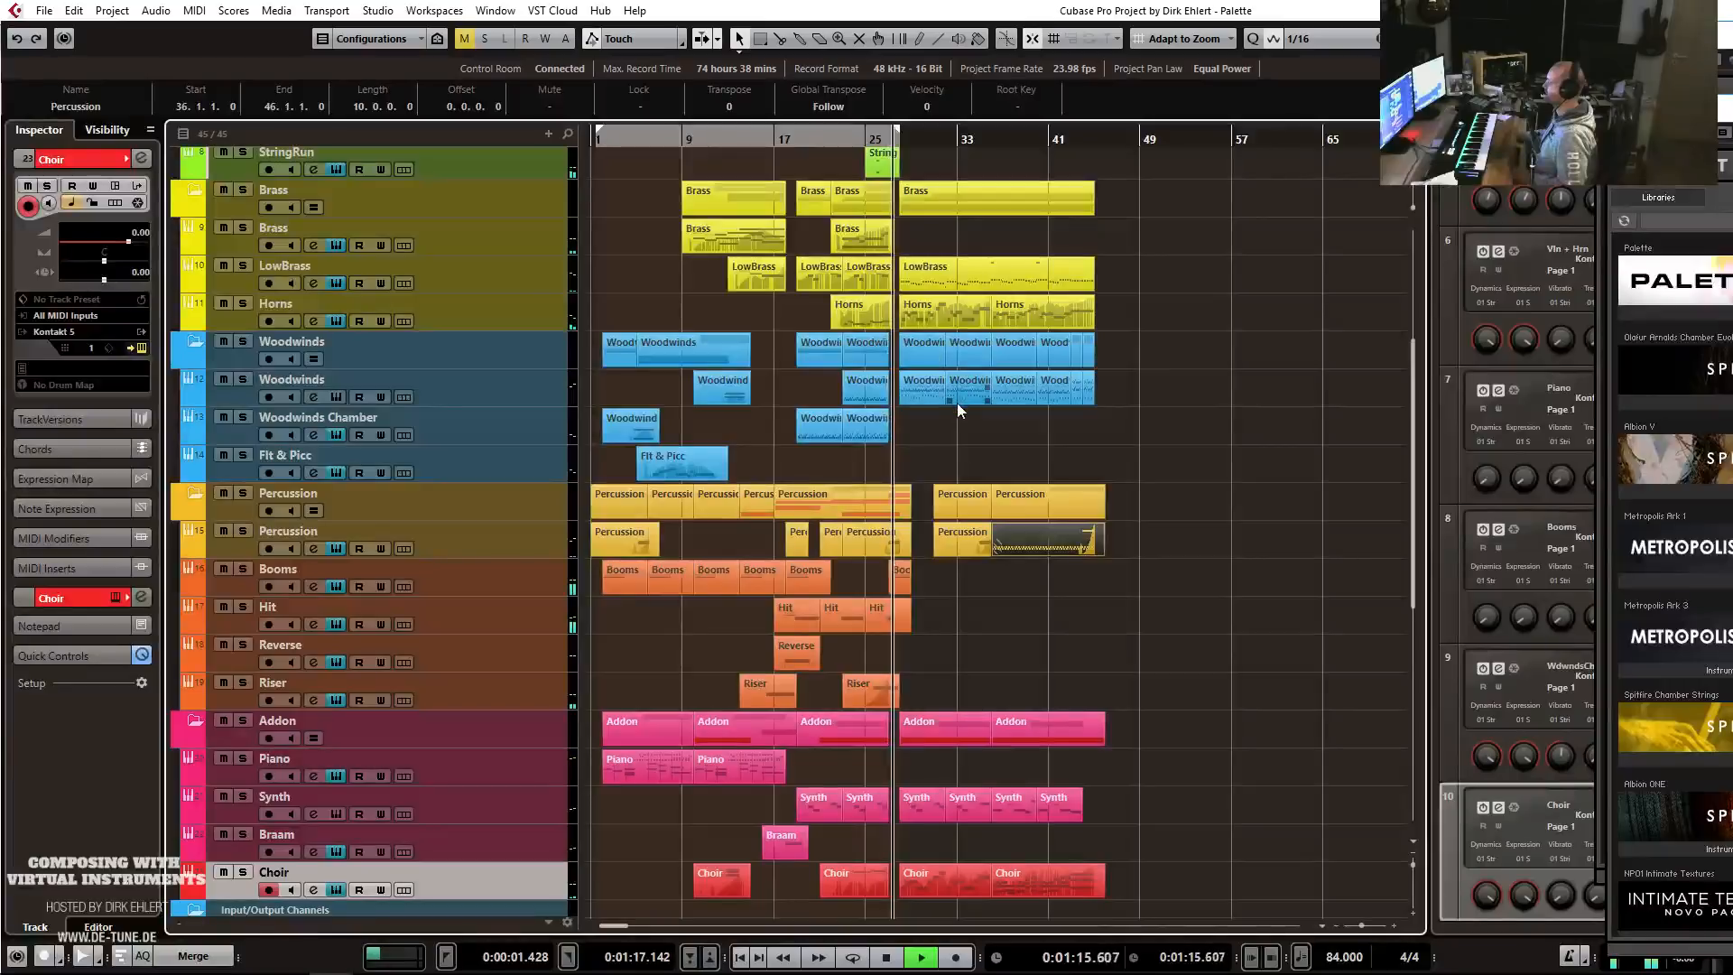
key("h")
key("h")
key("h")
key("h")
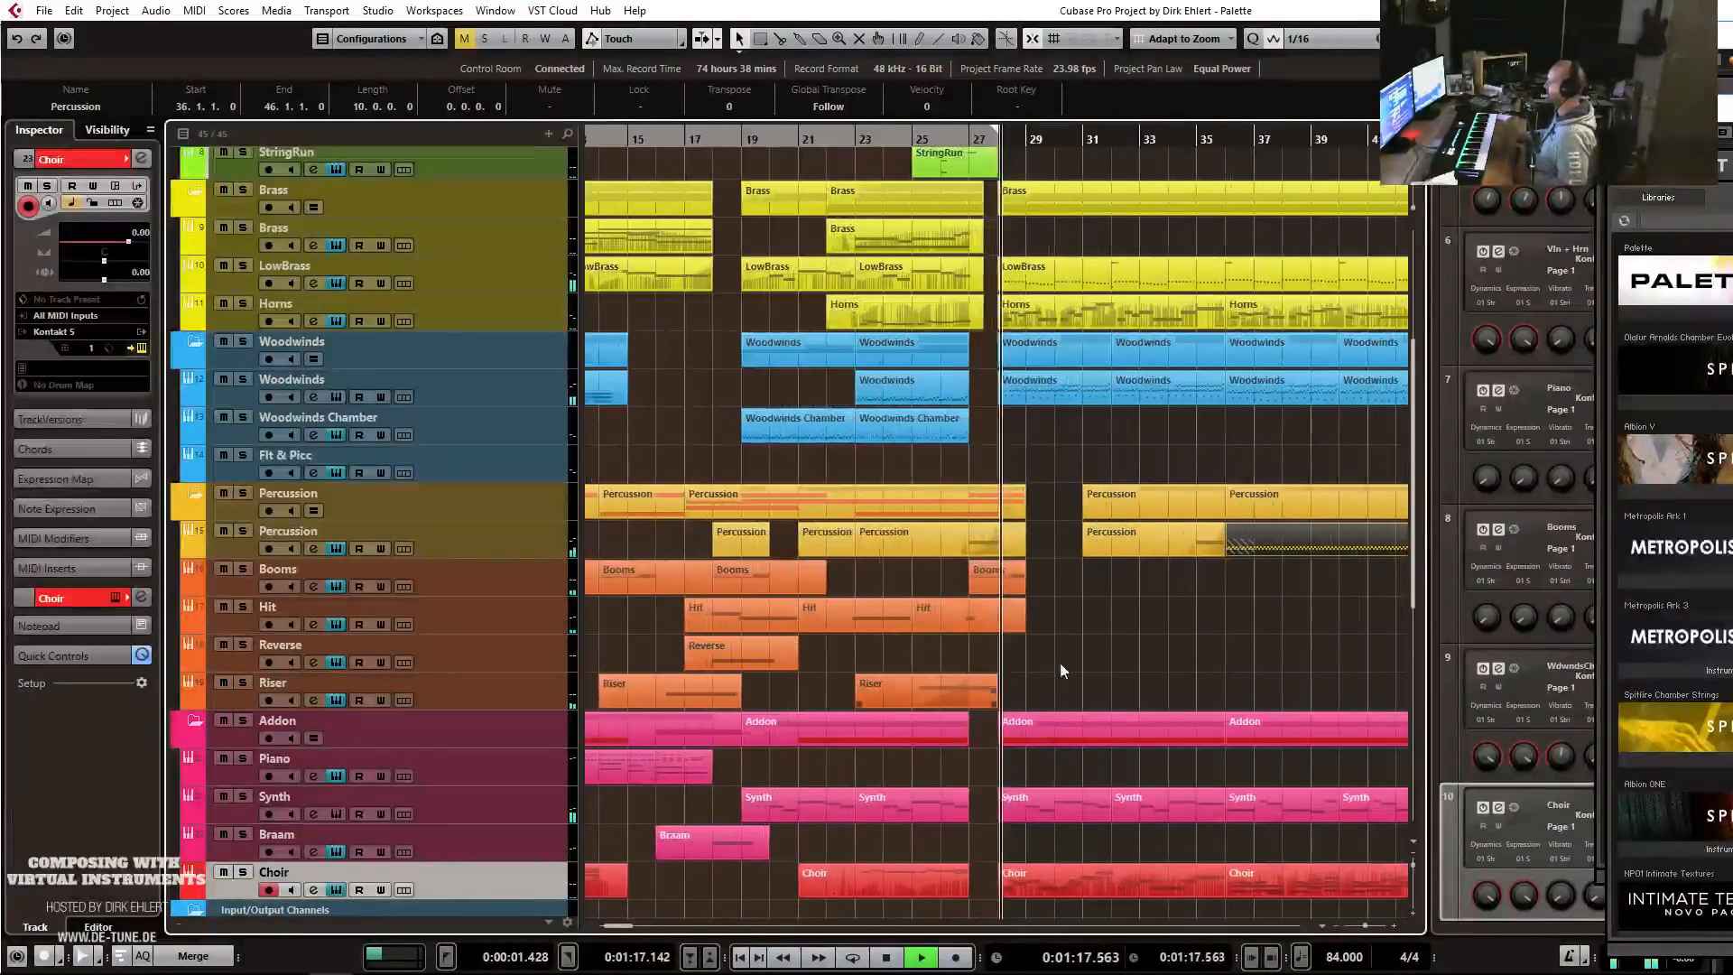
Copy the Riser part from bar 23 to bar 41 and the Hit part from bar 25 to bar 43.
scroll(1110, 679, "right", 2)
scroll(1108, 671, "right", 1)
left_click_drag(702, 691, 1230, 690)
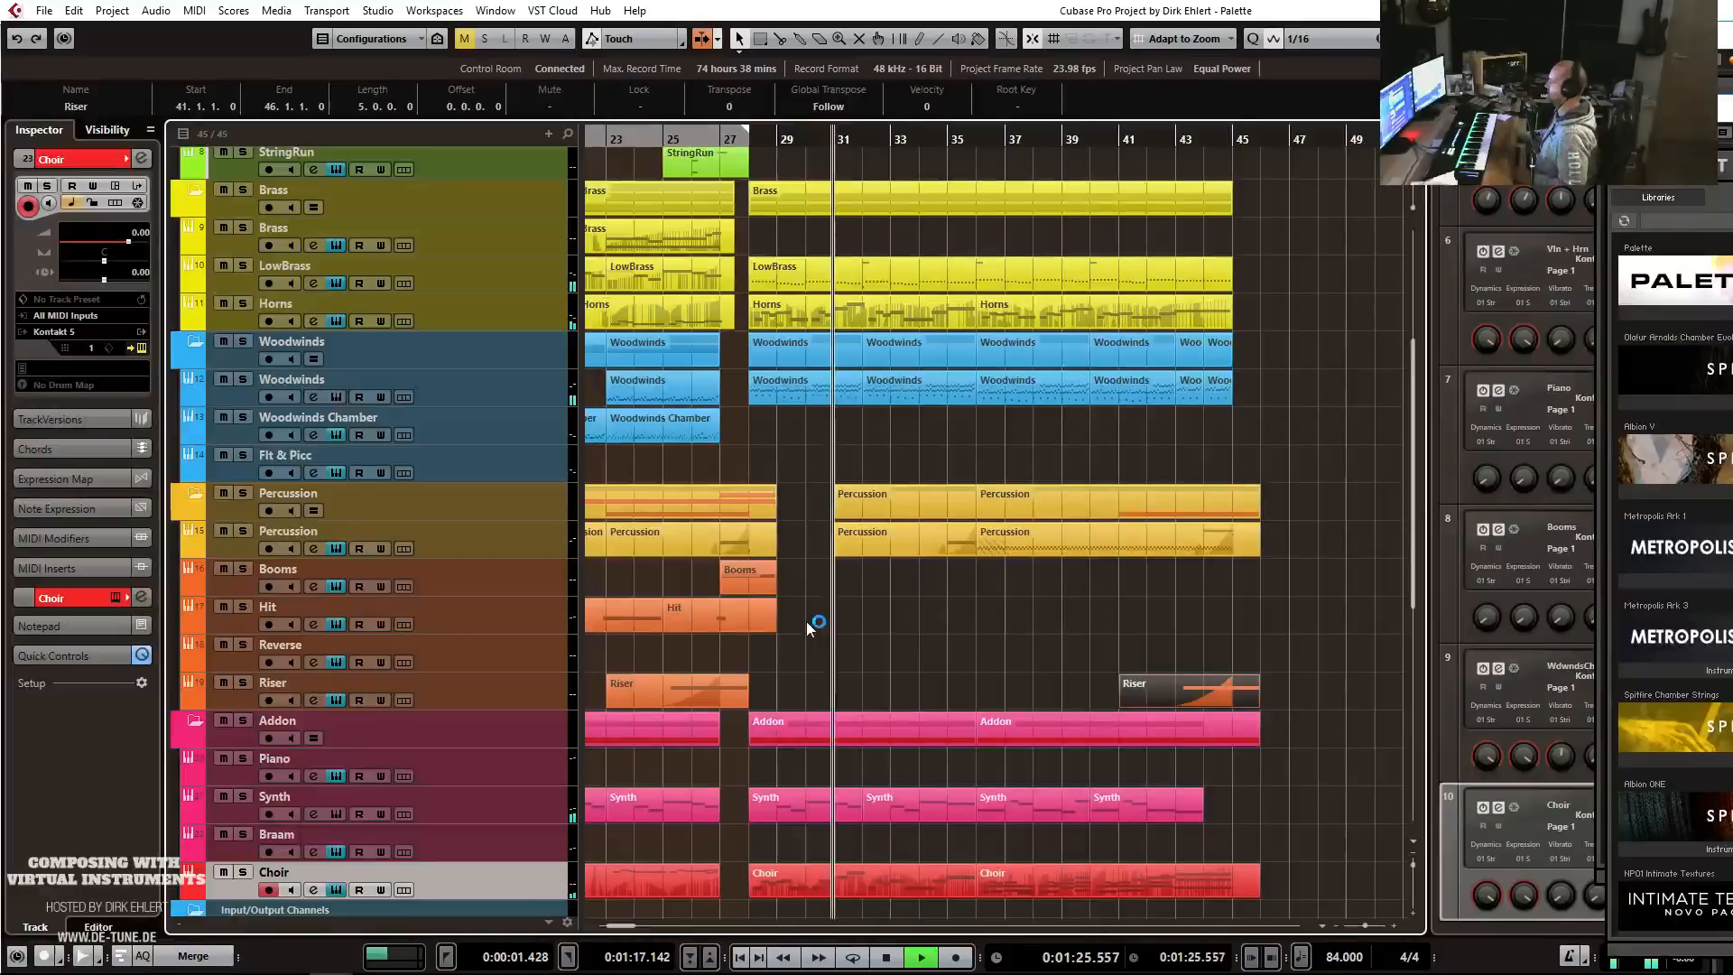
left_click_drag(745, 622, 1247, 611)
key("space")
Record a short part on the Braam track starting at bar 28.
left_click(500, 831)
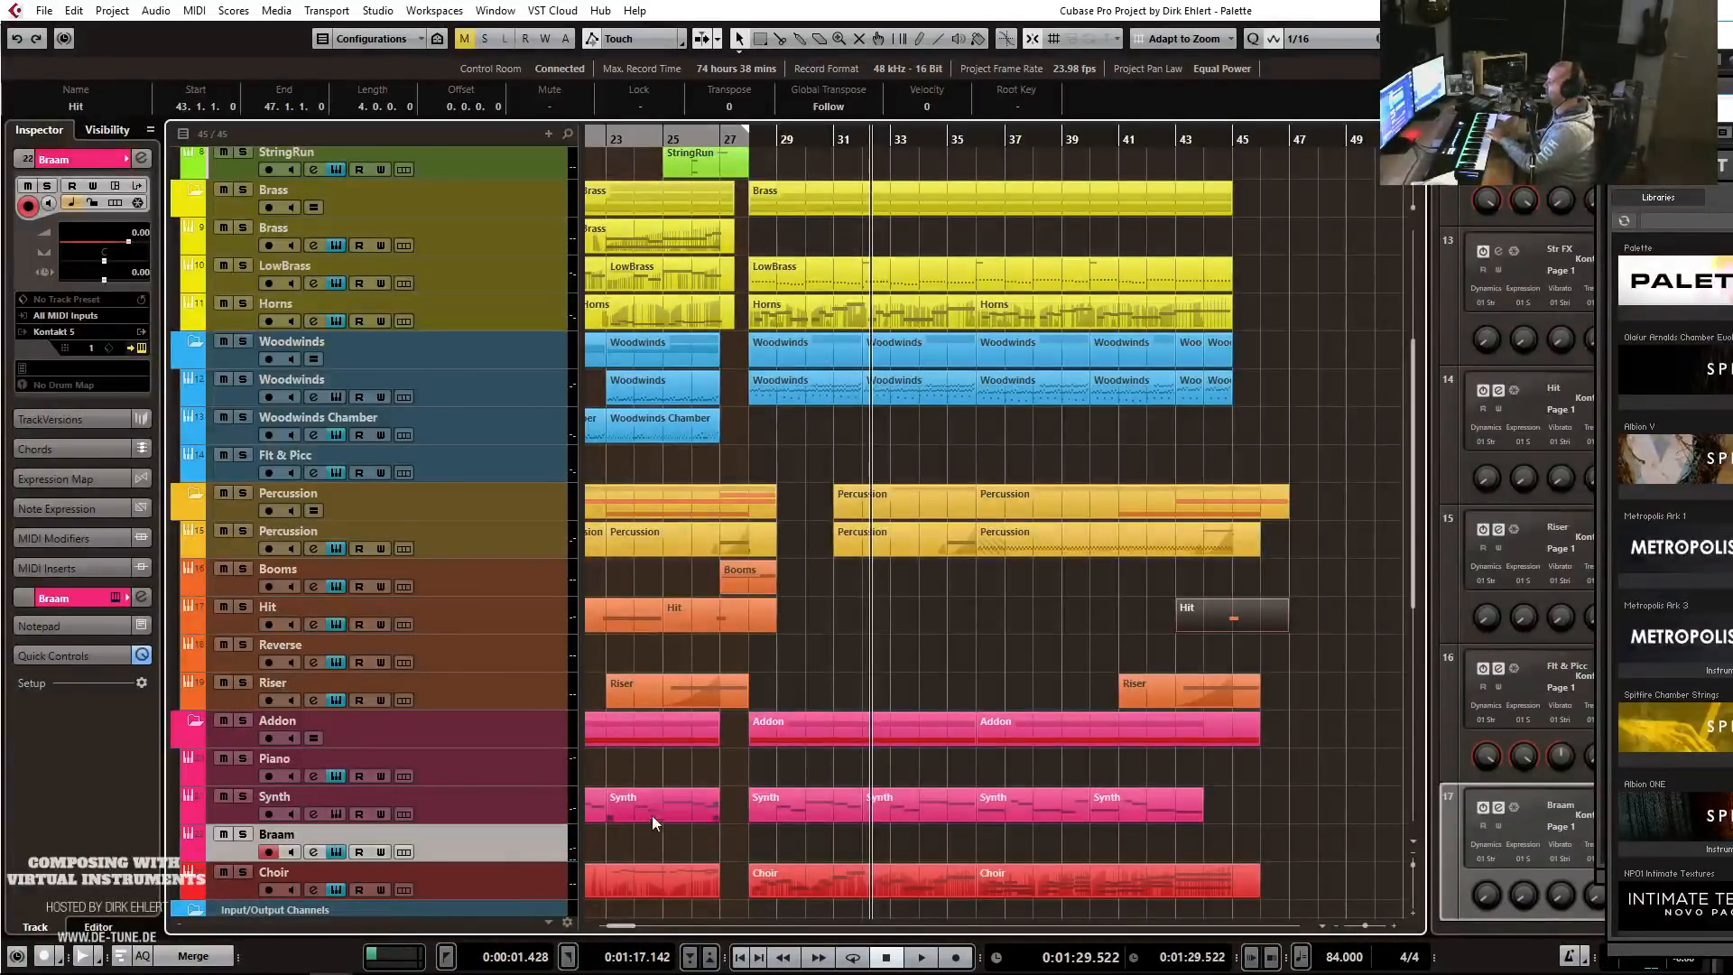
left_click(748, 138)
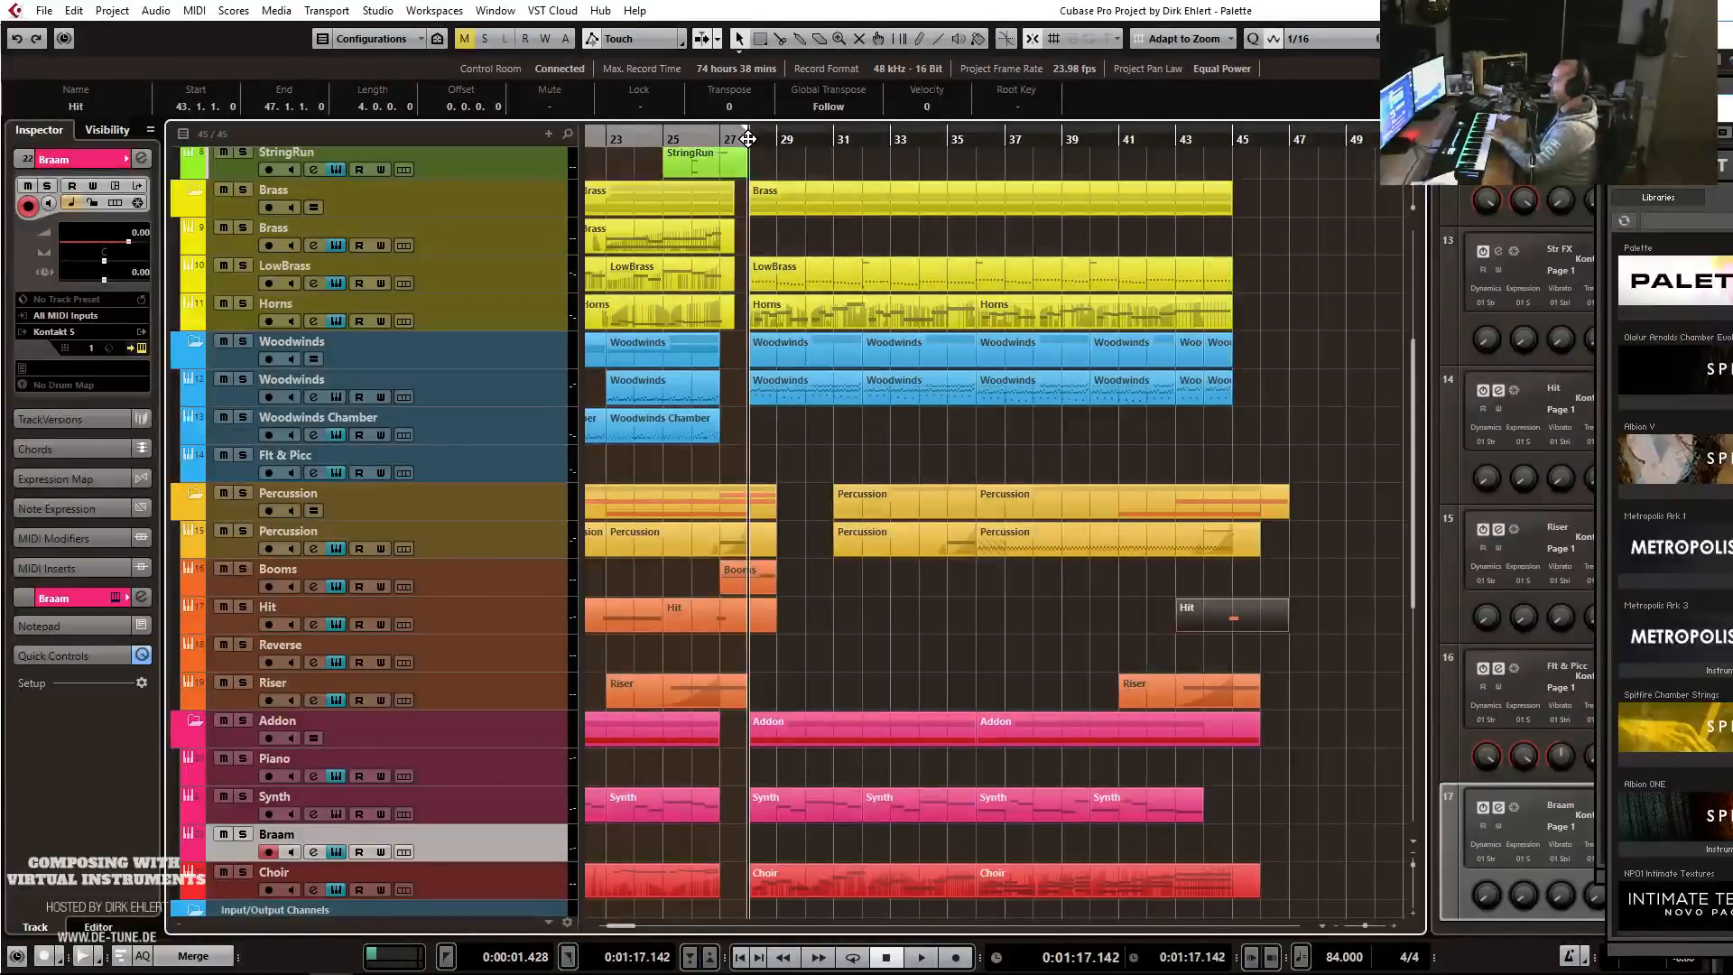
key("KP_Multiply")
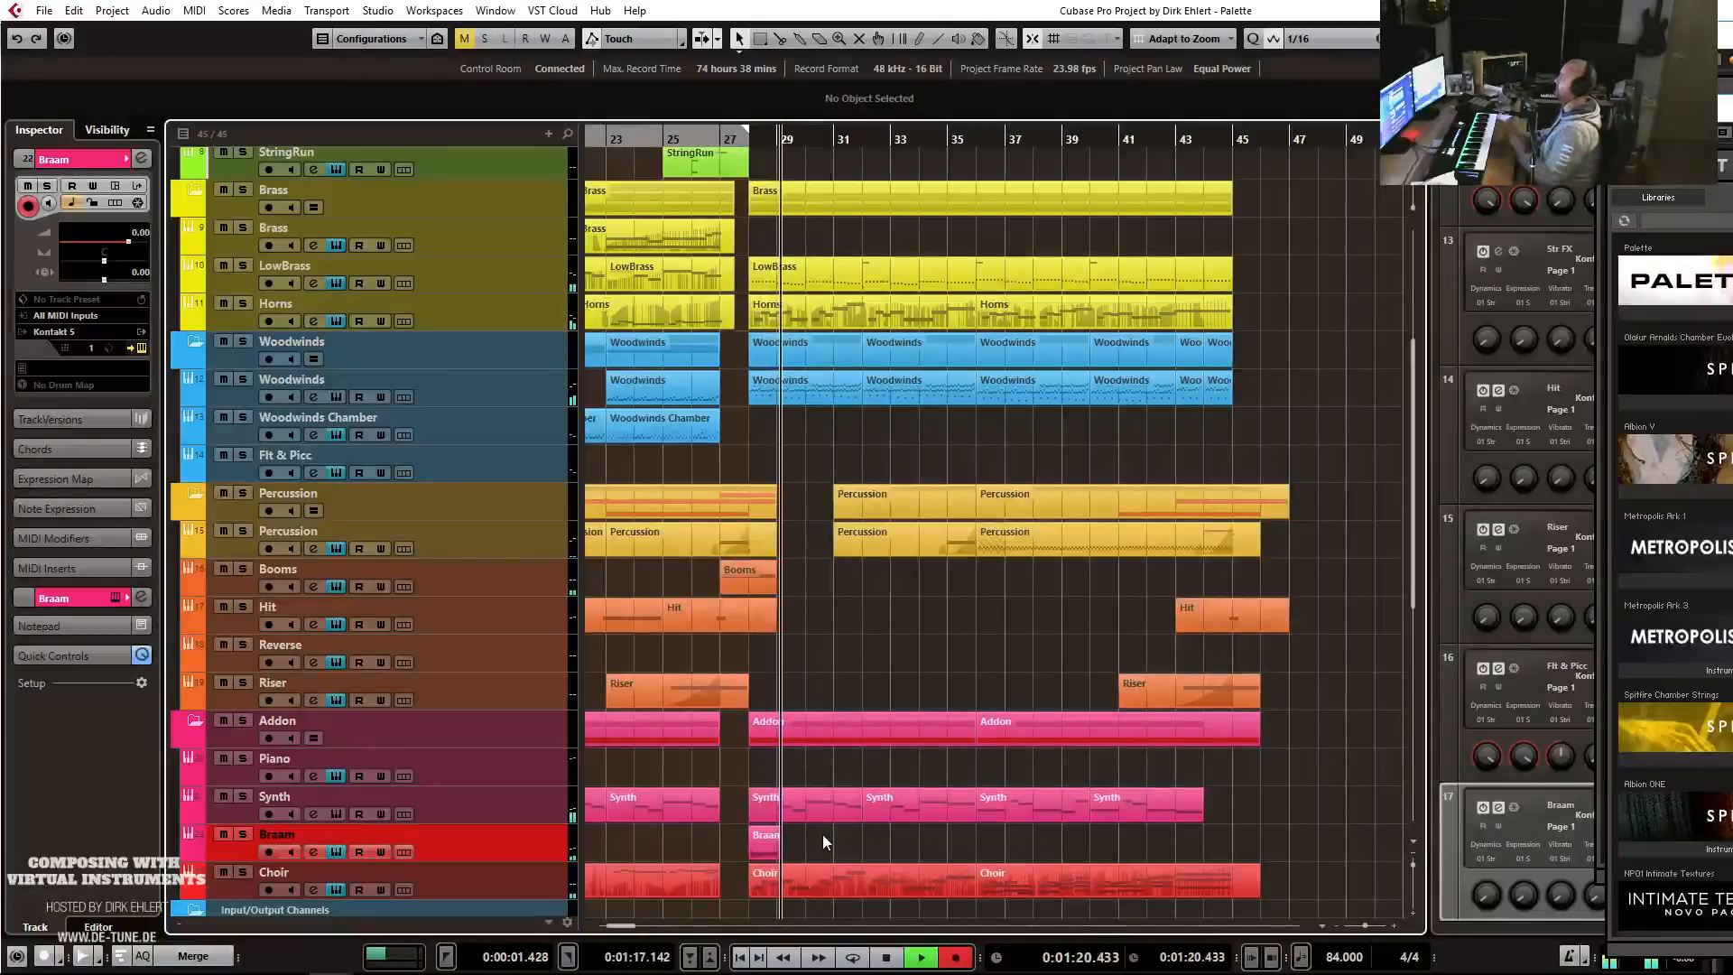
key("space")
Open the new Braam part, add a one-bar F3 note at bar 28 and play it.
double_click(773, 843)
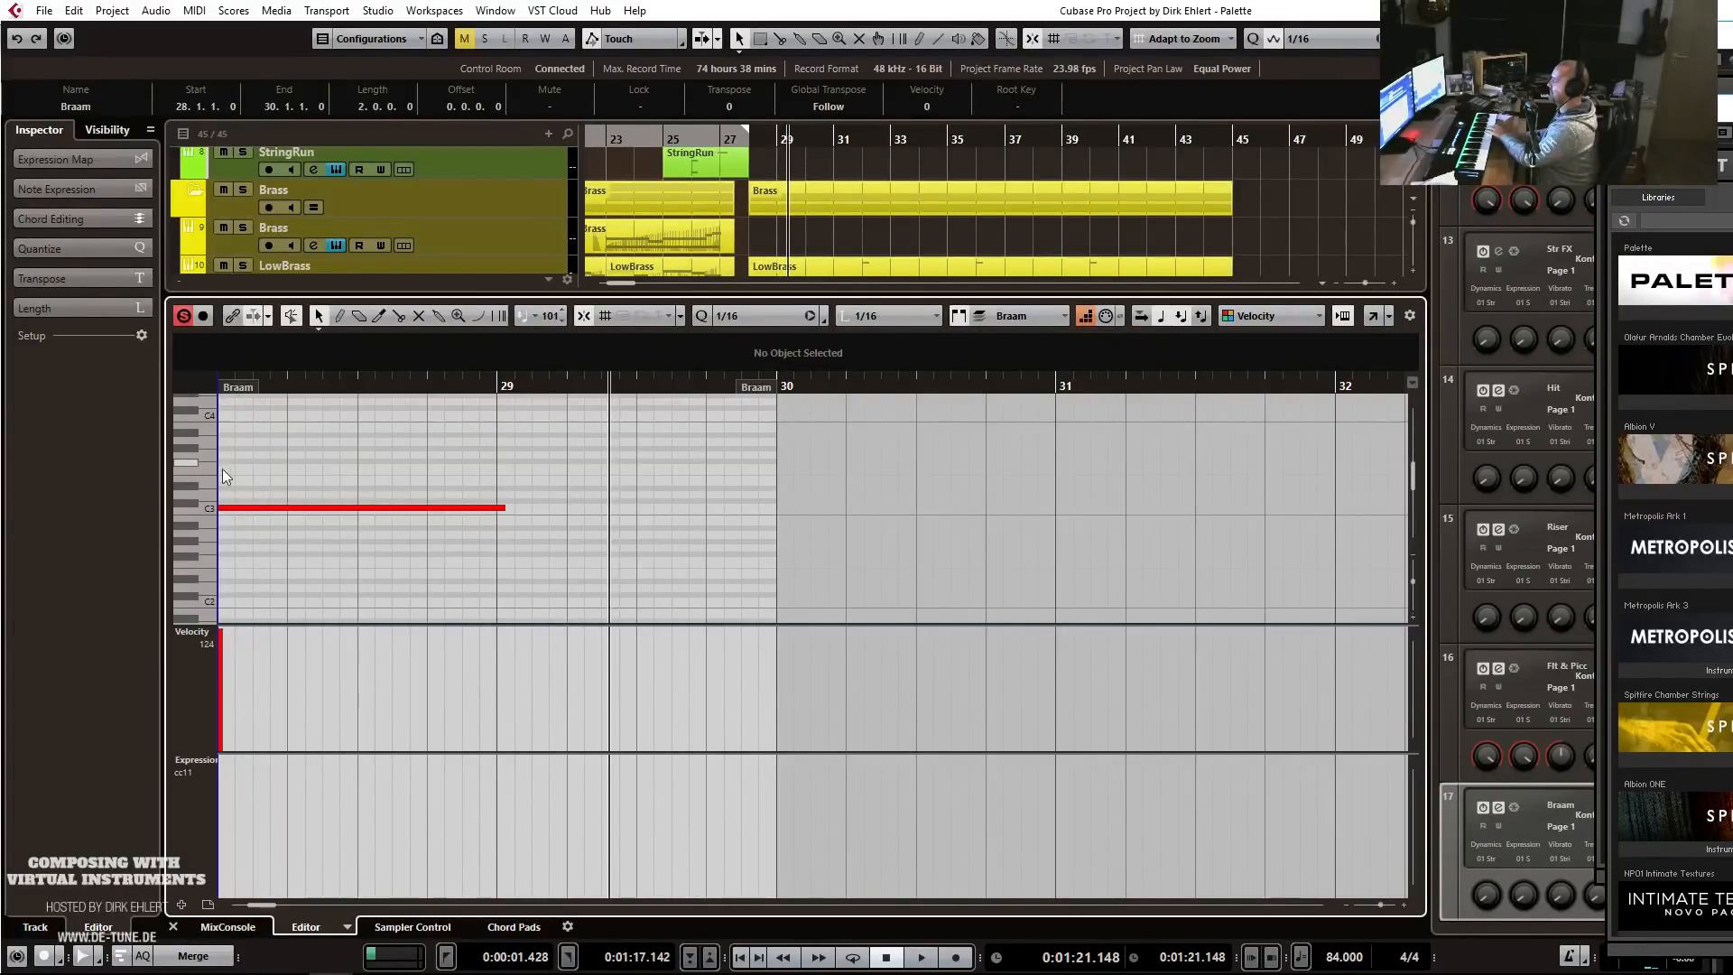
left_click_drag(233, 468, 495, 482)
scroll(605, 474, "left", 3)
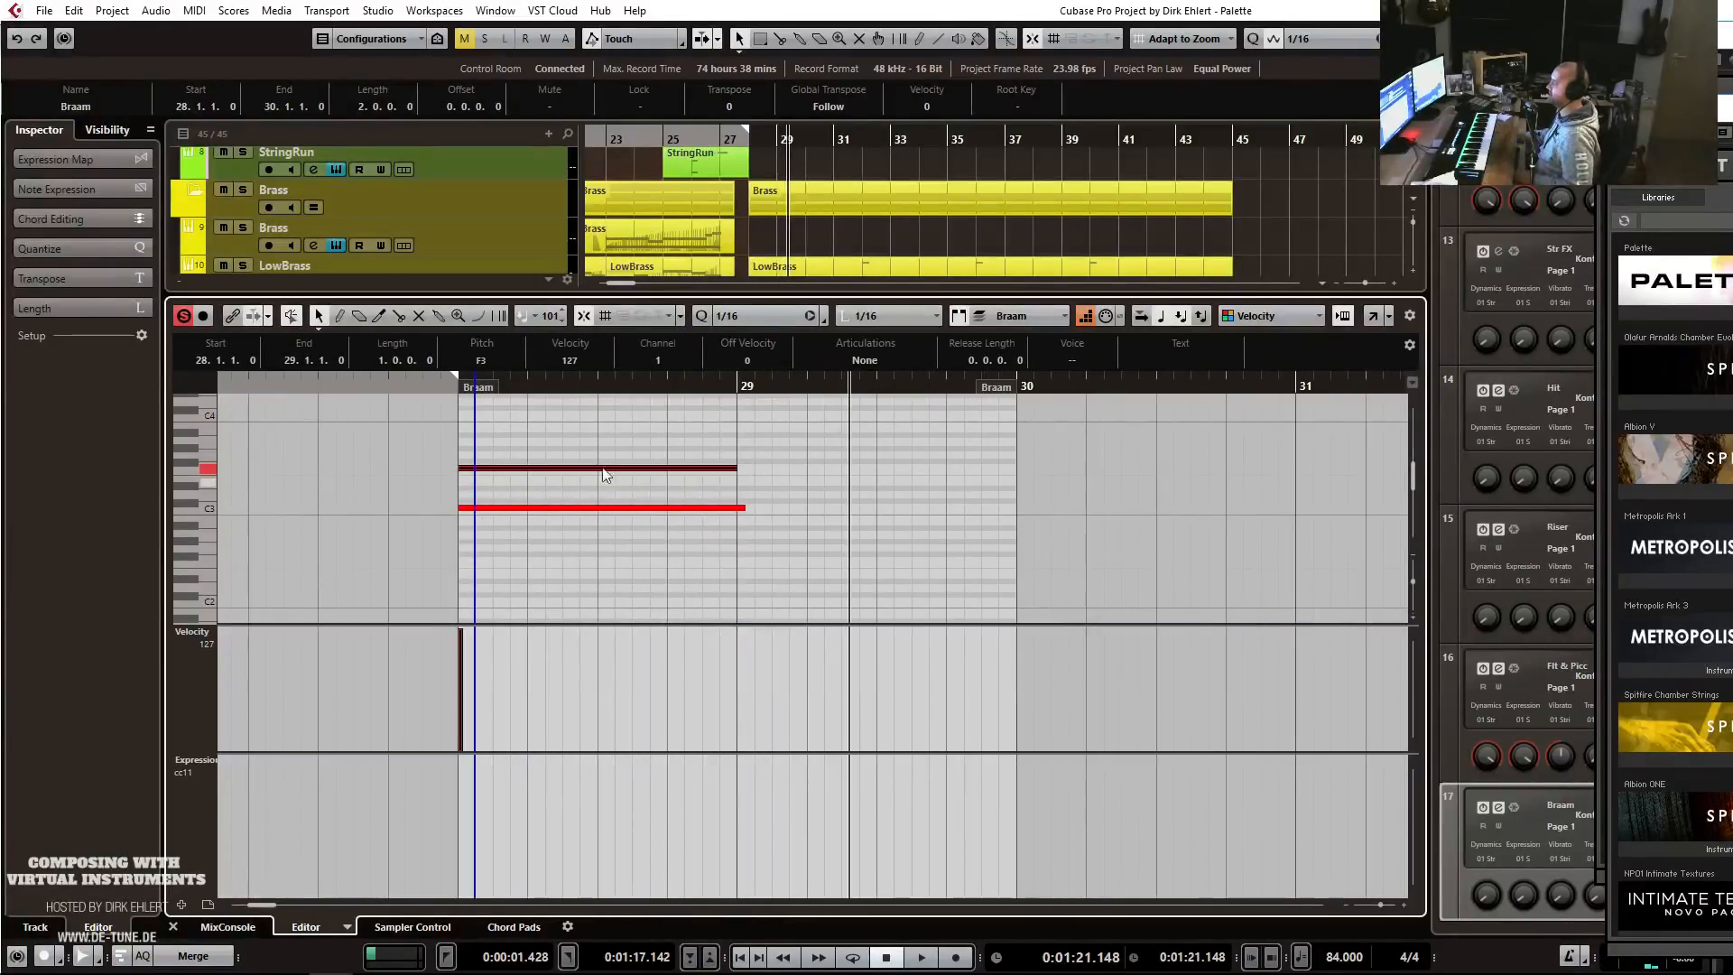
key("space")
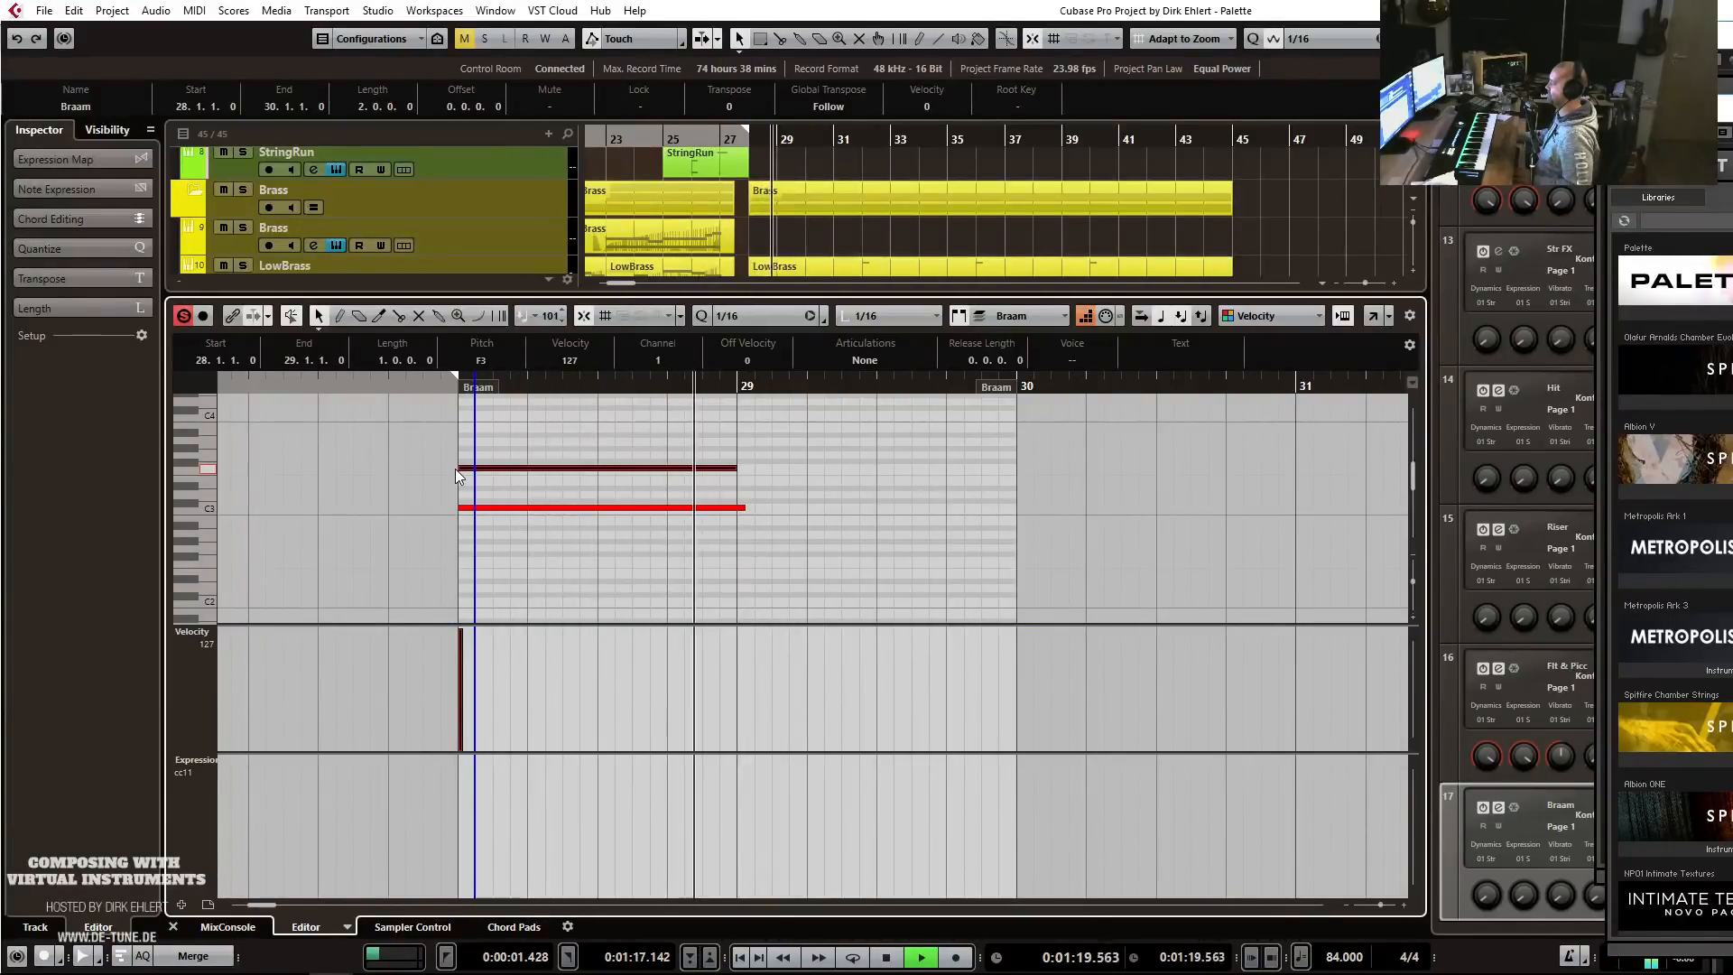
key("space")
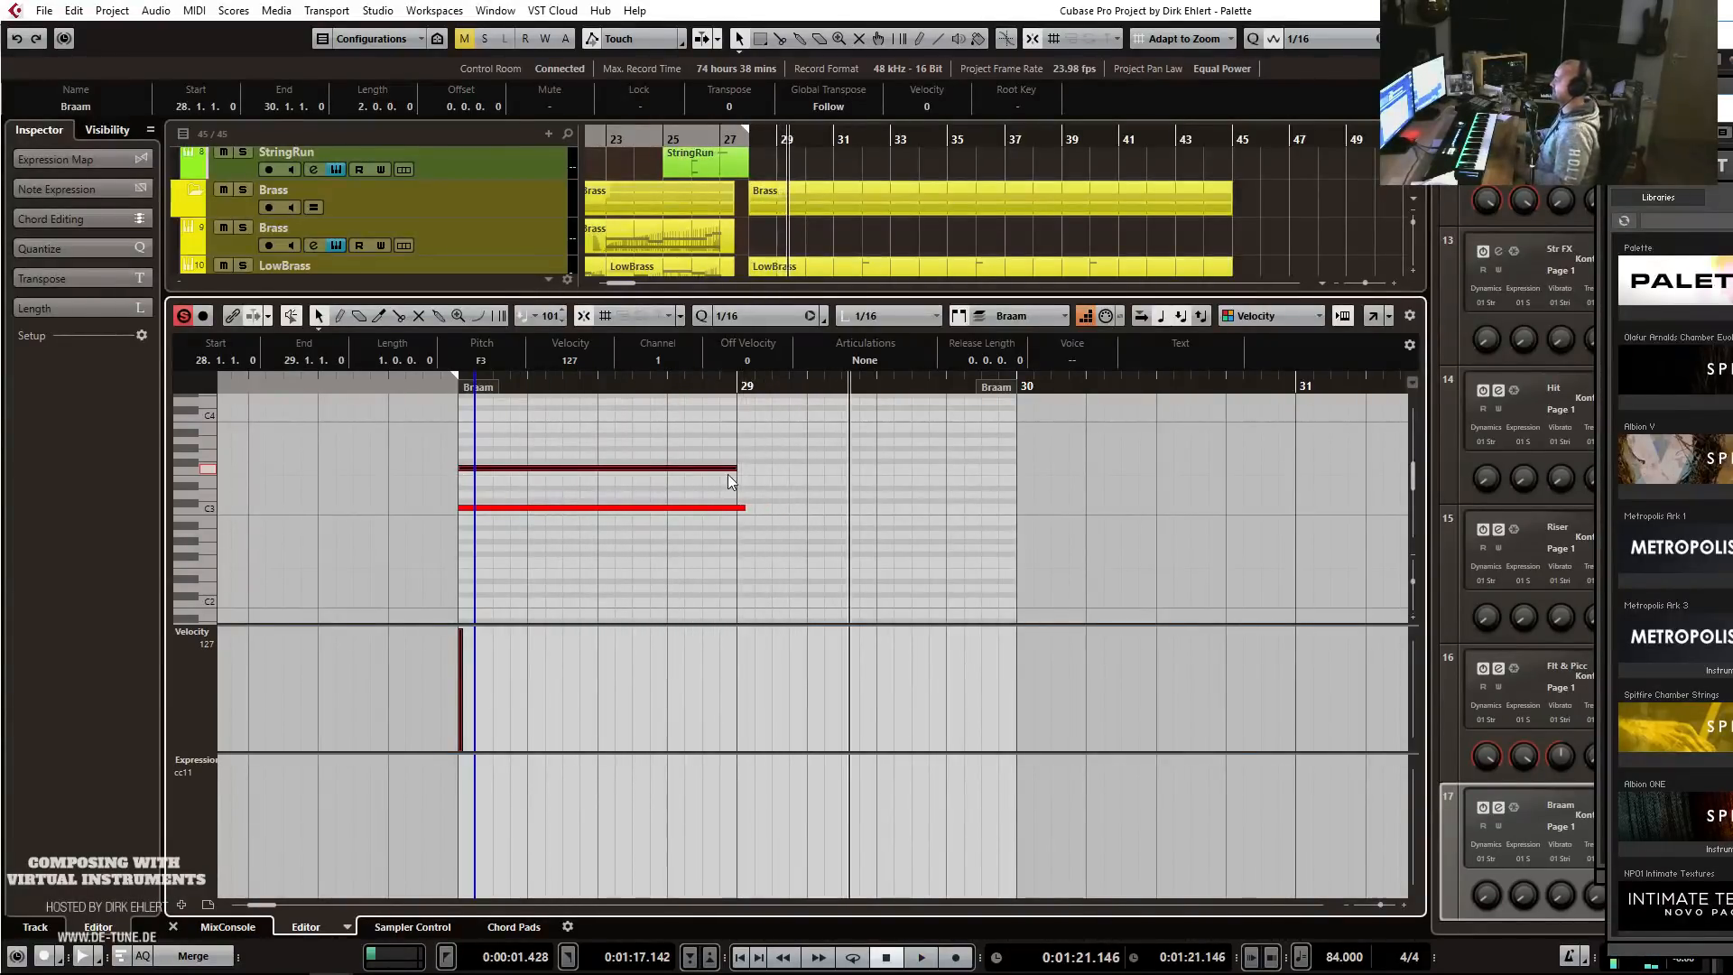
Lengthen the F3 note towards the Braam part's end at bar 30, close the editor and play from just before bar 27.
left_click_drag(732, 467, 1007, 484)
key("Return")
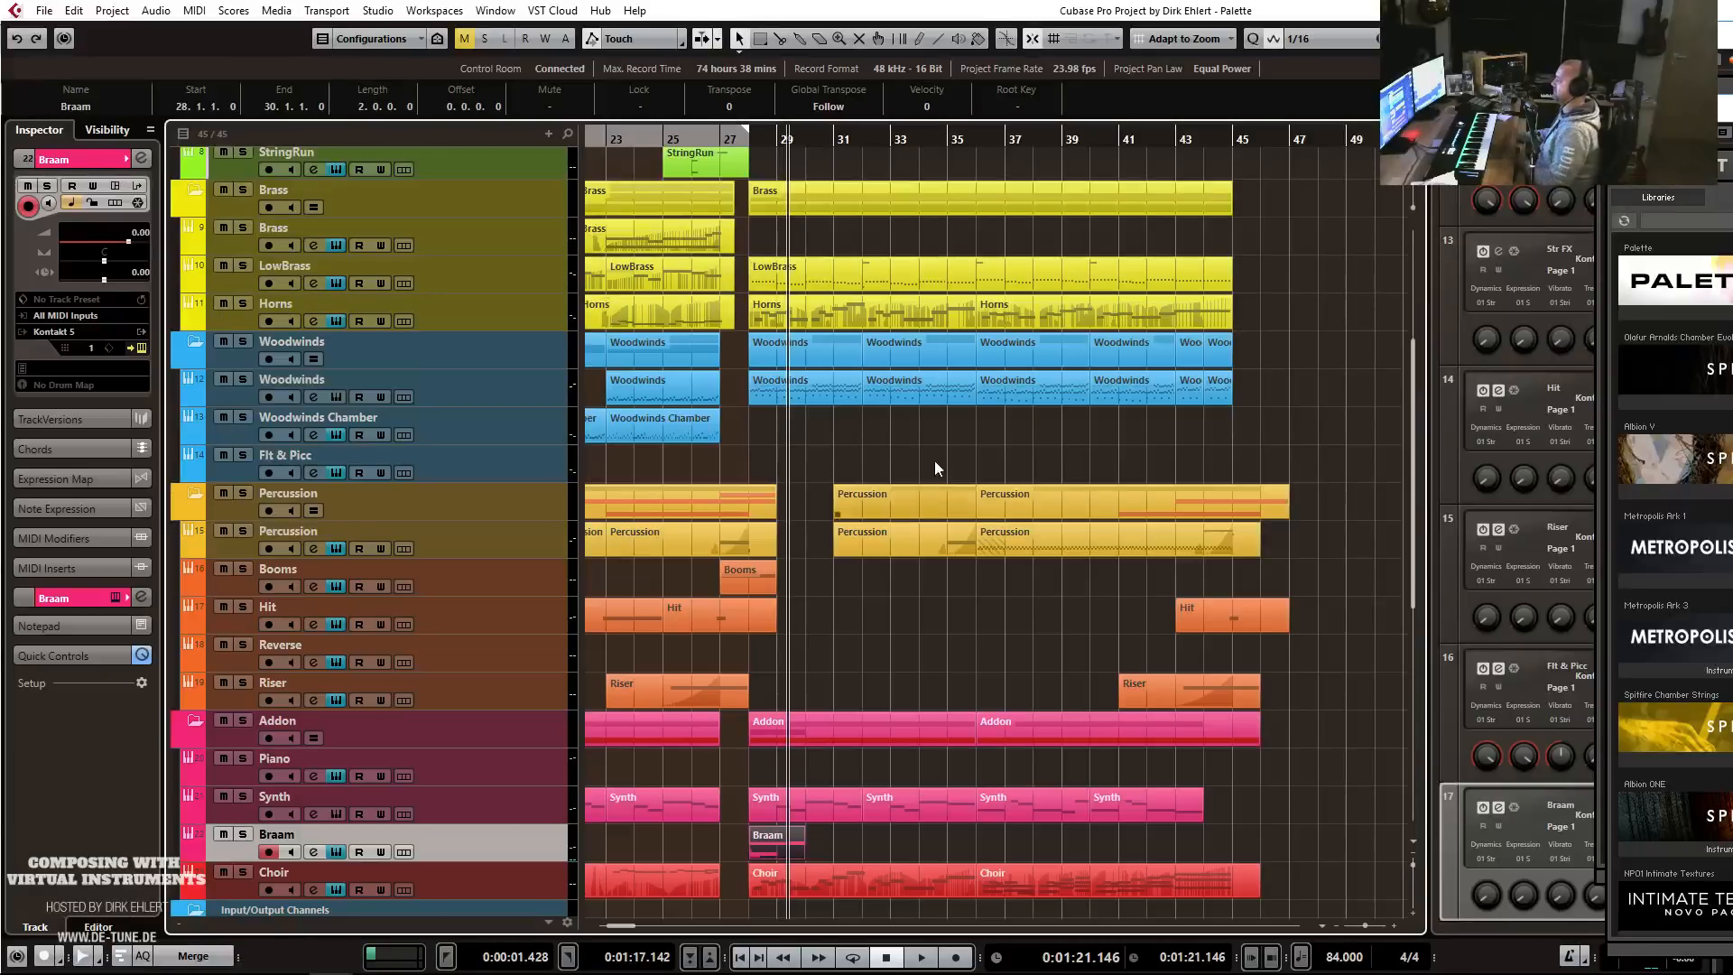
left_click(715, 136)
key("space")
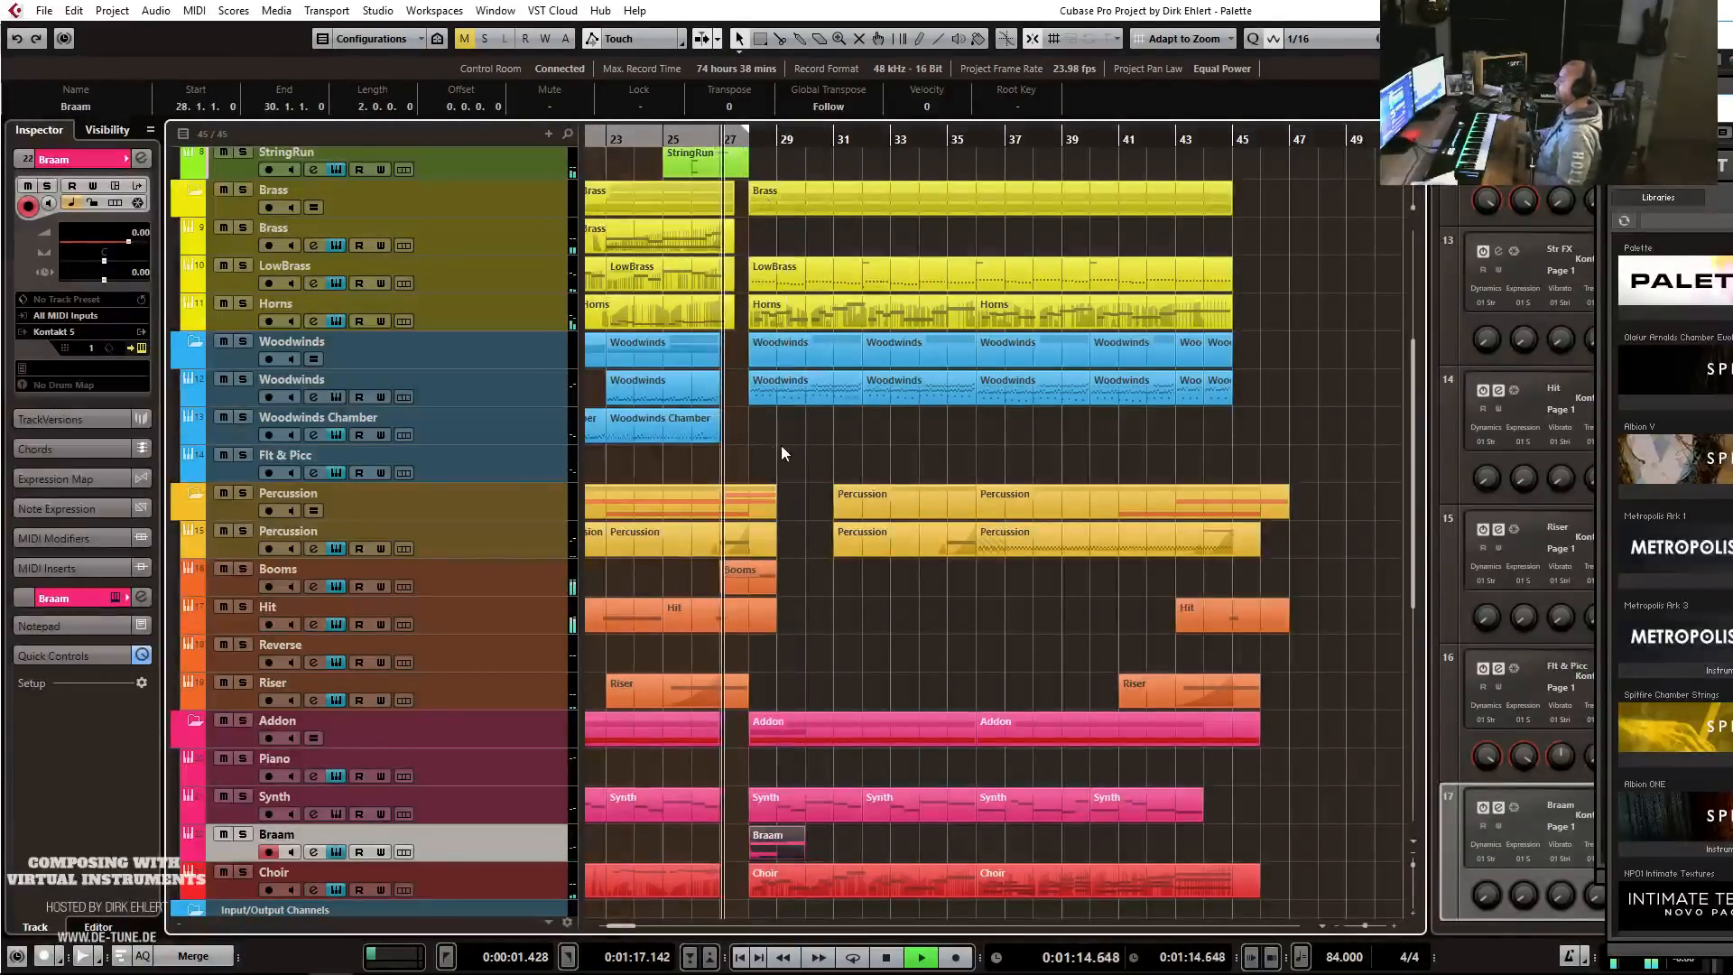
Play the arrangement from about bar 25 to beyond bar 29 to check the Braam entrance at bar 28.
left_click(658, 141)
key("space")
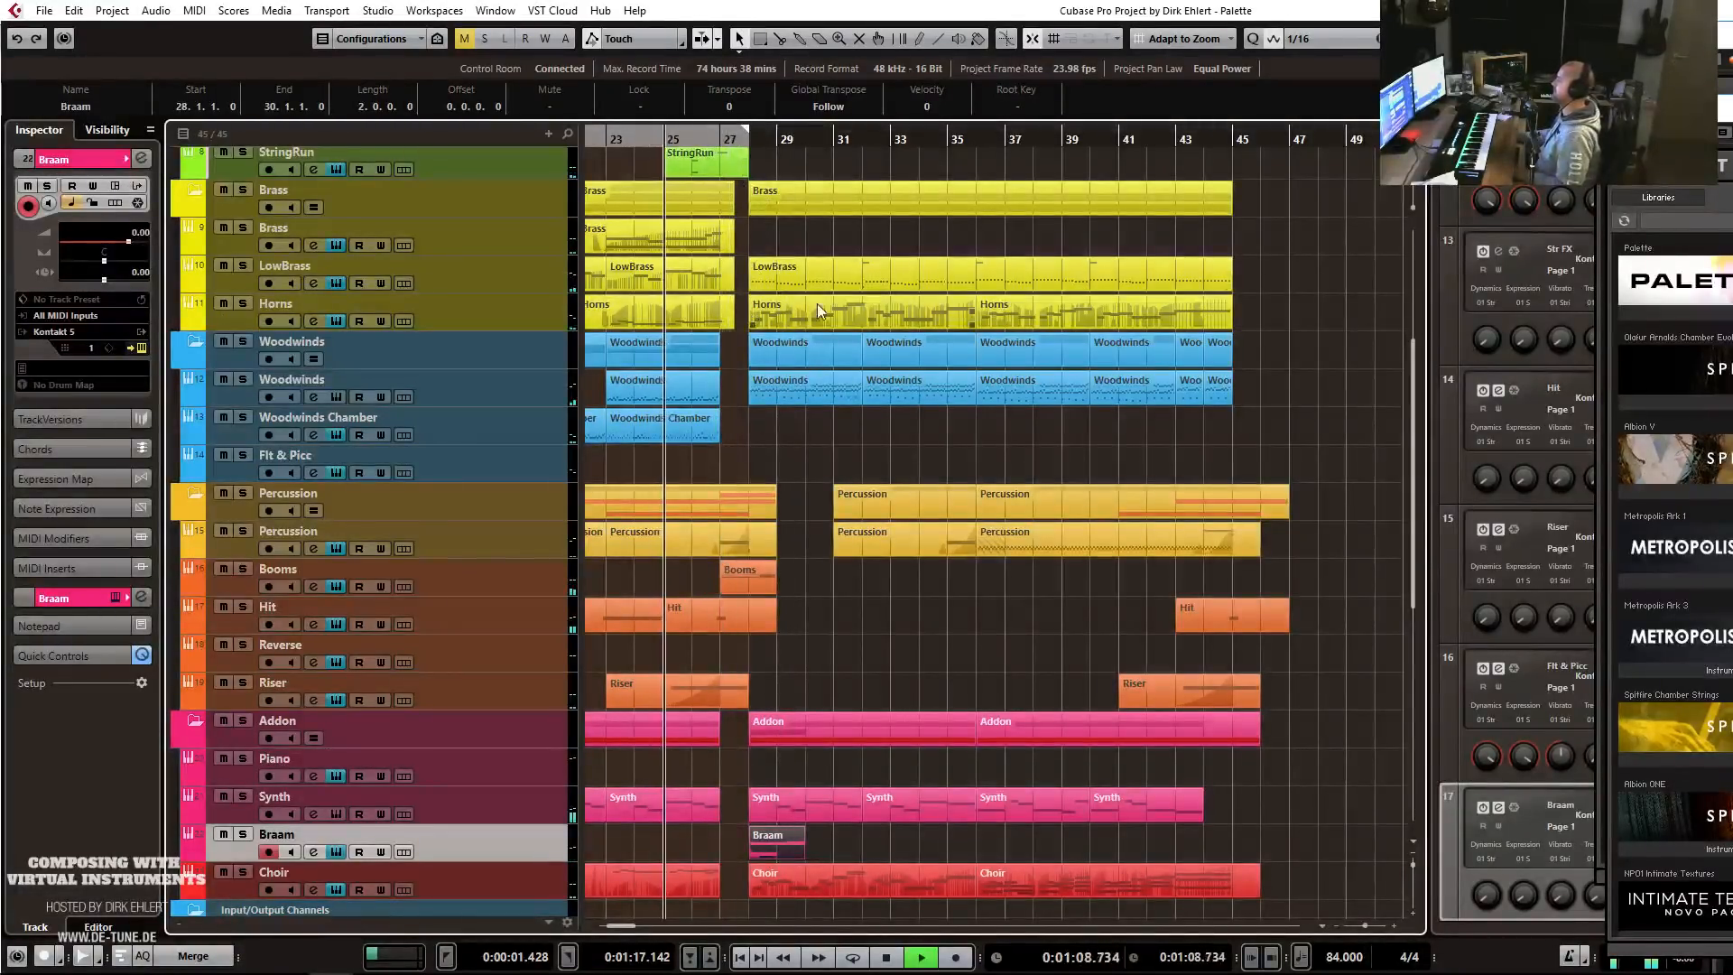
key("h")
key("h")
key("h")
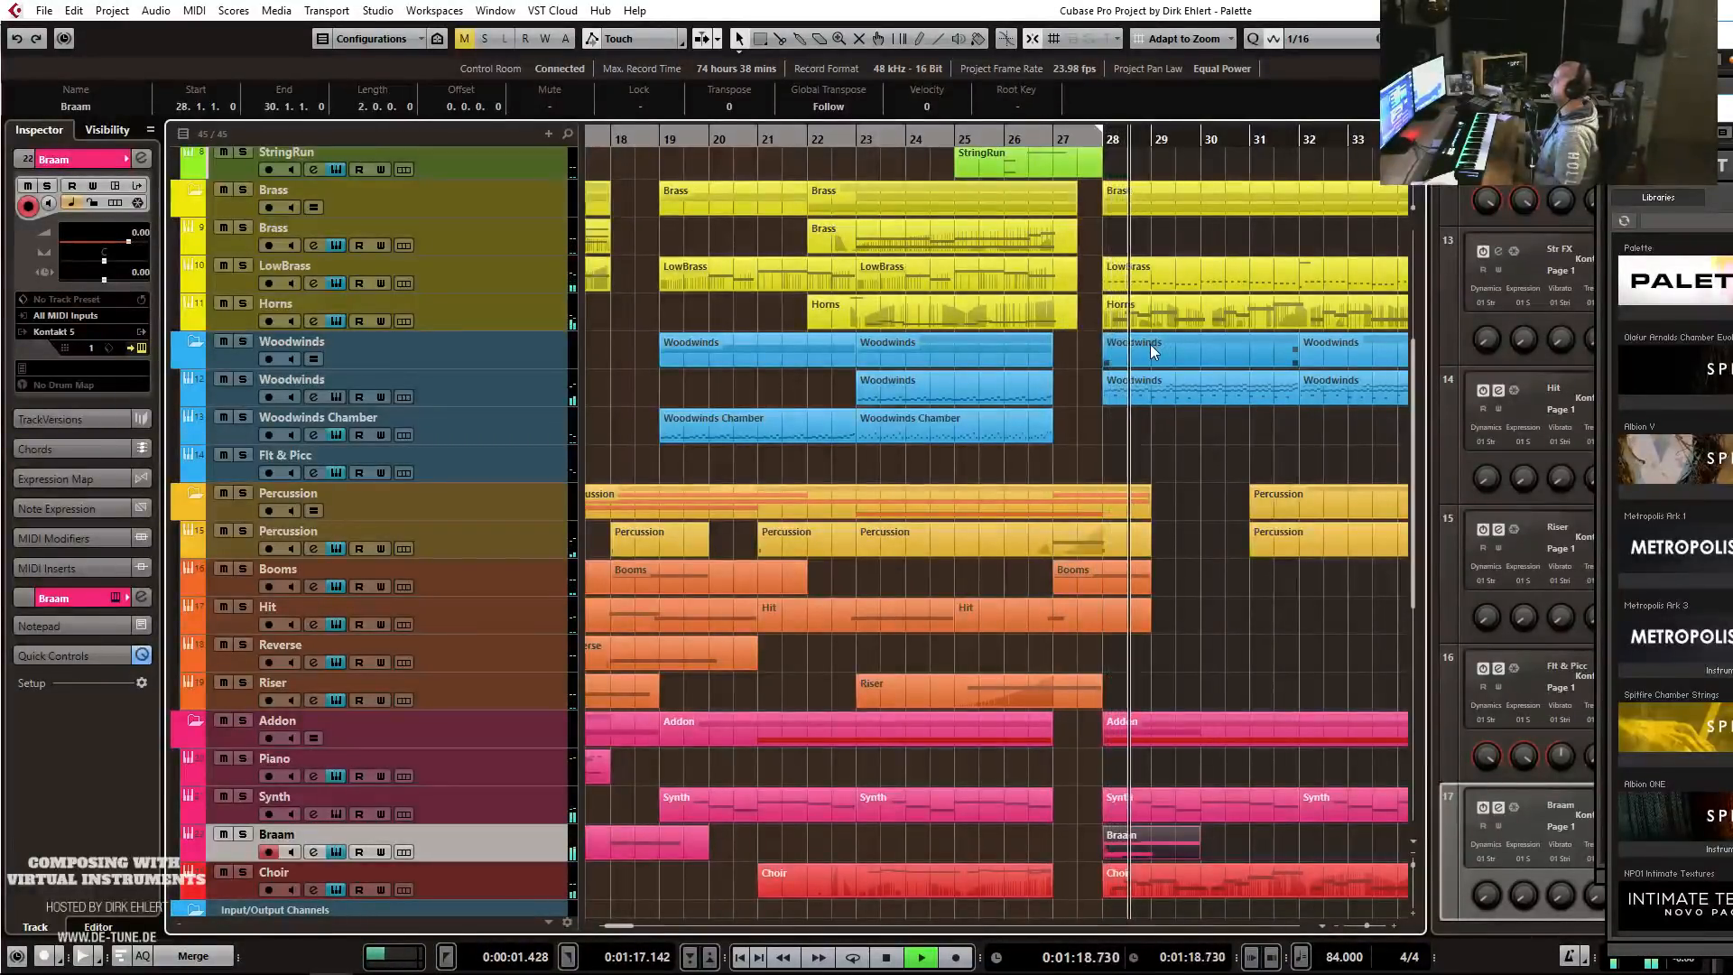
key("h")
key("g")
key("g")
key("g")
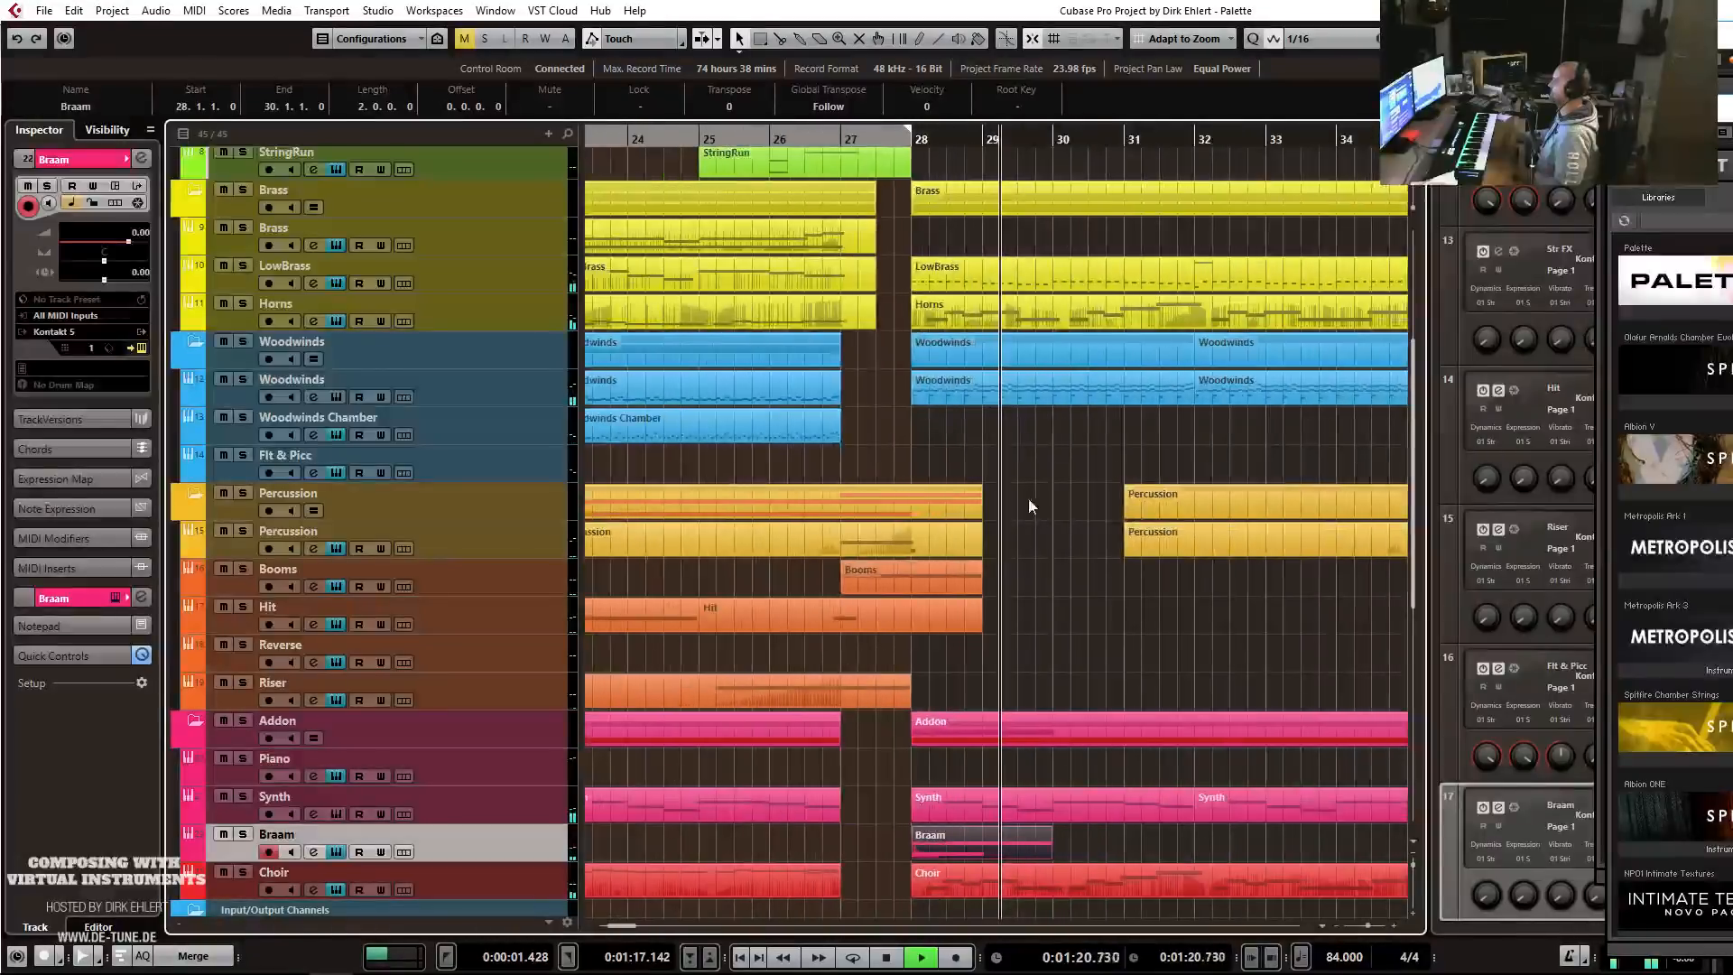
key("space")
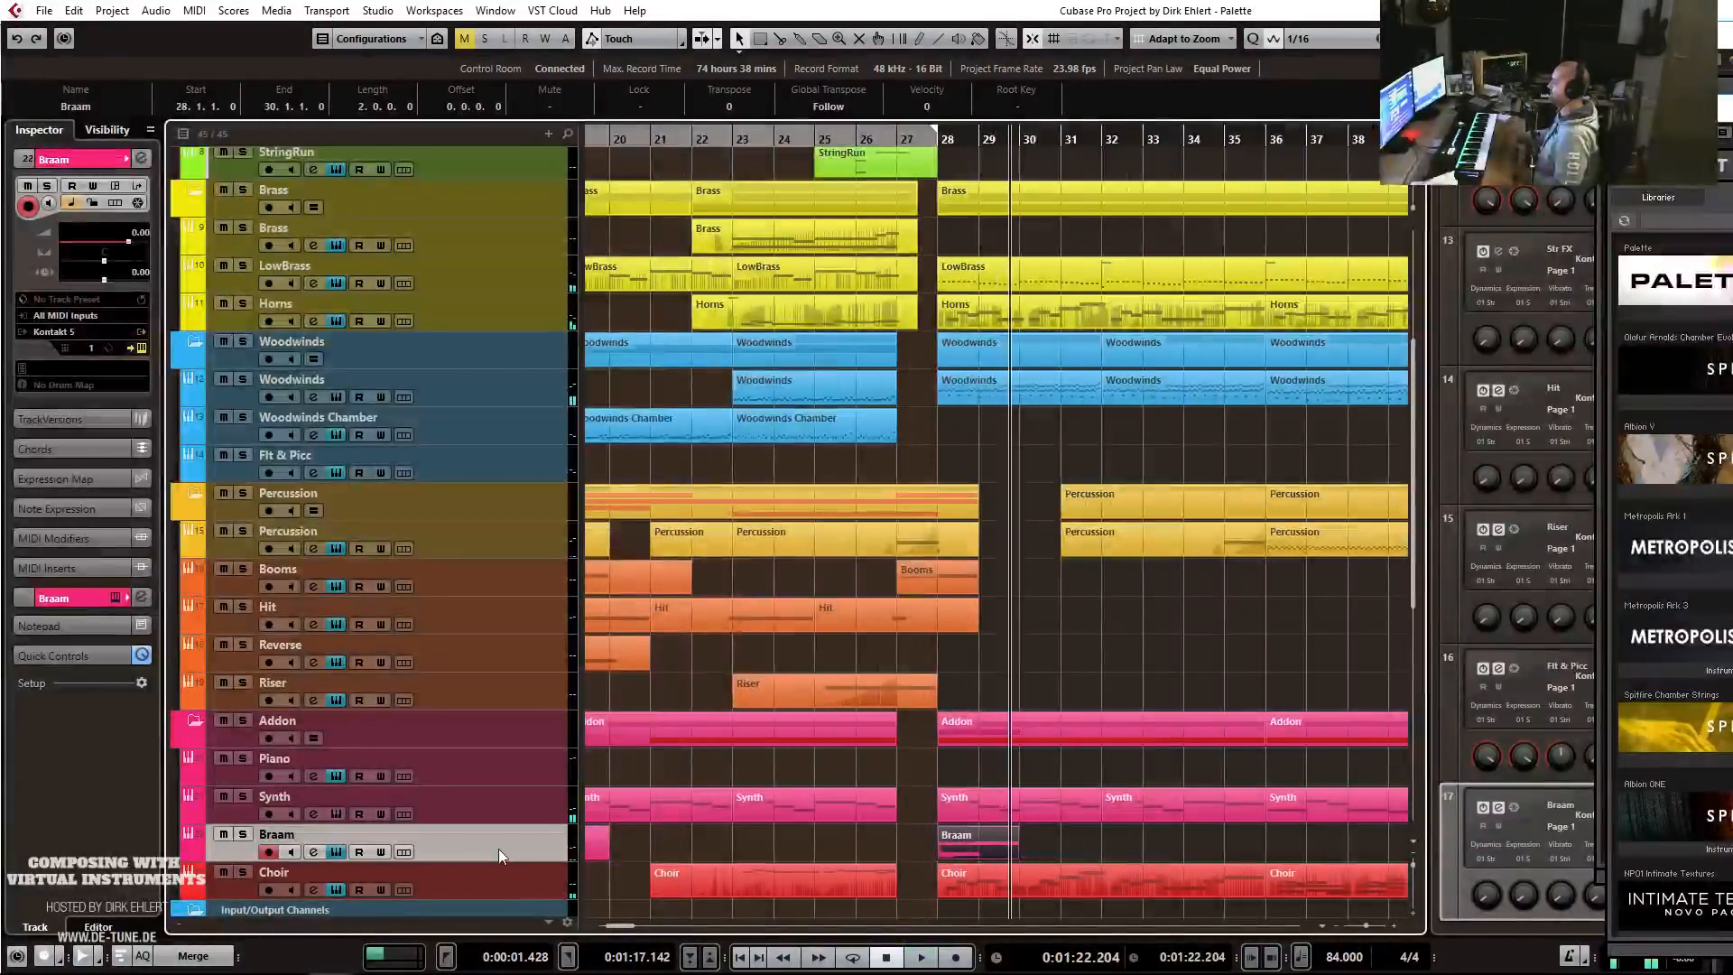
Add a Delay in the Braam instrument's first effect slot, with pan at 37.9% and feedback at 41.0%.
left_click(140, 347)
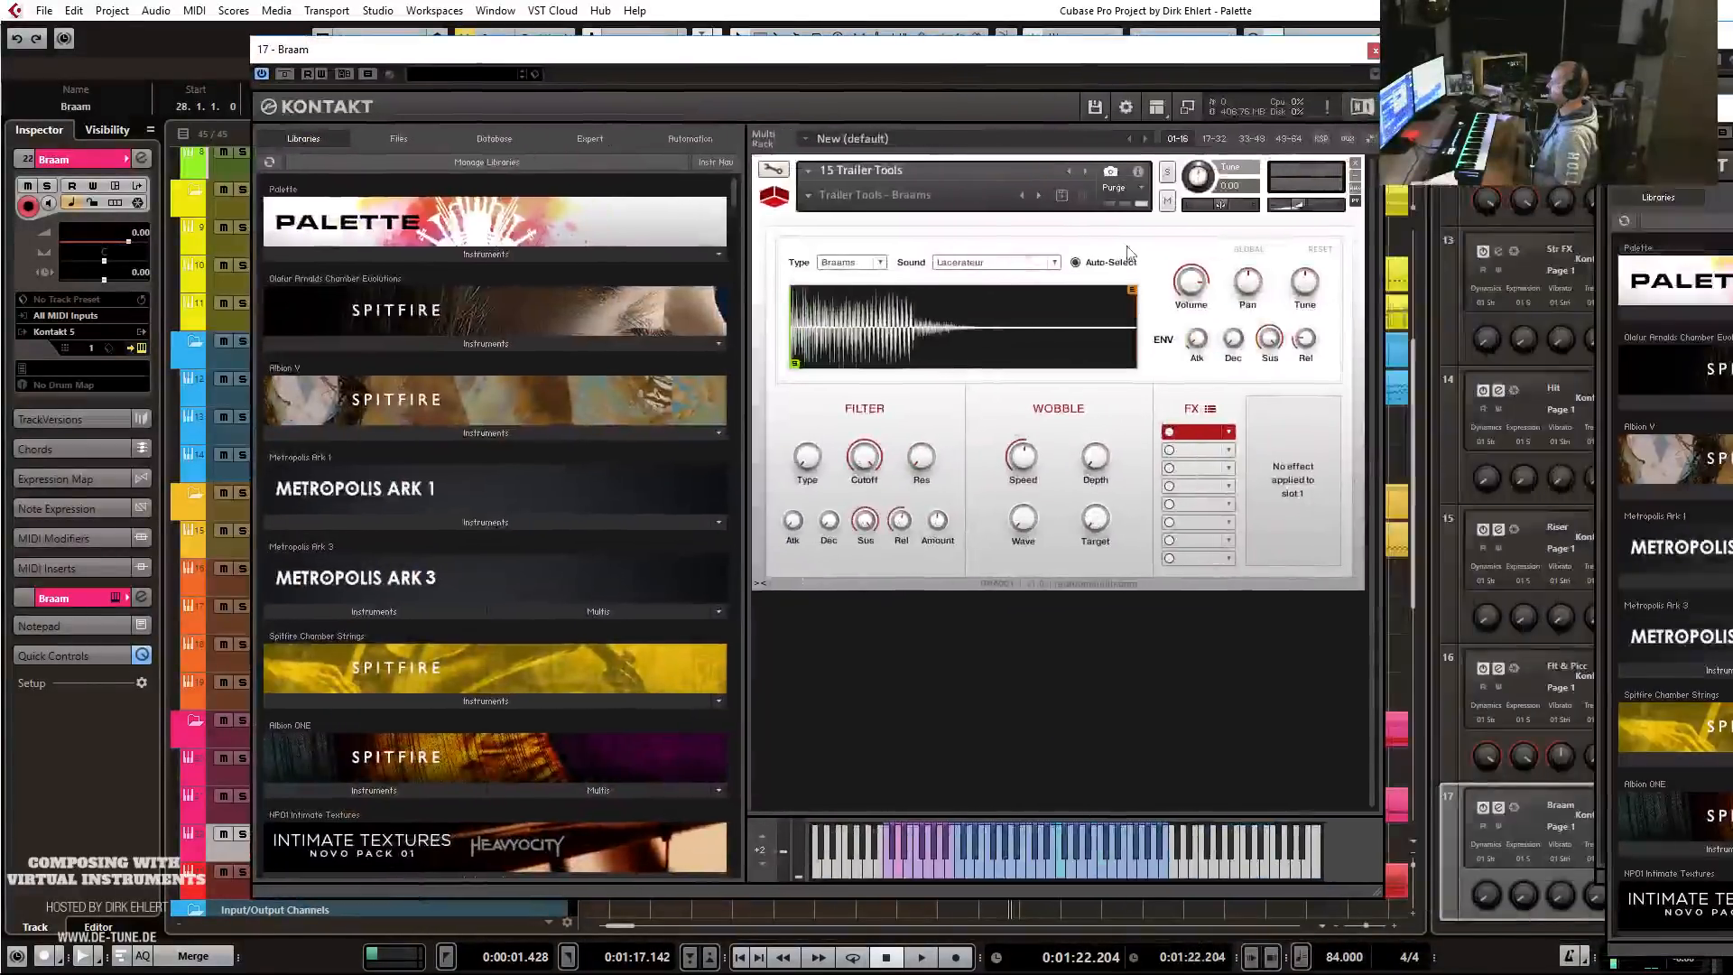
left_click(1228, 434)
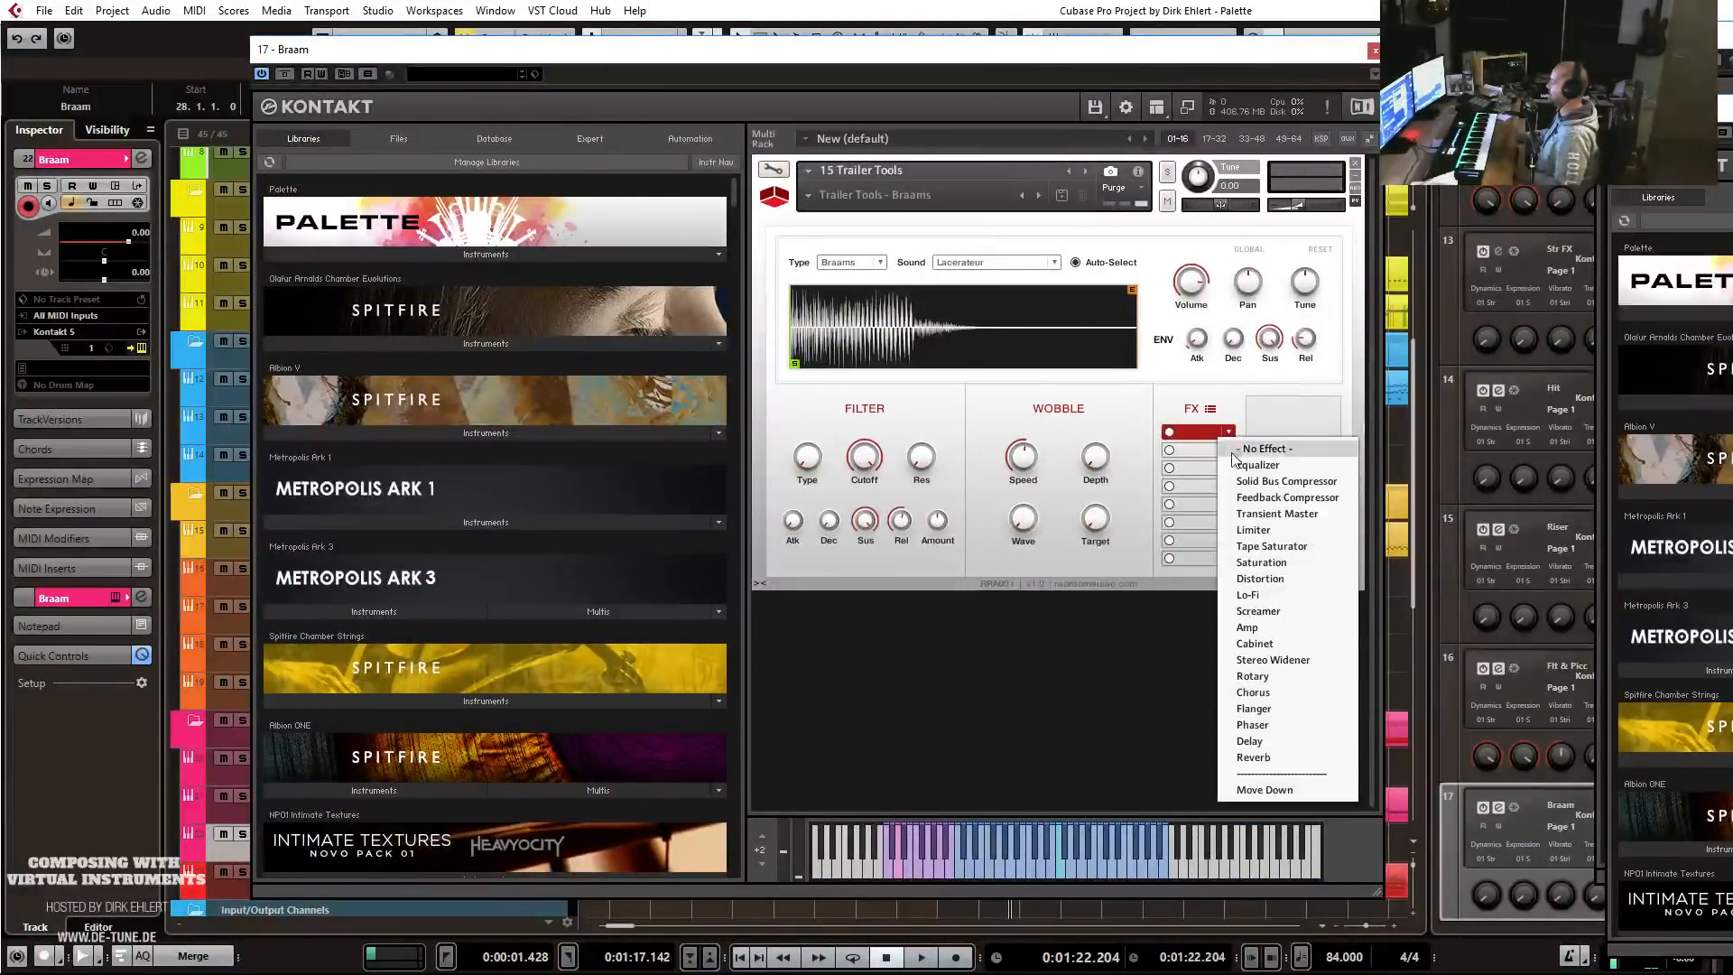
left_click(1250, 741)
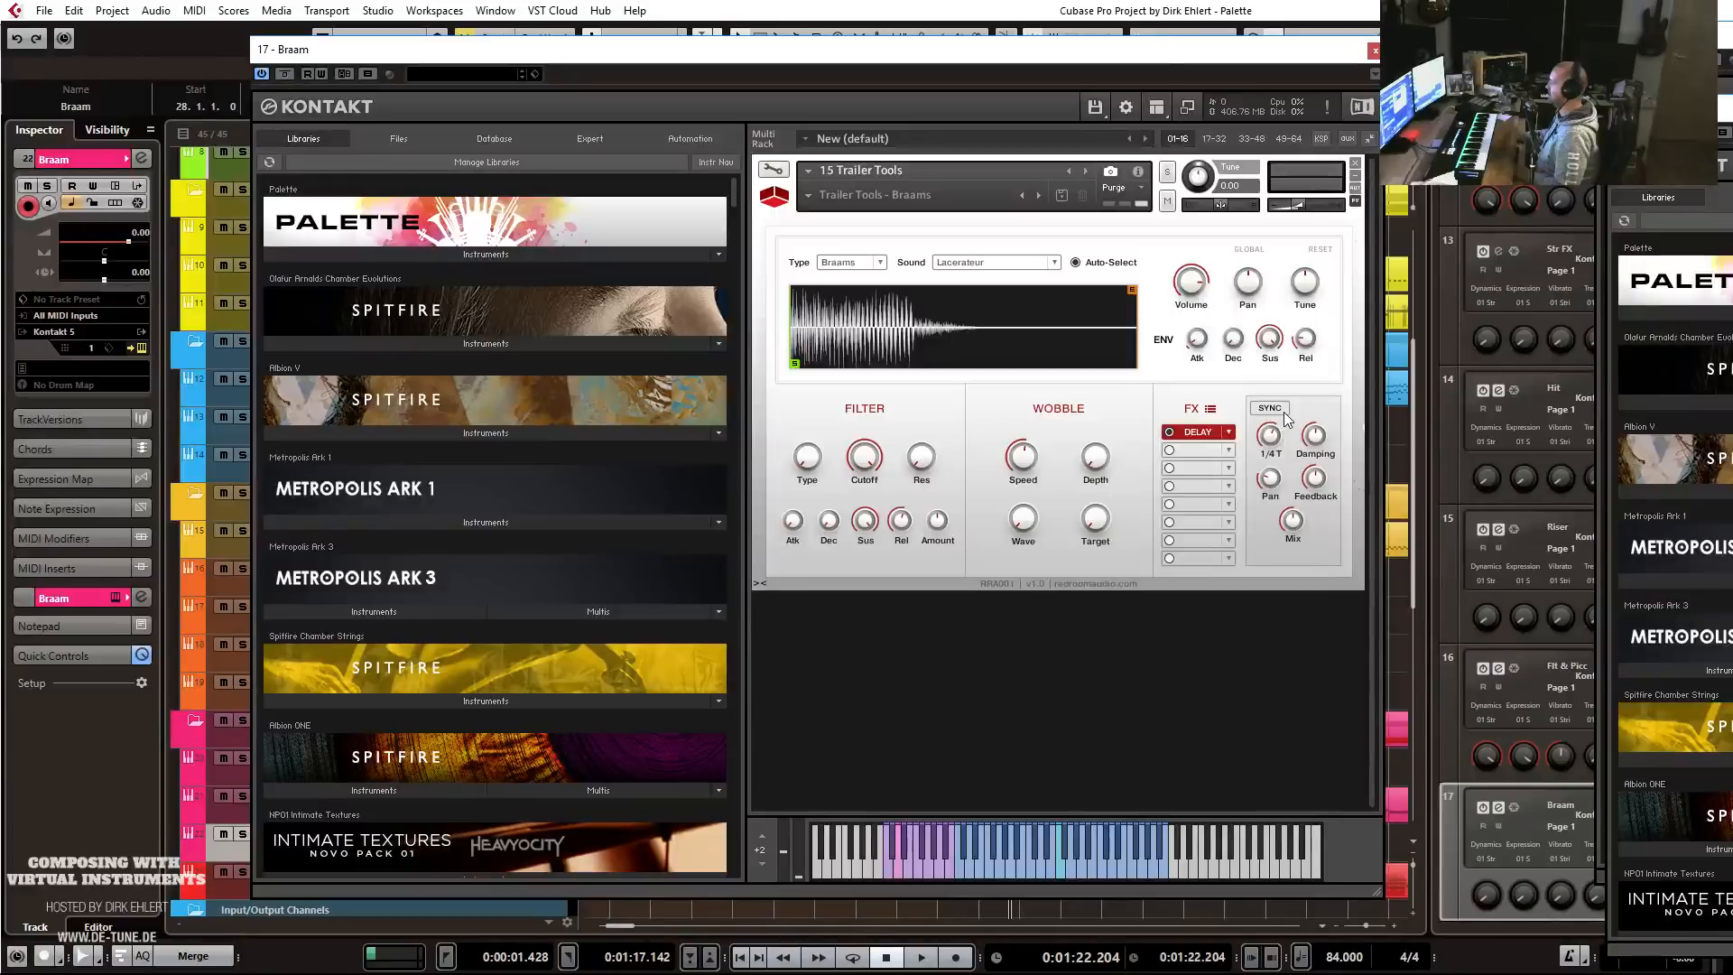
left_click(1286, 404)
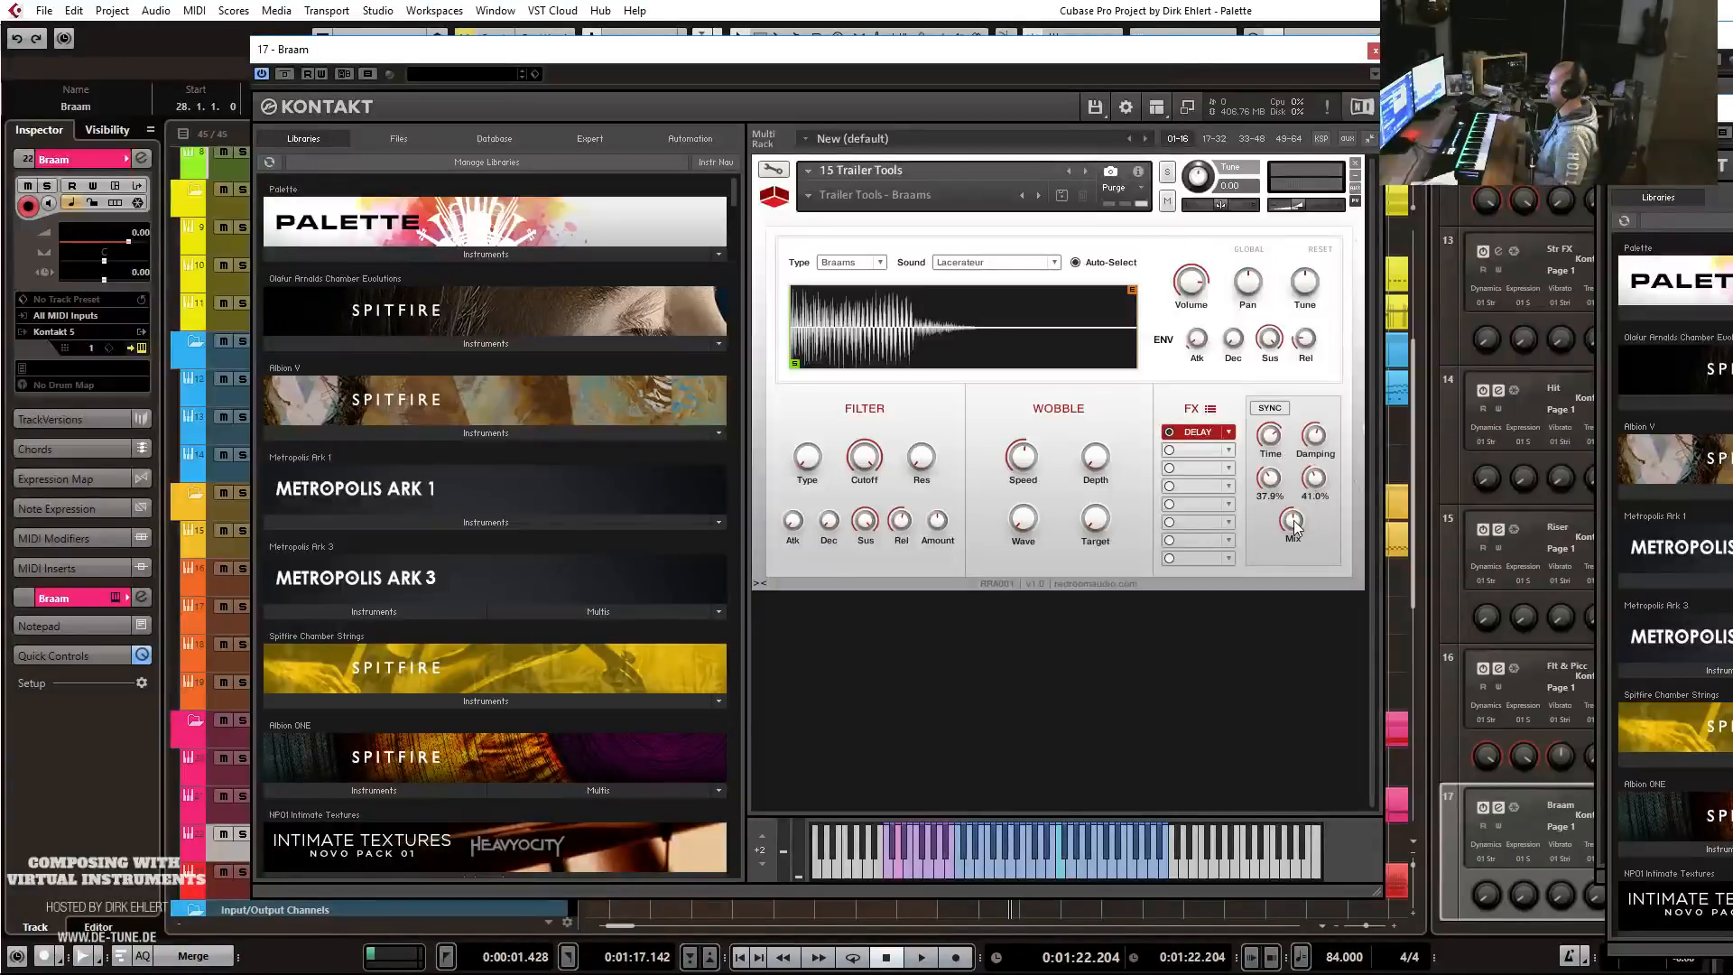
Add a Reverb in the Braam instrument's second effect slot, choose the Concert Hall 1 space and close the instrument.
left_click(1230, 451)
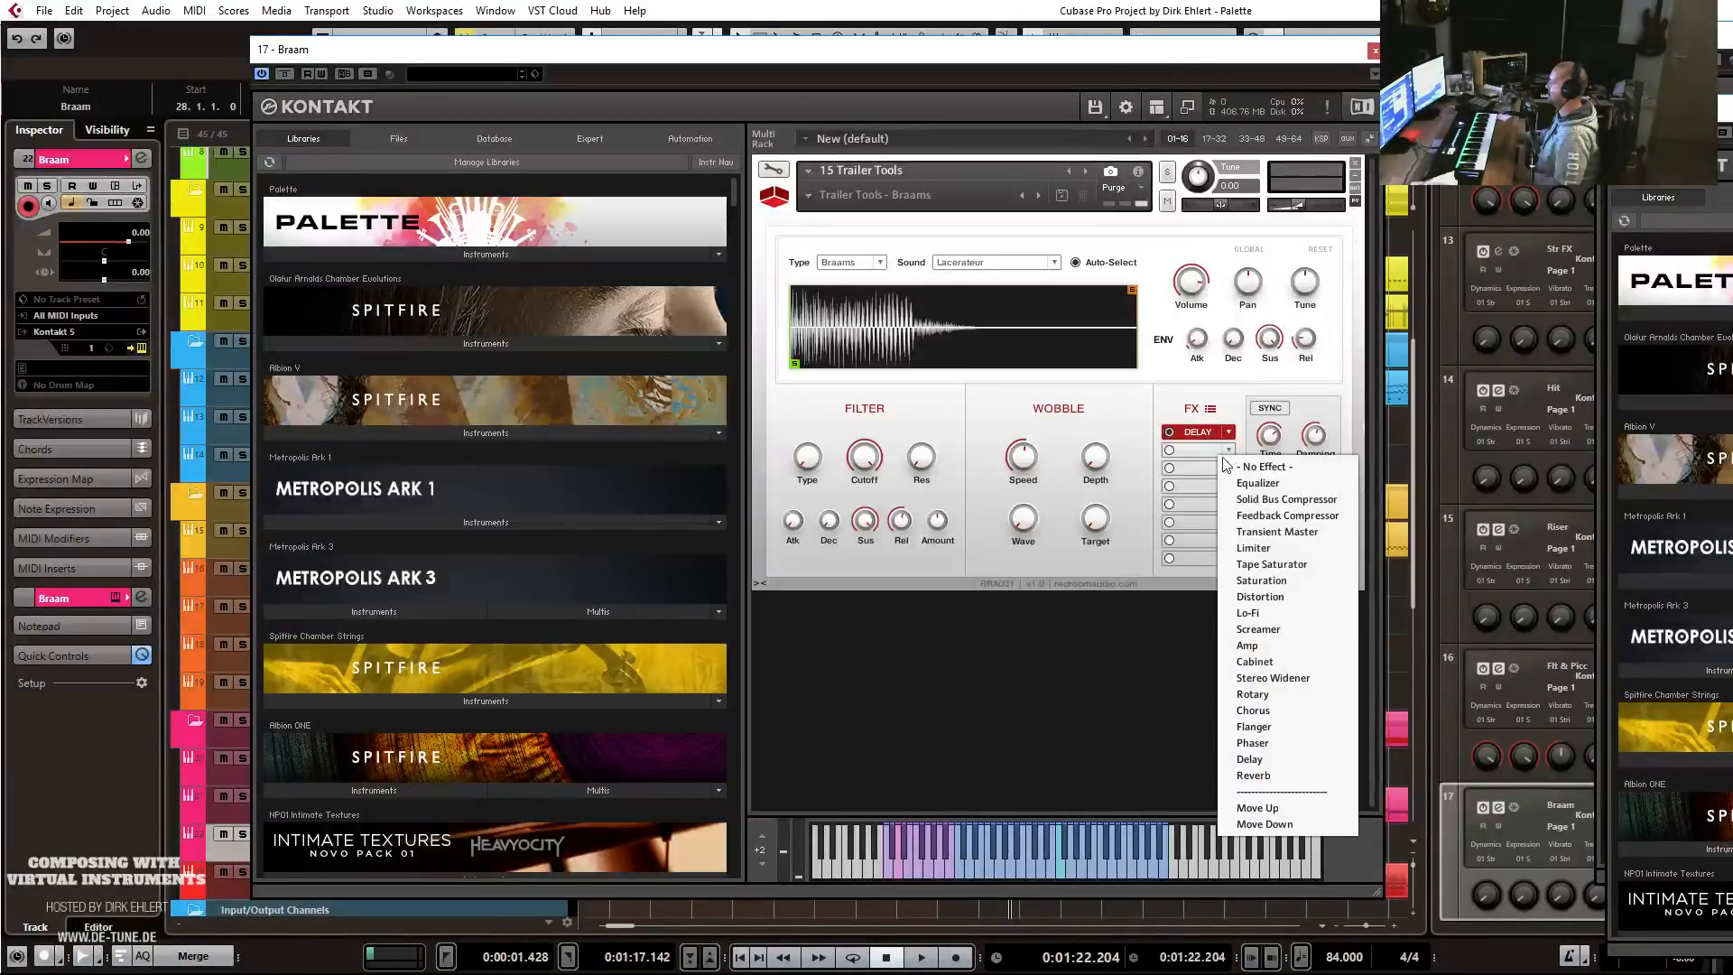
left_click(1251, 775)
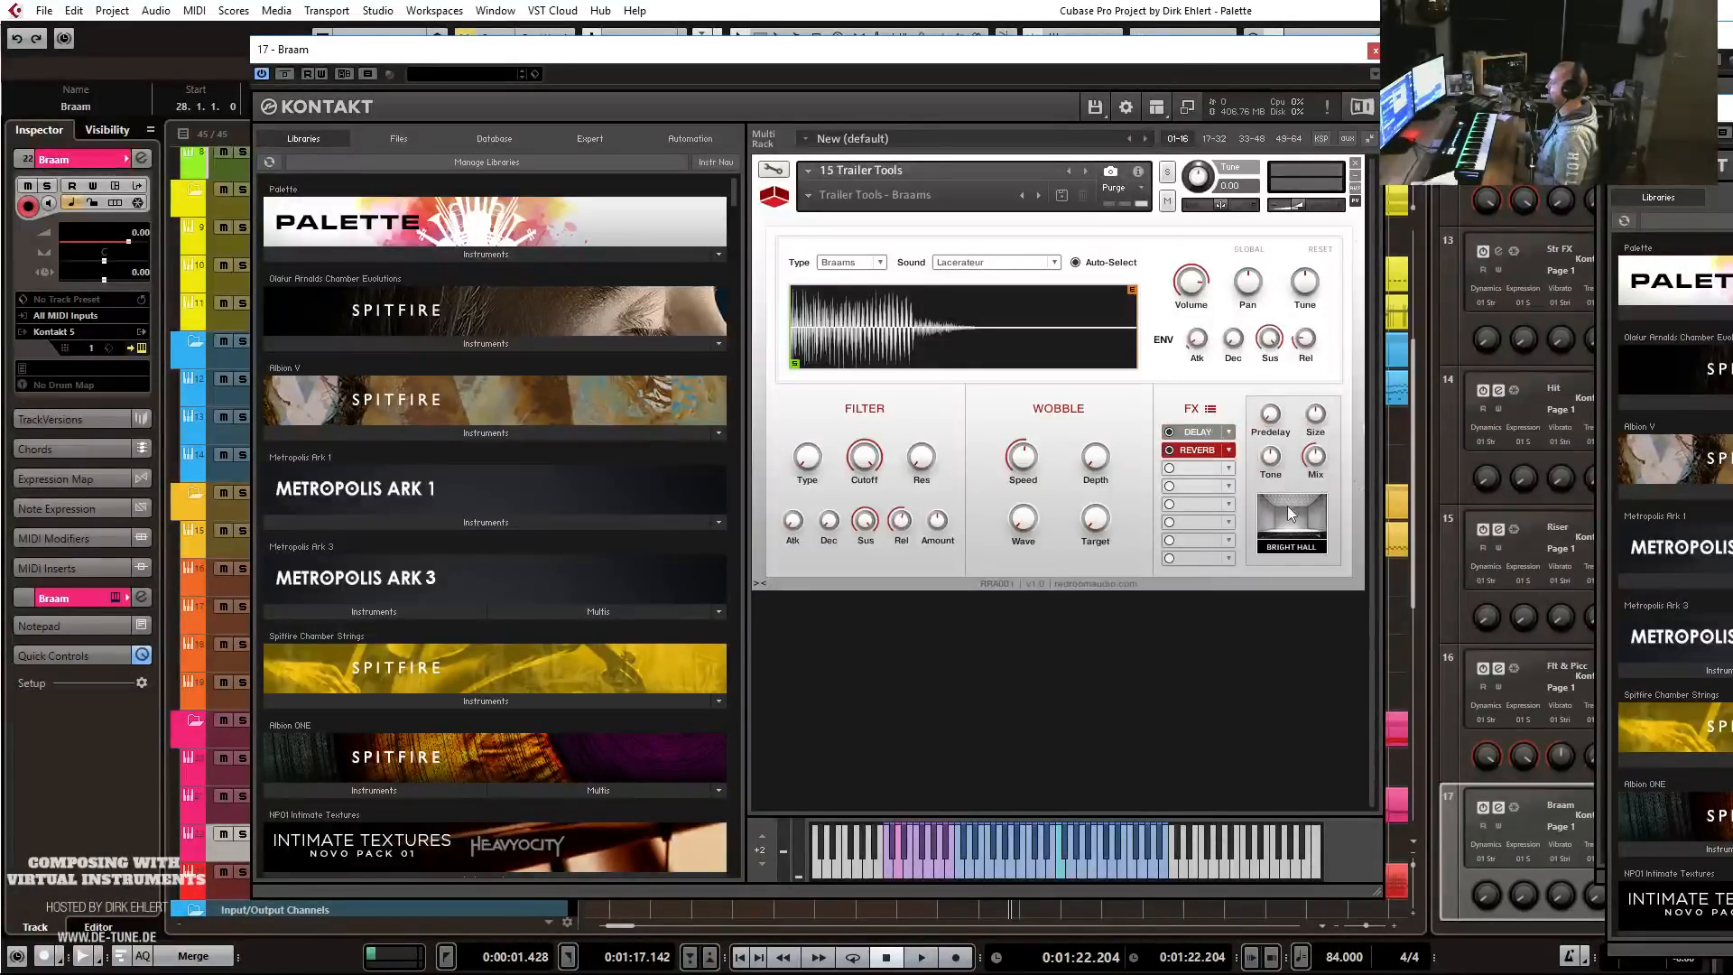
left_click(1298, 537)
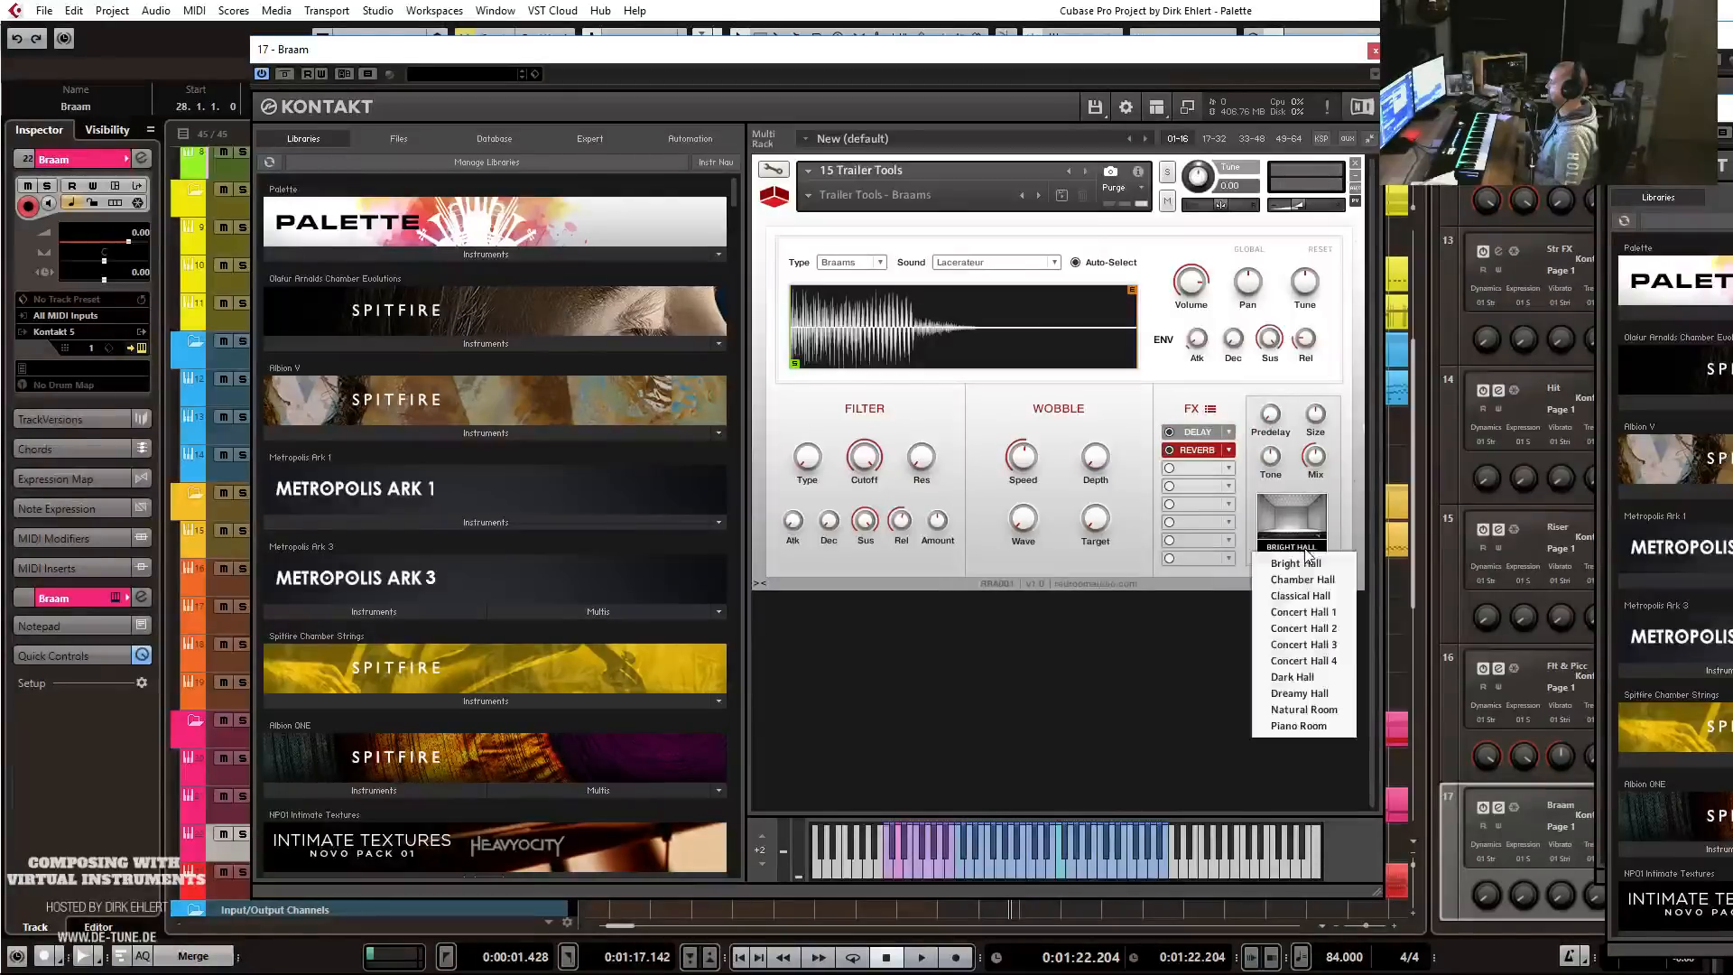
left_click(1316, 613)
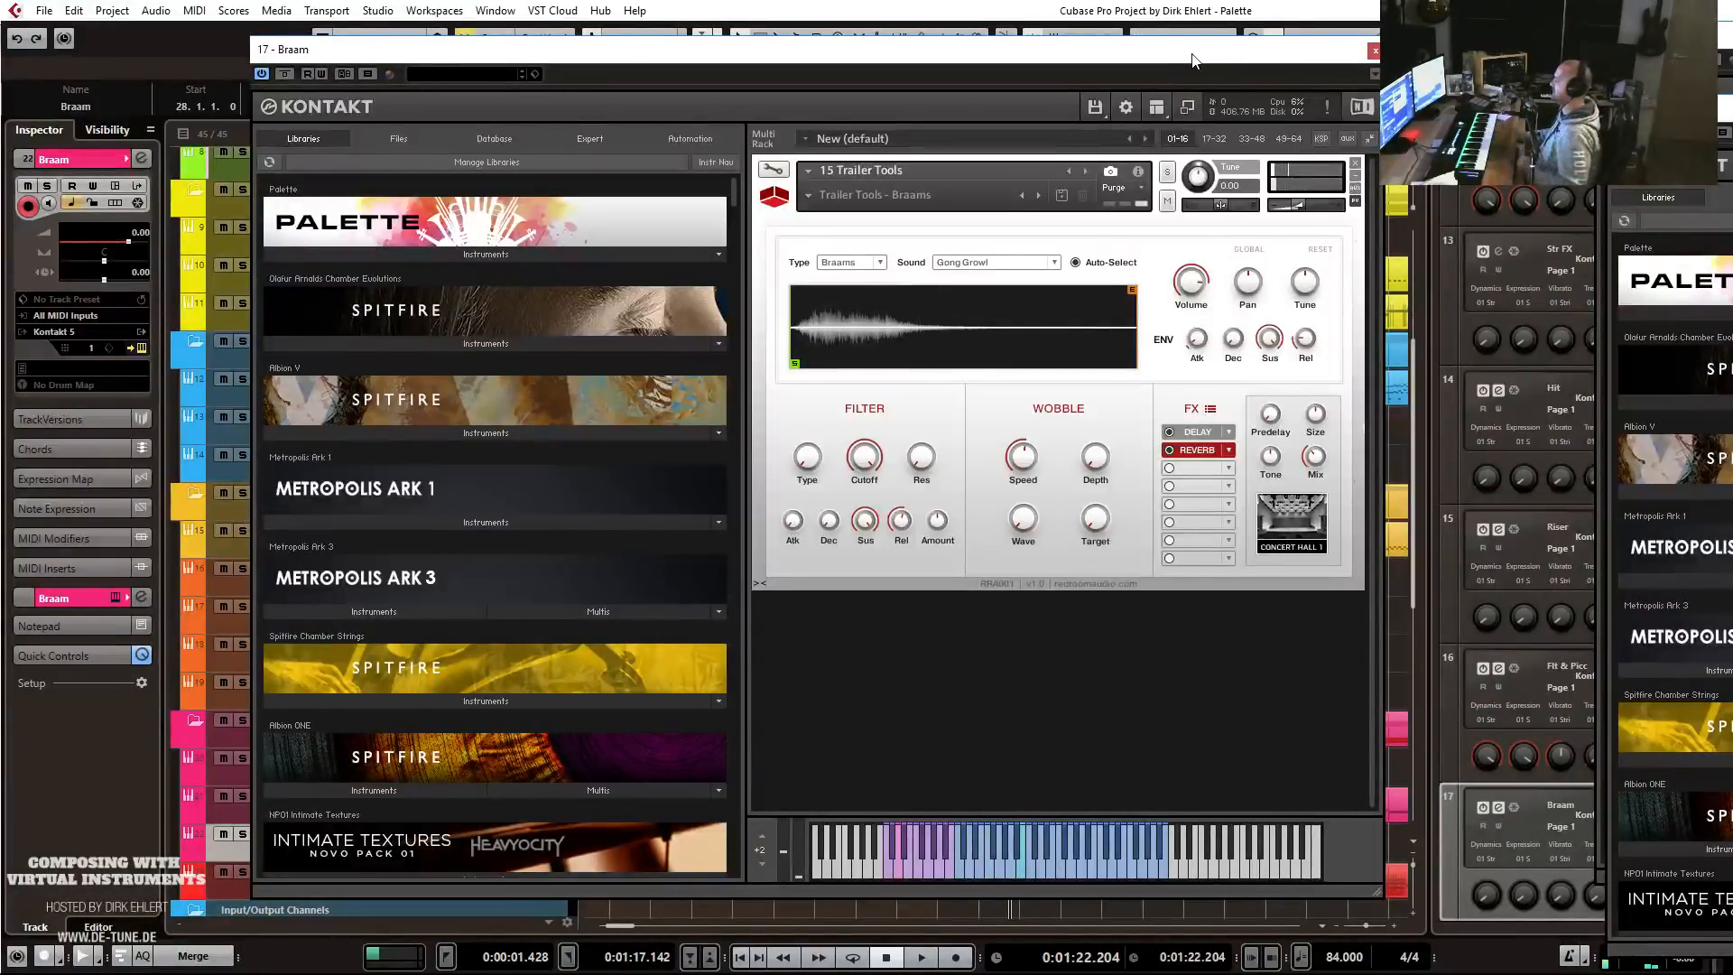
left_click(1374, 50)
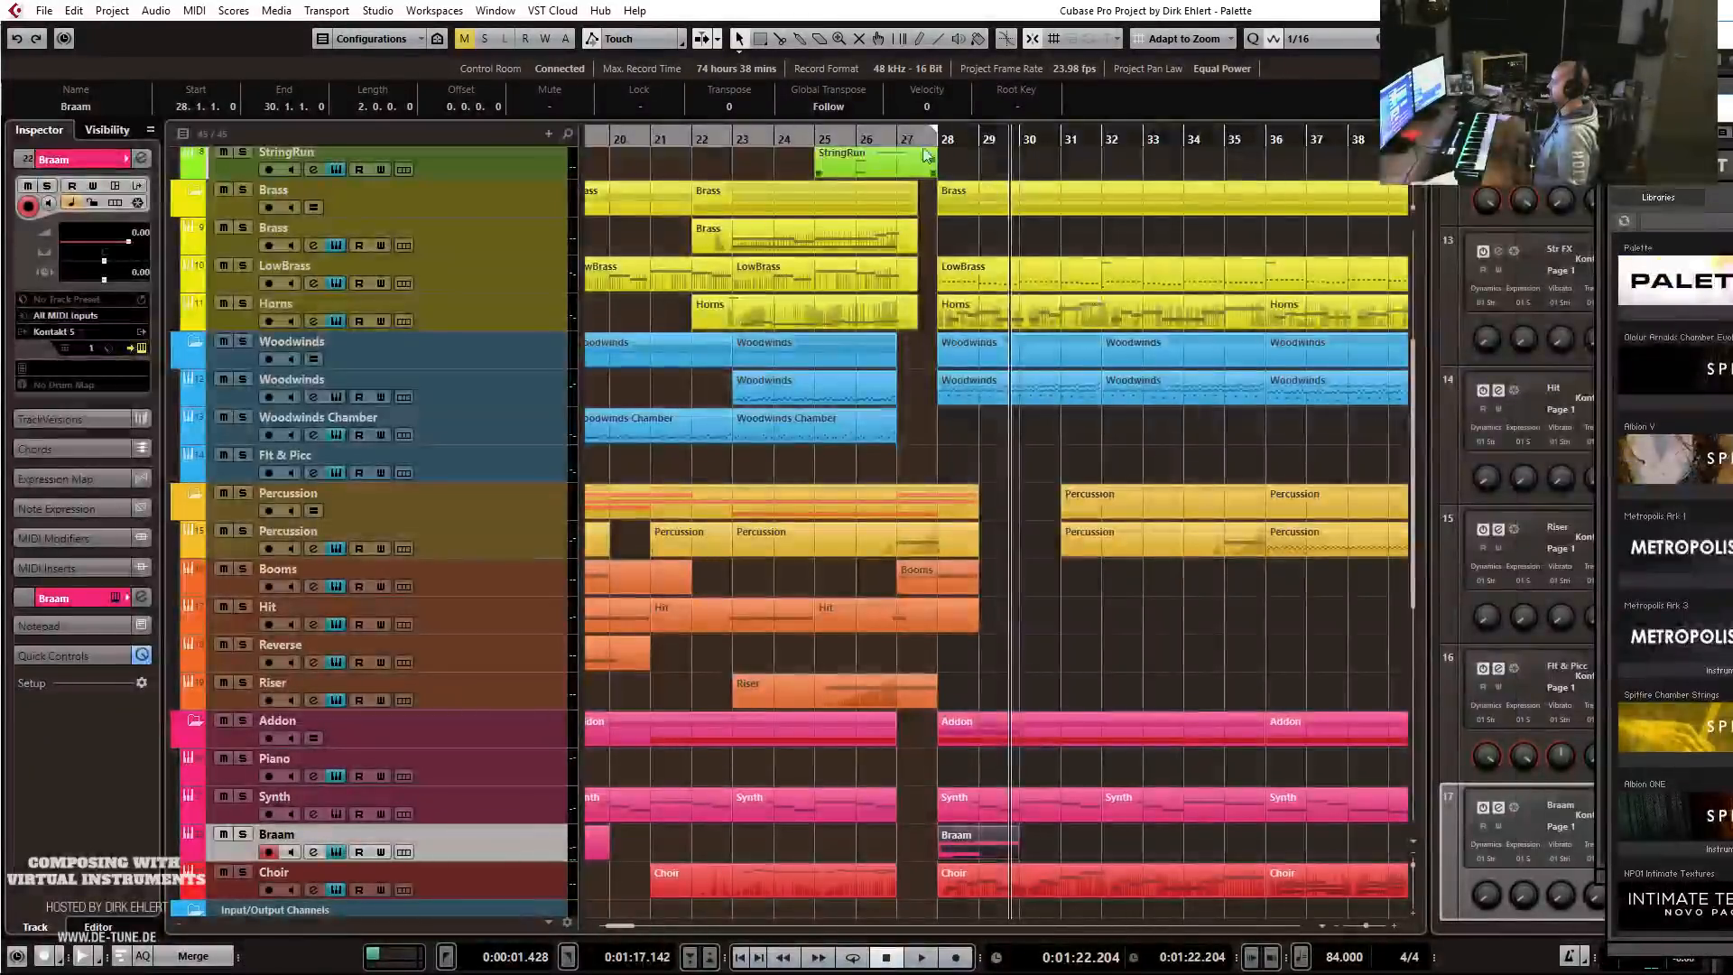
Play the arrangement from just before bar 28 to hear the Braam part in context.
left_click(842, 133)
key("space")
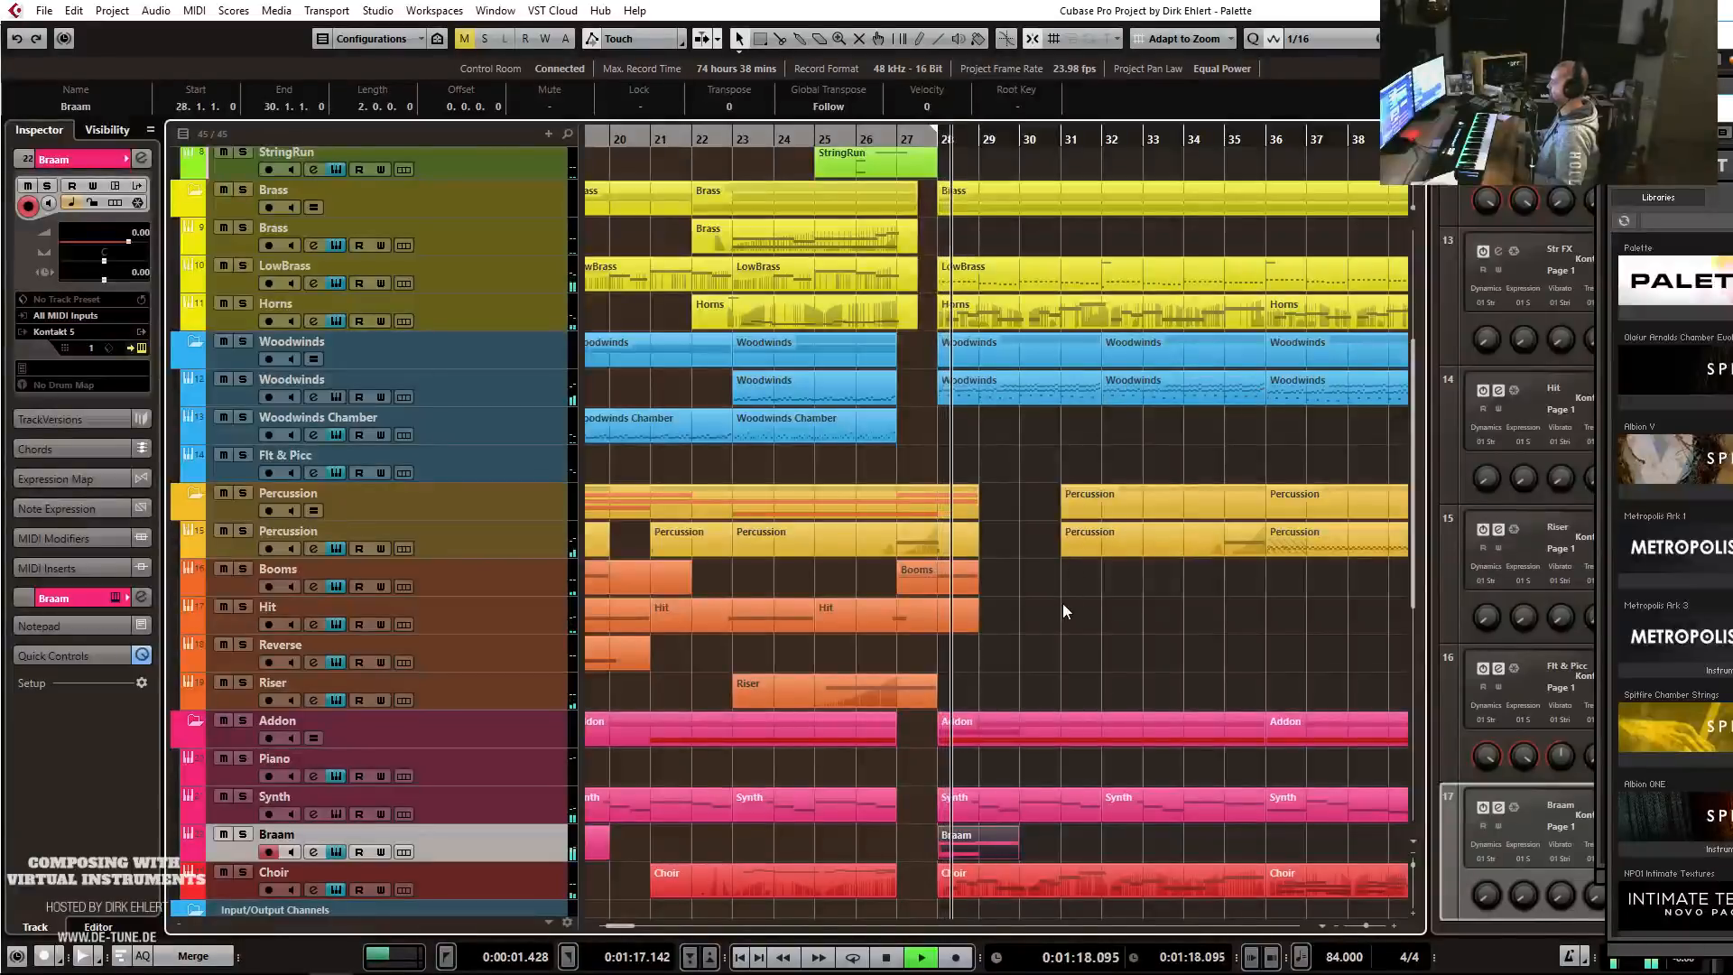
scroll(1054, 605, "down", 2)
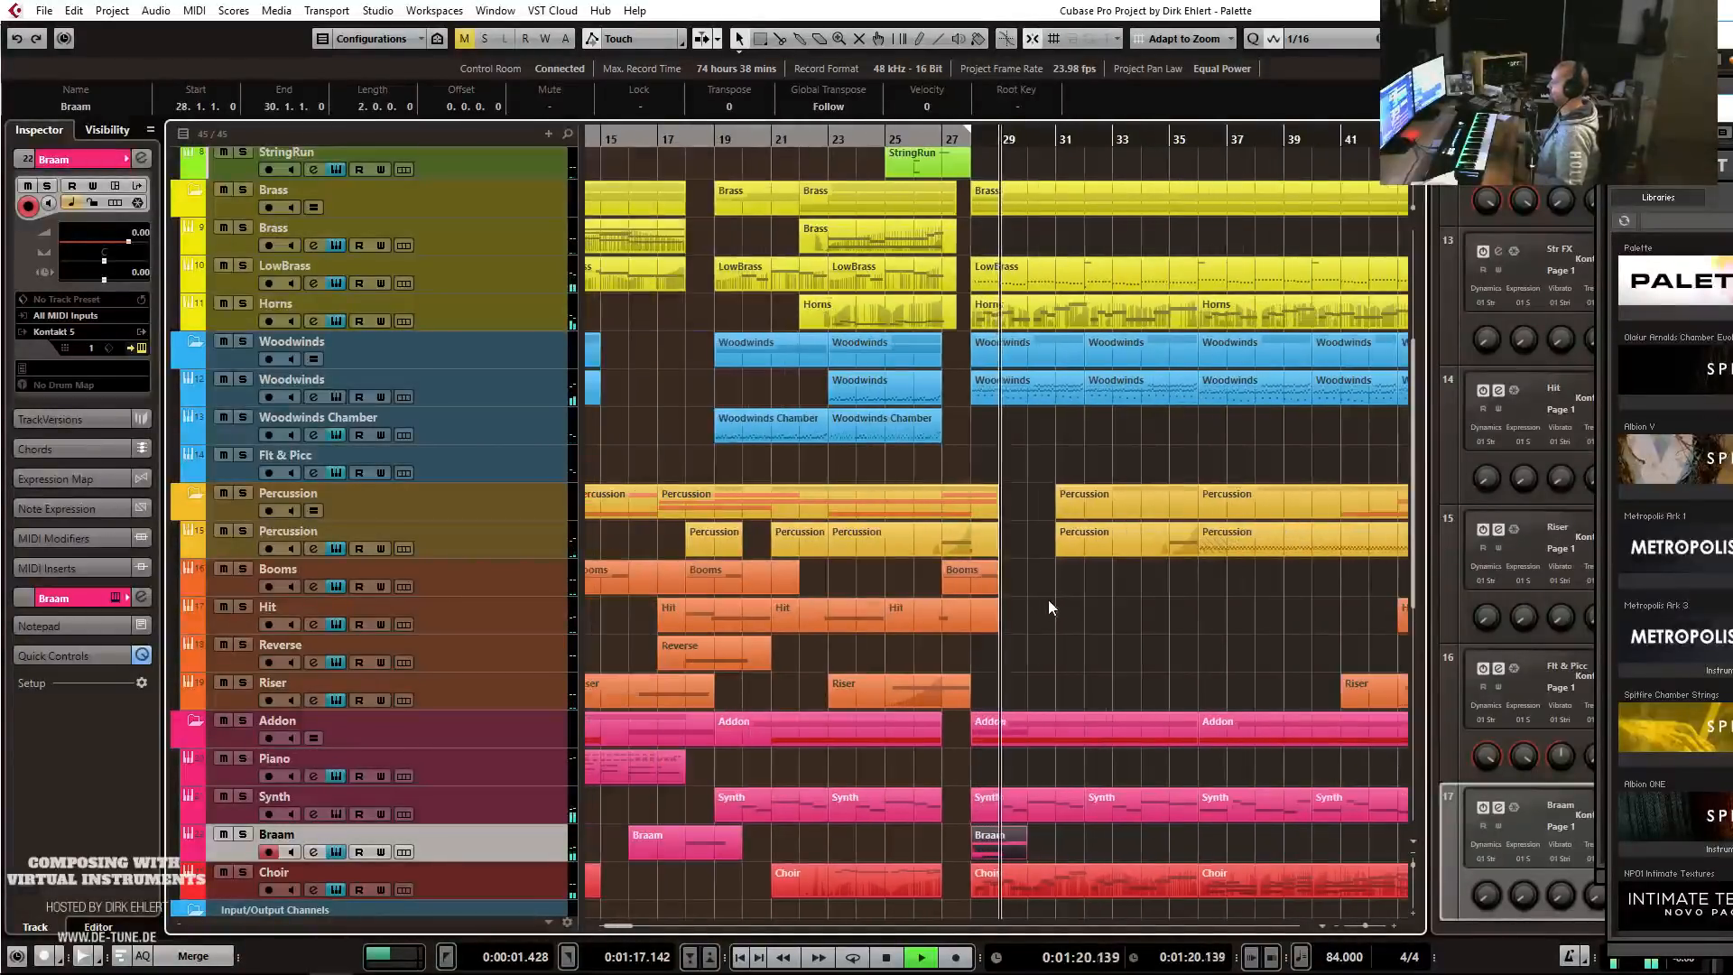
scroll(1048, 599, "right", 2)
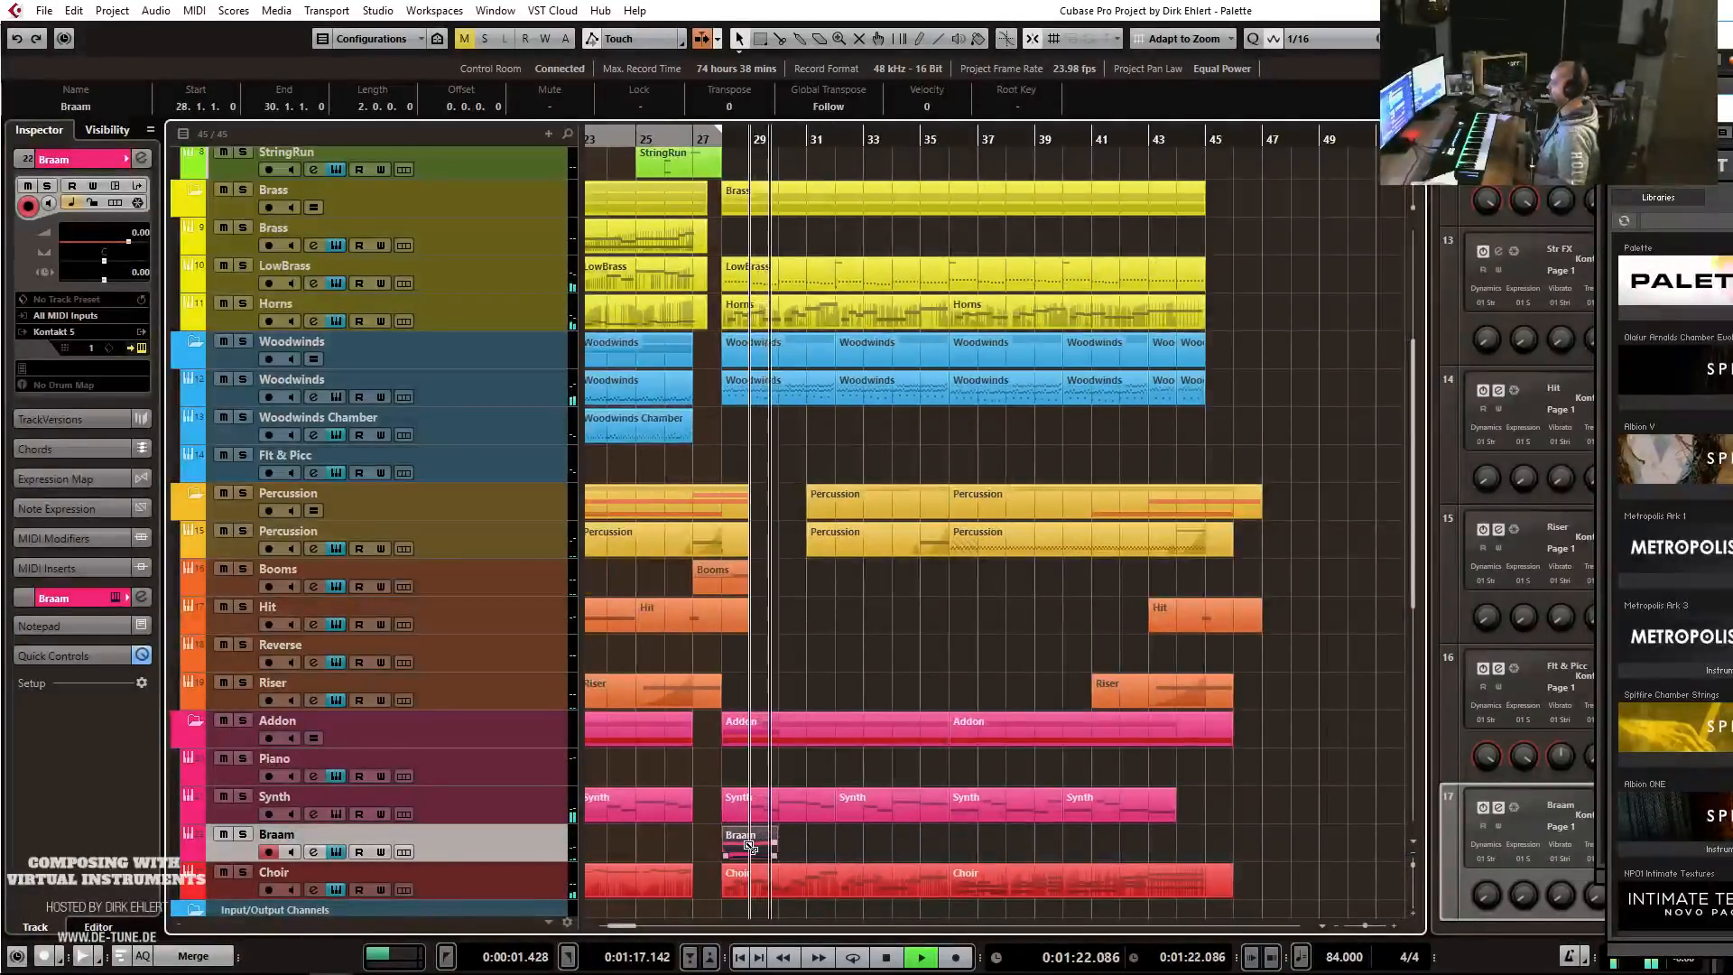
Repeat the Braam part at bar 28 until the copies fill bars 28 to 36.
mouse_move(750, 847)
left_mouse_down()
mouse_move(818, 841)
mouse_move(756, 841)
left_mouse_up()
left_click_drag(860, 847, 750, 852)
key("ctrl+d")
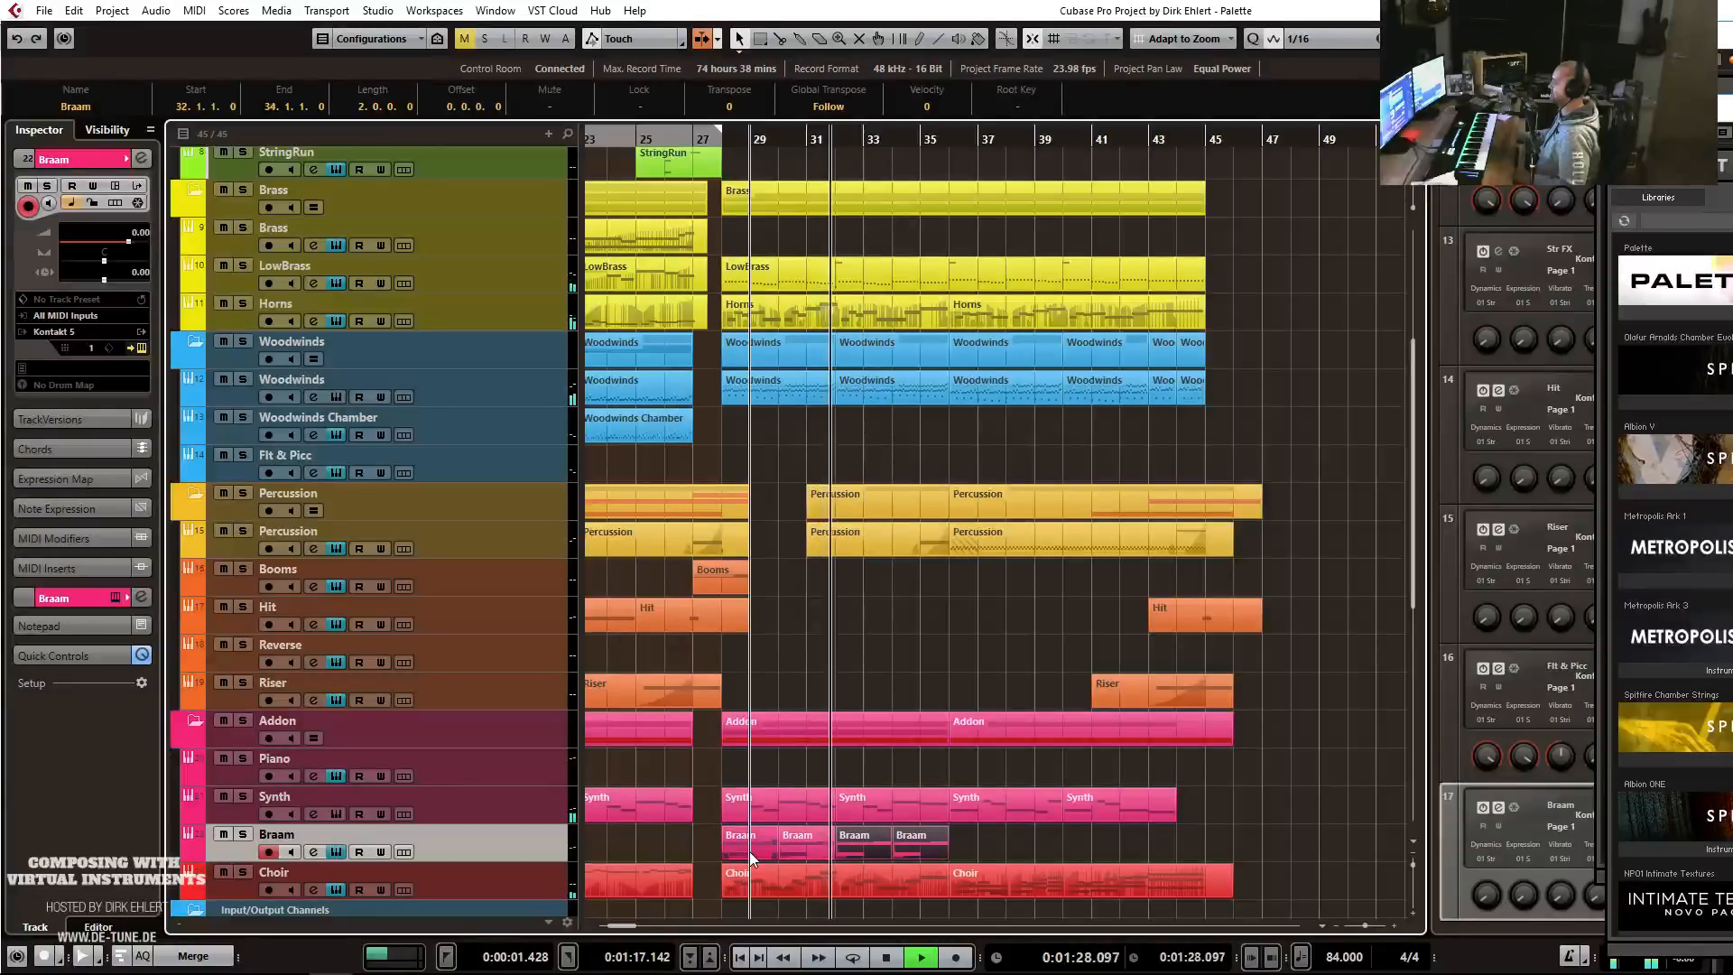
Play the arrangement from bar 28 to check how the repeated Braam parts sound against the other tracks.
key("space")
left_click(727, 135)
key("space")
key("h")
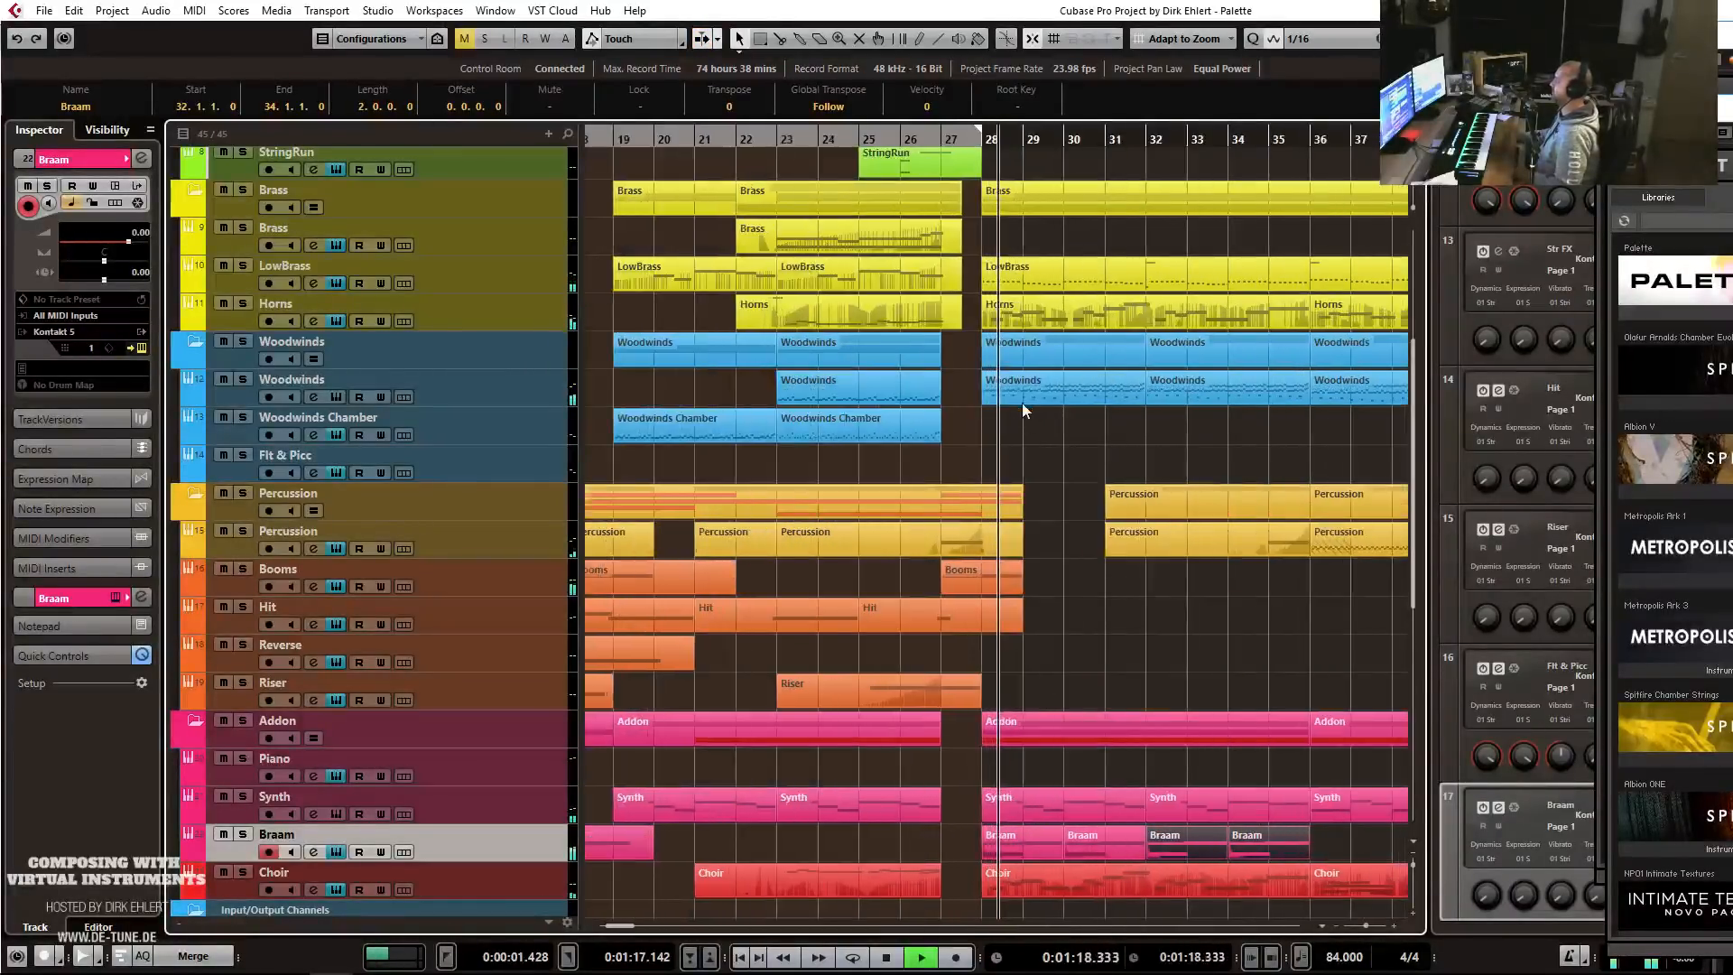
key("h")
key("h")
key("h")
key("g")
key("g")
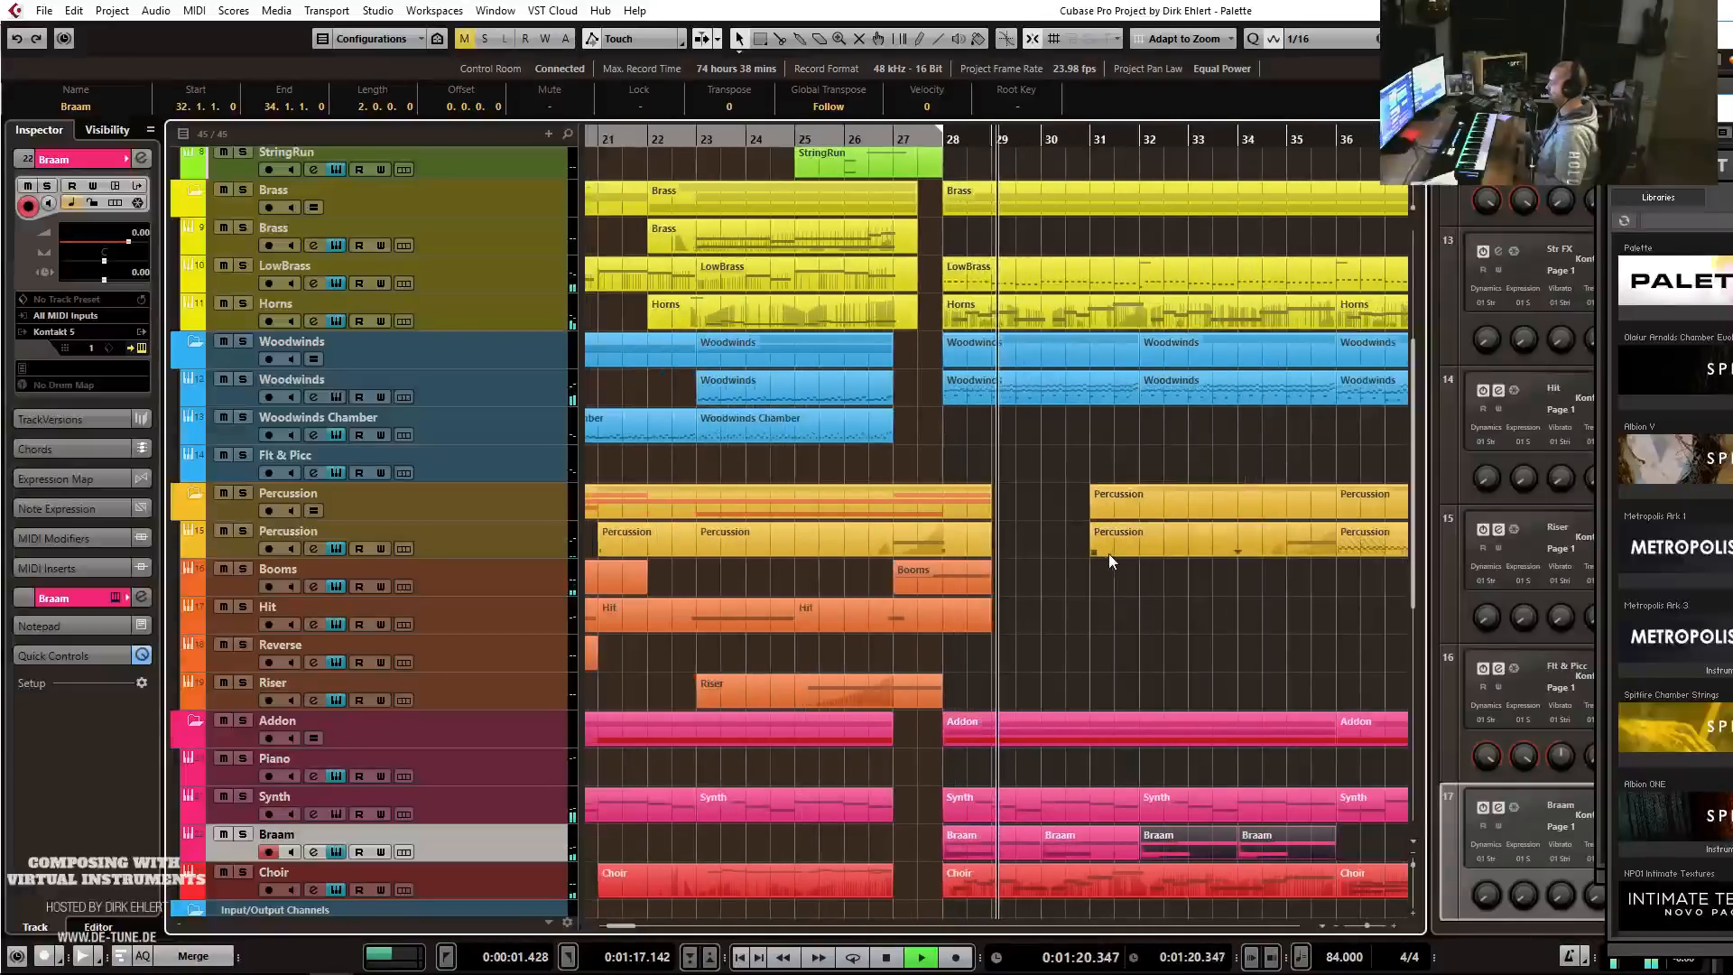
key("g")
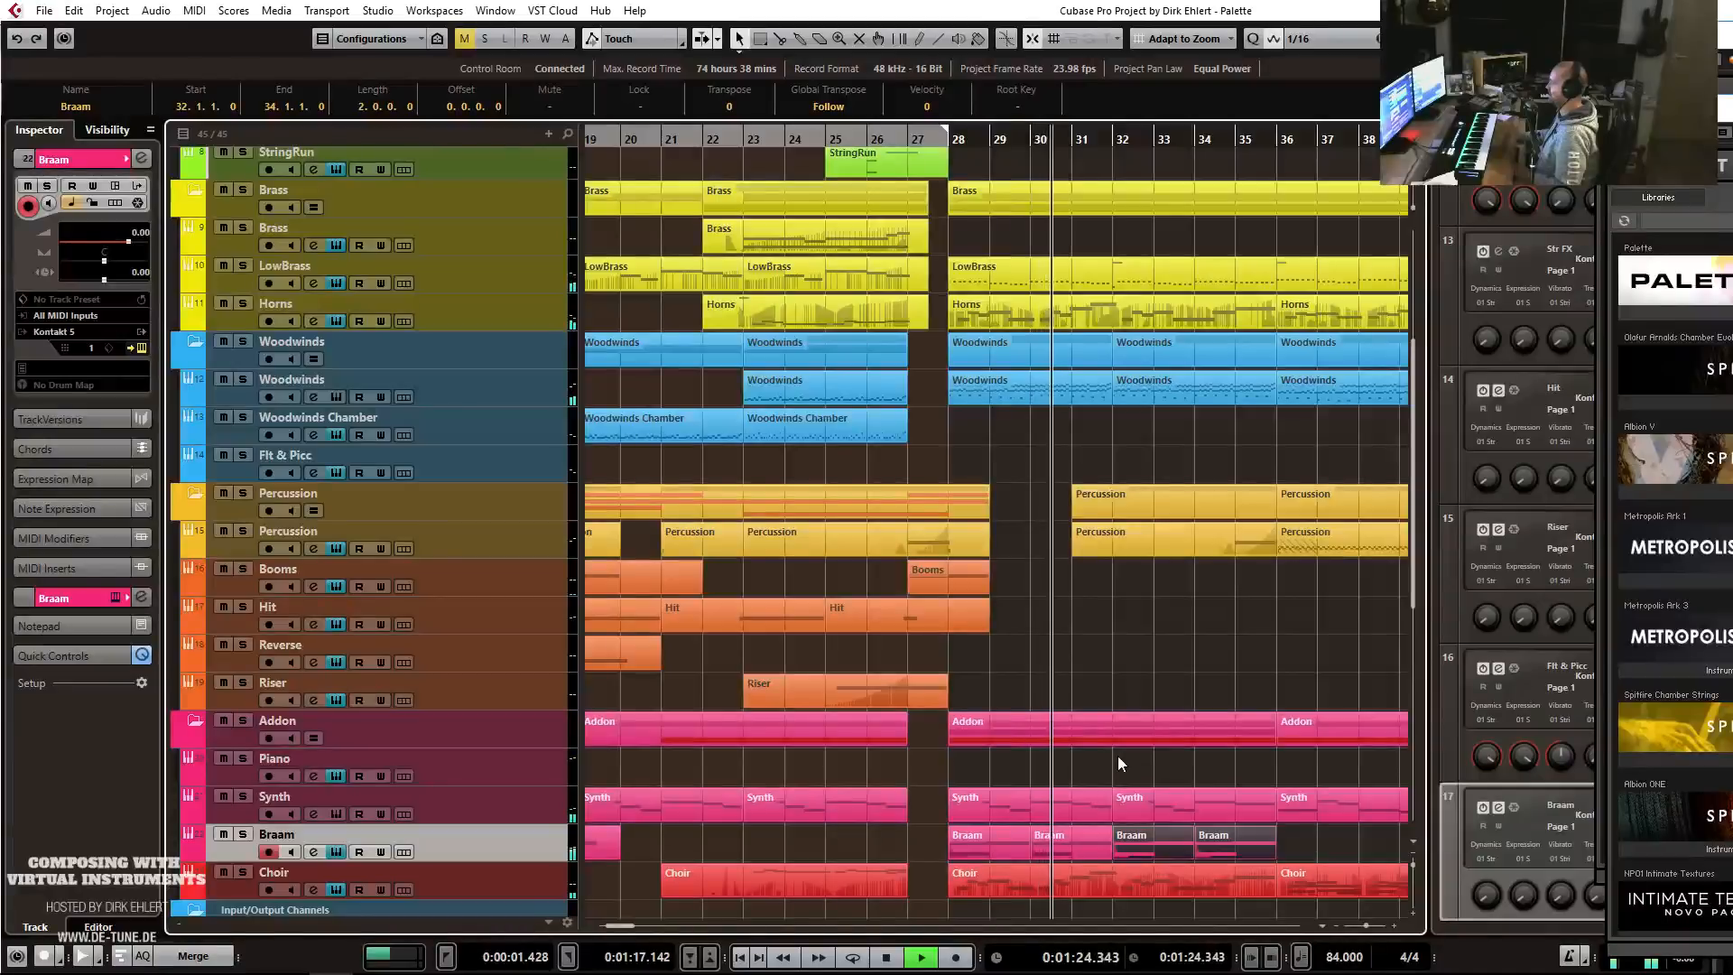
key("g")
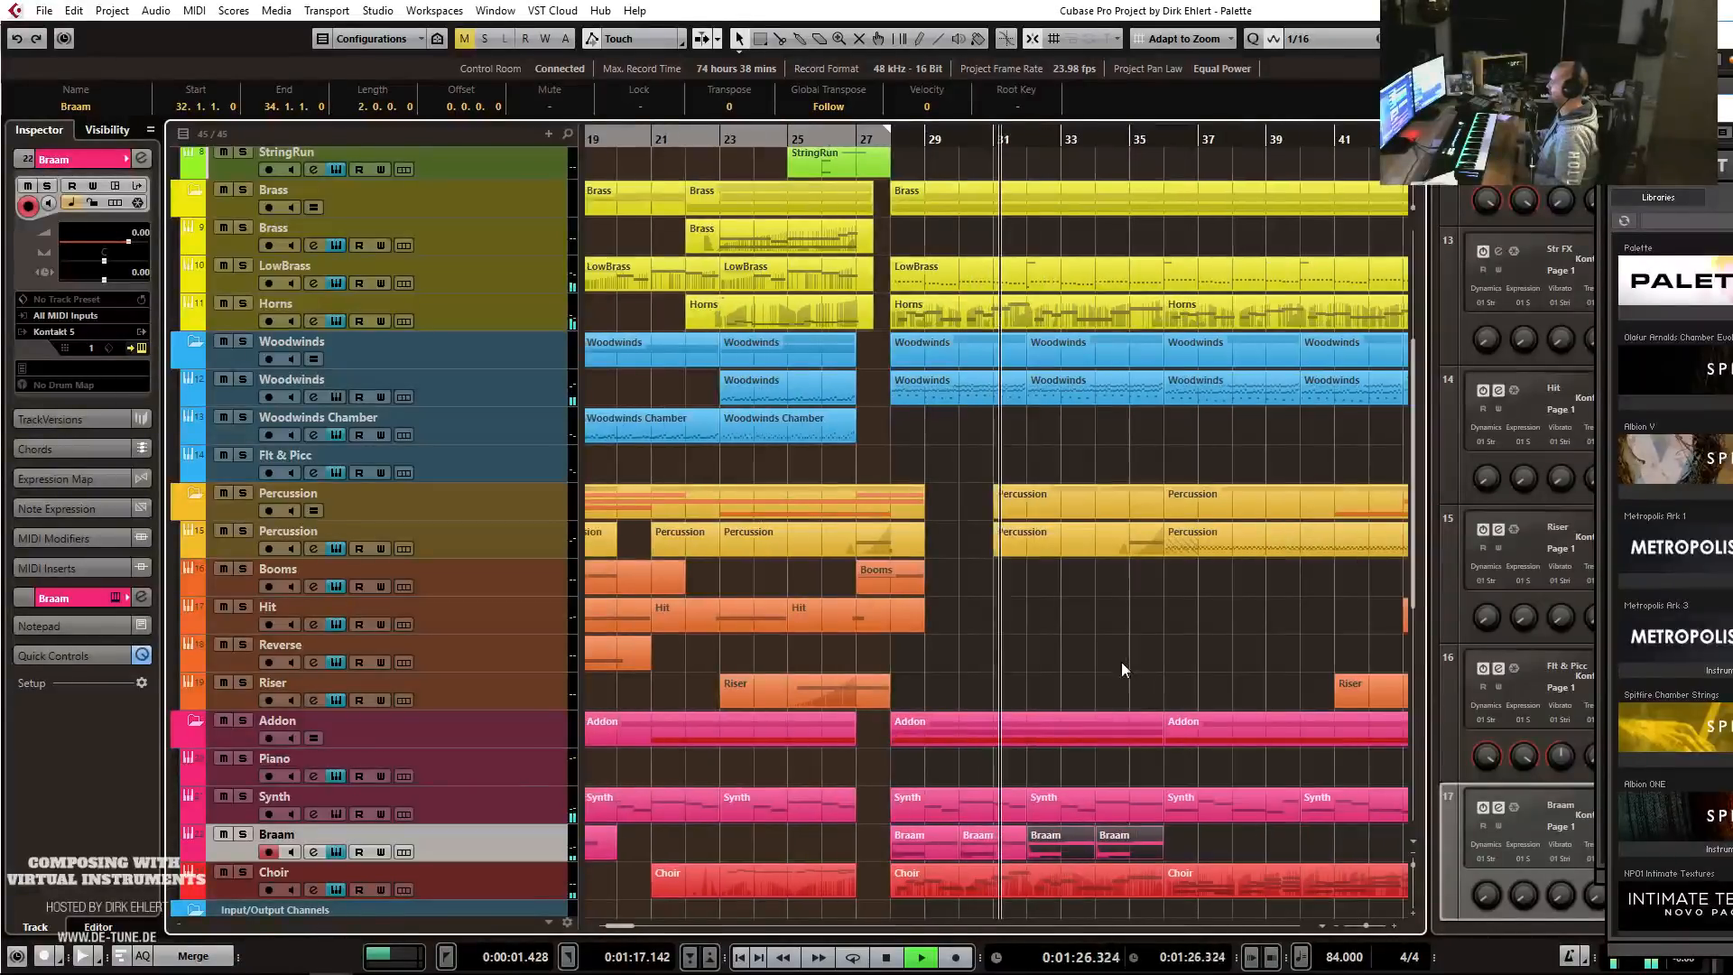
key("g")
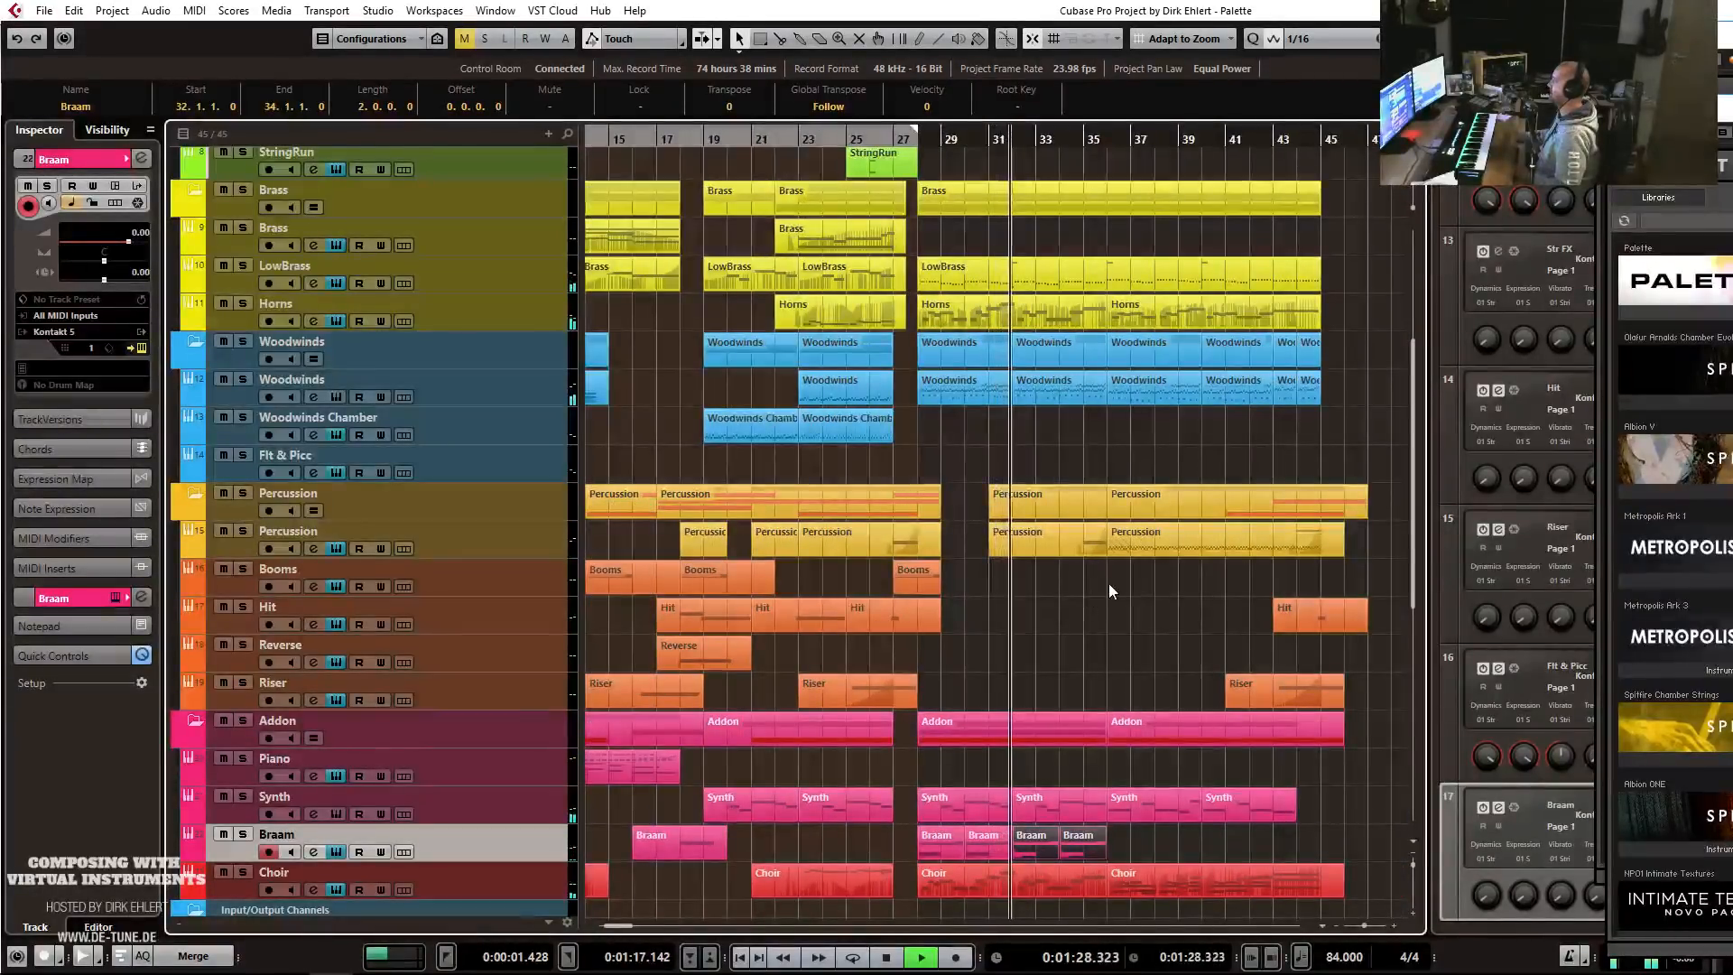
key("h")
key("h")
key("h")
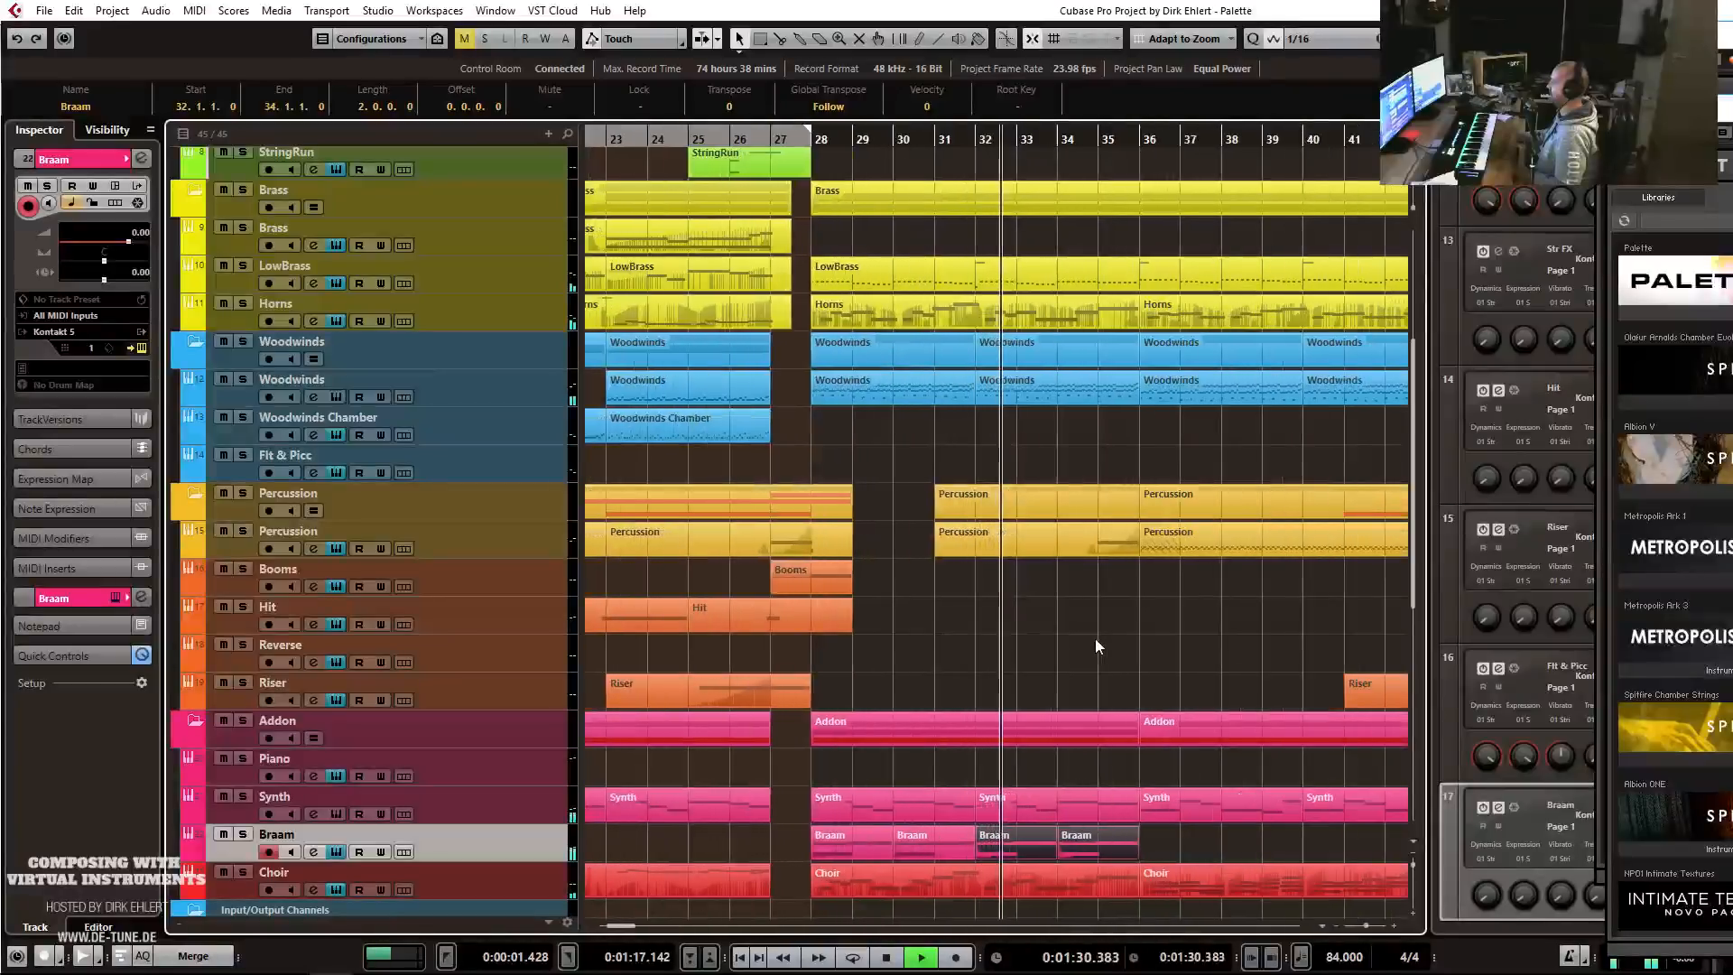
key("g")
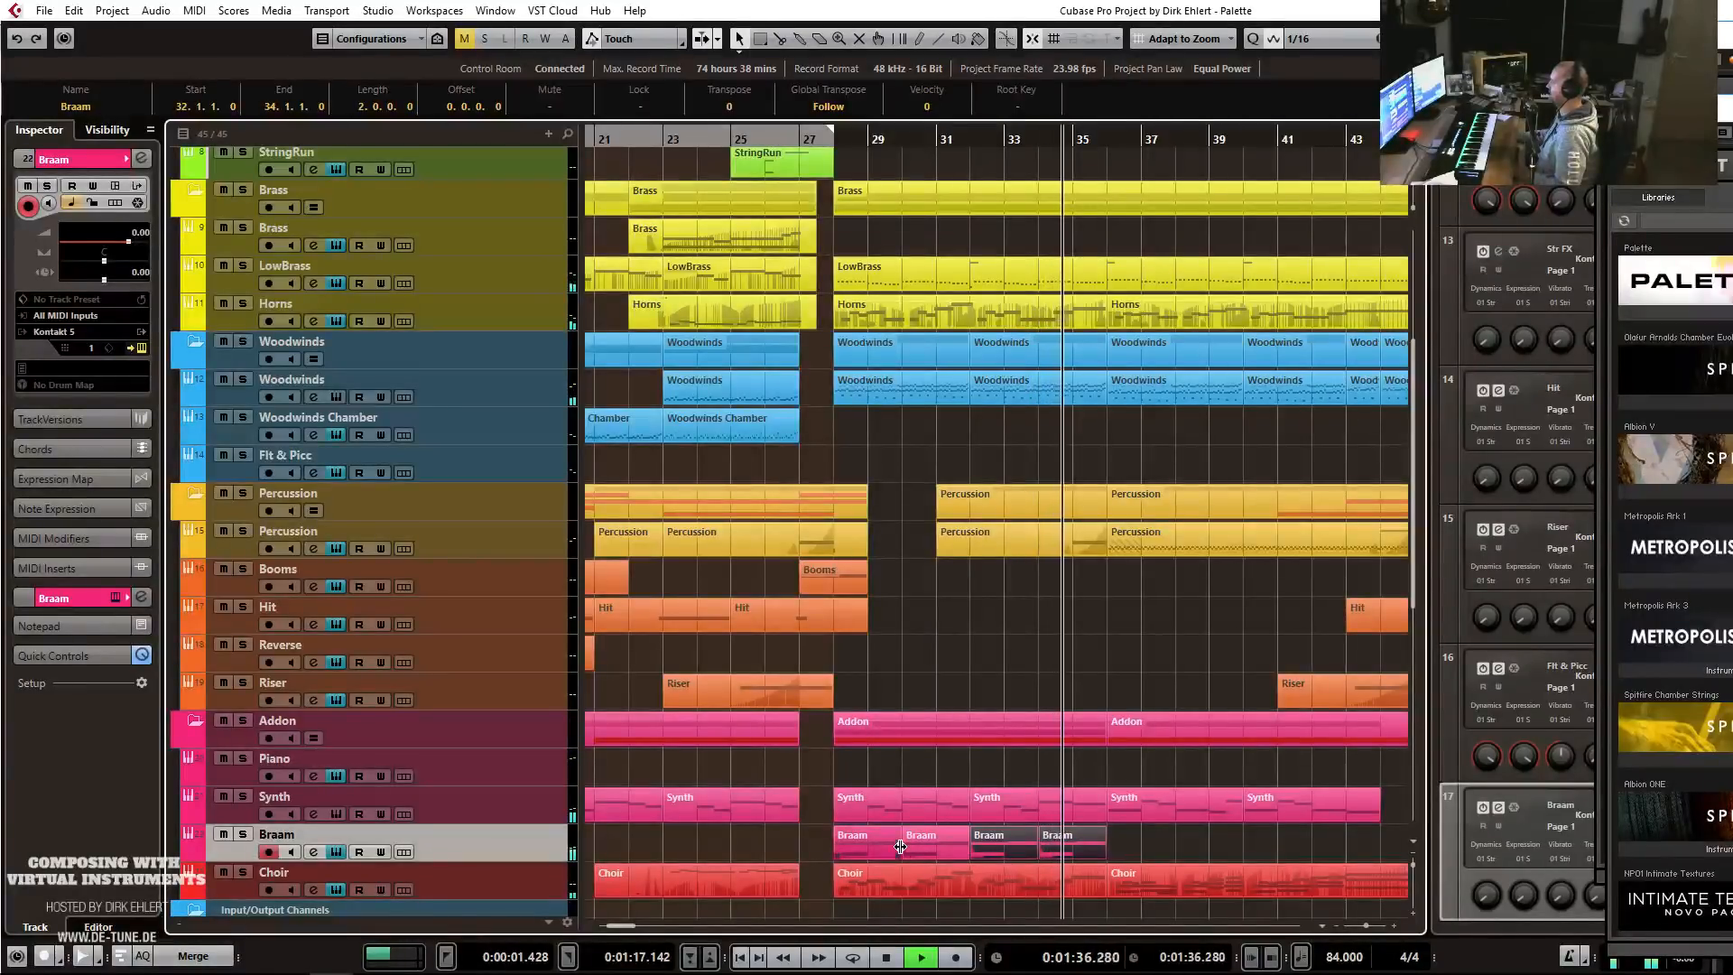
key("space")
Insert a D1 sixteenth note at the start of the Braam part at bar 28.
double_click(862, 844)
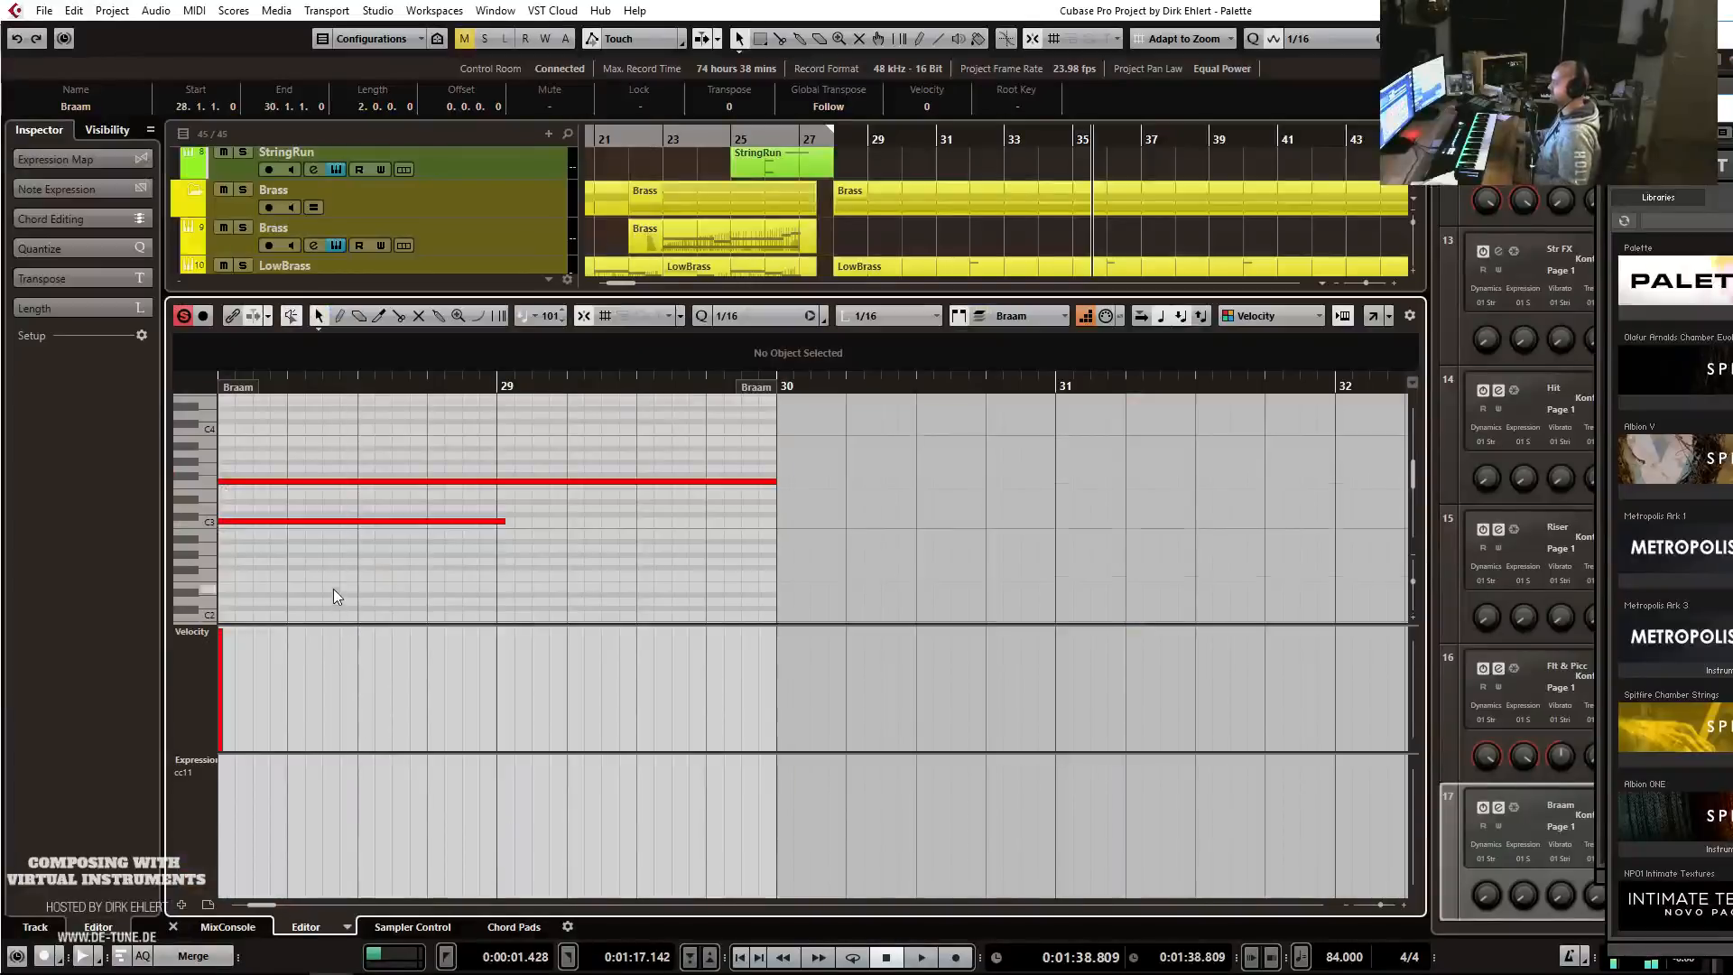
scroll(333, 596, "down", 3)
left_click(226, 560)
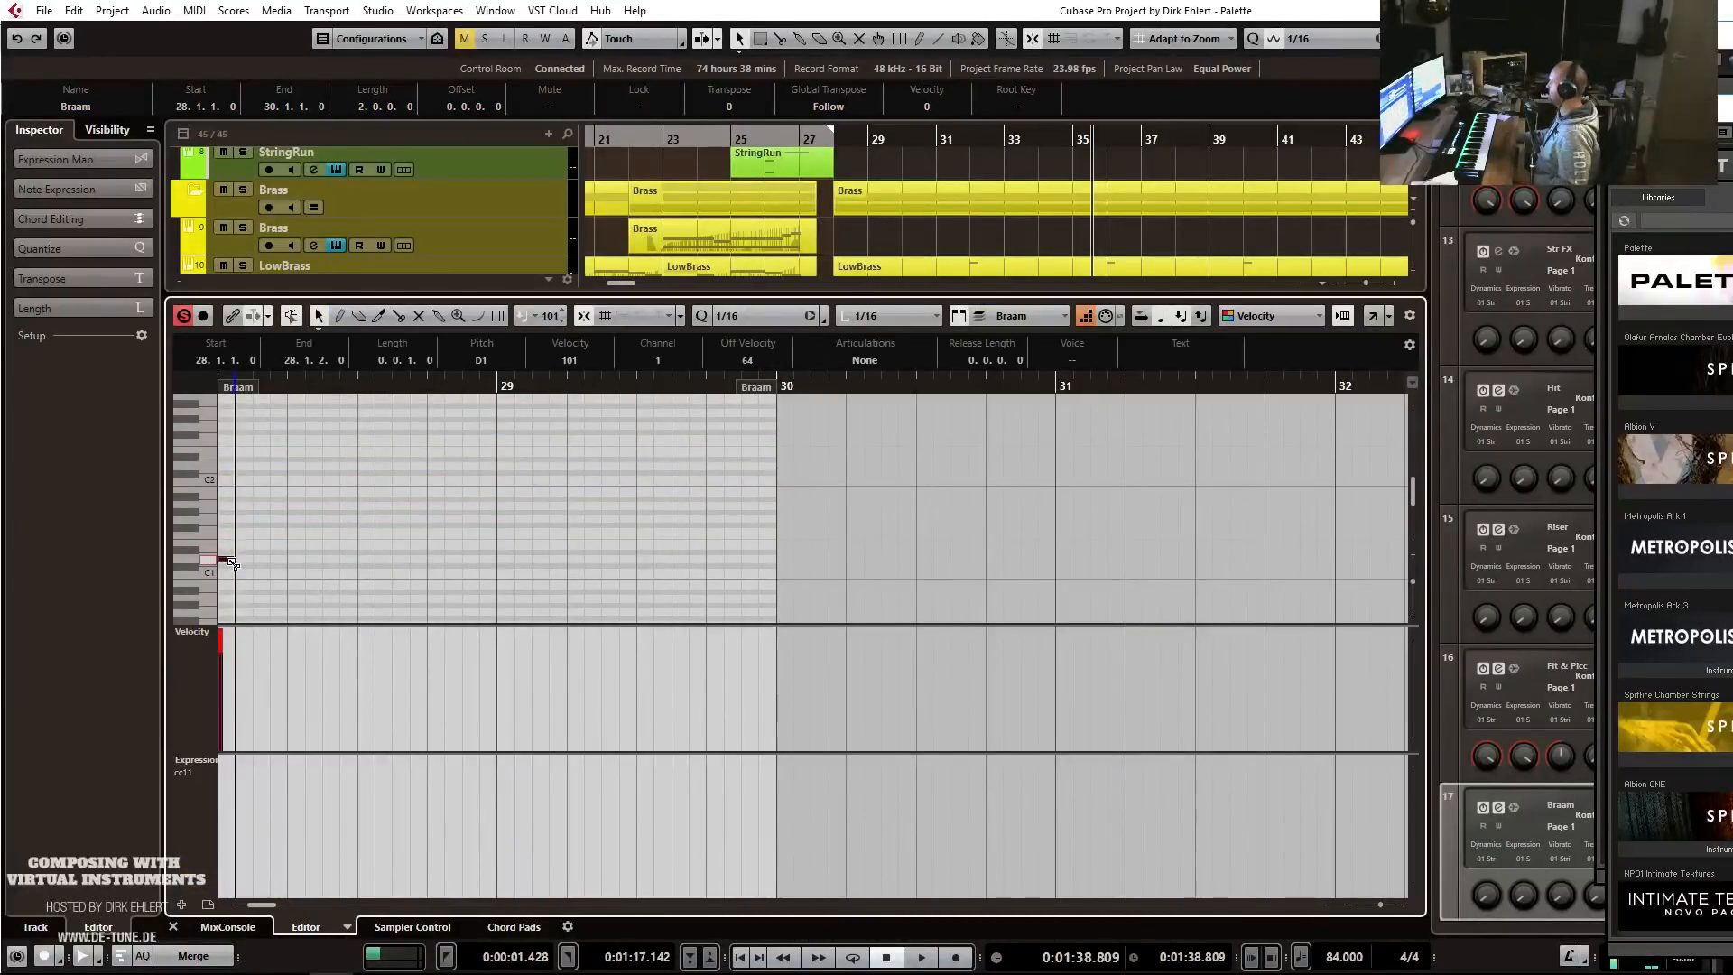
key("ctrl+e")
Replace the Braam copies after bar 30 with duplicates of the edited part, extending them to bar 38.
left_click(930, 842)
key("Delete")
left_click_drag(1142, 845, 847, 846)
key("Delete")
left_click(1072, 842)
key("ctrl+d")
Move the low note at the start of the Braam part at bar 36 up five semitones and repeat the part to bar 44.
double_click(1139, 848)
scroll(427, 611, "down", 3)
left_click_drag(332, 490, 184, 554)
key("Up")
key("Up")
key("Up")
key("Up")
key("Up")
key("ctrl+alt+e")
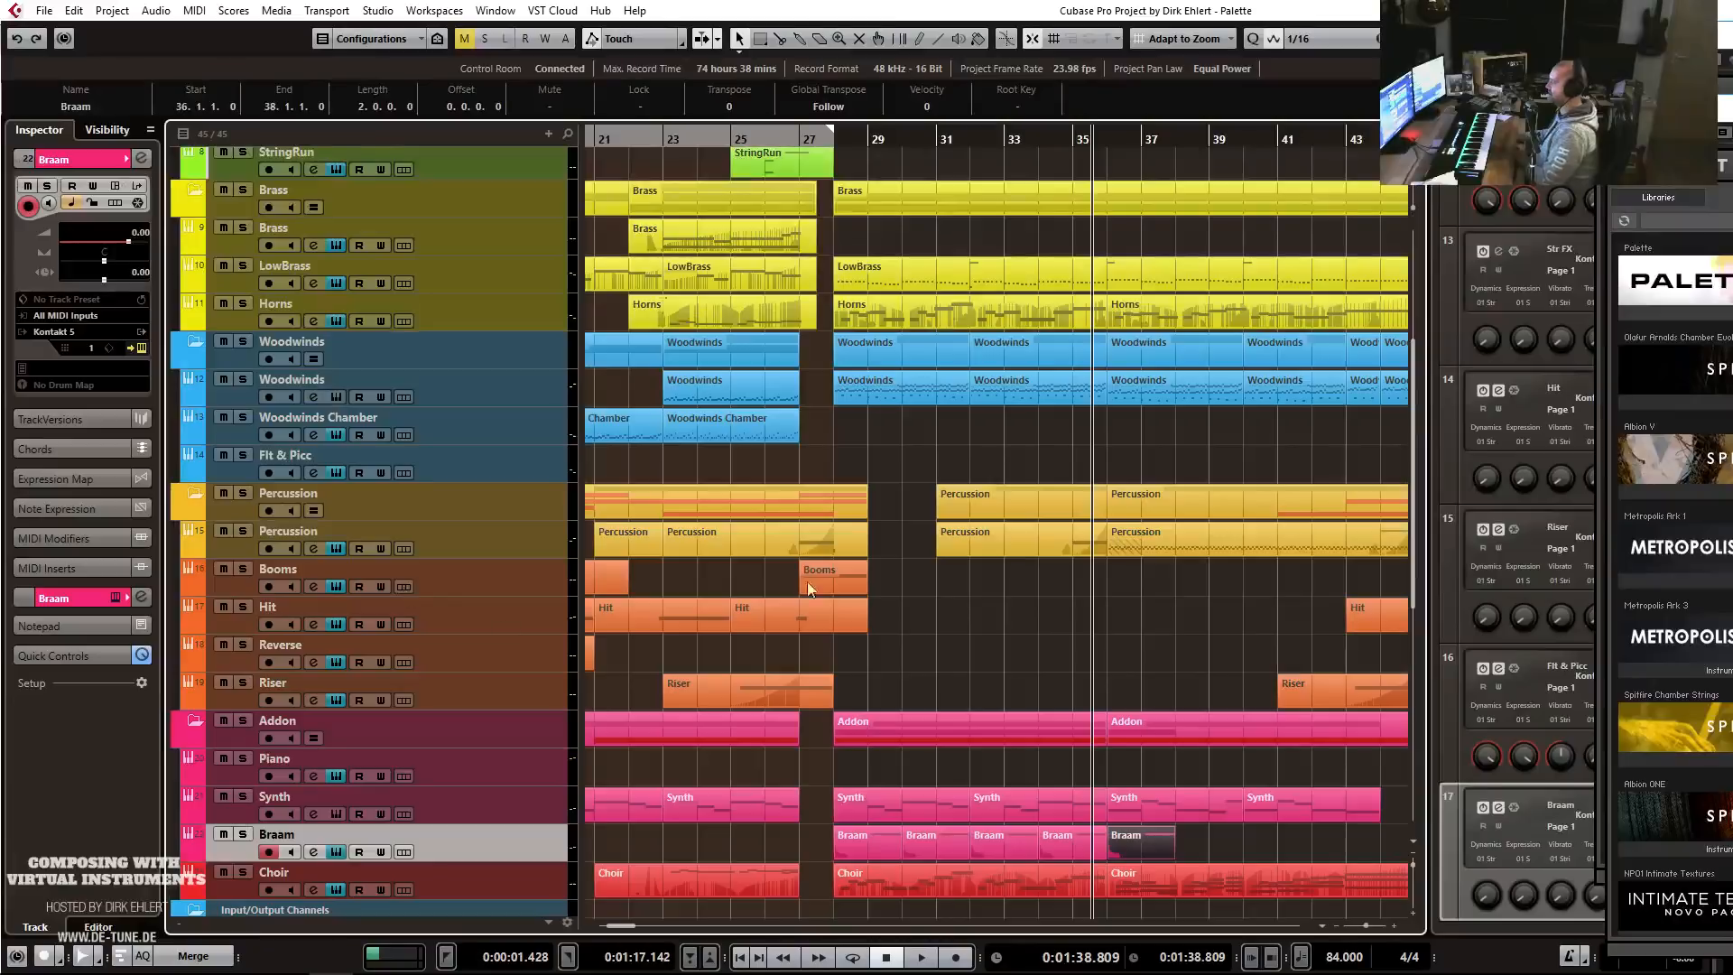
key("ctrl+d")
key("ctrl+d")
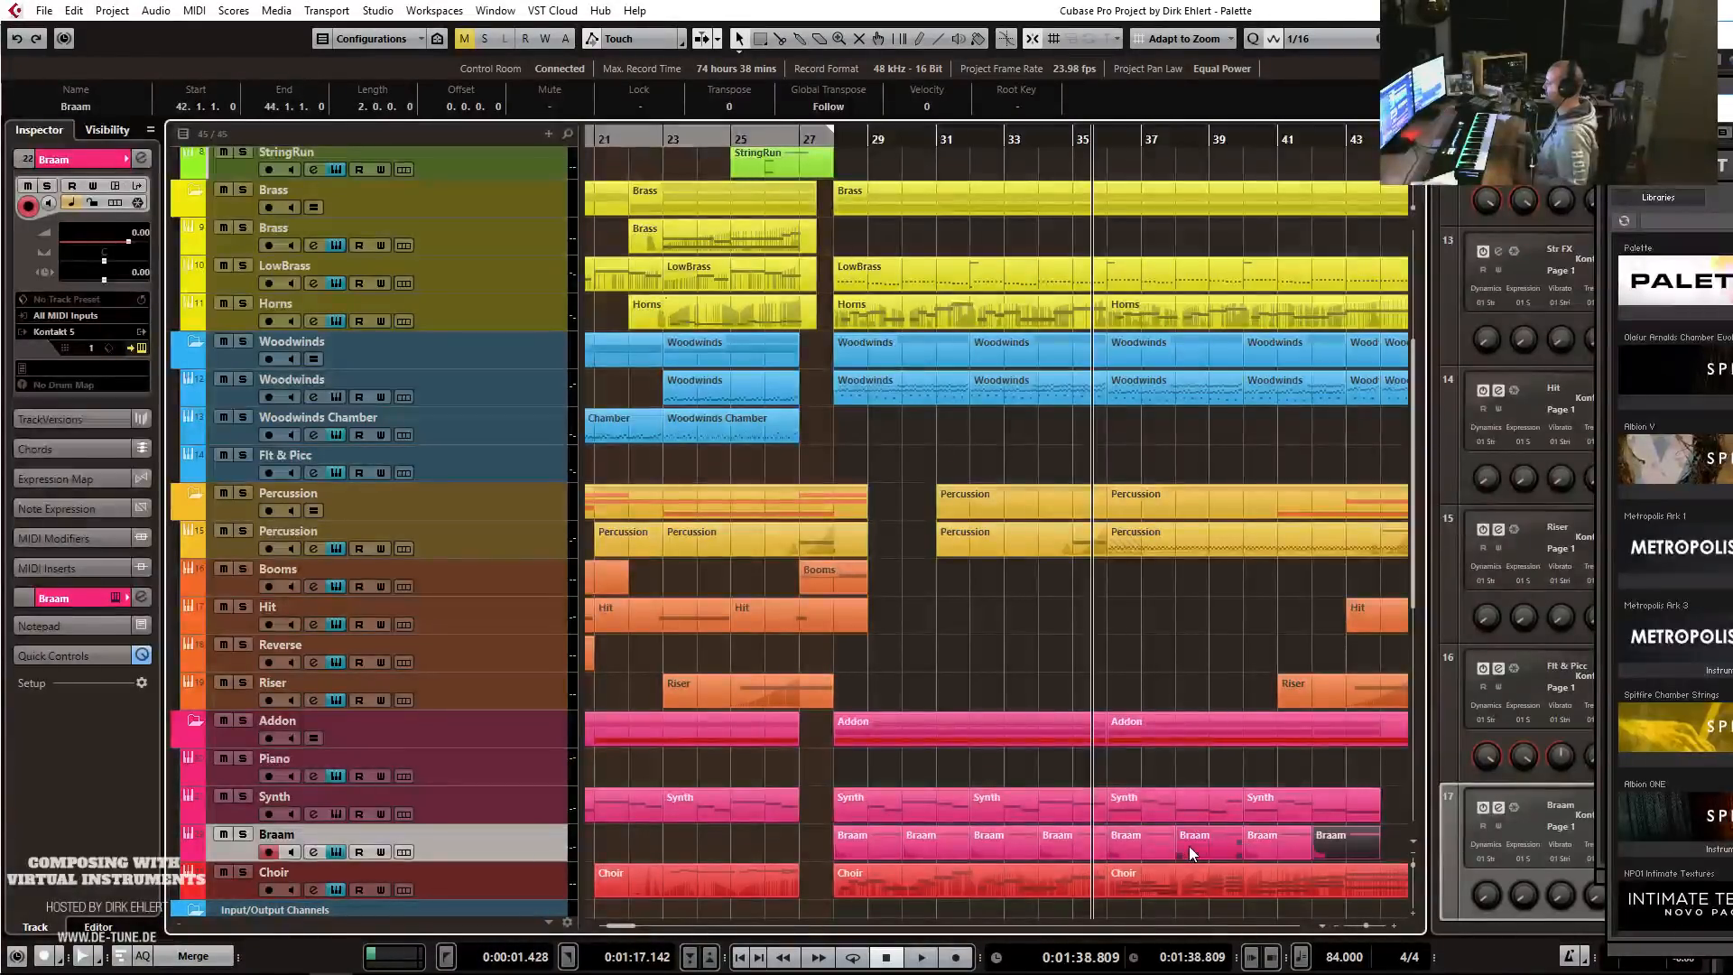
Place the playback cursor at bar 28 and duplicate the Percussion track with its parts.
left_click(856, 140)
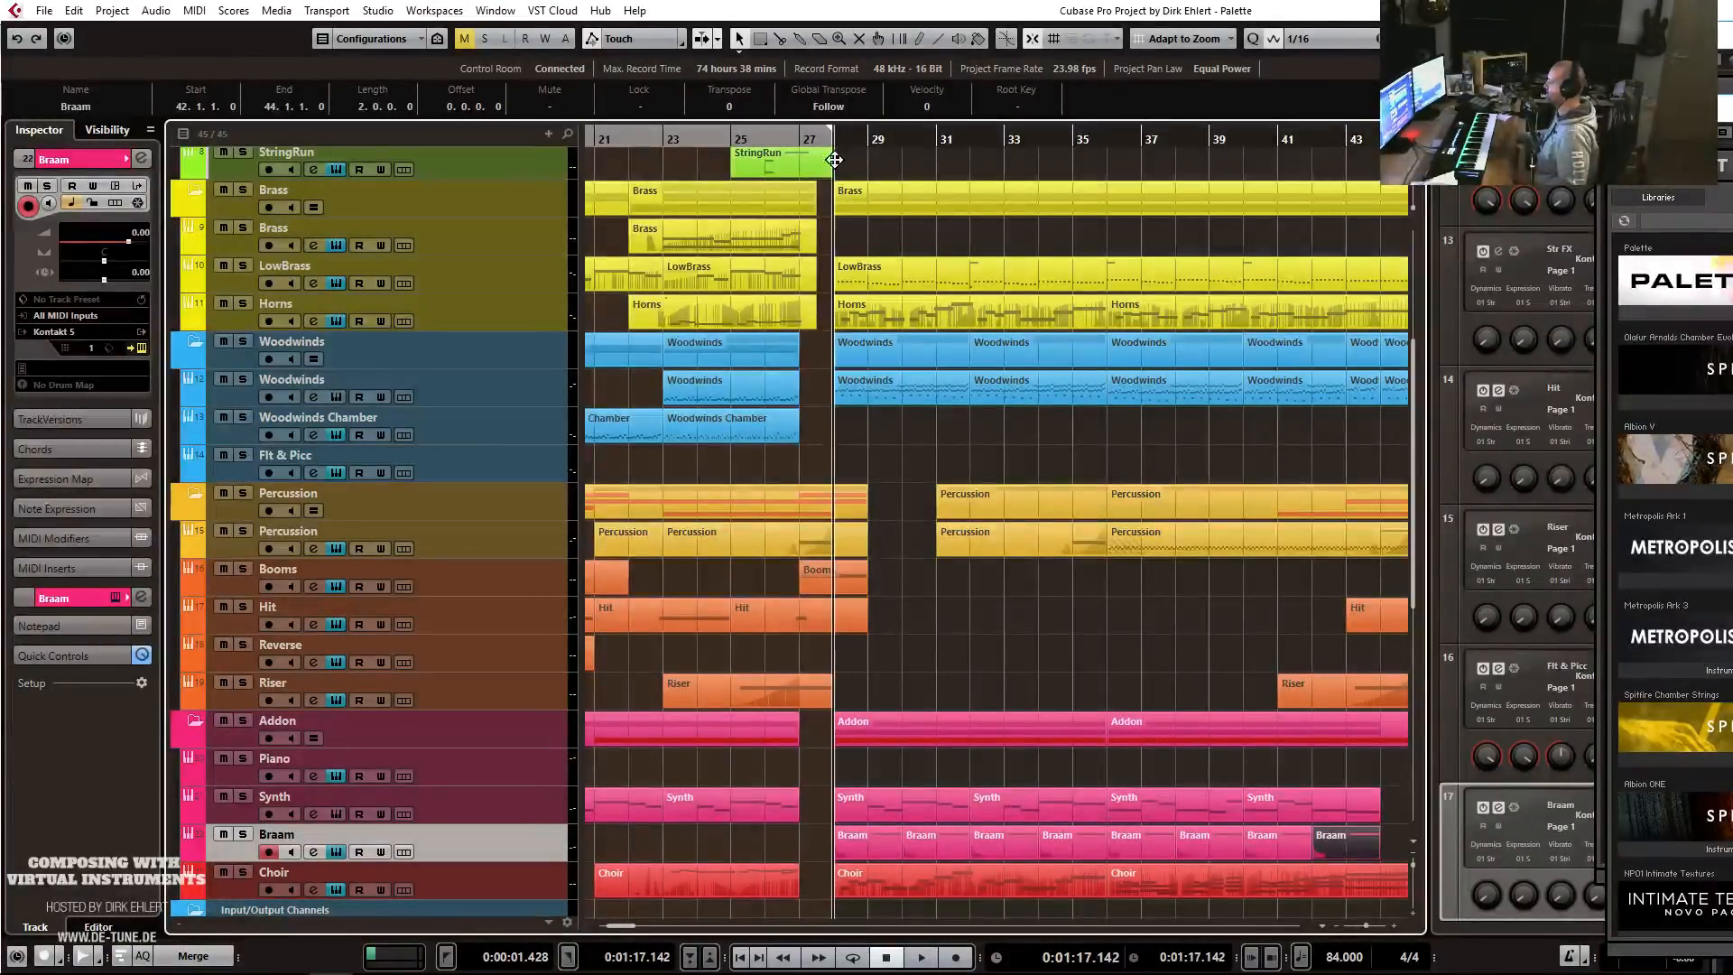
right_click(346, 531)
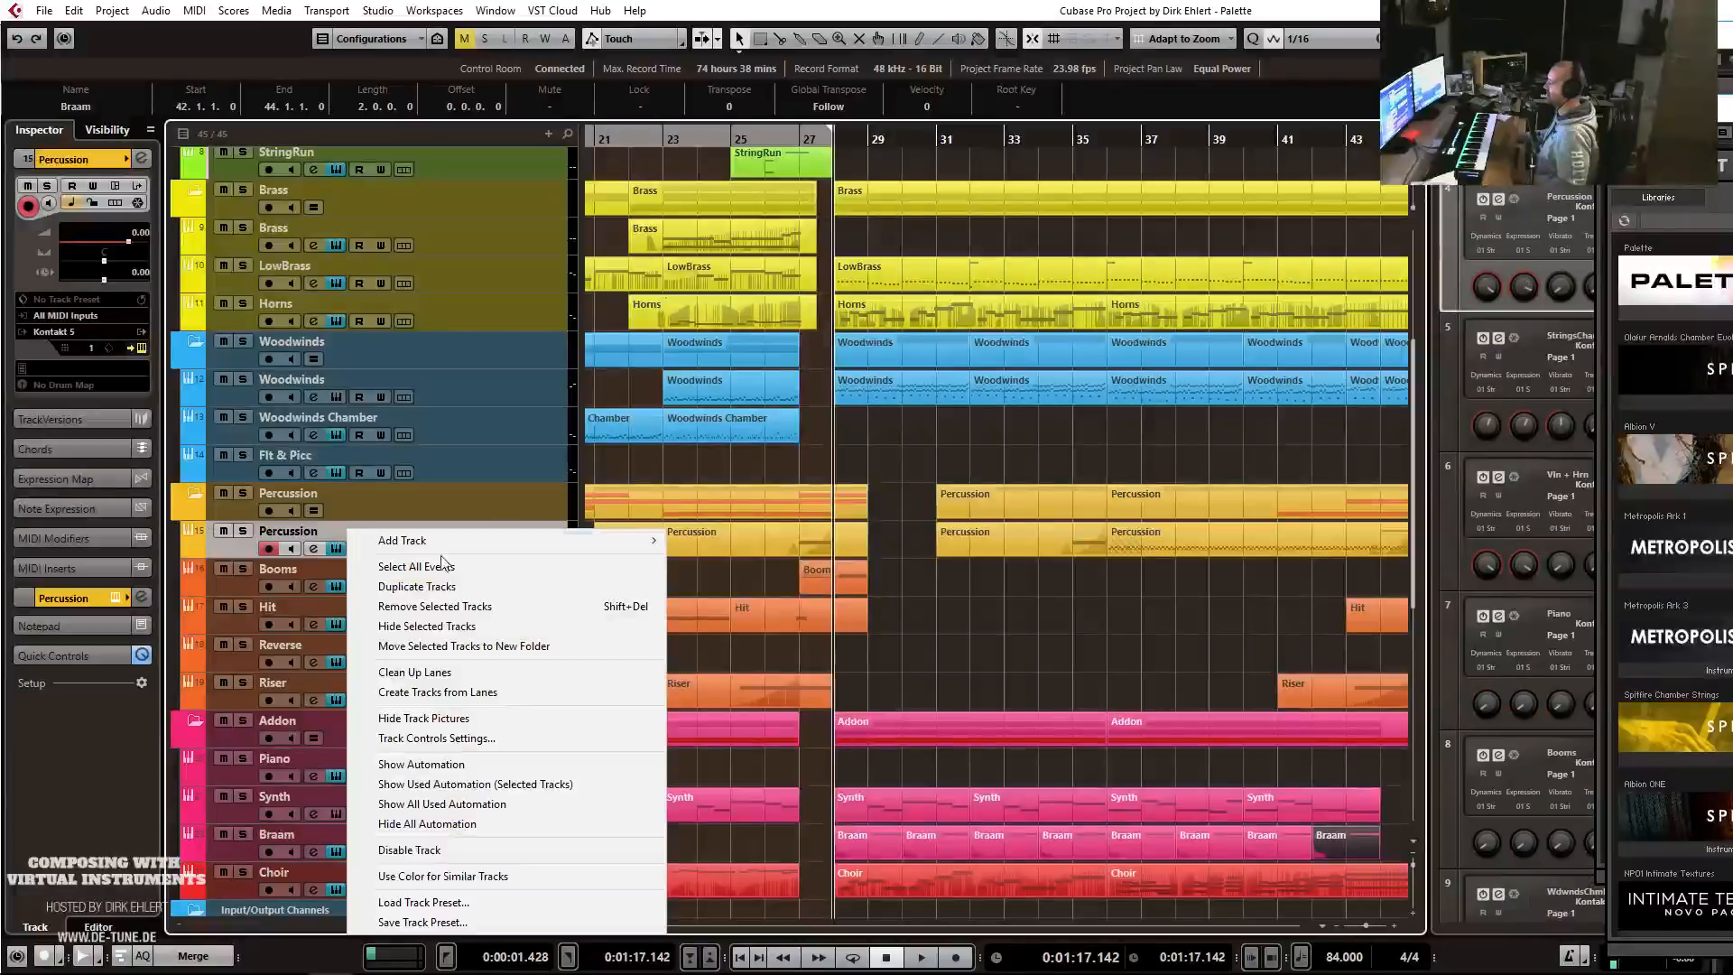
left_click(484, 585)
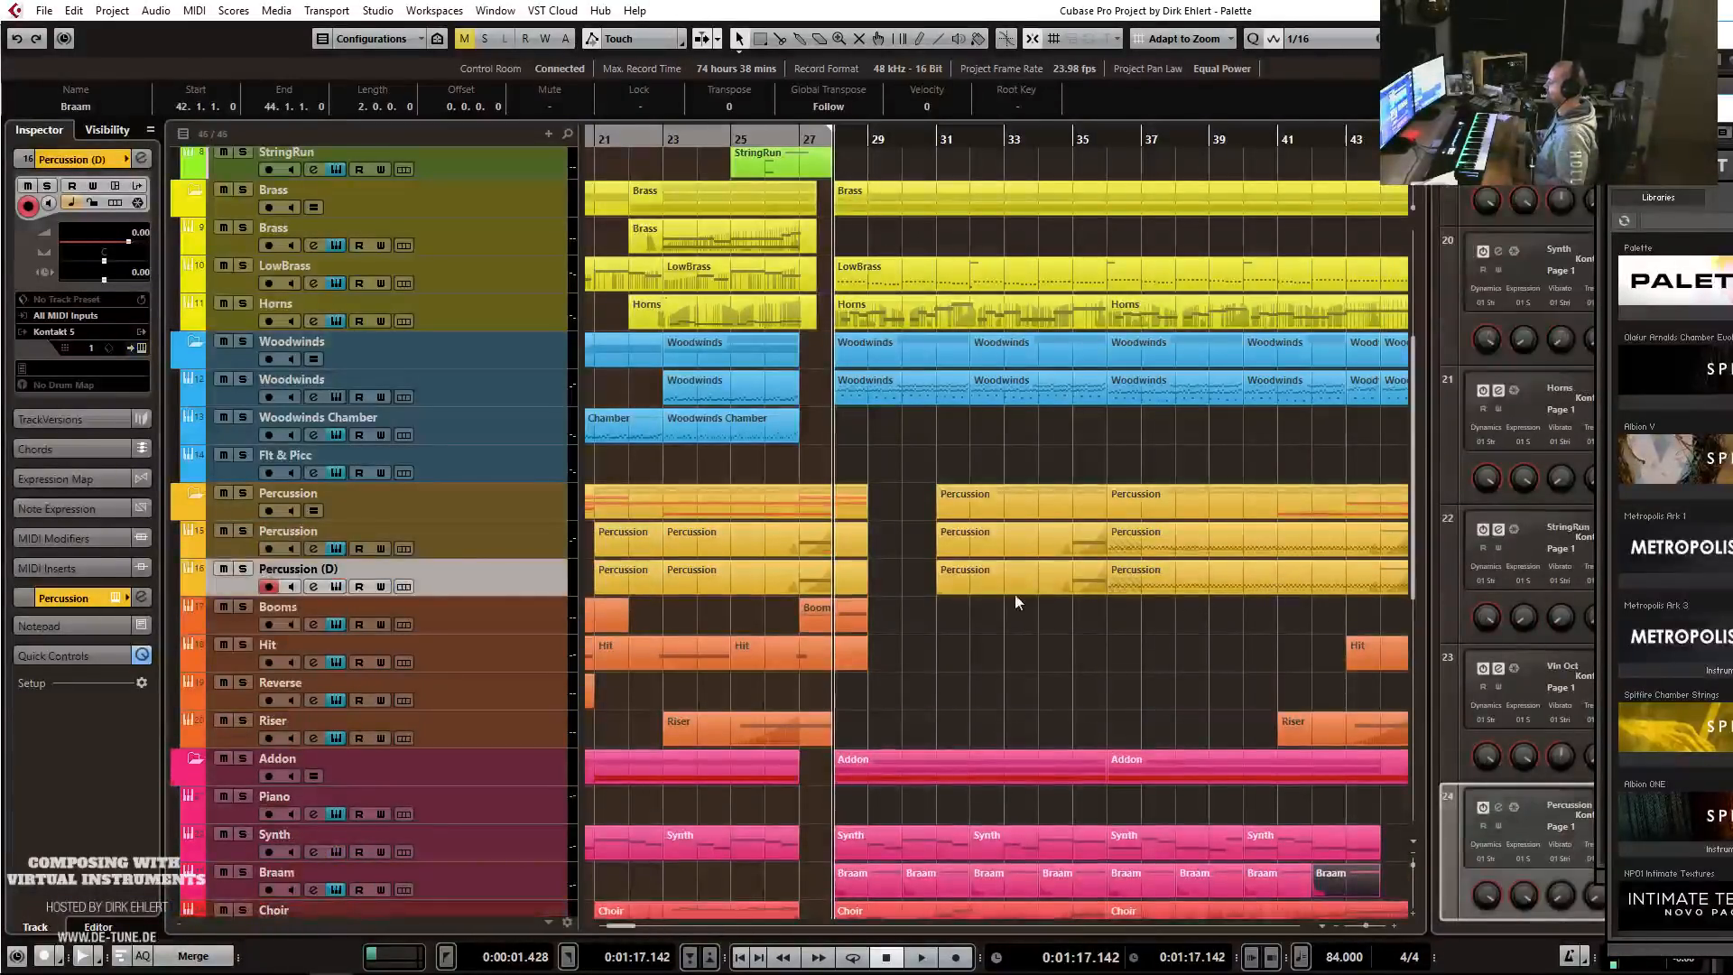
Delete all the copied parts from the duplicated Percussion (D) track.
left_click(419, 589)
key("g")
key("g")
key("g")
key("g")
key("g")
key("g")
left_click(1286, 574)
left_click_drag(473, 580, 472, 585)
key("Delete")
Replace 07 Percussion in the duplicated track's Kontakt with Low Booms (ST JXL).nki from the JXL folder of Hans Zimmer Percussion Professional.
left_click(141, 350)
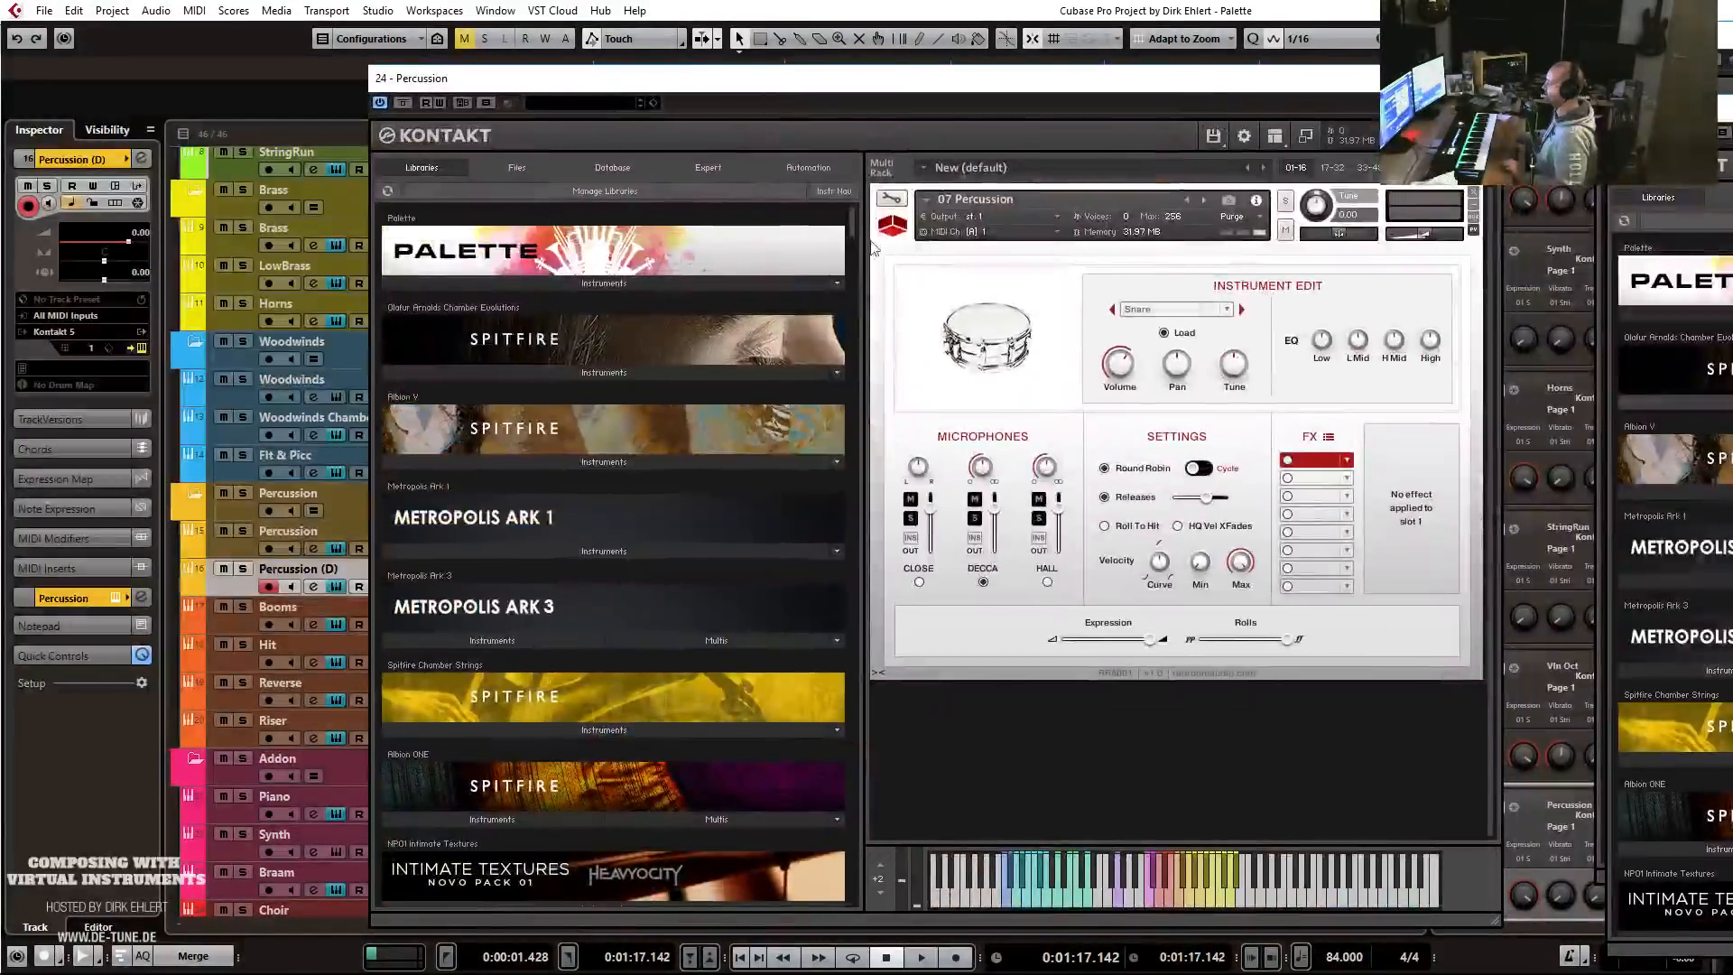
scroll(853, 246, "down", 5)
scroll(853, 246, "down", 6)
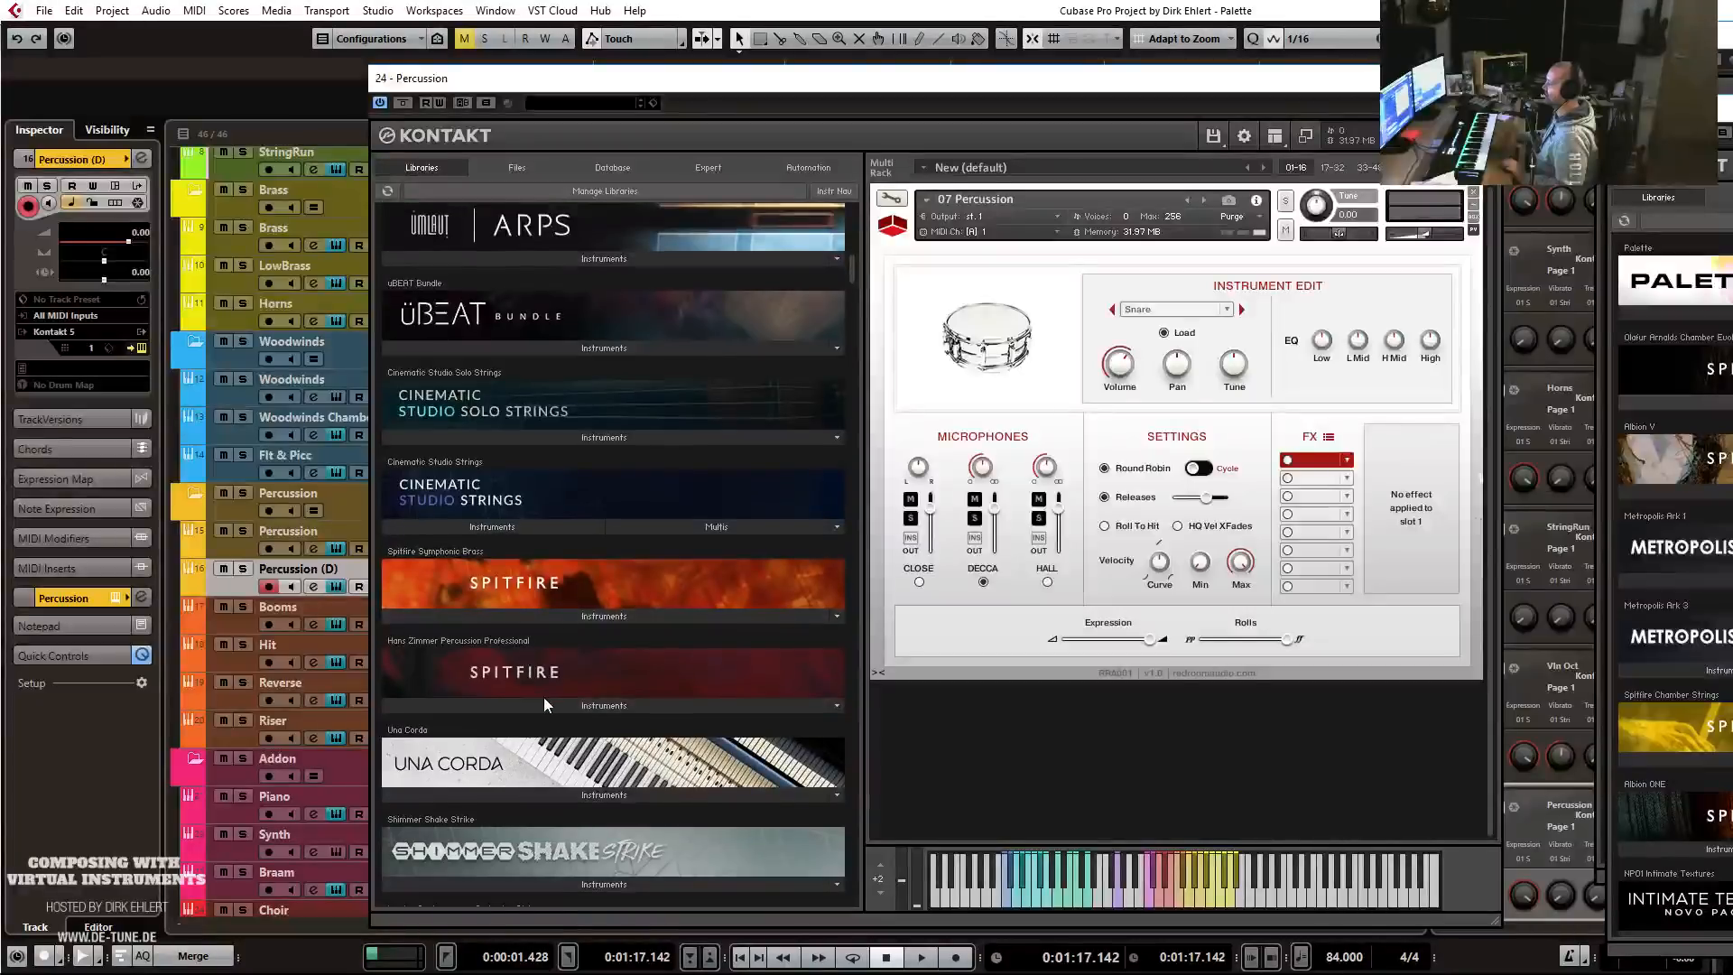
left_click(544, 699)
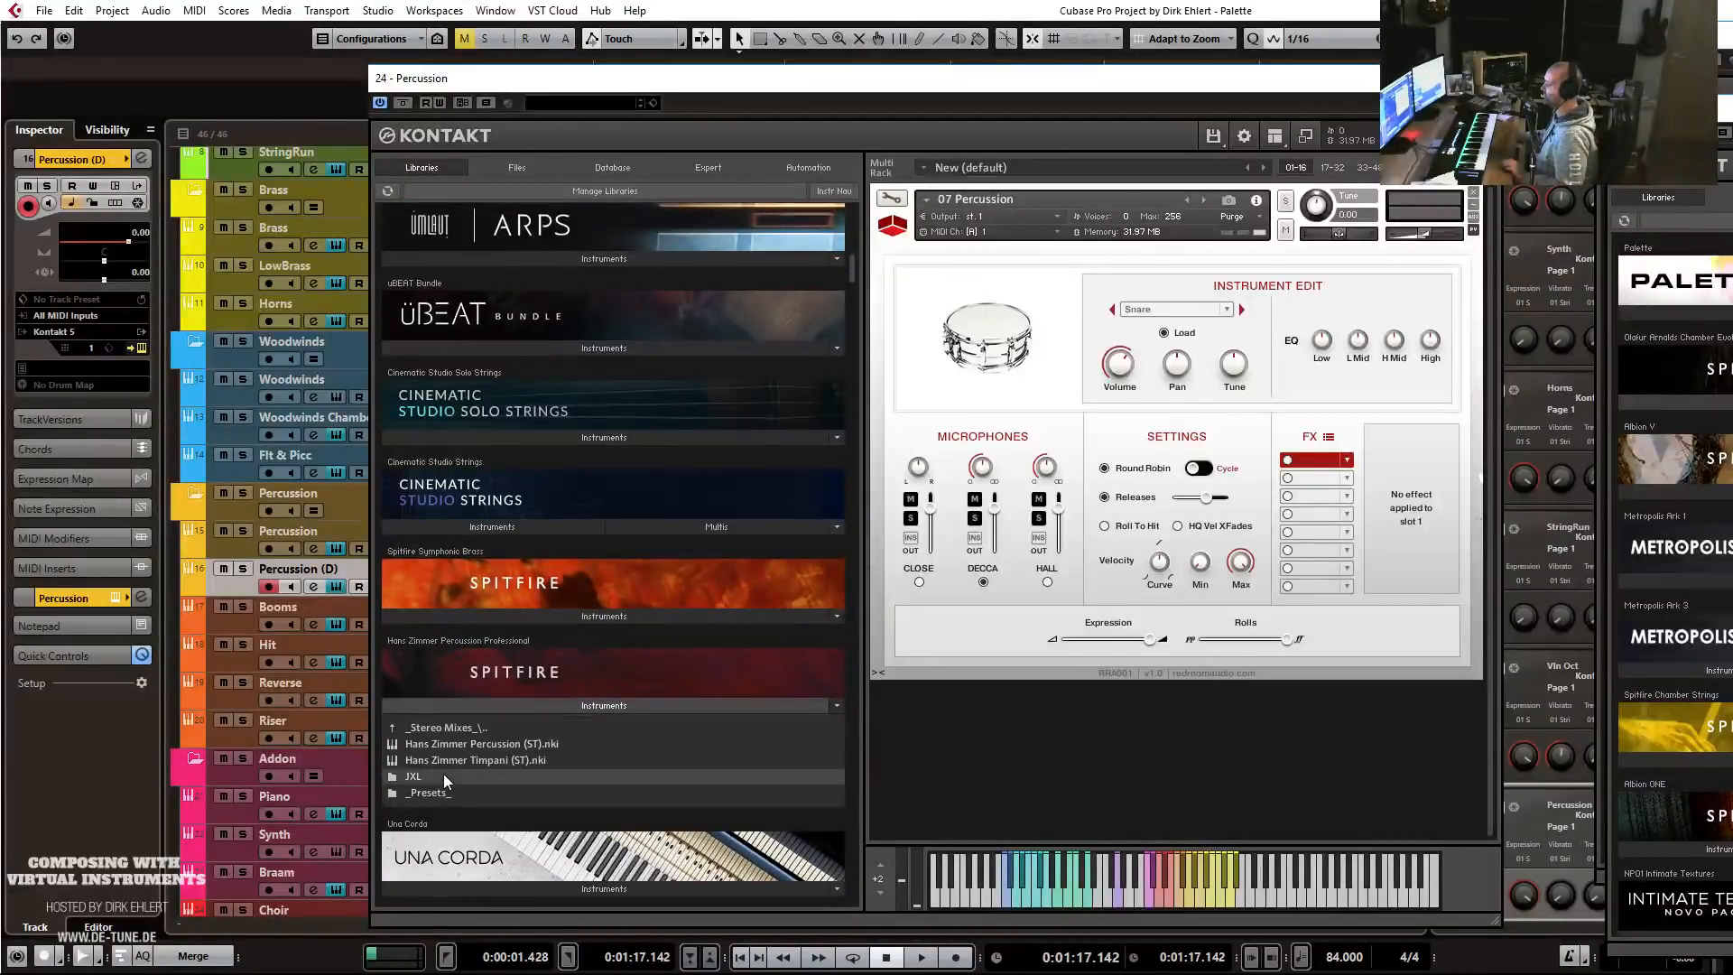
left_click(443, 775)
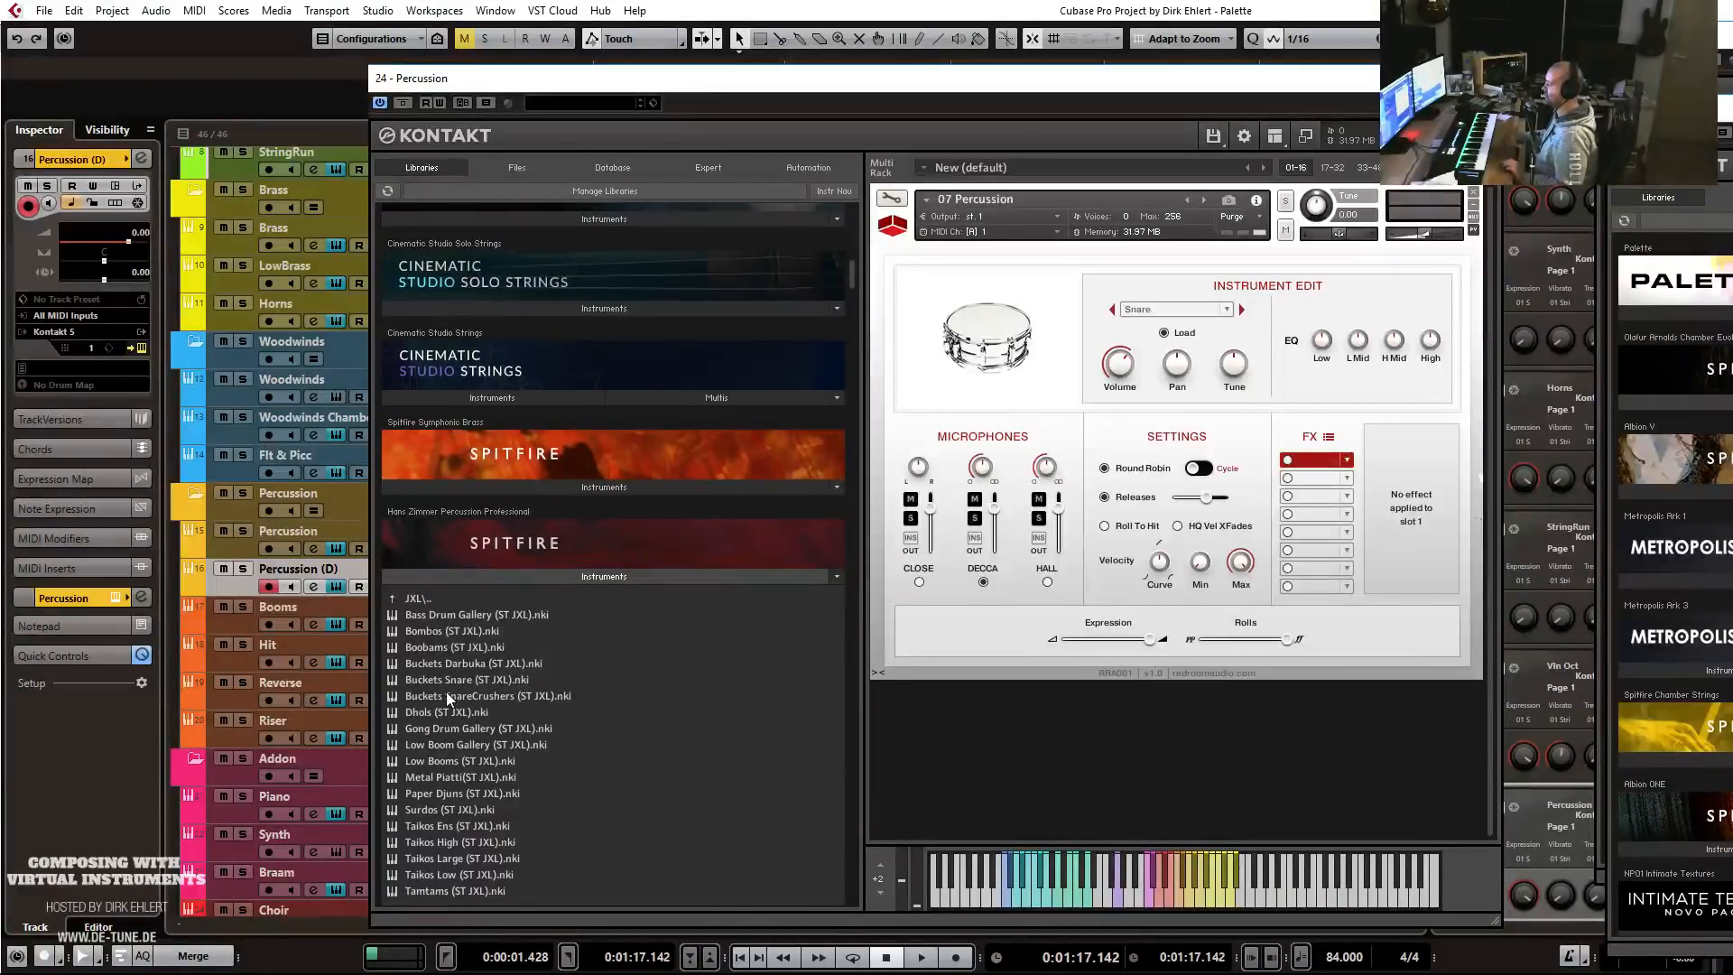
double_click(436, 762)
left_click_drag(1033, 219, 1033, 219)
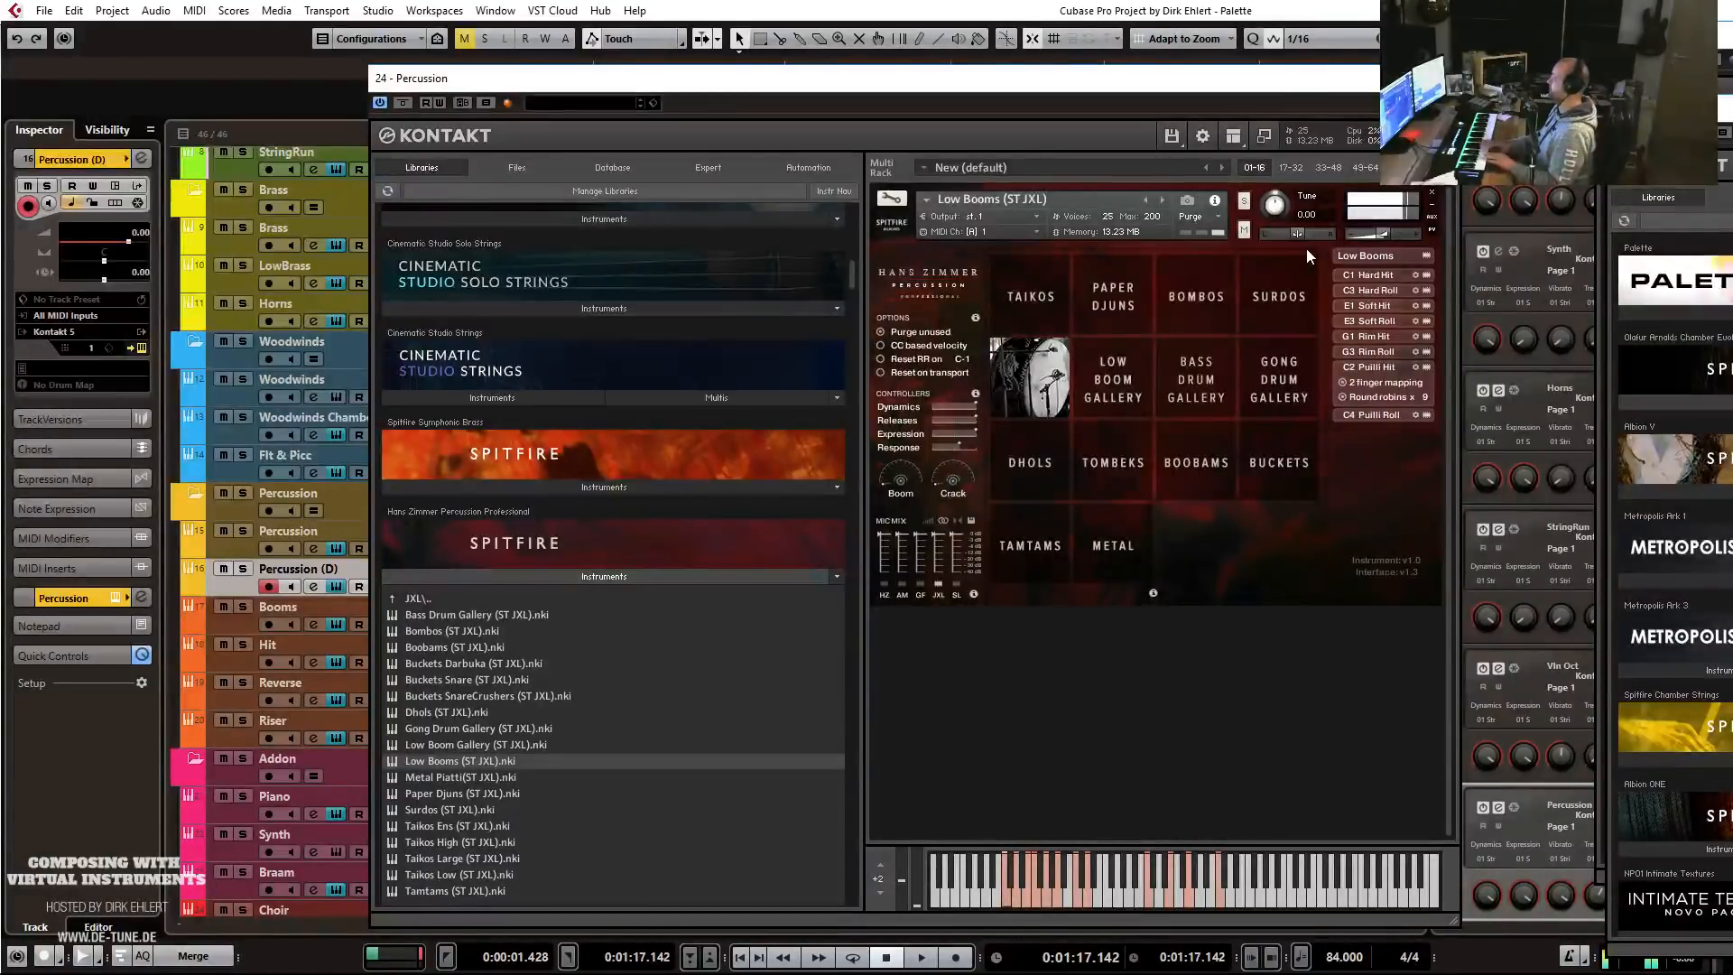
left_click(1441, 78)
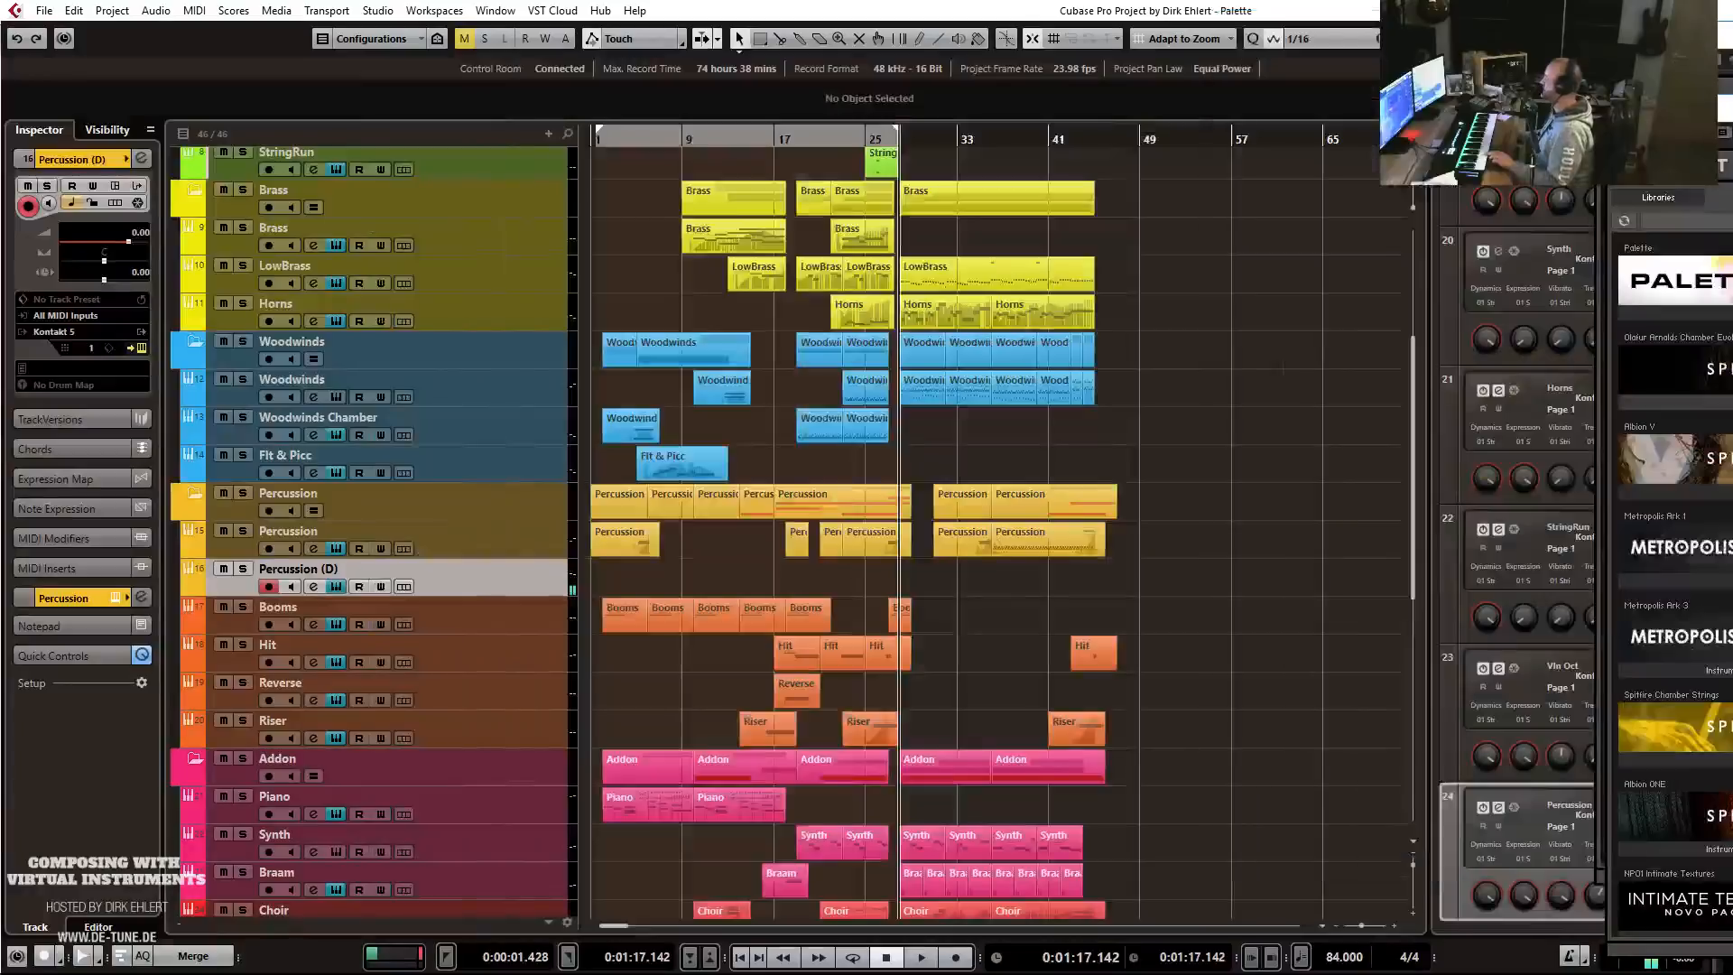
Record a percussion part on the Percussion (D) track from bar 26 to bar 33.
left_click(883, 138)
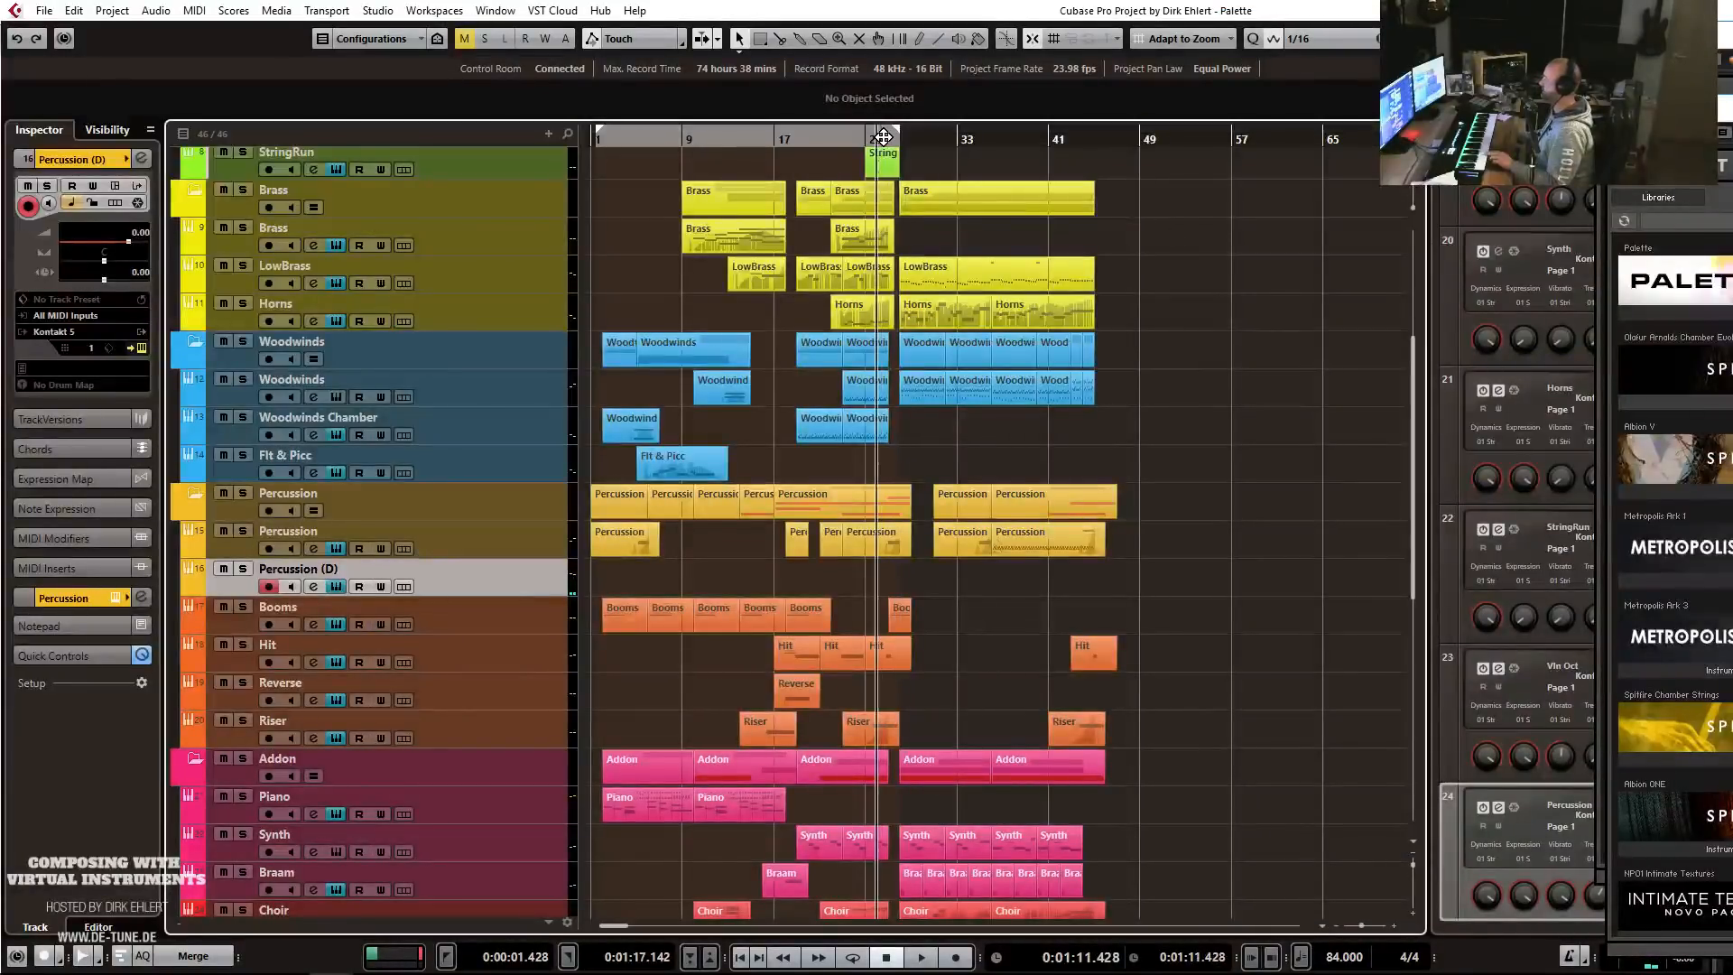
key("KP_Multiply")
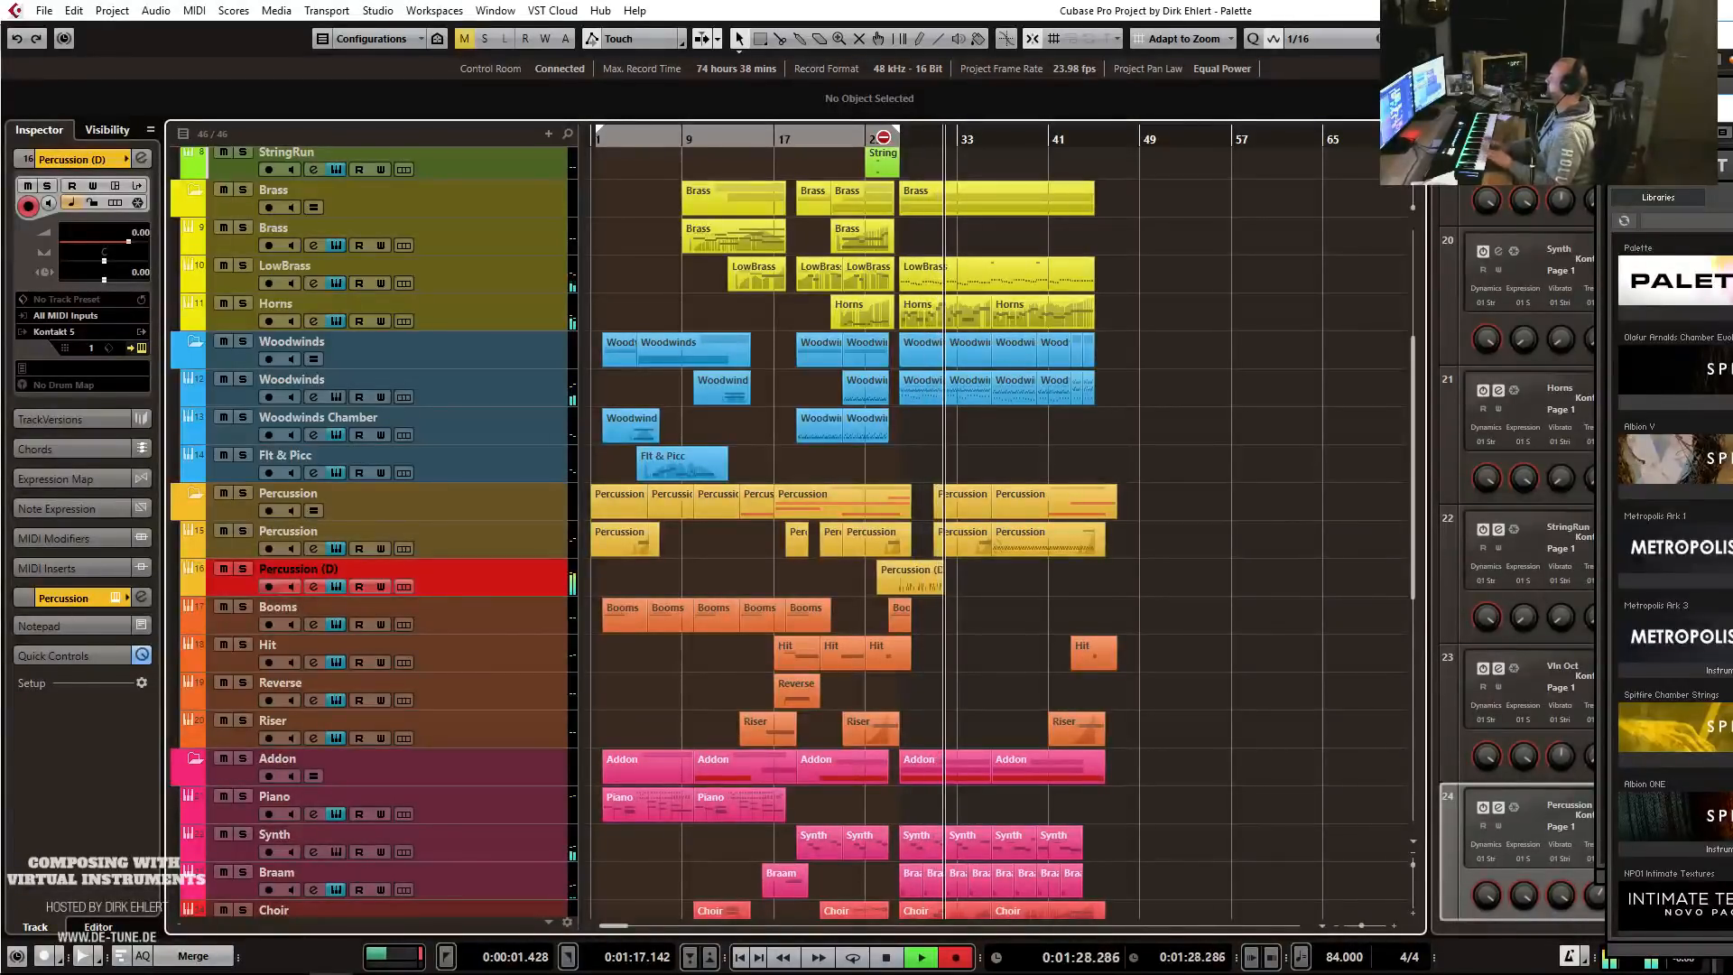
key("space")
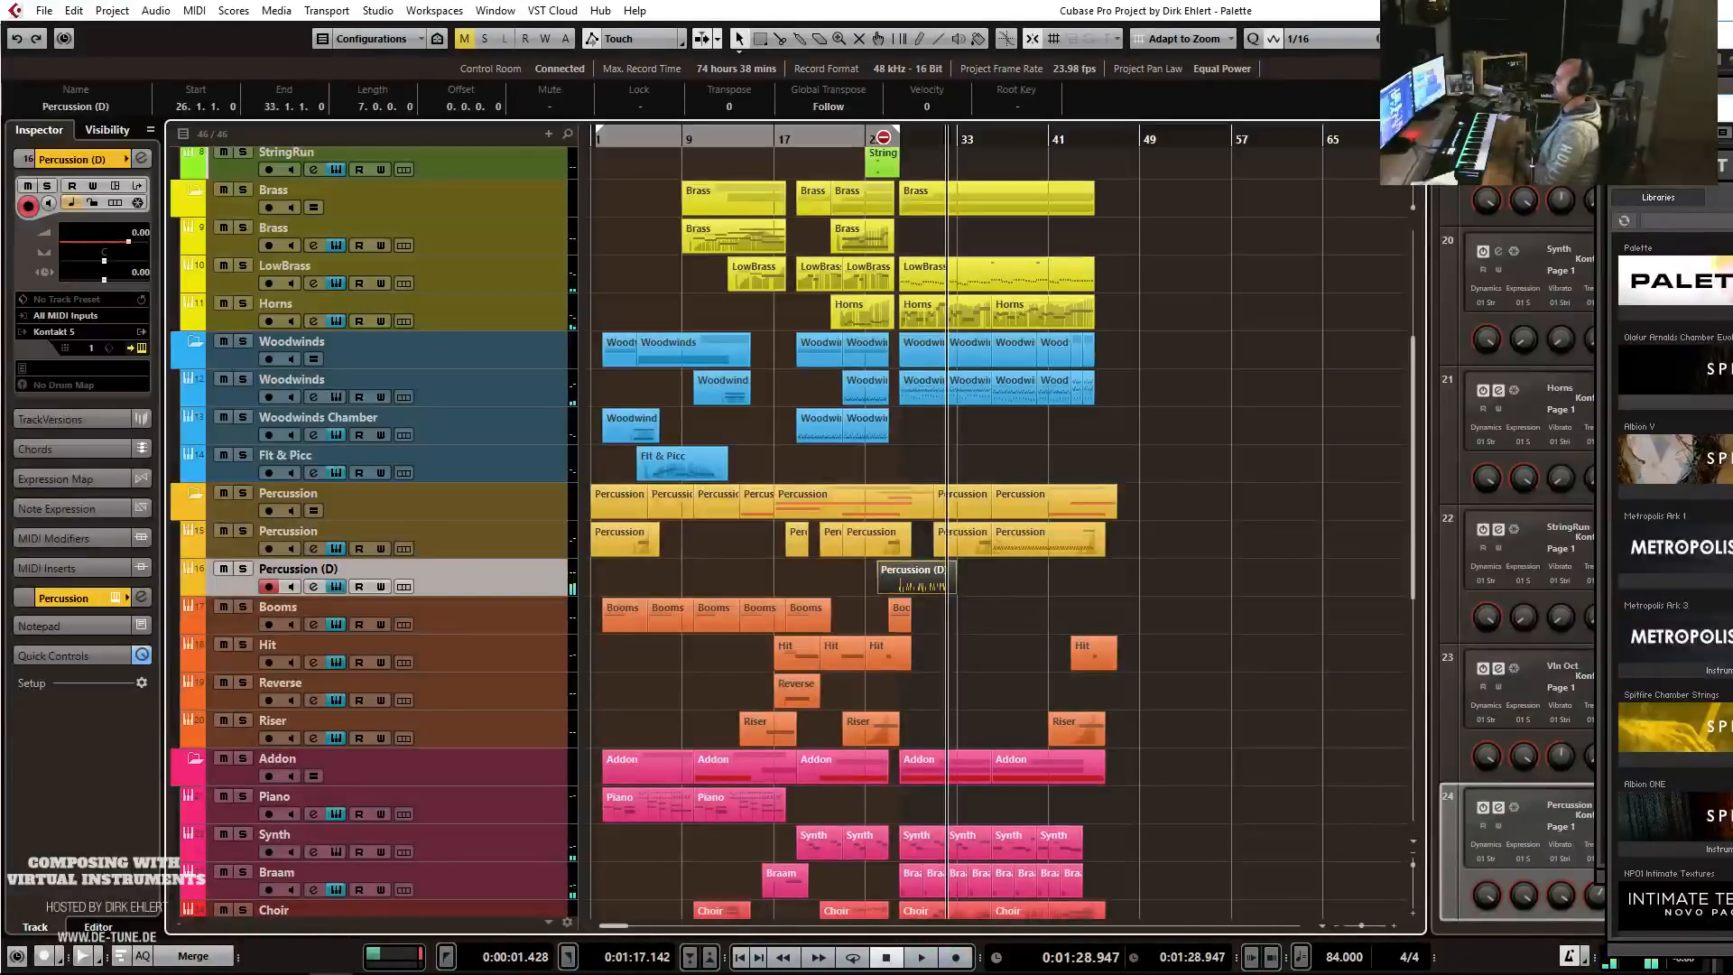
Quantize the recorded percussion notes to 1/16 and trim the start of the part to bar 28.
double_click(933, 580)
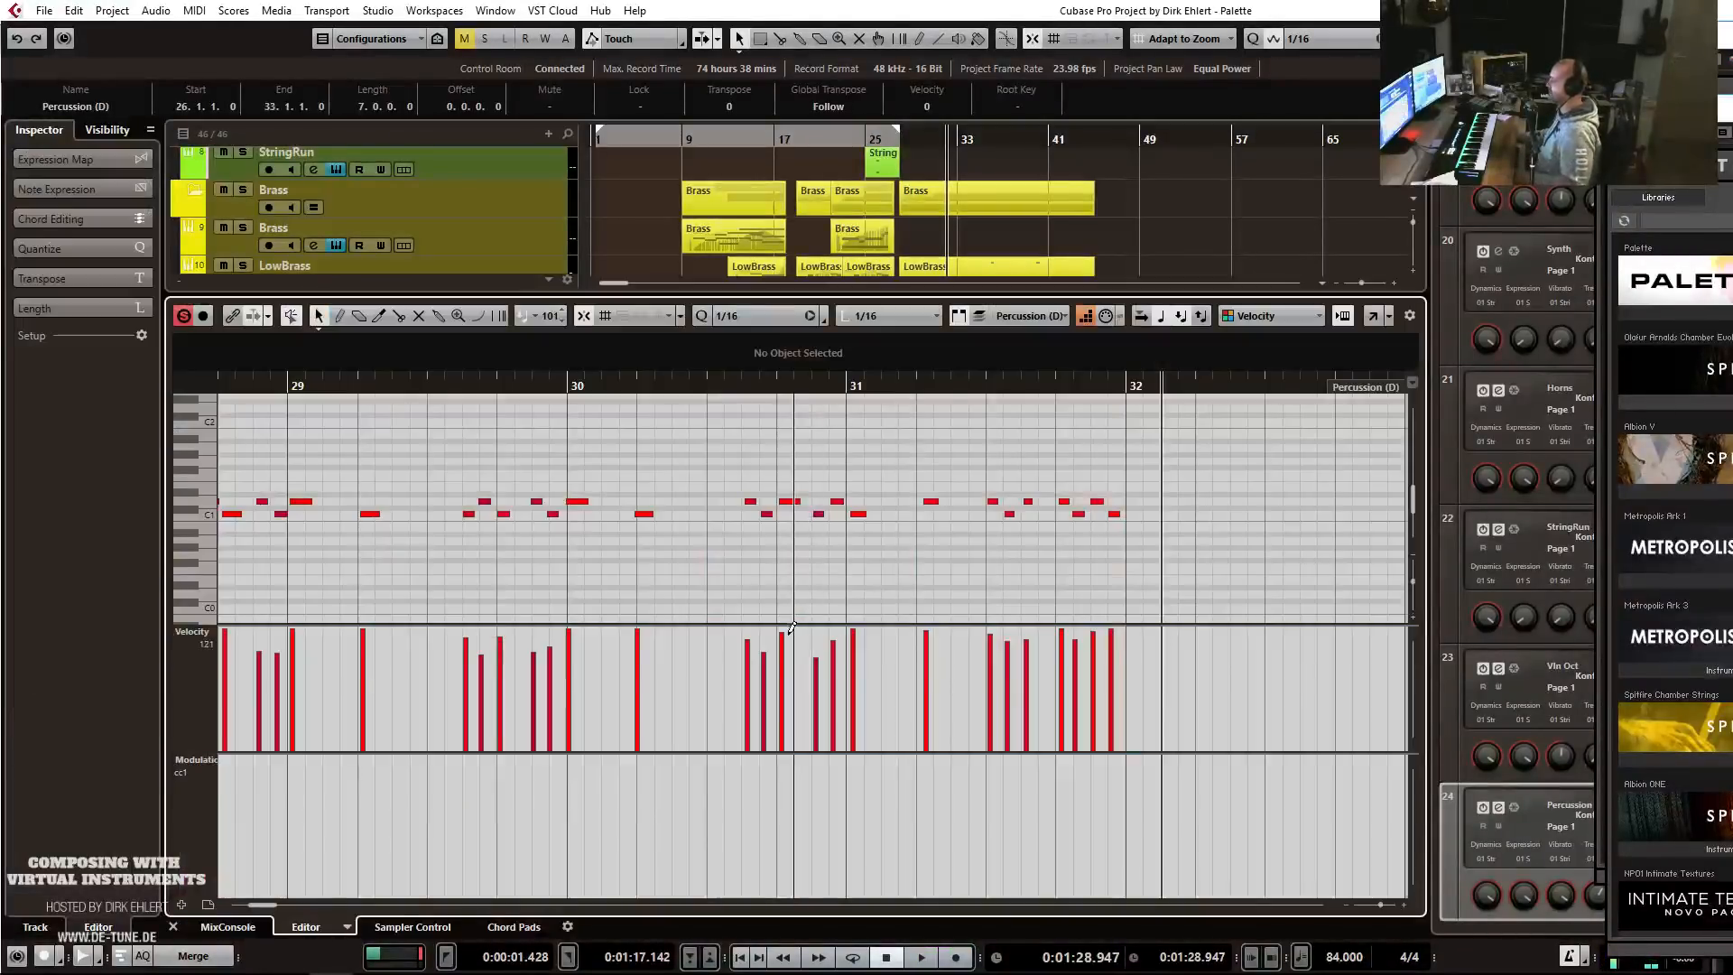
key("q")
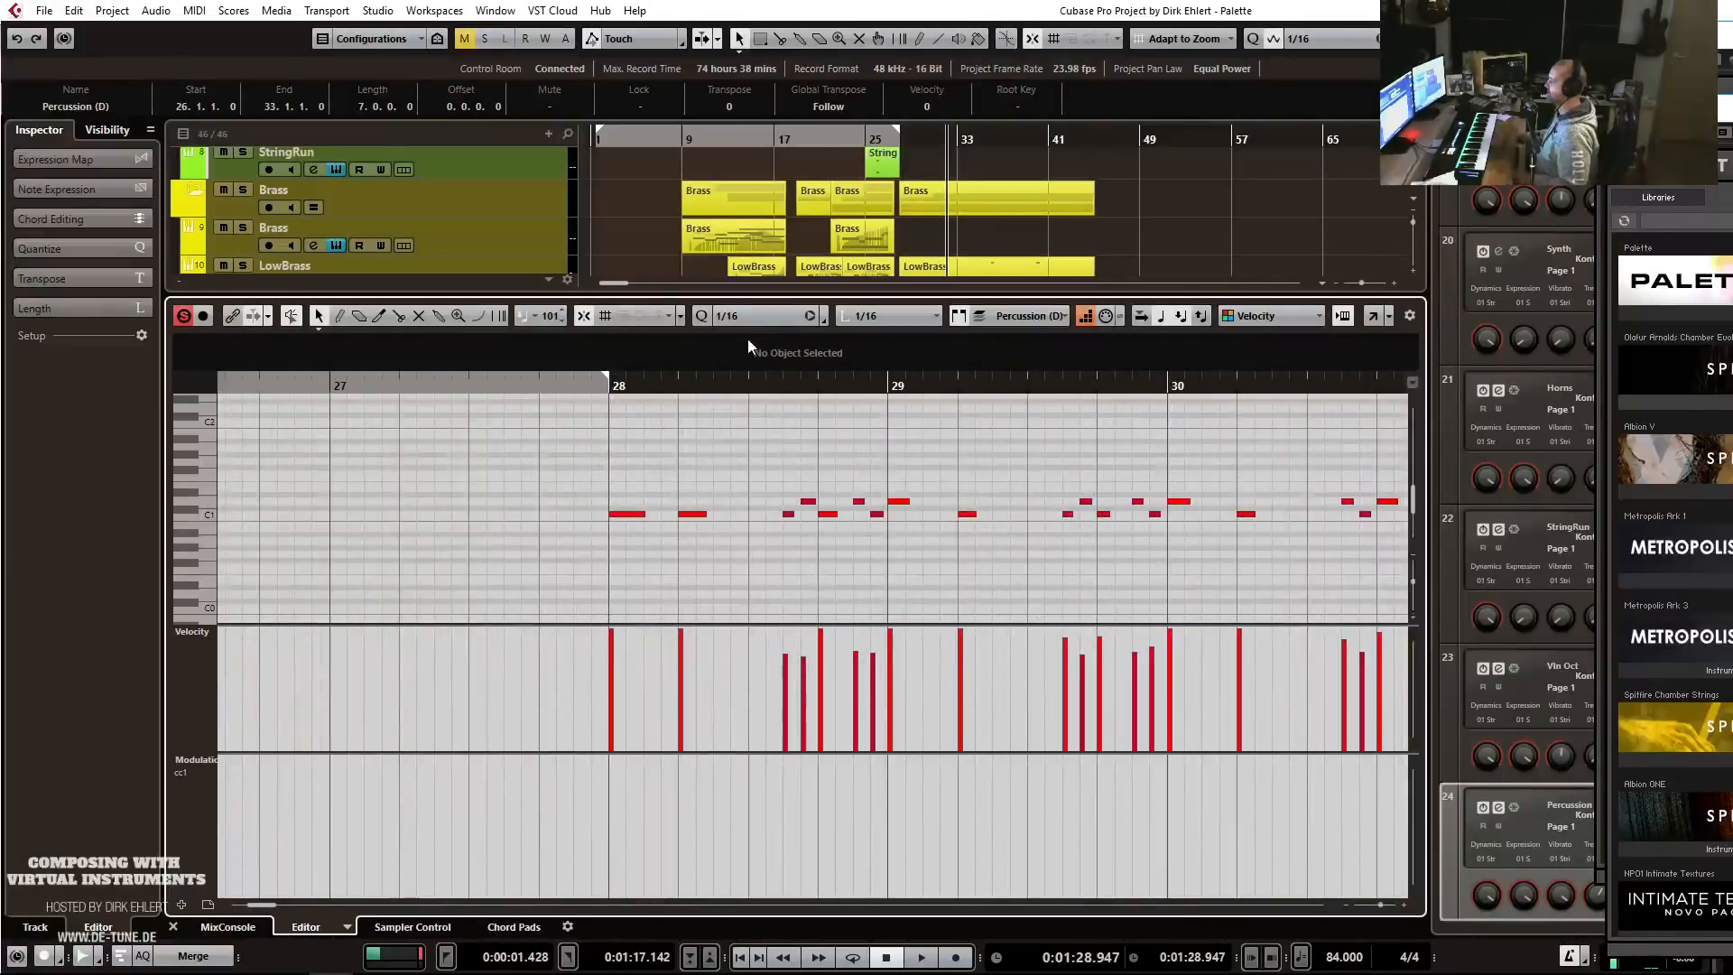
scroll(468, 420, "left", 3)
left_click_drag(449, 392, 1008, 398)
key("g")
key("g")
key("g")
key("g")
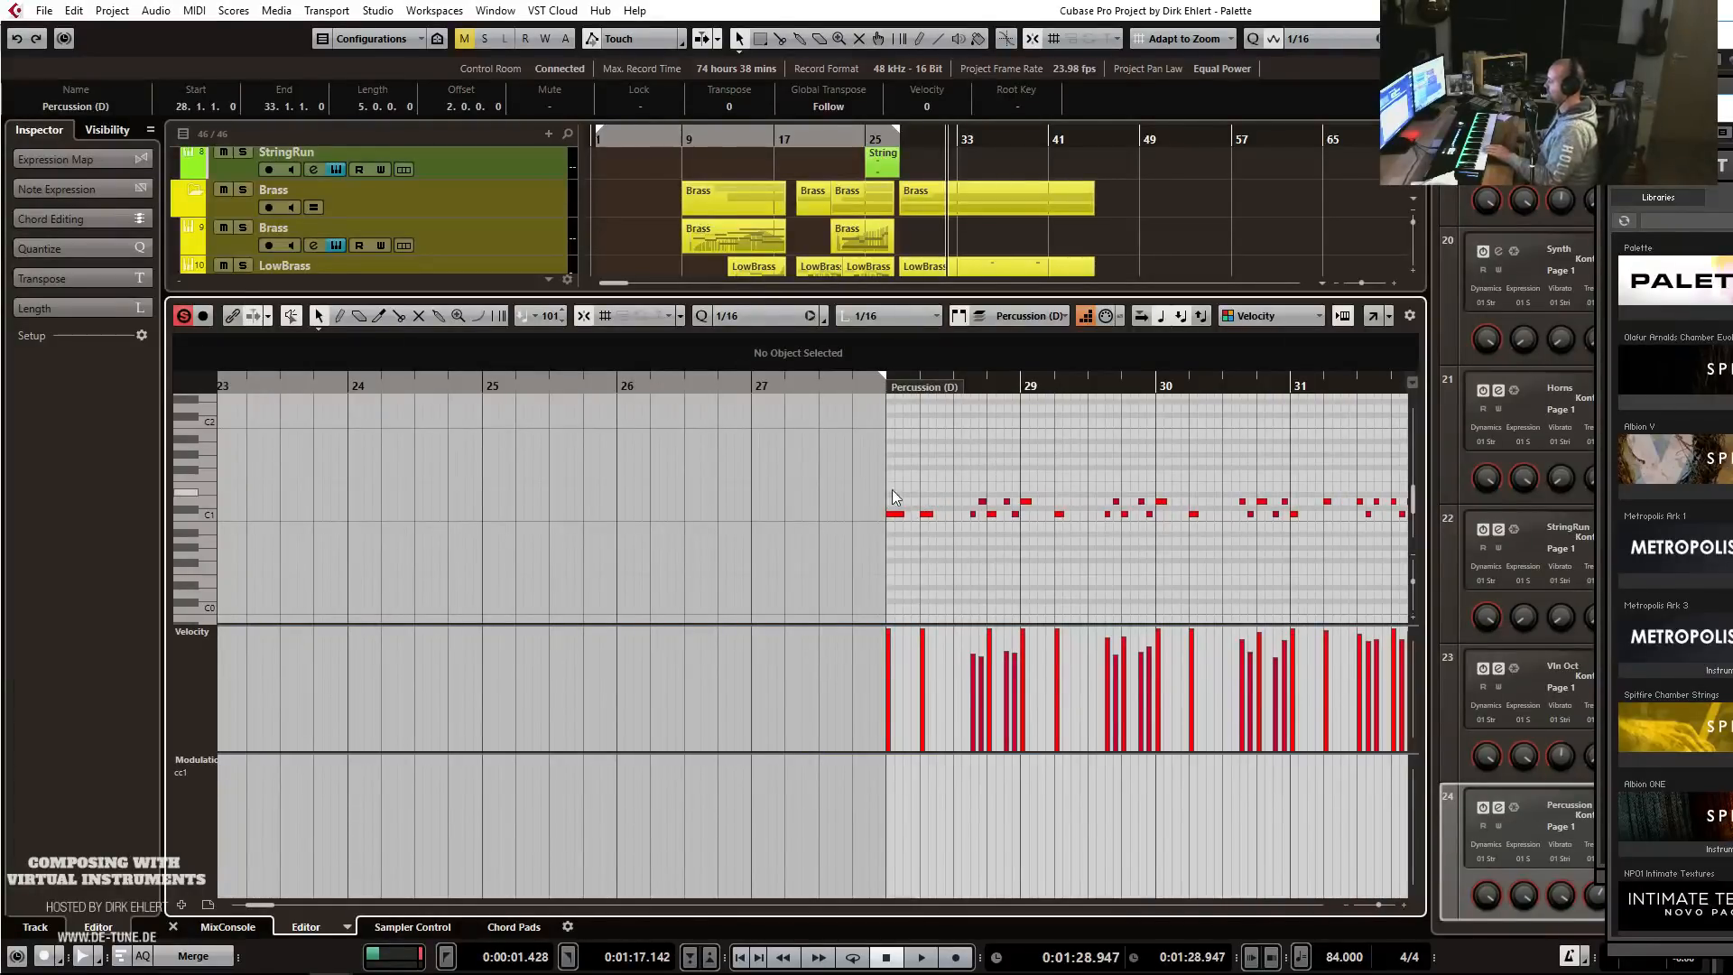
Enter higher accent notes on beats 2 and 4 of bars 28 to 31, plus one half a beat after beat 4 in bars 29 and 31.
left_click(990, 484)
left_click(1058, 484)
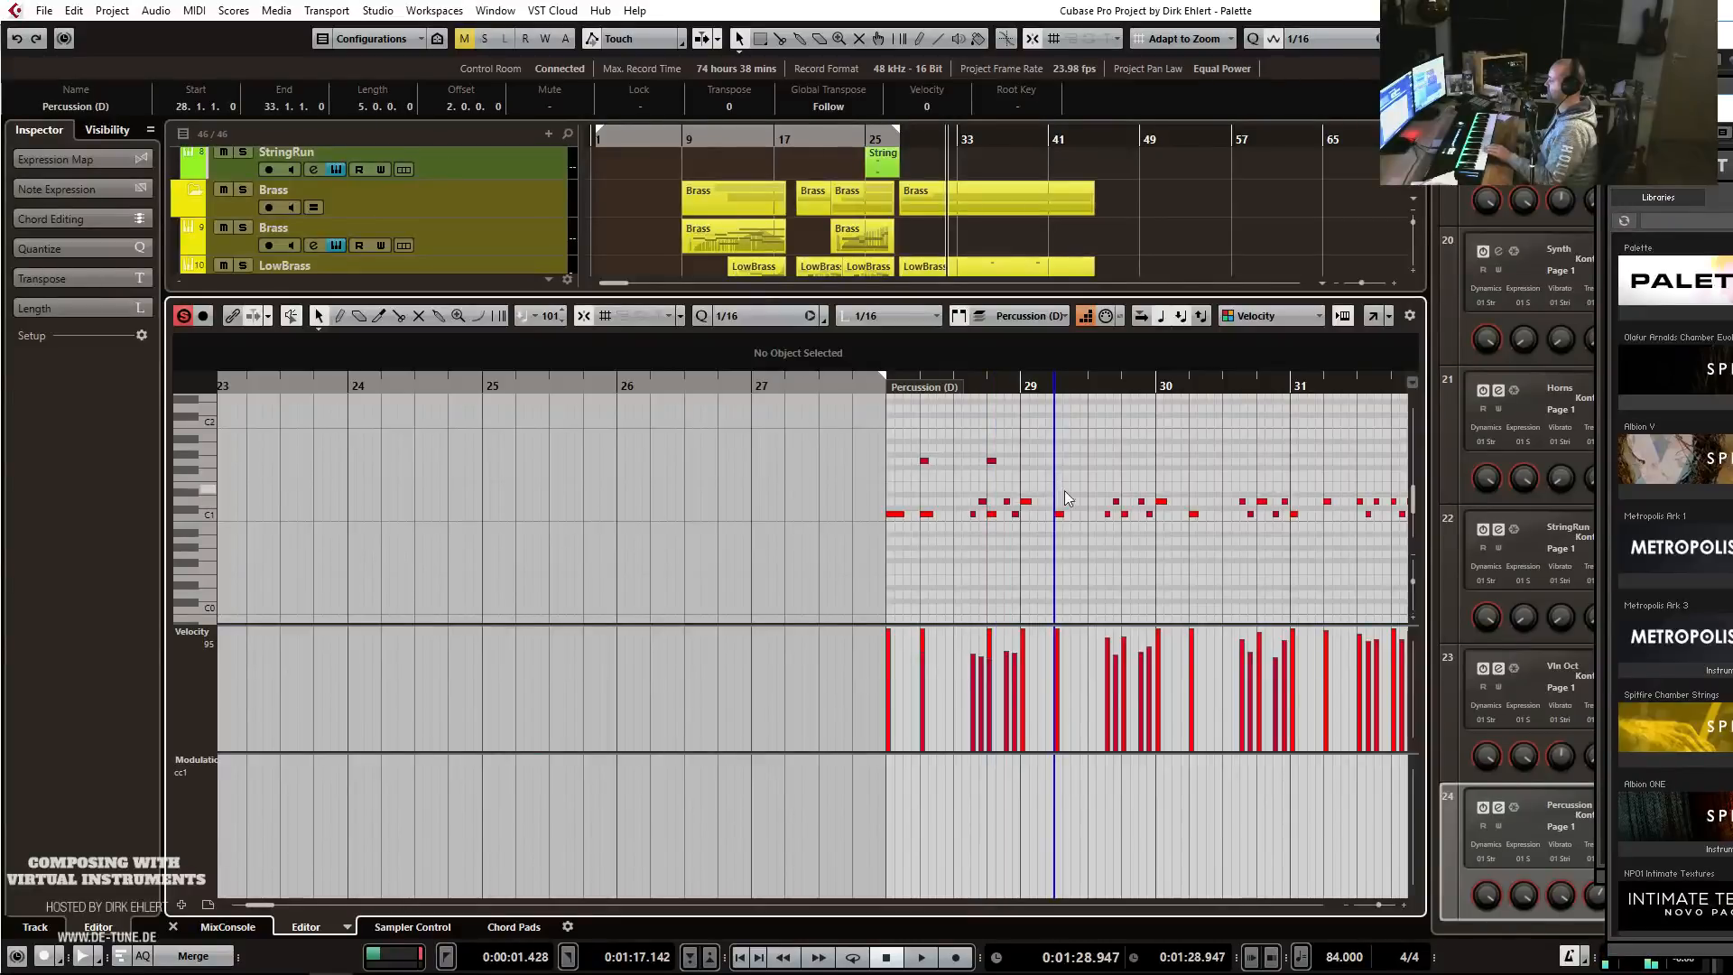
left_click(1125, 483)
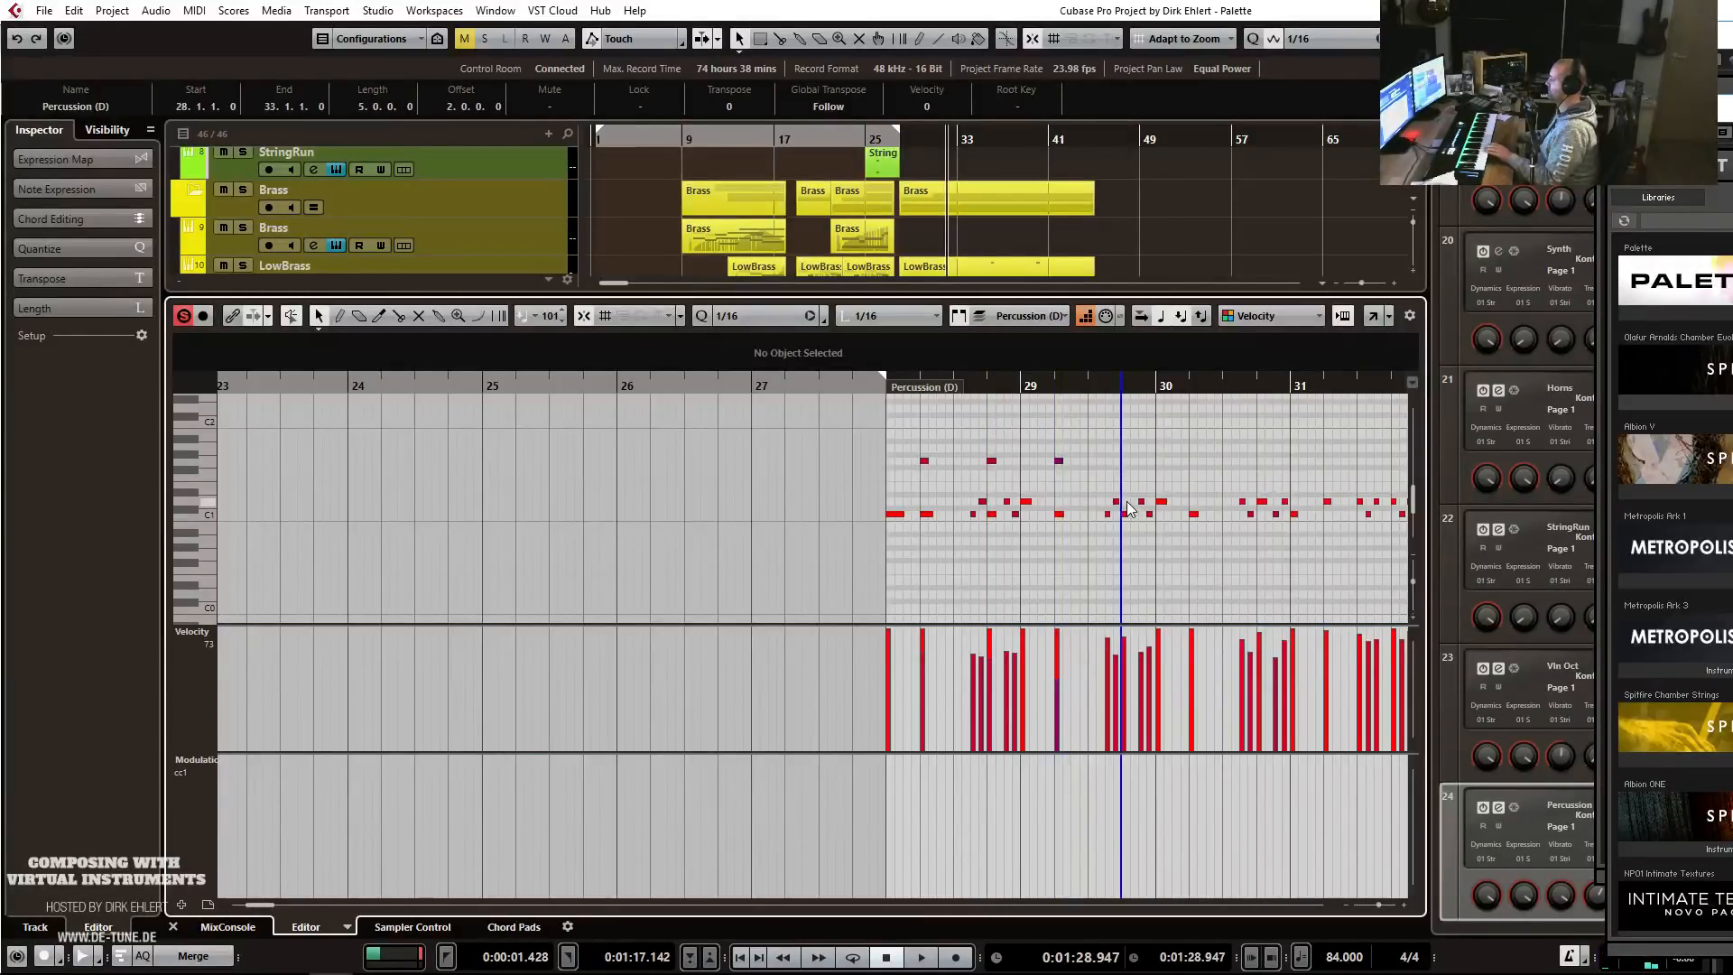
key("Right")
key("Right")
key("Right")
key("Right")
key("Right")
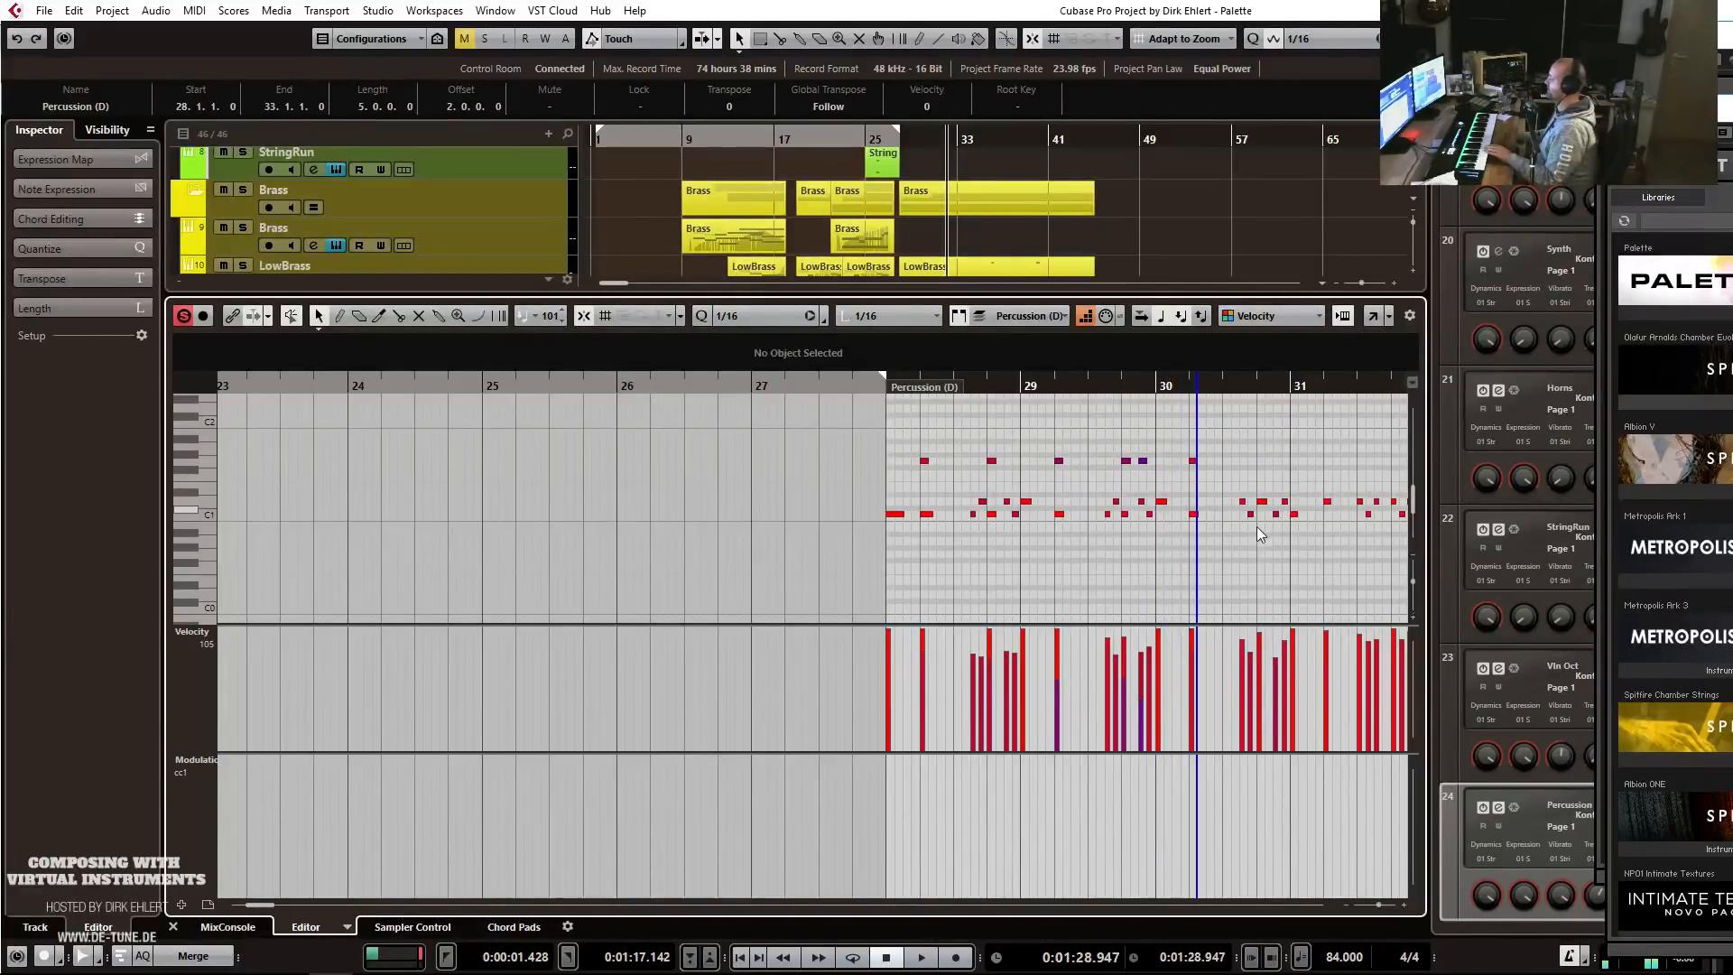
left_click(1251, 470)
left_click(1319, 487)
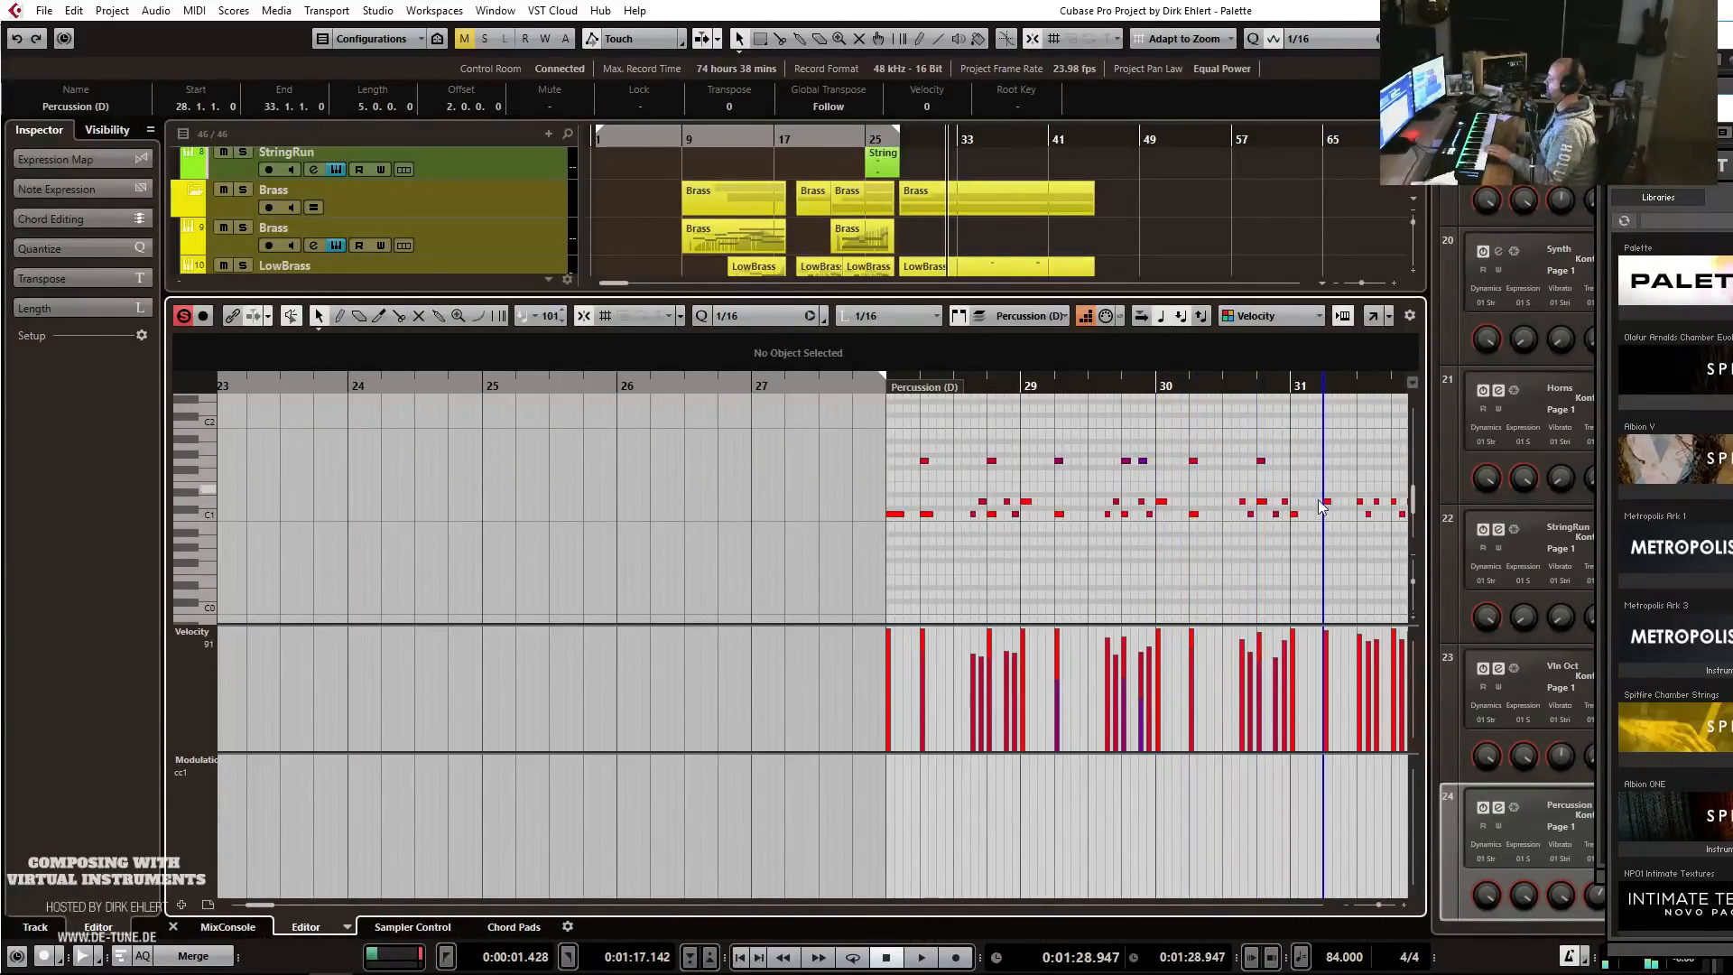
left_click(398, 492)
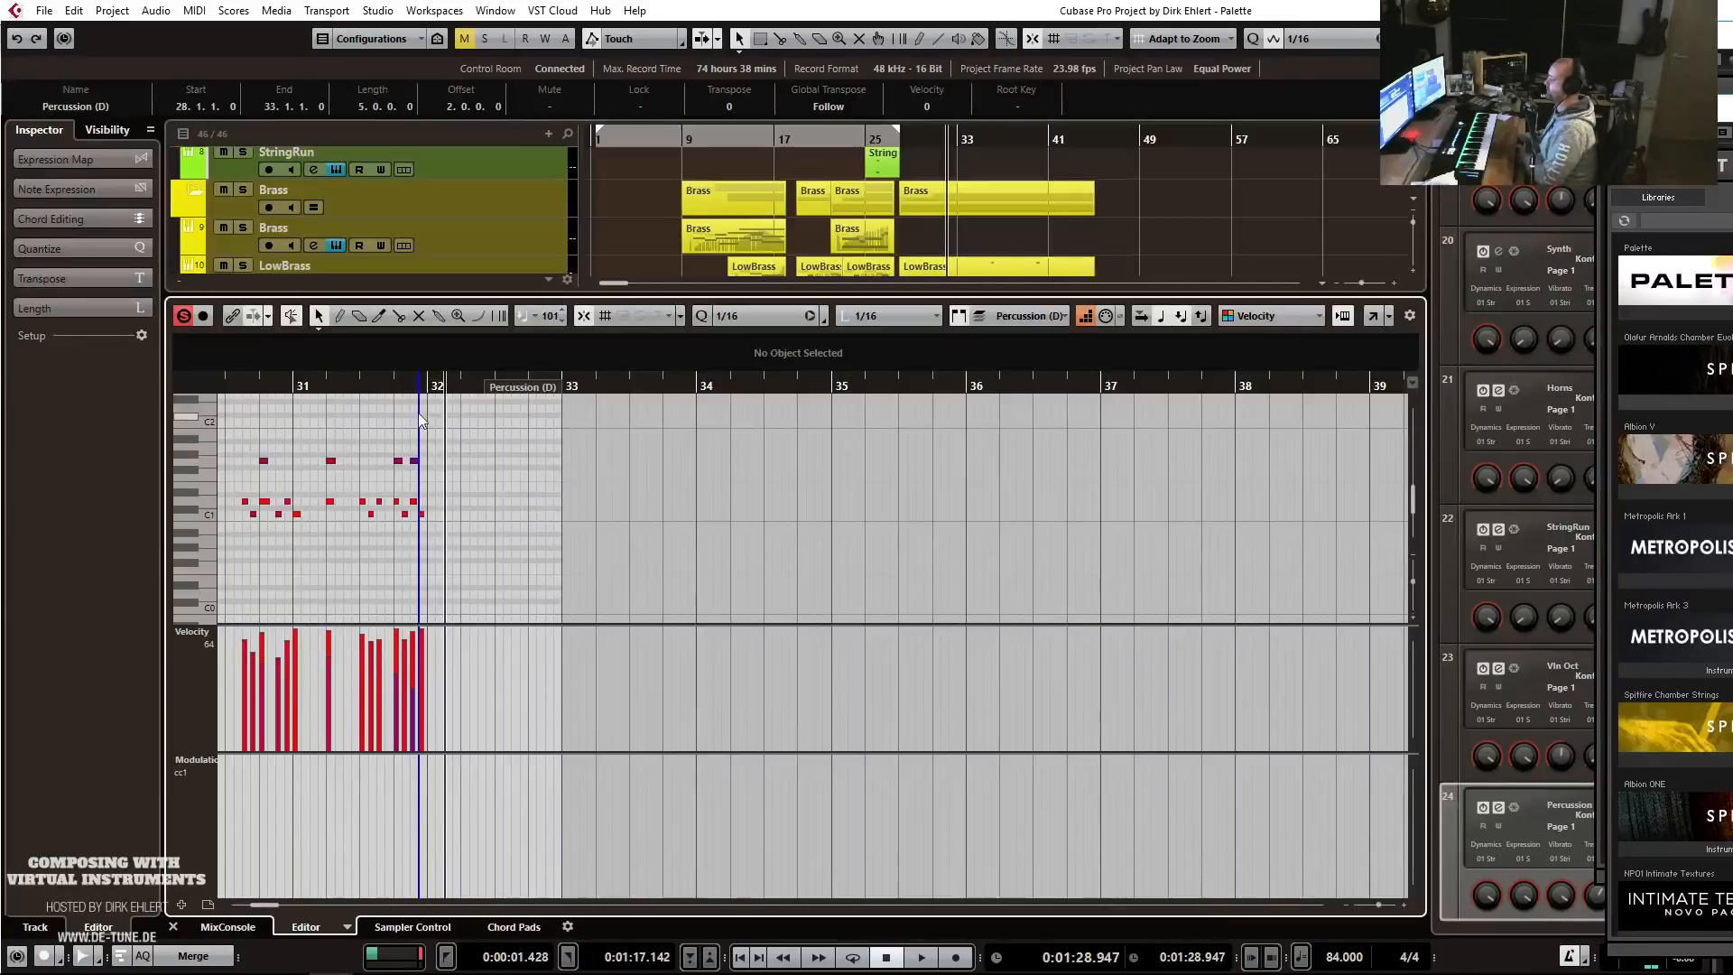
Shorten the Percussion (D) part so it ends at bar 32, and close the note editor.
left_click_drag(503, 386, 372, 406)
key("Return")
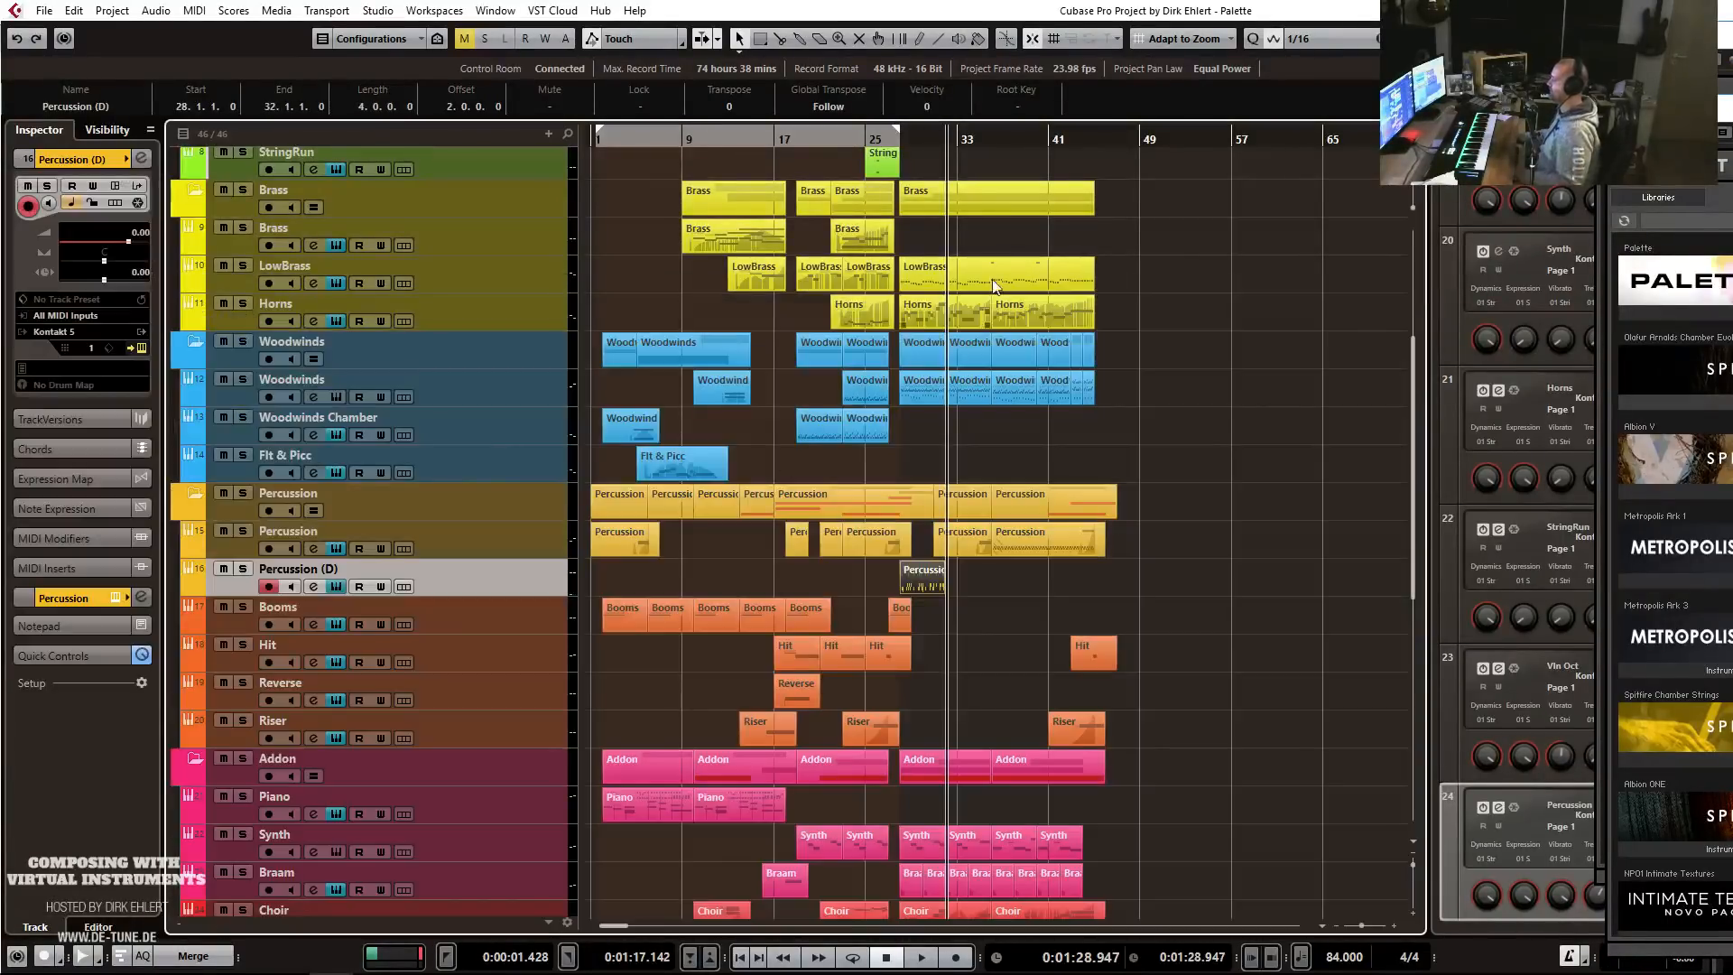
Play the arrangement from about bar 24 to check the new Percussion (D) part from bar 28 in context.
left_click(856, 136)
key("space")
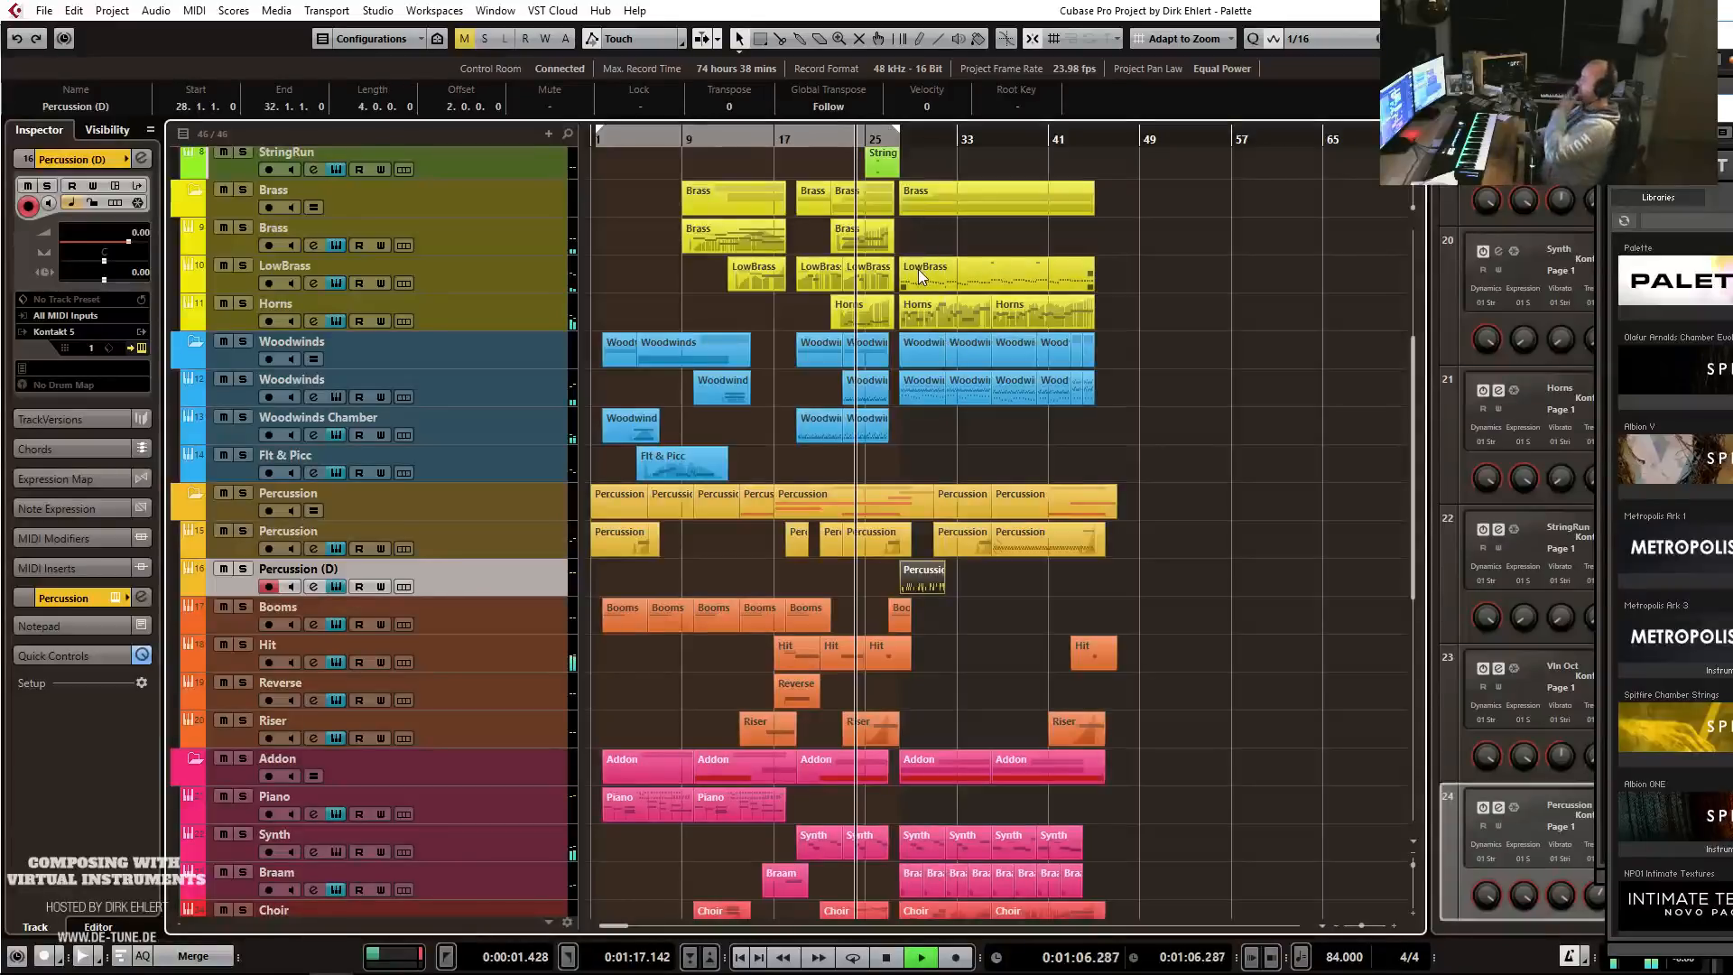
key("h")
key("h")
key("h")
key("h")
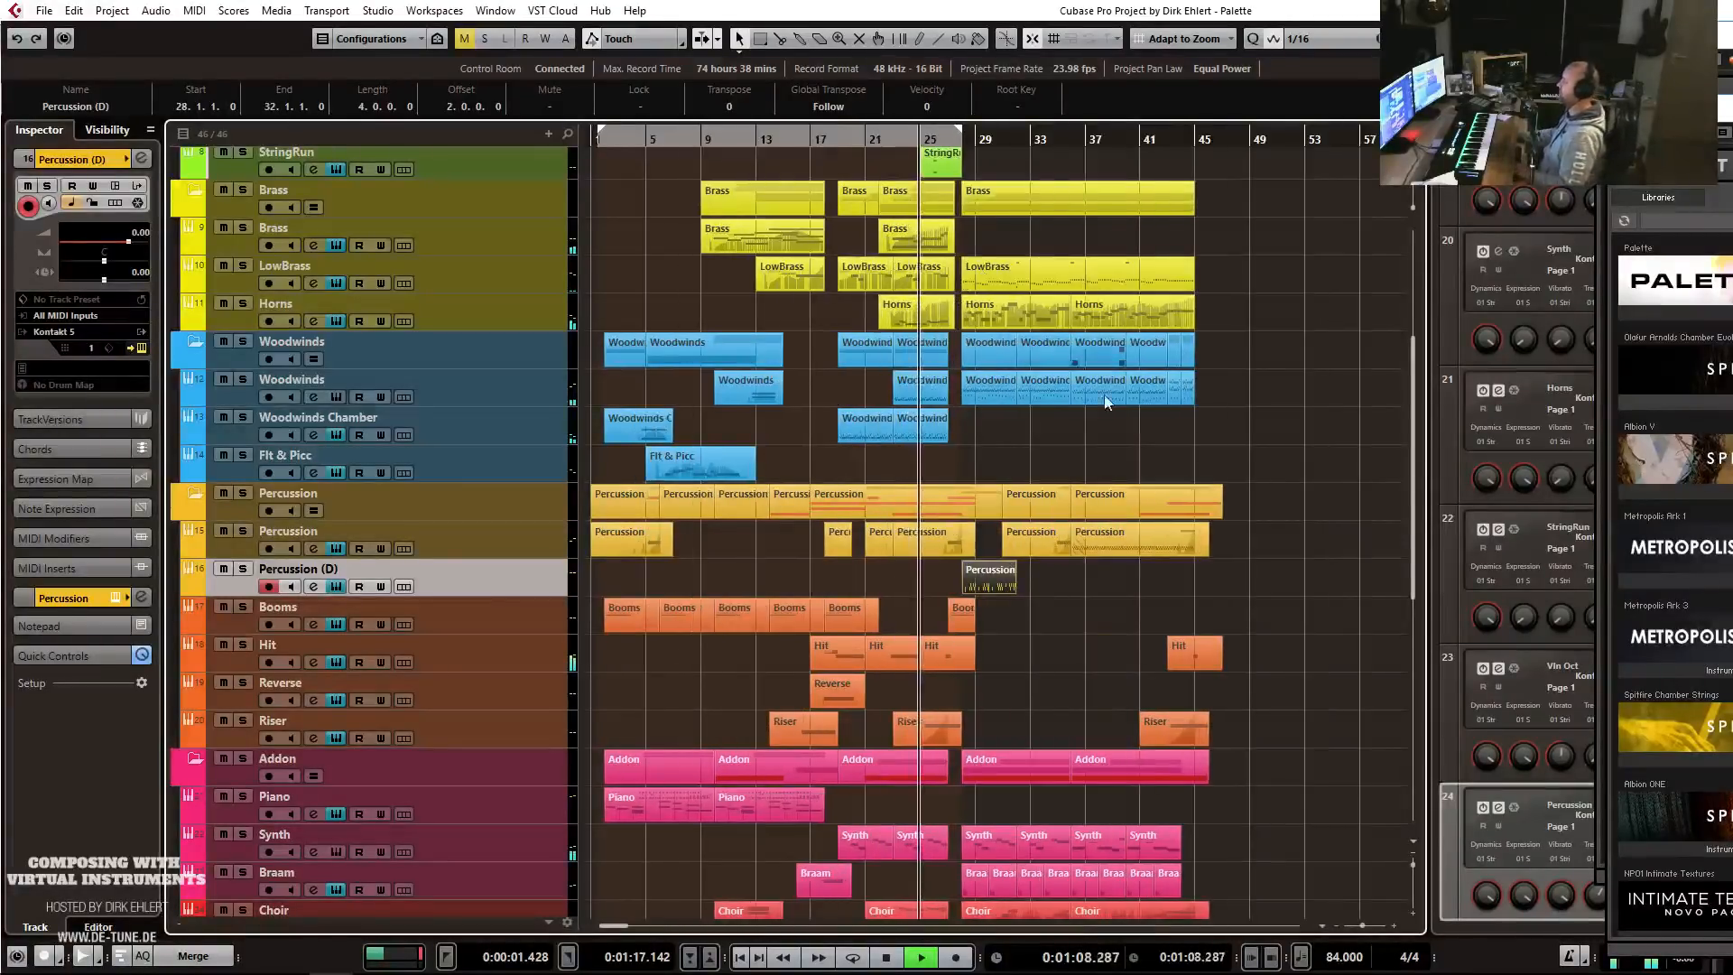
key("h")
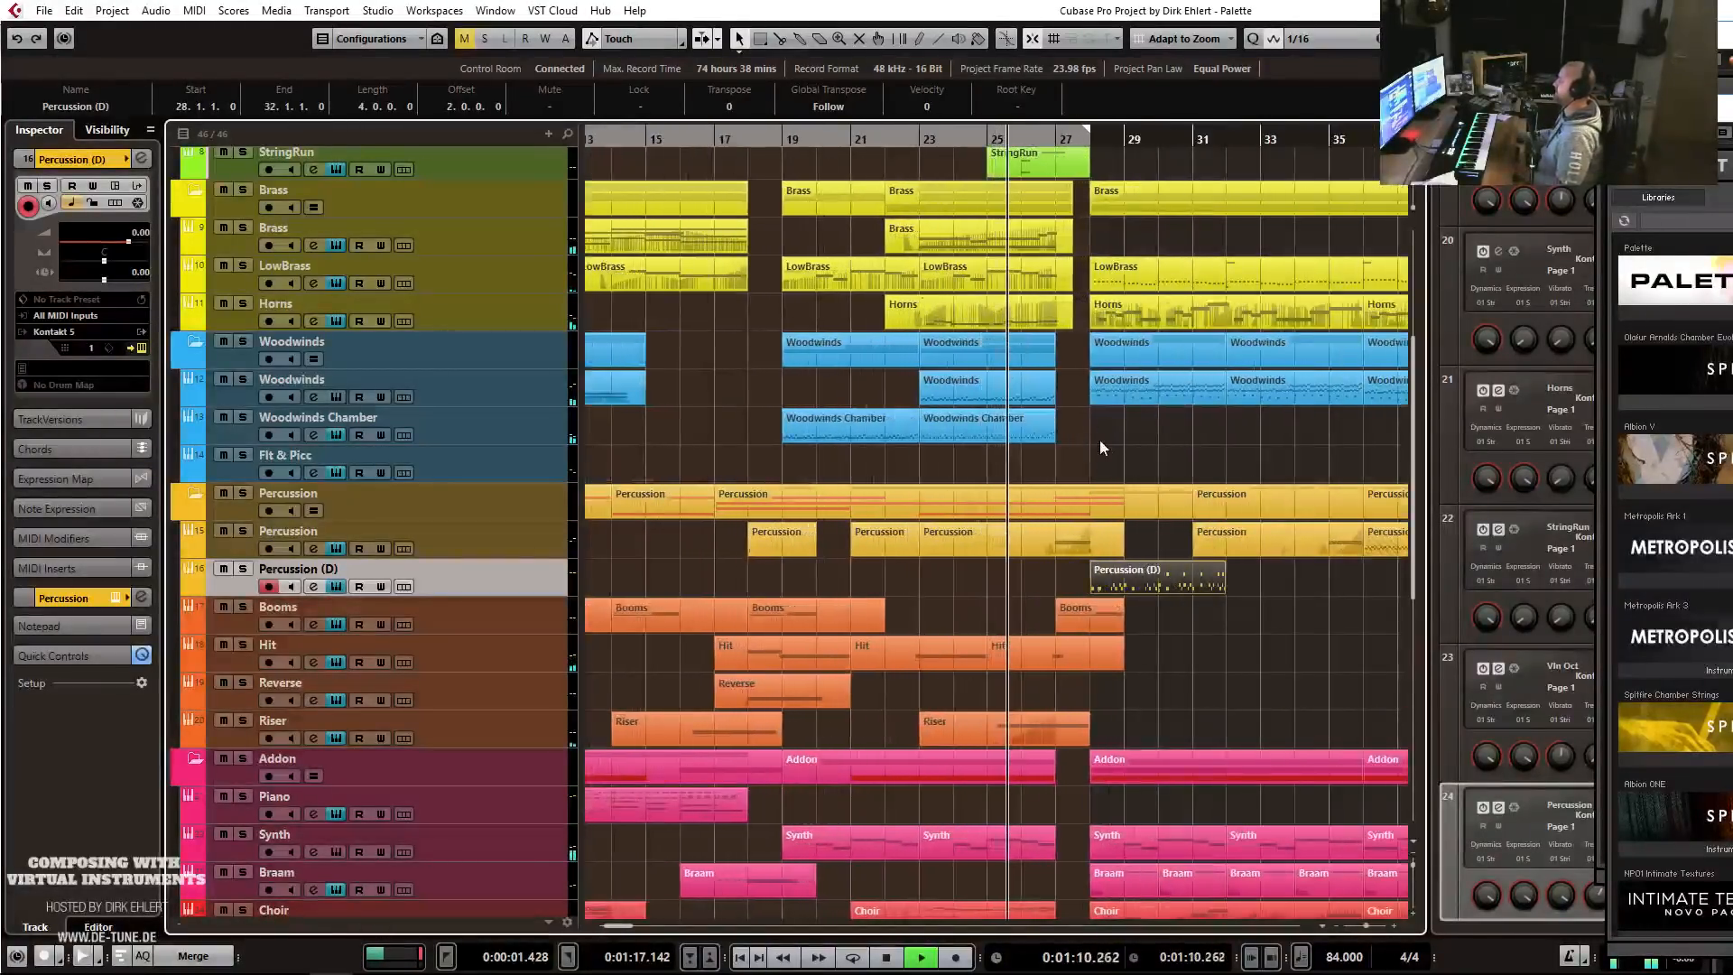
key("g")
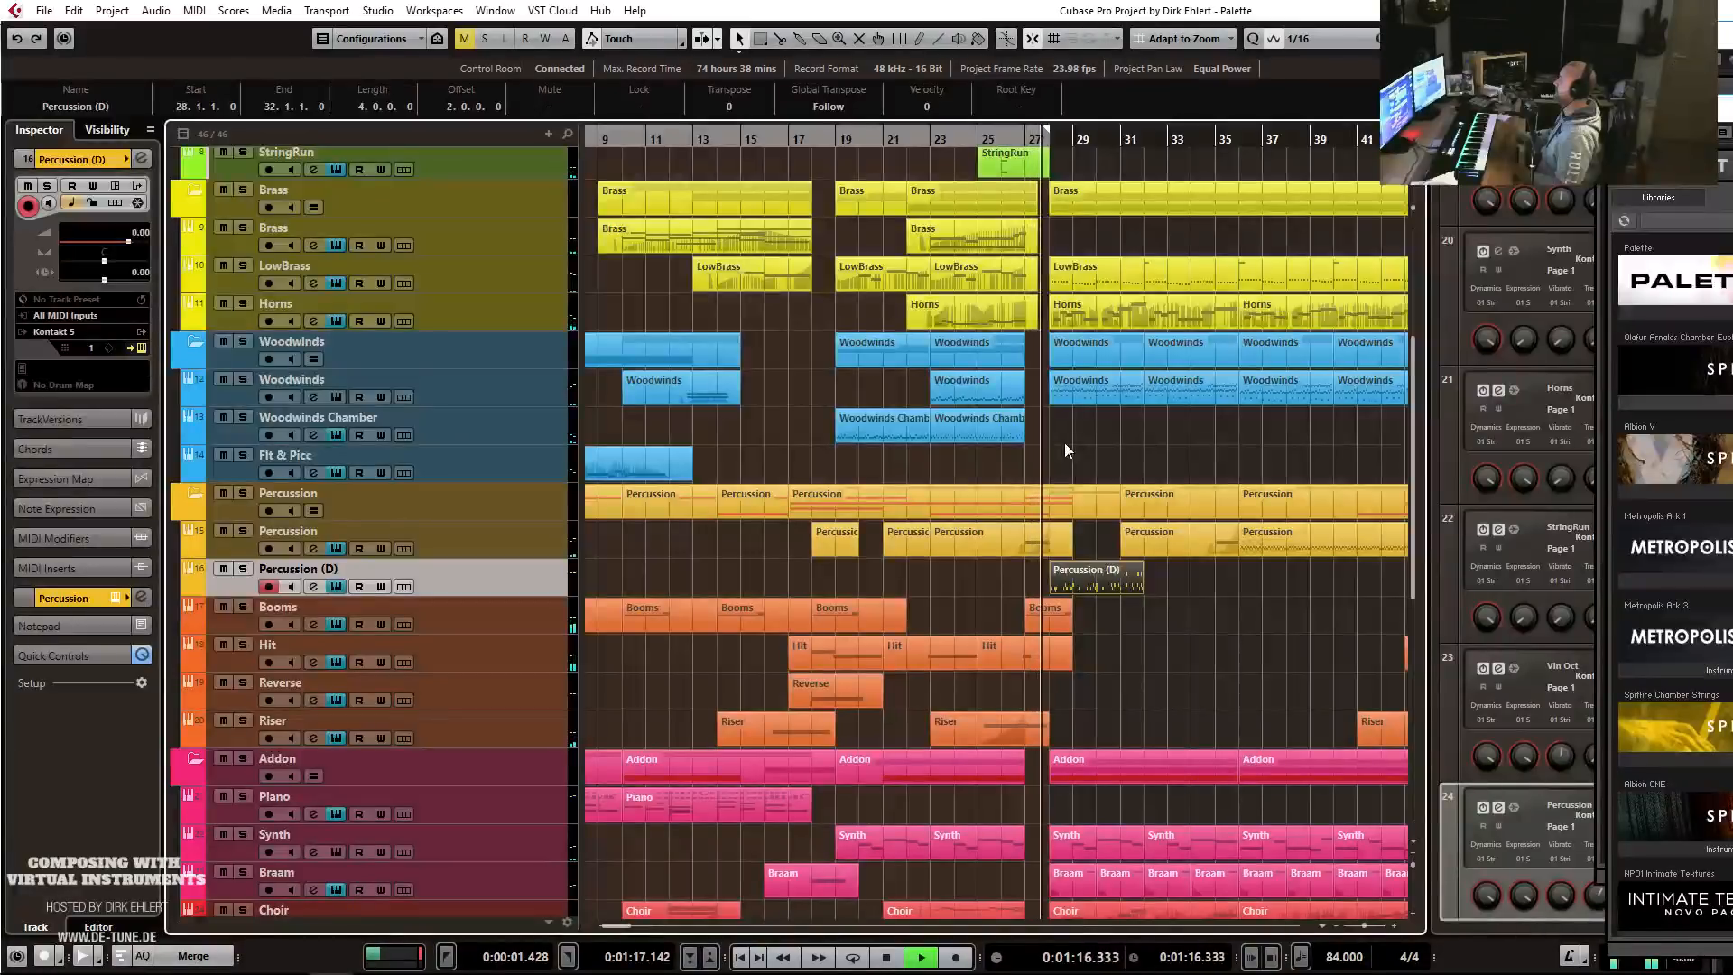
key("h")
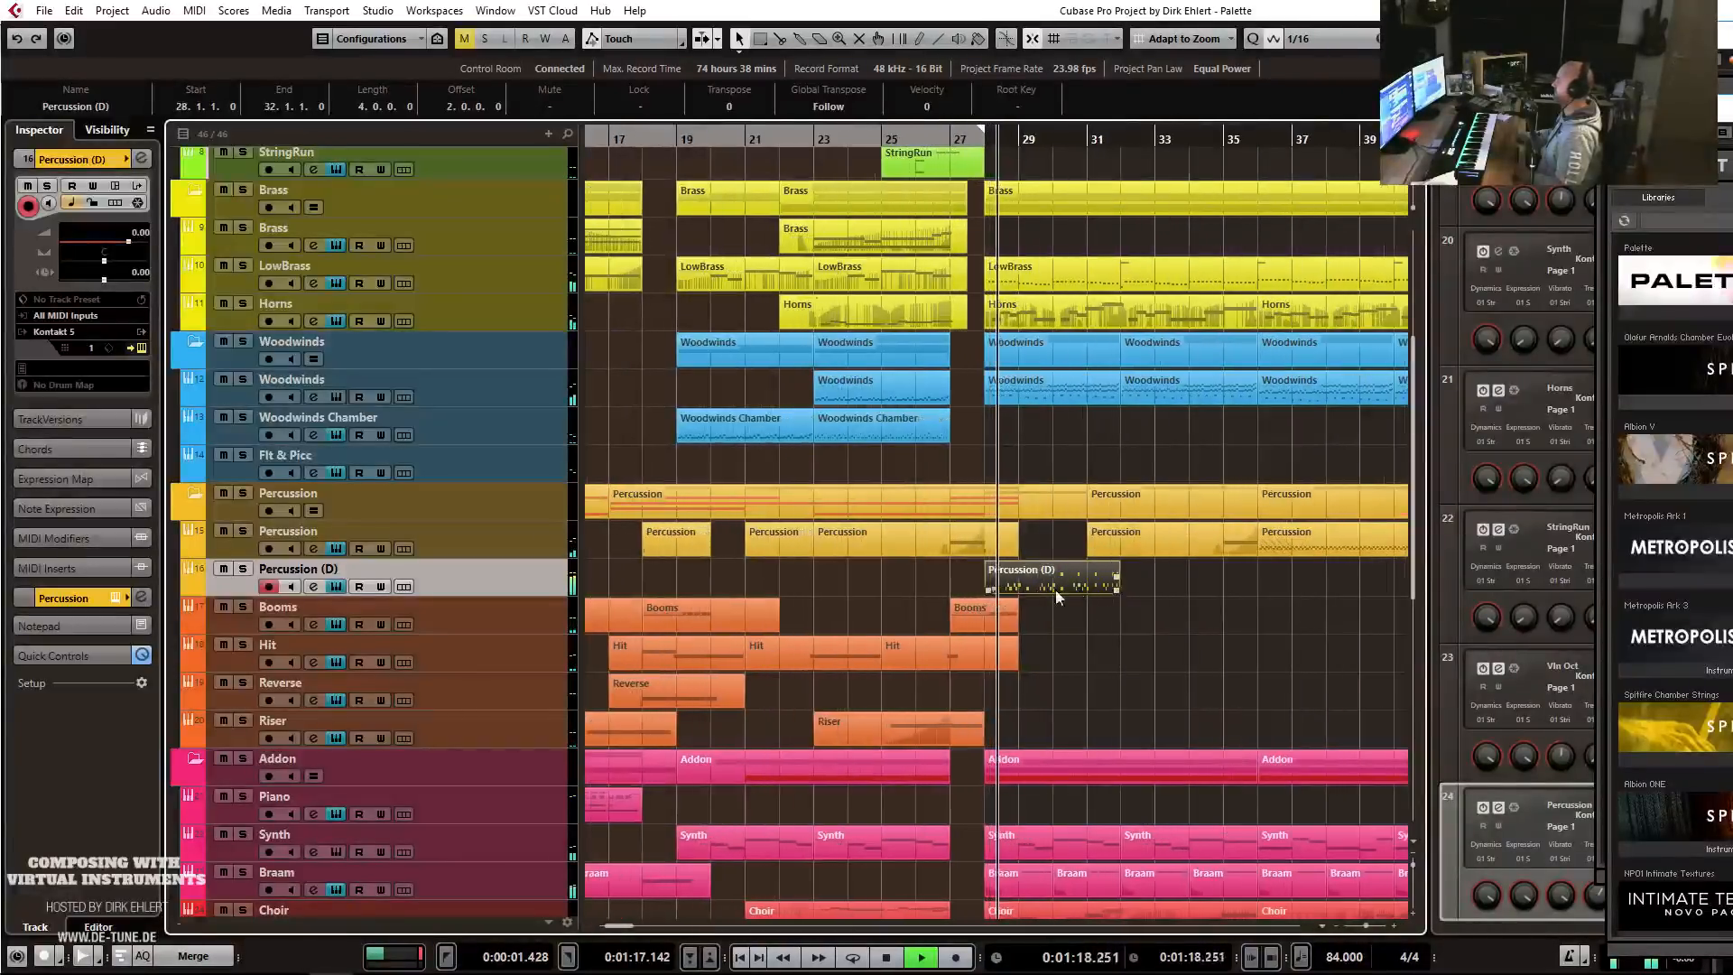
Lower the Percussion (D) track's volume to -2.75 dB and inspect its channel settings.
left_click_drag(128, 242, 118, 242)
left_click(141, 158)
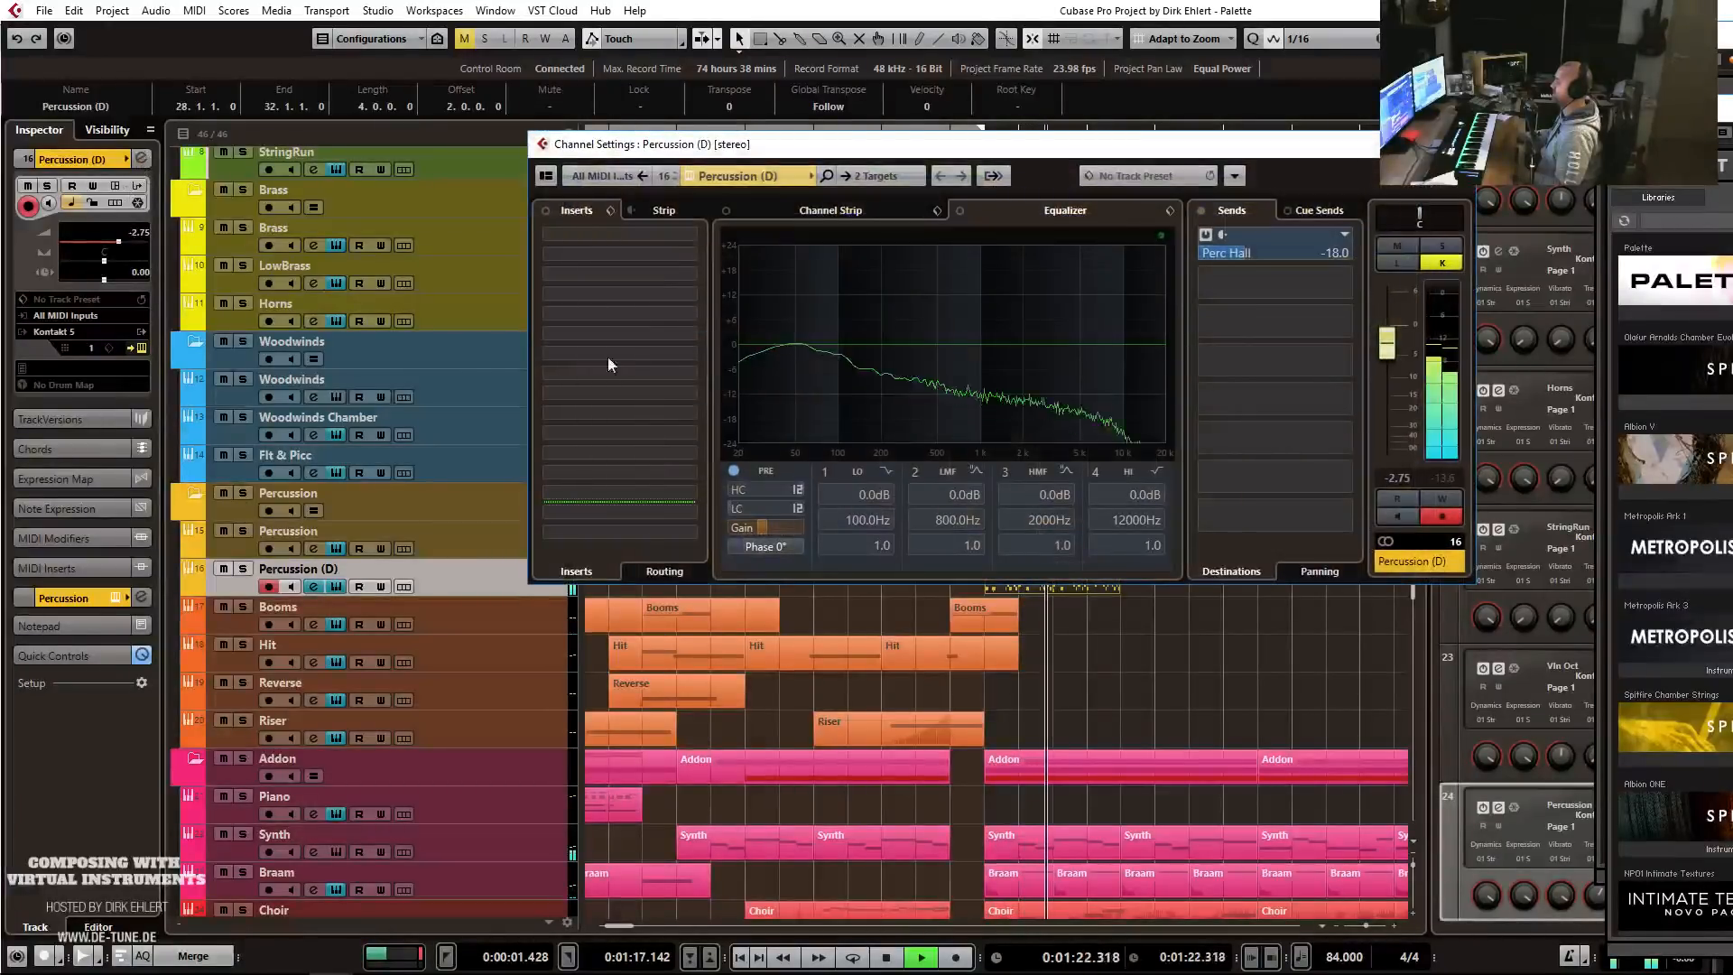
left_click(1456, 144)
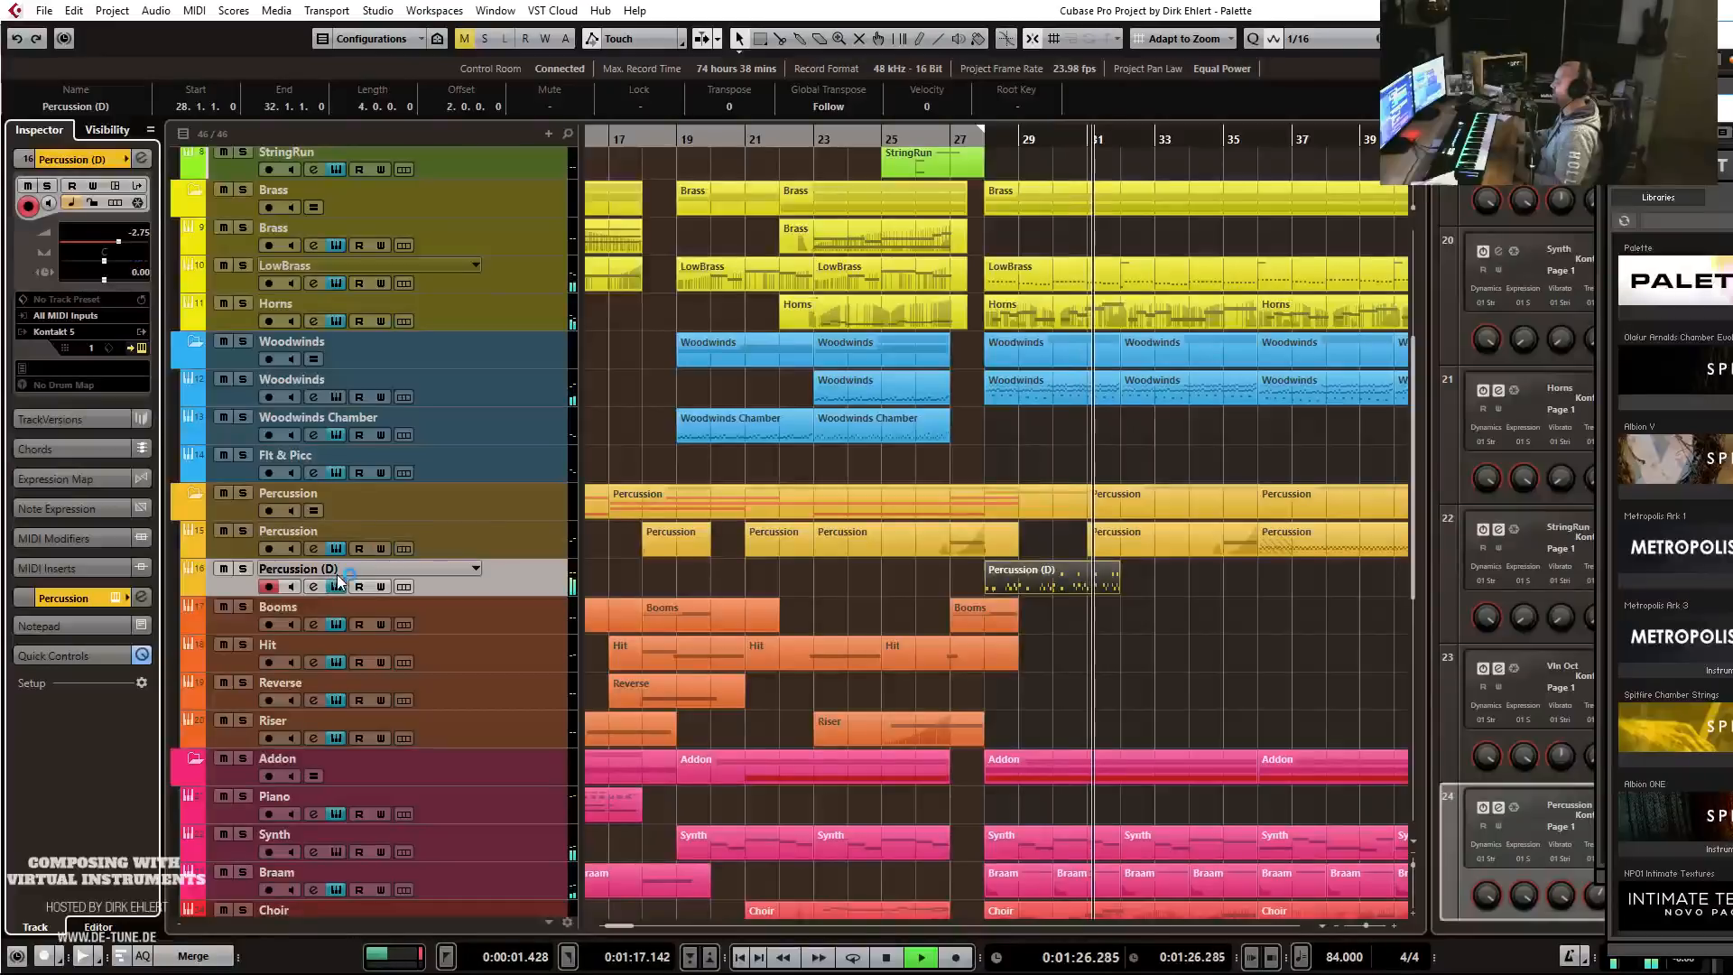
Repeat the four-bar Percussion (D) part up to bar 44 and set the track's volume to -4.34 dB.
key("ctrl+d")
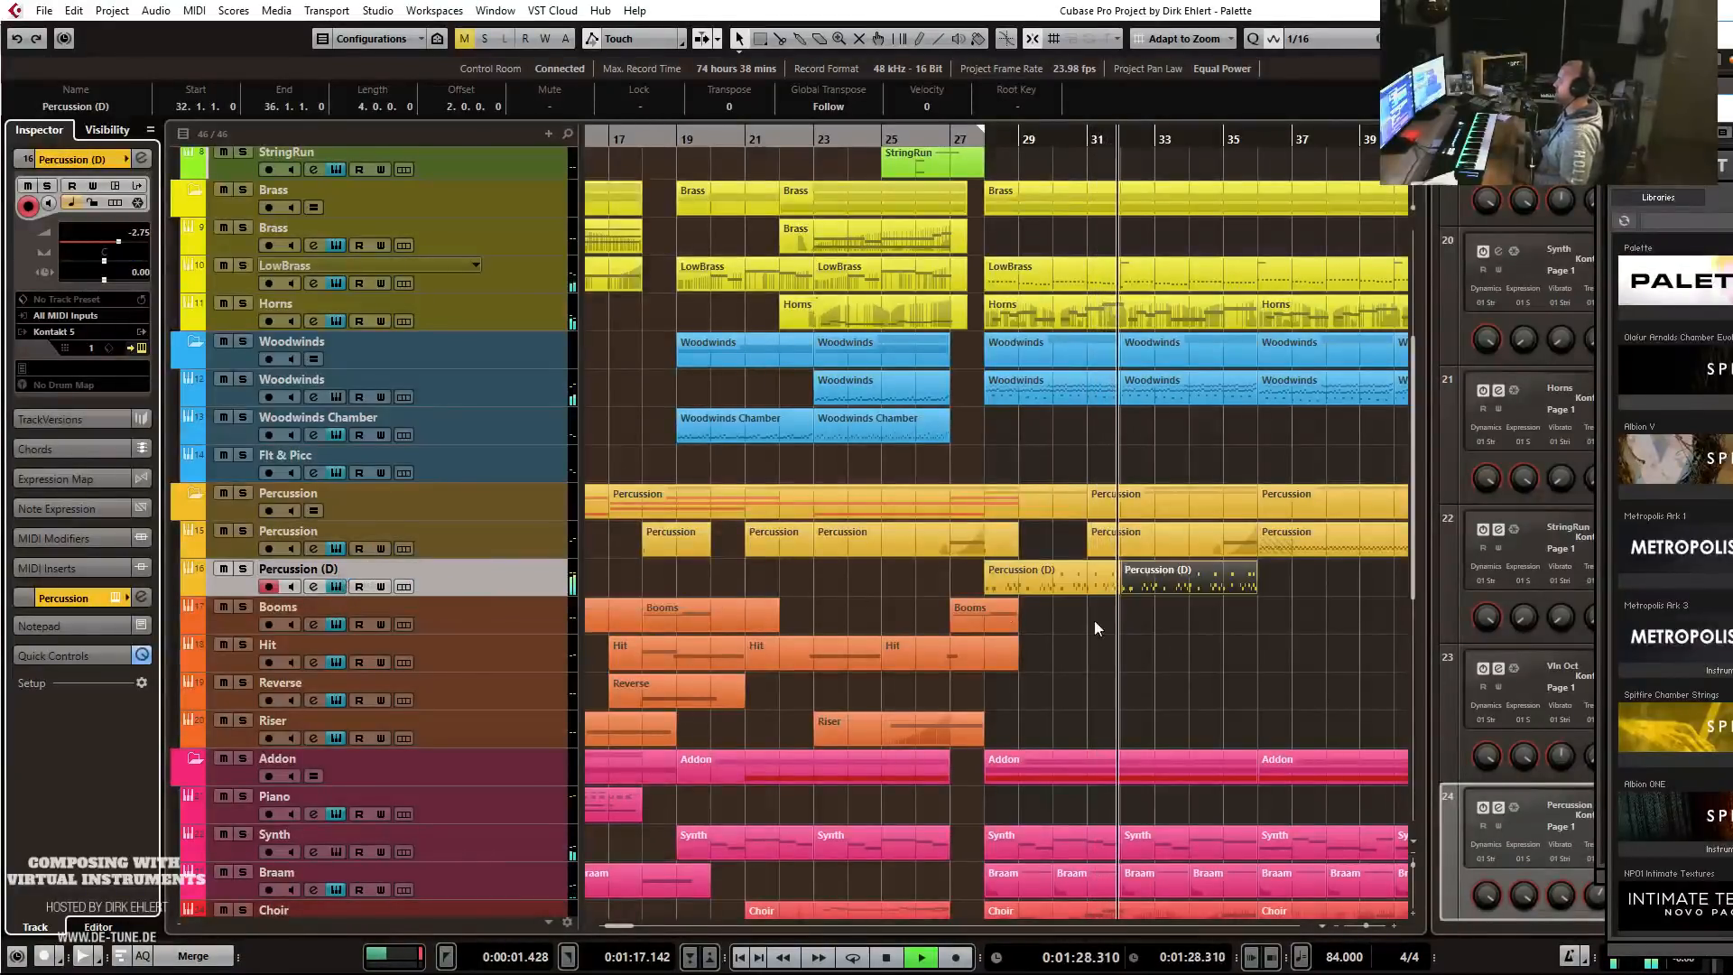
key("g")
key("g")
key("g")
left_click_drag(1083, 581, 956, 577)
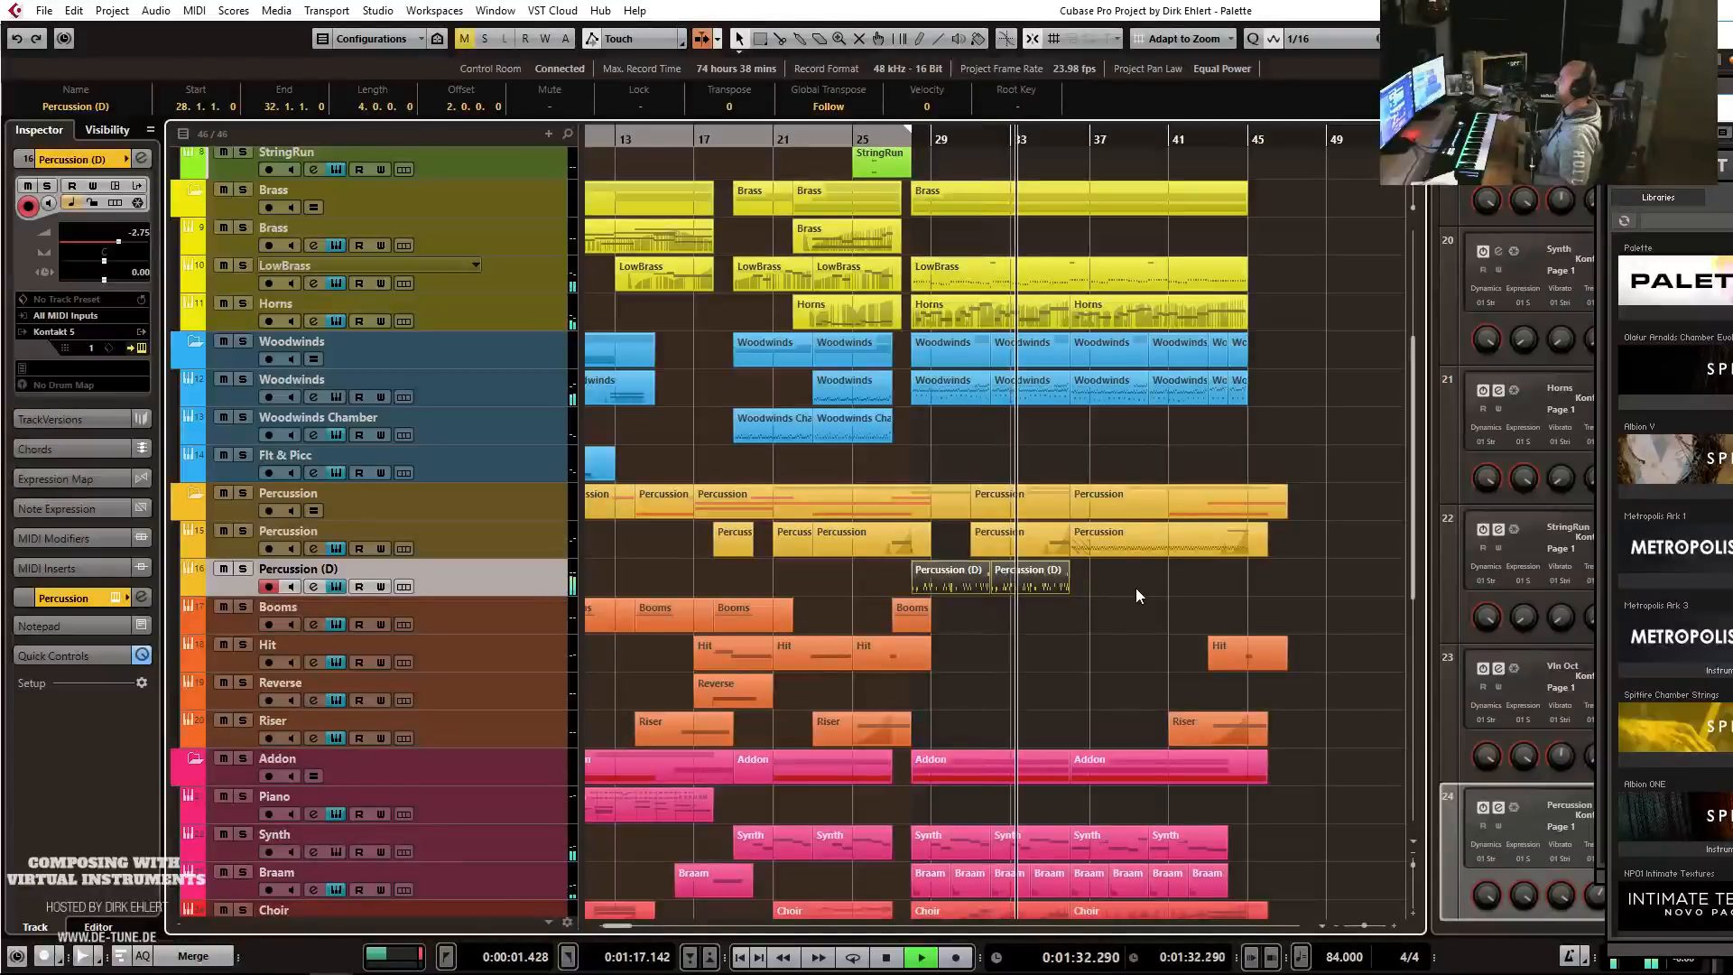
key("ctrl+d")
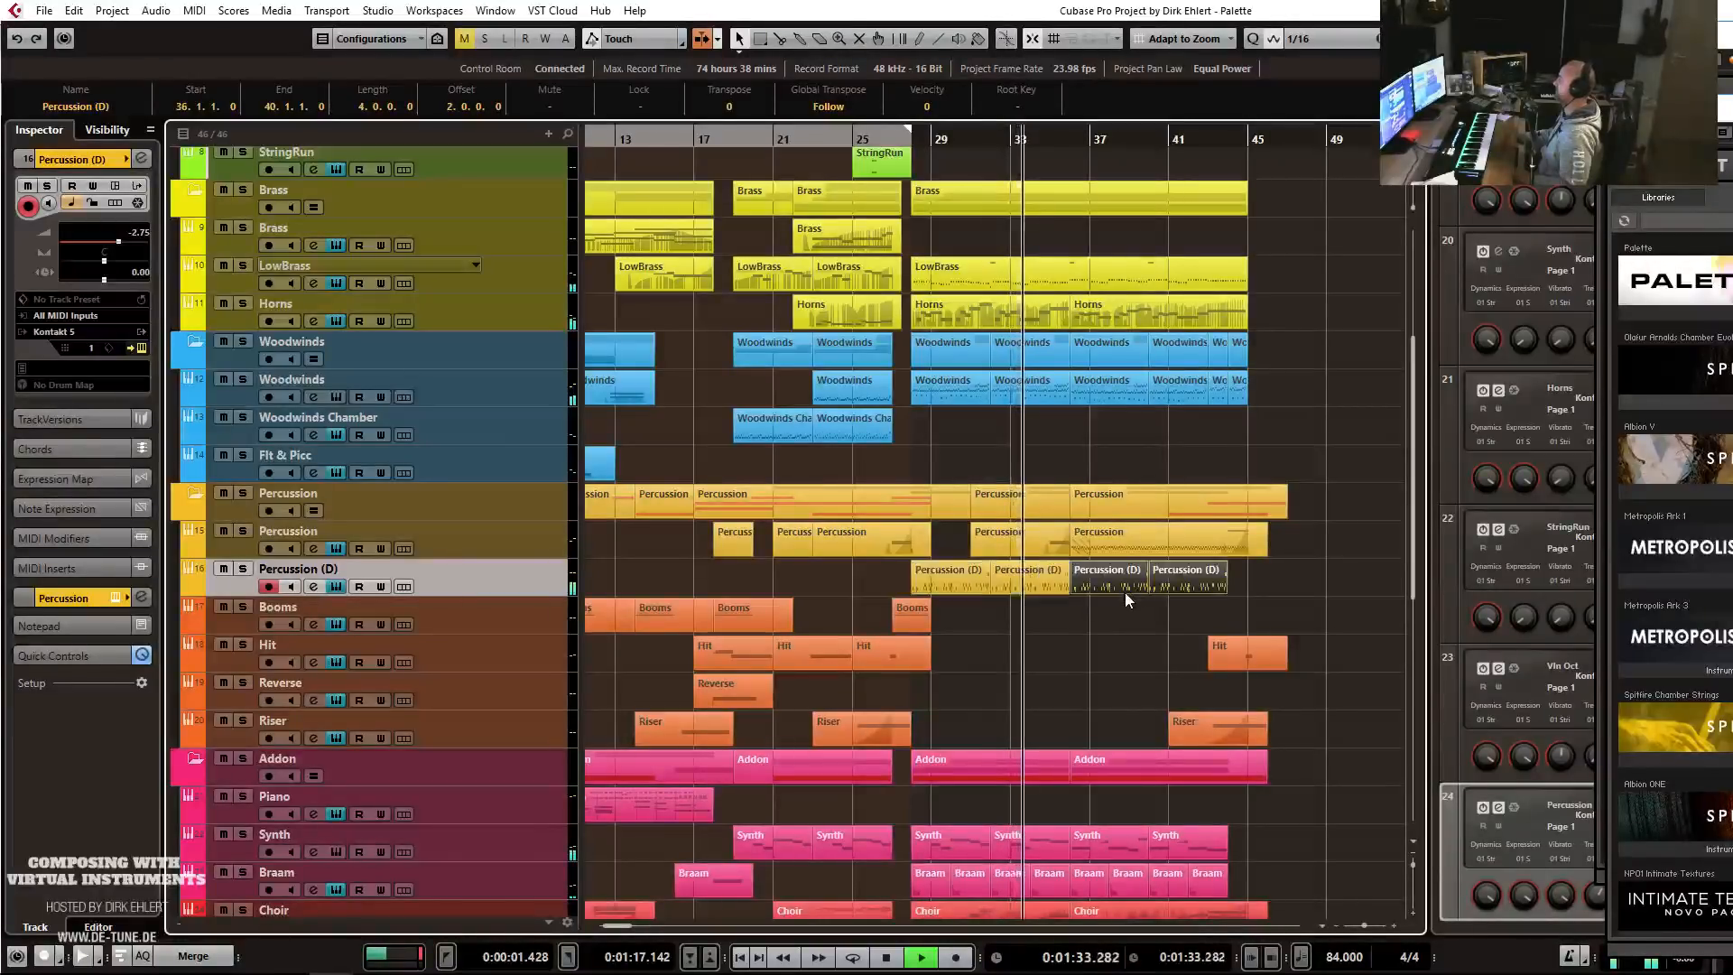
left_click(1247, 587)
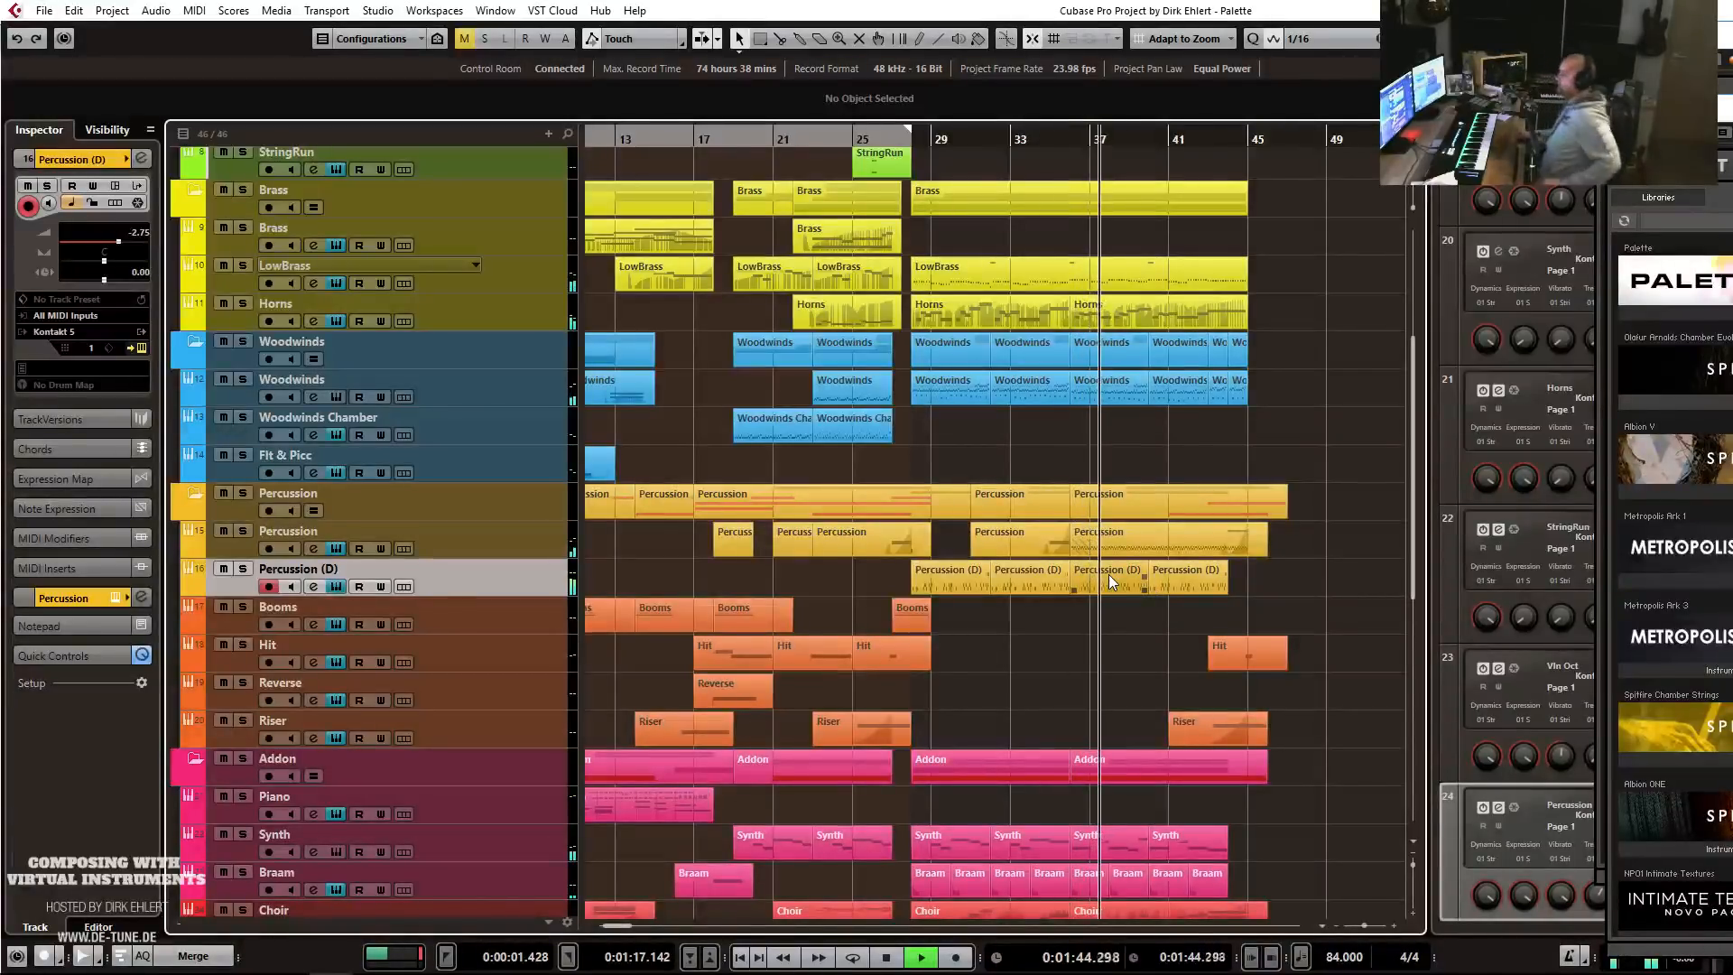
left_click_drag(119, 242, 113, 245)
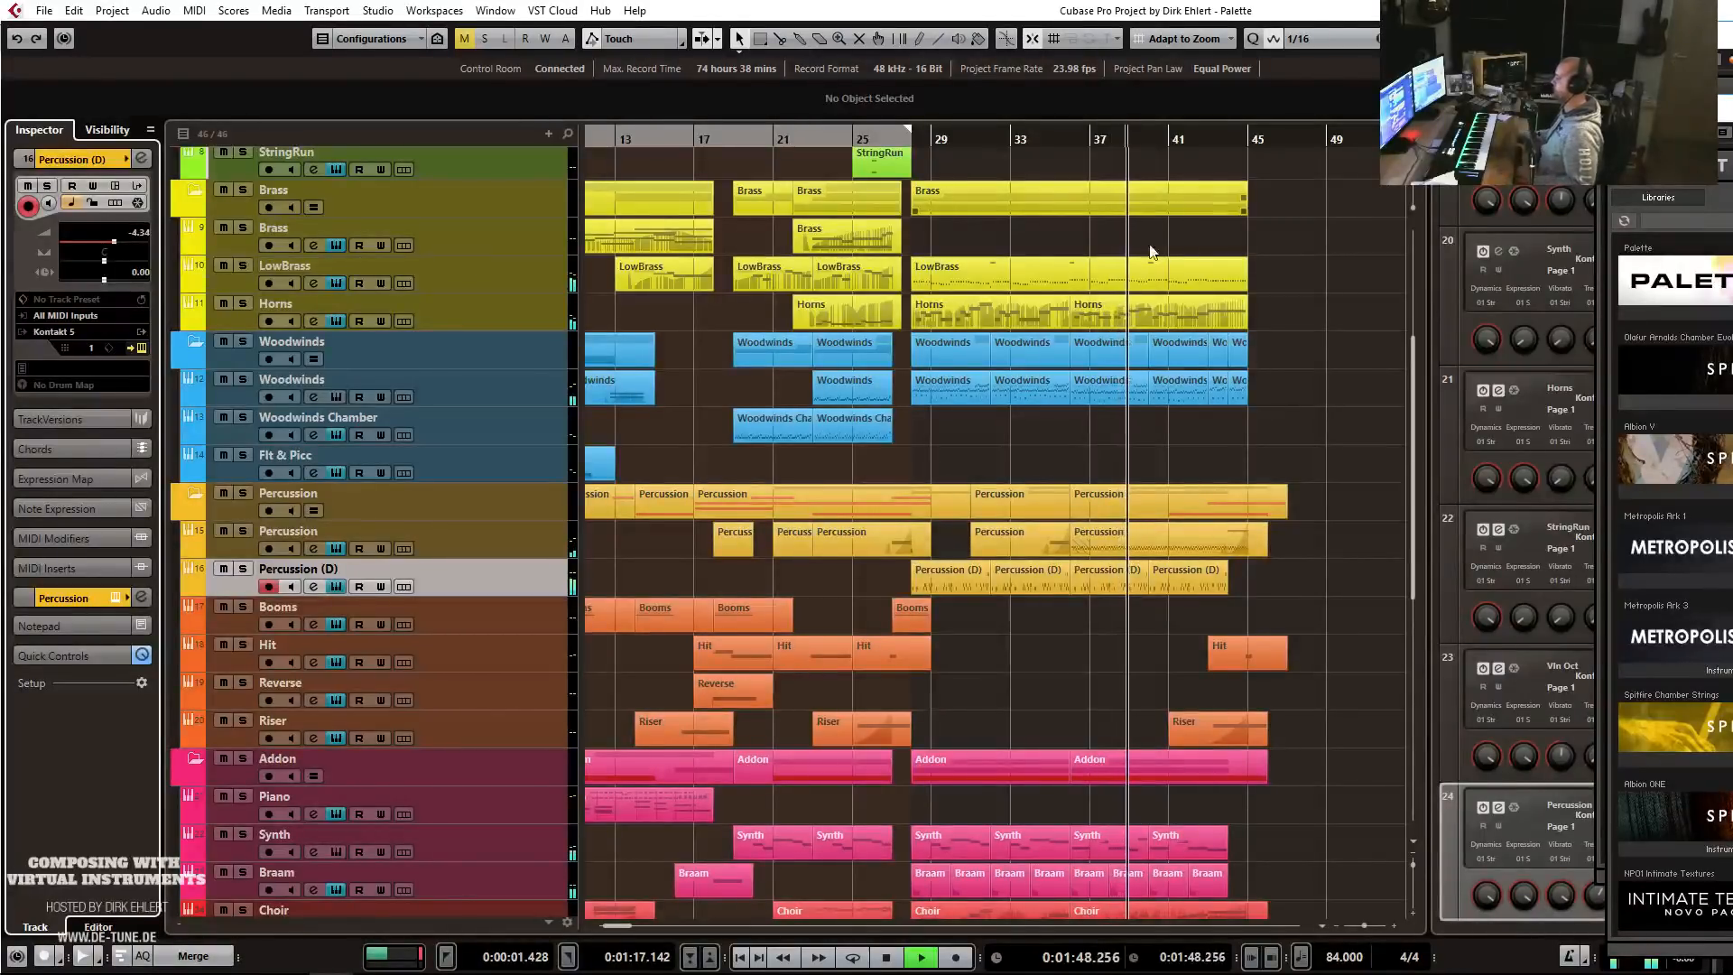
Record a sustained chord part on the Brass track from bar 35 to bar 46.
left_click(540, 253)
key("space")
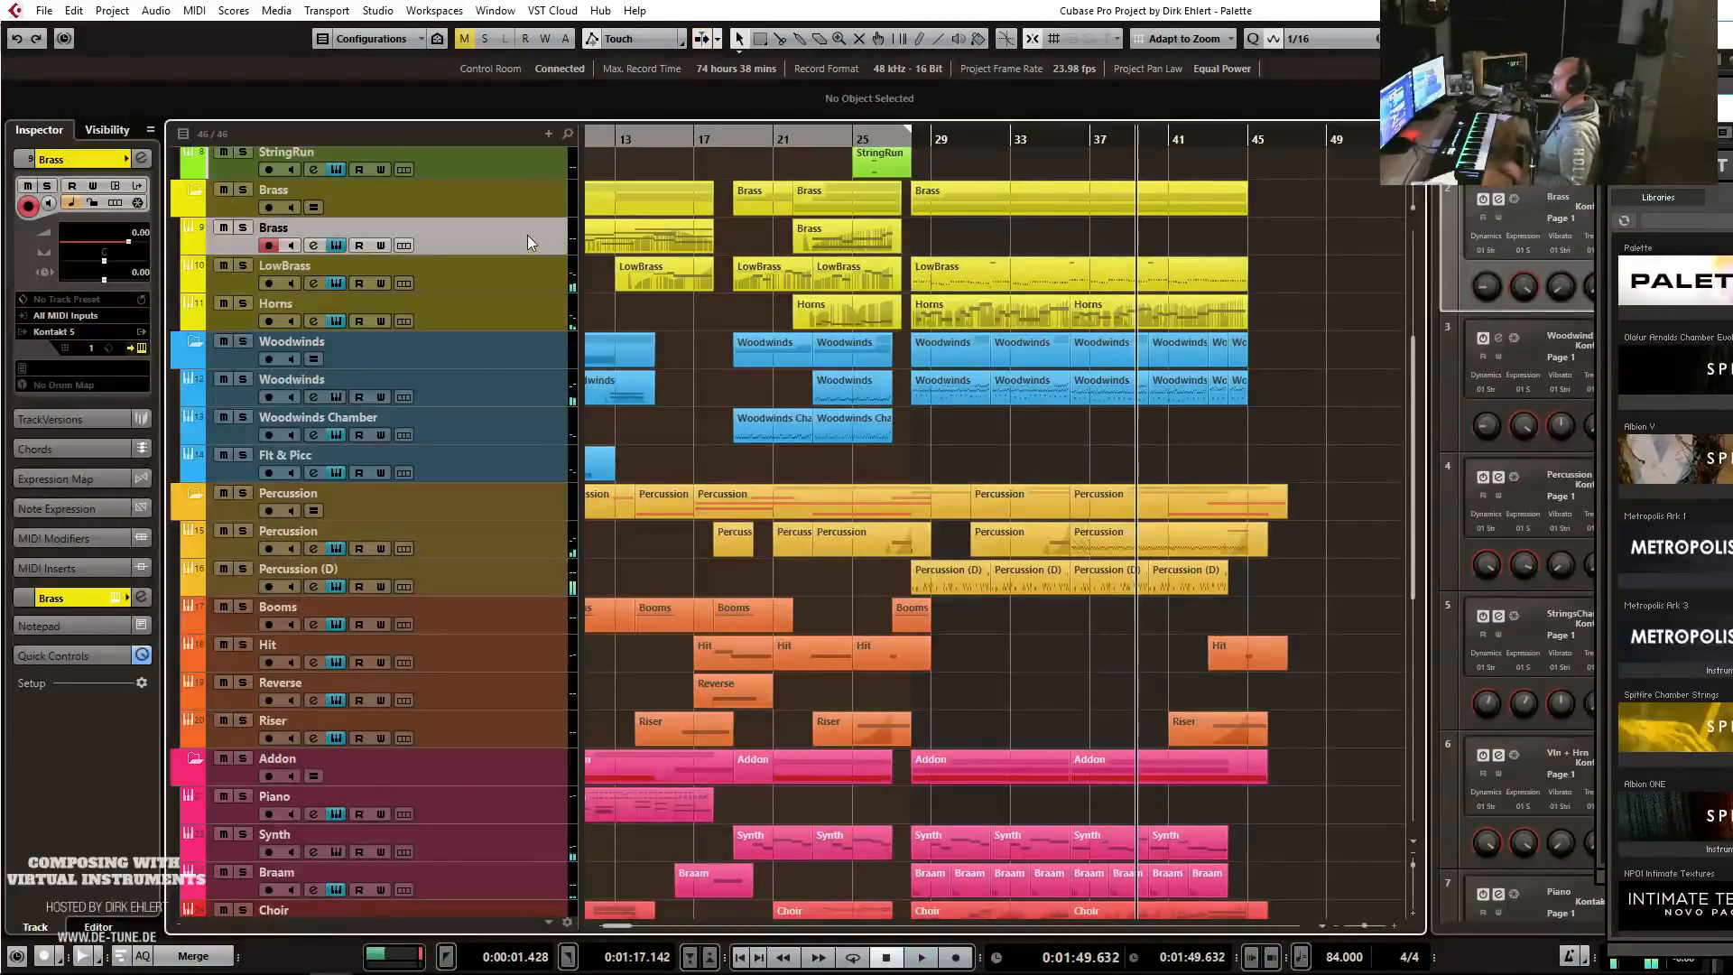
left_click(905, 137)
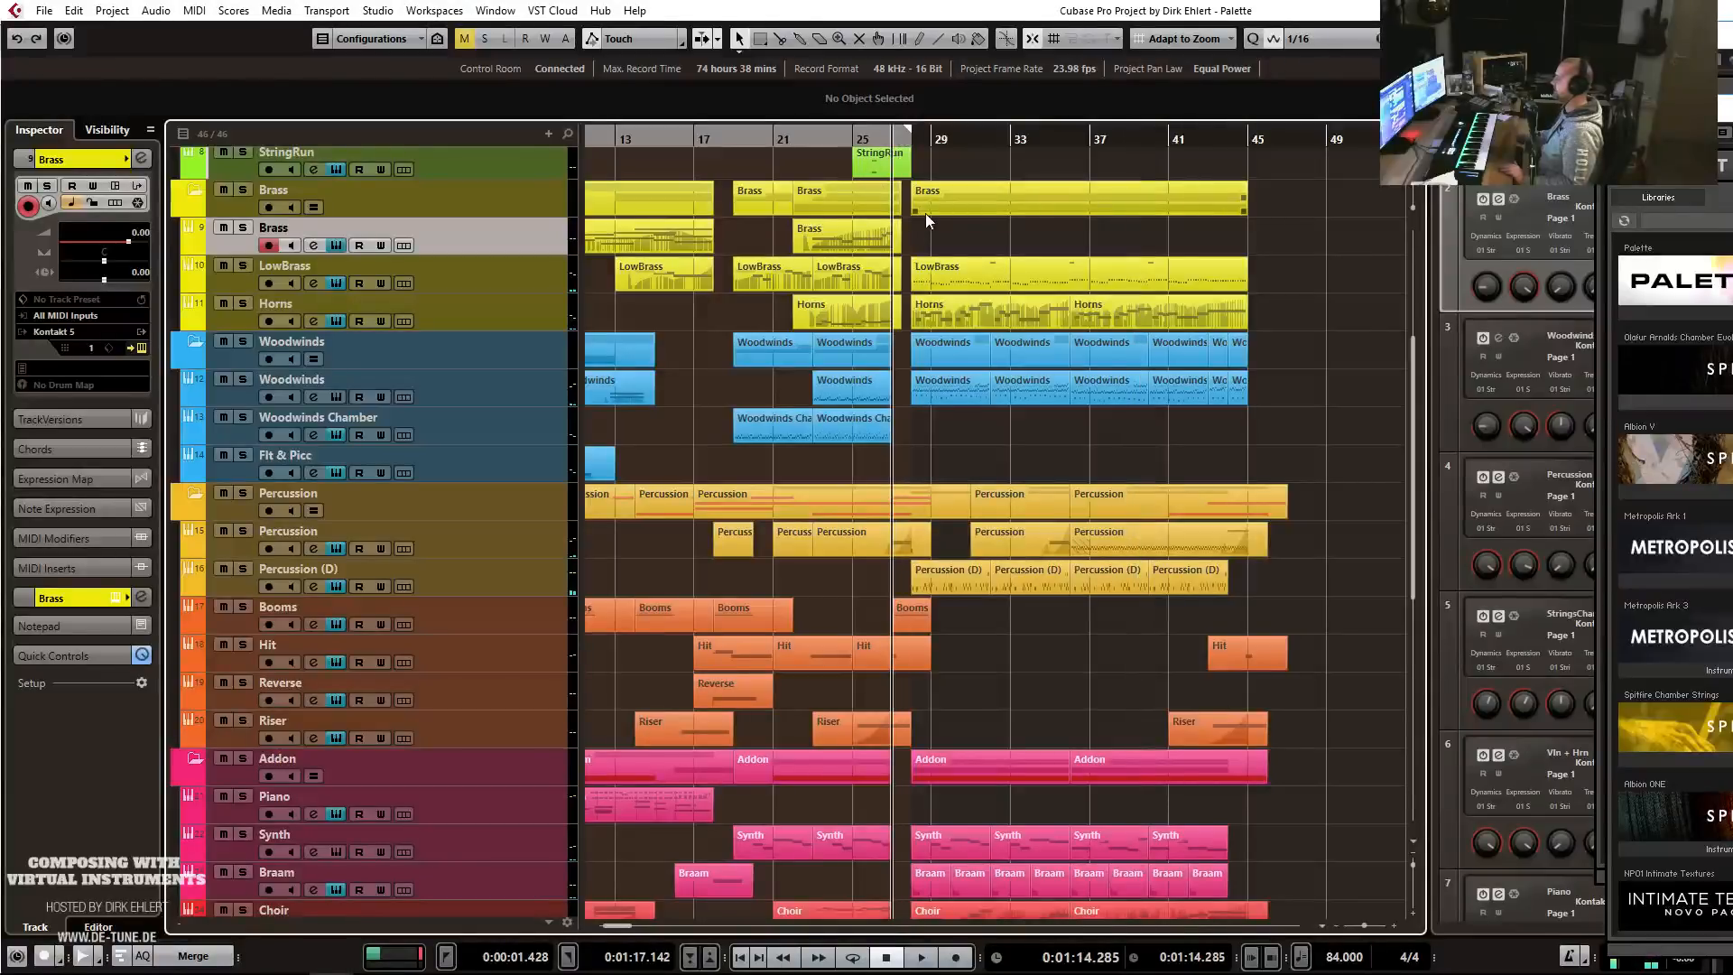
left_click(1051, 172)
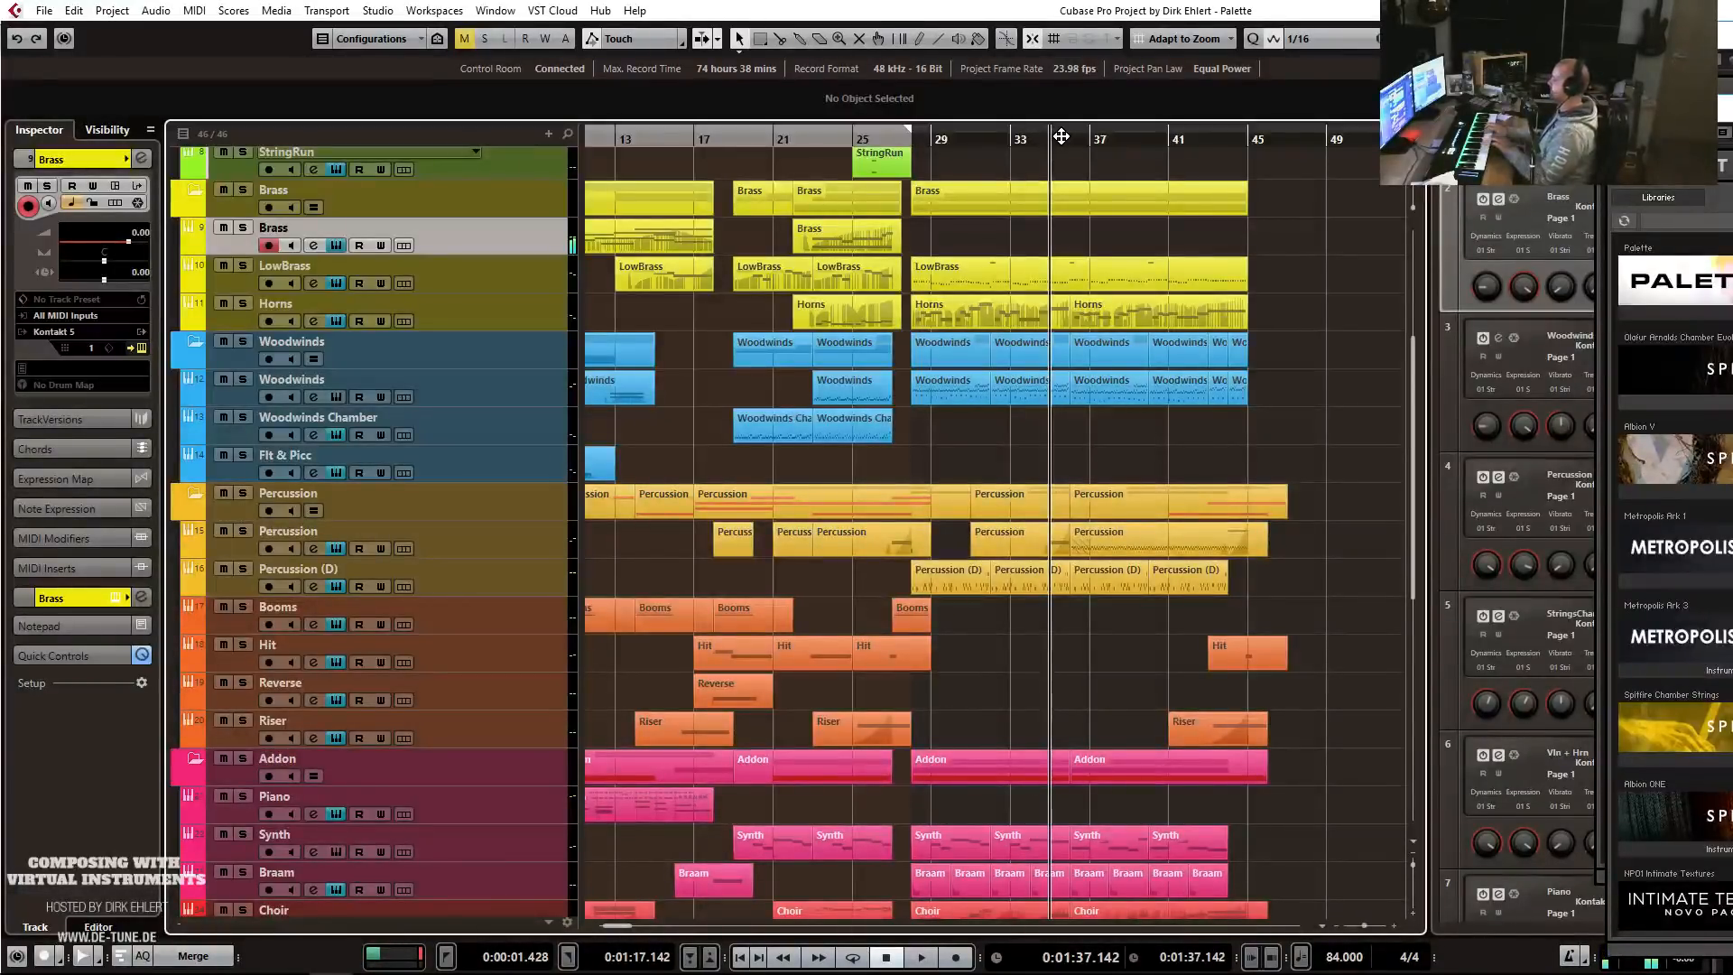
key("KP_Multiply")
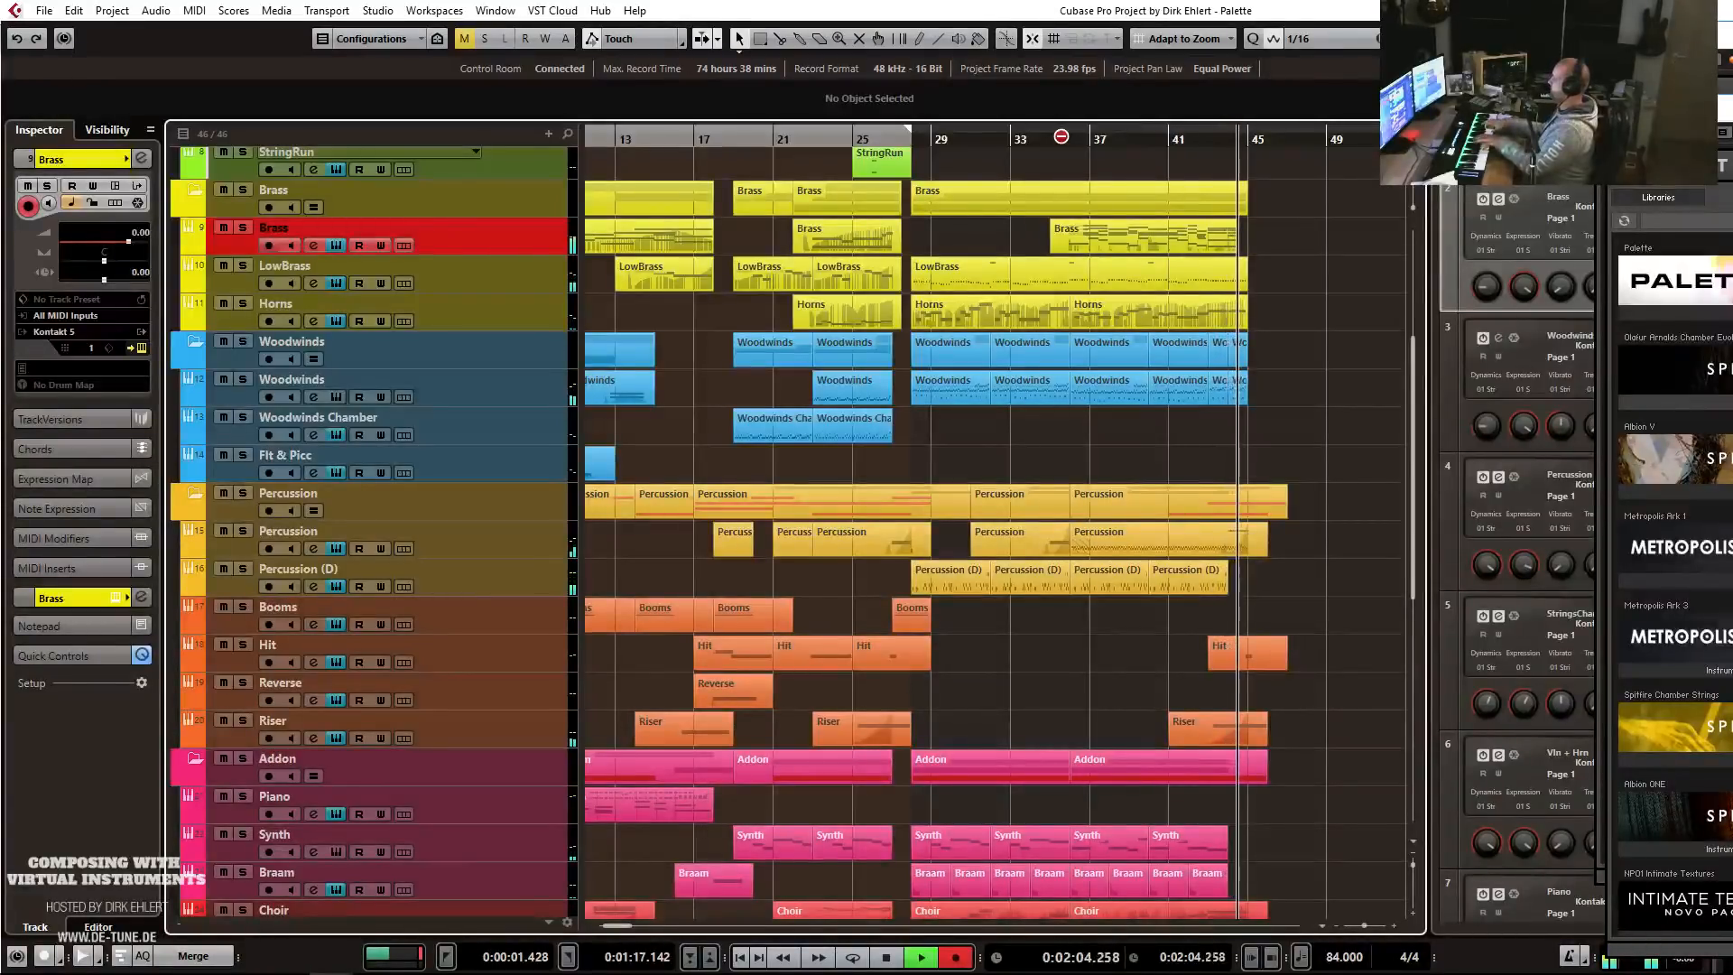
key("space")
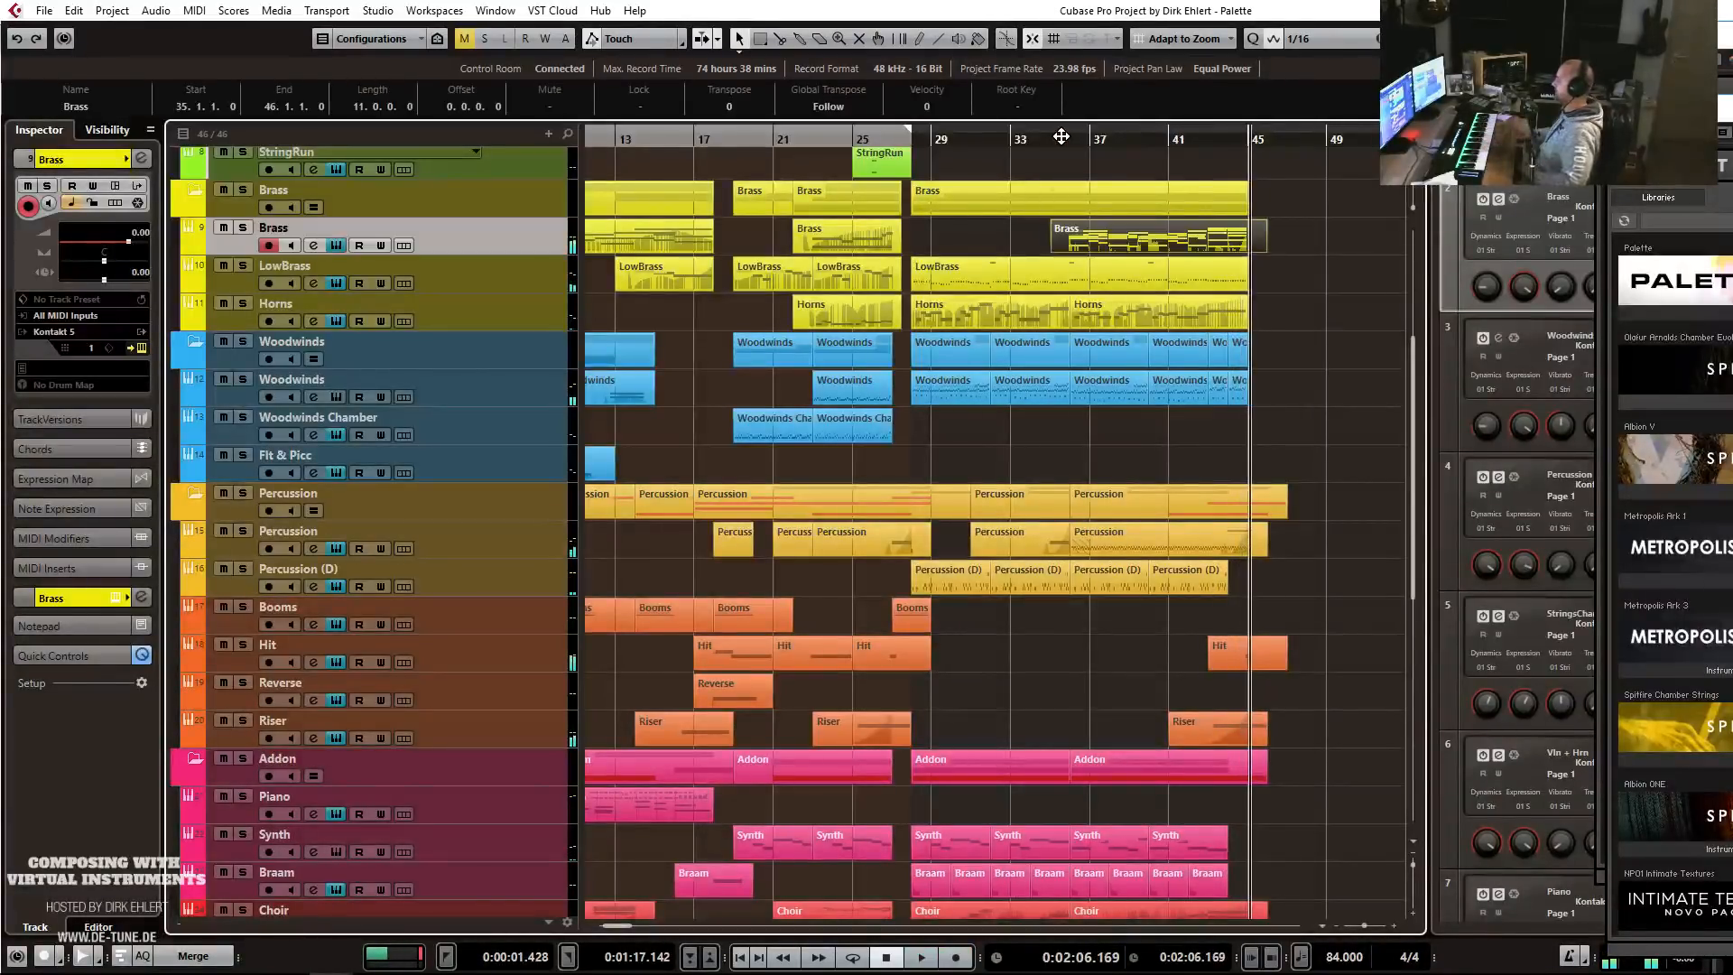
Quantize the notes of the recorded Brass part to 1/4.
double_click(1114, 235)
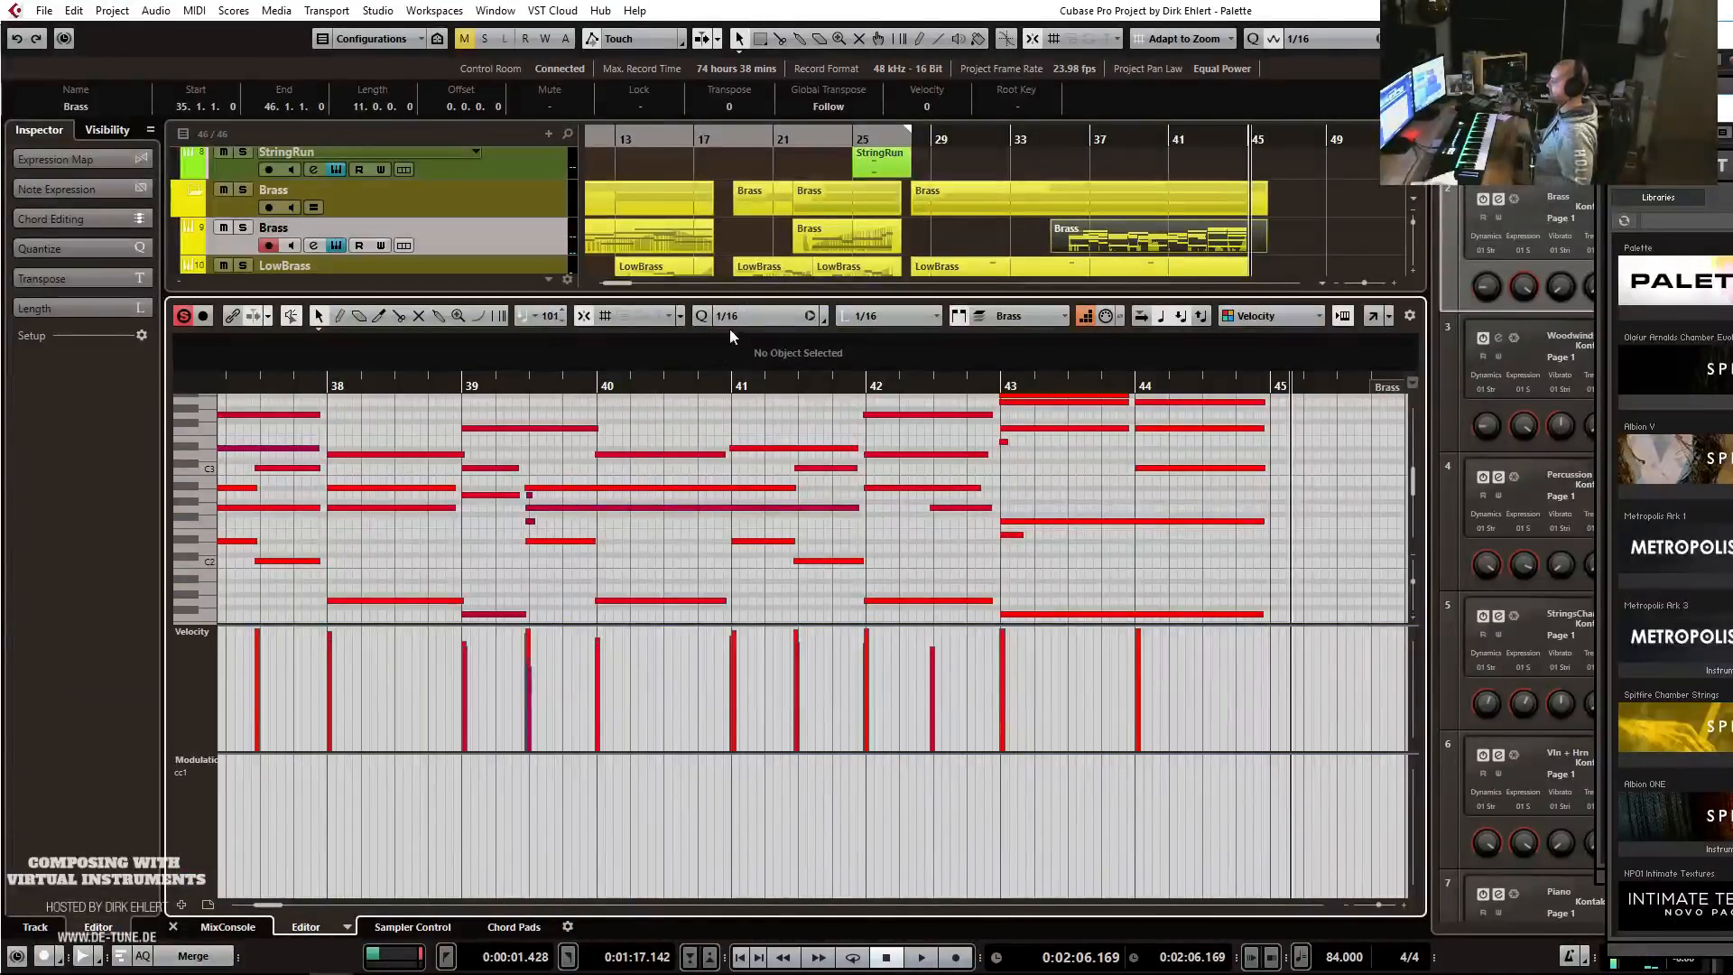
left_click(733, 318)
left_click(791, 386)
key("q")
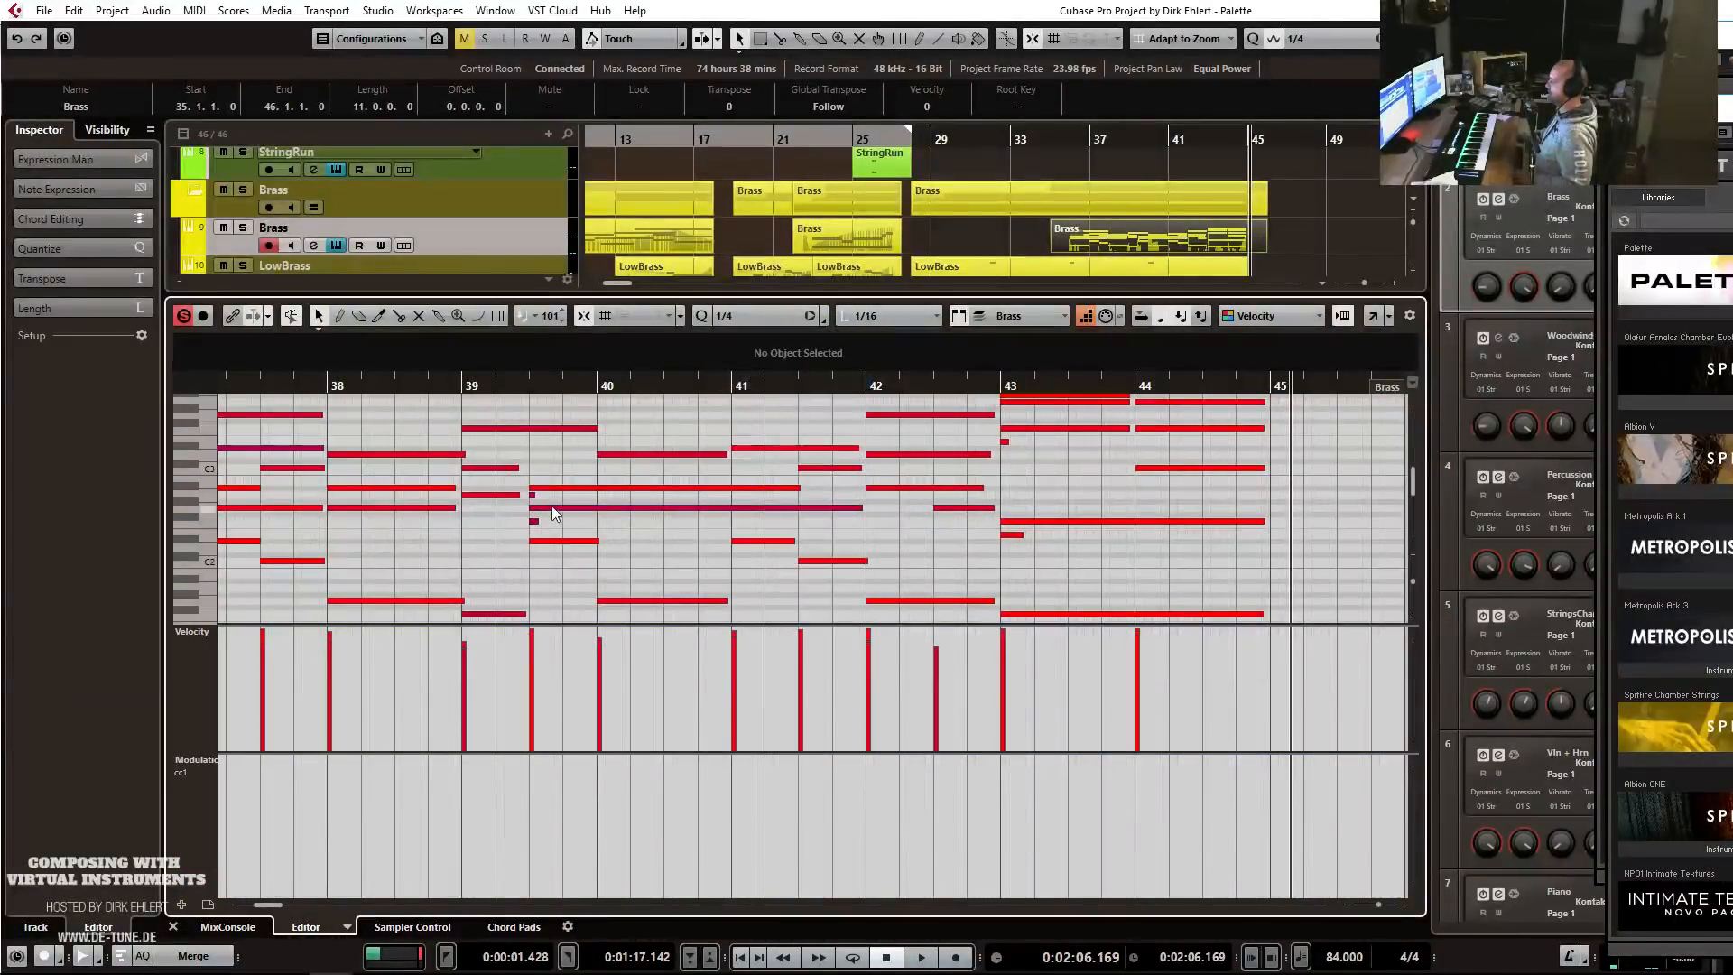
Delete the stray short notes in the middle of bar 39 and at the start of bar 43 in the Brass part.
left_click(531, 494)
key("Delete")
left_click(535, 517)
left_click(534, 521)
key("Delete")
left_click(1012, 535)
key("Delete")
left_click(1007, 443)
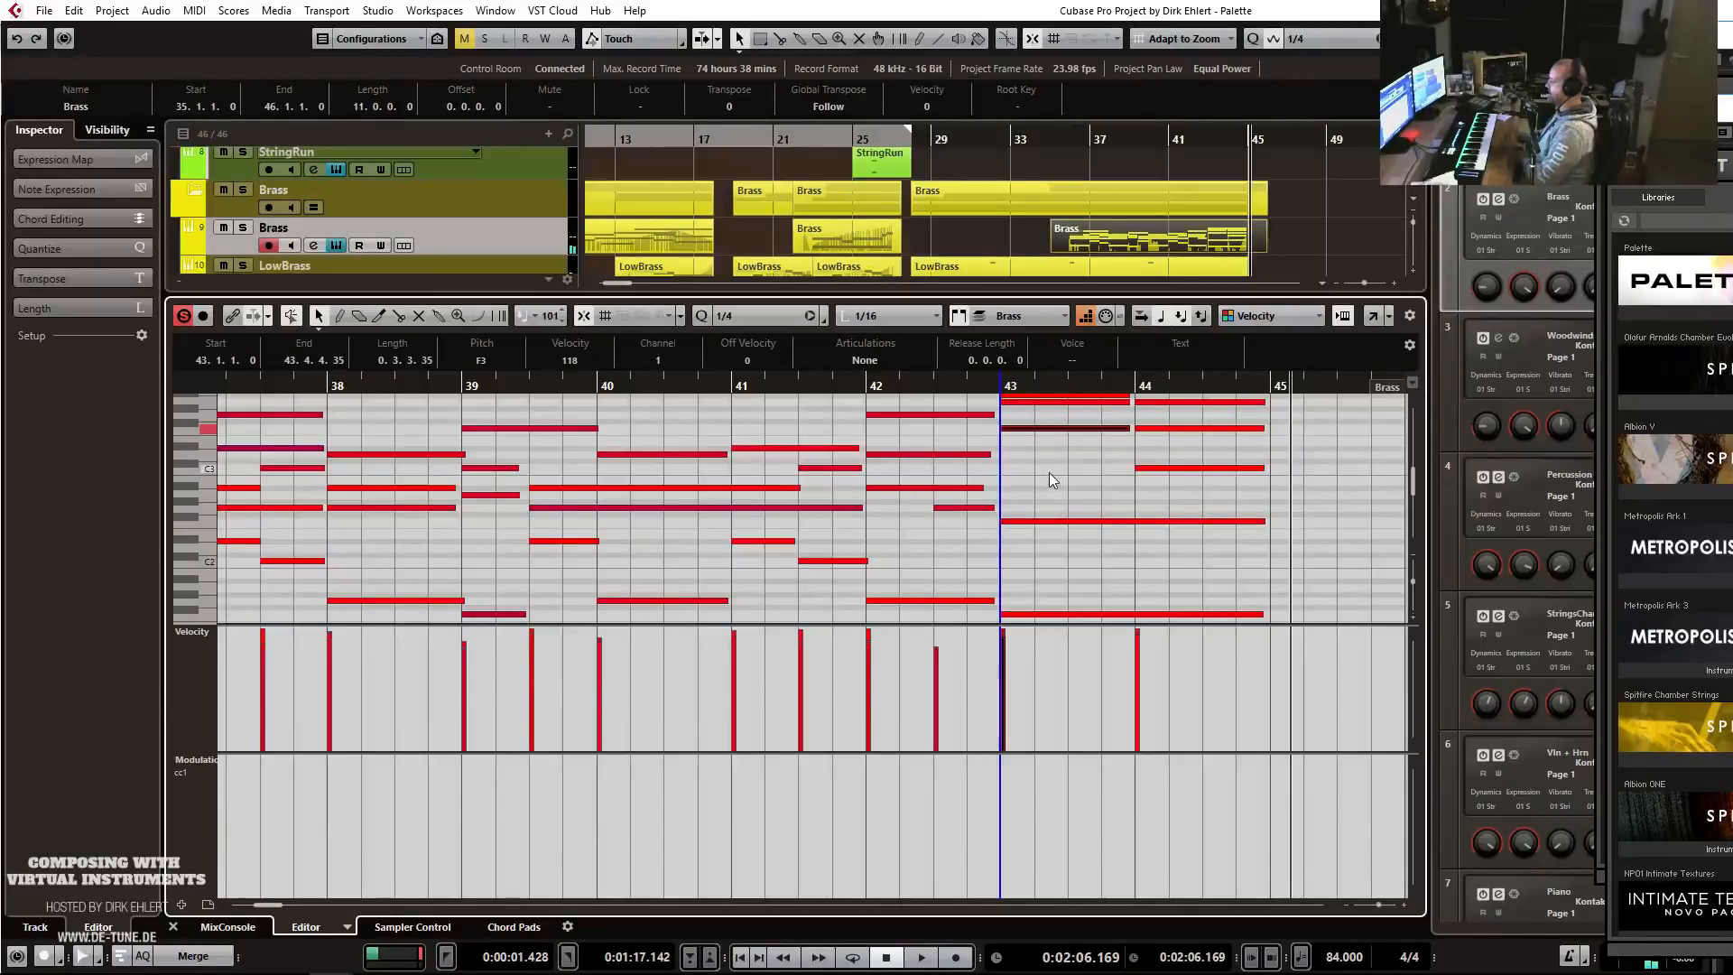
Overdub a modulation (CC1) dynamics curve across the Brass part's chords from bar 36 on, and close the note editor.
scroll(1064, 469, "left", 4)
scroll(1065, 469, "up", 4)
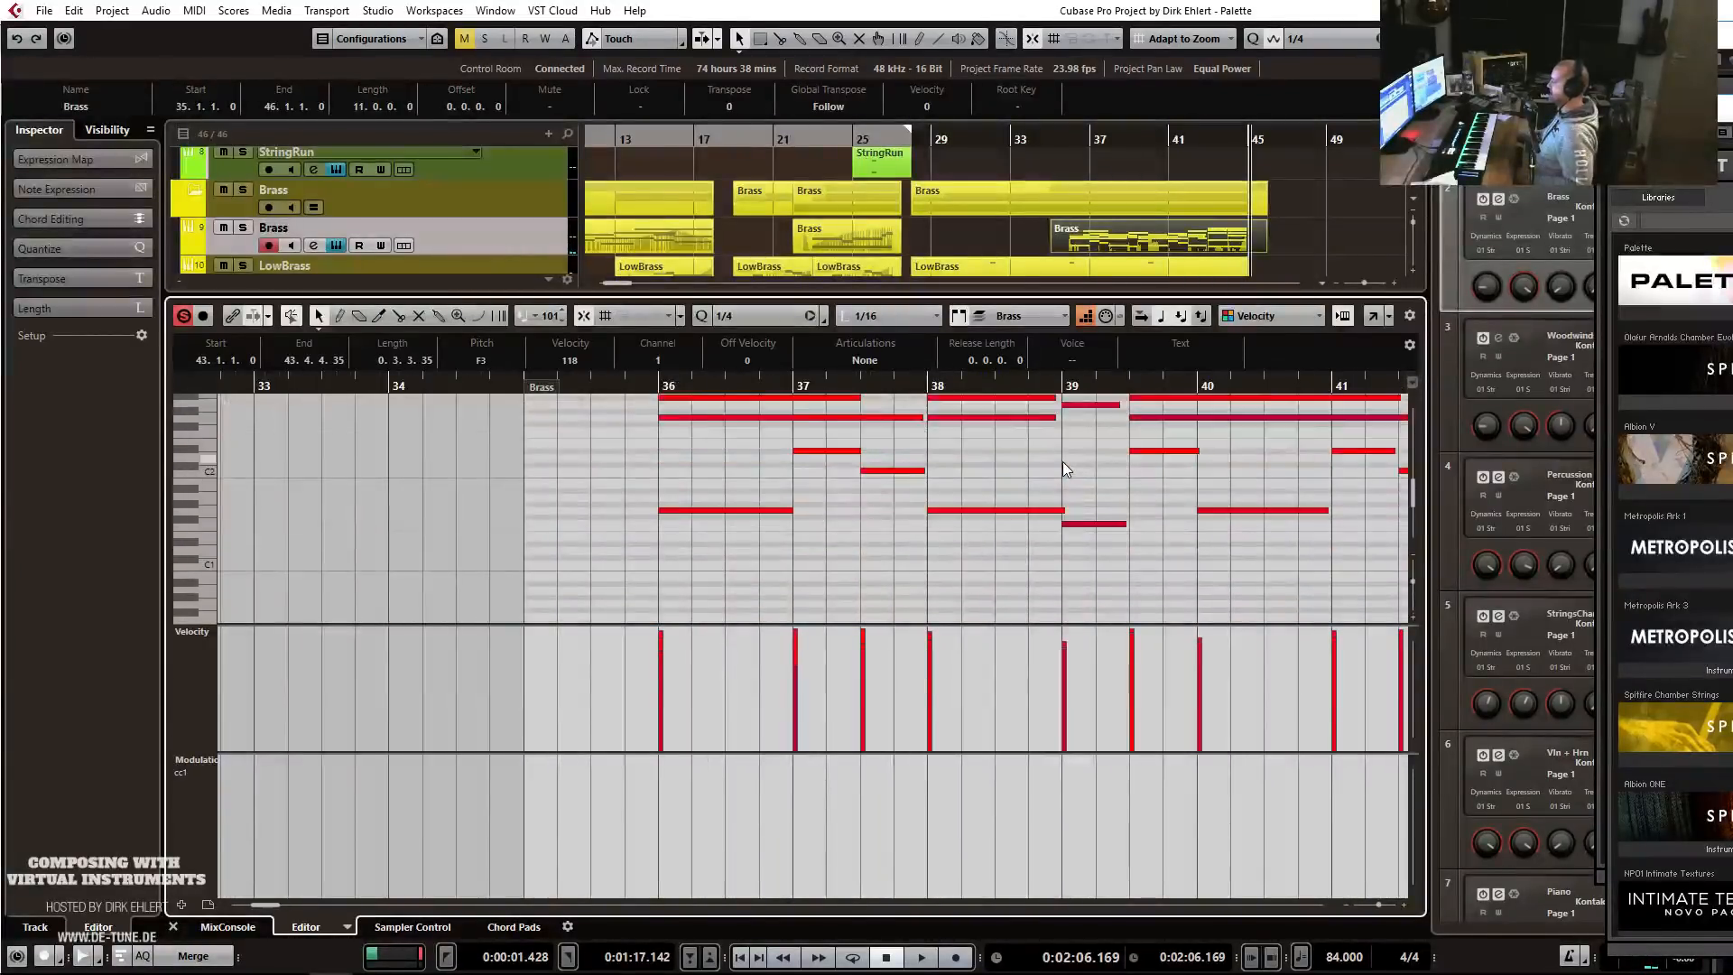
left_click(624, 386)
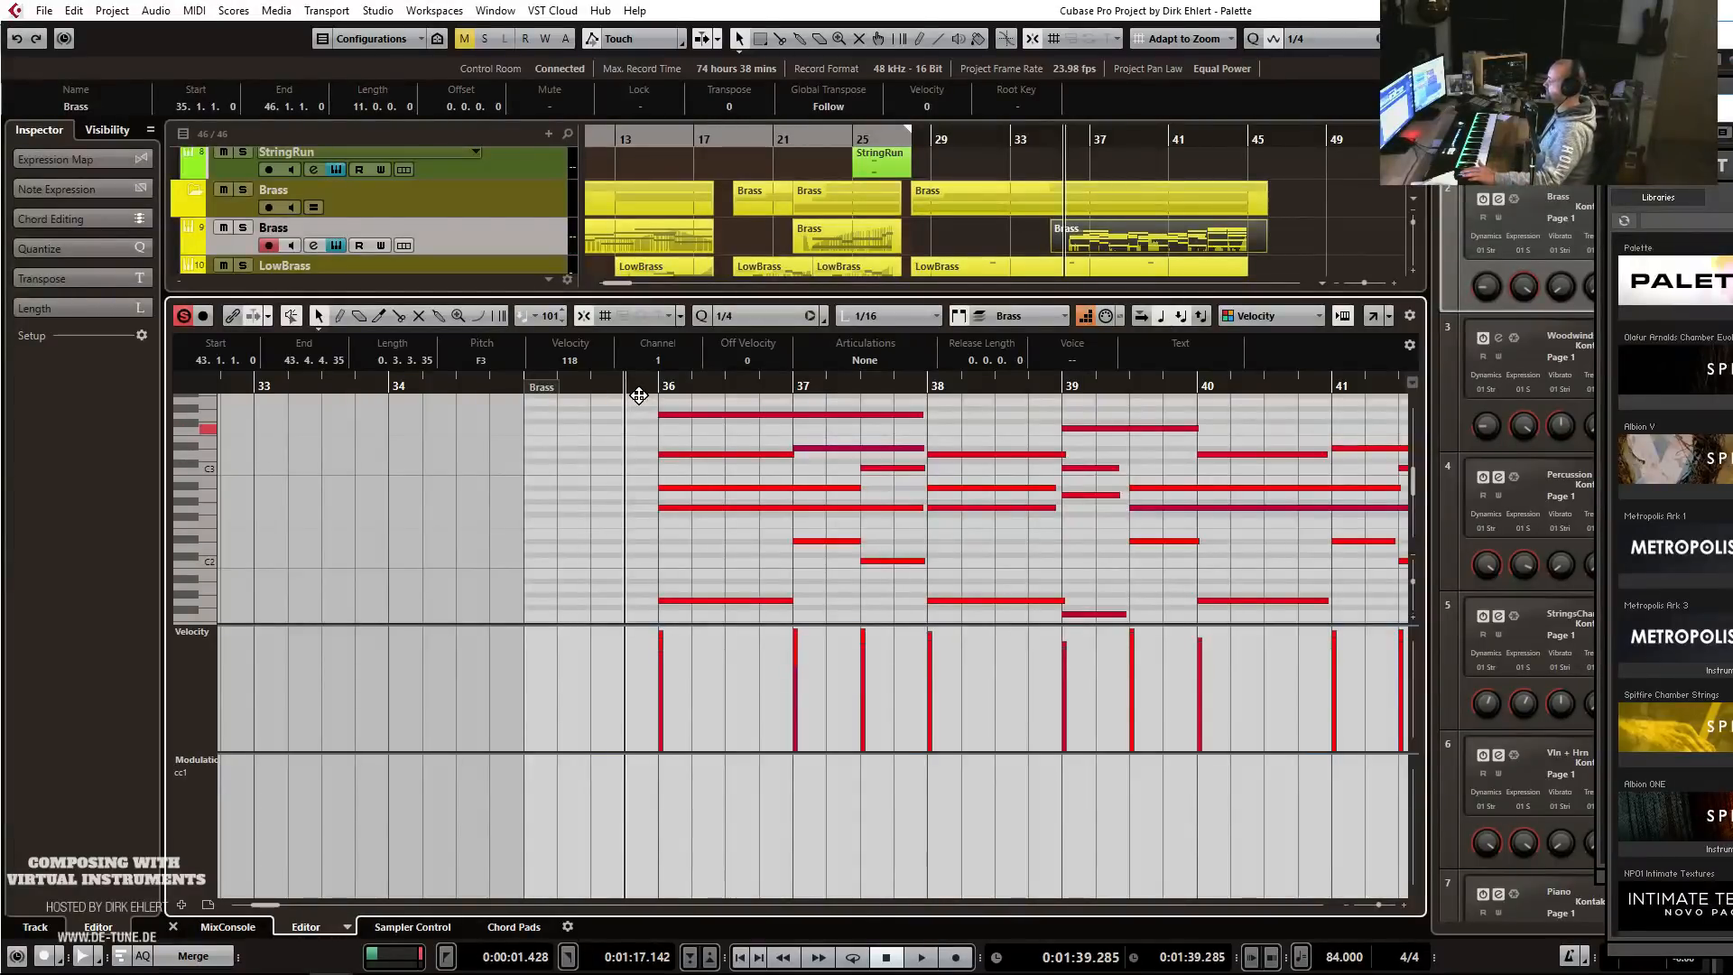
key("KP_Multiply")
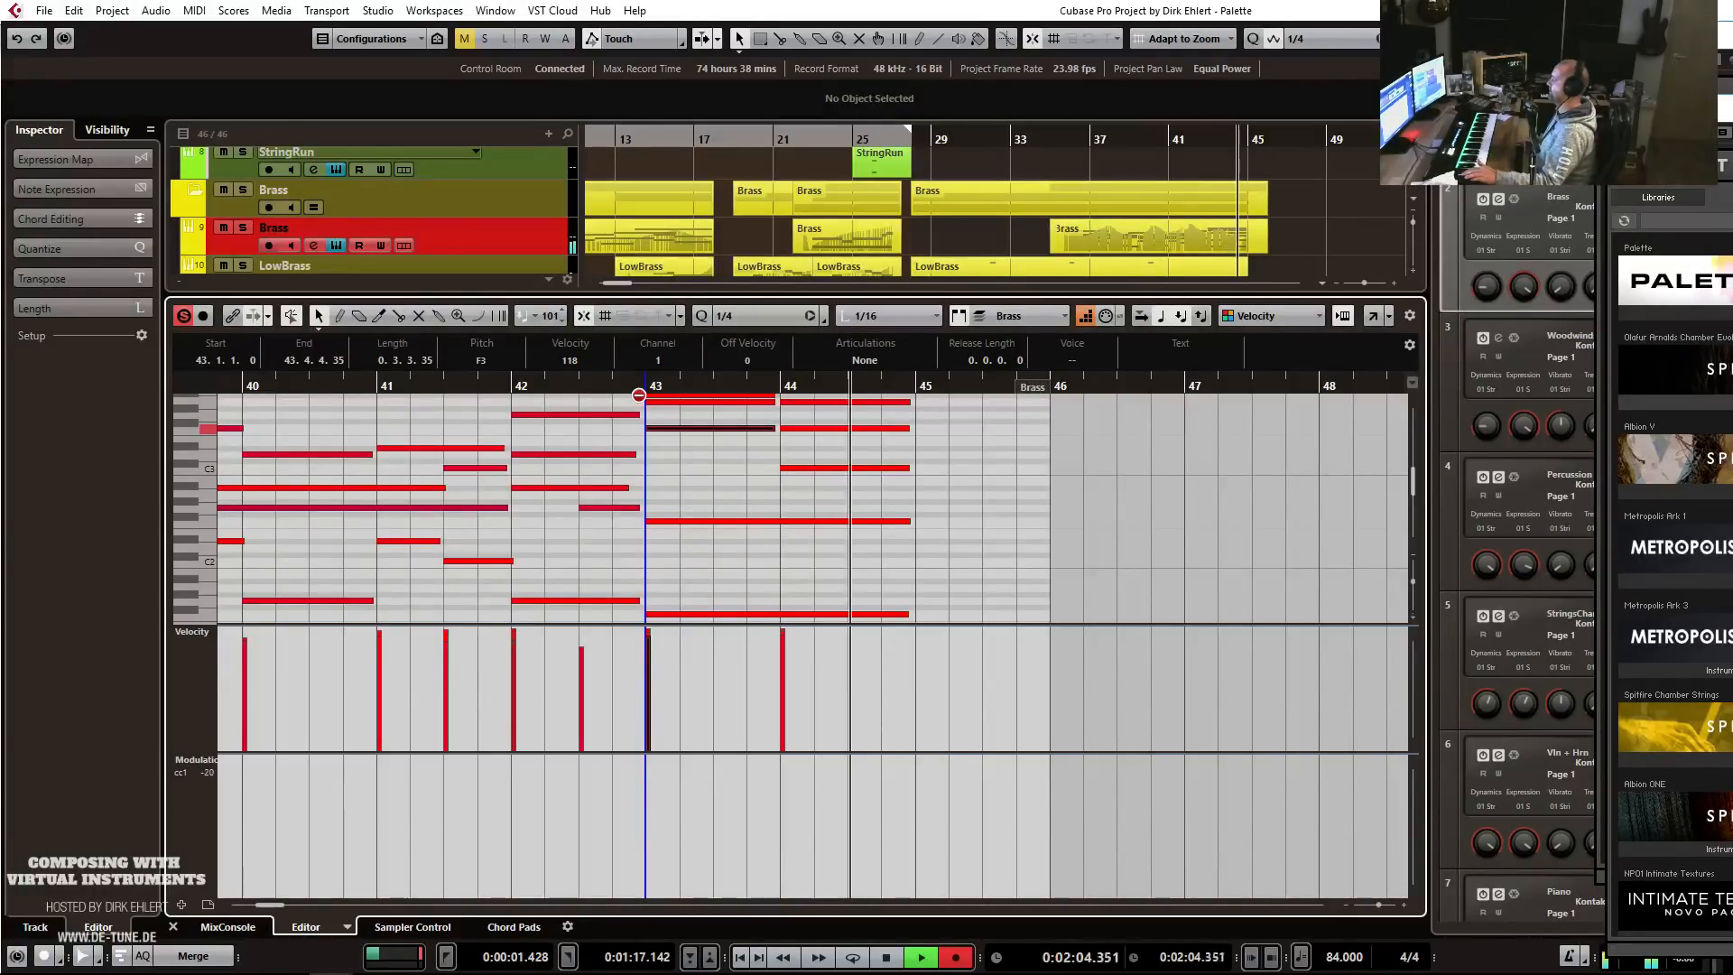
key("space")
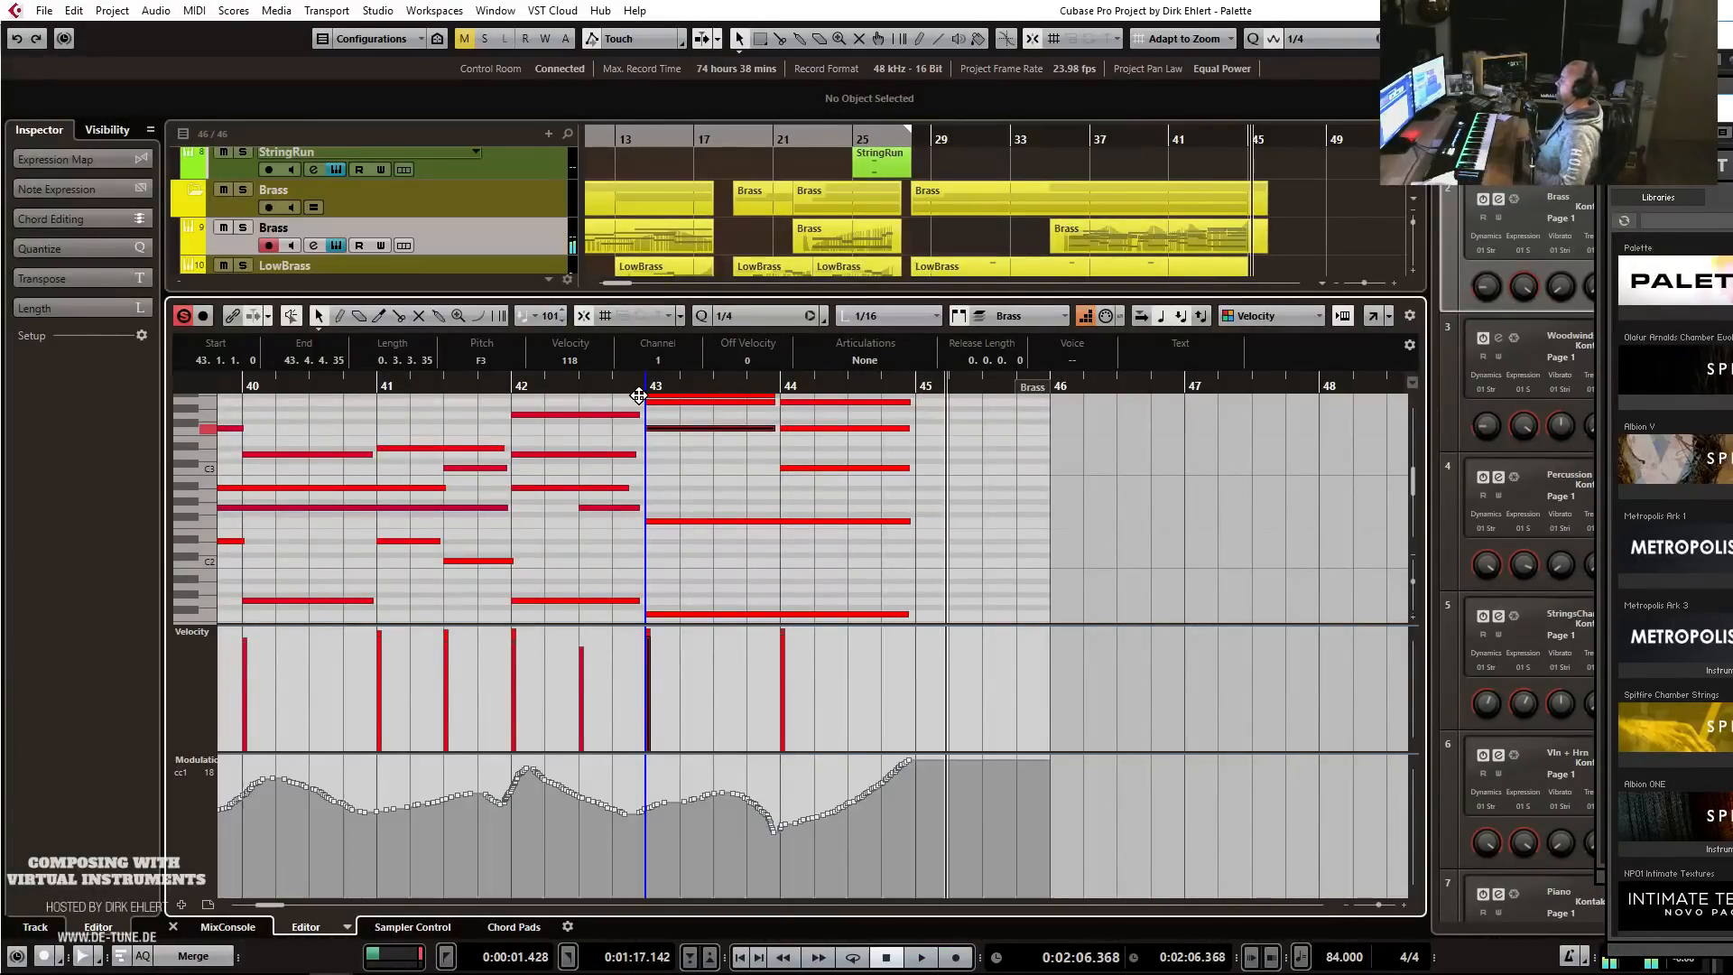
key("ctrl+alt+e")
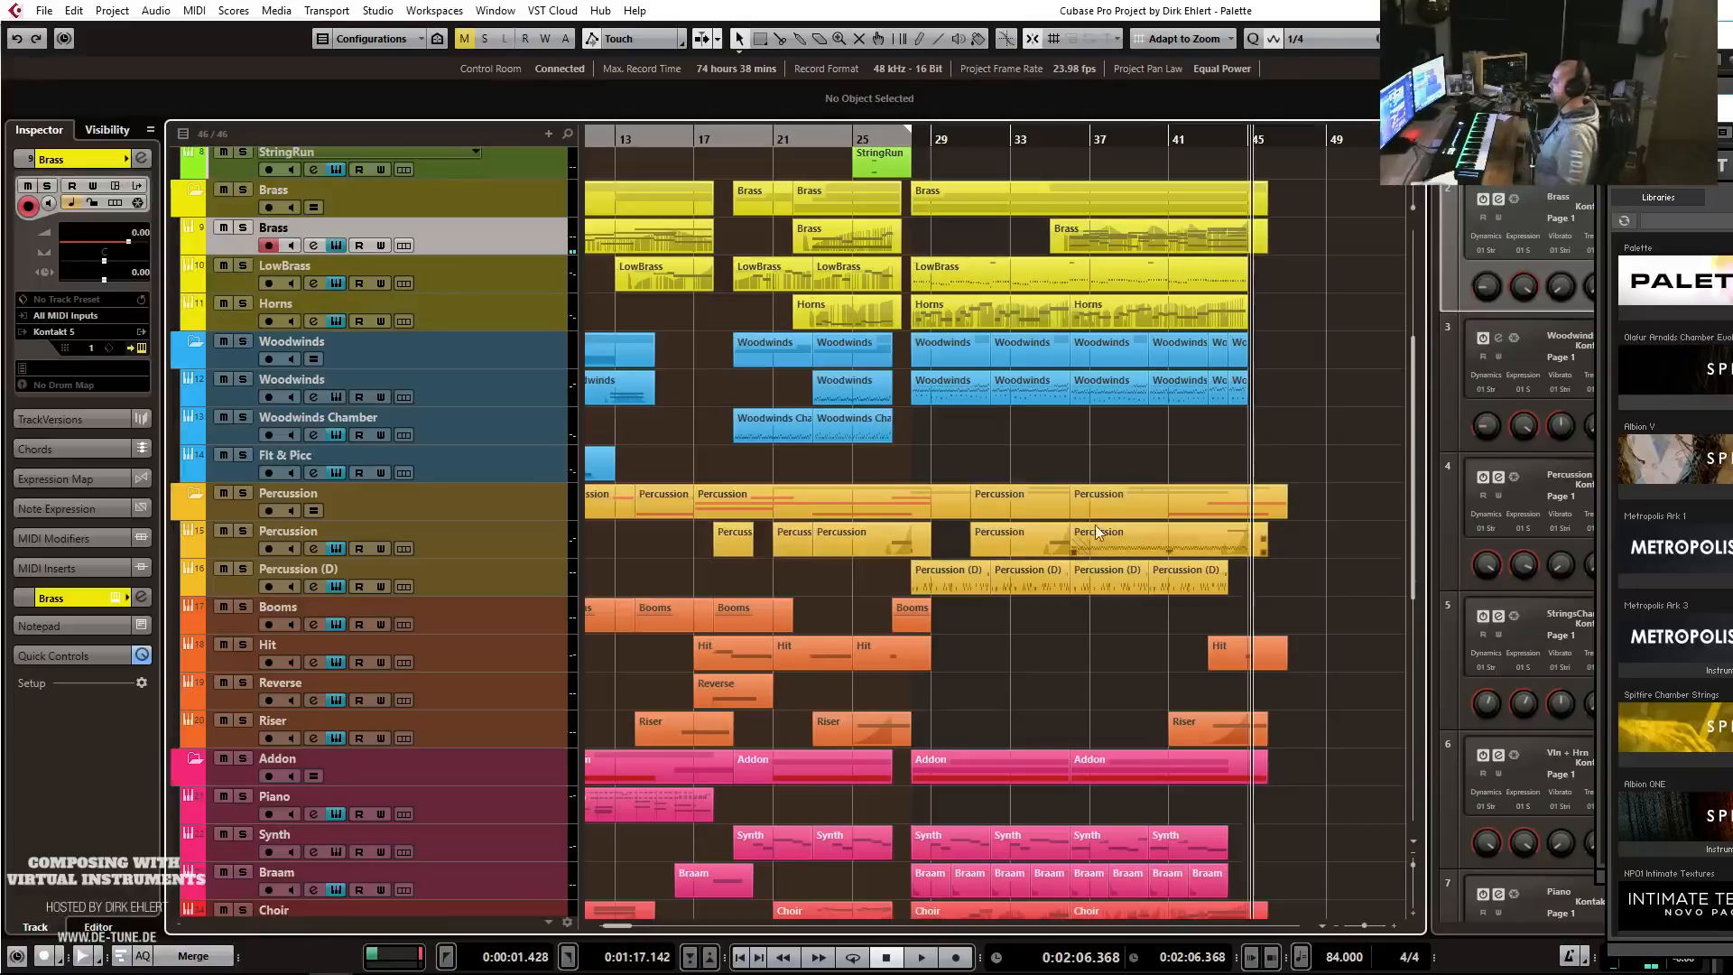
Play the arrangement from bar 27 to check the section from bar 28 with the added low percussion.
left_click(891, 139)
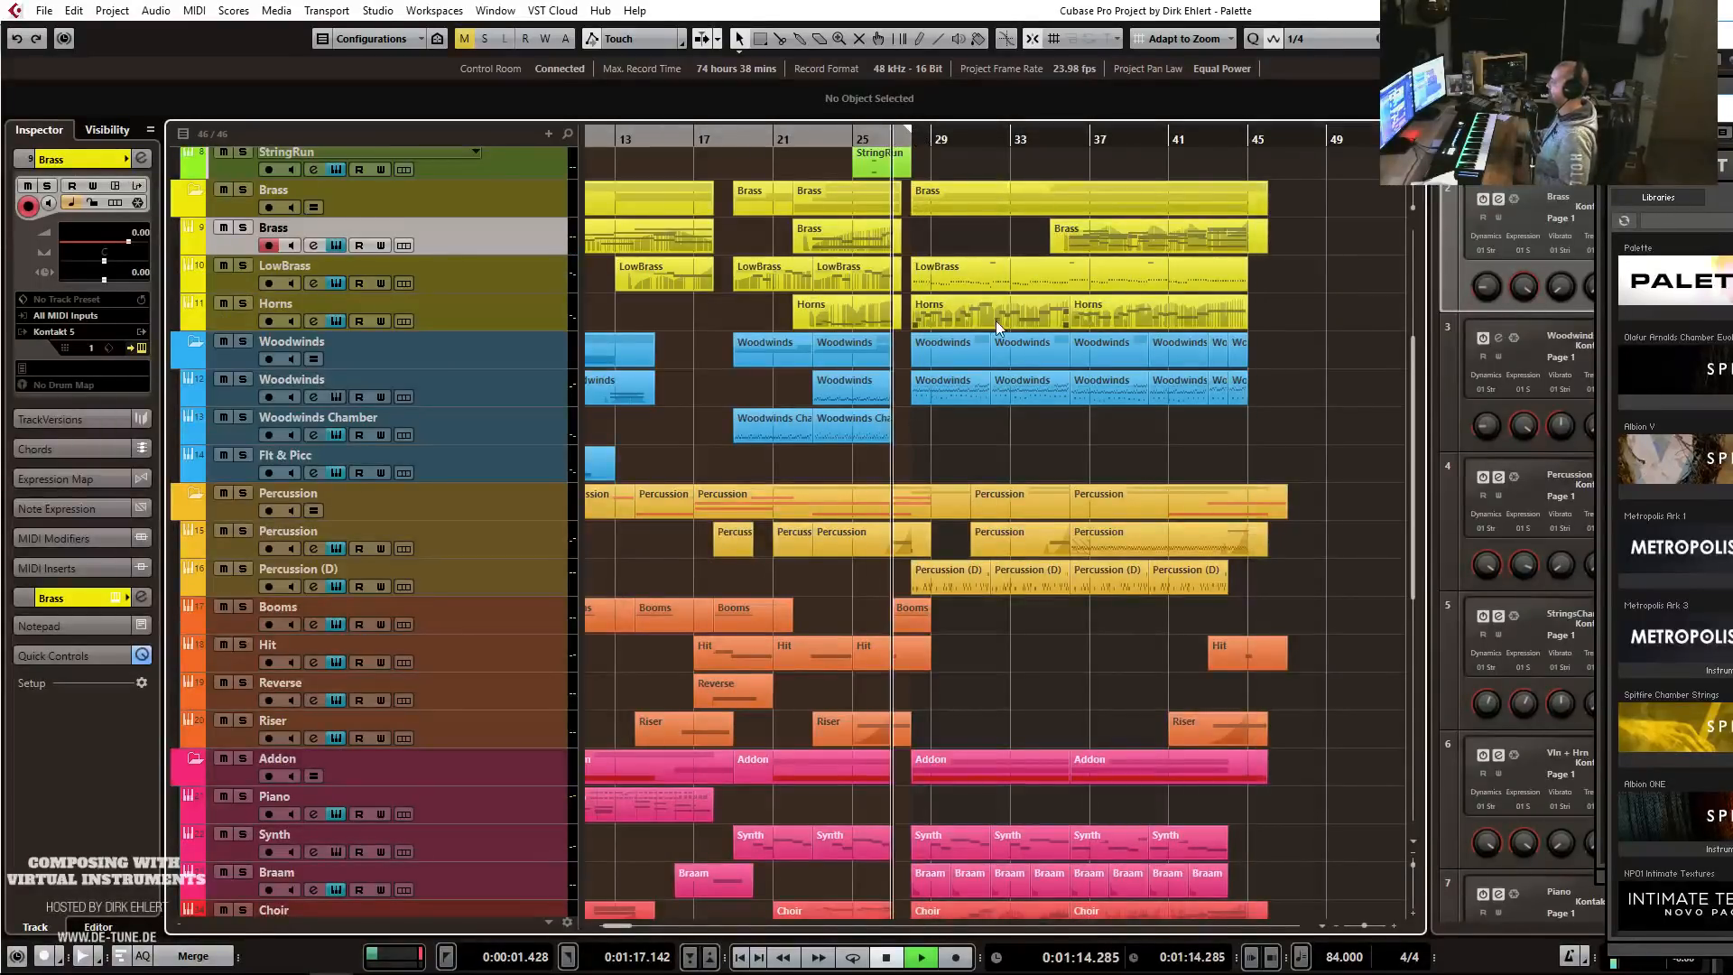
key("h")
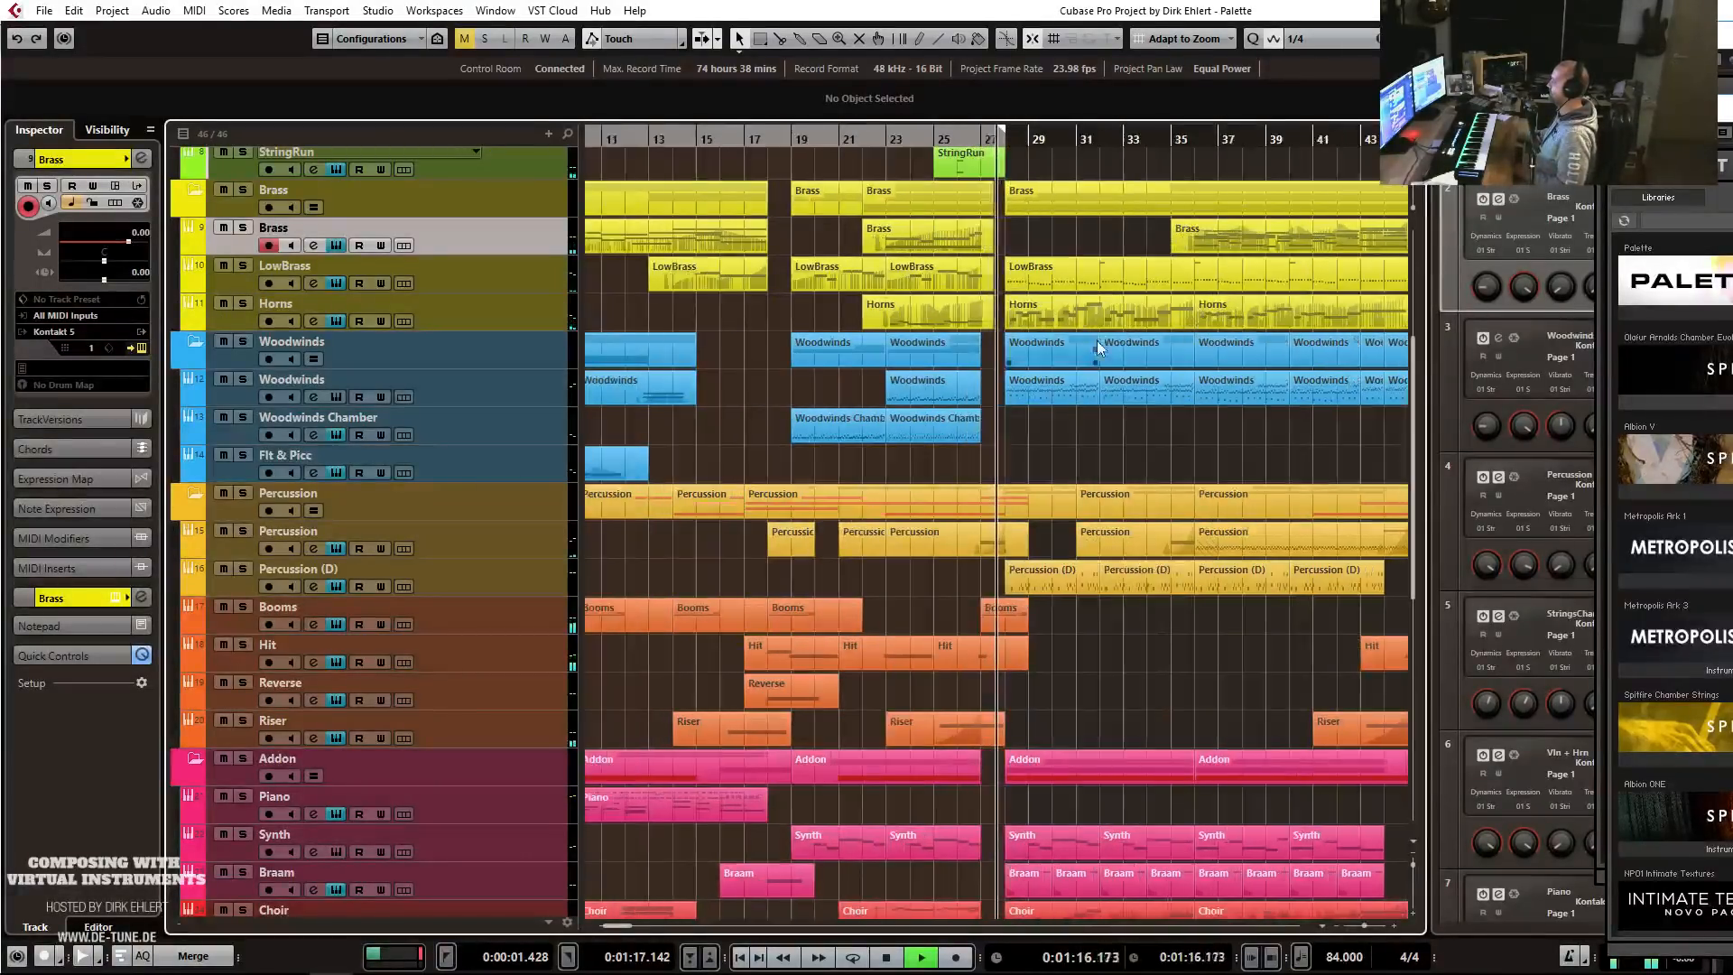
key("h")
key("h")
key("g")
key("g")
key("g")
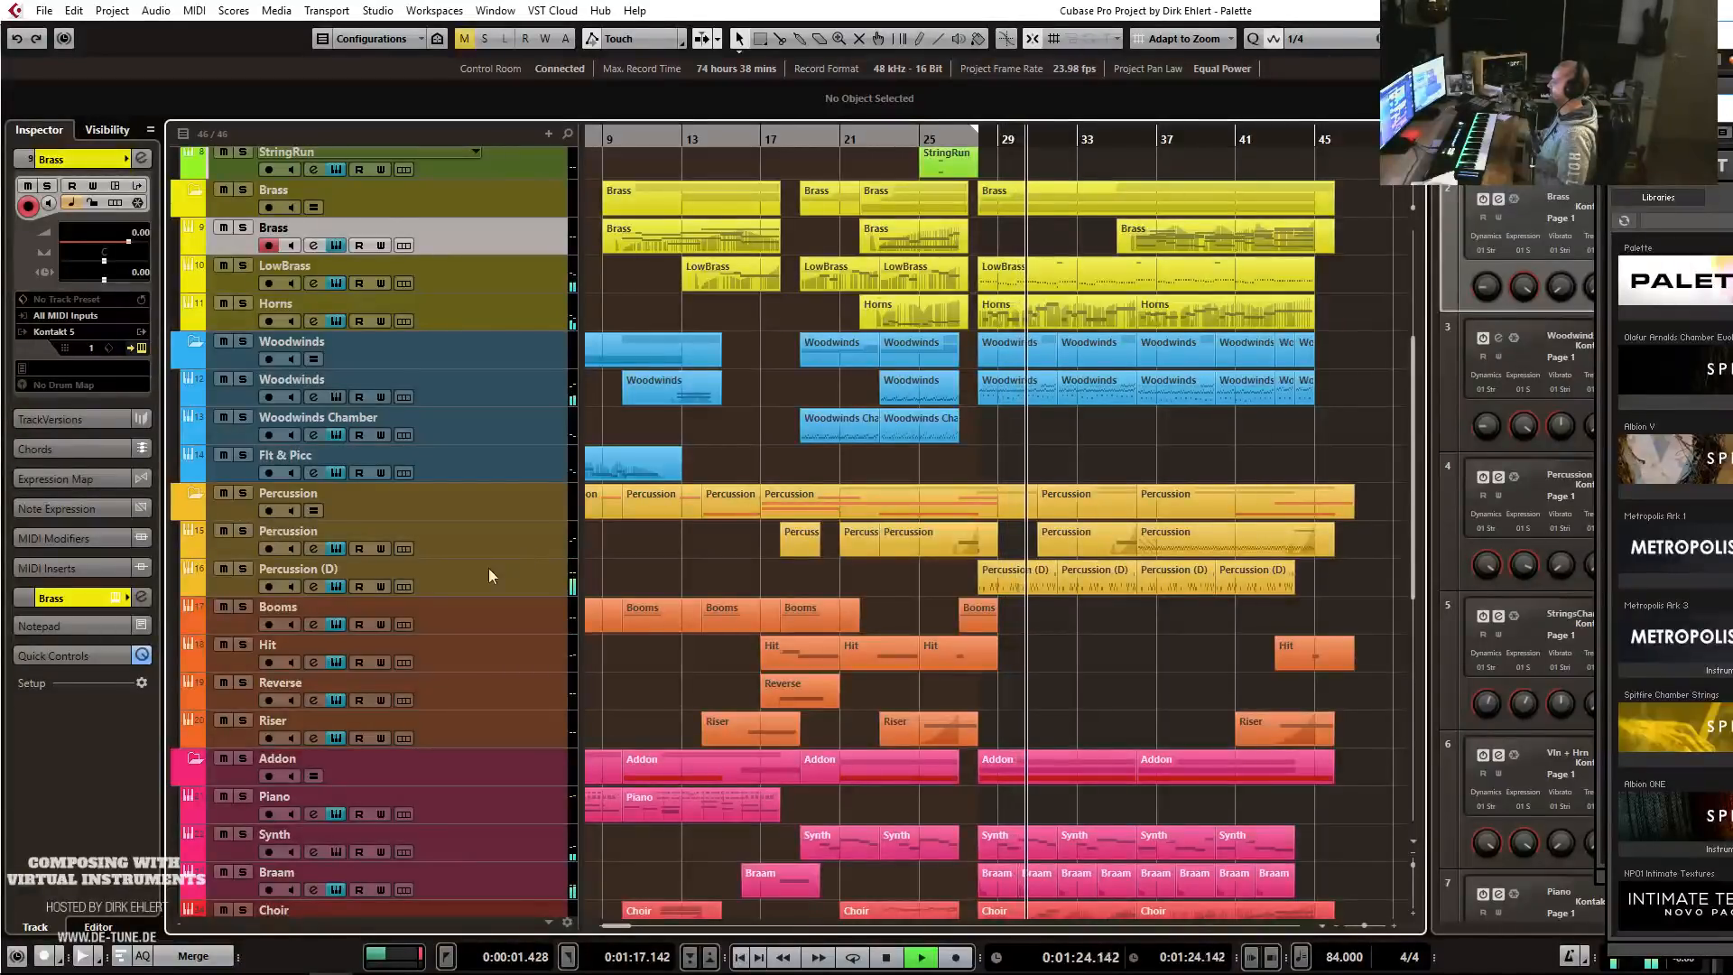
Rename the Percussion (D) track as Low Booms.
double_click(340, 569)
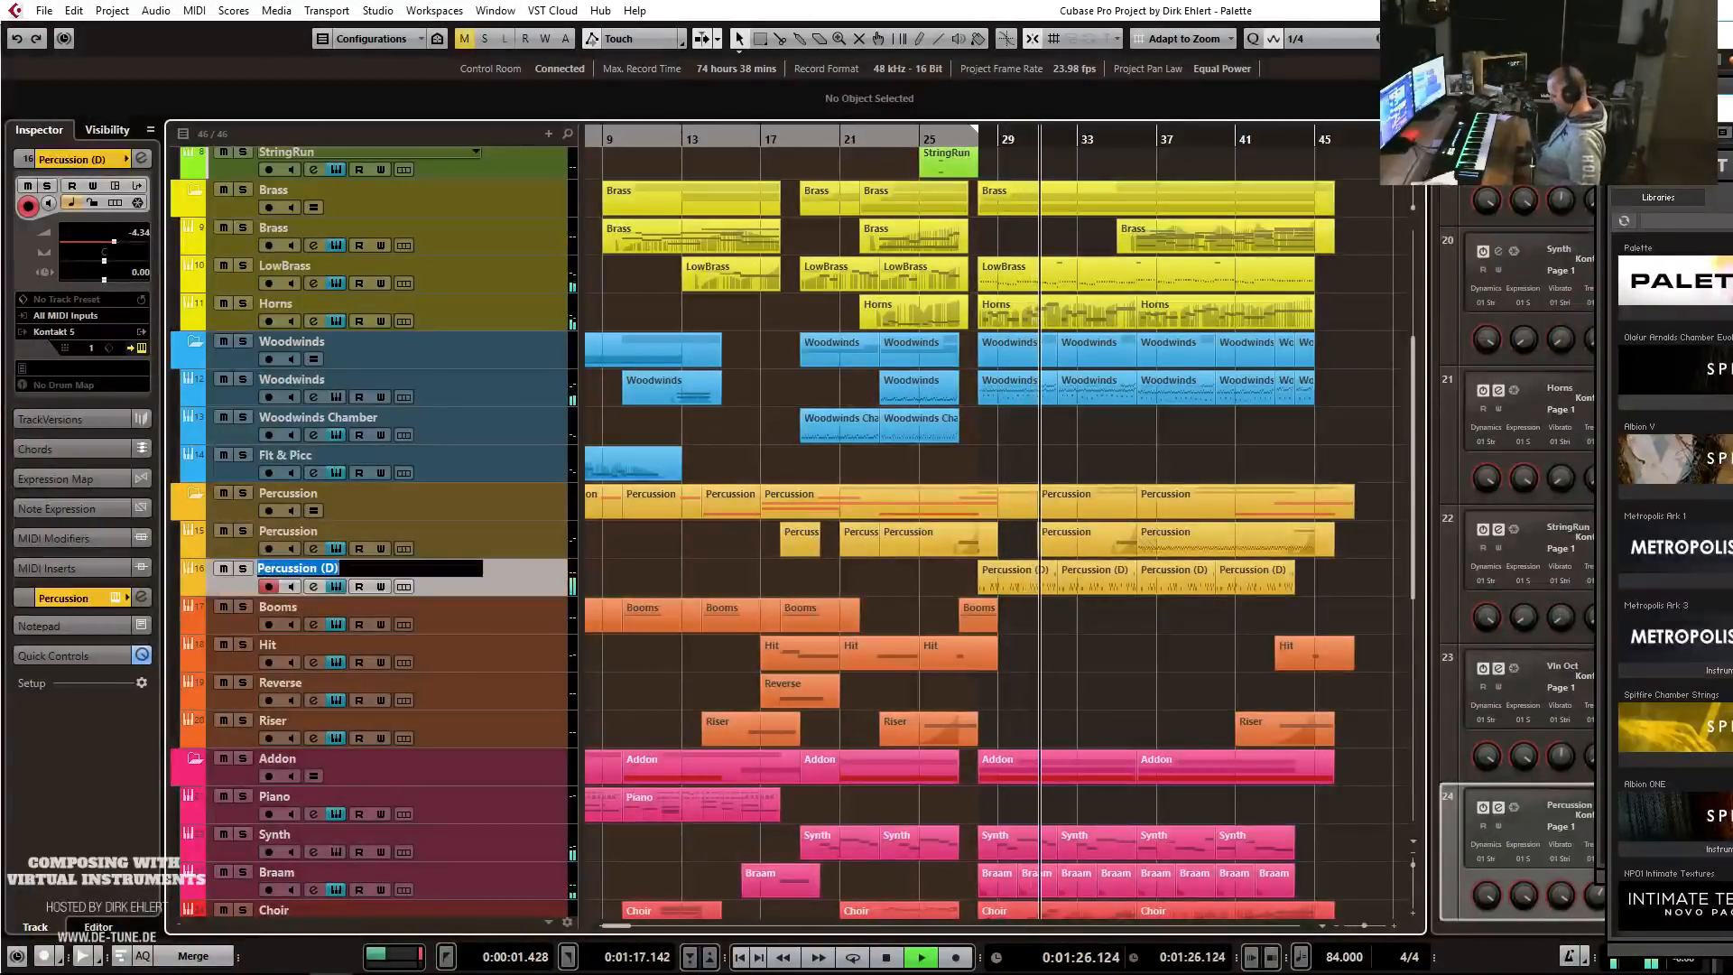
type("Low Booms")
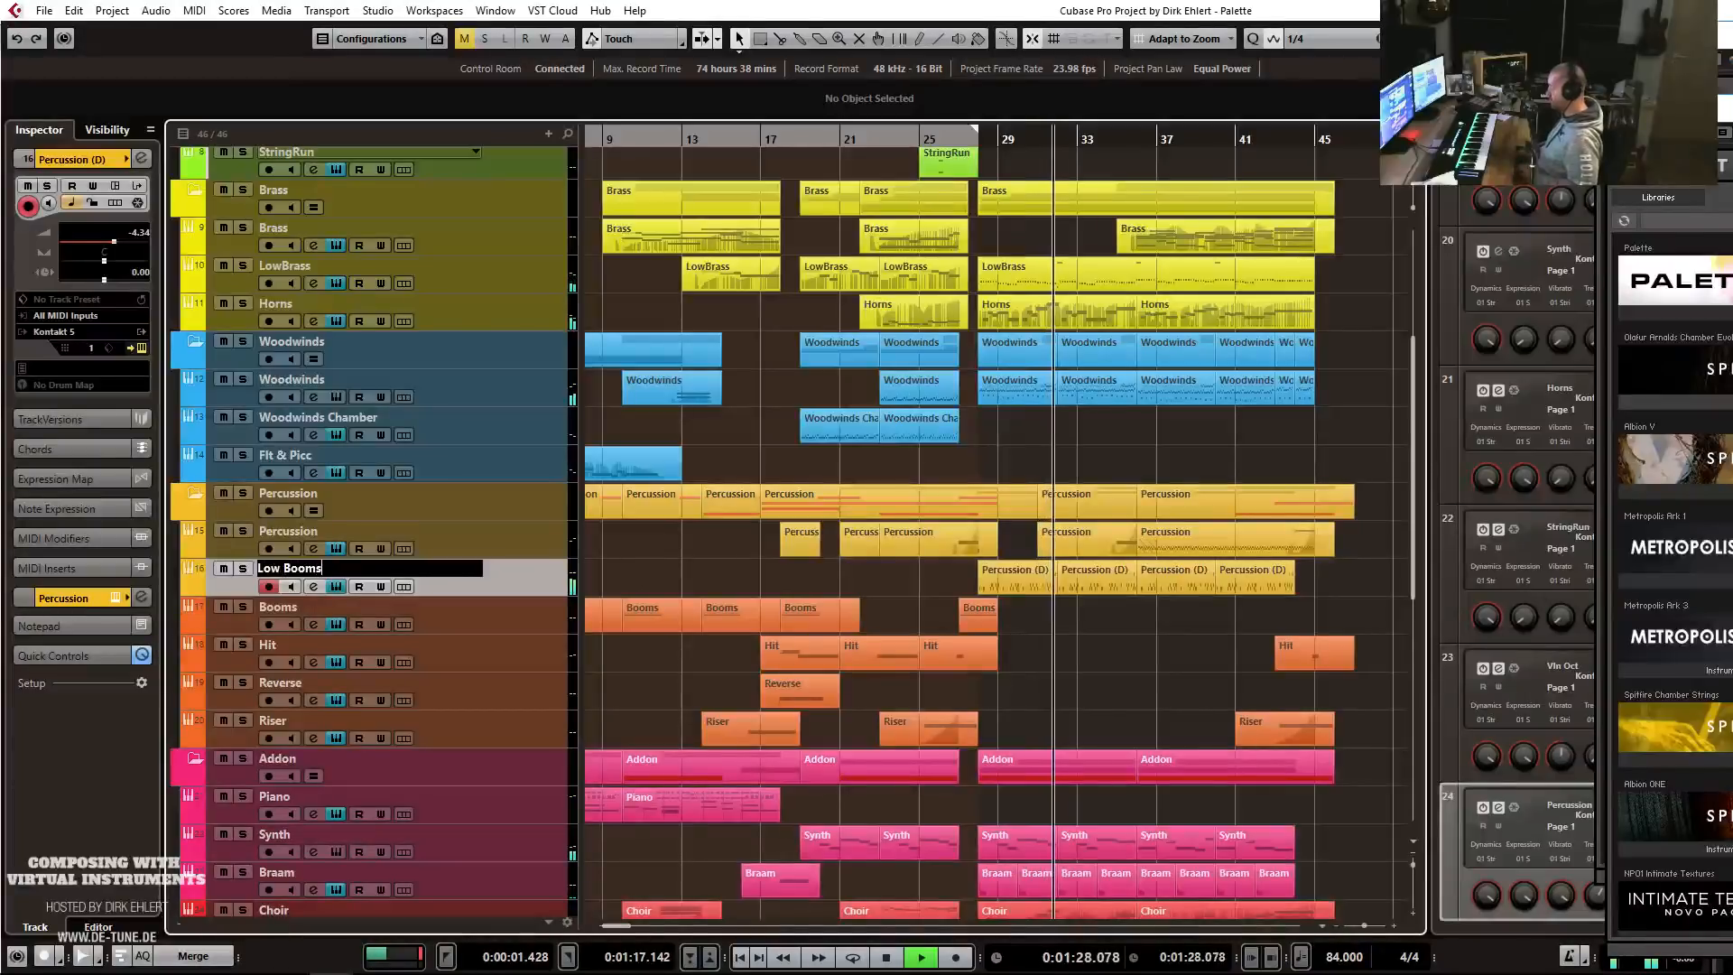
key("Return")
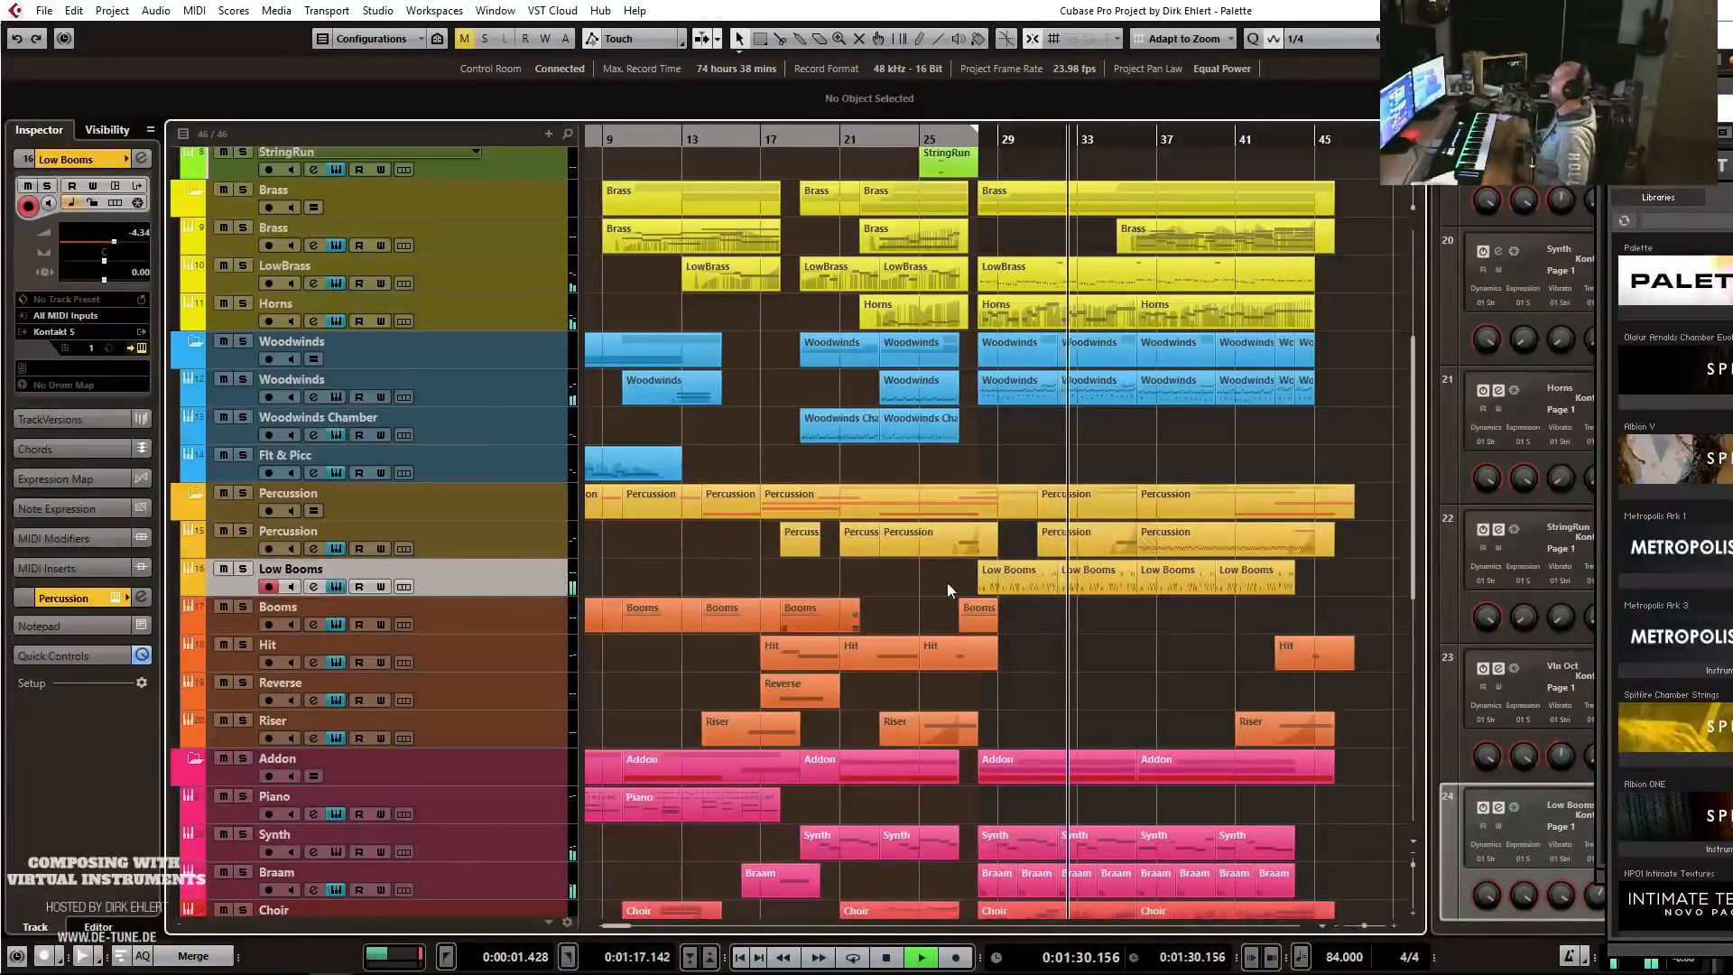
Split the Reverse part at bar 19 and copy its second half to bar 43 on the same track.
key("f")
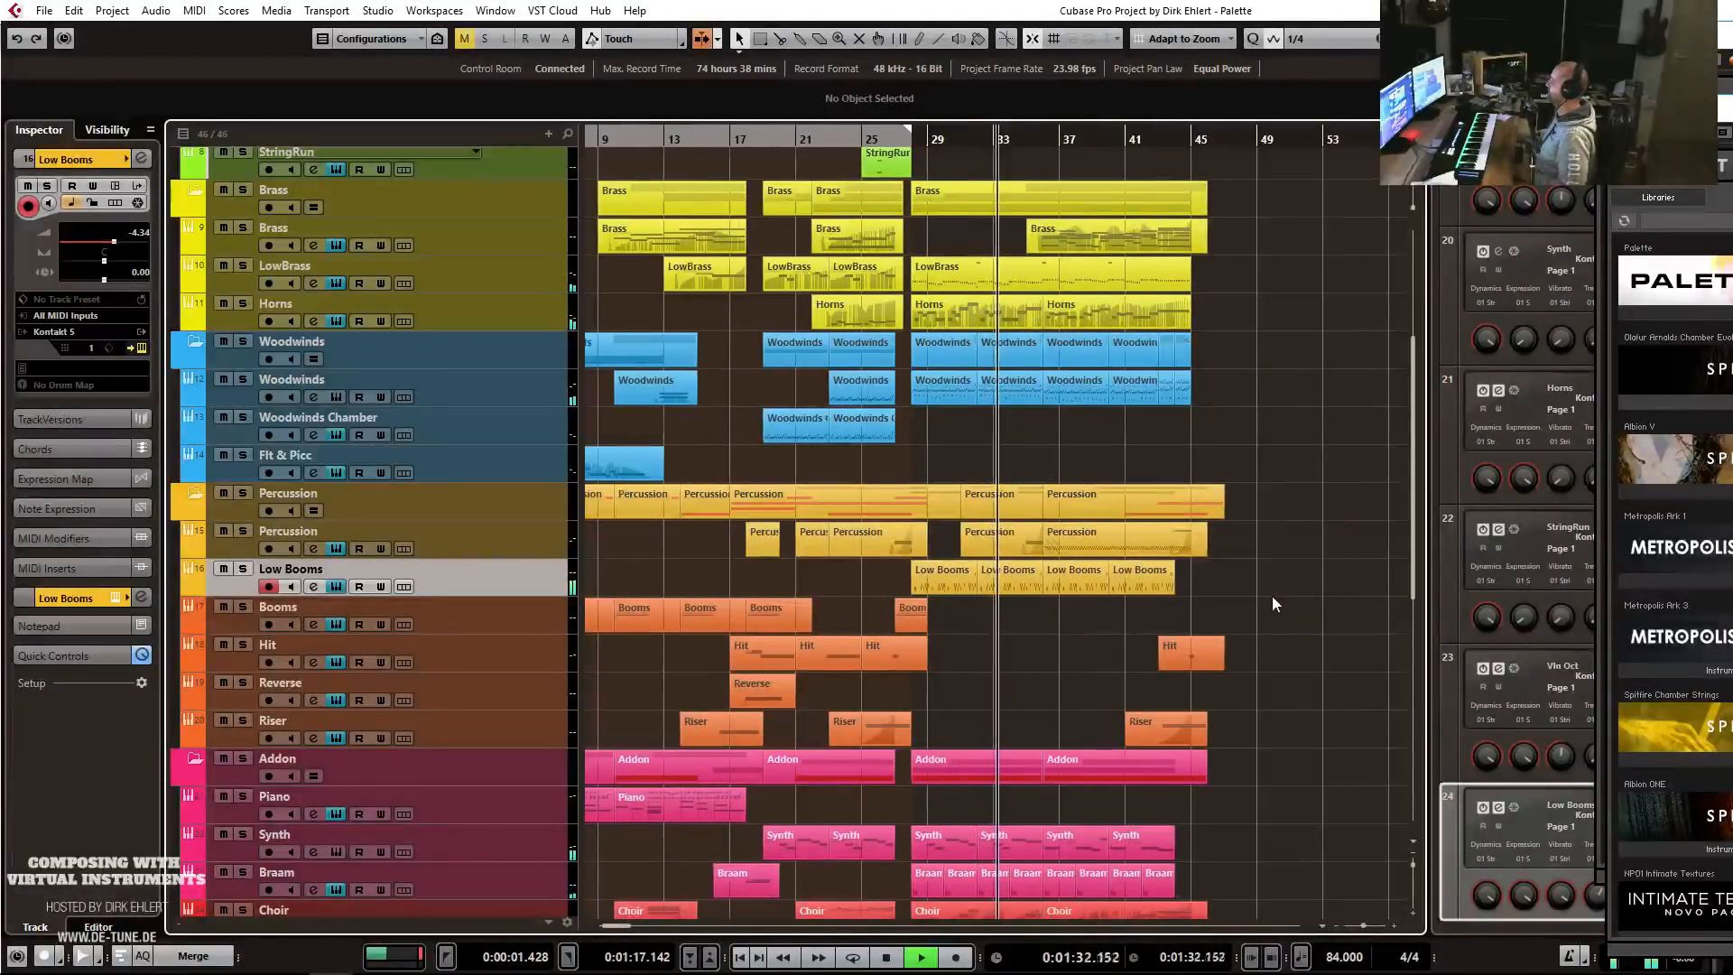
key("g")
key("g")
key("g")
key("g")
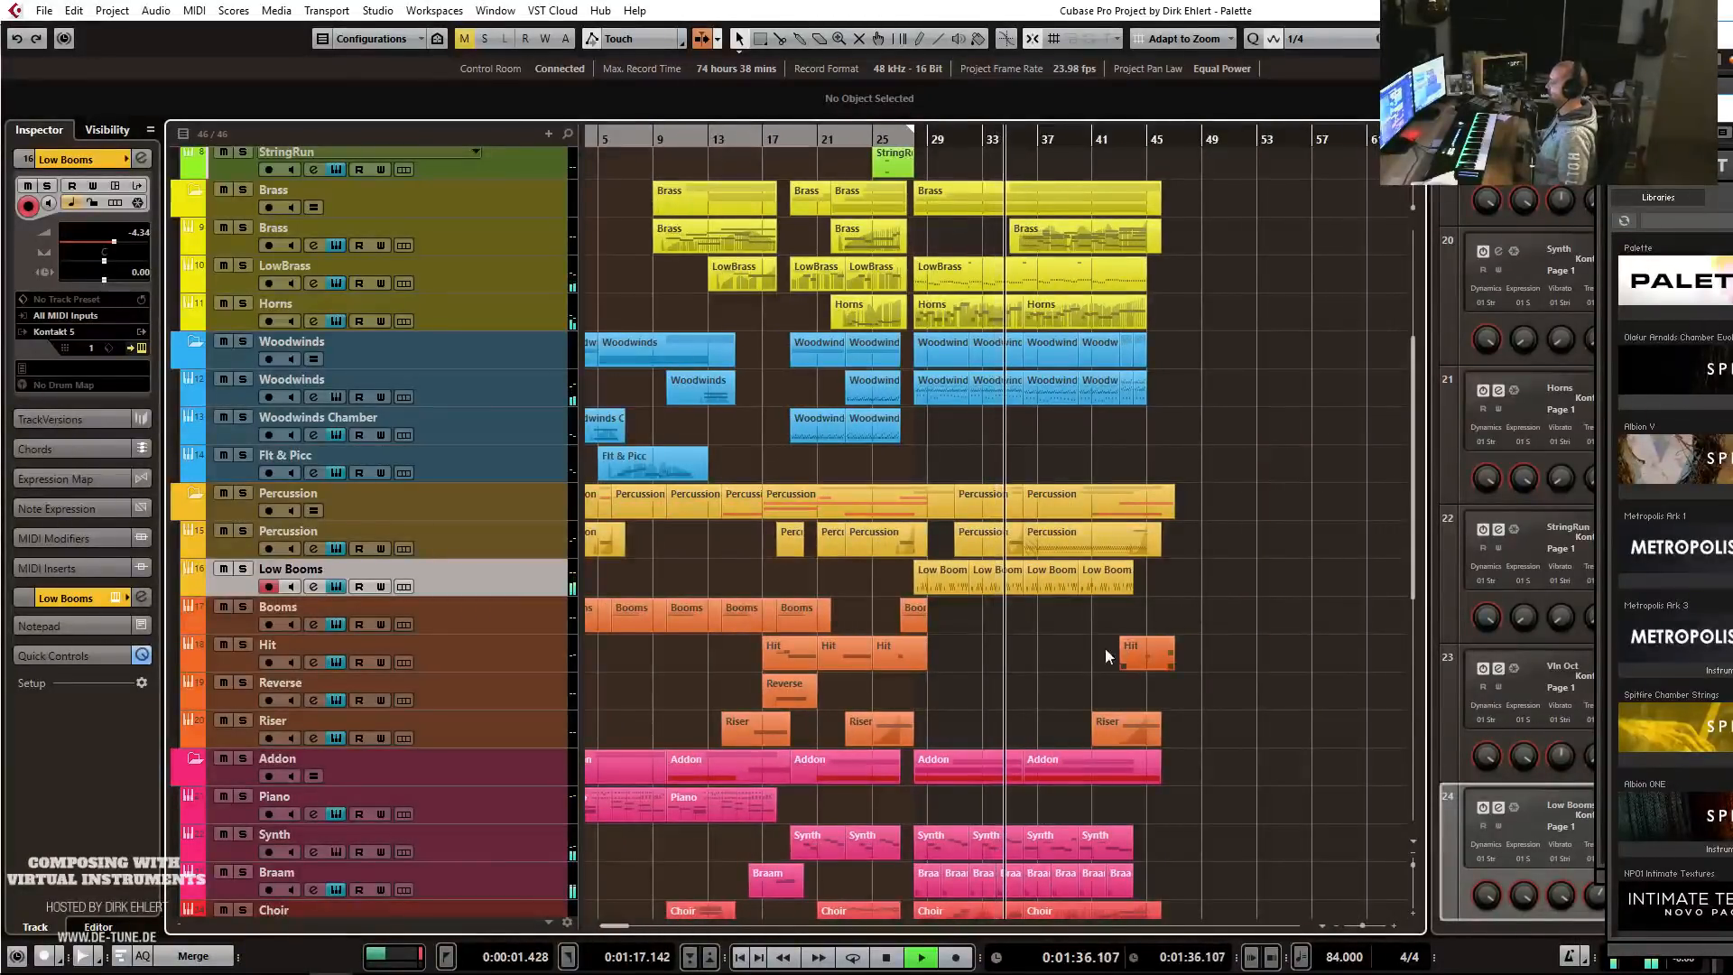
left_click_drag(786, 695, 1145, 706)
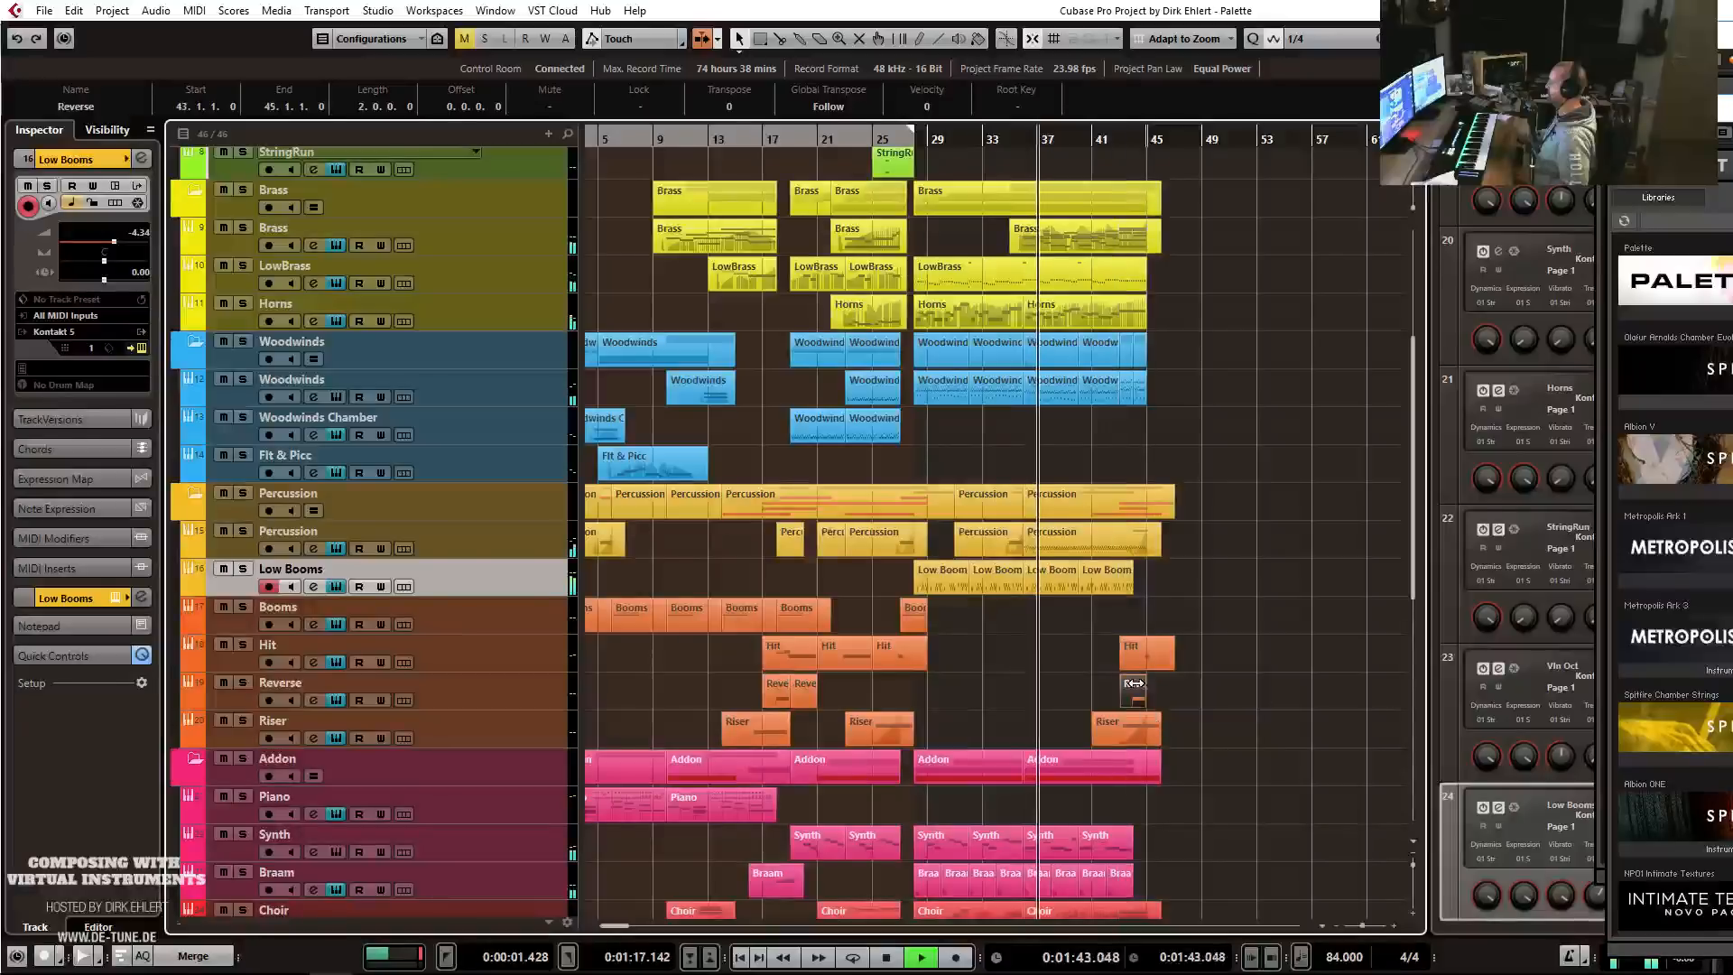
Duplicate the one-bar Low Booms part at bar 43 so the copy fills bar 44.
left_click(1126, 589)
key("ctrl+d")
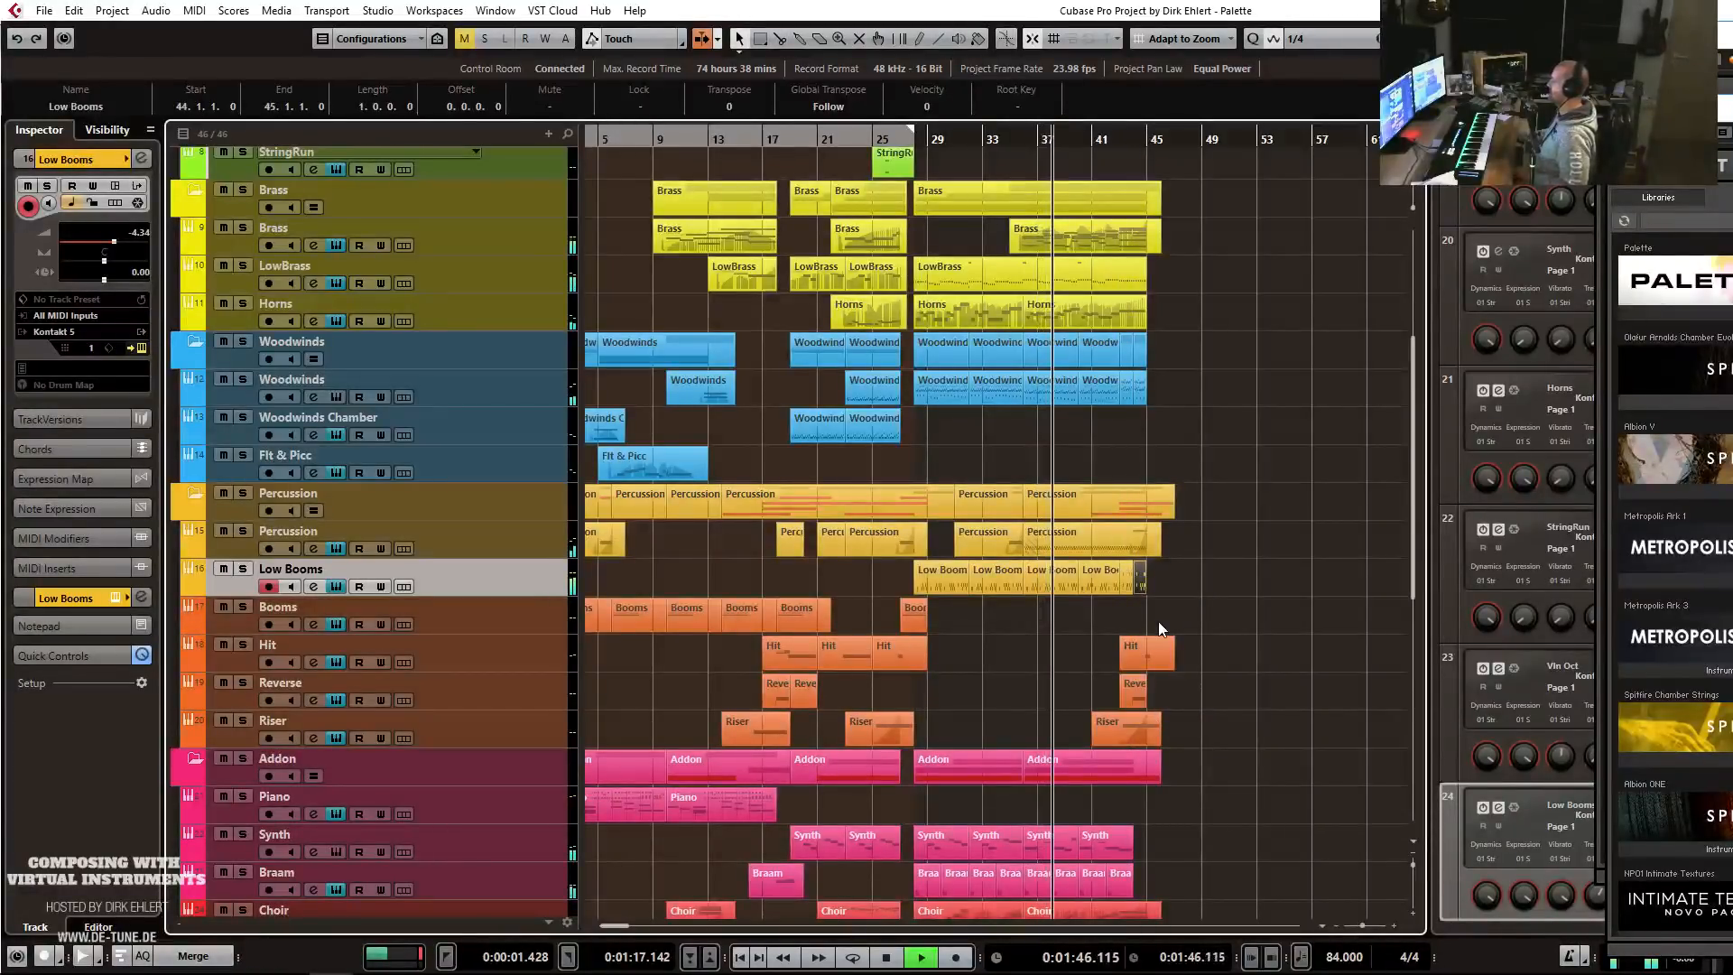
key("h")
key("h")
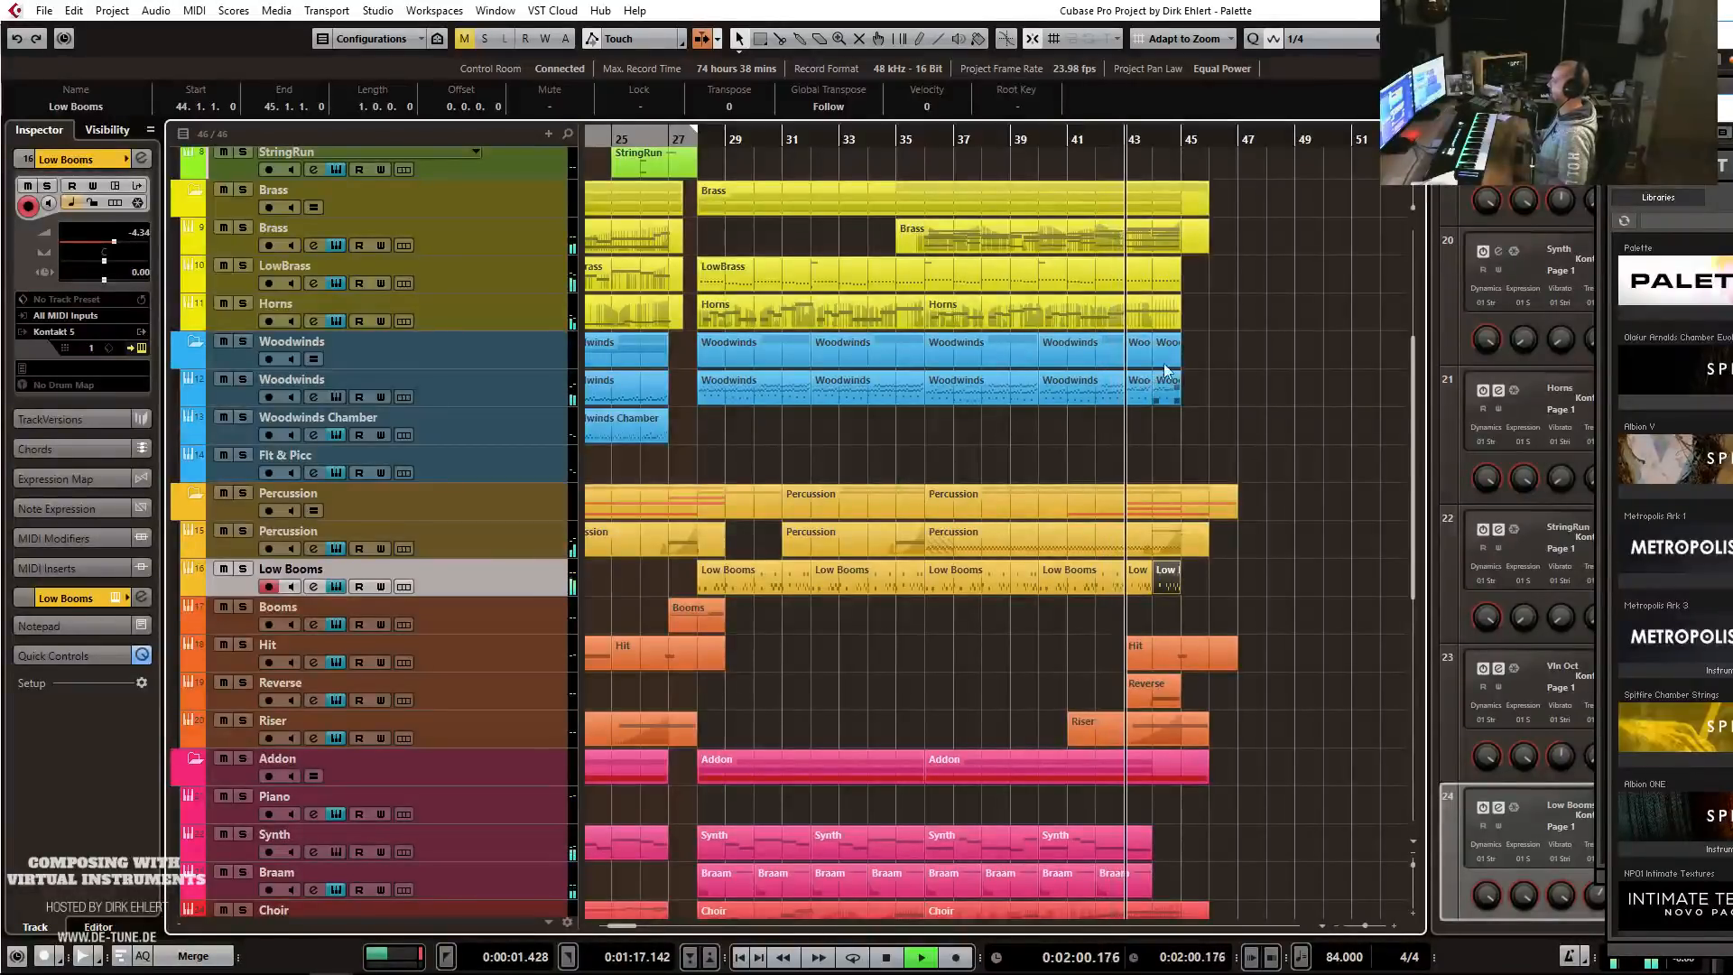
Play through to bar 46 and examine where each track's parts stop at the ending.
scroll(1257, 289, "up", 3)
scroll(1256, 285, "up", 3)
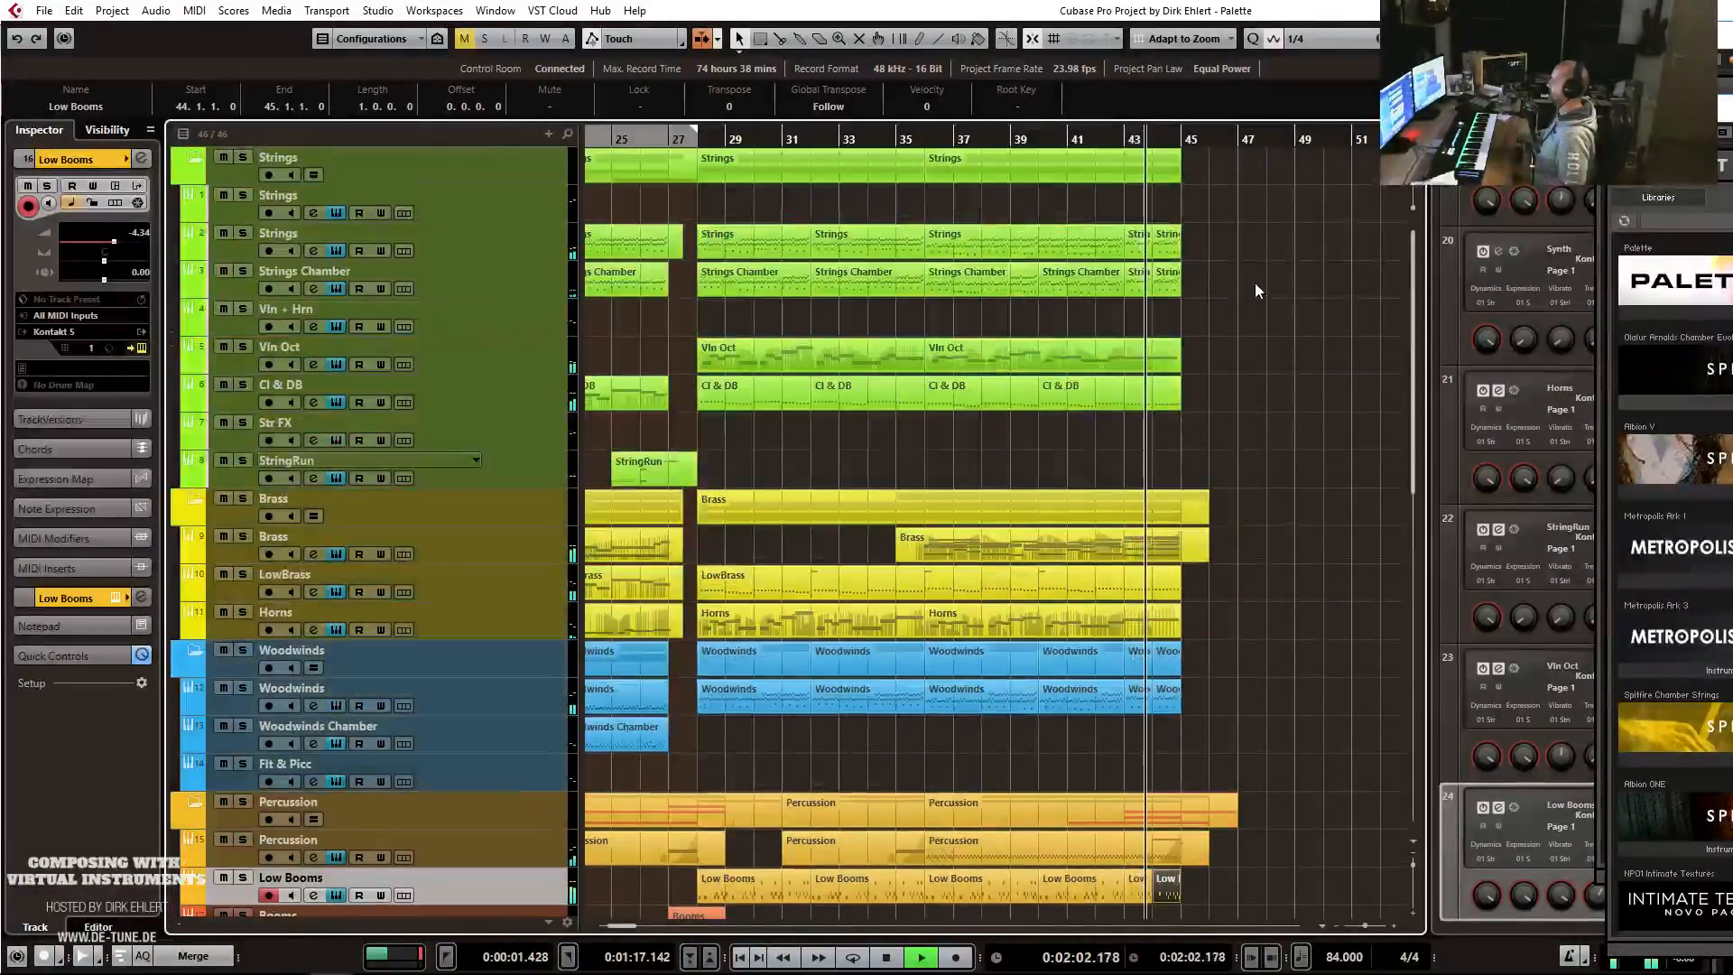
scroll(1255, 284, "up", 3)
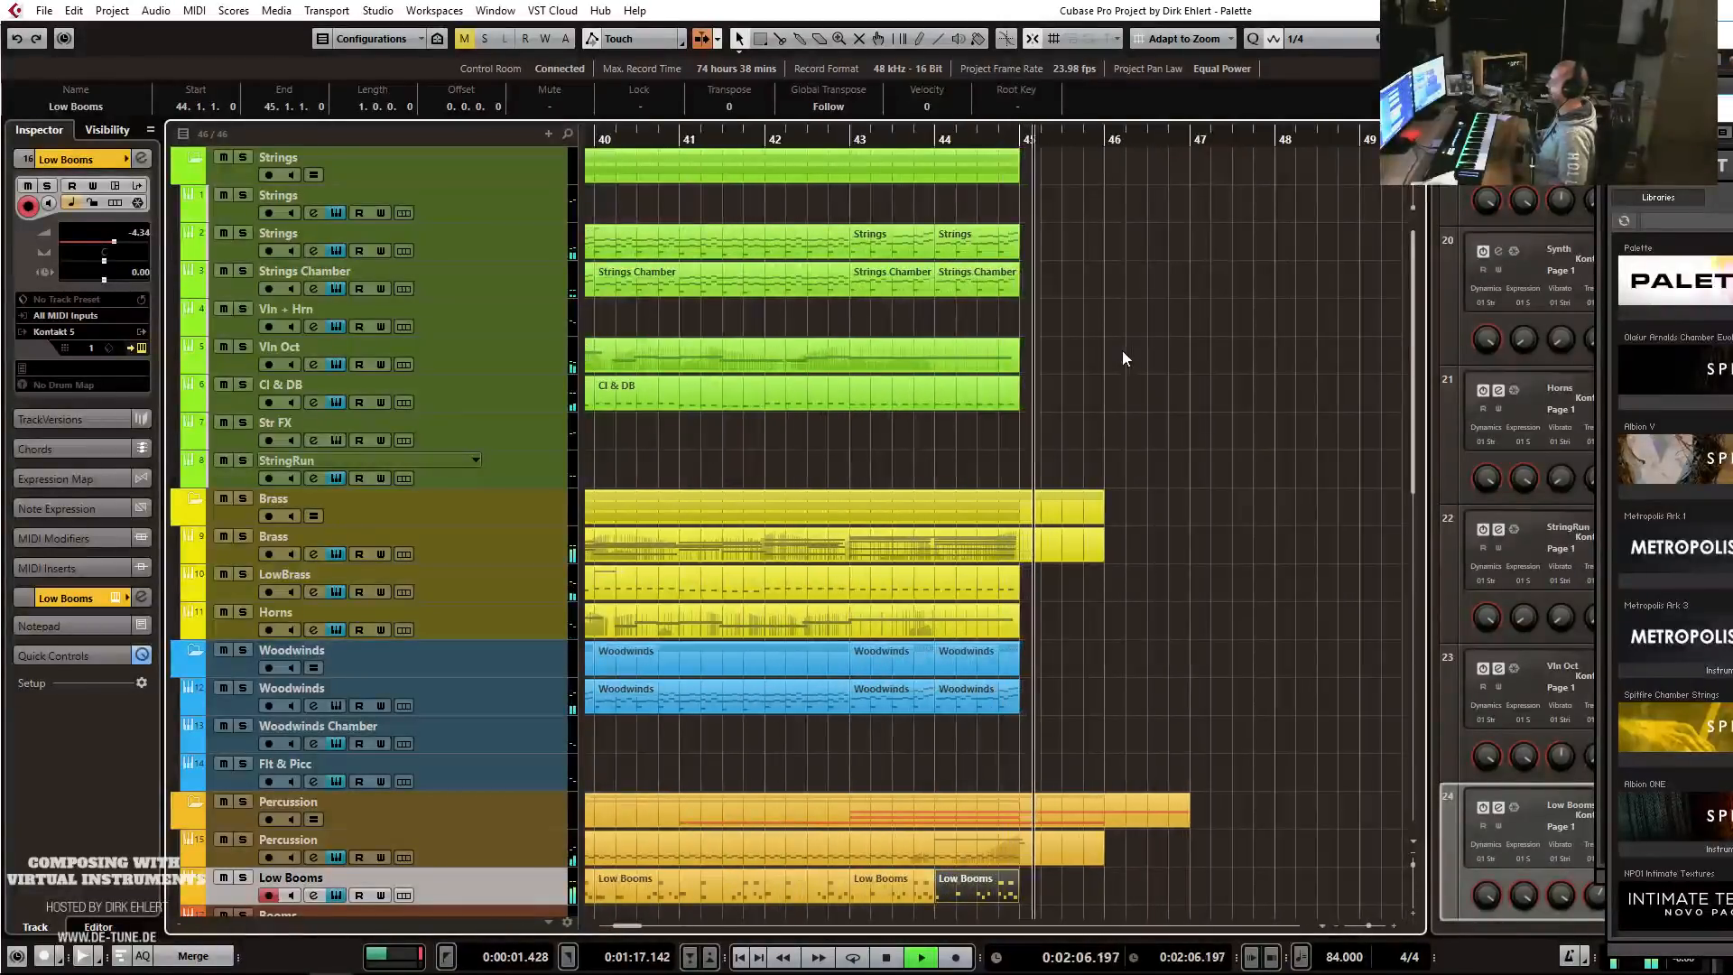
key("g")
scroll(1097, 397, "down", 5)
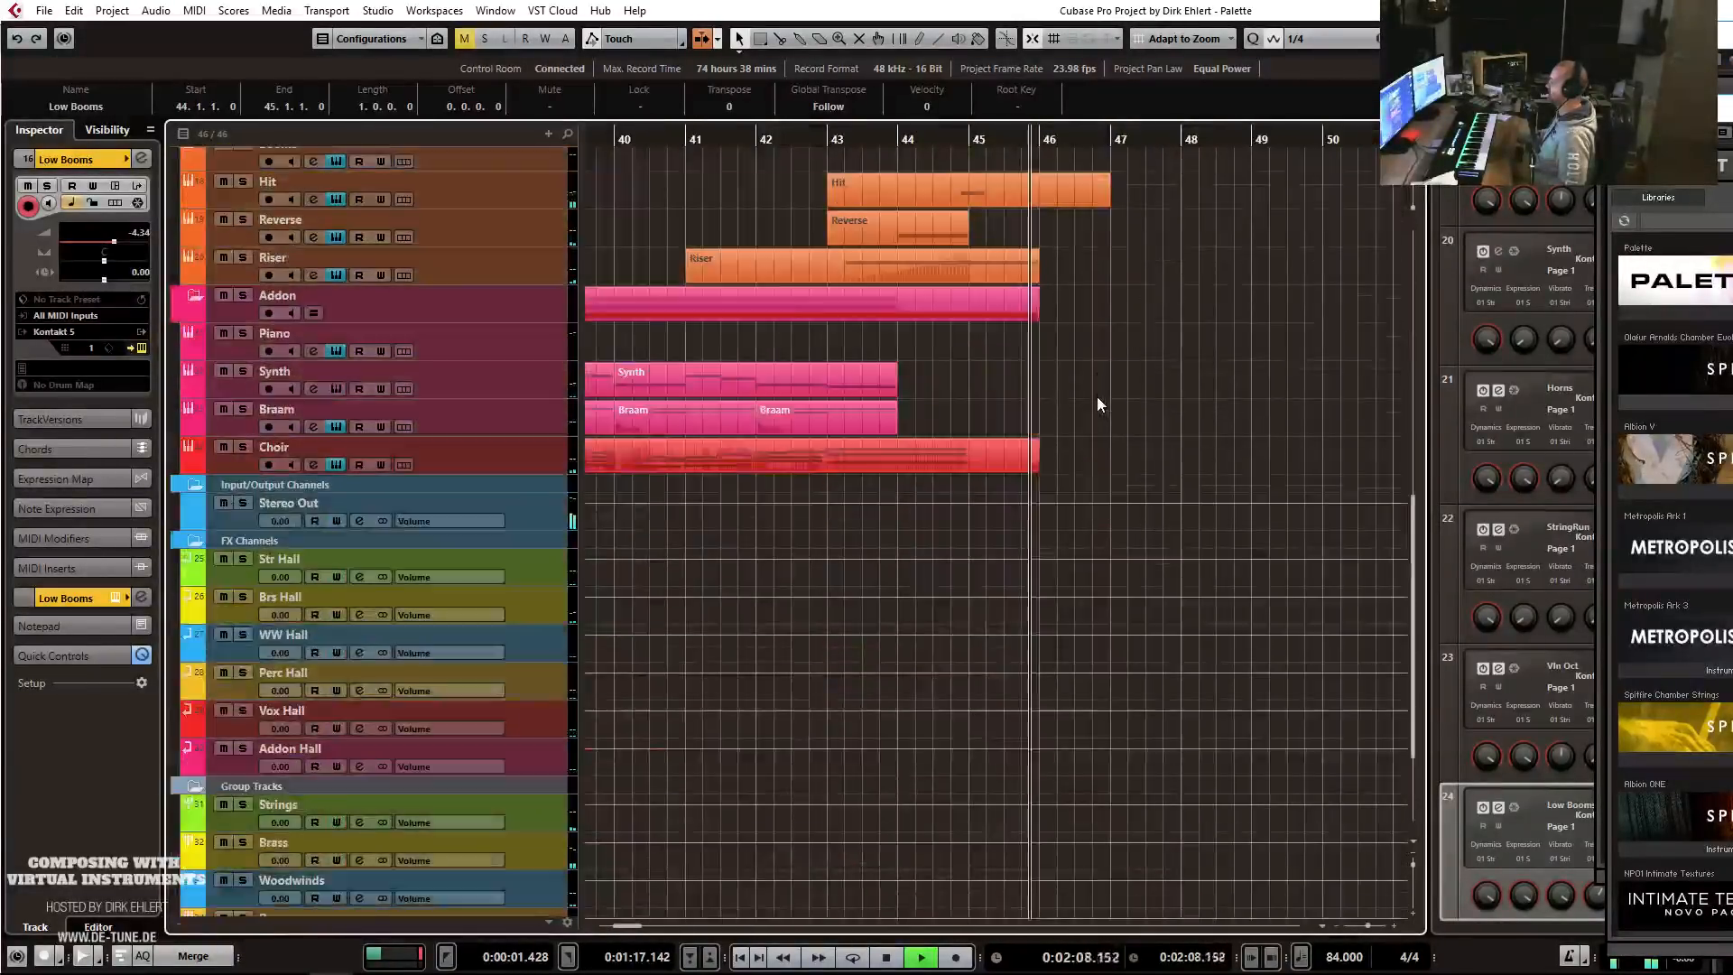
scroll(1045, 315, "up", 3)
key("g")
key("g")
key("g")
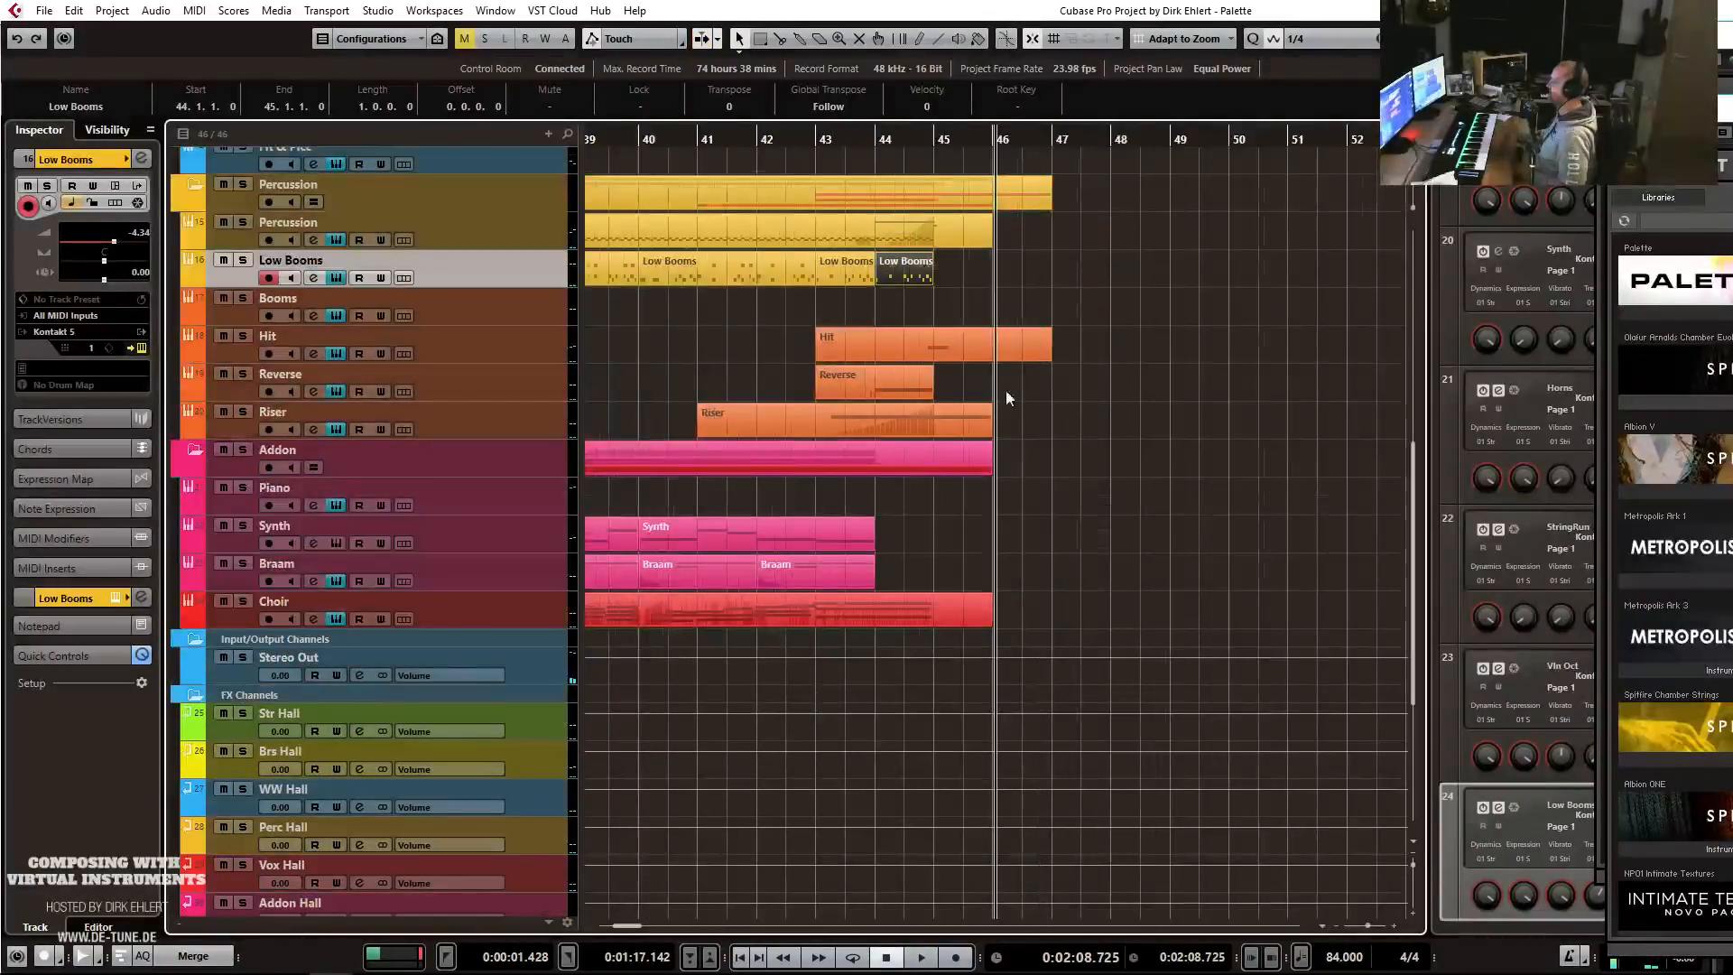
Copy the two-bar Braam part from bar 42 to bar 46 and play the ending from bar 43.
left_click_drag(851, 581, 1010, 574)
left_click(829, 141)
key("space")
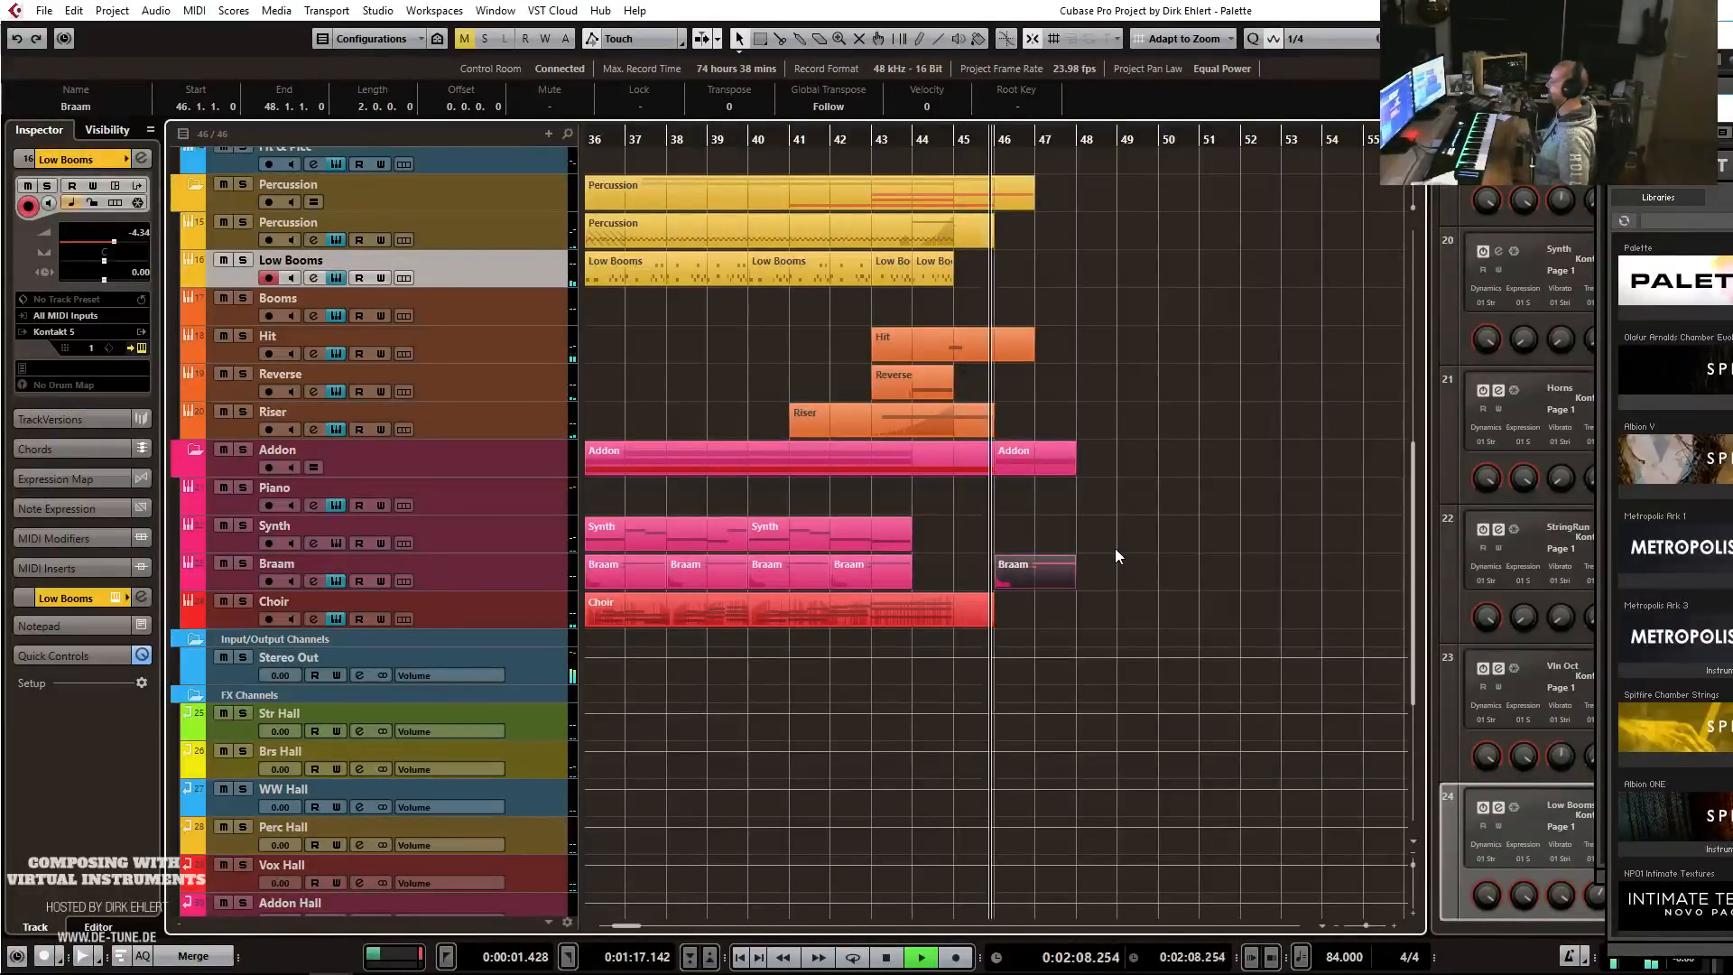
key("h")
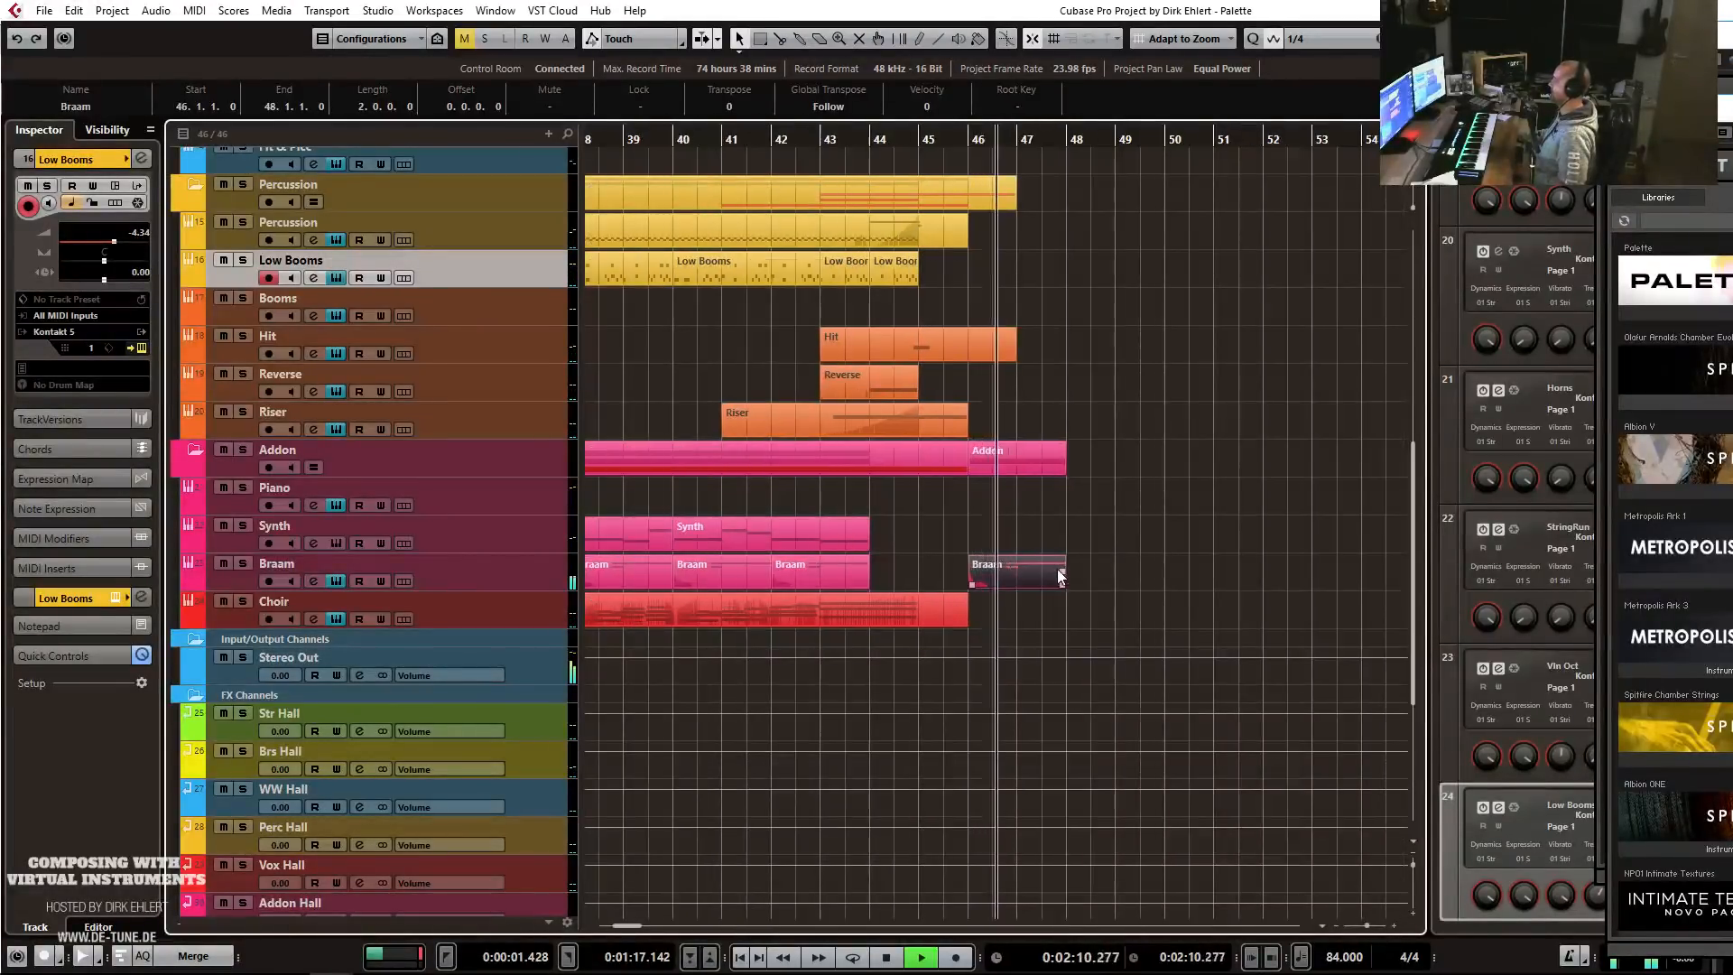
scroll(1047, 568, "up", 2)
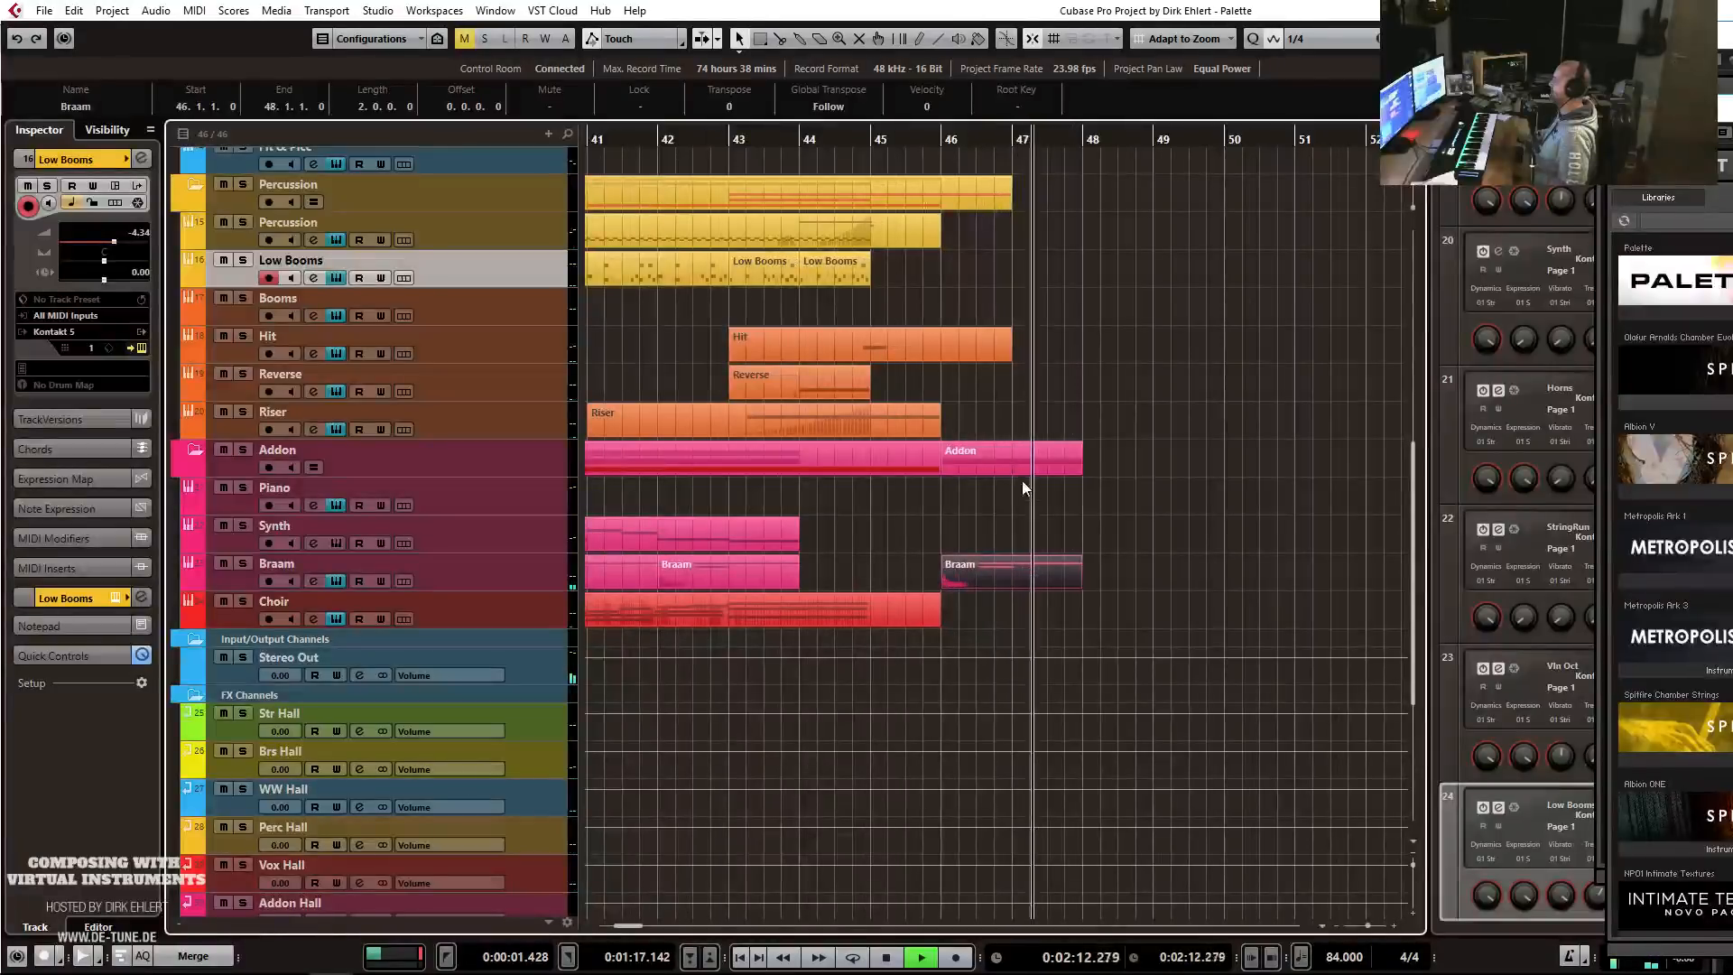
key("space")
Extend the last Cl & DB part to bar 47 and open it in the note editor.
scroll(1058, 492, "up", 8)
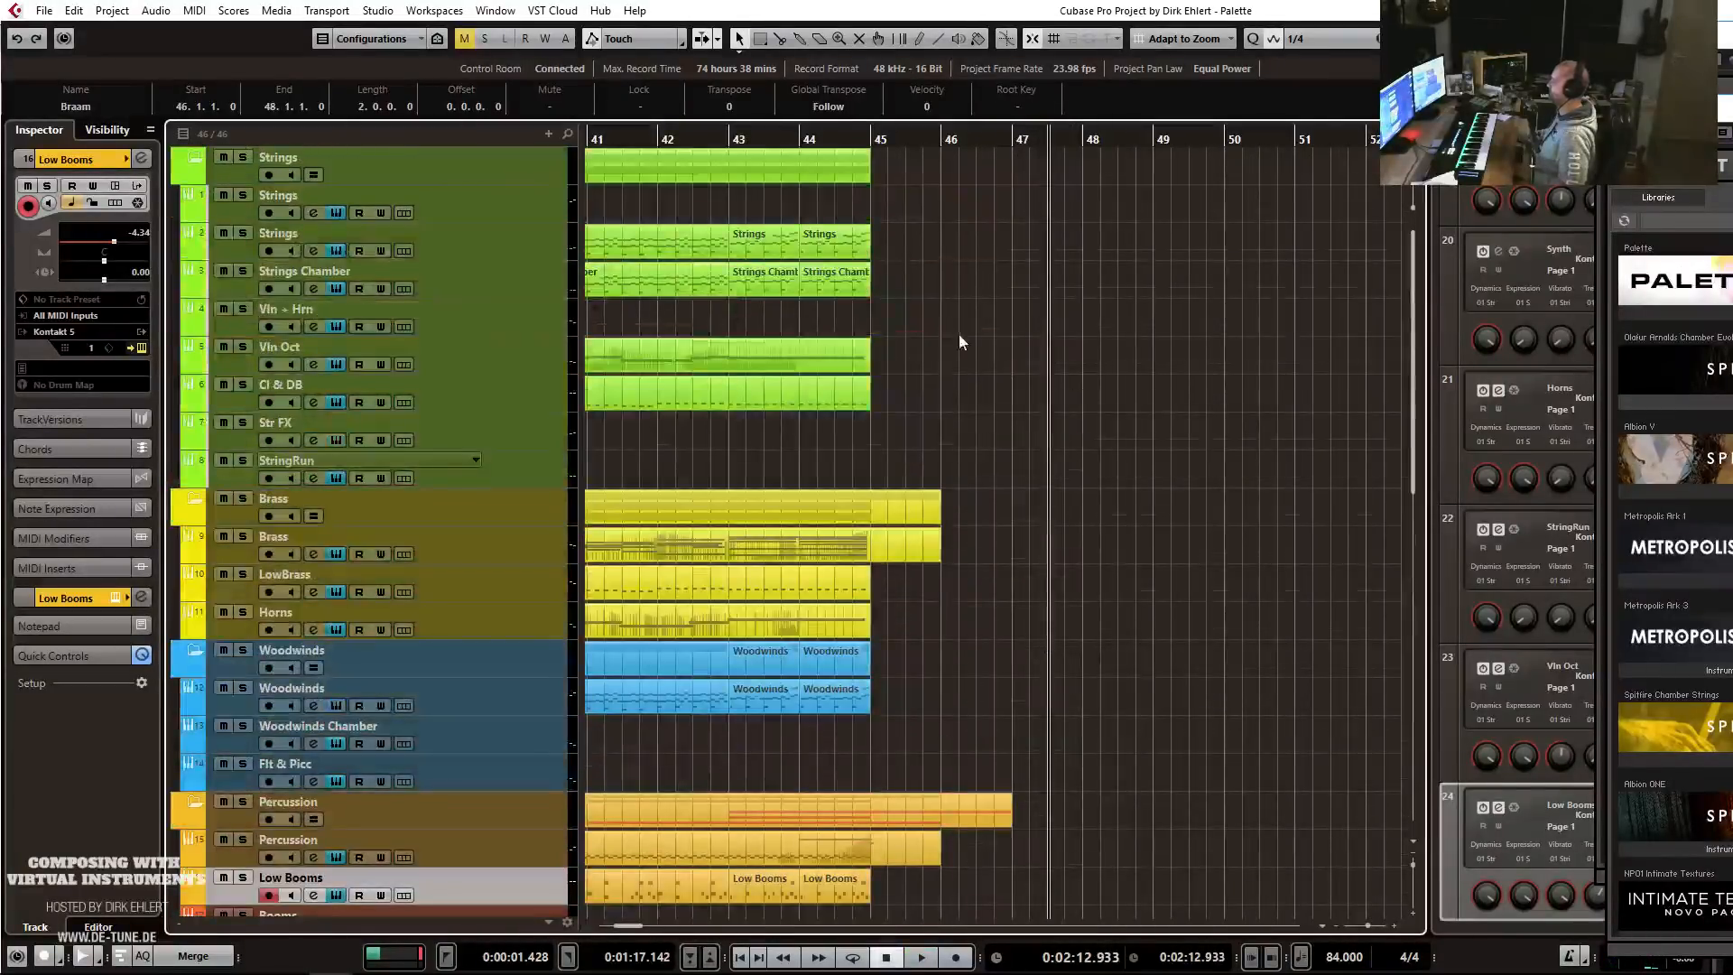
left_click(517, 395)
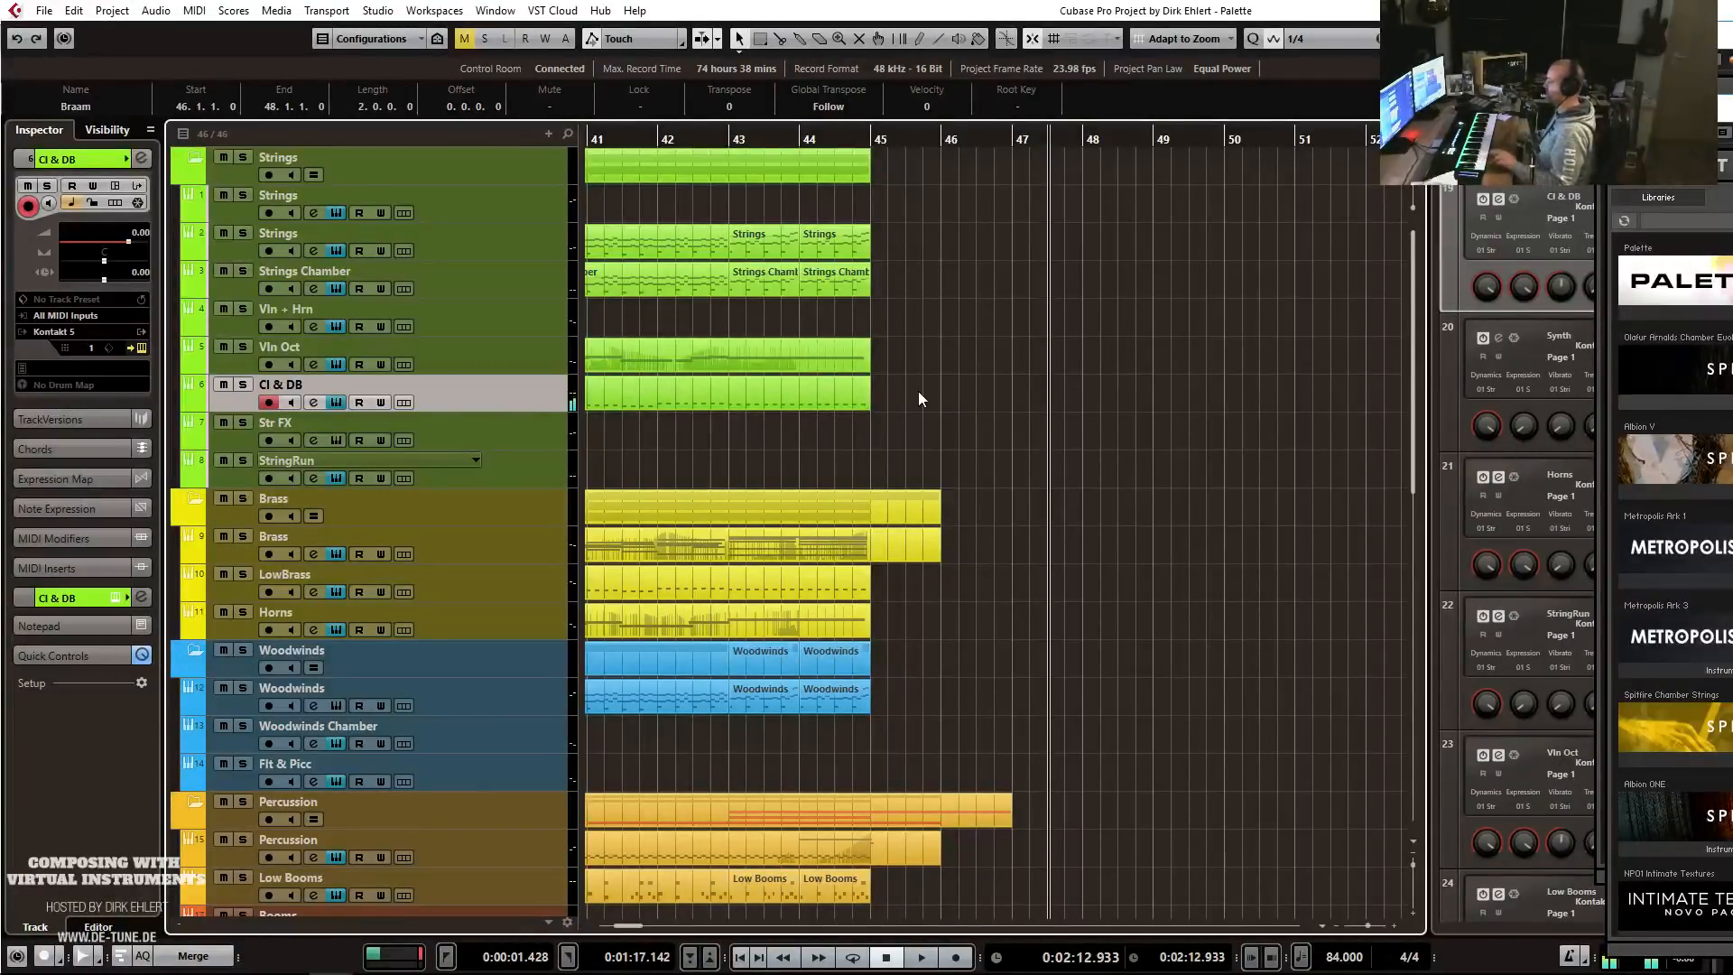
left_click_drag(865, 410, 1013, 419)
double_click(944, 397)
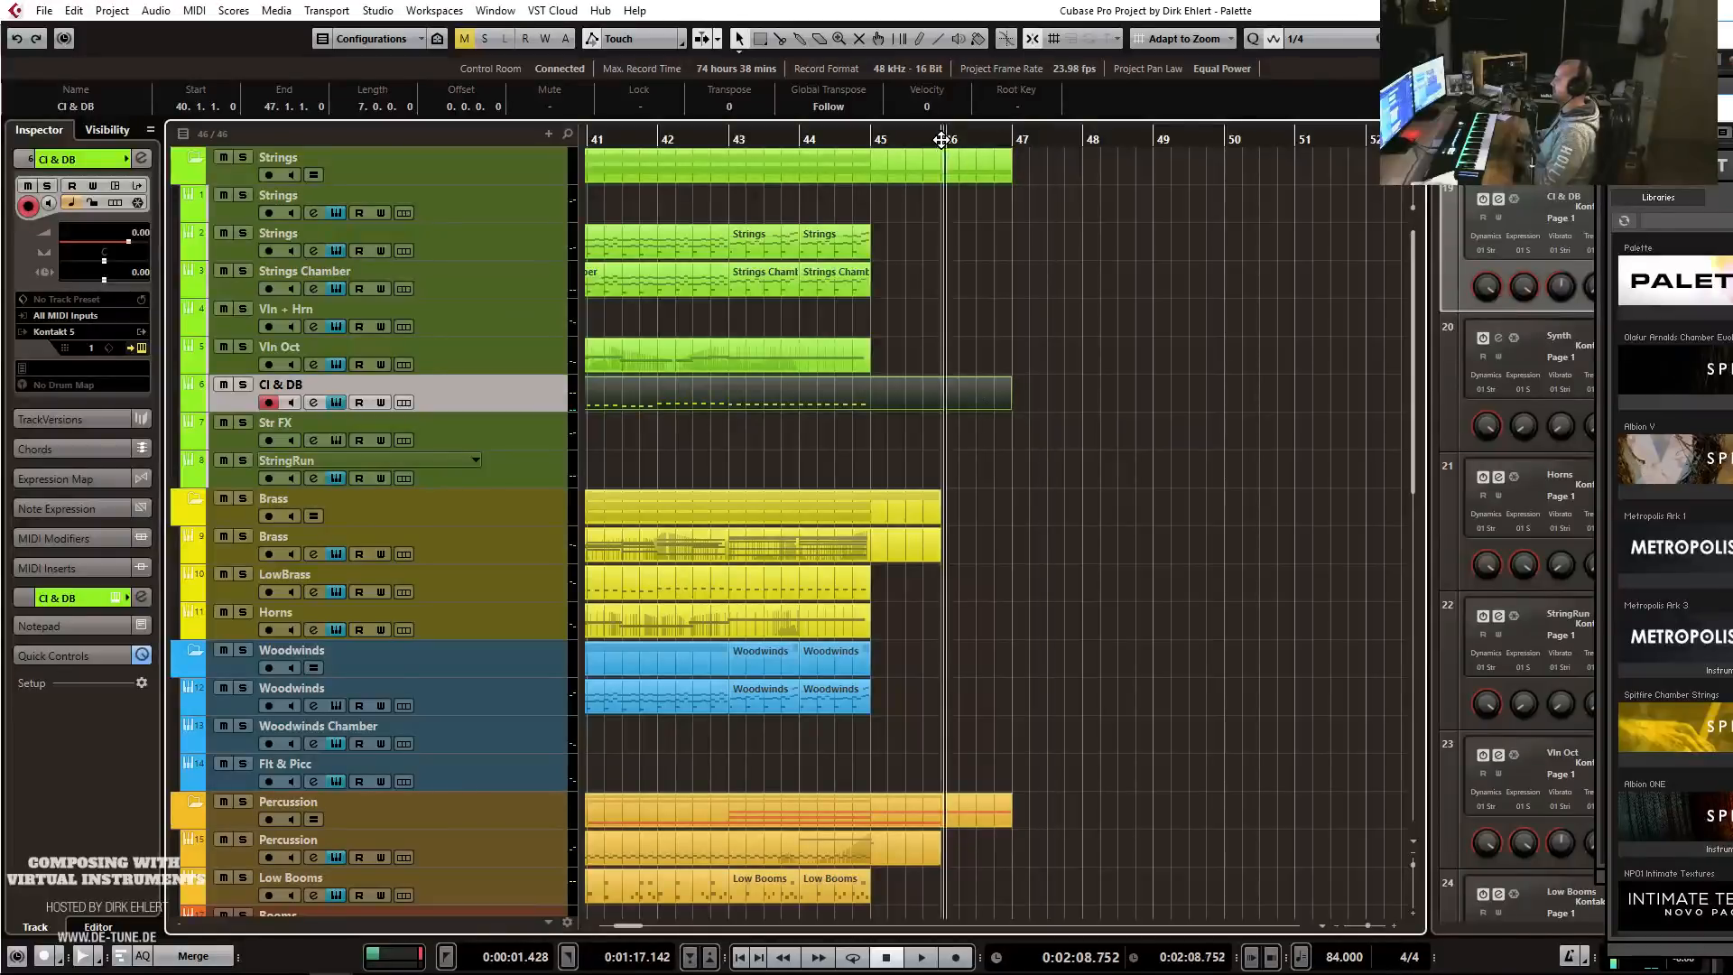
Add a sixteenth-note C5 on beat 4 of bar 45 in the Cl & DB part and raise it an octave.
scroll(1022, 470, "up", 5)
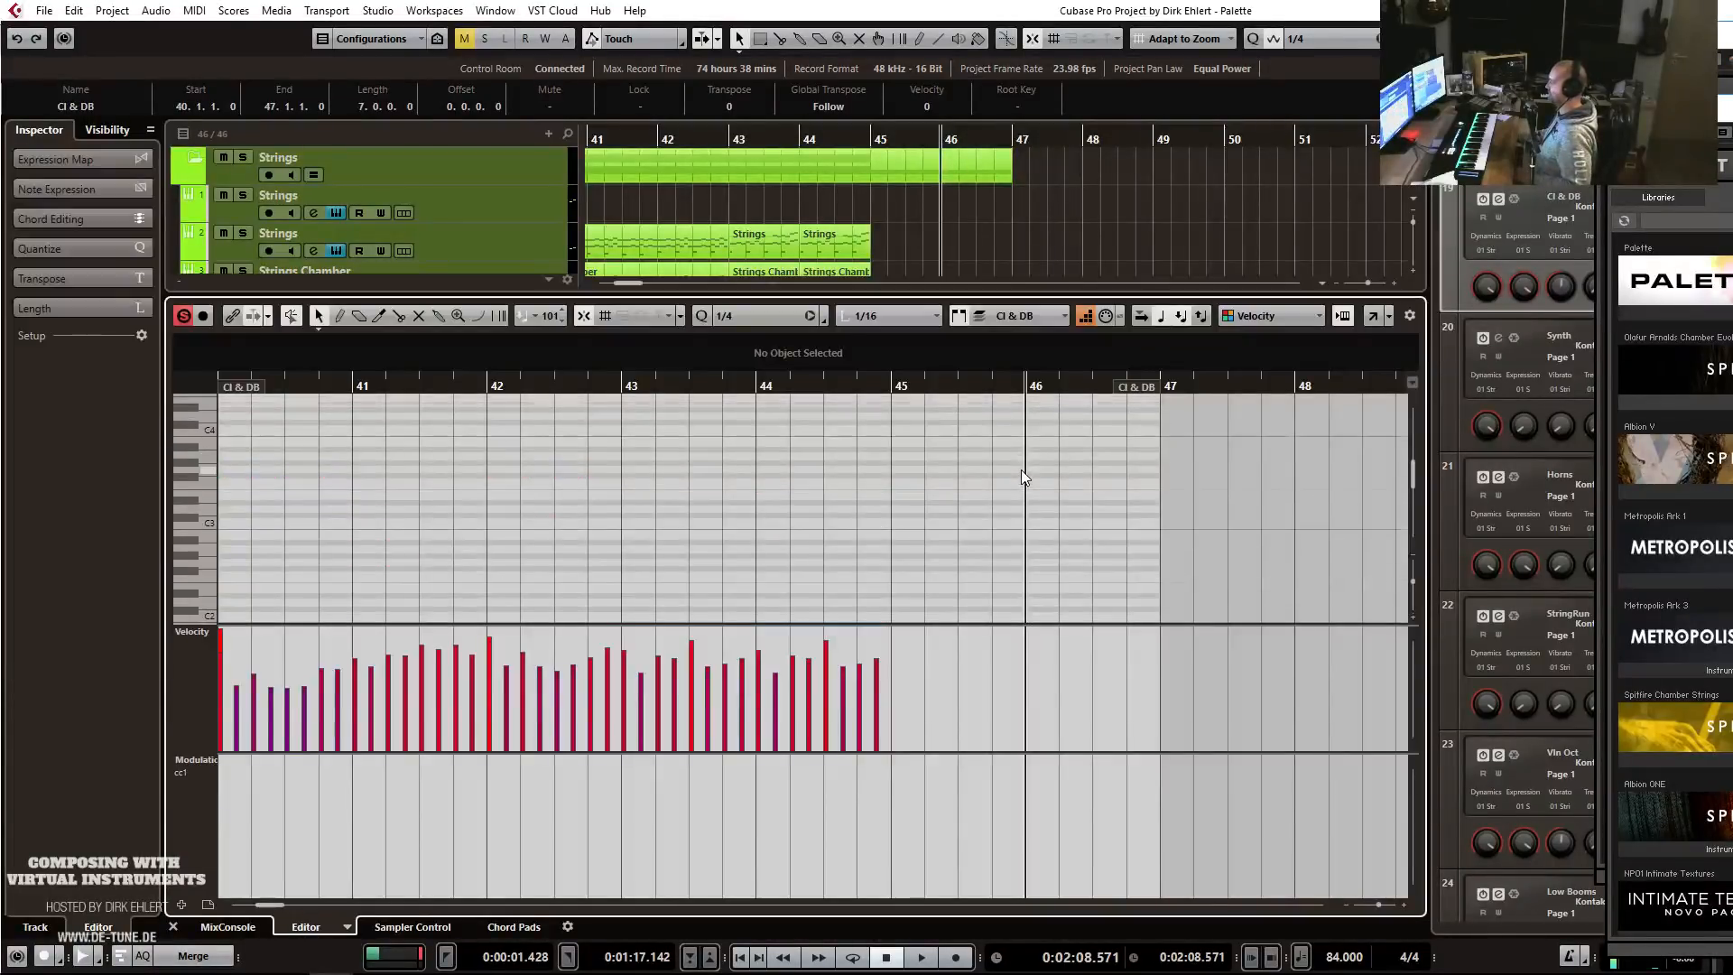
scroll(1021, 469, "up", 1)
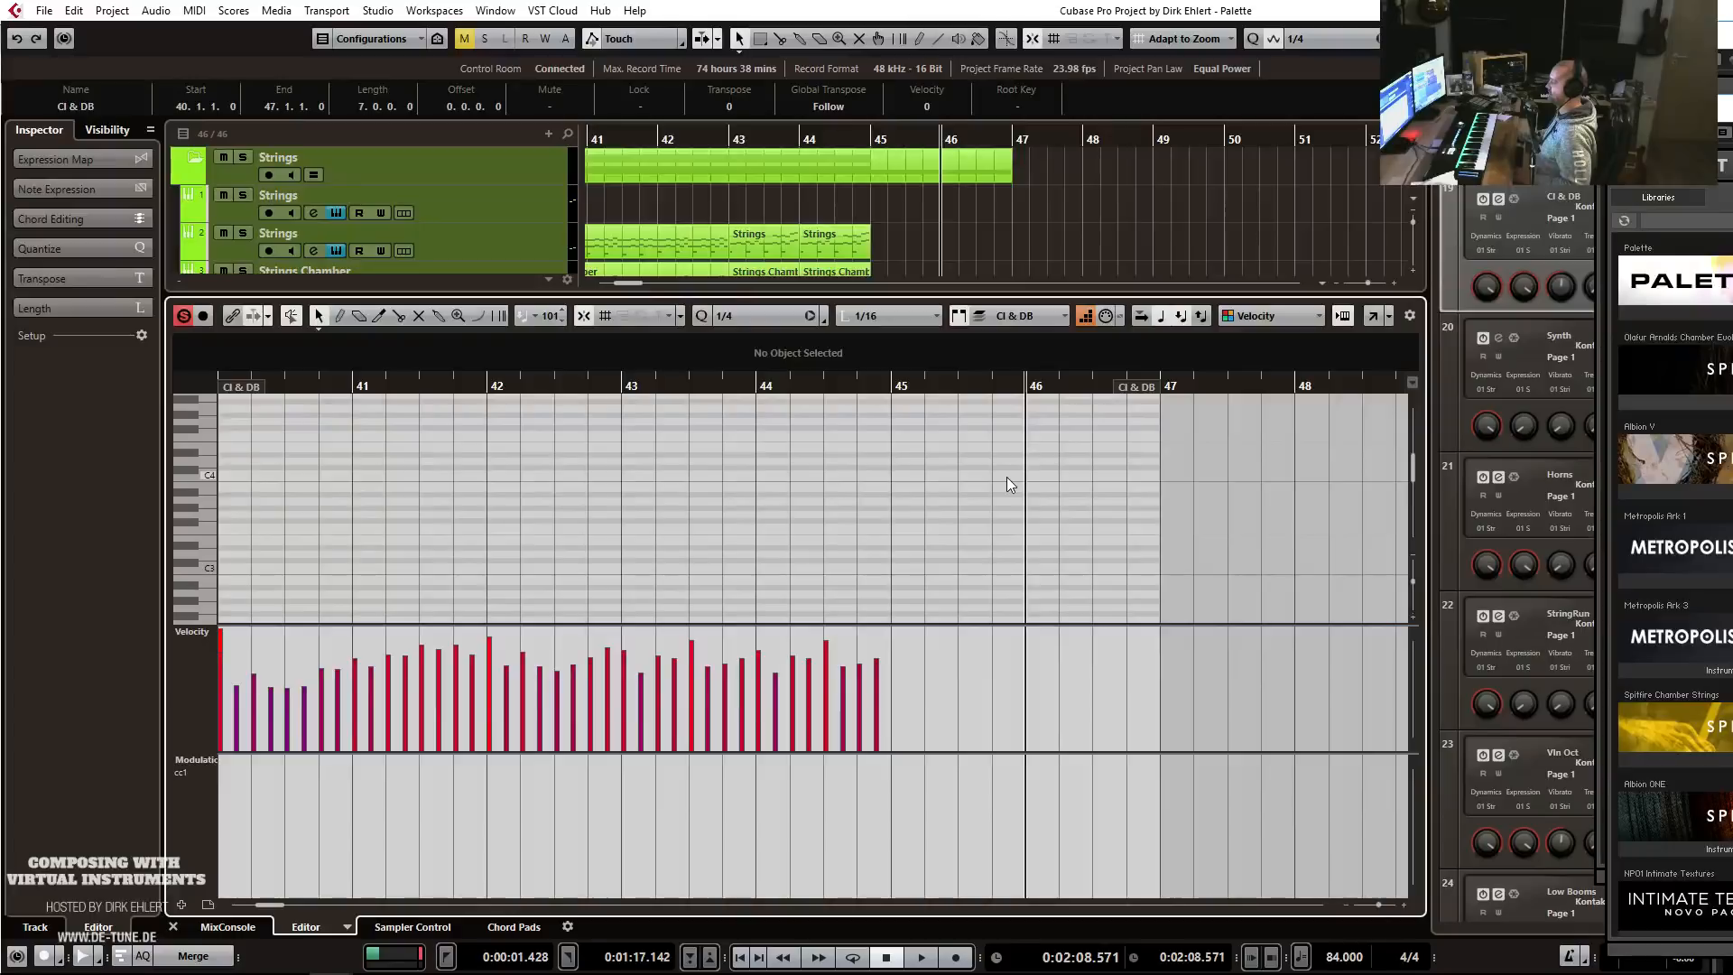
scroll(1008, 484, "up", 1)
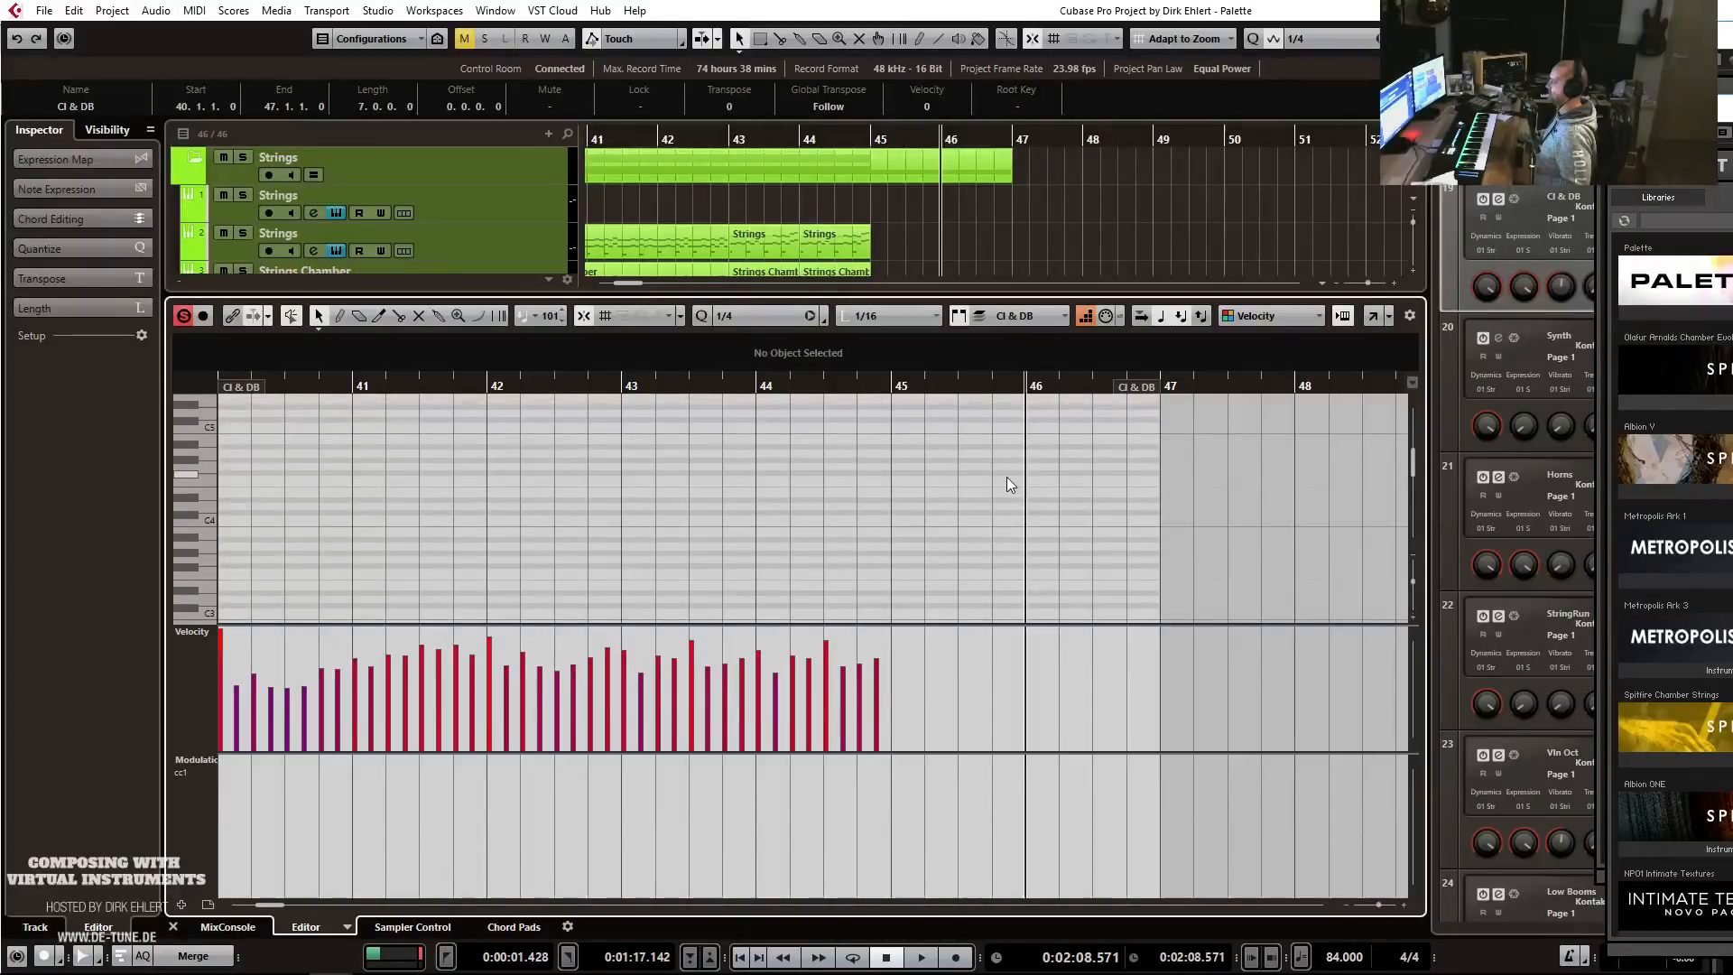
left_click(1013, 426, "alt")
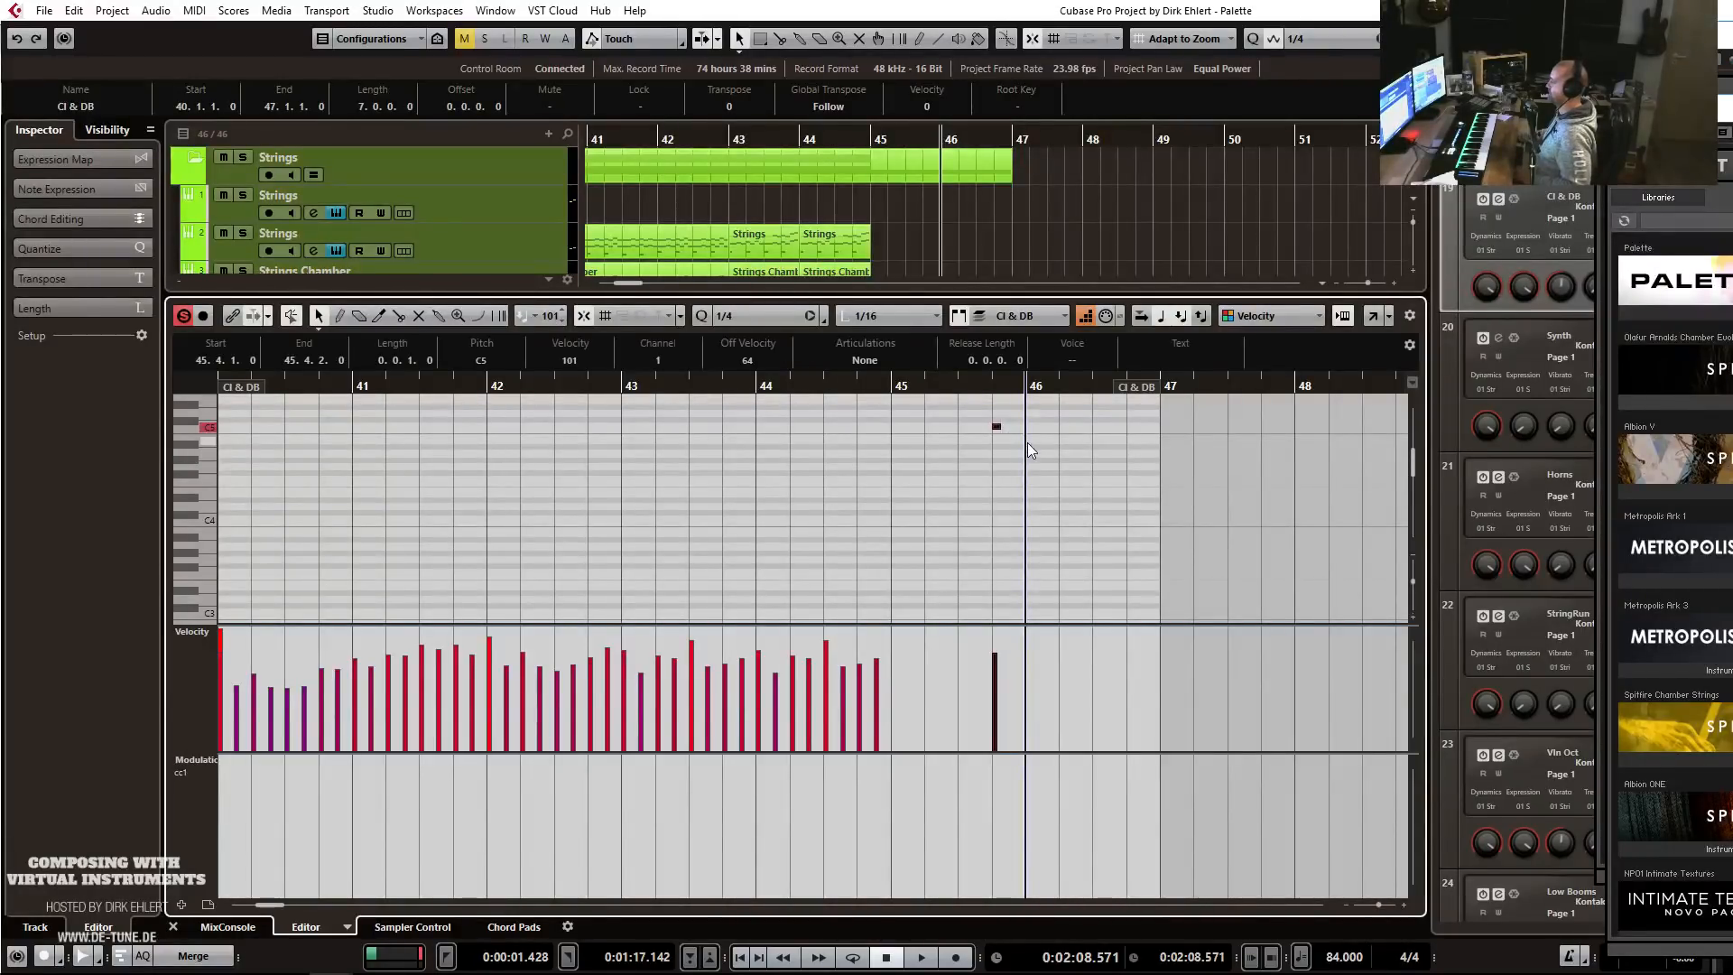
key("shift+Up")
Draw a two-bar G1 note from bar 46 to bar 48 in the Cl & DB part and lower it to G0.
scroll(1039, 434, "down", 5)
scroll(1042, 442, "down", 3)
scroll(1042, 442, "up", 2)
left_click(1032, 450, "alt")
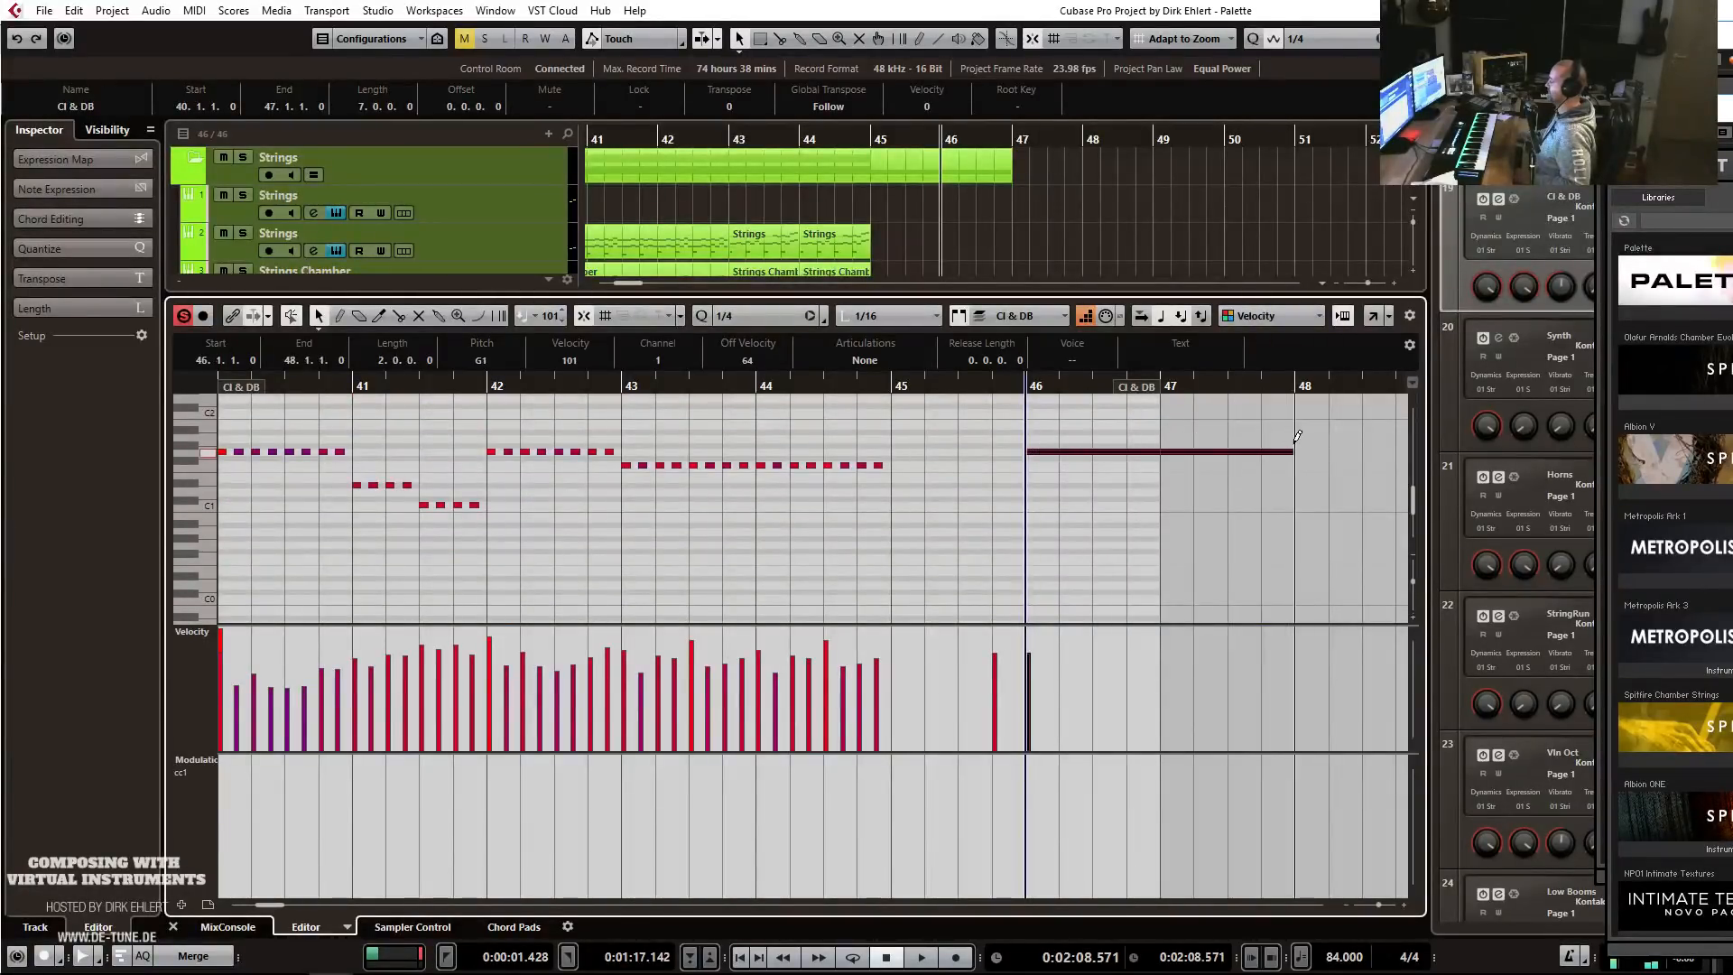
key("shift+Down")
Draw a falling CC1 modulation curve from bar 46 to bar 48 and extend the Cl & DB part to 48.4.1 to cover it.
key("g")
key("g")
key("g")
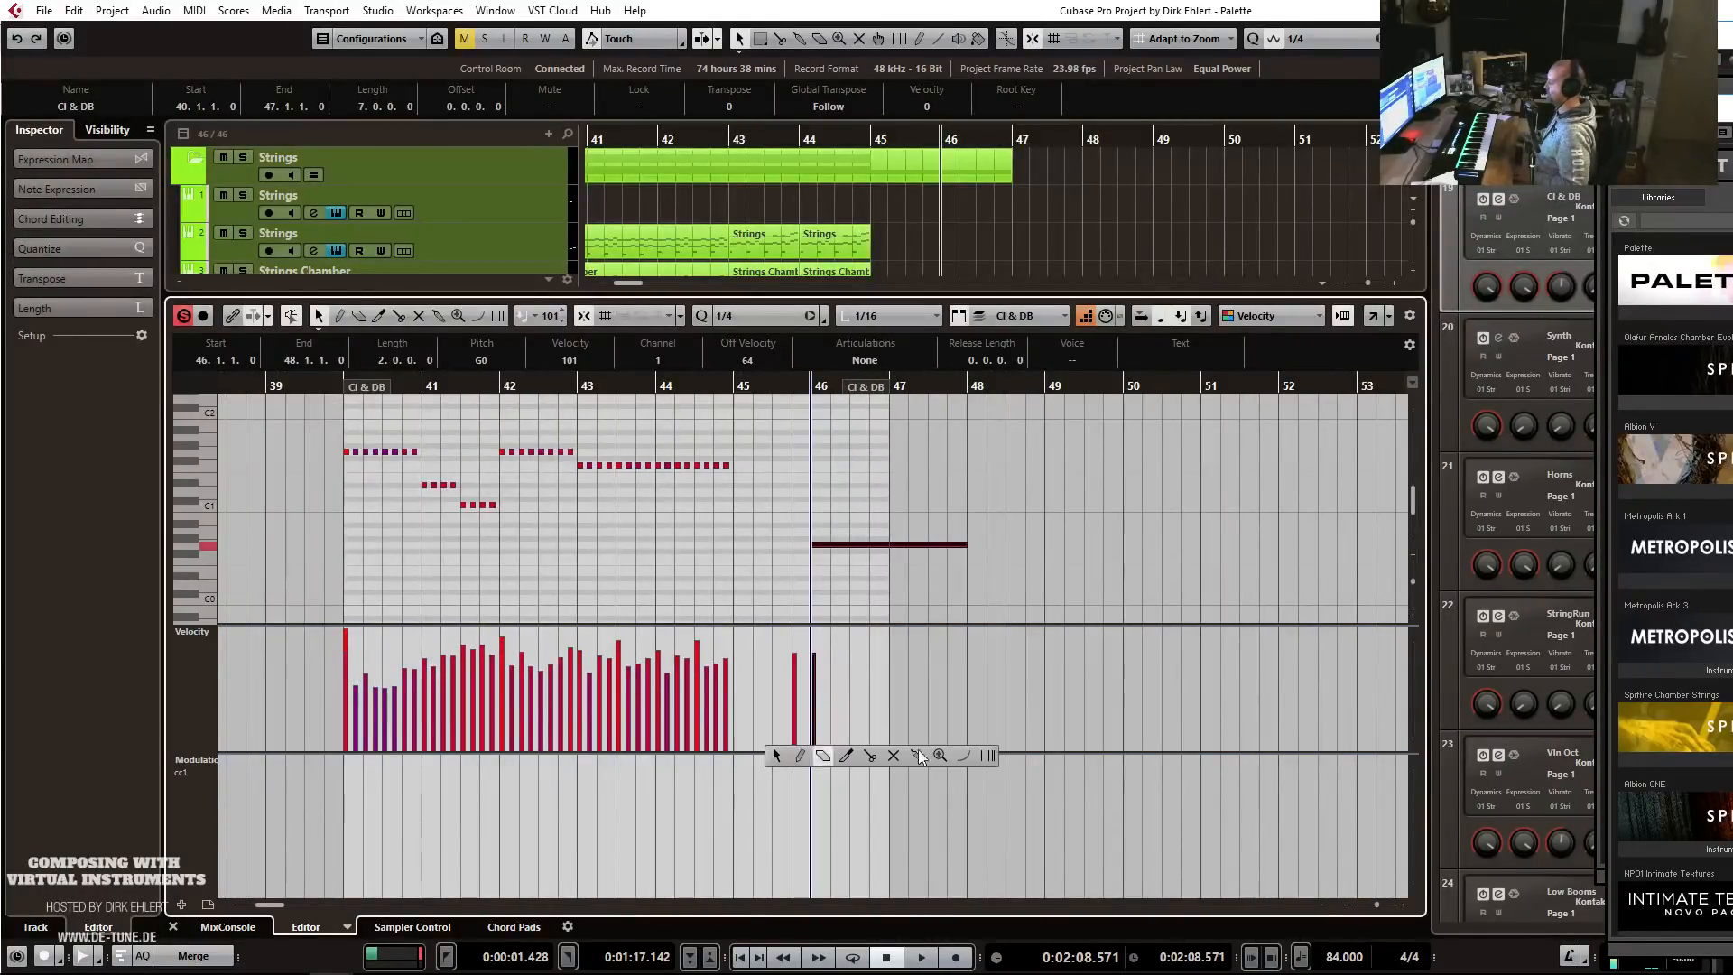
left_click(956, 757)
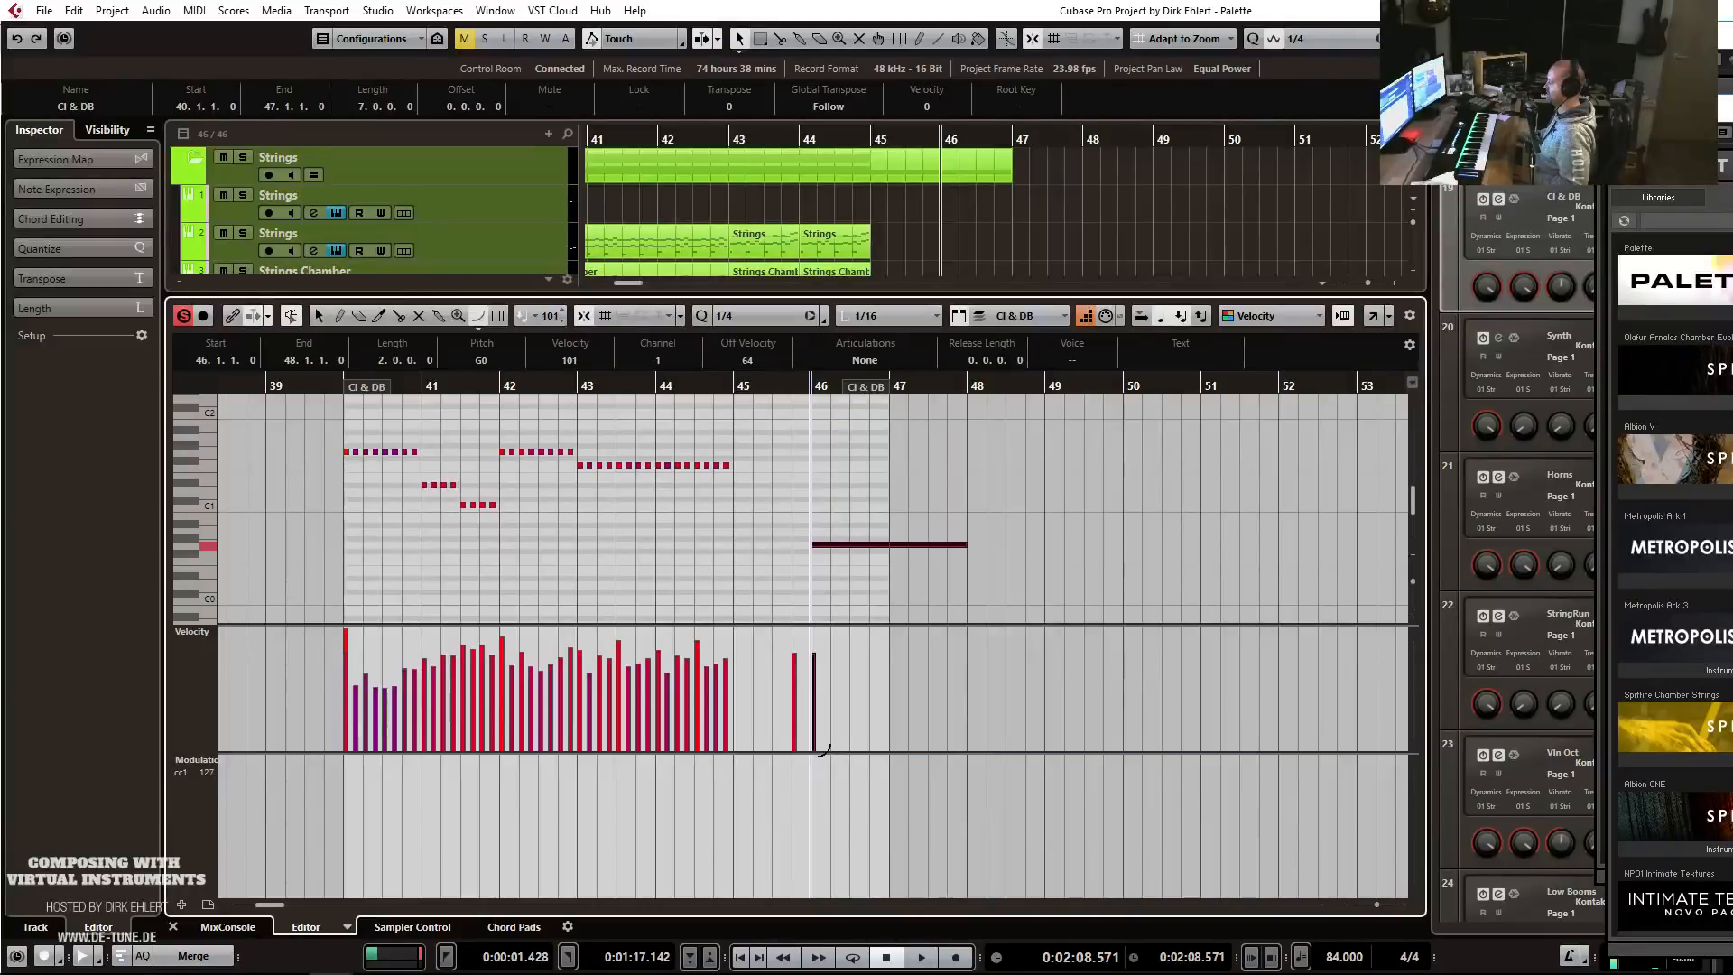
left_click_drag(964, 892, 964, 893)
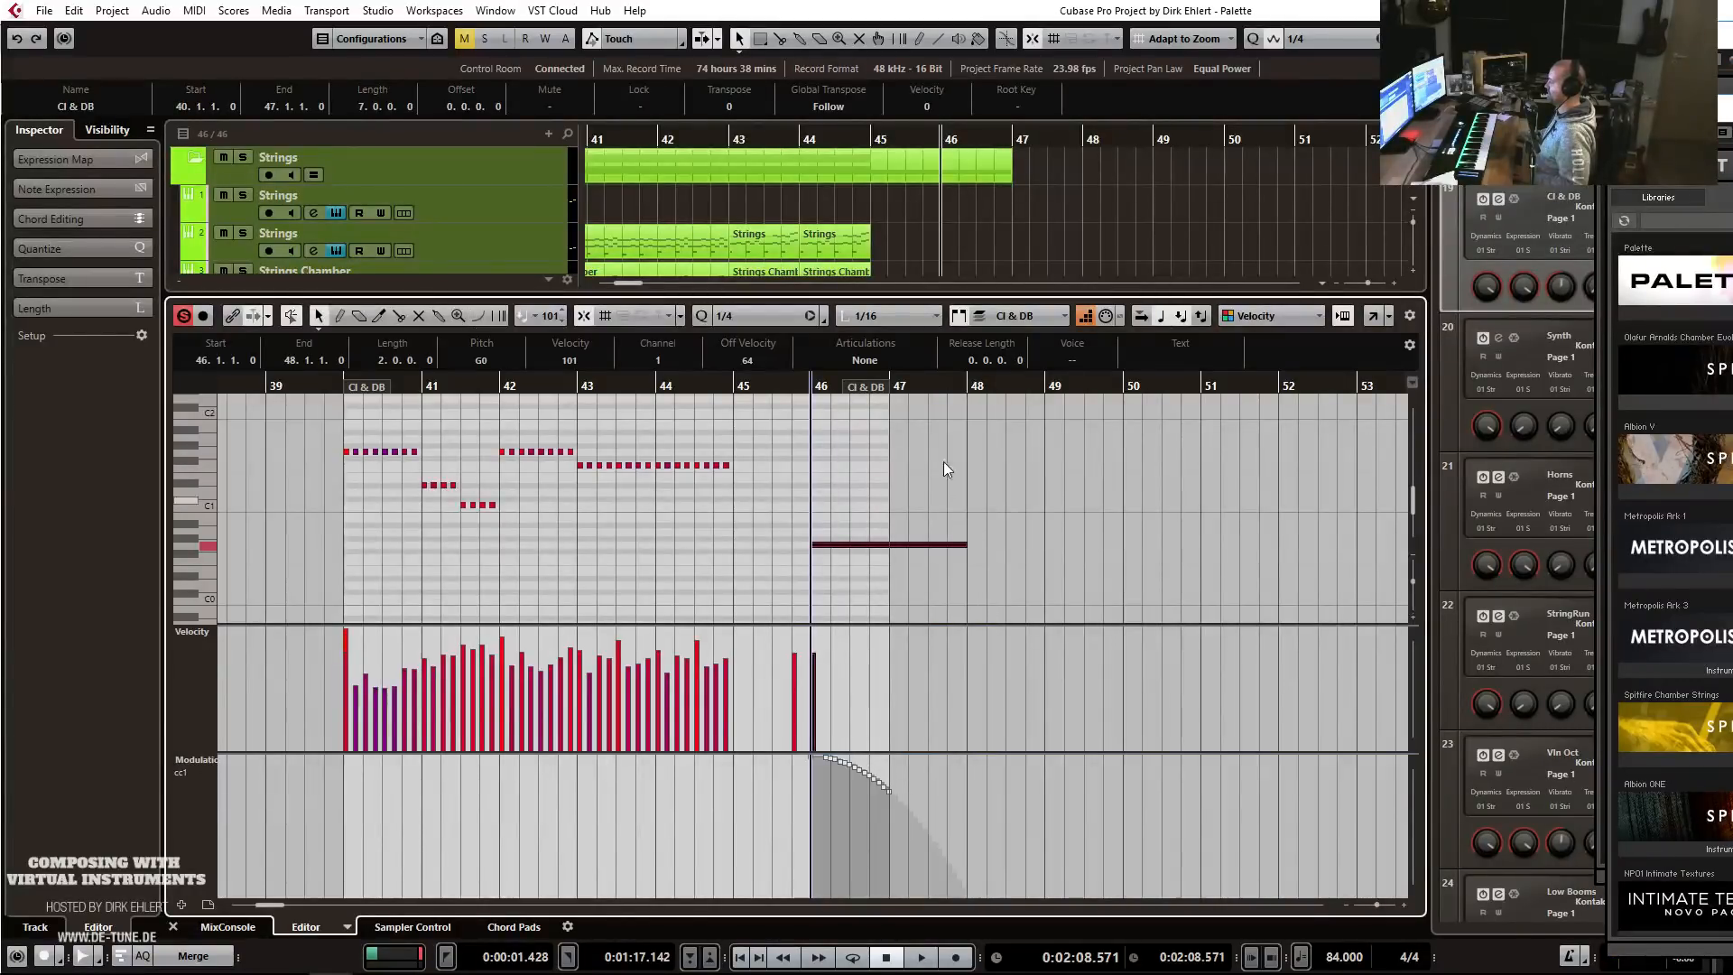
key("space")
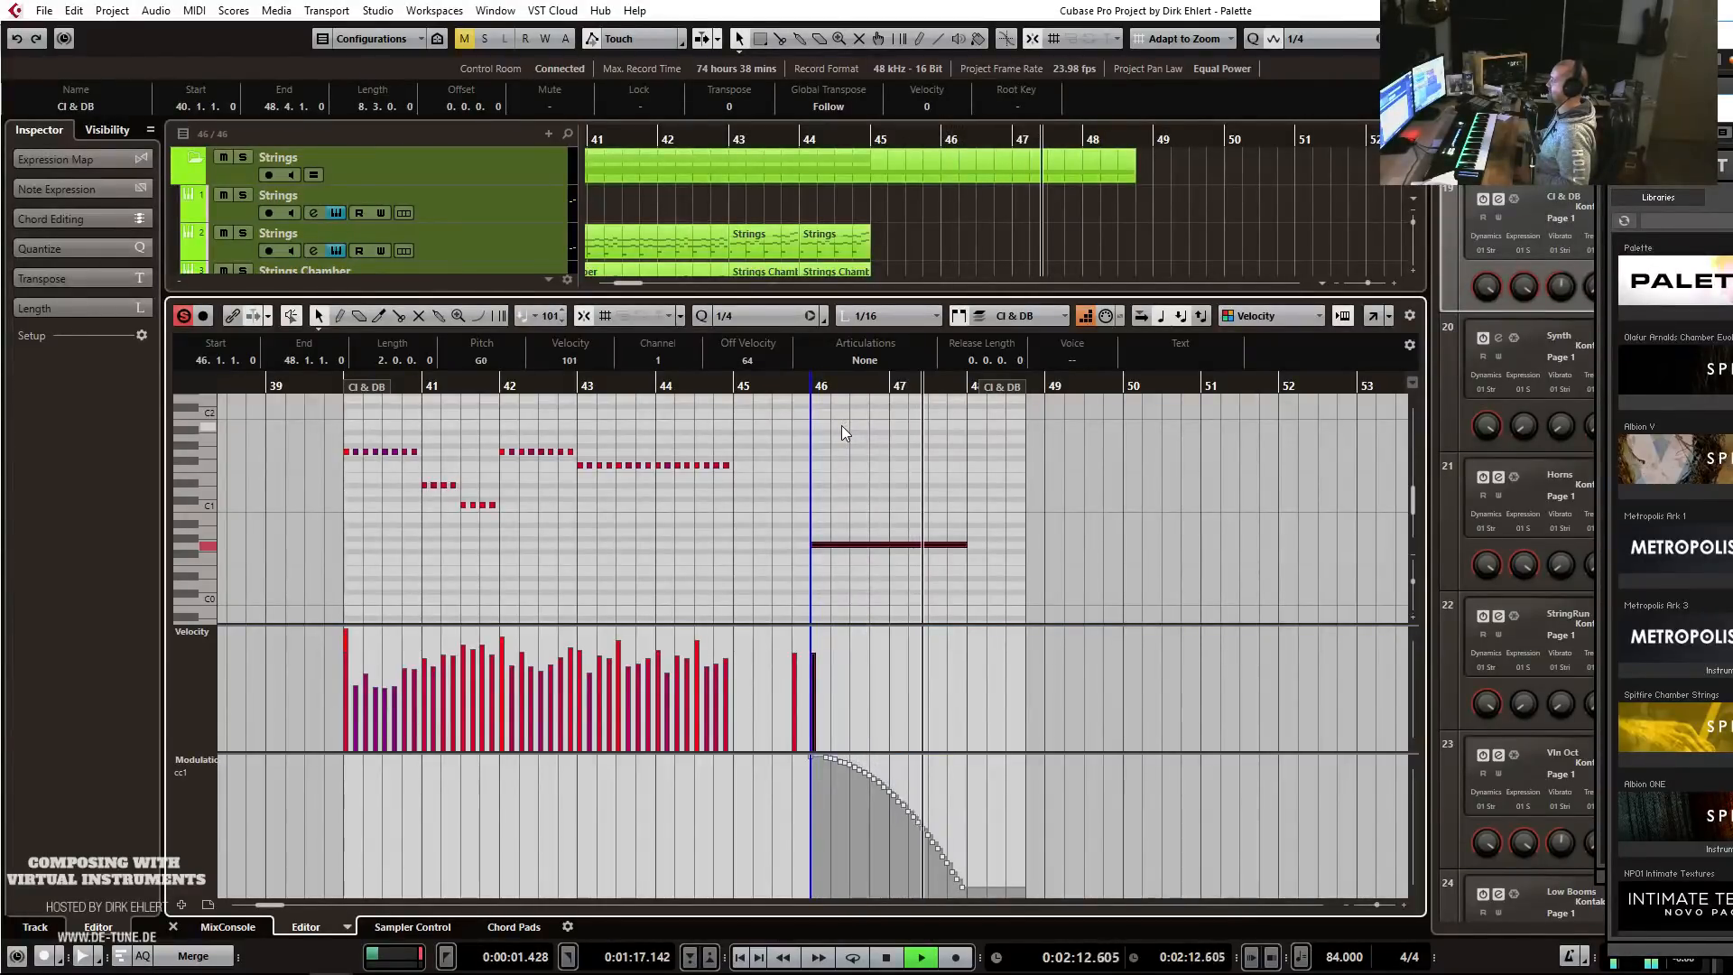
key("space")
key("Return")
Split the Cl & DB part at bar 45 and copy its ending section to the LowBrass track at bar 45.
left_click_drag(948, 400, 883, 396)
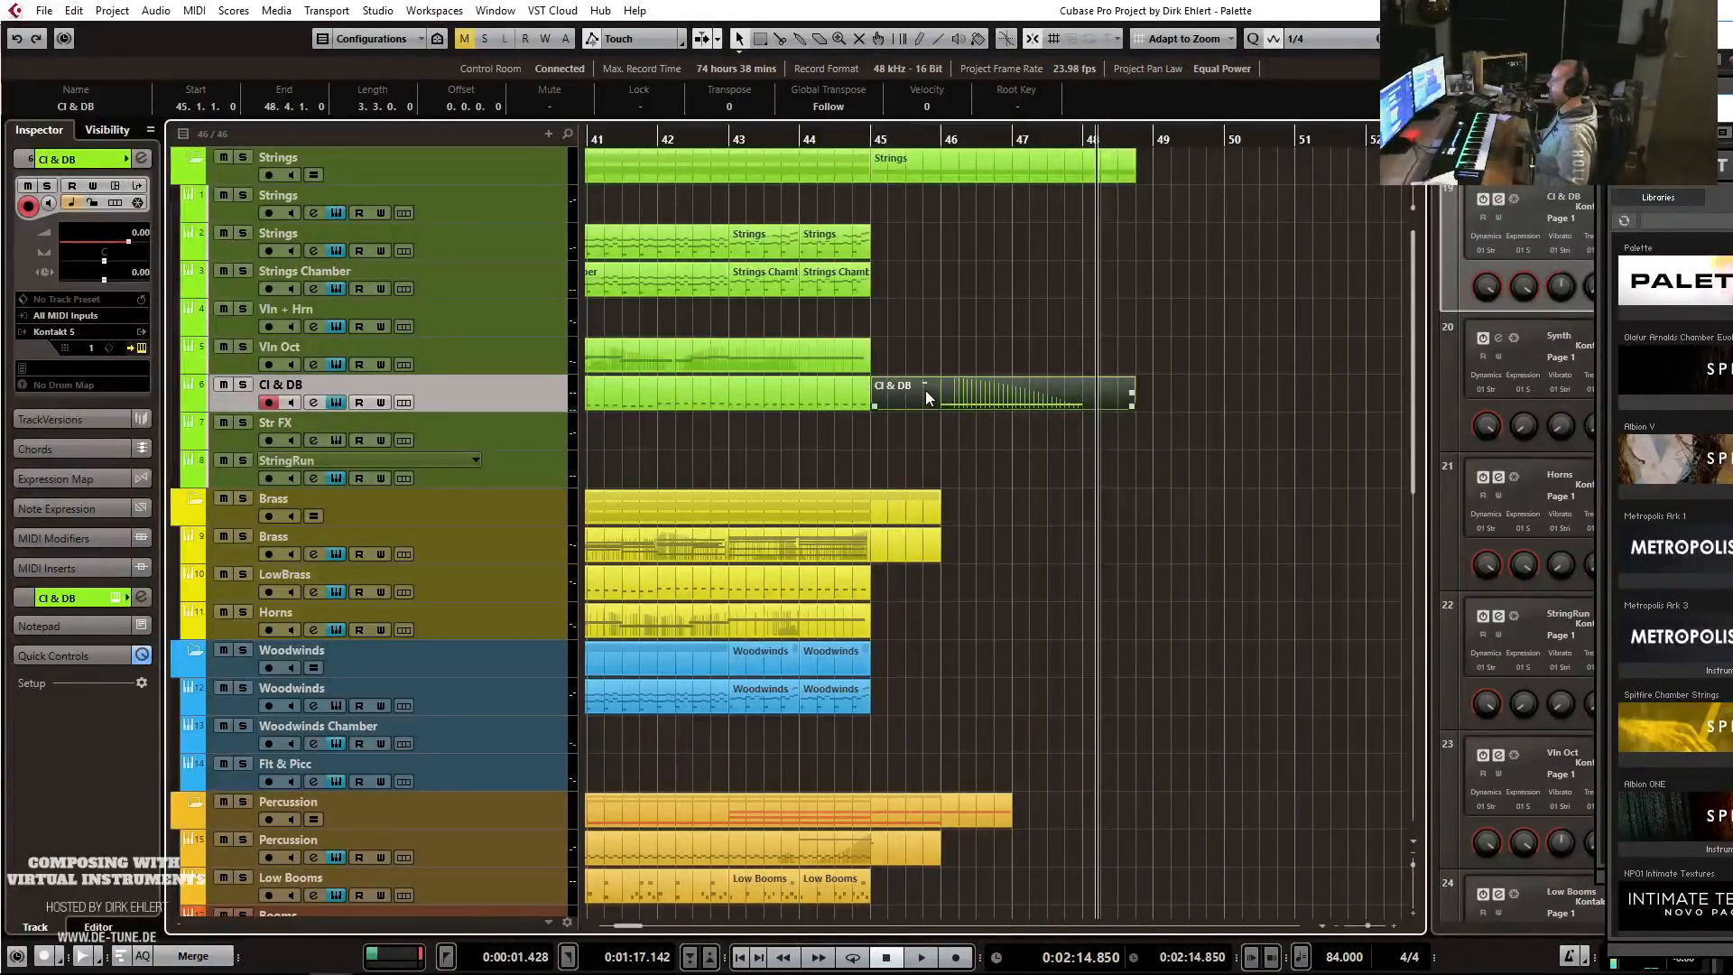
left_click_drag(930, 508, 917, 577)
Raise the two-bar note in the copied LowBrass part an octave to G1 and audition it from bar 45.
double_click(930, 580)
left_click_drag(380, 455, 469, 598)
key("shift+Up")
key("g")
key("g")
key("g")
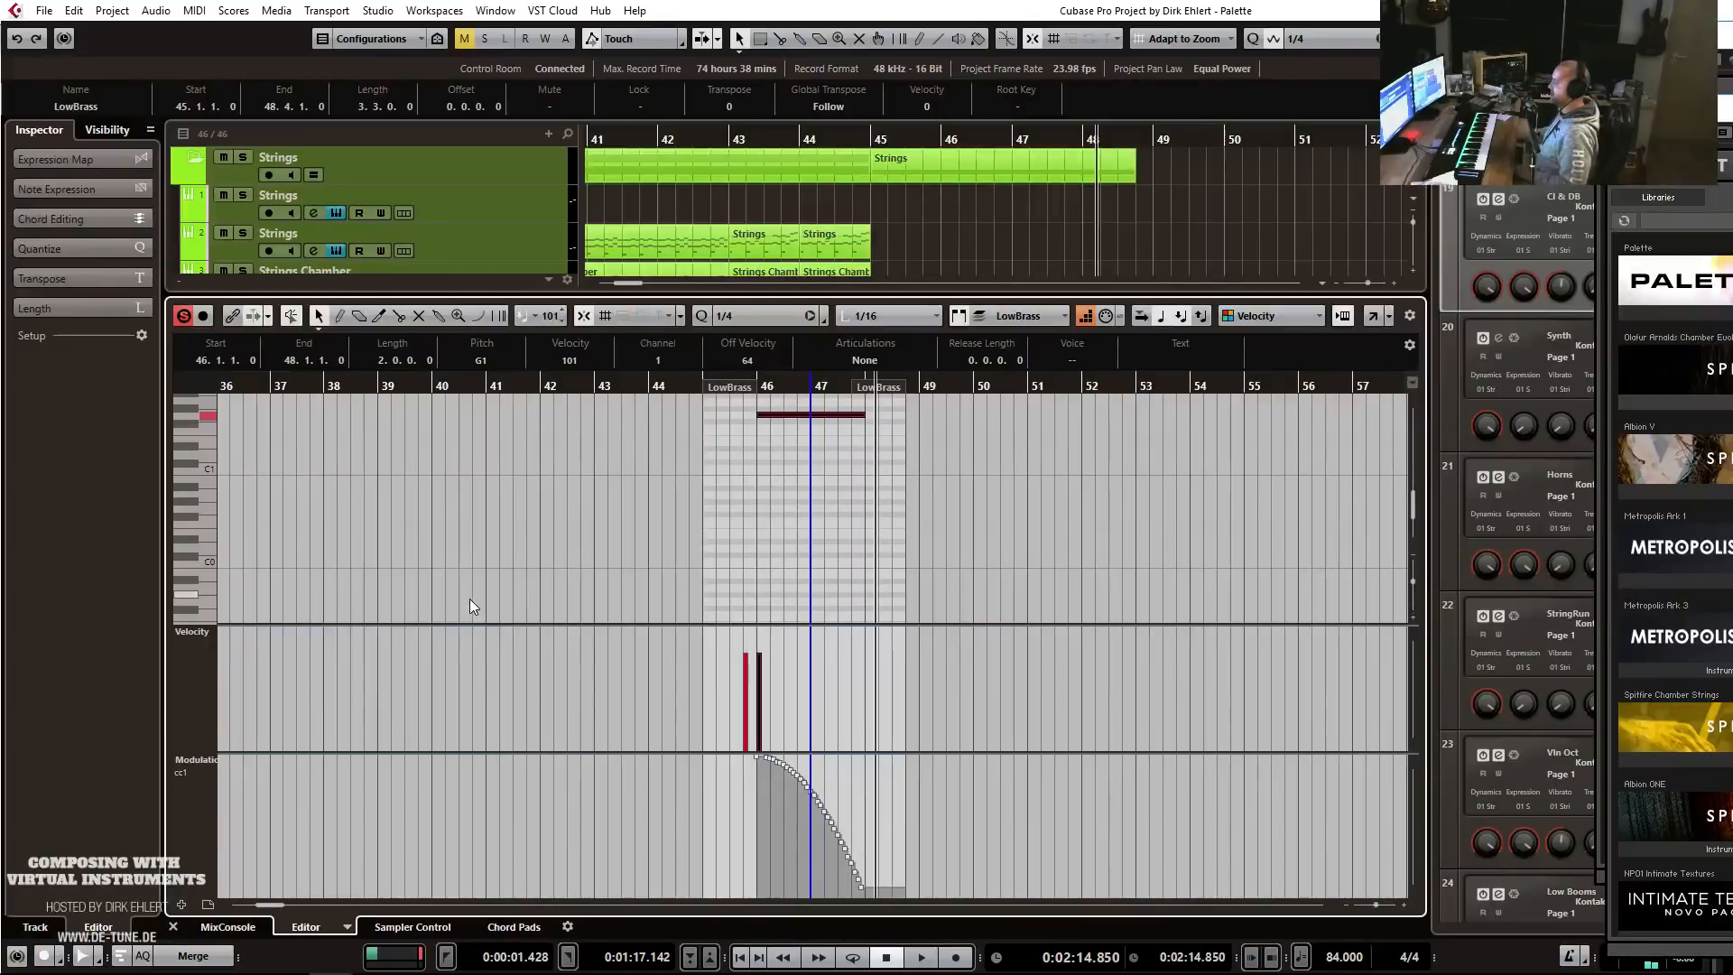
scroll(805, 536, "up", 8)
scroll(805, 536, "up", 5)
left_click(701, 389)
key("space")
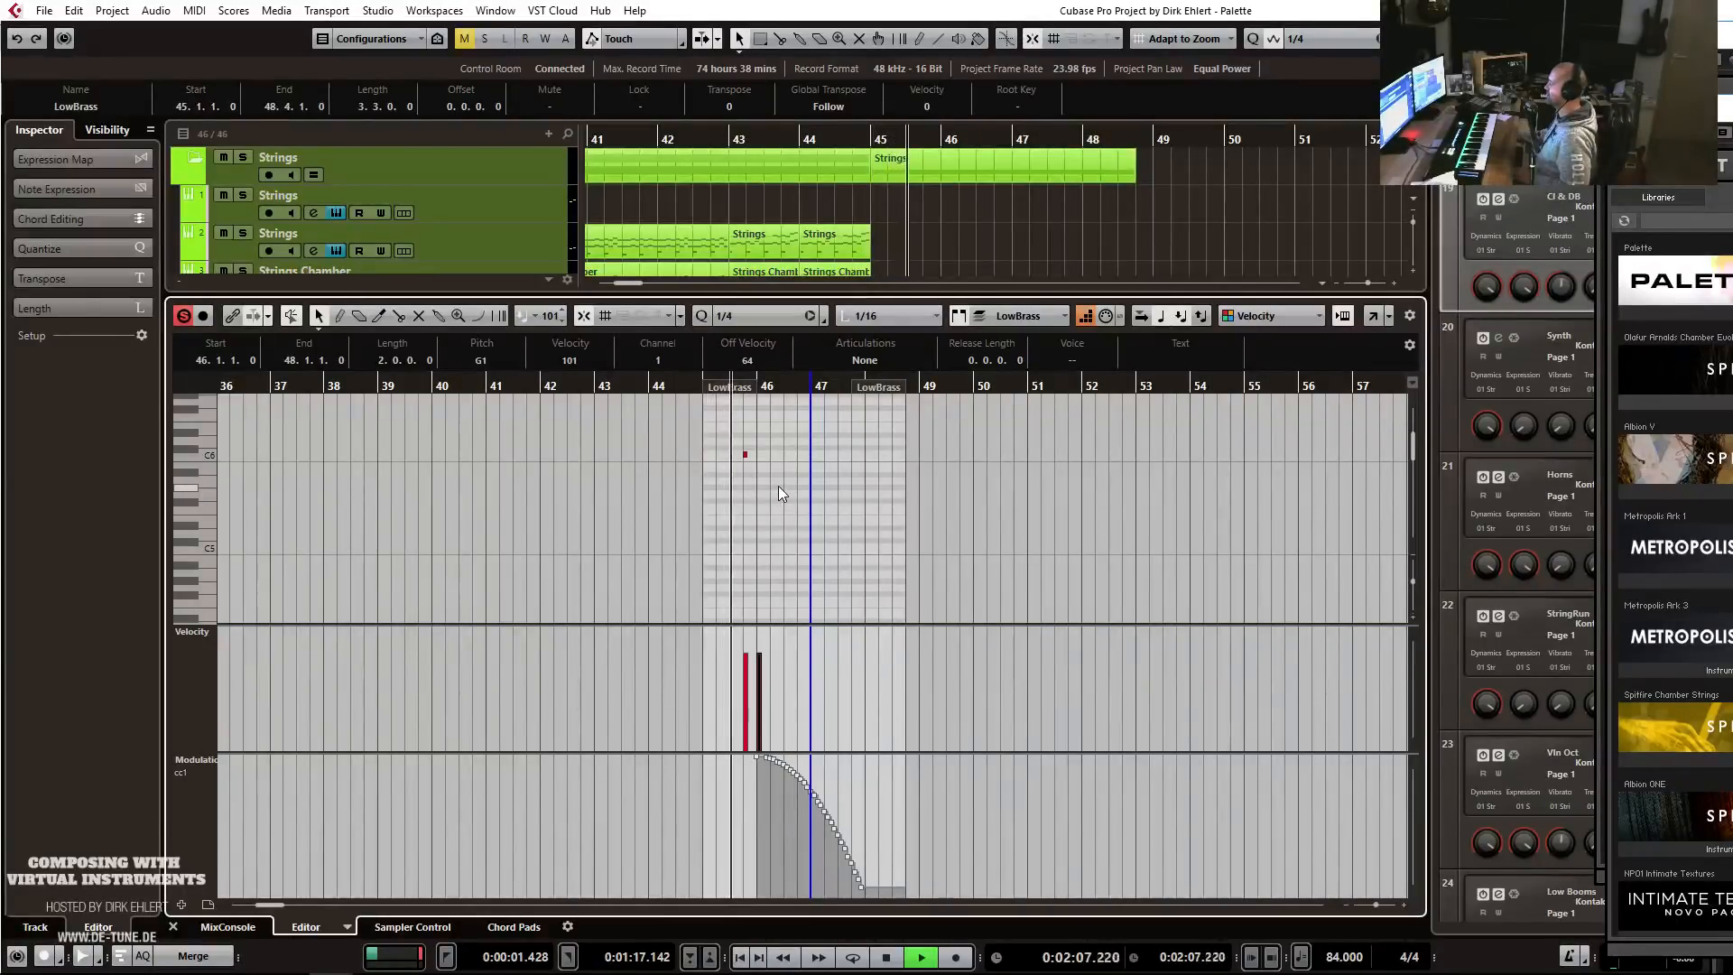
key("space")
key("Return")
Play the arrangement from bar 44 to check the ending with the new Cl & DB, LowBrass and Braam parts.
left_click(795, 139)
key("space")
scroll(1109, 393, "down", 4)
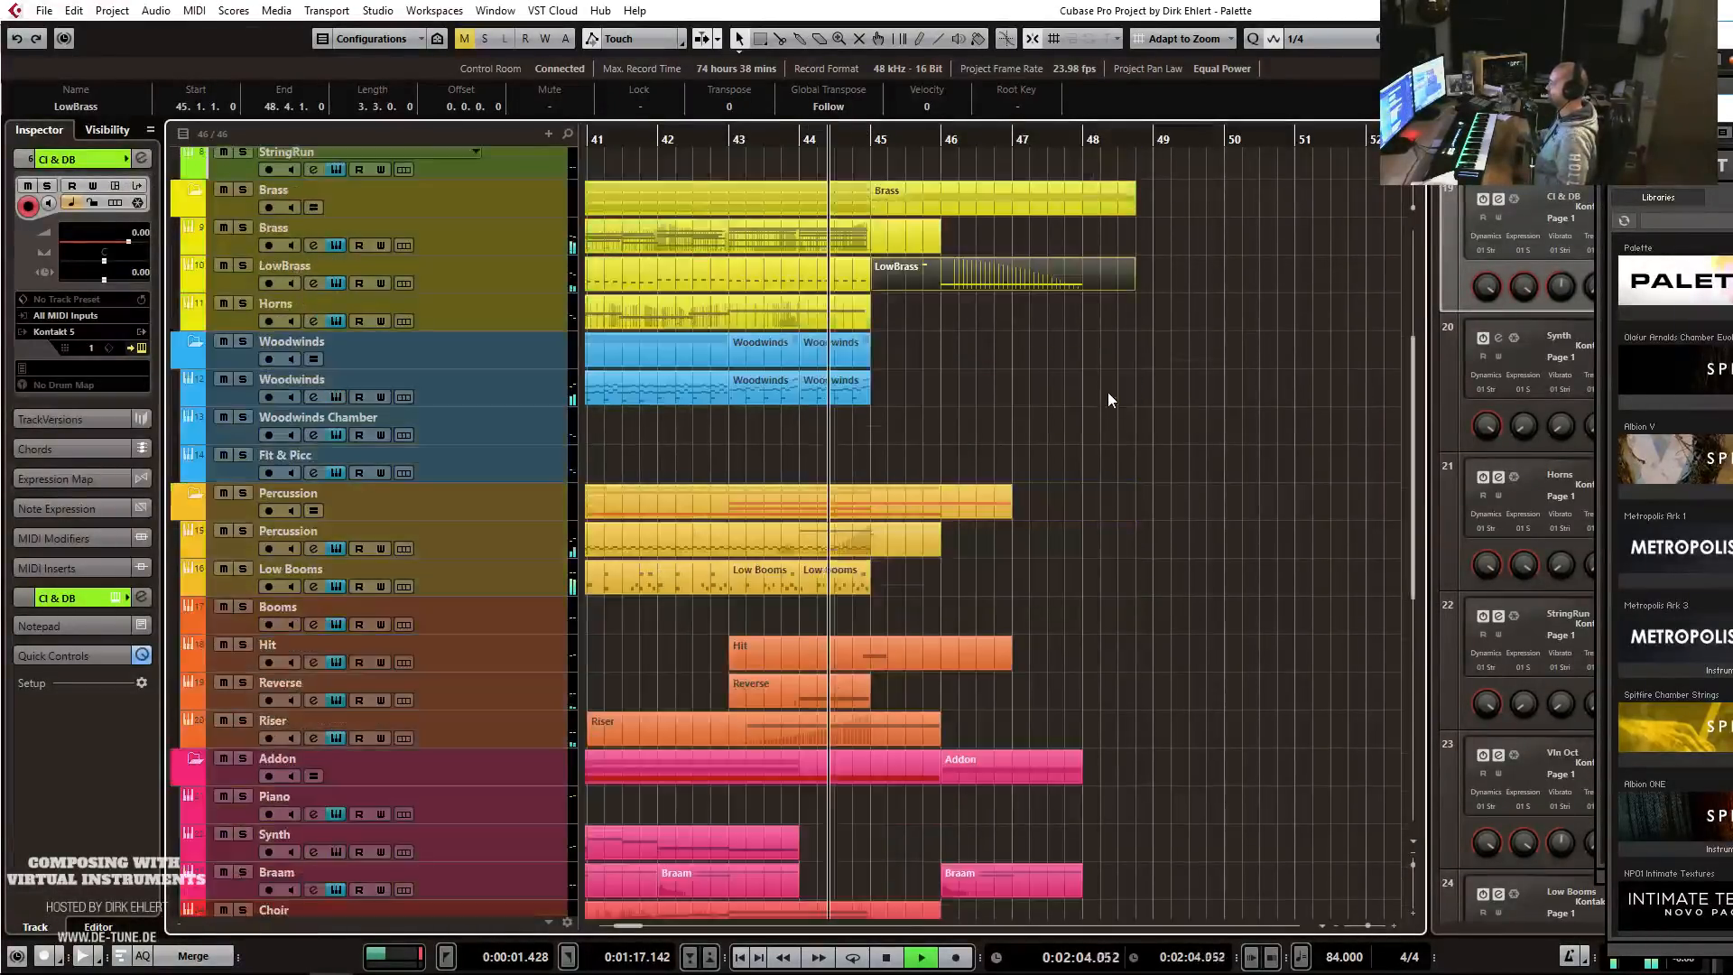
scroll(1109, 399, "down", 3)
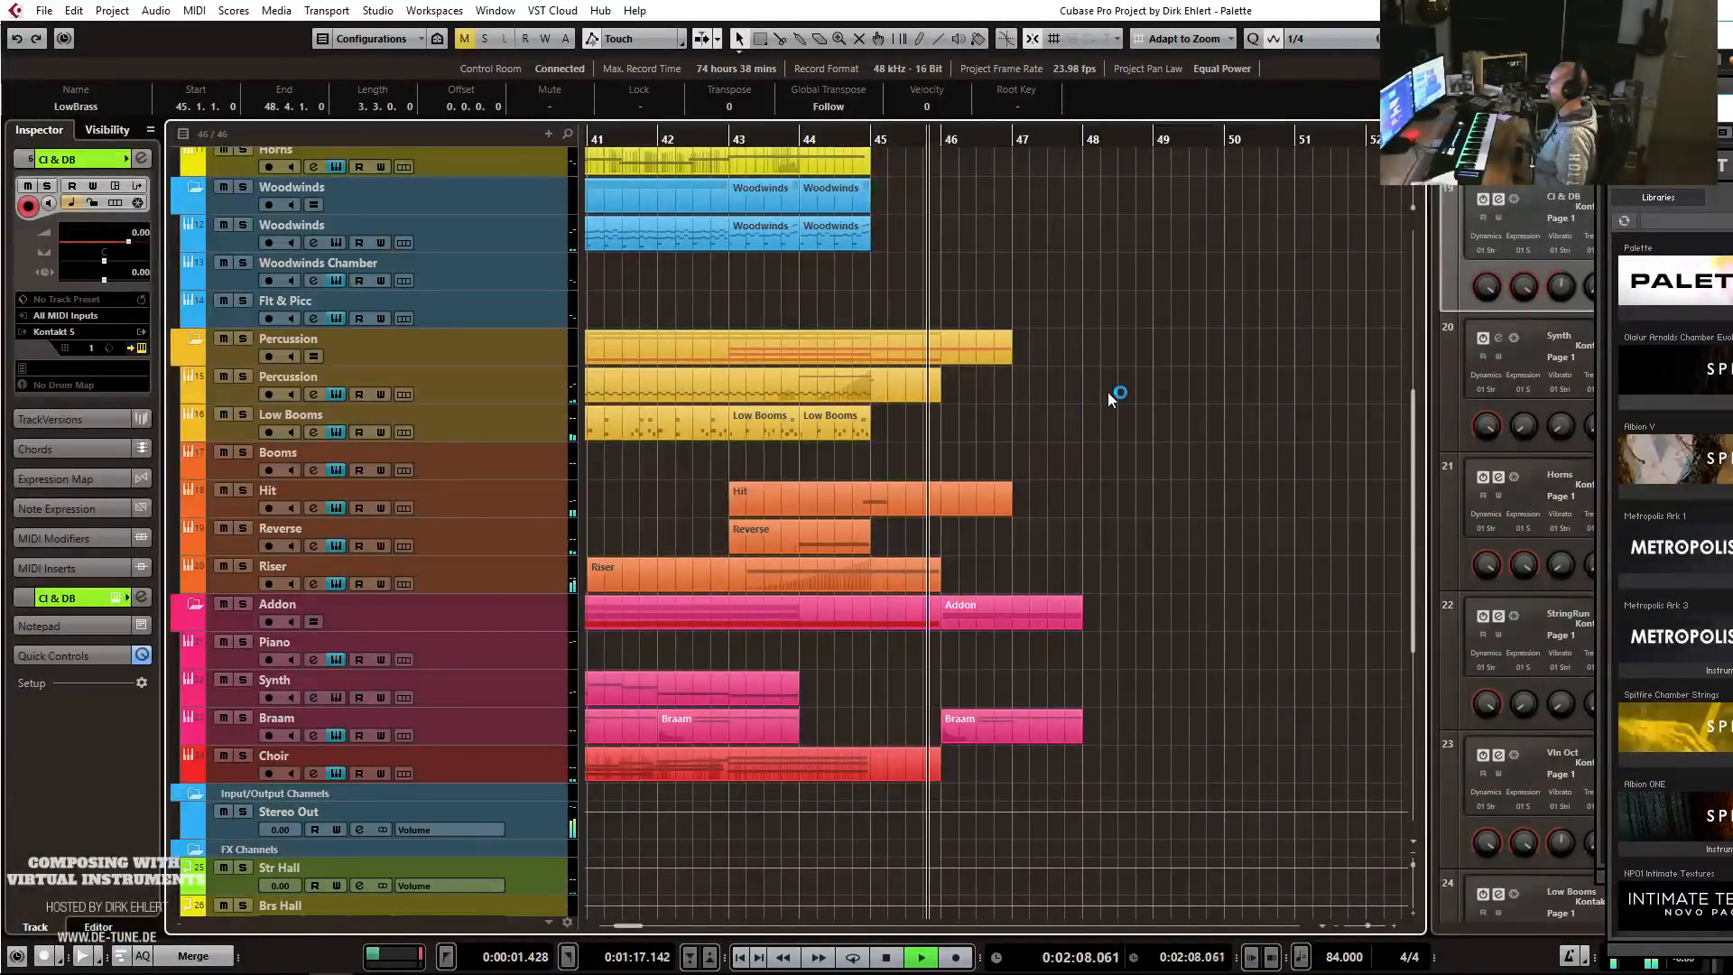
key("h")
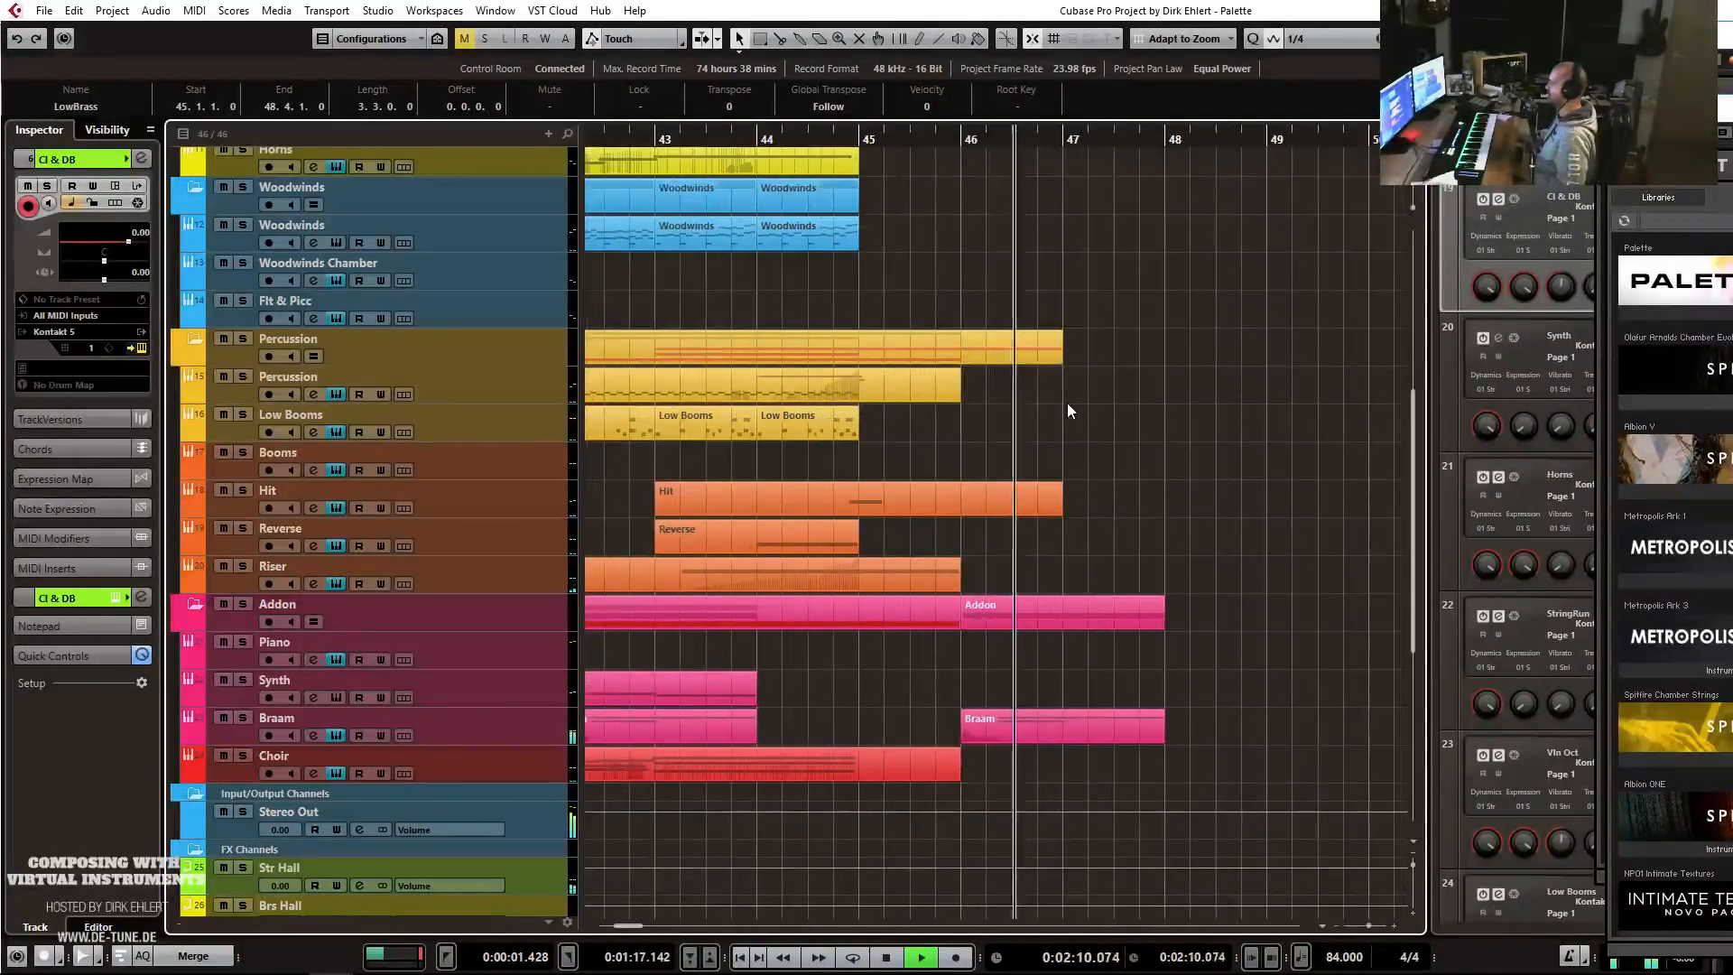
key("g")
key("space")
Copy the one-bar Low Booms part from bar 44 to bar 46 and delete every note in it except the first.
left_click_drag(846, 429, 985, 429)
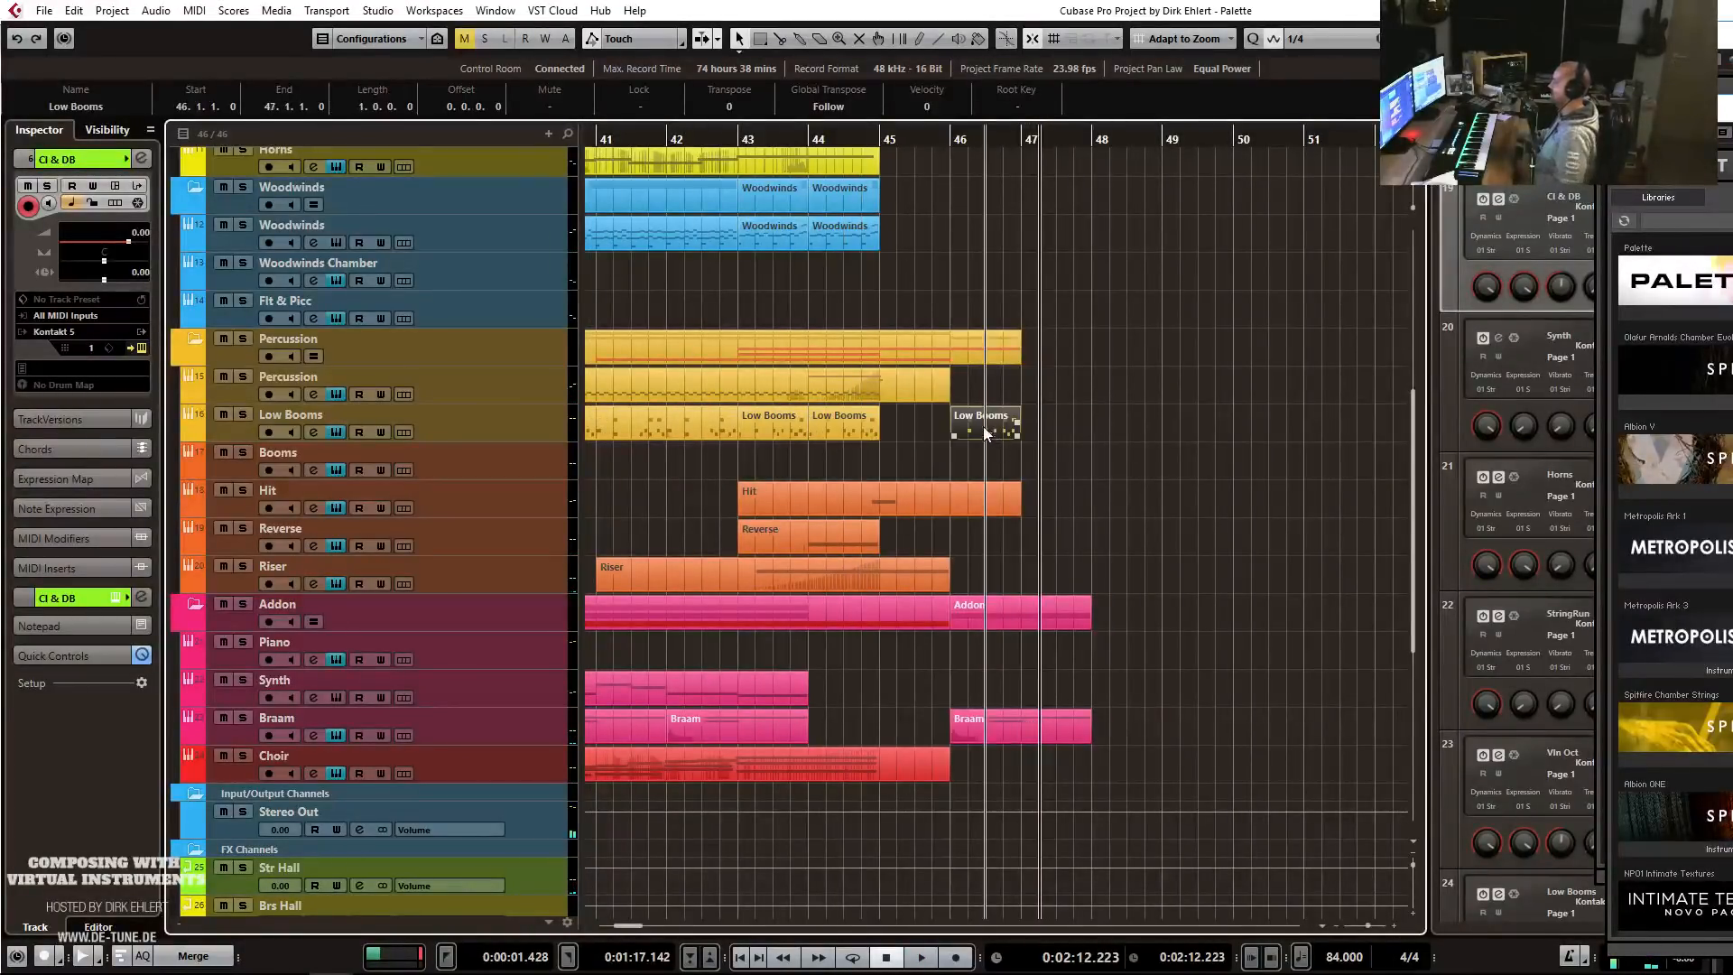
double_click(984, 426)
left_click_drag(231, 461, 381, 568)
key("Delete")
key("Return")
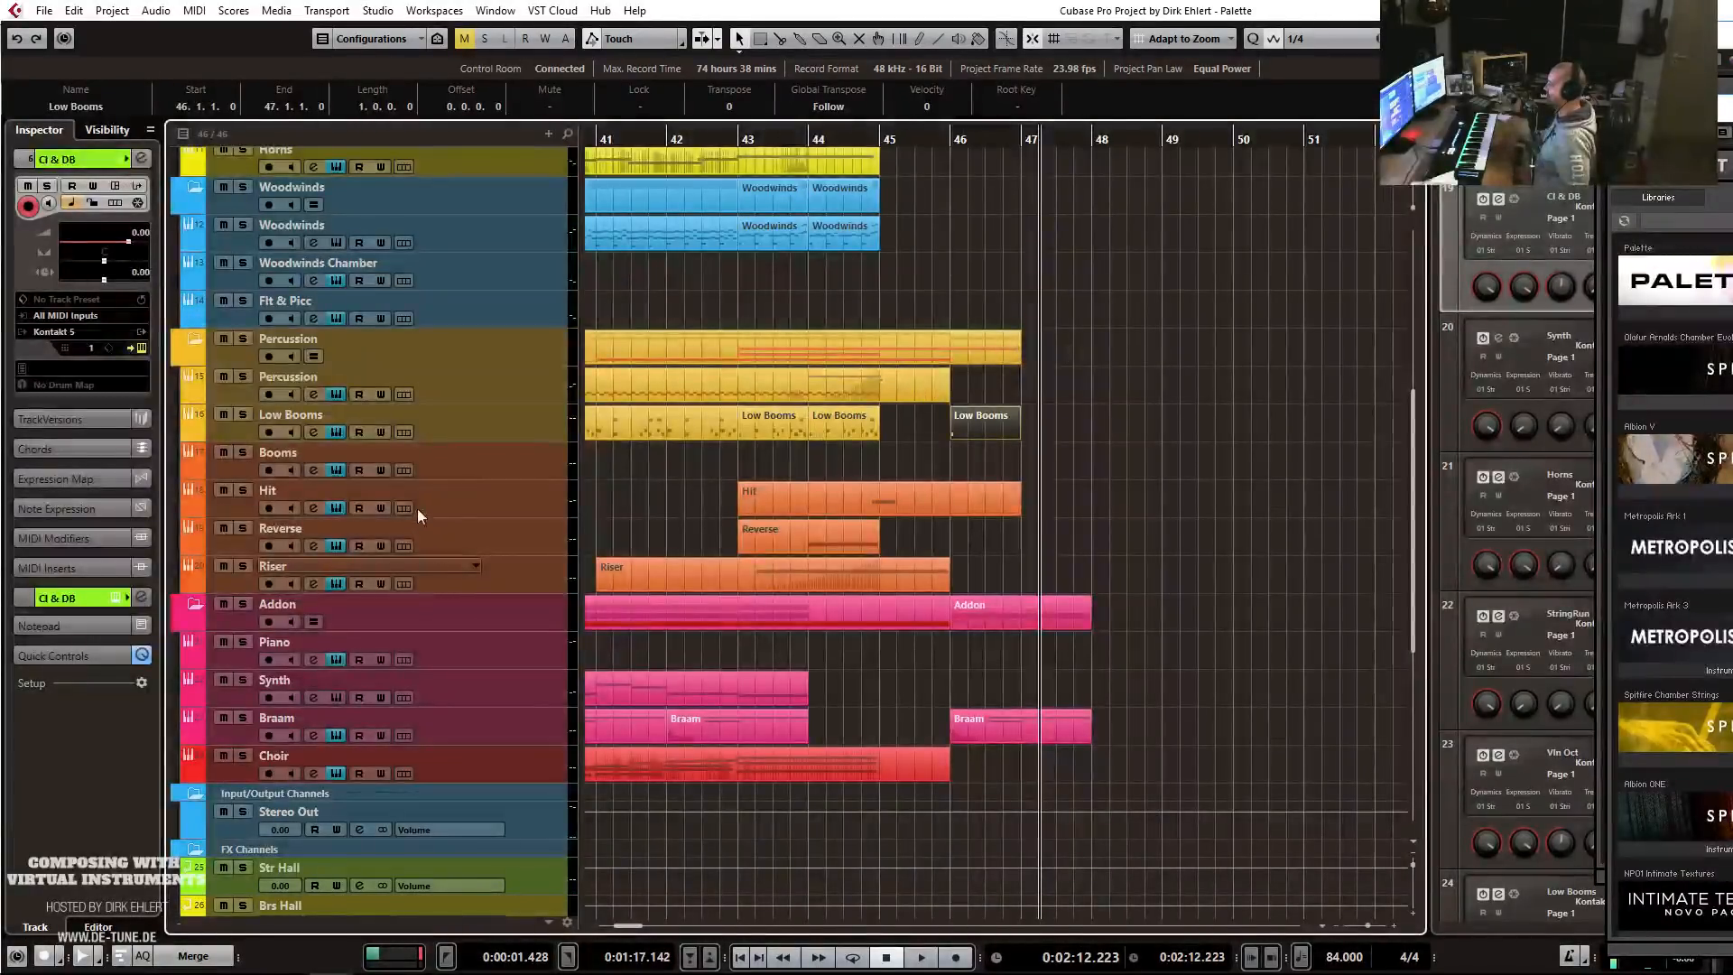
Record a sustained boom on the Booms track from bar 46 to bar 49.
left_click(497, 471)
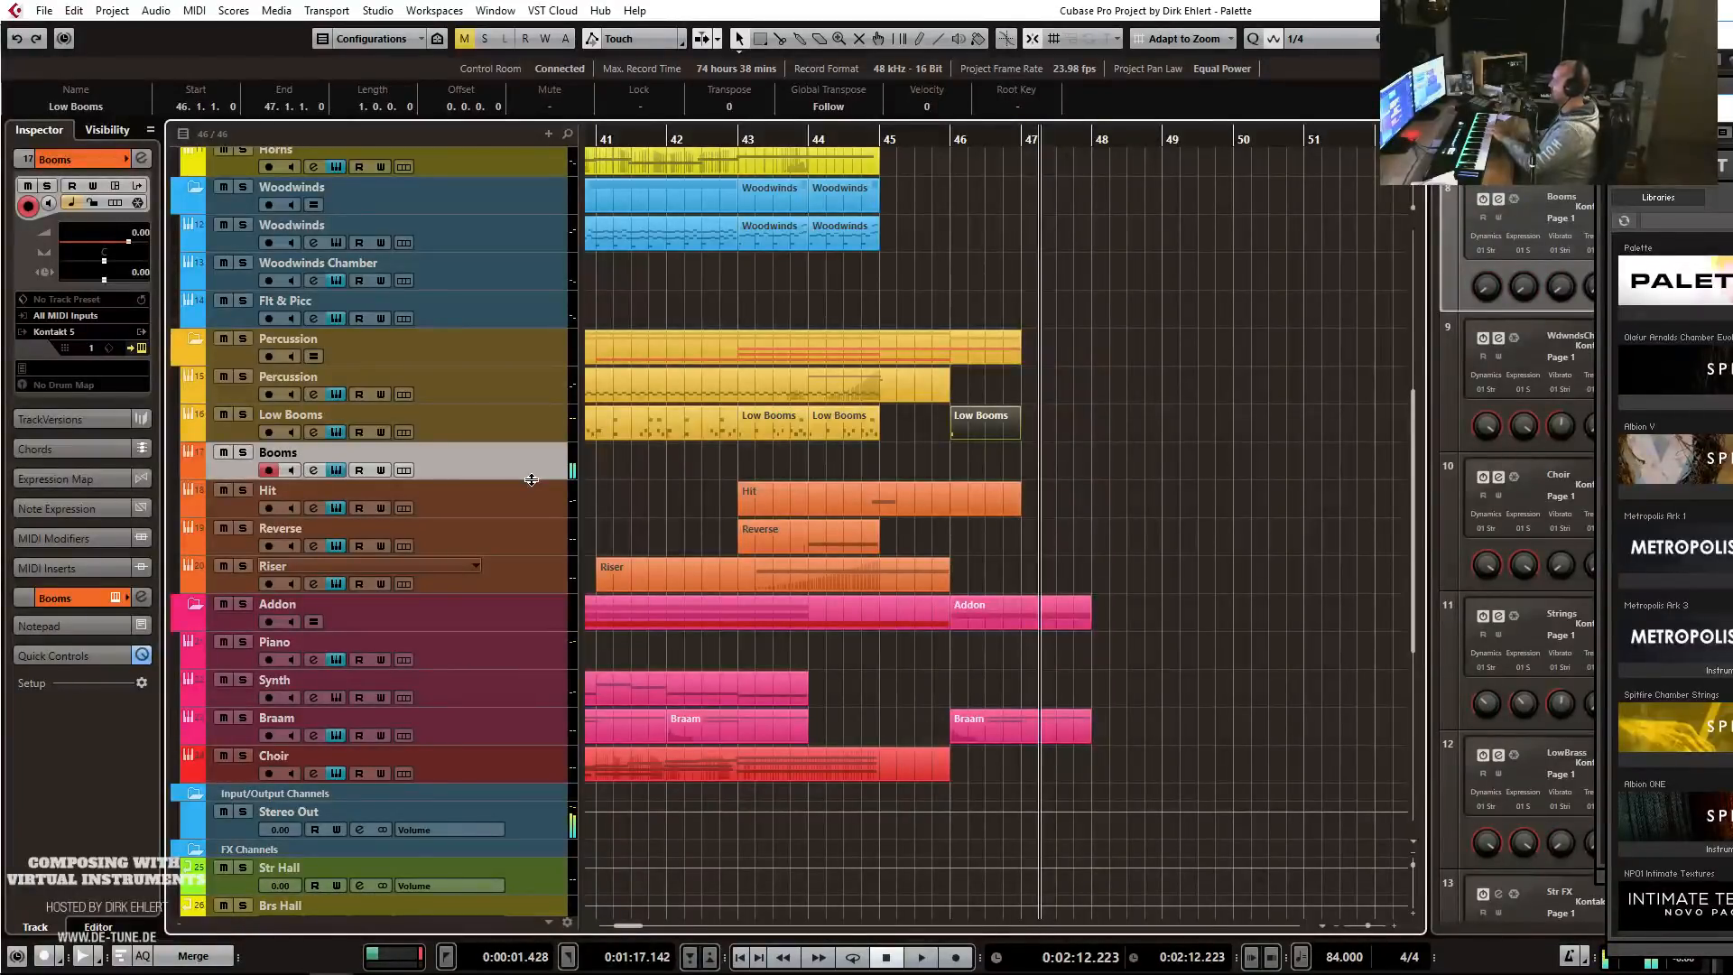
left_click(951, 140)
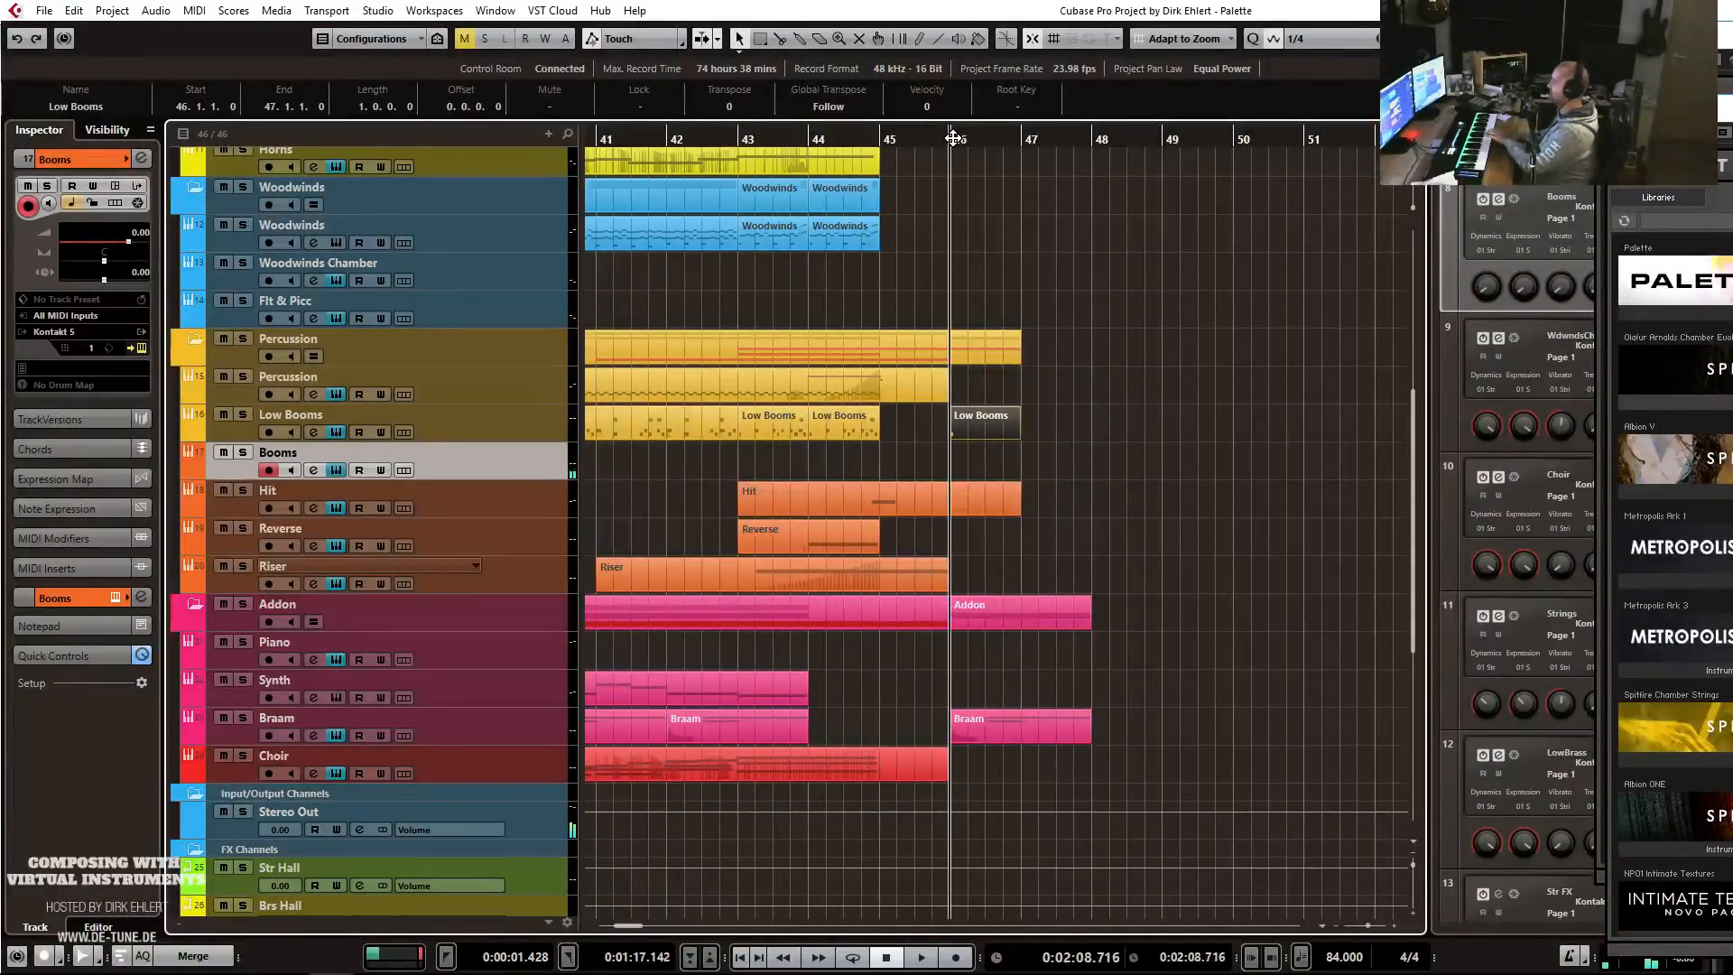
key("KP_Multiply")
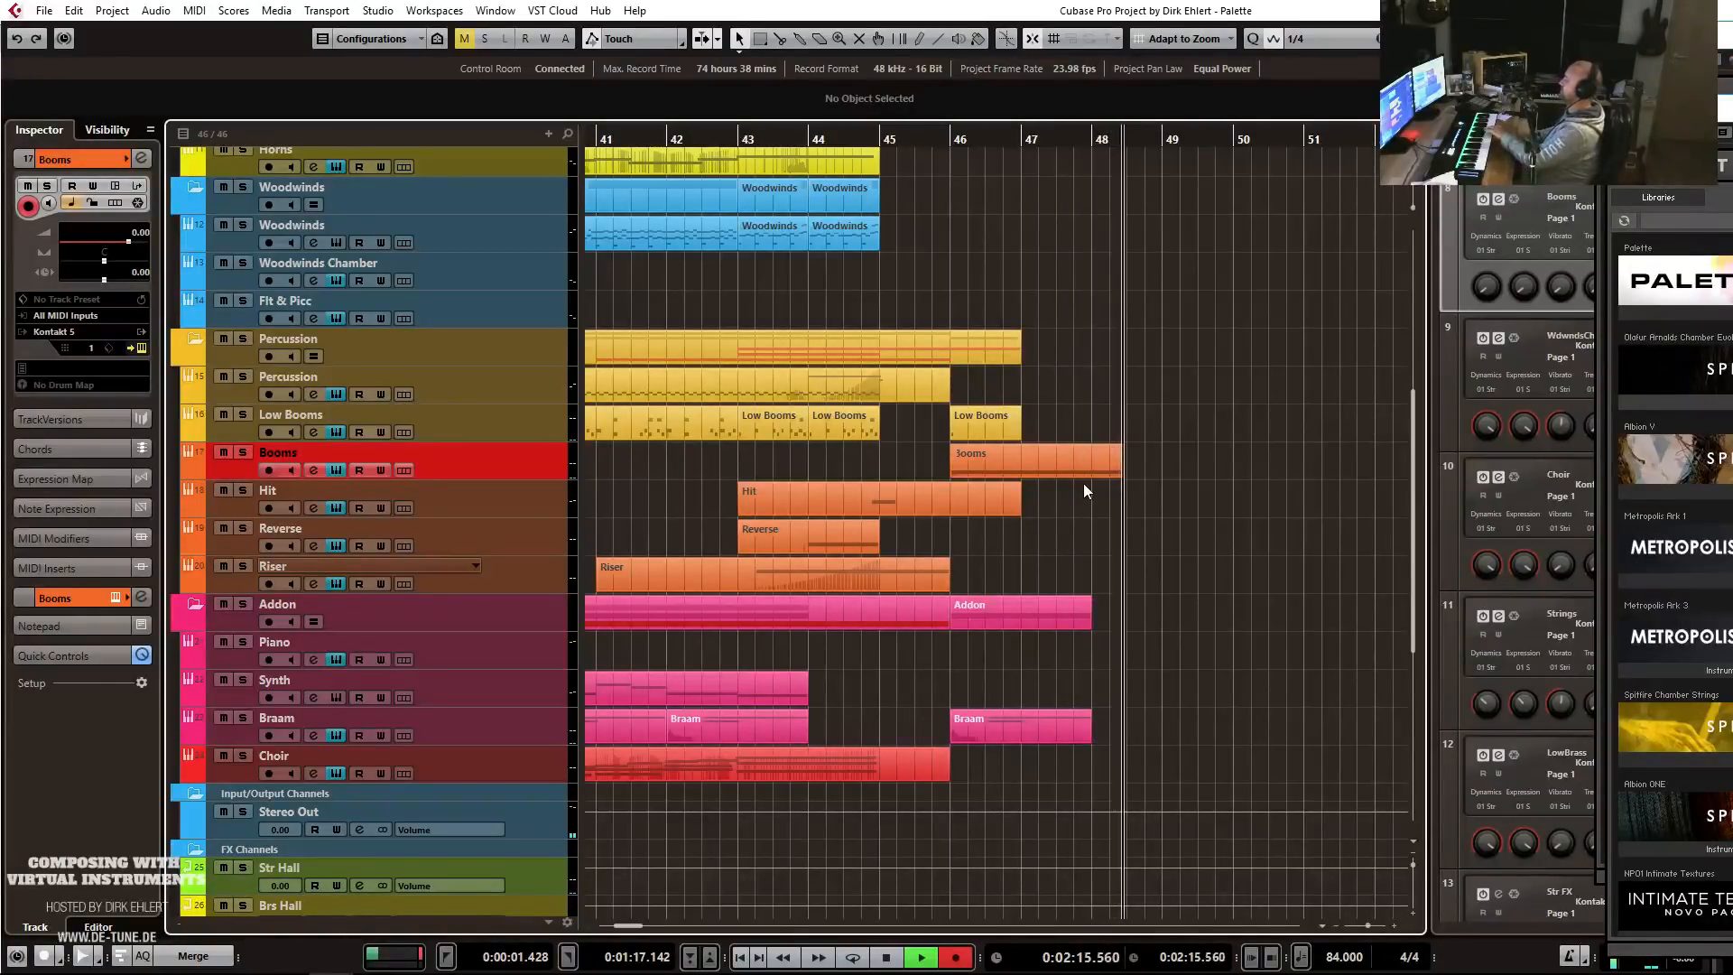
key("space")
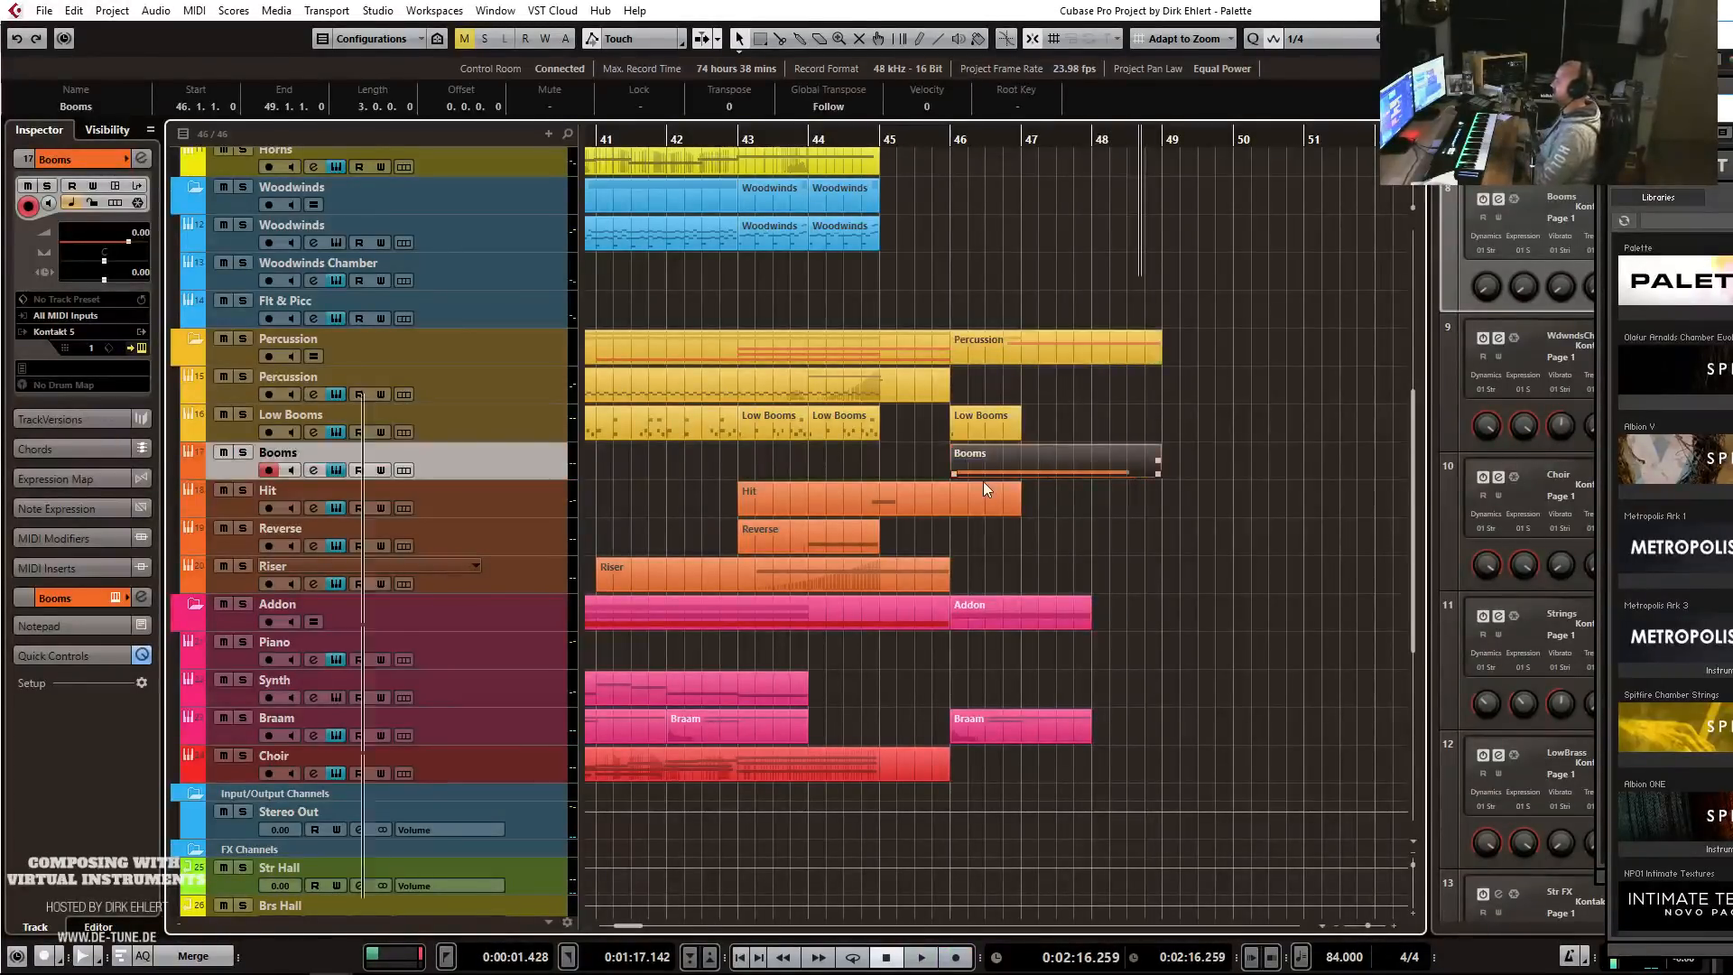
Play the arrangement from bar 42 to check the ending with the added Booms and Low Booms parts.
key("Return")
key("Return")
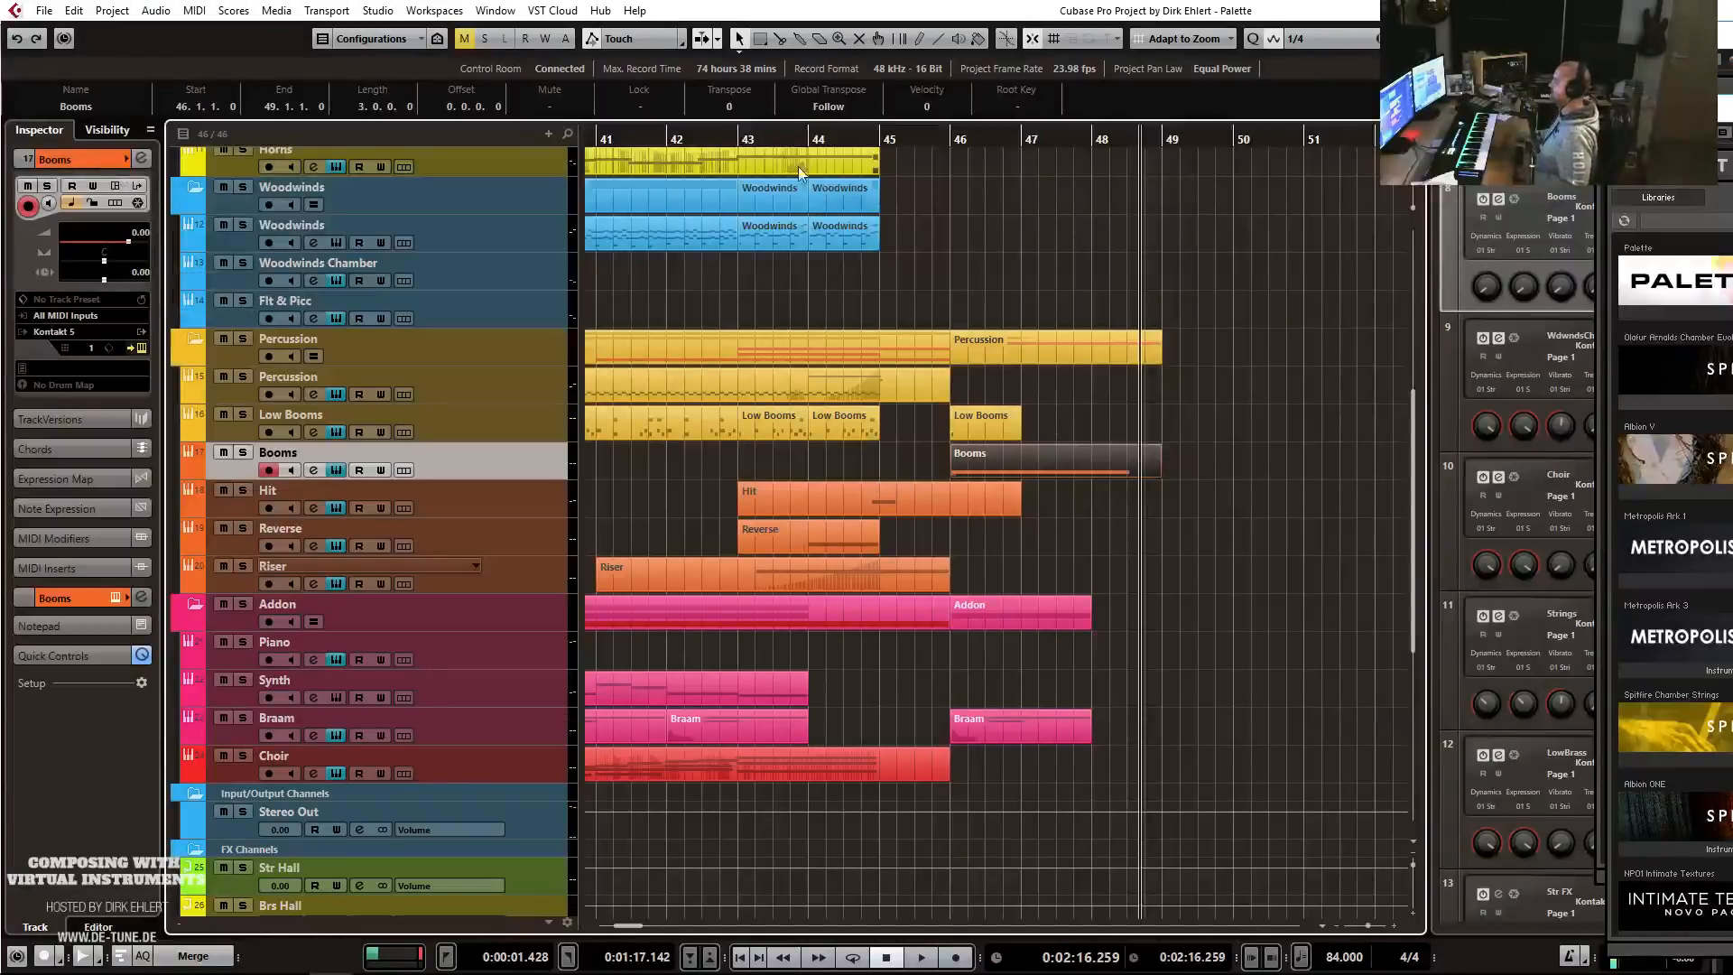
left_click(677, 137)
key("space")
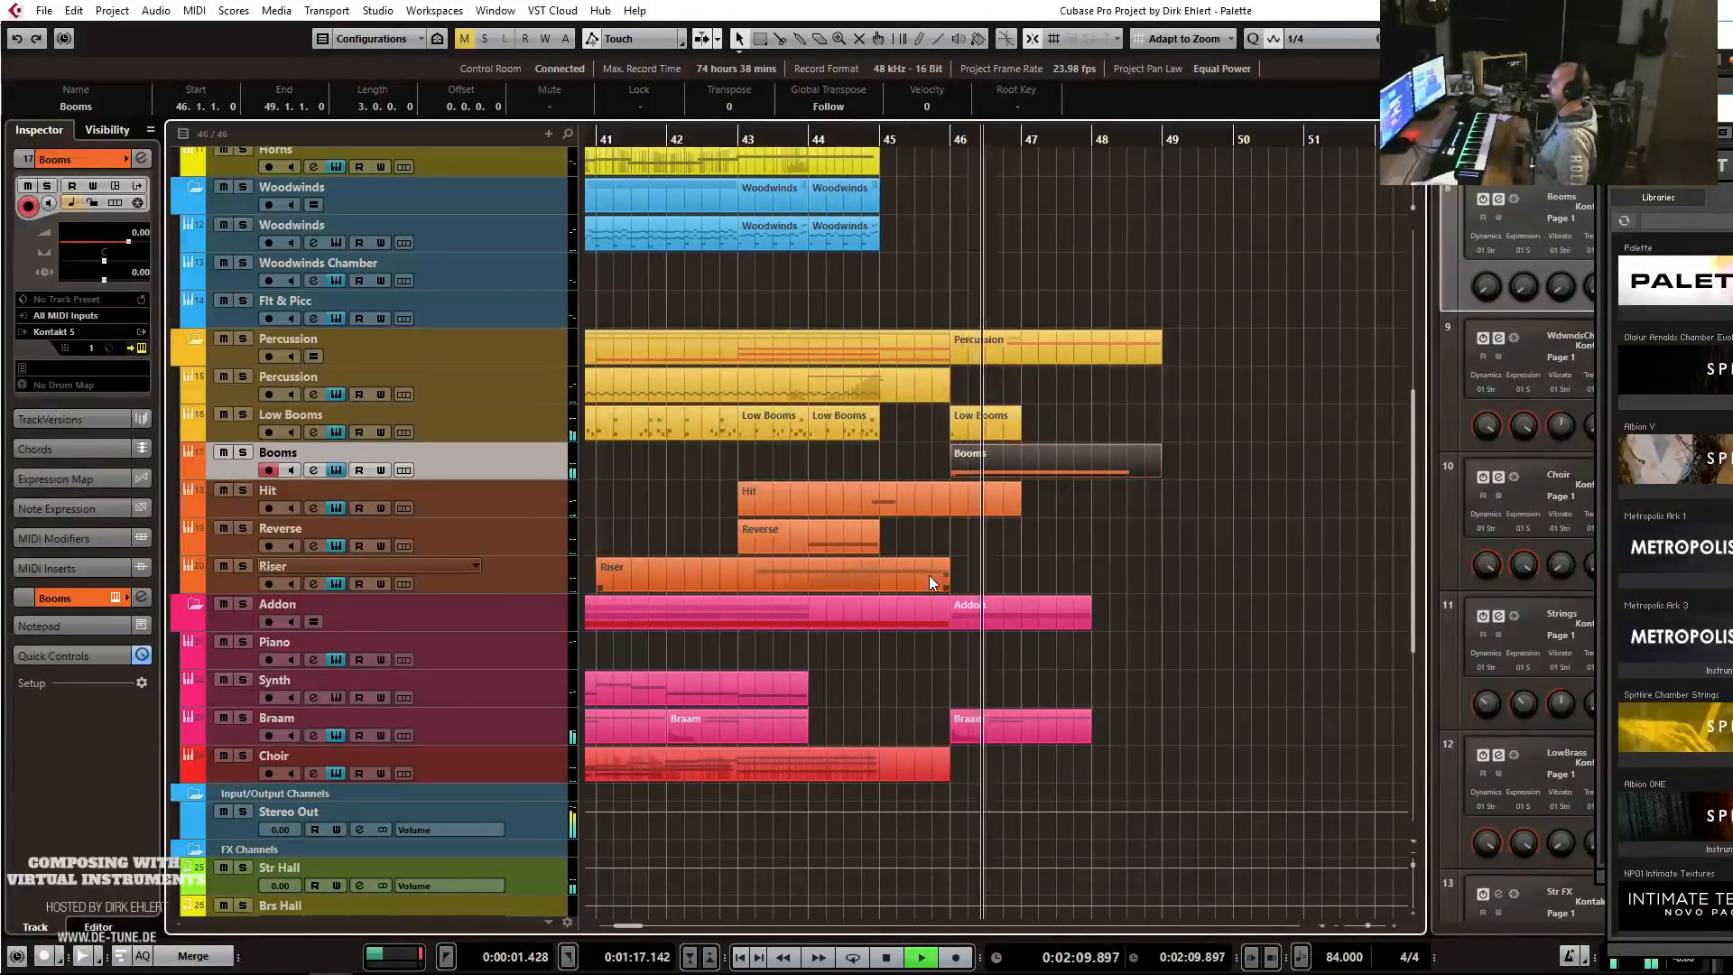
Record a sustained note at bar 46 on the Hit track.
key("g")
key("g")
key("space")
left_click(491, 498)
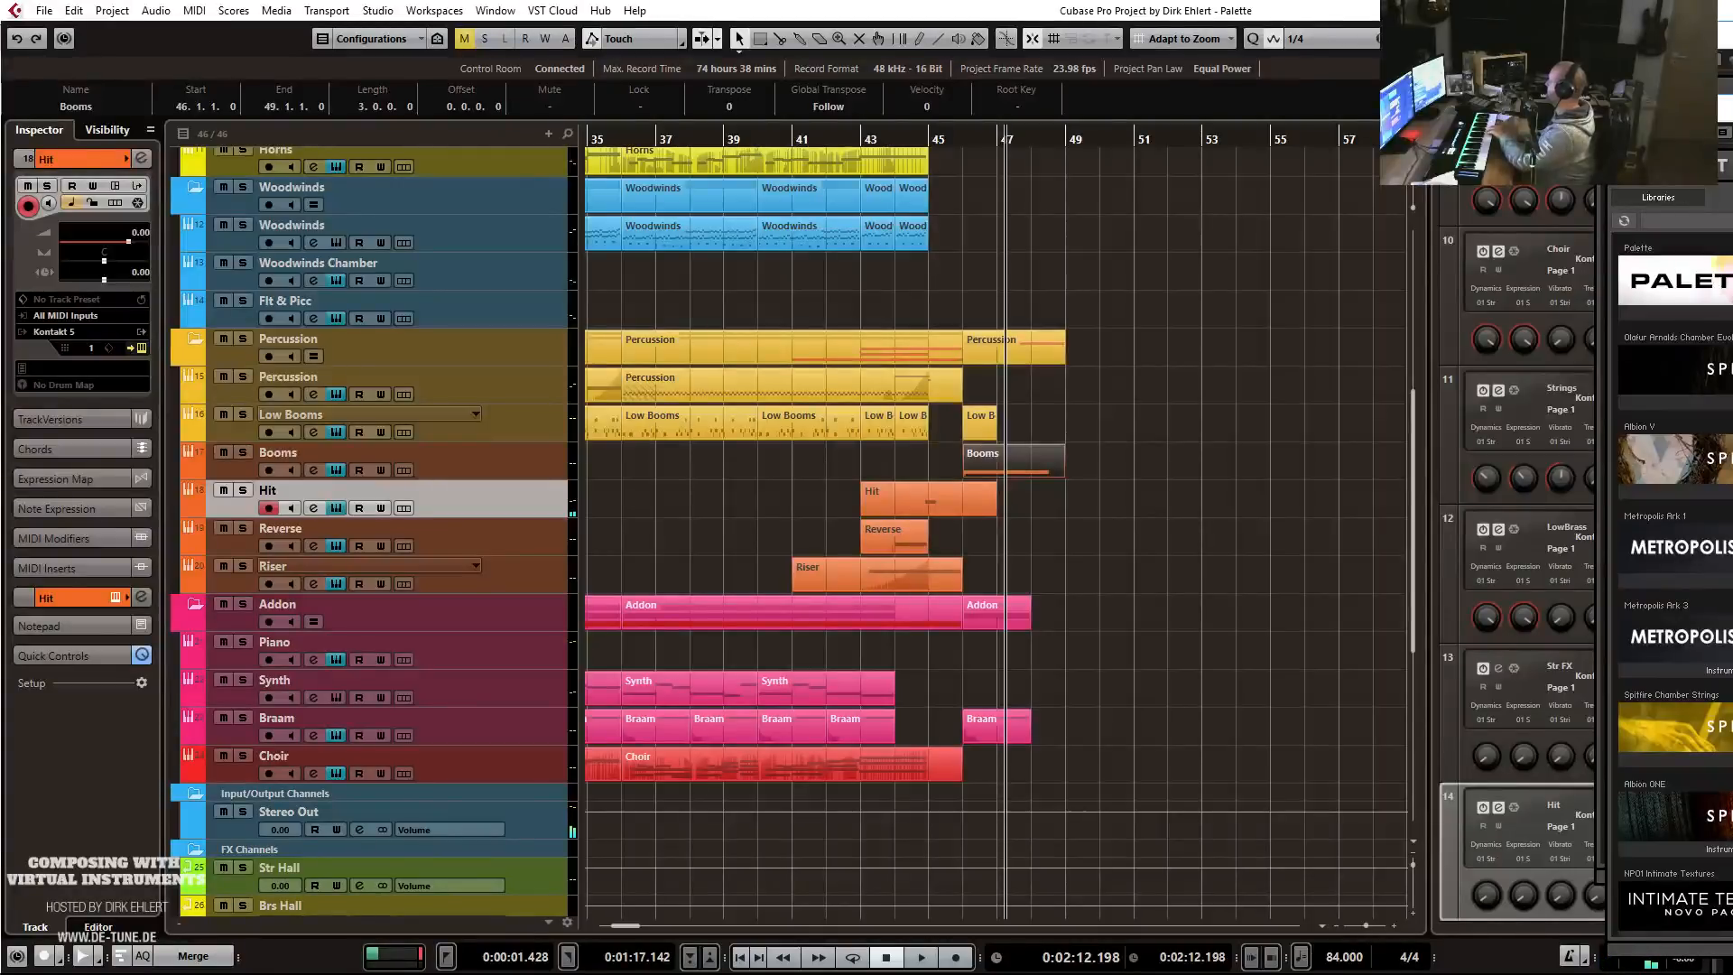
left_click_drag(1732, 118, 1335, 130)
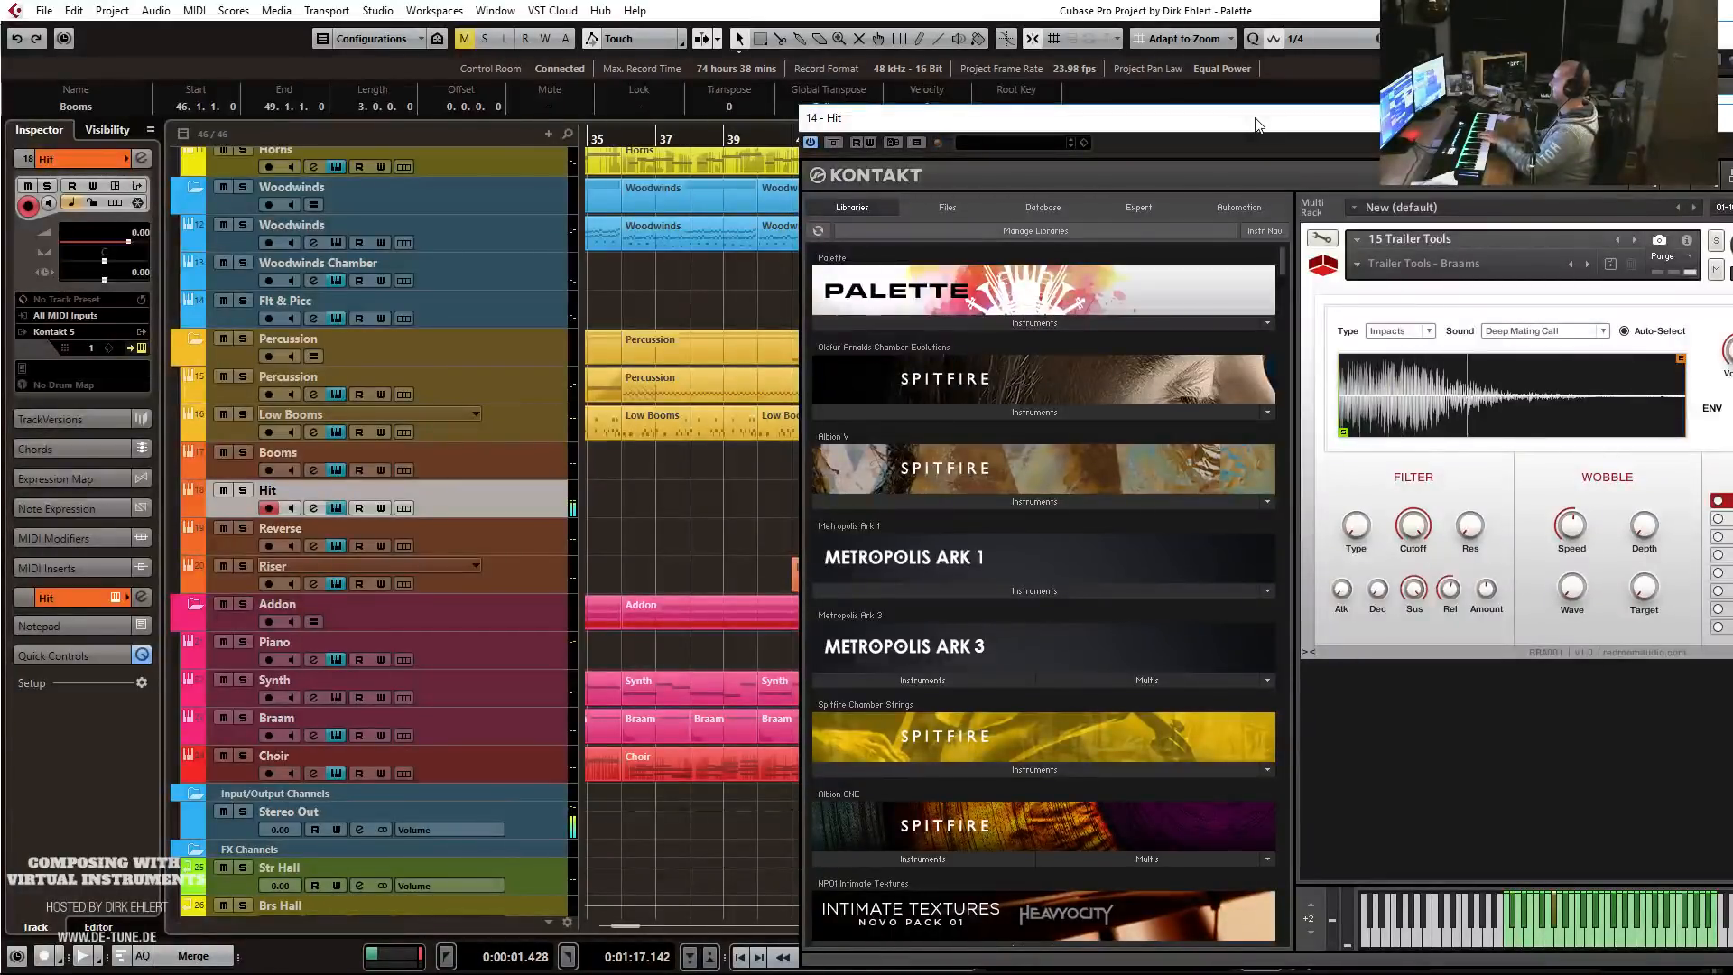
left_click(1101, 105)
left_click(892, 139)
key("KP_Multiply")
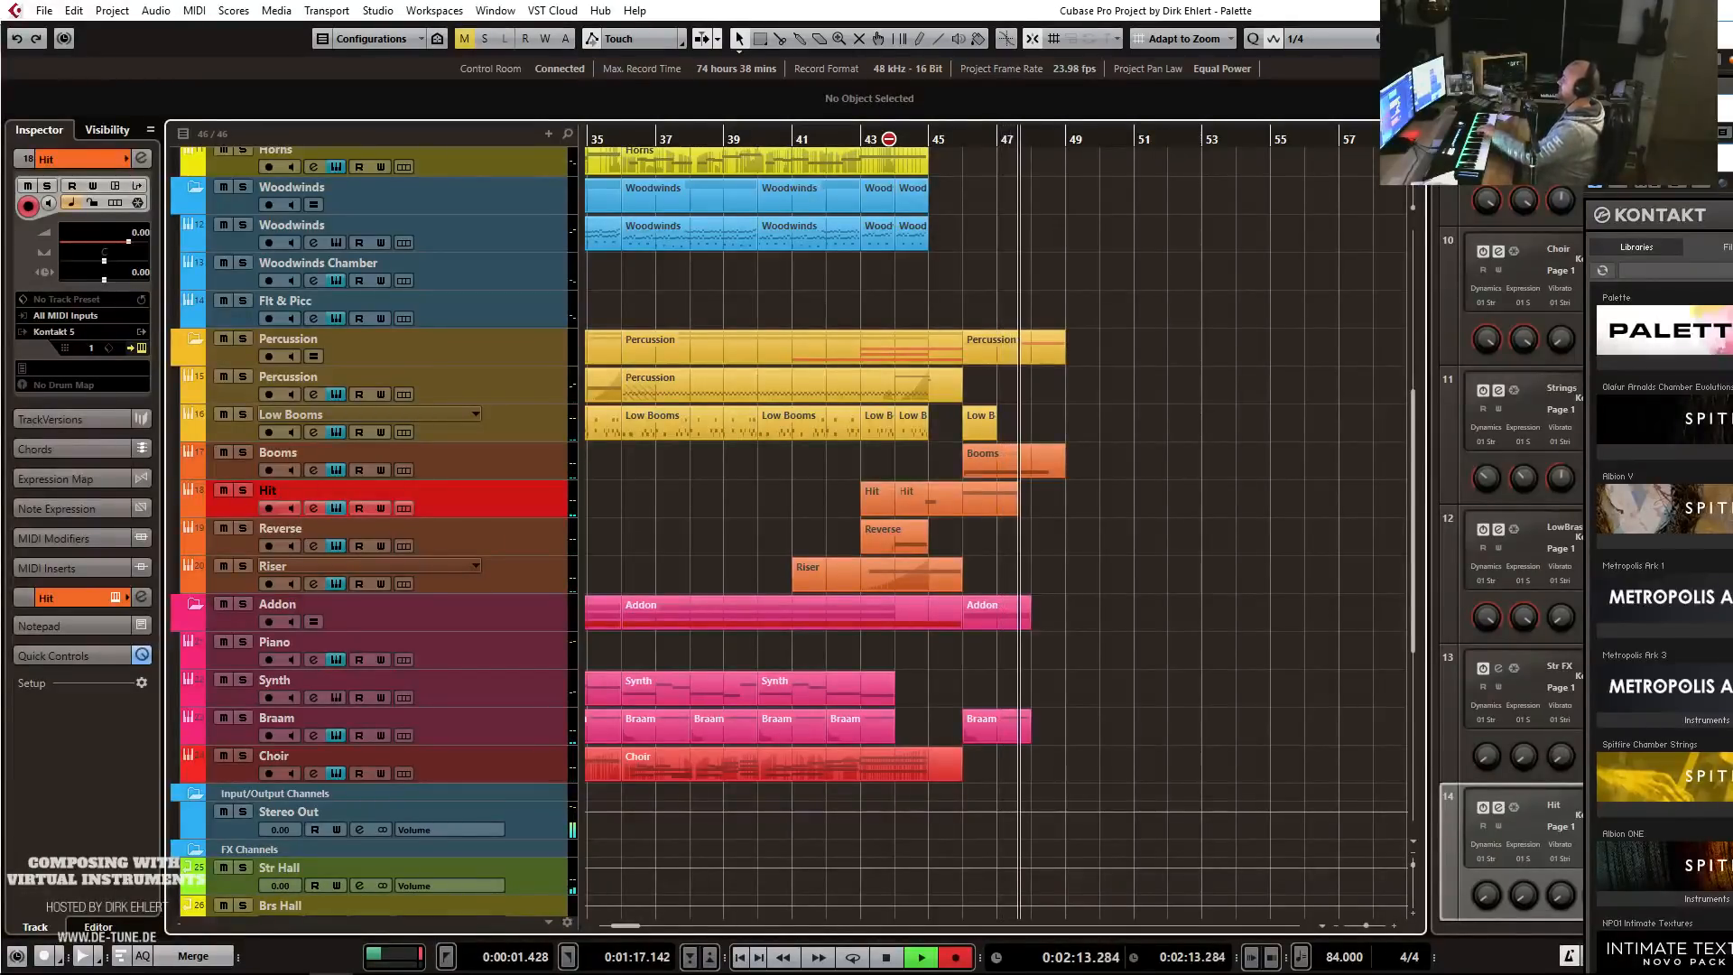
key("space")
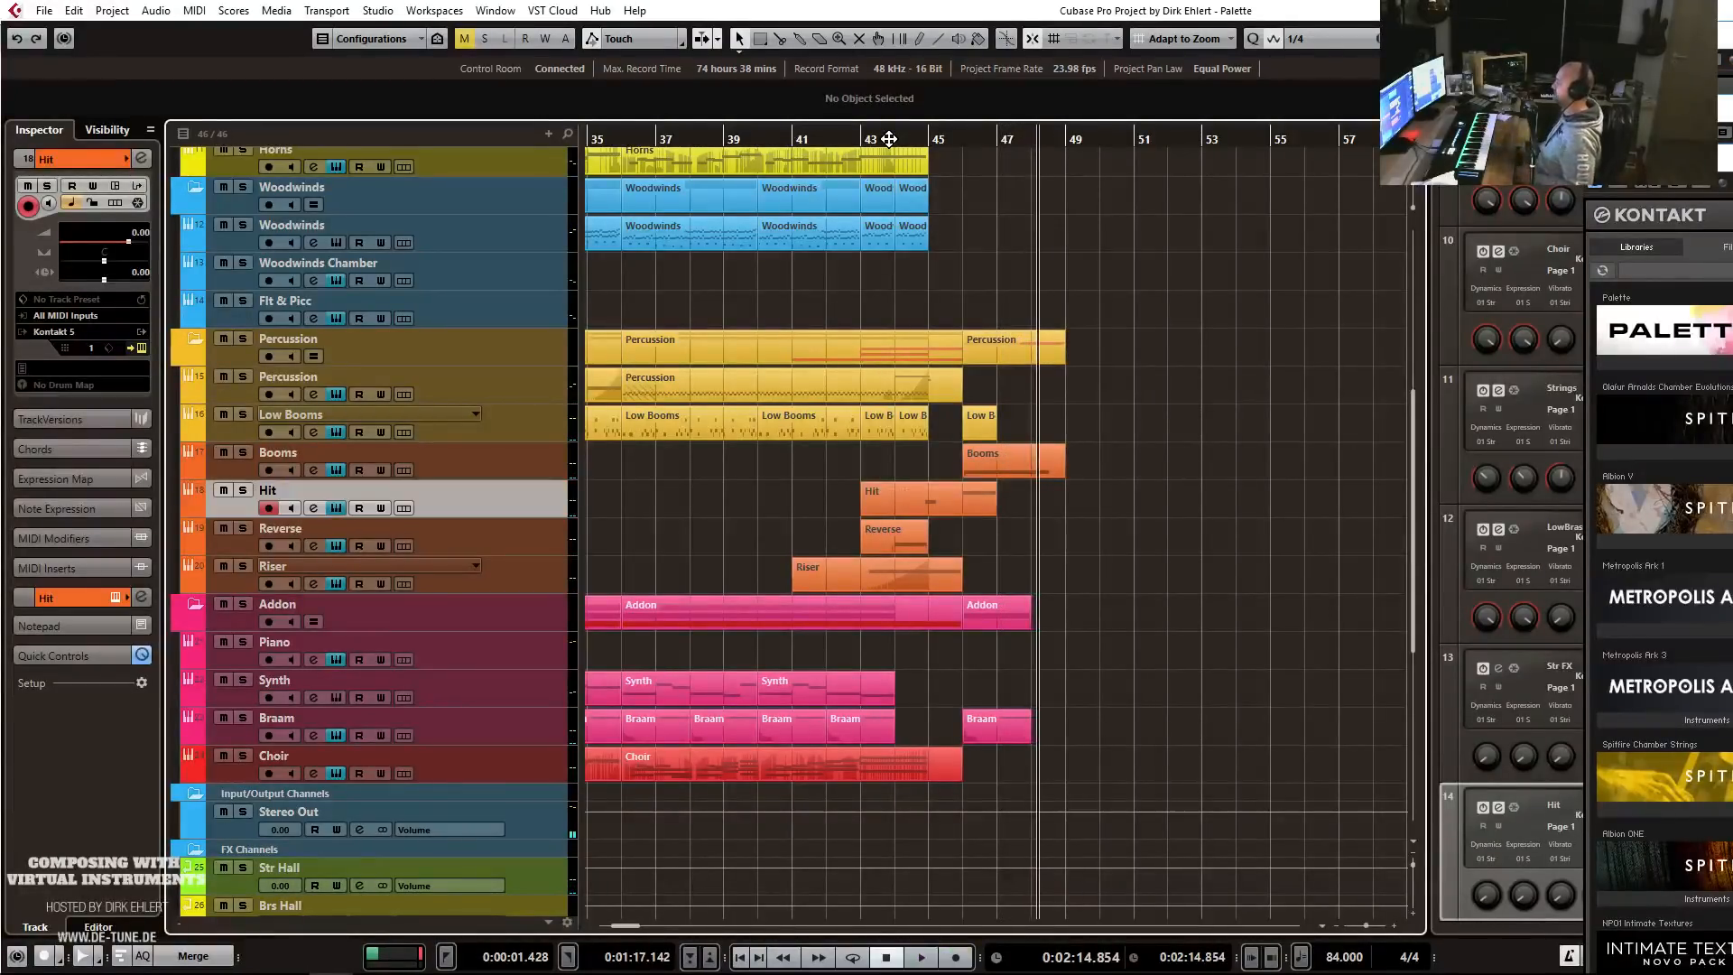
Extend the Hit part to bar 49 and lengthen its short E2 note just before bar 45 to one bar.
left_click_drag(991, 514, 1049, 522)
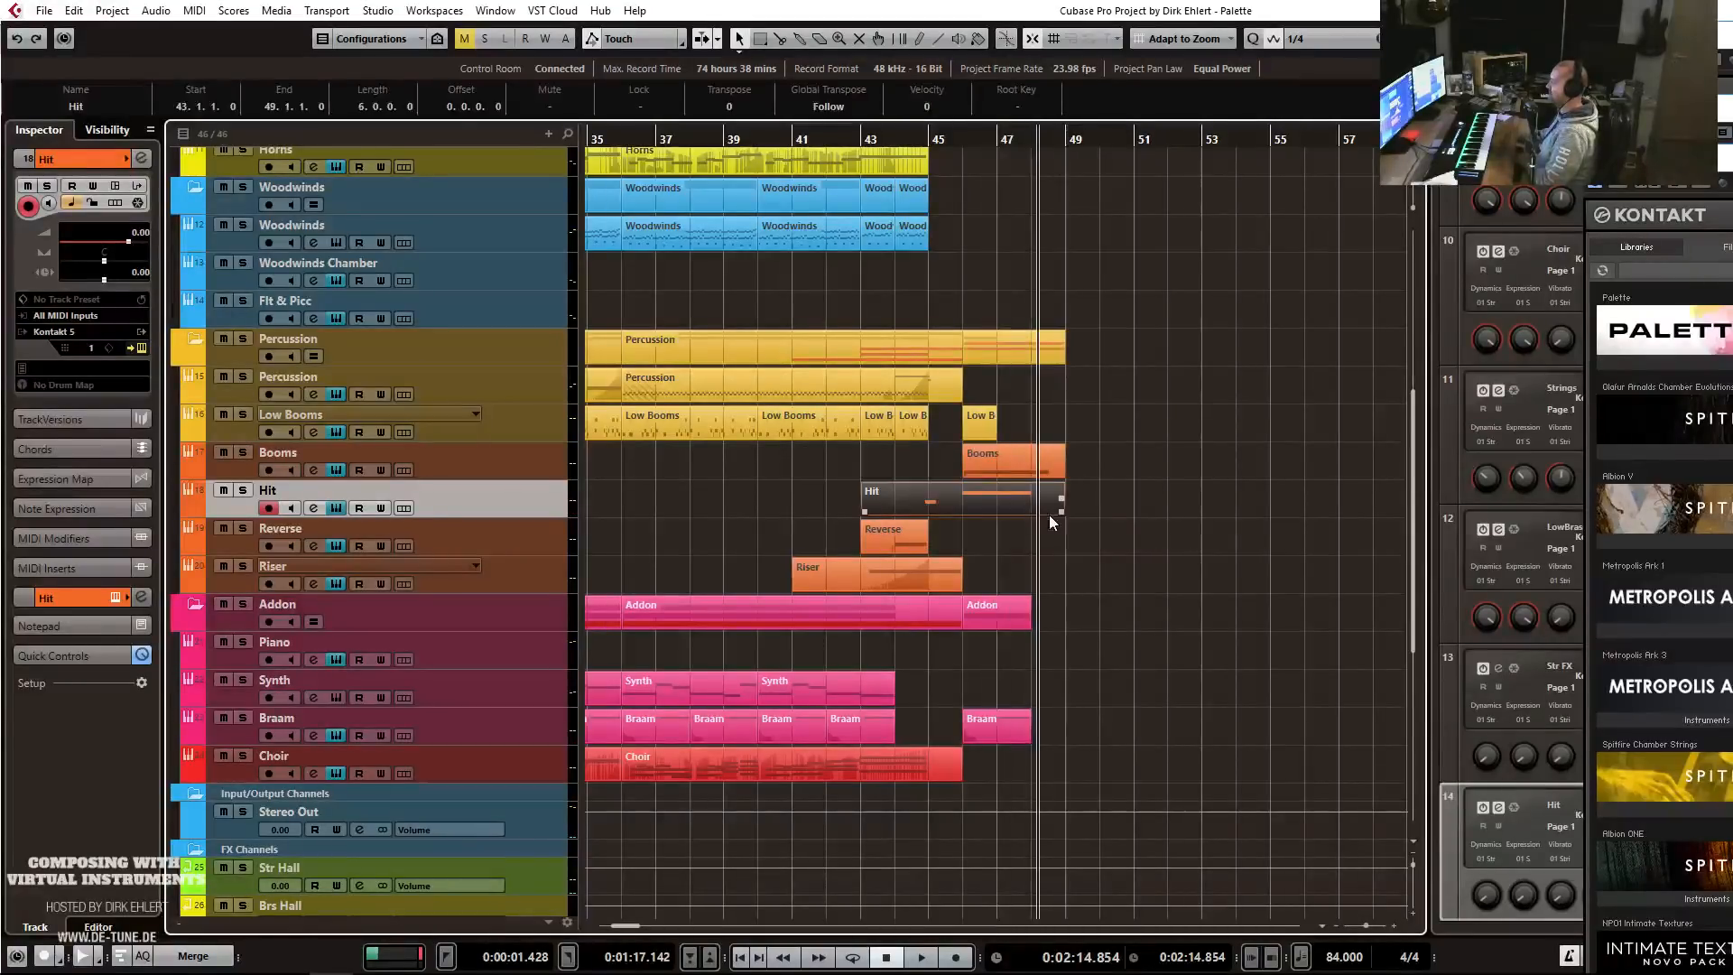
double_click(932, 502)
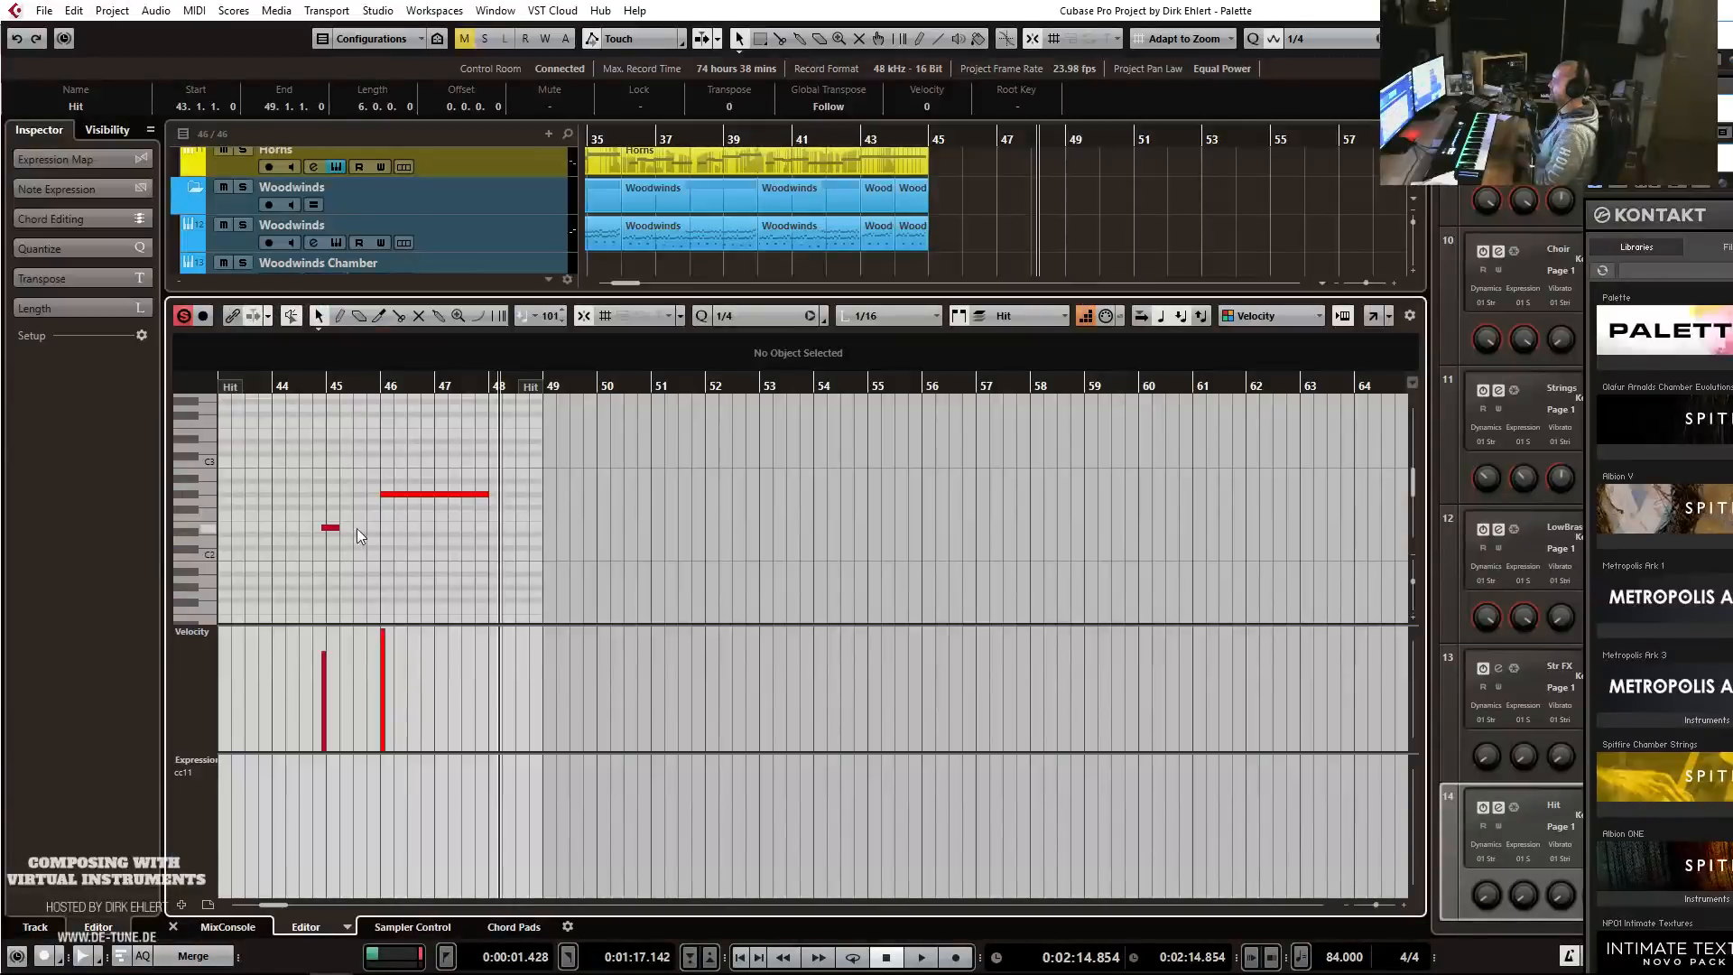
left_click_drag(336, 529, 377, 531)
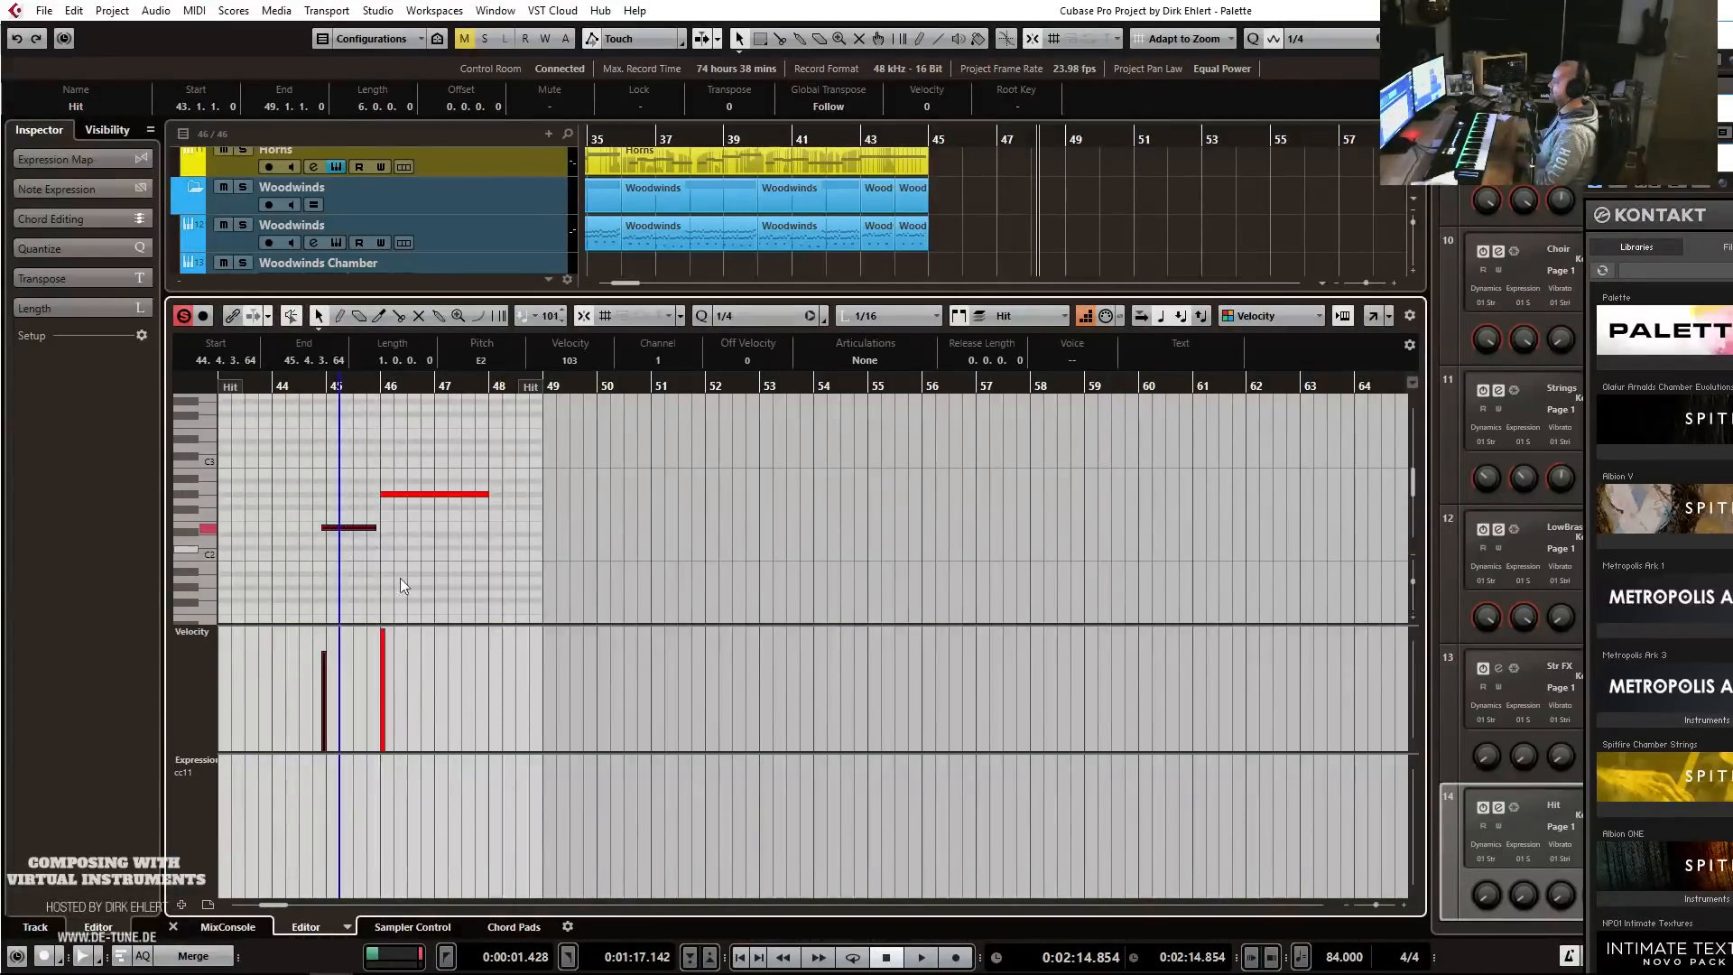
key("ctrl+e")
Play the arrangement from about bar 42 to check the ending with the extended Hit part.
left_click(818, 140)
key("space")
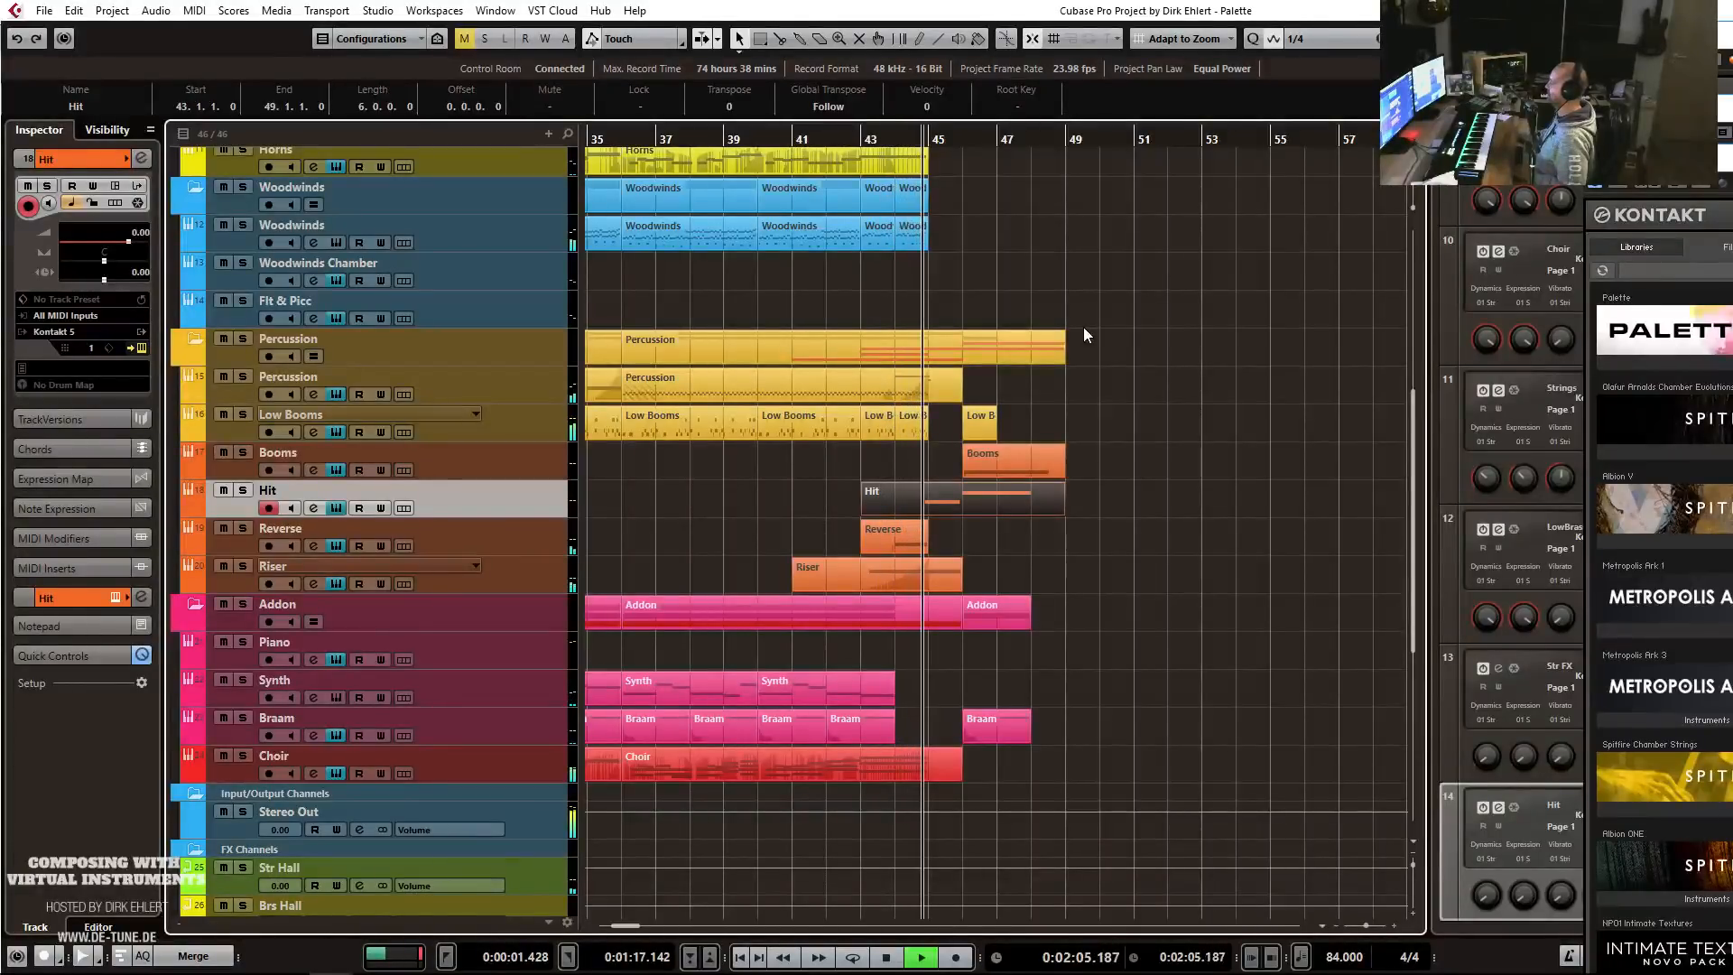
key("h")
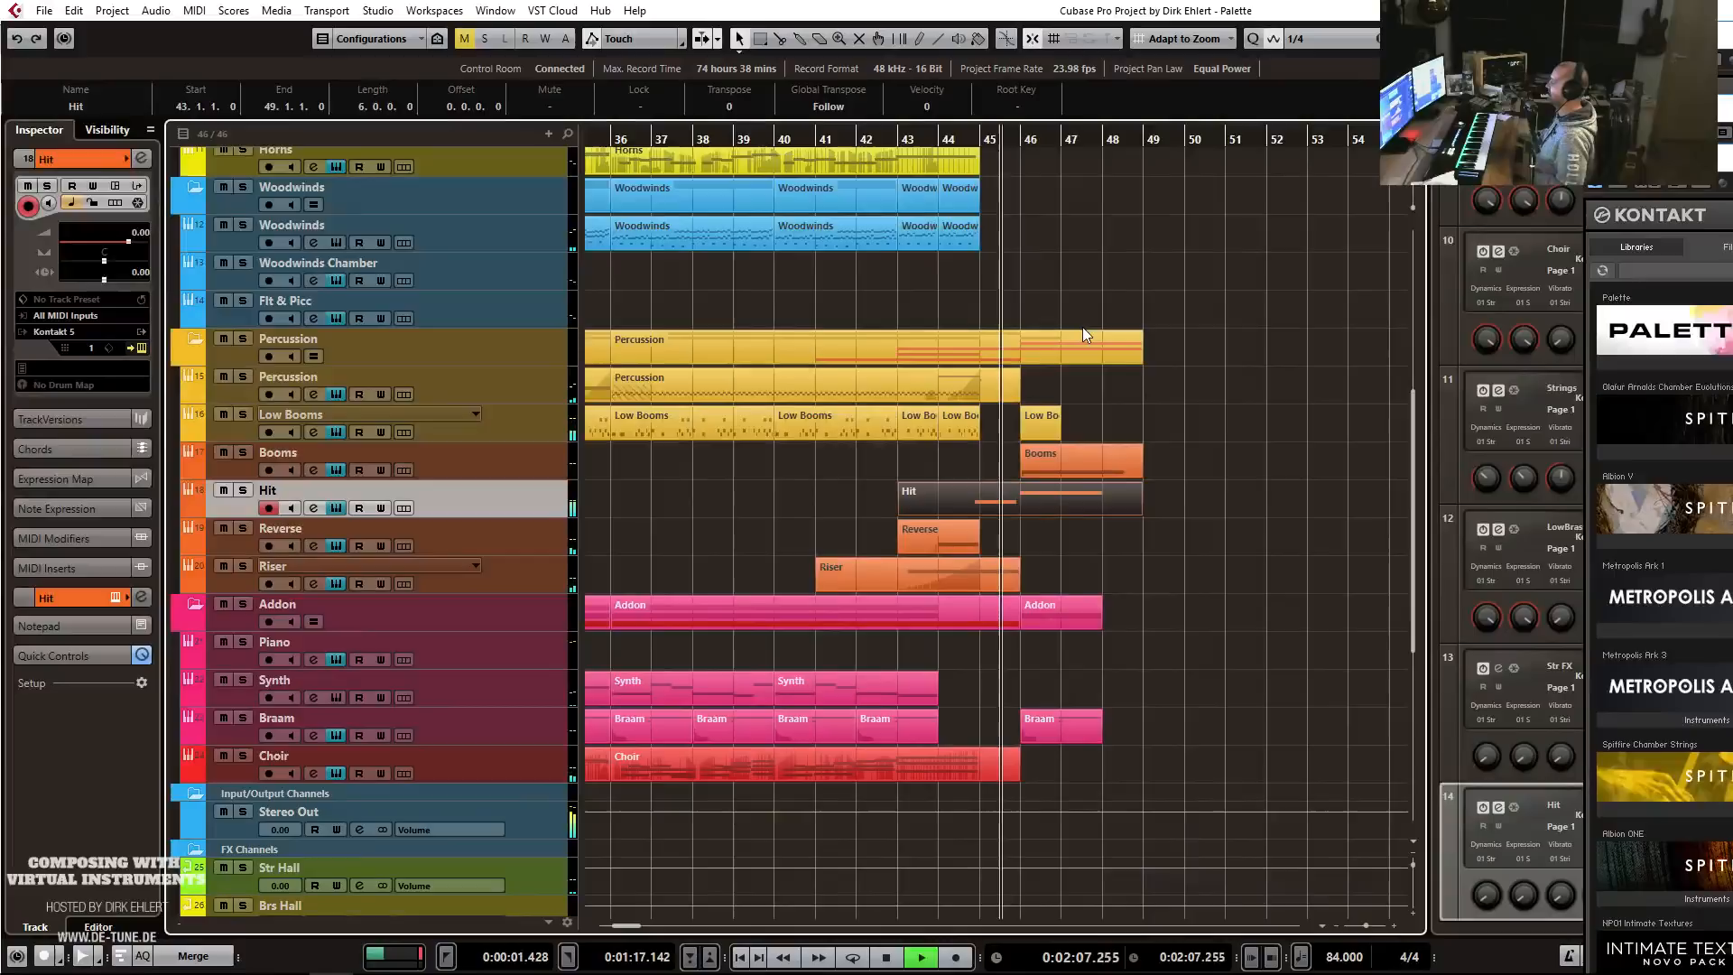
key("g")
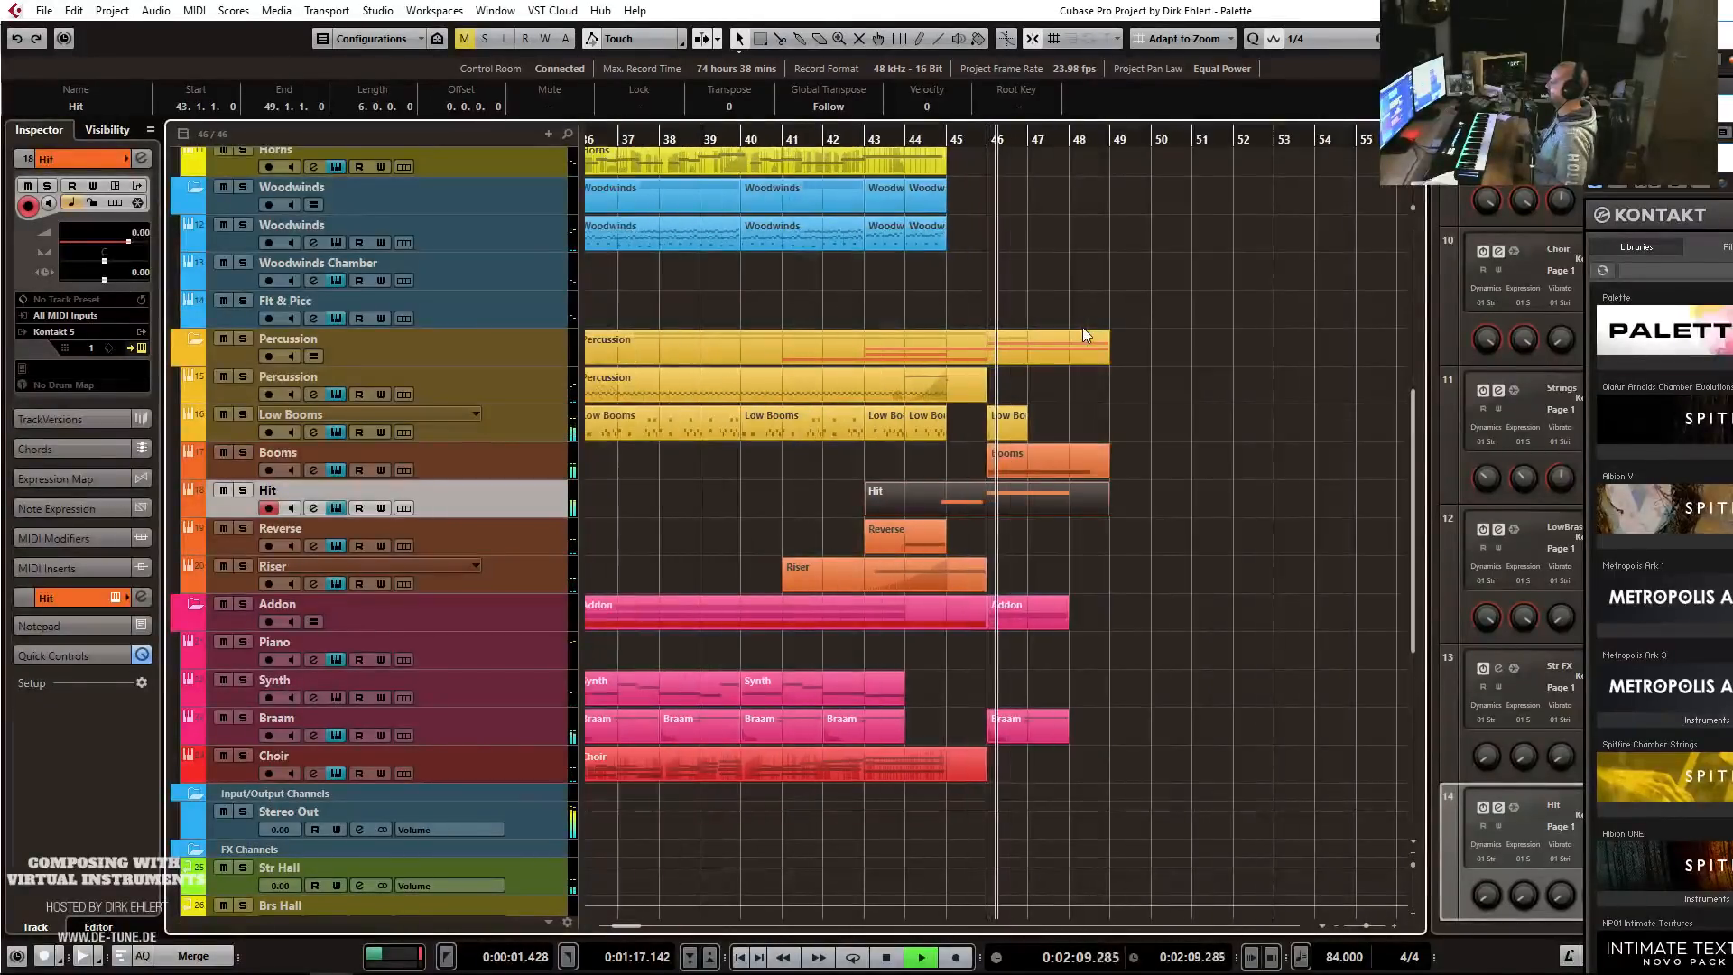
key("g")
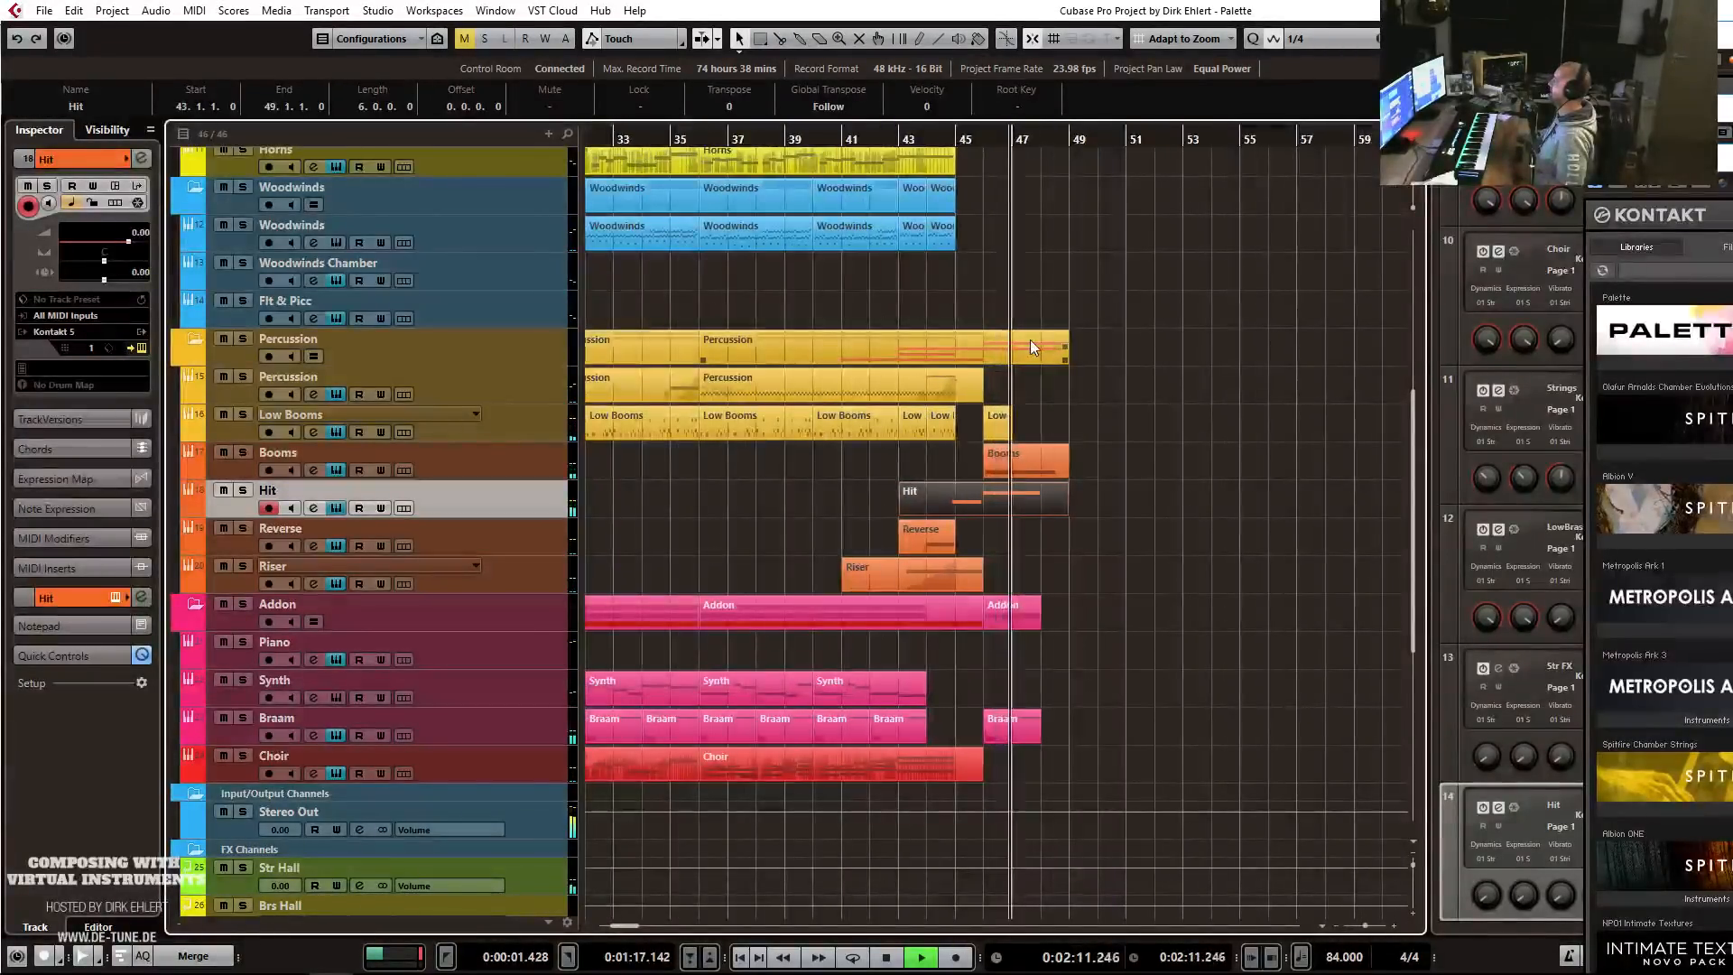
scroll(1016, 333, "down", 3)
key("space")
Duplicate the Choir track and delete all the copied parts on the duplicate.
right_click(365, 462)
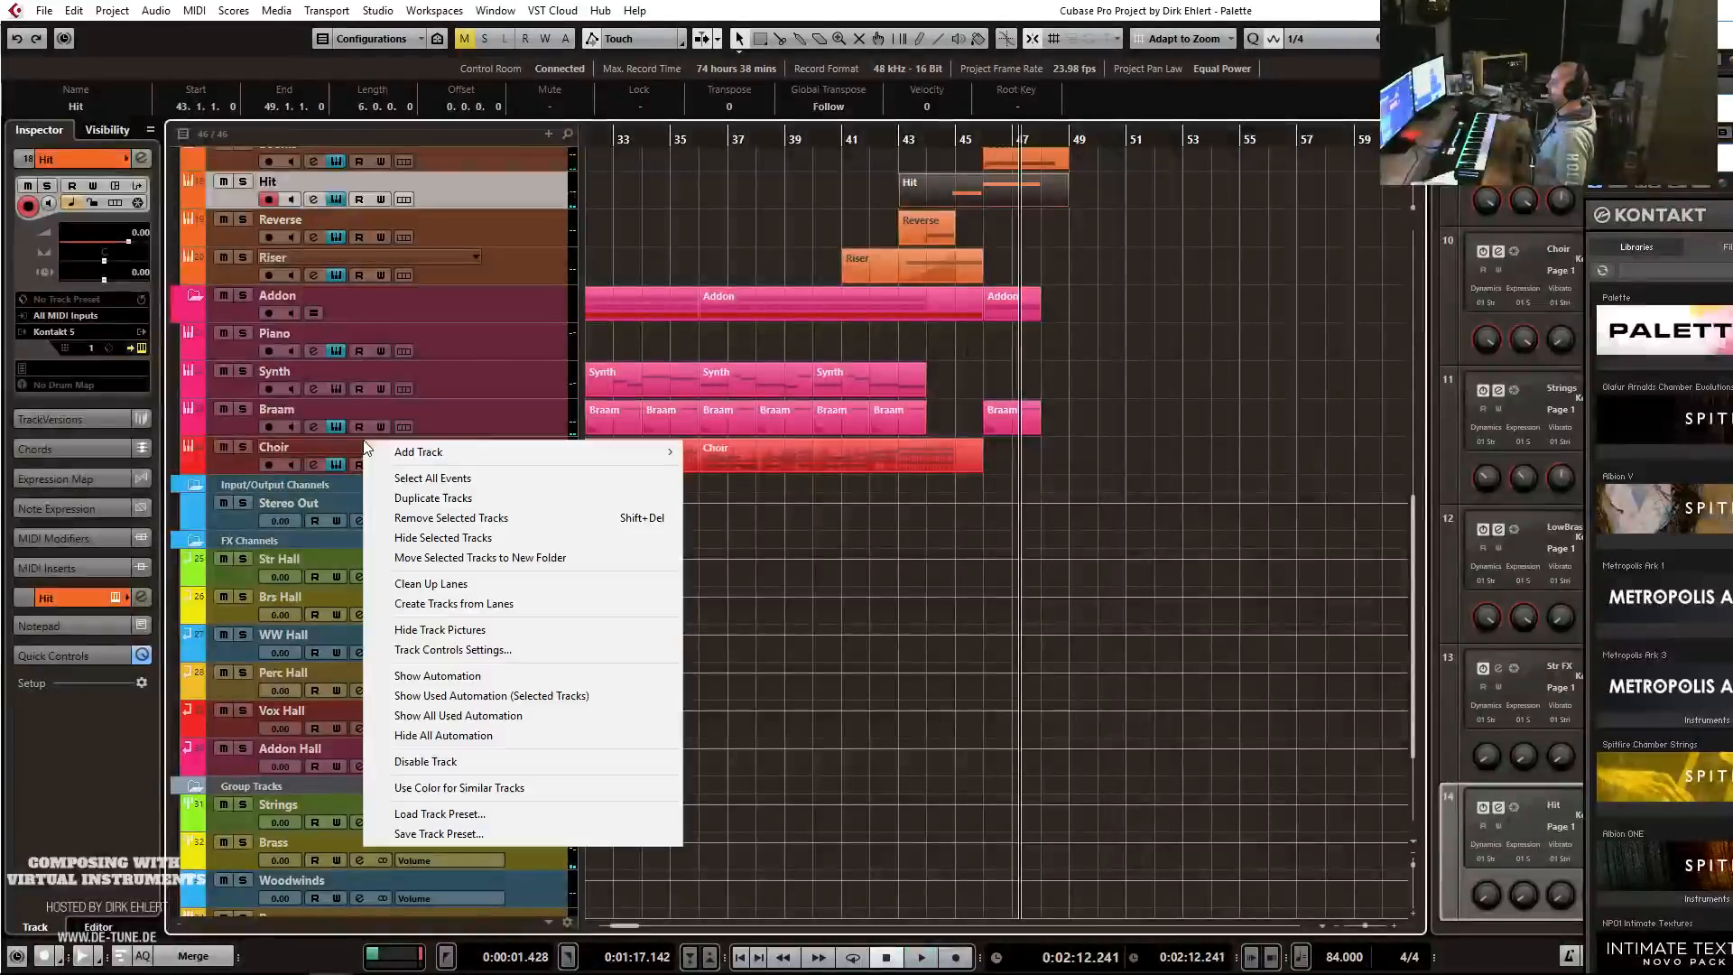
key("Escape")
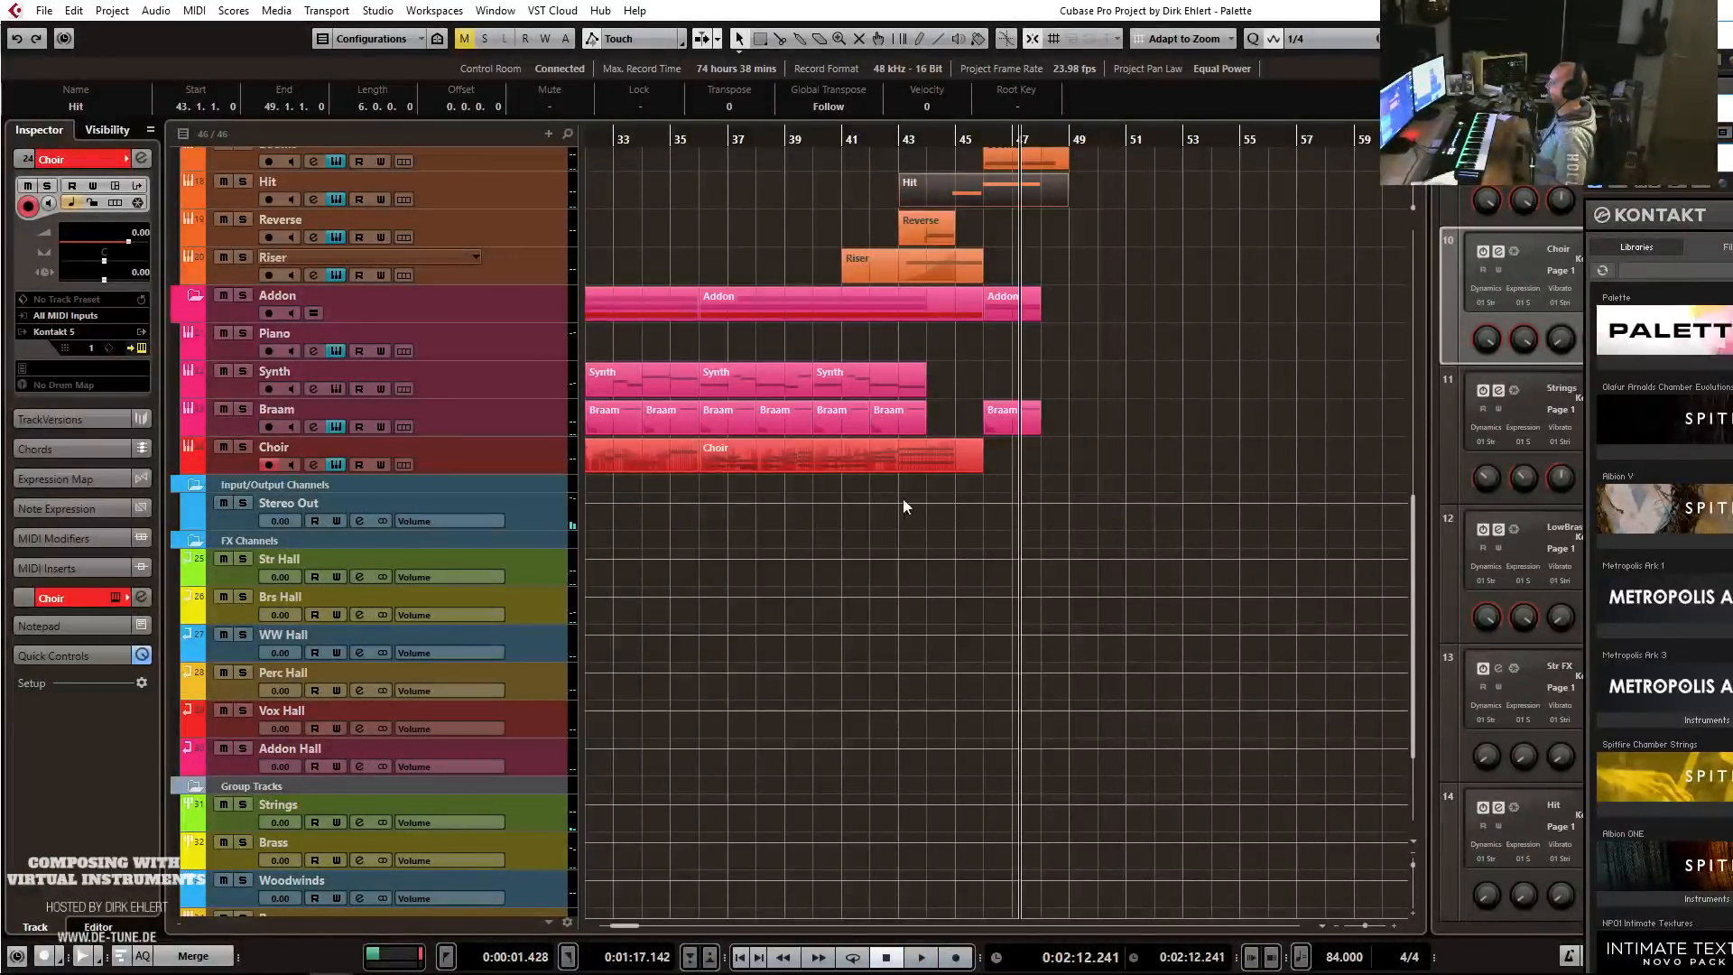
left_click(1017, 497)
key("g")
key("g")
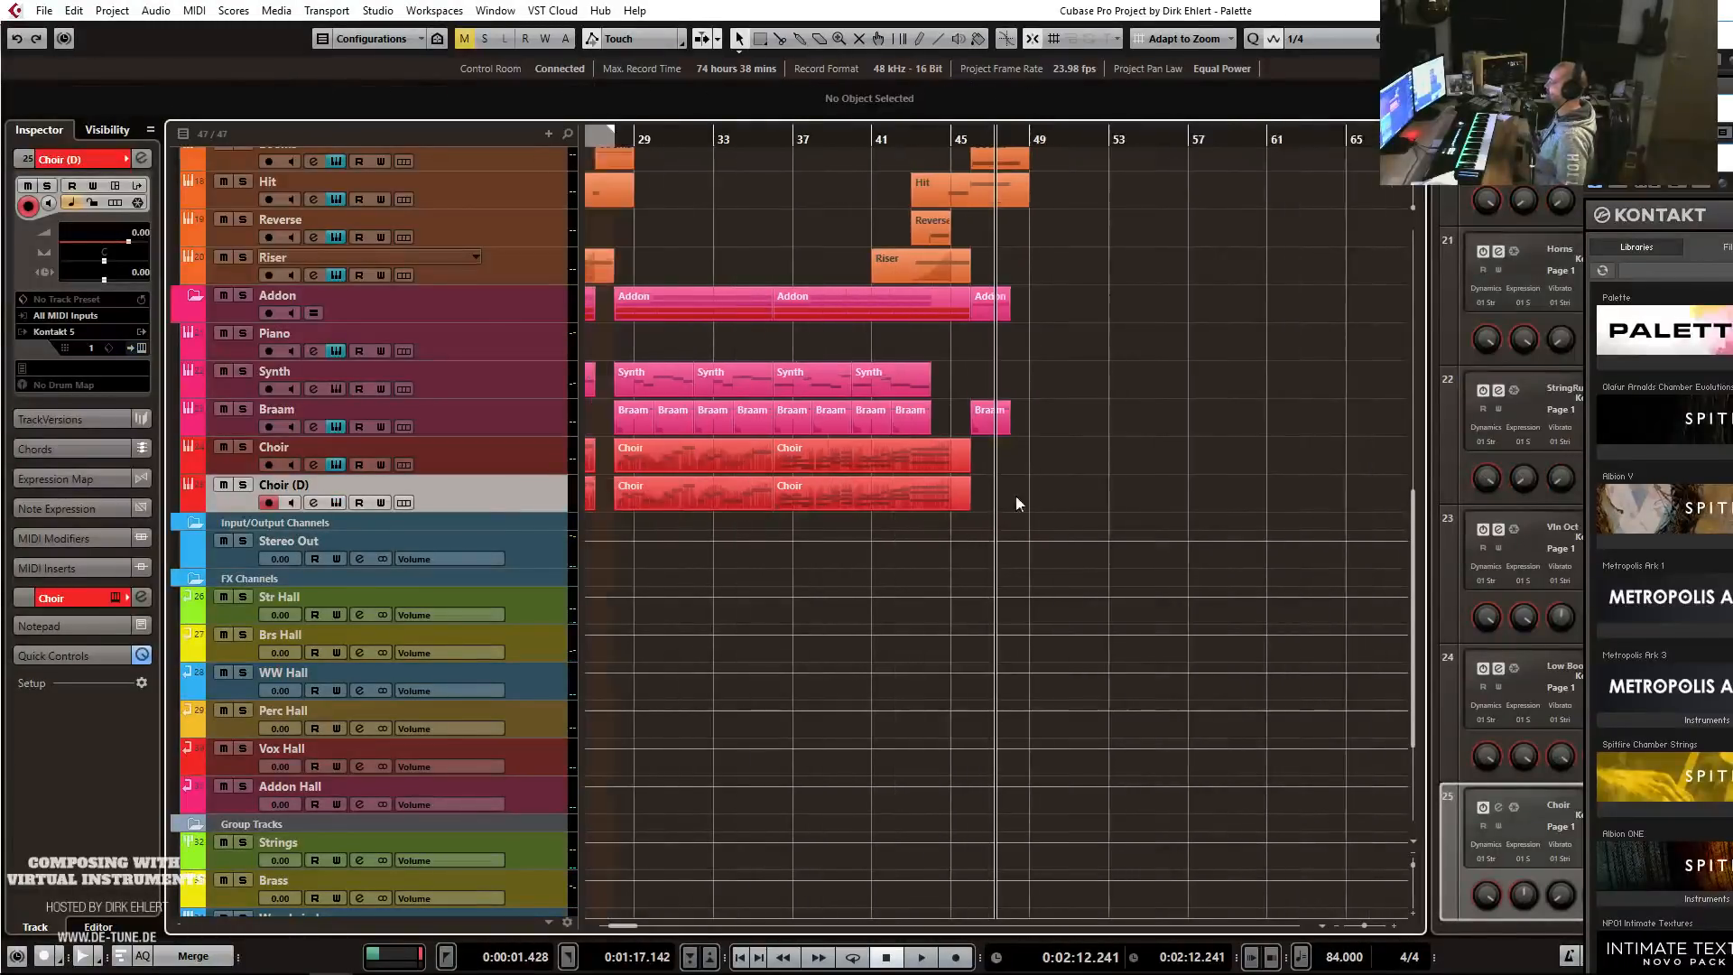
key("g")
key("g")
left_click_drag(1027, 496, 486, 489)
key("Delete")
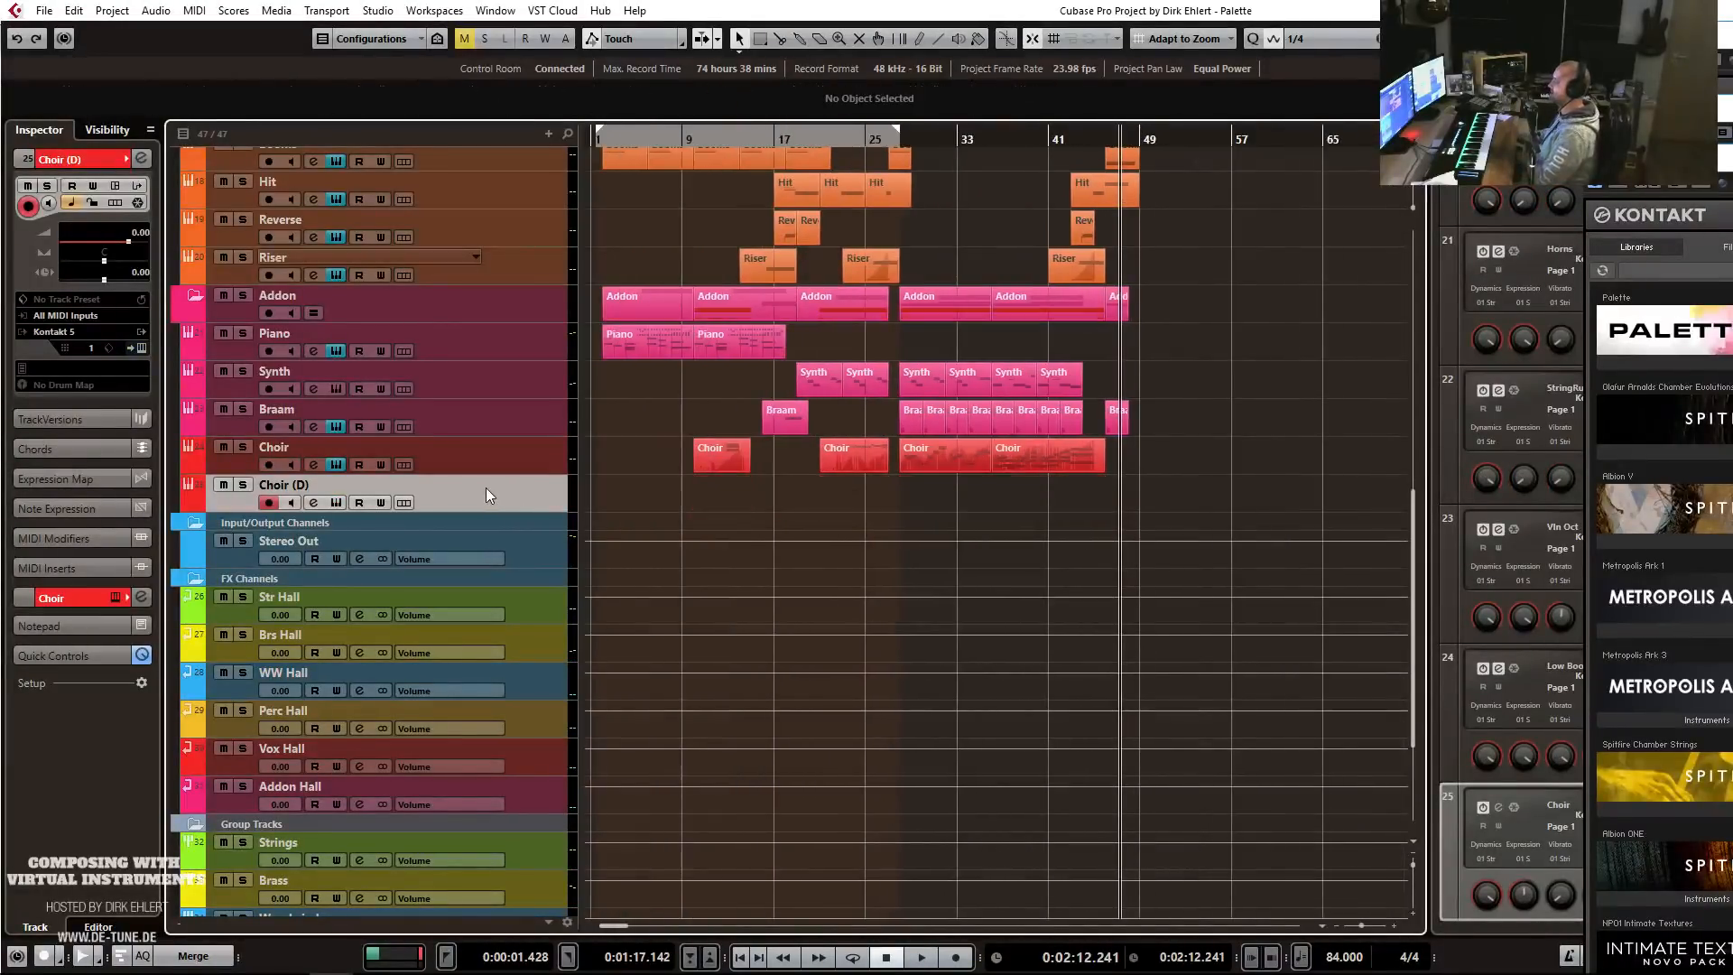
Rename the duplicated Choir track as Choir Riser.
double_click(307, 484)
double_click(307, 484)
type("Riser")
key("Return")
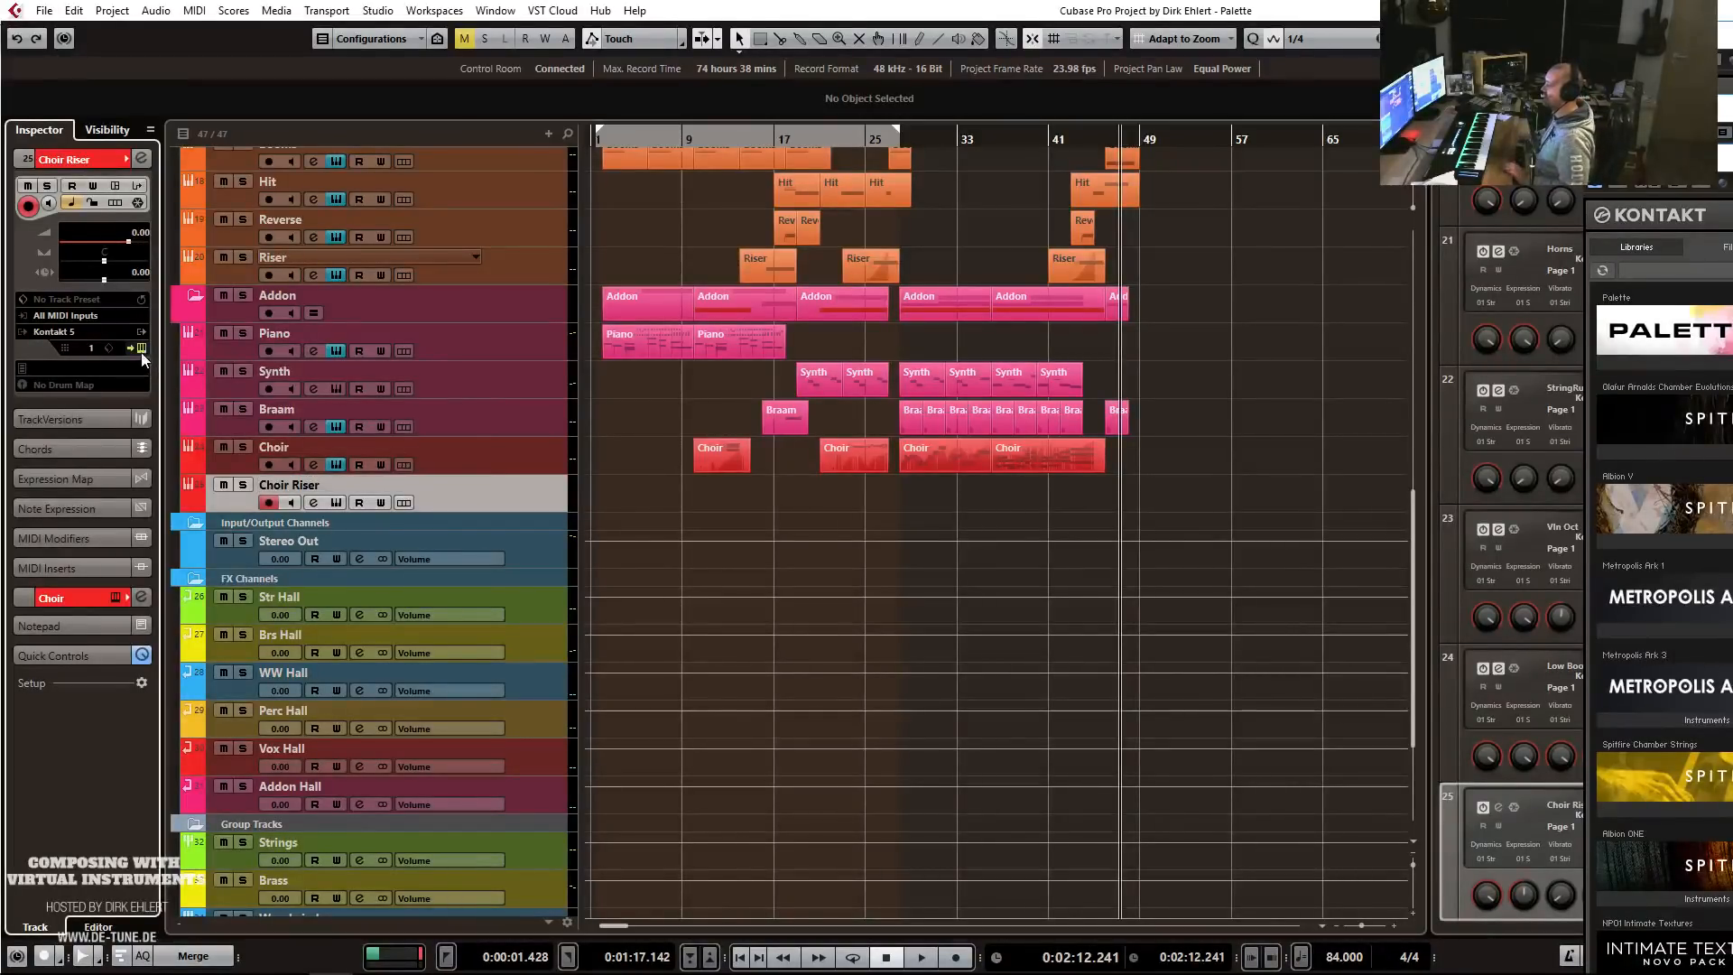
Replace the Choir Riser track's 14 Choir instrument with Palette's 04 Choir FX and select the RISE category in Kontakt.
left_click_drag(1732, 169, 936, 7)
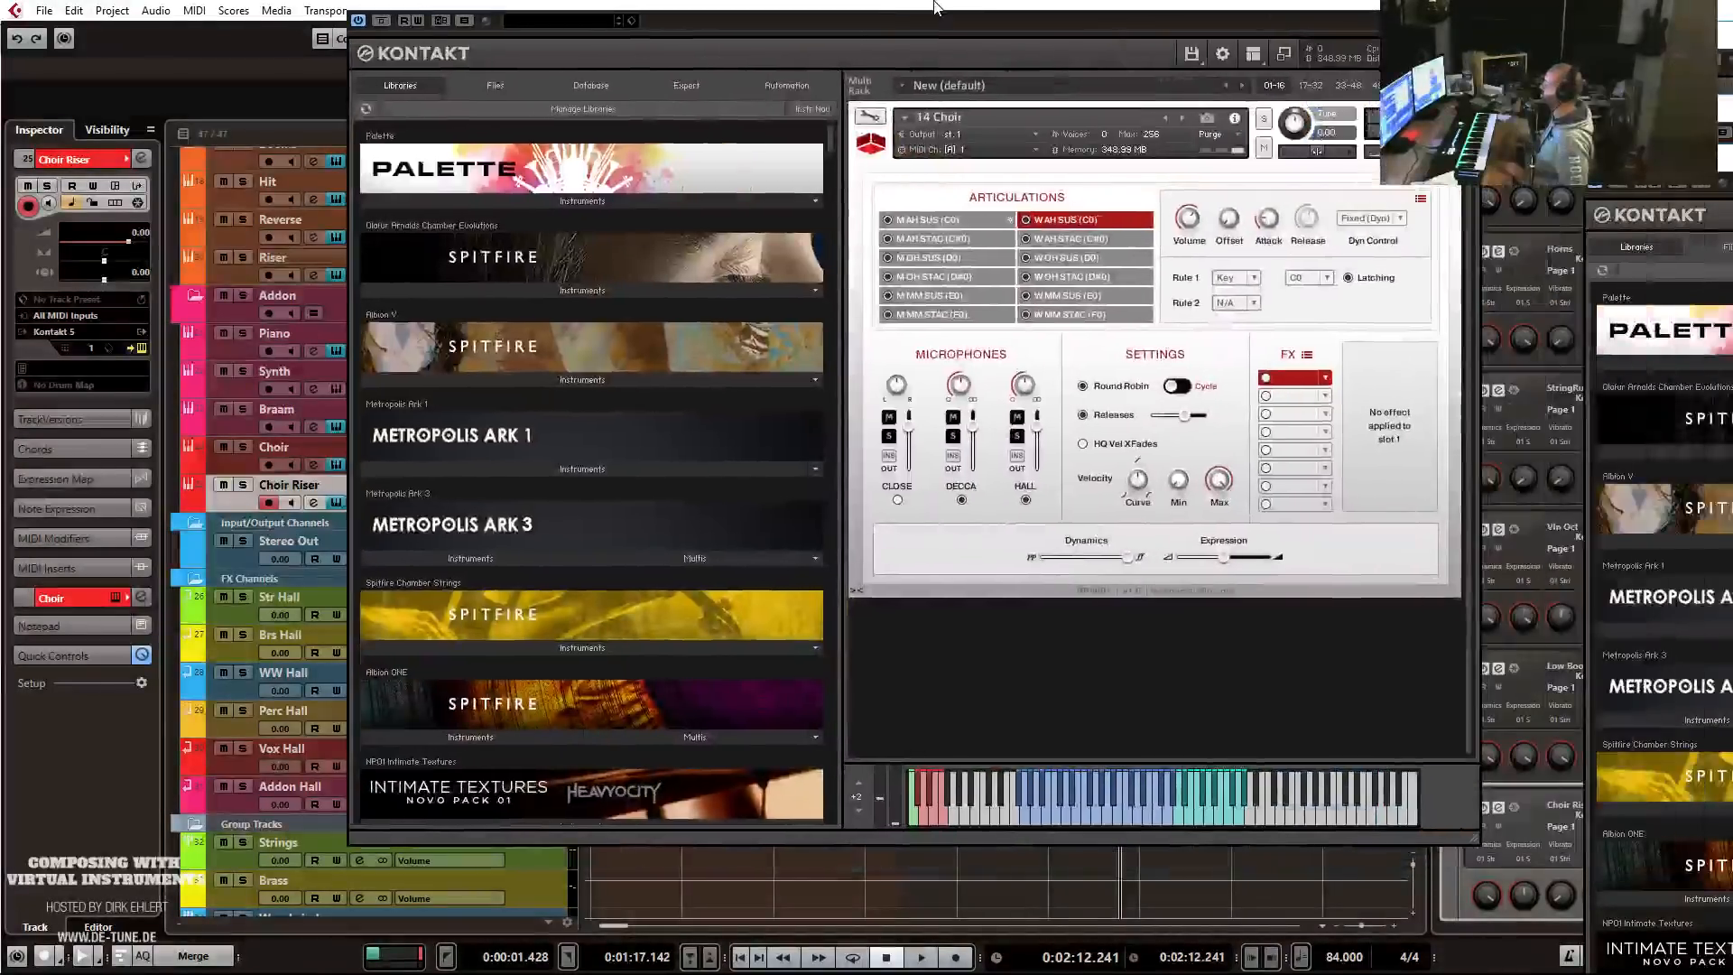
left_click(444, 199)
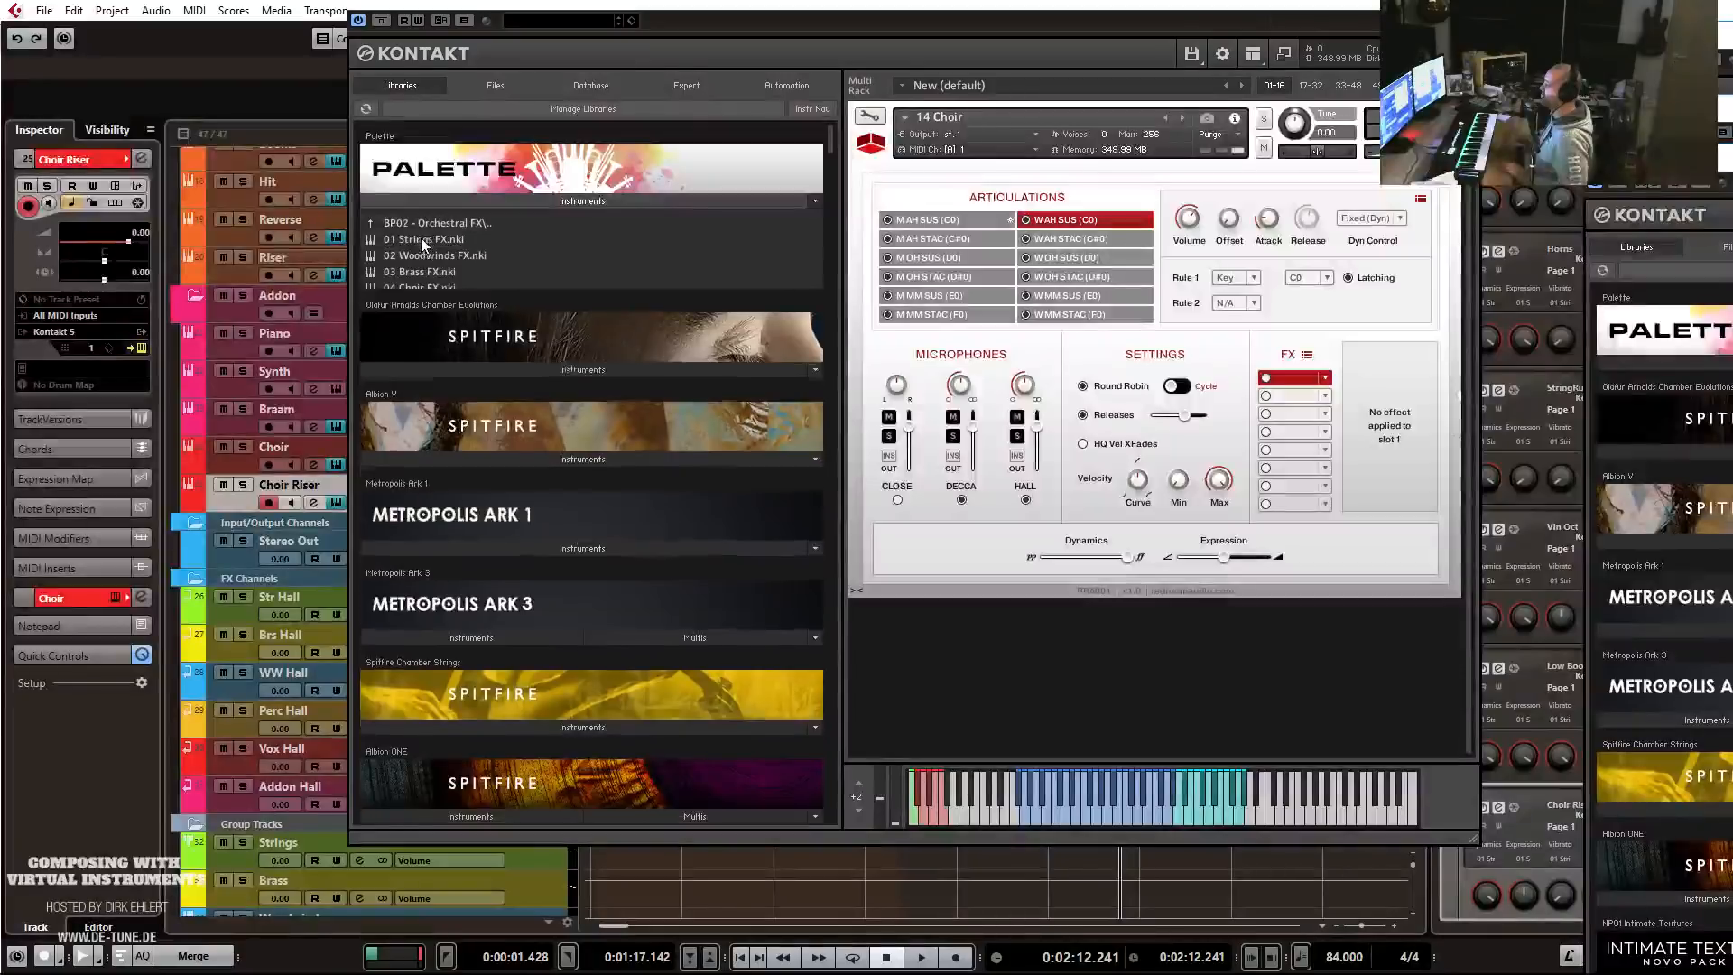
left_click(421, 237)
left_click_drag(408, 289, 456, 287)
left_click_drag(928, 163, 993, 289)
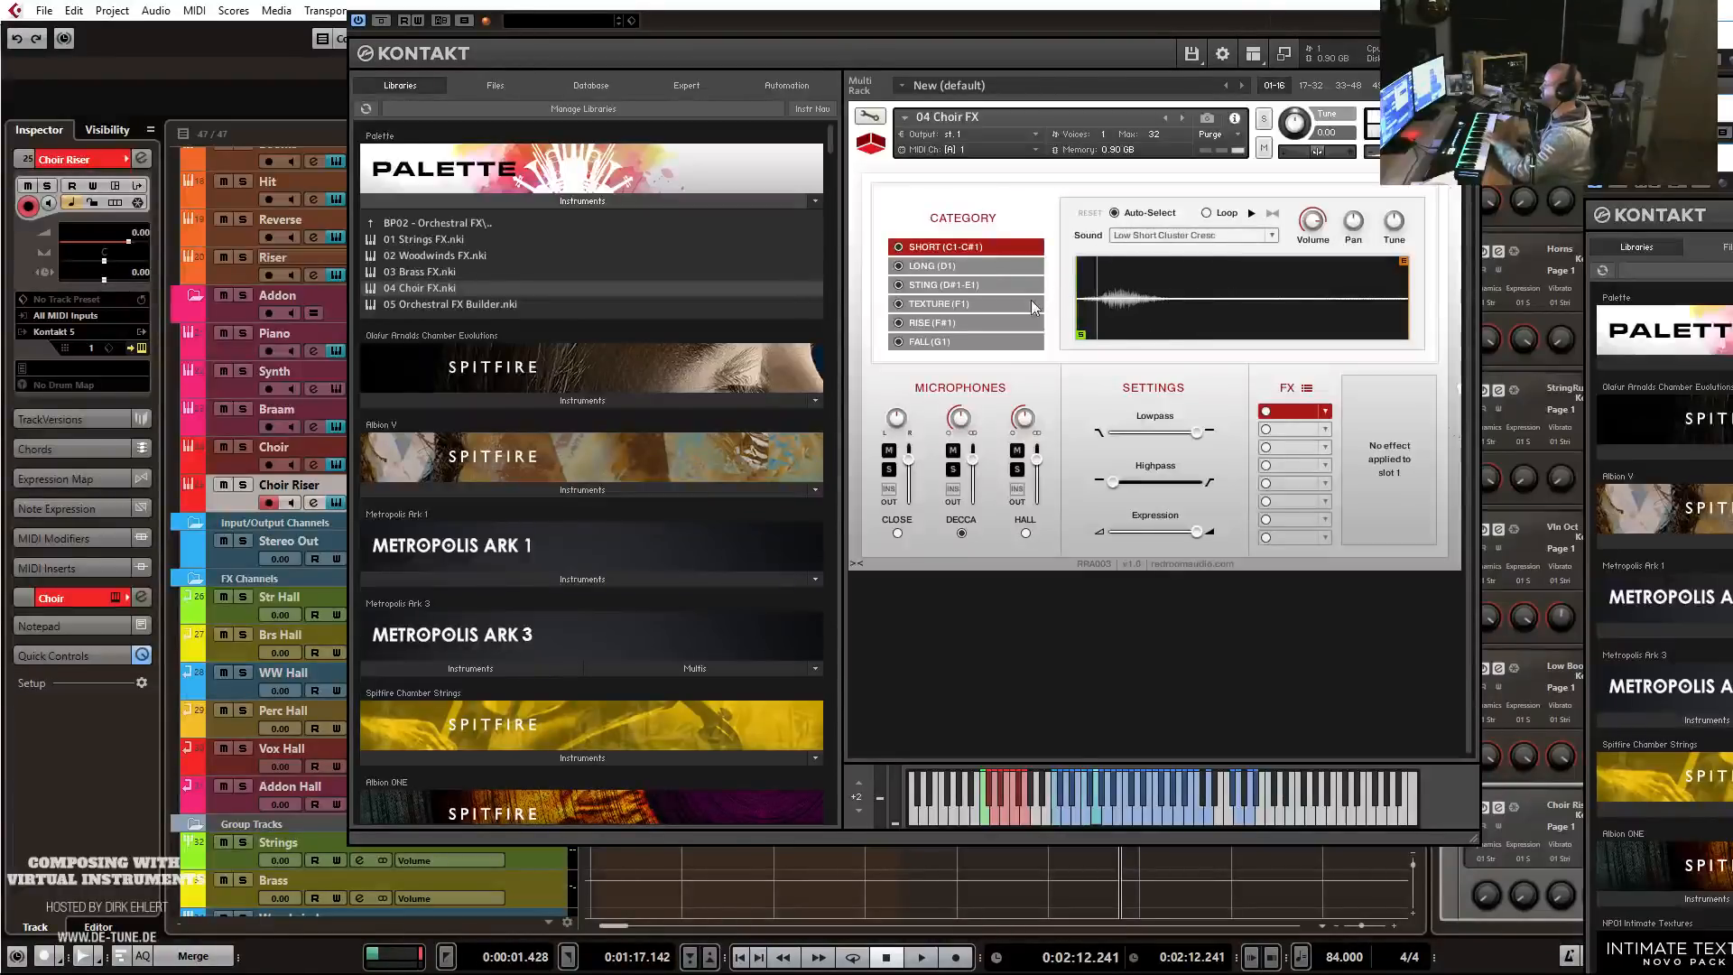
left_click(960, 322)
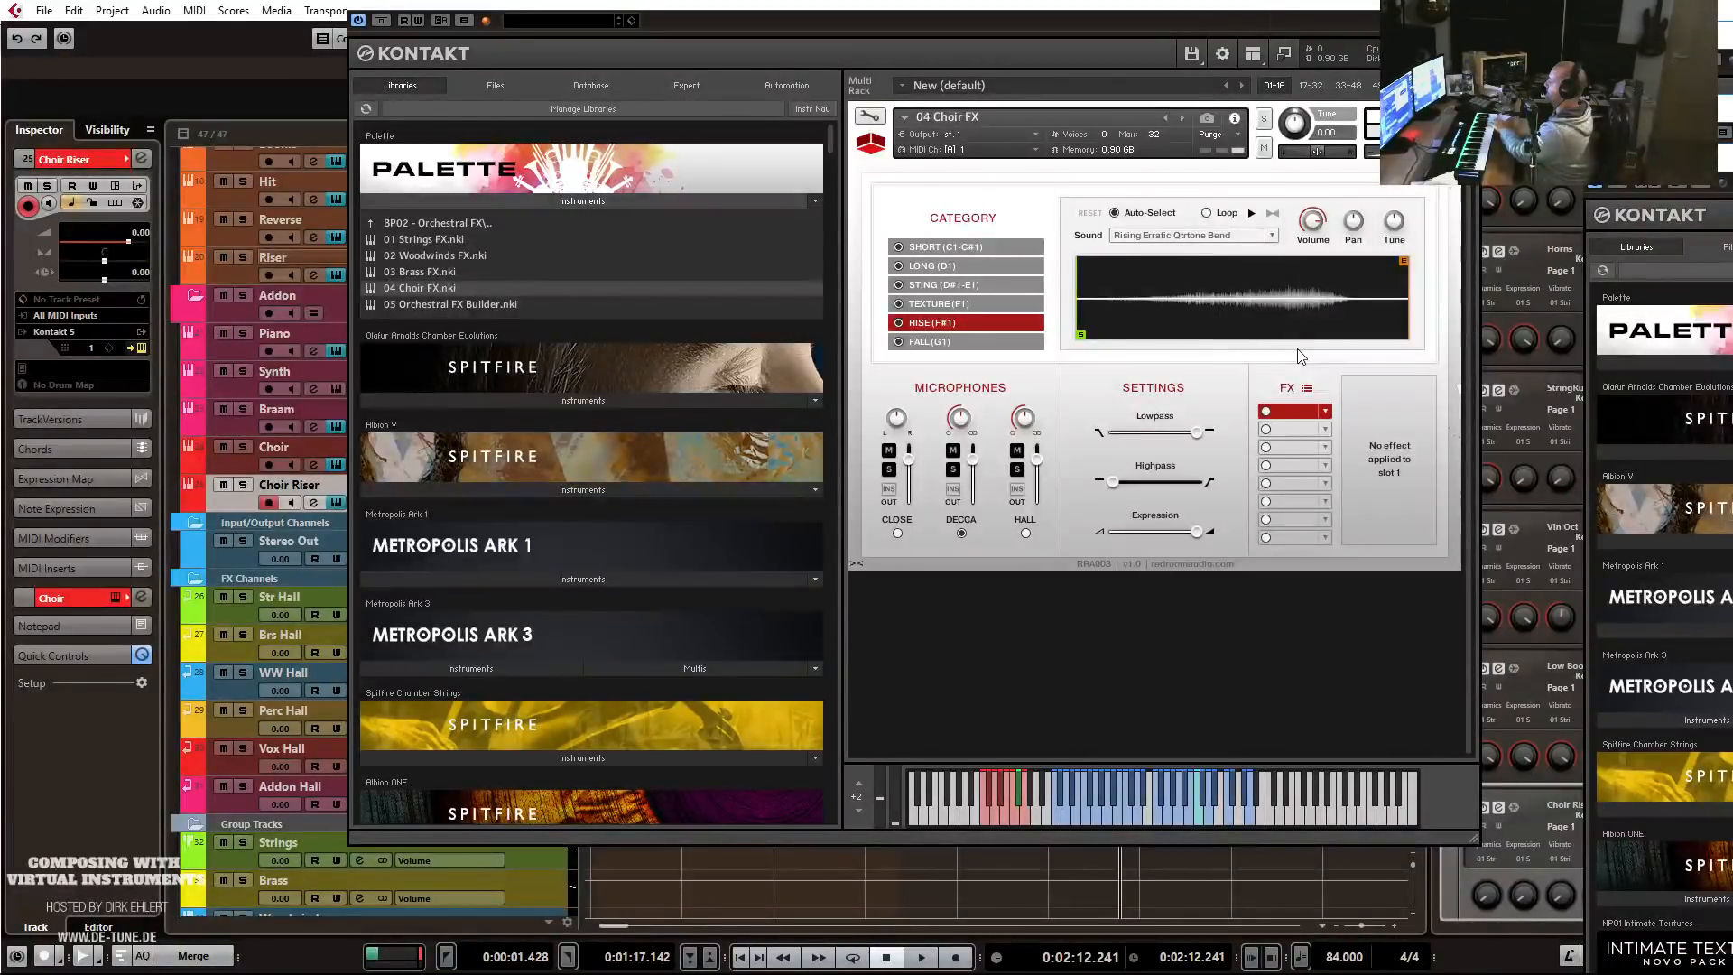
left_click(1189, 9)
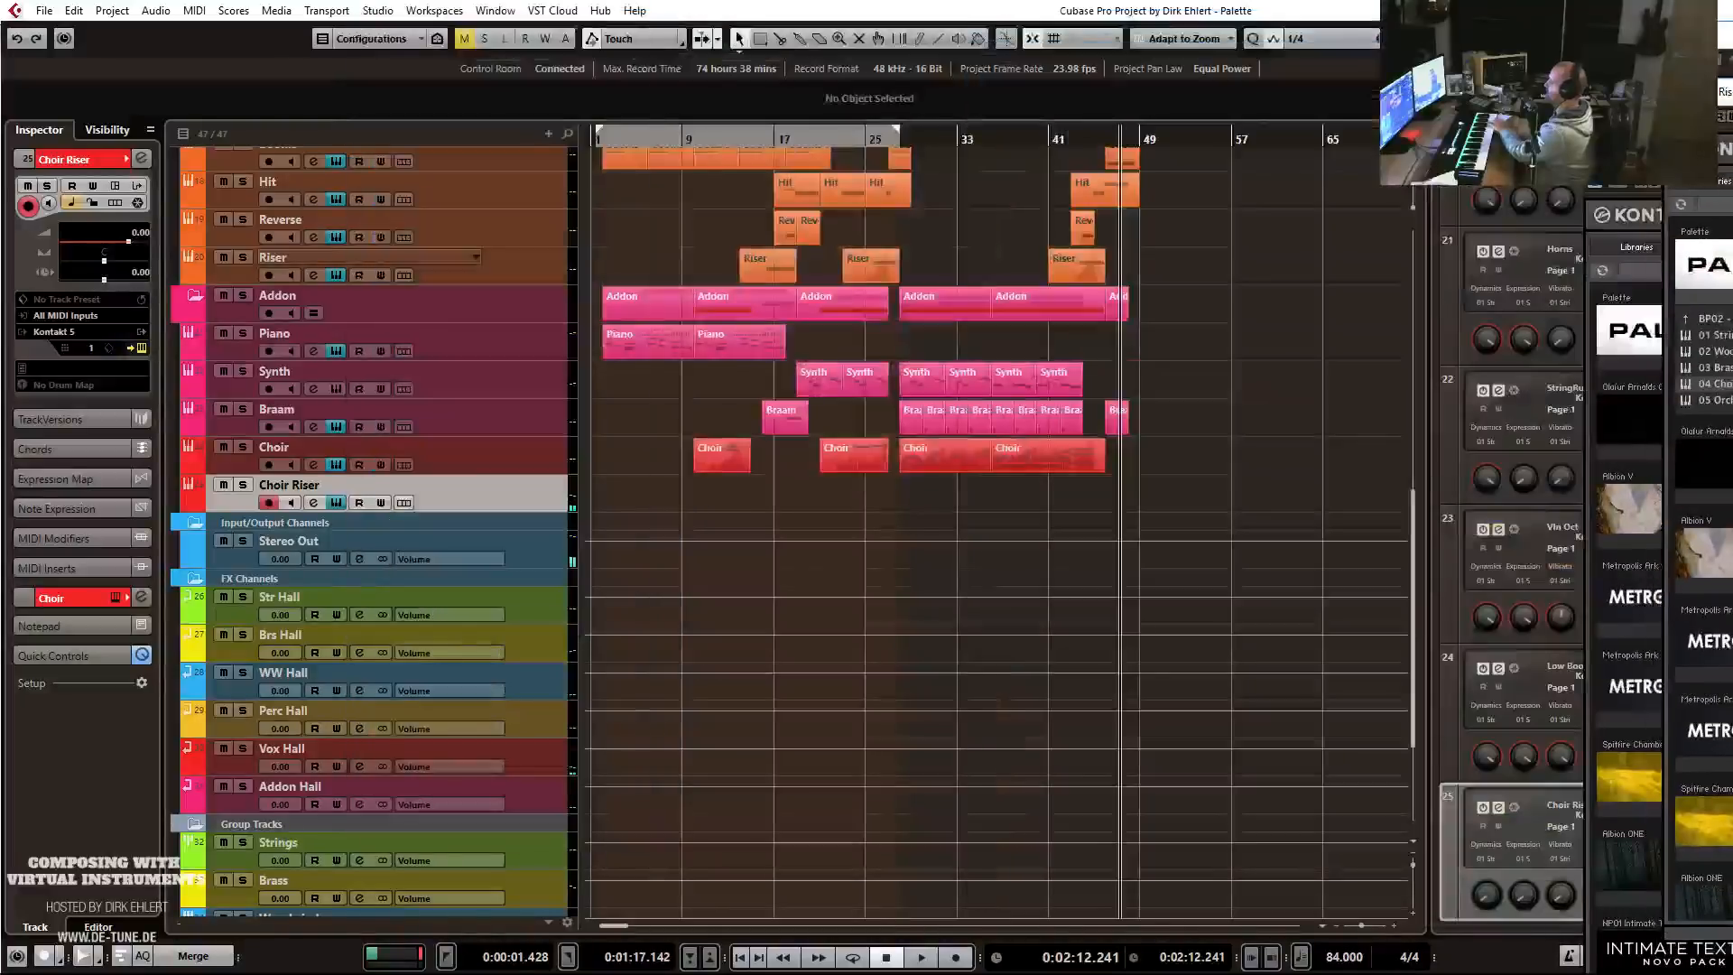
Record a two-bar riser note at bar 43 on the Choir Riser track and check it in the editor.
left_click(1038, 142)
key("KP_Multiply")
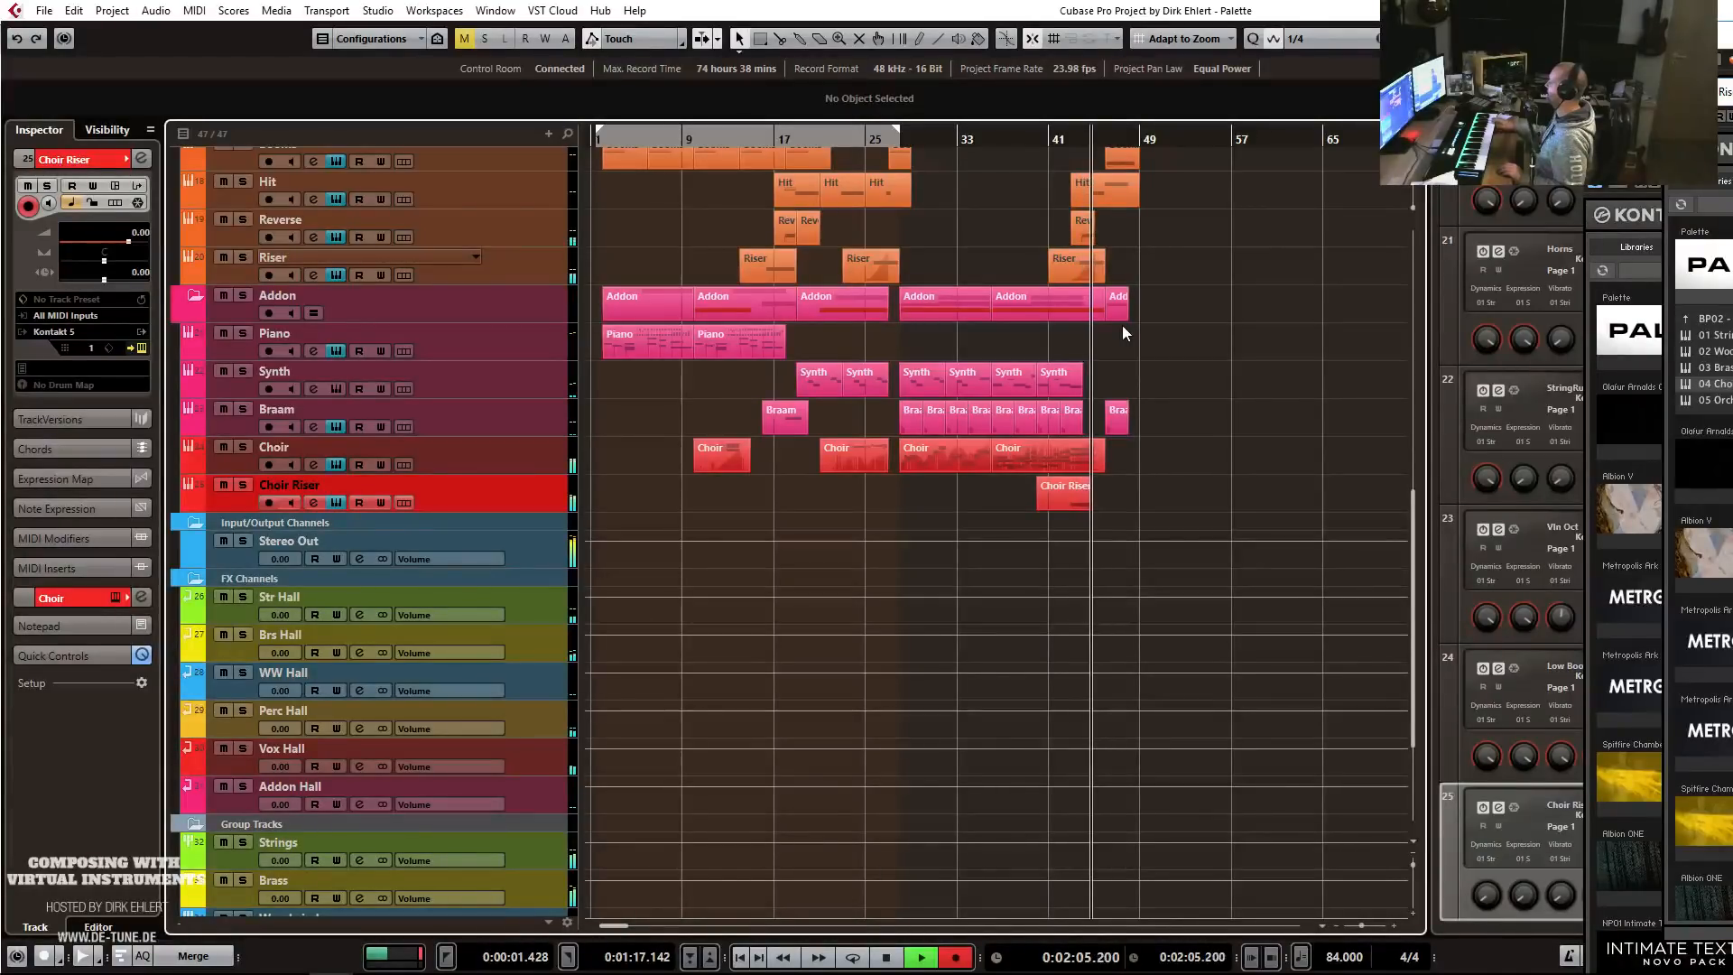
key("space")
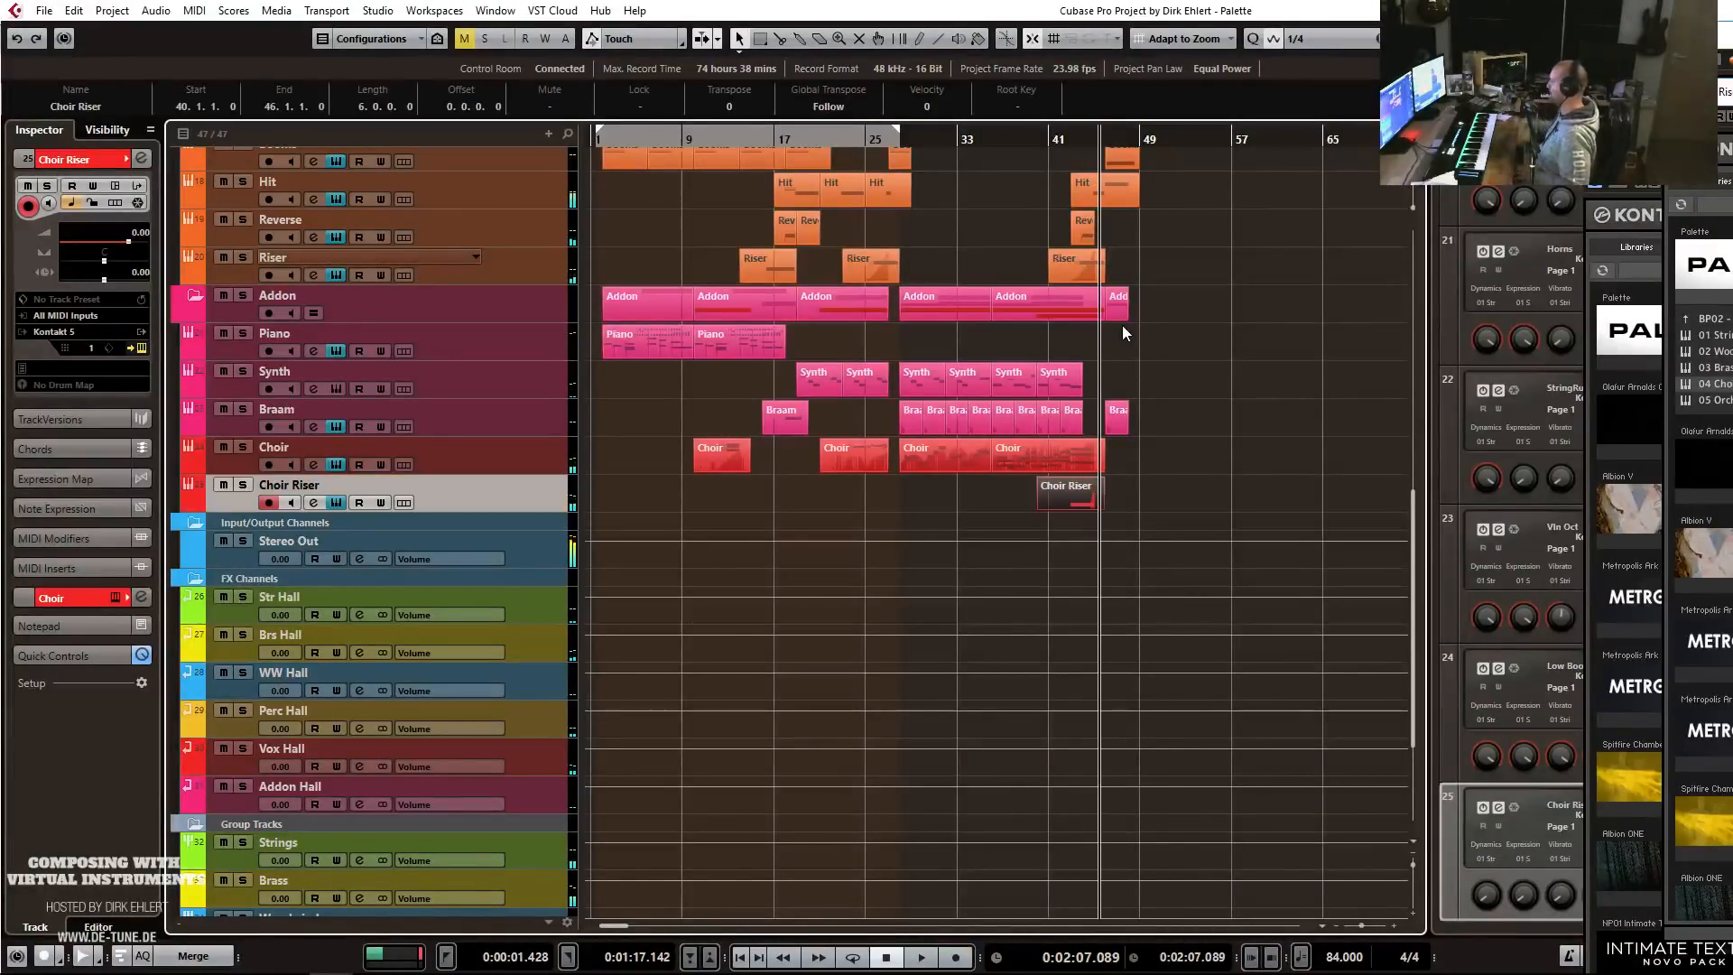
key("Return")
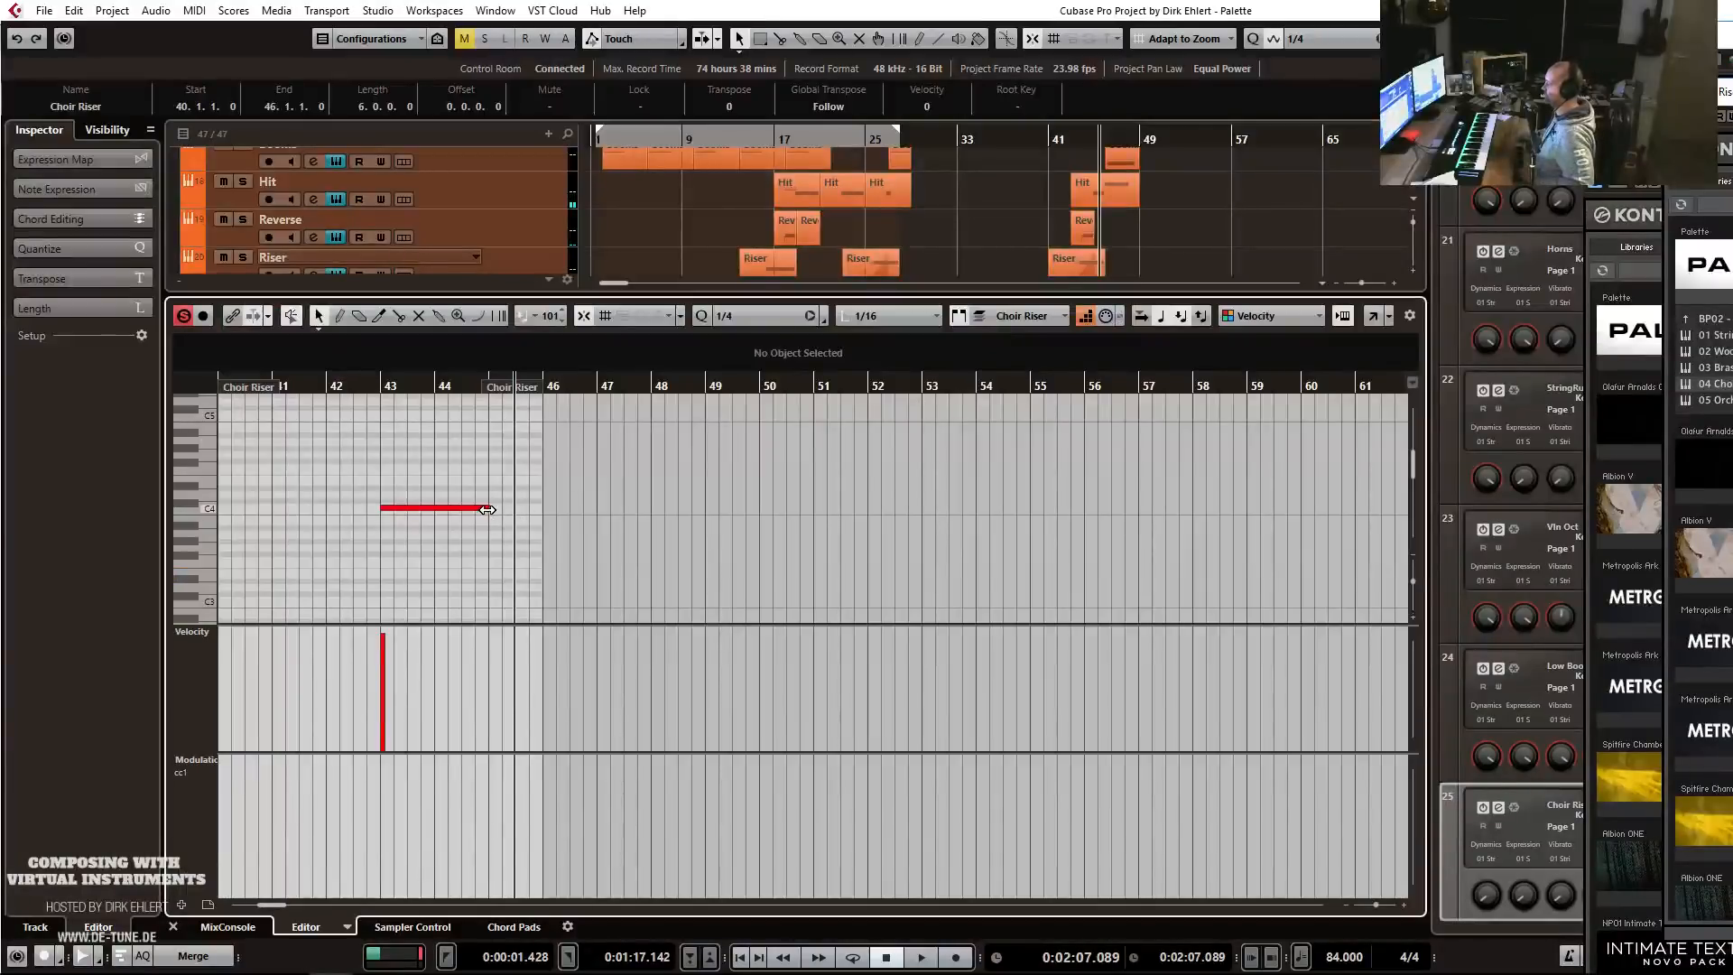
key("Return")
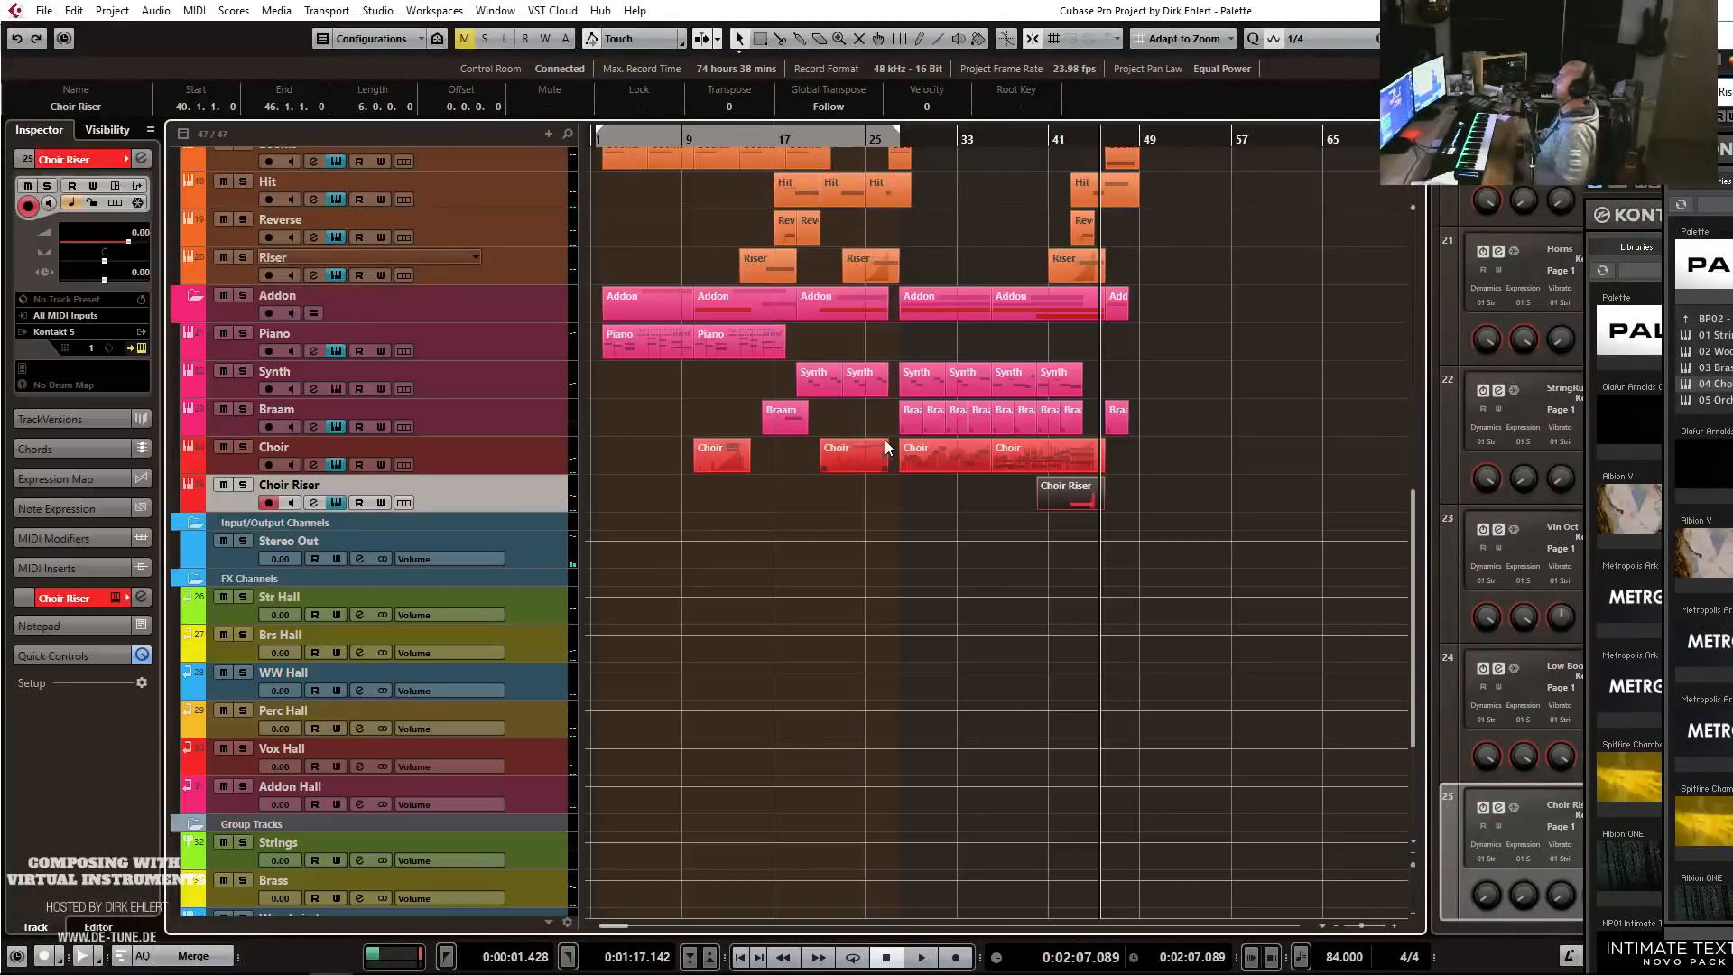
Move the right locator past the last parts to 0:02:25.714 and return the playhead to the left locator.
key("g")
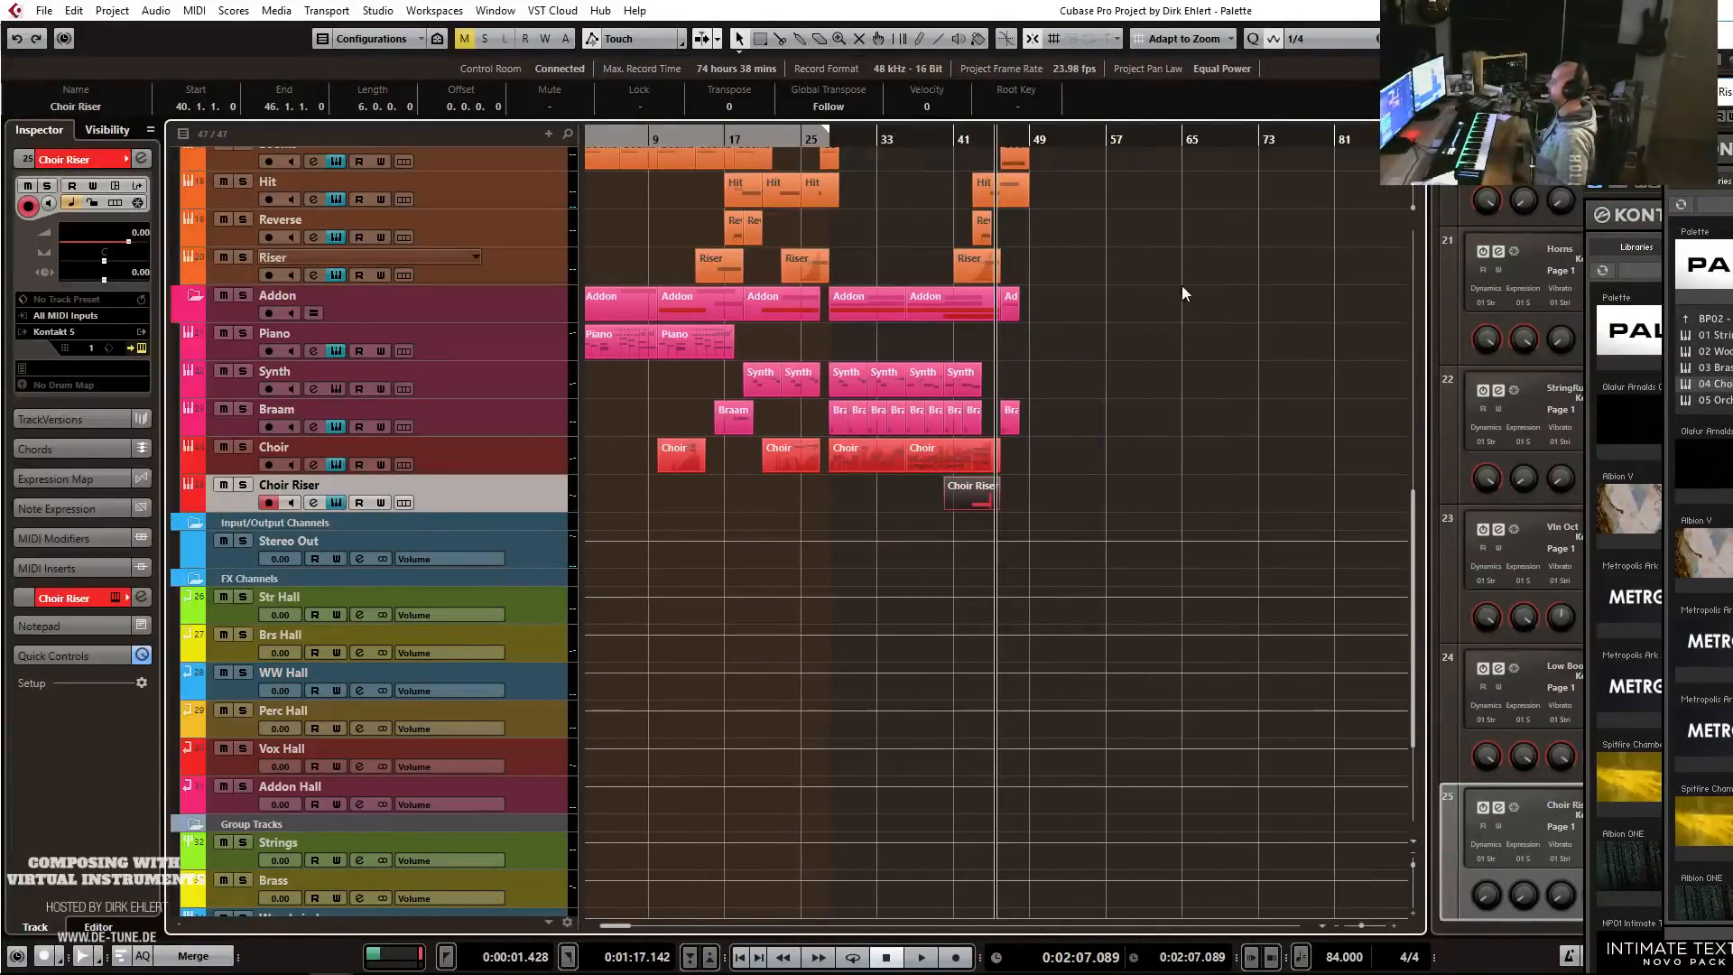
left_click_drag(825, 134, 1058, 135)
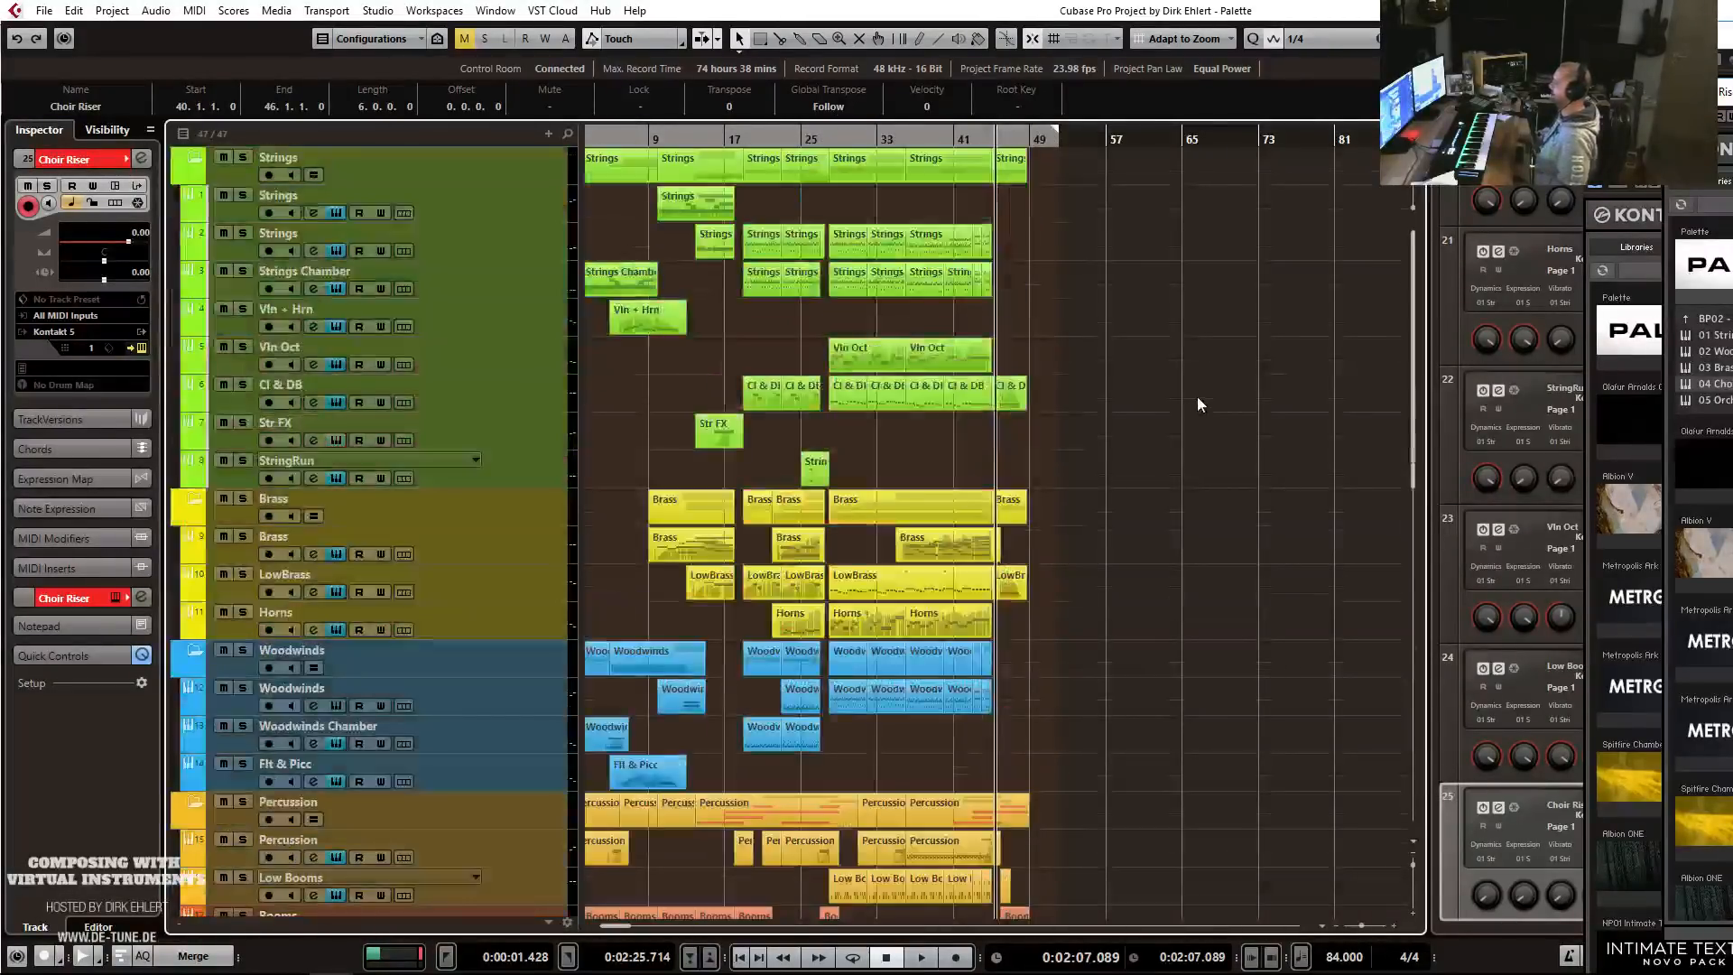
key("g")
key("g")
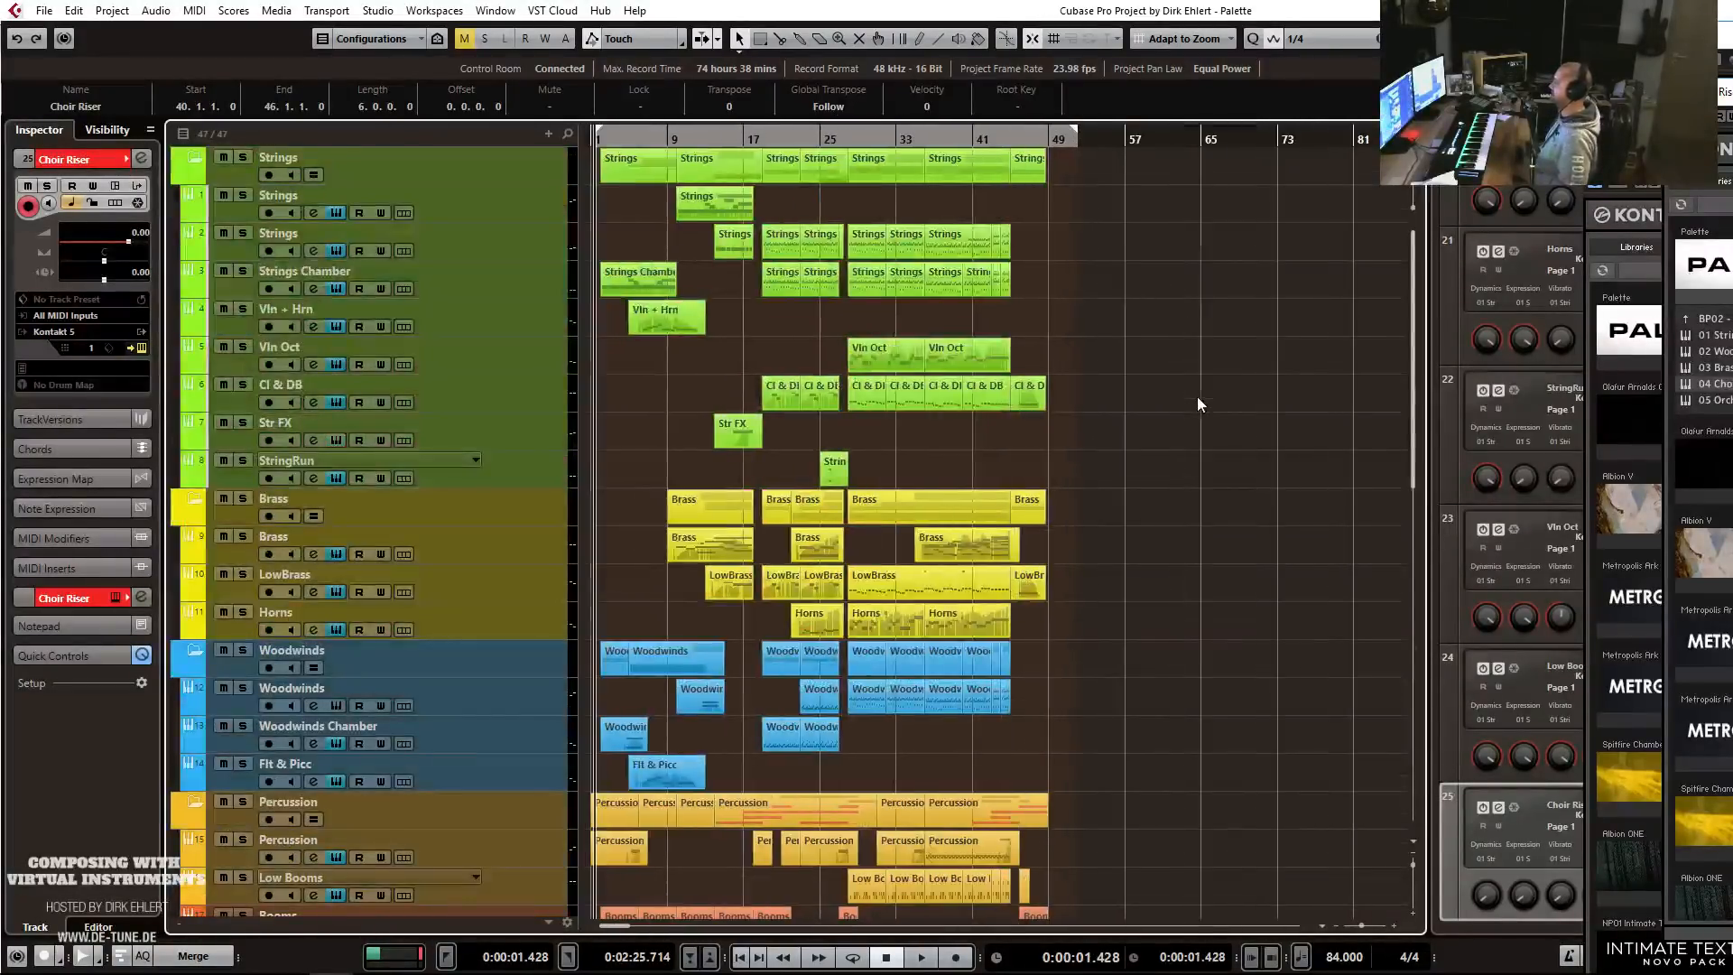
key("g")
key("g")
Reduce the height of all instrument tracks inside the Strings, Brass and Woodwinds folders.
left_click(523, 204)
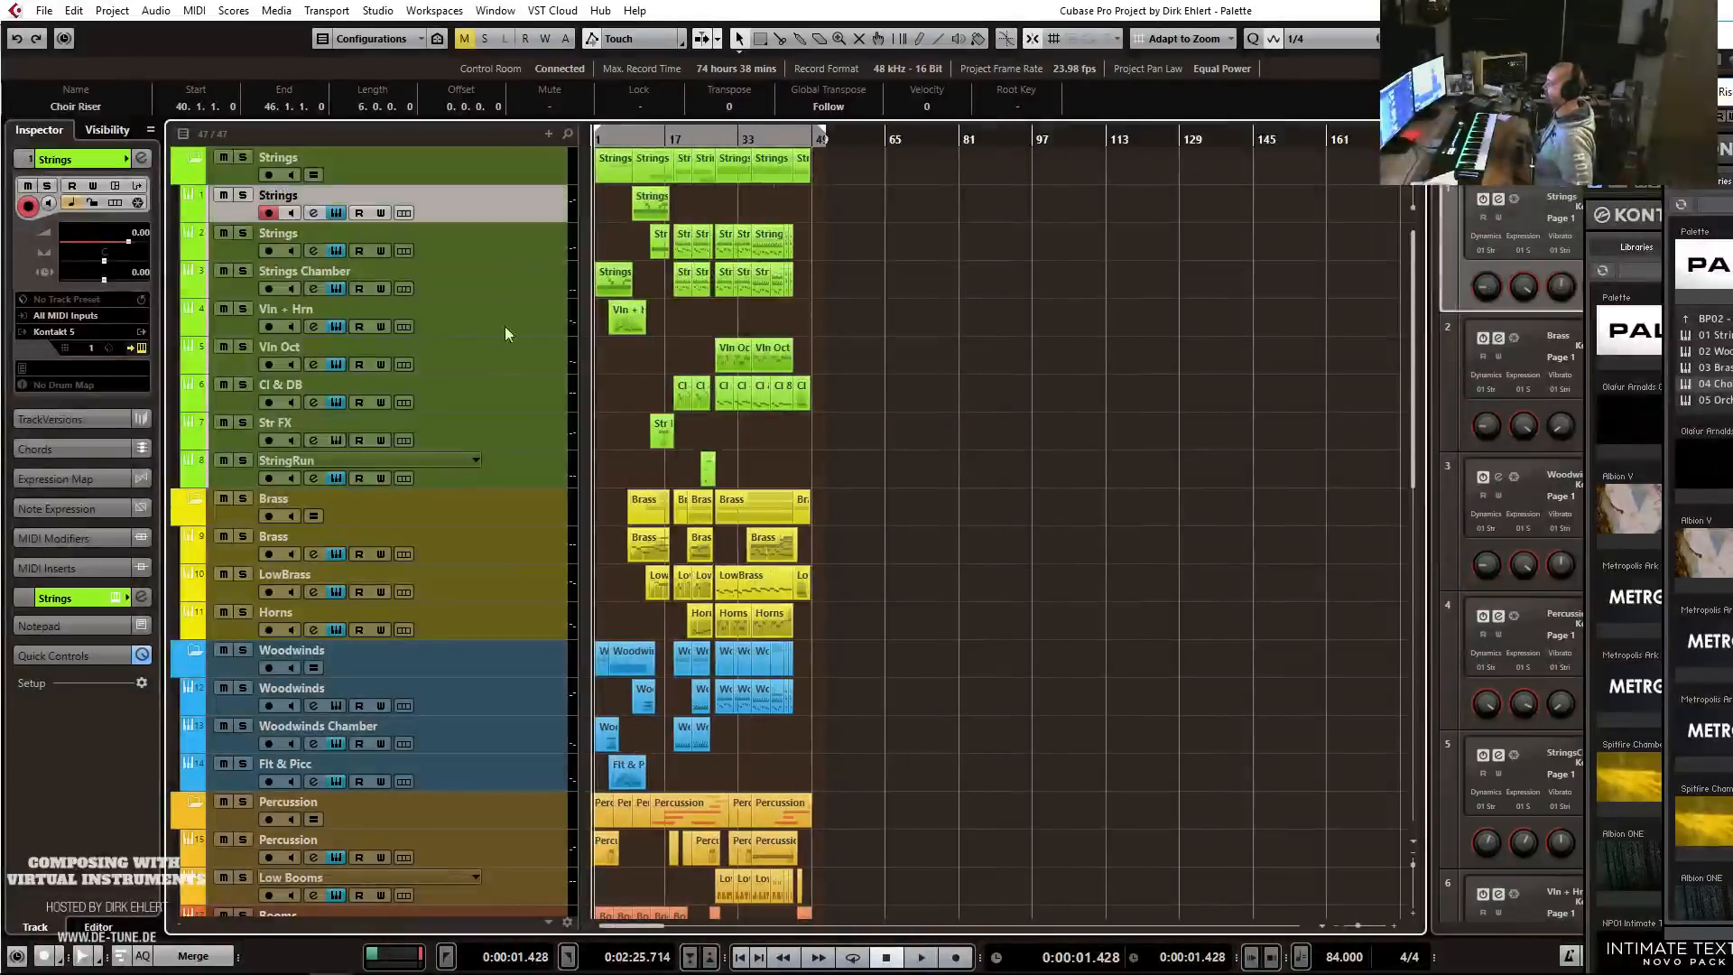
left_click(536, 453, "shift")
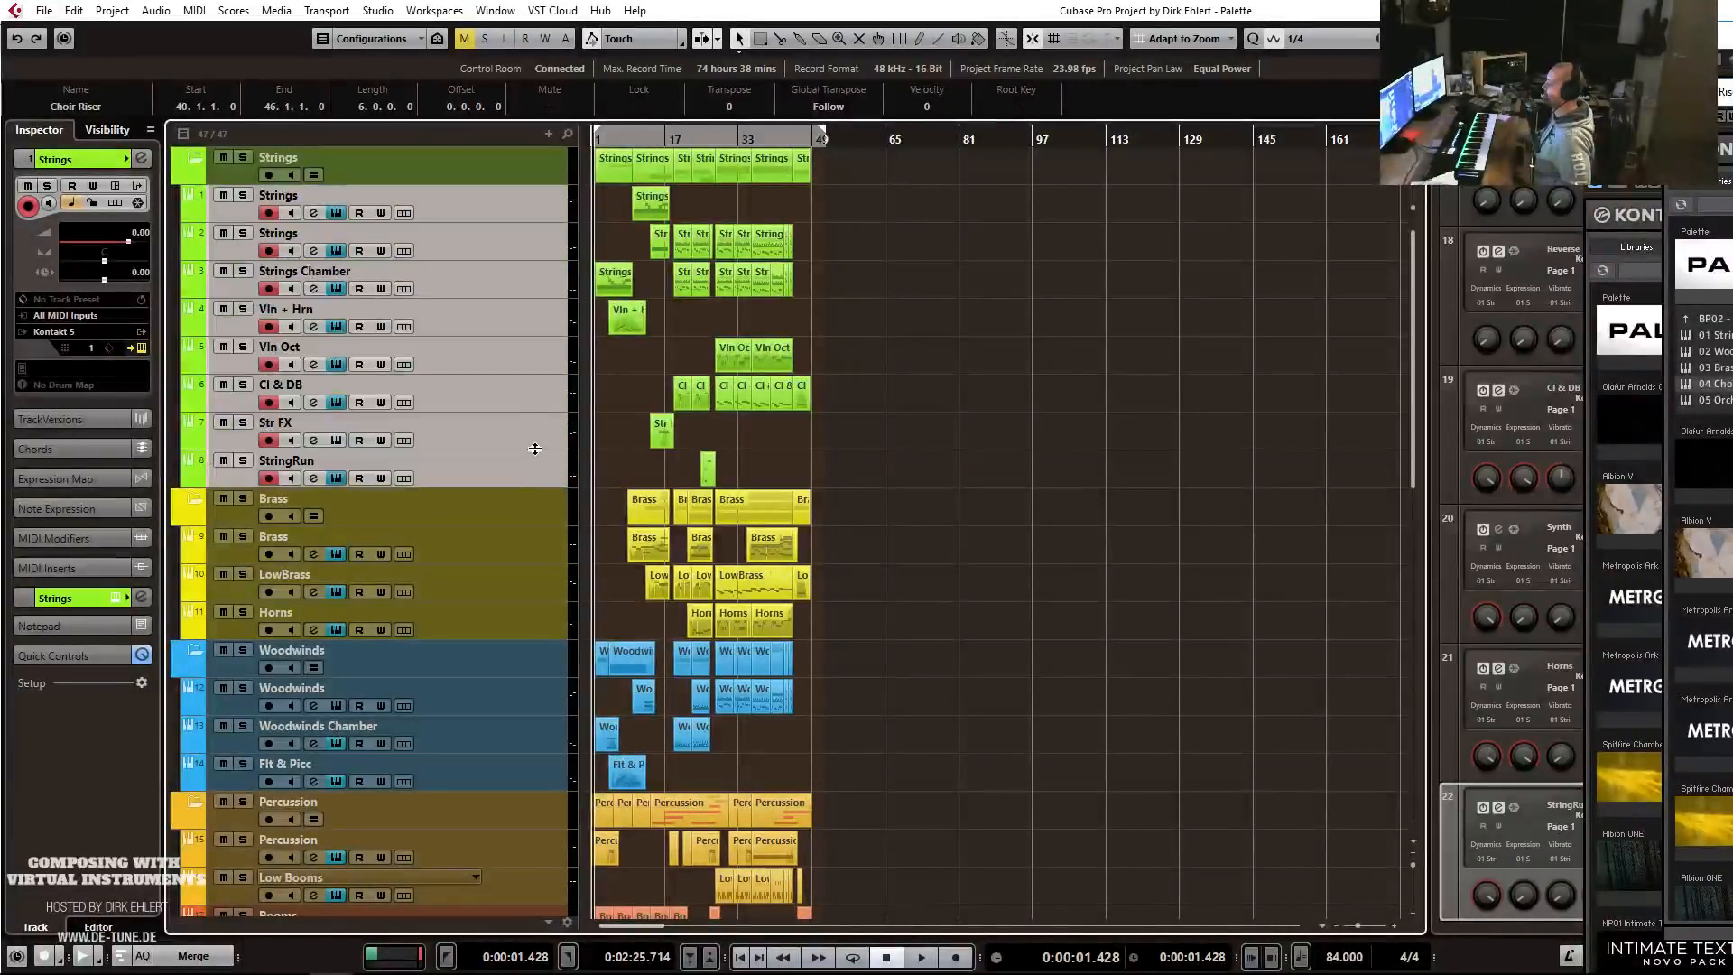
left_click_drag(536, 450, 536, 424)
left_click(506, 354)
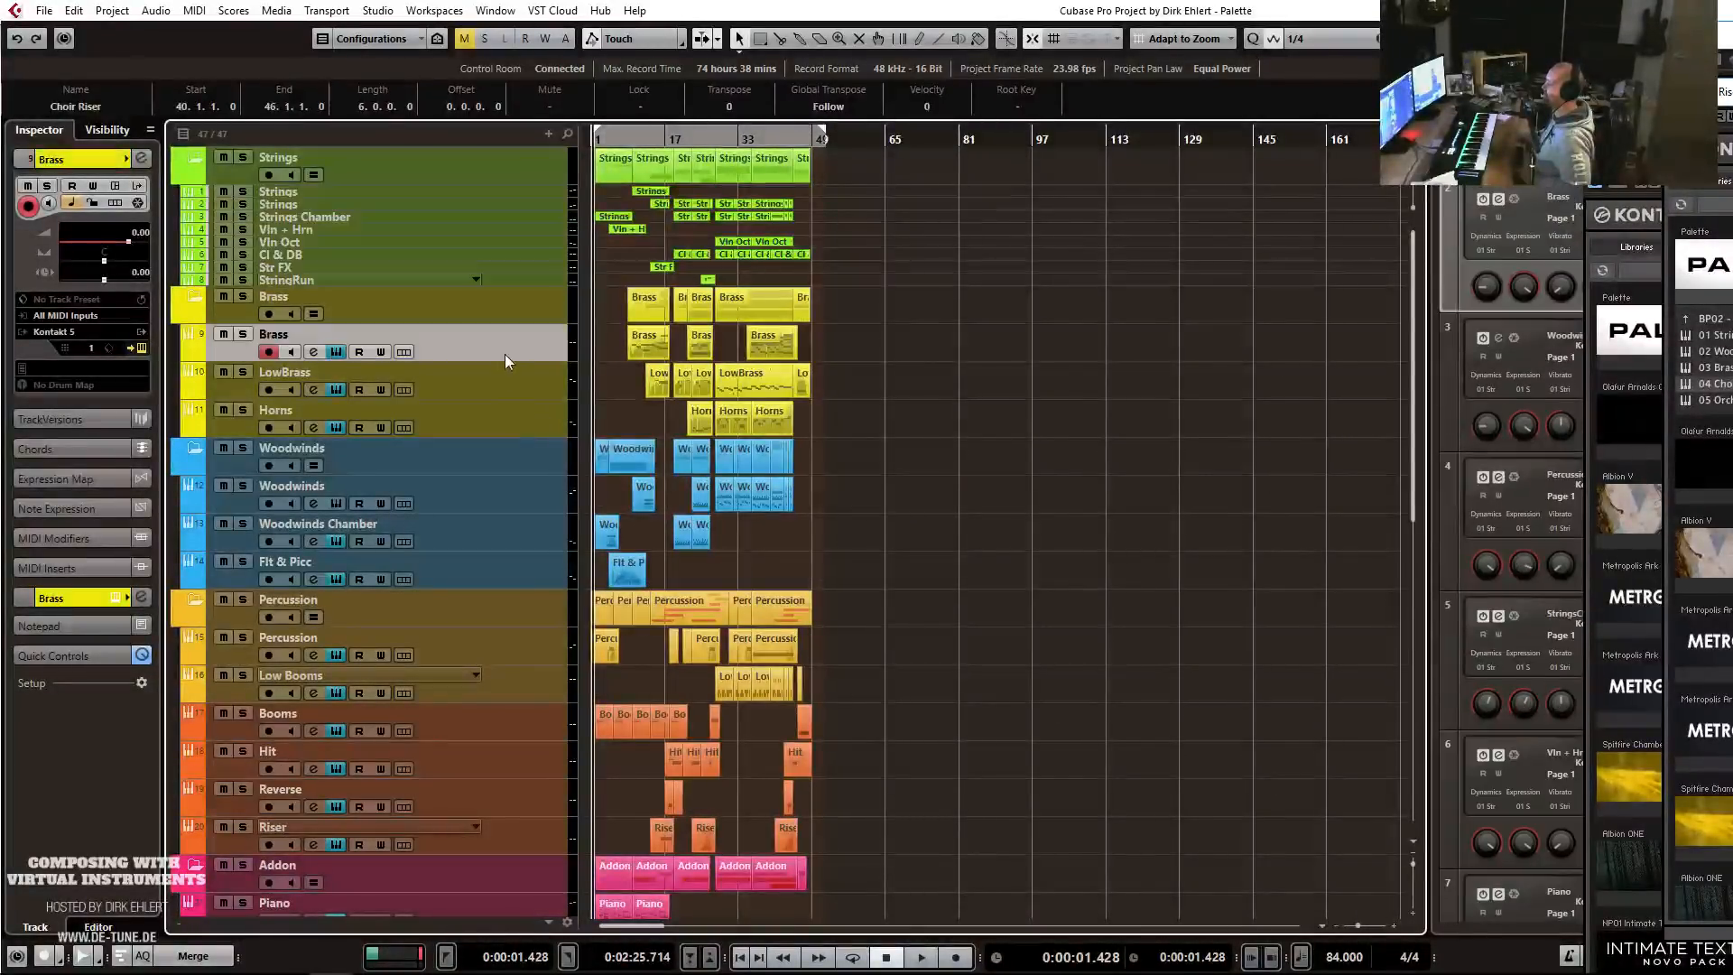
left_click(512, 415, "shift")
left_click_drag(511, 399, 513, 386)
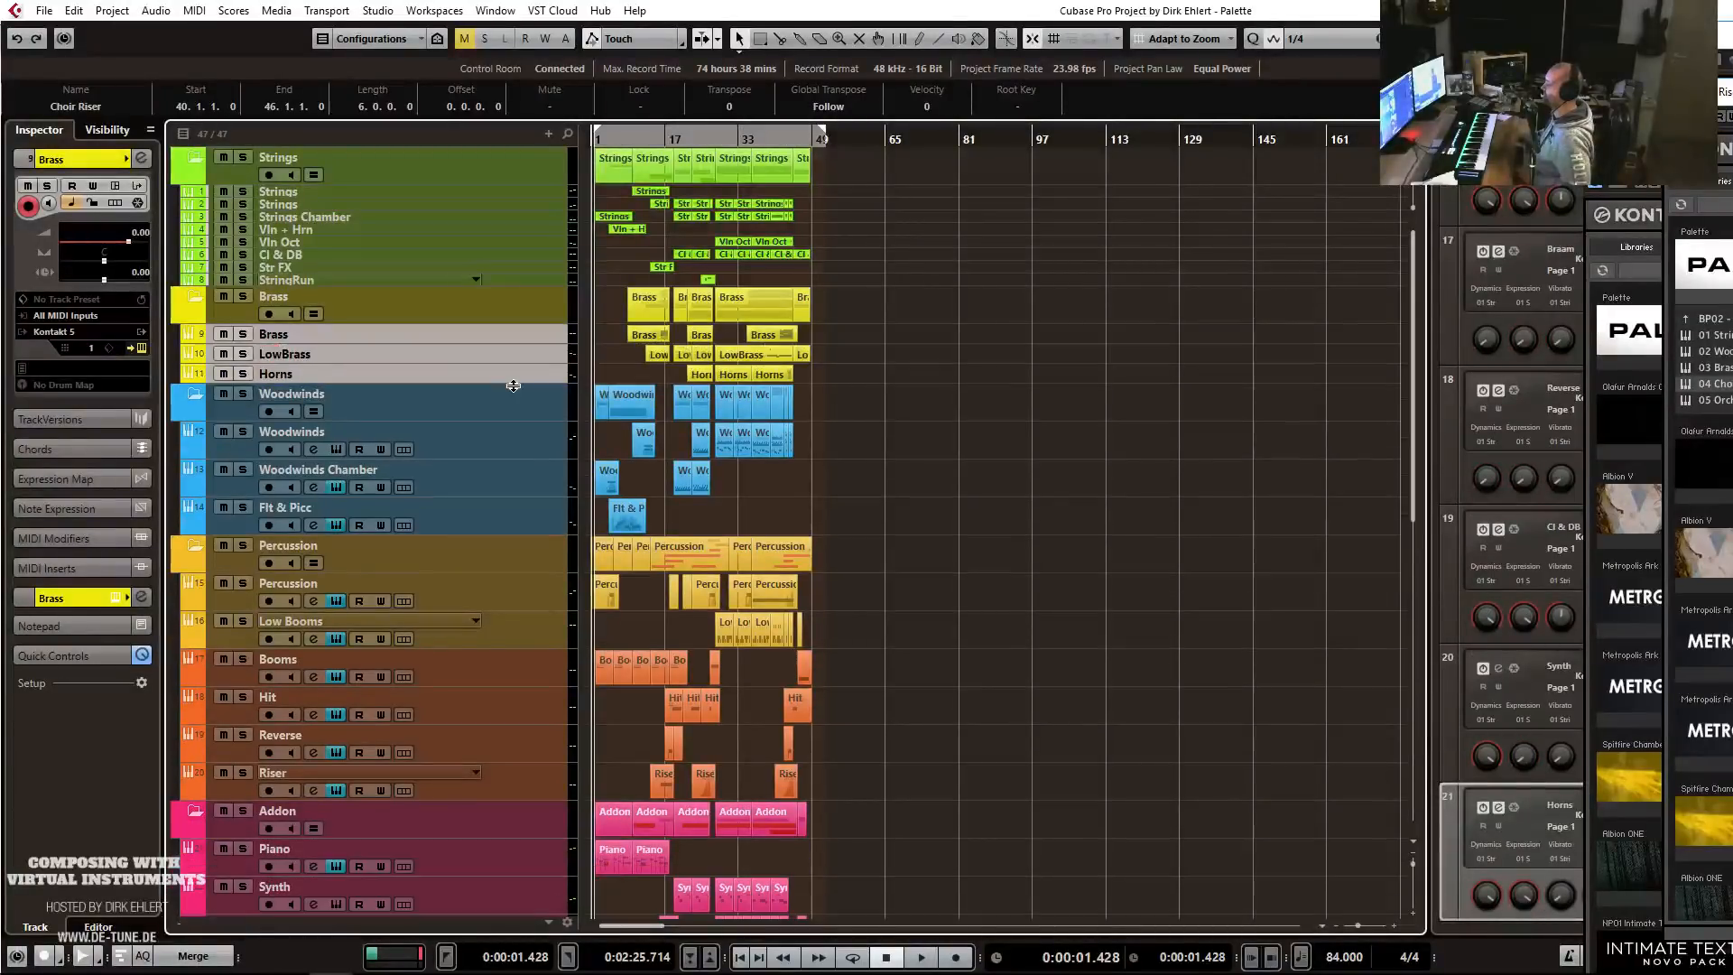
left_click(506, 442)
left_click(493, 518, "shift")
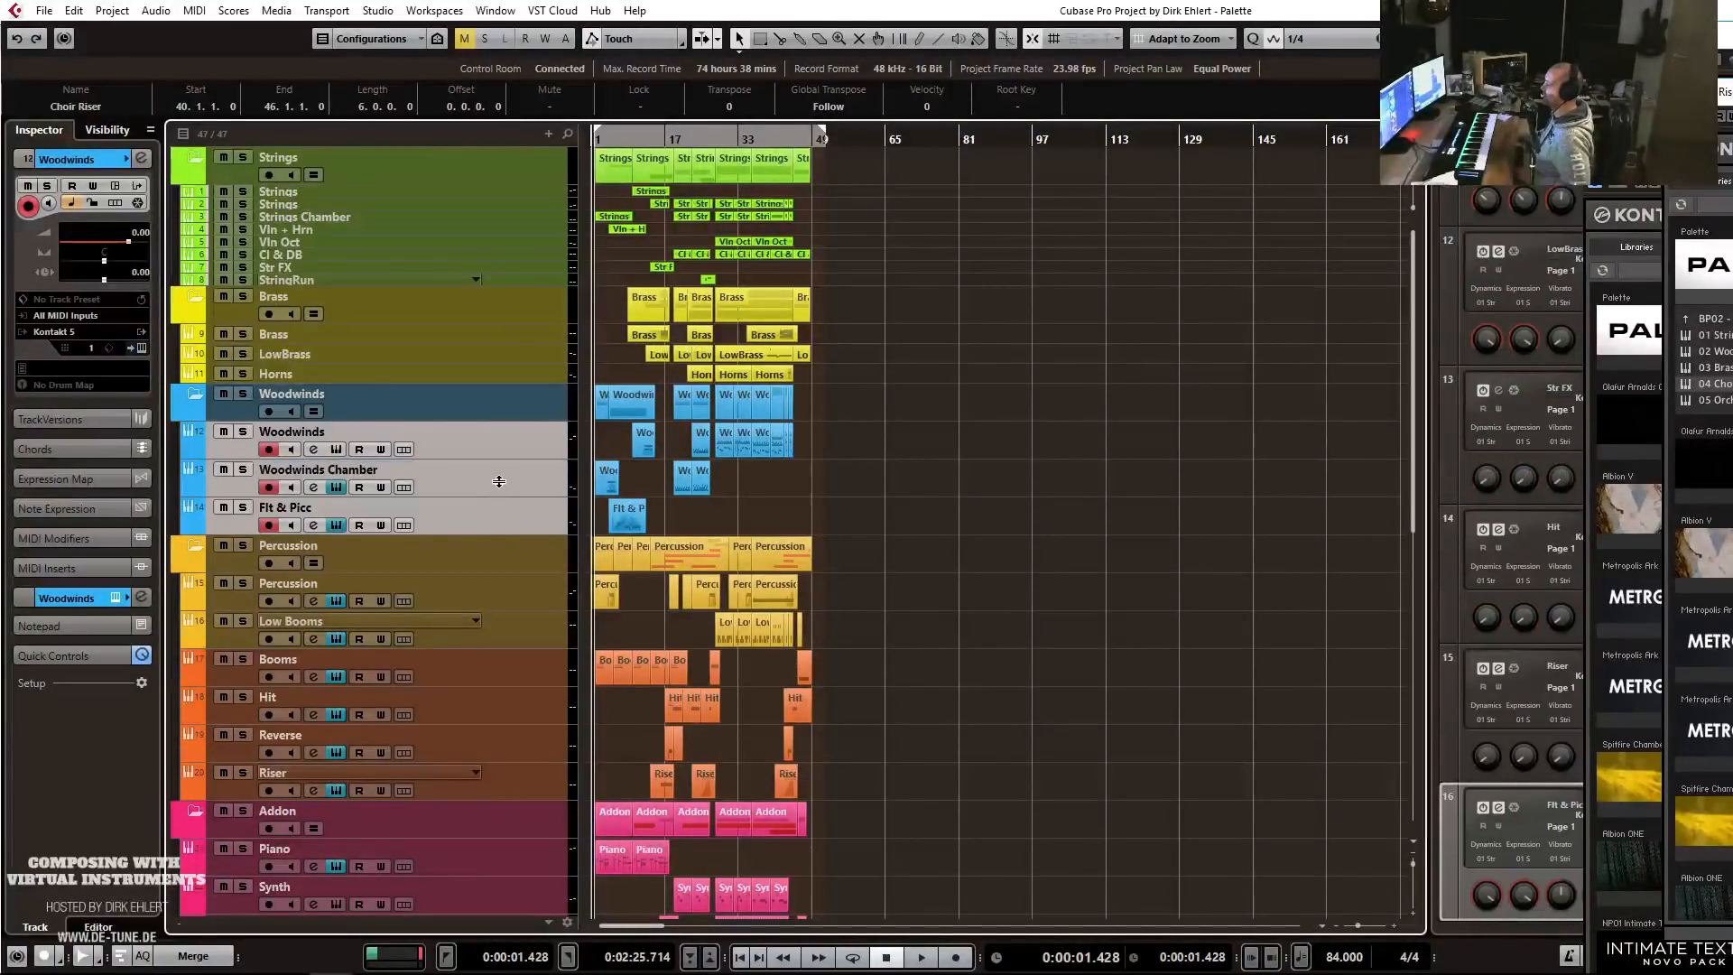
left_click_drag(499, 494, 502, 475)
left_click(872, 424)
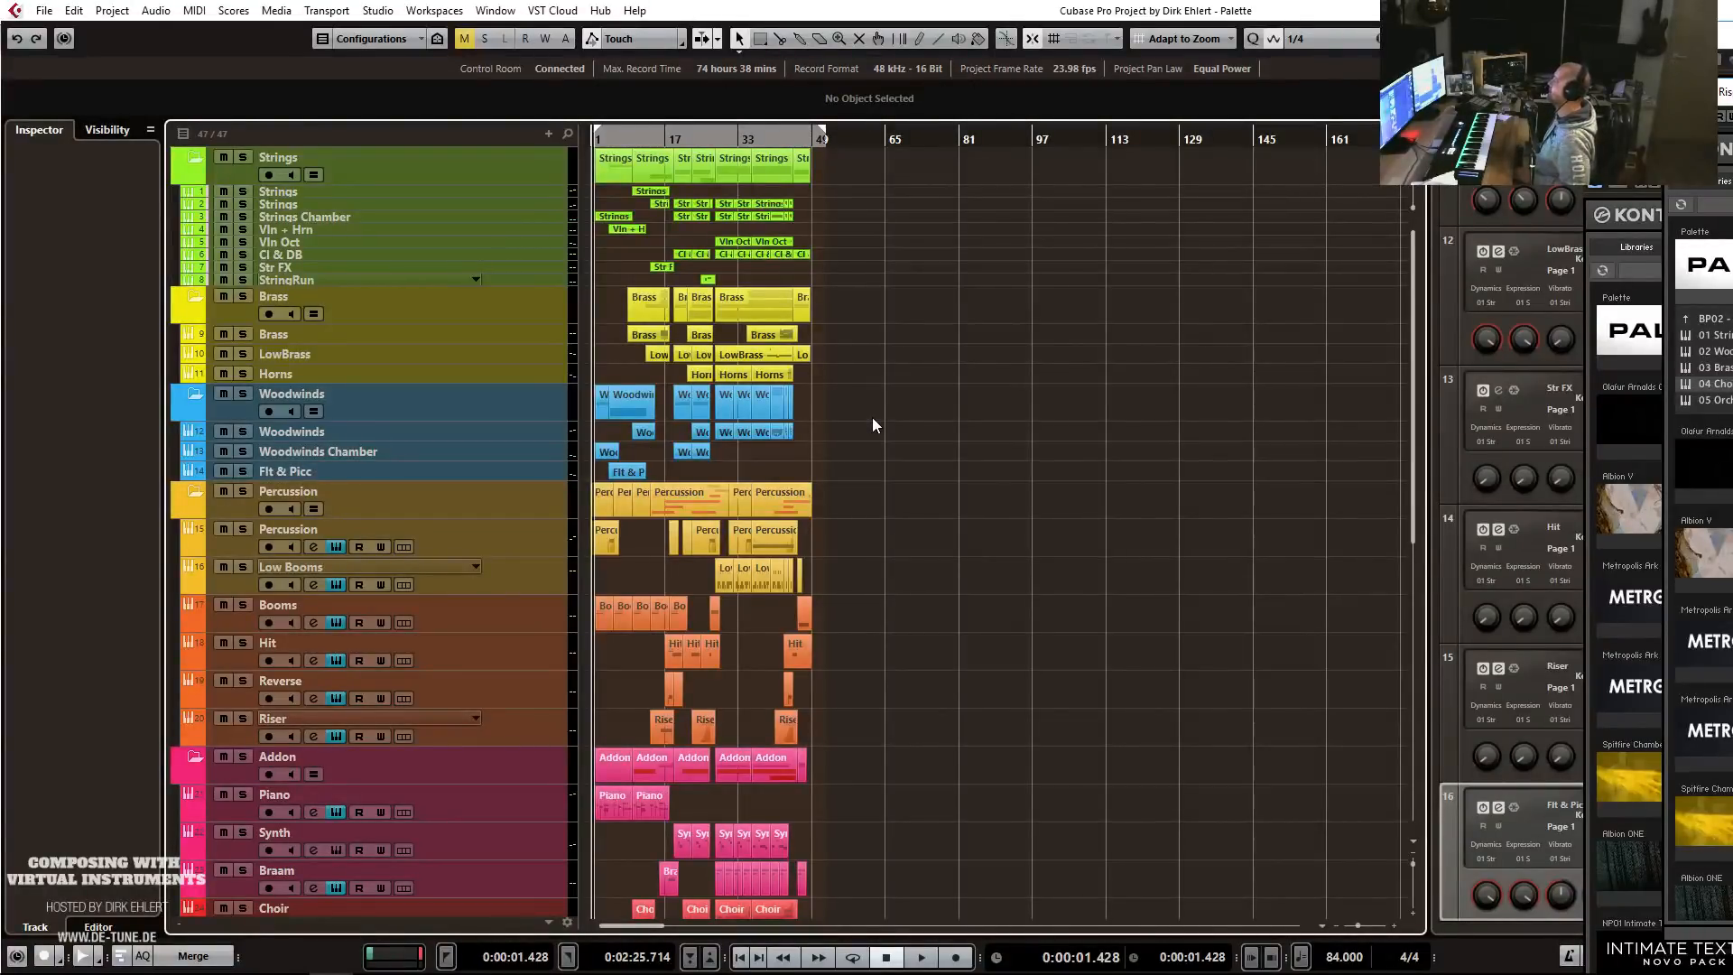
Turn on cycle mode for the range between the locators.
left_click(663, 129)
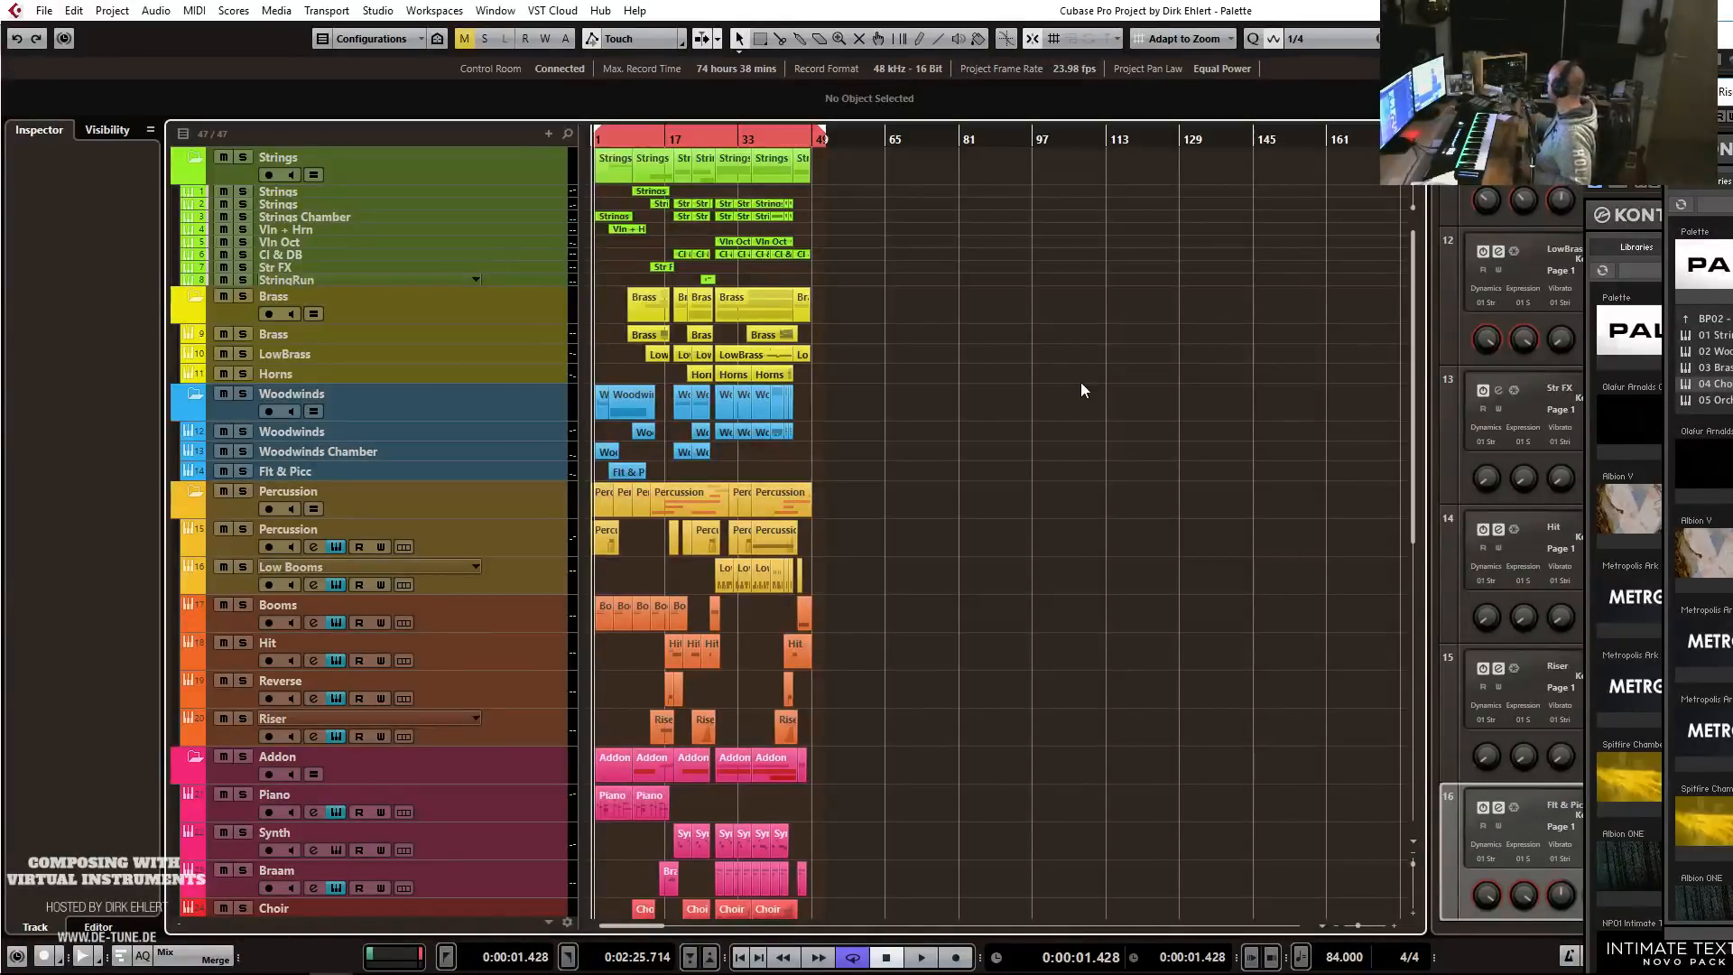
Play the whole arrangement from the left locator through its final parts, stopping at the end.
key("space")
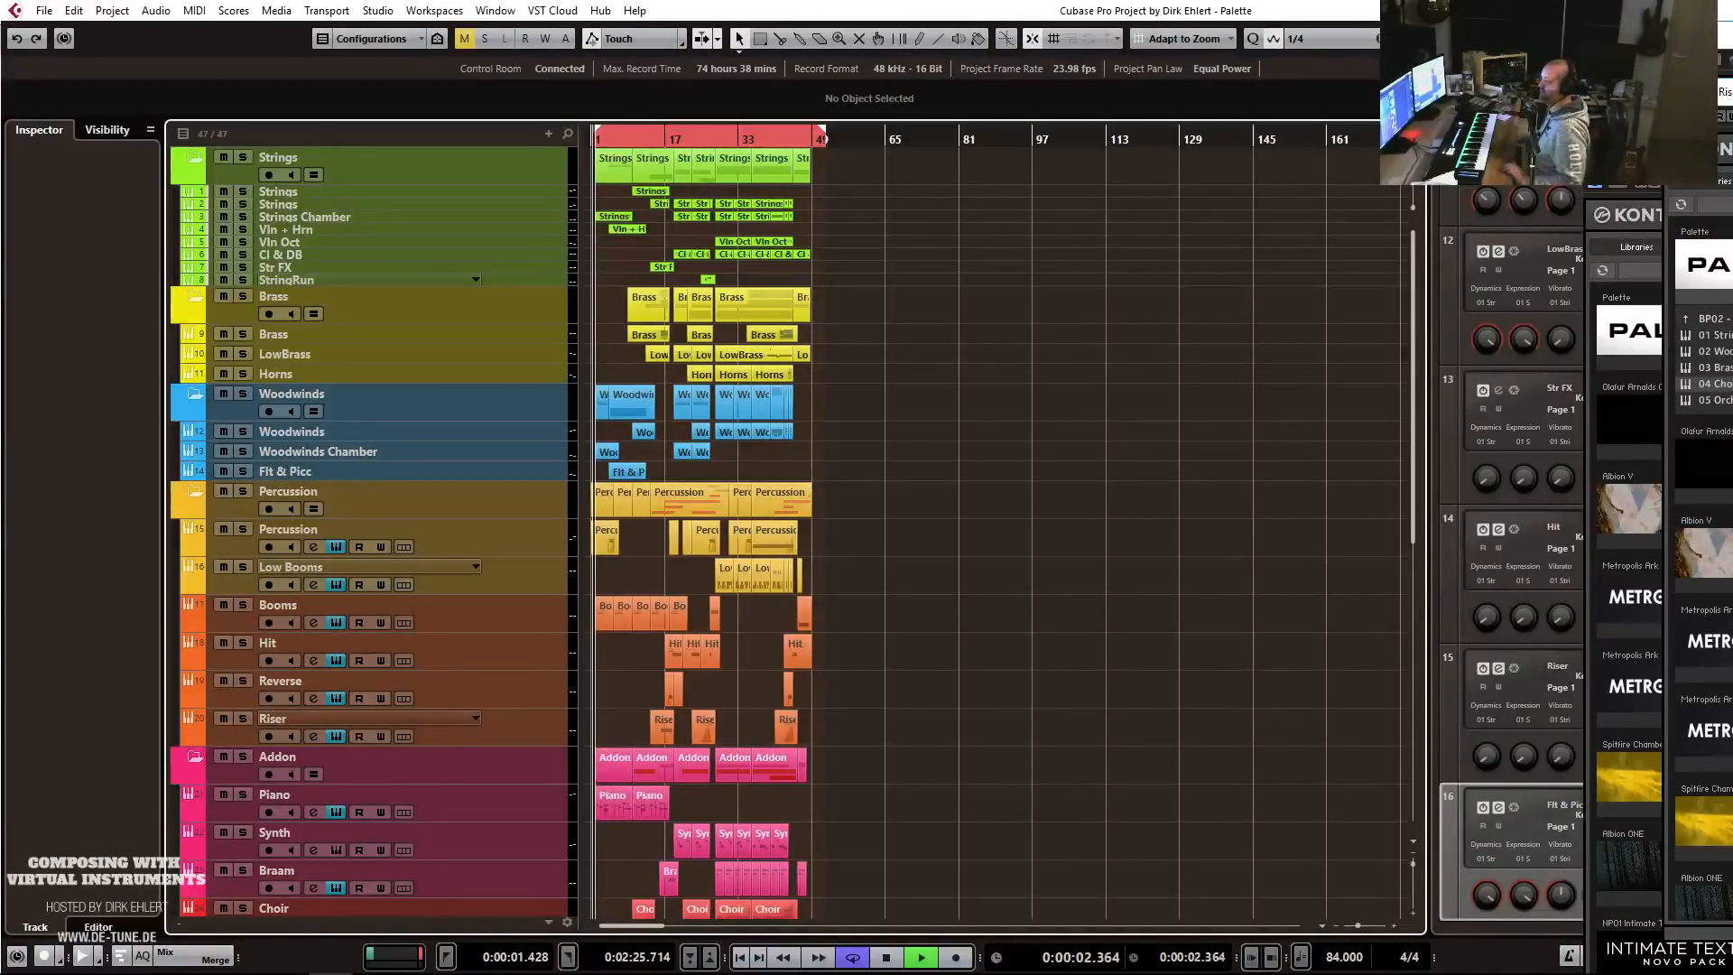
key("alt+Tab")
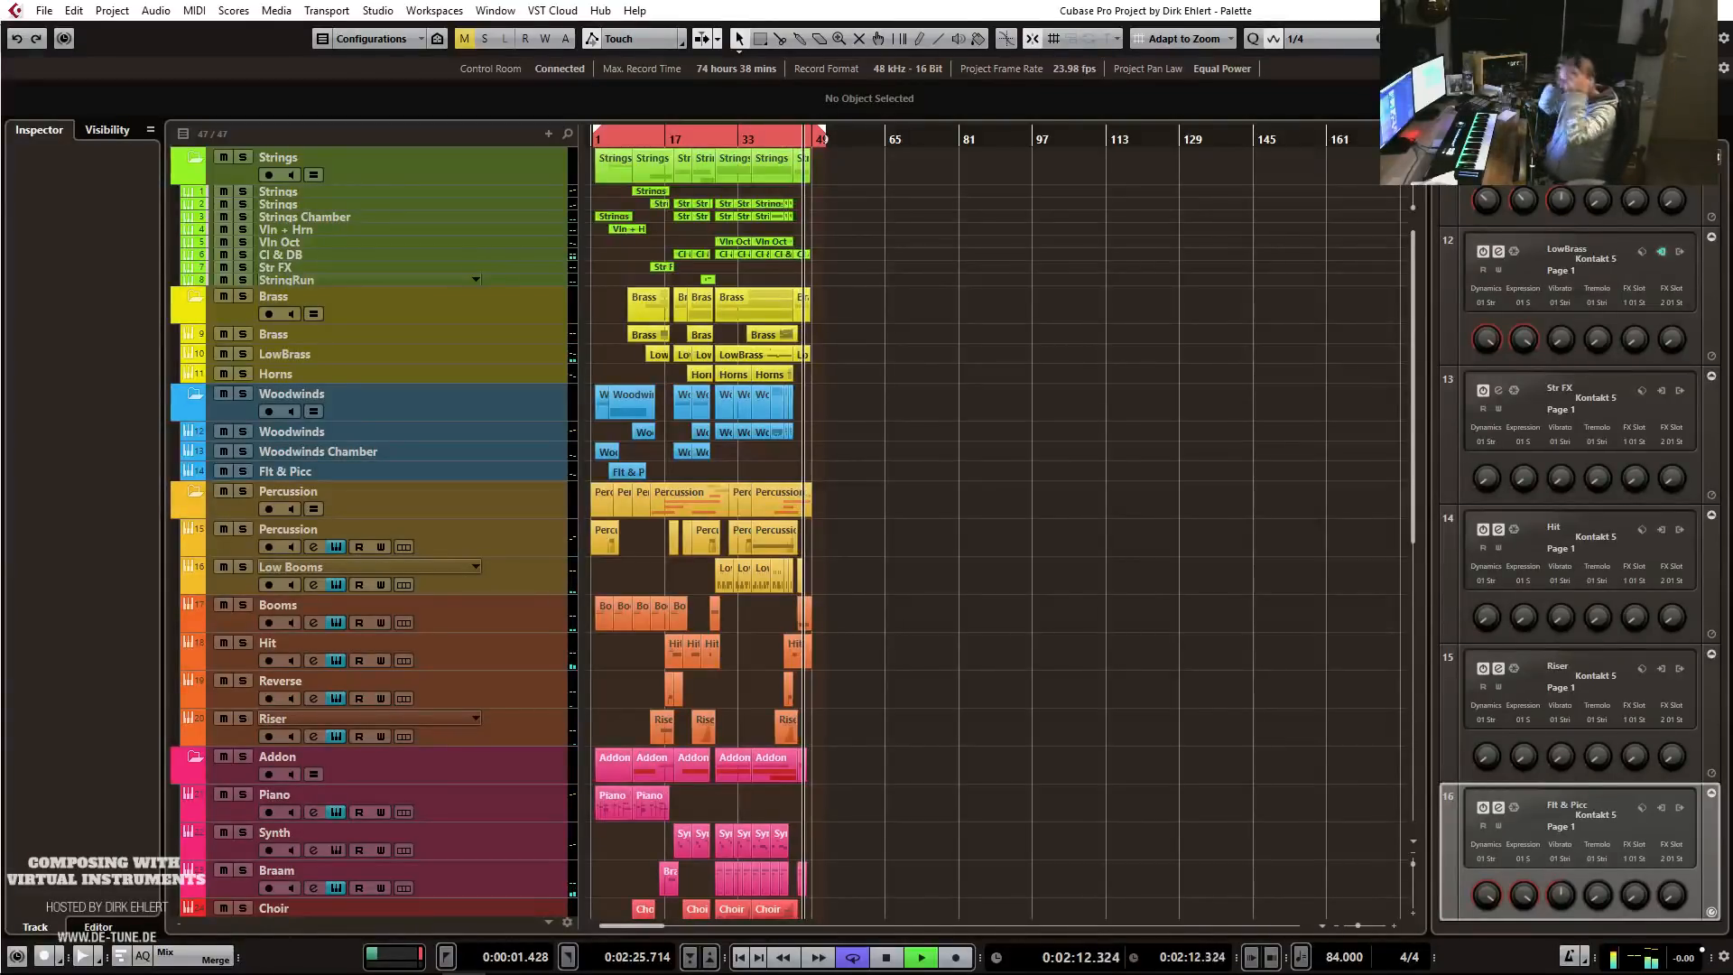
left_click(846, 404)
key("space")
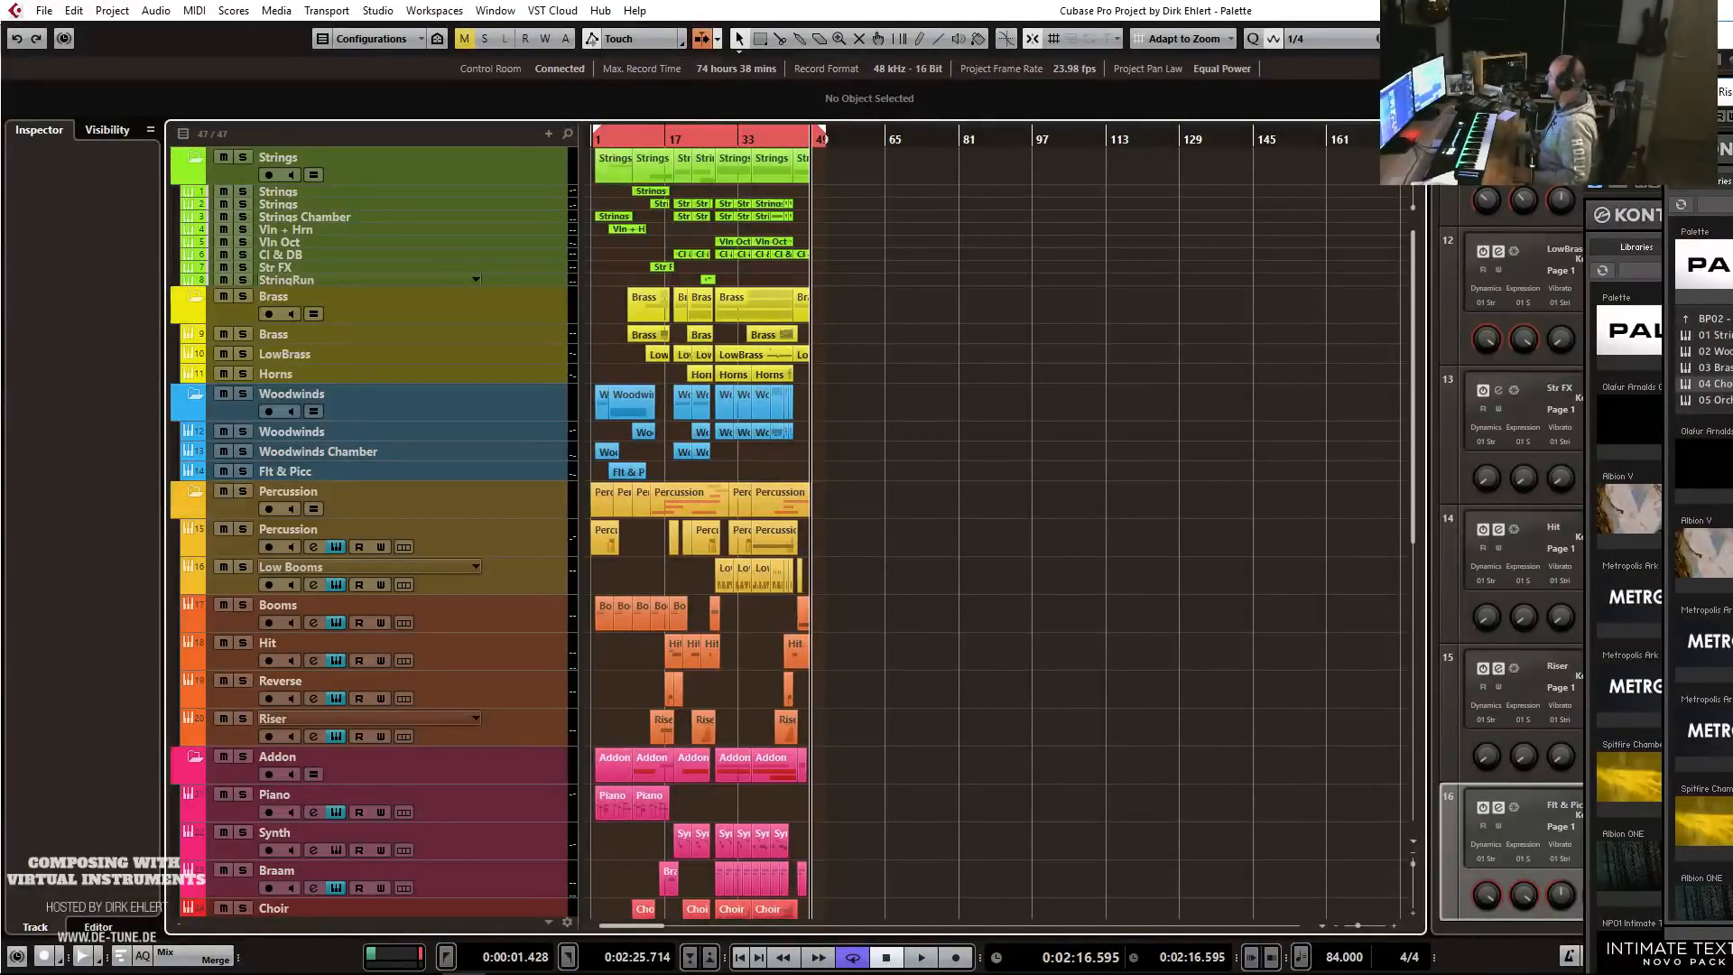
key("alt+Tab")
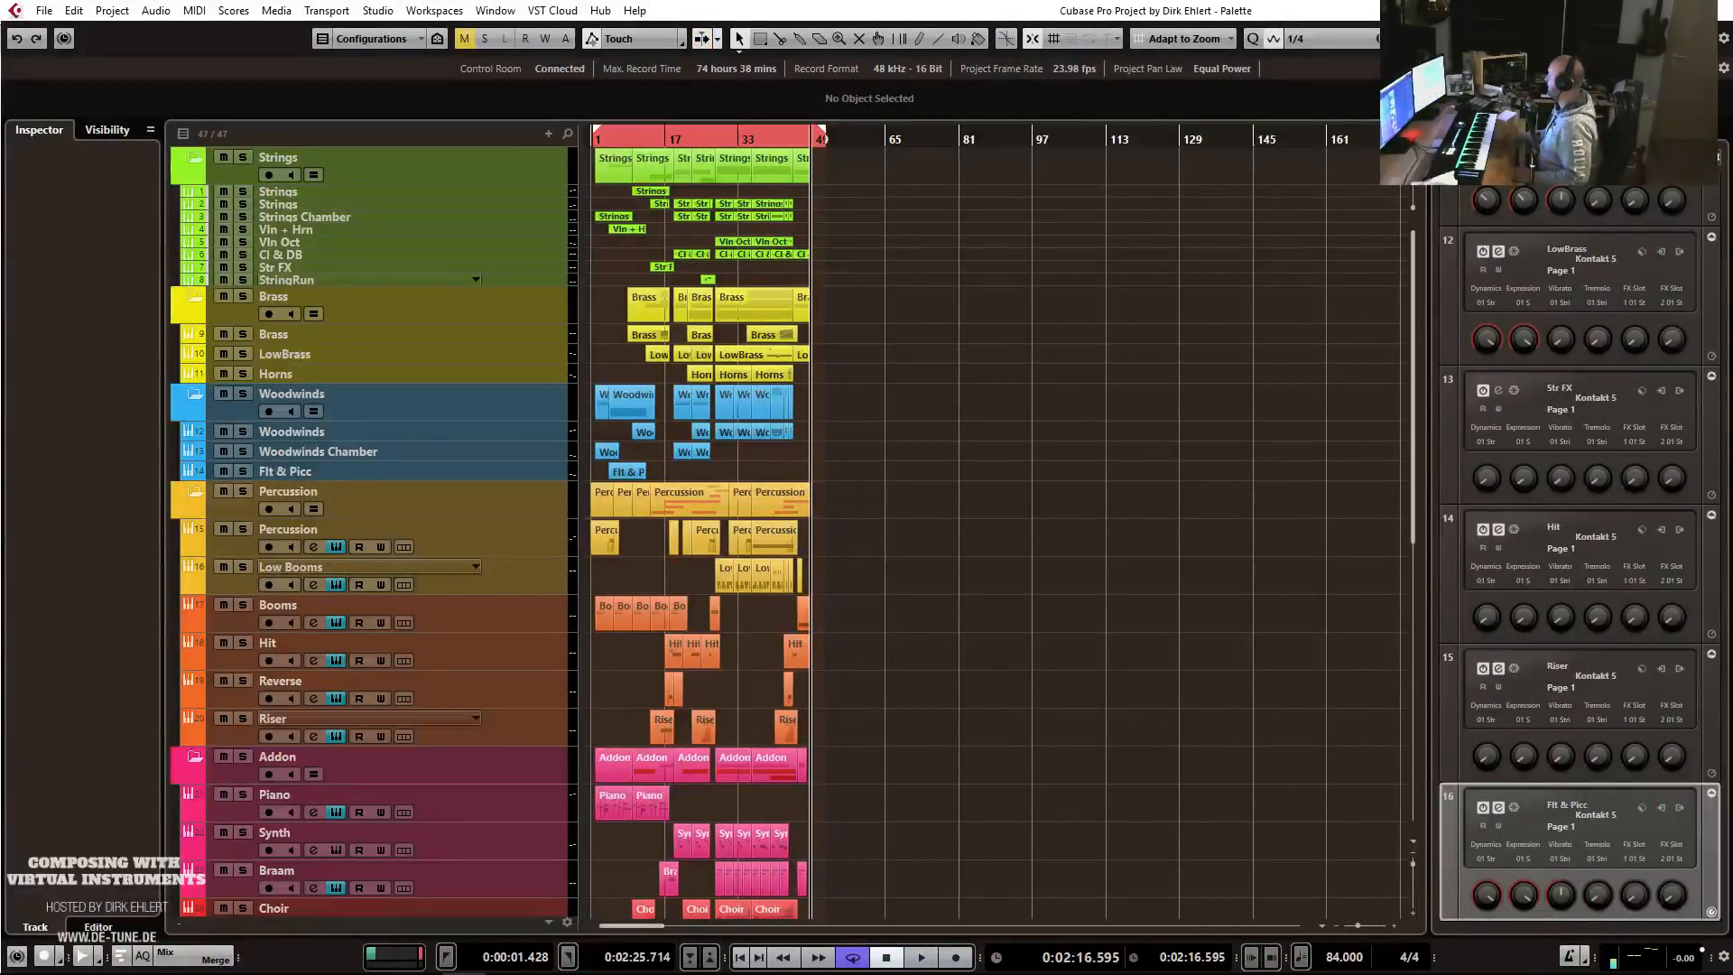
left_click(1001, 460)
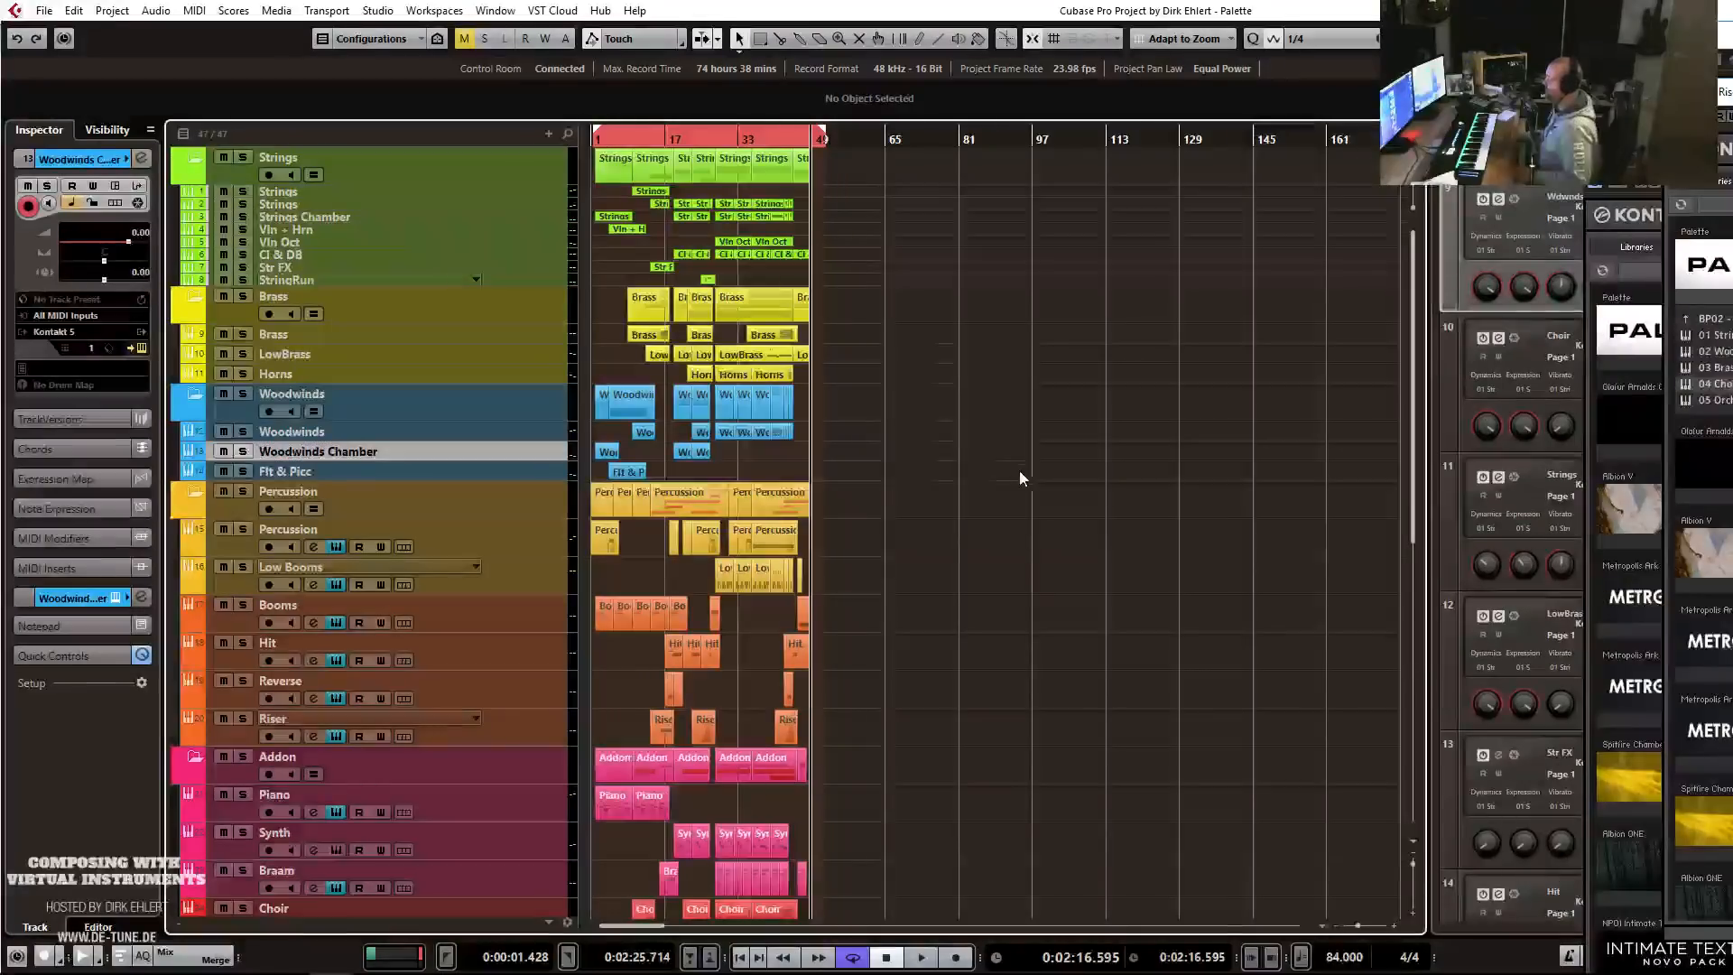
Place the playhead at about bar 15 and solo the Booms, Hit, Reverse and Riser tracks.
left_click(921, 625)
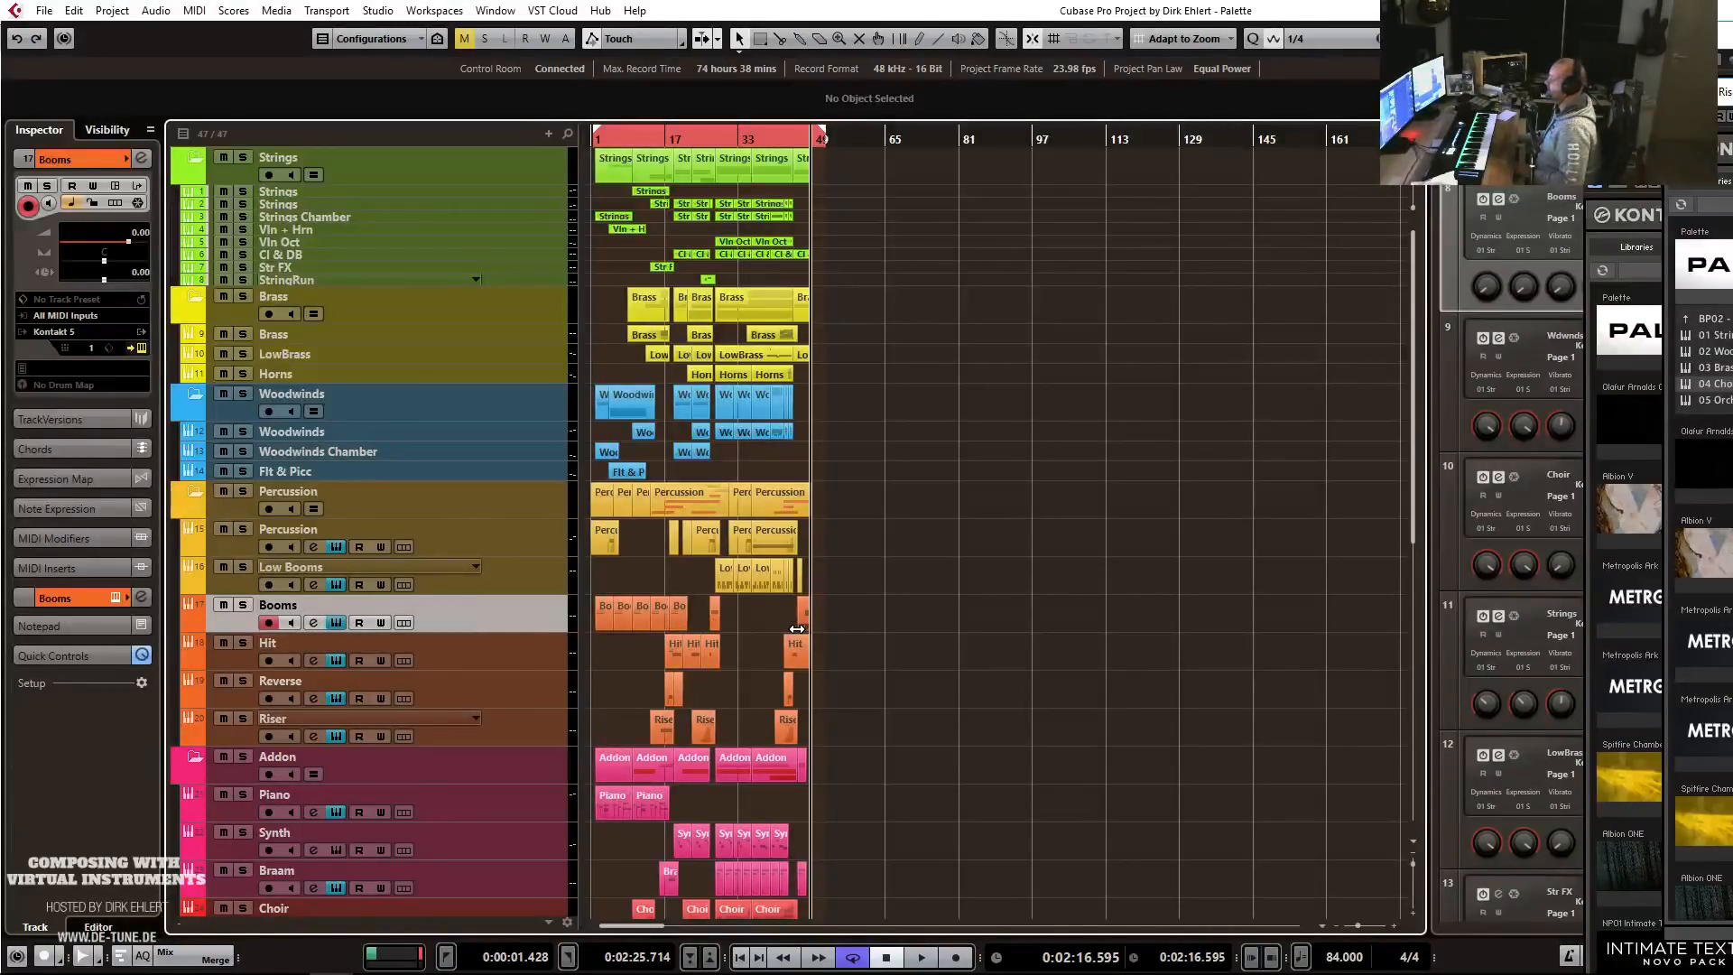
key("h")
key("h")
key("h")
key("h")
key("h")
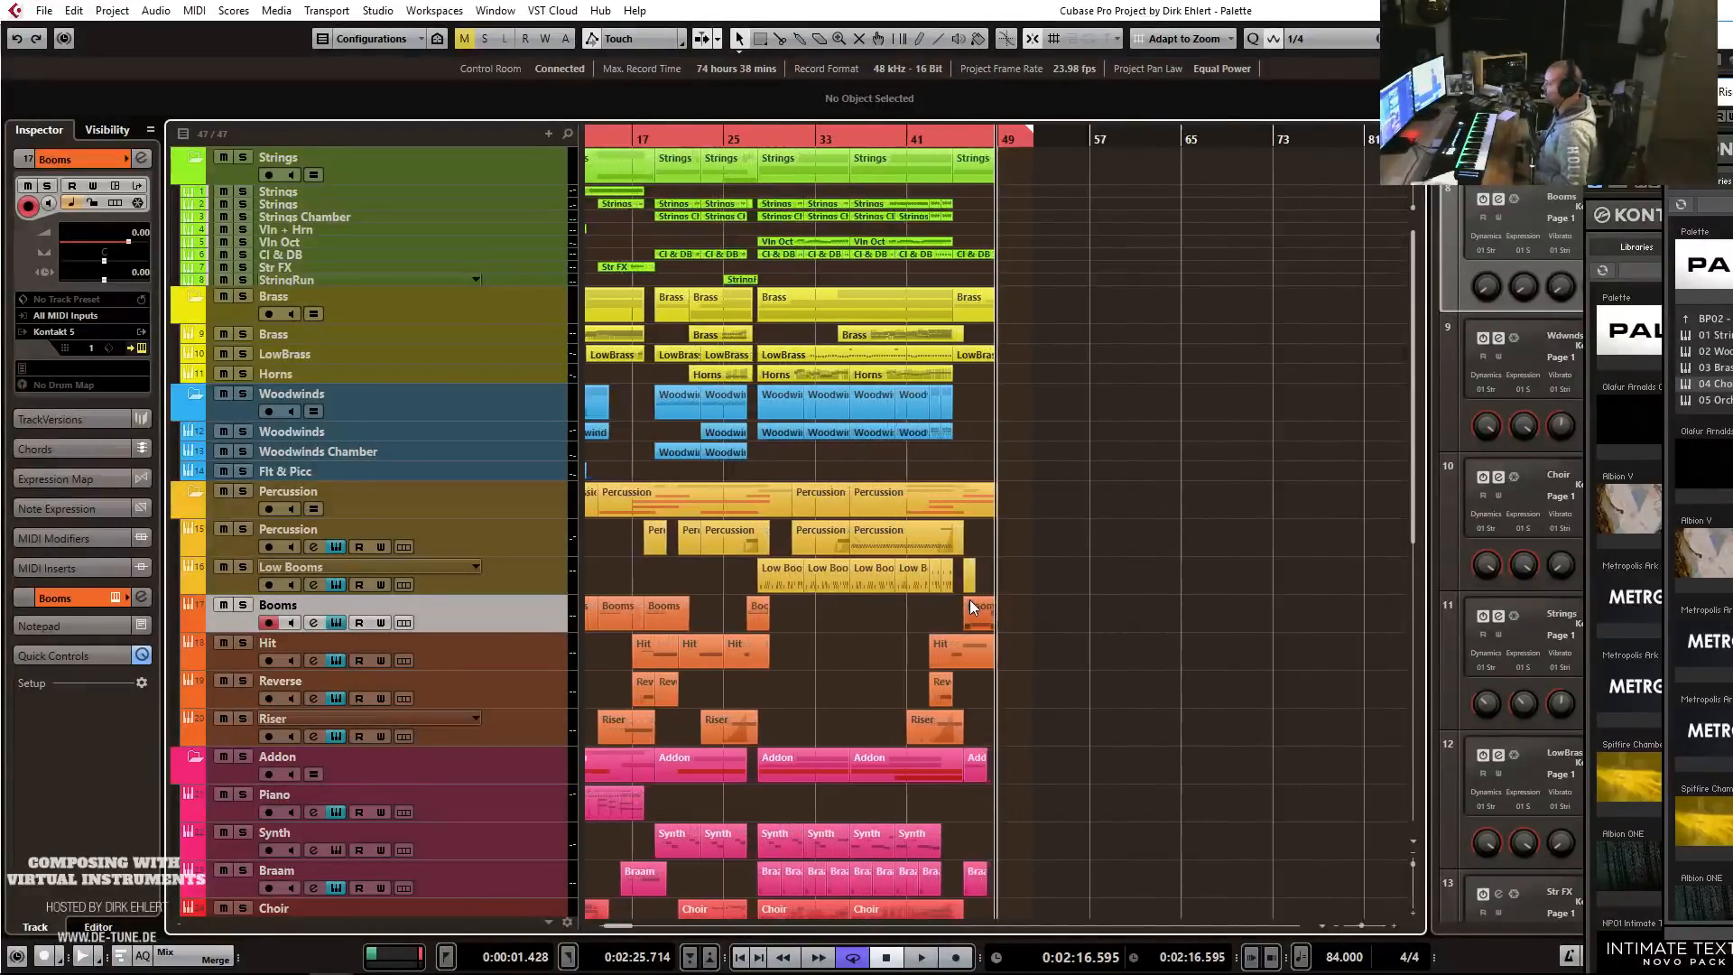
key("shift+f")
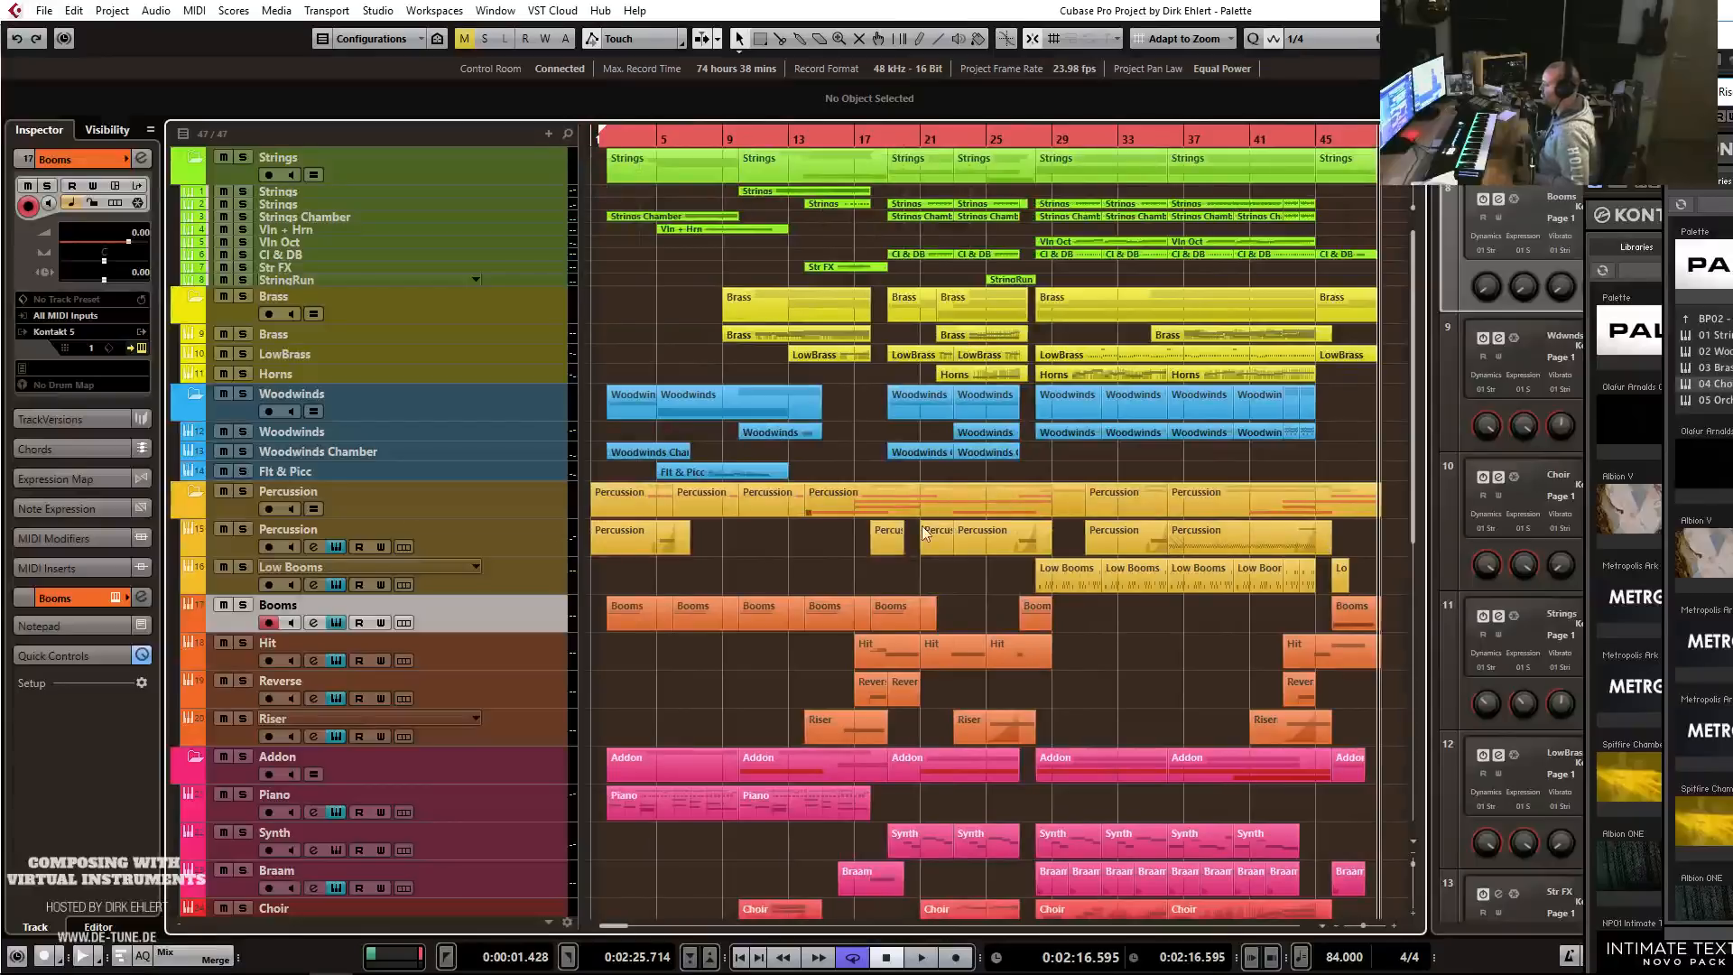
left_click(824, 140)
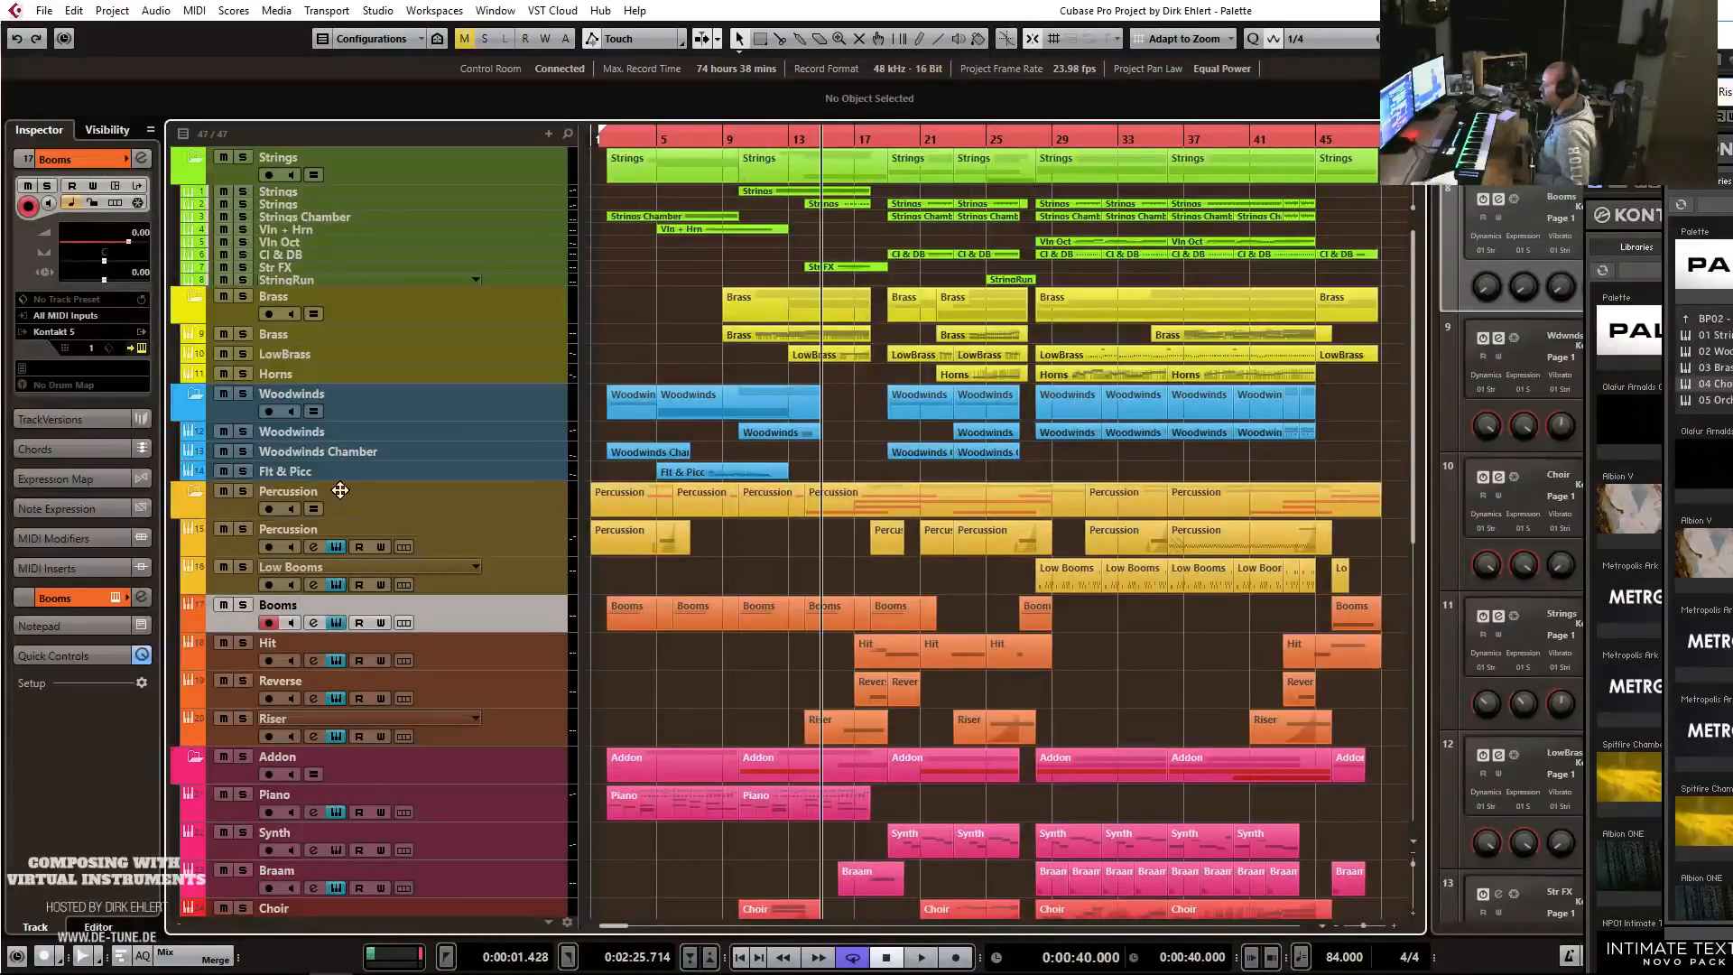
left_click(236, 729, "shift")
key("s")
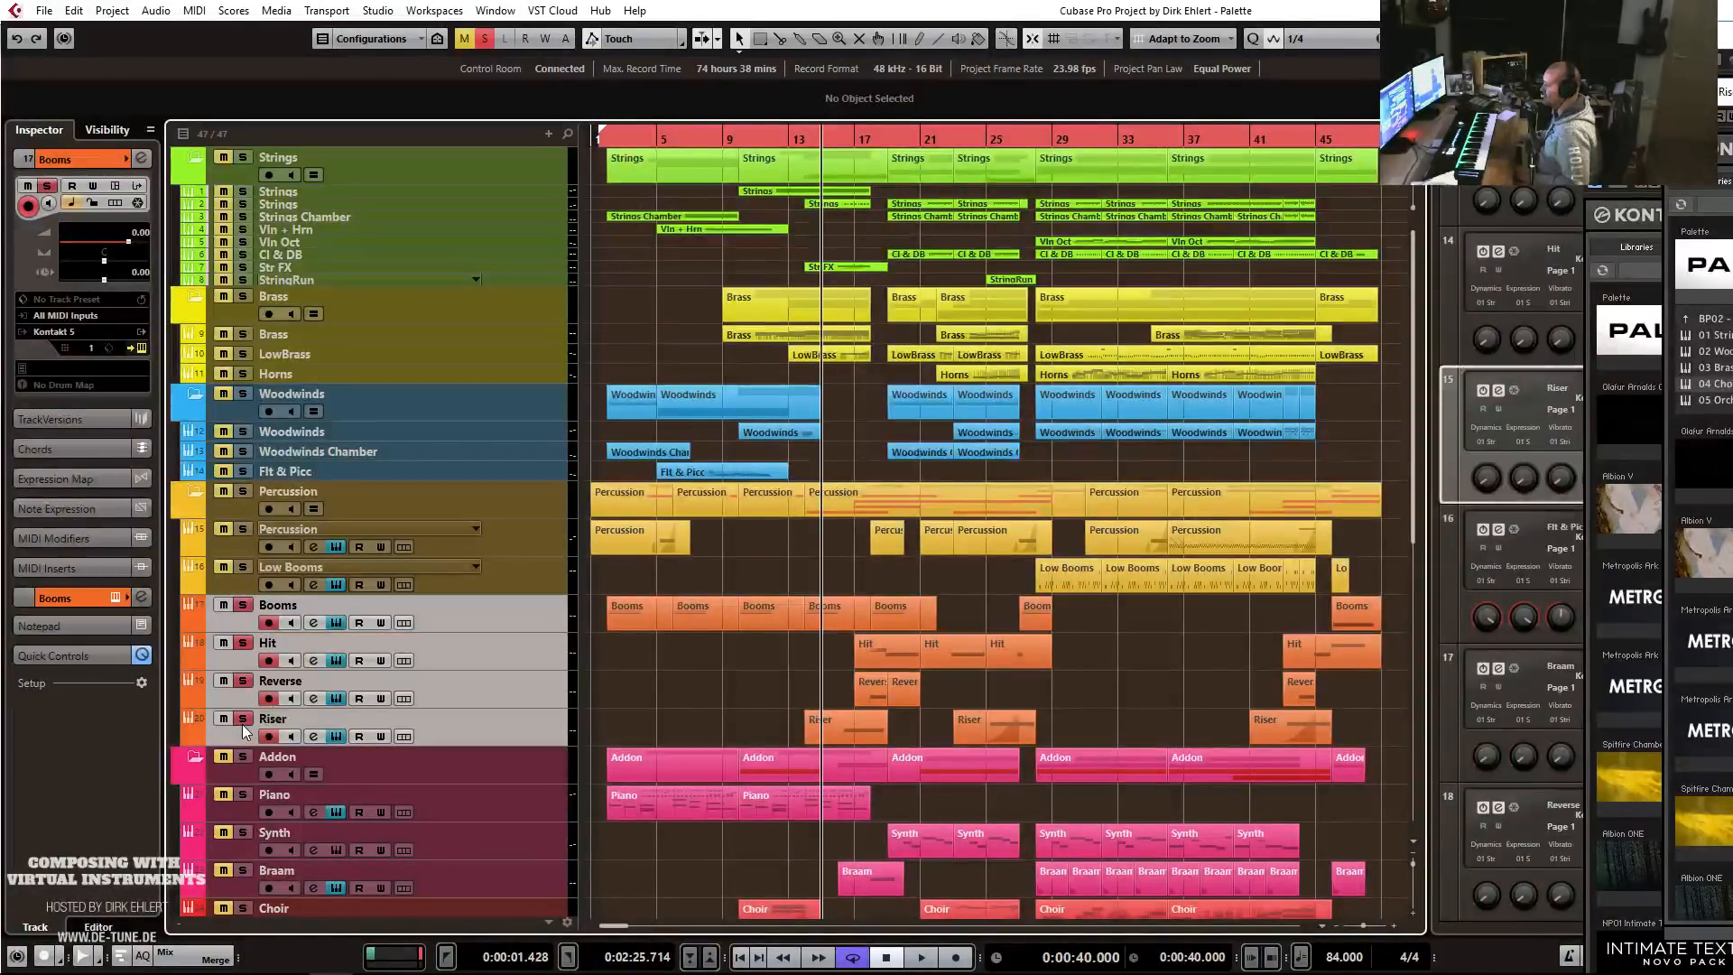
Play the soloed effect tracks from about bar 15 to bar 21, following their hit and reverse parts.
key("space")
key("h")
key("h")
key("h")
key("h")
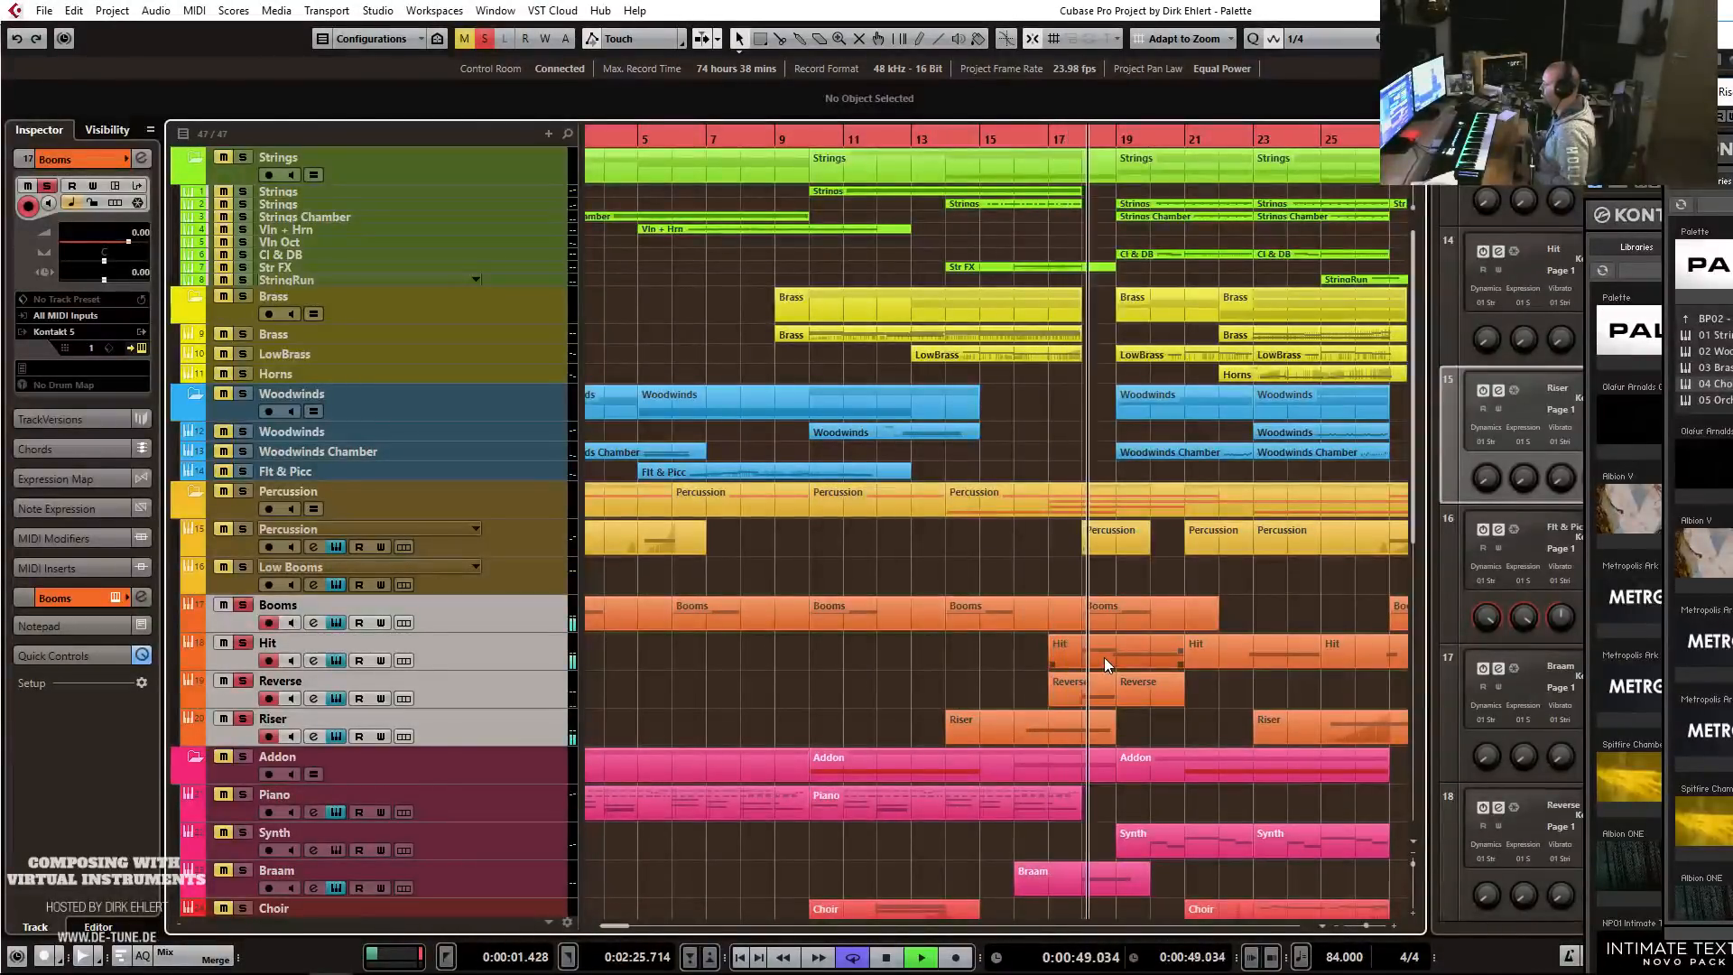
key("h")
key("h")
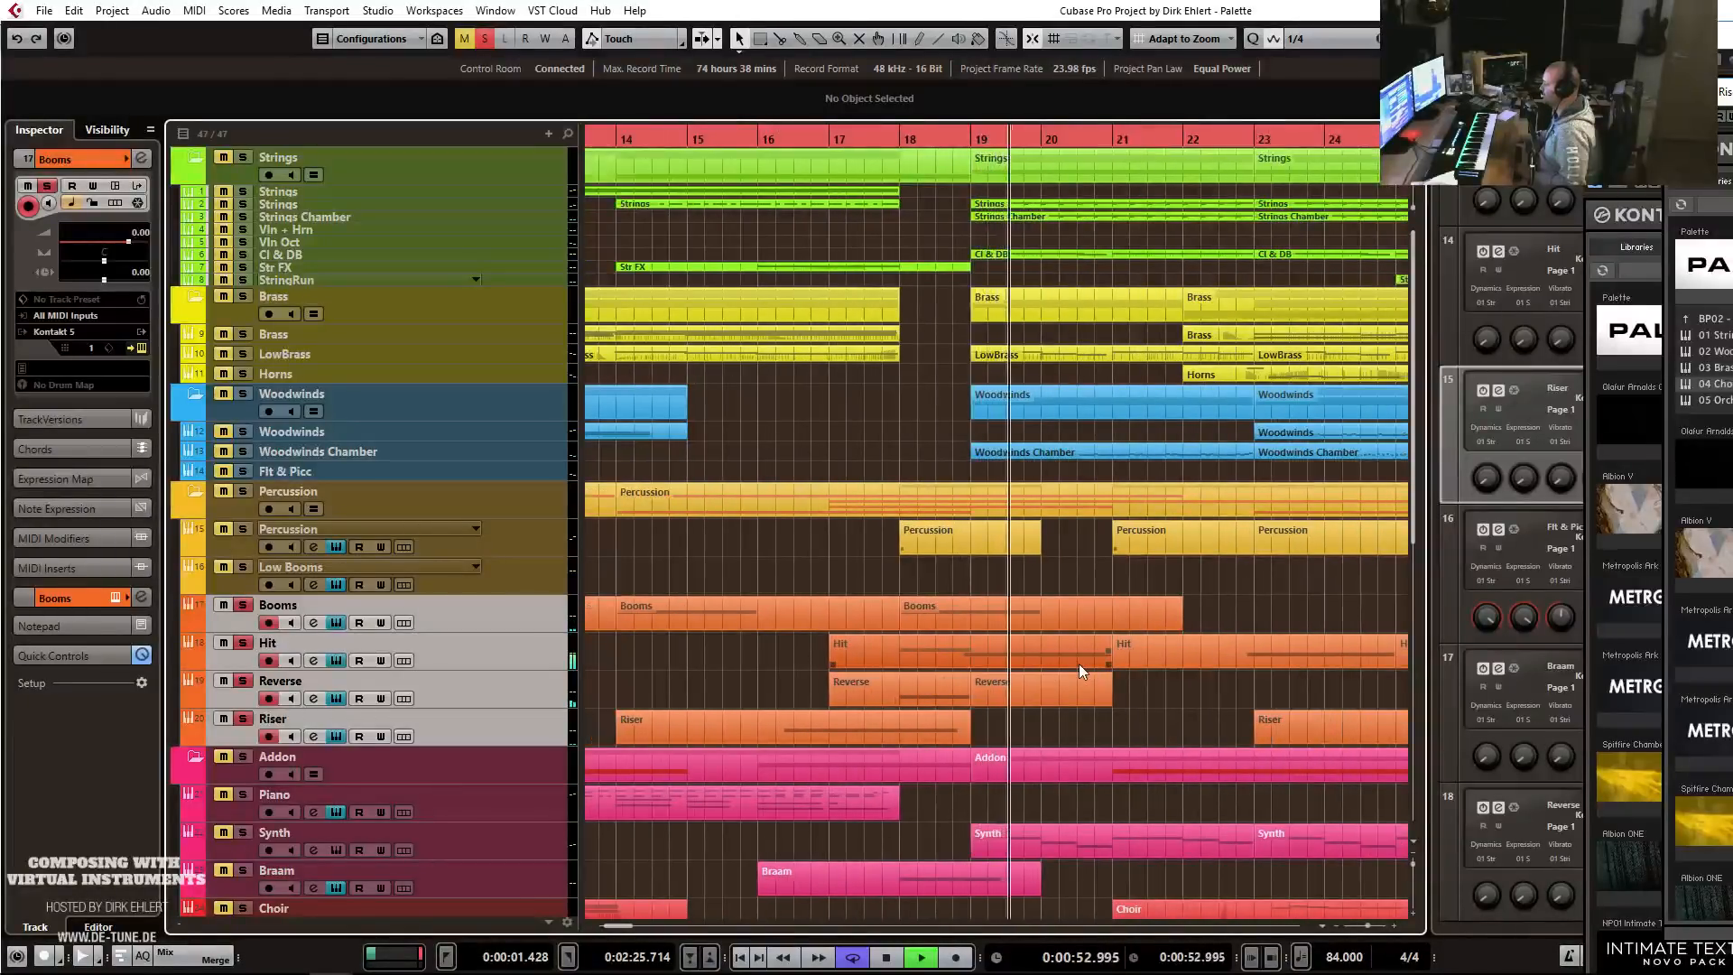
key("g")
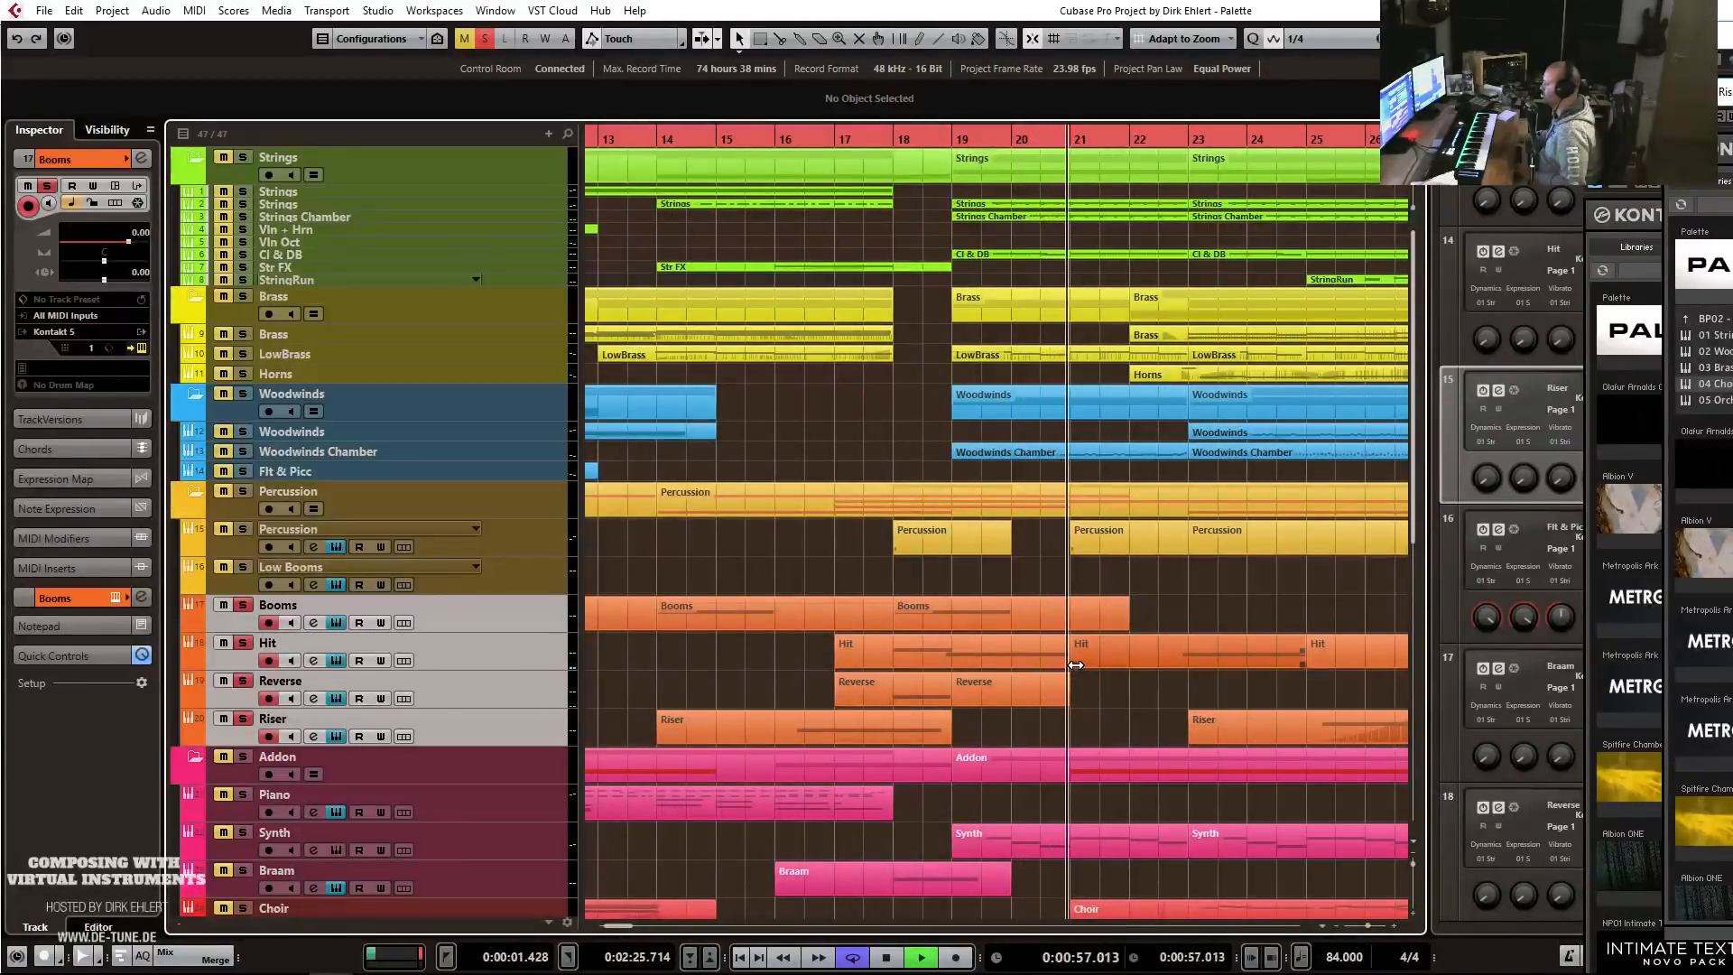
key("g")
key("space")
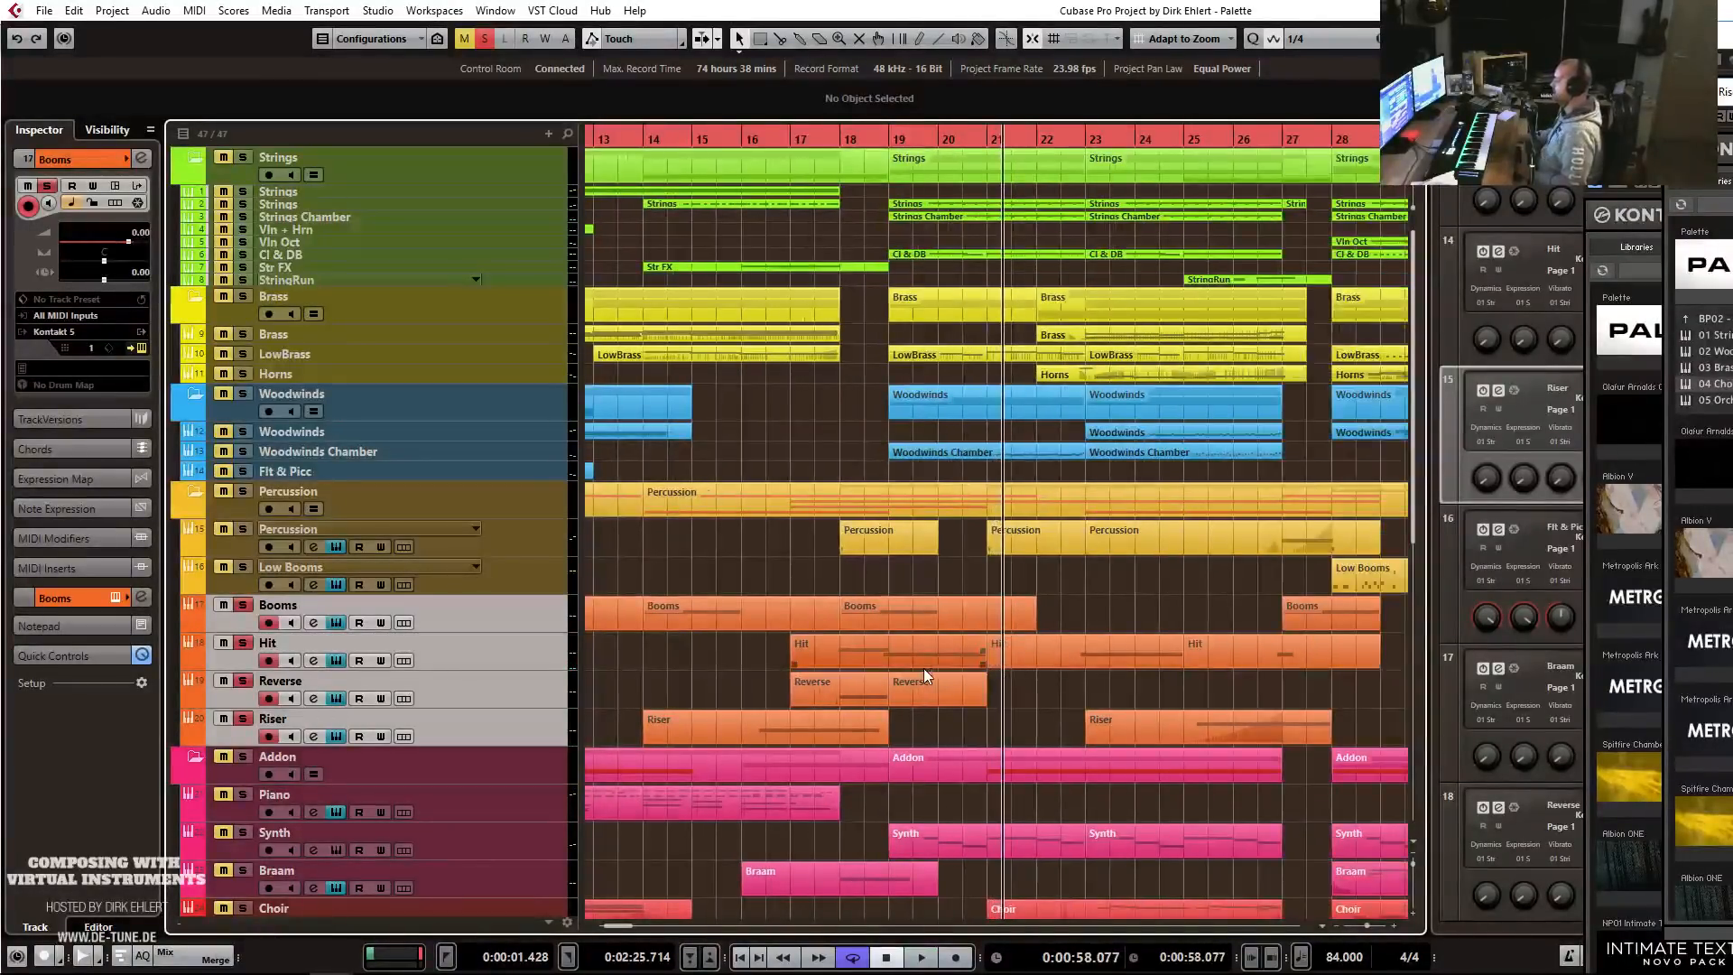
Clear all solos, solo only the Hit track and play it from about bar 17 to bar 19.
left_click(496, 665)
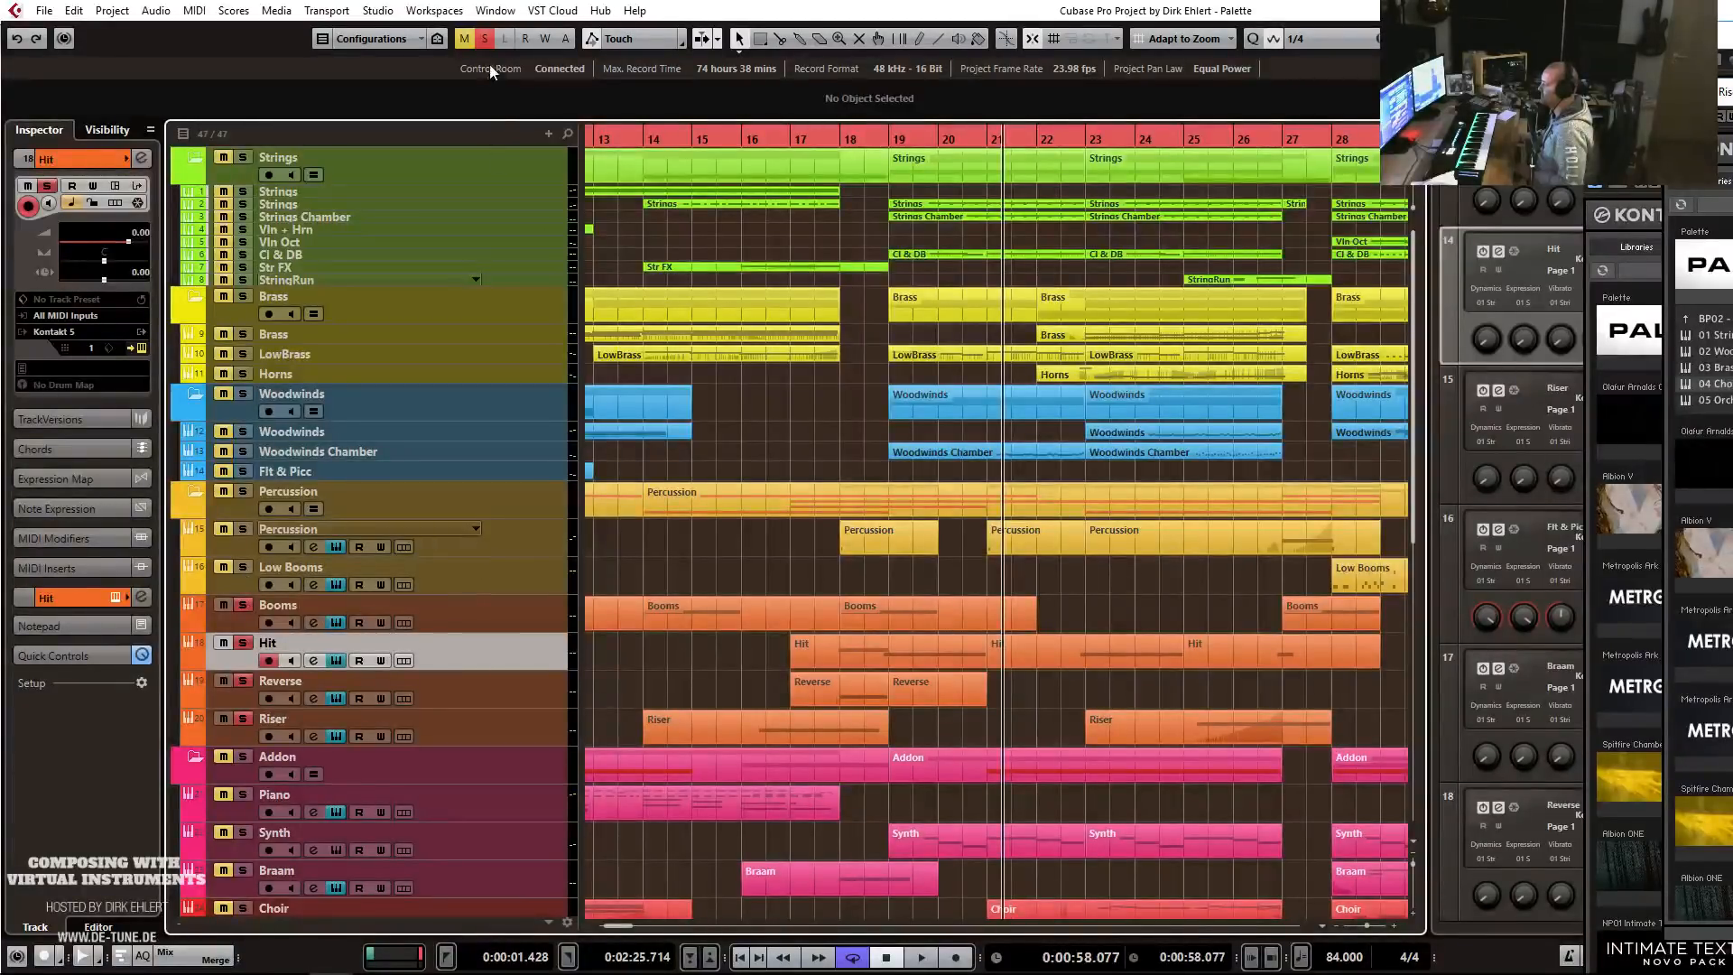
left_click(485, 38)
left_click(244, 643)
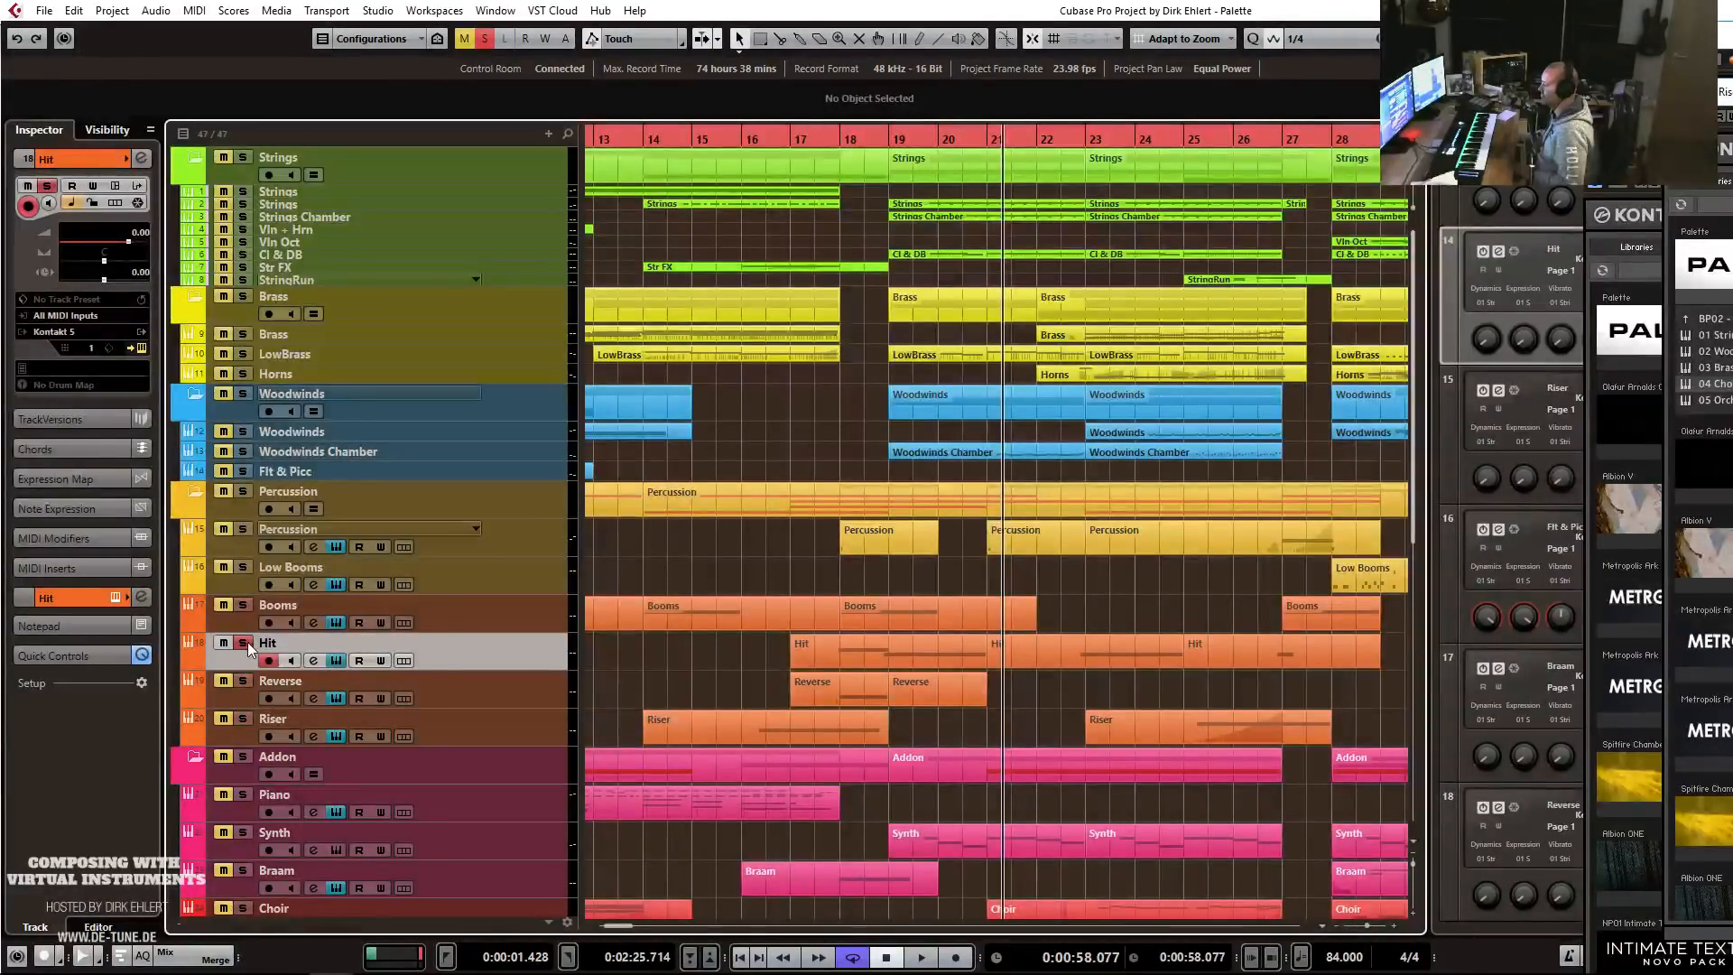
left_click(801, 136)
key("space")
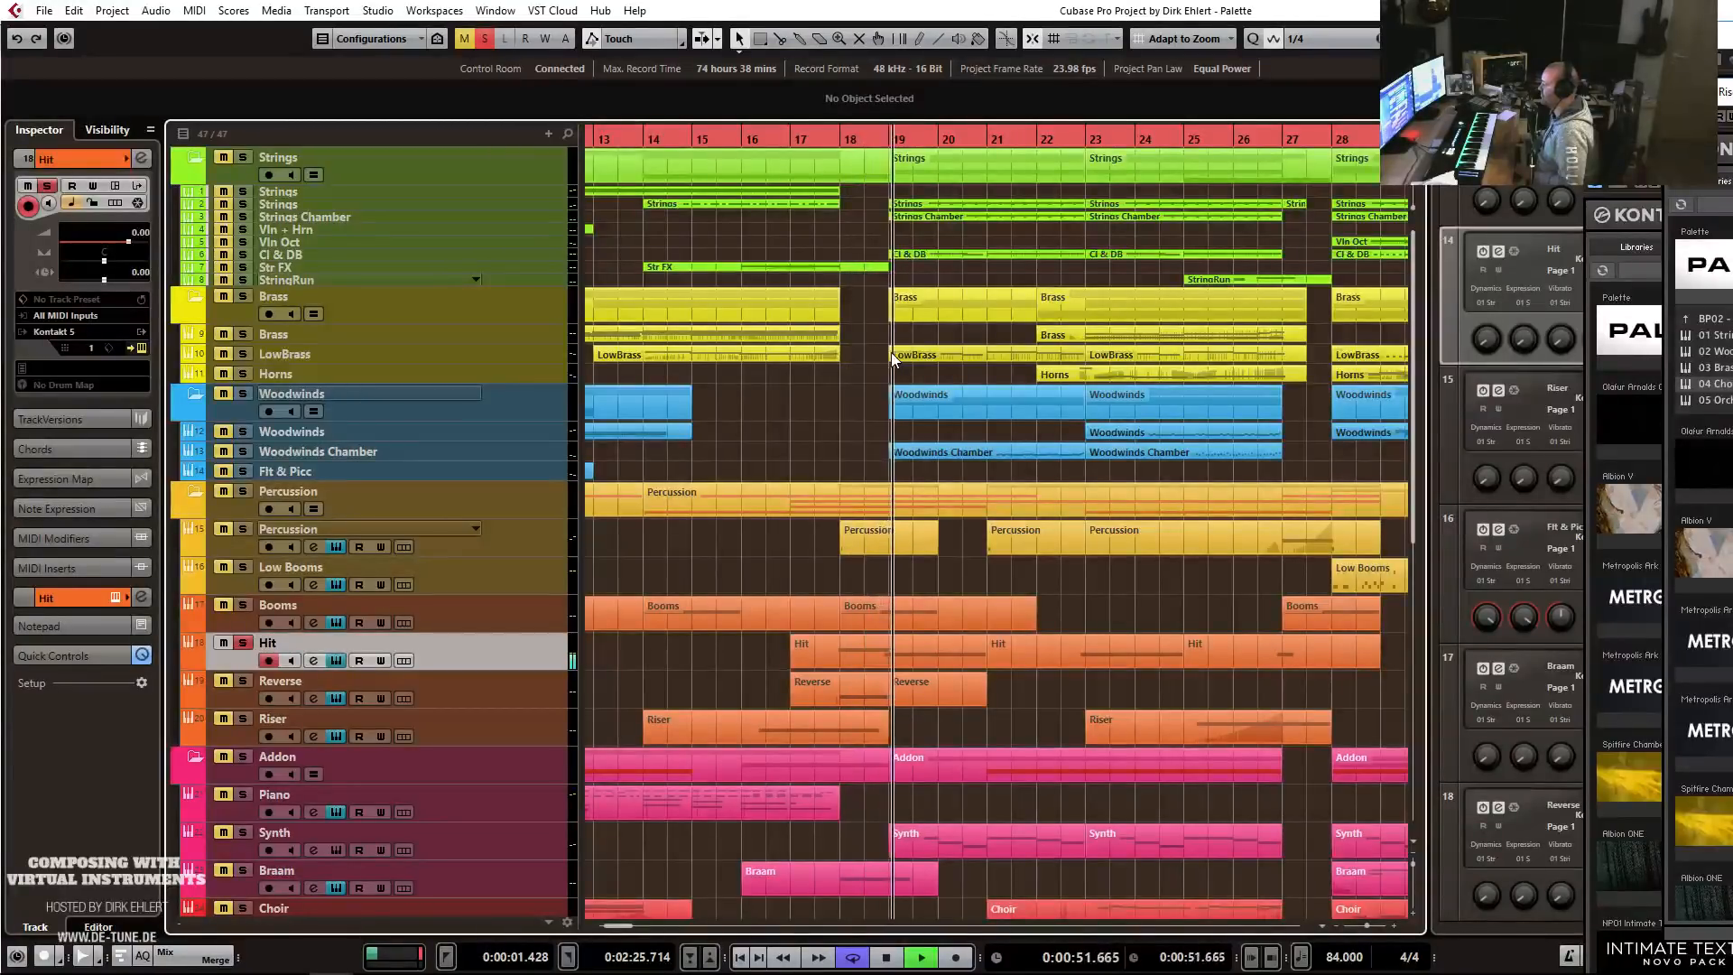
key("space")
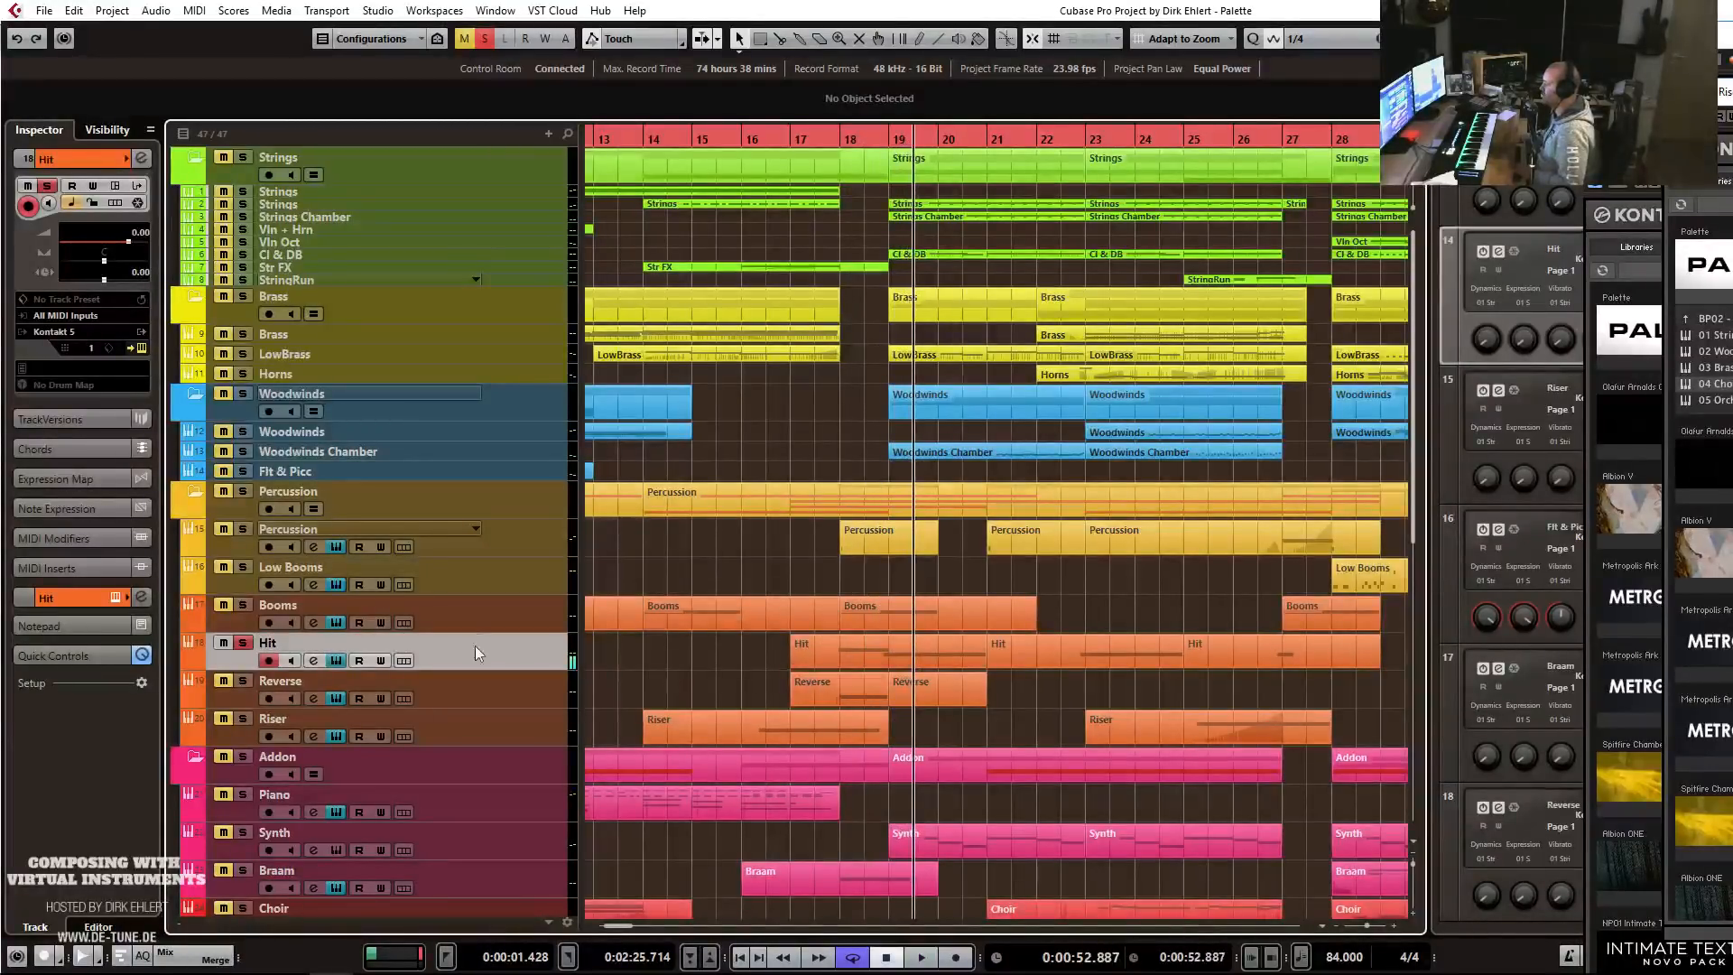
Solo the Reverse track instead of Hit, play it from about bar 18 to bar 19, and clear the solo.
left_click(242, 643)
left_click(243, 682)
left_click(848, 156)
key("space")
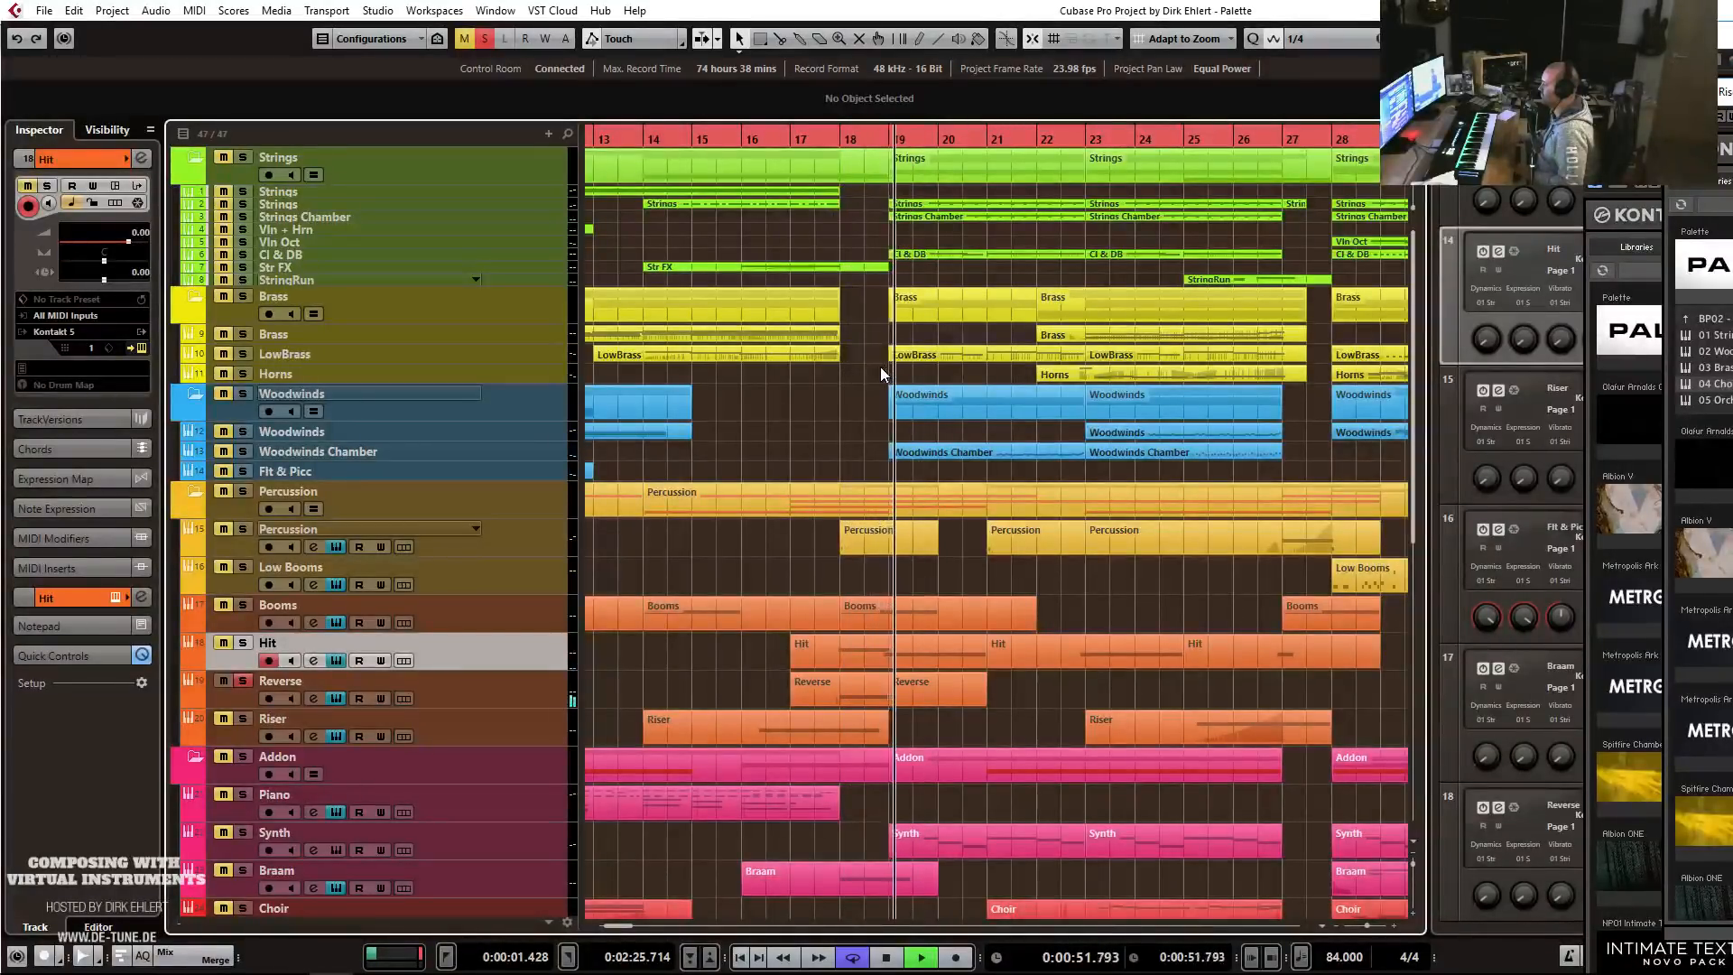
key("space")
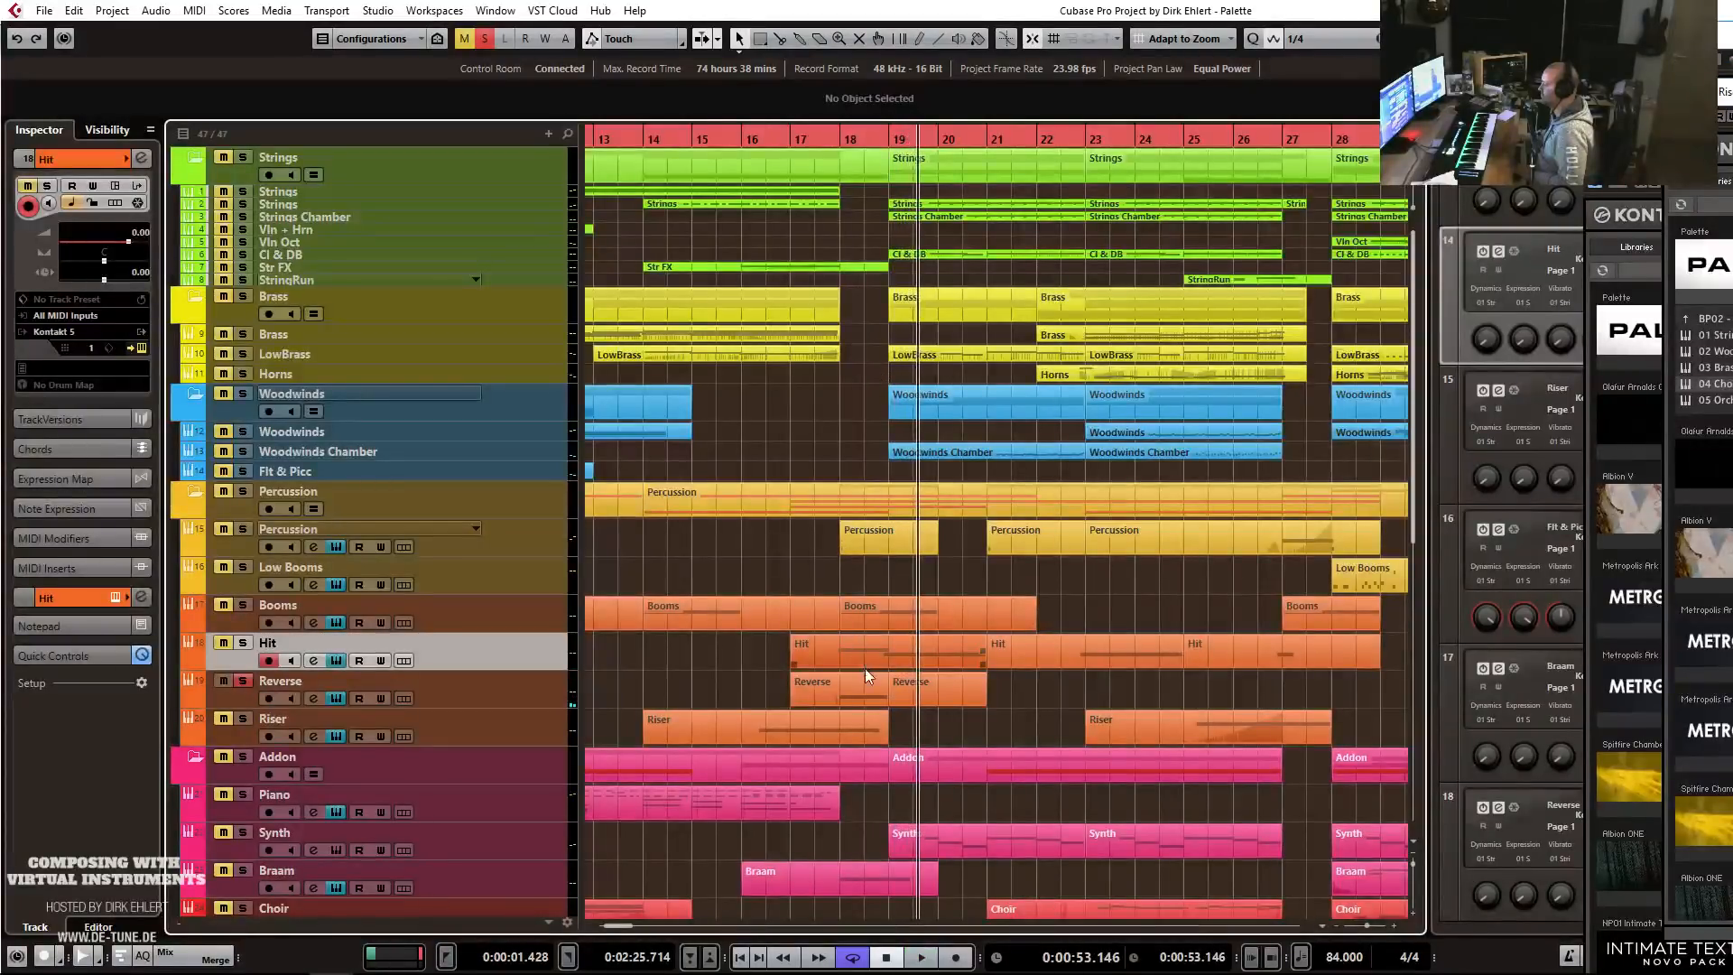
left_click(240, 685)
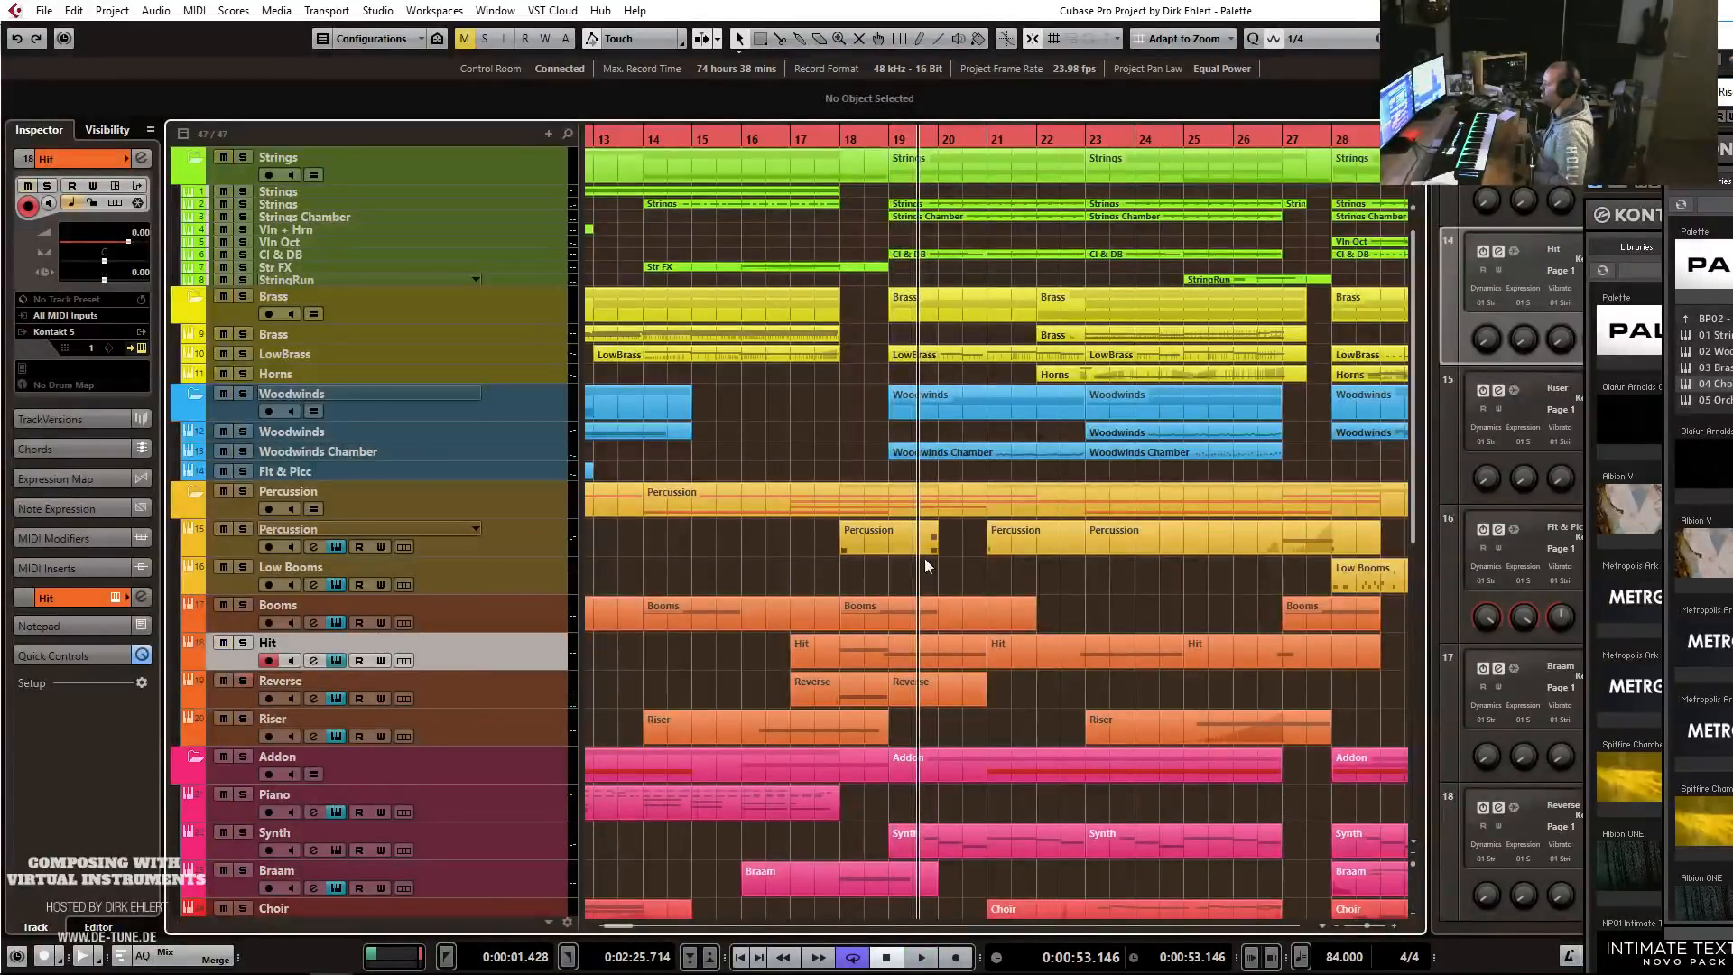
Play the full mix across the transition into bar 28 and stop shortly after it.
key("g")
key("g")
left_click(1248, 139)
key("space")
key("h")
key("h")
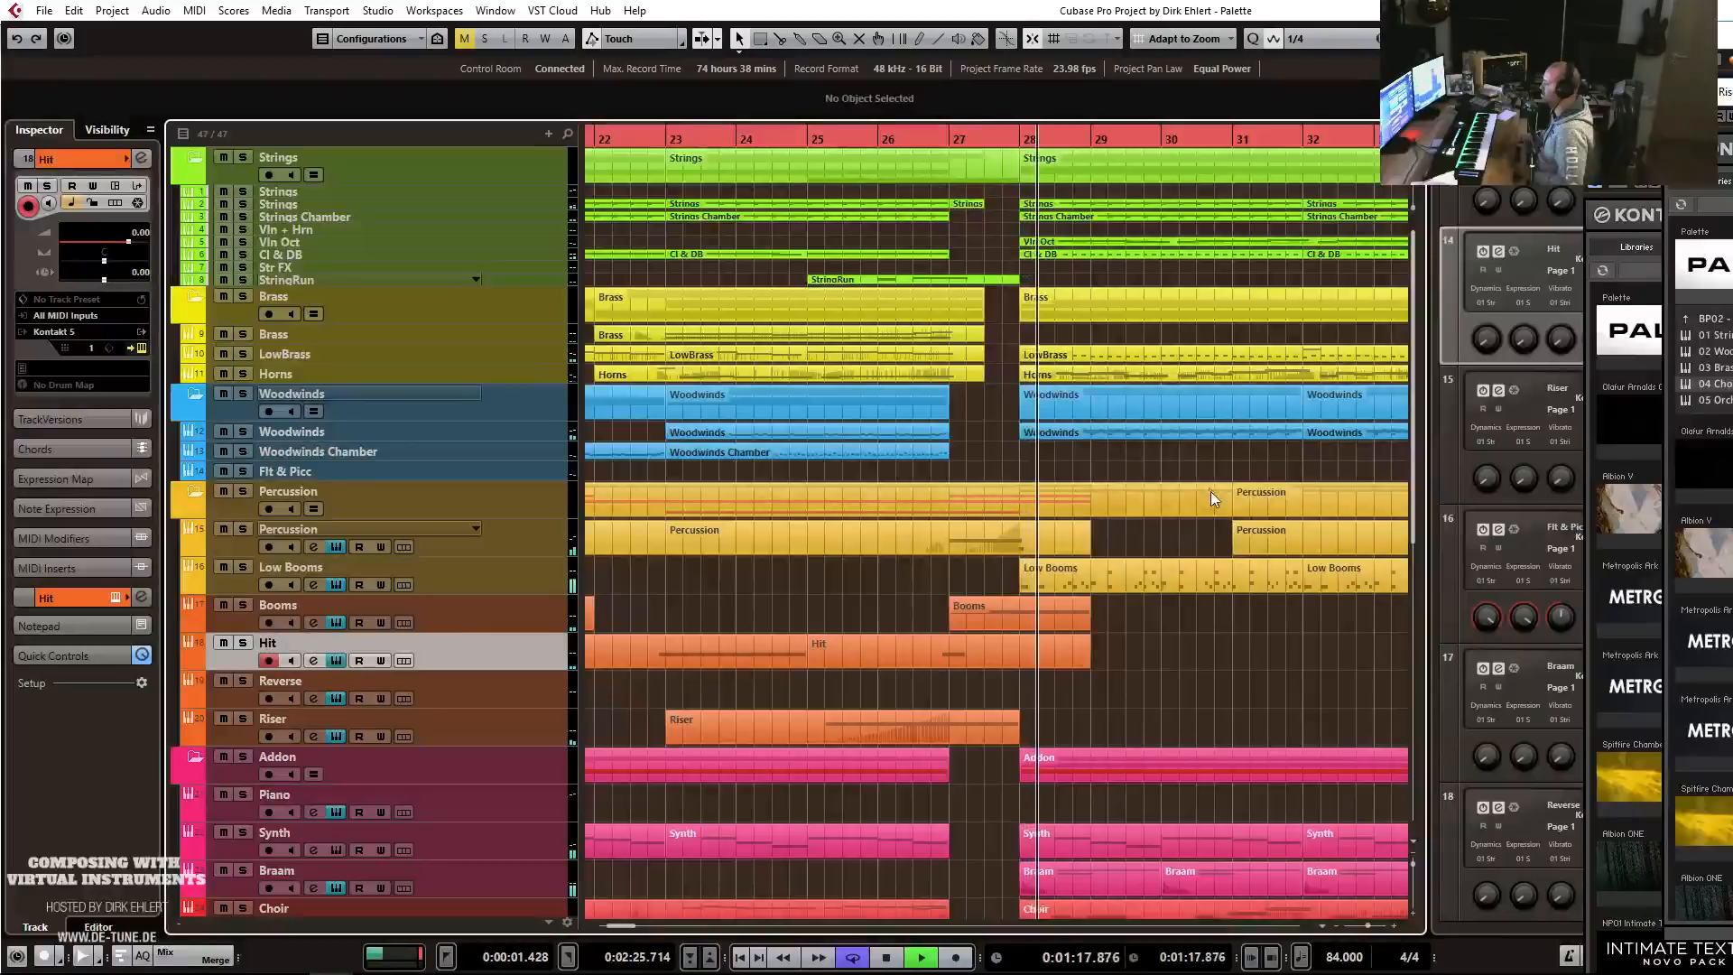
key("g")
key("g")
key("g")
key("g")
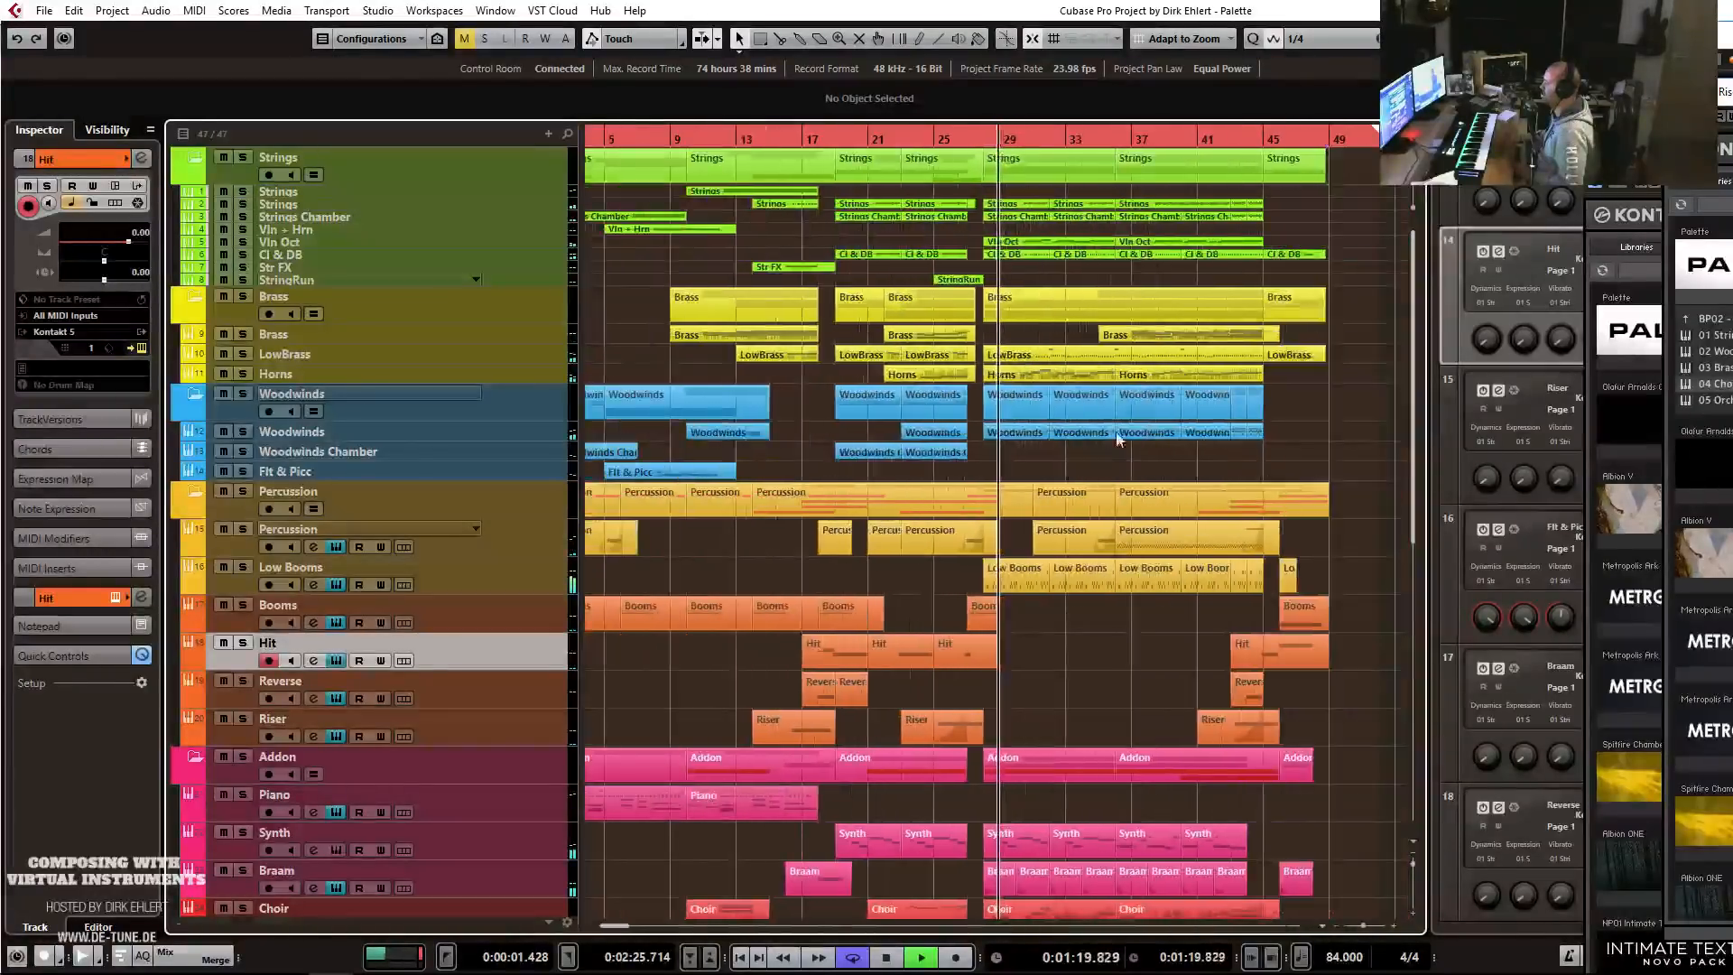
key("space")
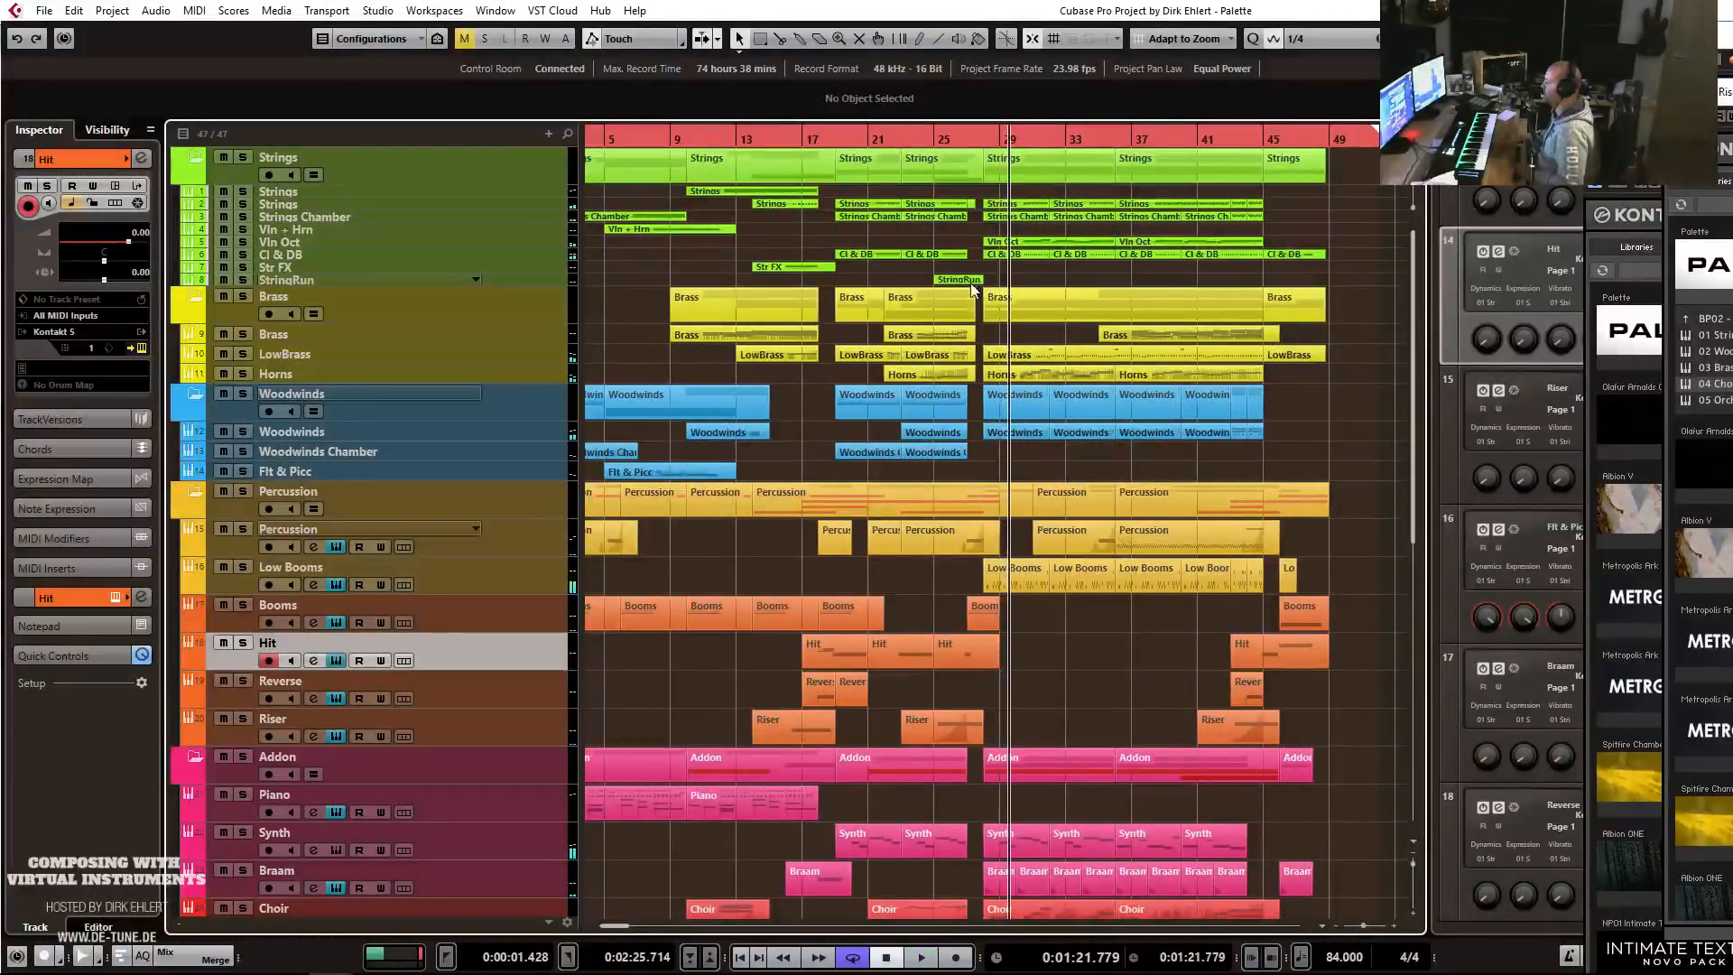
Copy the StringRun part from bar 25 to bar 43 and raise the copy's lowest note at bar 44 by three semitones.
left_click_drag(957, 280, 1248, 282)
key("ctrl+e")
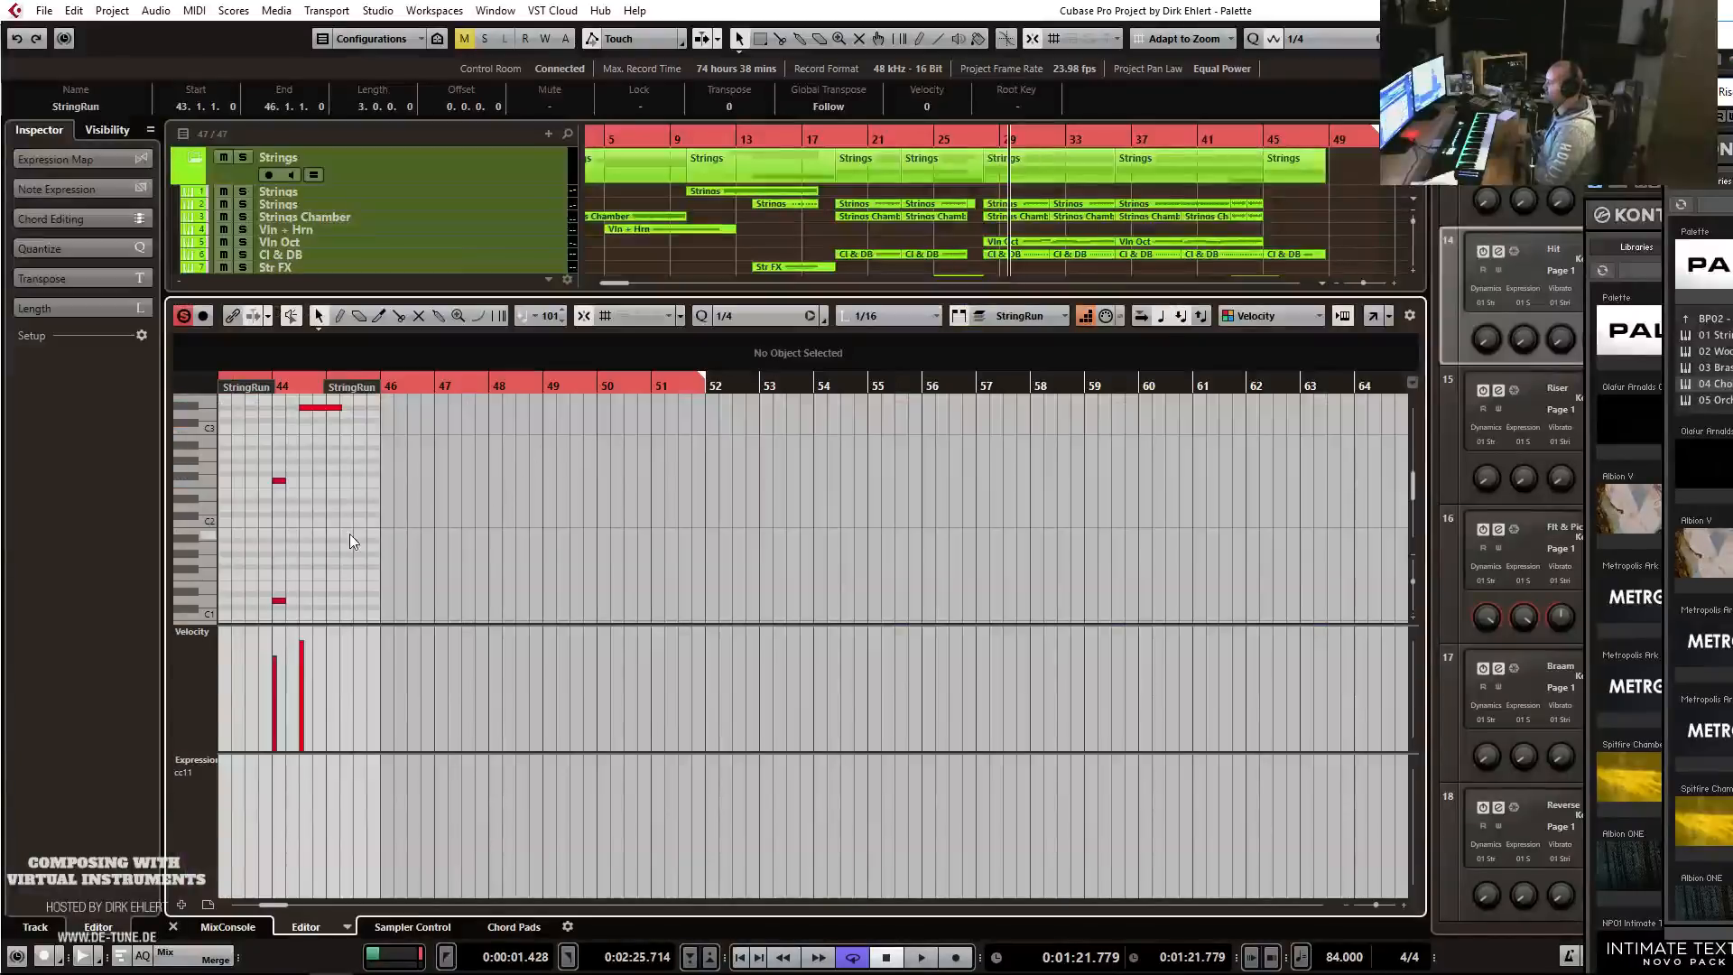
scroll(260, 555, "down", 1)
left_click_drag(257, 544, 302, 572)
key("Up")
key("Up")
key("Up")
key("ctrl+e")
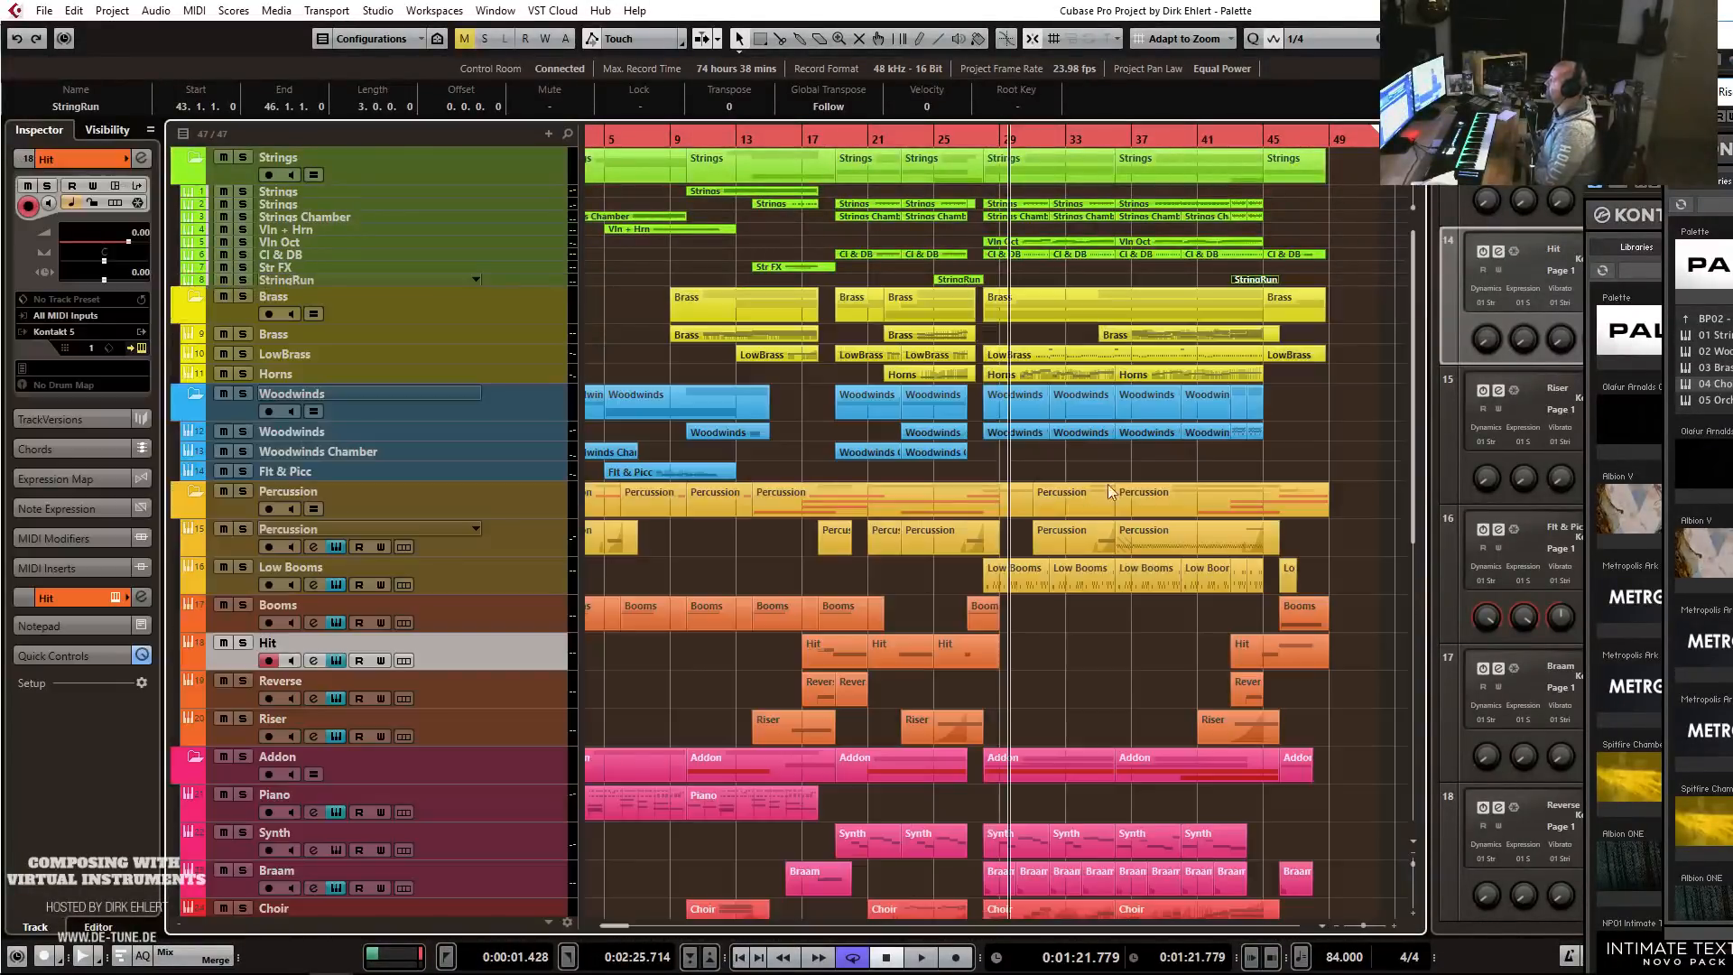
Play the ending from about bar 40 to the last parts and return the playhead to the left locator.
left_click(1190, 138)
key("space")
key("h")
key("h")
key("h")
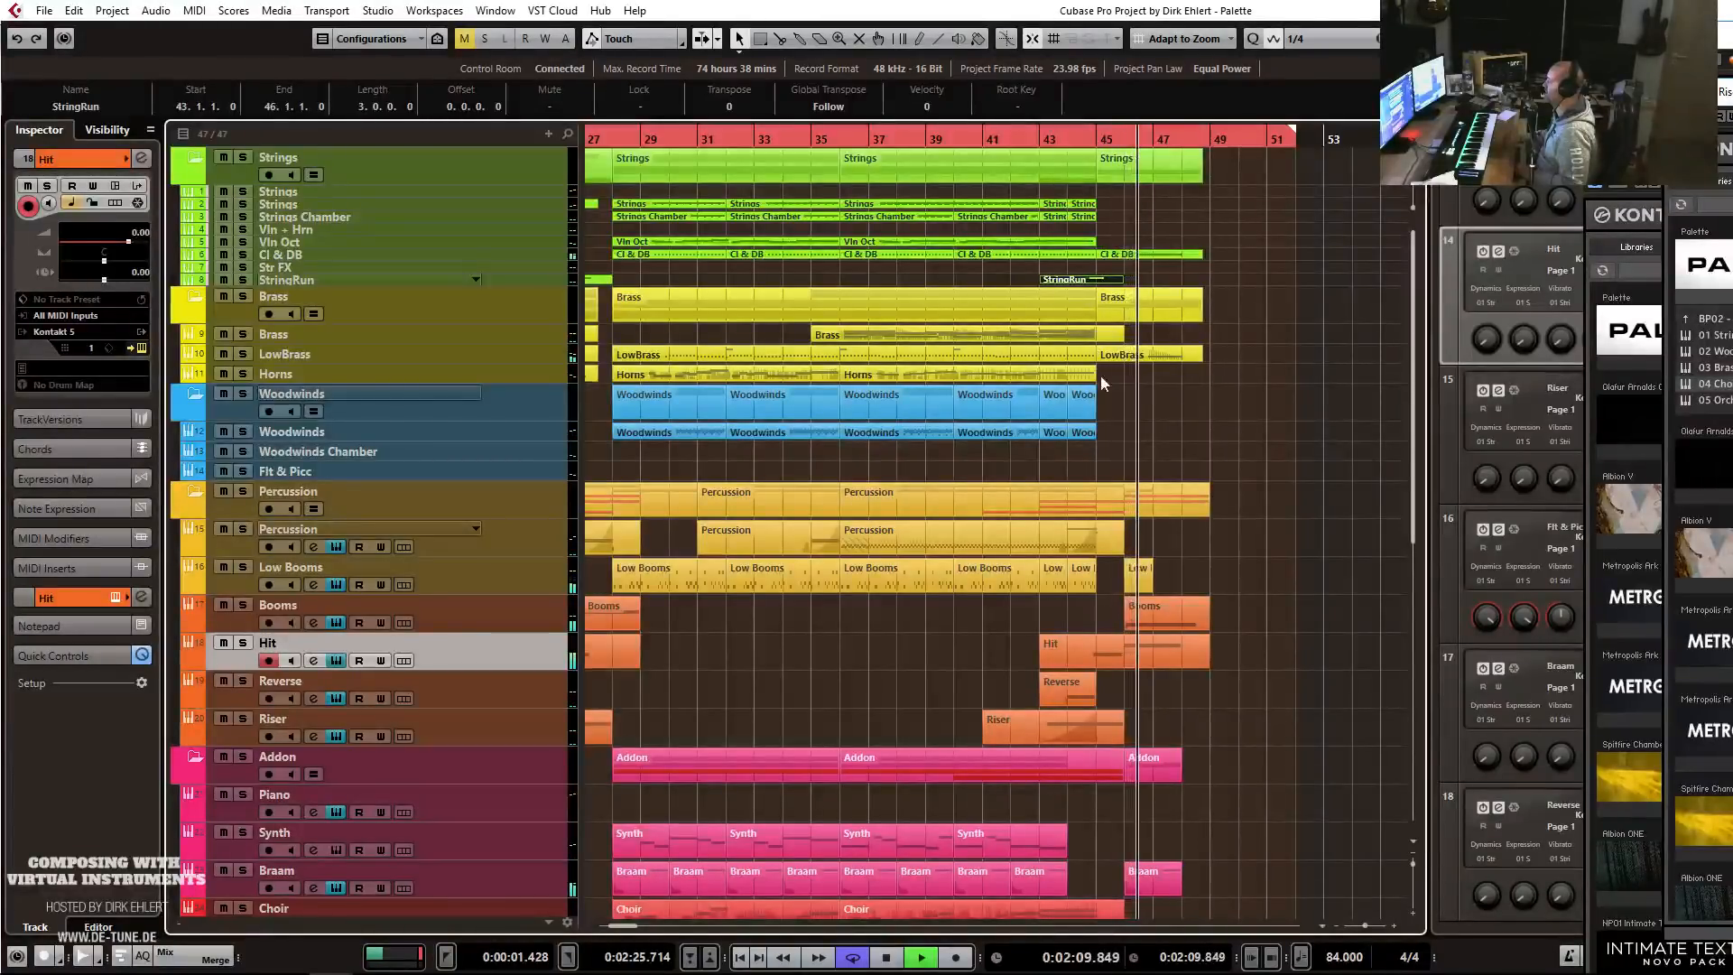
key("g")
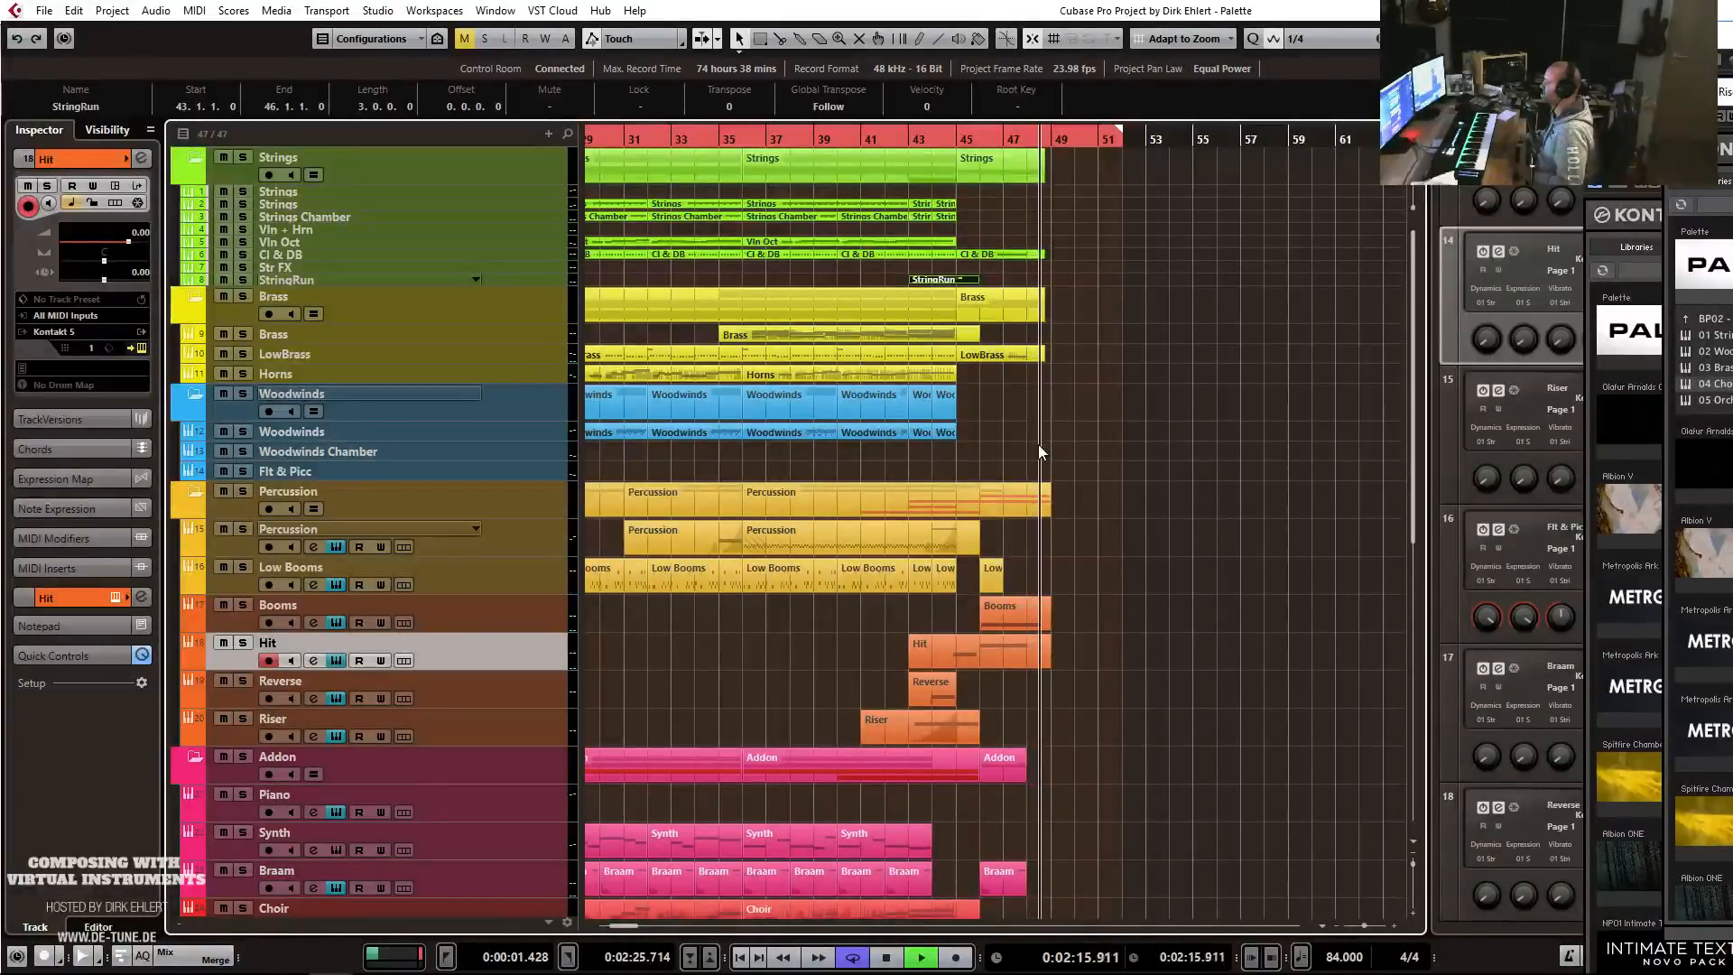
key("space")
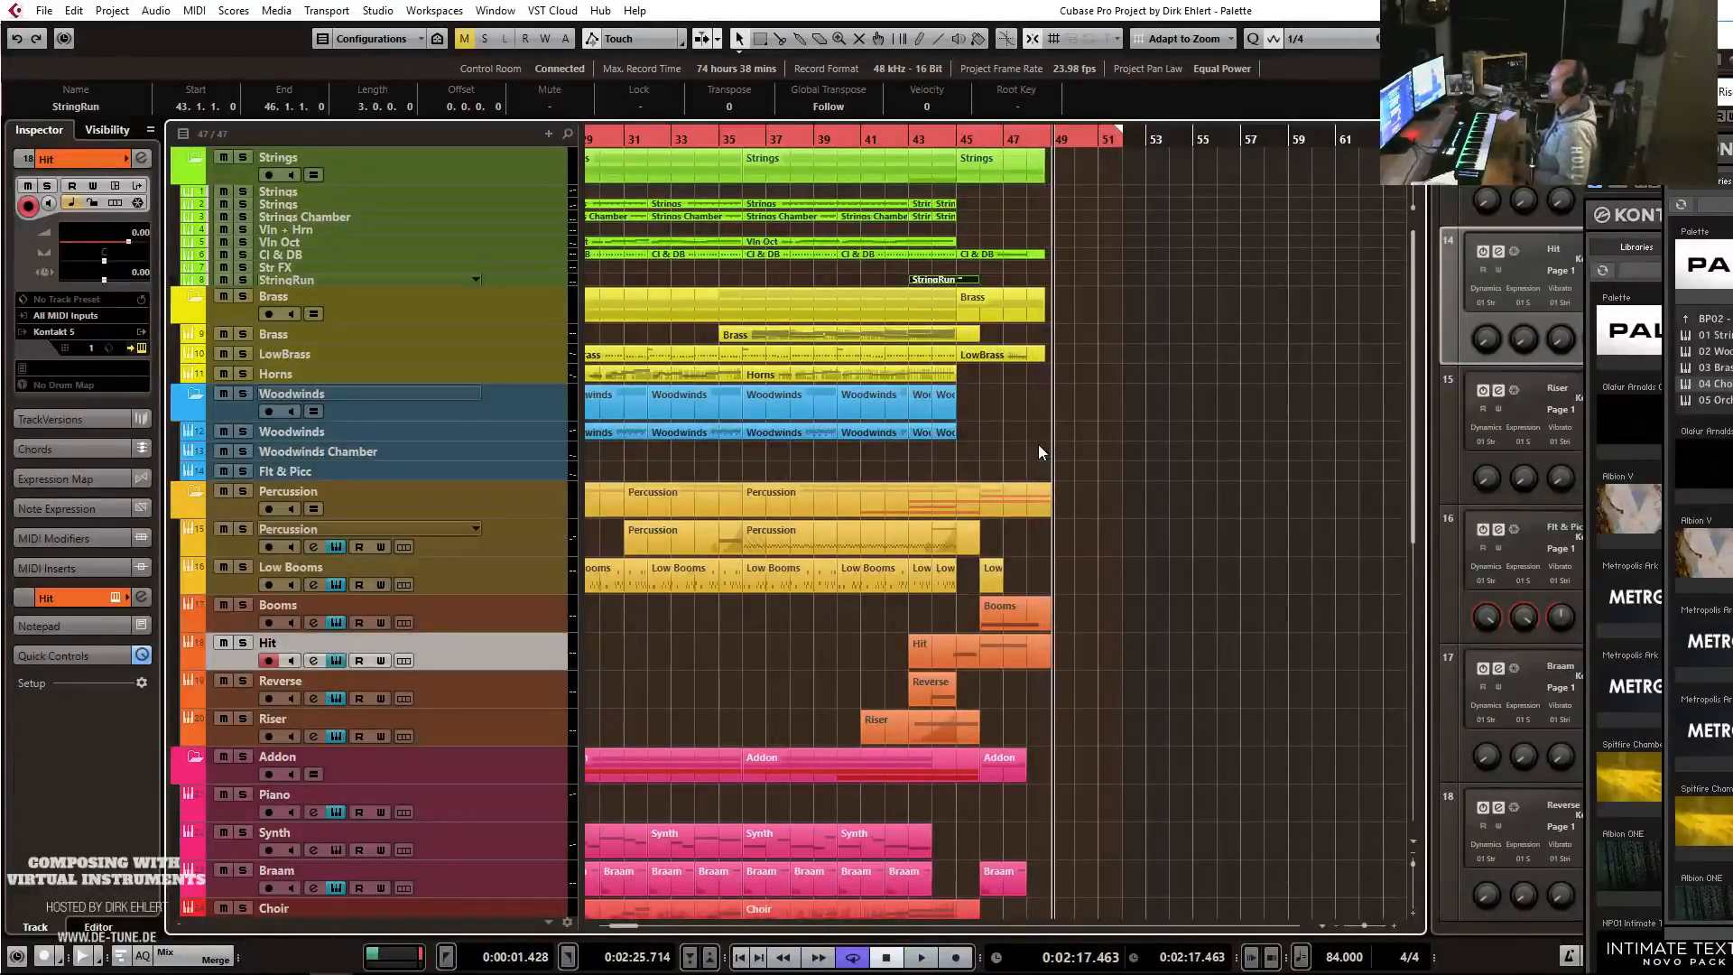
key("KP_1")
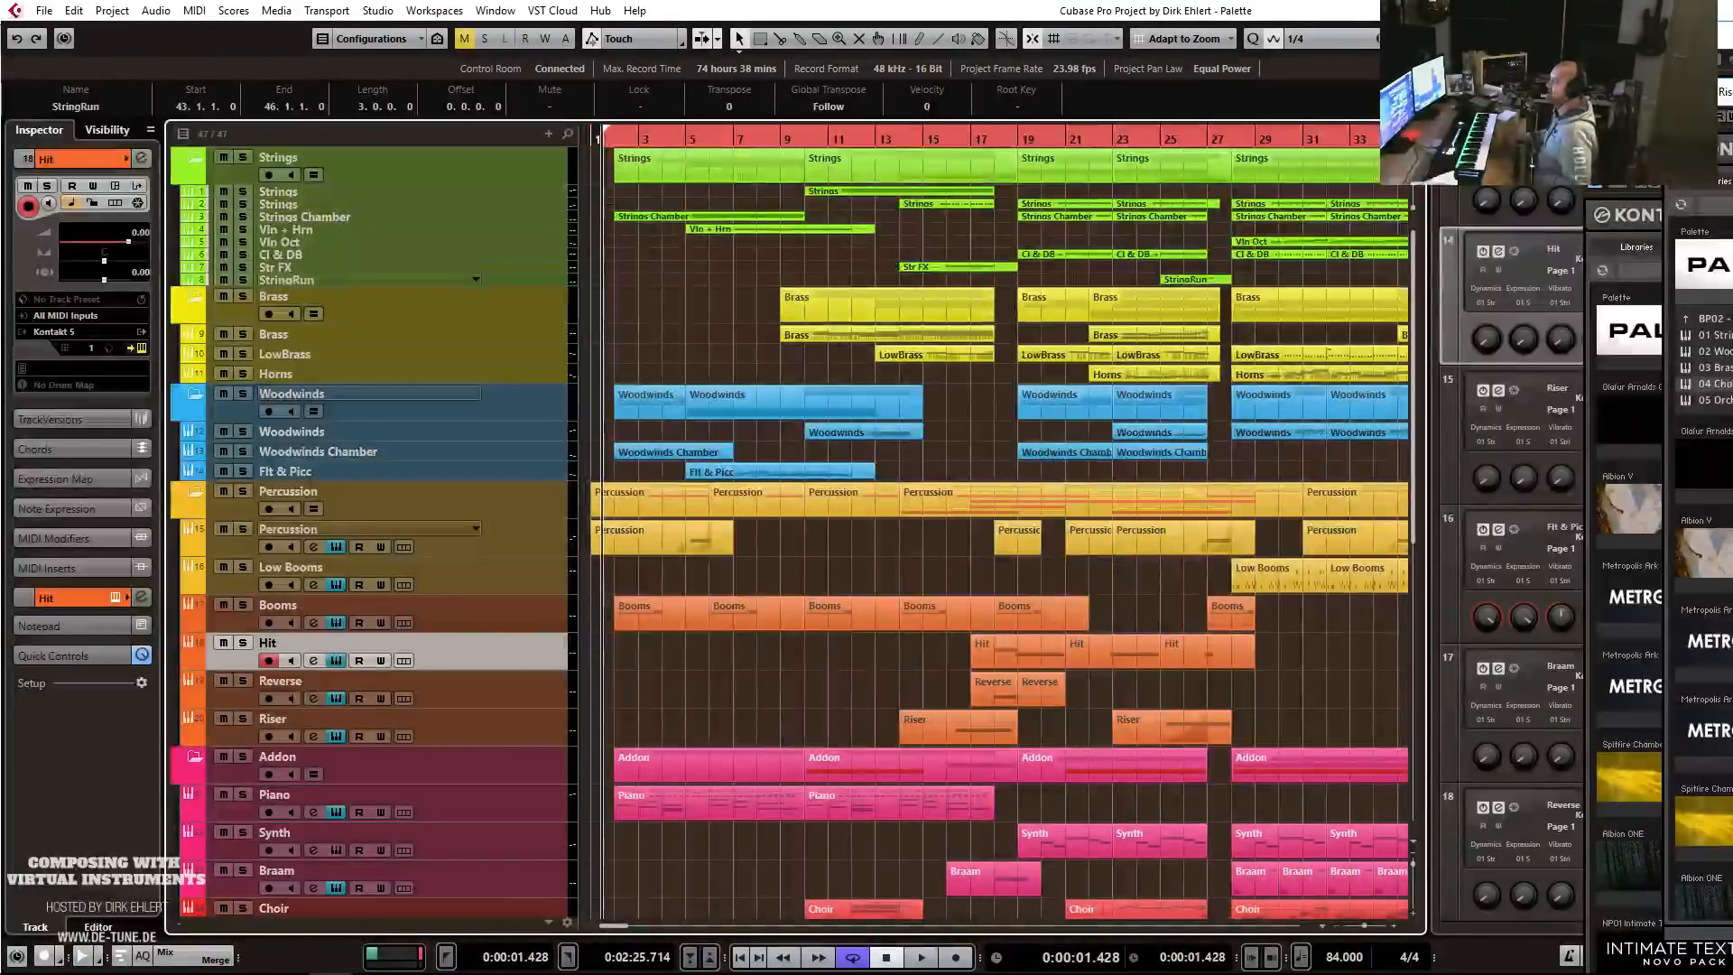
Open the MixConsole and remove the plug-in from the first insert slot of the stereo output channel.
key("F3")
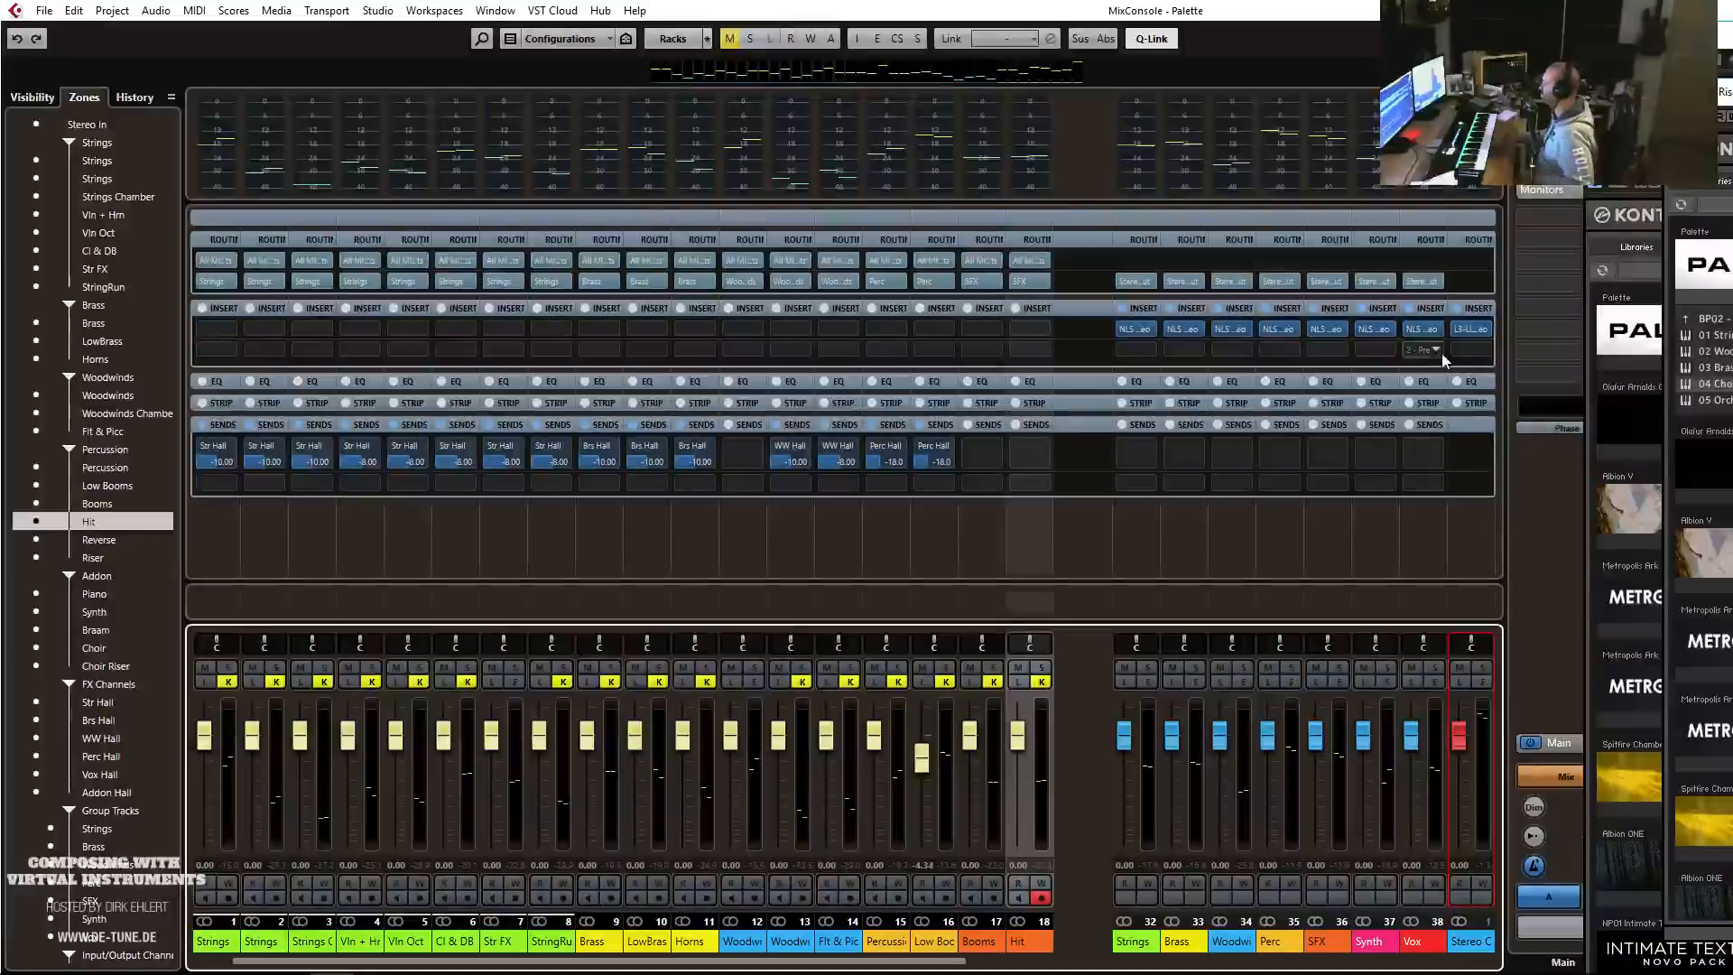
left_click(1471, 350)
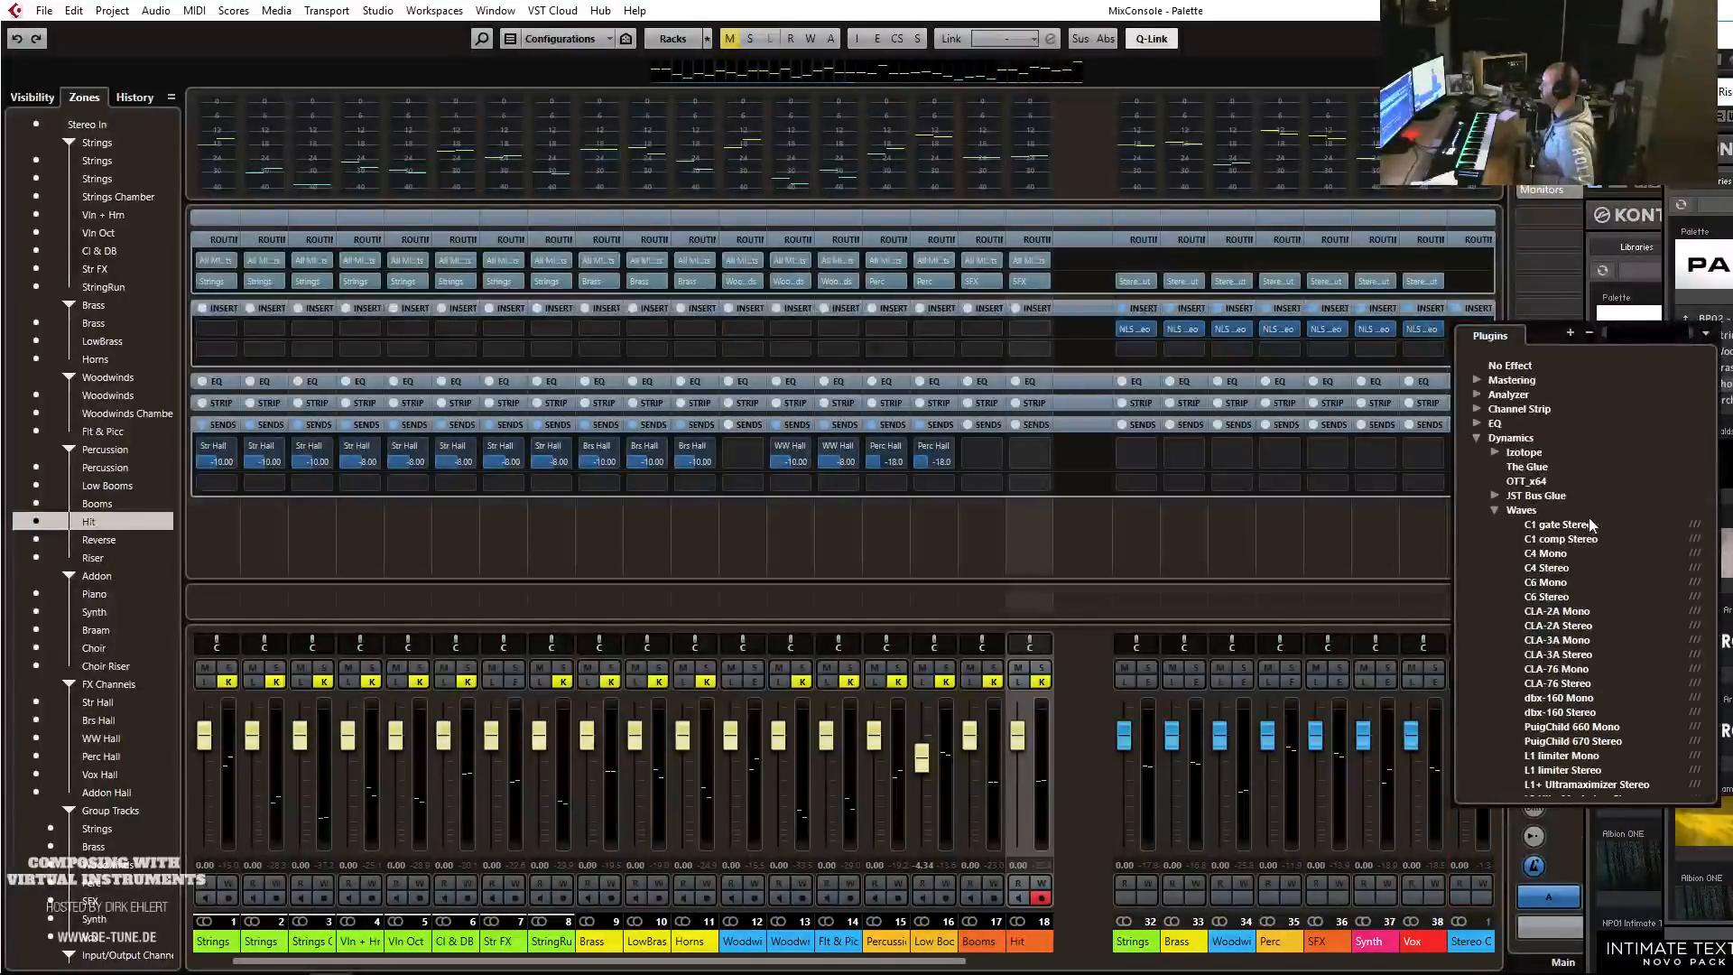
left_click(1514, 367)
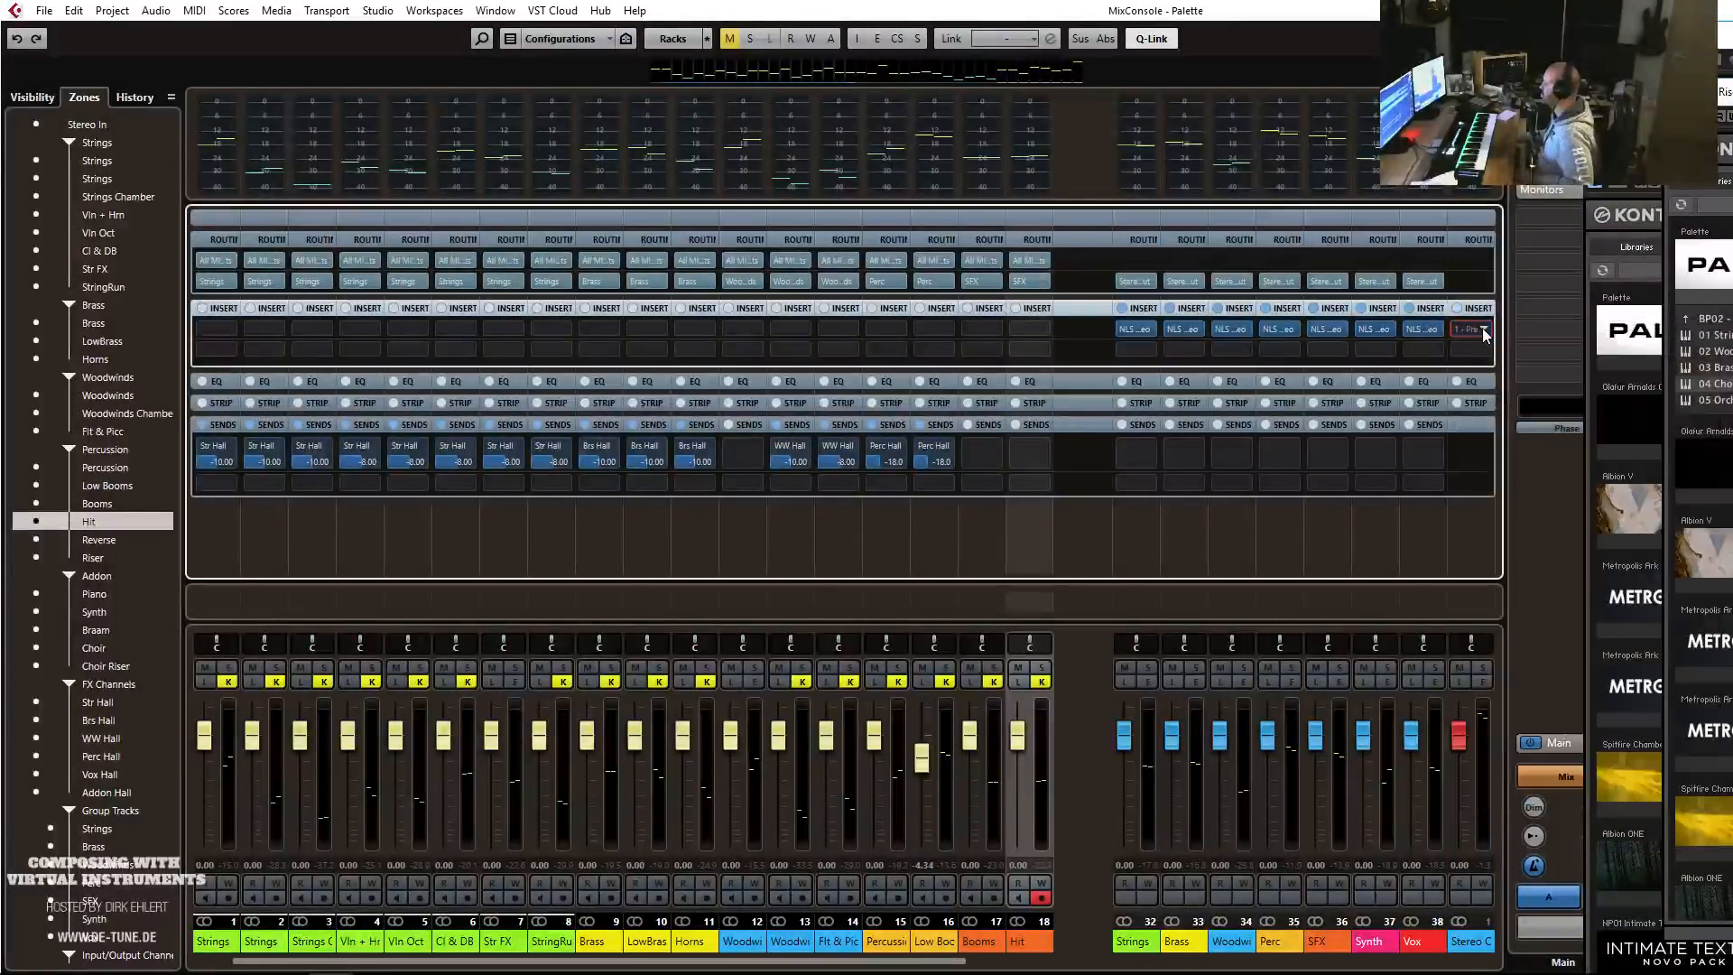
Insert NLS Buss Stereo in the stereo output's first insert slot, choose the Nevo studio and set Drive to 2.4.
left_click(1485, 332)
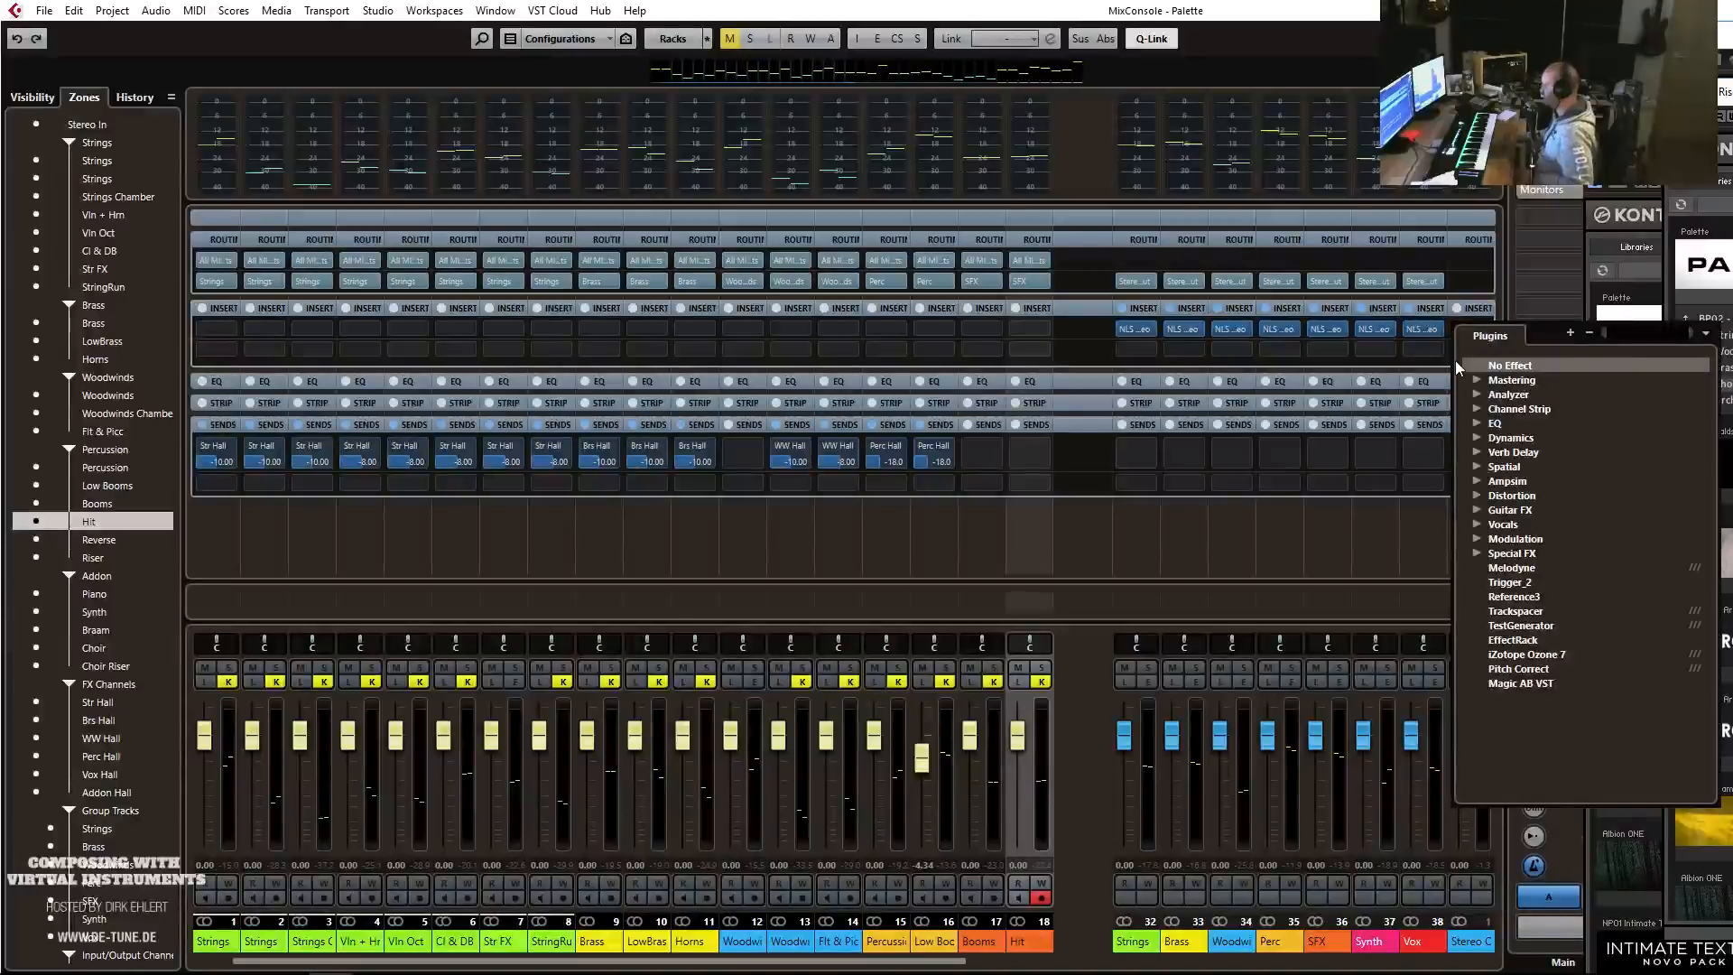
type("nls")
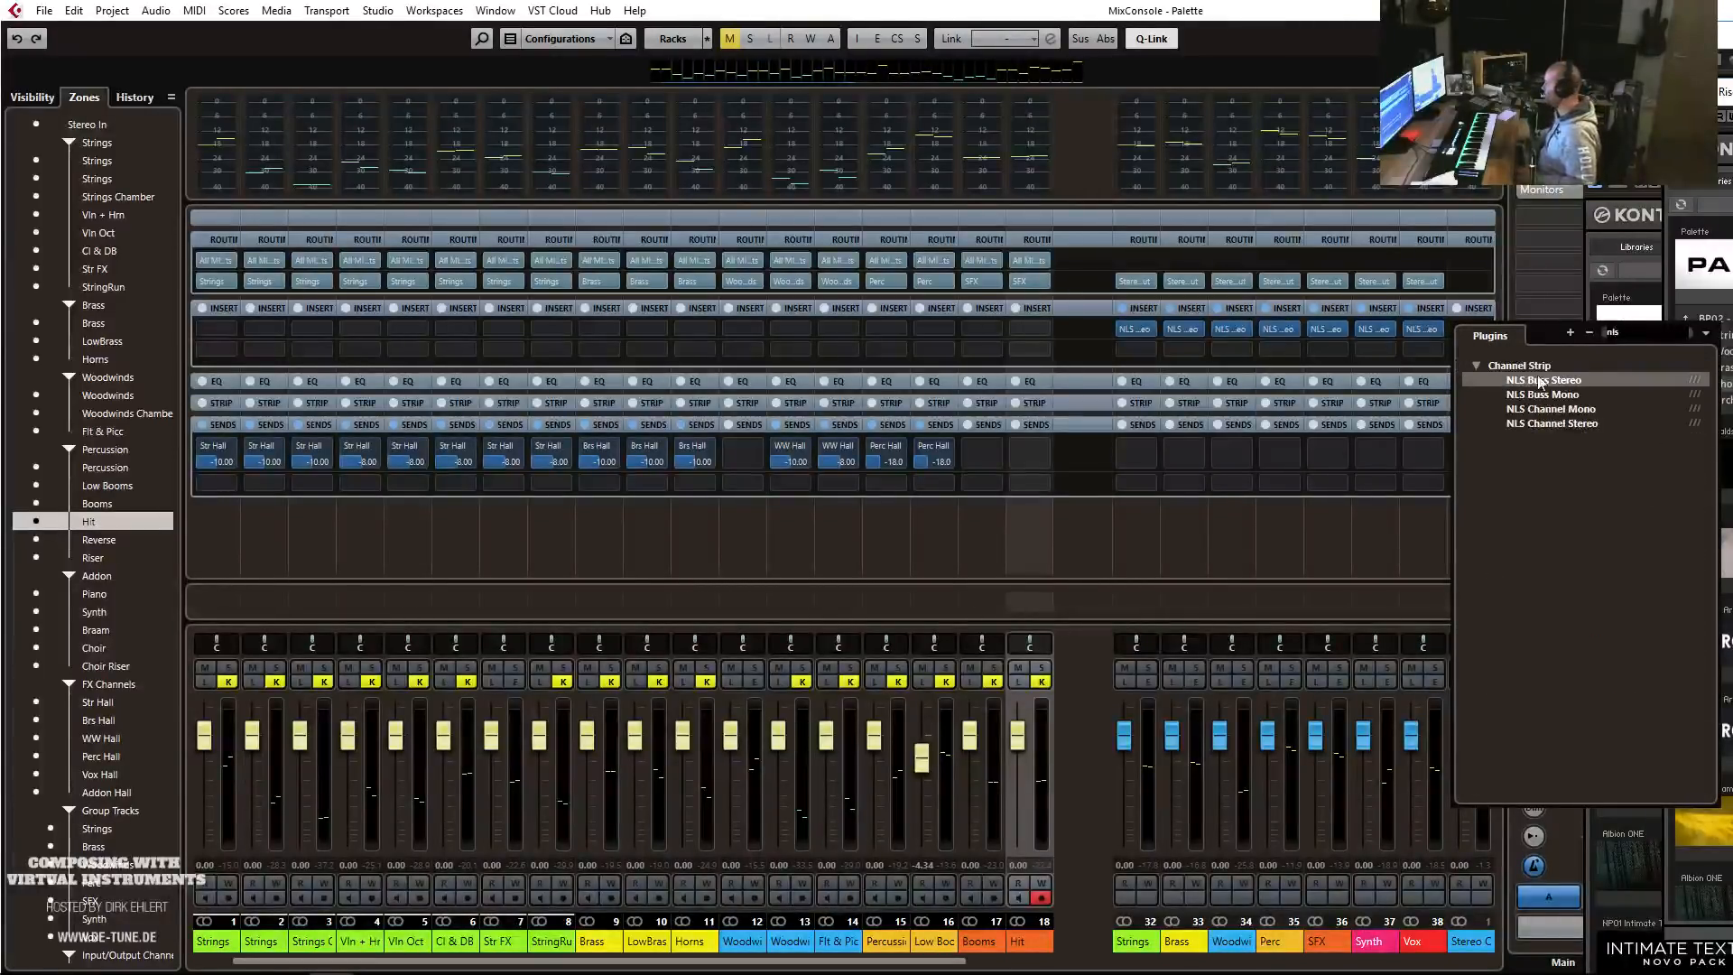
left_click(1544, 380)
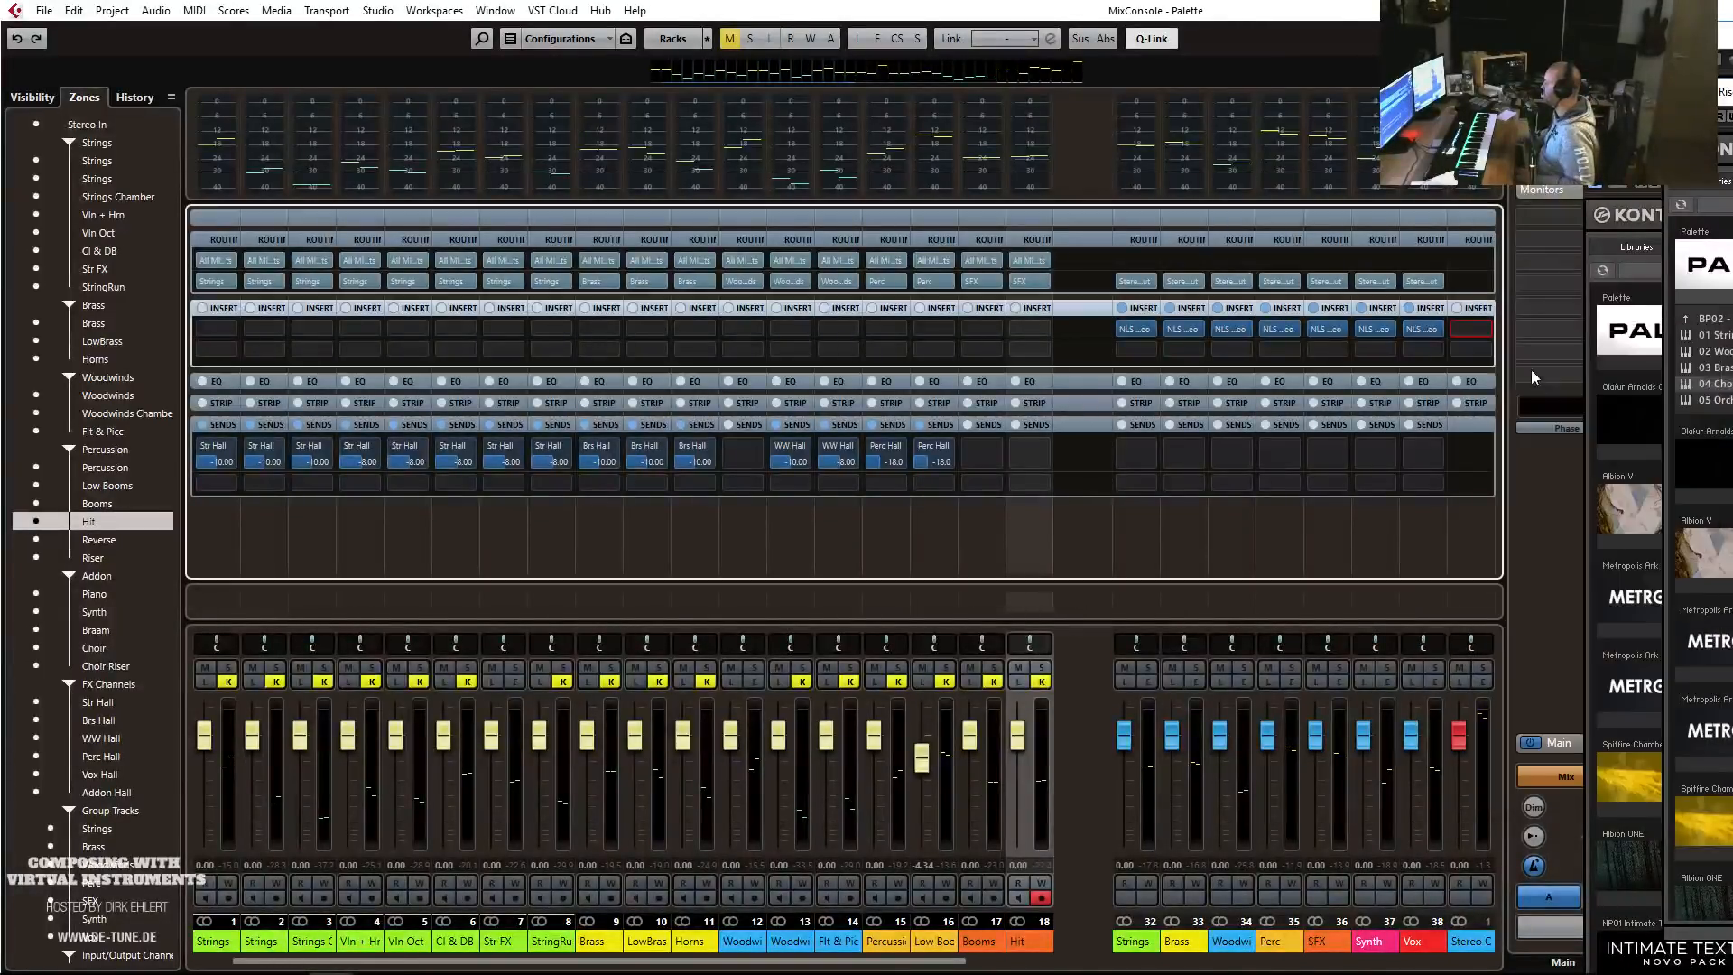
left_click(1486, 331)
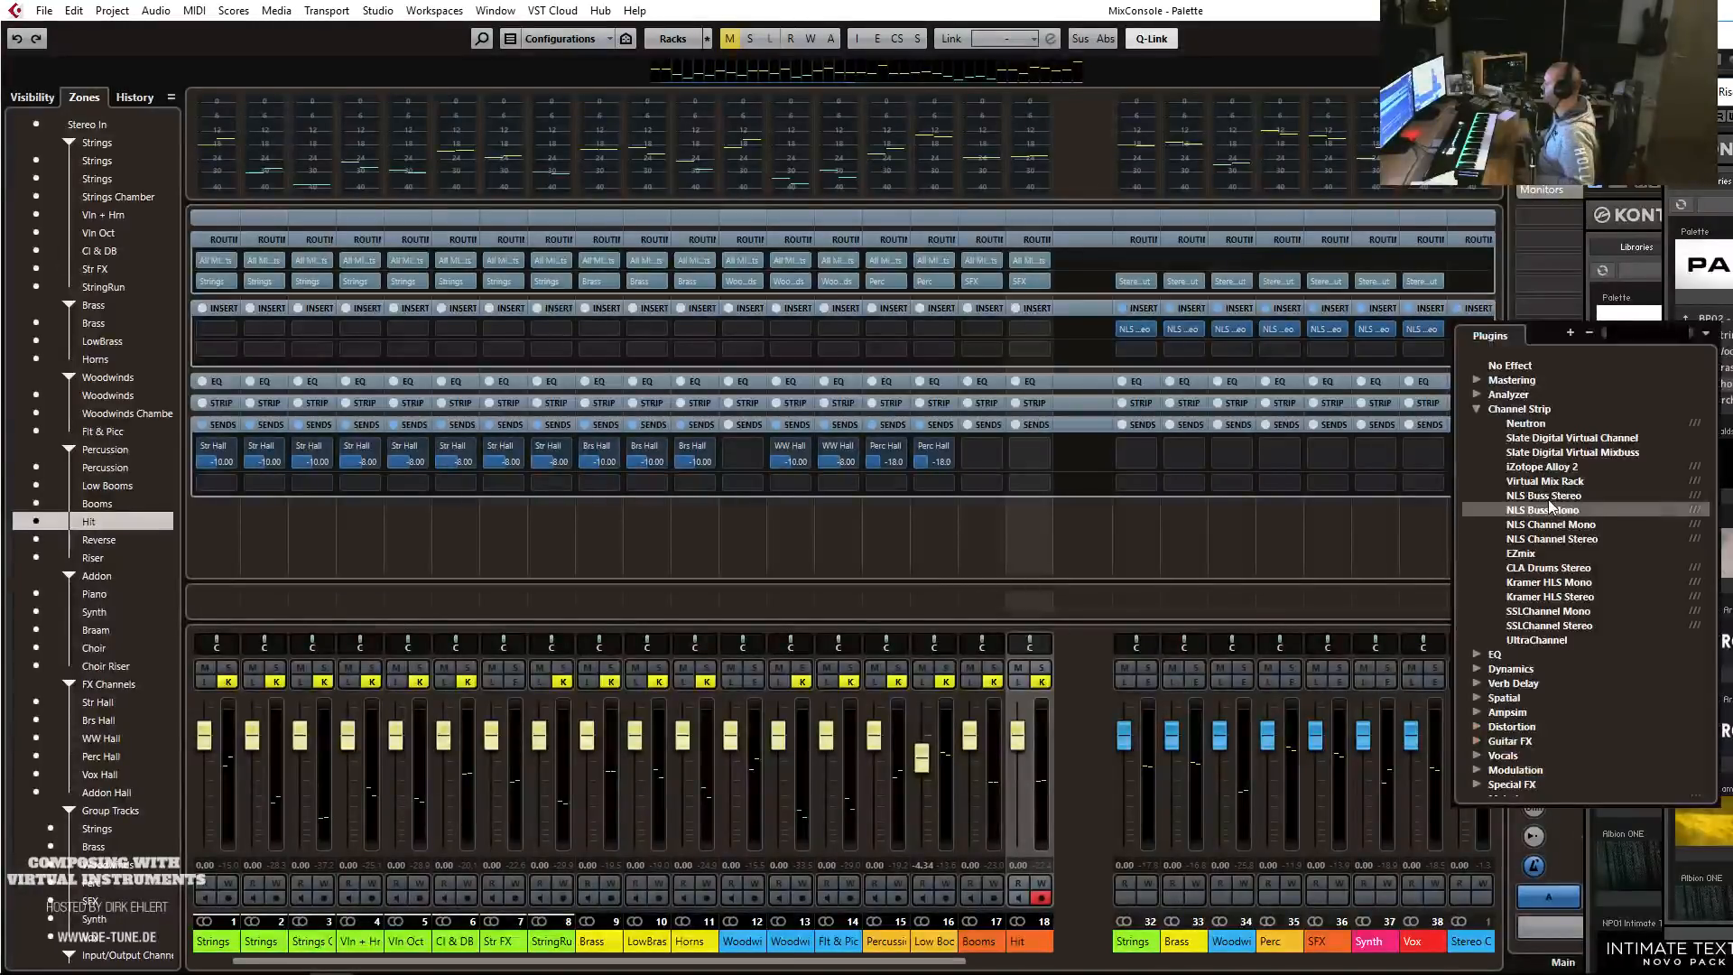
left_click(1550, 509)
left_click(1470, 330)
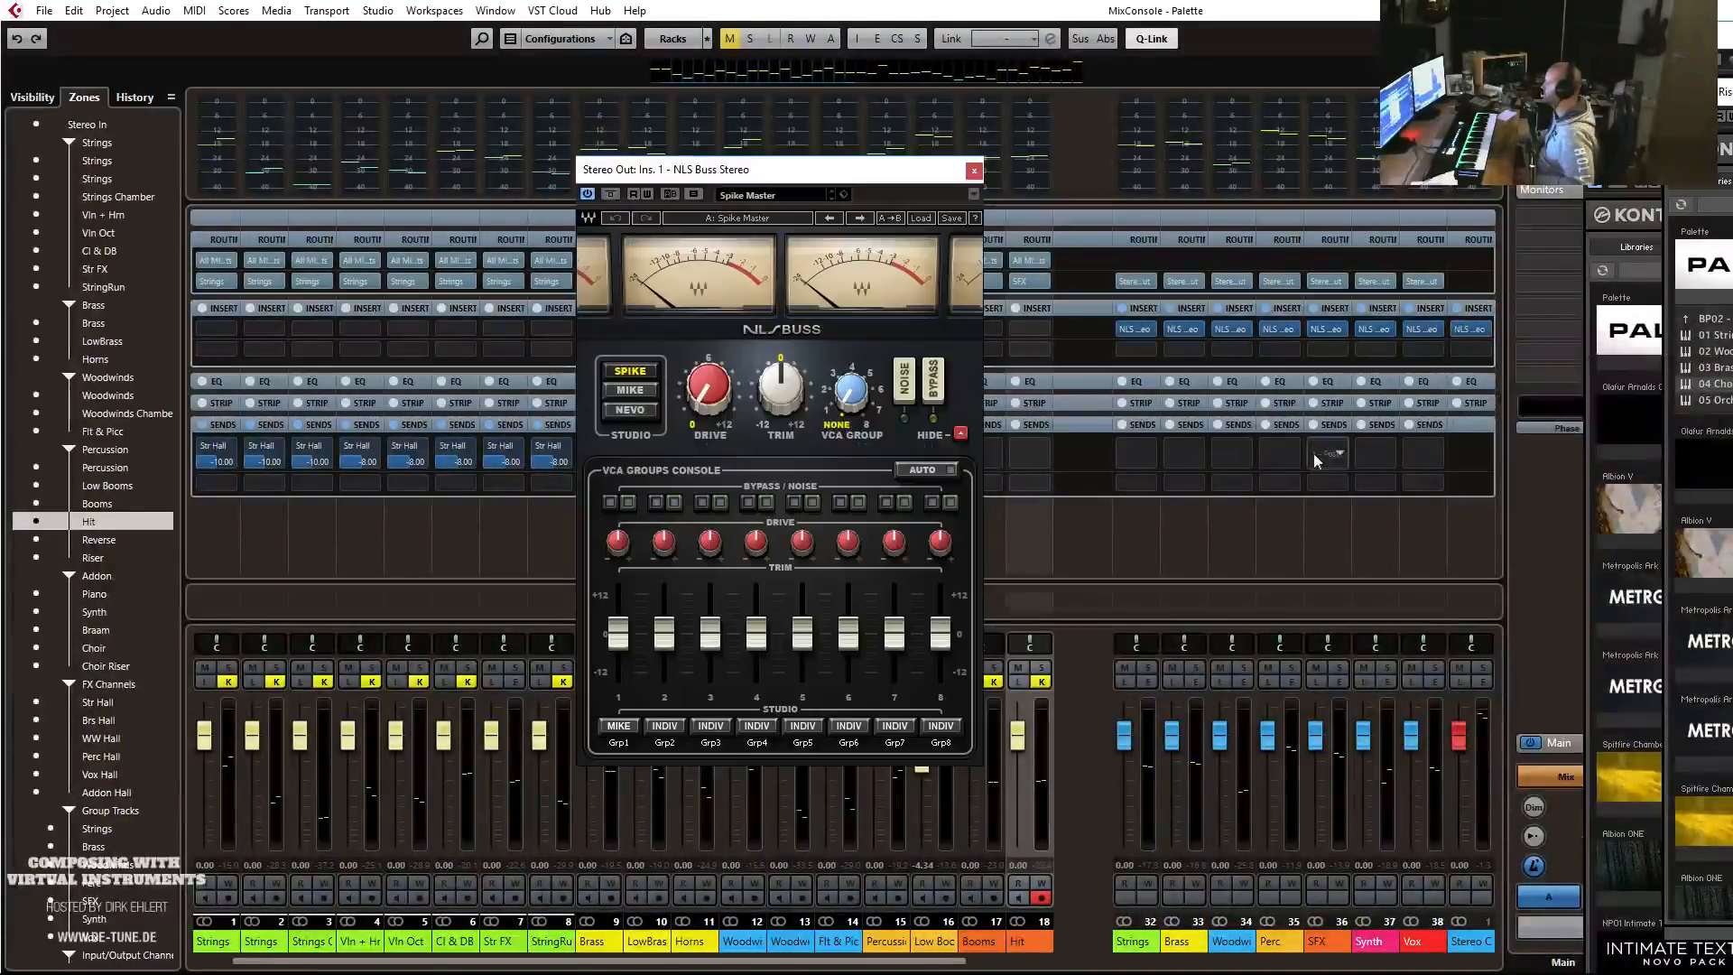
left_click(630, 410)
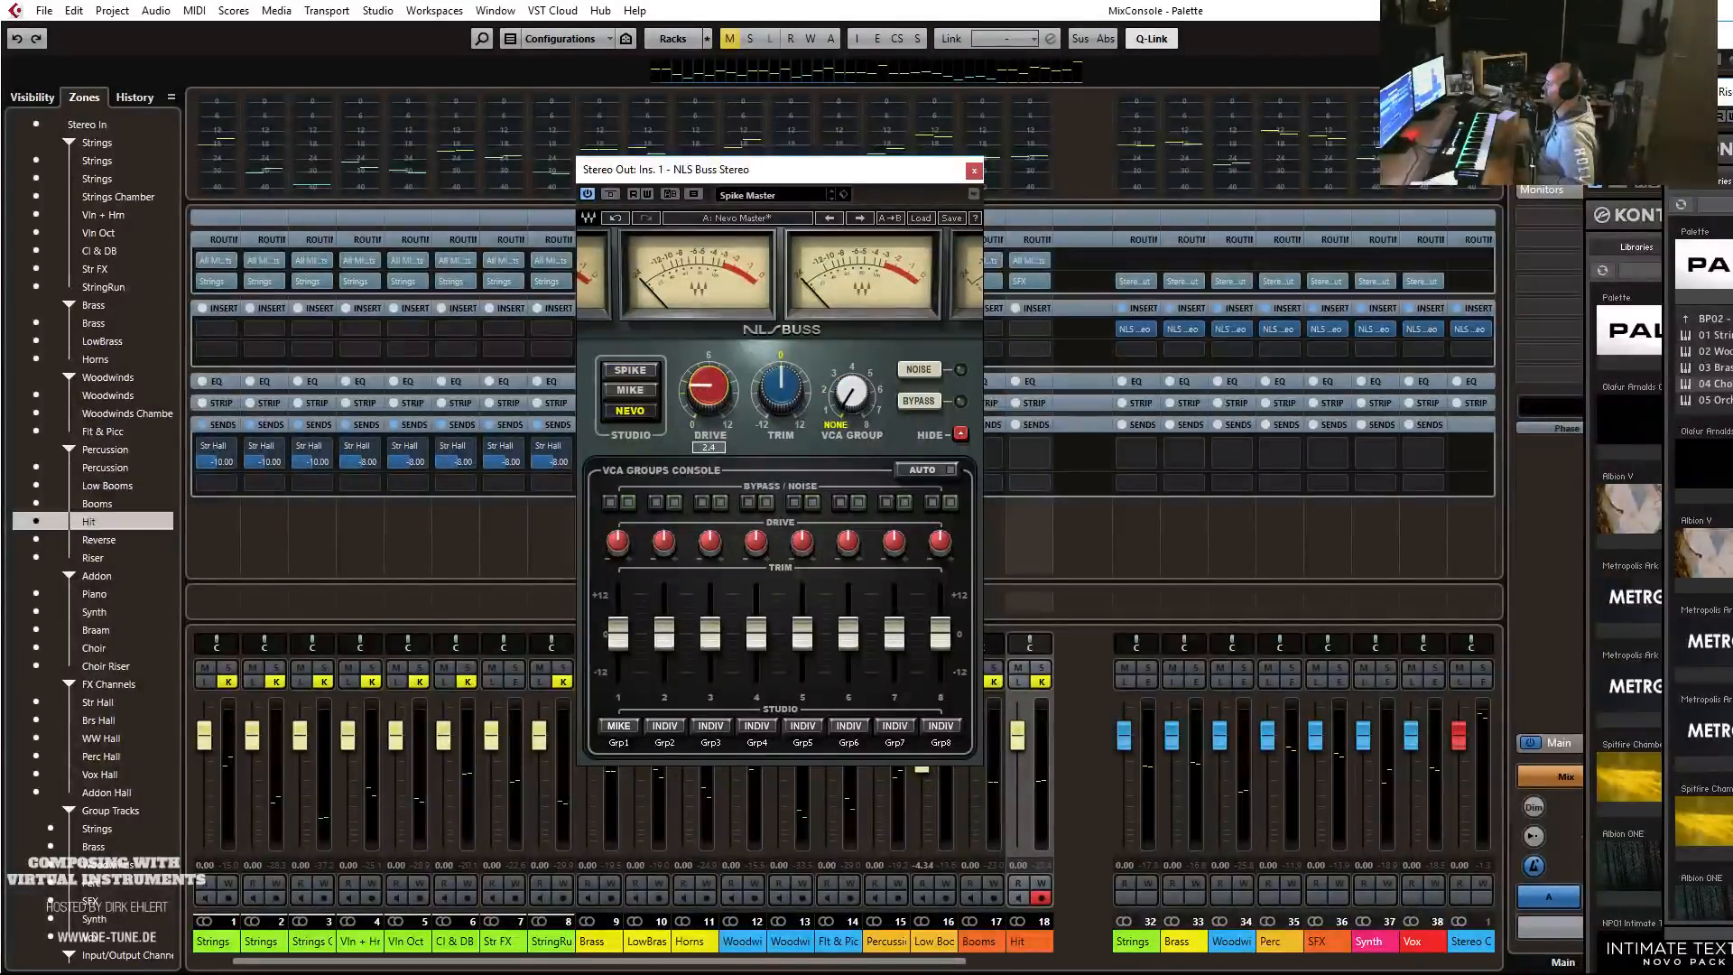
left_click(974, 171)
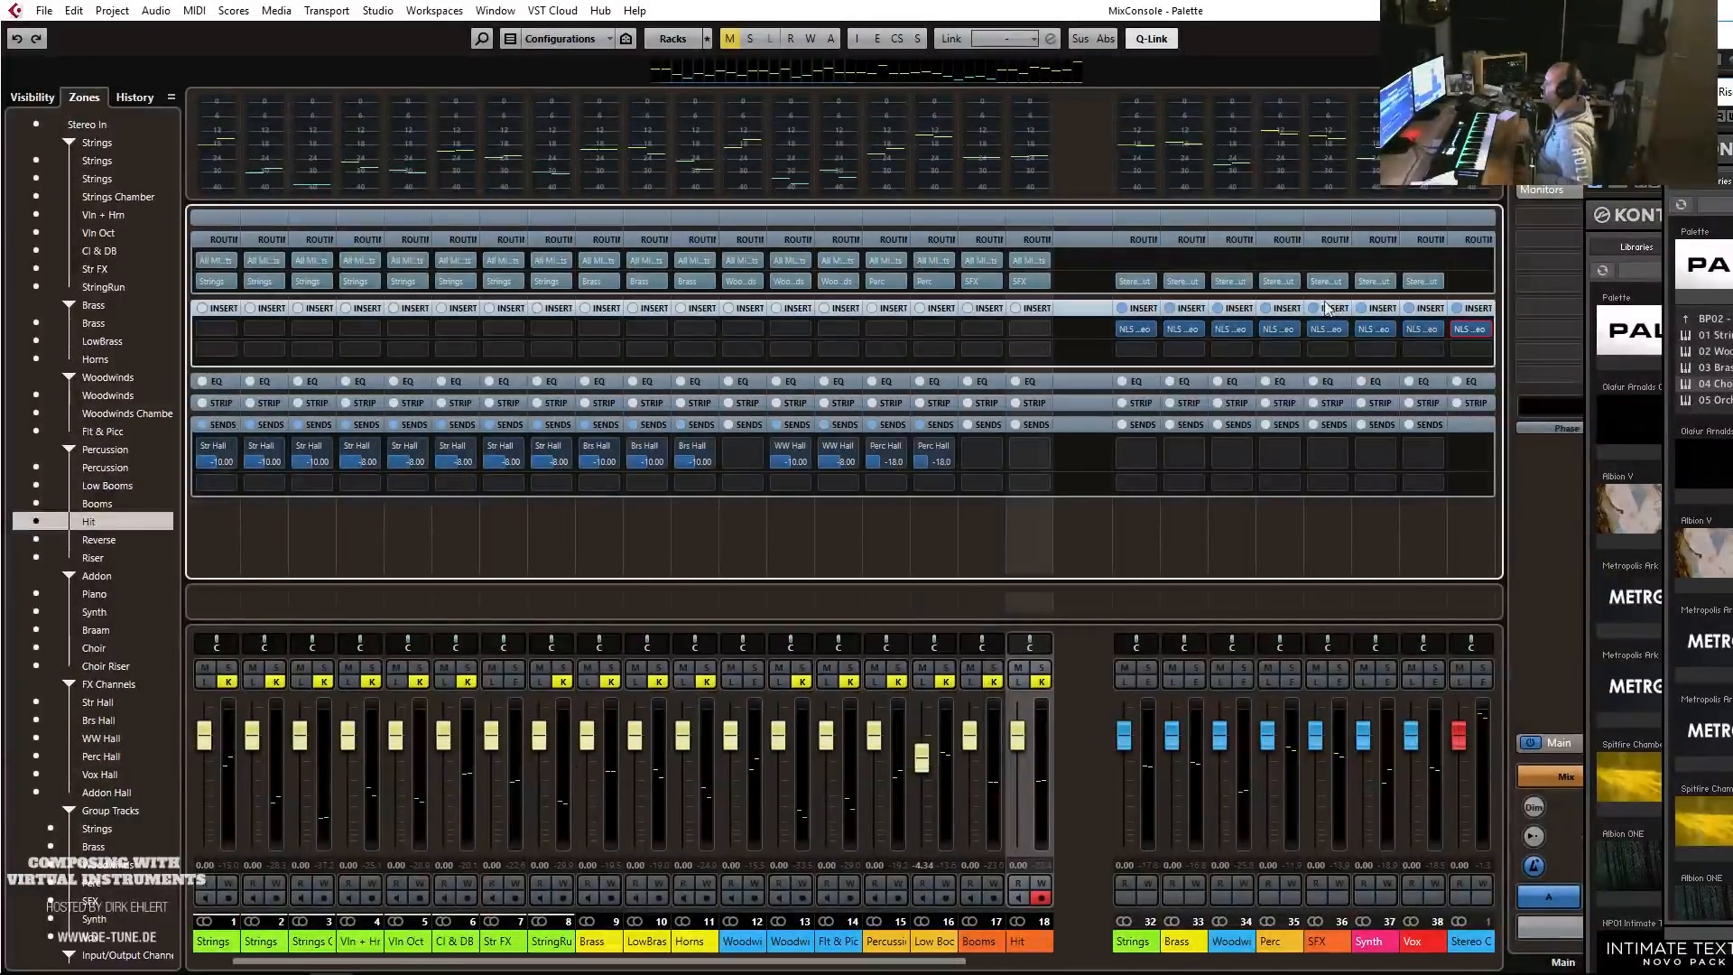
Load Virtual Mix Rack from the Channel Strip plug-ins into the stereo output's second insert slot.
left_click(1471, 348)
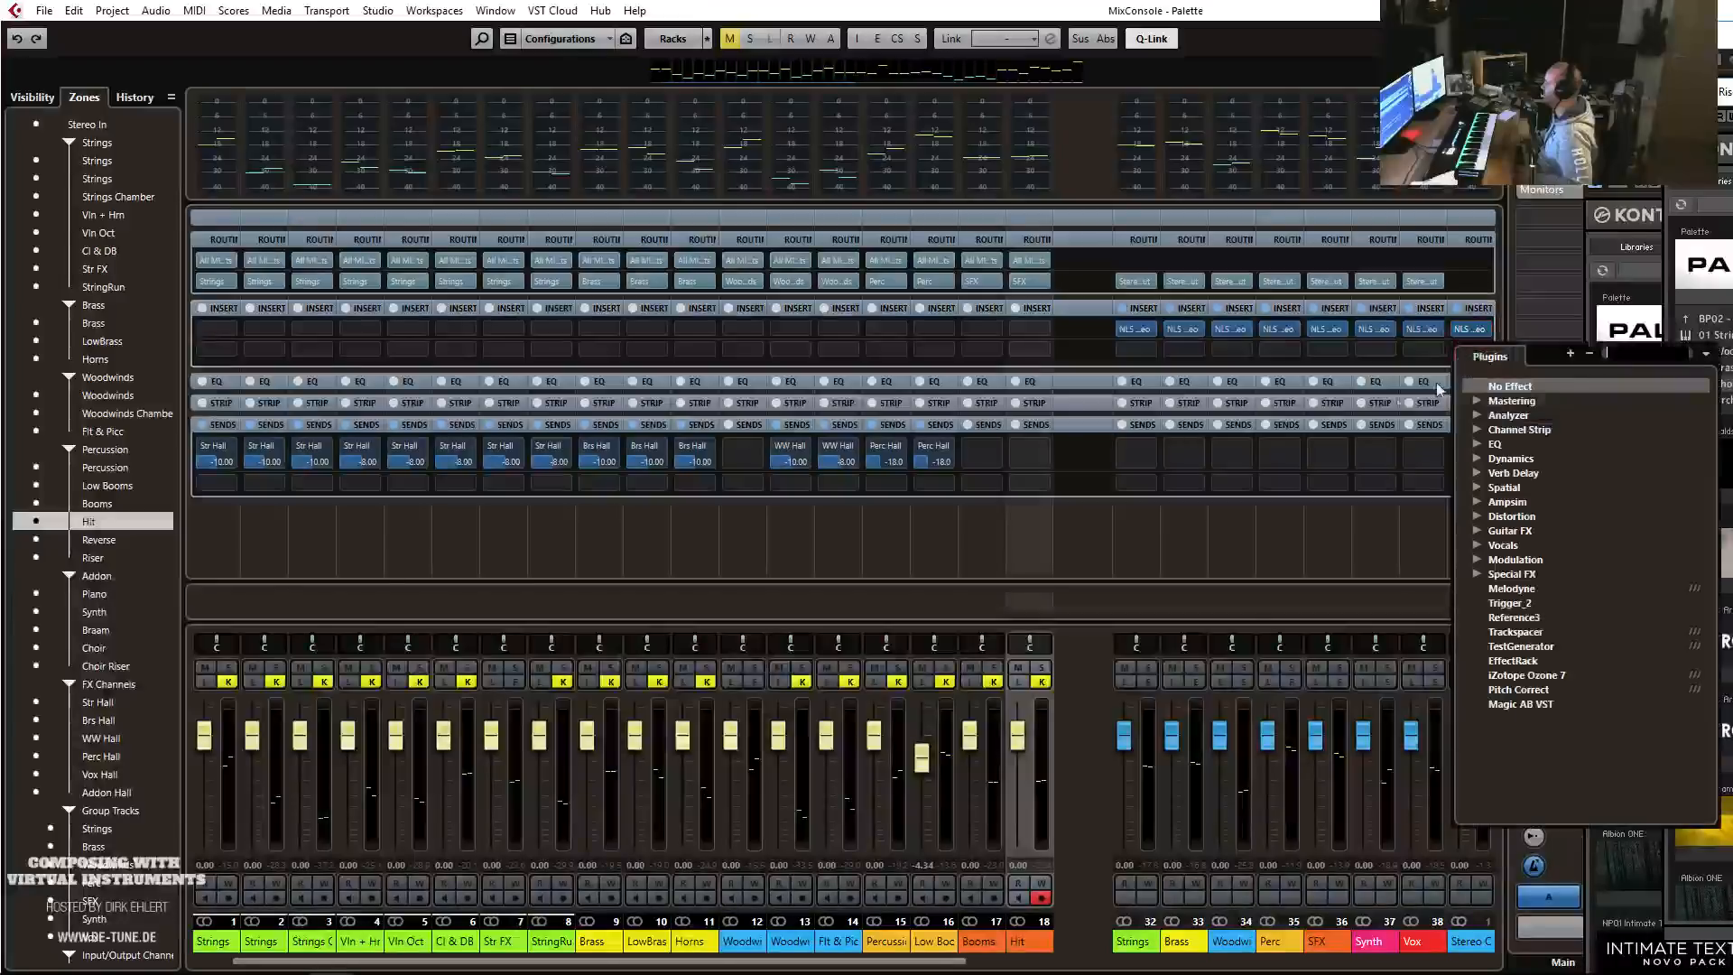
left_click(1478, 431)
left_click(1534, 502)
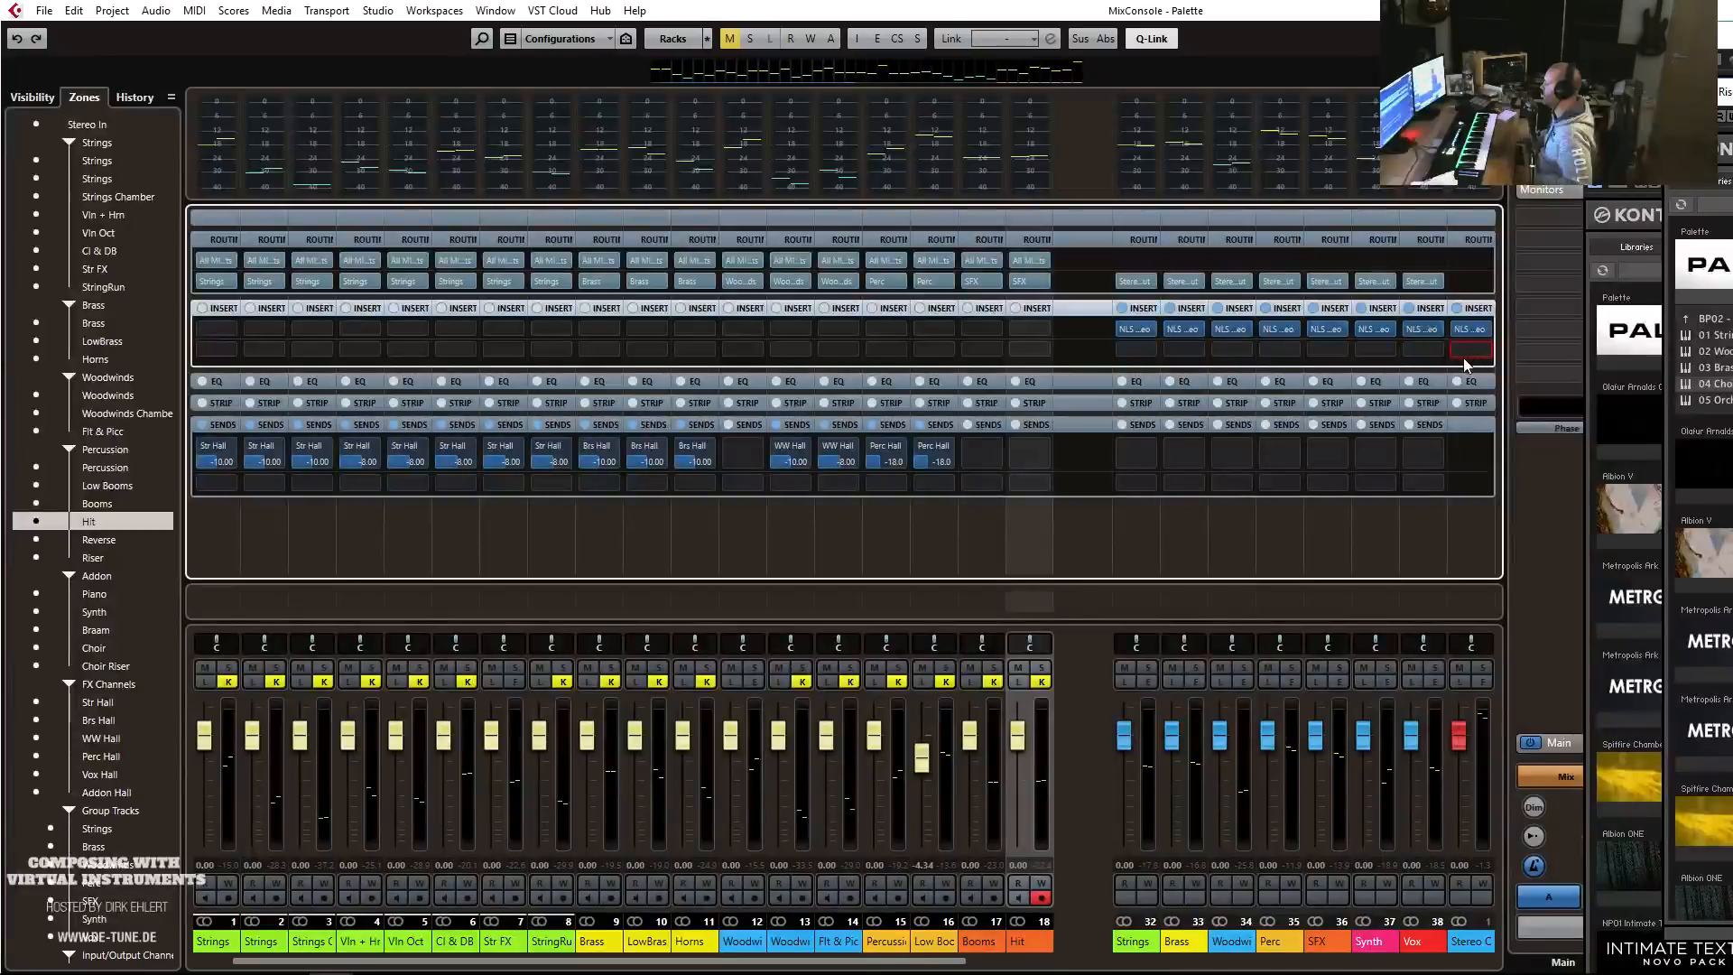
left_click(1472, 351)
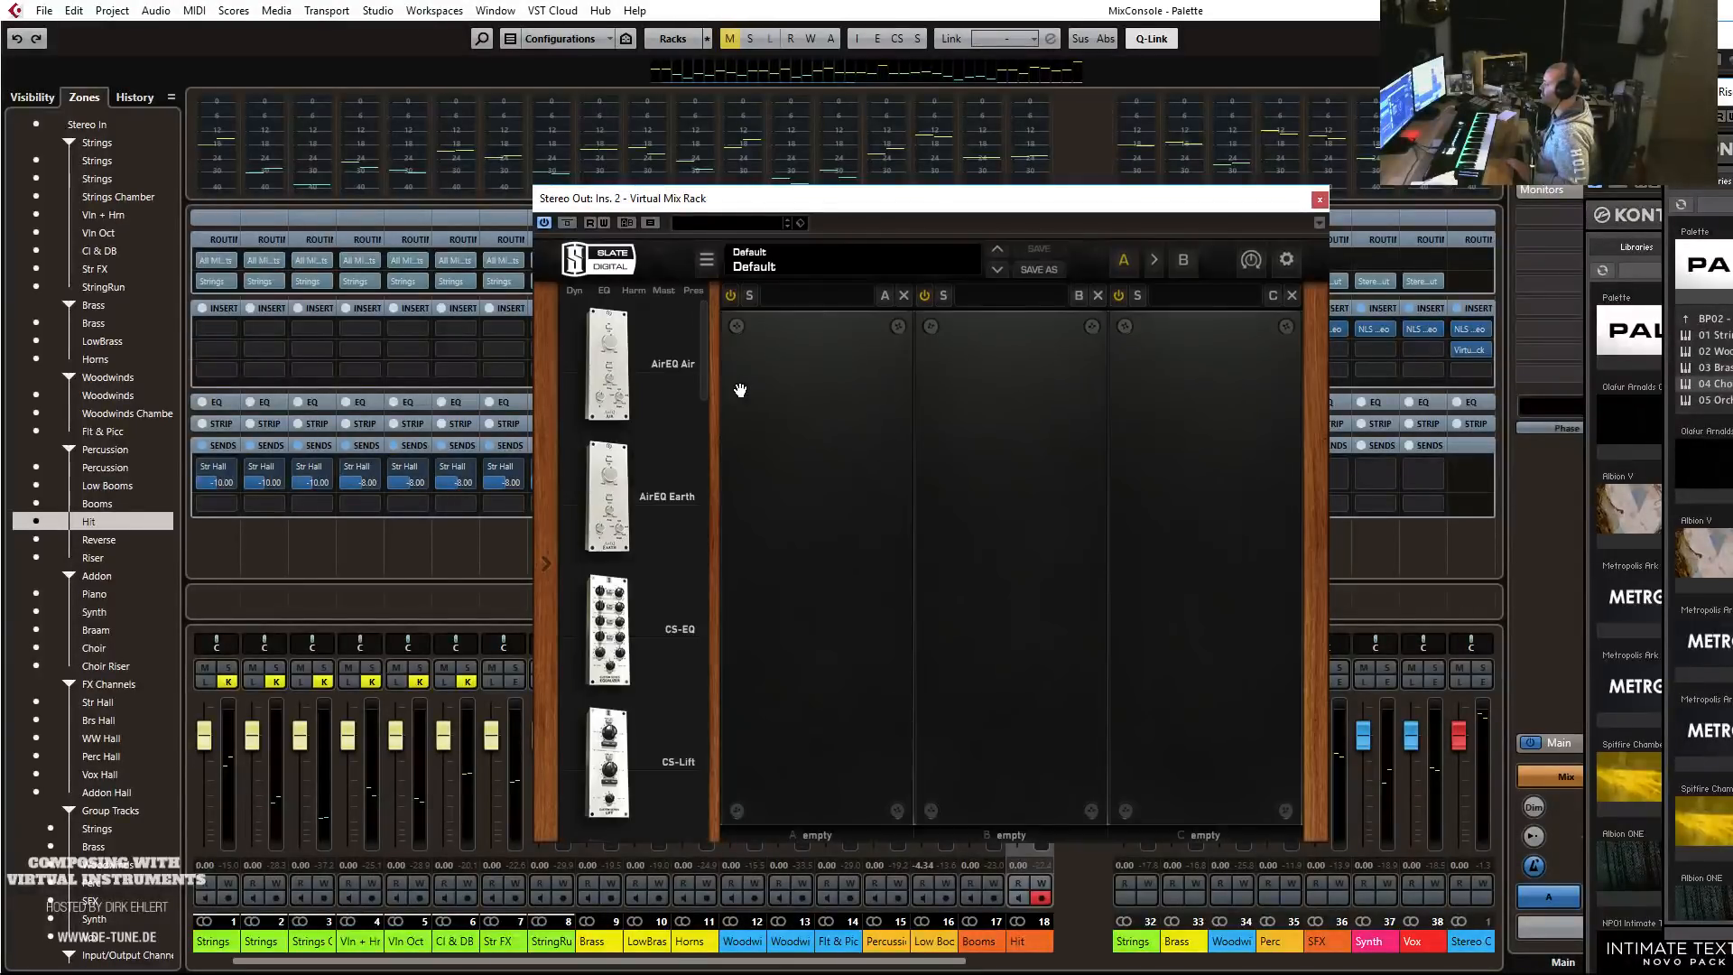
Add the Revival module to the rack's first bay with Shimmer 5.10 and Thickness 2.55, and close the plug-in window.
left_click_drag(706, 381, 708, 789)
left_click_drag(658, 445, 822, 573)
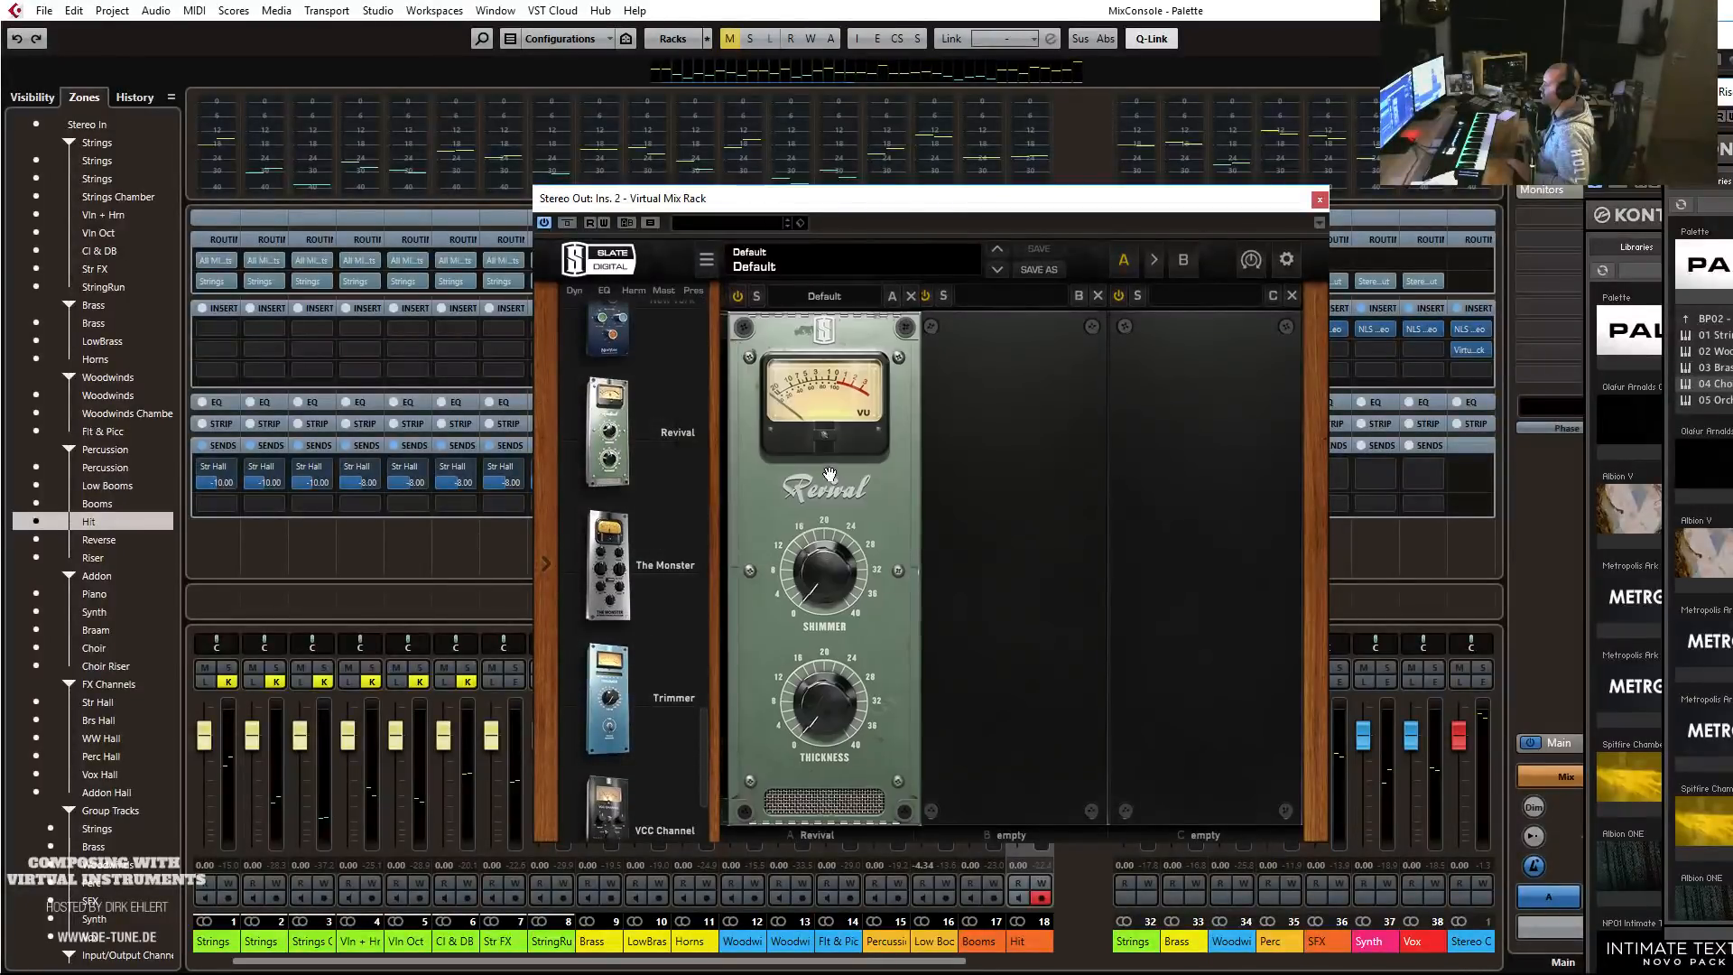
left_click_drag(793, 743, 806, 682)
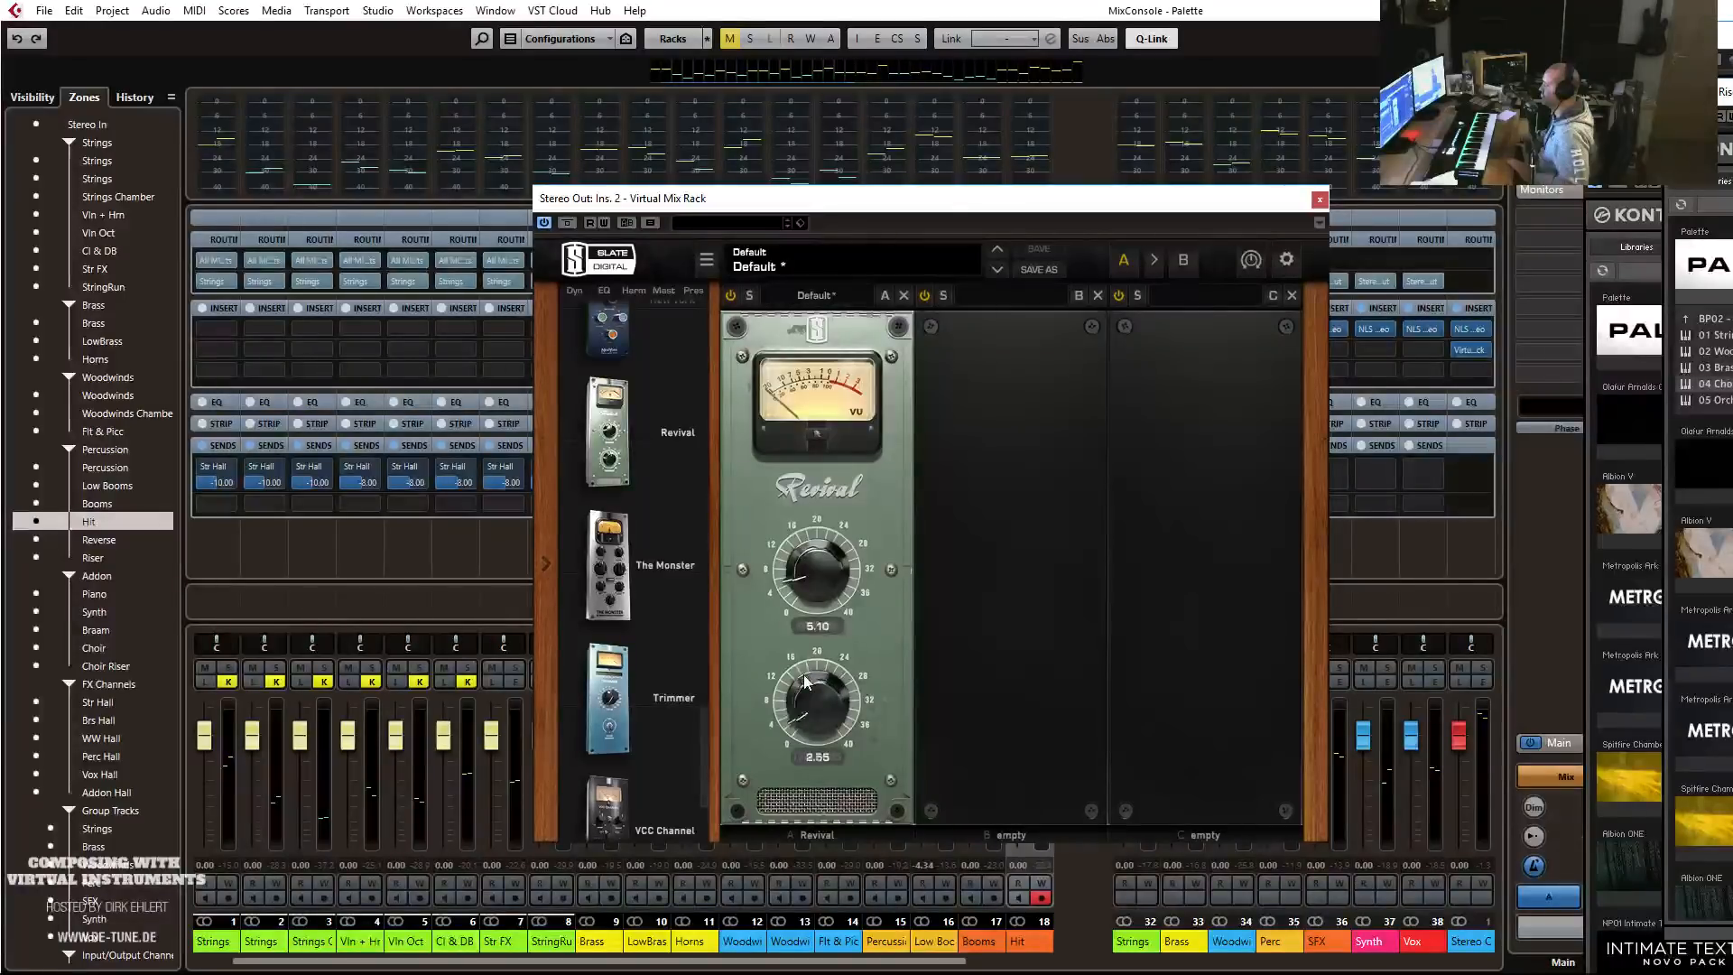
left_click(1320, 202)
Move the MixConsole window out of the way and return to the project window.
left_click_drag(1361, 9, 1, 2)
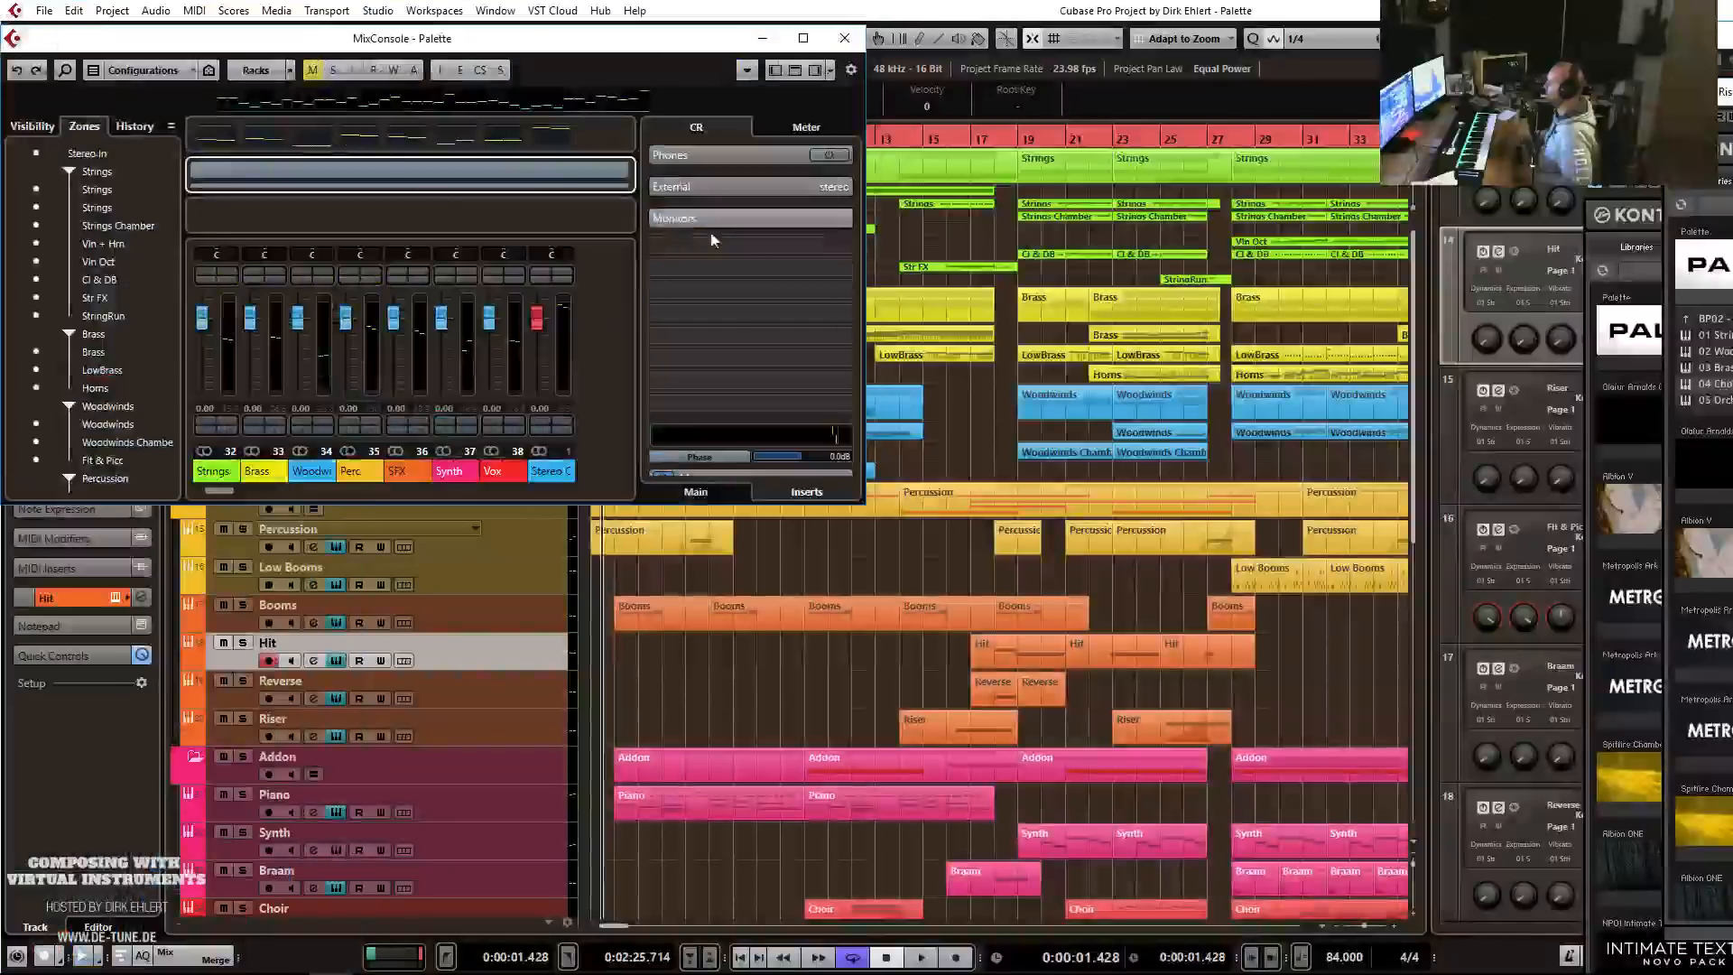
double_click(699, 45)
double_click(1190, 7)
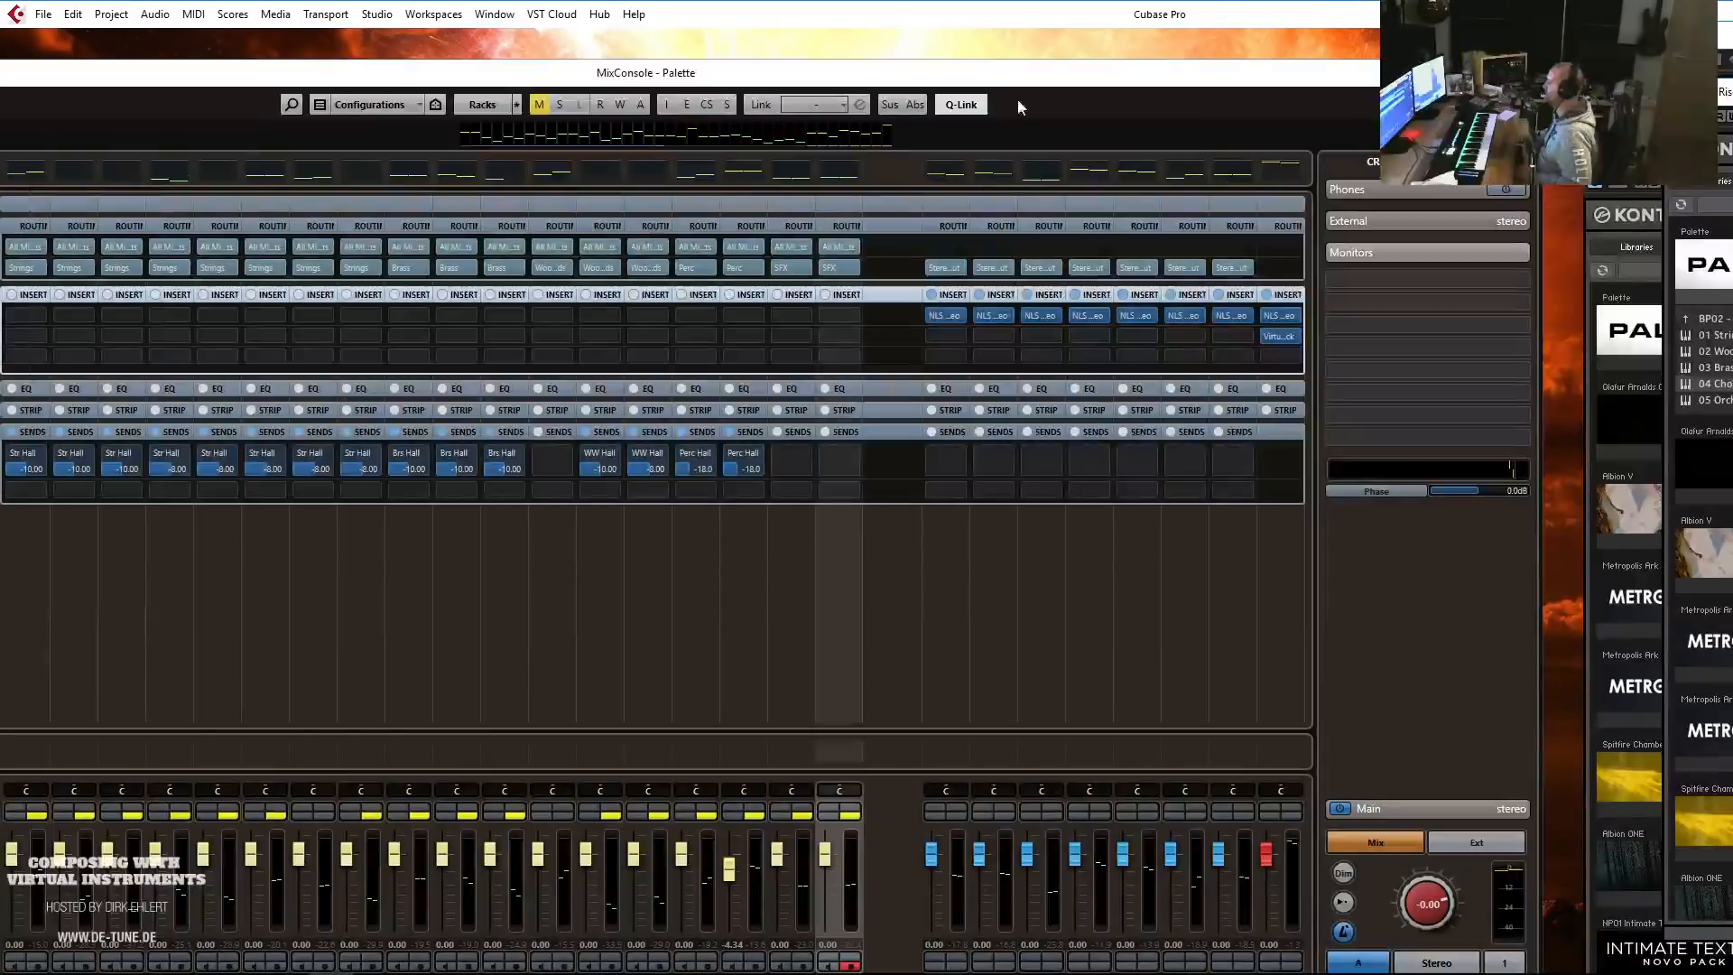
left_click_drag(227, 83, 944, 0)
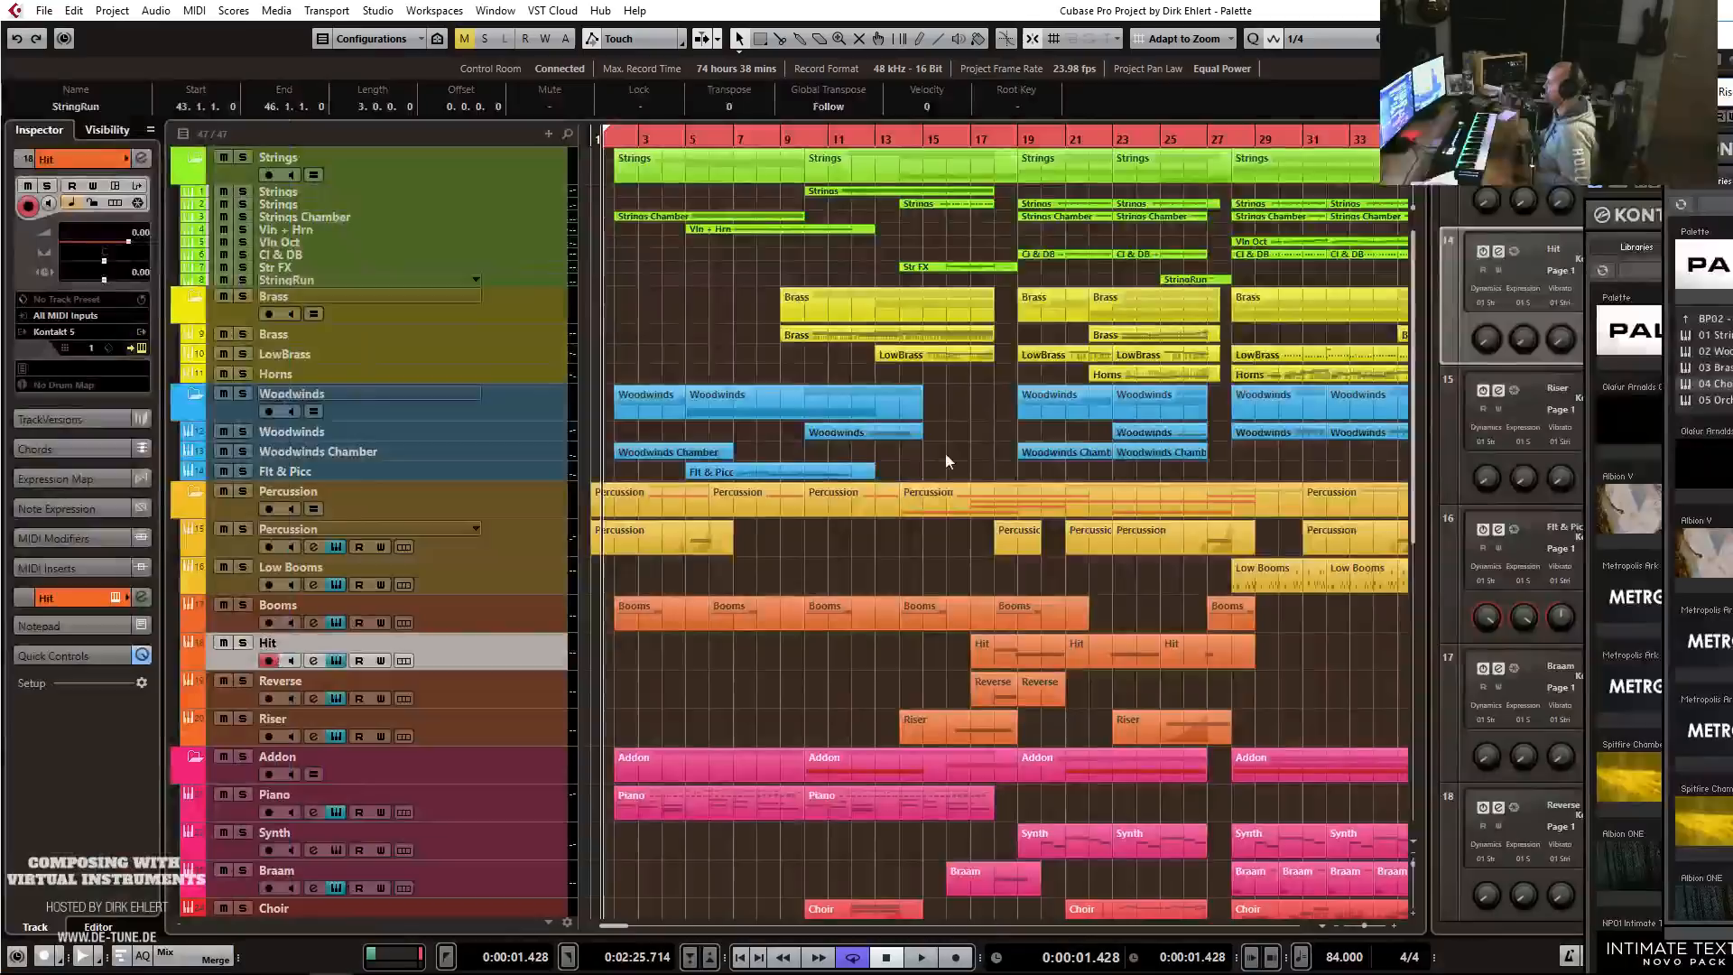
Show the whole arrangement and play the ending from about bar 43, stopping shortly after the closing hit.
left_click(945, 451)
key("g")
key("g")
left_click(1085, 142)
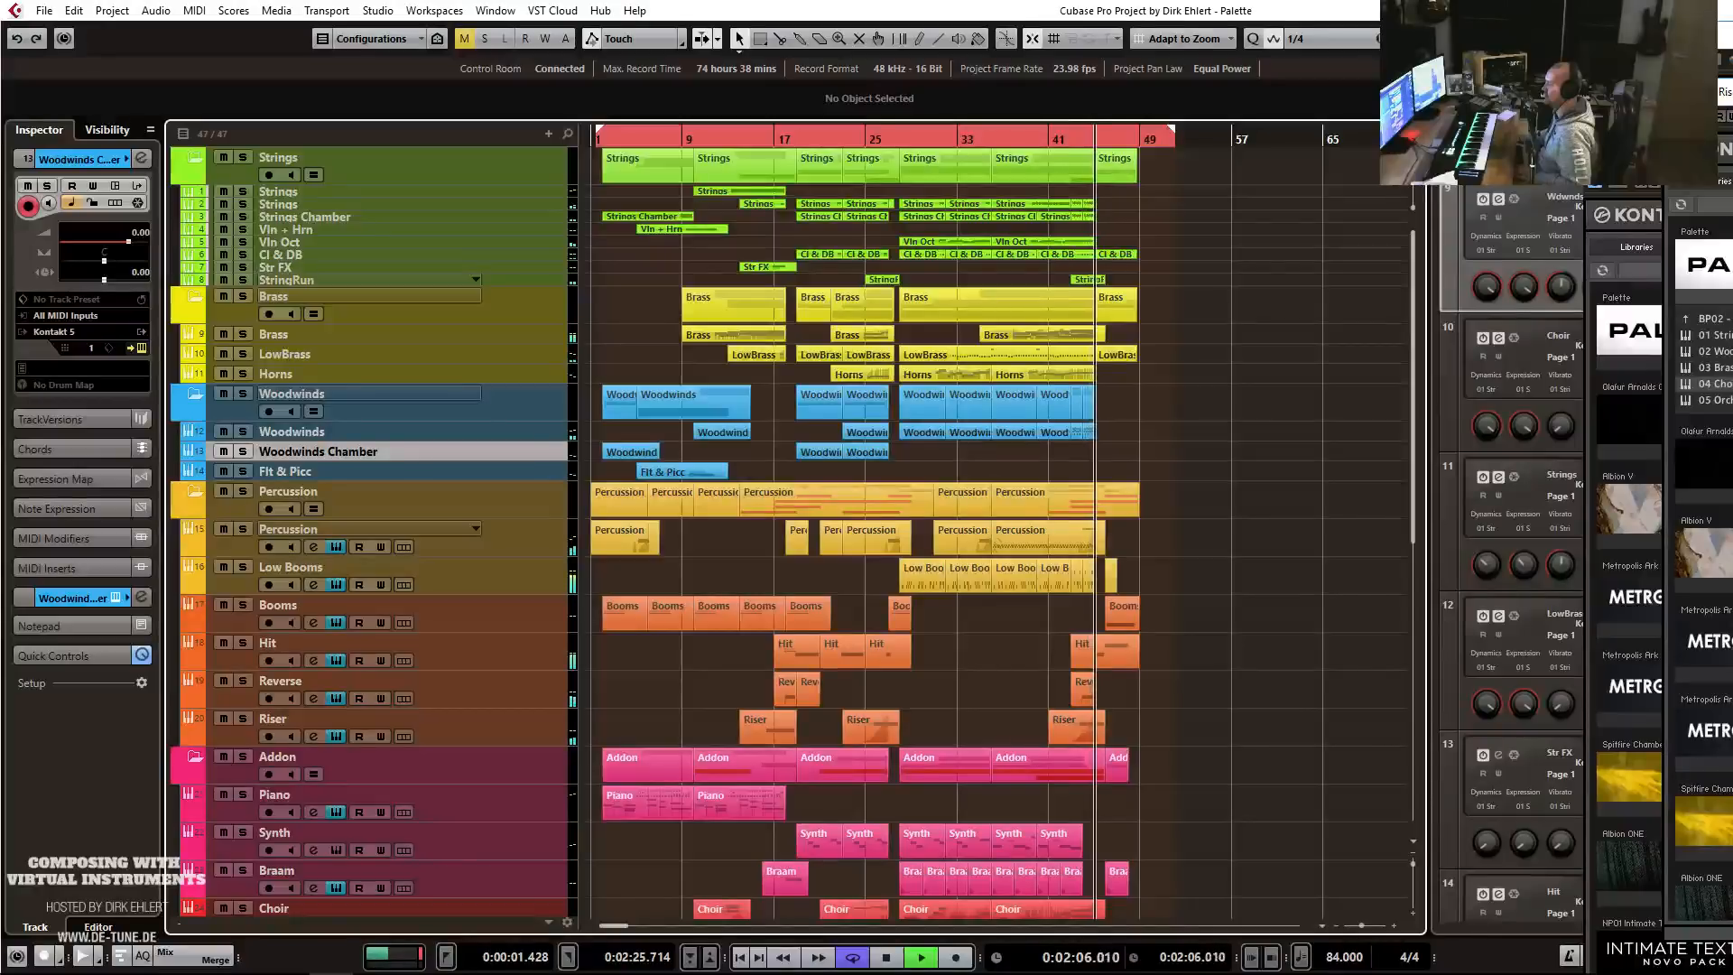
key("space")
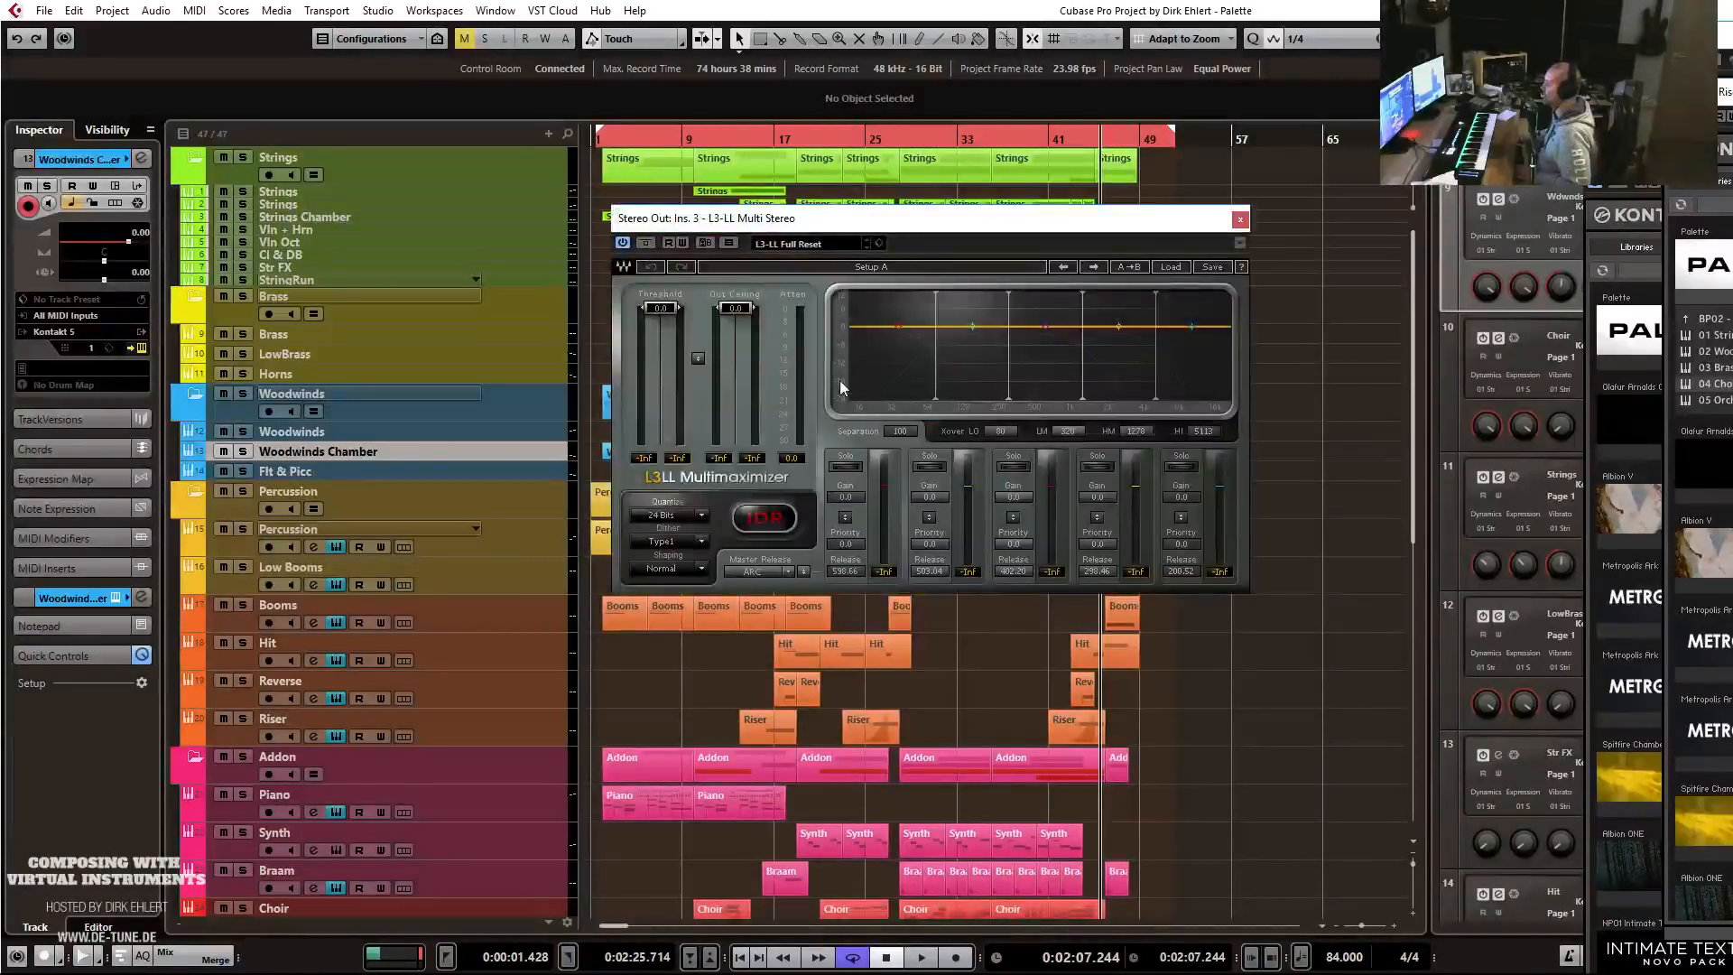
Load Drew Lavyne's Mastering Limiter preset in the L3-LL Multimaximizer and play the mix from the left locator.
left_click(1168, 267)
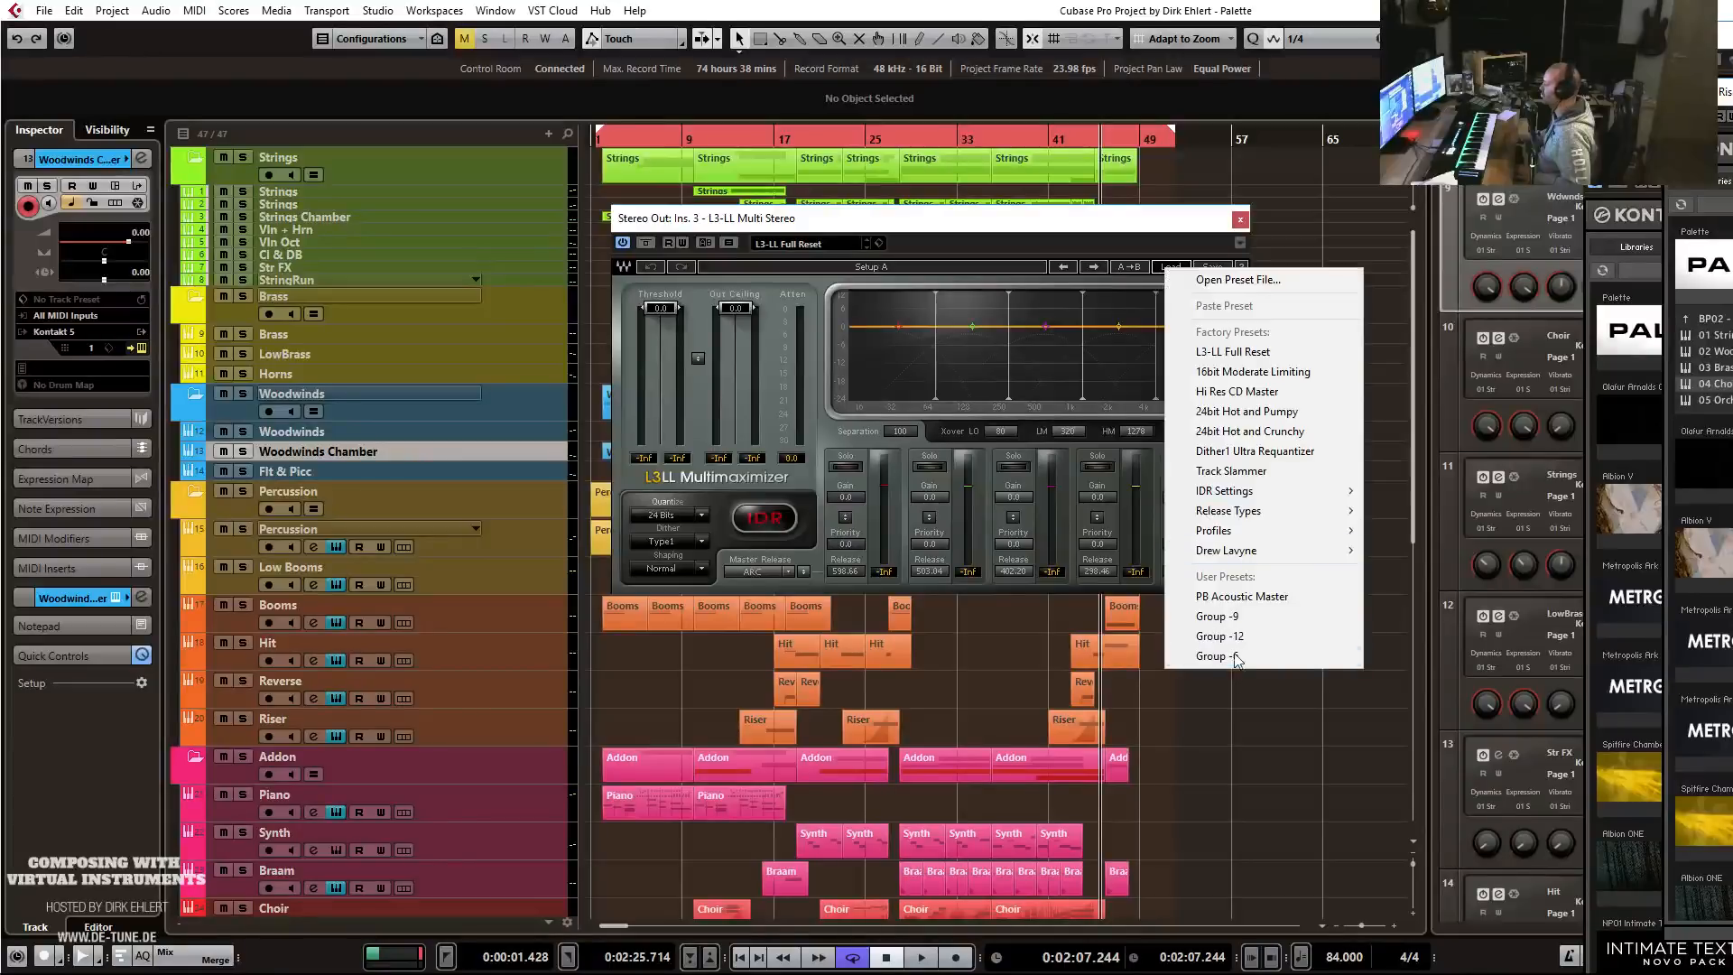
mouse_move(1327, 550)
left_click(1400, 551)
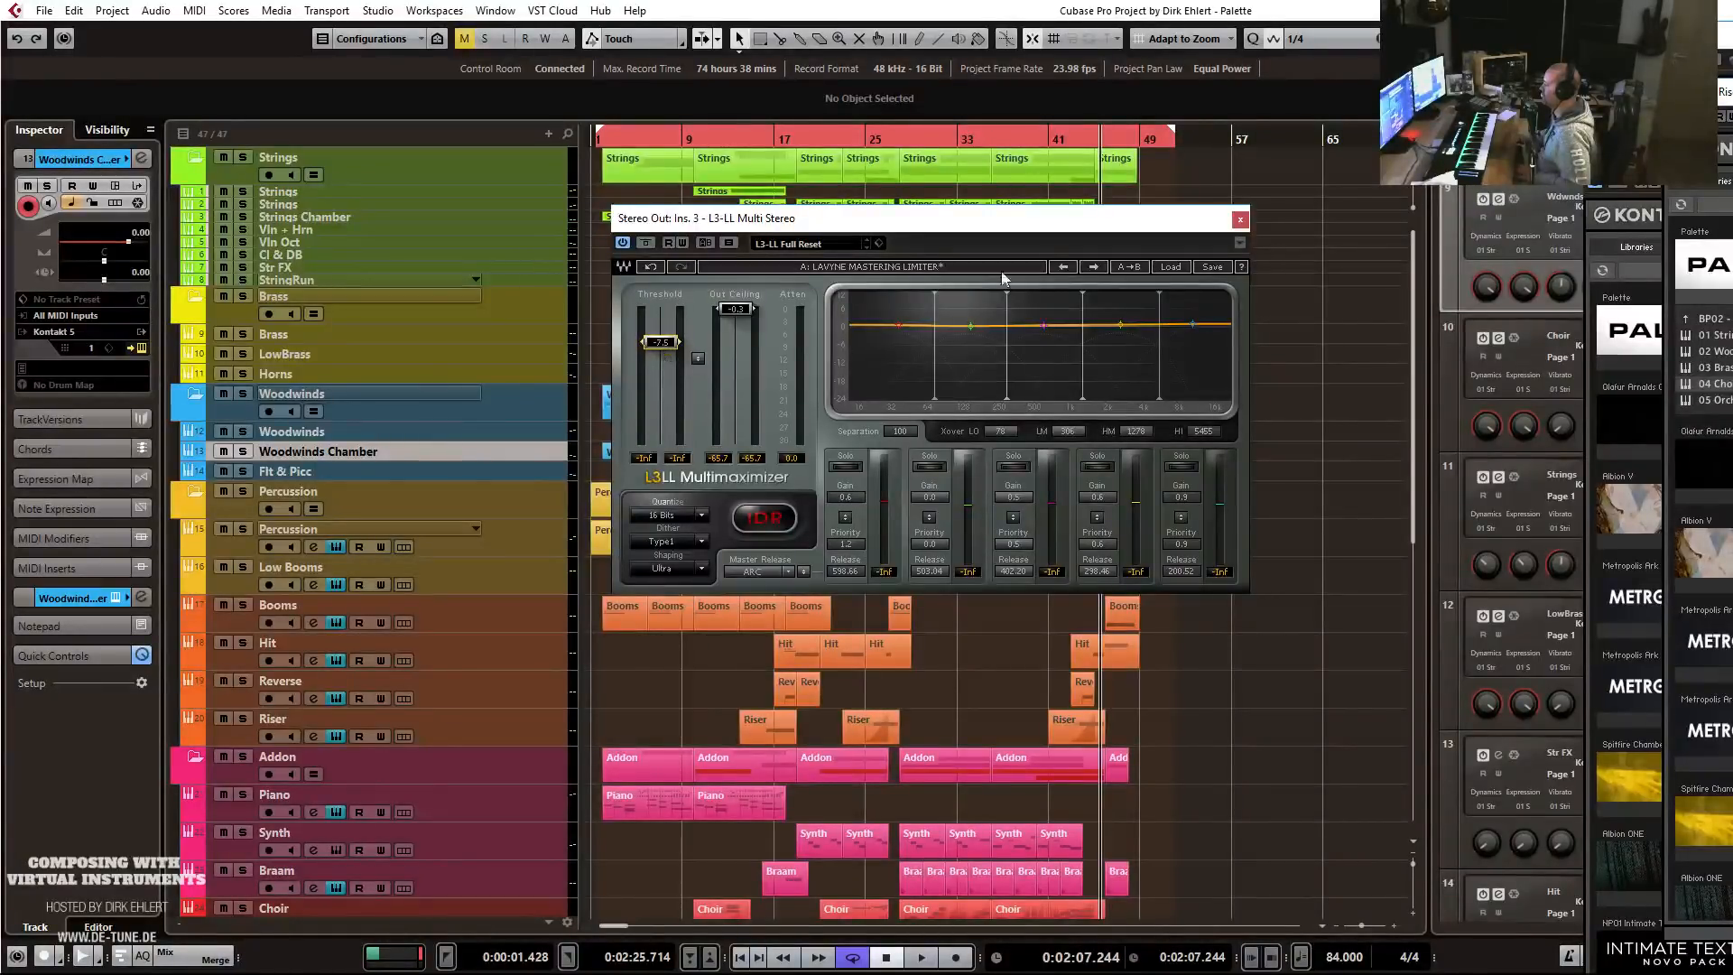
key("KP_1")
key("space")
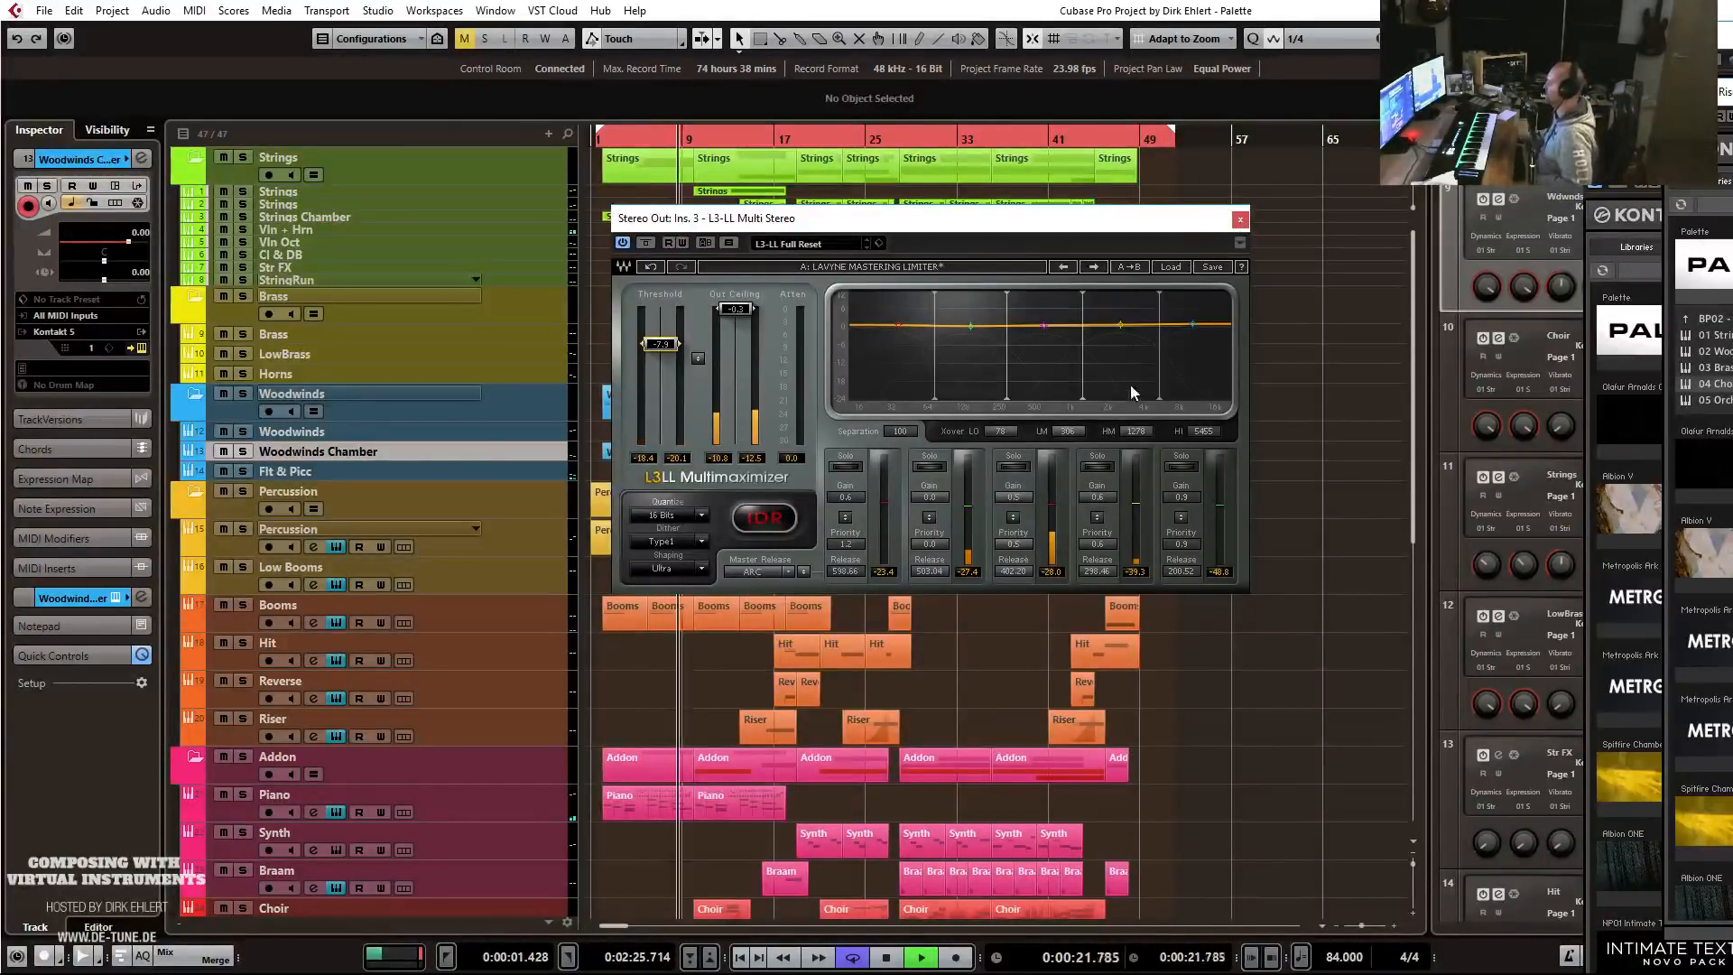
Extend the last Synth part to end at bar 45 and close the limiter's window.
left_click_drag(1082, 853, 1089, 856)
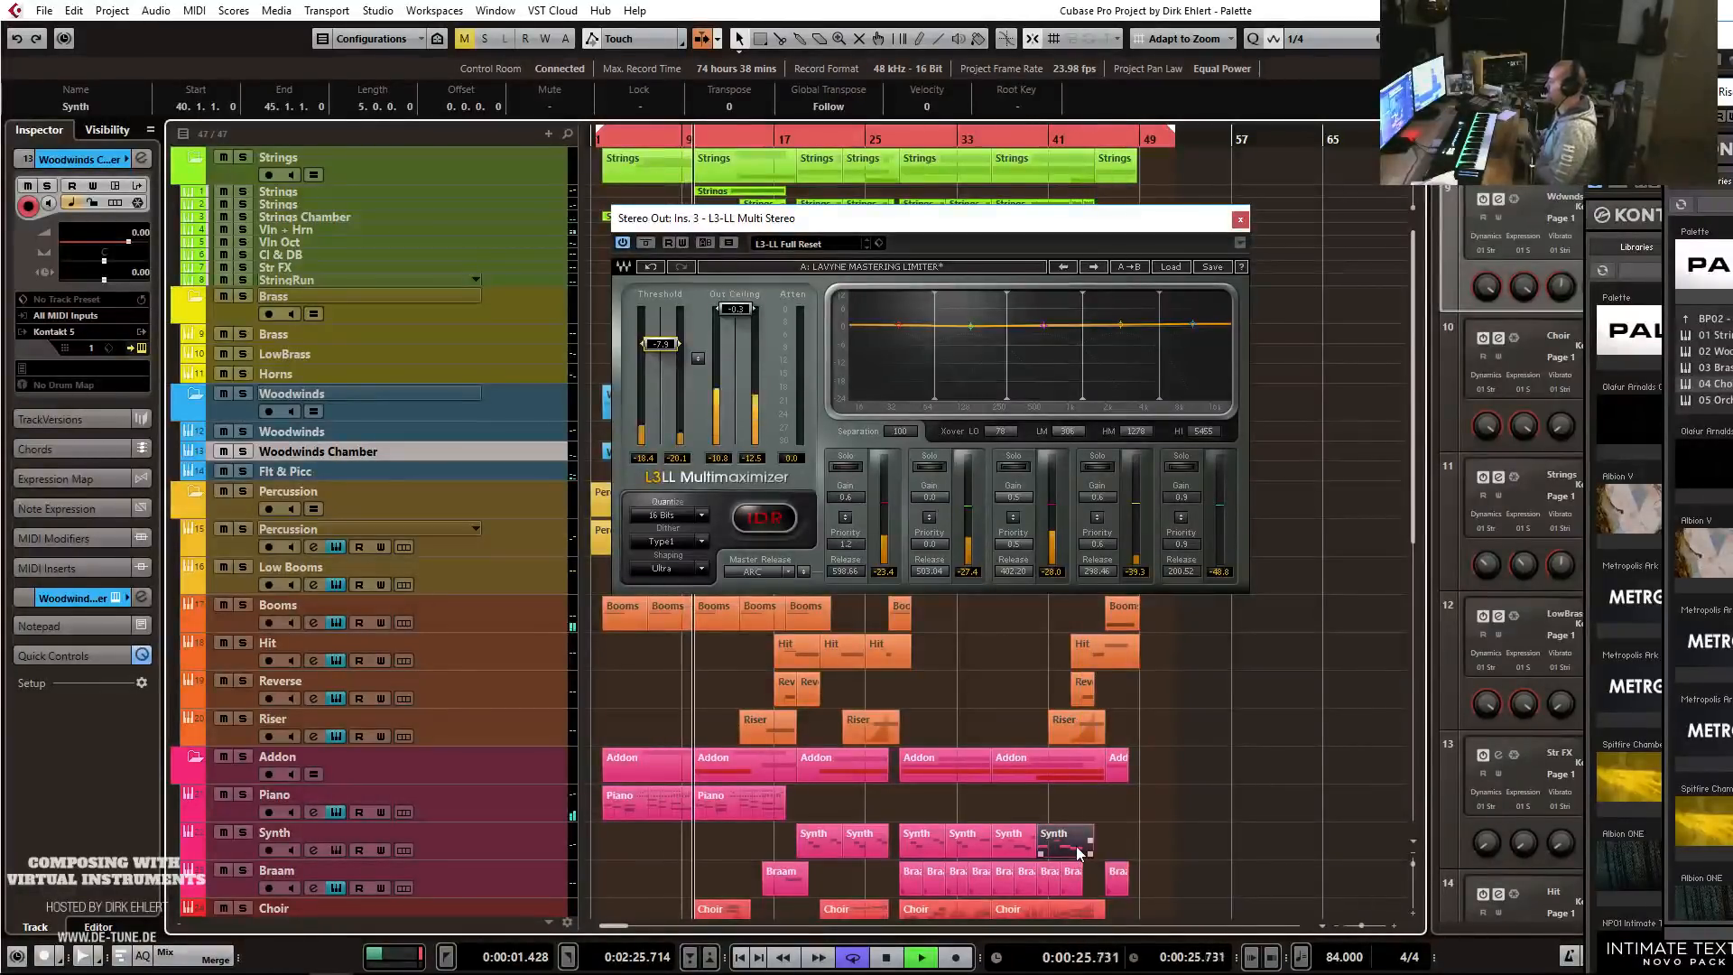
double_click(1080, 853)
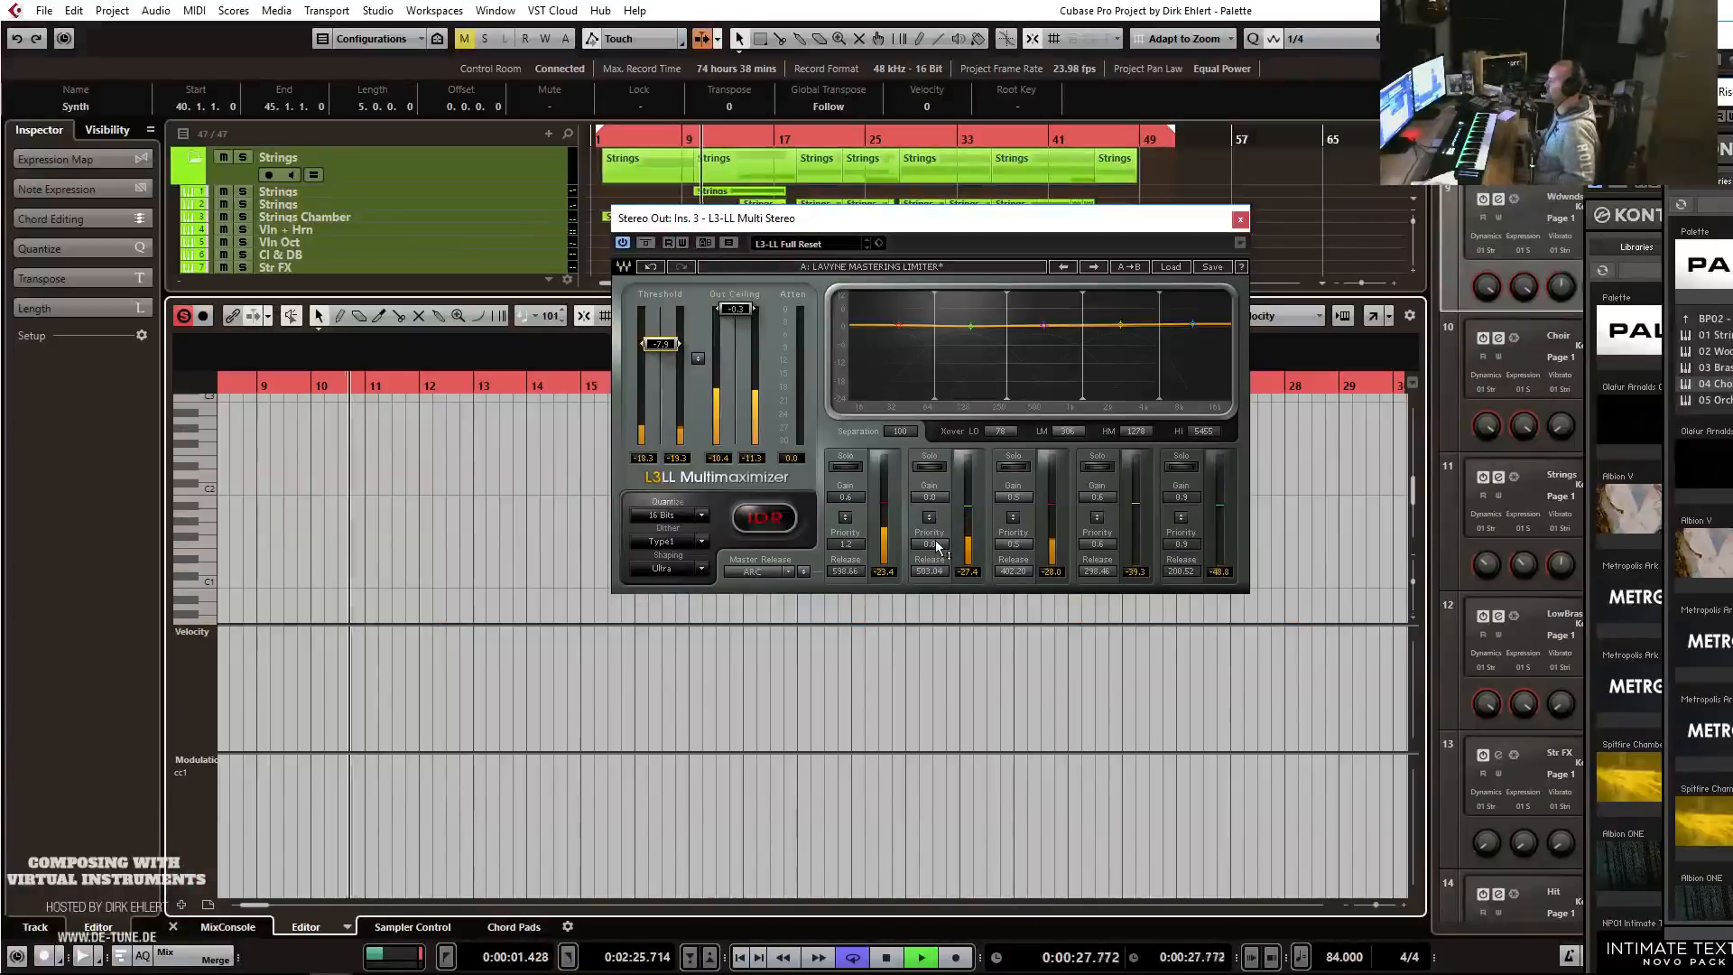
left_click(1240, 220)
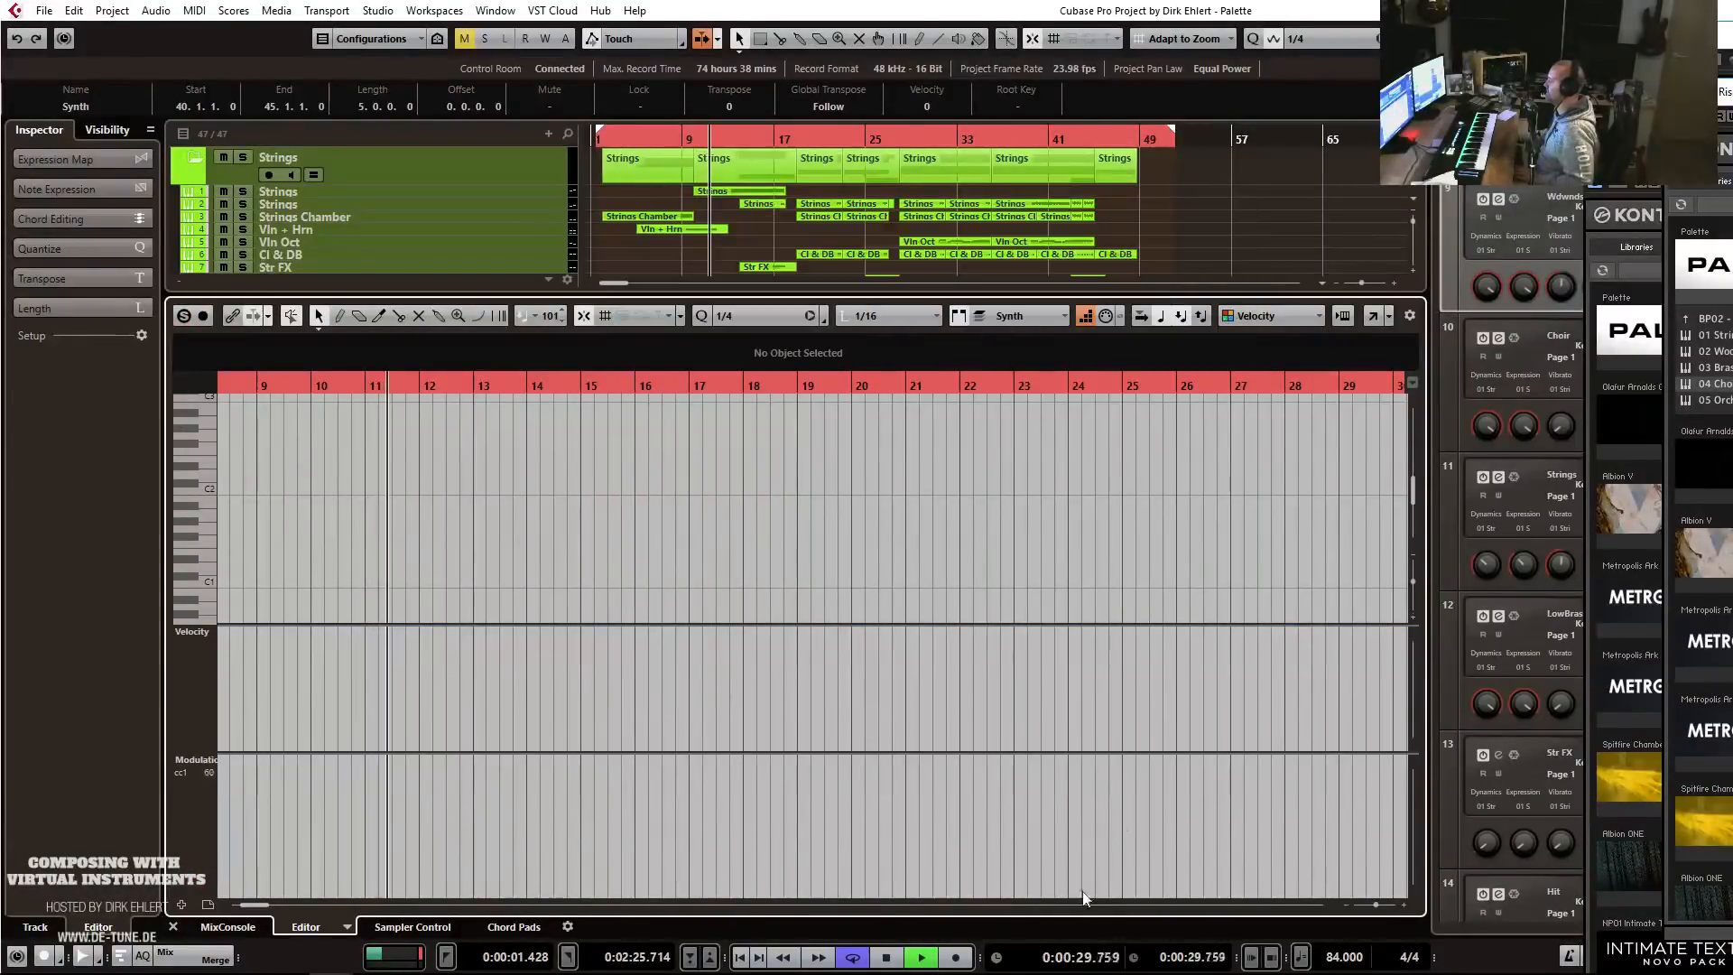
left_click_drag(255, 905, 585, 908)
left_click_drag(835, 908, 950, 703)
key("Return")
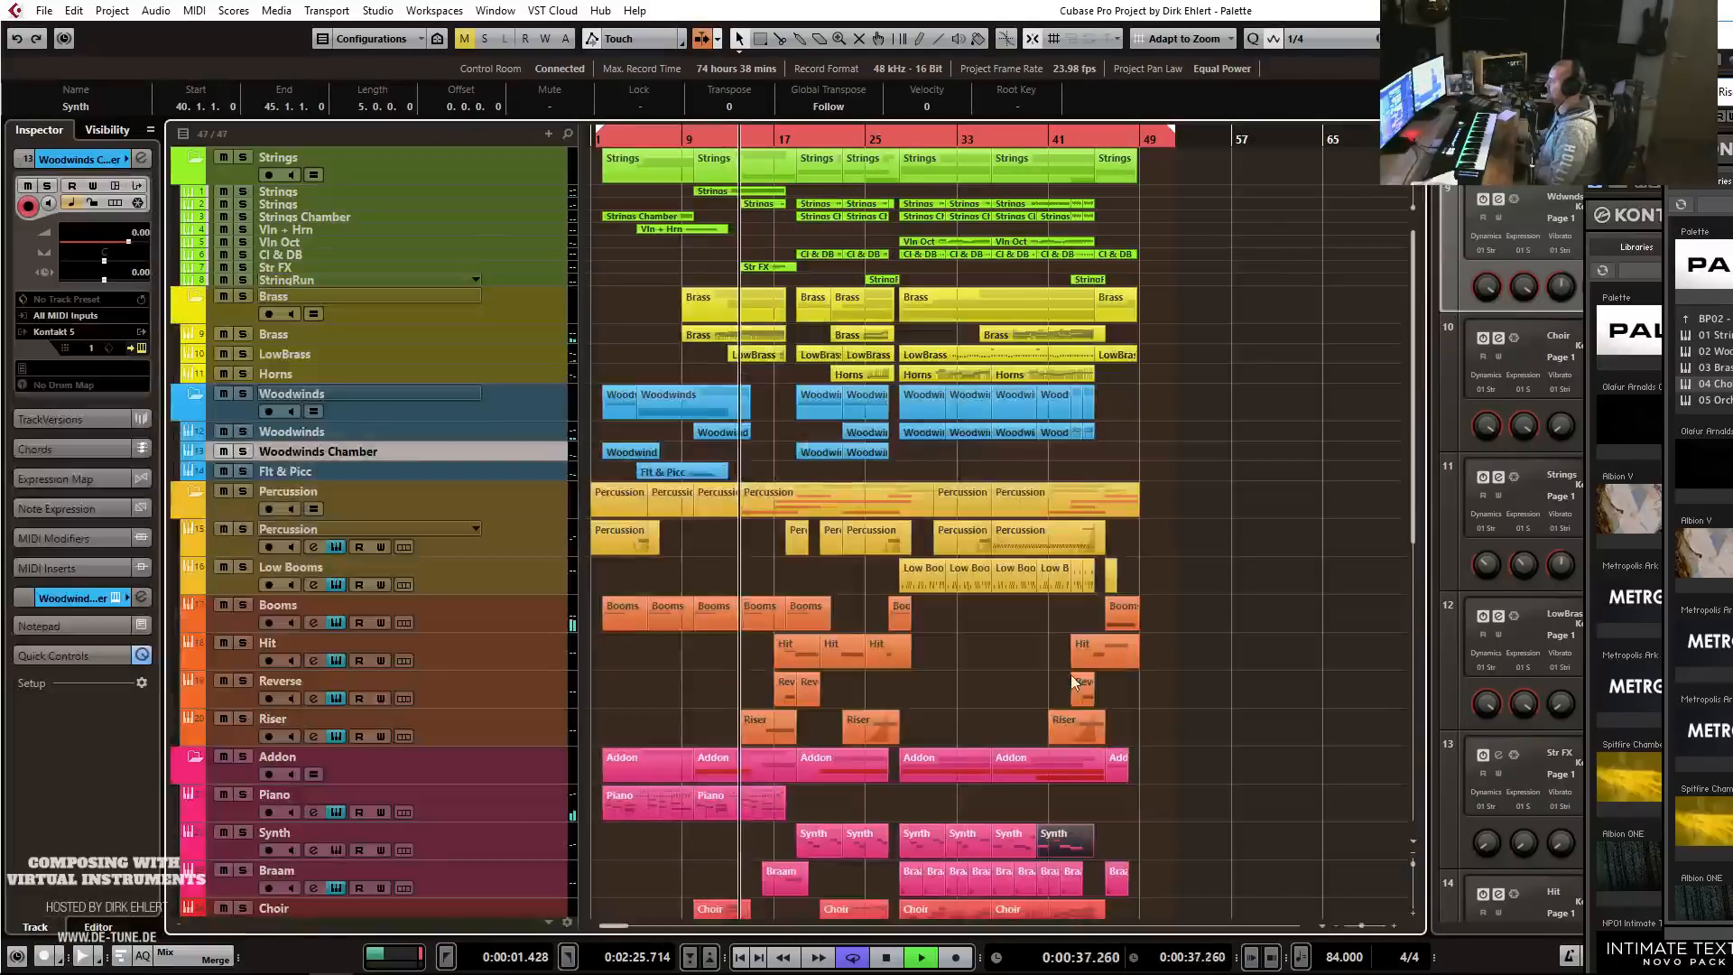
Lengthen the last Synth part's final note at bar 43 to end at 44.4.2, and stop playback.
double_click(1085, 838)
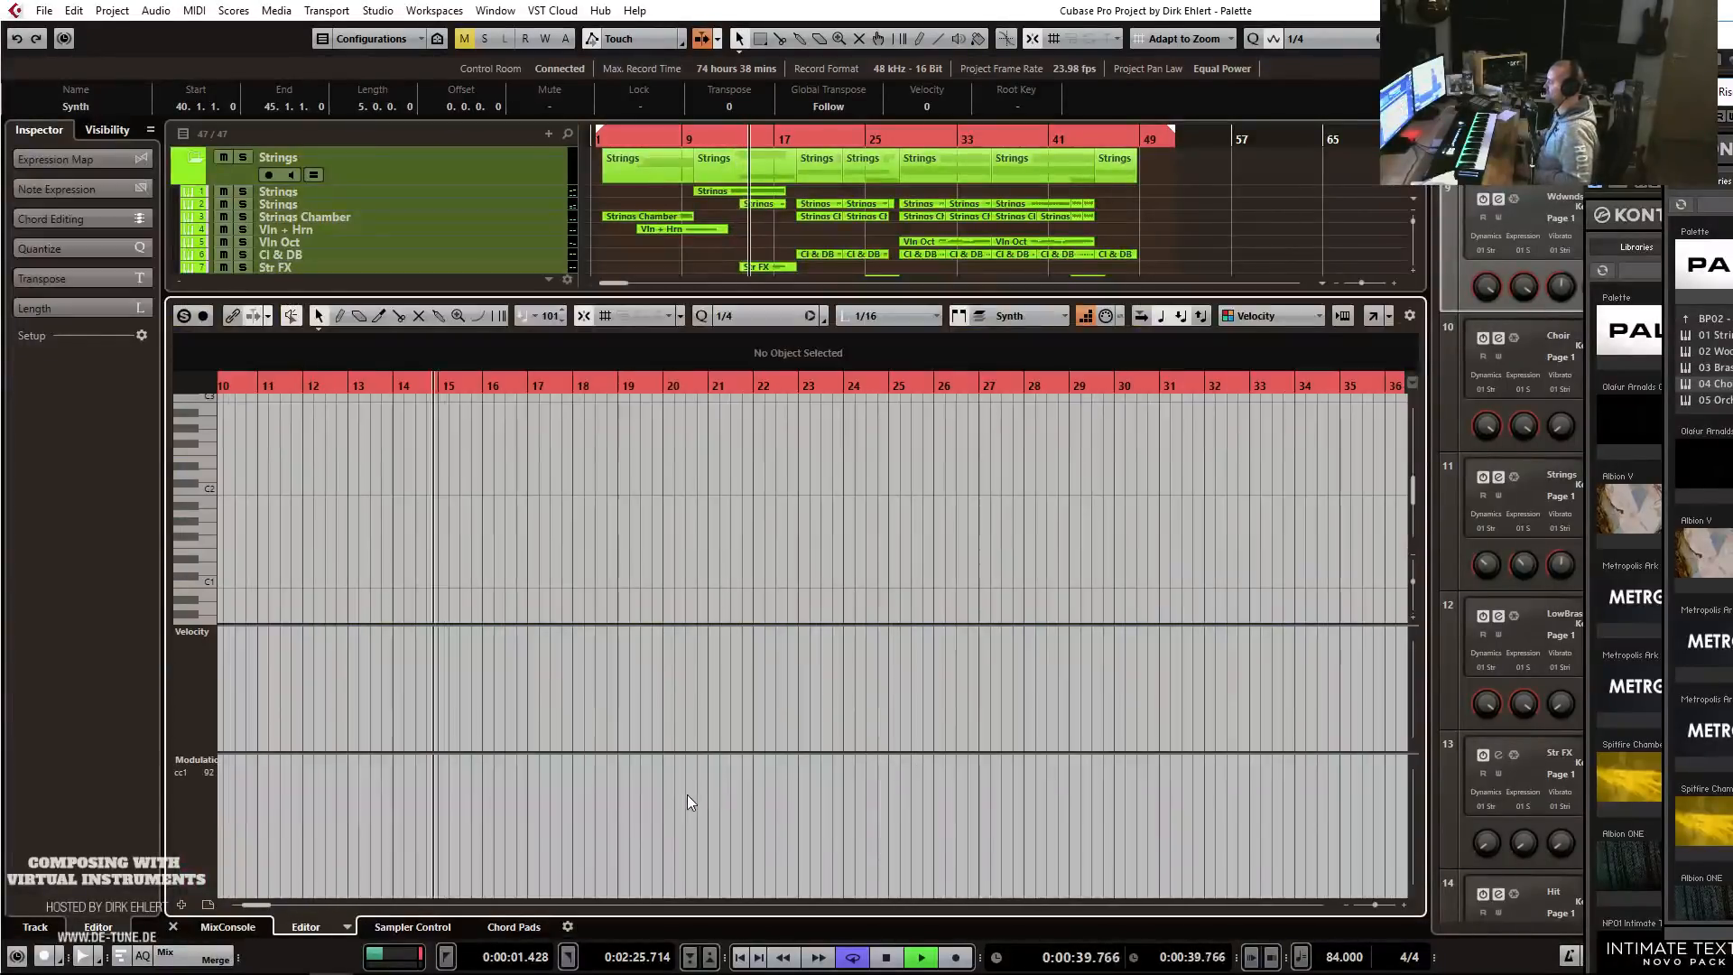
key("g")
key("g")
key("g")
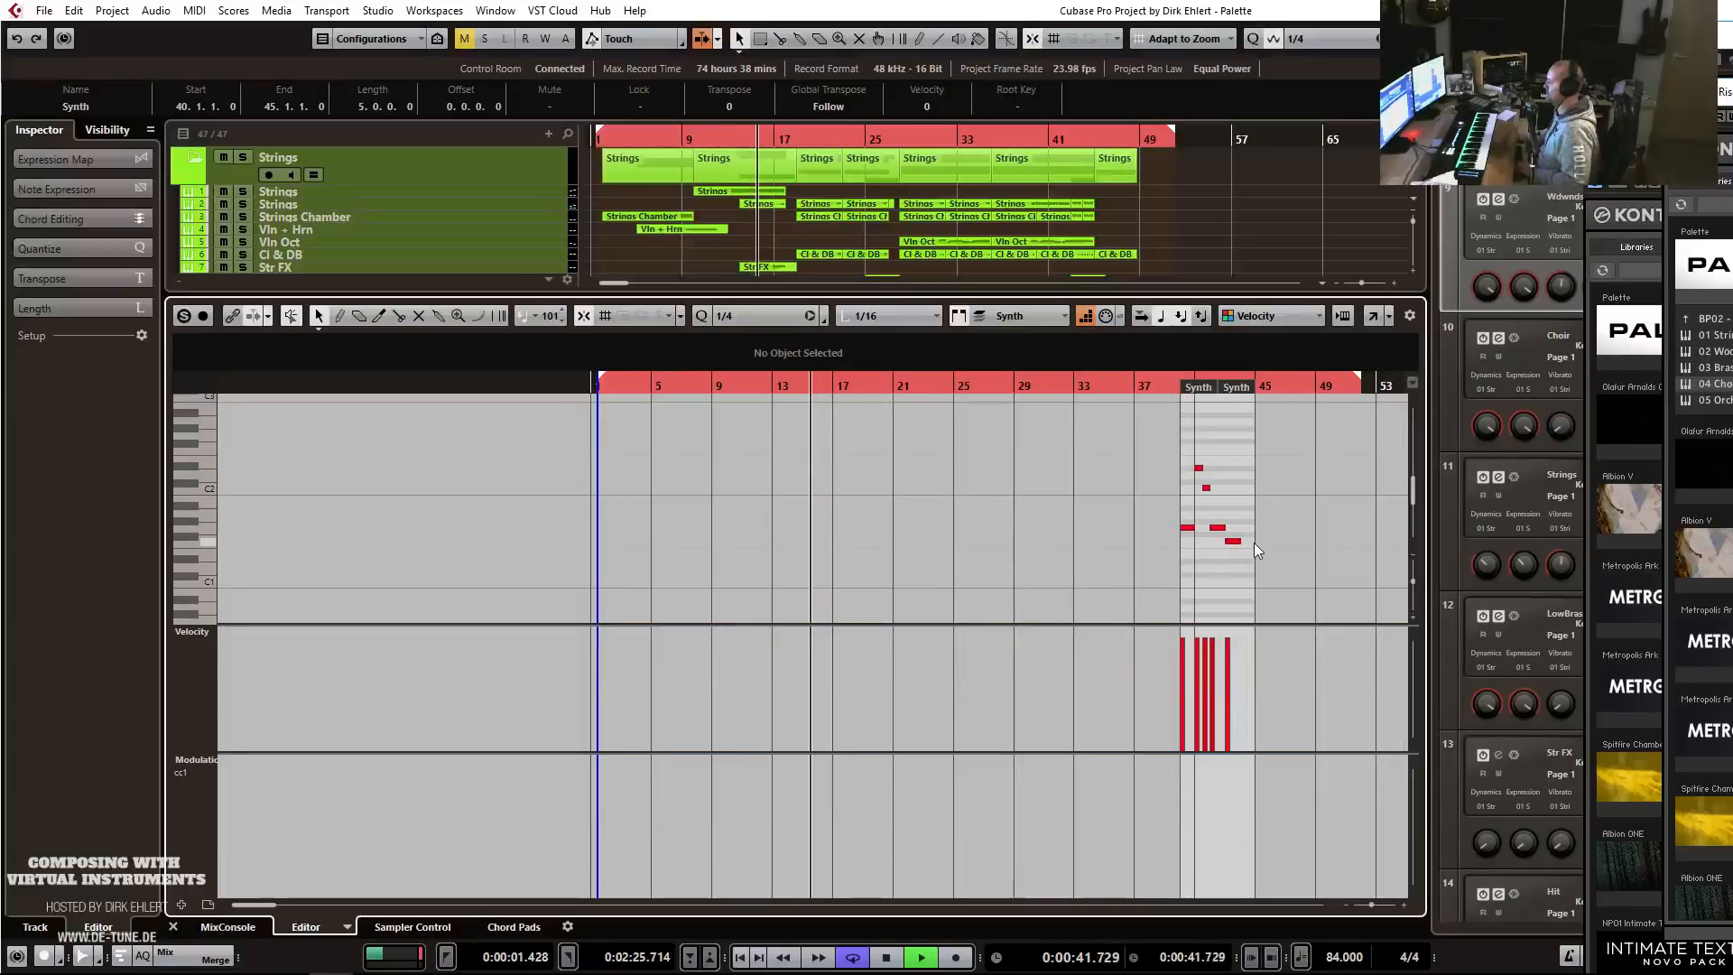
left_click_drag(1239, 543, 1251, 547)
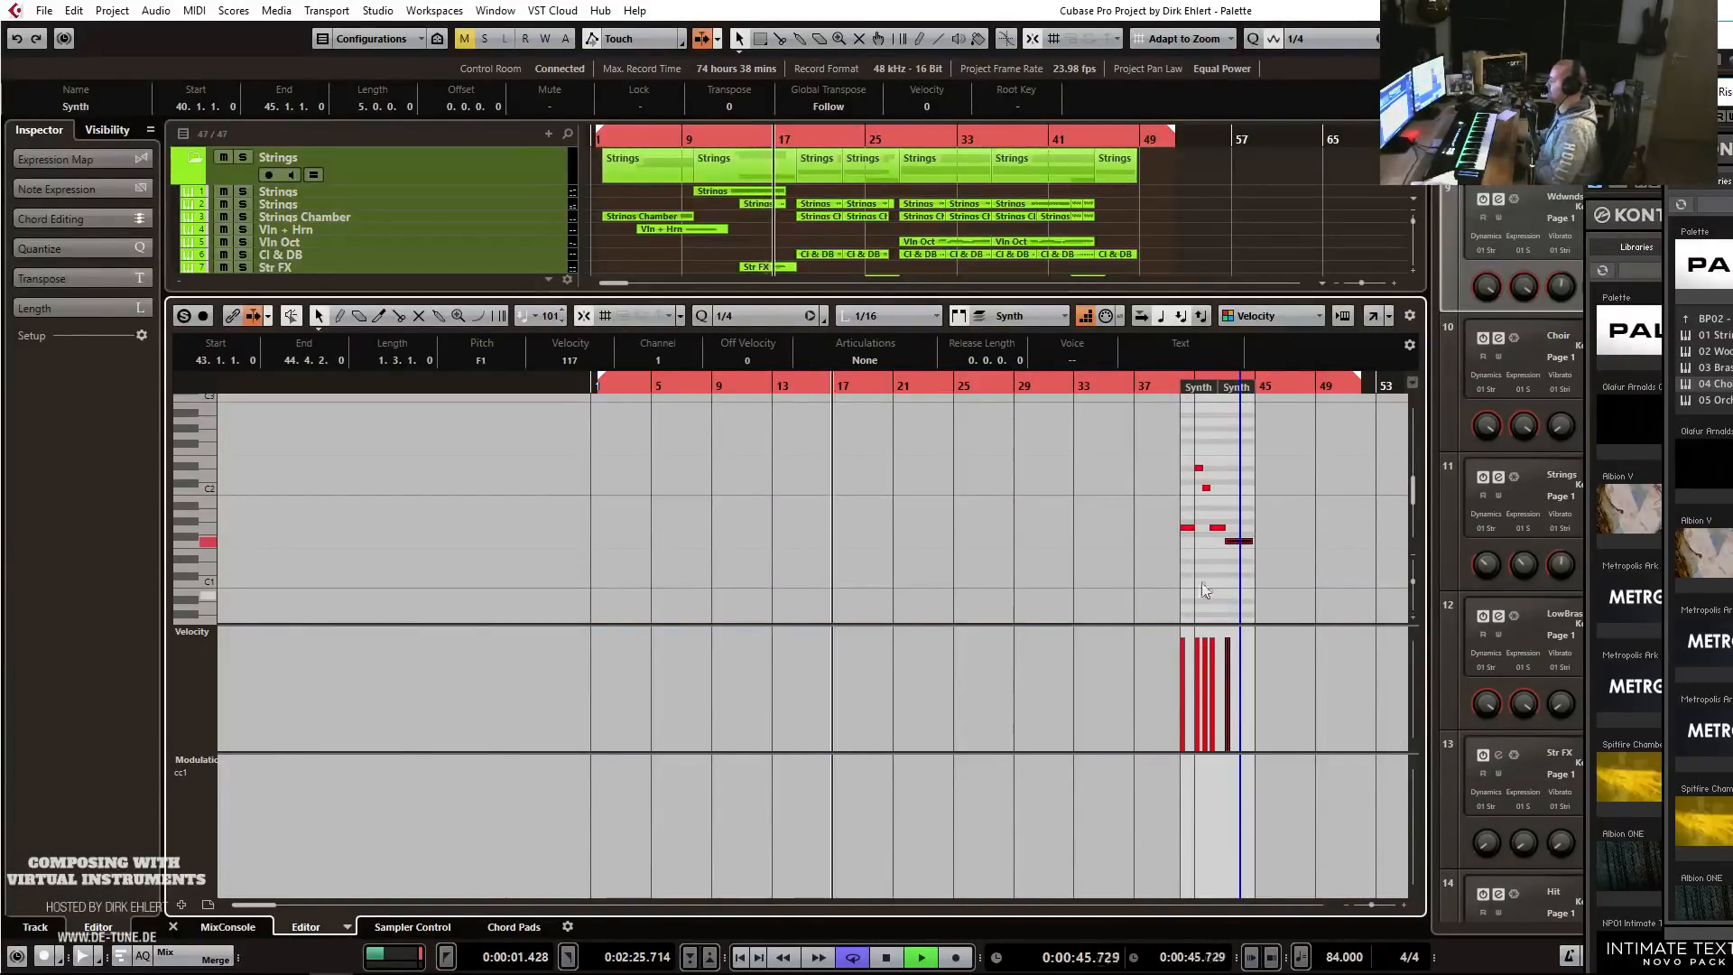
key("Return")
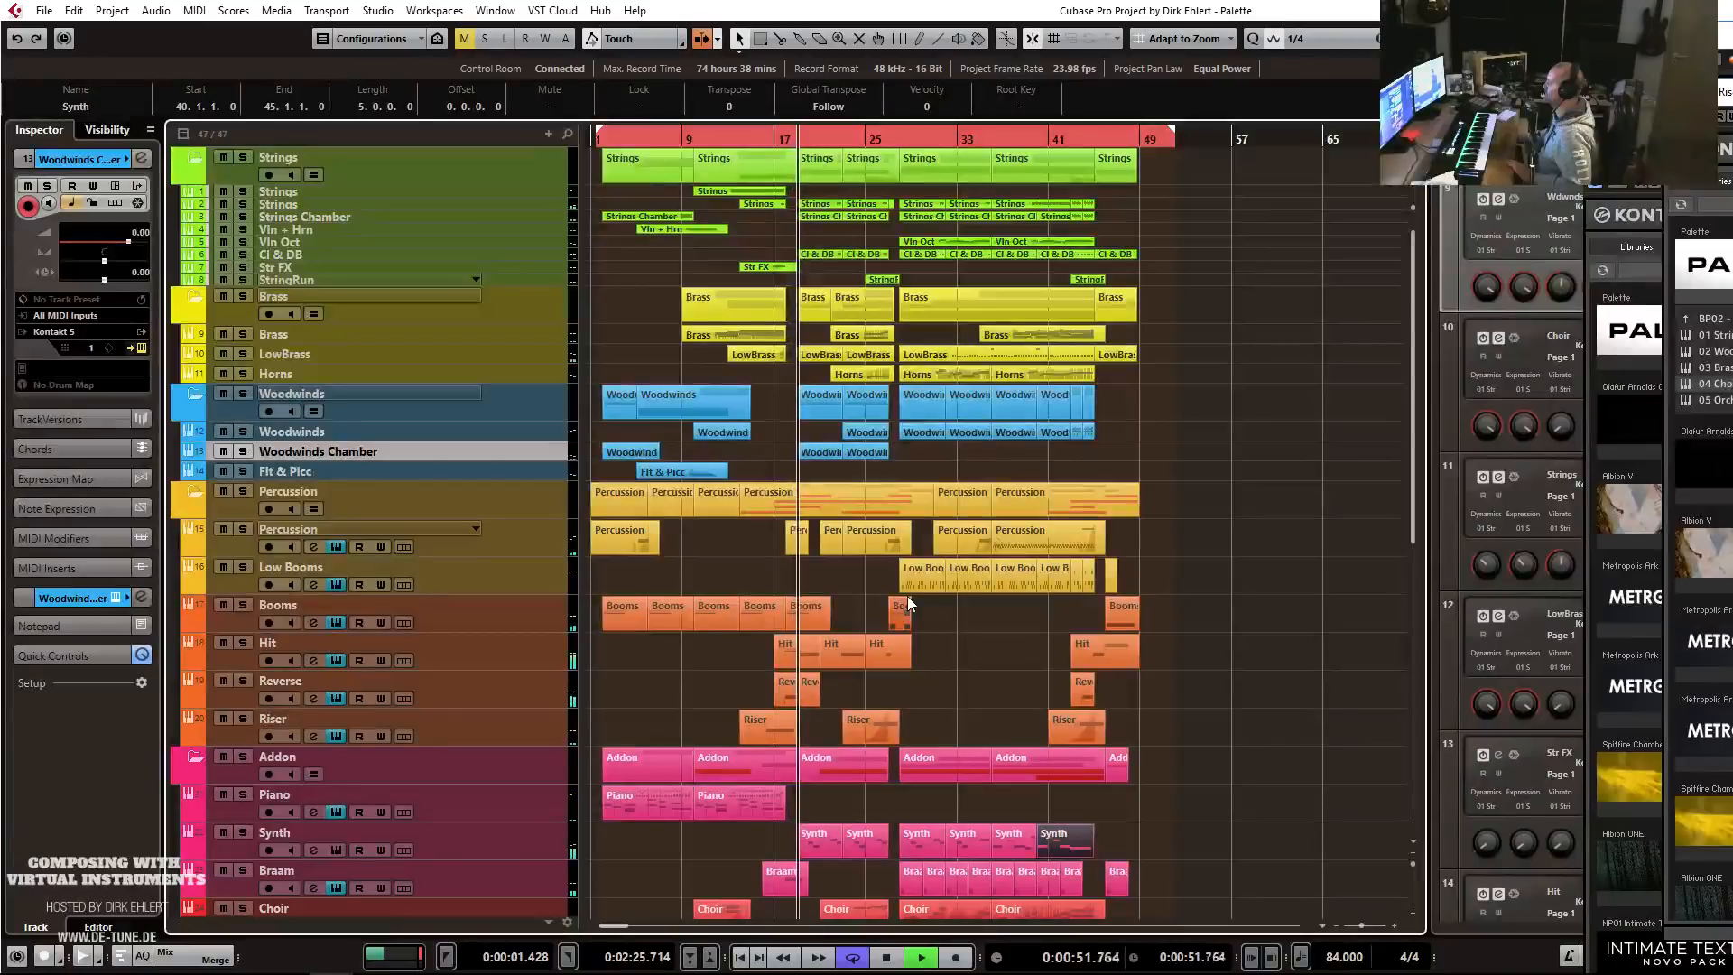
key("space")
Open the Hit track's Trailer Tools instrument in Kontakt and set its filter Cutoff knob to learn a MIDI controller.
left_click(496, 655)
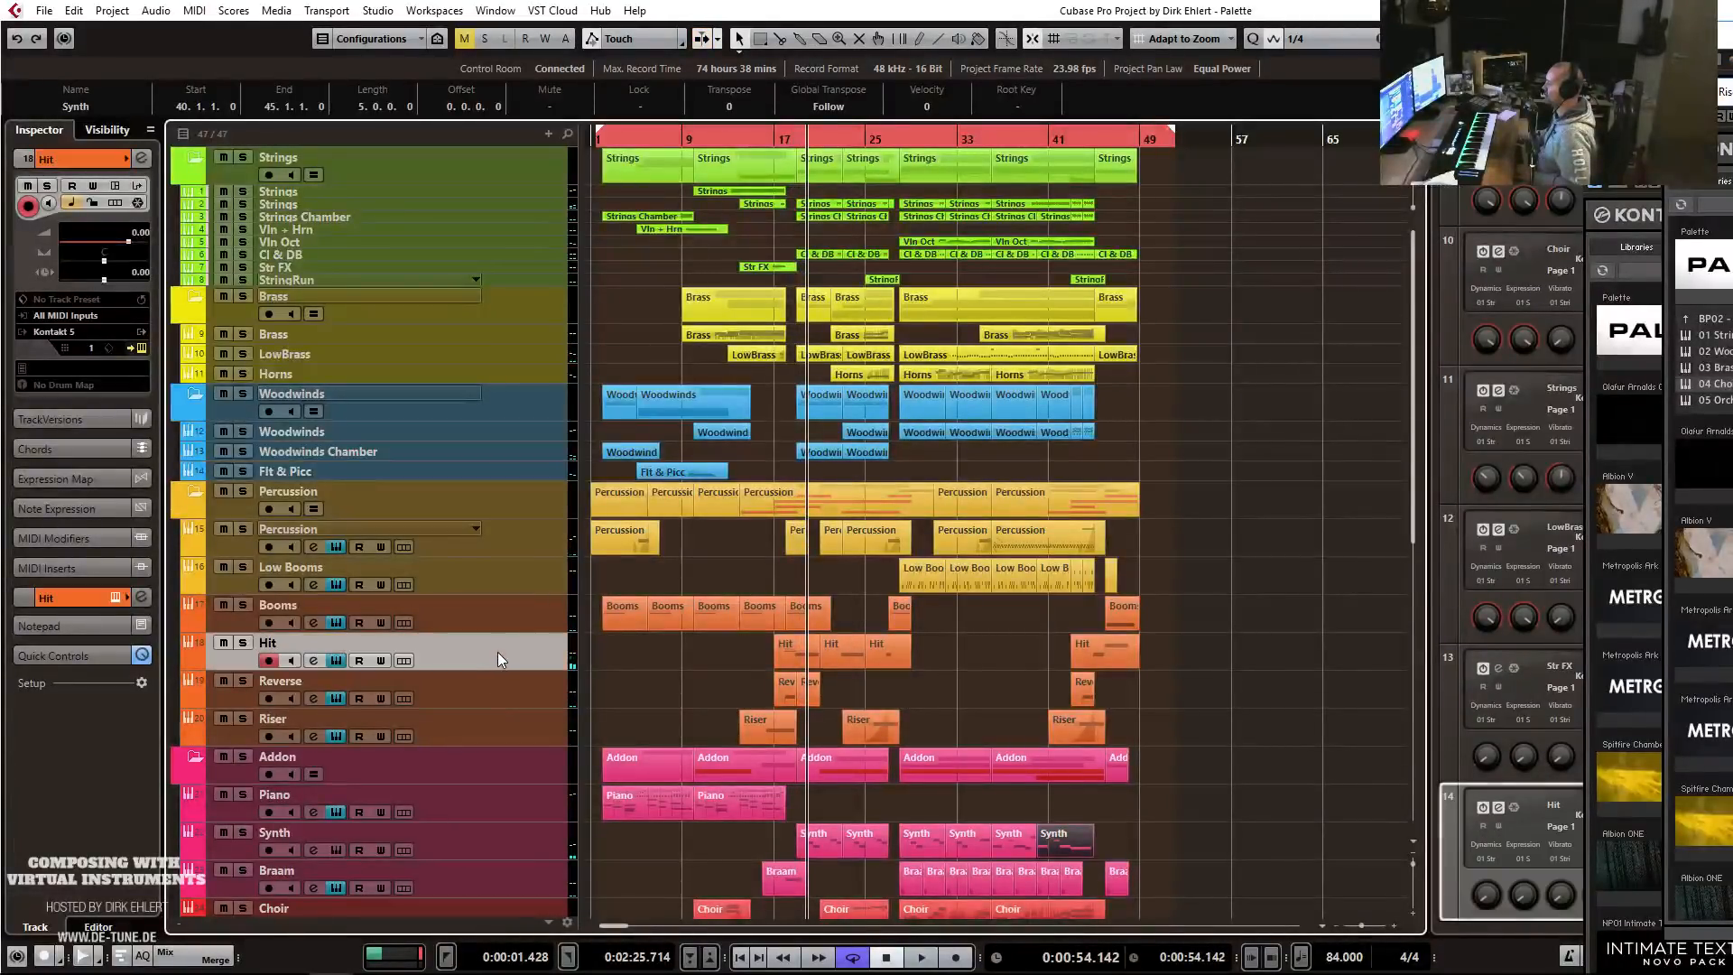
left_click(142, 349)
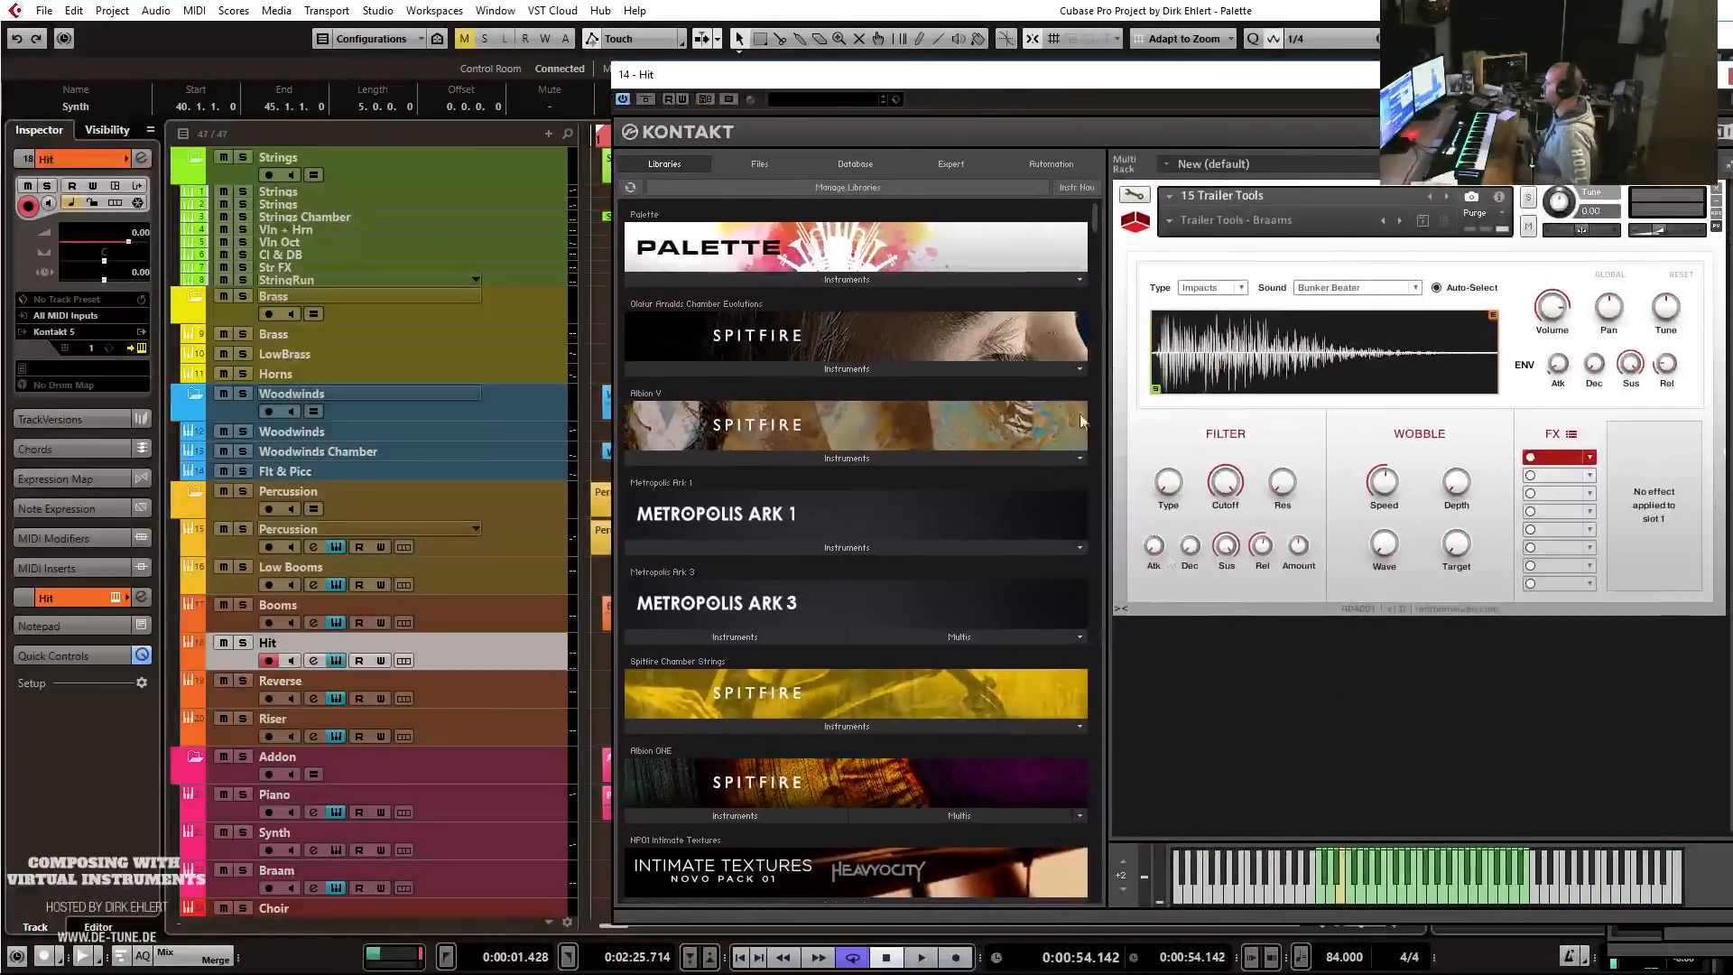
right_click(1229, 490)
left_click(1226, 454)
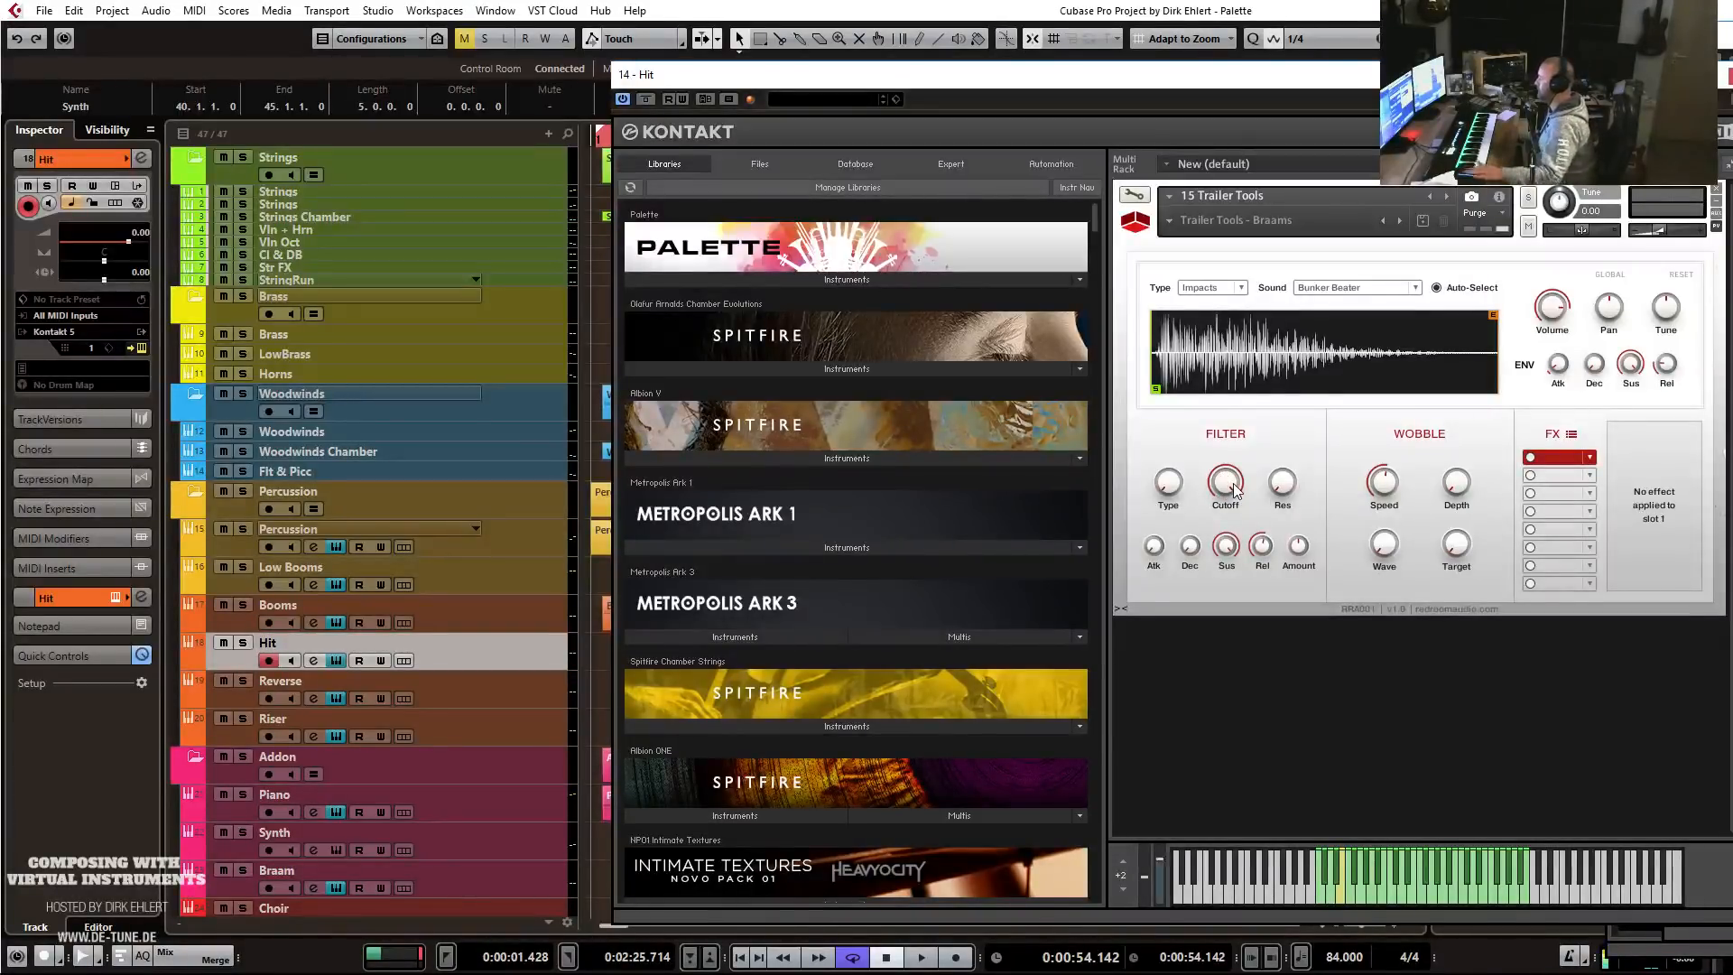
right_click(1236, 491)
left_click(1260, 496)
left_click_drag(1426, 76, 1732, 118)
Open the Hit part at bar 17, show its CC 1 (Modulation) lane and enter a value of about 90 at the start.
double_click(786, 653)
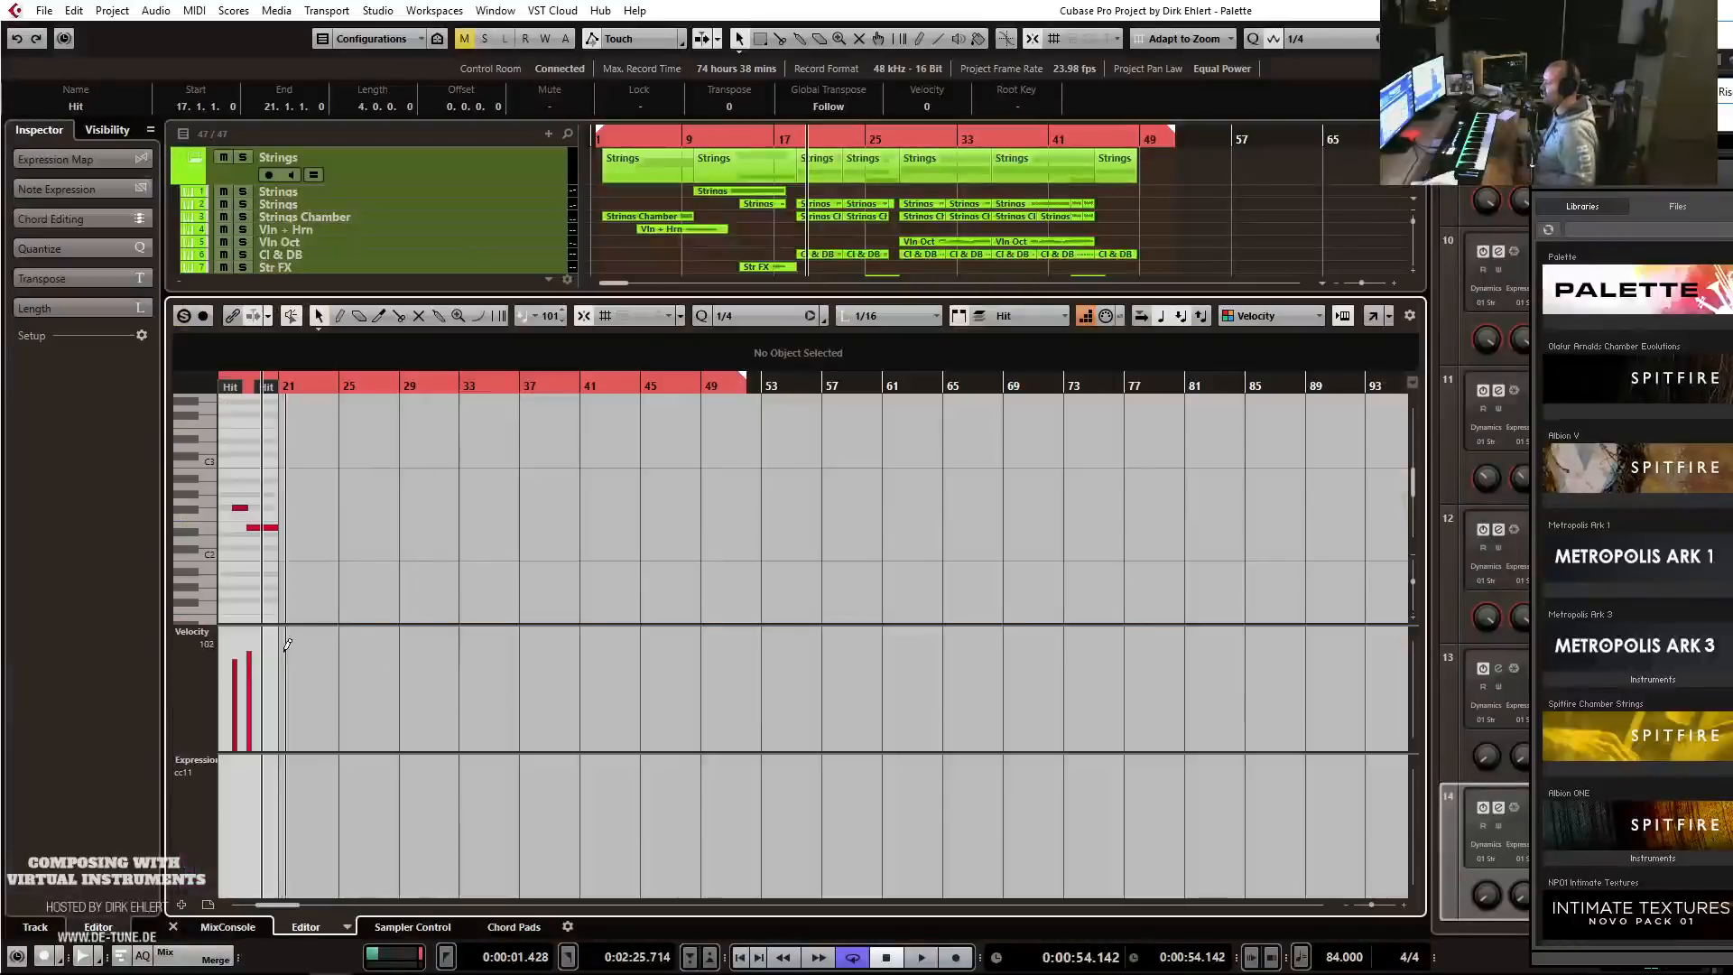
left_click(204, 767)
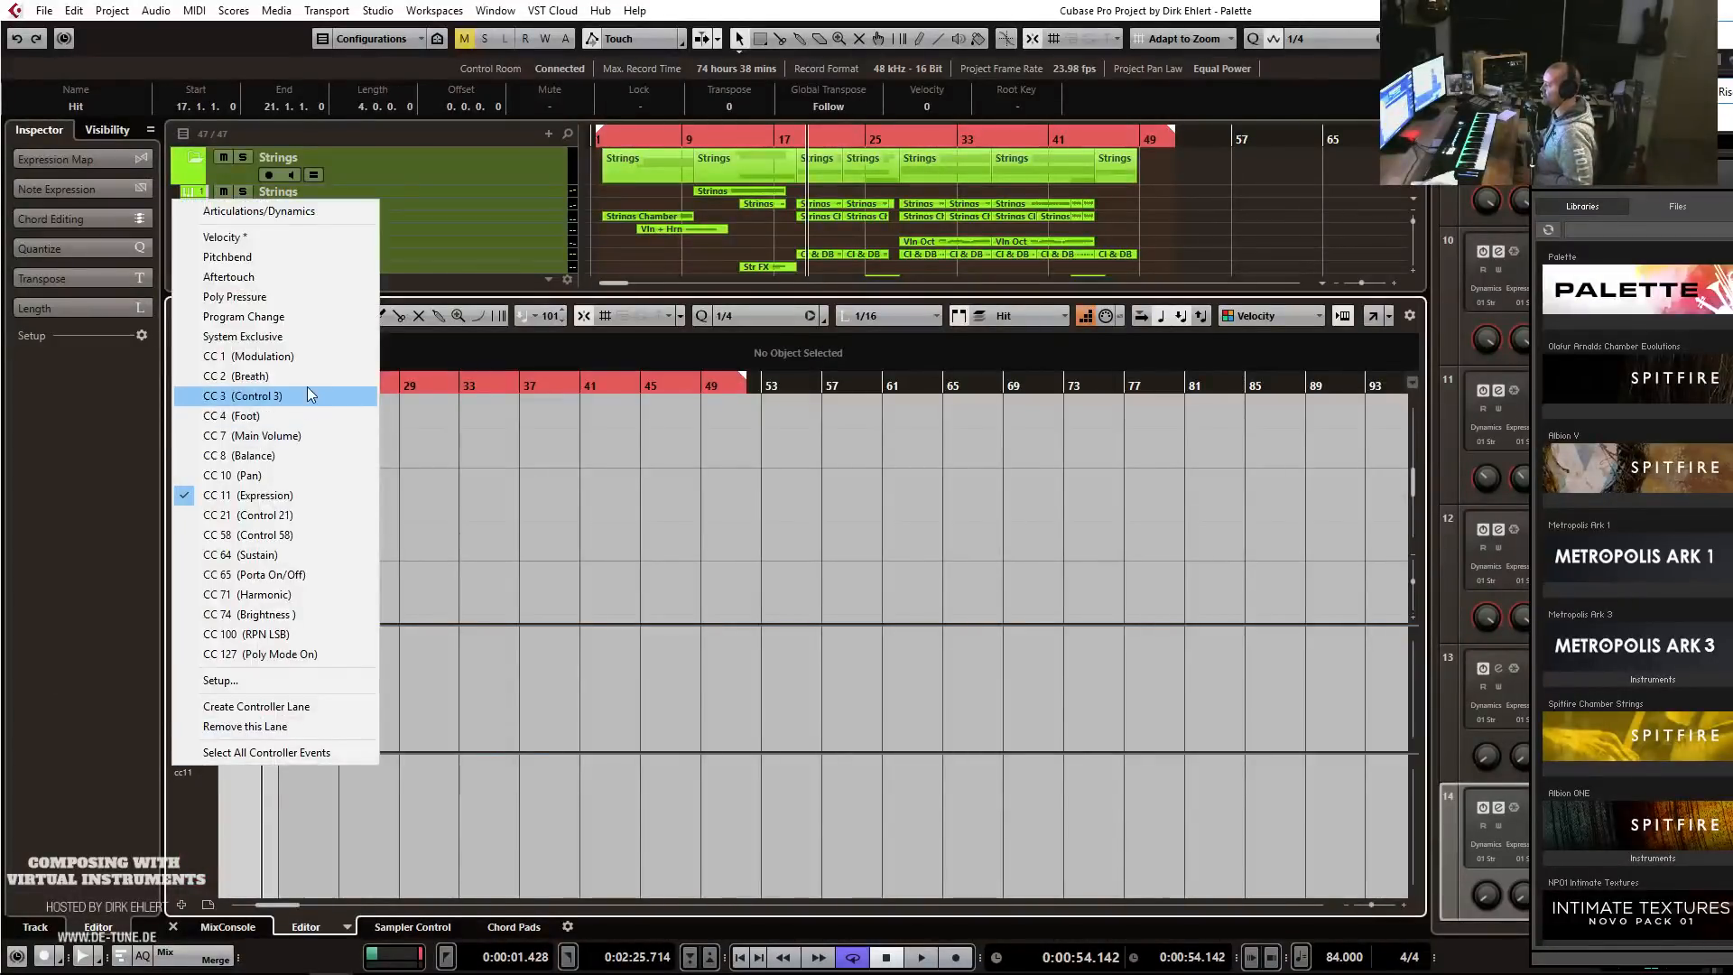
left_click(305, 361)
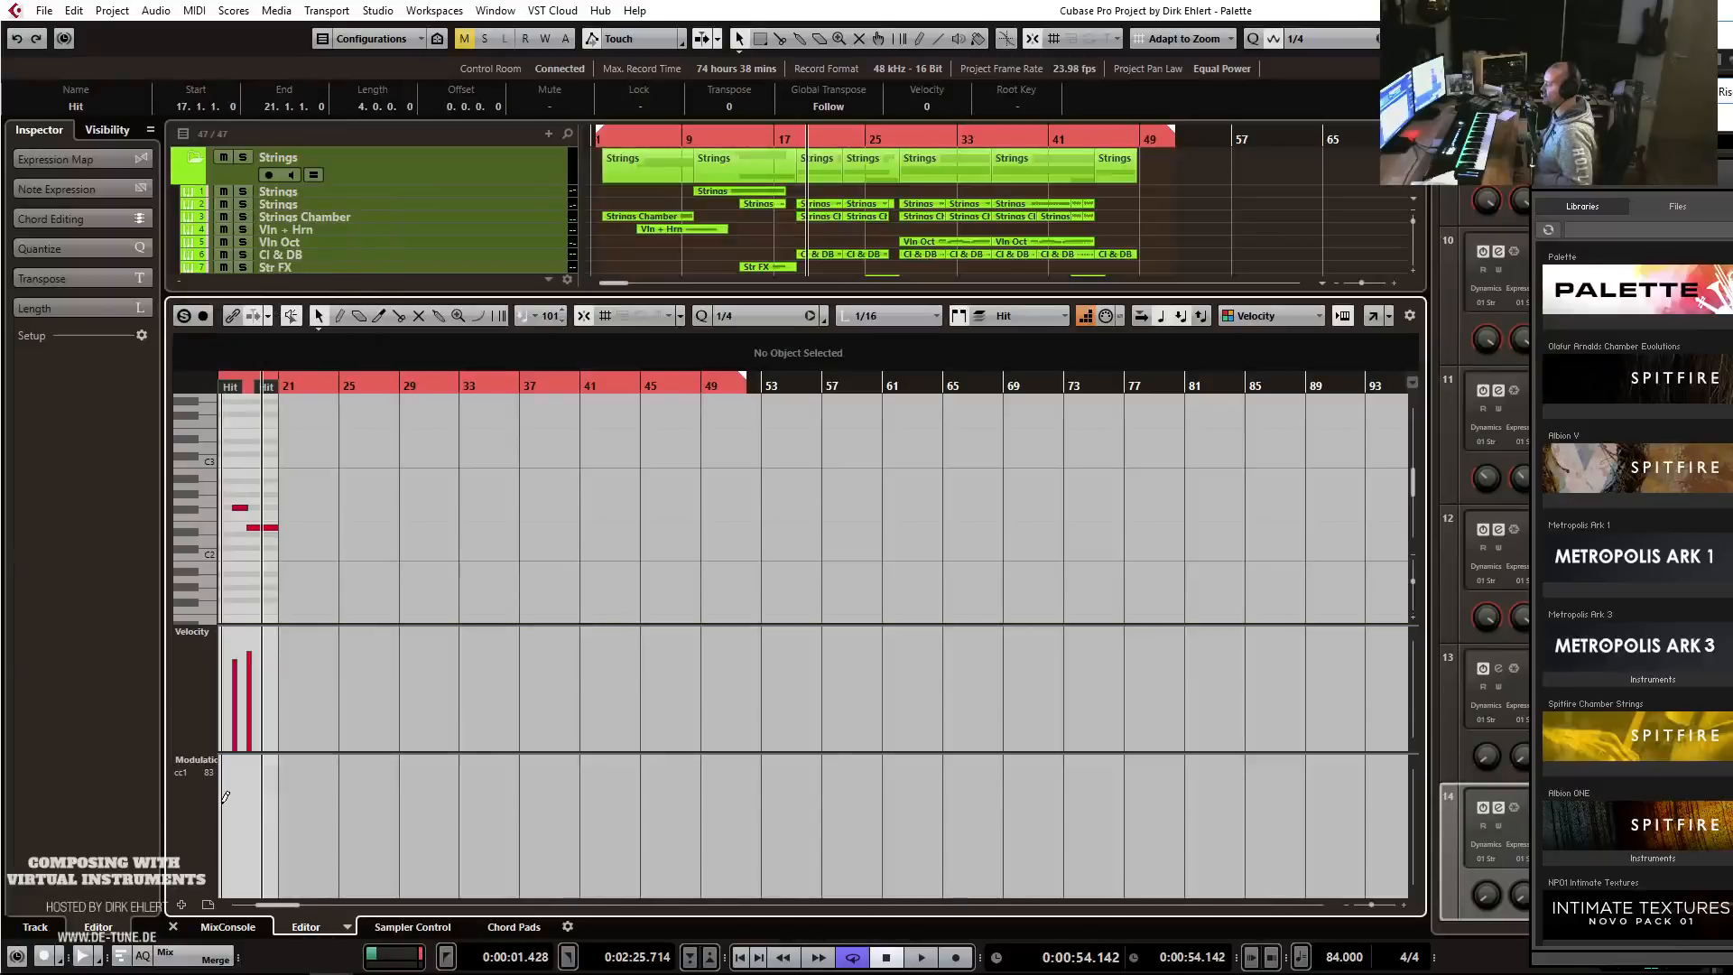
left_click(230, 804)
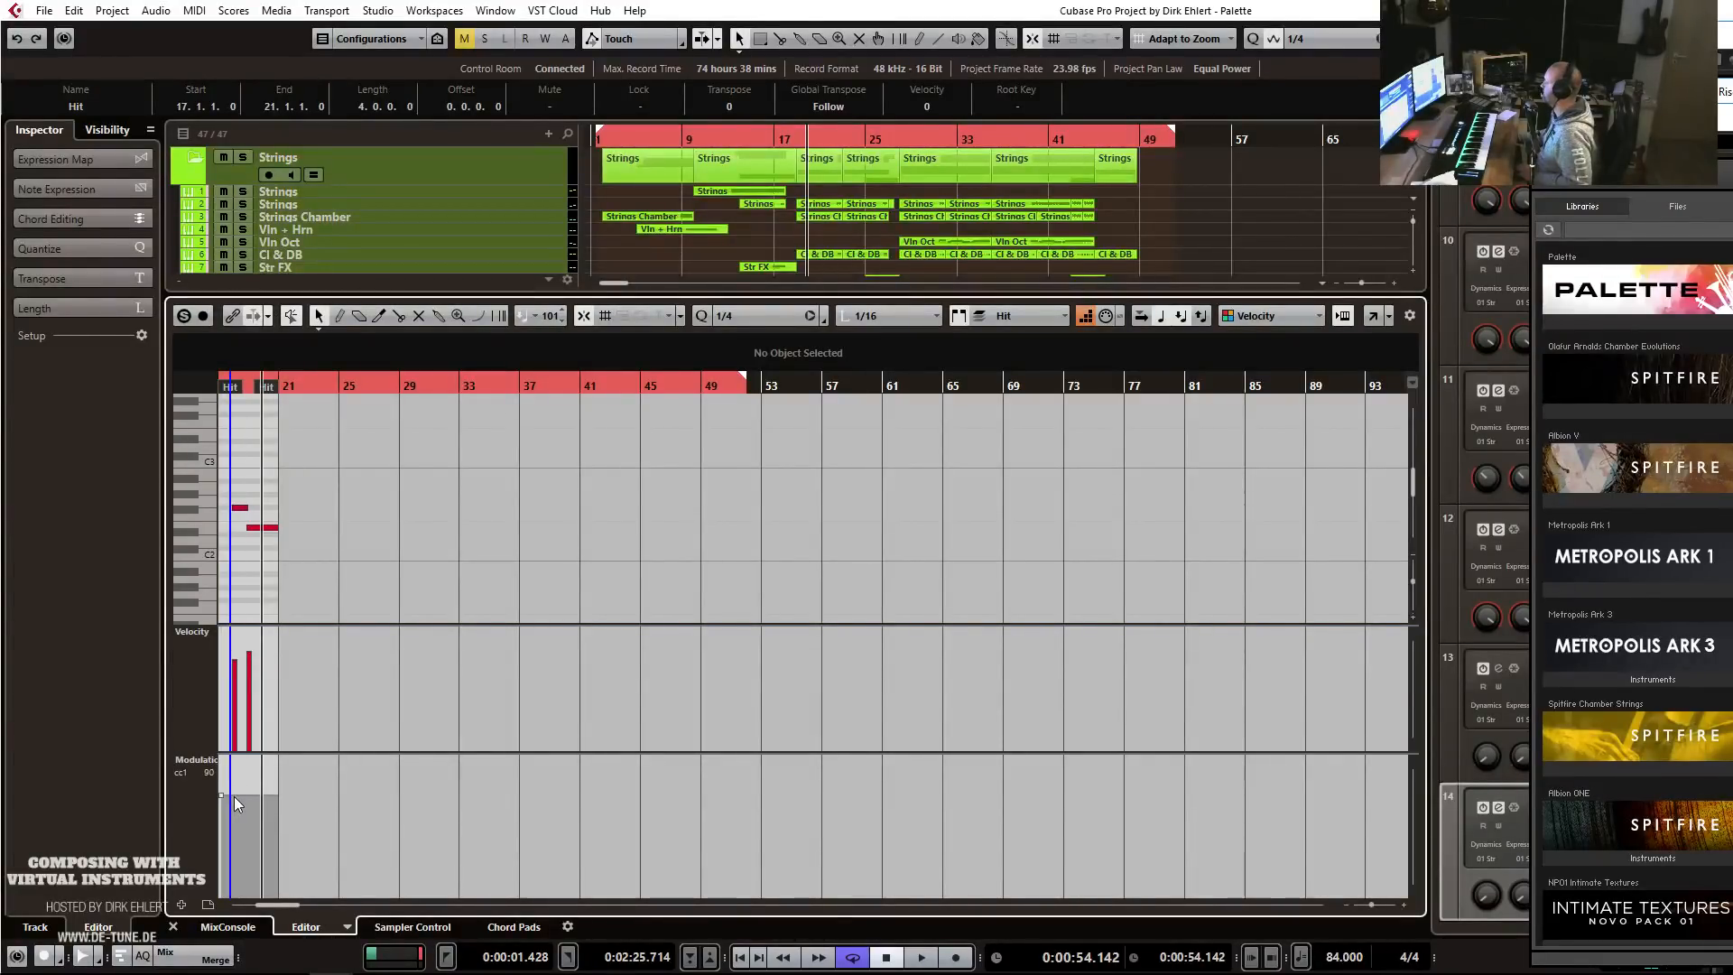
Play back the Hit part around bars 19 to 20 in the editor, and return the playback position to about bar 17.
key("h")
key("h")
key("h")
key("h")
key("h")
key("h")
key("h")
key("h")
key("space")
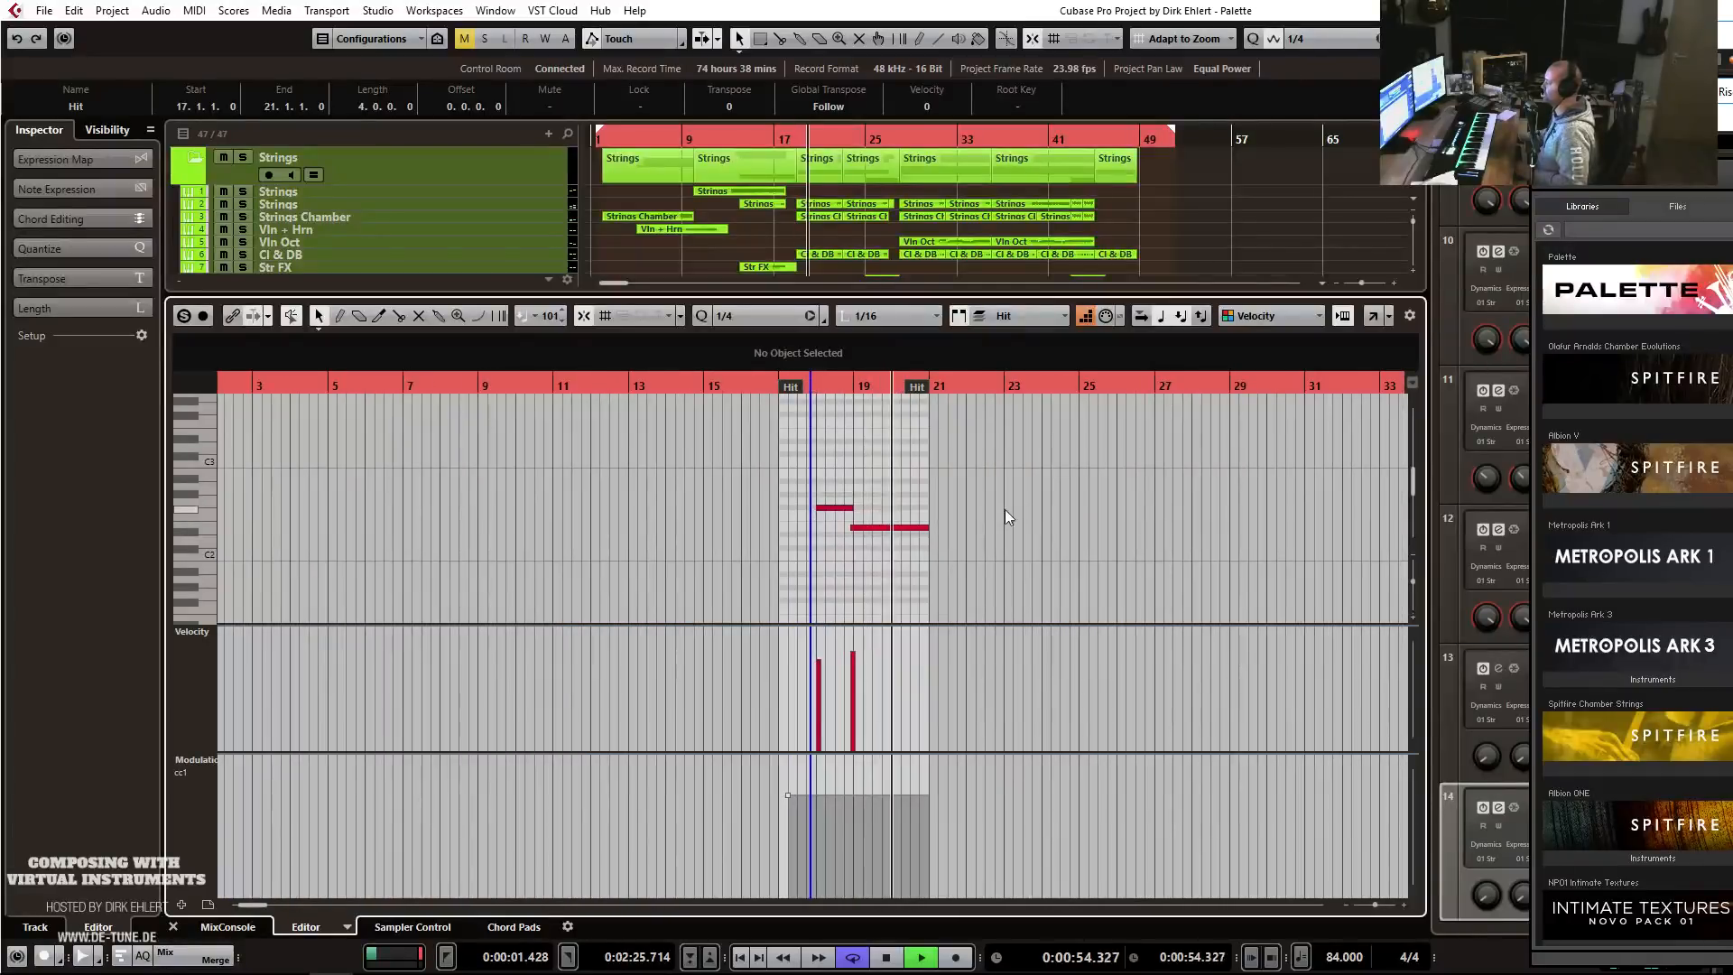
key("space")
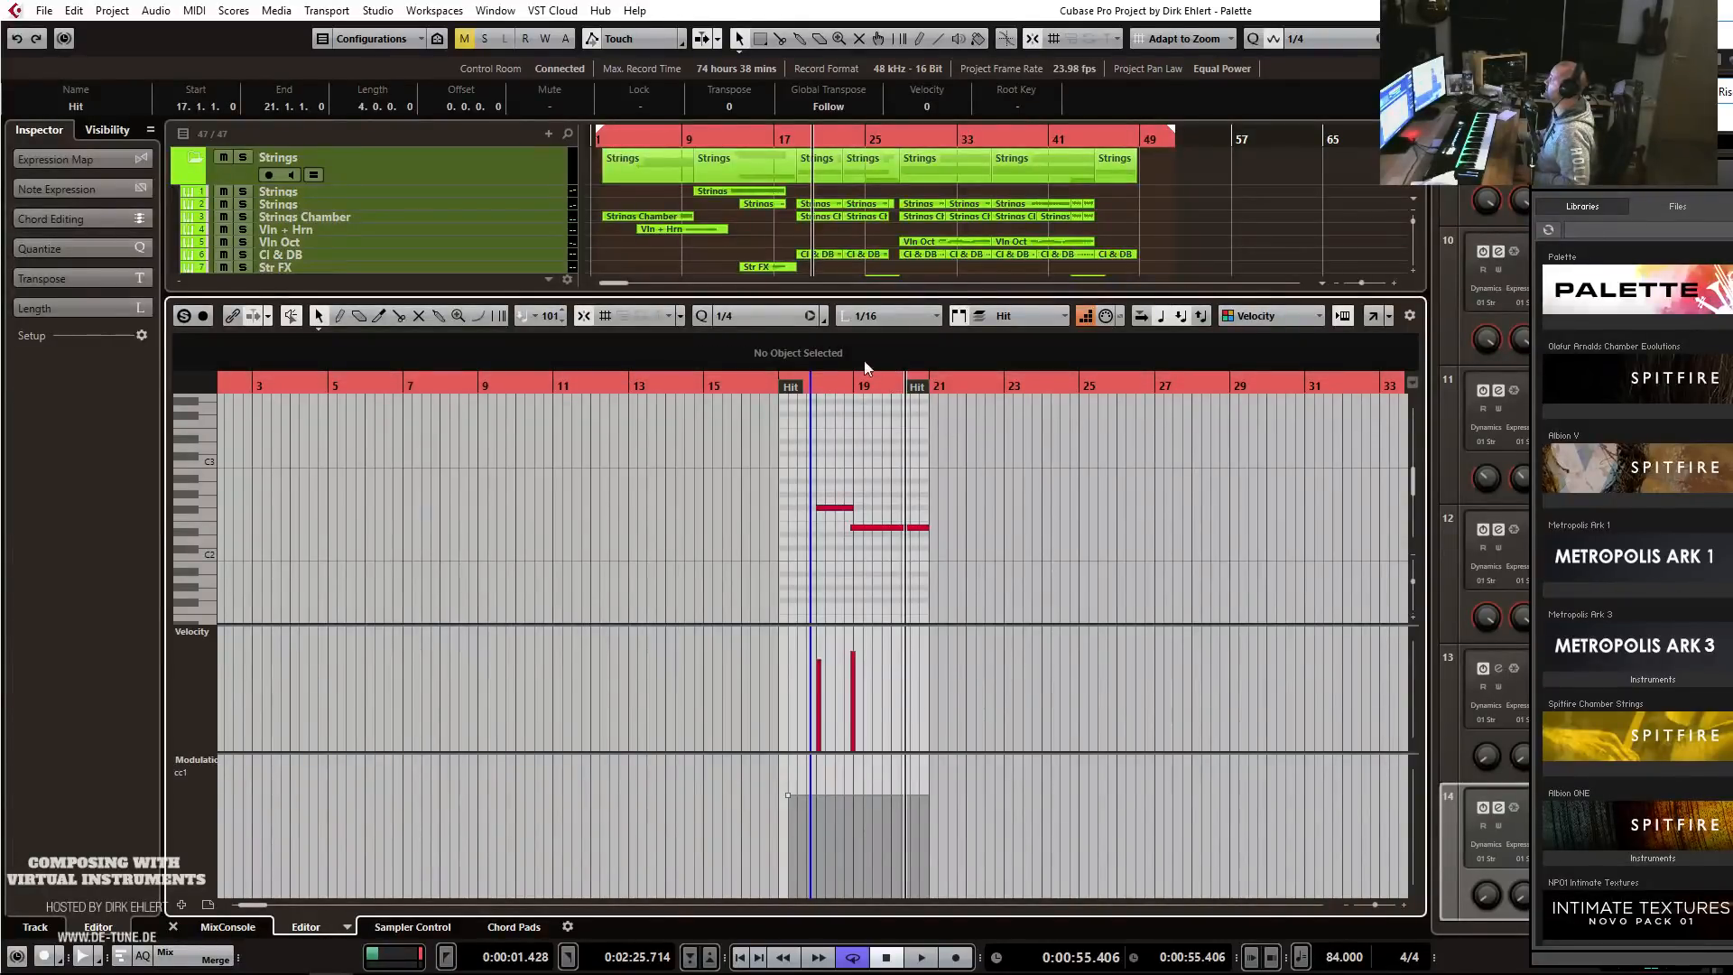
left_click_drag(831, 387, 796, 386)
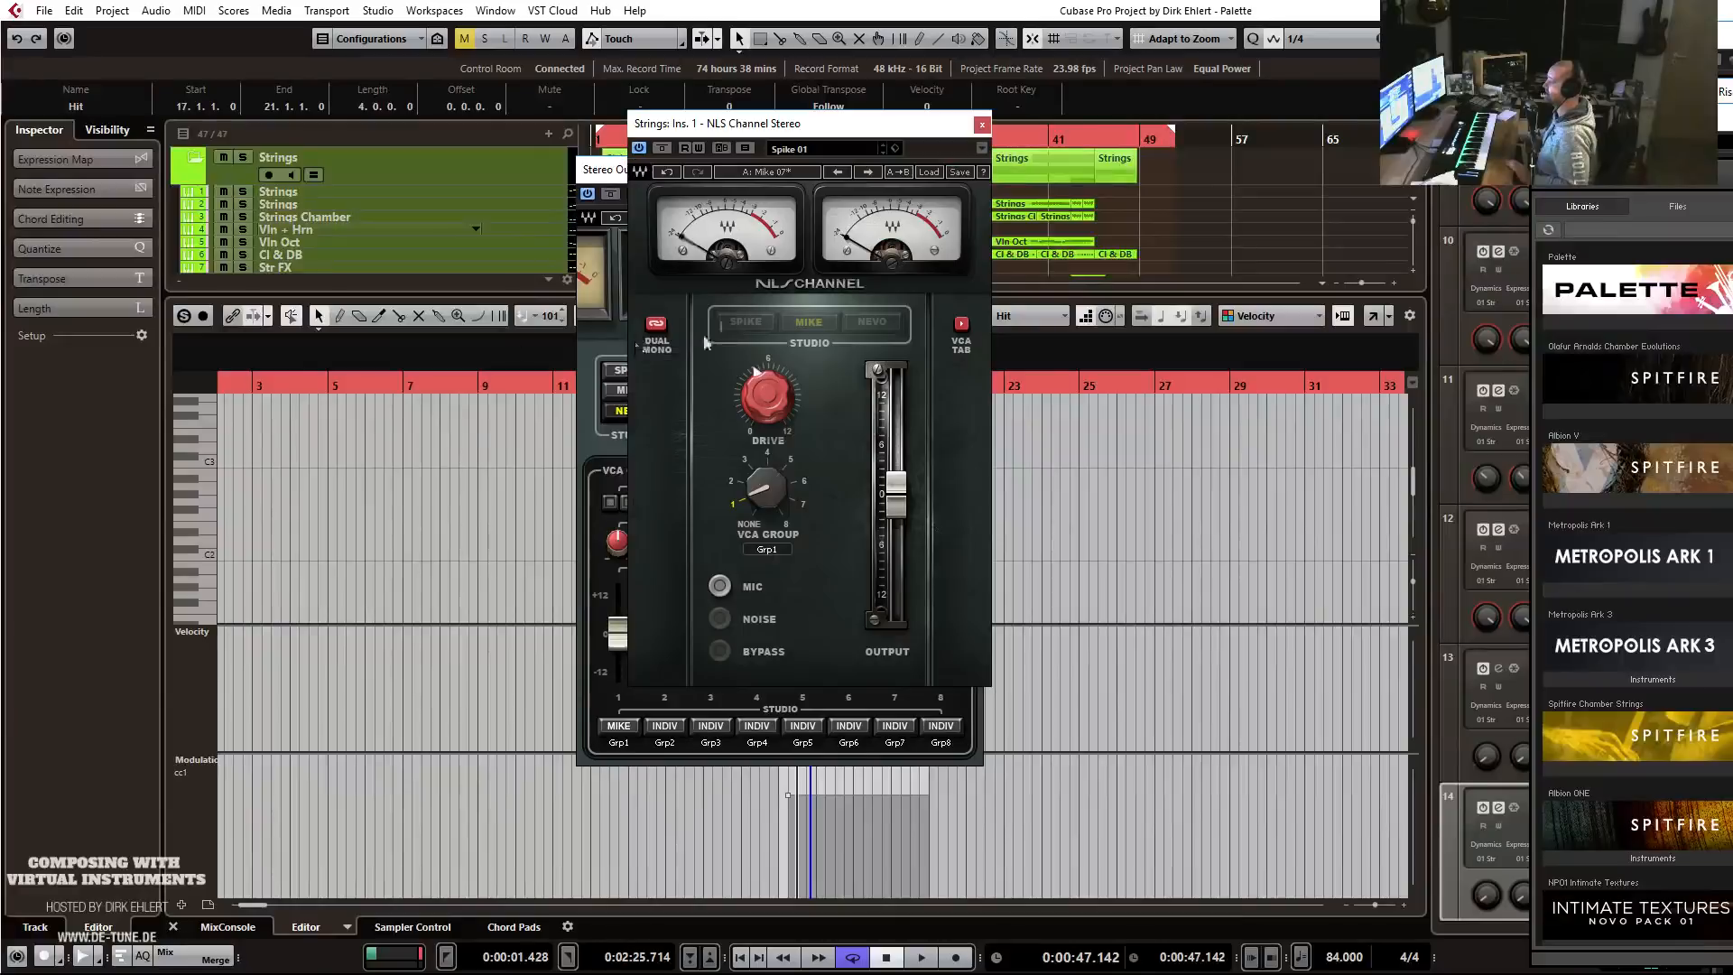
Close the NLS Channel window of the Strings group and the NLS Buss window of the stereo output.
left_click_drag(749, 133, 798, 167)
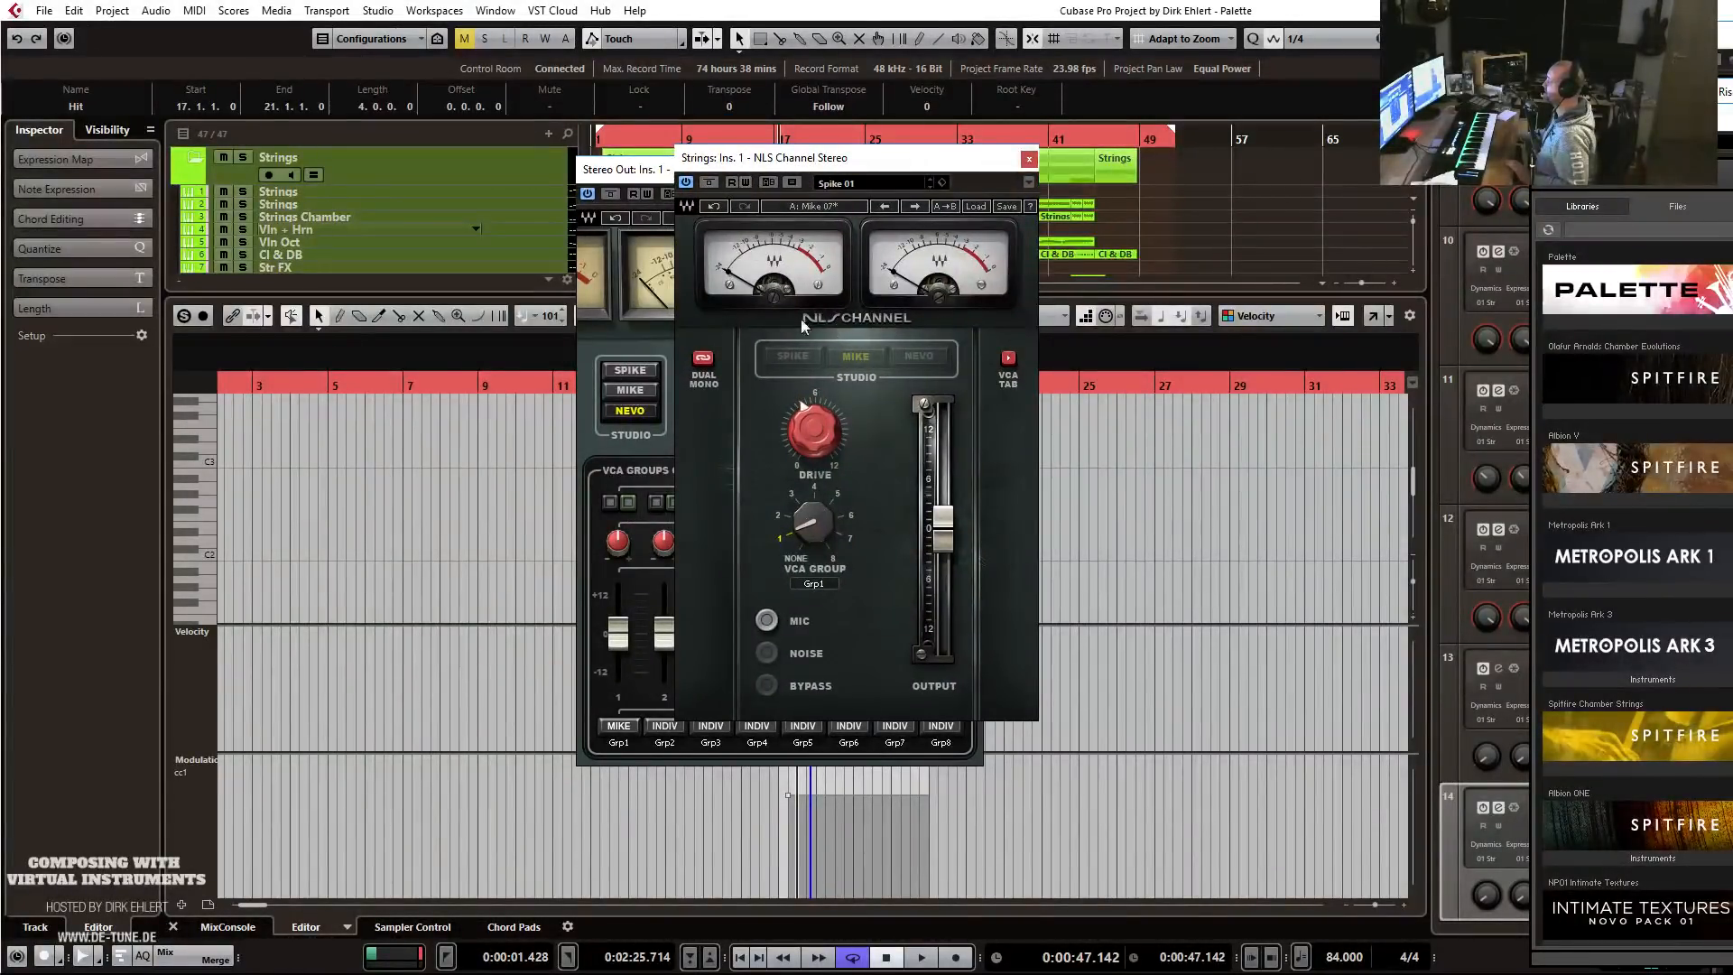
left_click(1028, 160)
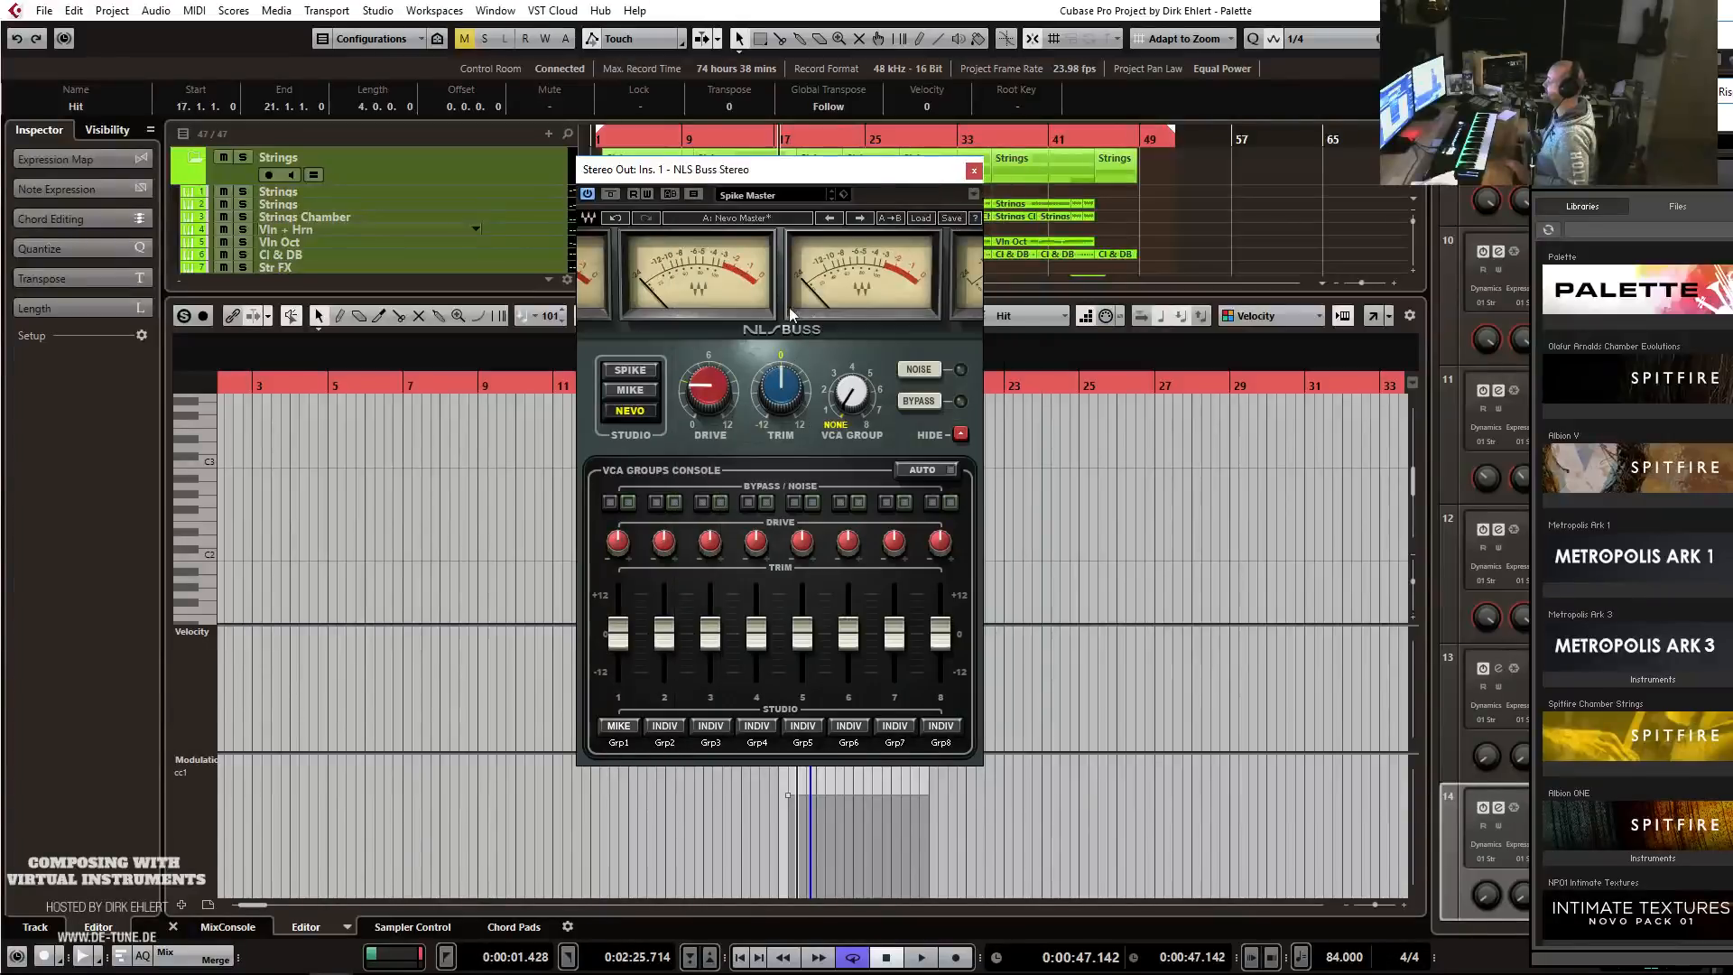
left_click(973, 171)
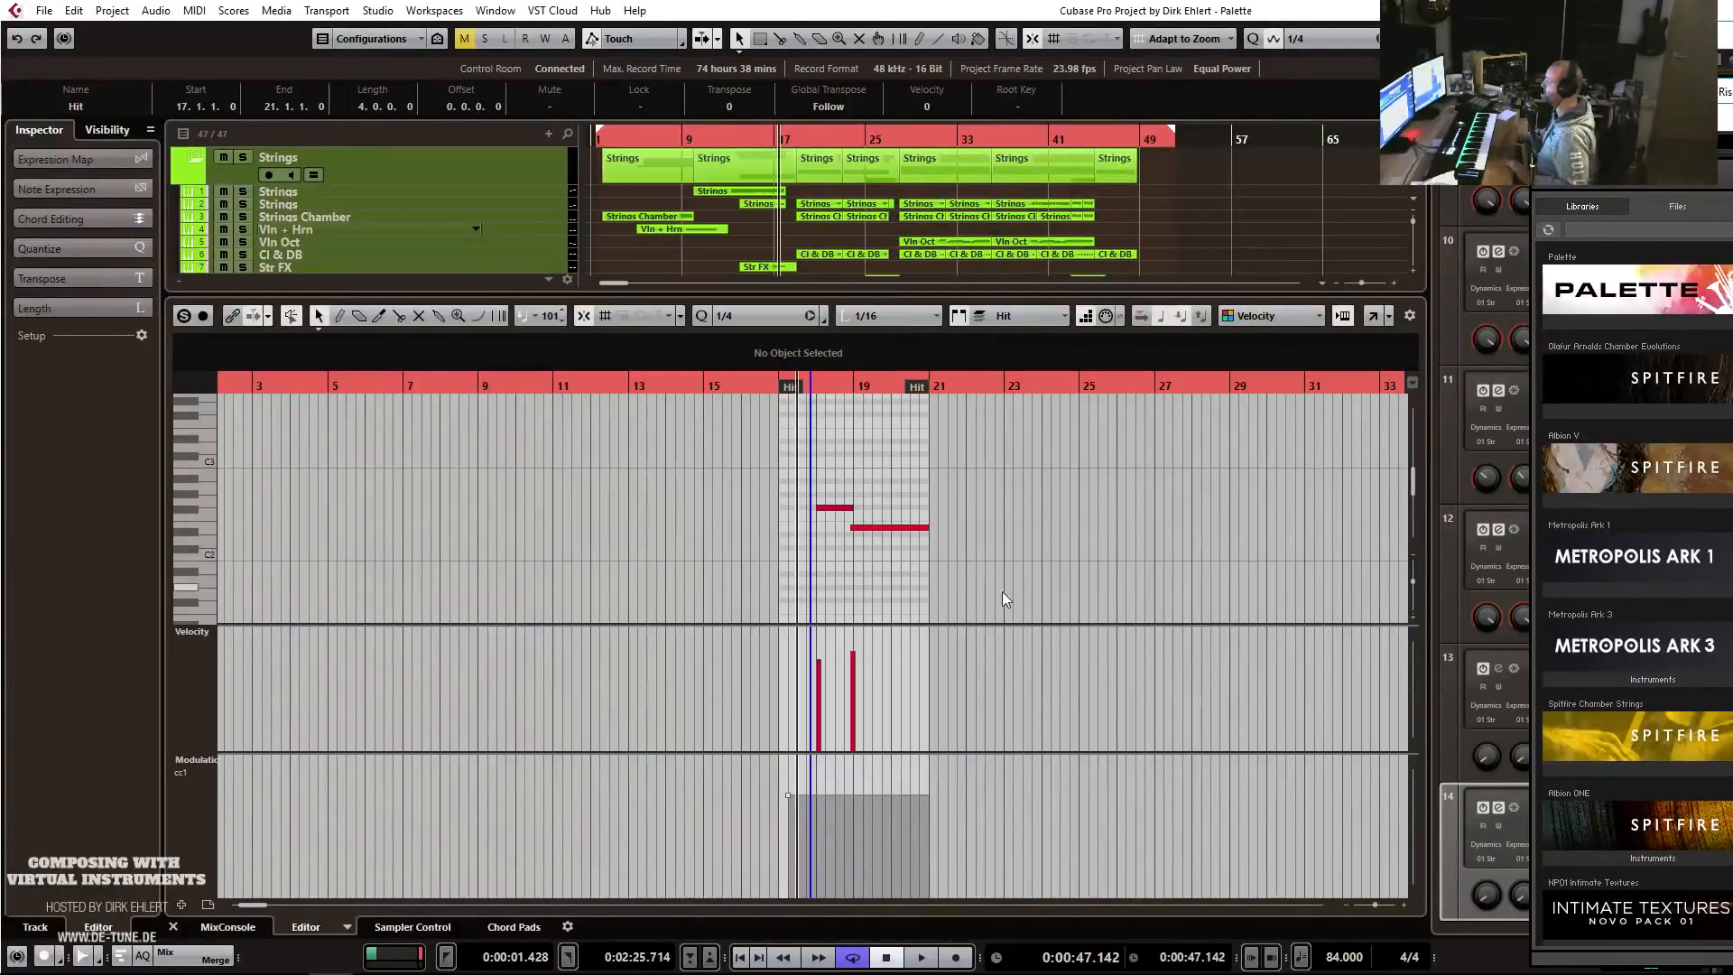
Play the Hit part from about bar 17 to audition its notes with the entered modulation value.
left_click(837, 442)
key("h")
key("h")
key("h")
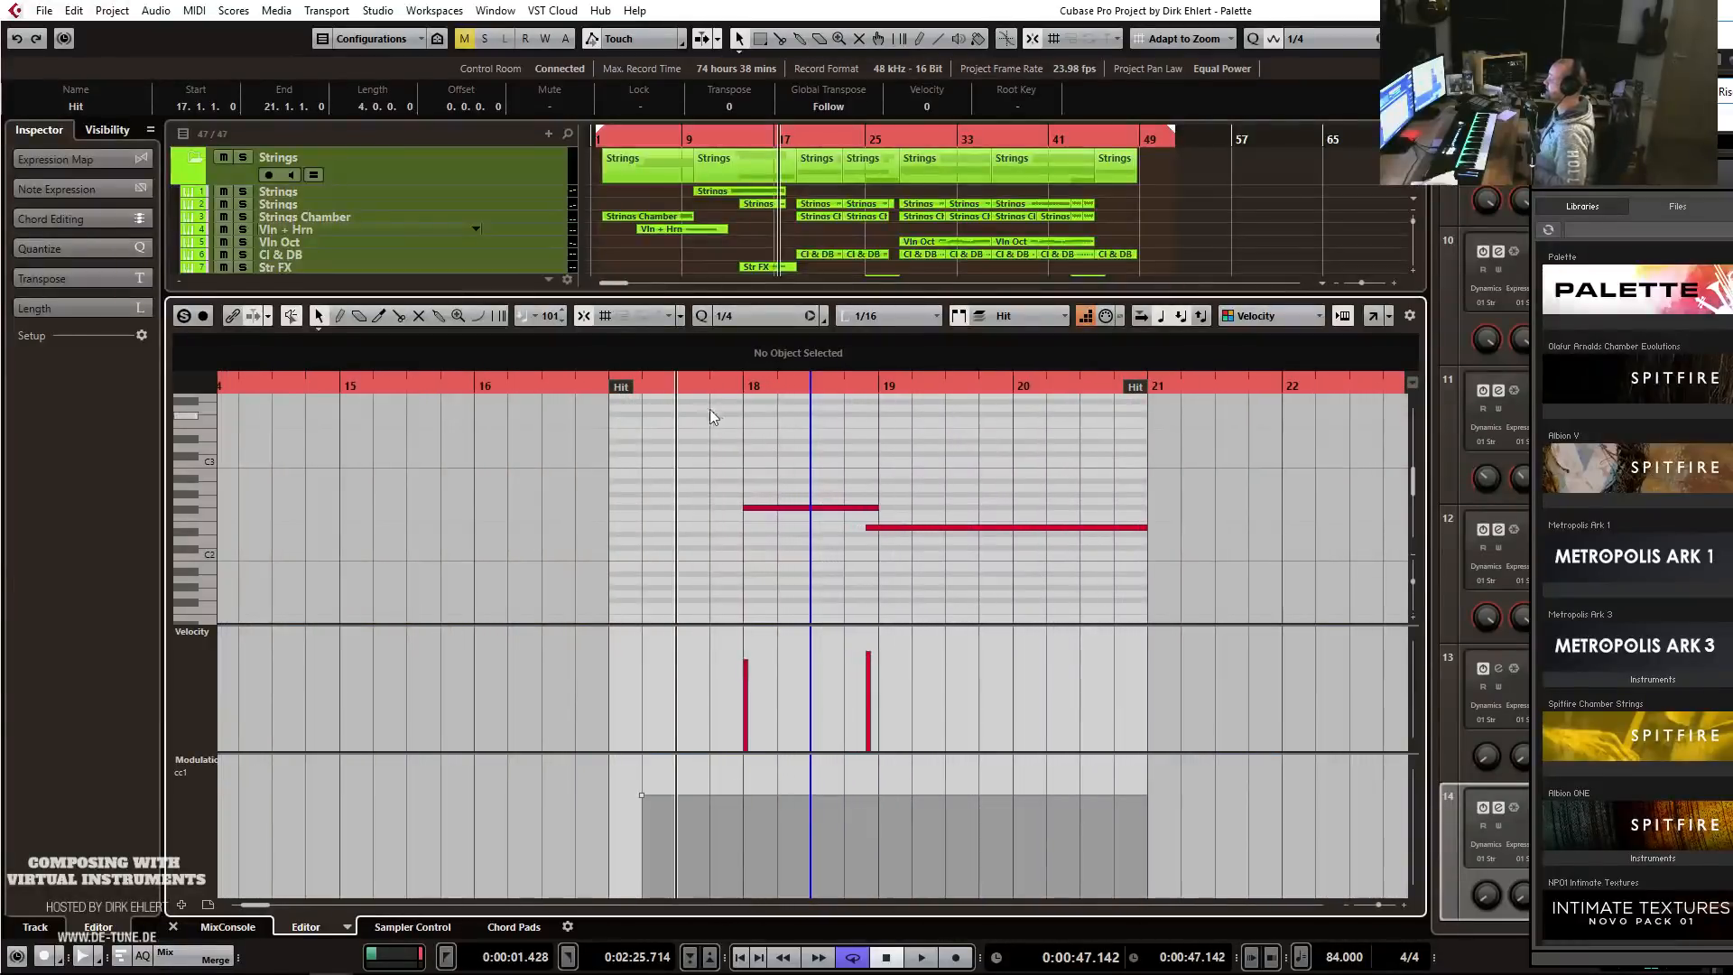
key("space")
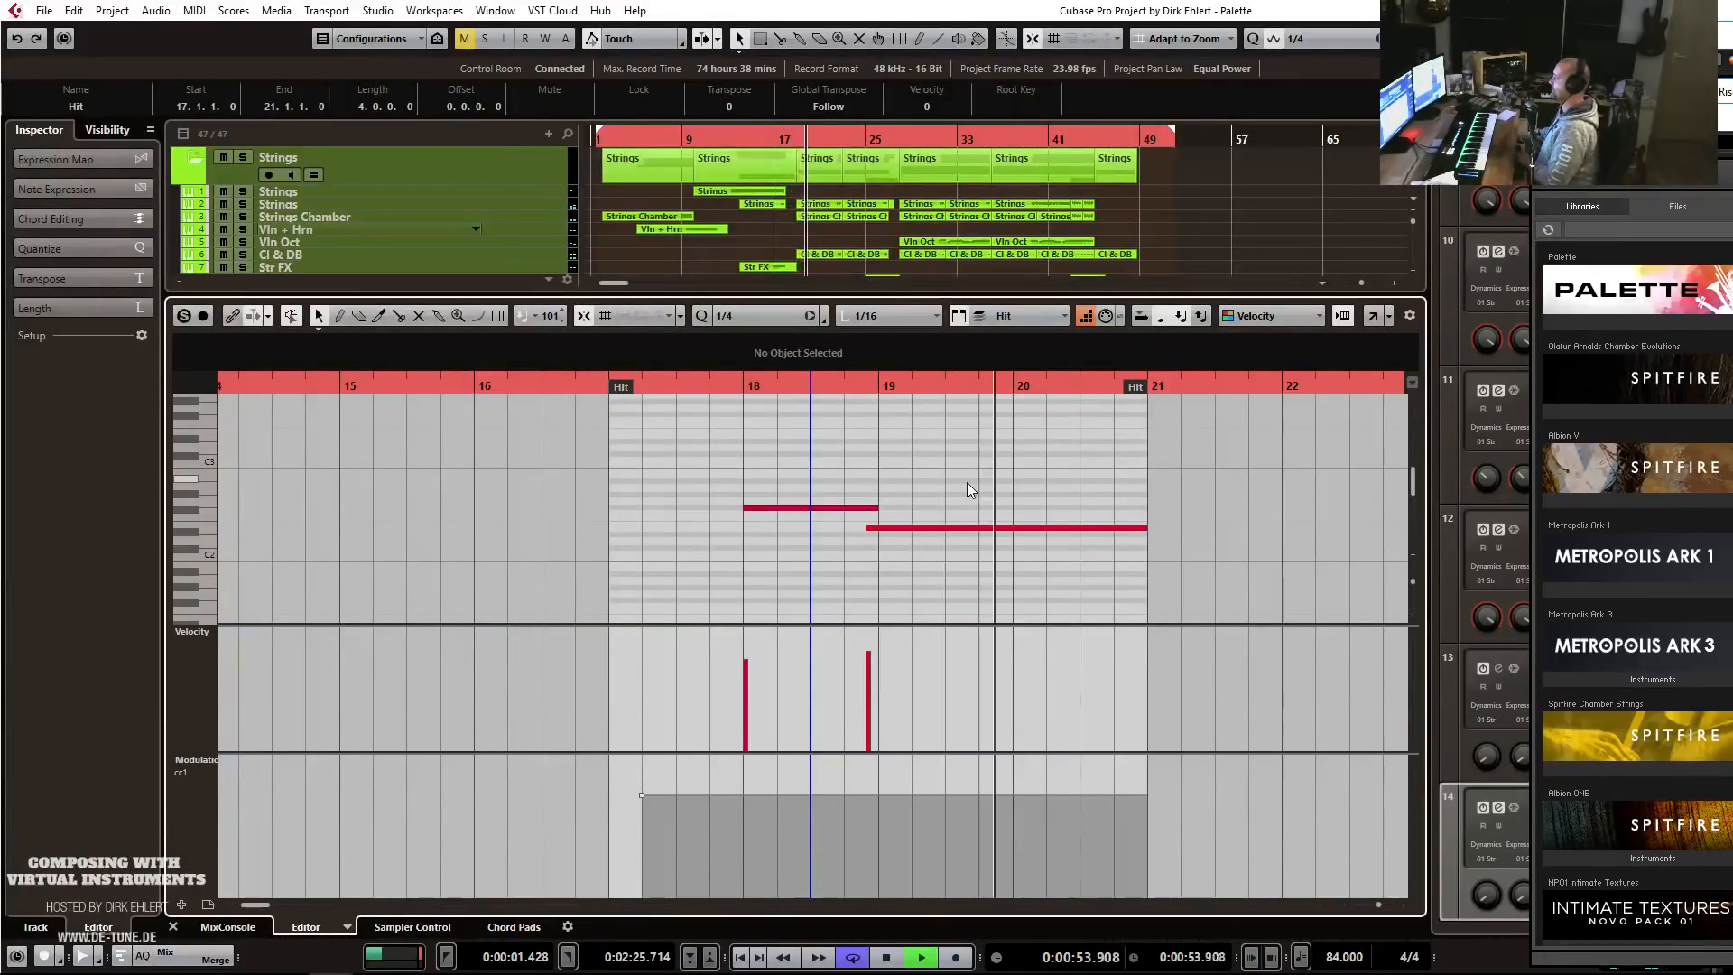
Return to the arrangement and glue the three Hit parts between bars 17 and 29 into one, and stop playback.
key("ctrl+alt+e")
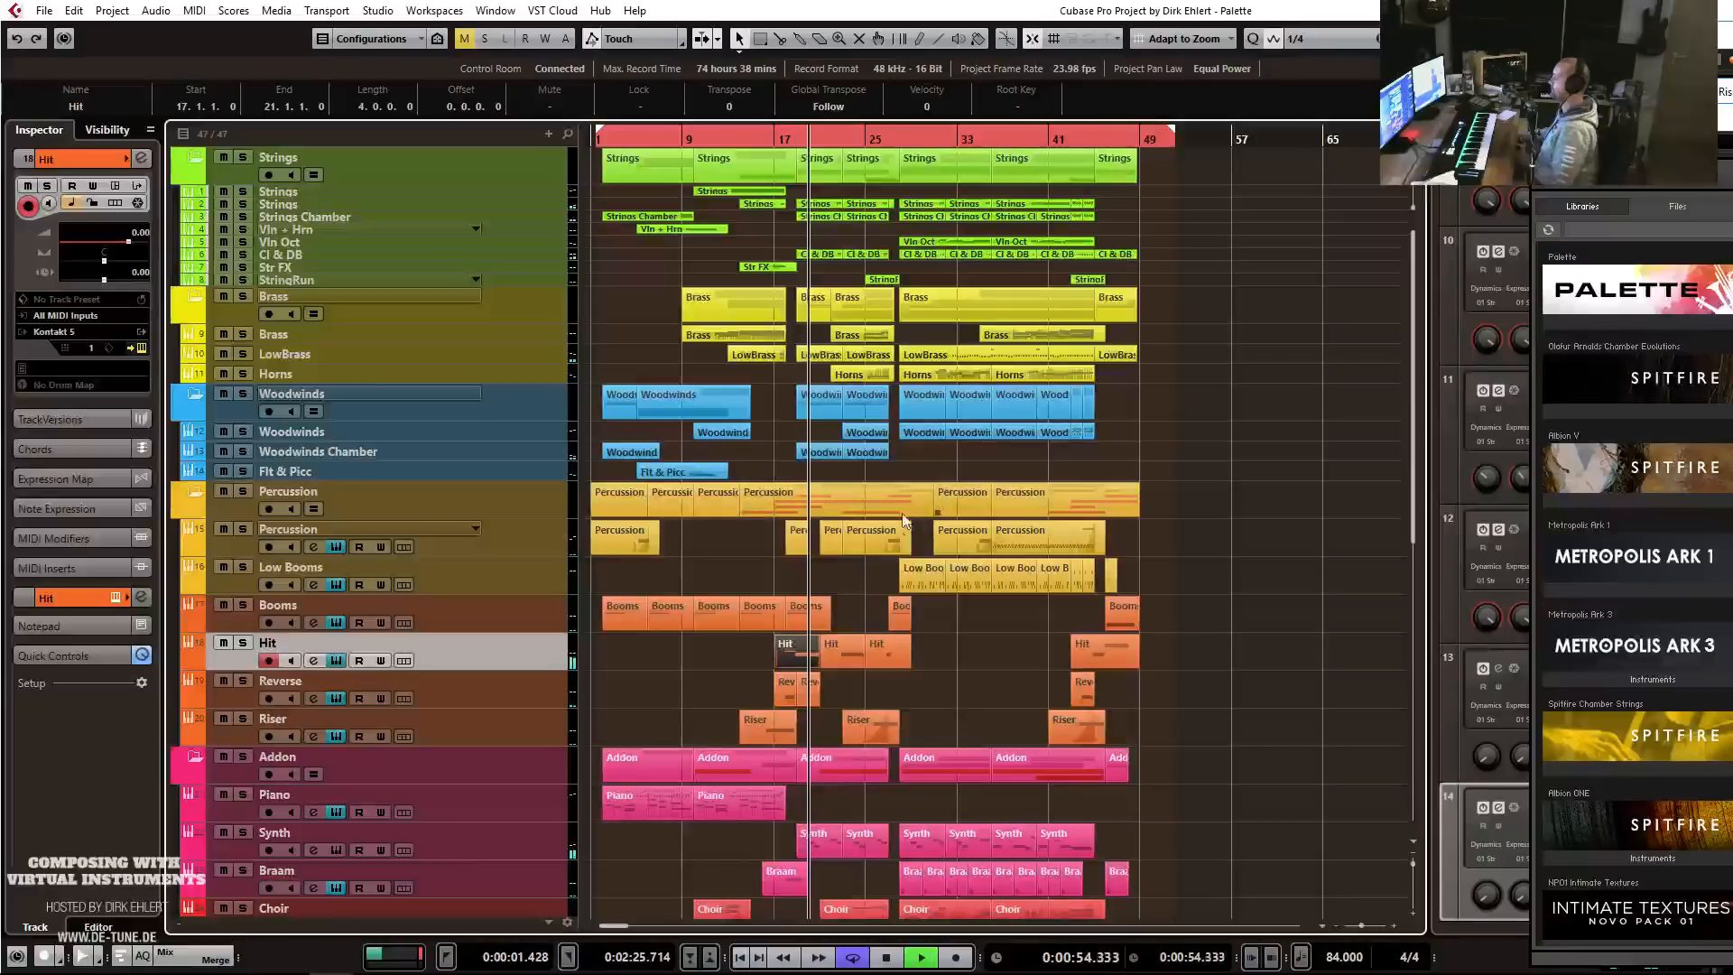
key("4")
left_click(800, 658)
left_click(800, 657)
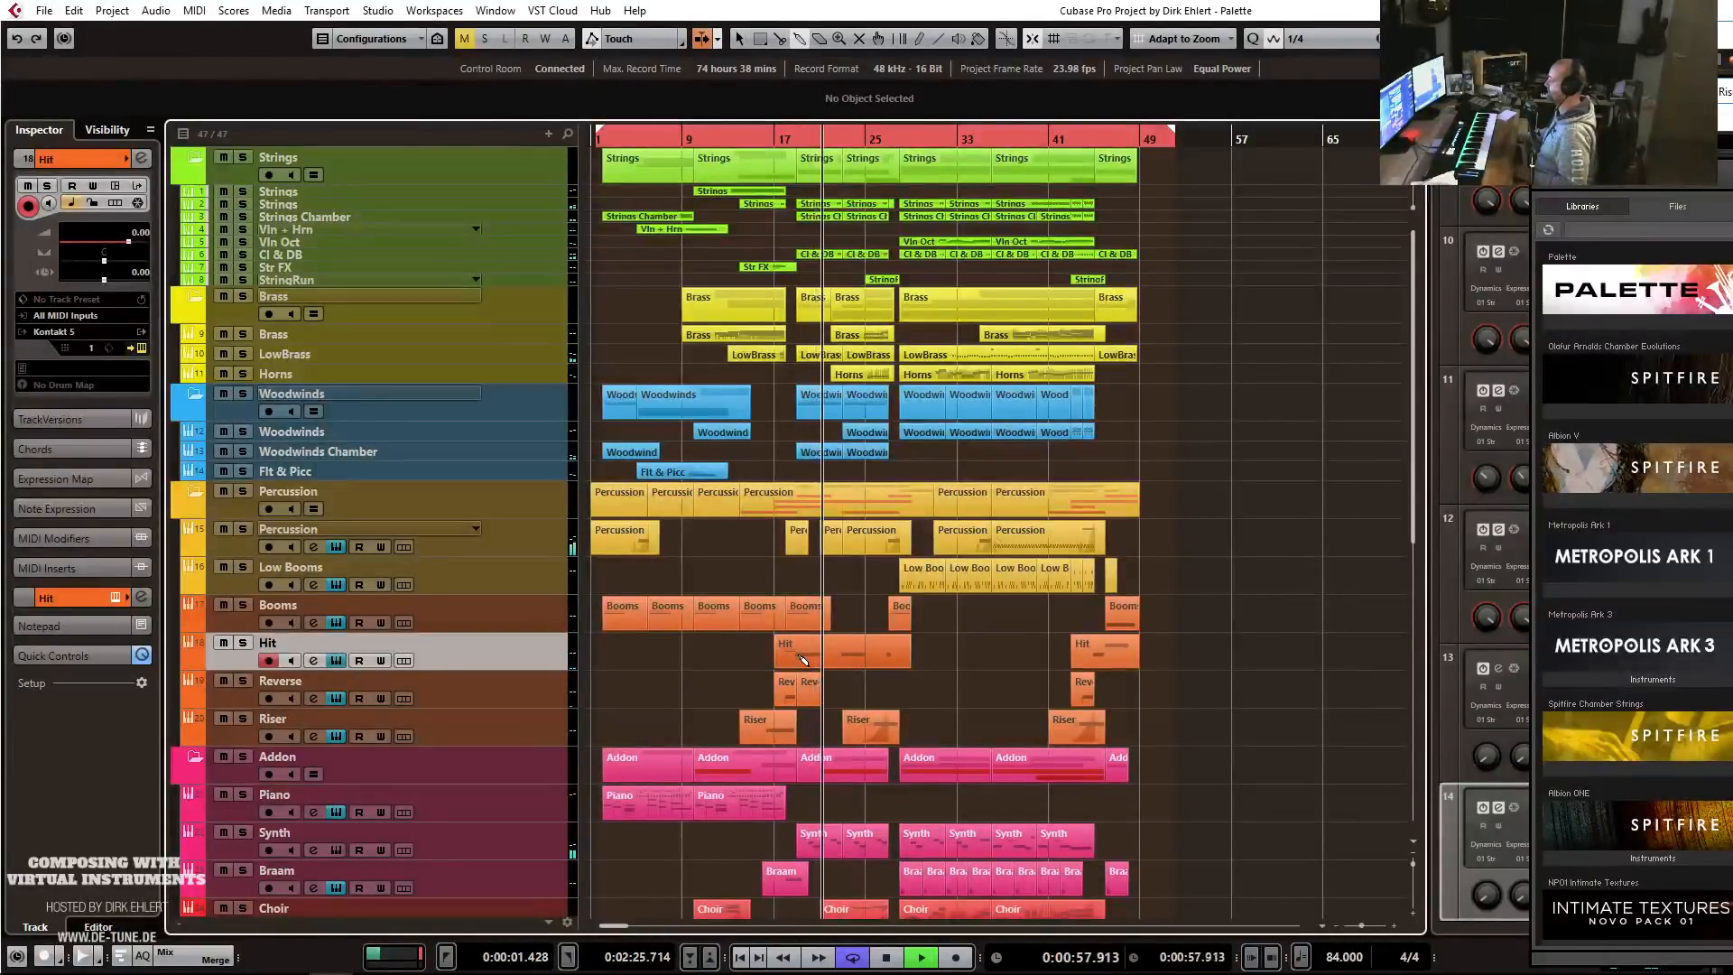
key("1")
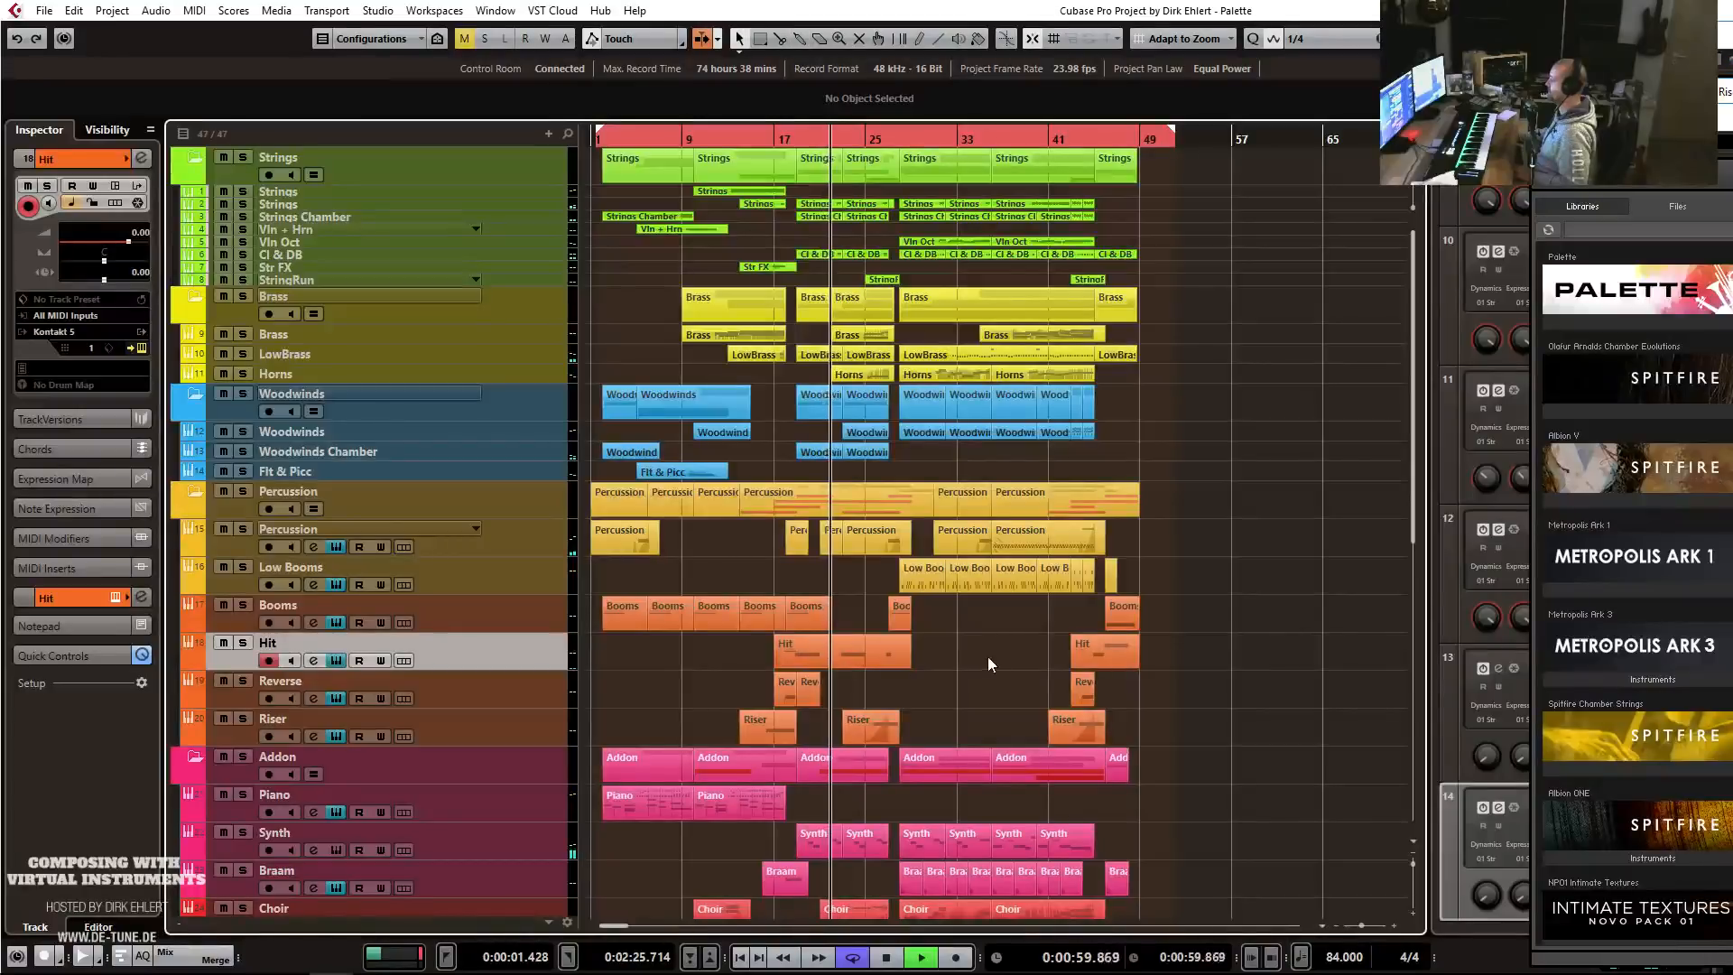
key("space")
Open the last Hit part at bar 43, enter a top-of-range CC 1 modulation value from bar 44, and close the editor.
double_click(1097, 653)
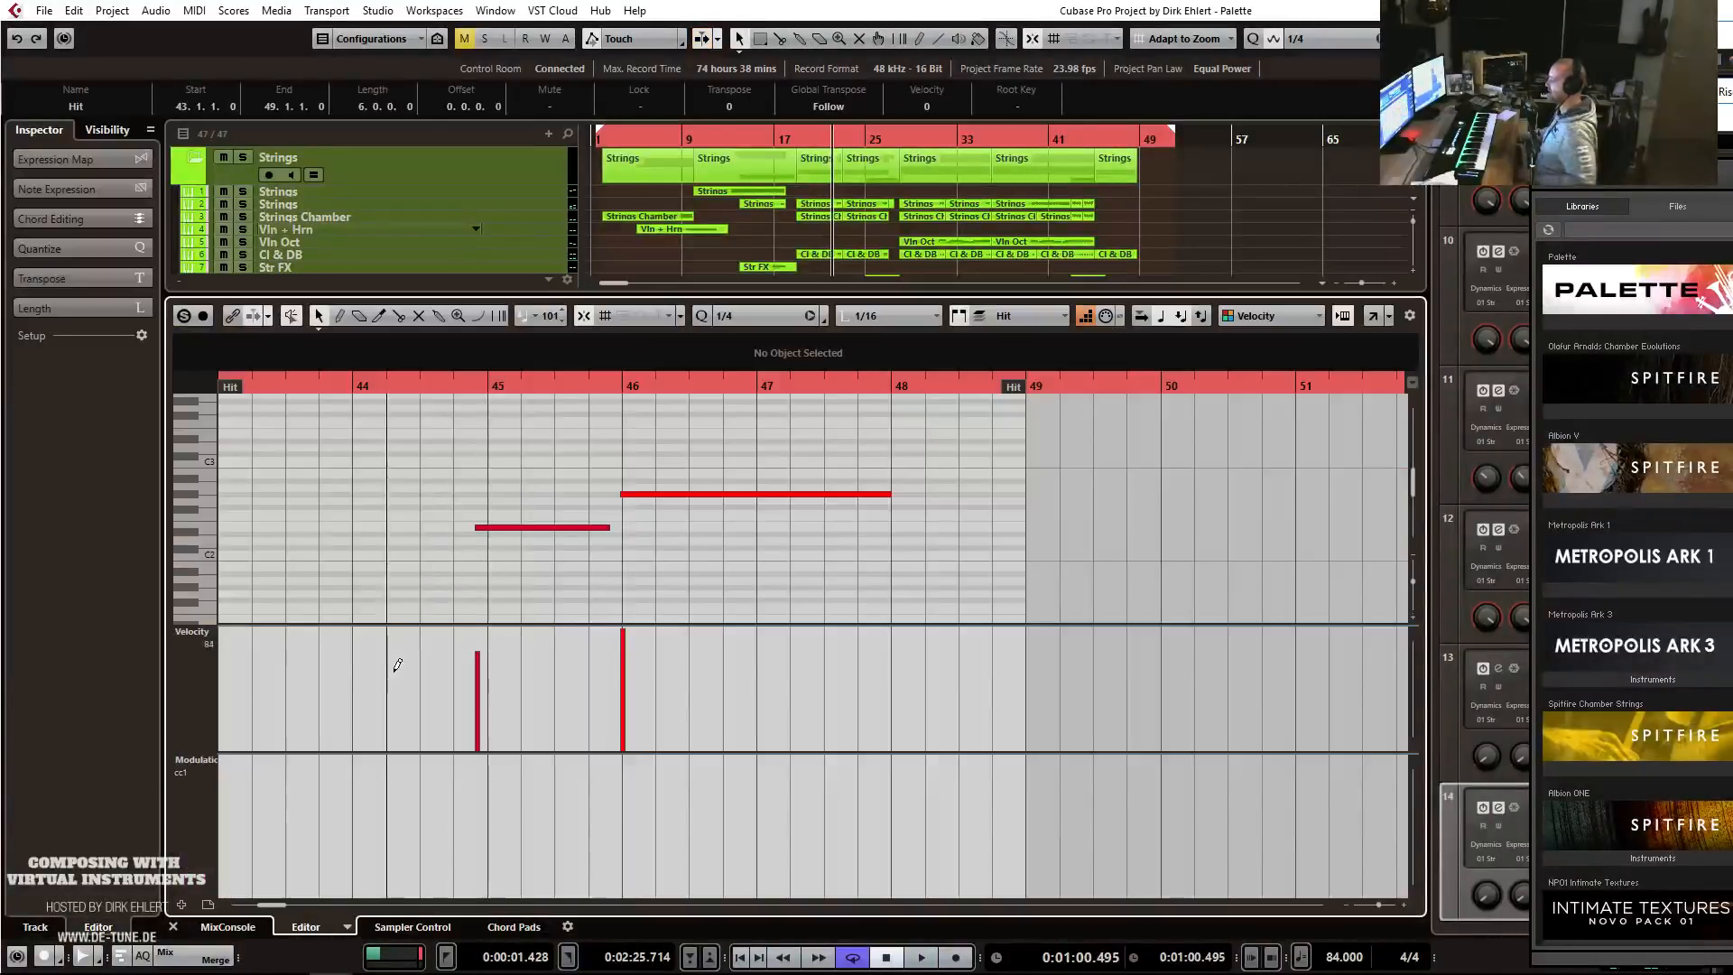
mouse_move(388, 780)
left_mouse_down()
mouse_move(418, 772)
mouse_move(419, 695)
left_mouse_up()
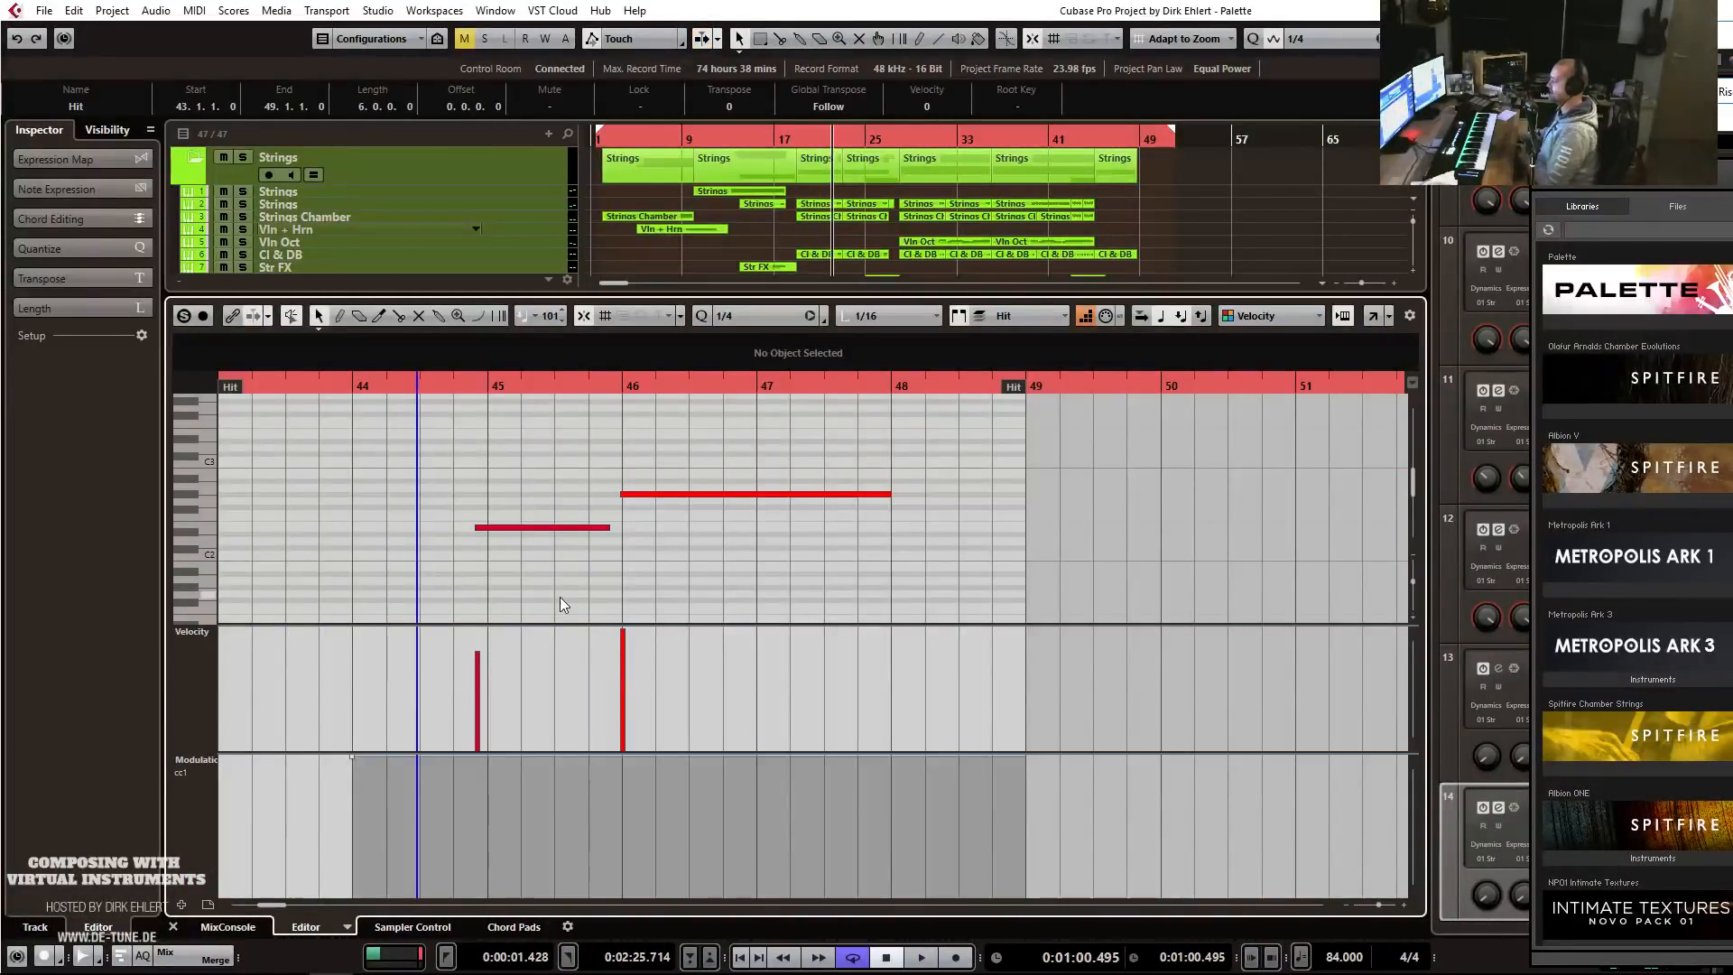
key("Return")
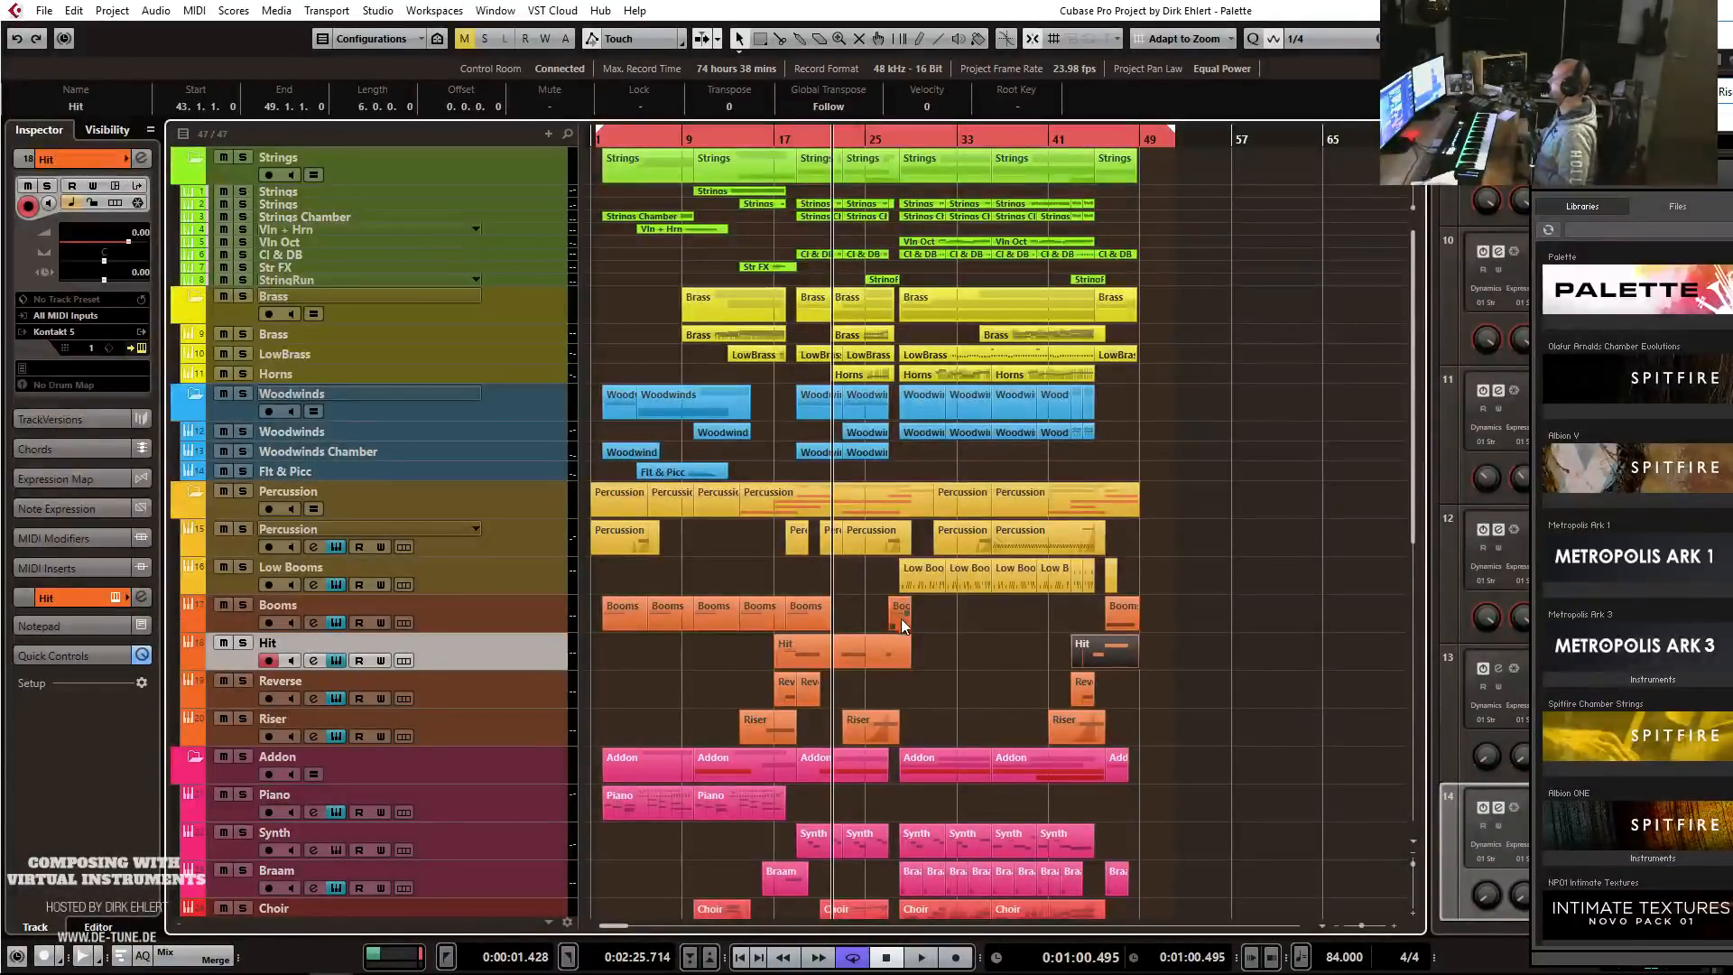
Play the arrangement from about bar 15 through the first hits, and stop playback.
key("h")
key("h")
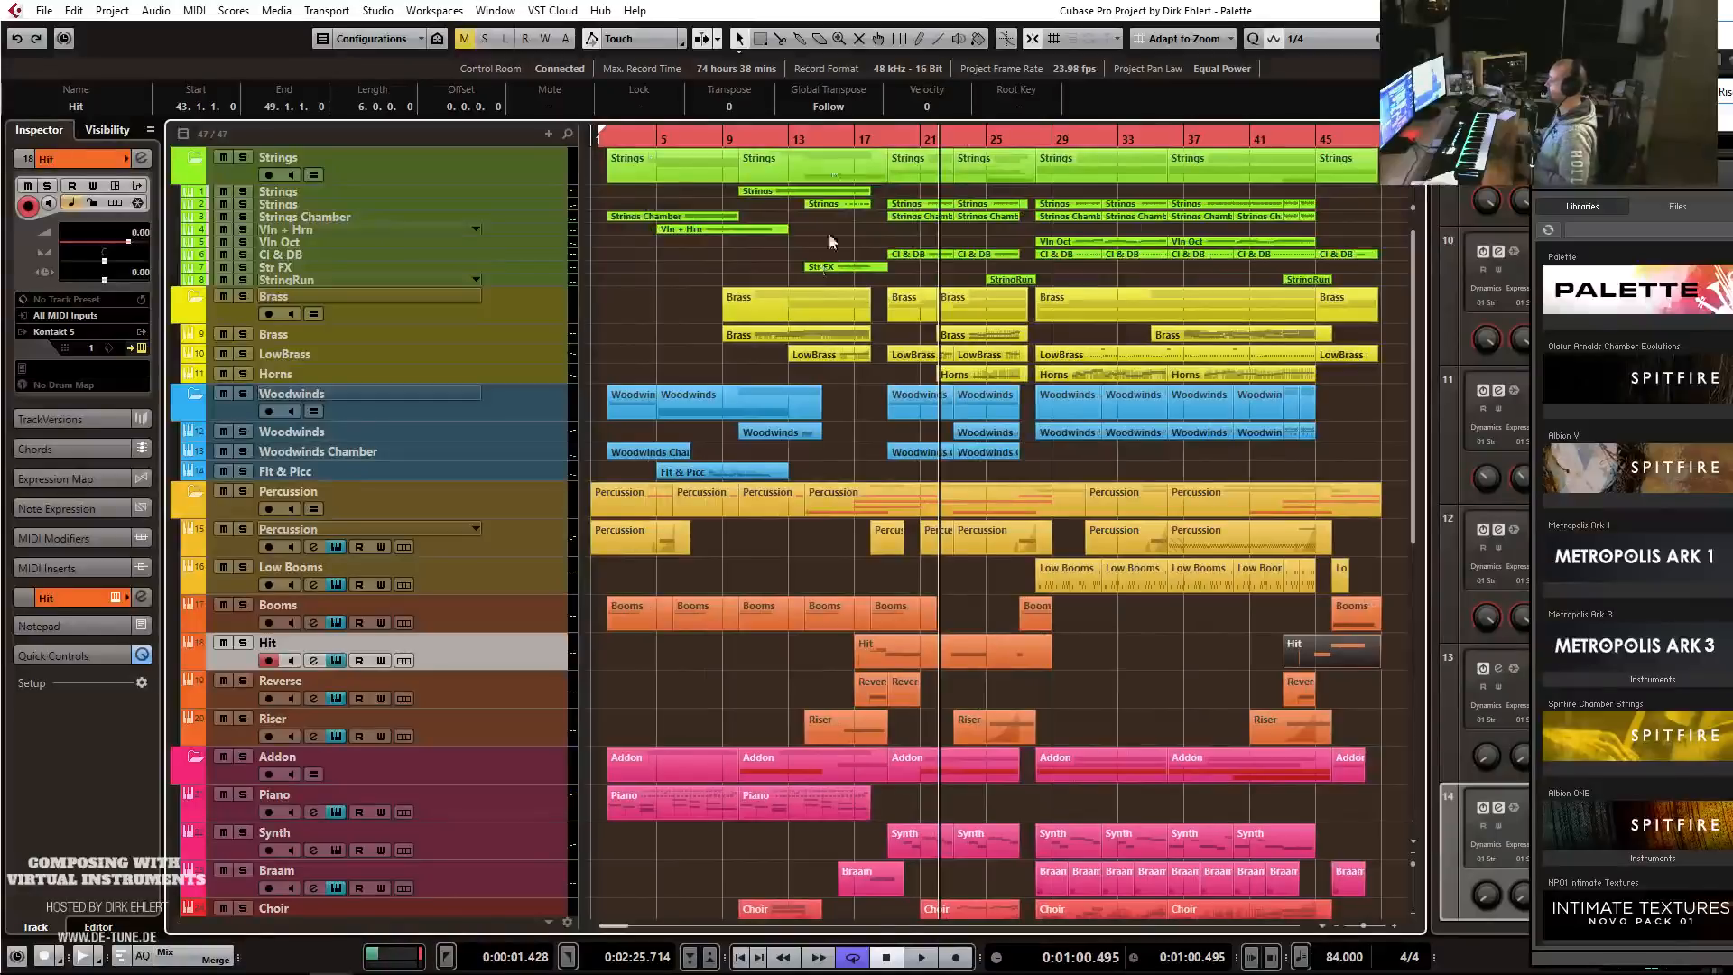
left_click(854, 142)
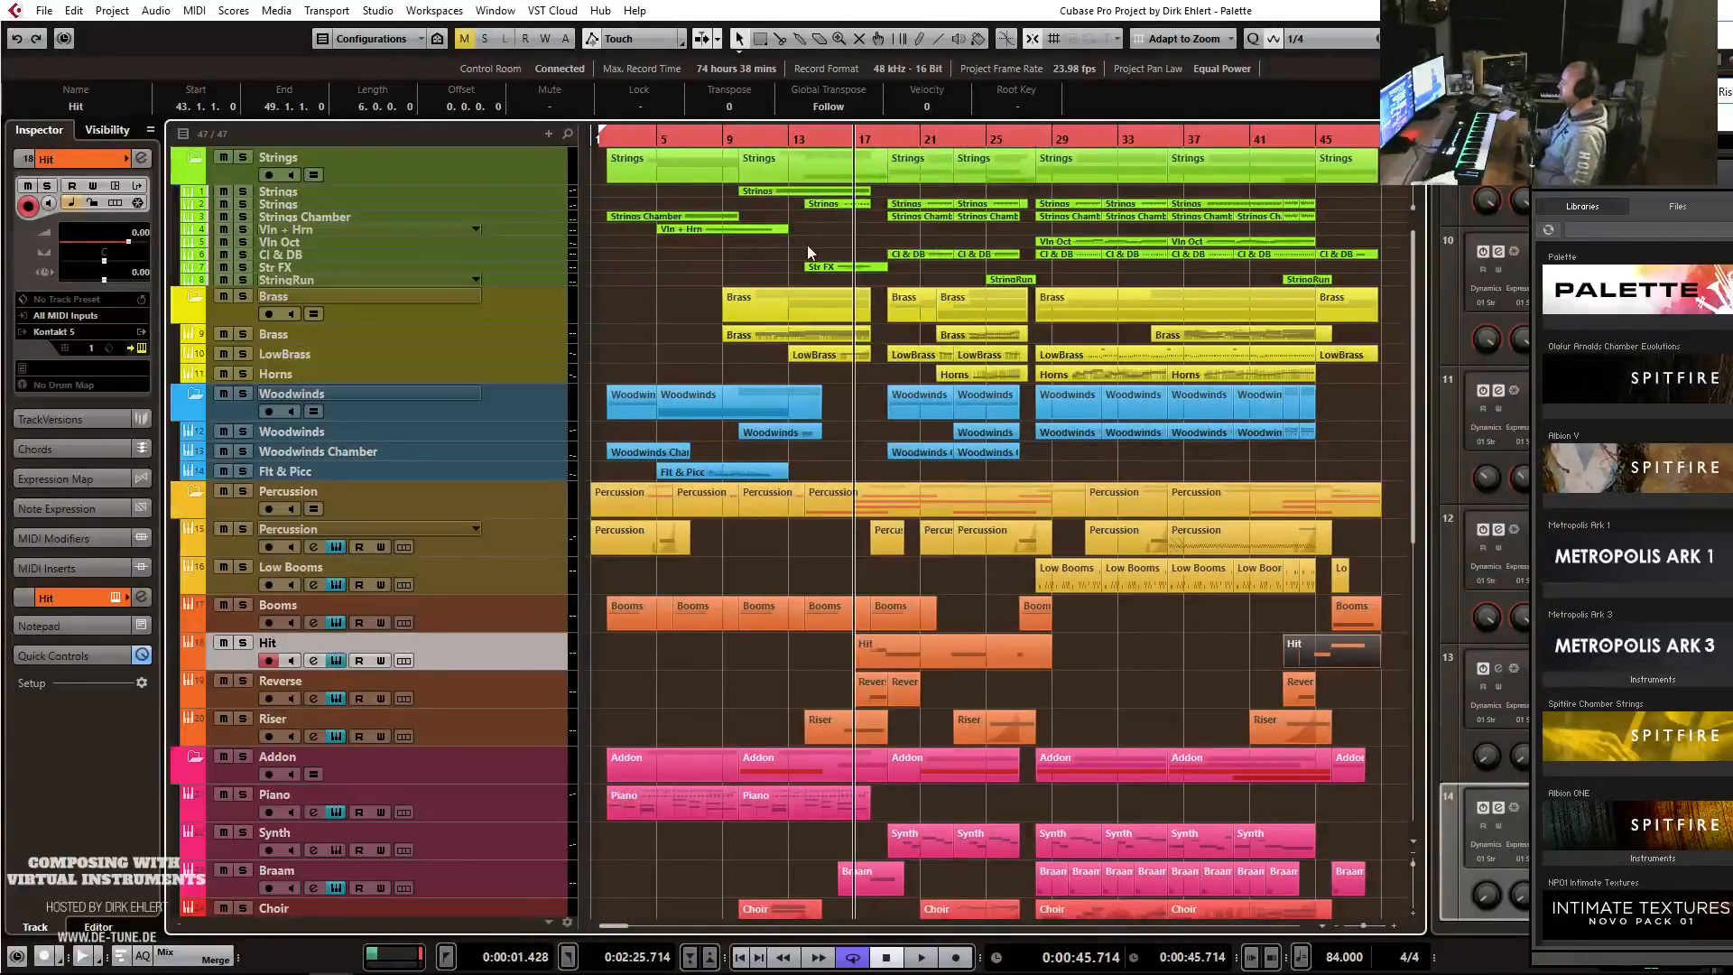
left_click(821, 140)
key("space")
key("h")
key("h")
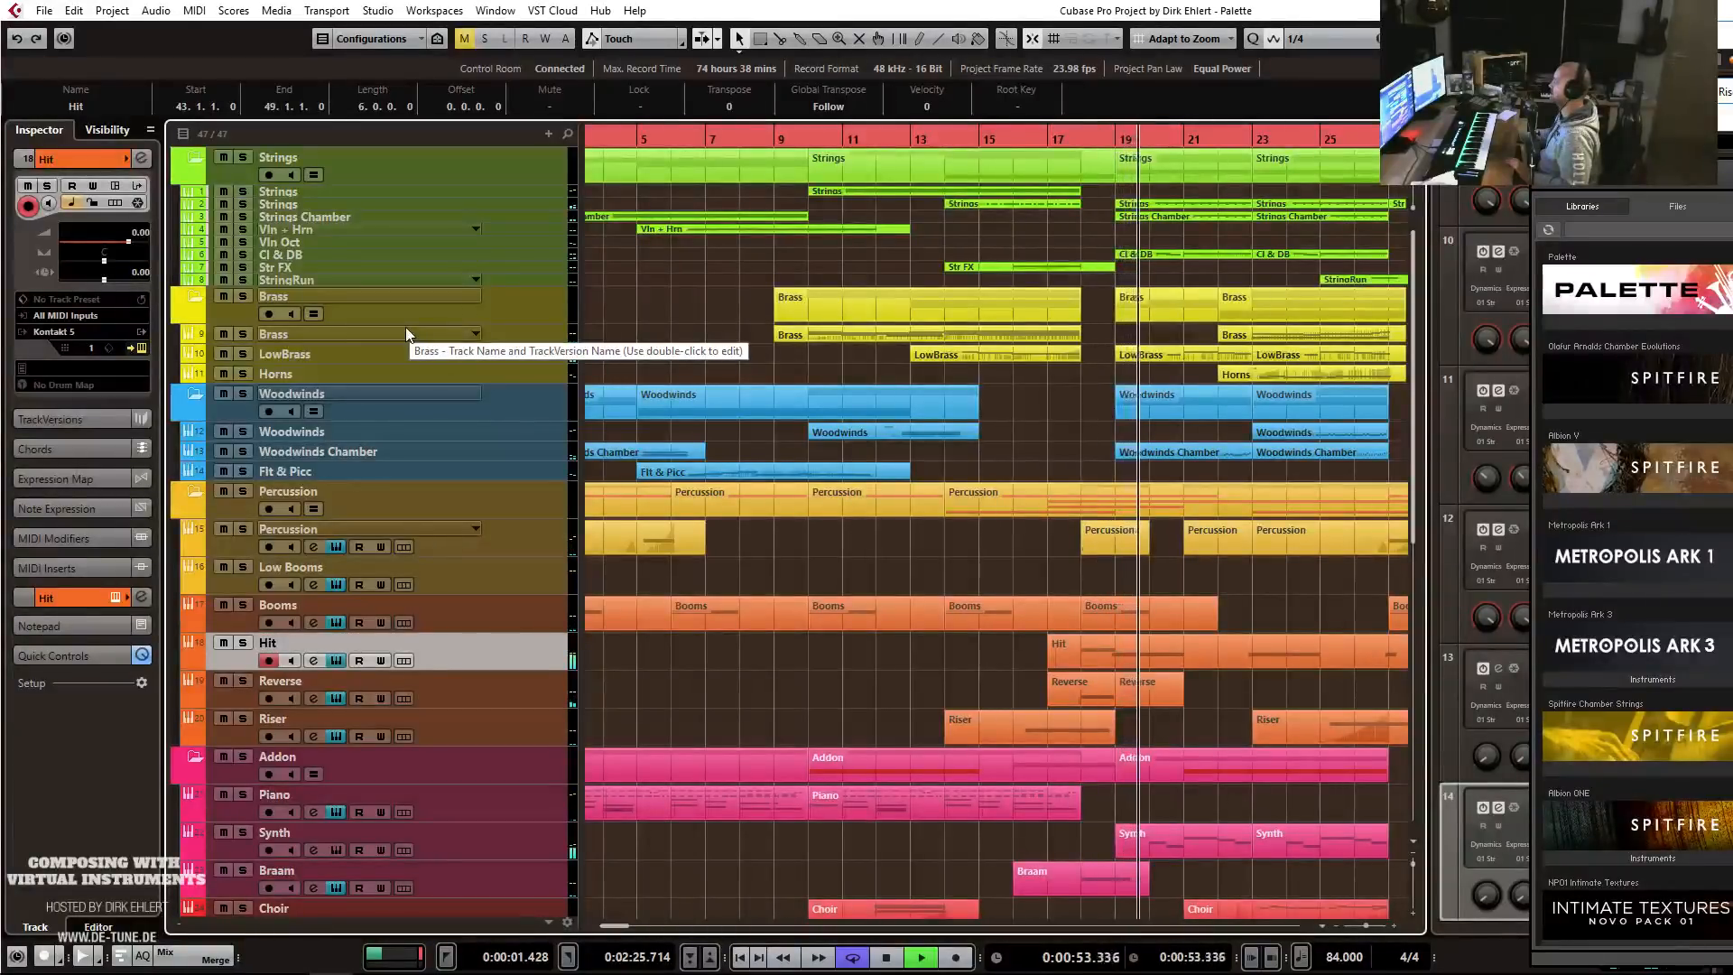
key("space")
Open the joined Hit part, lower the velocity of the note just before bar 19, and close the editor.
left_click(1136, 662)
double_click(1136, 658)
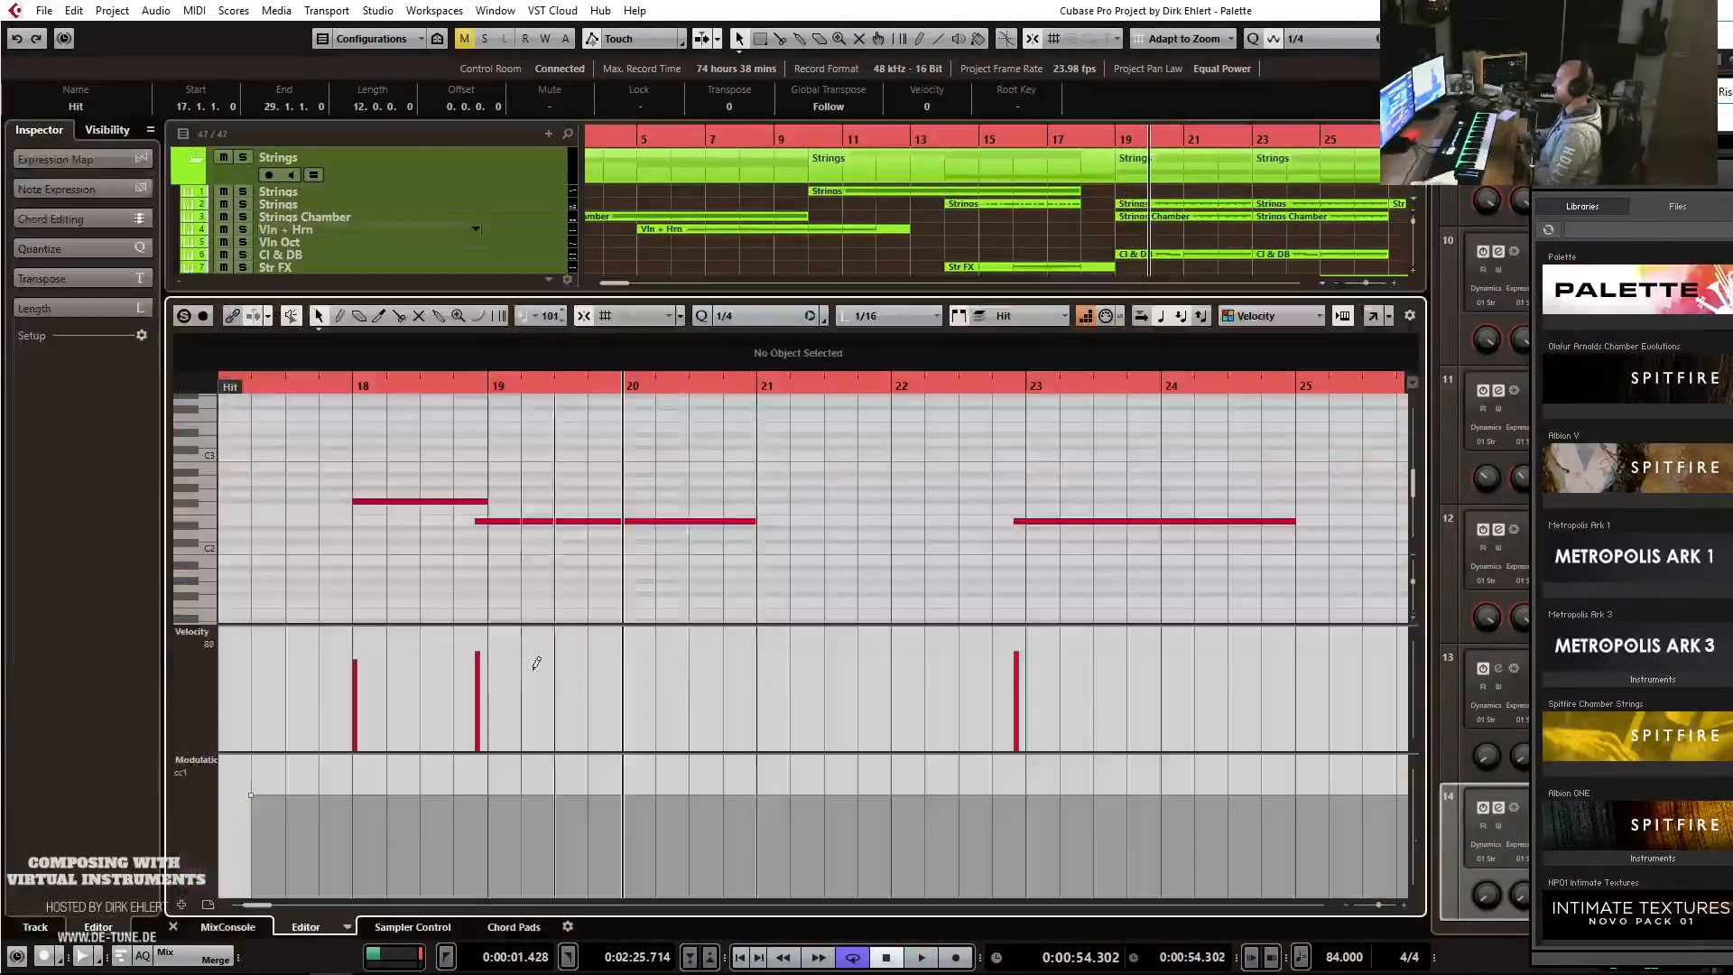
left_click(480, 685)
key("Return")
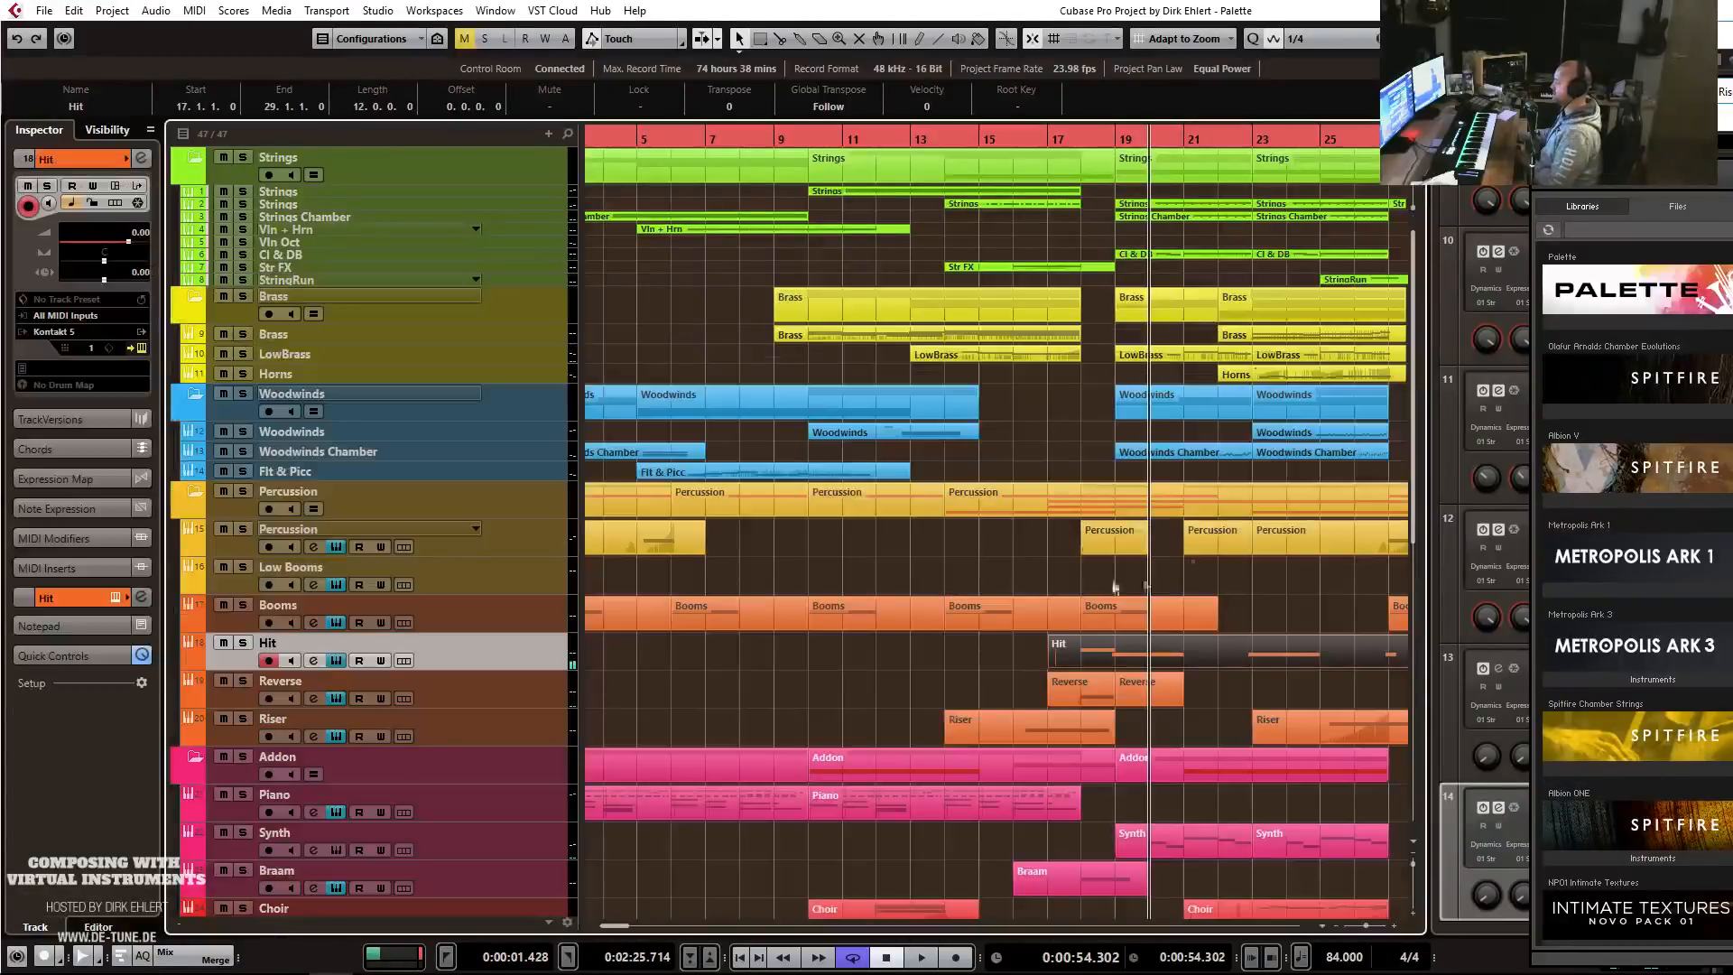
Play the arrangement from between bars 17 and 18 to review the hit and the following section.
left_click(1072, 139)
key("space")
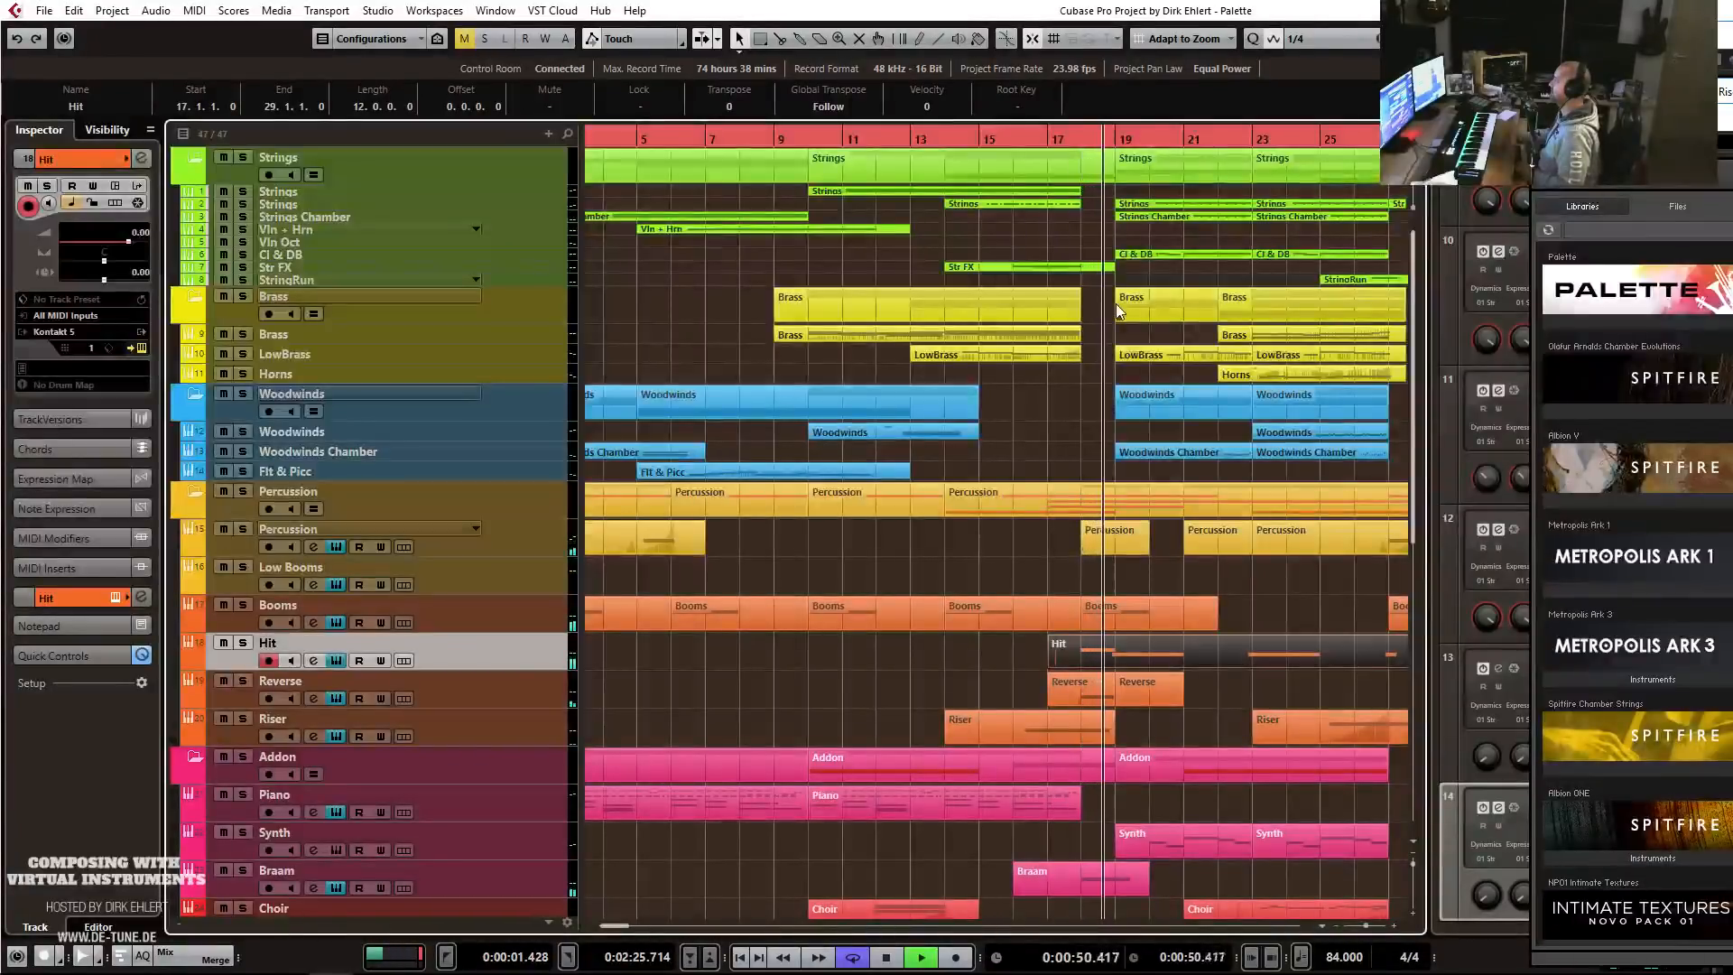
key("h")
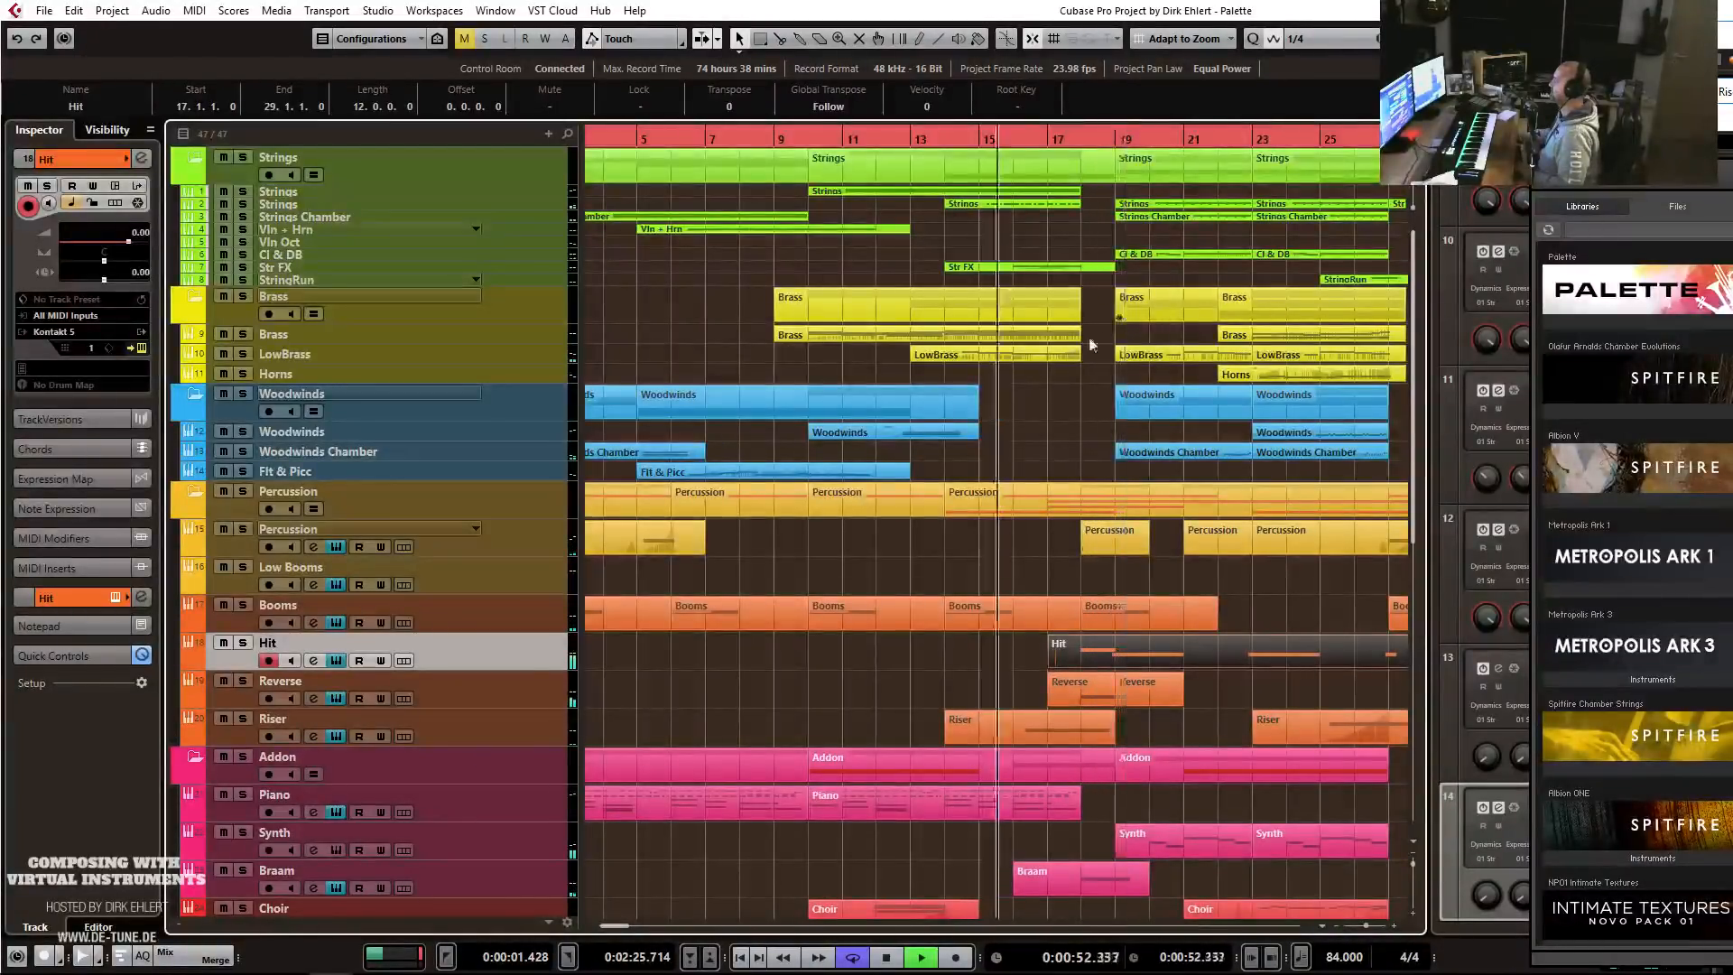
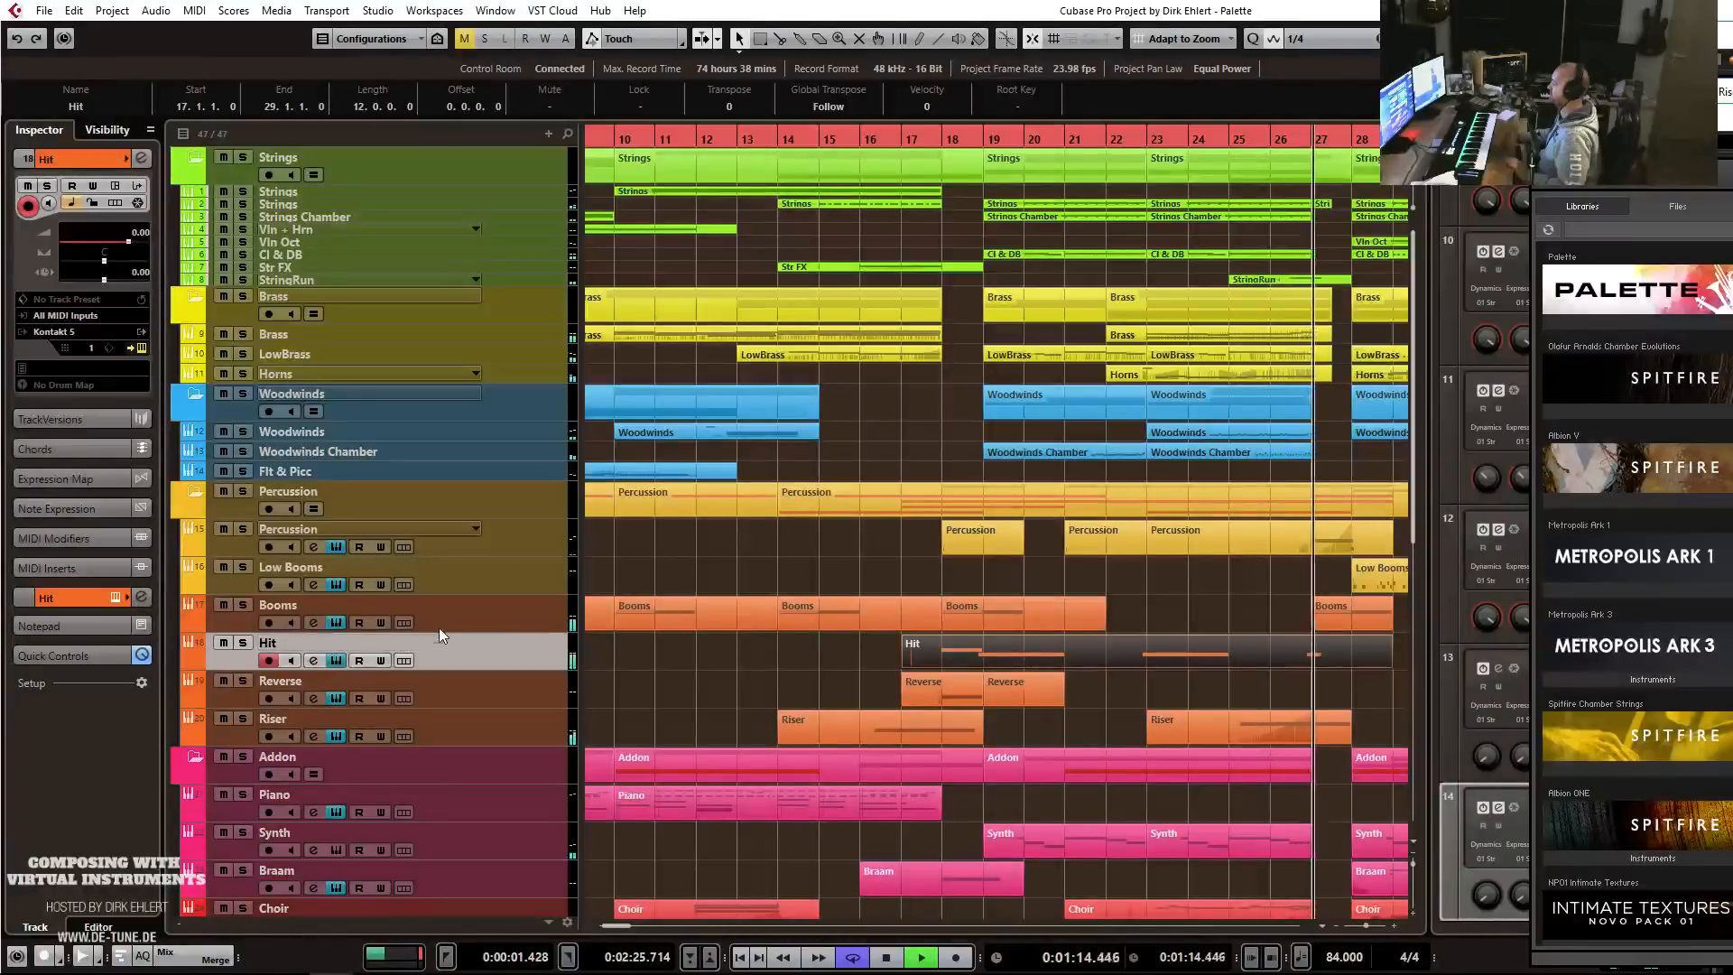
Open the MixConsole and lower the Brass group's fader to -1.49 dB.
key("F3")
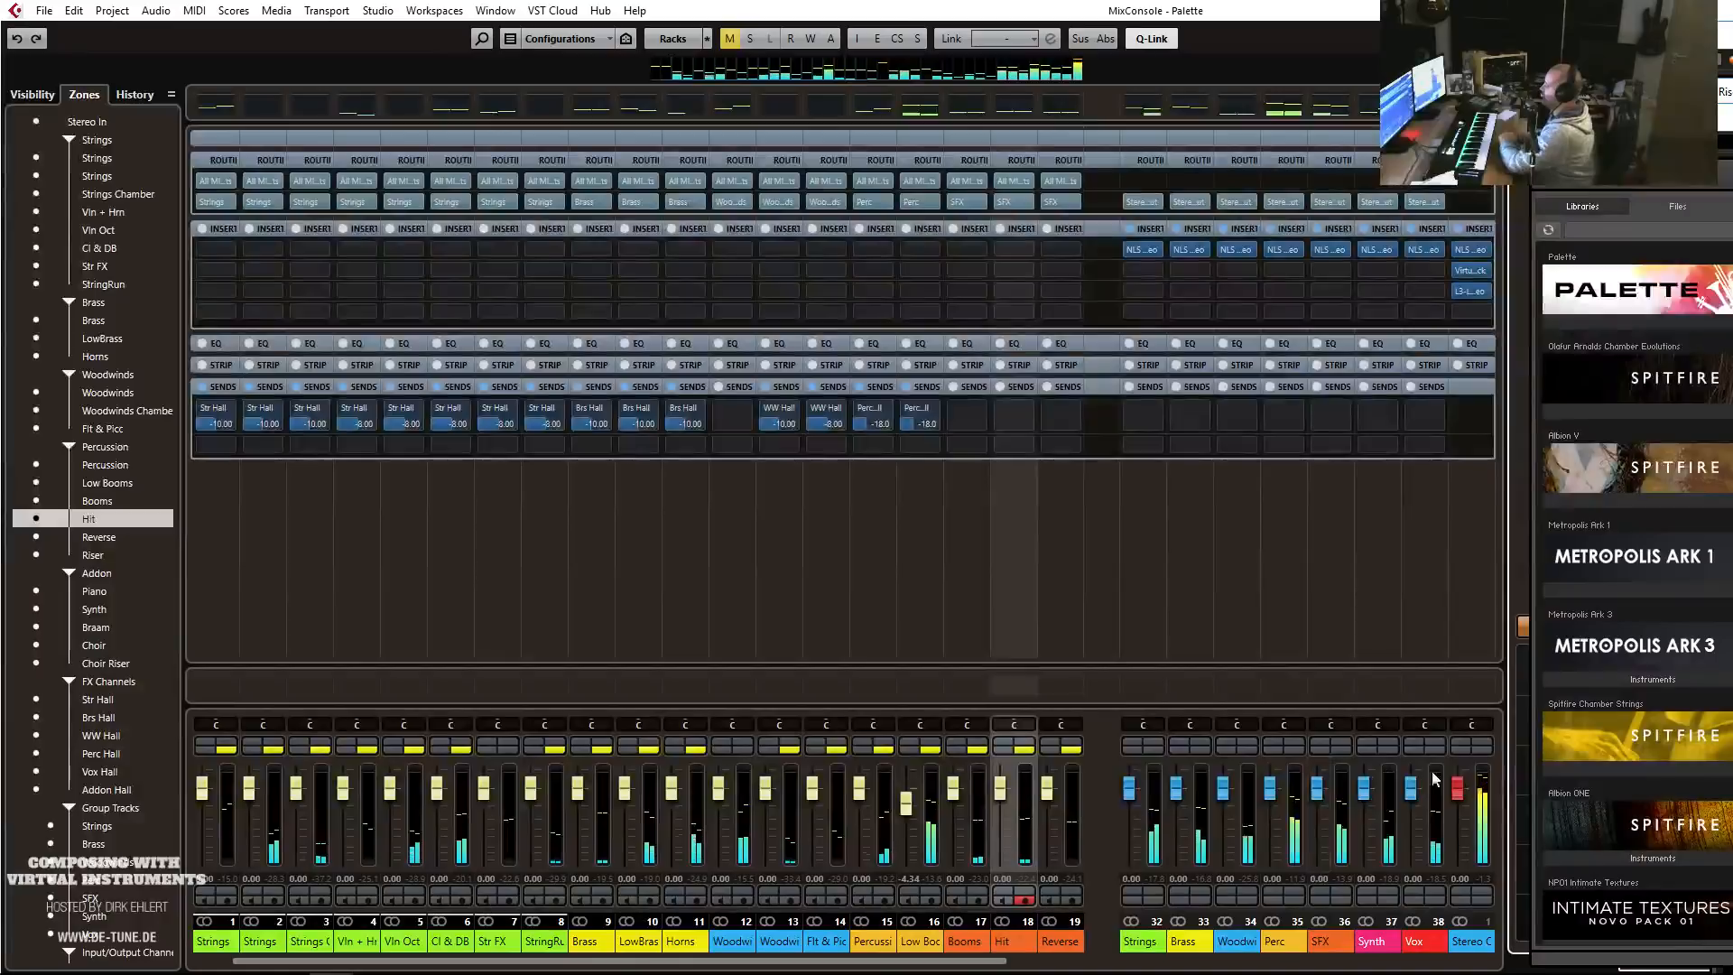
left_click_drag(1179, 796, 1177, 805)
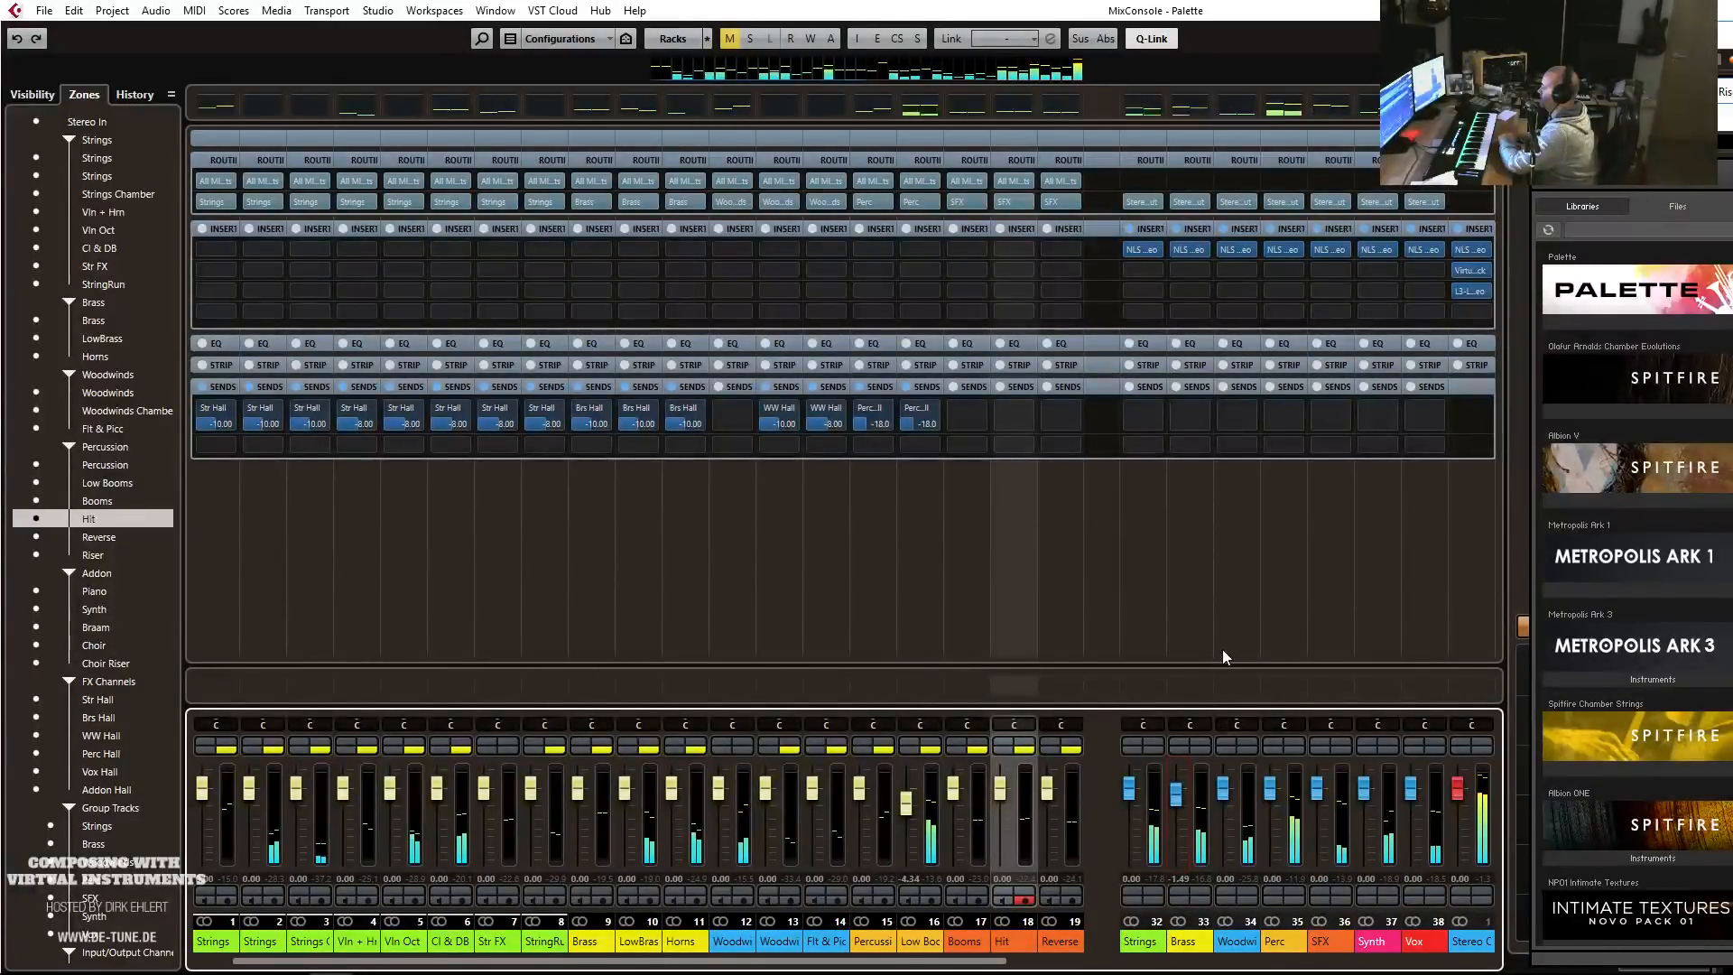
Enlarge the mixer's fader section, and briefly solo the Woodwinds group to hear it alone.
left_click_drag(1213, 664, 1220, 523)
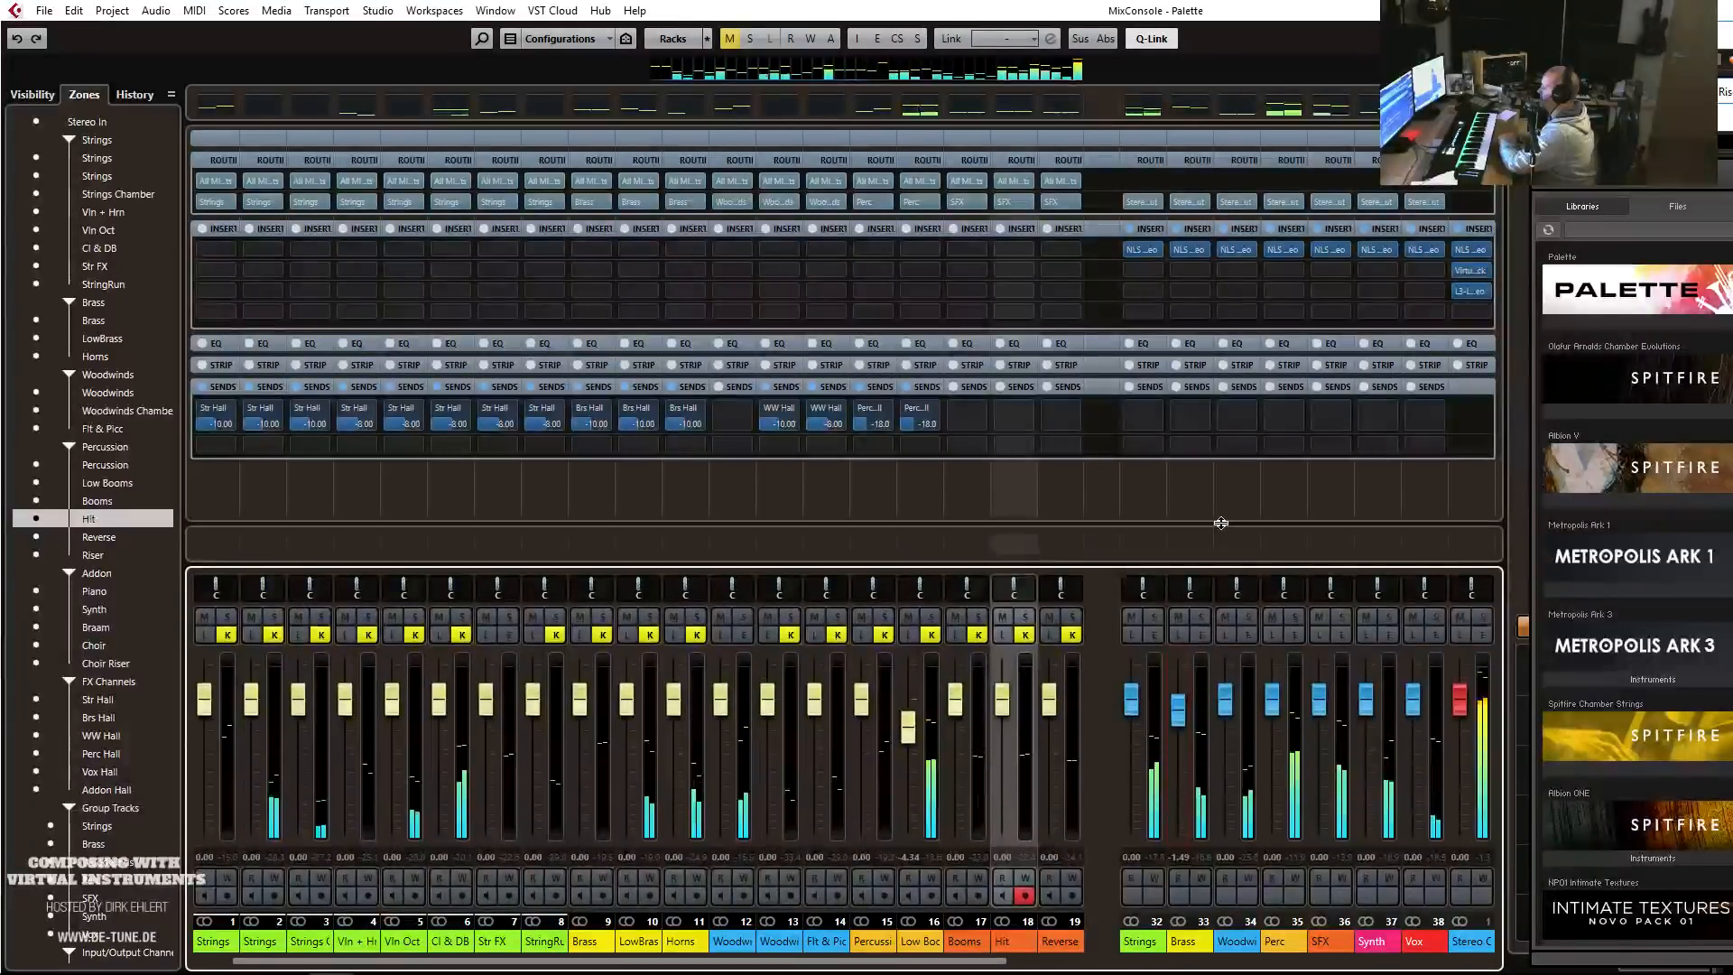
left_click(1249, 620)
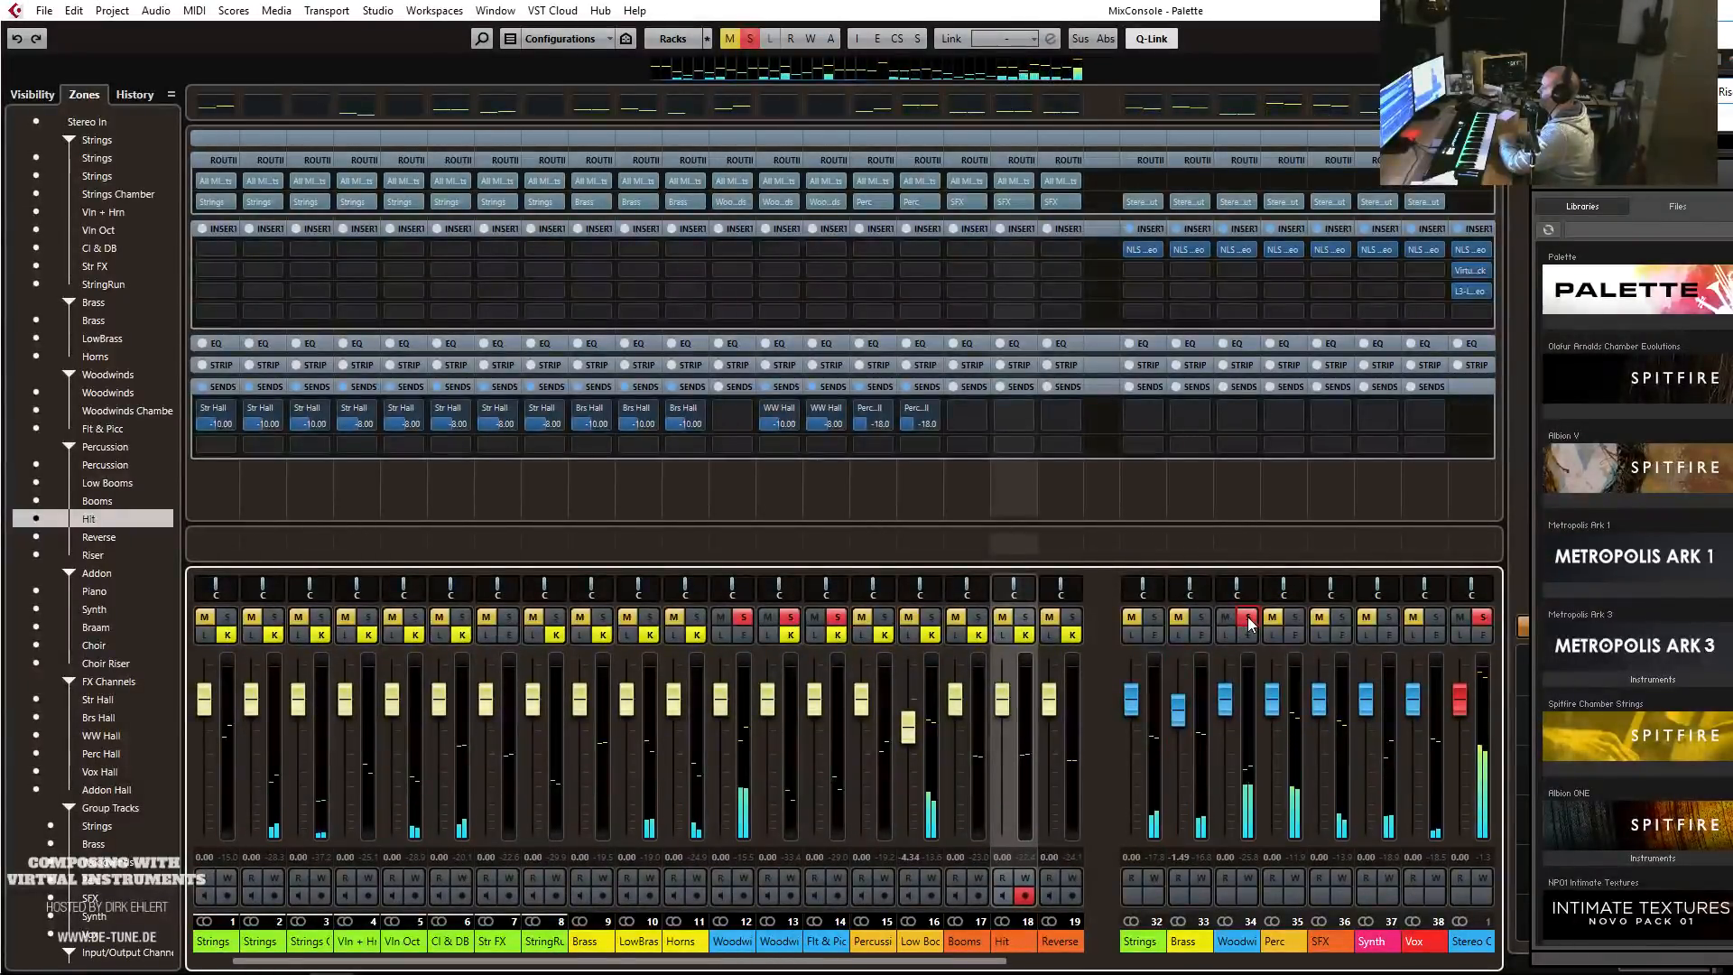
left_click(1250, 620)
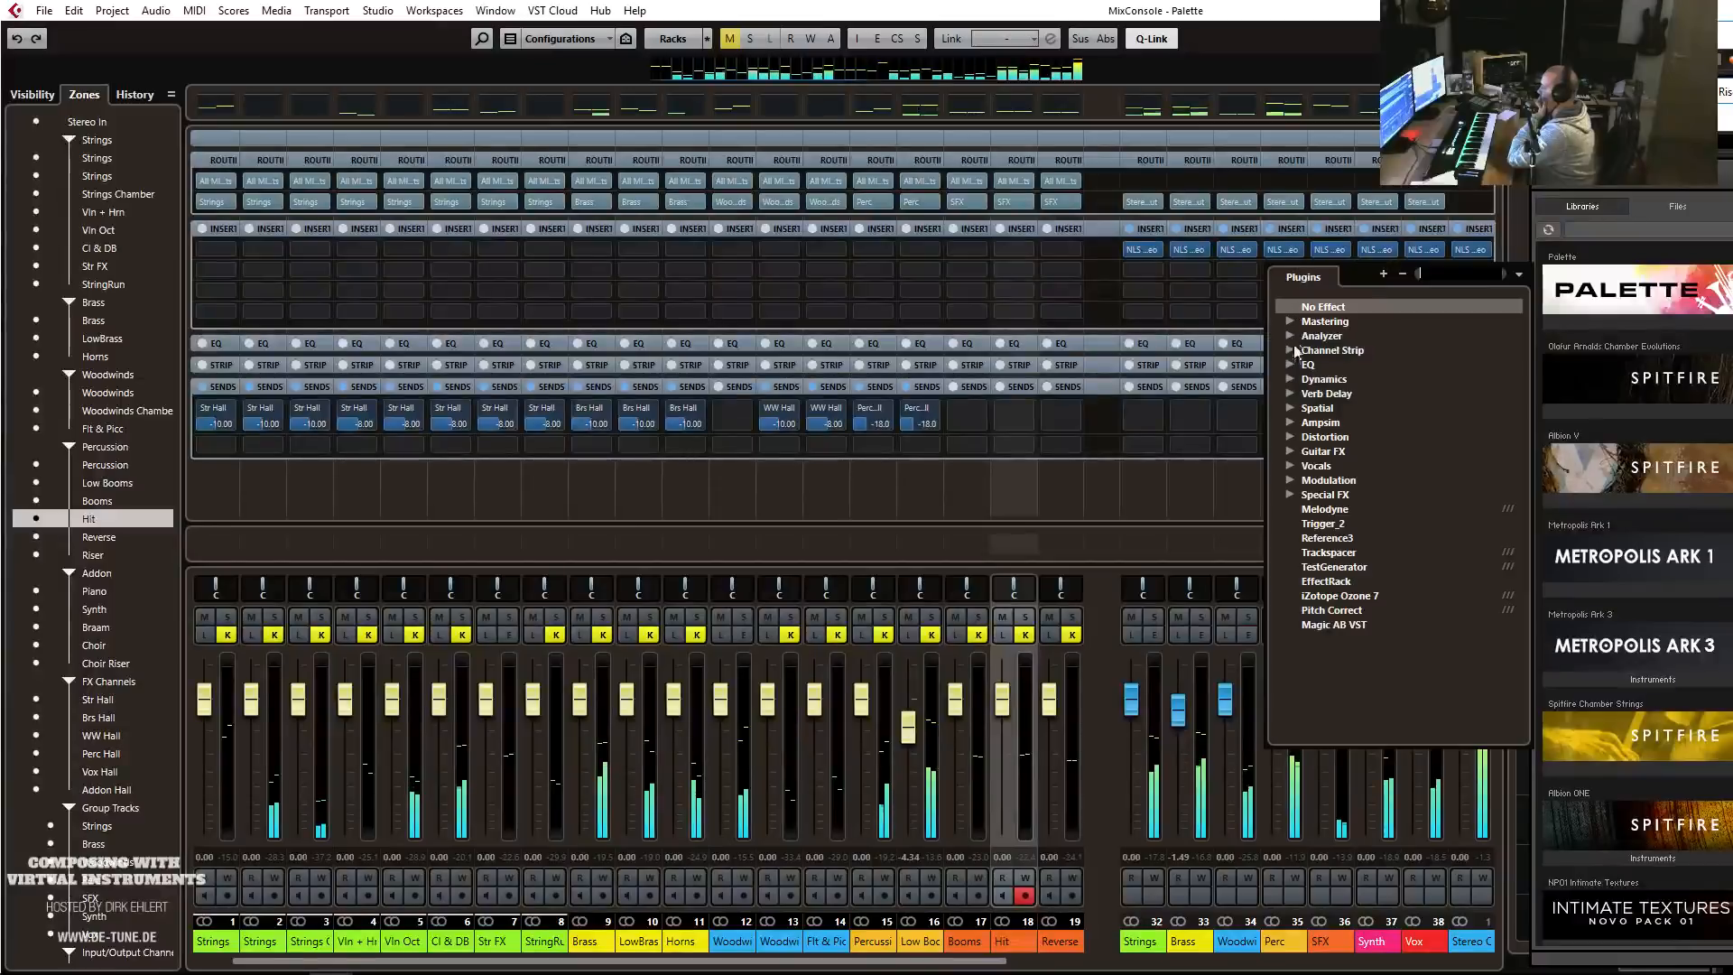
Insert the Steinberg Compressor in the Perc group's second insert slot.
left_click(1290, 379)
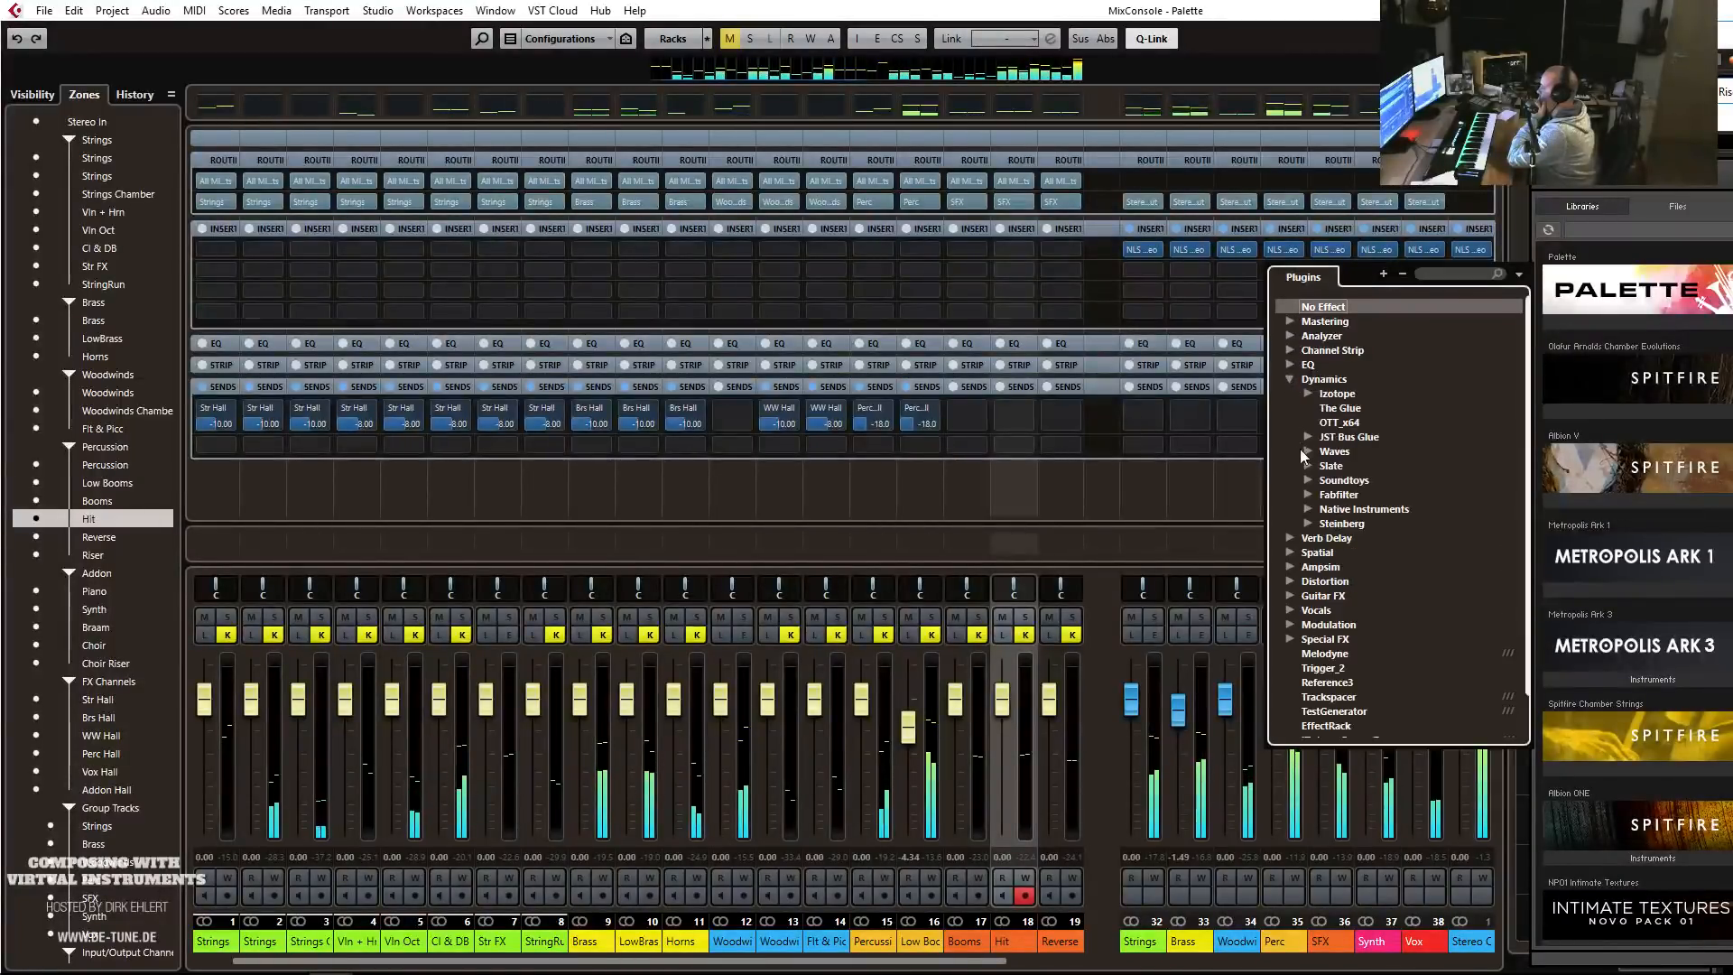
left_click(1308, 524)
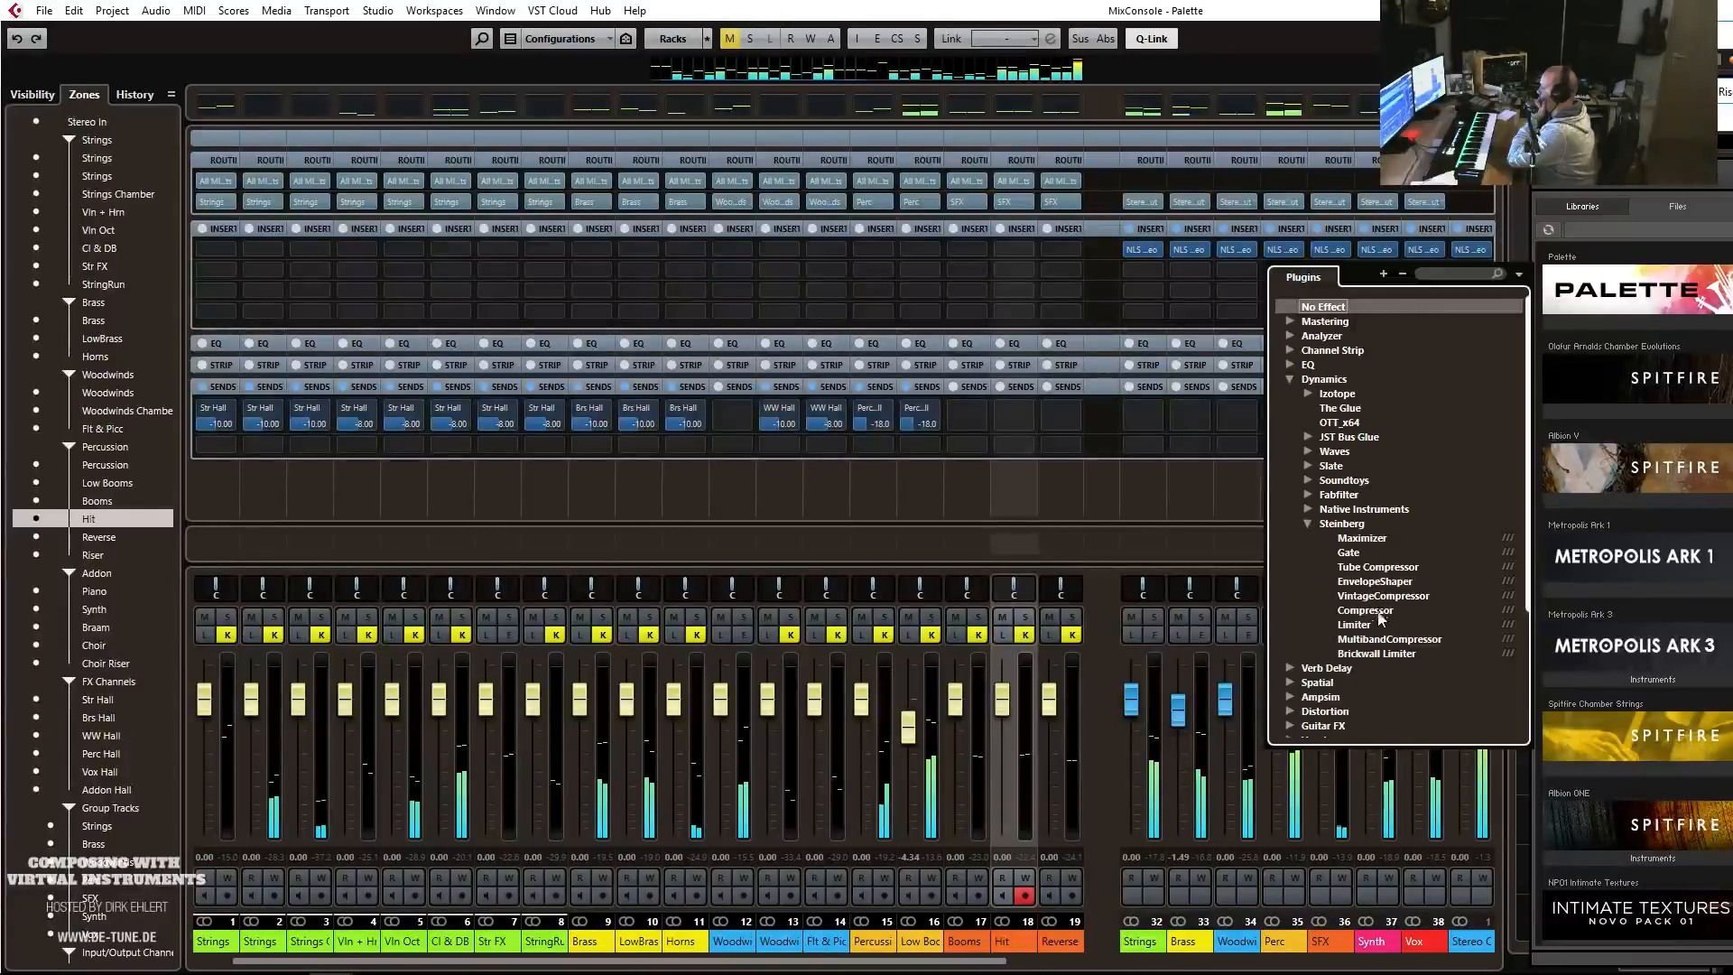
left_click(1263, 632)
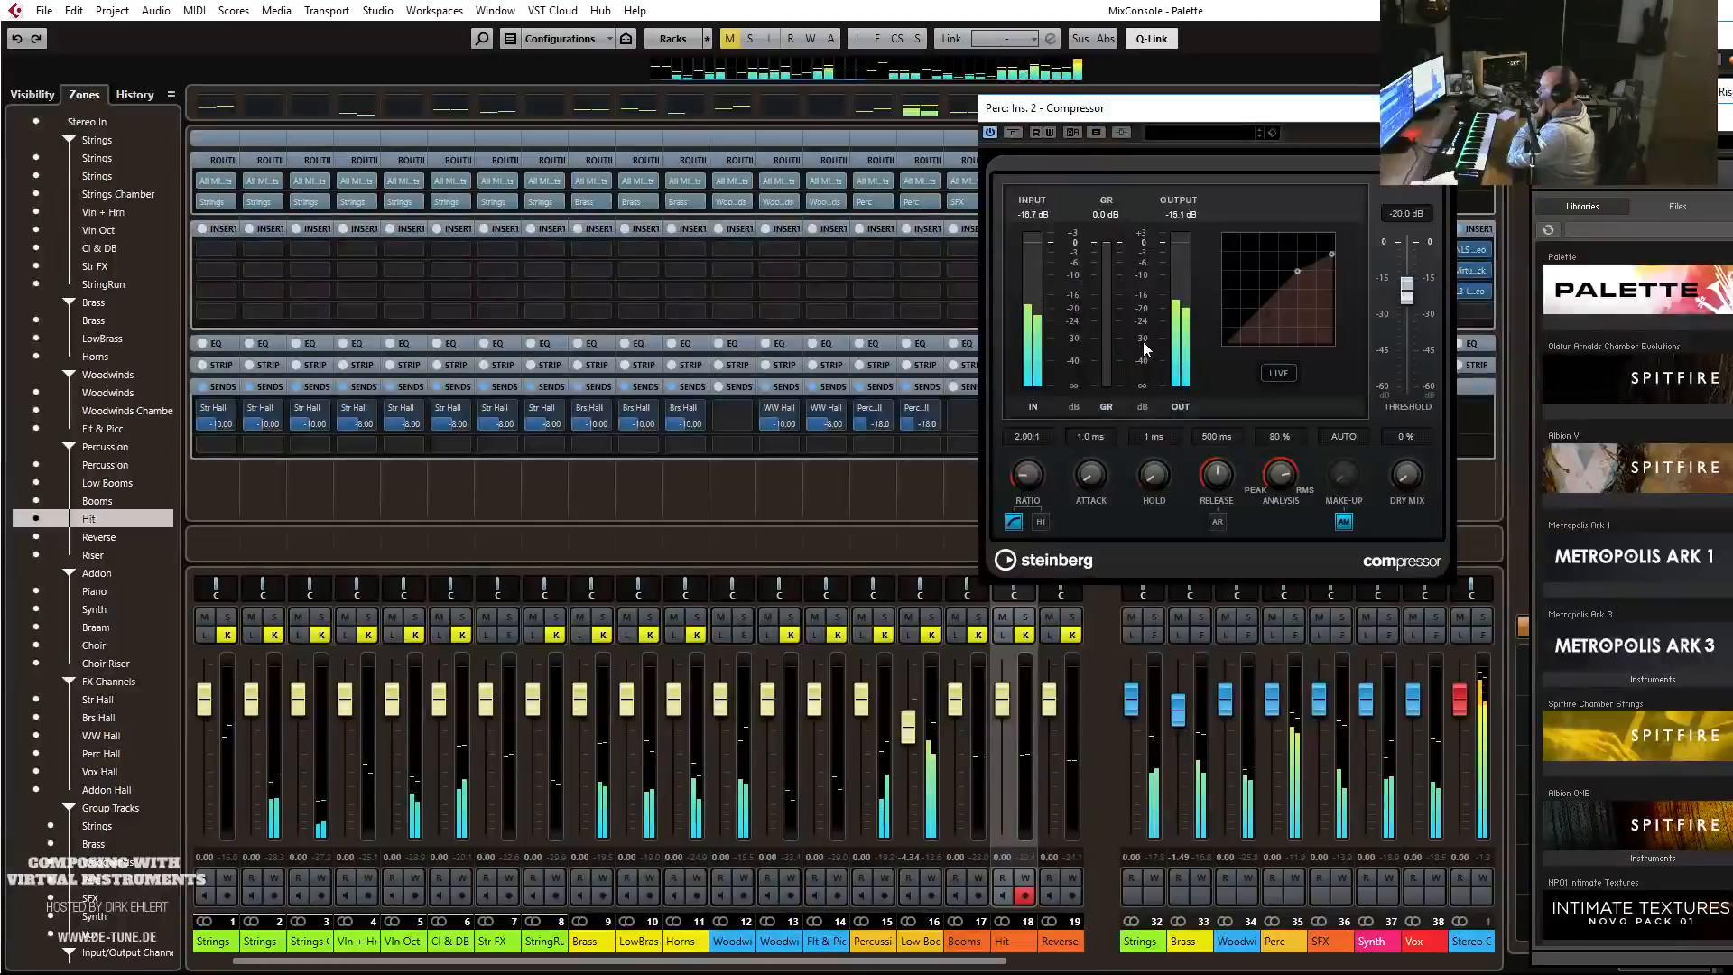
Set the Perc compressor to ratio 4:1, threshold -22.1 dB, attack 9 ms and release 361 ms, with automatic make-up off.
left_click(1024, 439)
type("4")
key("Return")
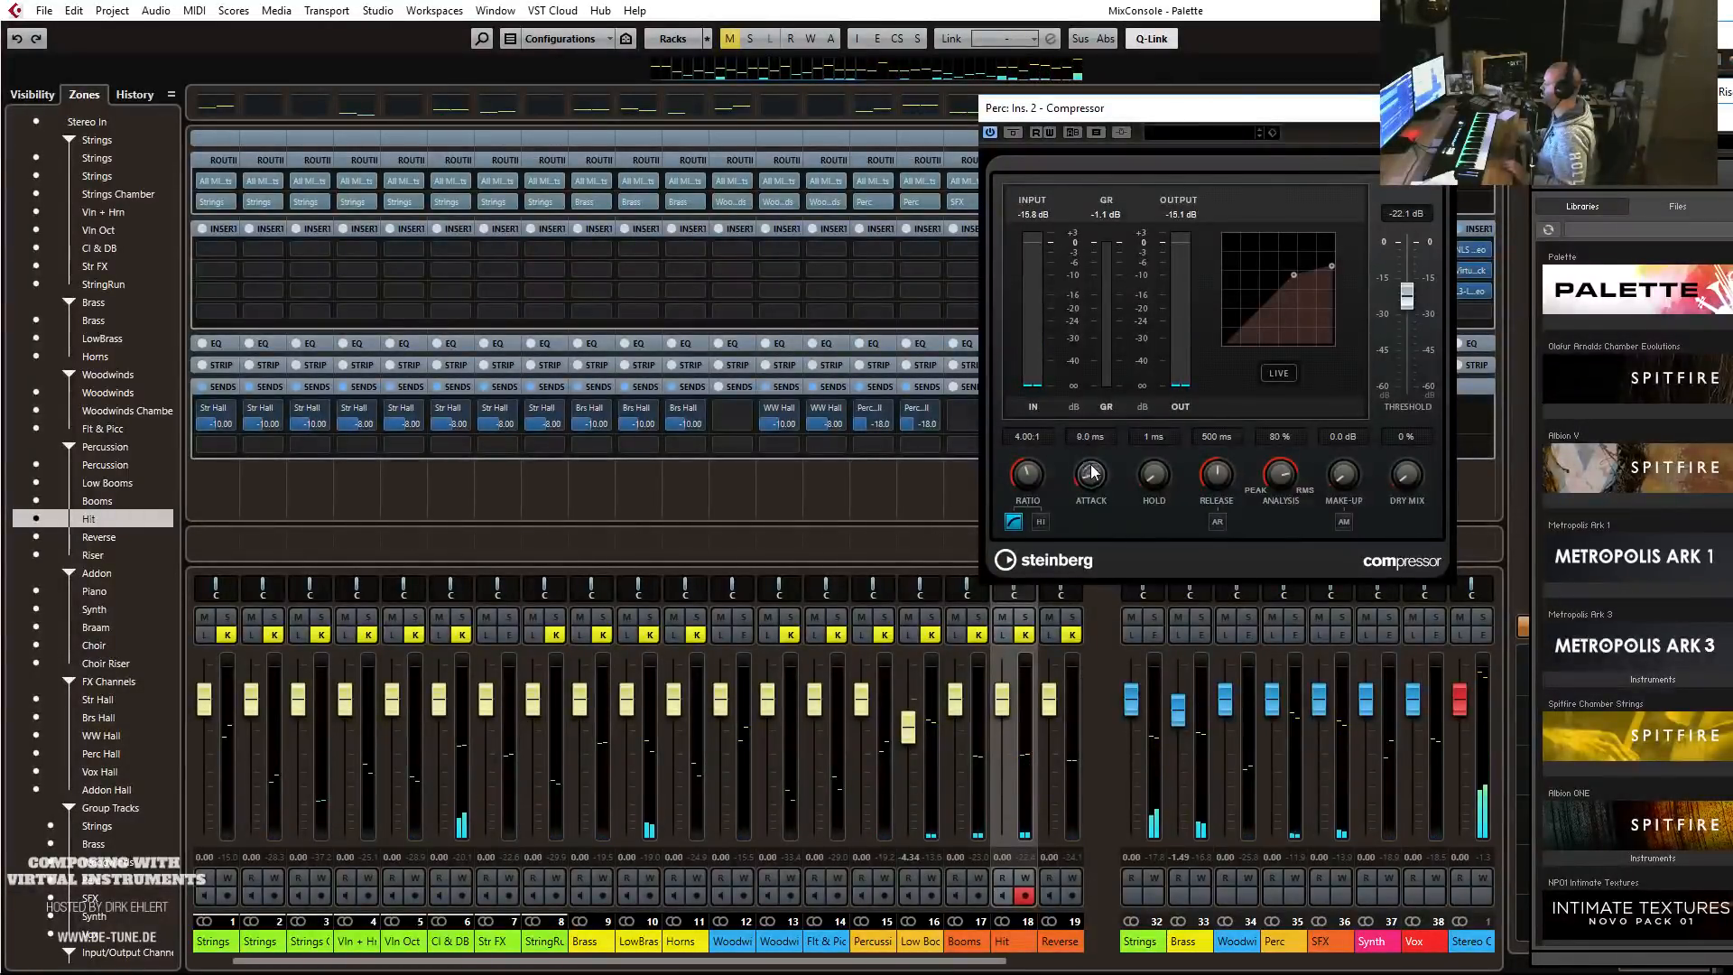
left_click_drag(1201, 494, 1201, 504)
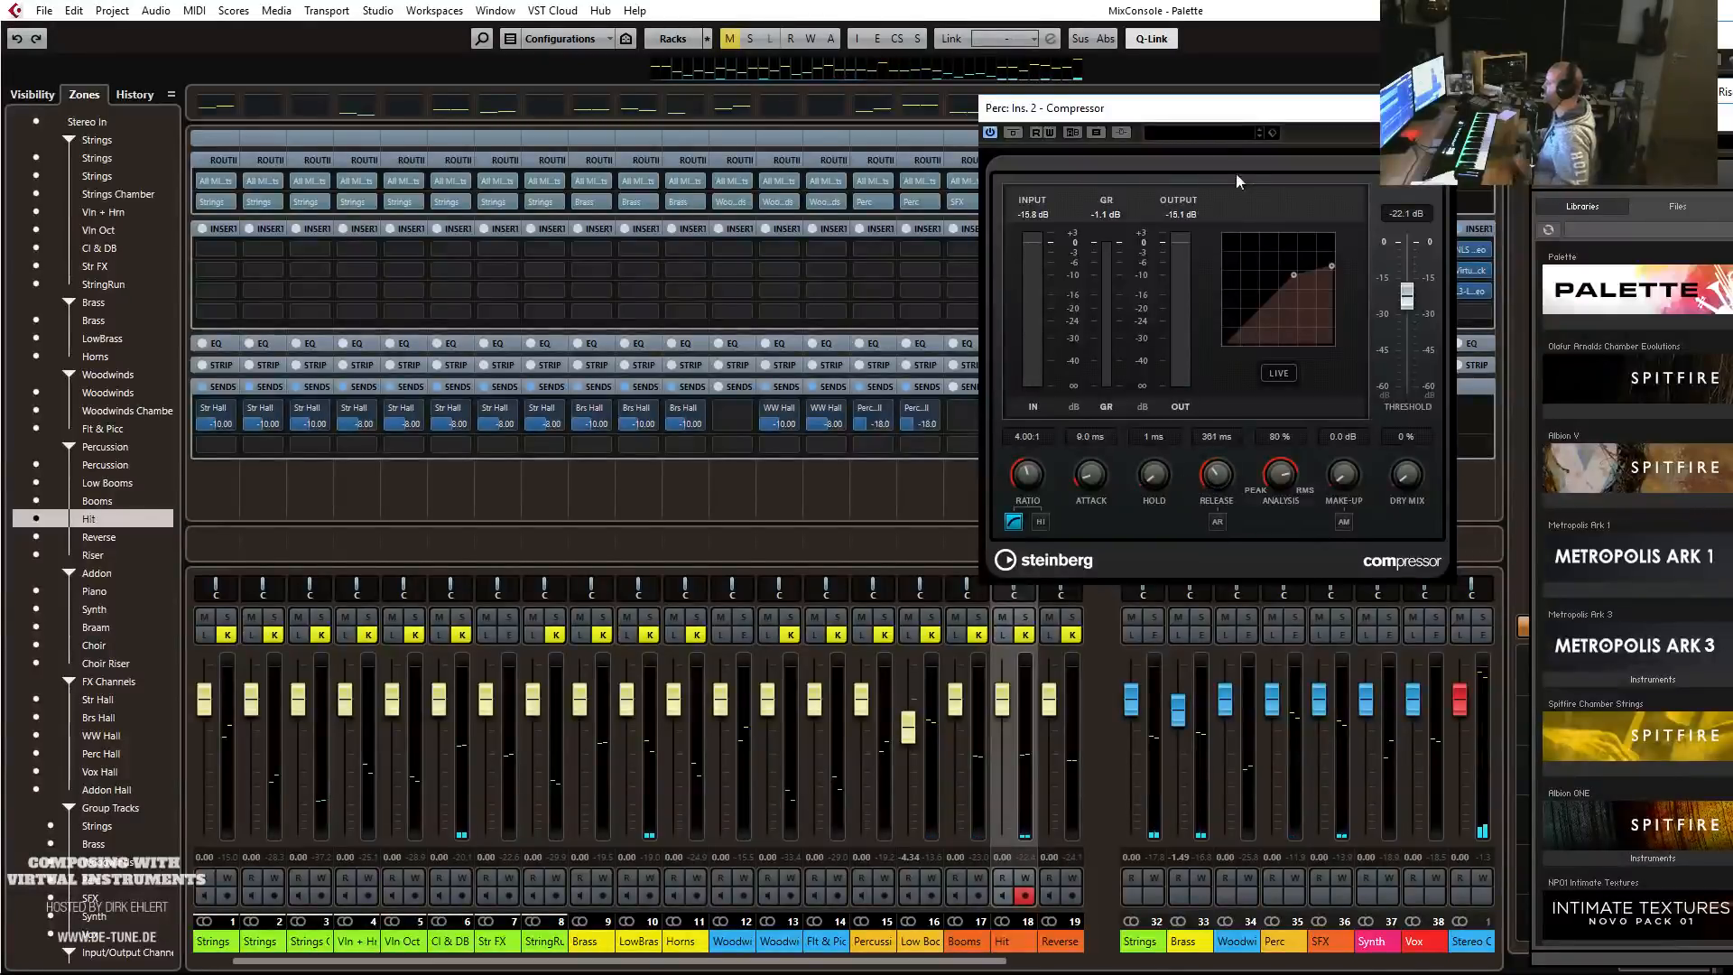
Return to the arrangement, solo the Percussion and Low Booms tracks, and start playback from bar 36.
left_click_drag(1216, 108, 1122, 104)
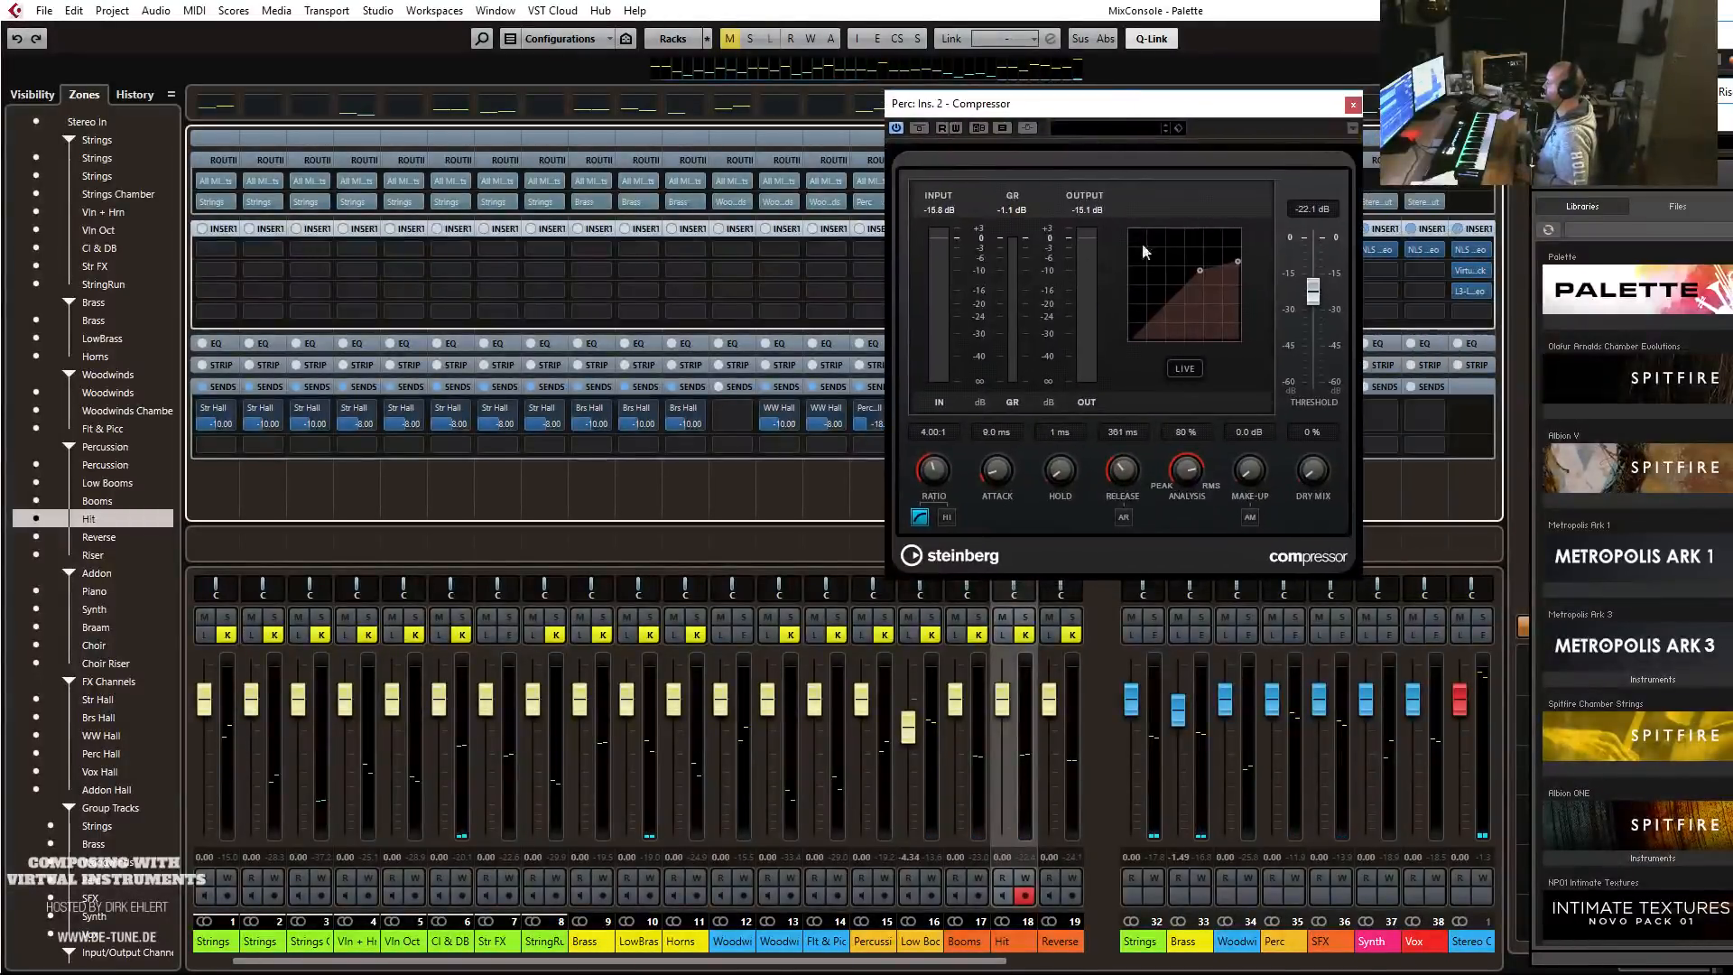
left_click_drag(1375, 13, 0, 35)
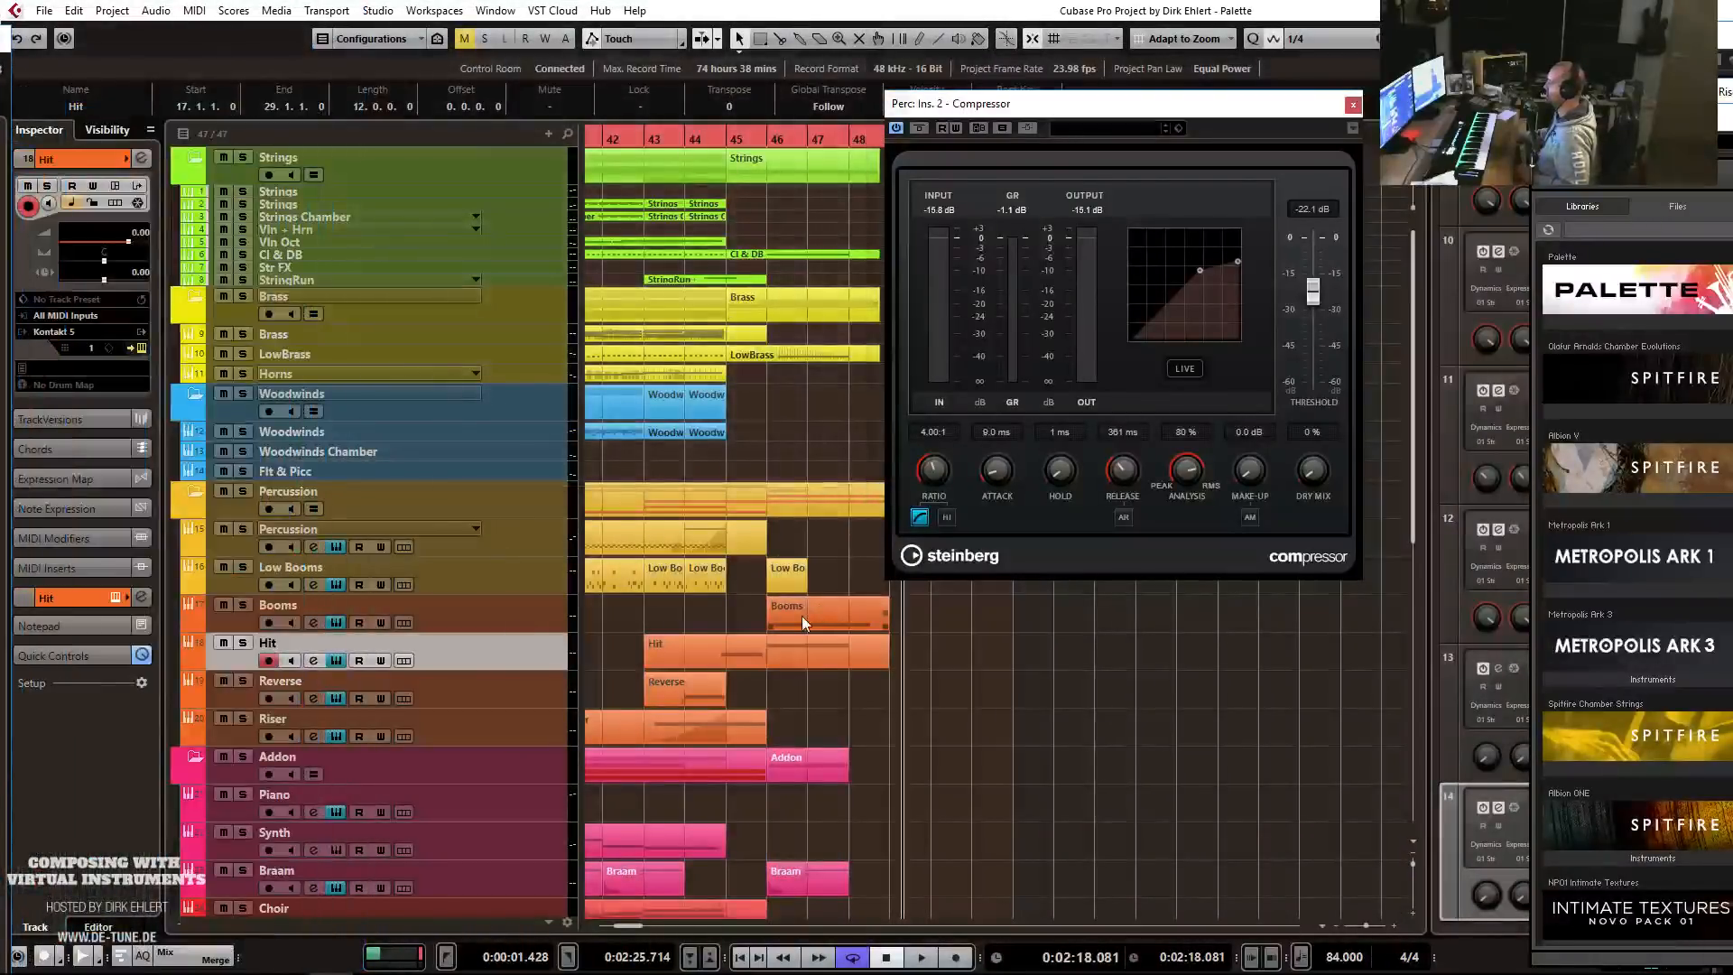
scroll(802, 616, "left", 4)
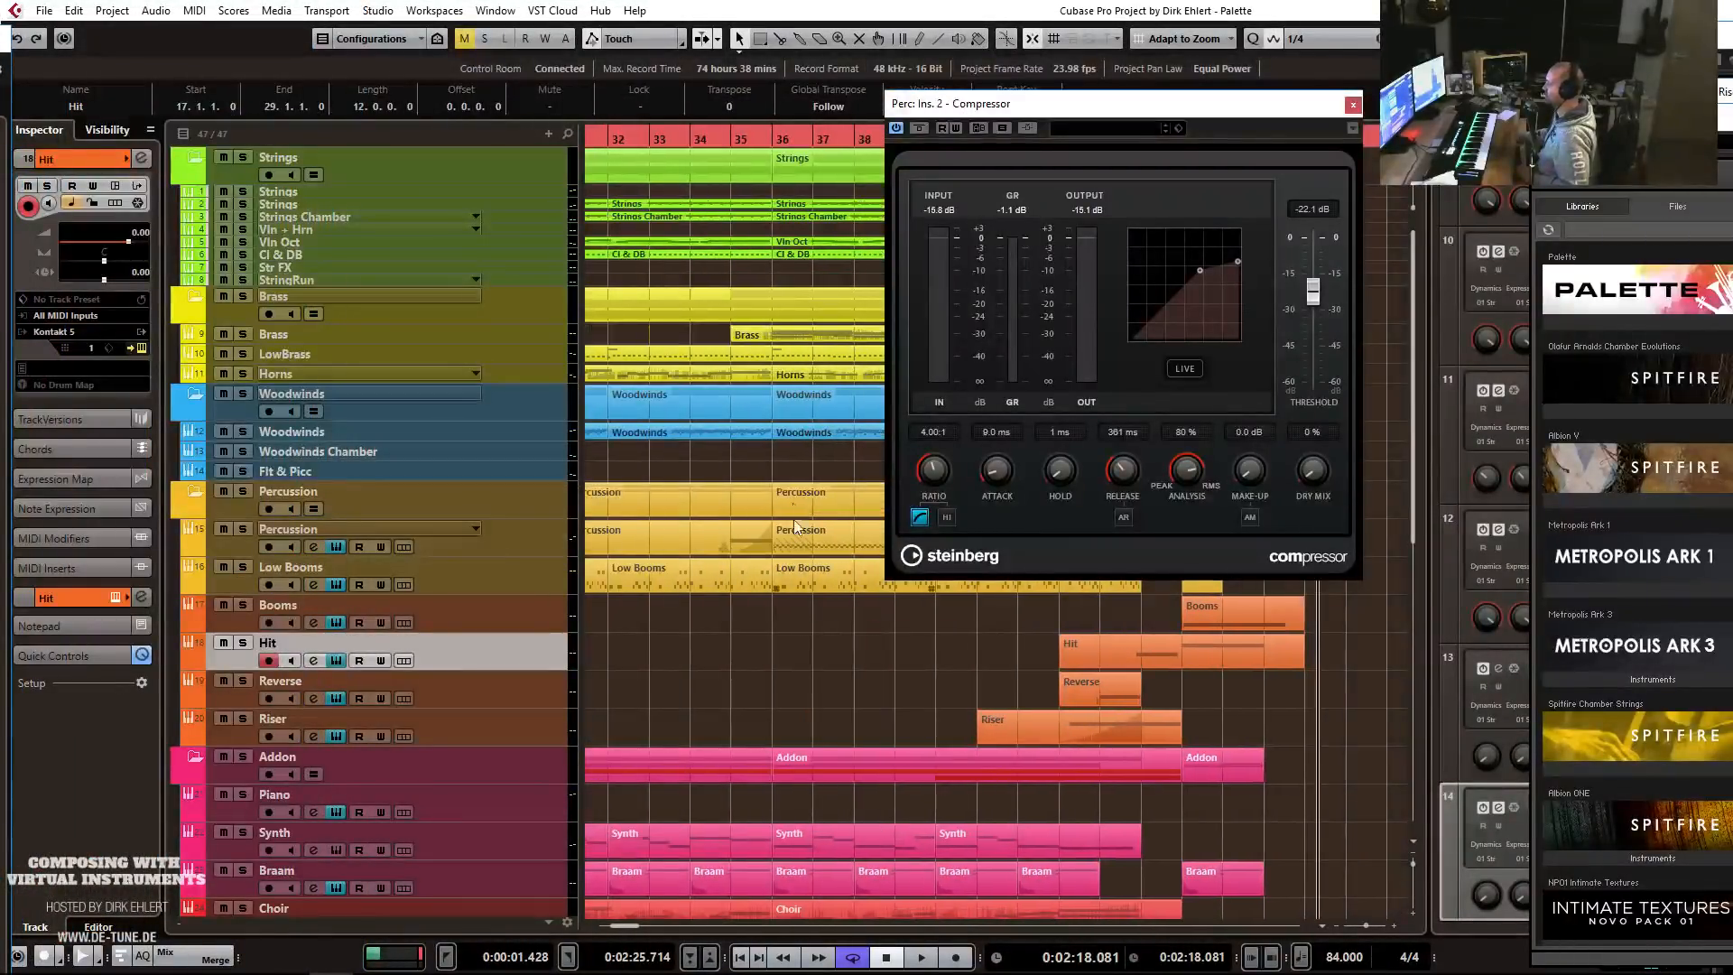
left_click(772, 140)
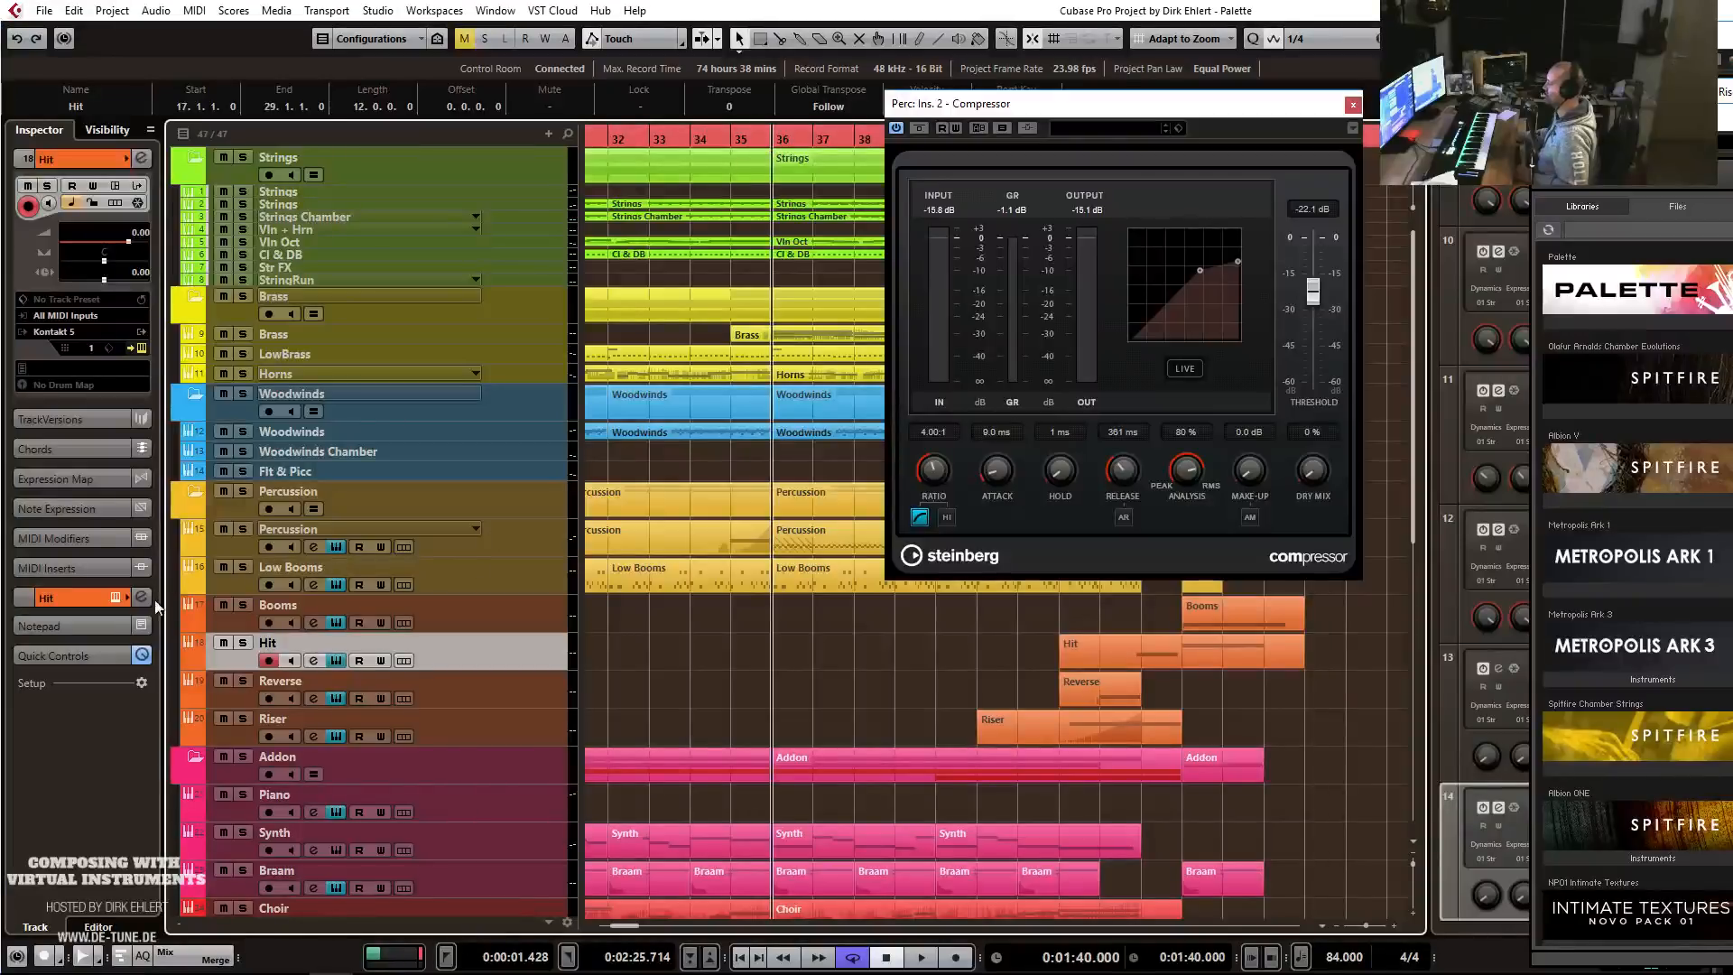
left_click(244, 529)
left_click(243, 566)
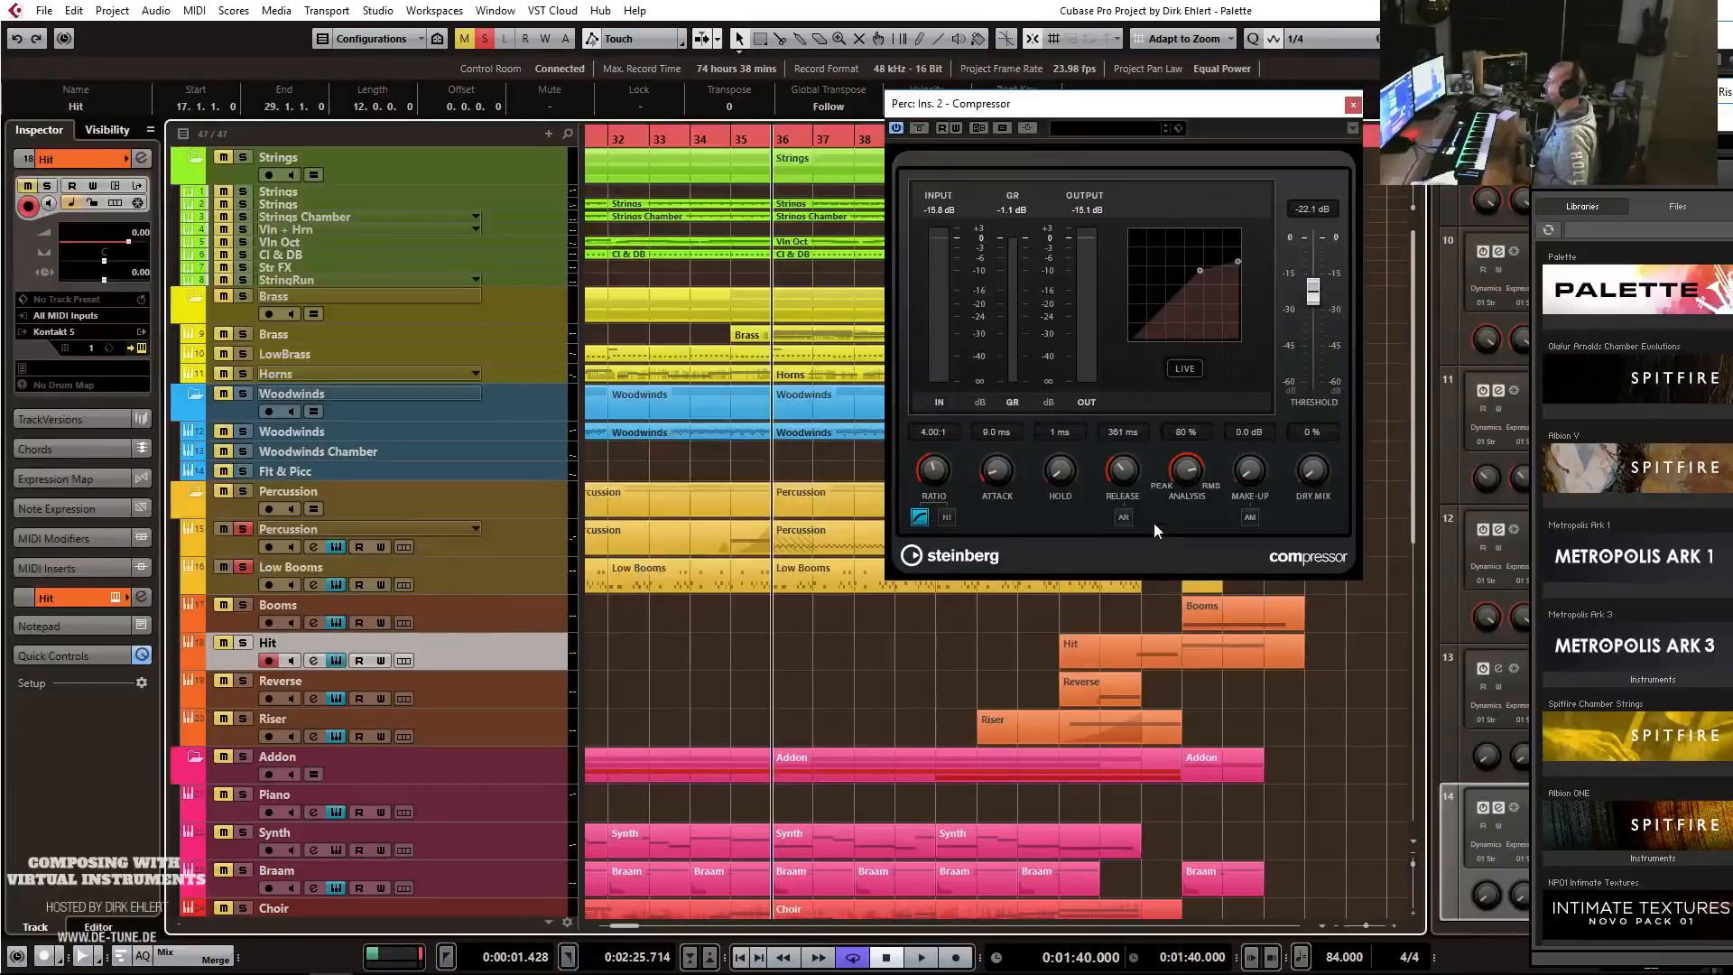
key("space")
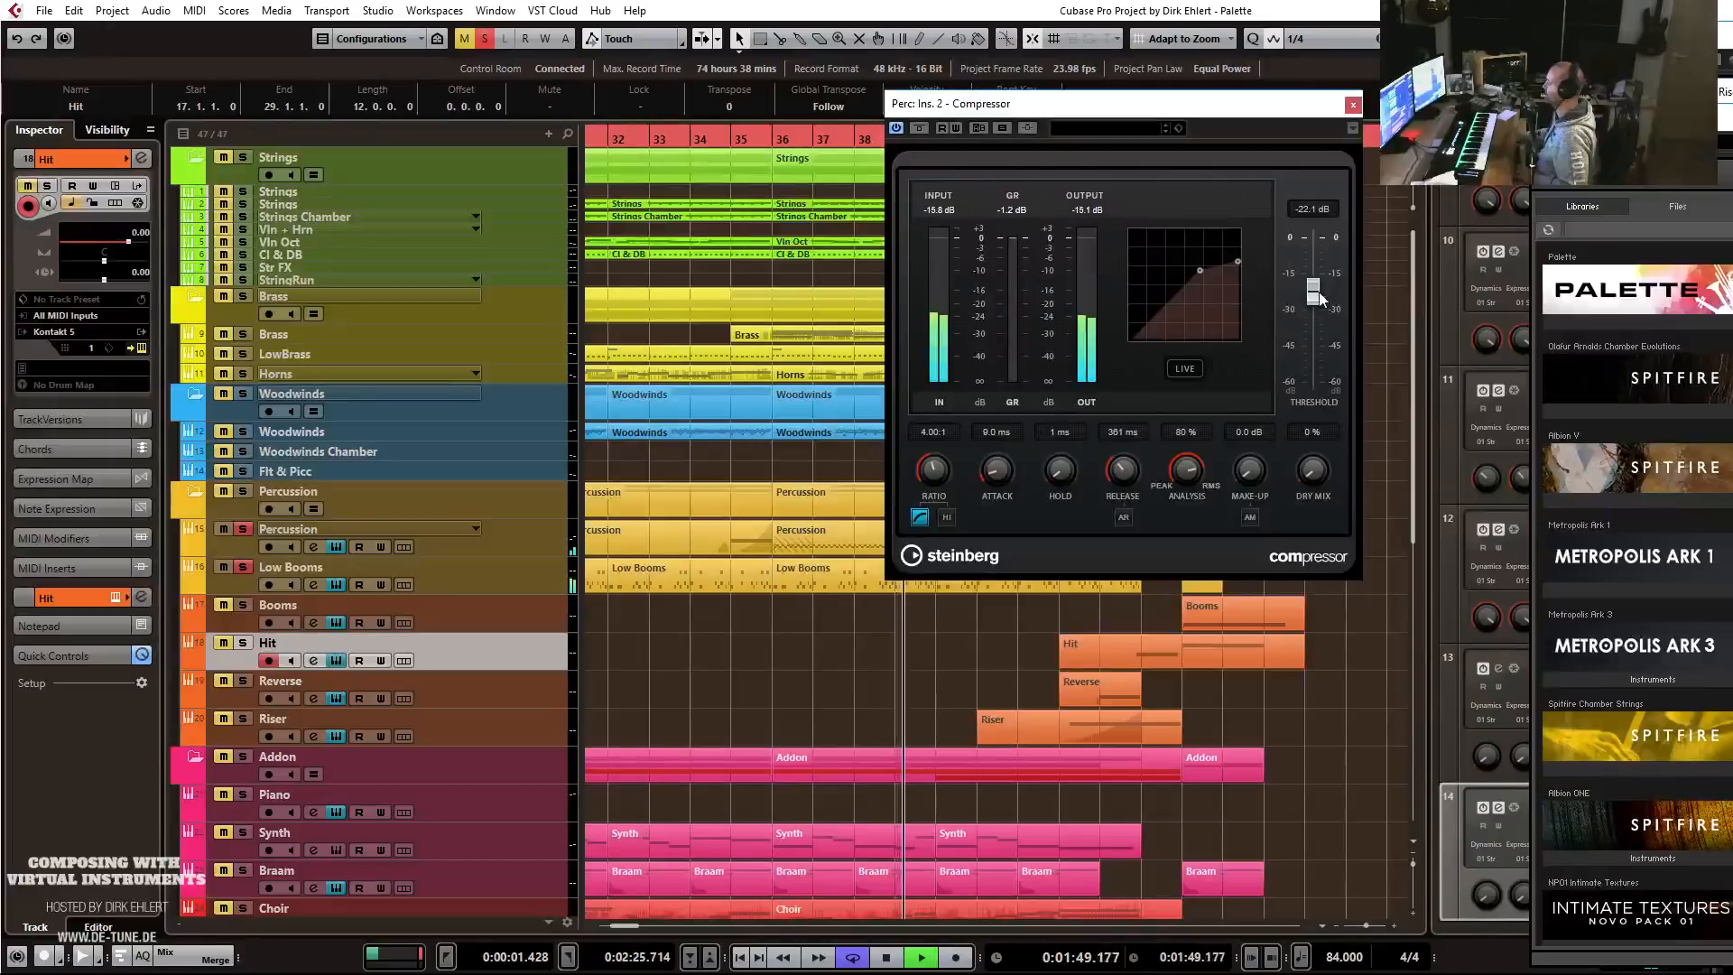
Lower the Perc compressor's threshold to -24.8 dB, compare automatic make-up, and set manual make-up gain to 0.5 dB.
left_click_drag(1320, 298, 1316, 307)
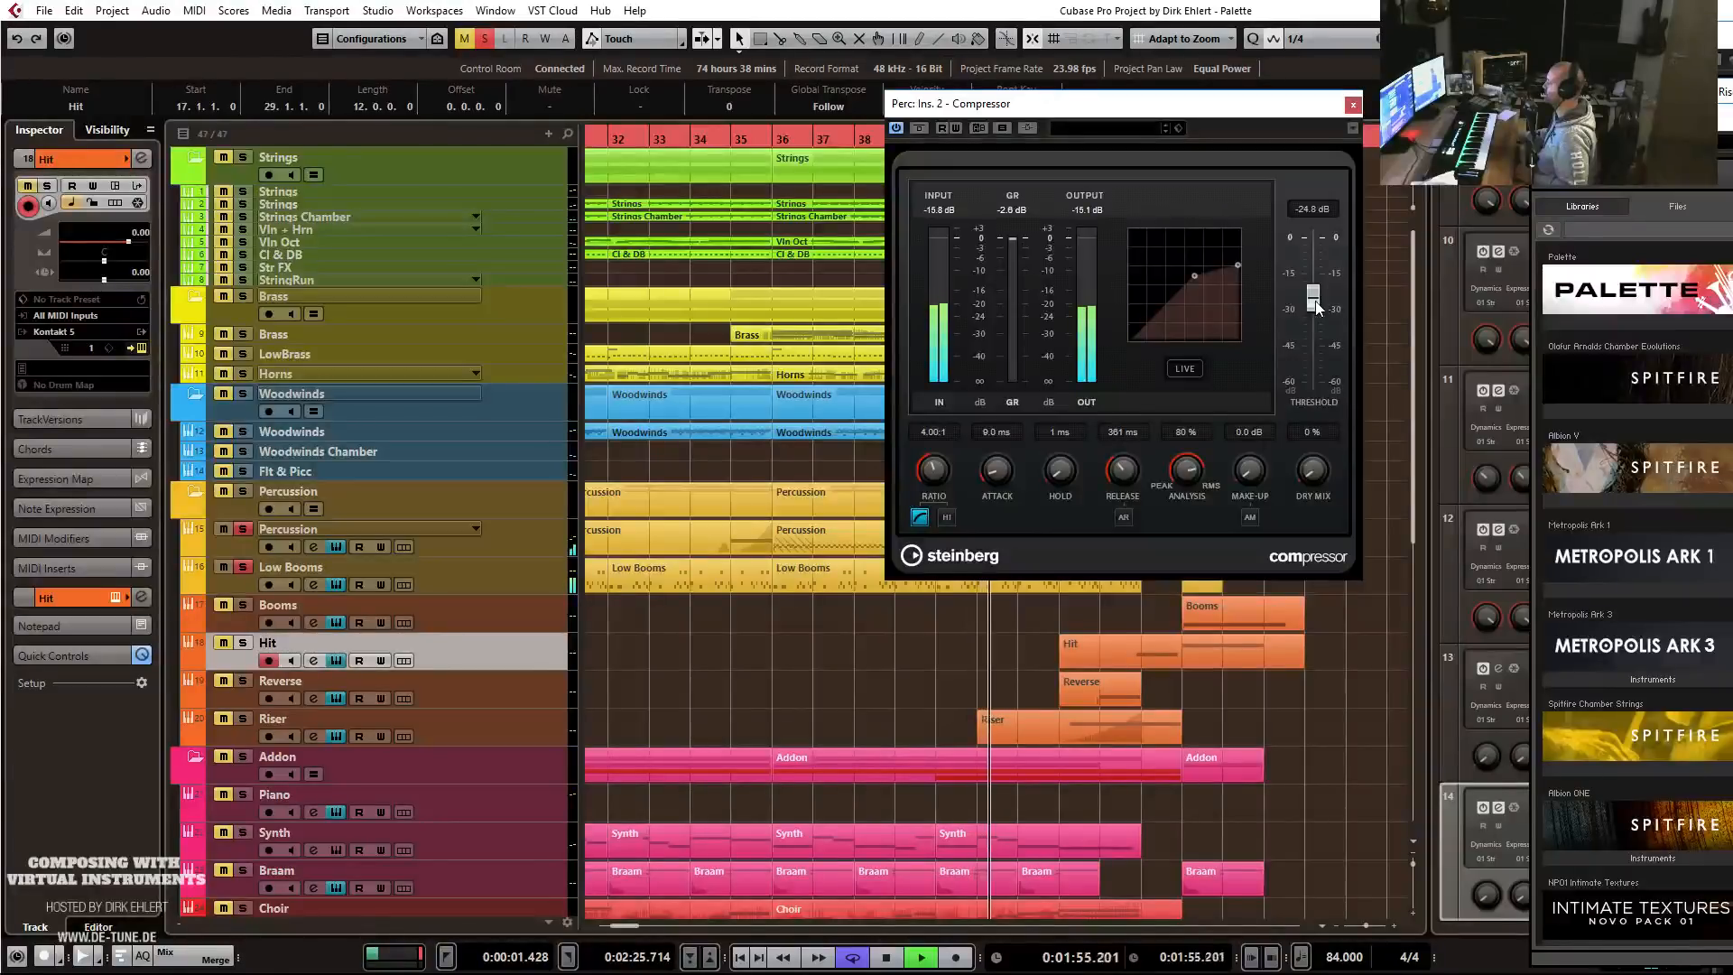
left_click(1250, 516)
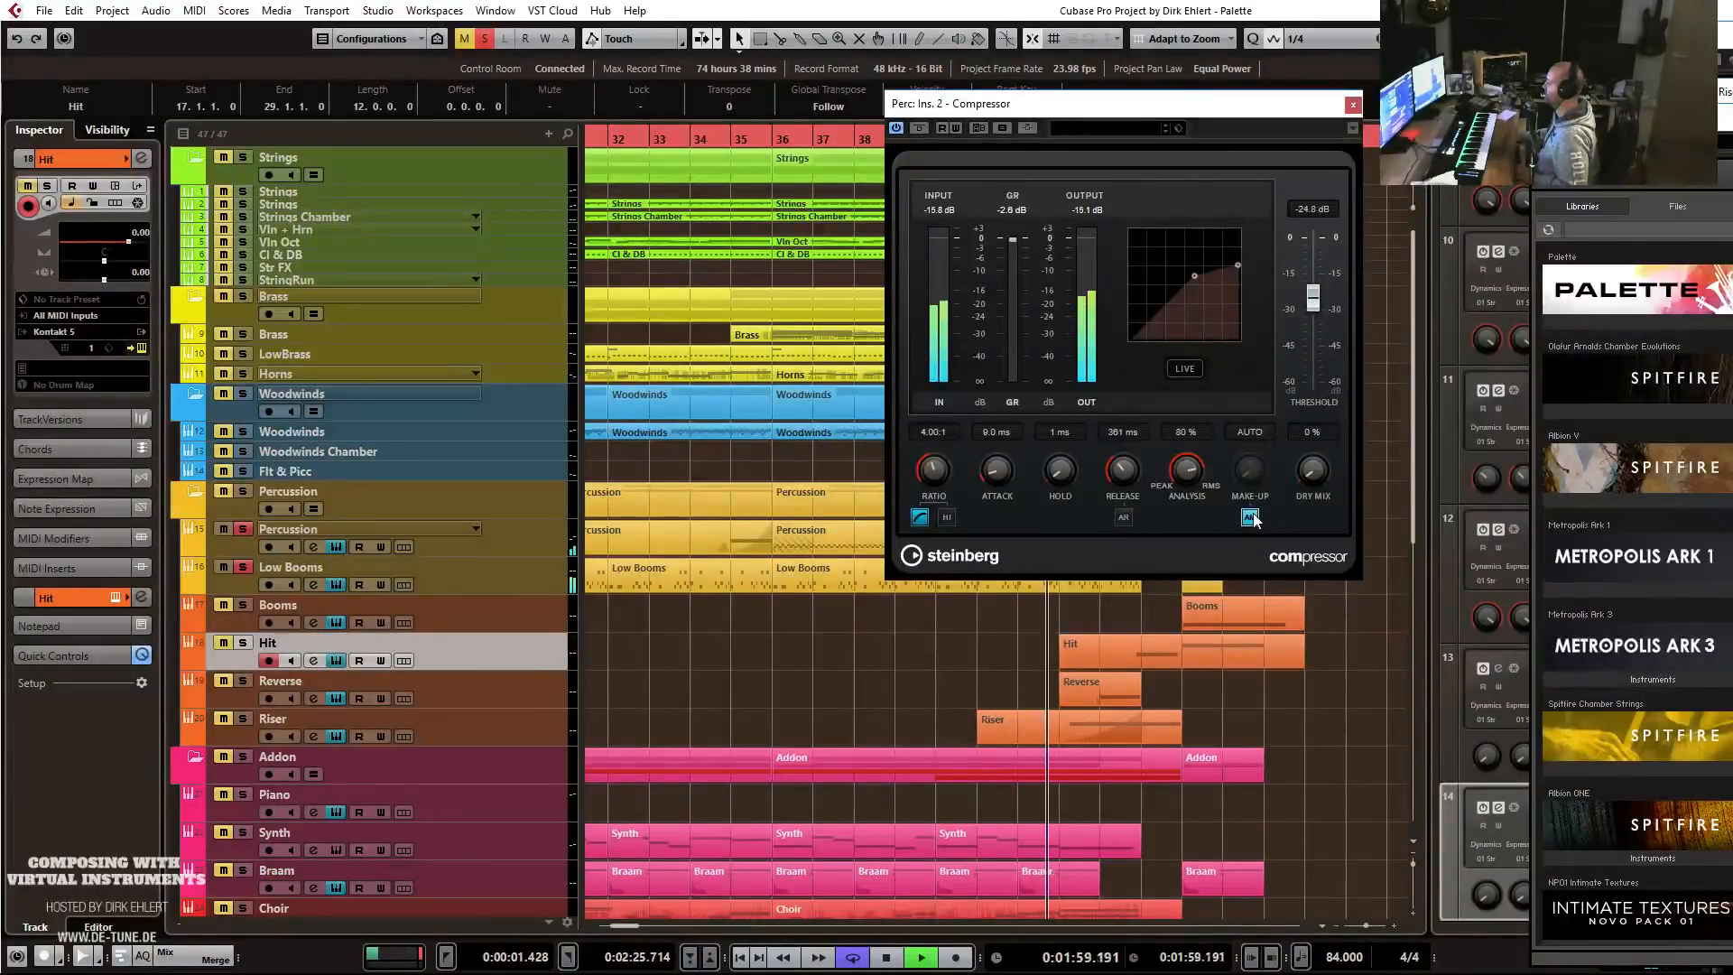
left_click(1250, 517)
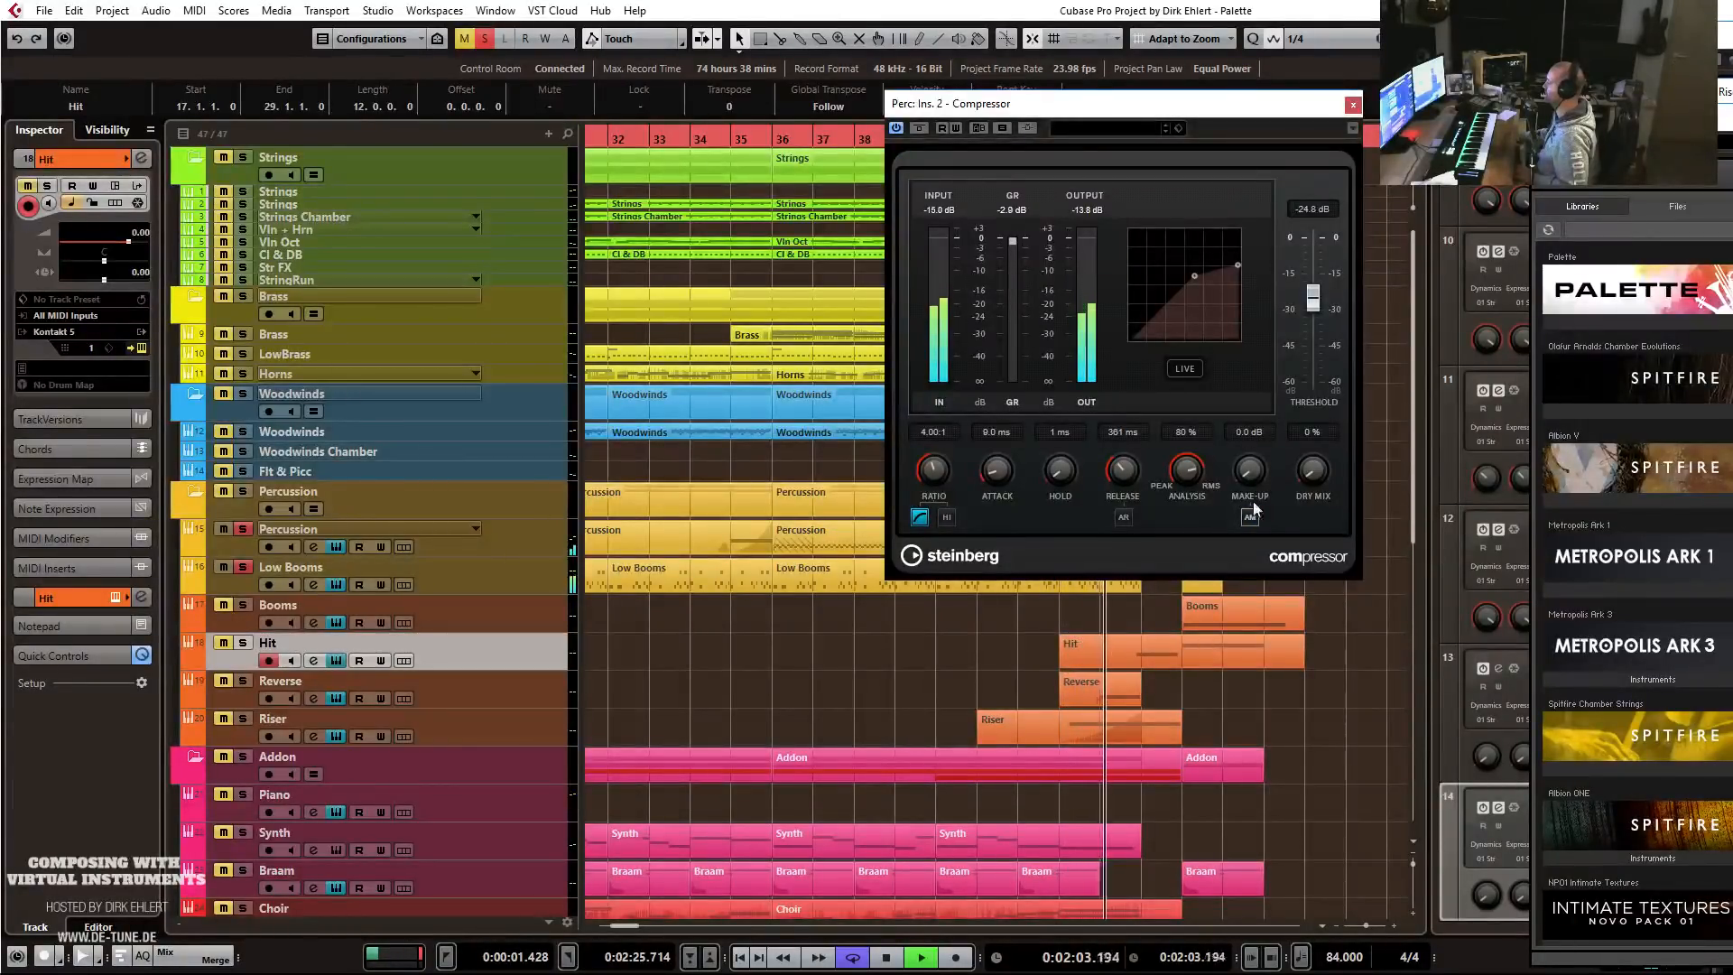
scroll(1253, 470, "up", 1)
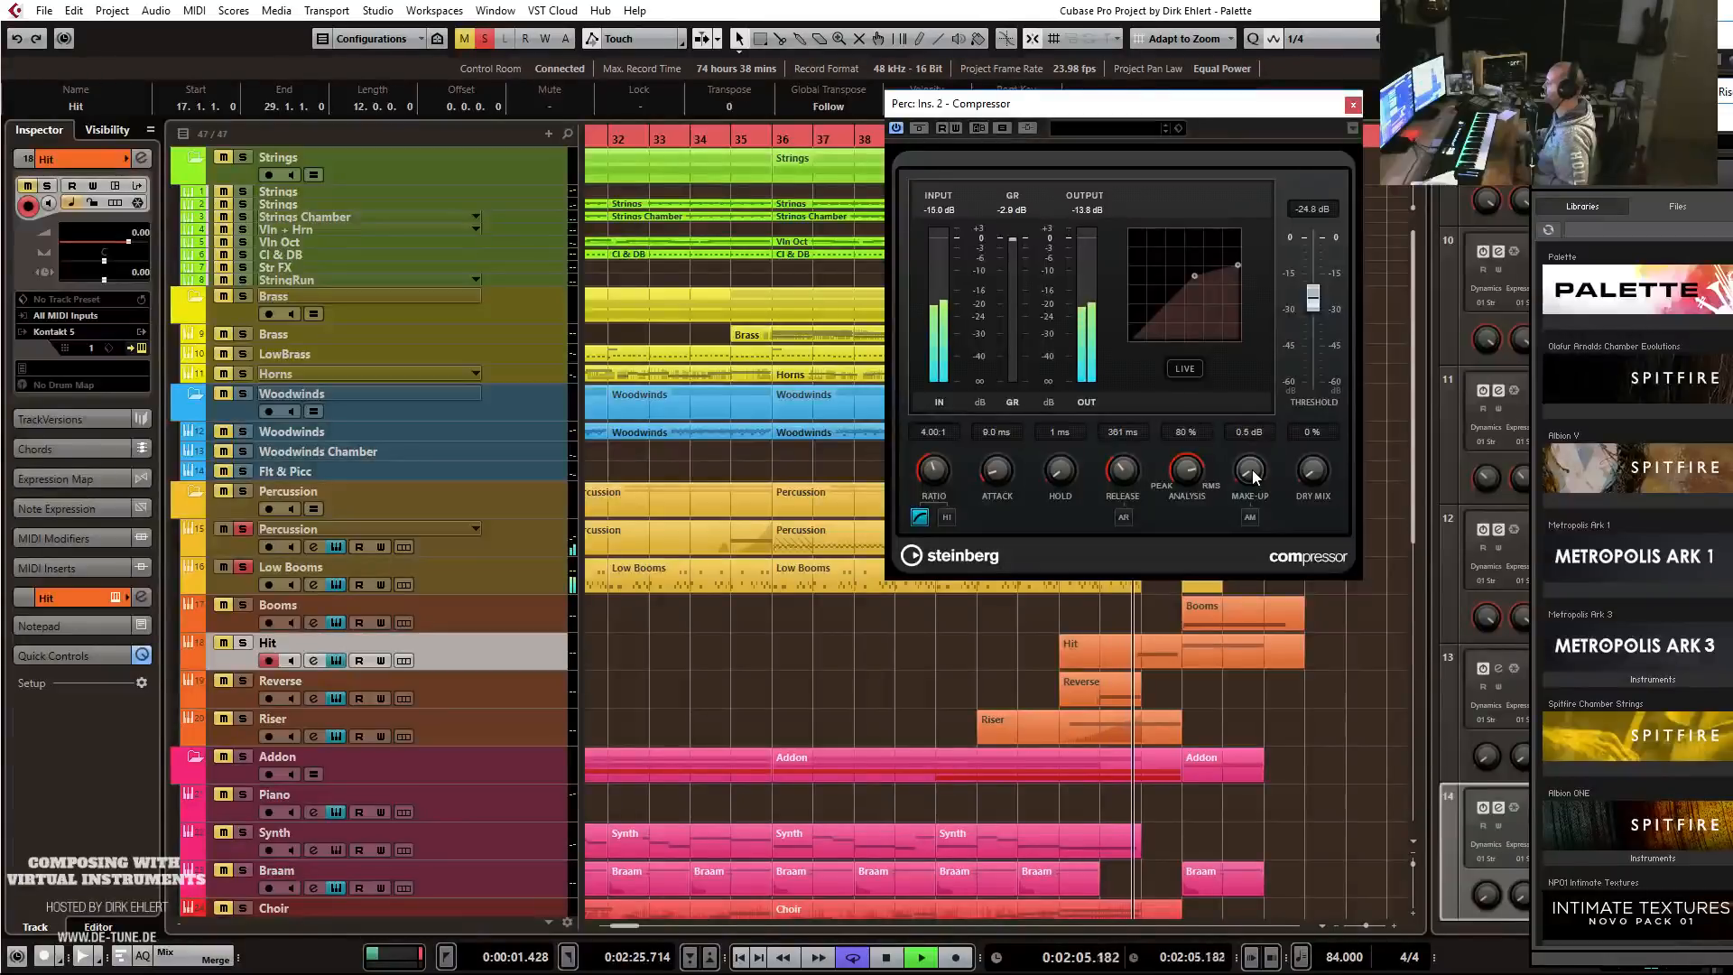
Close the compressor, stop playback and unsolo the Percussion and Low Booms tracks.
left_click(1352, 106)
key("space")
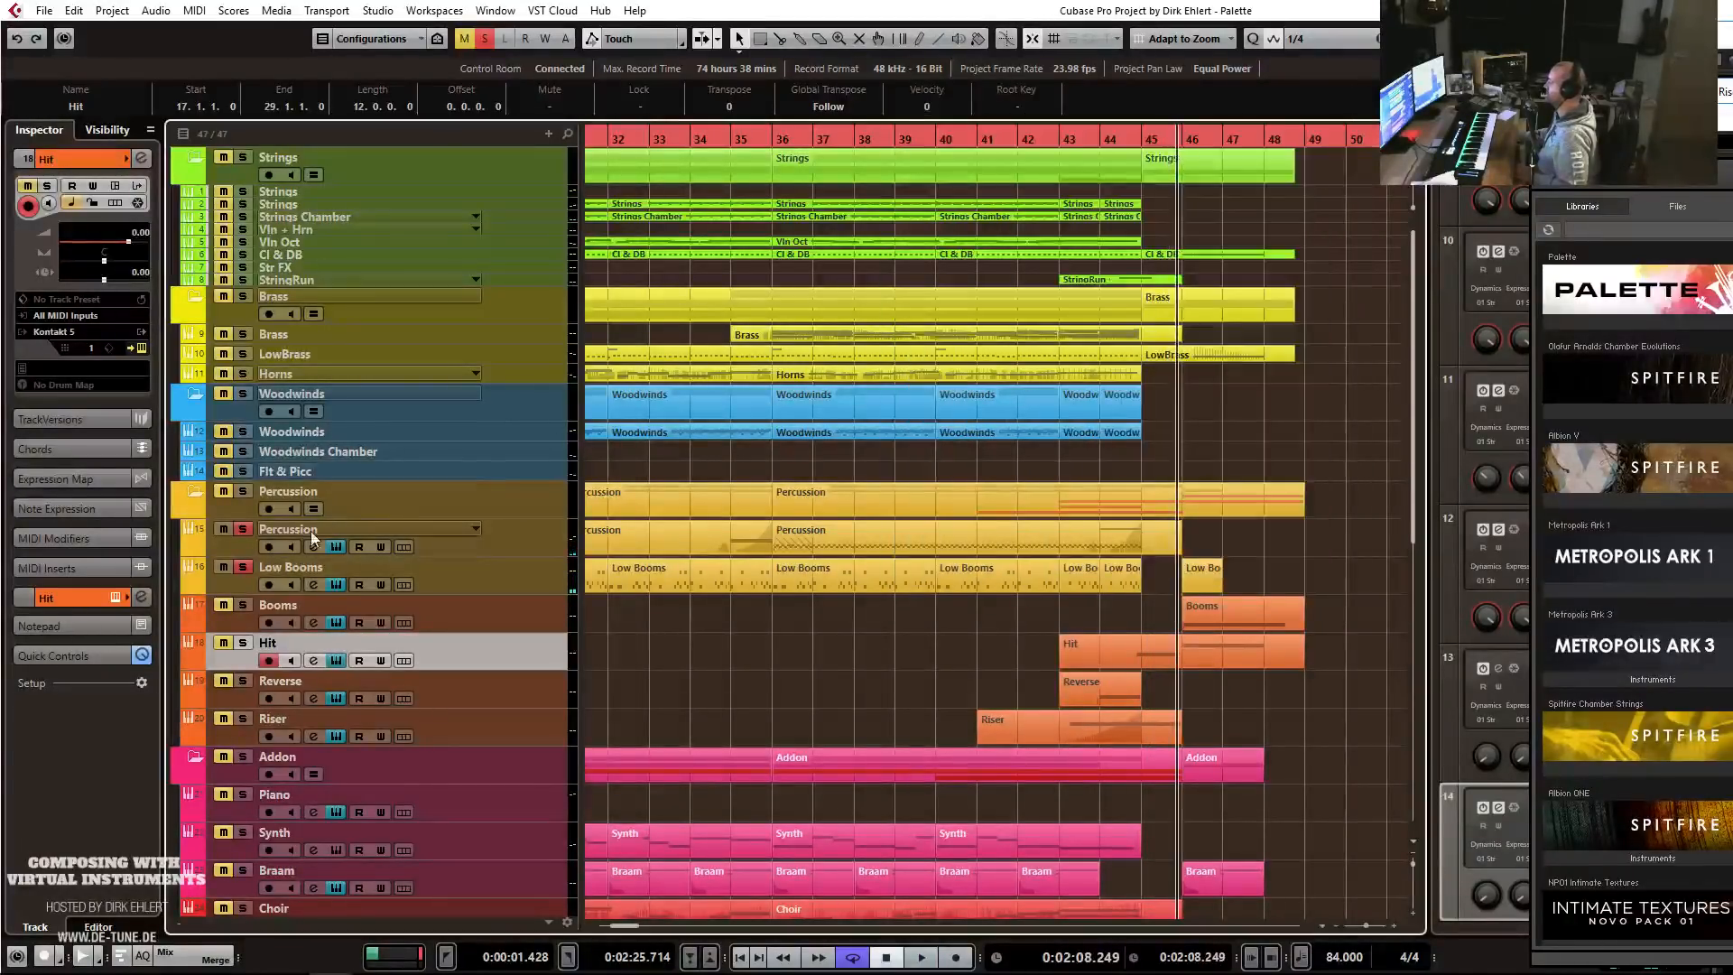
left_click(243, 566)
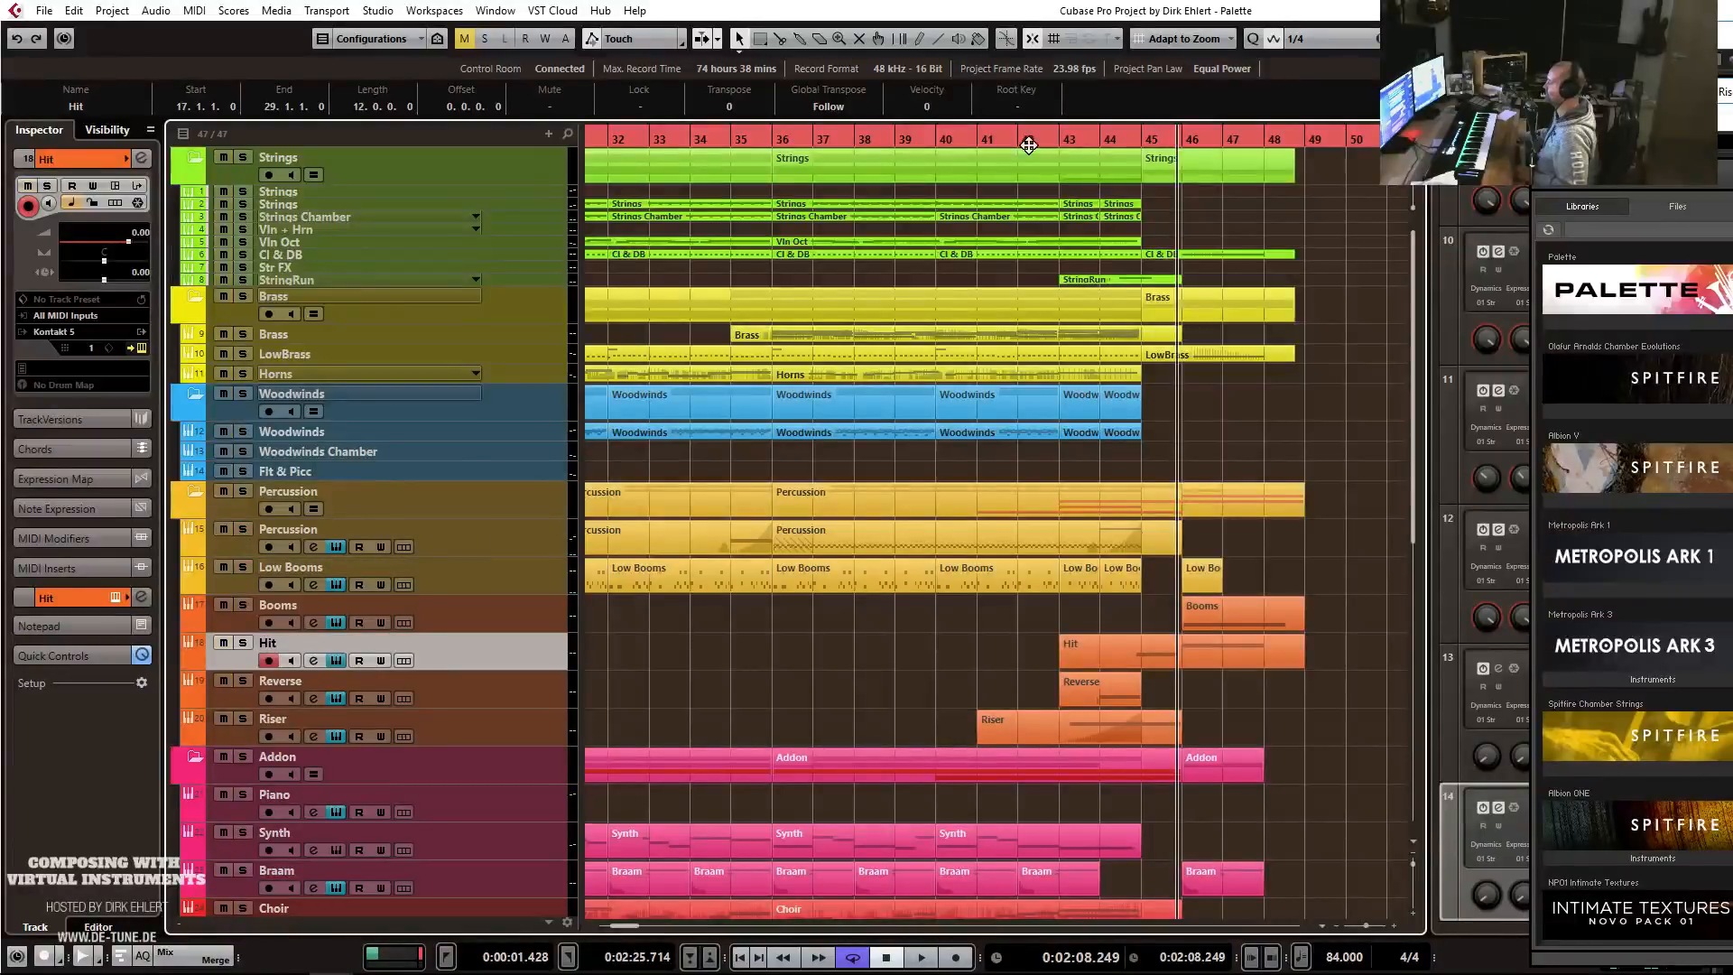
Play the full arrangement from bar 29, and solo the Strings folder during playback.
key("g")
key("g")
key("g")
left_click(660, 141)
key("space")
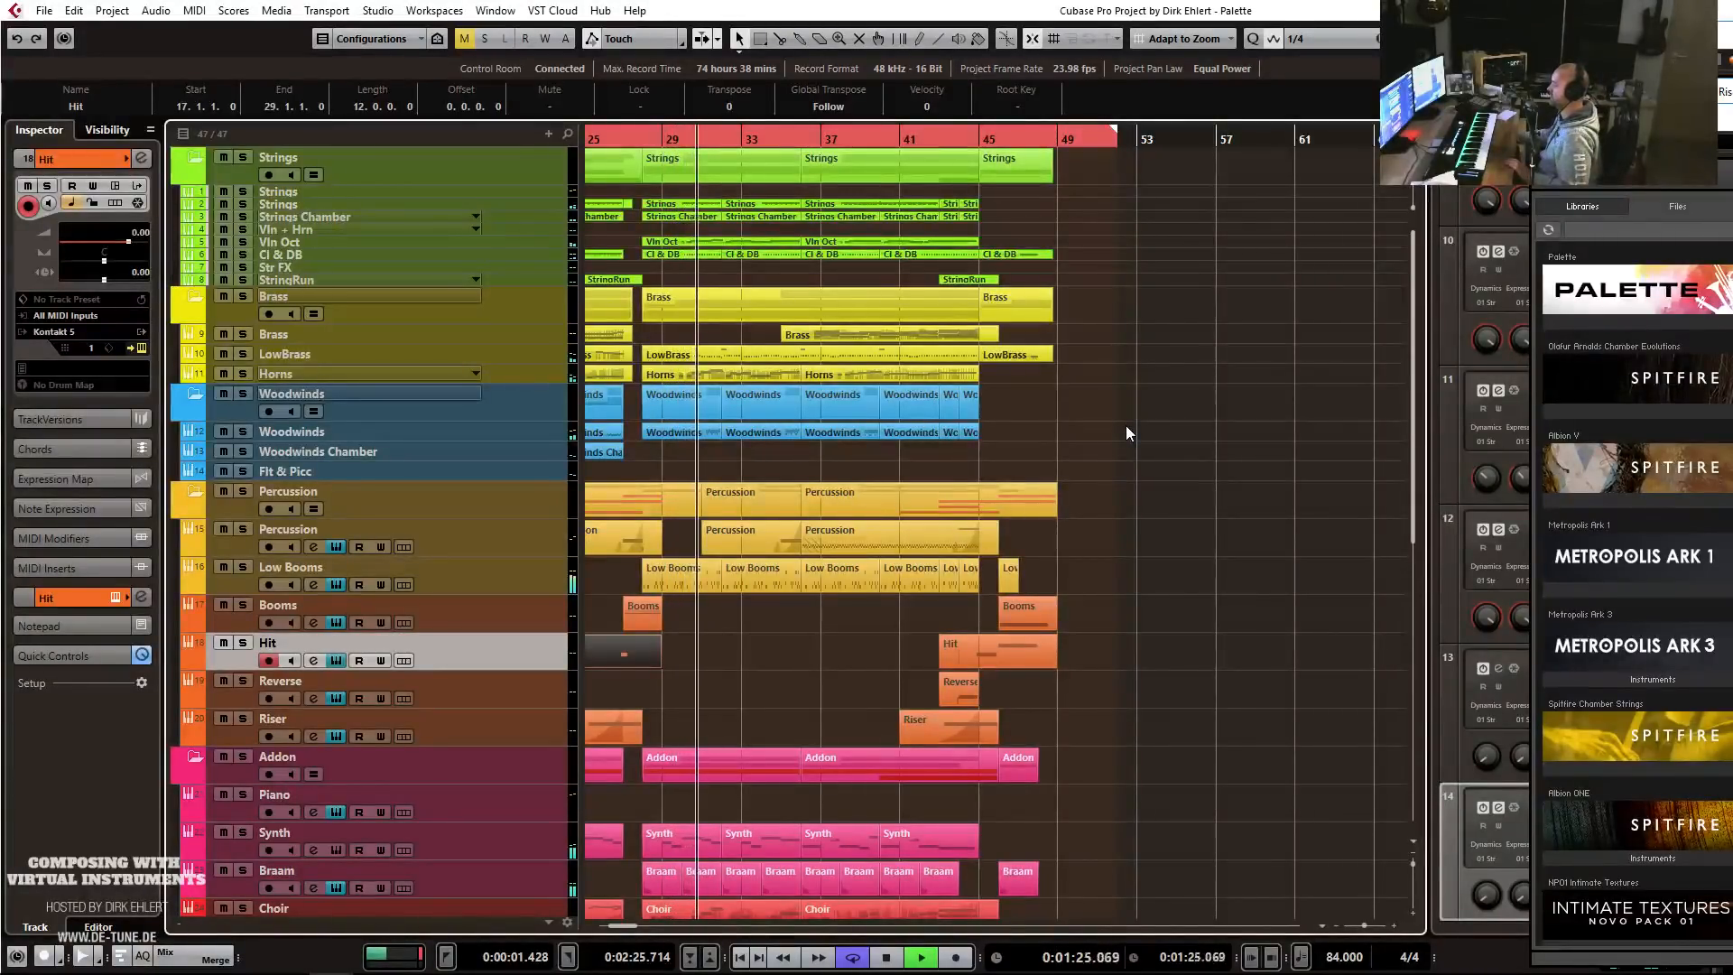
left_click(984, 495)
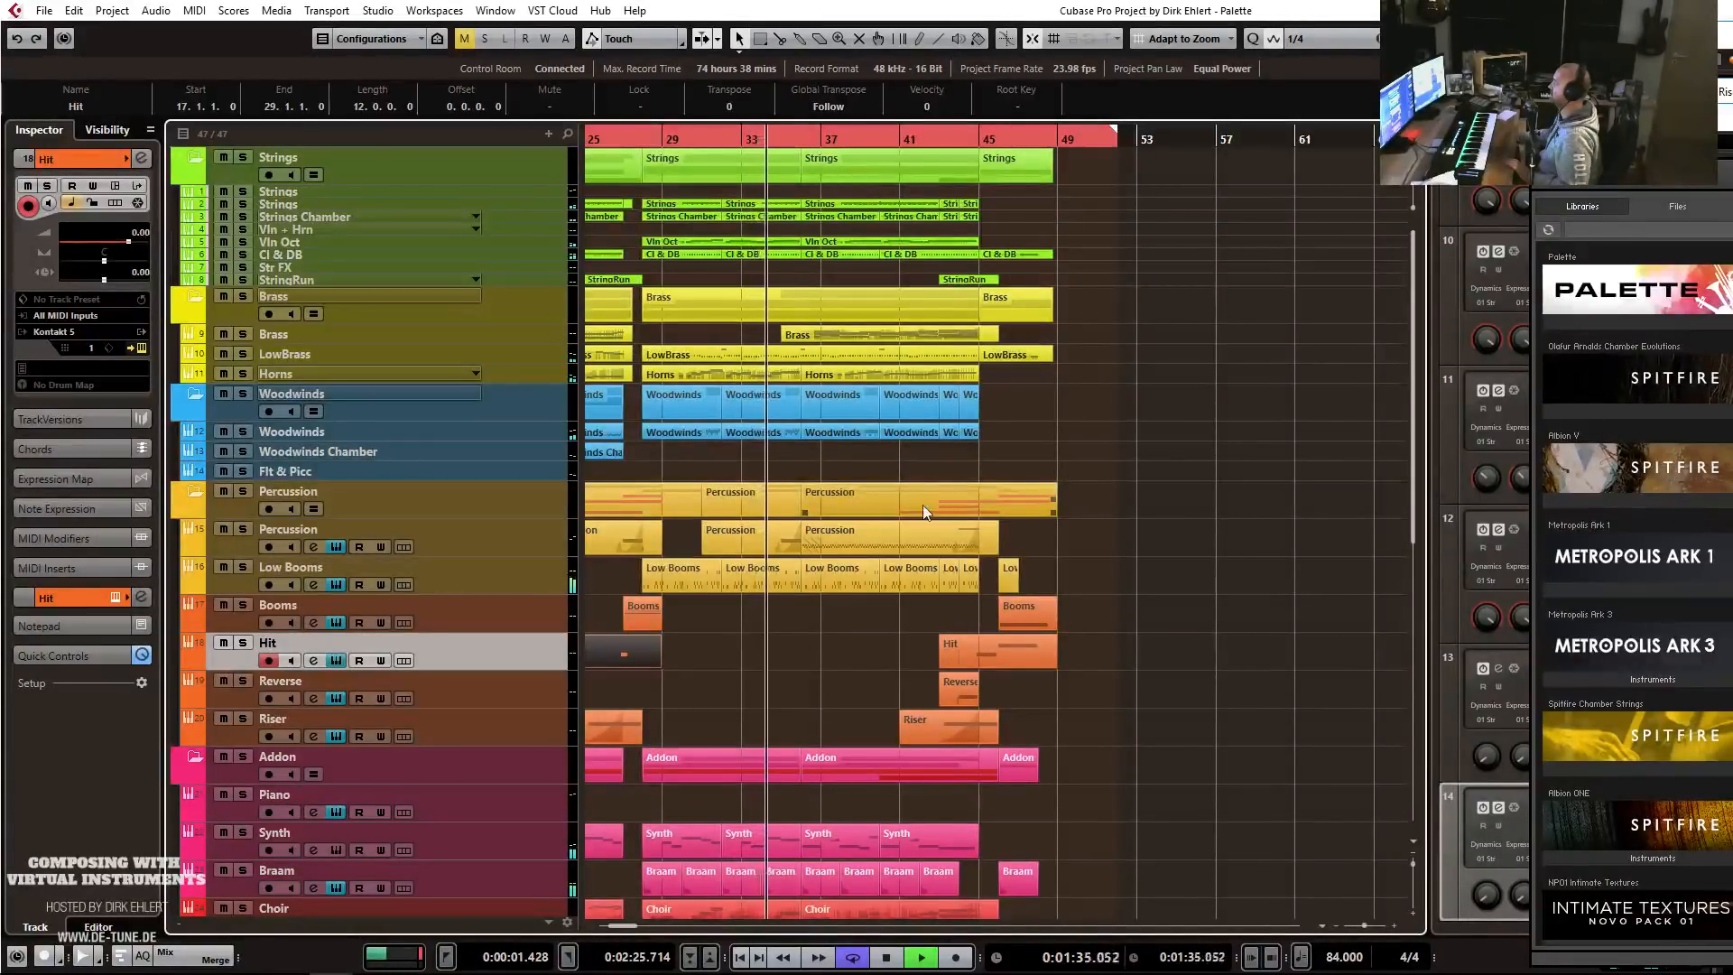
scroll(1080, 461, "down", 4)
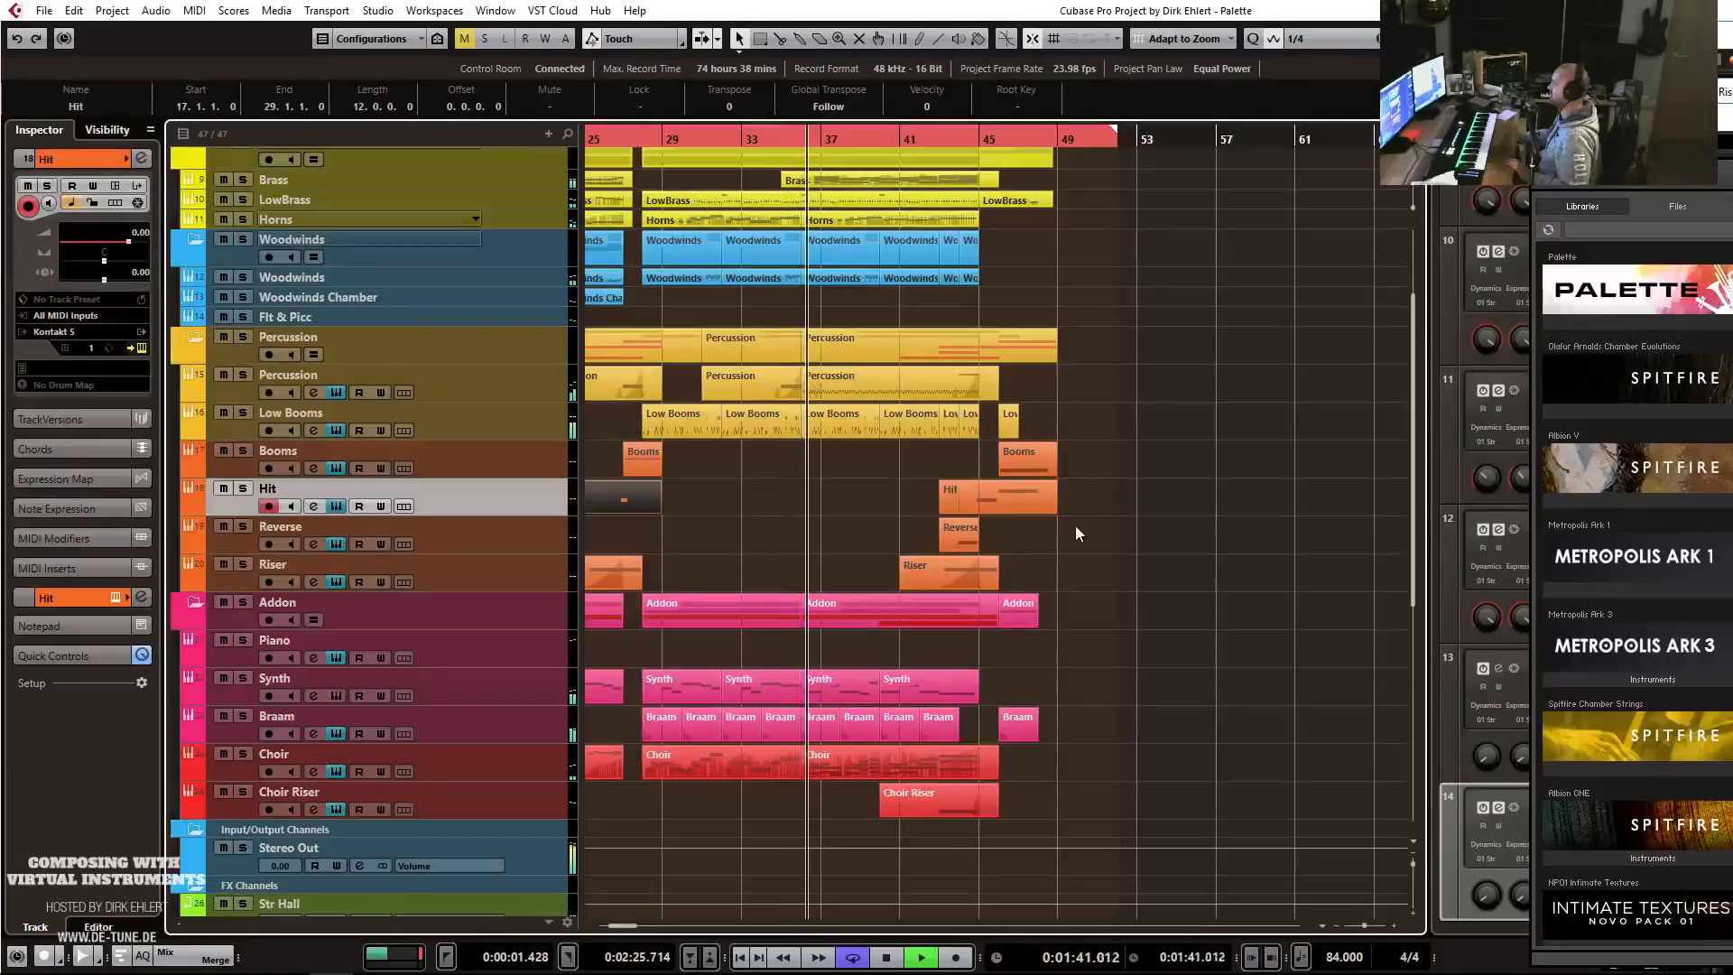
scroll(1071, 527, "up", 4)
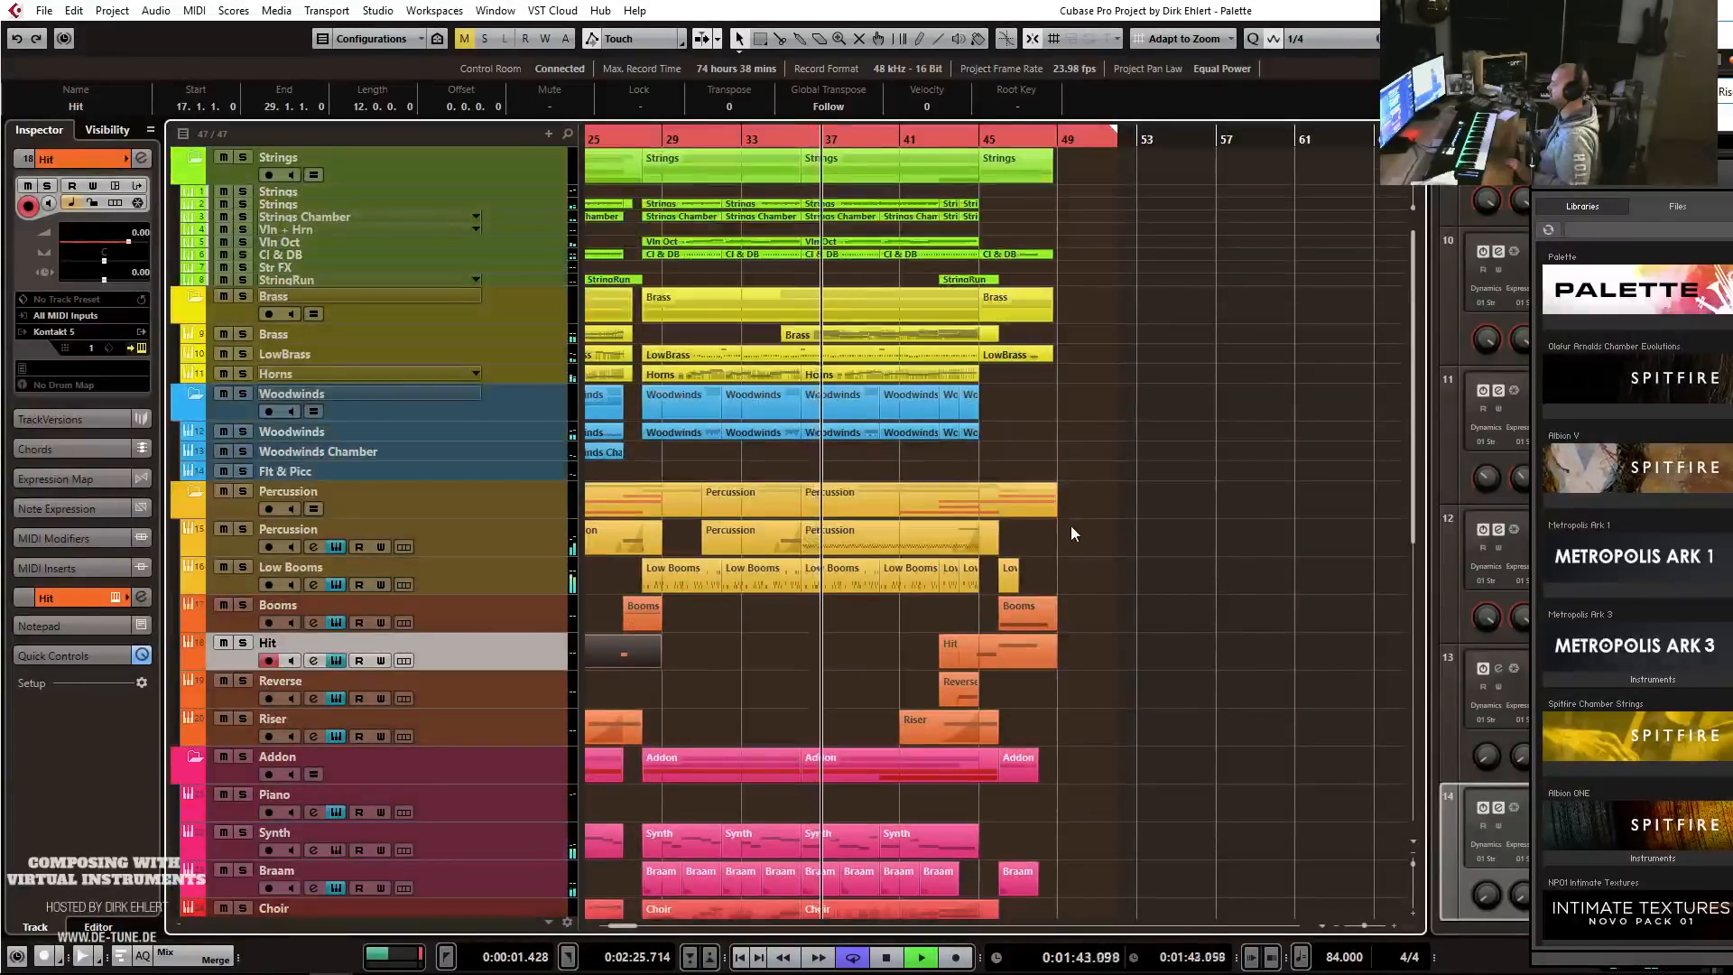
scroll(1071, 525, "down", 4)
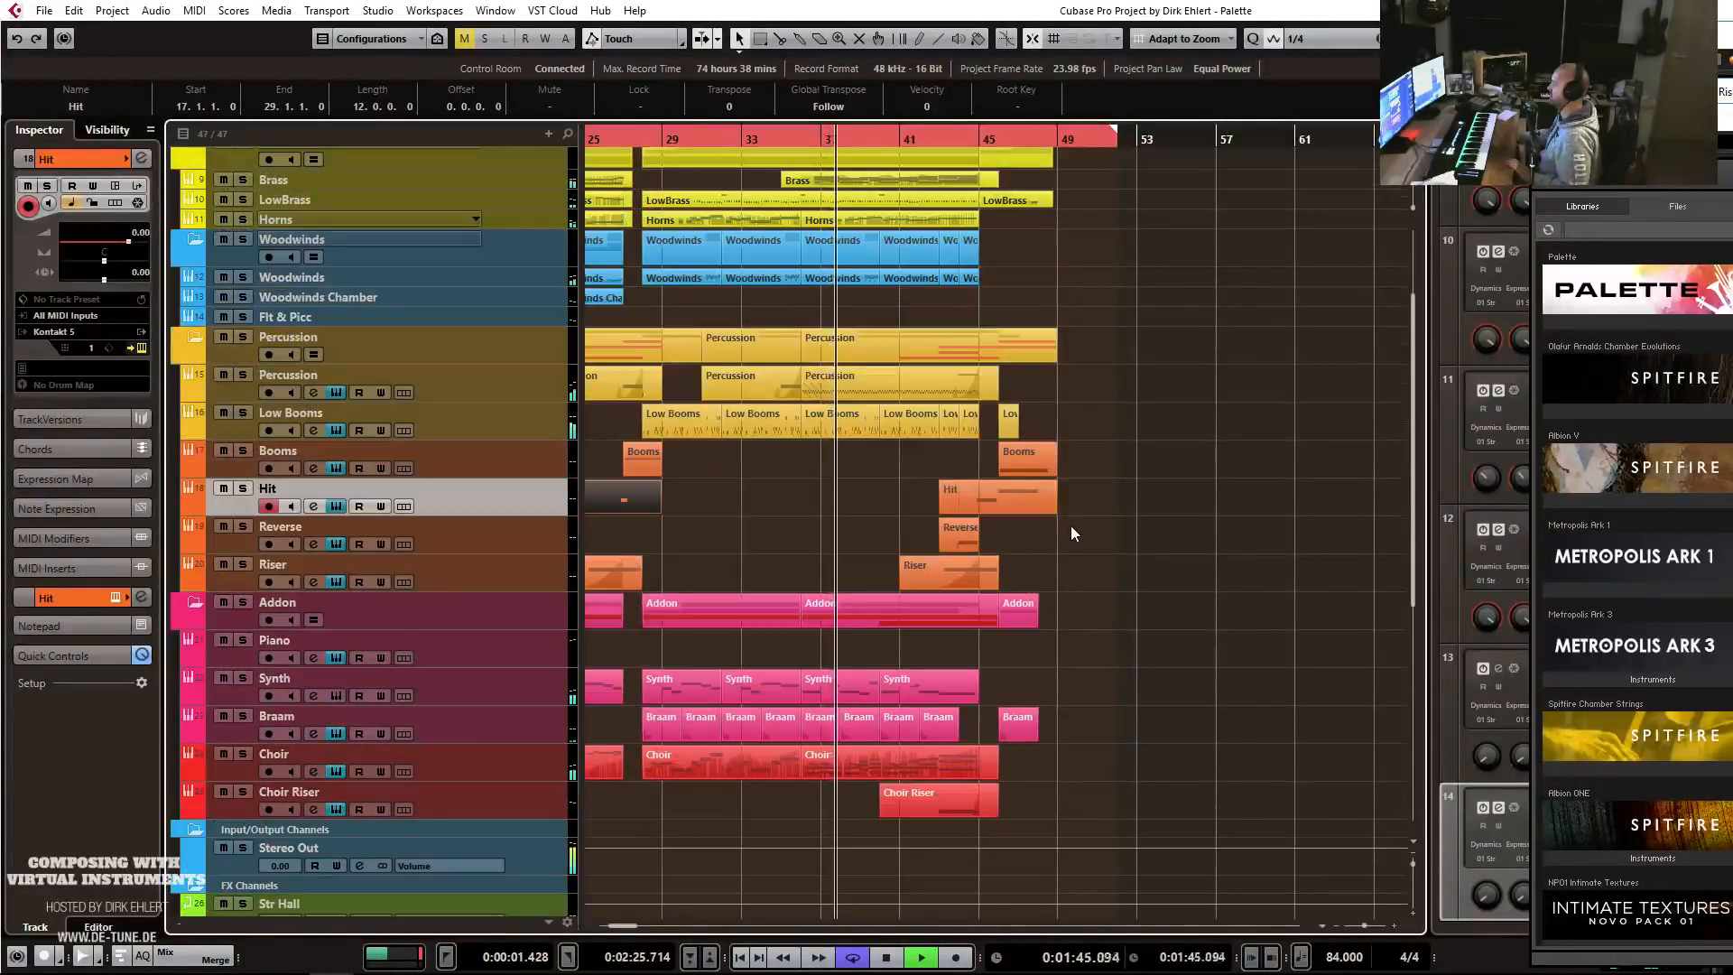
scroll(1070, 526, "up", 4)
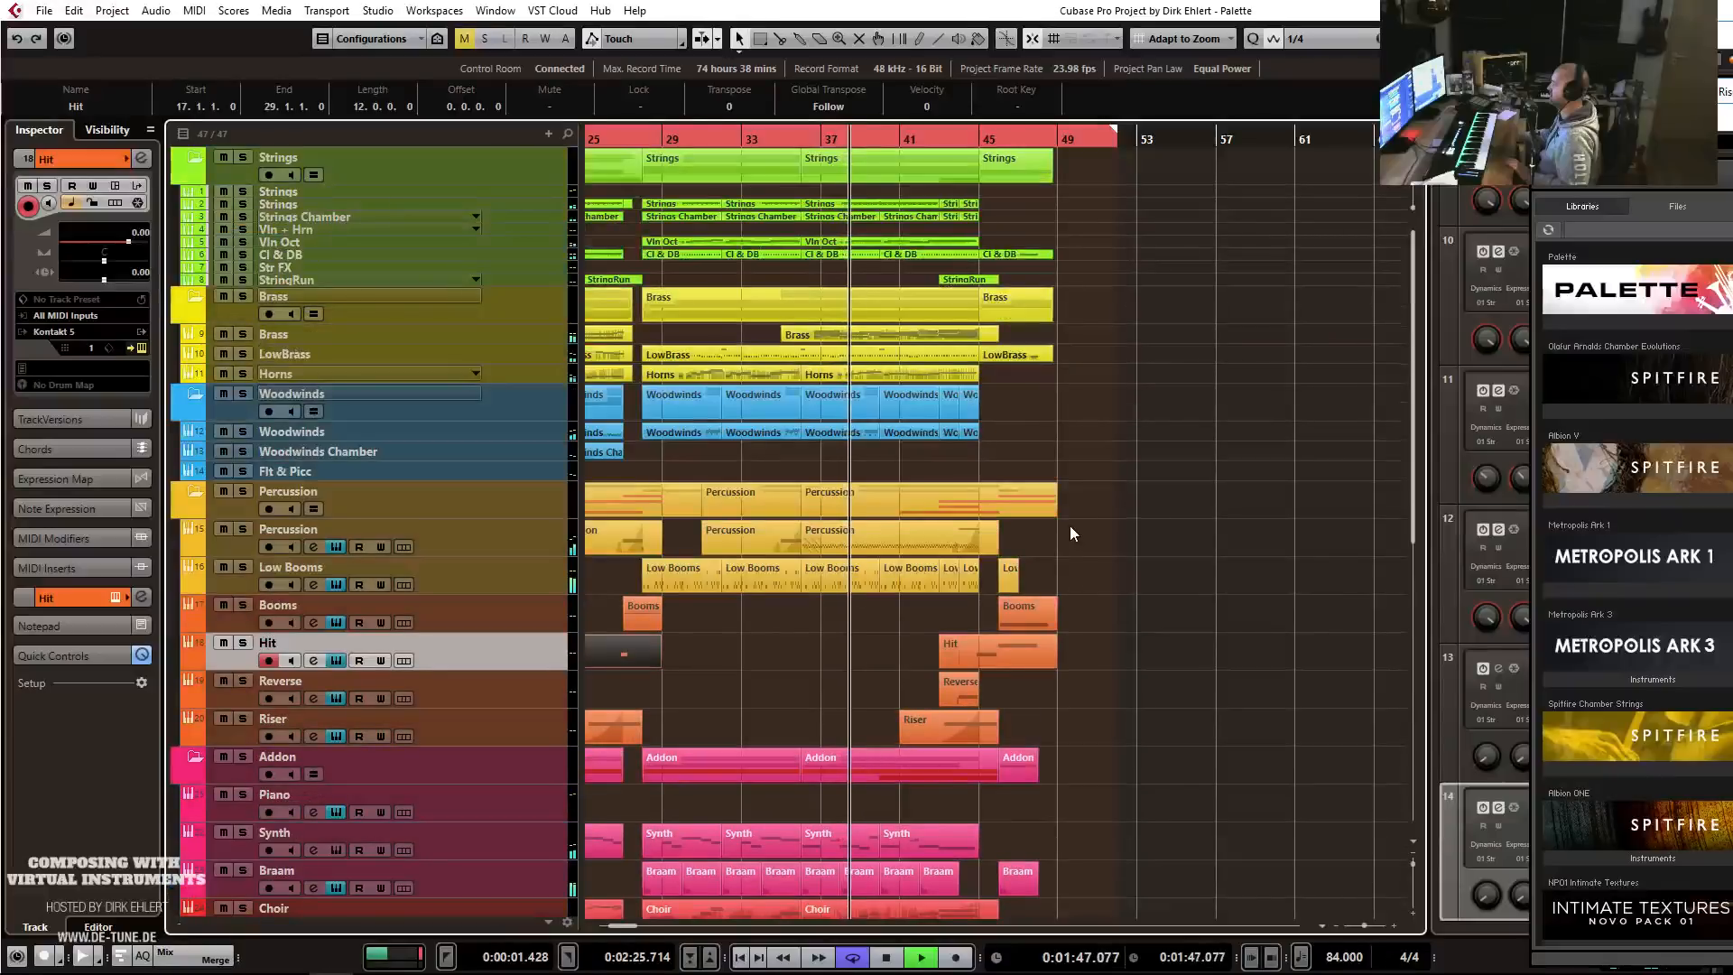
left_click(242, 159)
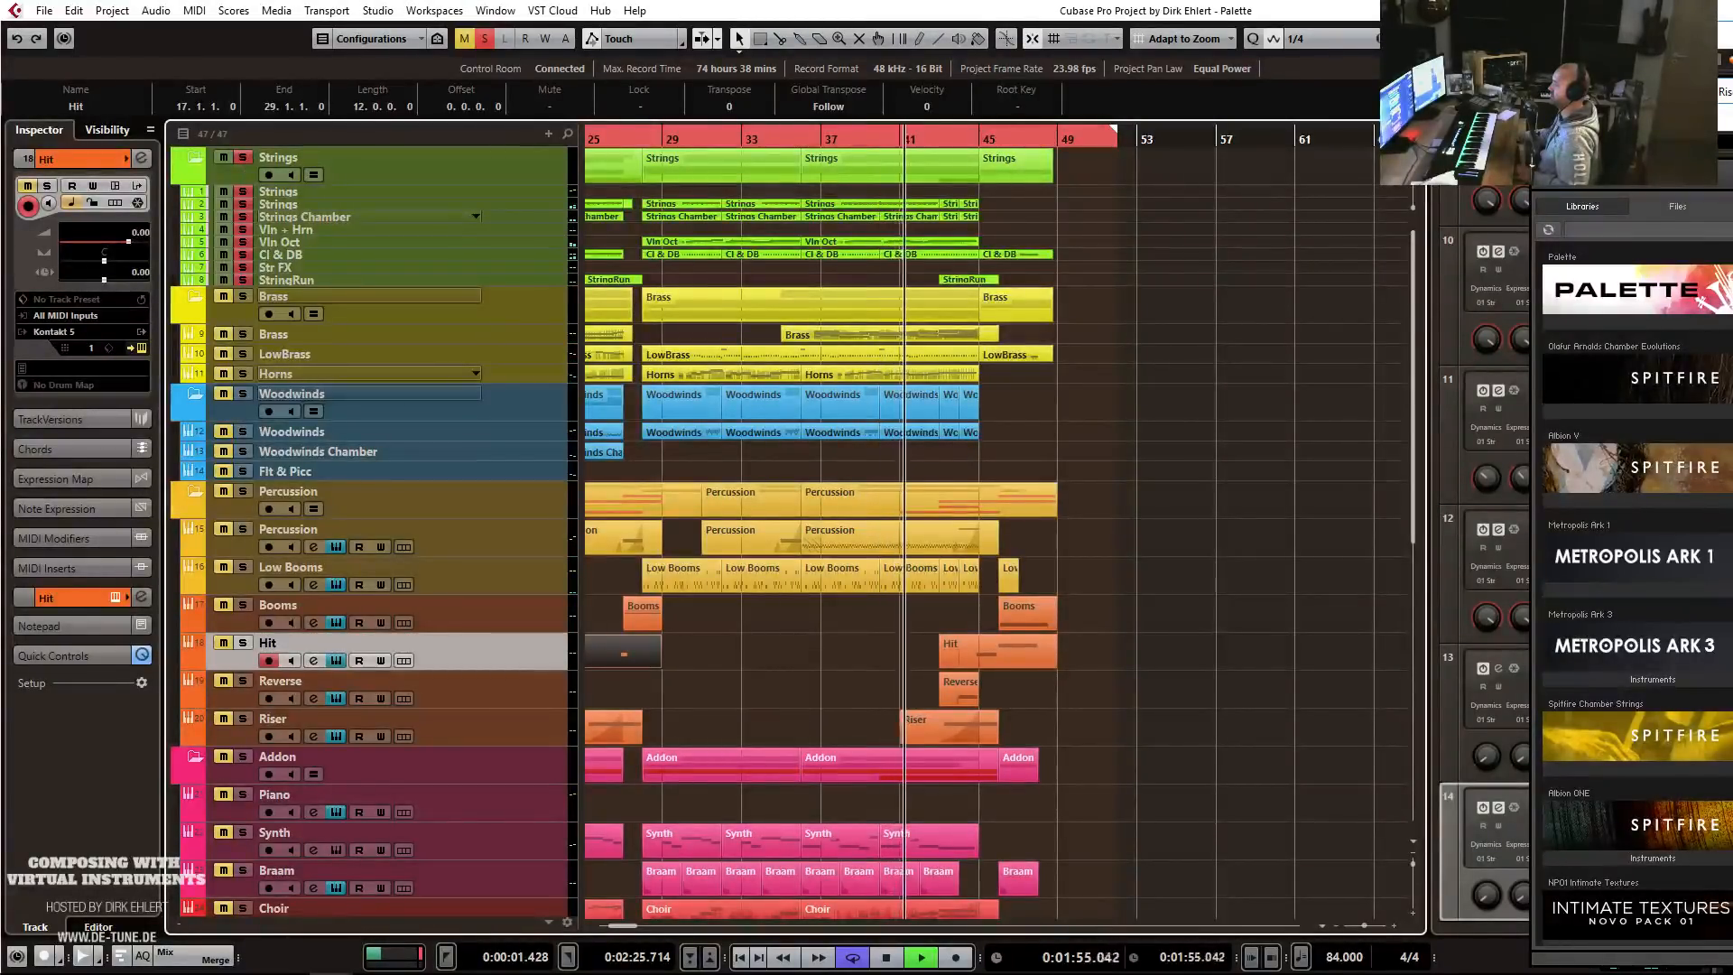
key("F3")
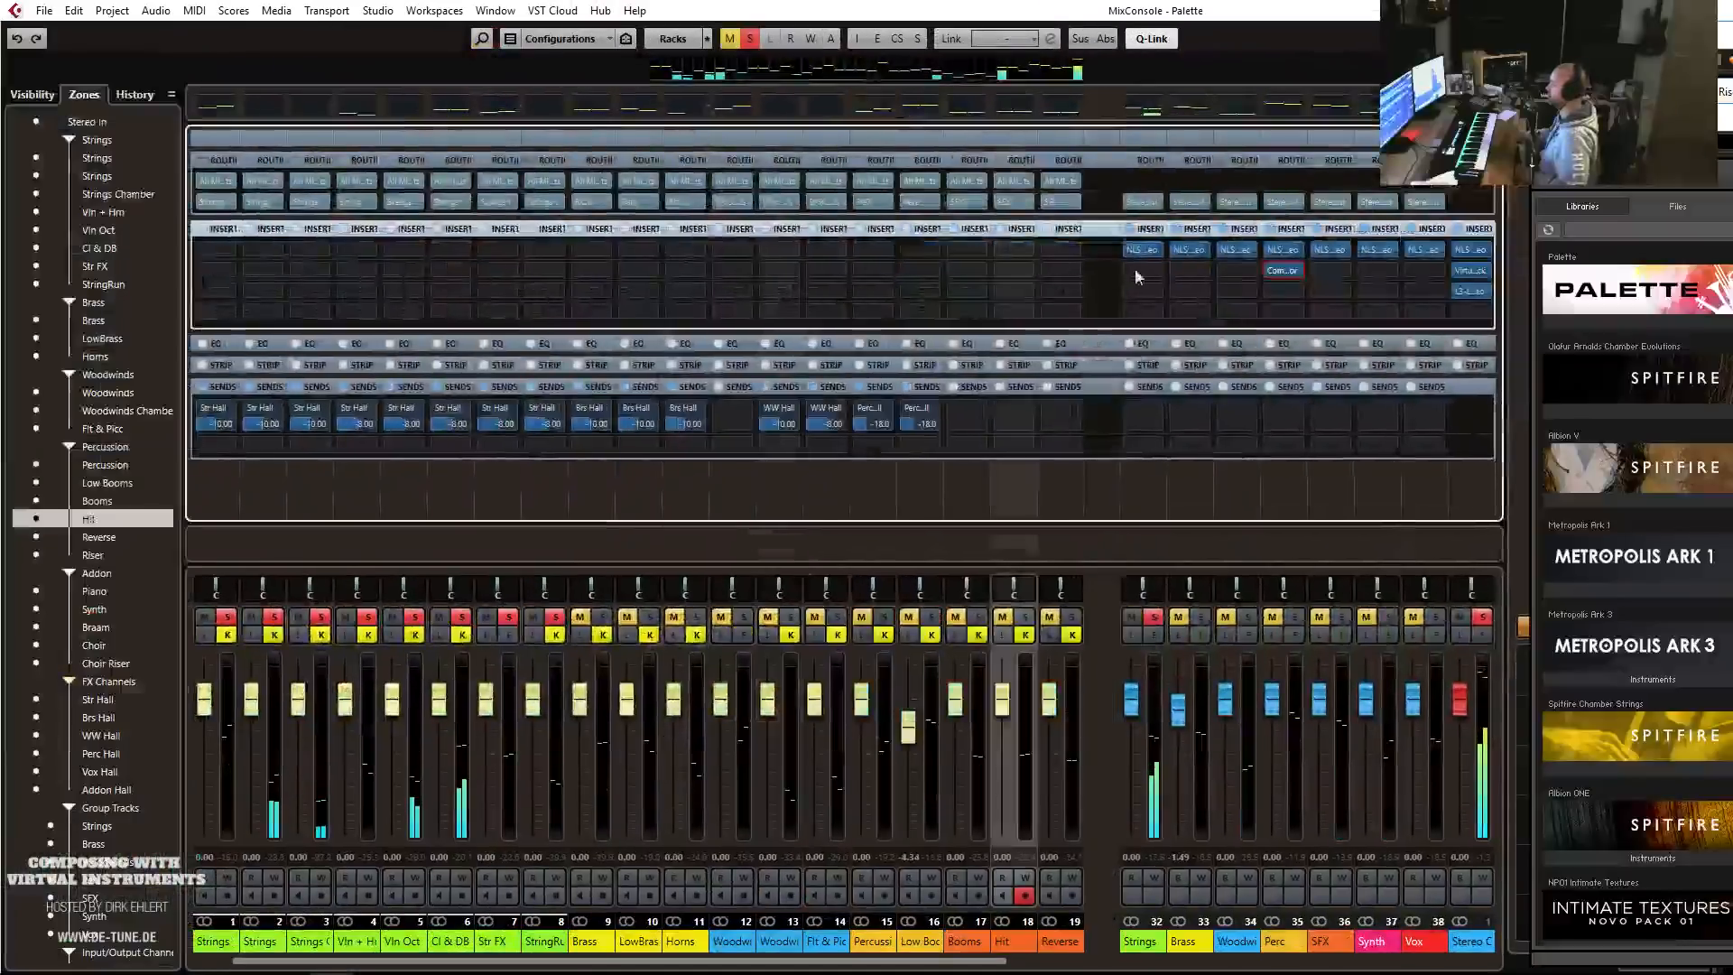
left_click(1155, 270)
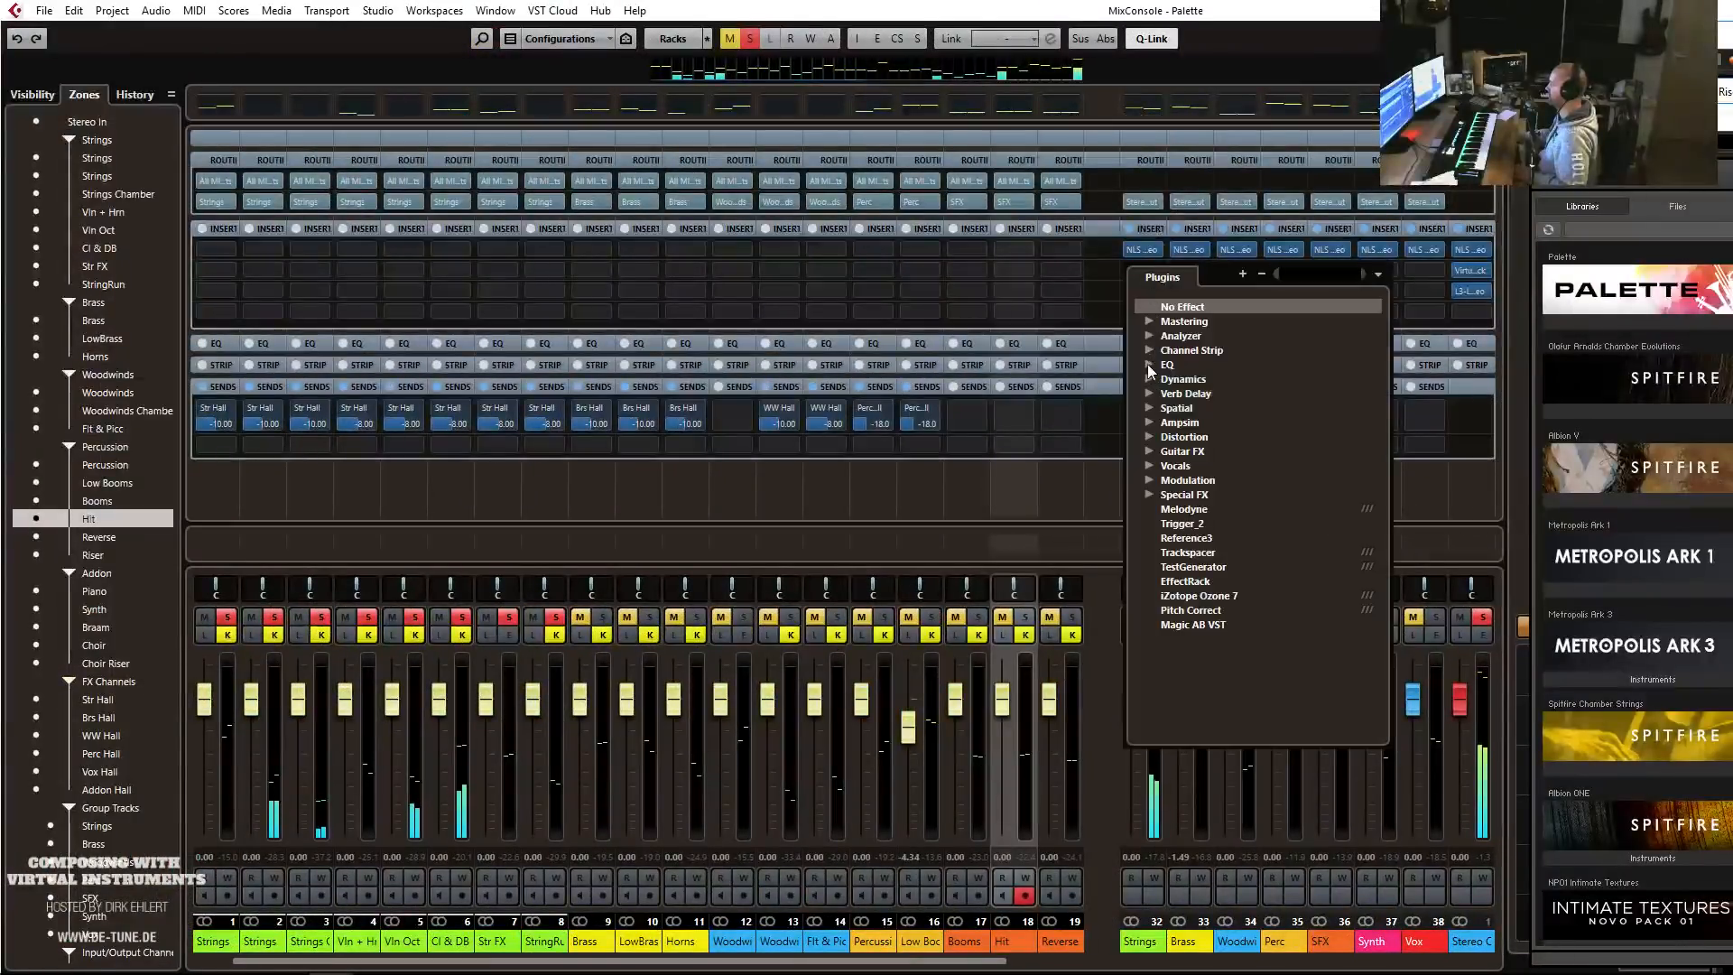
left_click(1150, 365)
left_click(1170, 395)
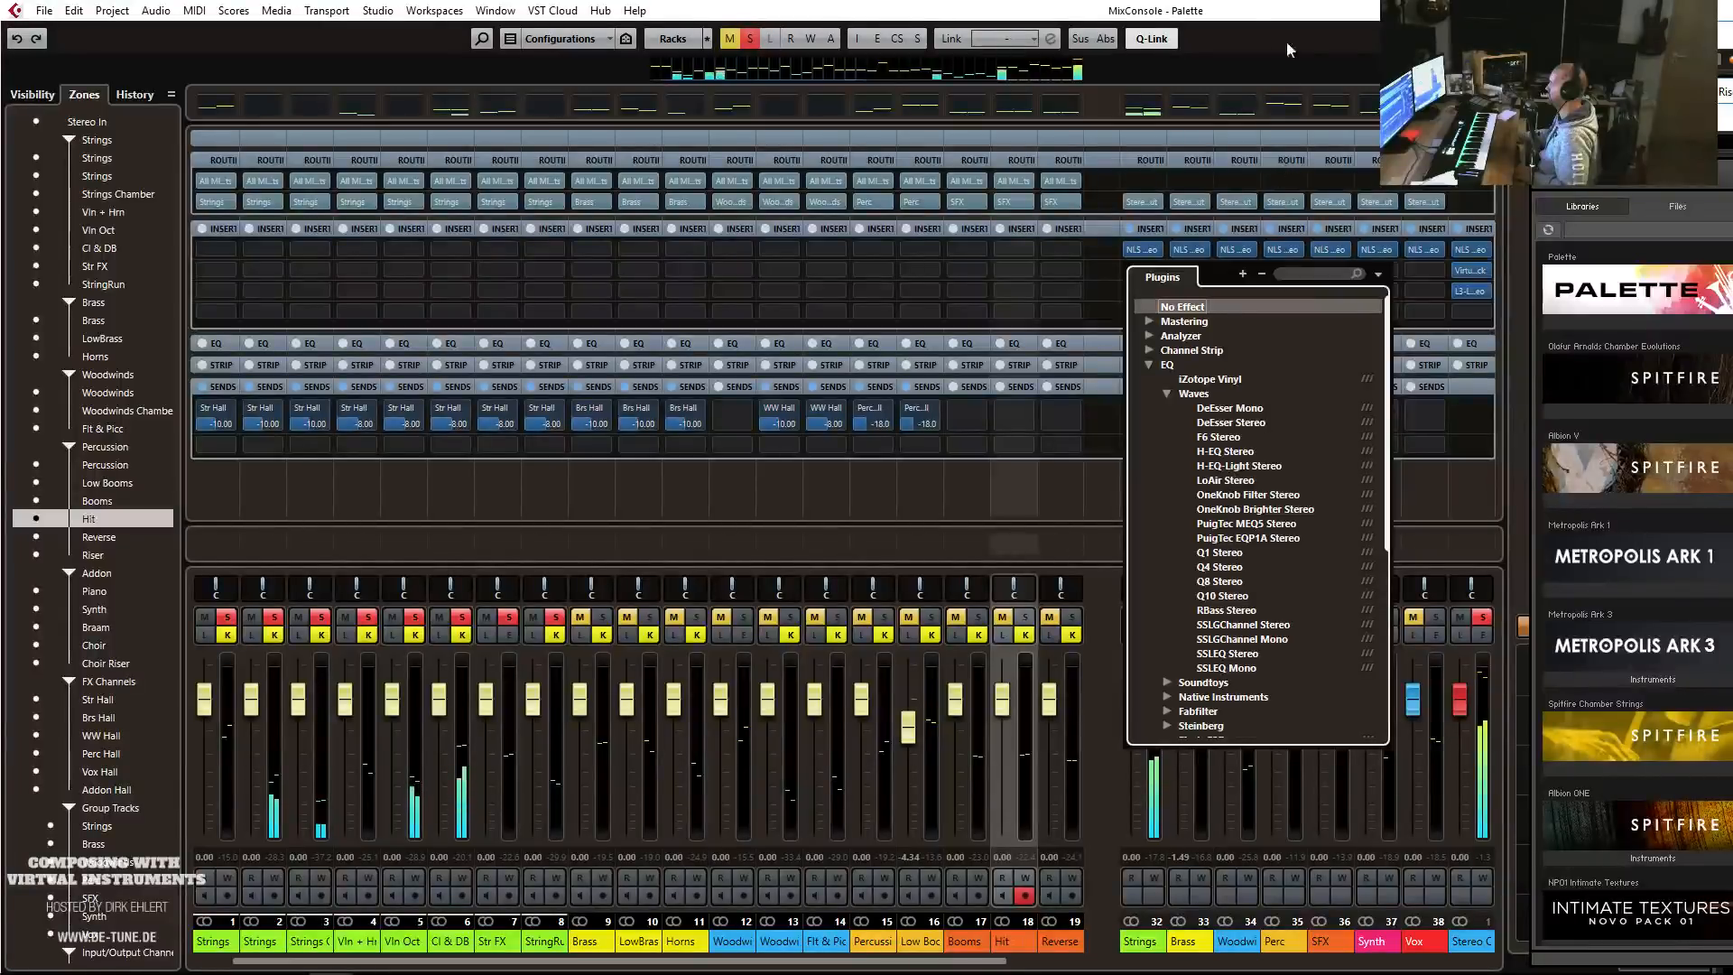
key("Escape")
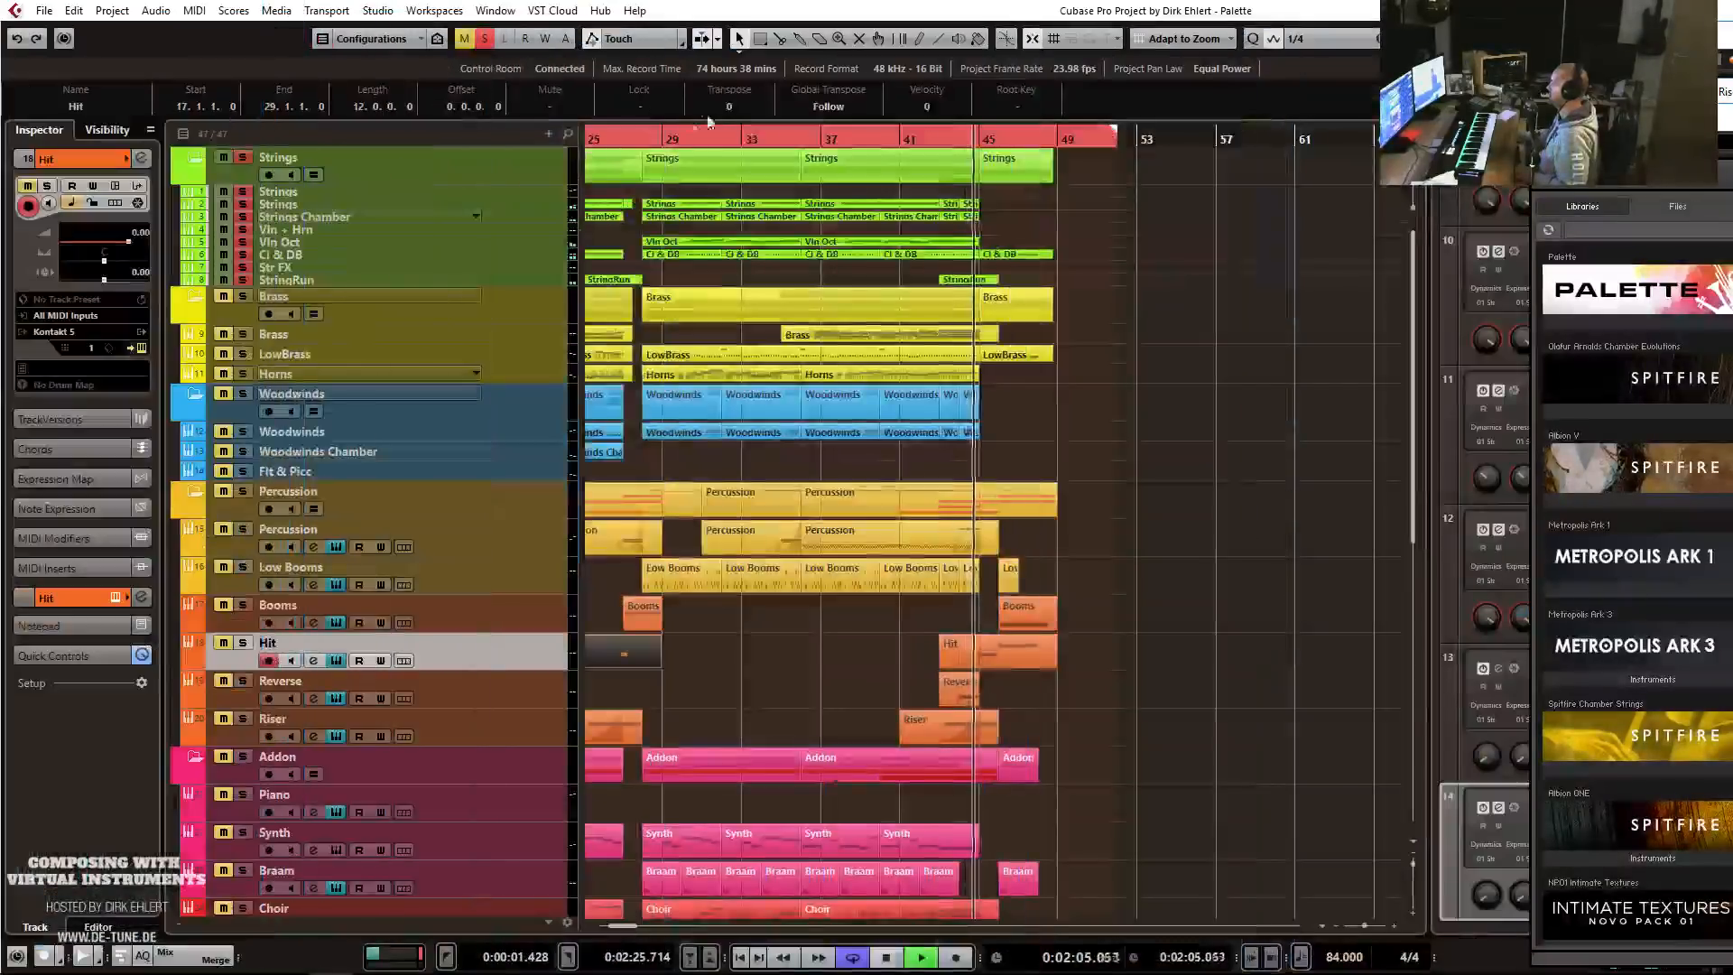
Set the cycle range from bar 28 to bar 45 and play the soloed strings in that loop.
key("space")
left_click(647, 136)
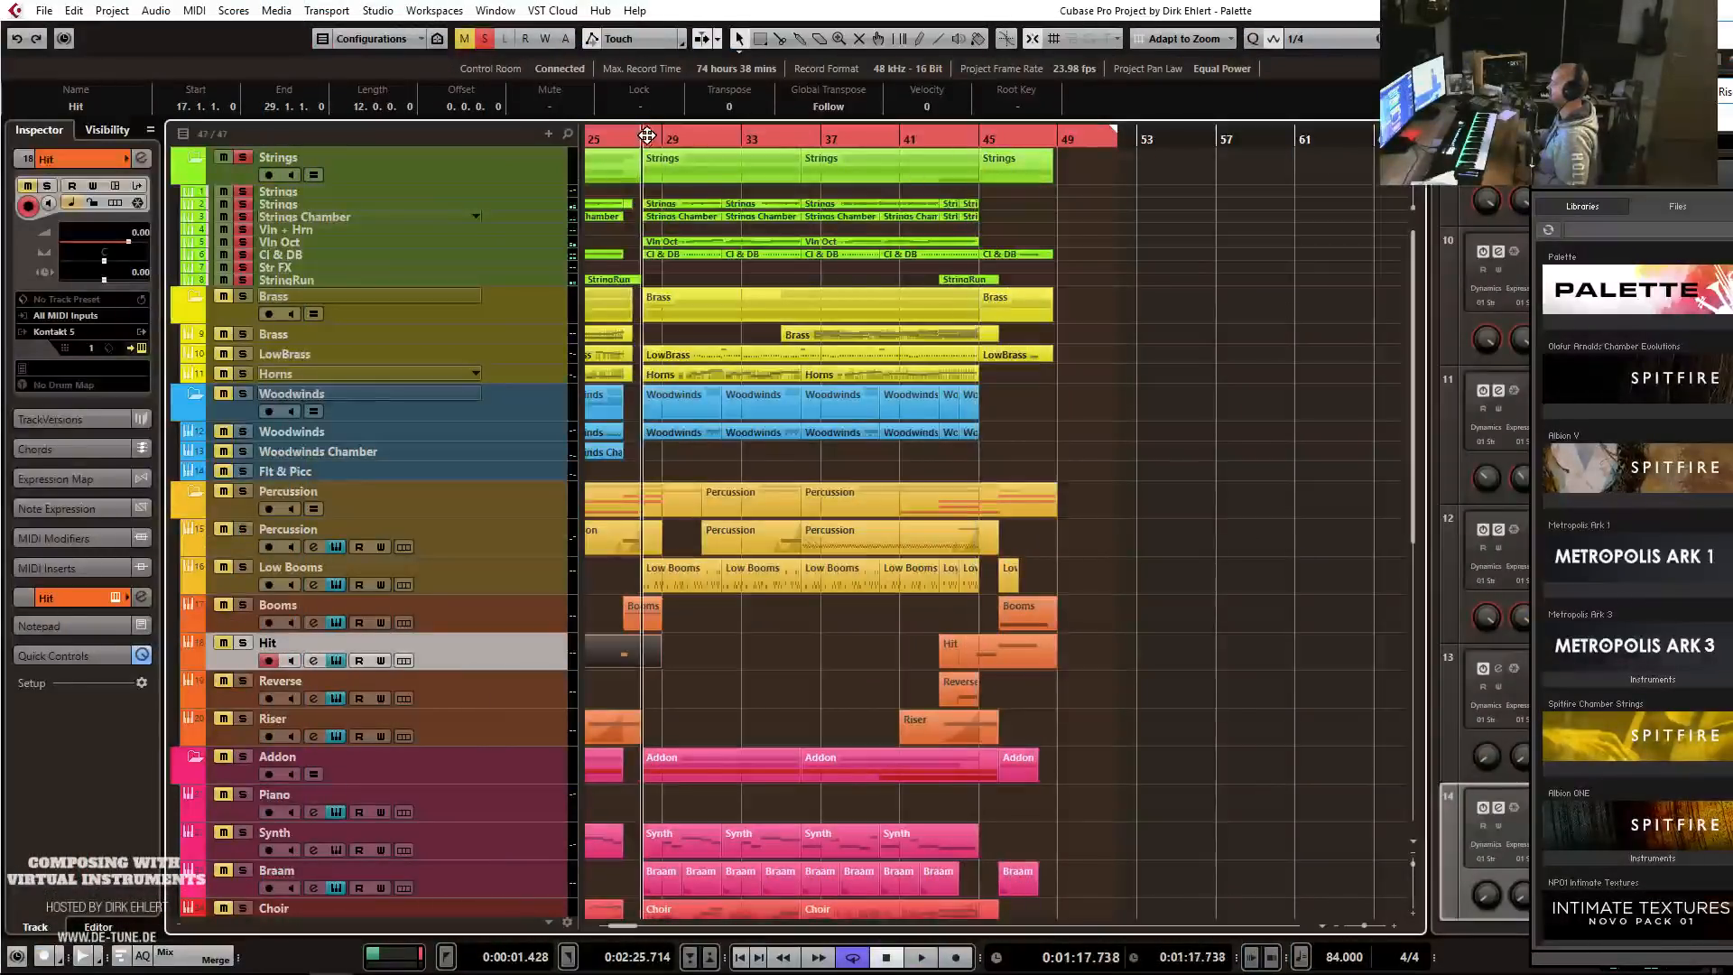
left_click(979, 138)
left_click(978, 137, "alt")
key("space")
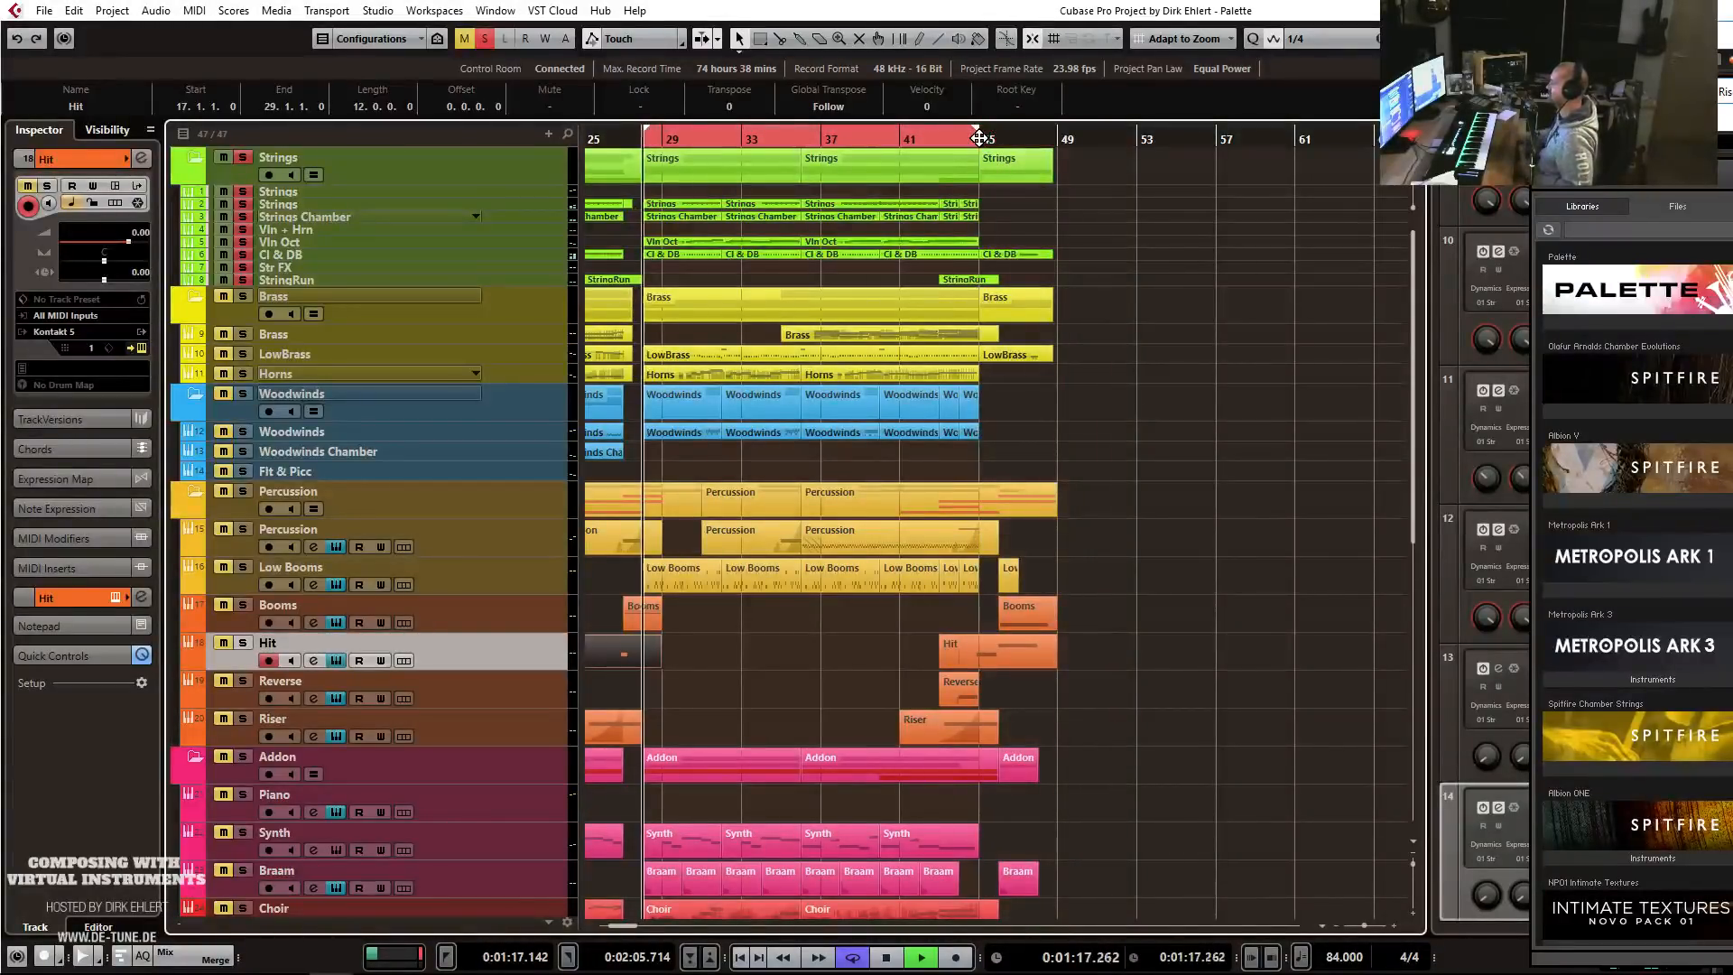
Insert the Waves F6 Stereo equalizer in the Strings group's second insert slot.
key("F3")
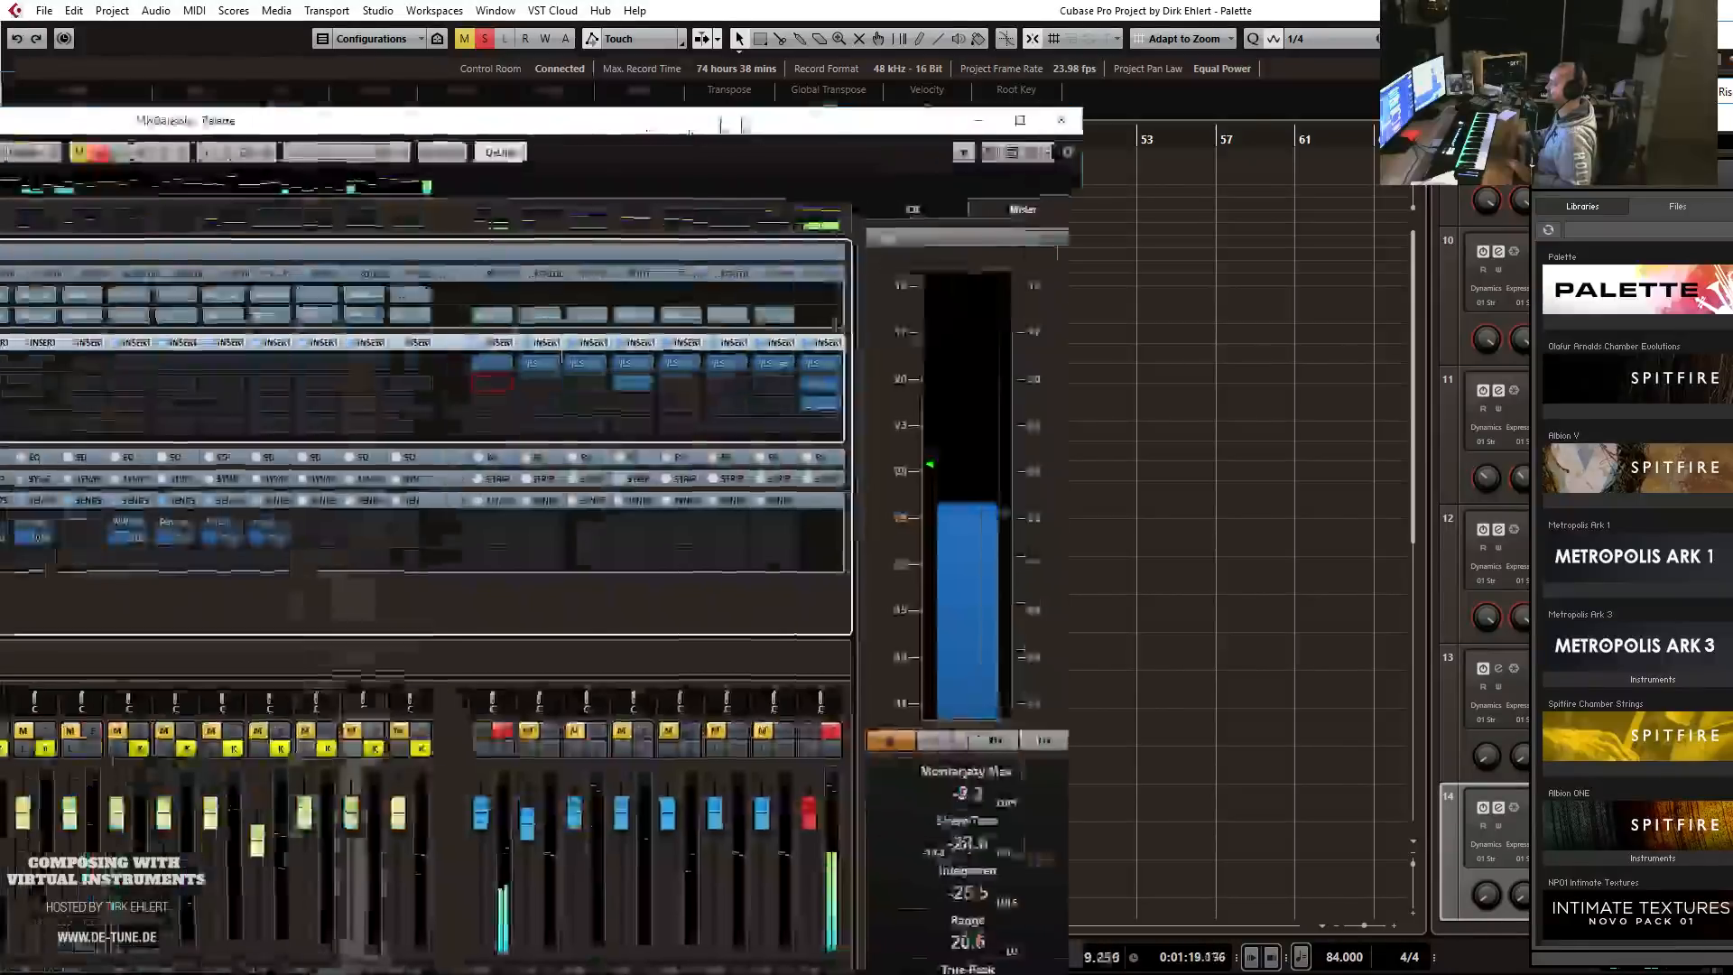
left_click(1146, 271)
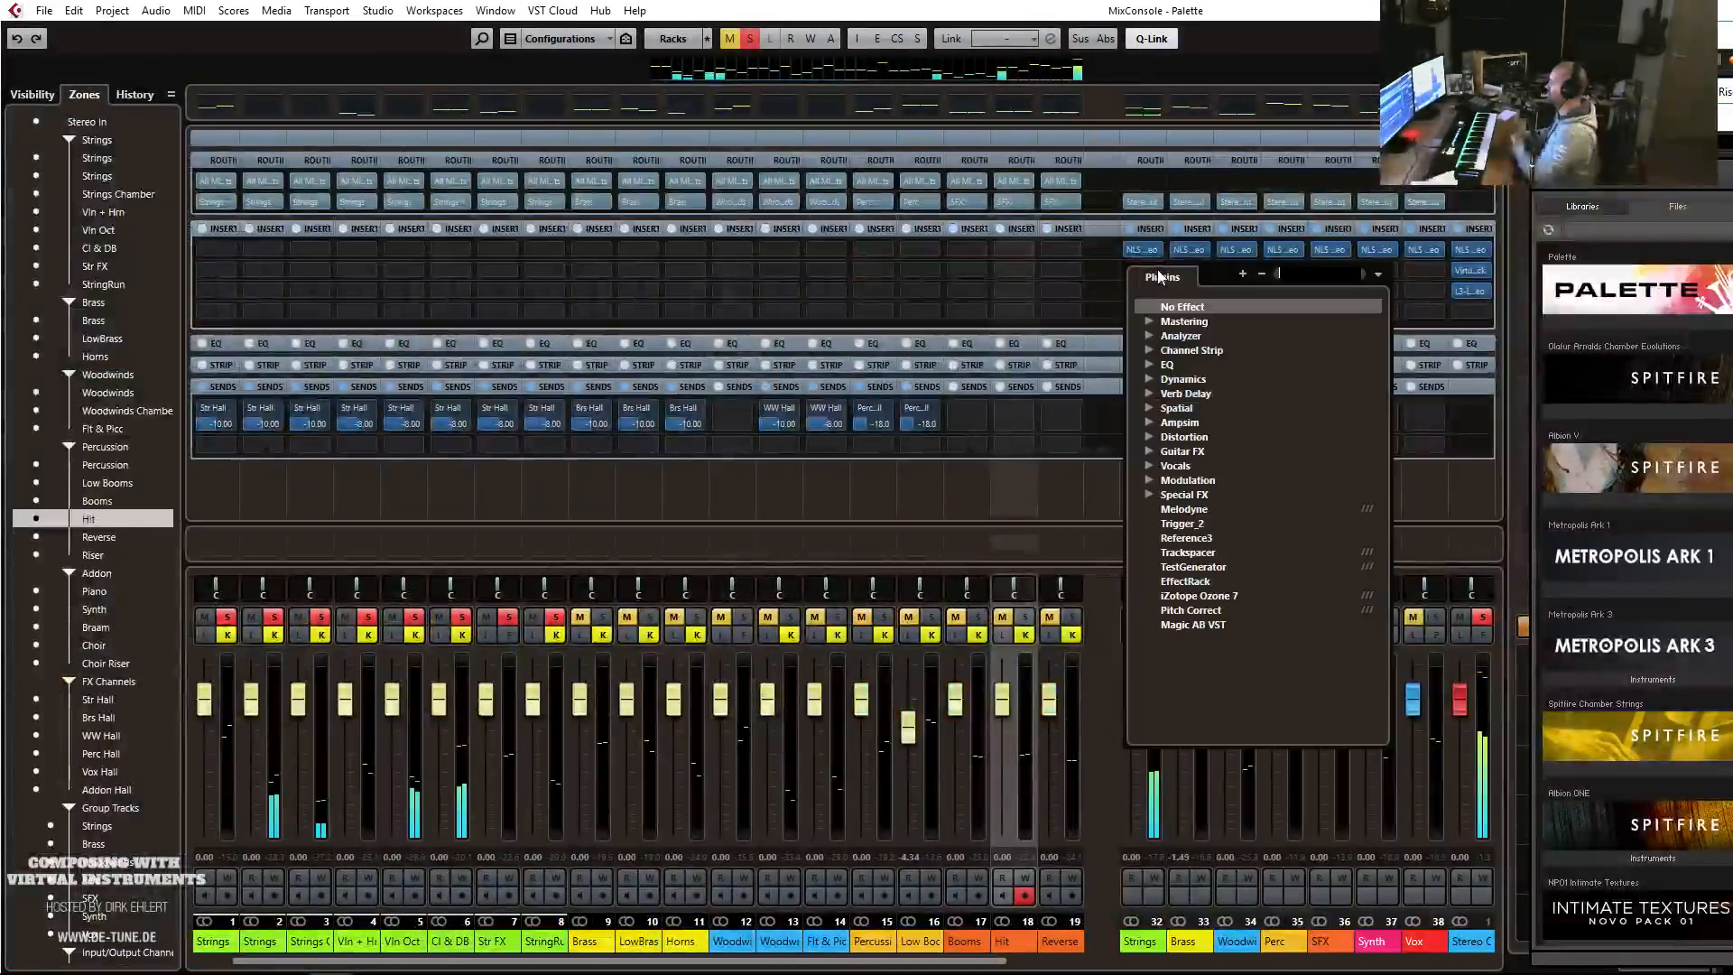
left_click(1151, 366)
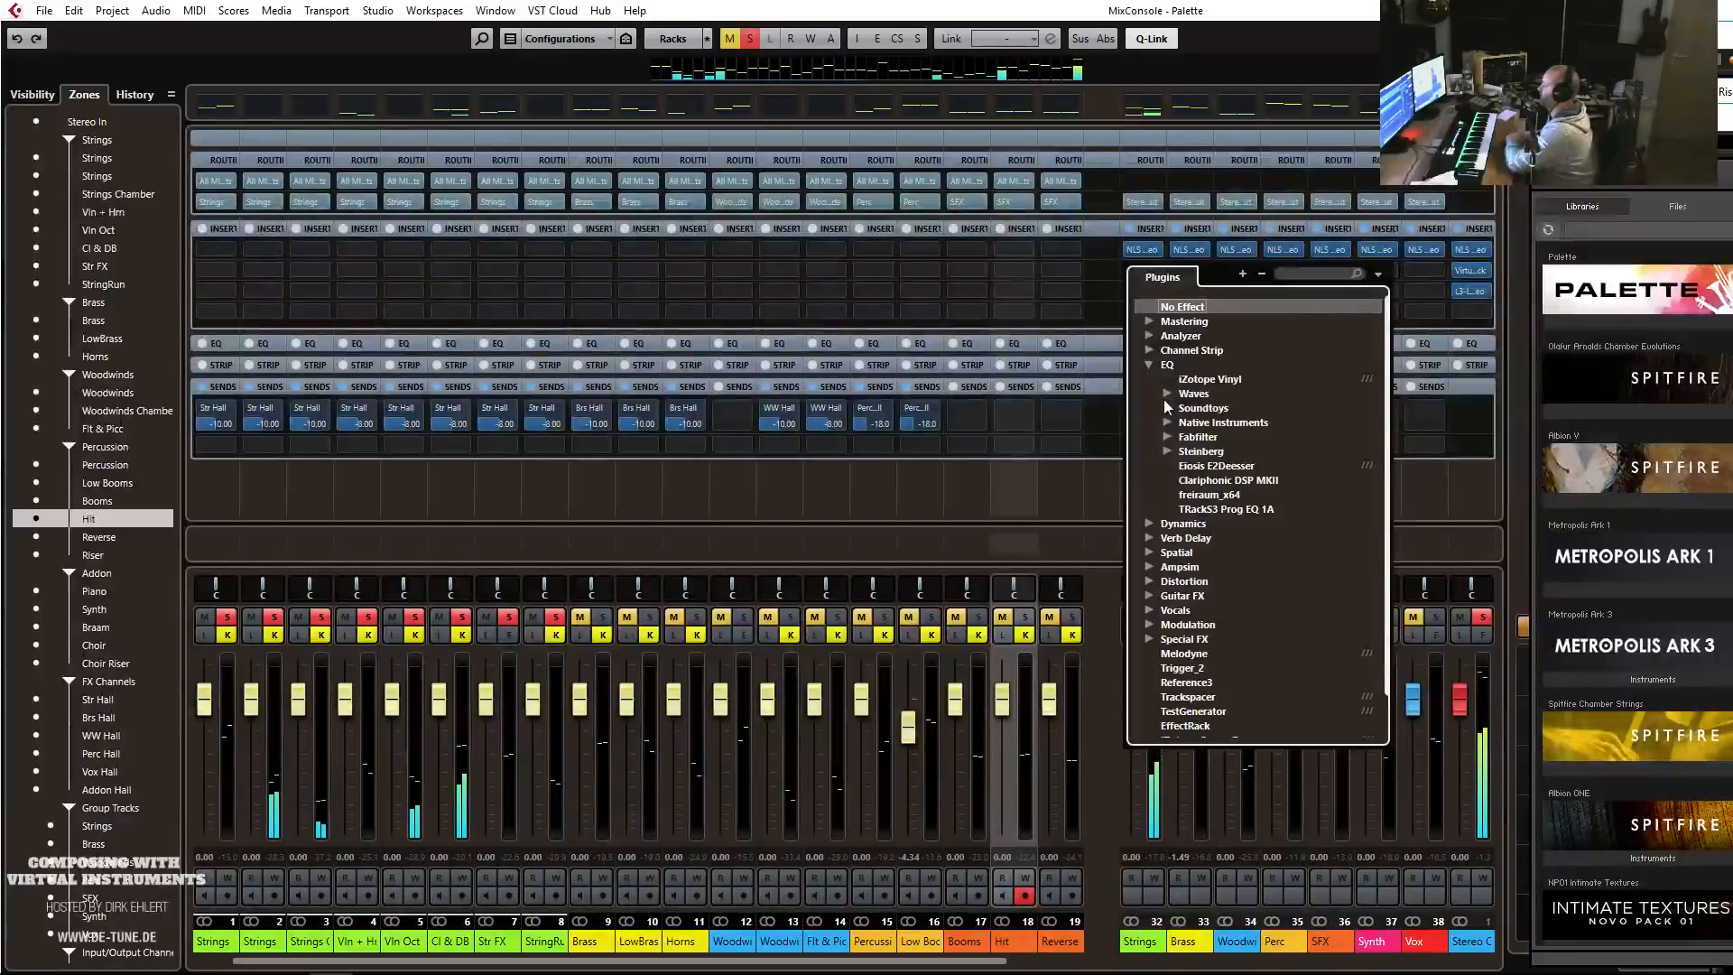
left_click(1167, 395)
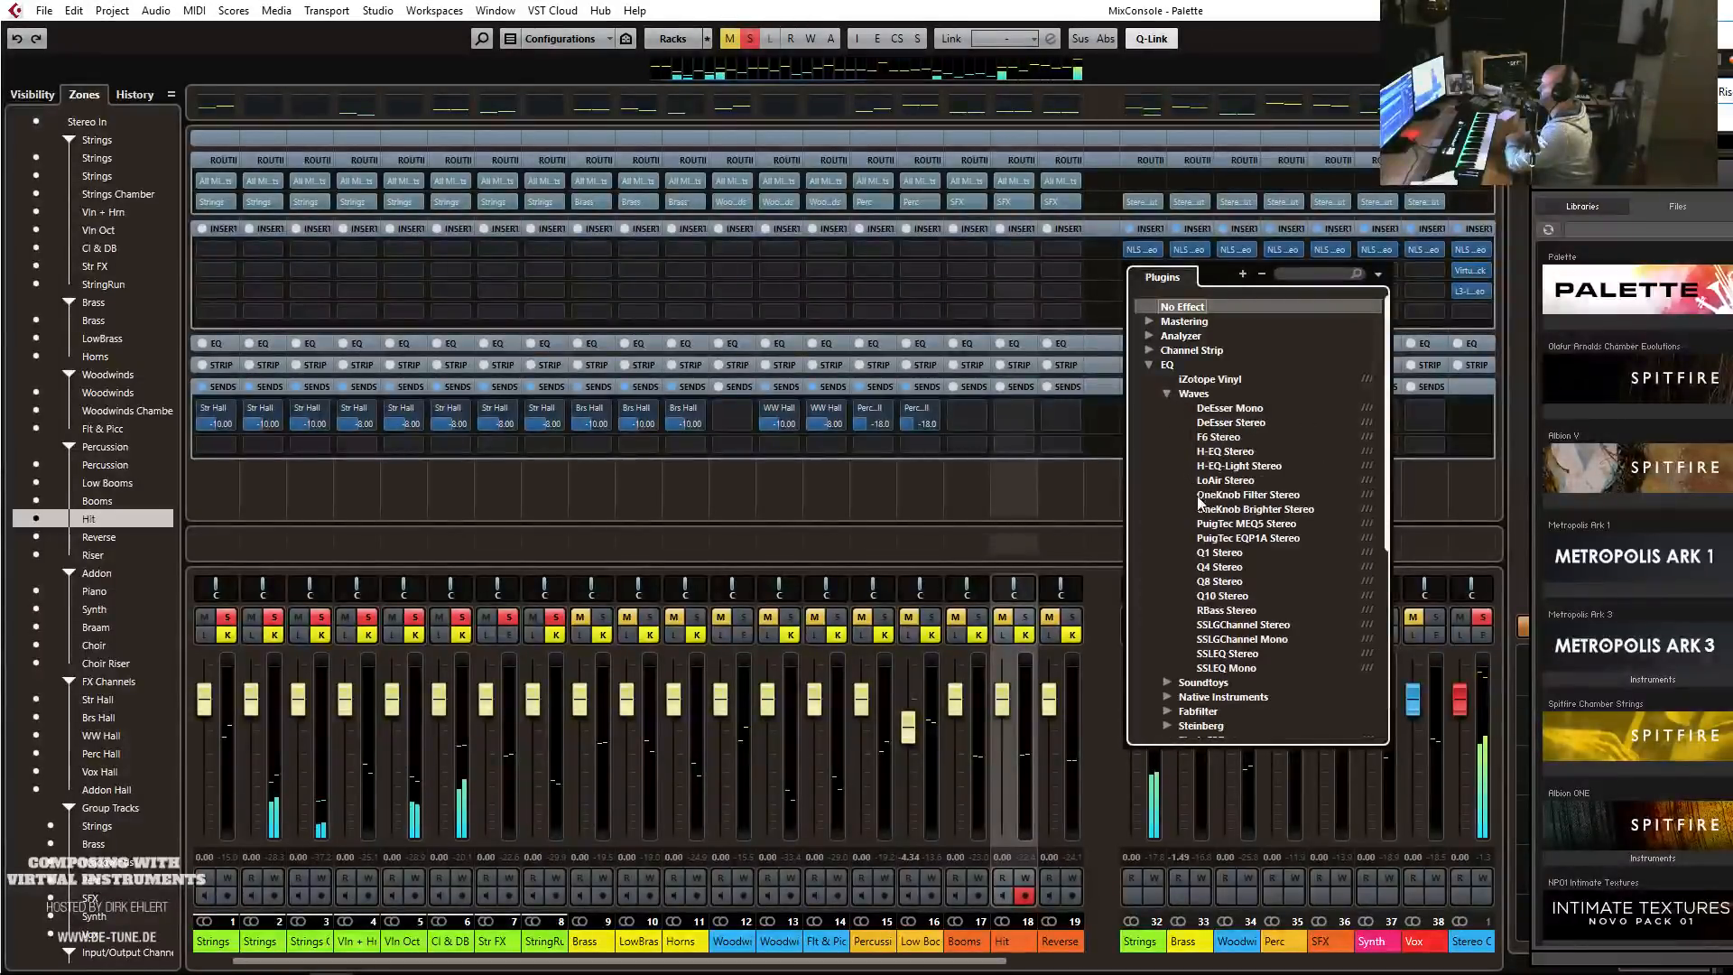
left_click(1220, 438)
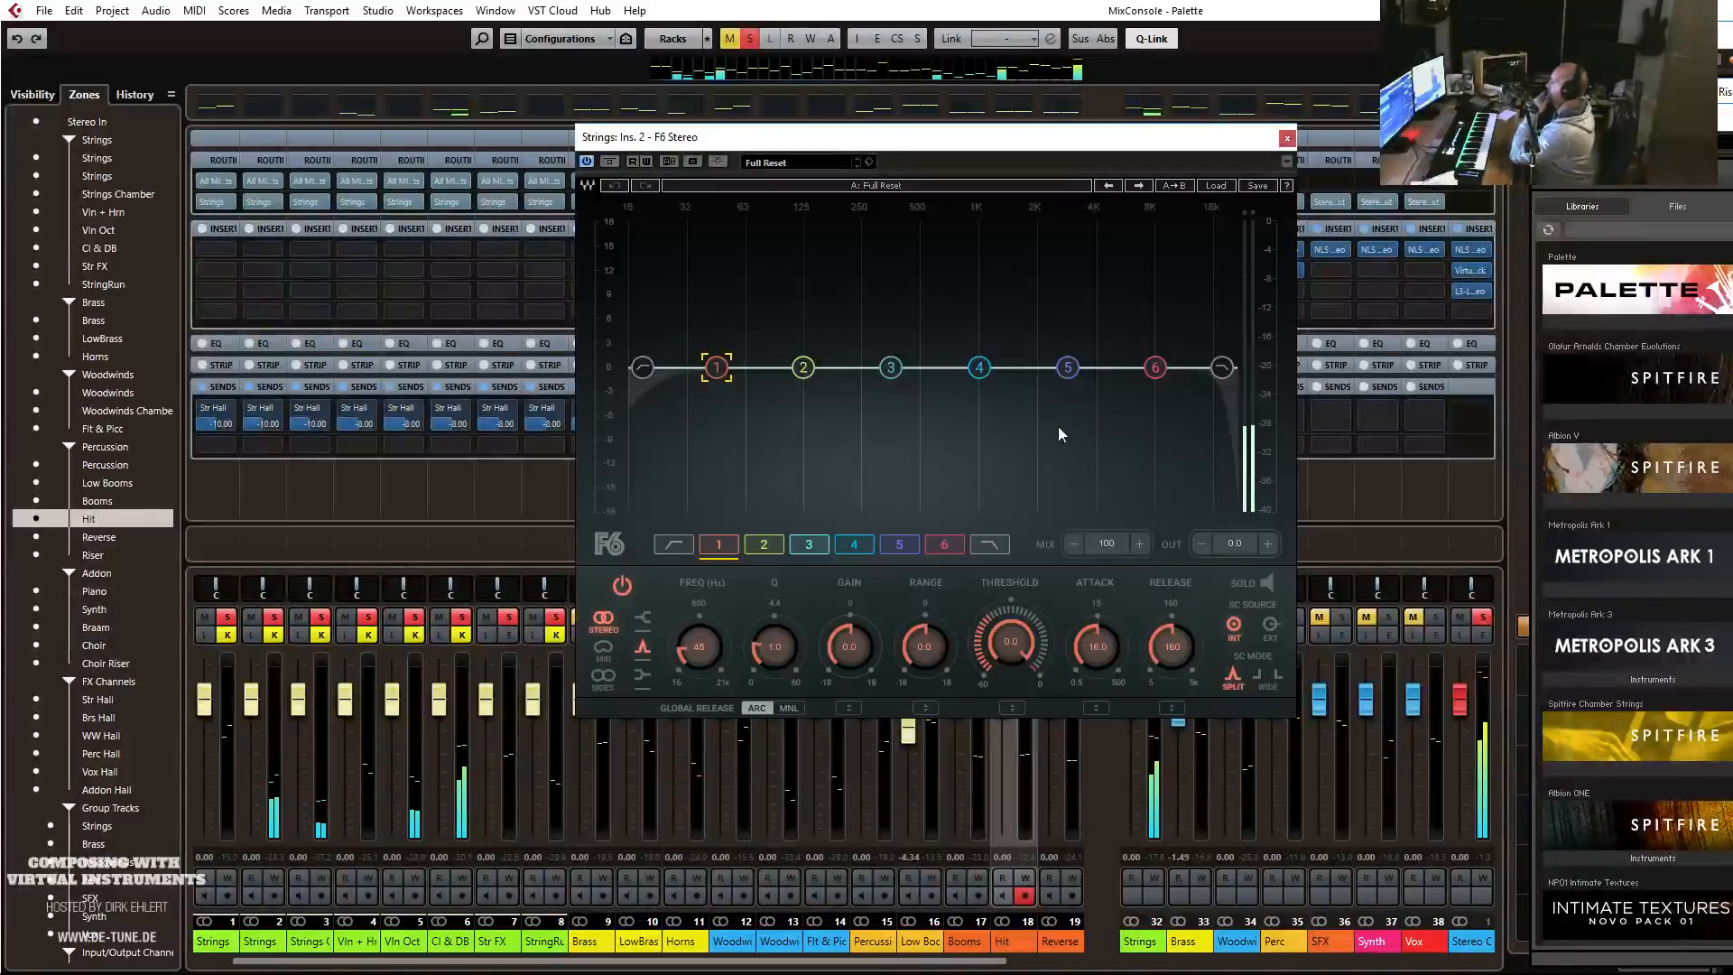
Enable the F6 high-pass filter with a slope of 24 dB/oct and a frequency of 31 Hz.
left_click(668, 547)
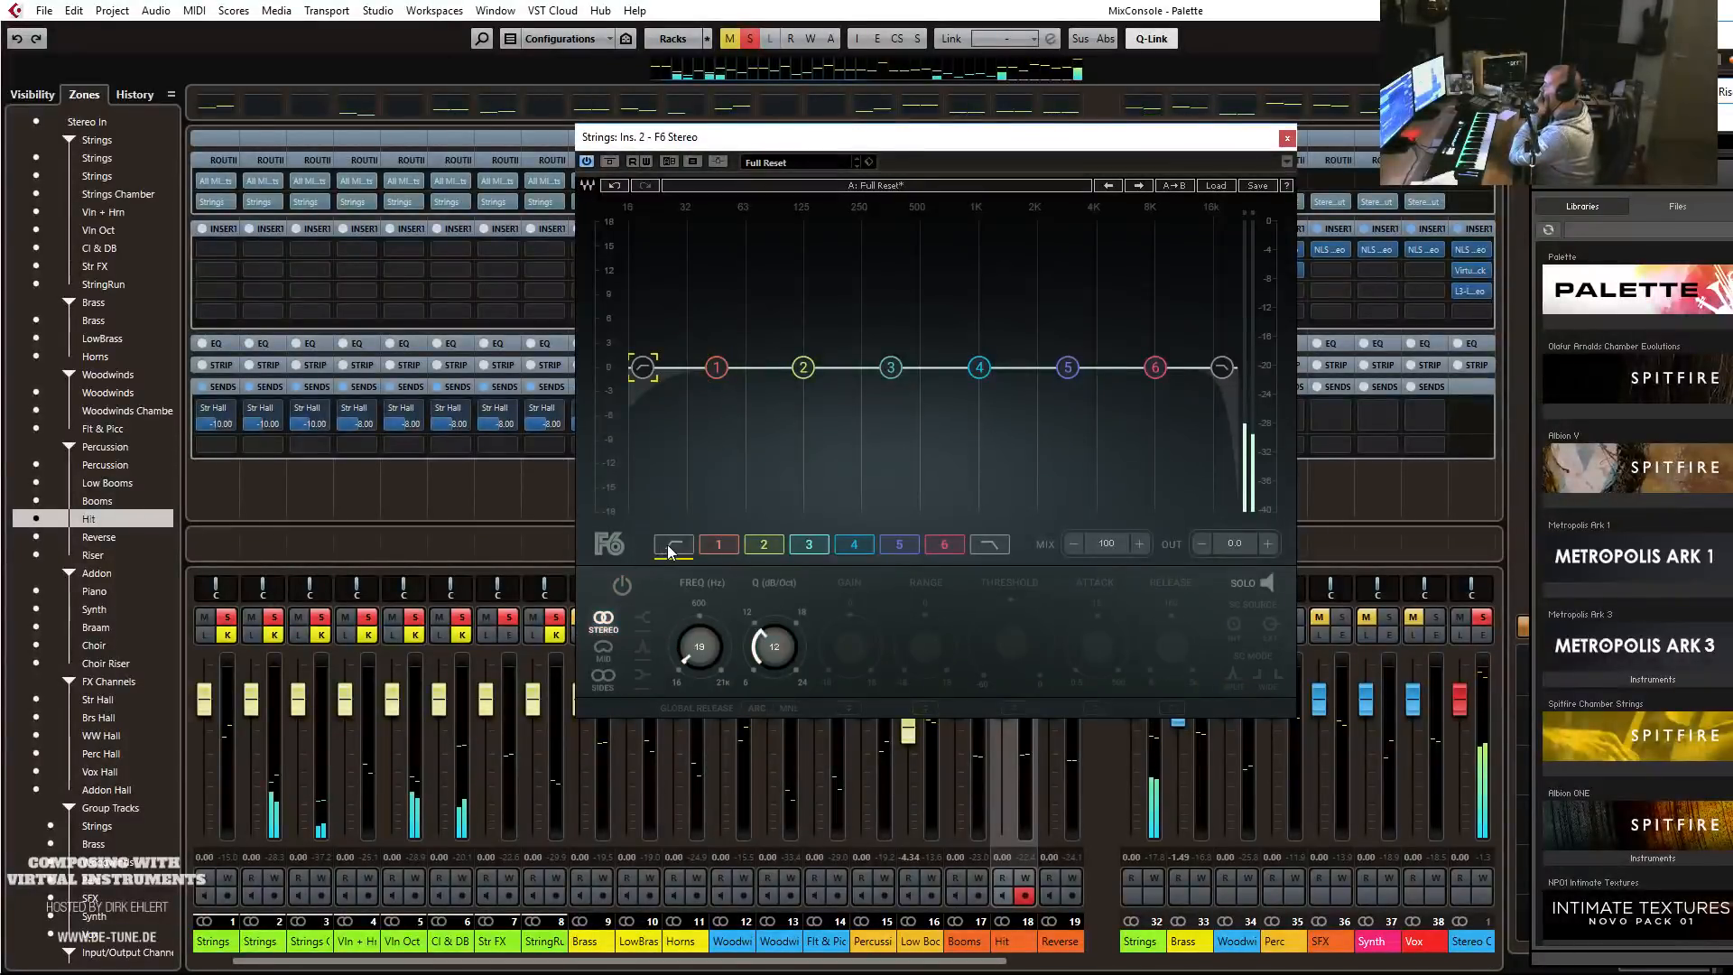
left_click(621, 588)
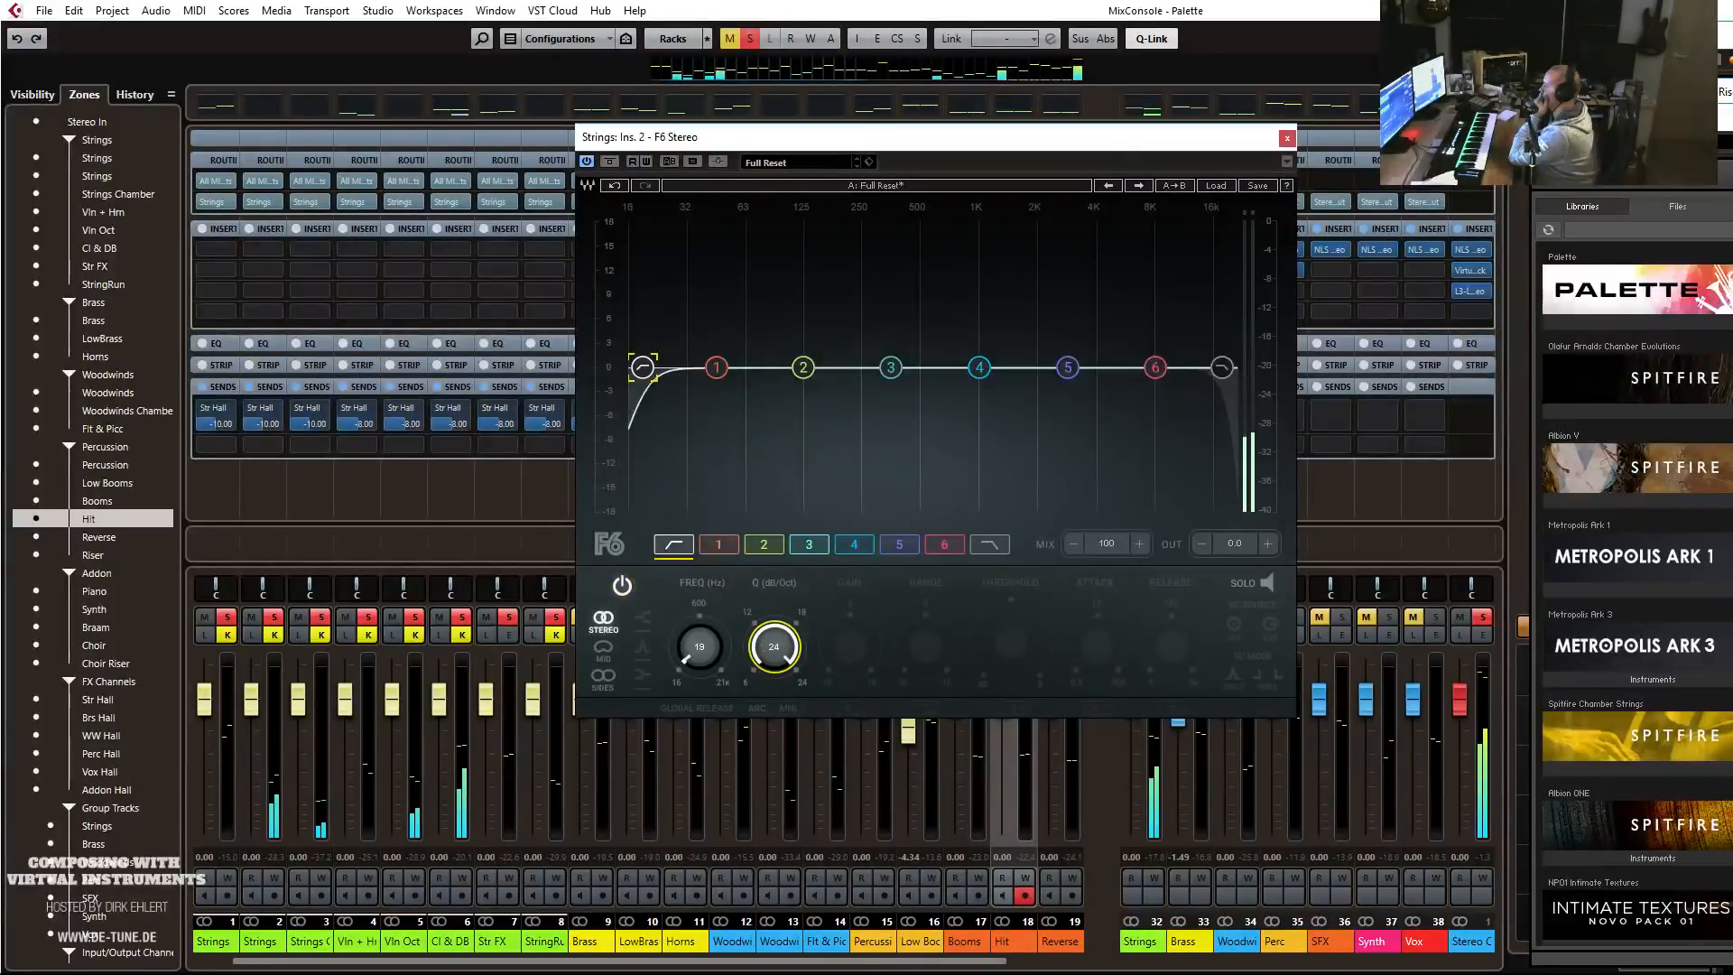
left_click(698, 648)
left_click_drag(698, 648, 698, 631)
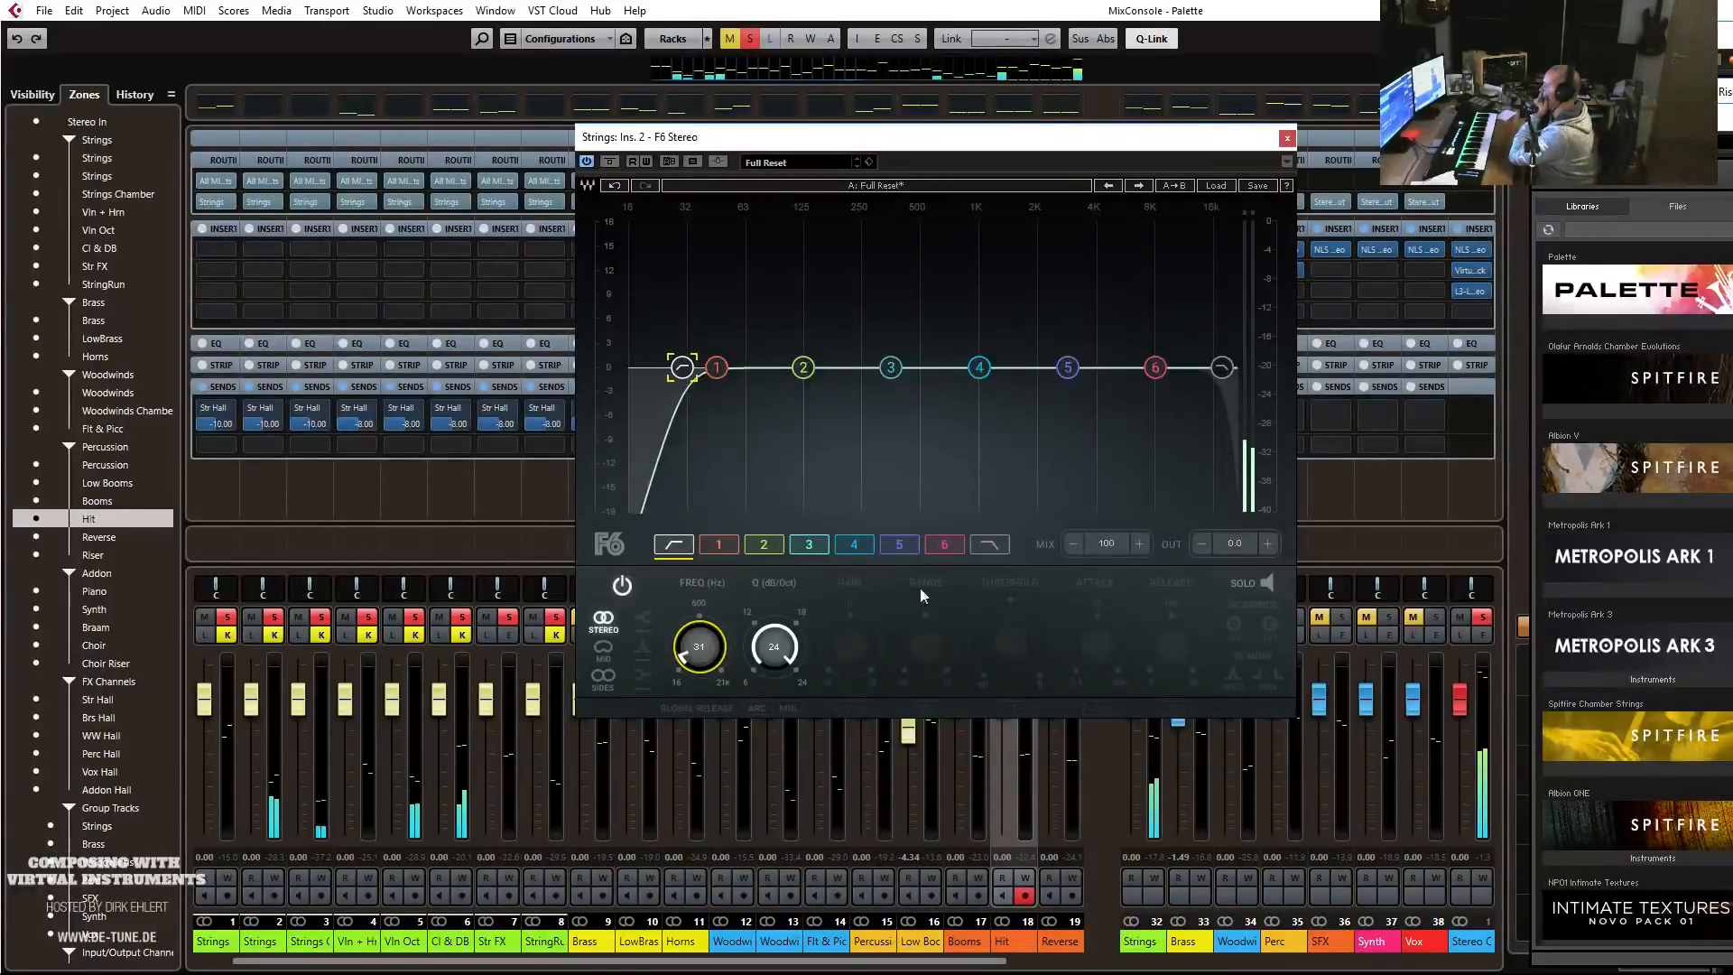
Boost F6 band 5 by 3.1 dB at 3431 Hz with Q 0.8, range 2.5 and threshold -32.8.
left_click(1068, 370)
mouse_move(1068, 372)
left_mouse_down()
mouse_move(1068, 342)
mouse_move(1083, 346)
left_mouse_up()
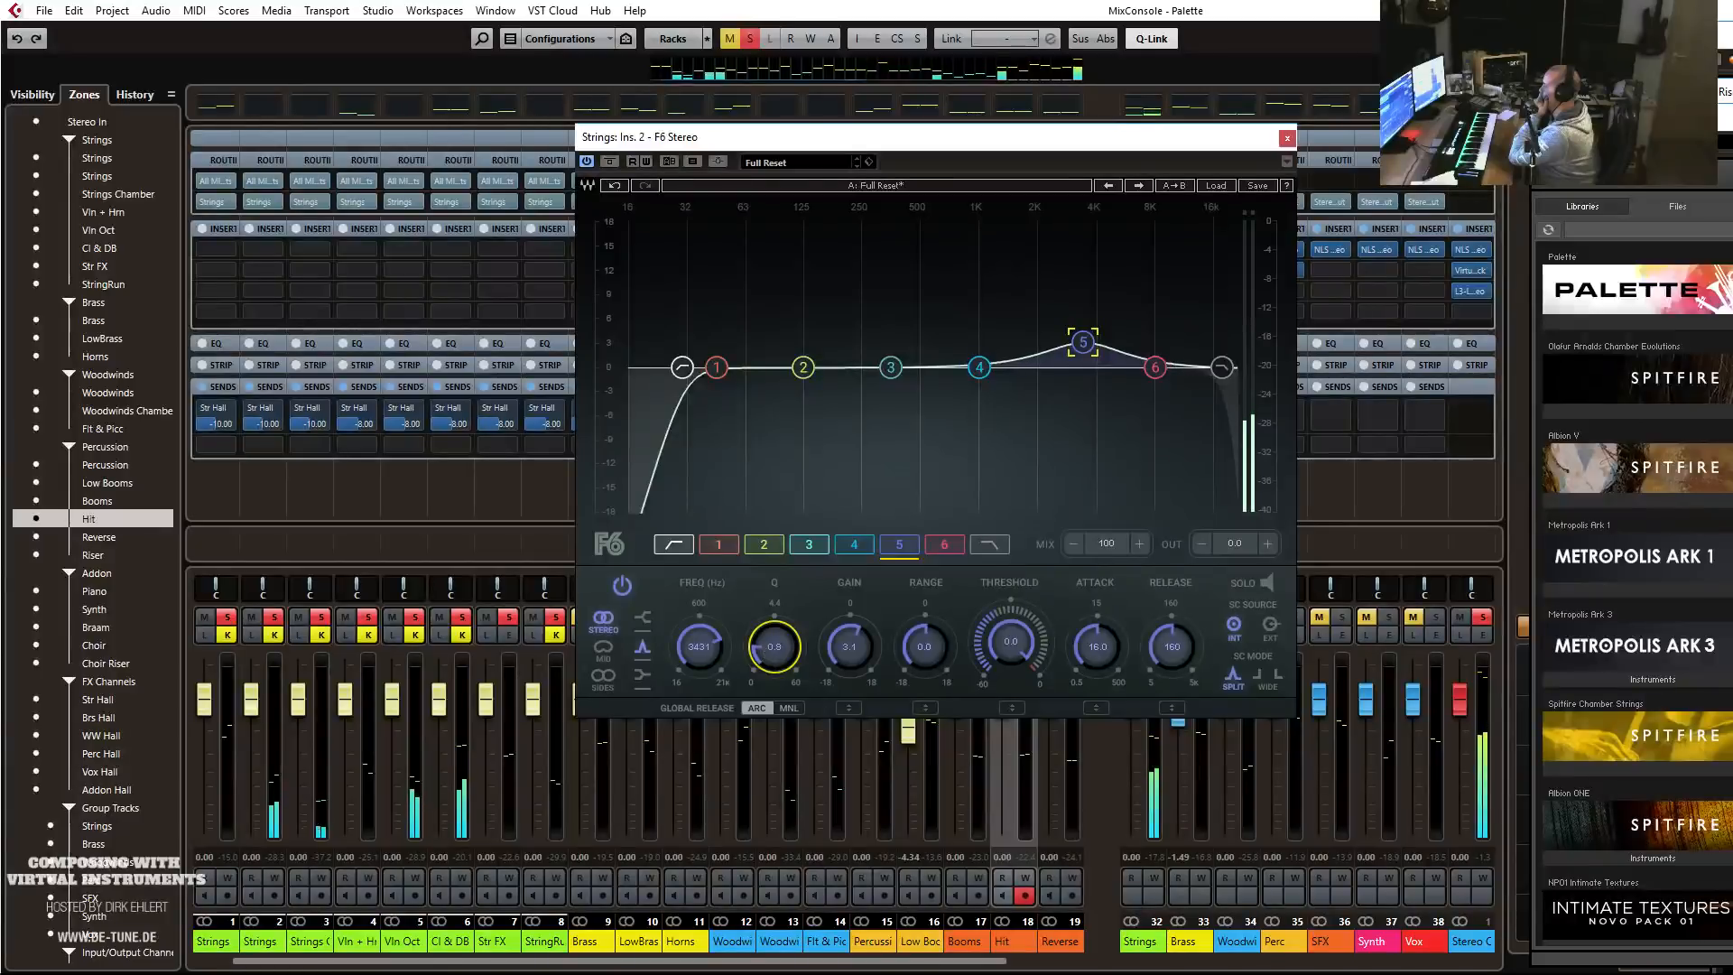
left_click_drag(972, 644, 925, 645)
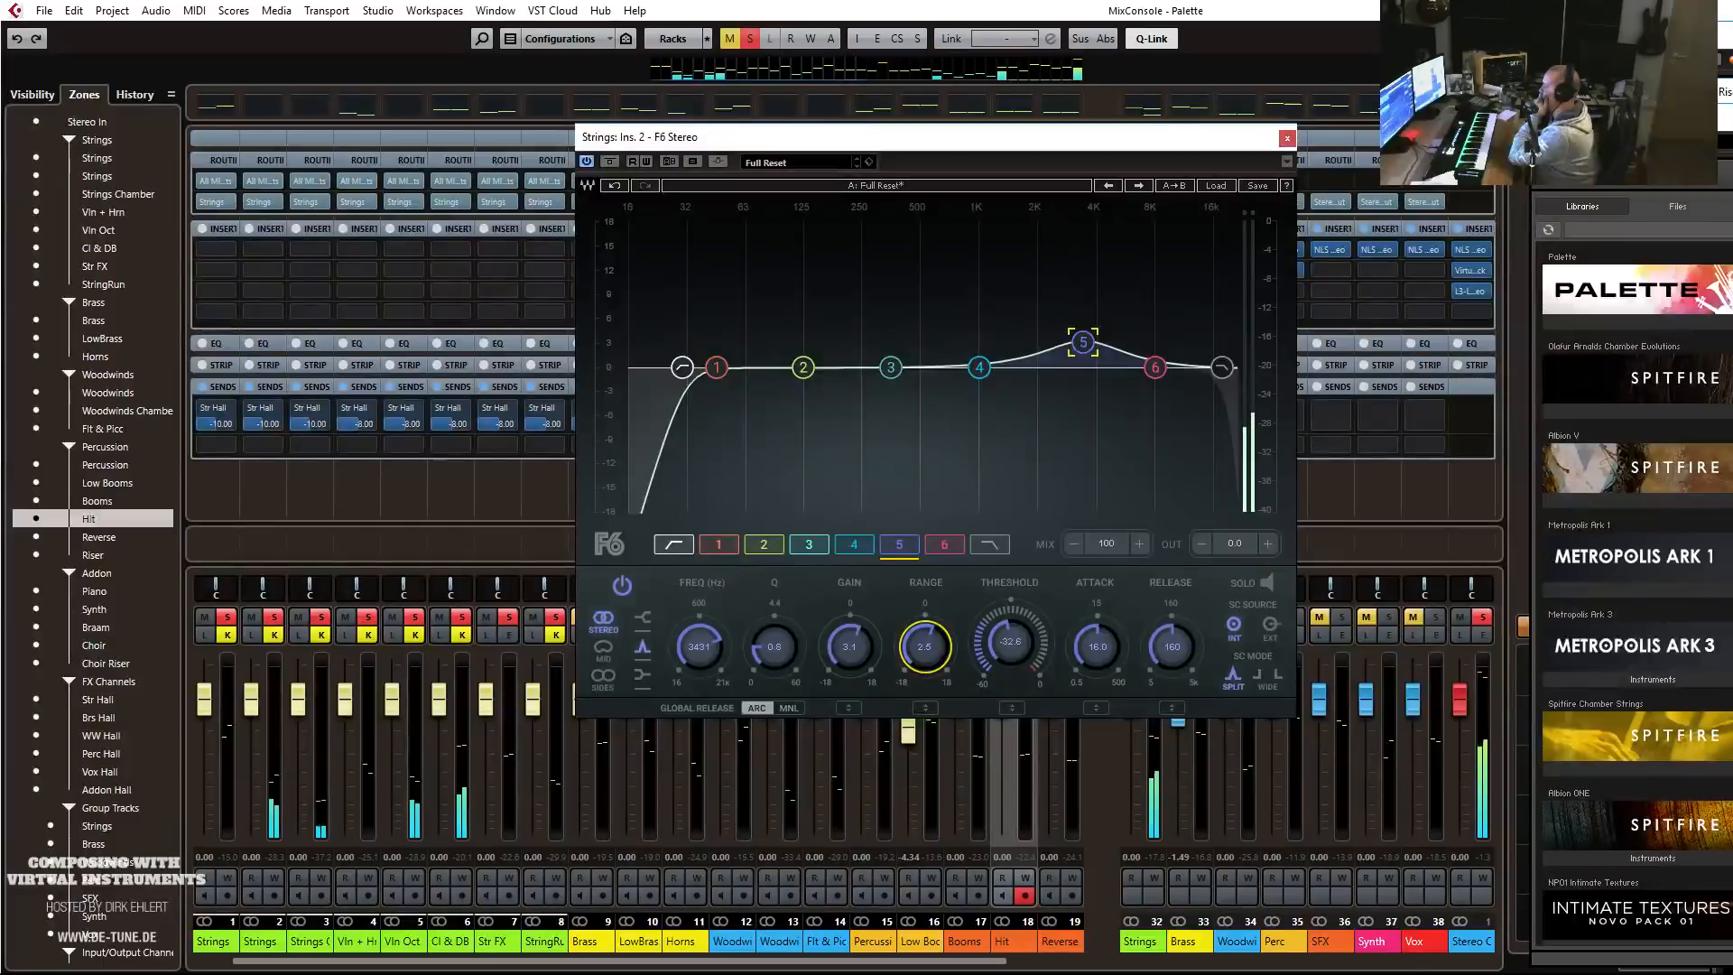
Boost F6 band 2 by 1.5 dB at 136 Hz and raise band 5 to 3.9 dB at 3822 Hz.
mouse_move(798, 377)
left_mouse_down()
mouse_move(803, 339)
mouse_move(810, 353)
left_mouse_up()
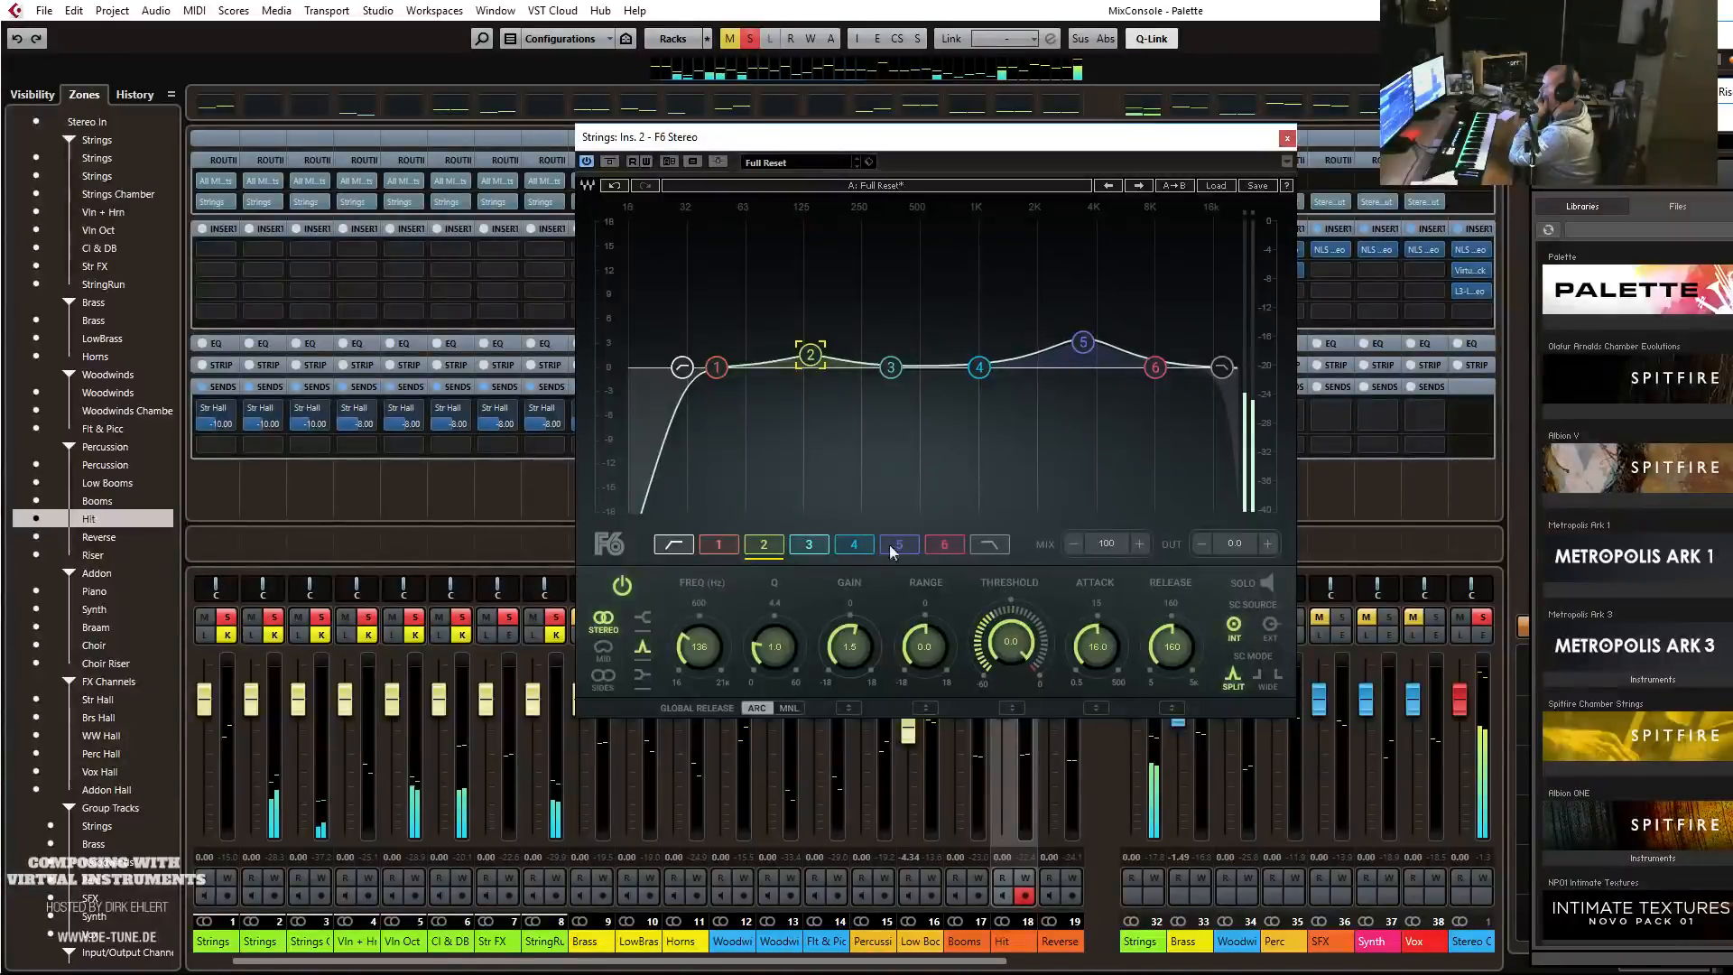
left_click(1086, 344)
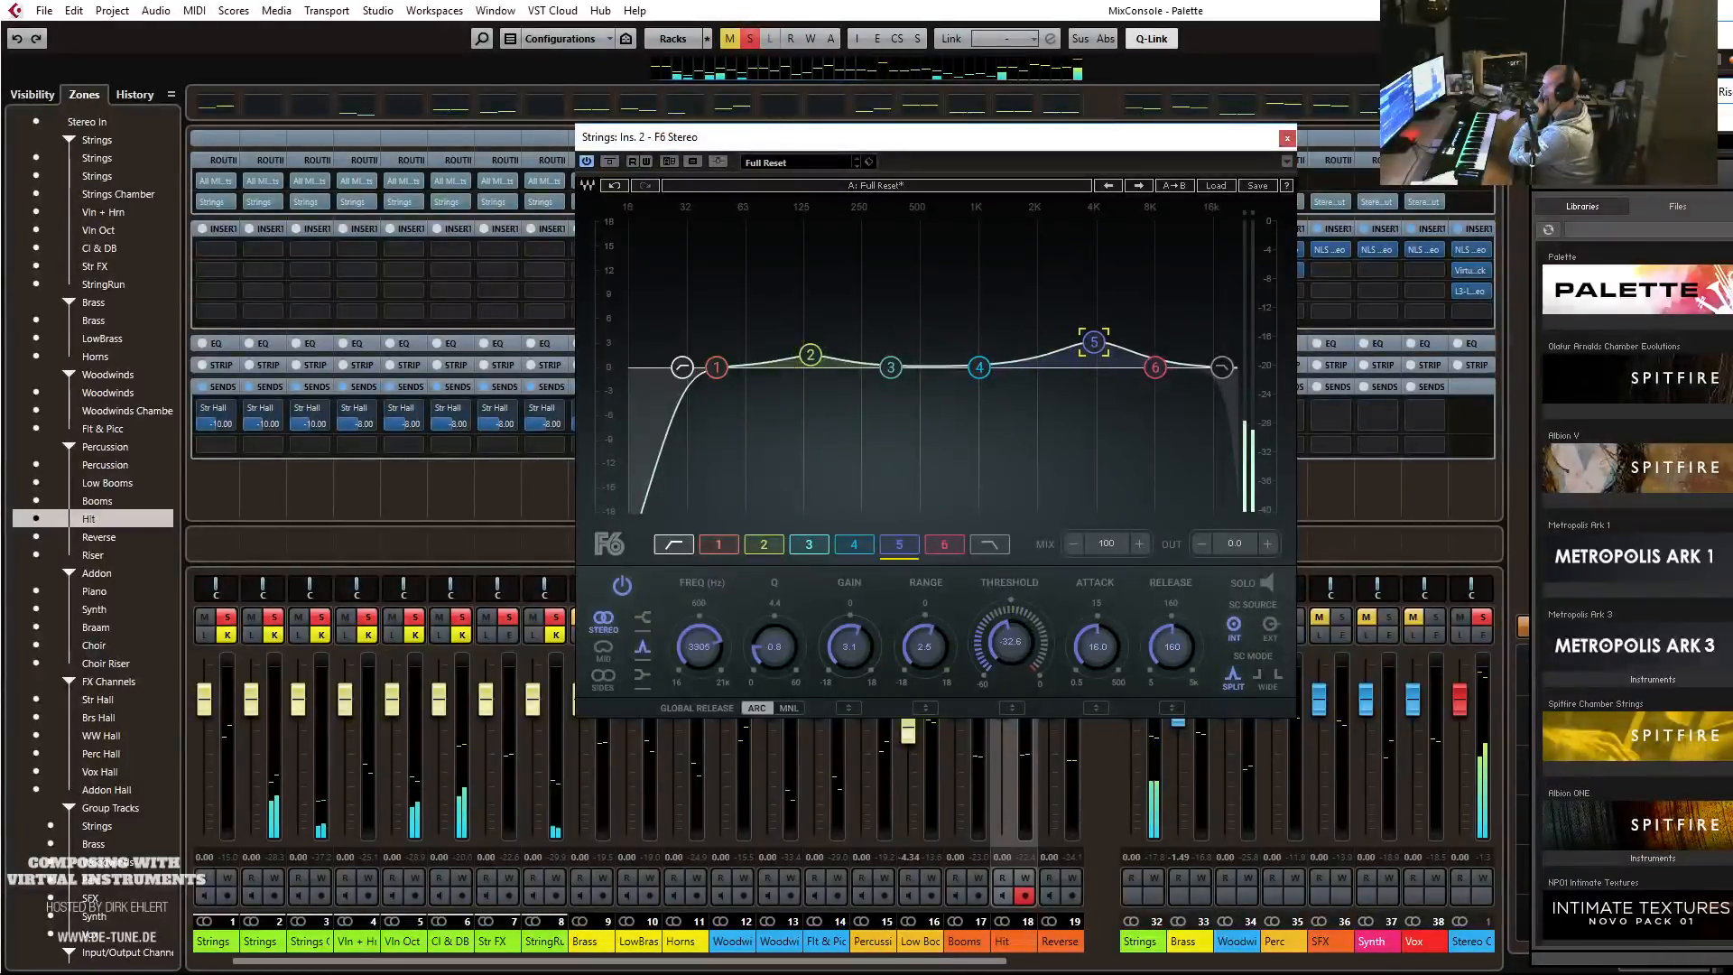
left_click_drag(1093, 335, 1094, 338)
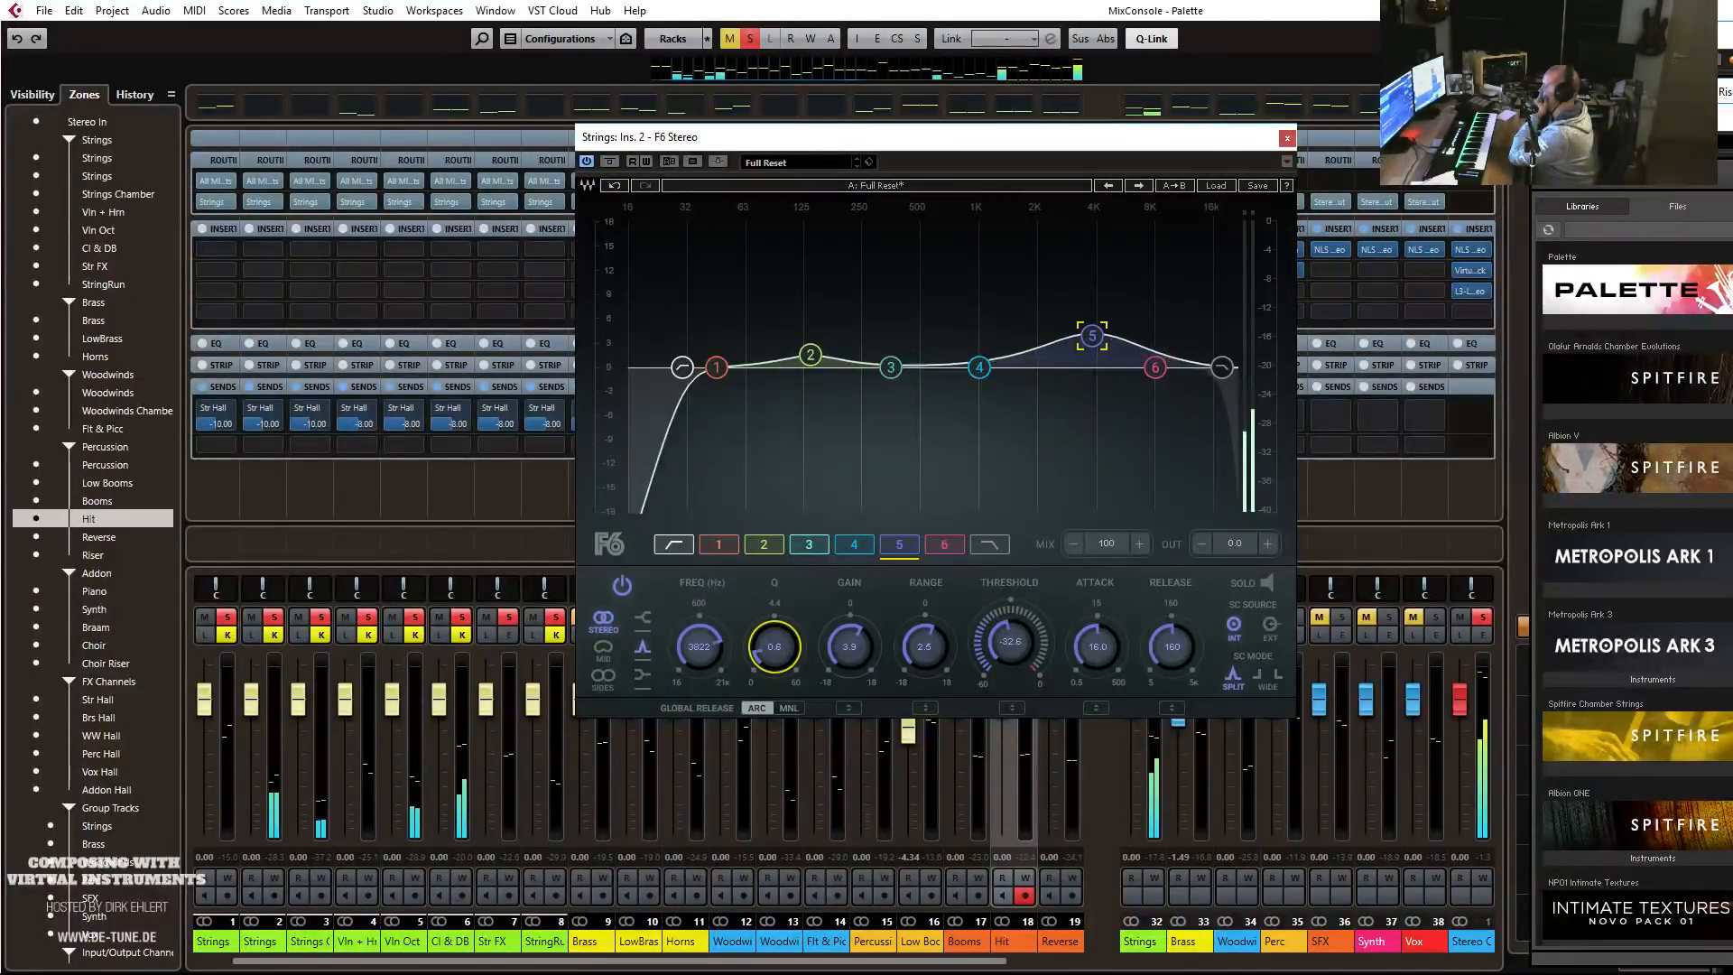
Audition F6 band 3 in solo and cut it by 1.7 dB at 393 Hz with range -0.7 and threshold -30.1.
mouse_move(896, 377)
left_mouse_down()
mouse_move(897, 419)
mouse_move(894, 403)
left_mouse_up()
left_click(1270, 583)
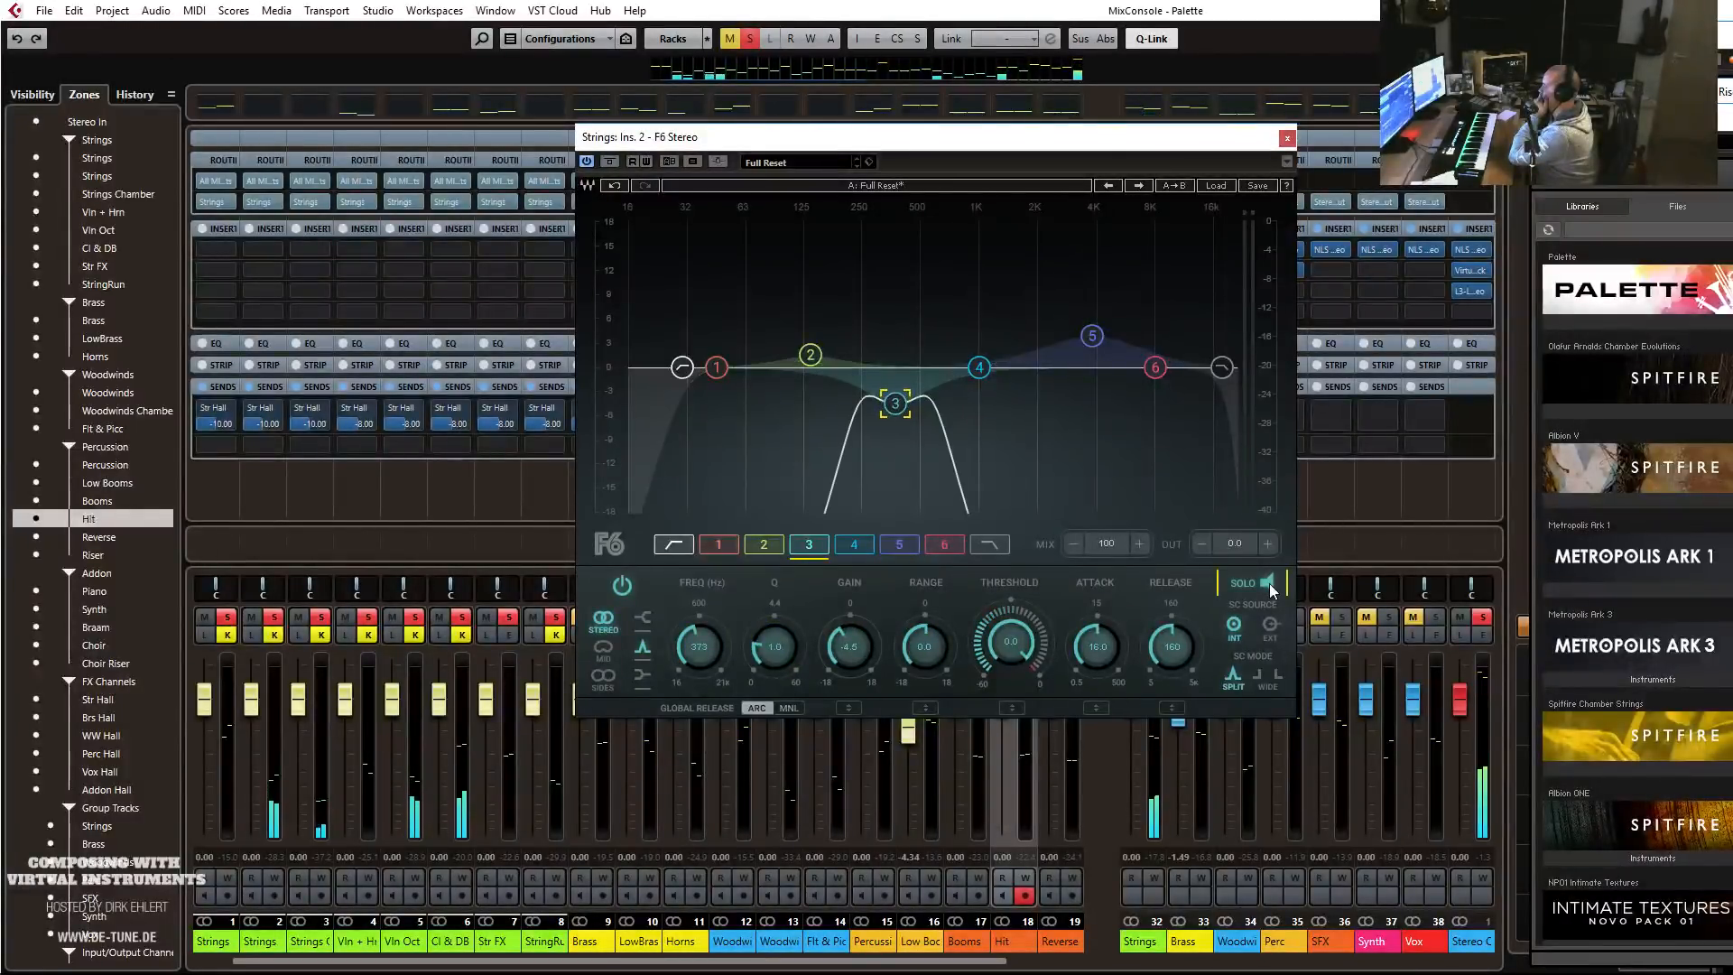
mouse_move(907, 405)
left_mouse_down()
mouse_move(929, 405)
mouse_move(900, 403)
left_mouse_up()
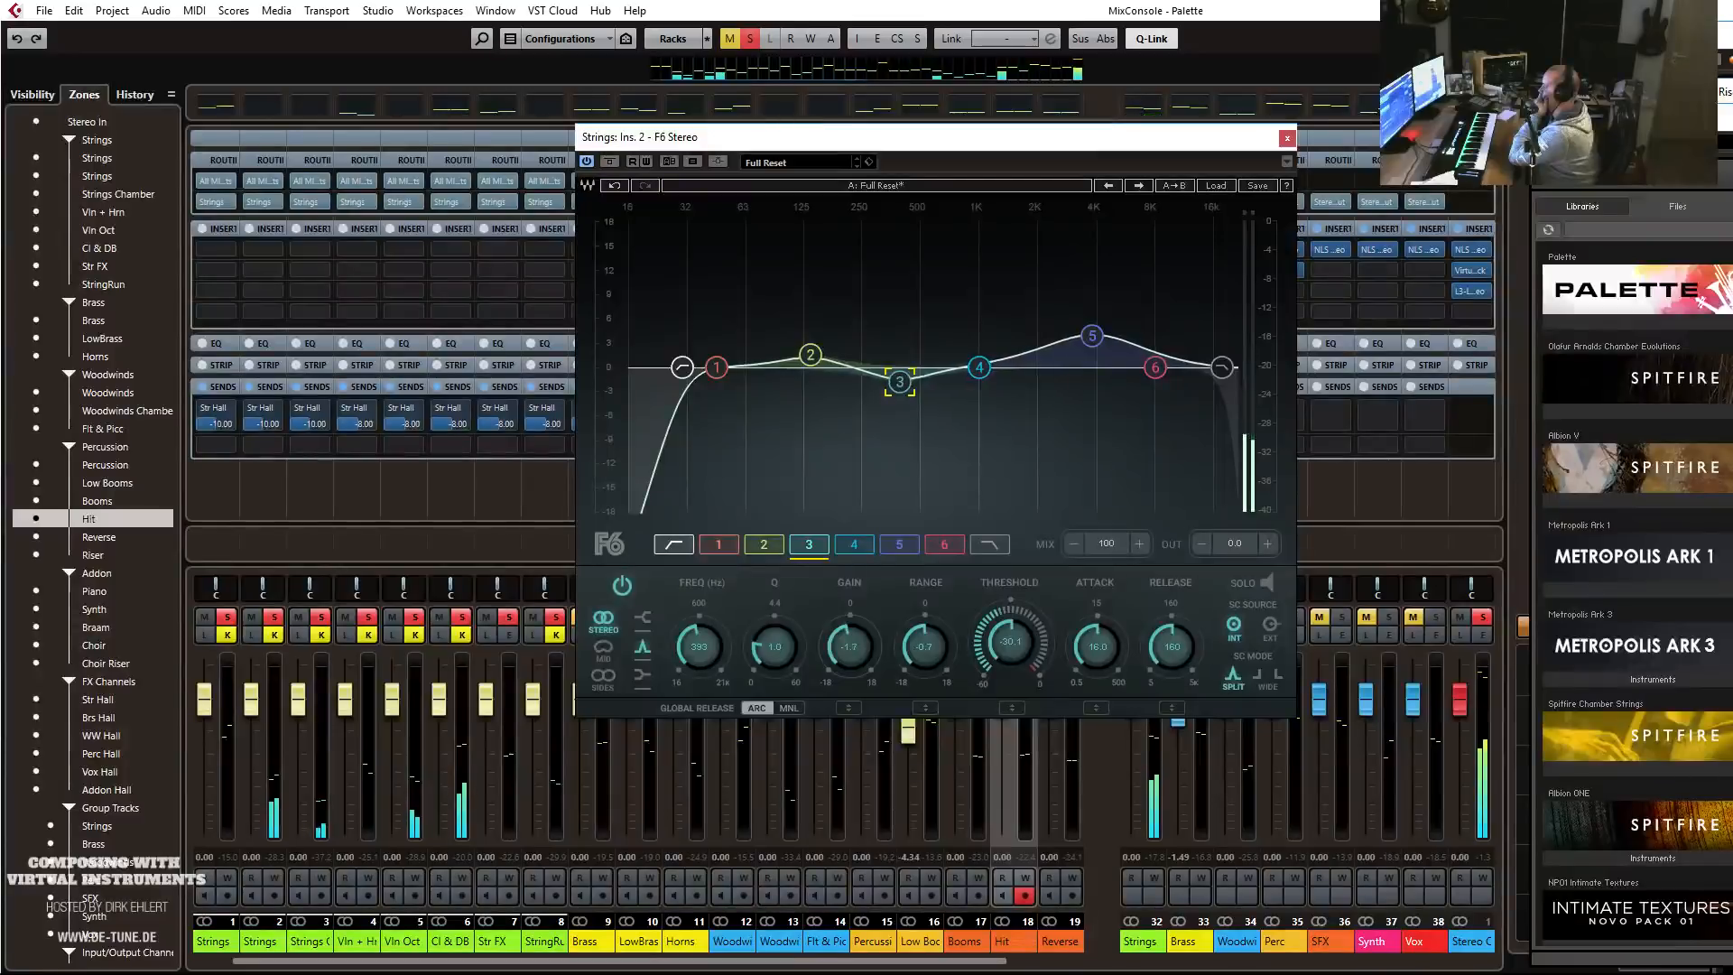
Set F6 band 2 to 1.1 dB at 133 Hz and band 5 to 2.1 dB, and compare the result with bypass.
left_click(812, 357)
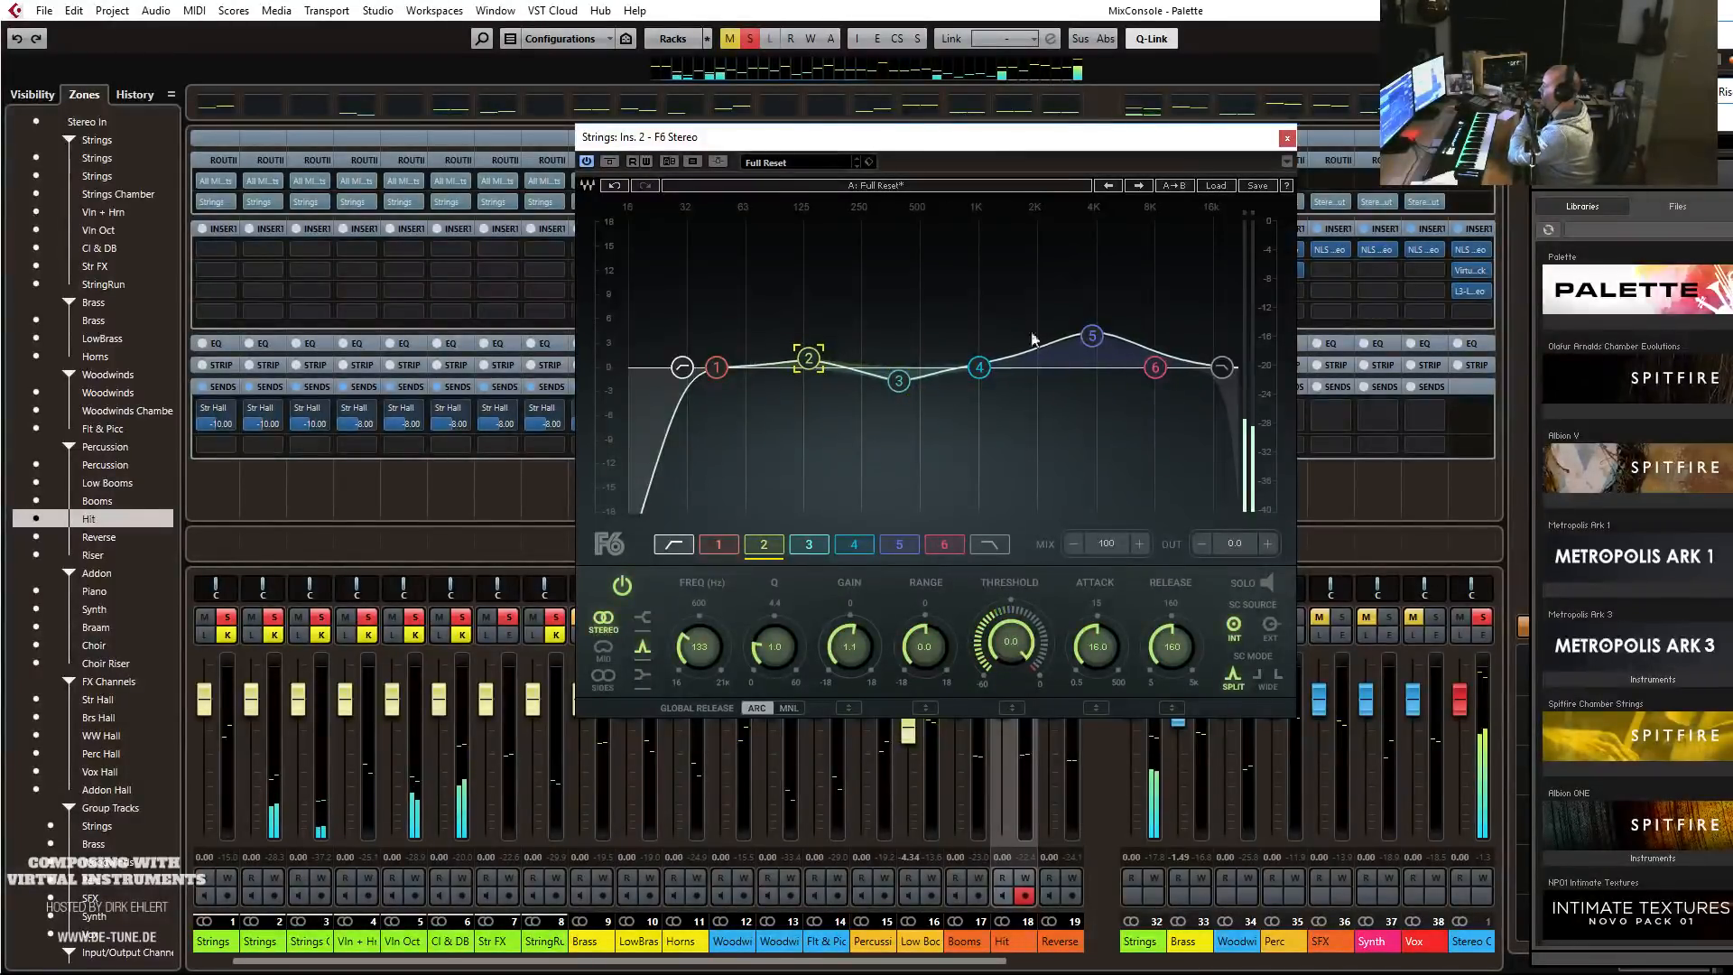
left_click(1088, 339)
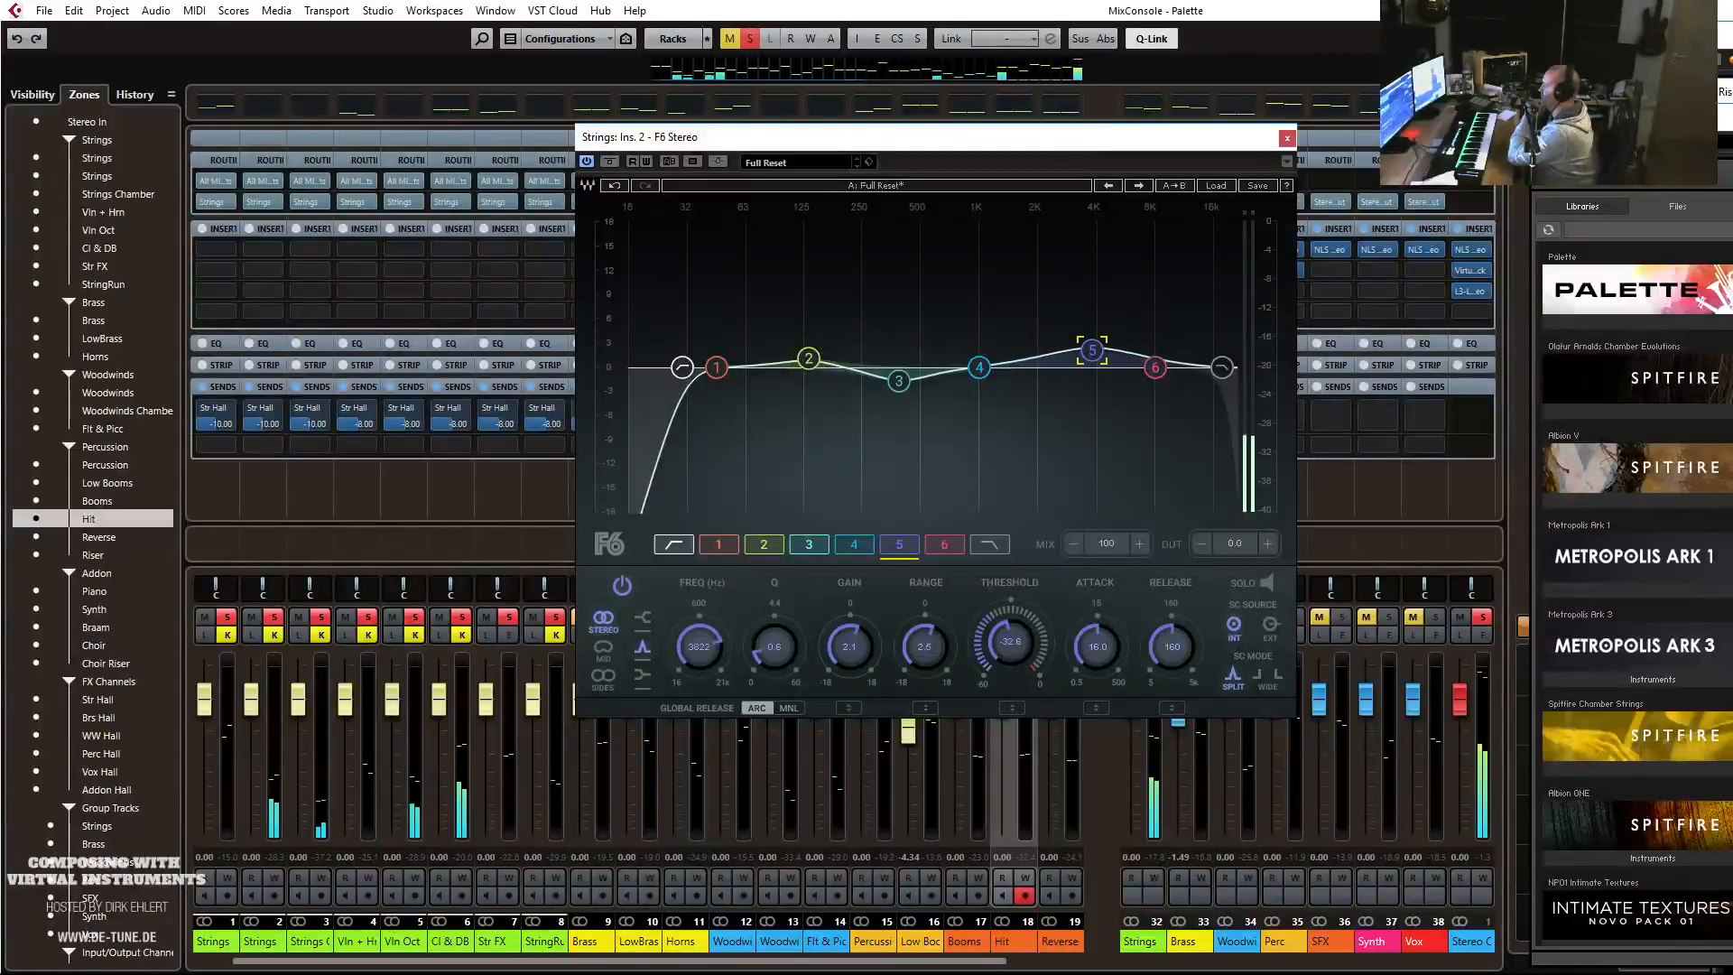
left_click(611, 161)
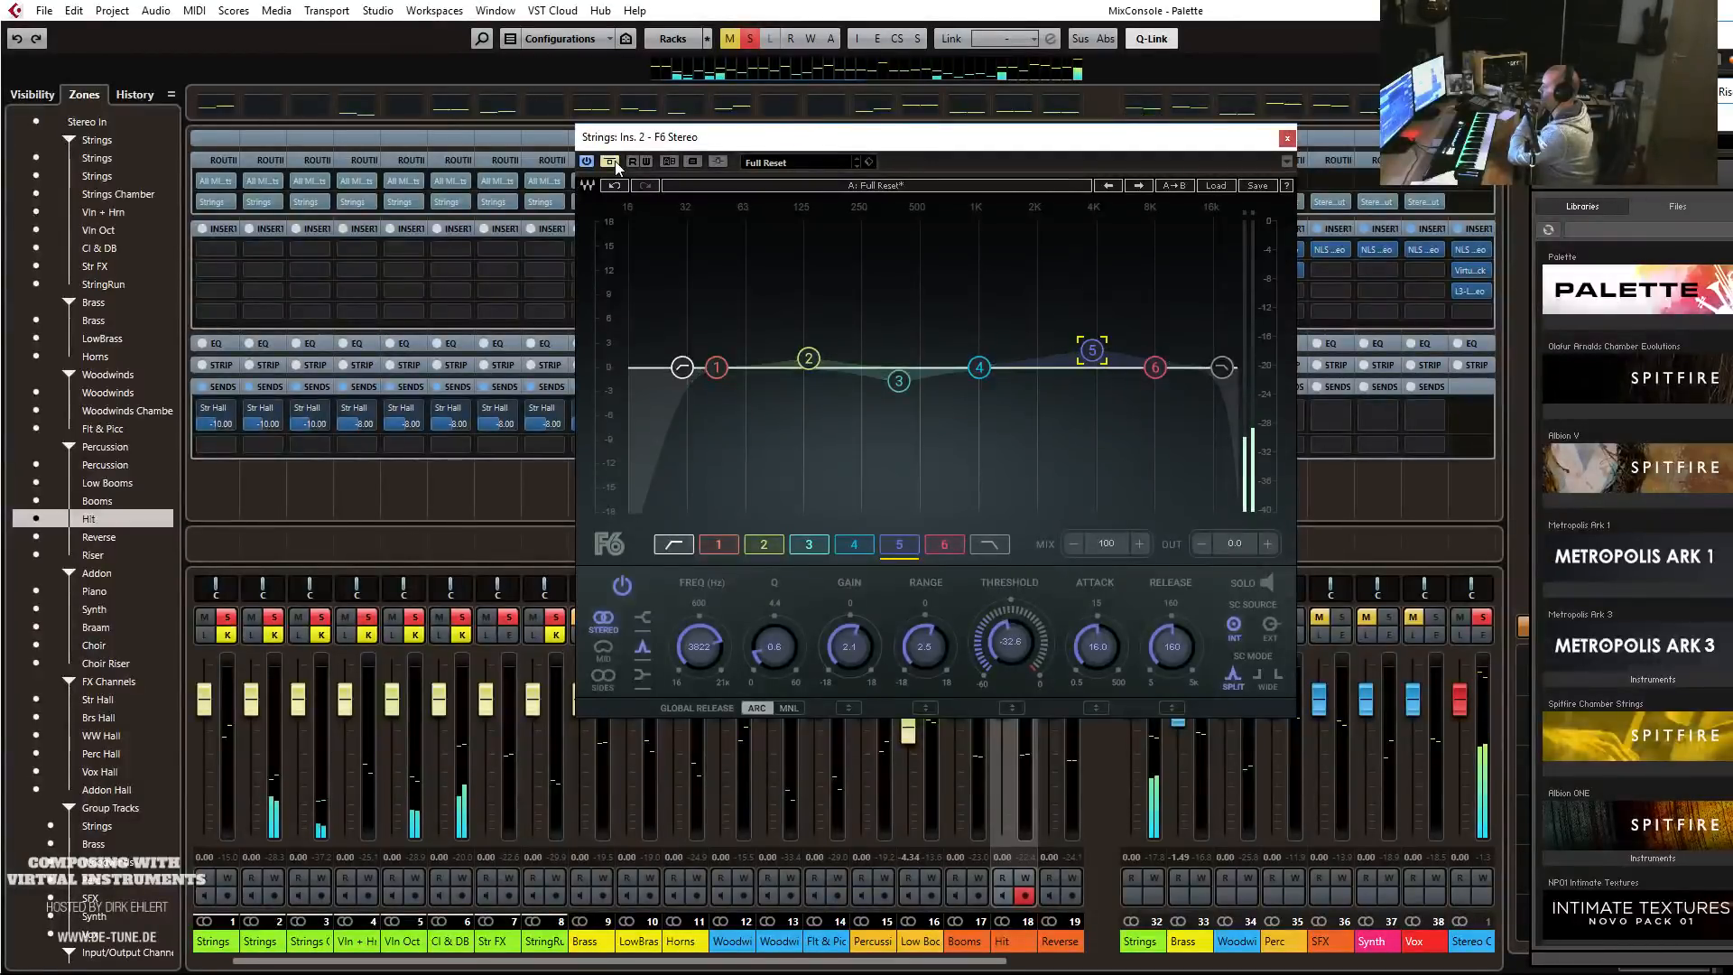
left_click(615, 162)
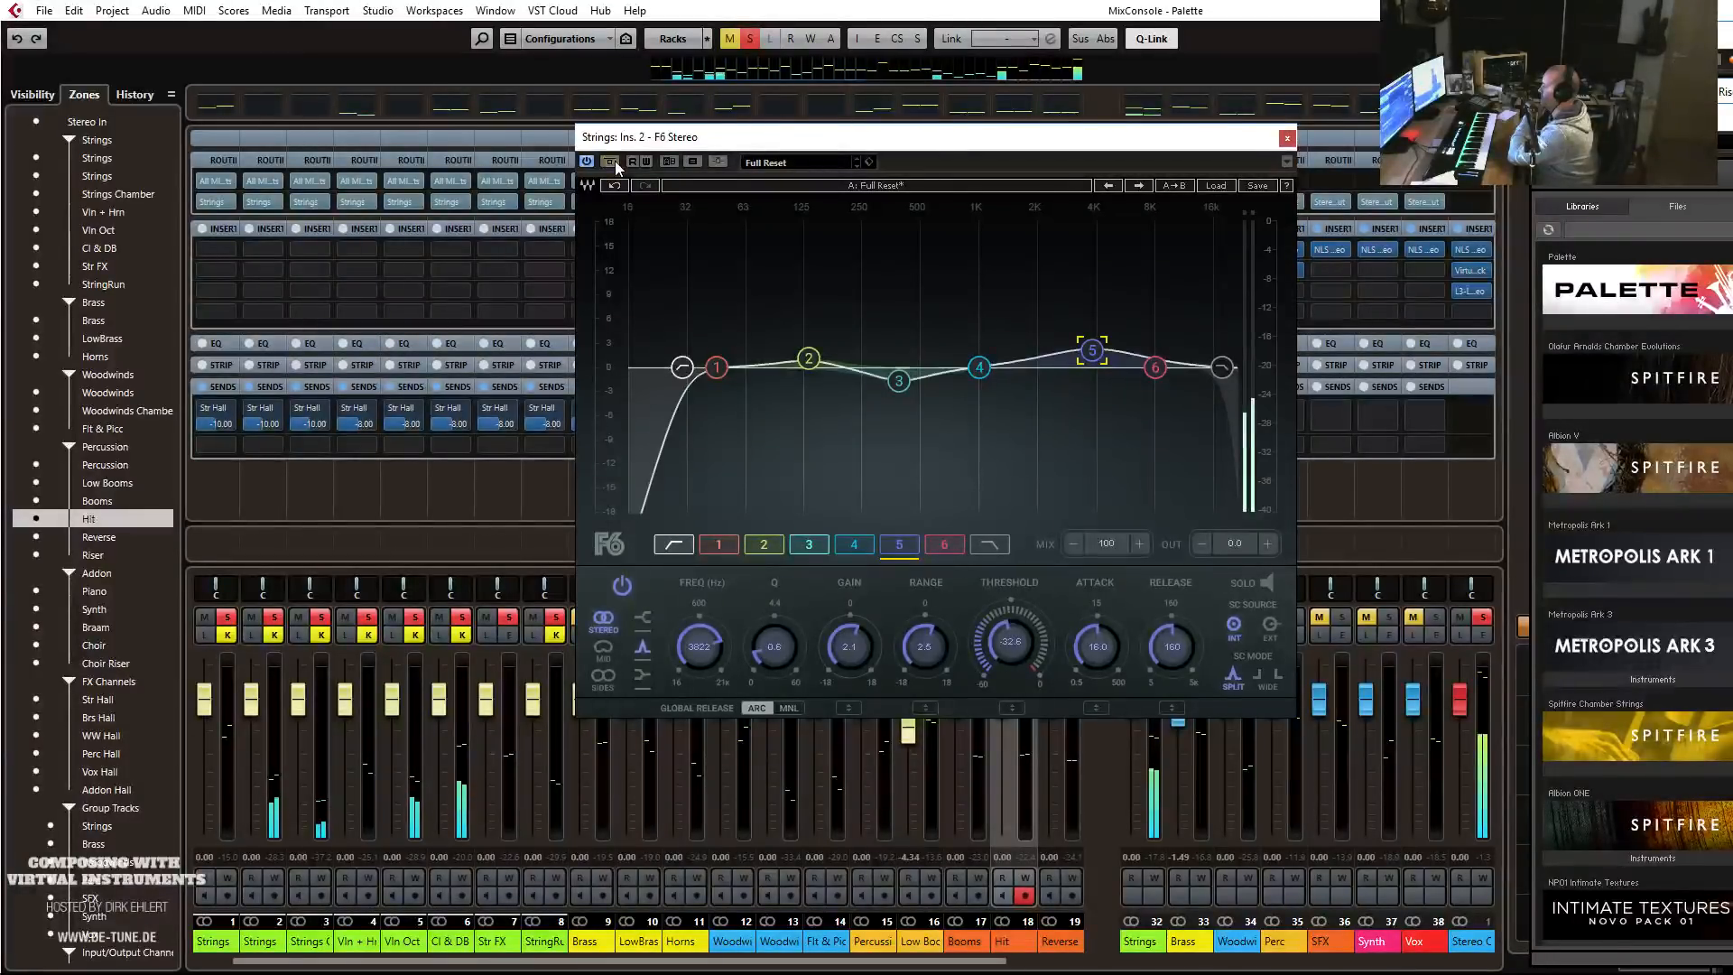
Take the Strings group channel and the Strings folder track out of solo and close the F6 equalizer.
left_click(1288, 138)
left_click(1155, 616)
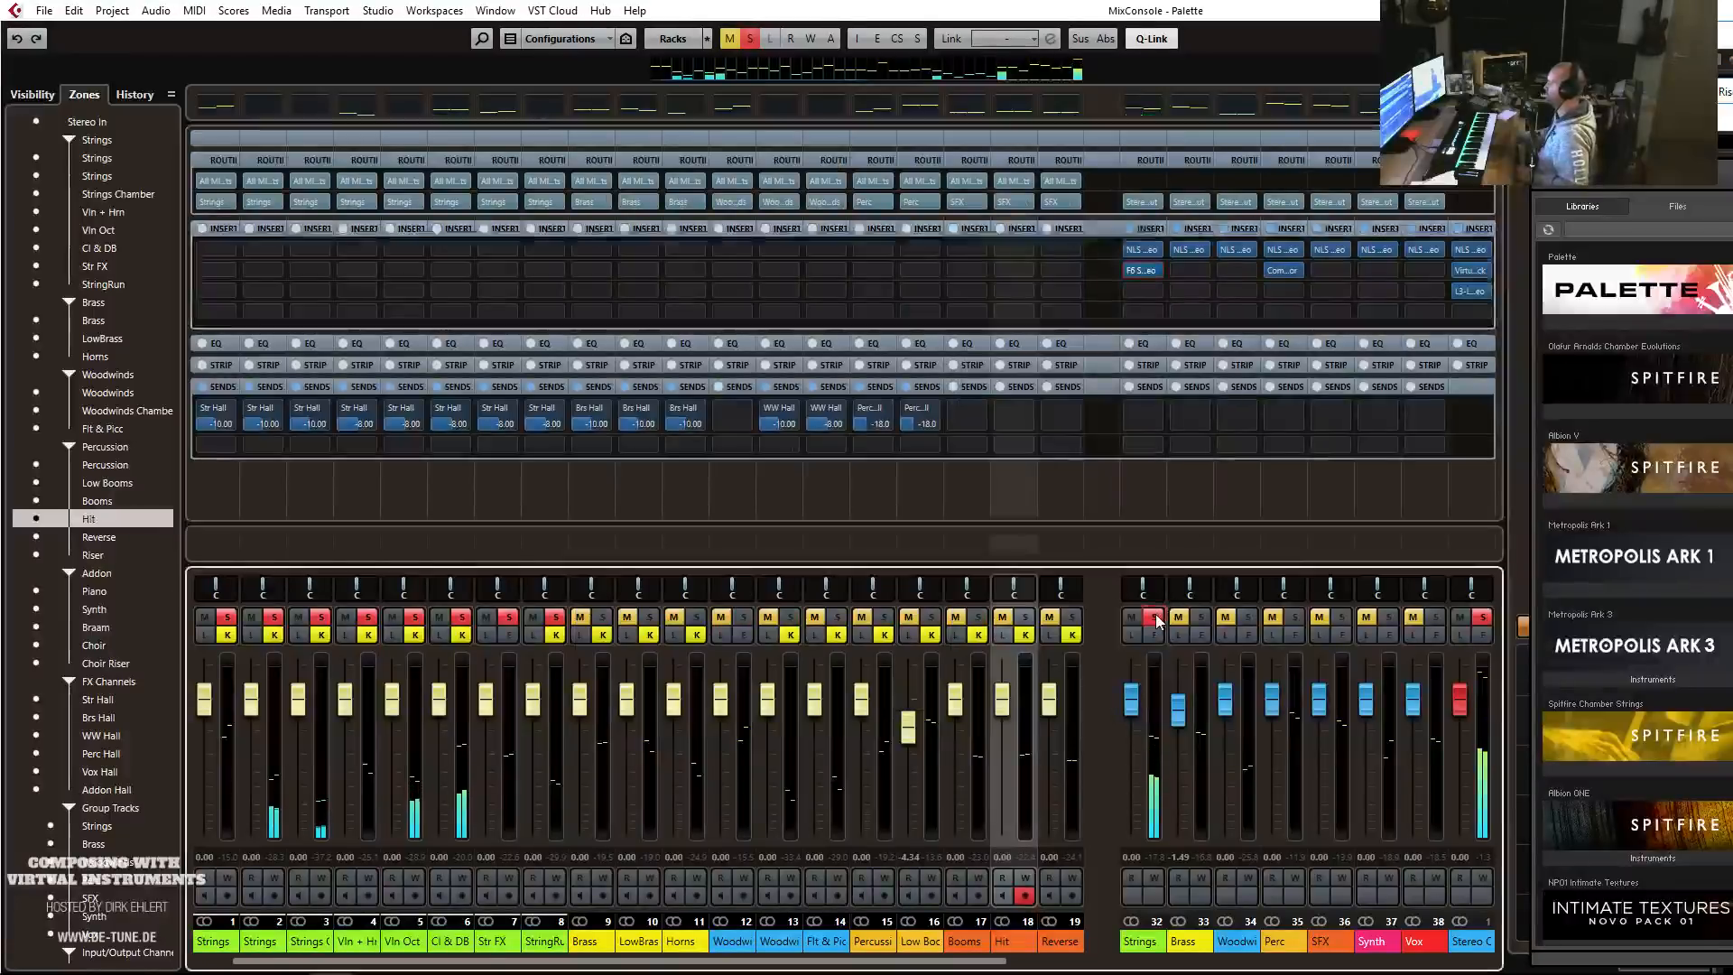
key("F3")
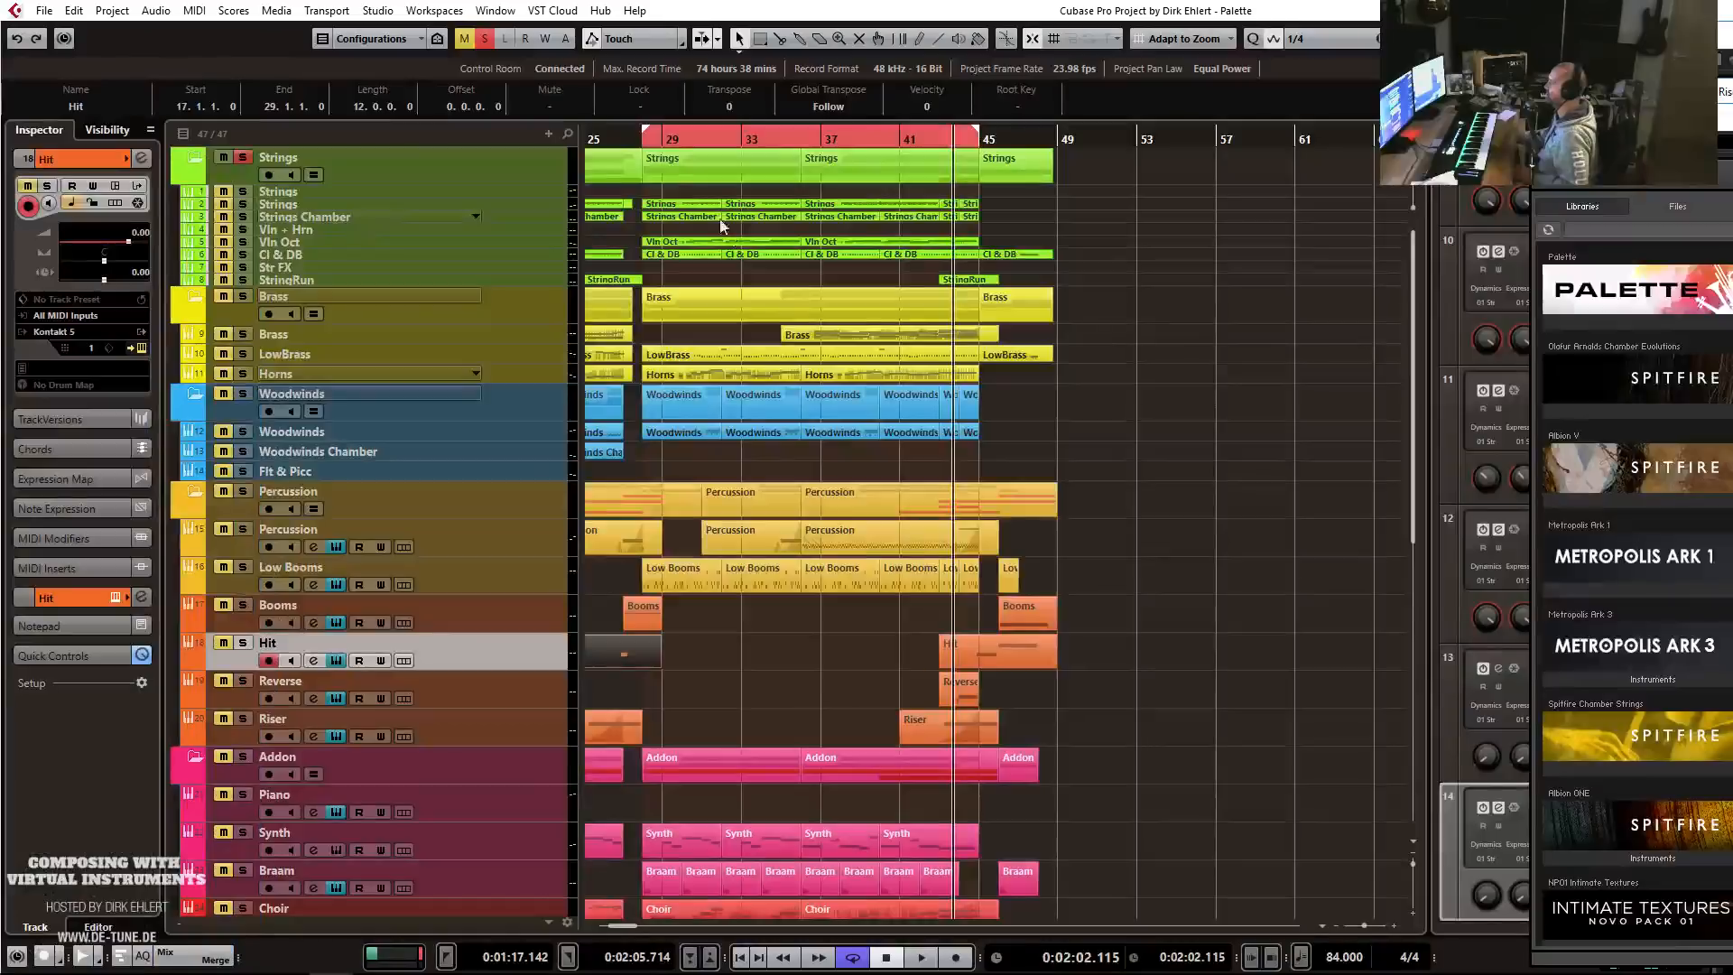
left_click(242, 158)
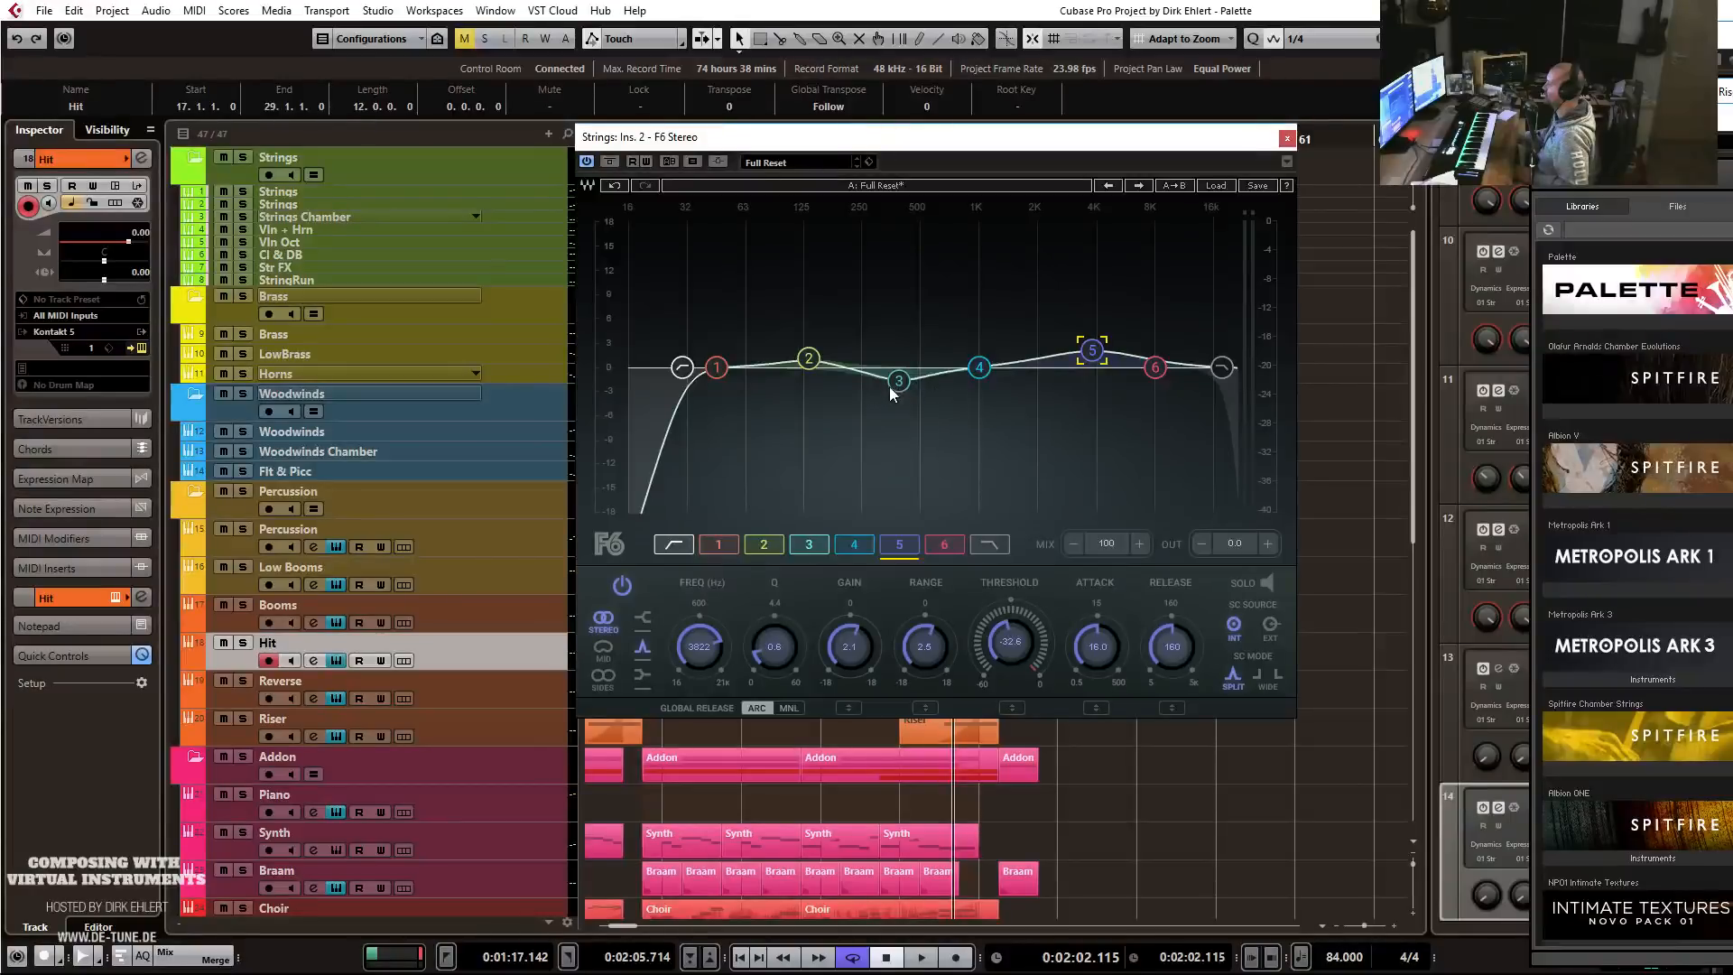
left_click(899, 381)
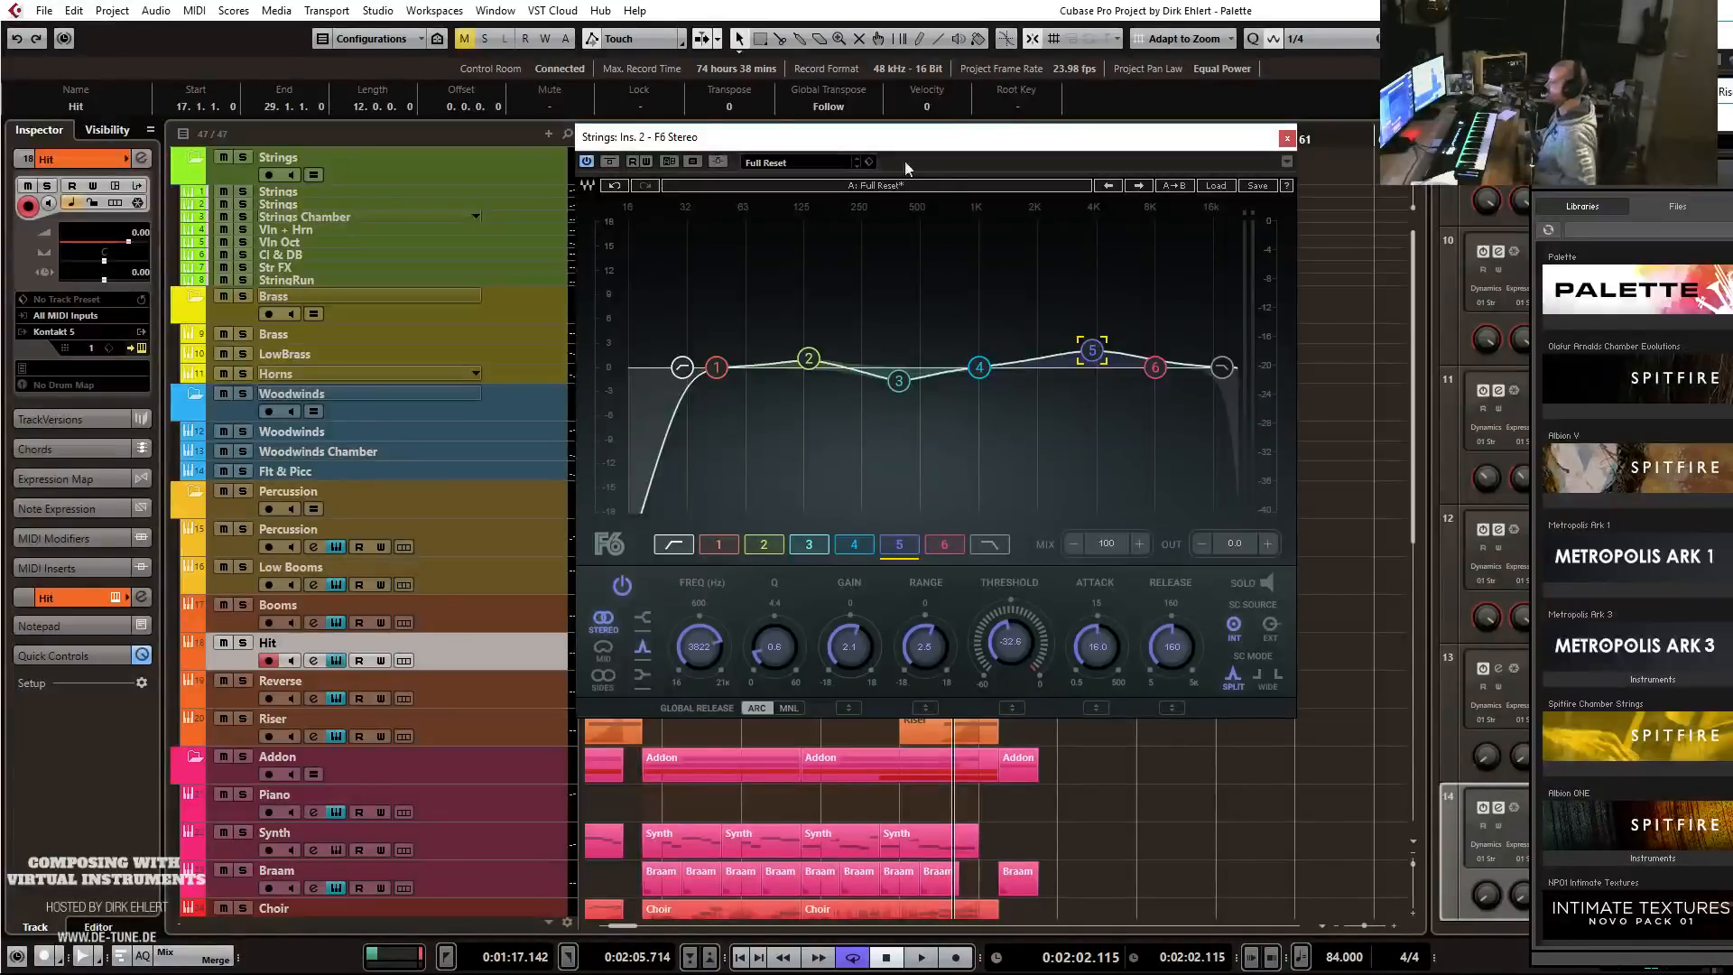
left_click(1289, 139)
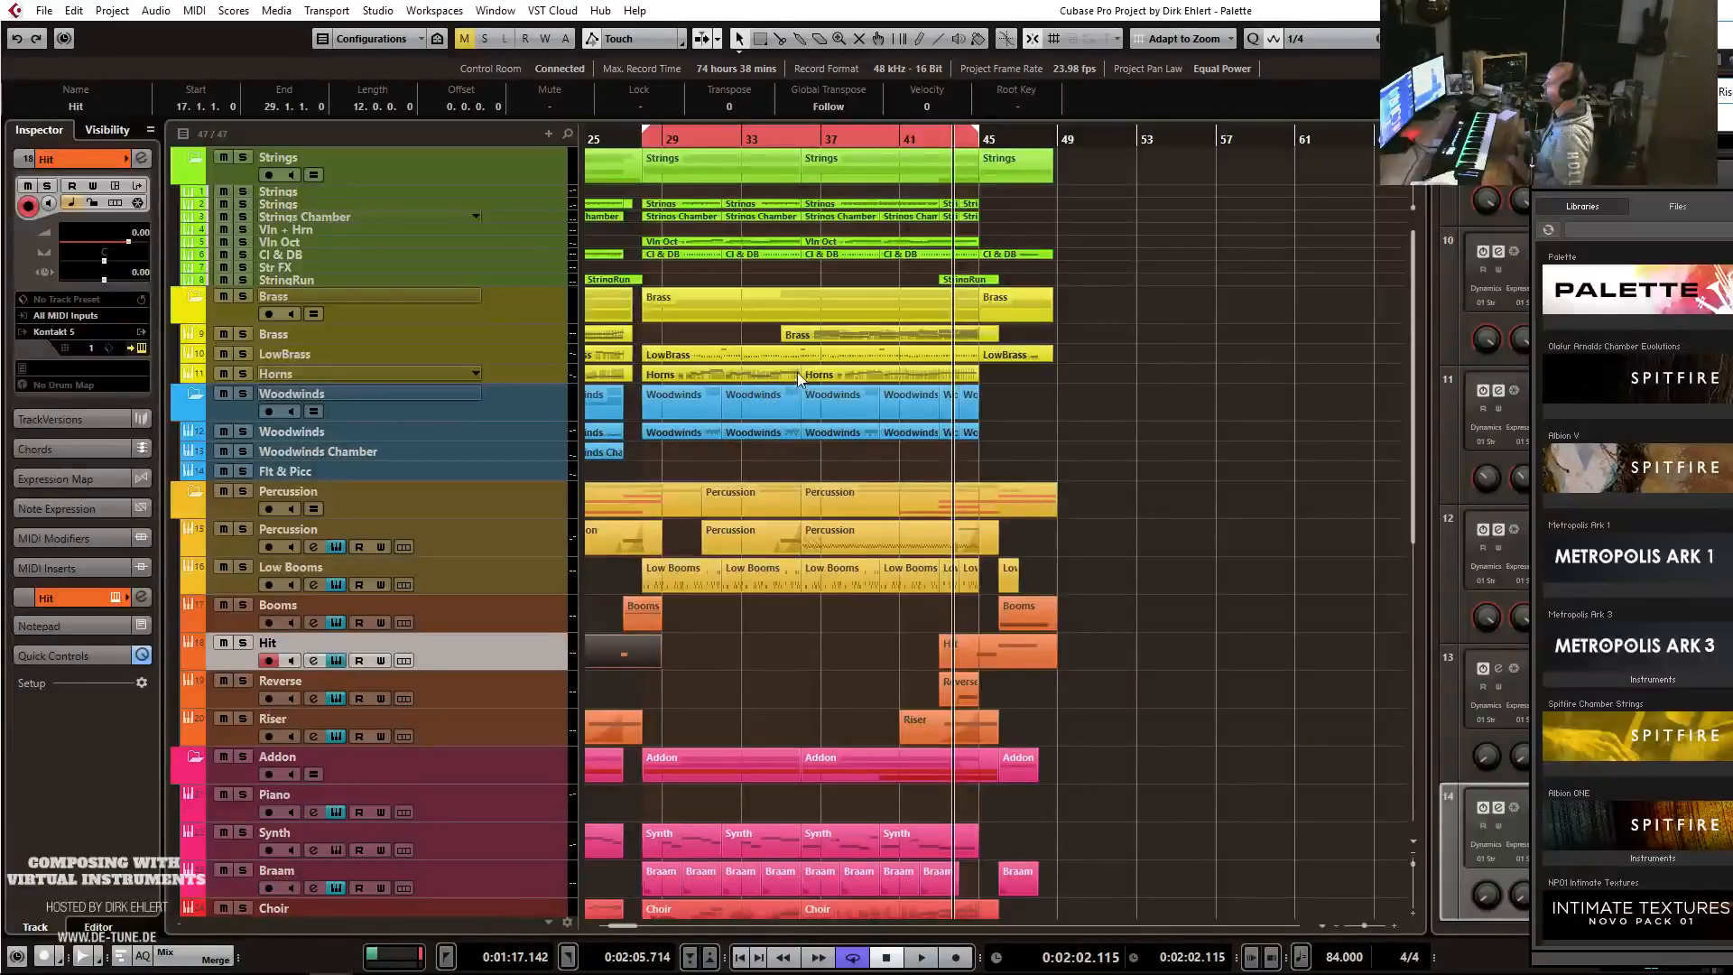
Play the soloed brass tracks from about bar 35 and inspect the VCA groups console of the Brass group's NLS Channel.
left_click(789, 138)
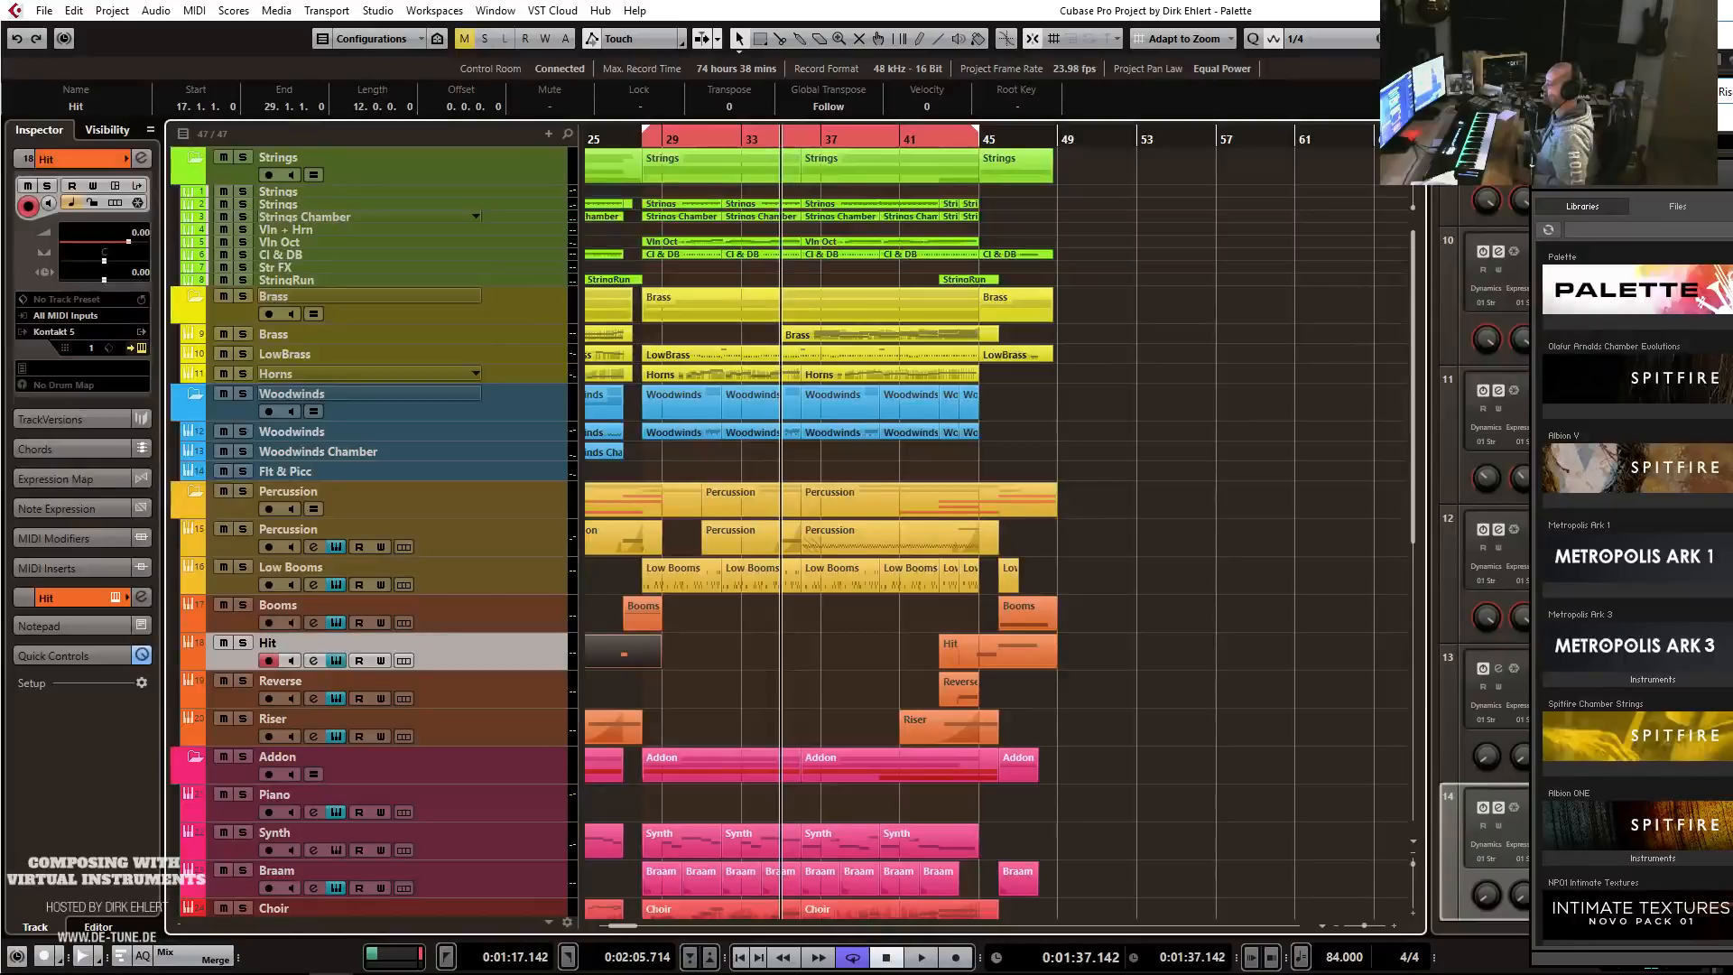
key("space")
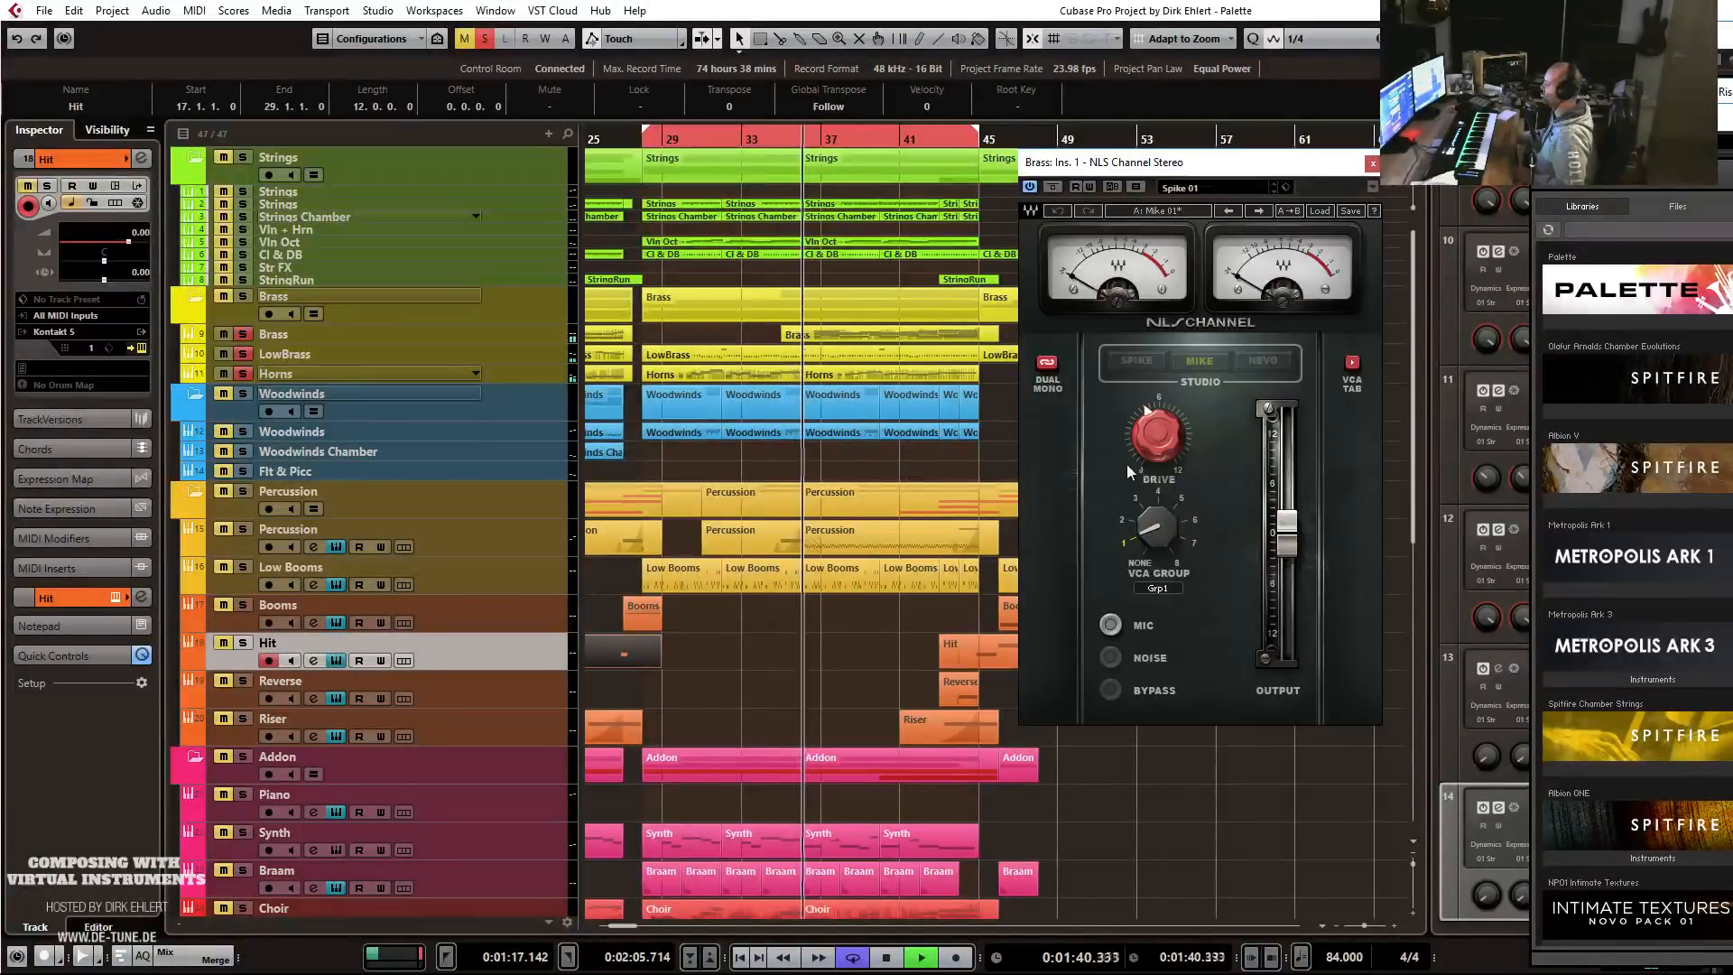
mouse_move(1150, 425)
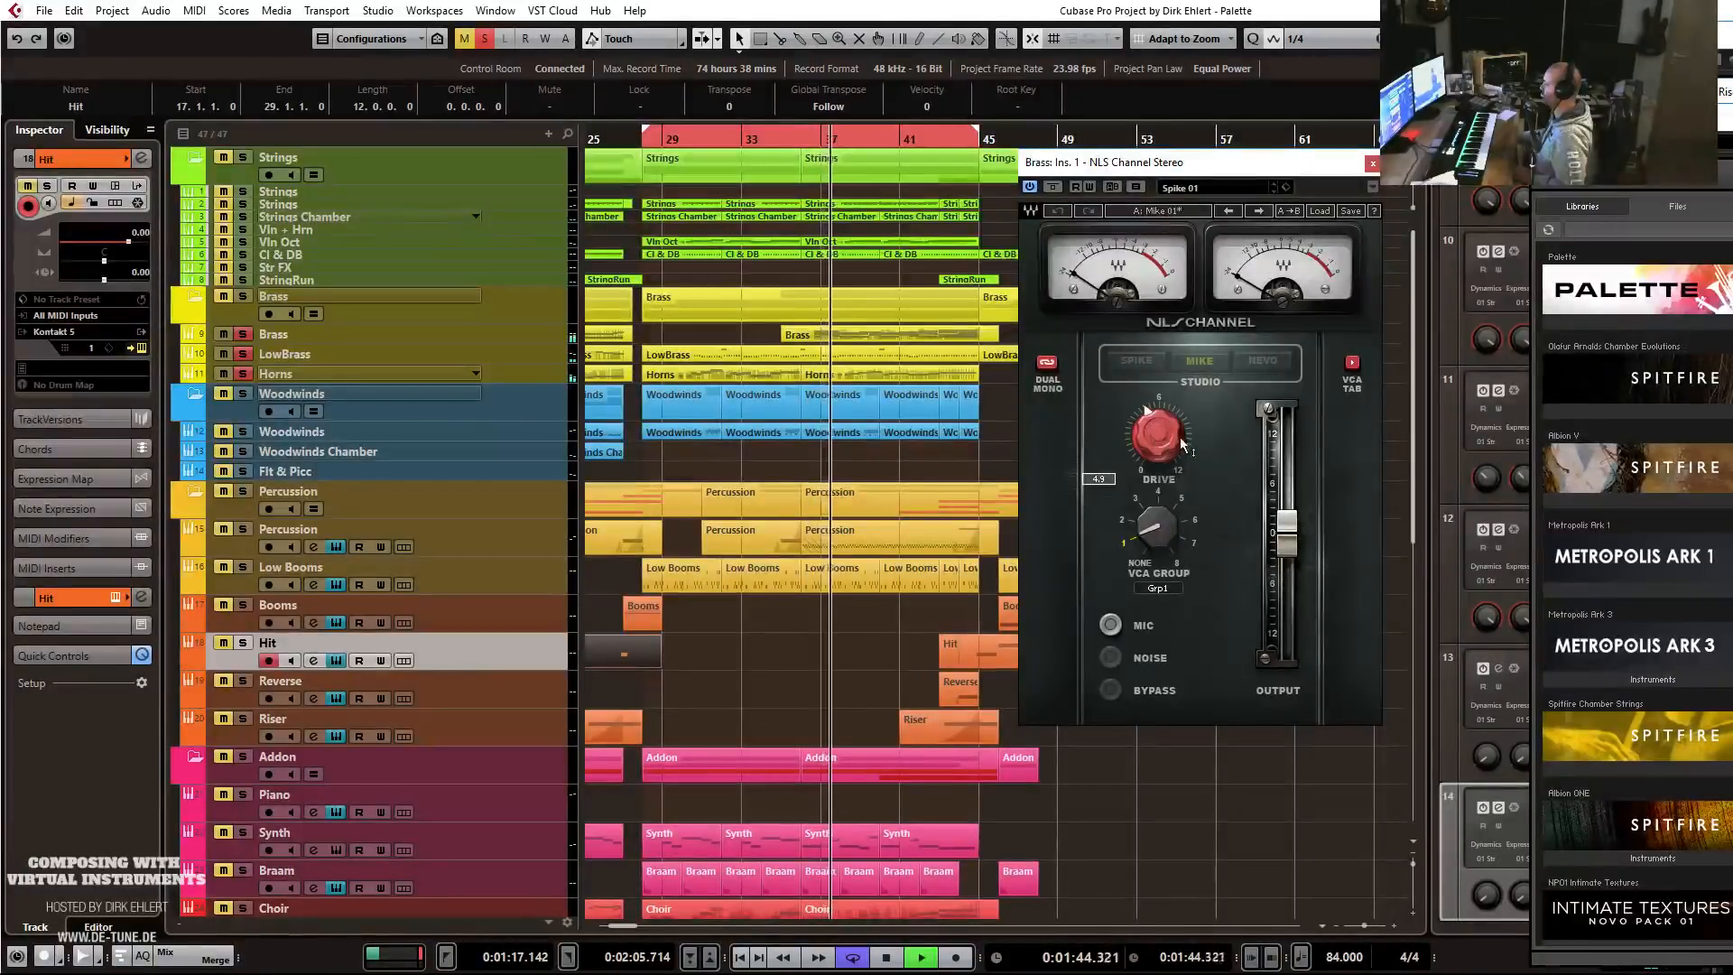
left_click(1353, 364)
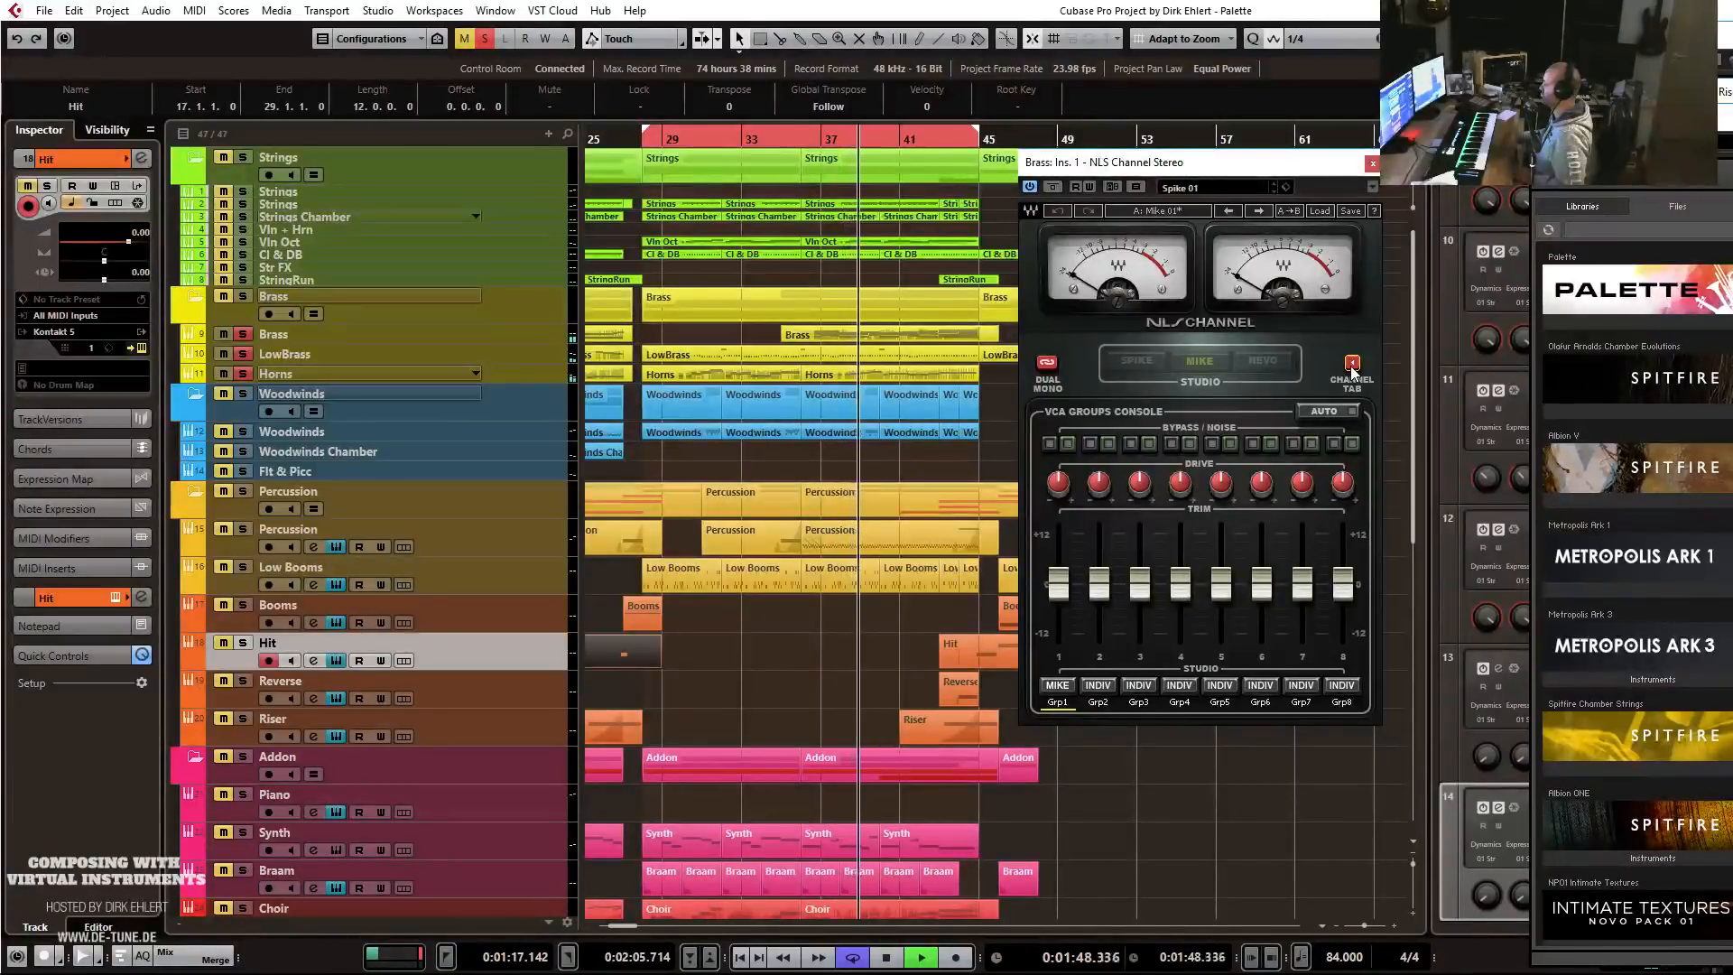
left_click(1352, 364)
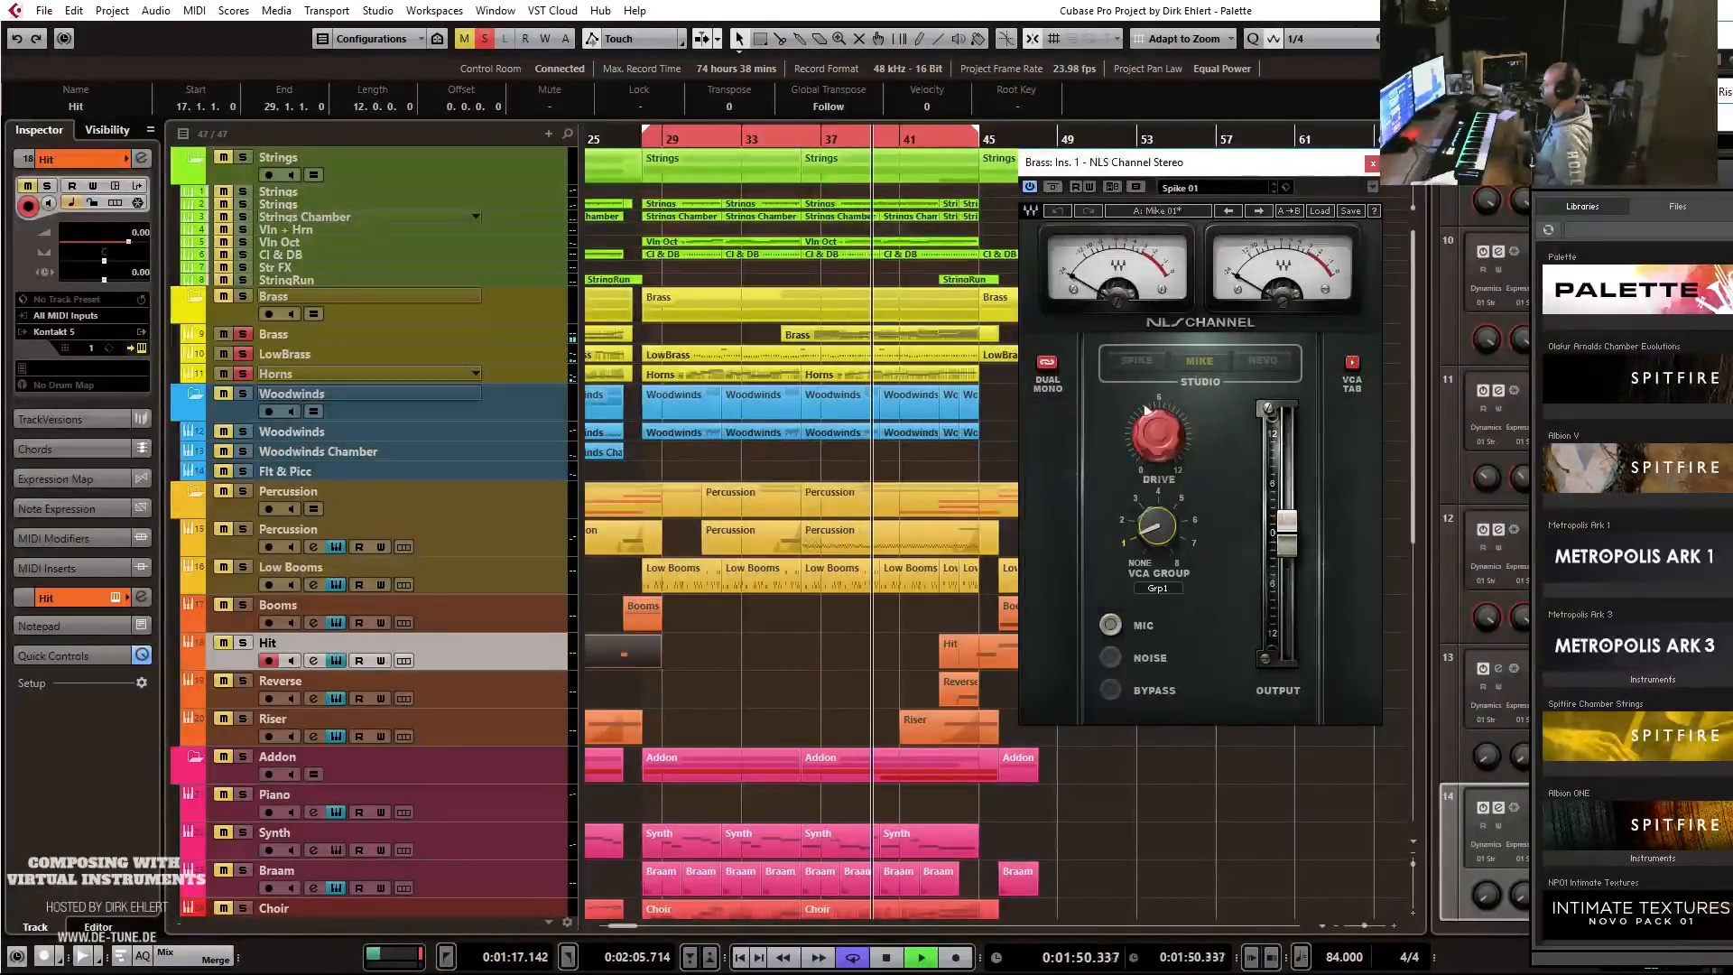
Set the Brass group's NLS Channel to the Nevo console, VCA group 2, drive 7.4 and output -0.7, and close it.
left_click(1137, 361)
left_click_drag(1151, 535, 1150, 531)
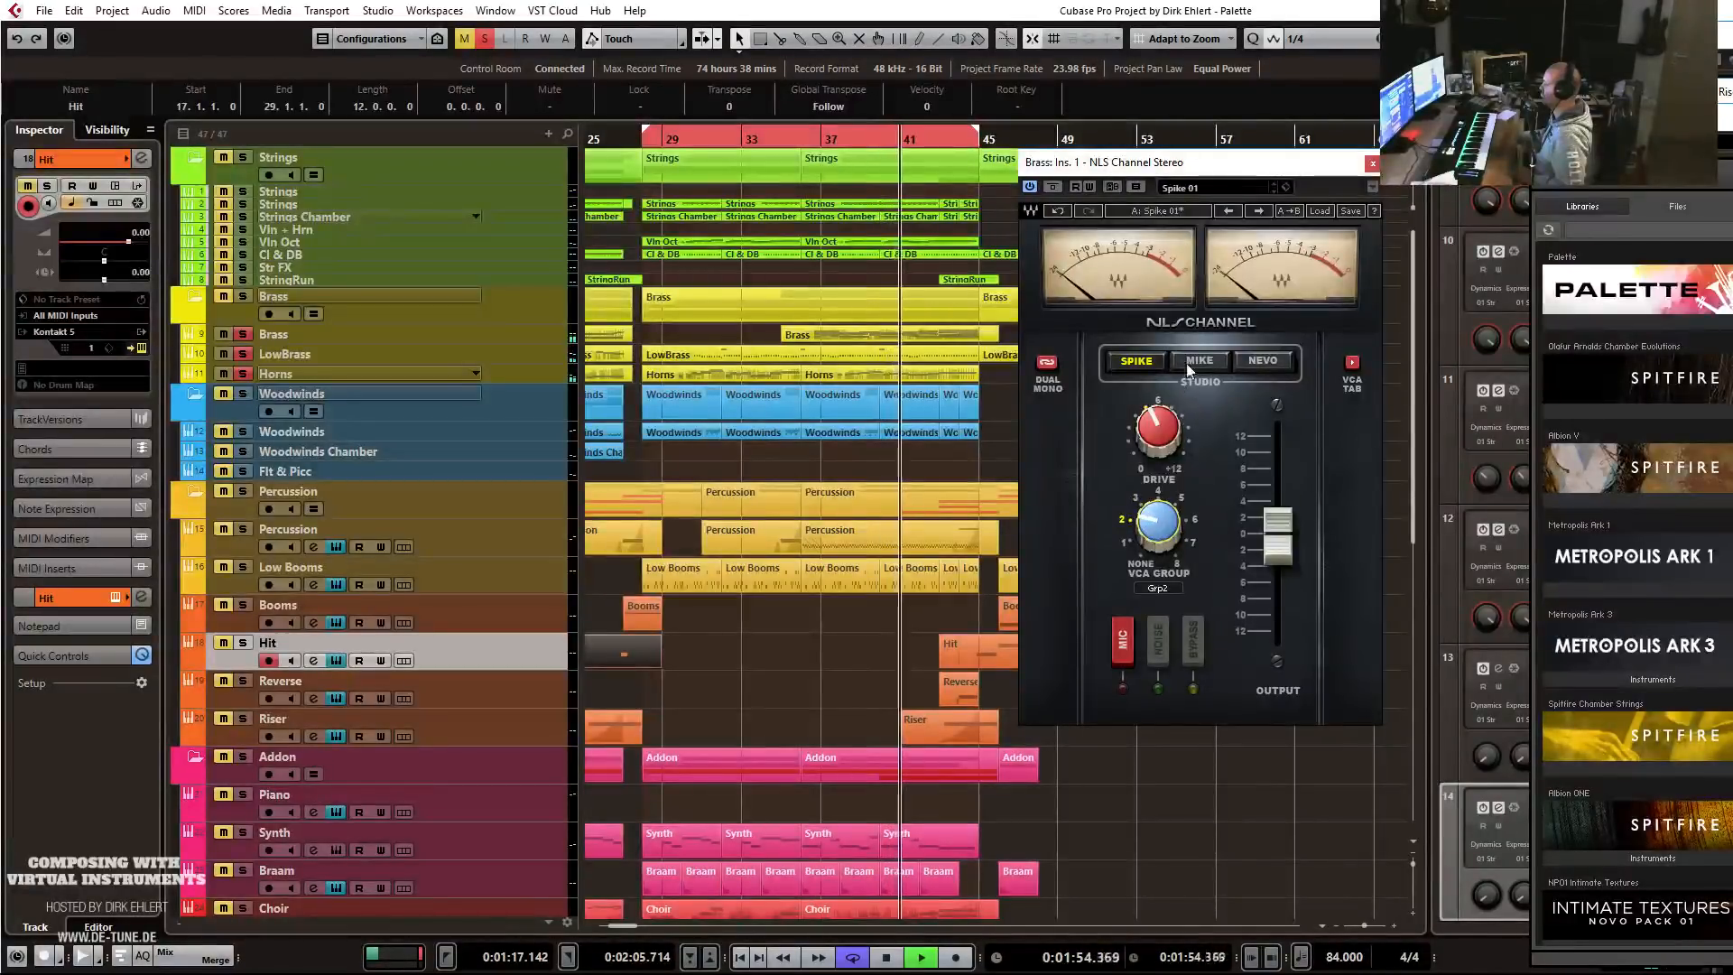
left_click(1263, 360)
left_click_drag(1158, 428, 1159, 415)
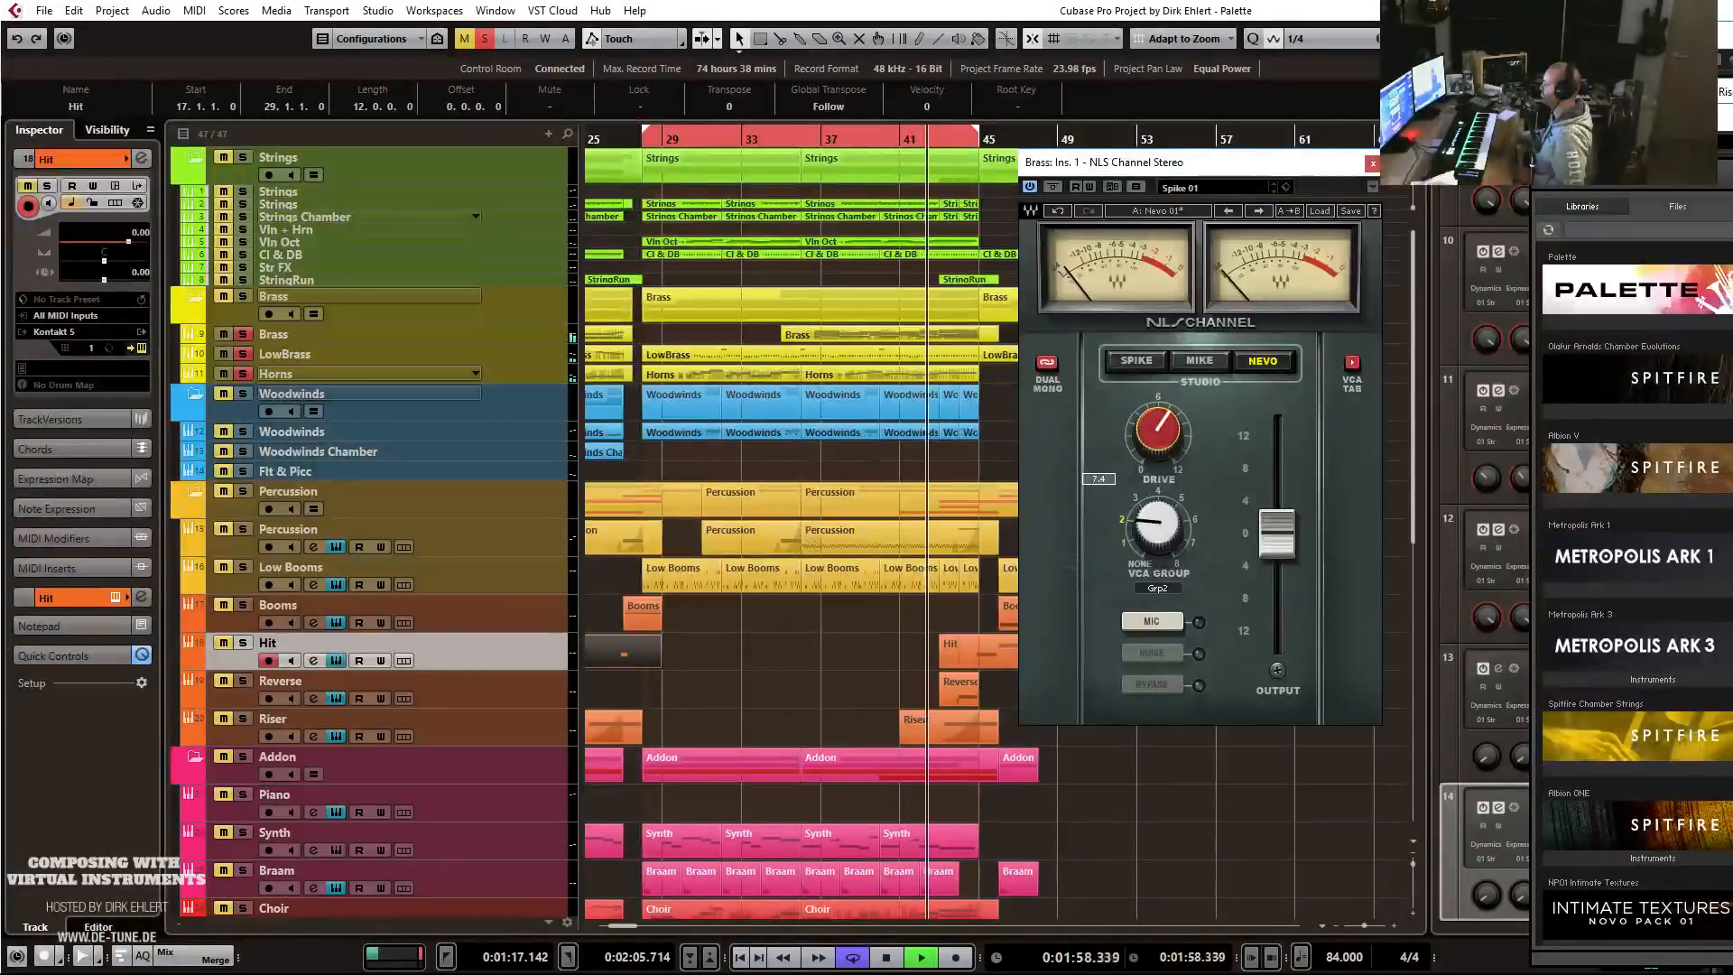
left_click_drag(1277, 532, 1277, 541)
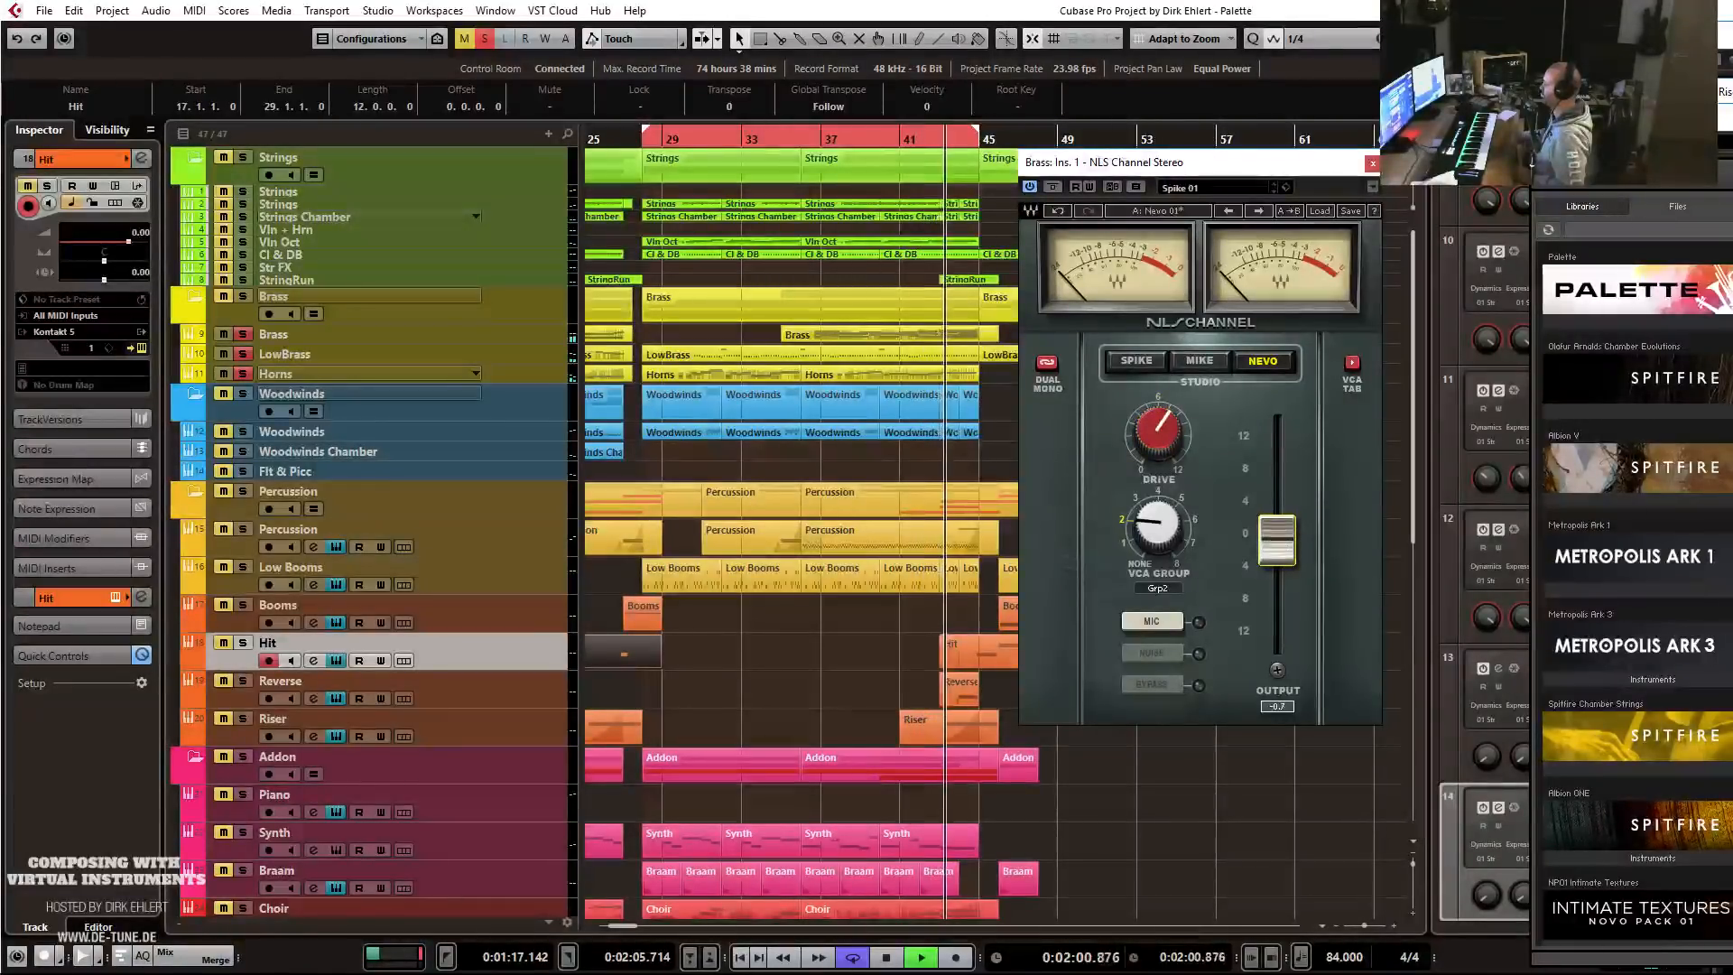
left_click(1372, 165)
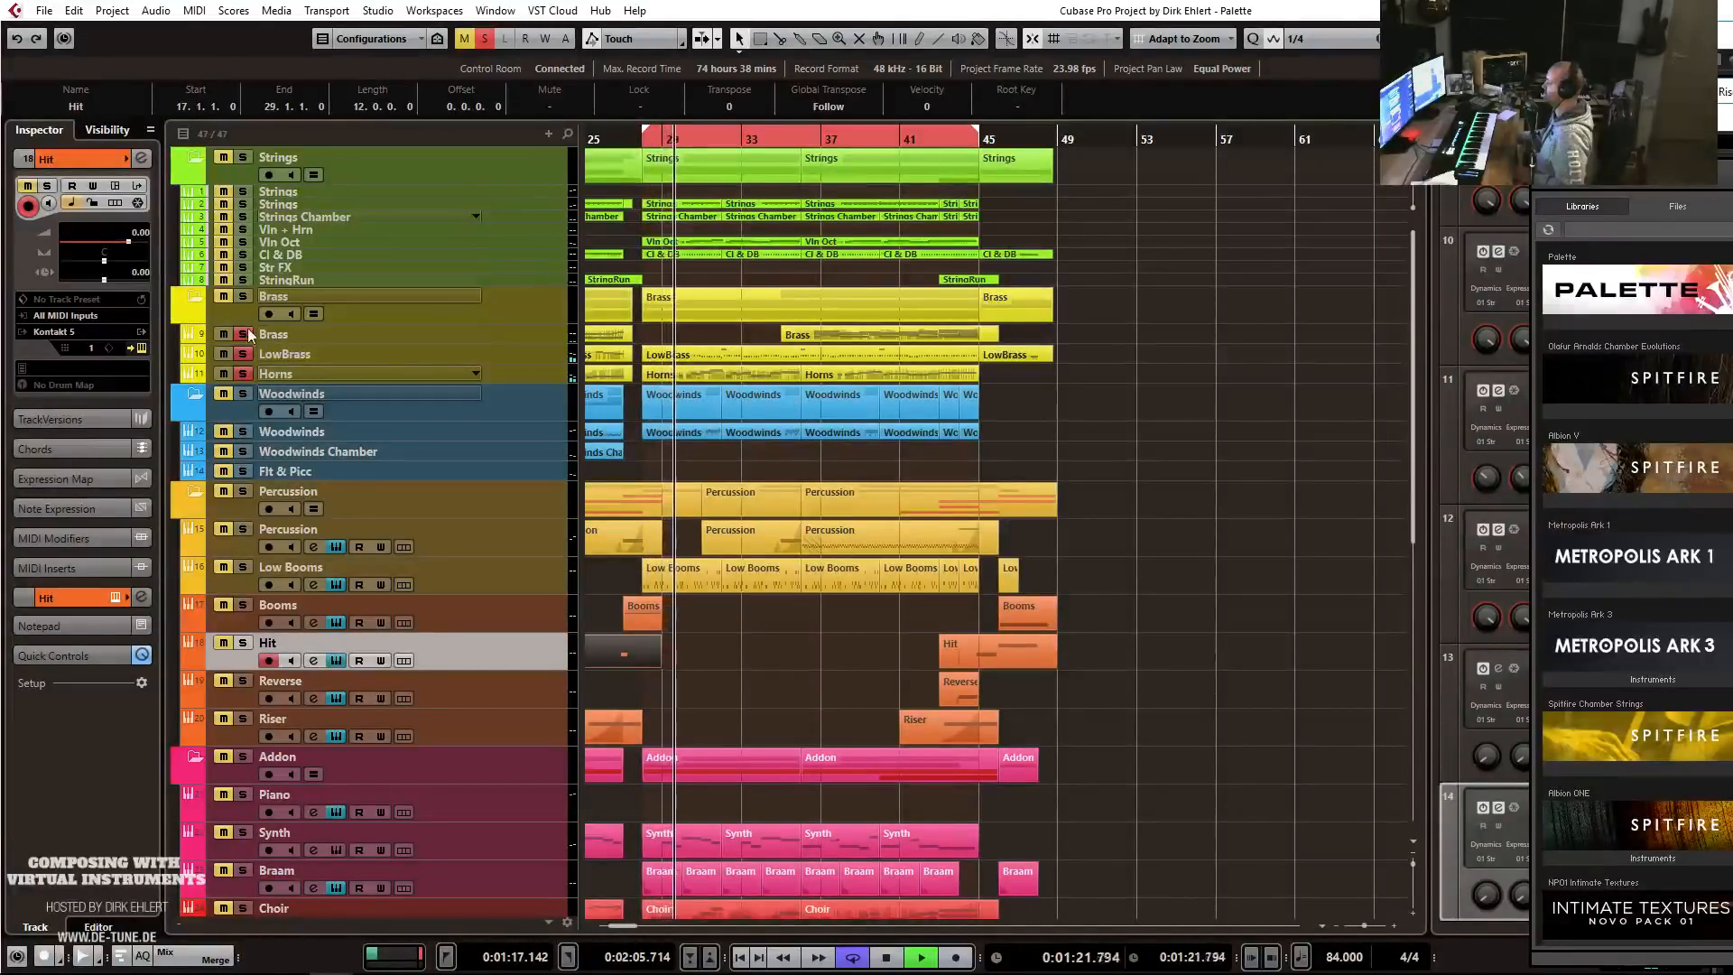
Deactivate all solo states and play the full mix from just before bar 28.
key("space")
left_click(485, 40)
left_click(621, 142)
key("space")
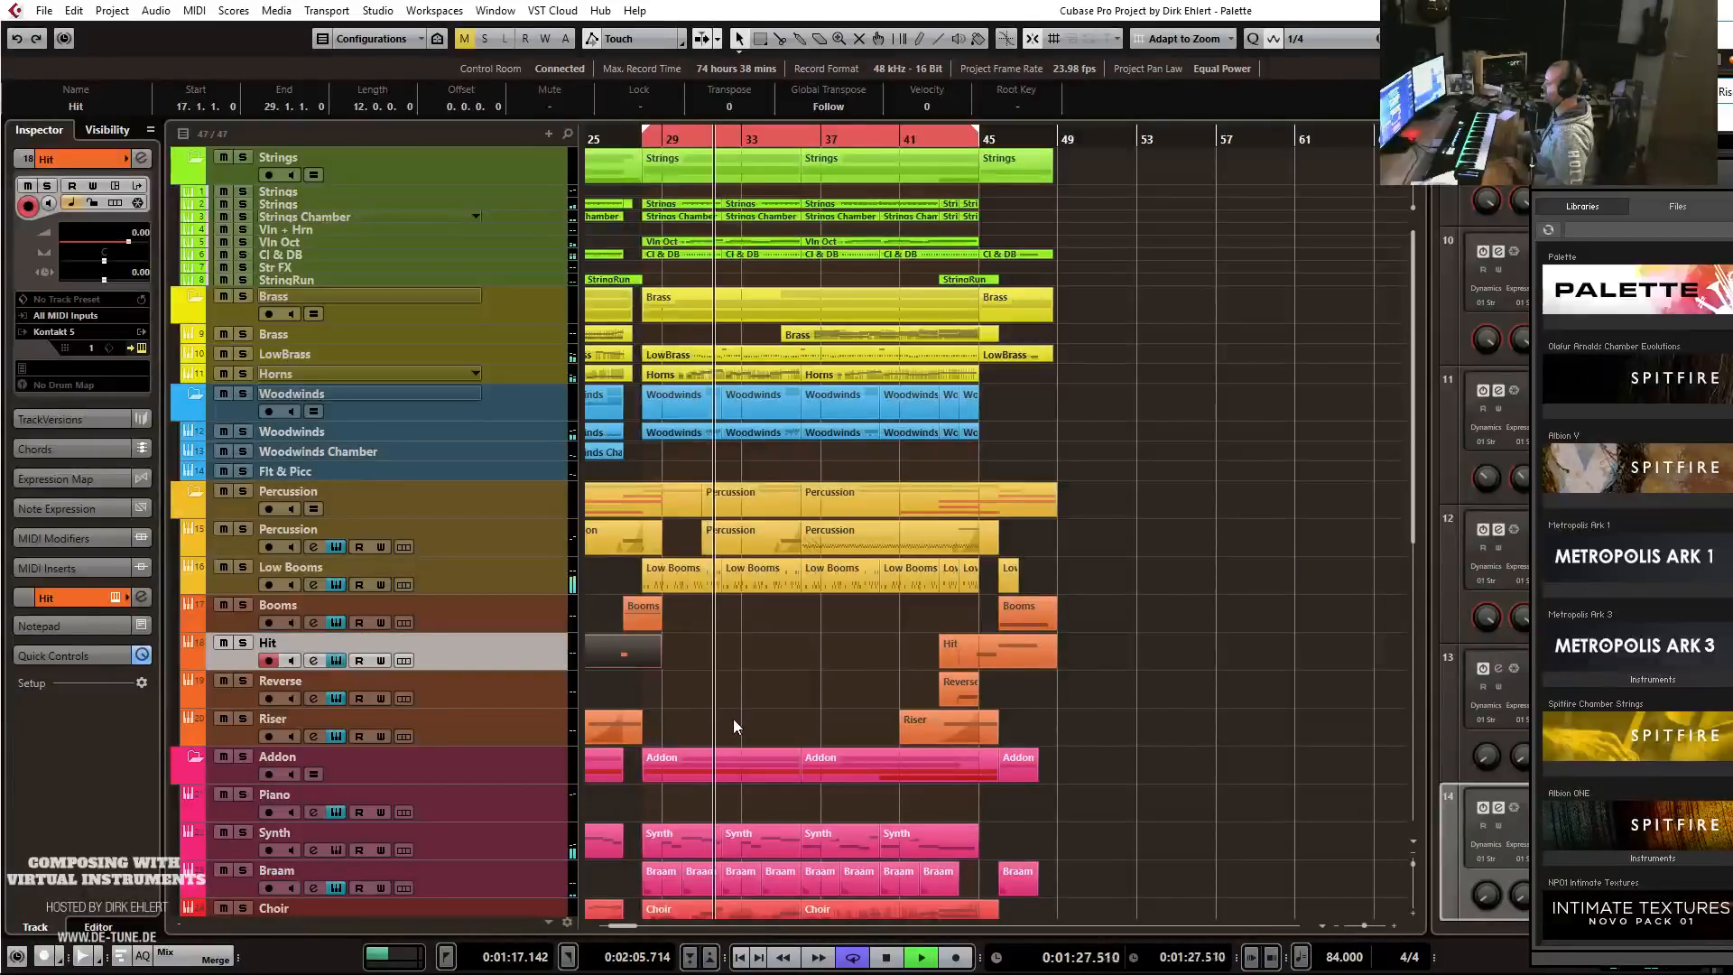
Audition the Synth track in solo during playback and return to the full mix.
scroll(756, 713, "down", 3)
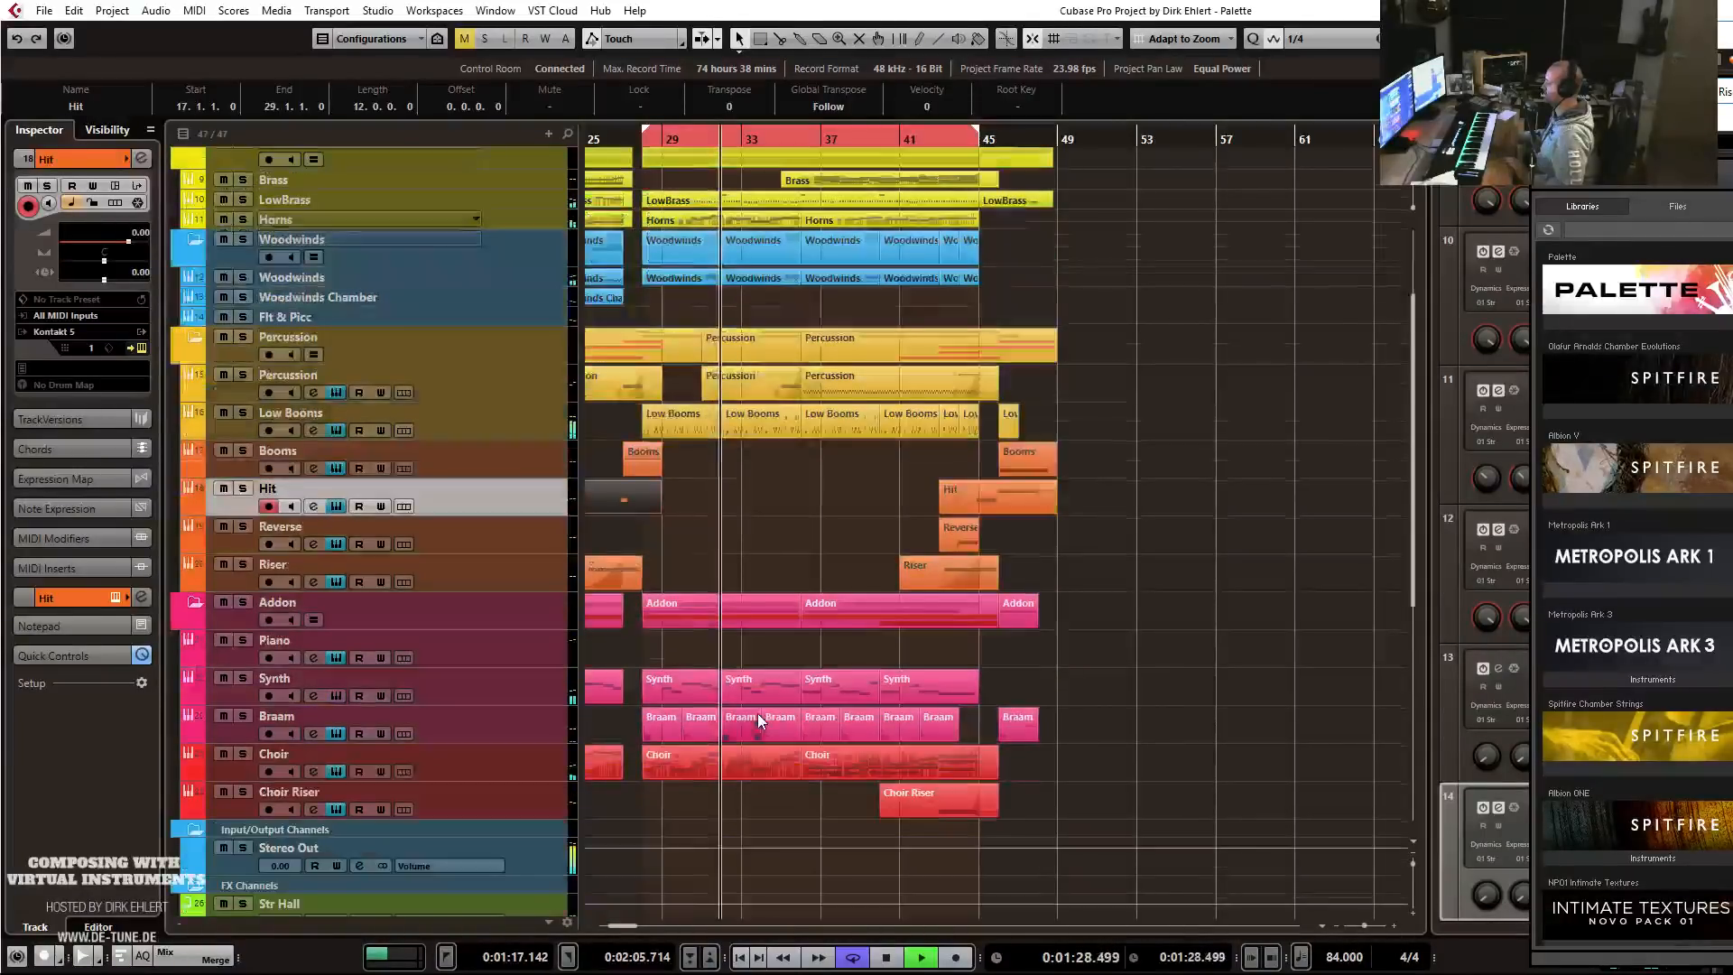
left_click(243, 678)
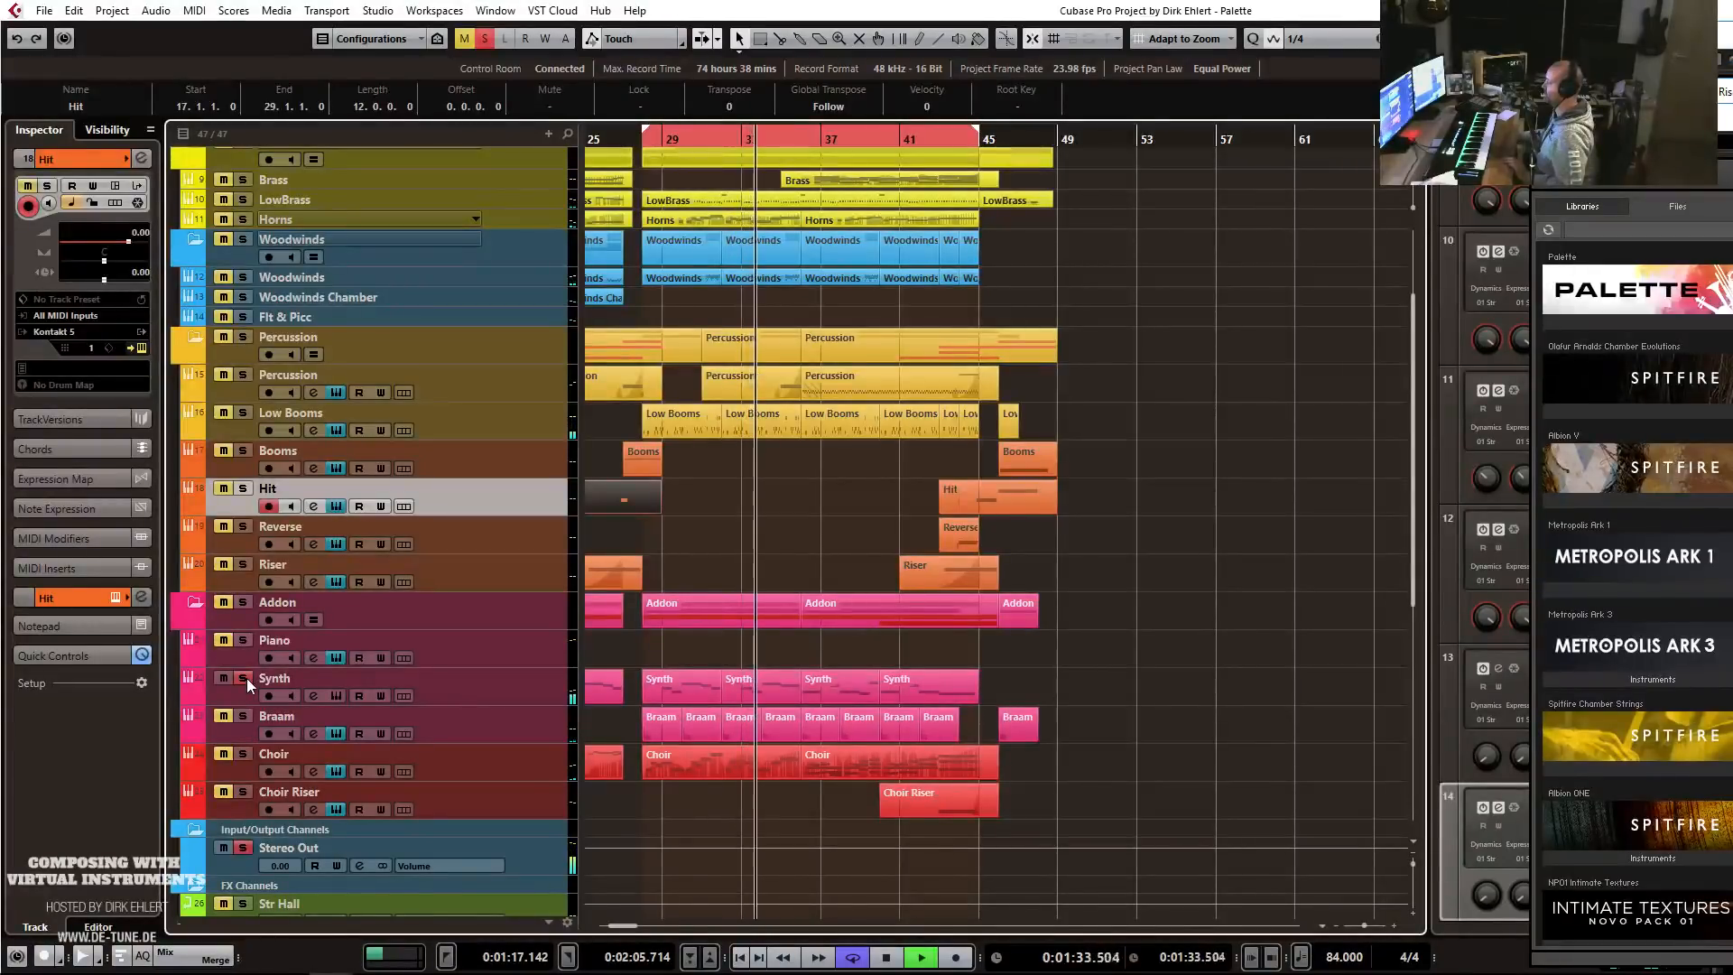
left_click(246, 679)
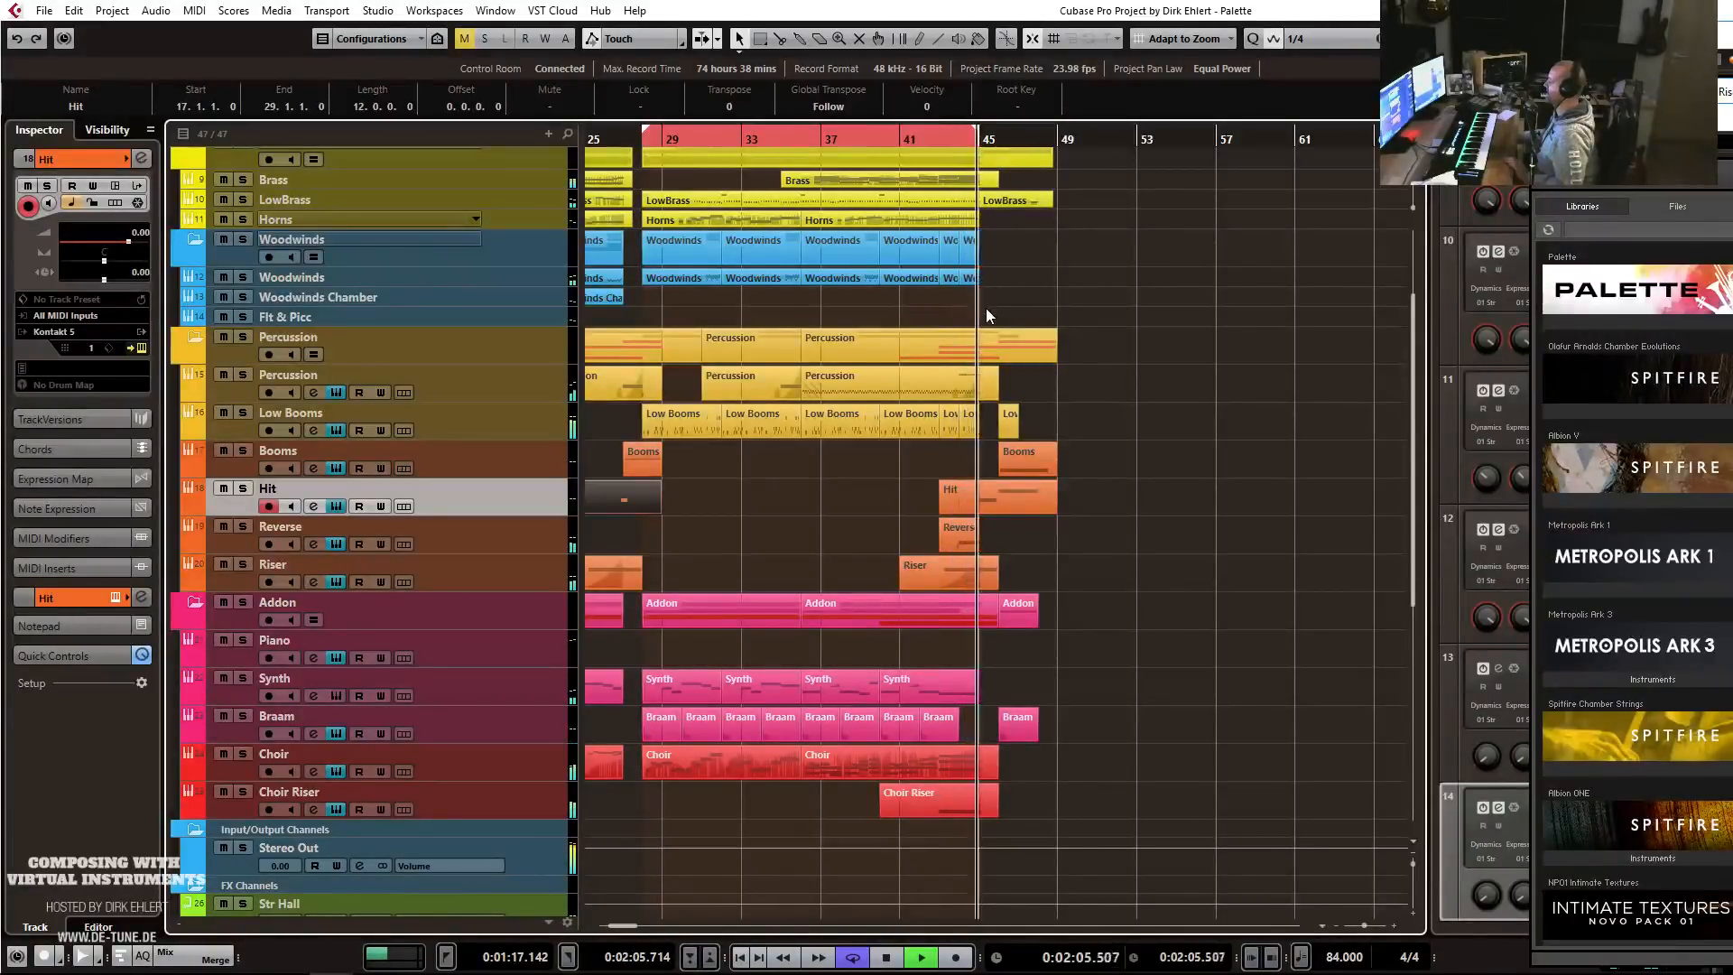
Turn off cycle mode and play the ending from about bar 43 until the last notes have faded past bar 49.
key("space")
left_click(760, 135)
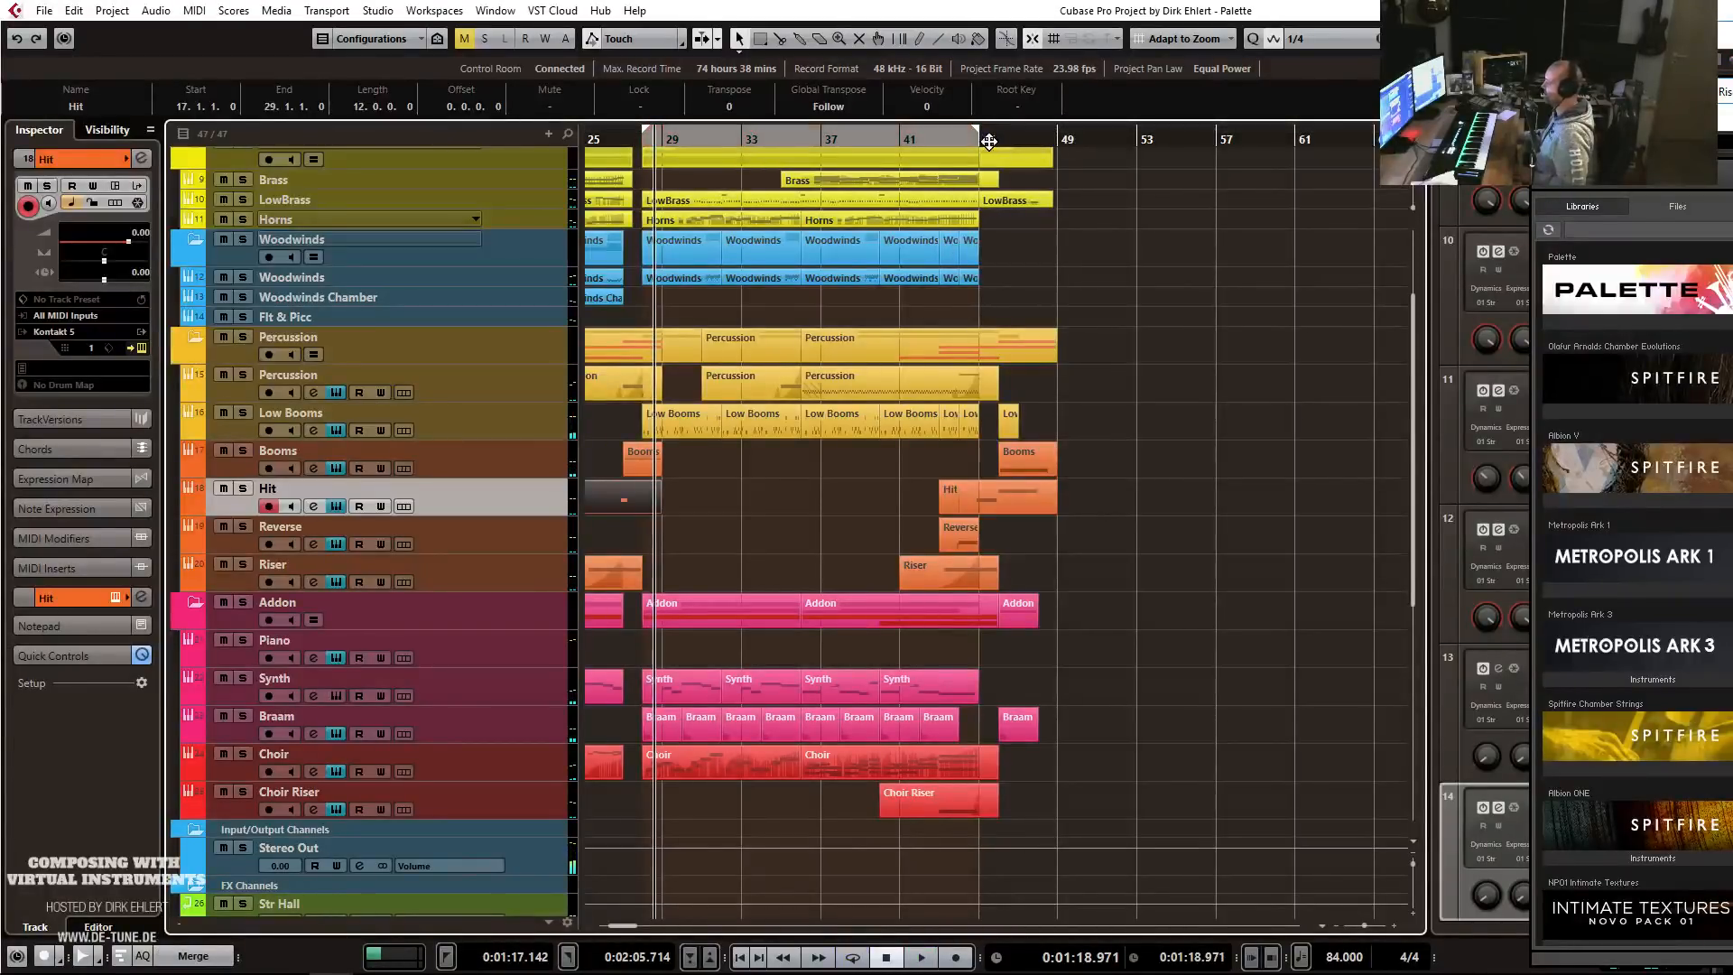
left_click(940, 135)
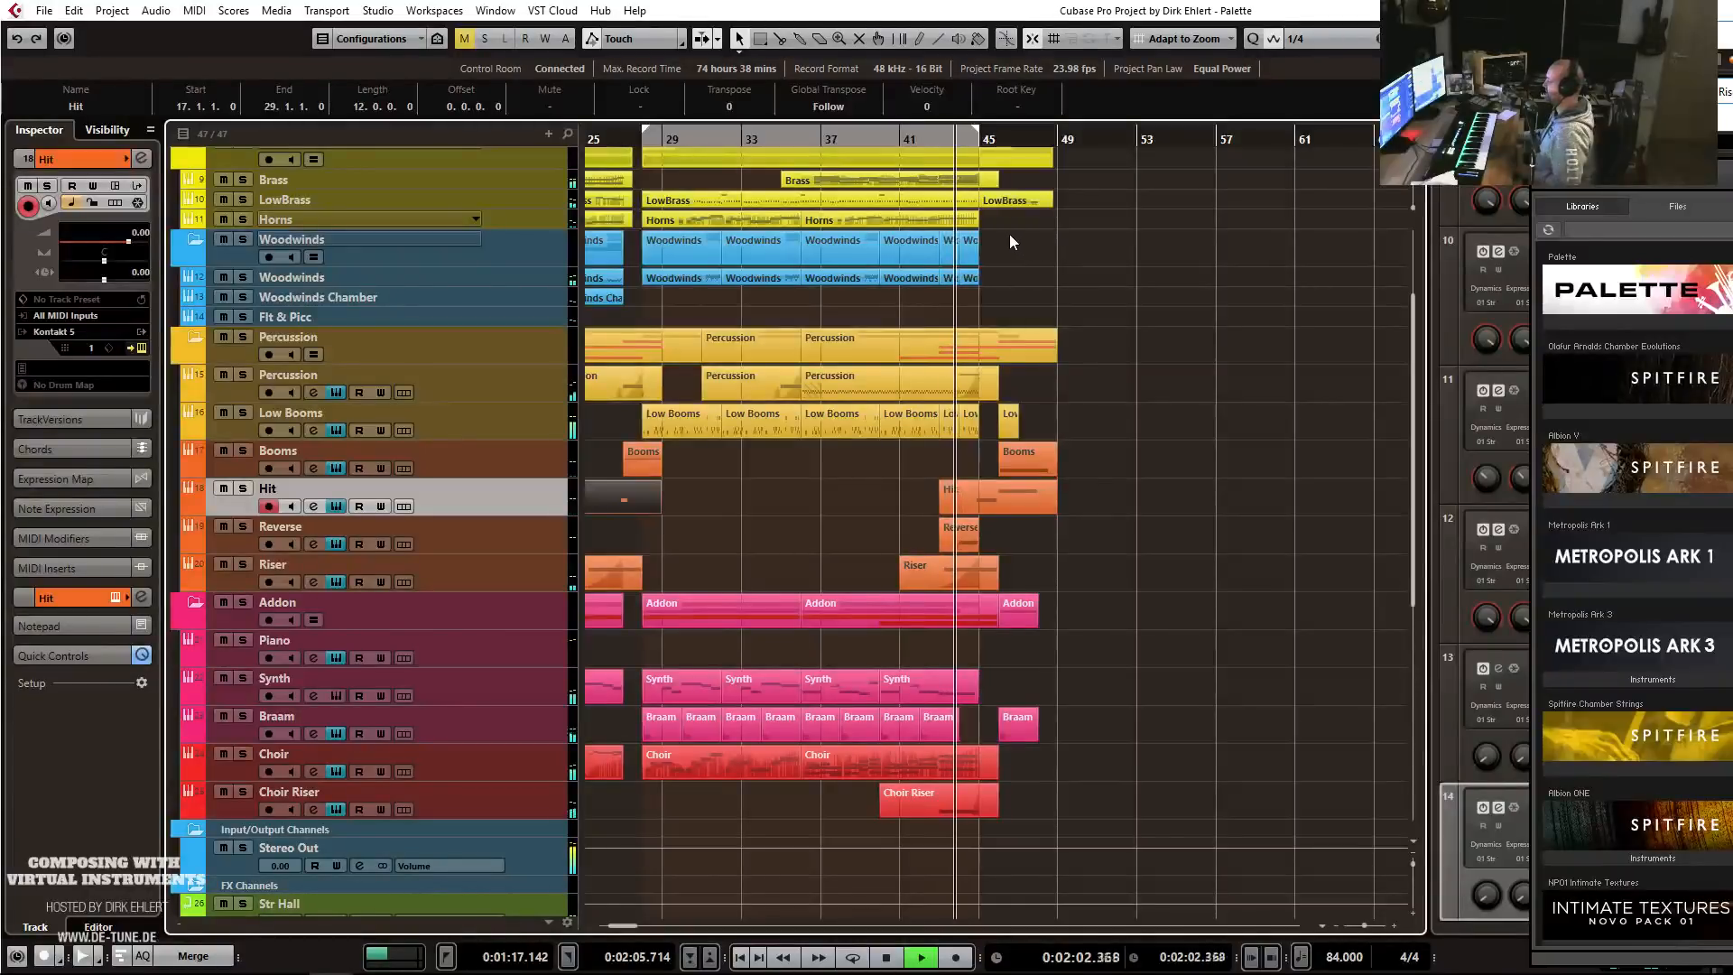
key("h")
key("h")
key("h")
key("h")
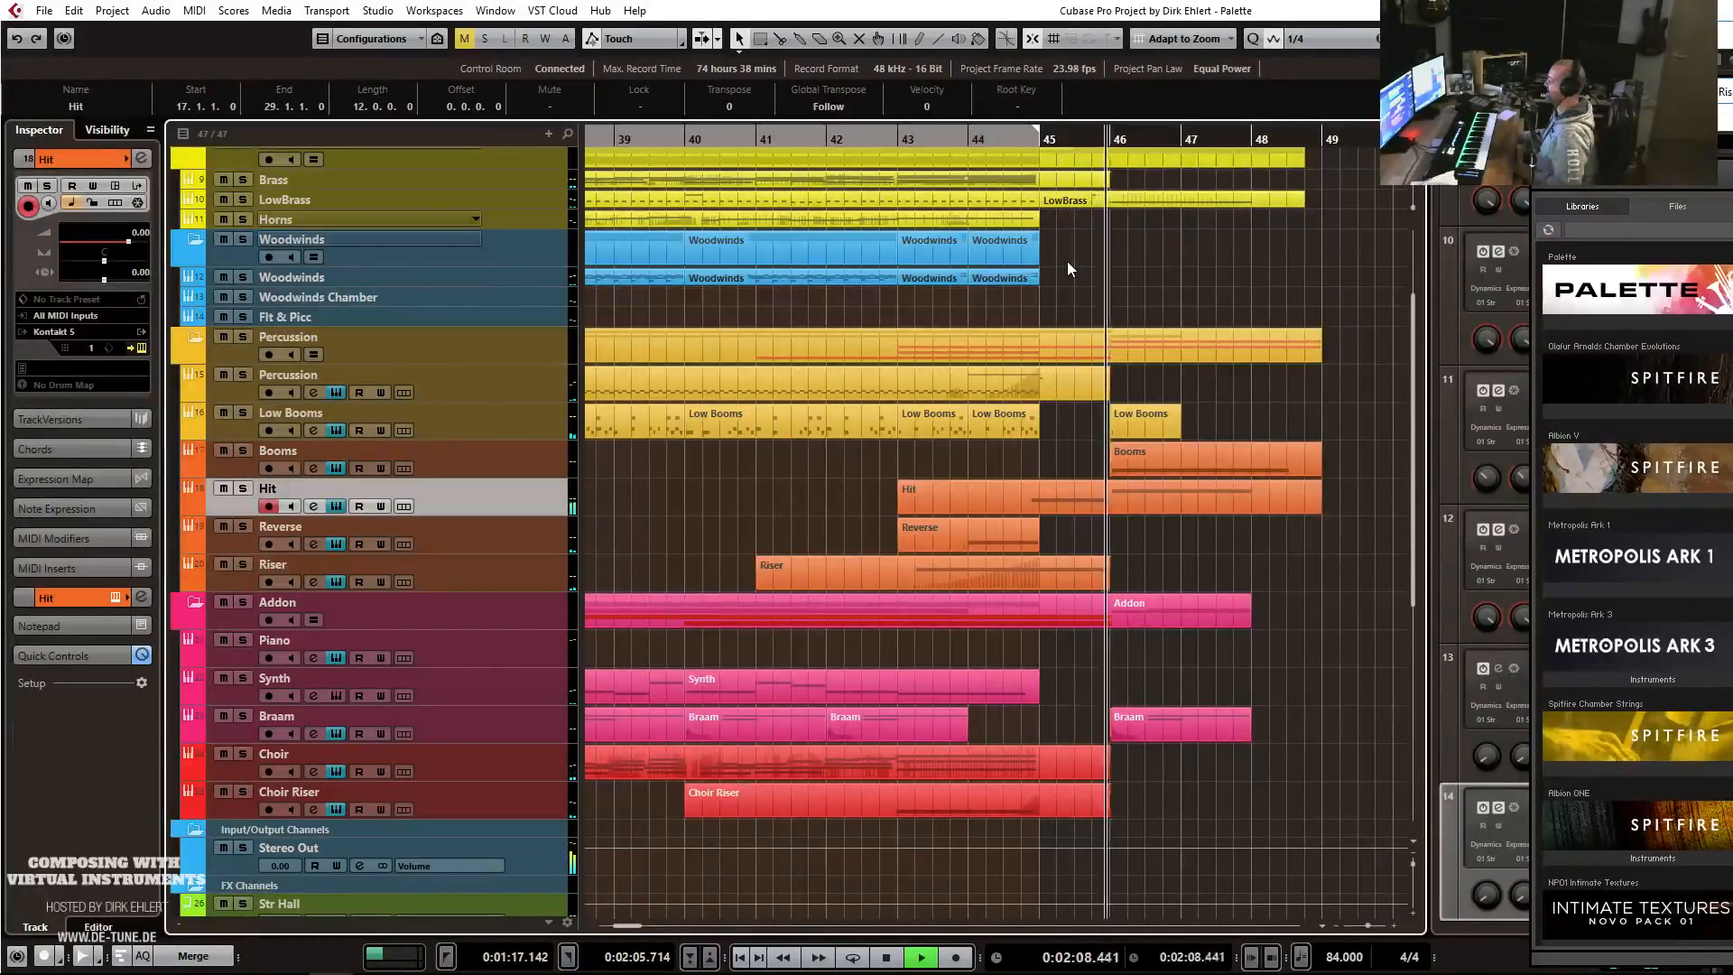
key("g")
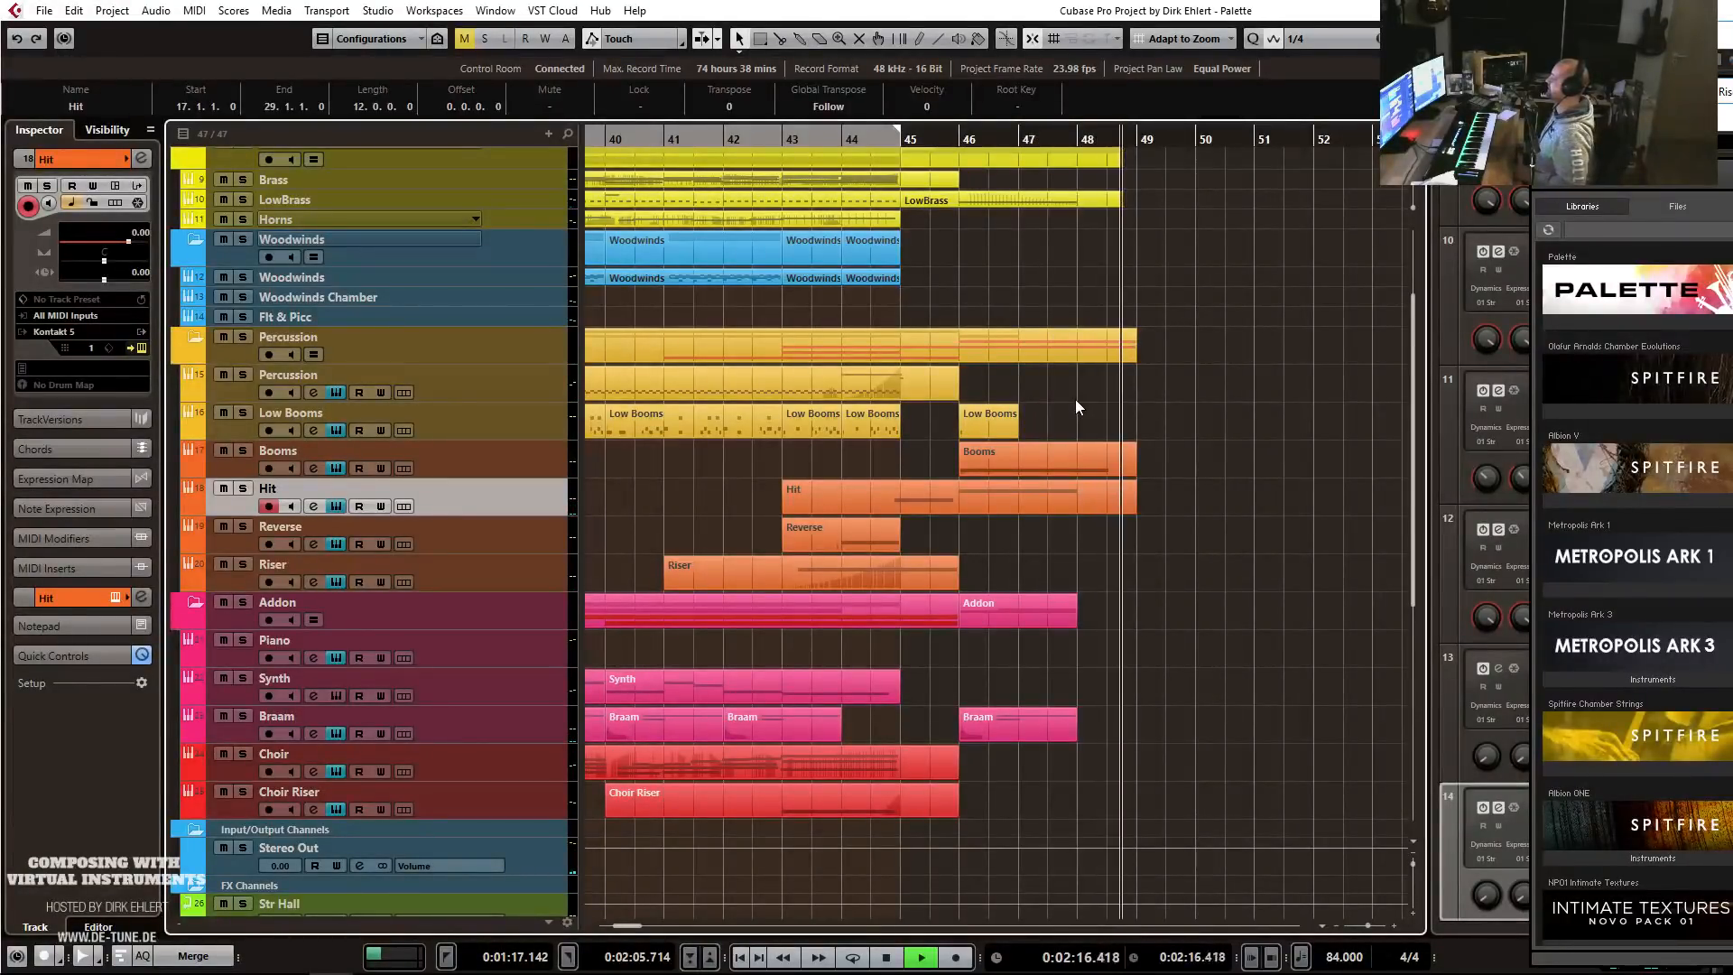
key("space")
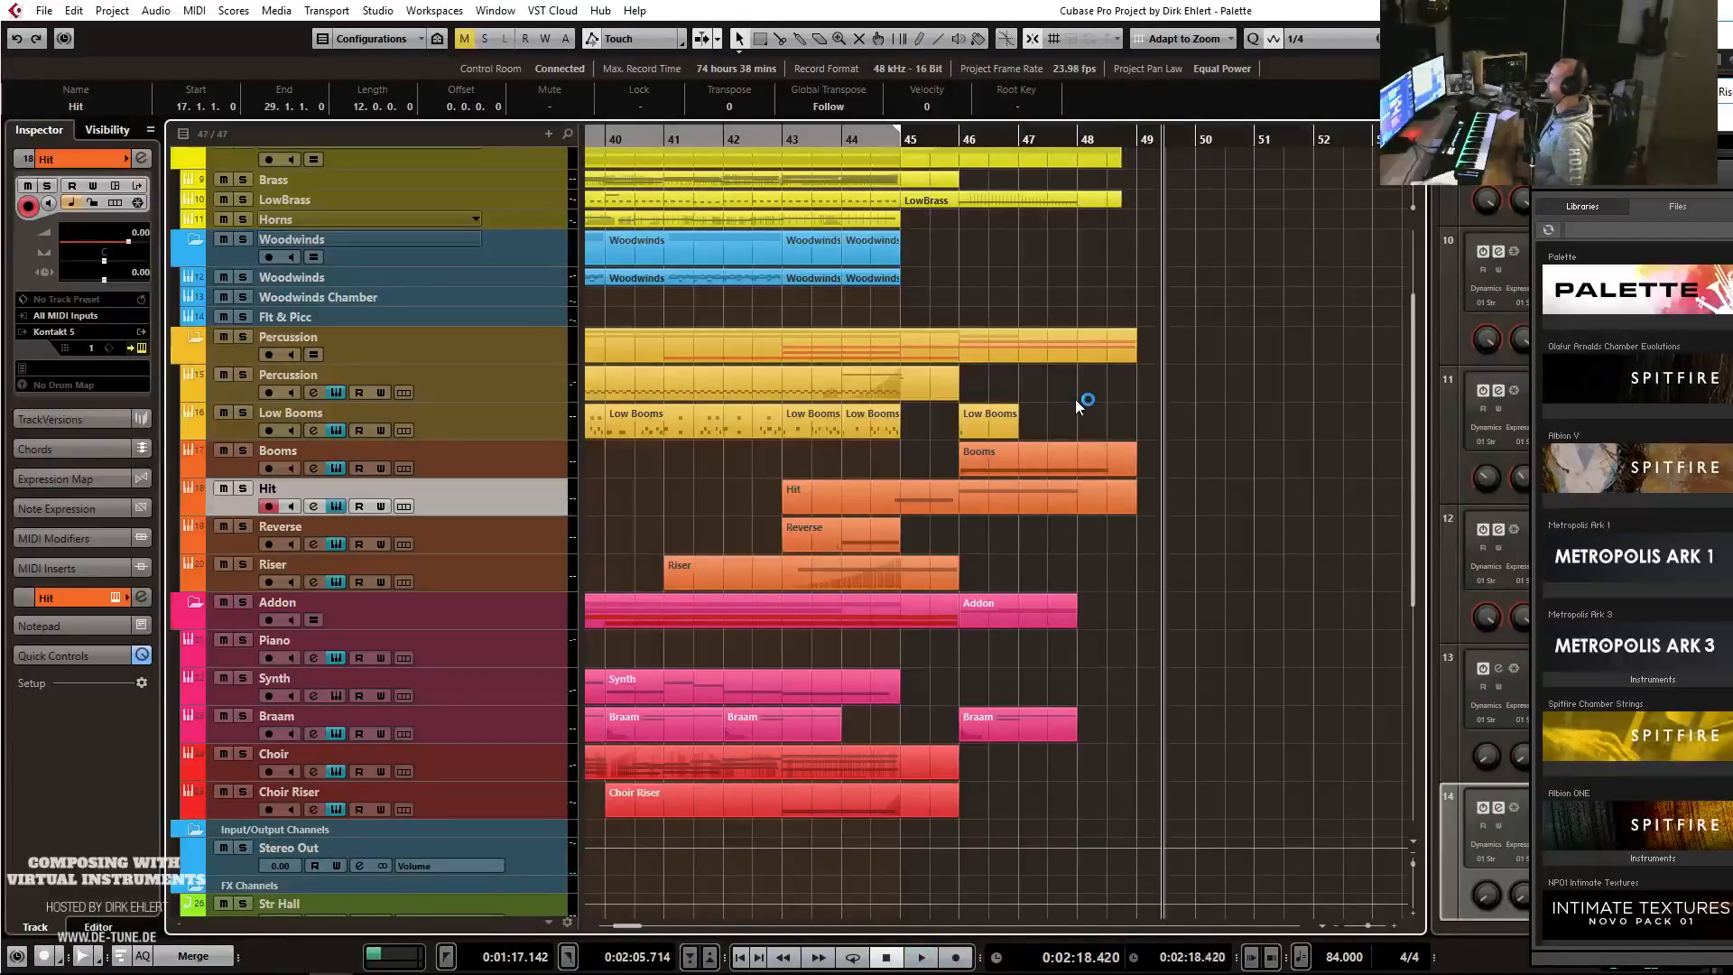
Set the right locator at 0:02:18.420 after the final decay and the left locator at 1.4 (0:00:02.142) before the first notes.
key("ctrl+KP_2")
key("period")
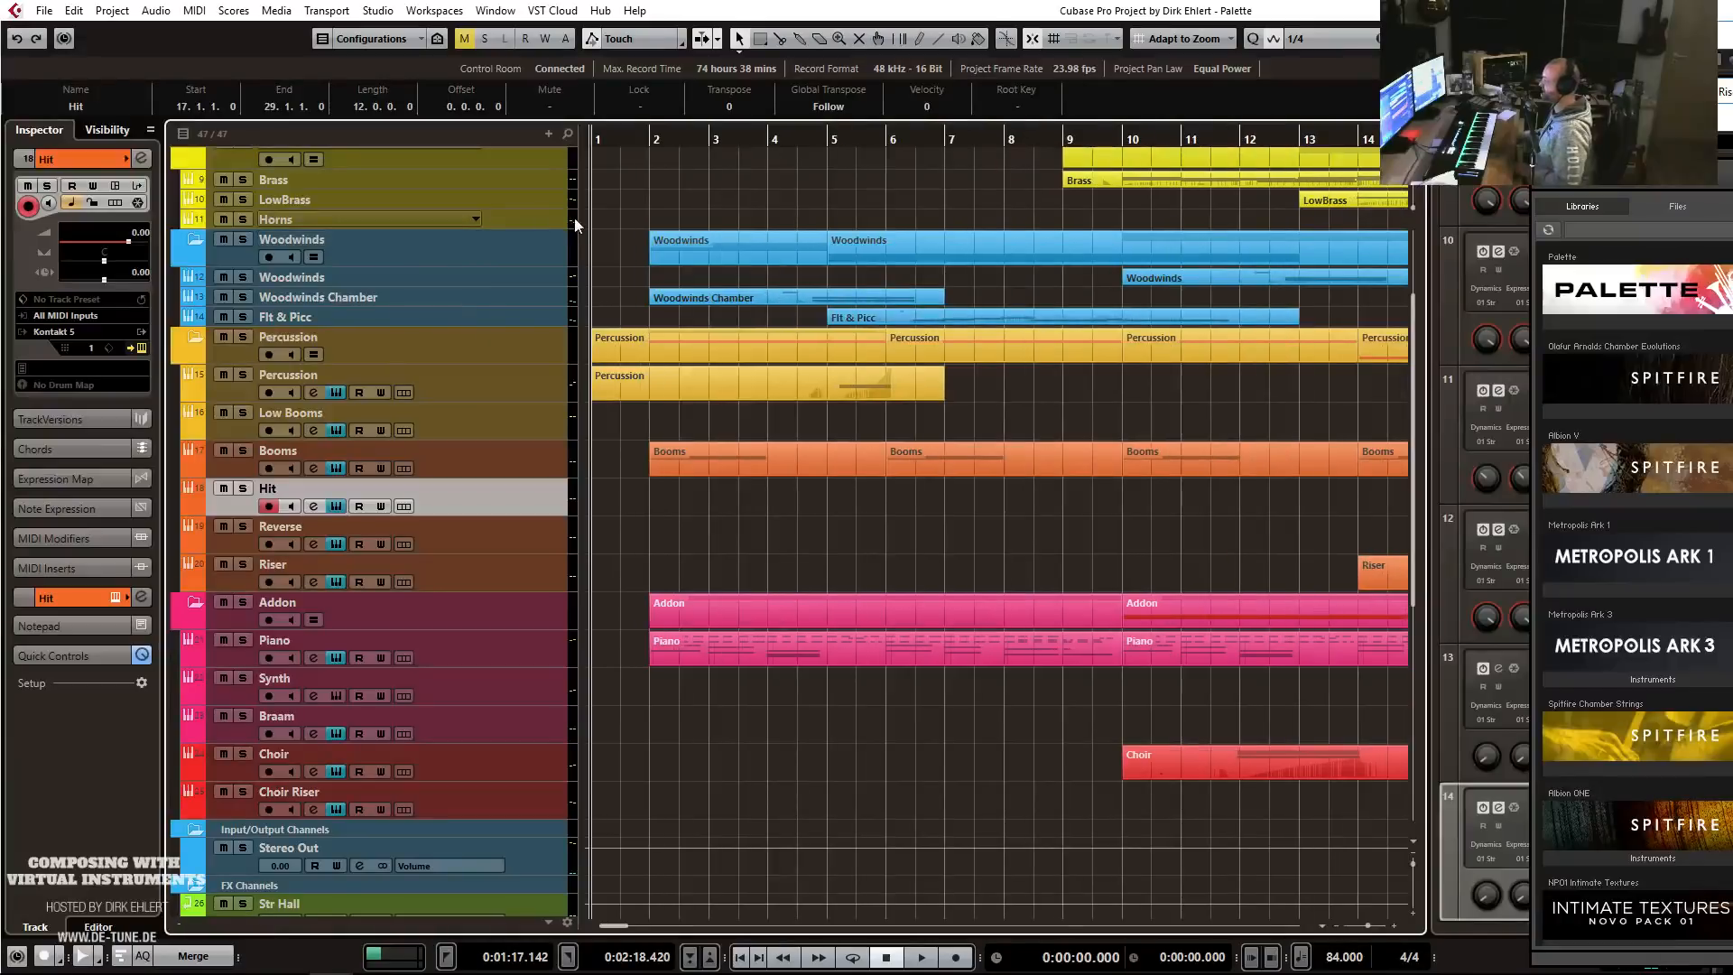
key("h")
key("h")
key("h")
key("h")
key("h")
key("h")
key("h")
left_click_drag(755, 139, 761, 151)
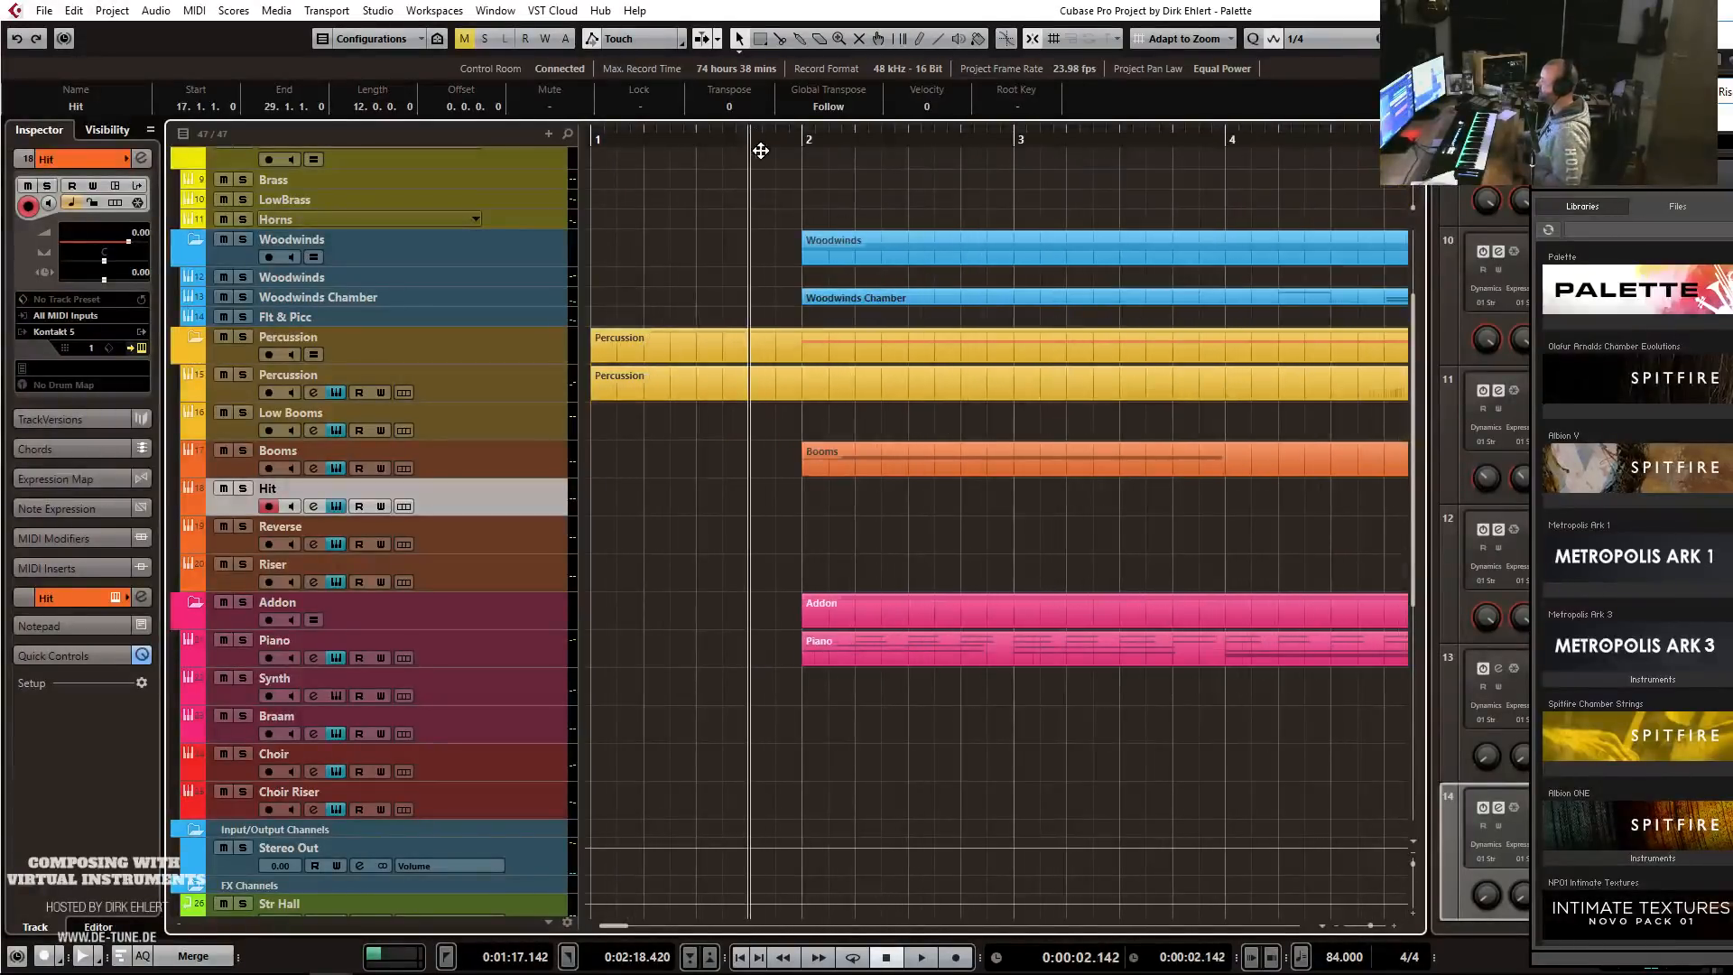
key("h")
key("h")
key("ctrl+KP_1")
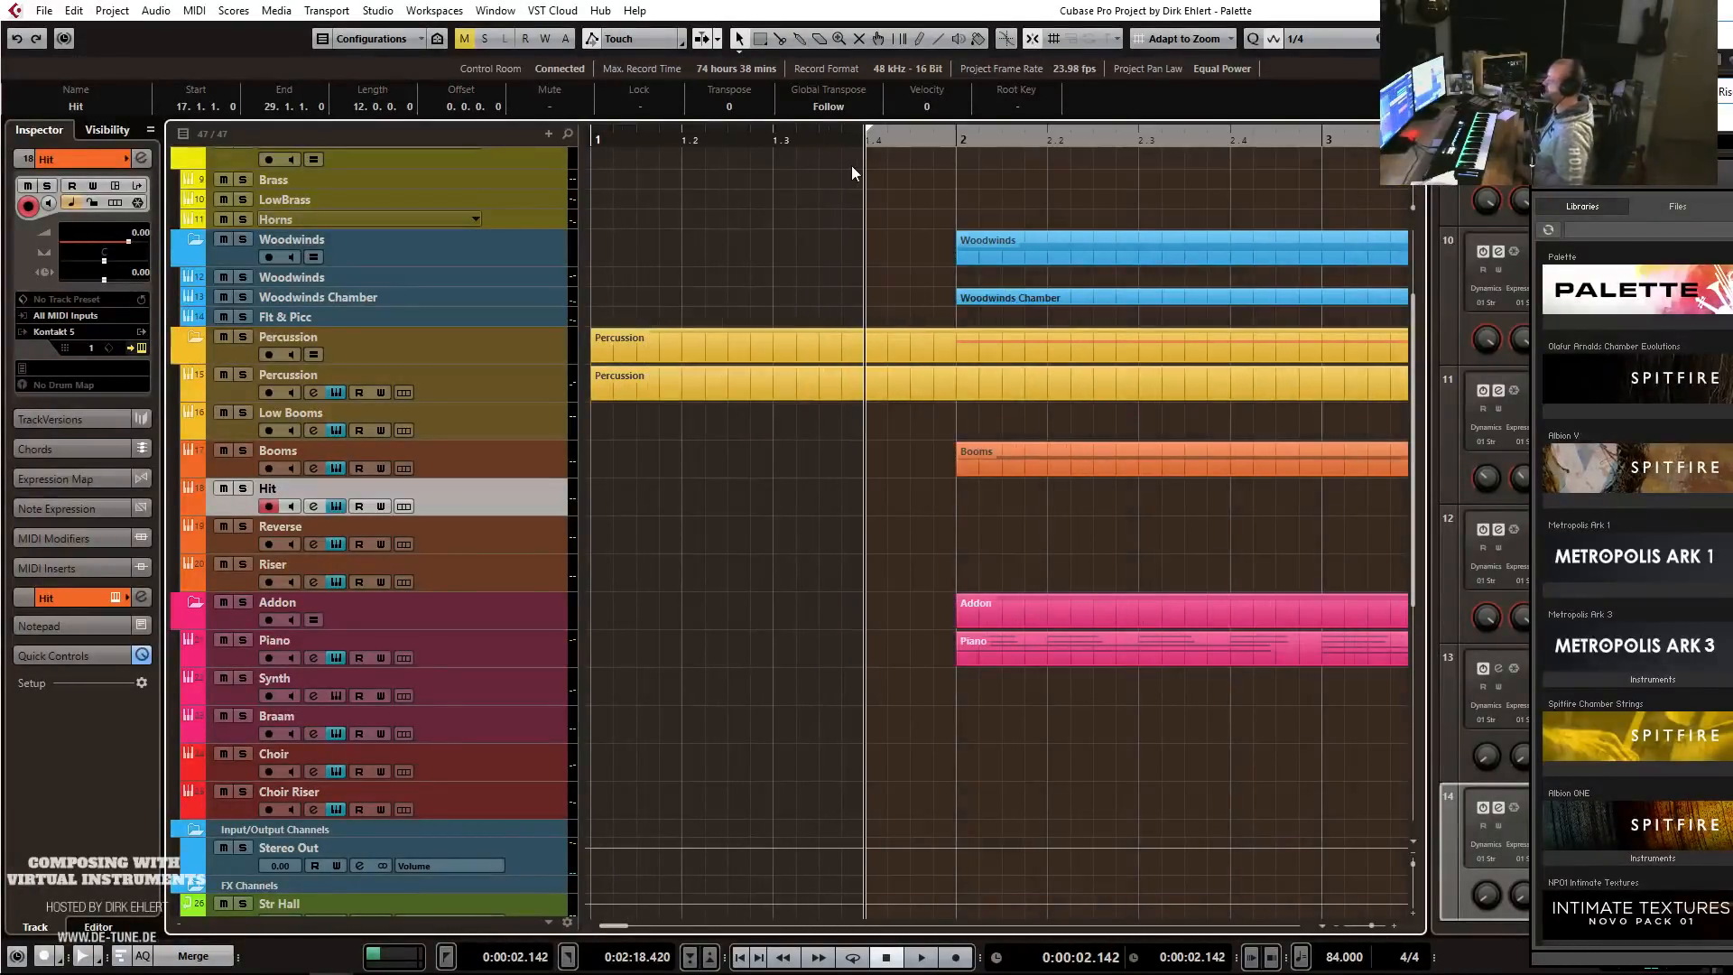
Trim the beginning of the first Percussion part so it starts at 1.4.1.0.
key("g")
key("g")
left_click(598, 396)
left_click_drag(598, 395, 785, 399)
Fit the whole arrangement in view and reduce the height of the Strings folder track to a single row.
key("g")
key("g")
key("g")
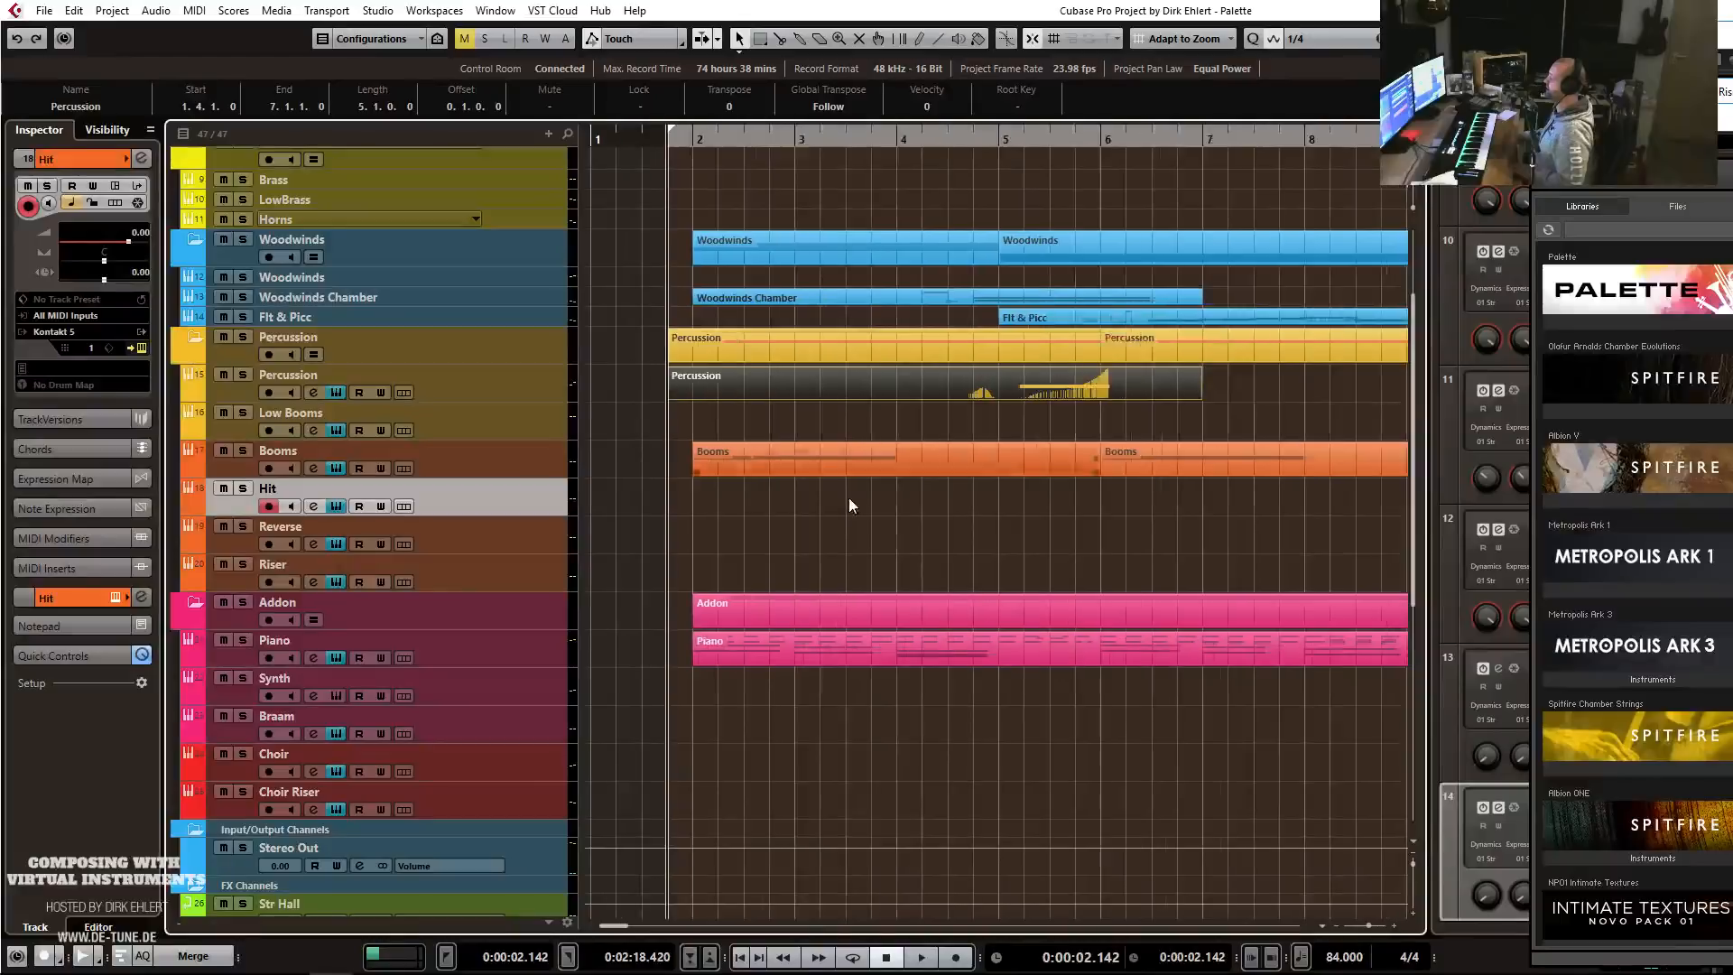
key("g")
key("g")
key("g")
key("g")
key("g")
scroll(905, 473, "up", 3)
key("g")
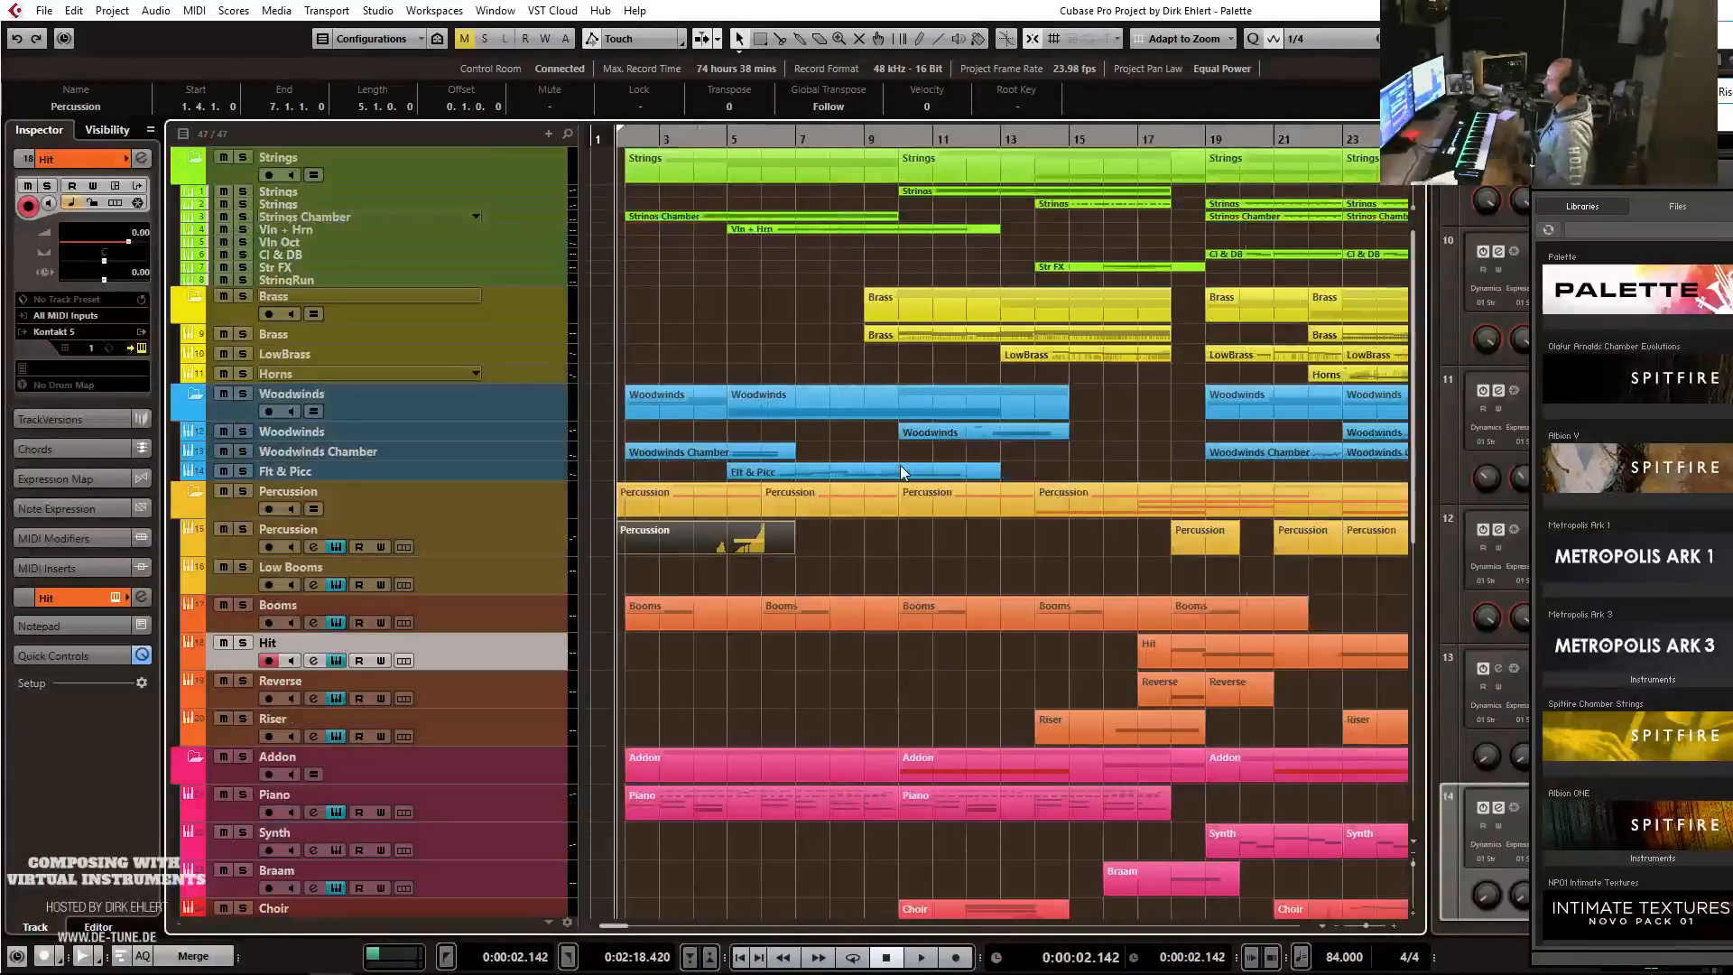
key("g")
key("g")
key("g")
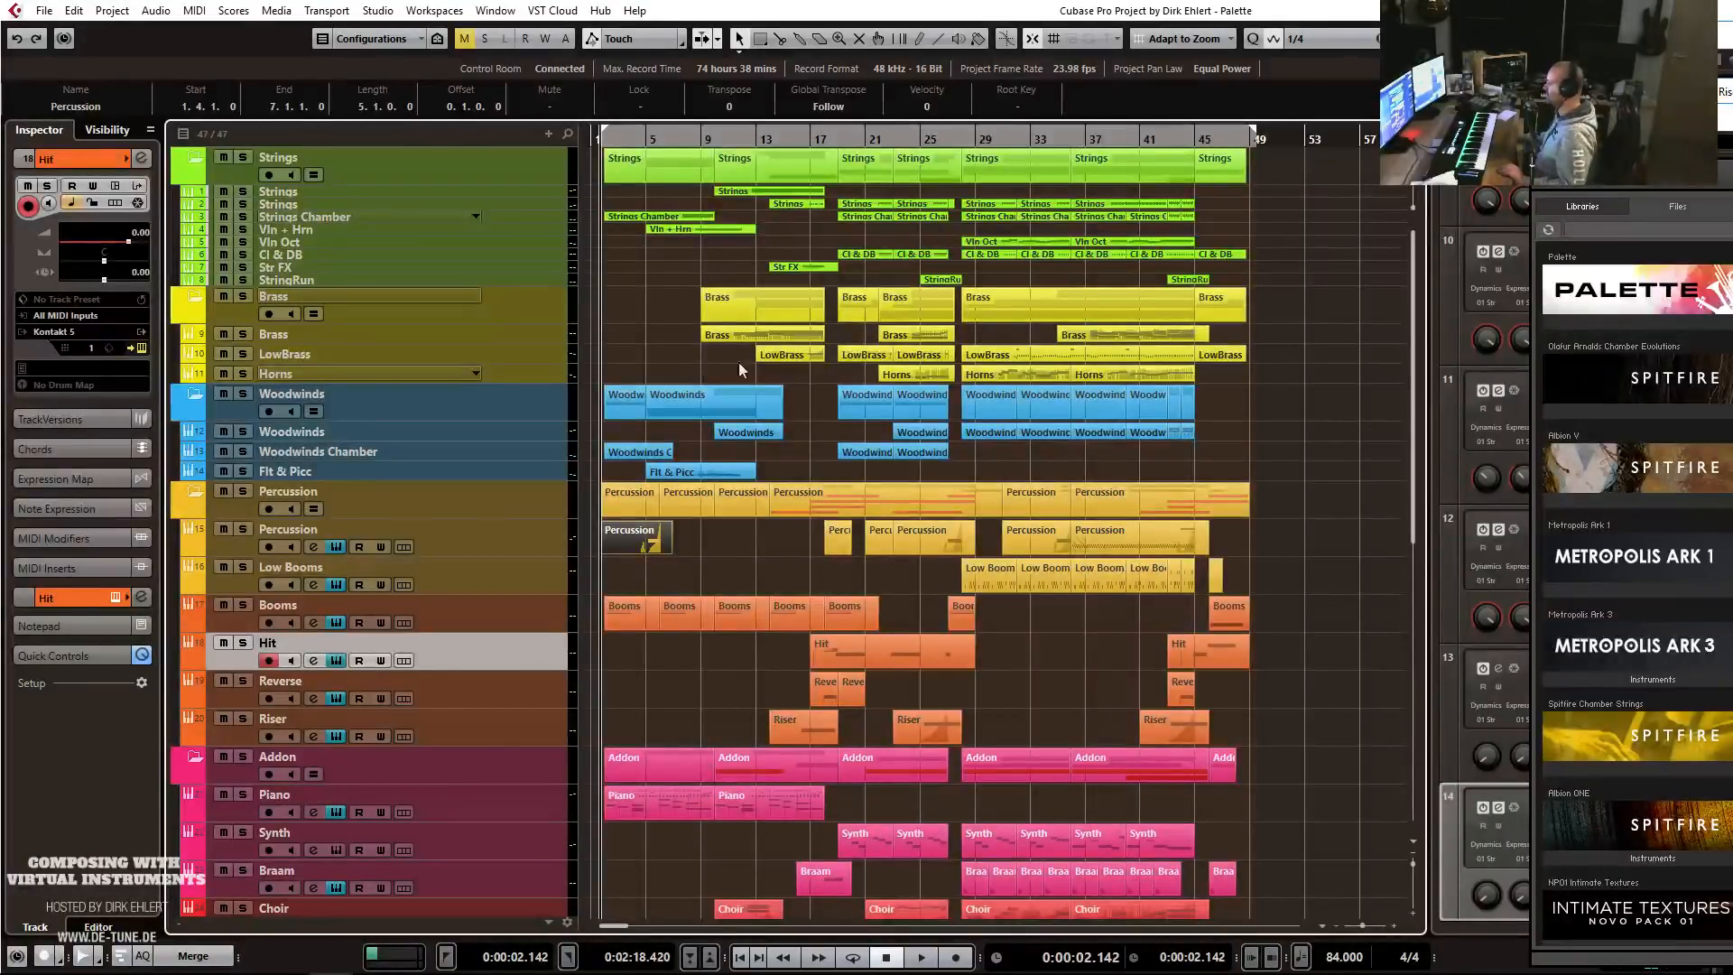
left_click(339, 170)
left_click_drag(339, 169, 341, 154)
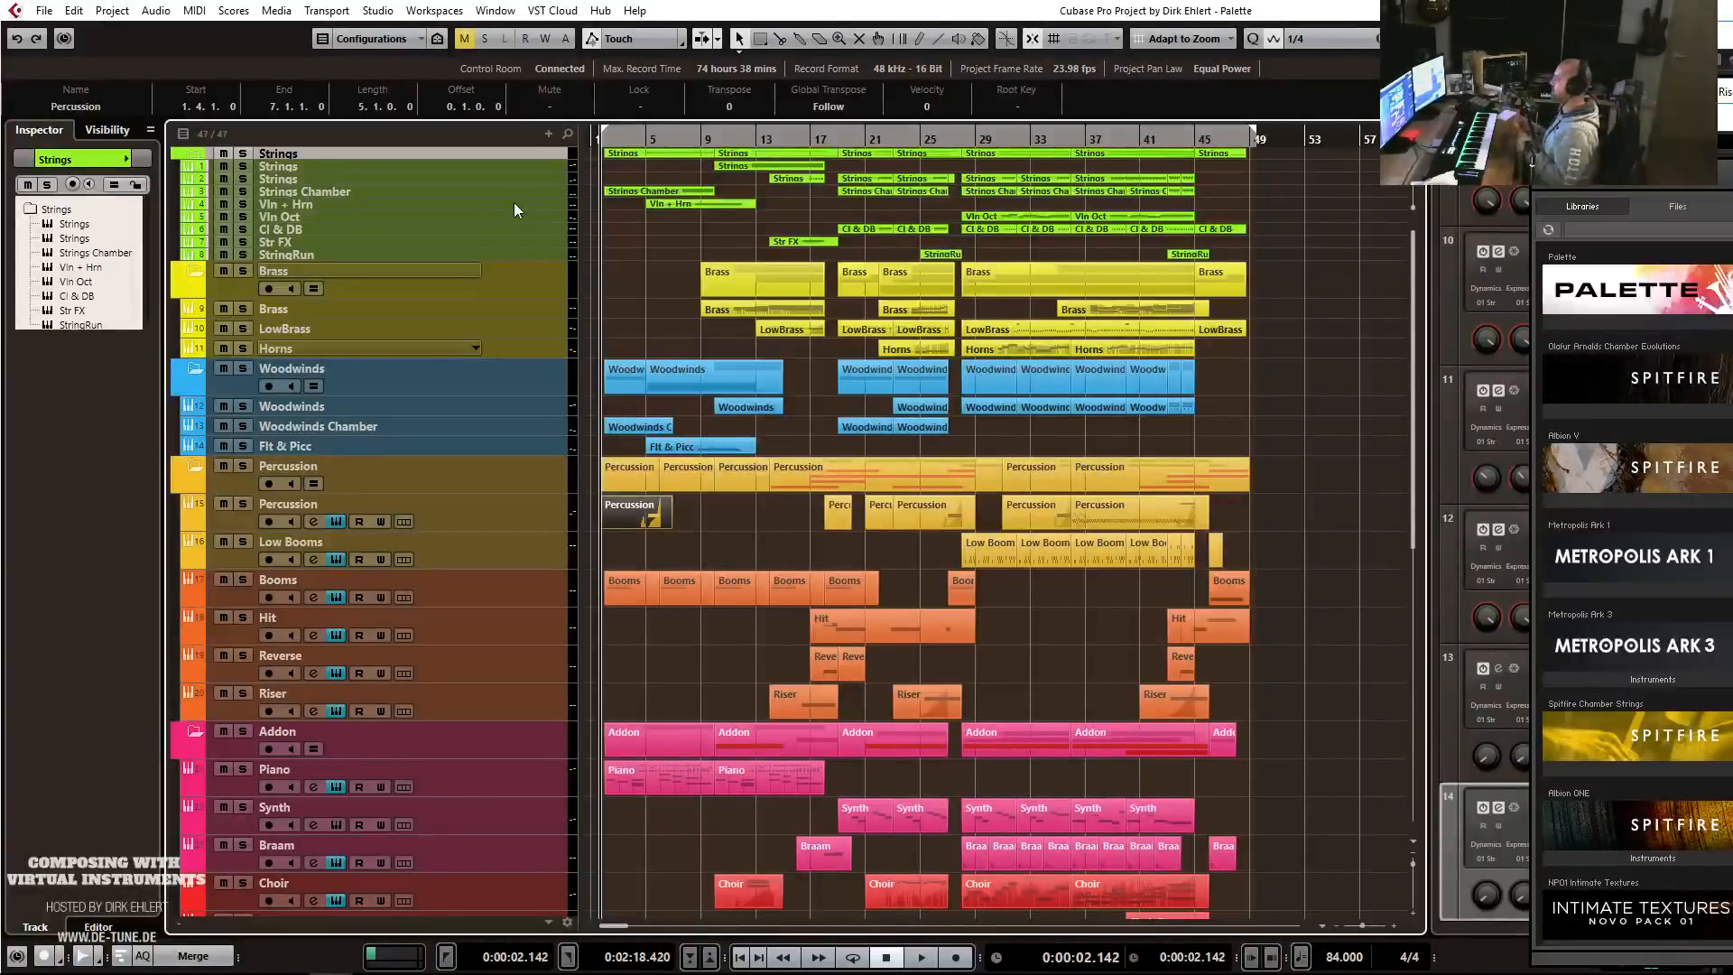
Examine the Palette library's instrument folders in the Hit track's Kontakt window and move the window out of the way.
left_click_drag(1566, 118, 938, 40)
left_click(1048, 239)
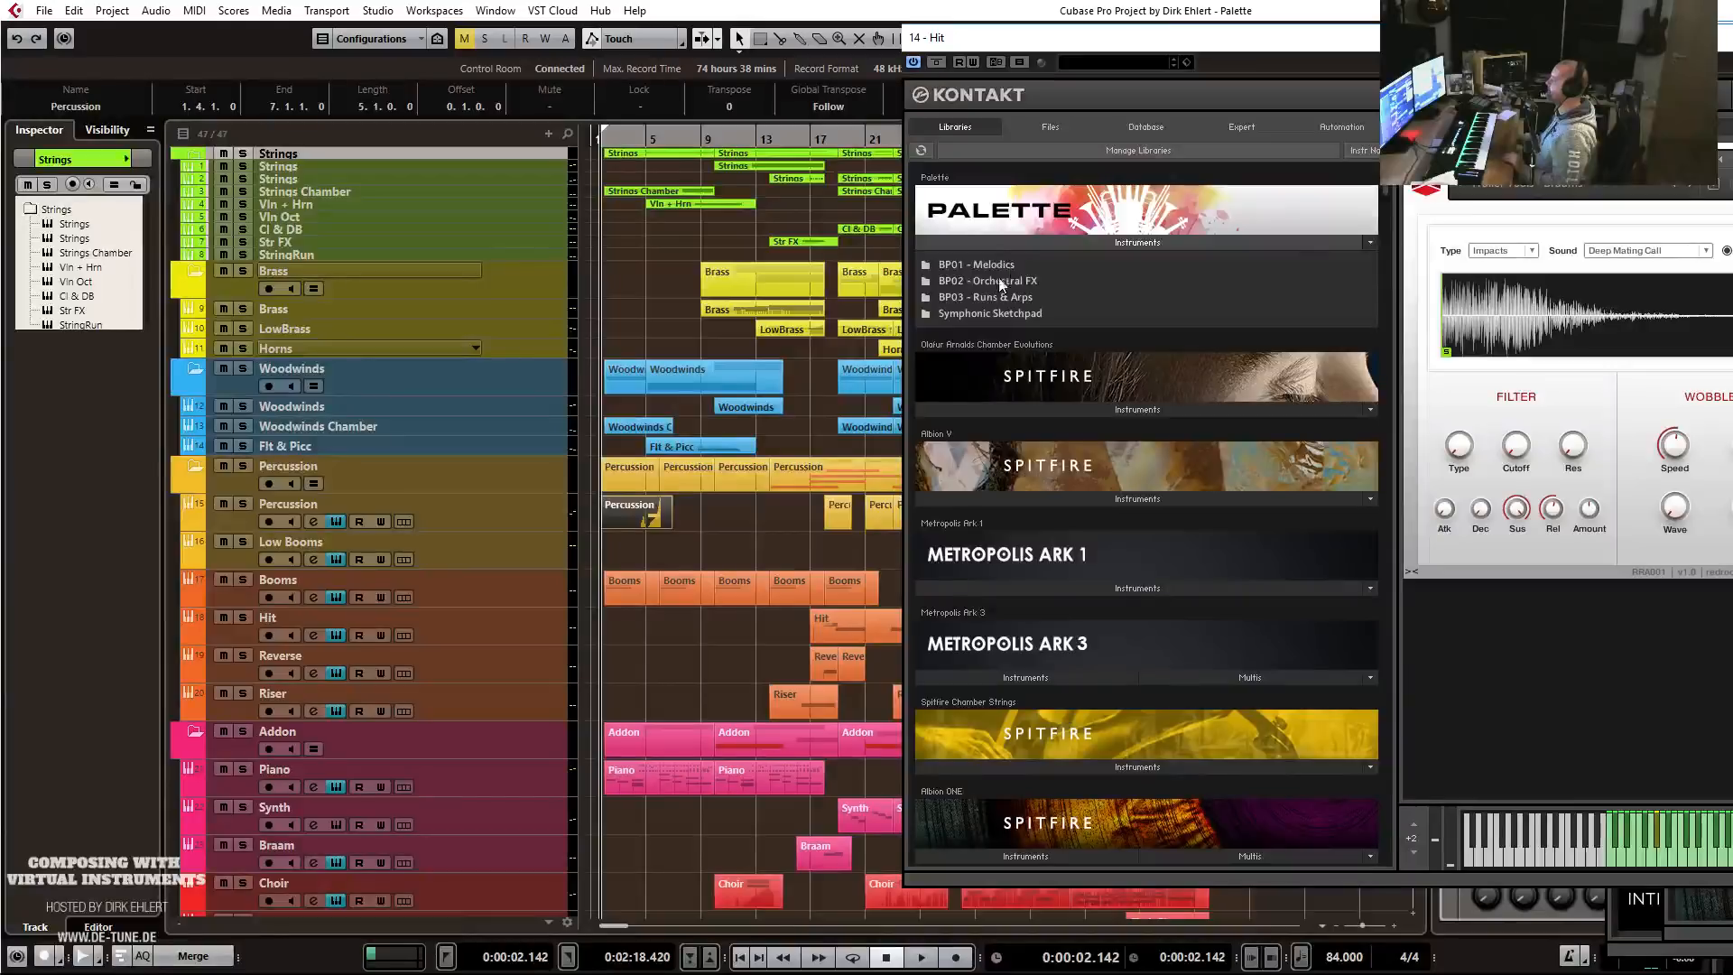
left_click(1017, 300)
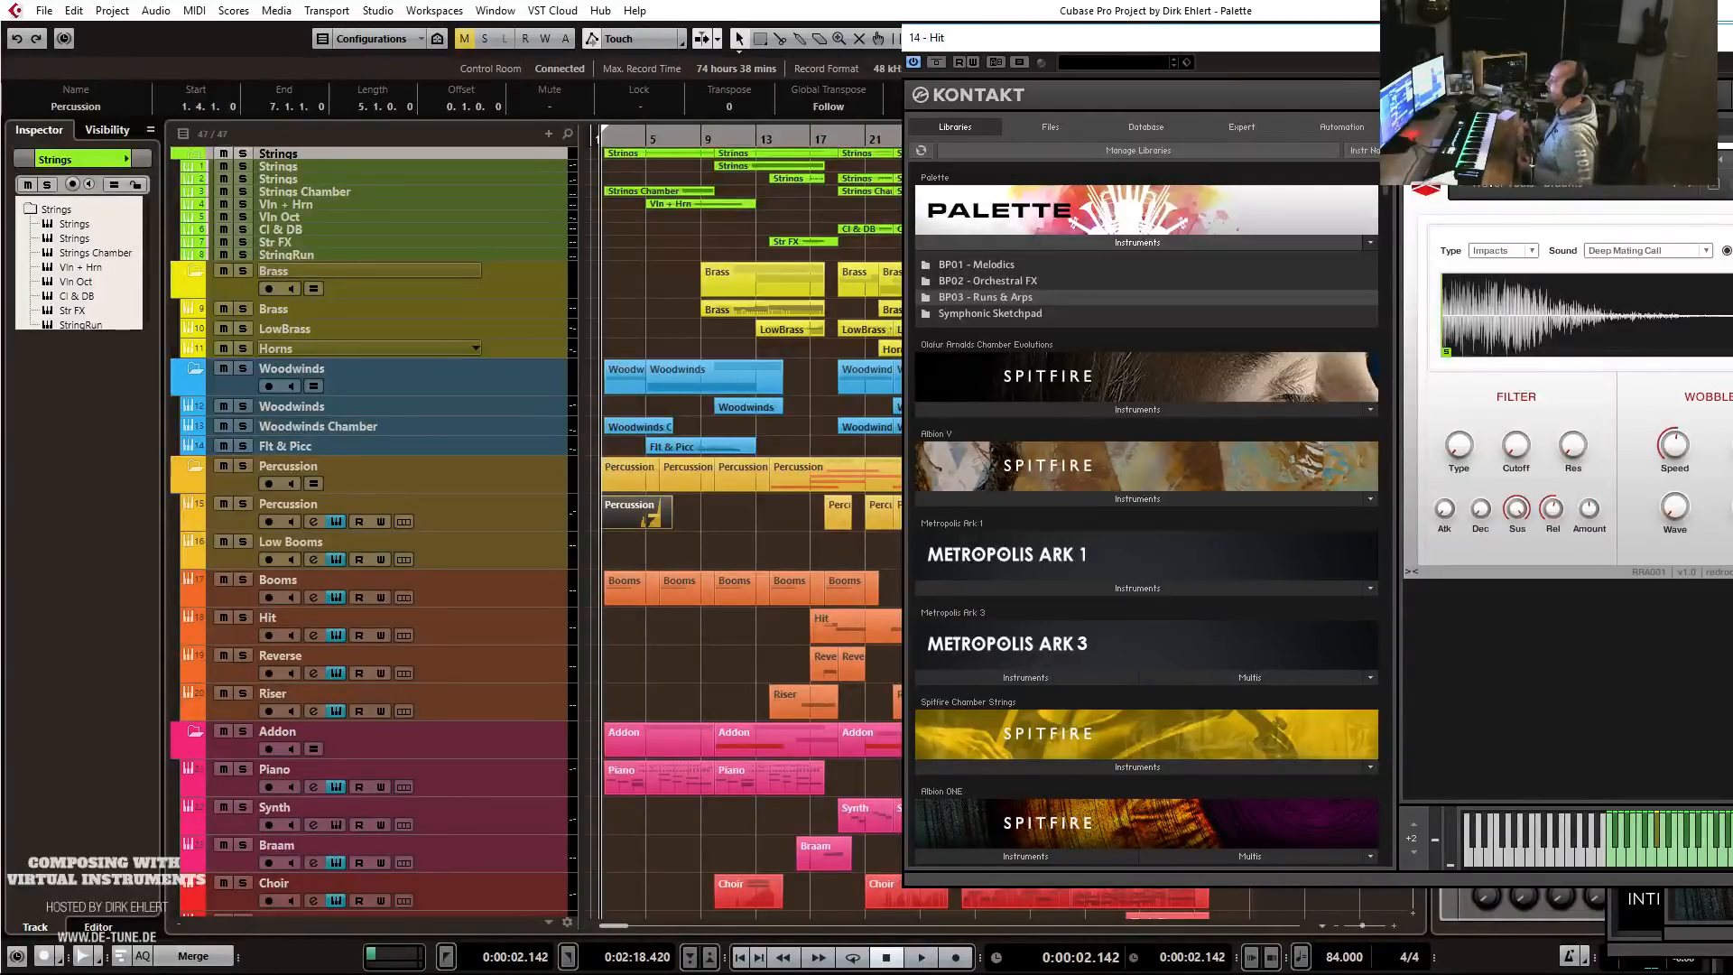
left_click_drag(1023, 47, 1732, 42)
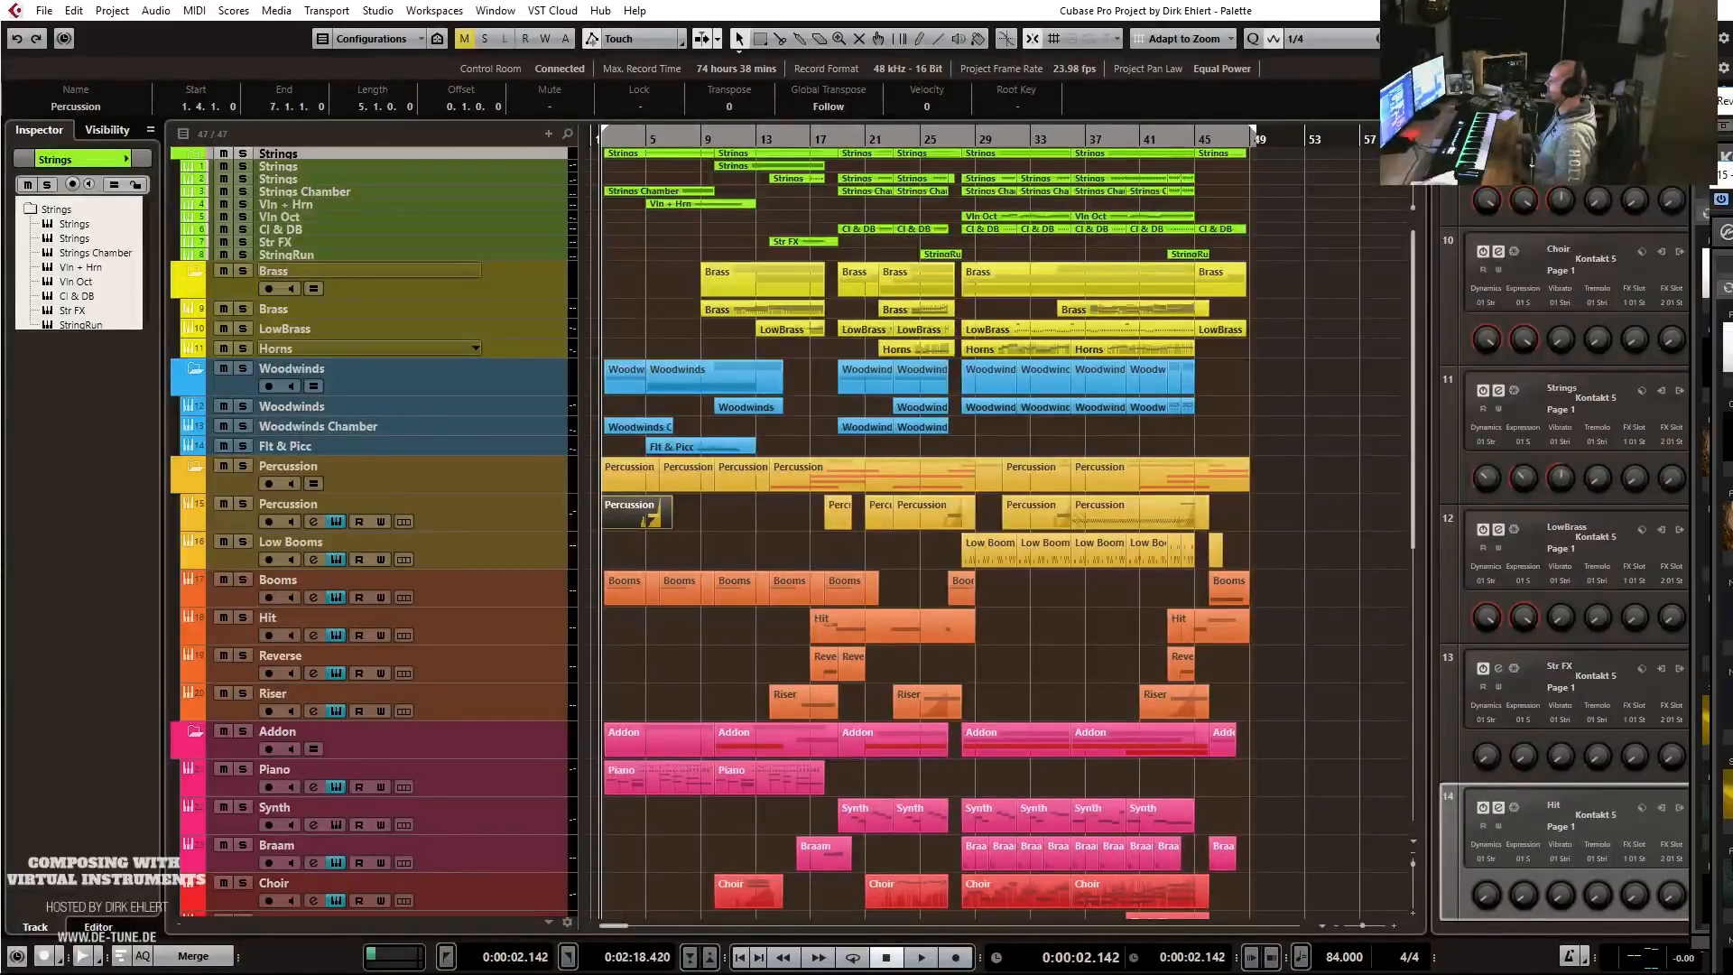
left_click_drag(1720, 99, 1732, 98)
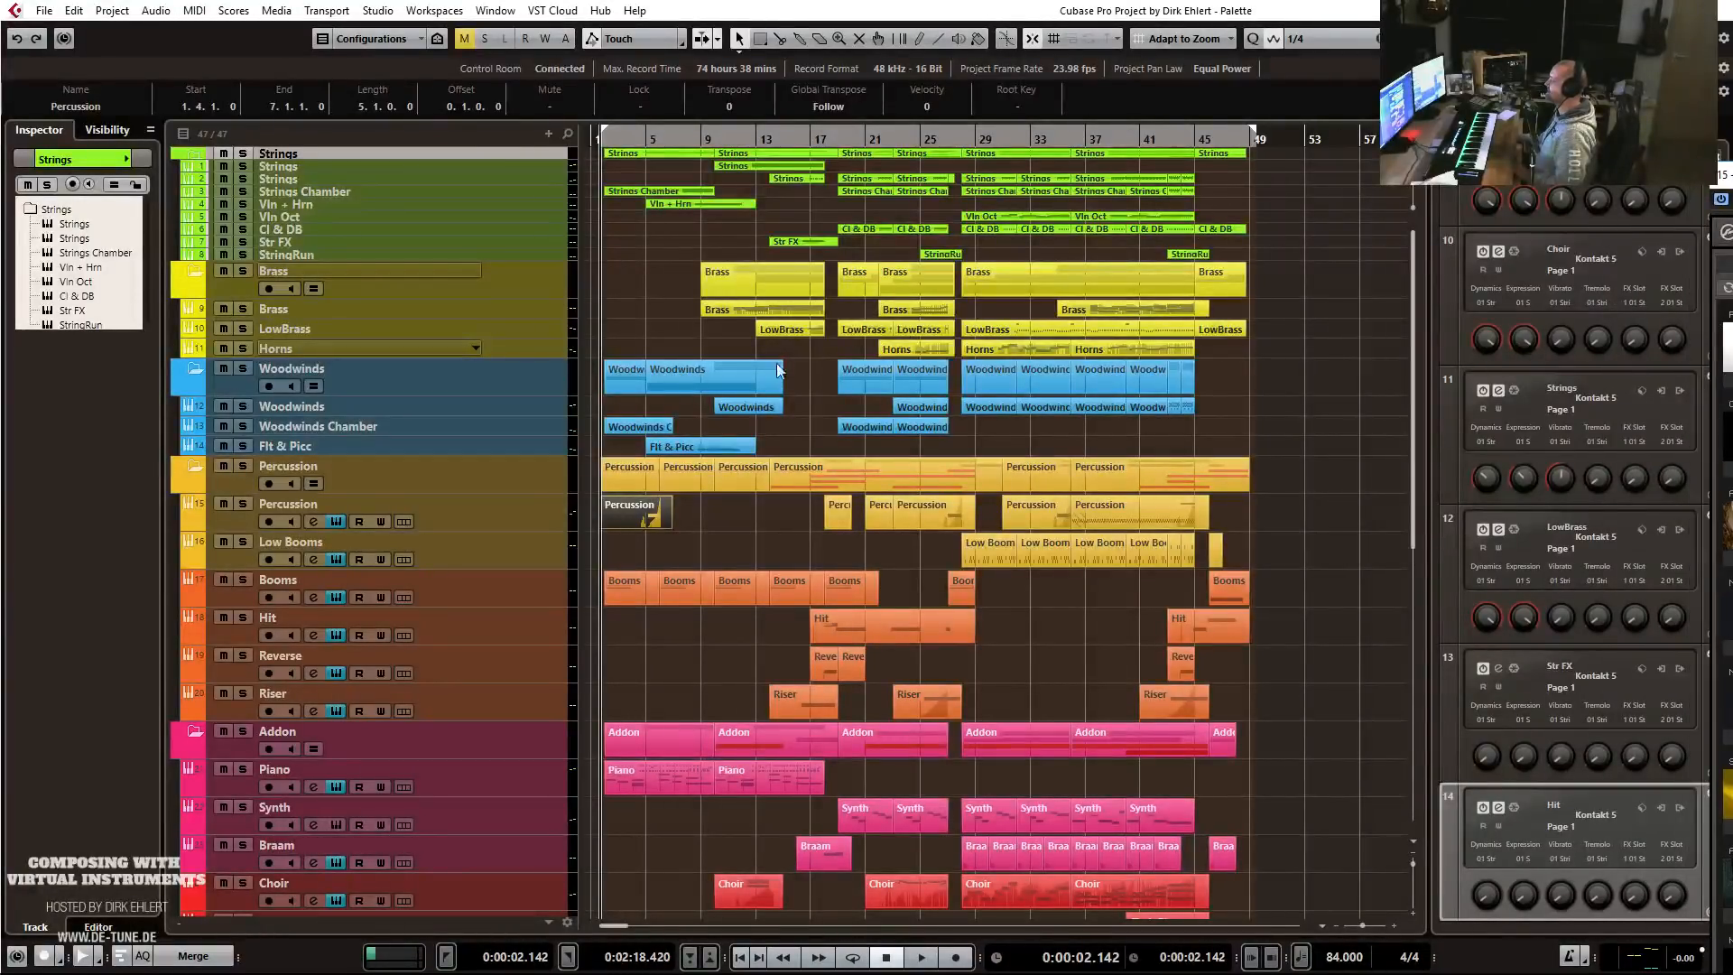
Increase the heights of the Woodwinds and Woodwinds Chamber tracks.
left_click(398, 431)
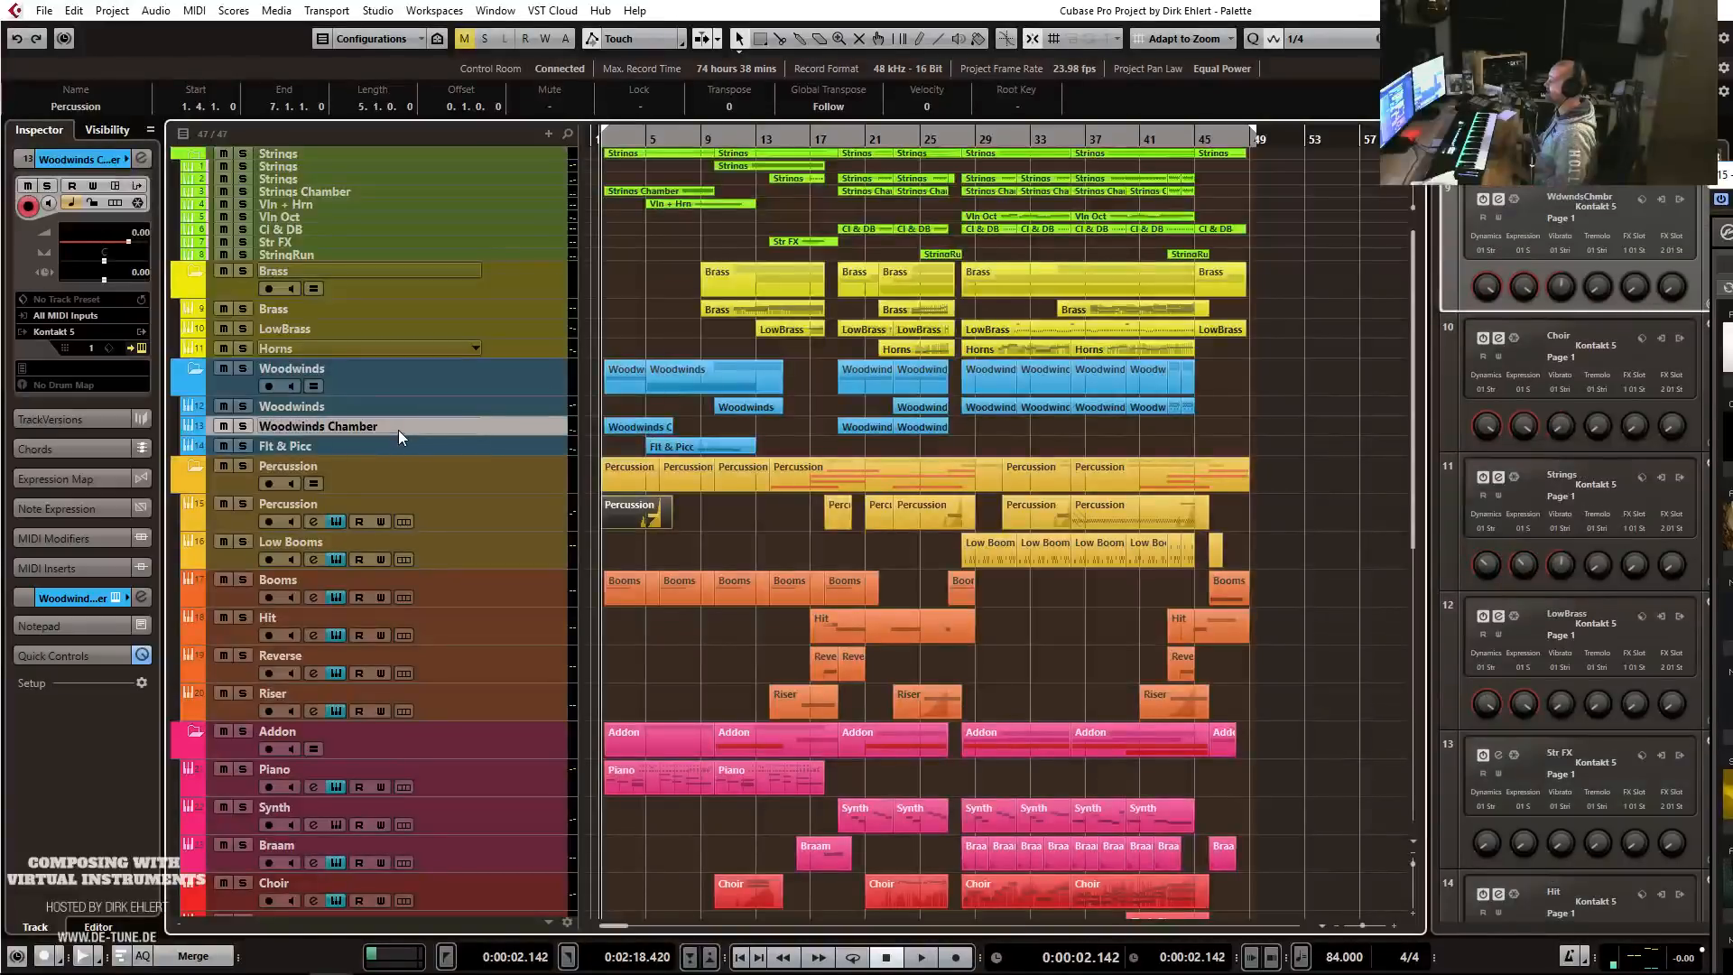
left_click_drag(386, 436, 380, 446)
left_click(380, 411)
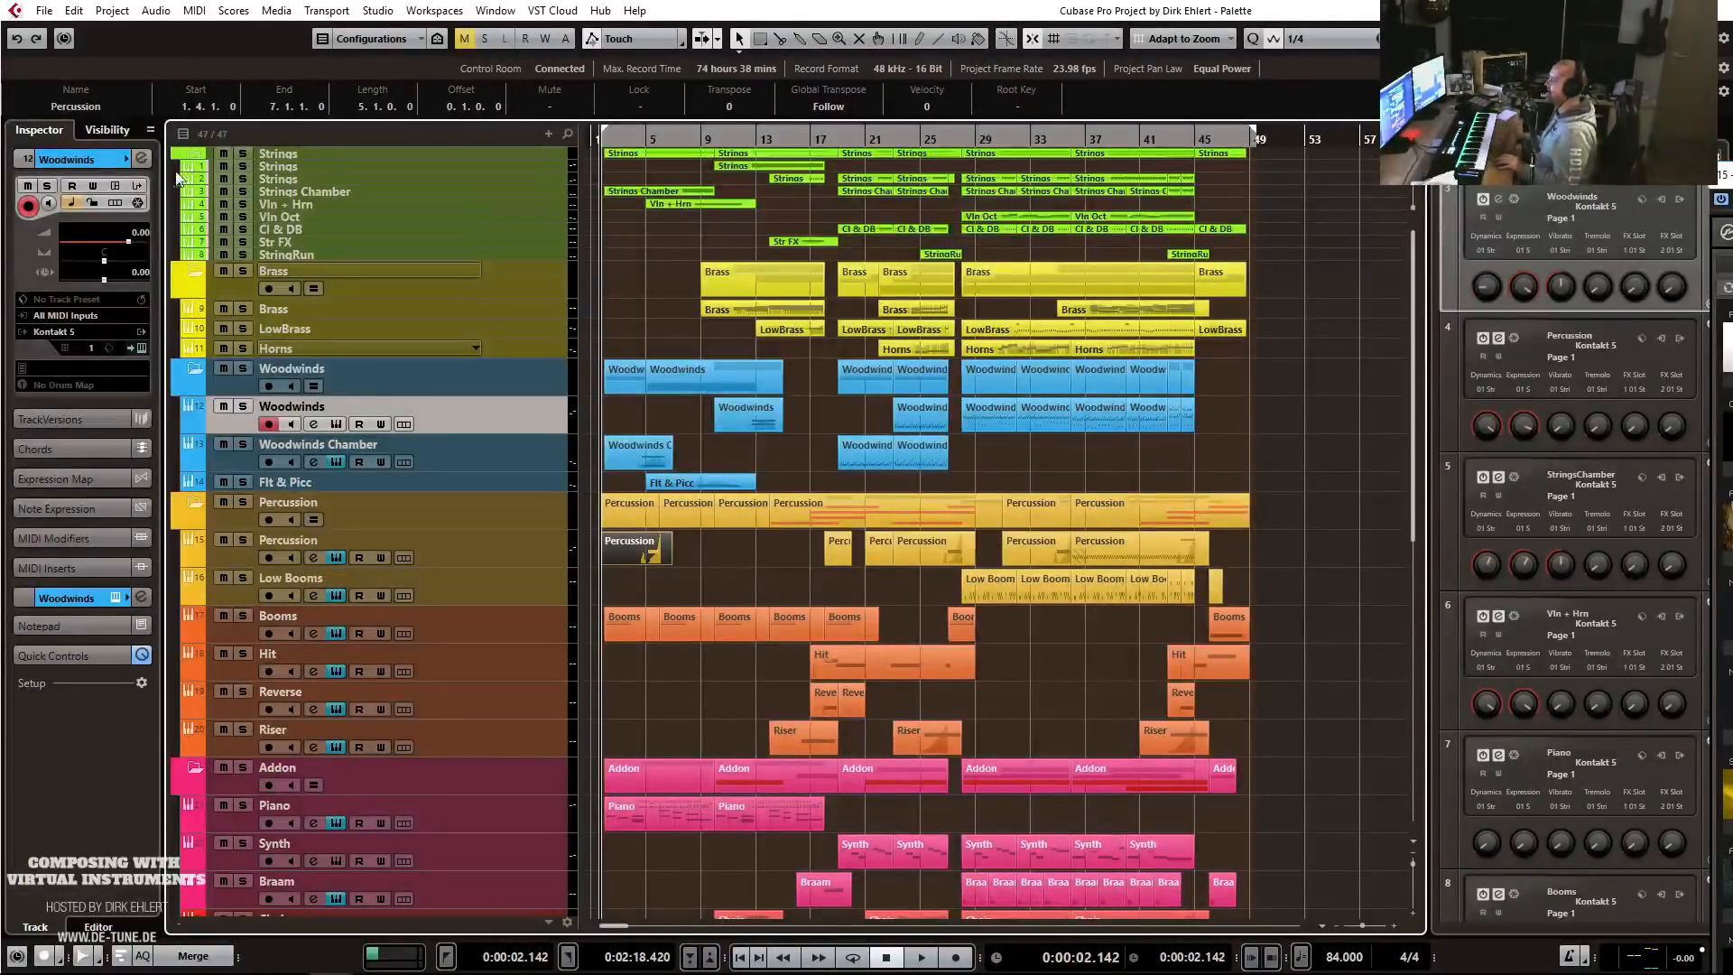
Reduce the heights of the Brass folder and the Percussion, Low Booms, Booms, Hit, Reverse and Riser tracks to single rows.
left_click(333, 166)
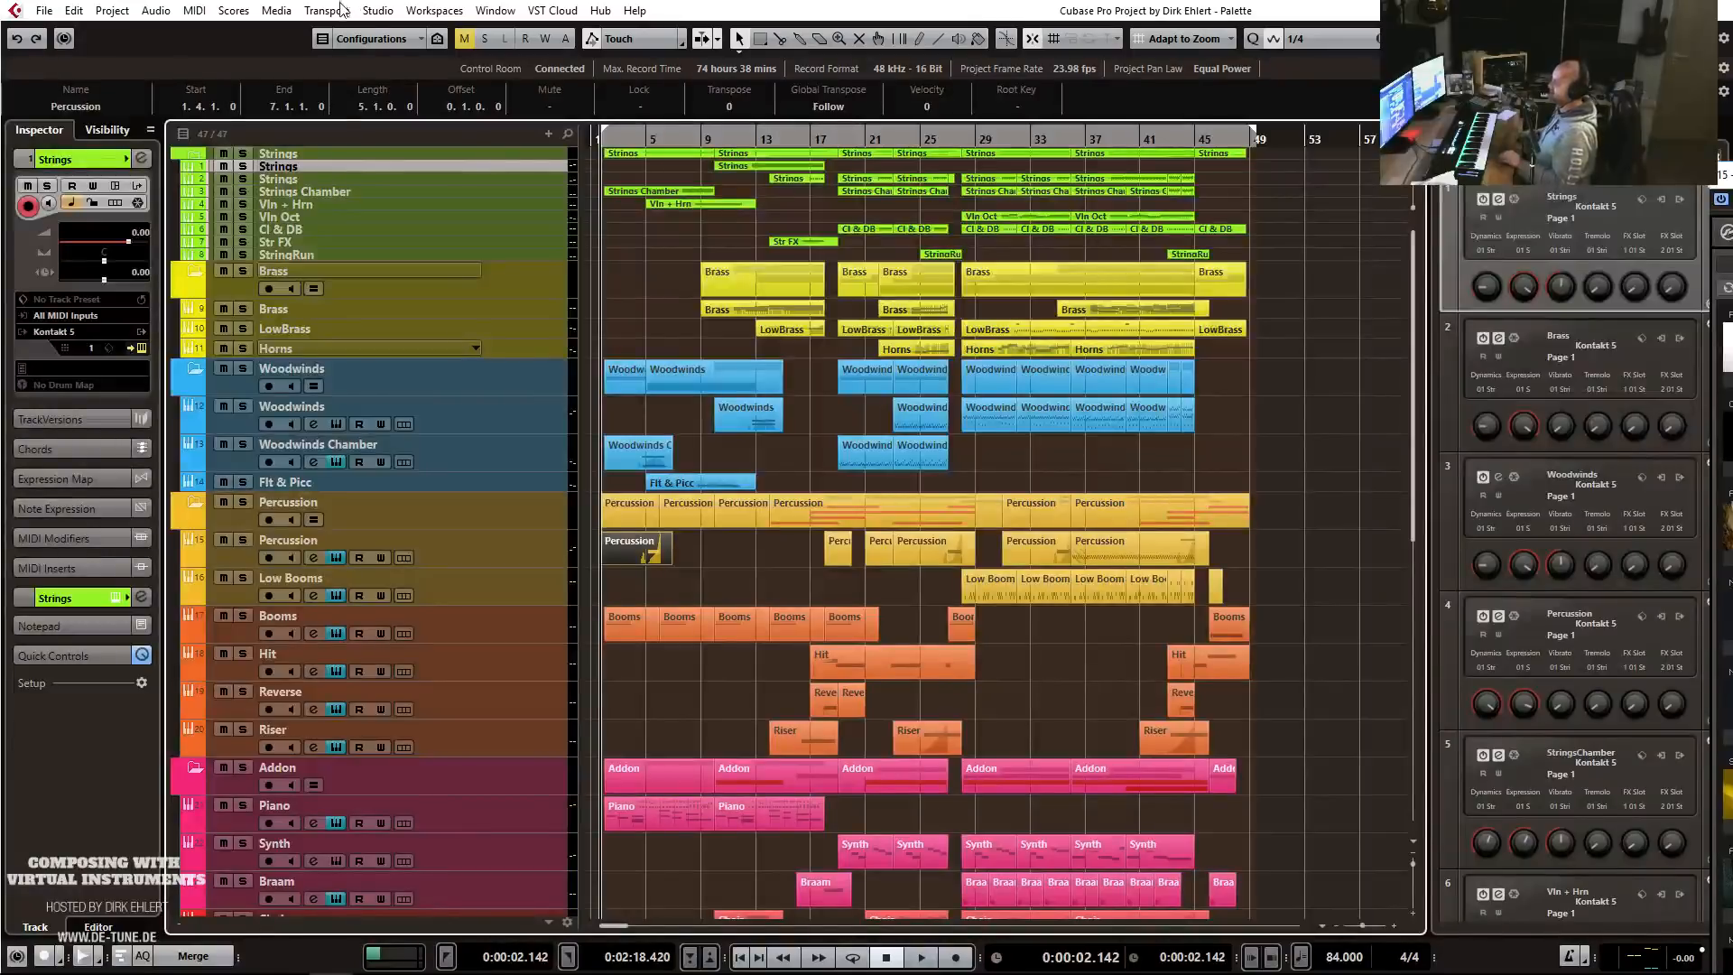
left_click_drag(361, 299, 362, 280)
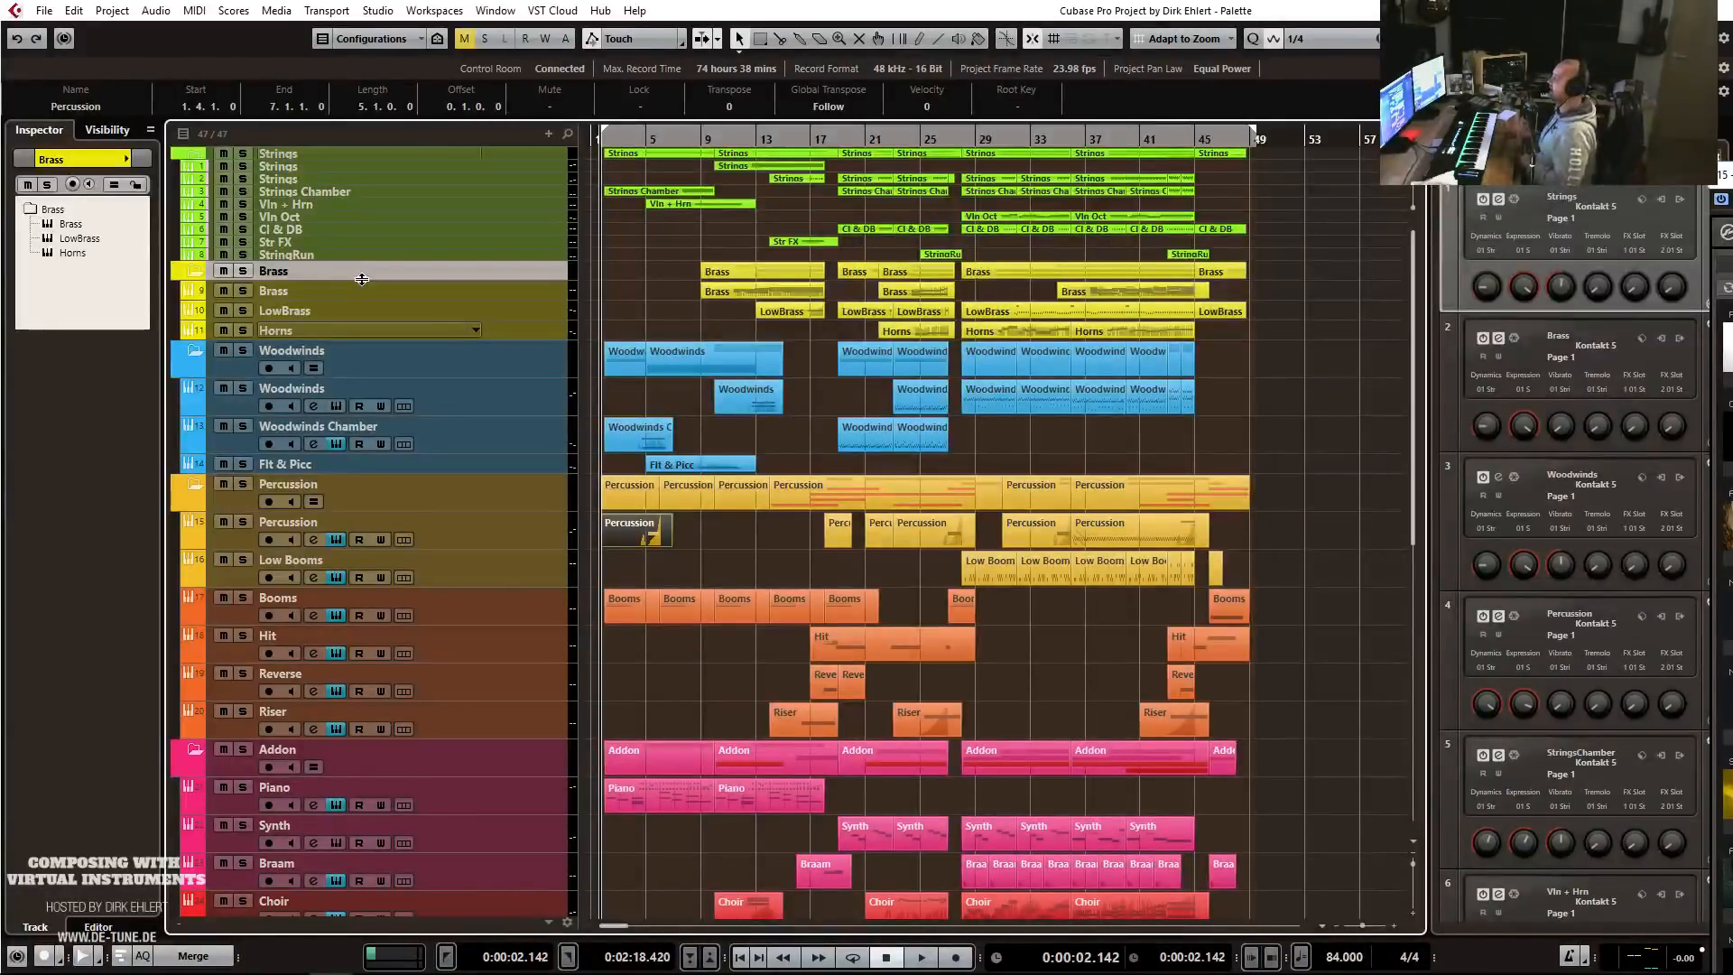
left_click(481, 587)
left_click_drag(480, 588, 487, 629)
left_click(485, 542)
left_click(506, 585)
left_click(483, 606)
left_click(483, 639)
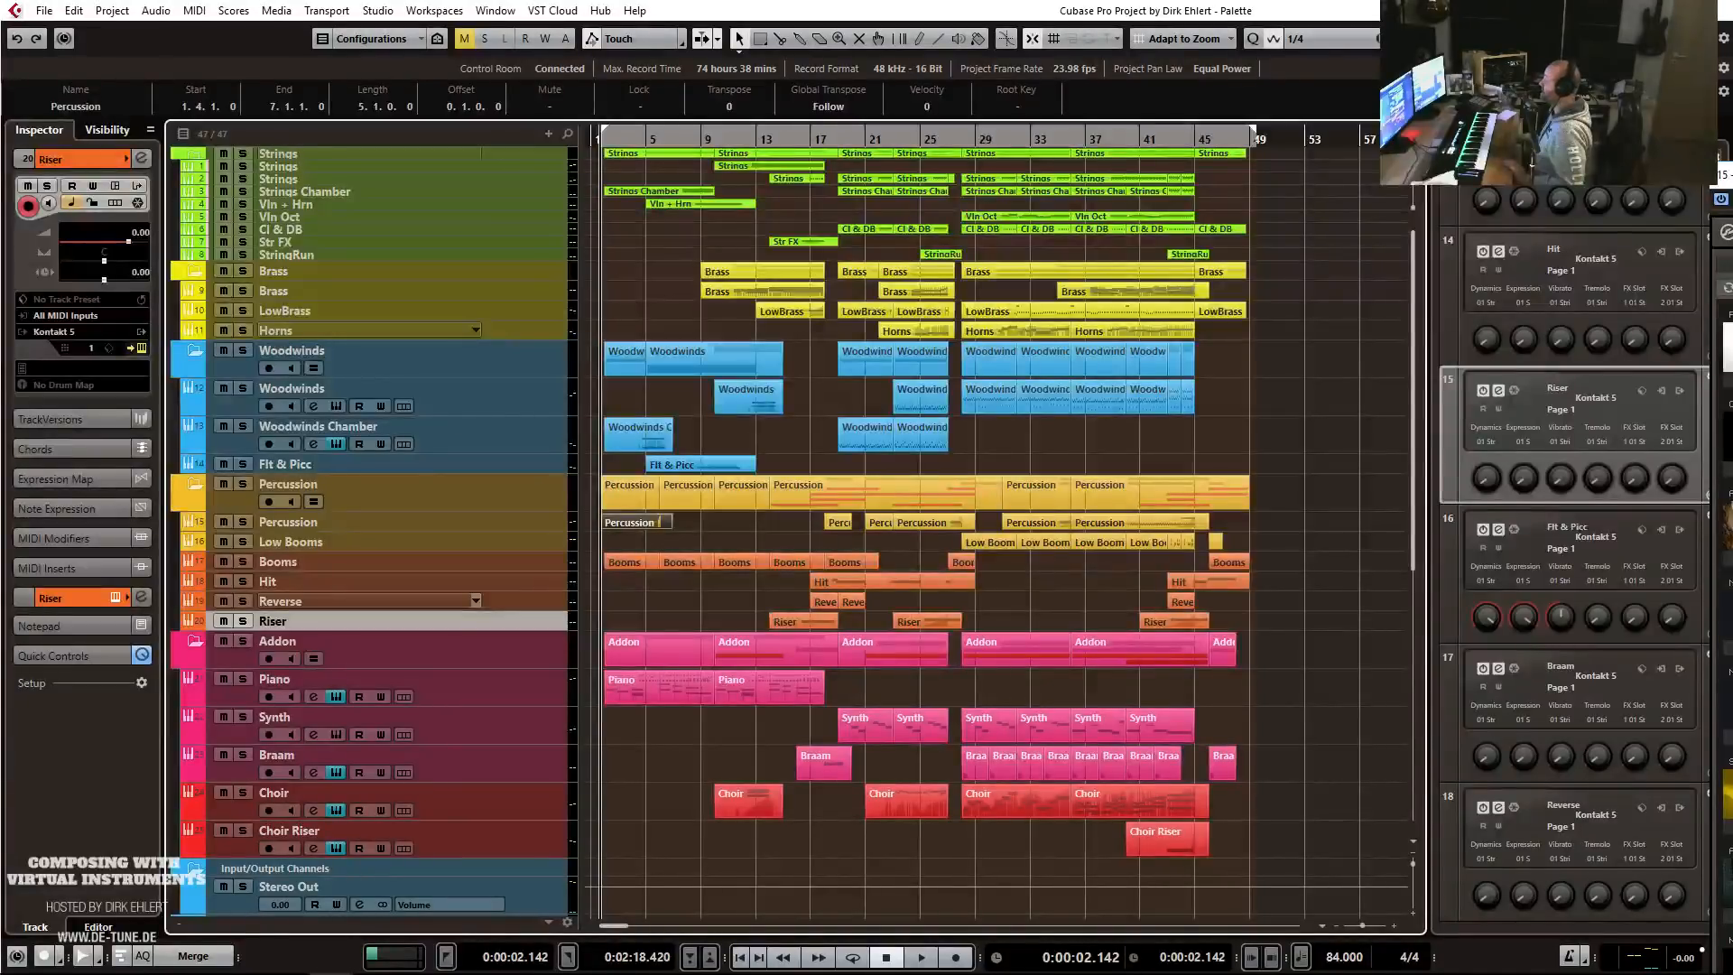
Select the Brass folder track and play the full arrangement from the left locator through the ending, clearing the event selection.
left_click(285, 274)
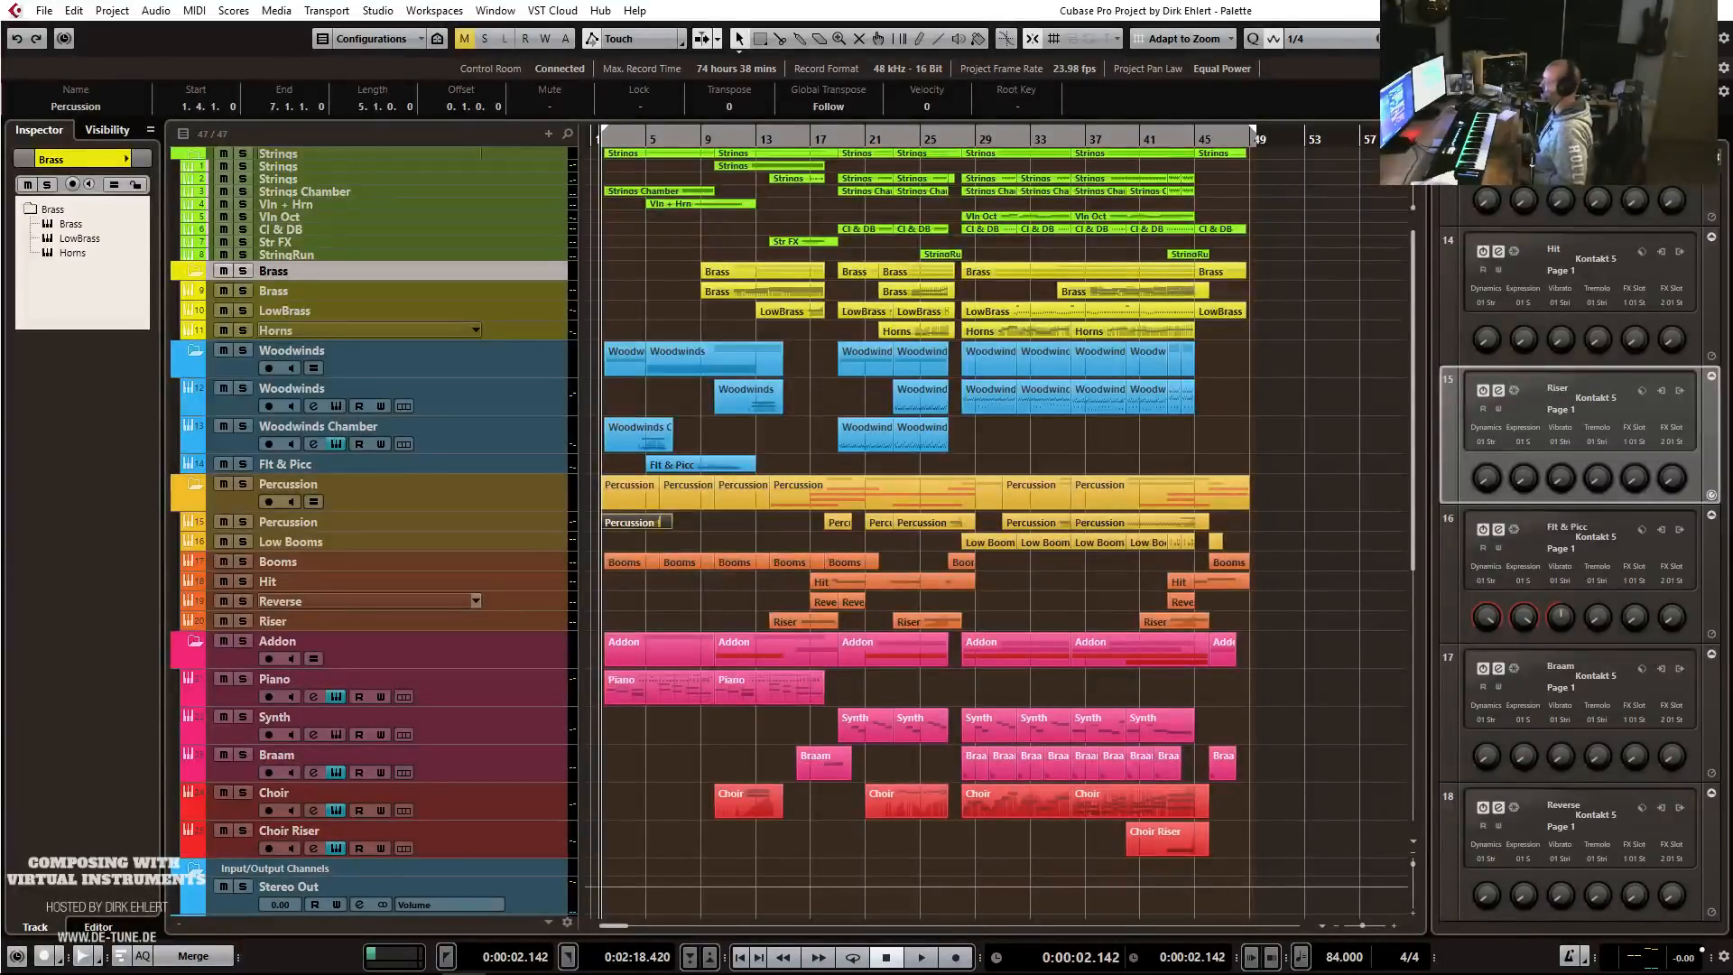
key("space")
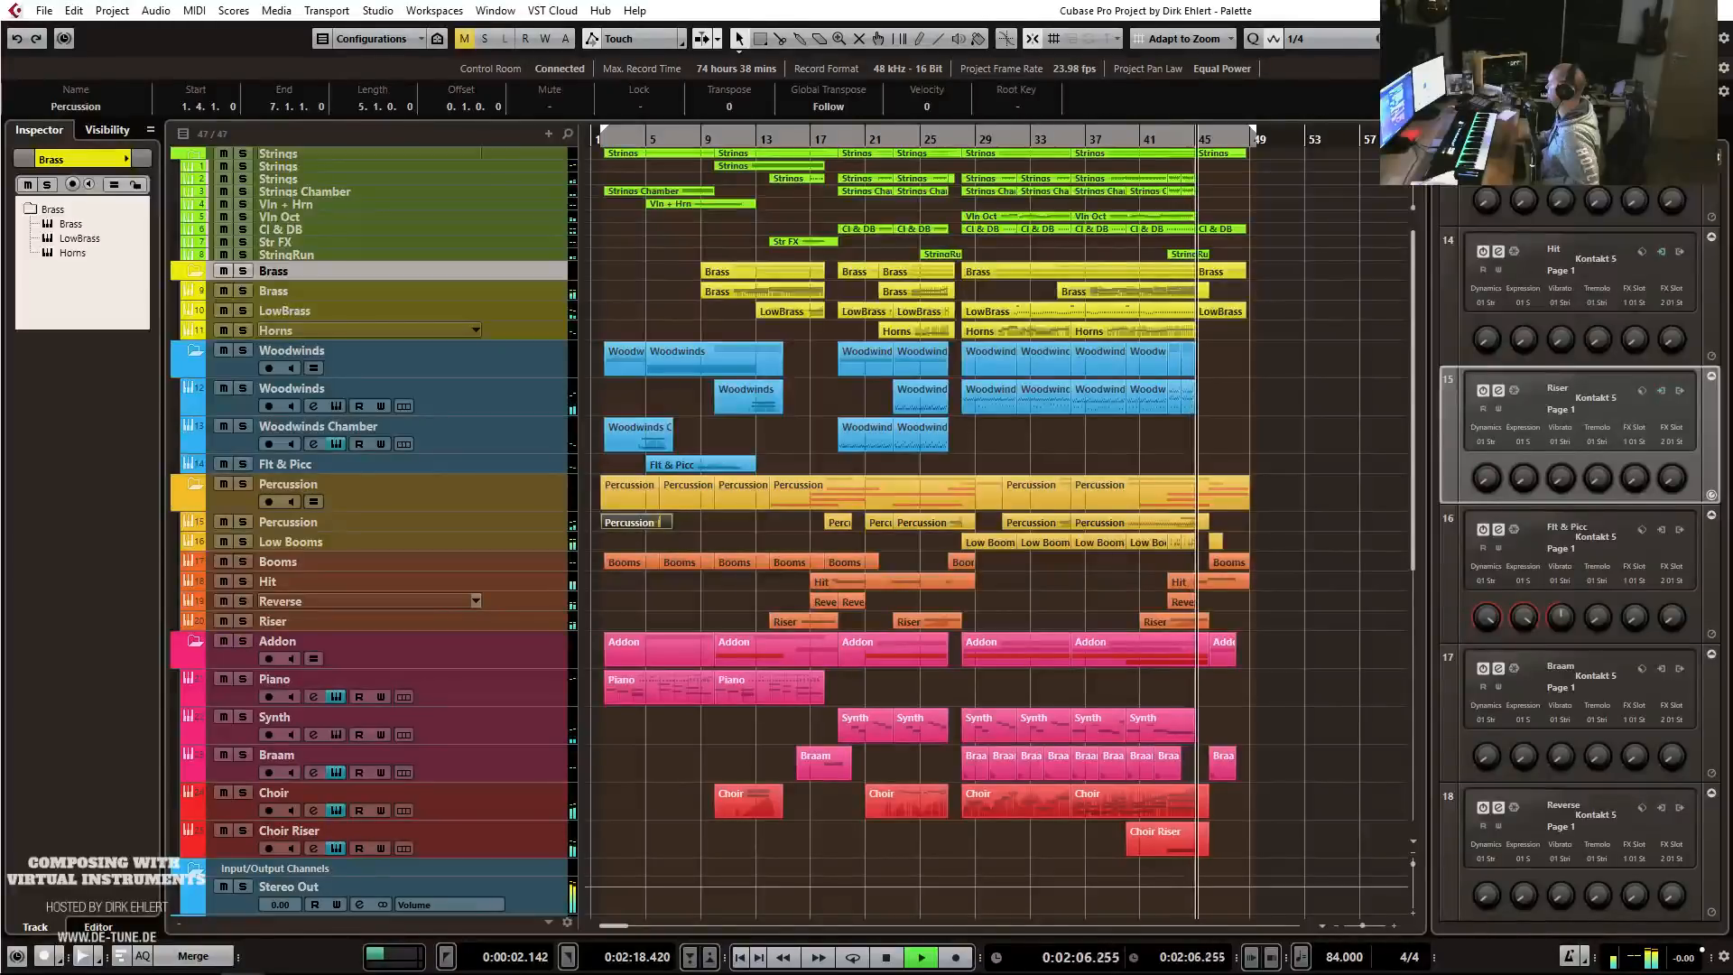
left_click(1264, 439)
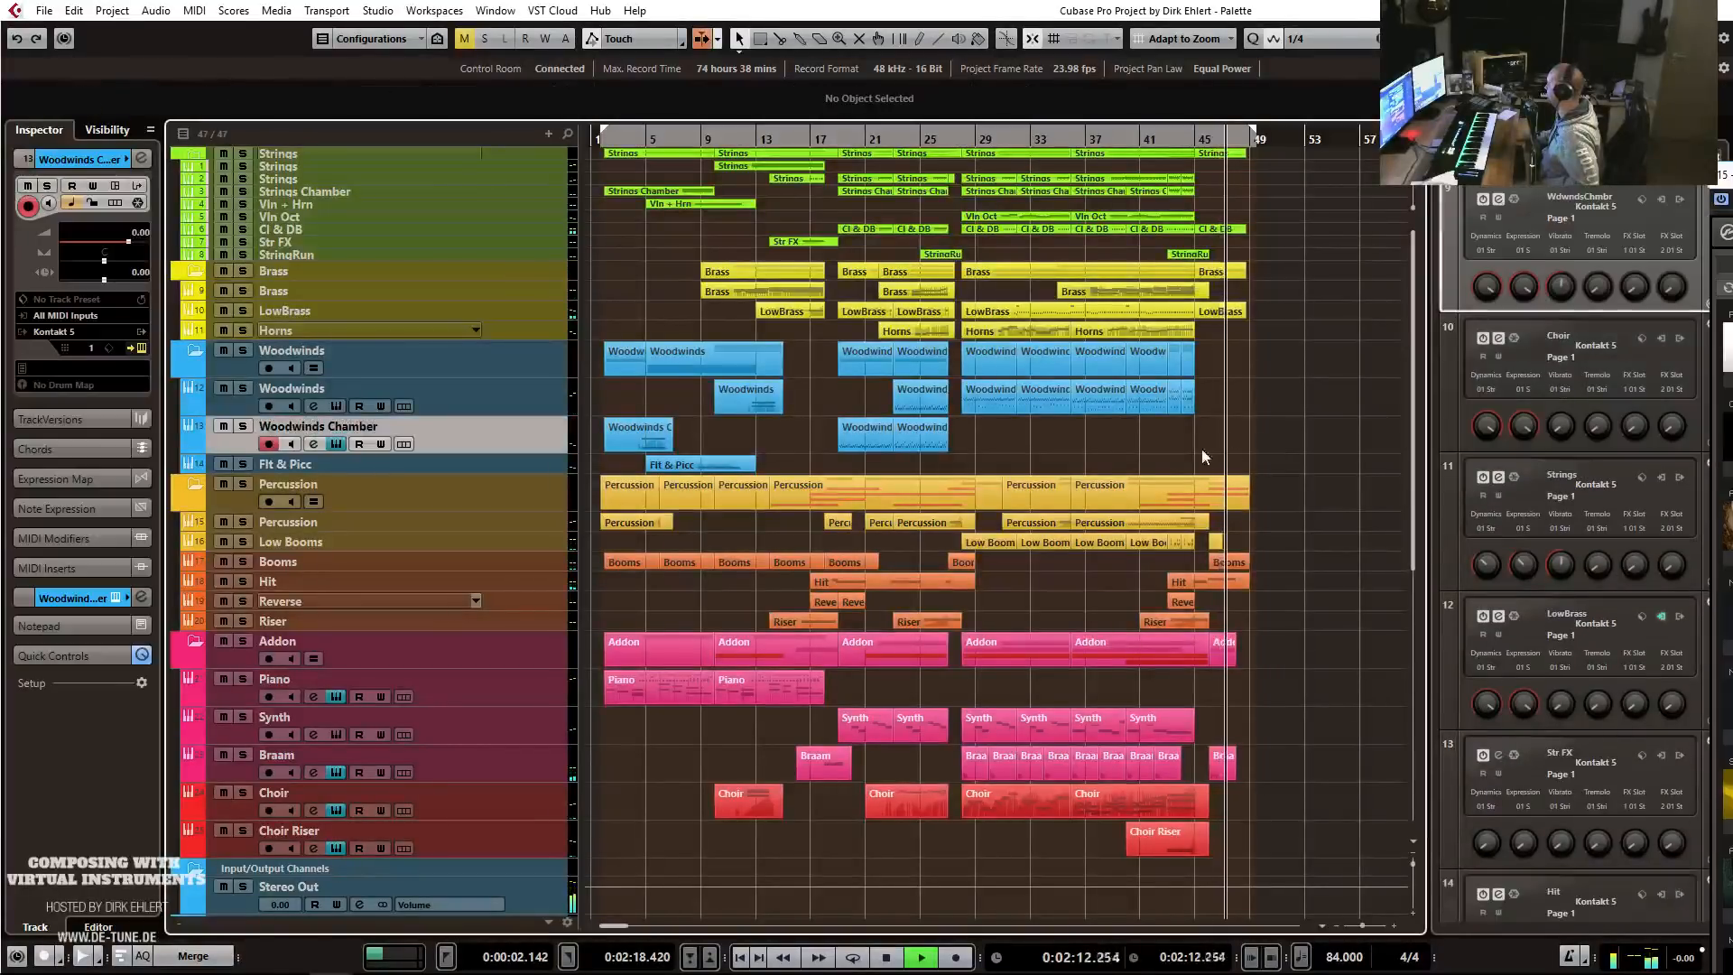